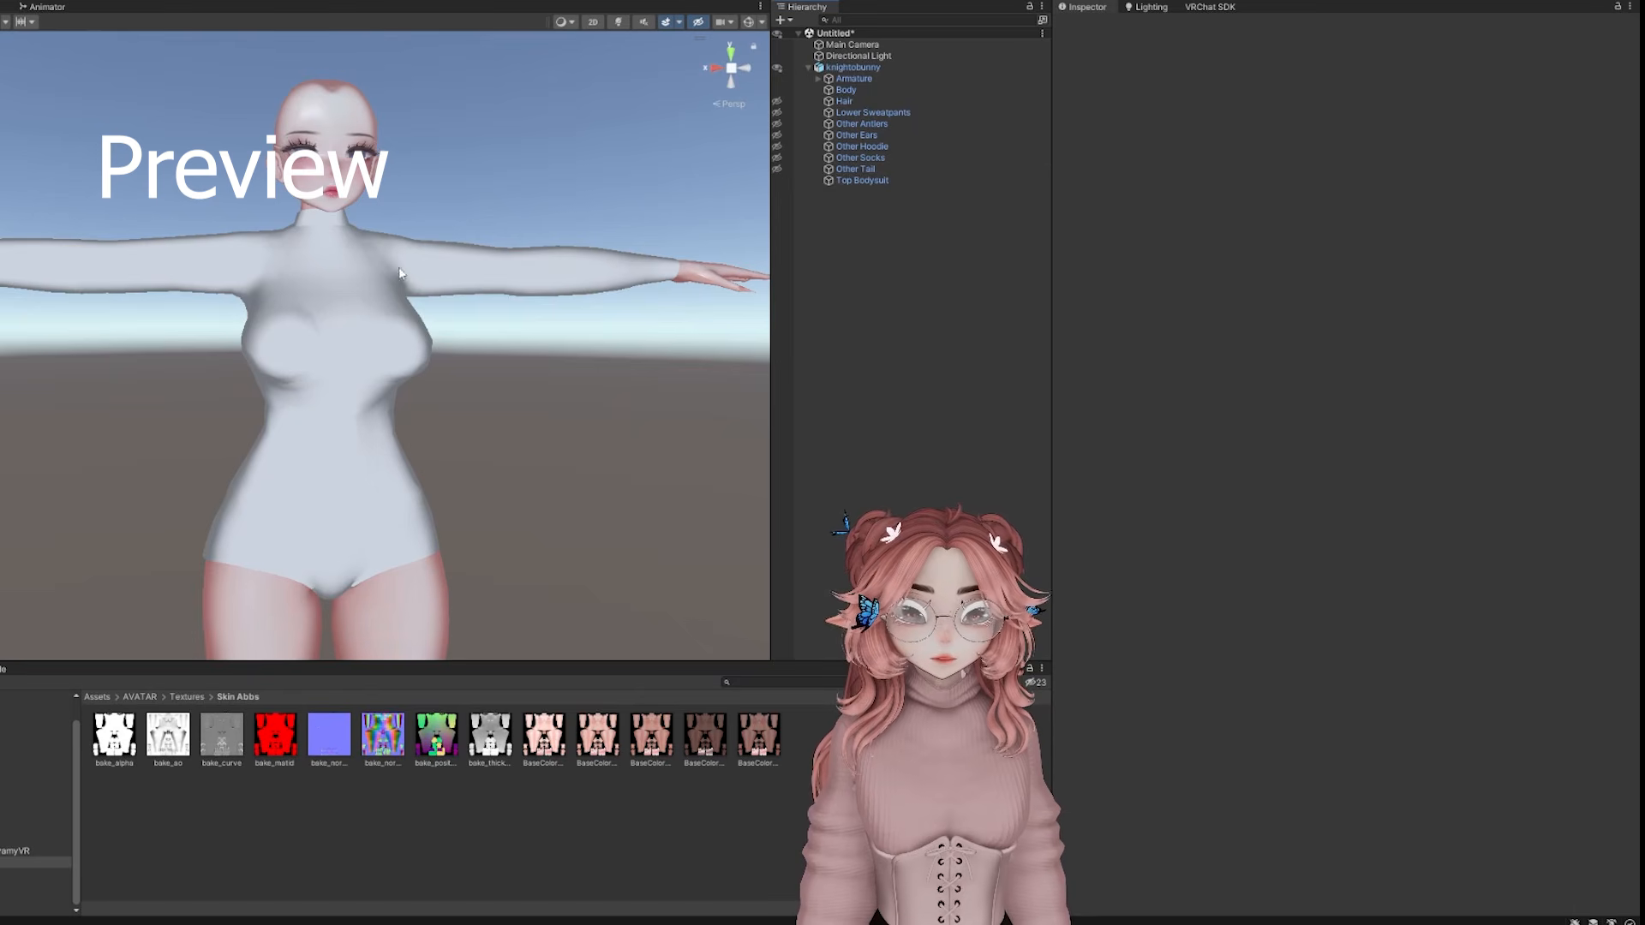
{"action": "scroll", "coordinate": [411, 274], "scroll_direction": "up", "scroll_amount": 1}
{"action": "scroll", "coordinate": [413, 274], "scroll_direction": "down", "scroll_amount": 3}
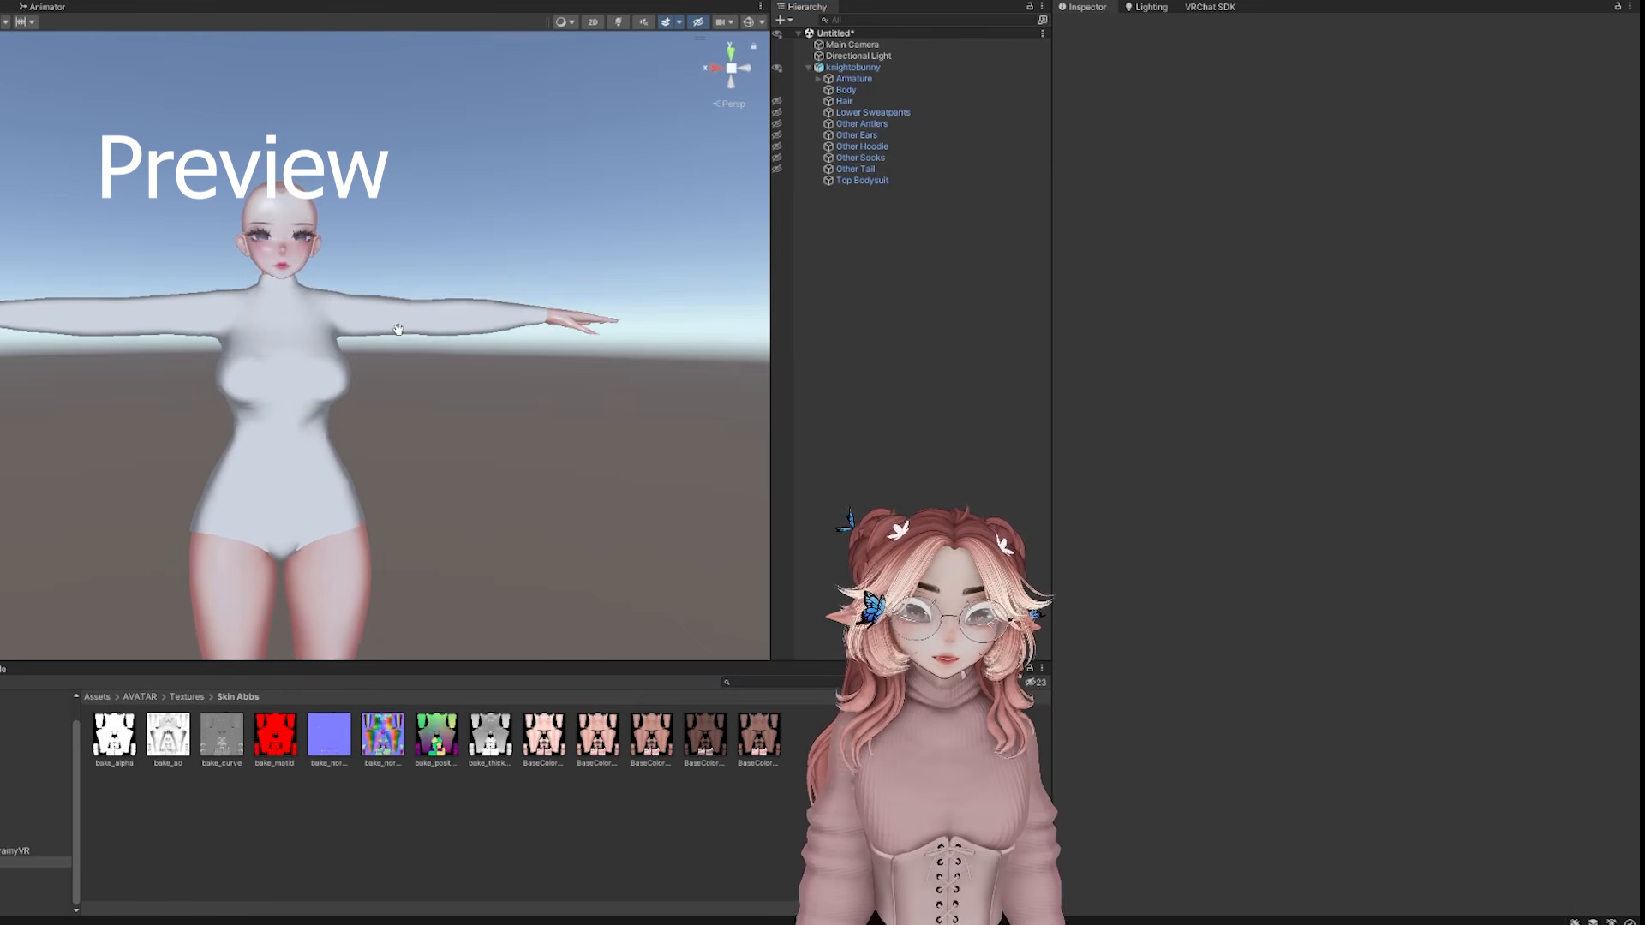
{"action": "scroll", "coordinate": [396, 331], "scroll_direction": "up", "scroll_amount": 5}
{"action": "middle_click_drag", "start_coordinate": [429, 250], "coordinate": [438, 391]}
{"action": "scroll", "coordinate": [439, 391], "scroll_direction": "up", "scroll_amount": 2}
{"action": "scroll", "coordinate": [439, 391], "scroll_direction": "up", "scroll_amount": 3}
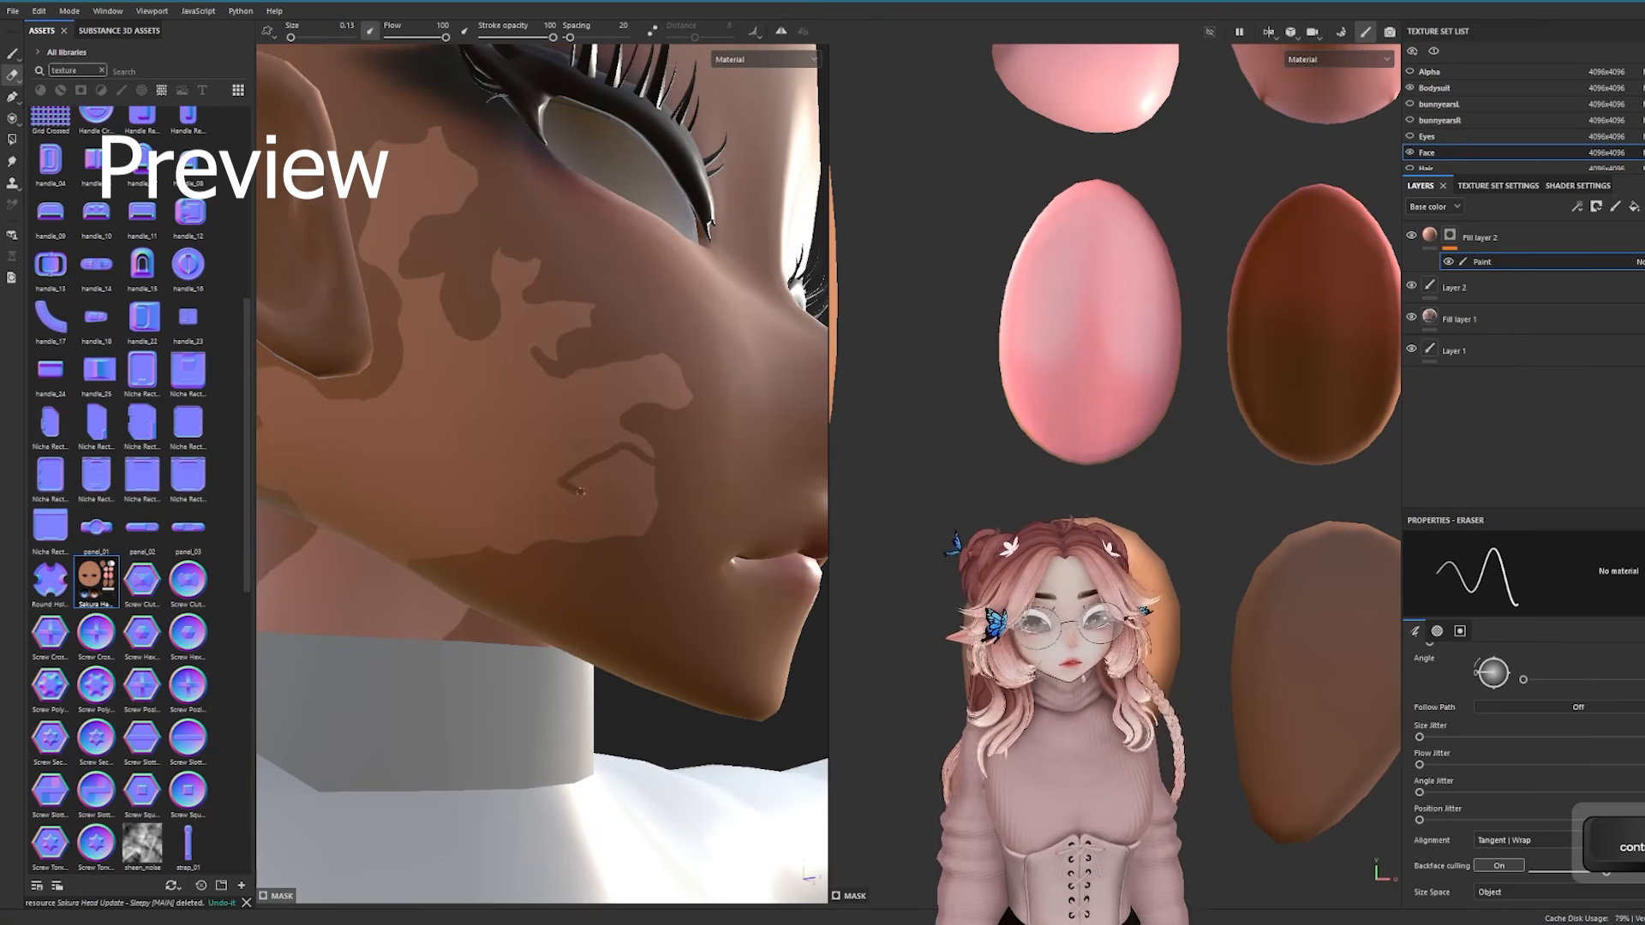
{"action": "left_click_drag", "start_coordinate": [623, 472], "coordinate": [583, 420], "text": "alt"}
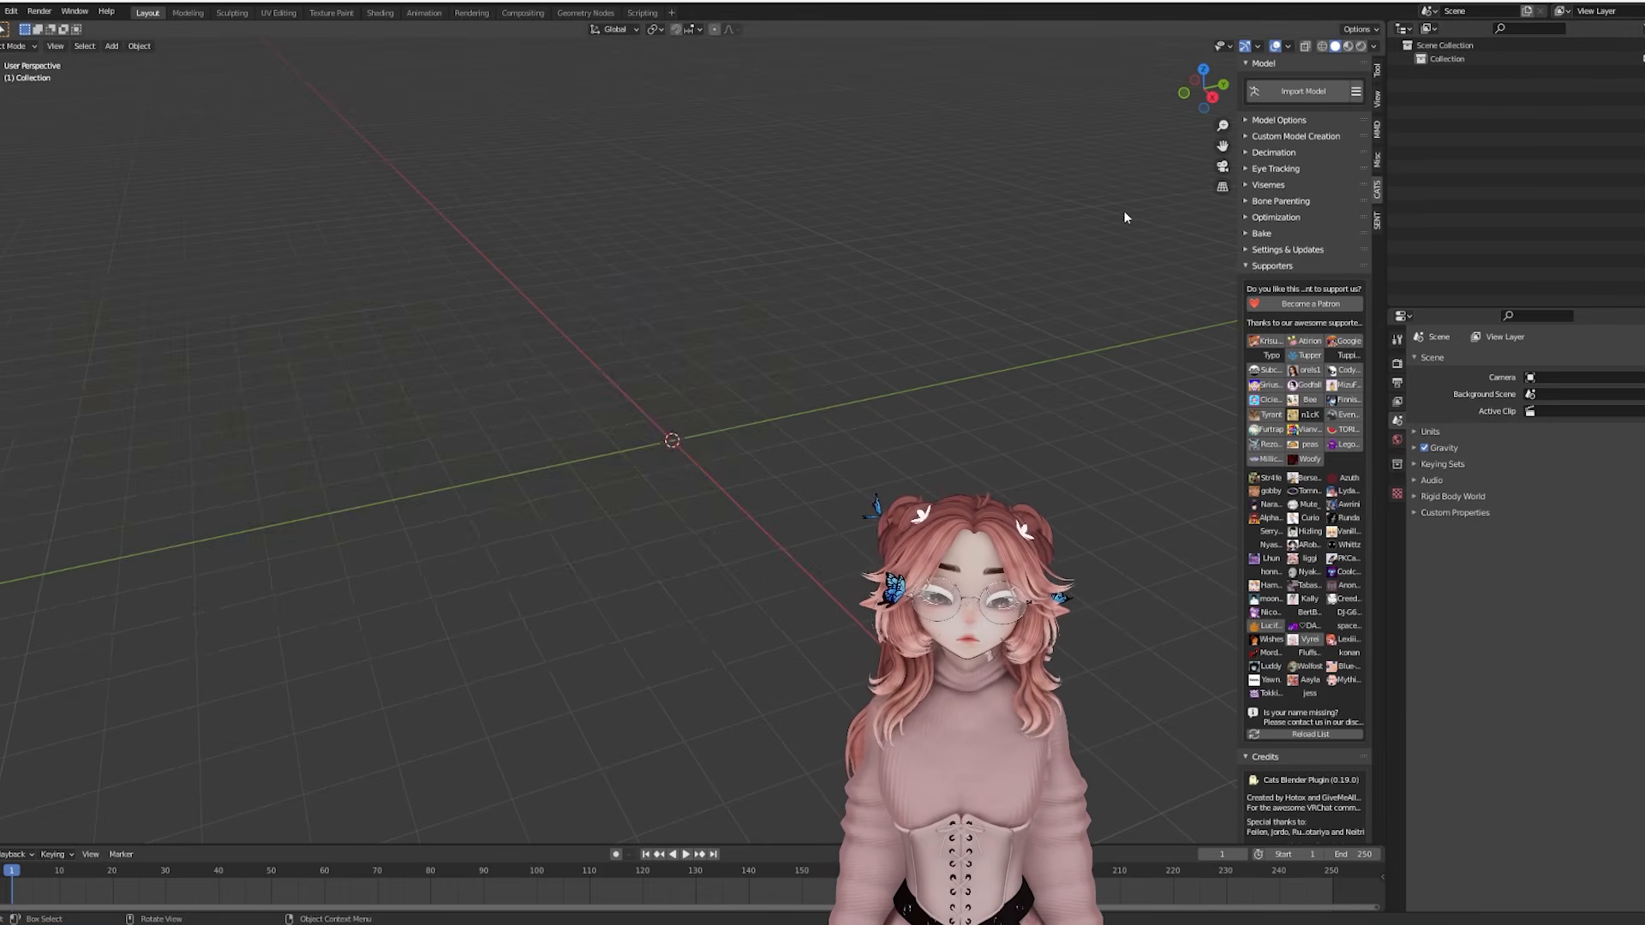
Import the ZinPia Fit base model and delete the geometry of its Undies mesh
{"action": "left_click", "coordinate": [1298, 91]}
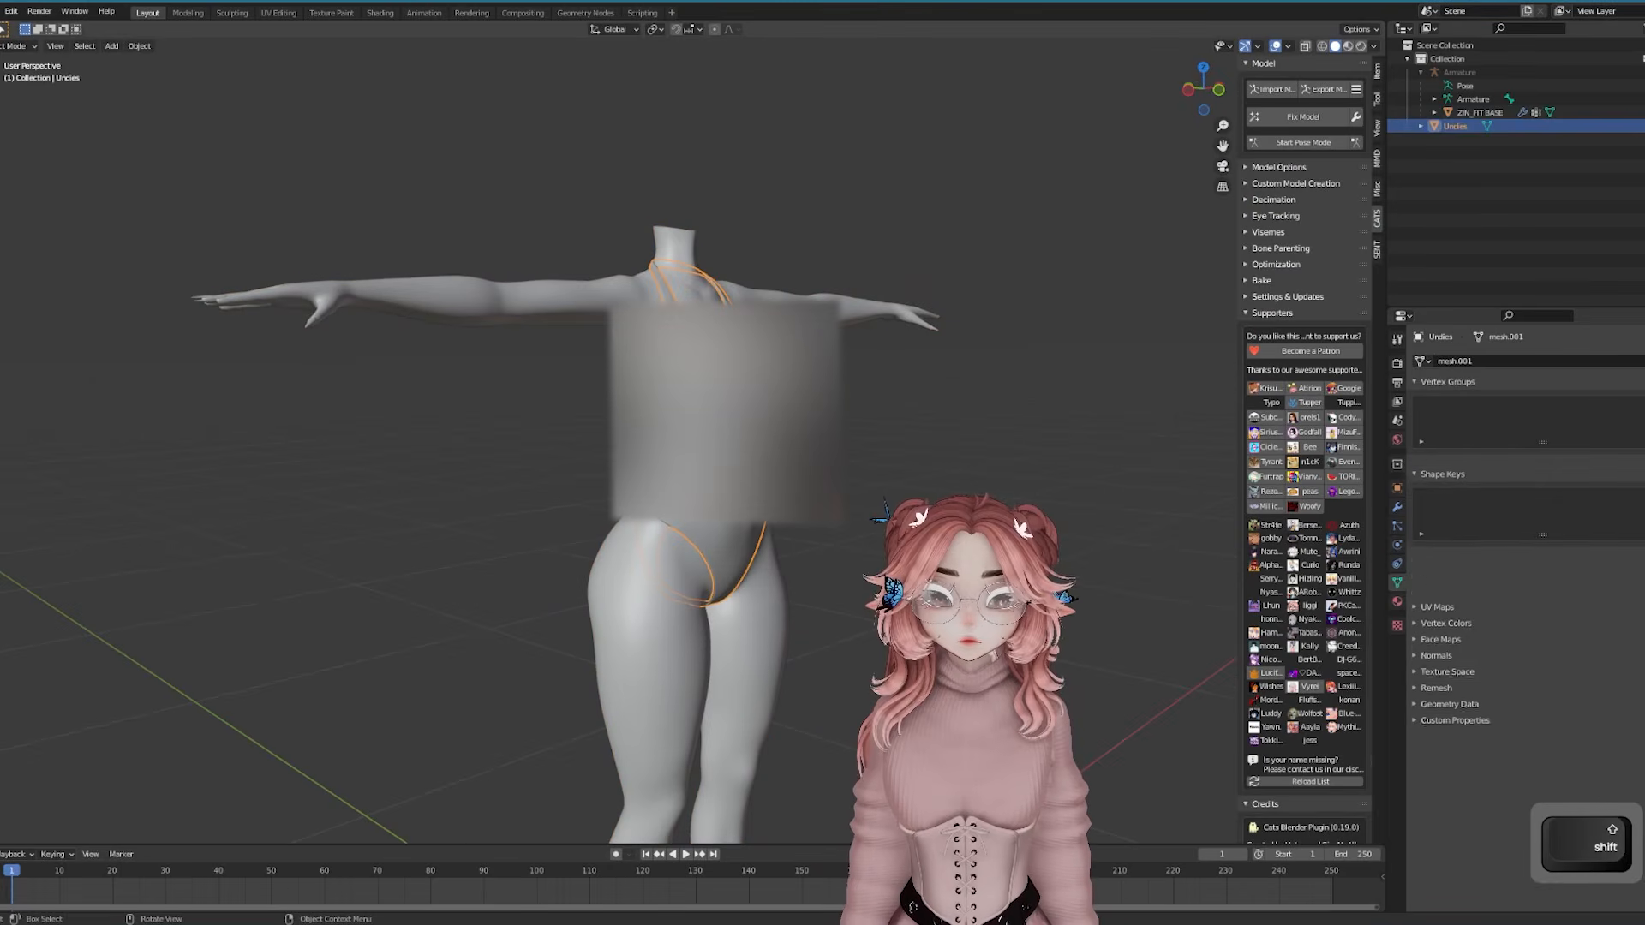
{"action": "key", "text": "Tab"}
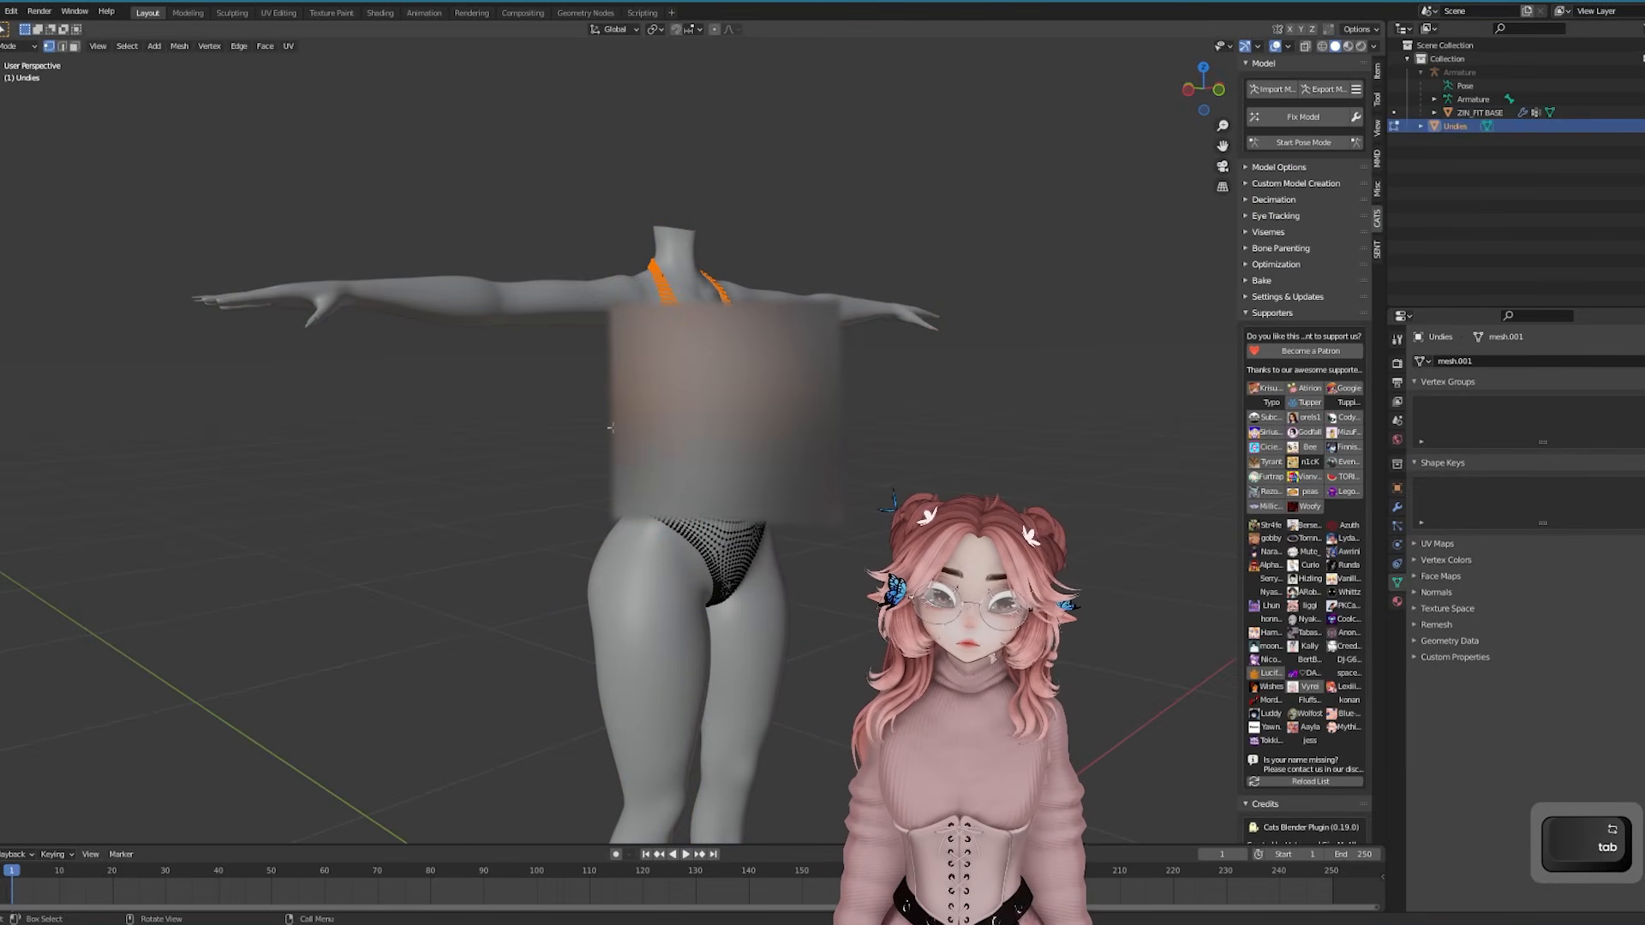
{"action": "key", "text": "ctrl+l"}
{"action": "key", "text": "x"}
{"action": "key", "text": "Return"}
{"action": "key", "text": "Tab"}
Create a shape key named Knight from the ZIN_FIT BASE body's current shape-key mix and apply it to the basis
{"action": "left_click", "coordinate": [634, 426]}
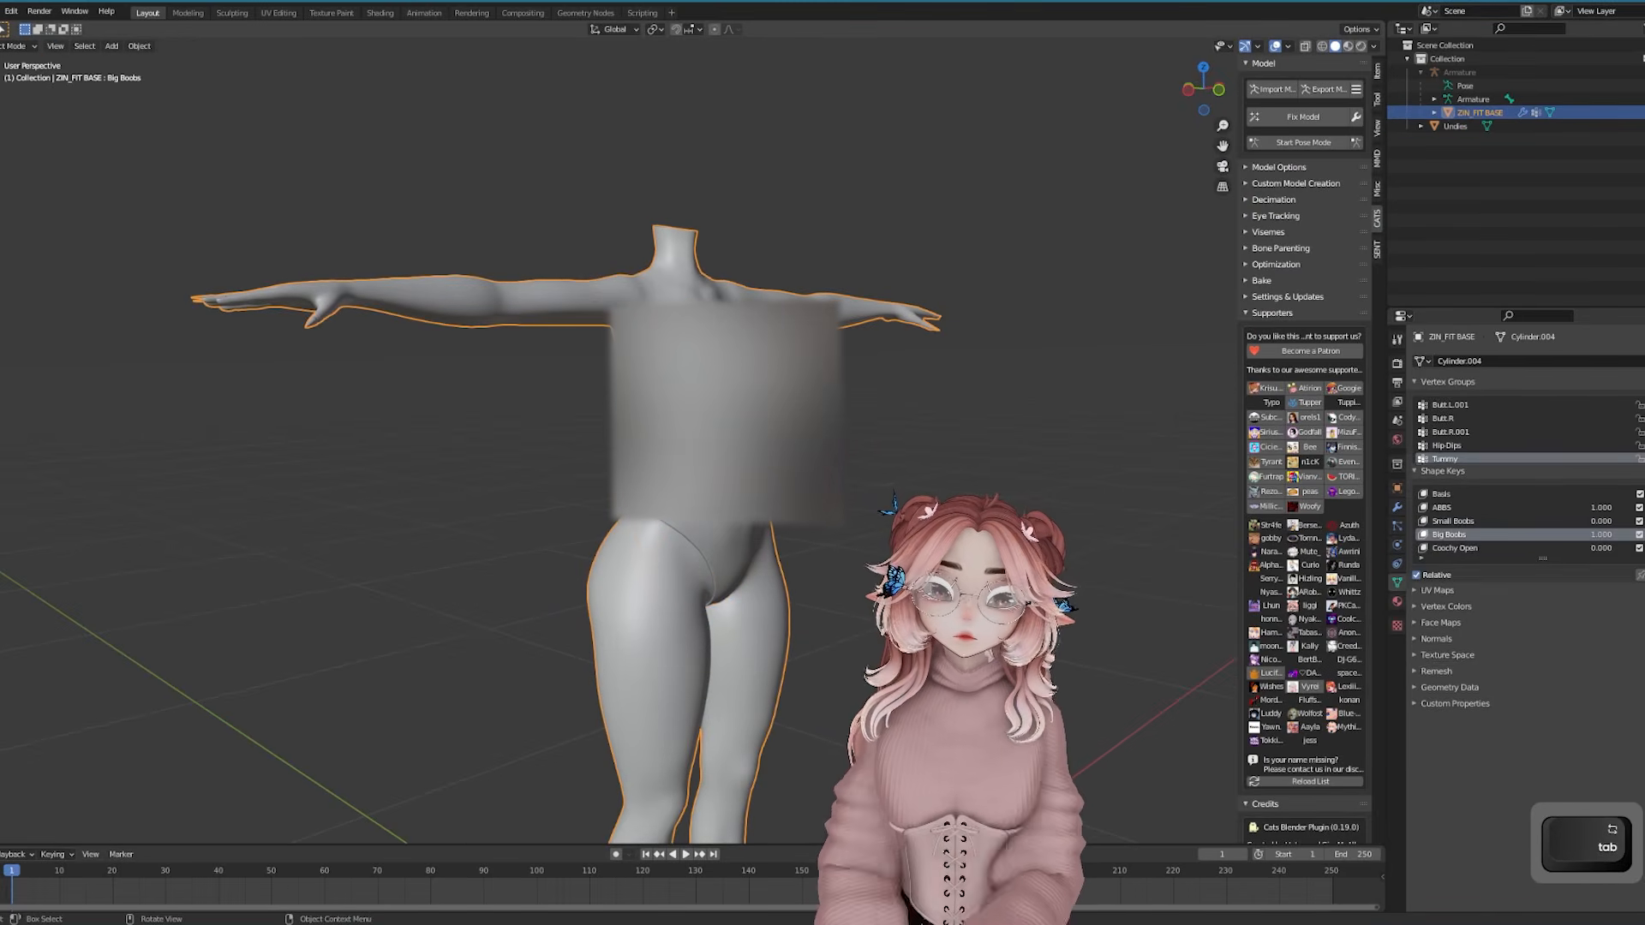
{"action": "middle_click_drag", "start_coordinate": [685, 428], "coordinate": [635, 497]}
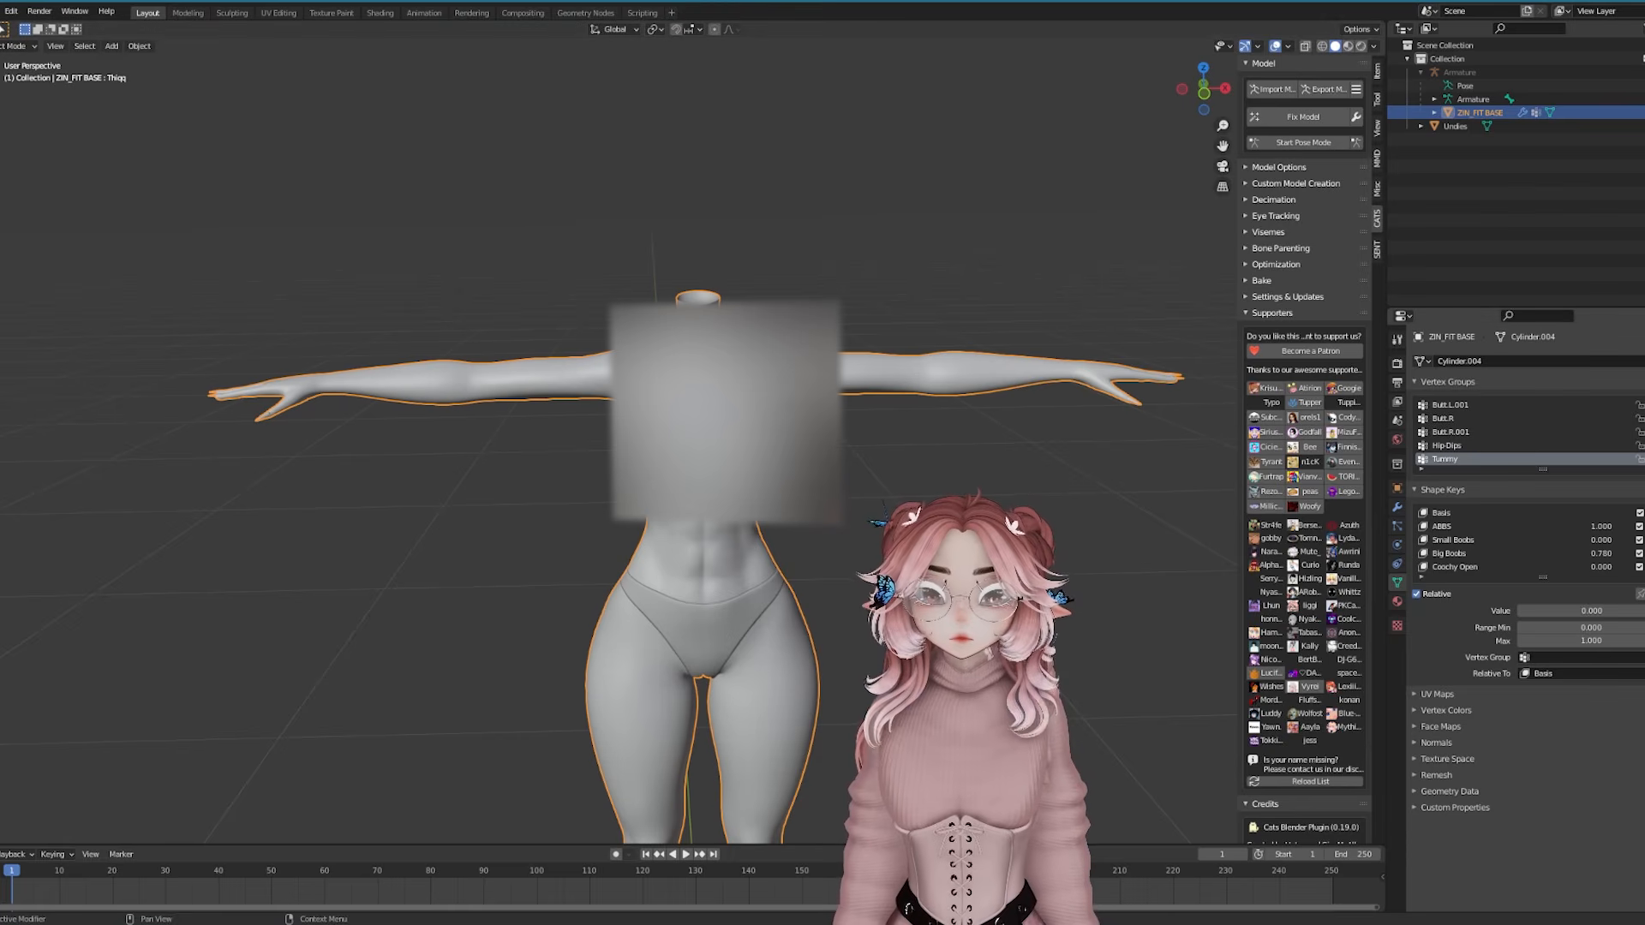
{"action": "left_click", "coordinate": [1643, 546]}
{"action": "left_click", "coordinate": [1573, 557]}
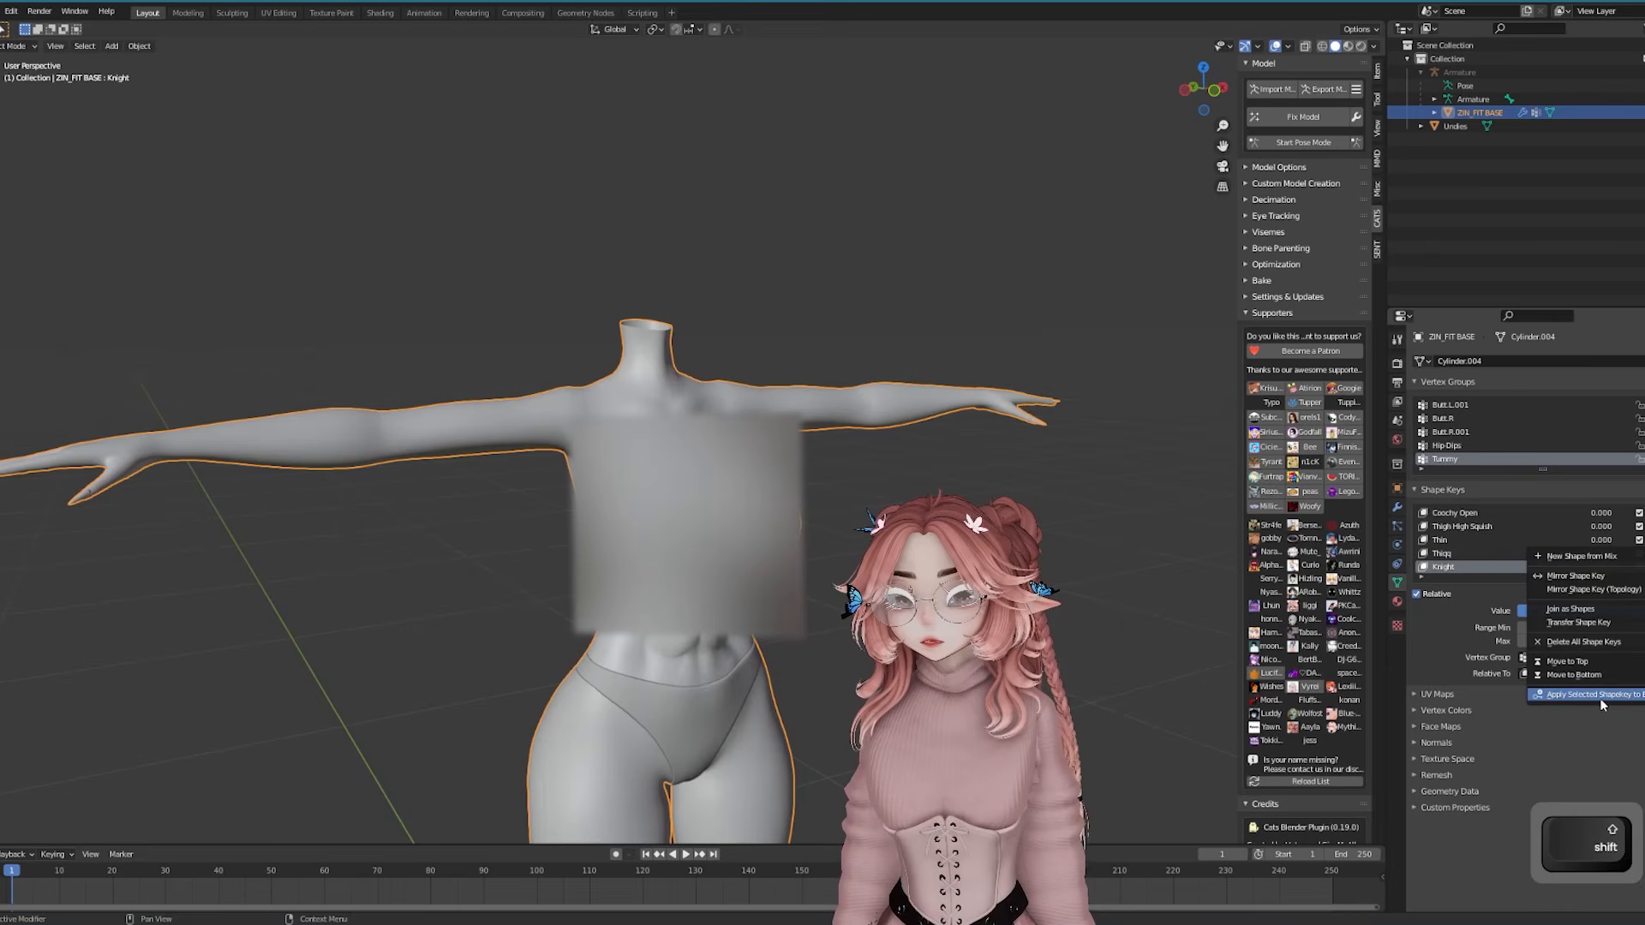
{"action": "left_click", "coordinate": [1601, 697]}
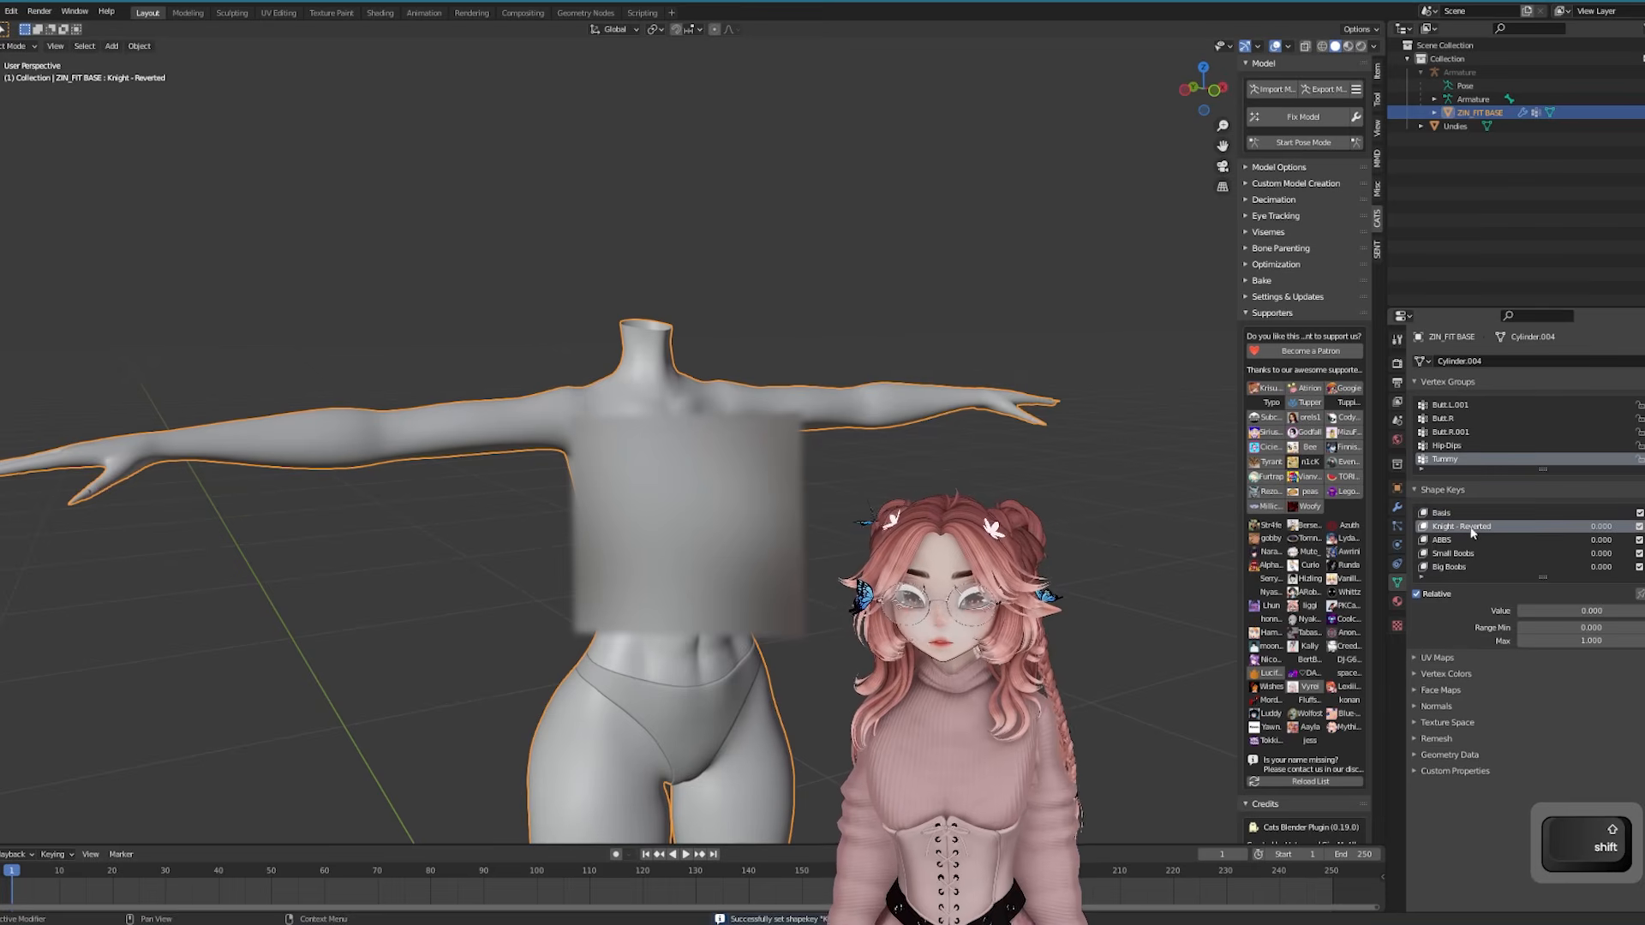
{"action": "left_click_drag", "start_coordinate": [1545, 608], "coordinate": [1640, 610]}
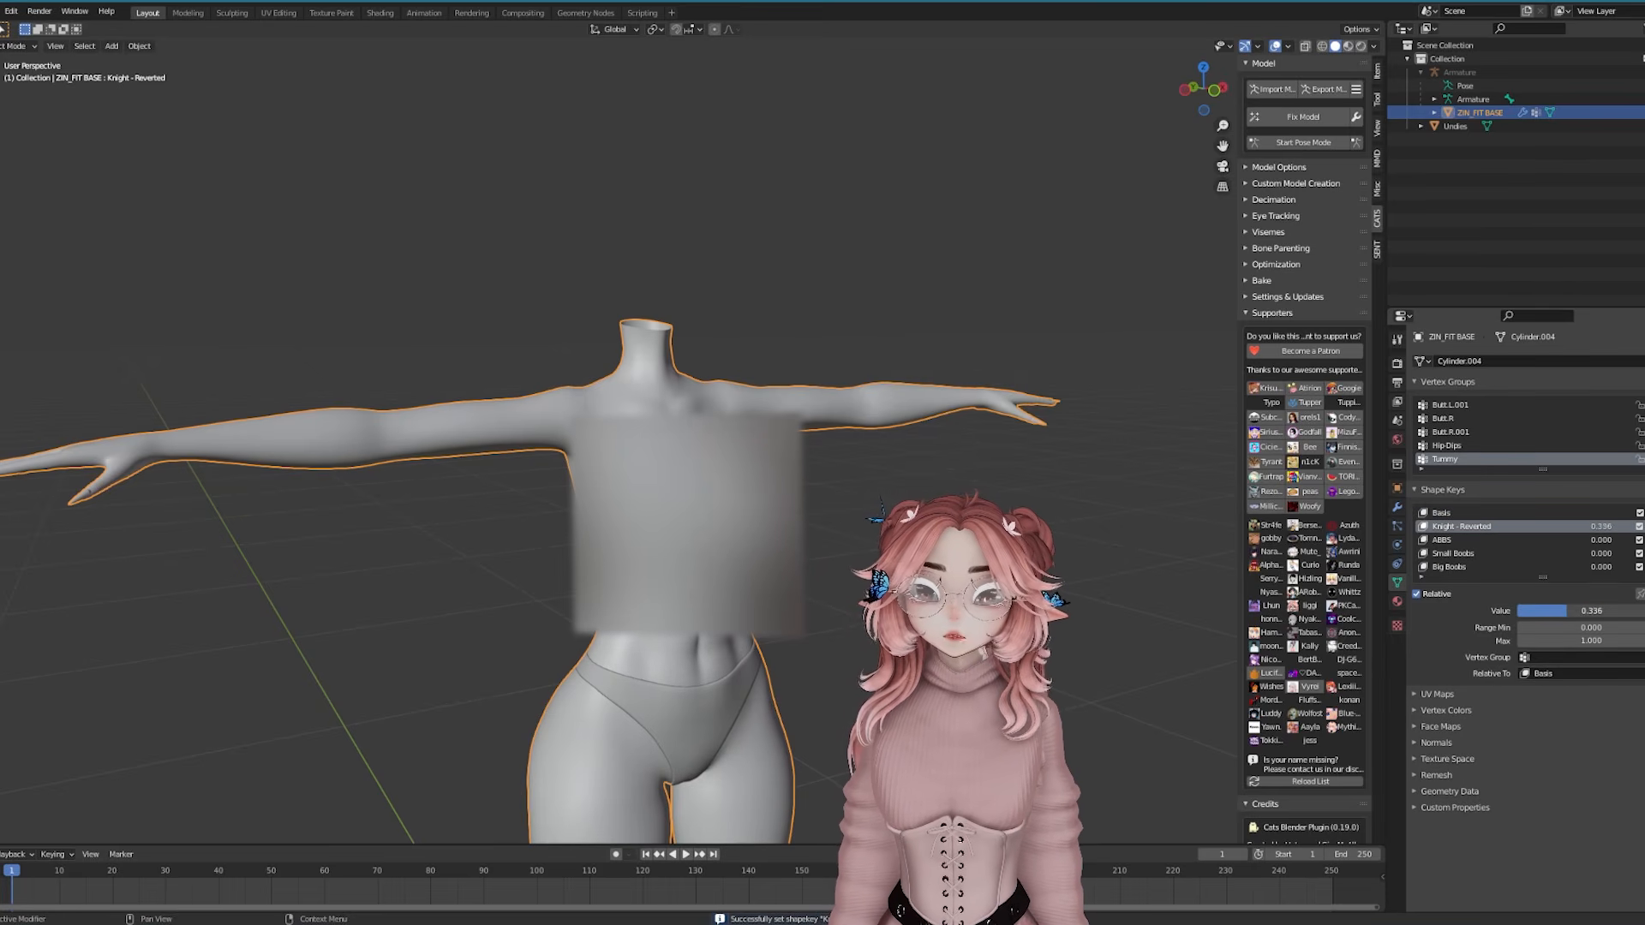
Start and stop pose mode on the base model and hide its armature
{"action": "left_click", "coordinate": [1320, 146]}
{"action": "left_click", "coordinate": [1303, 143]}
{"action": "key", "text": "h"}
{"action": "middle_click_drag", "start_coordinate": [816, 483], "coordinate": [797, 482]}
{"action": "scroll", "coordinate": [805, 483], "scroll_direction": "up", "scroll_amount": 1}
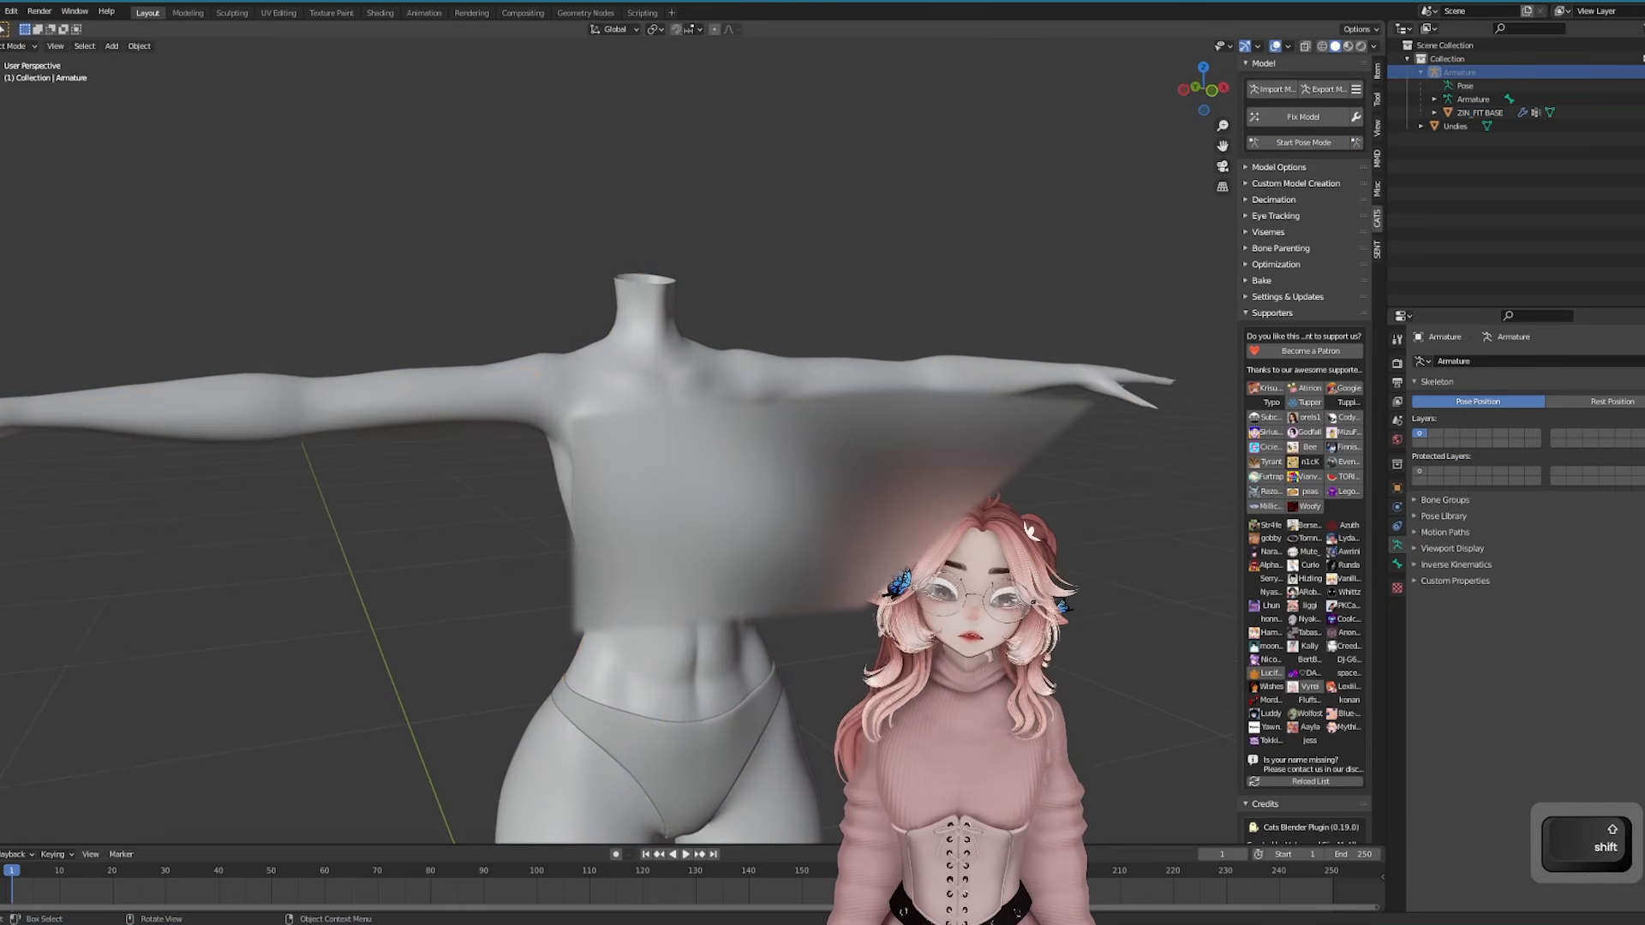
Add a new shape key to the ZIN_FIT BASE body and set its value to 1
{"action": "left_click", "coordinate": [728, 377]}
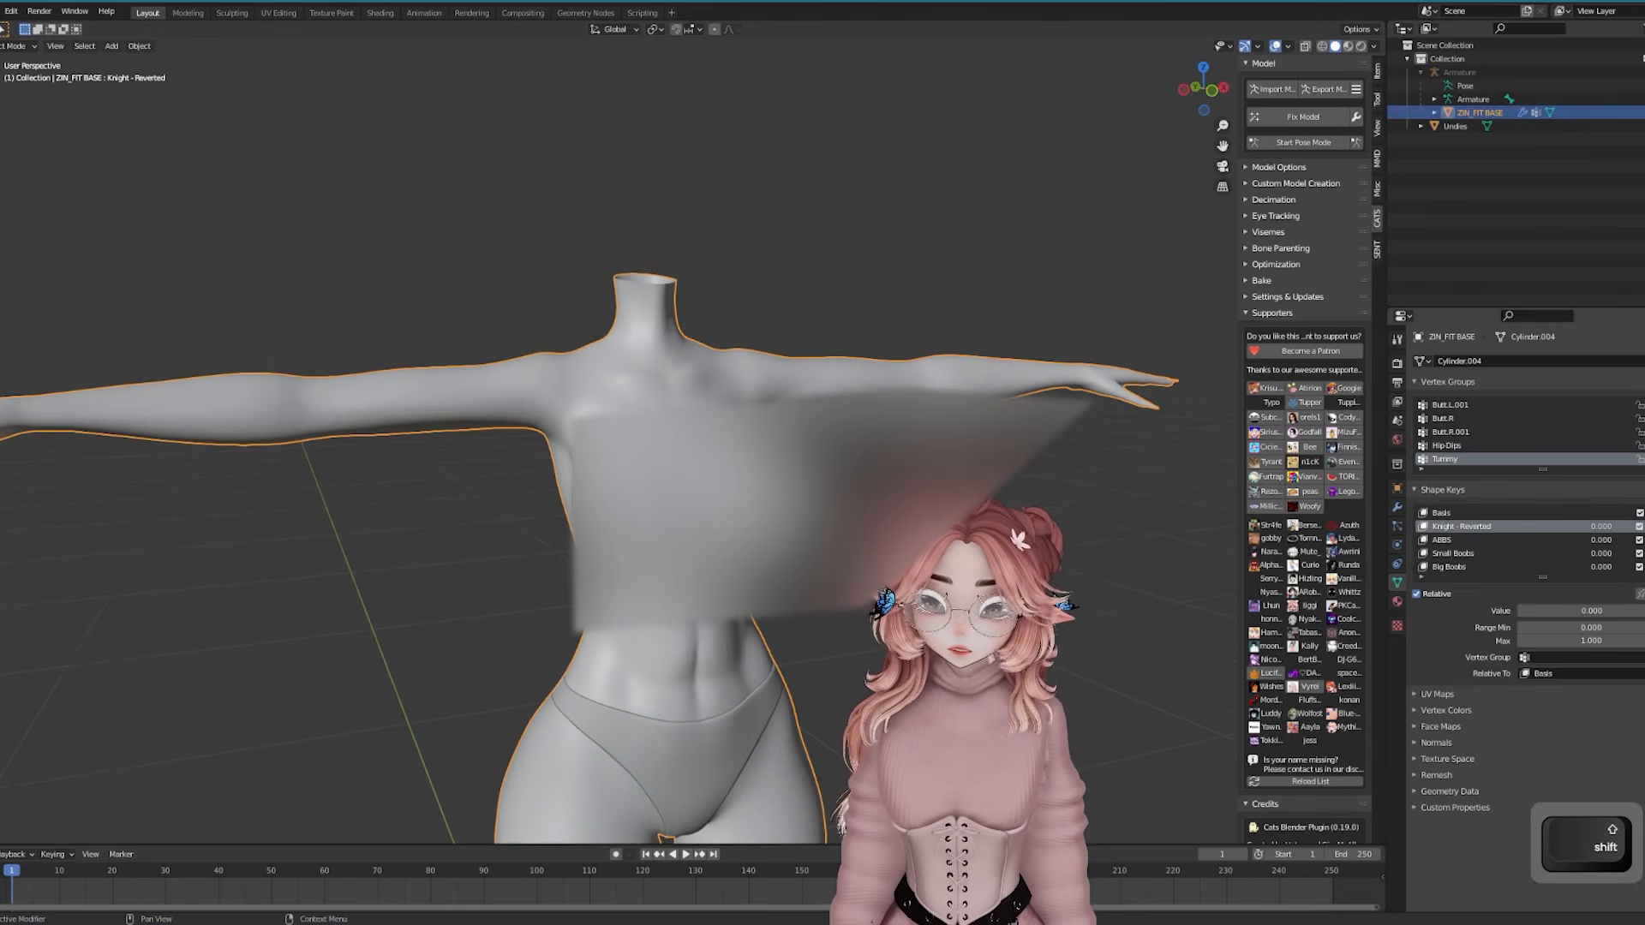
{"action": "left_click", "coordinate": [1643, 512]}
{"action": "left_click_drag", "start_coordinate": [1540, 612], "coordinate": [1643, 612]}
{"action": "scroll", "coordinate": [717, 430], "scroll_direction": "up", "scroll_amount": 2}
{"action": "middle_click_drag", "start_coordinate": [686, 480], "coordinate": [728, 435], "text": "shift"}
Thicken both shoulder areas of the body by about 0.001 m with Shrink/Fatten and smooth proportional editing
{"action": "key", "text": "Tab"}
{"action": "scroll", "coordinate": [754, 435], "scroll_direction": "down", "scroll_amount": 2}
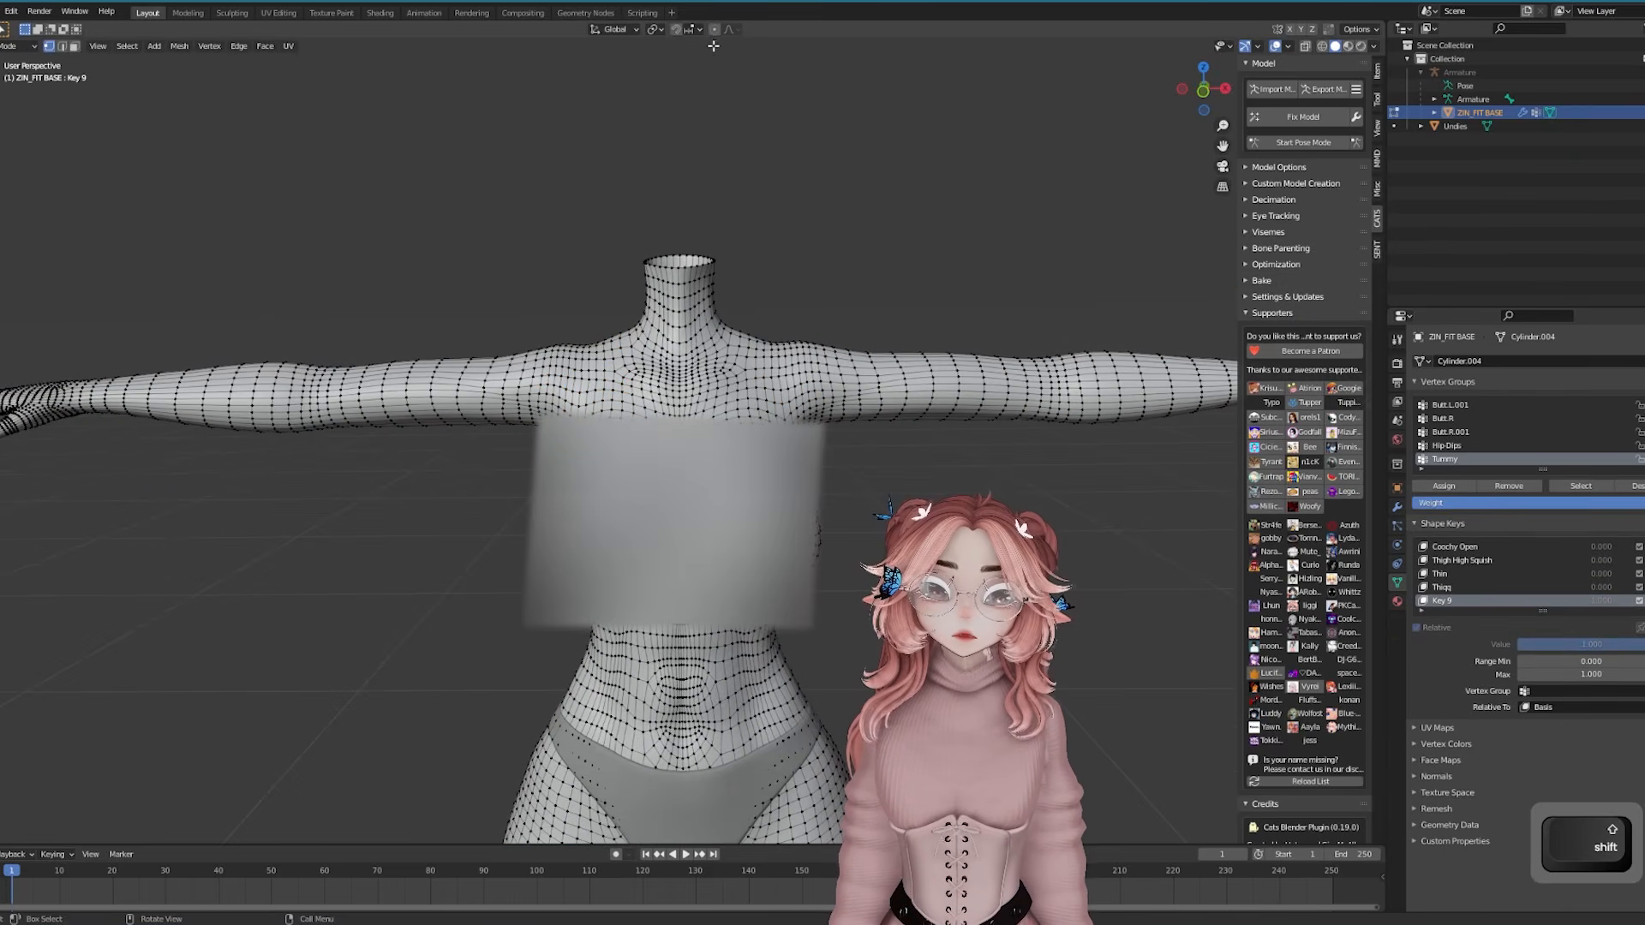
{"action": "left_click_drag", "start_coordinate": [553, 354], "coordinate": [467, 436], "text": "shift"}
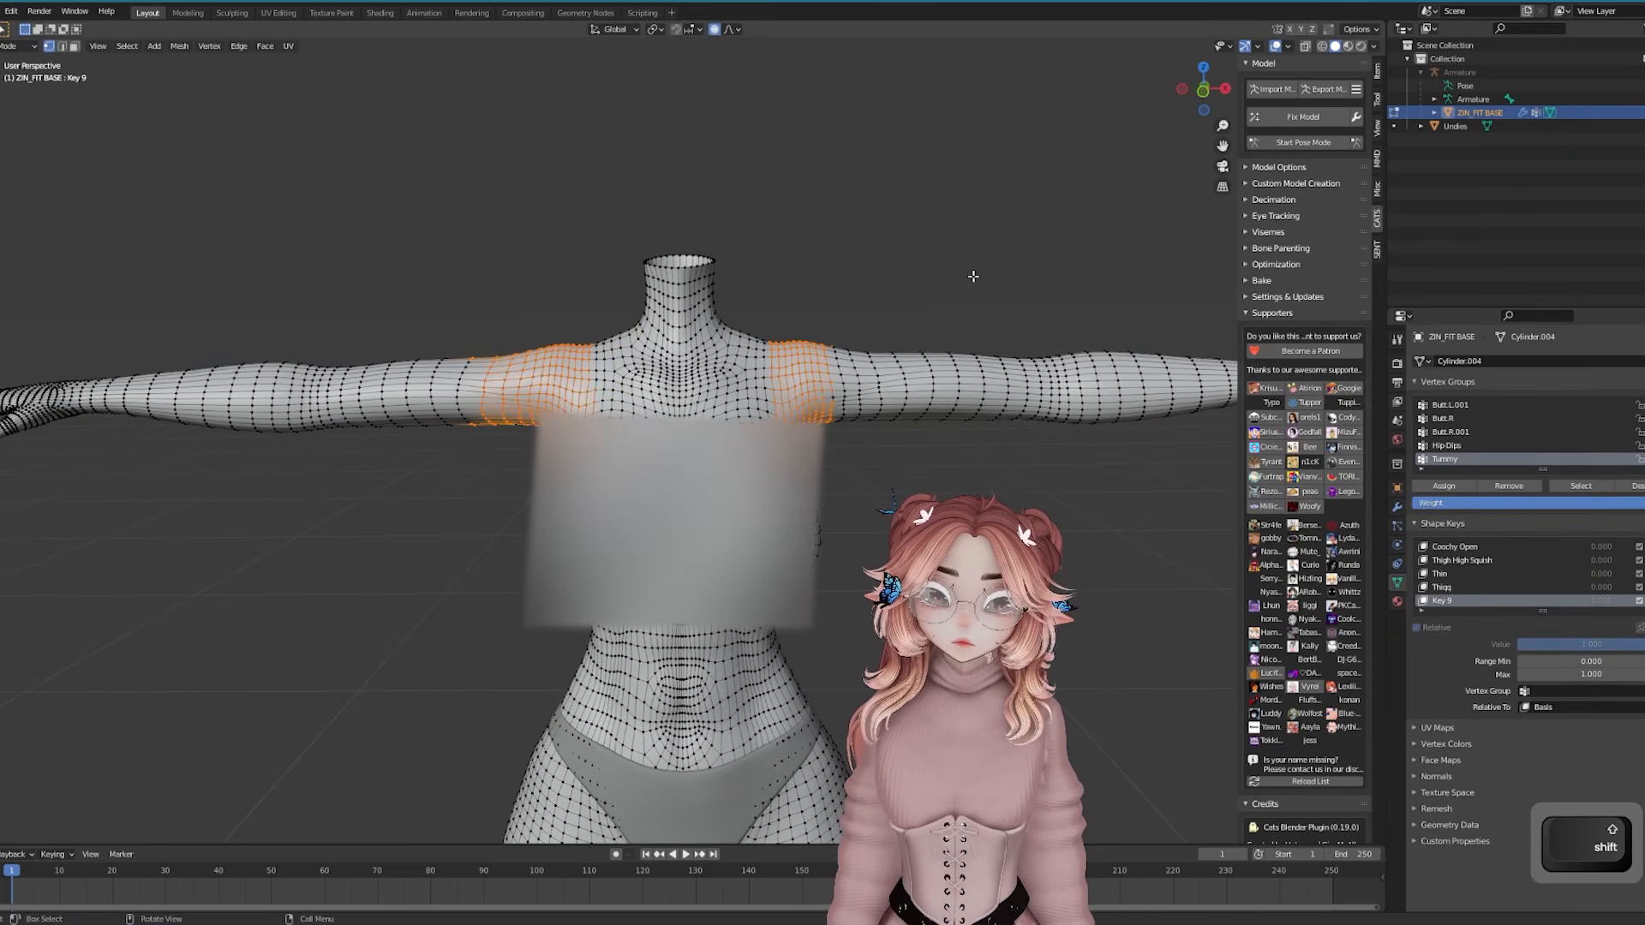
{"action": "key", "text": "alt+s"}
{"action": "left_click", "coordinate": [894, 341]}
{"action": "key", "text": "ctrl+z"}
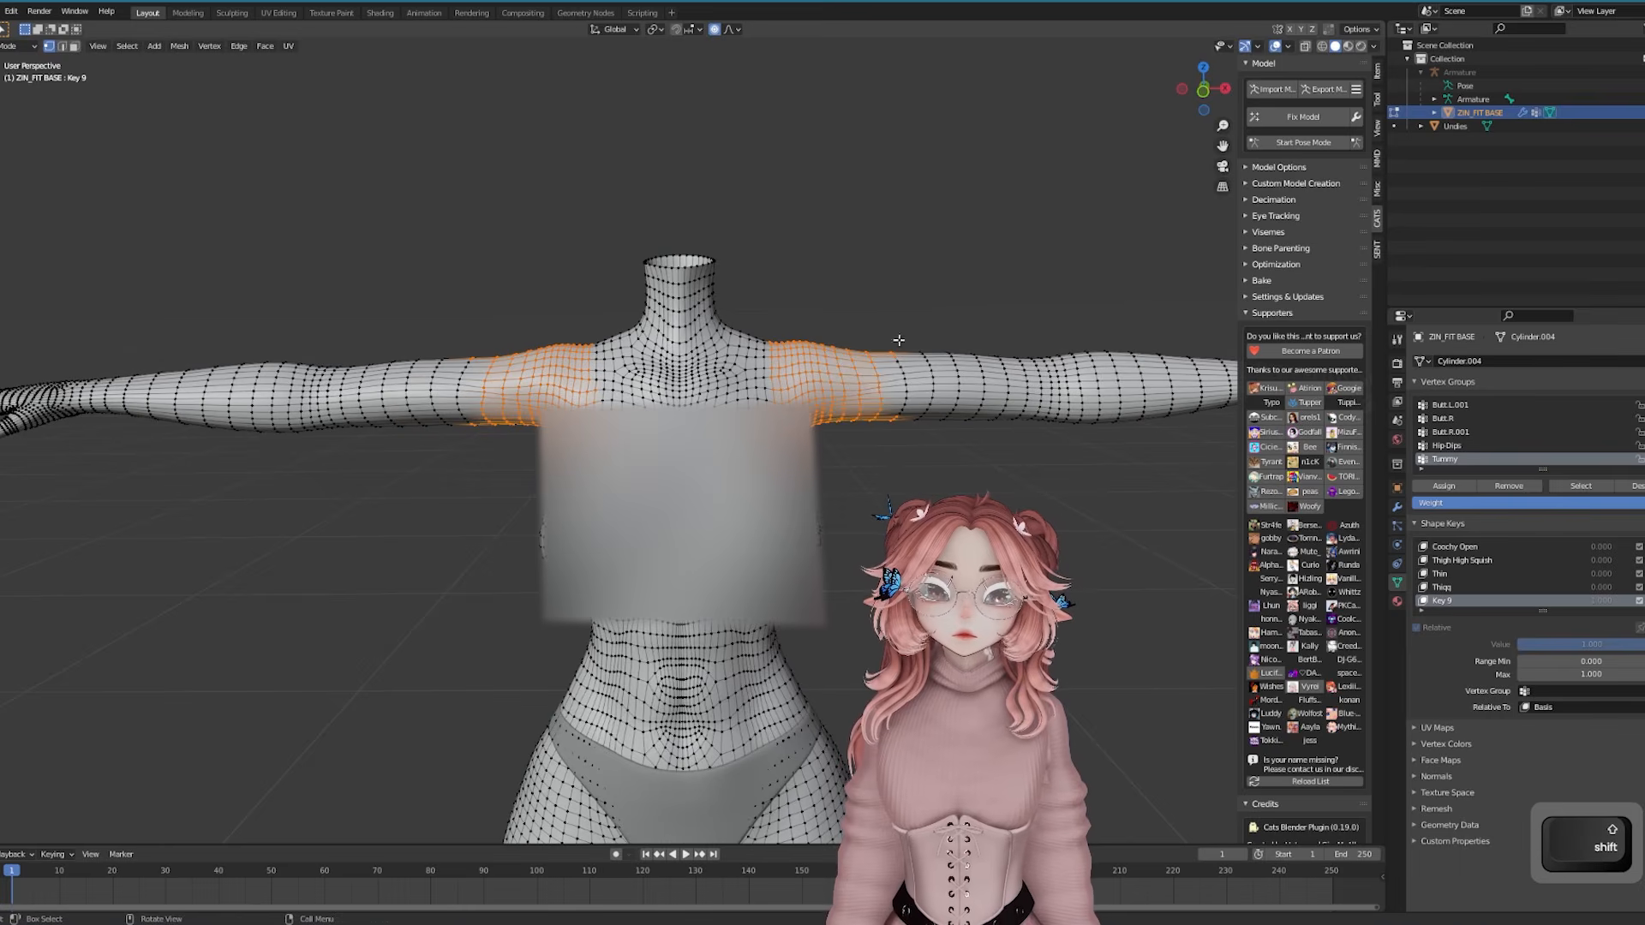
{"action": "key", "text": "alt+s"}
{"action": "scroll", "coordinate": [967, 230], "scroll_direction": "up", "scroll_amount": 7}
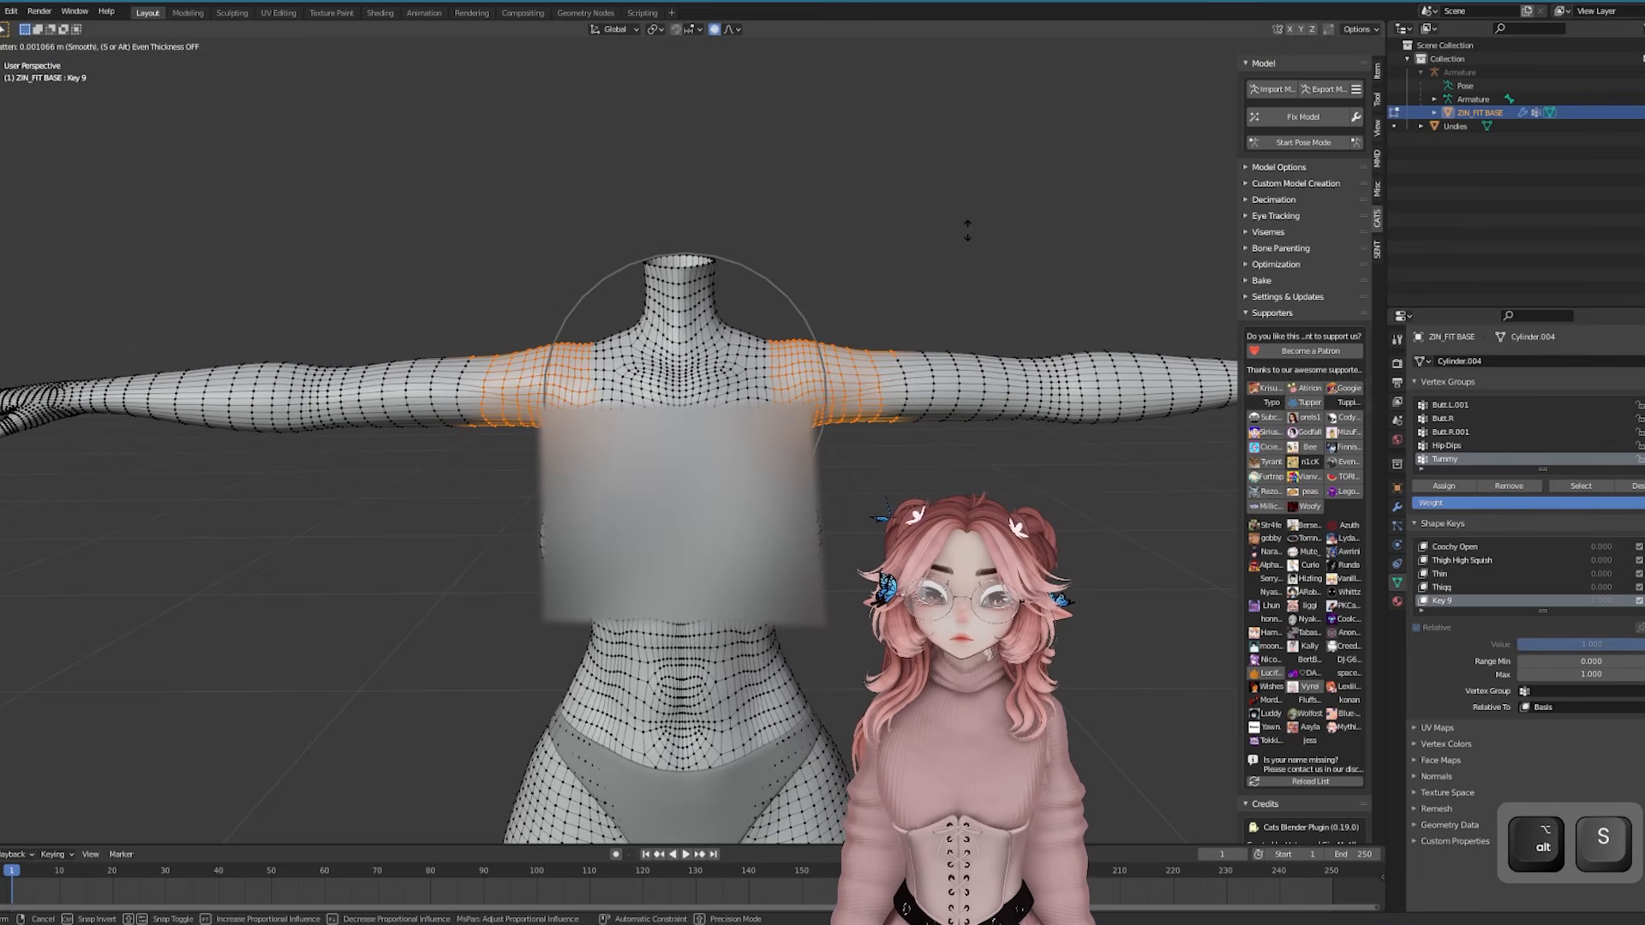
{"action": "left_click", "coordinate": [967, 230]}
{"action": "key", "text": "Tab"}
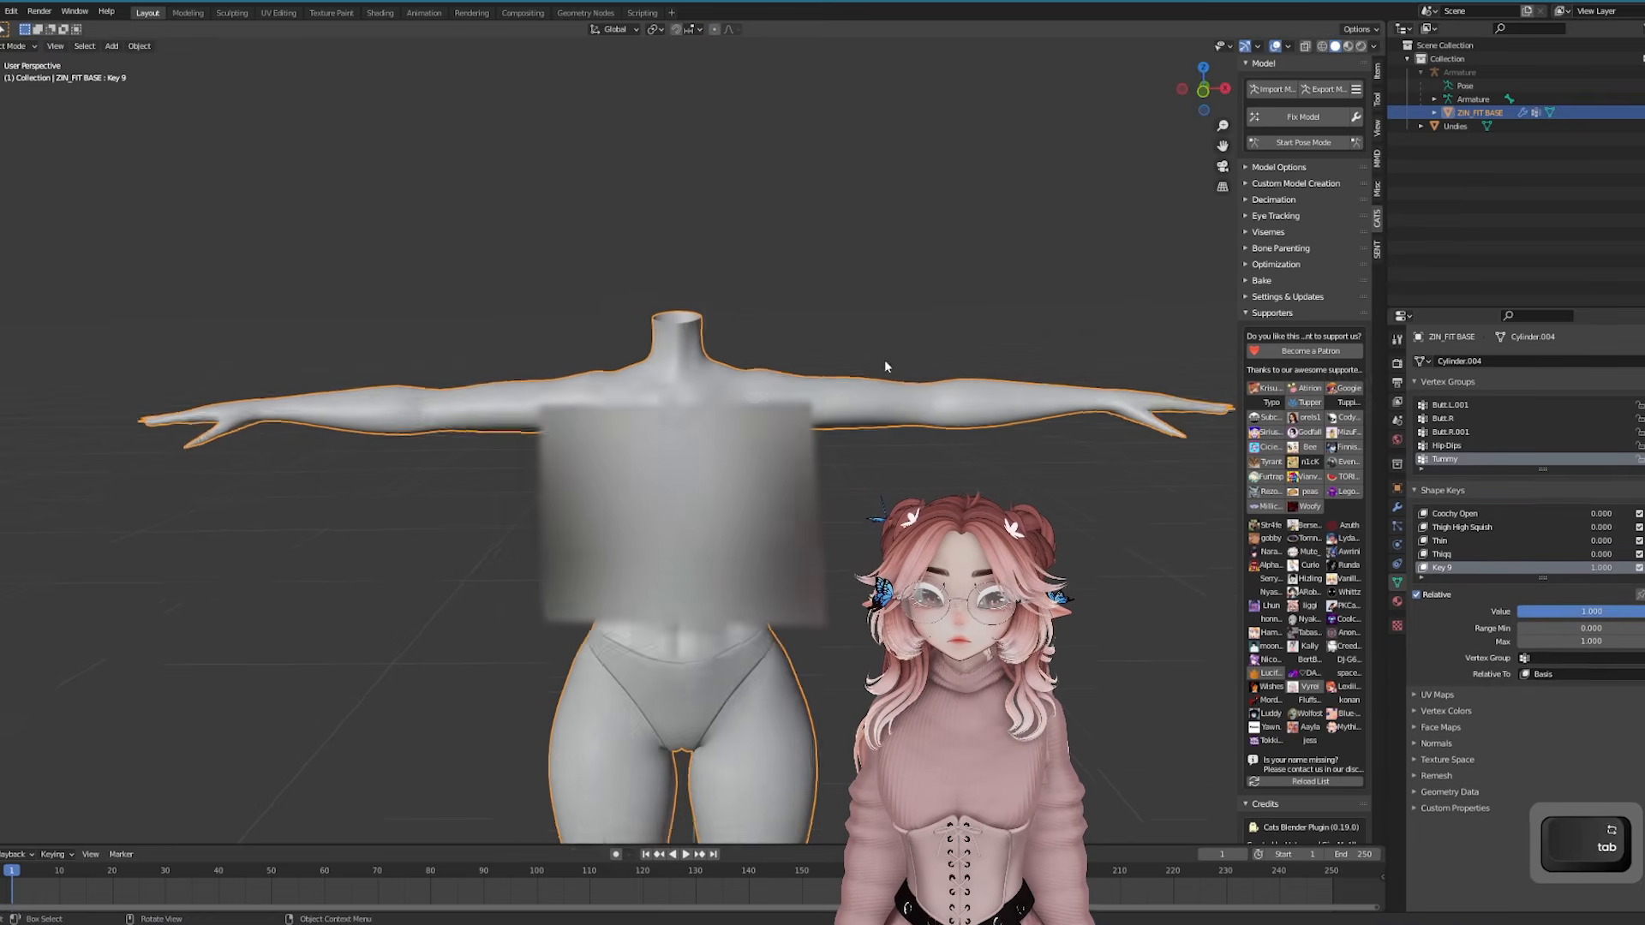
{"action": "middle_click_drag", "start_coordinate": [884, 358], "coordinate": [958, 419]}
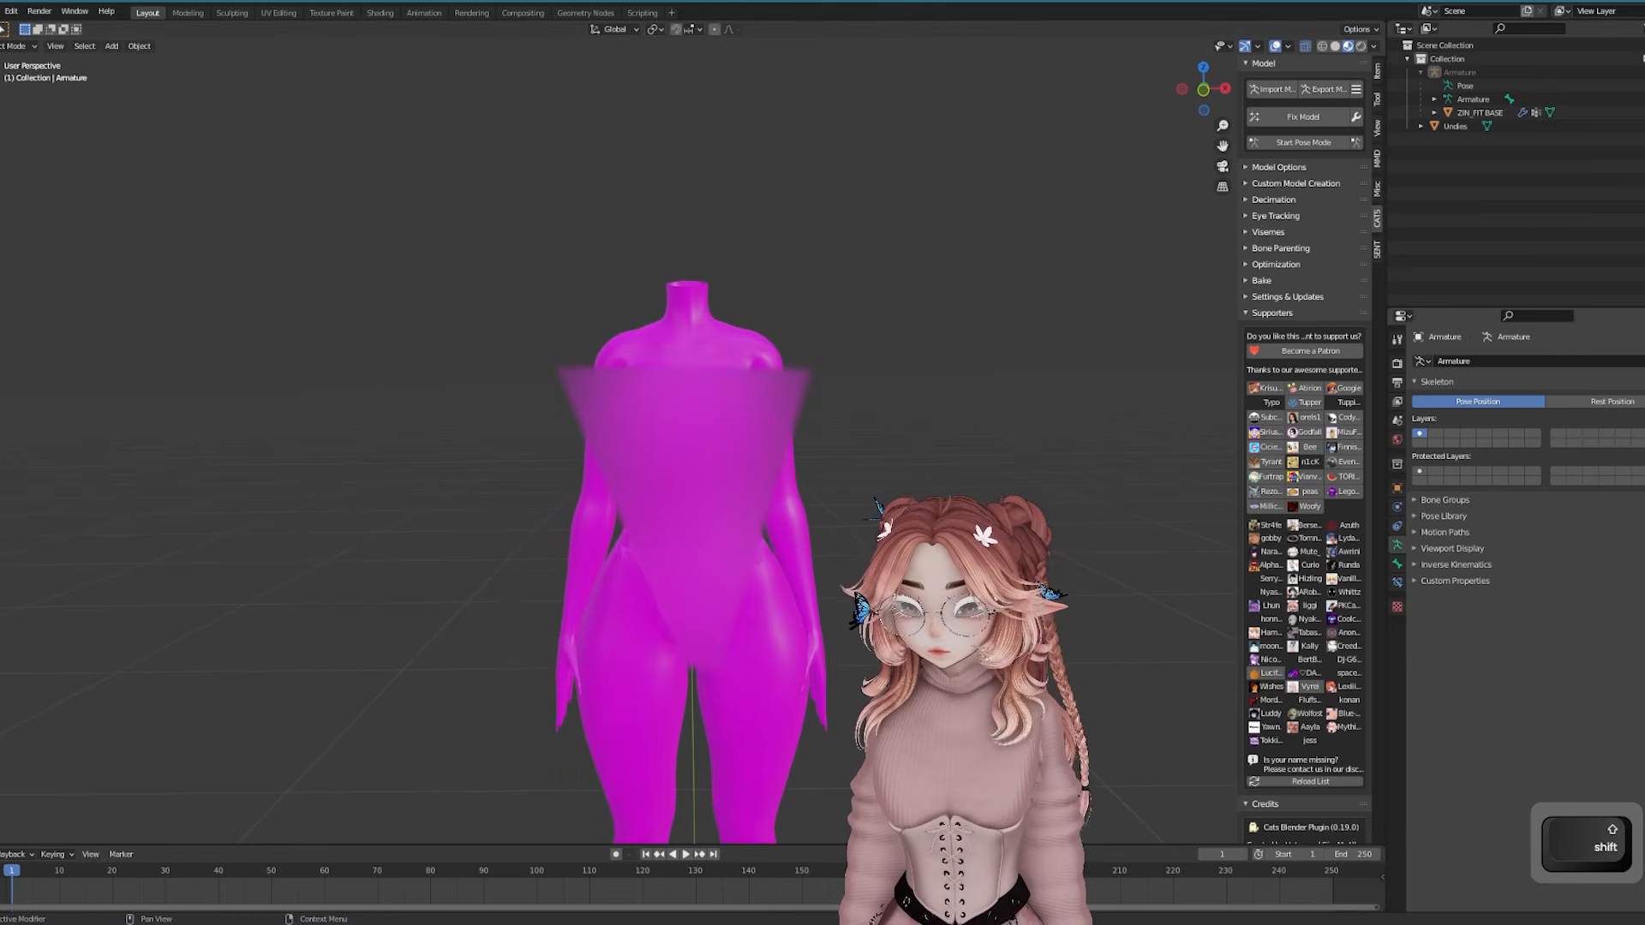
Import bodysuitbydumpling.fbx from the bodysuit folder in Downloads
{"action": "left_click_drag", "start_coordinate": [1644, 385], "coordinate": [1644, 612]}
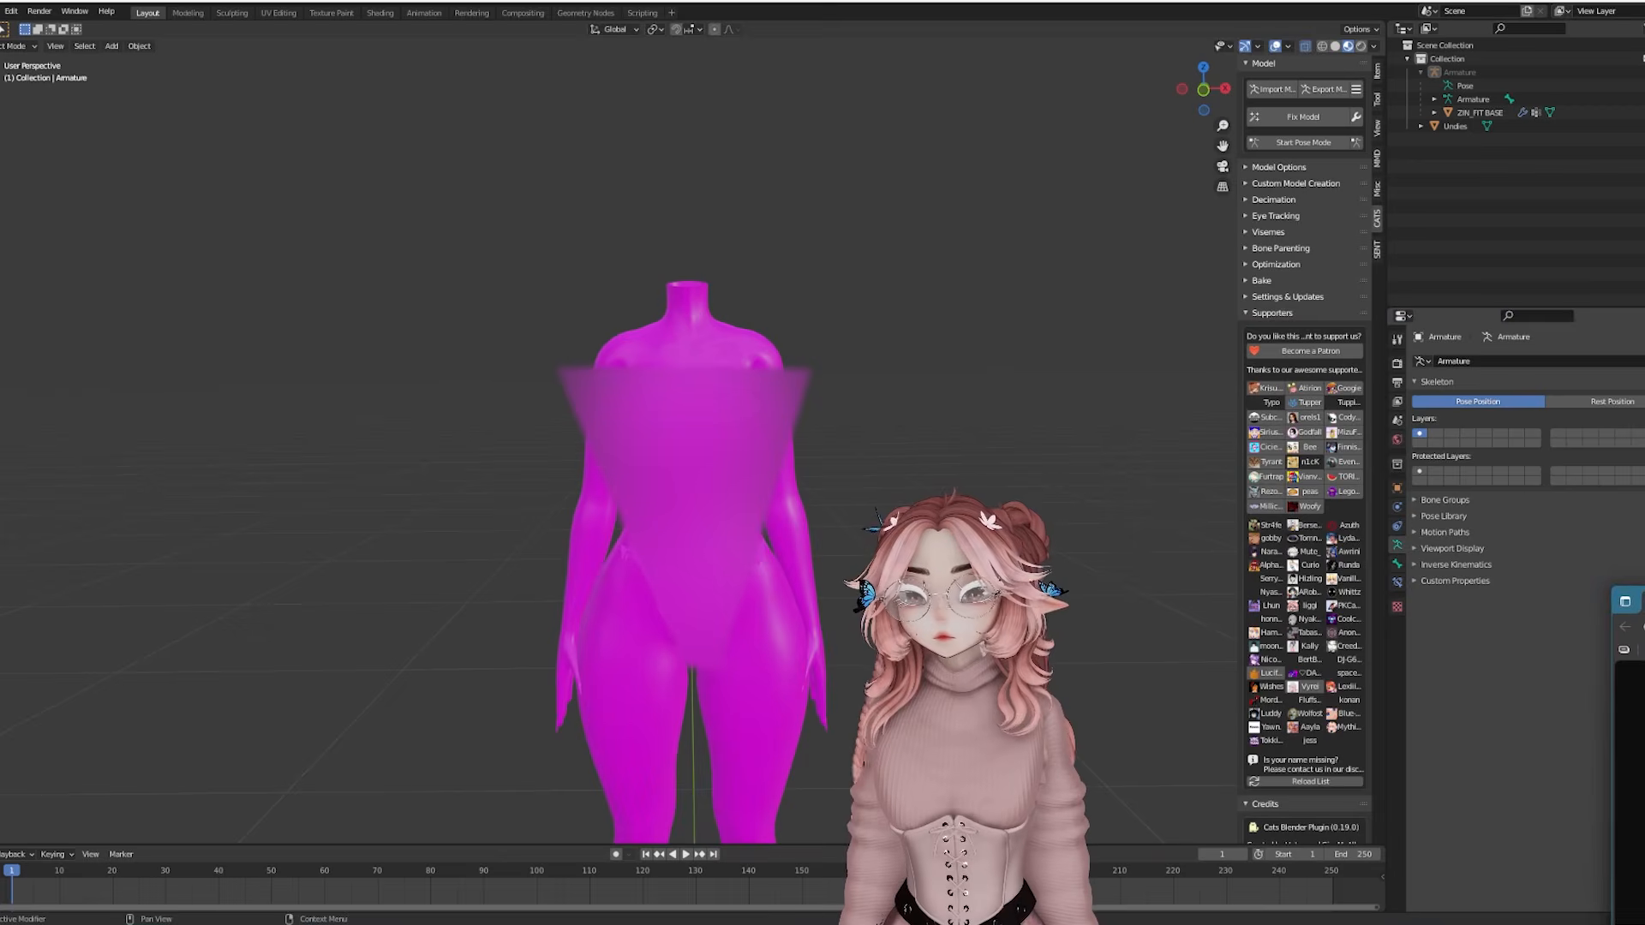
{"action": "middle_click_drag", "start_coordinate": [933, 443], "coordinate": [951, 443]}
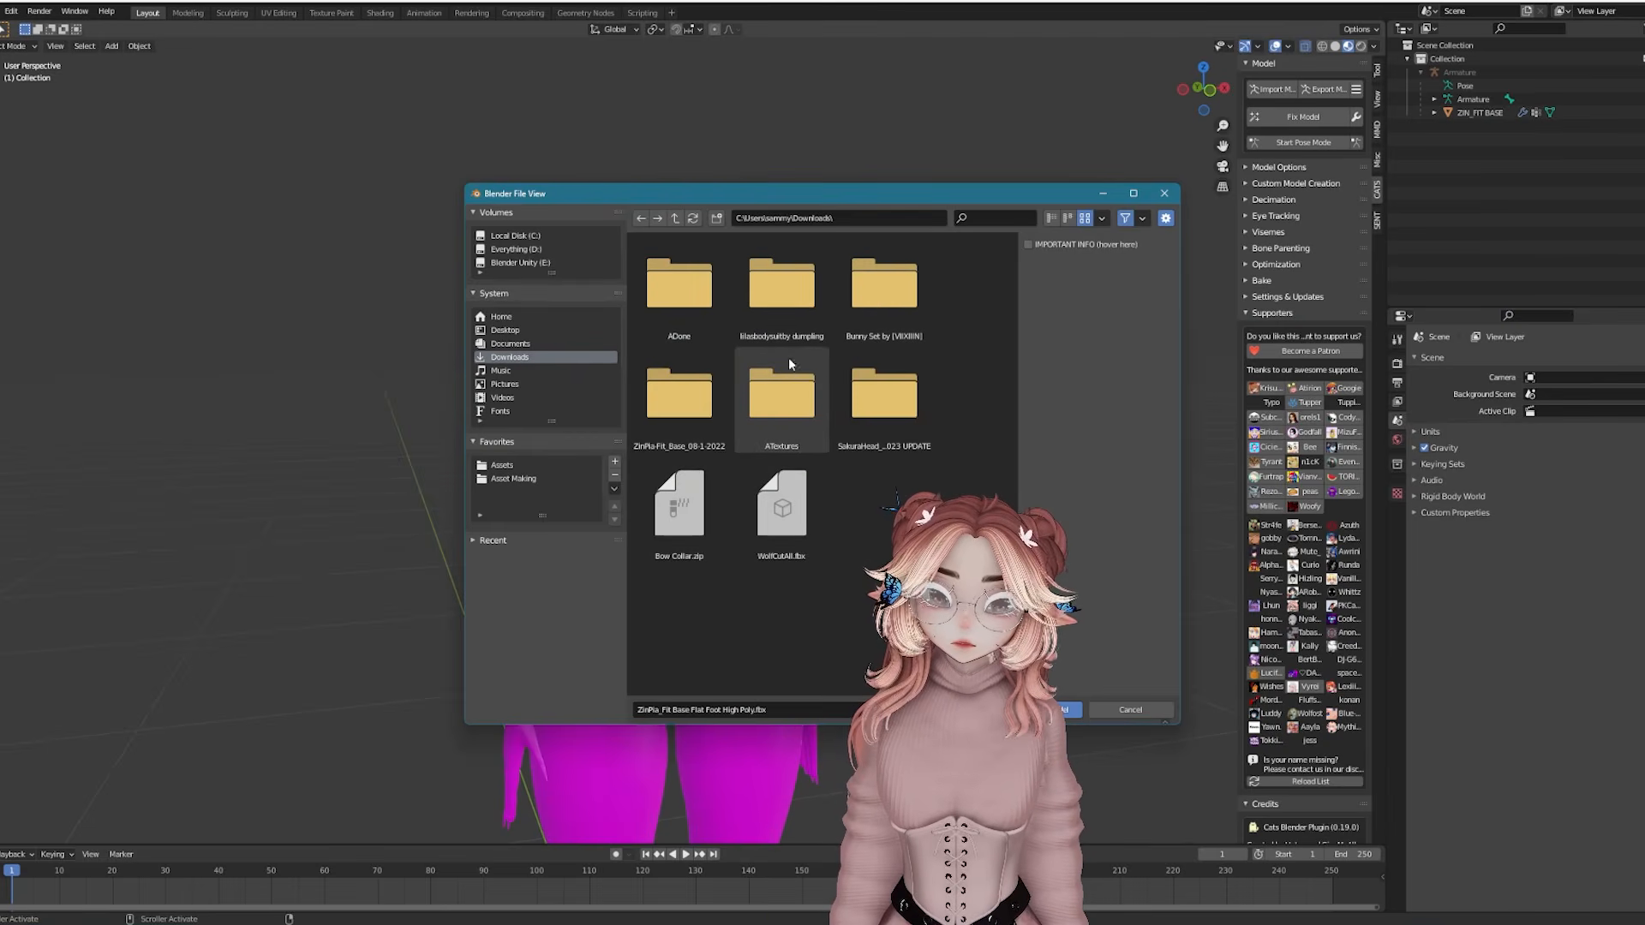
{"action": "double_click", "coordinate": [792, 296]}
{"action": "double_click", "coordinate": [680, 403]}
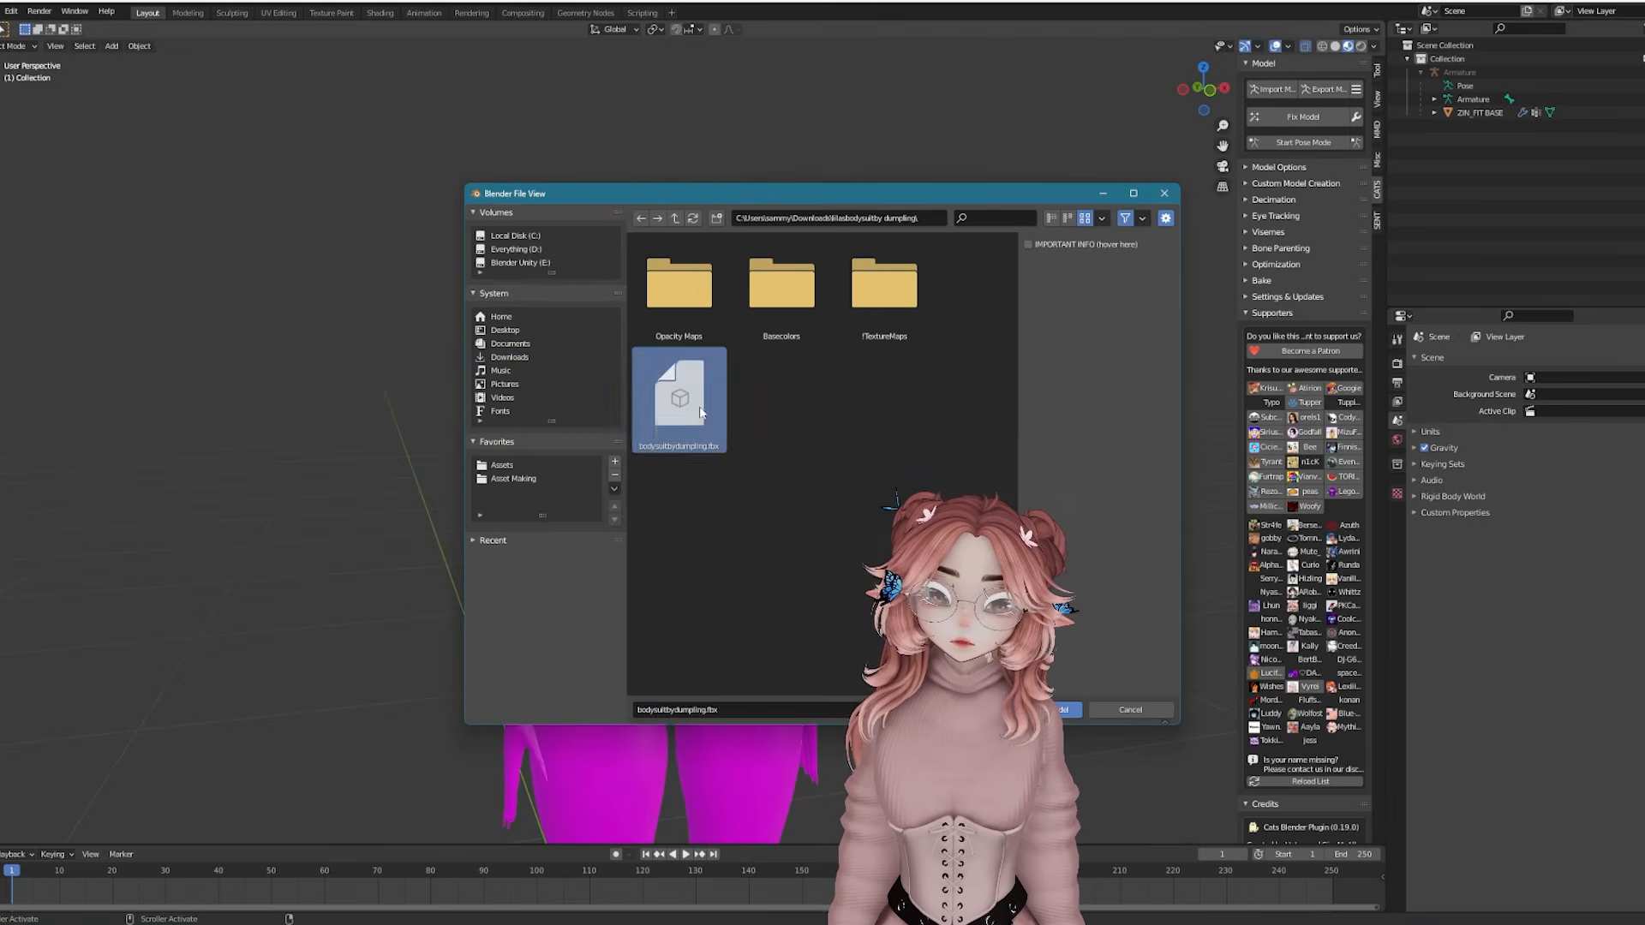
{"action": "middle_click_drag", "start_coordinate": [679, 402], "coordinate": [731, 403]}
Scale the imported bodysuit armature along Z to about 0.95 and move it along Z to line up with the body
{"action": "key", "text": "s"}
{"action": "key", "text": "z"}
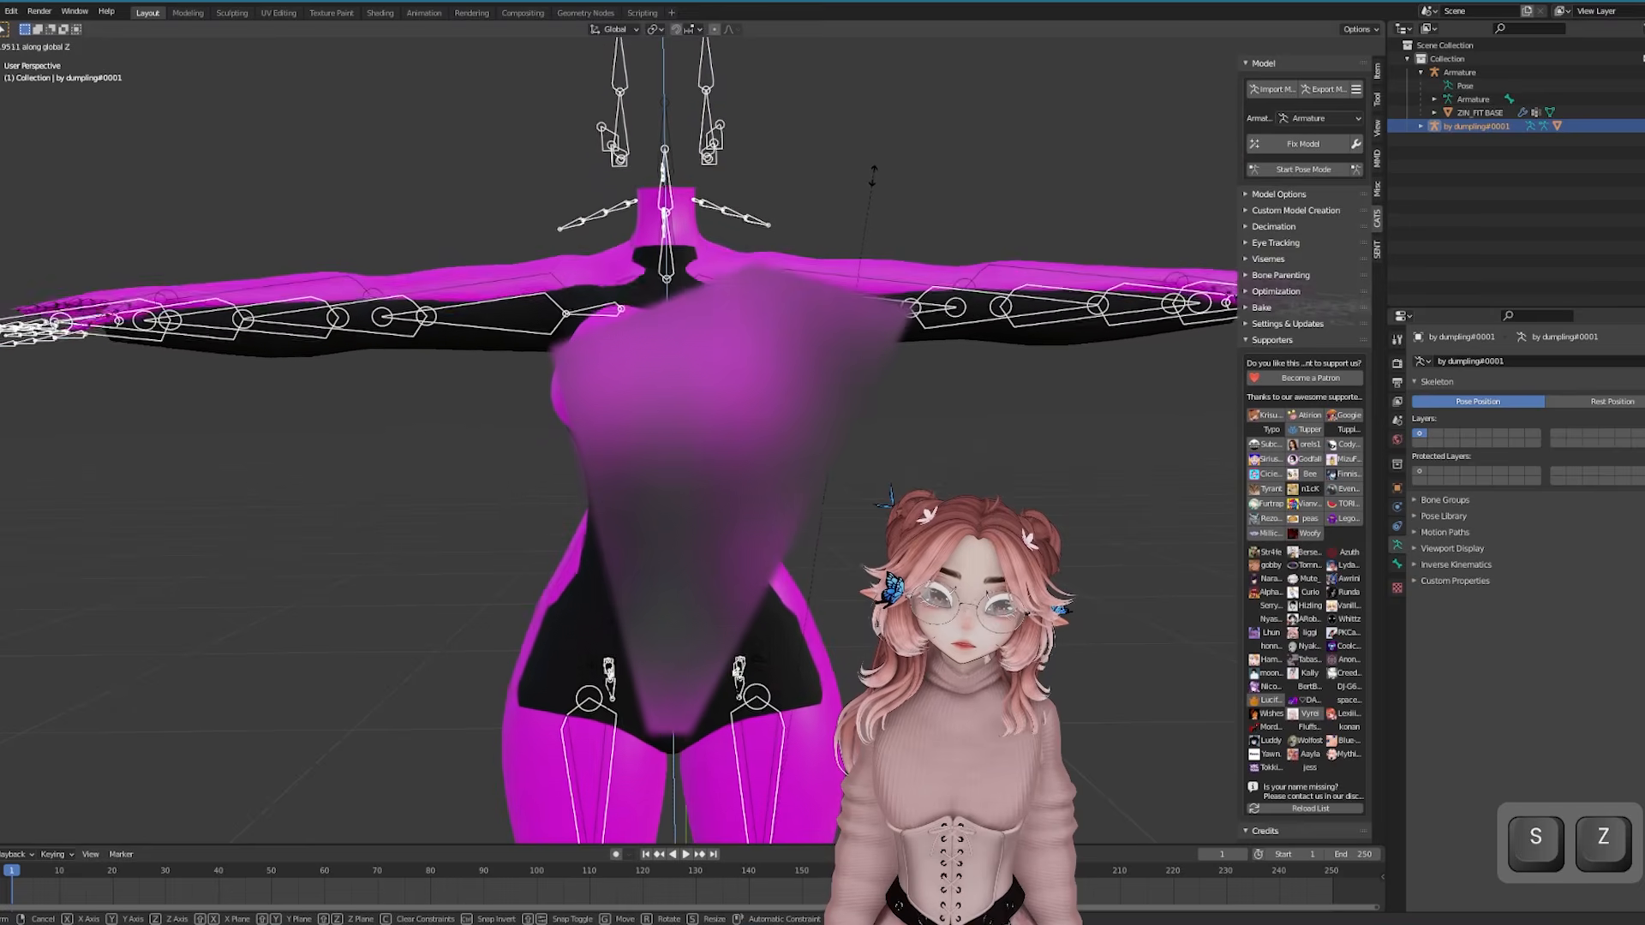
{"action": "left_click", "coordinate": [869, 190]}
{"action": "key", "text": "g"}
{"action": "key", "text": "z"}
{"action": "left_click", "coordinate": [852, 171]}
Move vertices on the bodysuit's side and back with smooth proportional editing to cover the exposed body
{"action": "middle_click_drag", "start_coordinate": [852, 171], "coordinate": [1114, 214]}
{"action": "middle_click_drag", "start_coordinate": [1114, 214], "coordinate": [1114, 103], "text": "shift"}
{"action": "middle_click_drag", "start_coordinate": [857, 343], "coordinate": [762, 335]}
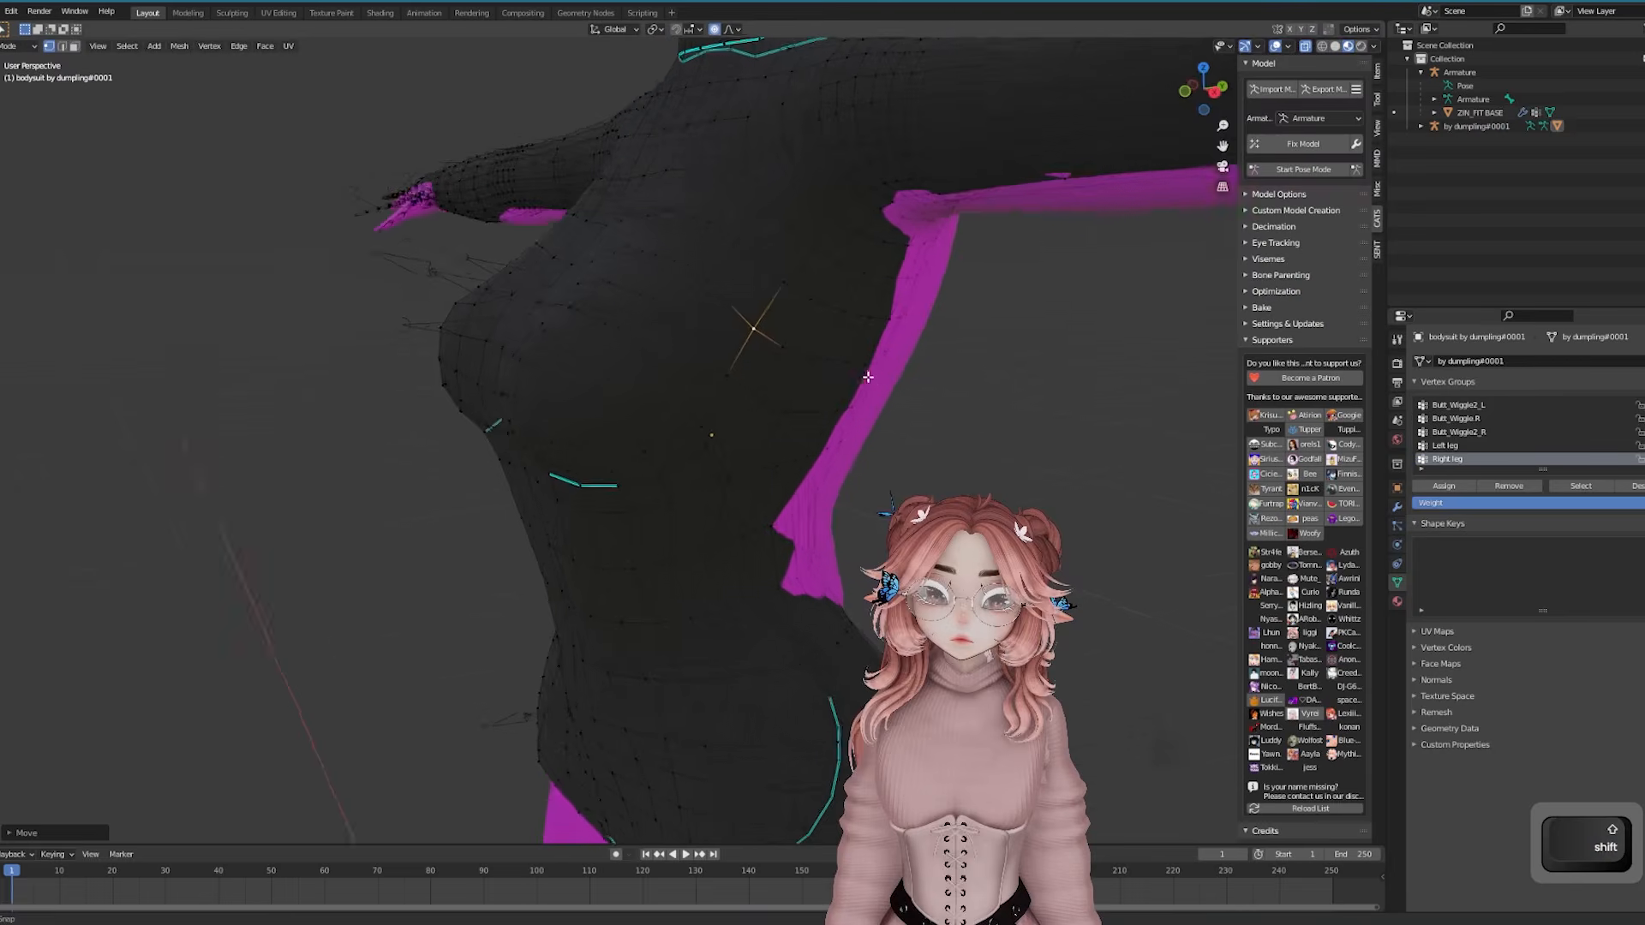
{"action": "middle_click_drag", "start_coordinate": [868, 377], "coordinate": [883, 360]}
{"action": "left_click", "coordinate": [851, 432]}
{"action": "key", "text": "g"}
{"action": "scroll", "coordinate": [927, 449], "scroll_direction": "down", "scroll_amount": 4}
{"action": "left_click", "coordinate": [904, 451]}
{"action": "middle_click_drag", "start_coordinate": [905, 452], "coordinate": [801, 437]}
{"action": "key", "text": "g"}
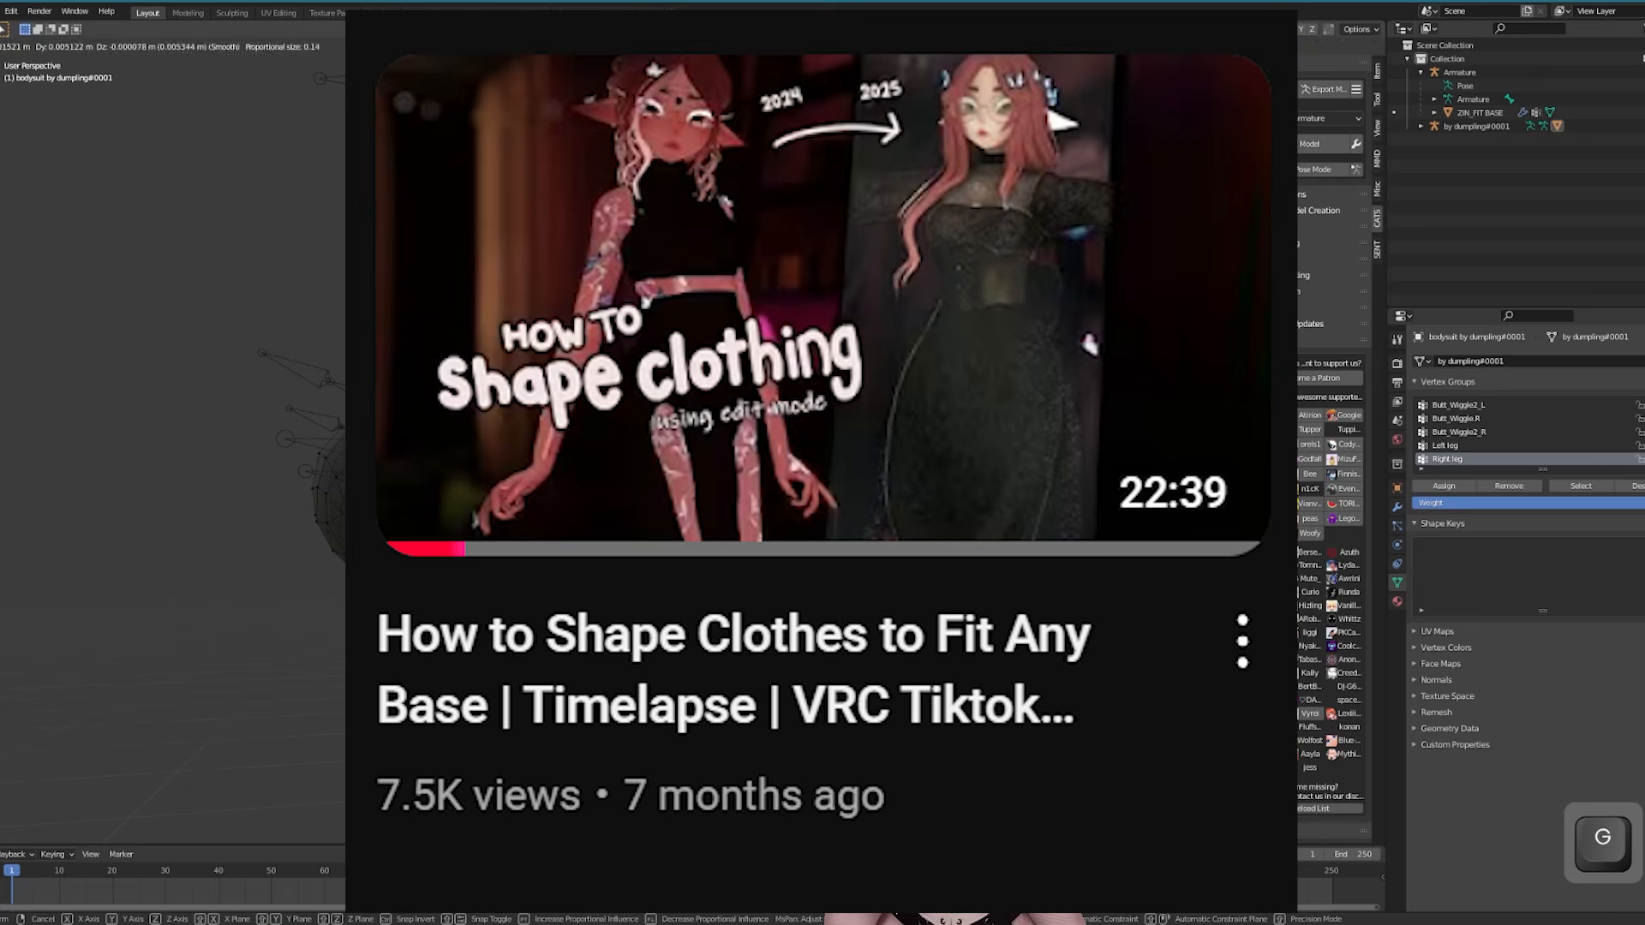
{"action": "left_click", "coordinate": [801, 437]}
Move the bodysuit's upper-arm edge loop along Z
{"action": "middle_click_drag", "start_coordinate": [801, 437], "coordinate": [883, 565]}
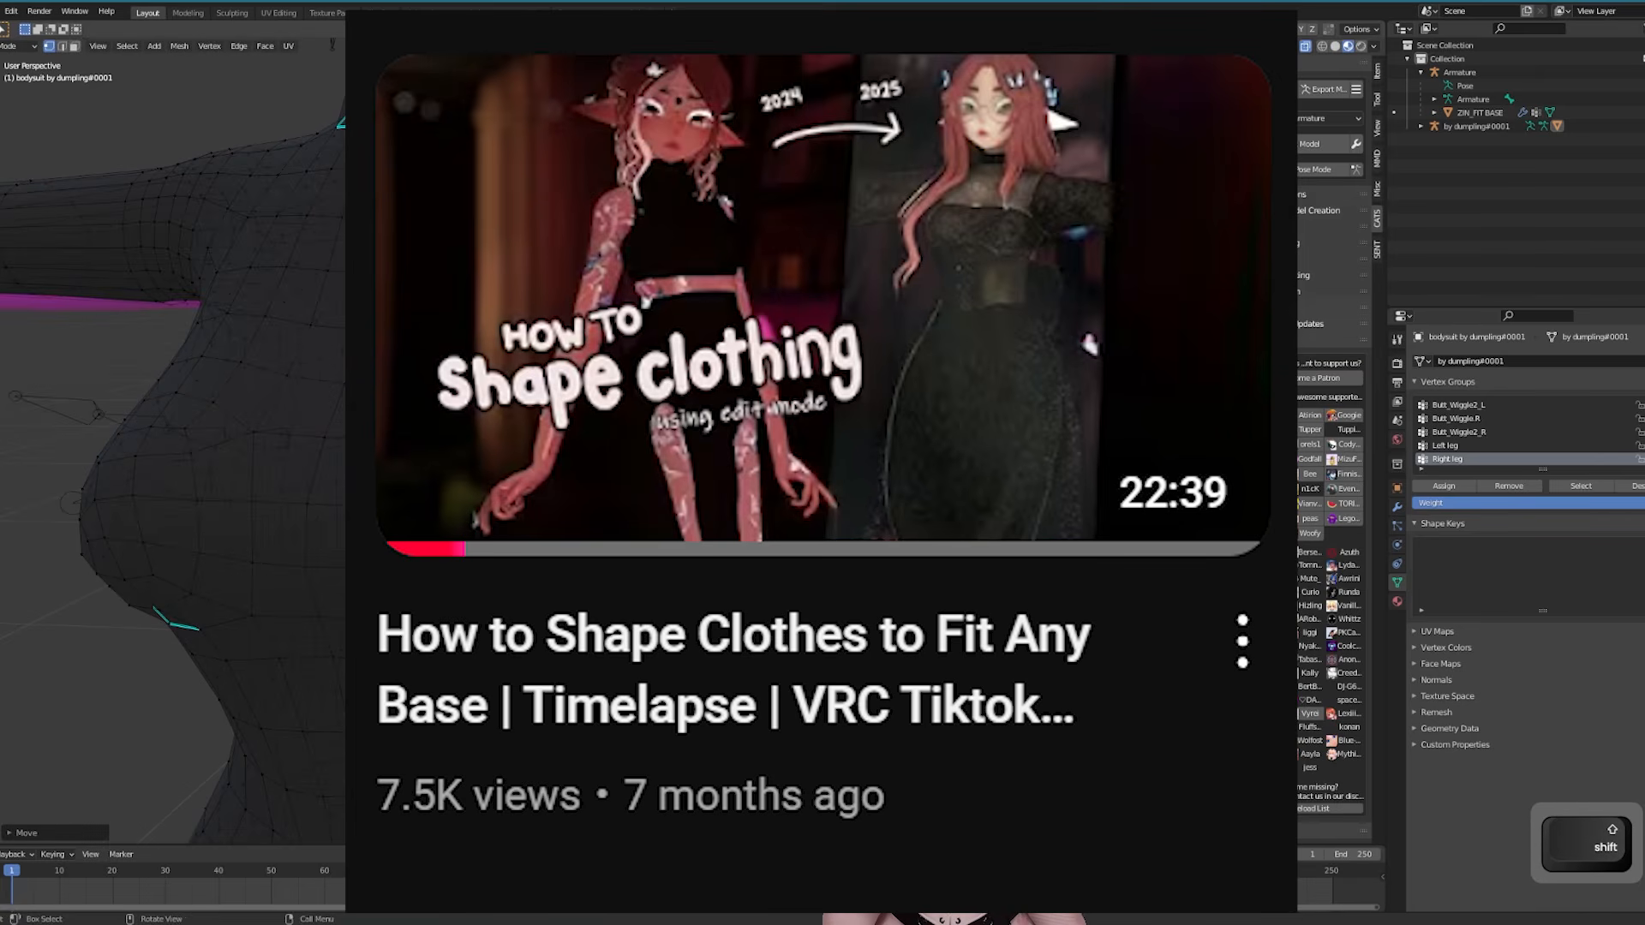
{"action": "key", "text": "g"}
{"action": "key", "text": "z"}
{"action": "left_click", "coordinate": [864, 357]}
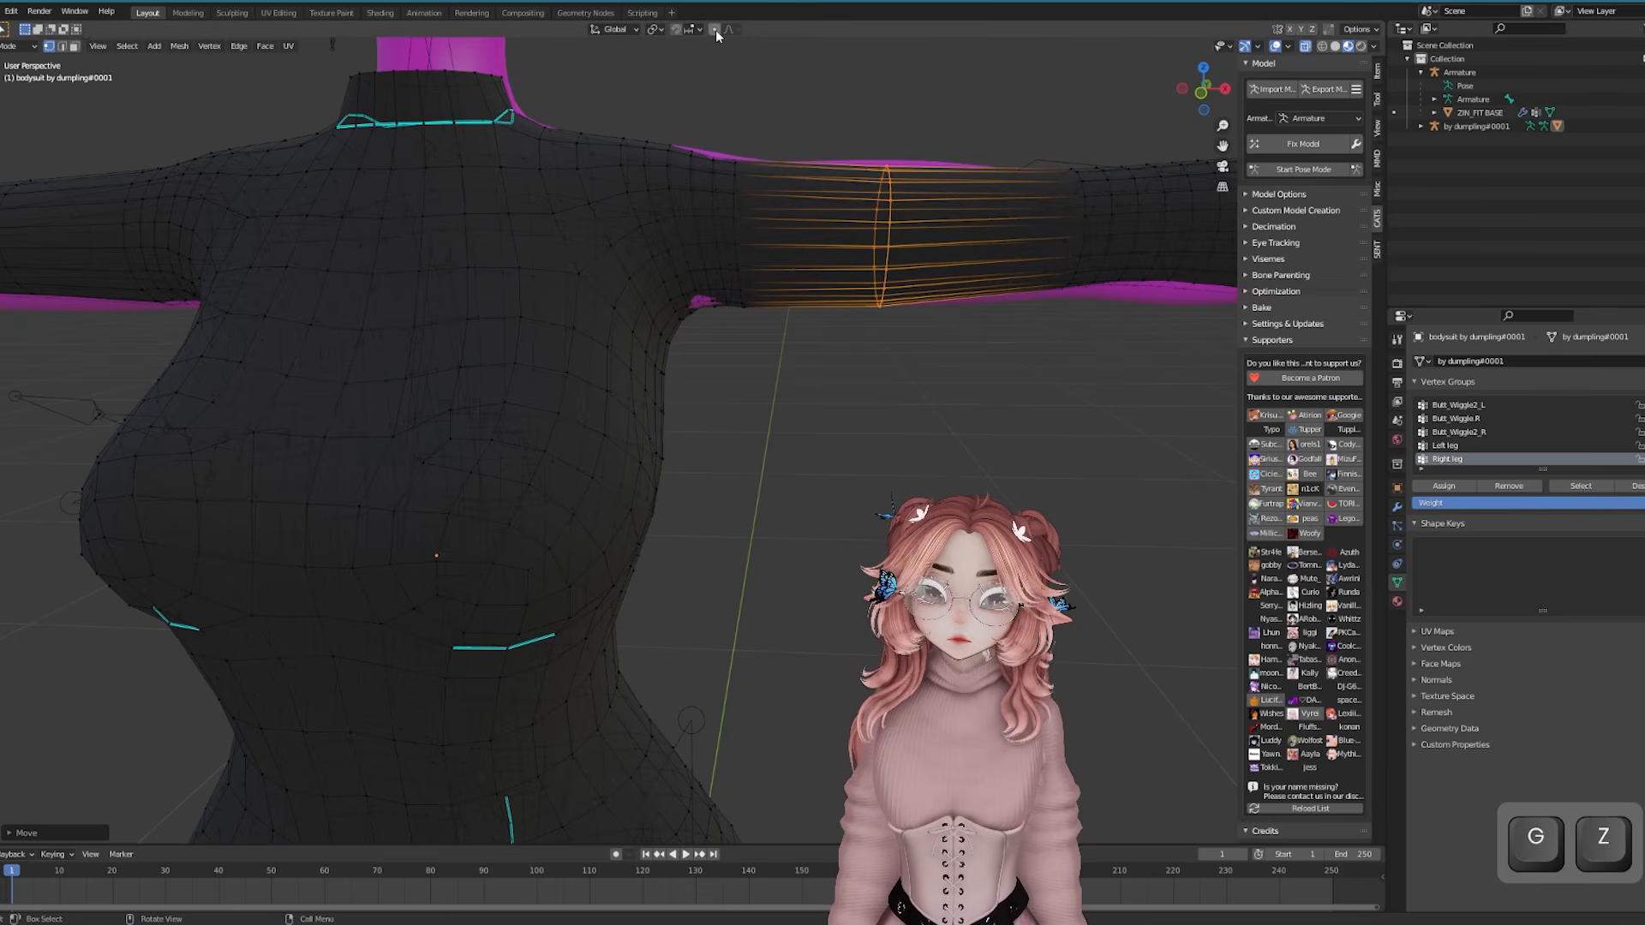
Try to move the upper-arm edge loop freely with a larger proportional editing radius and undo the move
{"action": "key", "text": "g"}
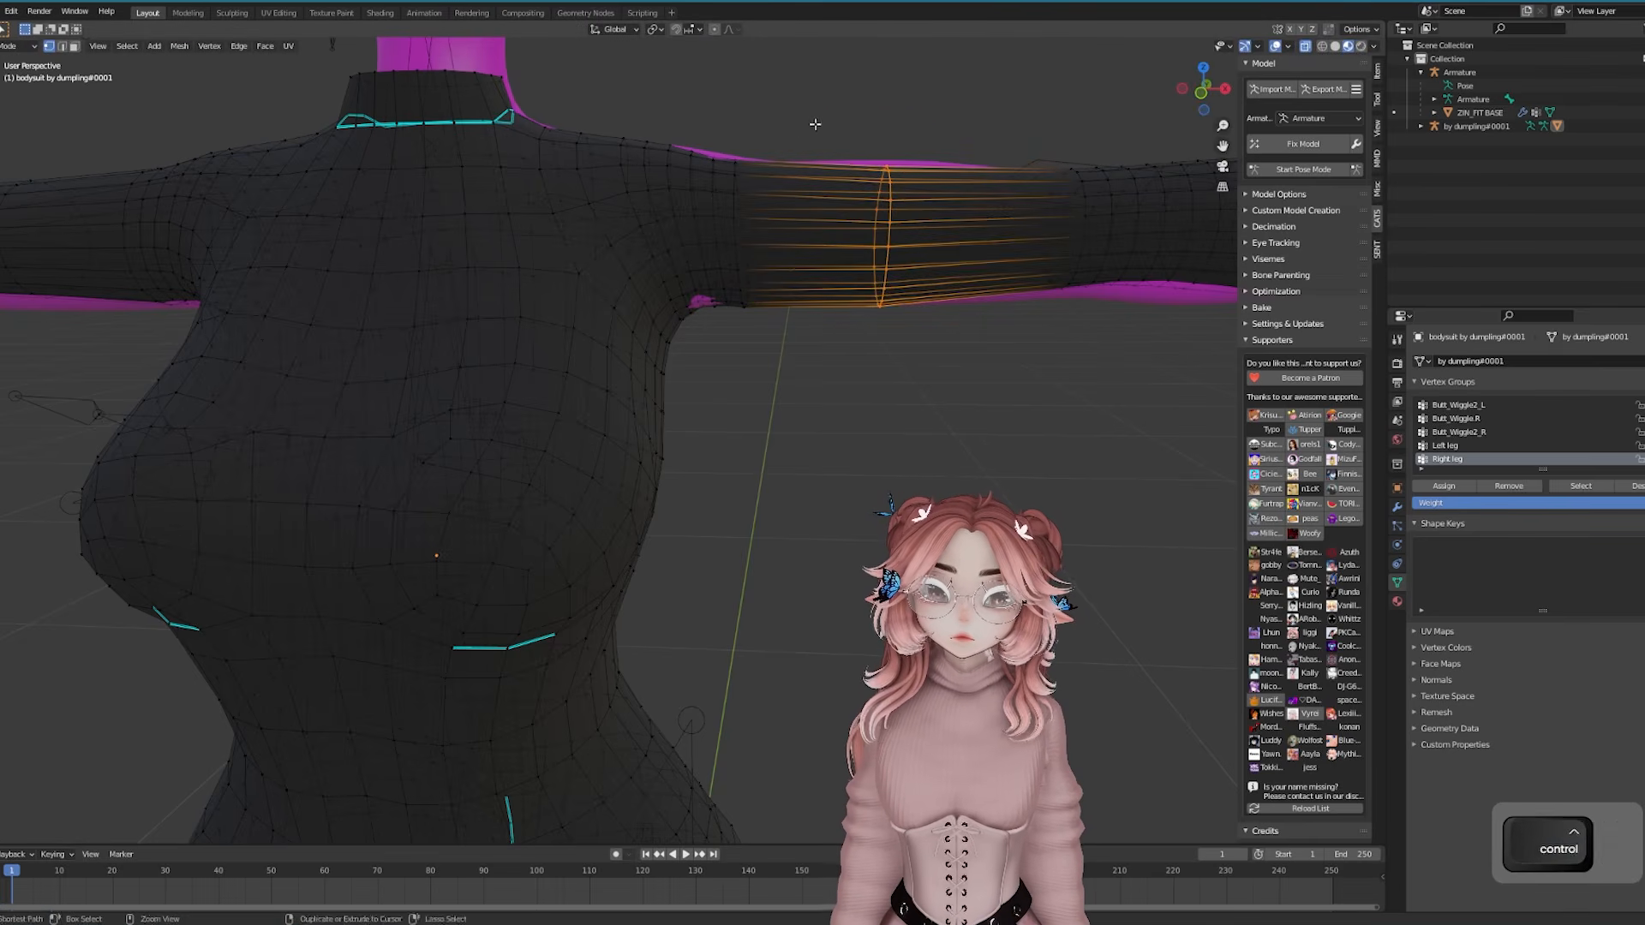
{"action": "key", "text": "o"}
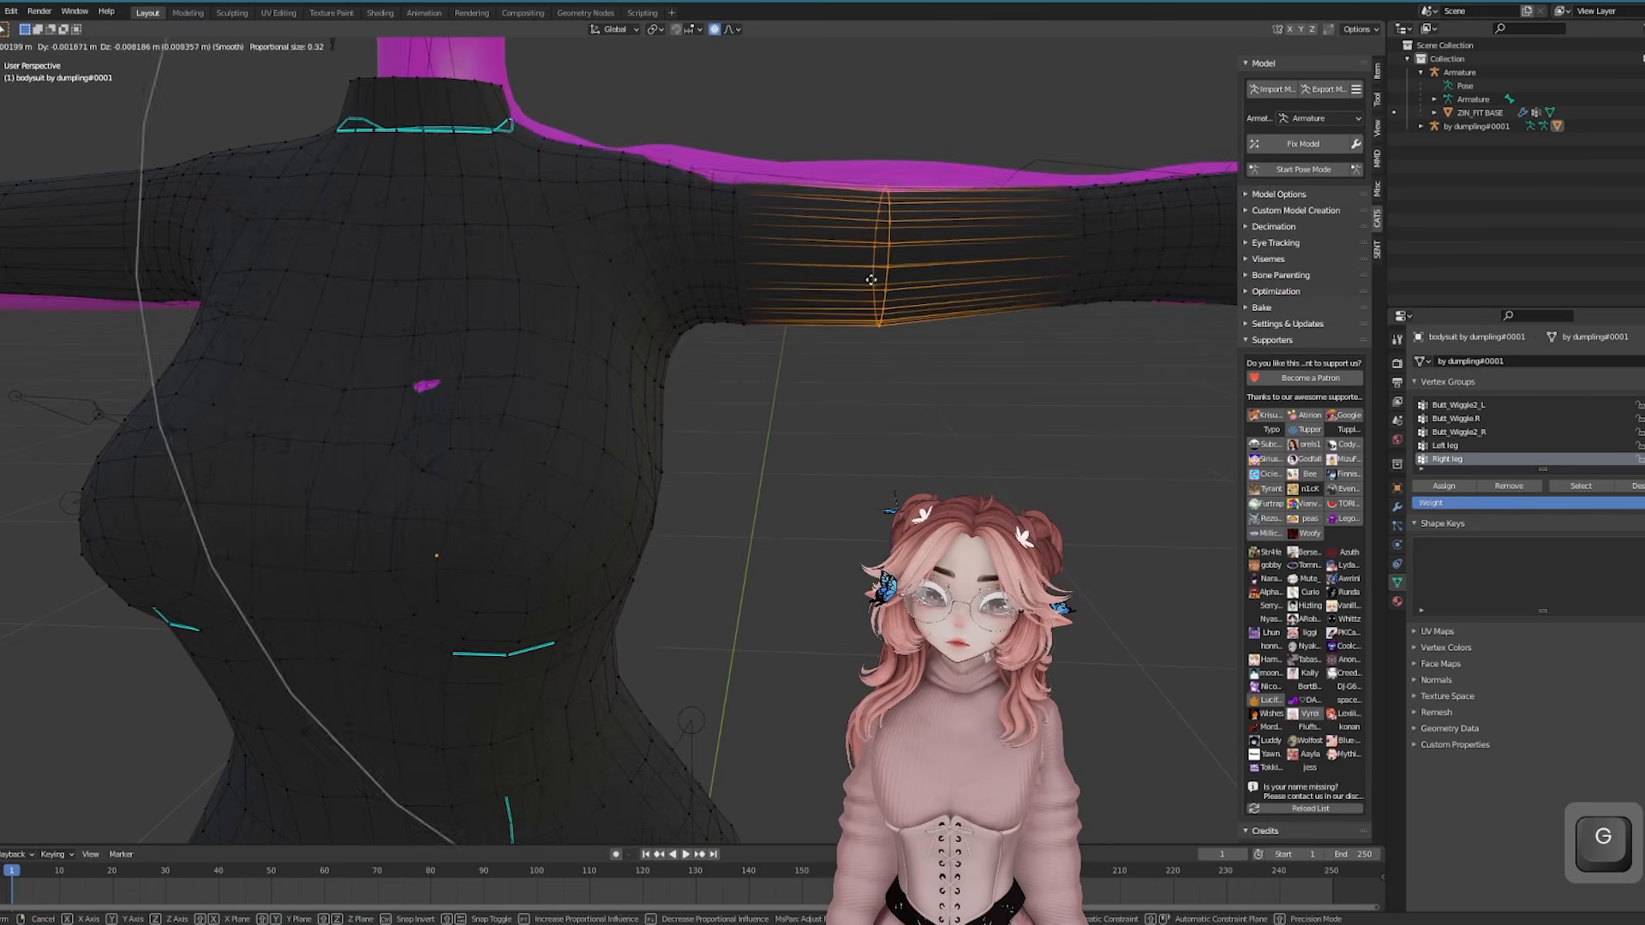
{"action": "scroll", "coordinate": [882, 257], "scroll_direction": "up", "scroll_amount": 7}
{"action": "scroll", "coordinate": [884, 300], "scroll_direction": "down", "scroll_amount": 3}
{"action": "left_click", "coordinate": [898, 349]}
{"action": "key", "text": "ctrl+z"}
Reshape the bodysuit's forearm sleeve by moving two of its areas with proportional editing to cover the exposed arm
{"action": "scroll", "coordinate": [905, 369], "scroll_direction": "down", "scroll_amount": 2}
{"action": "middle_click_drag", "start_coordinate": [903, 382], "coordinate": [679, 419], "text": "shift"}
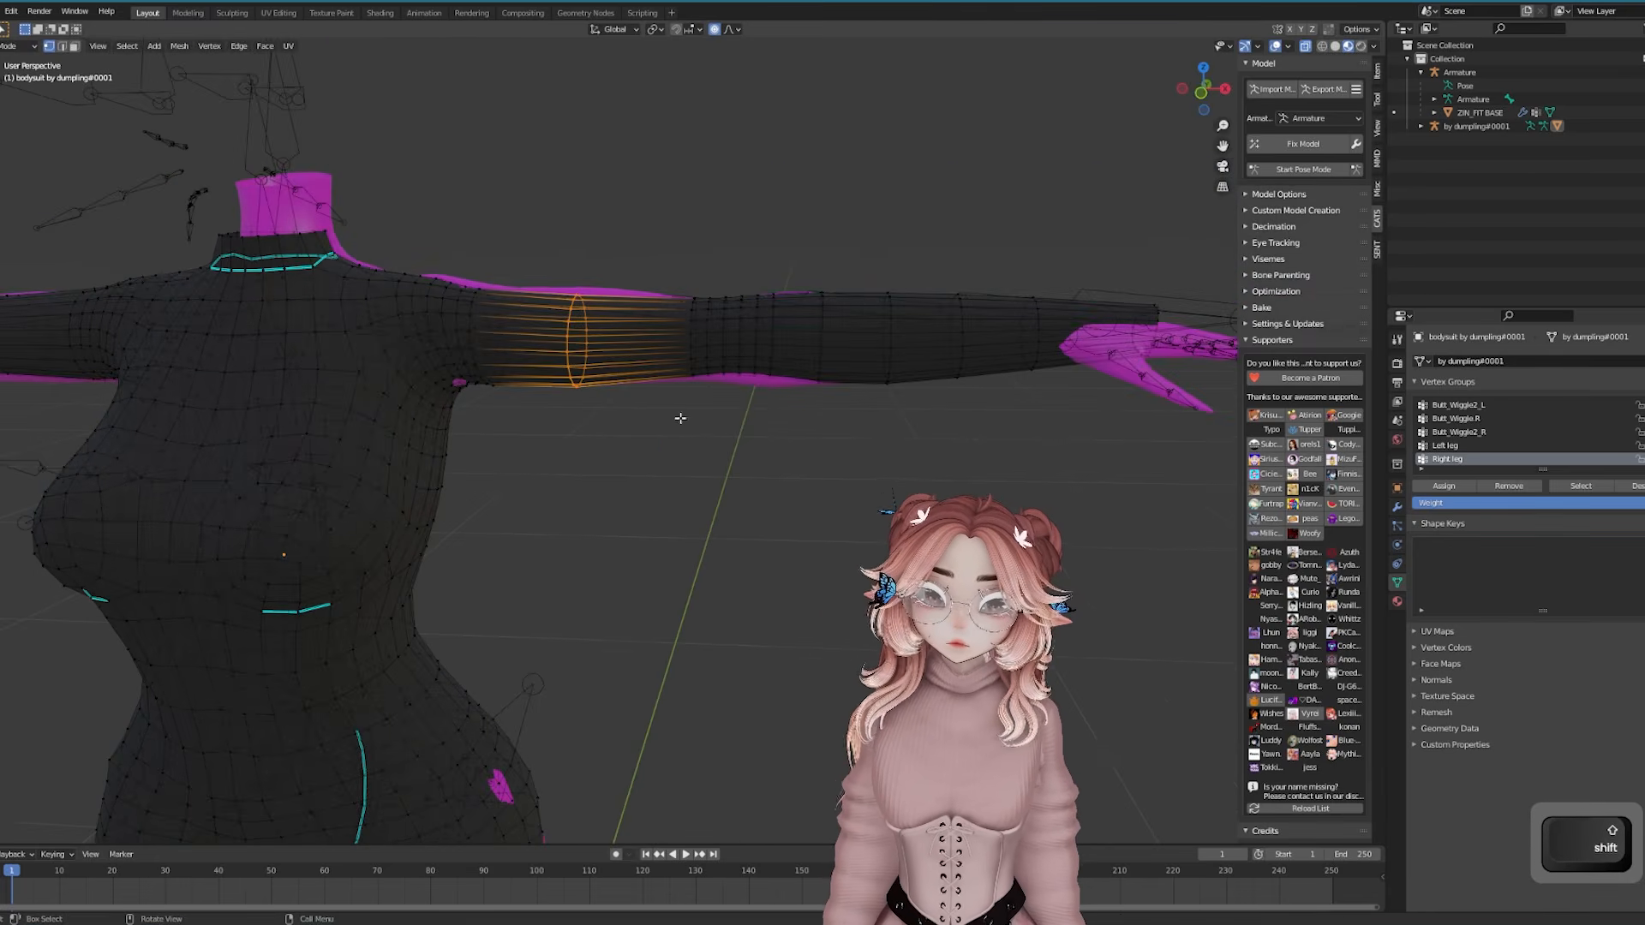
{"action": "middle_click_drag", "start_coordinate": [780, 346], "coordinate": [785, 336]}
{"action": "left_click", "coordinate": [747, 370]}
{"action": "key", "text": "g"}
{"action": "left_click", "coordinate": [718, 363]}
{"action": "middle_click_drag", "start_coordinate": [619, 300], "coordinate": [634, 373]}
{"action": "left_click", "coordinate": [735, 338]}
{"action": "key", "text": "g"}
{"action": "left_click", "coordinate": [744, 322]}
Select the edge loop at the sleeve's wrist cuff and move it along X
{"action": "middle_click_drag", "start_coordinate": [744, 322], "coordinate": [754, 463]}
{"action": "left_click", "coordinate": [764, 459], "text": "alt"}
{"action": "key", "text": "g"}
{"action": "key", "text": "x"}
{"action": "left_click", "coordinate": [735, 510]}
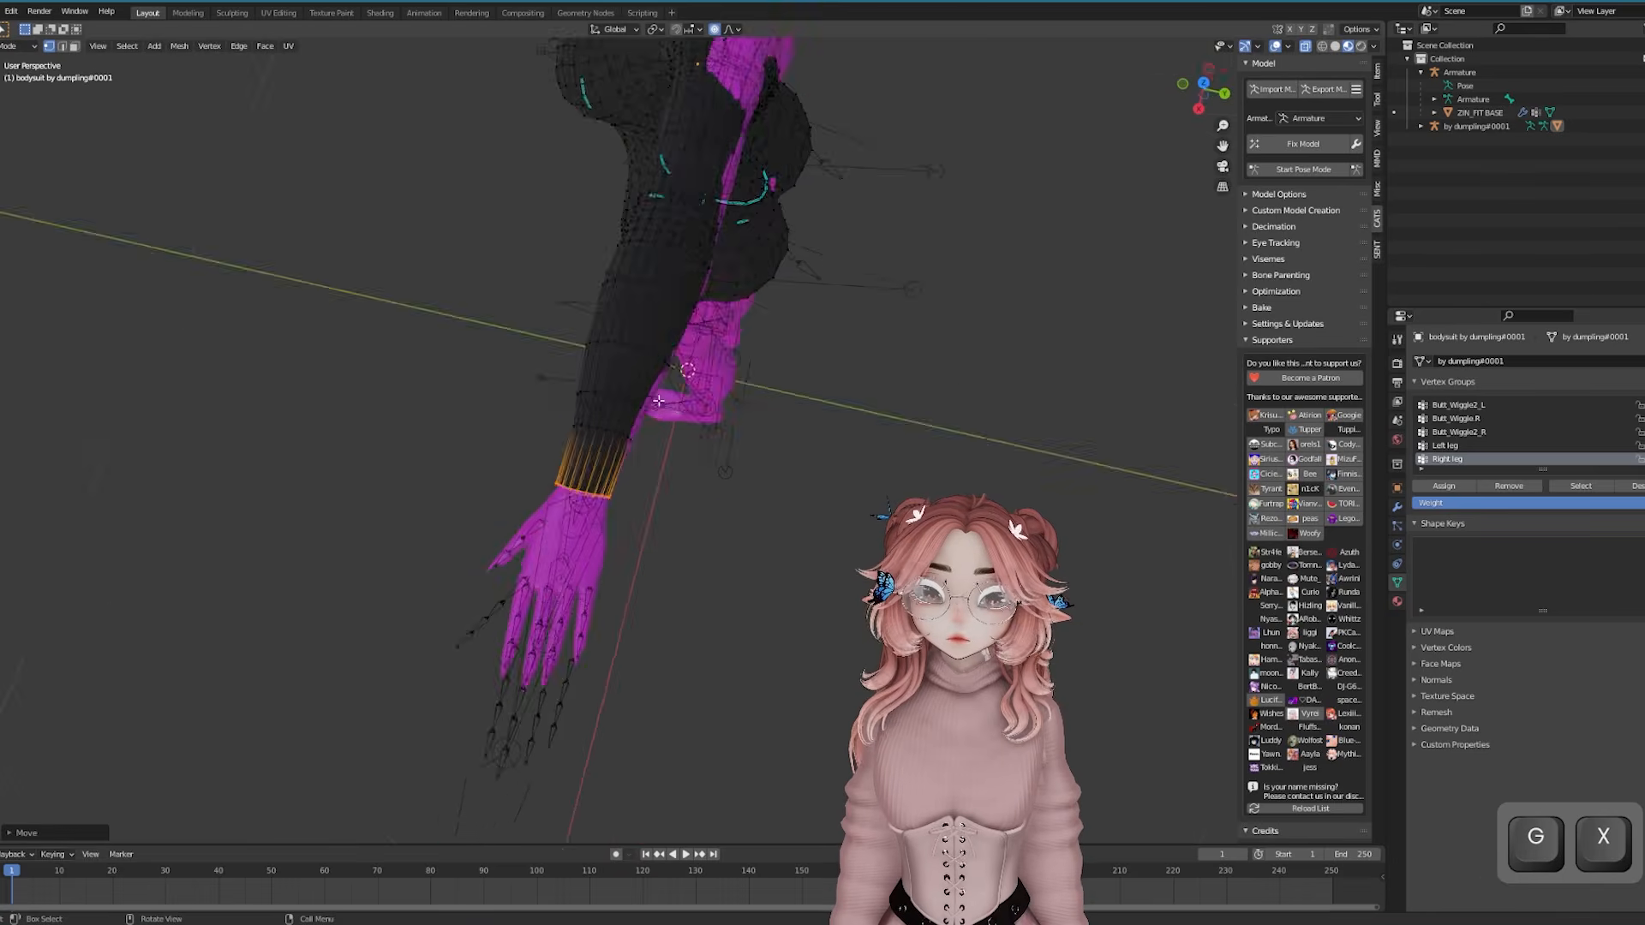
Adjust the bodysuit's fit by moving one vertex area along Y and another along Z with proportional editing
{"action": "left_click", "coordinate": [520, 416]}
{"action": "middle_click_drag", "start_coordinate": [540, 421], "coordinate": [728, 377]}
{"action": "key", "text": "g"}
{"action": "key", "text": "y"}
{"action": "left_click", "coordinate": [844, 411]}
{"action": "left_click", "coordinate": [656, 308]}
{"action": "key", "text": "g"}
{"action": "key", "text": "z"}
{"action": "left_click", "coordinate": [658, 292]}
Move bodysuit vertices around the shoulder and upper arm outward to cover the body showing through
{"action": "middle_click_drag", "start_coordinate": [658, 292], "coordinate": [548, 360]}
{"action": "left_click", "coordinate": [557, 404]}
{"action": "key", "text": "g"}
{"action": "left_click", "coordinate": [566, 402]}
{"action": "middle_click_drag", "start_coordinate": [634, 428], "coordinate": [686, 548]}
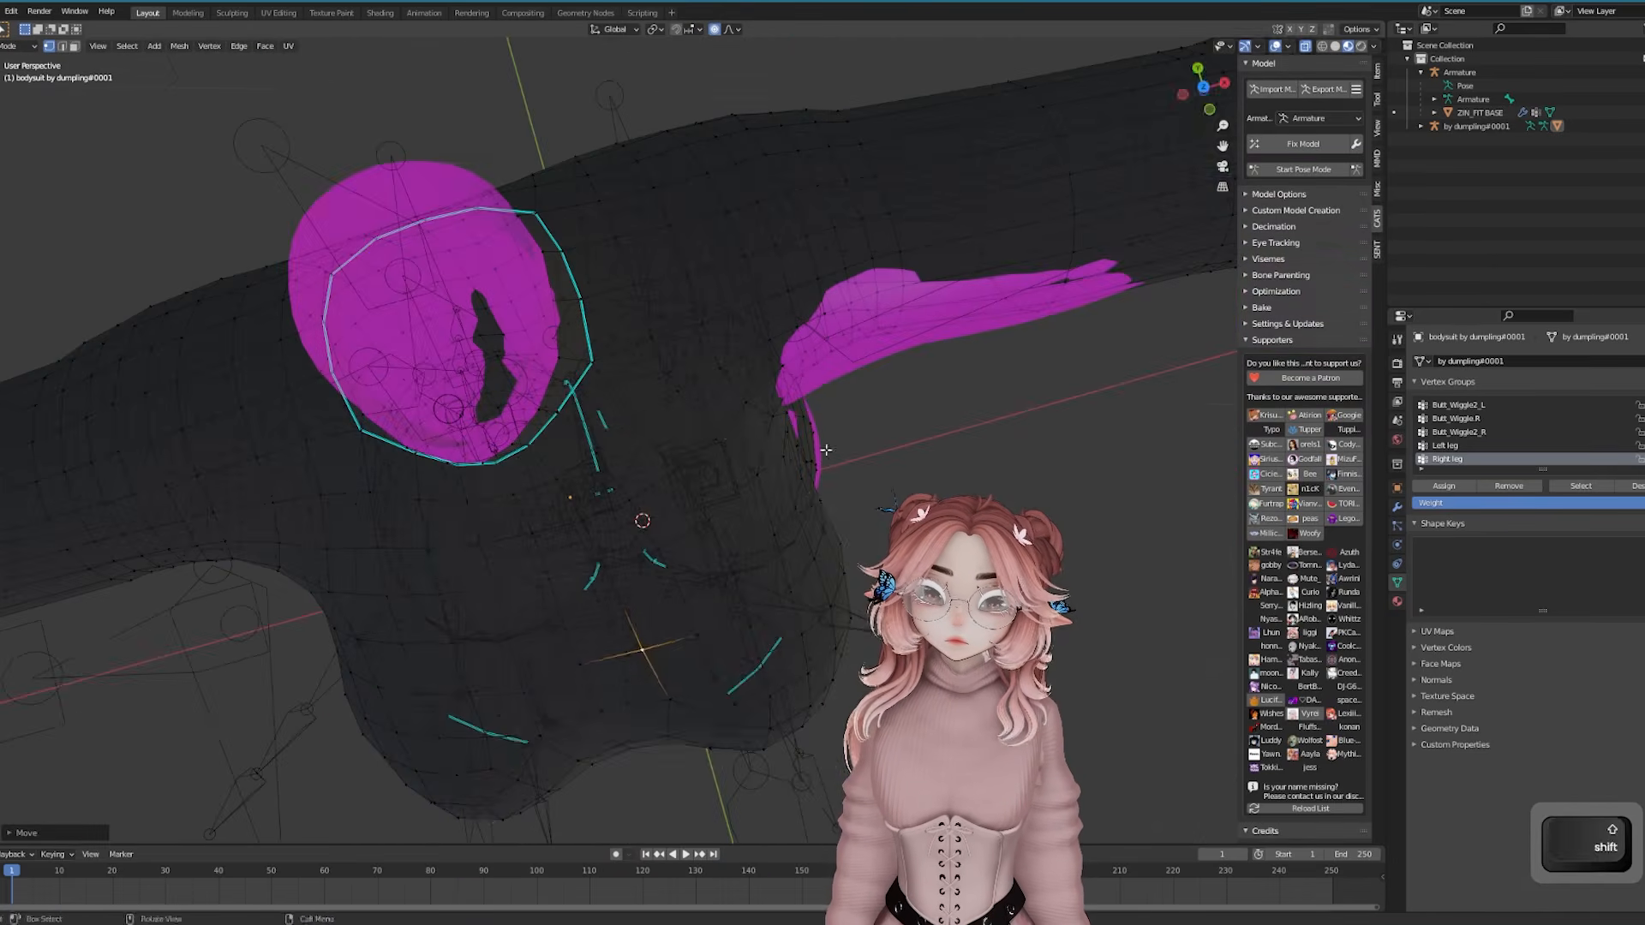
{"action": "left_click", "coordinate": [863, 347]}
{"action": "key", "text": "g"}
{"action": "left_click", "coordinate": [875, 378]}
Fatten the underside of the sleeve near the elbow by about 0.0018 m with Shrink/Fatten and proportional editing
{"action": "middle_click_drag", "start_coordinate": [875, 378], "coordinate": [735, 323]}
{"action": "key", "text": "Tab"}
{"action": "key", "text": "Tab"}
{"action": "left_click", "coordinate": [874, 246]}
{"action": "middle_click_drag", "start_coordinate": [874, 246], "coordinate": [808, 408]}
{"action": "key", "text": "alt+s"}
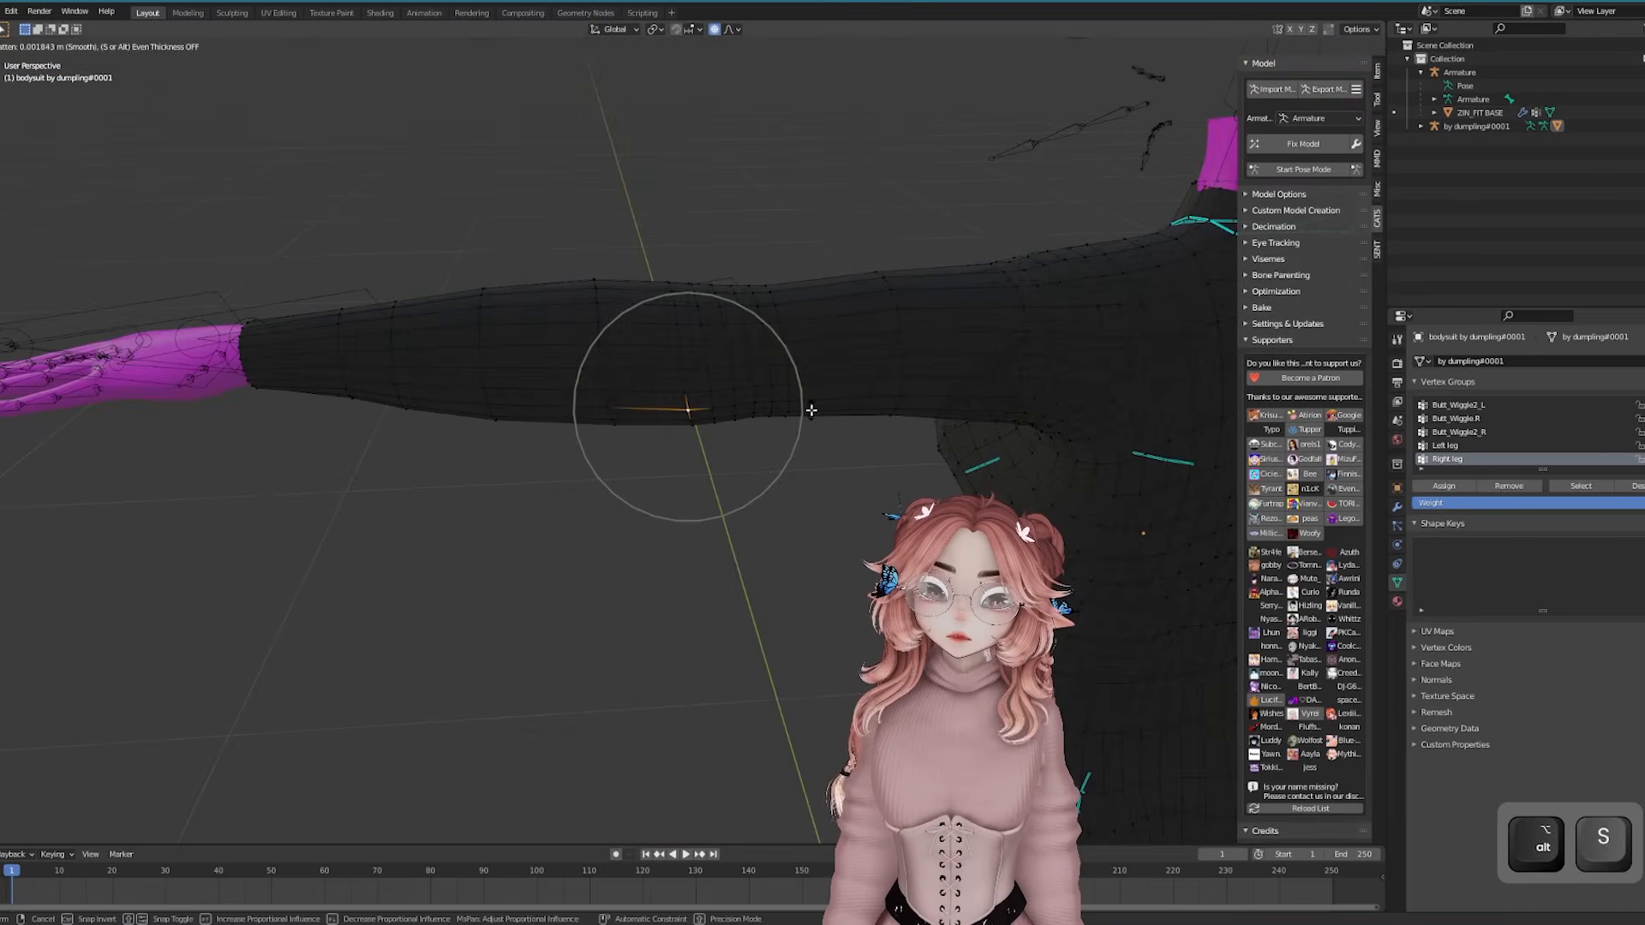
{"action": "left_click", "coordinate": [810, 408]}
Move the sleeve vertex at the exposed spot on the back of the upper arm along Y to cover it
{"action": "middle_click_drag", "start_coordinate": [1024, 460], "coordinate": [764, 421], "text": "shift"}
{"action": "scroll", "coordinate": [765, 422], "scroll_direction": "down", "scroll_amount": 4}
{"action": "key", "text": "Tab"}
{"action": "middle_click_drag", "start_coordinate": [797, 656], "coordinate": [541, 662]}
{"action": "scroll", "coordinate": [785, 449], "scroll_direction": "up", "scroll_amount": 2}
{"action": "key", "text": "Tab"}
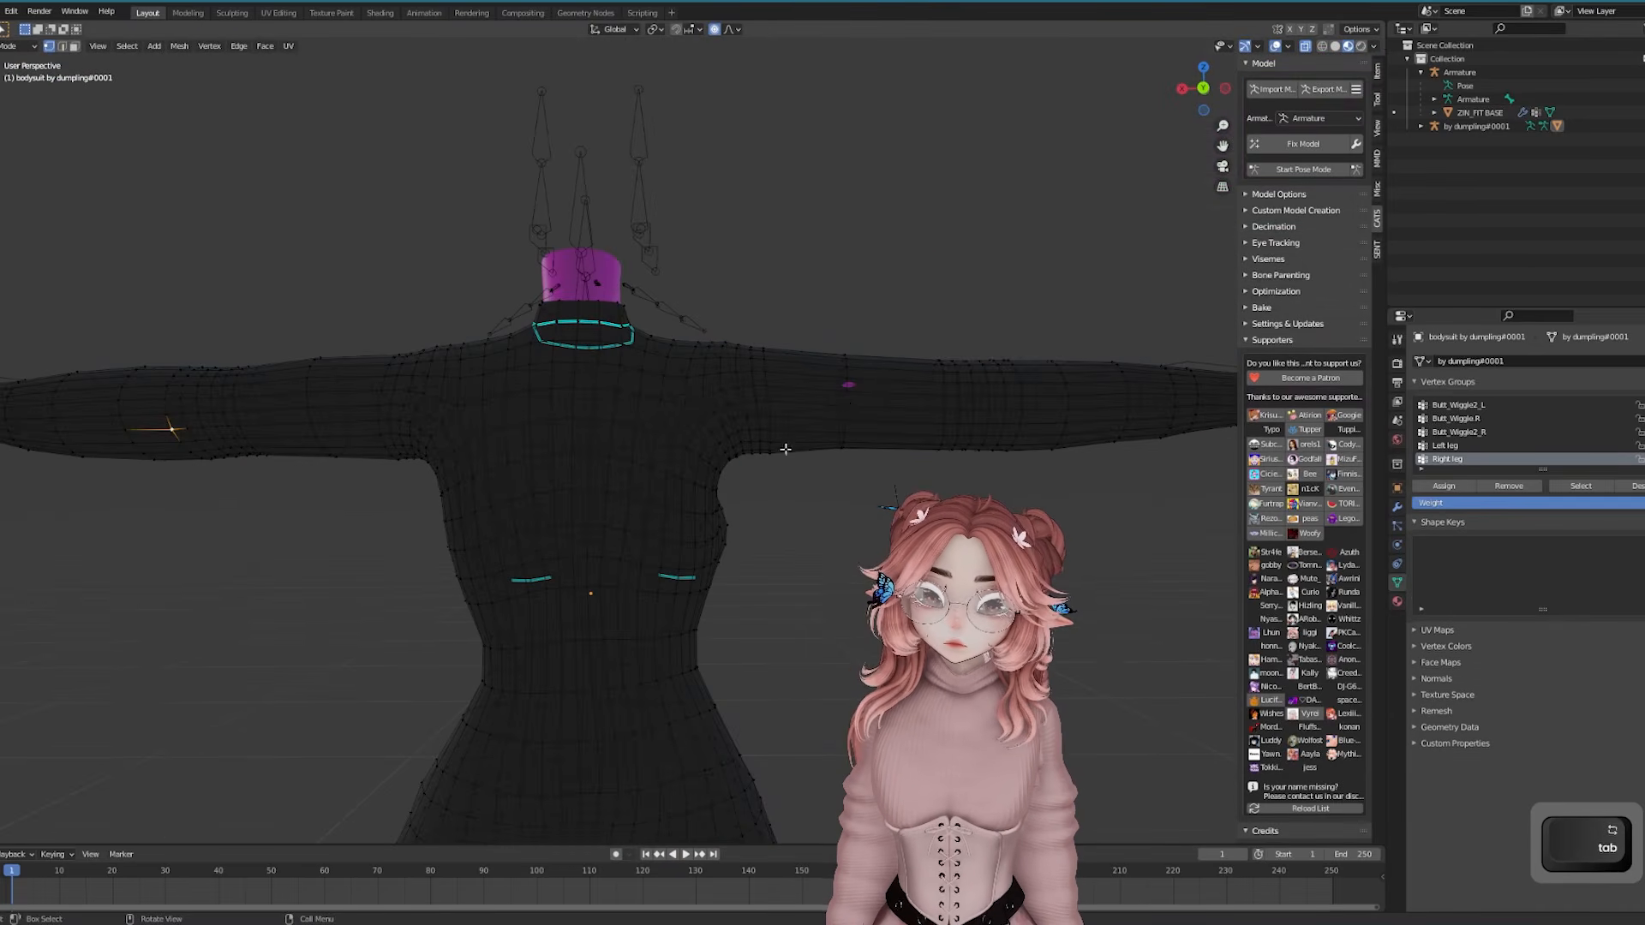
{"action": "left_click", "coordinate": [849, 382]}
{"action": "middle_click_drag", "start_coordinate": [849, 381], "coordinate": [866, 480]}
{"action": "key", "text": "g"}
{"action": "key", "text": "y"}
{"action": "left_click", "coordinate": [828, 409]}
{"action": "key", "text": "Tab"}
{"action": "scroll", "coordinate": [699, 459], "scroll_direction": "down", "scroll_amount": 2}
{"action": "scroll", "coordinate": [819, 454], "scroll_direction": "up", "scroll_amount": 2}
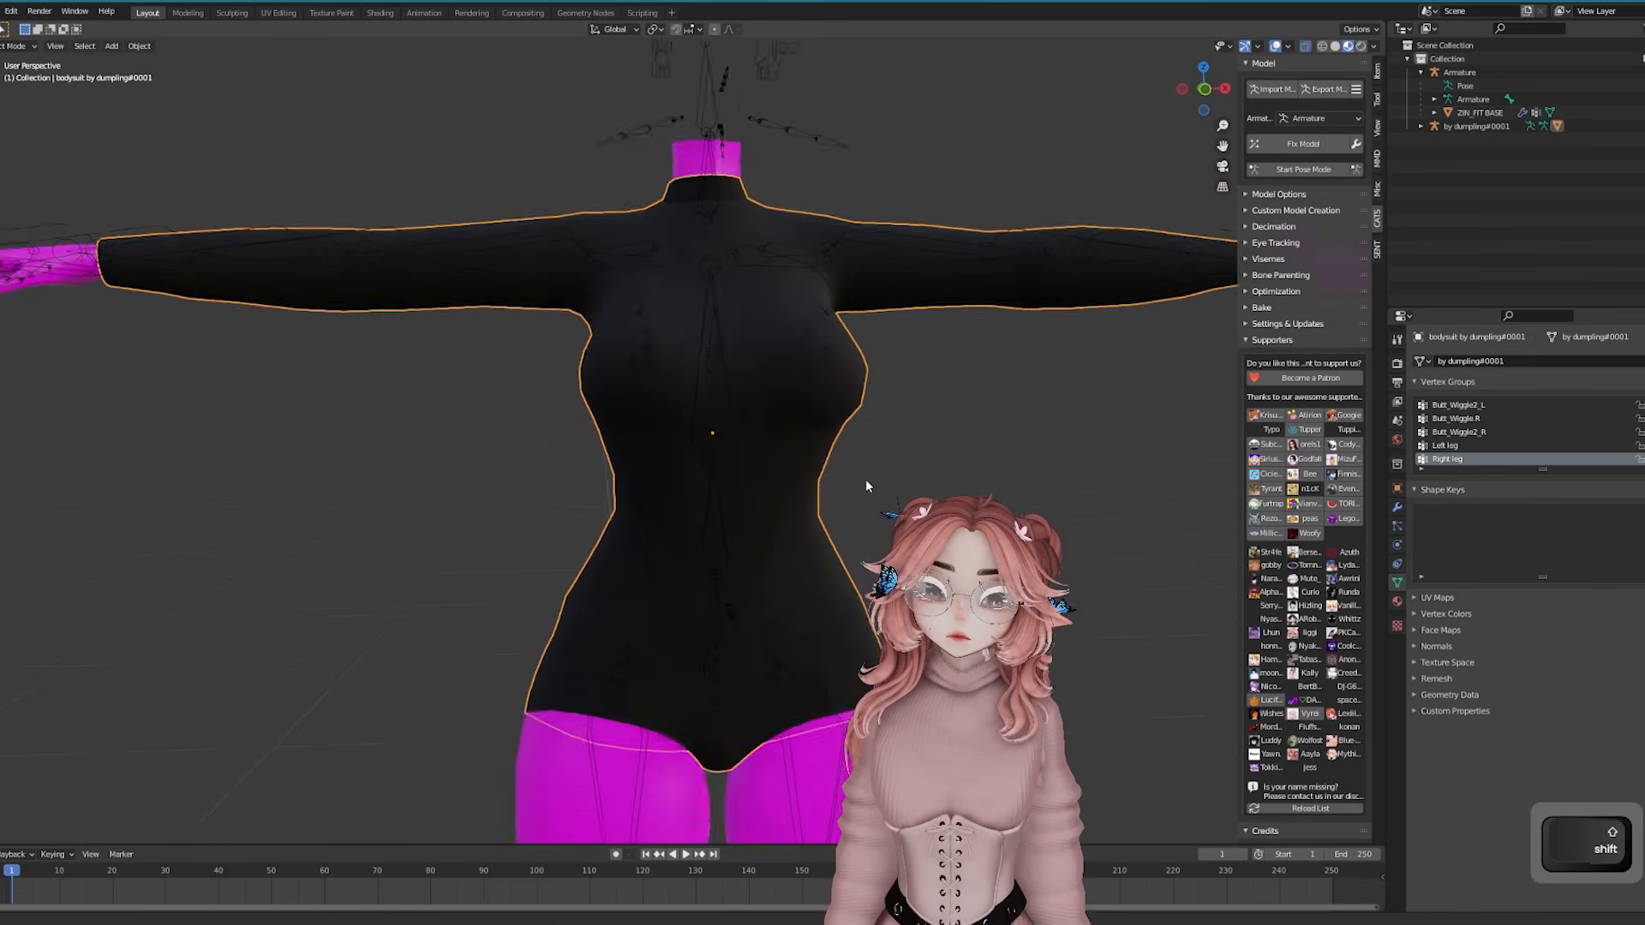
{"action": "scroll", "coordinate": [866, 480], "scroll_direction": "up", "scroll_amount": 1}
{"action": "middle_click_drag", "start_coordinate": [646, 539], "coordinate": [629, 479], "text": "shift"}
{"action": "key", "text": "Tab"}
{"action": "key", "text": "Tab"}
{"action": "key", "text": "Tab"}
{"action": "left_click", "coordinate": [580, 474]}
{"action": "key", "text": "g"}
{"action": "right_click", "coordinate": [667, 474]}
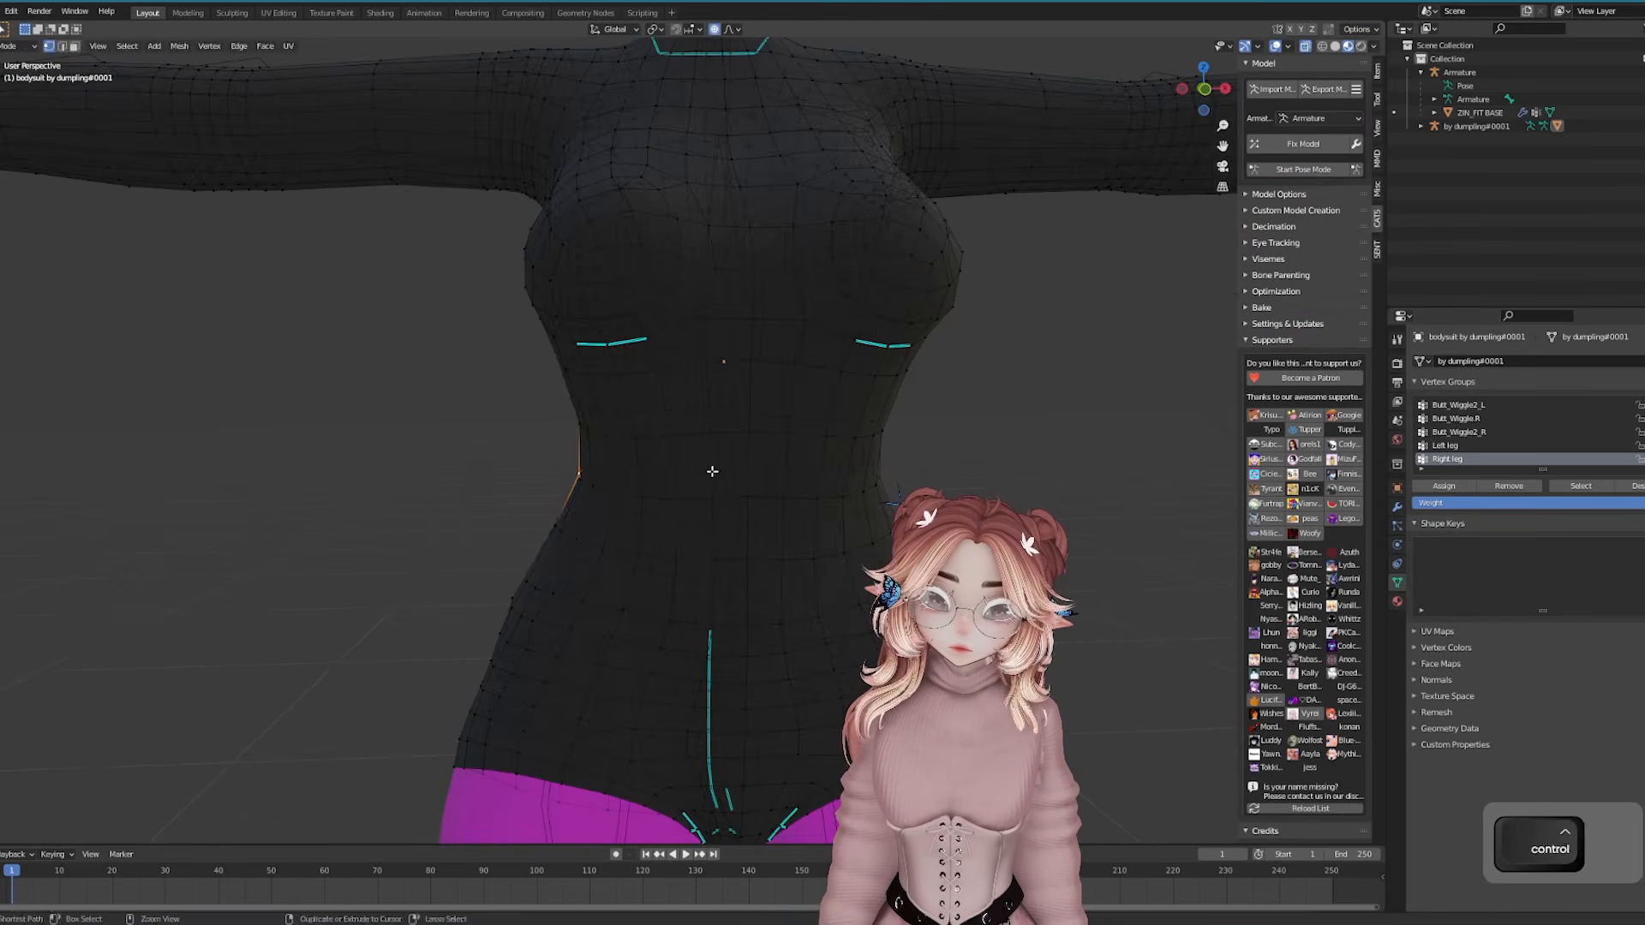
Make the bodysuit's material see-through, with its blend mode and shadow mode set to Alpha Hashed
{"action": "scroll", "coordinate": [754, 477], "scroll_direction": "down", "scroll_amount": 3}
{"action": "key", "text": "Tab"}
{"action": "left_click", "coordinate": [1398, 601]}
{"action": "scroll", "coordinate": [1533, 561], "scroll_direction": "down", "scroll_amount": 6}
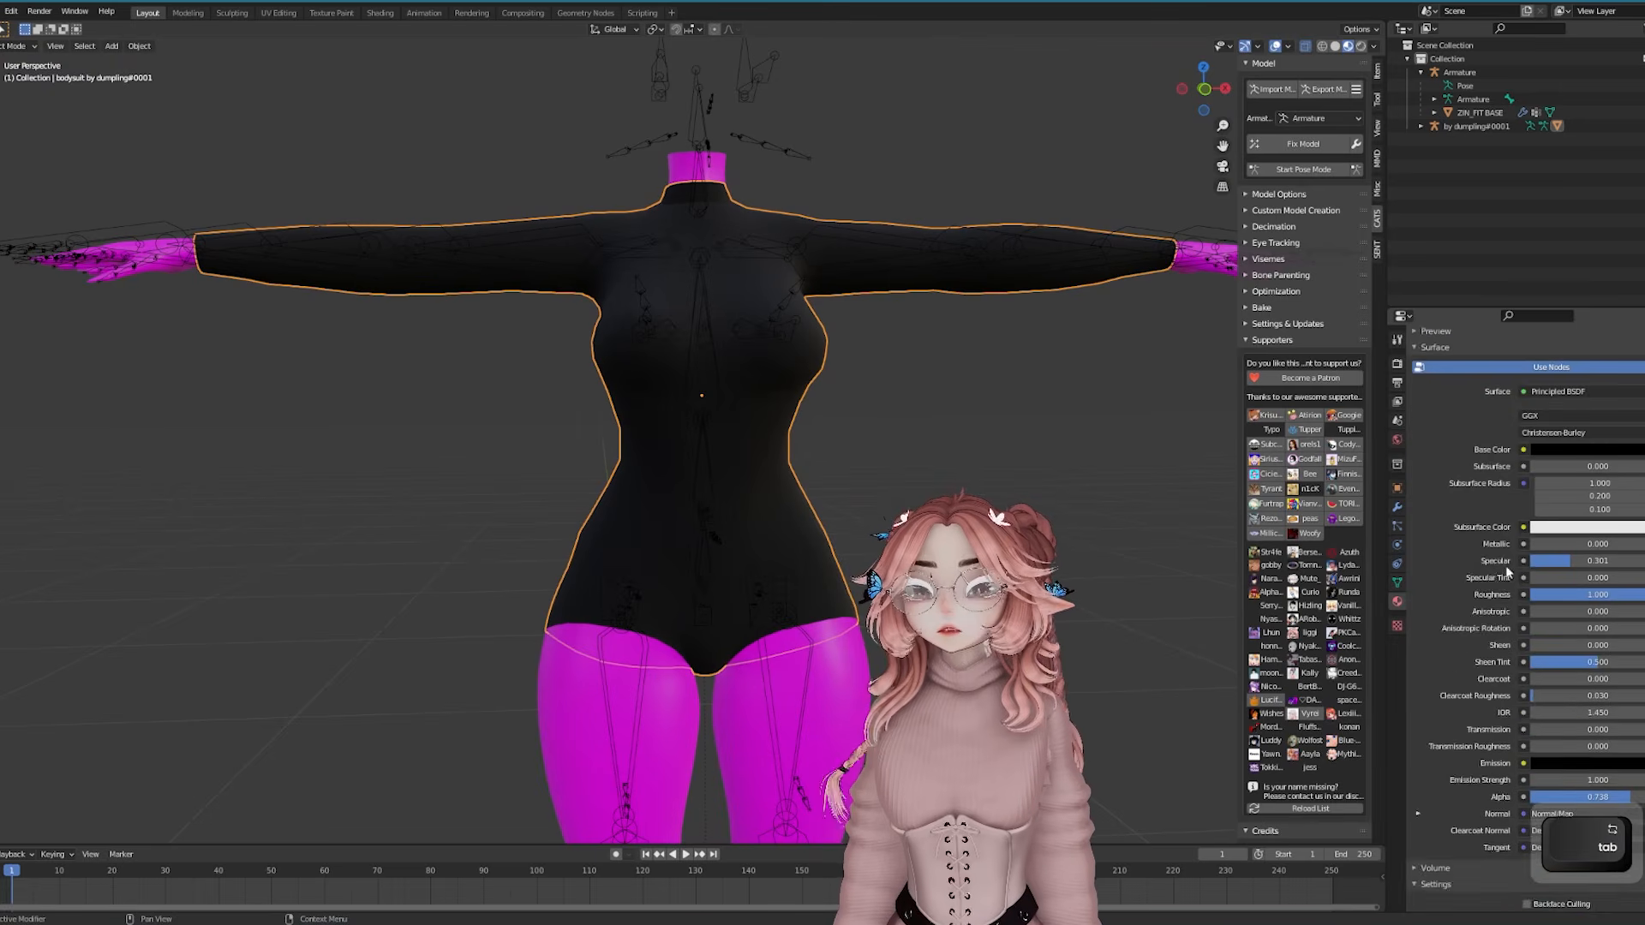
{"action": "scroll", "coordinate": [1534, 562], "scroll_direction": "down", "scroll_amount": 10}
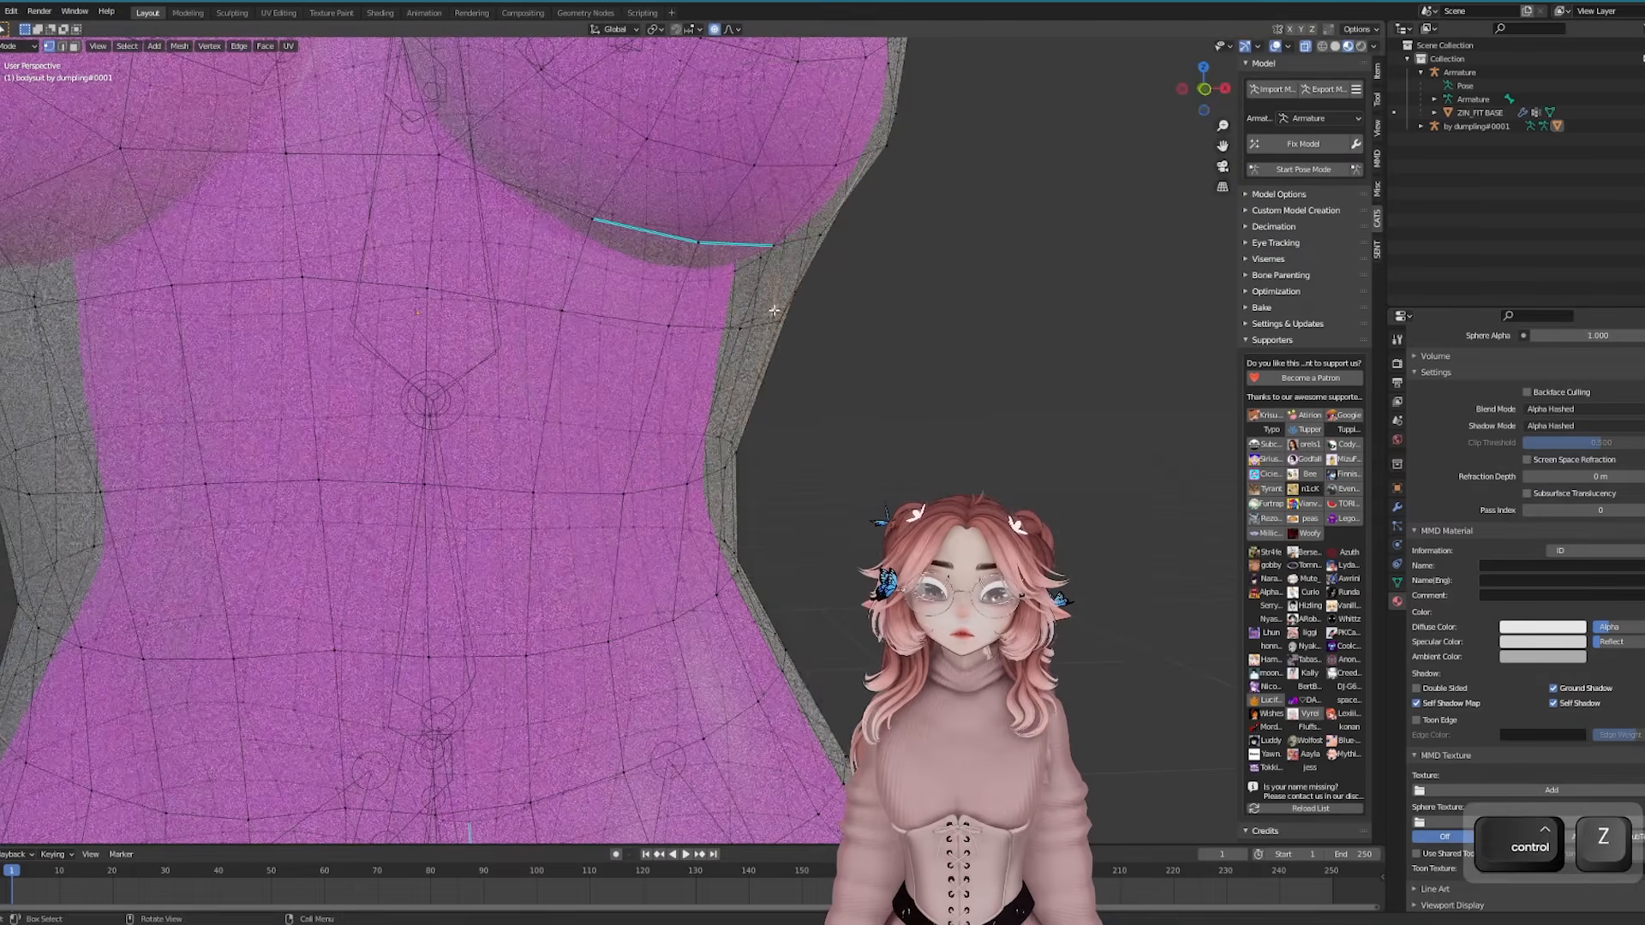
Pull the bodysuit's side vertices below the bust inward with proportional editing, constraining the second move to X
{"action": "key", "text": "g"}
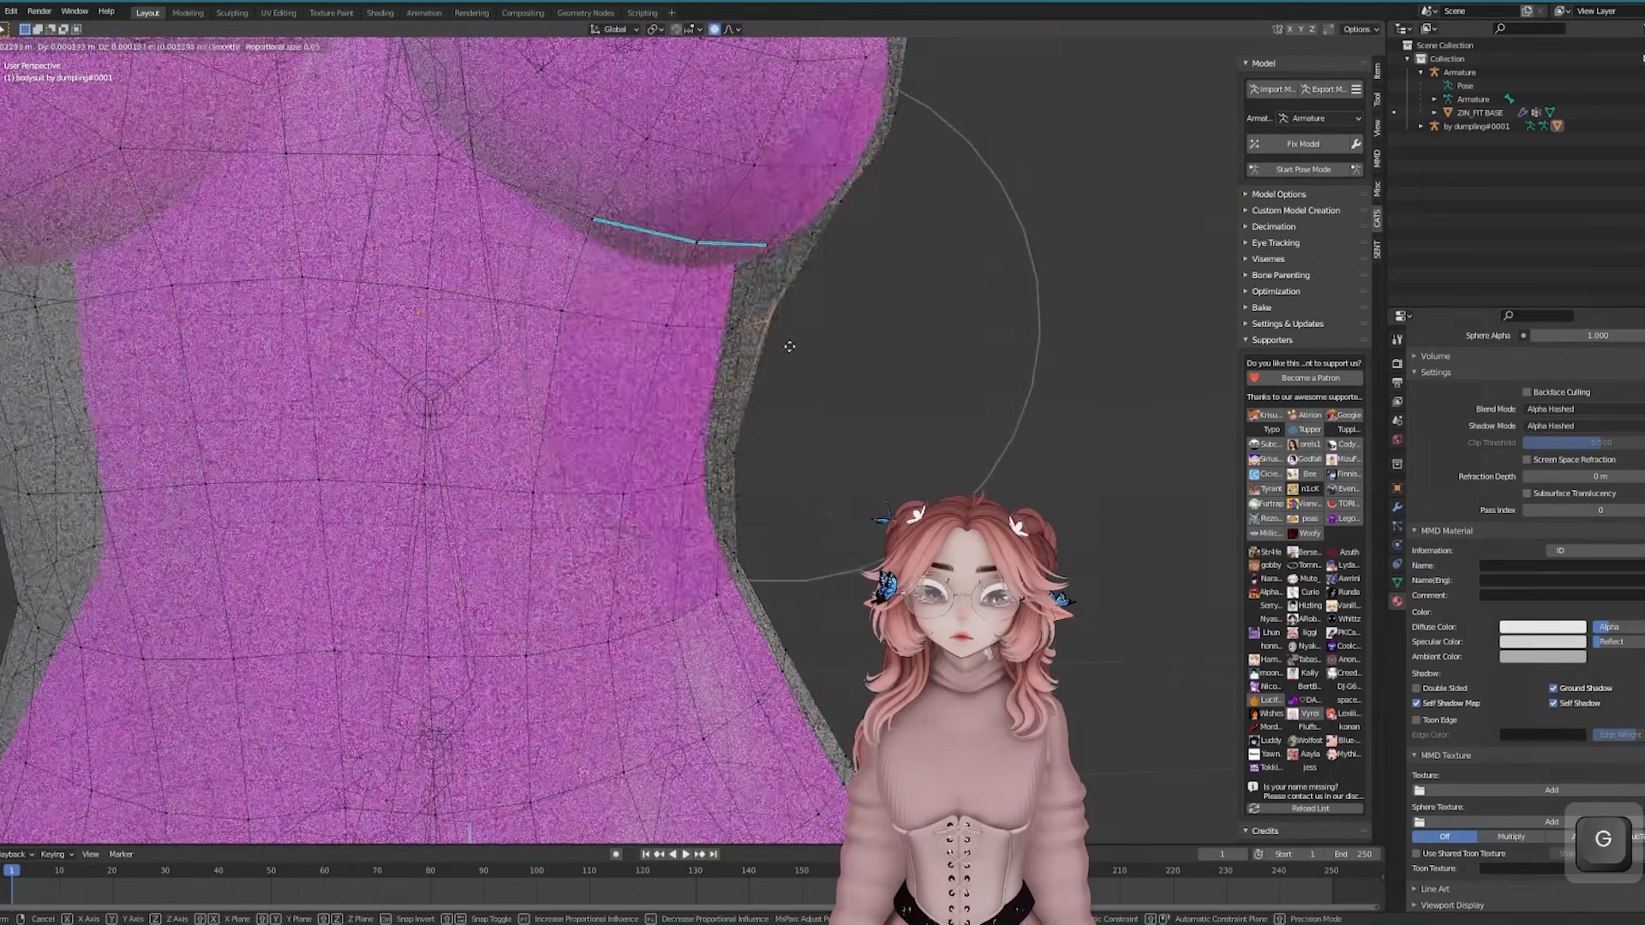
{"action": "left_click", "coordinate": [813, 211]}
{"action": "key", "text": "g"}
{"action": "key", "text": "x"}
{"action": "left_click", "coordinate": [775, 214]}
Move the bodysuit vertices at the outer hip closer to the body with proportional editing at size 0.05
{"action": "scroll", "coordinate": [776, 215], "scroll_direction": "down", "scroll_amount": 3}
{"action": "middle_click_drag", "start_coordinate": [776, 257], "coordinate": [754, 197]}
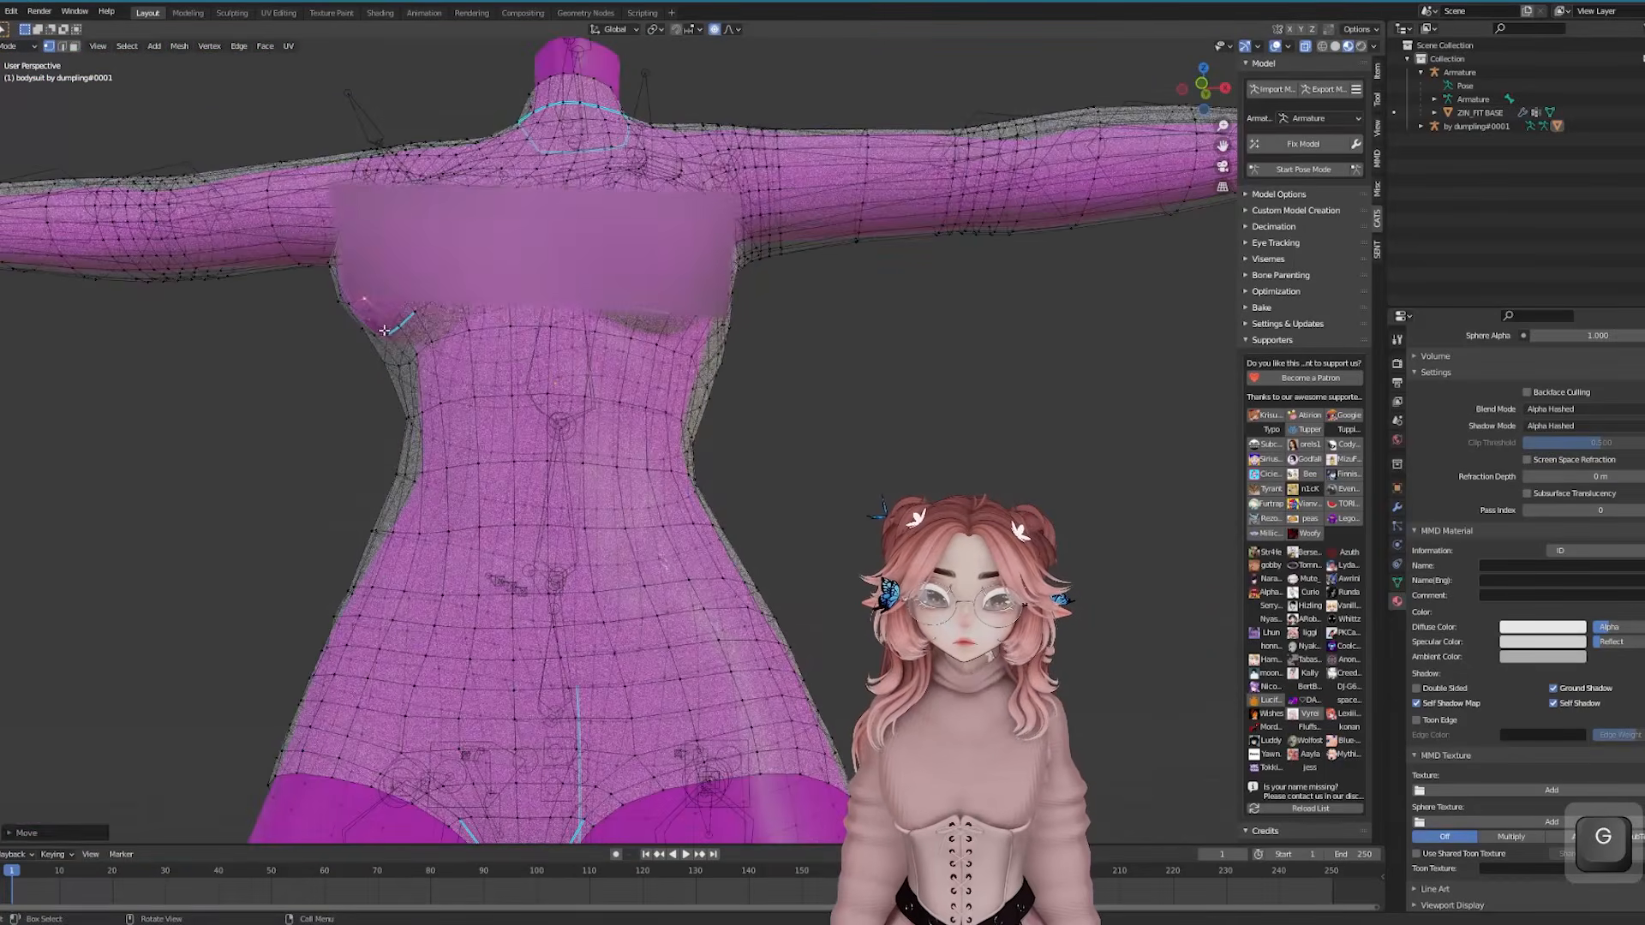
{"action": "key", "text": "g"}
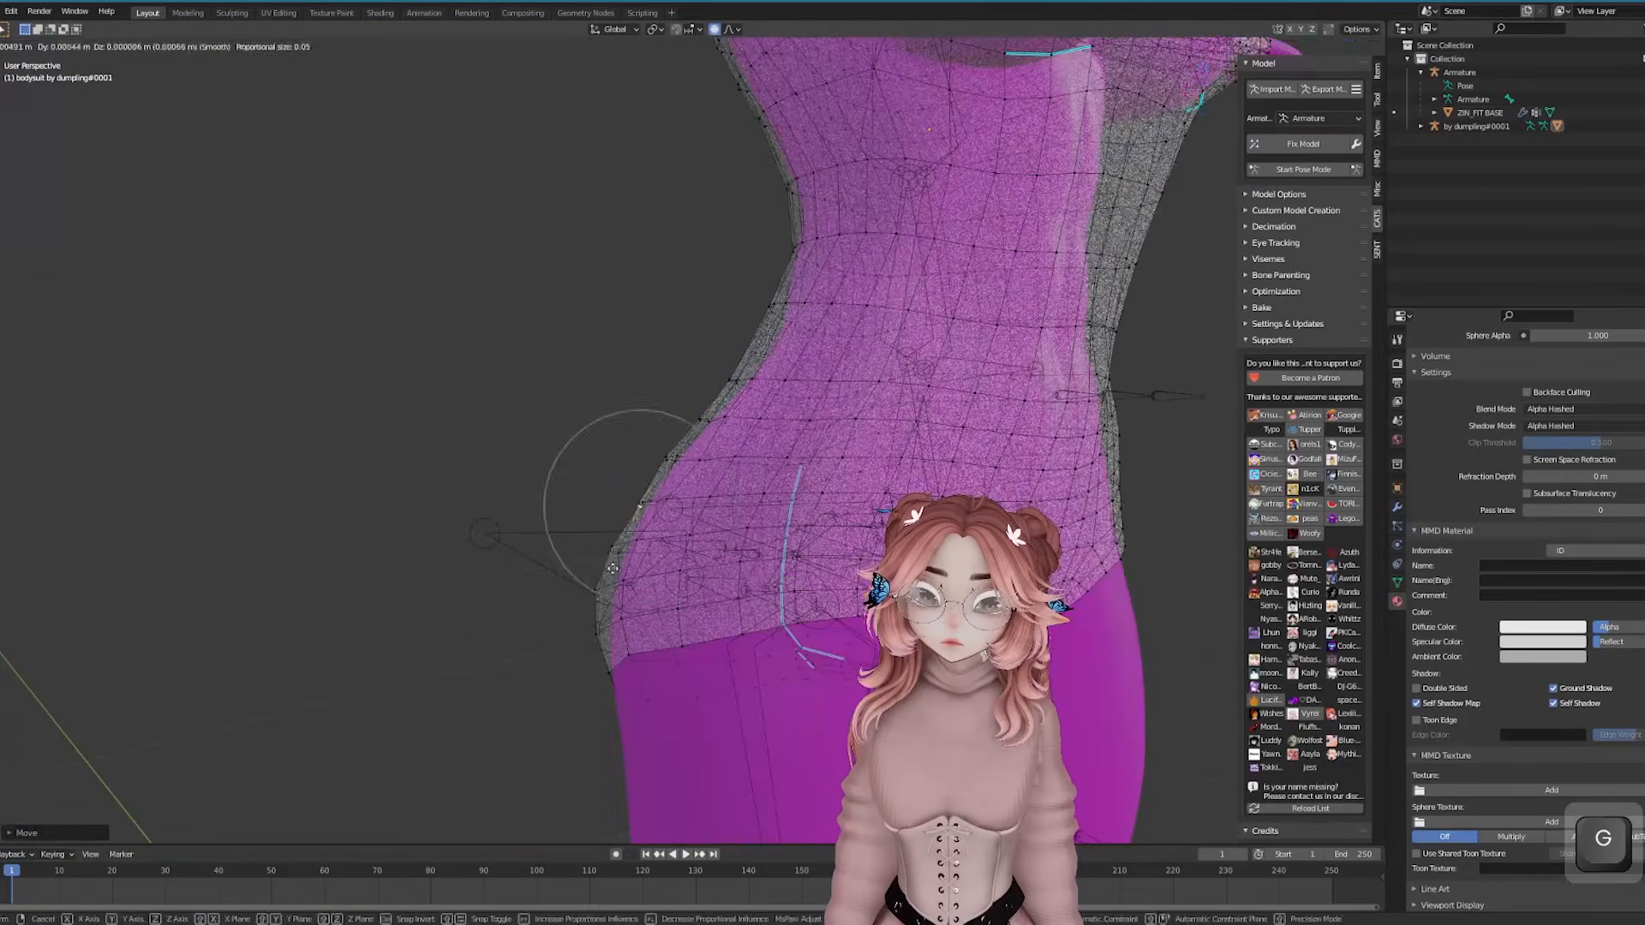
{"action": "left_click", "coordinate": [612, 568]}
{"action": "scroll", "coordinate": [613, 568], "scroll_direction": "down", "scroll_amount": 6}
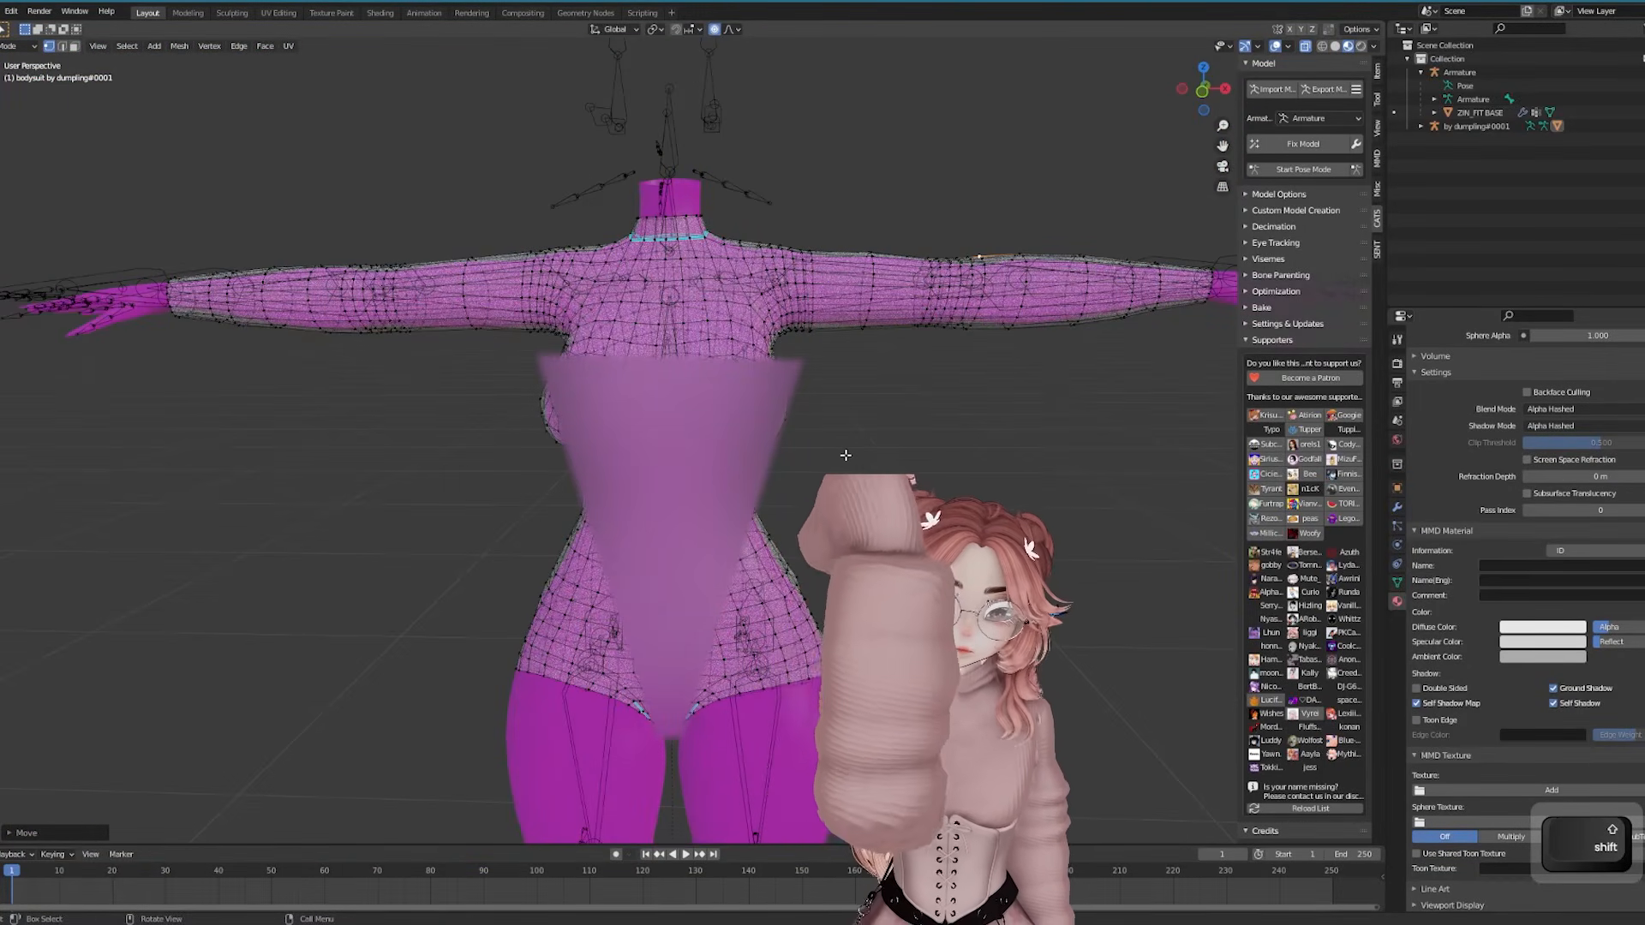
Raise the alpha of the bodysuit's MMD material to make it fully opaque and leave mesh editing
{"action": "scroll", "coordinate": [1586, 528], "scroll_direction": "down", "scroll_amount": 1}
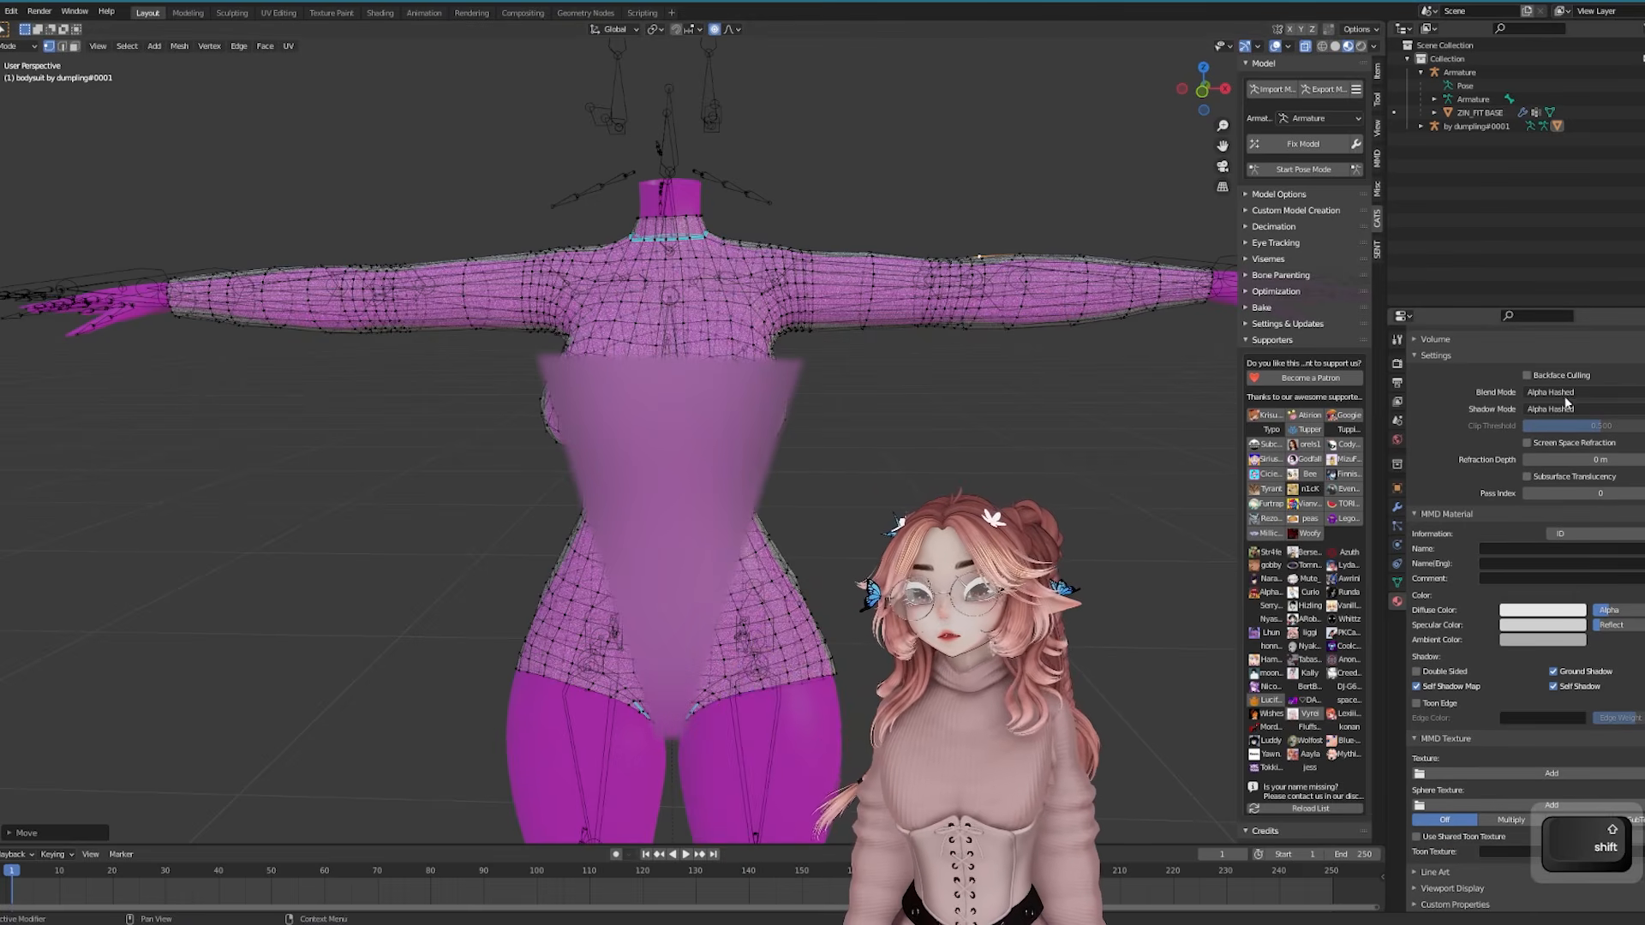
{"action": "left_click_drag", "start_coordinate": [1607, 610], "coordinate": [1643, 609]}
{"action": "middle_click_drag", "start_coordinate": [916, 415], "coordinate": [933, 415]}
{"action": "scroll", "coordinate": [933, 414], "scroll_direction": "up", "scroll_amount": 1}
{"action": "middle_click_drag", "start_coordinate": [928, 346], "coordinate": [1002, 394], "text": "shift"}
{"action": "key", "text": "Tab"}
Move the bodysuit hem vertex at the exposed notch on the upper thigh along X
{"action": "middle_click_drag", "start_coordinate": [579, 445], "coordinate": [840, 364]}
{"action": "scroll", "coordinate": [738, 547], "scroll_direction": "up", "scroll_amount": 4}
{"action": "key", "text": "Tab"}
{"action": "middle_click_drag", "start_coordinate": [739, 547], "coordinate": [730, 500]}
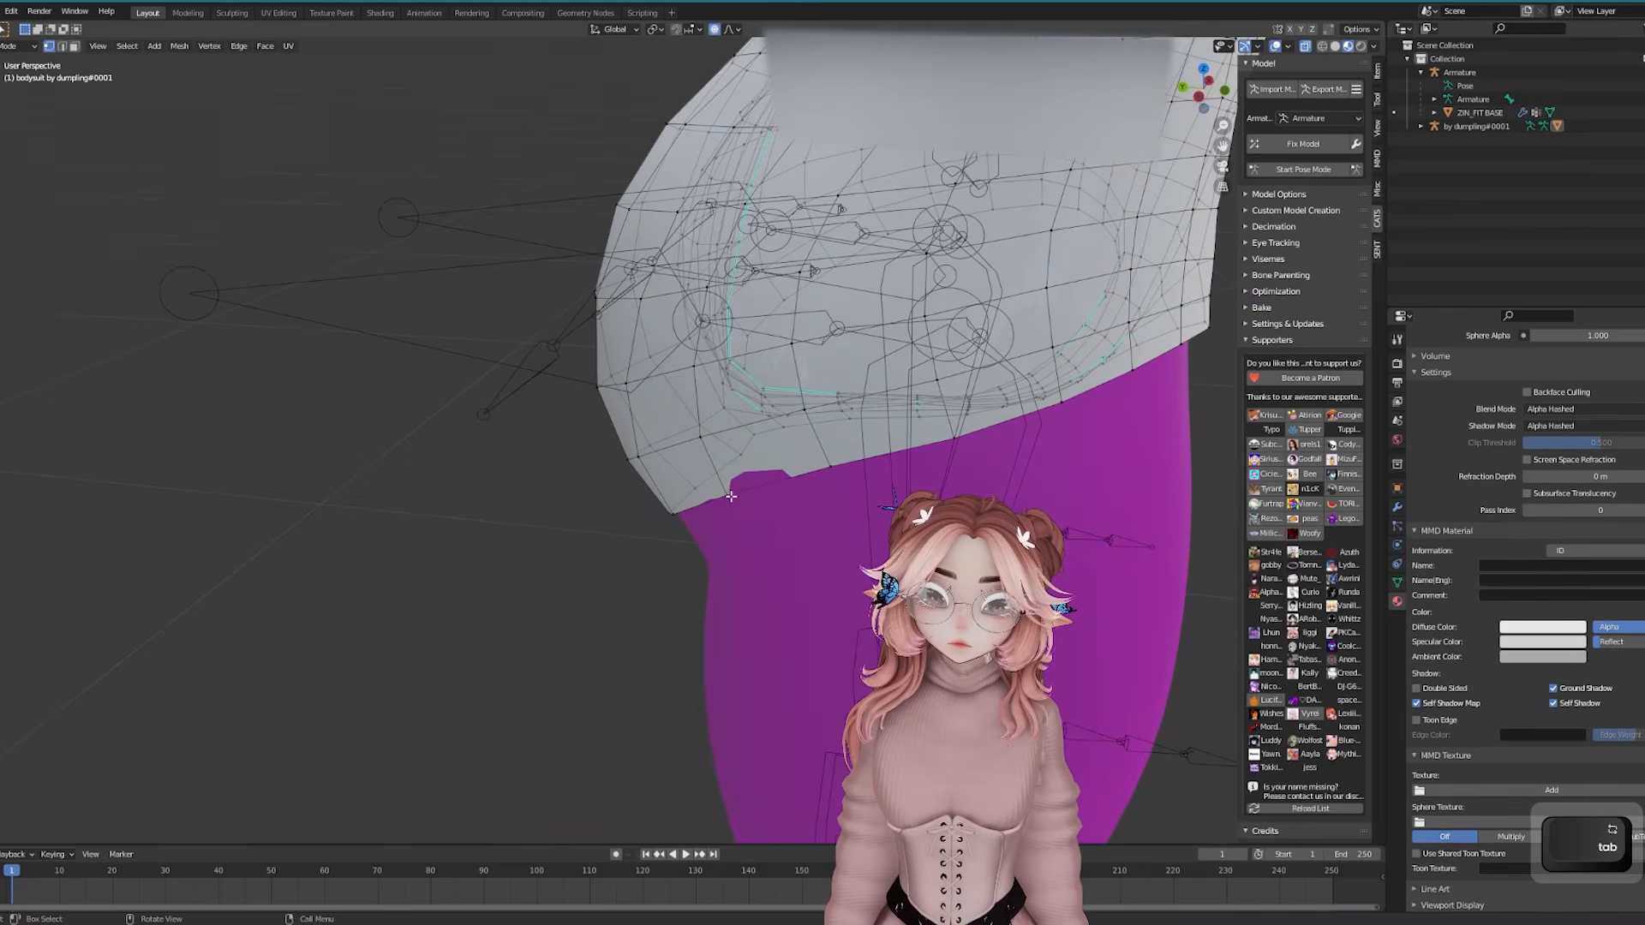
{"action": "left_click", "coordinate": [730, 495]}
{"action": "key", "text": "g"}
{"action": "key", "text": "x"}
{"action": "scroll", "coordinate": [730, 496], "scroll_direction": "up", "scroll_amount": 3}
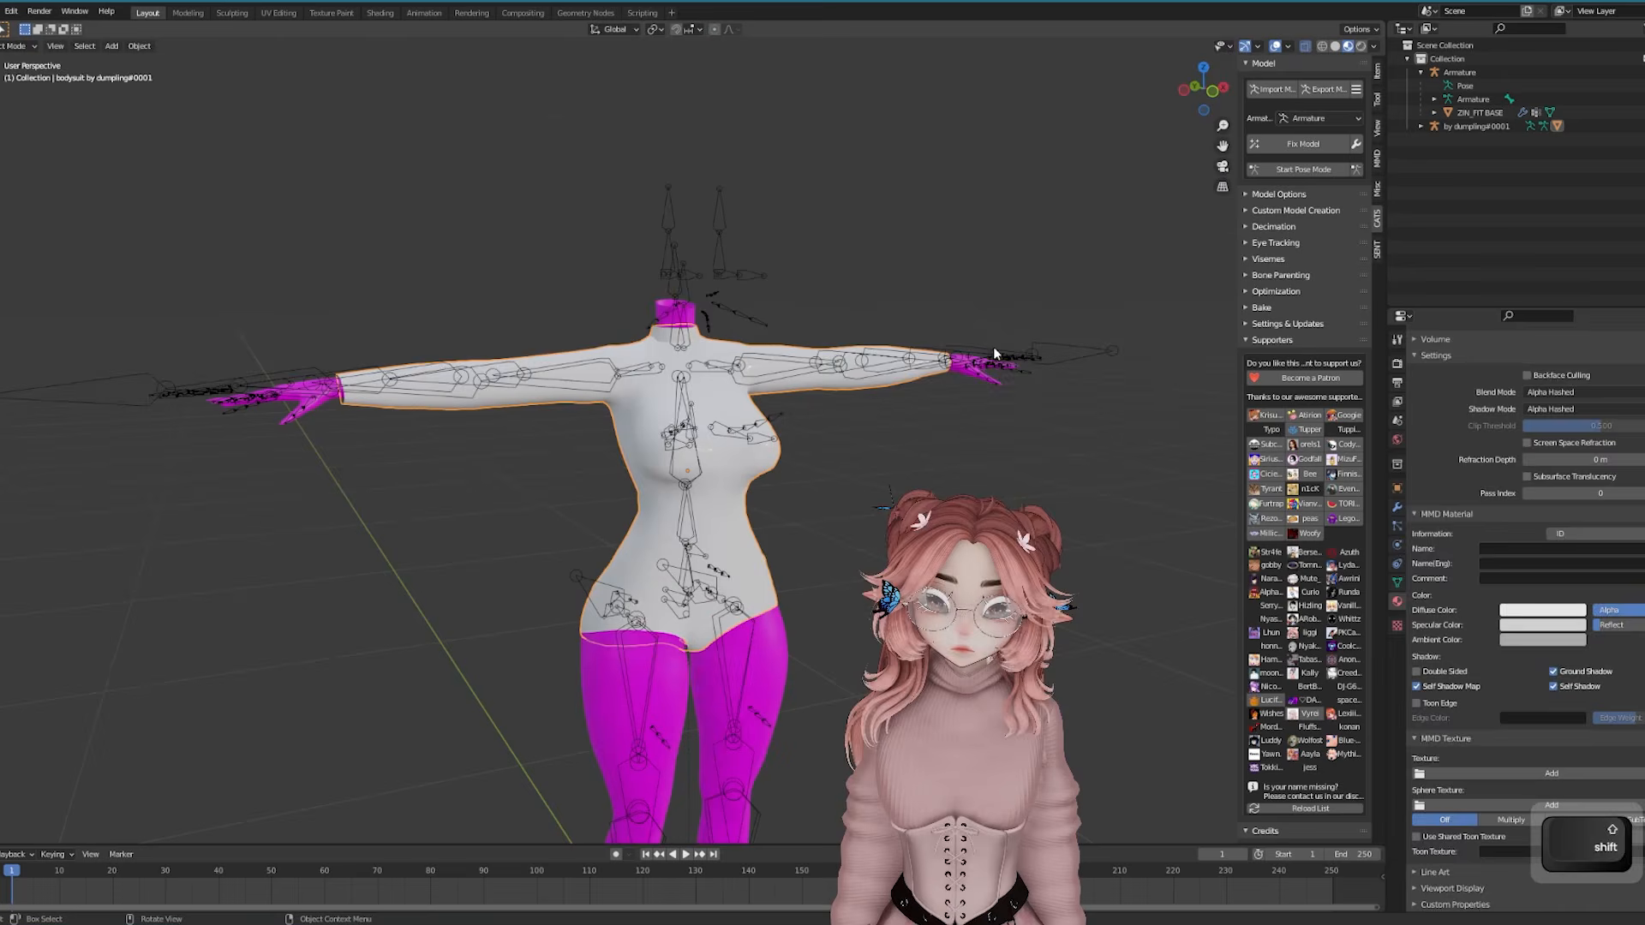
Undo the last two actions and hide both armatures so only the body and bodysuit are shown
{"action": "key", "text": "ctrl+z"}
{"action": "key", "text": "ctrl+z"}
{"action": "left_click", "coordinate": [988, 364]}
{"action": "key", "text": "h"}
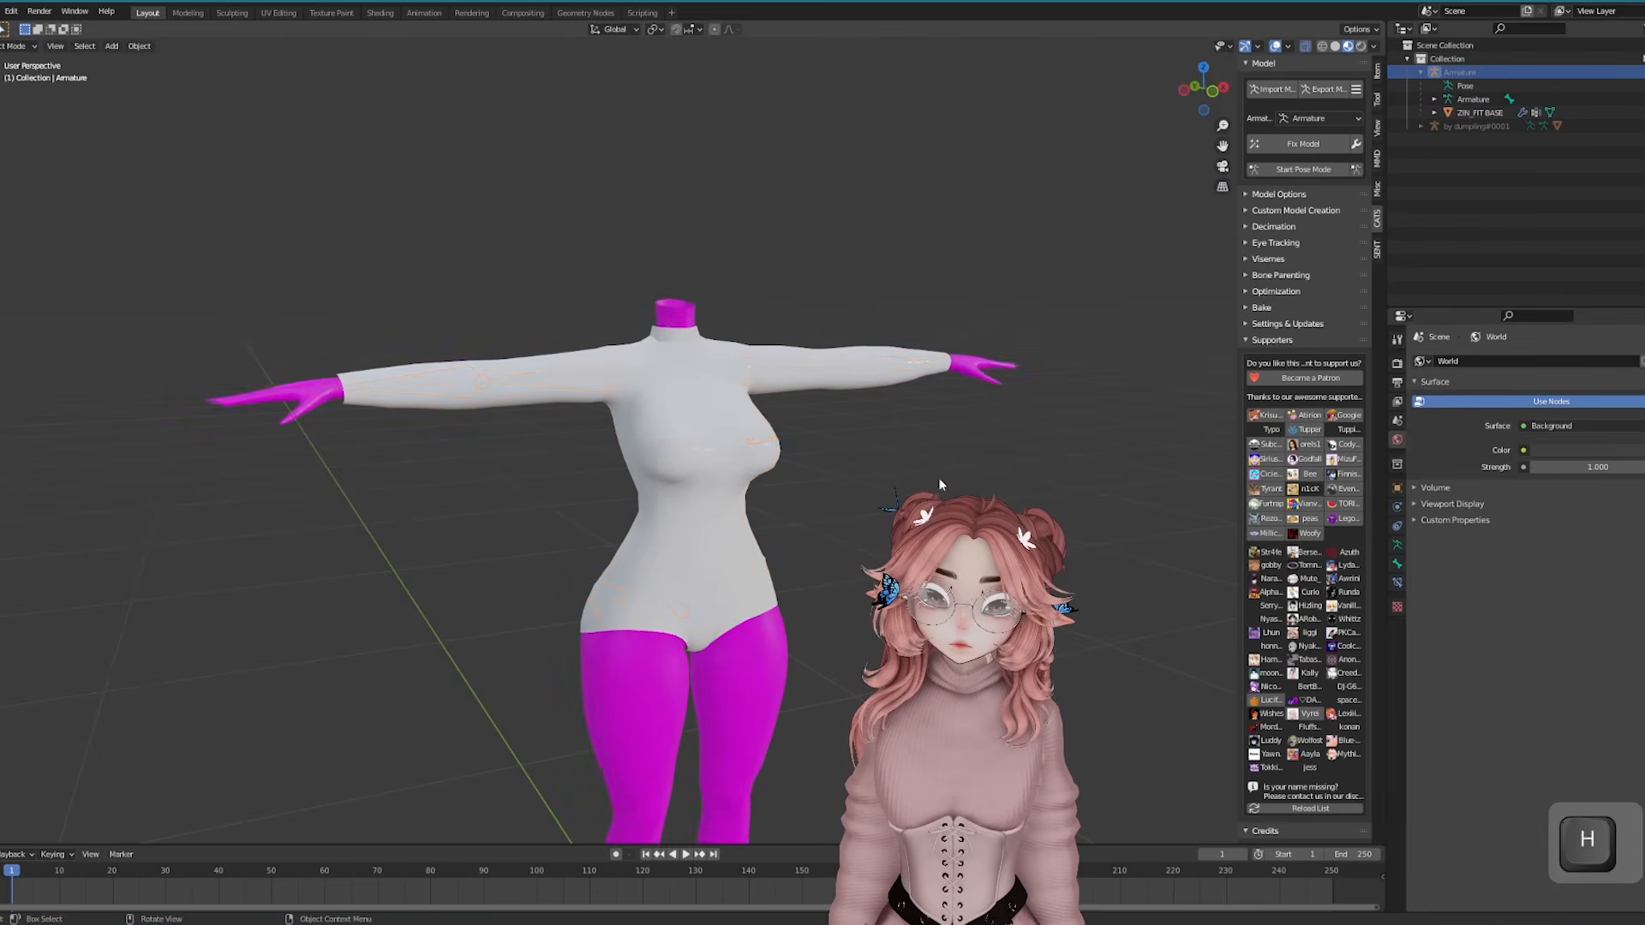
Select the ZIN_FIT BASE body and edit the name of its Body Skin.012 material
{"action": "middle_click_drag", "start_coordinate": [763, 704], "coordinate": [749, 531], "text": "shift"}
{"action": "left_click", "coordinate": [767, 543]}
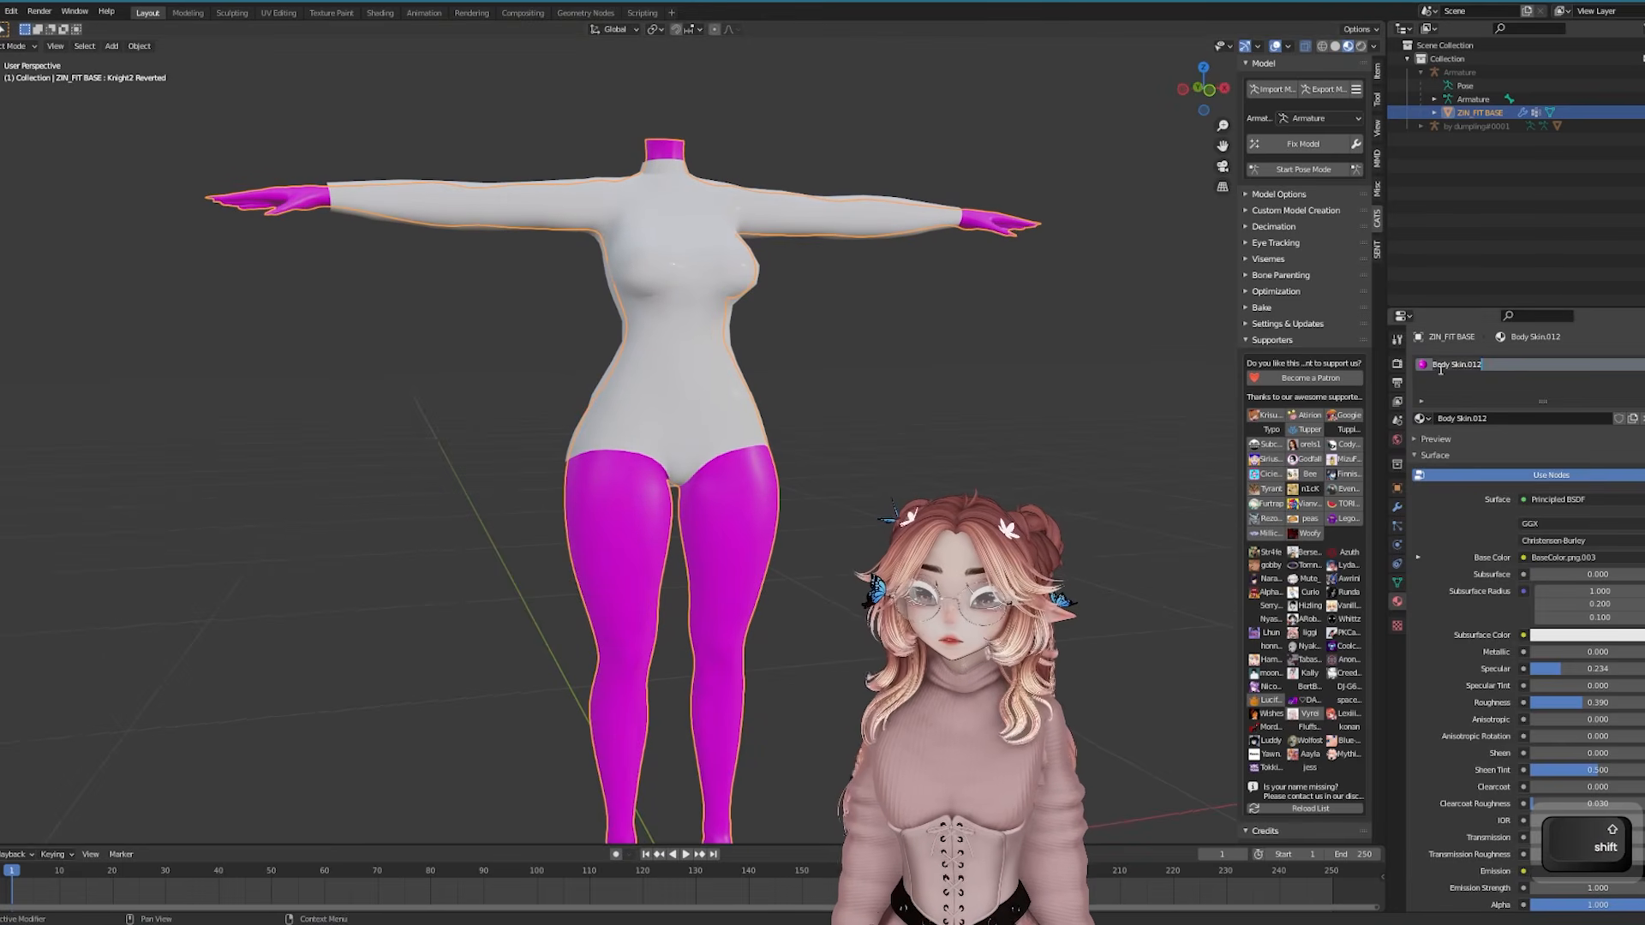
{"action": "key", "text": "Return"}
Add BaseColor ABBS 1.png from the Downloads folder as the body material's MMD texture
{"action": "scroll", "coordinate": [1439, 377], "scroll_direction": "down", "scroll_amount": 4}
{"action": "scroll", "coordinate": [1632, 654], "scroll_direction": "down", "scroll_amount": 10}
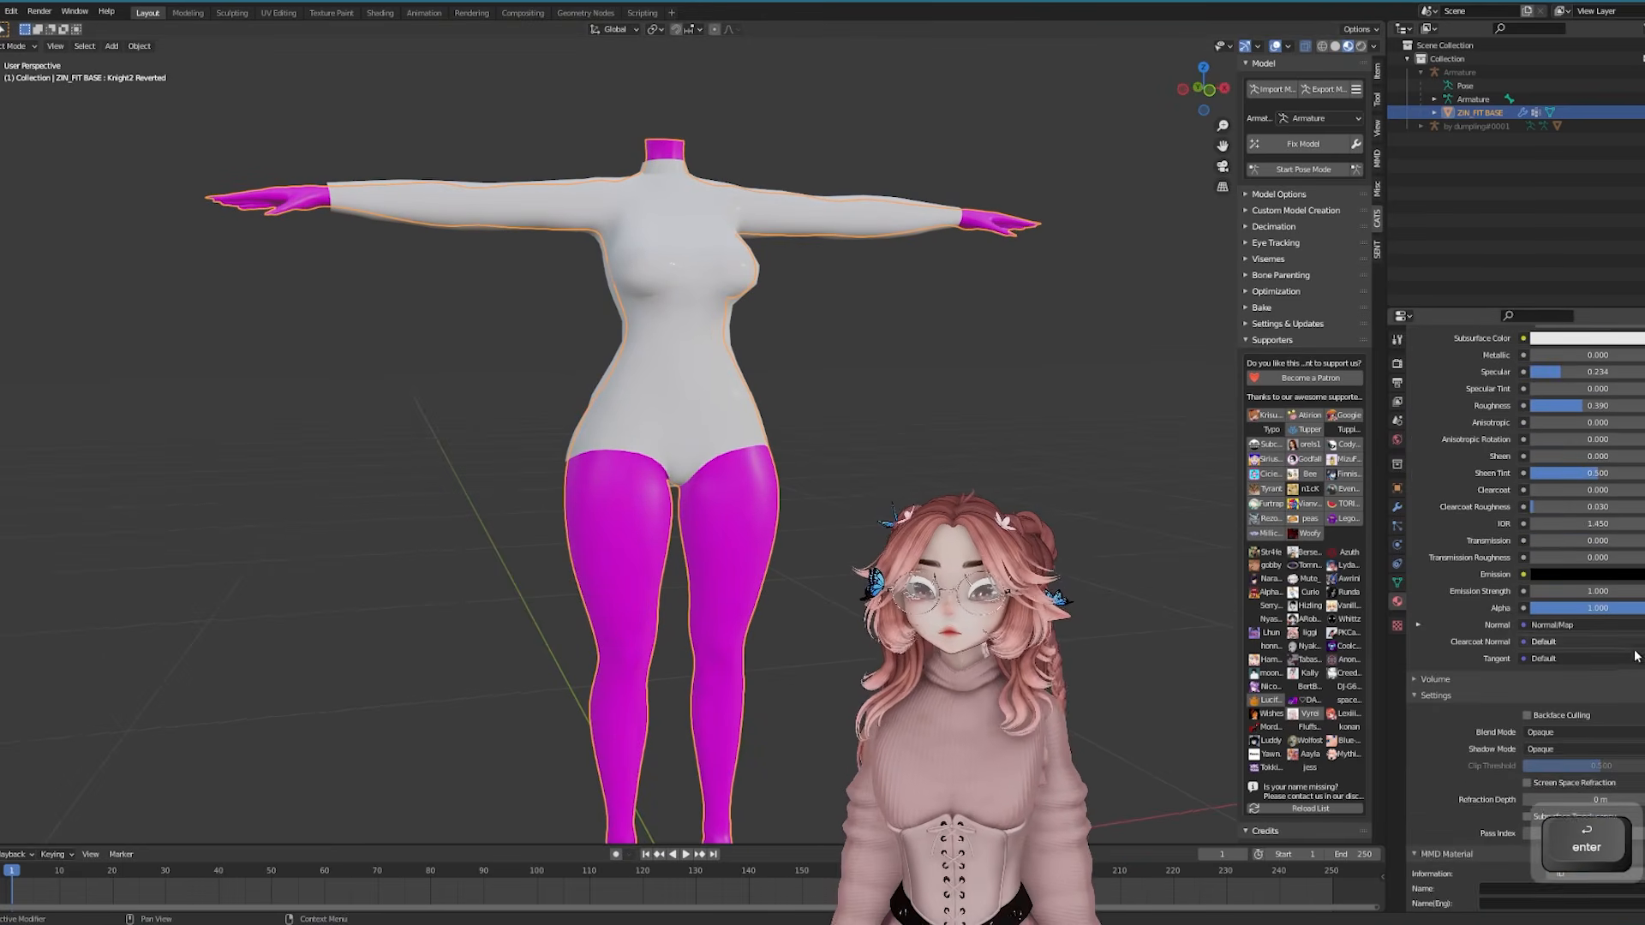
{"action": "left_click", "coordinate": [1586, 772]}
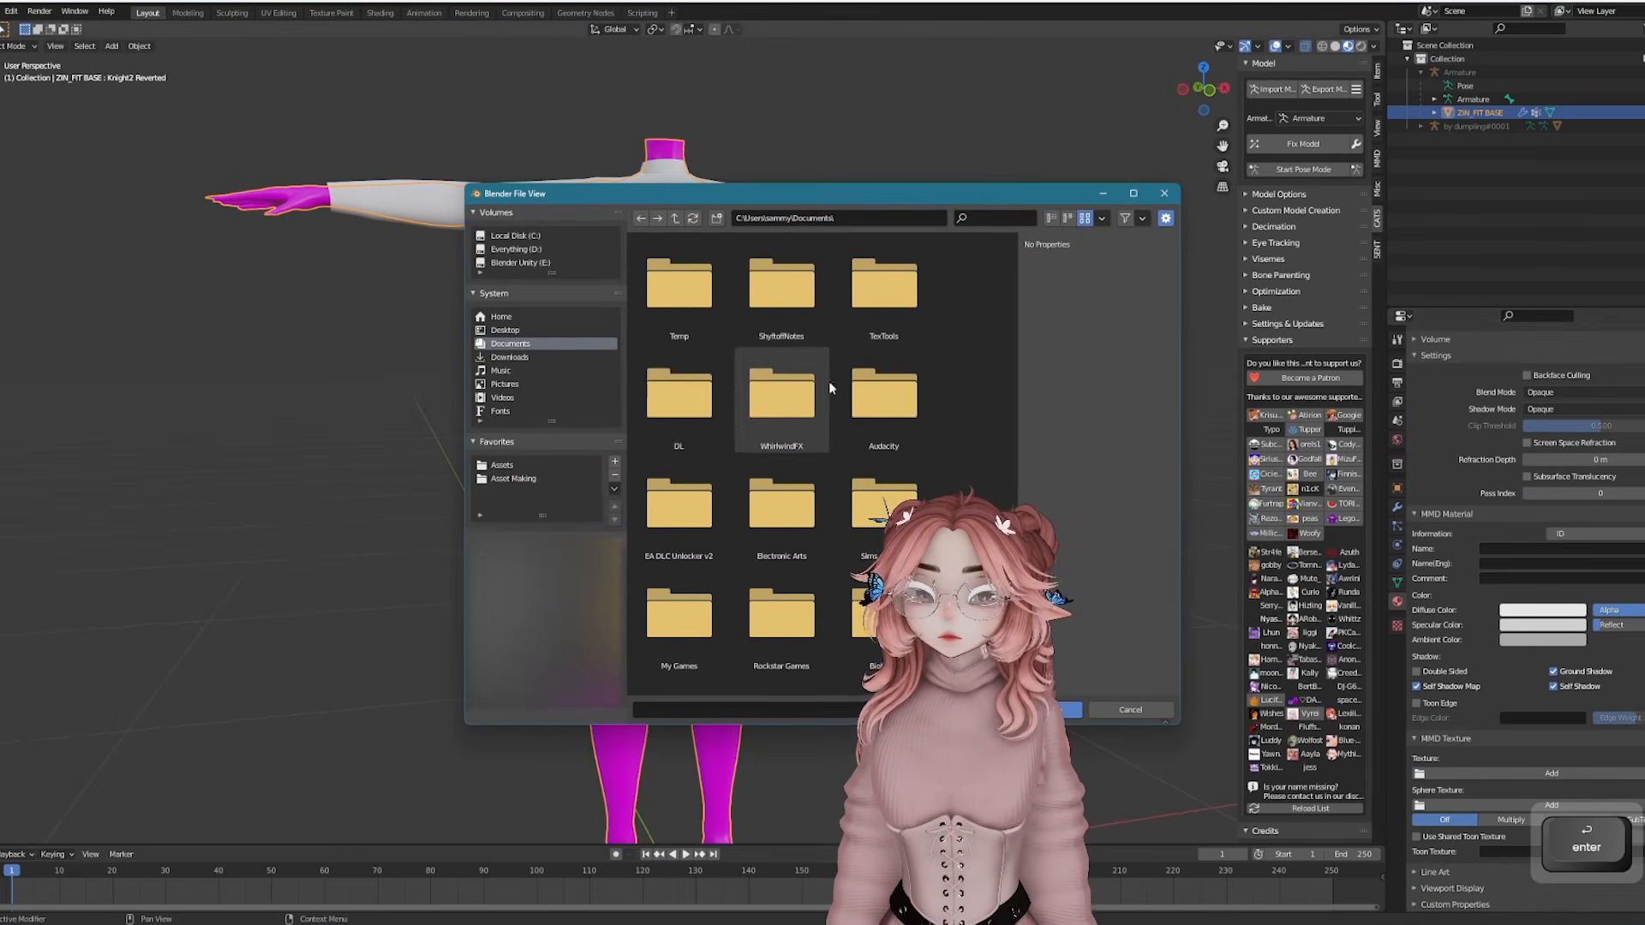
{"action": "left_click", "coordinate": [514, 357]}
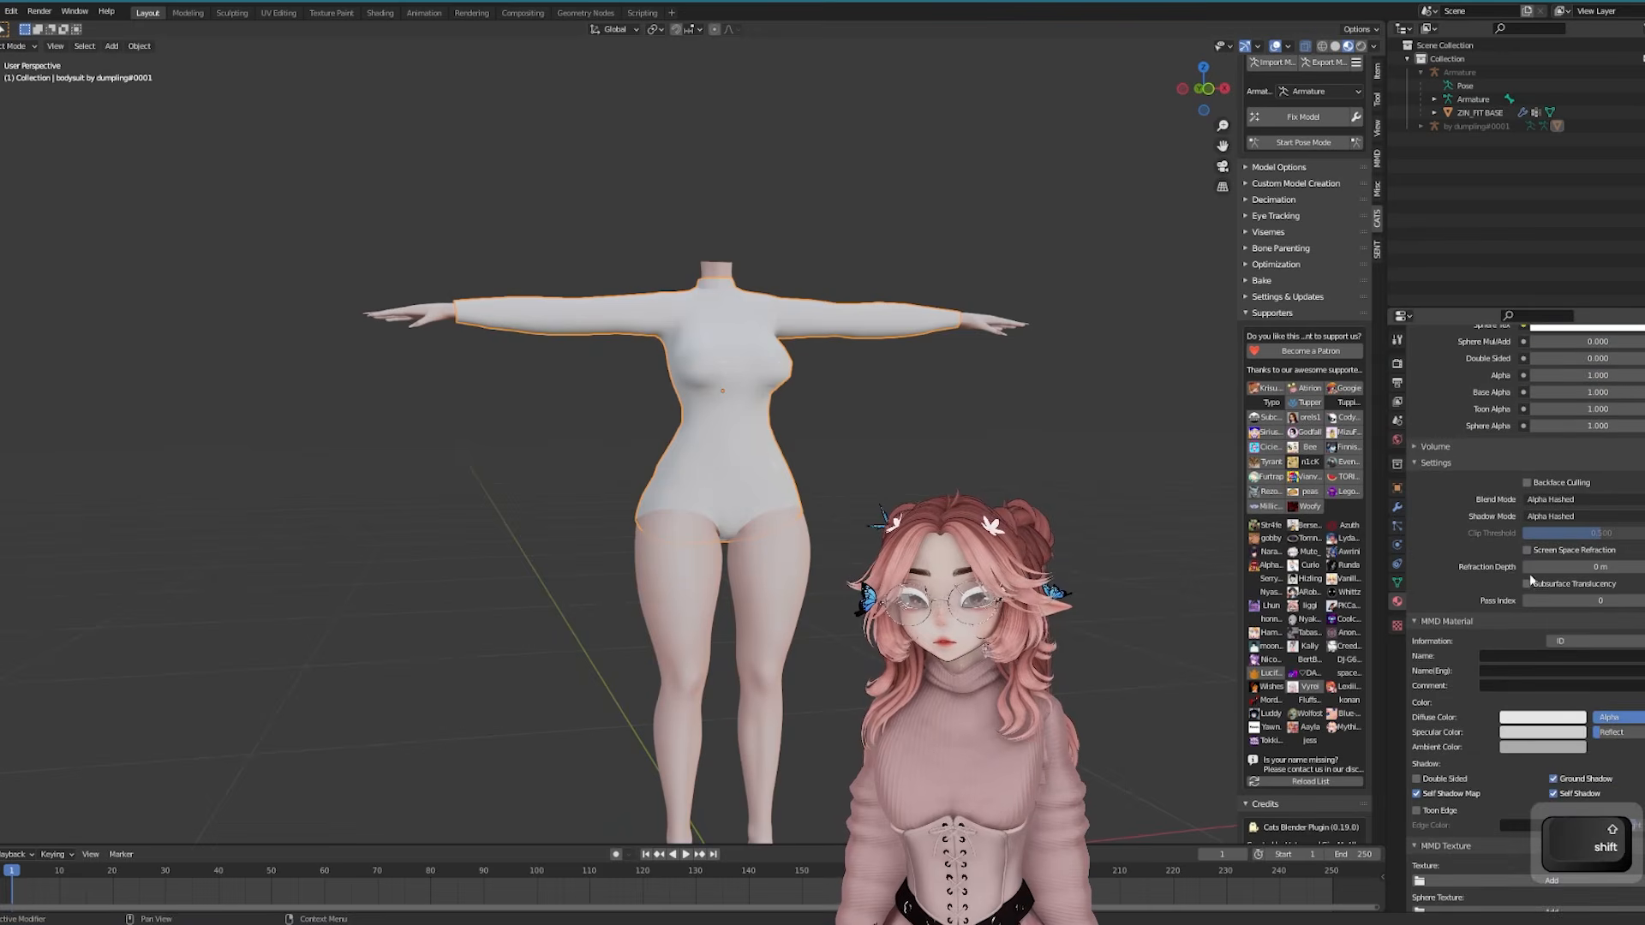
Rename the bodysuit's Fishnet material as Bodysuit
{"action": "scroll", "coordinate": [1530, 573], "scroll_direction": "up", "scroll_amount": 15}
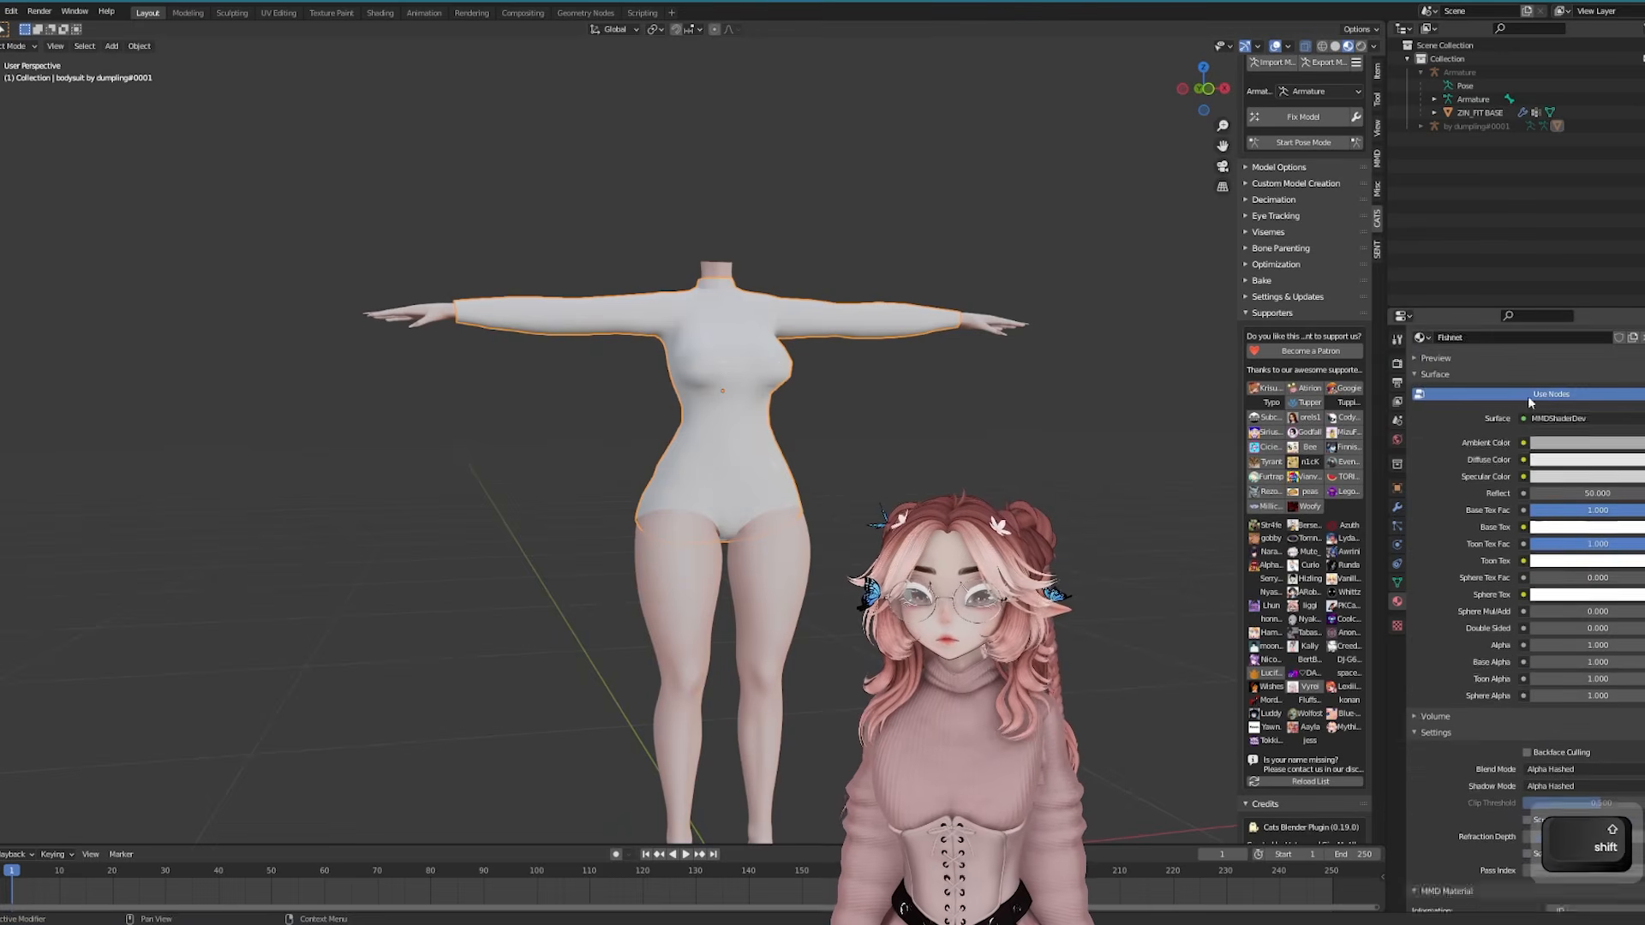
{"action": "double_click", "coordinate": [1438, 366]}
{"action": "key", "text": "Return"}
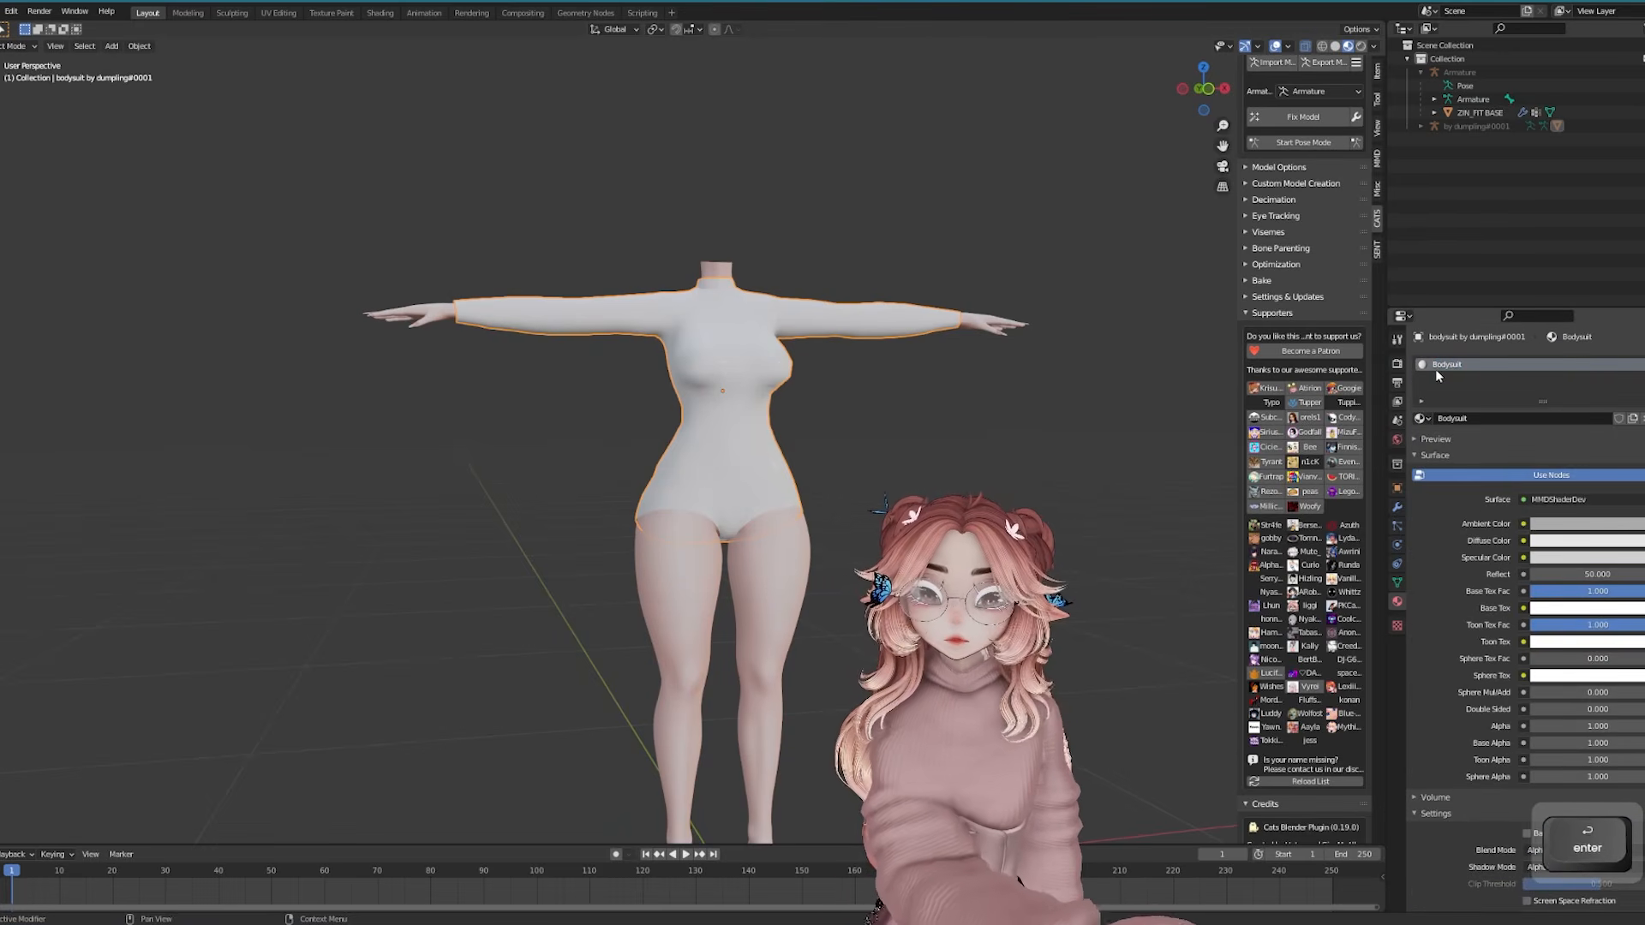
Add an MMD texture to the Bodysuit material from the ATextures folder in Downloads
{"action": "scroll", "coordinate": [1608, 620], "scroll_direction": "down", "scroll_amount": 12}
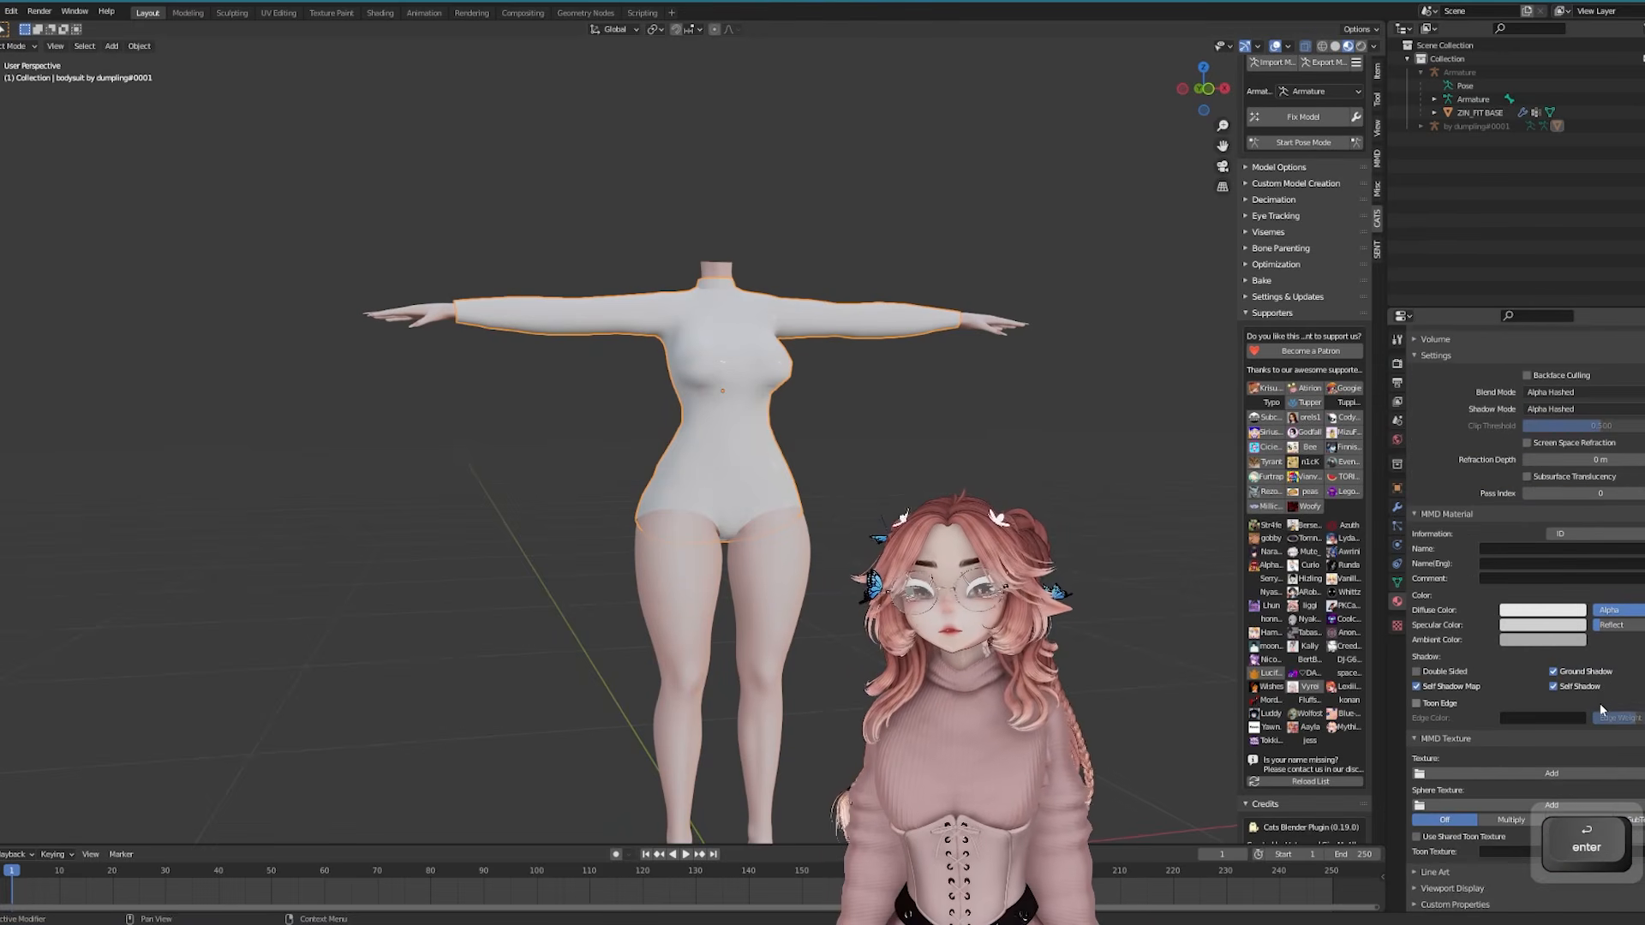
{"action": "left_click", "coordinate": [1577, 773]}
{"action": "left_click", "coordinate": [554, 354]}
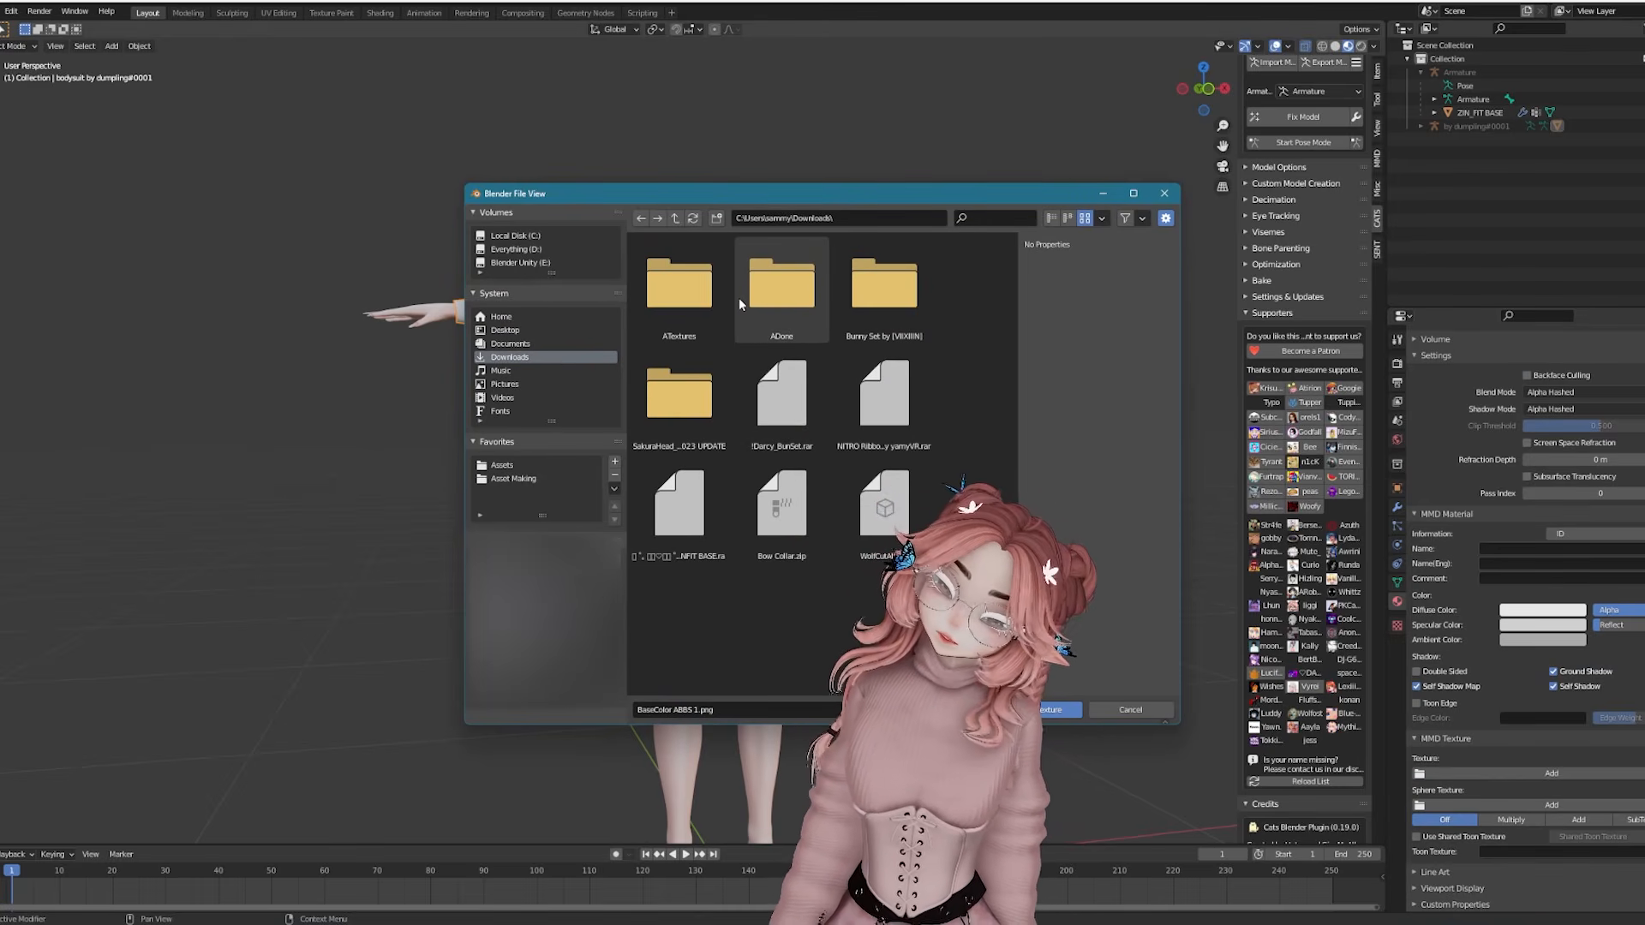
{"action": "scroll", "coordinate": [1516, 386], "scroll_direction": "up", "scroll_amount": 6}
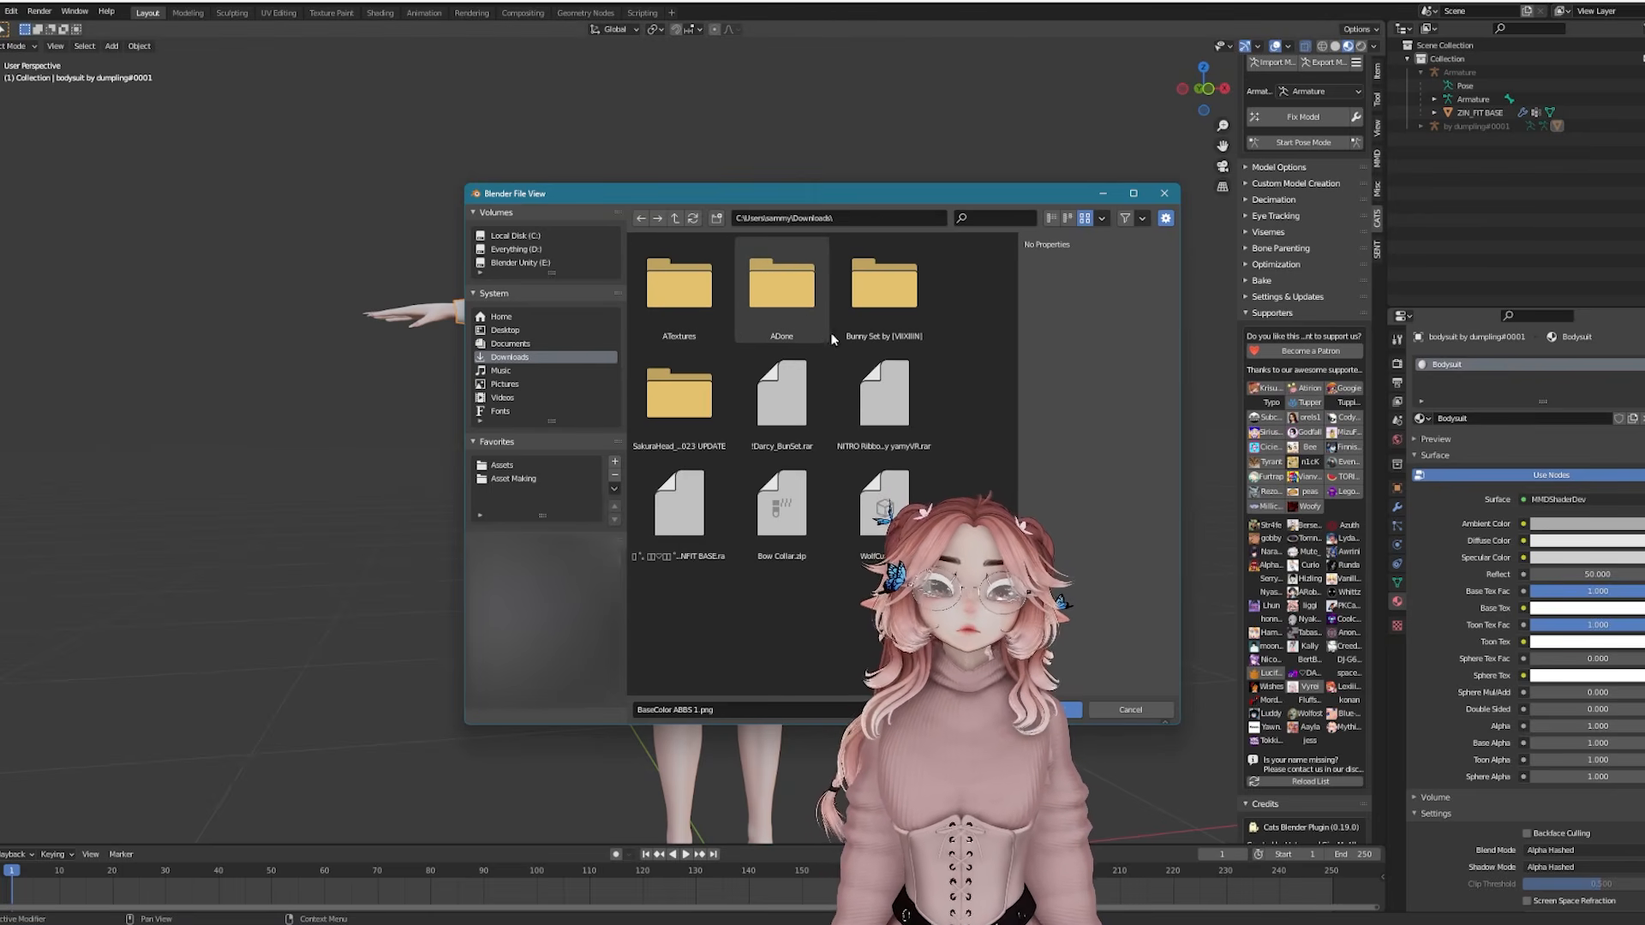
{"action": "double_click", "coordinate": [693, 293]}
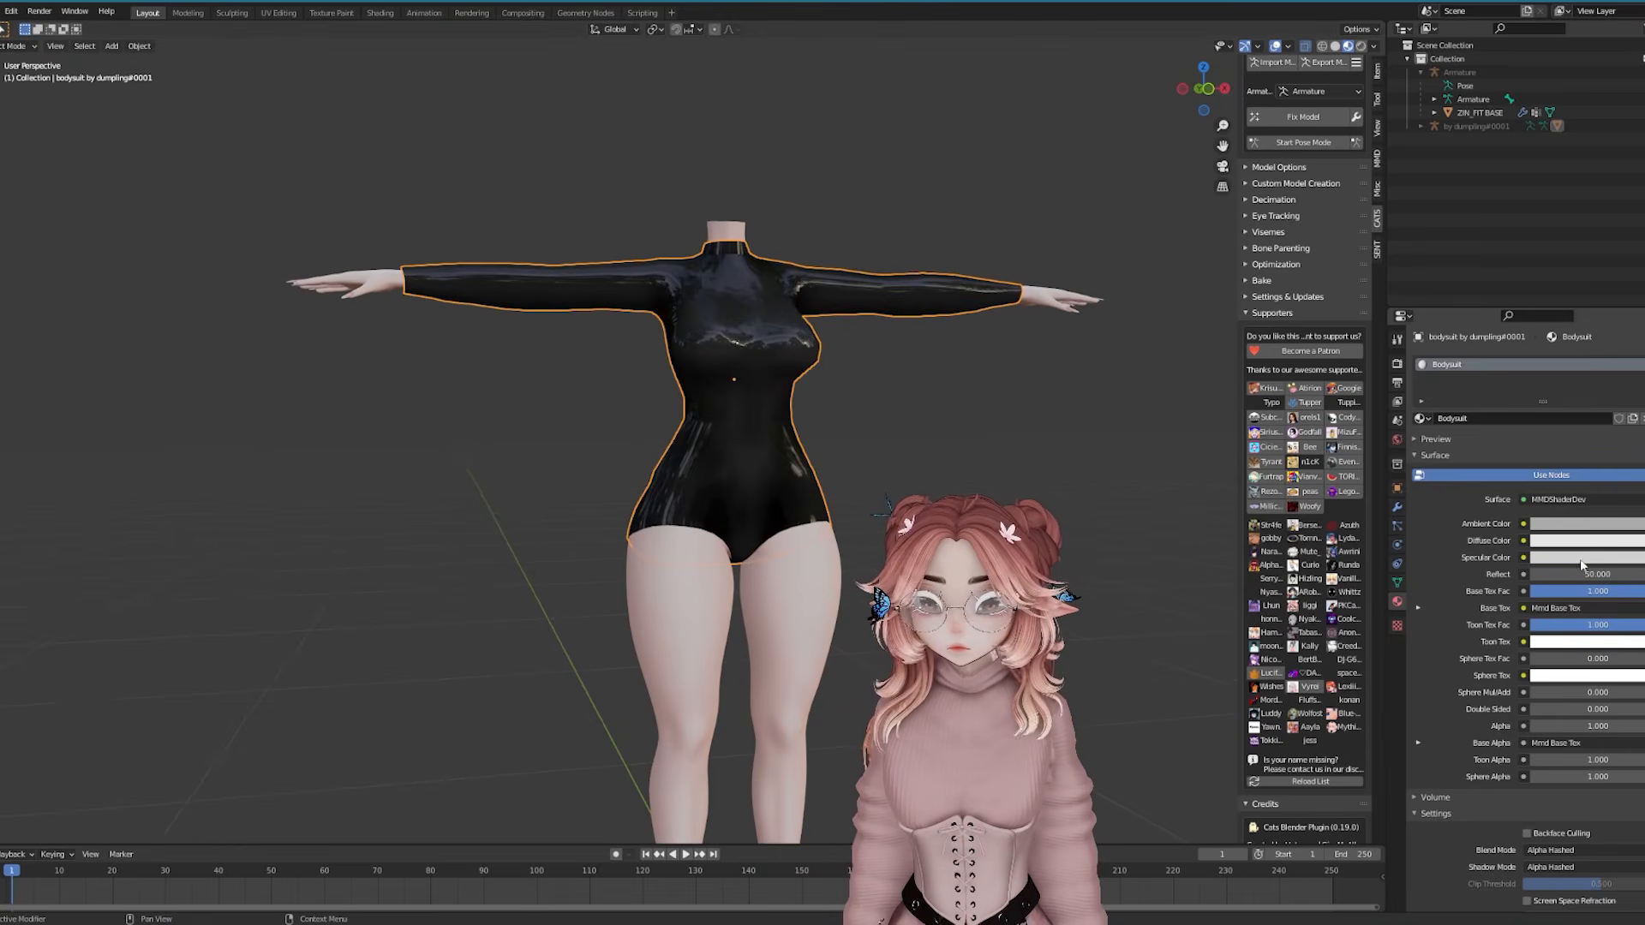
Set the Reflect value of the Bodysuit material to 1.000 to remove the gloss
{"action": "left_click_drag", "start_coordinate": [1586, 575], "coordinate": [1545, 569]}
{"action": "middle_click_drag", "start_coordinate": [1067, 470], "coordinate": [1017, 470]}
{"action": "middle_click_drag", "start_coordinate": [925, 425], "coordinate": [934, 485], "text": "shift"}
Expand the bodysuit's hierarchy in the outliner, unhide both armatures and deselect everything
{"action": "left_click", "coordinate": [1421, 126], "text": "shift"}
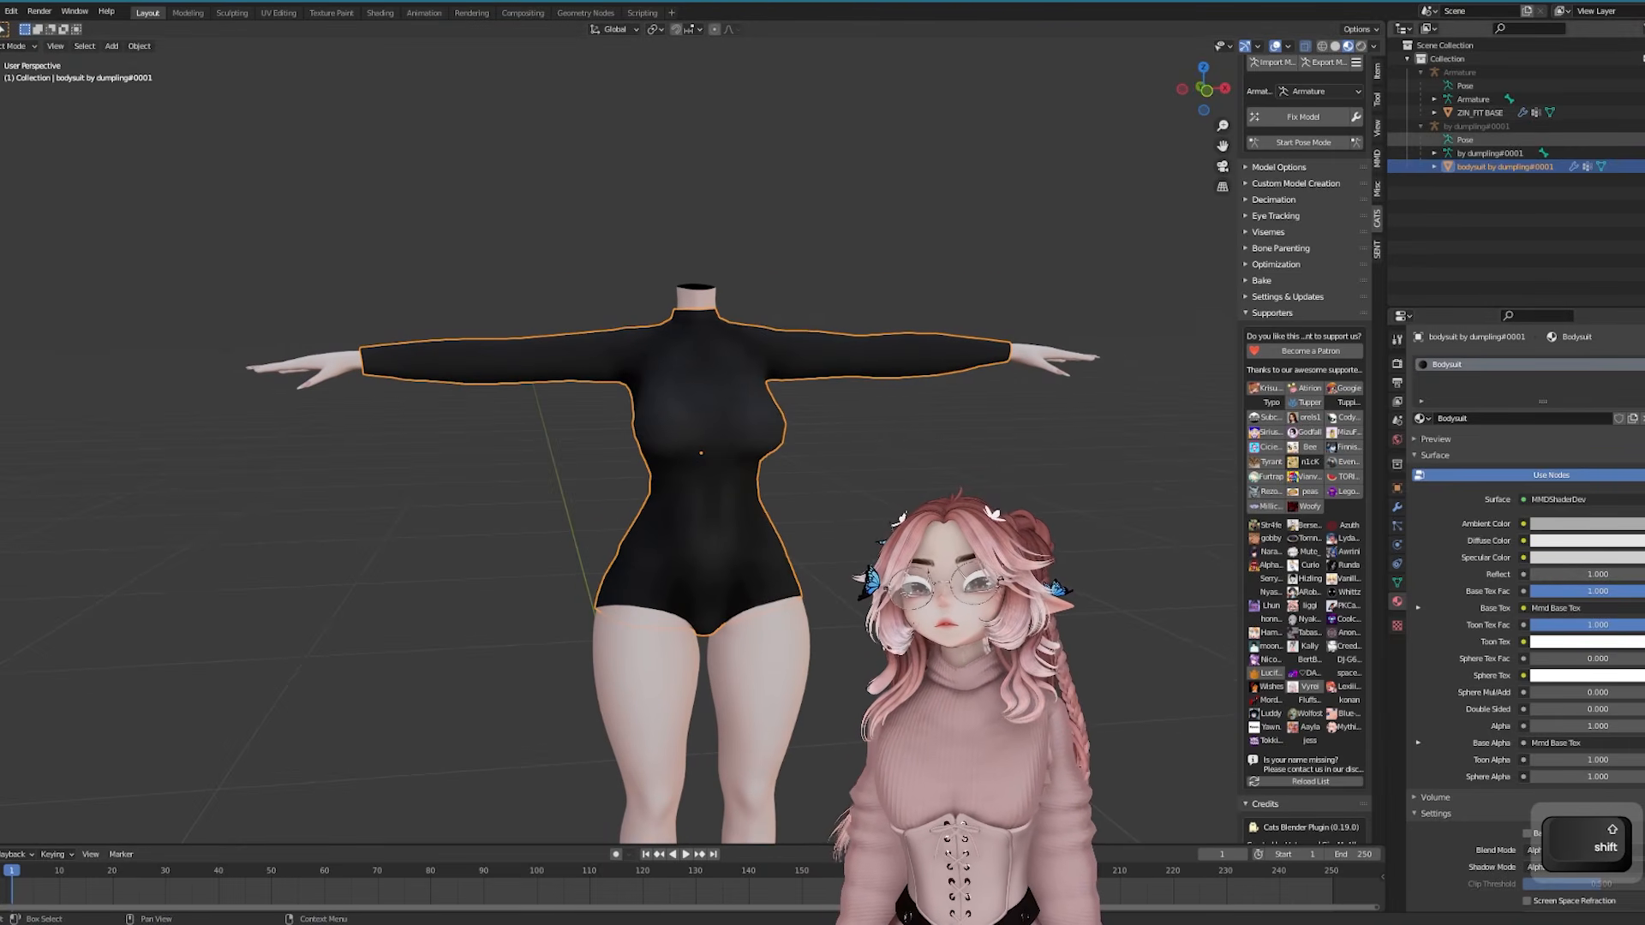
{"action": "left_click", "coordinate": [1642, 72]}
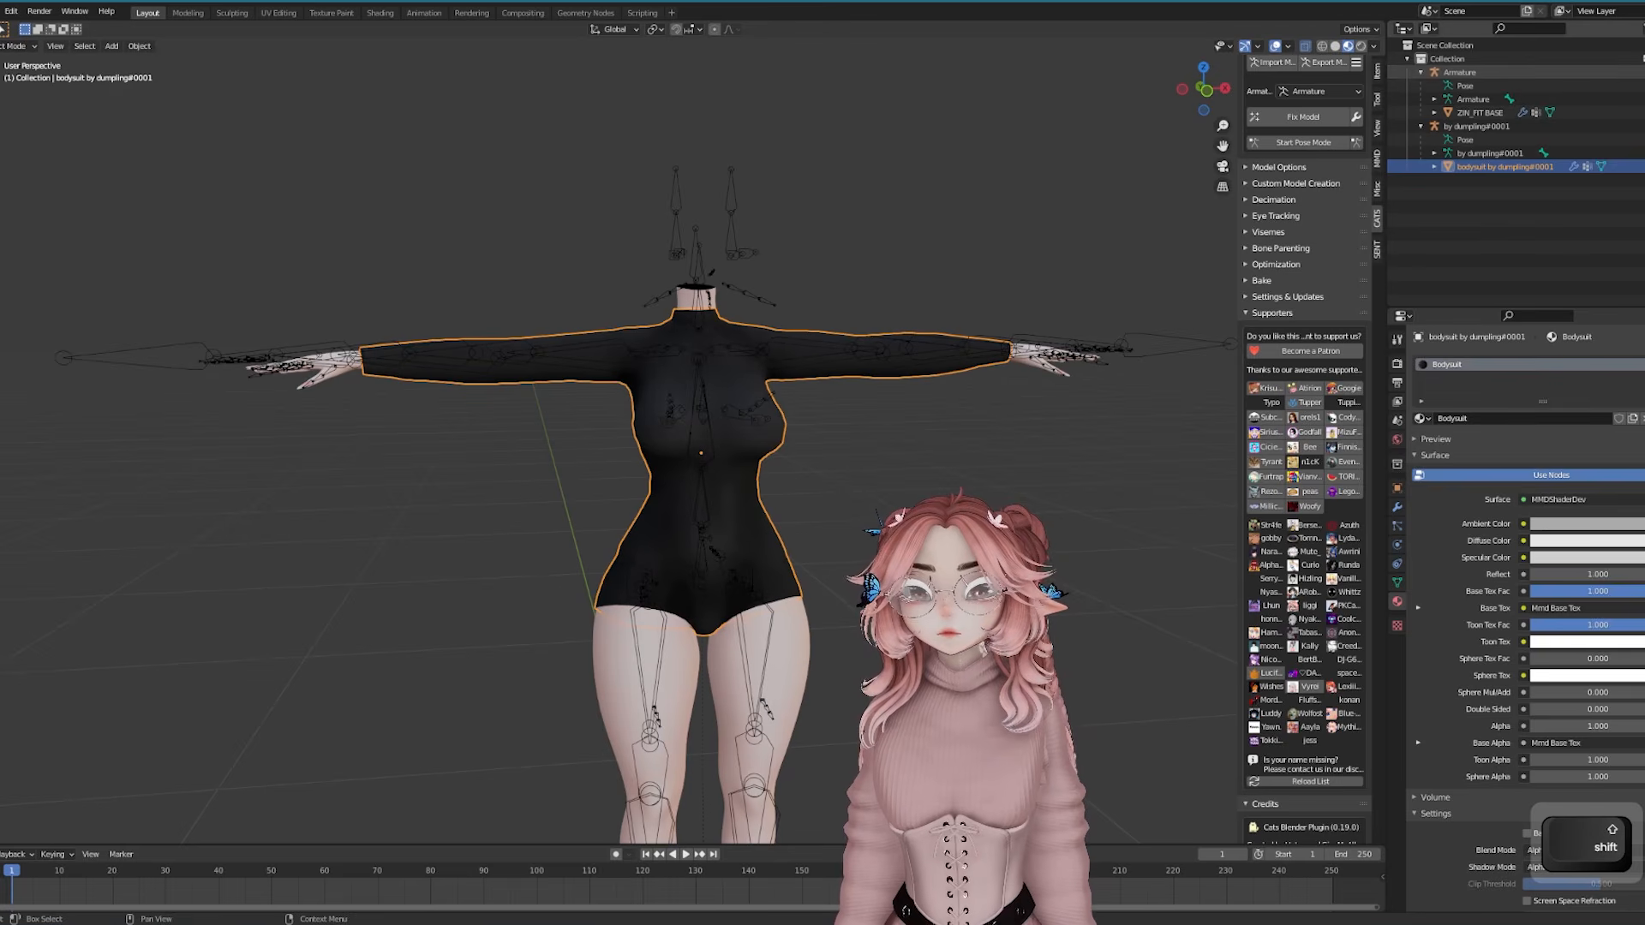
{"action": "middle_click_drag", "start_coordinate": [999, 193], "coordinate": [985, 372]}
{"action": "scroll", "coordinate": [984, 374], "scroll_direction": "down", "scroll_amount": 3}
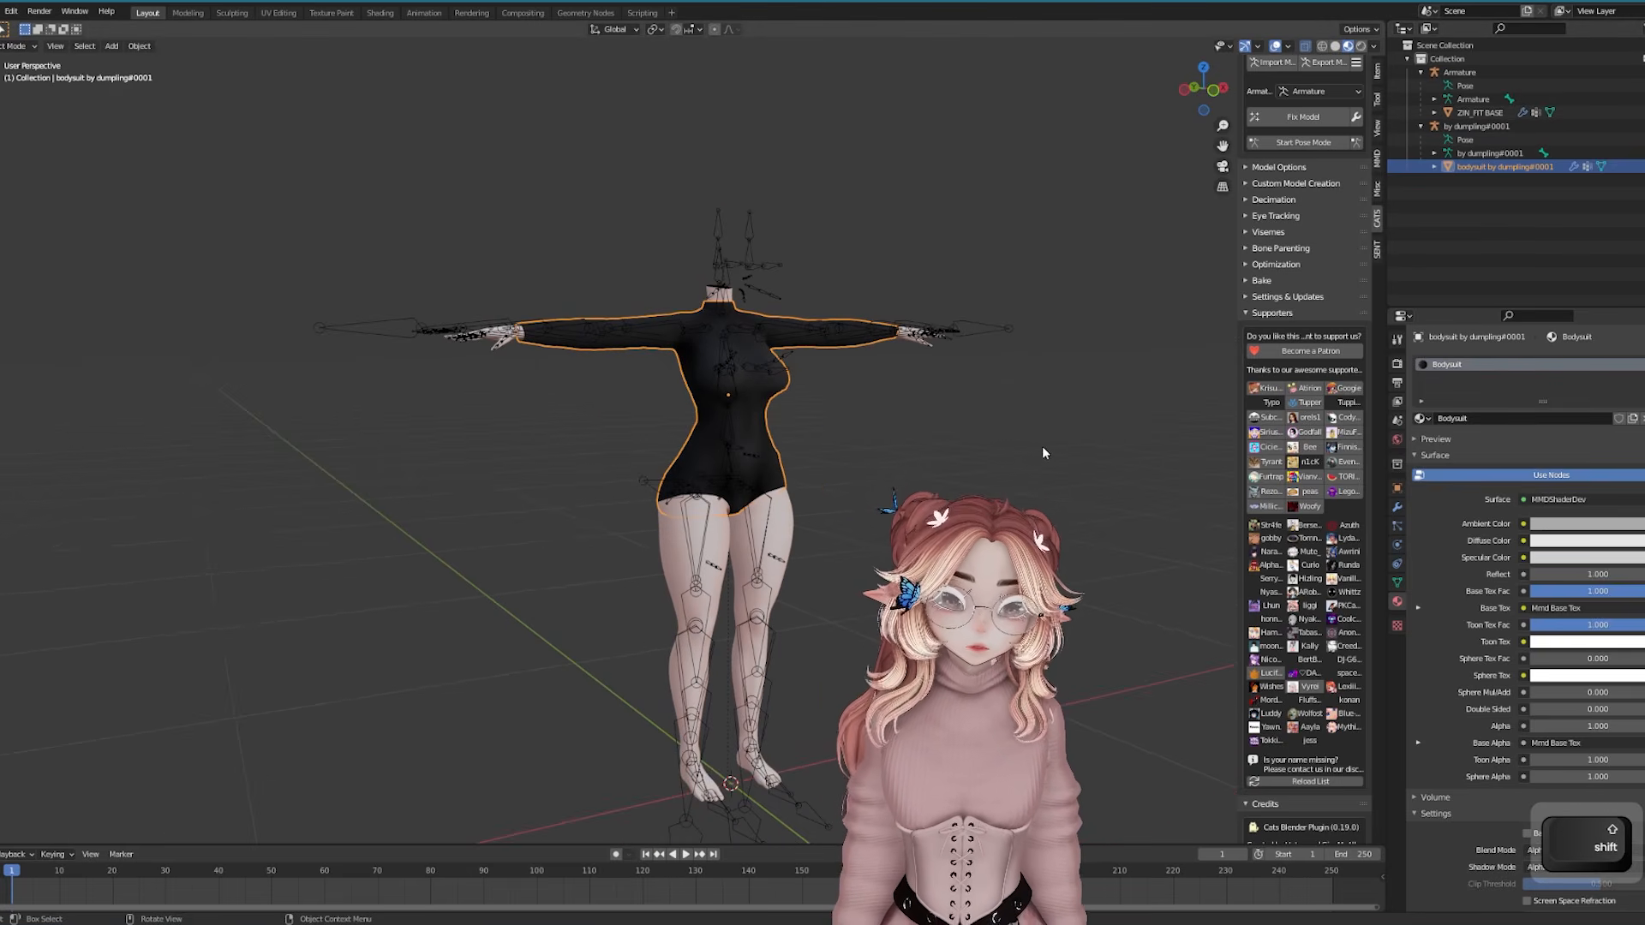
{"action": "middle_click_drag", "start_coordinate": [968, 520], "coordinate": [908, 371], "text": "shift"}
{"action": "left_click", "coordinate": [952, 359]}
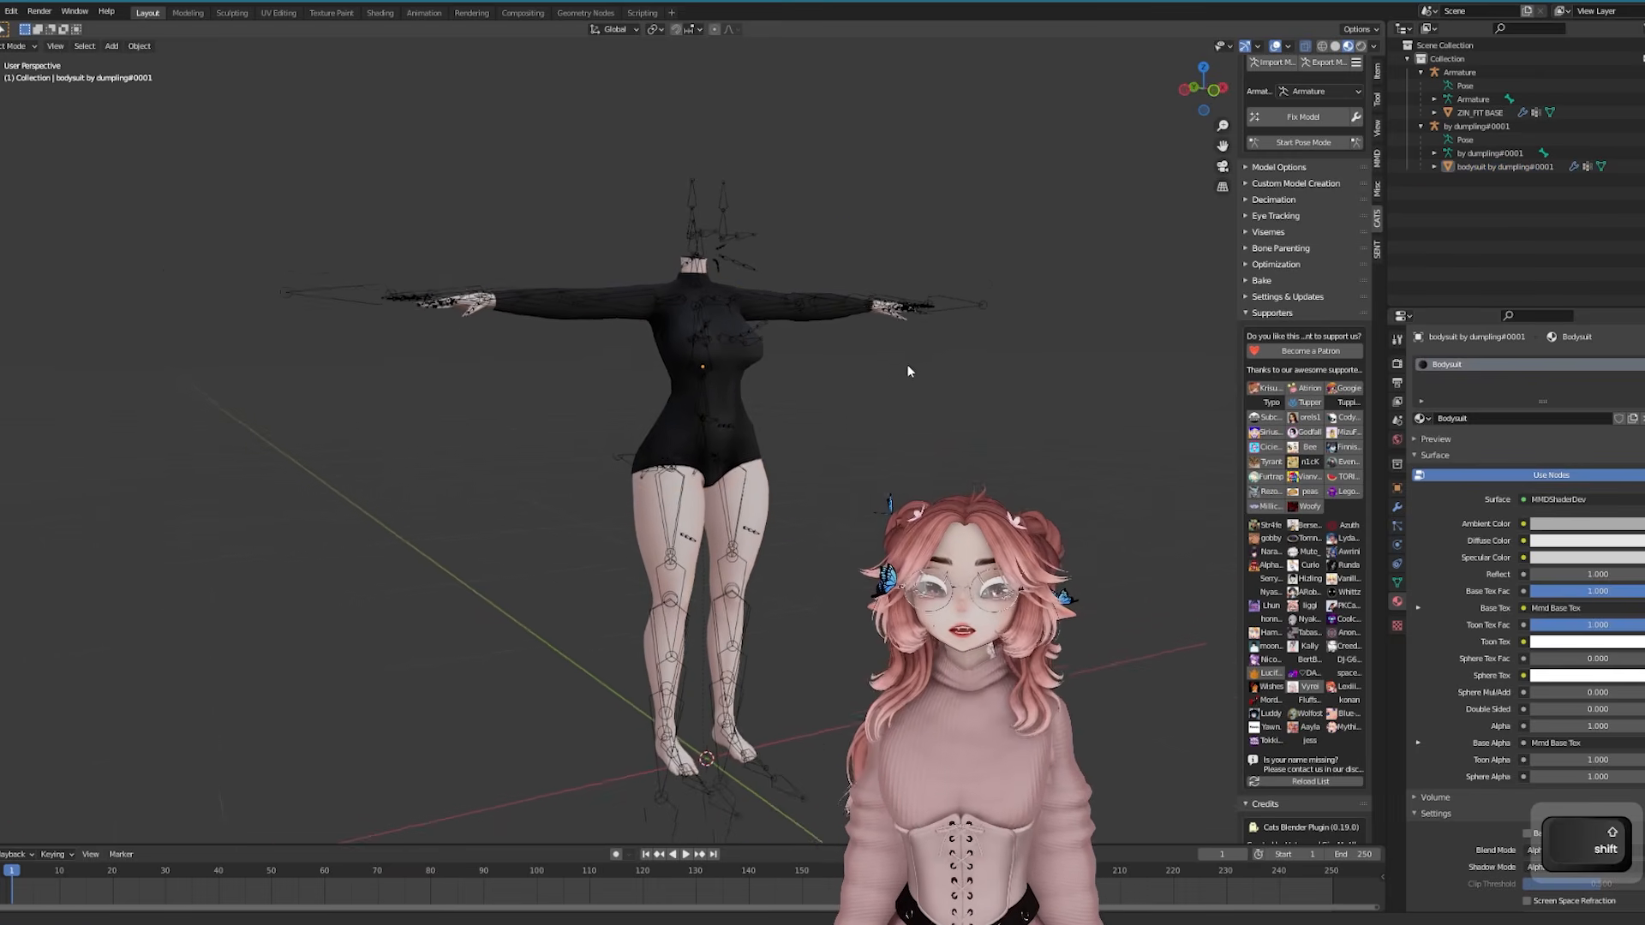
{"action": "scroll", "coordinate": [908, 371], "scroll_direction": "up", "scroll_amount": 1}
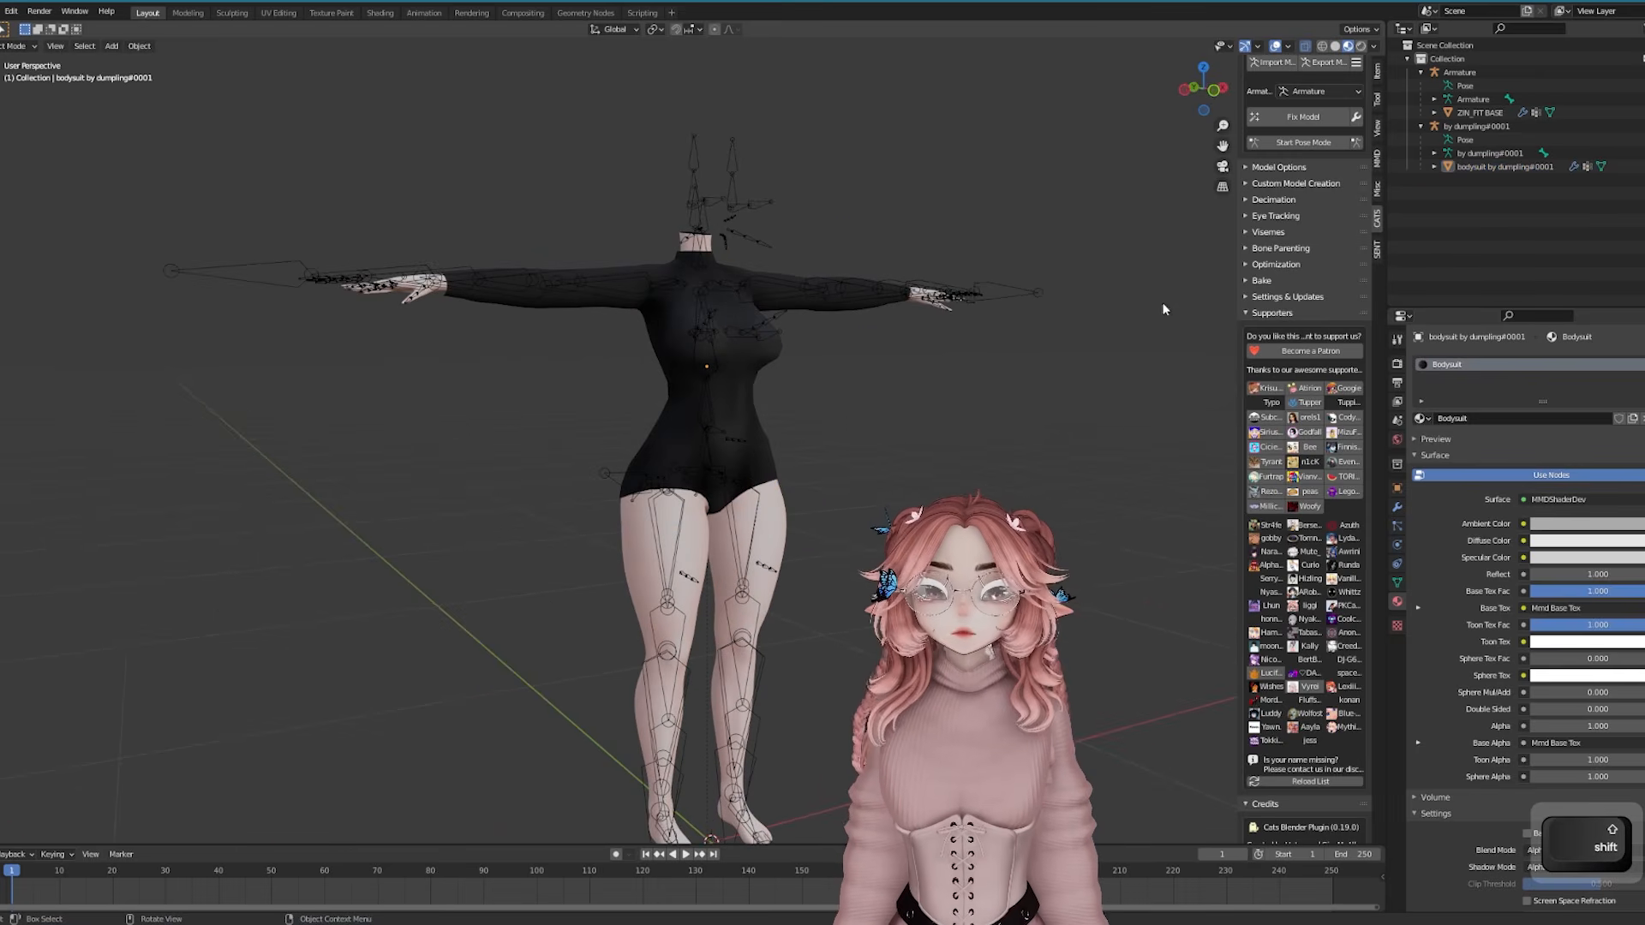
Examine the name of the base armature's upper arm bone in its bone properties
{"action": "left_click", "coordinate": [1468, 126]}
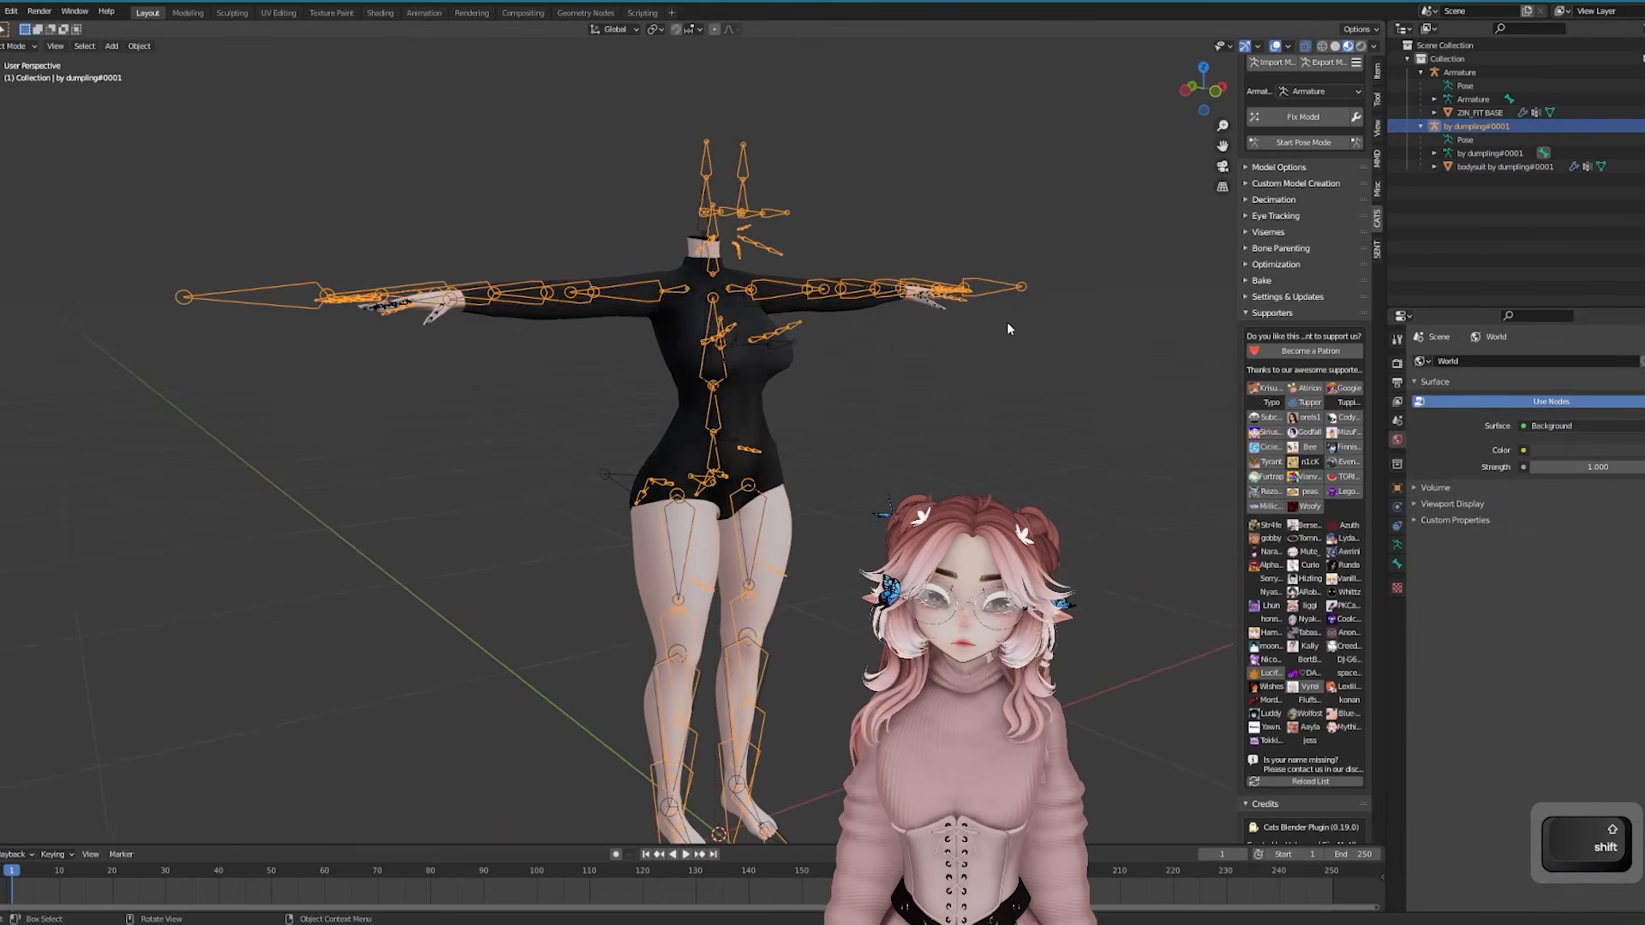
{"action": "middle_click_drag", "start_coordinate": [792, 317], "coordinate": [891, 397], "text": "shift"}
{"action": "scroll", "coordinate": [891, 397], "scroll_direction": "up", "scroll_amount": 3}
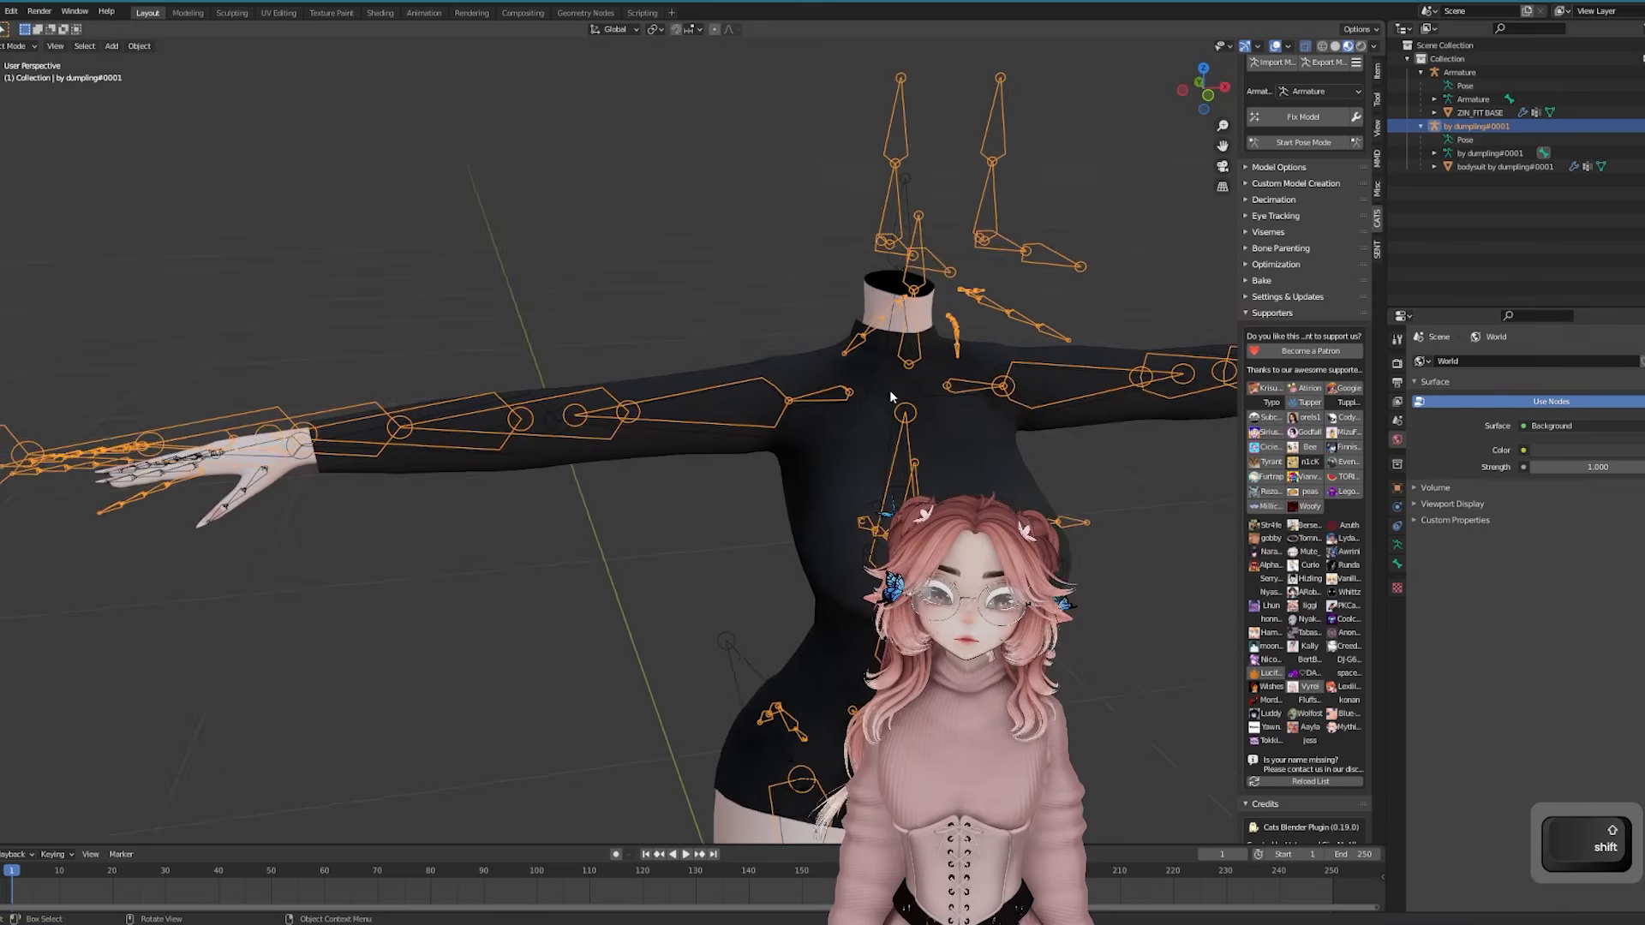
{"action": "middle_click_drag", "start_coordinate": [758, 417], "coordinate": [723, 433], "text": "shift"}
{"action": "scroll", "coordinate": [749, 435], "scroll_direction": "up", "scroll_amount": 5}
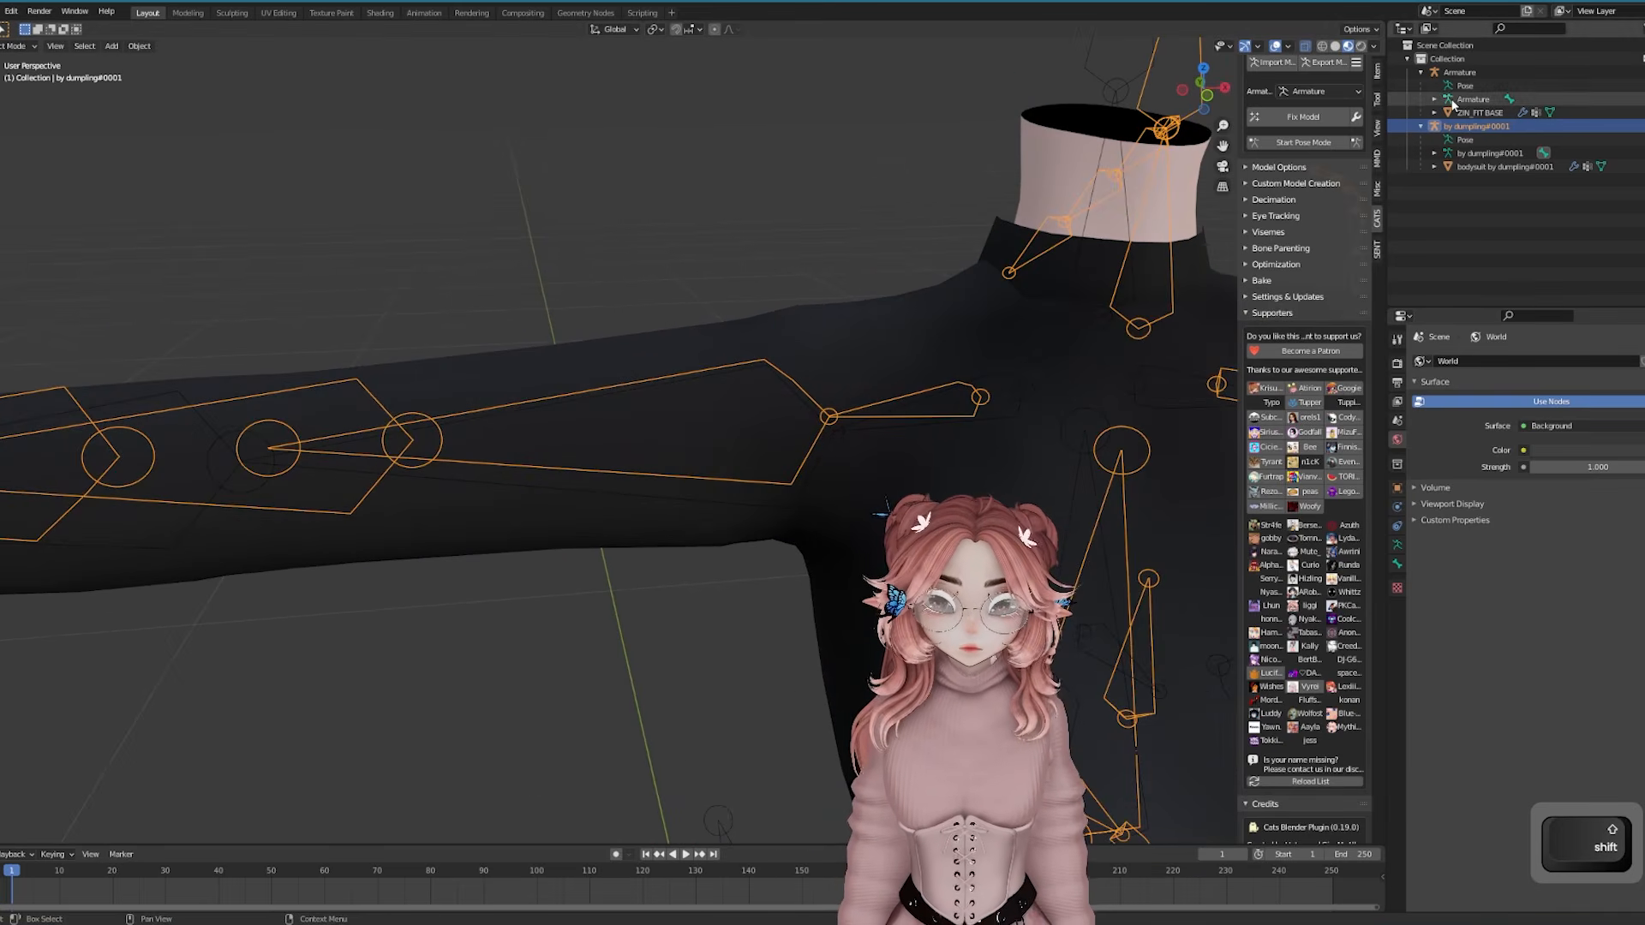
{"action": "left_click", "coordinate": [1459, 72]}
{"action": "key", "text": "Tab"}
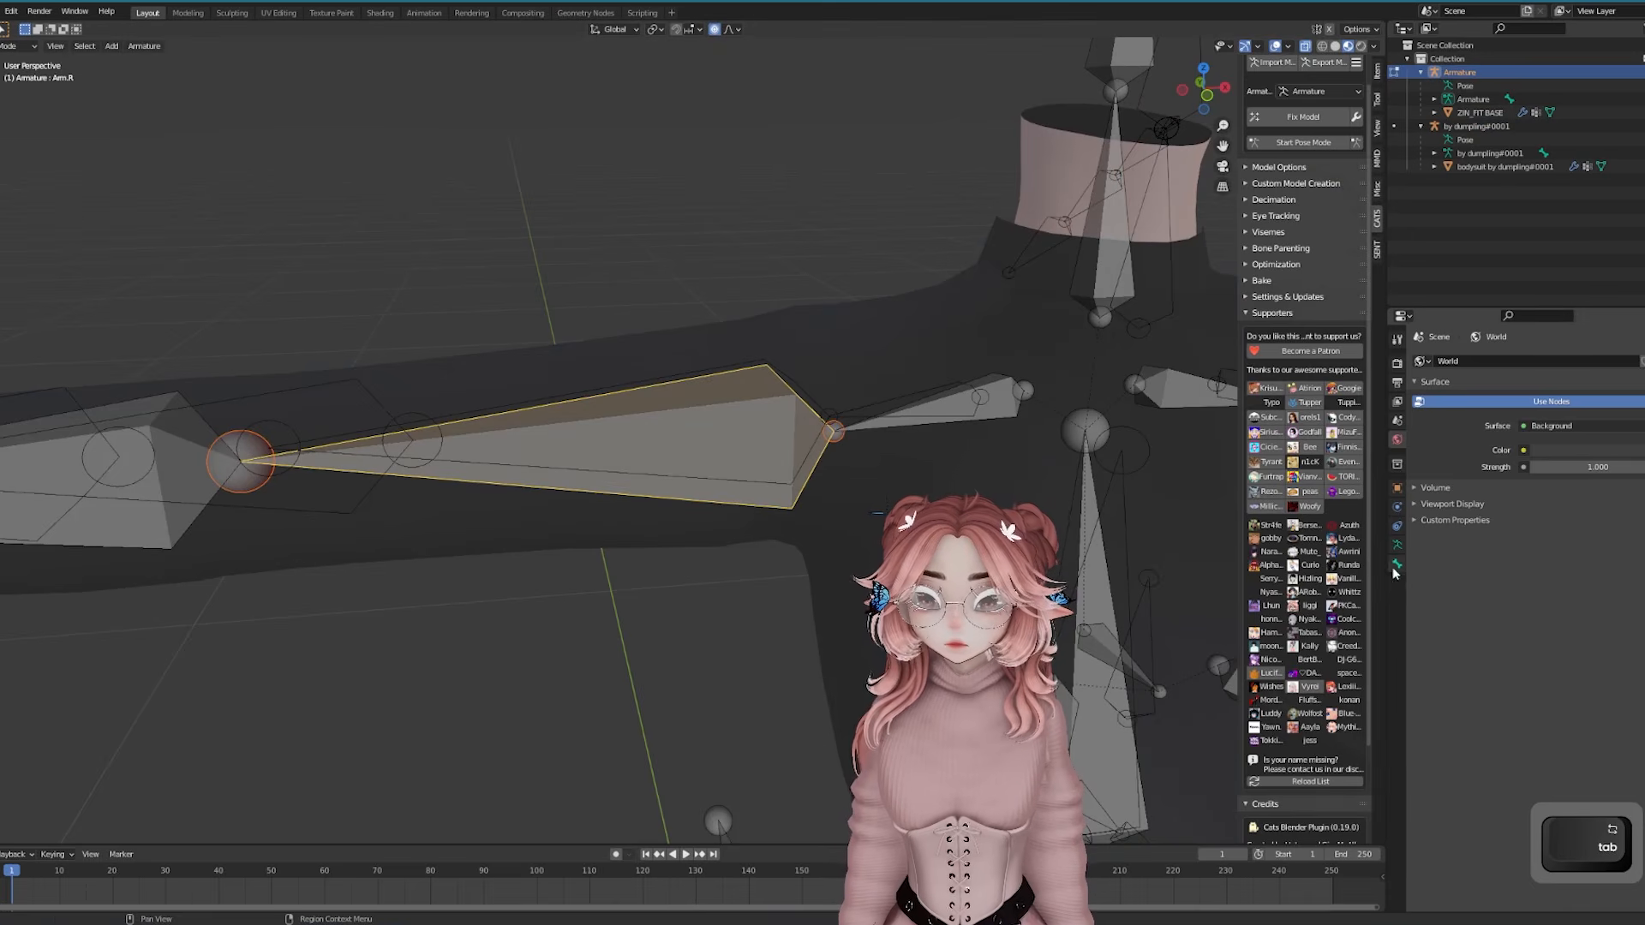
{"action": "left_click", "coordinate": [1397, 564]}
{"action": "key", "text": "Tab"}
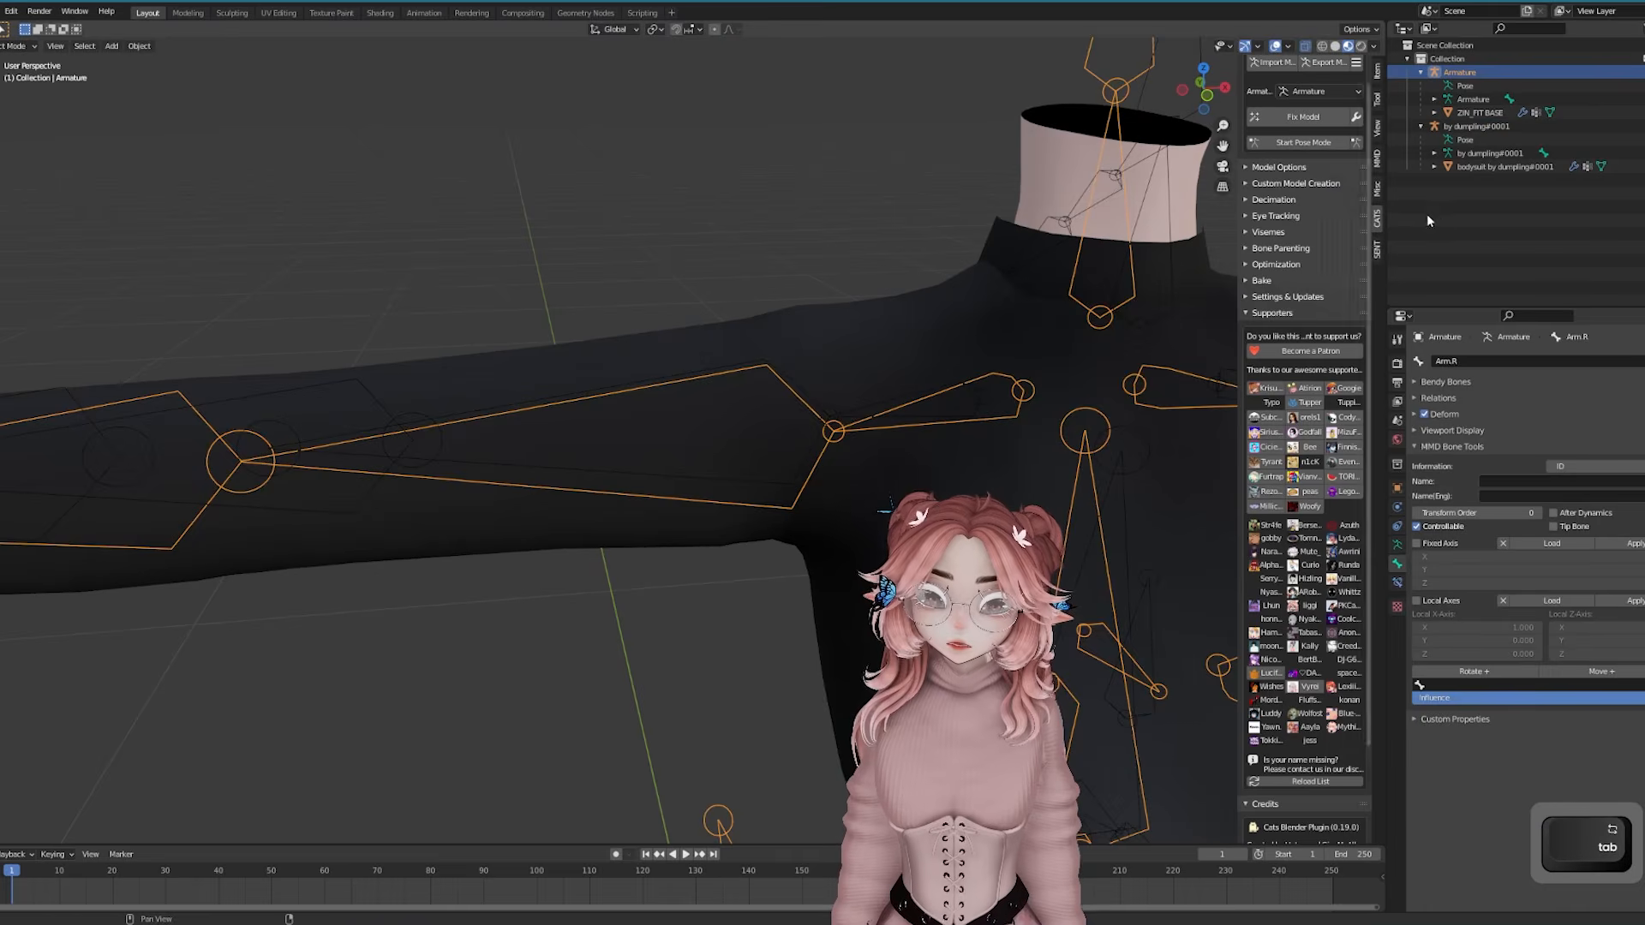
Examine the name of the matching upper arm bone in the bodysuit's armature
{"action": "left_click", "coordinate": [1478, 128]}
{"action": "key", "text": "Tab"}
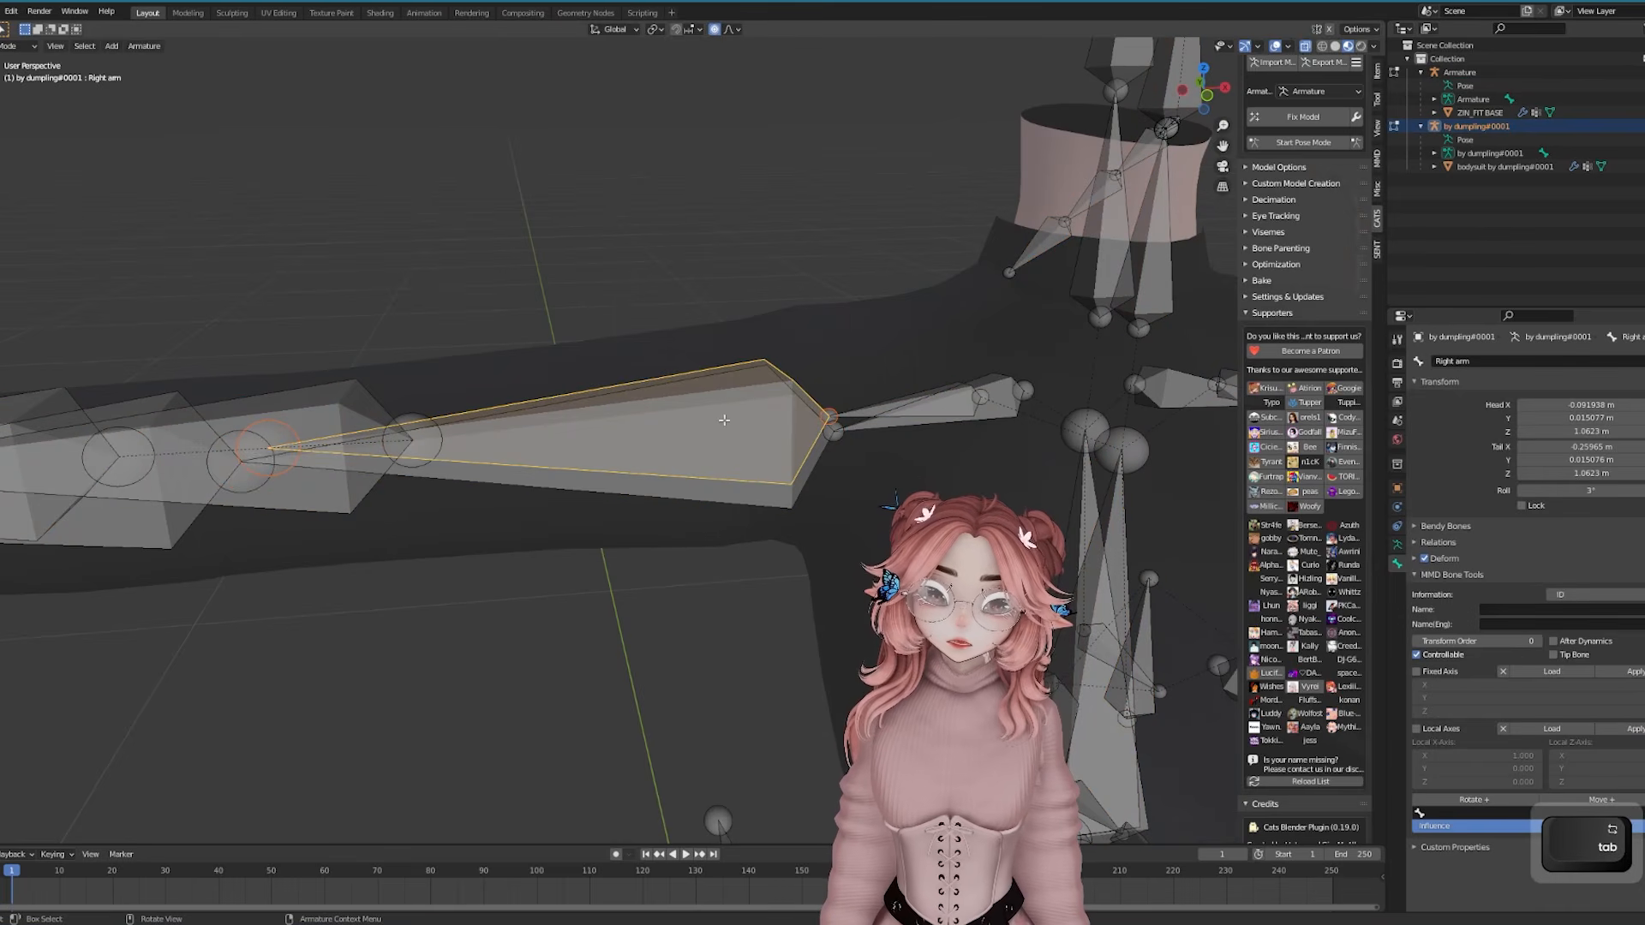
{"action": "scroll", "coordinate": [942, 480], "scroll_direction": "down", "scroll_amount": 5}
{"action": "middle_click_drag", "start_coordinate": [943, 514], "coordinate": [947, 467], "text": "shift"}
{"action": "key", "text": "Tab"}
{"action": "middle_click_drag", "start_coordinate": [946, 480], "coordinate": [912, 477], "text": "shift"}
{"action": "scroll", "coordinate": [947, 397], "scroll_direction": "down", "scroll_amount": 2}
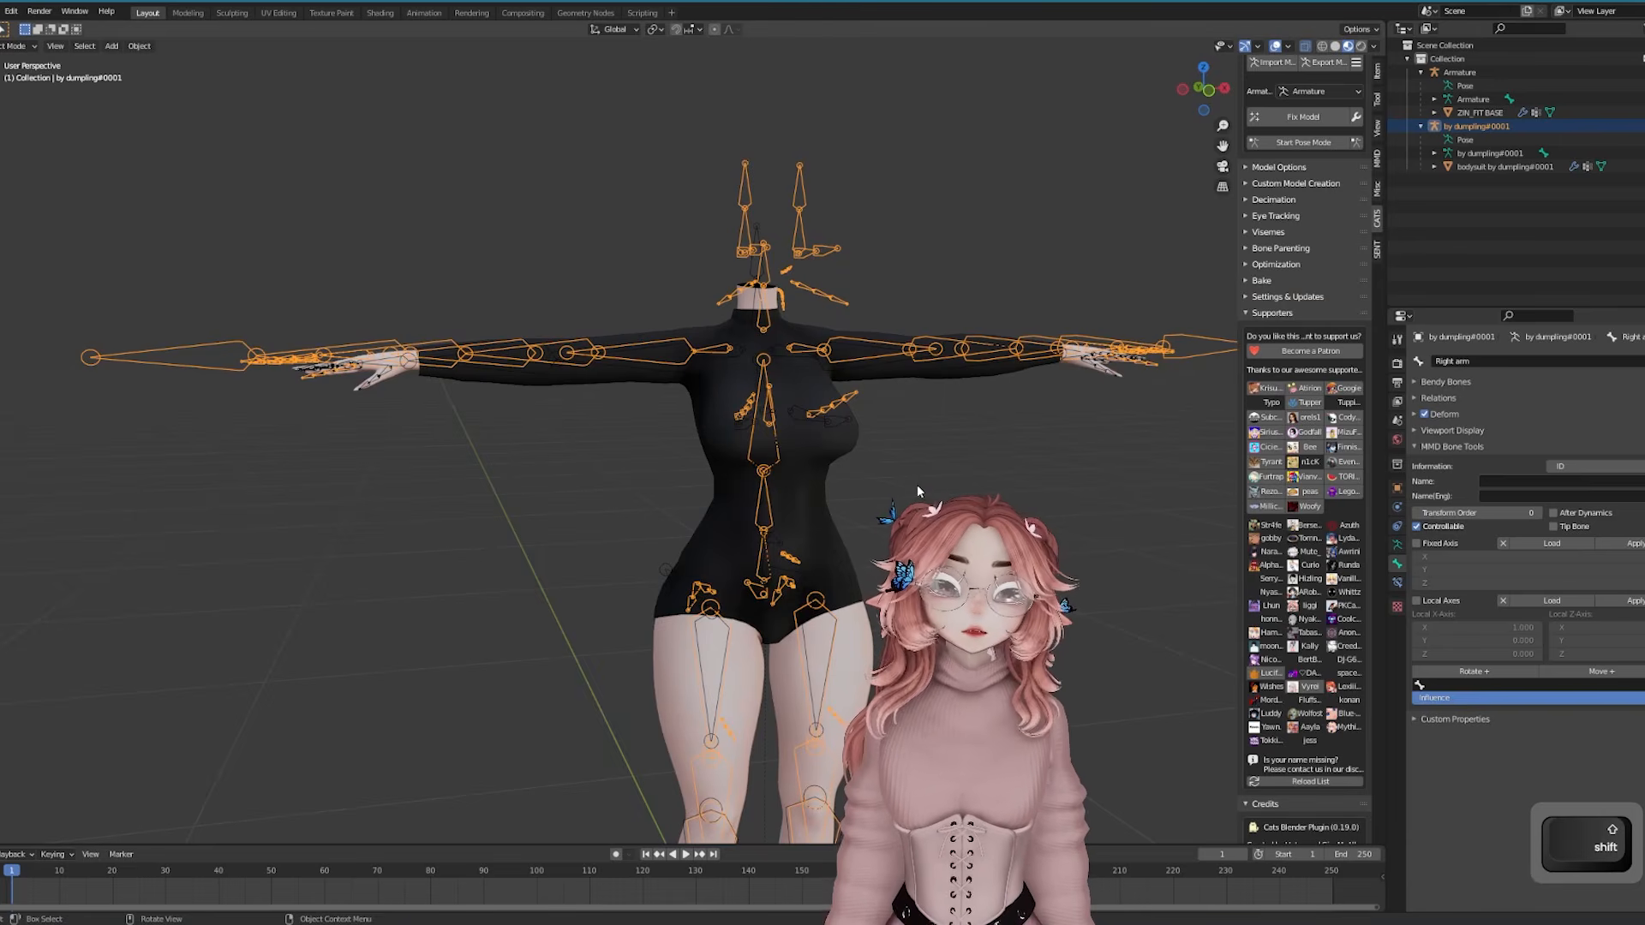
Open the Custom Model Creation options for merging armatures and turn off Merge All Bones
{"action": "middle_click_drag", "start_coordinate": [908, 469], "coordinate": [843, 444]}
{"action": "scroll", "coordinate": [800, 501], "scroll_direction": "down", "scroll_amount": 1}
{"action": "middle_click_drag", "start_coordinate": [723, 316], "coordinate": [672, 430], "text": "shift"}
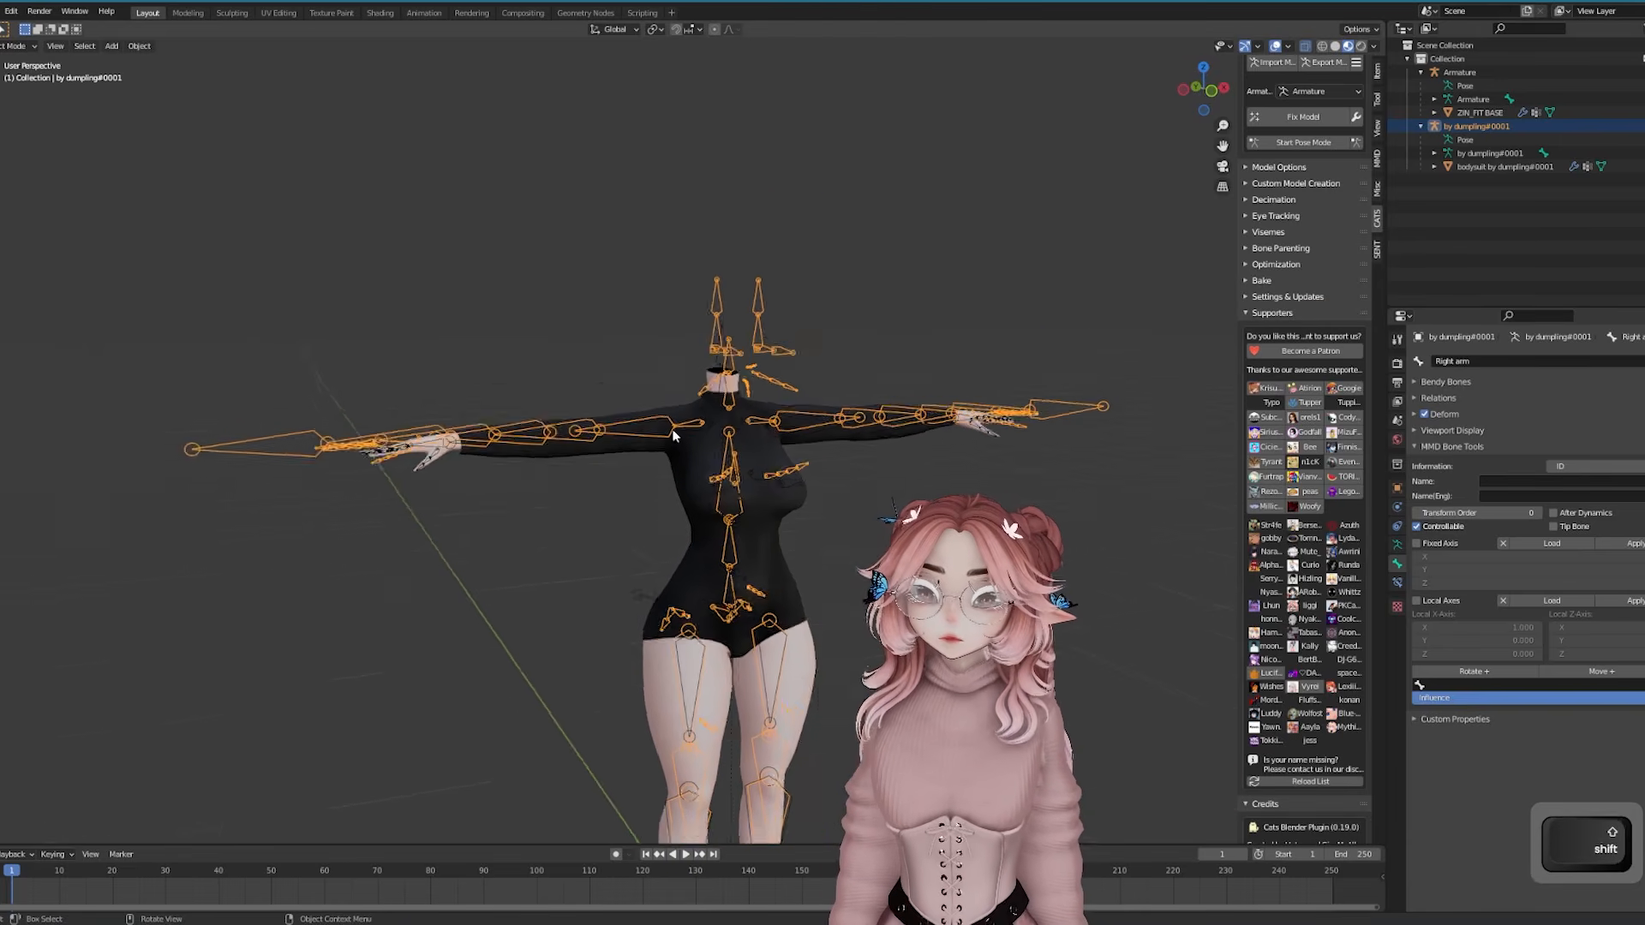
{"action": "scroll", "coordinate": [672, 436], "scroll_direction": "up", "scroll_amount": 3}
{"action": "left_click", "coordinate": [1295, 183]}
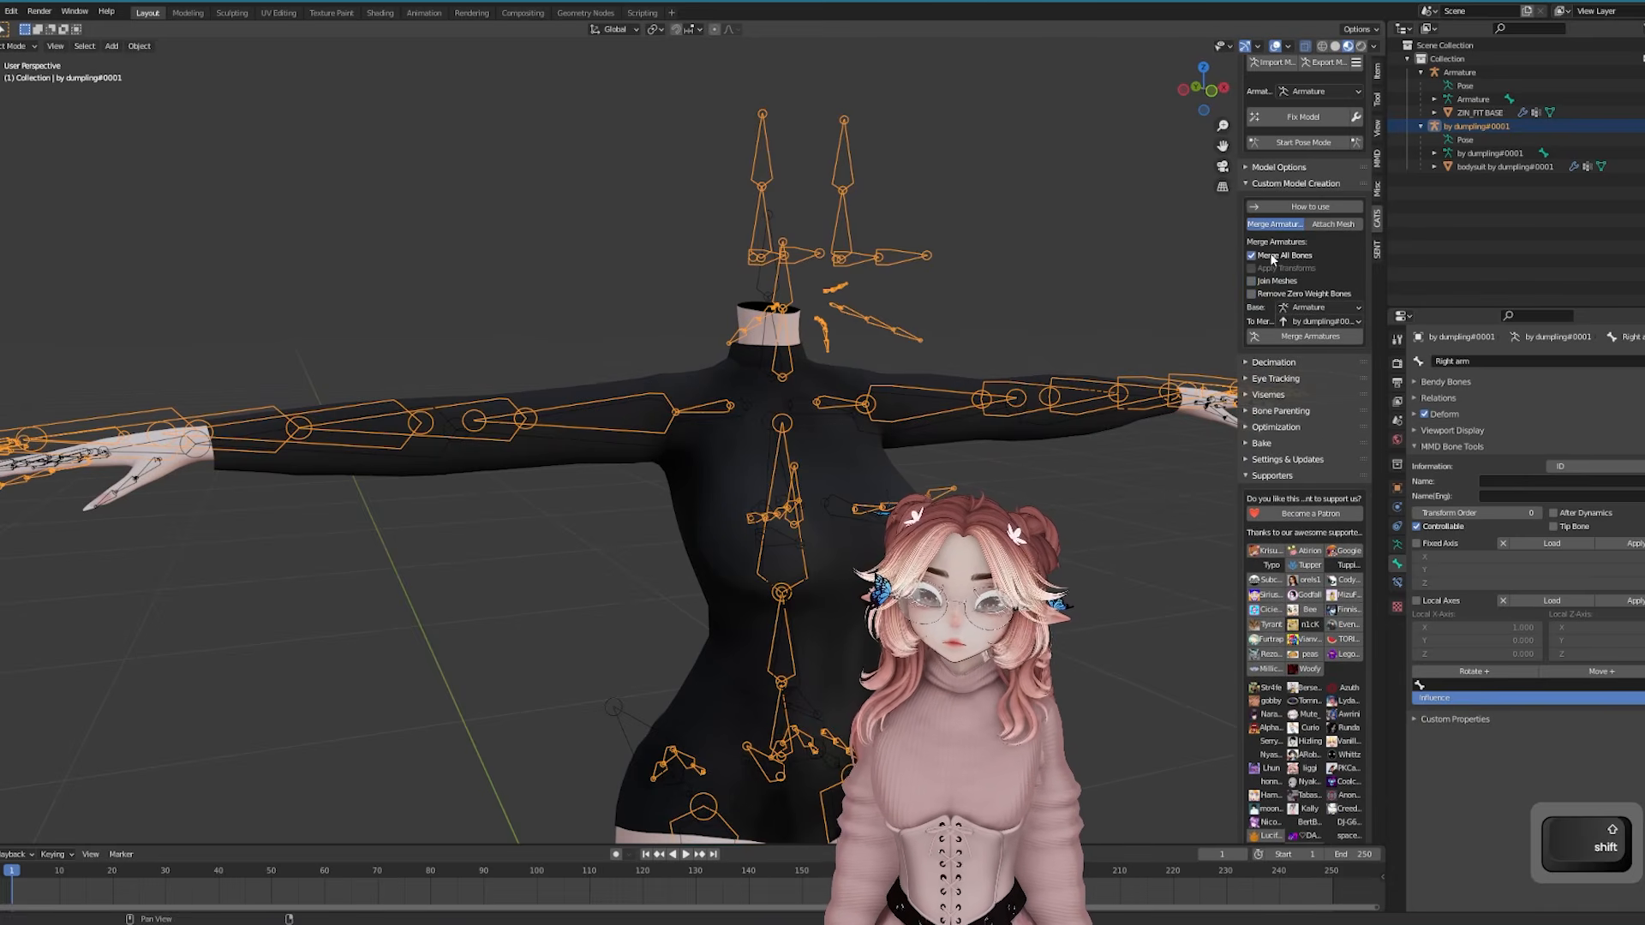
{"action": "scroll", "coordinate": [761, 425], "scroll_direction": "down", "scroll_amount": 2}
Delete all bones of the bodysuit's armature in Edit Mode, then return to Object Mode
{"action": "left_click", "coordinate": [1473, 128]}
{"action": "key", "text": "Tab"}
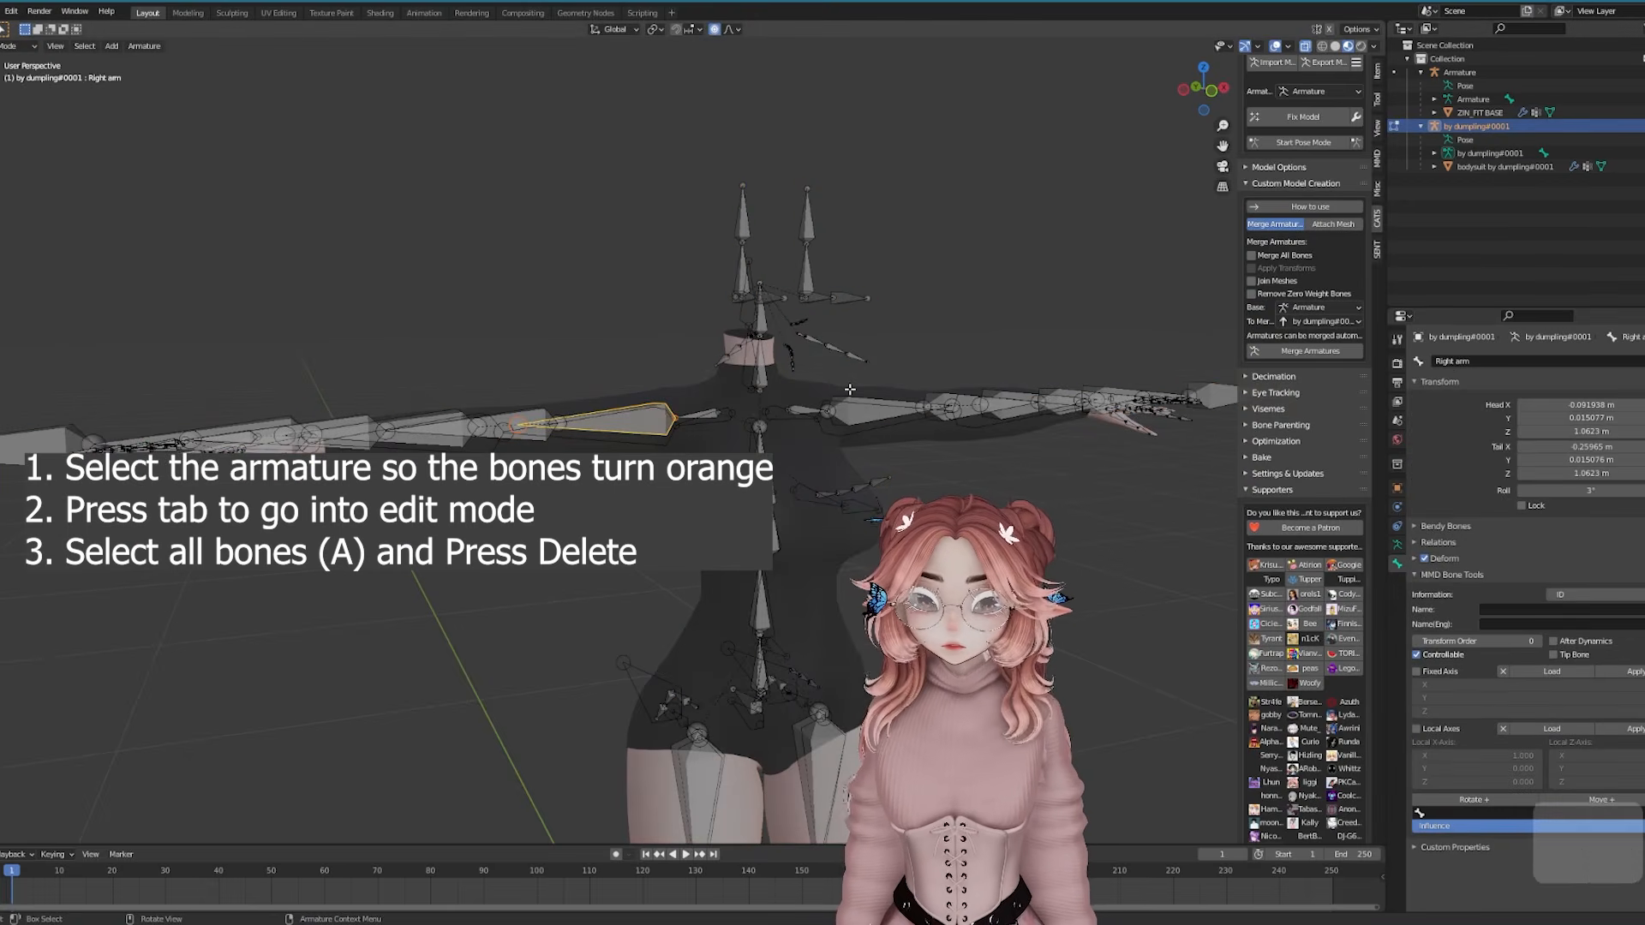
{"action": "key", "text": "a"}
{"action": "key", "text": "Delete"}
{"action": "key", "text": "Tab"}
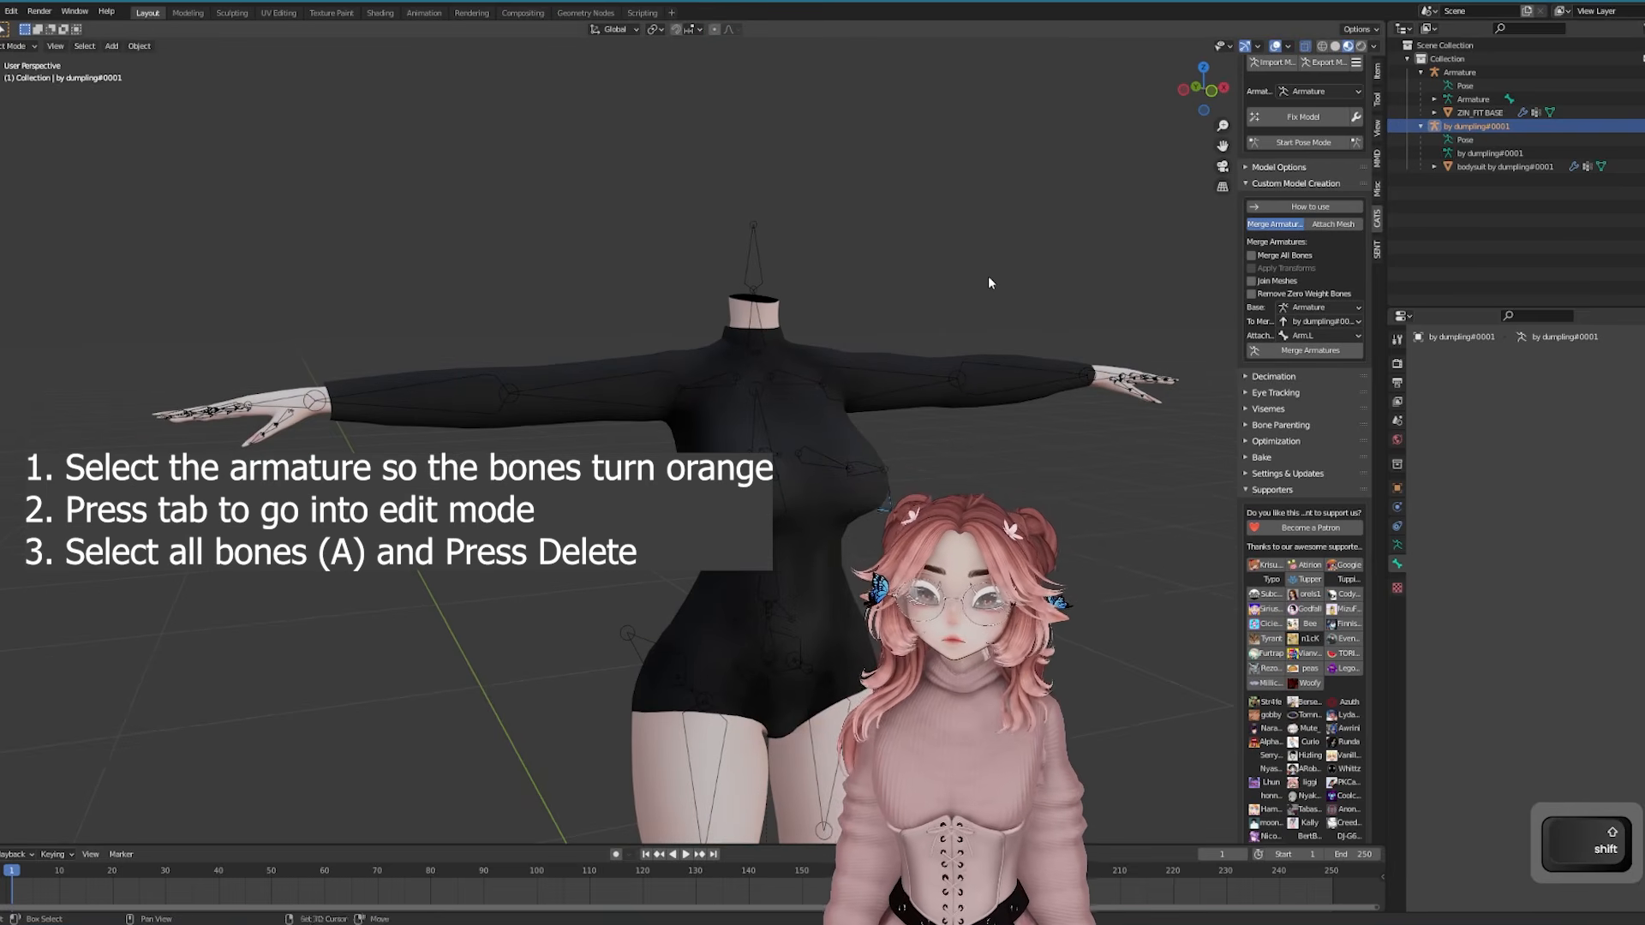
Examine the bodysuit's Right arm vertex group in Weight Paint mode
{"action": "scroll", "coordinate": [463, 428], "scroll_direction": "up", "scroll_amount": 4}
{"action": "middle_click_drag", "start_coordinate": [172, 403], "coordinate": [564, 420], "text": "shift"}
{"action": "left_click", "coordinate": [564, 421]}
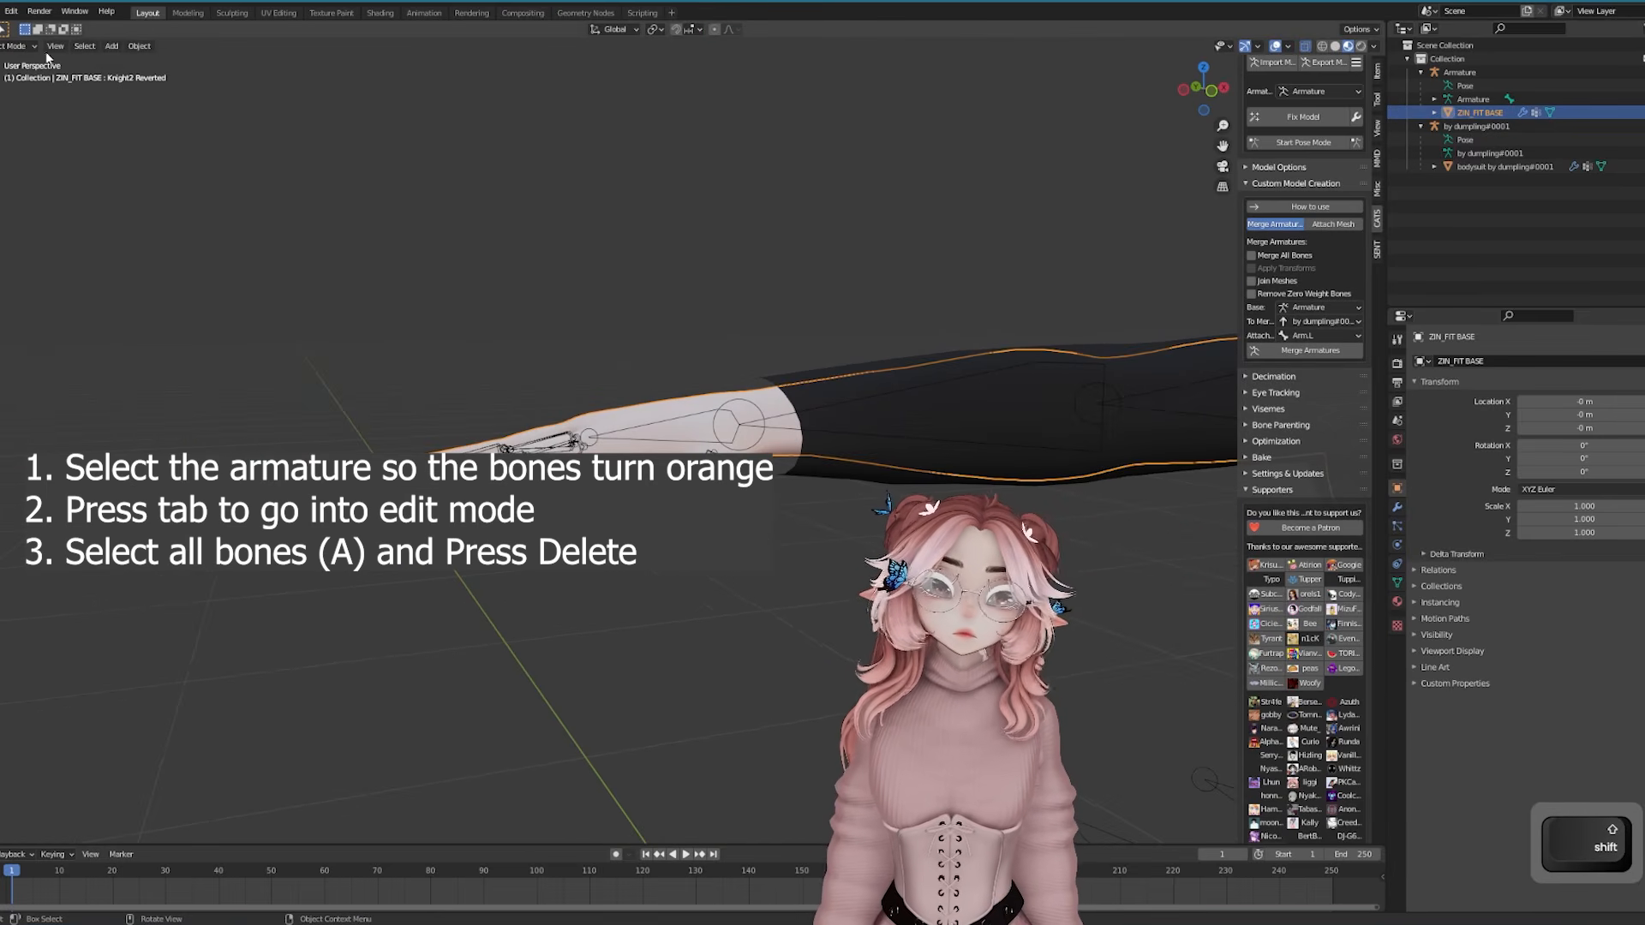
{"action": "left_click", "coordinate": [17, 46]}
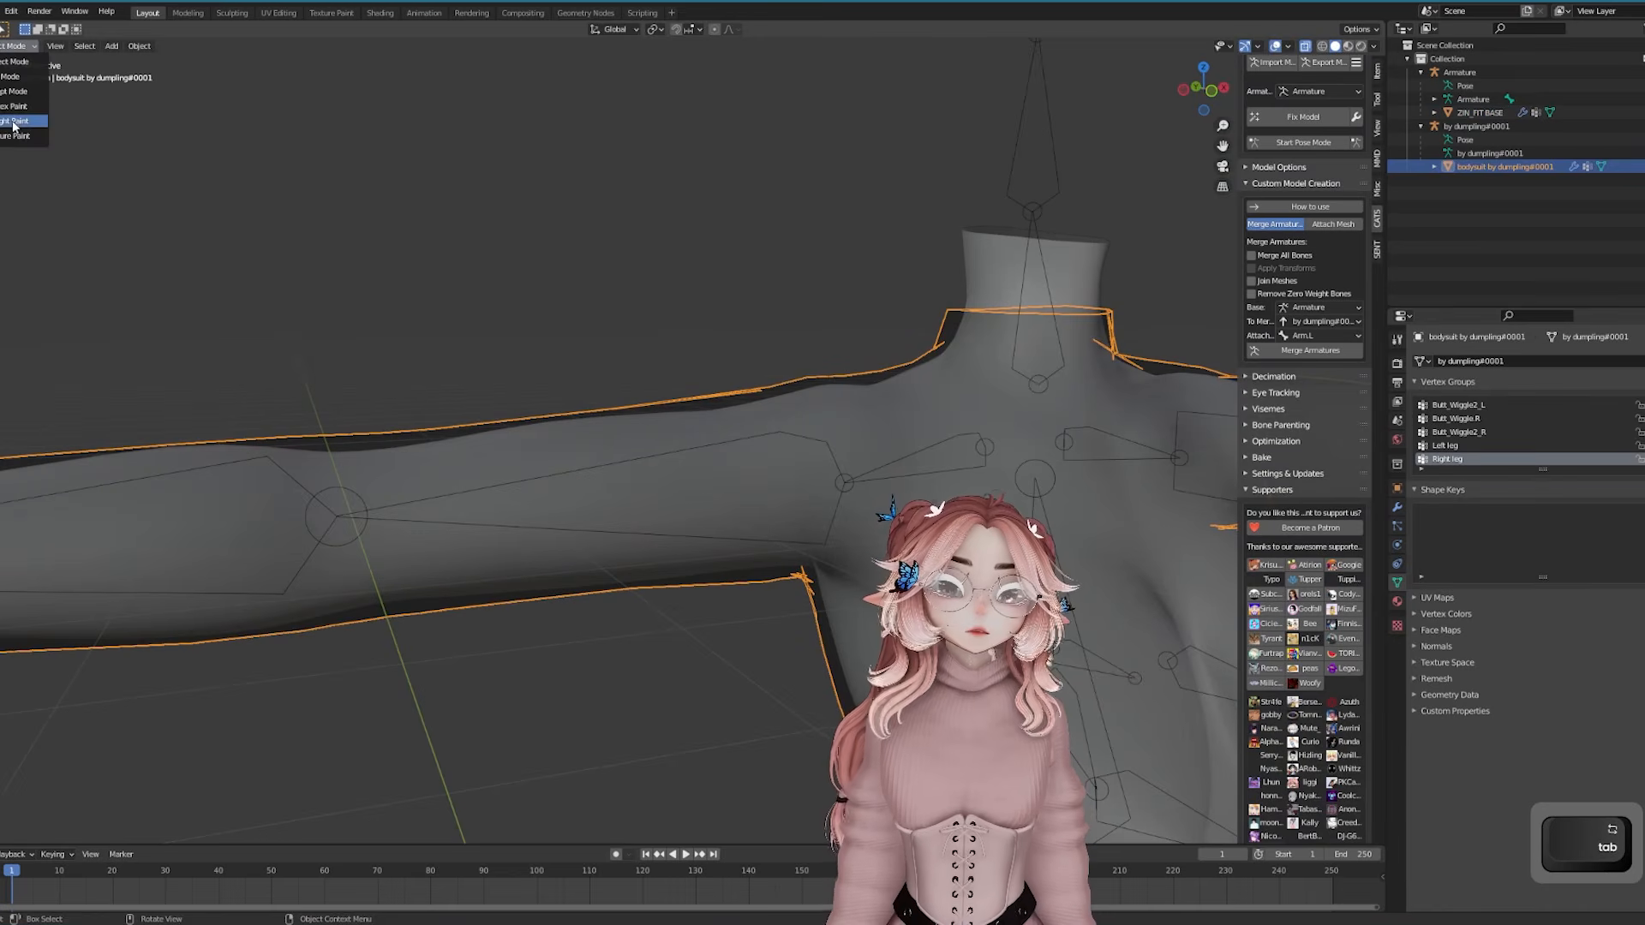
{"action": "left_click", "coordinate": [13, 121]}
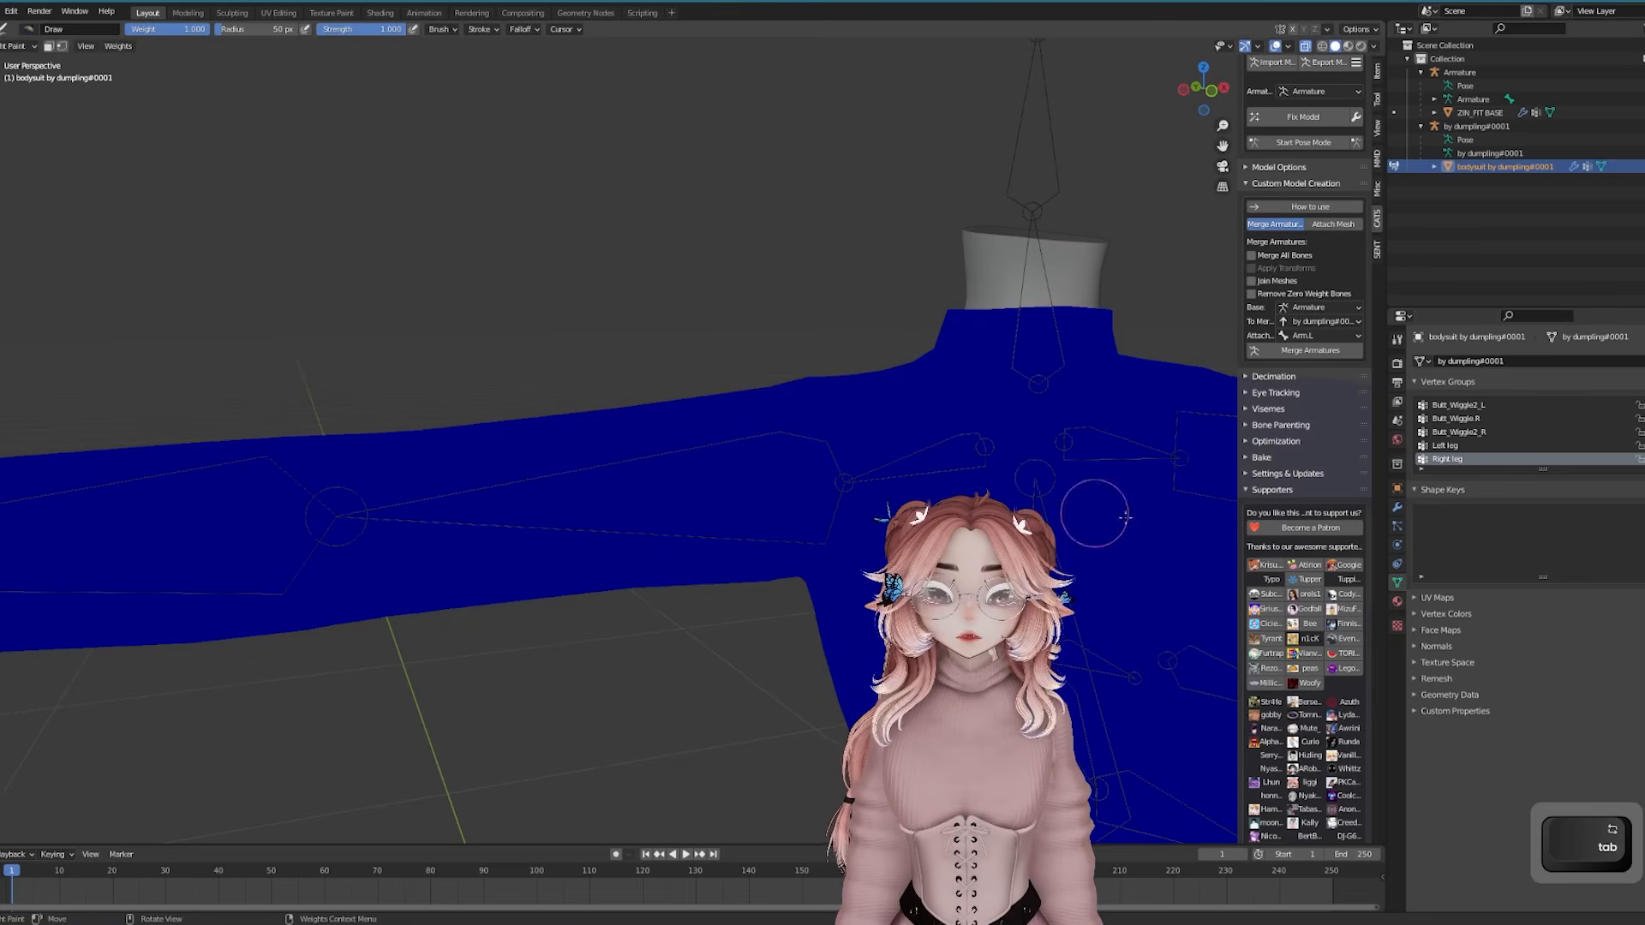
{"action": "scroll", "coordinate": [1474, 457], "scroll_direction": "down", "scroll_amount": 3}
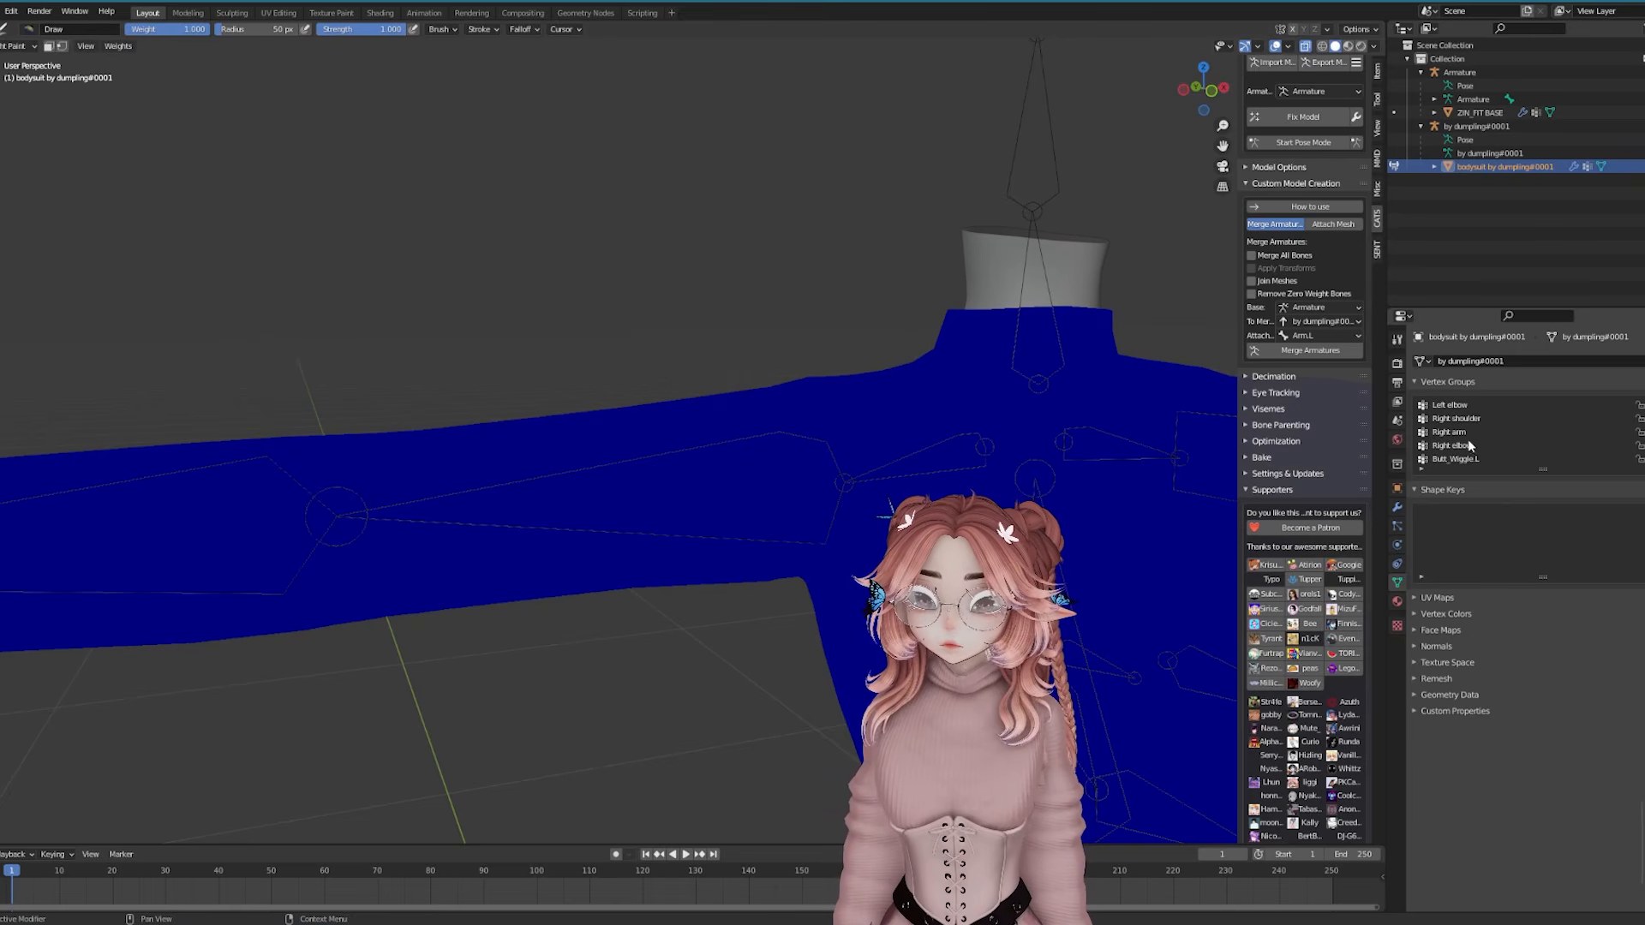
{"action": "left_click", "coordinate": [1448, 432]}
{"action": "scroll", "coordinate": [829, 429], "scroll_direction": "up", "scroll_amount": 2}
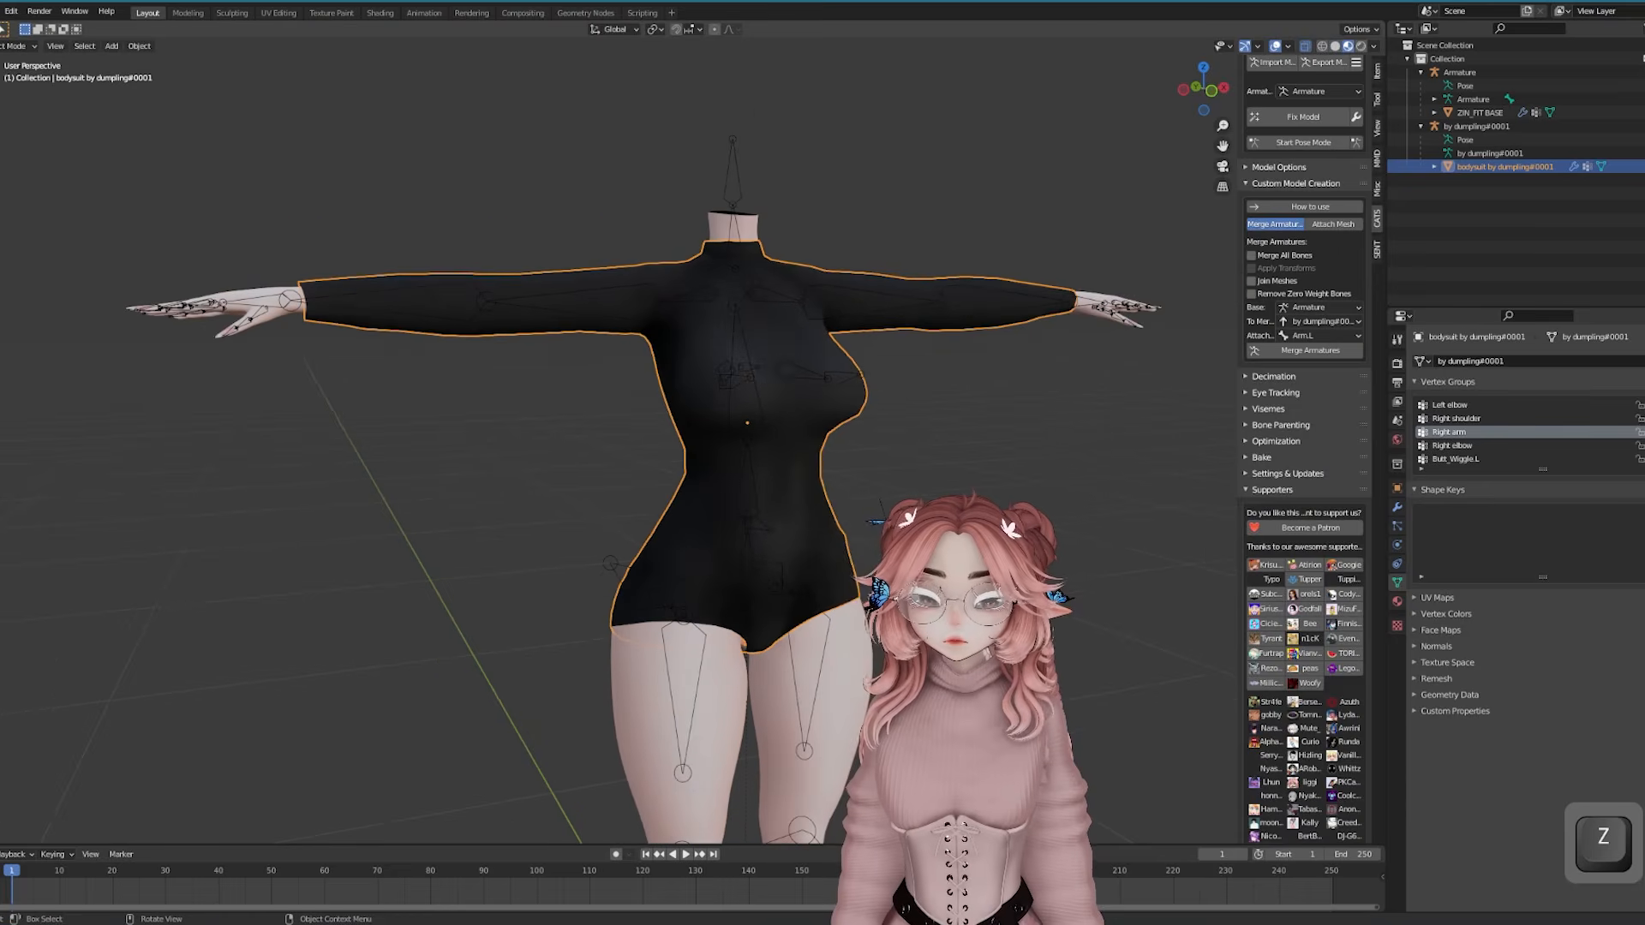
Select the emptied bodysuit armature and merge it into the base Armature
{"action": "left_click", "coordinate": [885, 364]}
{"action": "scroll", "coordinate": [885, 364], "scroll_direction": "down", "scroll_amount": 2}
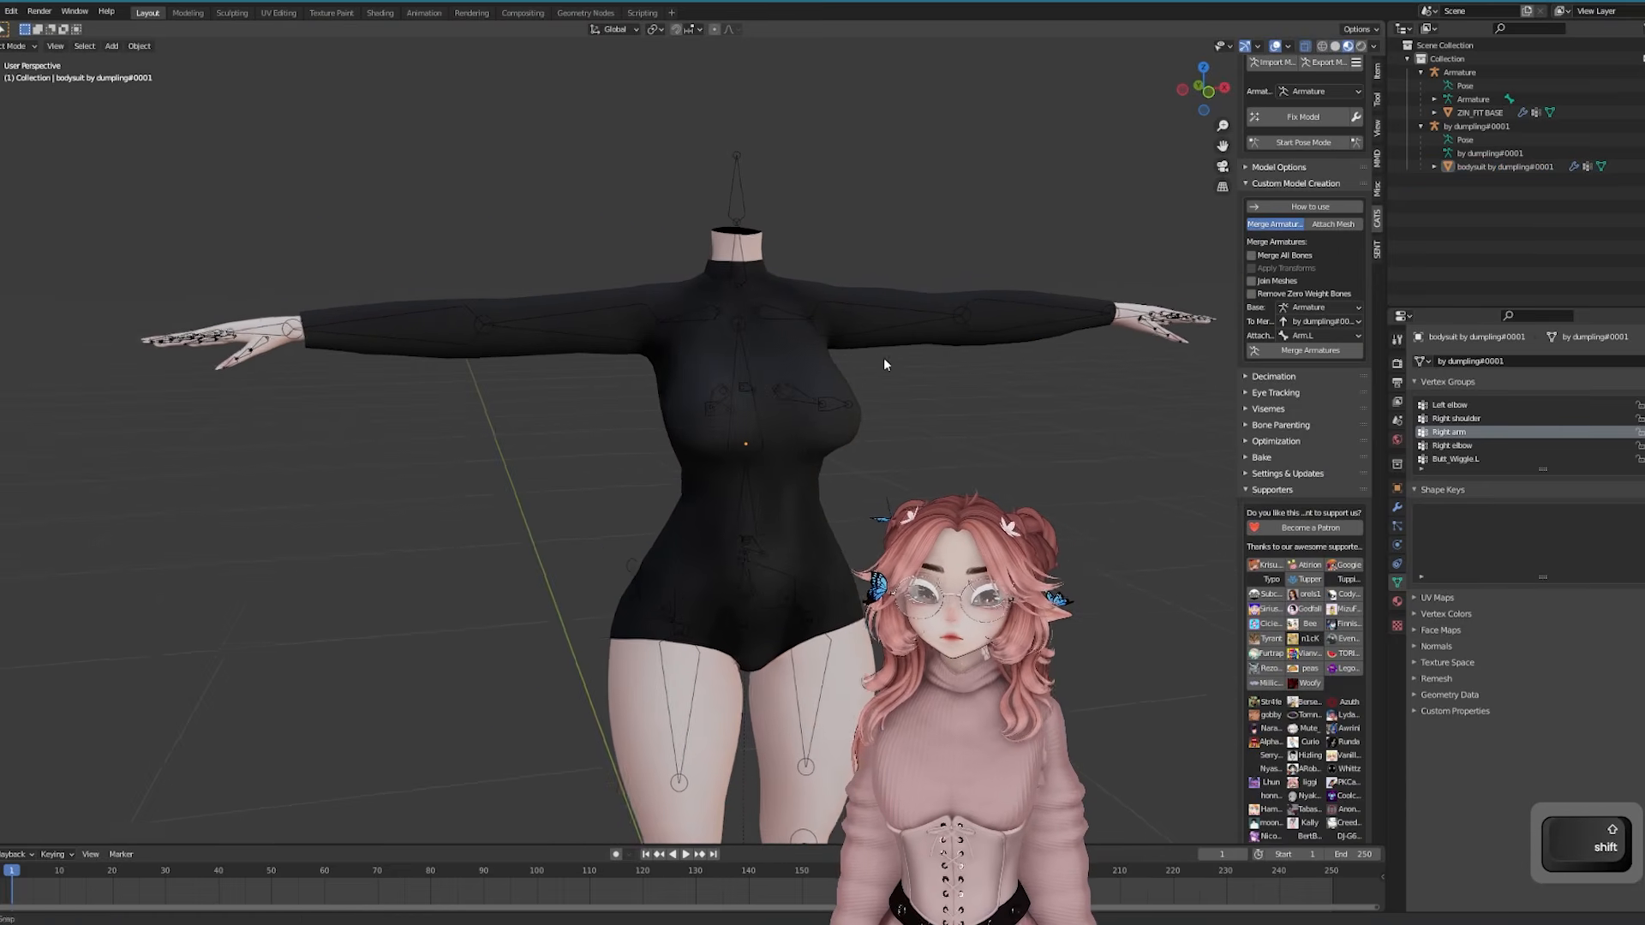
{"action": "middle_click_drag", "start_coordinate": [884, 359], "coordinate": [890, 359]}
{"action": "left_click", "coordinate": [1477, 126]}
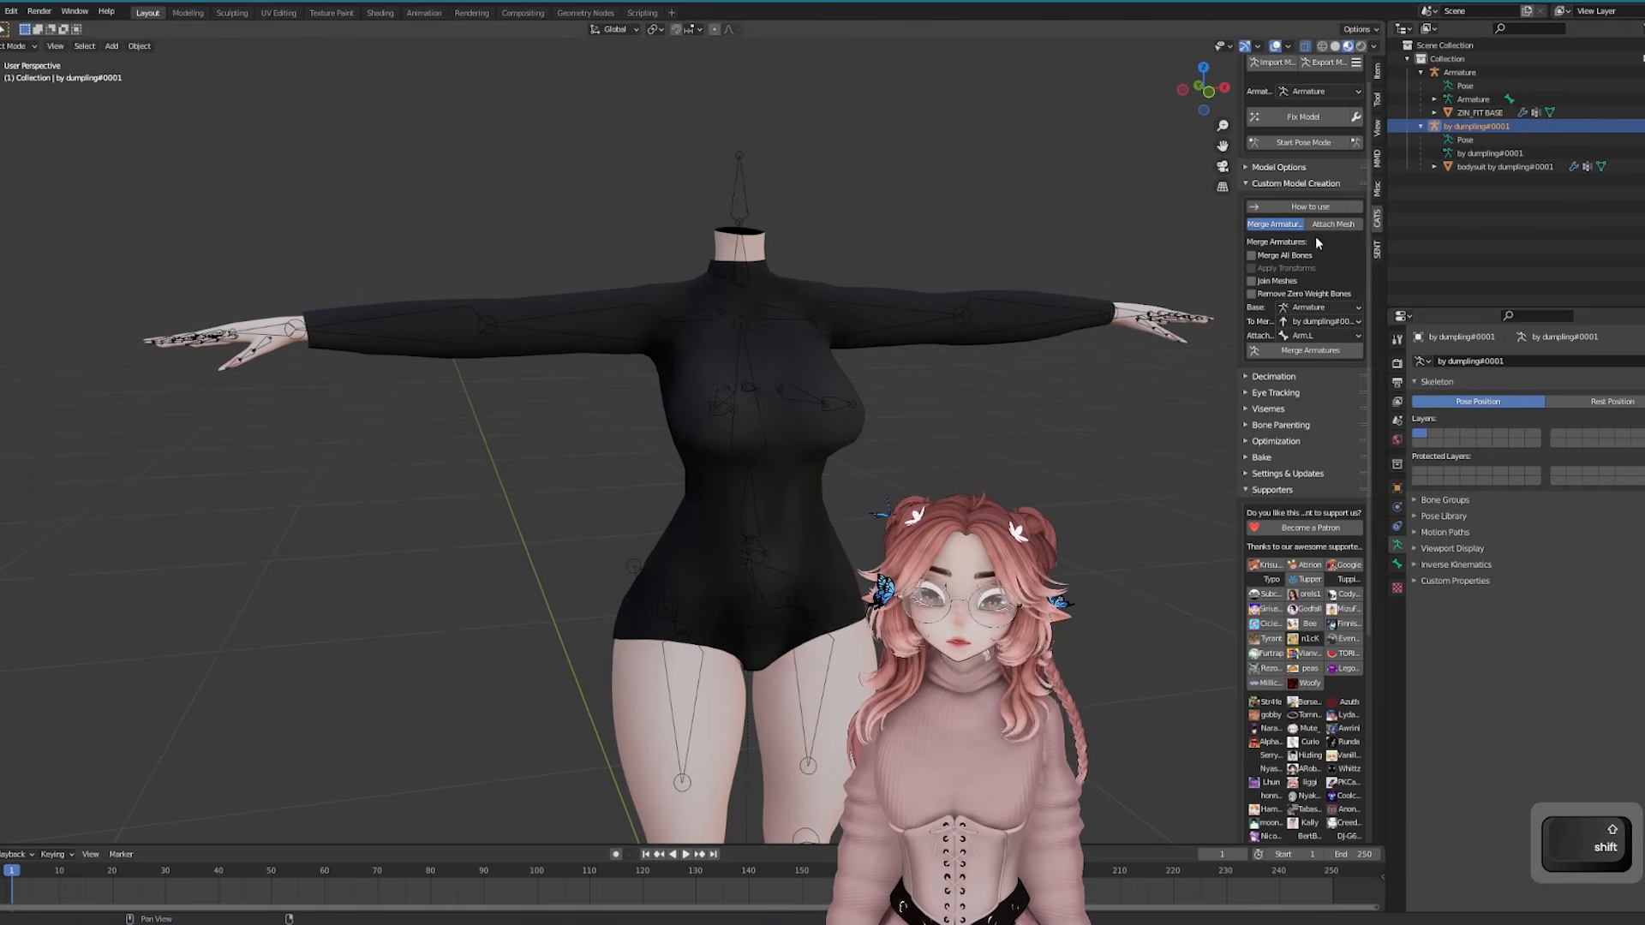
{"action": "left_click", "coordinate": [1311, 336]}
{"action": "scroll", "coordinate": [845, 311], "scroll_direction": "up", "scroll_amount": 4}
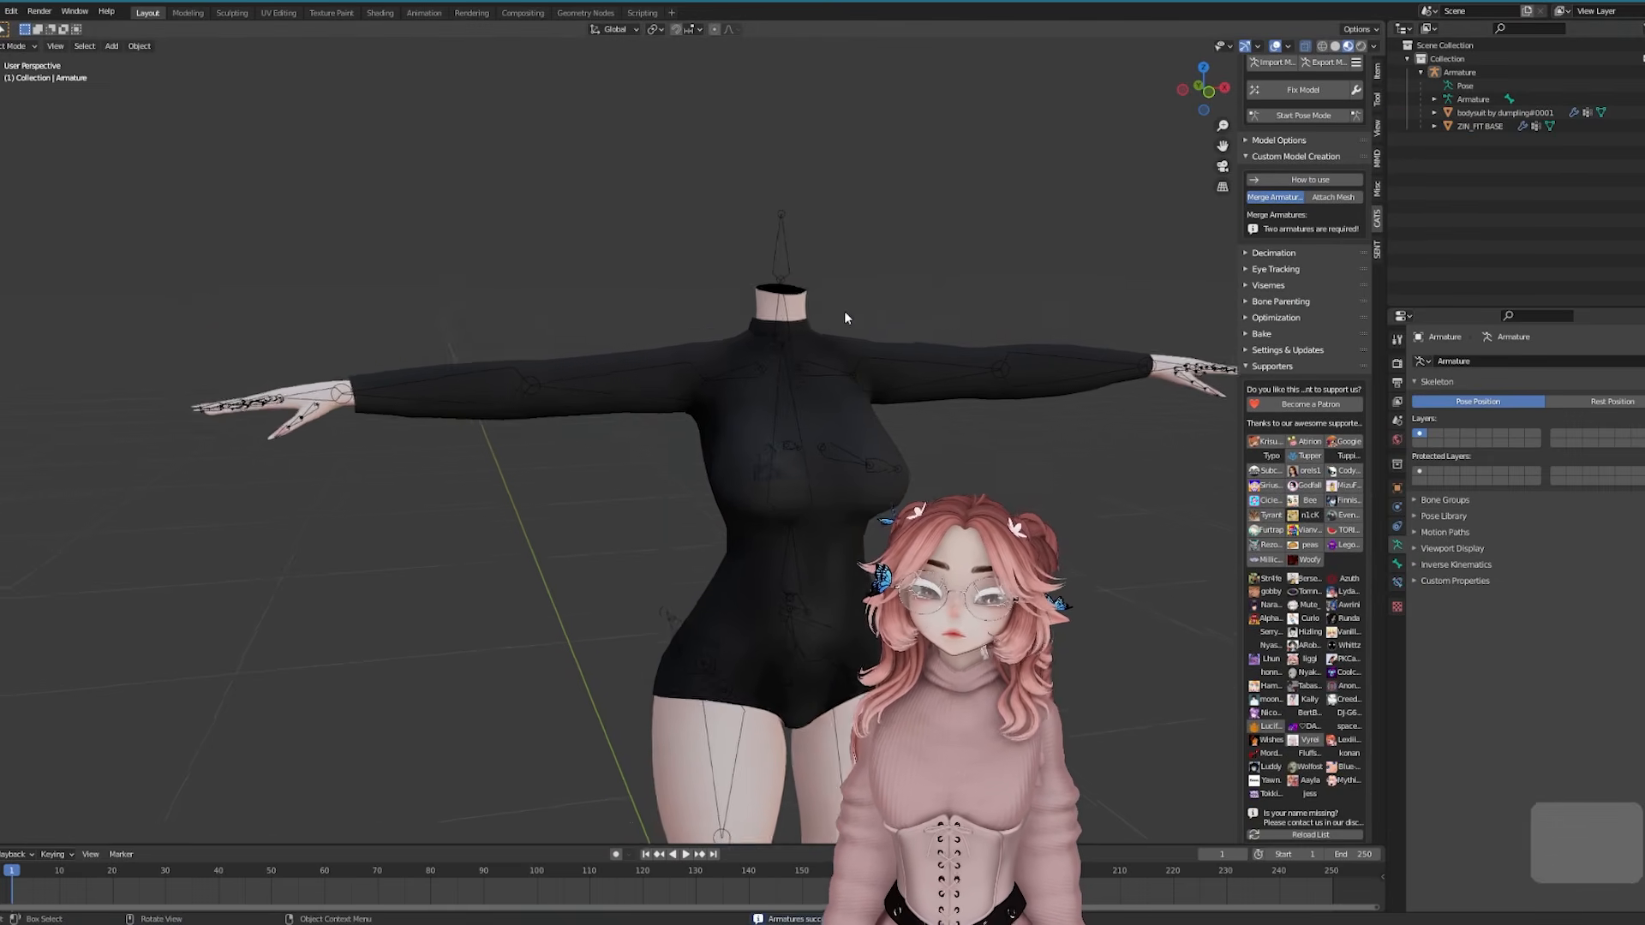
Start pose mode and move the Chest bone to test how the bodysuit follows the merged armature
{"action": "left_click", "coordinate": [731, 377]}
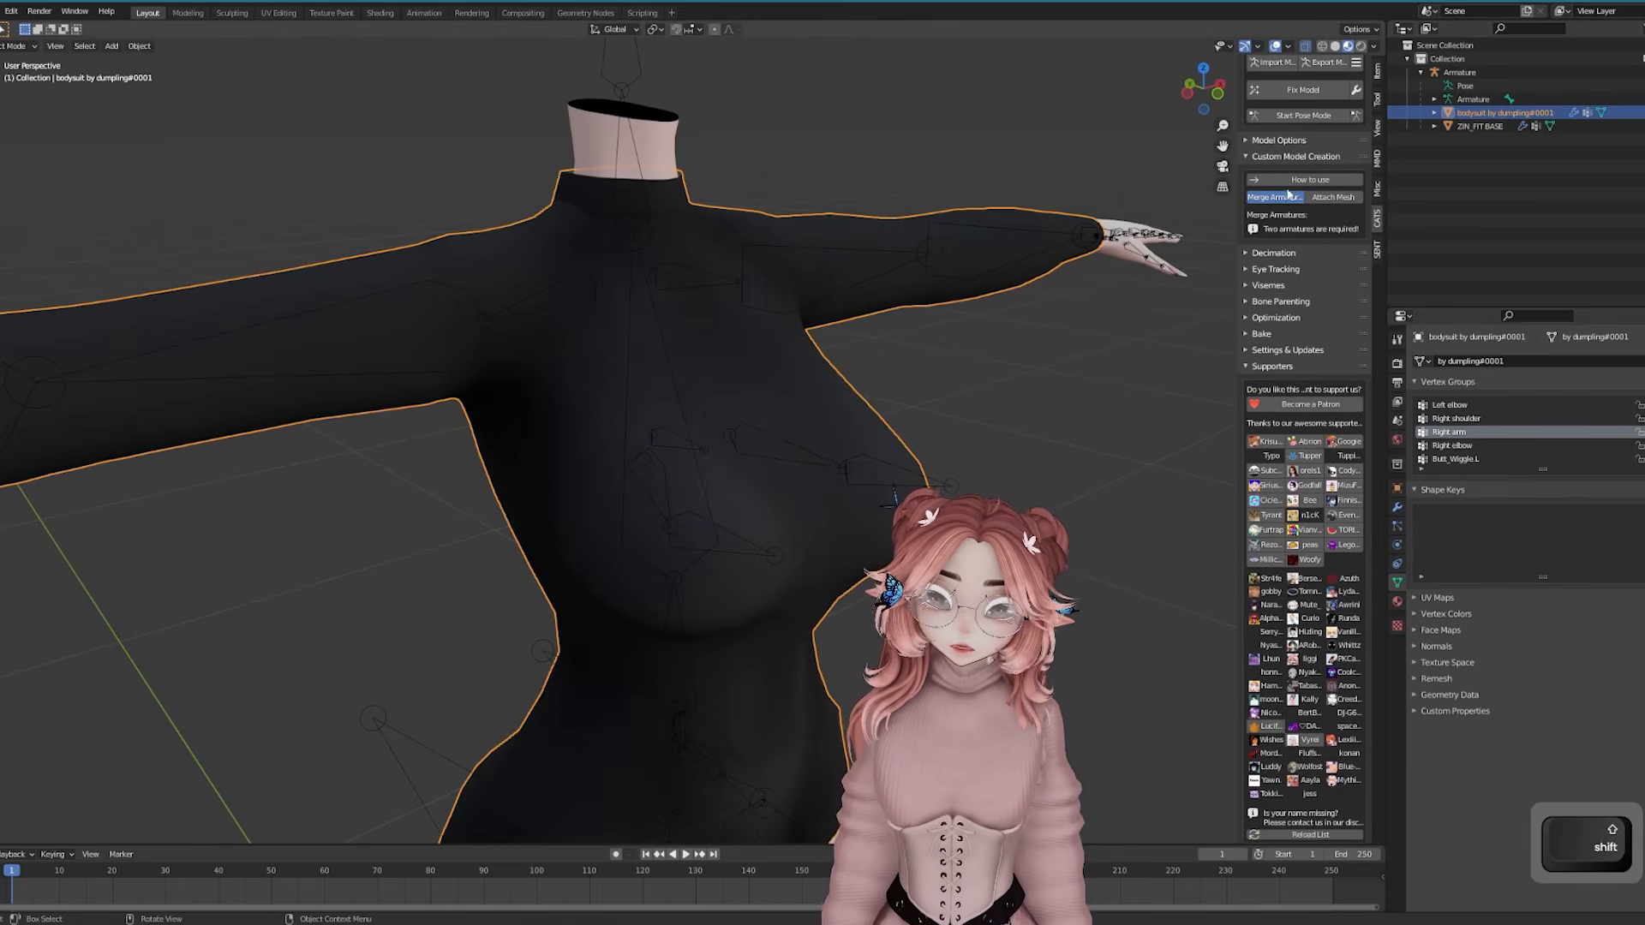
{"action": "left_click", "coordinate": [1299, 116]}
{"action": "left_click", "coordinate": [670, 382]}
{"action": "key", "text": "g"}
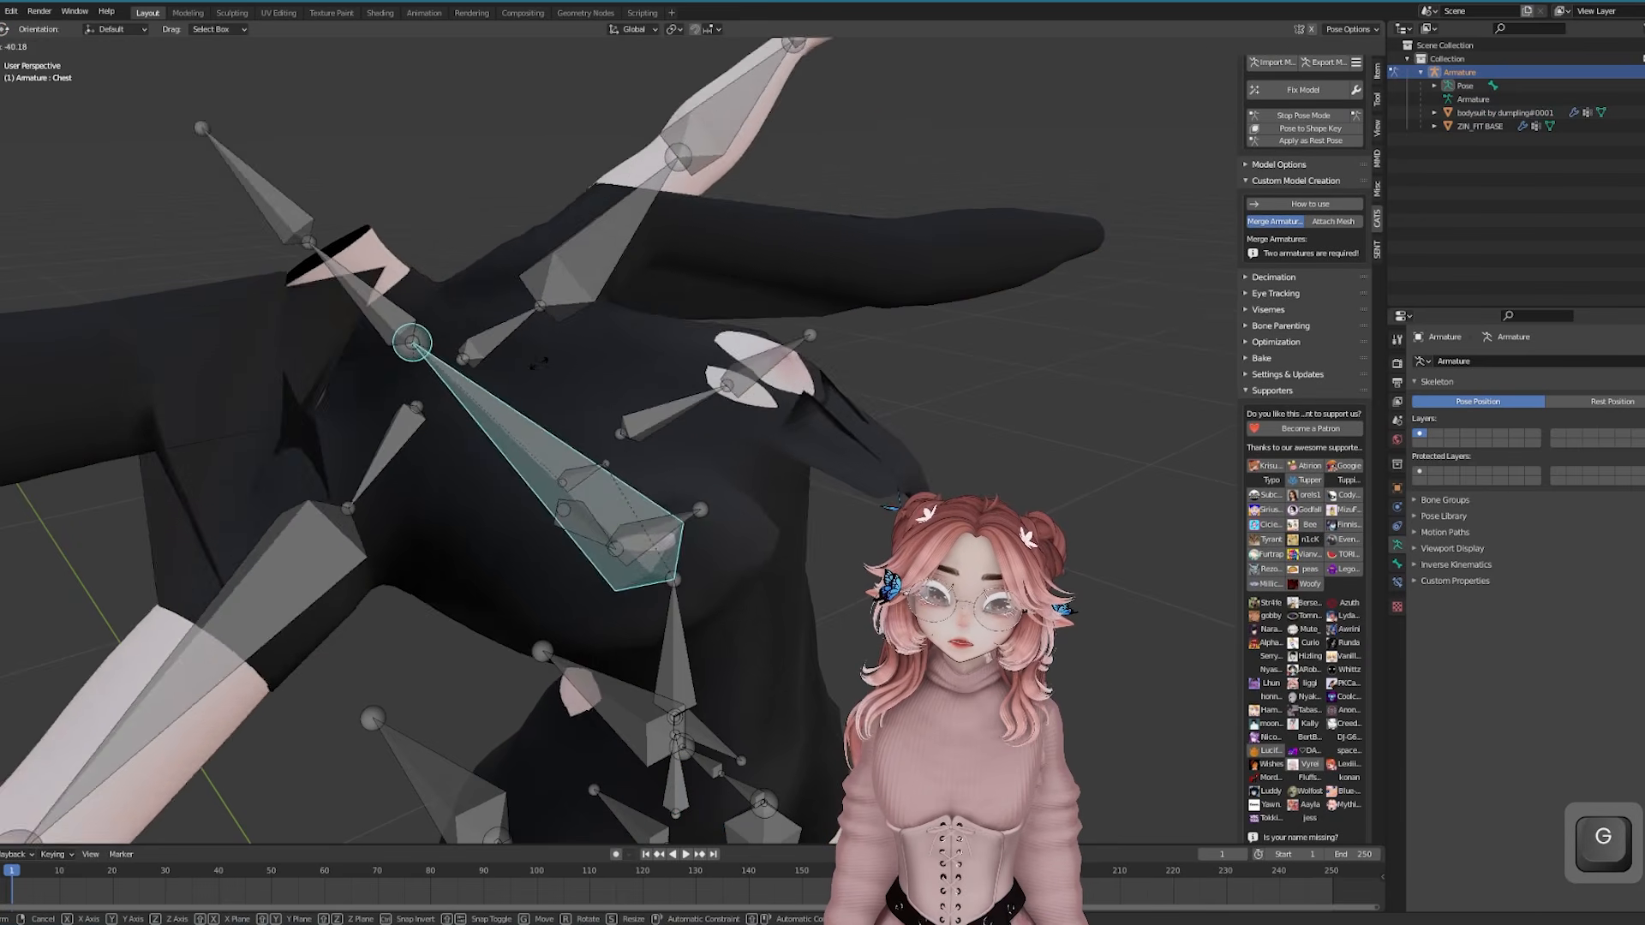
{"action": "left_click", "coordinate": [415, 365]}
{"action": "middle_click_drag", "start_coordinate": [415, 365], "coordinate": [447, 312], "text": "shift"}
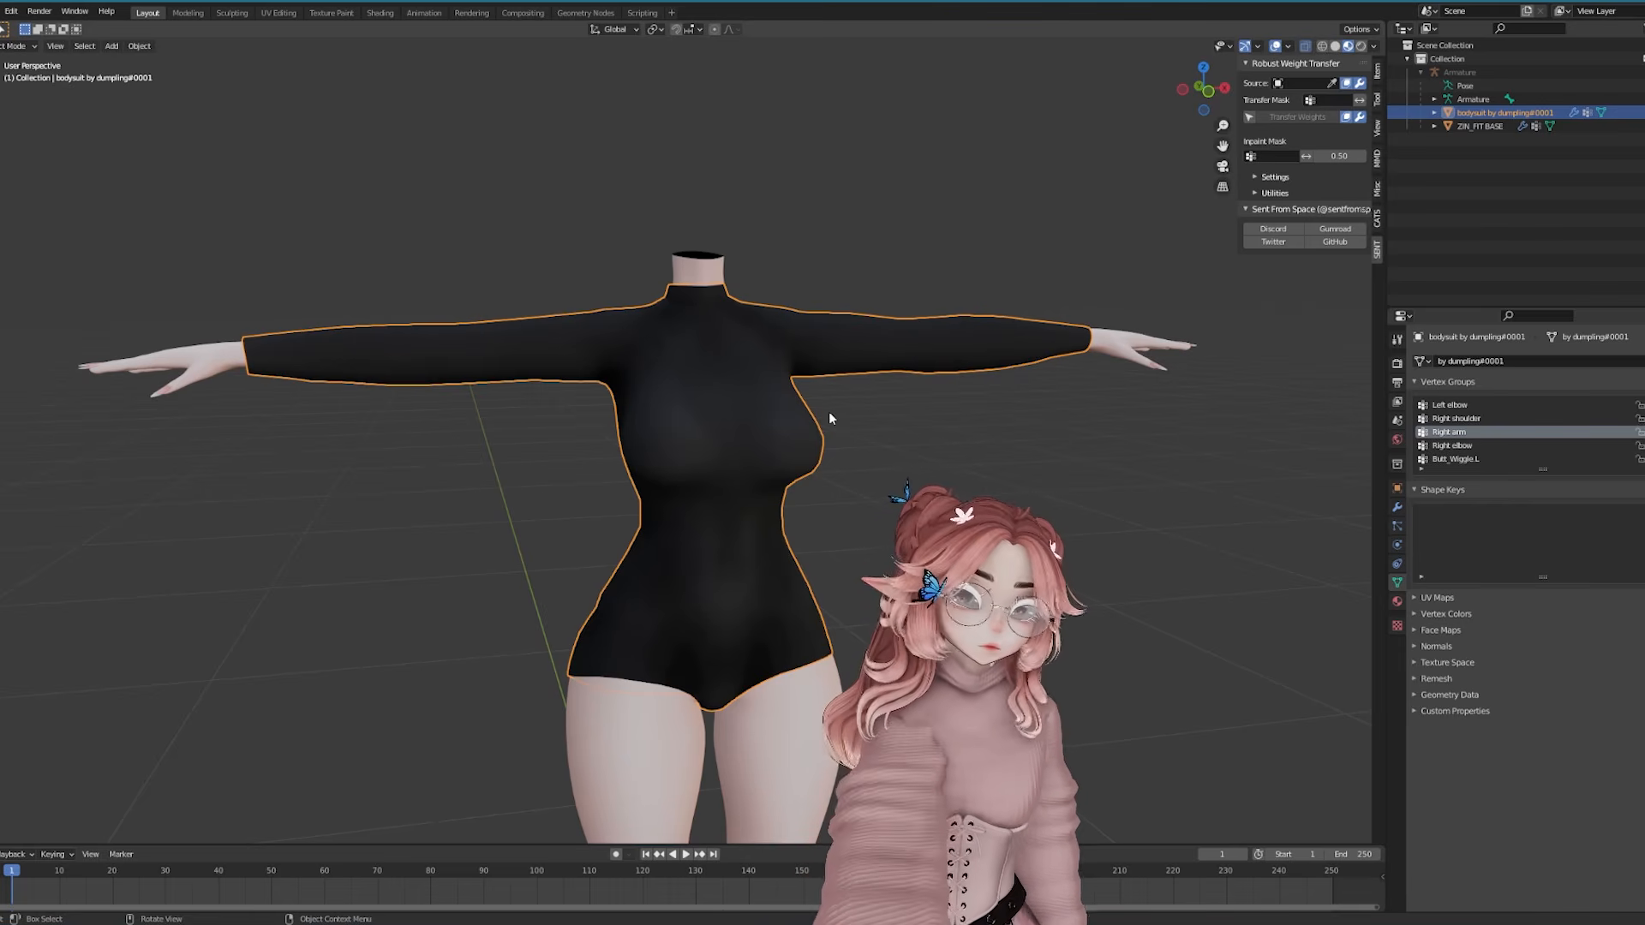
Undo the recent changes to the merged avatar, going back past the object-mode state into the armature's pose mode
{"action": "scroll", "coordinate": [829, 291], "scroll_direction": "down", "scroll_amount": 1}
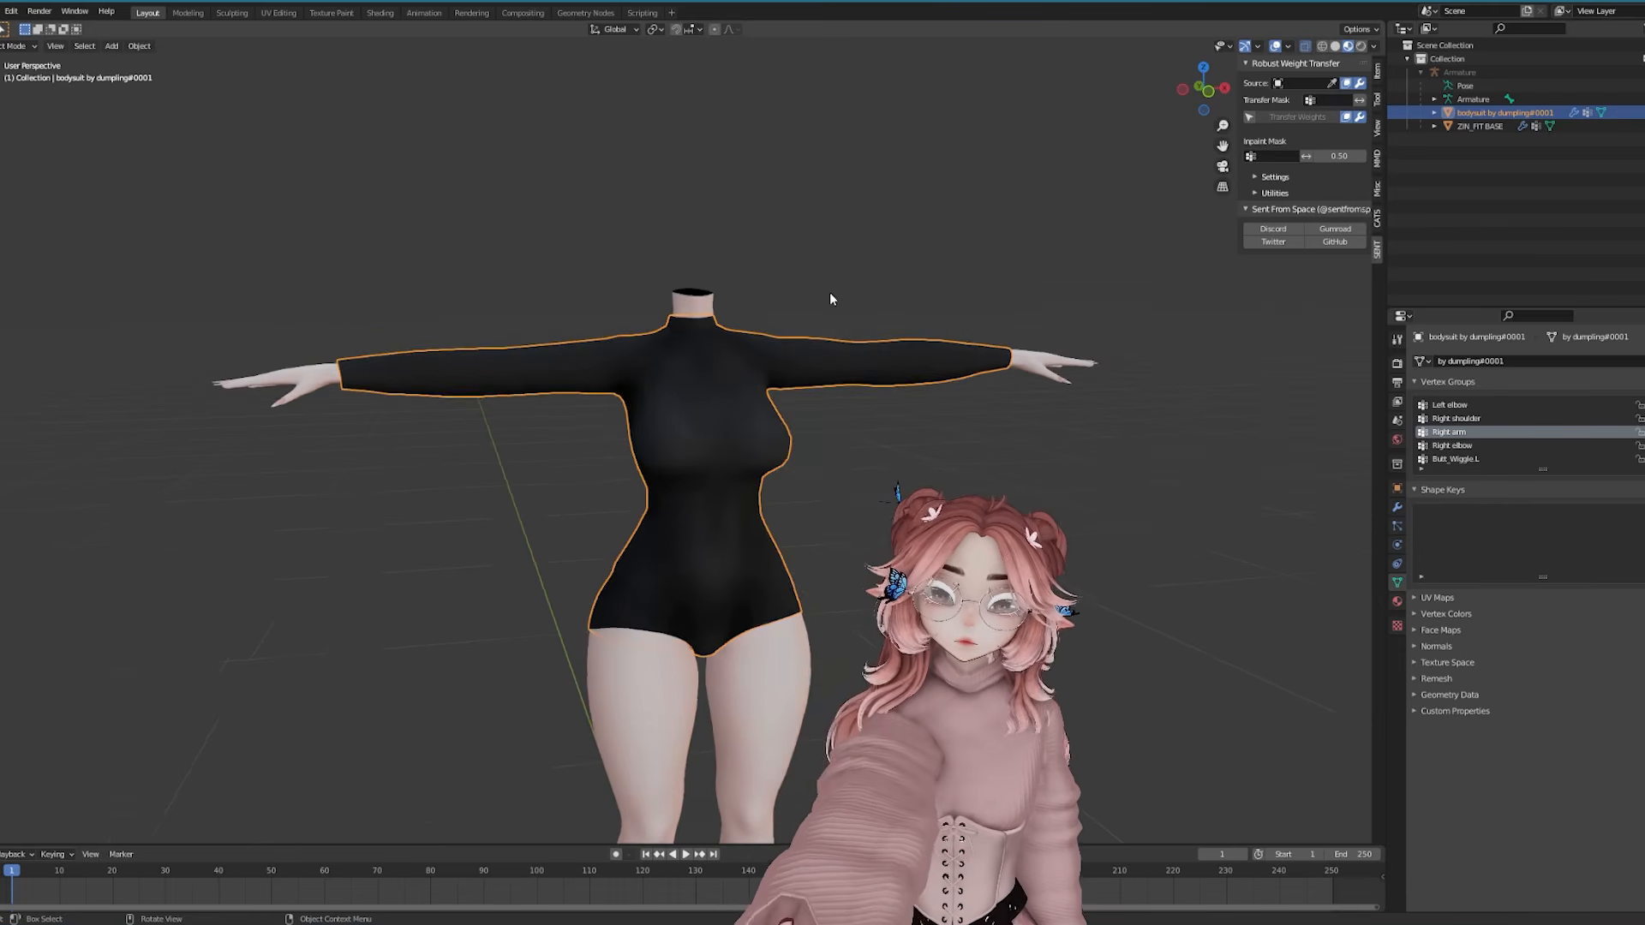
{"action": "scroll", "coordinate": [829, 291], "scroll_direction": "up", "scroll_amount": 2}
{"action": "middle_click_drag", "start_coordinate": [830, 291], "coordinate": [852, 342]}
{"action": "key", "text": "ctrl+z"}
{"action": "key", "text": "ctrl+z"}
{"action": "key", "text": "ctrl+z"}
{"action": "key", "text": "ctrl+z"}
{"action": "key", "text": "ctrl+z"}
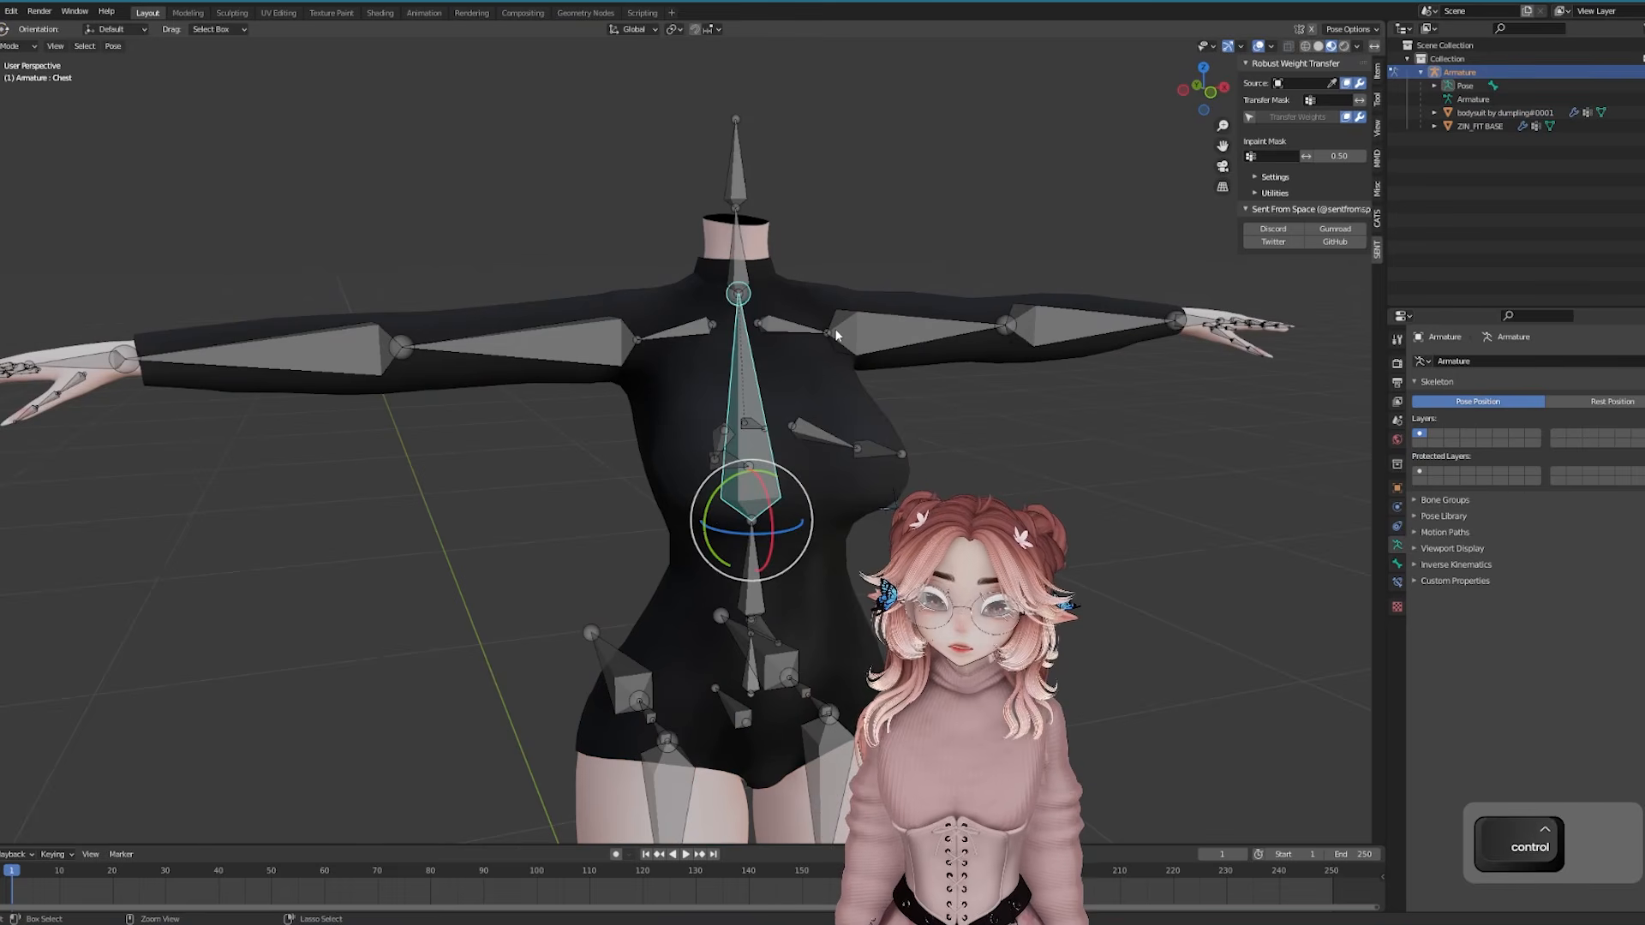
{"action": "key", "text": "ctrl+z"}
{"action": "key", "text": "ctrl+z"}
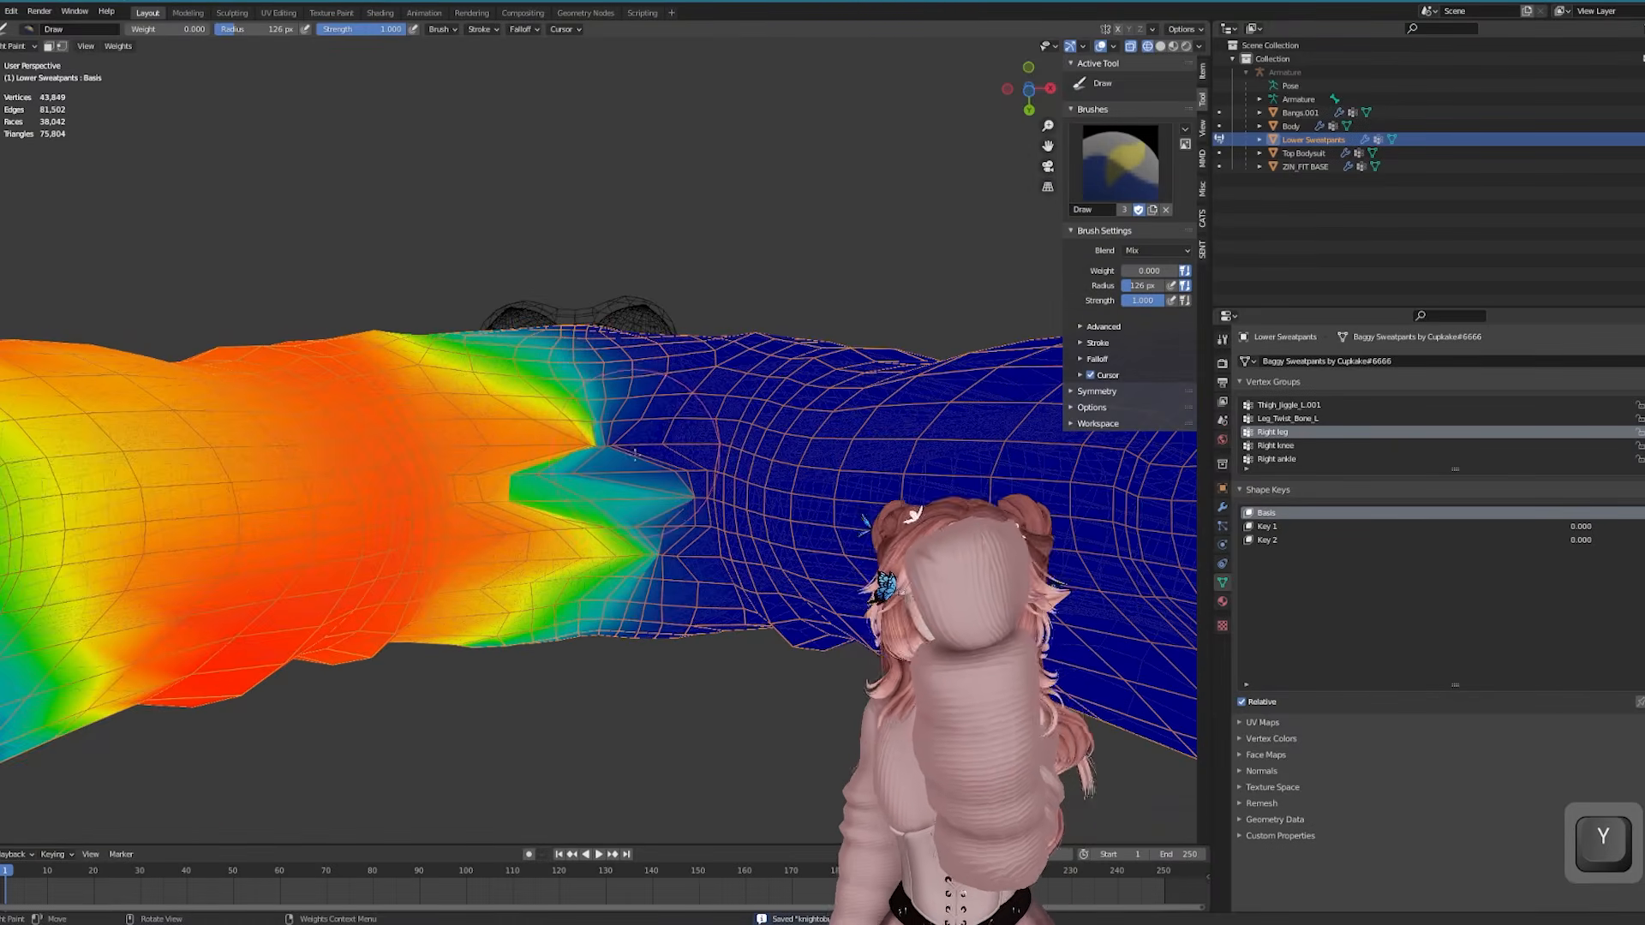
Examine the transferred Right leg and Left leg vertex group weights around the crotch of Lower Sweatpants
{"action": "middle_click_drag", "start_coordinate": [635, 455], "coordinate": [643, 502]}
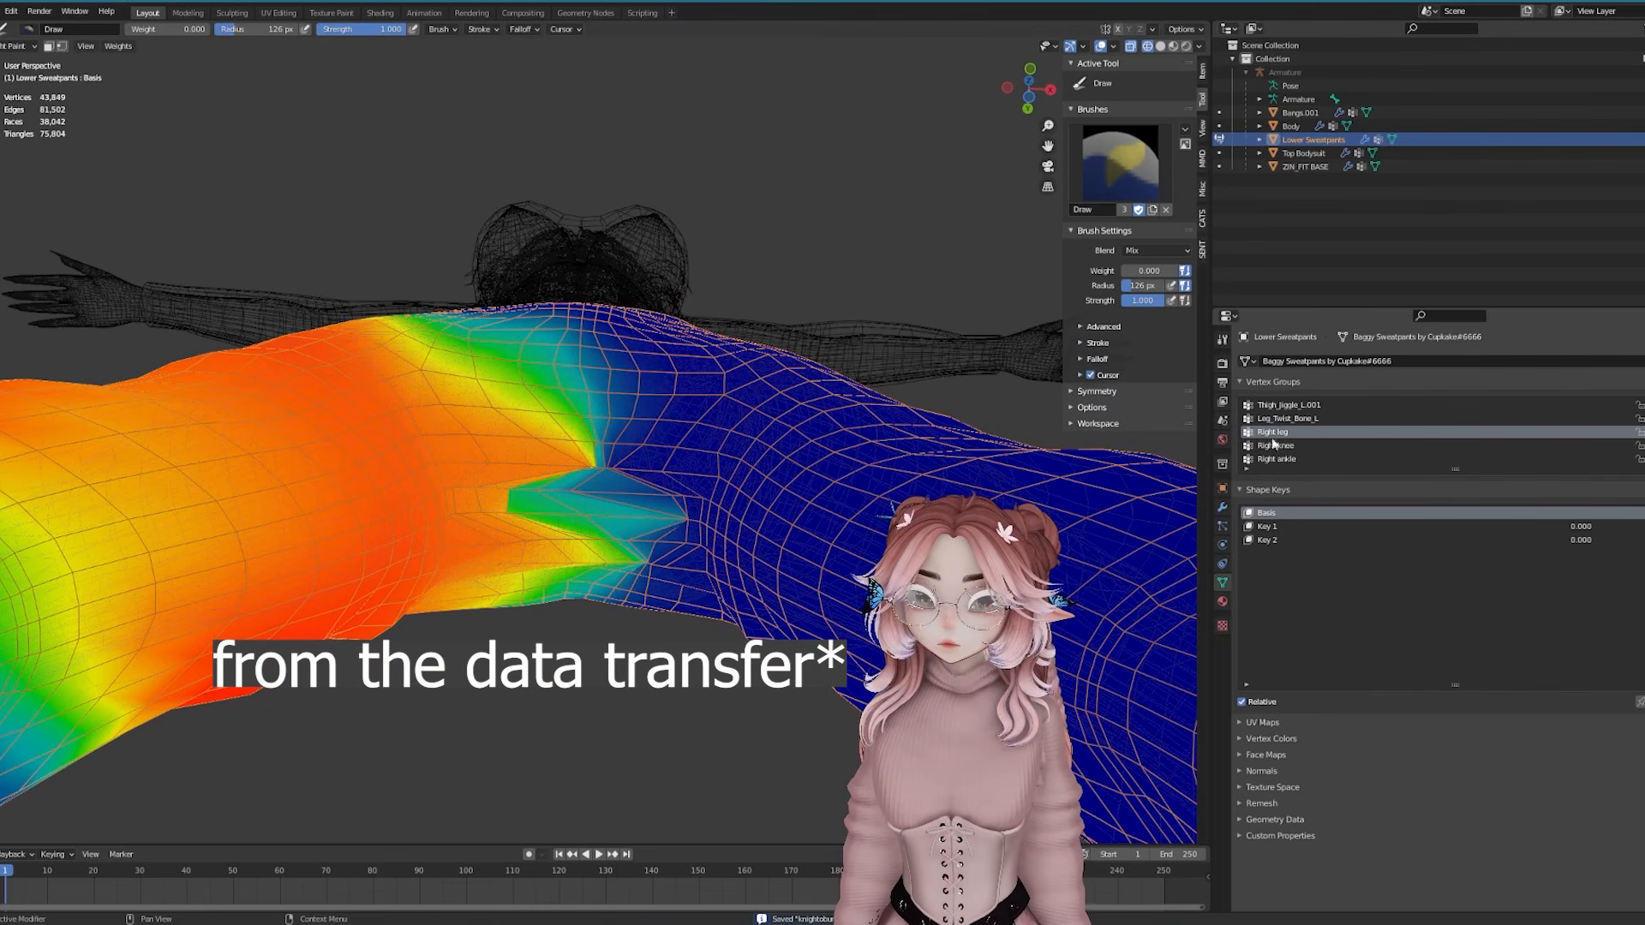
{"action": "scroll", "coordinate": [1335, 445], "scroll_direction": "up", "scroll_amount": 6}
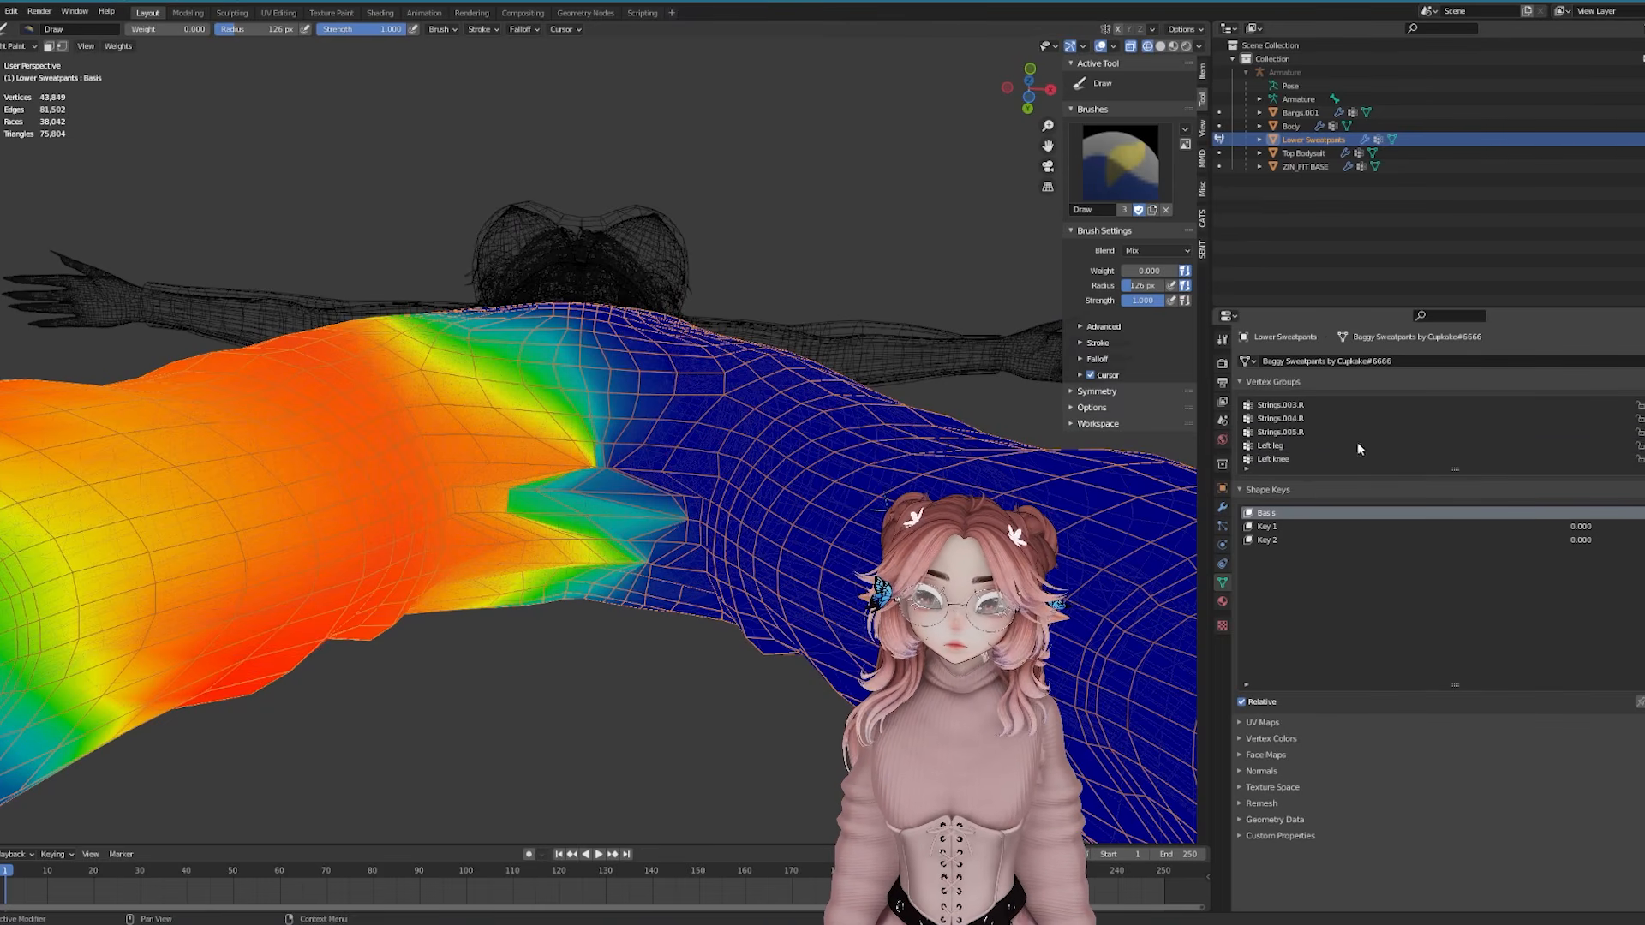
{"action": "scroll", "coordinate": [1357, 442], "scroll_direction": "up", "scroll_amount": 1}
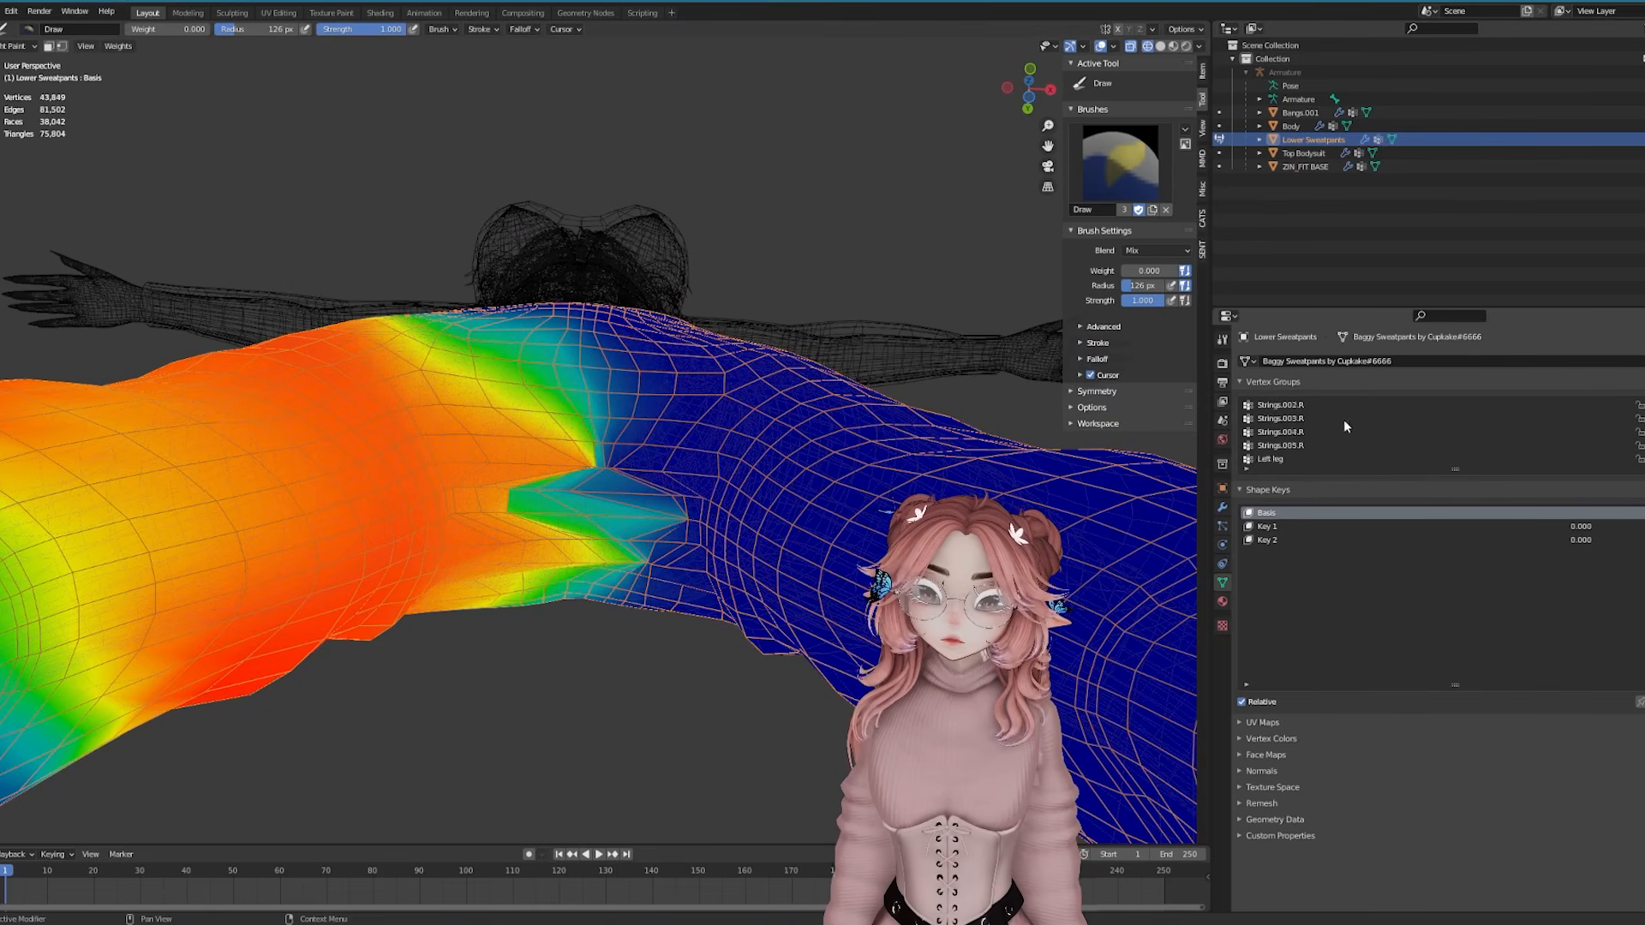
{"action": "left_click", "coordinate": [1283, 417]}
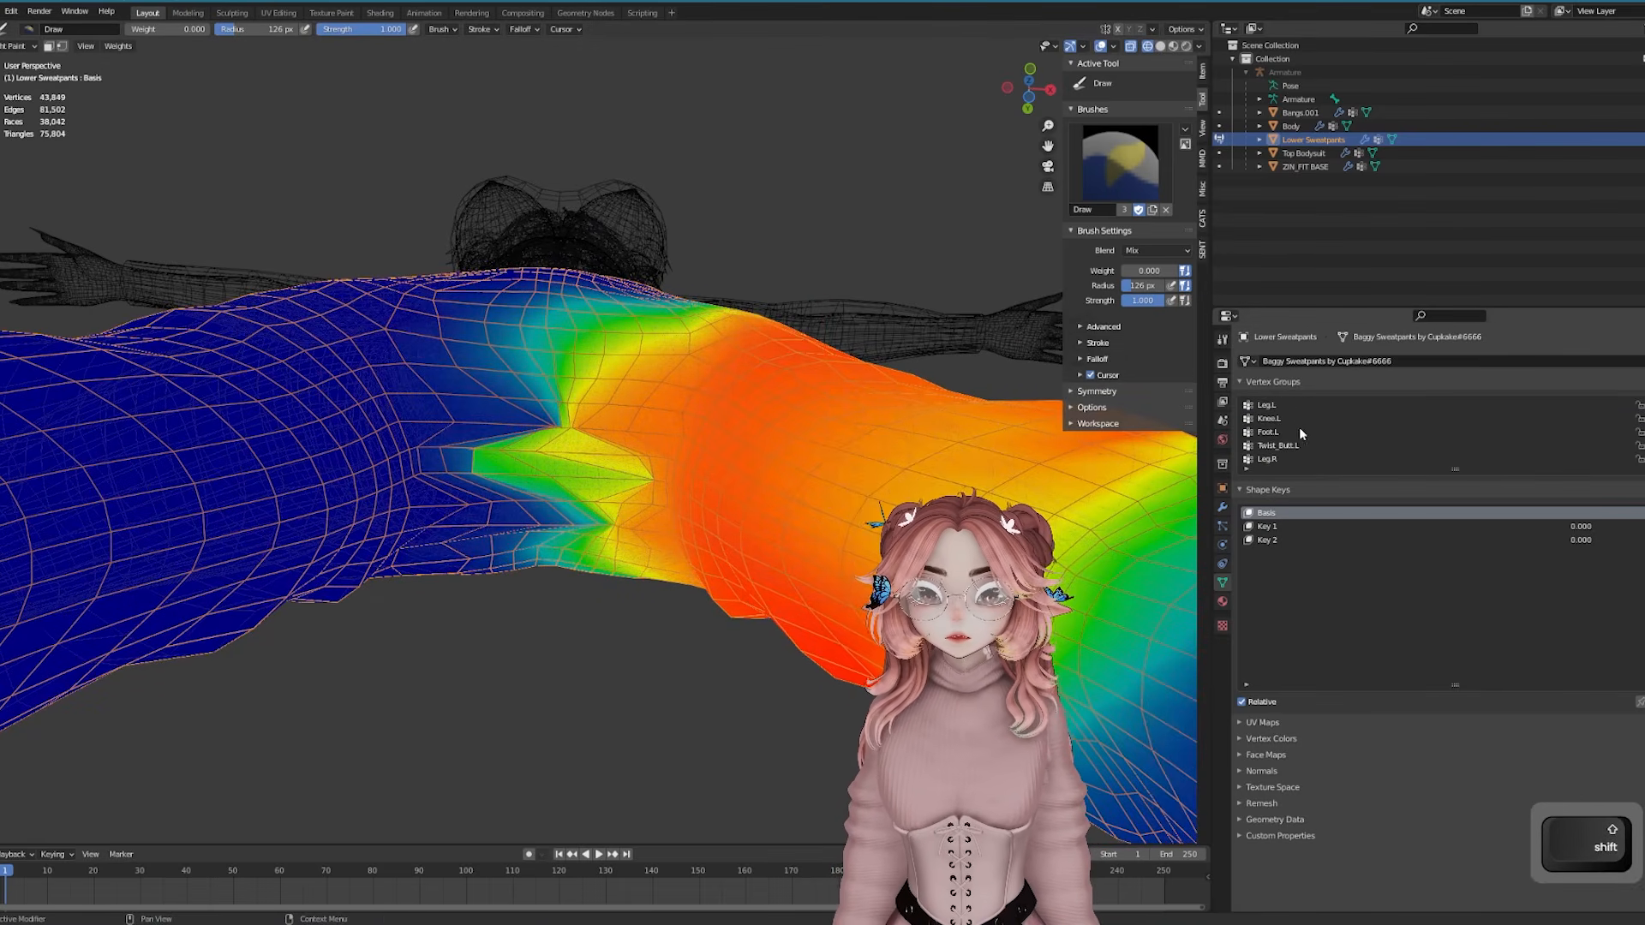
Copy the name of the sweatpants' Leg.L vertex group, remove that group and rename the Left leg group to Leg.L
{"action": "left_click", "coordinate": [1320, 407]}
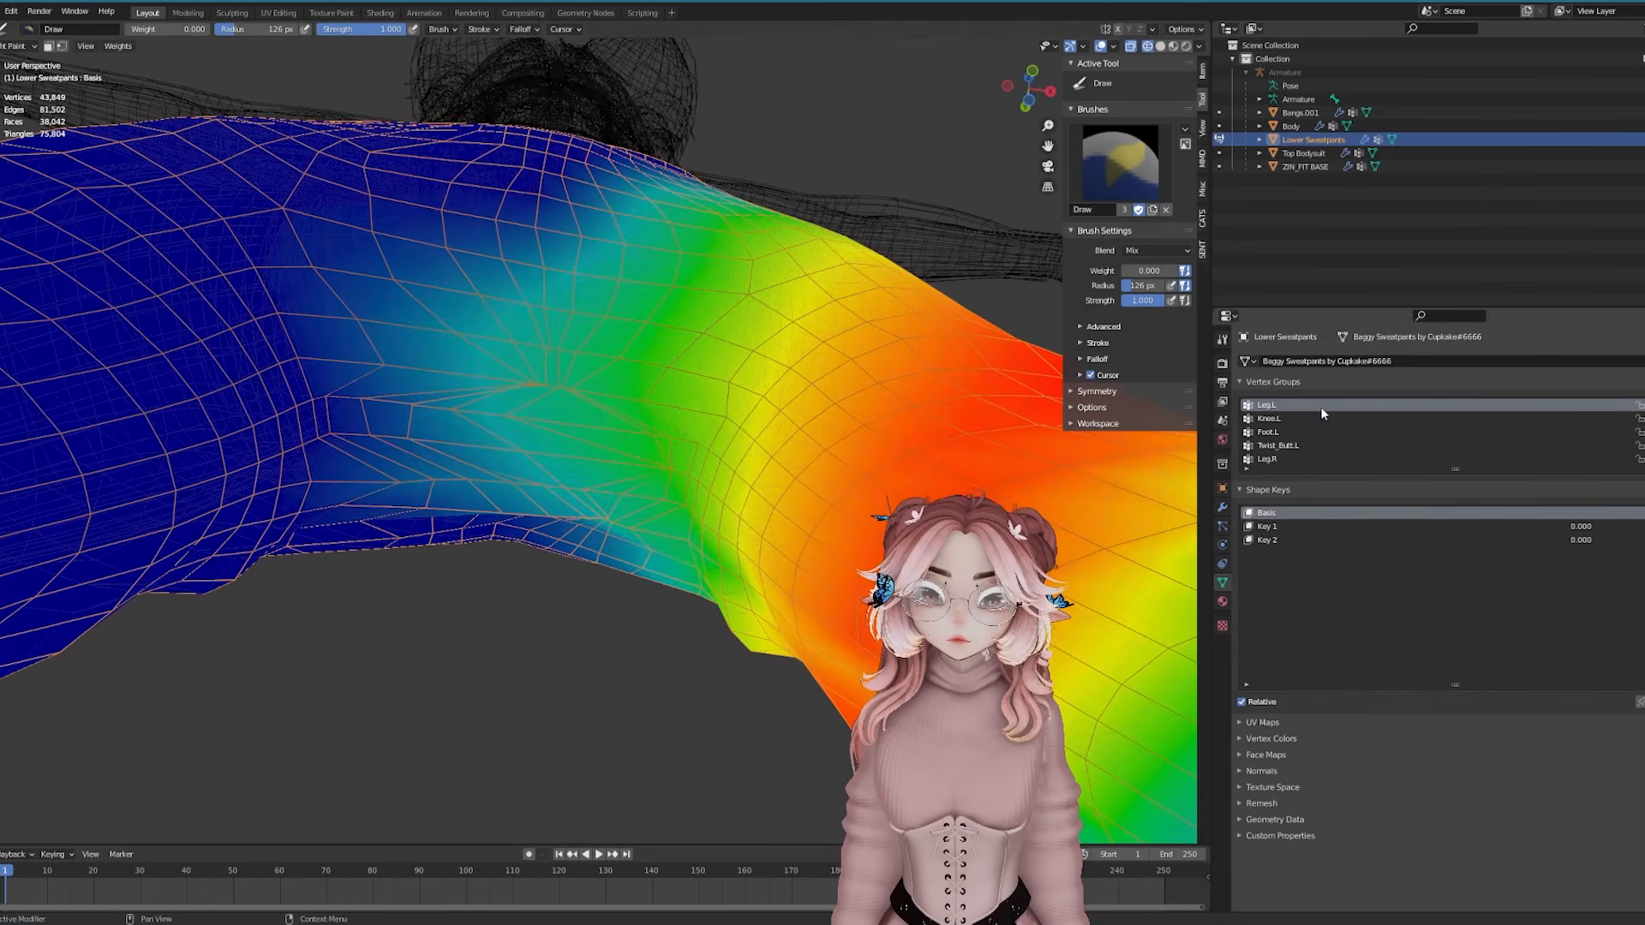
{"action": "key", "text": "ctrl+c"}
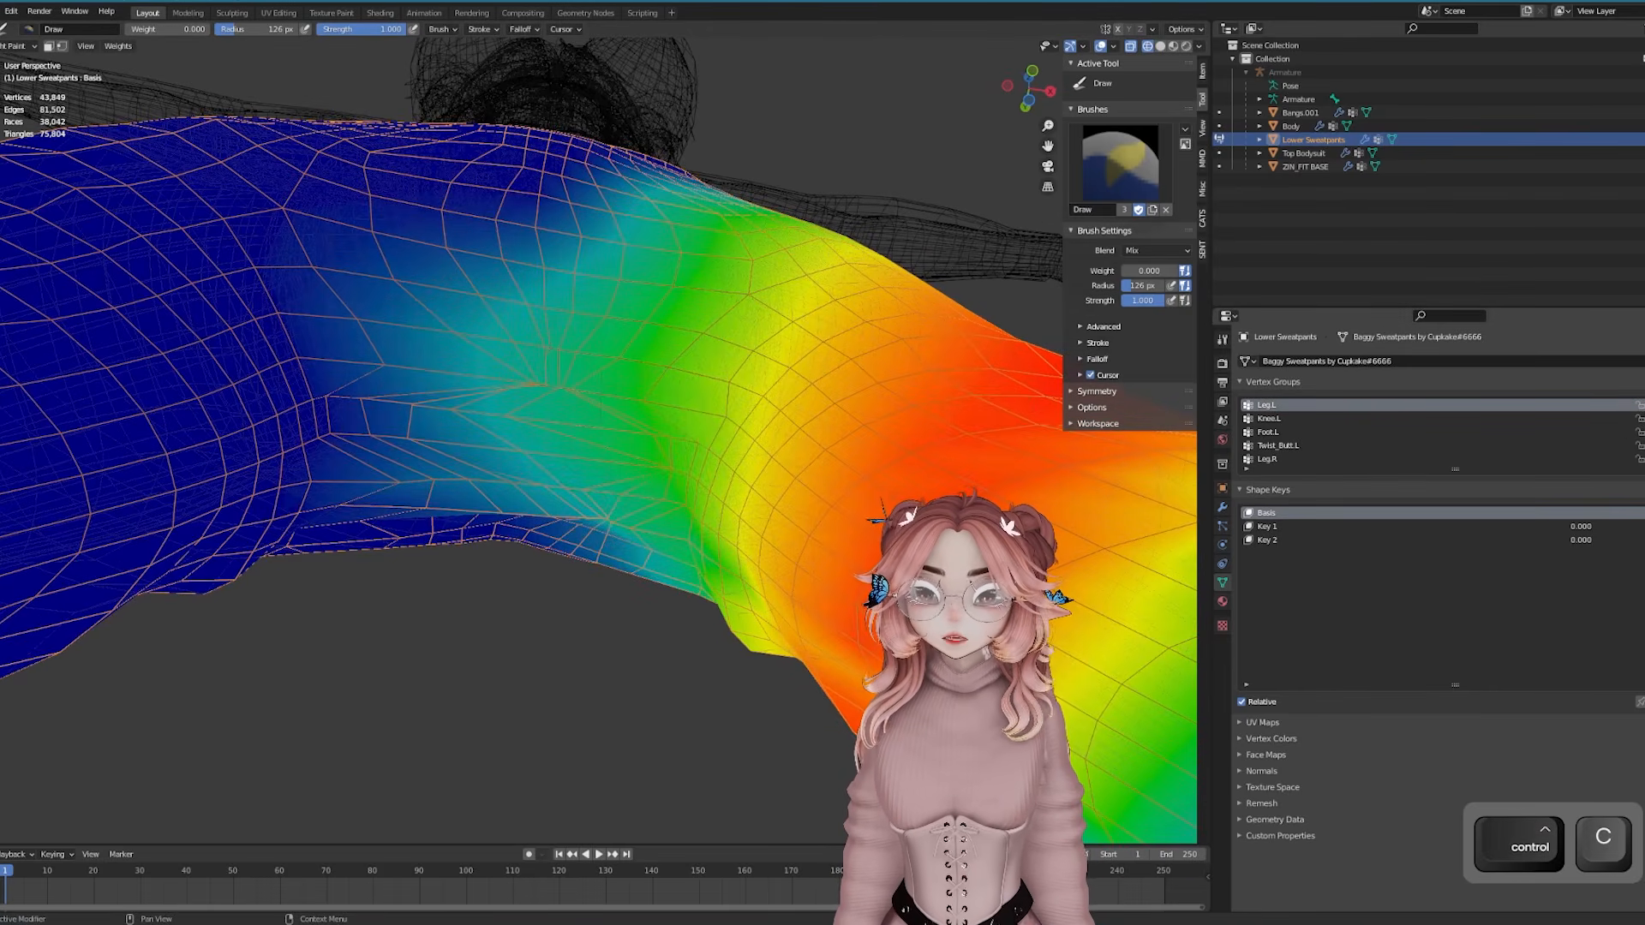
{"action": "scroll", "coordinate": [1467, 435], "scroll_direction": "down", "scroll_amount": 5, "text": "ctrl"}
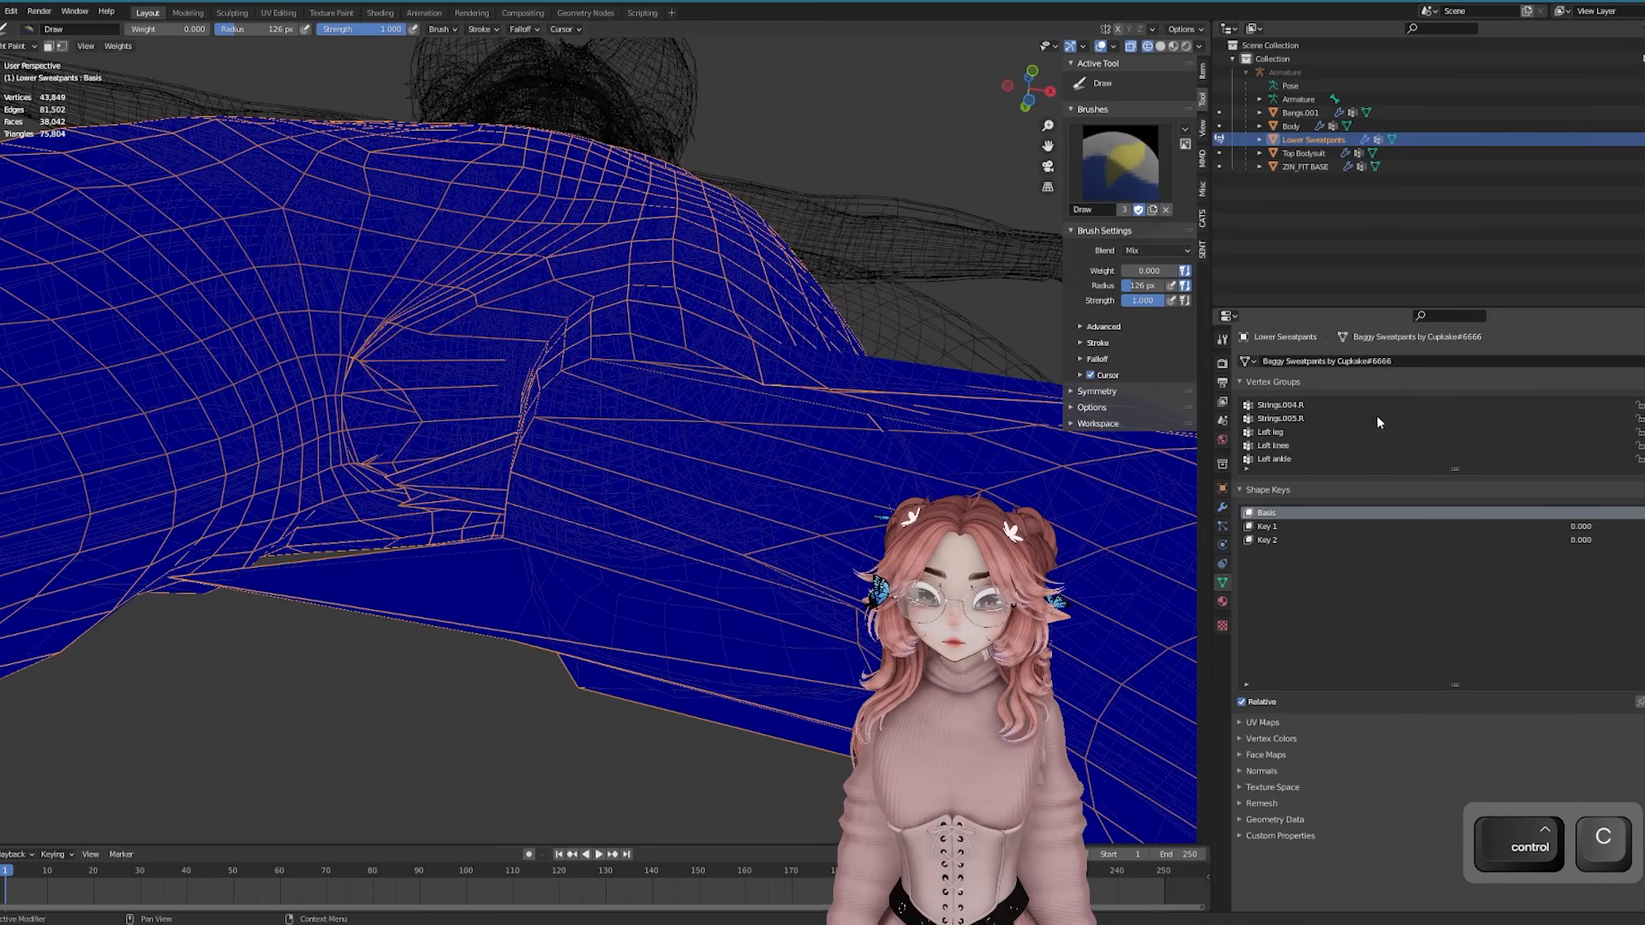
{"action": "left_click", "coordinate": [1278, 419]}
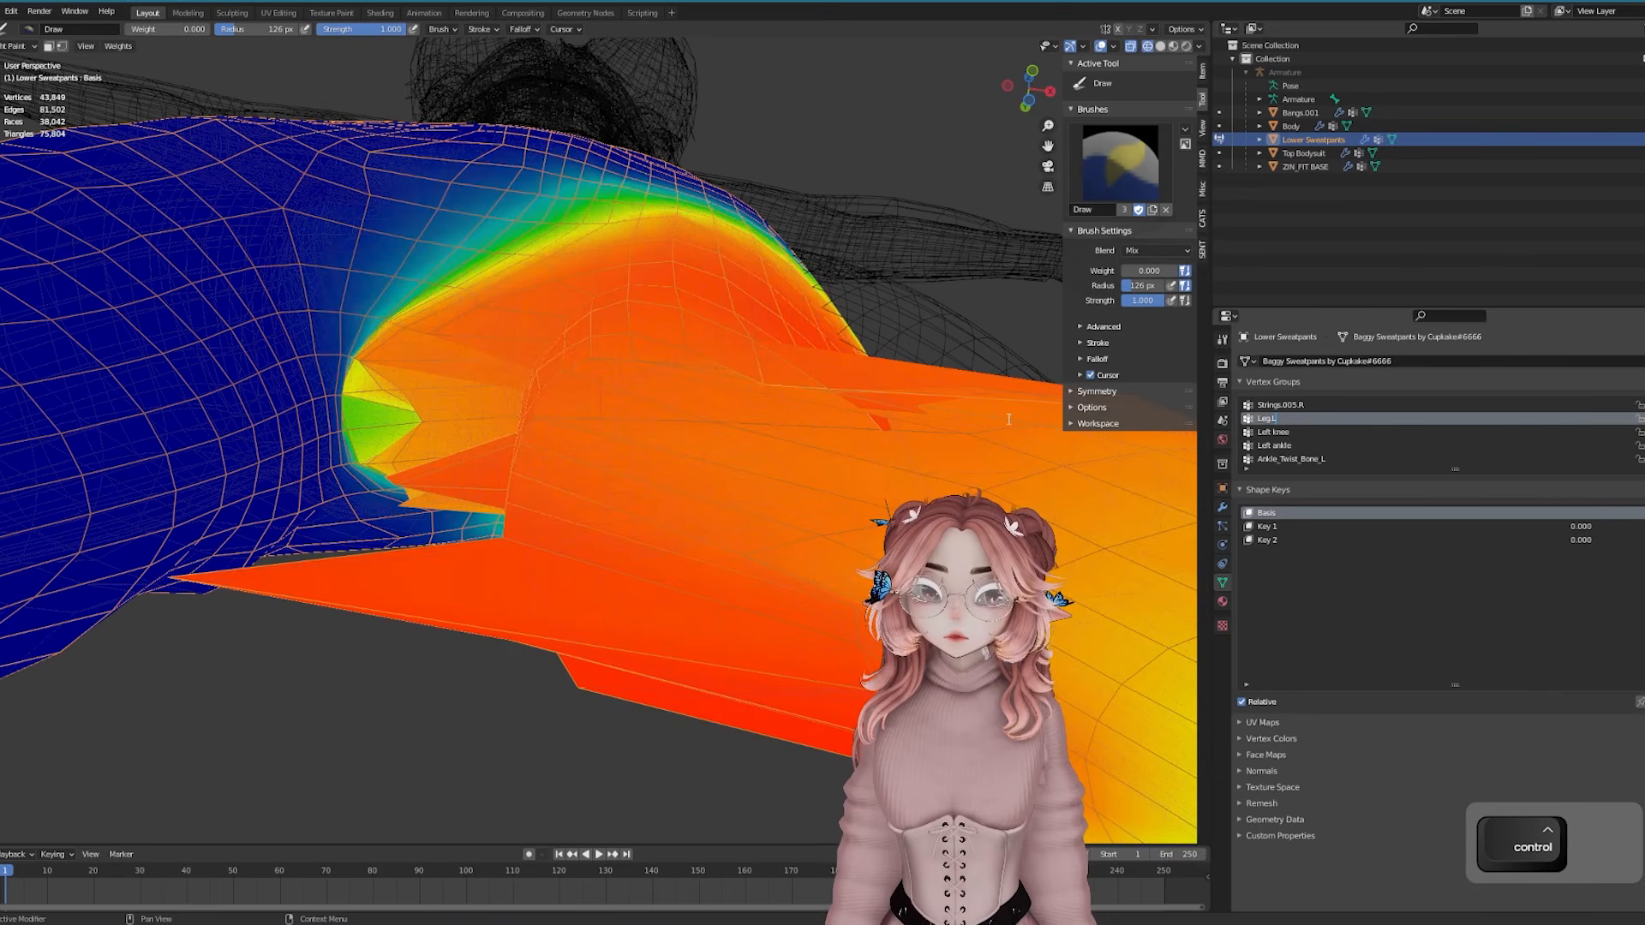
{"action": "left_click", "coordinate": [316, 738]}
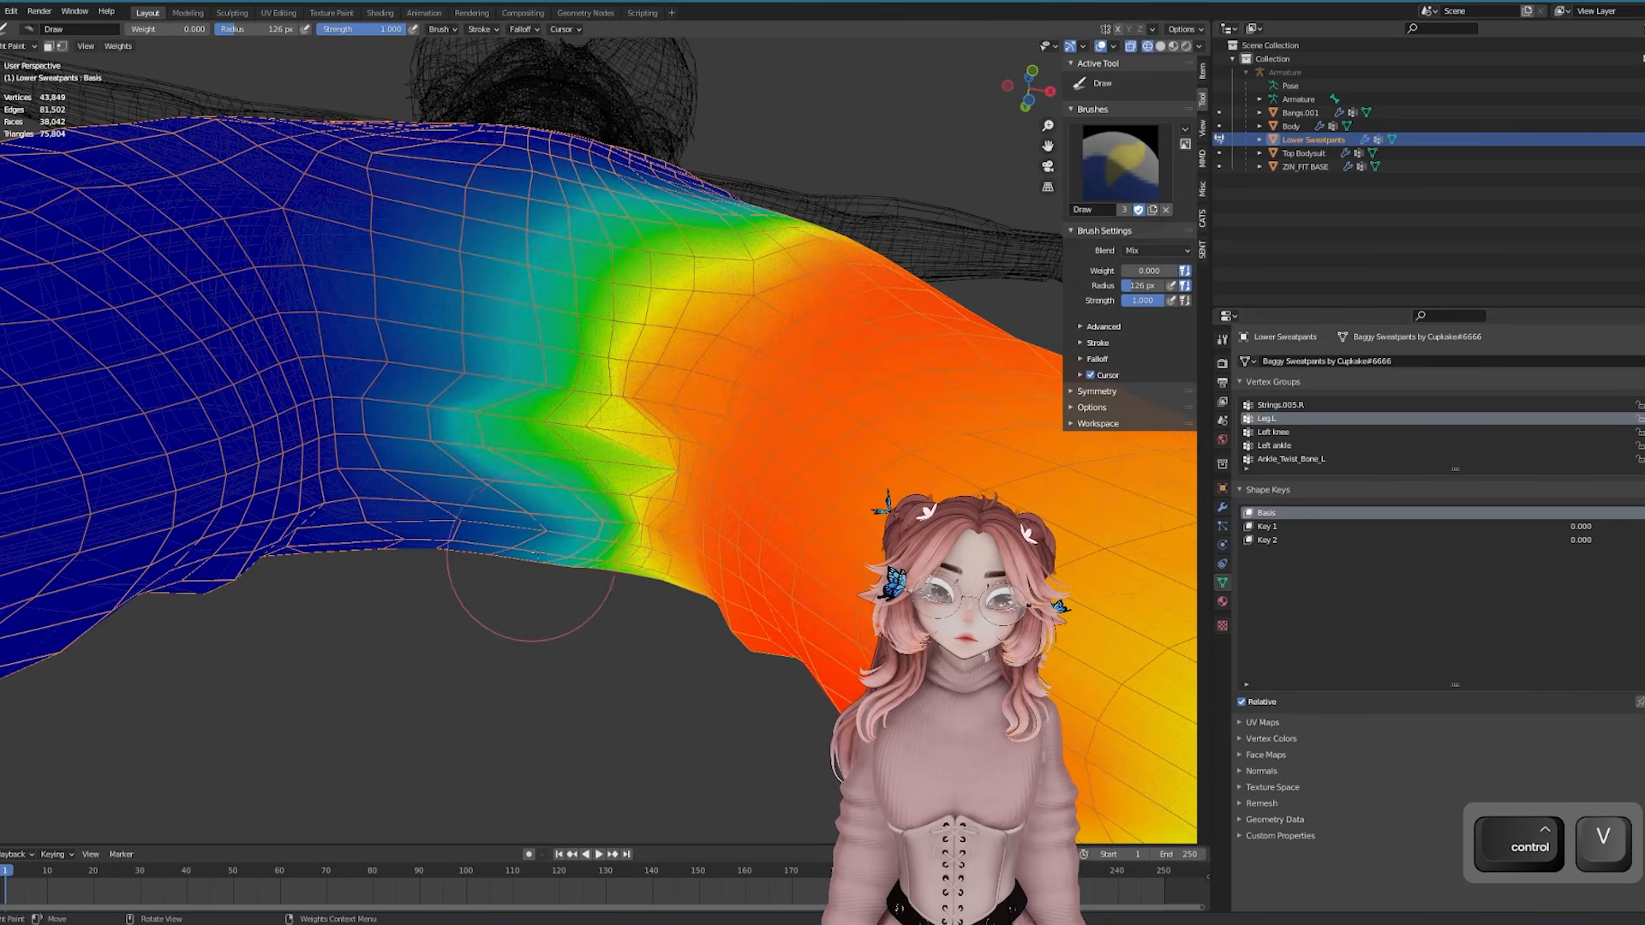
Inspect the renamed Leg.L weights around the sweatpants' crotch and thigh, switching between wireframe and solid shading
{"action": "middle_click_drag", "start_coordinate": [531, 591], "coordinate": [710, 429]}
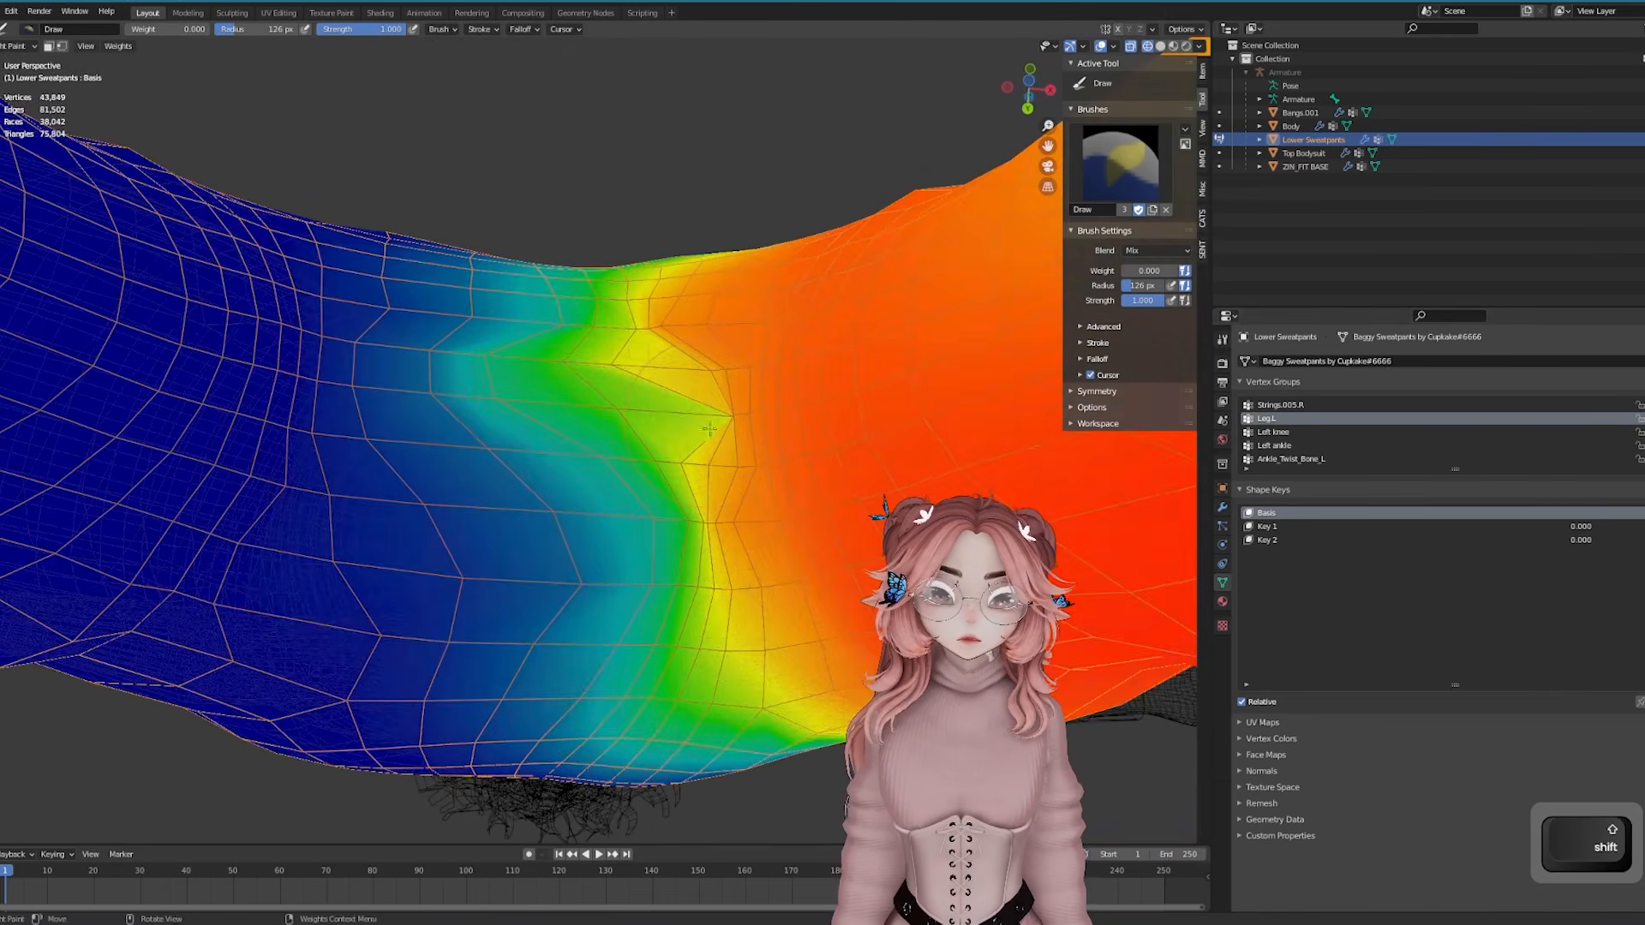
{"action": "key", "text": "shift+z"}
{"action": "key", "text": "shift+z"}
{"action": "mouse_move", "coordinate": [686, 541]}
{"action": "middle_mouse_down"}
{"action": "mouse_move", "coordinate": [650, 635]}
{"action": "mouse_move", "coordinate": [663, 678]}
{"action": "mouse_move", "coordinate": [660, 514]}
{"action": "mouse_move", "coordinate": [653, 583]}
{"action": "mouse_move", "coordinate": [690, 651]}
{"action": "mouse_move", "coordinate": [717, 599]}
{"action": "mouse_move", "coordinate": [661, 580]}
{"action": "mouse_move", "coordinate": [833, 514]}
{"action": "mouse_move", "coordinate": [658, 536]}
{"action": "middle_mouse_up"}
{"action": "scroll", "coordinate": [664, 679], "scroll_direction": "up", "scroll_amount": 2}
{"action": "scroll", "coordinate": [654, 582], "scroll_direction": "down", "scroll_amount": 5}
{"action": "scroll", "coordinate": [716, 599], "scroll_direction": "up", "scroll_amount": 1}
{"action": "key", "text": "shift+z"}
{"action": "scroll", "coordinate": [657, 536], "scroll_direction": "down", "scroll_amount": 3}
{"action": "key", "text": "z"}
{"action": "left_click", "coordinate": [463, 481]}
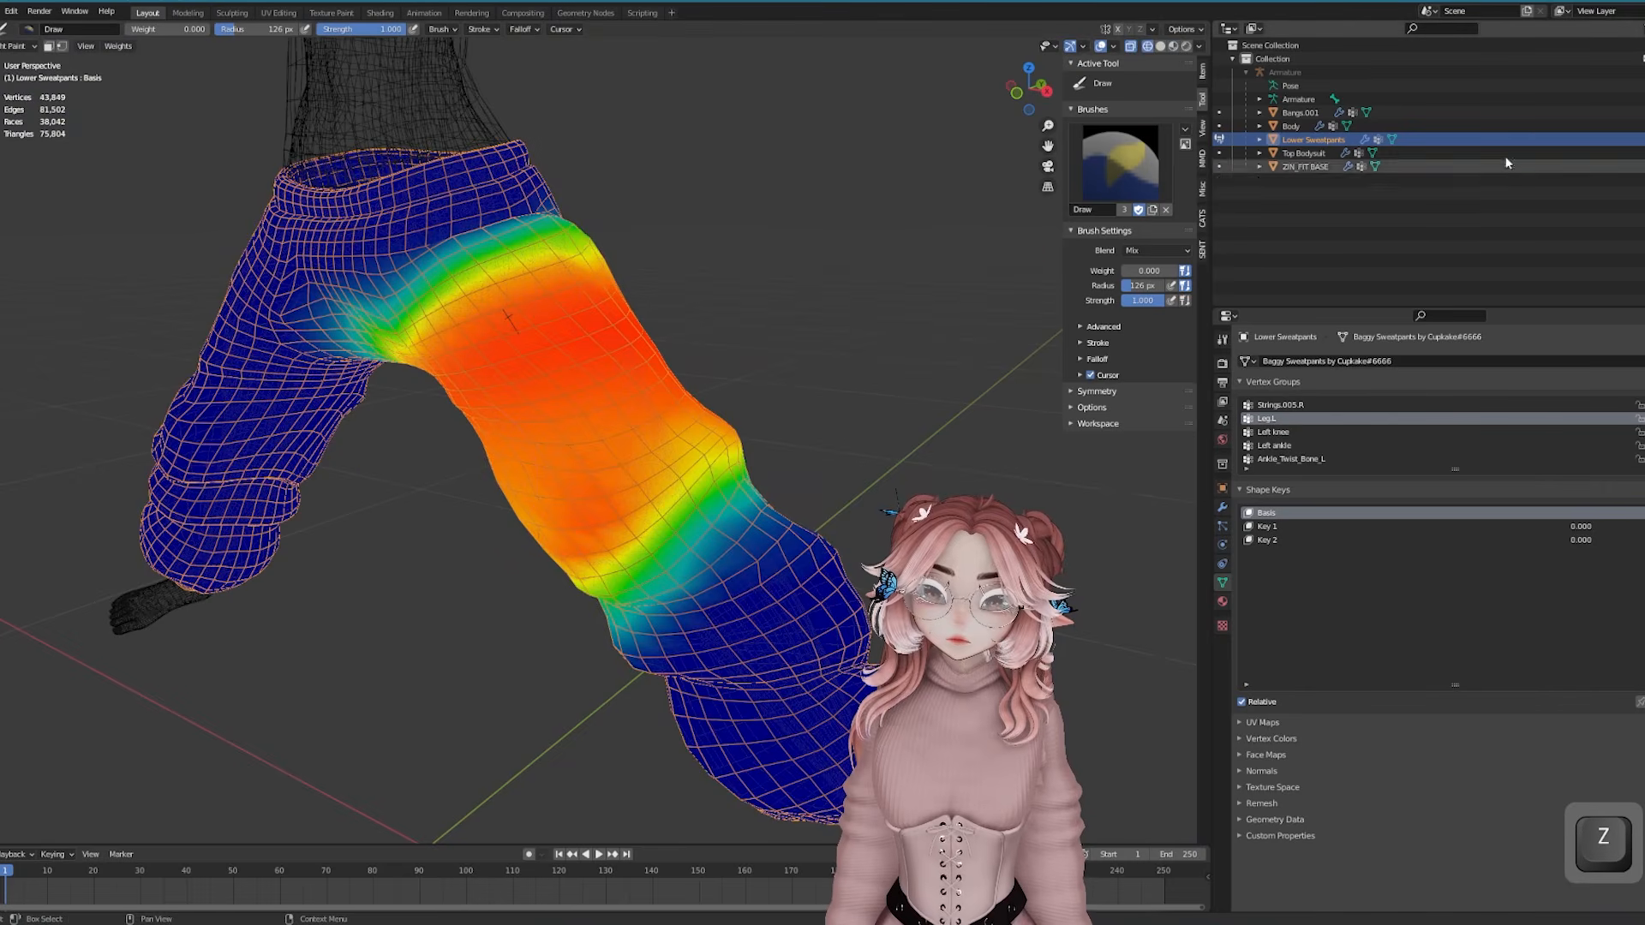
Unhide the armature, then copy the name of the sweatpants' Leg.R vertex group and remove that group
{"action": "left_click", "coordinate": [1640, 72]}
{"action": "mouse_move", "coordinate": [480, 437]}
{"action": "middle_mouse_down"}
{"action": "mouse_move", "coordinate": [617, 377]}
{"action": "mouse_move", "coordinate": [586, 367]}
{"action": "mouse_move", "coordinate": [777, 488]}
{"action": "mouse_move", "coordinate": [837, 434]}
{"action": "mouse_move", "coordinate": [822, 425]}
{"action": "mouse_move", "coordinate": [898, 473]}
{"action": "middle_mouse_up"}
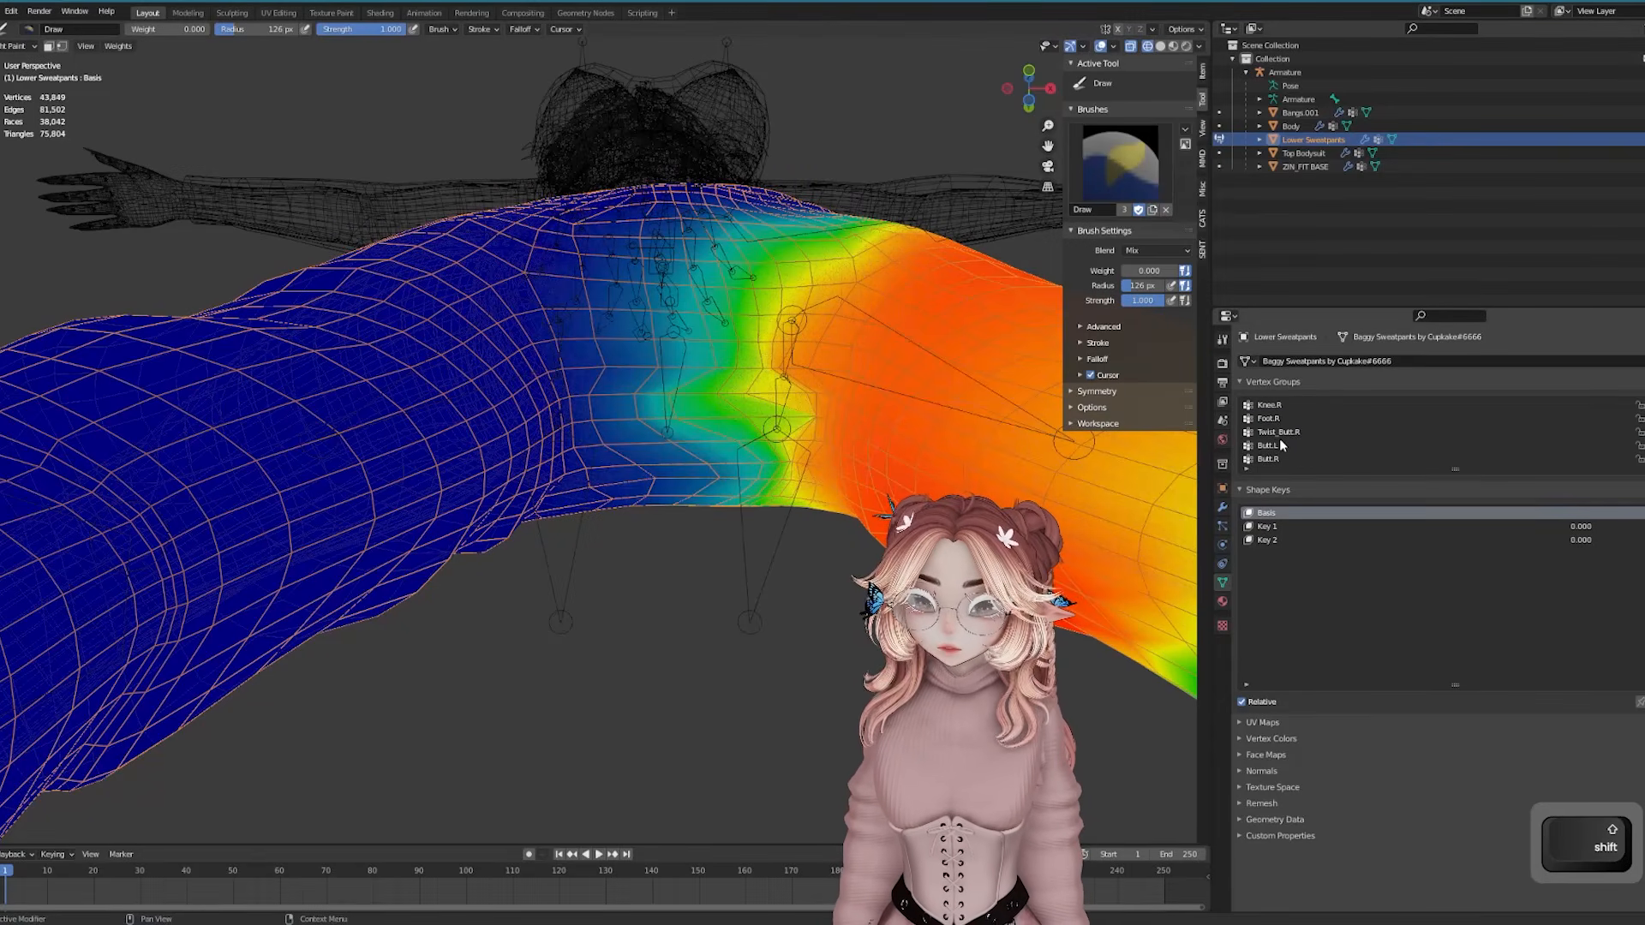
{"action": "scroll", "coordinate": [1281, 437], "scroll_direction": "down", "scroll_amount": 4}
{"action": "left_click", "coordinate": [1271, 406]}
{"action": "left_click", "coordinate": [1271, 406], "text": "ctrl"}
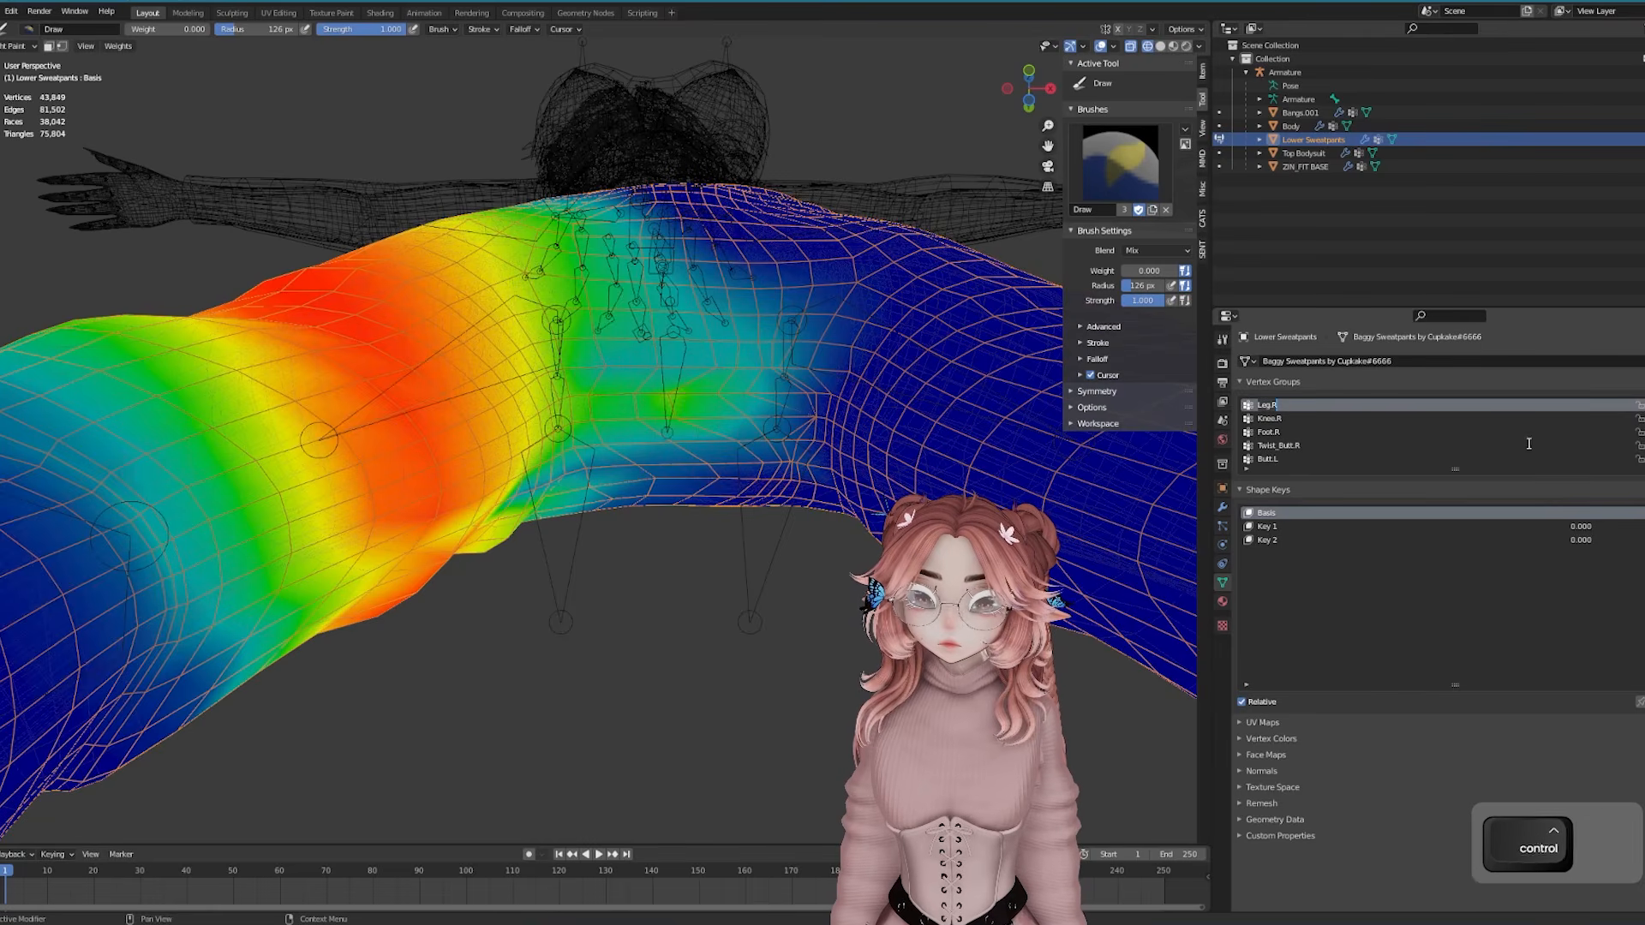
Rename the sweatpants' Right leg vertex group to Leg.R
{"action": "scroll", "coordinate": [1421, 437], "scroll_direction": "down", "scroll_amount": 8, "text": "ctrl"}
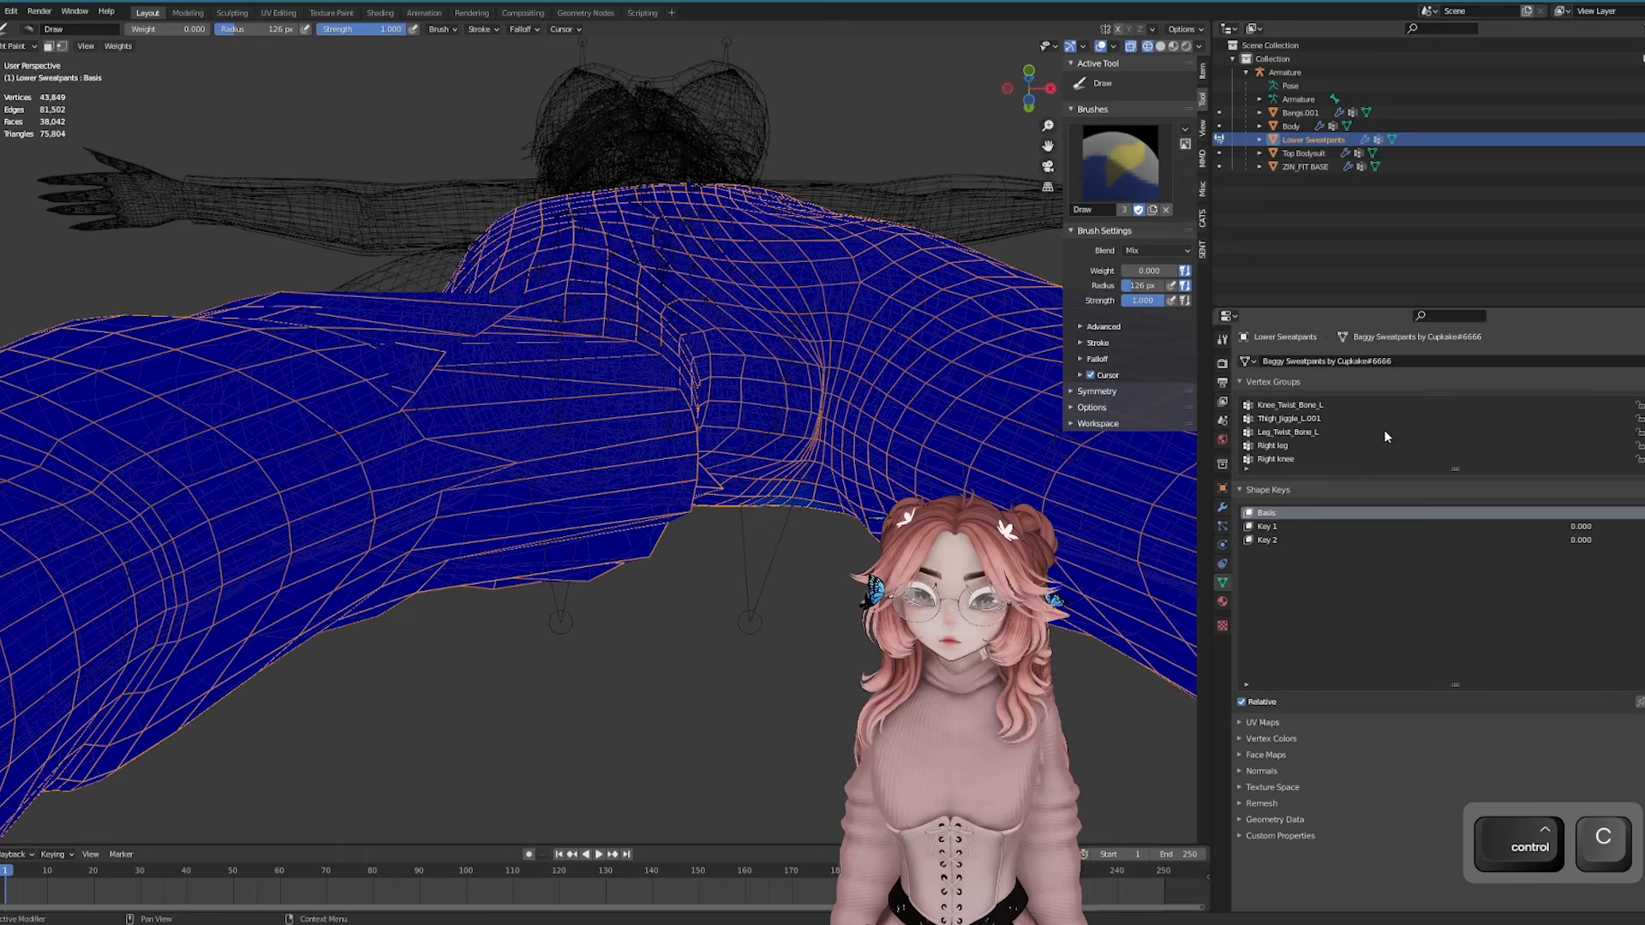
{"action": "left_click", "coordinate": [1268, 419]}
{"action": "scroll", "coordinate": [1280, 437], "scroll_direction": "down", "scroll_amount": 8}
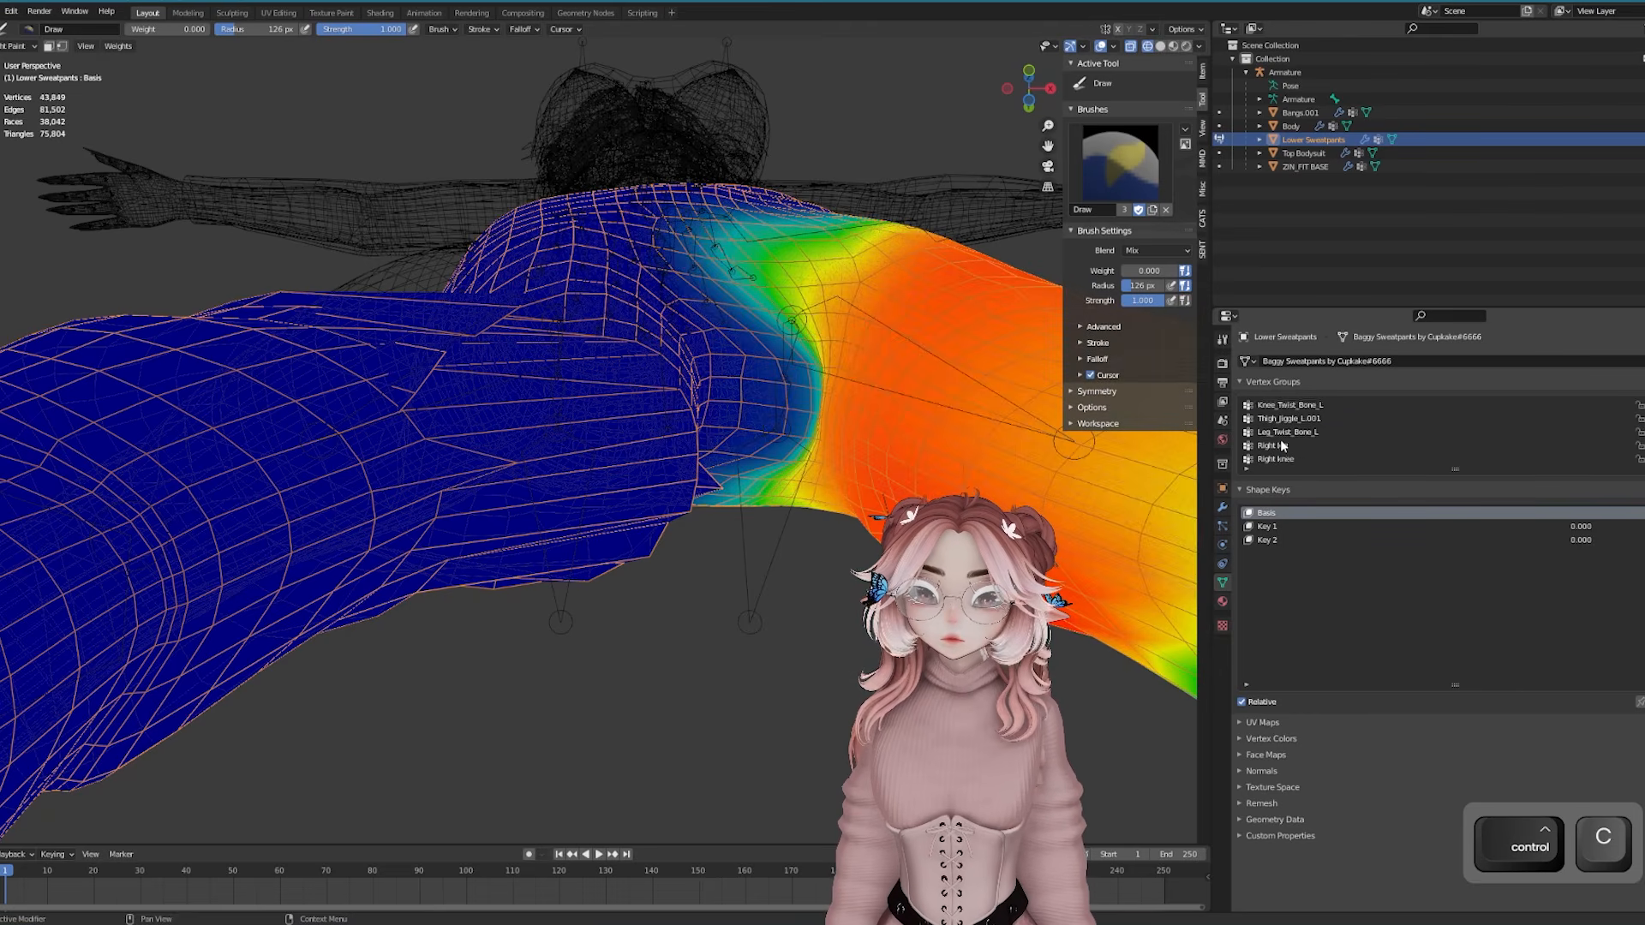
{"action": "left_click", "coordinate": [1279, 431]}
{"action": "key", "text": "ctrl+v"}
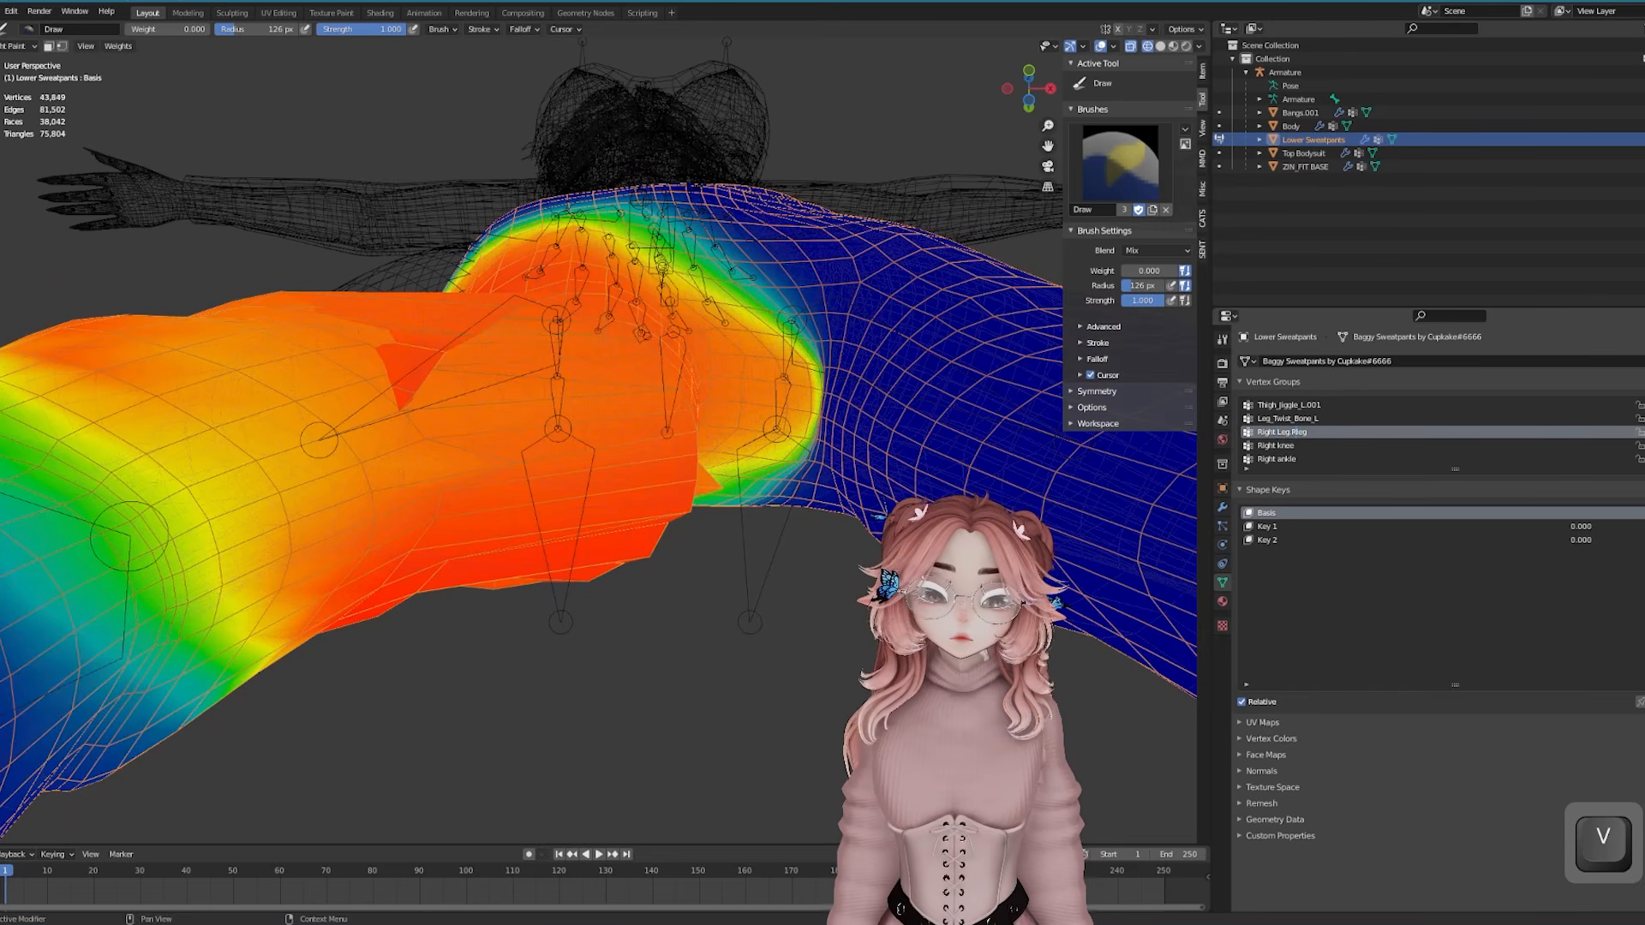
{"action": "key", "text": "ctrl+a"}
{"action": "key", "text": "ctrl+v"}
{"action": "key", "text": "Return"}
Inspect the renamed Leg.R weights on the sweatpants from several angles and in different shading modes
{"action": "scroll", "coordinate": [902, 368], "scroll_direction": "down", "scroll_amount": 3}
{"action": "scroll", "coordinate": [784, 411], "scroll_direction": "up", "scroll_amount": 2}
{"action": "middle_click_drag", "start_coordinate": [902, 368], "coordinate": [745, 423]}
{"action": "scroll", "coordinate": [745, 422], "scroll_direction": "up", "scroll_amount": 2}
{"action": "key", "text": "z"}
{"action": "left_click", "coordinate": [752, 571]}
{"action": "mouse_move", "coordinate": [754, 548]}
{"action": "middle_mouse_down"}
{"action": "mouse_move", "coordinate": [773, 355]}
{"action": "mouse_move", "coordinate": [752, 625]}
{"action": "middle_mouse_up"}
{"action": "key", "text": "z"}
{"action": "left_click", "coordinate": [651, 625]}
{"action": "scroll", "coordinate": [685, 600], "scroll_direction": "down", "scroll_amount": 3}
{"action": "middle_click_drag", "start_coordinate": [754, 429], "coordinate": [788, 497]}
{"action": "middle_click_drag", "start_coordinate": [788, 497], "coordinate": [834, 371], "text": "shift"}
{"action": "scroll", "coordinate": [789, 442], "scroll_direction": "down", "scroll_amount": 3}
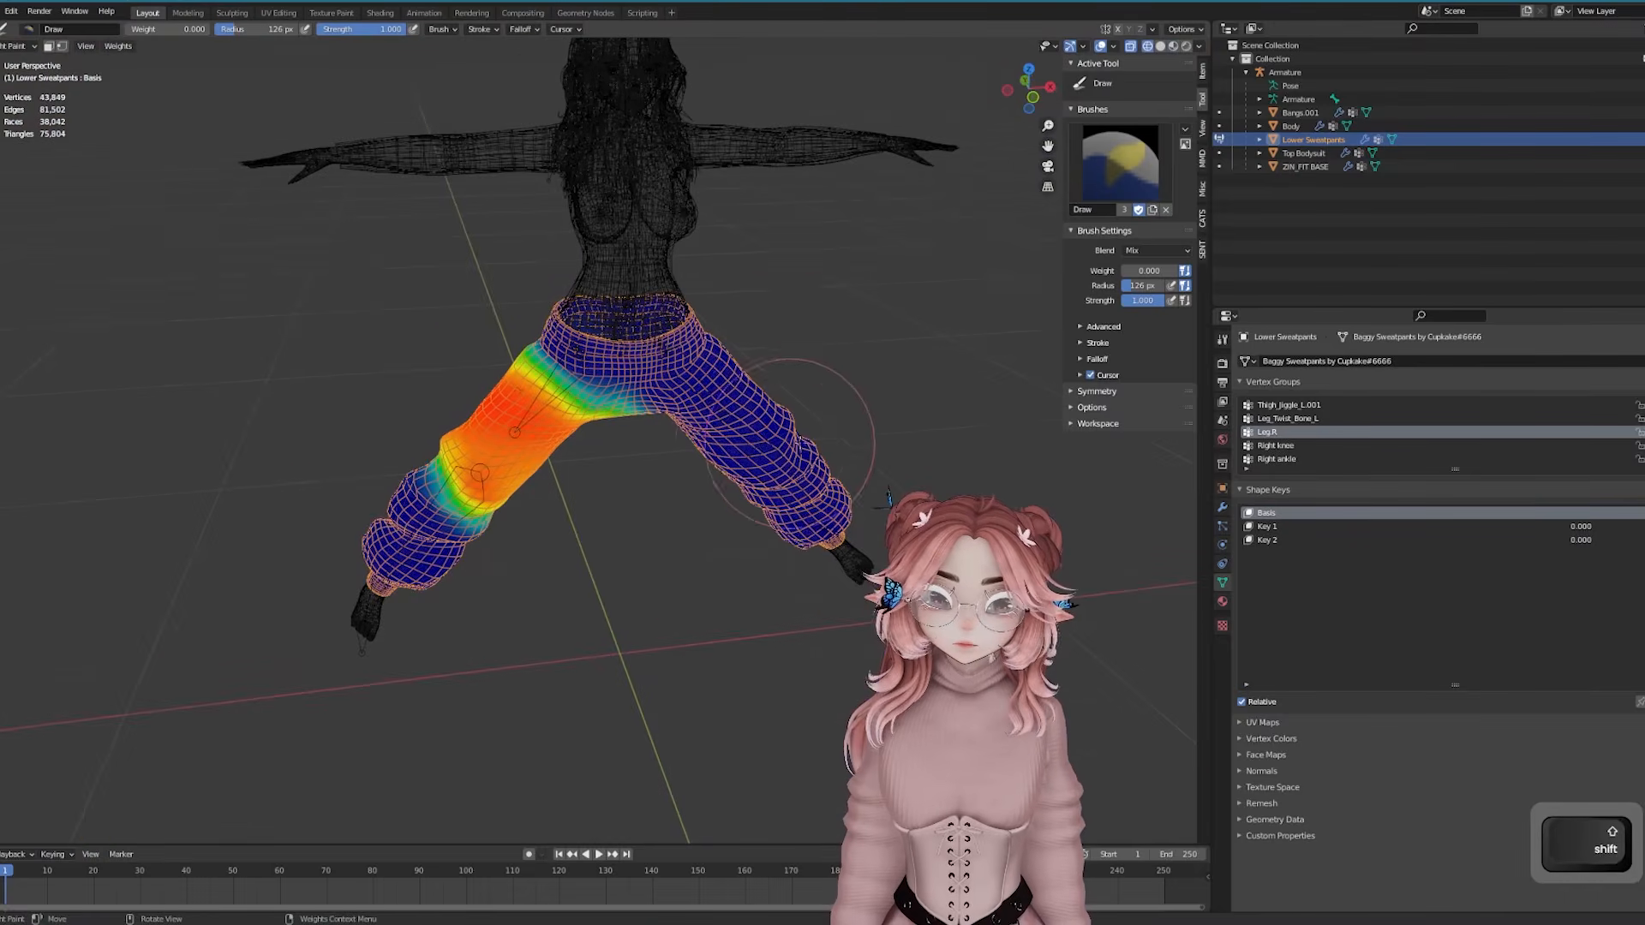
Put the armature in pose mode and test-rotate both knee bones to check how the sweatpants deform
{"action": "left_click", "coordinate": [1203, 219]}
{"action": "left_click", "coordinate": [1114, 142]}
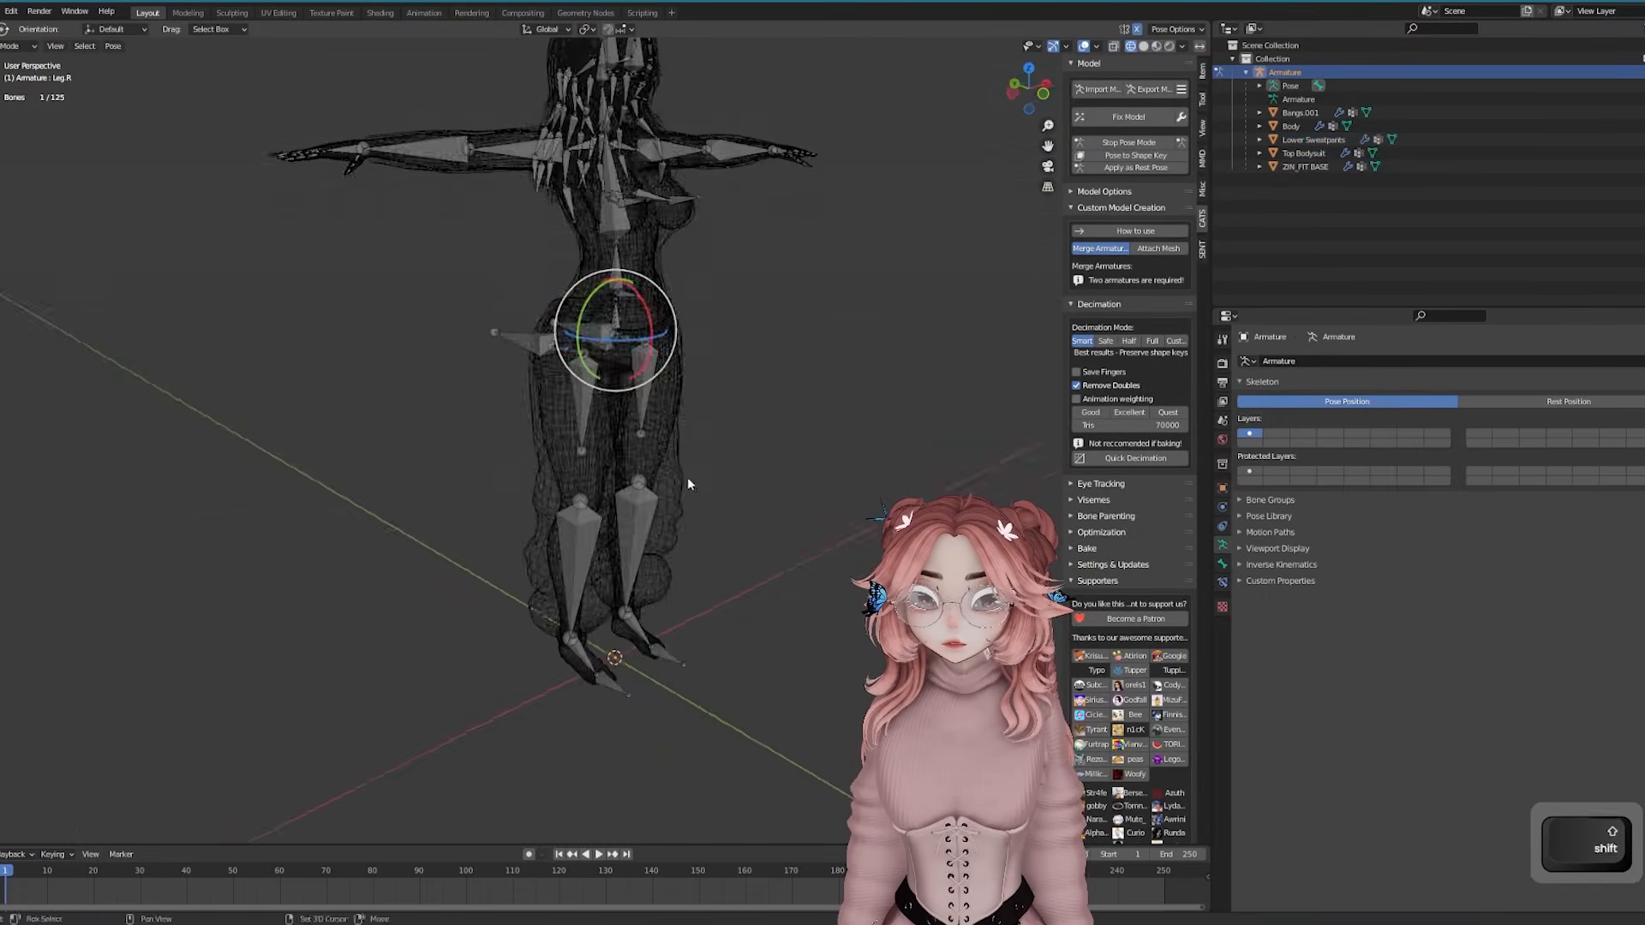
{"action": "left_click", "coordinate": [565, 538], "text": "shift"}
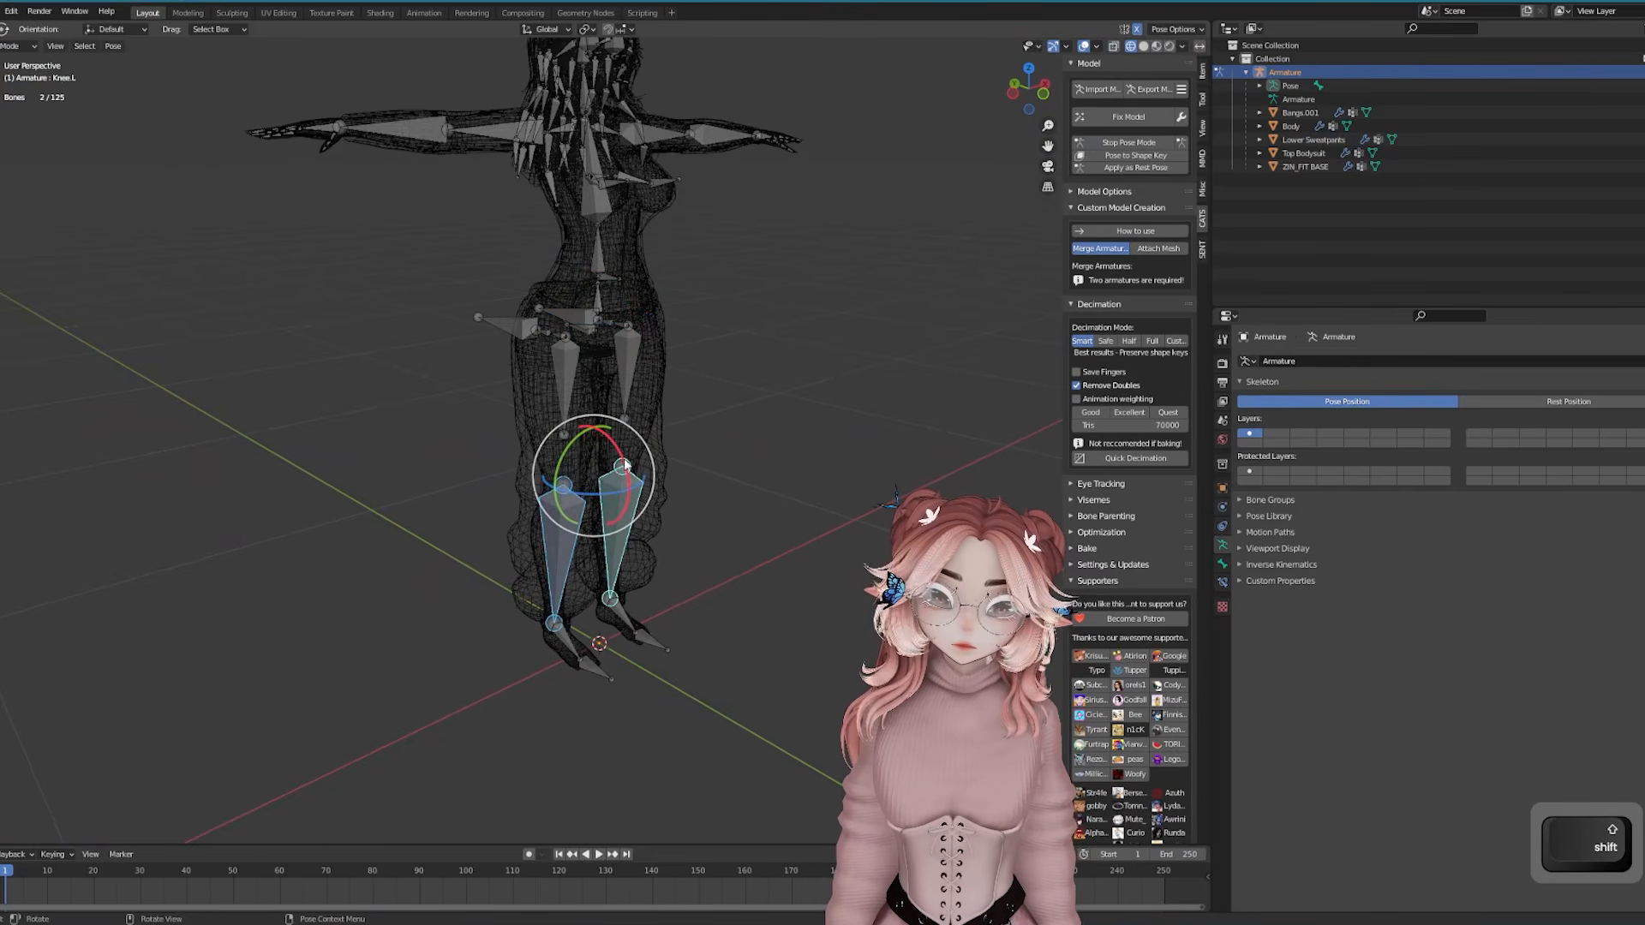
{"action": "left_click_drag", "start_coordinate": [625, 463], "coordinate": [603, 533]}
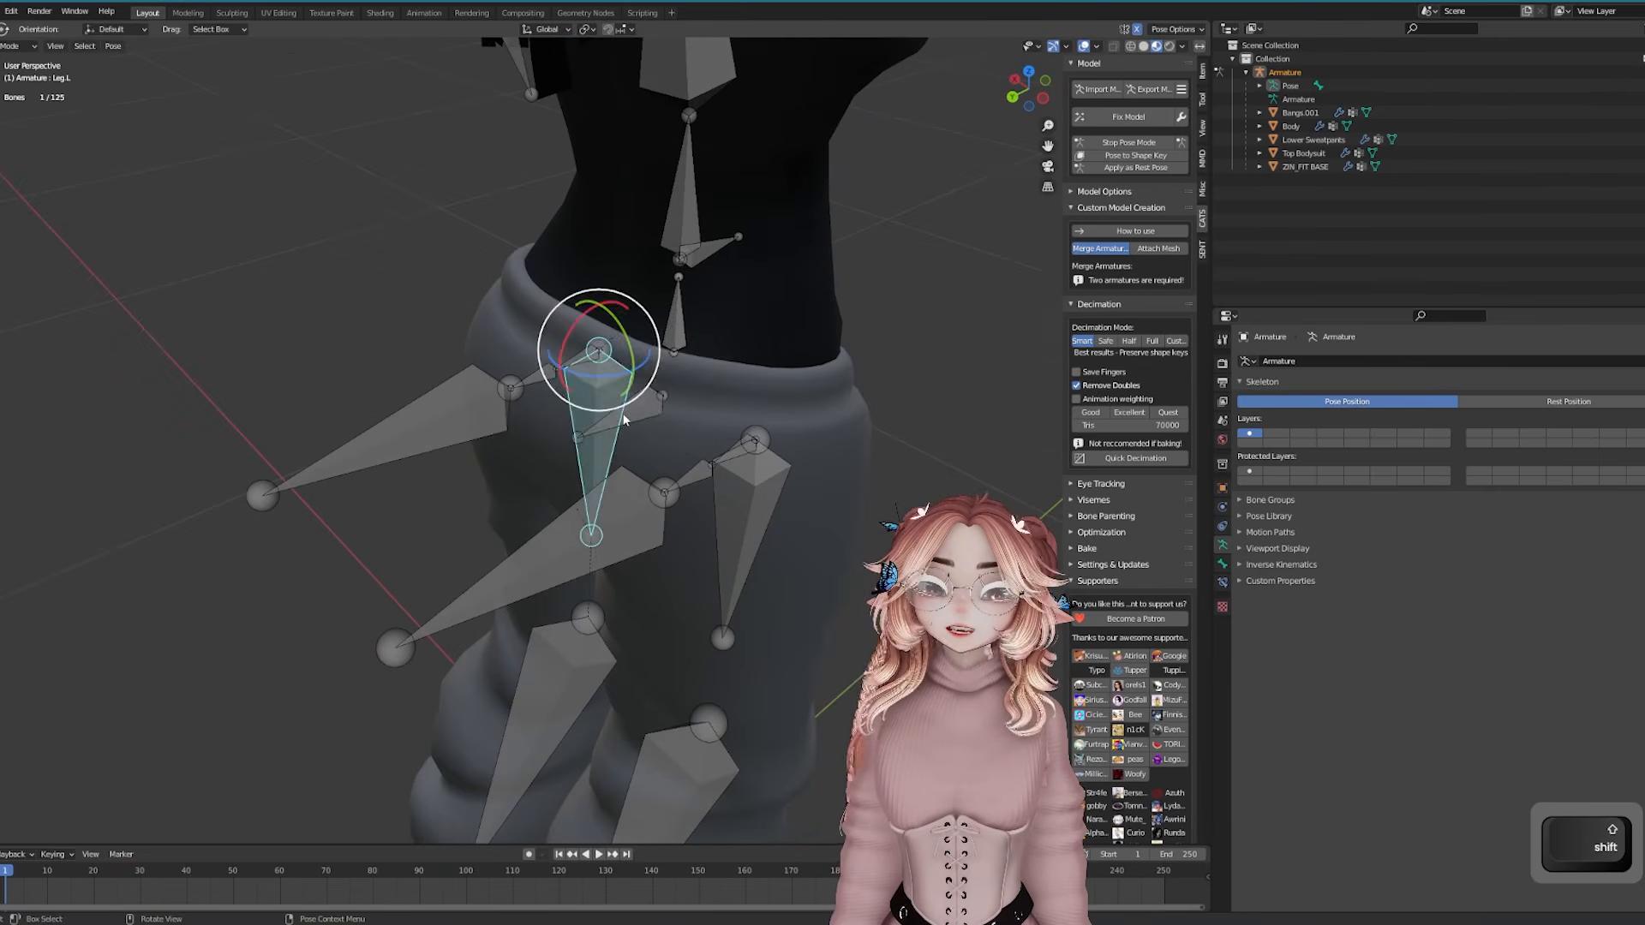
Test the hip area's deformation by moving the Butt_Root, Twist_Butt.L and left leg bones one at a time
{"action": "key", "text": "g"}
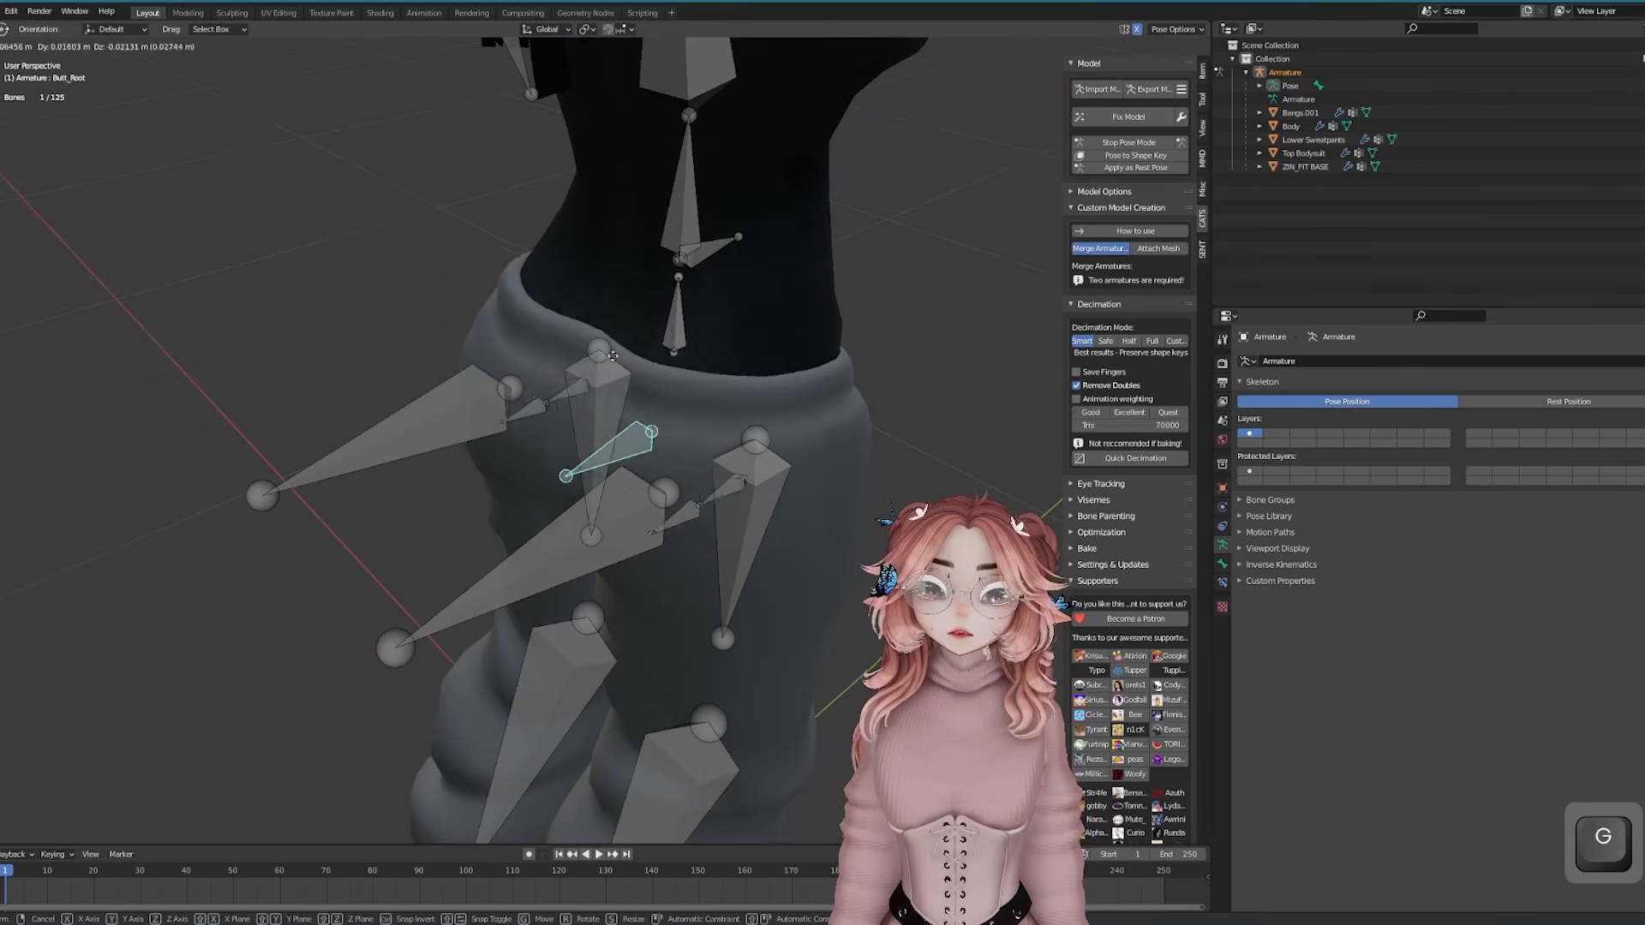
{"action": "left_click", "coordinate": [613, 355]}
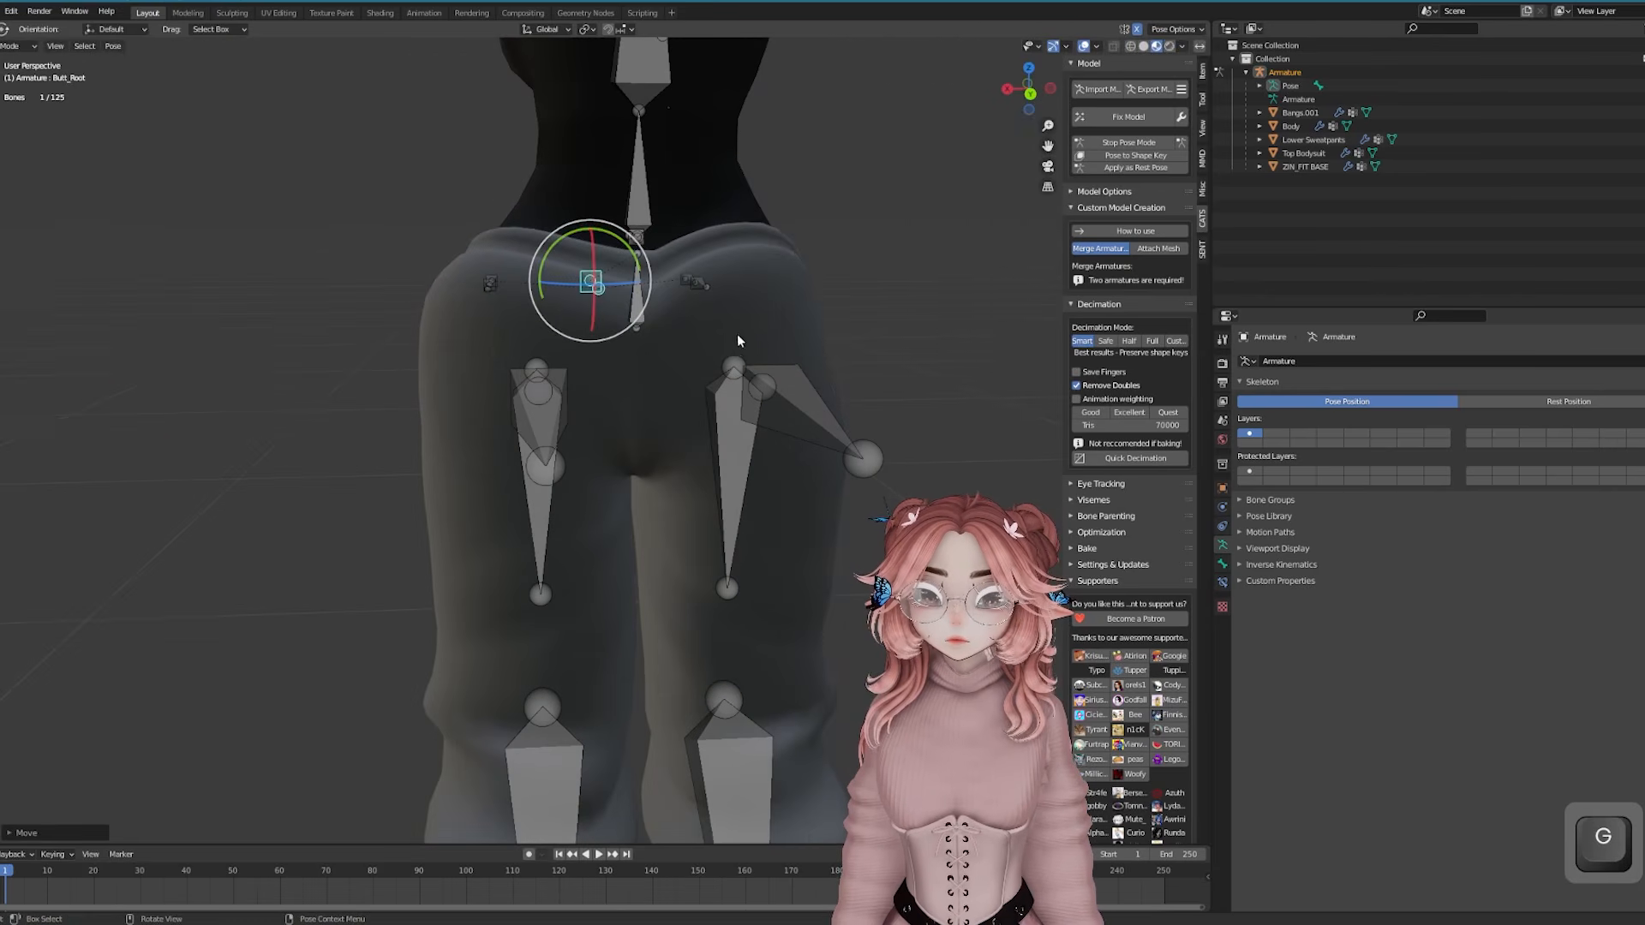
{"action": "key", "text": "ctrl+z"}
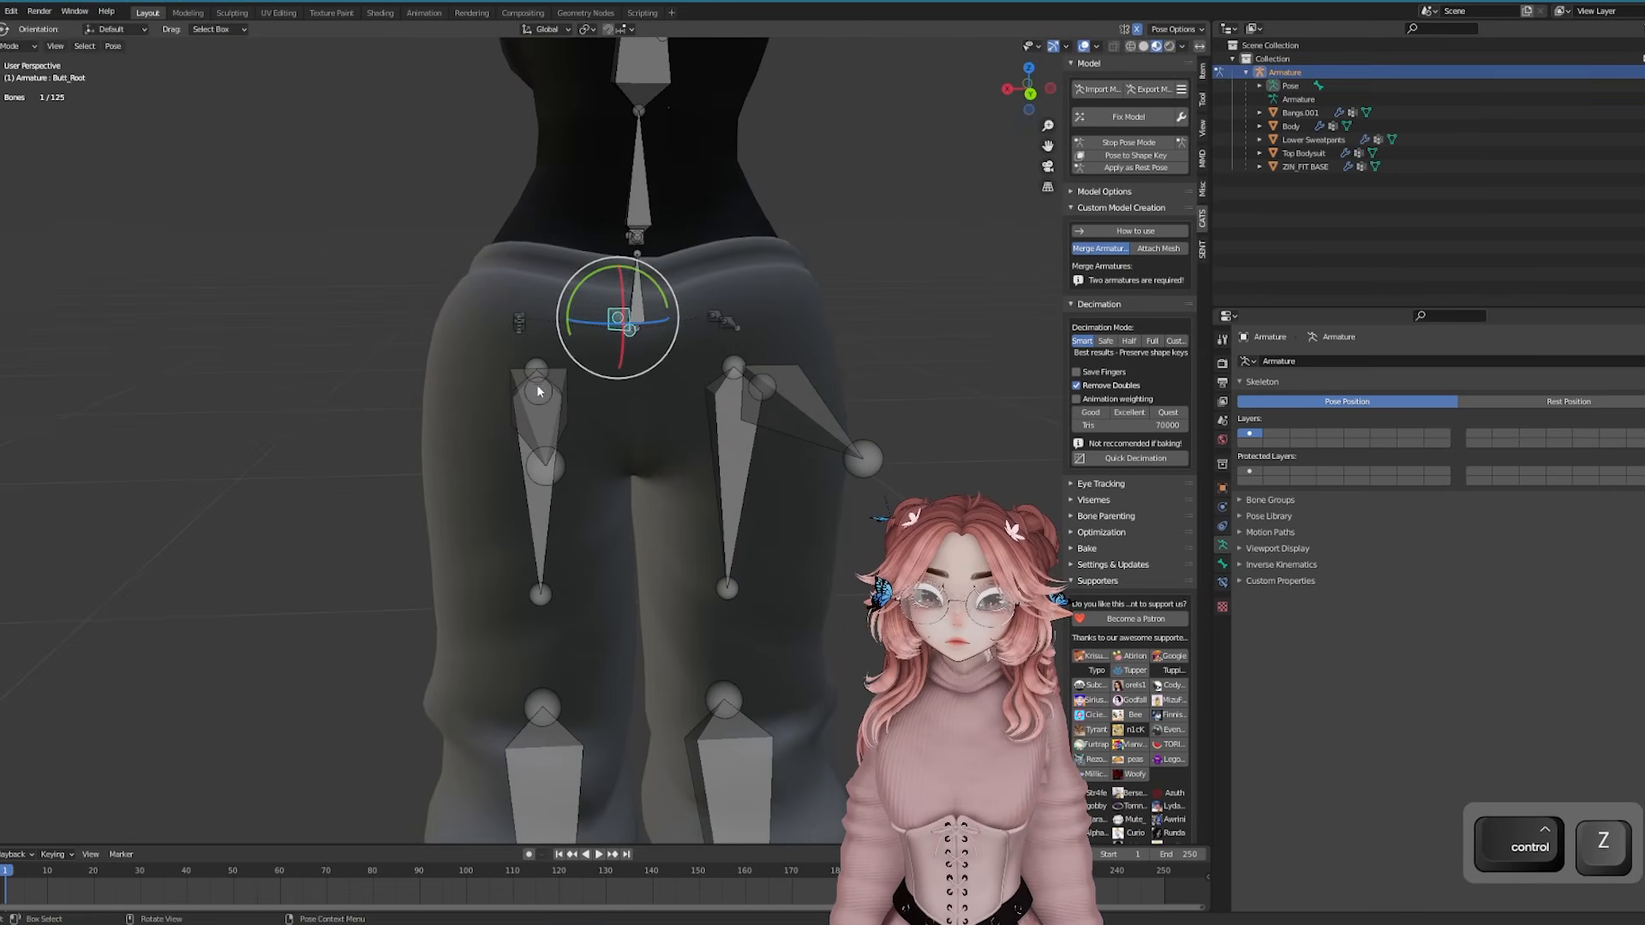
{"action": "left_click", "coordinate": [538, 392]}
{"action": "left_click_drag", "start_coordinate": [538, 391], "coordinate": [362, 428]}
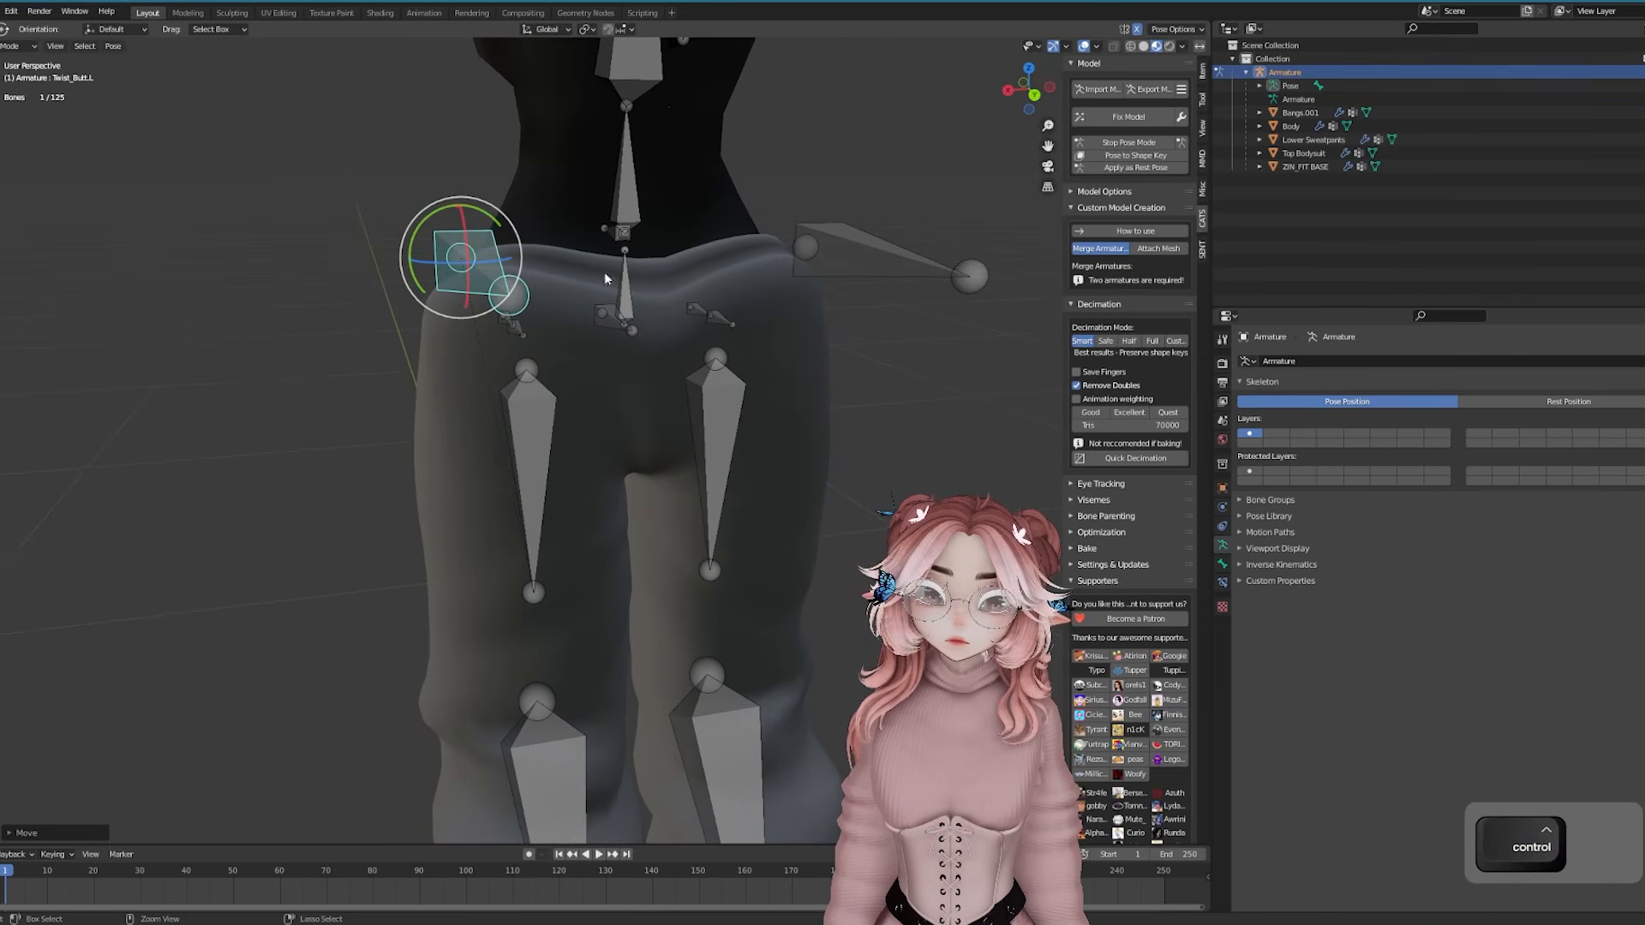
{"action": "left_click", "coordinate": [530, 412]}
{"action": "key", "text": "g"}
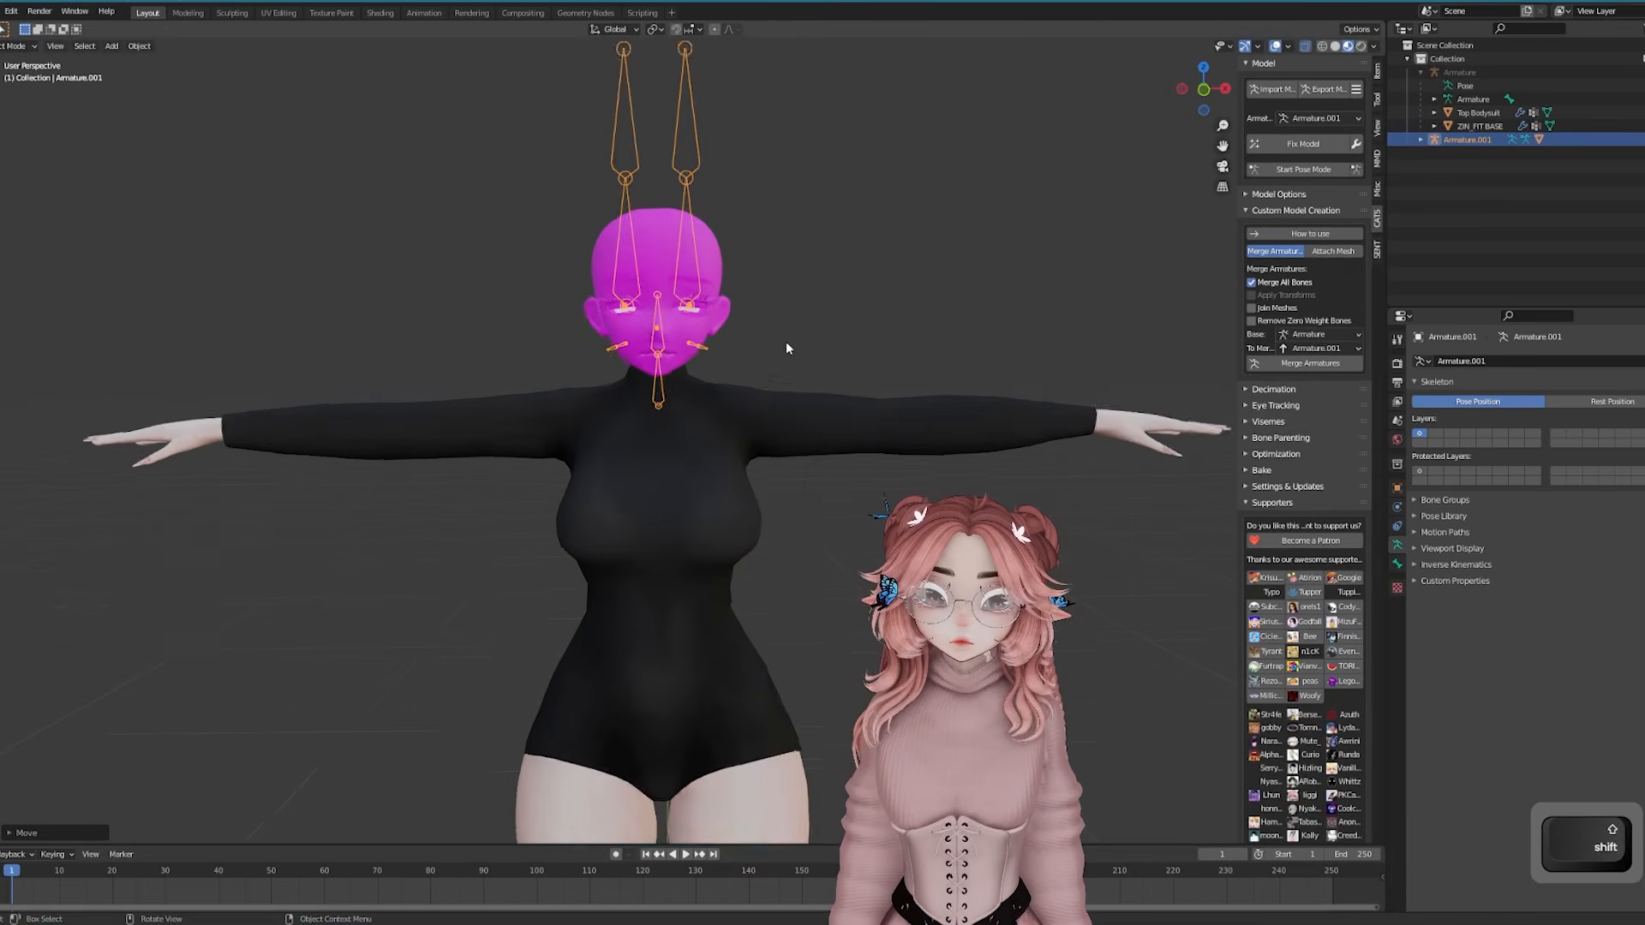
Scale the head's Armature.001 and adjust its height along Z to fit the bodysuit's neck
{"action": "key", "text": "s"}
{"action": "key", "text": "g"}
{"action": "key", "text": "z"}
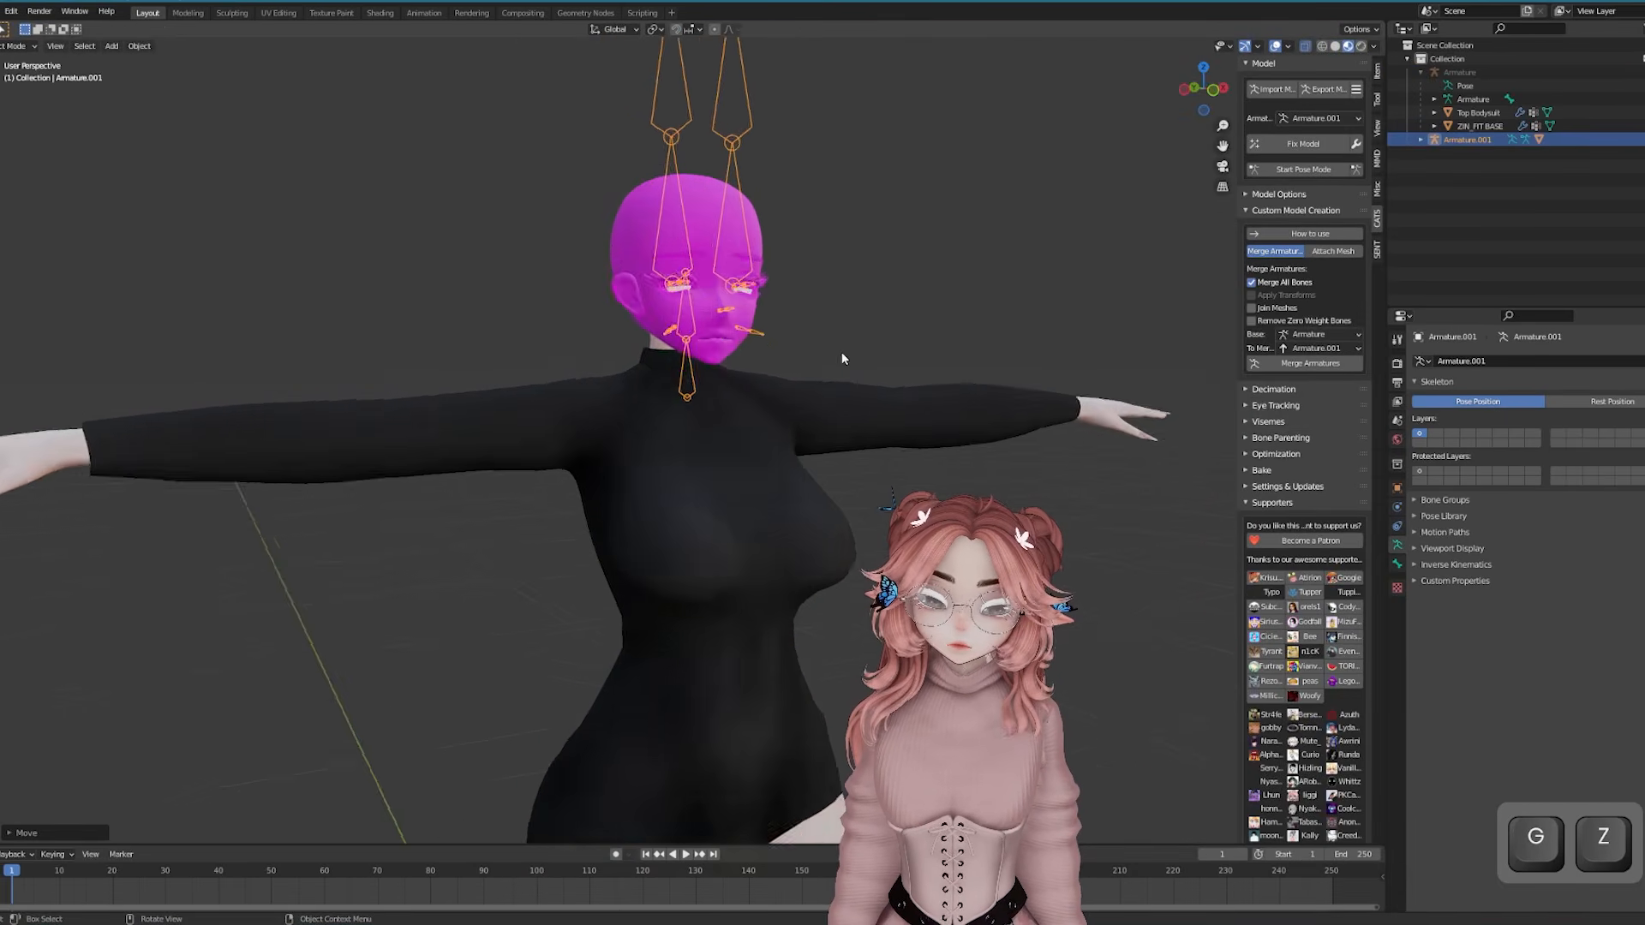
{"action": "middle_click_drag", "start_coordinate": [842, 359], "coordinate": [737, 384]}
Open the MMD texture file selection for the head mesh's material and browse to the Downloads folder
{"action": "left_click", "coordinate": [737, 384]}
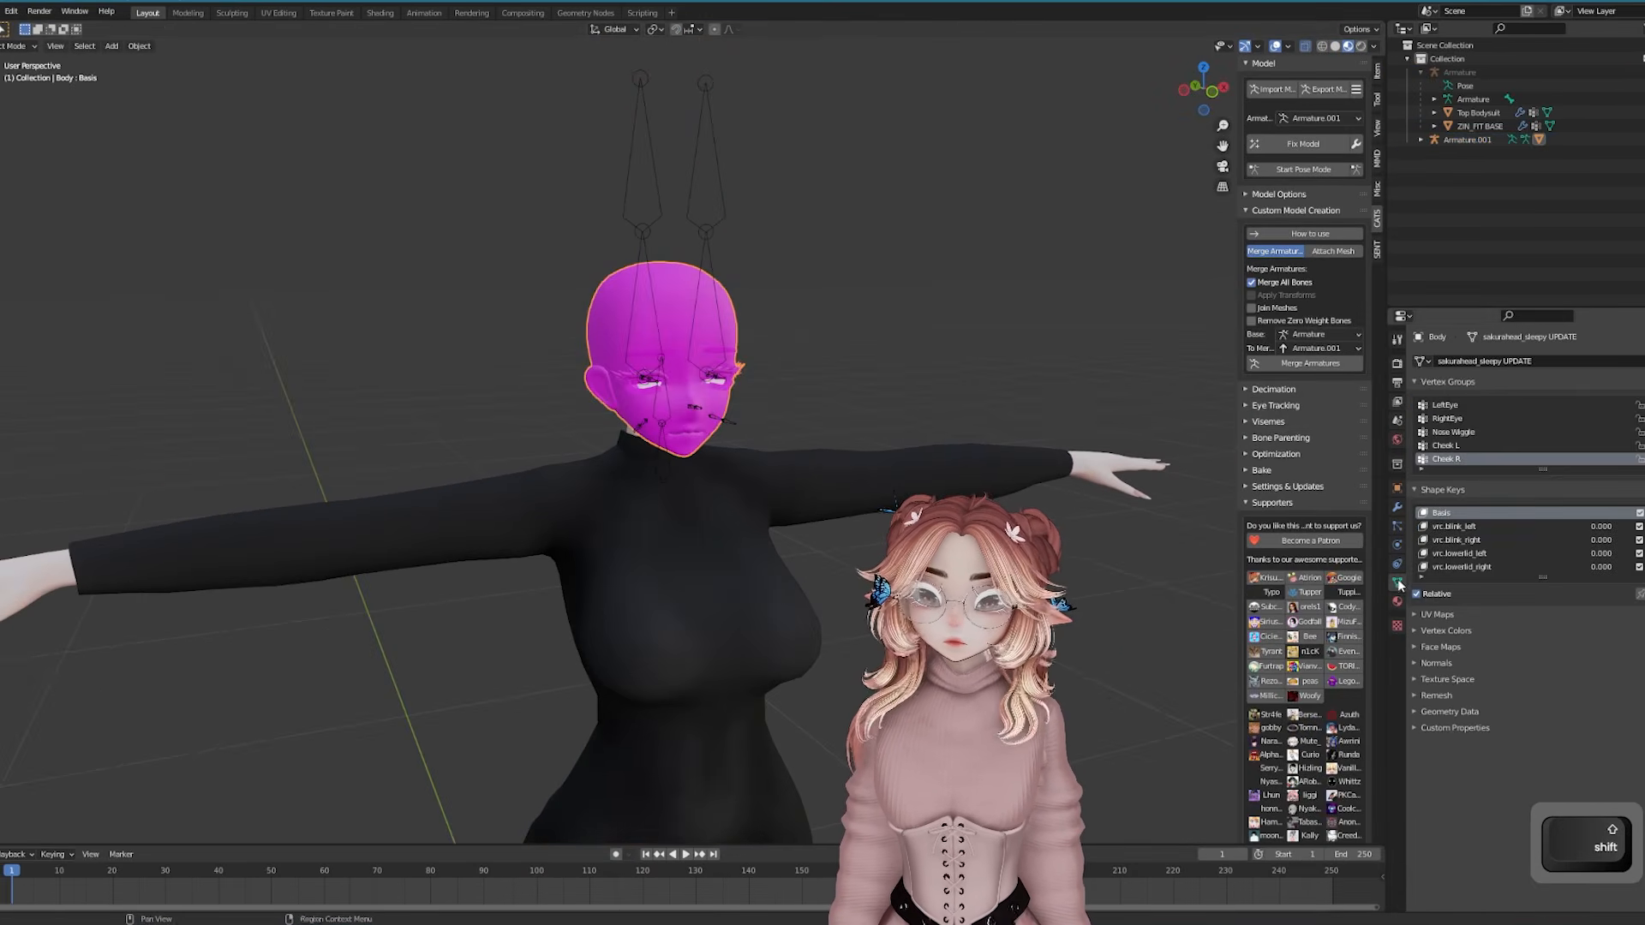
{"action": "left_click", "coordinate": [1398, 603]}
{"action": "scroll", "coordinate": [1551, 597], "scroll_direction": "down", "scroll_amount": 15}
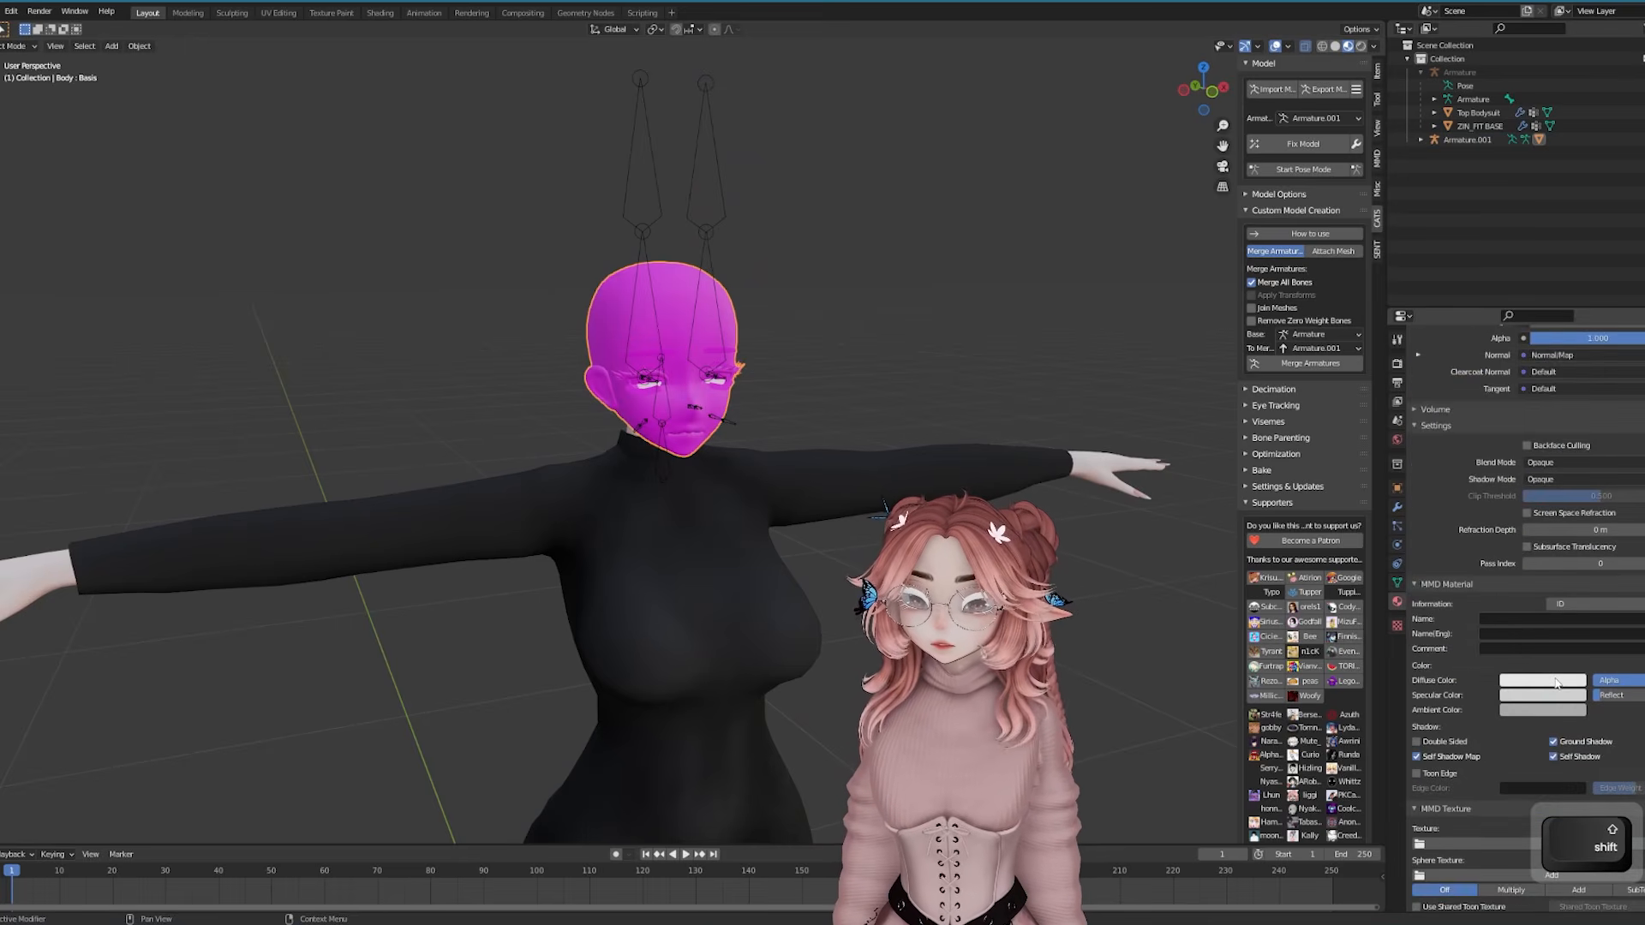
{"action": "left_click", "coordinate": [1552, 773]}
{"action": "left_click", "coordinate": [523, 356]}
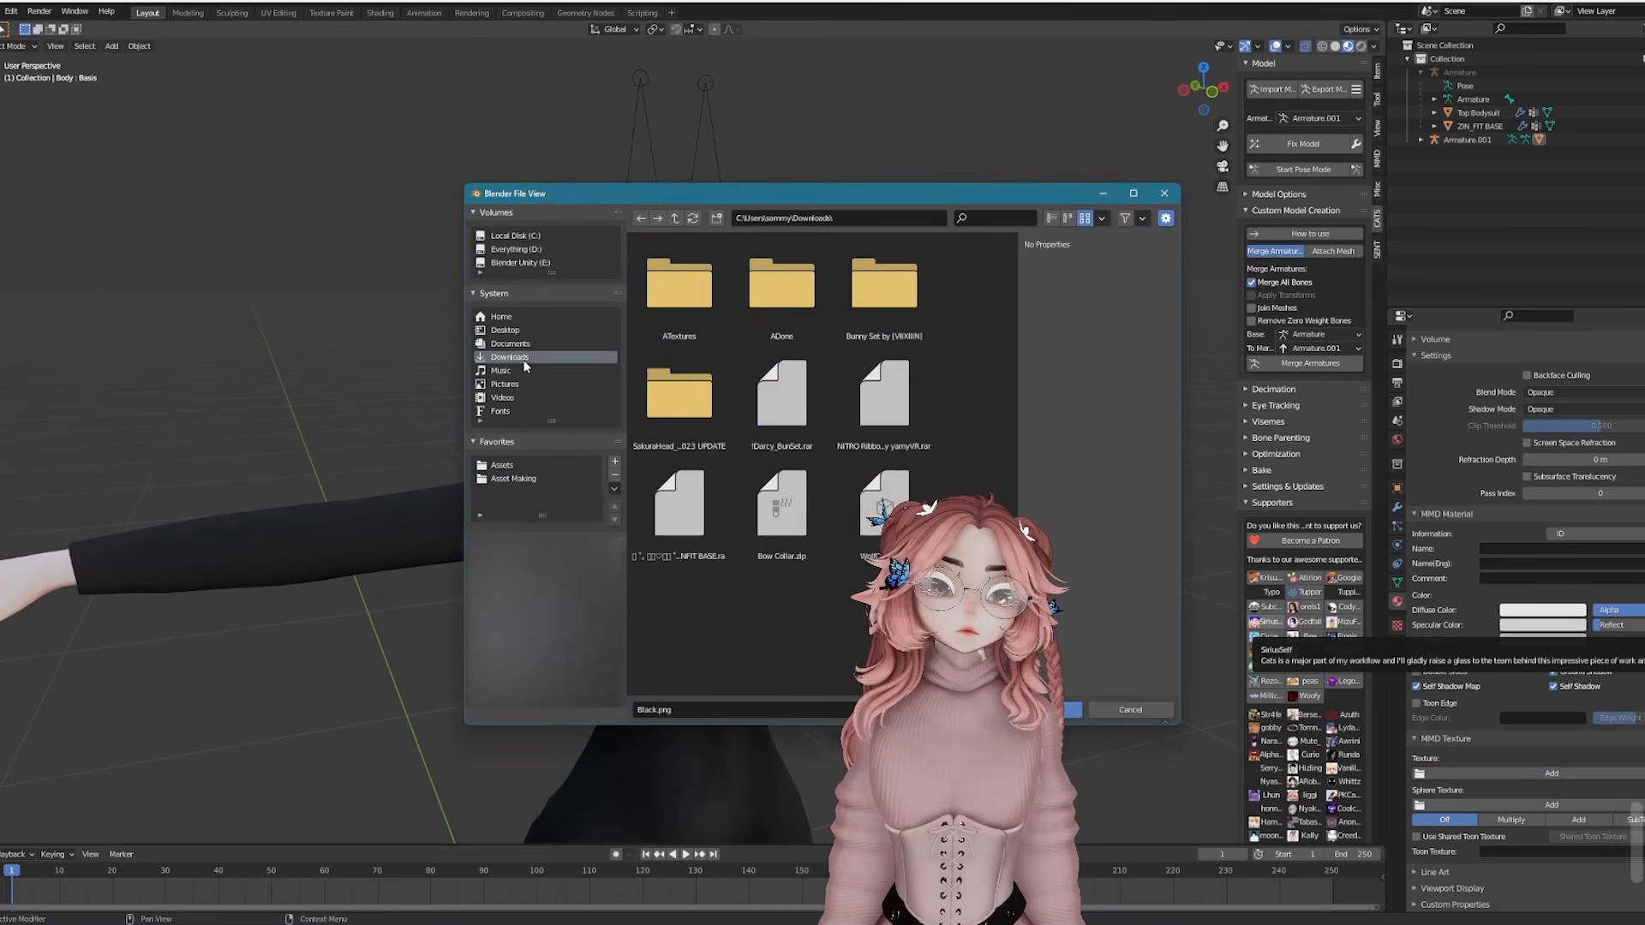
Switch to File Explorer and rename the Textures folder inside SakuraHead_Sleepy 2023 UPDATE as Head
{"action": "key", "text": "alt+Tab"}
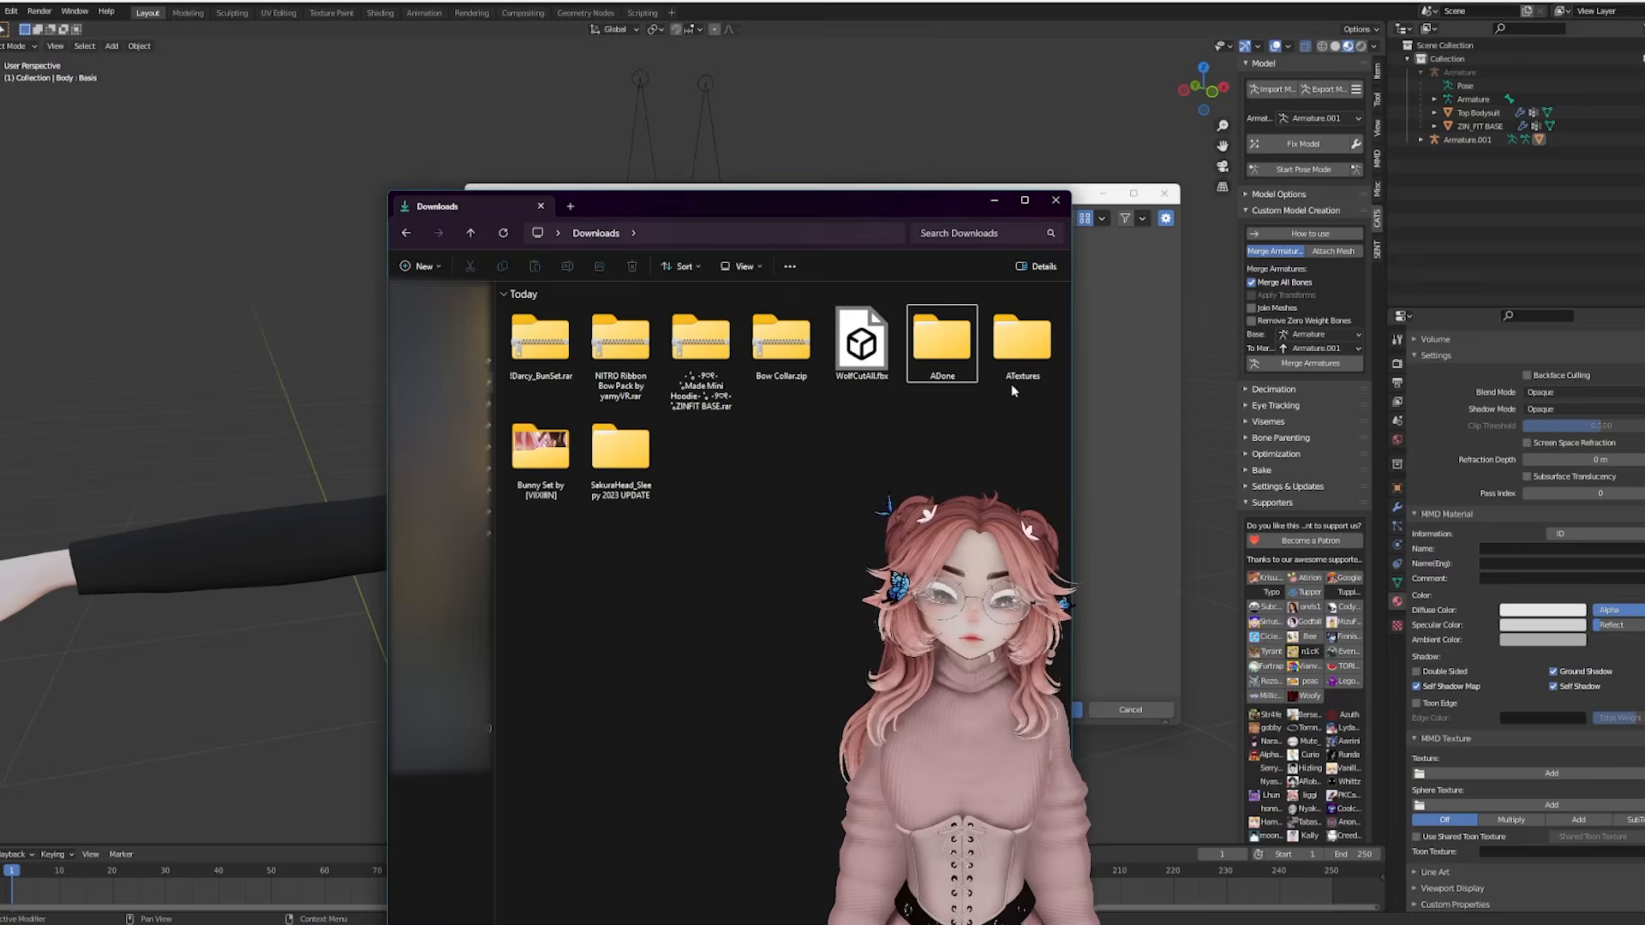
{"action": "double_click", "coordinate": [591, 476]}
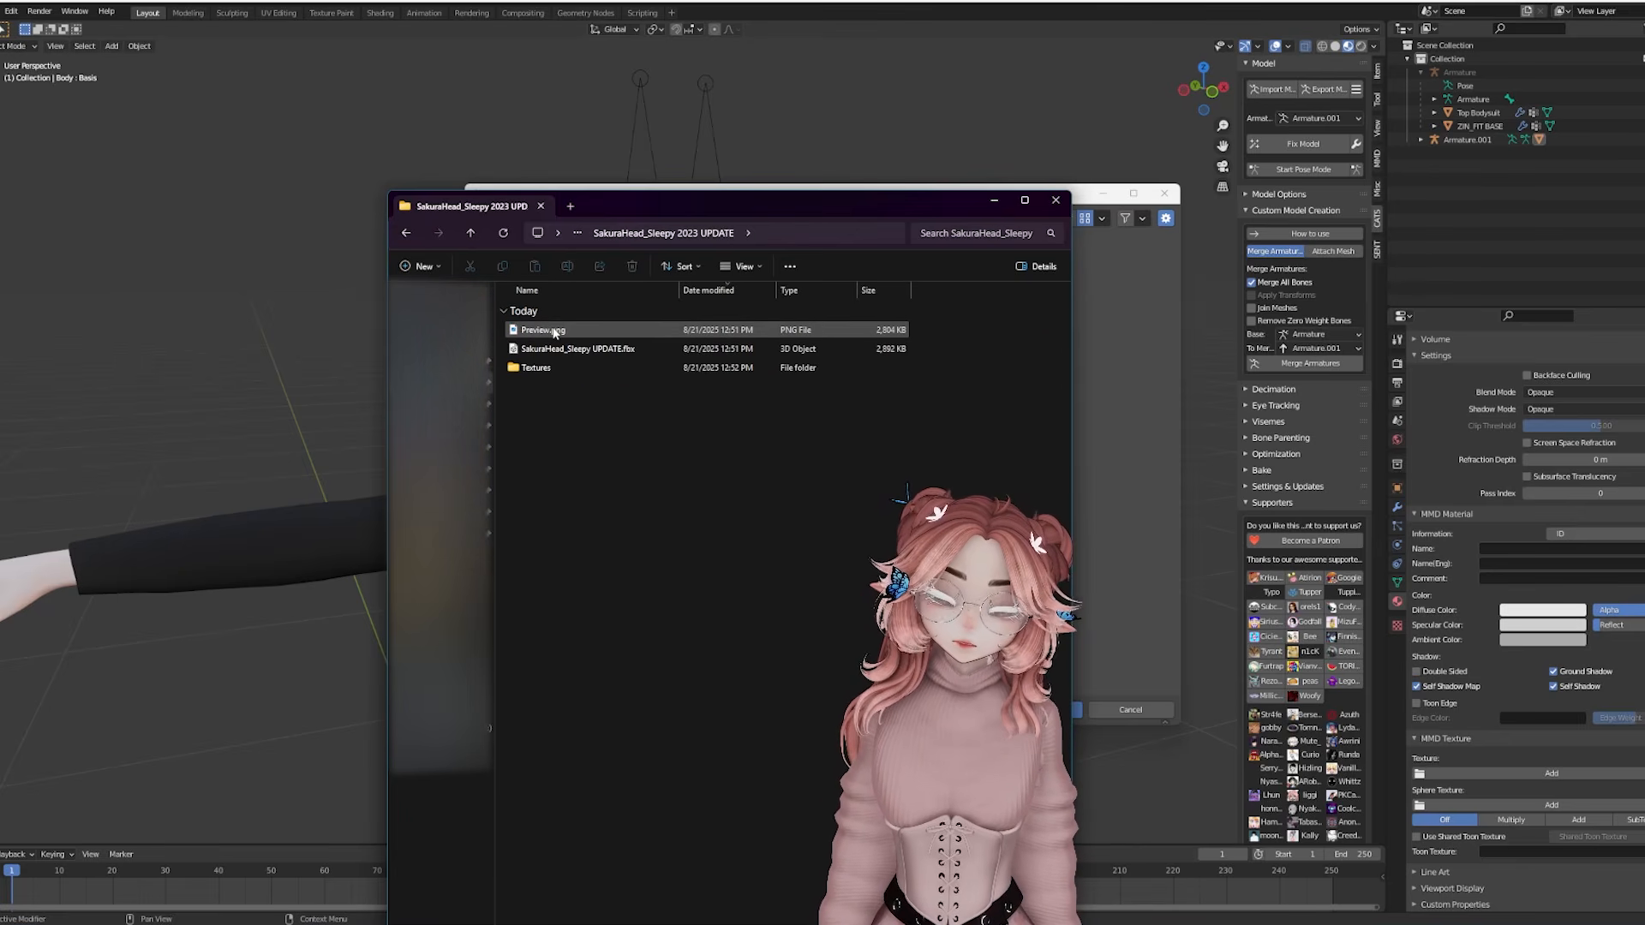
{"action": "double_click", "coordinate": [573, 370]}
{"action": "left_click", "coordinate": [696, 235]}
{"action": "left_click", "coordinate": [555, 368]}
{"action": "type", "text": "Head"}
{"action": "key", "text": "Return"}
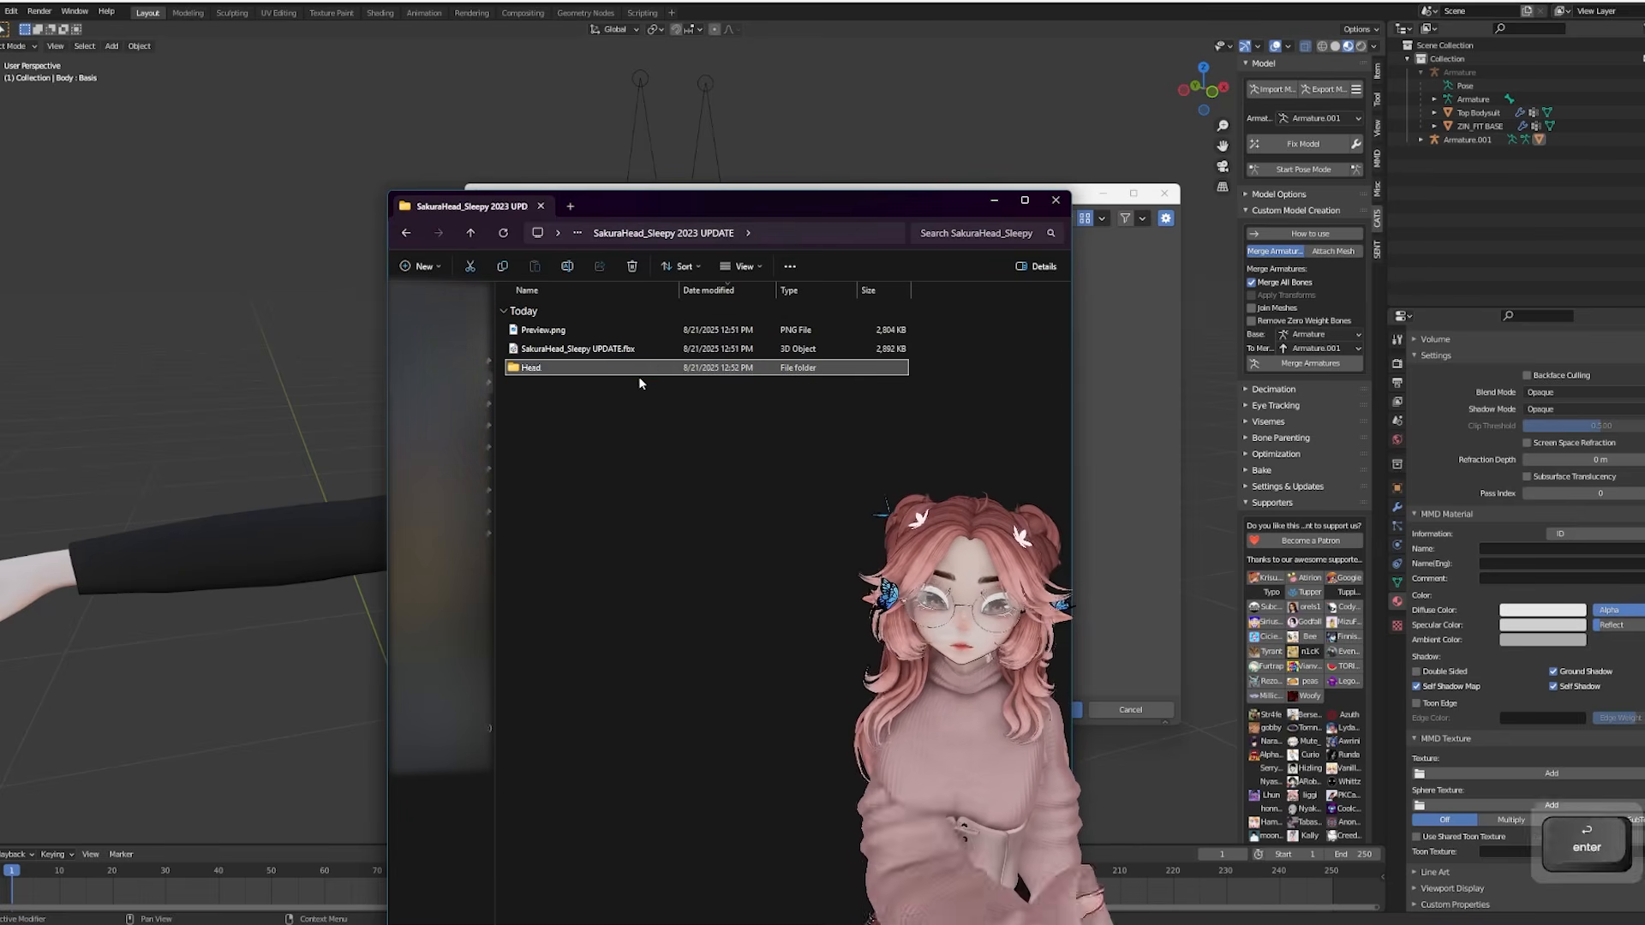
Move the Head folder into the ADone folder in Downloads
{"action": "key", "text": "ctrl+x"}
{"action": "left_click", "coordinate": [470, 233]}
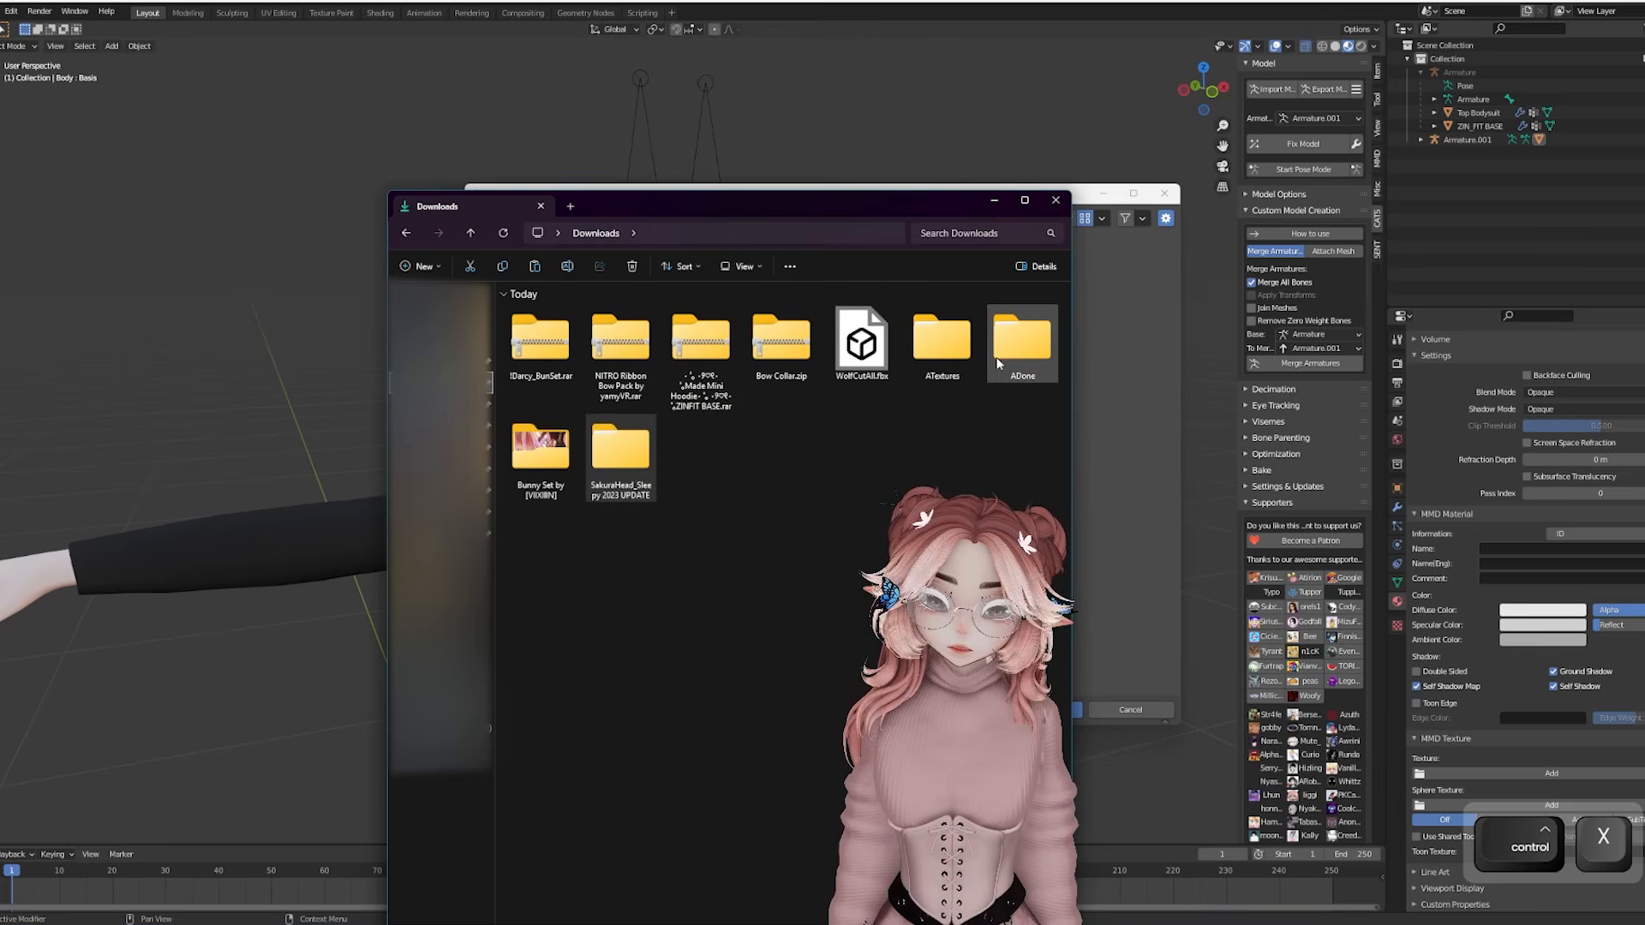
{"action": "double_click", "coordinate": [1023, 342]}
{"action": "key", "text": "ctrl+v"}
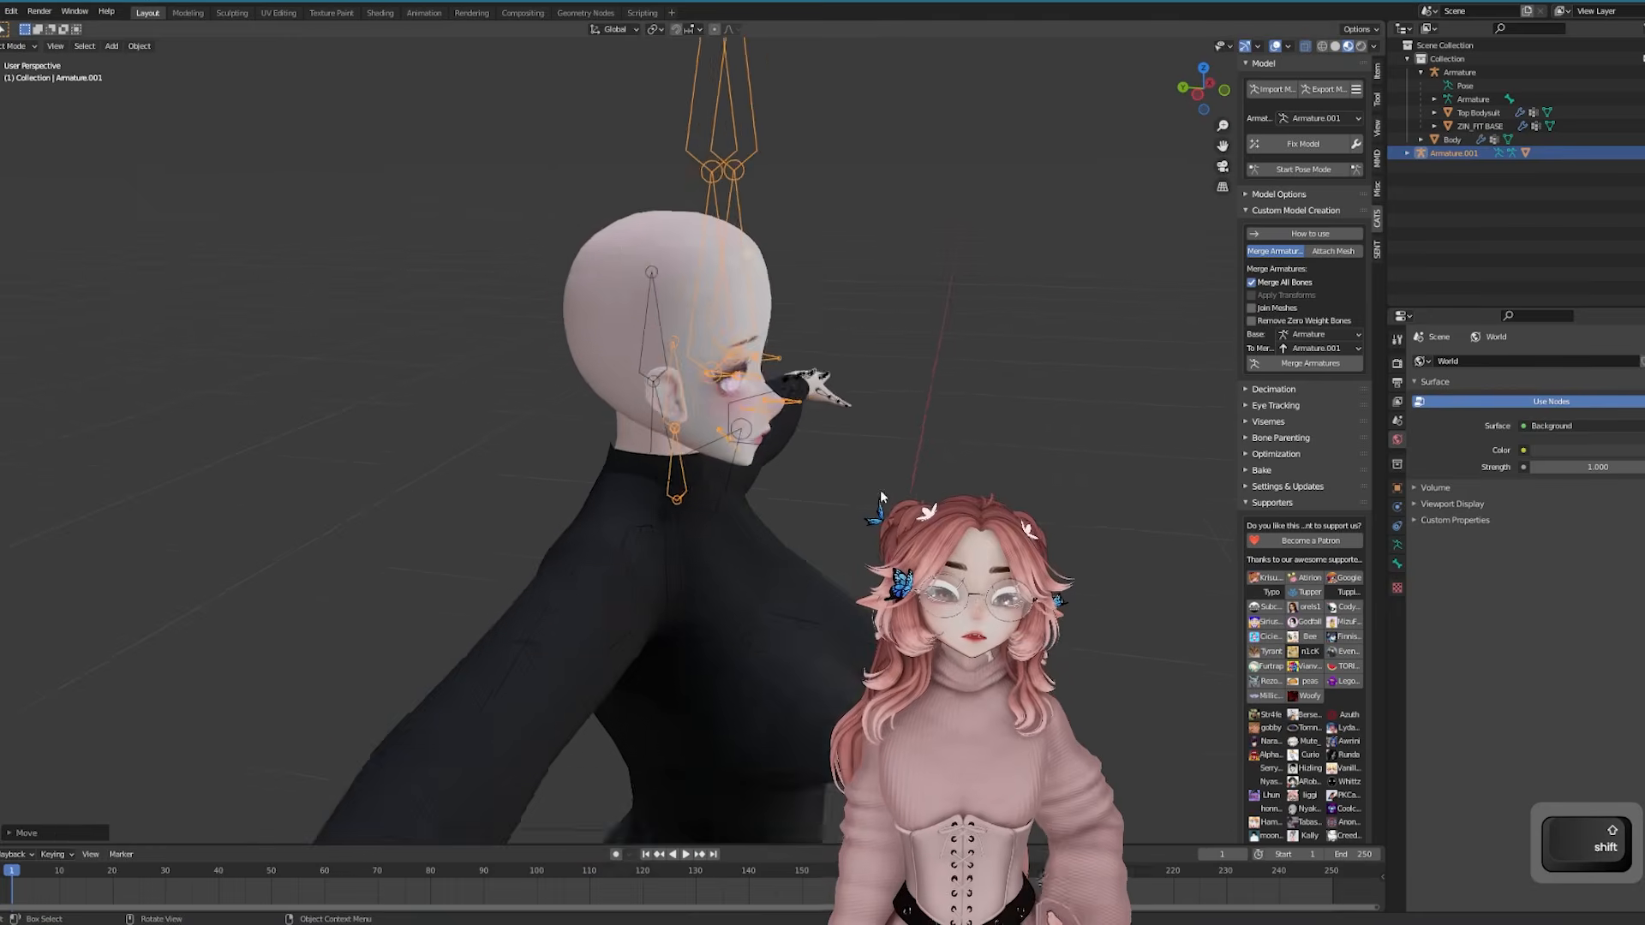
Select the Cheek R bone of Armature.001 and test its influence by moving it away from the cheek in pose mode
{"action": "key", "text": "Tab"}
{"action": "left_click", "coordinate": [726, 269]}
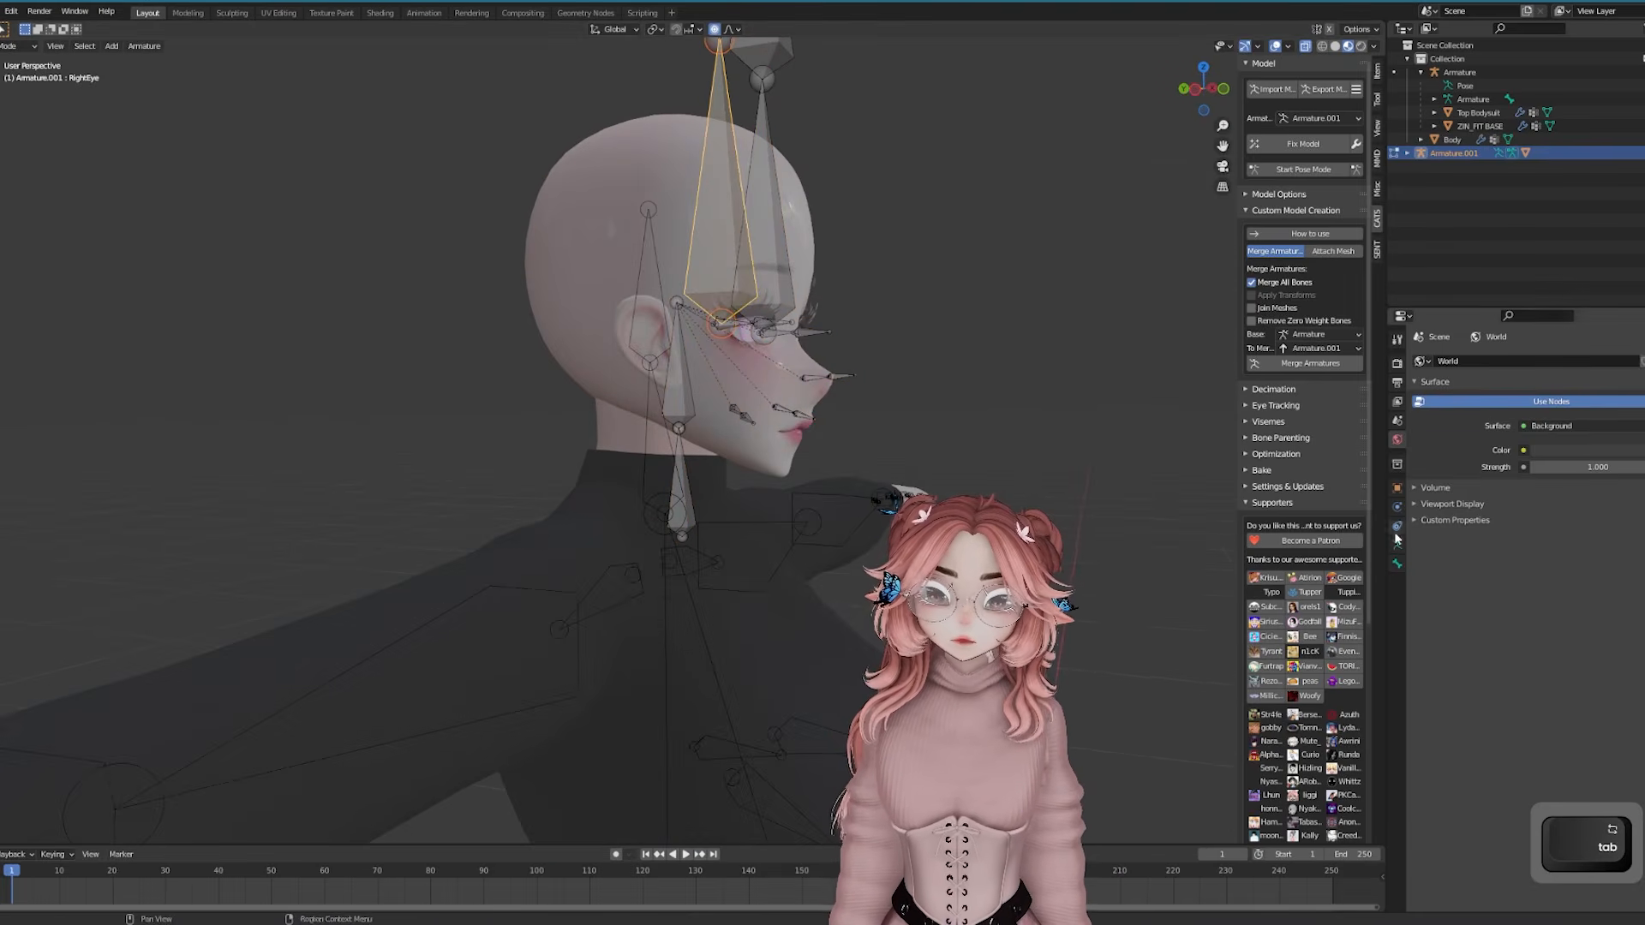
{"action": "left_click", "coordinate": [737, 408]}
{"action": "middle_click_drag", "start_coordinate": [736, 408], "coordinate": [582, 415]}
{"action": "scroll", "coordinate": [583, 415], "scroll_direction": "up", "scroll_amount": 2}
{"action": "left_click", "coordinate": [1303, 169]}
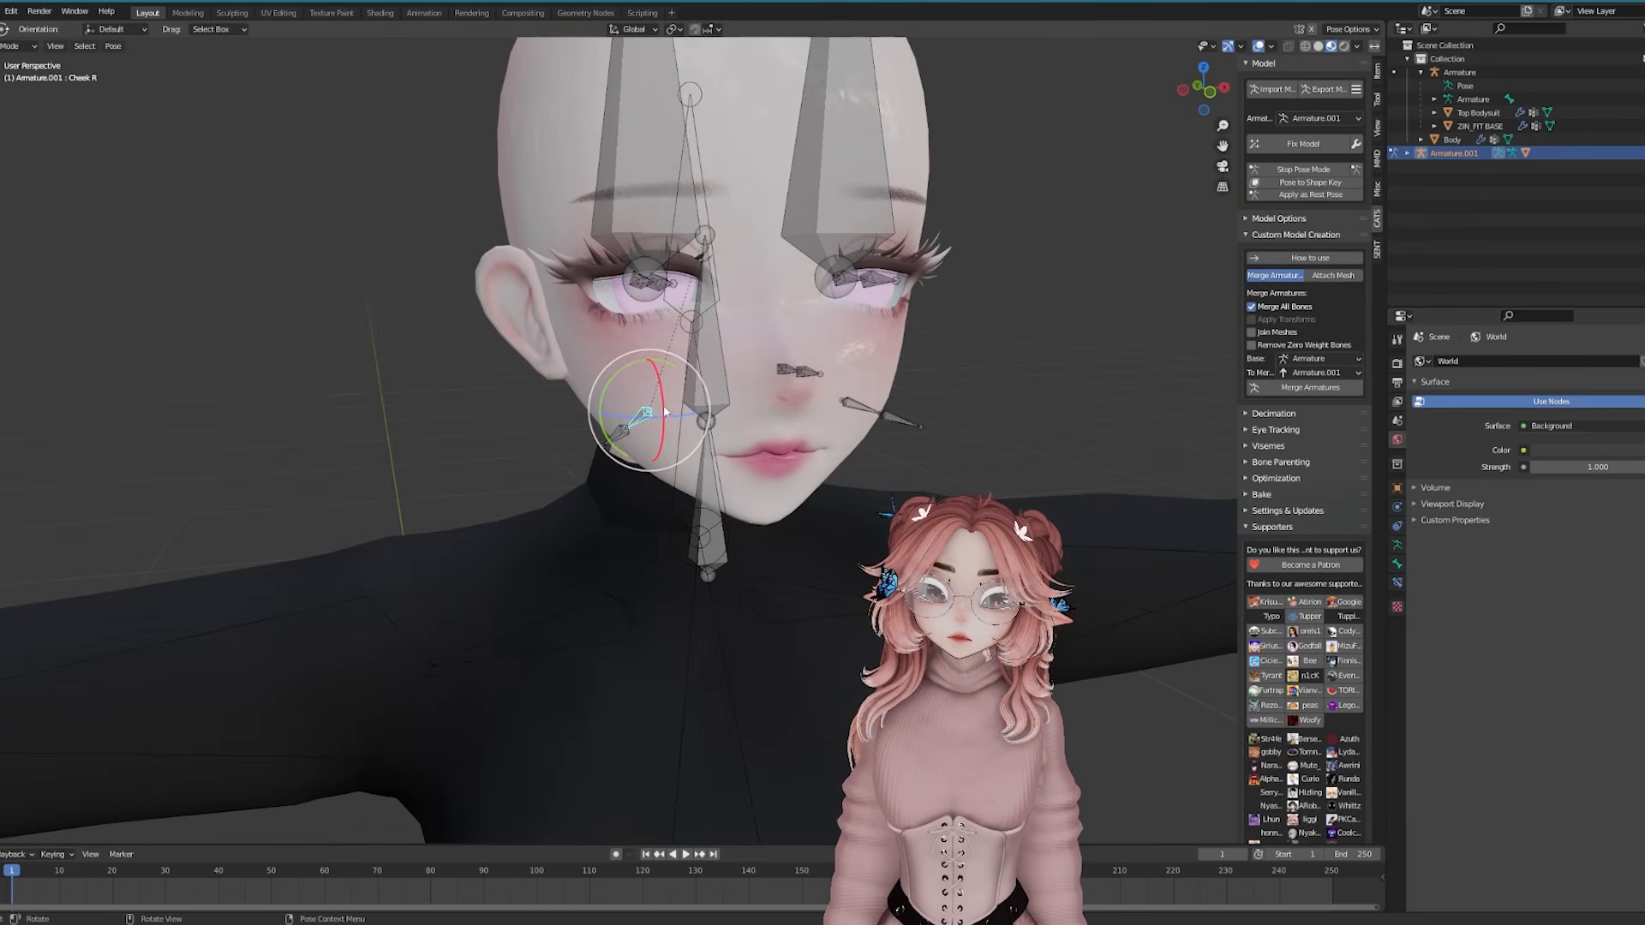
{"action": "key", "text": "g"}
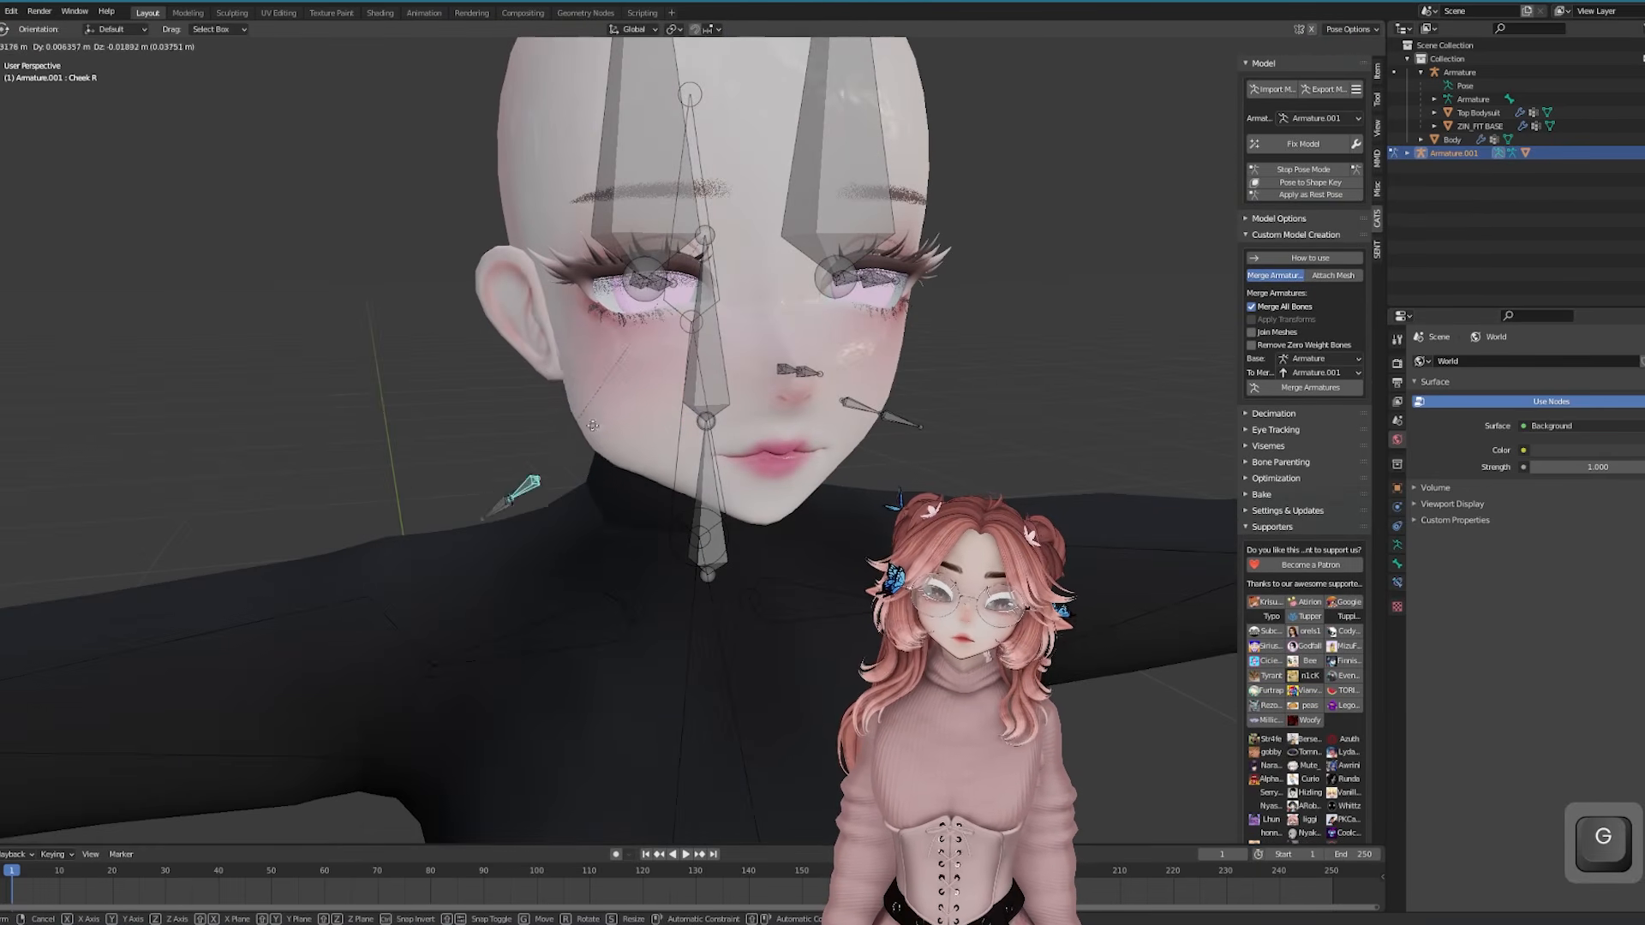
{"action": "left_click", "coordinate": [423, 516]}
{"action": "left_click", "coordinate": [1303, 169]}
Put Armature.001 in edit mode and select its lowest bone, at the neck
{"action": "middle_click_drag", "start_coordinate": [514, 463], "coordinate": [672, 480]}
{"action": "key", "text": "Tab"}
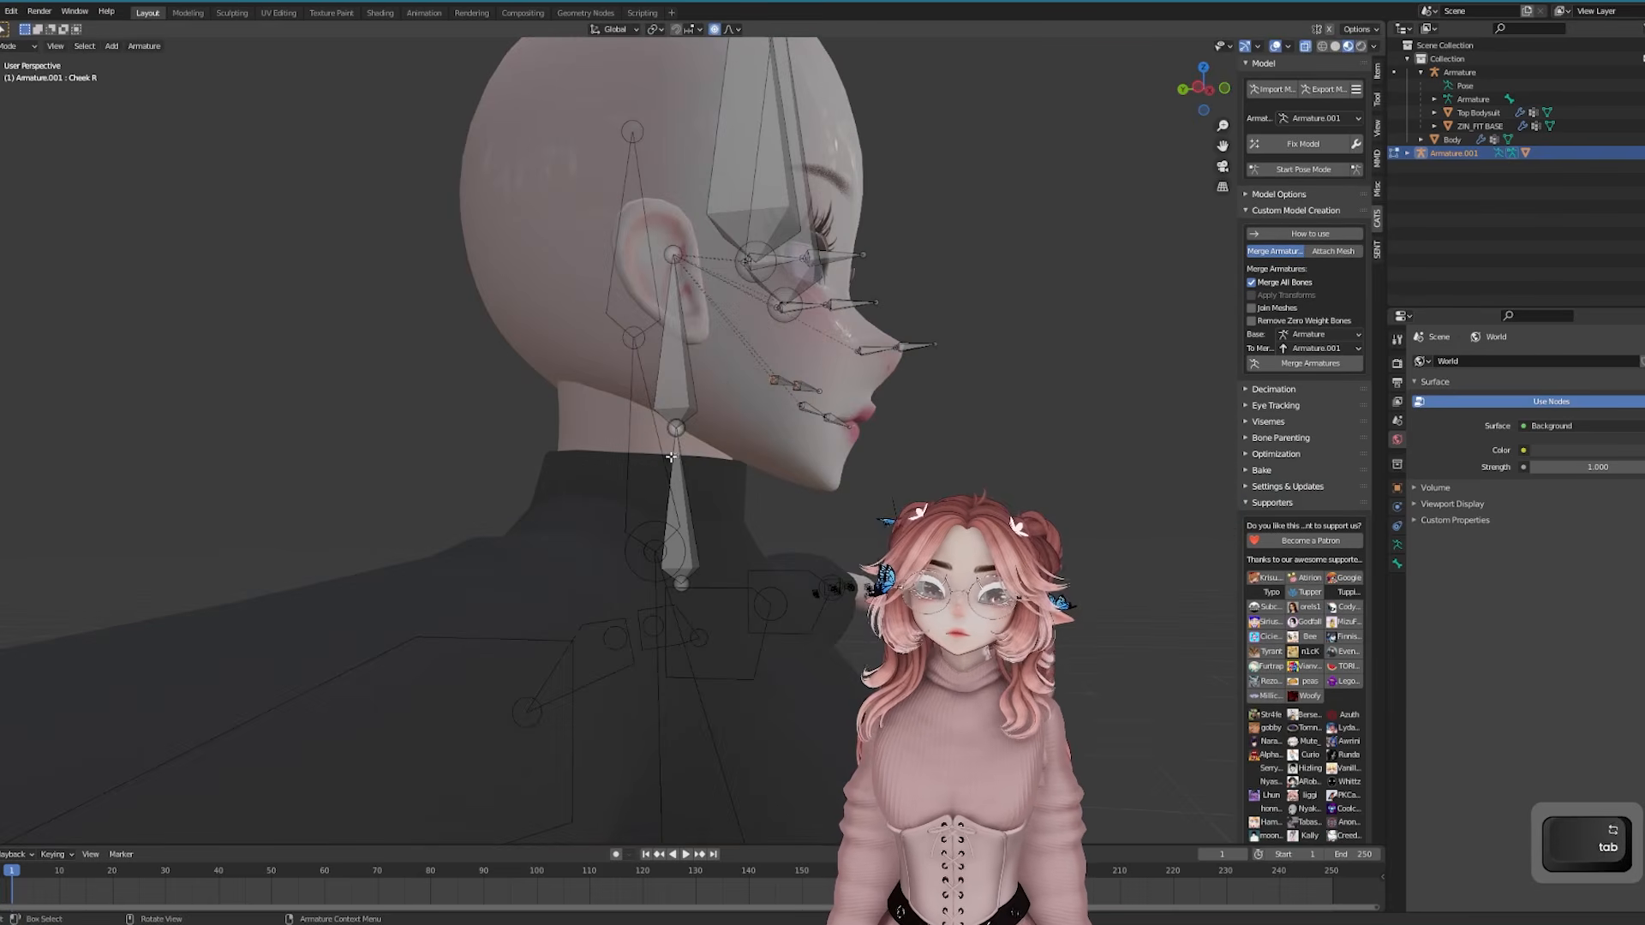
{"action": "left_click", "coordinate": [678, 506]}
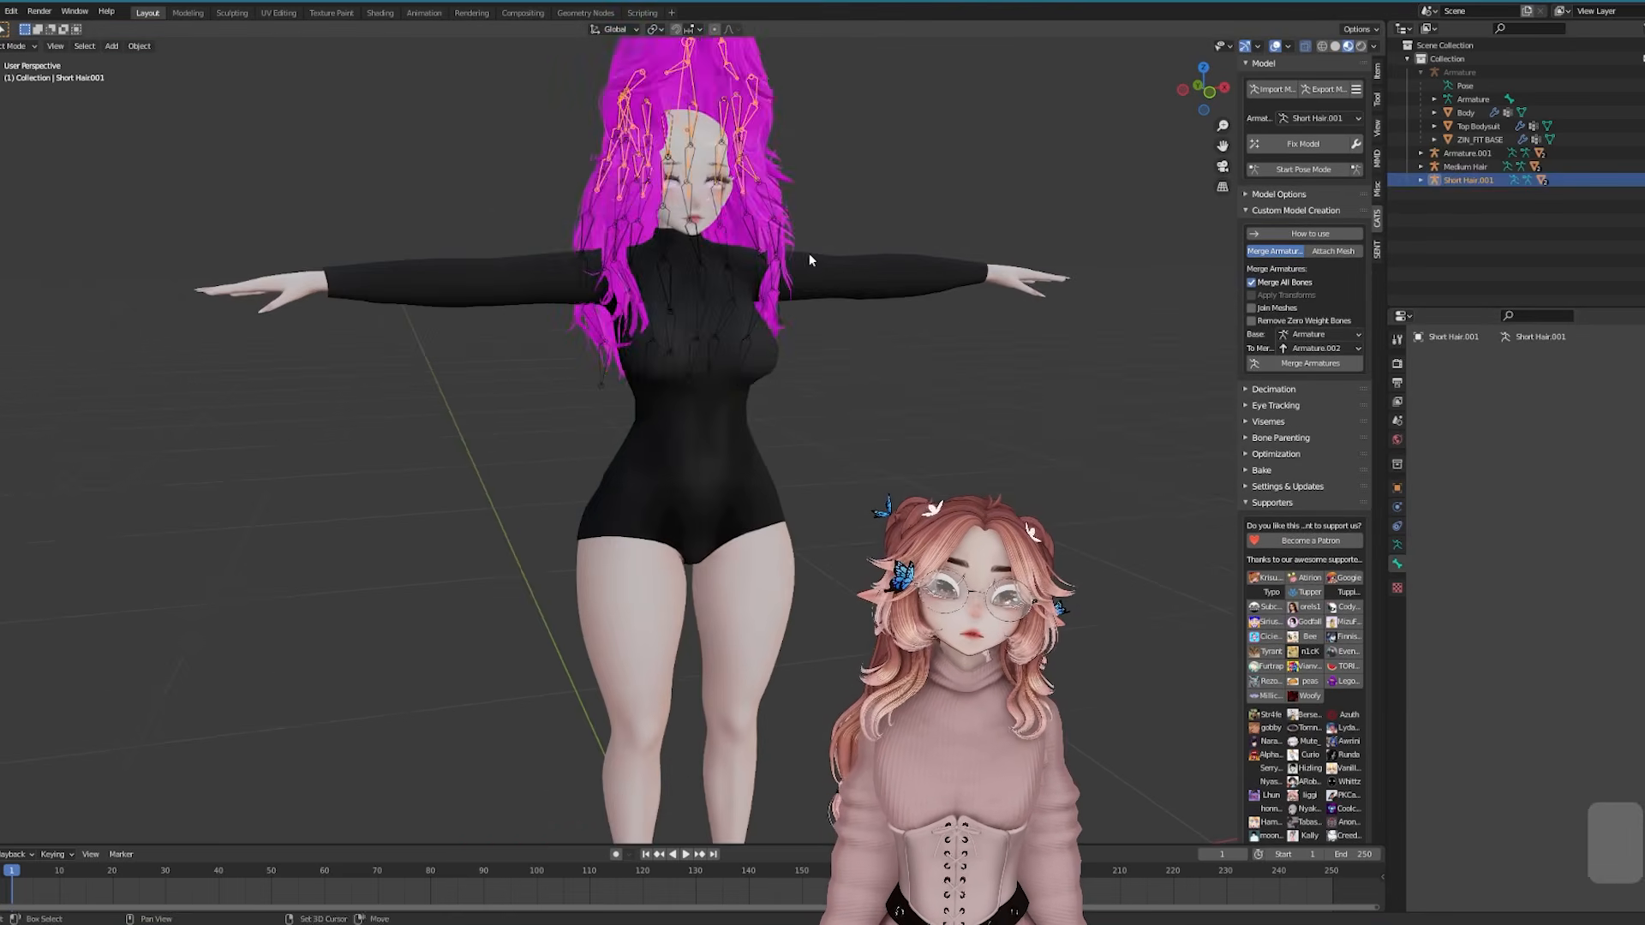
Scale down the Armature.001 and Medium Hair armatures together and shift them along Z and Y to fit the hair to the head
{"action": "middle_click_drag", "start_coordinate": [809, 260], "coordinate": [793, 437], "text": "shift"}
{"action": "scroll", "coordinate": [800, 298], "scroll_direction": "up", "scroll_amount": 3}
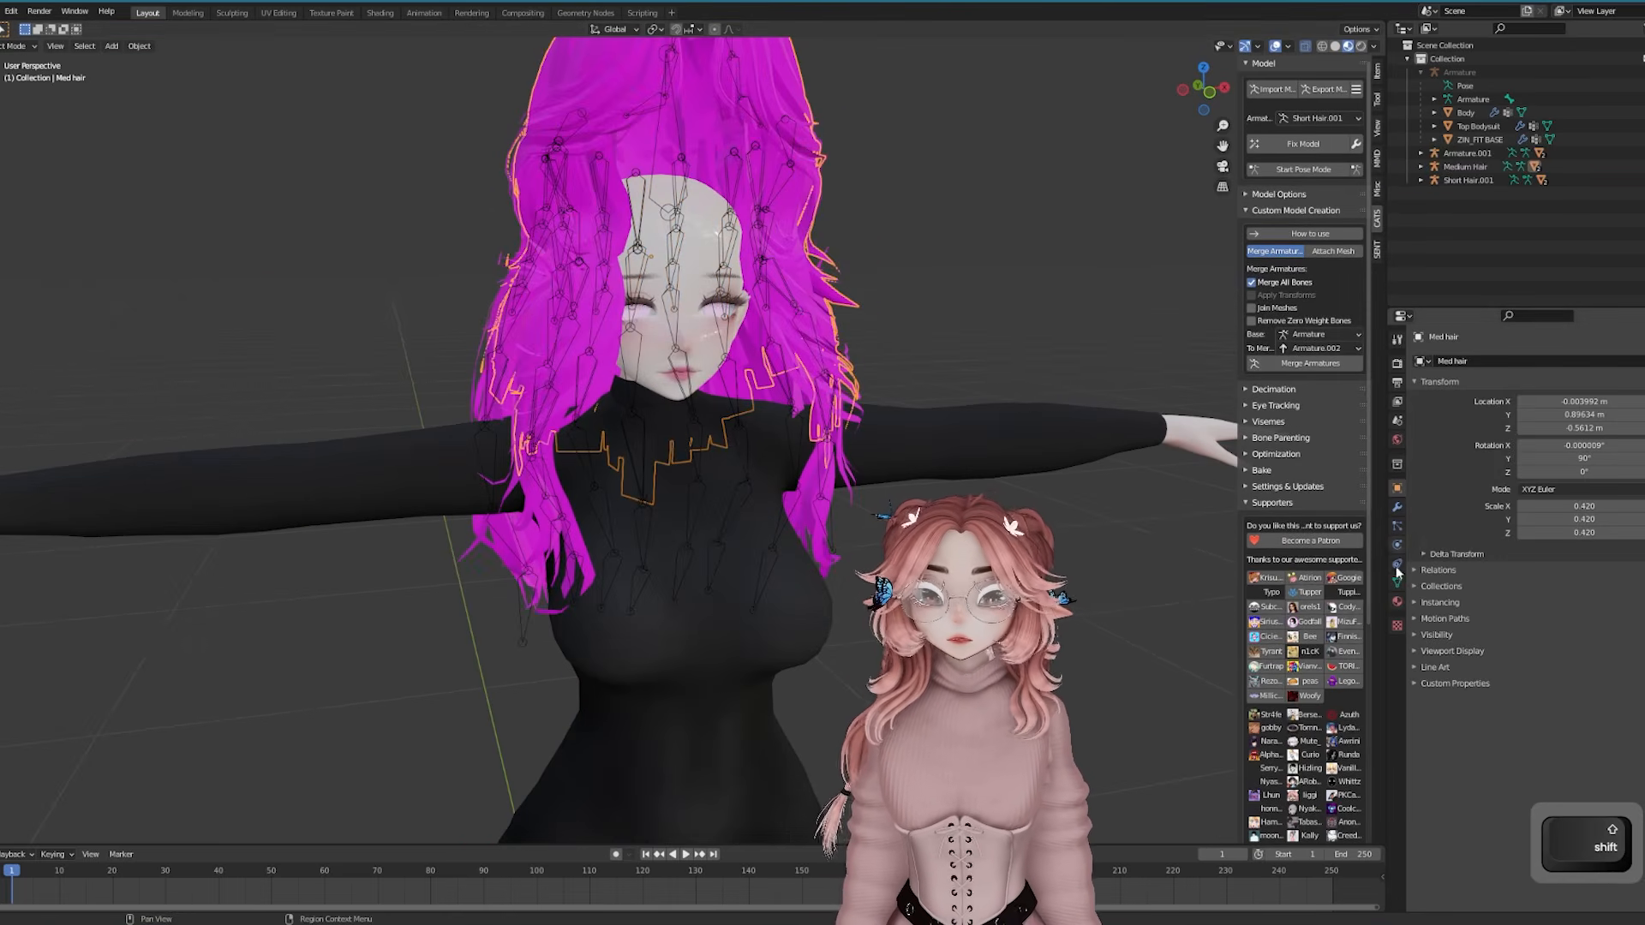
{"action": "key", "text": "s"}
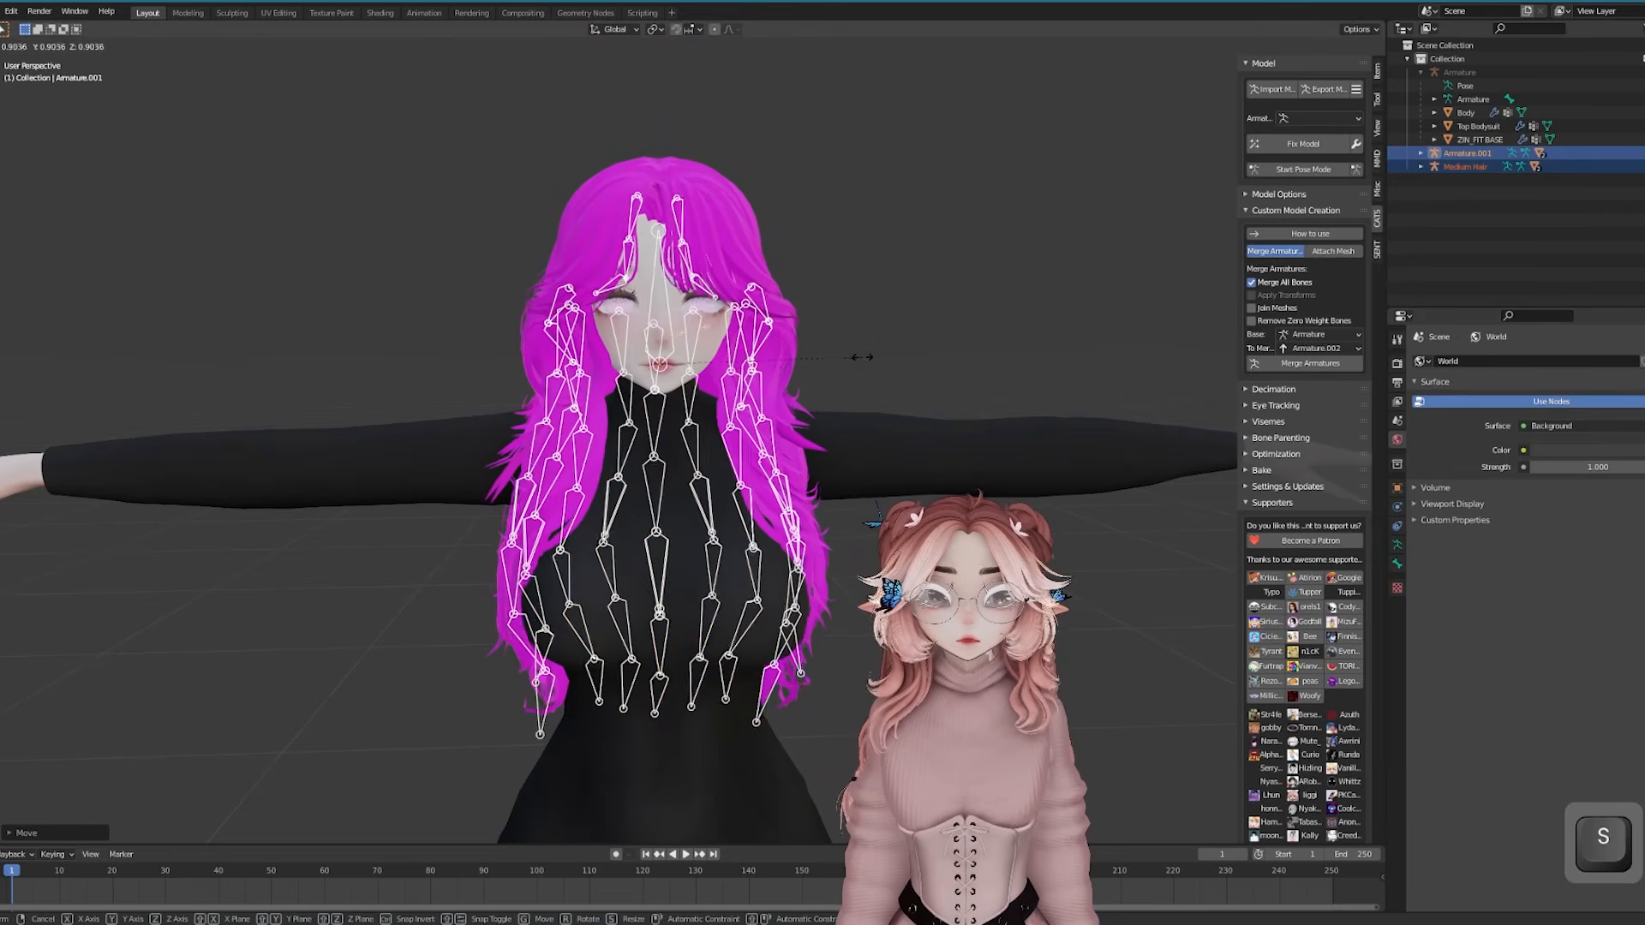
{"action": "key", "text": "g"}
{"action": "key", "text": "z"}
{"action": "left_click", "coordinate": [837, 305]}
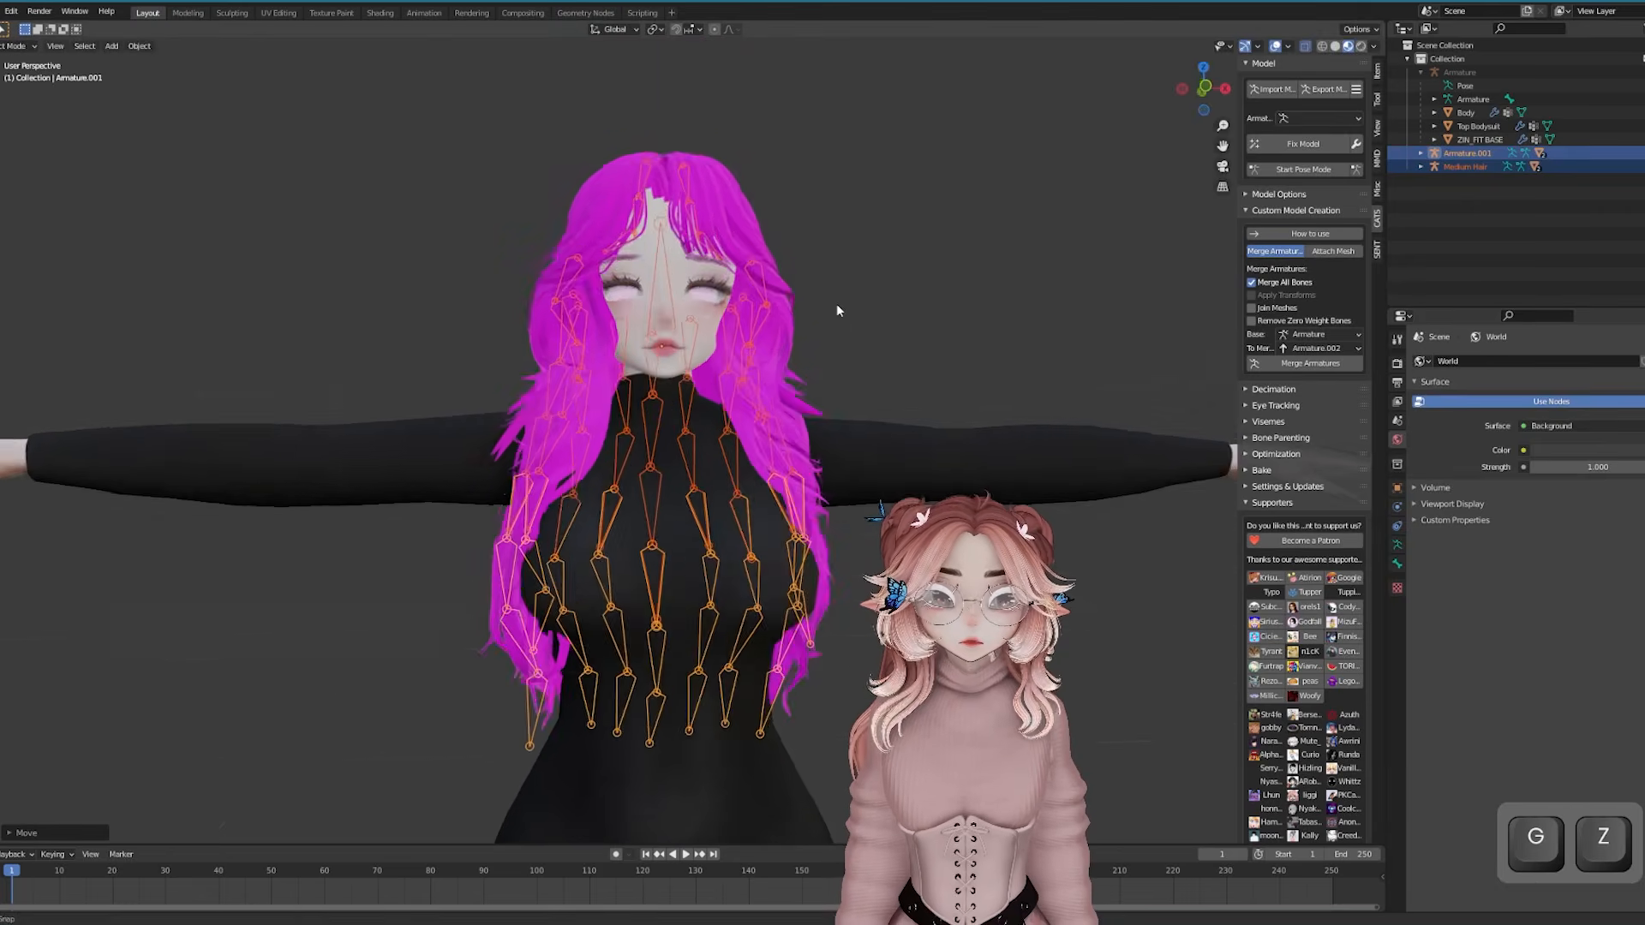
{"action": "middle_click_drag", "start_coordinate": [836, 304], "coordinate": [771, 465]}
{"action": "key", "text": "g"}
{"action": "key", "text": "y"}
{"action": "left_click", "coordinate": [797, 286]}
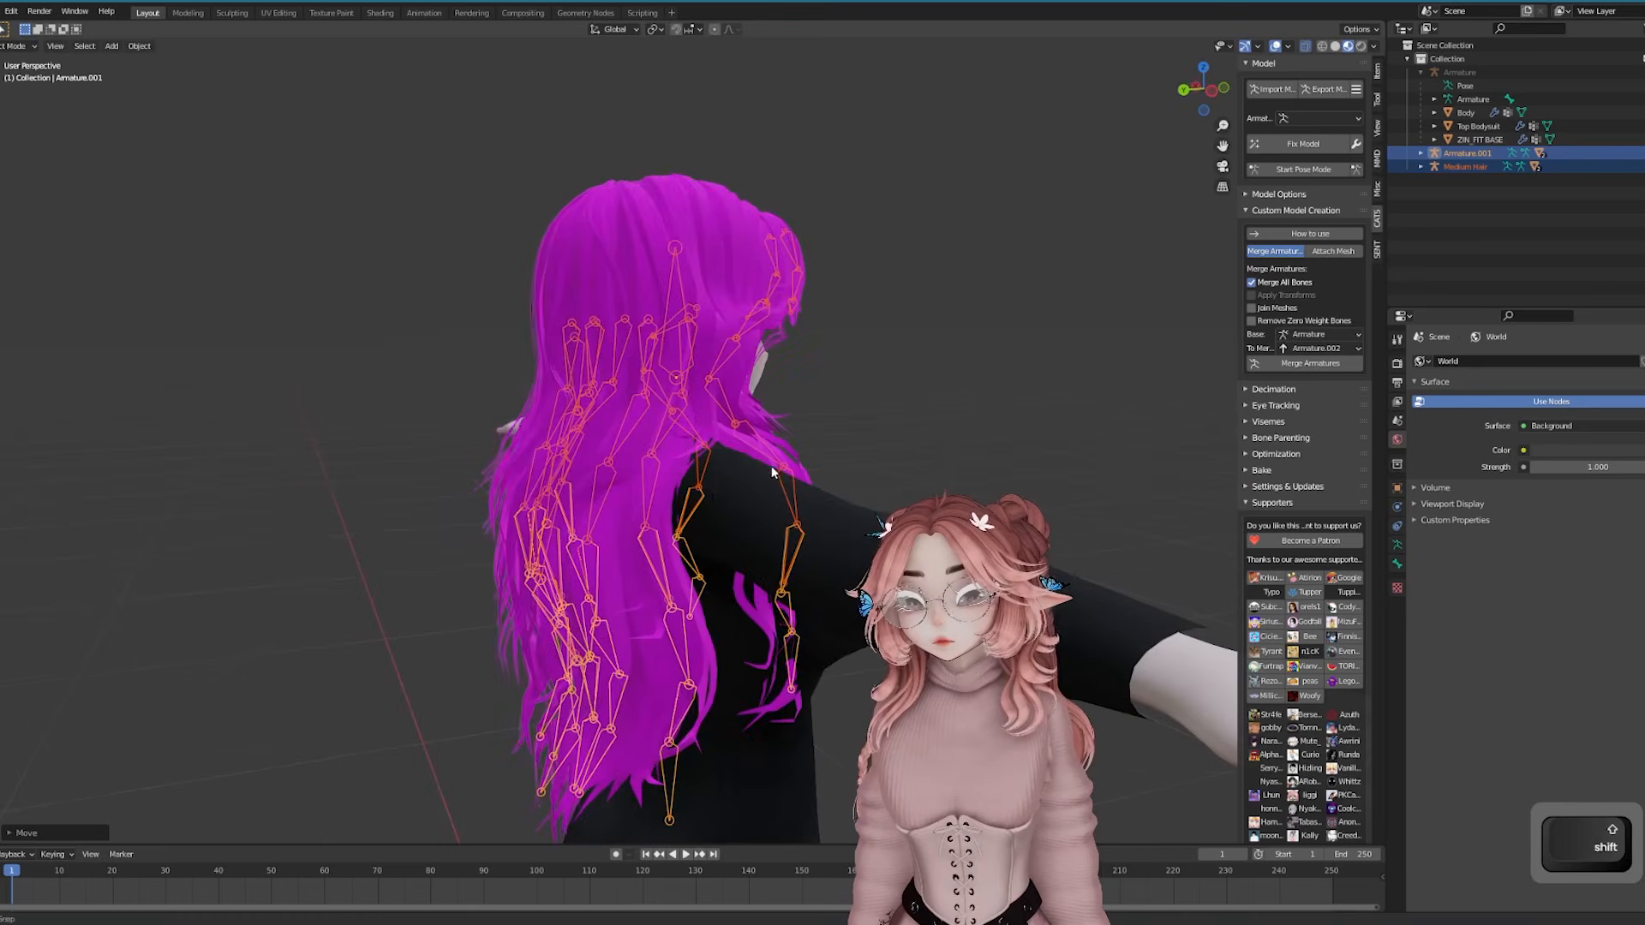
Delete the extra hair armature Armature.001, keeping Medium Hair
{"action": "left_click", "coordinate": [593, 536]}
{"action": "left_click", "coordinate": [640, 574]}
{"action": "key", "text": "Delete"}
{"action": "middle_click_drag", "start_coordinate": [640, 574], "coordinate": [651, 517]}
Edit the Med hair mesh, moving vertices of the strands that frame the face along X
{"action": "key", "text": "Tab"}
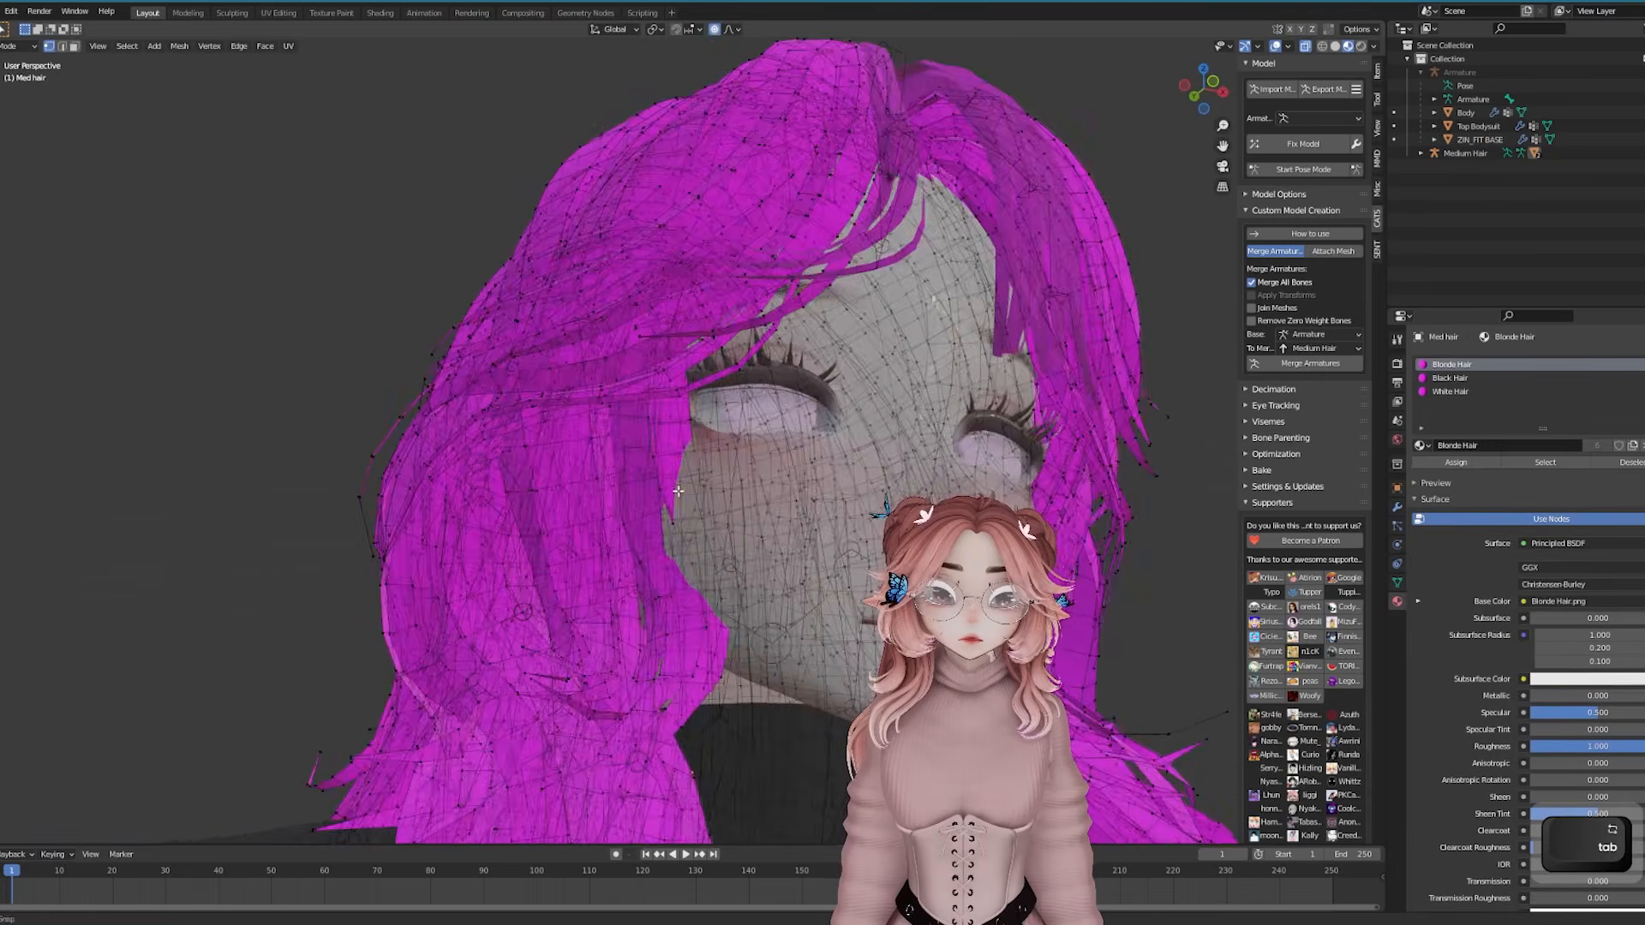
{"action": "middle_click_drag", "start_coordinate": [678, 491], "coordinate": [617, 587]}
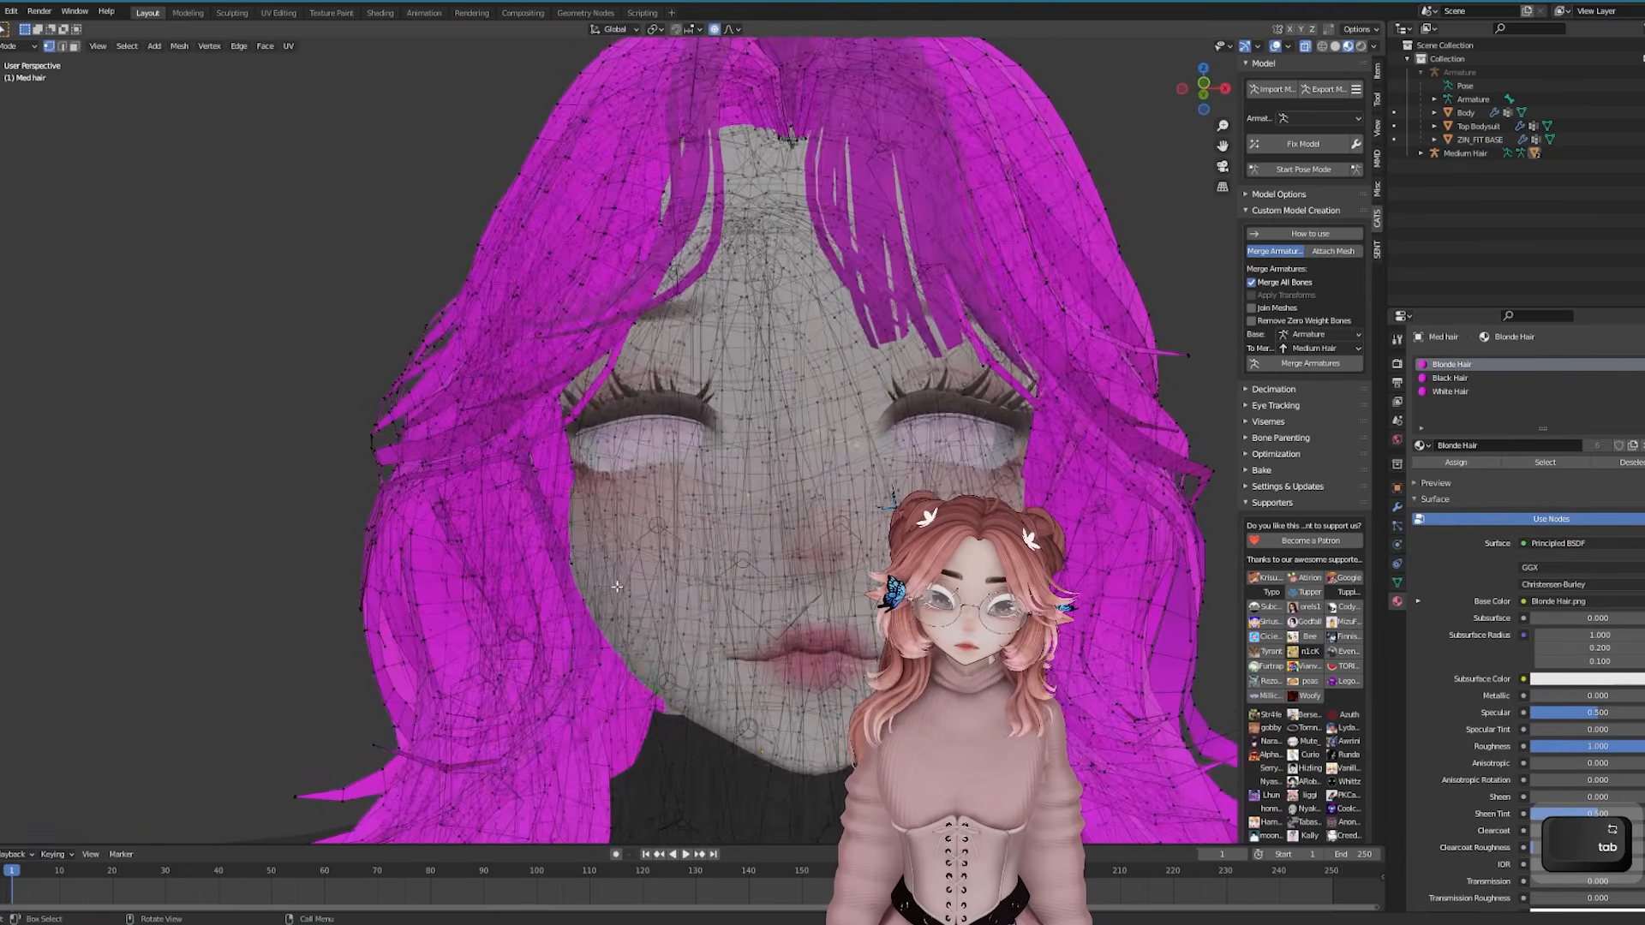
{"action": "key", "text": "g"}
{"action": "key", "text": "x"}
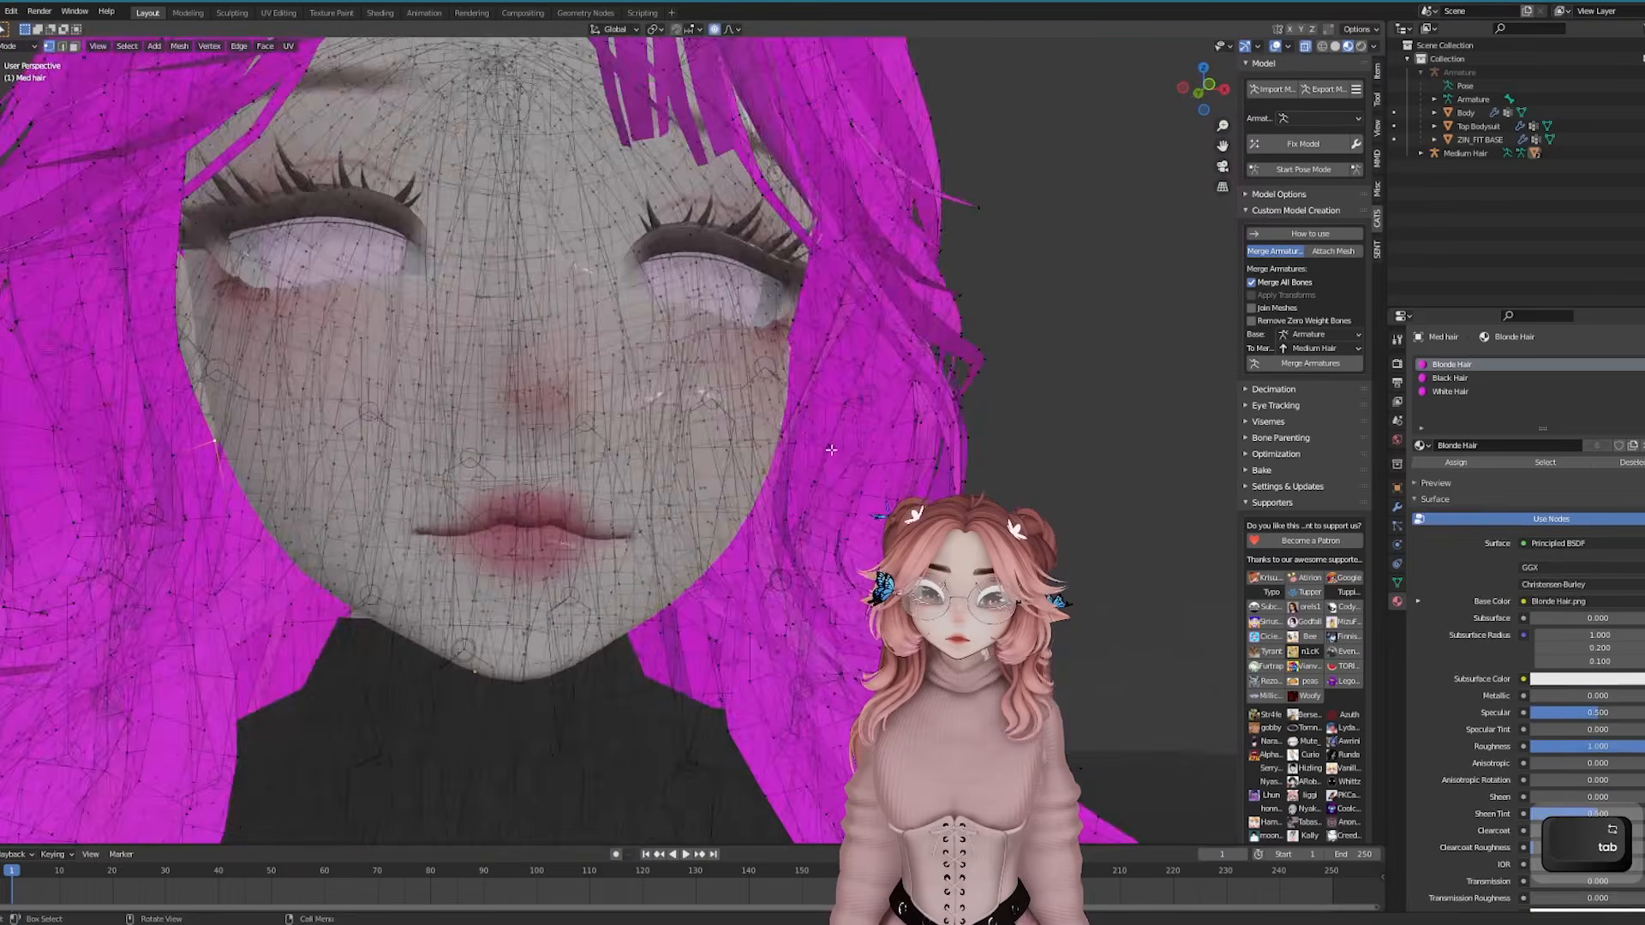
{"action": "middle_click_drag", "start_coordinate": [832, 449], "coordinate": [651, 458]}
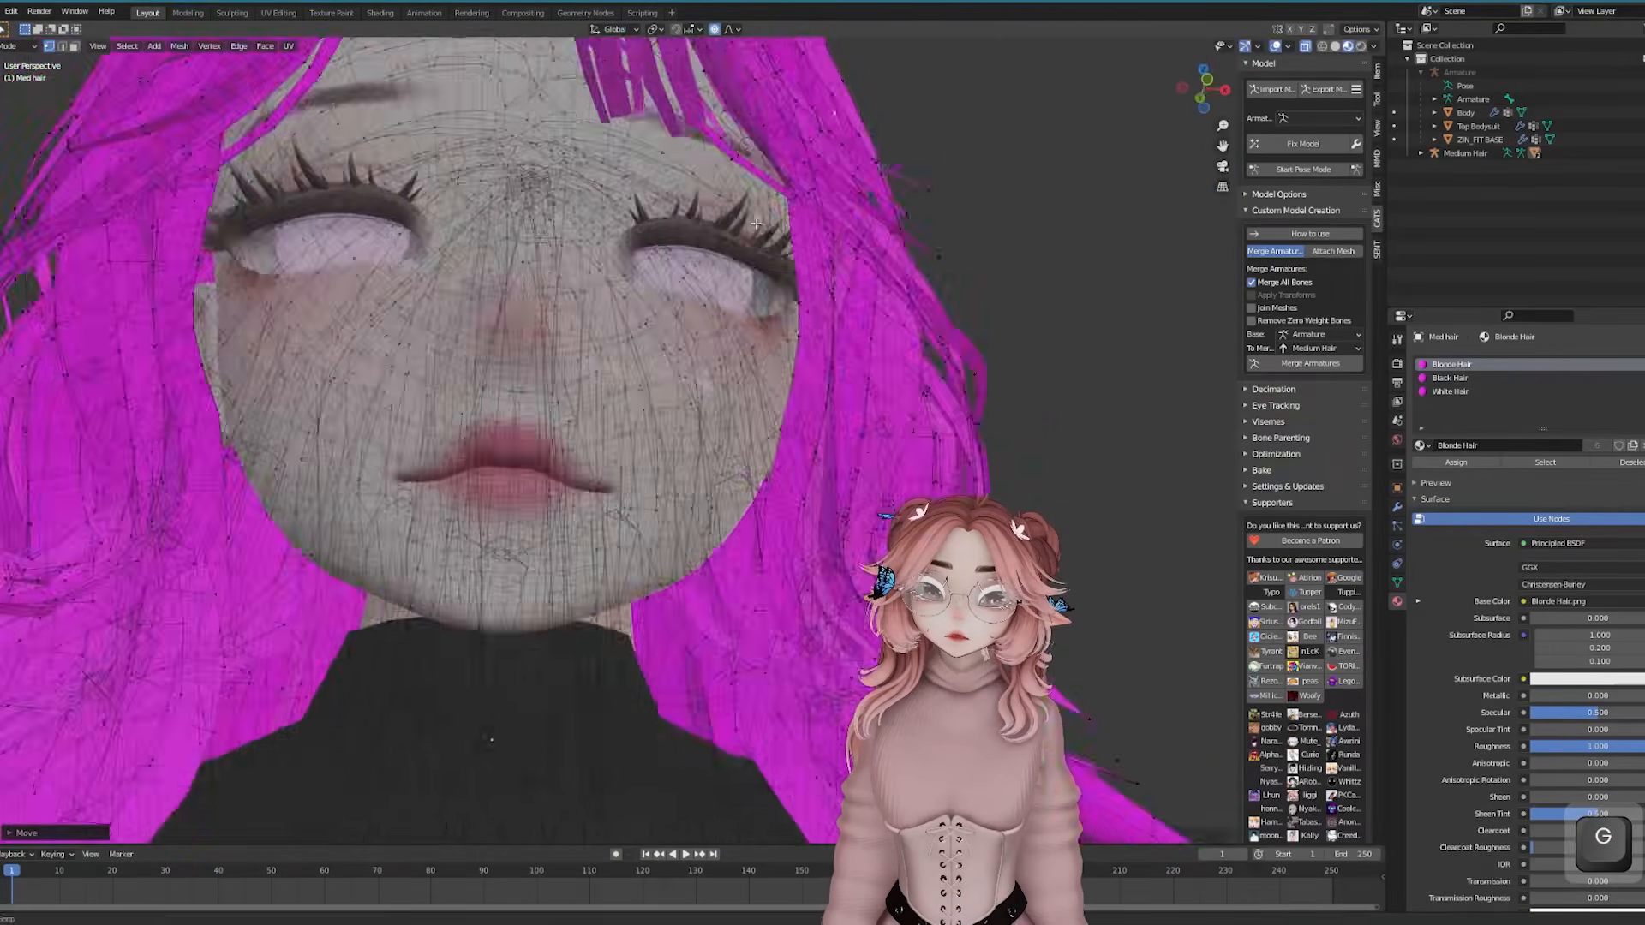
{"action": "middle_click_drag", "start_coordinate": [756, 224], "coordinate": [748, 269]}
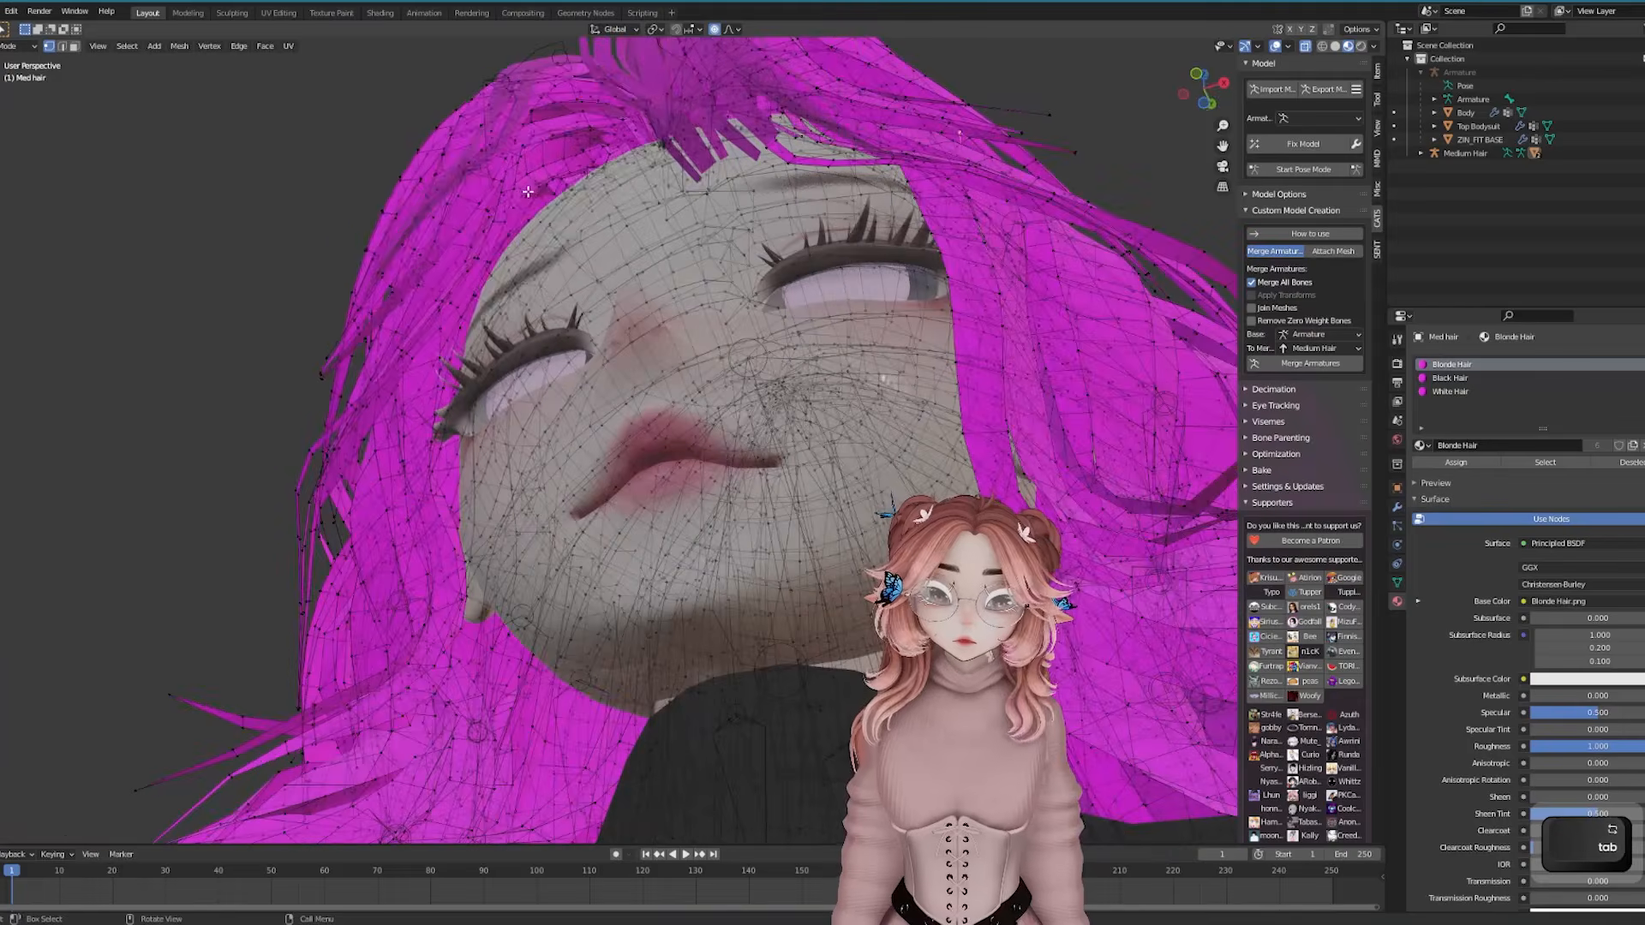
{"action": "key", "text": "Tab"}
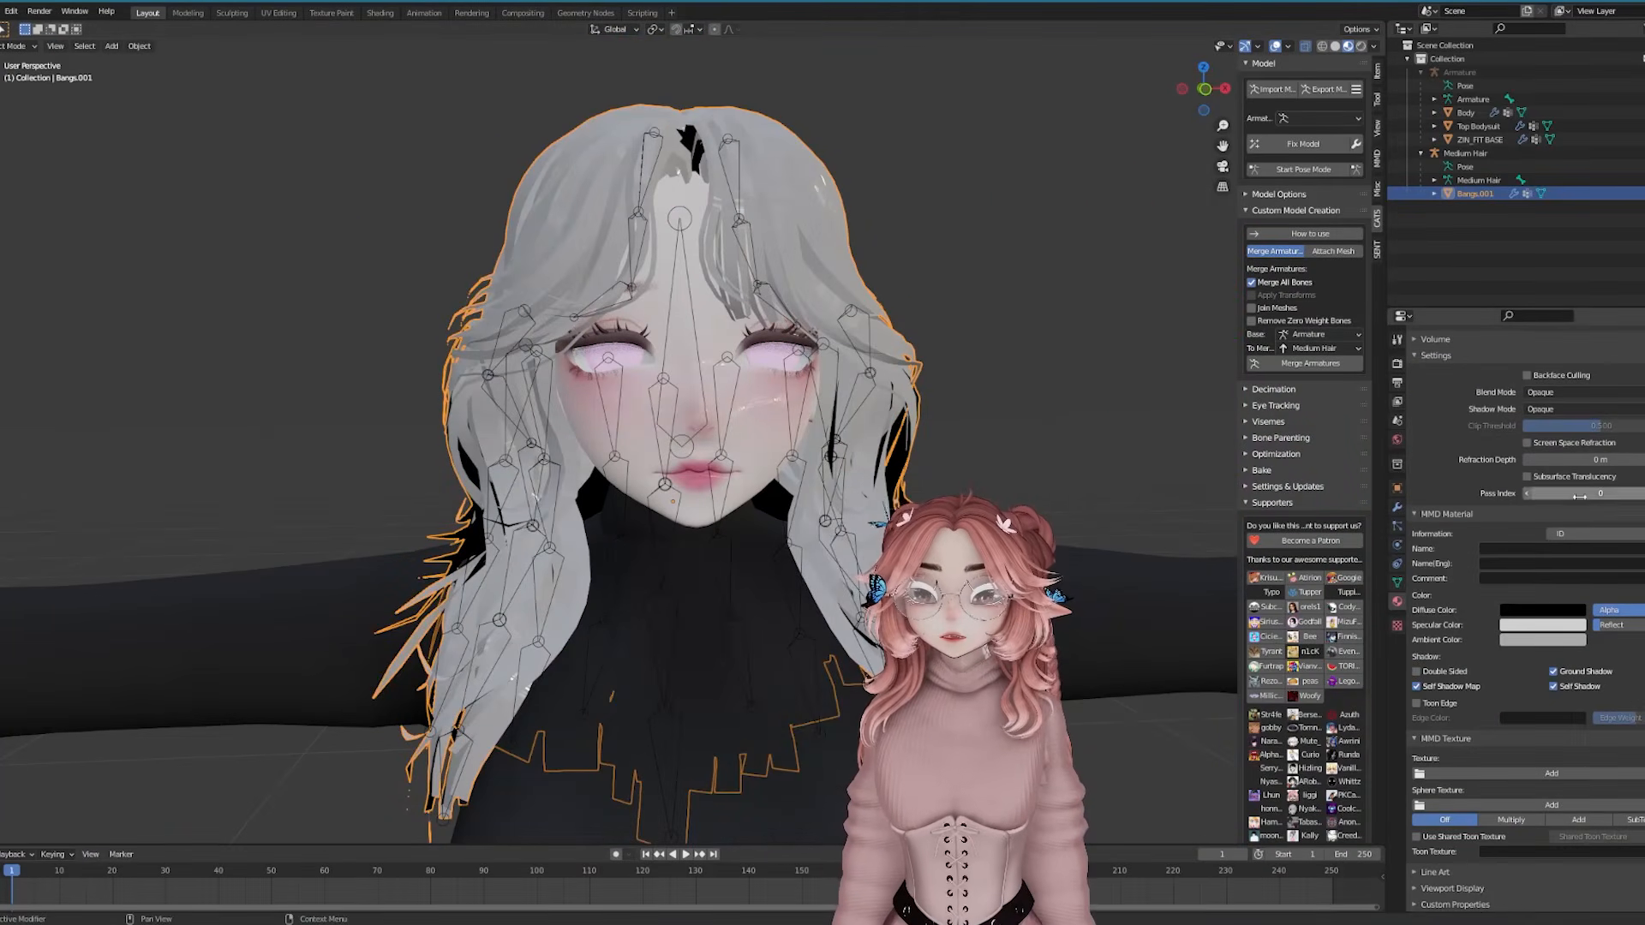
Set the Bangs.001 hair material's ambient color to black and its Reflect value to 1.000
{"action": "left_click", "coordinate": [1547, 642]}
{"action": "left_click_drag", "start_coordinate": [1576, 488], "coordinate": [1575, 555]}
{"action": "middle_click_drag", "start_coordinate": [1208, 467], "coordinate": [1221, 467]}
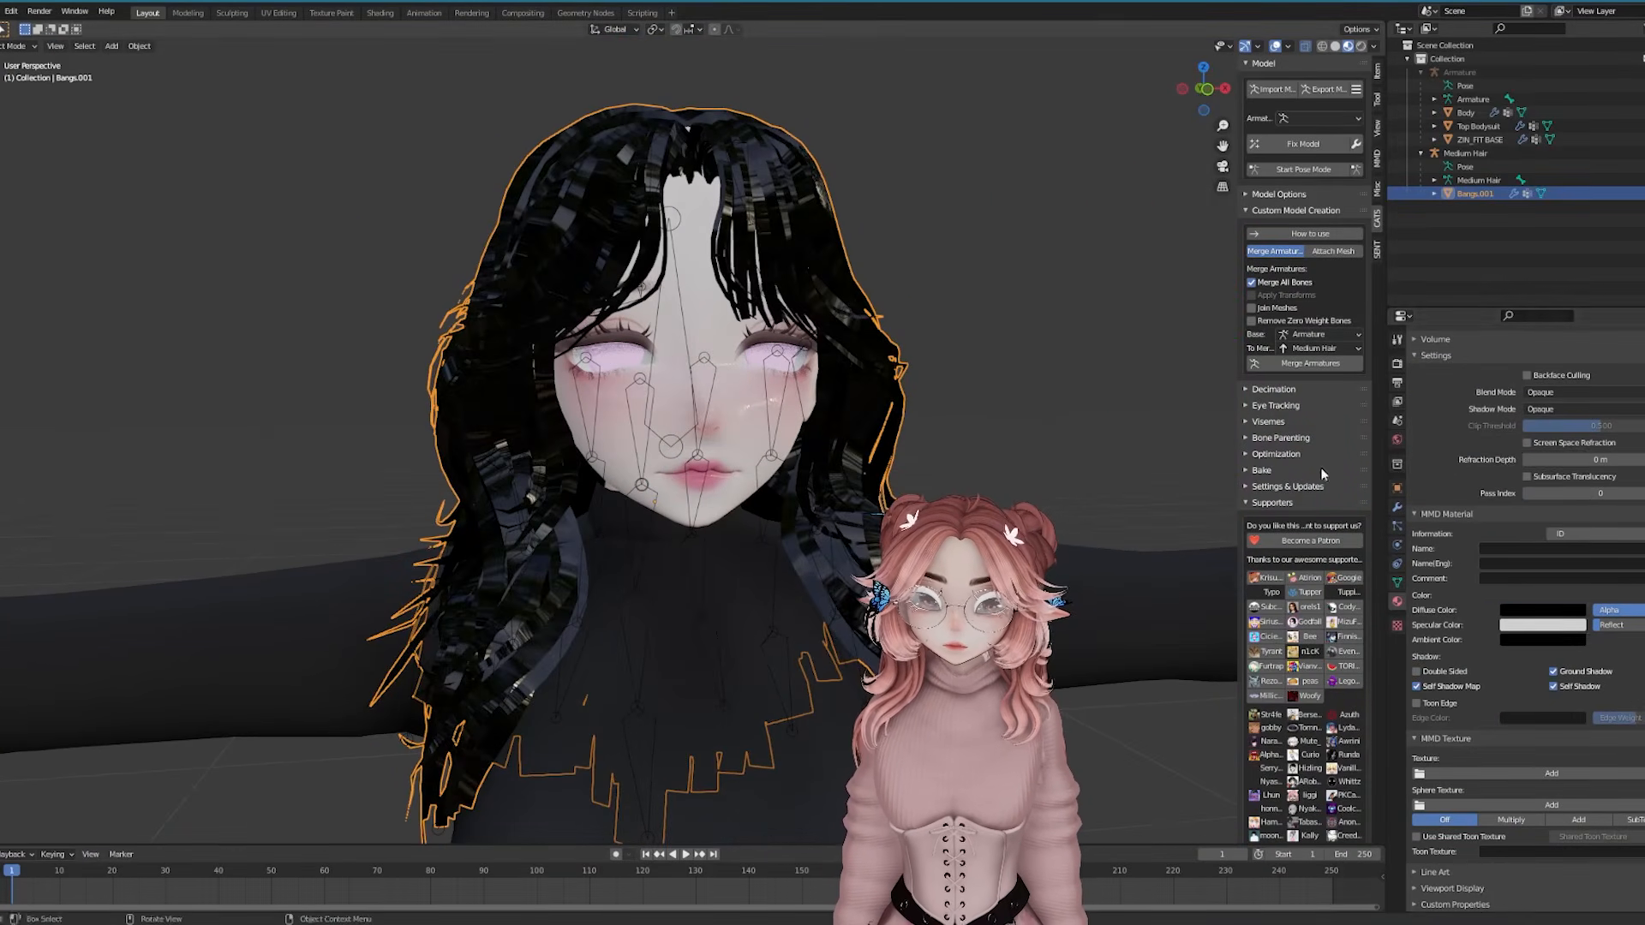
{"action": "scroll", "coordinate": [1602, 512], "scroll_direction": "up", "scroll_amount": 5}
{"action": "scroll", "coordinate": [1594, 505], "scroll_direction": "up", "scroll_amount": 4}
{"action": "left_click_drag", "start_coordinate": [1596, 521], "coordinate": [1530, 521]}
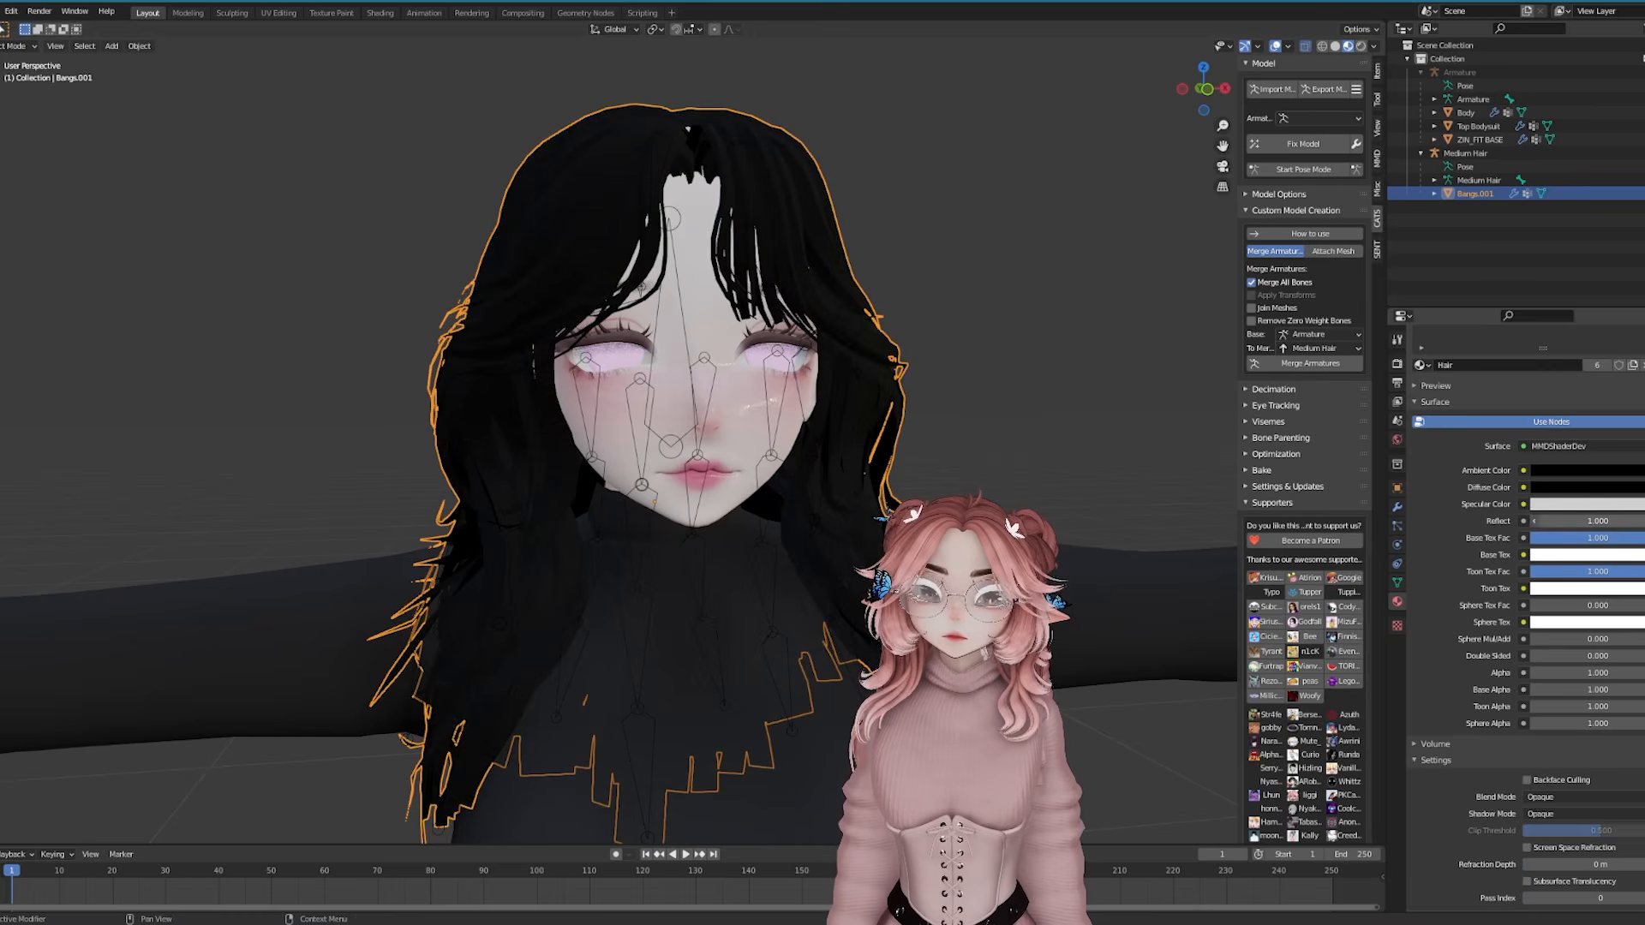
Hide the Medium Hair armature
{"action": "middle_click_drag", "start_coordinate": [764, 297], "coordinate": [747, 301]}
{"action": "left_click", "coordinate": [670, 364]}
{"action": "key", "text": "h"}
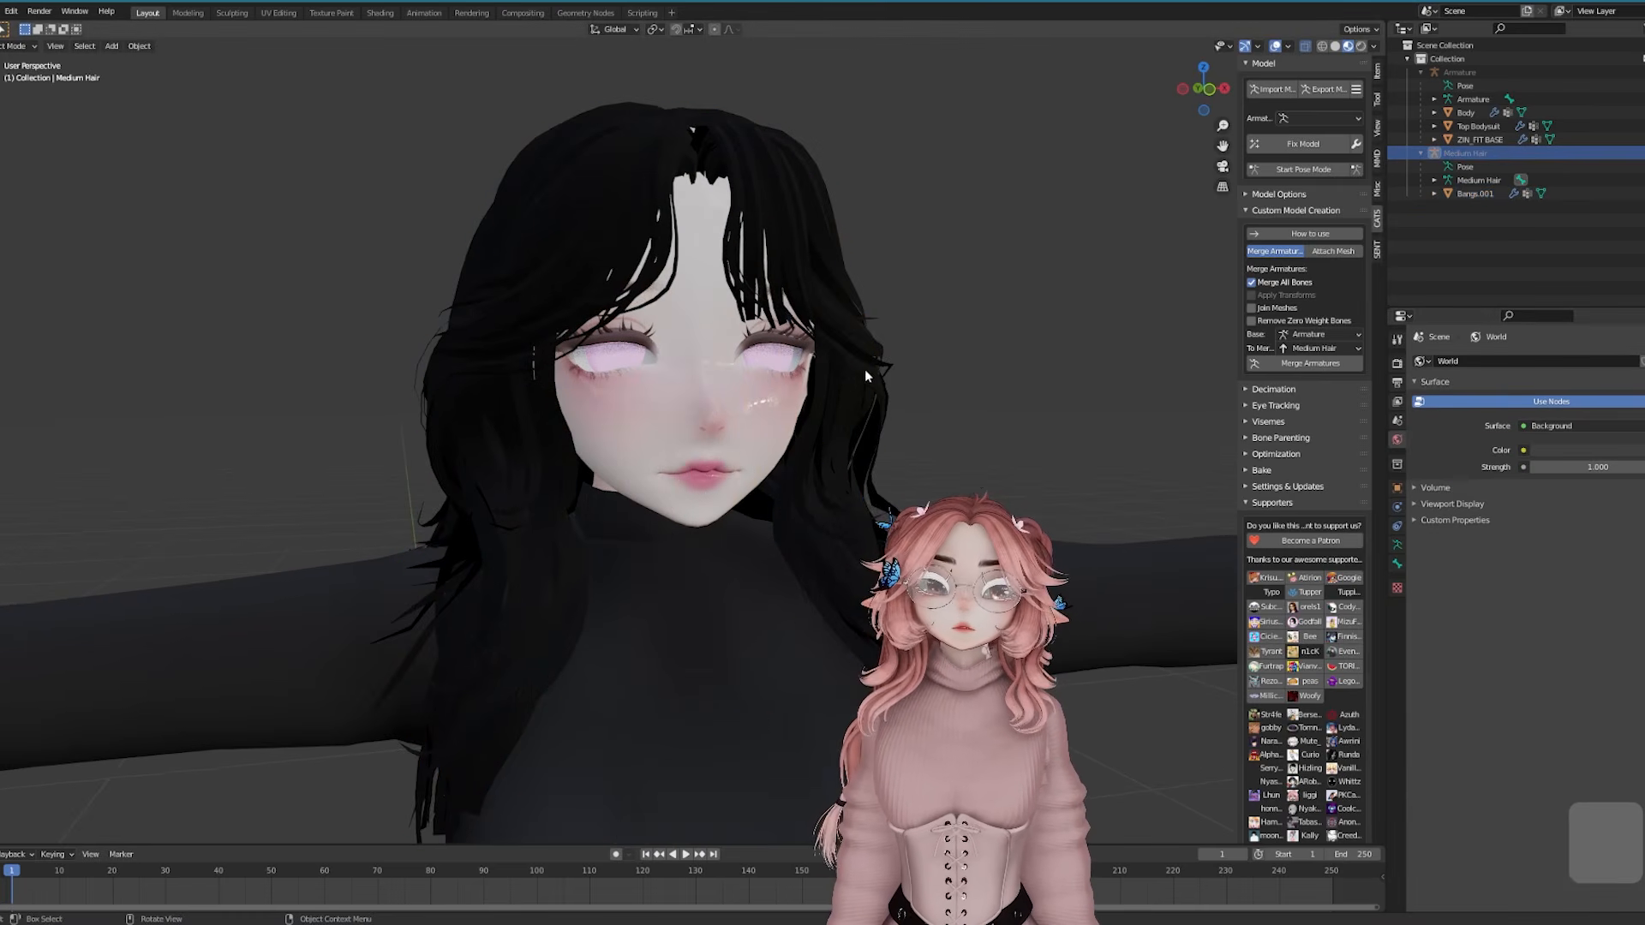
Examine how the hair sits on the head around the face, parting and shoulders
{"action": "mouse_move", "coordinate": [866, 369]}
{"action": "middle_mouse_down"}
{"action": "mouse_move", "coordinate": [803, 357]}
{"action": "mouse_move", "coordinate": [864, 367]}
{"action": "middle_mouse_up"}
{"action": "scroll", "coordinate": [864, 367], "scroll_direction": "down", "scroll_amount": 2}
{"action": "middle_click_drag", "start_coordinate": [634, 377], "coordinate": [1009, 436]}
{"action": "middle_click_drag", "start_coordinate": [1009, 443], "coordinate": [672, 514]}
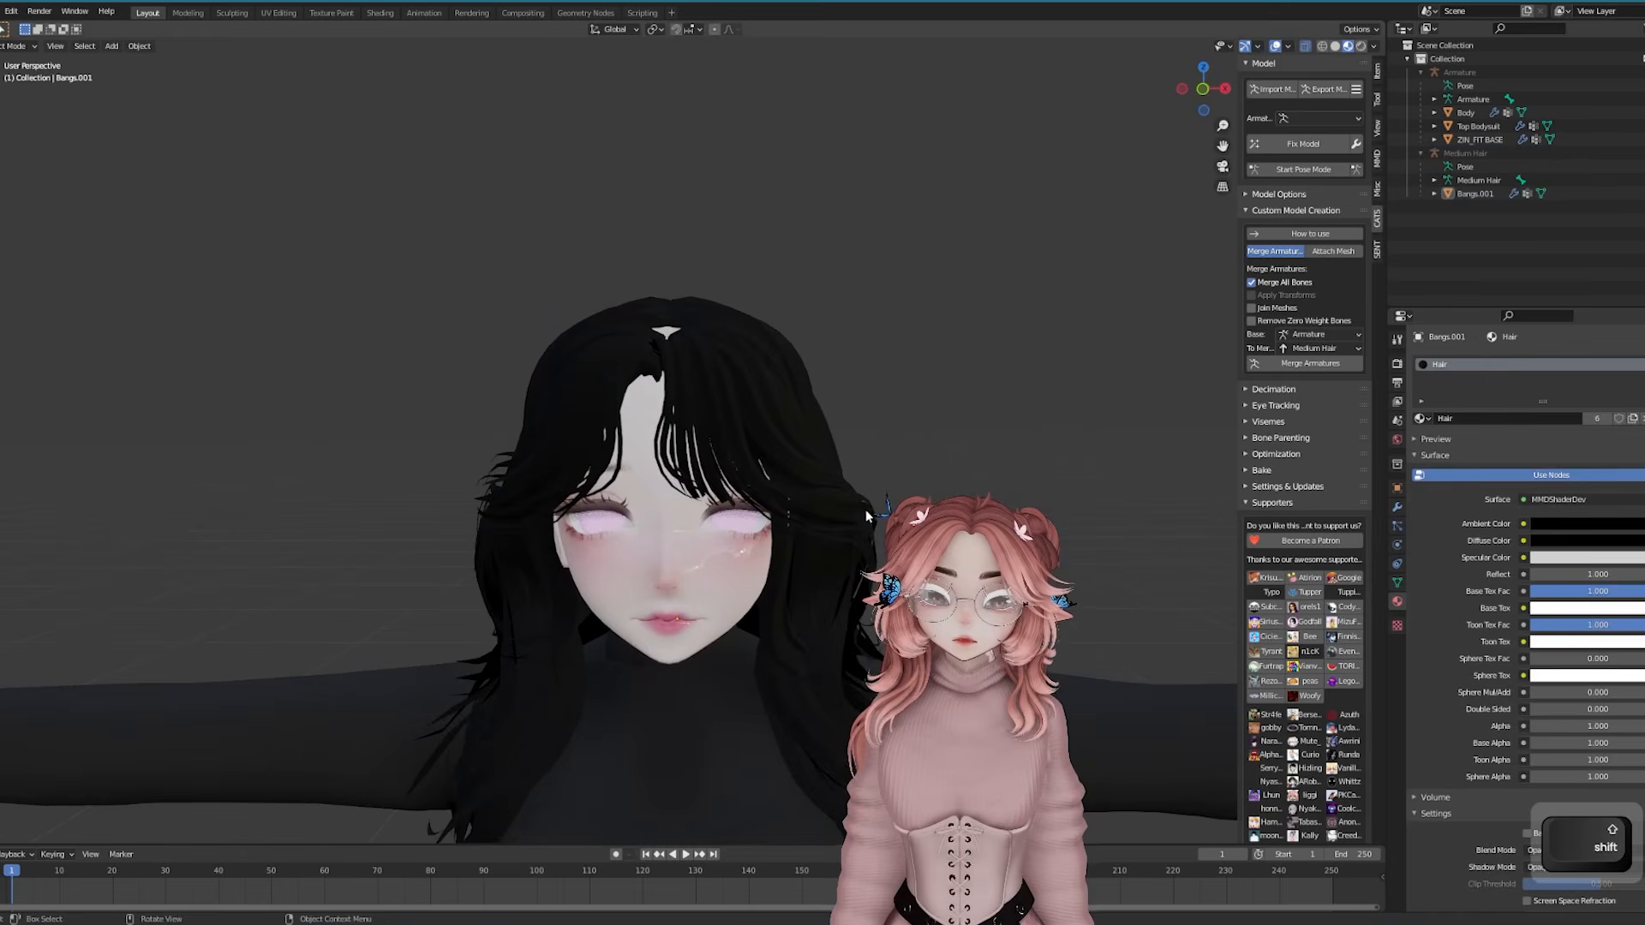
{"action": "scroll", "coordinate": [754, 469], "scroll_direction": "up", "scroll_amount": 2}
{"action": "left_click", "coordinate": [661, 493]}
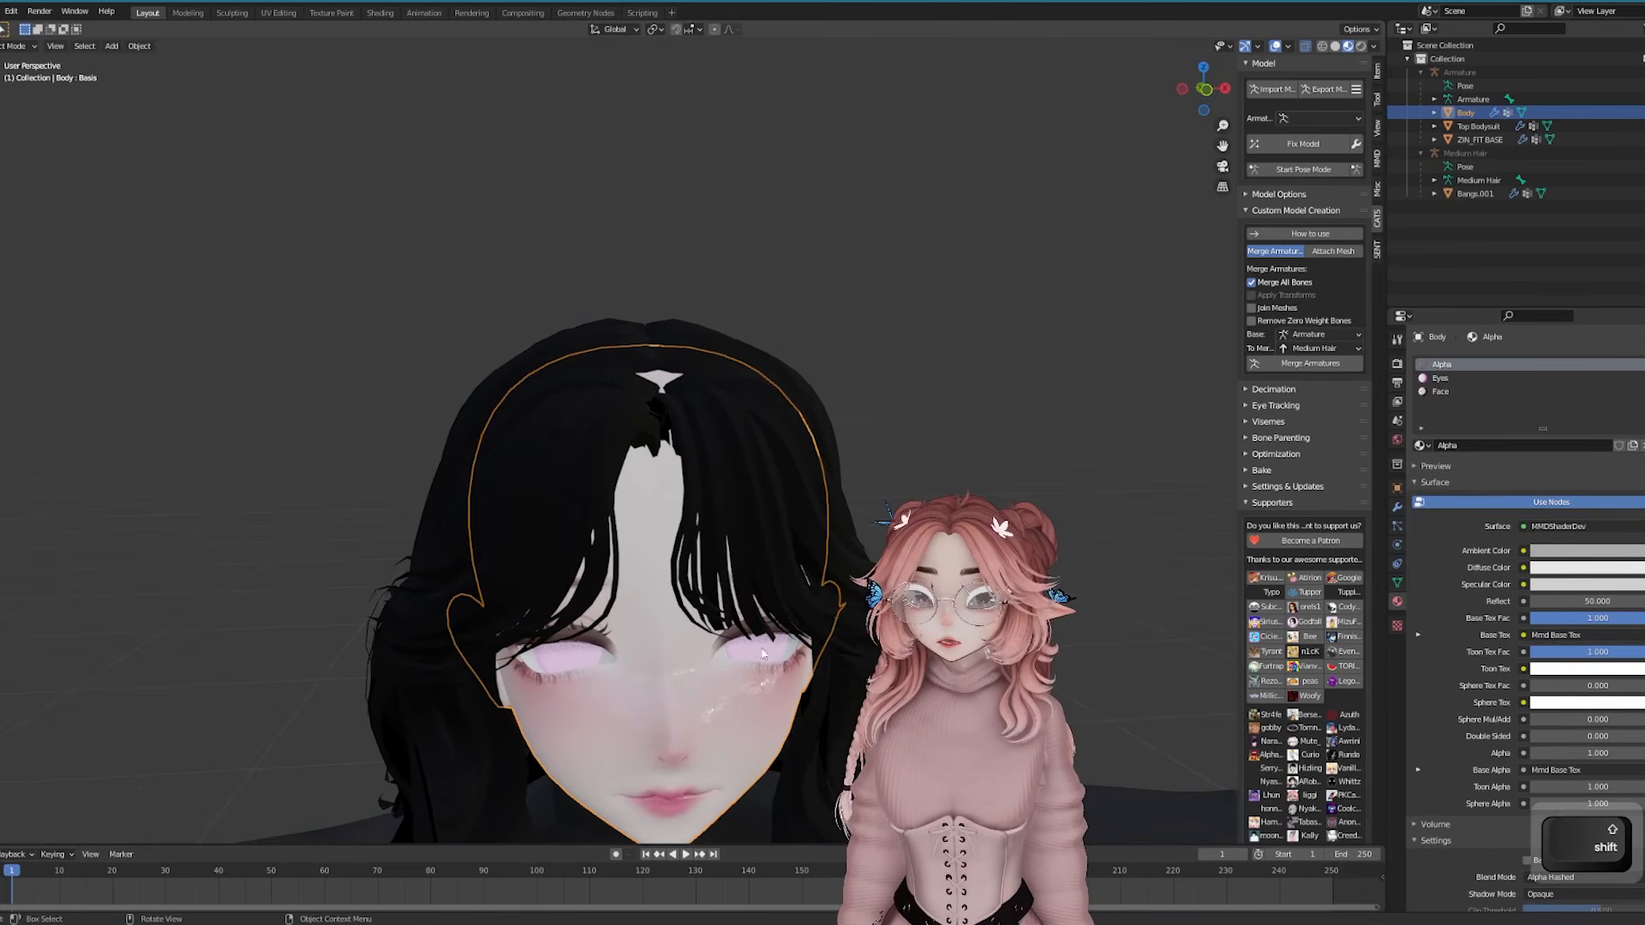
{"action": "middle_click_drag", "start_coordinate": [949, 536], "coordinate": [961, 420], "text": "shift"}
{"action": "left_click", "coordinate": [962, 420]}
{"action": "middle_click_drag", "start_coordinate": [665, 540], "coordinate": [724, 448], "text": "shift"}
{"action": "scroll", "coordinate": [724, 447], "scroll_direction": "down", "scroll_amount": 2}
{"action": "left_click", "coordinate": [724, 447]}
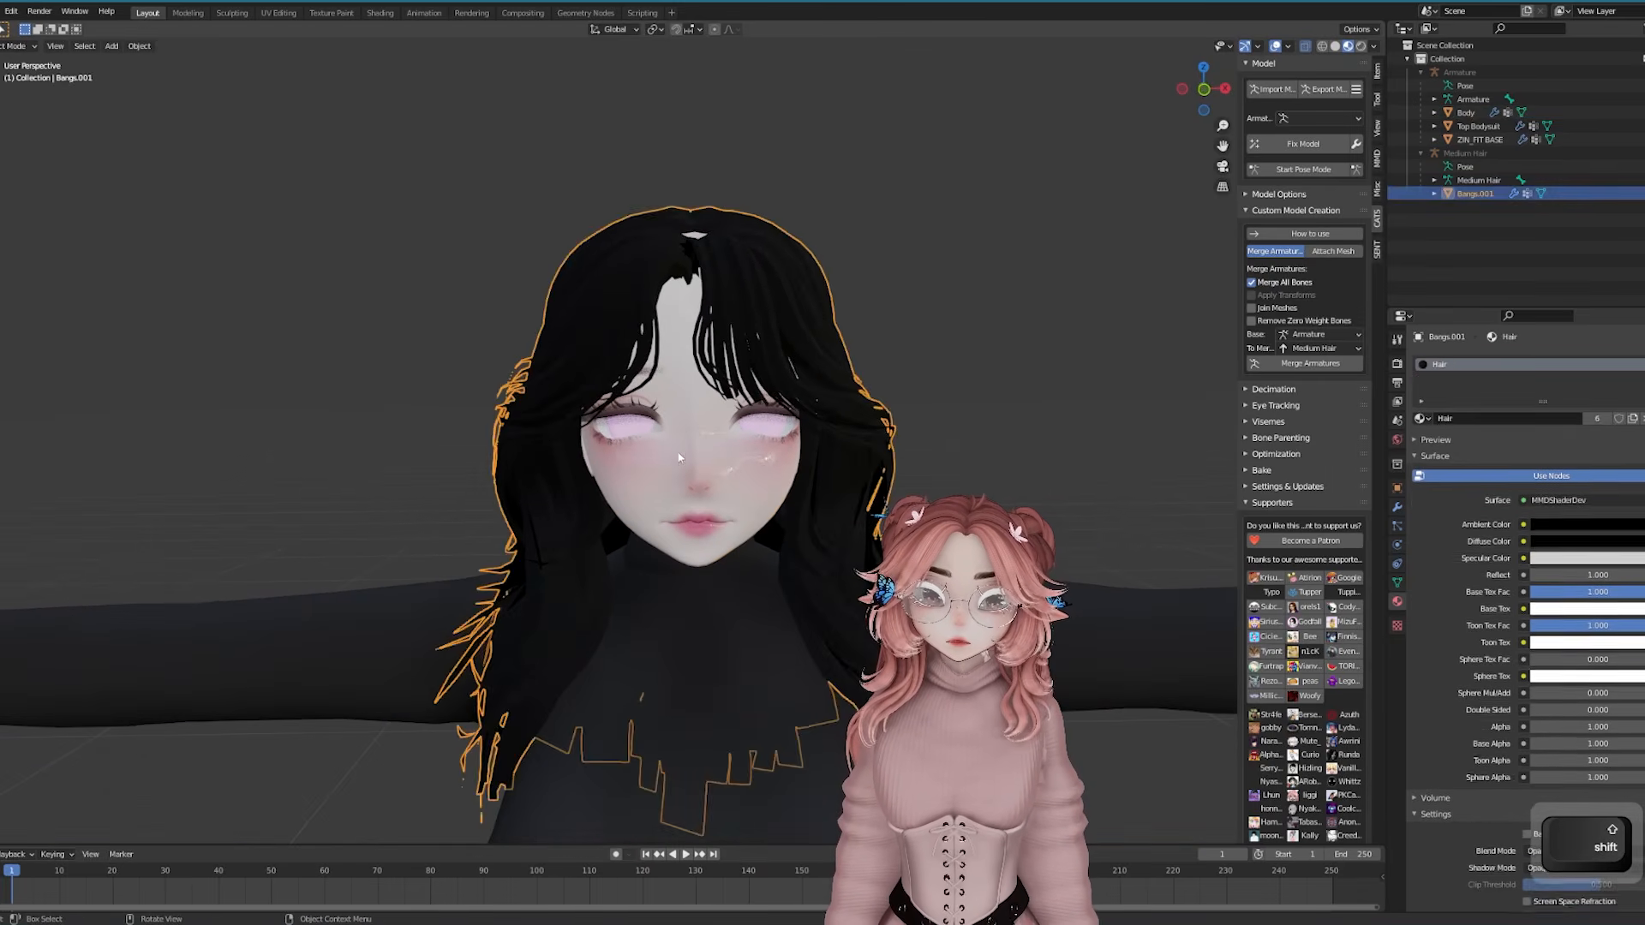
Select the head mesh Body, check it against the IMG_8541.jpg reference drawing, and display its shape keys in an enlarged list
{"action": "left_click", "coordinate": [728, 450]}
{"action": "middle_click_drag", "start_coordinate": [826, 471], "coordinate": [814, 532]}
{"action": "scroll", "coordinate": [842, 466], "scroll_direction": "up", "scroll_amount": 2}
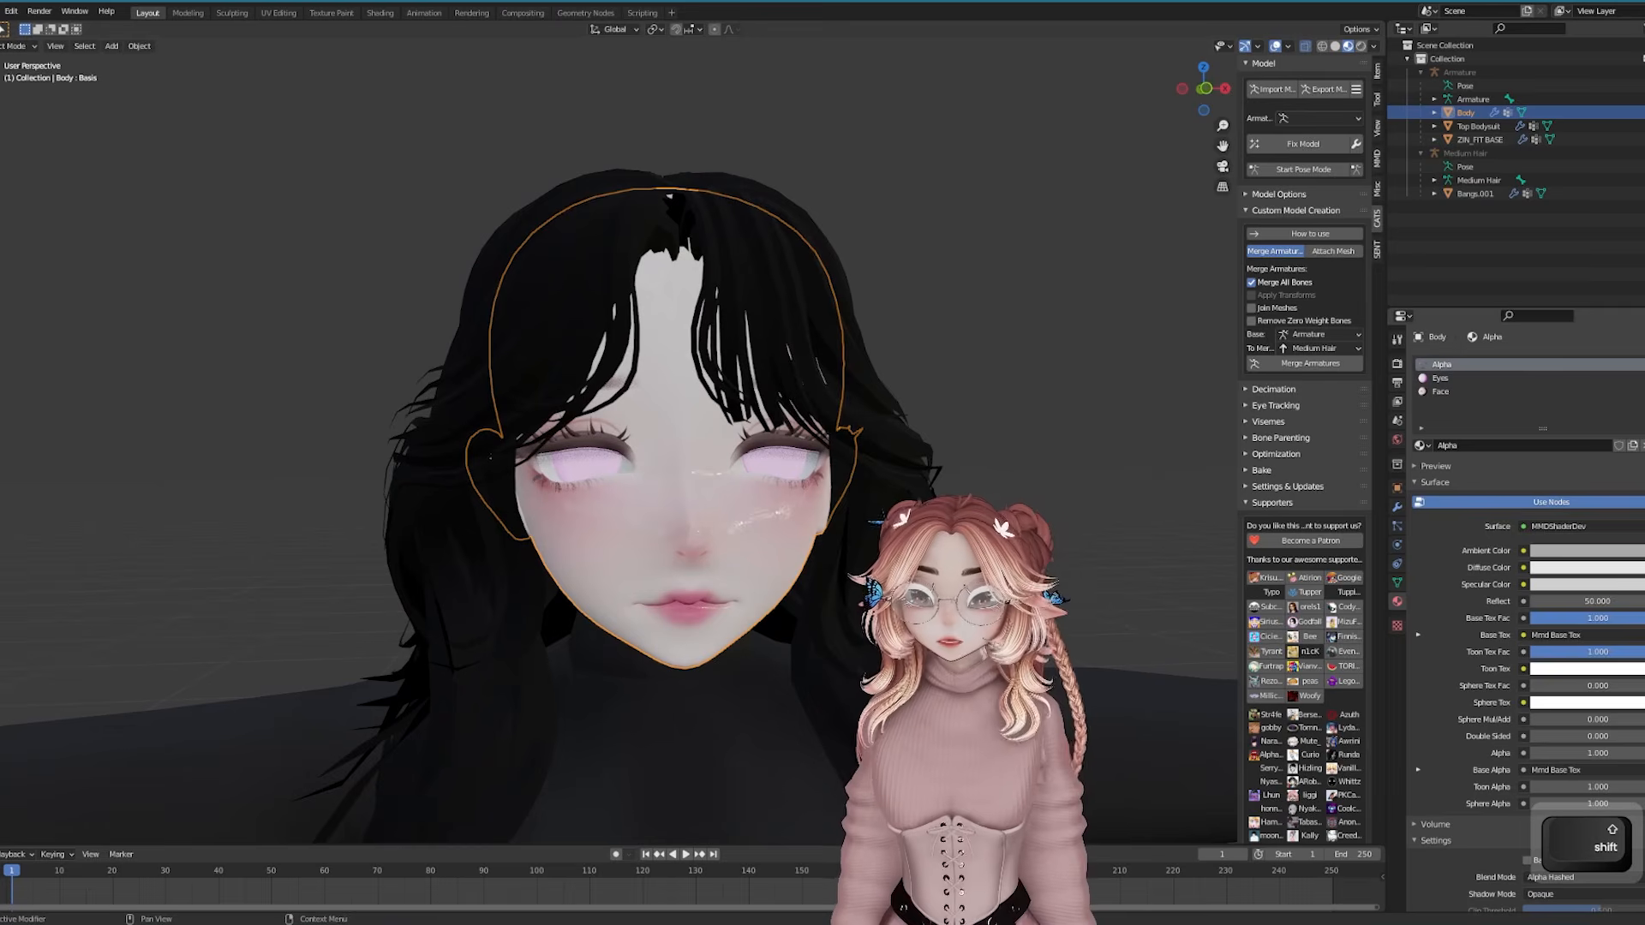
{"action": "left_click_drag", "start_coordinate": [1644, 448], "coordinate": [1102, 351]}
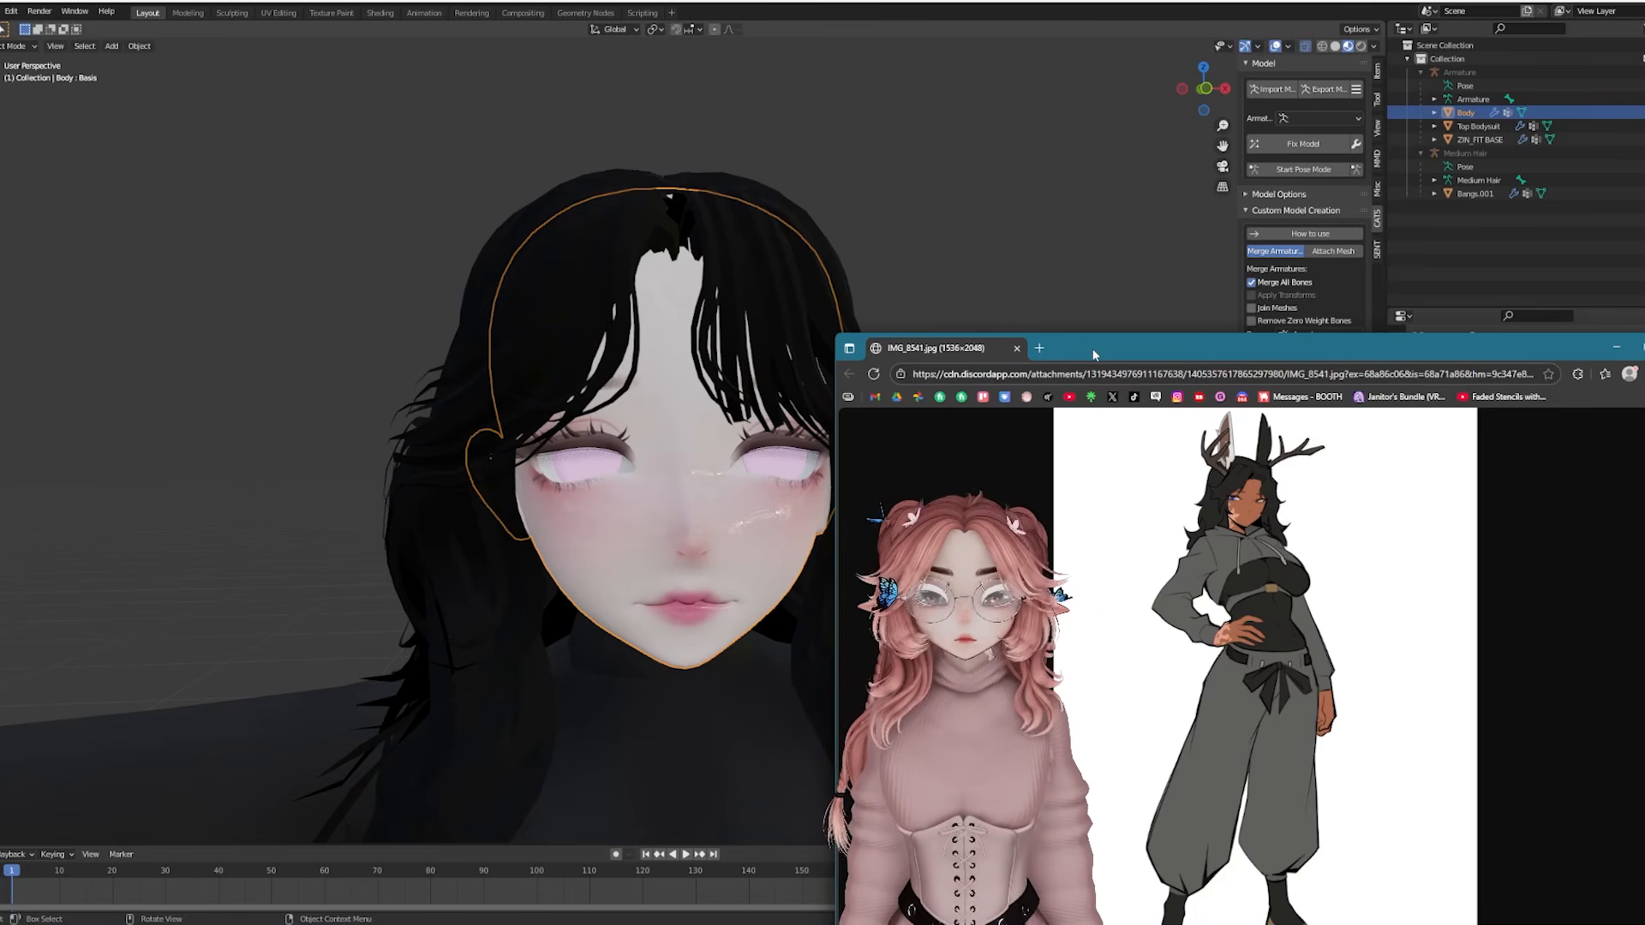
{"action": "left_click_drag", "start_coordinate": [1313, 357], "coordinate": [1644, 365]}
{"action": "left_click", "coordinate": [1397, 582]}
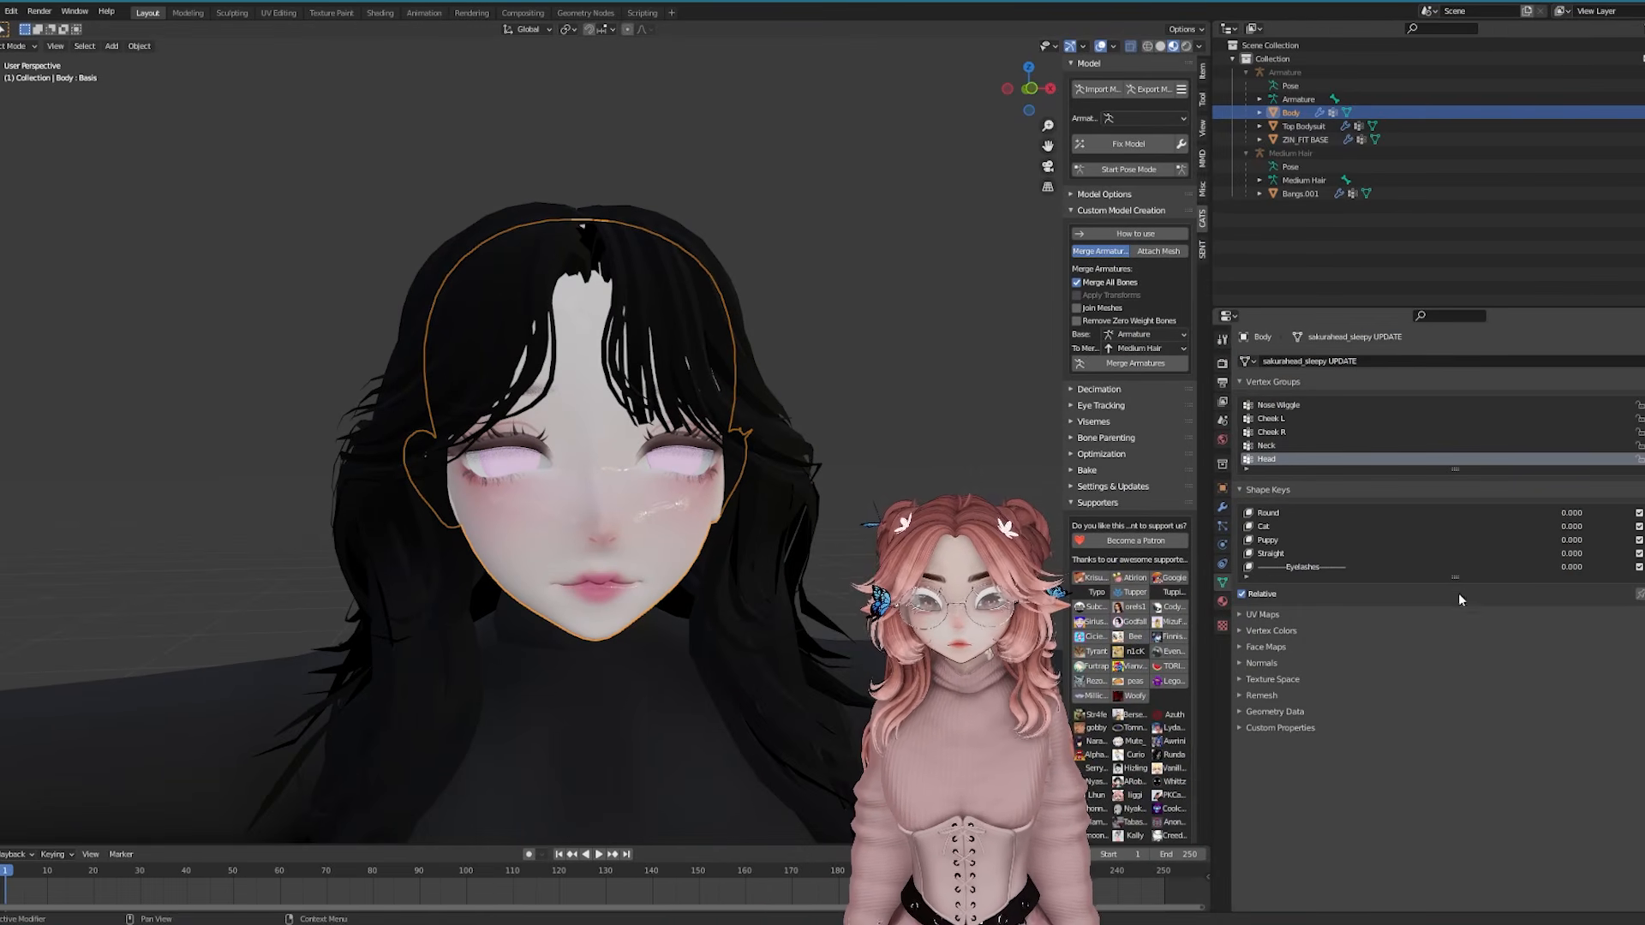
{"action": "left_click_drag", "start_coordinate": [1456, 580], "coordinate": [1455, 686]}
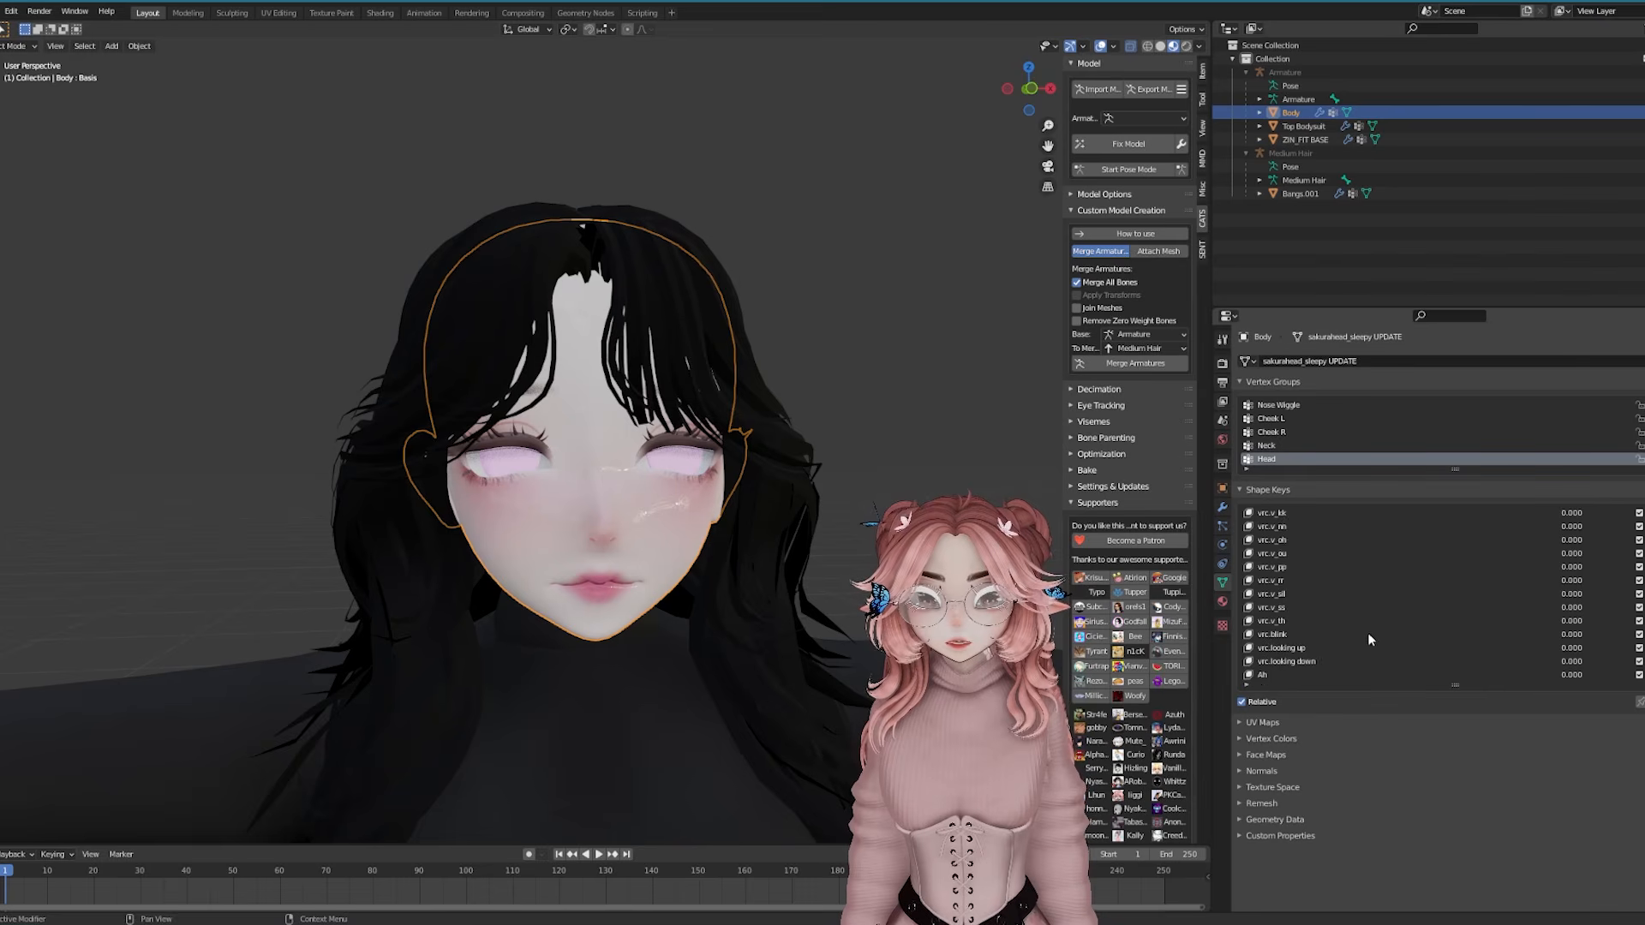
Set the head's eye preset shape keys Cat to about 0.974 and Straight to about 0.029
{"action": "left_click", "coordinate": [1277, 635]}
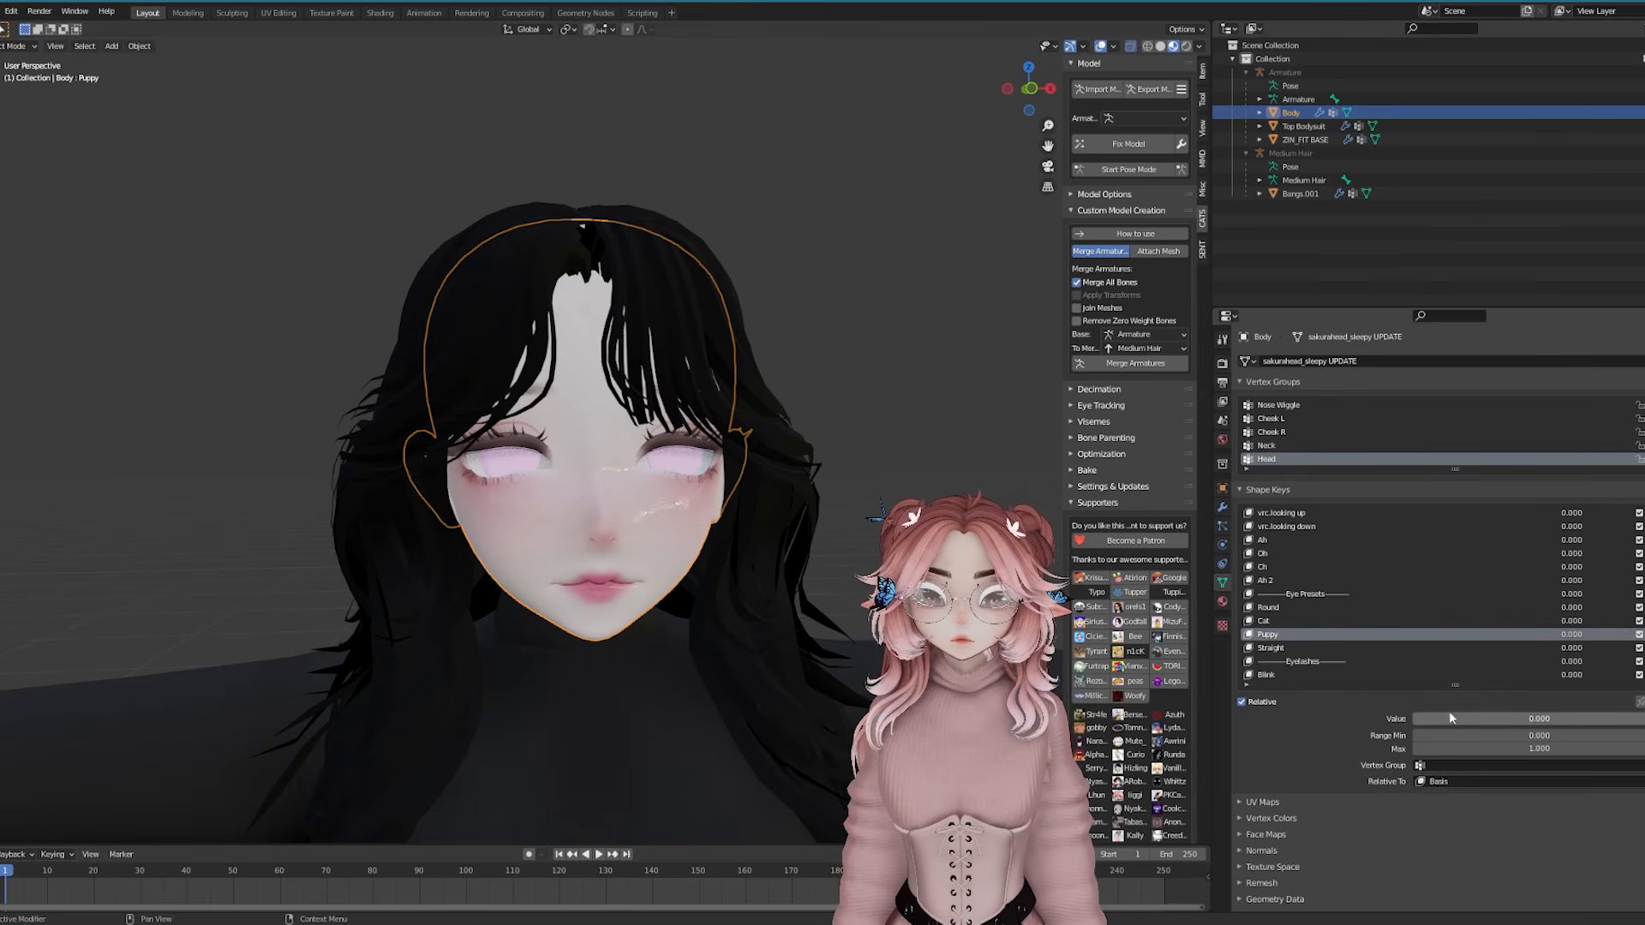
{"action": "left_click", "coordinate": [1332, 649]}
{"action": "mouse_move", "coordinate": [1423, 719]}
{"action": "left_mouse_down"}
{"action": "mouse_move", "coordinate": [1471, 718]}
{"action": "mouse_move", "coordinate": [1422, 719]}
{"action": "left_mouse_up"}
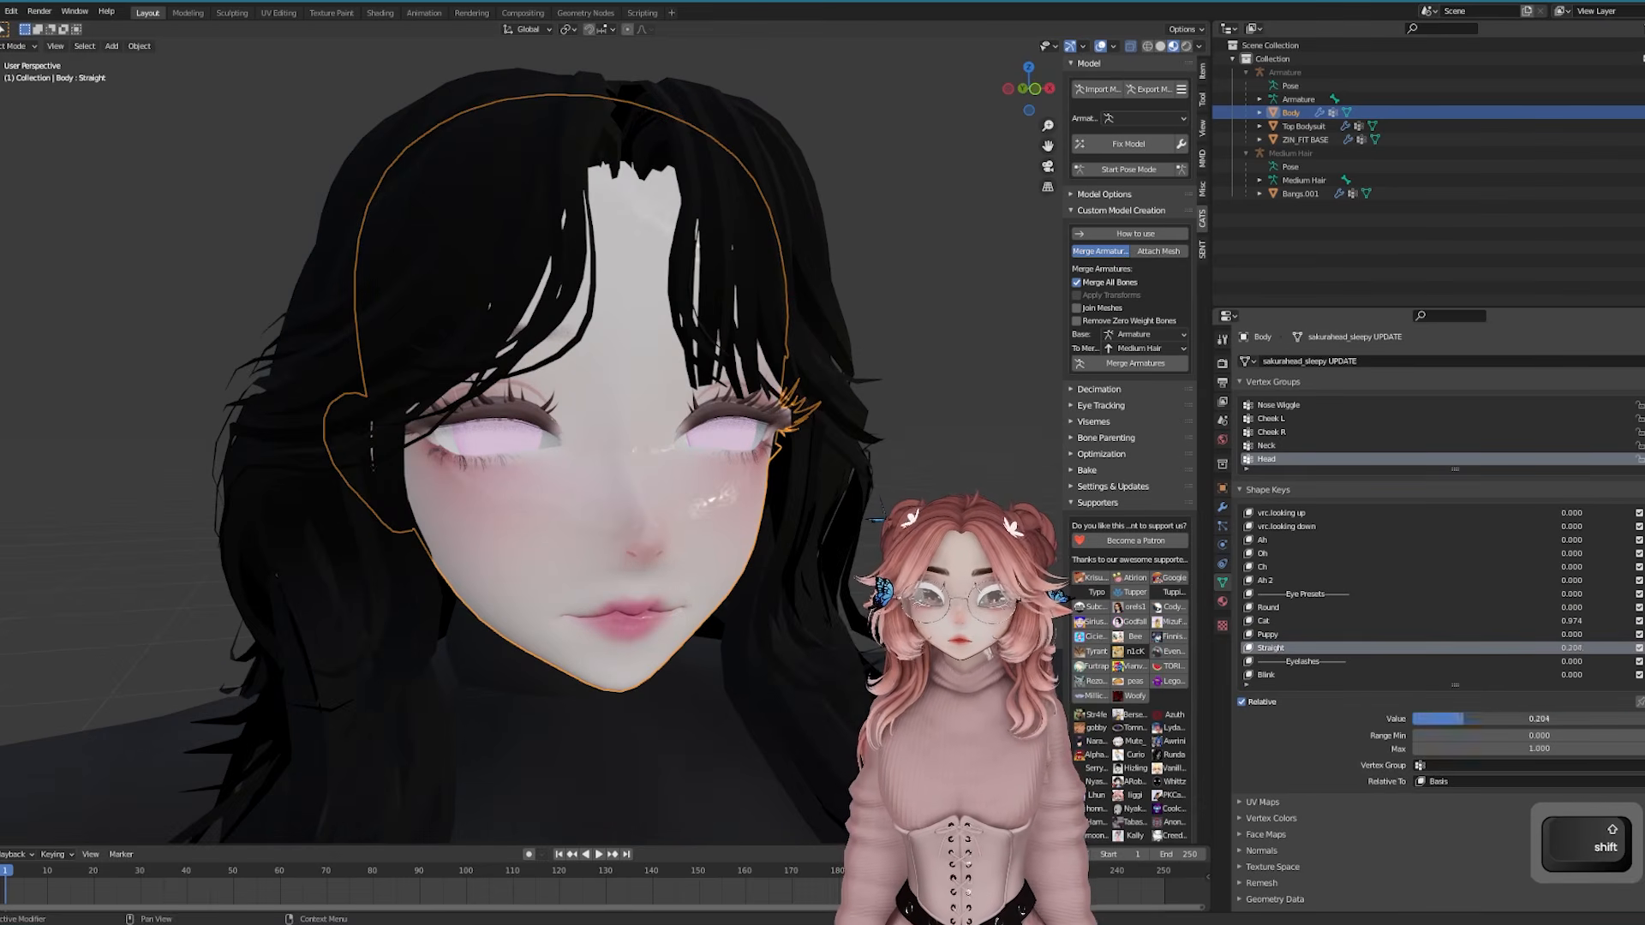
{"action": "middle_click_drag", "start_coordinate": [685, 428], "coordinate": [661, 452]}
{"action": "scroll", "coordinate": [1333, 634], "scroll_direction": "down", "scroll_amount": 11}
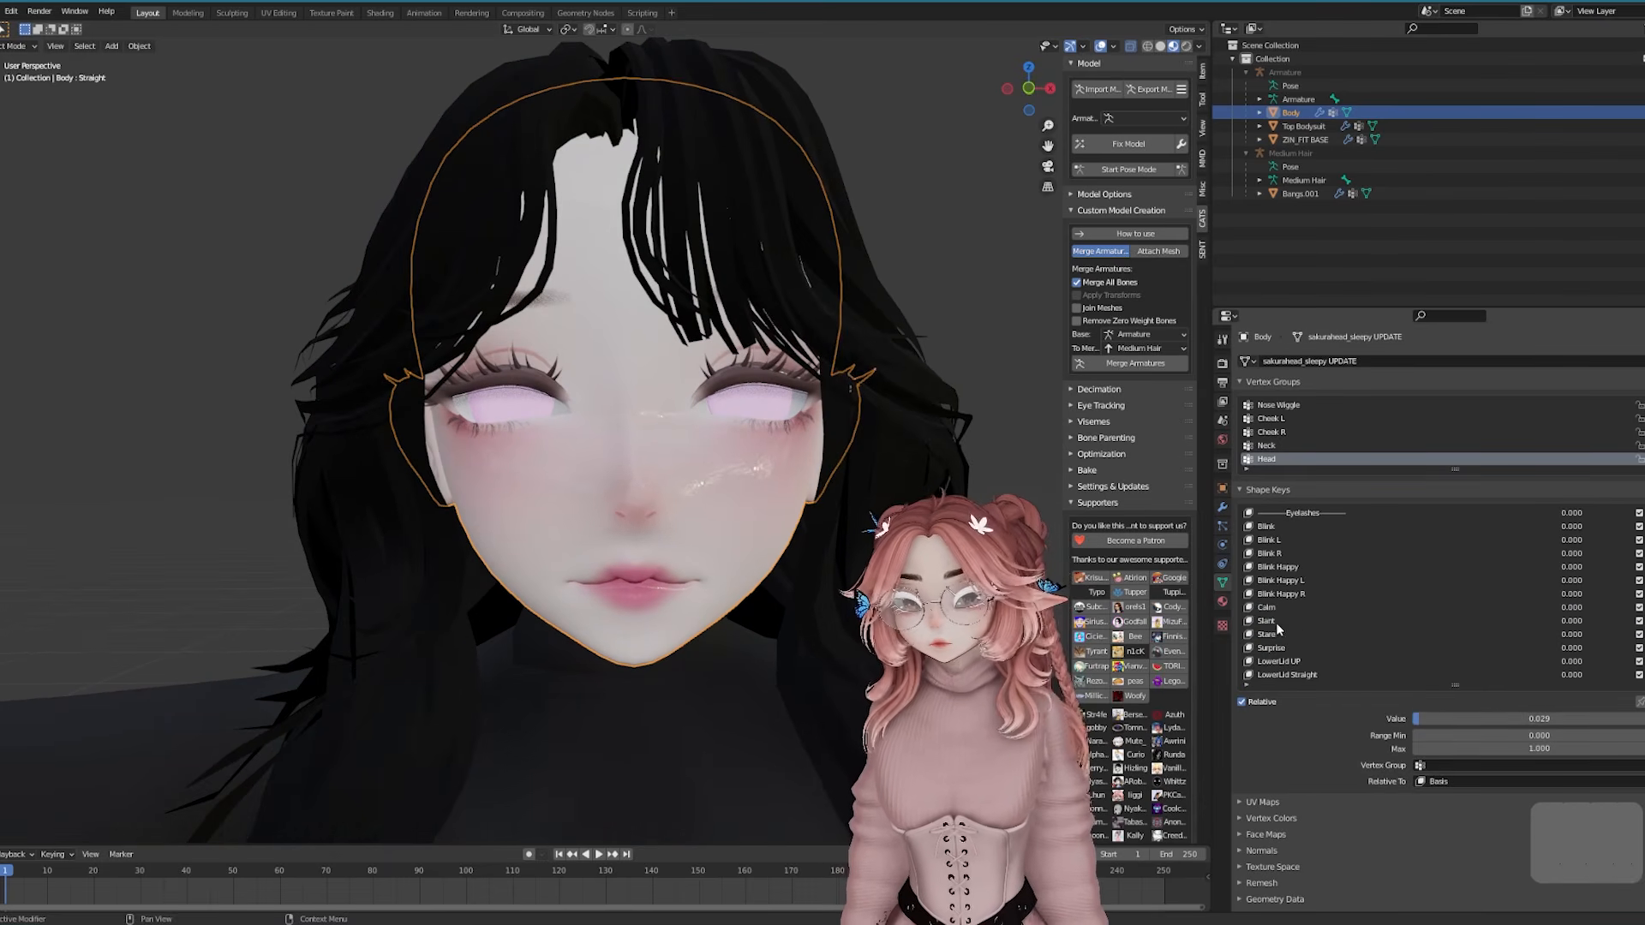
Set the head's shape keys Slant to about 0.108, Lower Crease to about 0.368 and Straight Crease to 1.000
{"action": "left_click", "coordinate": [1272, 622]}
{"action": "left_click_drag", "start_coordinate": [1423, 718], "coordinate": [1640, 719]}
{"action": "left_click", "coordinate": [1291, 648]}
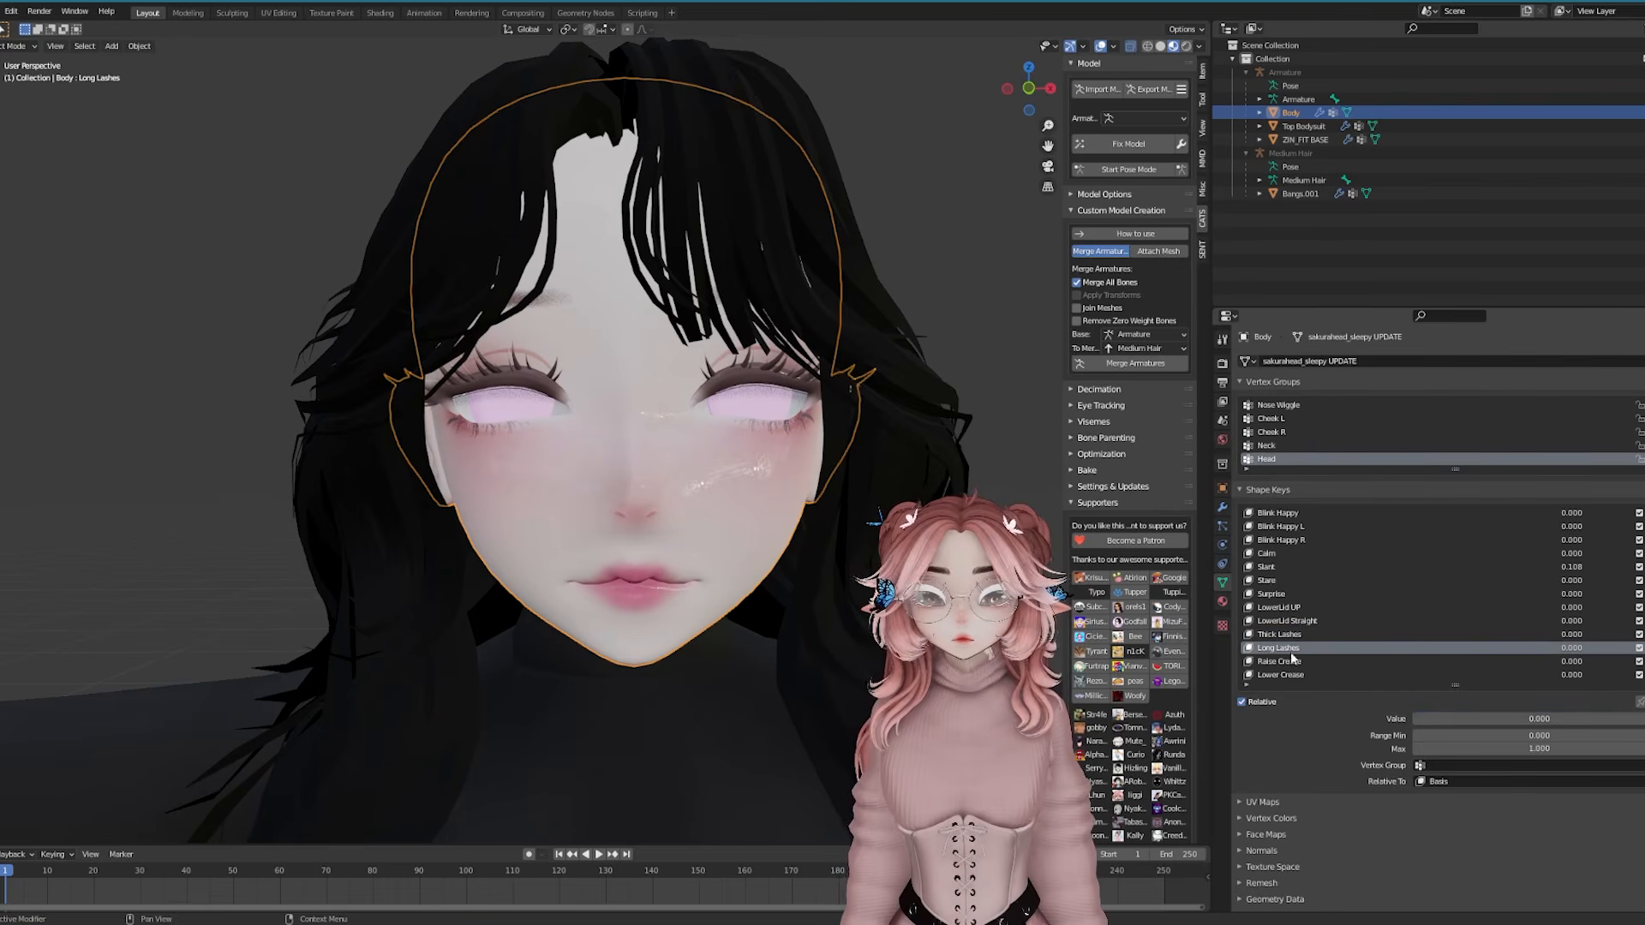
{"action": "left_click", "coordinate": [1307, 661]}
{"action": "scroll", "coordinate": [1325, 673], "scroll_direction": "down", "scroll_amount": 1}
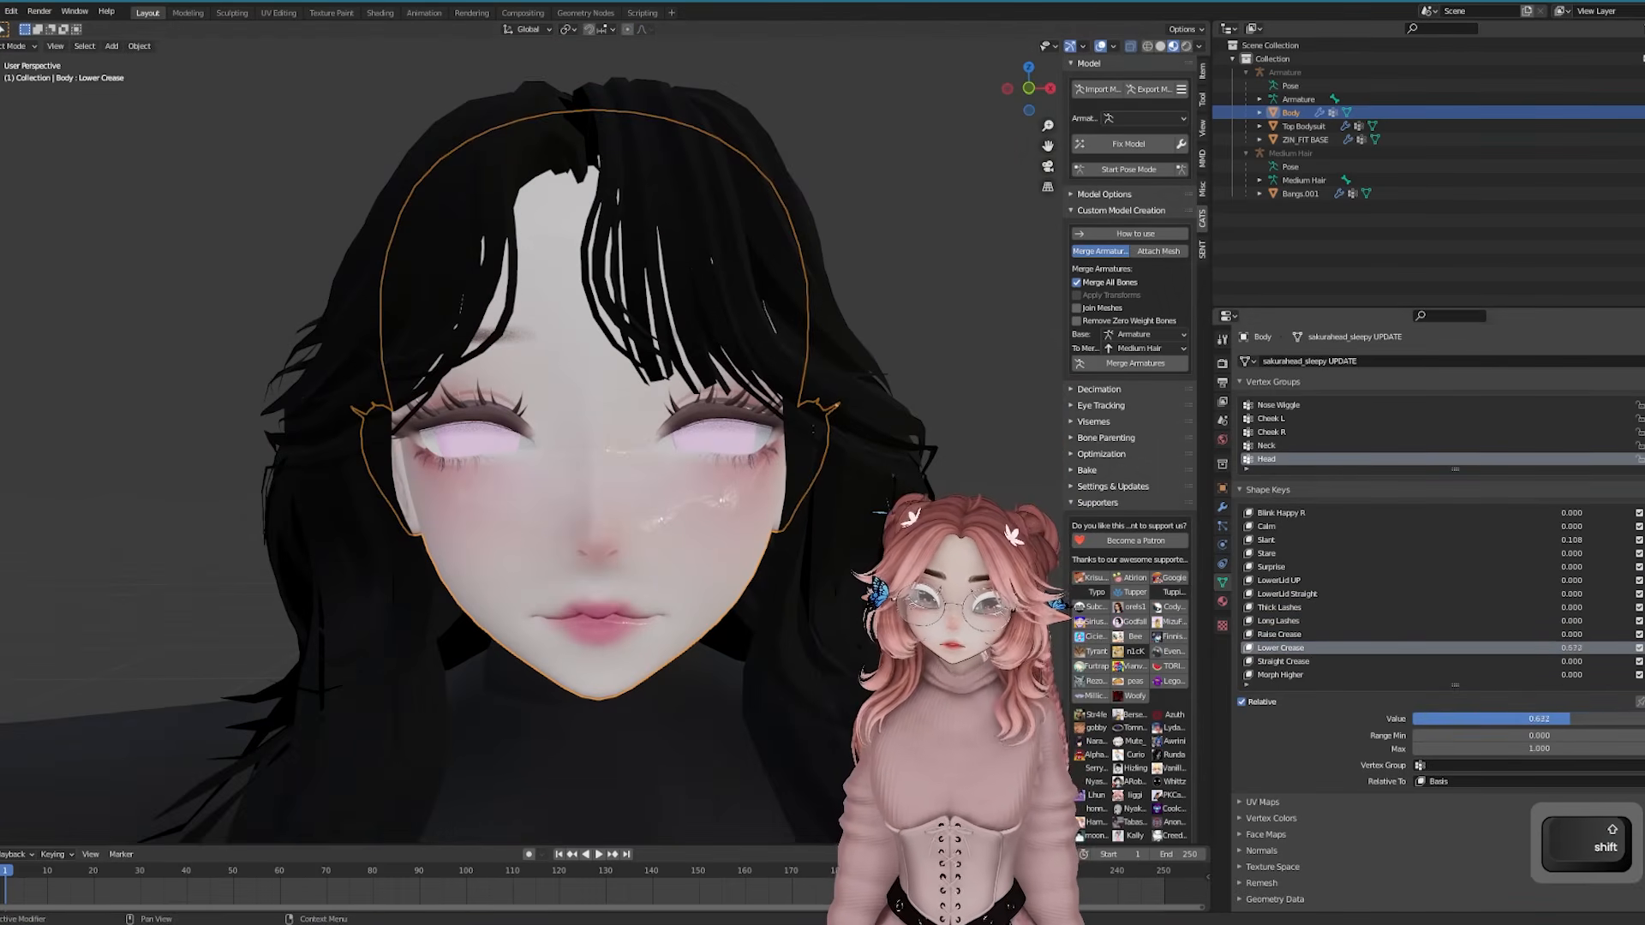
{"action": "left_click", "coordinate": [1284, 662]}
{"action": "scroll", "coordinate": [1318, 651], "scroll_direction": "down", "scroll_amount": 2}
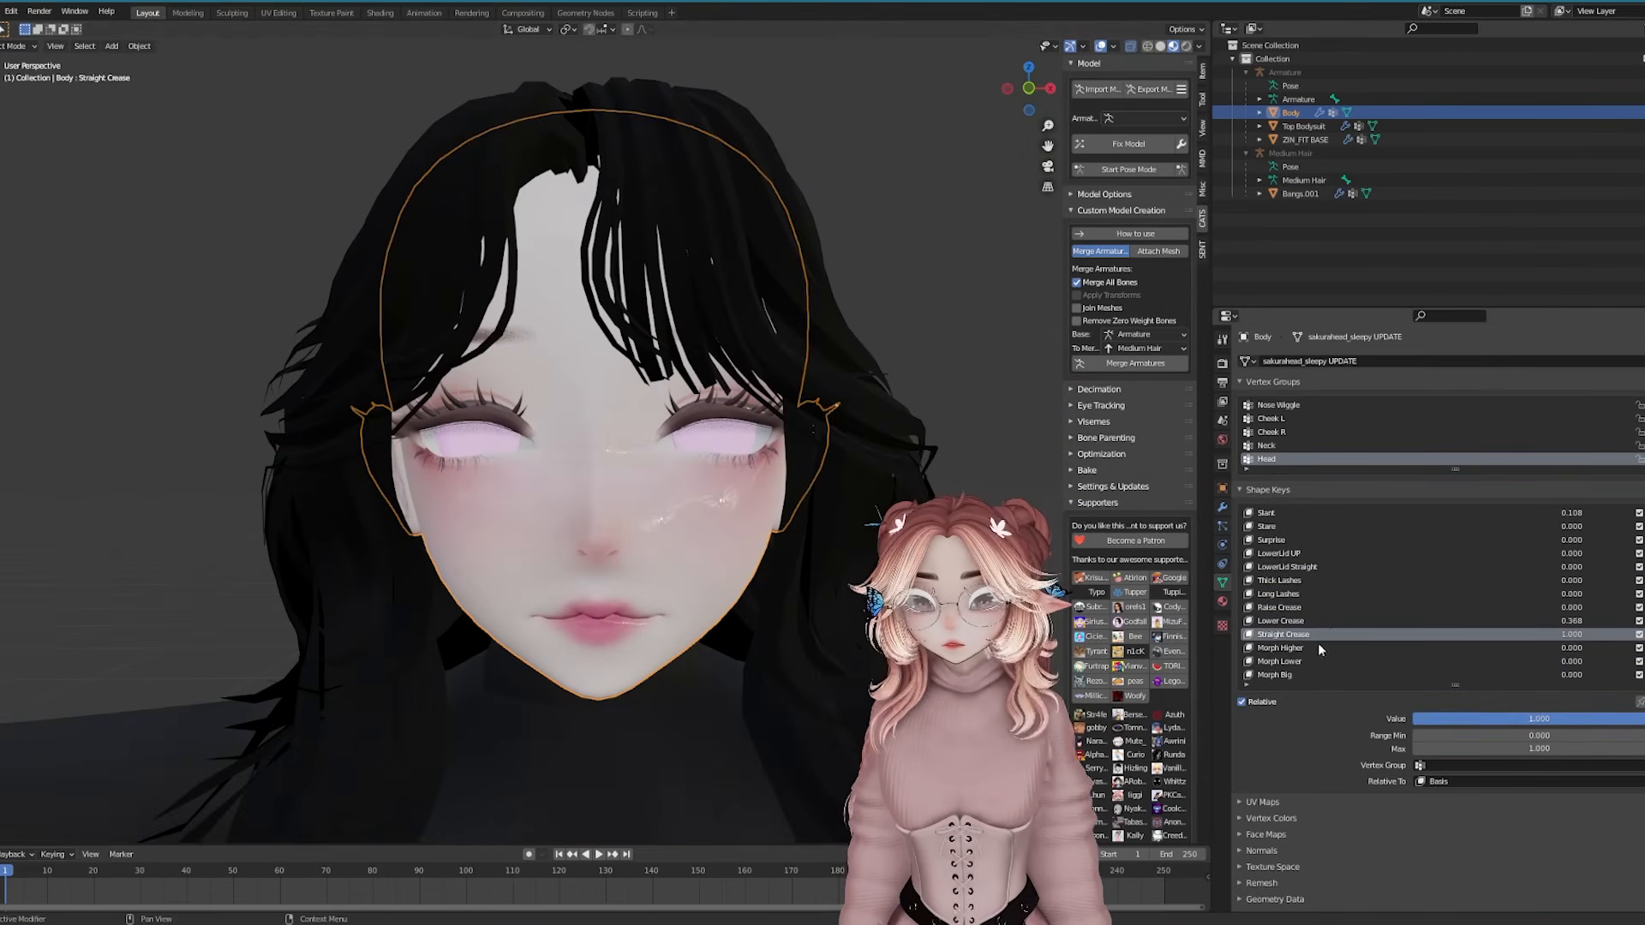
Set the head's Morph Thinner eye shape key to about 0.093
{"action": "left_click", "coordinate": [1316, 648]}
{"action": "scroll", "coordinate": [1311, 656], "scroll_direction": "down", "scroll_amount": 5}
{"action": "left_click", "coordinate": [1311, 635]}
{"action": "left_click_drag", "start_coordinate": [1477, 722], "coordinate": [1499, 723]}
{"action": "scroll", "coordinate": [1314, 647], "scroll_direction": "down", "scroll_amount": 6}
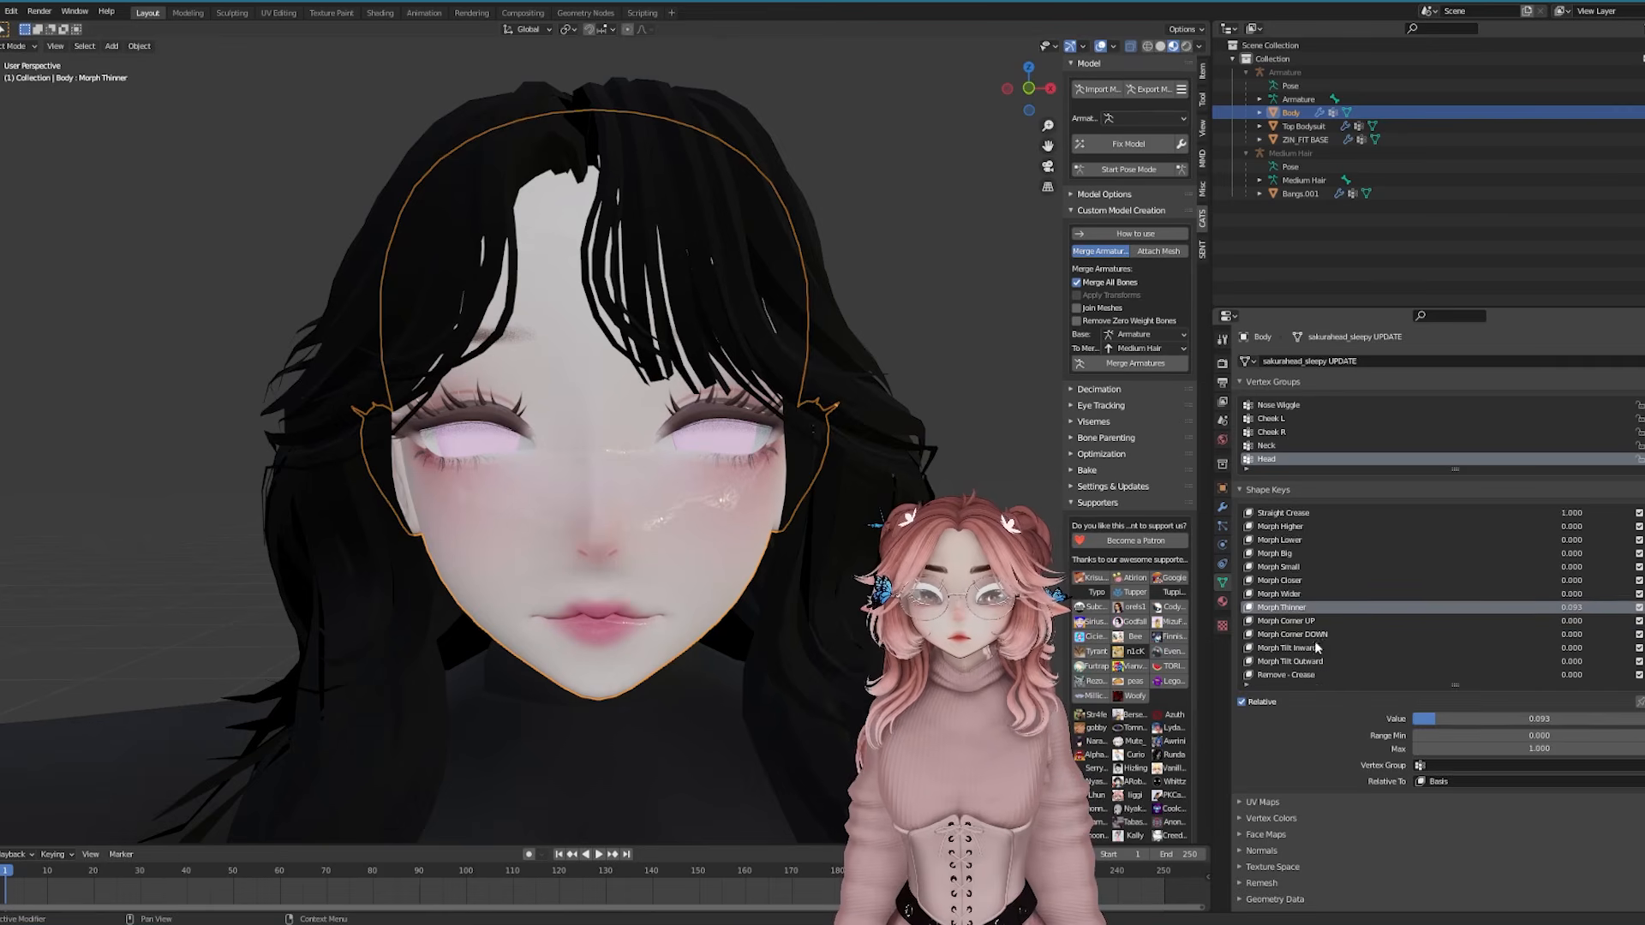
Try the Remove - Crease and Remove - Lash Line shape keys on the head
{"action": "left_click", "coordinate": [1290, 610]}
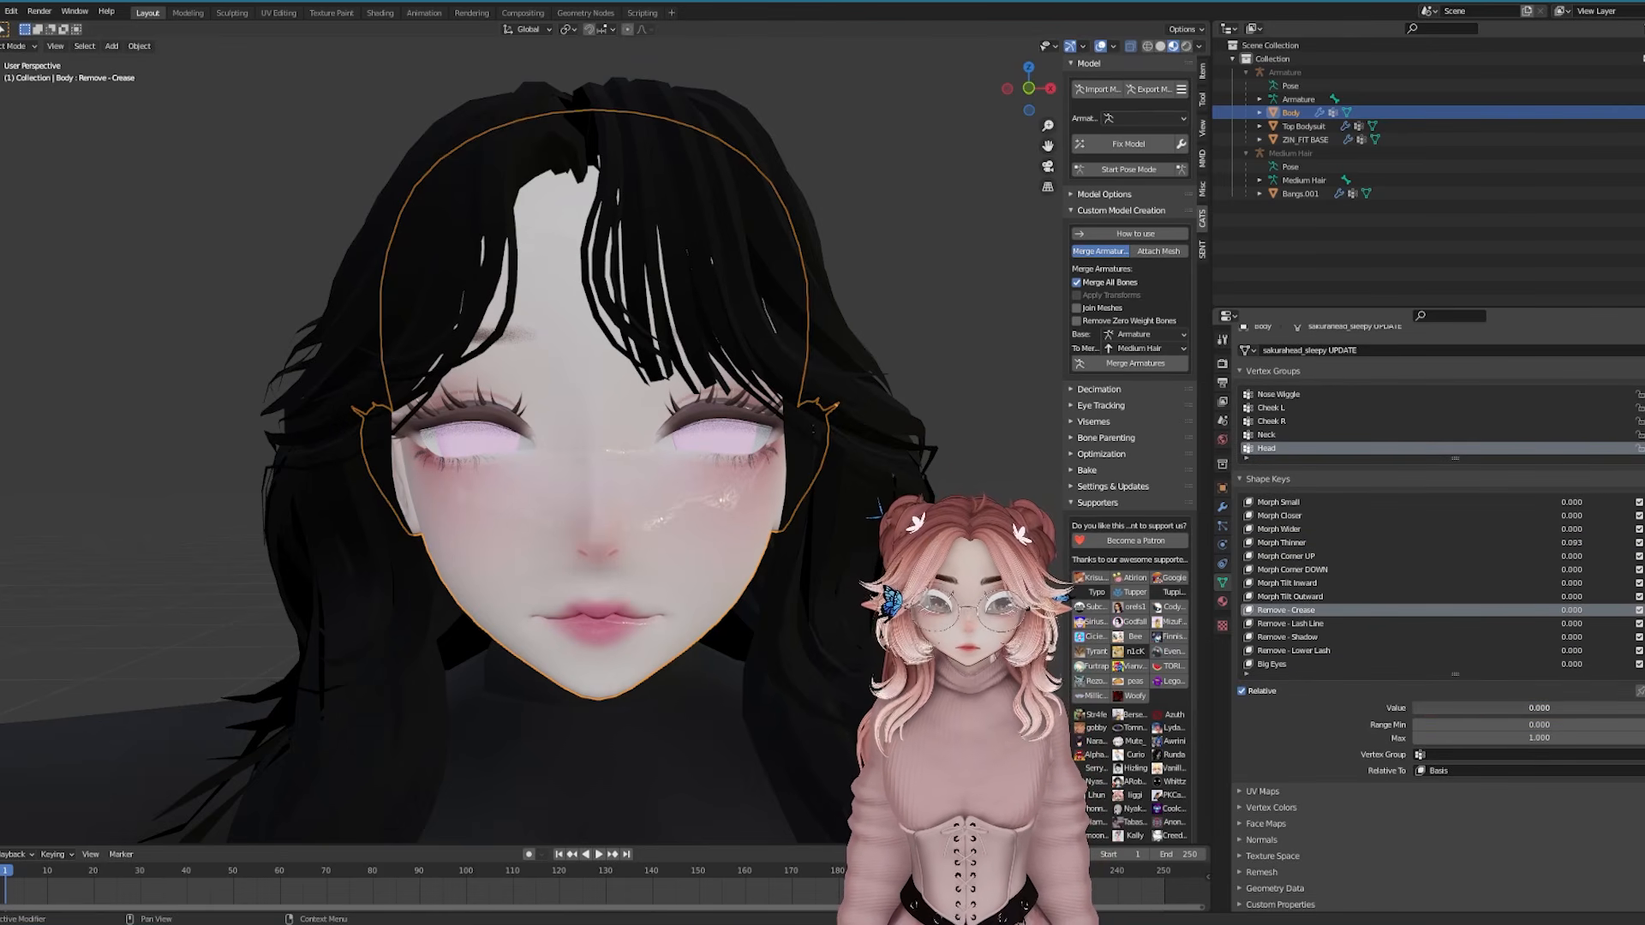
{"action": "left_click", "coordinate": [1318, 624]}
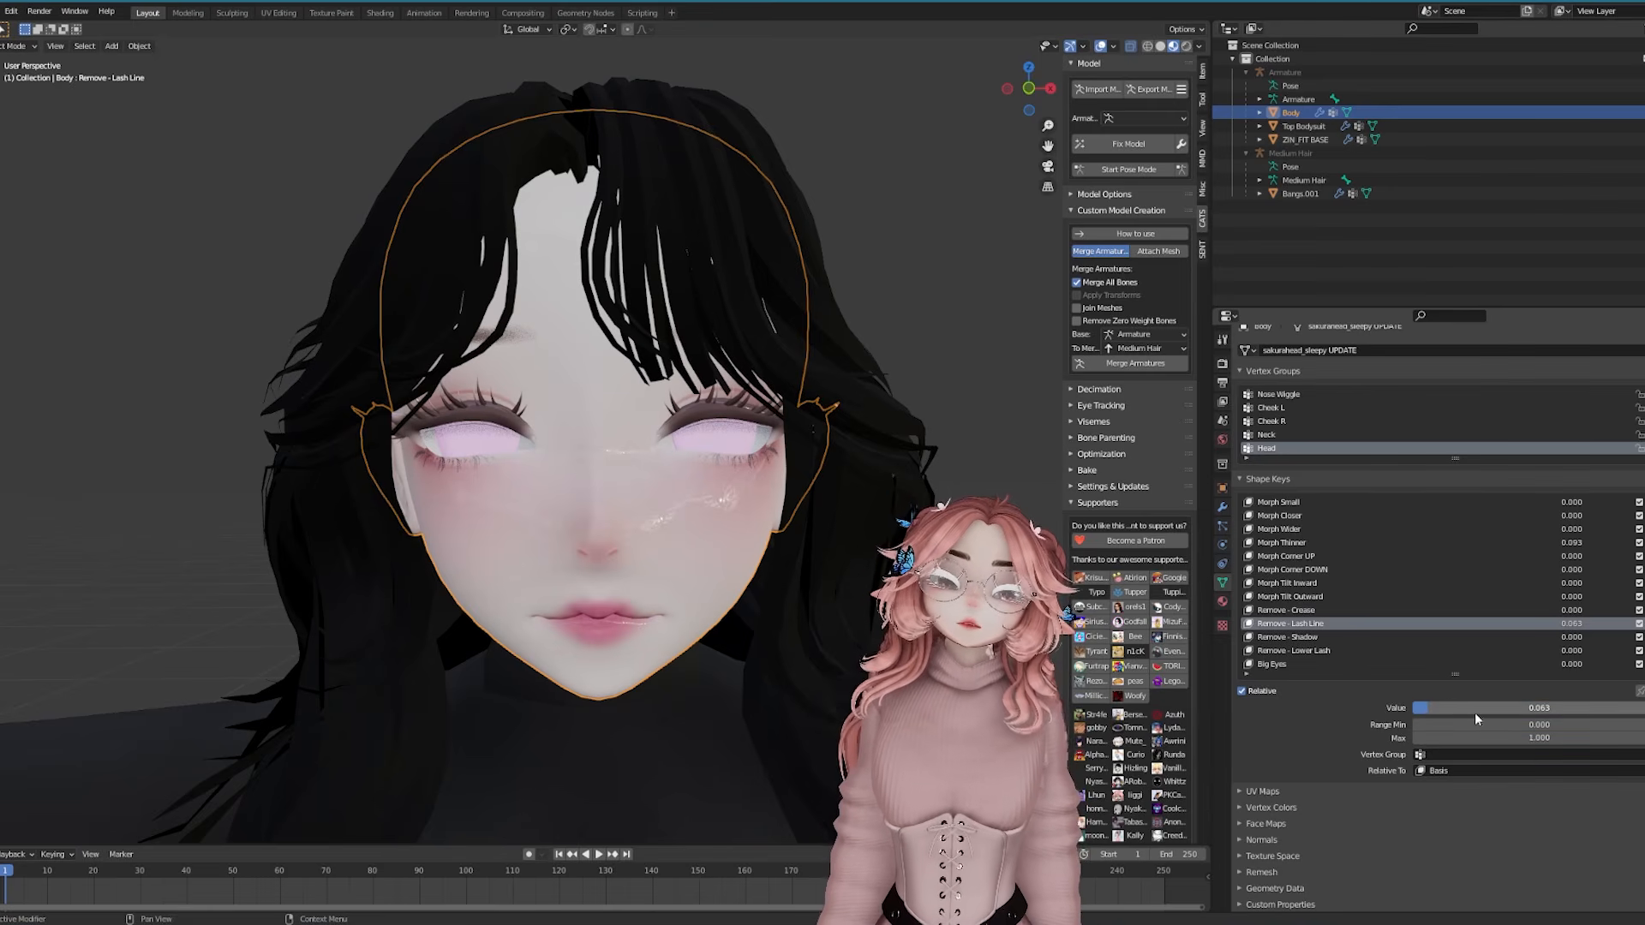
{"action": "key", "text": "ctrl+z"}
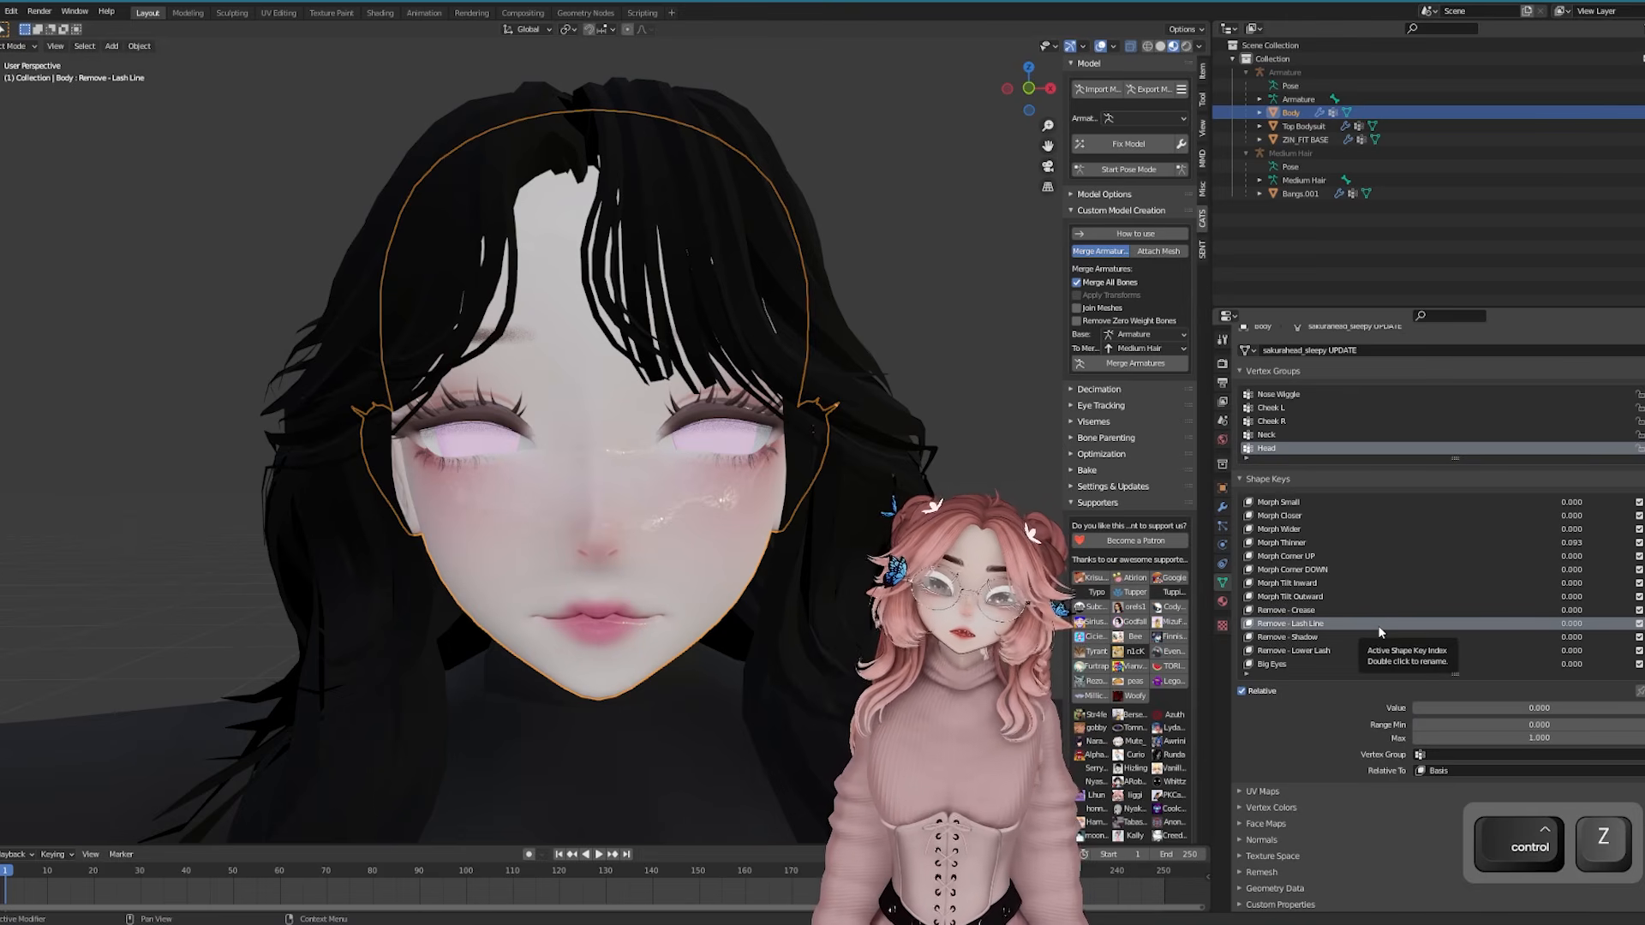
Set Brows Lower to about 0.759, Brows Closer to about 0.746 and a Mouth Shape key to about 0.672, following the reference drawing
{"action": "scroll", "coordinate": [794, 541], "scroll_direction": "up", "scroll_amount": 2}
{"action": "middle_click_drag", "start_coordinate": [795, 542], "coordinate": [711, 454], "text": "shift"}
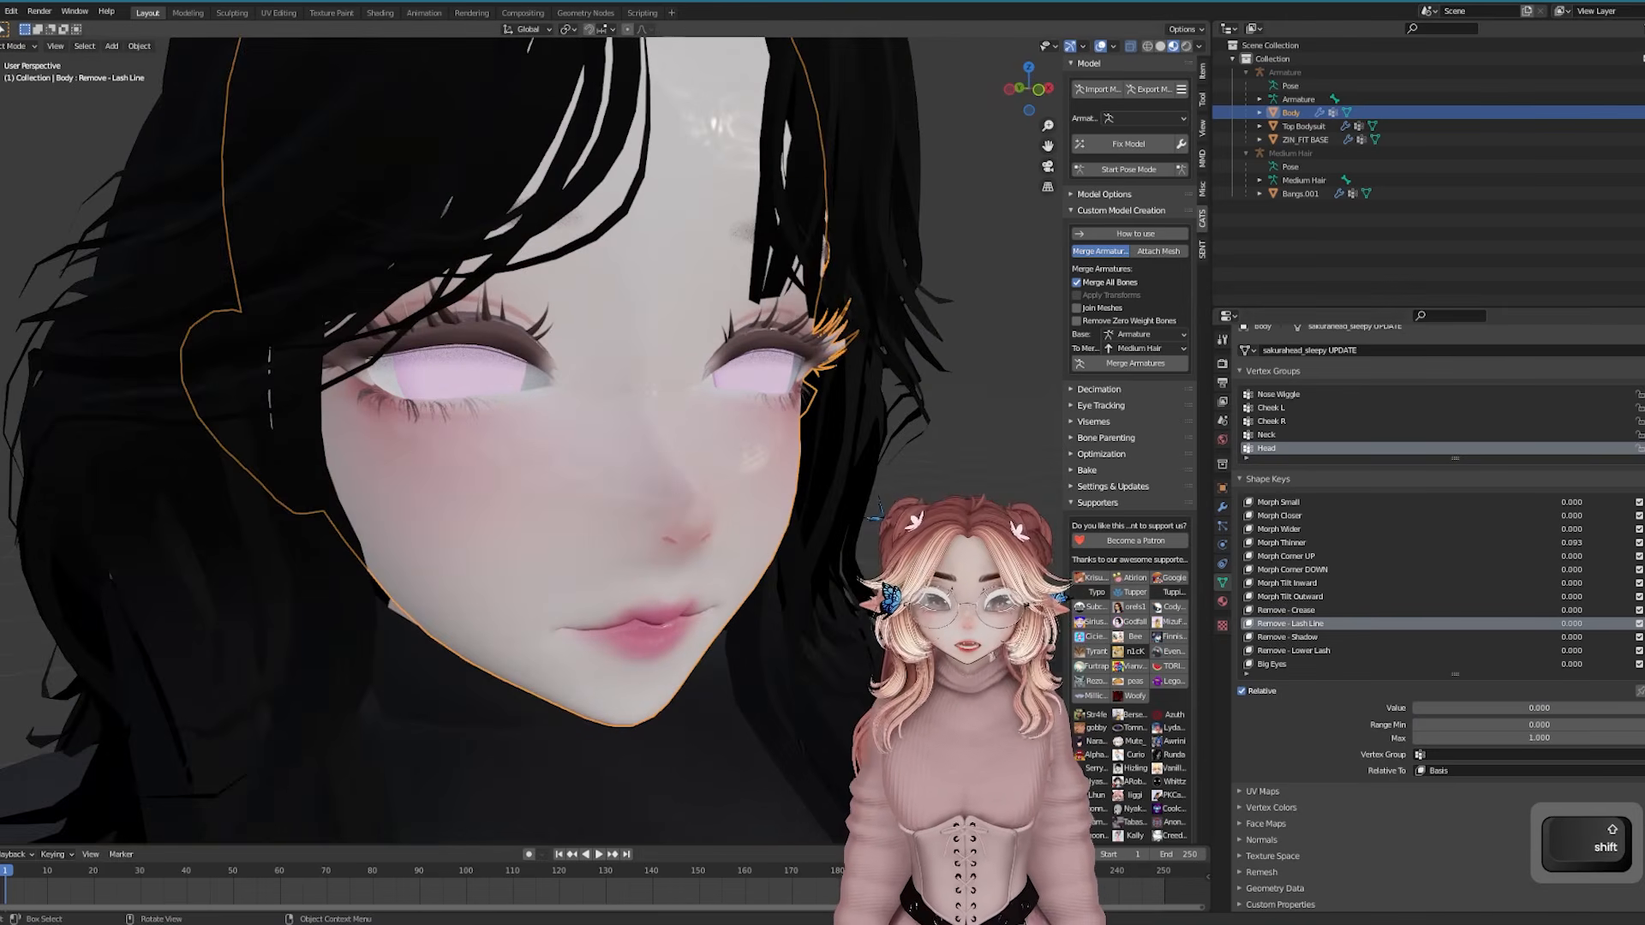
{"action": "left_click", "coordinate": [1405, 650]}
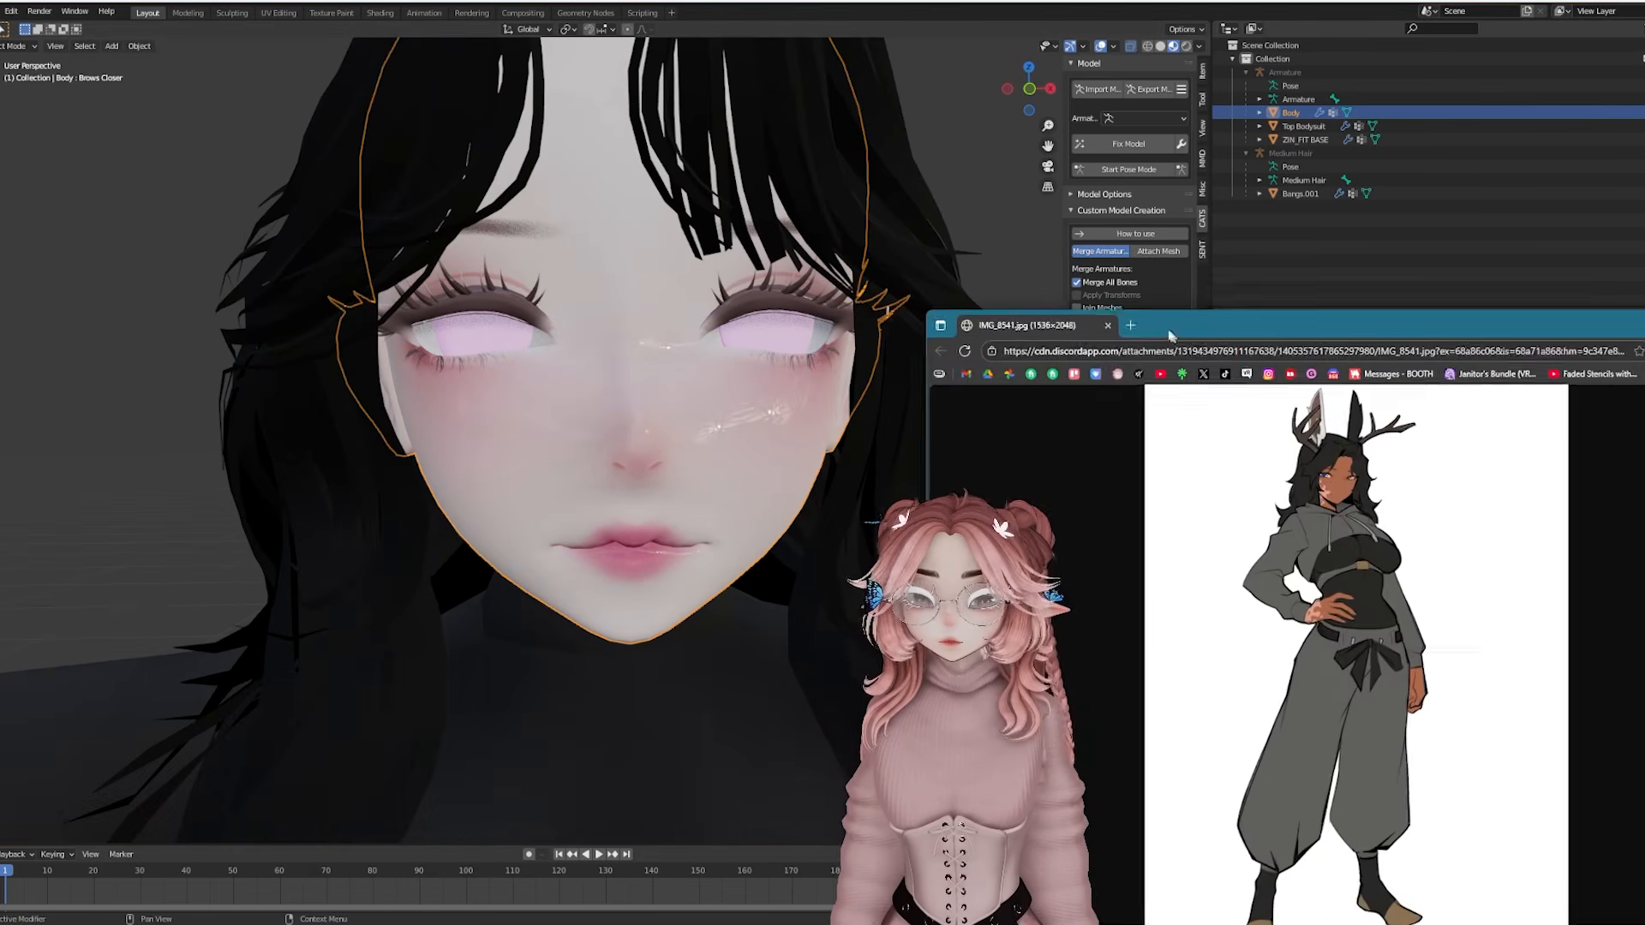
{"action": "left_click", "coordinate": [1293, 651]}
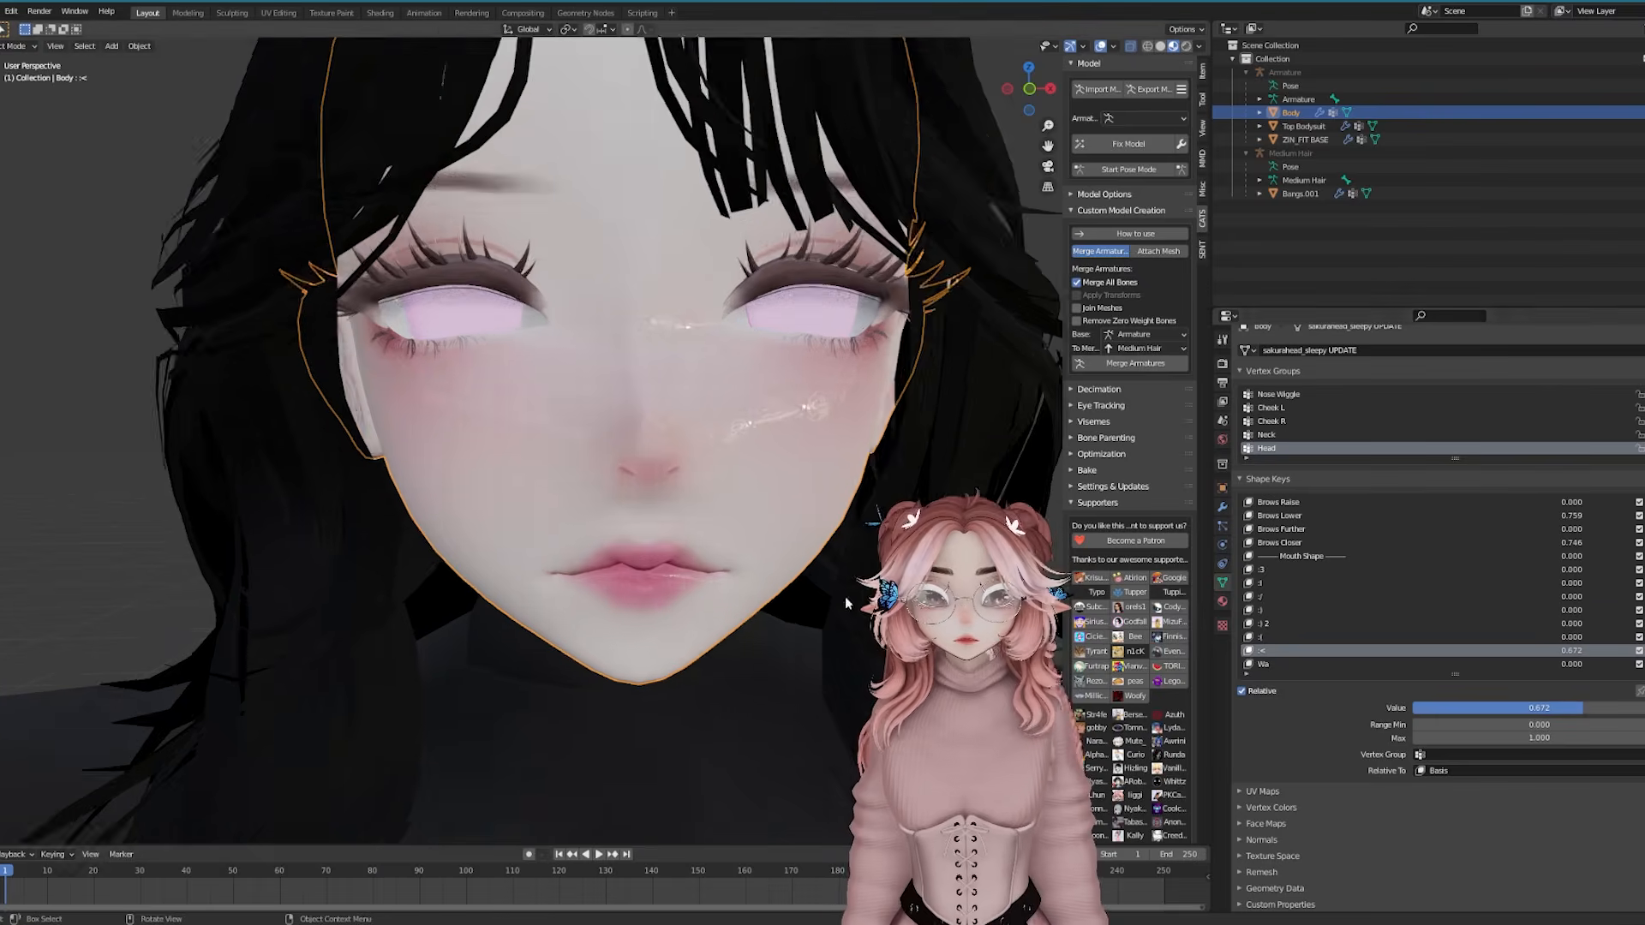
Set the head's Thin Lips shape key to about 0.402 and Face Slim to about 0.349
{"action": "scroll", "coordinate": [1338, 643], "scroll_direction": "down", "scroll_amount": 20}
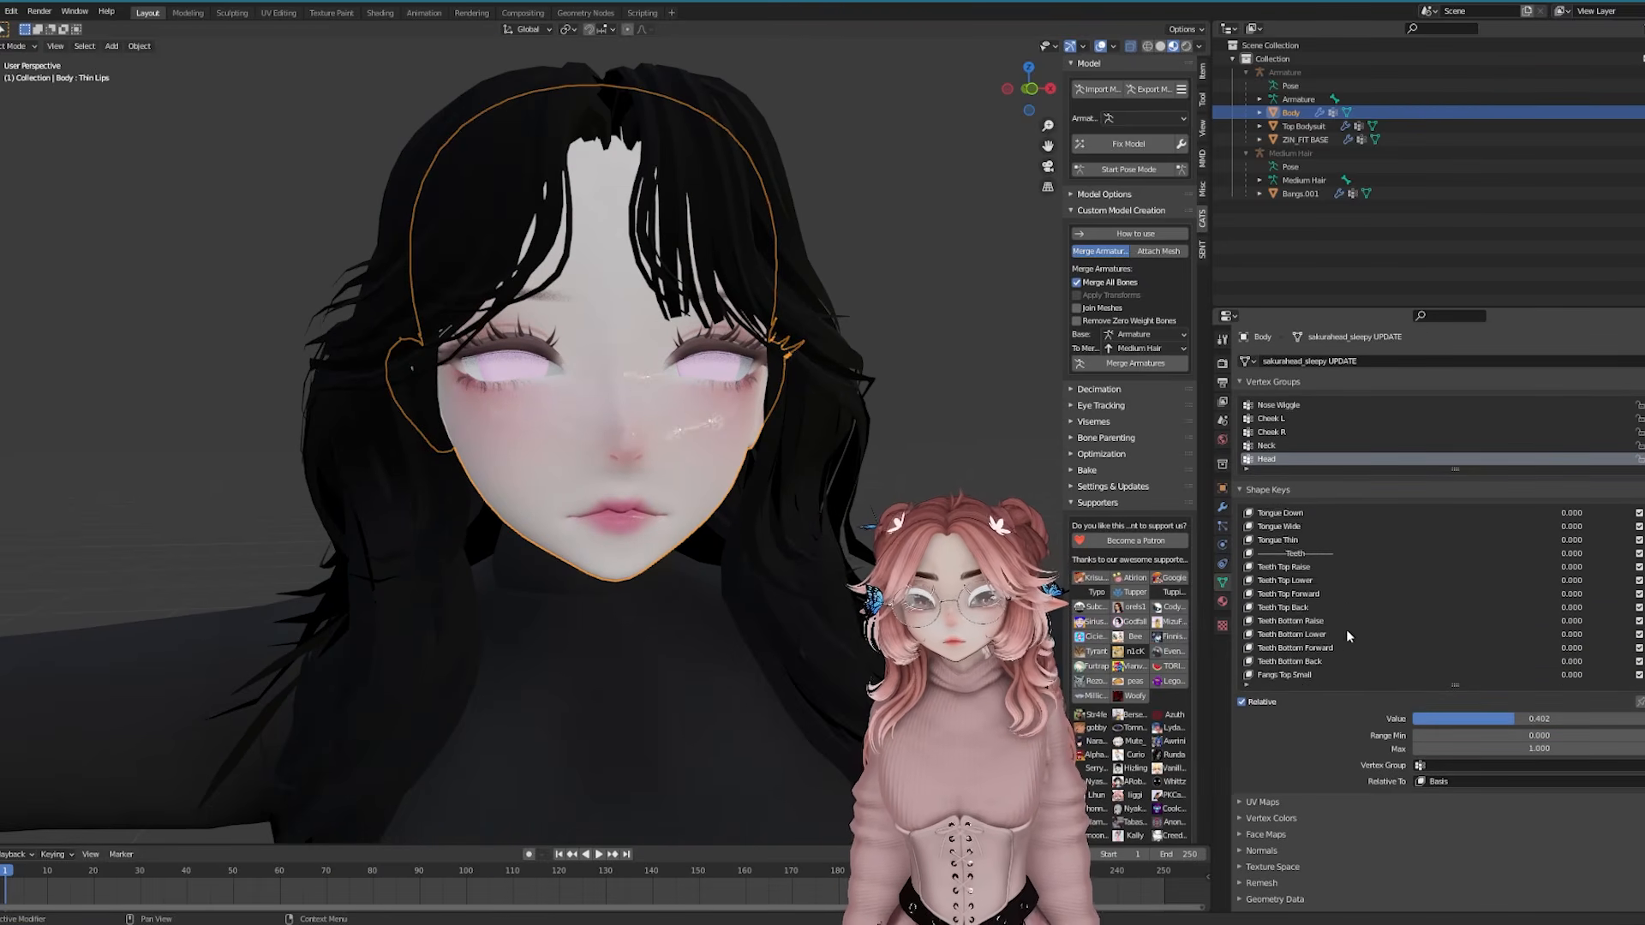
{"action": "left_click", "coordinate": [1348, 540]}
{"action": "left_click_drag", "start_coordinate": [1491, 721], "coordinate": [1641, 722]}
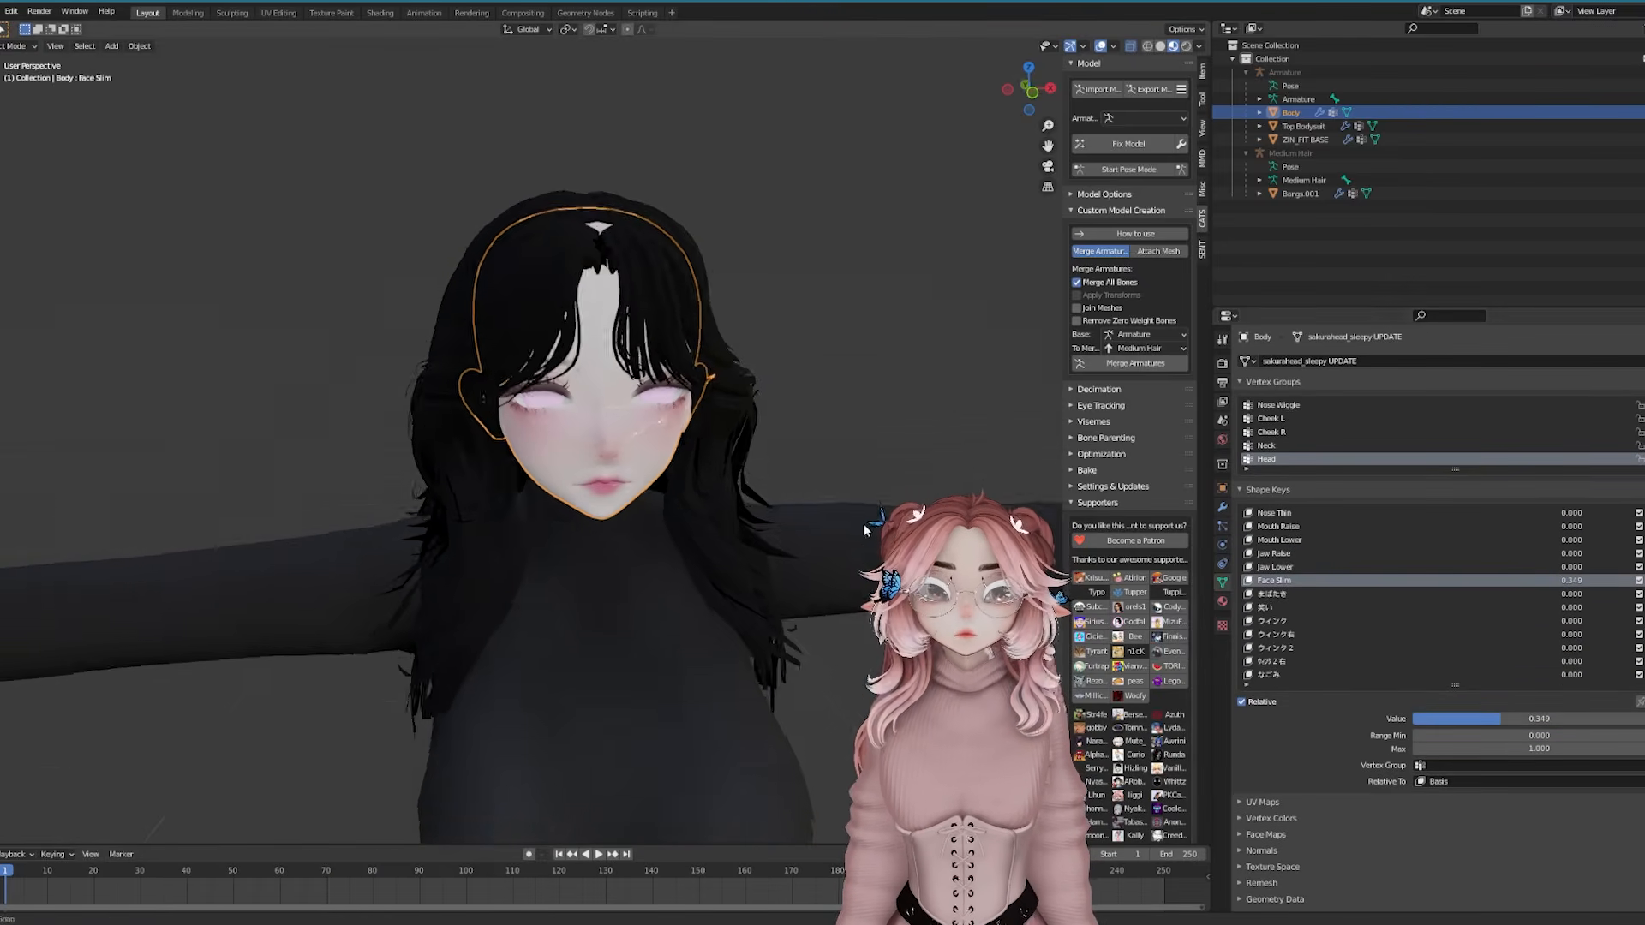
{"action": "scroll", "coordinate": [814, 511], "scroll_direction": "up", "scroll_amount": 3}
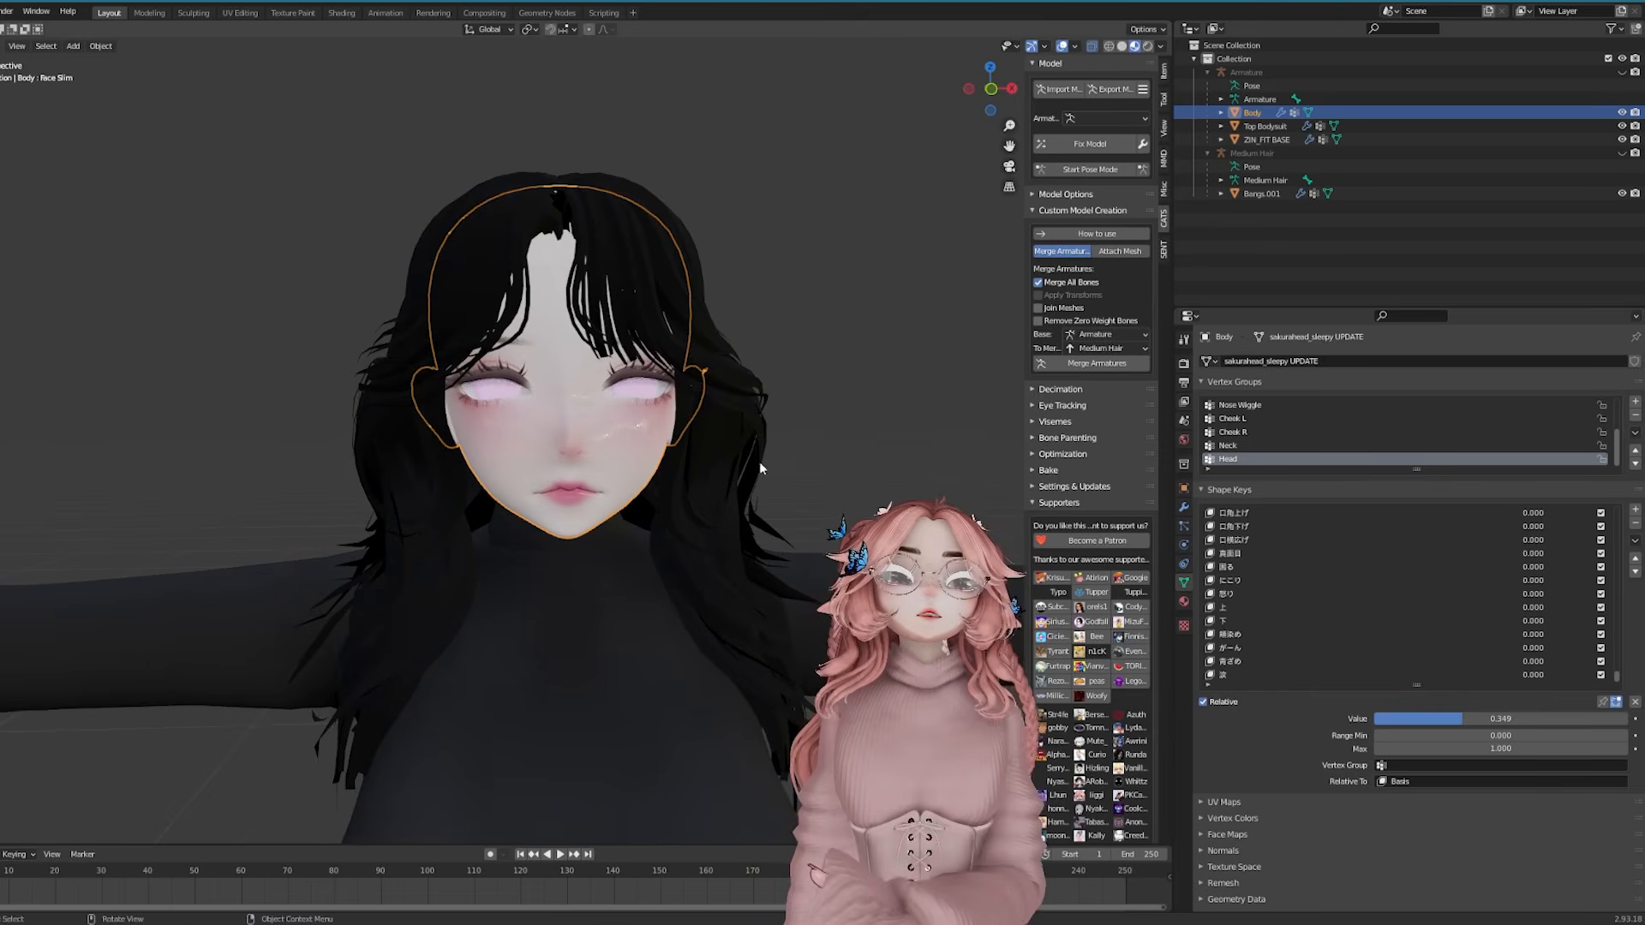
Add a new shape key at the end of the head's list and set its value to 1.000
{"action": "left_click", "coordinate": [1636, 509]}
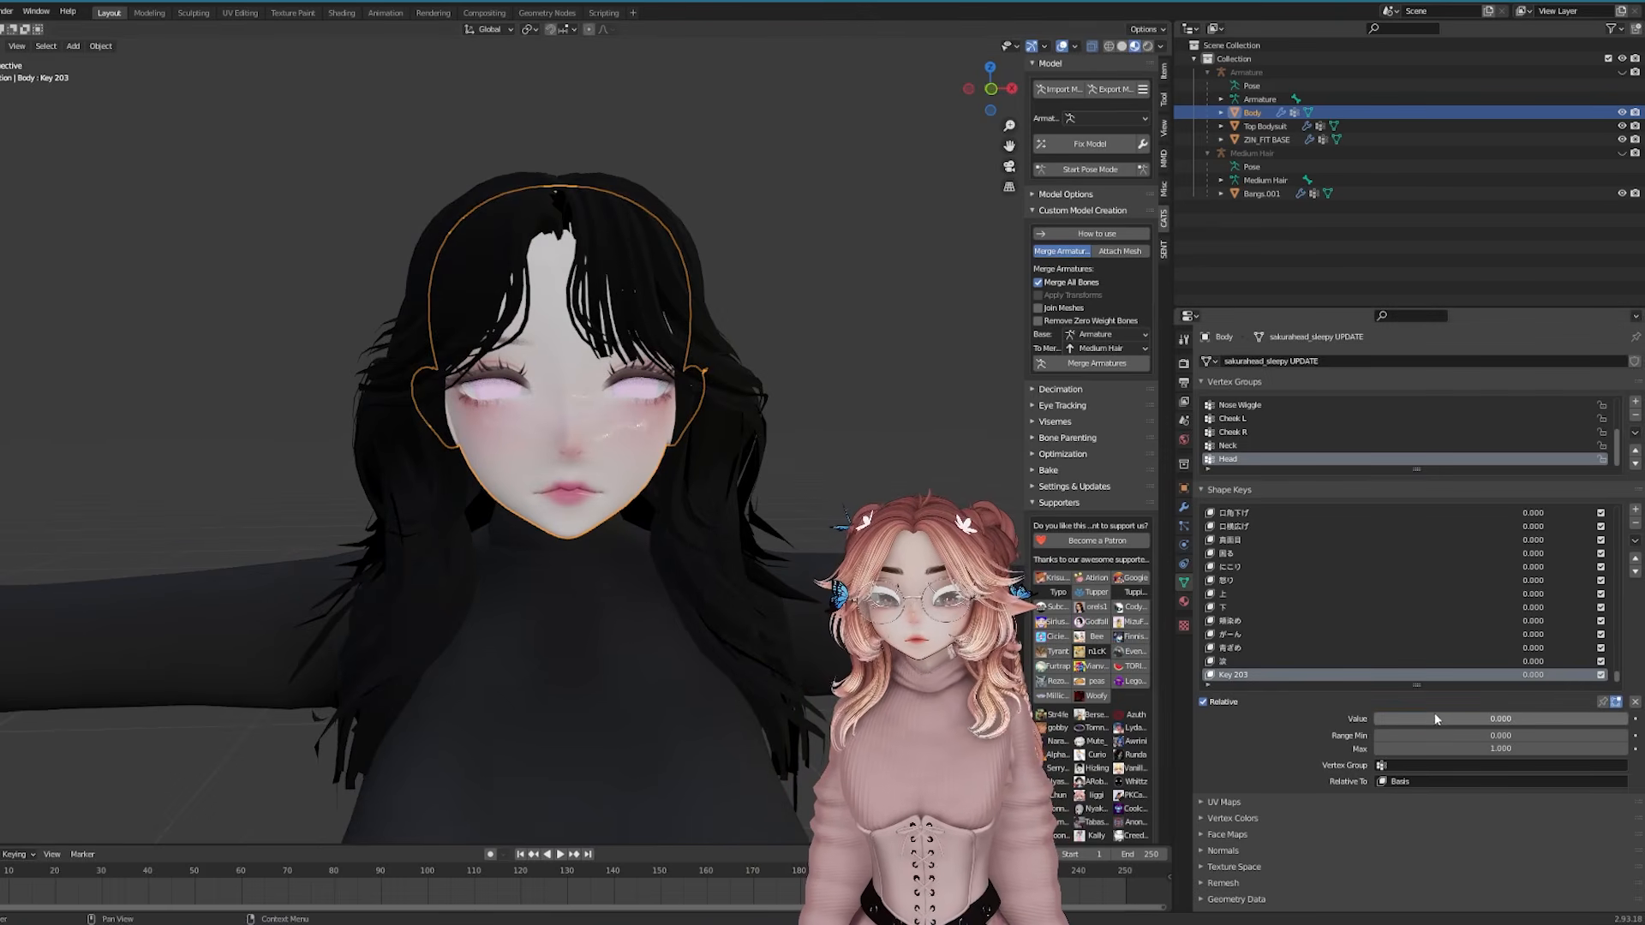
{"action": "left_click_drag", "start_coordinate": [1577, 720], "coordinate": [1628, 720]}
{"action": "scroll", "coordinate": [557, 386], "scroll_direction": "up", "scroll_amount": 3}
{"action": "middle_click_drag", "start_coordinate": [557, 385], "coordinate": [557, 514], "text": "shift"}
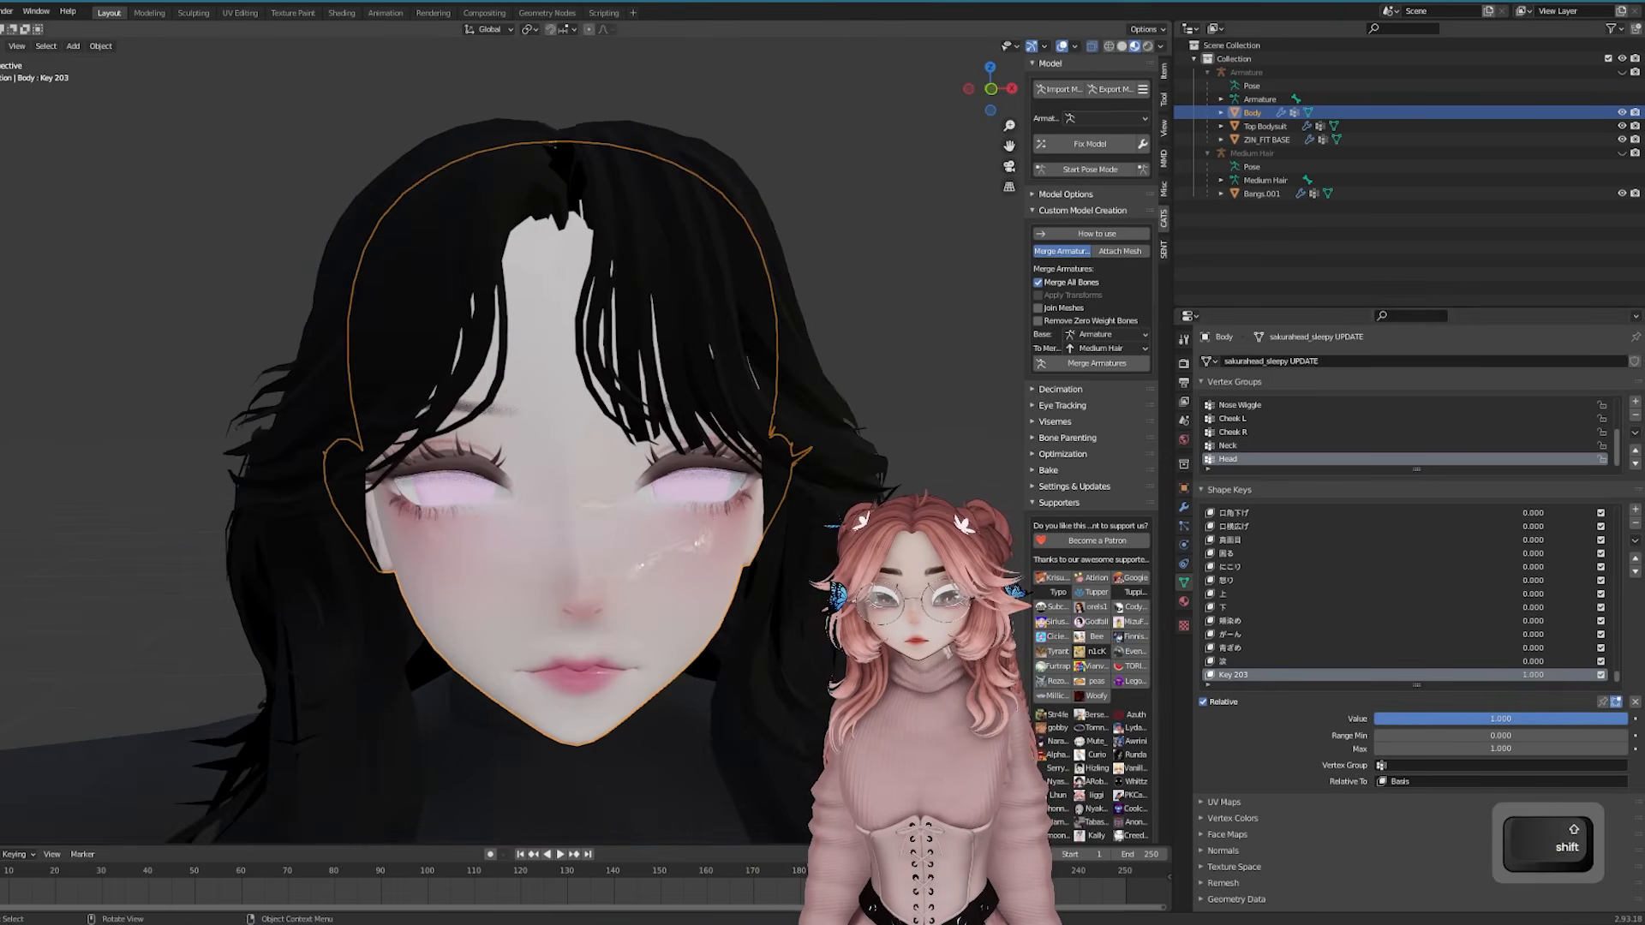
In the new shape key, lower the scalp vertices poking through the hair parting along Z with proportional editing
{"action": "key", "text": "Tab"}
{"action": "key", "text": "g"}
{"action": "key", "text": "z"}
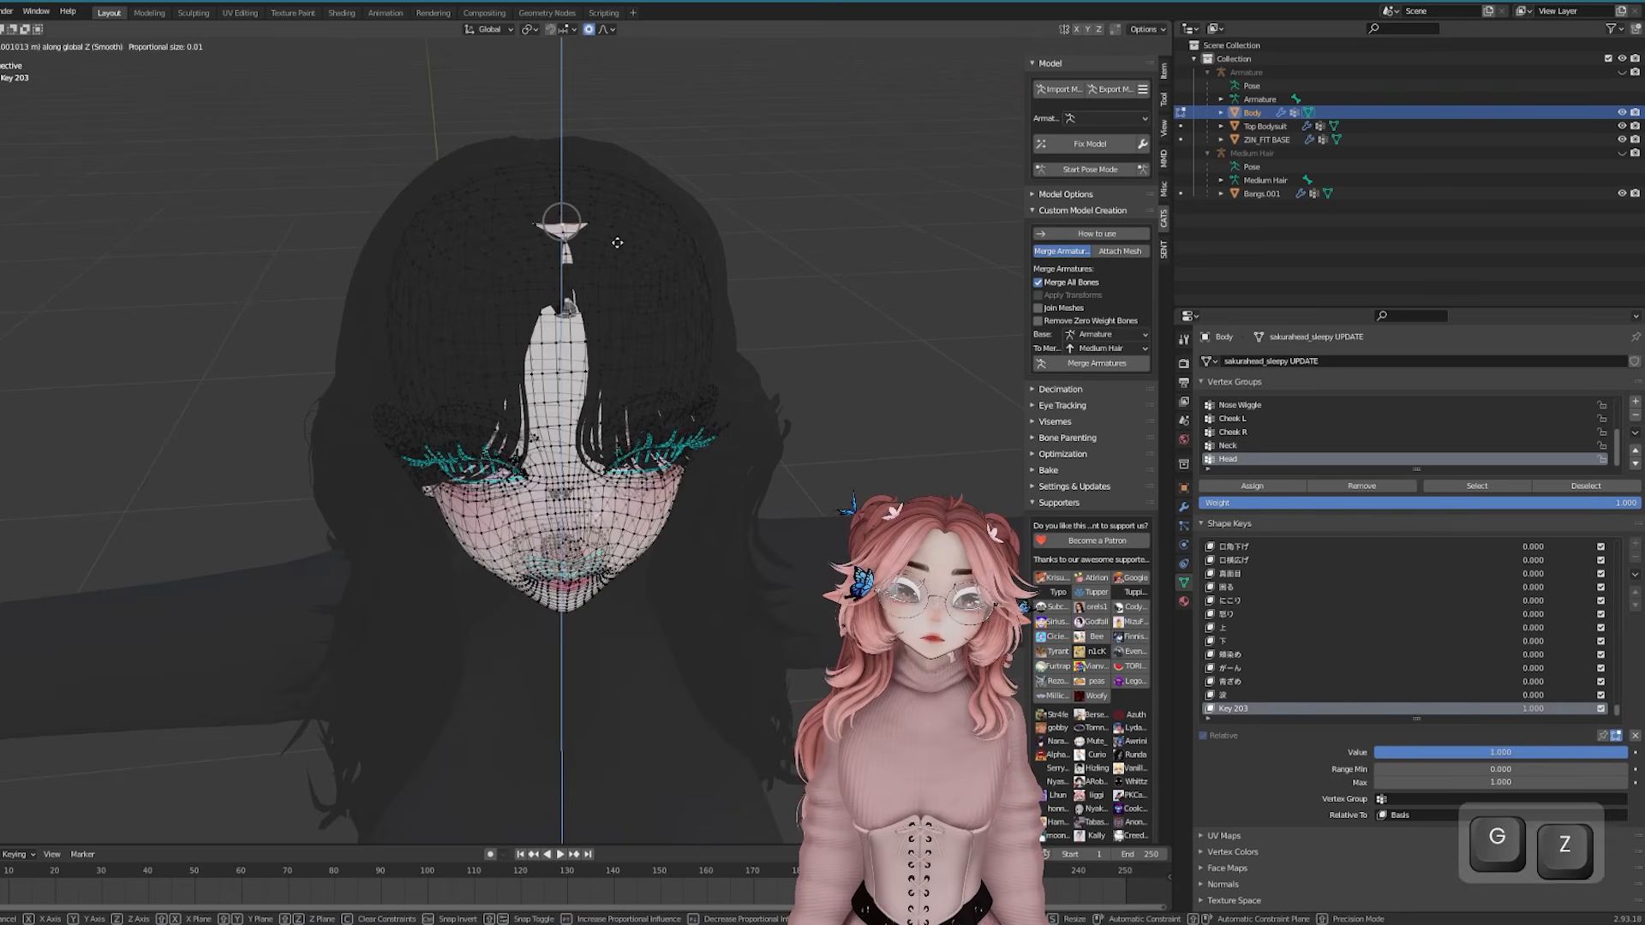
{"action": "left_click", "coordinate": [606, 253]}
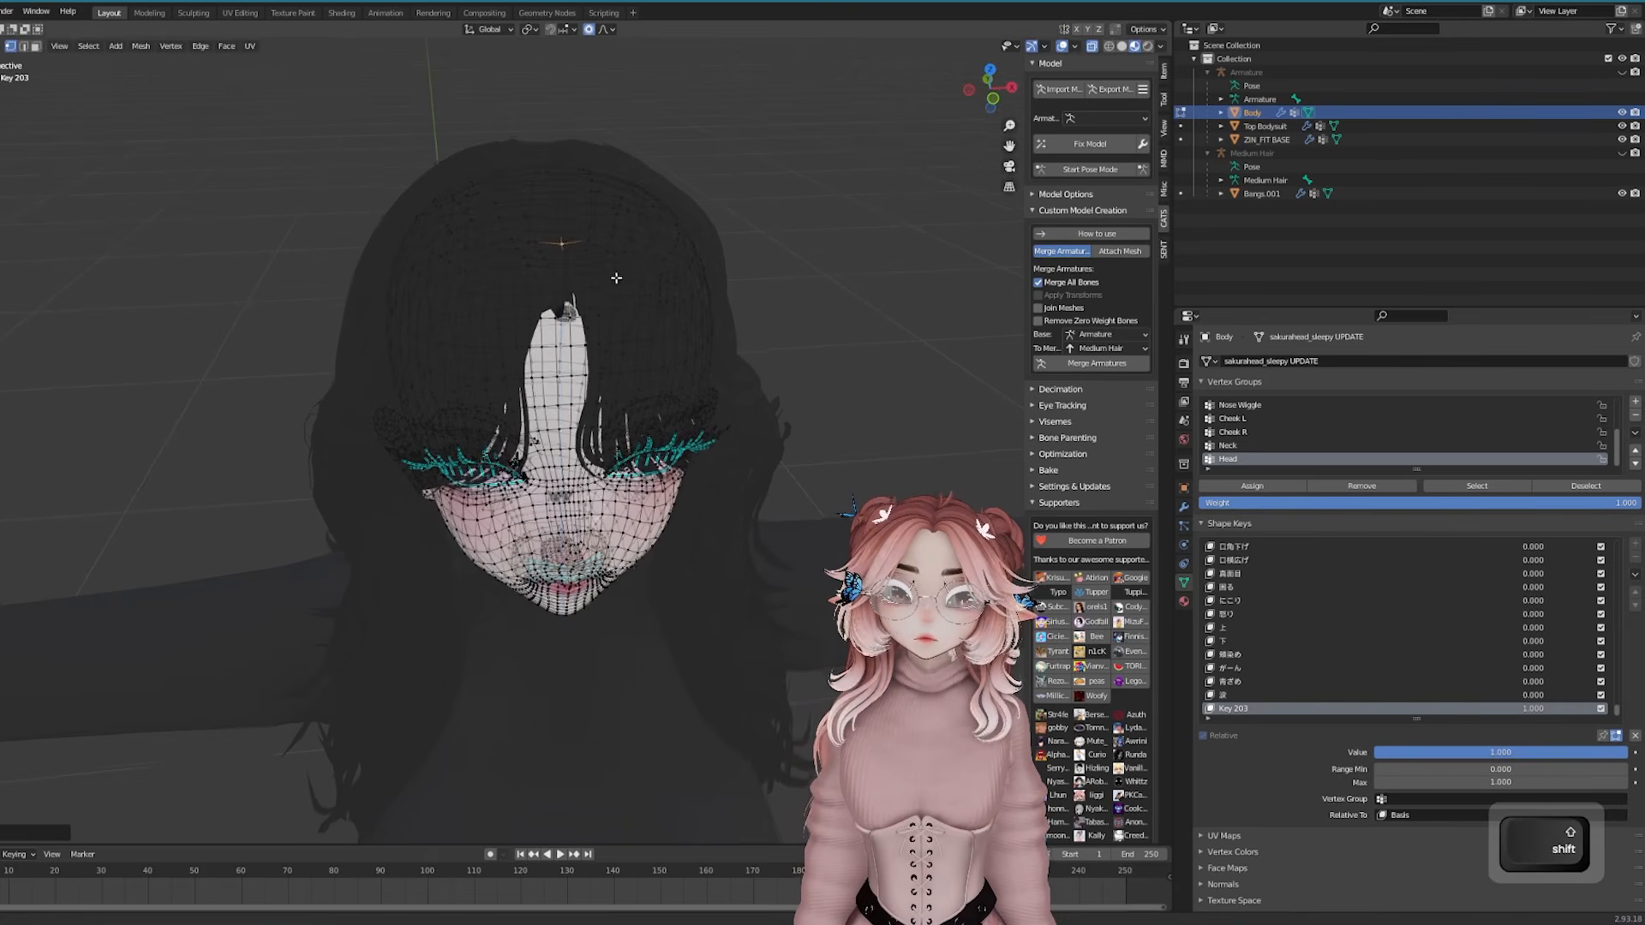
Move further scalp vertices along the top of the head along Z with proportional editing, and leave Edit Mode
{"action": "middle_click_drag", "start_coordinate": [606, 254], "coordinate": [731, 511]}
{"action": "key", "text": "g"}
{"action": "key", "text": "z"}
{"action": "left_click", "coordinate": [545, 372]}
{"action": "scroll", "coordinate": [680, 423], "scroll_direction": "up", "scroll_amount": 1}
{"action": "key", "text": "g"}
{"action": "key", "text": "z"}
{"action": "left_click", "coordinate": [728, 440]}
{"action": "key", "text": "g"}
{"action": "key", "text": "z"}
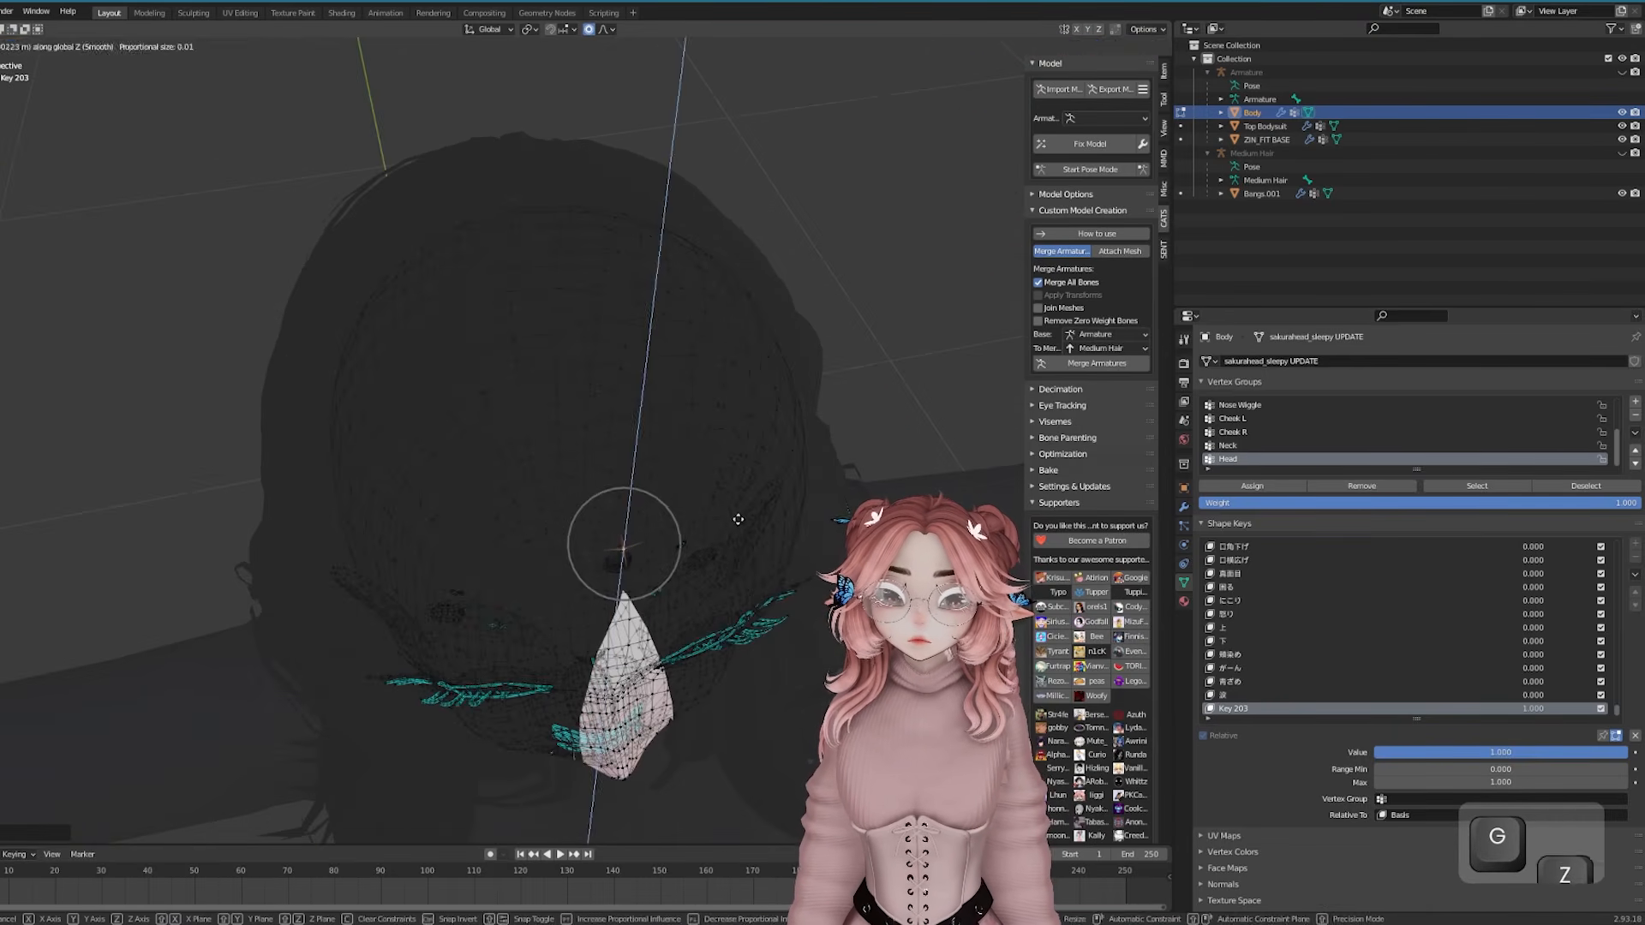
{"action": "left_click", "coordinate": [736, 520]}
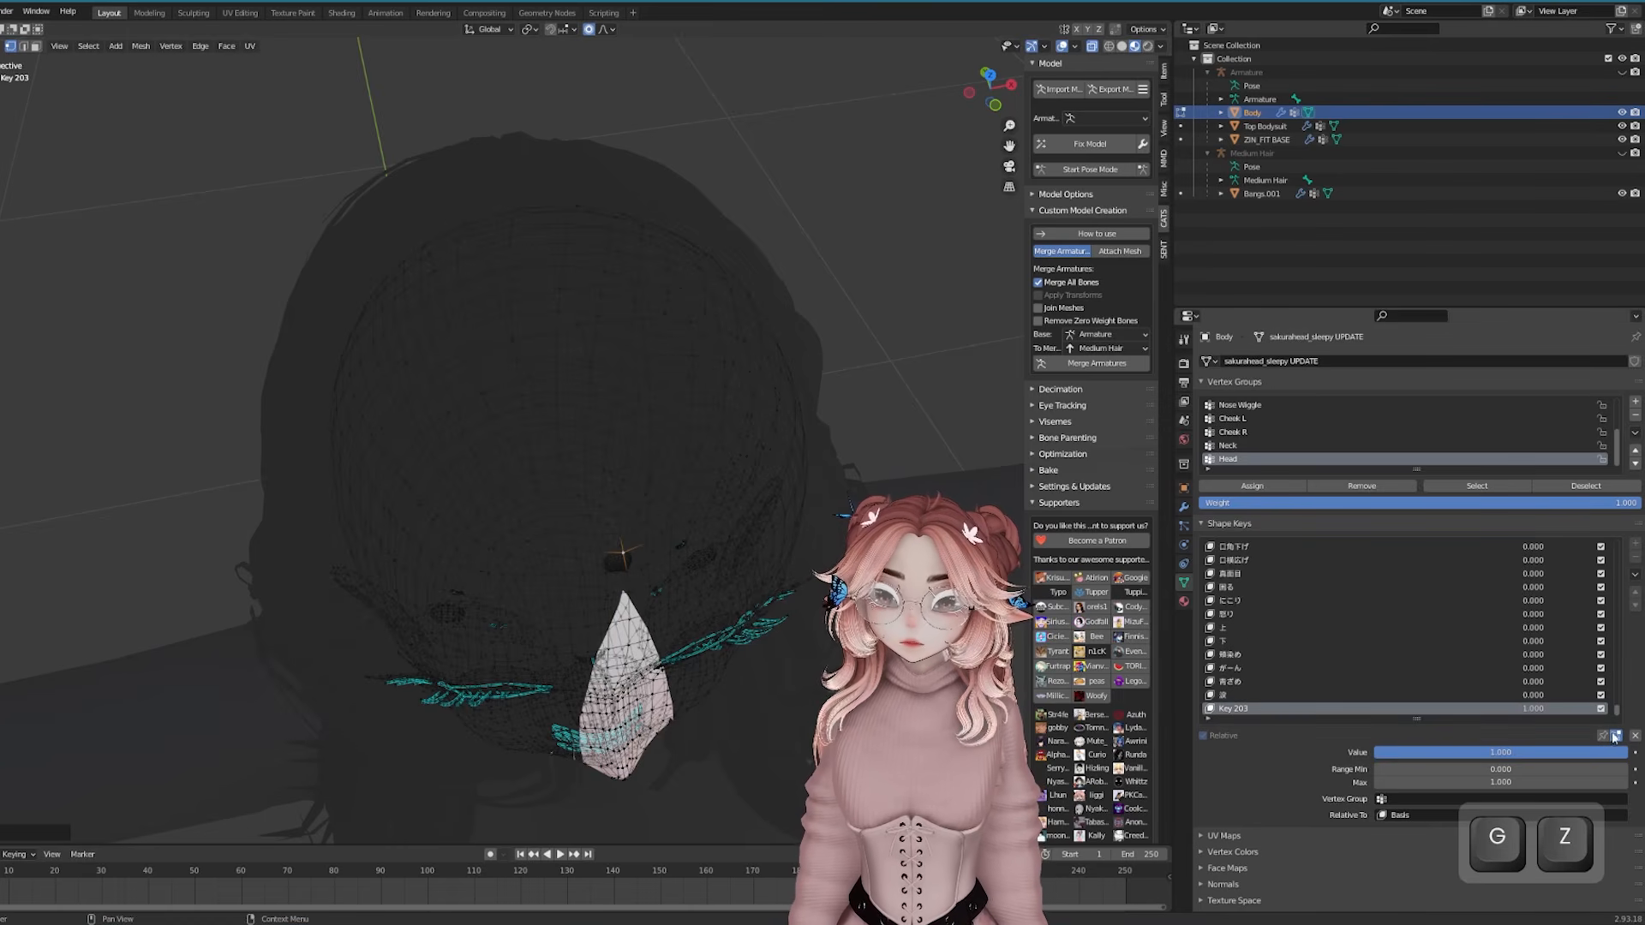
{"action": "scroll", "coordinate": [753, 573], "scroll_direction": "down", "scroll_amount": 2}
{"action": "key", "text": "Tab"}
Select the hair mesh Bangs.001 and open it in Edit Mode at the forehead parting
{"action": "middle_click_drag", "start_coordinate": [753, 574], "coordinate": [631, 377]}
{"action": "scroll", "coordinate": [633, 414], "scroll_direction": "up", "scroll_amount": 1}
{"action": "left_click", "coordinate": [638, 310]}
{"action": "key", "text": "Tab"}
{"action": "scroll", "coordinate": [640, 211], "scroll_direction": "up", "scroll_amount": 4}
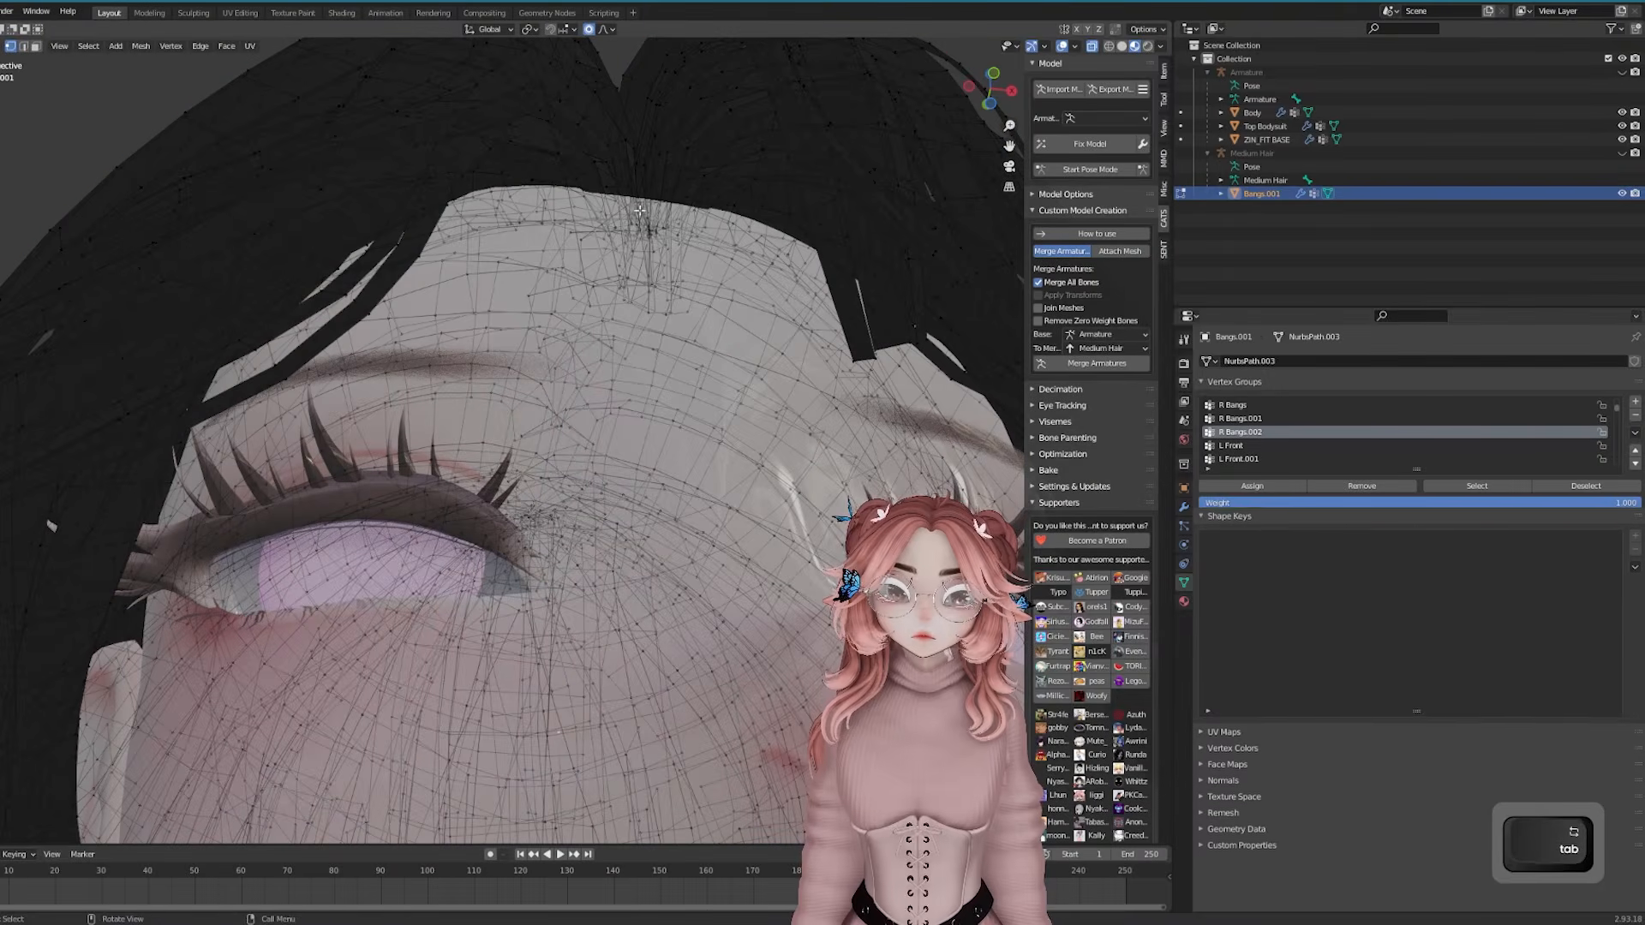
{"action": "middle_click_drag", "start_coordinate": [566, 60], "coordinate": [581, 211]}
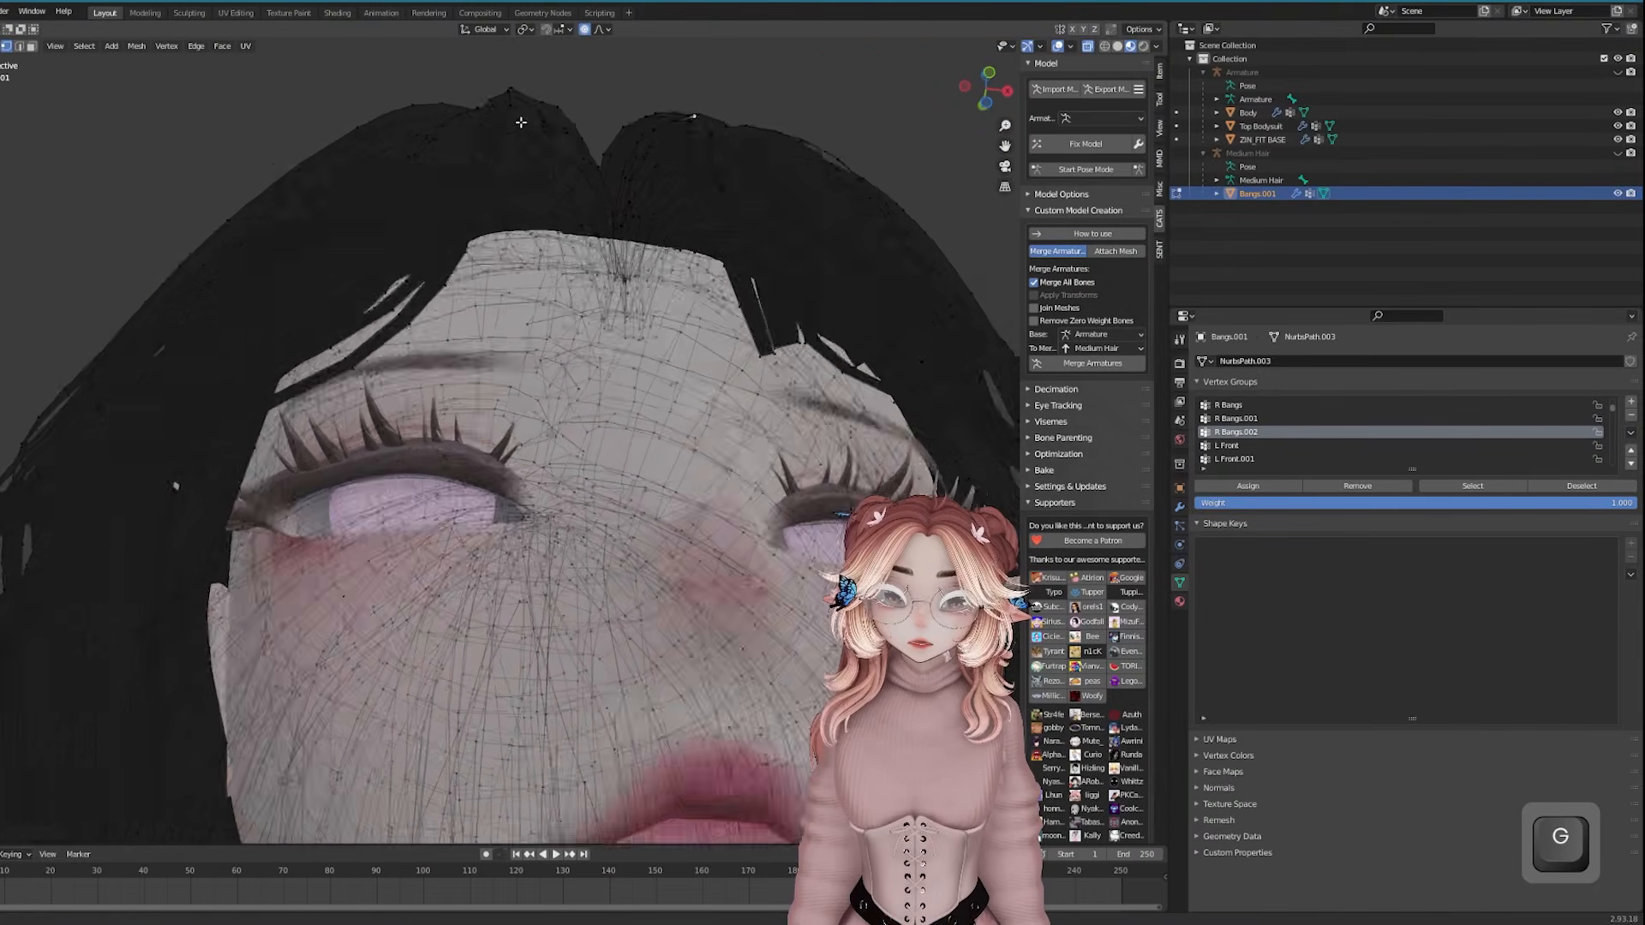
Try to move a vertex at the crown of the hair mesh
{"action": "left_click", "coordinate": [467, 124]}
{"action": "key", "text": "g"}
{"action": "right_click", "coordinate": [532, 121]}
{"action": "key", "text": "Tab"}
{"action": "scroll", "coordinate": [591, 326], "scroll_direction": "down", "scroll_amount": 4}
{"action": "middle_click_drag", "start_coordinate": [600, 394], "coordinate": [635, 429]}
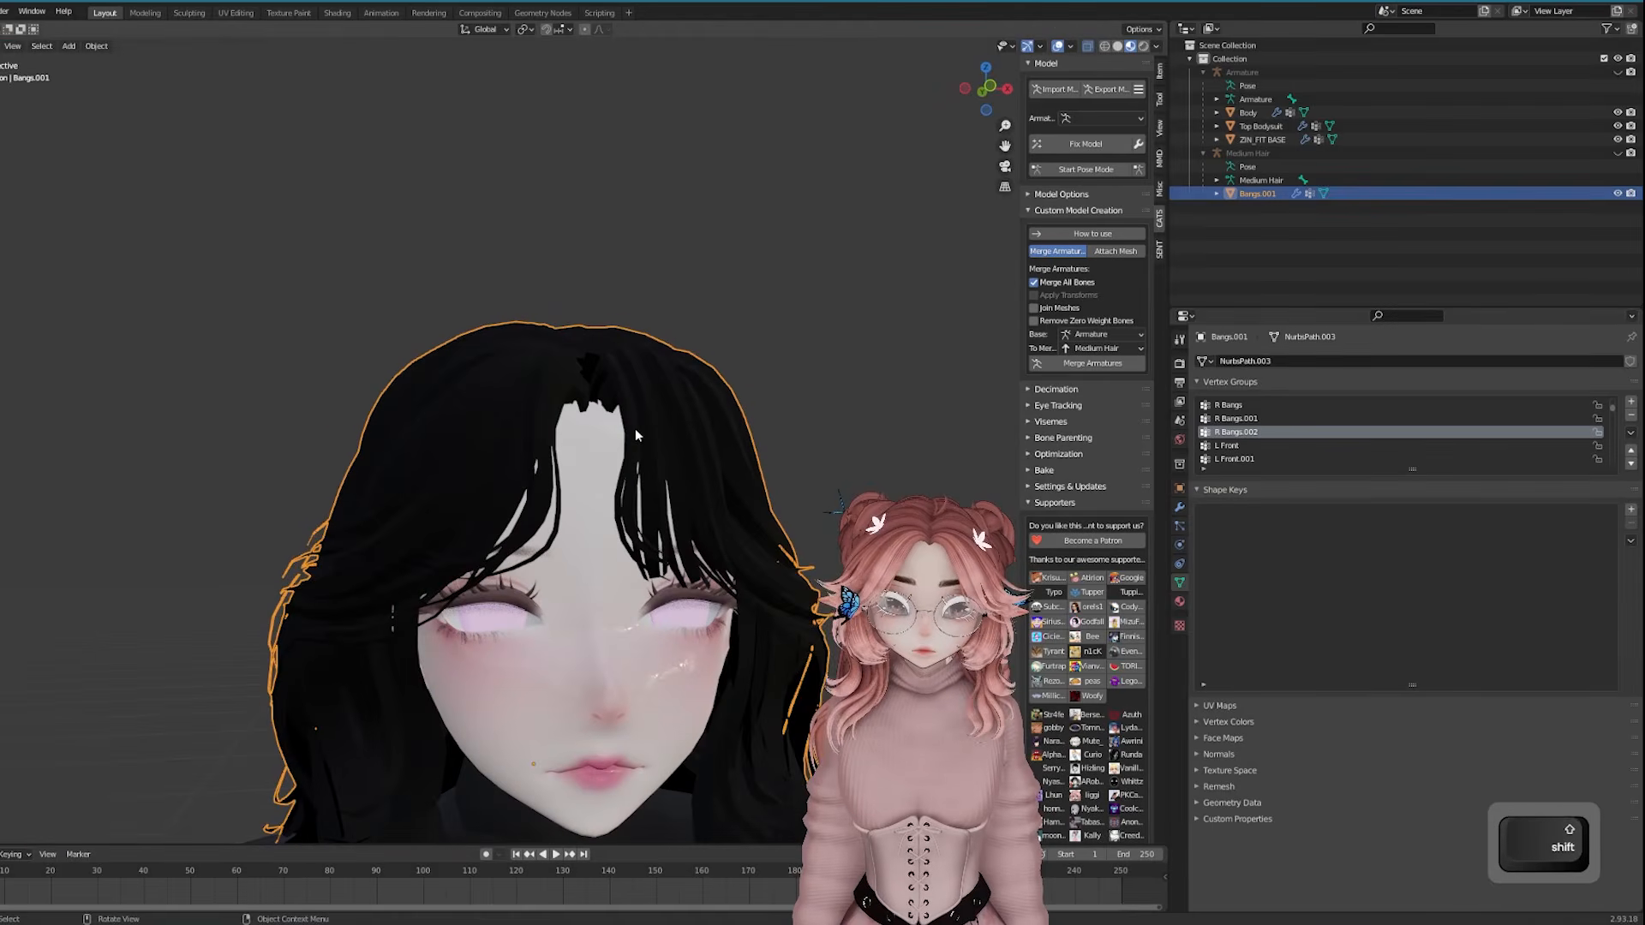
Move the hair mesh vertices at the forehead parting with proportional editing
{"action": "key", "text": "Tab"}
{"action": "left_click", "coordinate": [601, 440]}
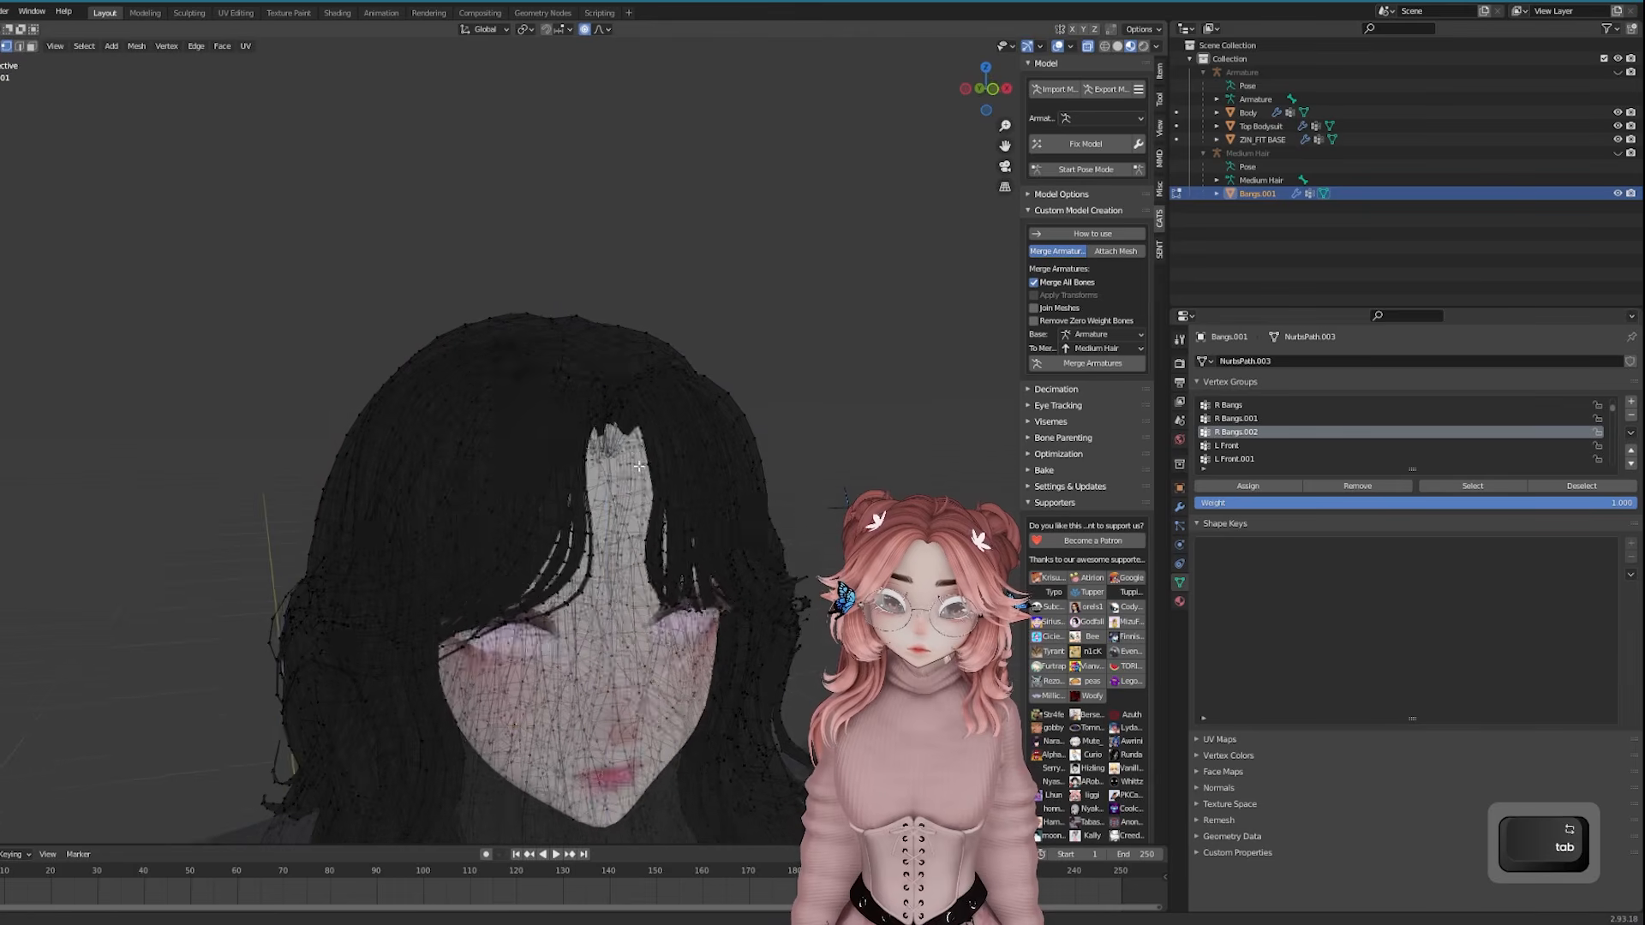
{"action": "key", "text": "g"}
{"action": "key", "text": "z"}
{"action": "key", "text": "Escape"}
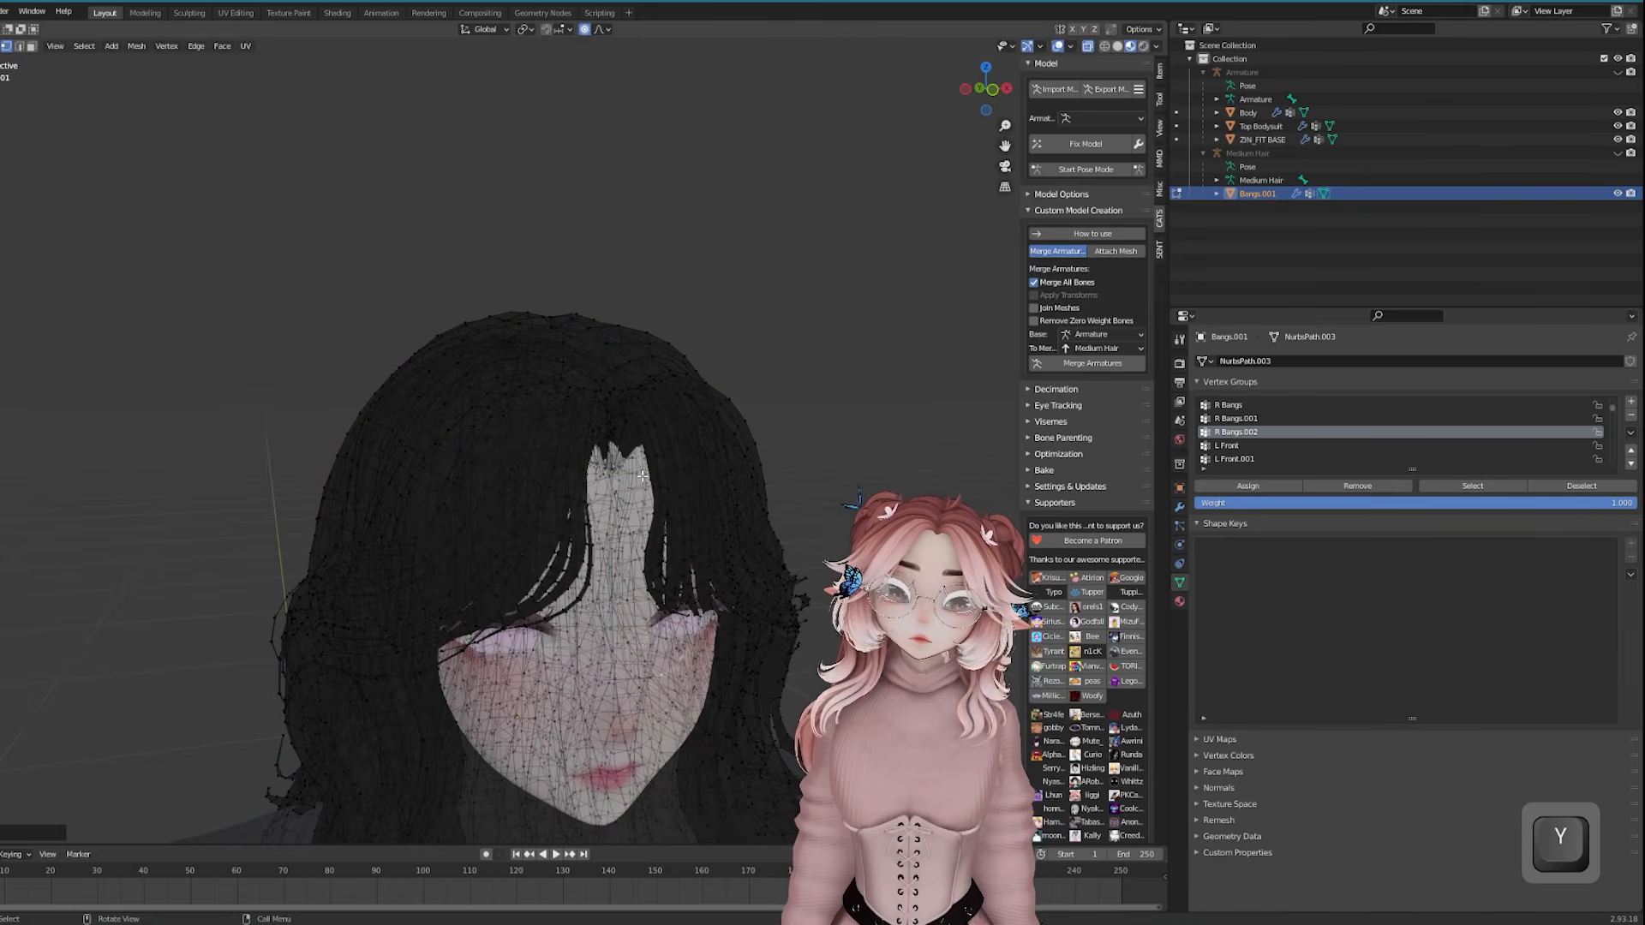
Try to rotate the hair mesh vertices along the side of the head
{"action": "key", "text": "Tab"}
{"action": "scroll", "coordinate": [654, 414], "scroll_direction": "up", "scroll_amount": 5}
{"action": "key", "text": "Tab"}
{"action": "middle_click_drag", "start_coordinate": [638, 394], "coordinate": [808, 431]}
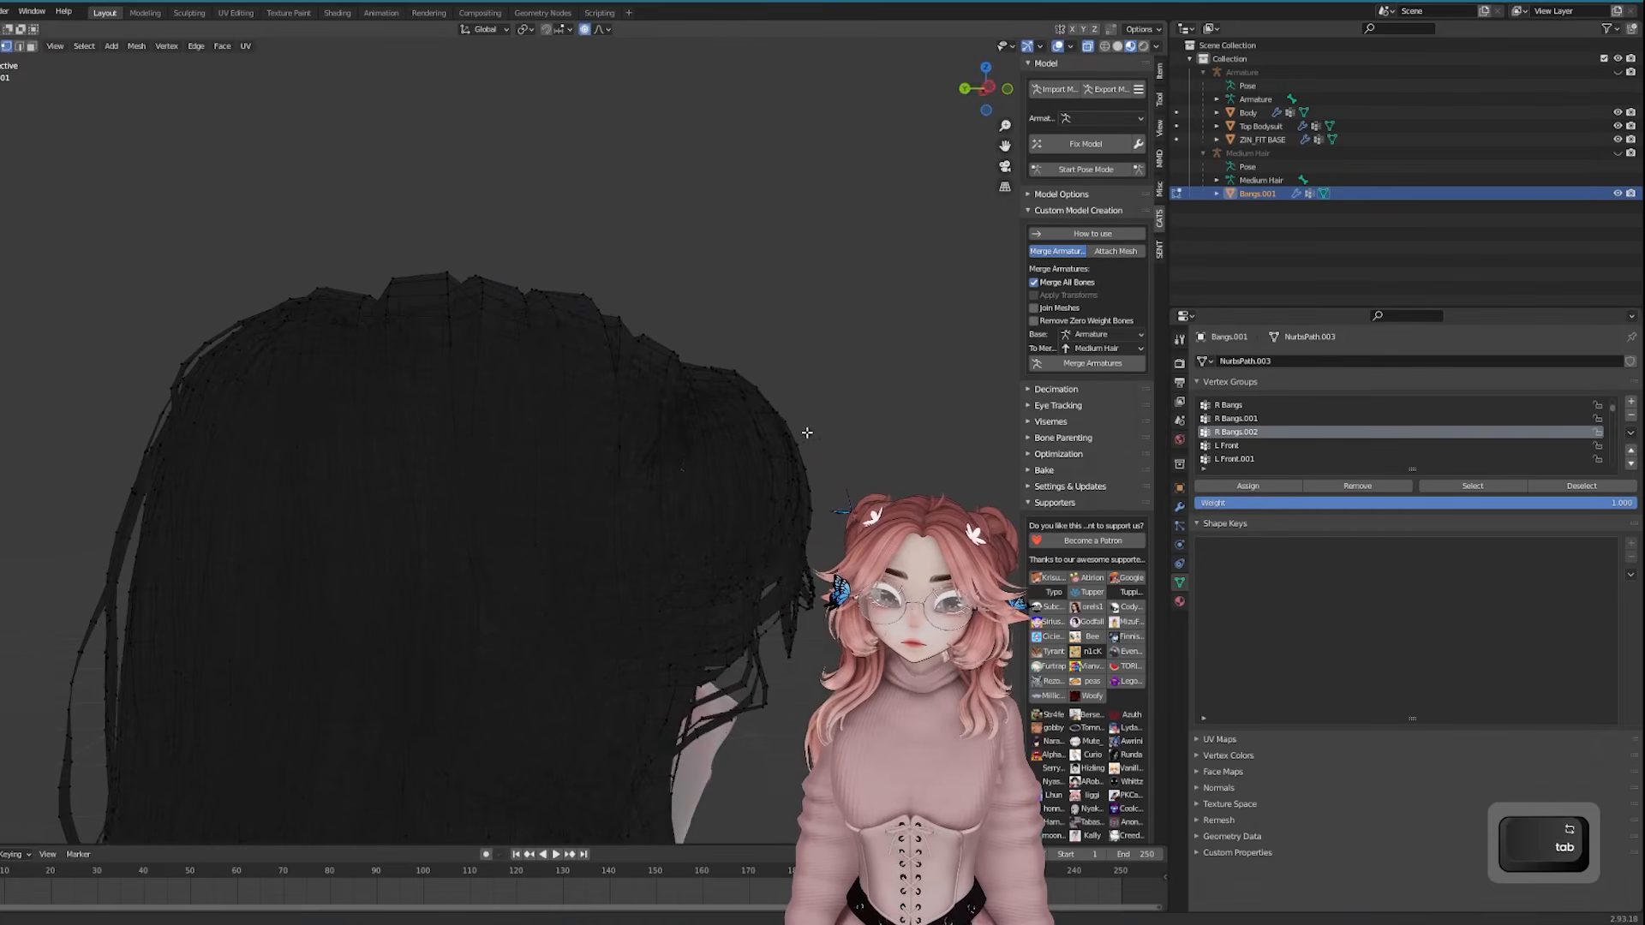
{"action": "key", "text": "r"}
{"action": "key", "text": "Escape"}
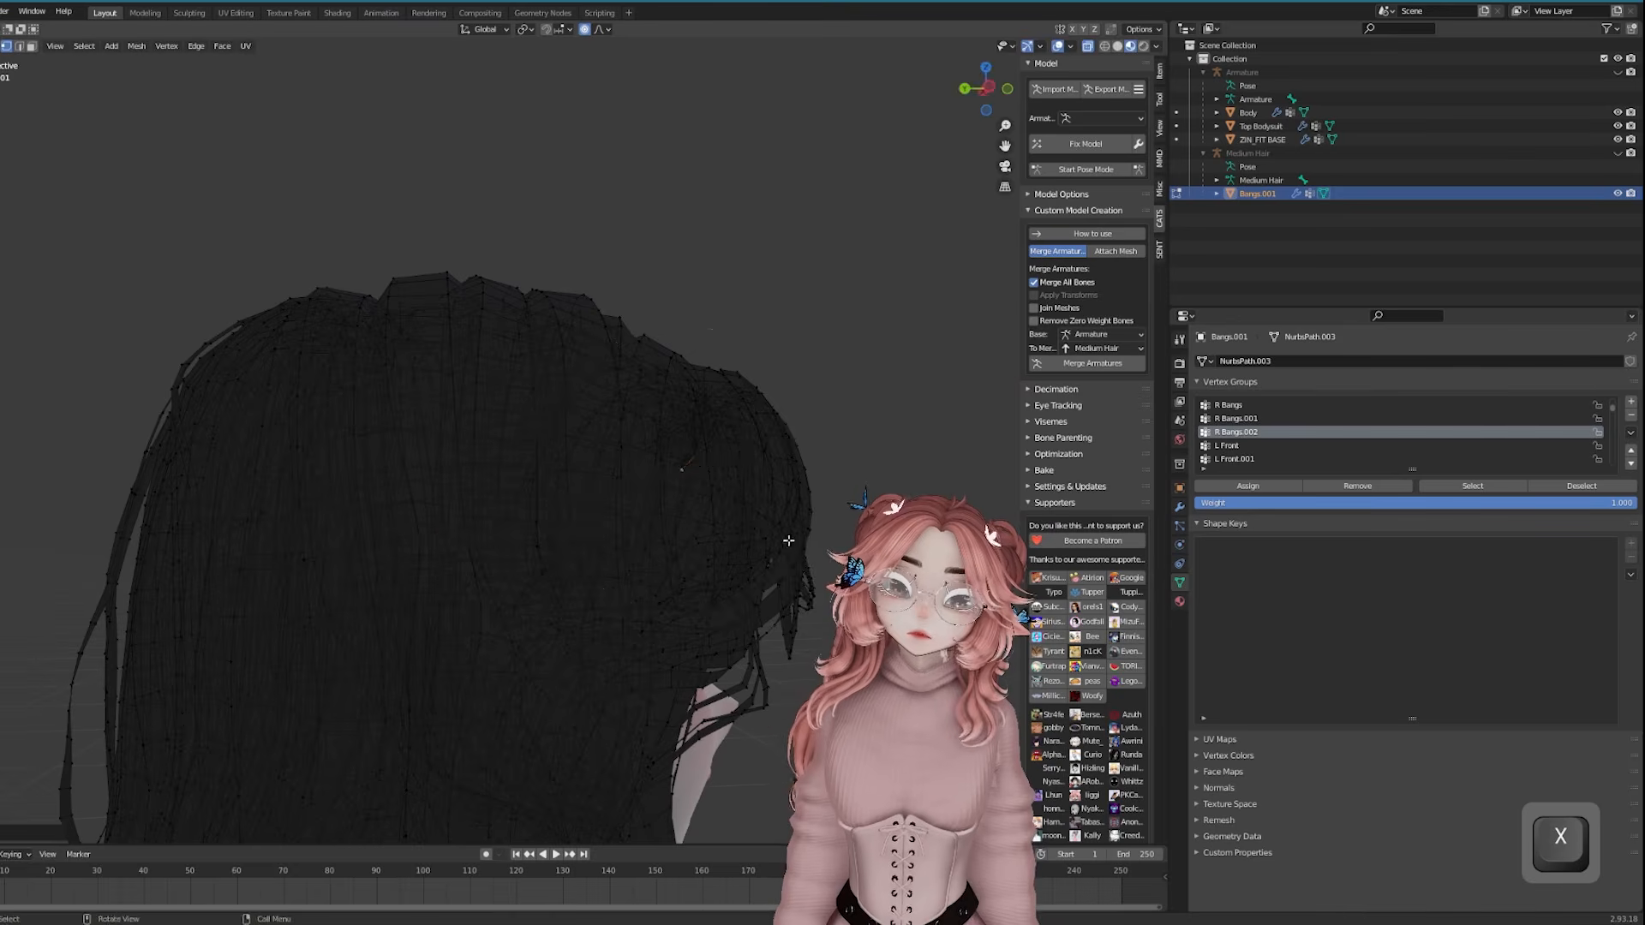
{"action": "middle_click_drag", "start_coordinate": [685, 463], "coordinate": [558, 331]}
{"action": "key", "text": "r"}
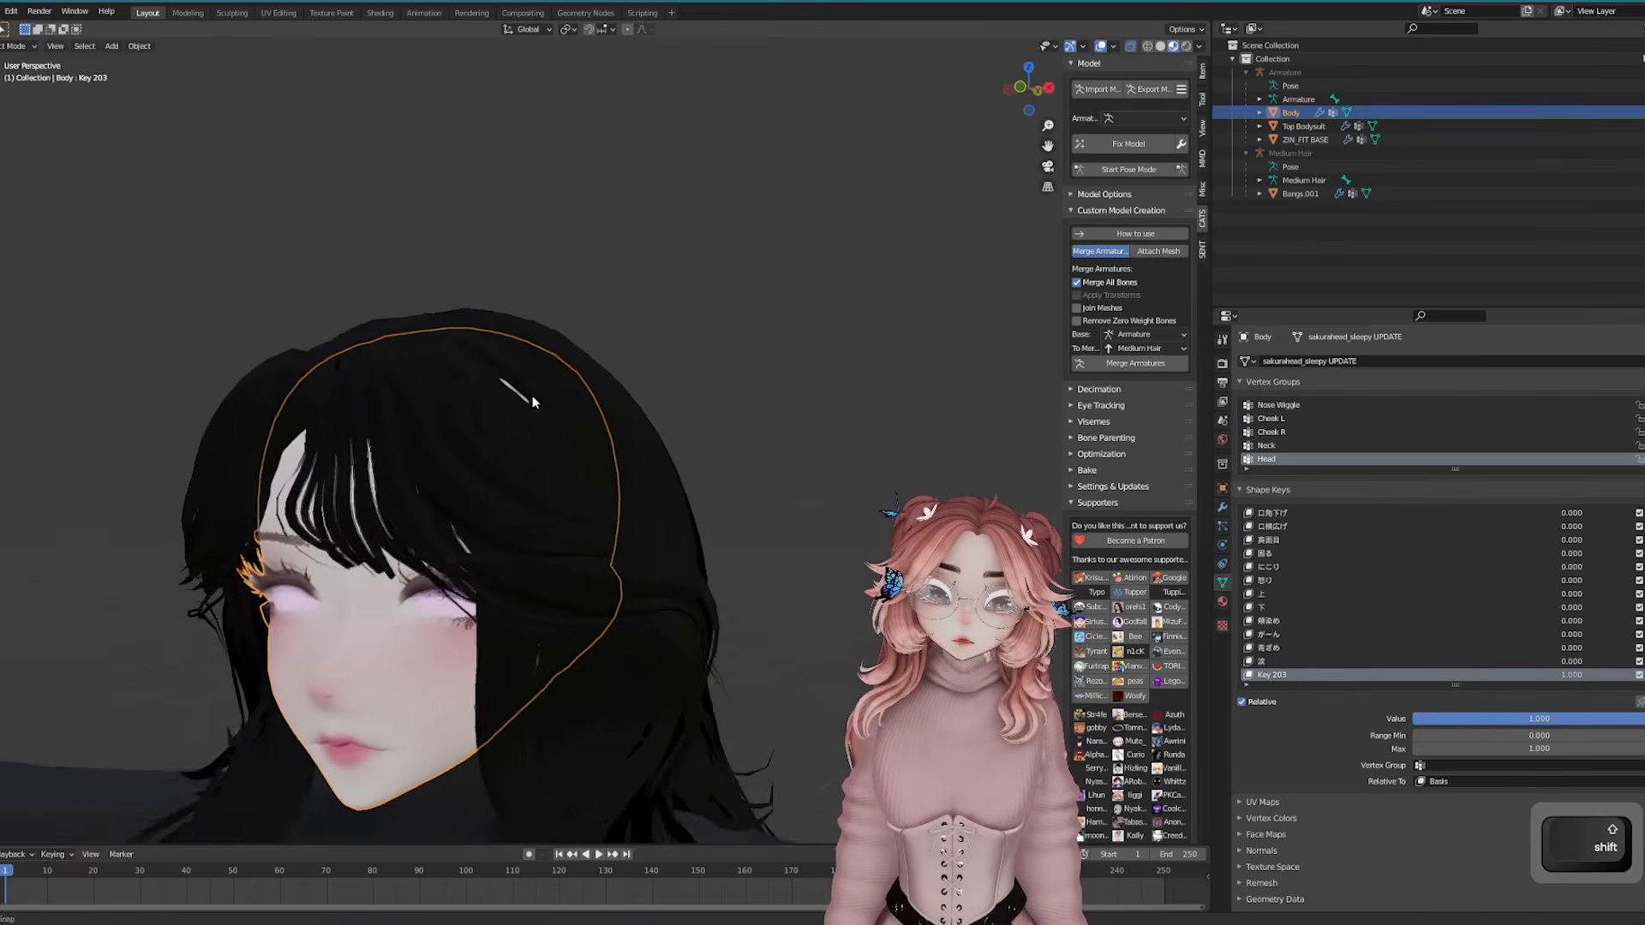
Shrink the head mesh inward at the scalp spots poking through the hair, using Shrink/Fatten with proportional editing
{"action": "key", "text": "Tab"}
{"action": "scroll", "coordinate": [568, 389], "scroll_direction": "down", "scroll_amount": 3}
{"action": "middle_click_drag", "start_coordinate": [446, 291], "coordinate": [471, 395]}
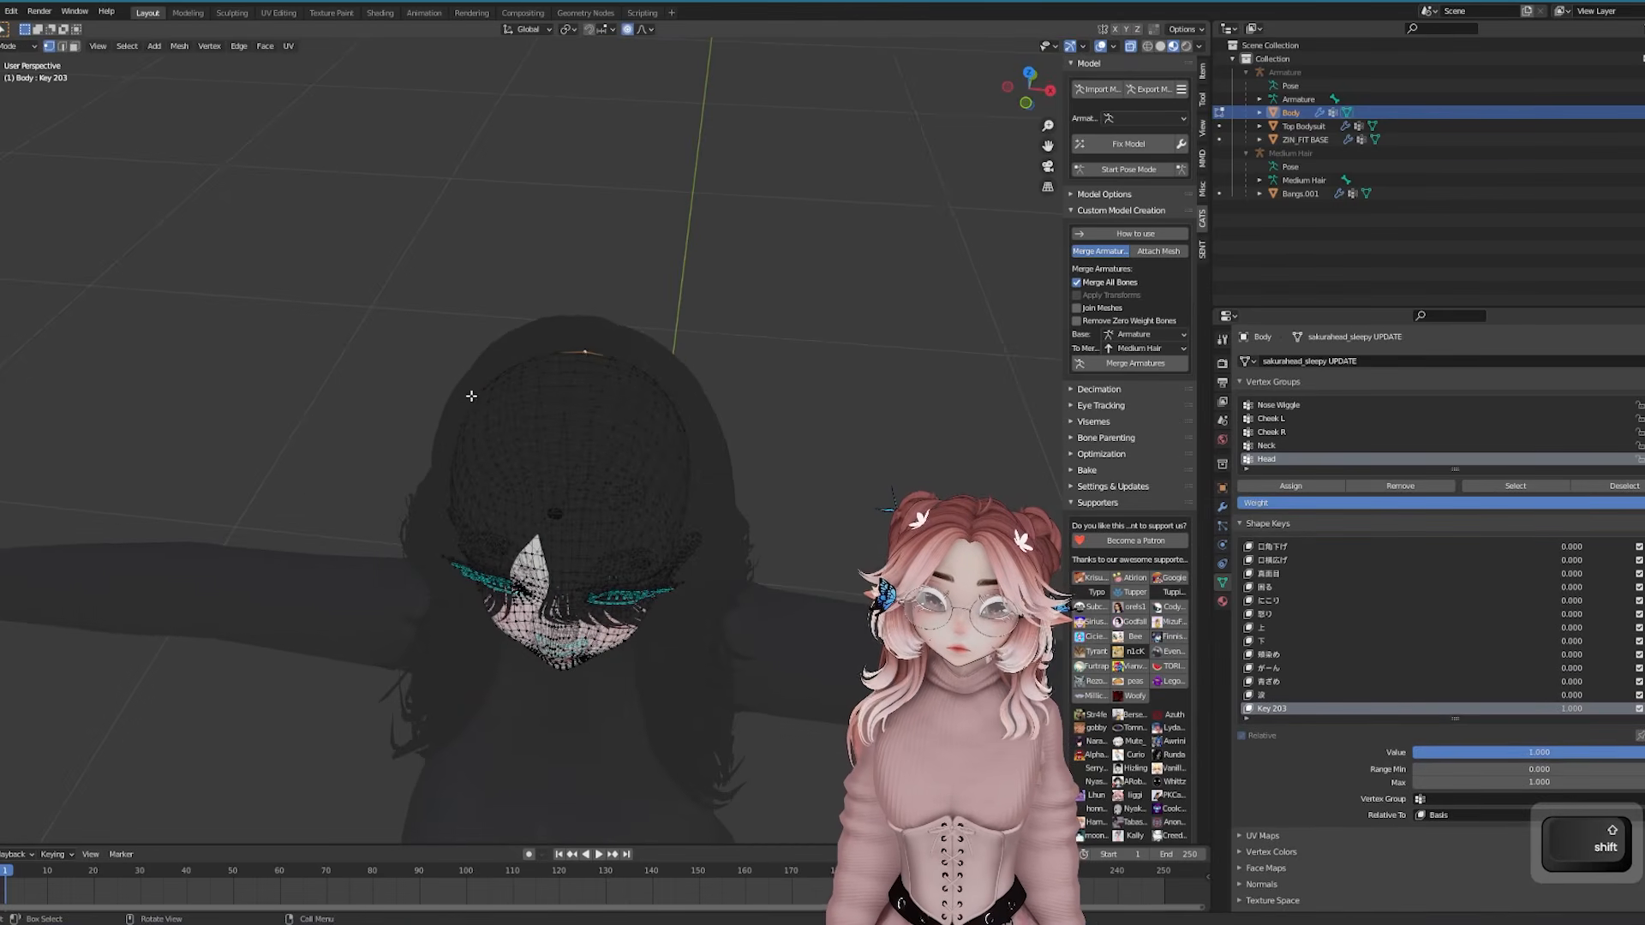
{"action": "key", "text": "alt+s"}
{"action": "right_click", "coordinate": [649, 402]}
{"action": "key", "text": "alt+s"}
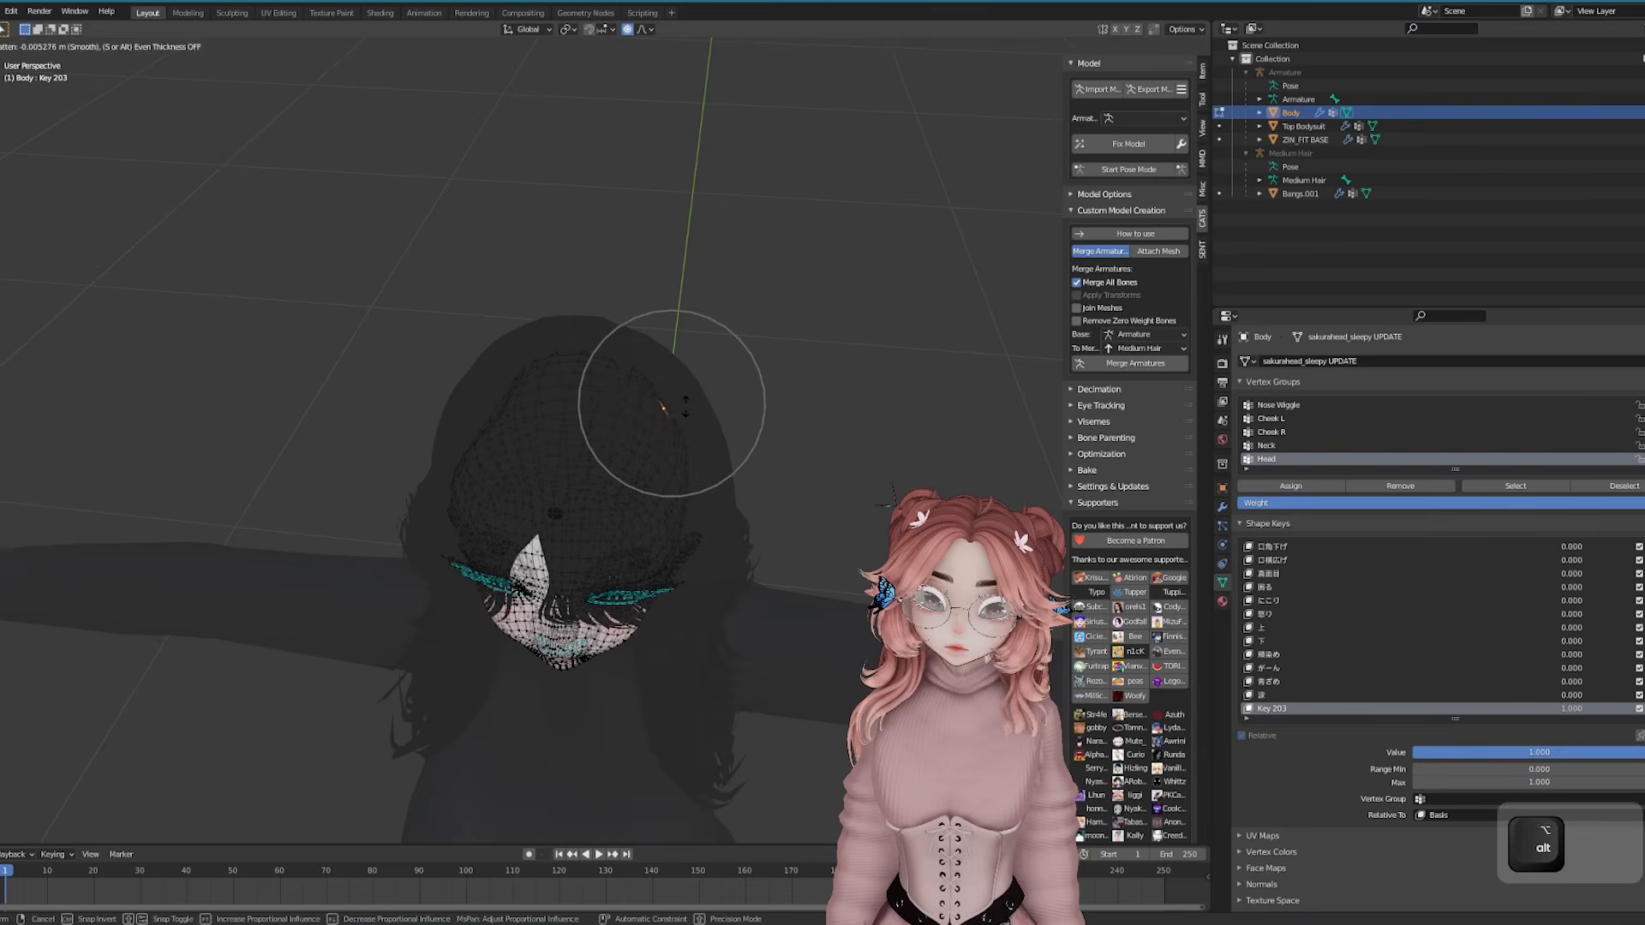
{"action": "right_click", "coordinate": [651, 403]}
{"action": "key", "text": "alt+s"}
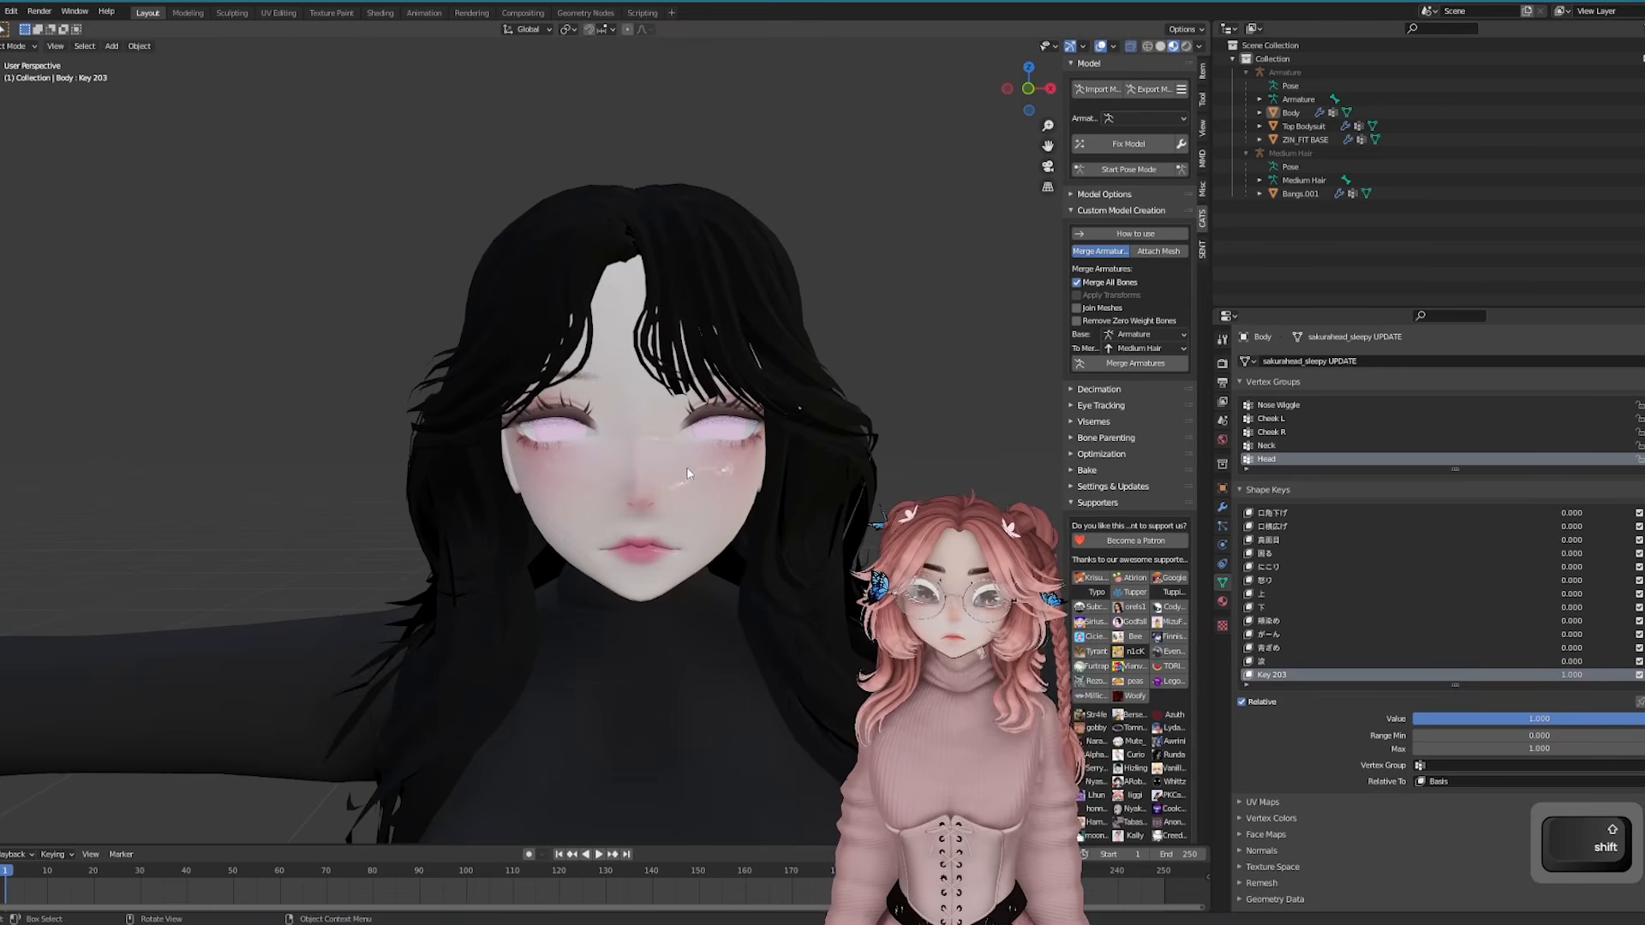
Compare the avatar's face and hair with the reference drawing, and examine the face up close
{"action": "left_click", "coordinate": [688, 473]}
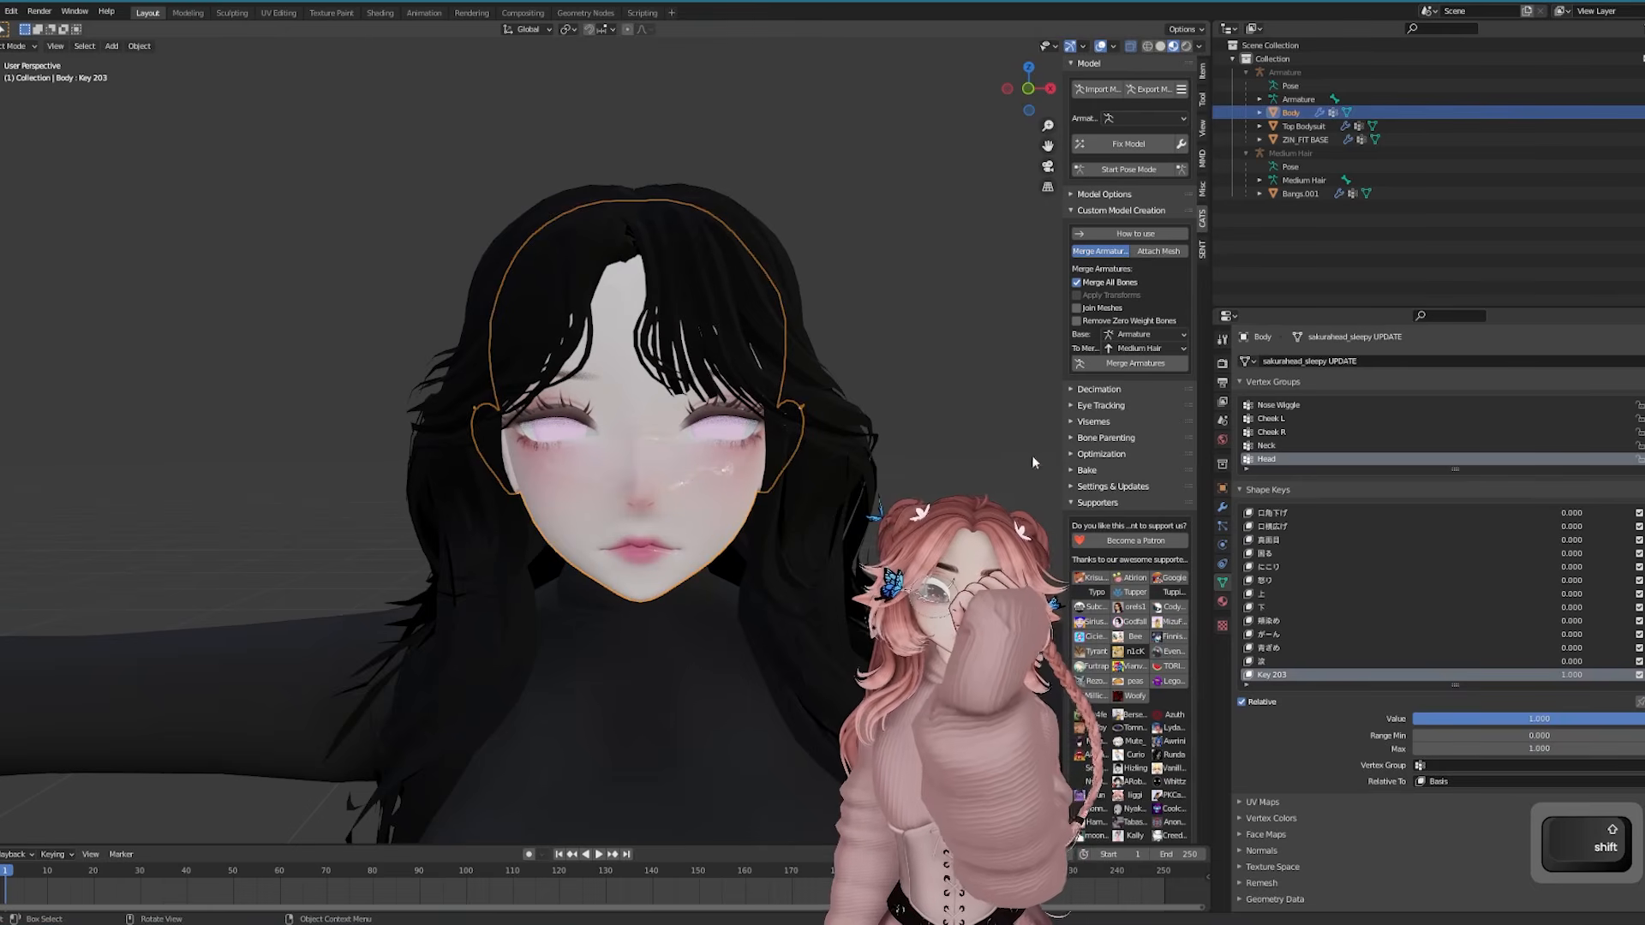
{"action": "left_click_drag", "start_coordinate": [1644, 374], "coordinate": [1177, 324]}
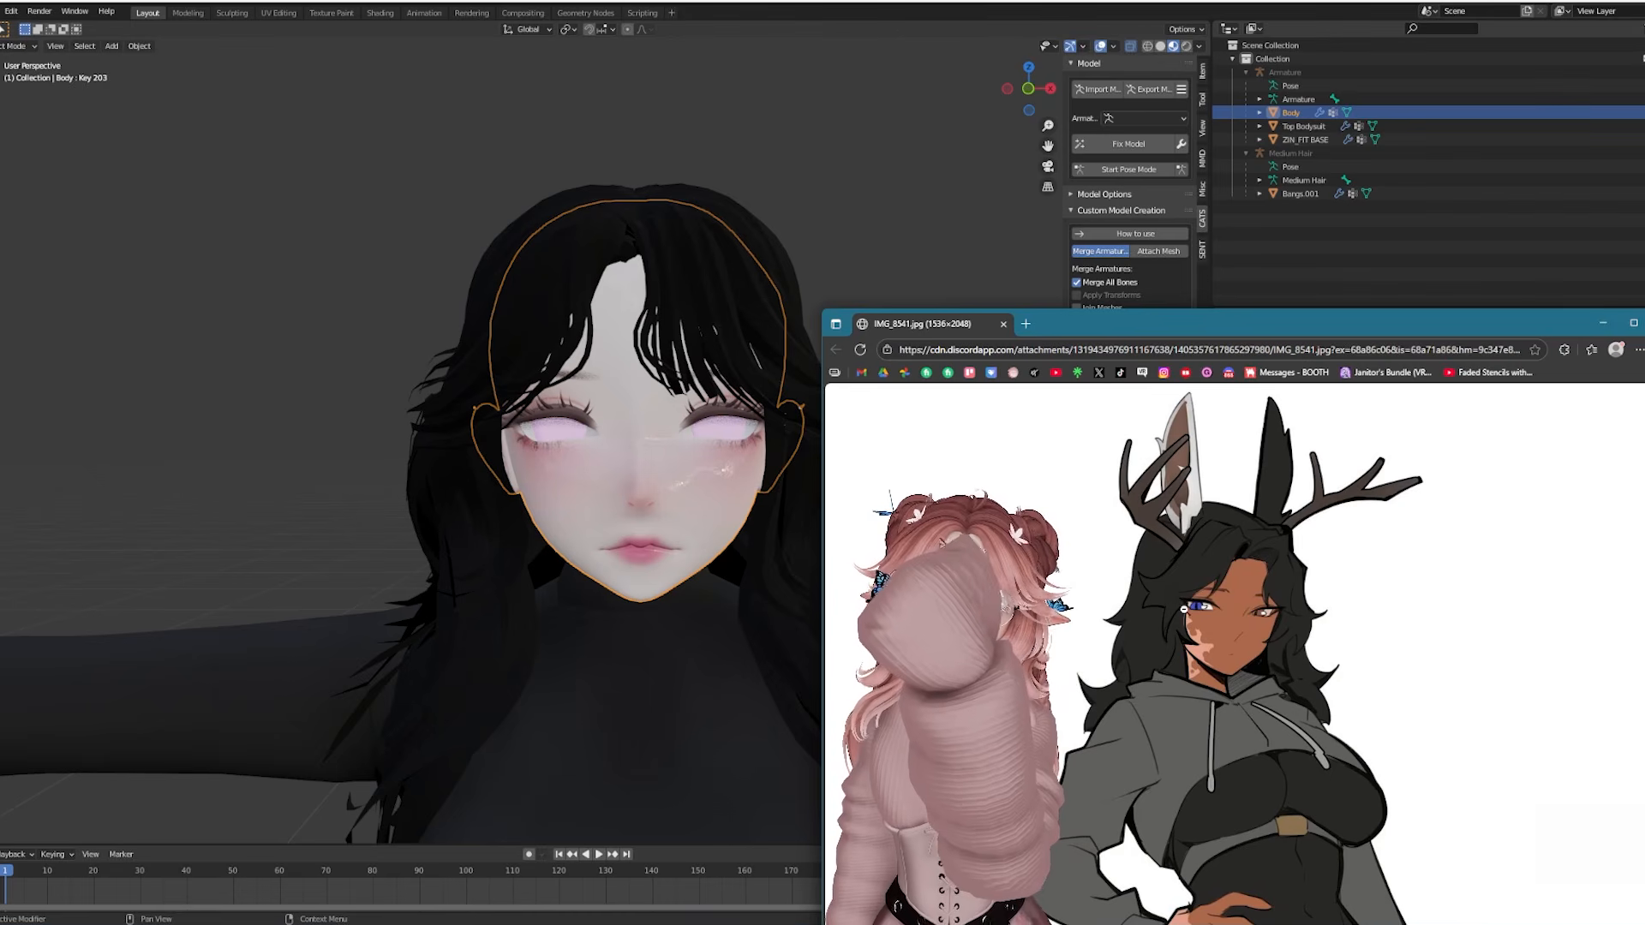
{"action": "left_click_drag", "start_coordinate": [1161, 326], "coordinate": [1644, 317]}
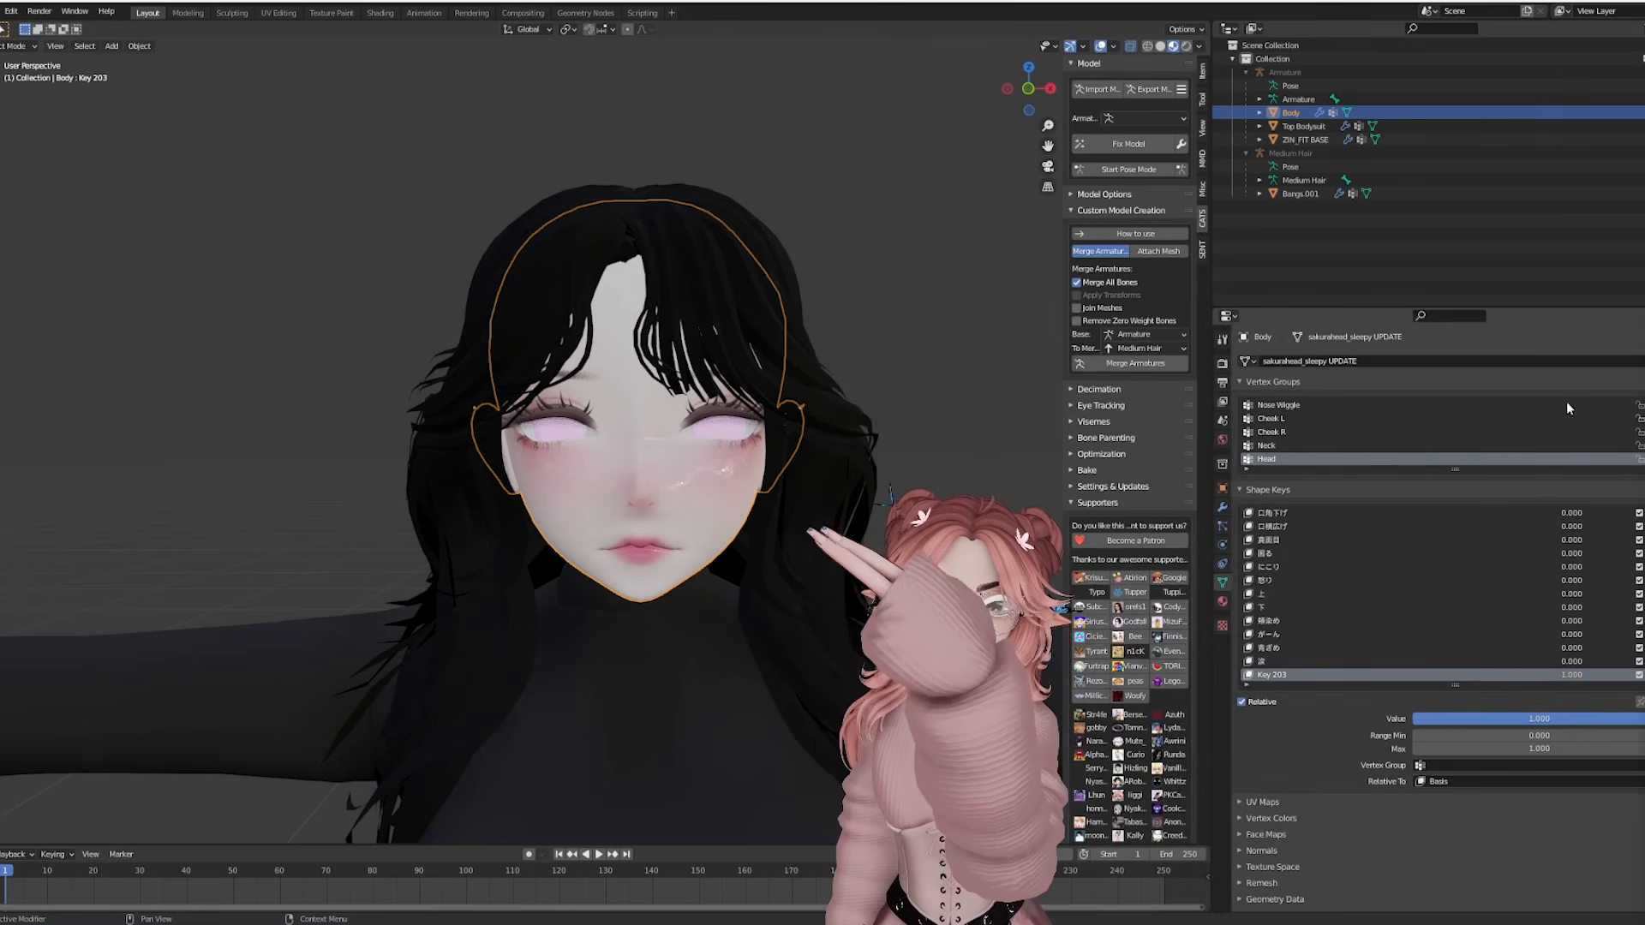
{"action": "scroll", "coordinate": [821, 486], "scroll_direction": "up", "scroll_amount": 2}
{"action": "middle_click_drag", "start_coordinate": [821, 486], "coordinate": [844, 486]}
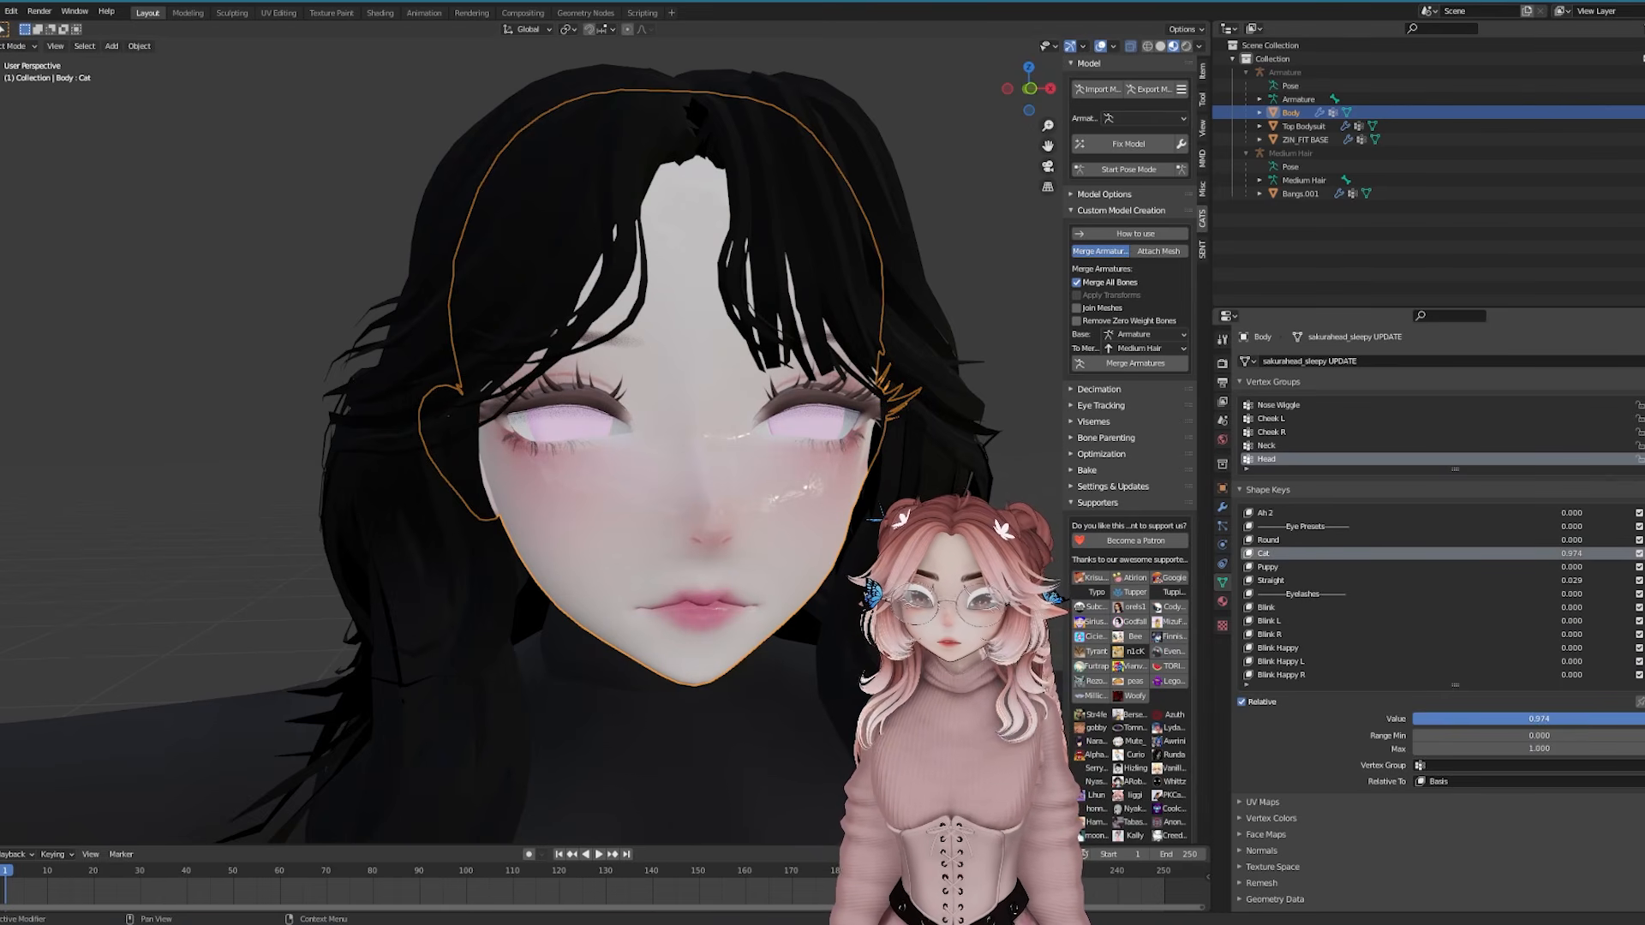
Set the newly added shape key of the head to 1.000 and open the head in Edit Mode
{"action": "middle_click_drag", "start_coordinate": [959, 531], "coordinate": [941, 525]}
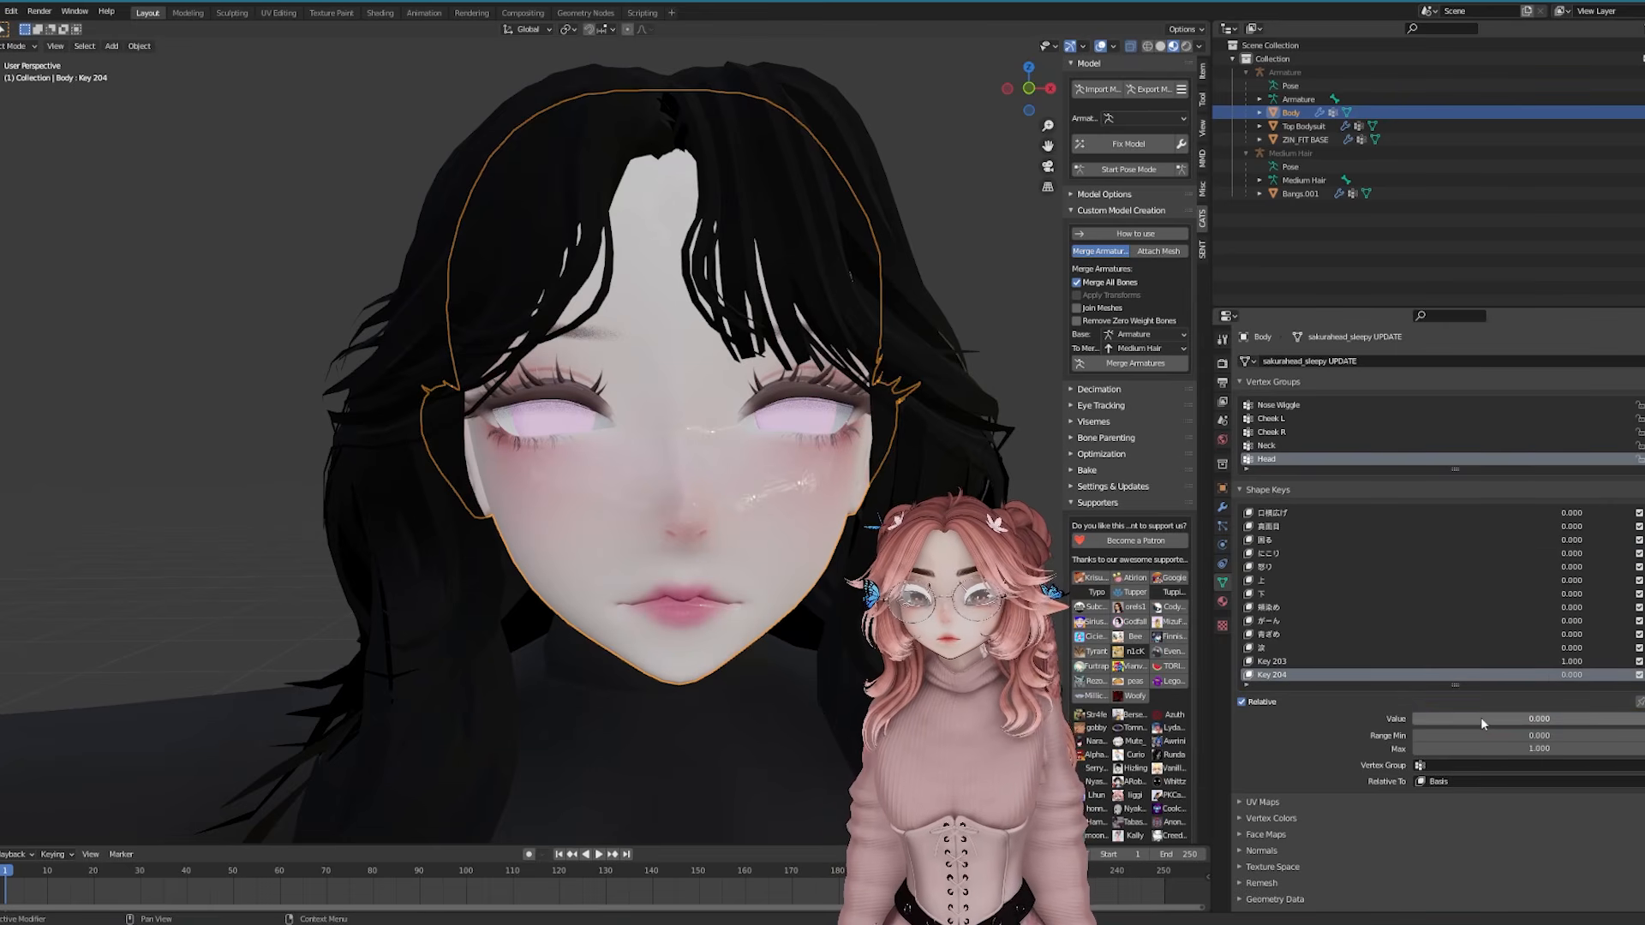
{"action": "left_click_drag", "start_coordinate": [1483, 721], "coordinate": [1641, 721]}
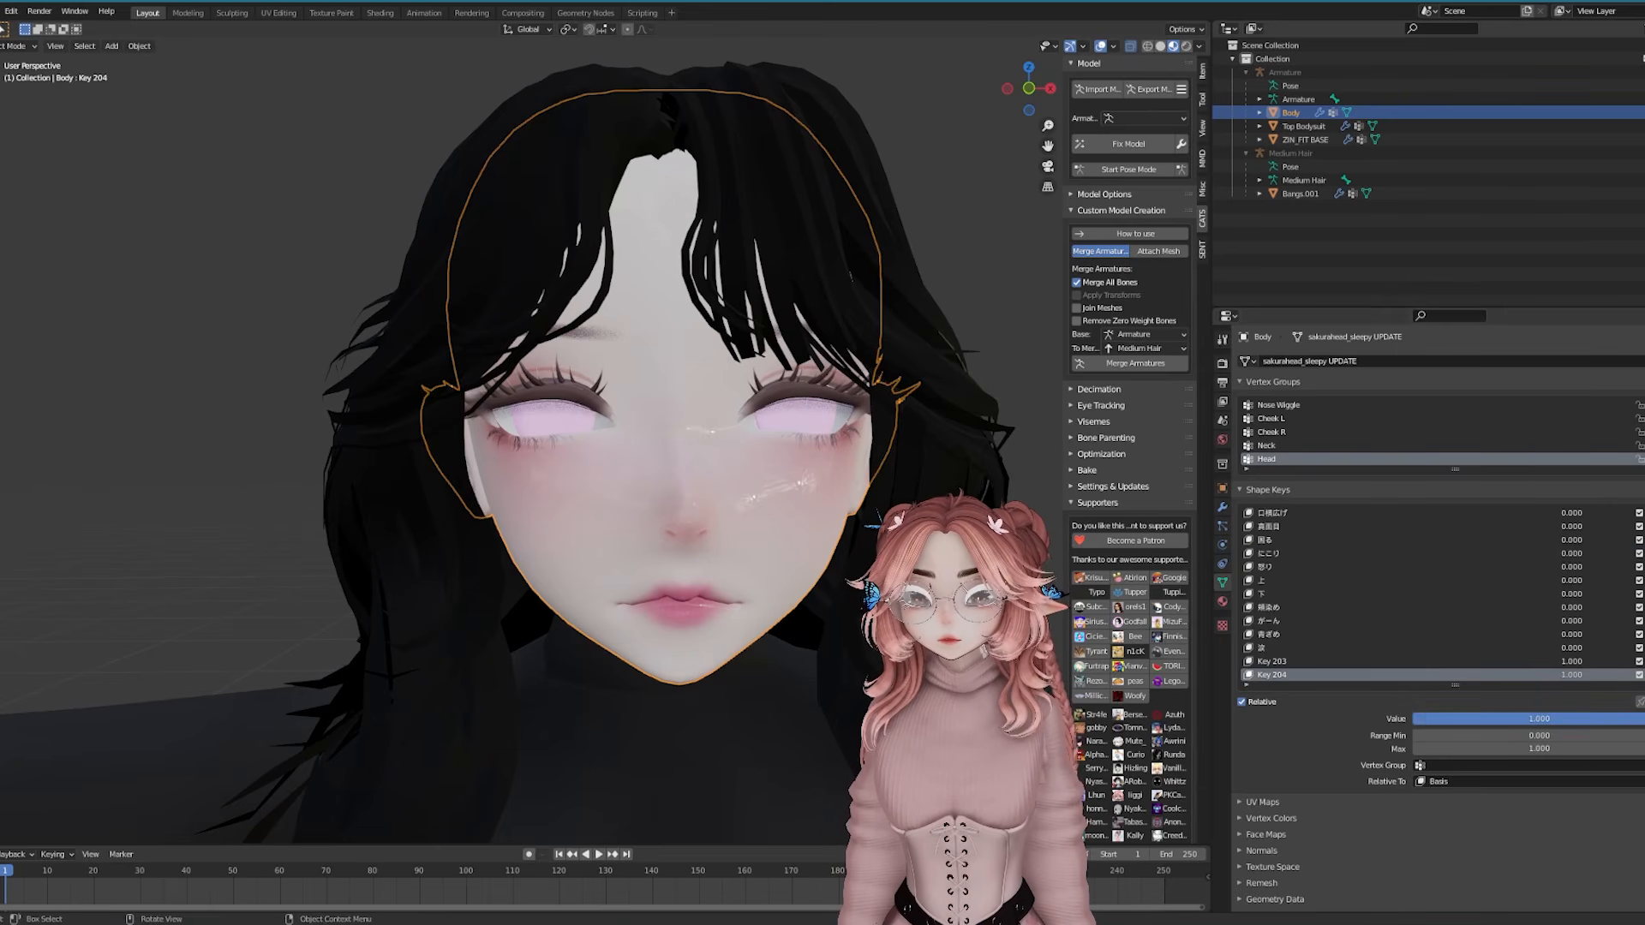
{"action": "key", "text": "Tab"}
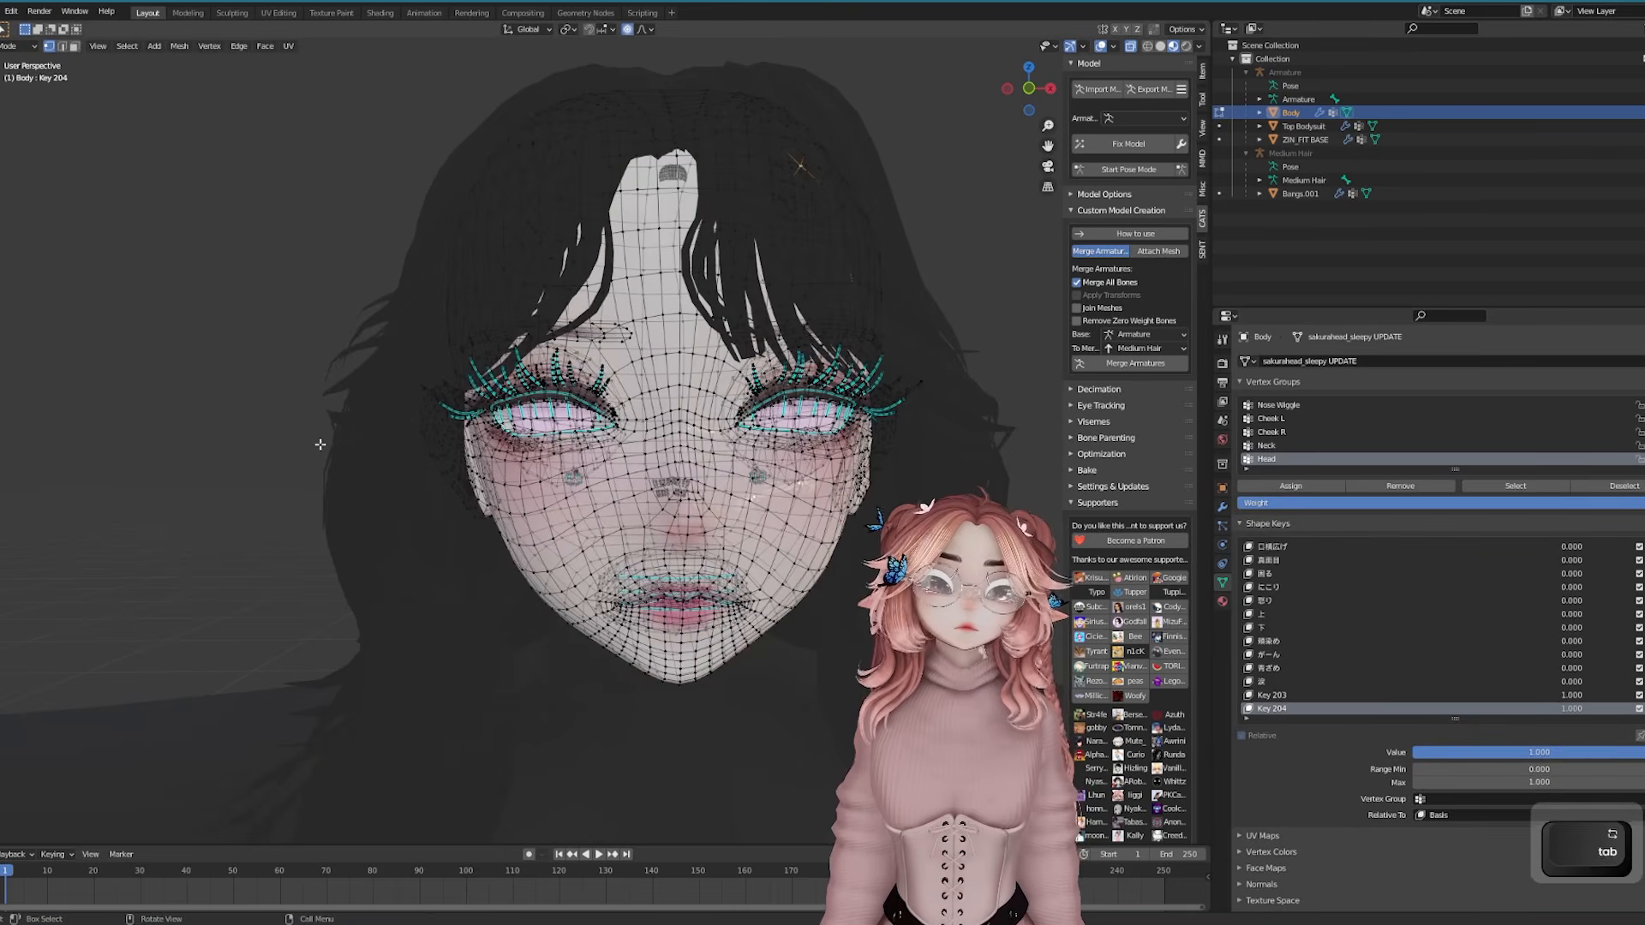
Try to move the head mesh's selected vertices along Z
{"action": "key", "text": "g"}
{"action": "key", "text": "z"}
{"action": "left_click", "coordinate": [519, 401]}
{"action": "key", "text": "ctrl+z"}
Leave Edit Mode and reduce the newest head shape key's value to 0.717
{"action": "scroll", "coordinate": [908, 420], "scroll_direction": "up", "scroll_amount": 3}
{"action": "middle_click_drag", "start_coordinate": [986, 416], "coordinate": [824, 412], "text": "shift"}
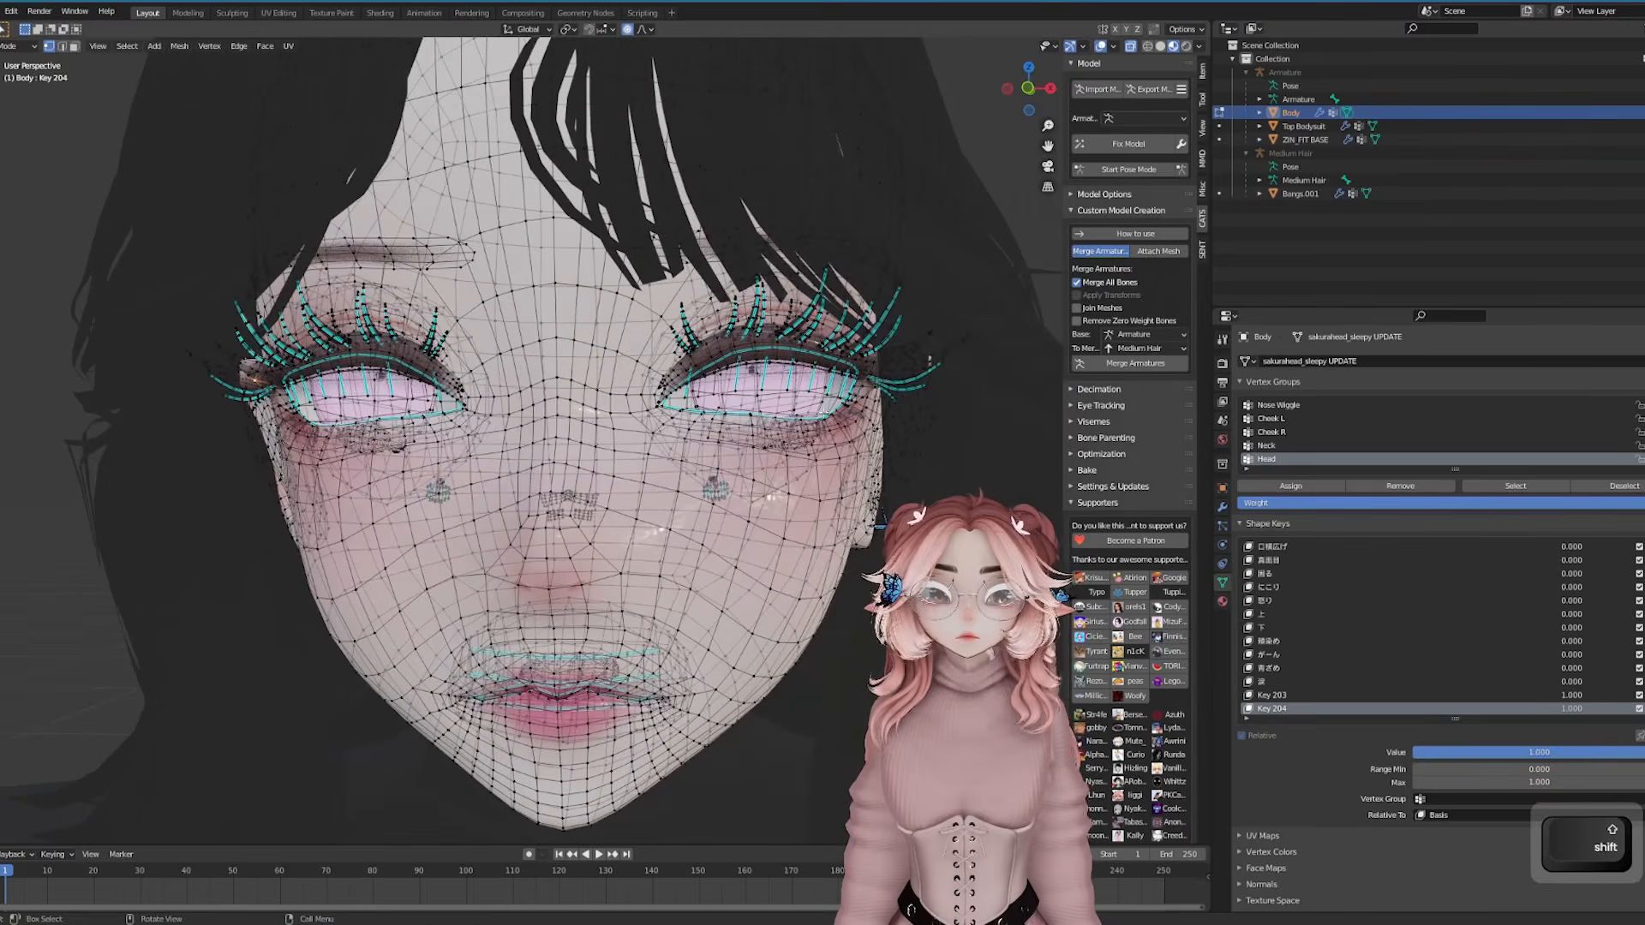
{"action": "scroll", "coordinate": [765, 540], "scroll_direction": "down", "scroll_amount": 6}
{"action": "key", "text": "Tab"}
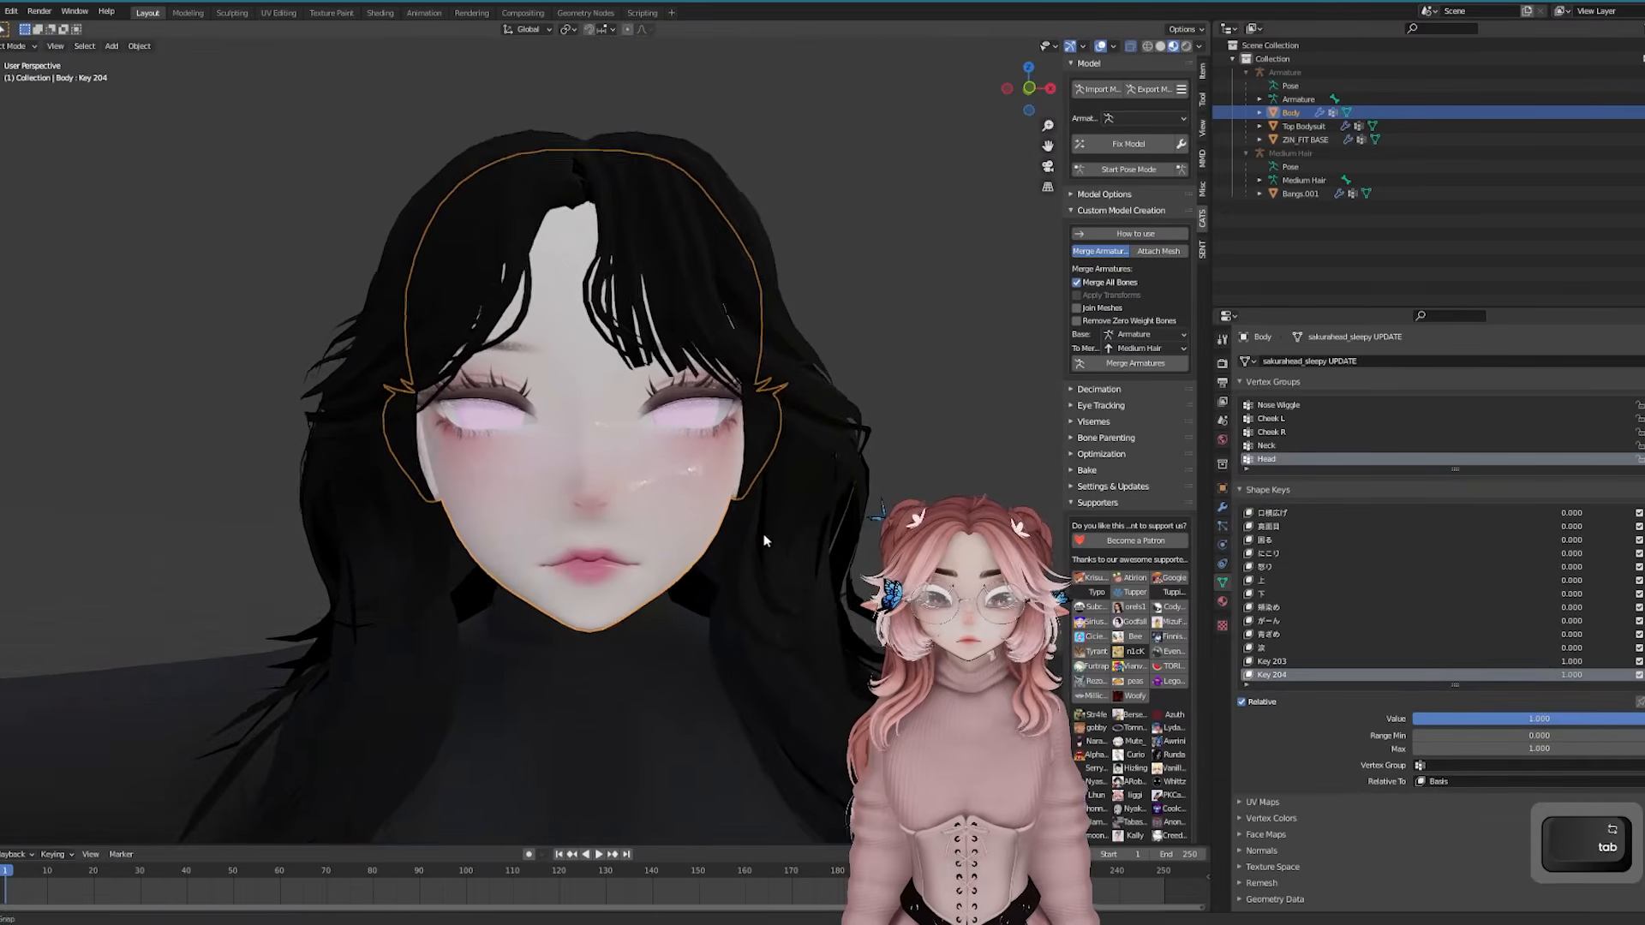
{"action": "middle_click_drag", "start_coordinate": [763, 540], "coordinate": [790, 516], "text": "shift"}
{"action": "left_click_drag", "start_coordinate": [1610, 719], "coordinate": [1490, 718]}
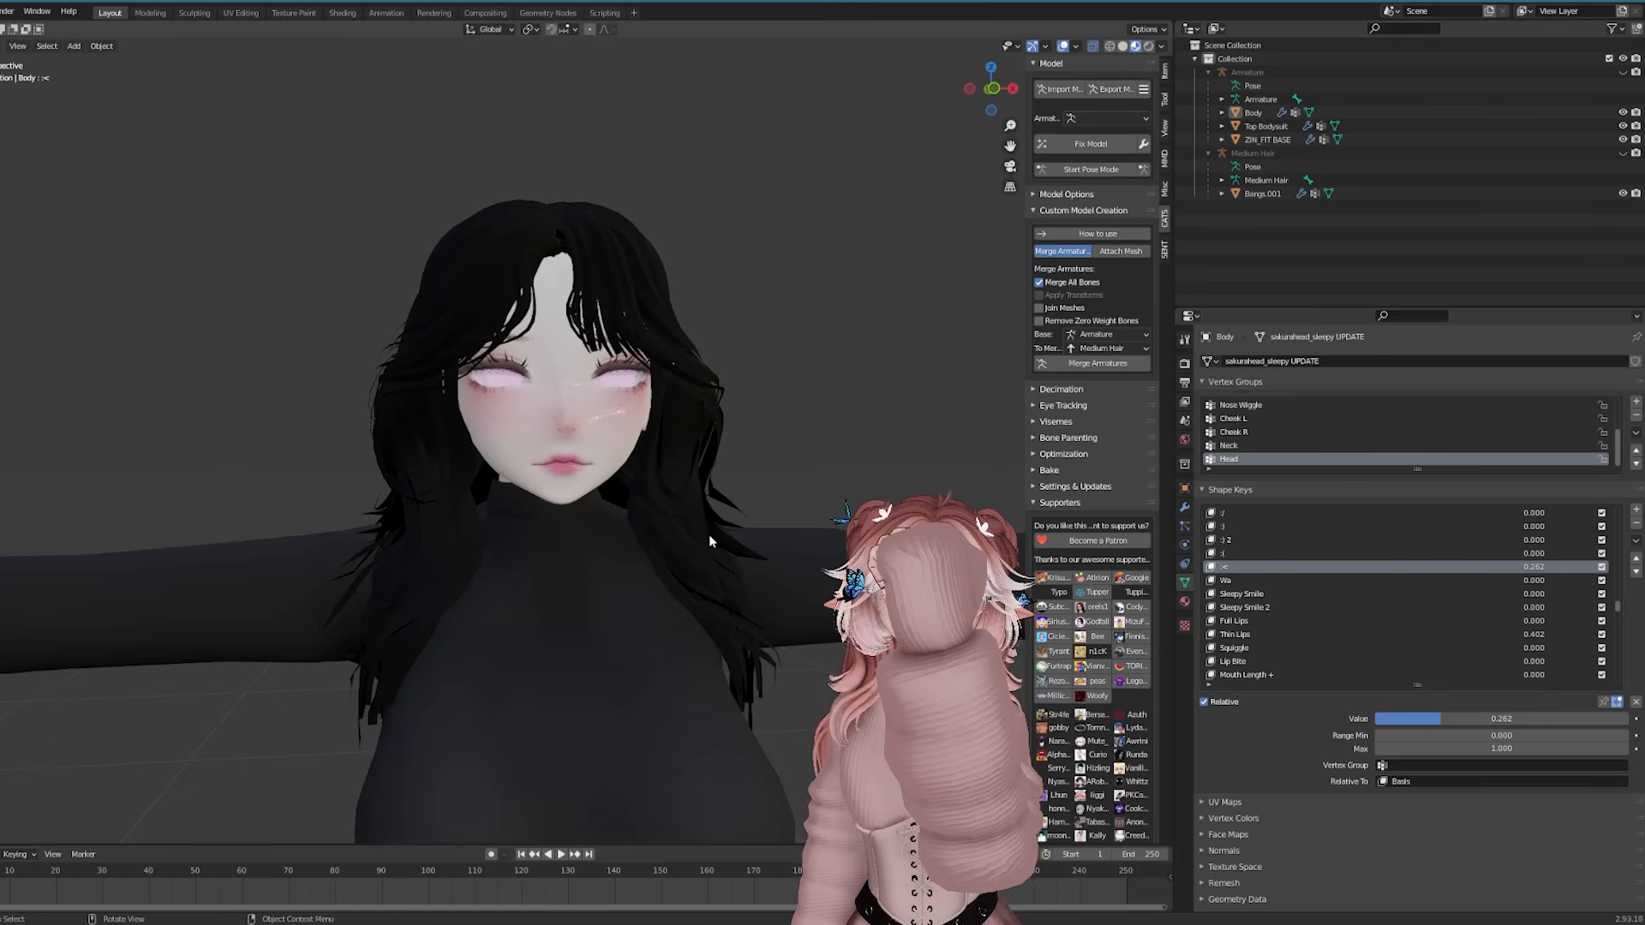
Create a new shape key from the current mix and name it Knight
{"action": "left_click", "coordinate": [1635, 544]}
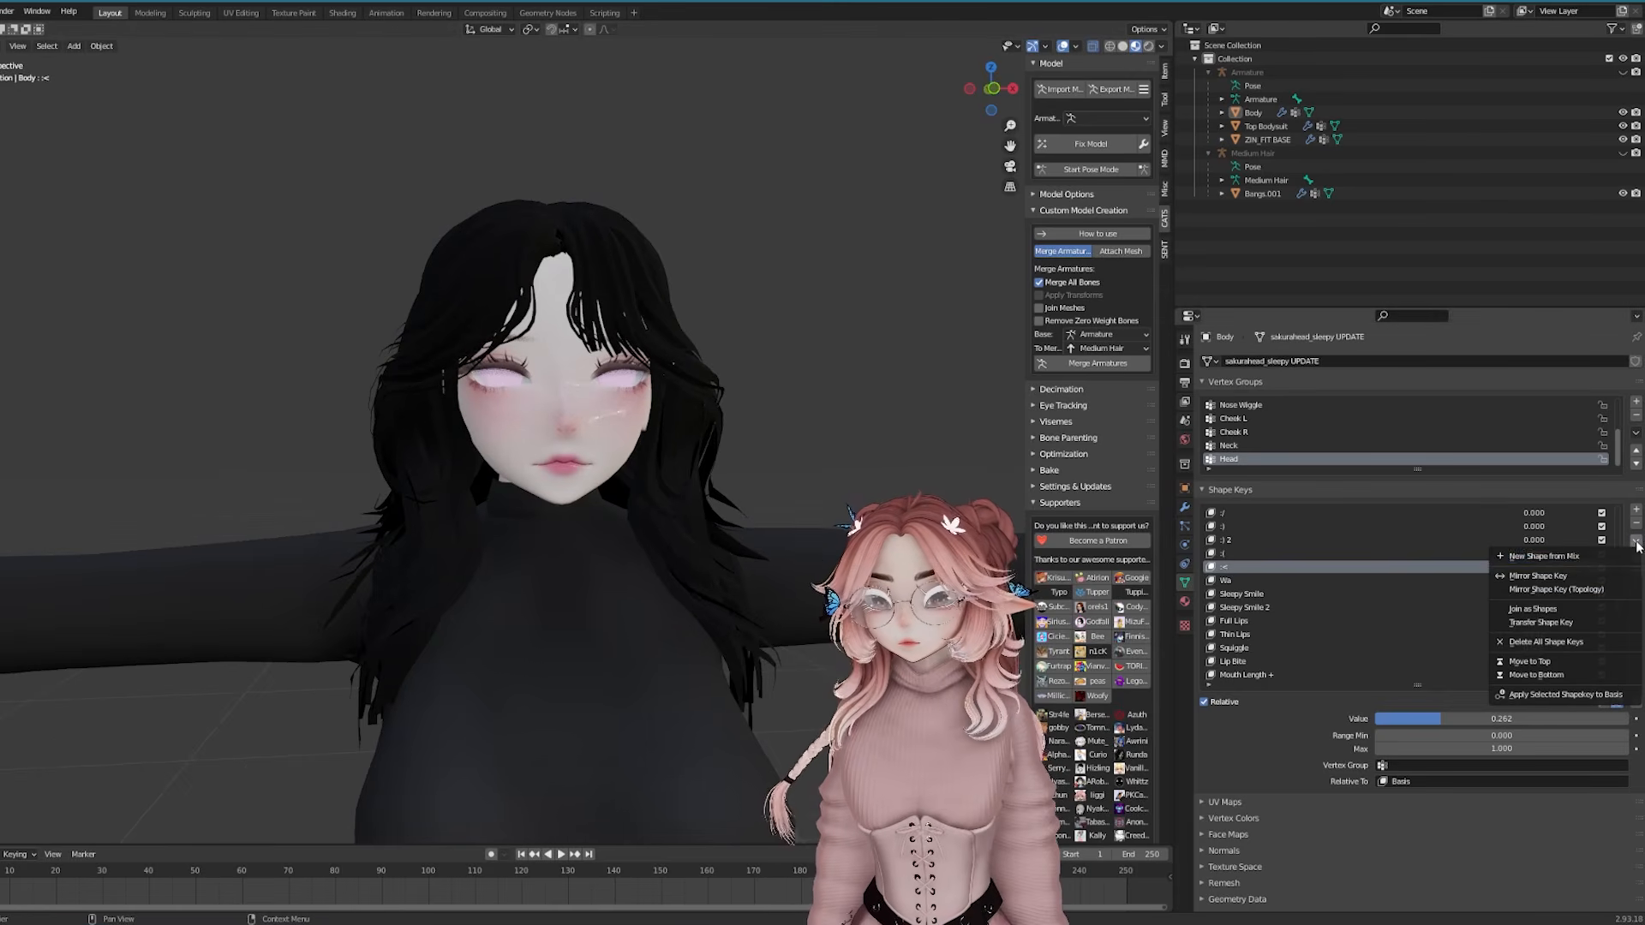
{"action": "left_click", "coordinate": [1538, 557]}
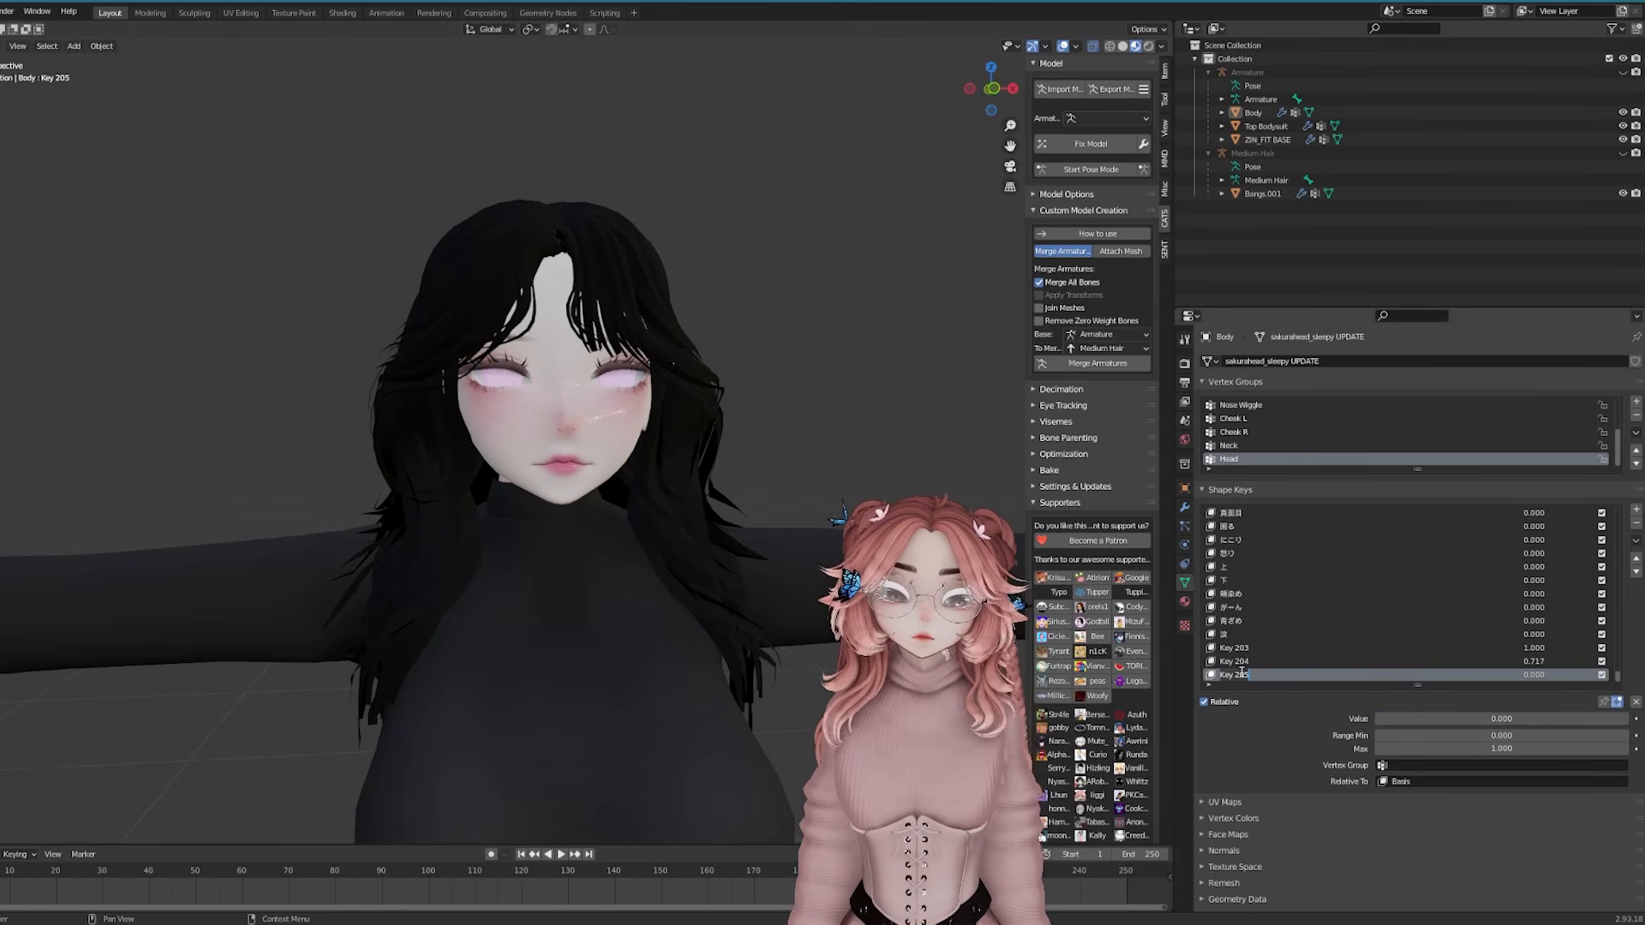
{"action": "type", "text": "Kn"}
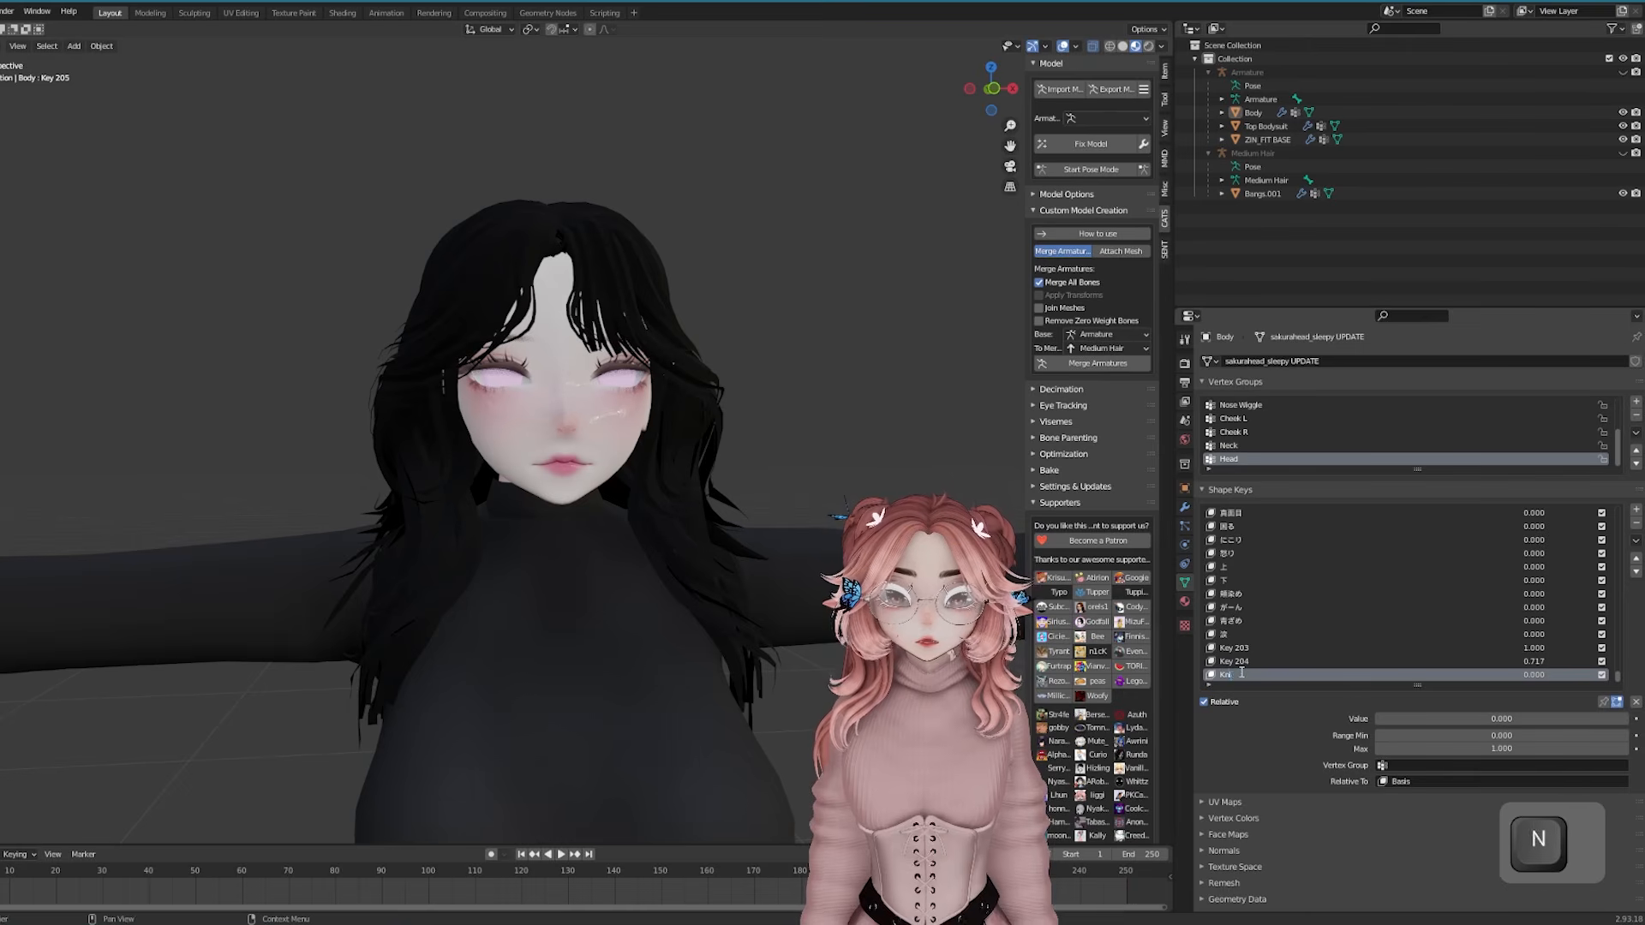
{"action": "key", "text": "Return"}
Delete the two temporary shape keys Key 204 and Key 203 from the head
{"action": "left_click", "coordinate": [1350, 659]}
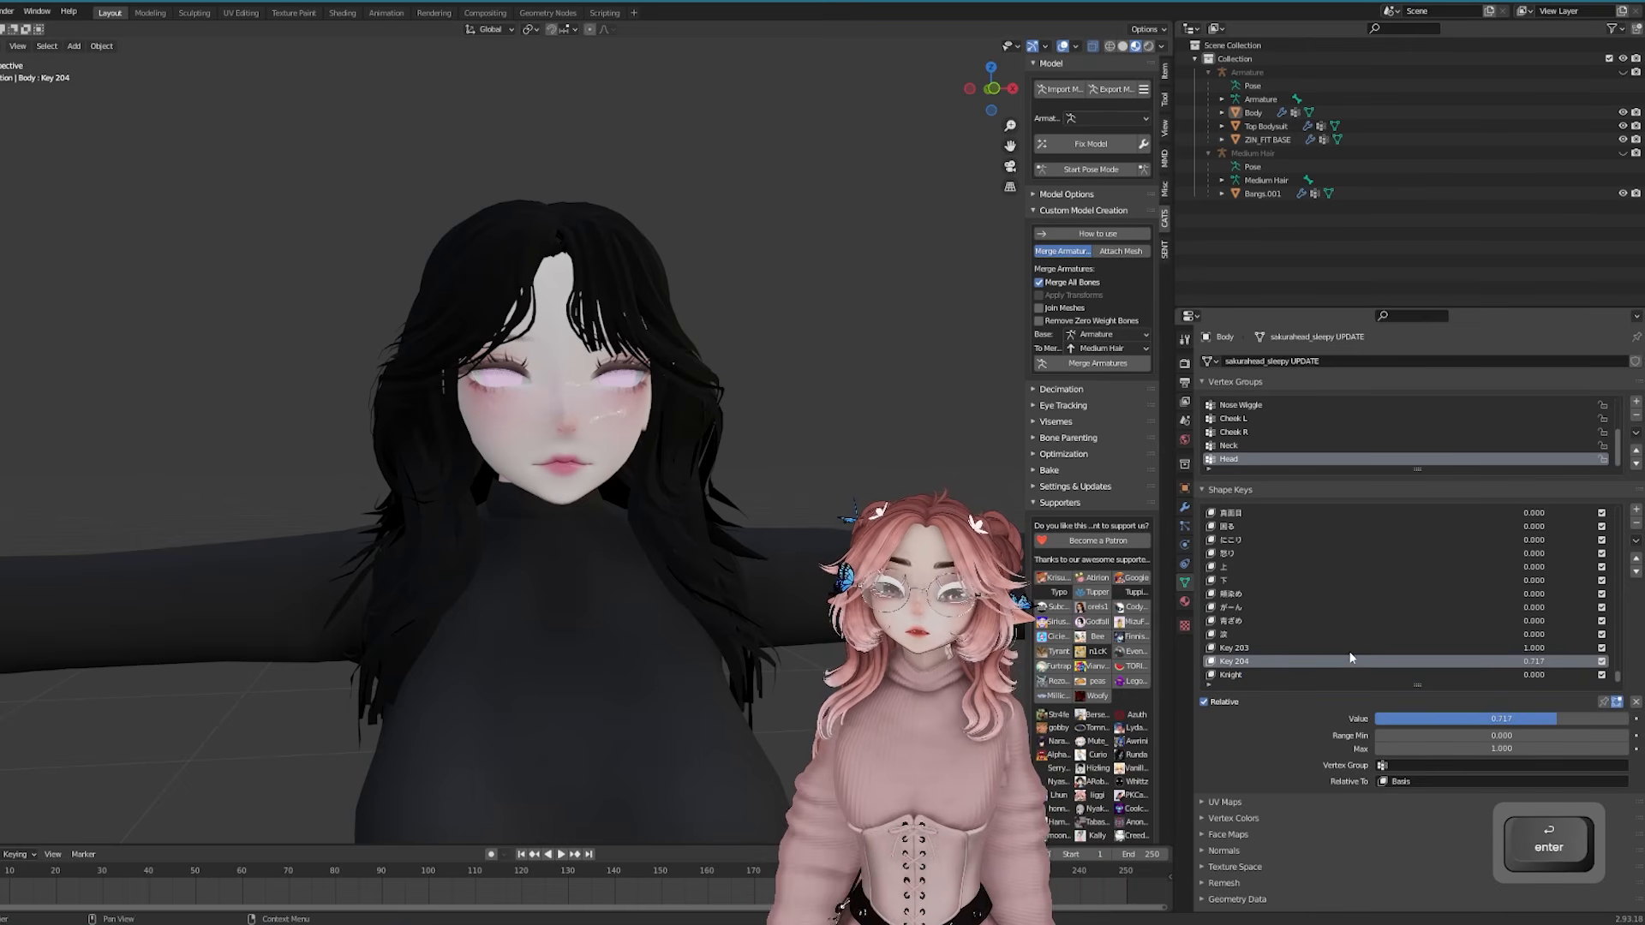
{"action": "left_click", "coordinate": [1635, 523]}
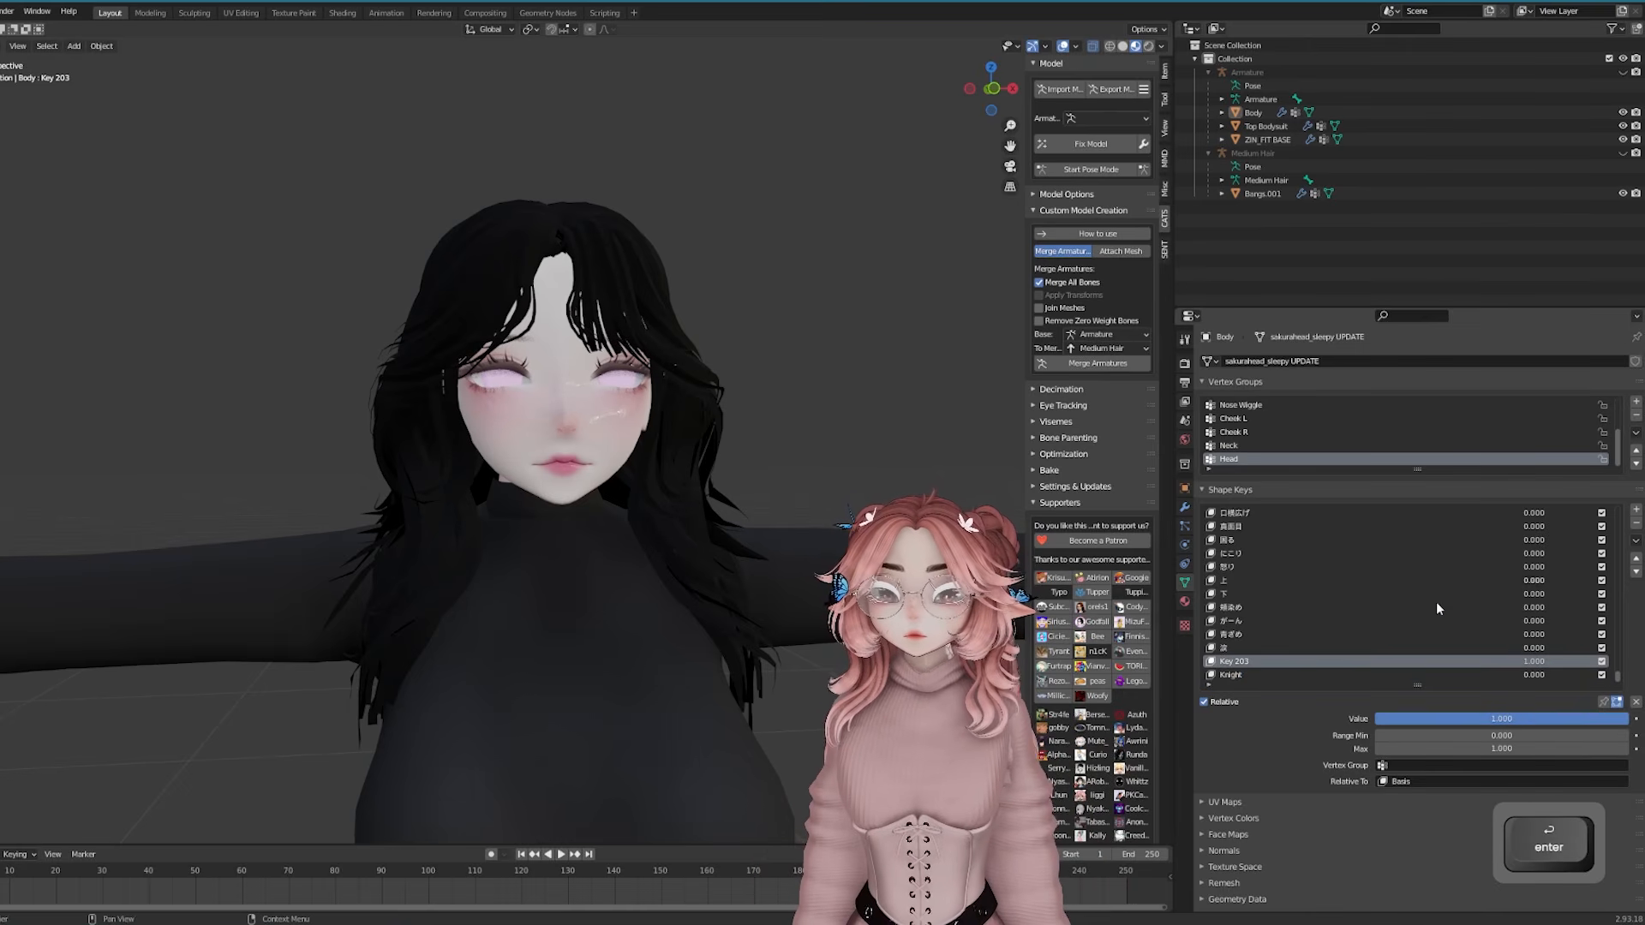
{"action": "left_click", "coordinate": [1636, 523]}
Start and stop Pose Mode on the base armature, and hide the armature again
{"action": "left_click", "coordinate": [1083, 170]}
{"action": "left_click", "coordinate": [1083, 171]}
{"action": "key", "text": "h"}
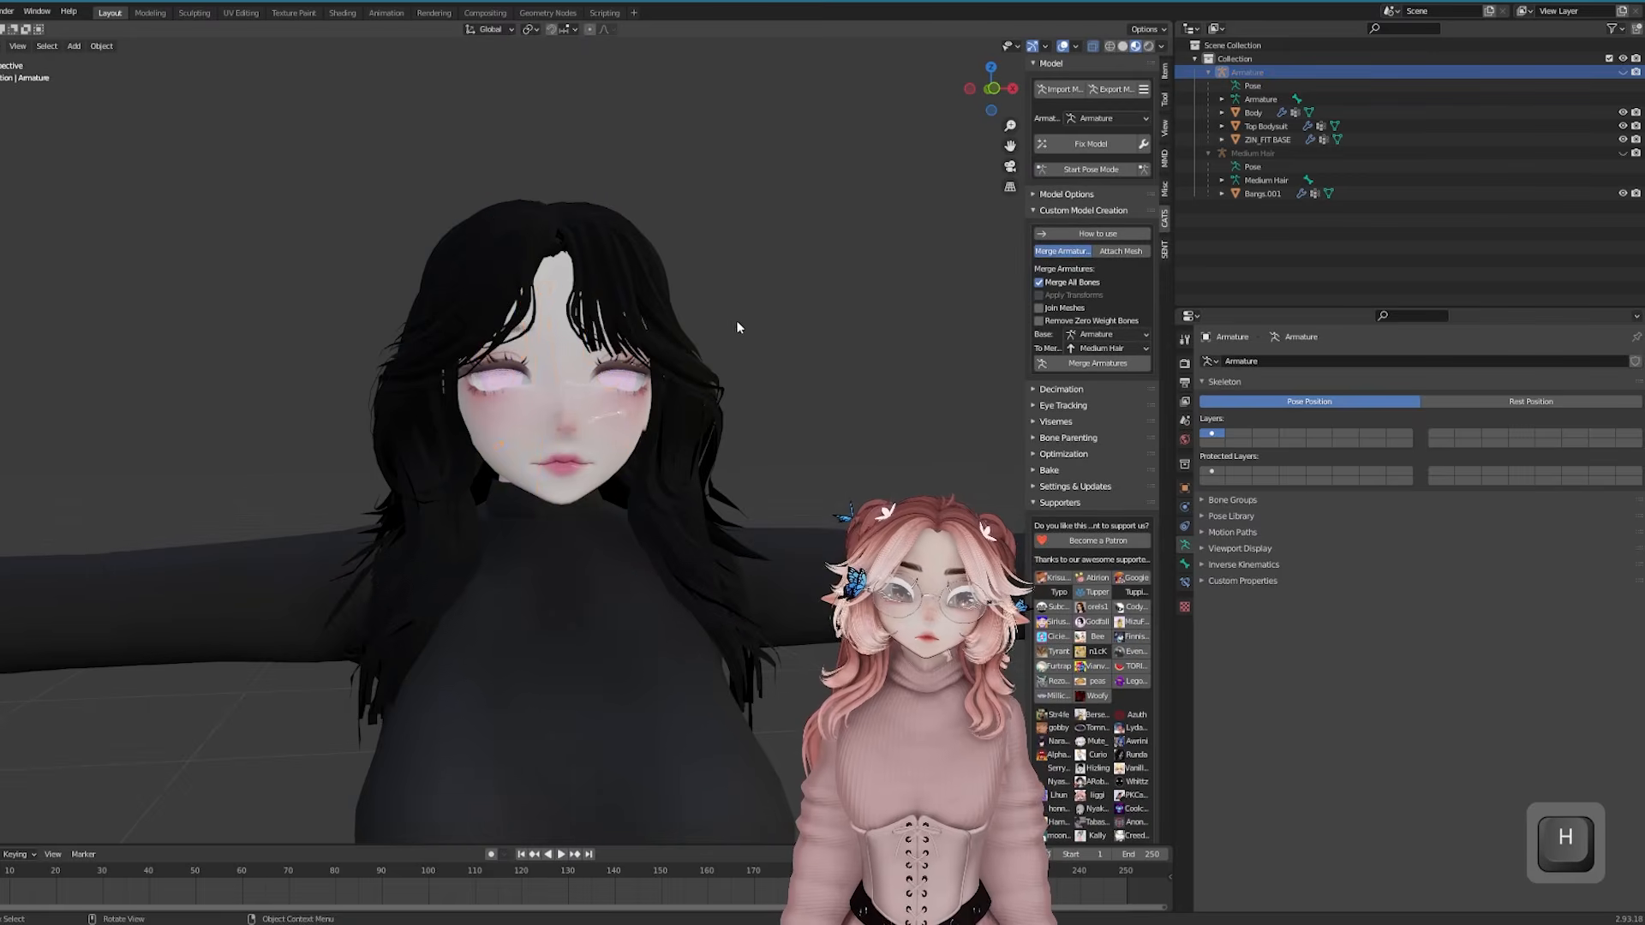
Select the head's Knight shape key, raise its value, and open the shape key operations
{"action": "left_click", "coordinate": [634, 411]}
{"action": "scroll", "coordinate": [634, 411], "scroll_direction": "up", "scroll_amount": 1}
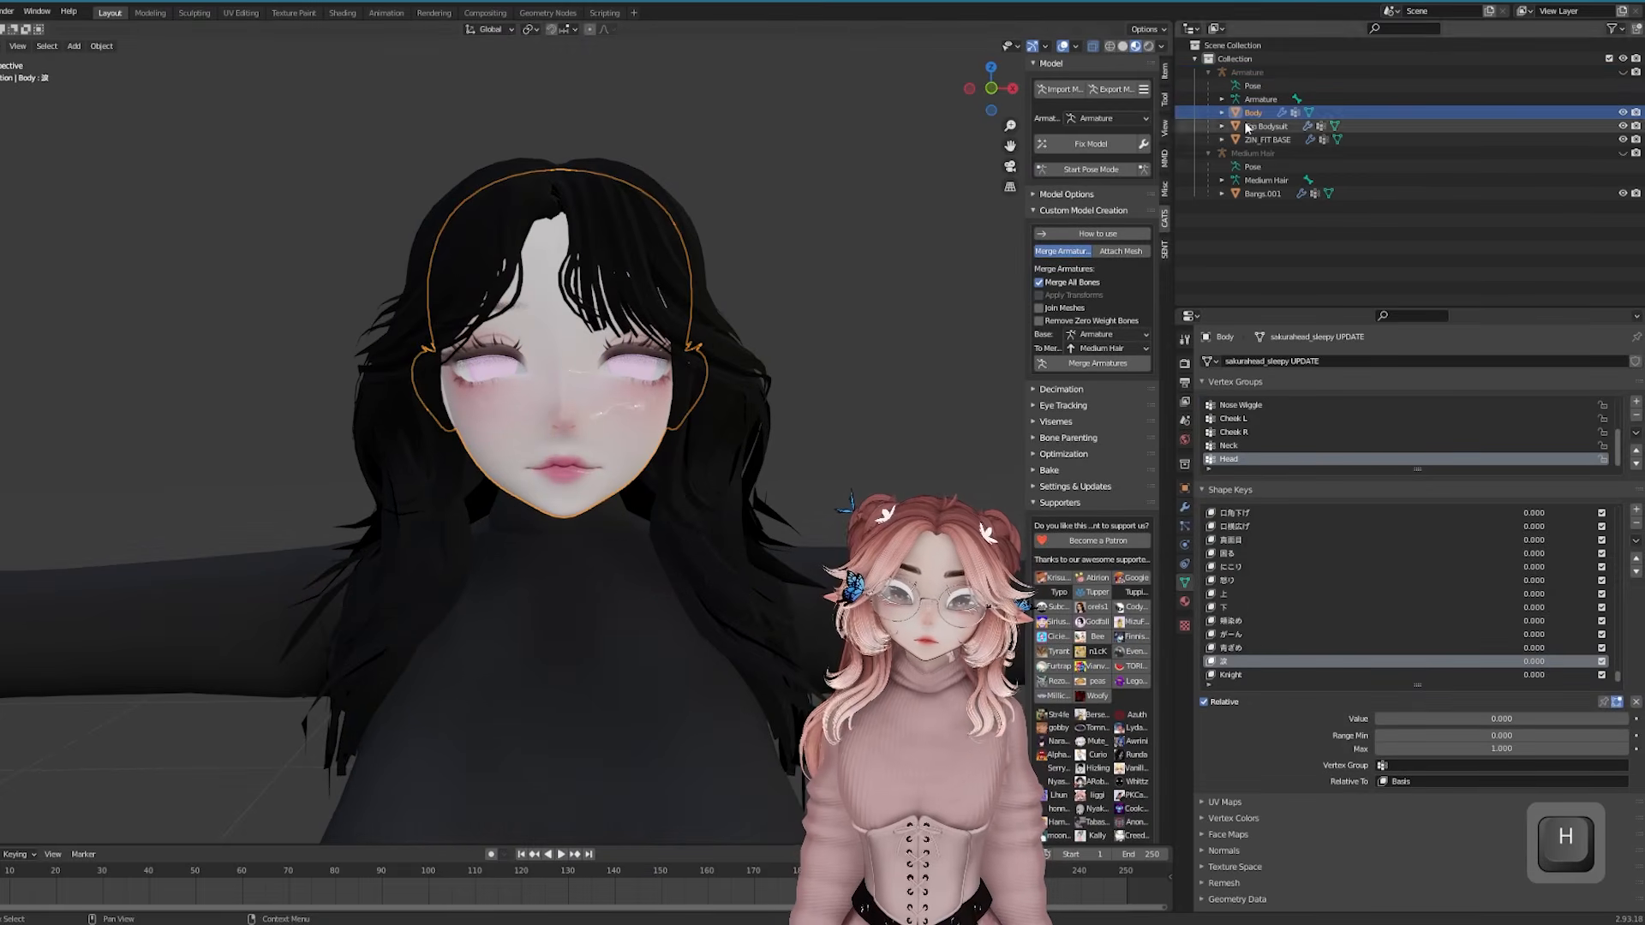
{"action": "left_click", "coordinate": [946, 172]}
{"action": "scroll", "coordinate": [834, 275], "scroll_direction": "up", "scroll_amount": 2}
{"action": "left_click", "coordinate": [1251, 675]}
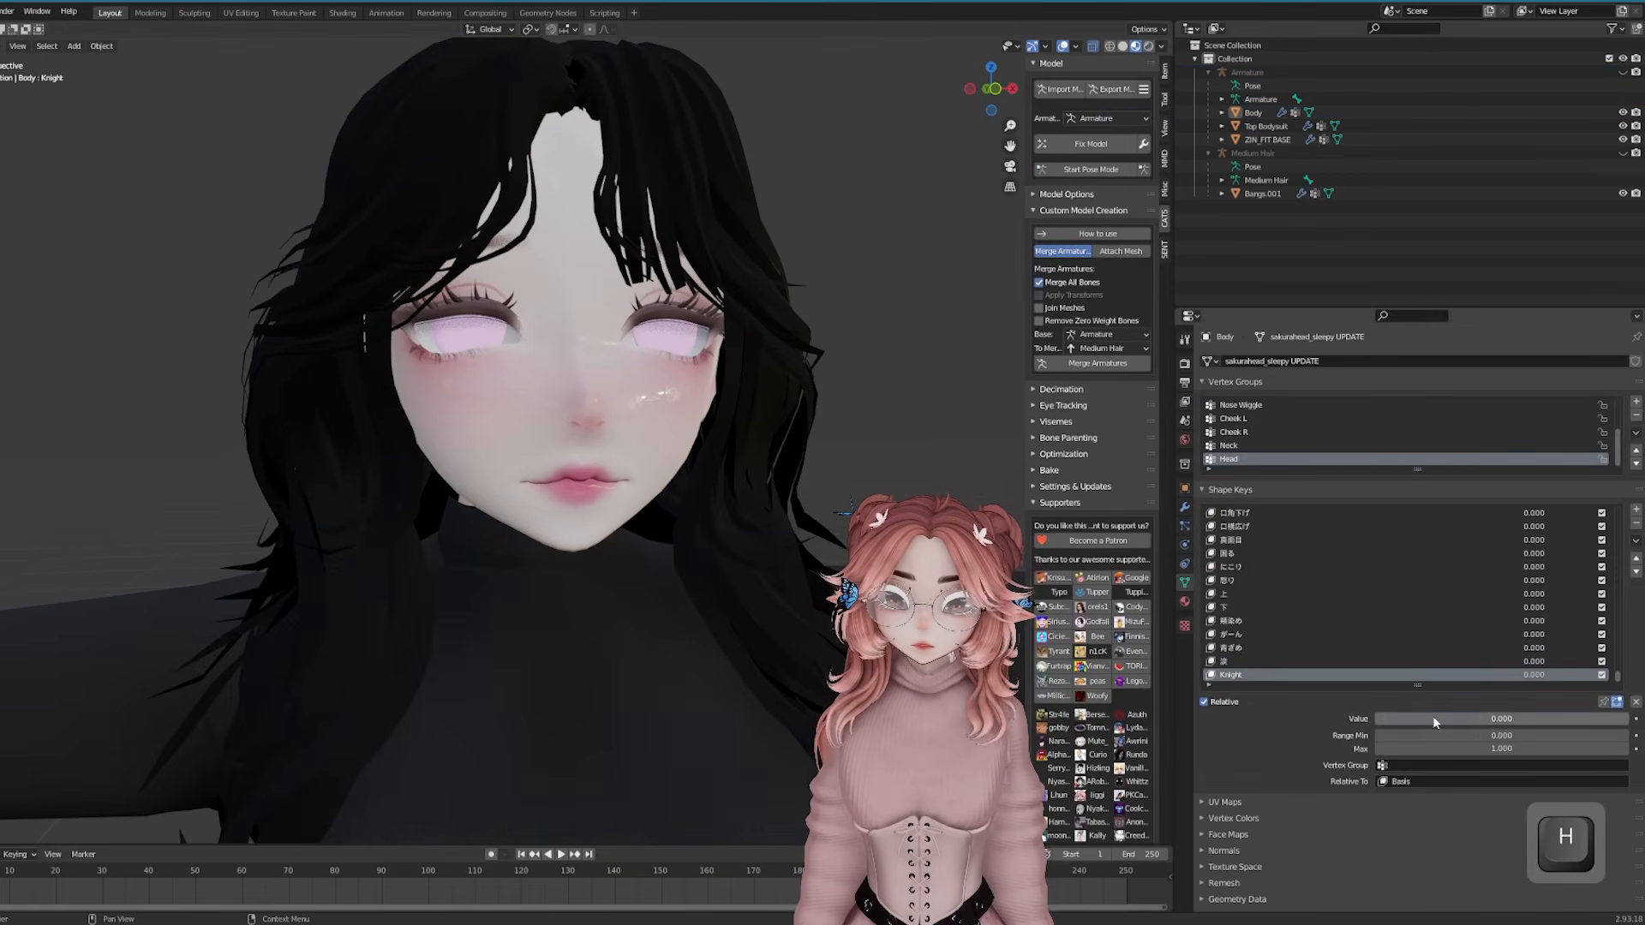
{"action": "left_click_drag", "start_coordinate": [1435, 723], "coordinate": [1598, 713]}
{"action": "left_click", "coordinate": [1636, 540]}
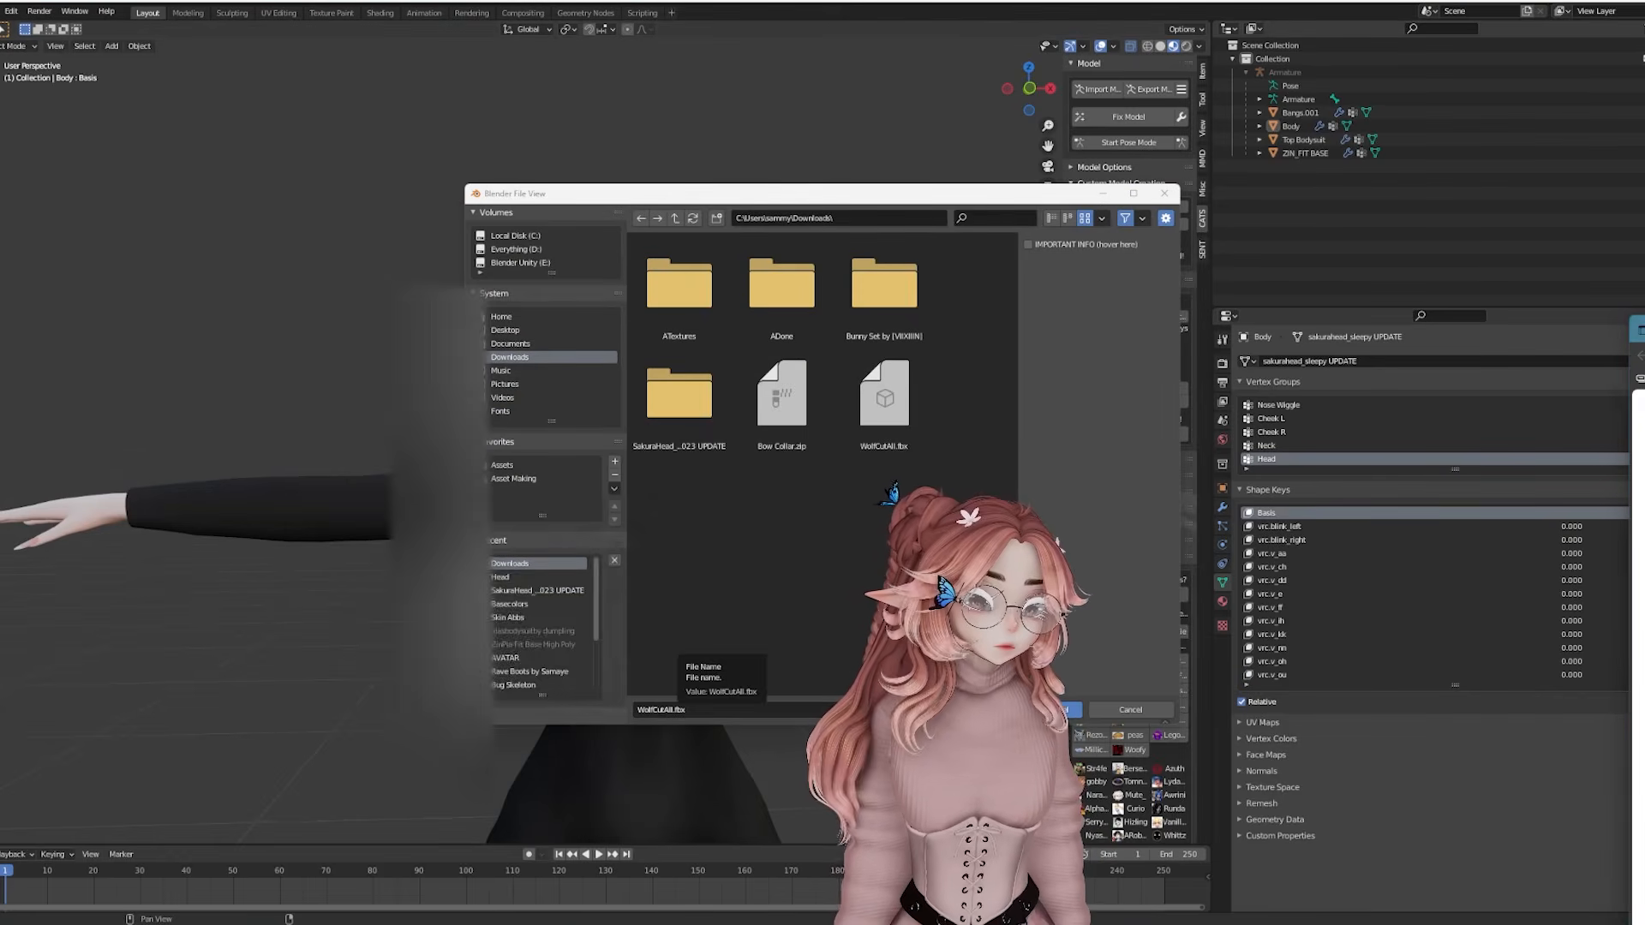
Browse the files for the next clothing model to import
{"action": "key", "text": "alt+Tab"}
{"action": "key", "text": "alt+Up"}
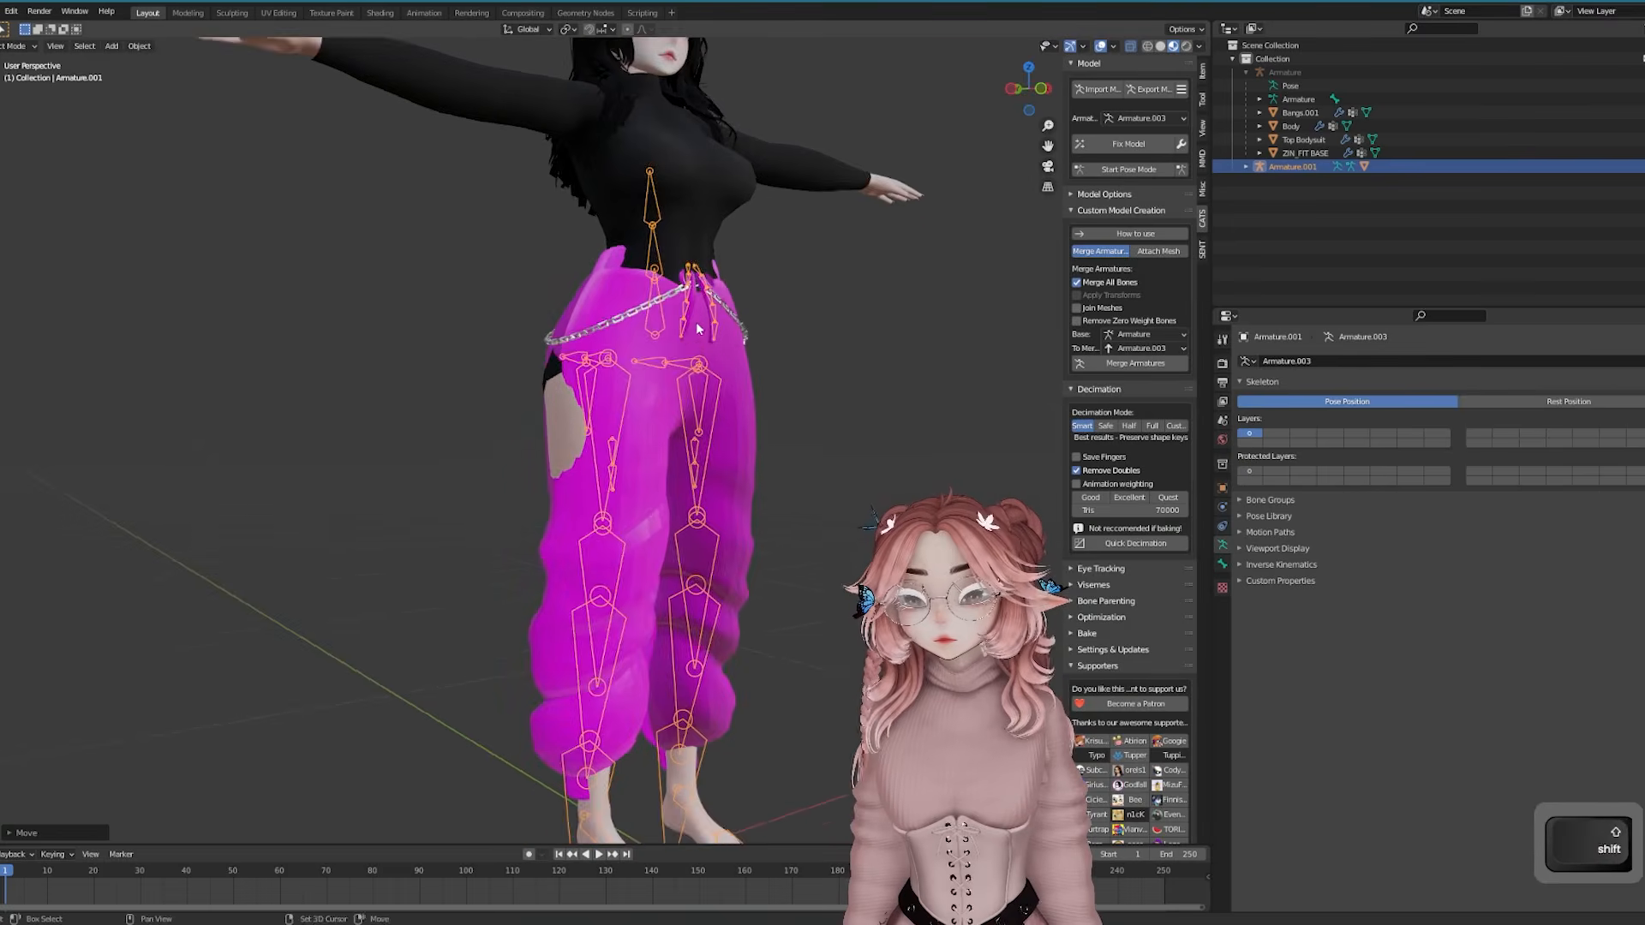
Move the imported sweatpants armature along Z and scale it along Y to fit the avatar's hips and legs
{"action": "middle_click_drag", "start_coordinate": [882, 334], "coordinate": [784, 359]}
{"action": "key", "text": "g"}
{"action": "key", "text": "z"}
{"action": "left_click", "coordinate": [808, 384]}
{"action": "key", "text": "s"}
{"action": "key", "text": "y"}
{"action": "left_click", "coordinate": [889, 371]}
Open the baggy sweatpants mesh in Edit Mode, select all linked fabric of the legs and waistband, and hide it
{"action": "left_click", "coordinate": [634, 409]}
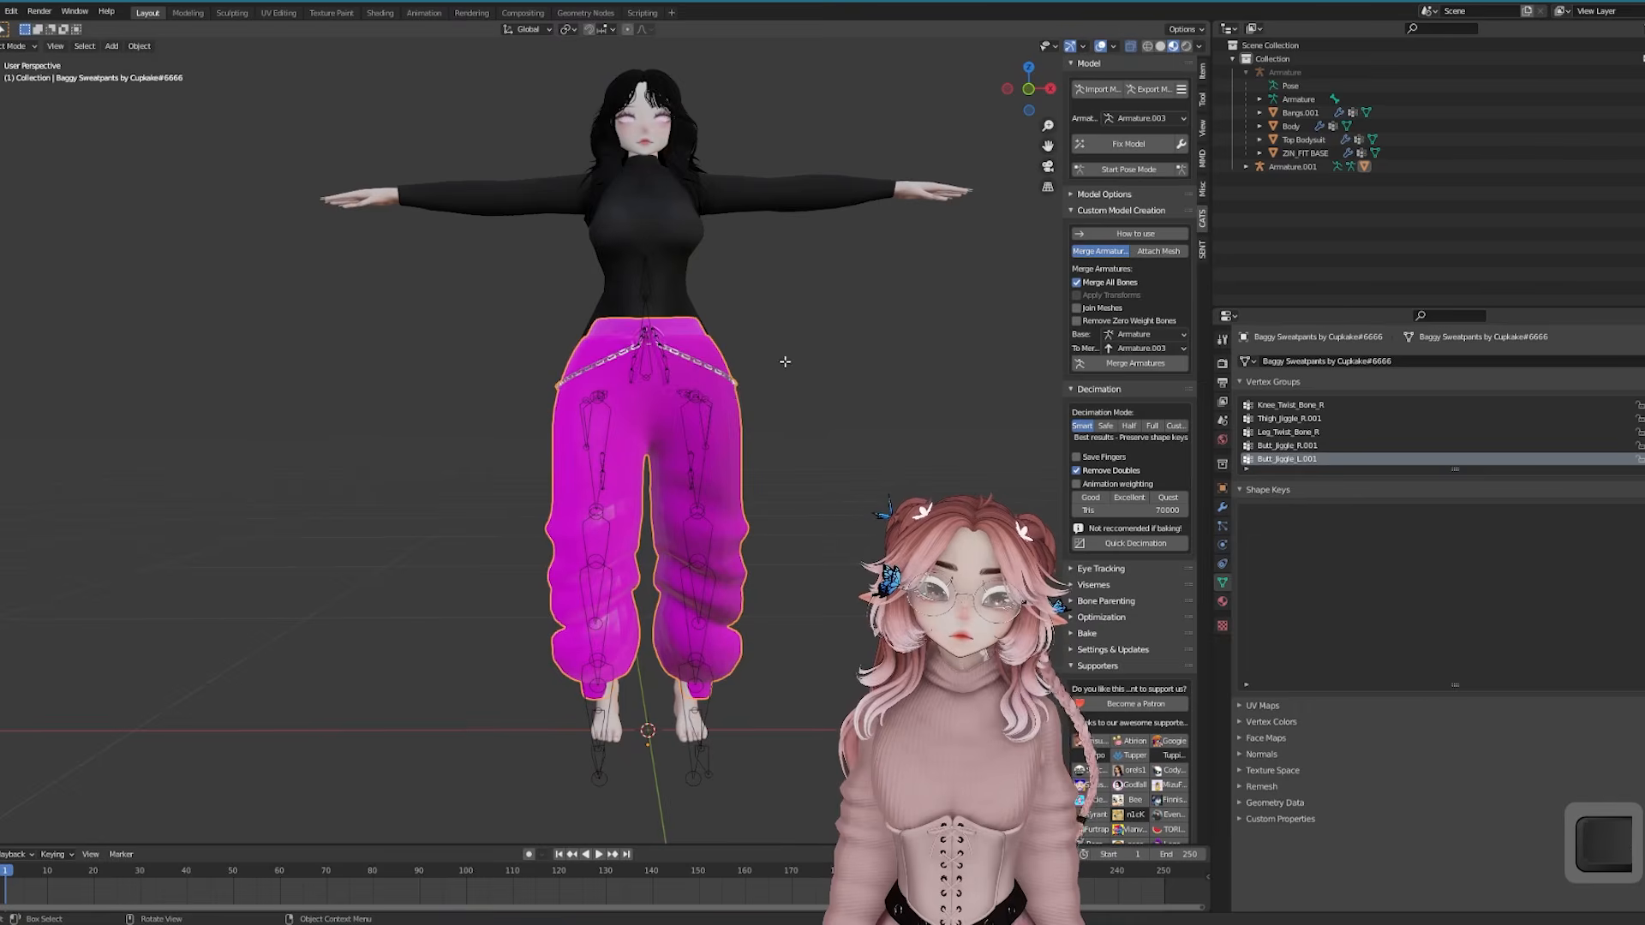
{"action": "key", "text": "Tab"}
{"action": "key", "text": "Tab"}
{"action": "key", "text": "Tab"}
{"action": "left_click_drag", "start_coordinate": [511, 432], "coordinate": [831, 546]}
{"action": "scroll", "coordinate": [771, 471], "scroll_direction": "up", "scroll_amount": 5}
{"action": "key", "text": "ctrl+l"}
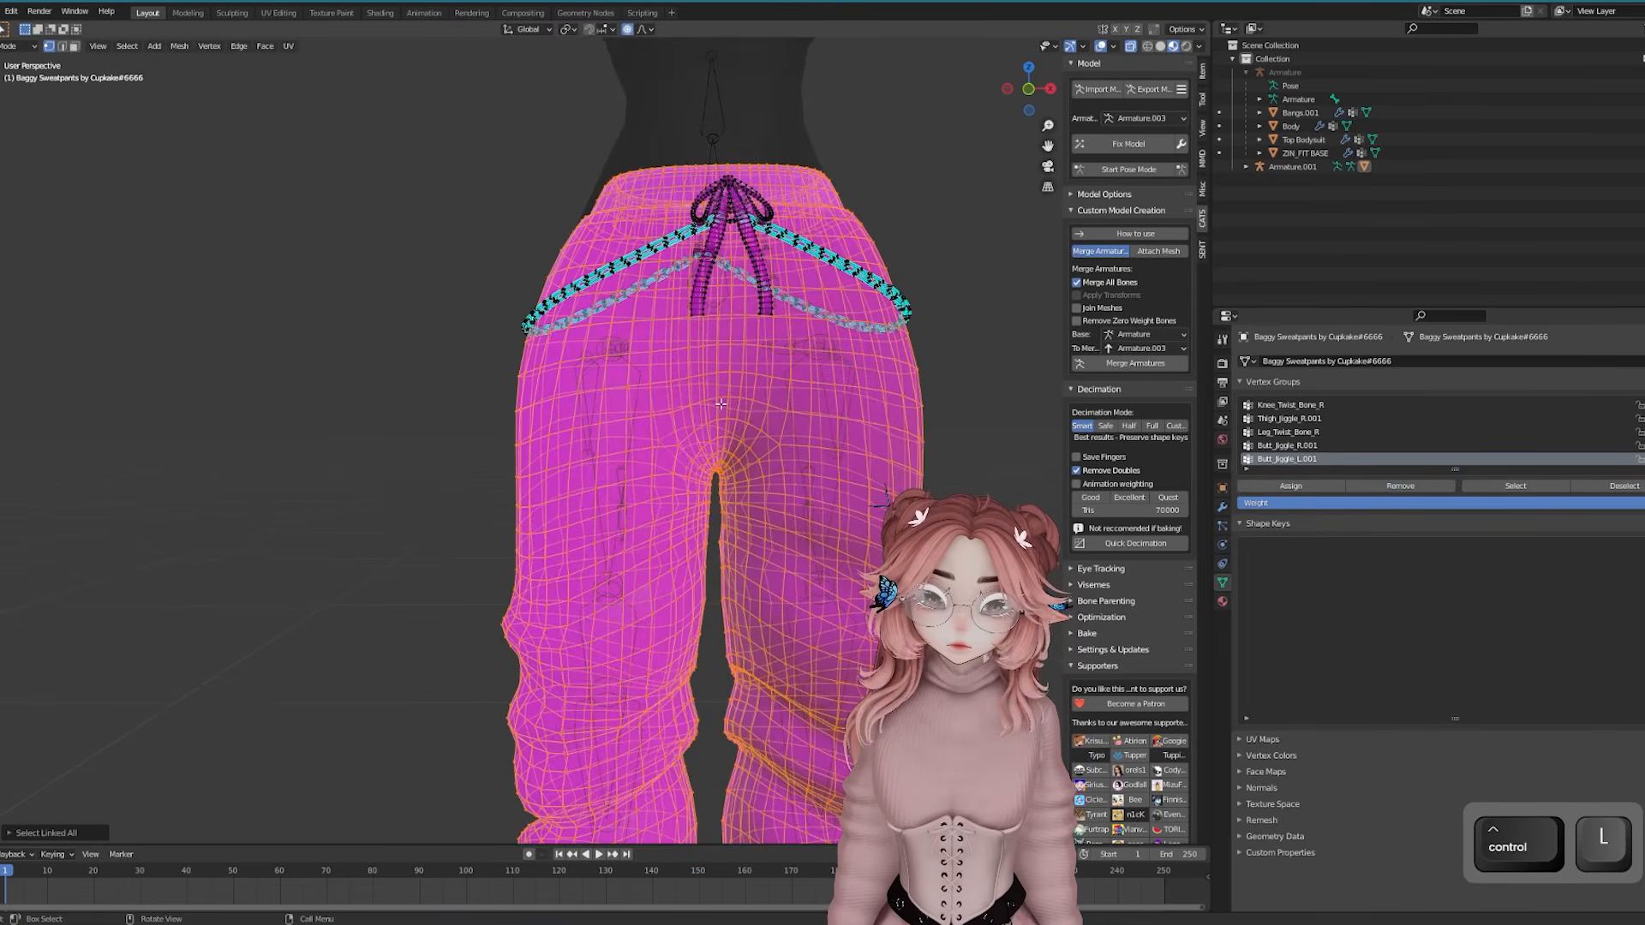
{"action": "key", "text": "h"}
Select the linked geometry of the drawstring bow and its centre knot, and hide them to isolate the chains
{"action": "left_click", "coordinate": [727, 190]}
{"action": "key", "text": "ctrl+l"}
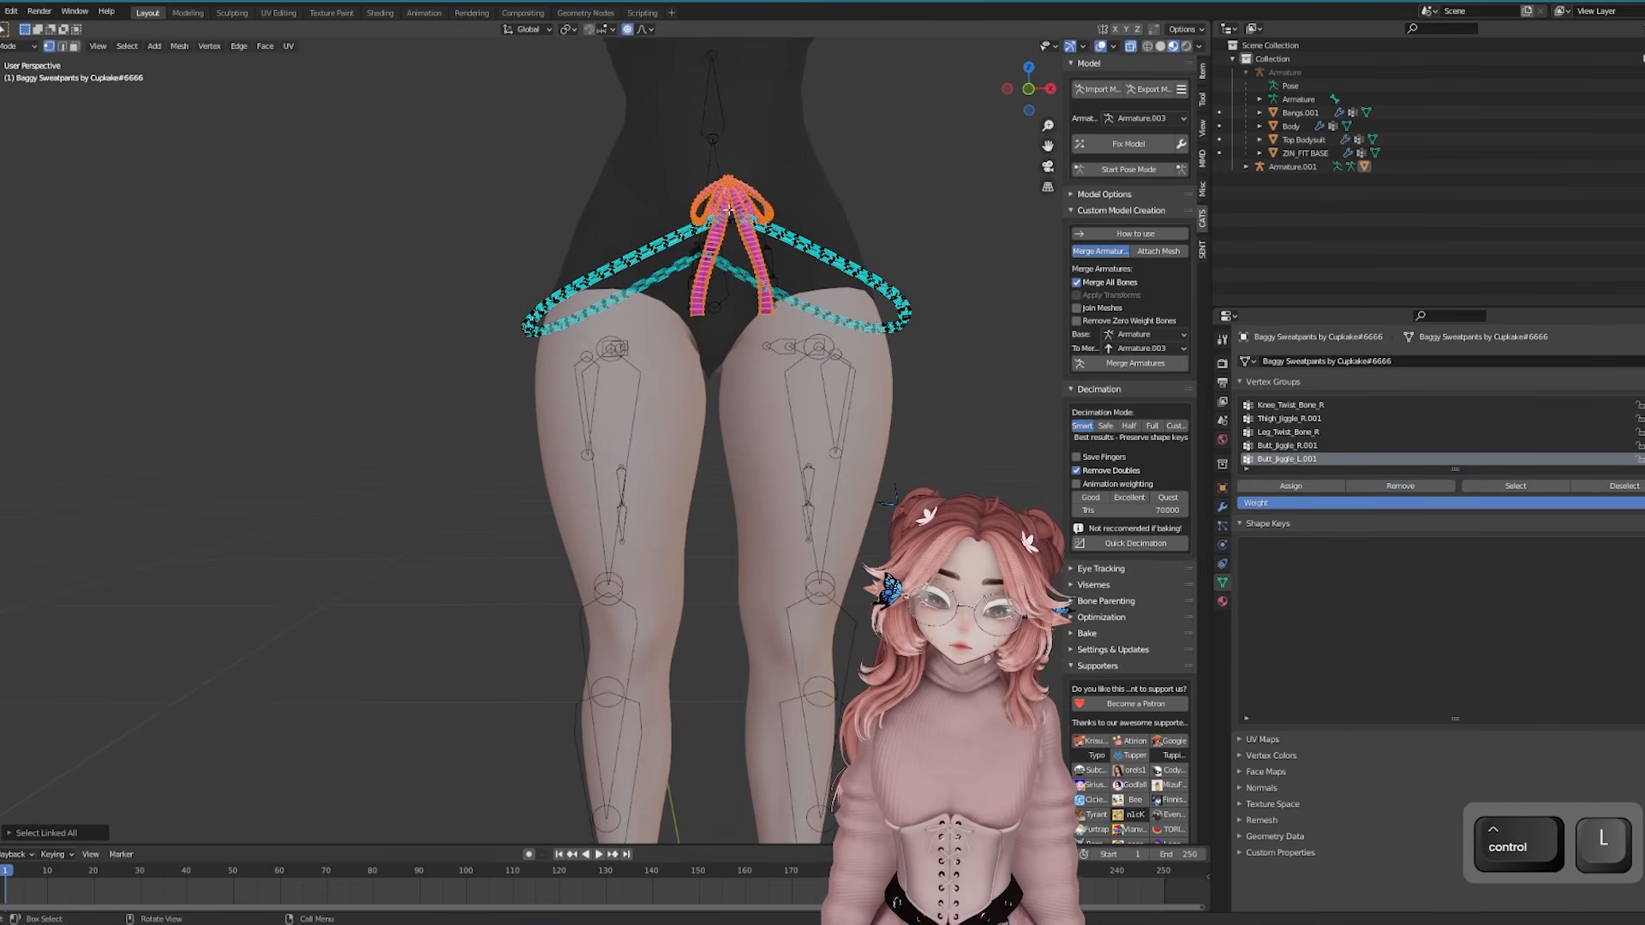
{"action": "key", "text": "h"}
{"action": "left_click_drag", "start_coordinate": [1014, 179], "coordinate": [848, 244]}
{"action": "left_click", "coordinate": [728, 202]}
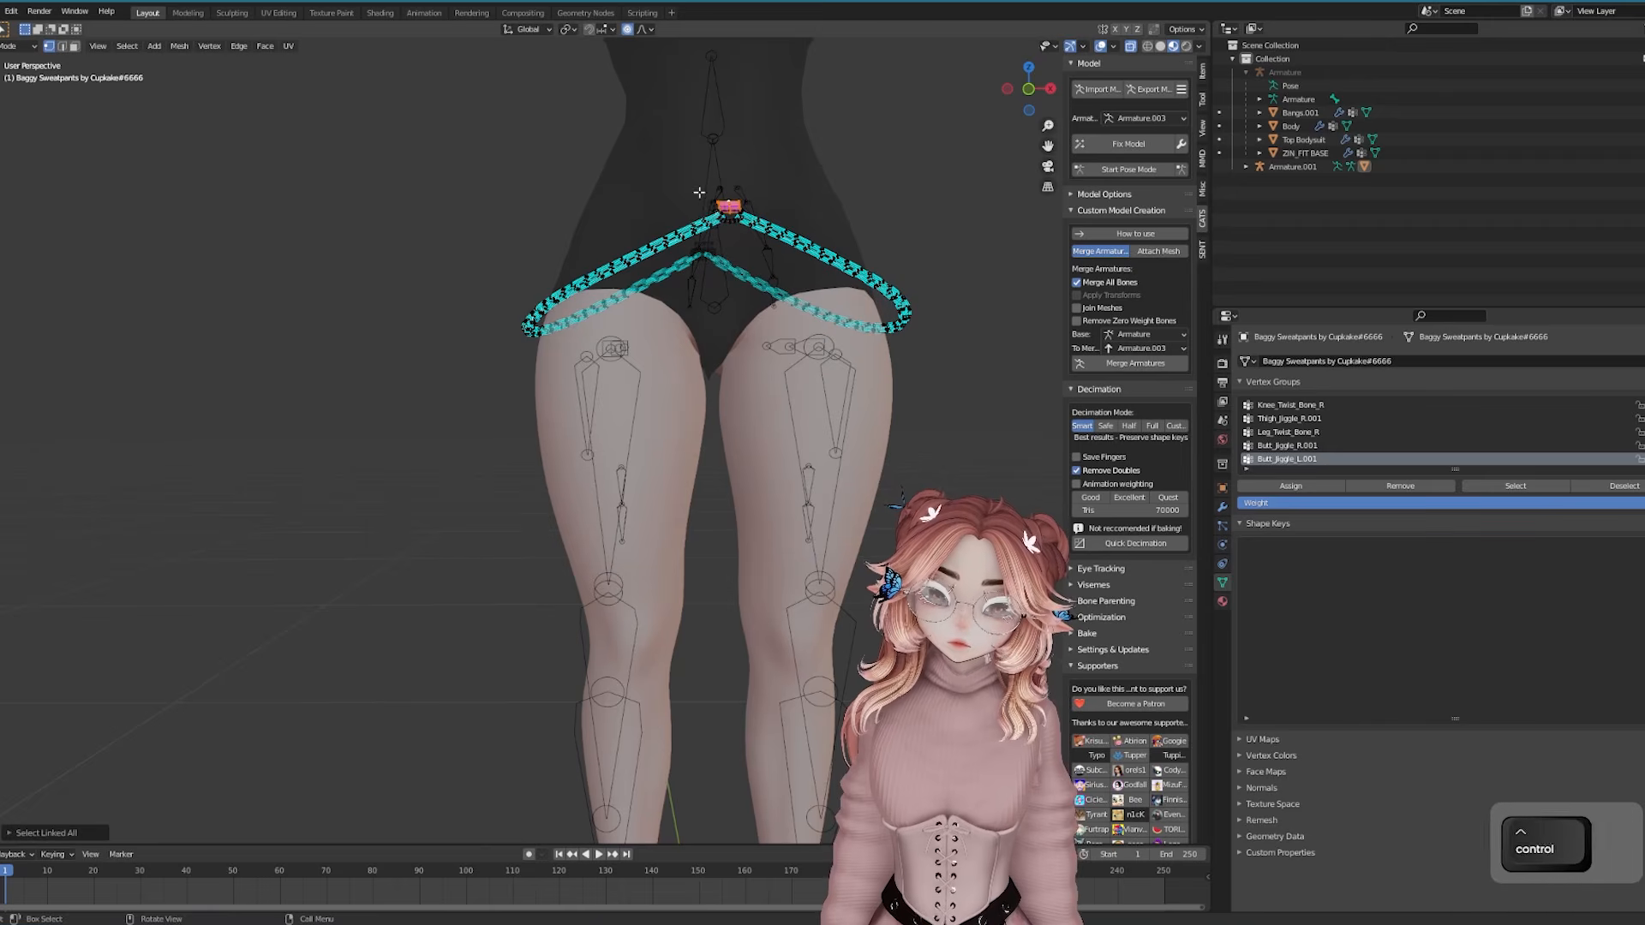
{"action": "key", "text": "ctrl+l"}
{"action": "key", "text": "h"}
Delete the waist chains from the sweatpants, reveal the hidden geometry, and leave Edit Mode
{"action": "left_click_drag", "start_coordinate": [999, 151], "coordinate": [517, 386]}
{"action": "middle_click_drag", "start_coordinate": [522, 386], "coordinate": [935, 360]}
{"action": "key", "text": "Delete"}
{"action": "left_click", "coordinate": [934, 361]}
{"action": "key", "text": "alt+h"}
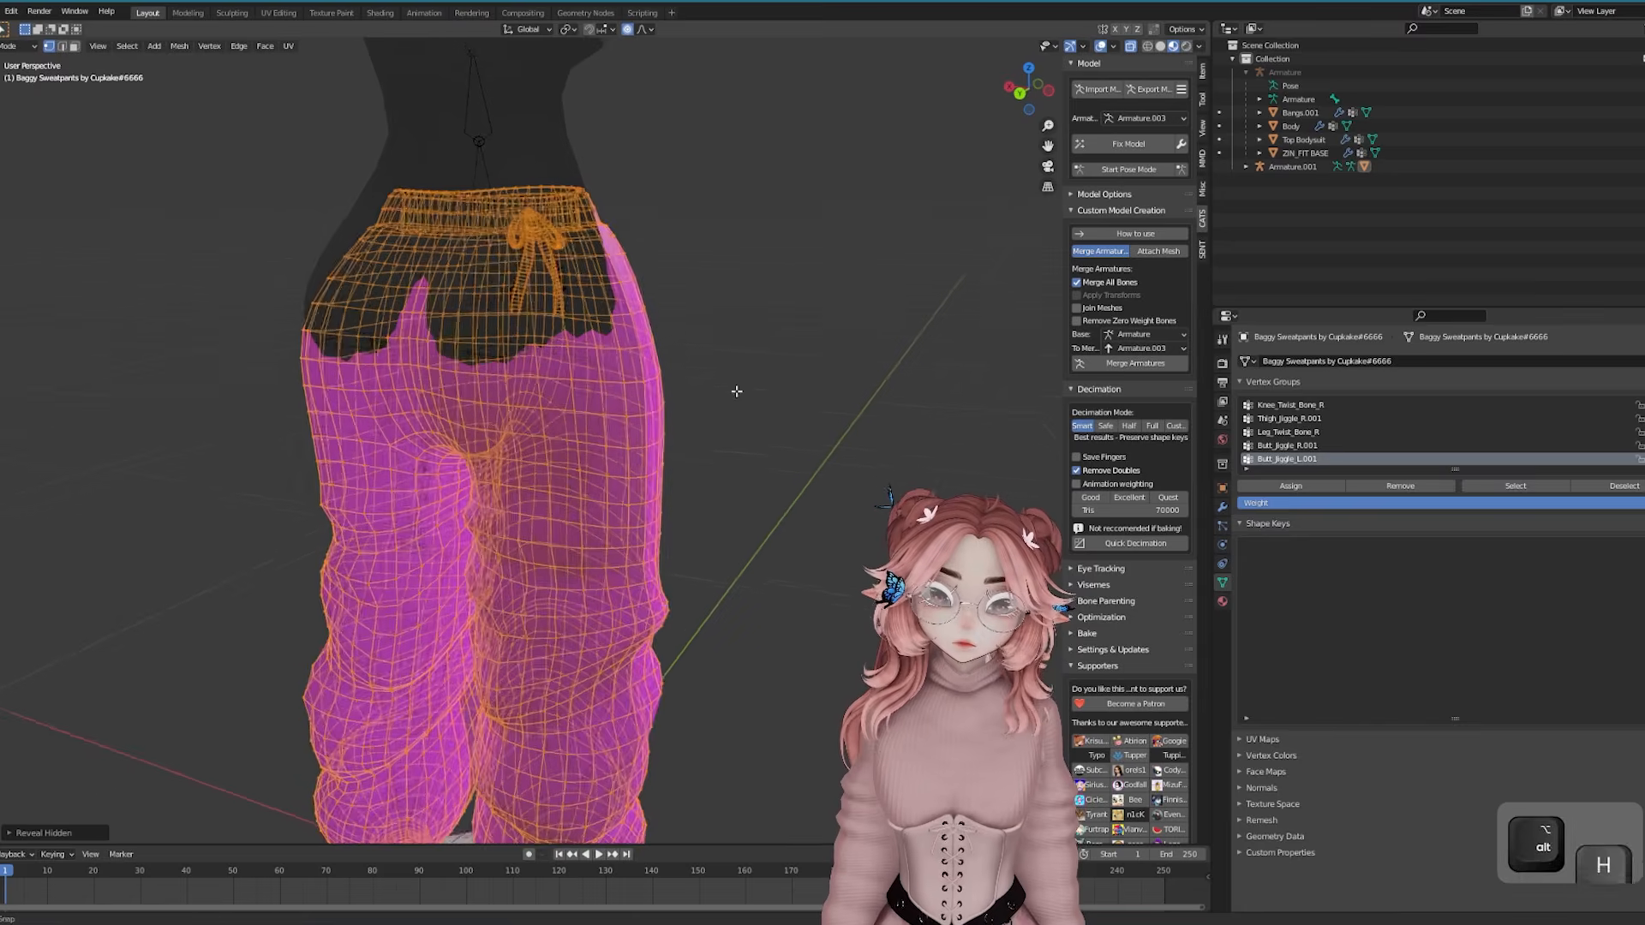
{"action": "key", "text": "Tab"}
Try to move the sweatpants' waistband vertices along Z with proportional editing
{"action": "key", "text": "h"}
{"action": "middle_click_drag", "start_coordinate": [433, 385], "coordinate": [637, 413], "text": "shift"}
{"action": "scroll", "coordinate": [723, 399], "scroll_direction": "up", "scroll_amount": 5}
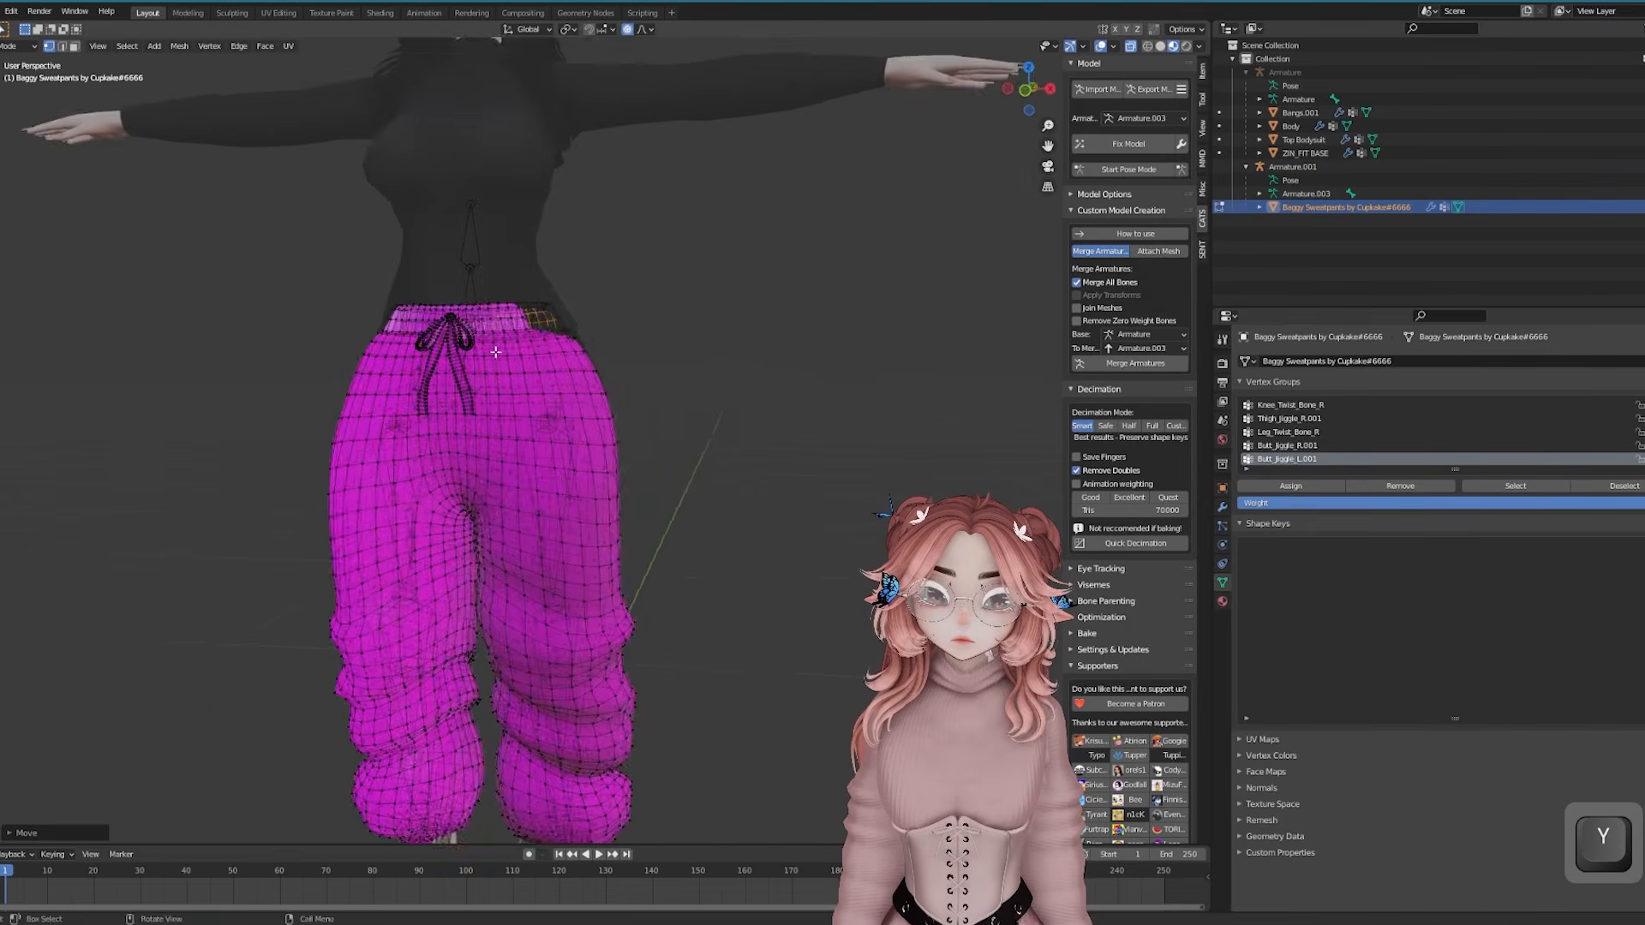
{"action": "key", "text": "g"}
{"action": "key", "text": "z"}
{"action": "key", "text": "ctrl+z"}
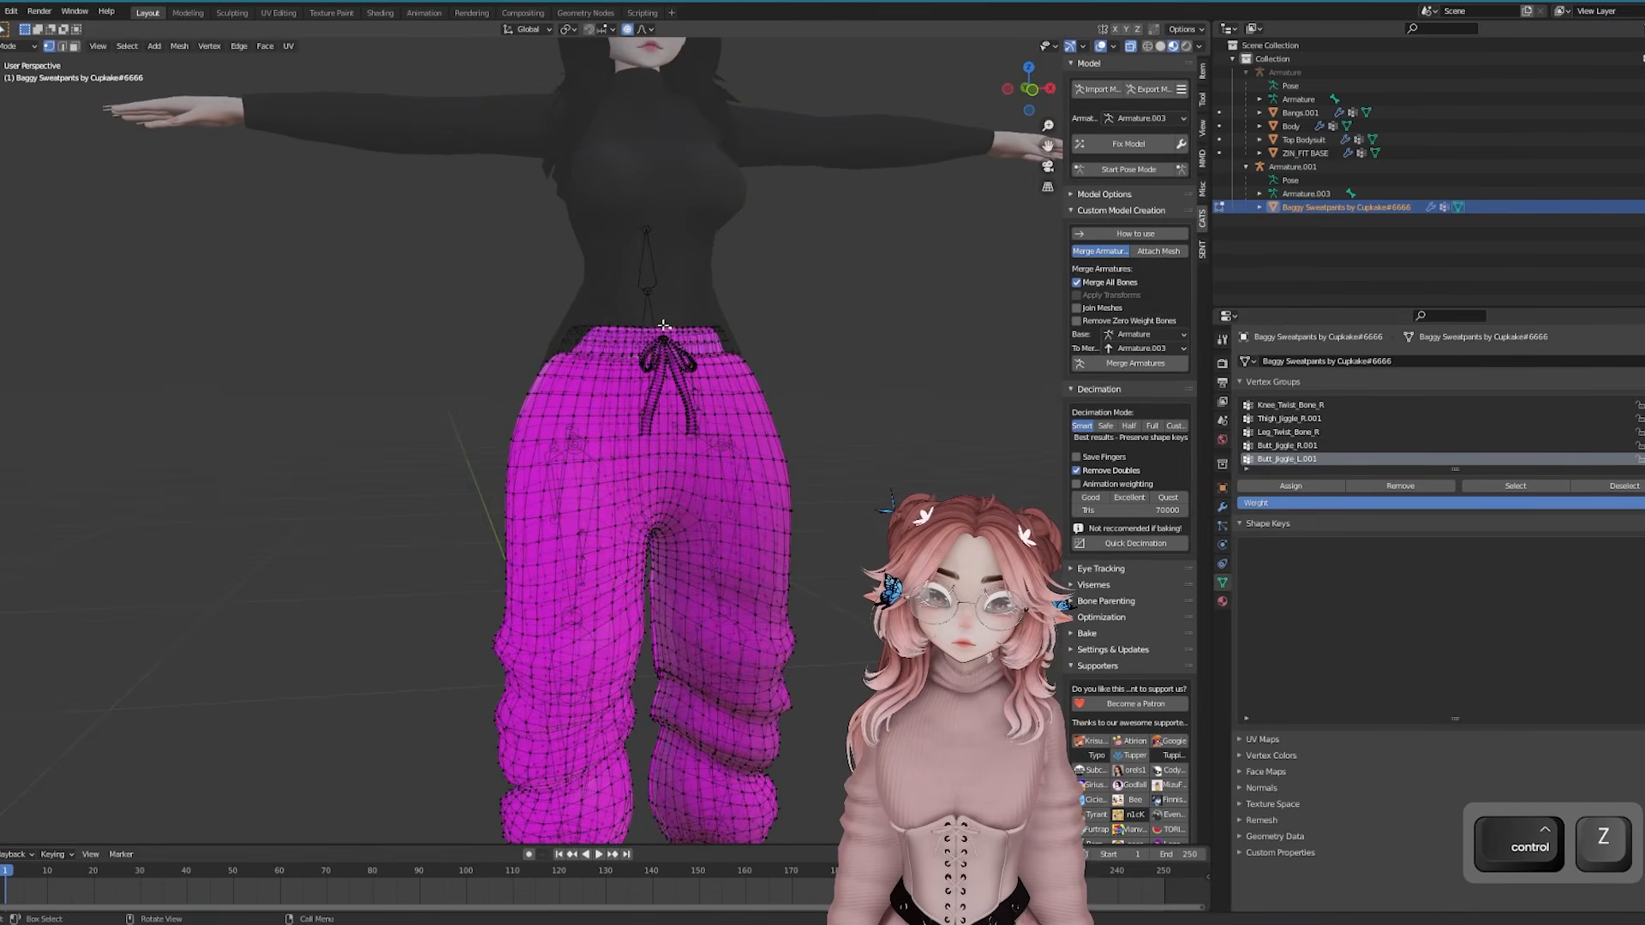
Lower the sweatpants' waistband on the hips with proportional editing
{"action": "key", "text": "g"}
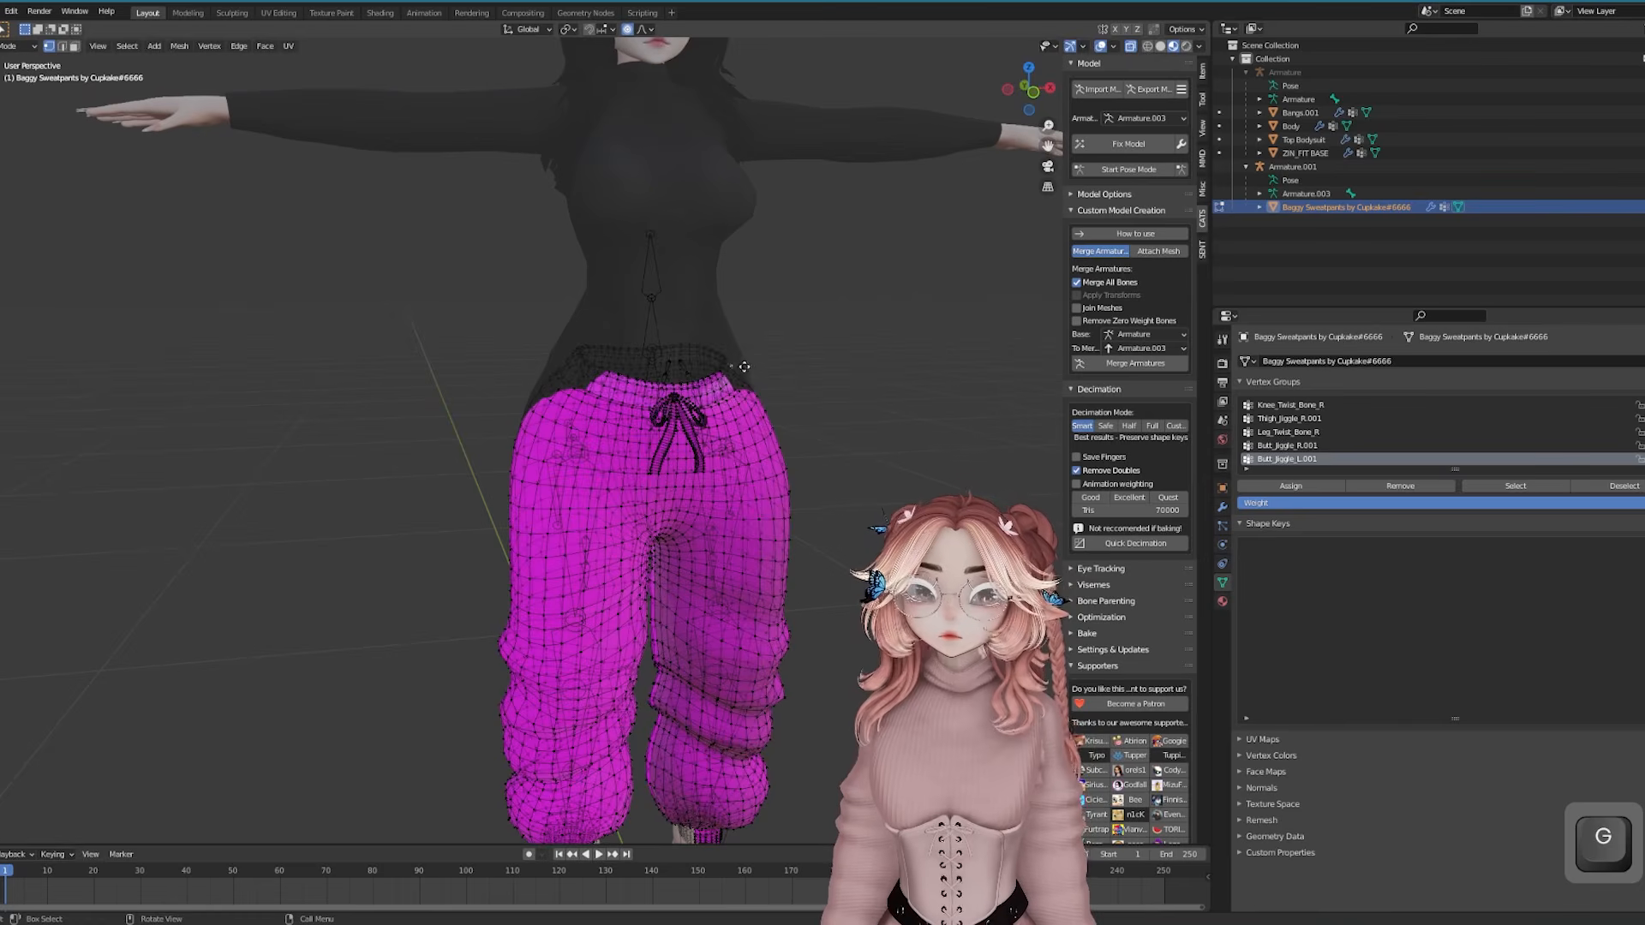
{"action": "scroll", "coordinate": [762, 383], "scroll_direction": "down", "scroll_amount": 3}
{"action": "left_click", "coordinate": [773, 390]}
{"action": "key", "text": "ctrl+z"}
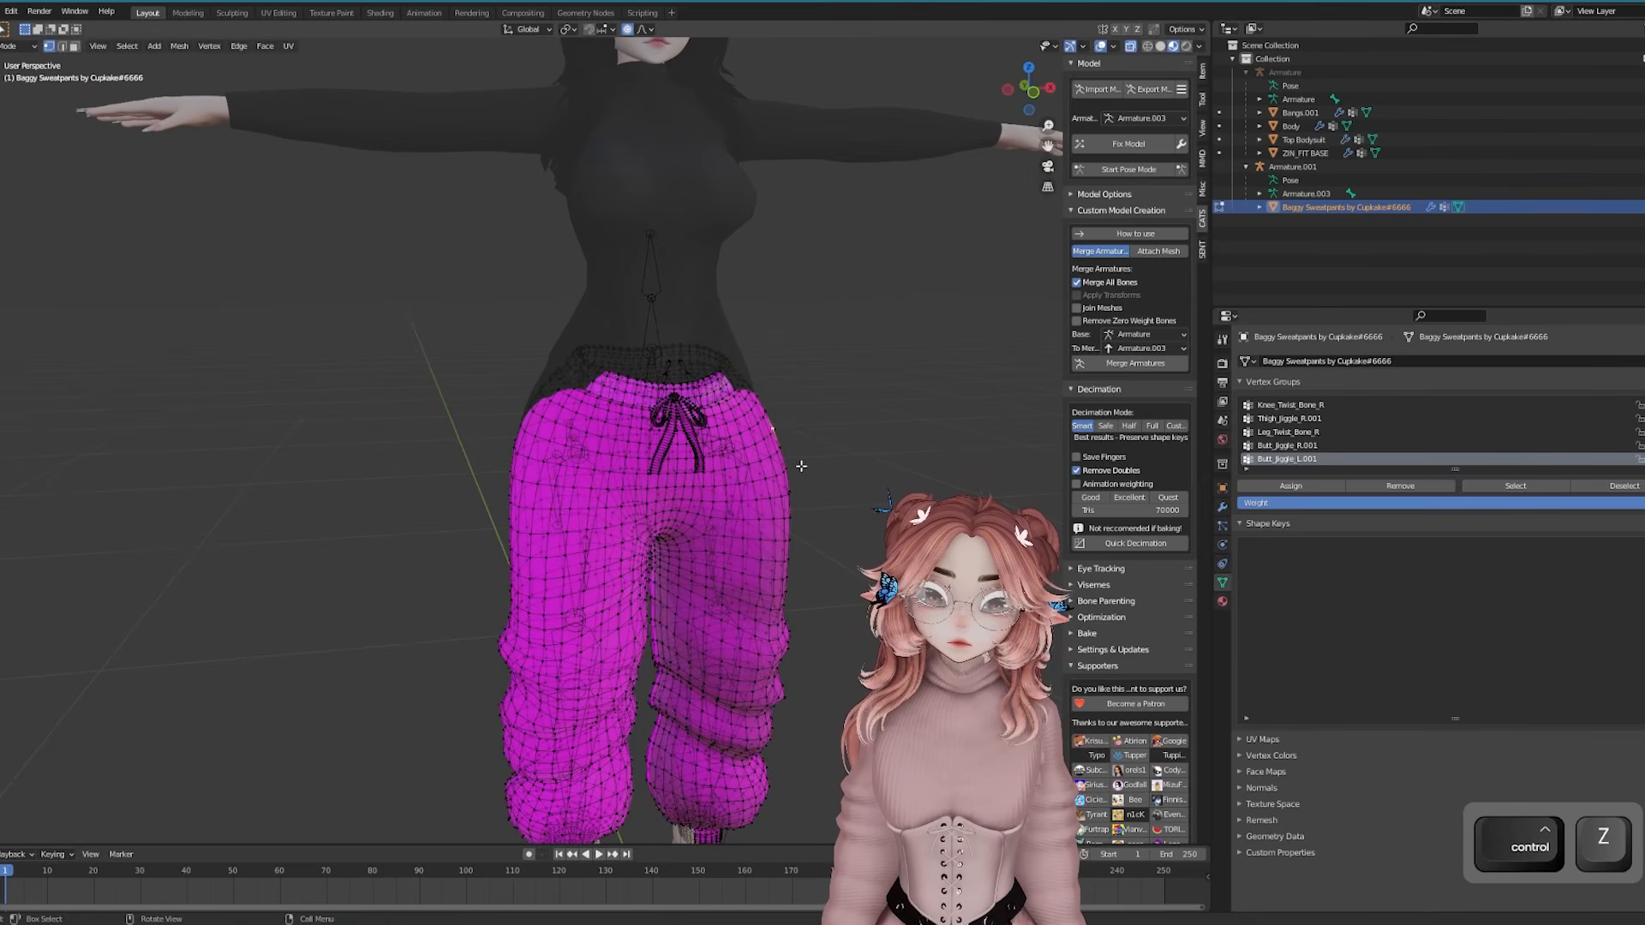
Reshape the outer hip on both sides of the sweatpants by moving vertices with proportional editing
{"action": "key", "text": "g"}
{"action": "left_click", "coordinate": [772, 497]}
{"action": "middle_click_drag", "start_coordinate": [771, 497], "coordinate": [737, 497]}
{"action": "key", "text": "g"}
{"action": "left_click", "coordinate": [720, 488]}
{"action": "left_click", "coordinate": [501, 467]}
{"action": "key", "text": "g"}
{"action": "left_click", "coordinate": [522, 445]}
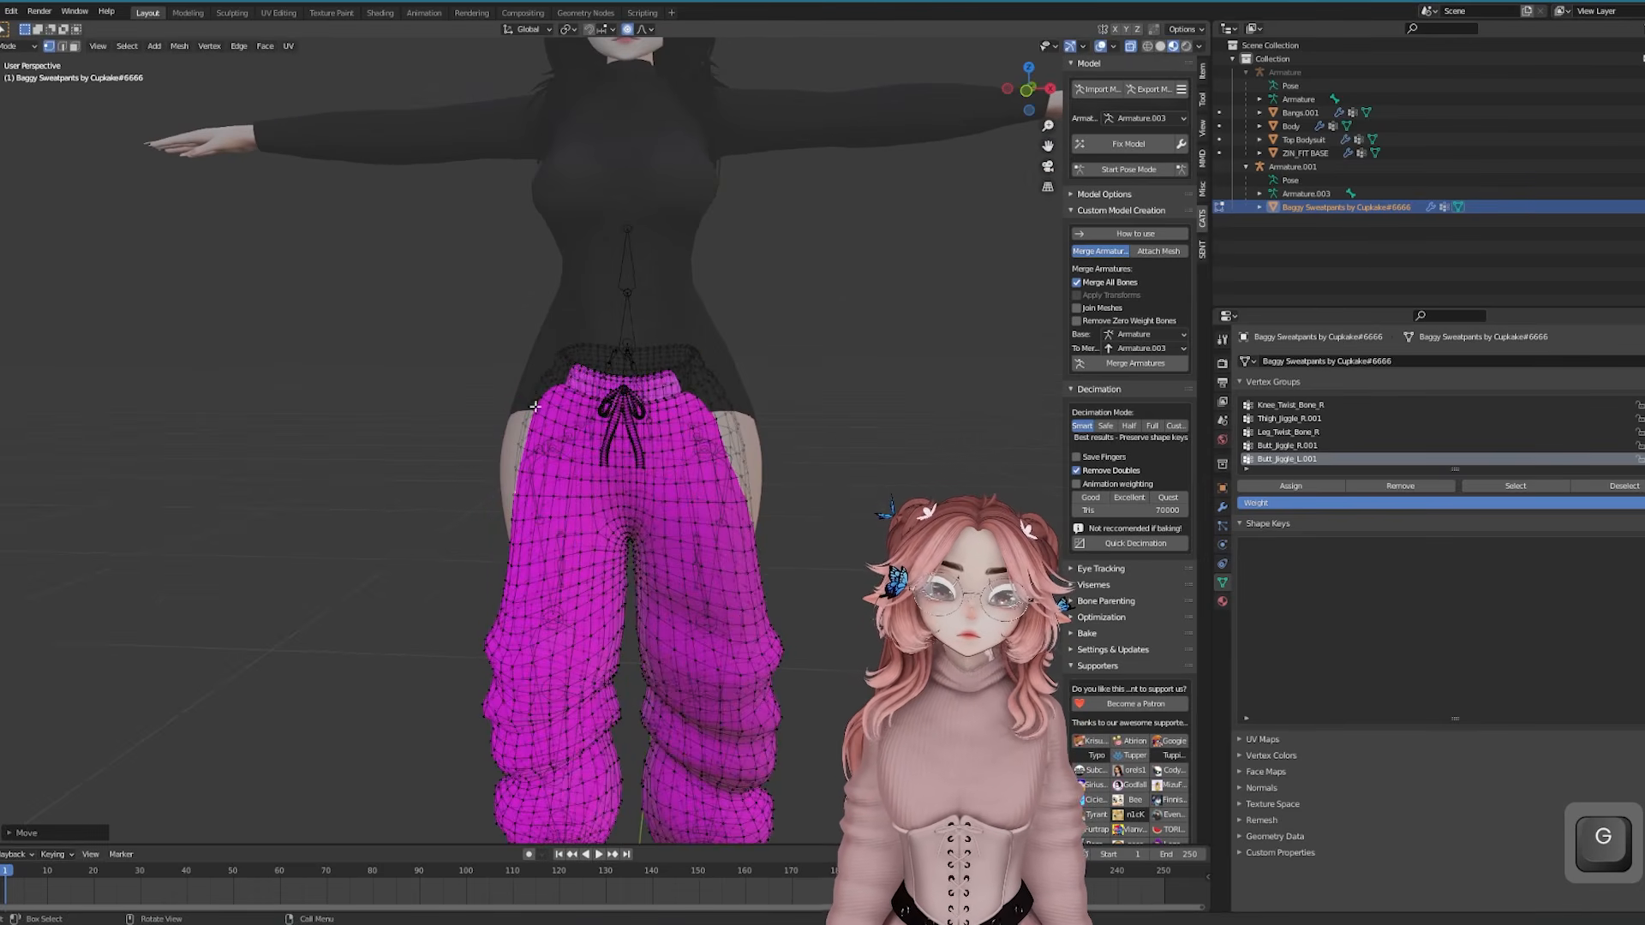
Pull the side edges of the sweatpants' waistband outward to fit the hips, using a wide proportional falloff
{"action": "key", "text": "g"}
{"action": "middle_click_drag", "start_coordinate": [682, 367], "coordinate": [763, 371]}
{"action": "key", "text": "g"}
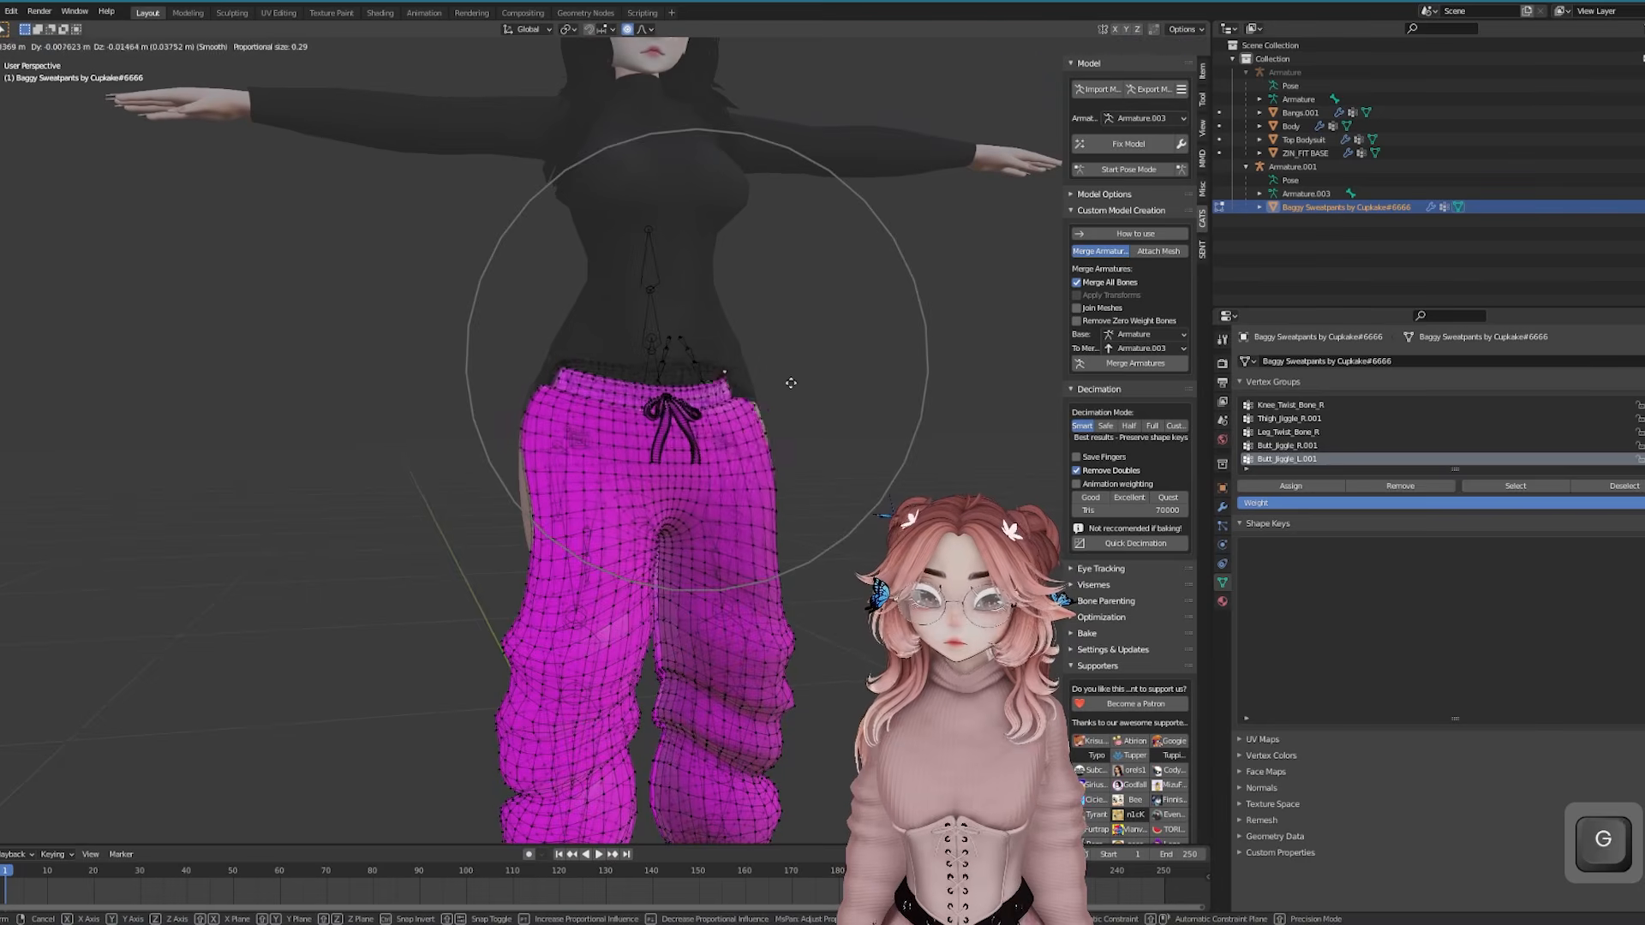
{"action": "scroll", "coordinate": [765, 463], "scroll_direction": "up", "scroll_amount": 3}
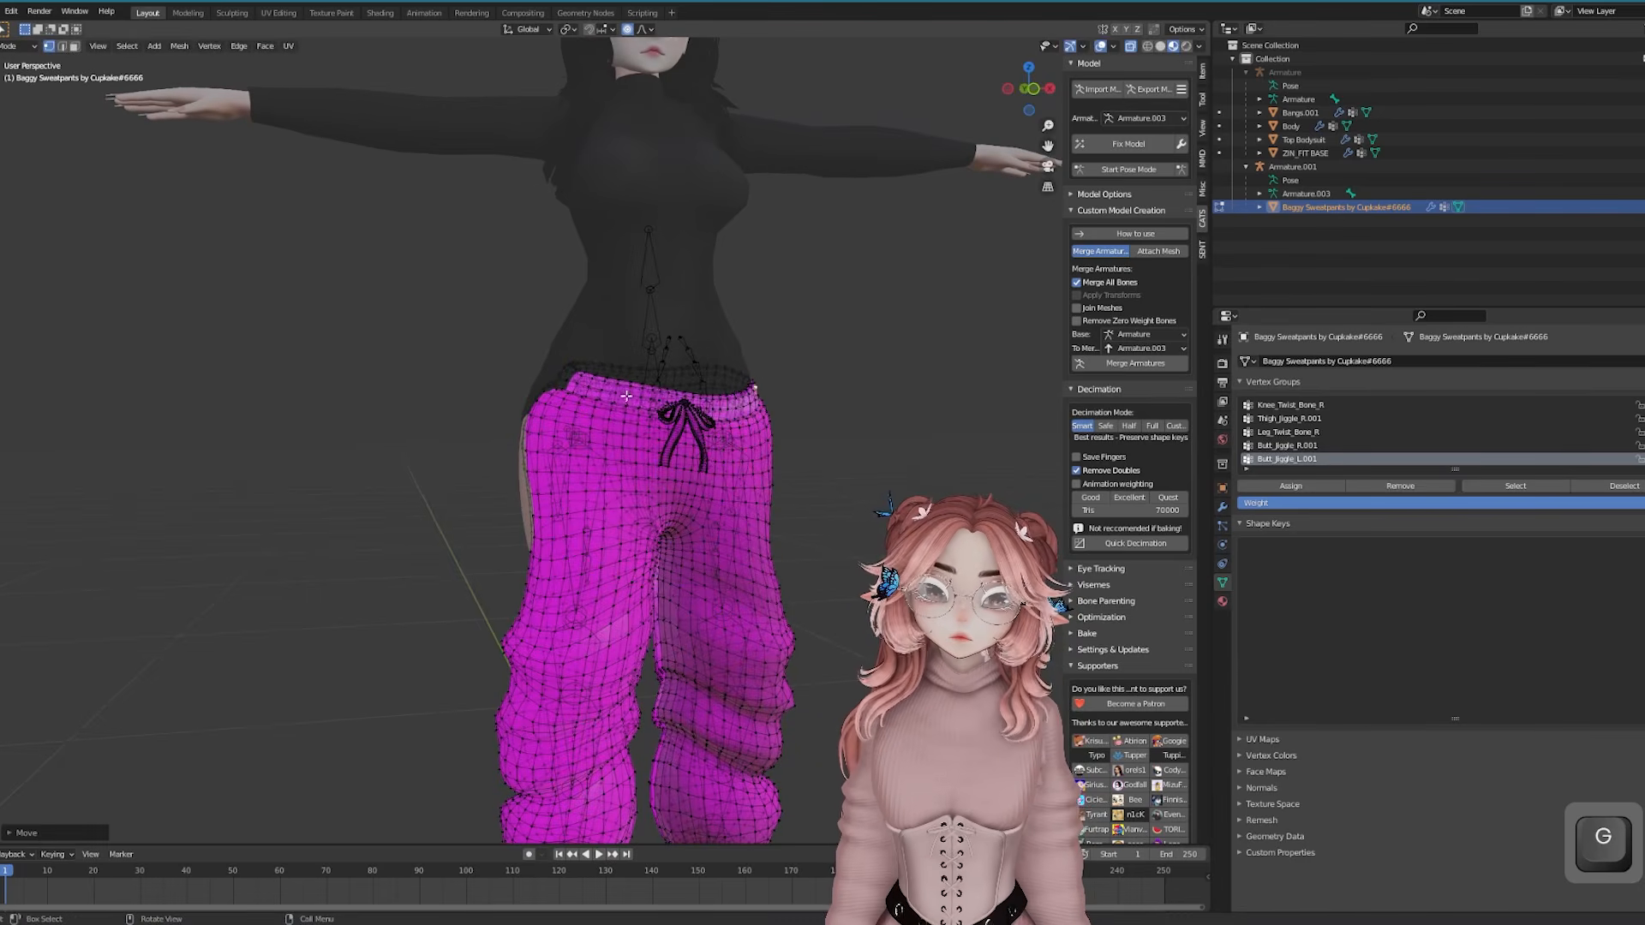
Try to reposition the rear waistband vertices of the sweatpants with a smaller proportional falloff
{"action": "middle_click_drag", "start_coordinate": [531, 490], "coordinate": [546, 519]}
{"action": "middle_click_drag", "start_coordinate": [518, 423], "coordinate": [599, 377]}
{"action": "left_click", "coordinate": [588, 364]}
{"action": "key", "text": "g"}
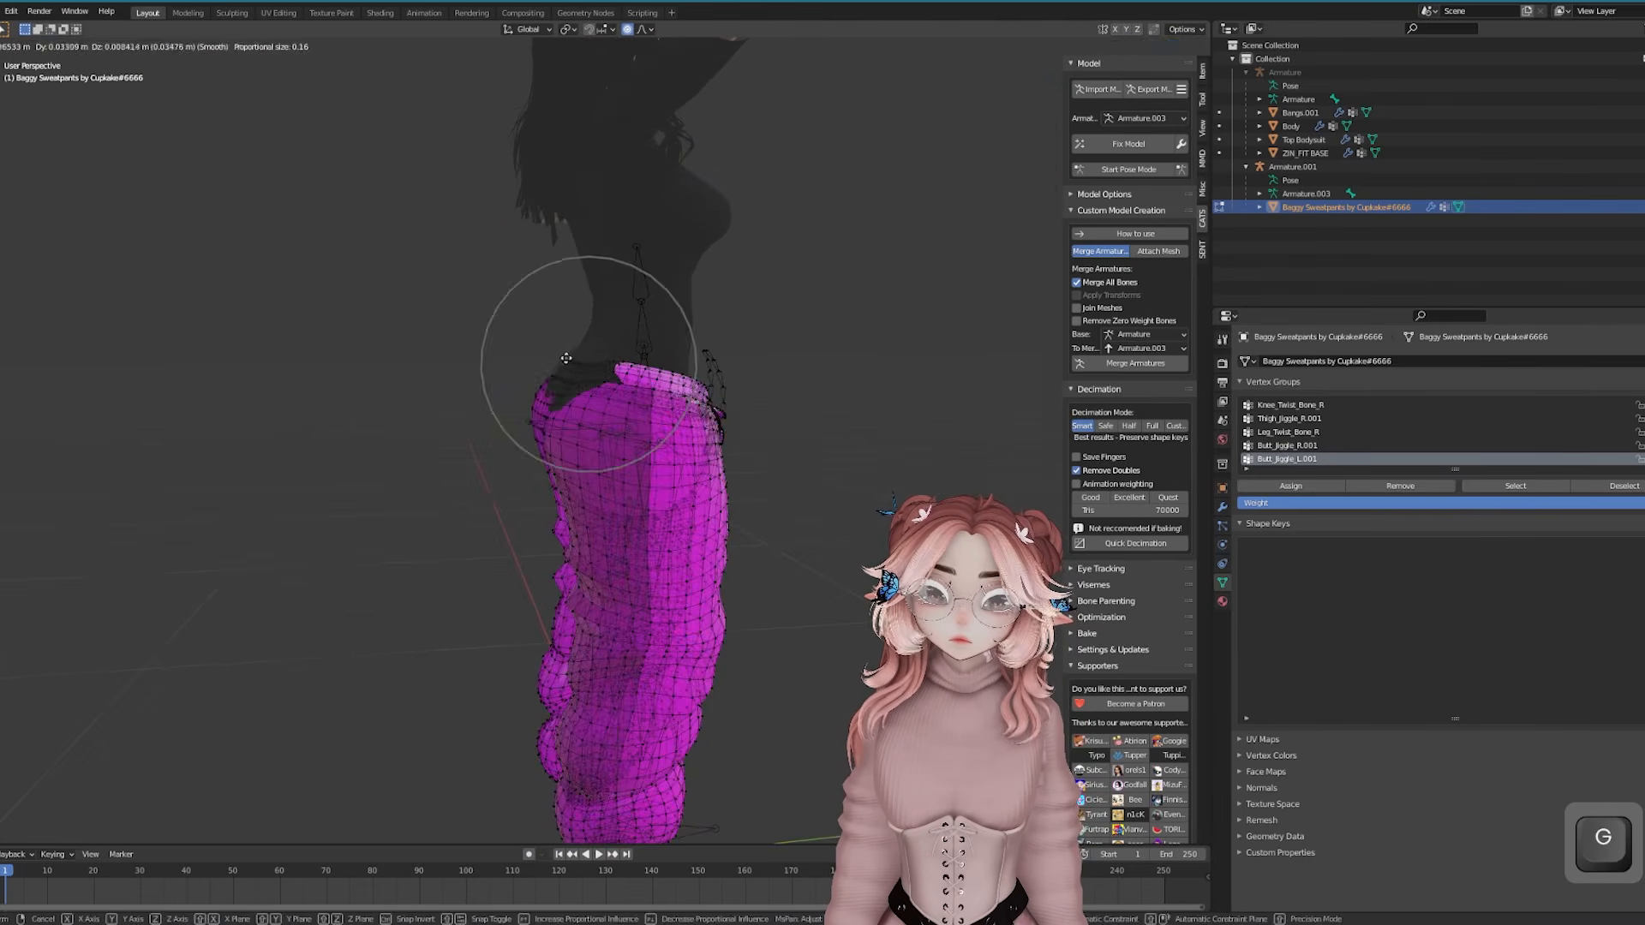
{"action": "left_click", "coordinate": [583, 363]}
{"action": "key", "text": "ctrl+z"}
{"action": "middle_click_drag", "start_coordinate": [480, 364], "coordinate": [558, 359]}
{"action": "left_click", "coordinate": [502, 372]}
{"action": "key", "text": "g"}
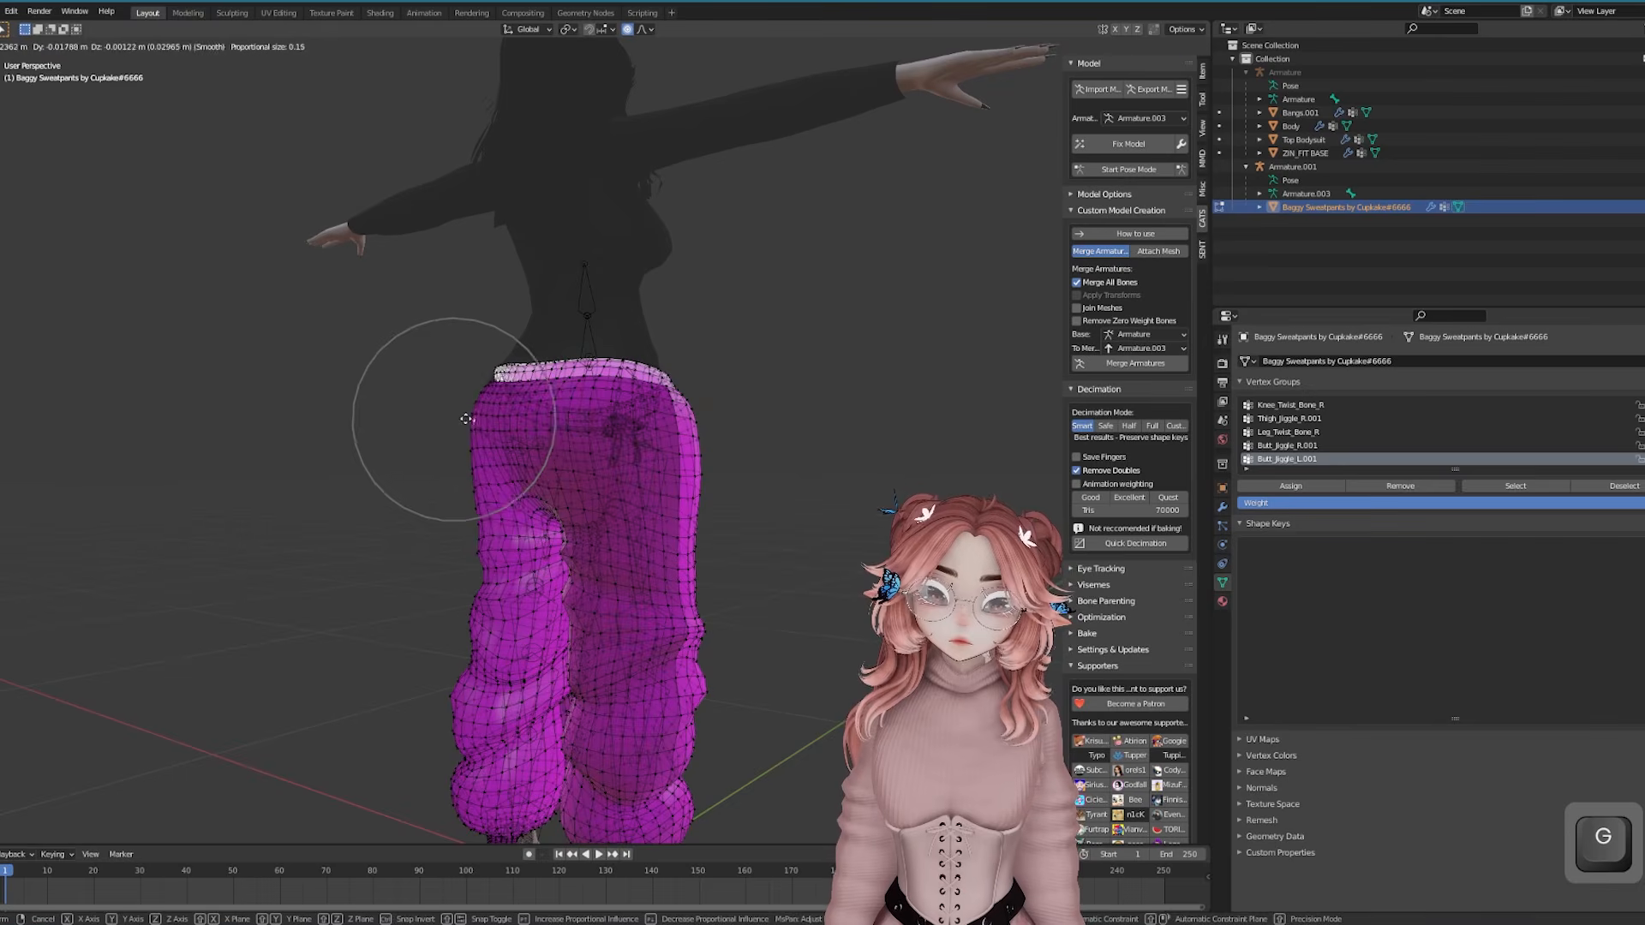
{"action": "middle_click_drag", "start_coordinate": [499, 372], "coordinate": [583, 389]}
{"action": "middle_click_drag", "start_coordinate": [514, 441], "coordinate": [467, 403]}
{"action": "key", "text": "ctrl+z"}
{"action": "scroll", "coordinate": [538, 378], "scroll_direction": "up", "scroll_amount": 2}
Move the selected waistband vertex of the sweatpants along the X axis with proportional editing
{"action": "key", "text": "g"}
{"action": "key", "text": "g"}
{"action": "key", "text": "x"}
{"action": "left_click", "coordinate": [591, 503]}
Pull the side of the waistband outward and adjust its height along Z with proportional editing
{"action": "middle_click_drag", "start_coordinate": [428, 471], "coordinate": [814, 355]}
{"action": "key", "text": "g"}
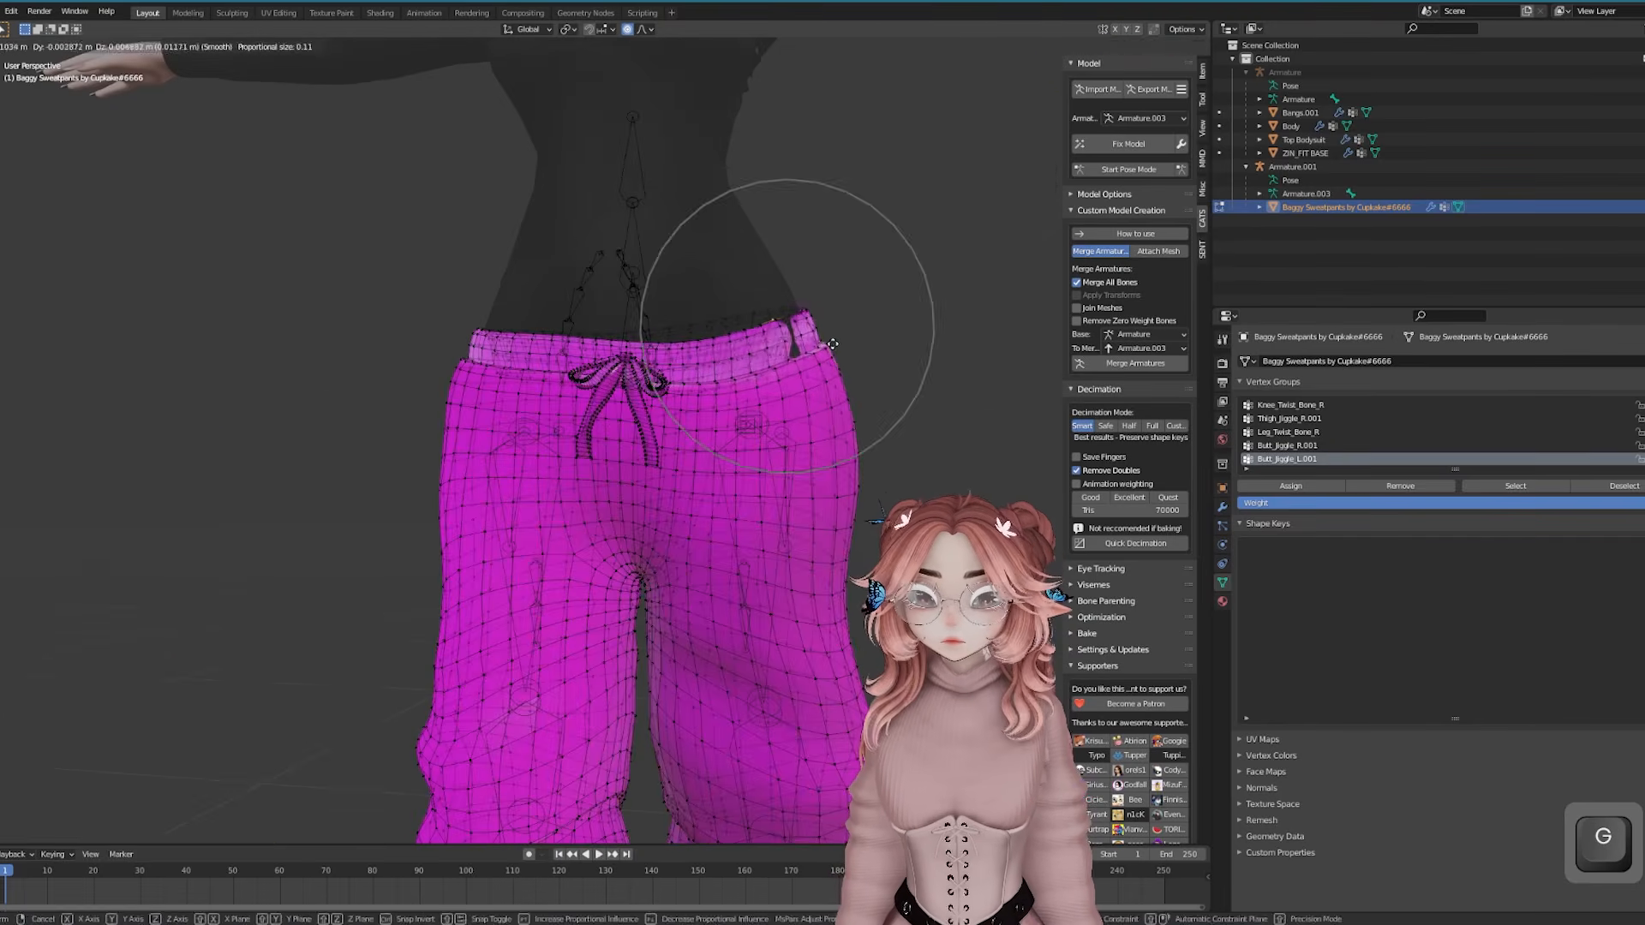
{"action": "scroll", "coordinate": [717, 474], "scroll_direction": "down", "scroll_amount": 3}
{"action": "key", "text": "Tab"}
{"action": "scroll", "coordinate": [716, 474], "scroll_direction": "up", "scroll_amount": 2}
{"action": "middle_click_drag", "start_coordinate": [712, 356], "coordinate": [619, 442], "text": "shift"}
{"action": "key", "text": "Tab"}
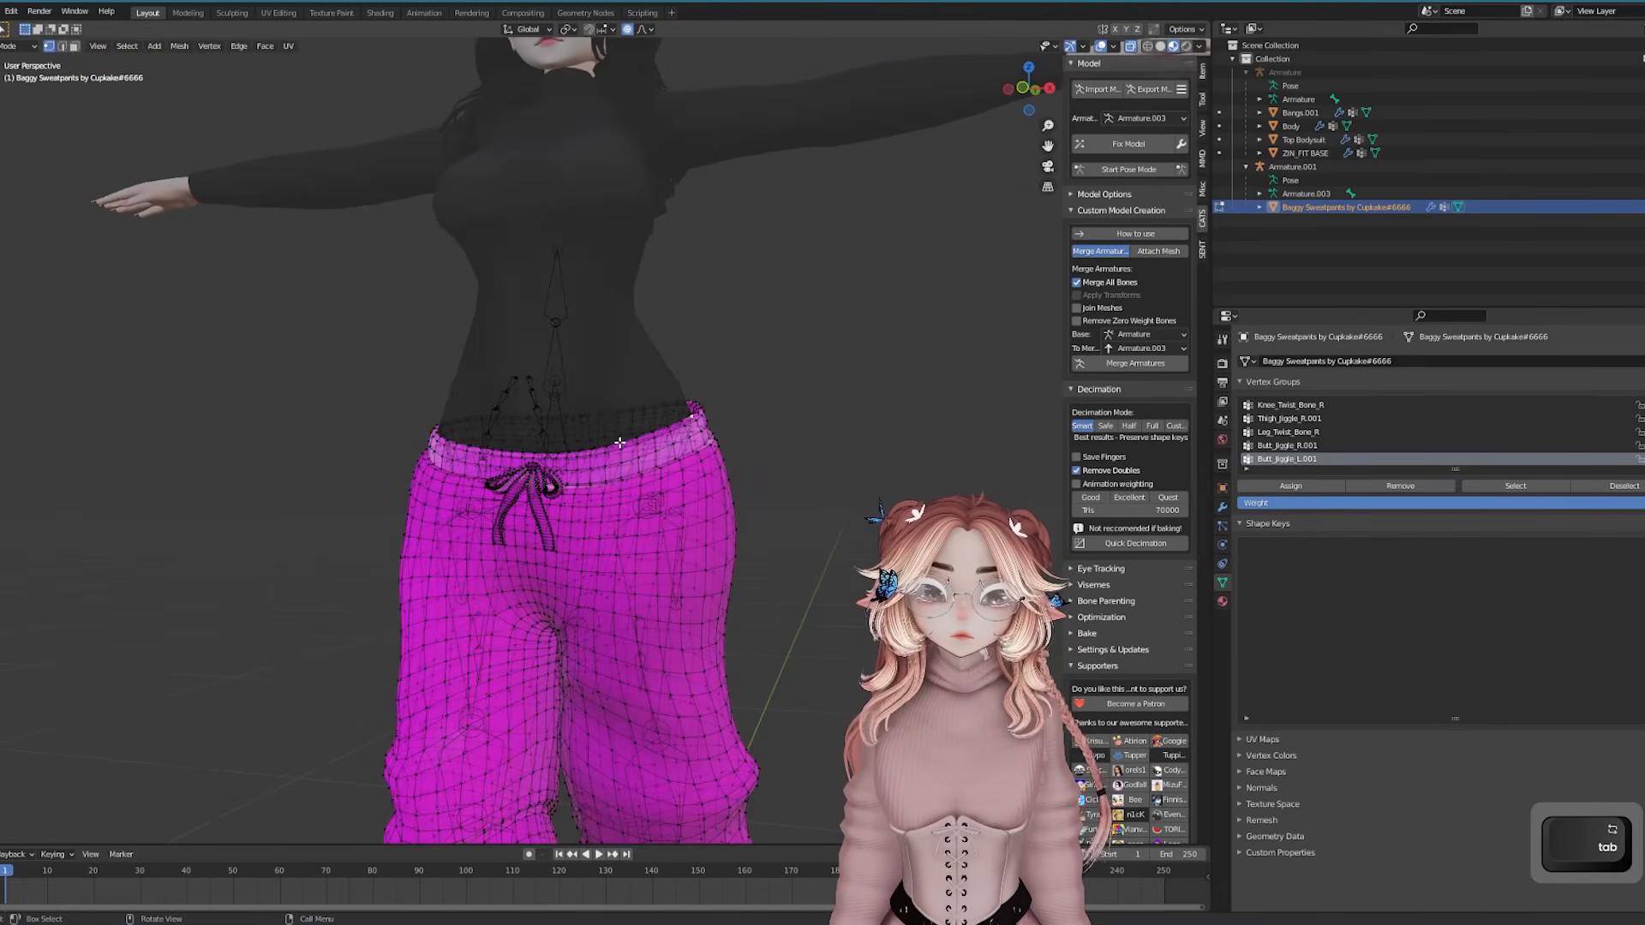
{"action": "key", "text": "g"}
{"action": "key", "text": "z"}
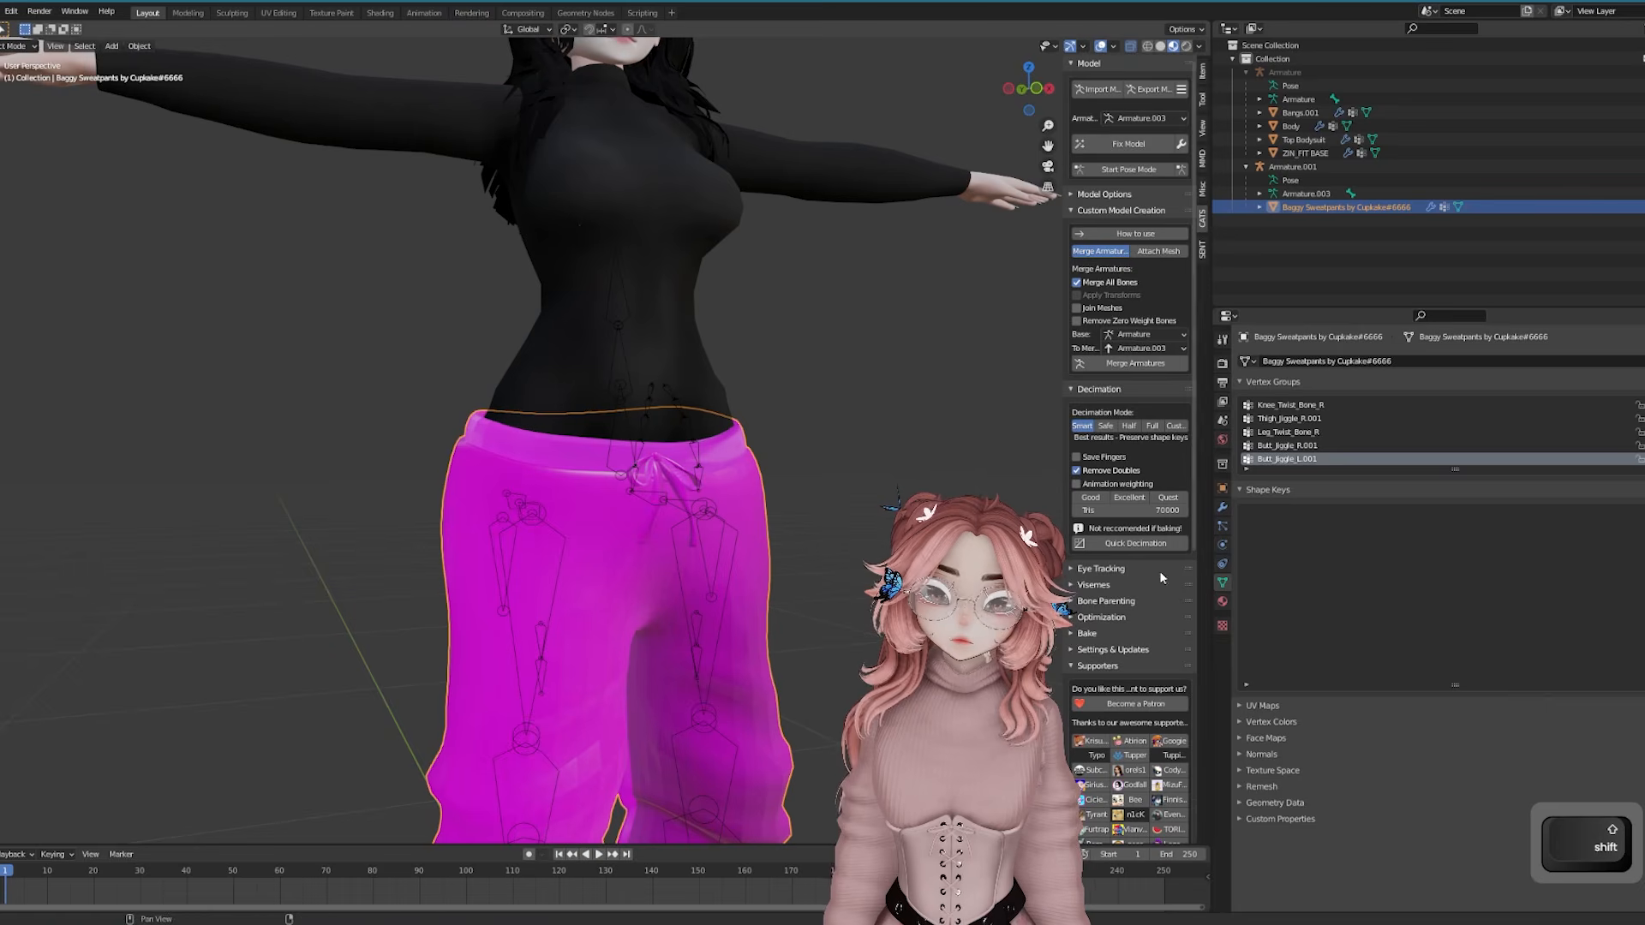
Open the sweatpants' material properties and remove the missing texture from the MMD texture settings
{"action": "left_click", "coordinate": [1222, 600]}
{"action": "scroll", "coordinate": [1371, 591], "scroll_direction": "down", "scroll_amount": 5}
{"action": "scroll", "coordinate": [1381, 630], "scroll_direction": "down", "scroll_amount": 10}
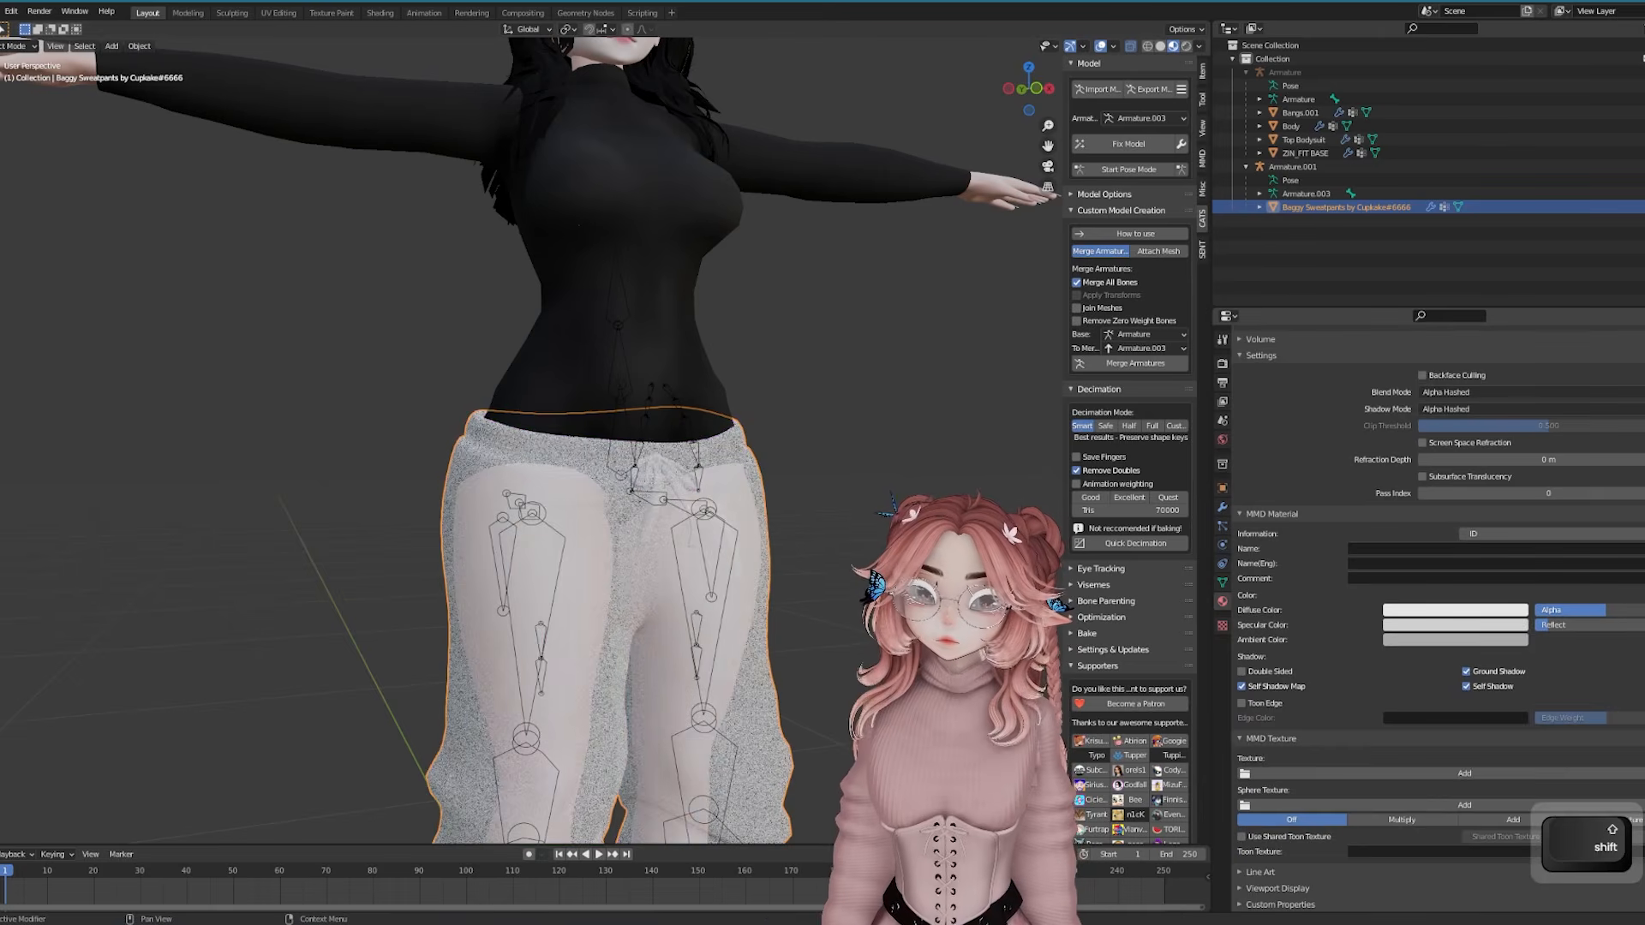
Reposition several waist and hip vertices of the sweatpants with proportional editing to fit them around the body
{"action": "scroll", "coordinate": [749, 587], "scroll_direction": "up", "scroll_amount": 3}
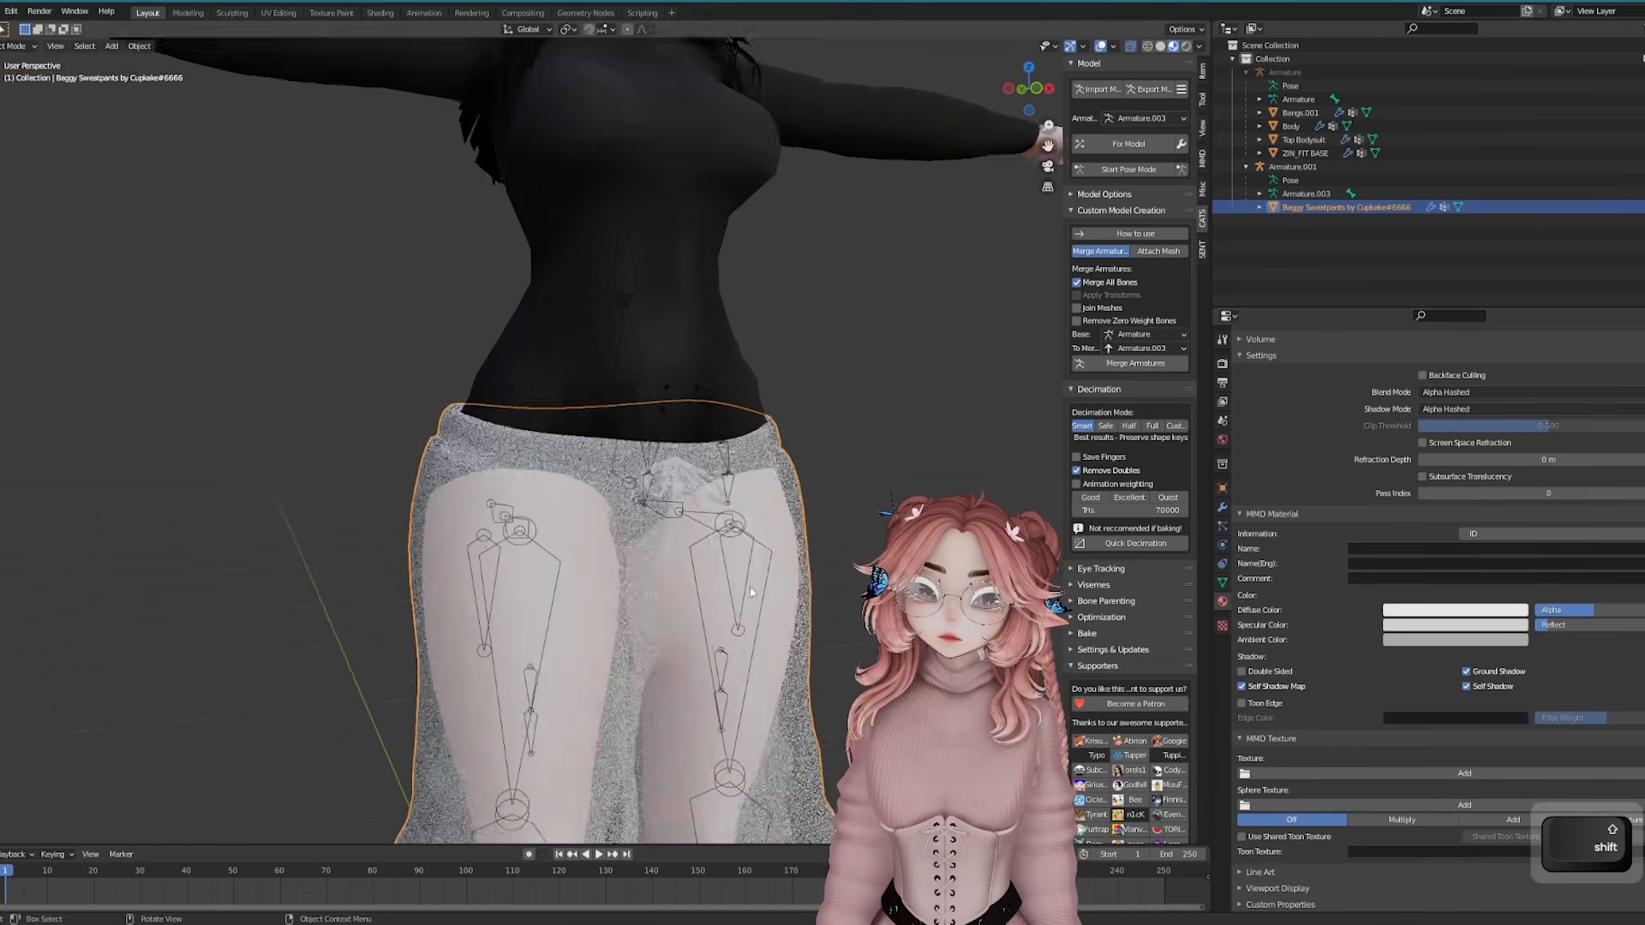
{"action": "key", "text": "Tab"}
{"action": "scroll", "coordinate": [805, 514], "scroll_direction": "up", "scroll_amount": 1}
{"action": "key", "text": "Tab"}
{"action": "middle_click_drag", "start_coordinate": [891, 505], "coordinate": [838, 531]}
{"action": "key", "text": "Tab"}
{"action": "left_click", "coordinate": [847, 473]}
{"action": "key", "text": "g"}
{"action": "left_click", "coordinate": [843, 472]}
{"action": "left_click", "coordinate": [719, 498]}
{"action": "key", "text": "g"}
{"action": "left_click", "coordinate": [681, 488]}
{"action": "left_click", "coordinate": [648, 494]}
{"action": "key", "text": "g"}
{"action": "left_click", "coordinate": [654, 493]}
Adjust the waistband's fit around the torso by moving its vertices along Y and Z with proportional editing
{"action": "middle_click_drag", "start_coordinate": [480, 822], "coordinate": [688, 372], "text": "shift"}
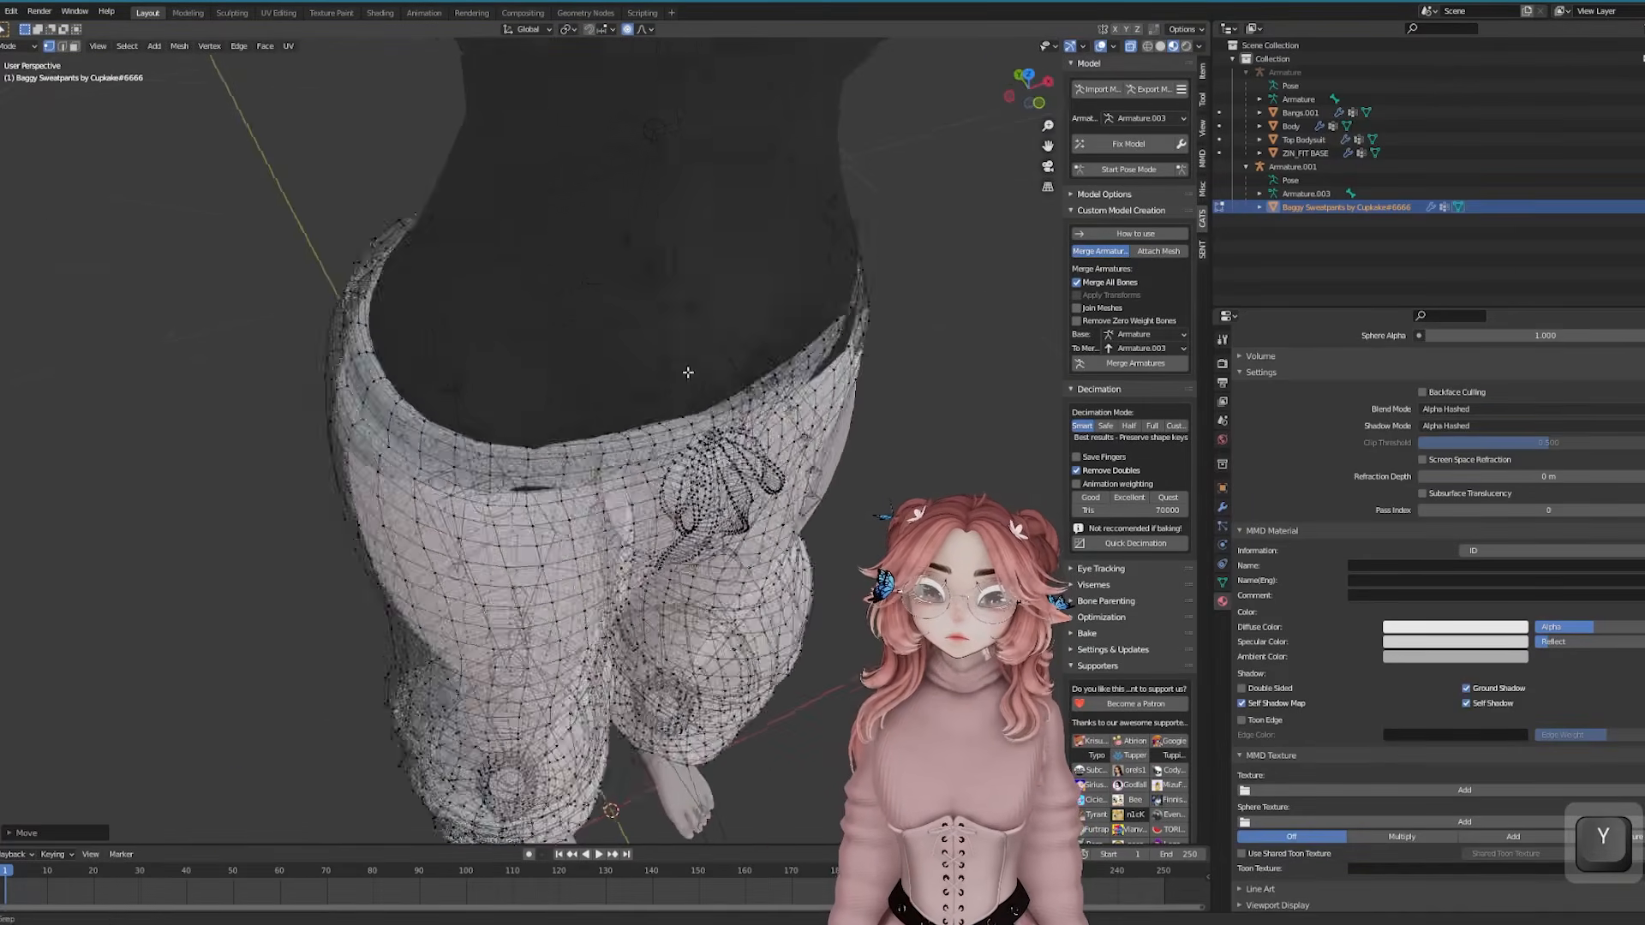
{"action": "key", "text": "g"}
{"action": "key", "text": "y"}
{"action": "left_click", "coordinate": [445, 386]}
{"action": "middle_click_drag", "start_coordinate": [446, 386], "coordinate": [686, 347]}
{"action": "key", "text": "Tab"}
{"action": "key", "text": "Tab"}
{"action": "key", "text": "g"}
{"action": "key", "text": "y"}
{"action": "left_click", "coordinate": [720, 280]}
{"action": "key", "text": "g"}
{"action": "key", "text": "z"}
{"action": "middle_click_drag", "start_coordinate": [719, 279], "coordinate": [683, 217]}
{"action": "left_click", "coordinate": [779, 198]}
Raise the sweatpants material's MMD Alpha to its maximum so the fabric is fully opaque
{"action": "key", "text": "Tab"}
{"action": "left_click_drag", "start_coordinate": [1592, 609], "coordinate": [1640, 609]}
{"action": "key", "text": "Tab"}
{"action": "key", "text": "Tab"}
{"action": "scroll", "coordinate": [843, 459], "scroll_direction": "down", "scroll_amount": 6}
{"action": "middle_click_drag", "start_coordinate": [805, 535], "coordinate": [851, 393], "text": "shift"}
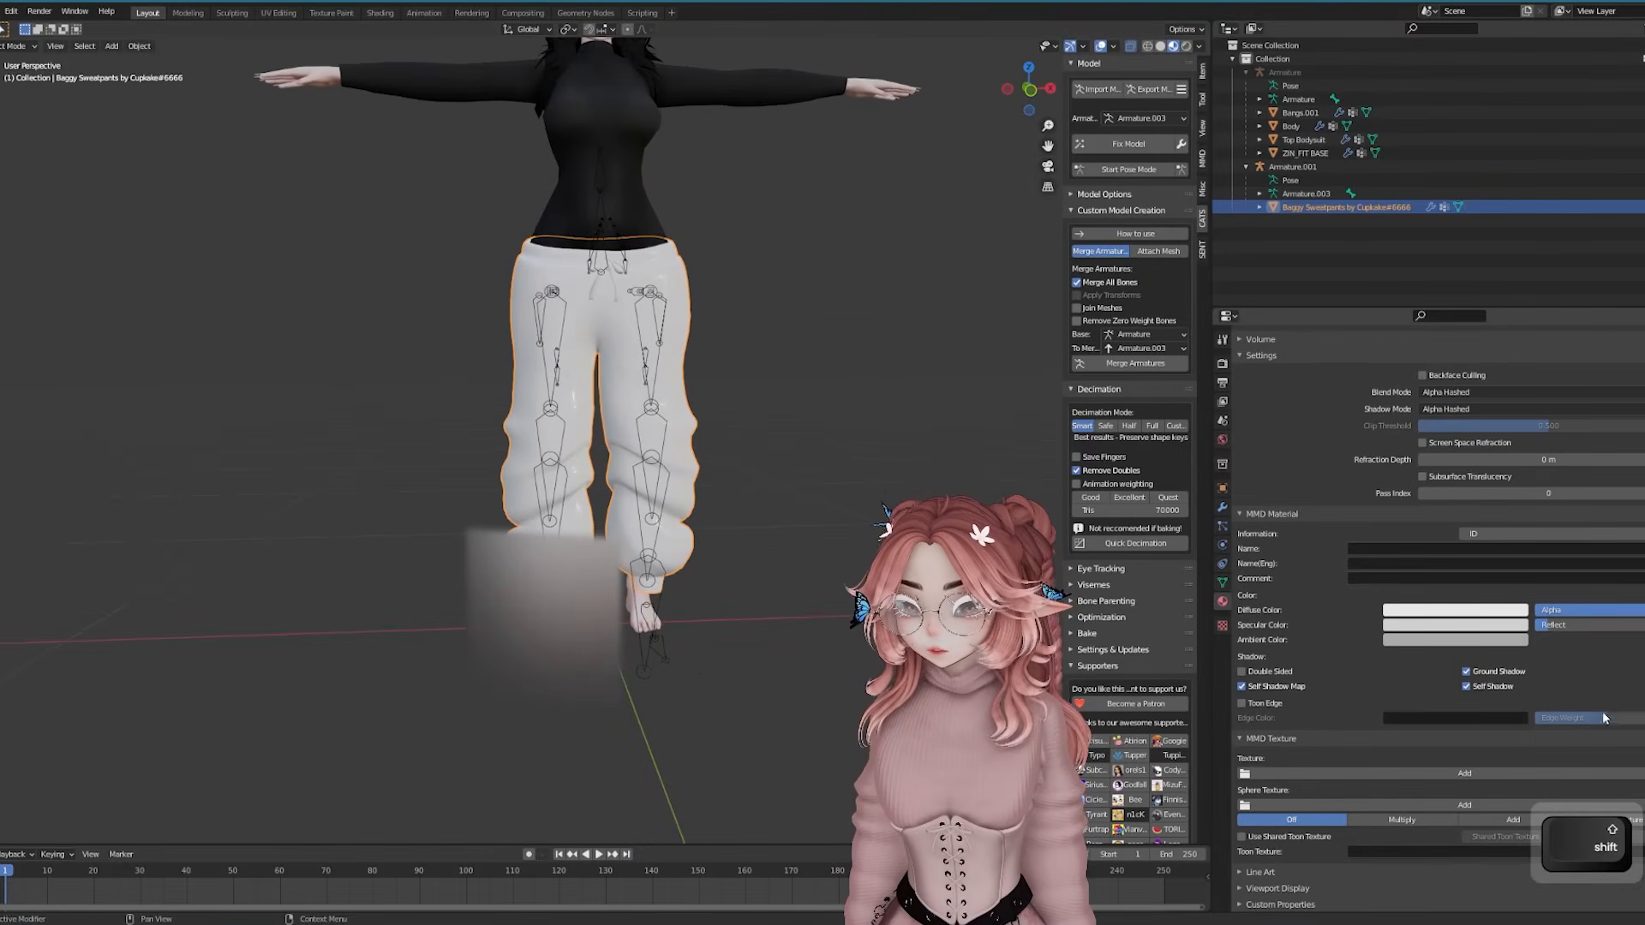
Browse for an MMD material texture file in the Sweatpants texture folder
{"action": "left_click", "coordinate": [1466, 771]}
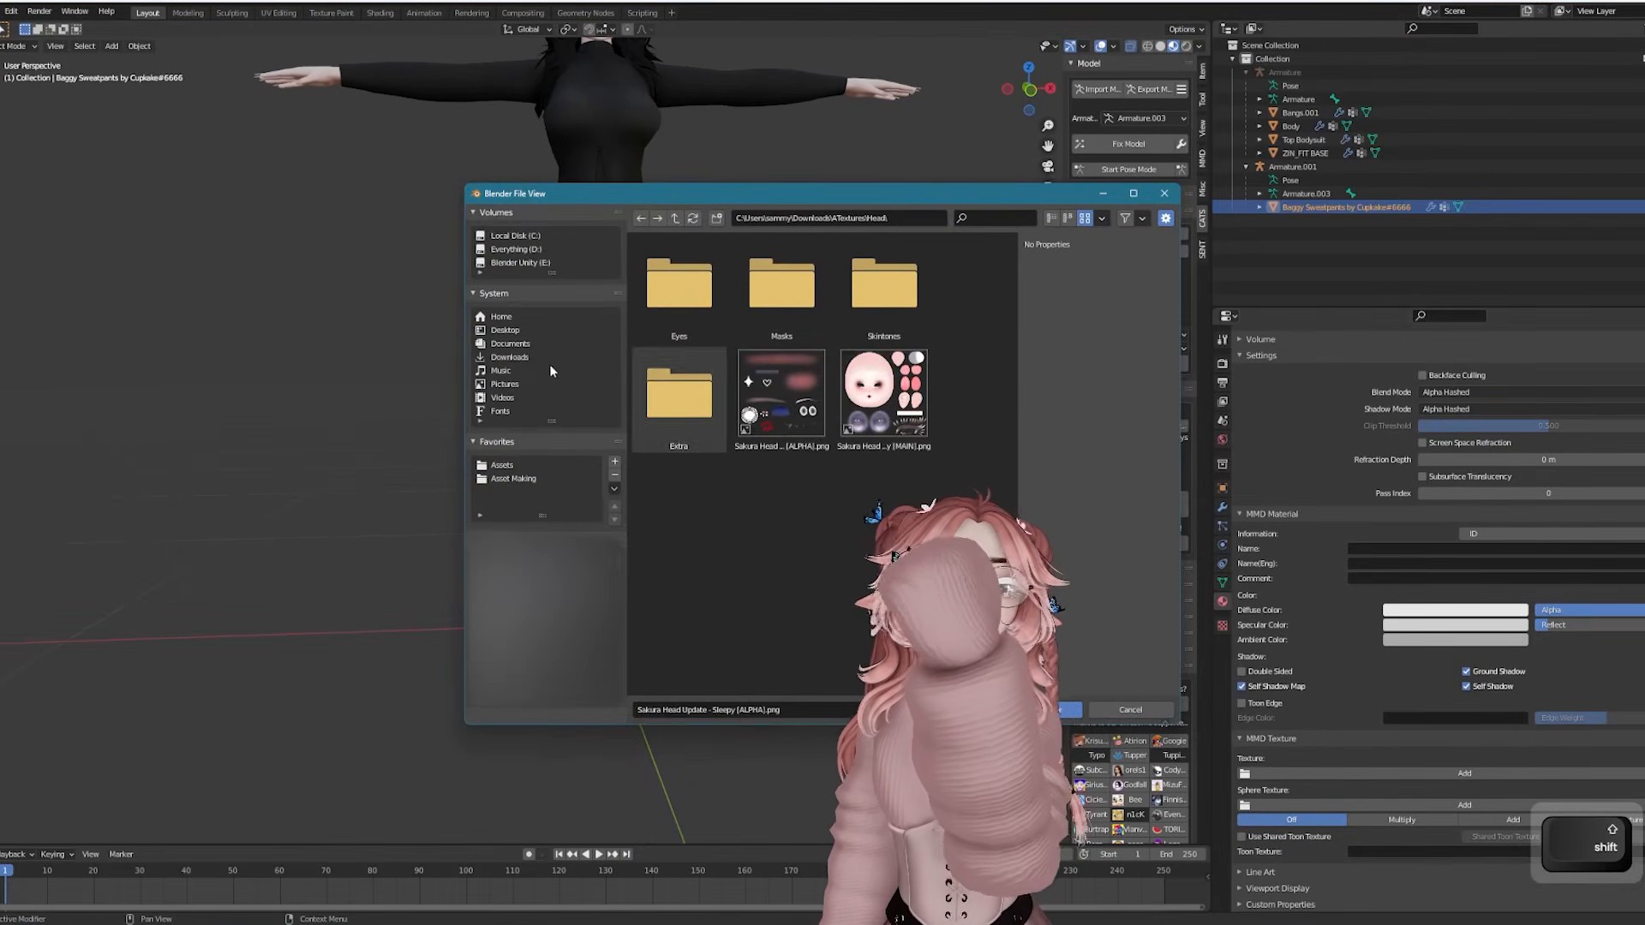
{"action": "key", "text": "BackSpace"}
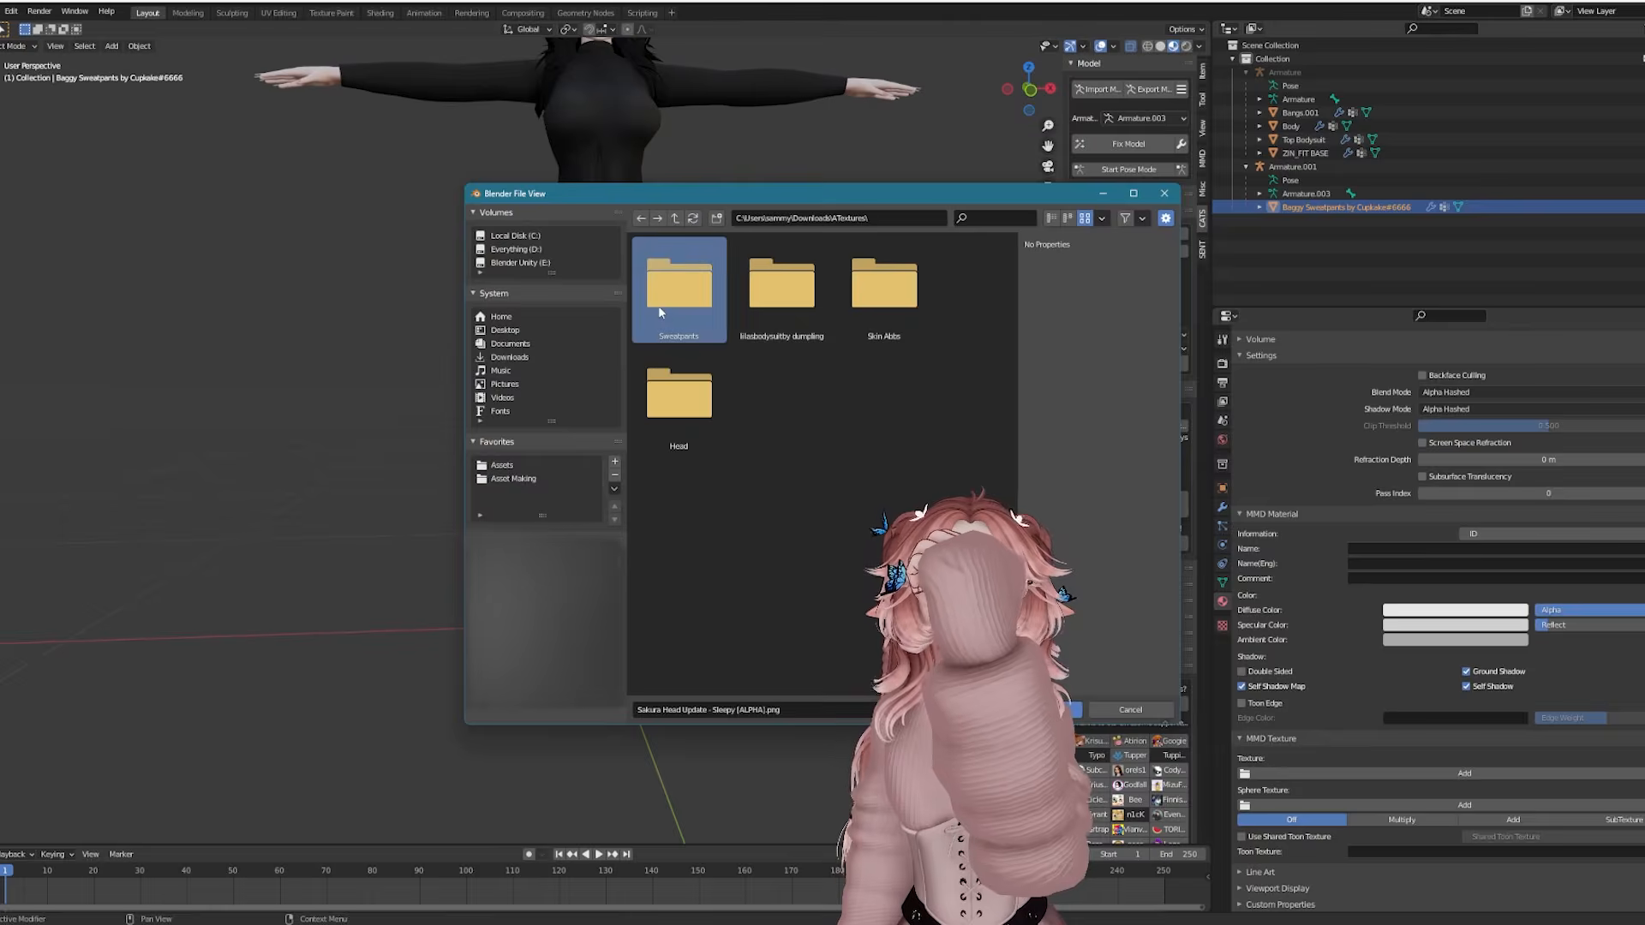
{"action": "double_click", "coordinate": [676, 291]}
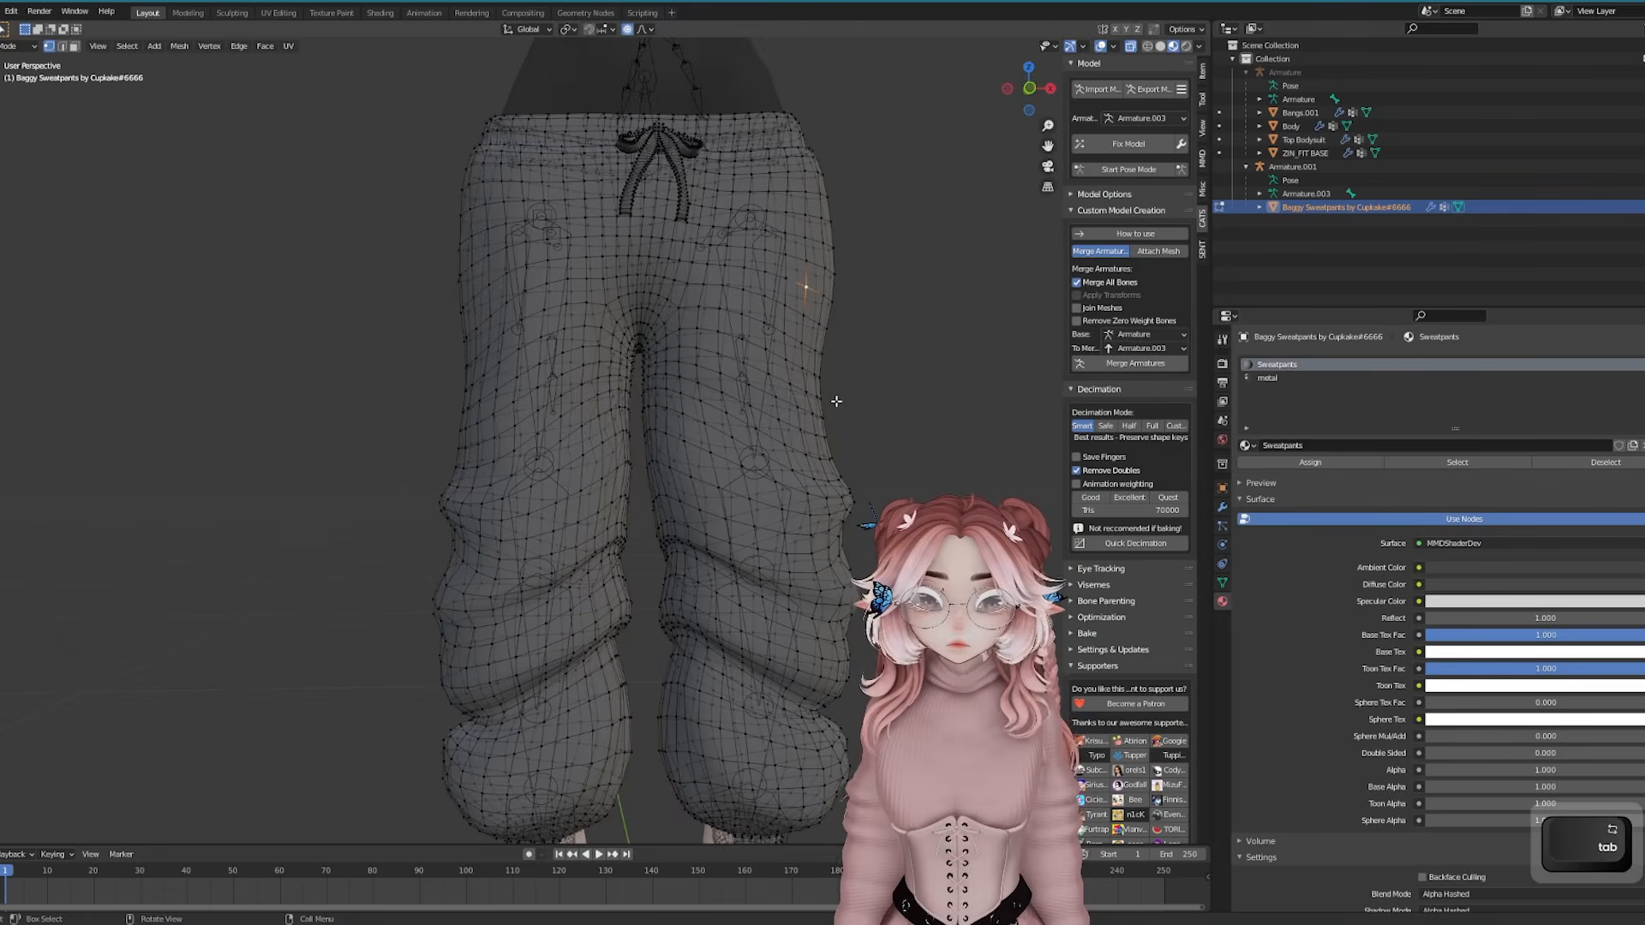
Move the outer thigh of the sweatpants outward along X and adjust the selected inner-leg faces with Shrink/Fatten
{"action": "key", "text": "g"}
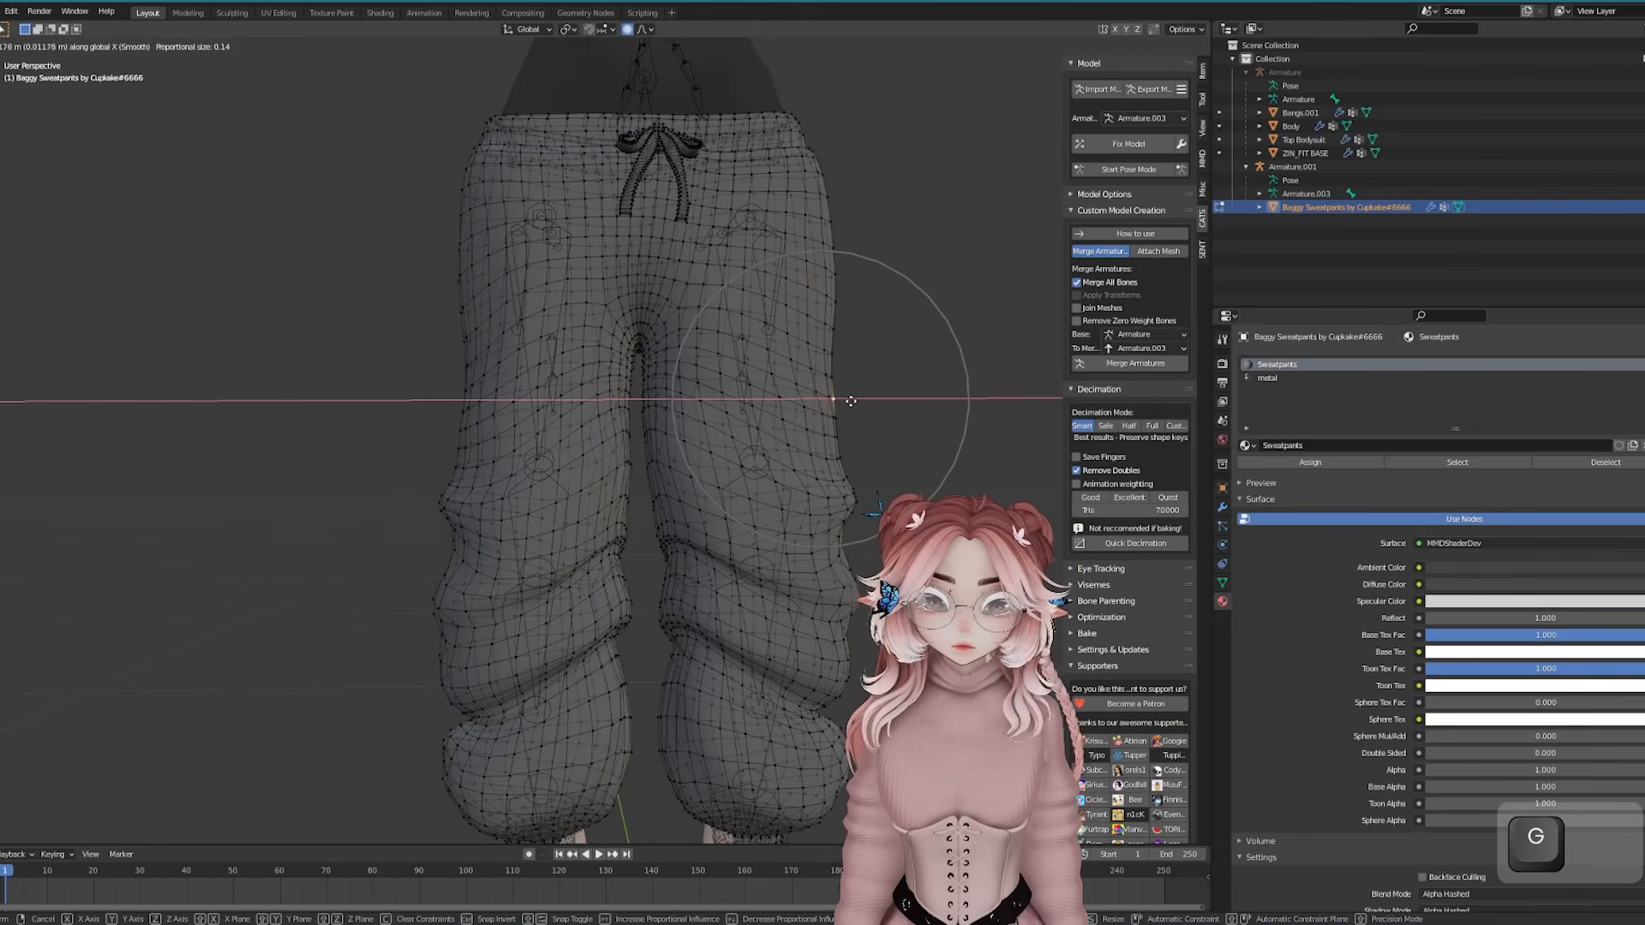
{"action": "key", "text": "x"}
{"action": "left_click", "coordinate": [853, 401]}
{"action": "key", "text": "alt+s"}
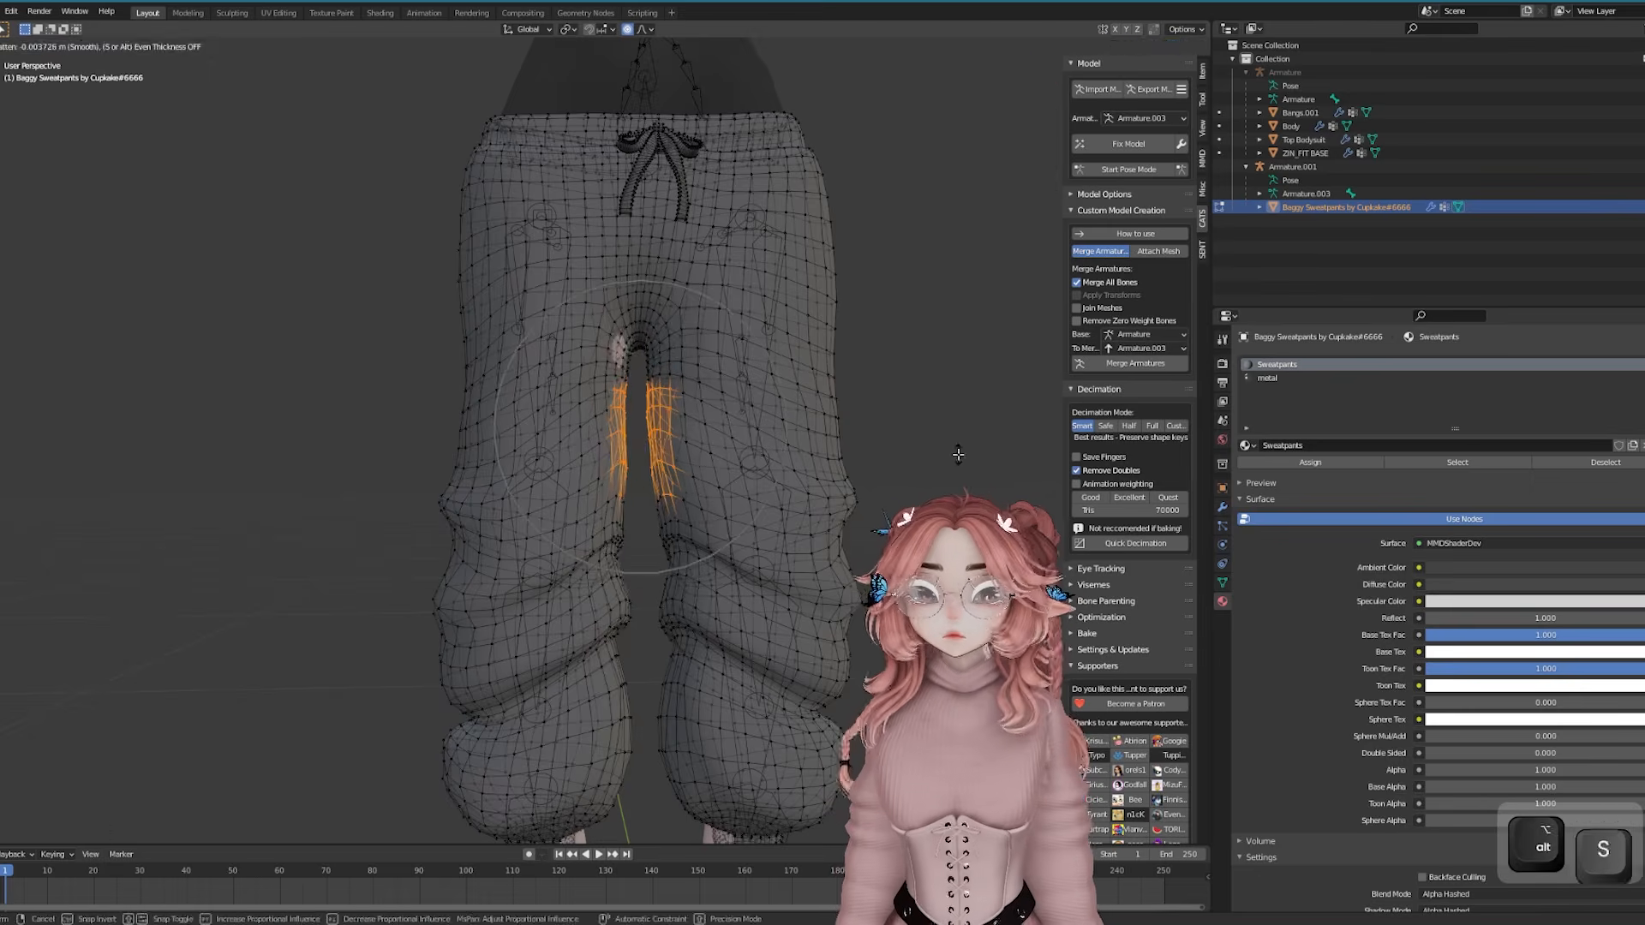
{"action": "left_click", "coordinate": [958, 451]}
Adjust the crotch area of the sweatpants along Z and the thigh along X with proportional editing
{"action": "scroll", "coordinate": [672, 389], "scroll_direction": "down", "scroll_amount": 3}
{"action": "scroll", "coordinate": [672, 388], "scroll_direction": "up", "scroll_amount": 2}
{"action": "key", "text": "g"}
{"action": "key", "text": "z"}
{"action": "left_click", "coordinate": [625, 341]}
{"action": "scroll", "coordinate": [626, 341], "scroll_direction": "up", "scroll_amount": 1}
{"action": "key", "text": "g"}
{"action": "key", "text": "x"}
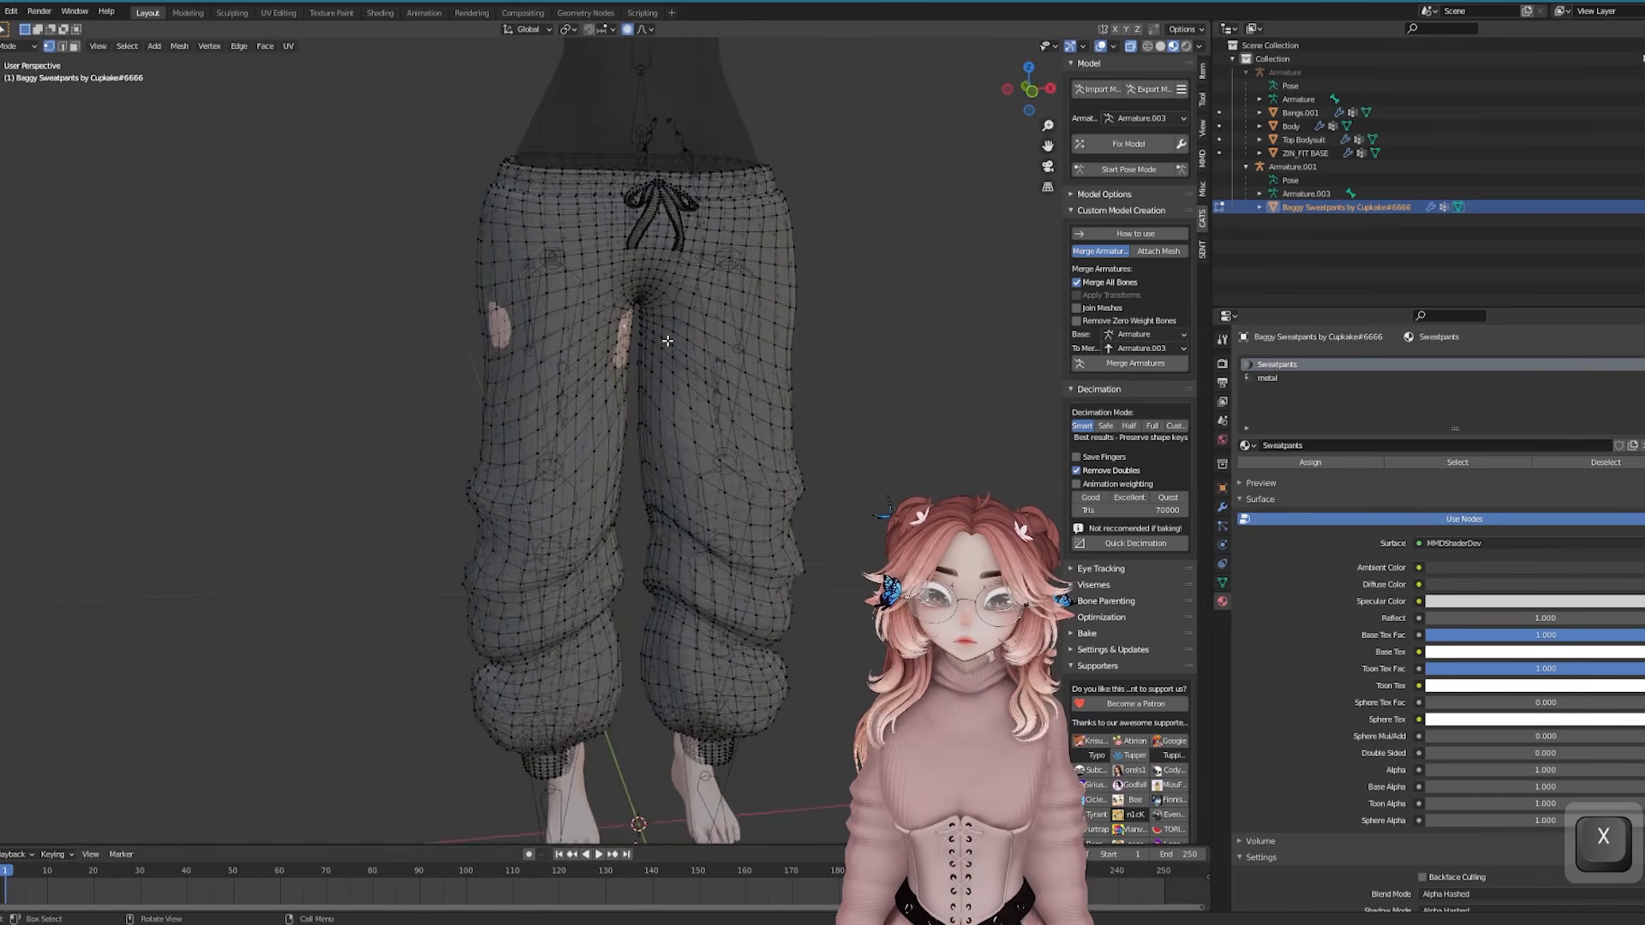
{"action": "left_click", "coordinate": [659, 341]}
{"action": "scroll", "coordinate": [660, 341], "scroll_direction": "up", "scroll_amount": 3}
{"action": "key", "text": "Tab"}
{"action": "key", "text": "Tab"}
Reshape the back and side of the sweatpants' waistband, including a move along Z, and leave Edit Mode
{"action": "middle_click_drag", "start_coordinate": [423, 433], "coordinate": [634, 411]}
{"action": "key", "text": "g"}
{"action": "left_click", "coordinate": [525, 368]}
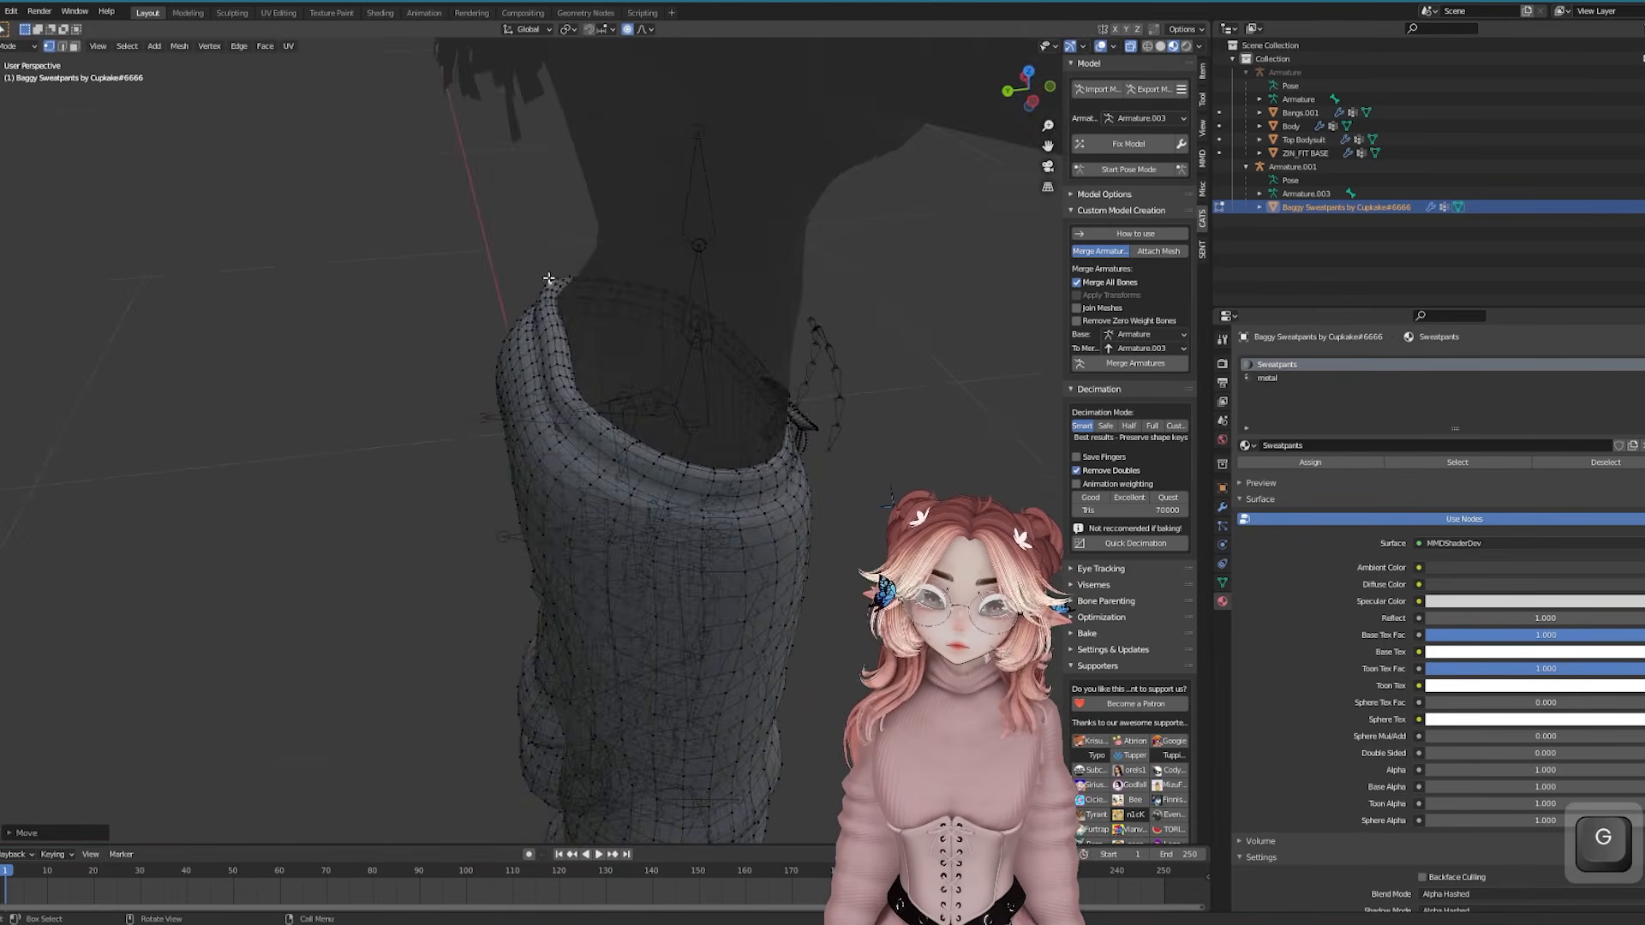
{"action": "middle_click_drag", "start_coordinate": [546, 283], "coordinate": [651, 295]}
{"action": "left_click", "coordinate": [512, 465]}
{"action": "key", "text": "g"}
{"action": "key", "text": "z"}
{"action": "left_click", "coordinate": [539, 492]}
{"action": "middle_click_drag", "start_coordinate": [540, 492], "coordinate": [692, 400]}
{"action": "key", "text": "g"}
{"action": "key", "text": "Tab"}
Add the Basis and Key 1 shape keys to the sweatpants and set Key 1's value to 1
{"action": "scroll", "coordinate": [661, 461], "scroll_direction": "down", "scroll_amount": 5}
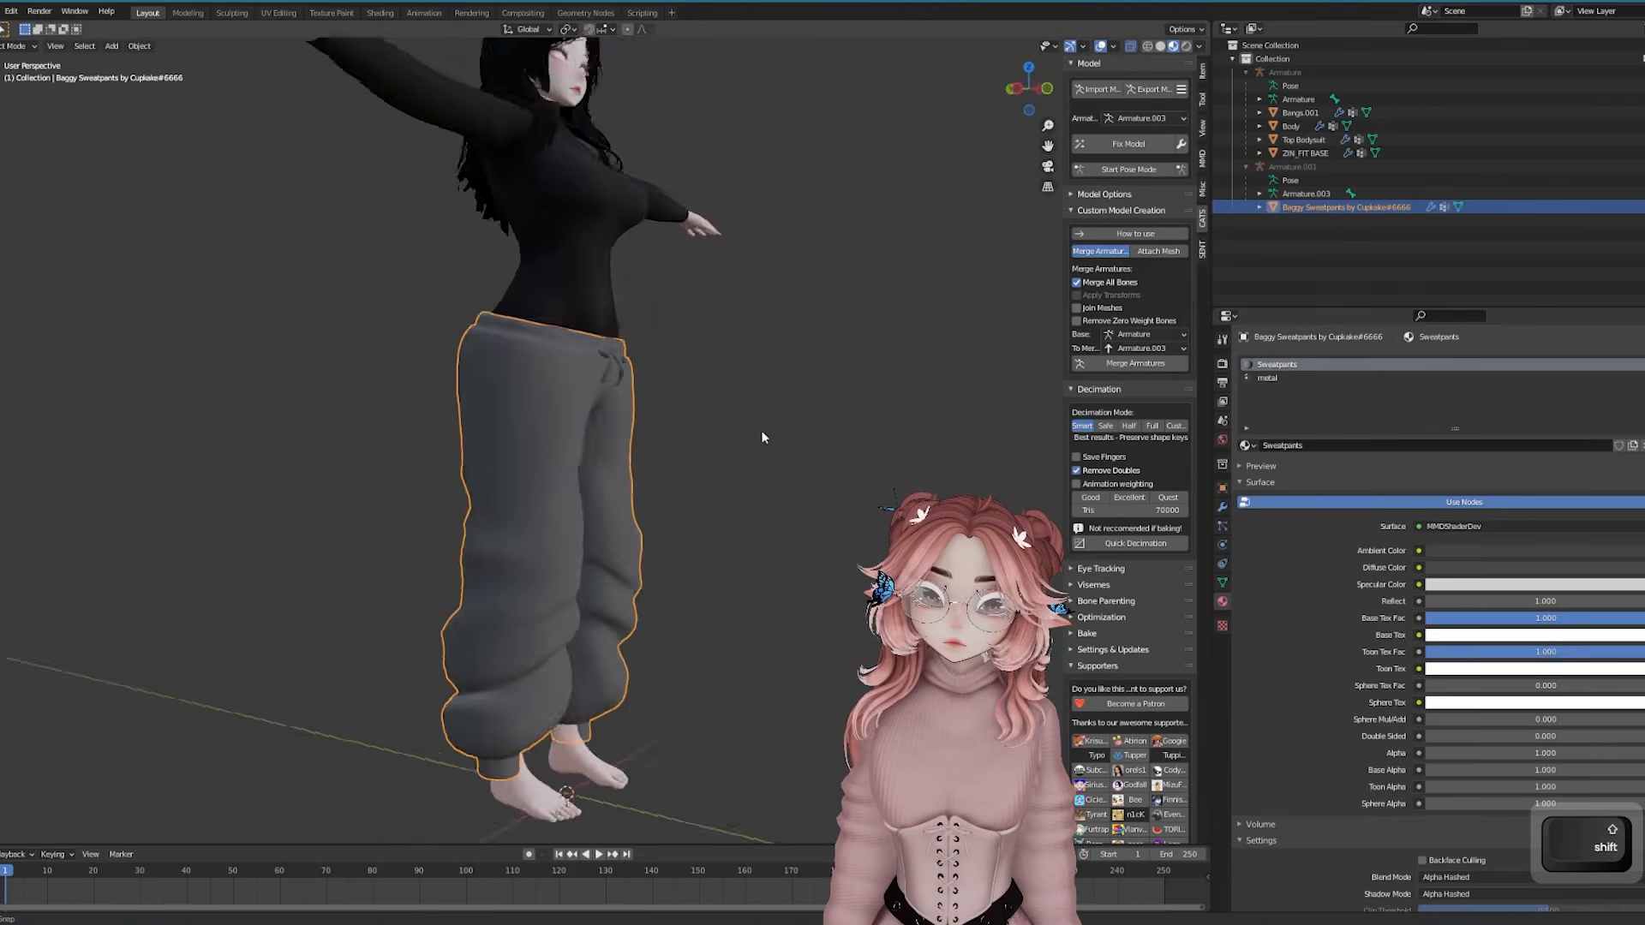
{"action": "scroll", "coordinate": [736, 389], "scroll_direction": "up", "scroll_amount": 4}
{"action": "middle_click_drag", "start_coordinate": [761, 430], "coordinate": [650, 503]}
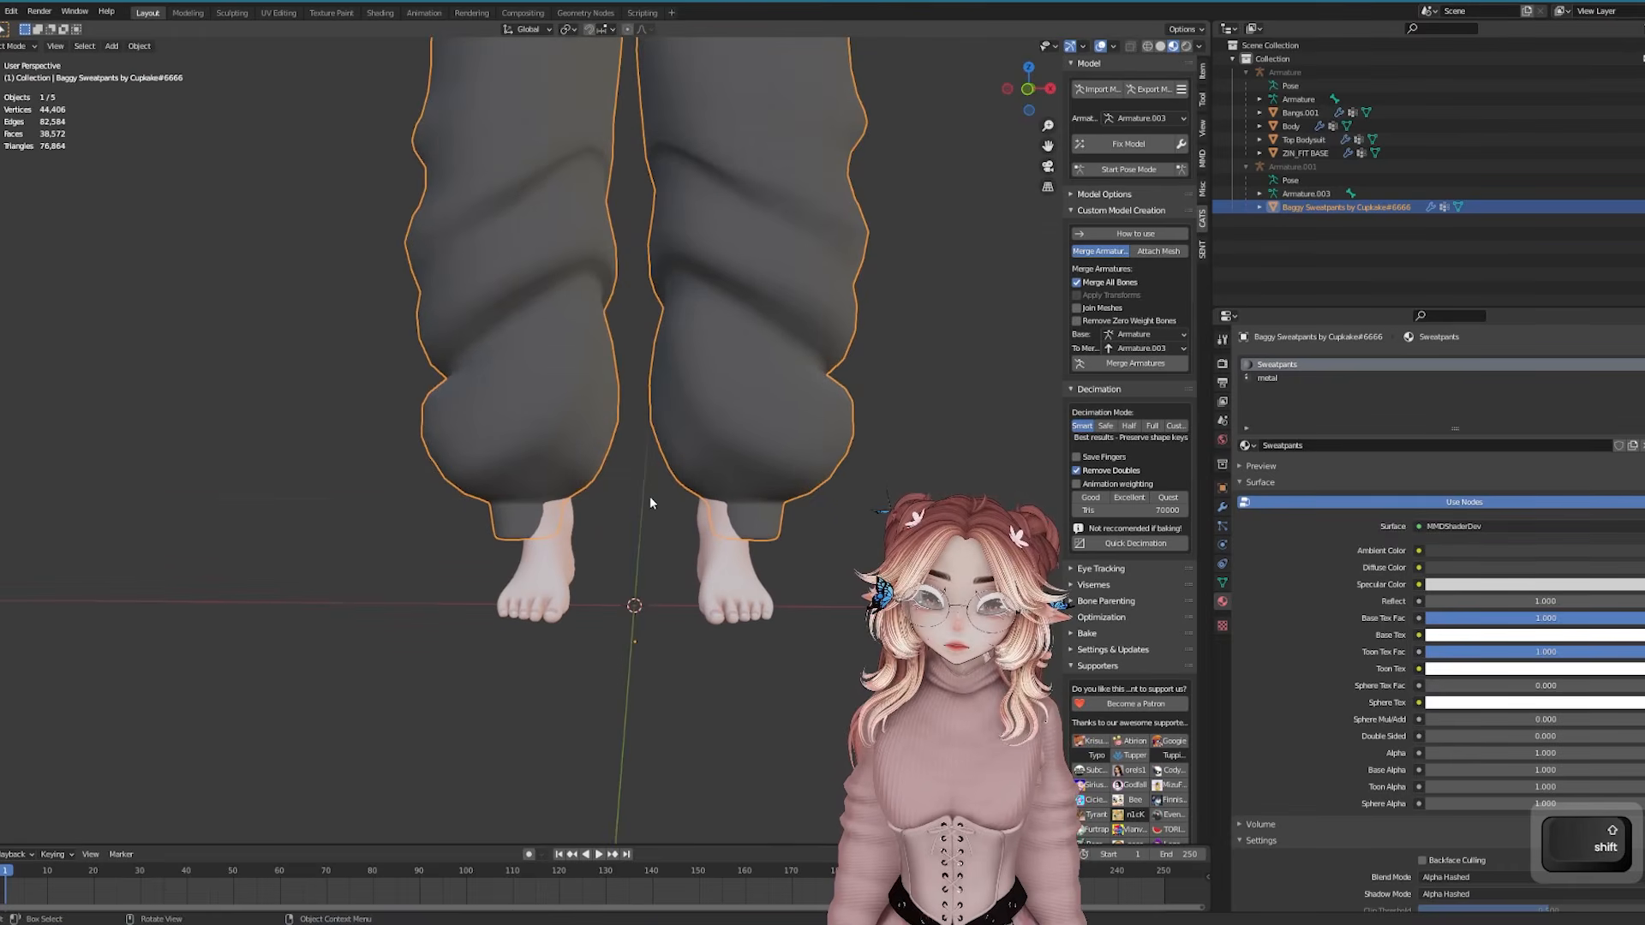
{"action": "scroll", "coordinate": [696, 460], "scroll_direction": "down", "scroll_amount": 5}
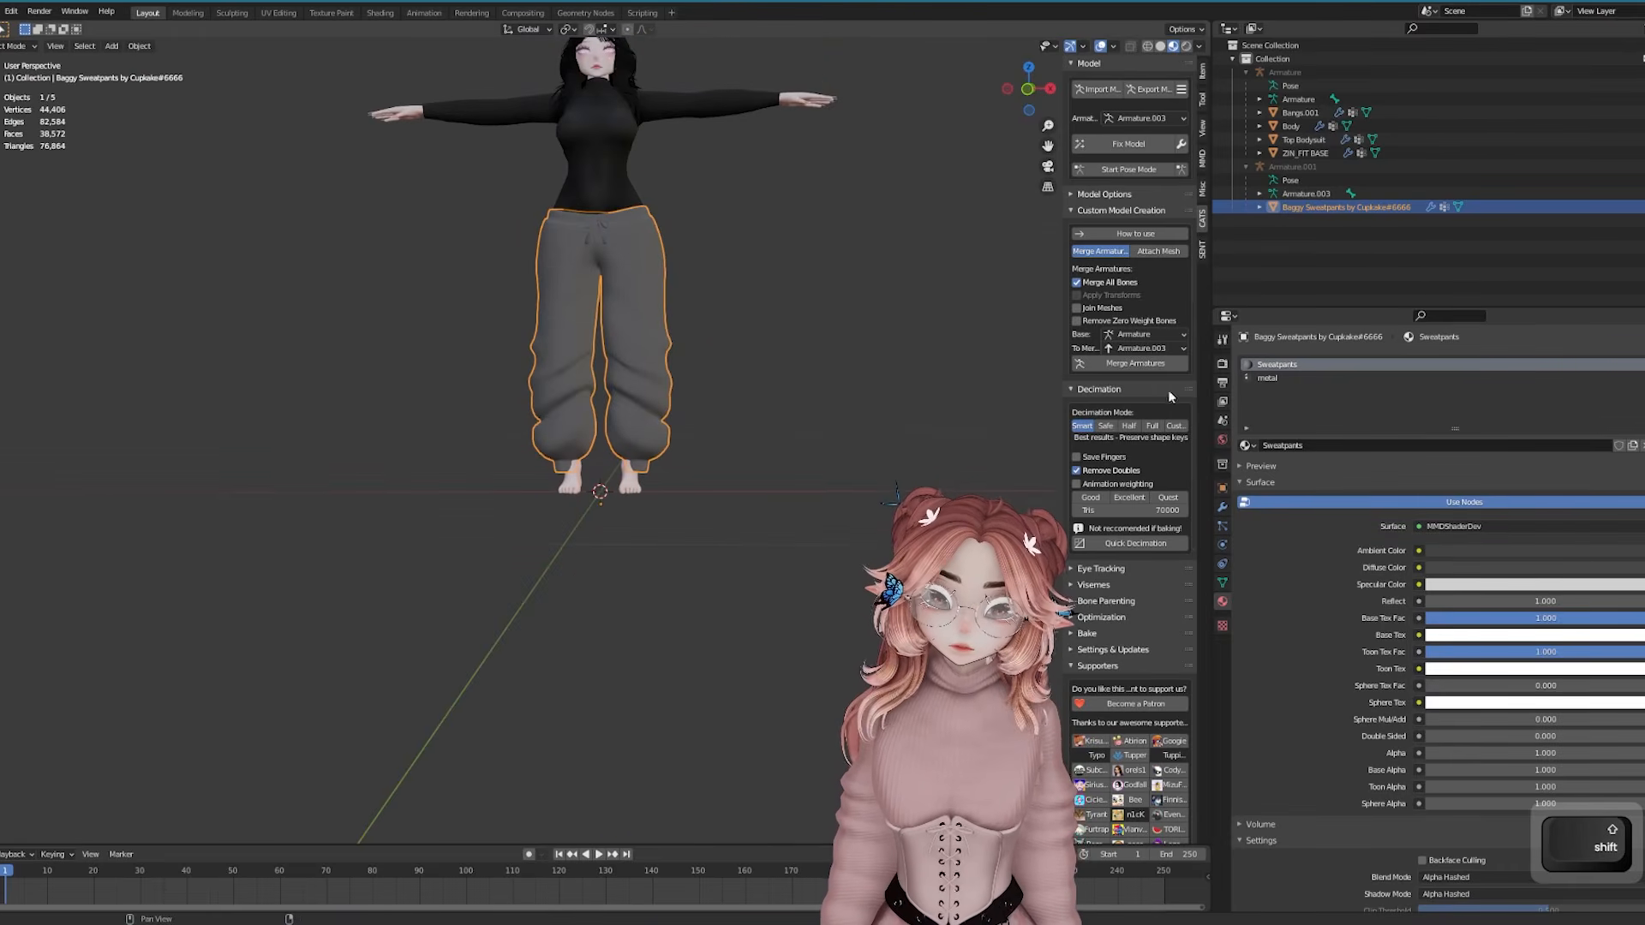
{"action": "left_click", "coordinate": [1222, 584]}
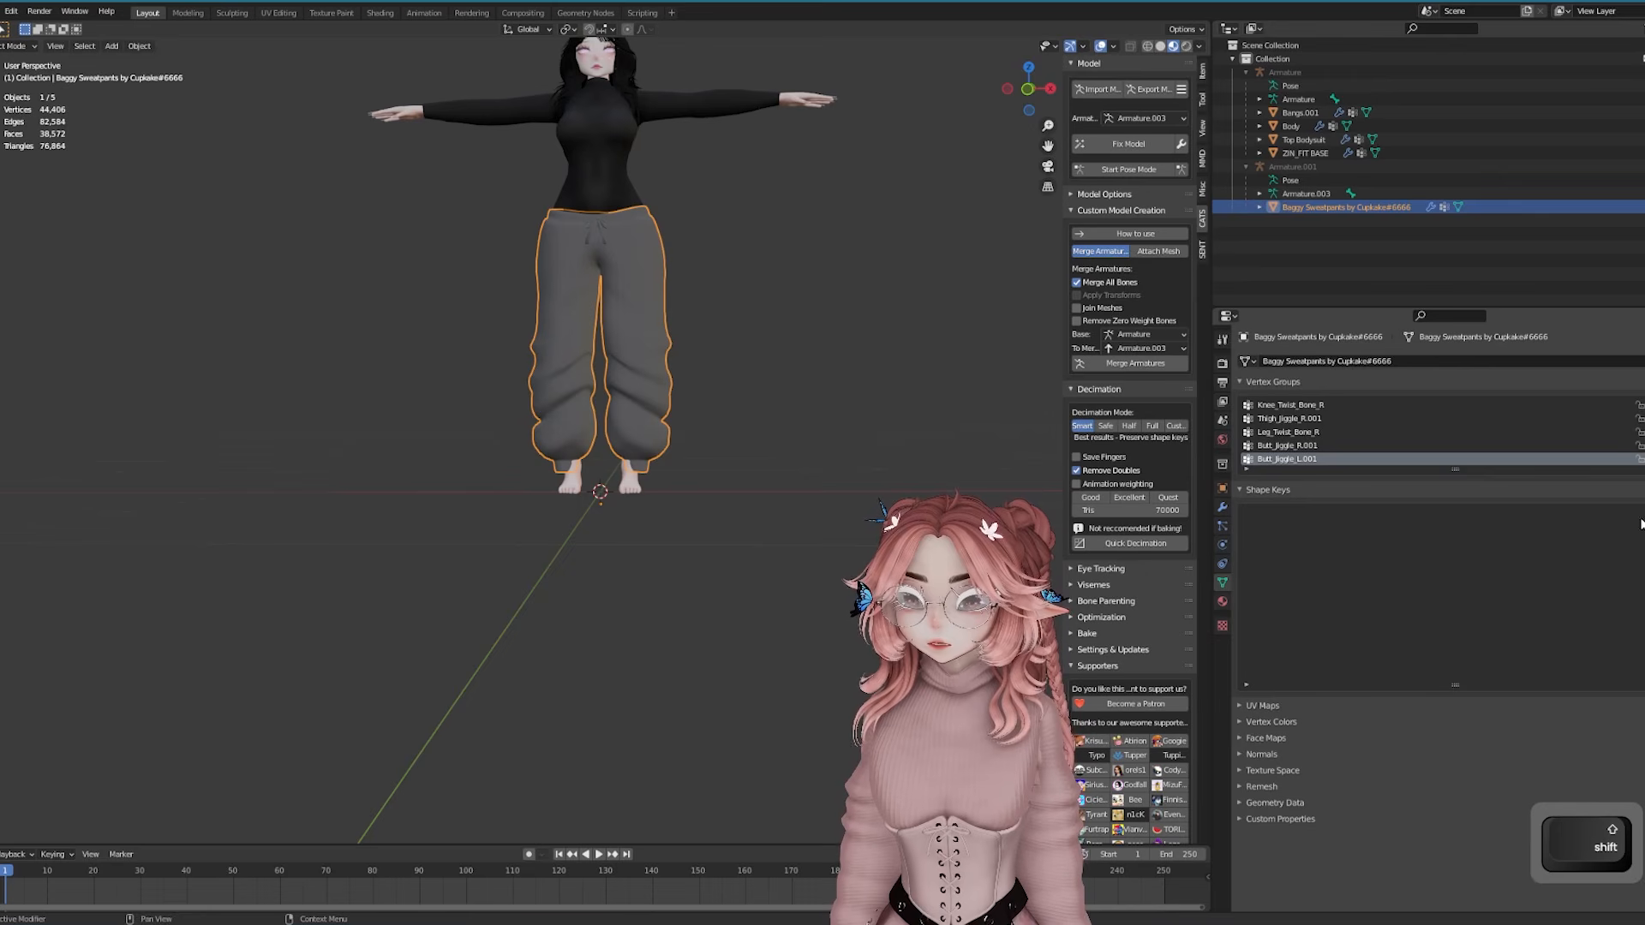
{"action": "left_click", "coordinate": [1642, 512]}
{"action": "left_click_drag", "start_coordinate": [1456, 719], "coordinate": [1642, 718]}
Try to box-select the inner legs in Edit Mode and pull them apart with Shrink/Fatten on Key 1
{"action": "key", "text": "Tab"}
{"action": "mouse_move", "coordinate": [728, 368]}
{"action": "middle_mouse_down"}
{"action": "mouse_move", "coordinate": [659, 386]}
{"action": "mouse_move", "coordinate": [720, 369]}
{"action": "middle_mouse_up"}
{"action": "scroll", "coordinate": [635, 325], "scroll_direction": "up", "scroll_amount": 2}
{"action": "left_click_drag", "start_coordinate": [635, 262], "coordinate": [583, 545]}
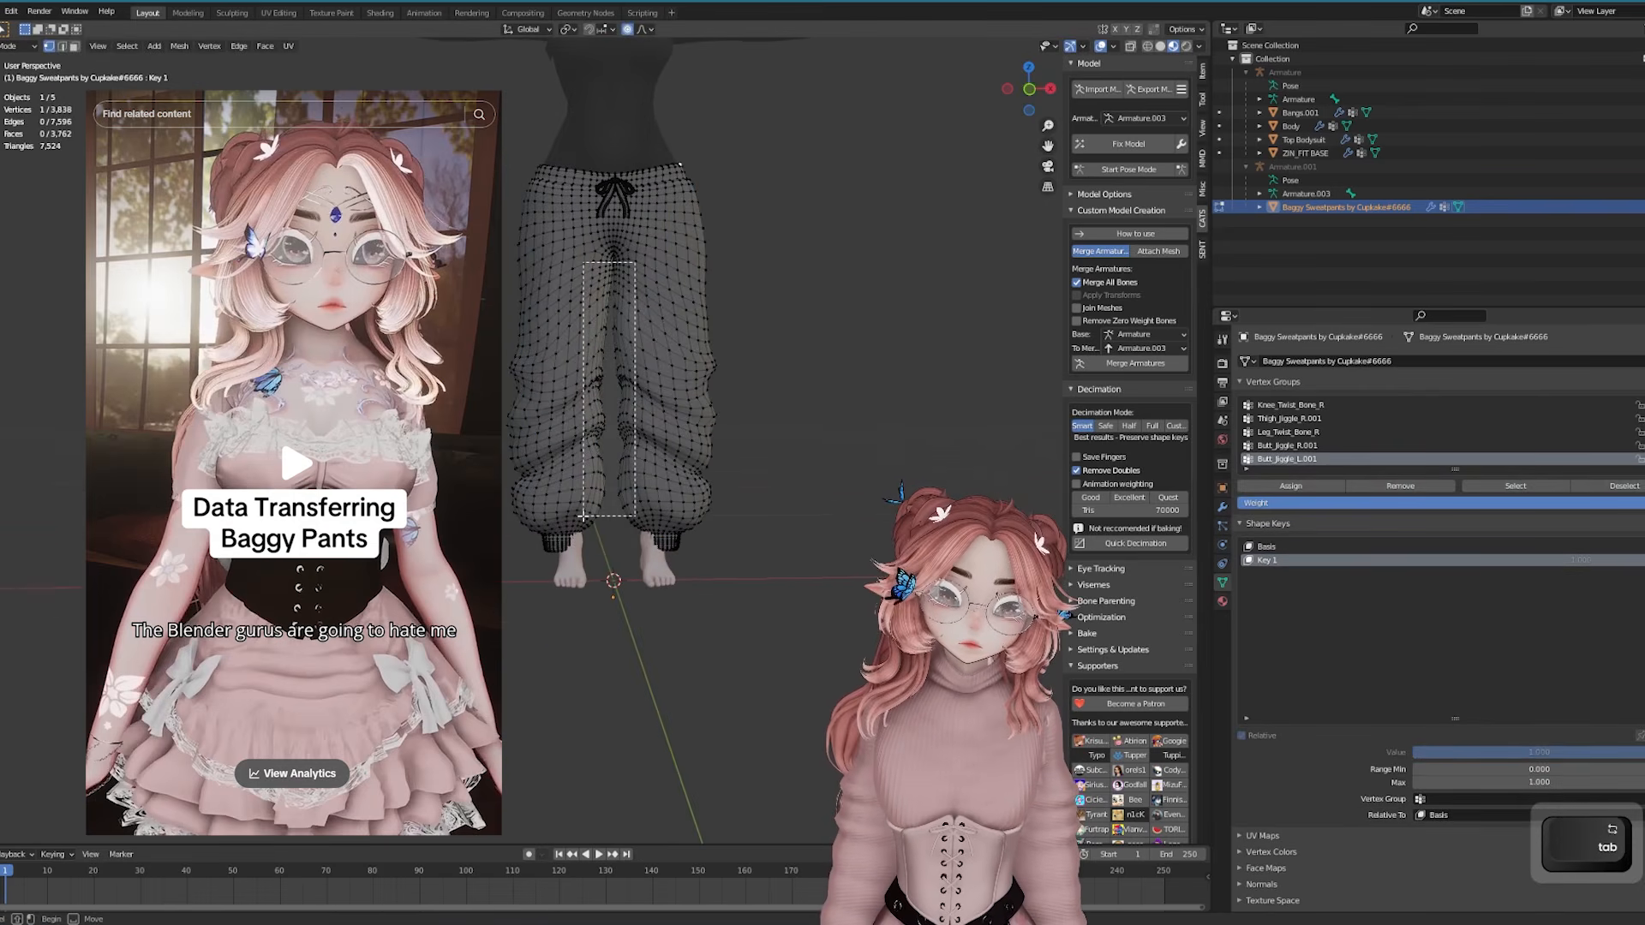
{"action": "key", "text": "alt+s"}
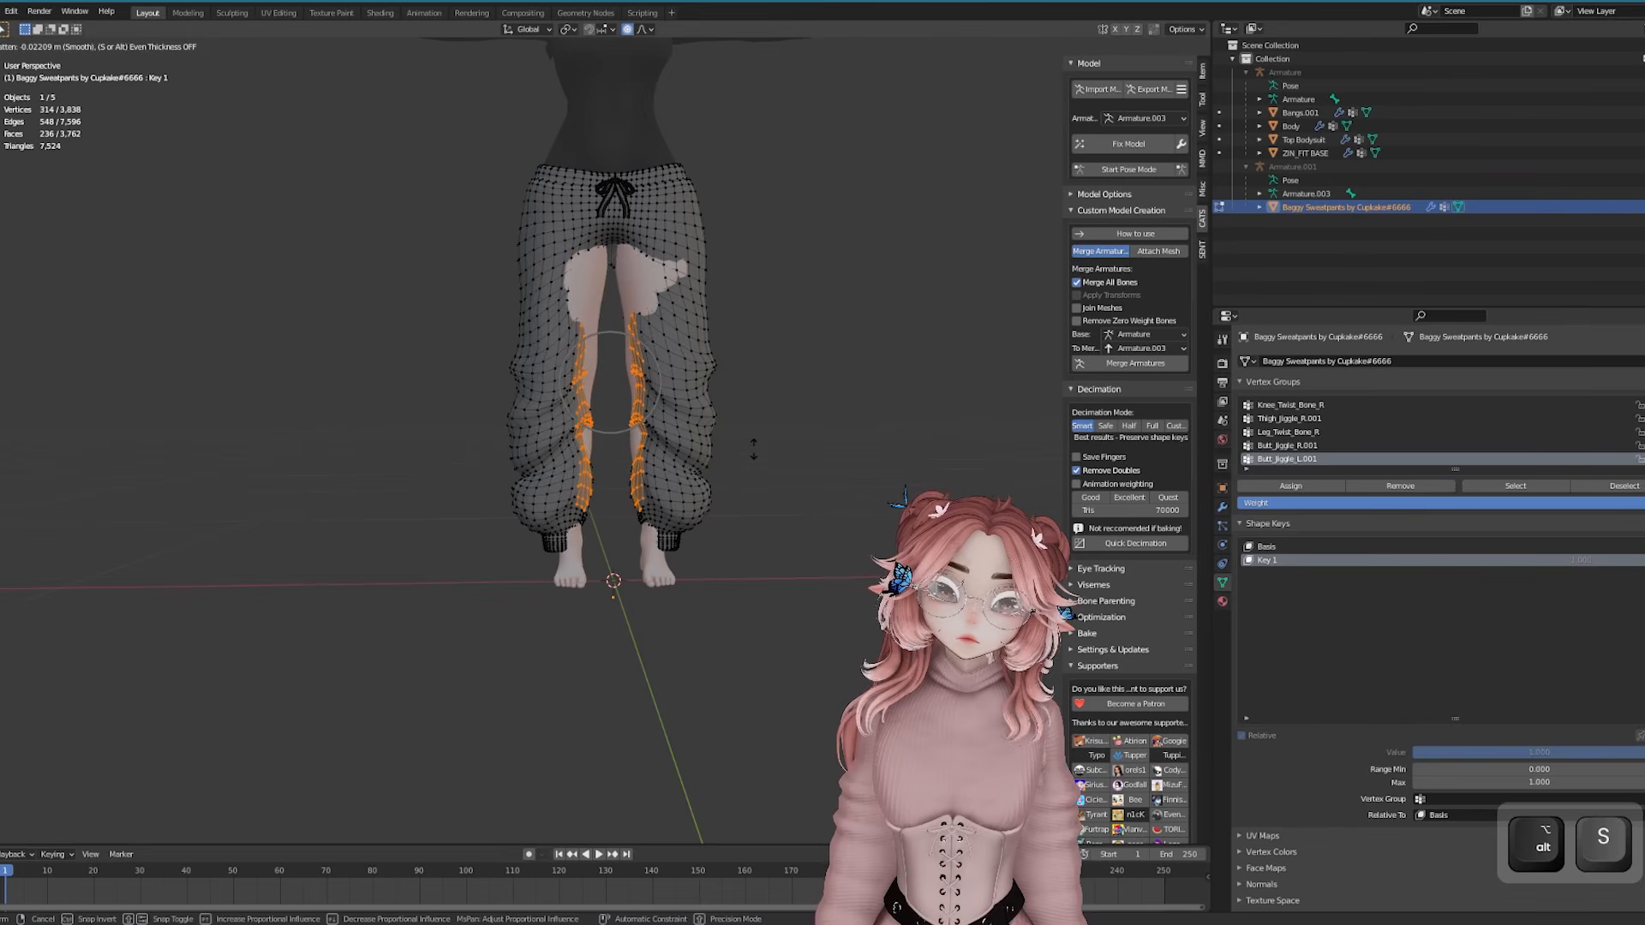
{"action": "key", "text": "Tab"}
{"action": "scroll", "coordinate": [877, 495], "scroll_direction": "up", "scroll_amount": 3}
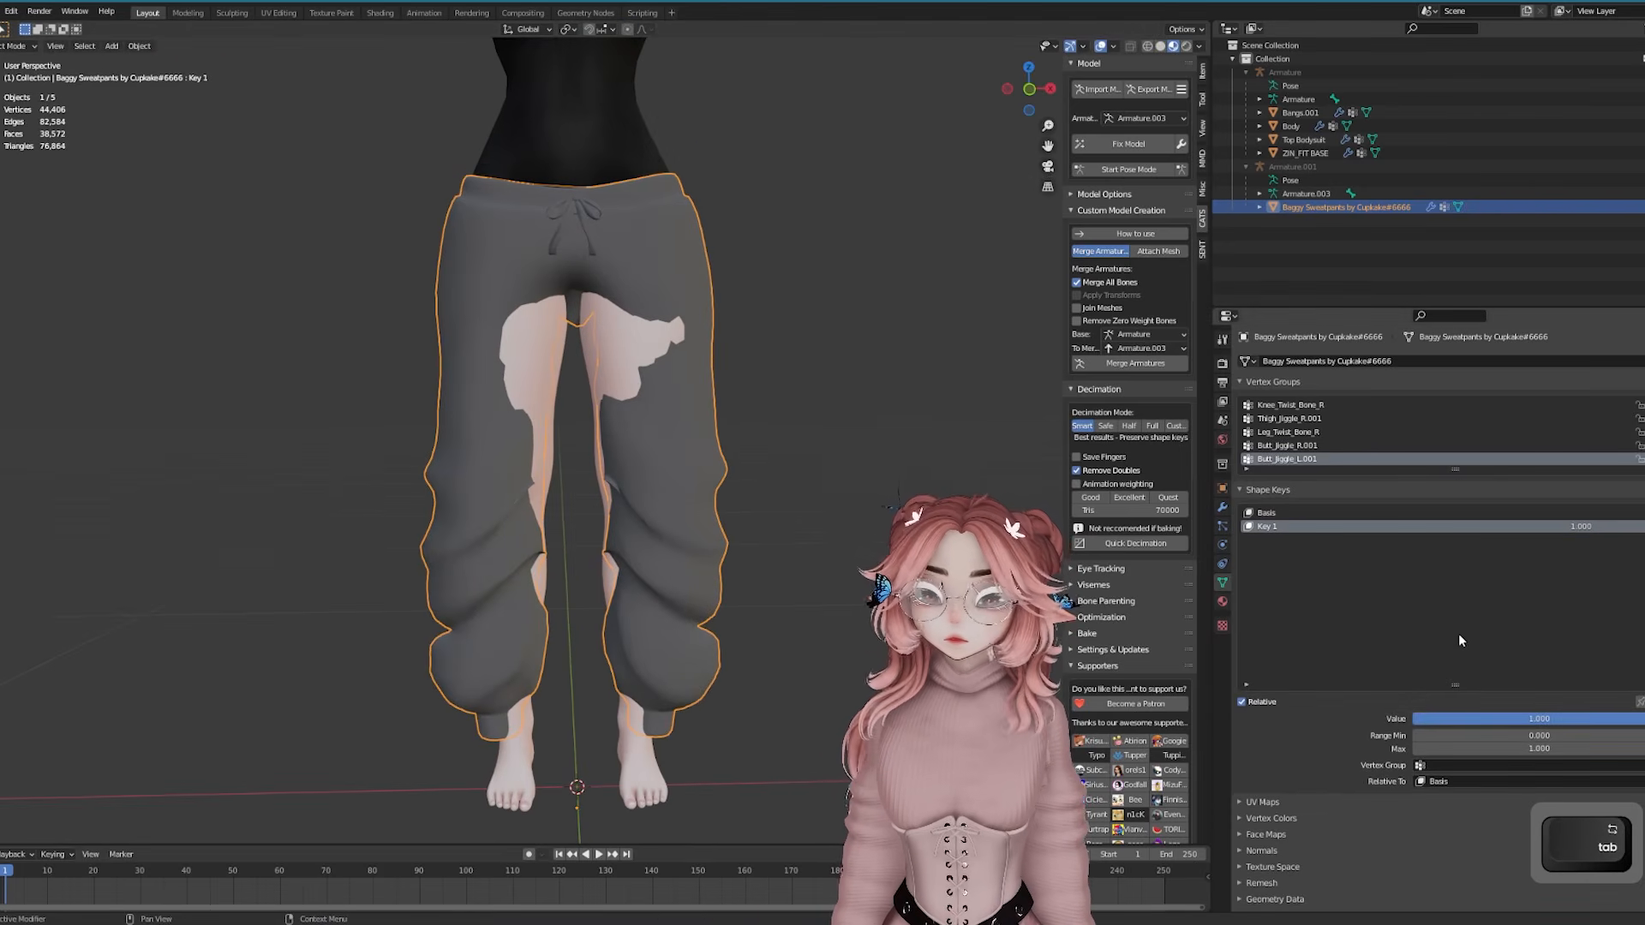
{"action": "key", "text": "ctrl+z"}
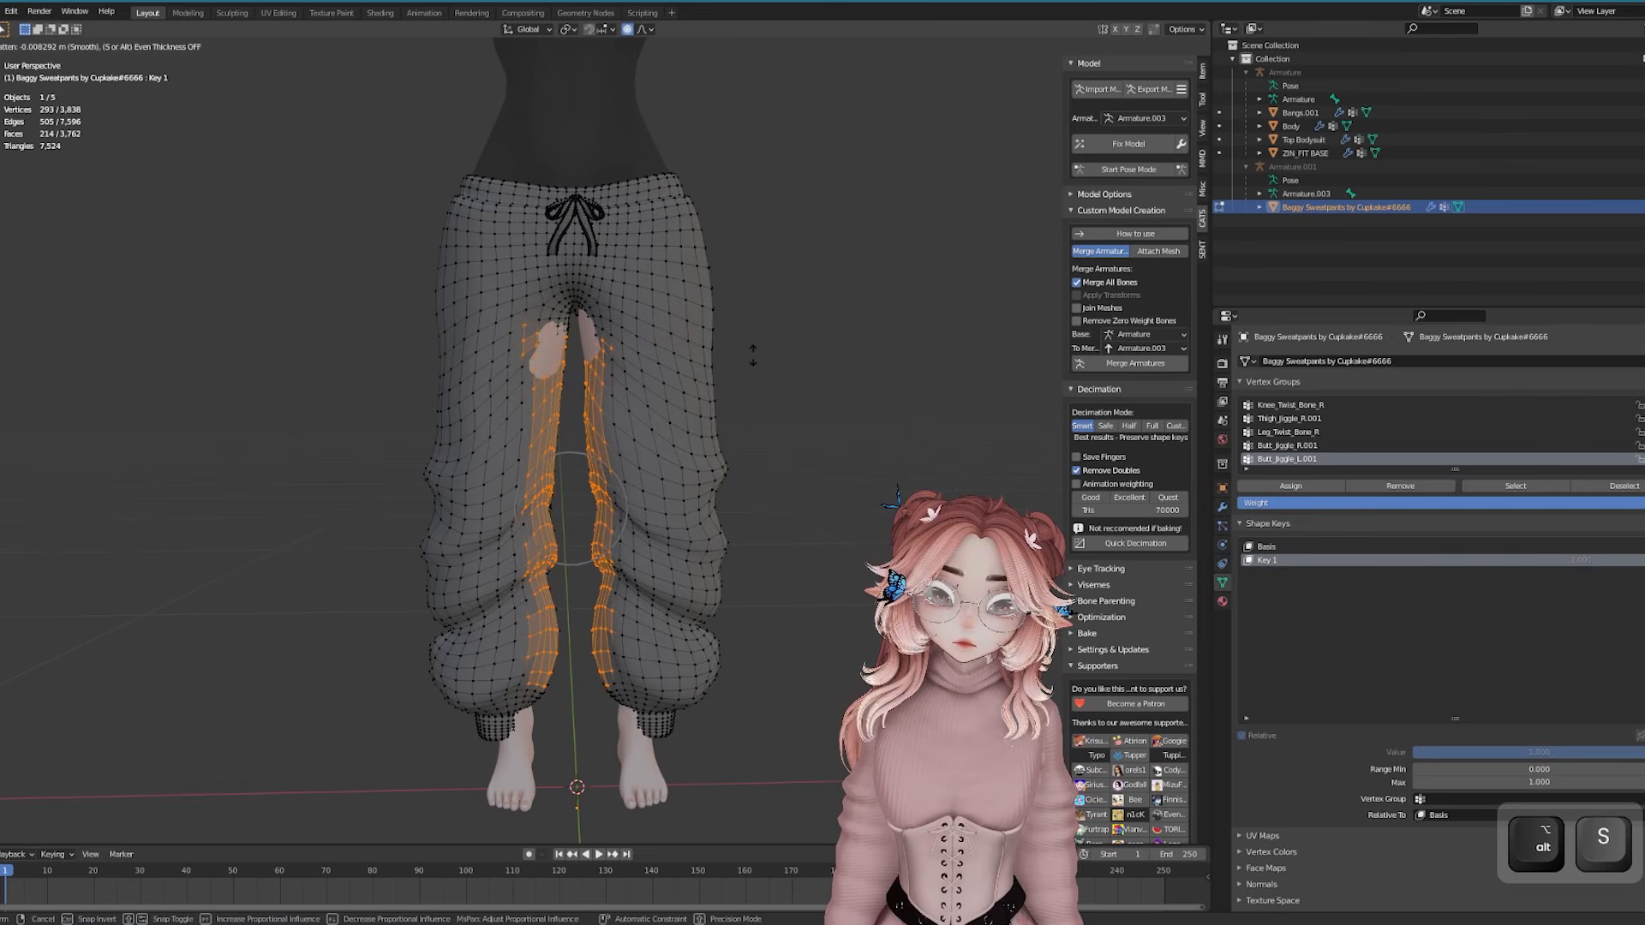
Shrink the inner legs slightly on Key 1, nudge the crotch vertex with proportional editing, and leave Edit Mode
{"action": "left_click", "coordinate": [571, 306]}
{"action": "key", "text": "g"}
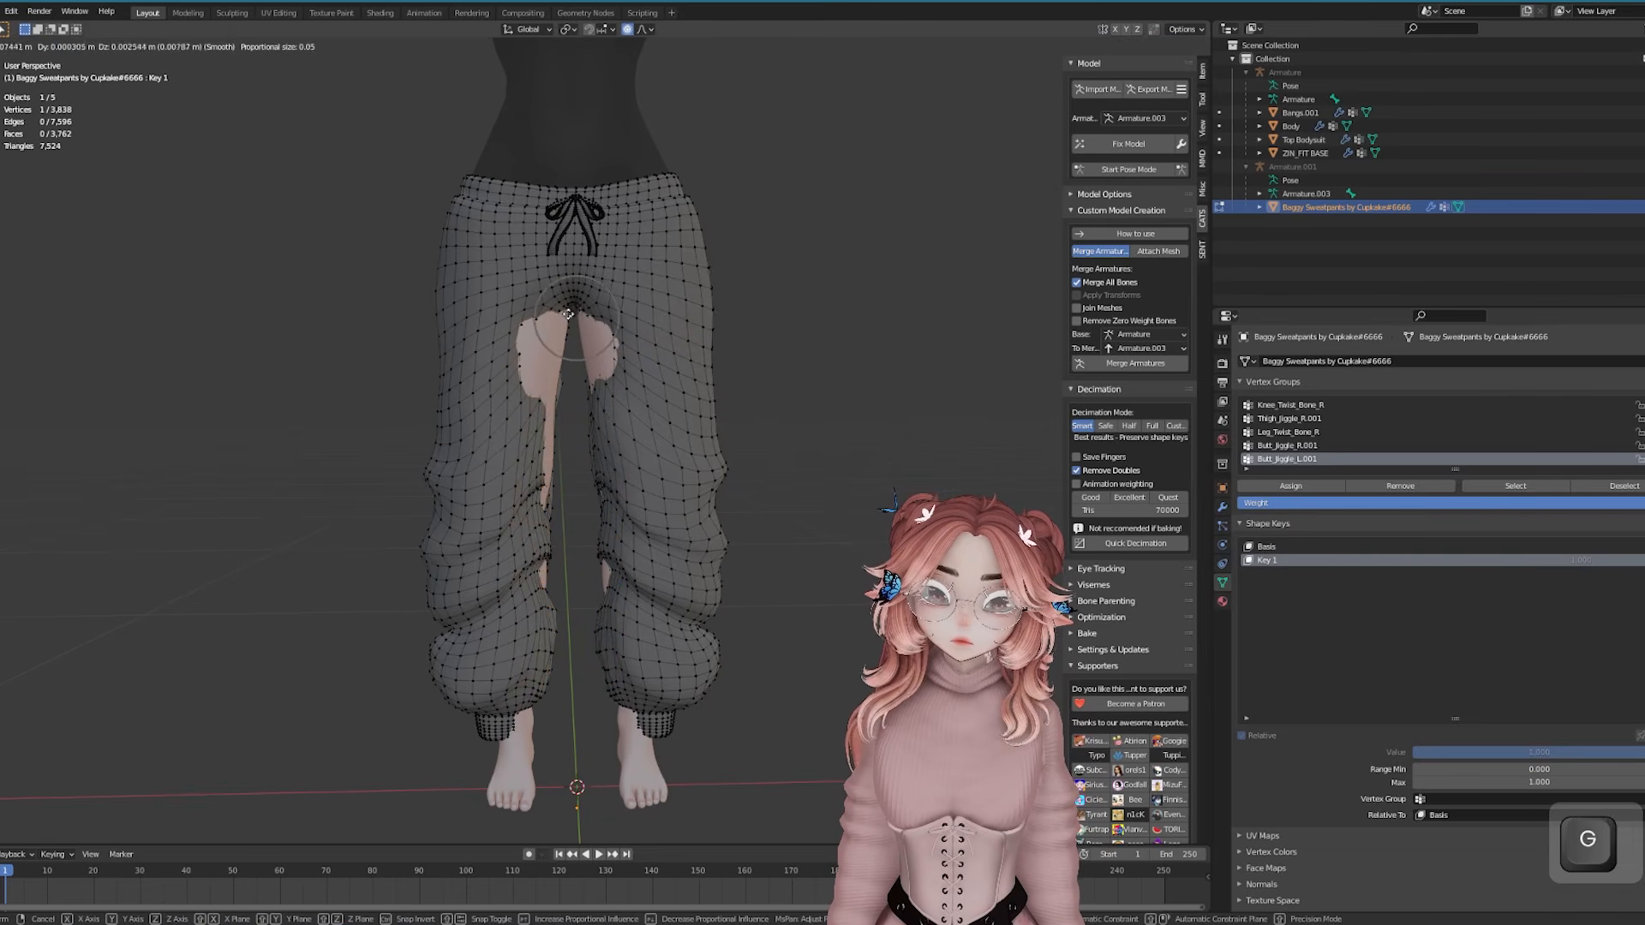
{"action": "left_click", "coordinate": [569, 309]}
{"action": "key", "text": "Tab"}
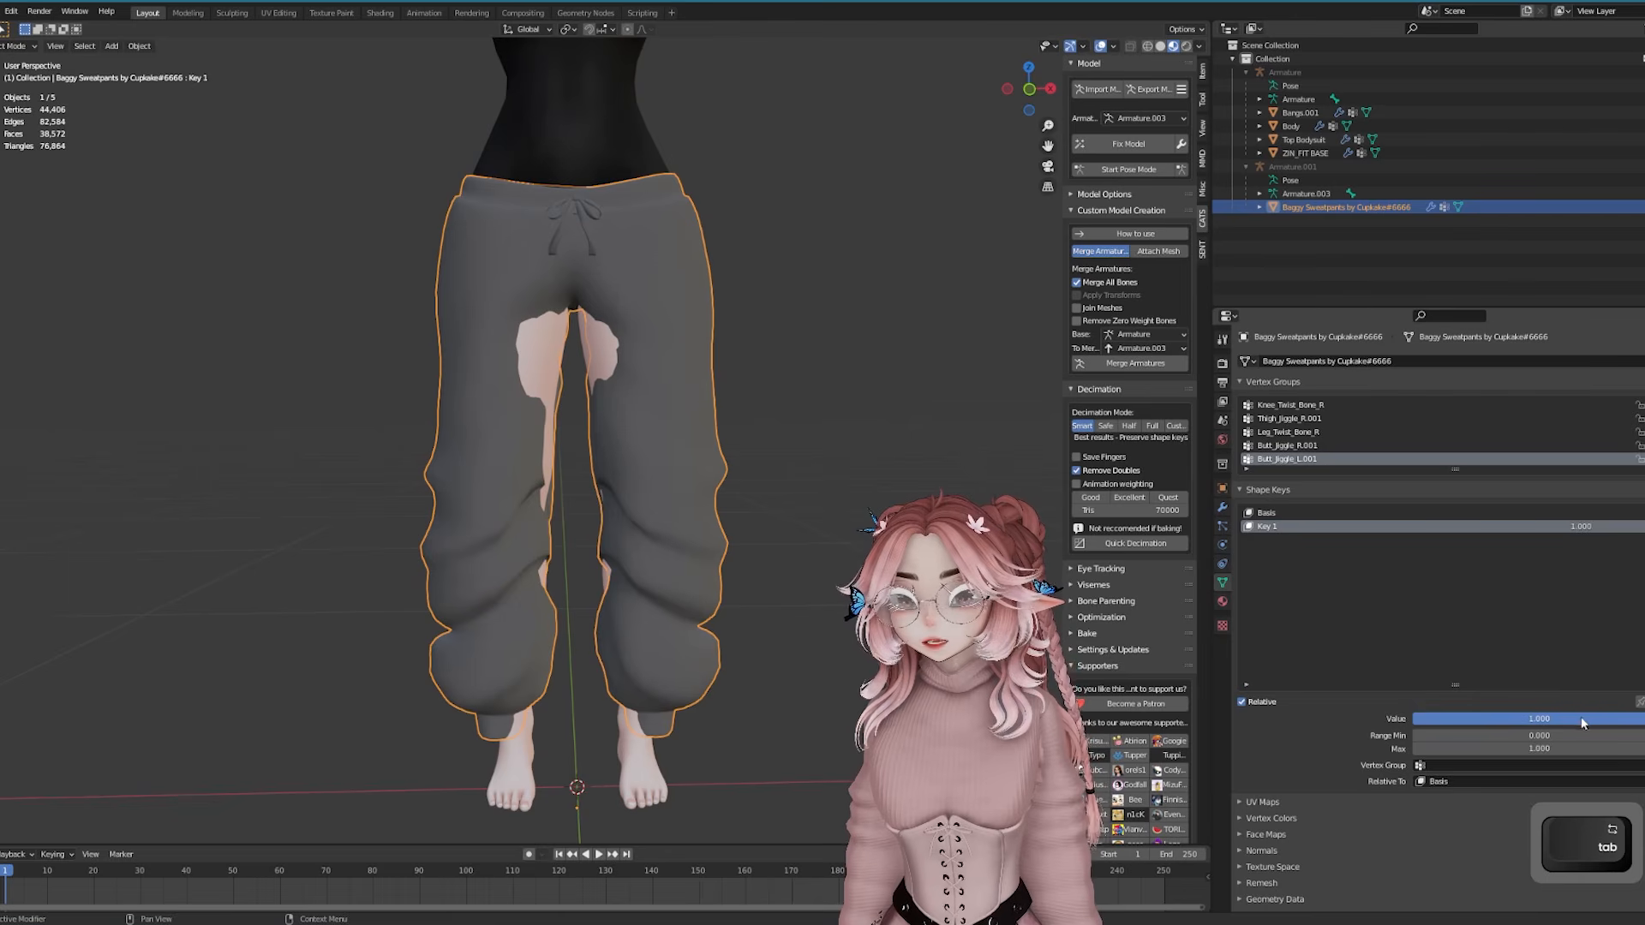
Set Key 1's value to 0 and start pose mode on the sweatpants' armature with X-axis mirroring enabled
{"action": "left_click_drag", "start_coordinate": [1582, 718], "coordinate": [1413, 718]}
{"action": "left_click", "coordinate": [878, 431]}
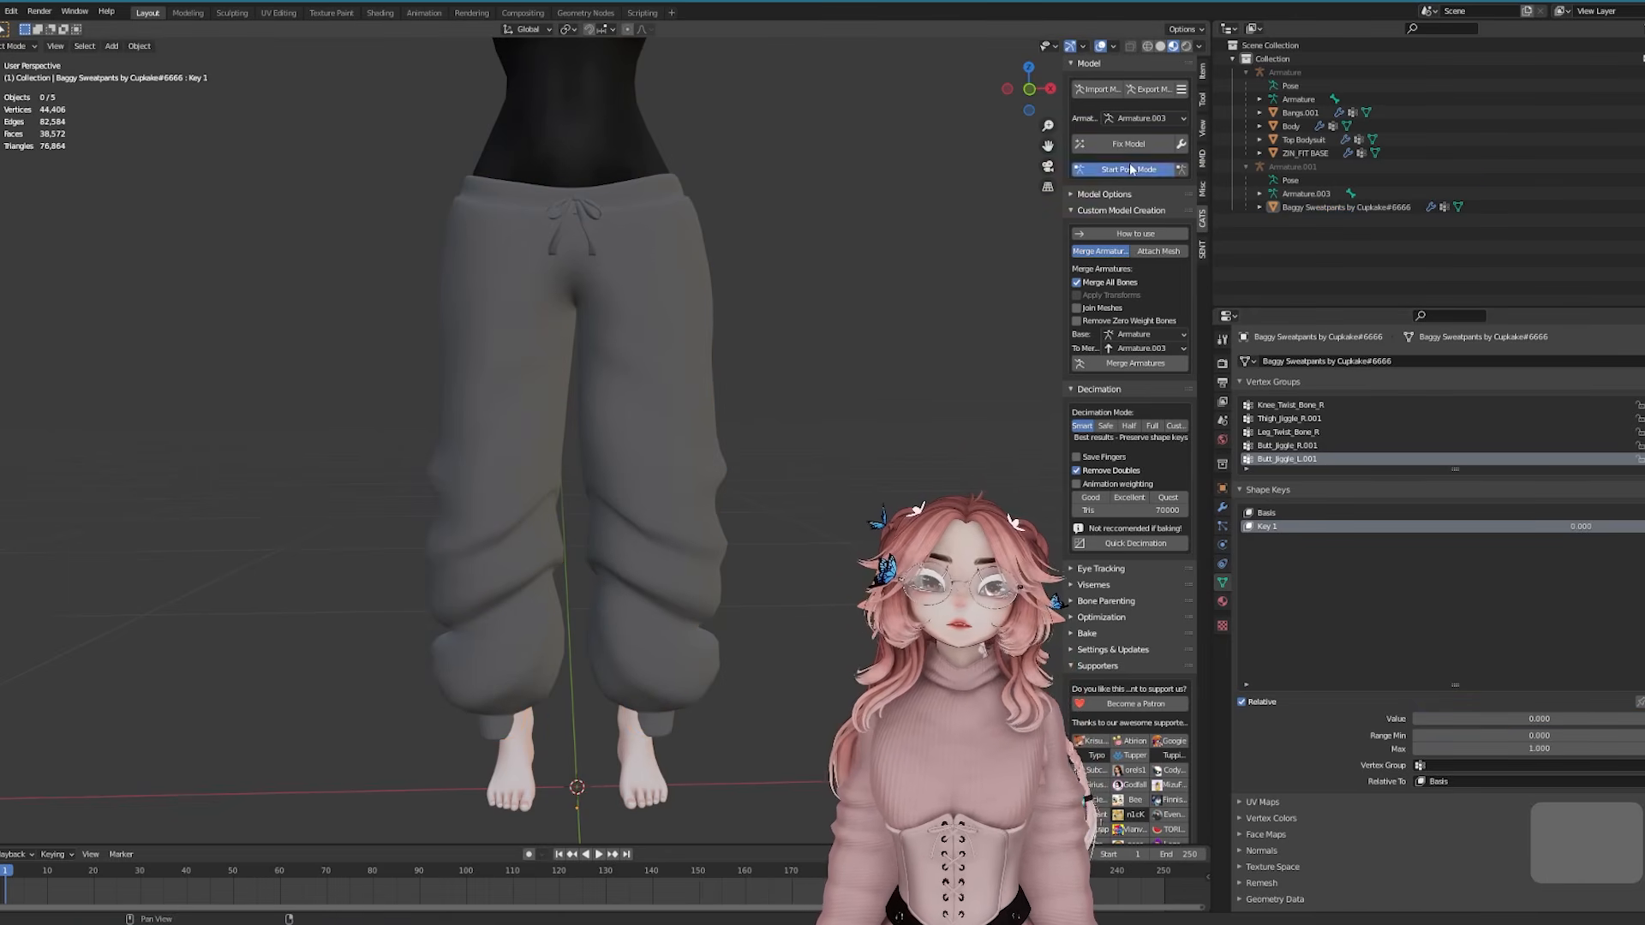
{"action": "left_click", "coordinate": [1131, 168]}
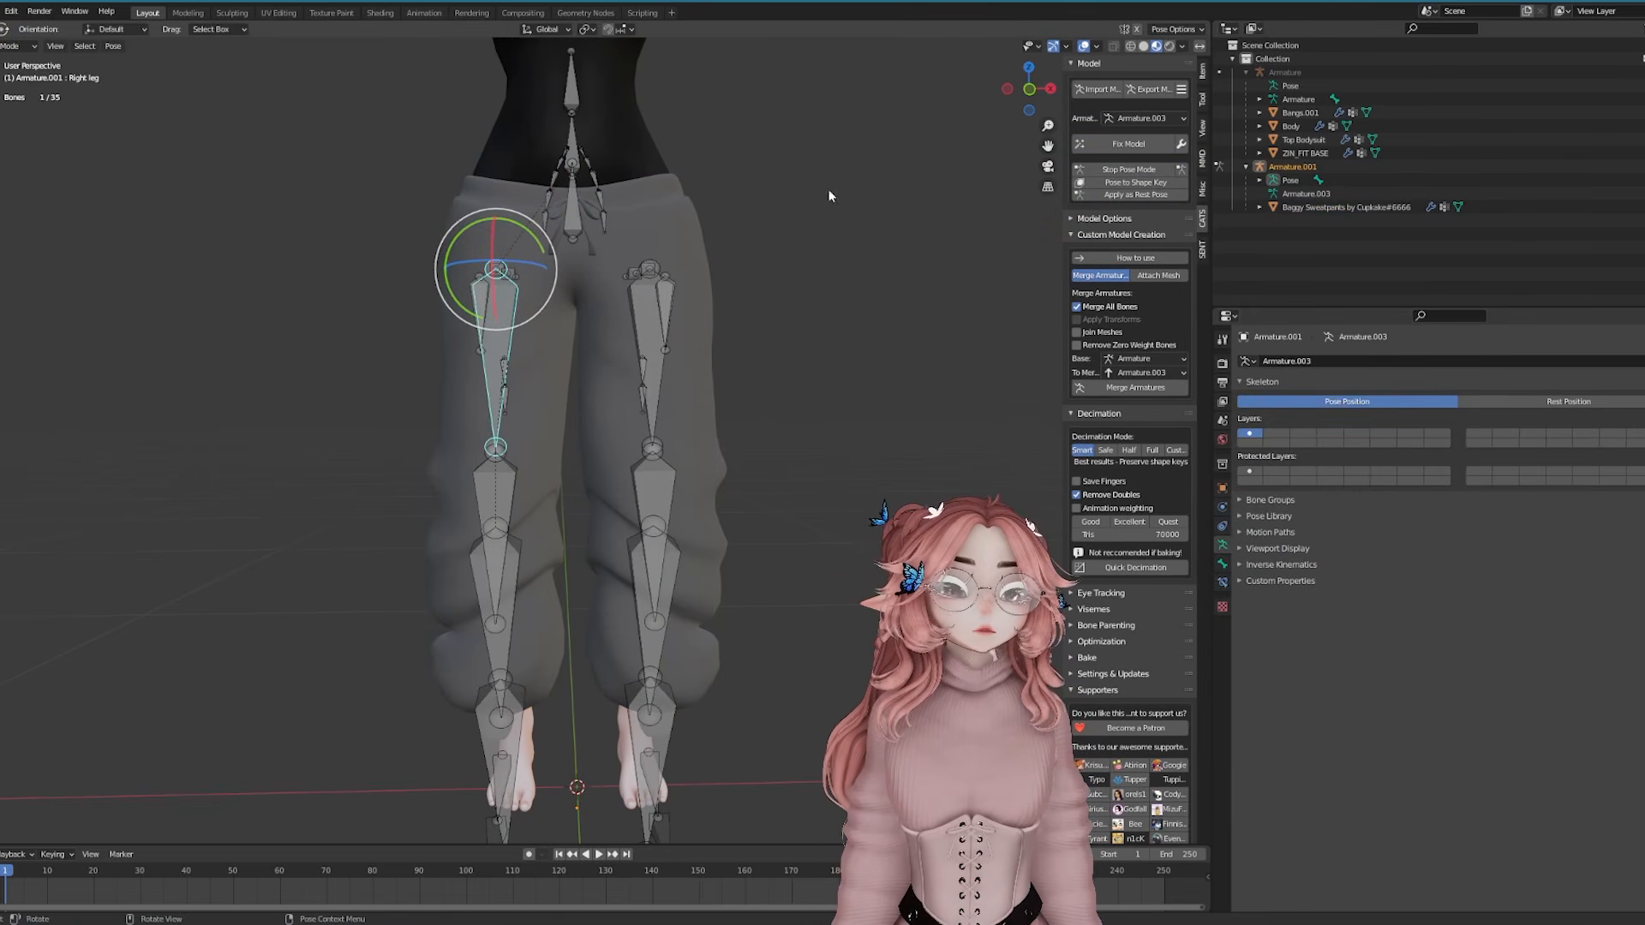
{"action": "left_click", "coordinate": [1137, 29]}
Try to move the mirrored upper leg bones of the sweatpants' armature along the X axis
{"action": "middle_click_drag", "start_coordinate": [718, 261], "coordinate": [767, 168], "text": "shift"}
{"action": "scroll", "coordinate": [728, 192], "scroll_direction": "up", "scroll_amount": 2}
{"action": "scroll", "coordinate": [676, 204], "scroll_direction": "down", "scroll_amount": 1}
{"action": "key", "text": "g"}
{"action": "key", "text": "x"}
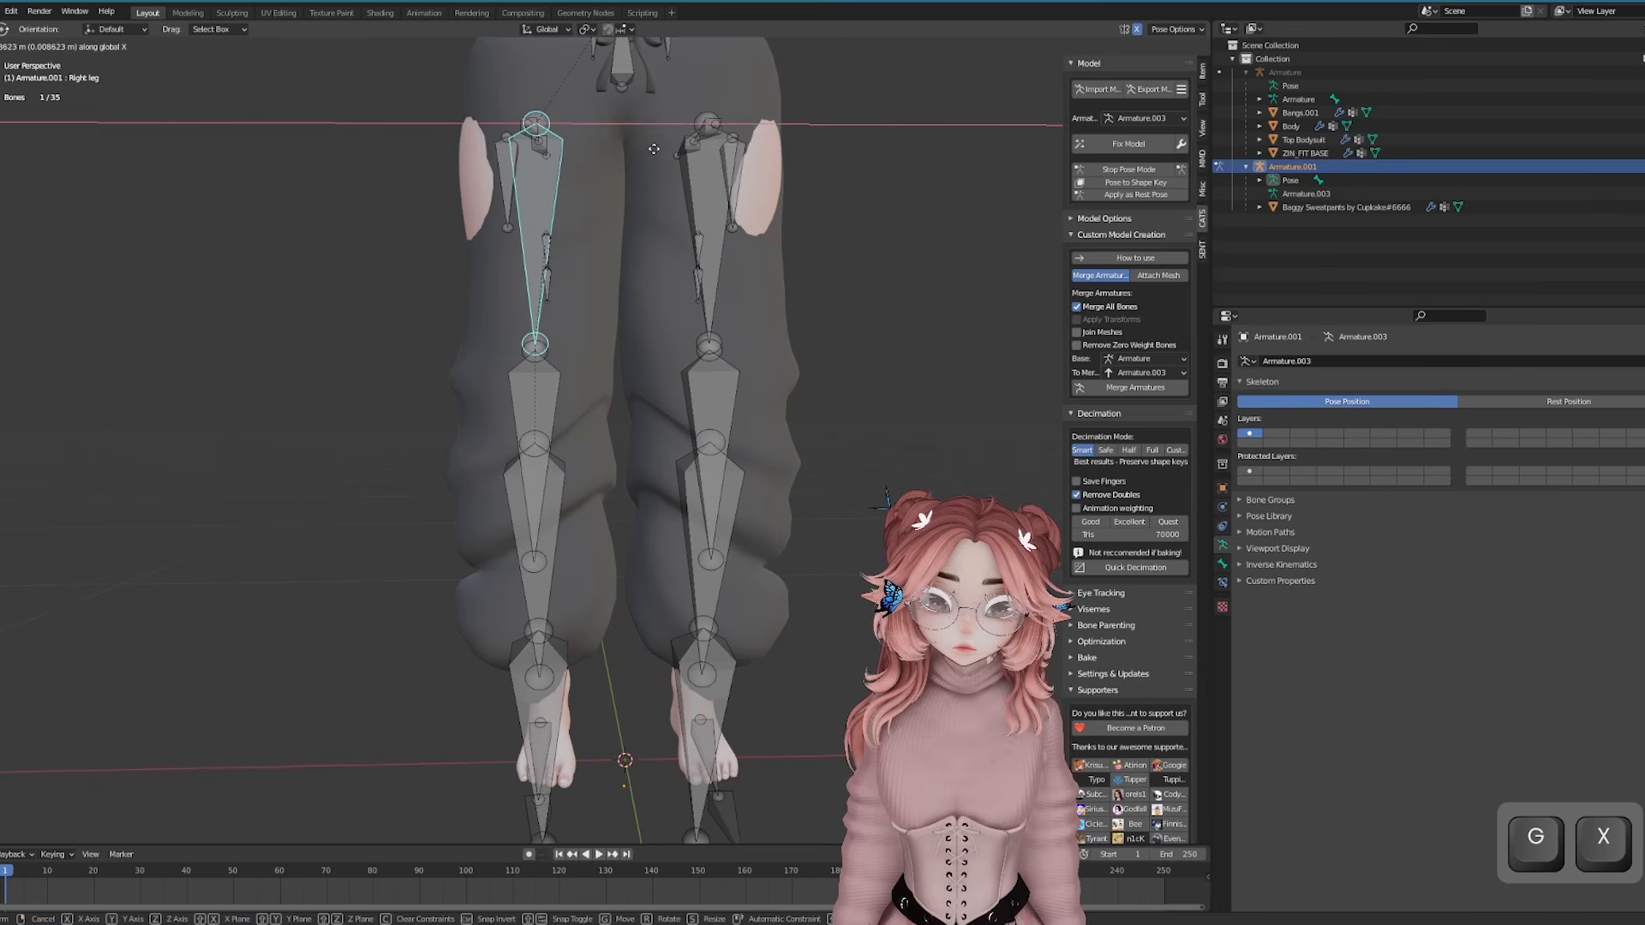
{"action": "key", "text": "ctrl+z"}
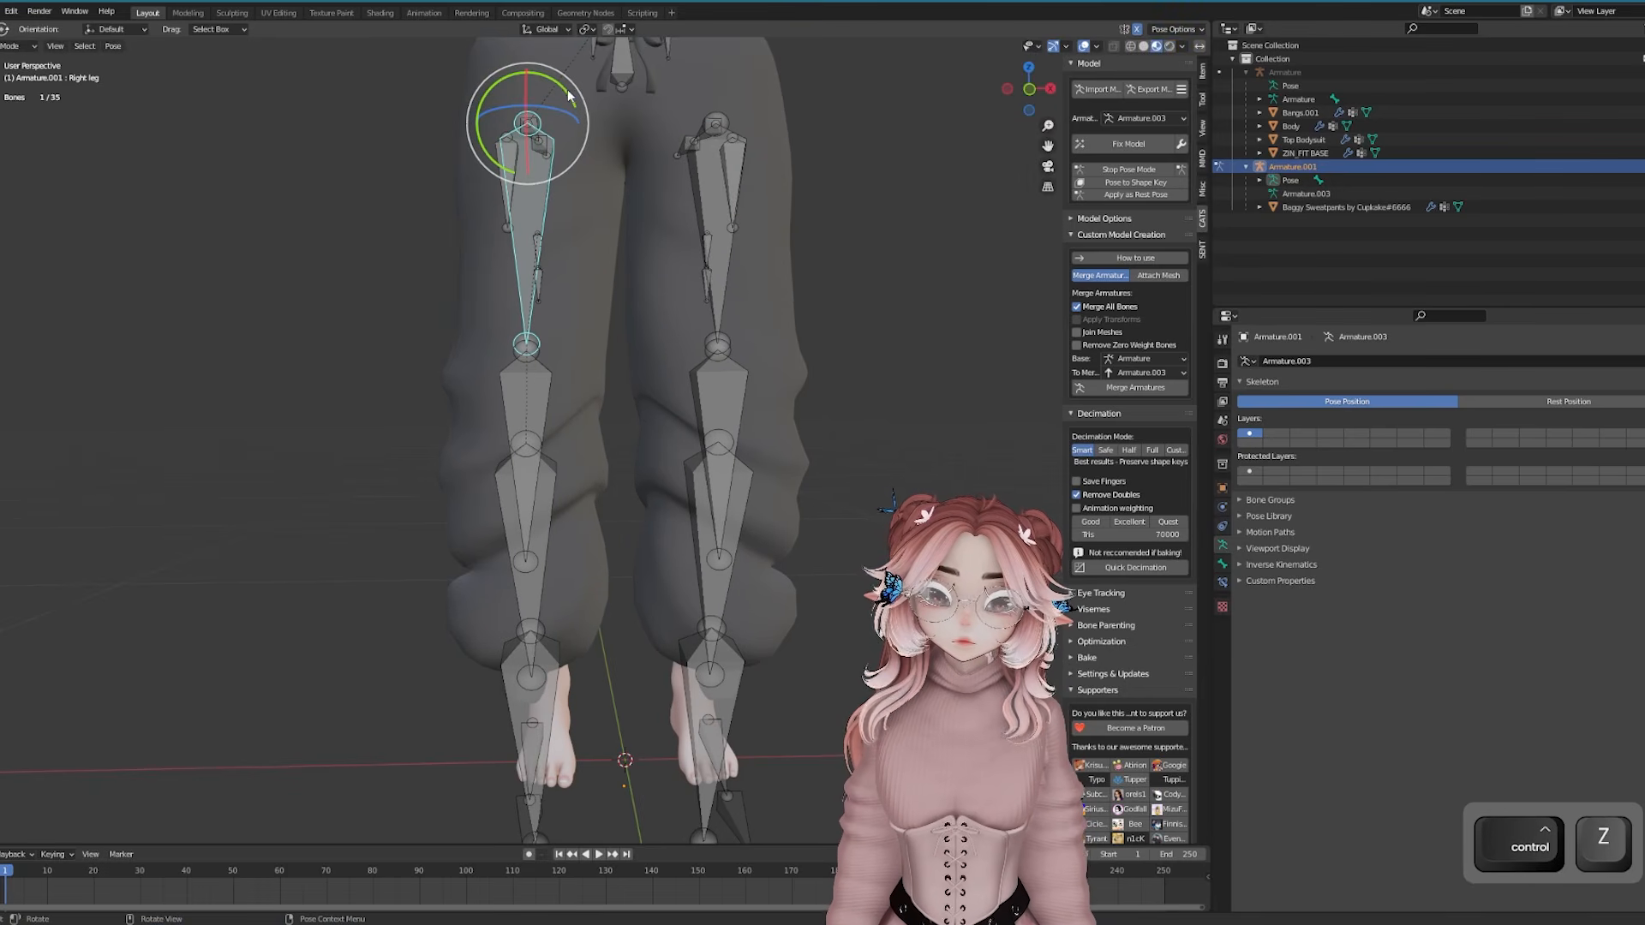
Rotate the sweatpants' mirrored upper legs apart, apply the pose as rest pose, and open the armature in Edit Mode
{"action": "left_click_drag", "start_coordinate": [567, 91], "coordinate": [565, 90]}
{"action": "middle_click_drag", "start_coordinate": [694, 404], "coordinate": [896, 381]}
{"action": "key", "text": "Tab"}
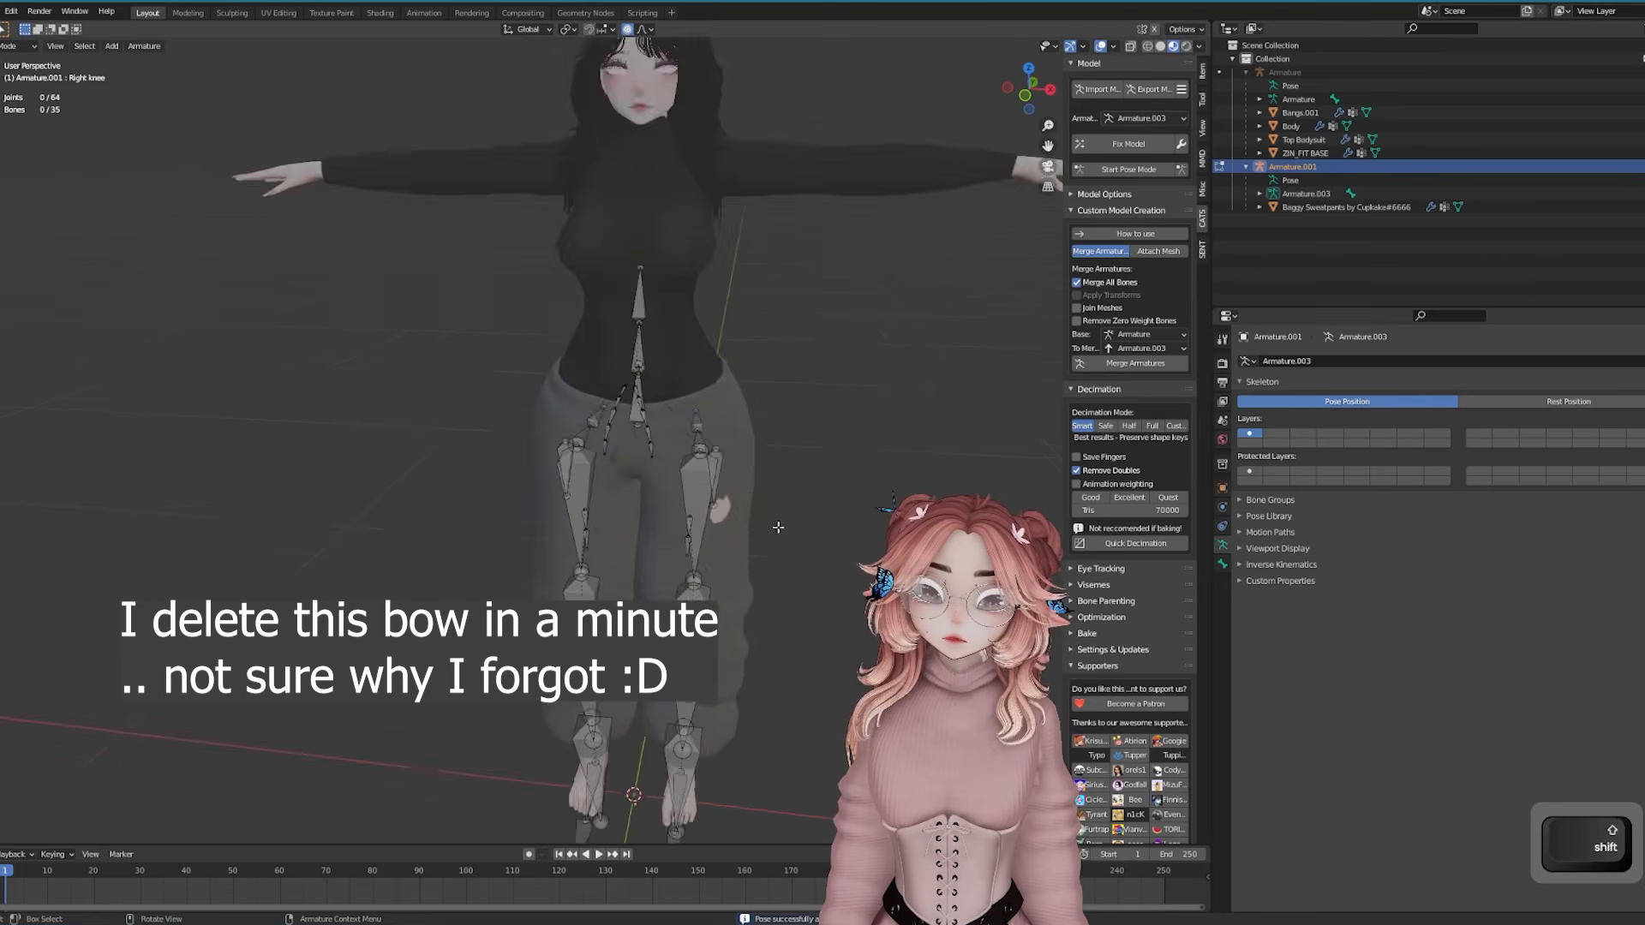
Delete the body bones from the sweatpants' armature, keeping the hips bone and the bow's bone chains
{"action": "key", "text": "a"}
{"action": "left_click_drag", "start_coordinate": [728, 416], "coordinate": [723, 425], "text": "ctrl"}
{"action": "scroll", "coordinate": [699, 239], "scroll_direction": "up", "scroll_amount": 6}
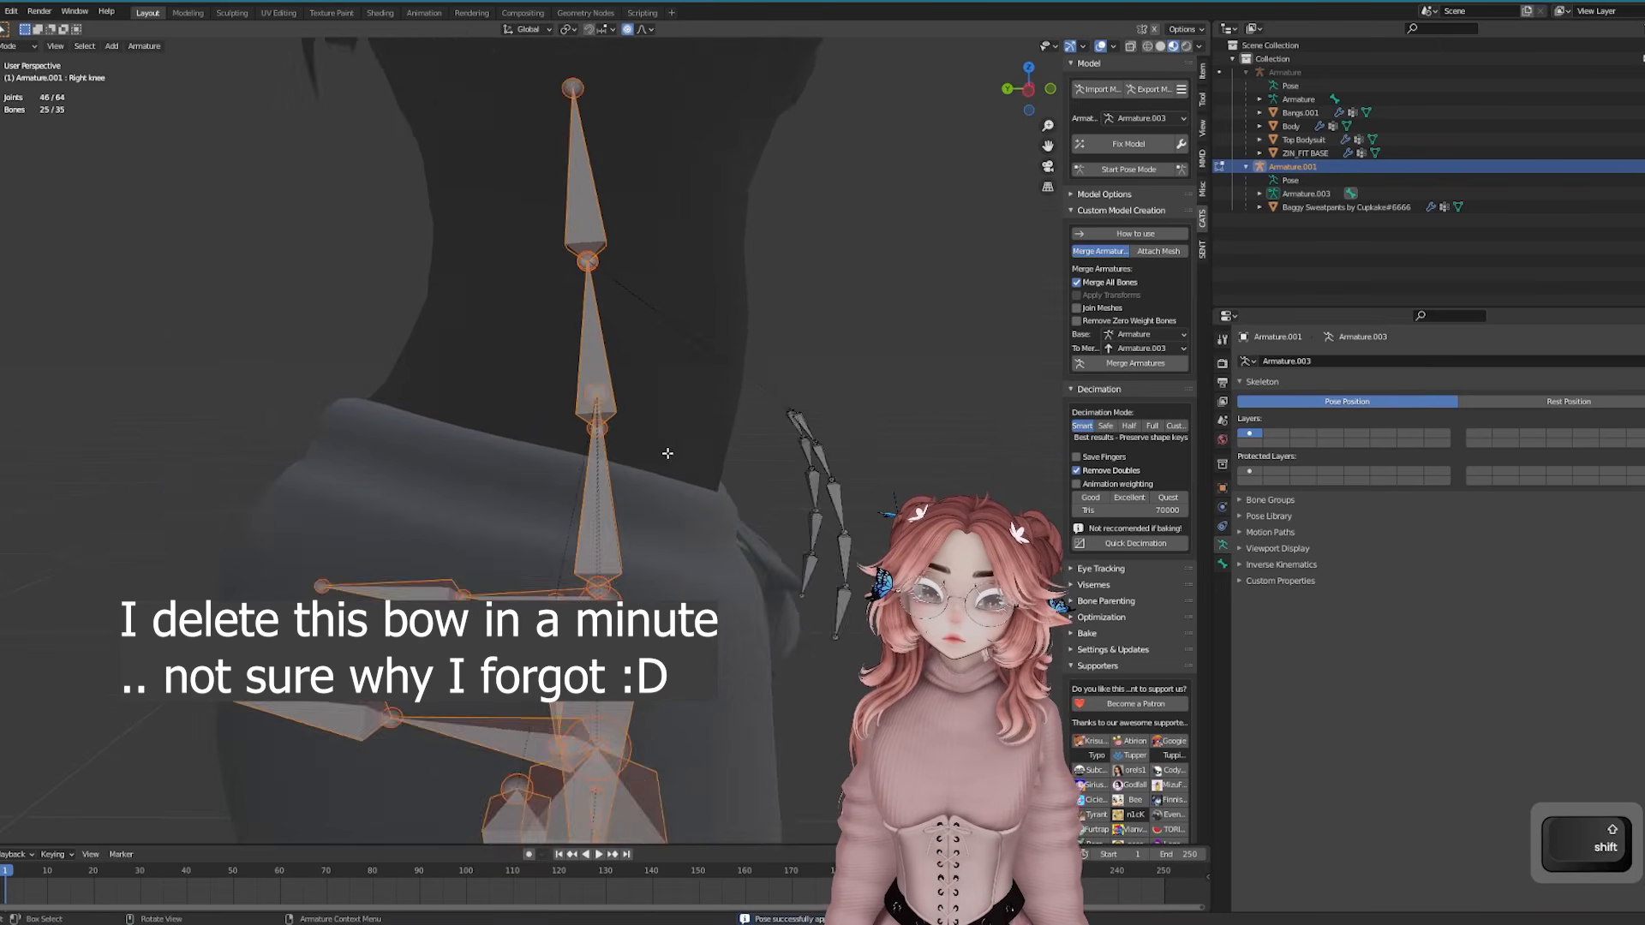
{"action": "scroll", "coordinate": [693, 370], "scroll_direction": "down", "scroll_amount": 4}
{"action": "middle_click_drag", "start_coordinate": [768, 297], "coordinate": [702, 389]}
{"action": "key", "text": "Tab"}
{"action": "key", "text": "Tab"}
{"action": "key", "text": "Tab"}
{"action": "key", "text": "Tab"}
Select the bow's bone chains and move them along Y and Z towards the bow at the sweatpants' waist
{"action": "left_click_drag", "start_coordinate": [723, 286], "coordinate": [583, 480]}
{"action": "scroll", "coordinate": [708, 326], "scroll_direction": "up", "scroll_amount": 5}
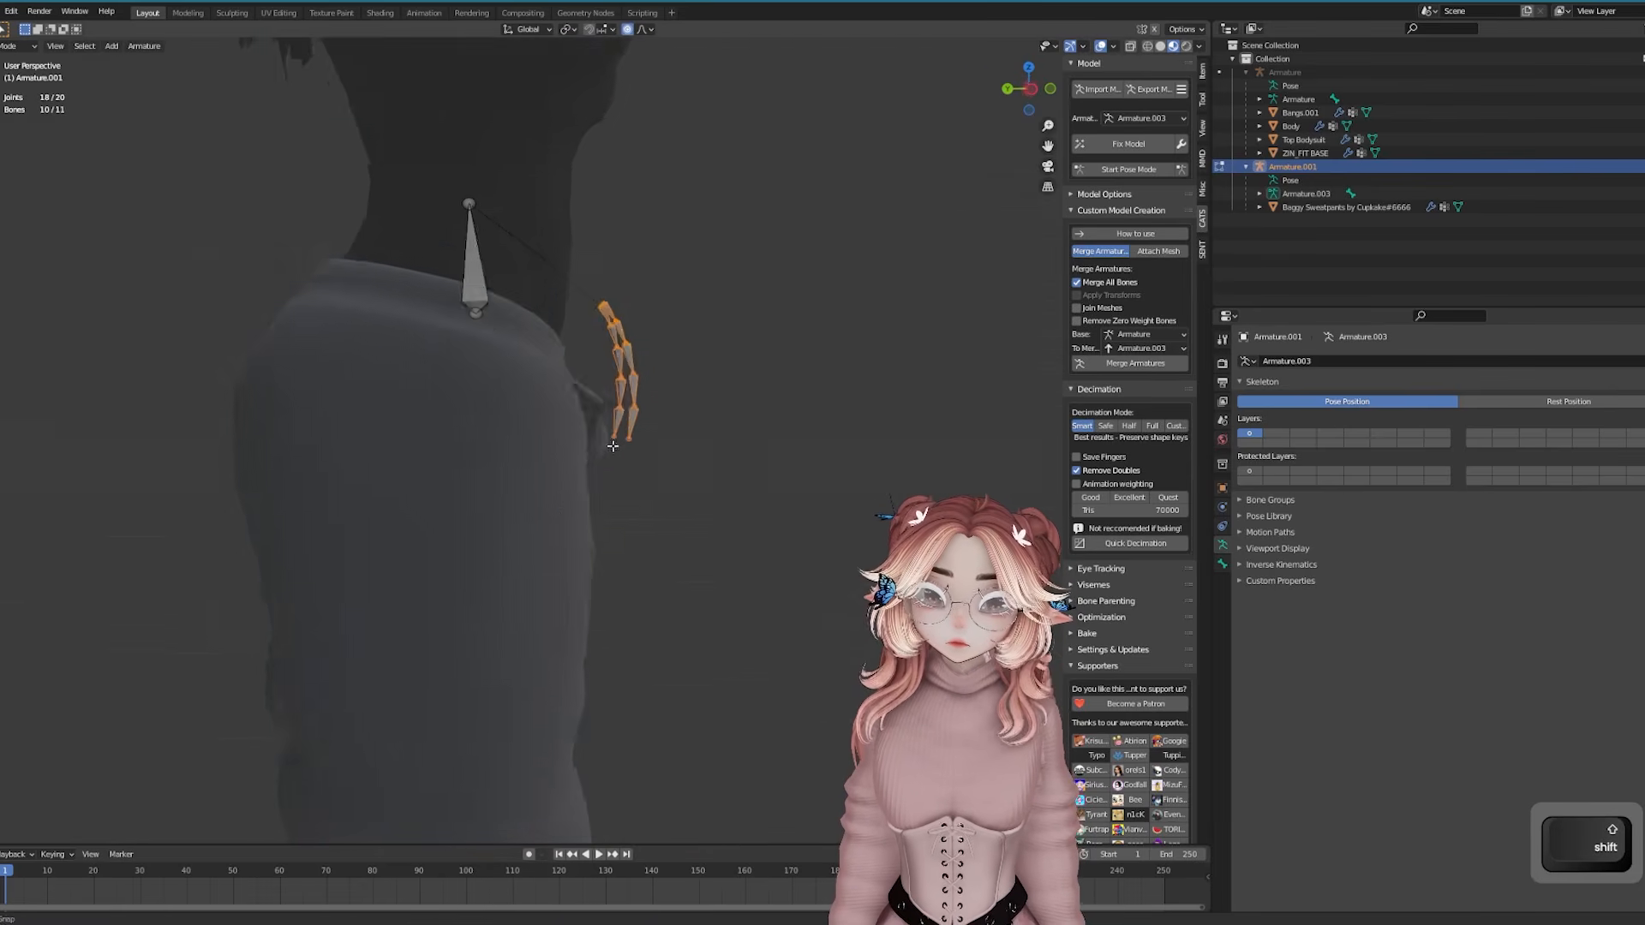
{"action": "middle_click_drag", "start_coordinate": [709, 326], "coordinate": [704, 360]}
{"action": "key", "text": "g"}
{"action": "key", "text": "z"}
{"action": "key", "text": "y"}
{"action": "left_click", "coordinate": [632, 459]}
{"action": "key", "text": "g"}
{"action": "key", "text": "z"}
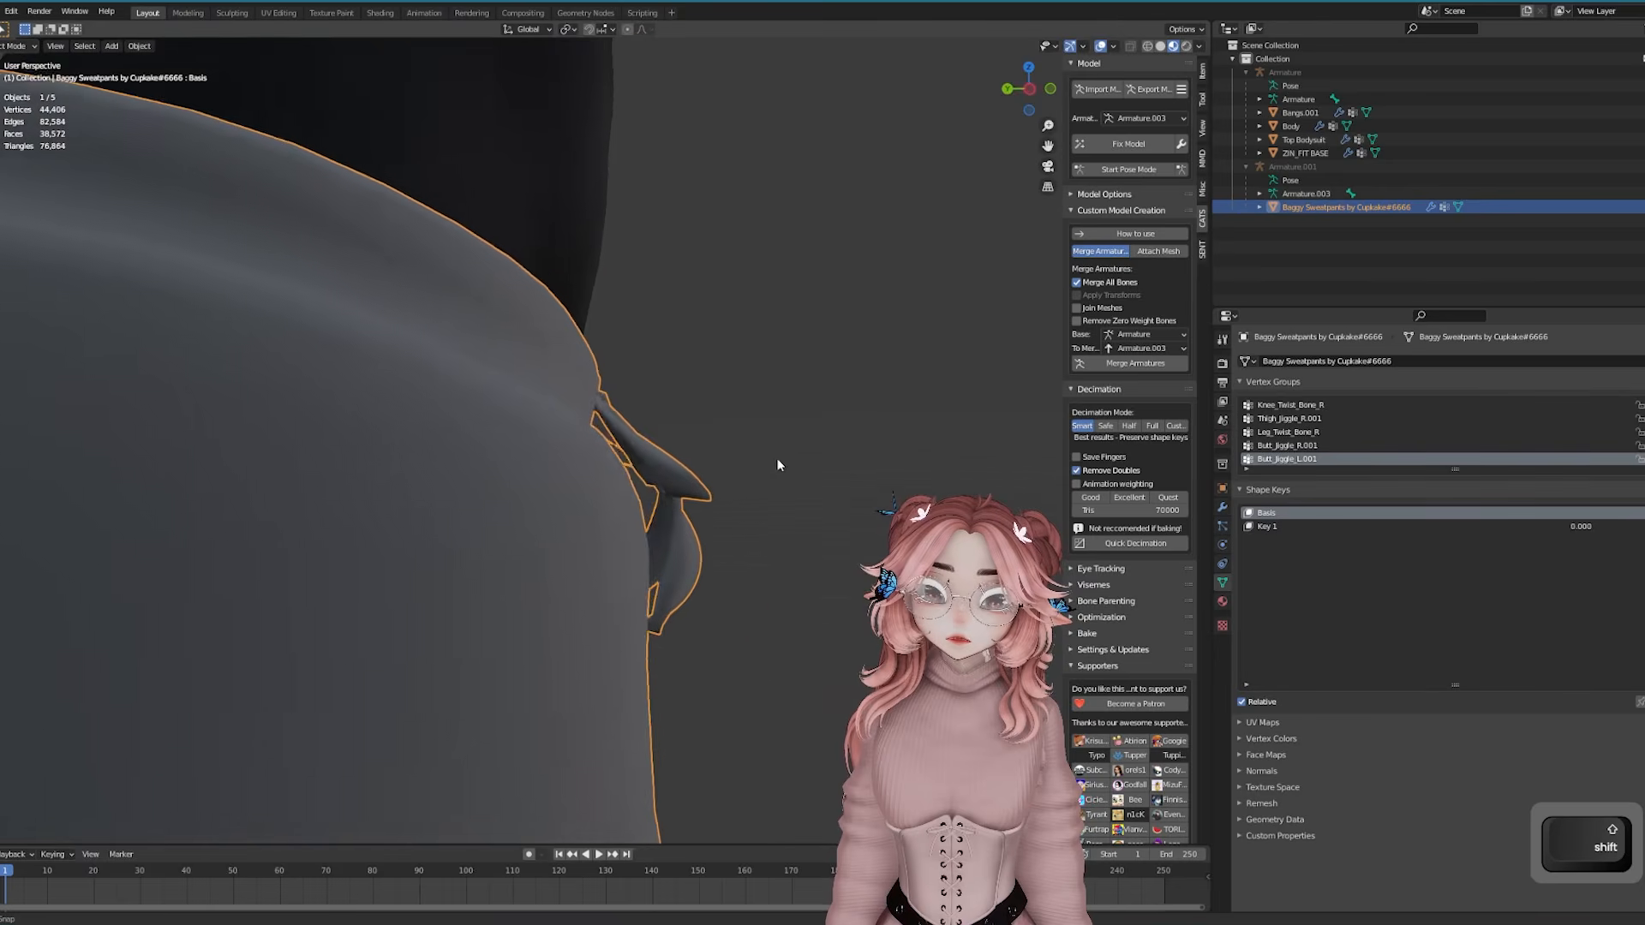
Delete the bow geometry from the front of the sweatpants in Edit Mode
{"action": "middle_click_drag", "start_coordinate": [776, 458], "coordinate": [630, 464]}
{"action": "scroll", "coordinate": [749, 452], "scroll_direction": "up", "scroll_amount": 2}
{"action": "key", "text": "Tab"}
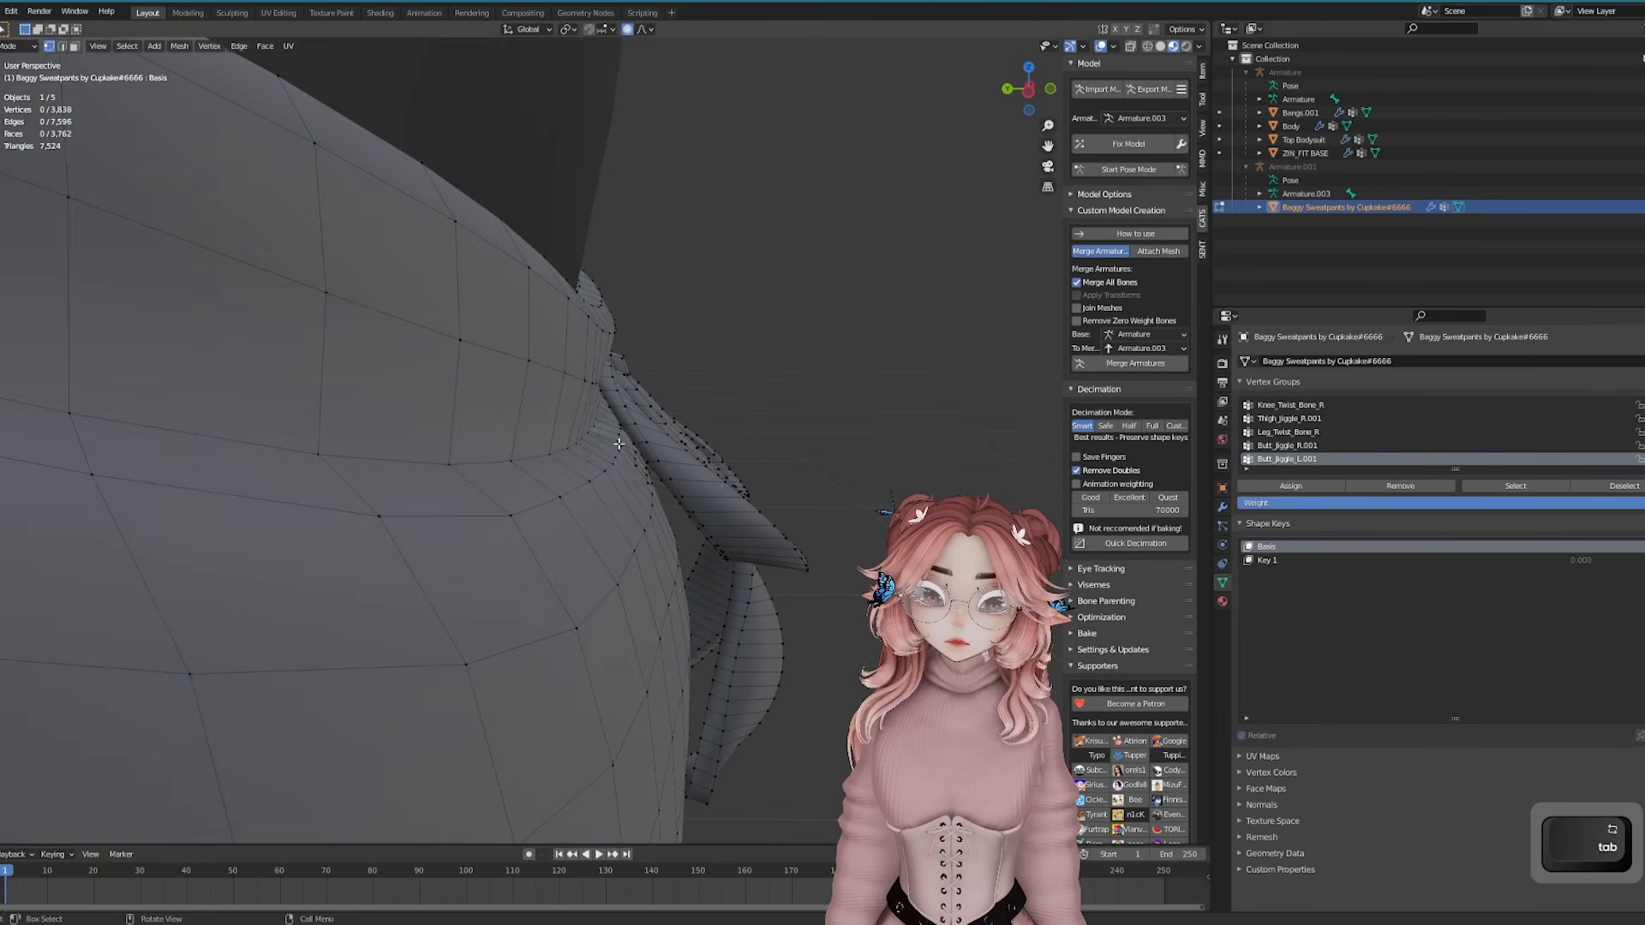
{"action": "scroll", "coordinate": [639, 442], "scroll_direction": "down", "scroll_amount": 3}
{"action": "key", "text": "Tab"}
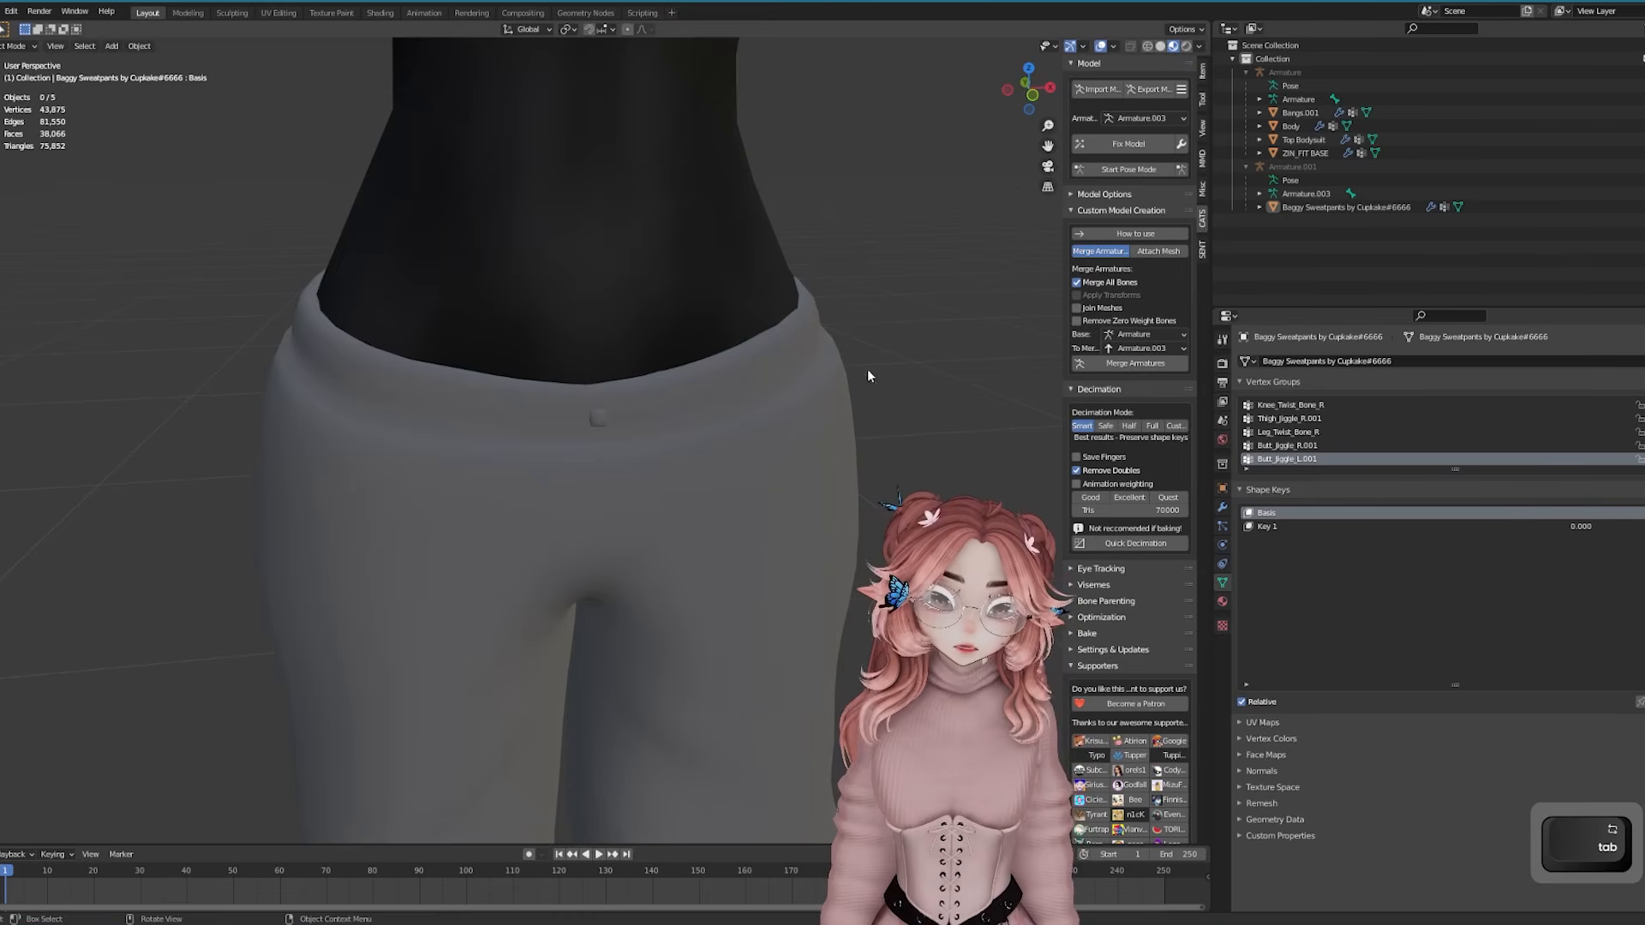
Check the character reference image and delete the small button left on the front of the waistband
{"action": "left_click", "coordinate": [603, 420]}
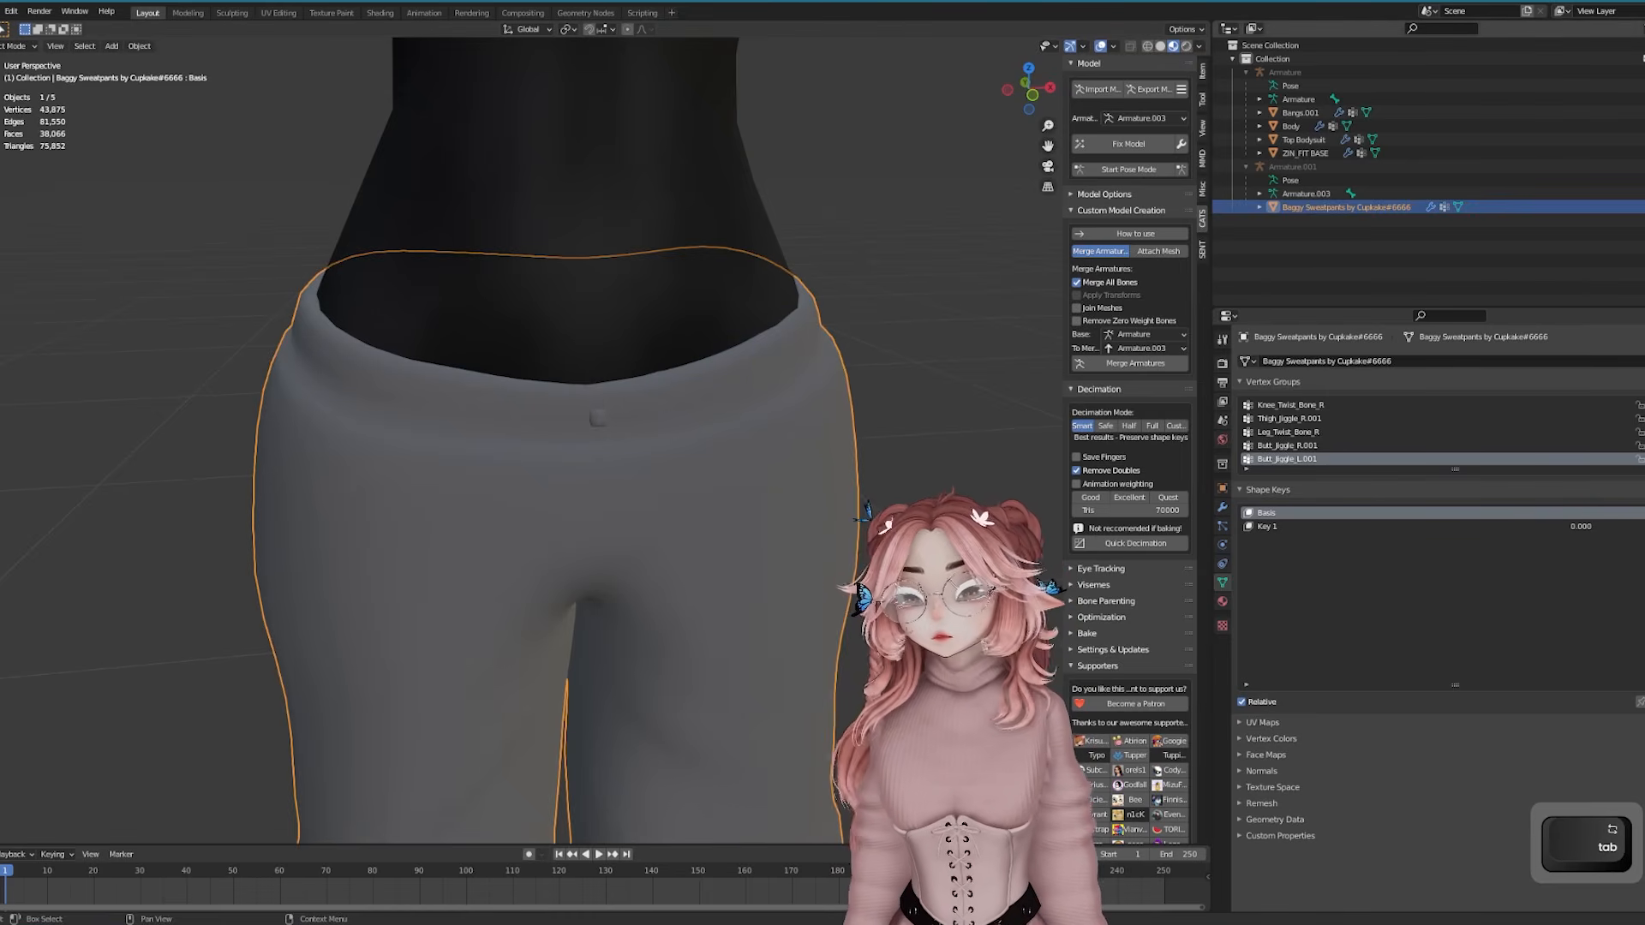
{"action": "left_click_drag", "start_coordinate": [1644, 188], "coordinate": [1354, 129]}
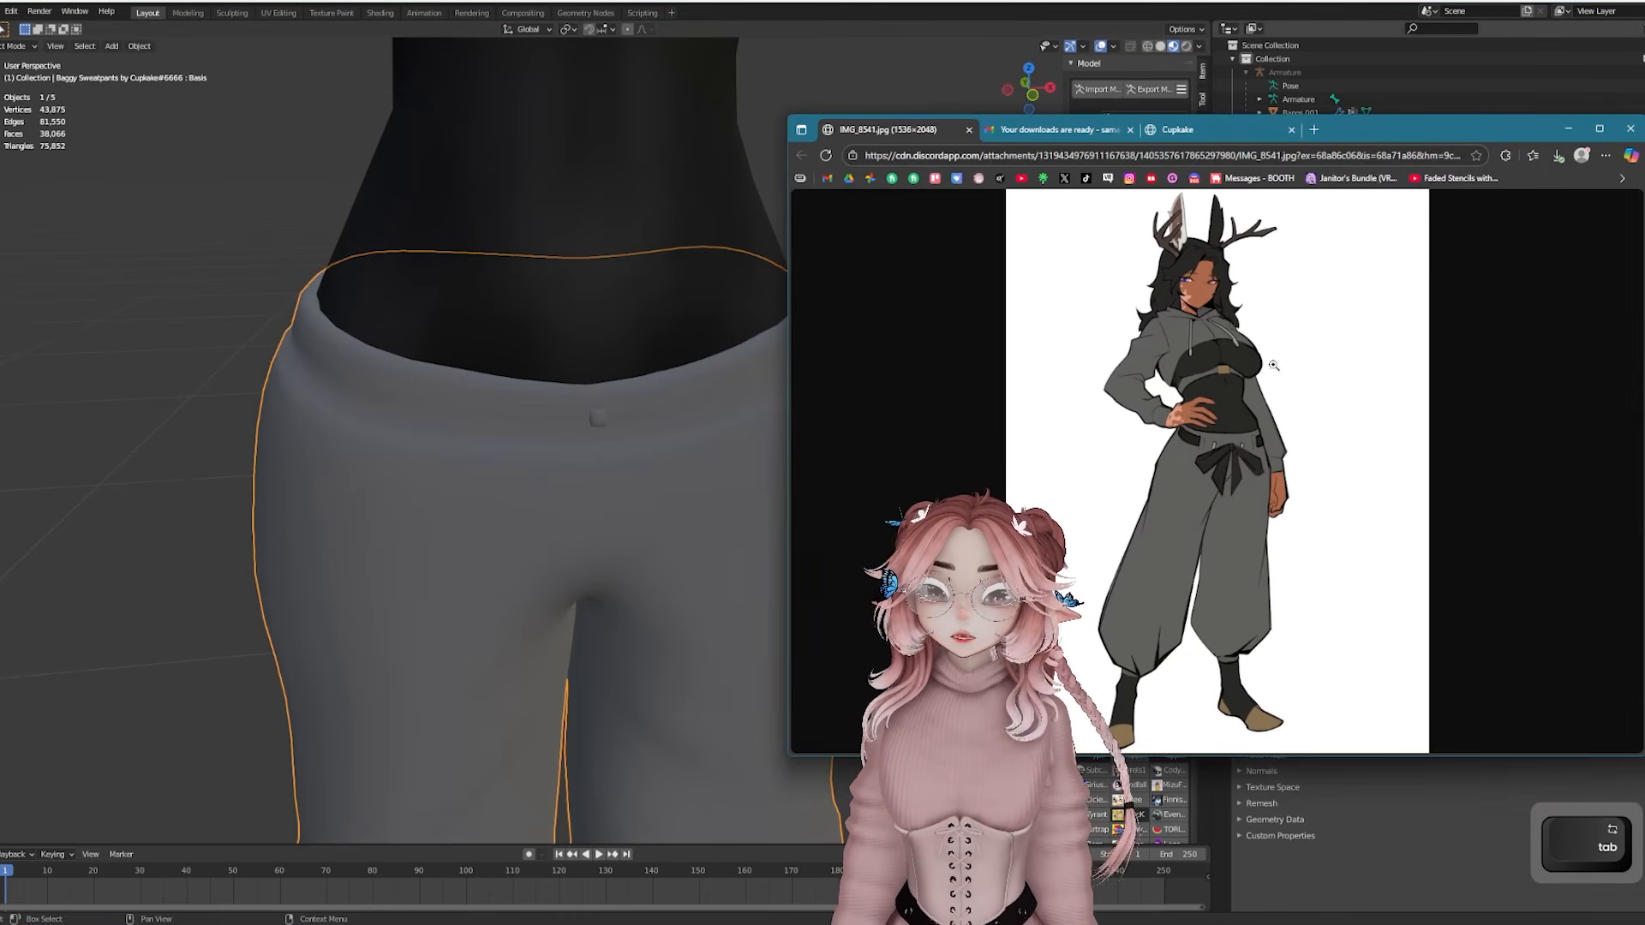
{"action": "key", "text": "Tab"}
{"action": "scroll", "coordinate": [620, 403], "scroll_direction": "up", "scroll_amount": 4}
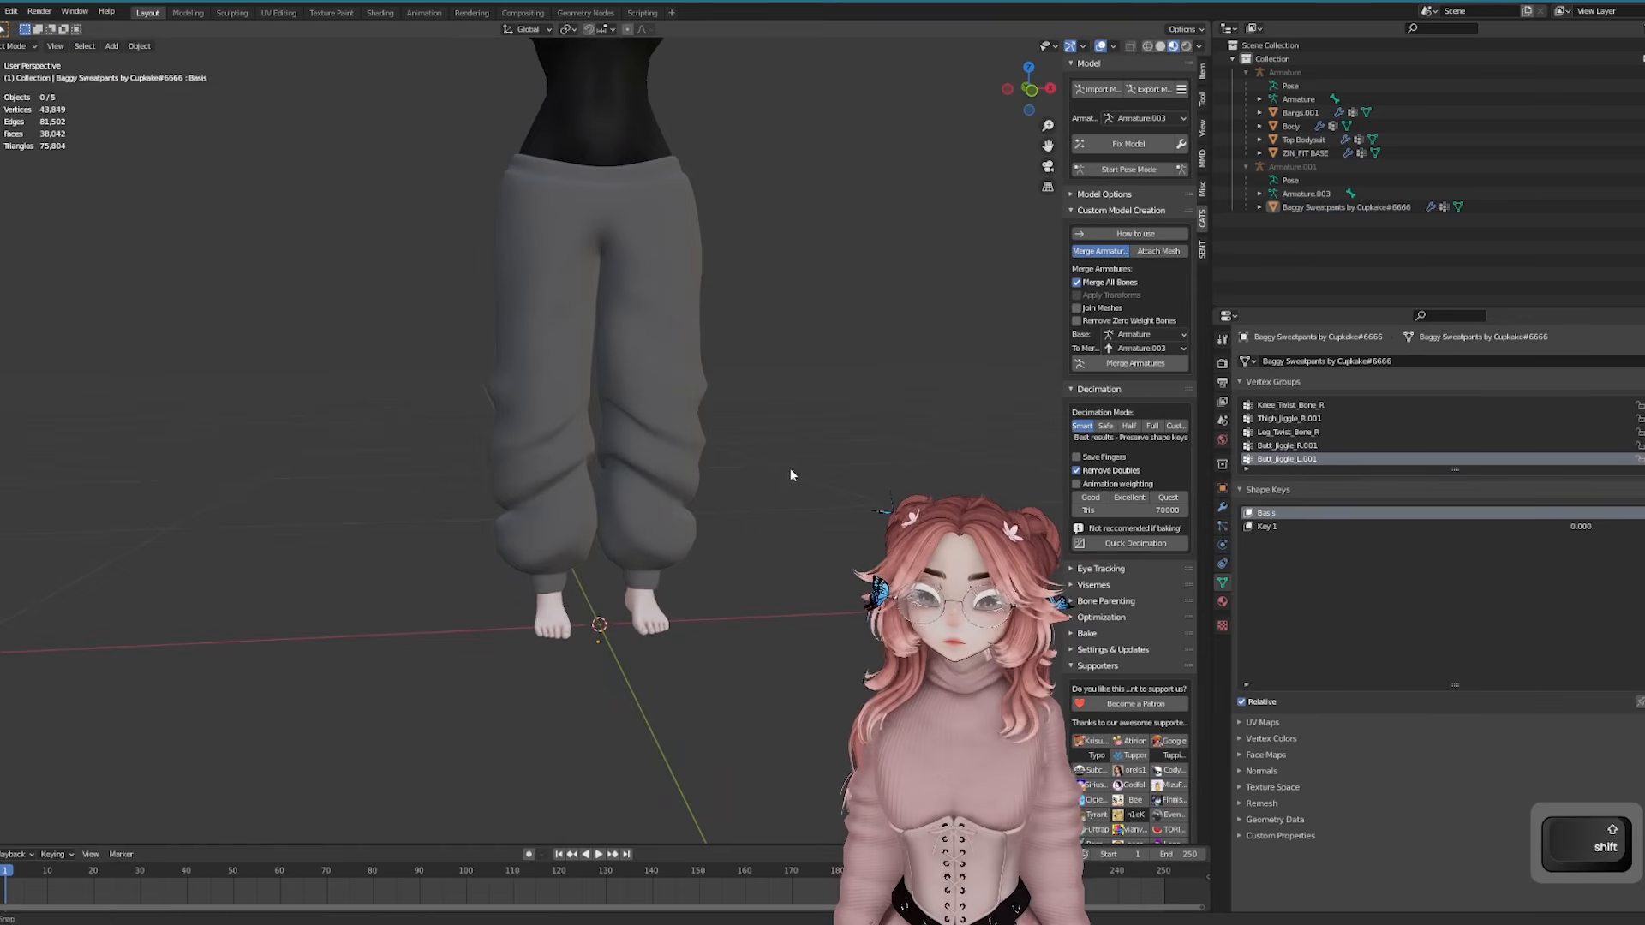
Try to reshape the folds around both shins of the sweatpants with Shrink/Fatten on the Basis key
{"action": "middle_click_drag", "start_coordinate": [790, 471], "coordinate": [686, 437]}
{"action": "scroll", "coordinate": [690, 536], "scroll_direction": "up", "scroll_amount": 4}
{"action": "key", "text": "Tab"}
{"action": "left_click_drag", "start_coordinate": [285, 360], "coordinate": [874, 507]}
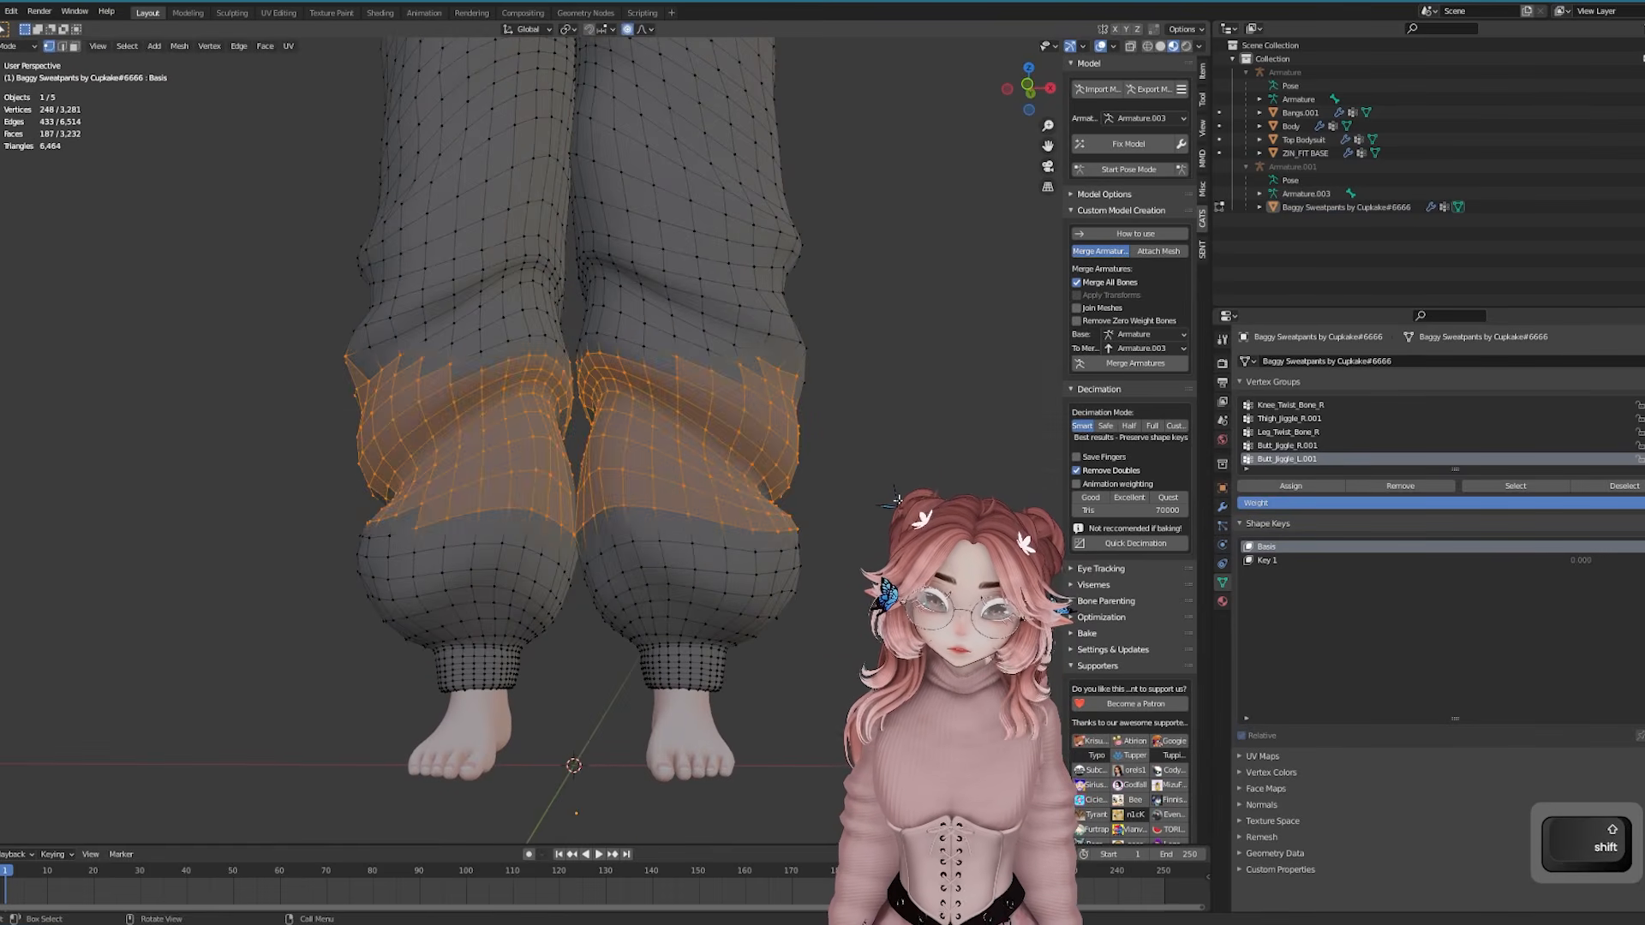
{"action": "key", "text": "alt+s"}
{"action": "key", "text": "Tab"}
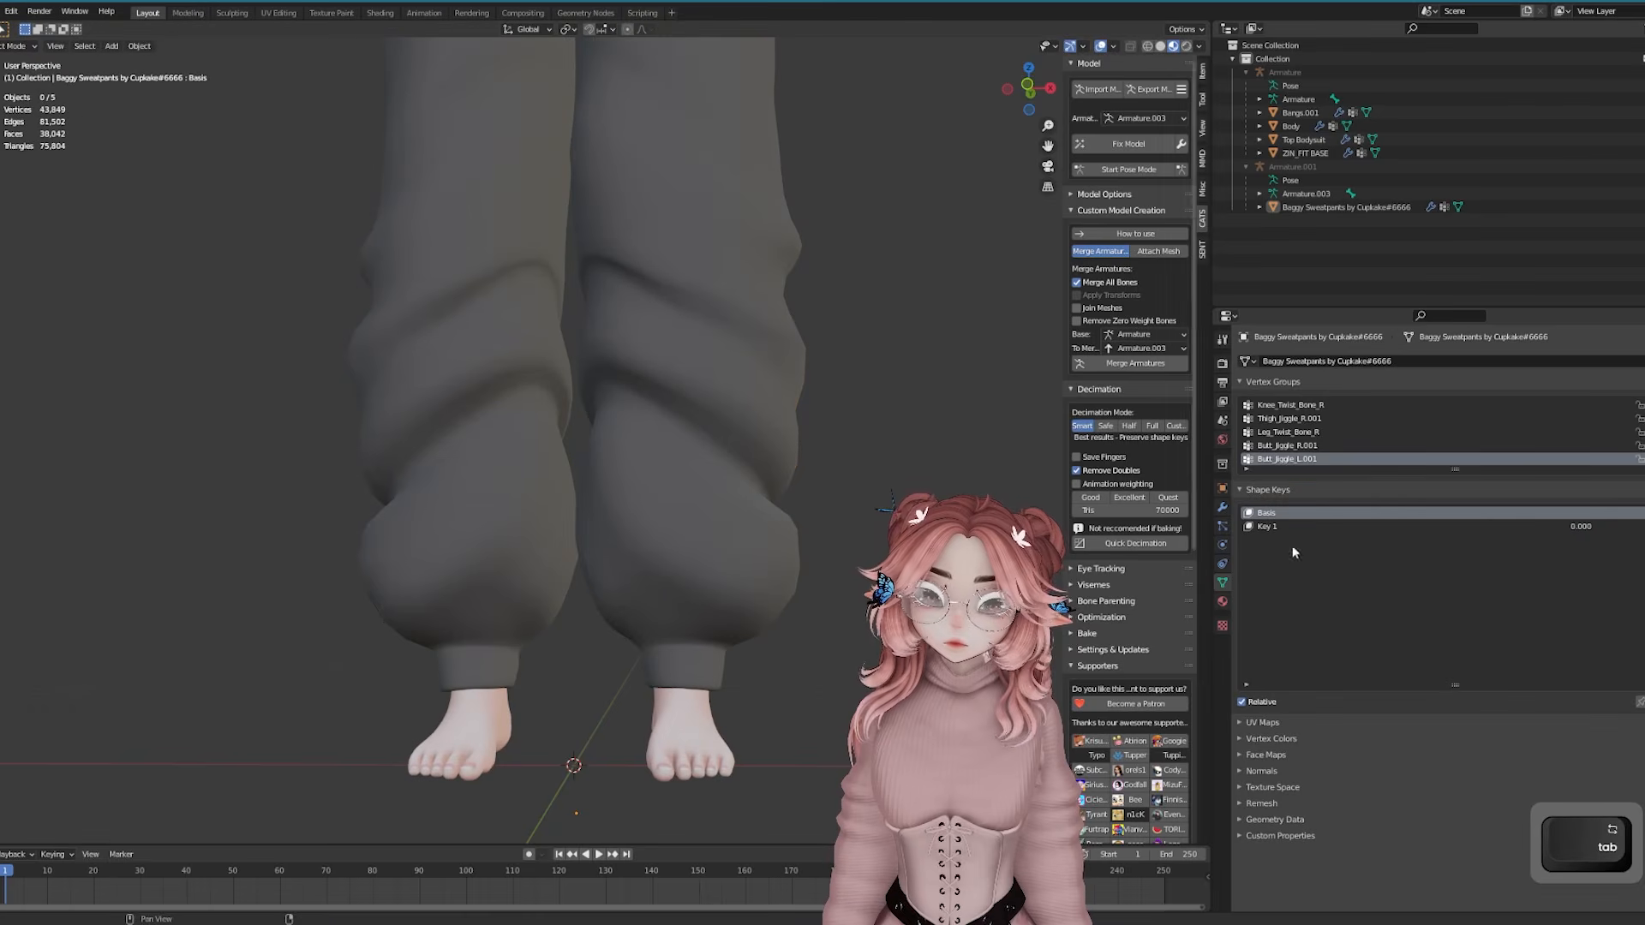
Preview Key 1 at full value and reset it to 0, then add shape key Key 2 with value 1
{"action": "left_click", "coordinate": [1335, 529]}
{"action": "left_click_drag", "start_coordinate": [1456, 719], "coordinate": [1640, 719]}
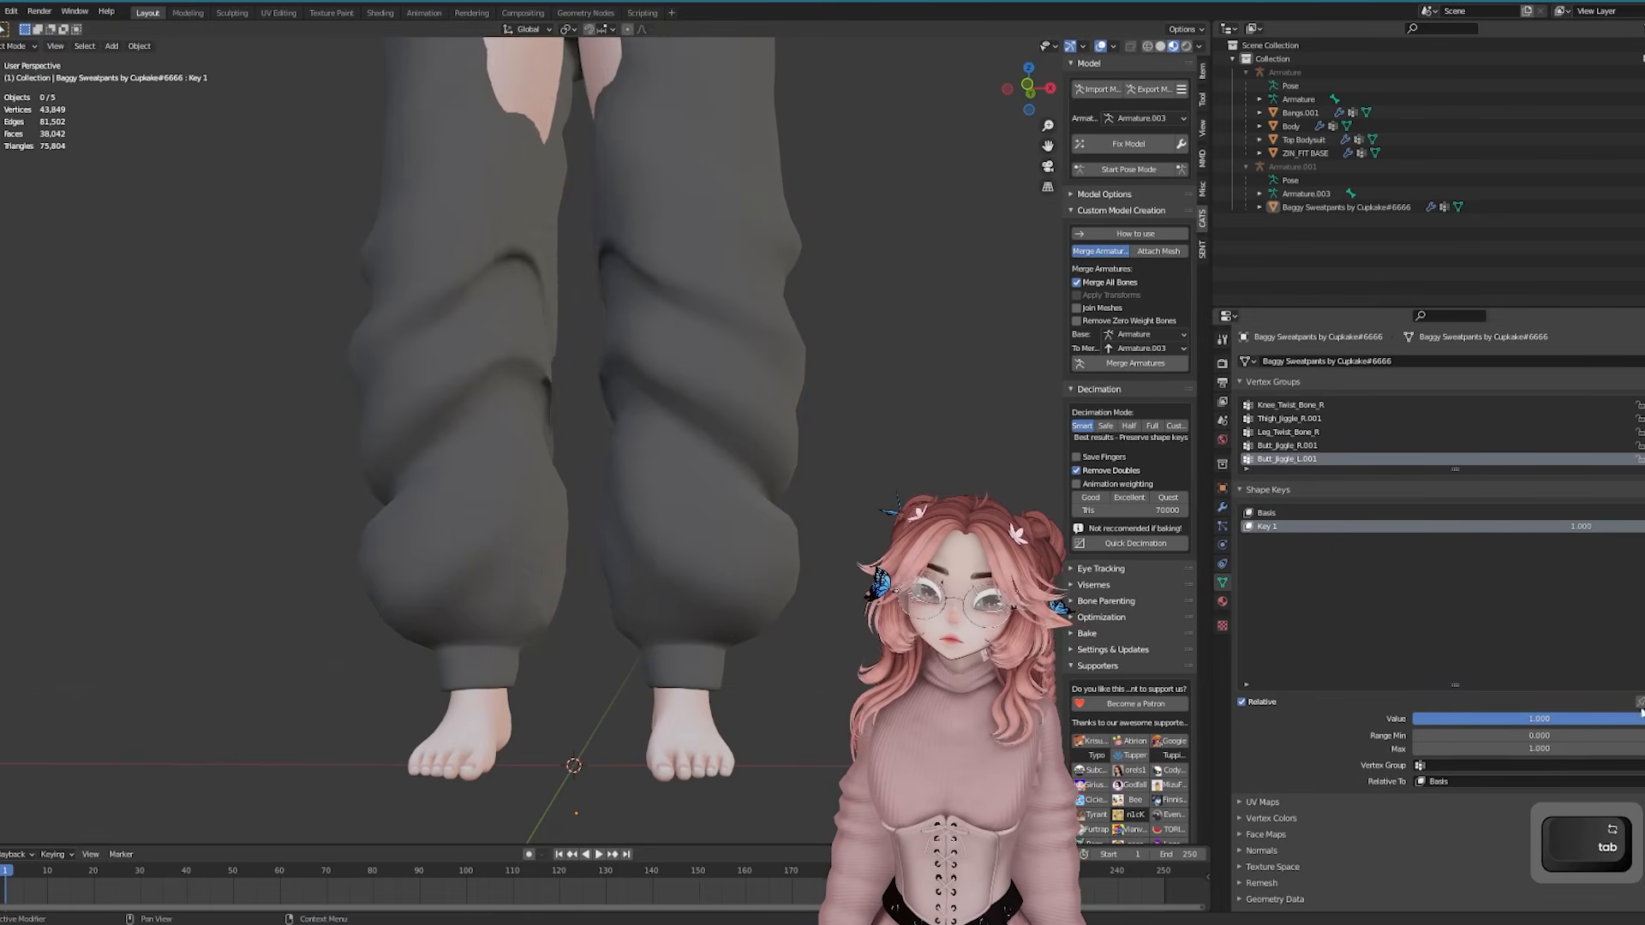
{"action": "scroll", "coordinate": [866, 348], "scroll_direction": "down", "scroll_amount": 4}
{"action": "middle_click_drag", "start_coordinate": [866, 349], "coordinate": [919, 455], "text": "shift"}
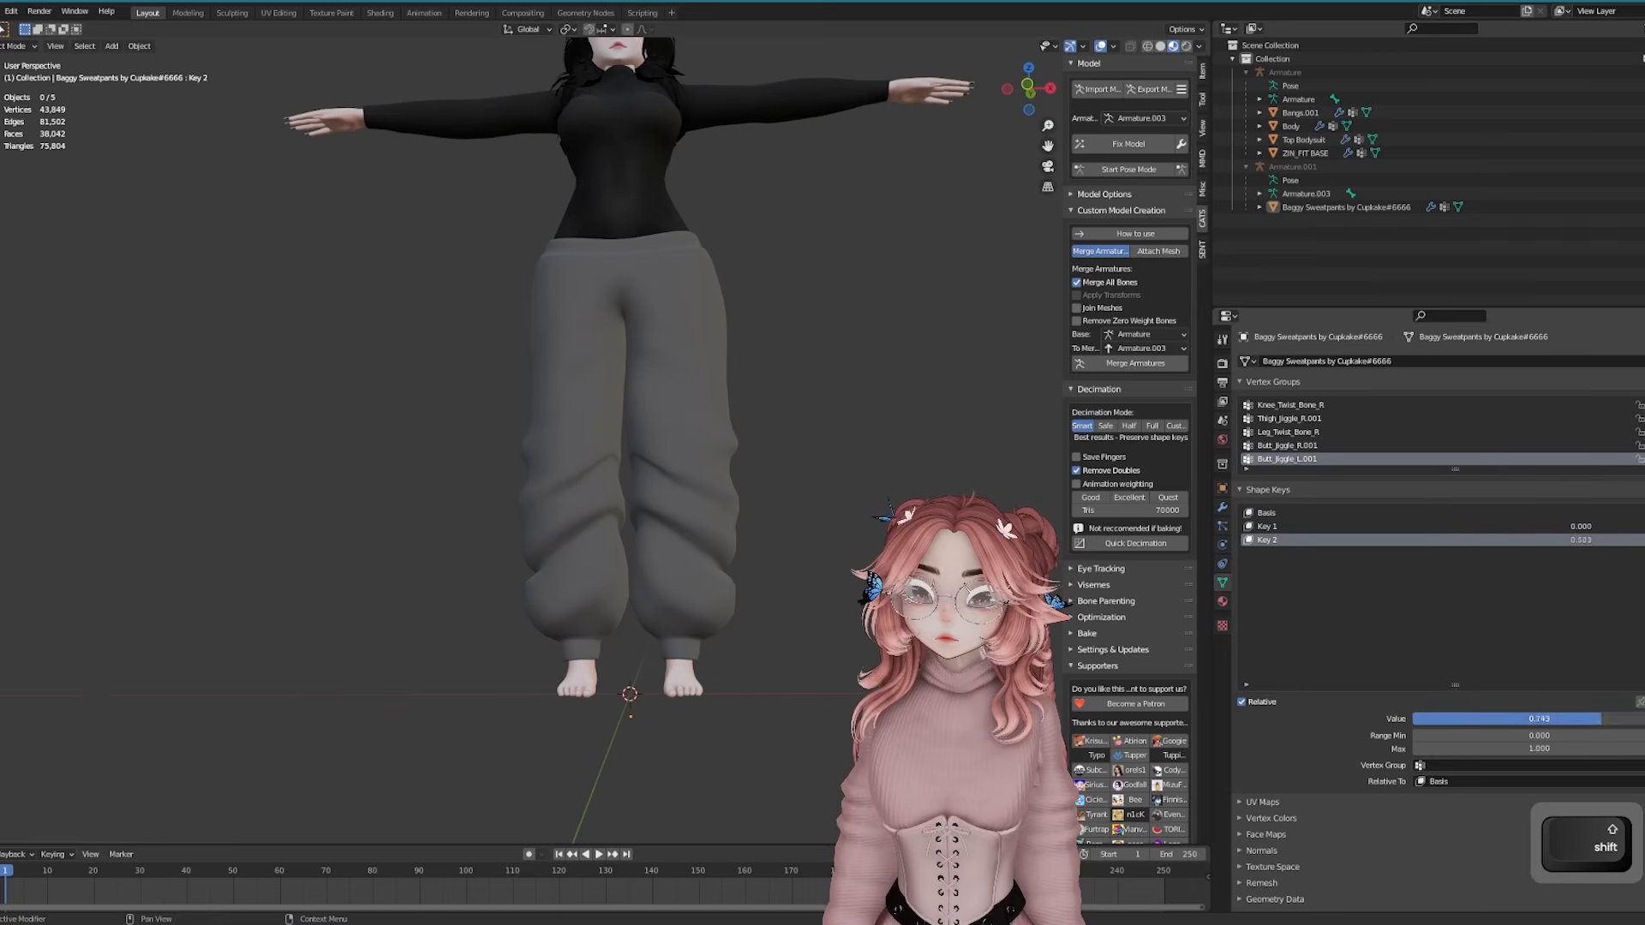
{"action": "left_click_drag", "start_coordinate": [1600, 719], "coordinate": [1640, 719]}
Undo a scale attempt and reshape the sweatpants' legs on Key 2 with Shrink/Fatten in Edit Mode
{"action": "scroll", "coordinate": [856, 473], "scroll_direction": "up", "scroll_amount": 3}
{"action": "middle_click_drag", "start_coordinate": [891, 600], "coordinate": [859, 440], "text": "shift"}
{"action": "key", "text": "Tab"}
{"action": "key", "text": "s"}
{"action": "left_click", "coordinate": [866, 415]}
{"action": "key", "text": "ctrl+z"}
{"action": "key", "text": "alt+s"}
{"action": "left_click", "coordinate": [885, 431]}
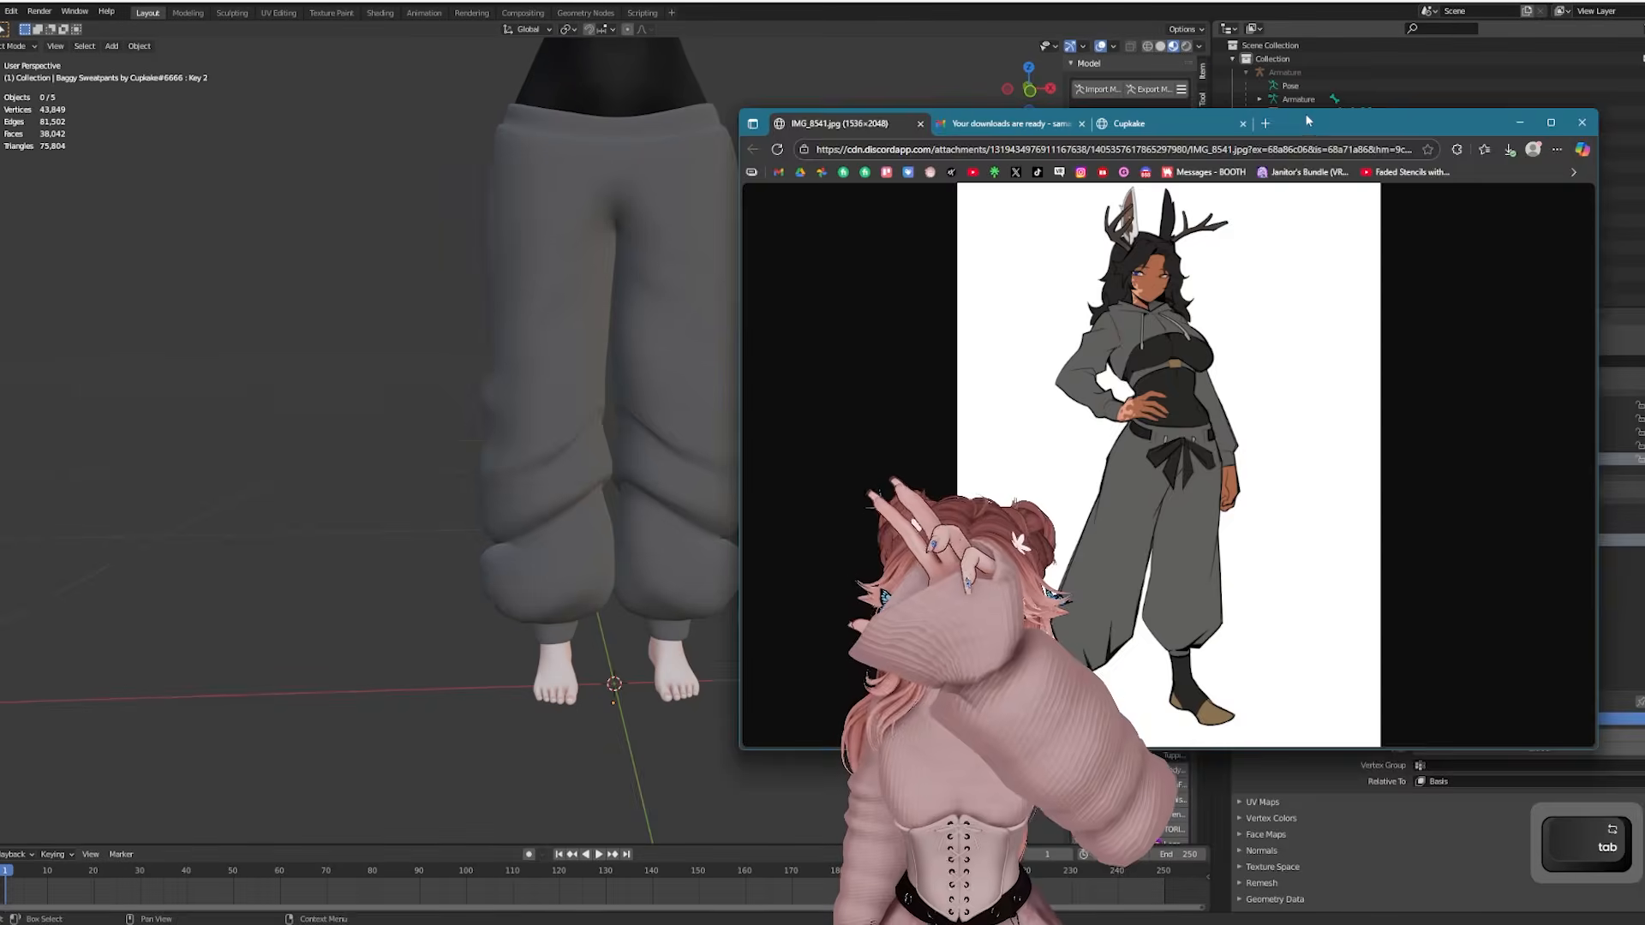
Put the reference image aside and reshape the bottoms of the sweatpants' legs around the ankle cuffs on Key 2
{"action": "left_click_drag", "start_coordinate": [1304, 113], "coordinate": [1644, 169]}
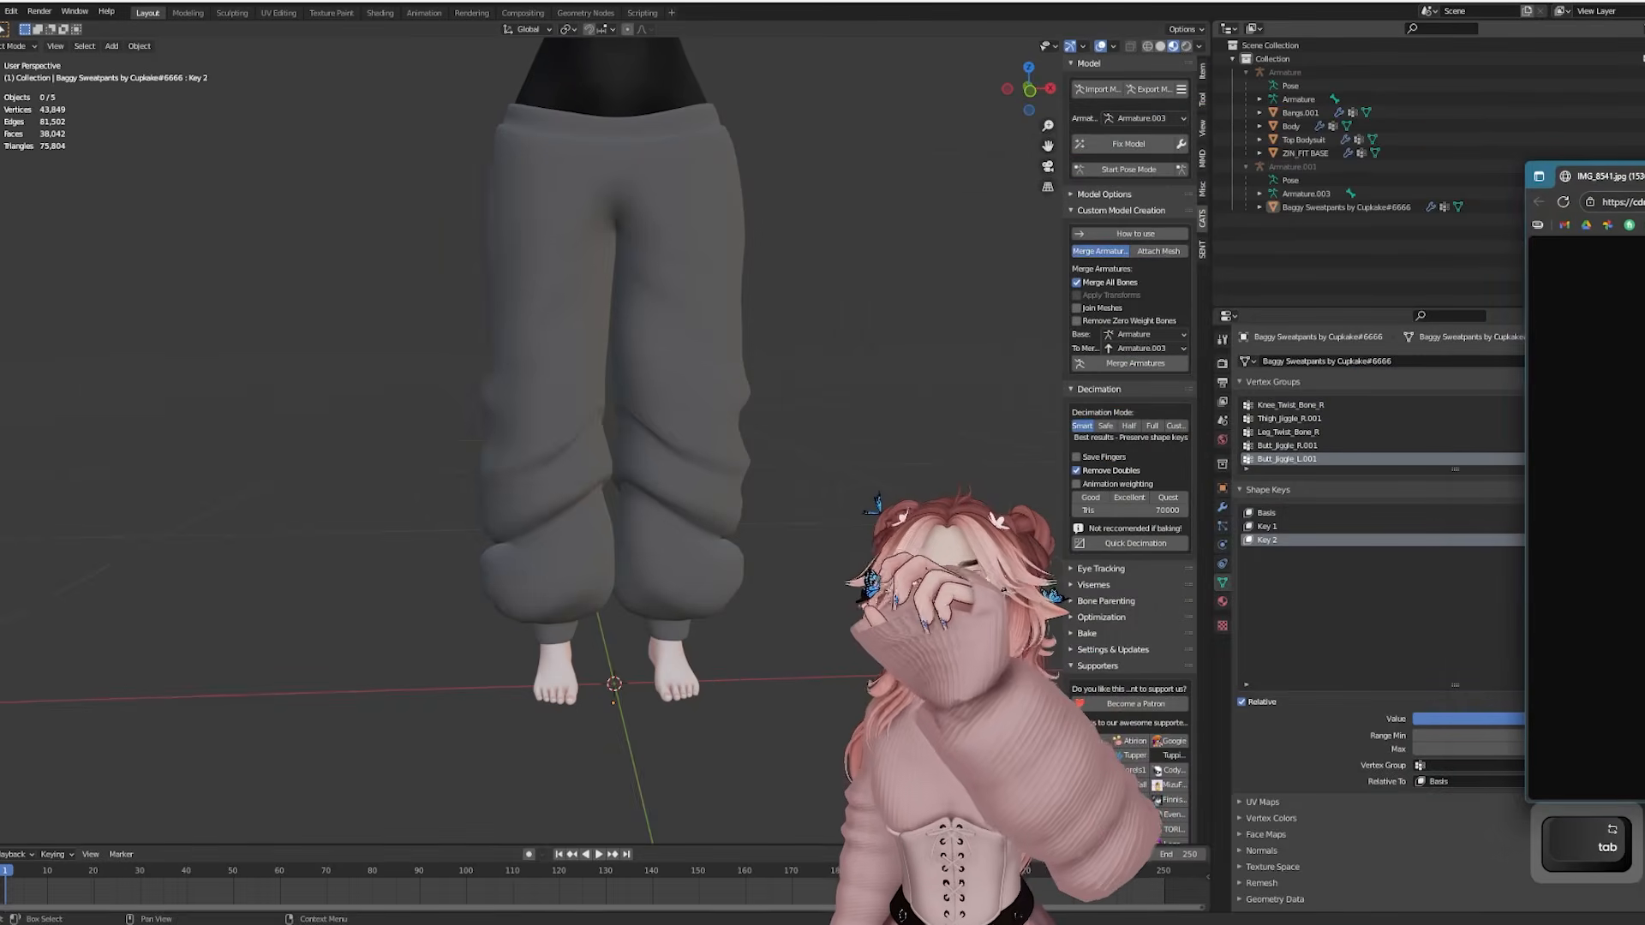
{"action": "scroll", "coordinate": [819, 451], "scroll_direction": "up", "scroll_amount": 2}
{"action": "left_click", "coordinate": [820, 452]}
{"action": "key", "text": "Tab"}
{"action": "middle_click_drag", "start_coordinate": [813, 599], "coordinate": [818, 267], "text": "shift"}
{"action": "scroll", "coordinate": [818, 292], "scroll_direction": "up", "scroll_amount": 2}
{"action": "left_click_drag", "start_coordinate": [859, 328], "coordinate": [442, 369], "text": "shift"}
{"action": "key", "text": "s"}
{"action": "left_click", "coordinate": [879, 379]}
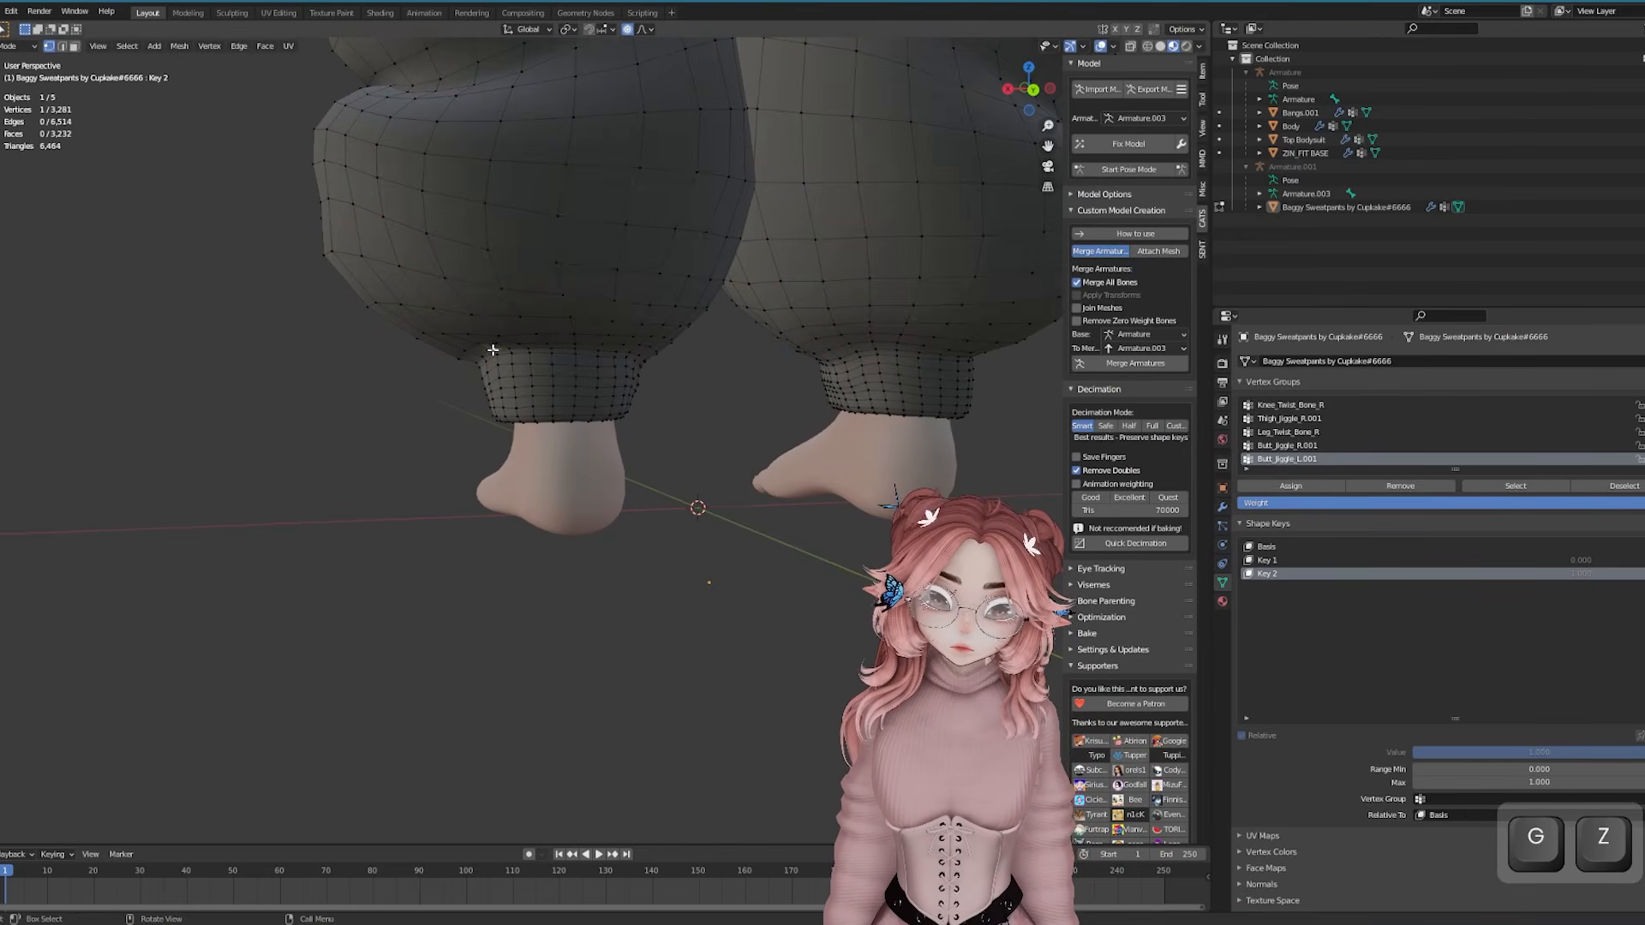
Rename the sweatpants mesh to Lower Sweatpants and merge its armature into the avatar's armature
{"action": "scroll", "coordinate": [504, 375], "scroll_direction": "down", "scroll_amount": 6}
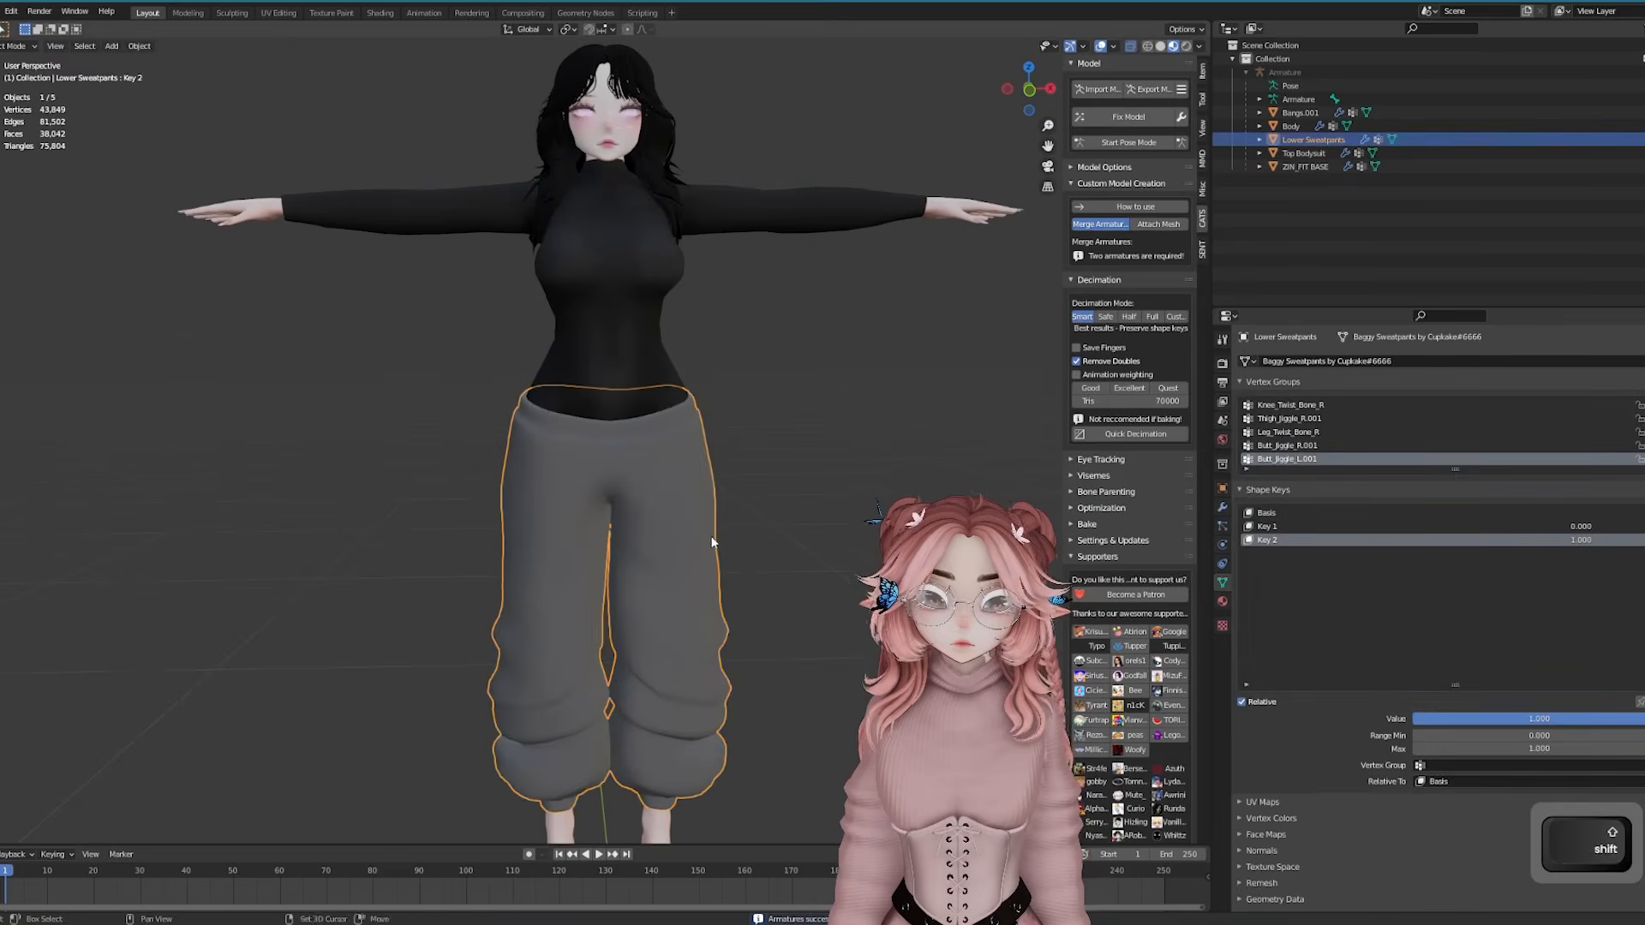
{"action": "scroll", "coordinate": [830, 348], "scroll_direction": "up", "scroll_amount": 5}
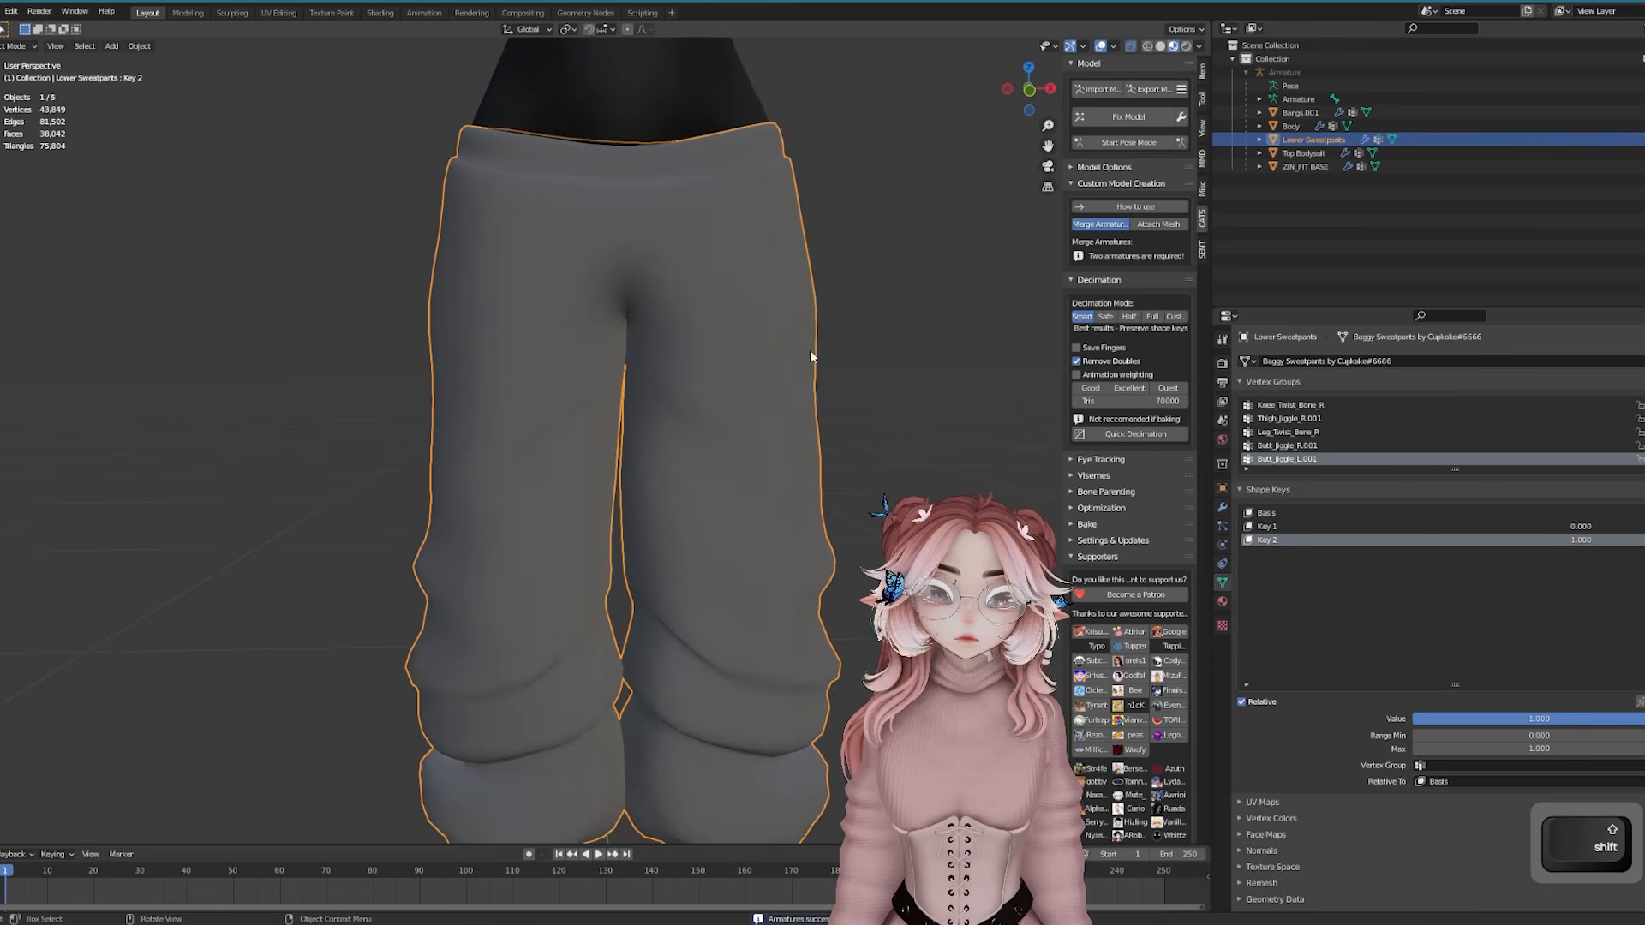
{"action": "middle_click_drag", "start_coordinate": [649, 637], "coordinate": [734, 553], "text": "shift"}
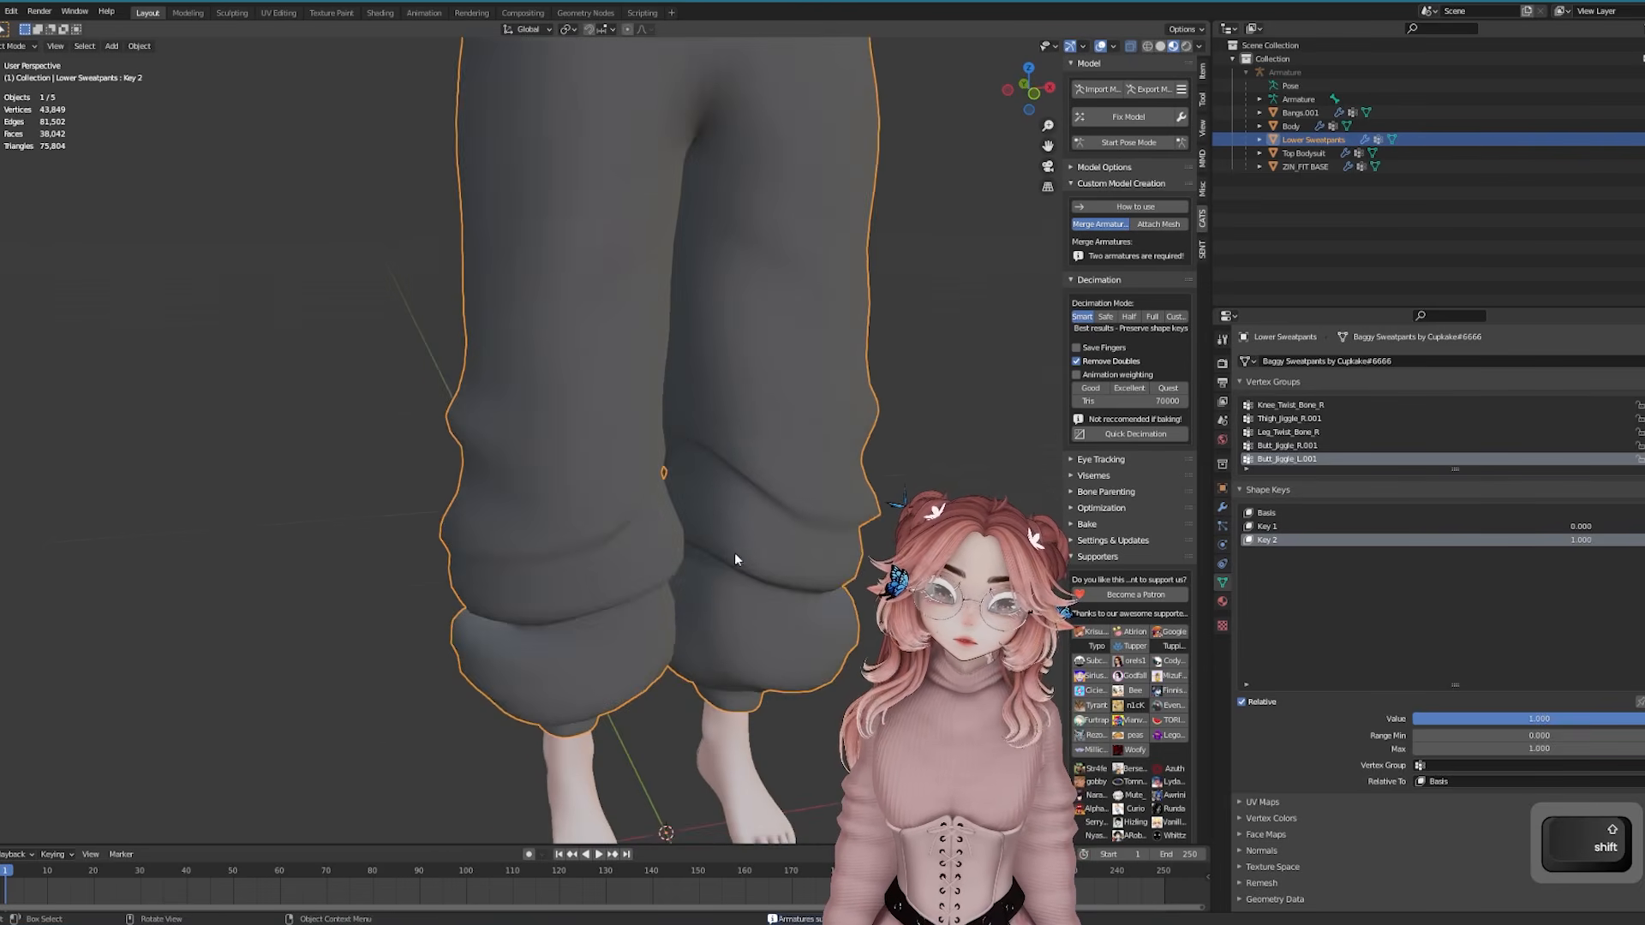
{"action": "scroll", "coordinate": [794, 473], "scroll_direction": "down", "scroll_amount": 2}
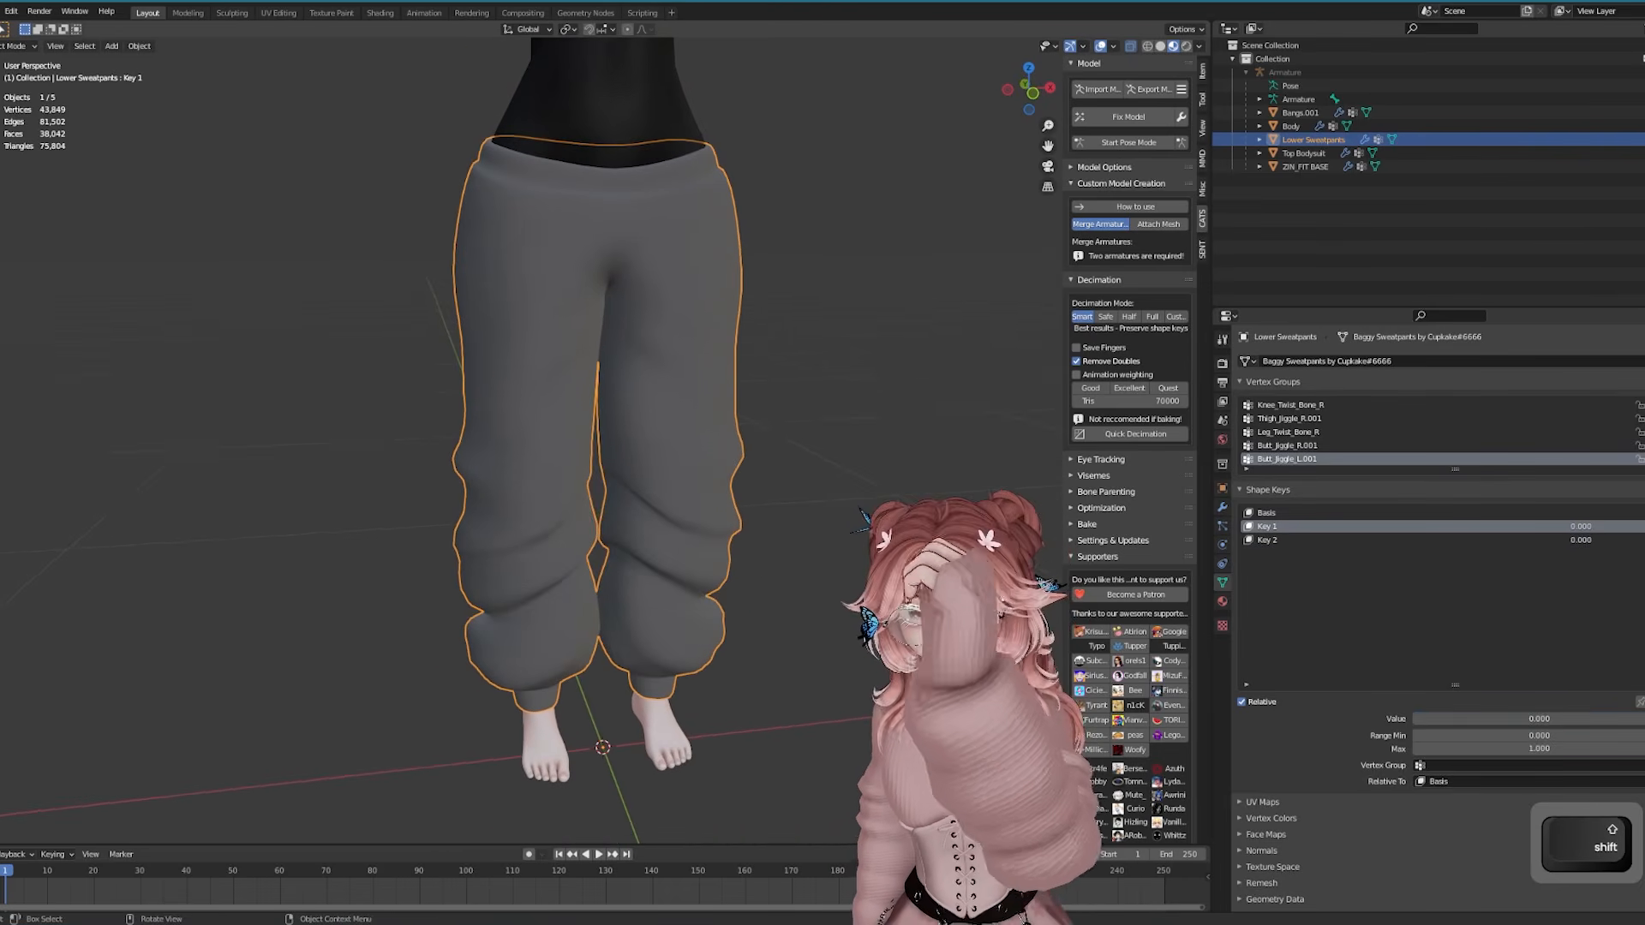
{"action": "middle_click_drag", "start_coordinate": [899, 514], "coordinate": [857, 513]}
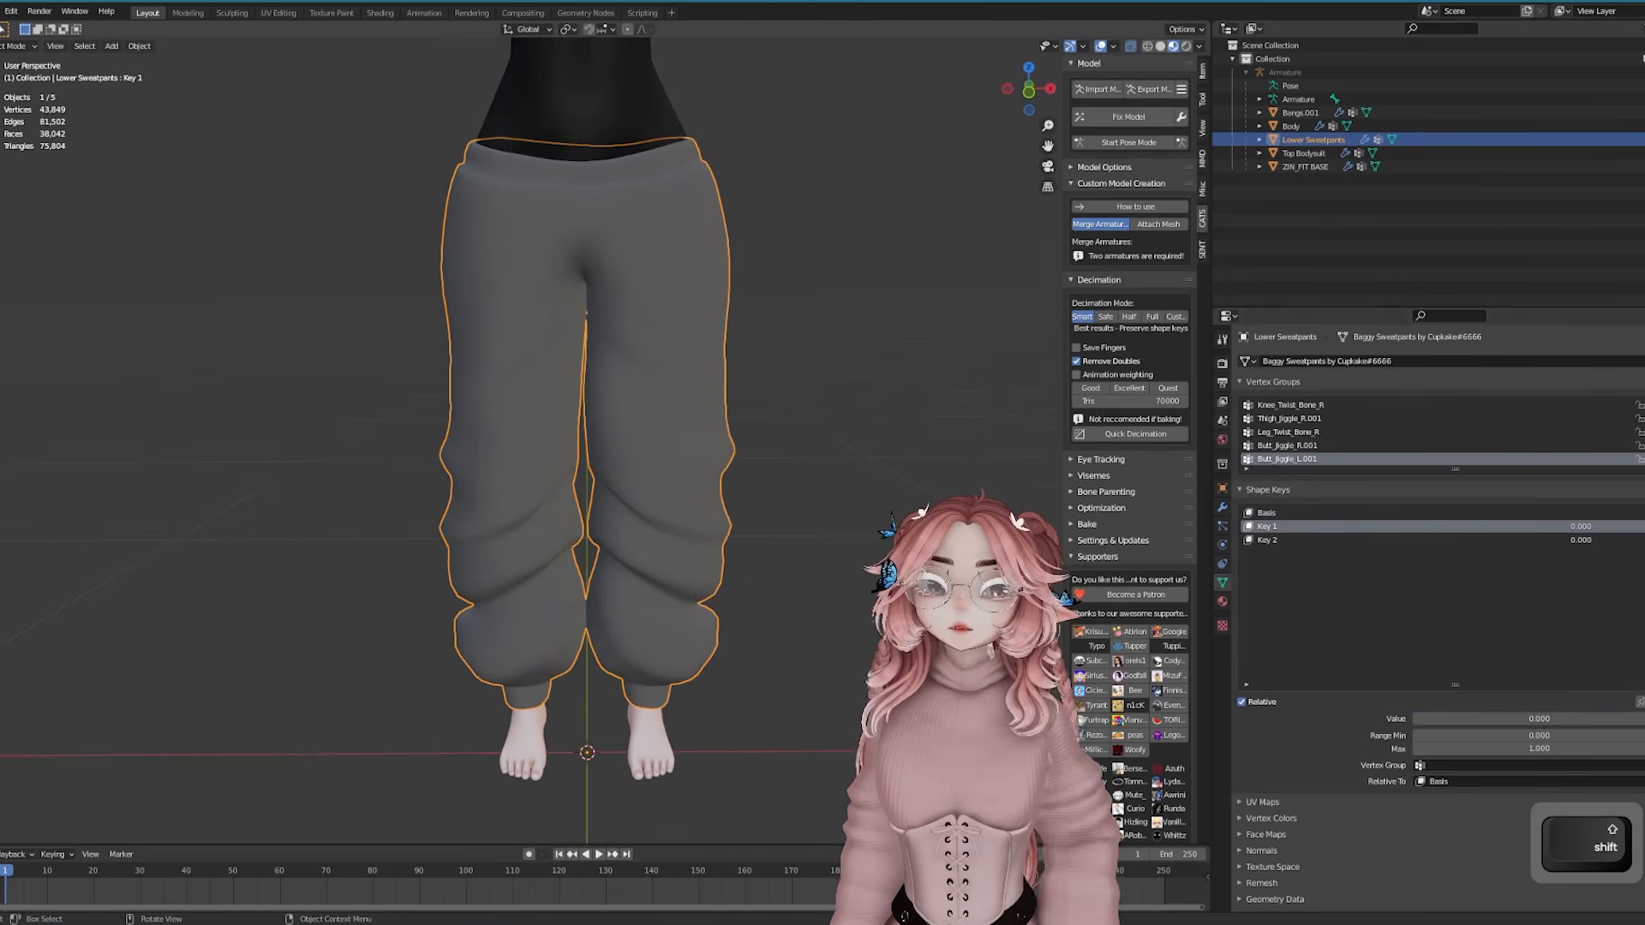
Set Key 1's value to 1 and apply it to the Basis of the sweatpants
{"action": "left_click_drag", "start_coordinate": [1427, 718], "coordinate": [1643, 719]}
{"action": "left_click", "coordinate": [1644, 542]}
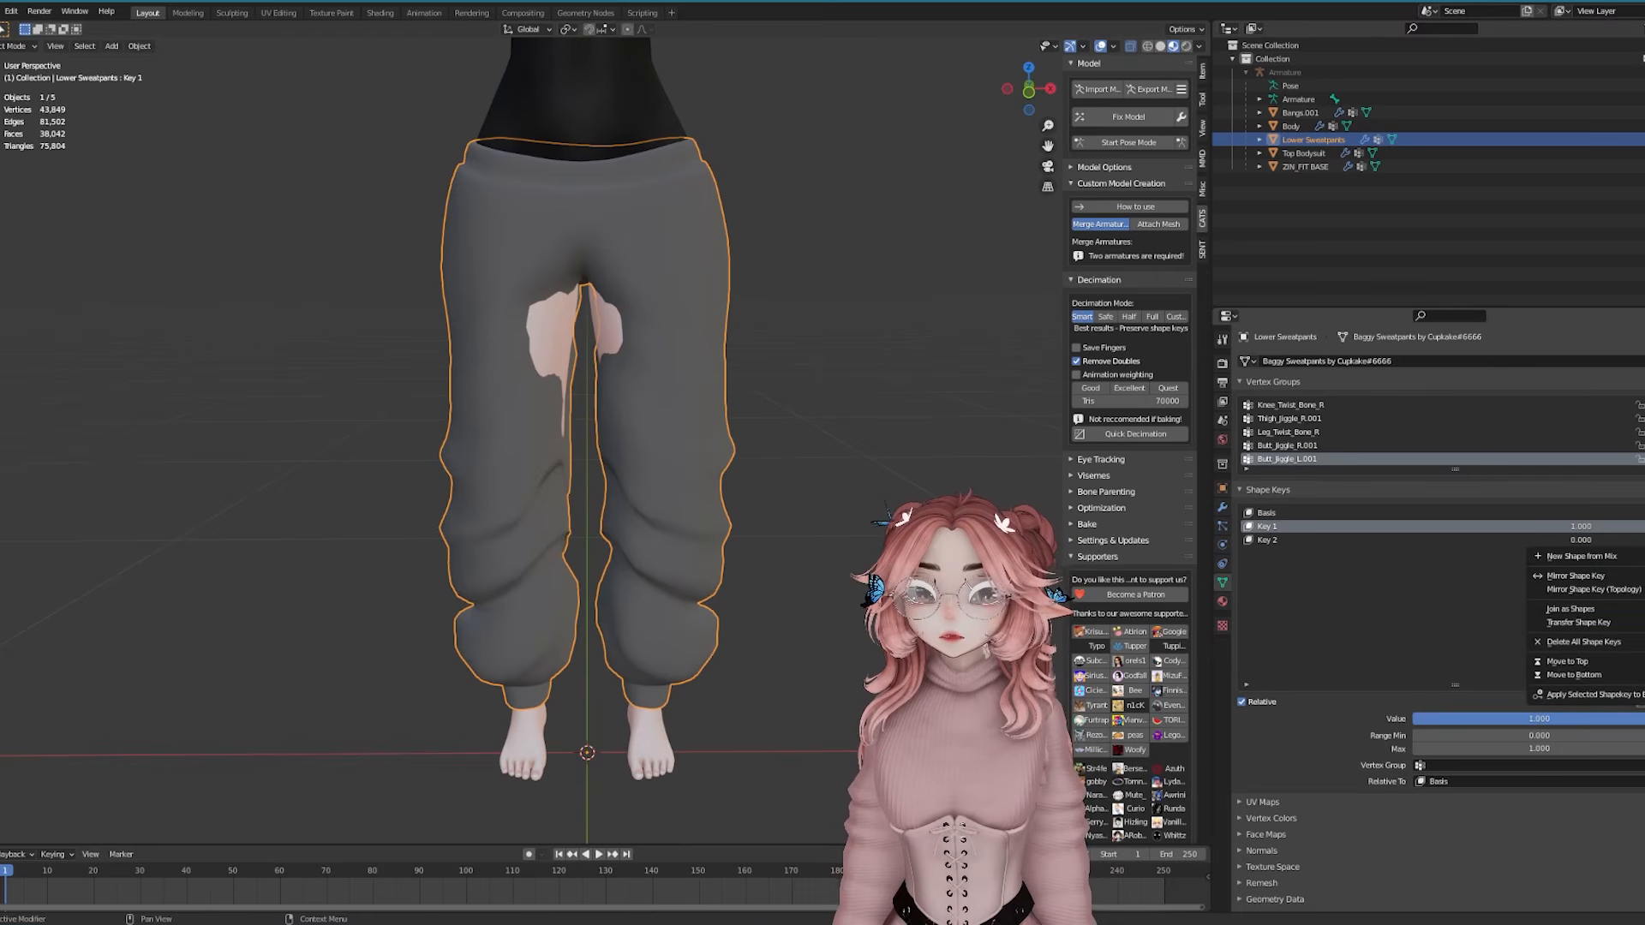
{"action": "left_click", "coordinate": [1594, 695]}
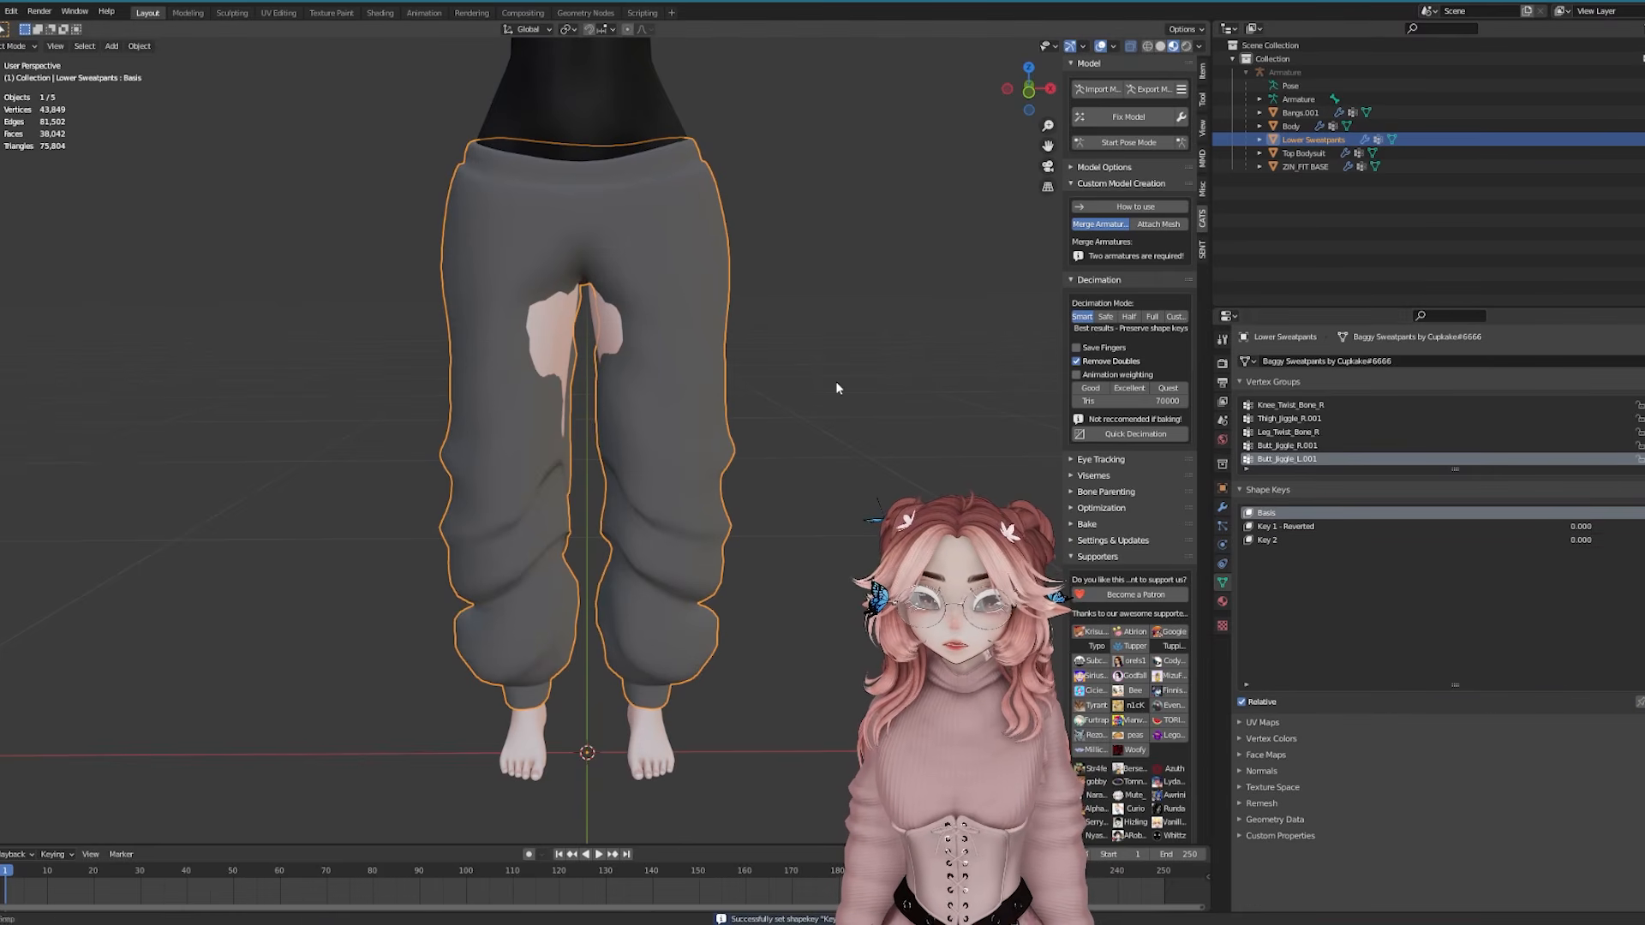
Transfer the weights from ZIN_FIT BASE to Lower Sweatpants with Robust Weight Transfer
{"action": "middle_click_drag", "start_coordinate": [837, 382], "coordinate": [841, 417], "text": "shift"}
{"action": "left_click", "coordinate": [1202, 187]}
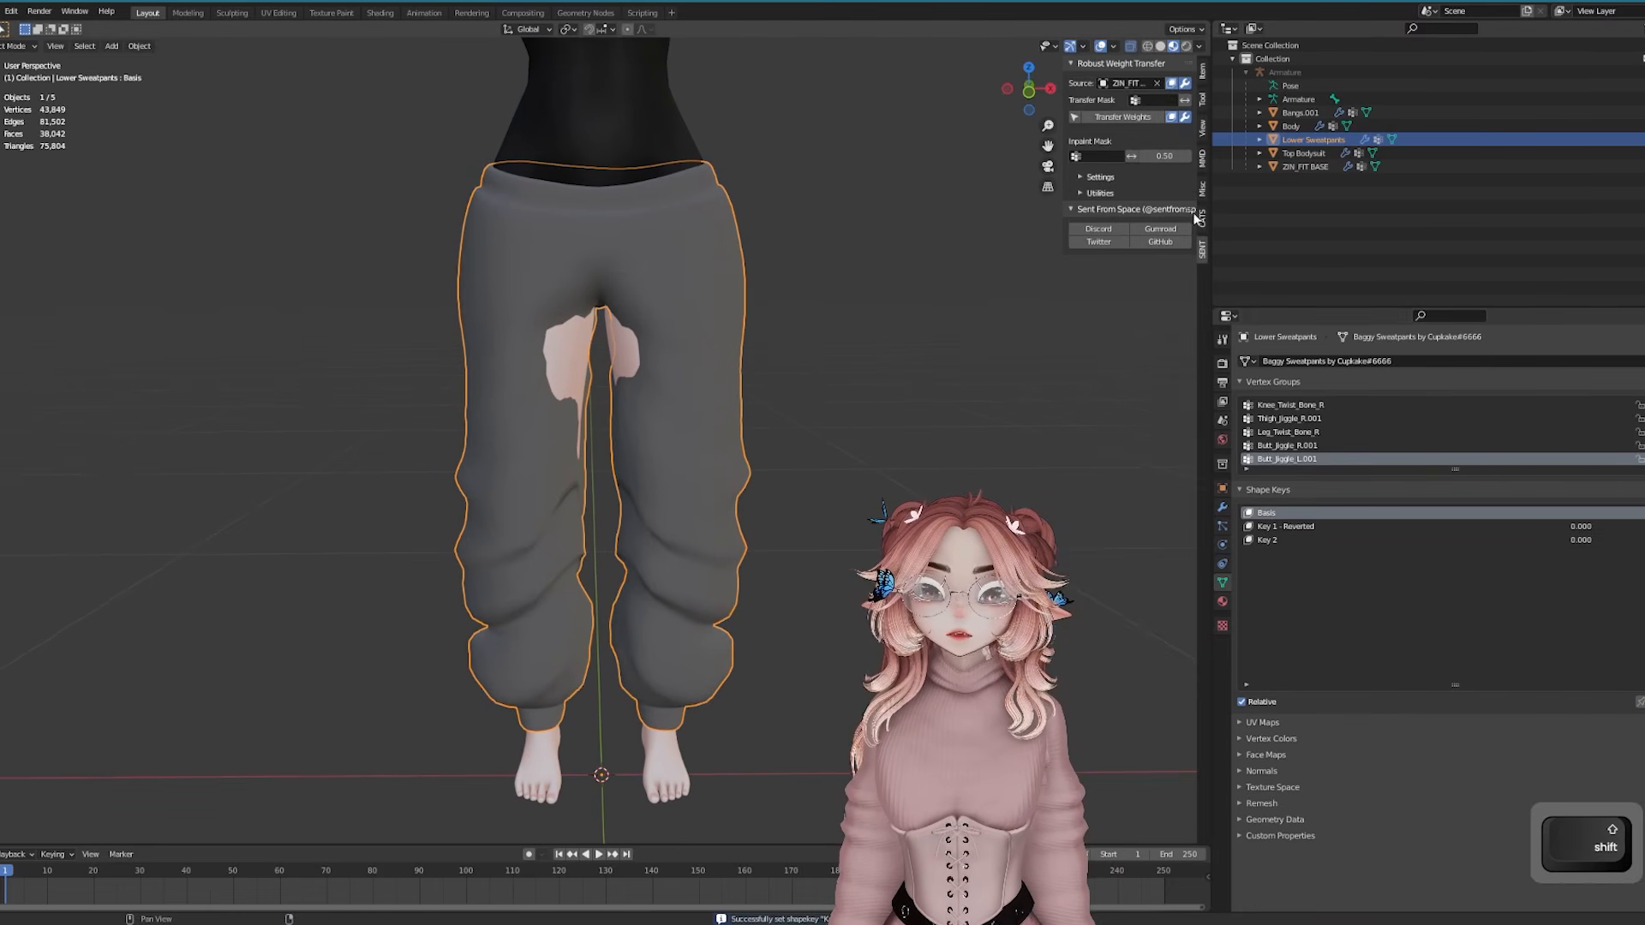
{"action": "scroll", "coordinate": [969, 192], "scroll_direction": "down", "scroll_amount": 8}
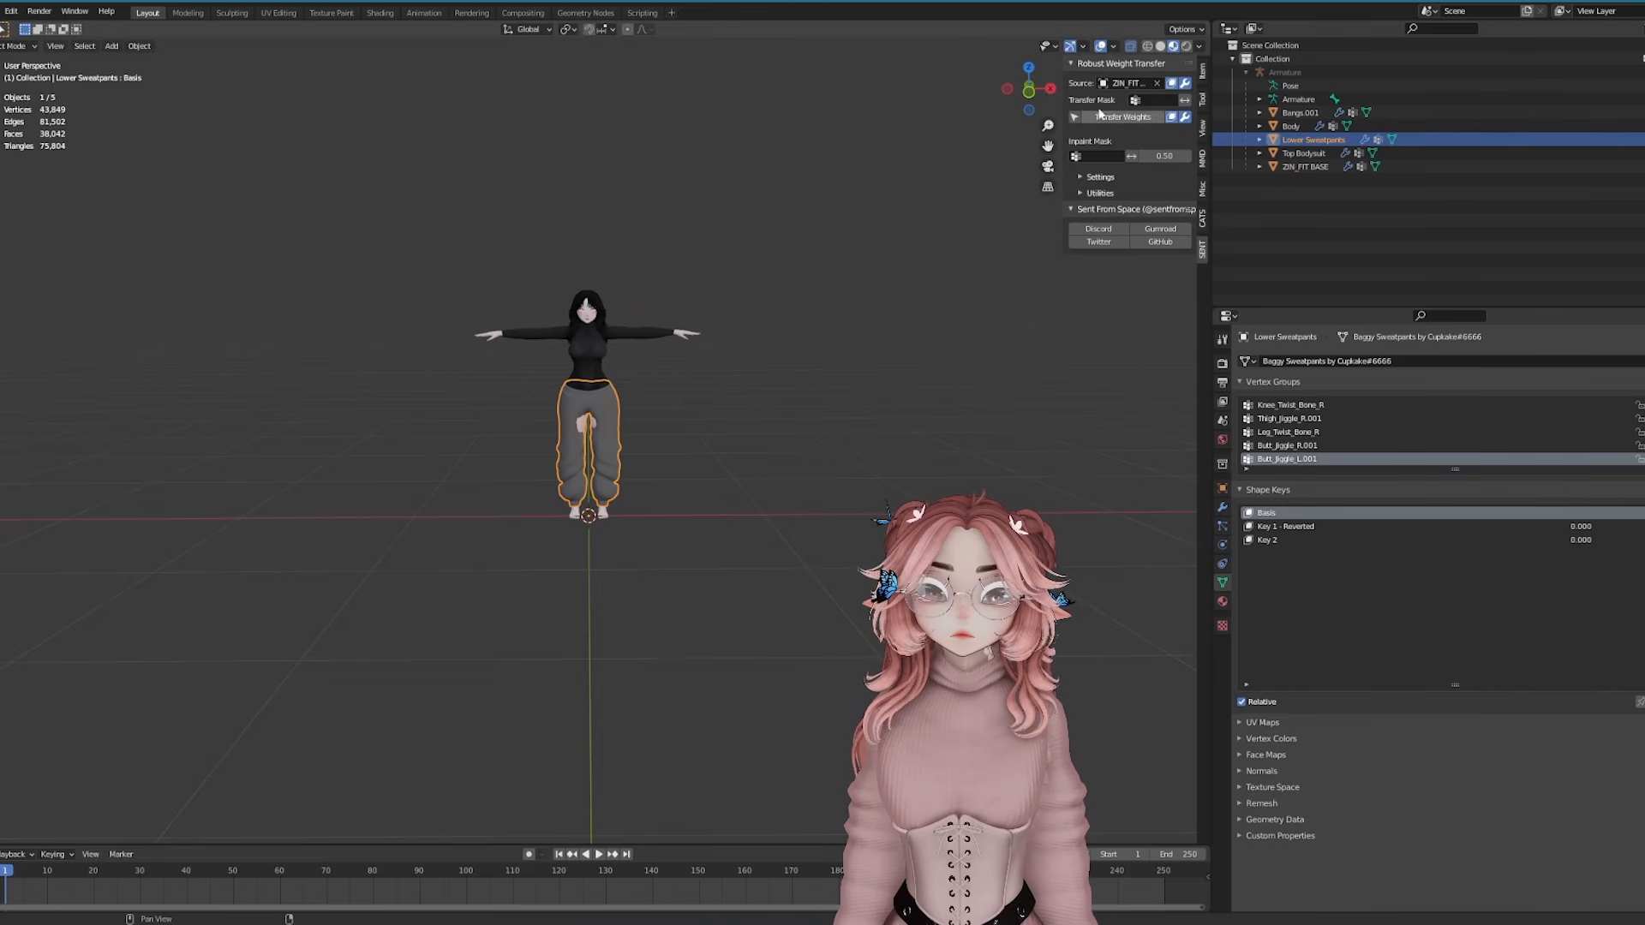
{"action": "left_click", "coordinate": [1203, 219]}
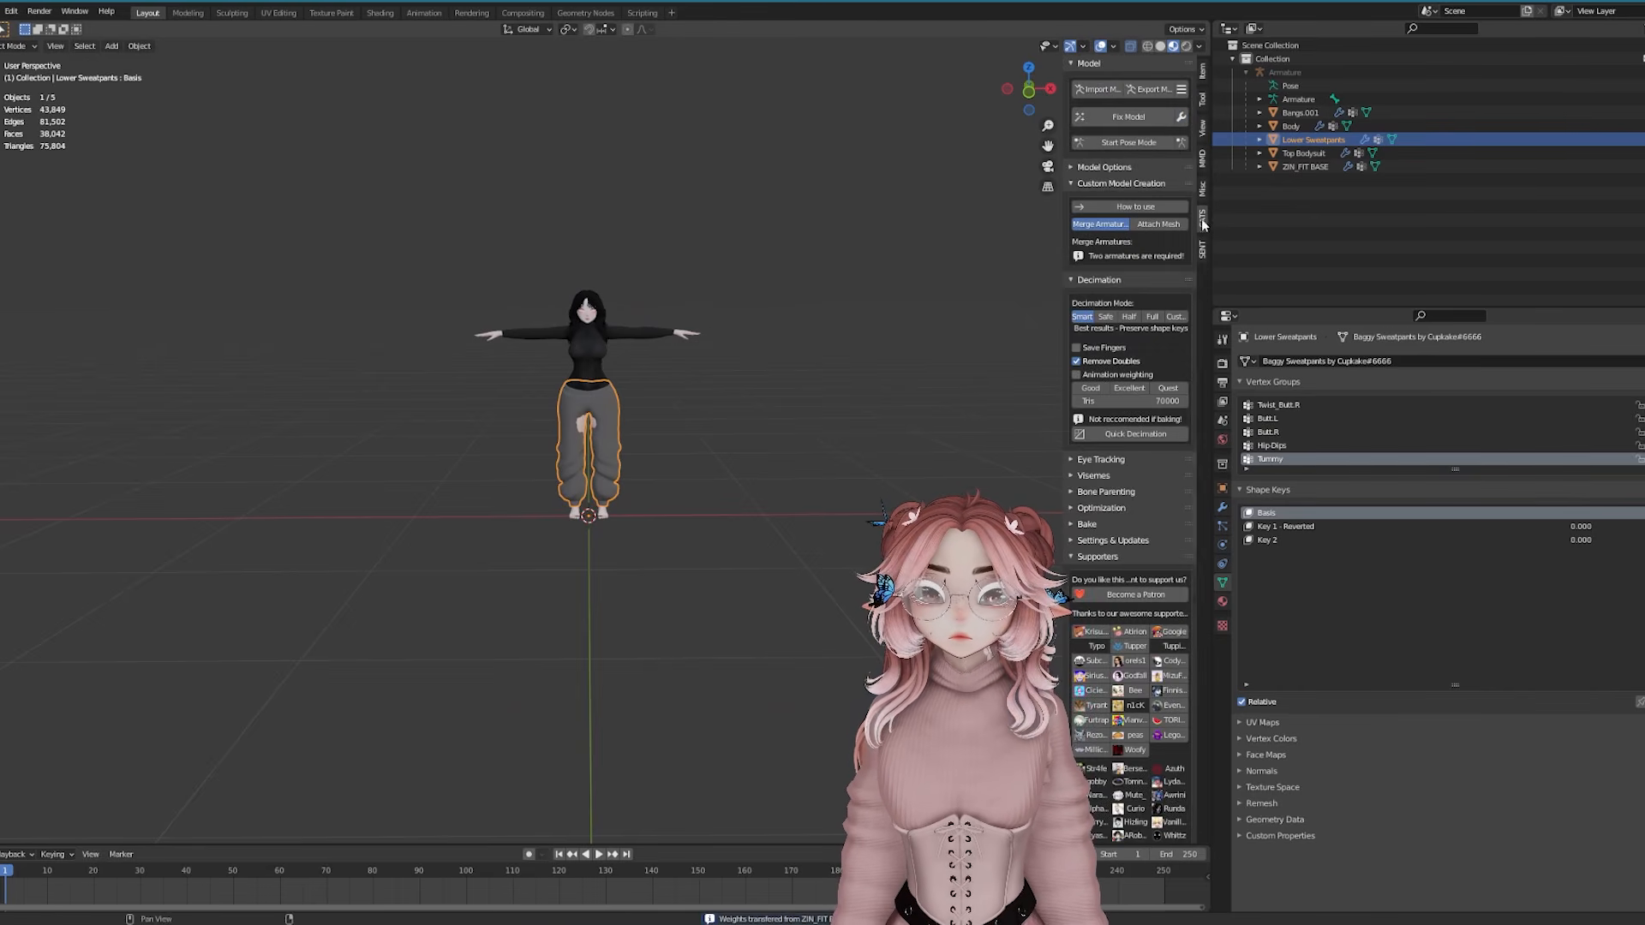
Start pose mode and spread both legs by rotating Leg.R with X-axis mirroring to test the sweatpants' weights
{"action": "left_click", "coordinate": [1133, 142]}
{"action": "left_click_drag", "start_coordinate": [588, 261], "coordinate": [618, 313]}
{"action": "key", "text": "ctrl+z"}
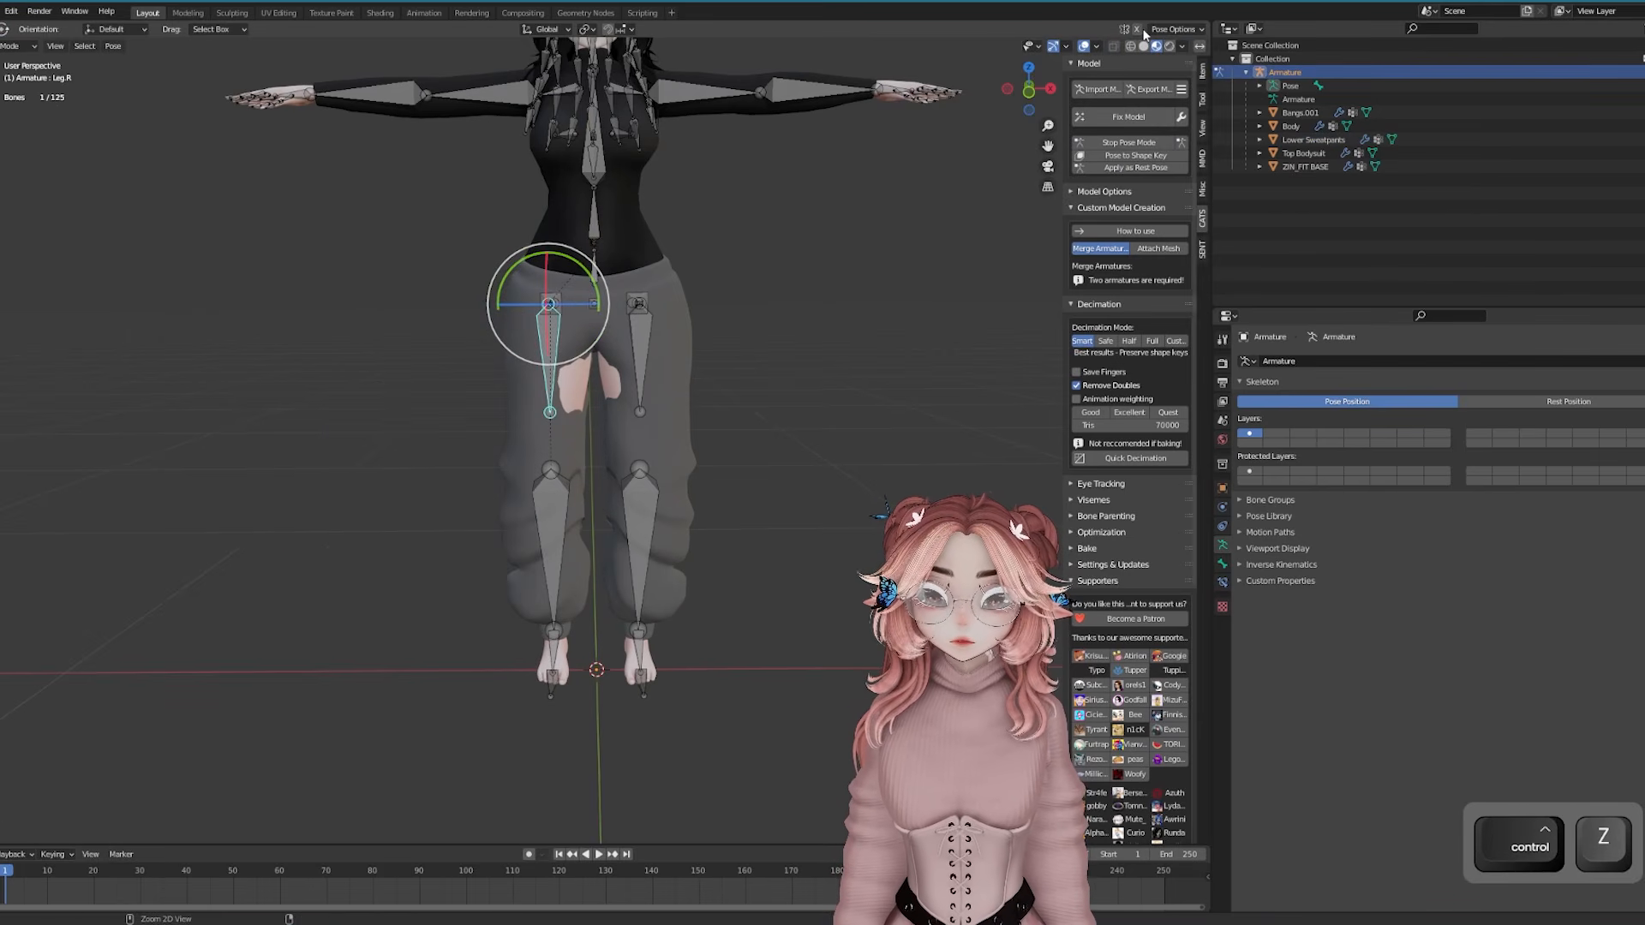
{"action": "left_click_drag", "start_coordinate": [592, 273], "coordinate": [587, 299]}
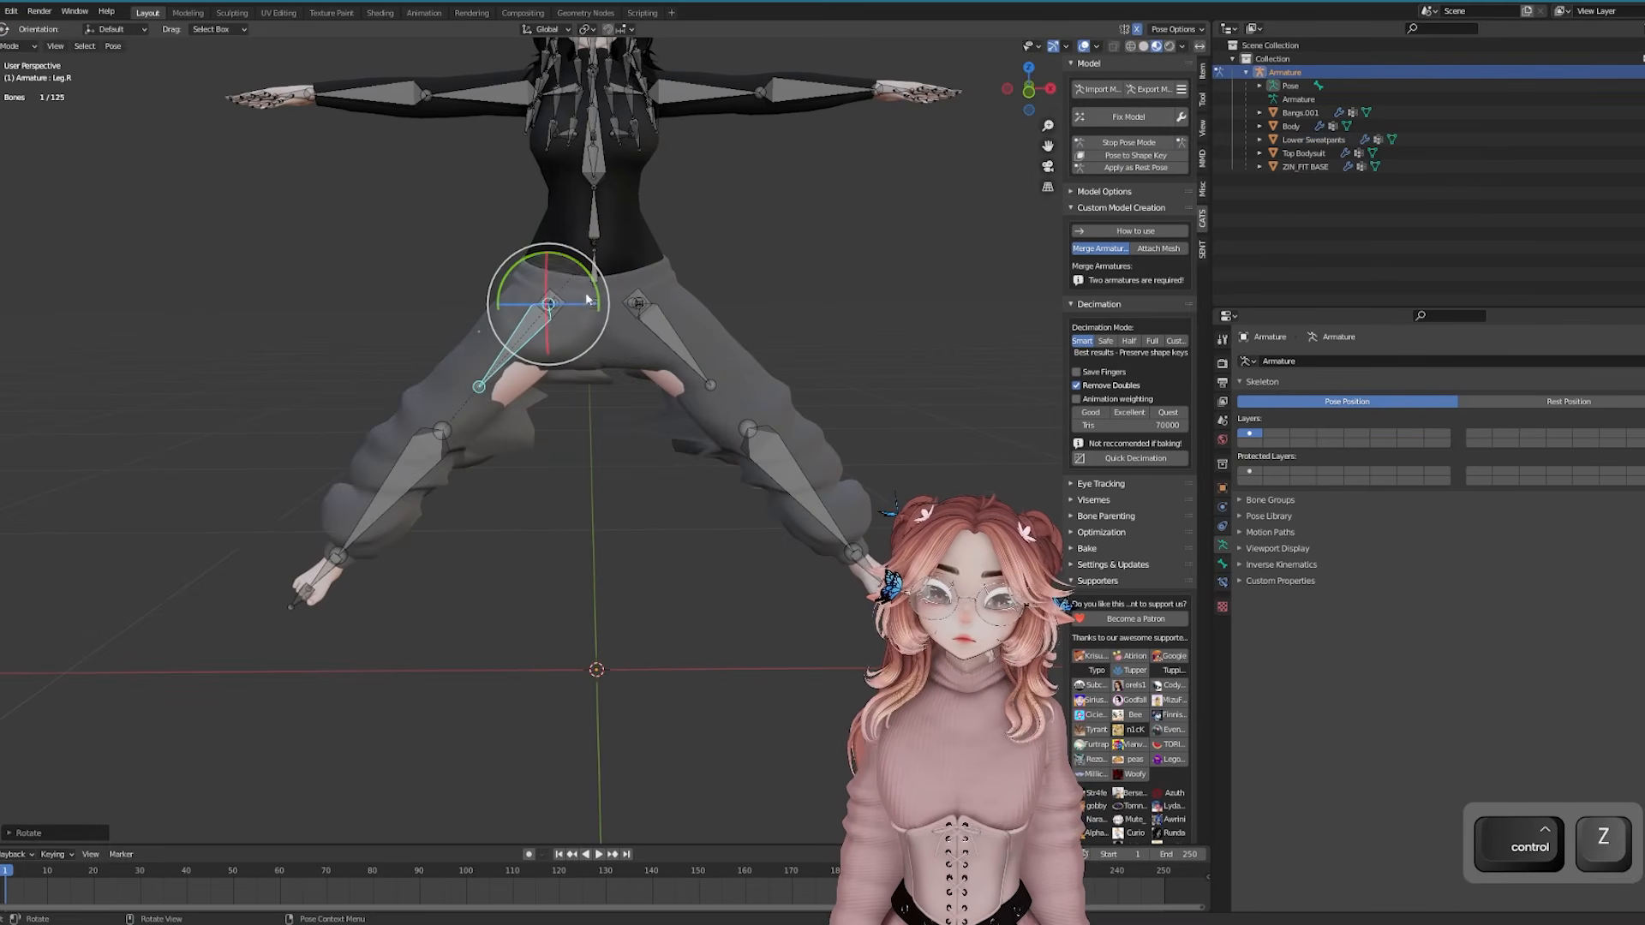
Leave Pose Mode, select the sweatpants, and switch them to Weight Paint with solid shading
{"action": "left_click", "coordinate": [17, 45]}
{"action": "left_click", "coordinate": [24, 63]}
{"action": "key", "text": "h"}
{"action": "left_click", "coordinate": [599, 338]}
{"action": "middle_click_drag", "start_coordinate": [612, 268], "coordinate": [530, 210]}
{"action": "key", "text": "ctrl+Tab"}
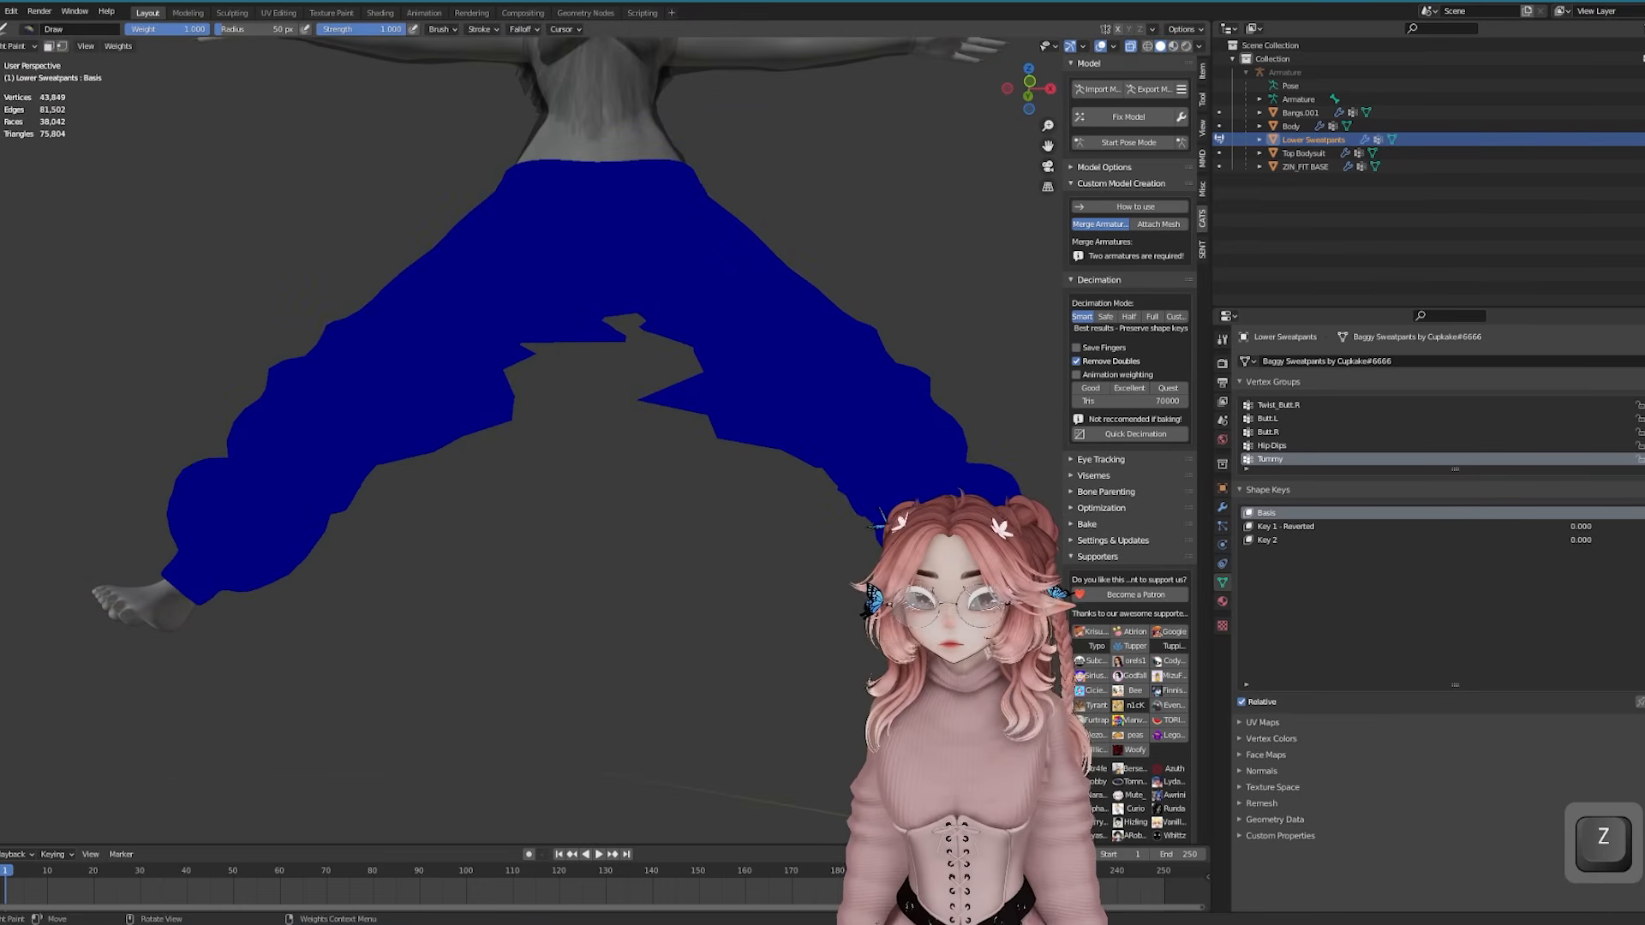
Reopen Weight Paint on the sweatpants, set the brush weight to 0, and display the Leg.L vertex group
{"action": "left_click", "coordinate": [4, 61]}
{"action": "key", "text": "h"}
{"action": "key", "text": "alt+h"}
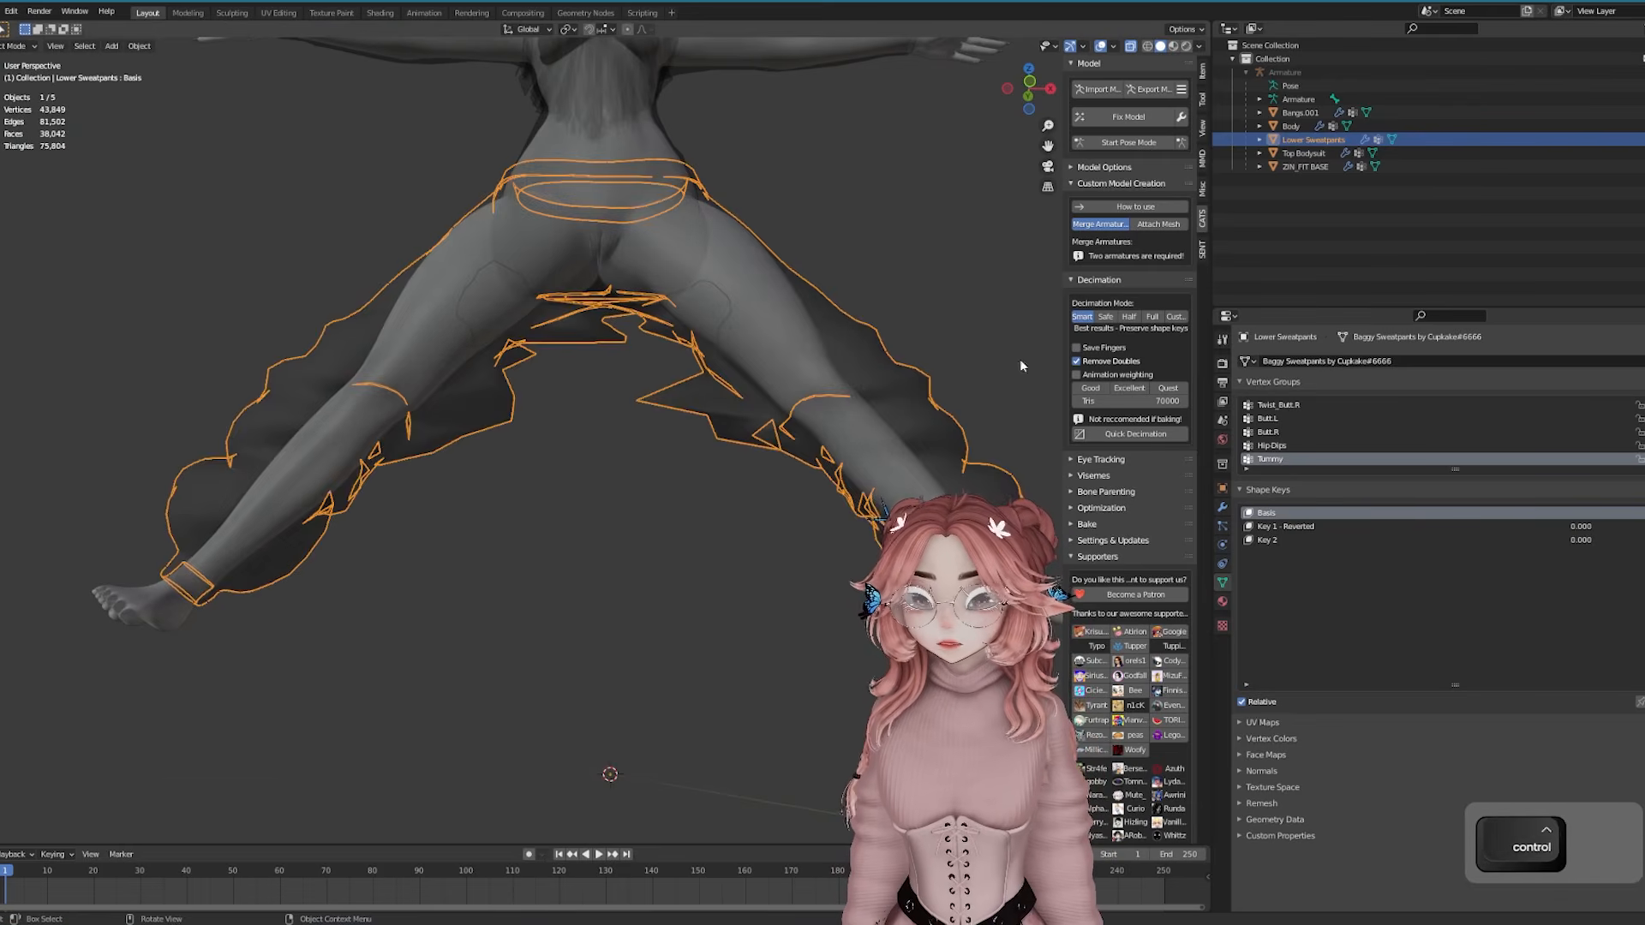
{"action": "key", "text": "ctrl+Tab"}
{"action": "left_click", "coordinate": [1285, 445]}
{"action": "left_click", "coordinate": [1303, 418]}
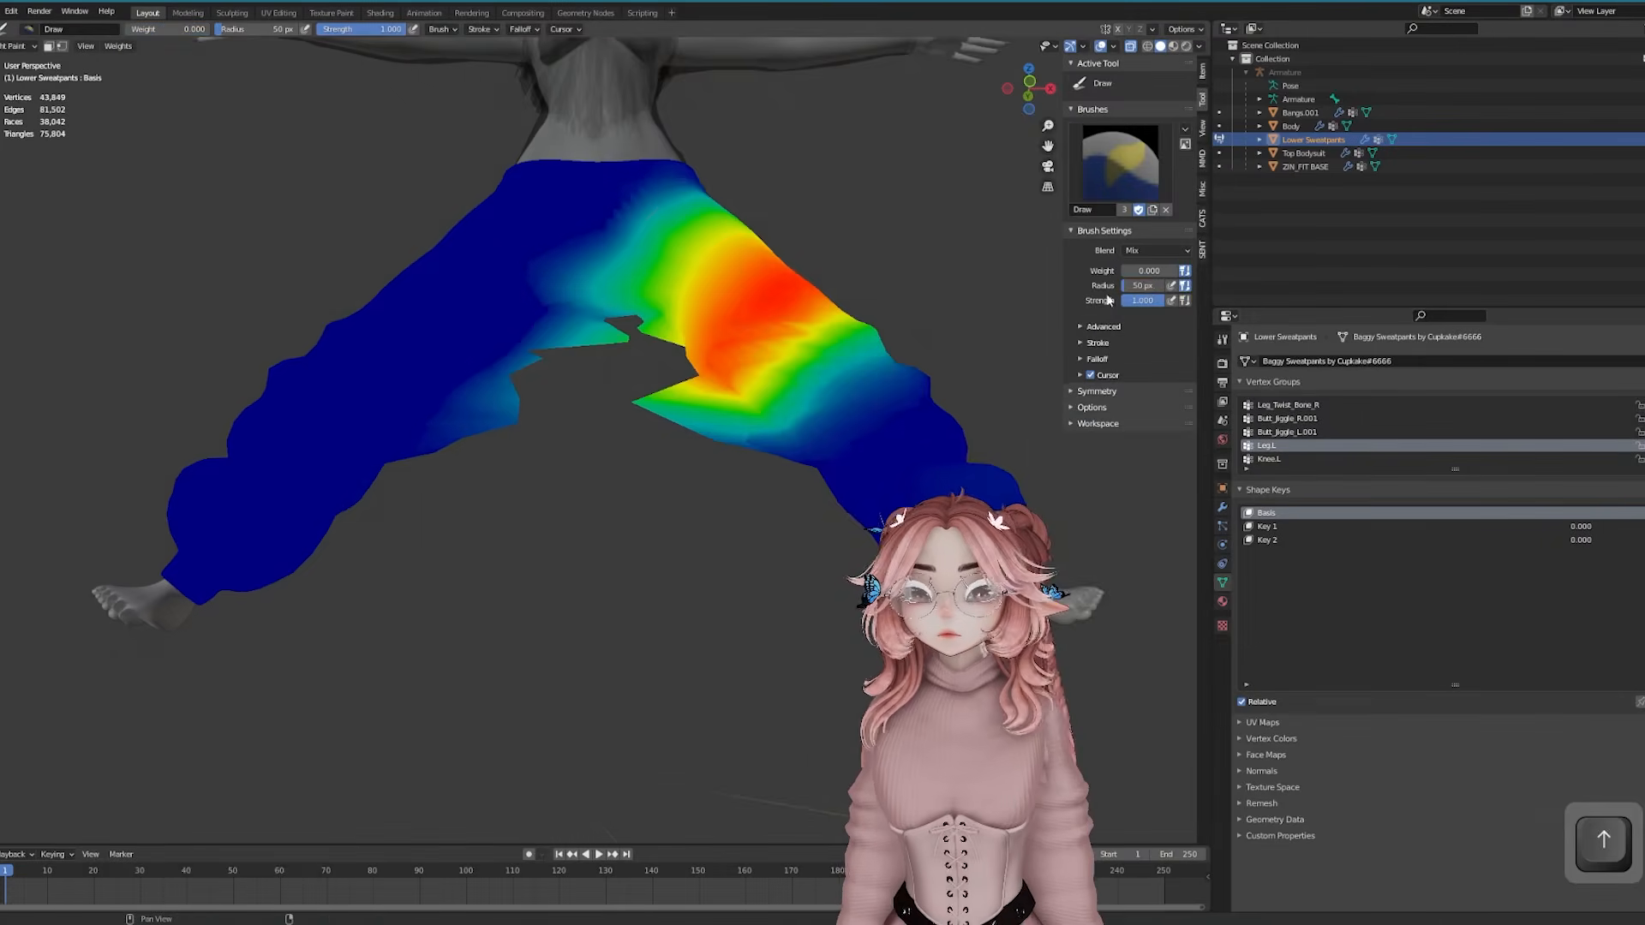
{"action": "scroll", "coordinate": [257, 588], "scroll_direction": "up", "scroll_amount": 5}
{"action": "scroll", "coordinate": [221, 587], "scroll_direction": "down", "scroll_amount": 8}
{"action": "middle_click_drag", "start_coordinate": [220, 588], "coordinate": [475, 617]}
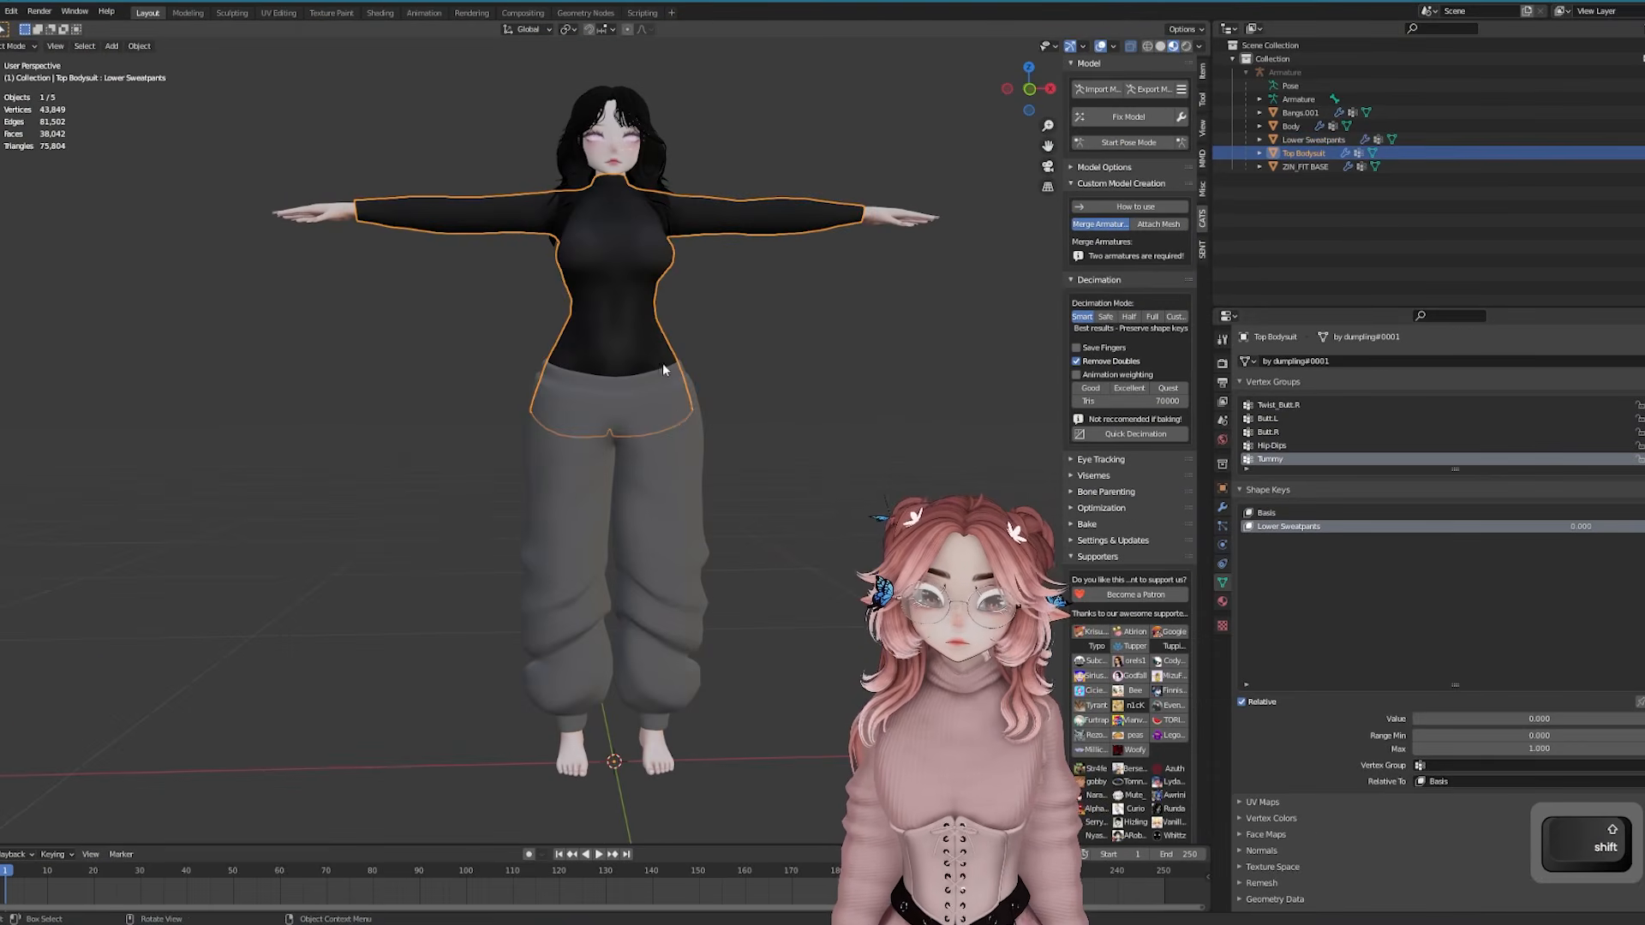
Add a Lower Sweatpants shape key to ZIN_FIT BASE and shrink its legs beneath the pants with Shrink/Fatten
{"action": "key", "text": "ctrl+c"}
{"action": "left_click", "coordinate": [927, 221]}
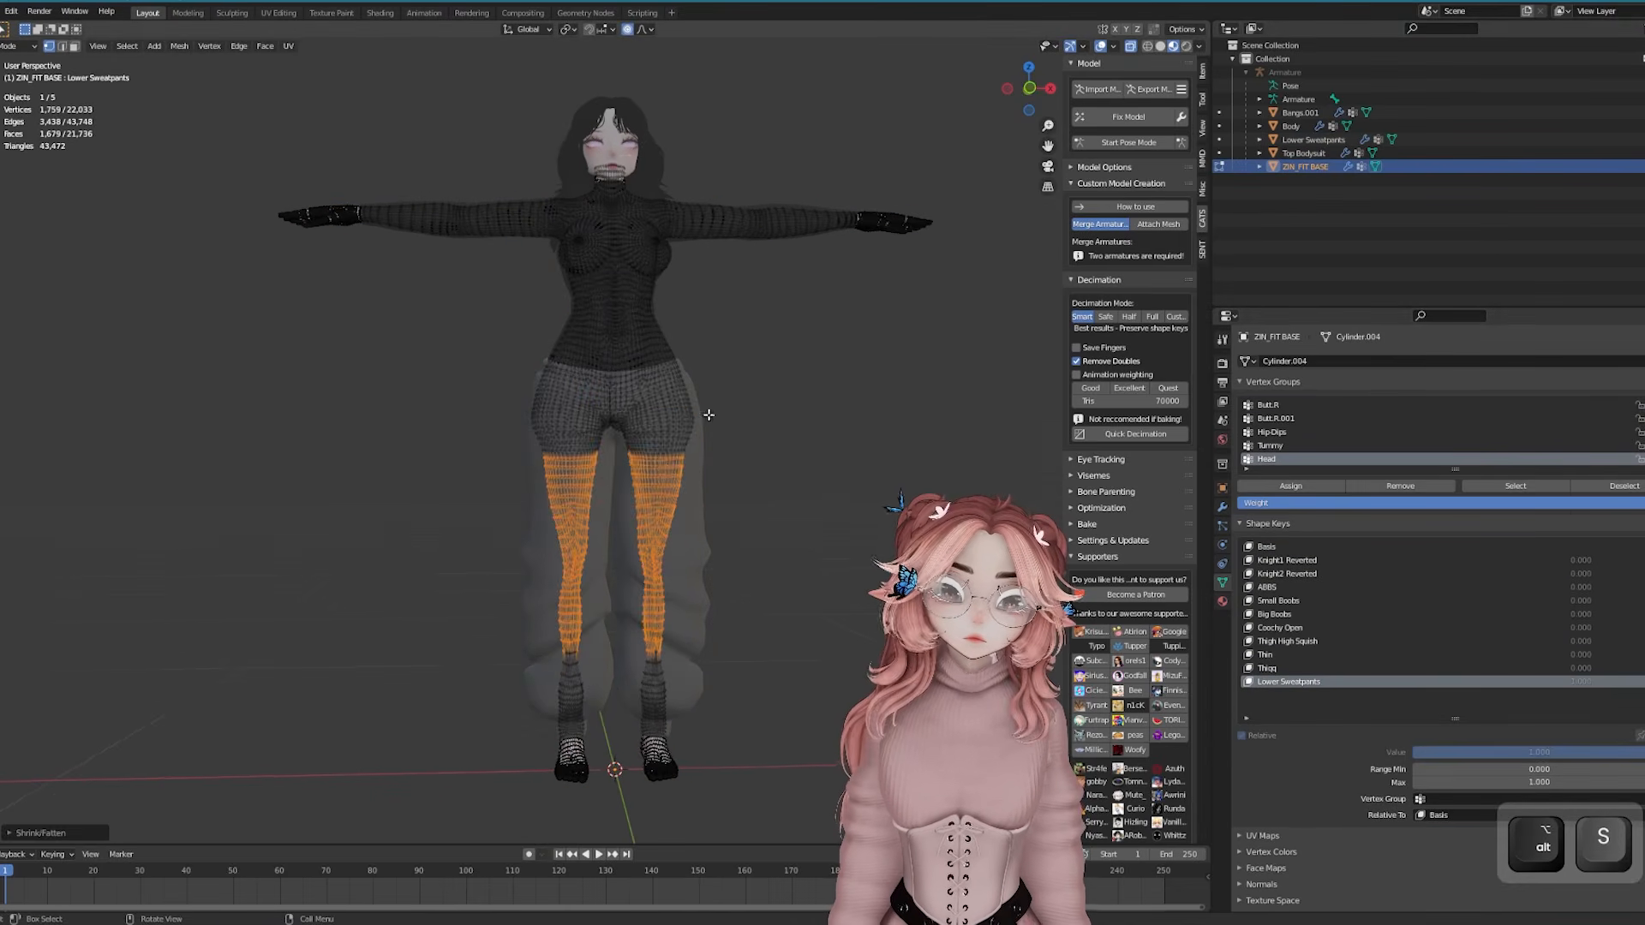
{"action": "key", "text": "alt+s"}
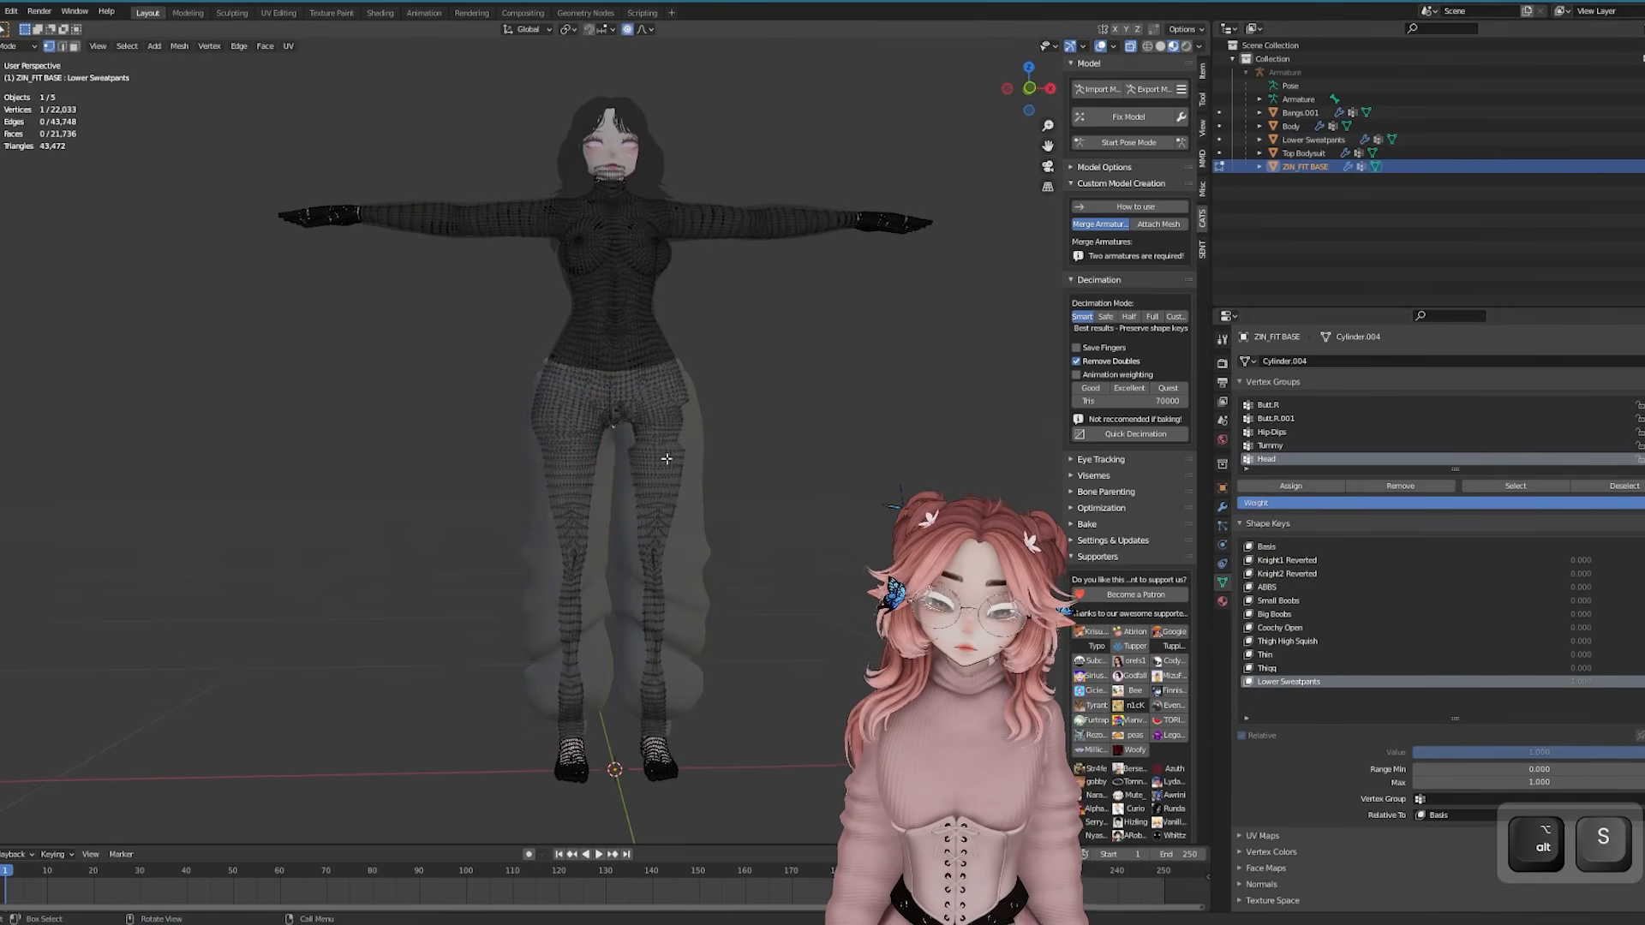
{"action": "key", "text": "ctrl+z"}
{"action": "key", "text": "Tab"}
{"action": "scroll", "coordinate": [1130, 257], "scroll_direction": "down", "scroll_amount": 1}
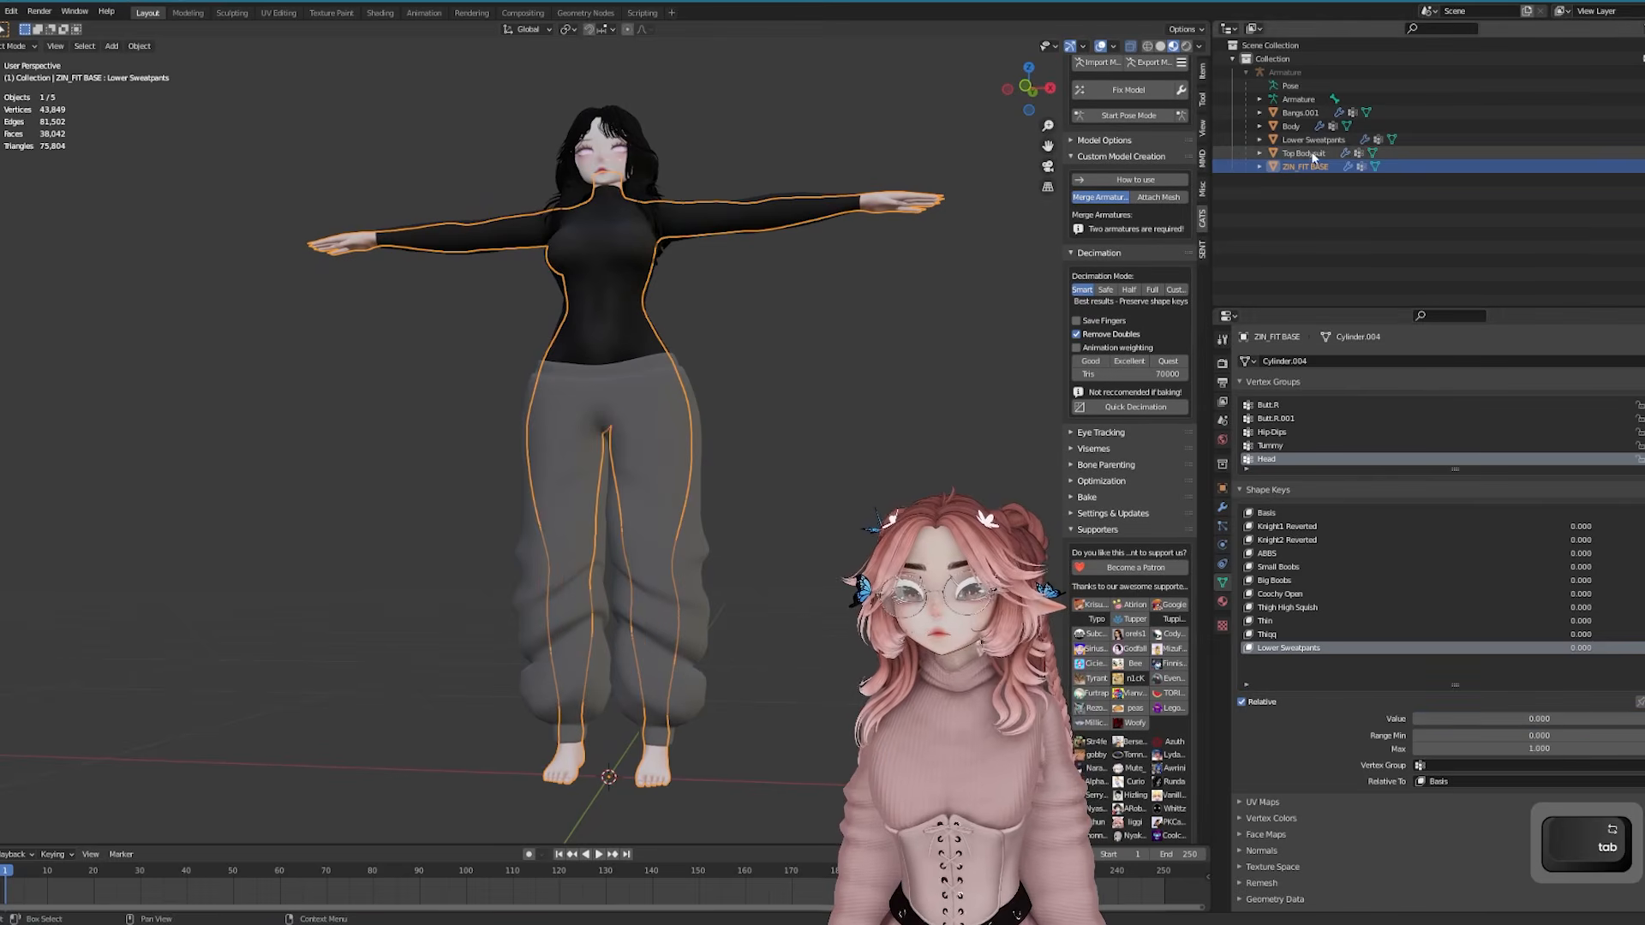
Add a Top Bodysuit shape key to ZIN_FIT BASE and shrink the selected arms and underarms beneath the bodysuit with Shrink/Fatten
{"action": "key", "text": "ctrl+c"}
{"action": "key", "text": "Tab"}
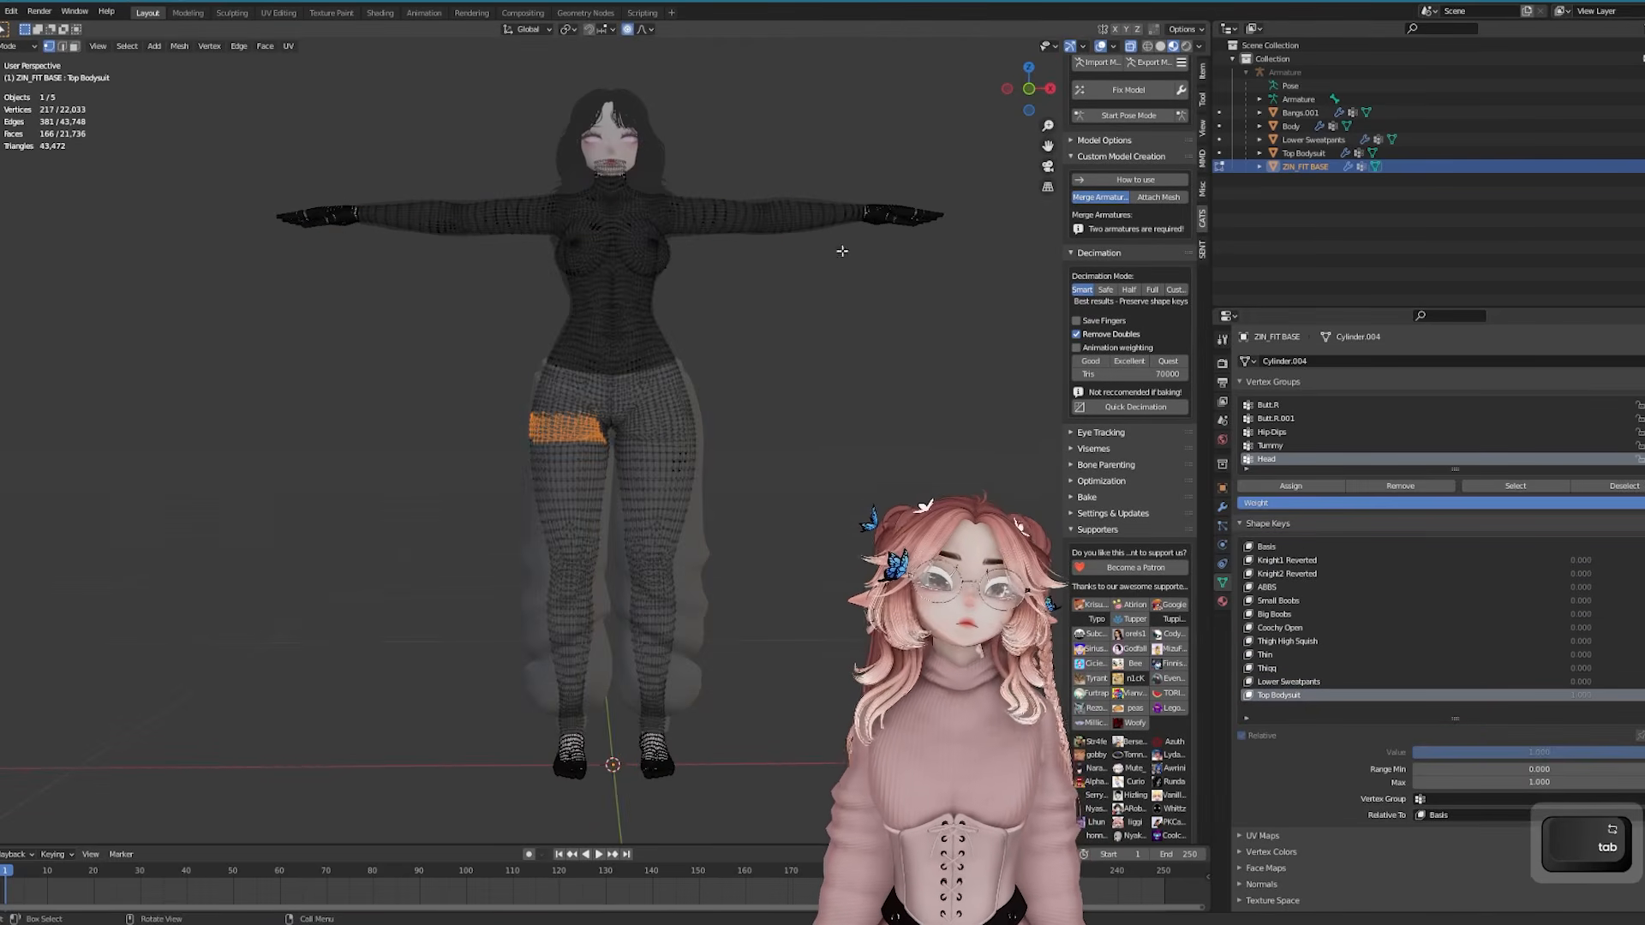
{"action": "left_click", "coordinate": [860, 286]}
{"action": "scroll", "coordinate": [583, 214], "scroll_direction": "up", "scroll_amount": 4}
{"action": "middle_click_drag", "start_coordinate": [591, 223], "coordinate": [747, 281]}
{"action": "middle_click_drag", "start_coordinate": [878, 324], "coordinate": [745, 326], "text": "shift"}
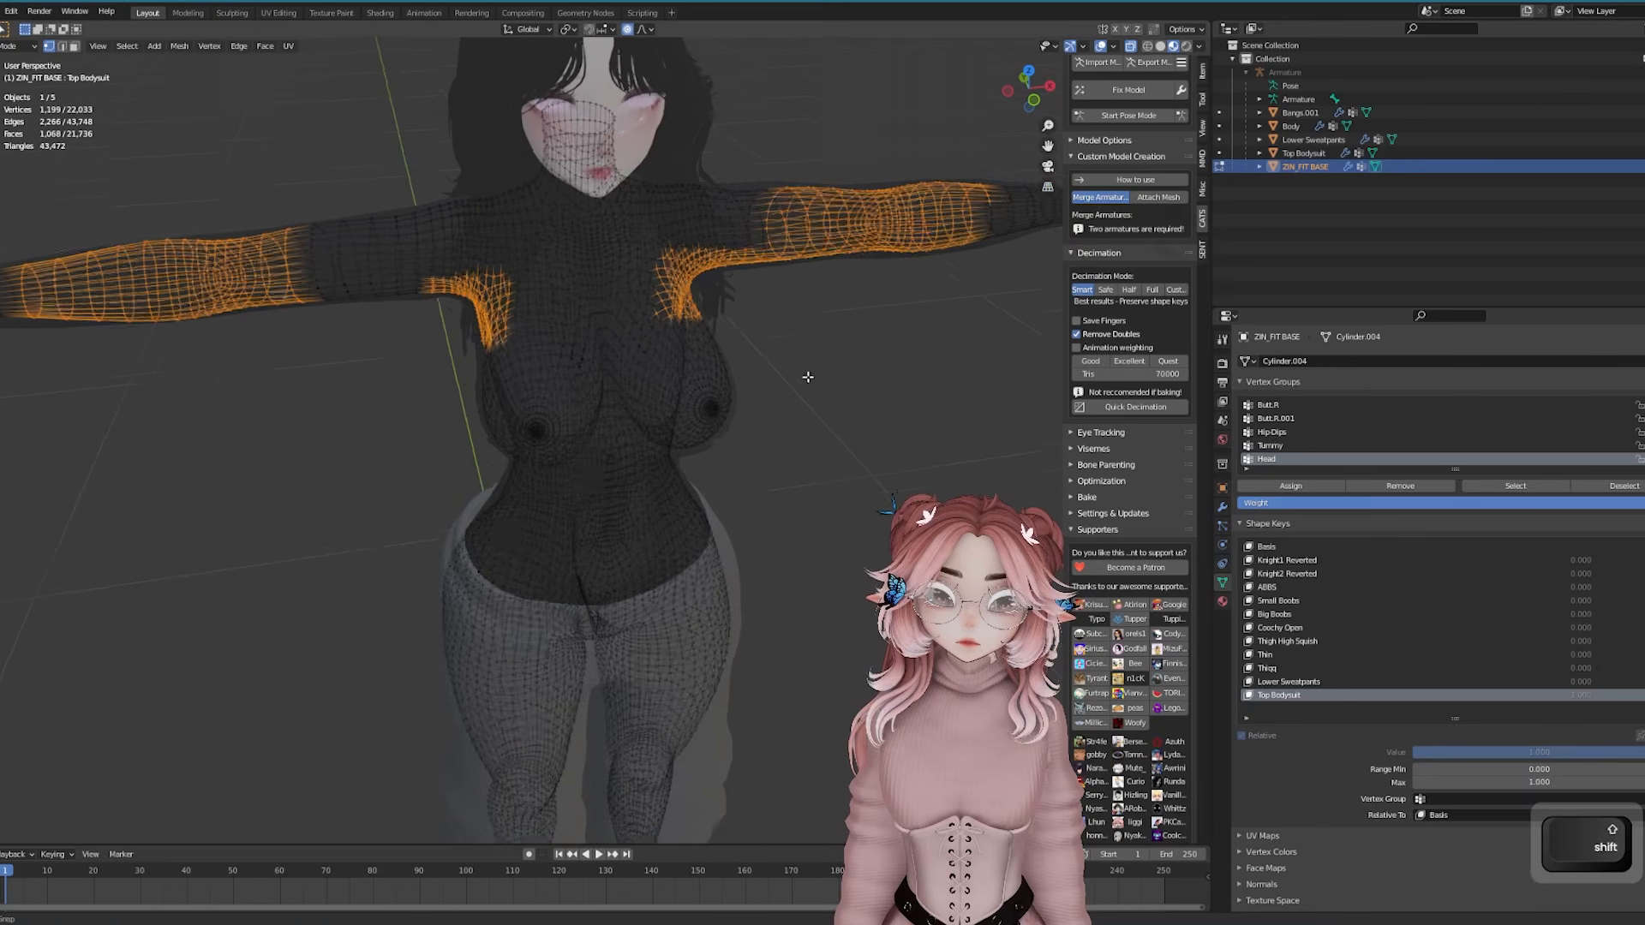
{"action": "key", "text": "alt+s"}
{"action": "left_click", "coordinate": [767, 390]}
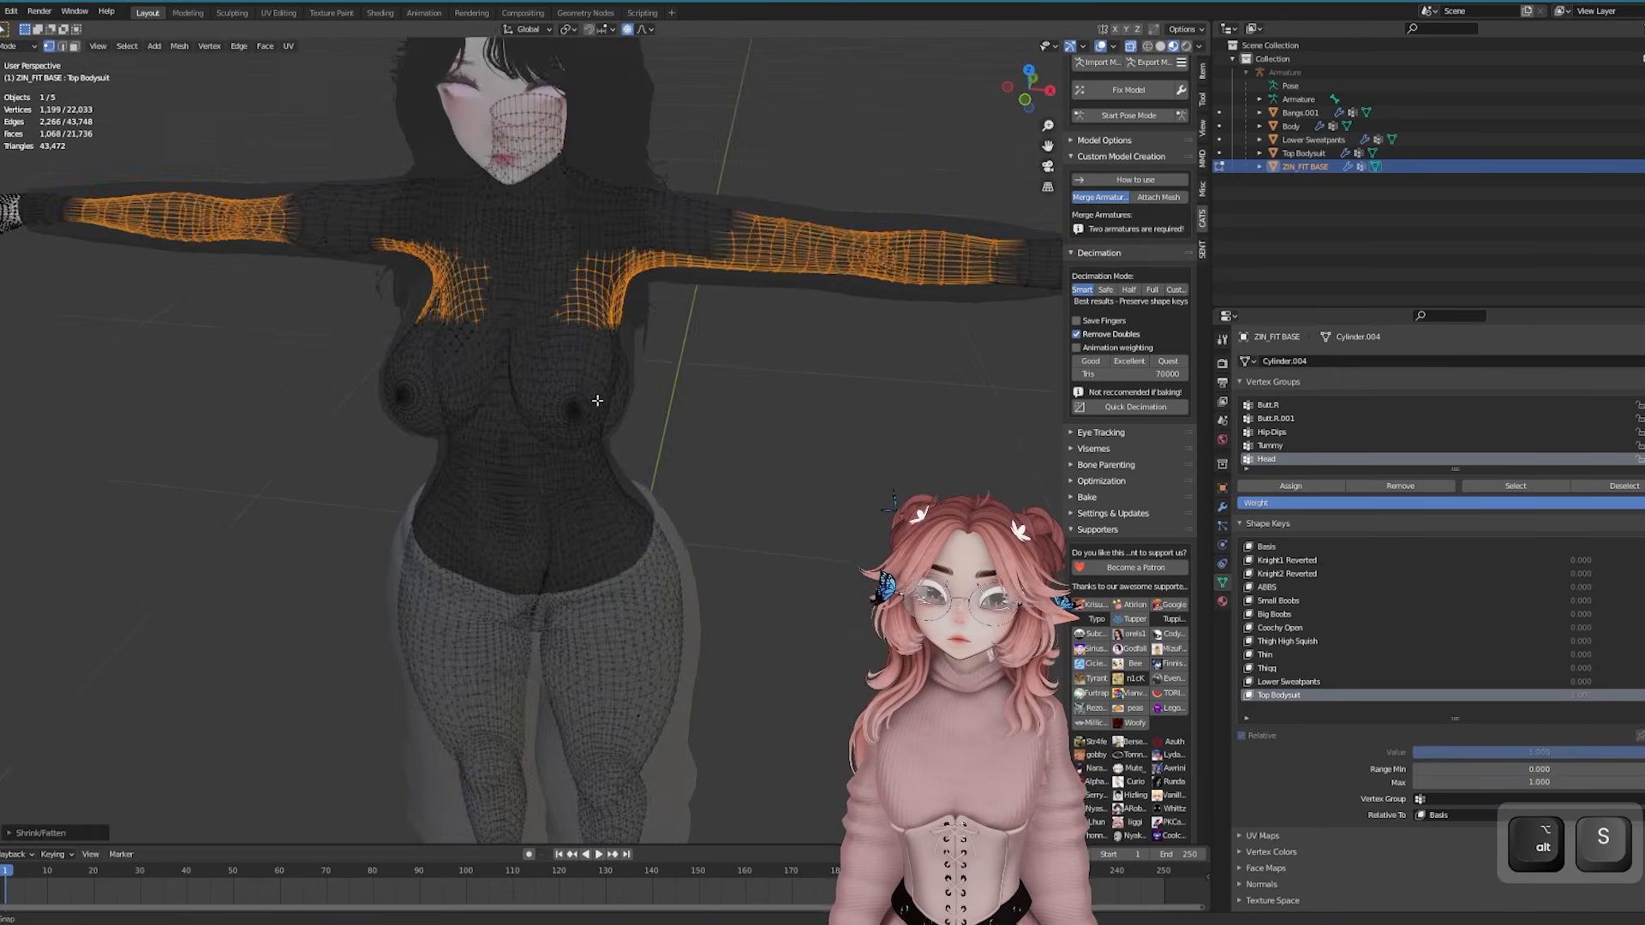
Box-select the front of the belly in side view and pull it inward beneath the bodysuit with Shrink/Fatten
{"action": "middle_click_drag", "start_coordinate": [767, 390], "coordinate": [642, 387]}
{"action": "left_click_drag", "start_coordinate": [551, 451], "coordinate": [634, 543]}
{"action": "key", "text": "alt+s"}
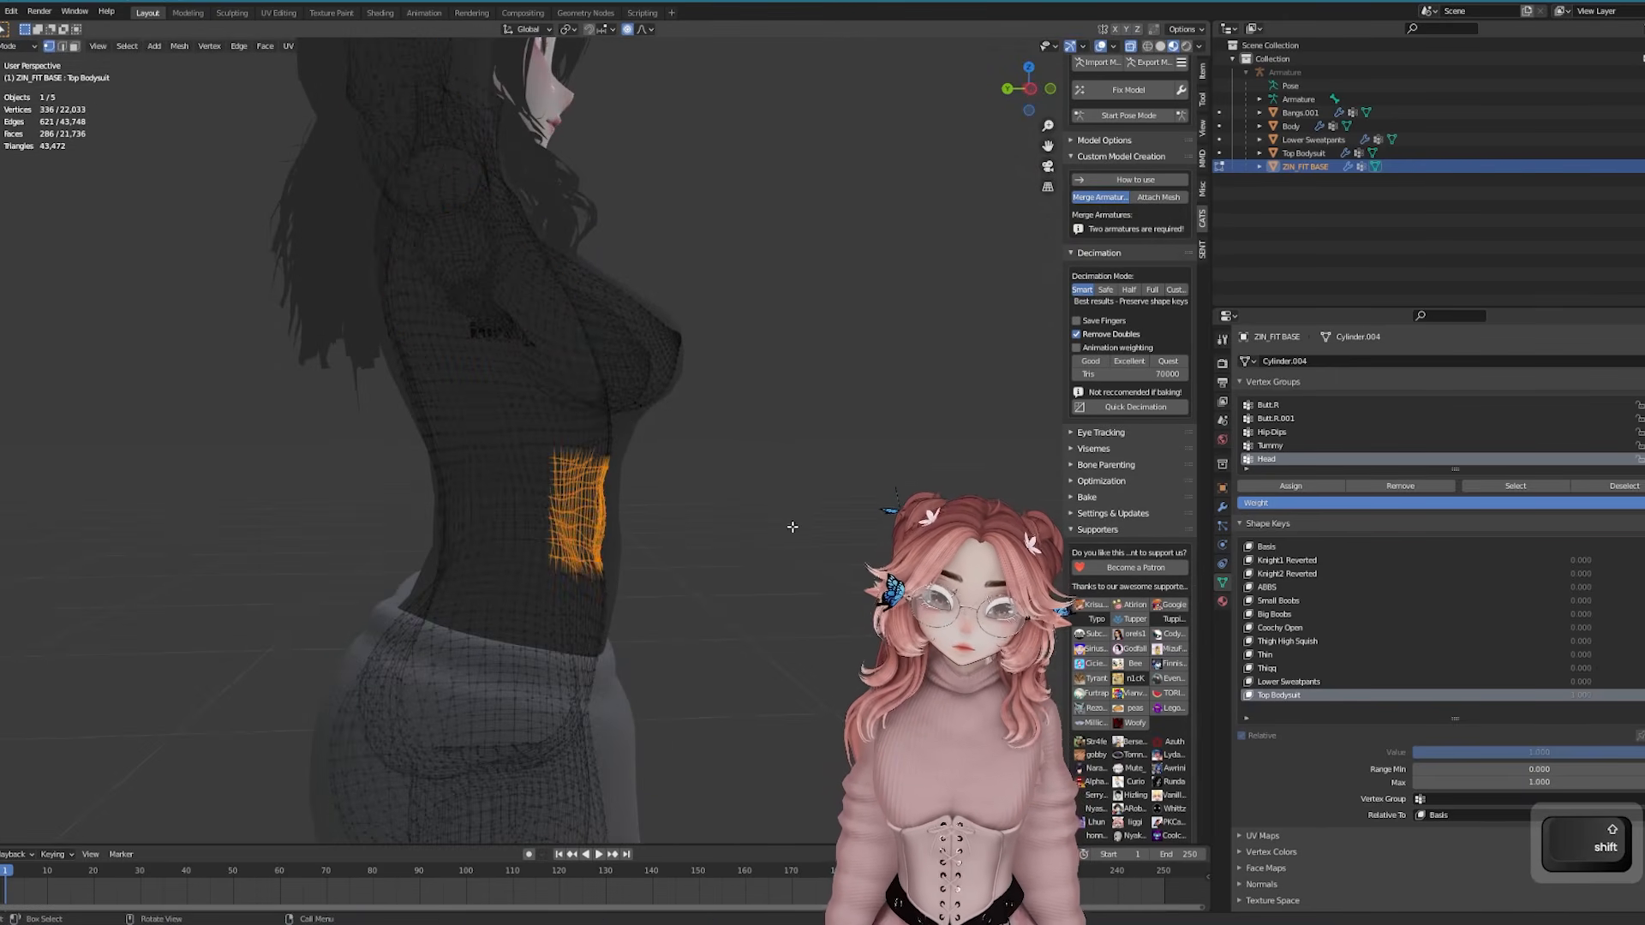
{"action": "left_click", "coordinate": [735, 522]}
{"action": "scroll", "coordinate": [720, 512], "scroll_direction": "up", "scroll_amount": 2}
{"action": "key", "text": "Tab"}
{"action": "left_click", "coordinate": [662, 478]}
{"action": "key", "text": "Tab"}
{"action": "key", "text": "c"}
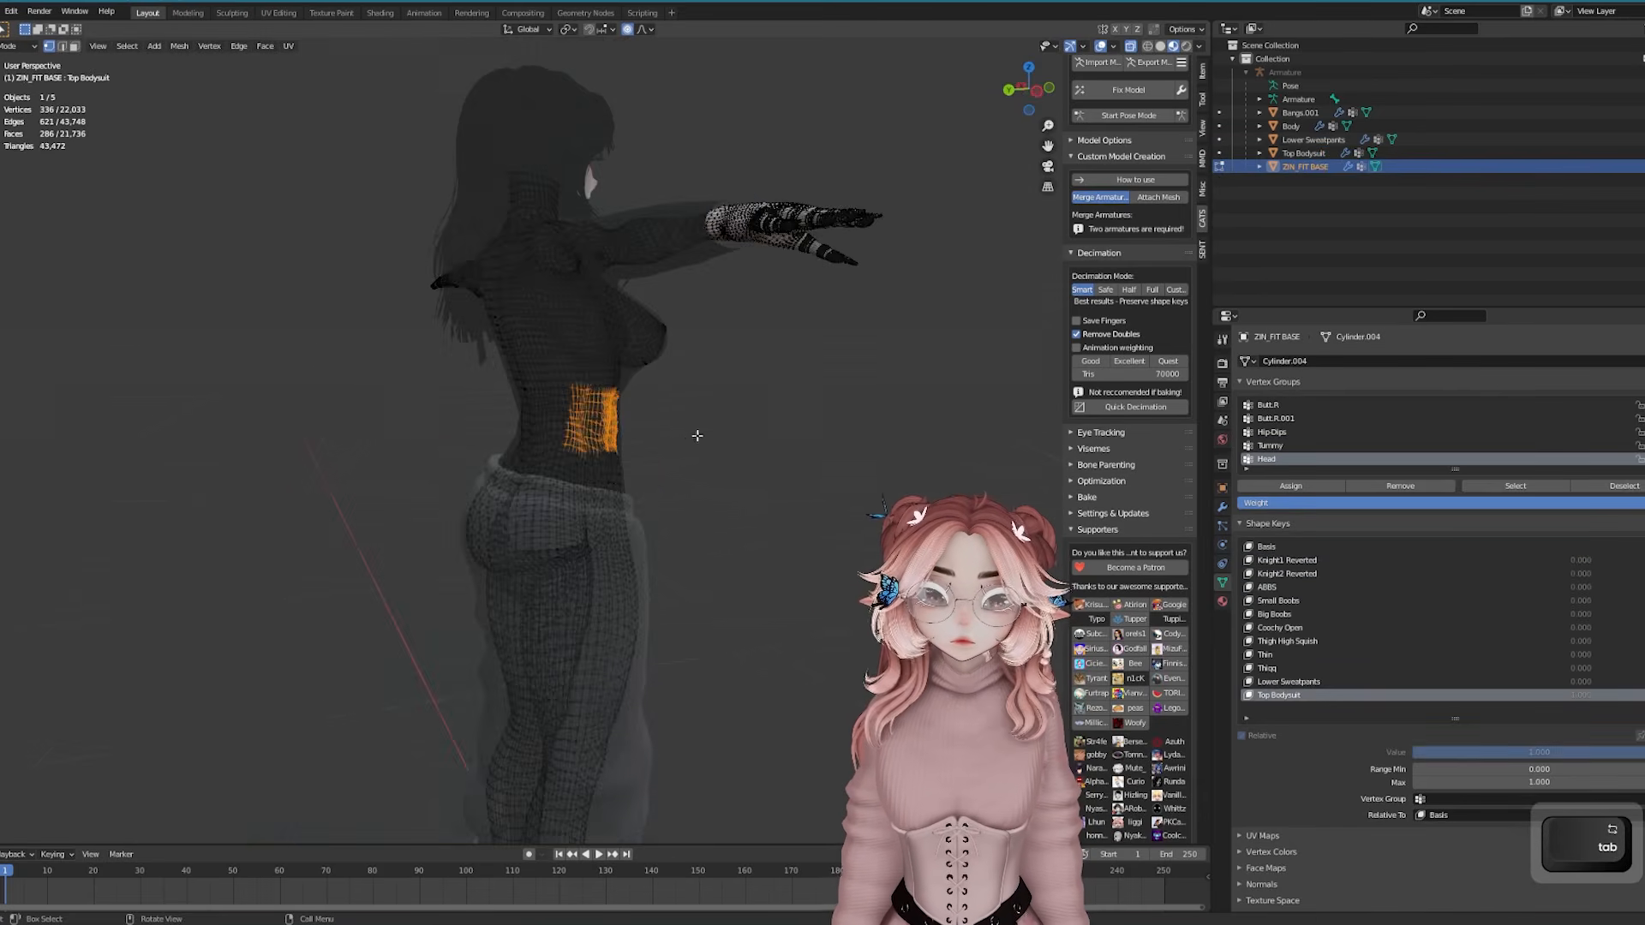
Move the waist vertices back along Y with proportional editing, scale them to about 0.69, and reposition them along Y
{"action": "scroll", "coordinate": [718, 411], "scroll_direction": "up", "scroll_amount": 3}
{"action": "key", "text": "g"}
{"action": "key", "text": "y"}
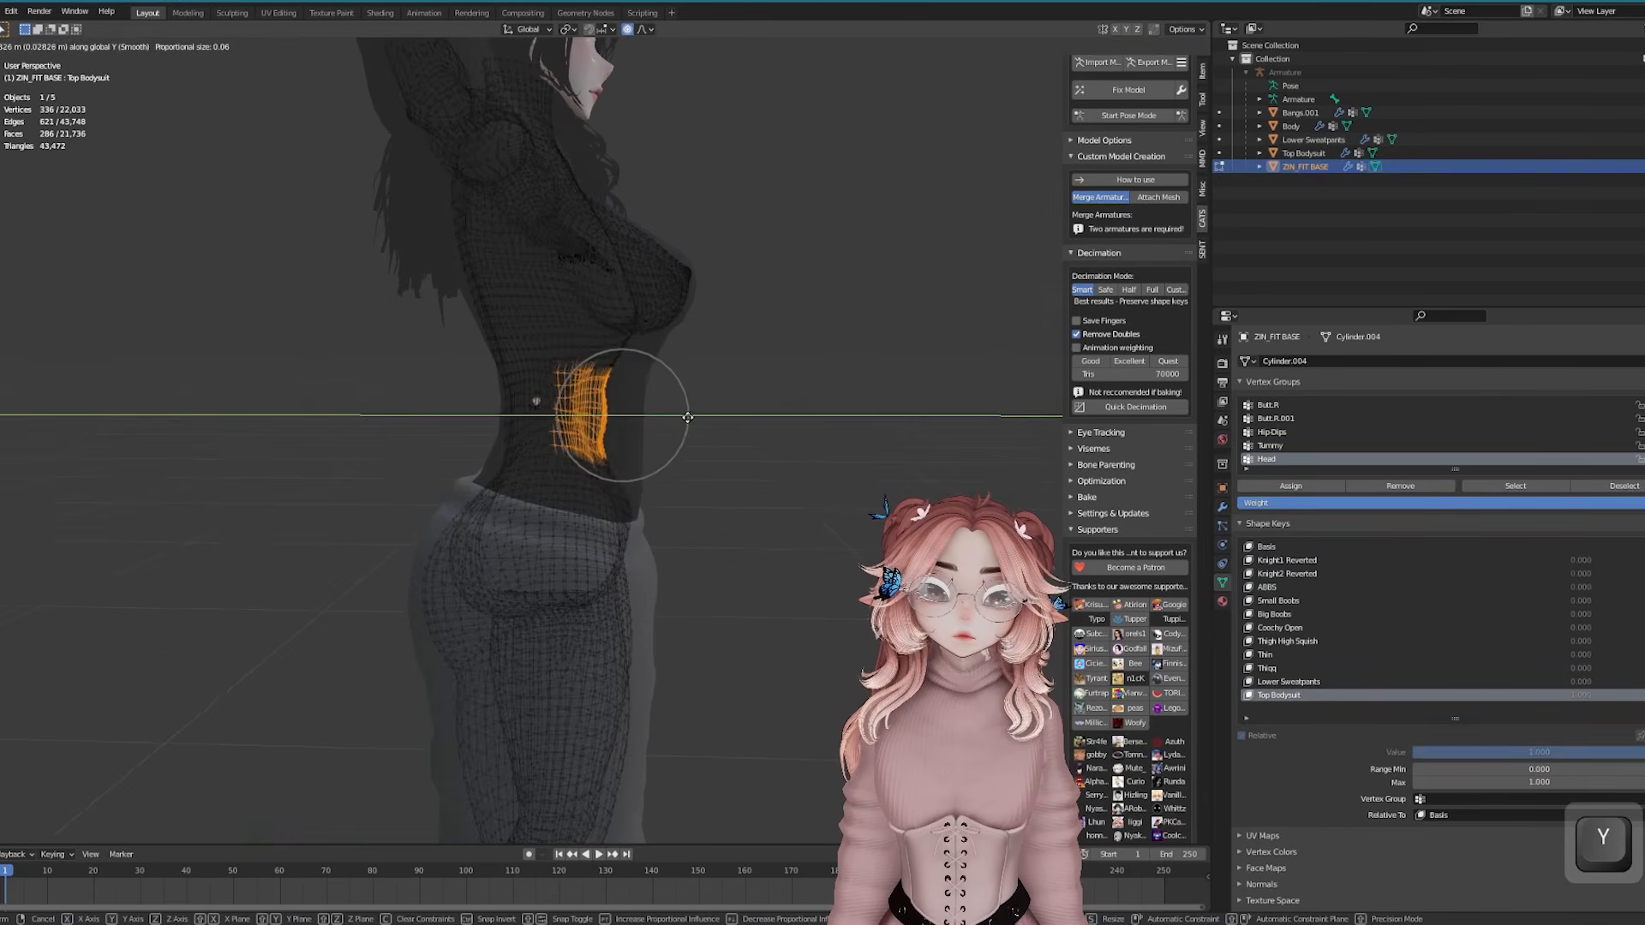
{"action": "left_click", "coordinate": [561, 397]}
{"action": "key", "text": "s"}
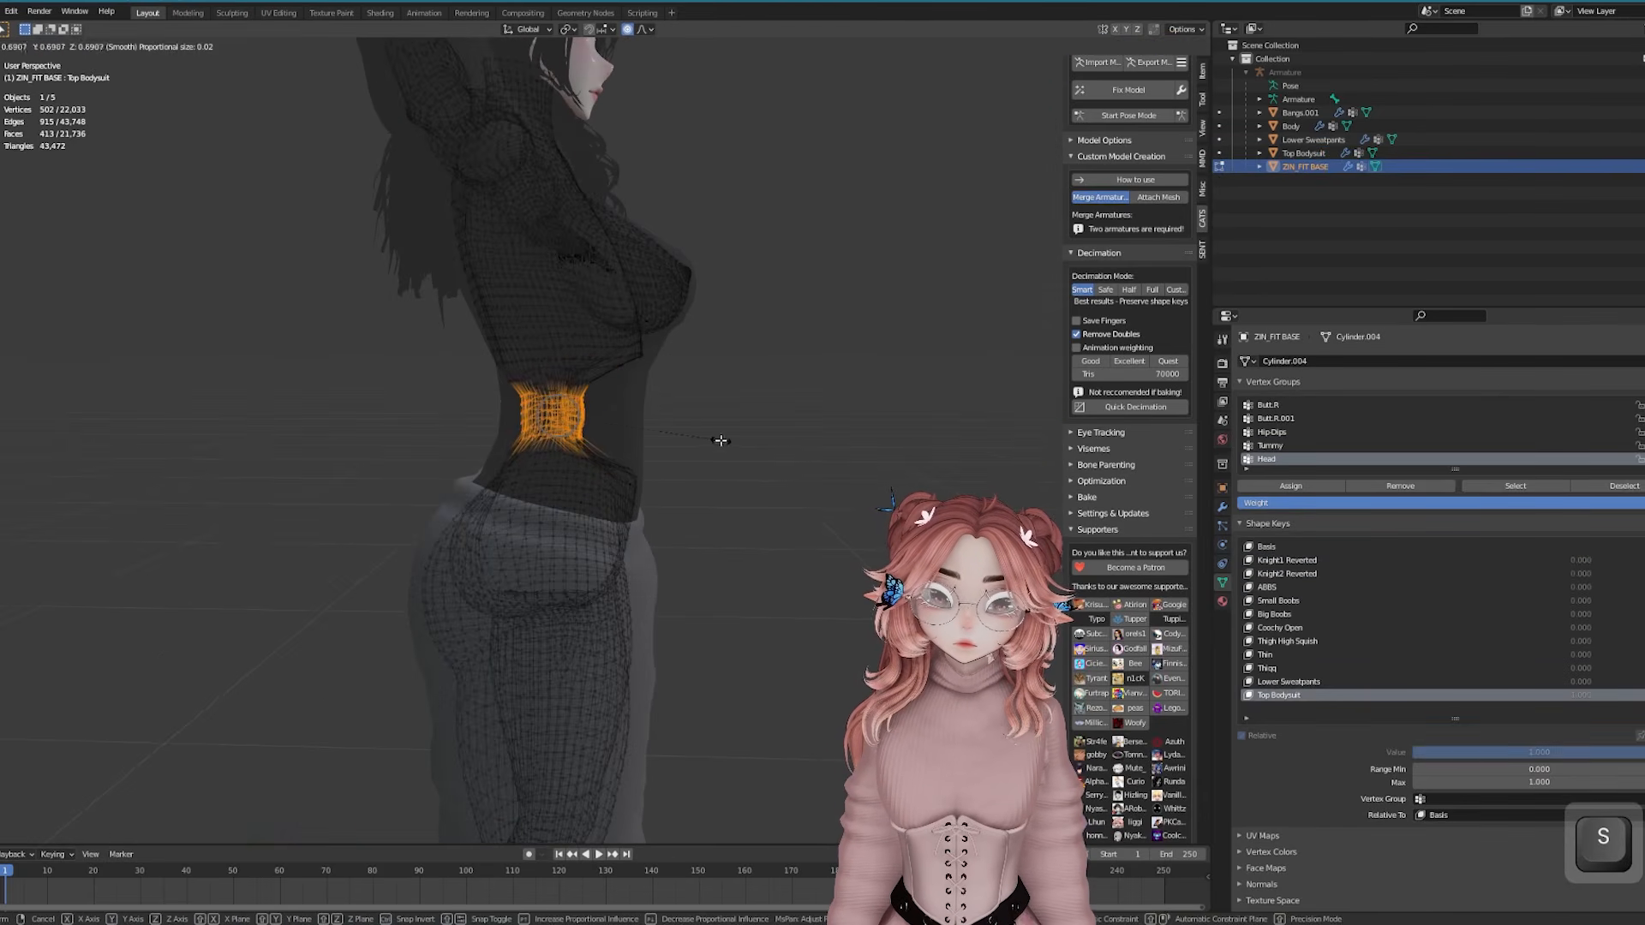
{"action": "left_click", "coordinate": [718, 440]}
{"action": "key", "text": "g"}
{"action": "key", "text": "y"}
{"action": "left_click", "coordinate": [712, 436]}
Select the front of the breasts and move it back along Y, inside the bodysuit
{"action": "middle_click_drag", "start_coordinate": [727, 230], "coordinate": [729, 245]}
{"action": "left_click_drag", "start_coordinate": [730, 245], "coordinate": [717, 291]}
{"action": "key", "text": "g"}
{"action": "key", "text": "y"}
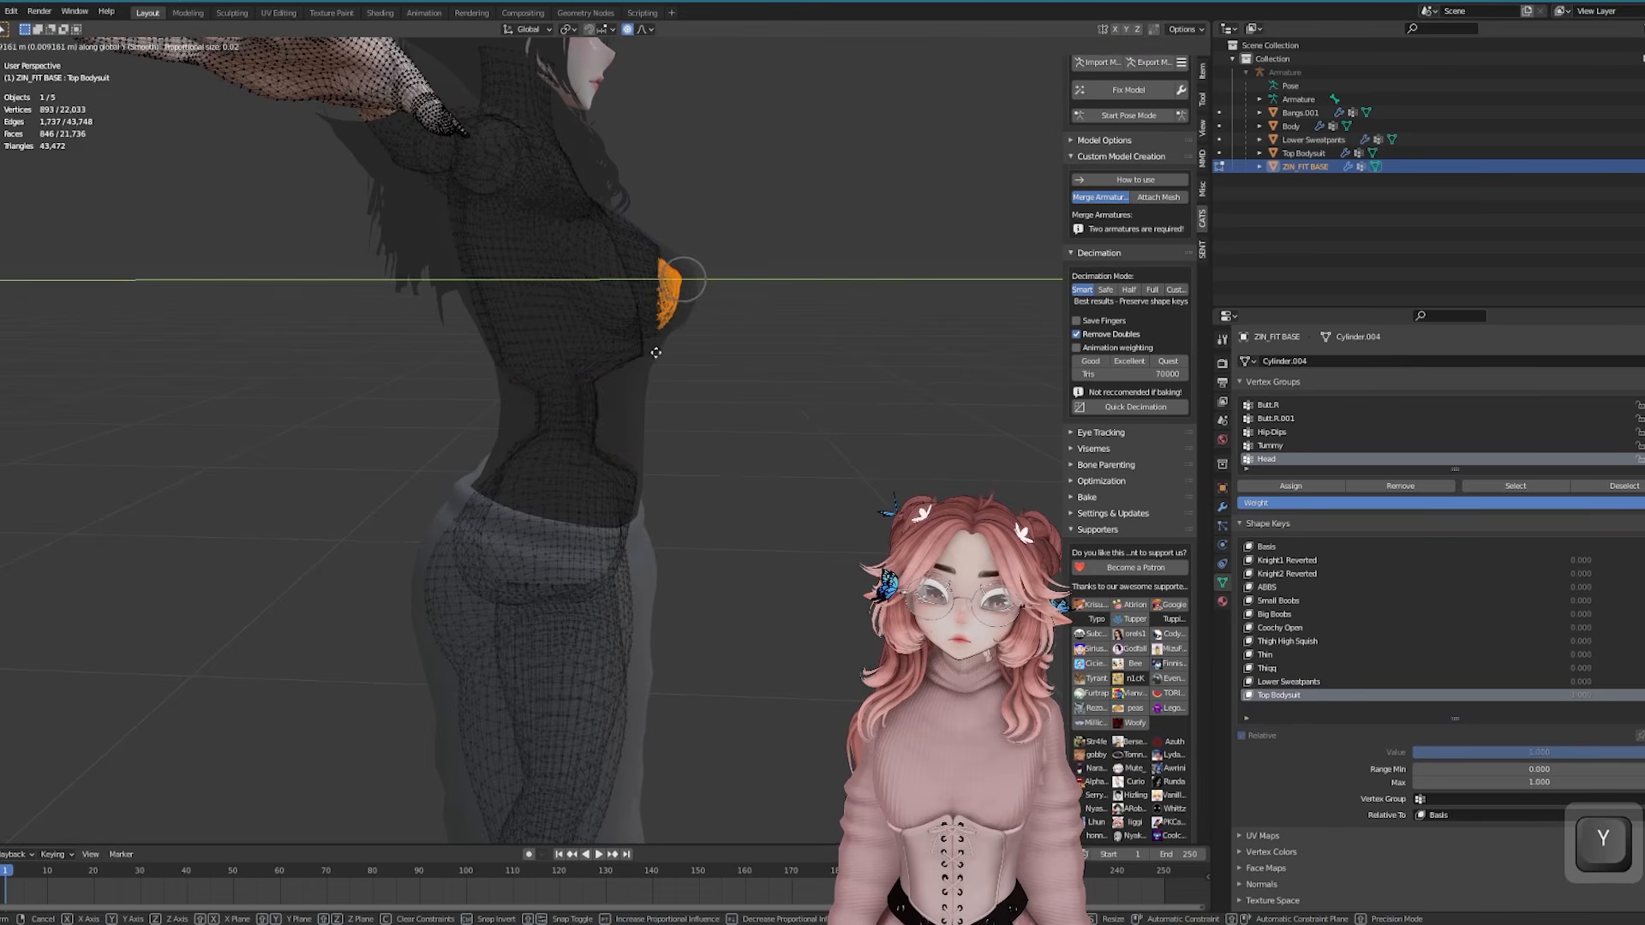
{"action": "left_click", "coordinate": [617, 361]}
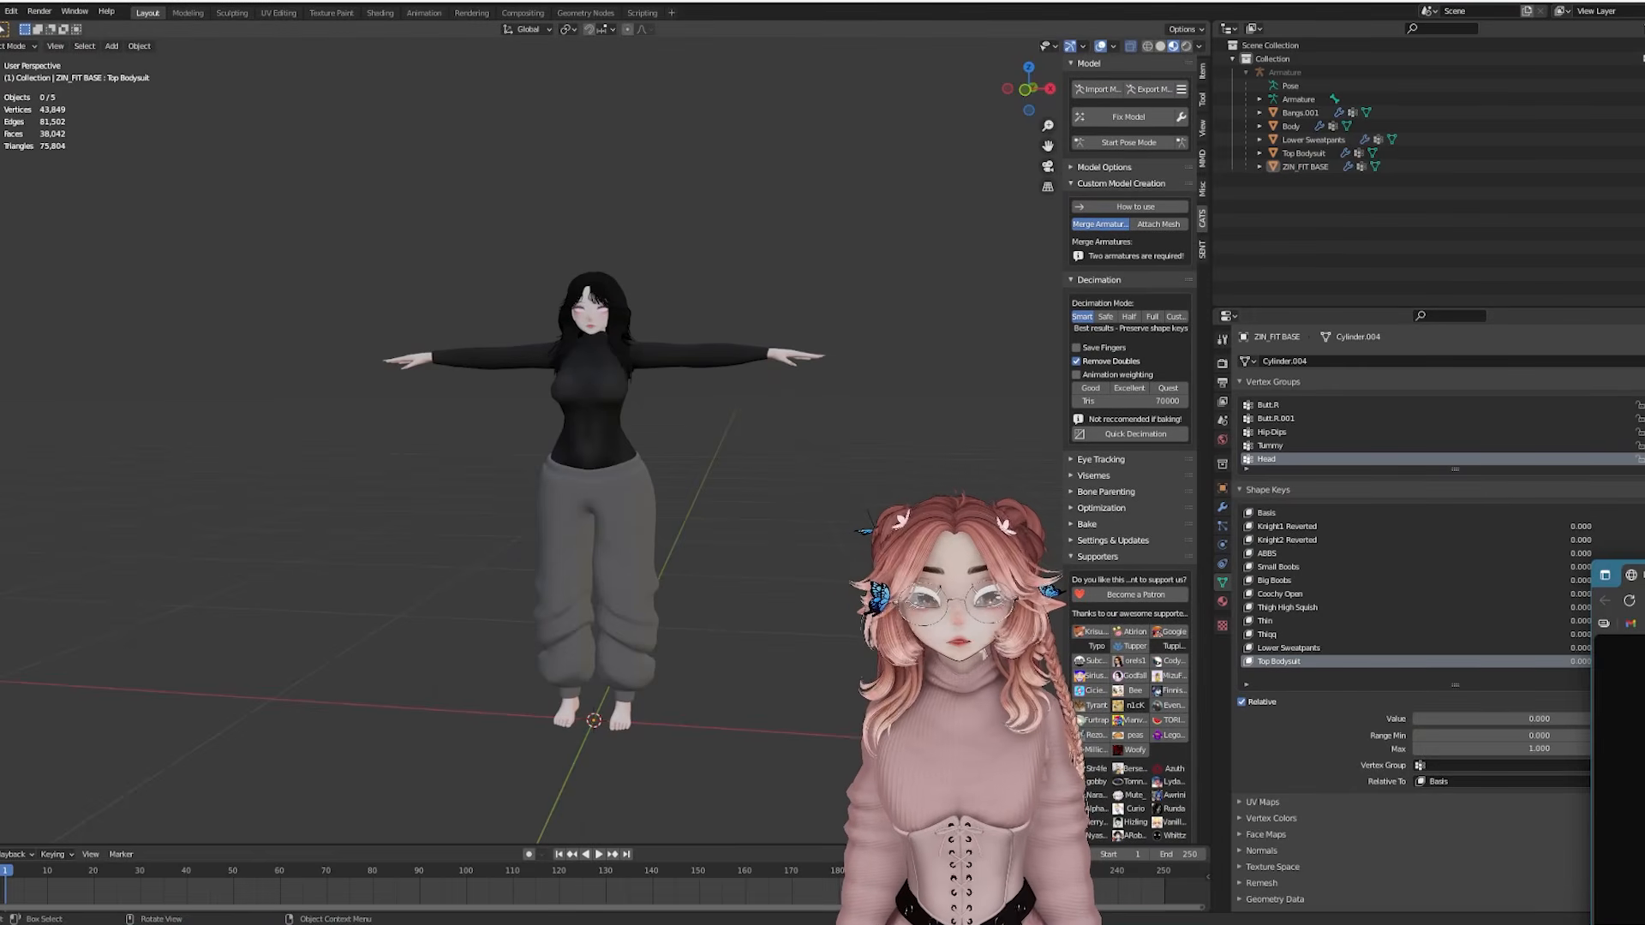
Switch to the browser to check the character reference image, set its window aside, and view the avatar's head in Blender
{"action": "scroll", "coordinate": [753, 502], "scroll_direction": "up", "scroll_amount": 4}
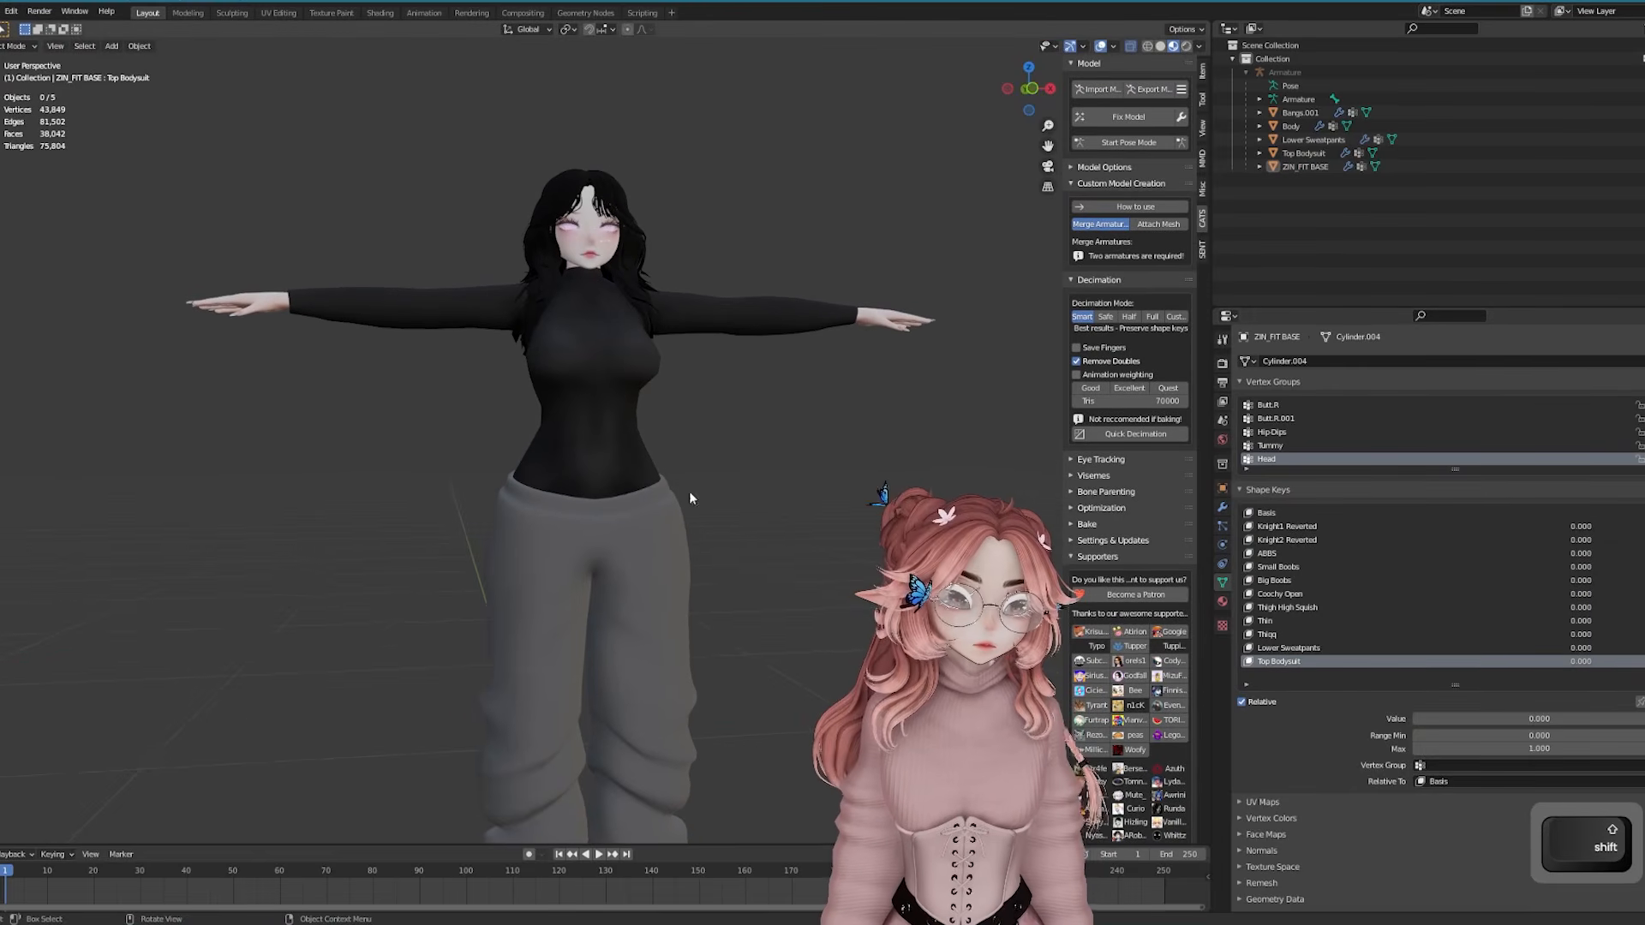
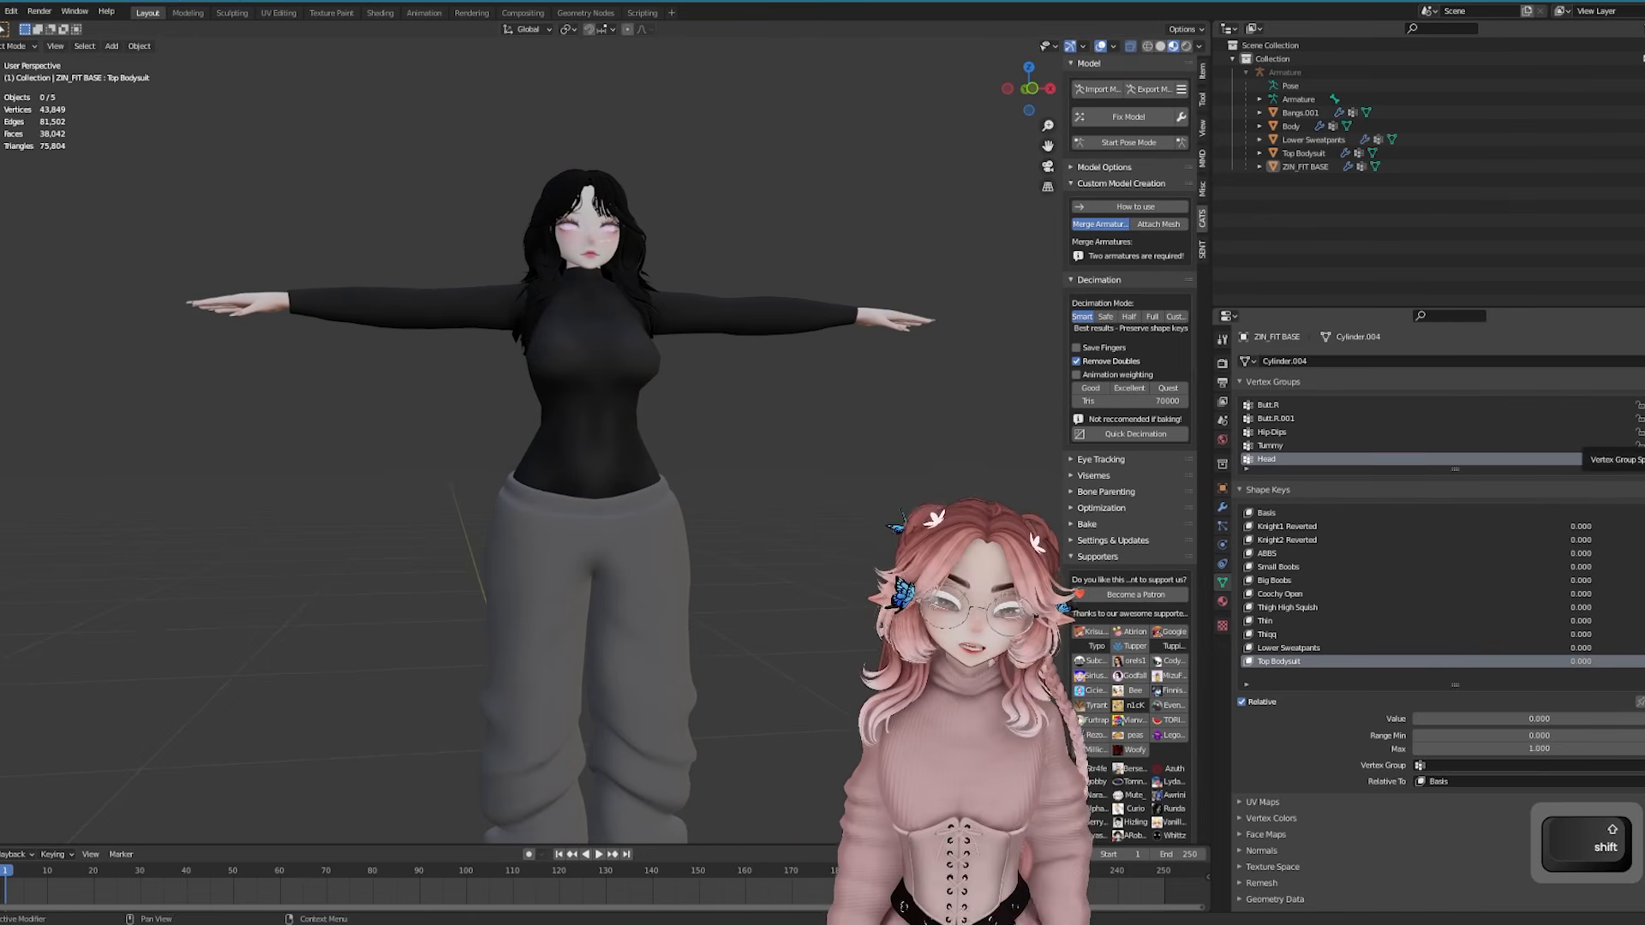
{"action": "key", "text": "alt+Tab"}
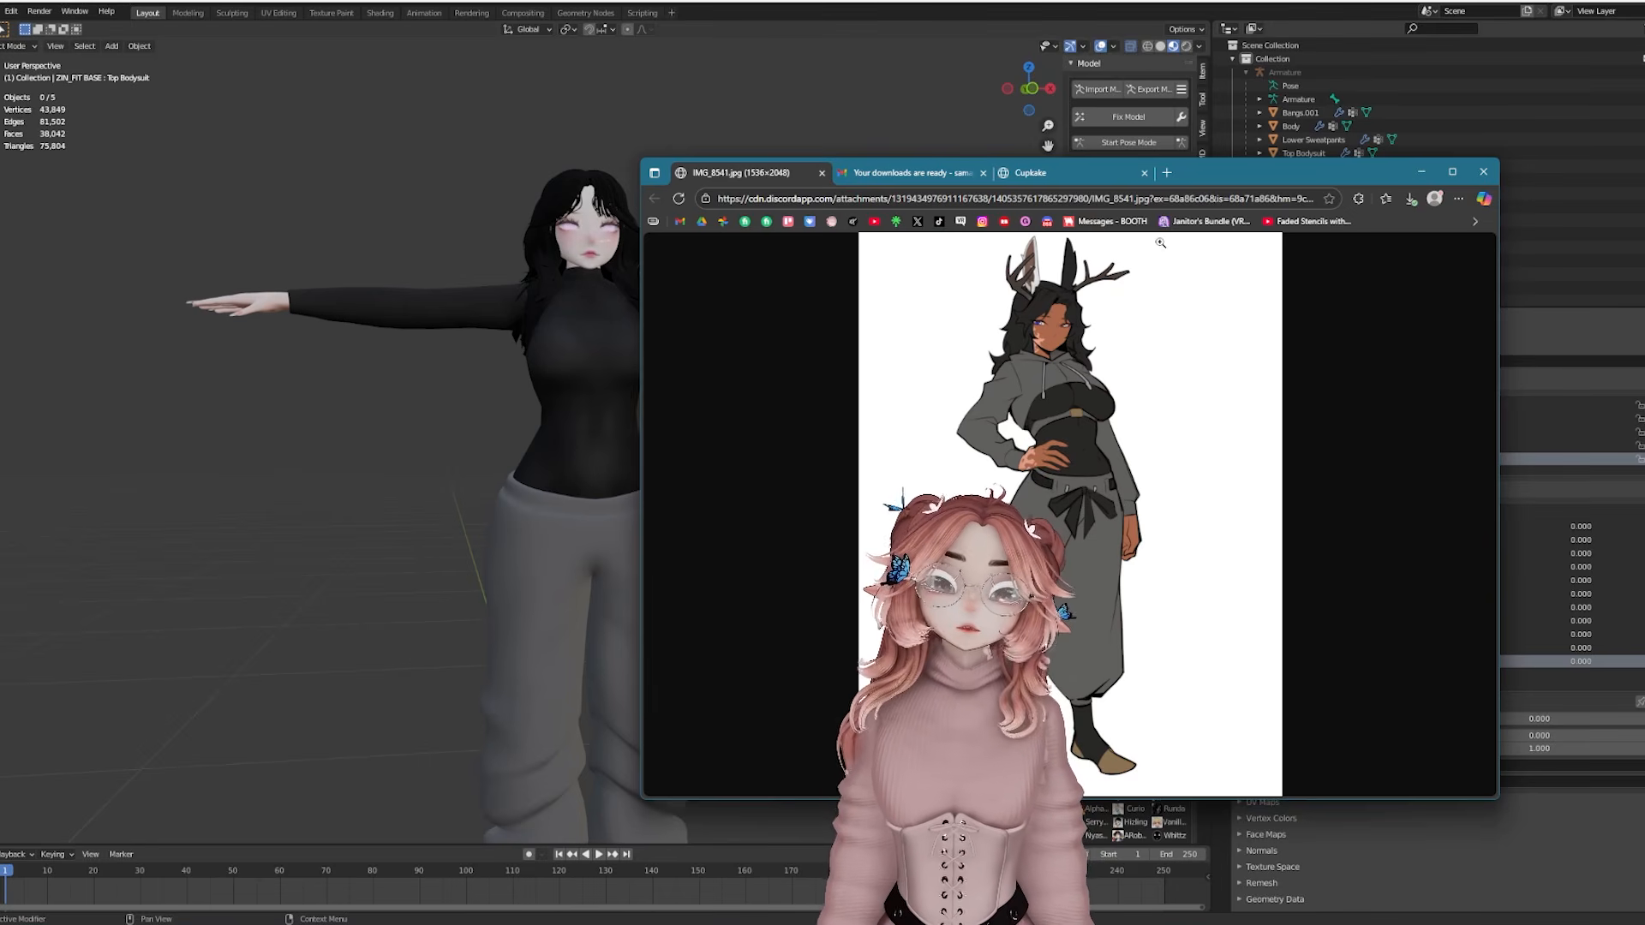
{"action": "left_click_drag", "start_coordinate": [1258, 174], "coordinate": [1644, 575]}
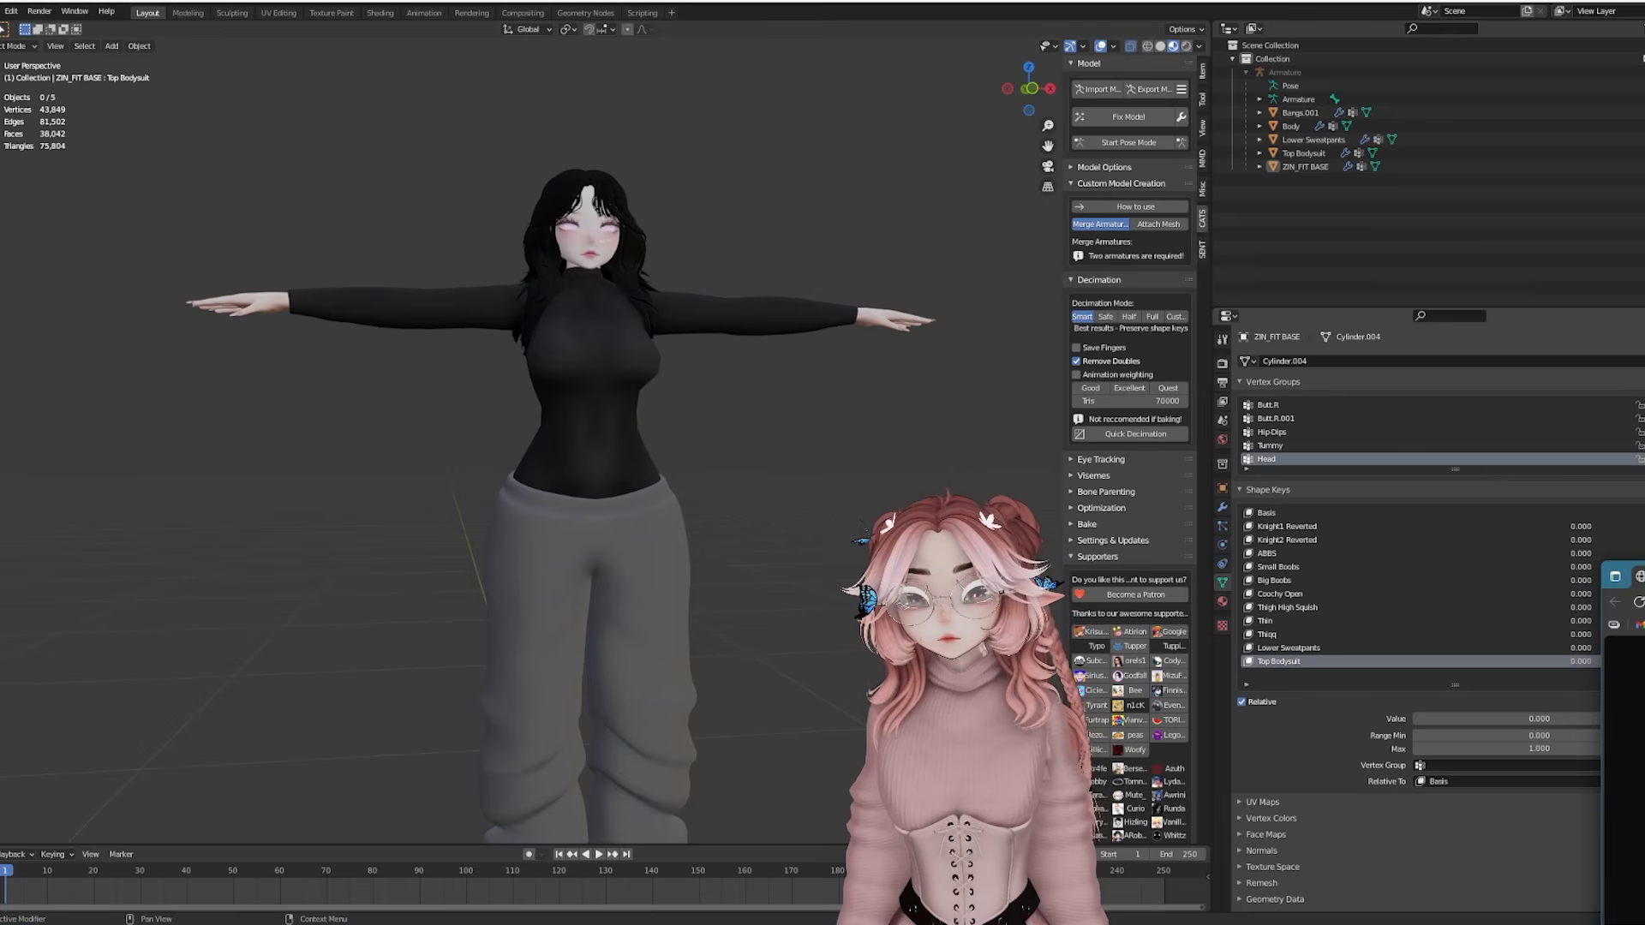
{"action": "scroll", "coordinate": [1058, 308], "scroll_direction": "up", "scroll_amount": 3}
{"action": "middle_click_drag", "start_coordinate": [1057, 309], "coordinate": [874, 372]}
{"action": "scroll", "coordinate": [874, 372], "scroll_direction": "up", "scroll_amount": 1}
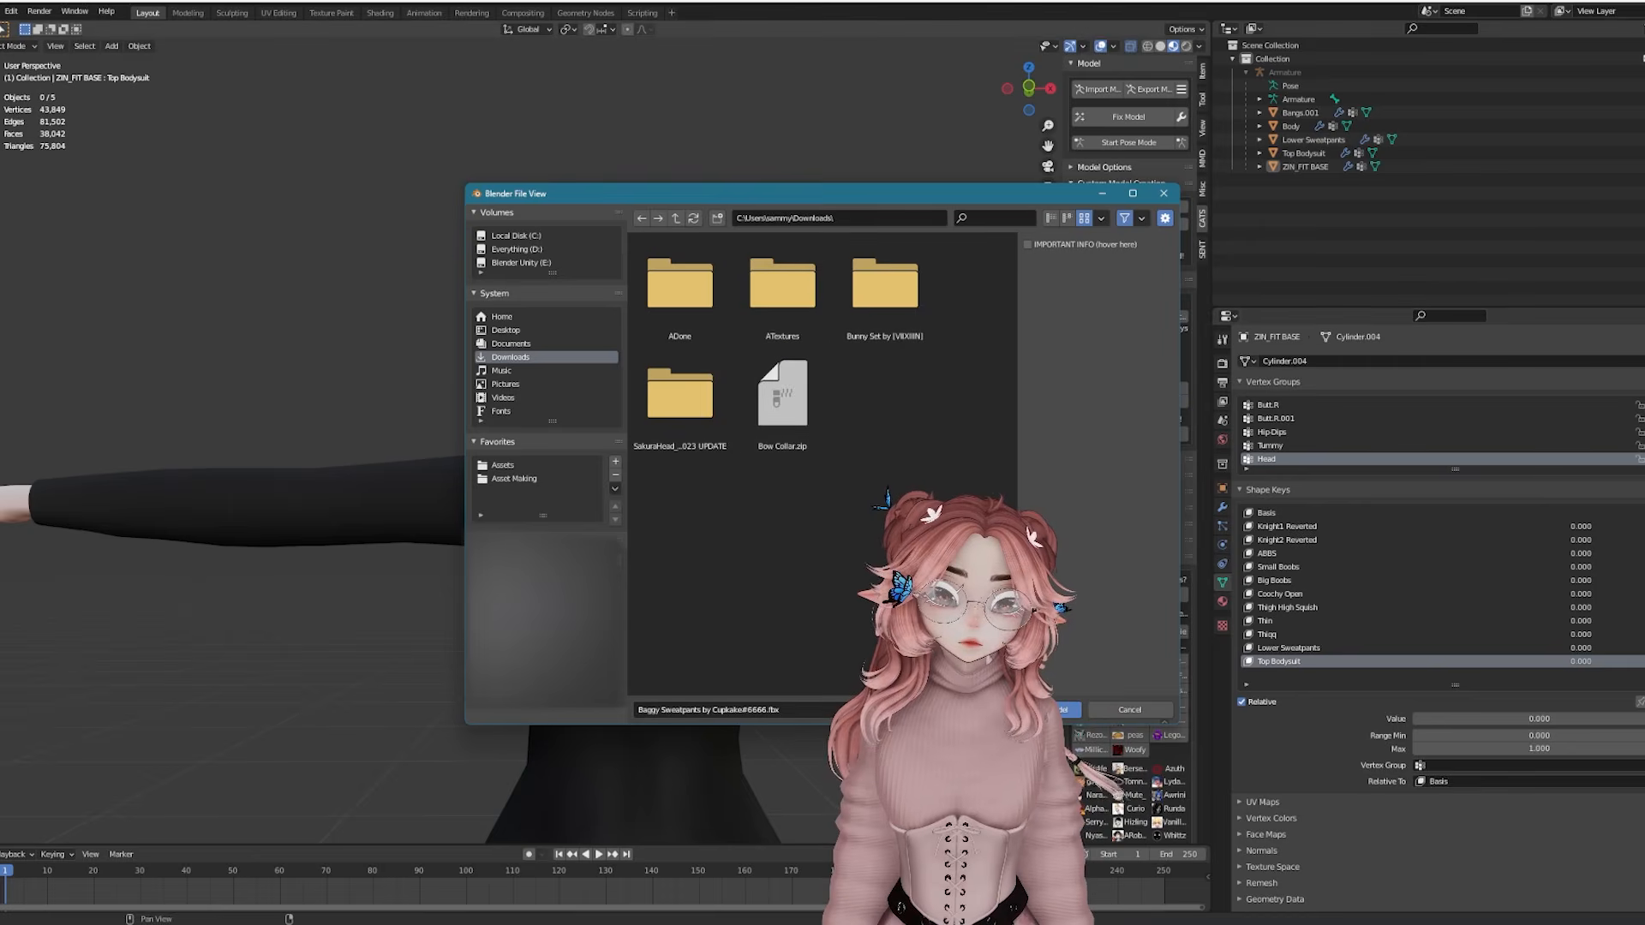
Select and hide the linked bunny ears, delete the remaining visible geometry of Hair-Ears-Tail.001, and unhide the ears
{"action": "left_click_drag", "start_coordinate": [459, 323], "coordinate": [734, 515]}
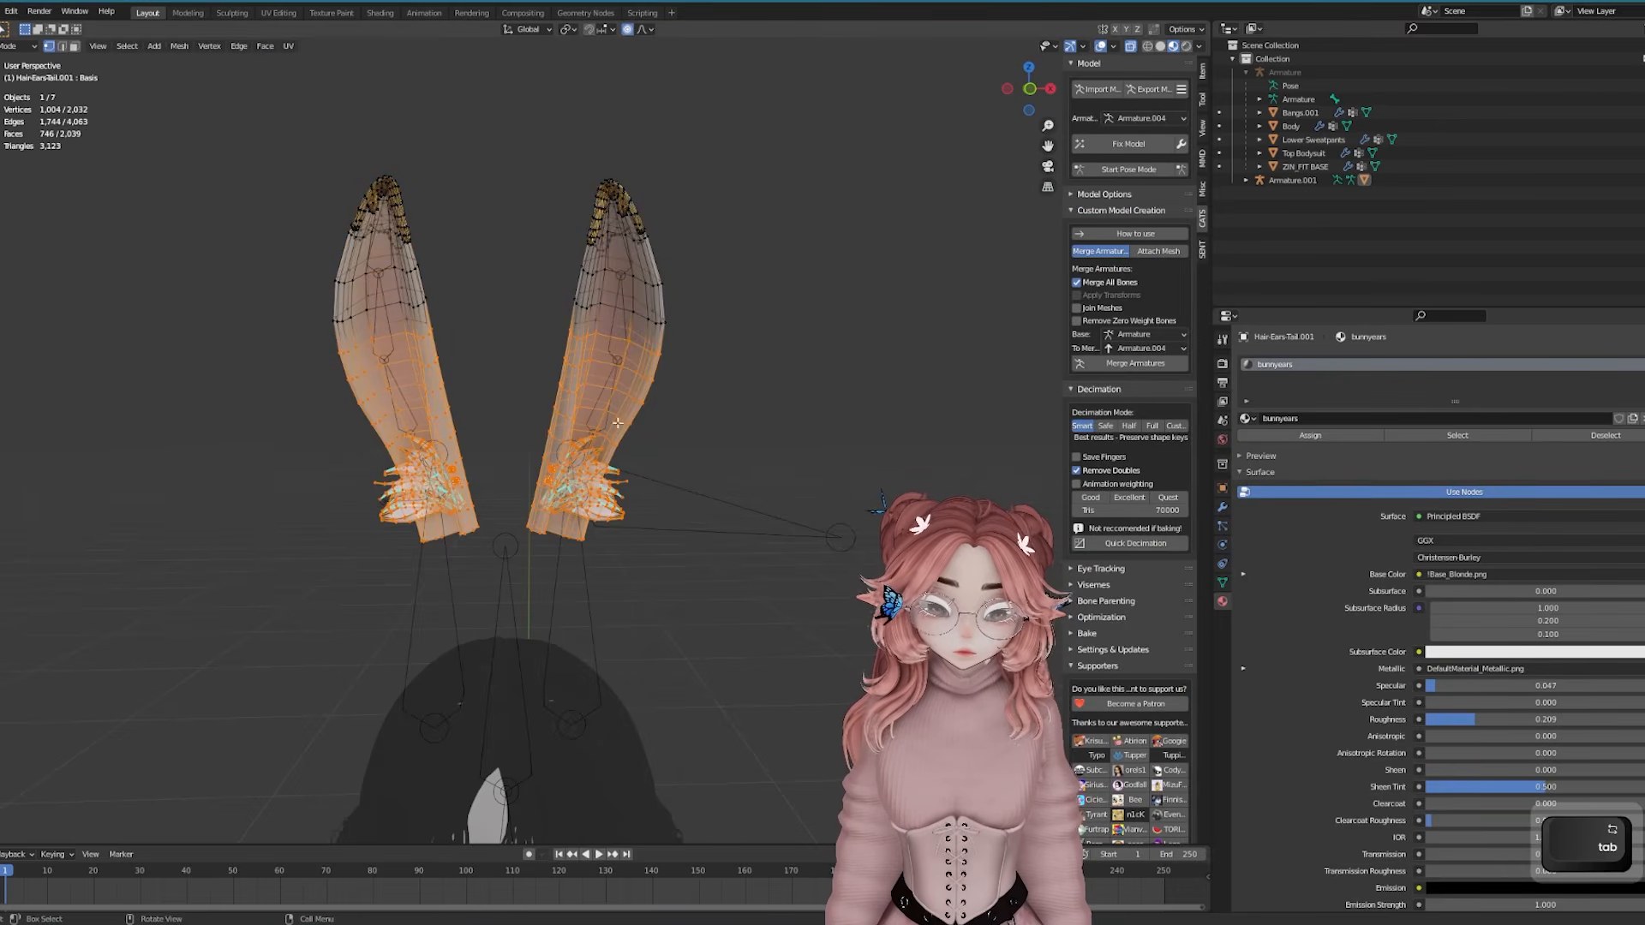
{"action": "key", "text": "h"}
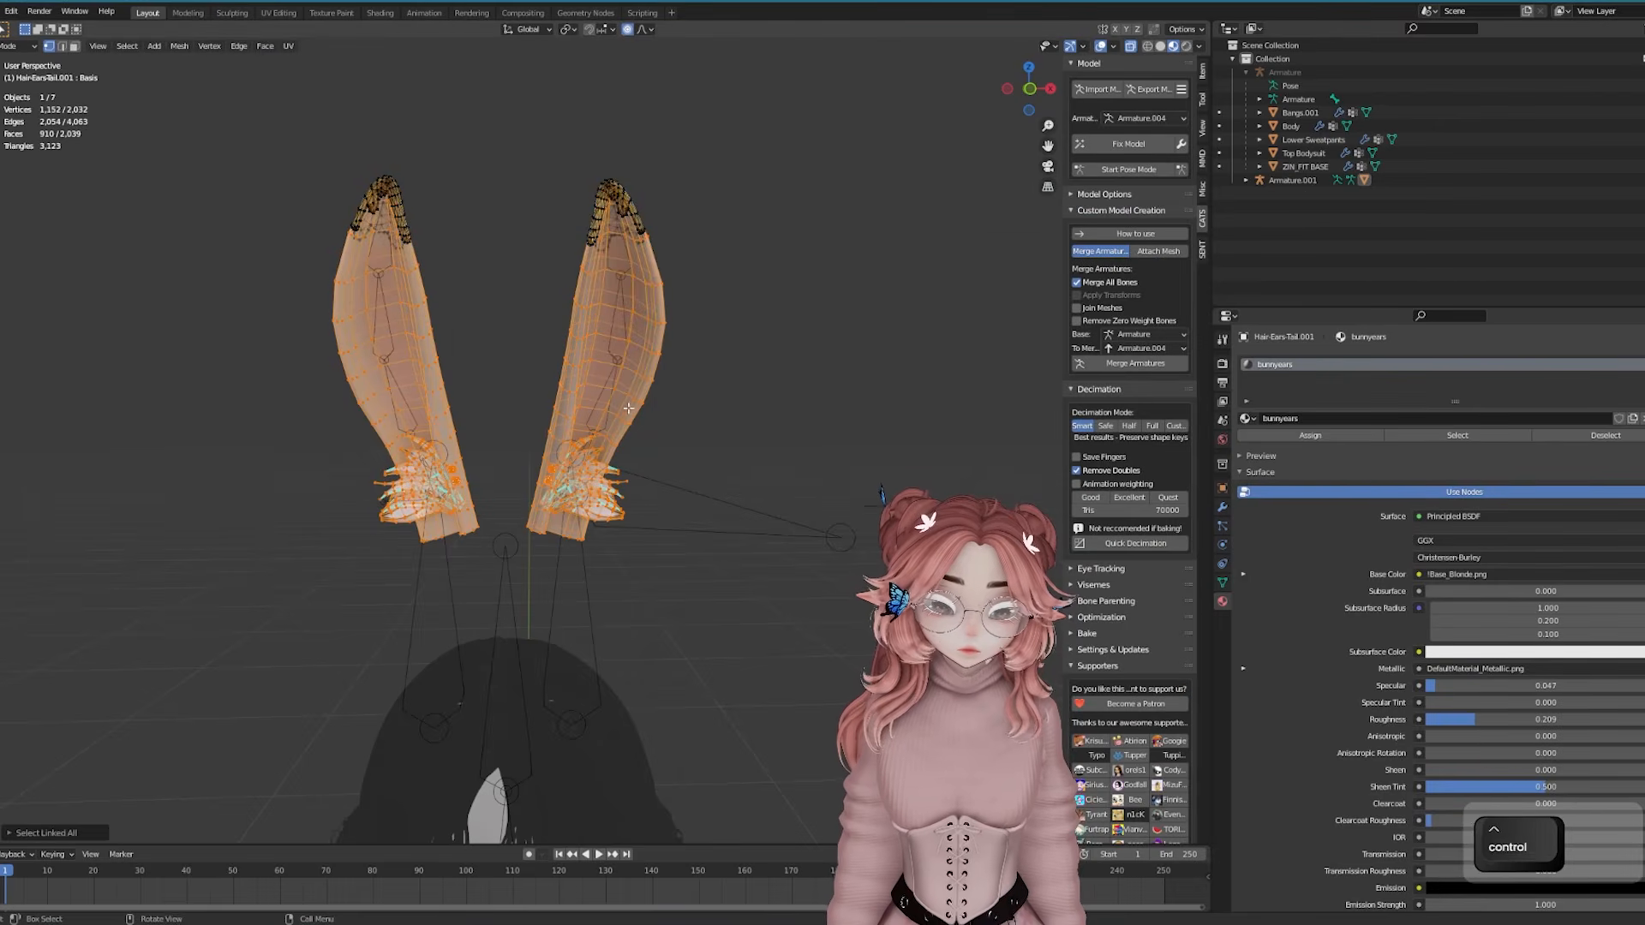
{"action": "key", "text": "a"}
{"action": "key", "text": "Delete"}
{"action": "left_click", "coordinate": [342, 283]}
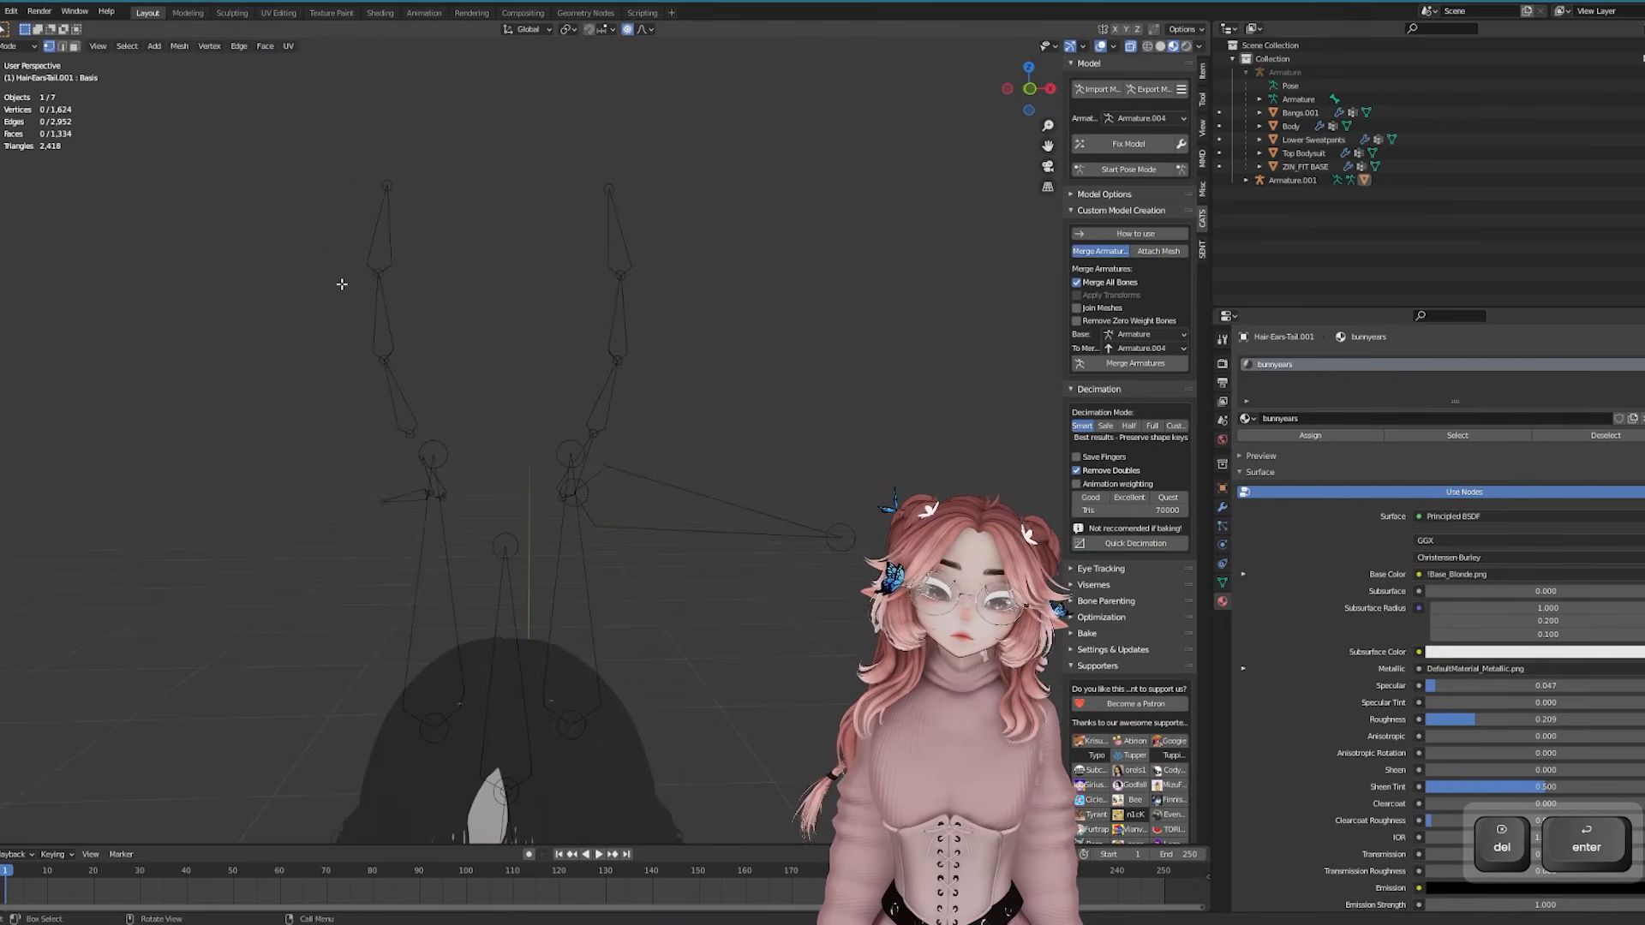
{"action": "key", "text": "alt+h"}
{"action": "key", "text": "Tab"}
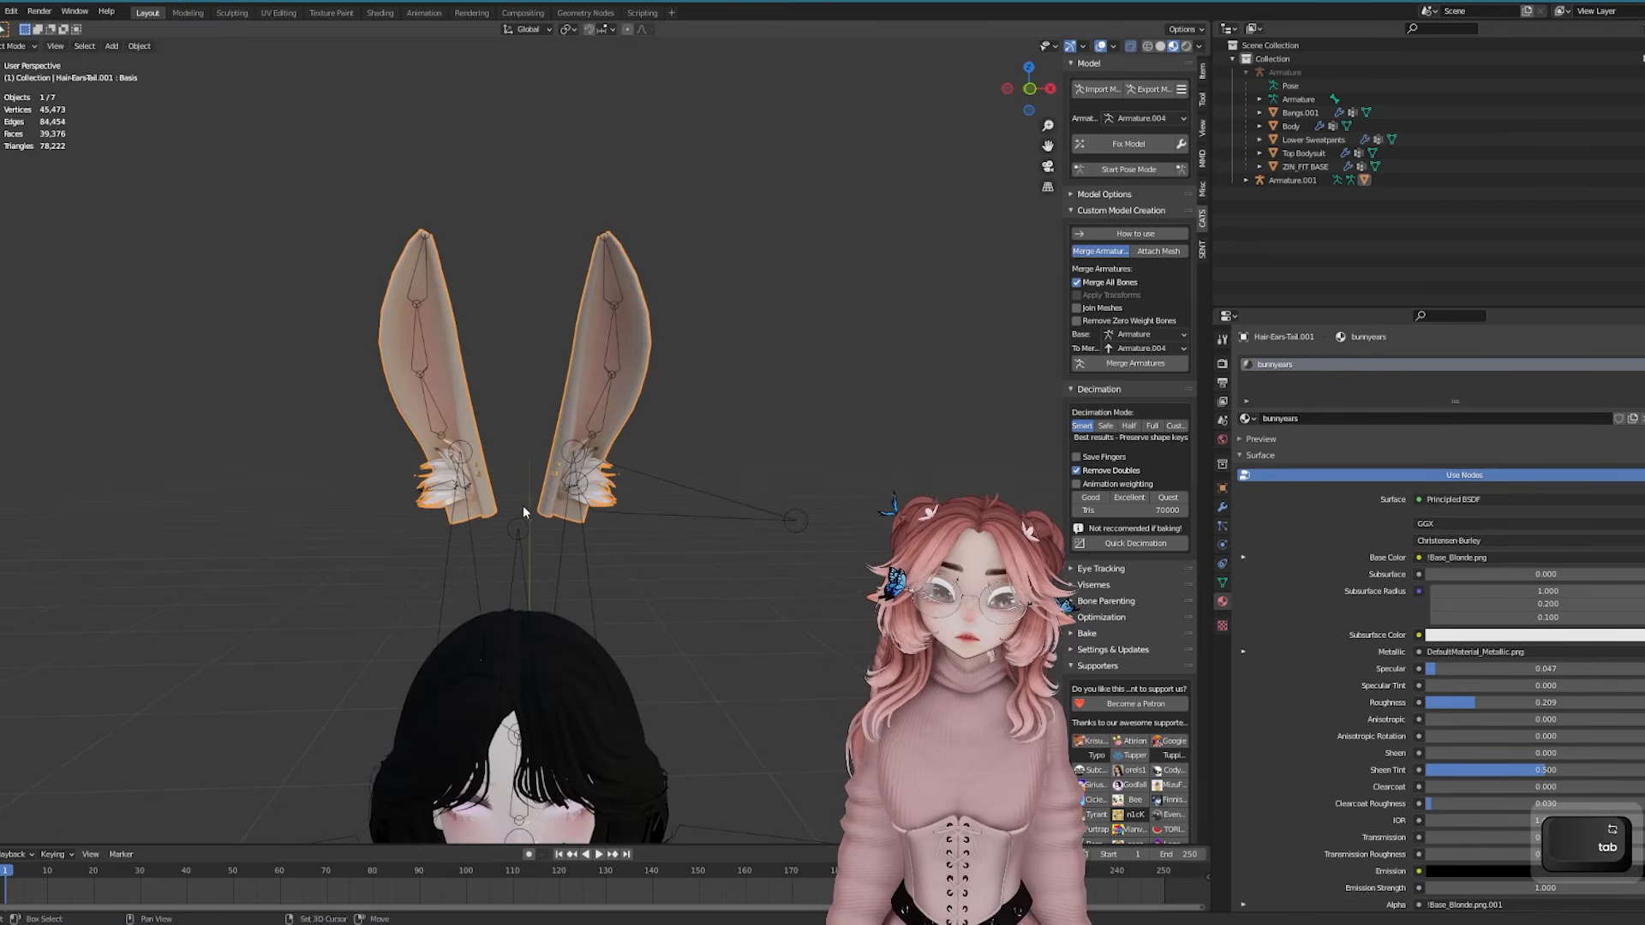
Select Armature.001 and move it along Z to bring the bunny ears down onto the head
{"action": "middle_click_drag", "start_coordinate": [526, 514], "coordinate": [711, 433]}
{"action": "left_click", "coordinate": [1293, 180]}
{"action": "key", "text": "g"}
{"action": "key", "text": "z"}
{"action": "left_click", "coordinate": [809, 477]}
{"action": "middle_click_drag", "start_coordinate": [809, 477], "coordinate": [600, 463]}
{"action": "key", "text": "g"}
{"action": "key", "text": "z"}
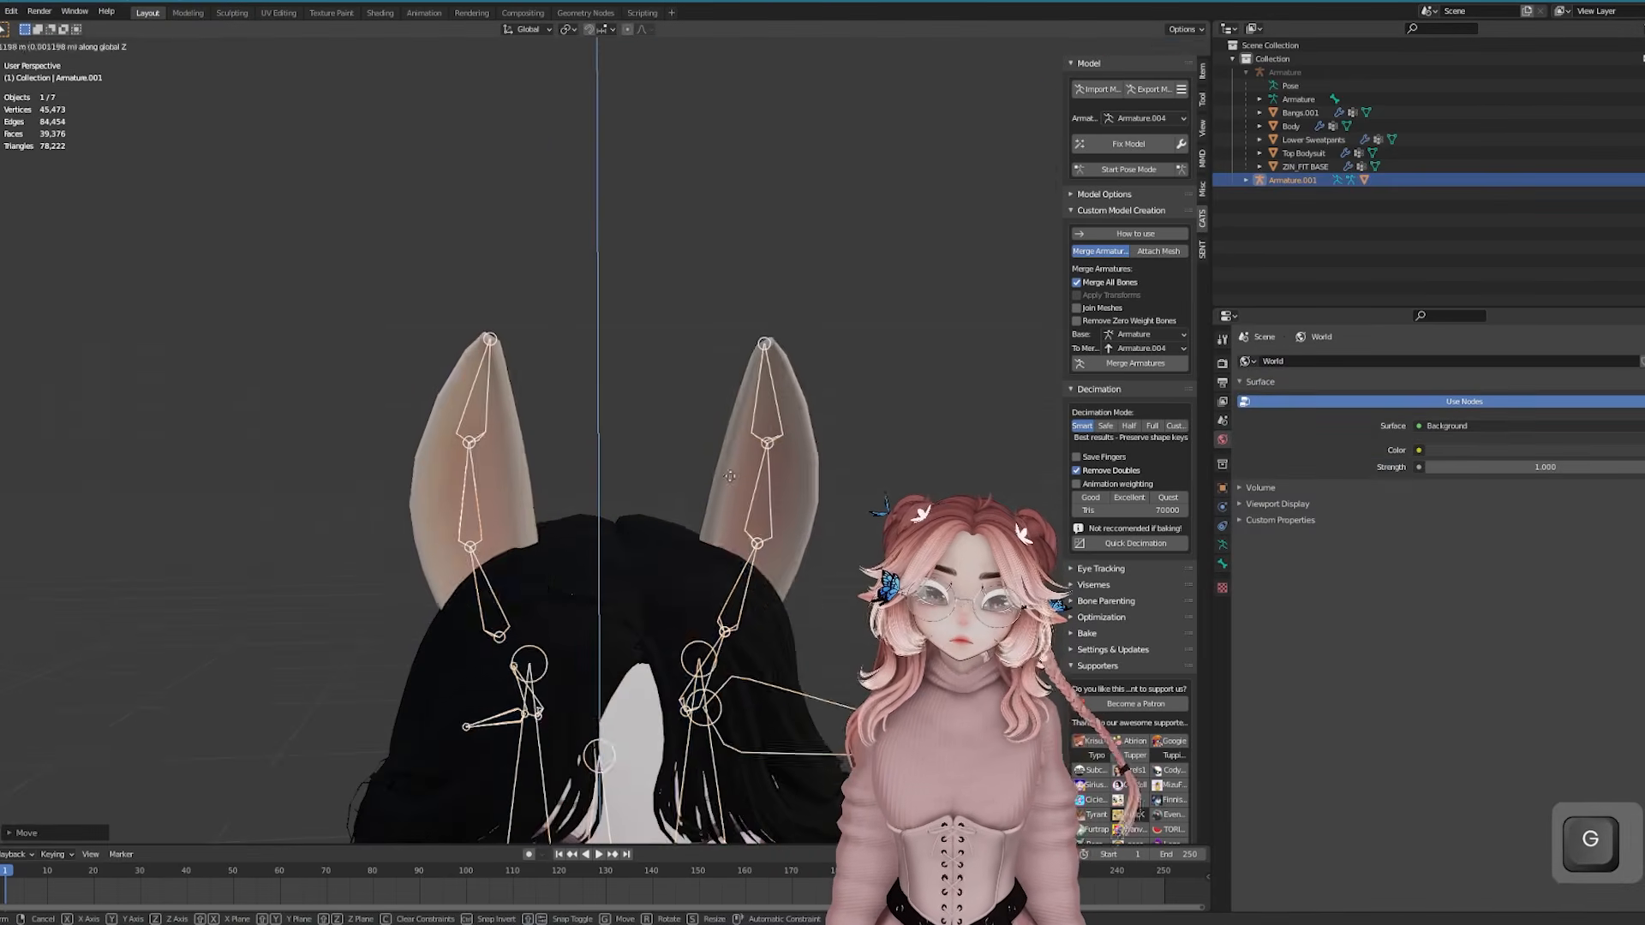
{"action": "left_click", "coordinate": [689, 316]}
Fine-tune the bunny ears' placement by moving Armature.001 along Y and Z until their bases sit in the hair
{"action": "key", "text": "g"}
{"action": "key", "text": "y"}
{"action": "middle_click_drag", "start_coordinate": [689, 315], "coordinate": [780, 477]}
{"action": "left_click", "coordinate": [807, 440]}
{"action": "key", "text": "g"}
{"action": "key", "text": "y"}
{"action": "left_click", "coordinate": [828, 466]}
{"action": "key", "text": "g"}
{"action": "key", "text": "y"}
{"action": "left_click", "coordinate": [783, 466]}
{"action": "key", "text": "g"}
{"action": "key", "text": "z"}
{"action": "left_click", "coordinate": [661, 470]}
{"action": "scroll", "coordinate": [660, 470], "scroll_direction": "down", "scroll_amount": 2}
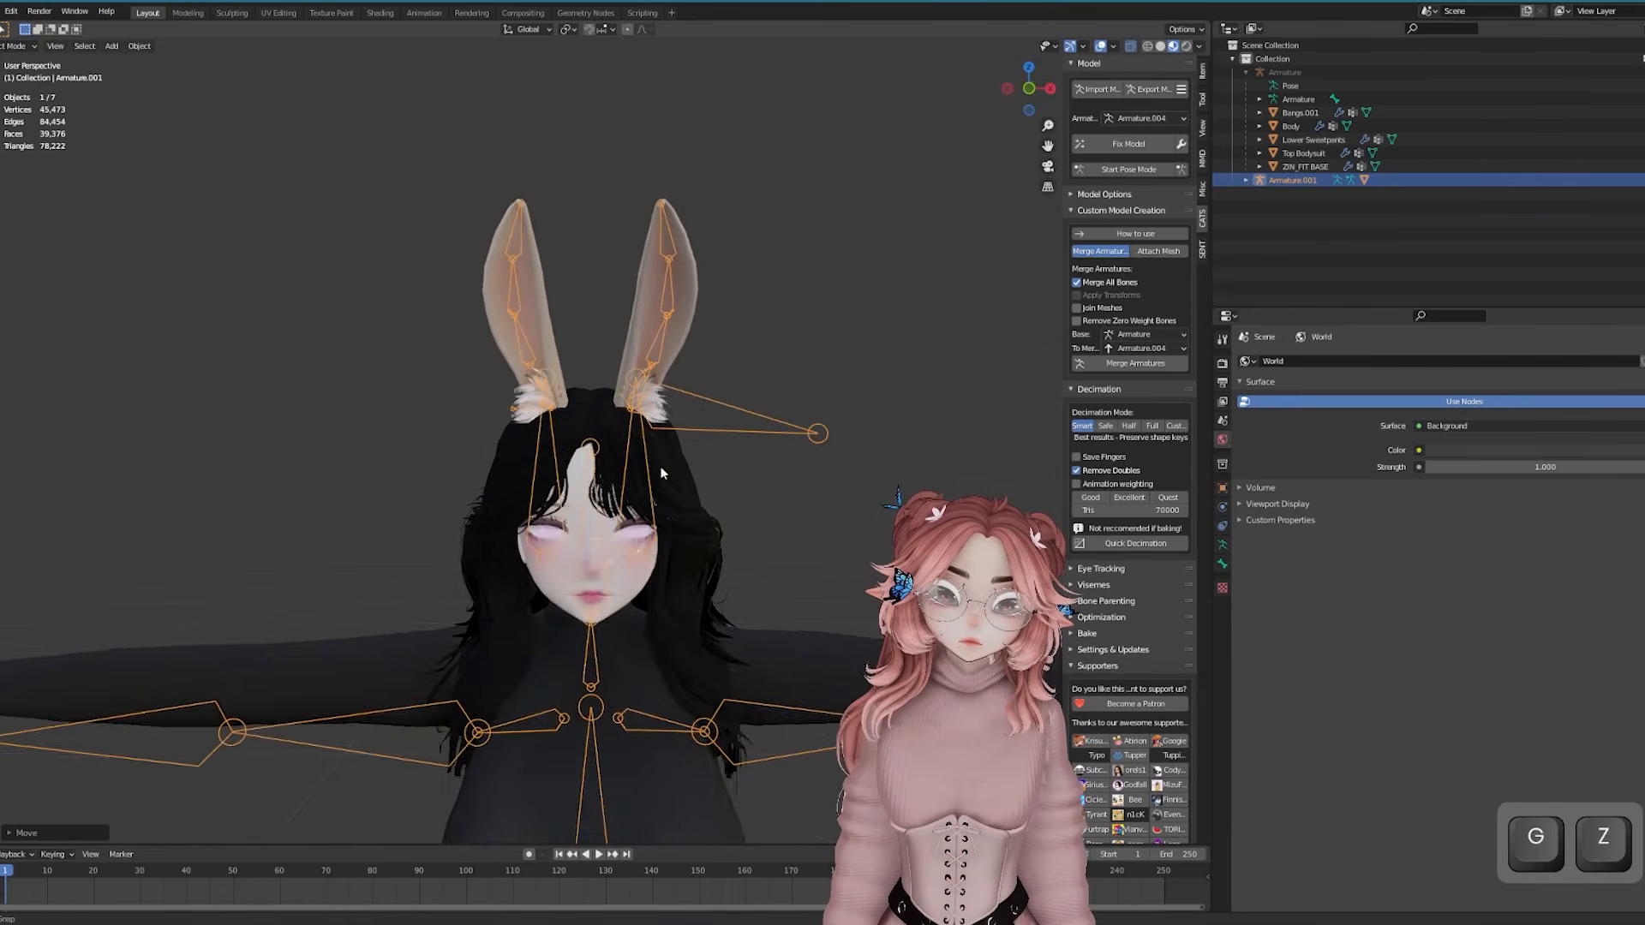
Hide Armature.001 and check from the front how the ears sit on the head
{"action": "middle_click_drag", "start_coordinate": [661, 471], "coordinate": [617, 427]}
{"action": "key", "text": "h"}
{"action": "scroll", "coordinate": [595, 455], "scroll_direction": "up", "scroll_amount": 2}
{"action": "scroll", "coordinate": [617, 427], "scroll_direction": "down", "scroll_amount": 2}
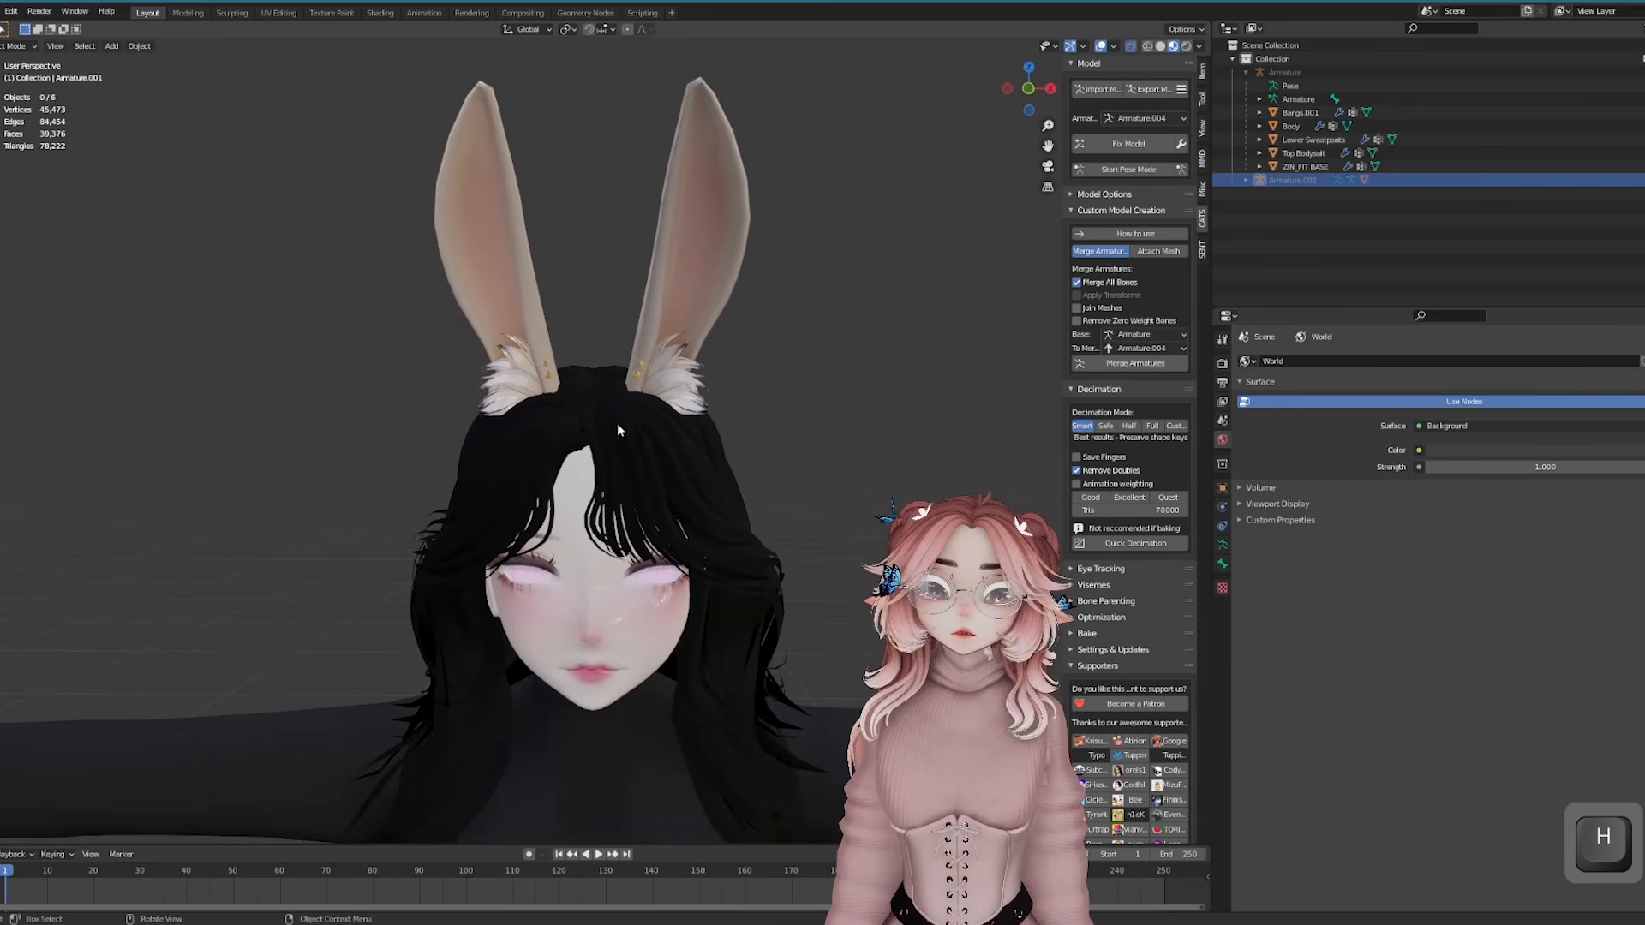
Examine the bunny ears' UV layout on the !Base_Blonde.png texture in the UV Editing workspace, and return to Layout
{"action": "left_click", "coordinate": [616, 385]}
{"action": "key", "text": "Tab"}
{"action": "scroll", "coordinate": [591, 394], "scroll_direction": "up", "scroll_amount": 4}
{"action": "scroll", "coordinate": [572, 337], "scroll_direction": "down", "scroll_amount": 4}
{"action": "key", "text": "a"}
{"action": "scroll", "coordinate": [572, 338], "scroll_direction": "up", "scroll_amount": 3}
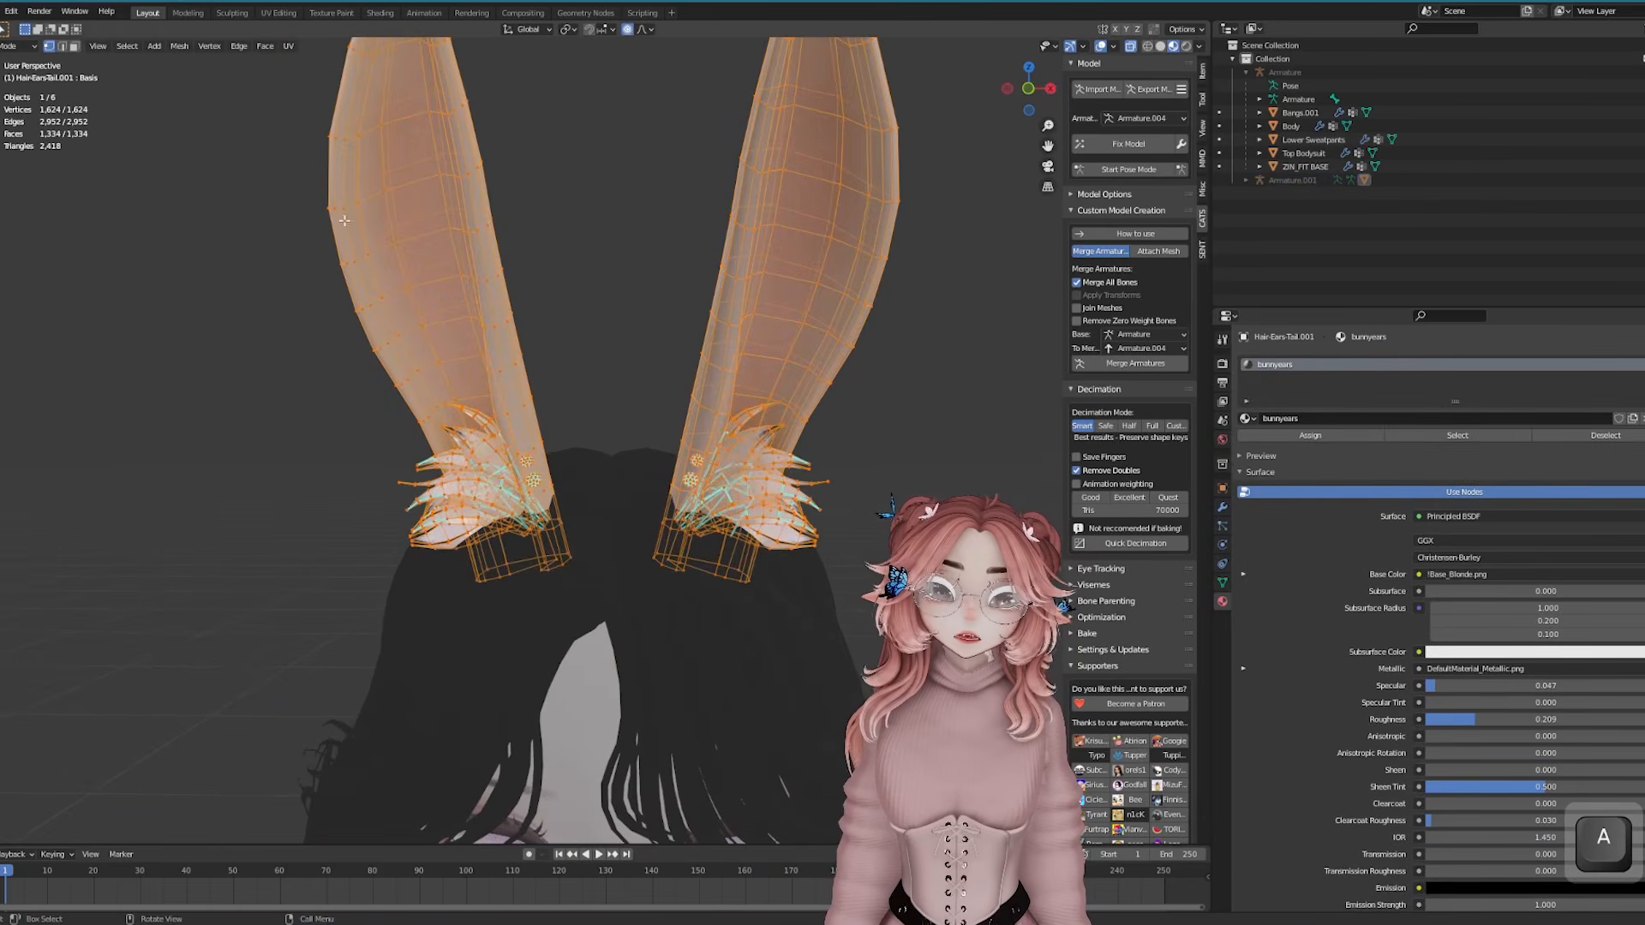
{"action": "left_click", "coordinate": [277, 12]}
{"action": "scroll", "coordinate": [393, 385], "scroll_direction": "down", "scroll_amount": 12}
{"action": "scroll", "coordinate": [393, 386], "scroll_direction": "up", "scroll_amount": 2}
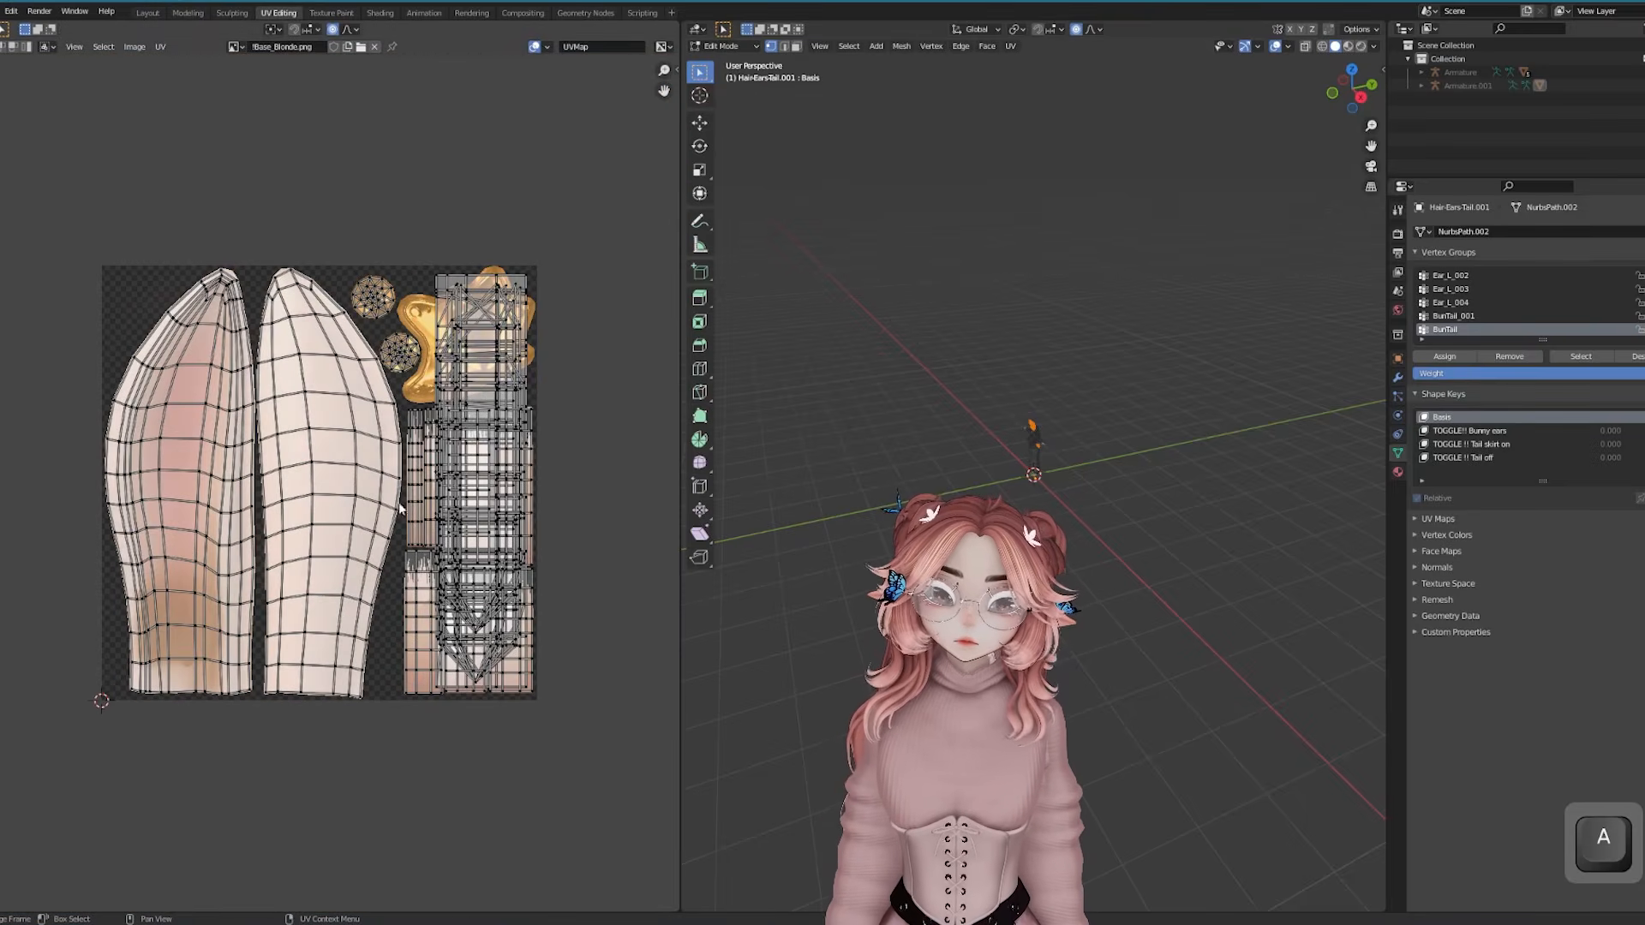
{"action": "scroll", "coordinate": [947, 470], "scroll_direction": "up", "scroll_amount": 10}
{"action": "middle_click_drag", "start_coordinate": [948, 470], "coordinate": [1020, 499]}
{"action": "key", "text": "Tab"}
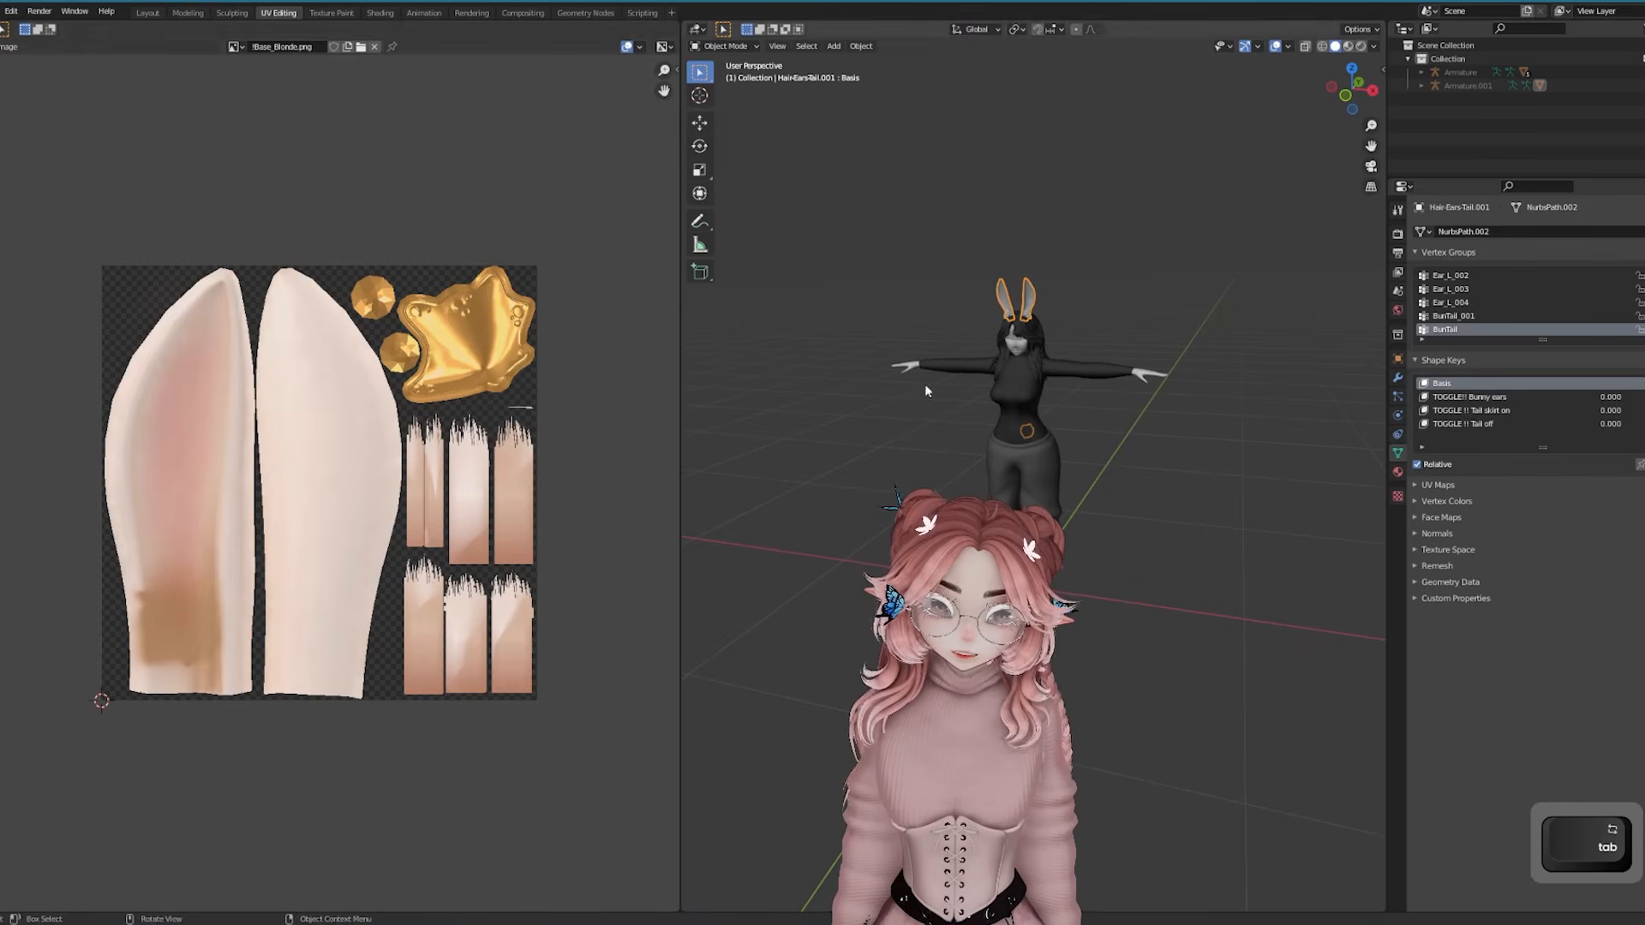
{"action": "left_click", "coordinate": [147, 12]}
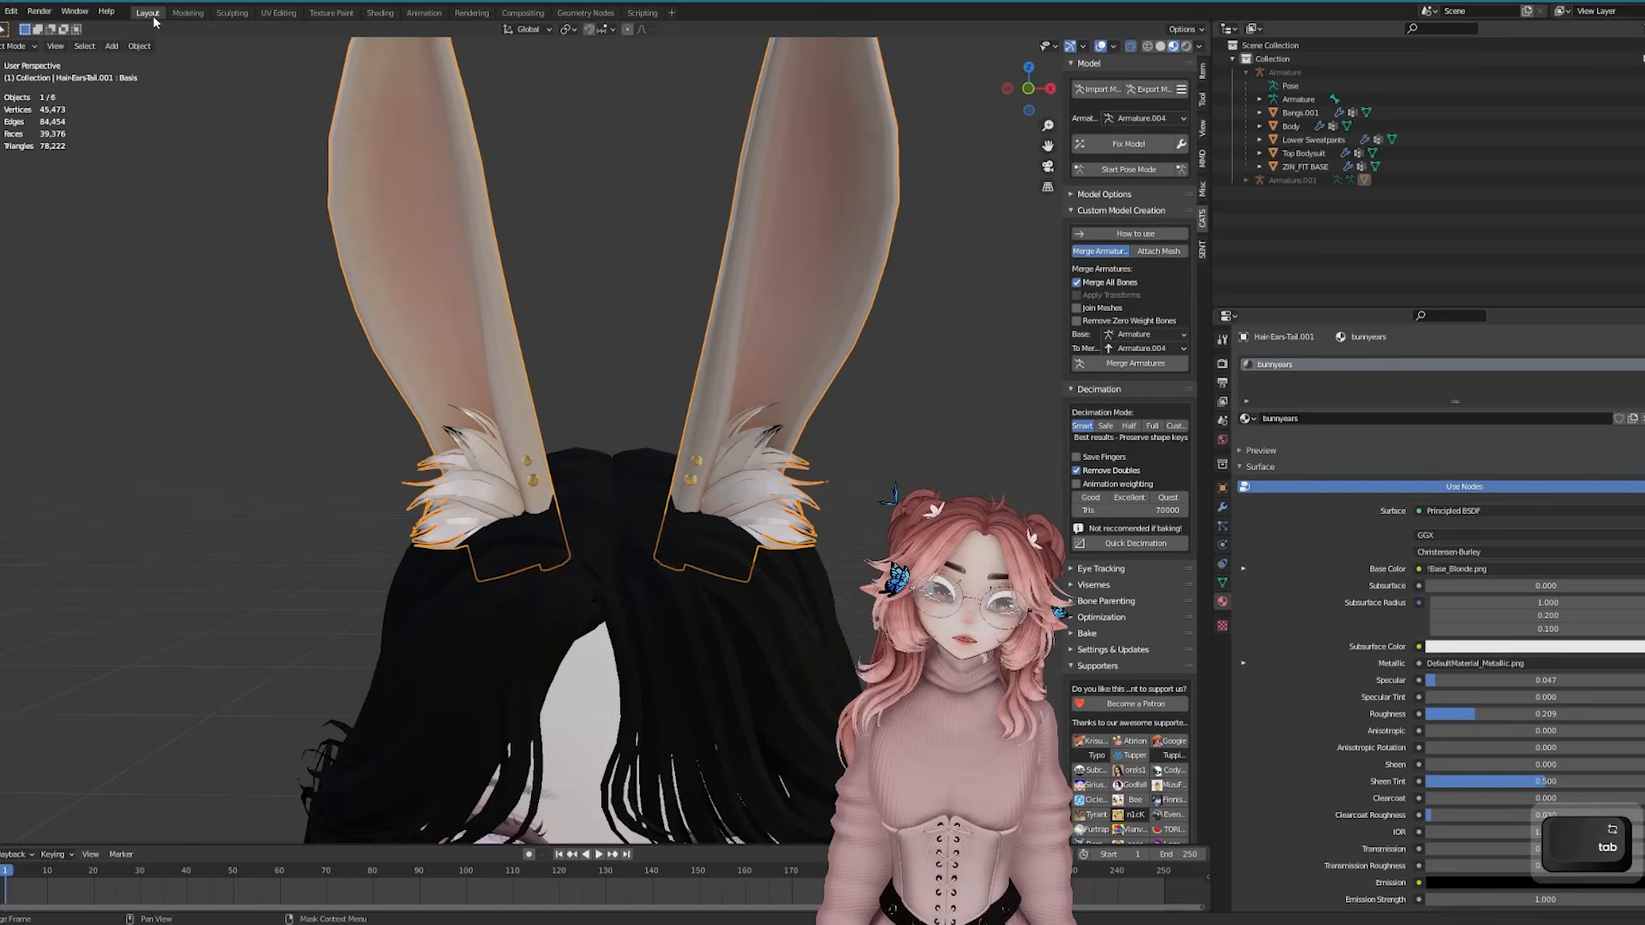
Box-select the character's left bunny ear and add a second material slot to Hair-Ears-Tail.001
{"action": "key", "text": "Tab"}
{"action": "scroll", "coordinate": [640, 317], "scroll_direction": "down", "scroll_amount": 3}
{"action": "middle_click_drag", "start_coordinate": [752, 439], "coordinate": [756, 491], "text": "shift"}
{"action": "scroll", "coordinate": [755, 491], "scroll_direction": "up", "scroll_amount": 1}
{"action": "left_click_drag", "start_coordinate": [929, 72], "coordinate": [653, 694]}
{"action": "left_click", "coordinate": [1642, 364]}
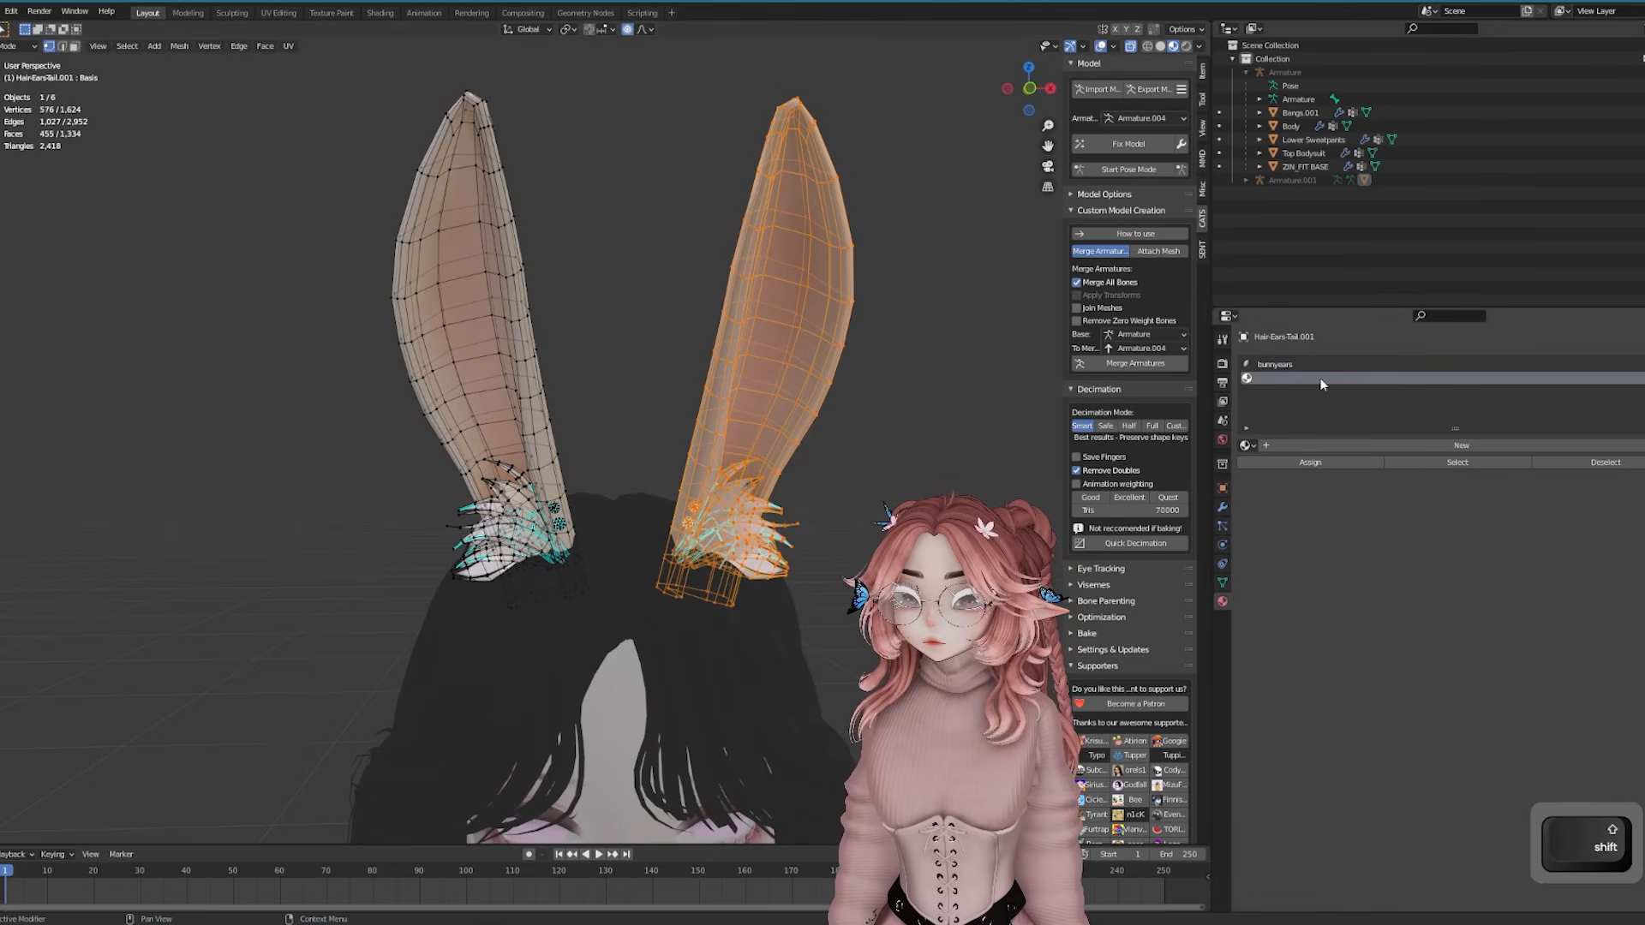
Rename the bunnyears material to bunnyearsR
{"action": "key", "text": "Tab"}
{"action": "double_click", "coordinate": [1306, 365]}
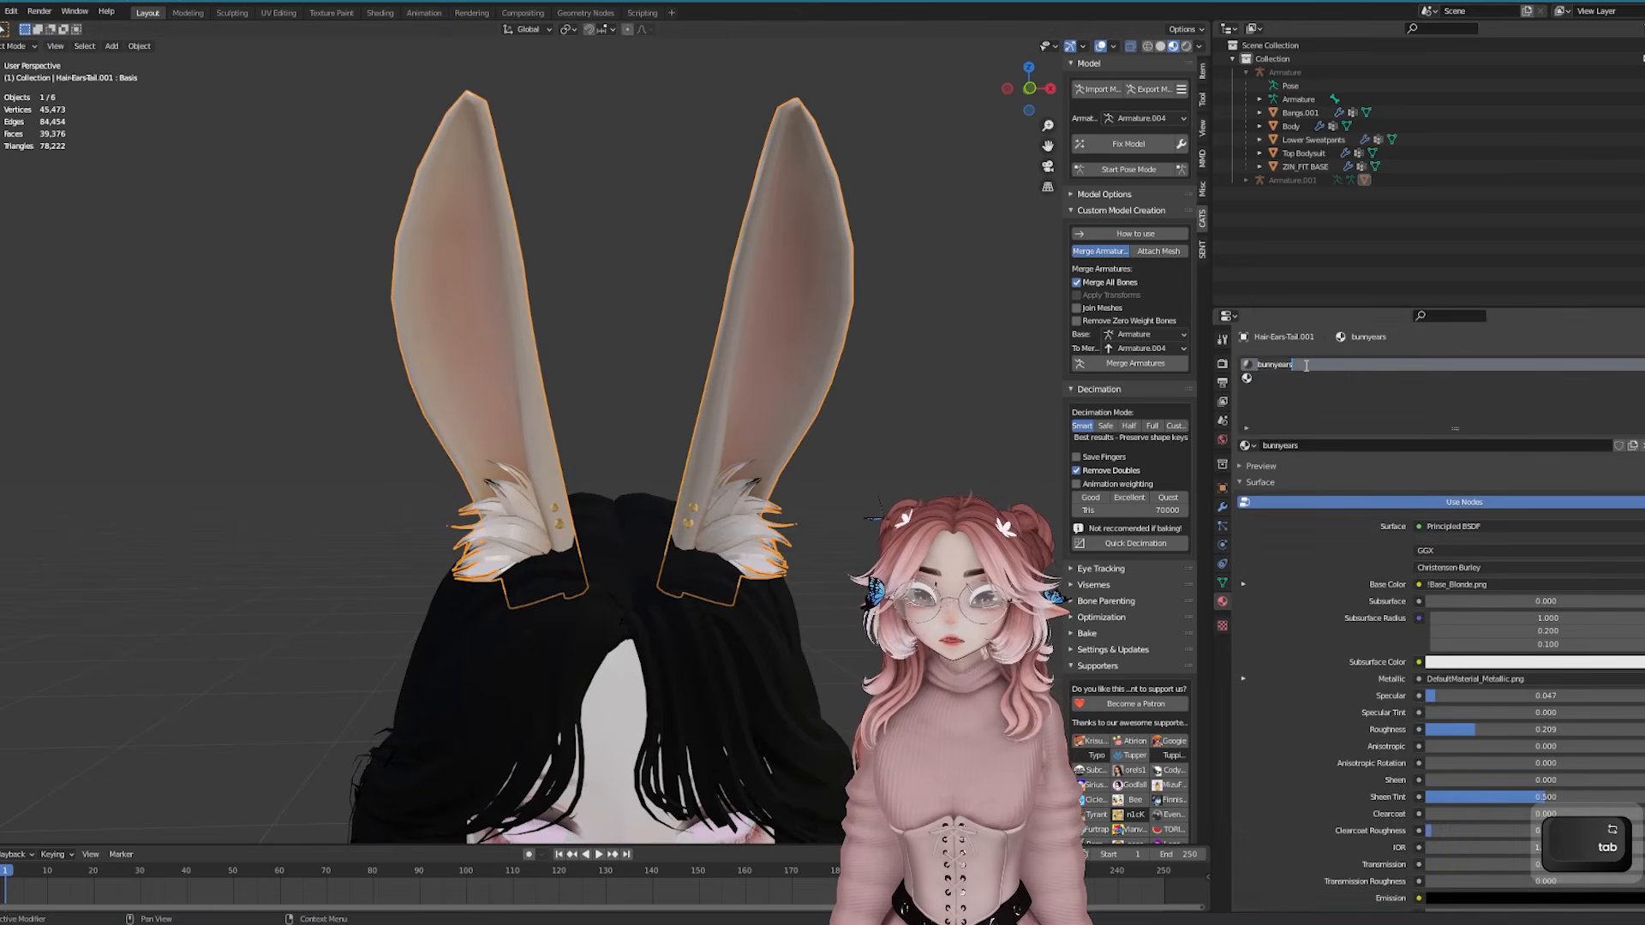
{"action": "type", "text": "R"}
{"action": "key", "text": "Return"}
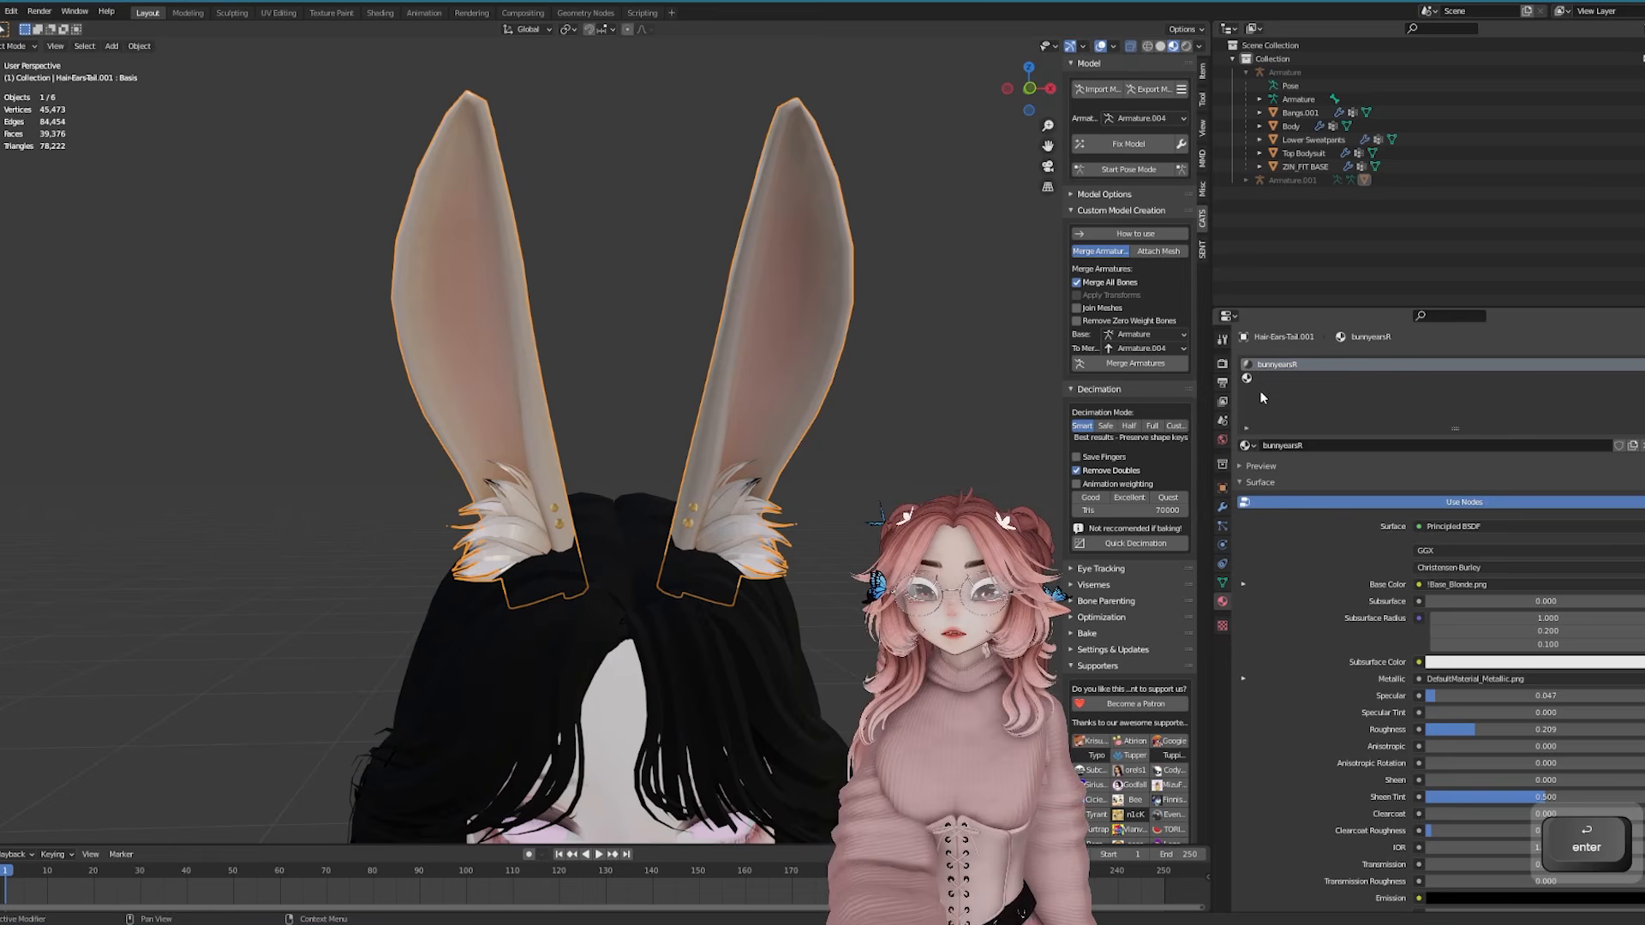
Create a new material in the empty slot and name it bunnyearsL
{"action": "left_click", "coordinate": [1278, 378]}
{"action": "key", "text": "ctrl+v"}
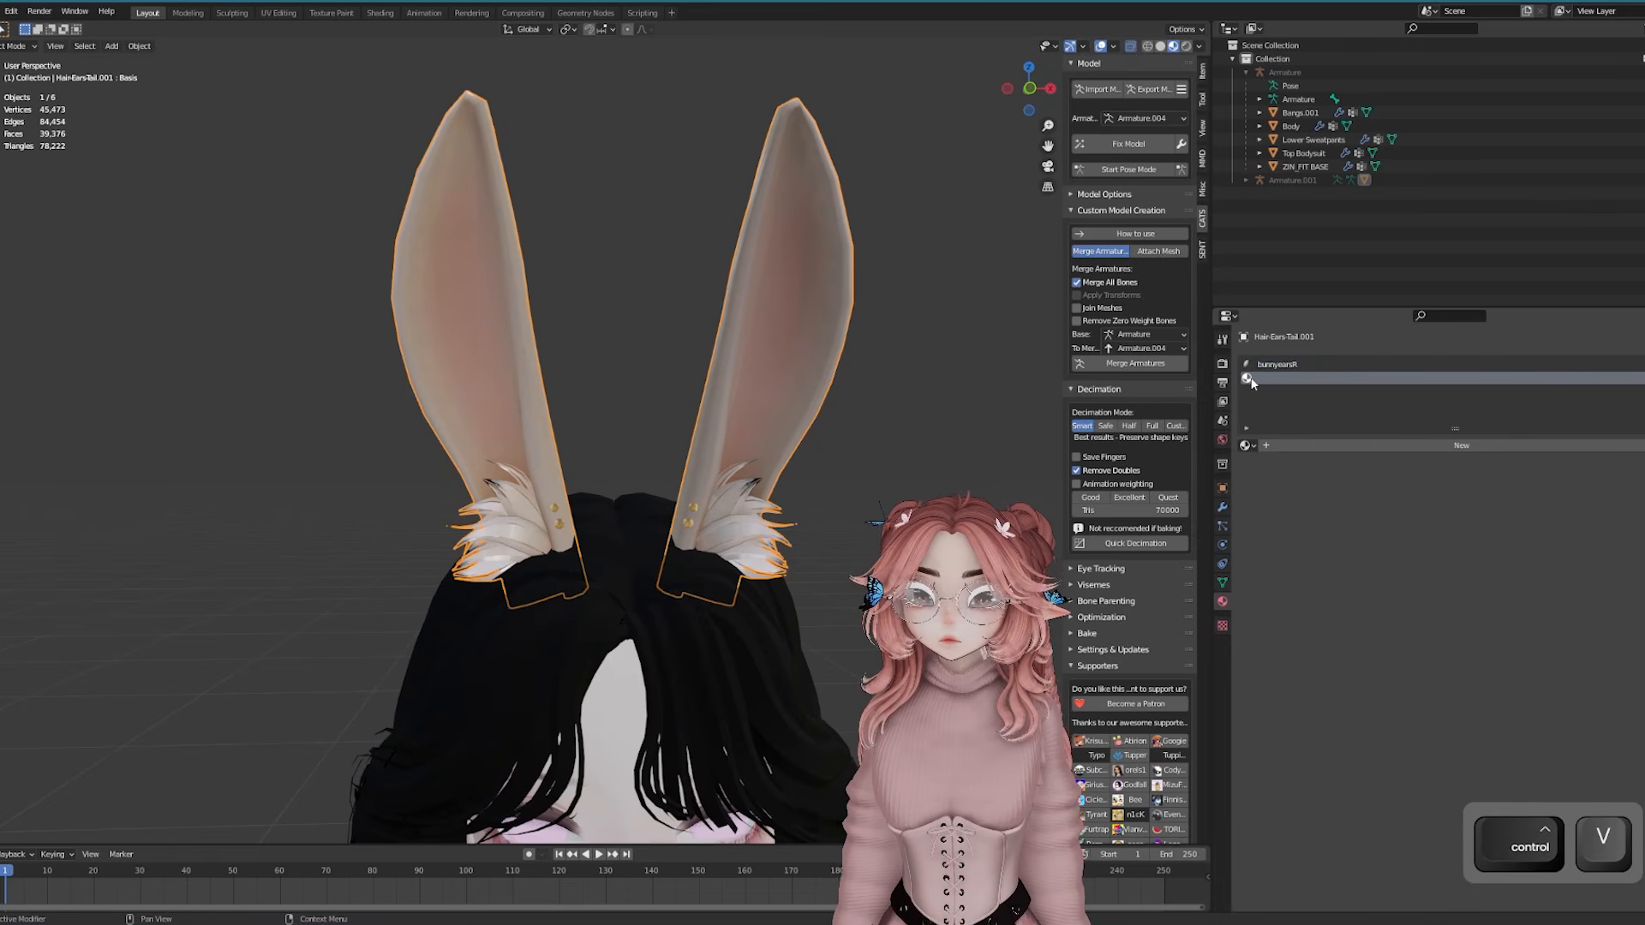
{"action": "left_click", "coordinate": [1377, 440]}
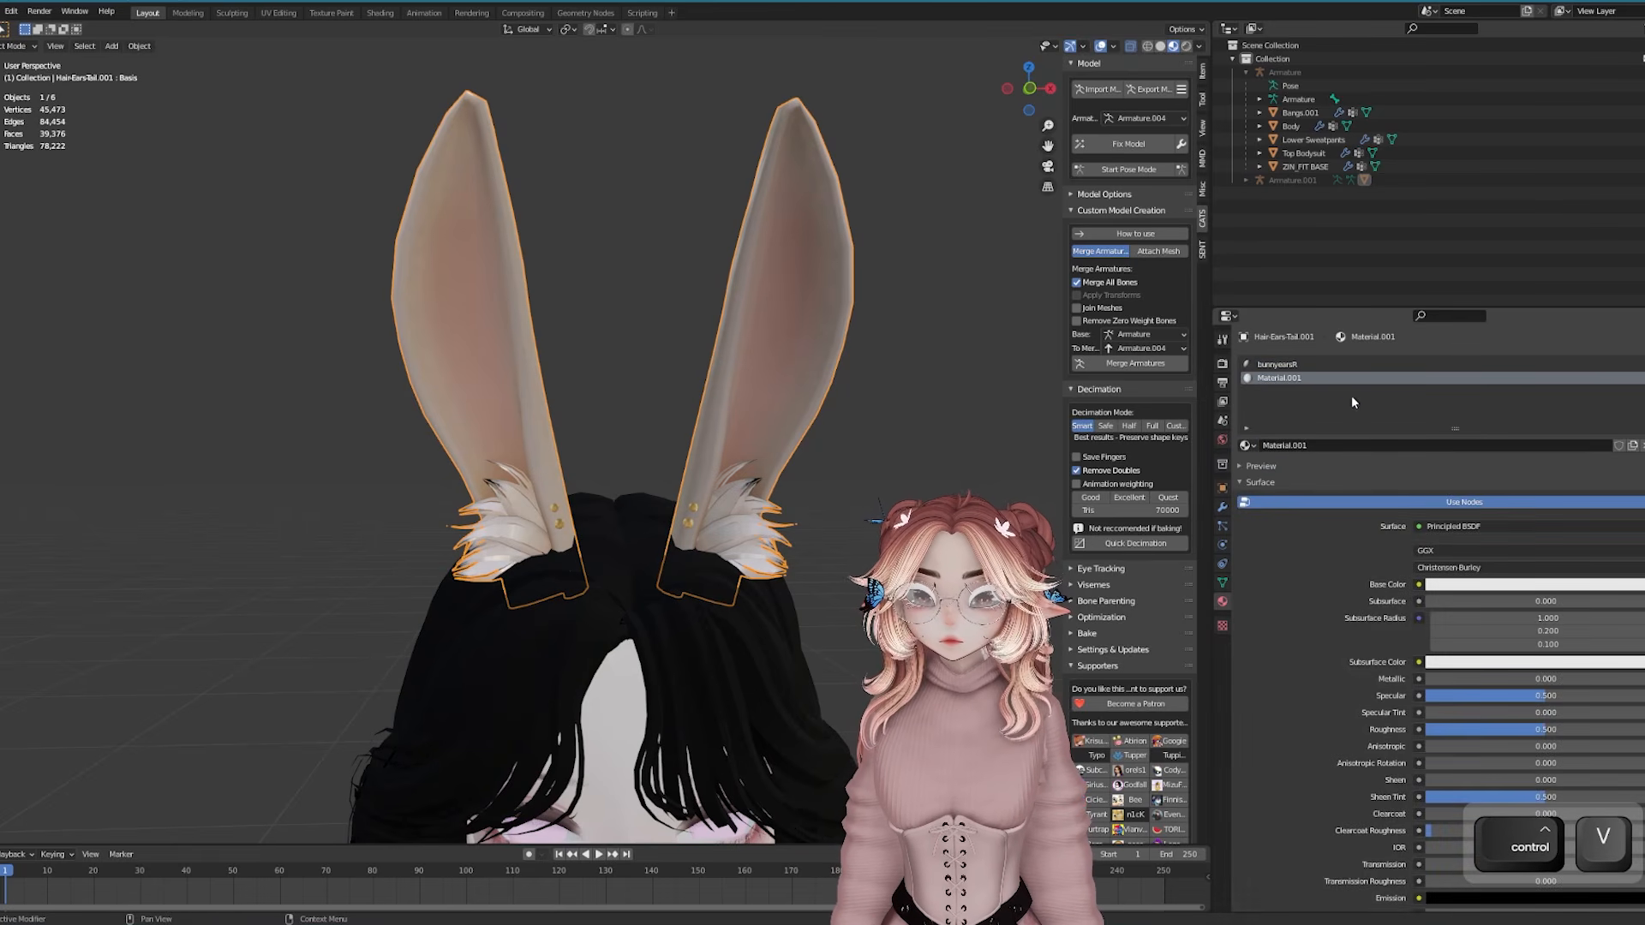
{"action": "double_click", "coordinate": [1320, 378]}
{"action": "type", "text": "bunnyearsR"}
{"action": "key", "text": "BackSpace"}
{"action": "type", "text": "L"}
{"action": "key", "text": "Return"}
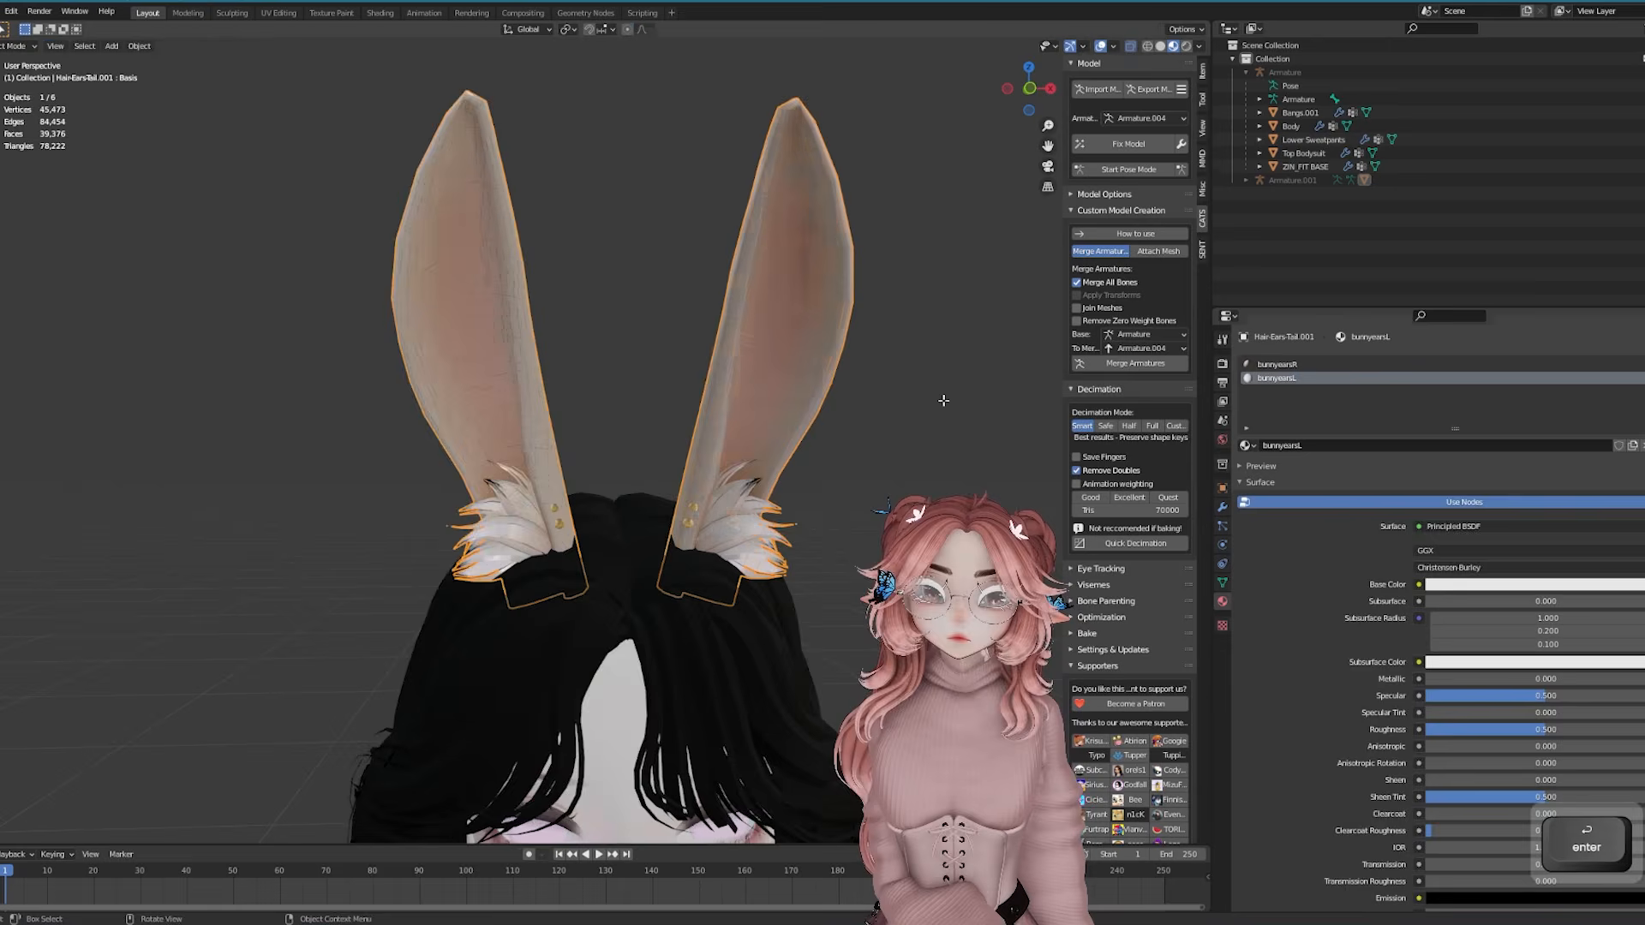
Assign the bunnyearsL material to the selected left ear
{"action": "key", "text": "Tab"}
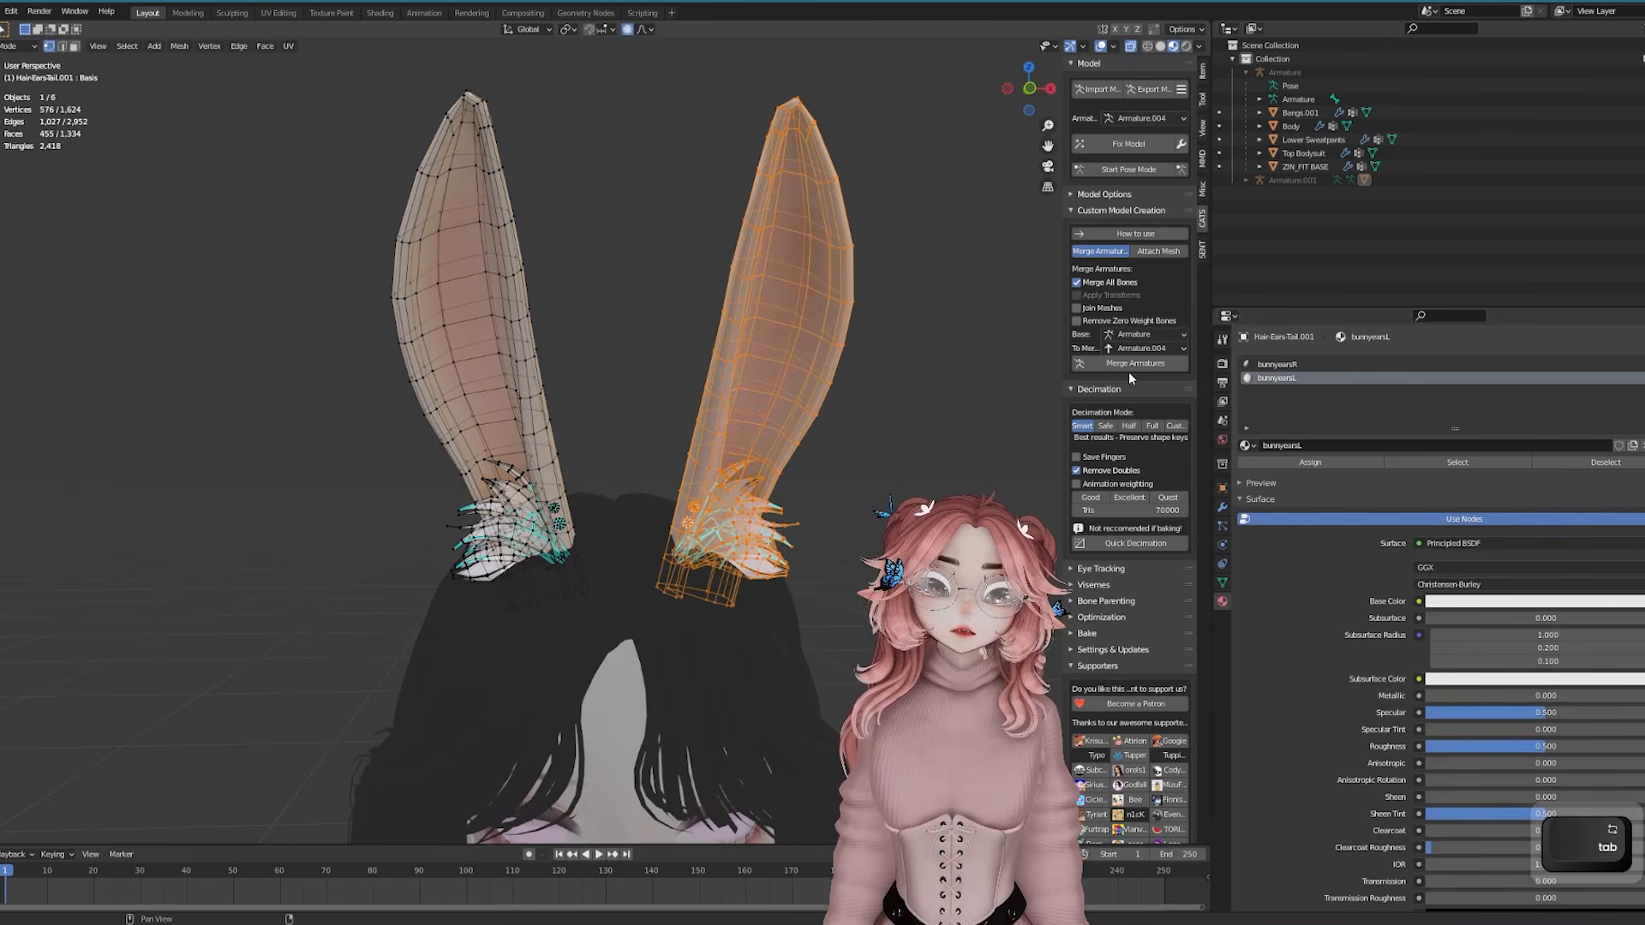
{"action": "left_click", "coordinate": [1316, 465]}
{"action": "key", "text": "Tab"}
Load !Bunn_Black.png from the ATextures EARS folder in Downloads as the MMD texture of the bunnyearsL material
{"action": "scroll", "coordinate": [773, 506], "scroll_direction": "down", "scroll_amount": 6}
{"action": "scroll", "coordinate": [1395, 727], "scroll_direction": "down", "scroll_amount": 6}
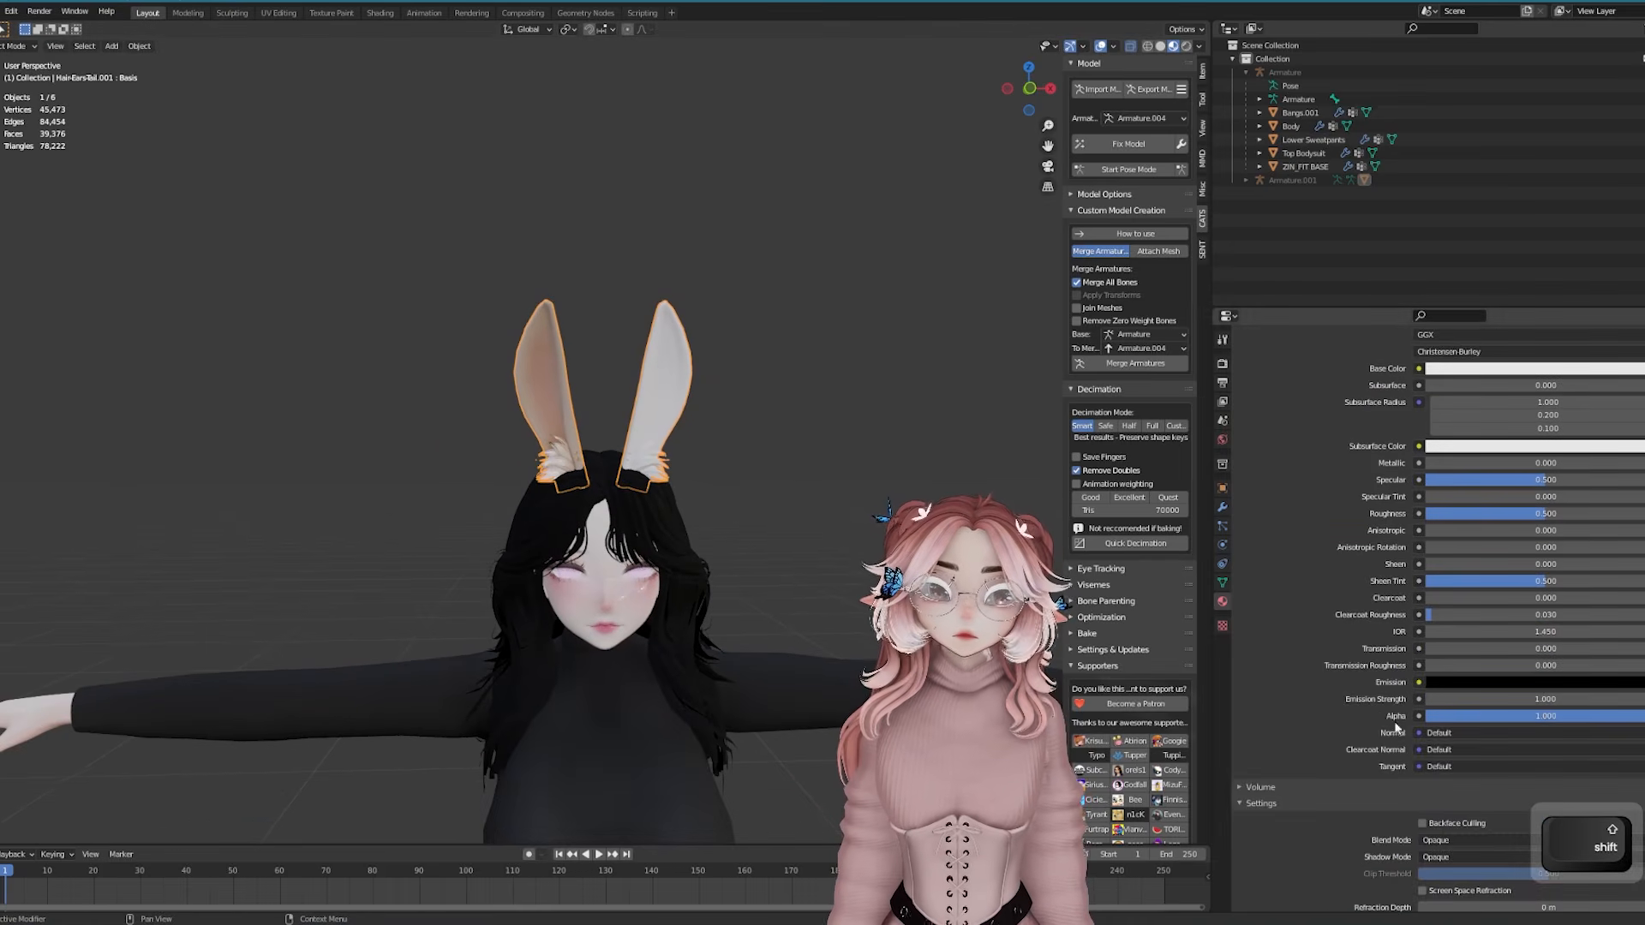
{"action": "scroll", "coordinate": [1395, 727], "scroll_direction": "down", "scroll_amount": 10}
{"action": "left_click", "coordinate": [1501, 819]}
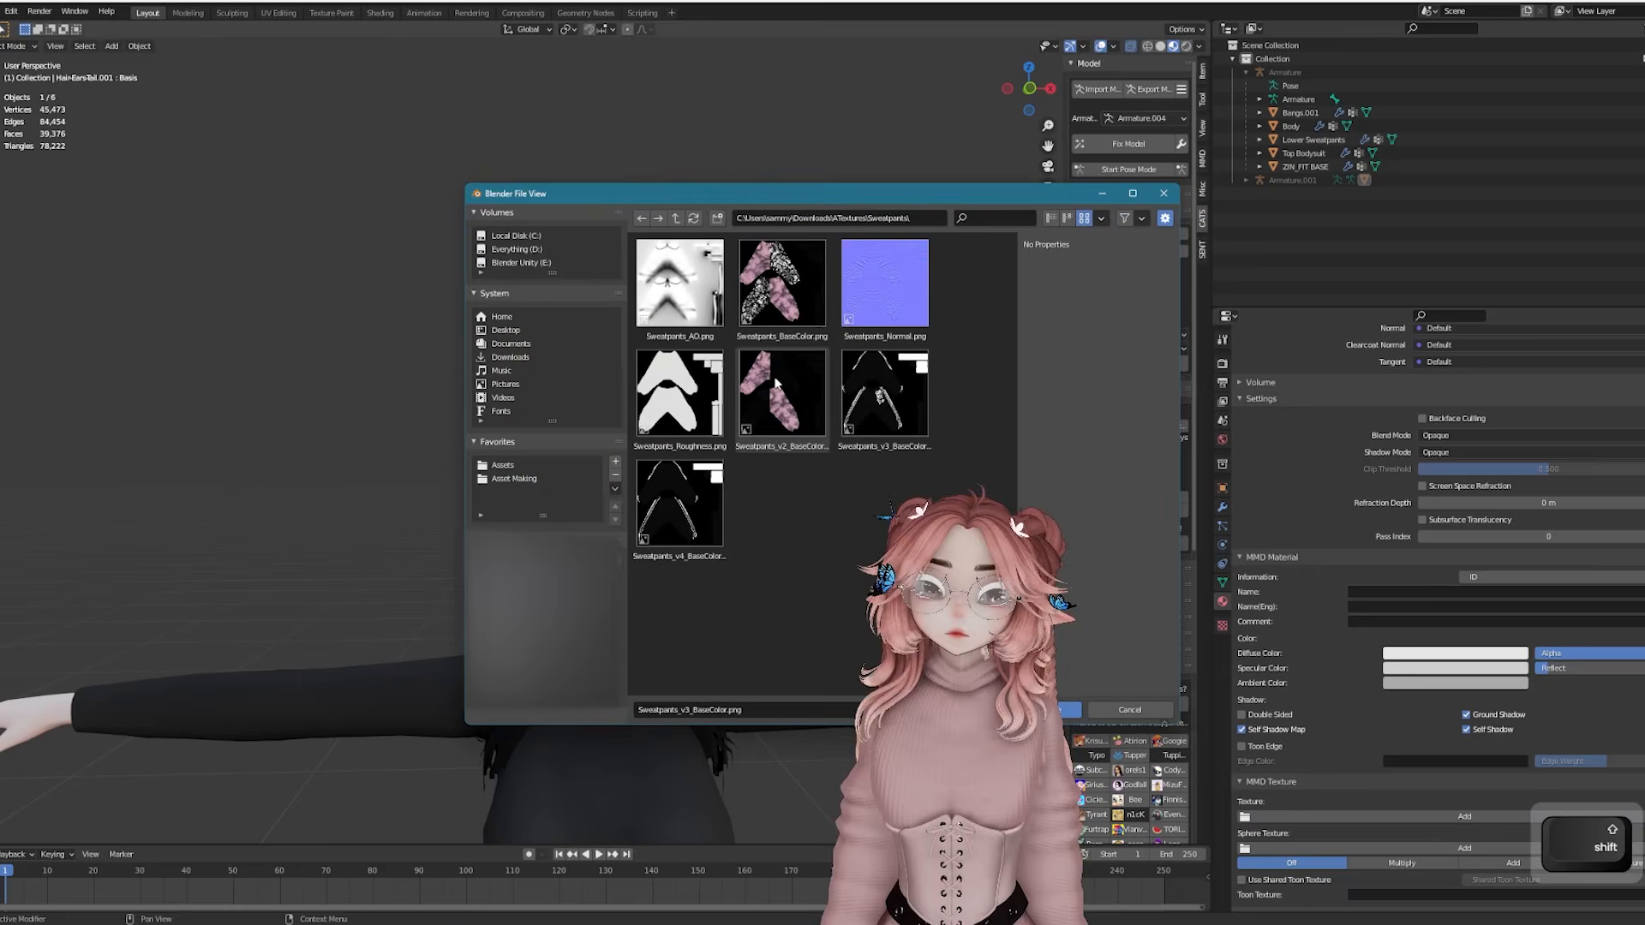
{"action": "left_click", "coordinate": [510, 356]}
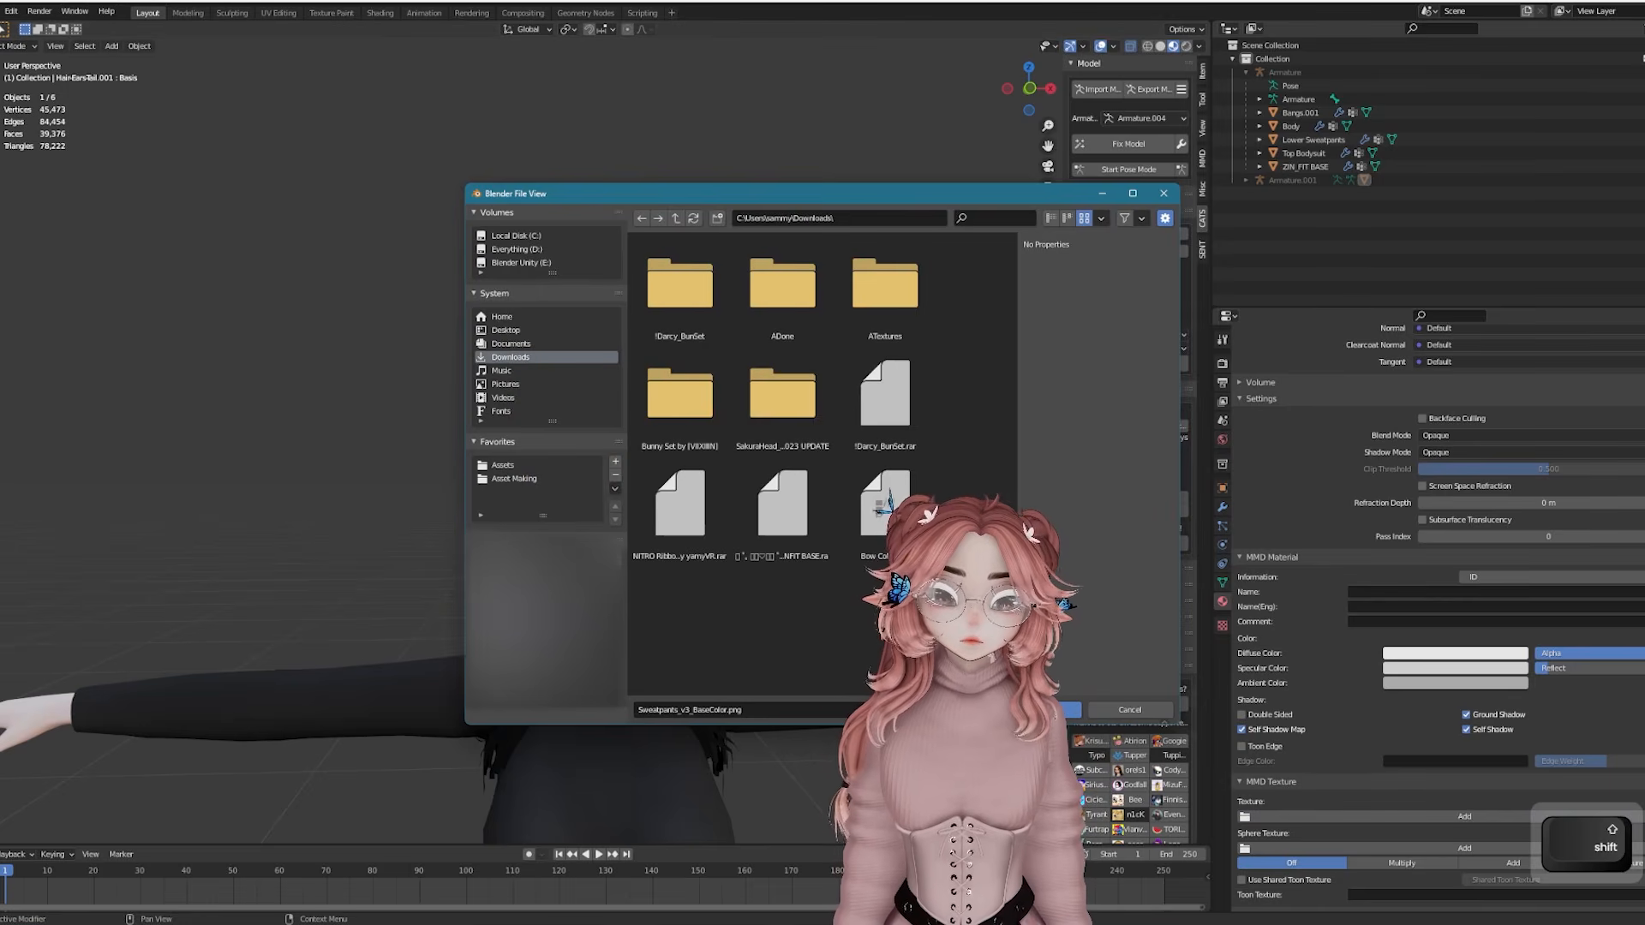
{"action": "double_click", "coordinate": [784, 387]}
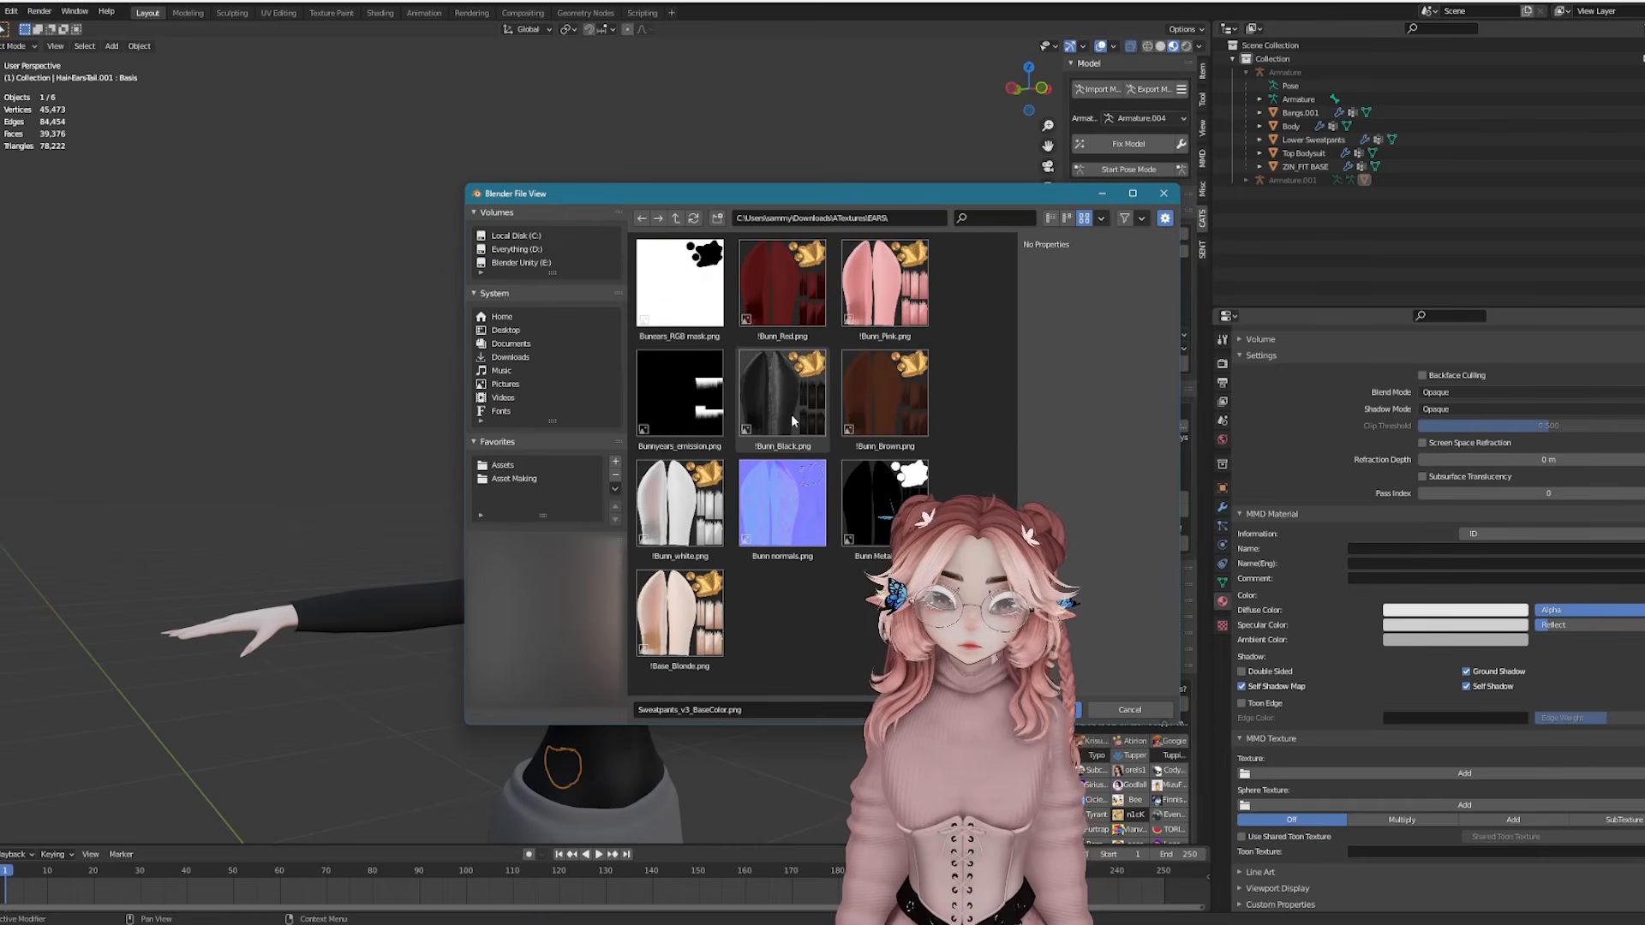
{"action": "double_click", "coordinate": [790, 414]}
Import the Bunny Tail FBX from the Bunny Set folder and rotate its armature about the X axis
{"action": "scroll", "coordinate": [766, 454], "scroll_direction": "up", "scroll_amount": 5}
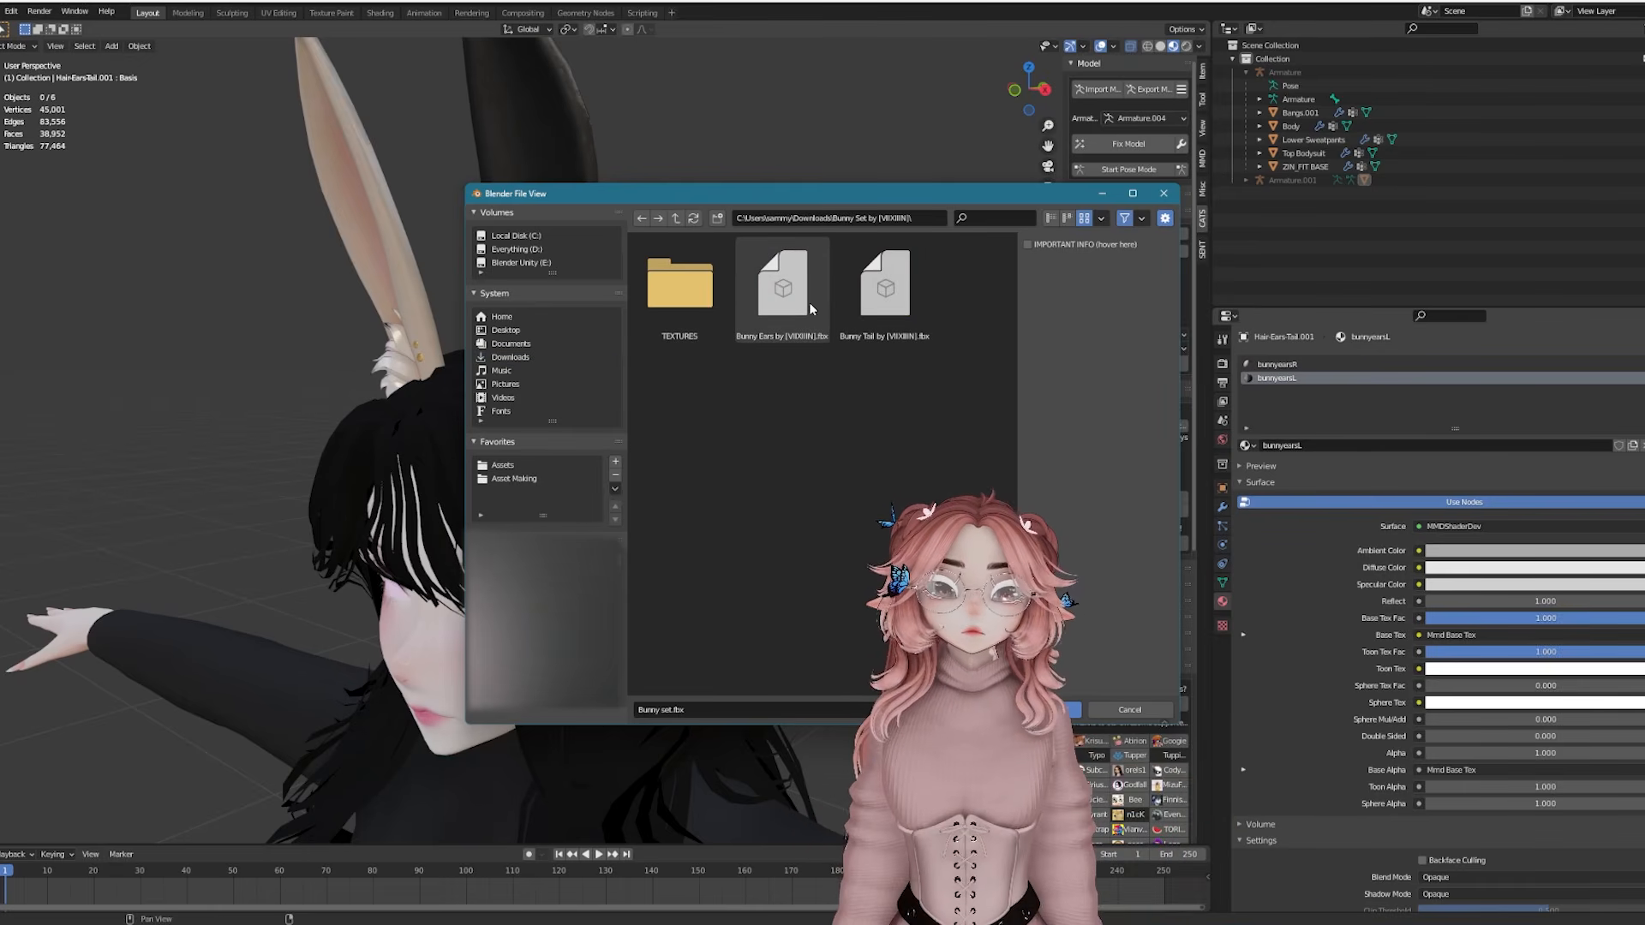
{"action": "double_click", "coordinate": [850, 307]}
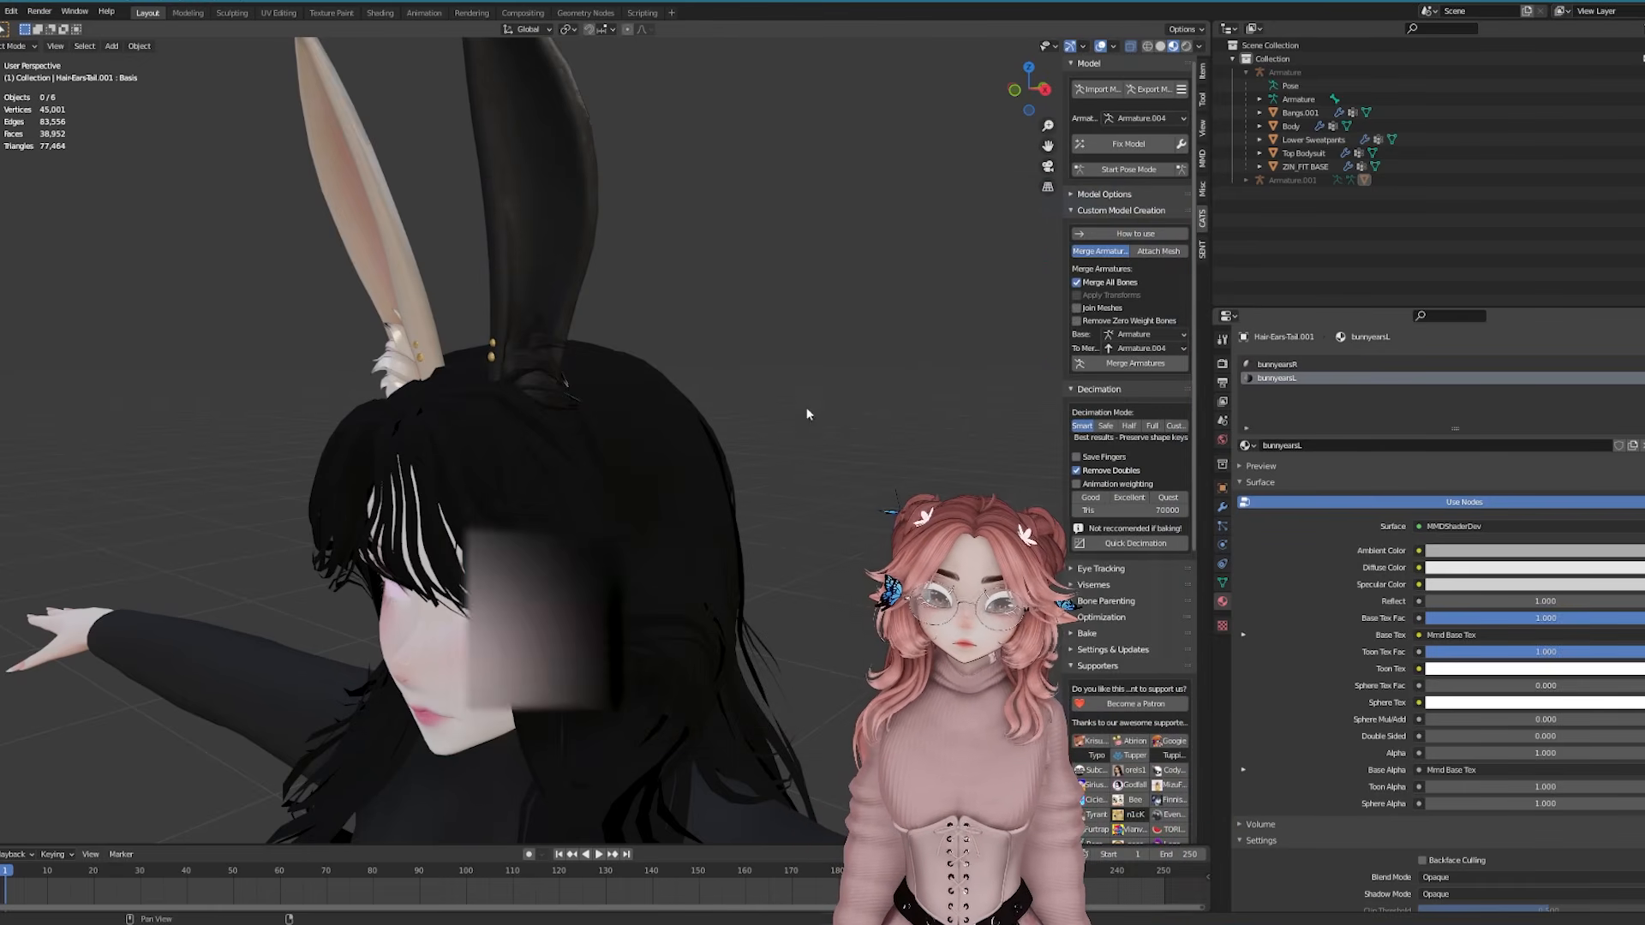
{"action": "scroll", "coordinate": [797, 514], "scroll_direction": "down", "scroll_amount": 9}
{"action": "middle_click_drag", "start_coordinate": [794, 520], "coordinate": [614, 456]}
{"action": "scroll", "coordinate": [614, 456], "scroll_direction": "up", "scroll_amount": 9}
{"action": "middle_click_drag", "start_coordinate": [511, 397], "coordinate": [445, 377]}
{"action": "key", "text": "r"}
{"action": "key", "text": "y"}
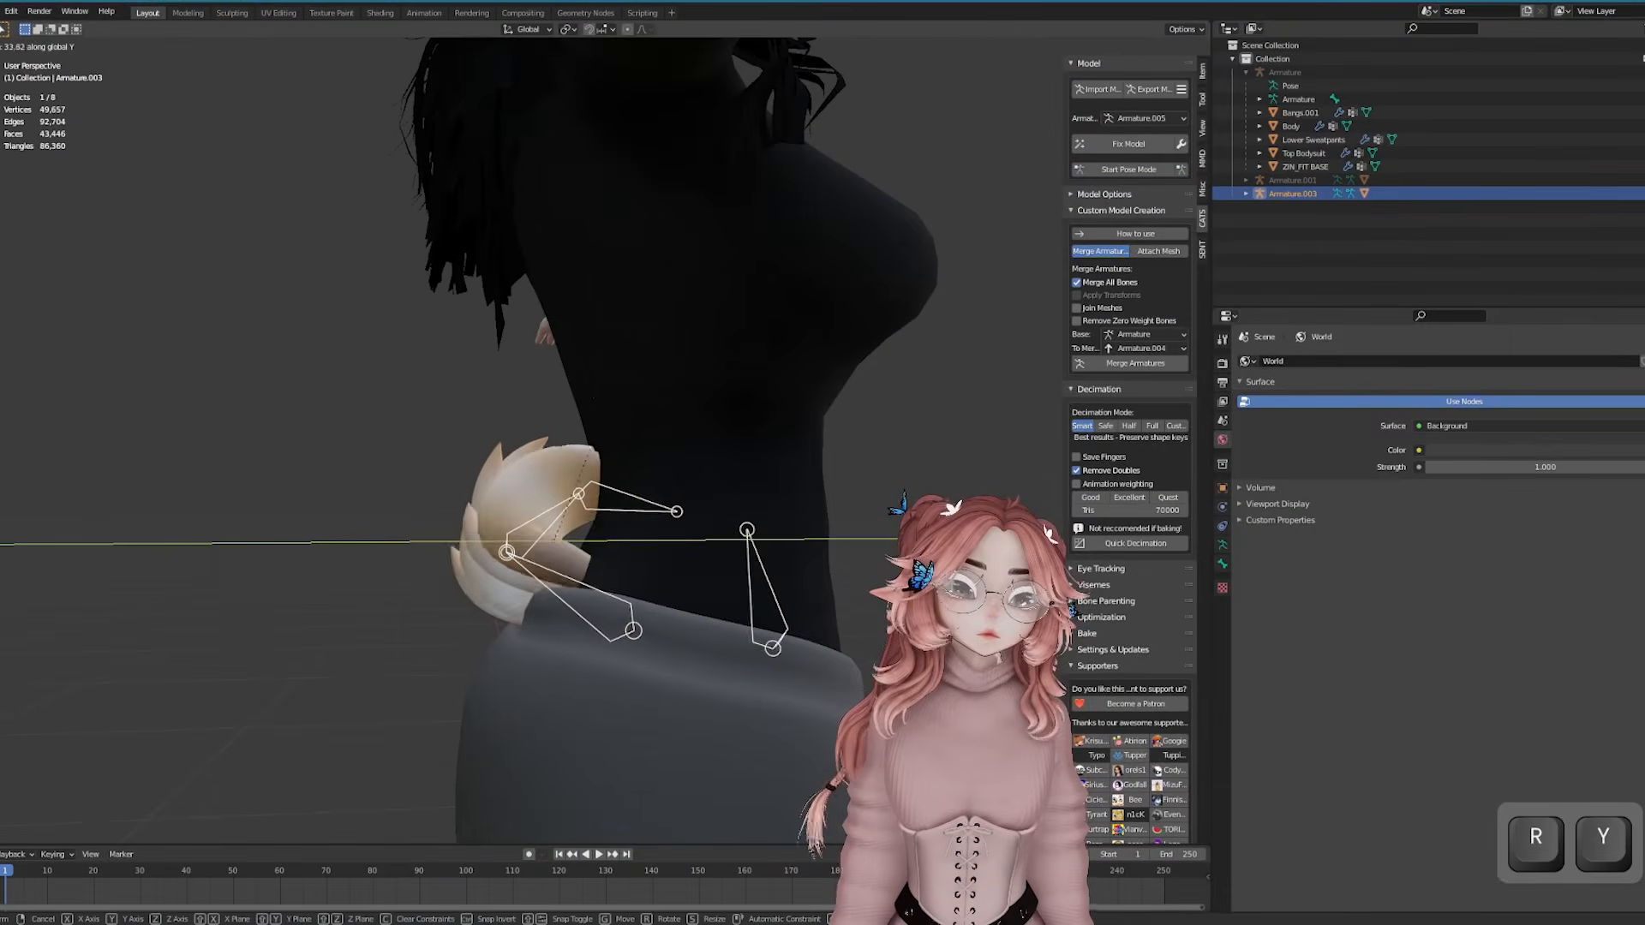
{"action": "key", "text": "x"}
{"action": "left_click", "coordinate": [657, 343]}
Move the tail's armature along Z and then freely so the tail sits at the lower back above the sweatpants waistband
{"action": "key", "text": "g"}
{"action": "key", "text": "z"}
{"action": "left_click", "coordinate": [657, 290]}
{"action": "scroll", "coordinate": [658, 295], "scroll_direction": "up", "scroll_amount": 5}
{"action": "middle_click_drag", "start_coordinate": [591, 514], "coordinate": [602, 467], "text": "shift"}
{"action": "key", "text": "g"}
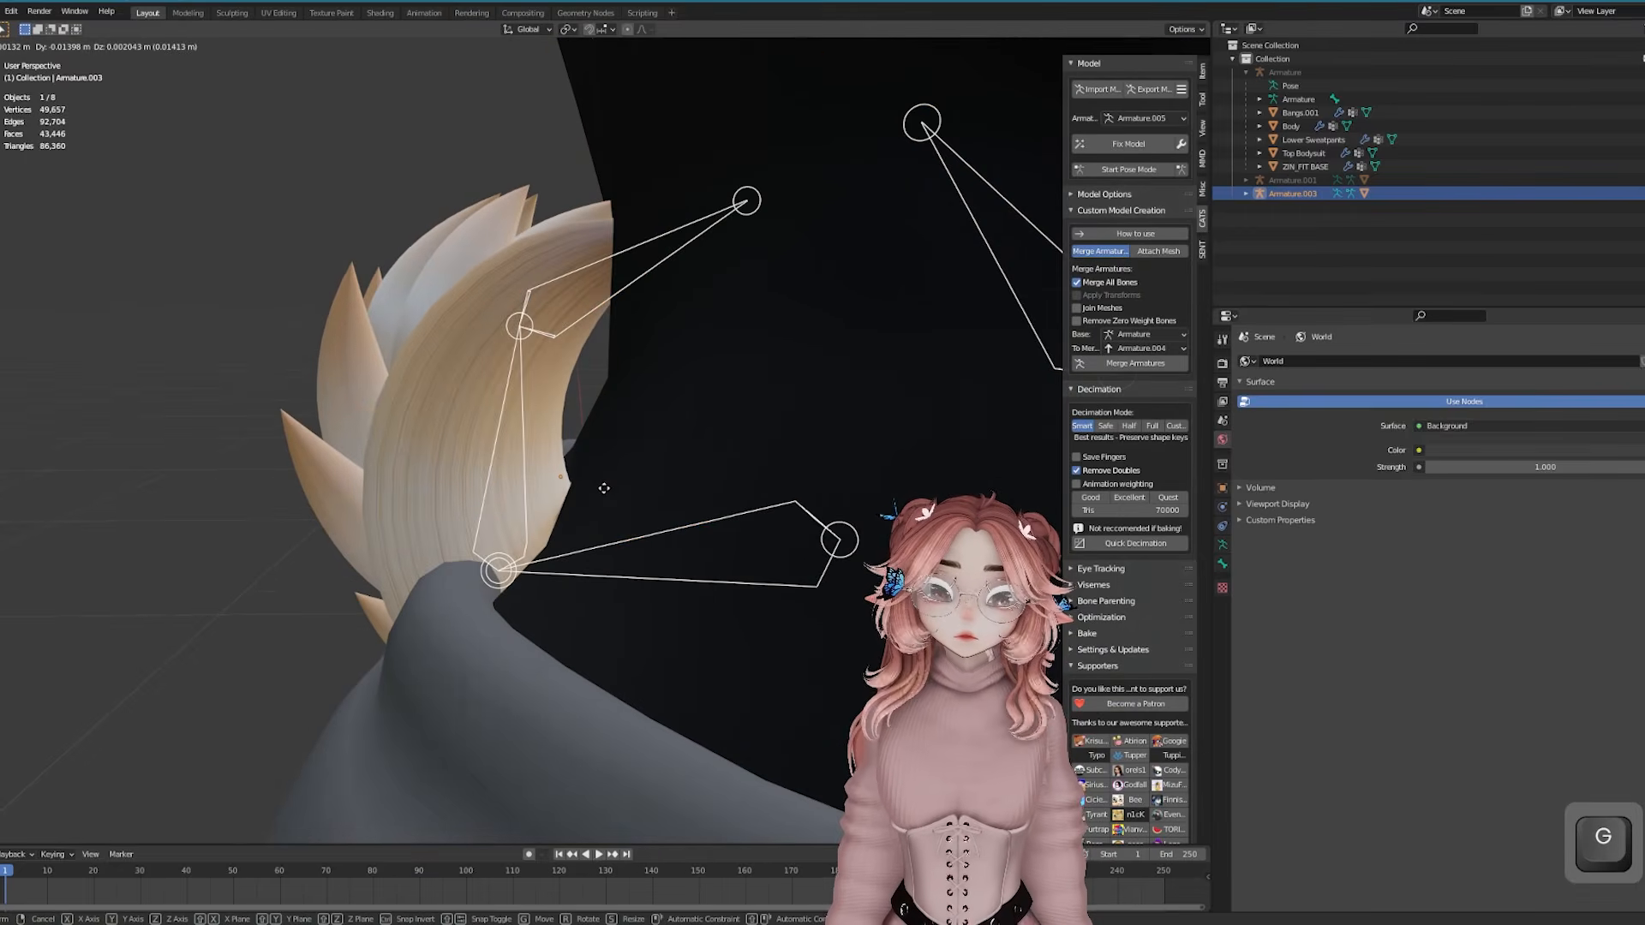
{"action": "left_click", "coordinate": [474, 485]}
Hide the tail's armature and select the BunnyTail mesh to check its placement on the body
{"action": "middle_click_drag", "start_coordinate": [473, 485], "coordinate": [685, 476]}
{"action": "scroll", "coordinate": [686, 475], "scroll_direction": "down", "scroll_amount": 5}
{"action": "middle_click_drag", "start_coordinate": [686, 475], "coordinate": [620, 472], "text": "shift"}
{"action": "key", "text": "h"}
{"action": "scroll", "coordinate": [651, 468], "scroll_direction": "down", "scroll_amount": 8}
{"action": "middle_click_drag", "start_coordinate": [740, 457], "coordinate": [474, 436]}
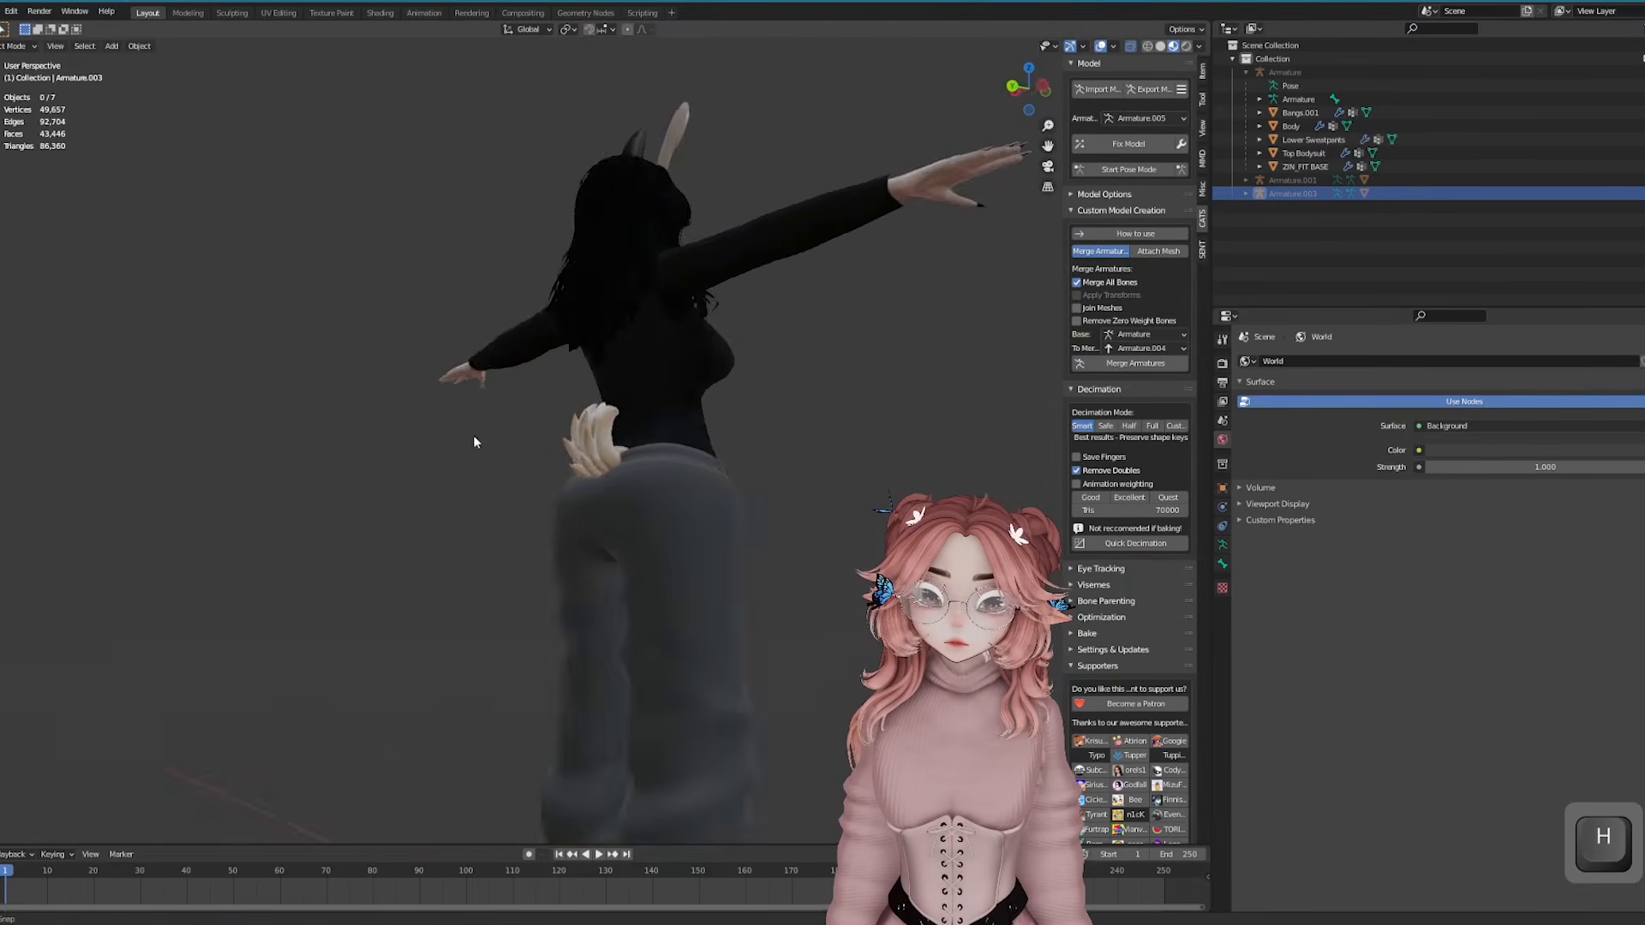
{"action": "middle_click_drag", "start_coordinate": [575, 429], "coordinate": [403, 475]}
{"action": "scroll", "coordinate": [590, 464], "scroll_direction": "up", "scroll_amount": 8}
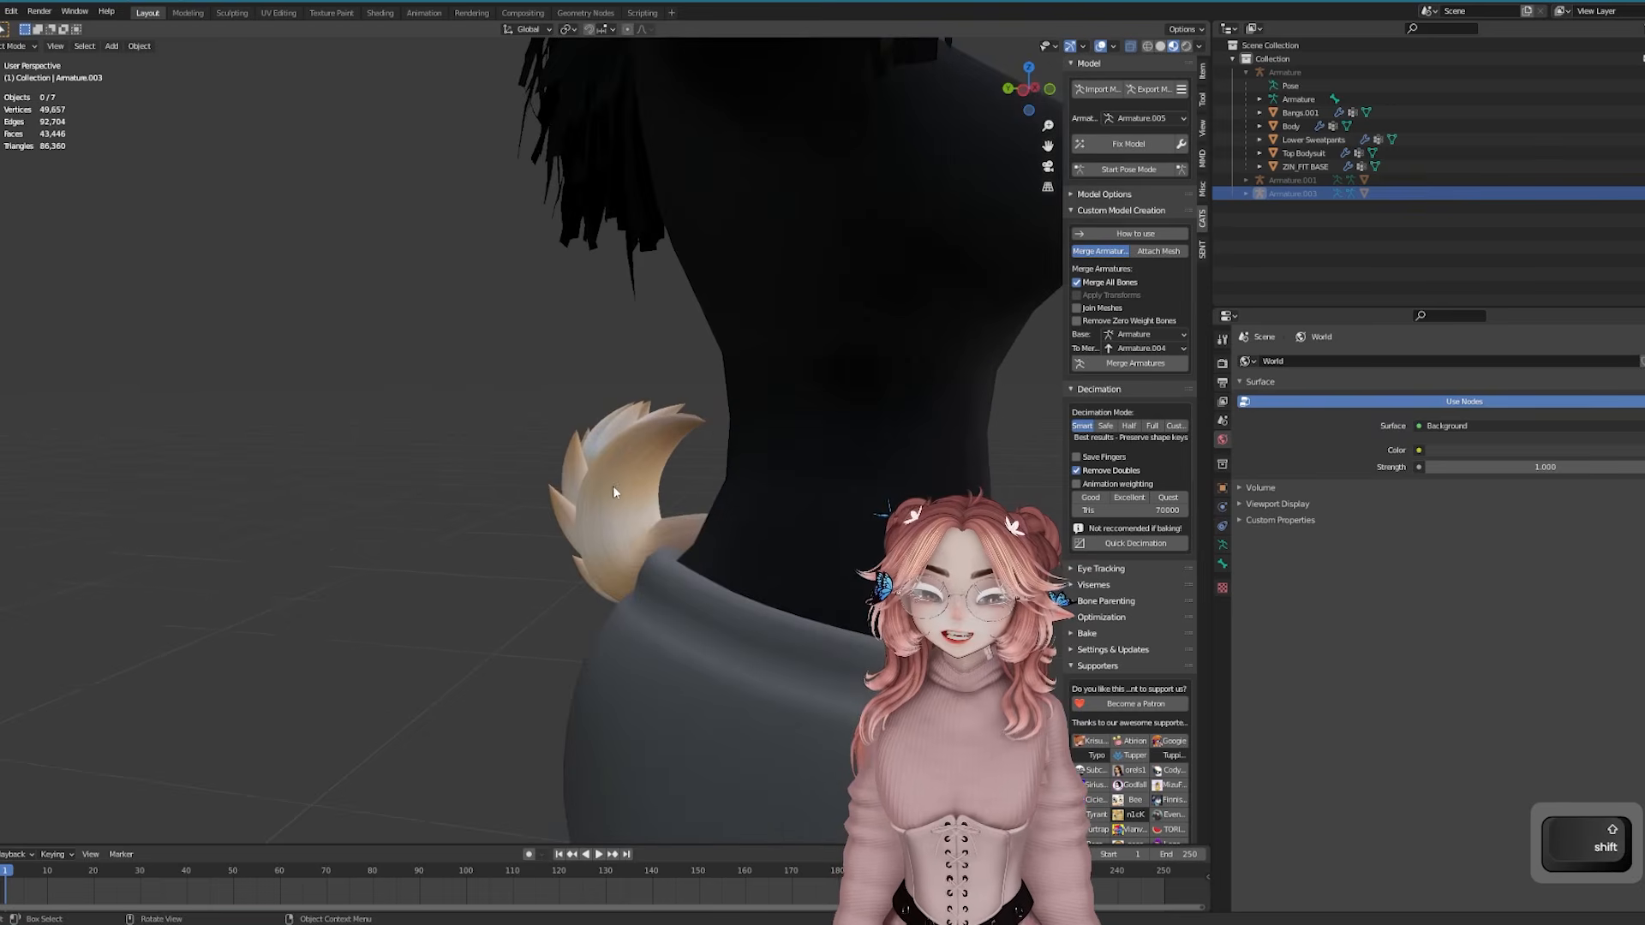
{"action": "left_click", "coordinate": [677, 467]}
{"action": "key", "text": "Tab"}
{"action": "scroll", "coordinate": [711, 487], "scroll_direction": "up", "scroll_amount": 2}
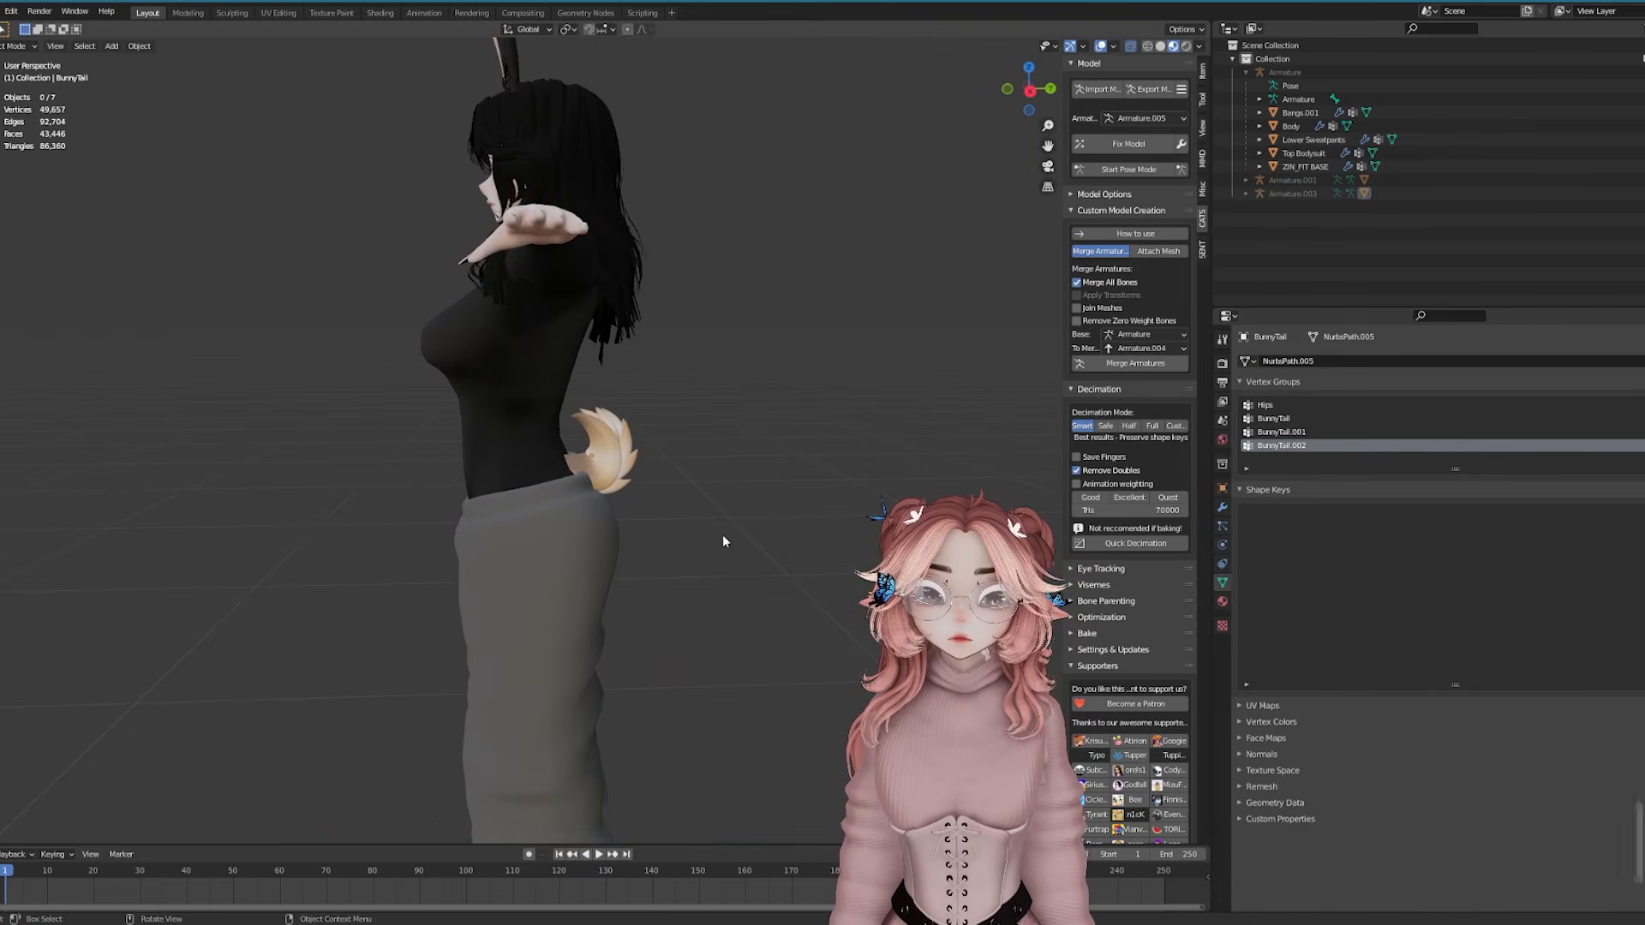
{"action": "scroll", "coordinate": [722, 535], "scroll_direction": "up", "scroll_amount": 2}
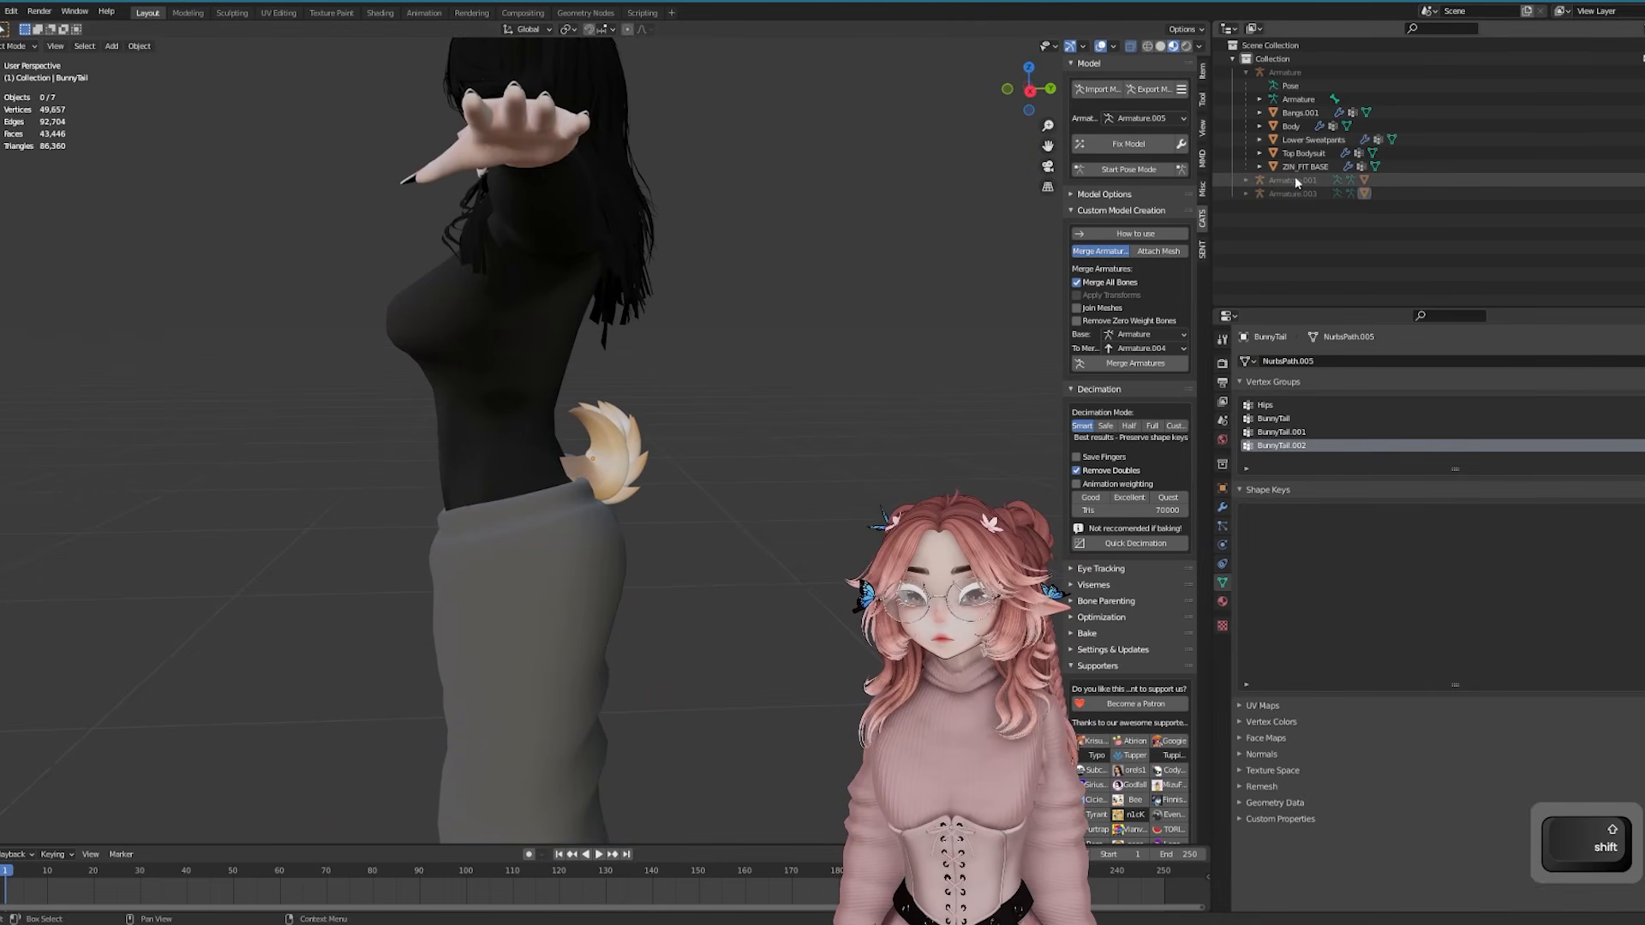
Unhide the bunny ears' armature, Armature.001, and open it in Edit Mode
{"action": "left_click", "coordinate": [1247, 180]}
{"action": "left_click", "coordinate": [1307, 221]}
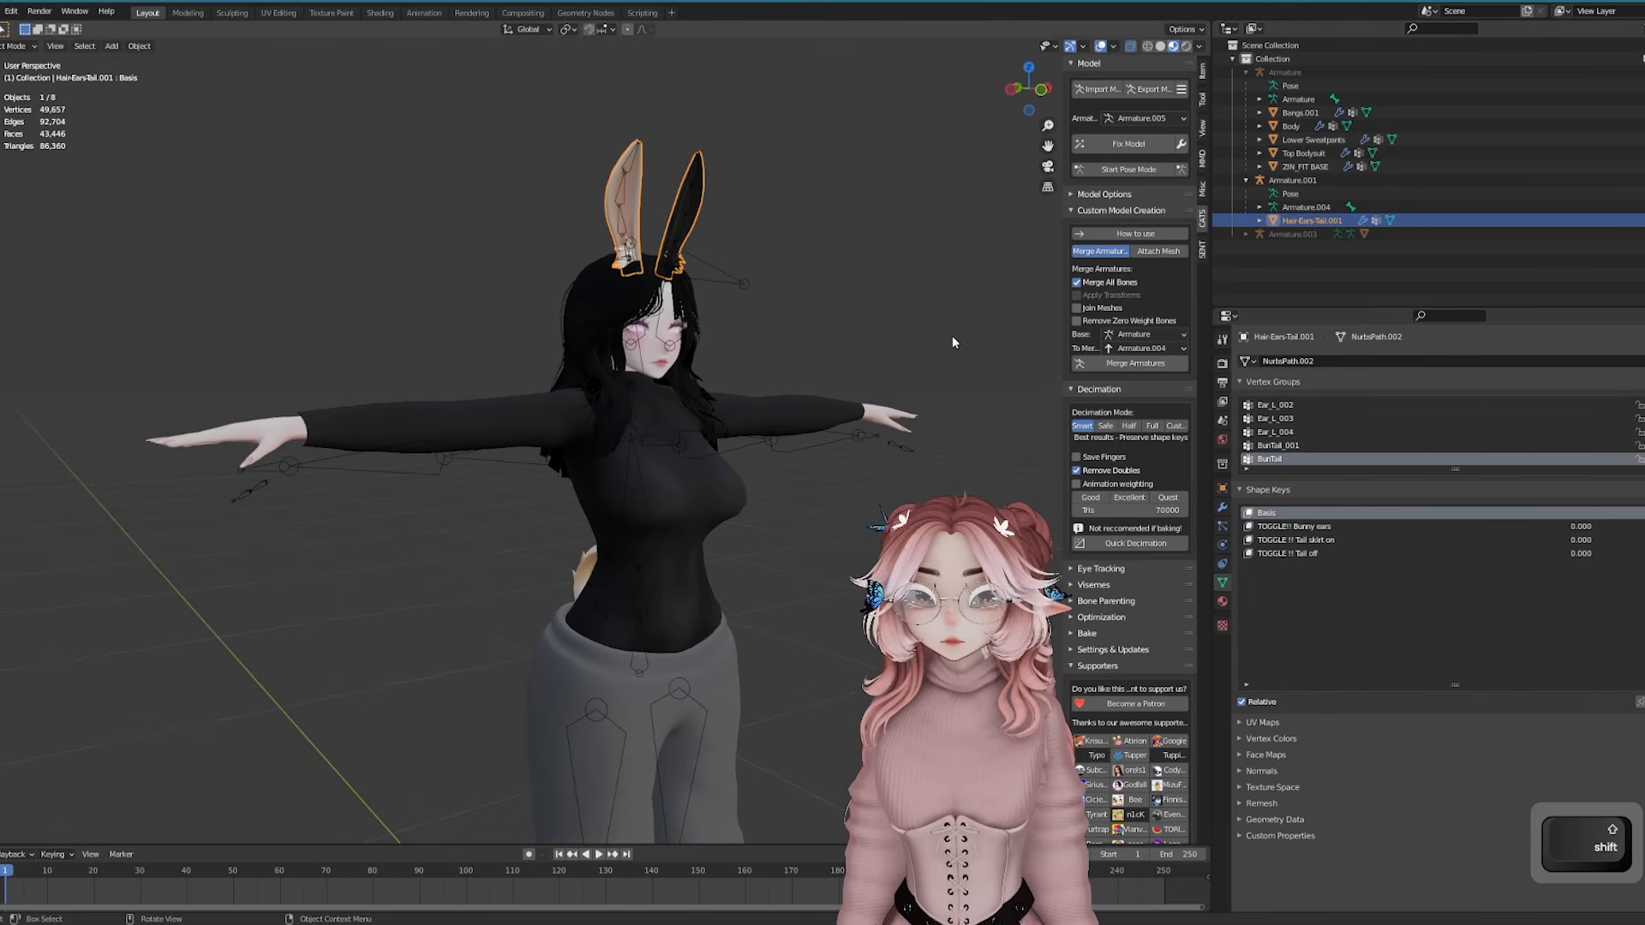
{"action": "left_click", "coordinate": [1293, 180]}
{"action": "mouse_move", "coordinate": [891, 368]}
{"action": "middle_mouse_down"}
{"action": "mouse_move", "coordinate": [857, 368]}
{"action": "mouse_move", "coordinate": [871, 371]}
{"action": "middle_mouse_up"}
{"action": "key", "text": "Tab"}
Select all bones of Armature.001, deselect the bones around the head and ears, and delete the rest
{"action": "middle_click_drag", "start_coordinate": [749, 382], "coordinate": [624, 376]}
{"action": "key", "text": "a"}
{"action": "scroll", "coordinate": [738, 477], "scroll_direction": "up", "scroll_amount": 5}
{"action": "scroll", "coordinate": [709, 374], "scroll_direction": "up", "scroll_amount": 2}
{"action": "scroll", "coordinate": [674, 266], "scroll_direction": "down", "scroll_amount": 2}
{"action": "middle_click_drag", "start_coordinate": [820, 355], "coordinate": [604, 355], "text": "shift"}
{"action": "scroll", "coordinate": [604, 354], "scroll_direction": "up", "scroll_amount": 3}
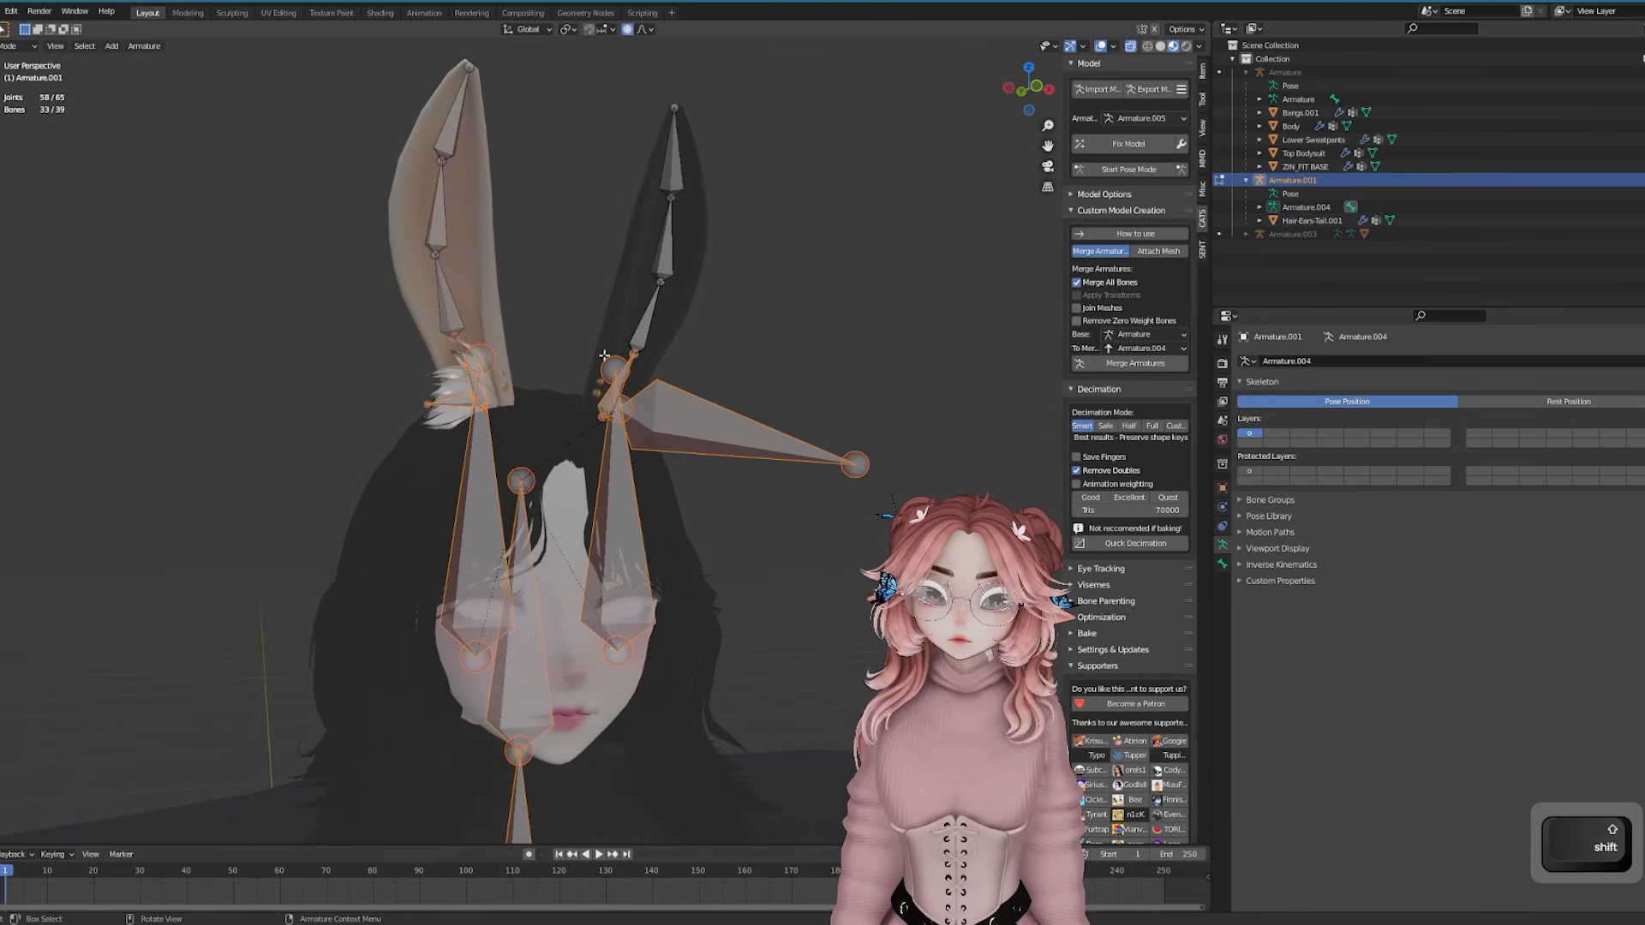
{"action": "middle_click_drag", "start_coordinate": [418, 316], "coordinate": [407, 385]}
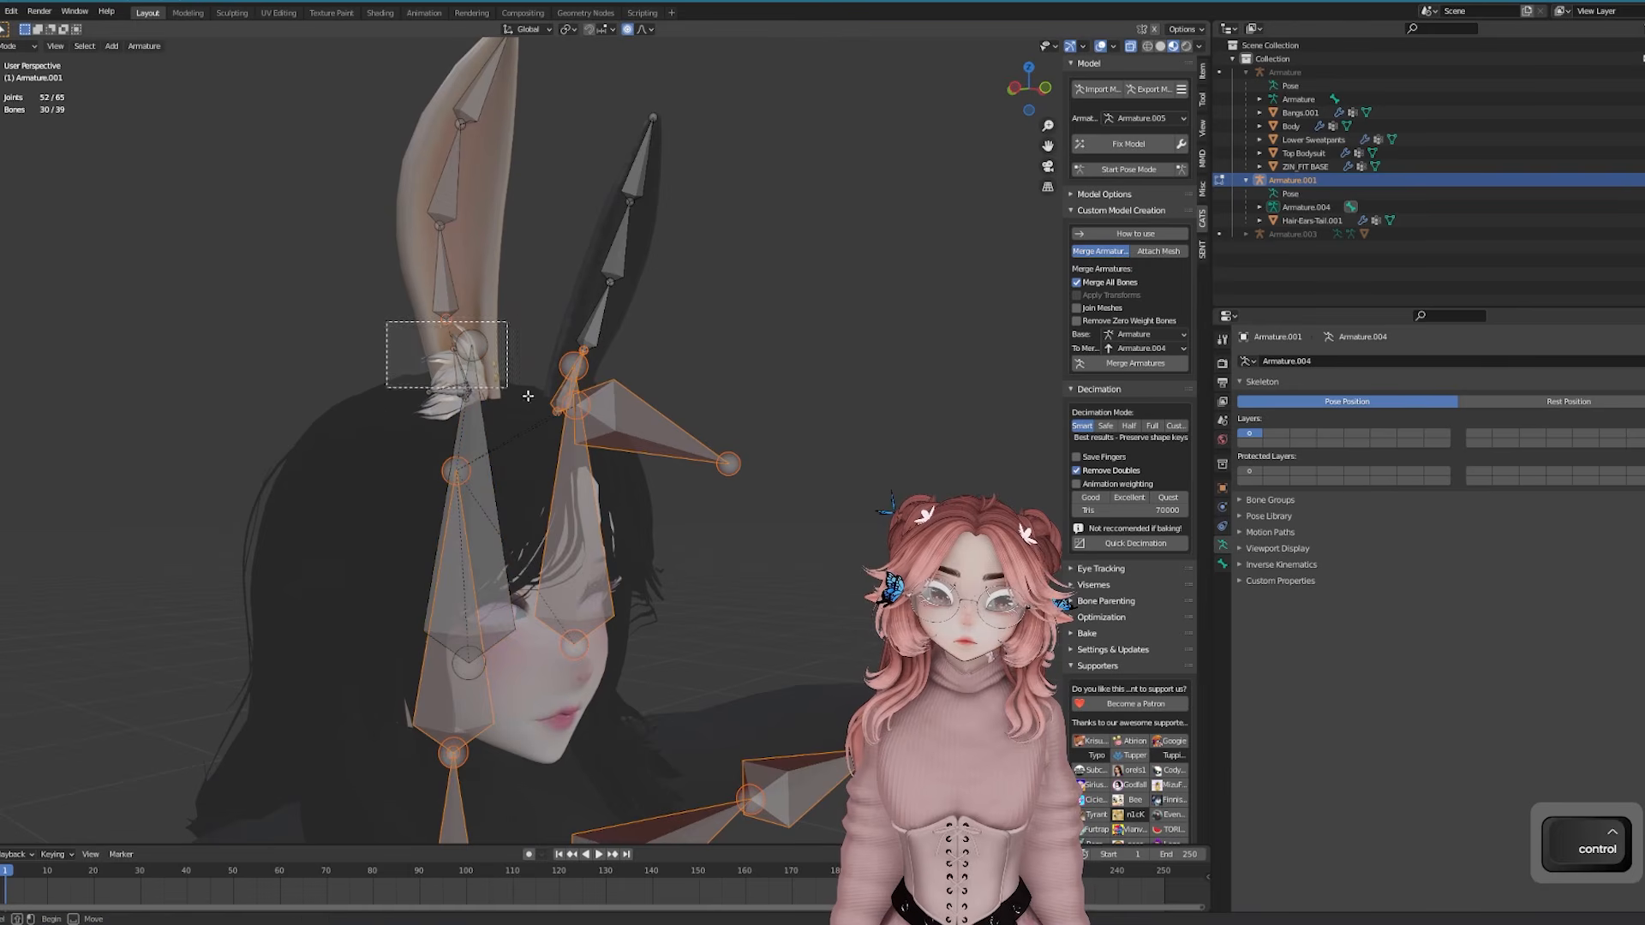
{"action": "middle_click_drag", "start_coordinate": [527, 313], "coordinate": [620, 418], "text": "ctrl"}
{"action": "scroll", "coordinate": [675, 564], "scroll_direction": "down", "scroll_amount": 4}
{"action": "key", "text": "Delete"}
{"action": "key", "text": "Return"}
Shrink the Ear_L_004 bone sticking out sideways at the left ear's base and delete the two large bones over the eyes
{"action": "scroll", "coordinate": [631, 514], "scroll_direction": "up", "scroll_amount": 9}
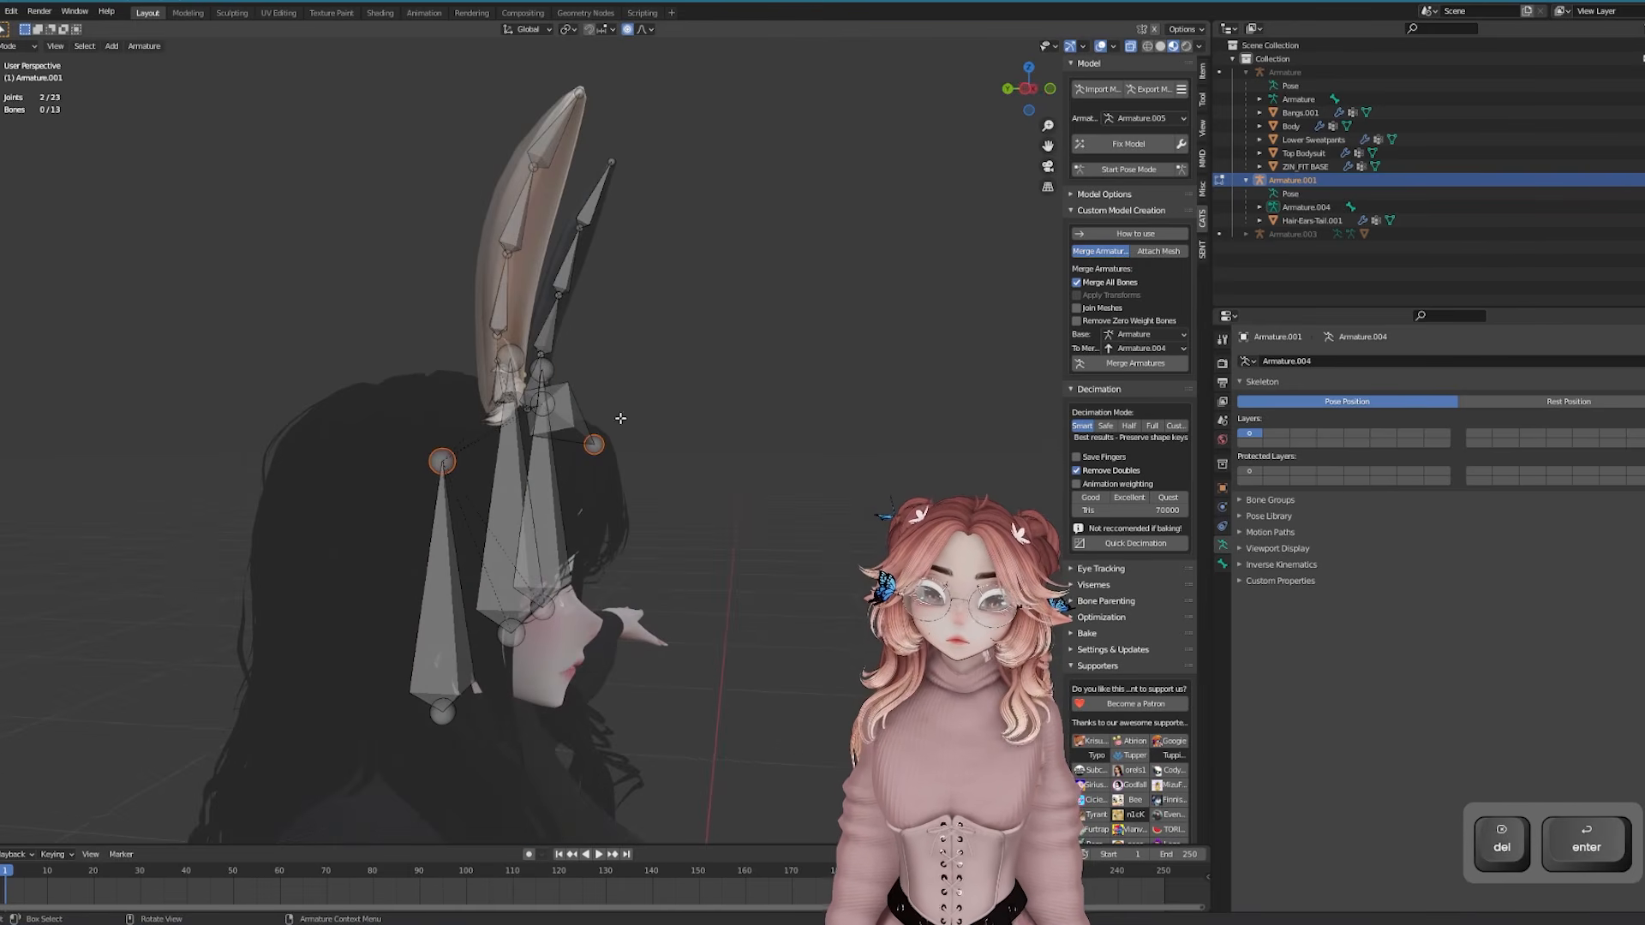
{"action": "left_click", "coordinate": [1222, 564]}
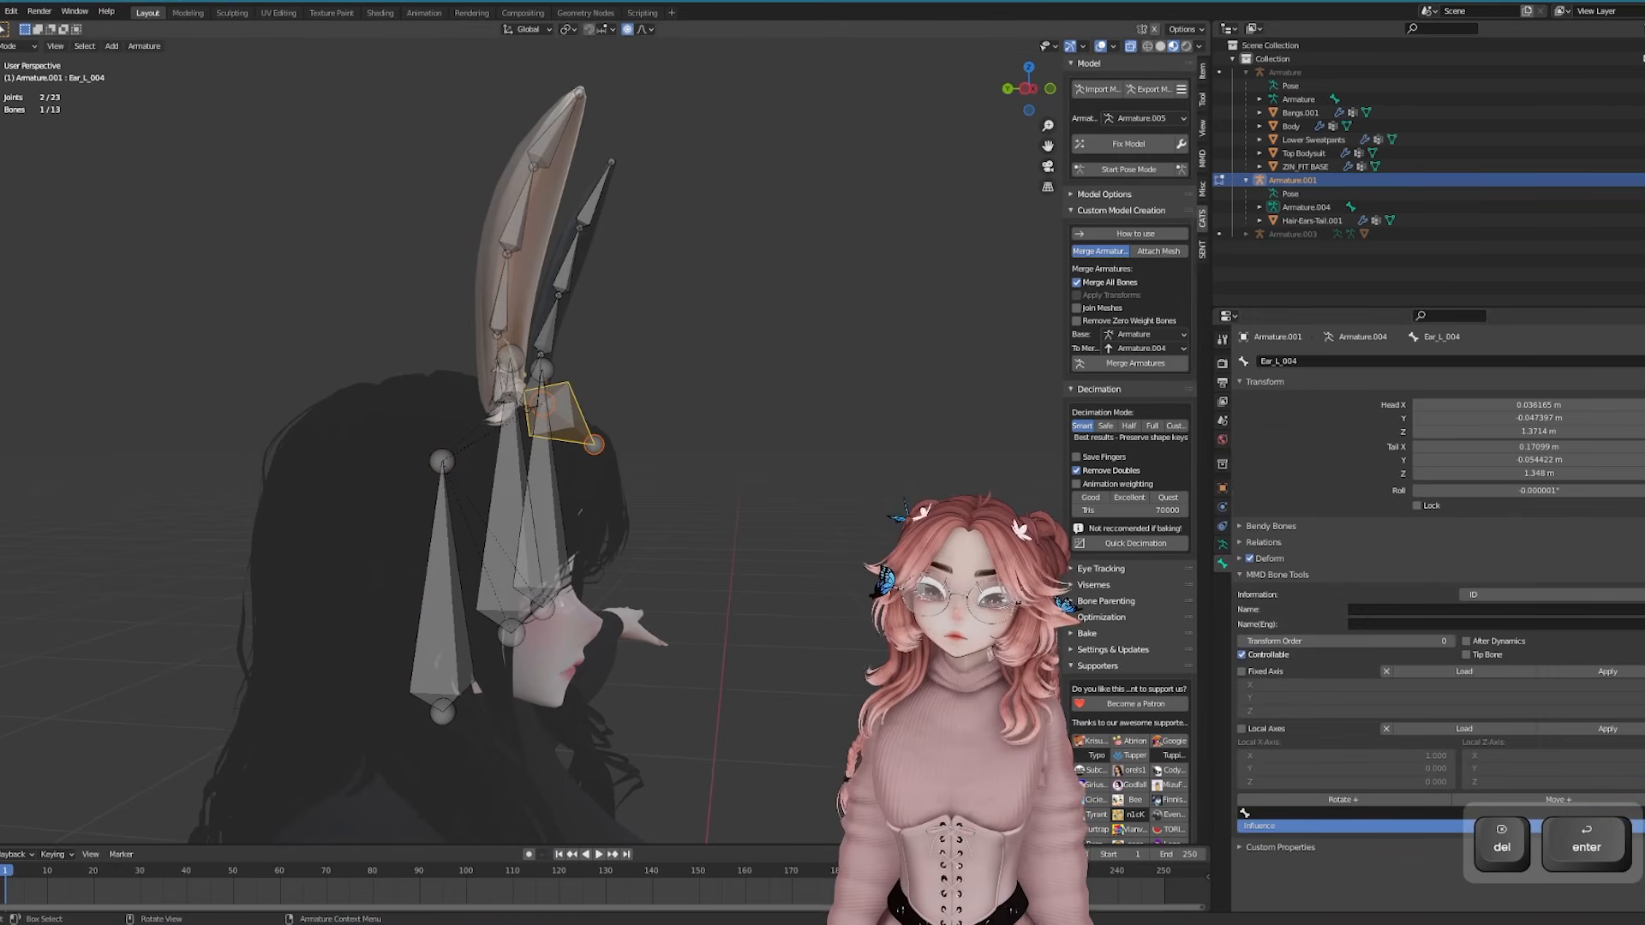
{"action": "middle_click_drag", "start_coordinate": [685, 471], "coordinate": [568, 437]}
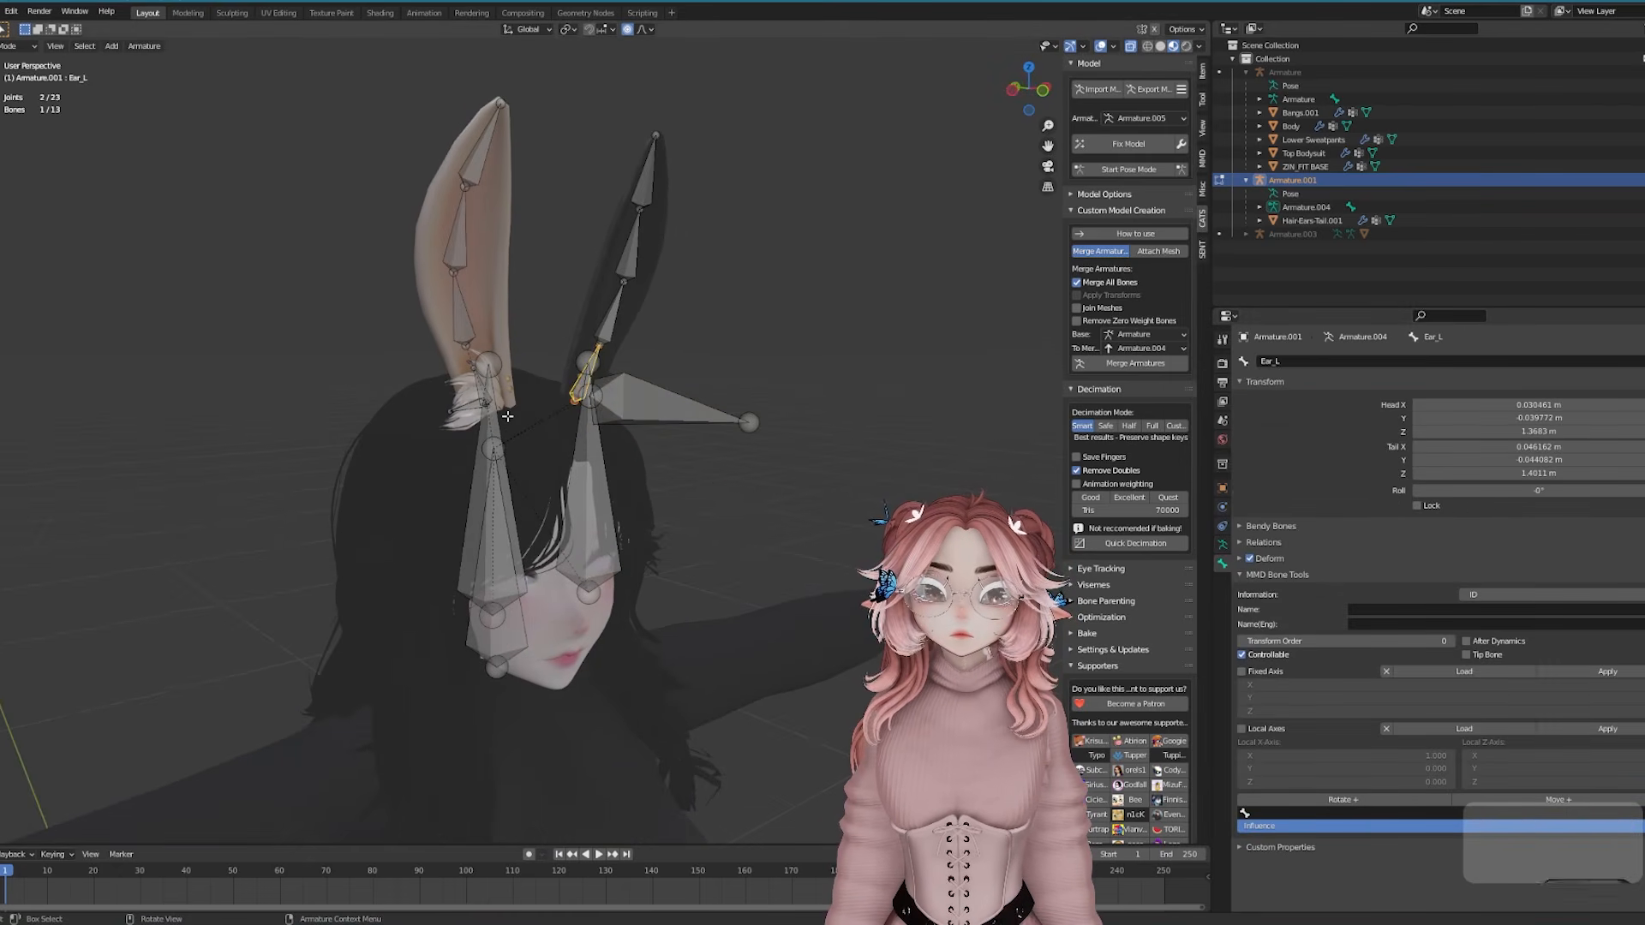
{"action": "left_click", "coordinate": [618, 403]}
{"action": "middle_click_drag", "start_coordinate": [618, 403], "coordinate": [1184, 387]}
{"action": "key", "text": "s"}
{"action": "left_click", "coordinate": [802, 427]}
{"action": "key", "text": "g"}
{"action": "key", "text": "Delete"}
Turn off Merge All Bones for the armature merge and check the Head bone of Armature.001
{"action": "key", "text": "Tab"}
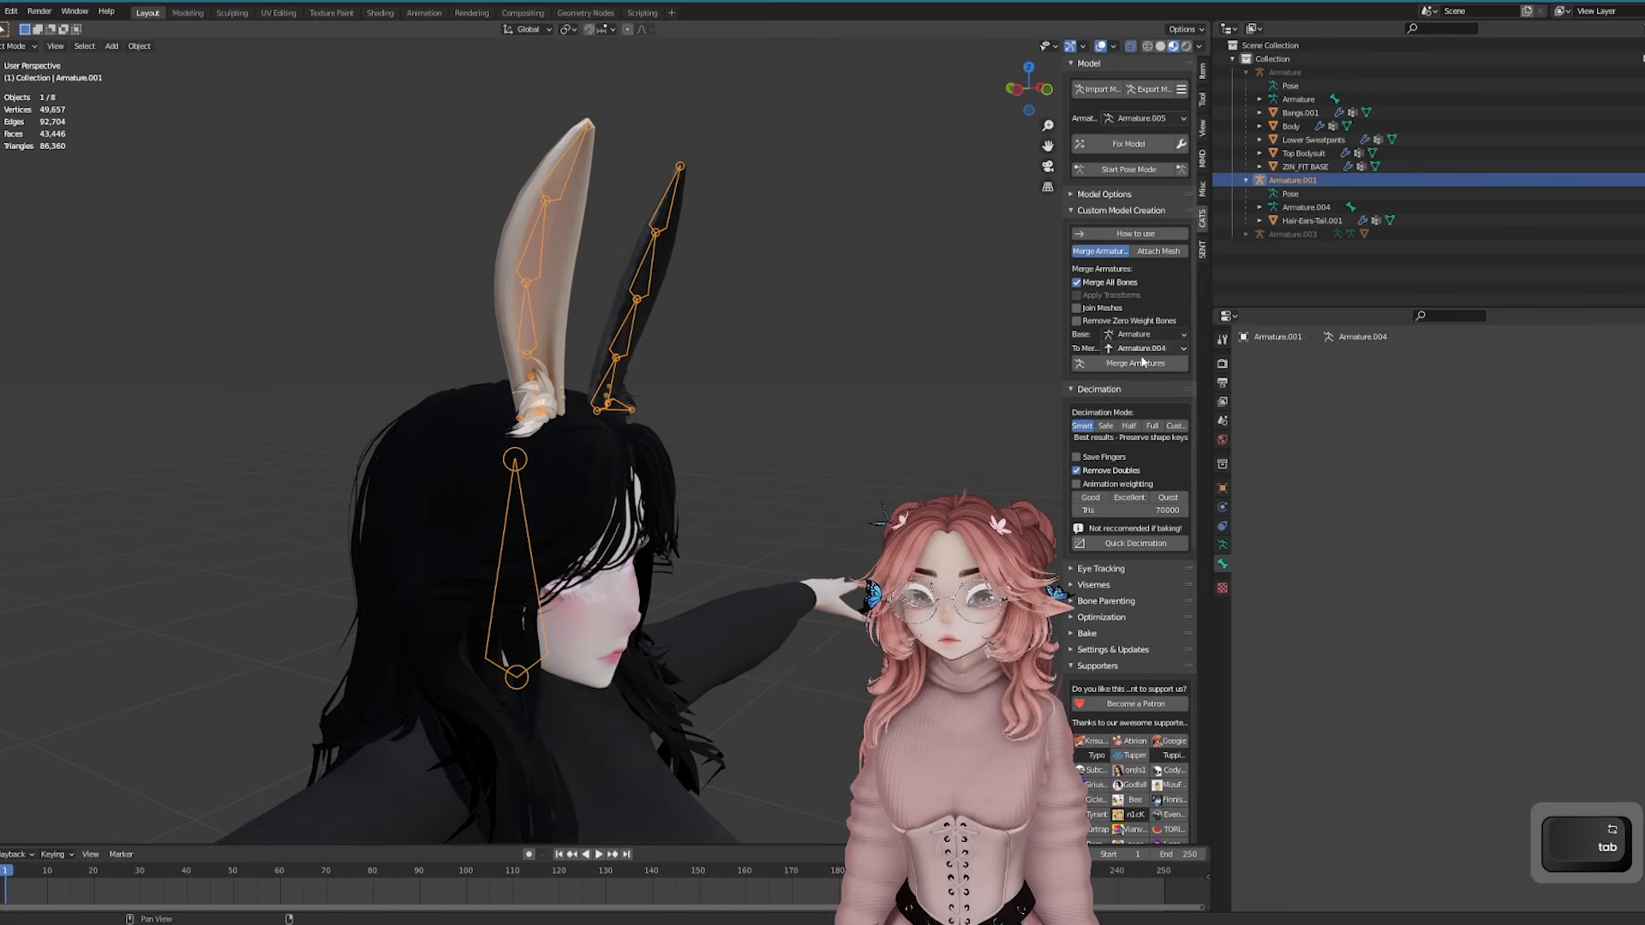
{"action": "left_click", "coordinate": [1077, 282]}
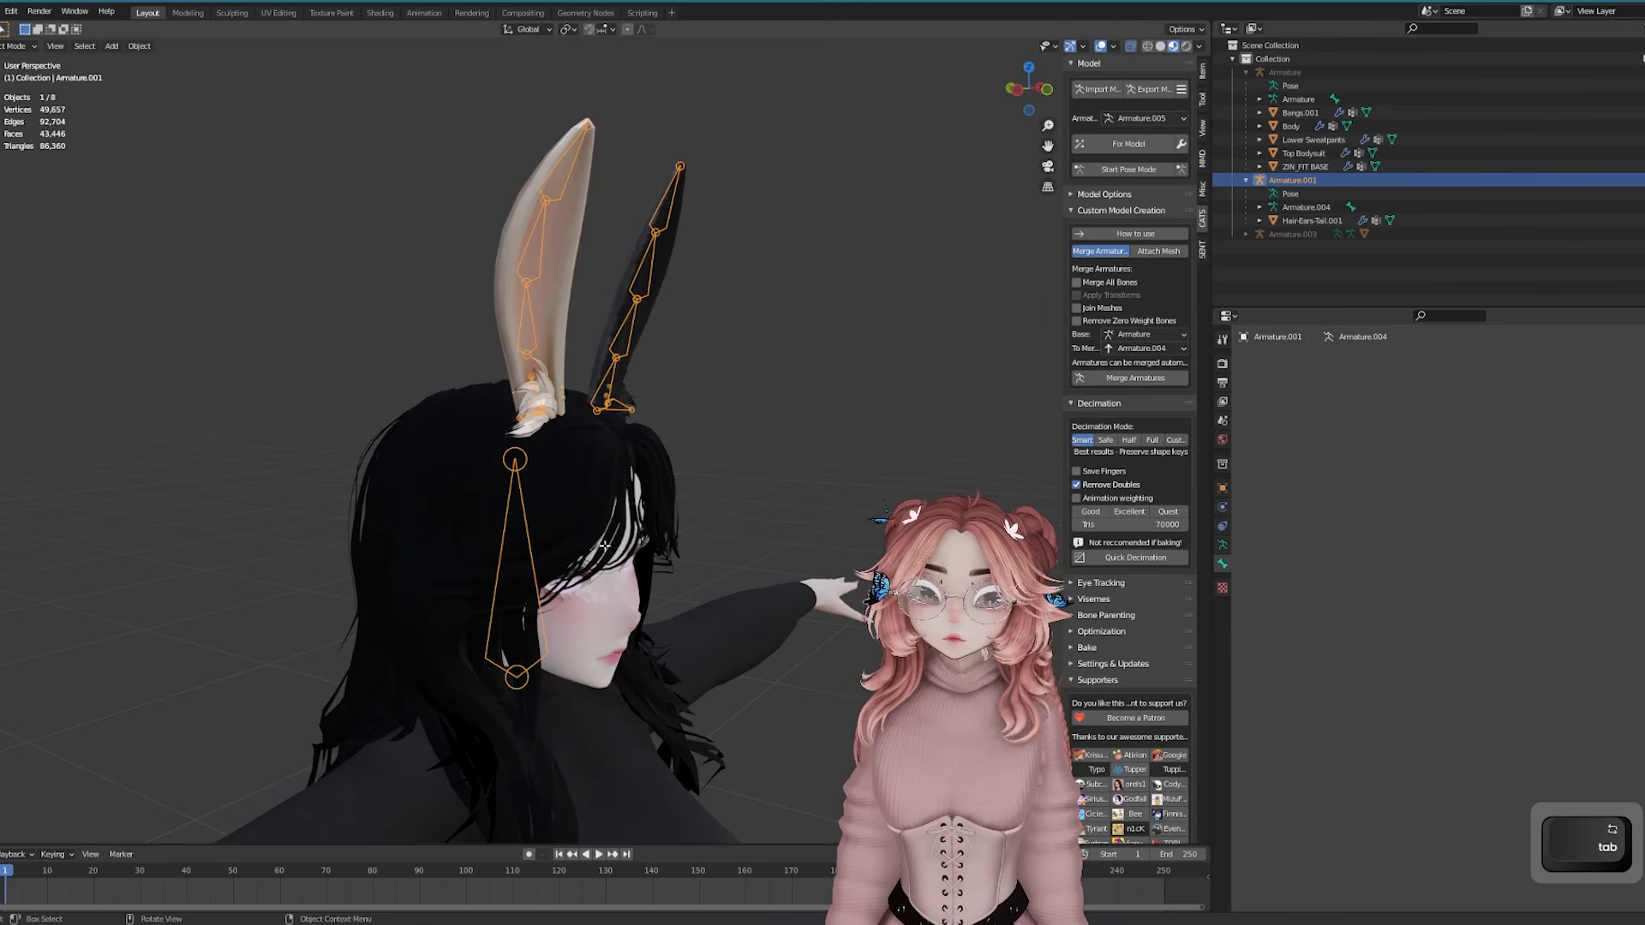
{"action": "key", "text": "Tab"}
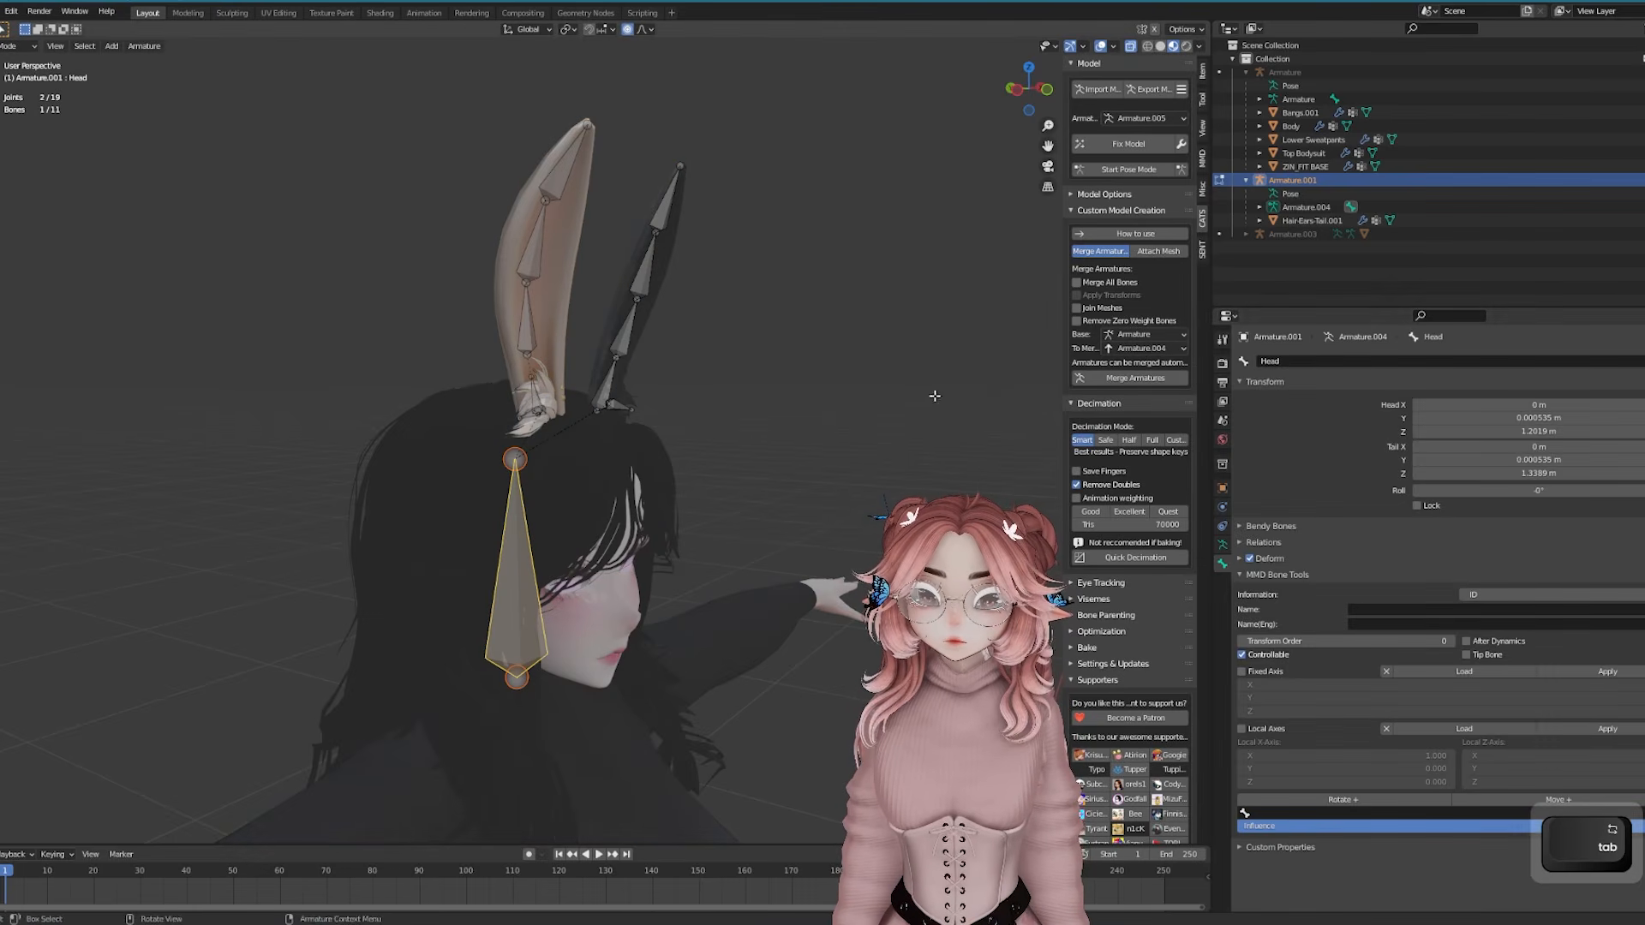
{"action": "key", "text": "Tab"}
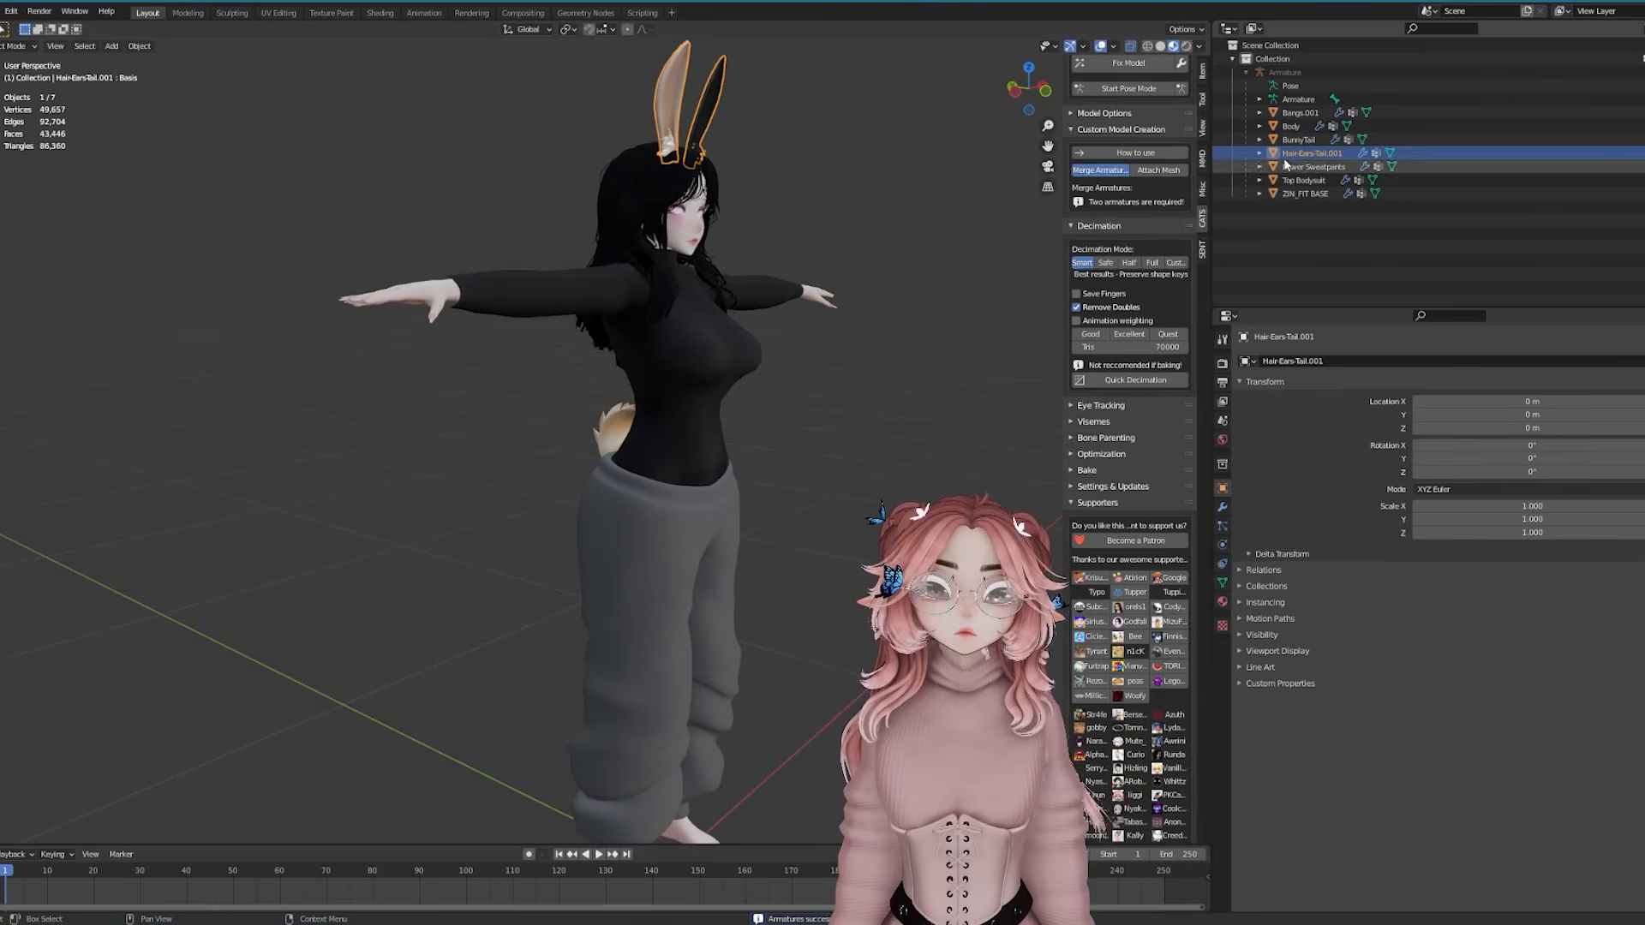
Rename the Hair-Ears-Tail.001 mesh to Other Ears and copy the new name
{"action": "double_click", "coordinate": [1297, 154]}
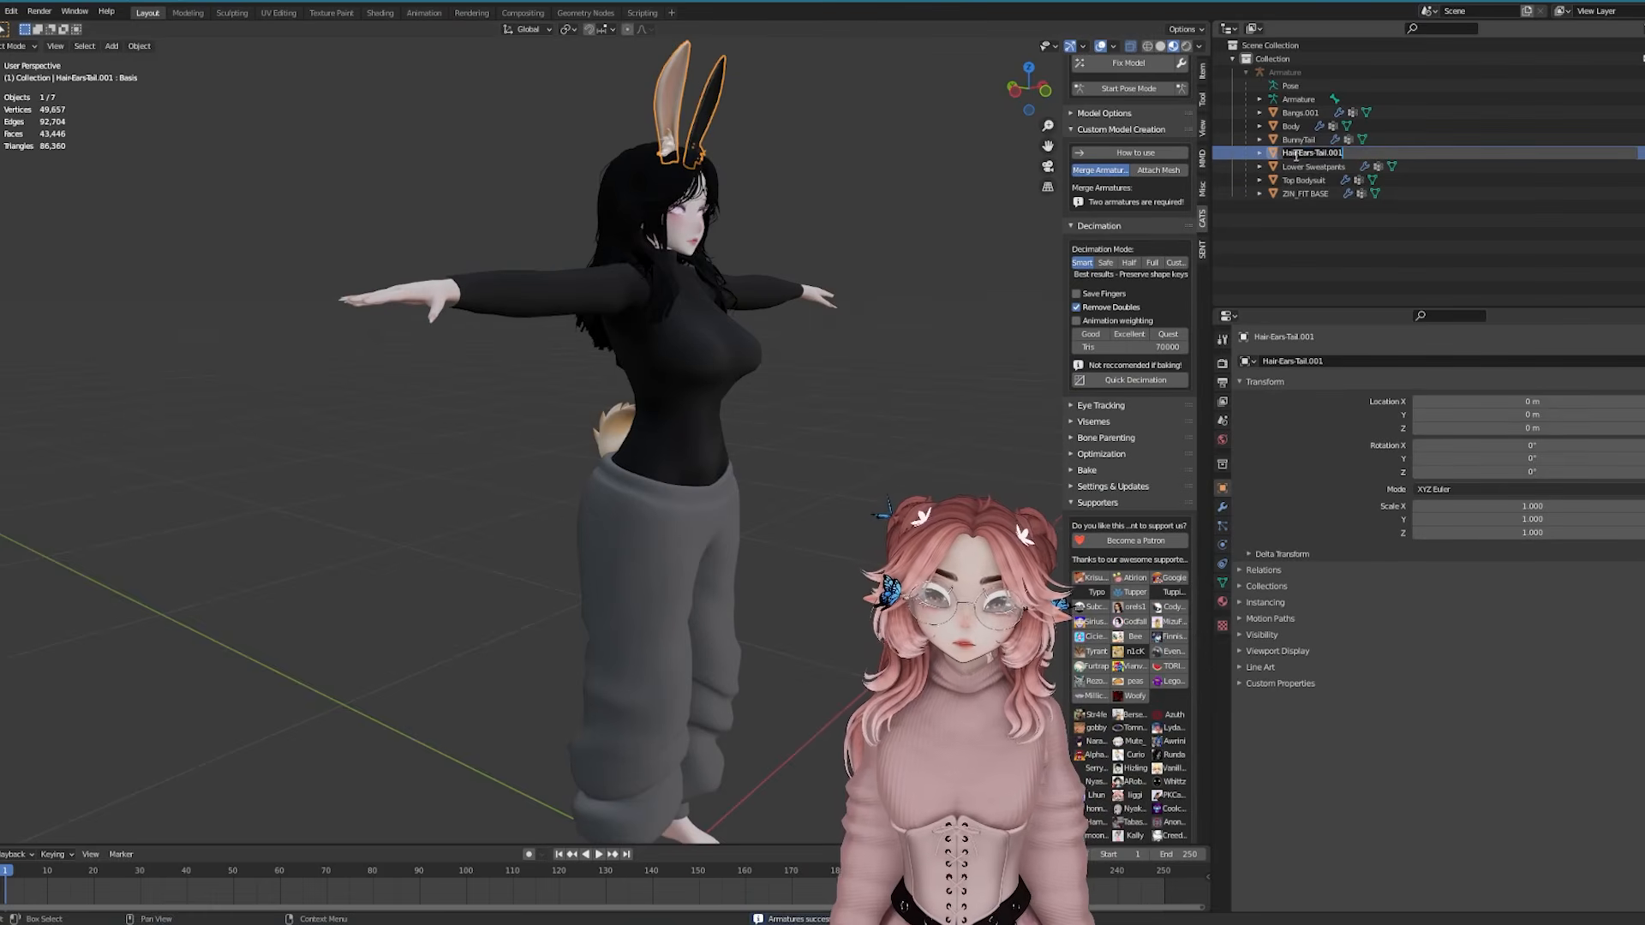
{"action": "type", "text": "Other Ears"}
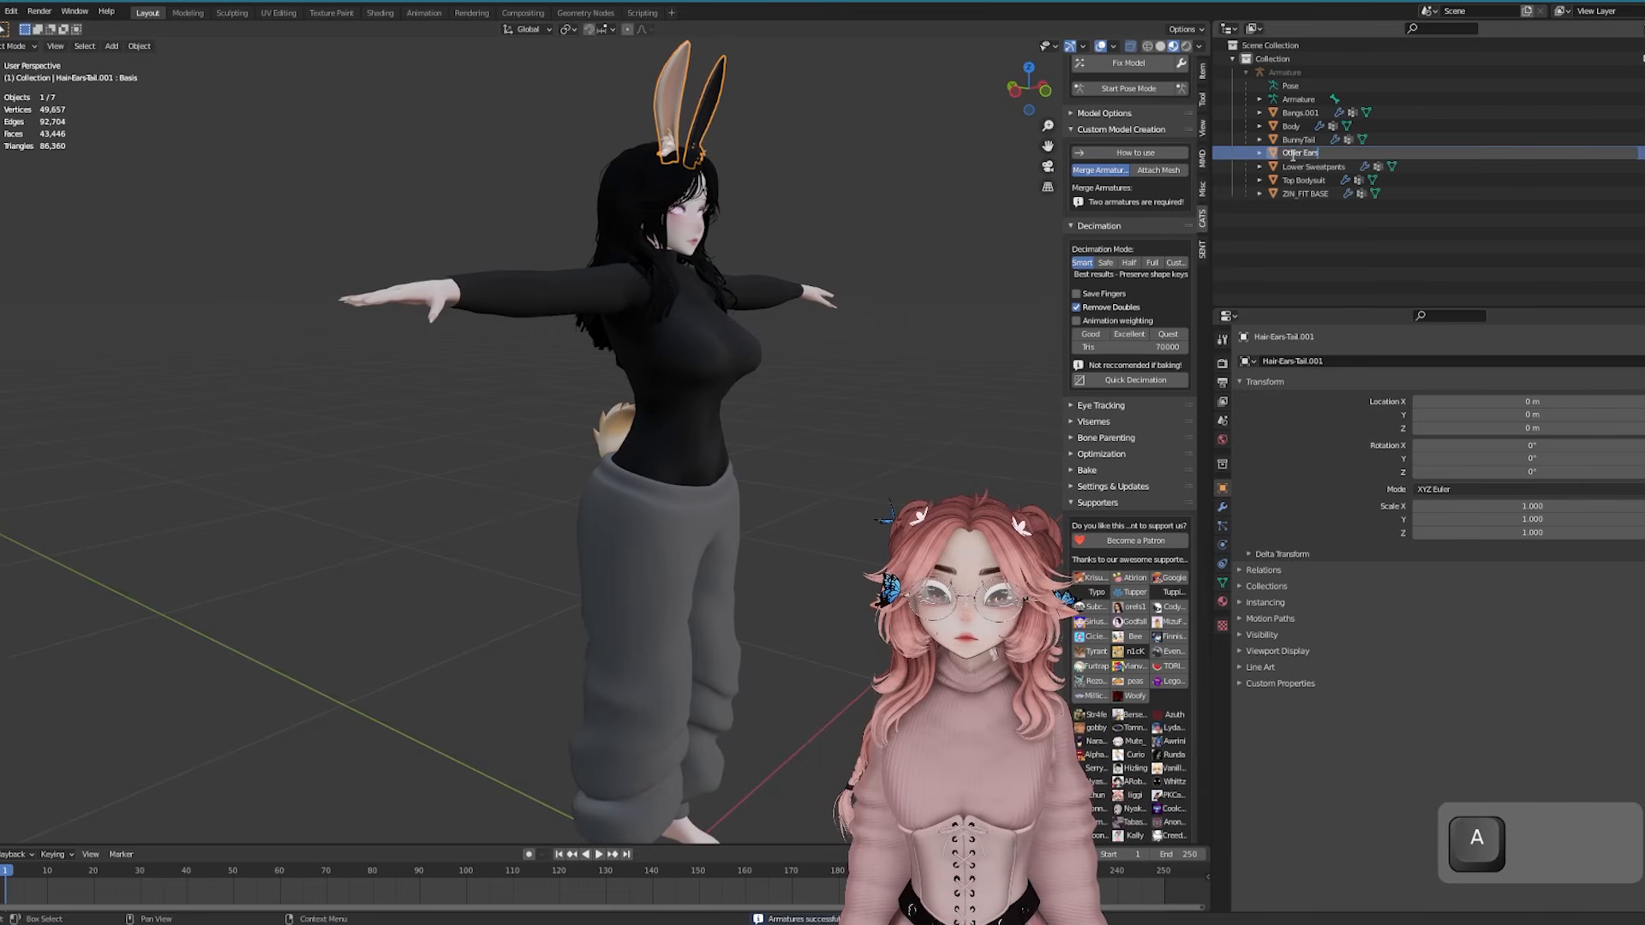
{"action": "key", "text": "ctrl+a"}
{"action": "key", "text": "ctrl+c"}
{"action": "key", "text": "Return"}
{"action": "left_click", "coordinate": [812, 291]}
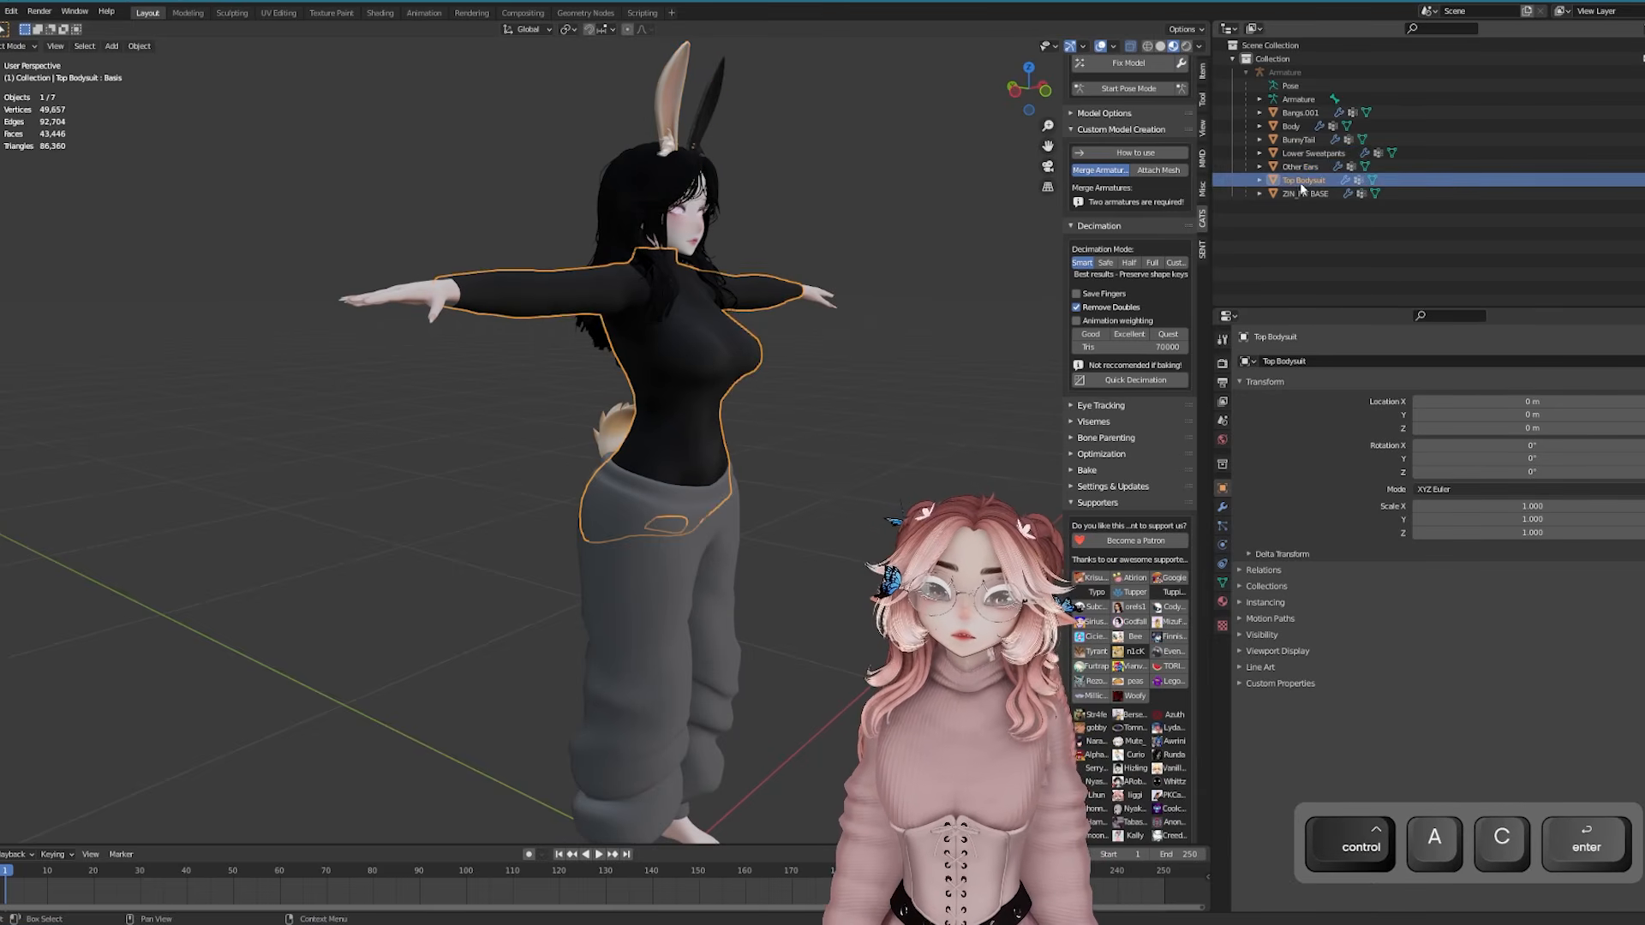
Rename the BunnyTail mesh to Other Tail
{"action": "left_click", "coordinate": [801, 403]}
{"action": "middle_click_drag", "start_coordinate": [801, 403], "coordinate": [896, 377]}
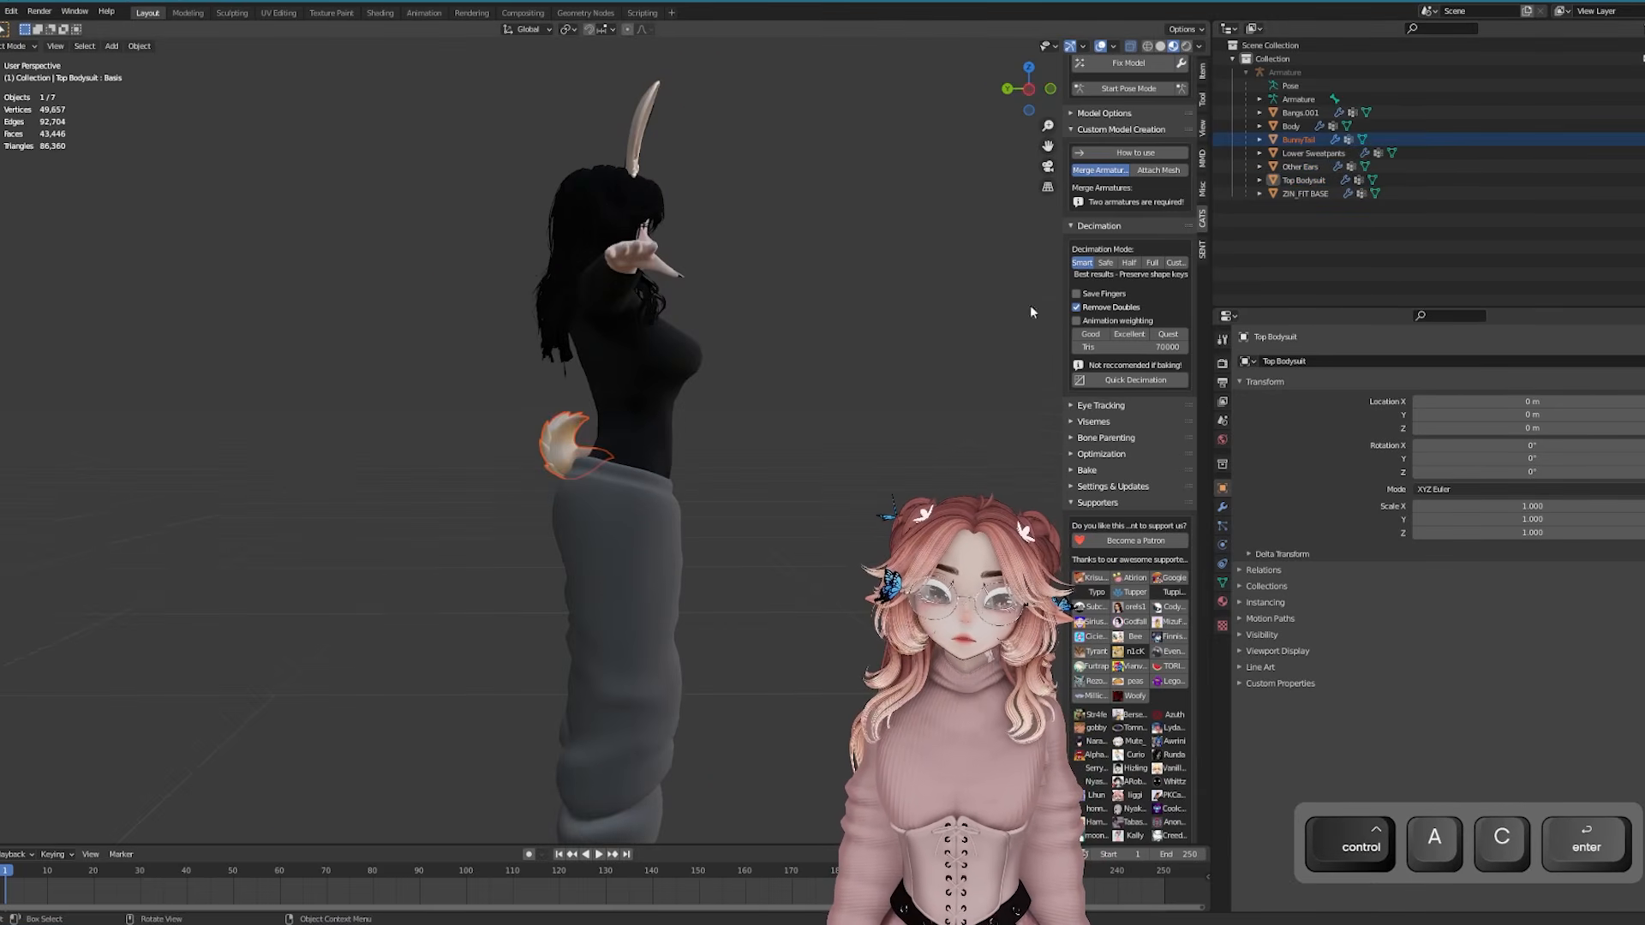
{"action": "double_click", "coordinate": [1309, 140]}
{"action": "key", "text": "BackSpace"}
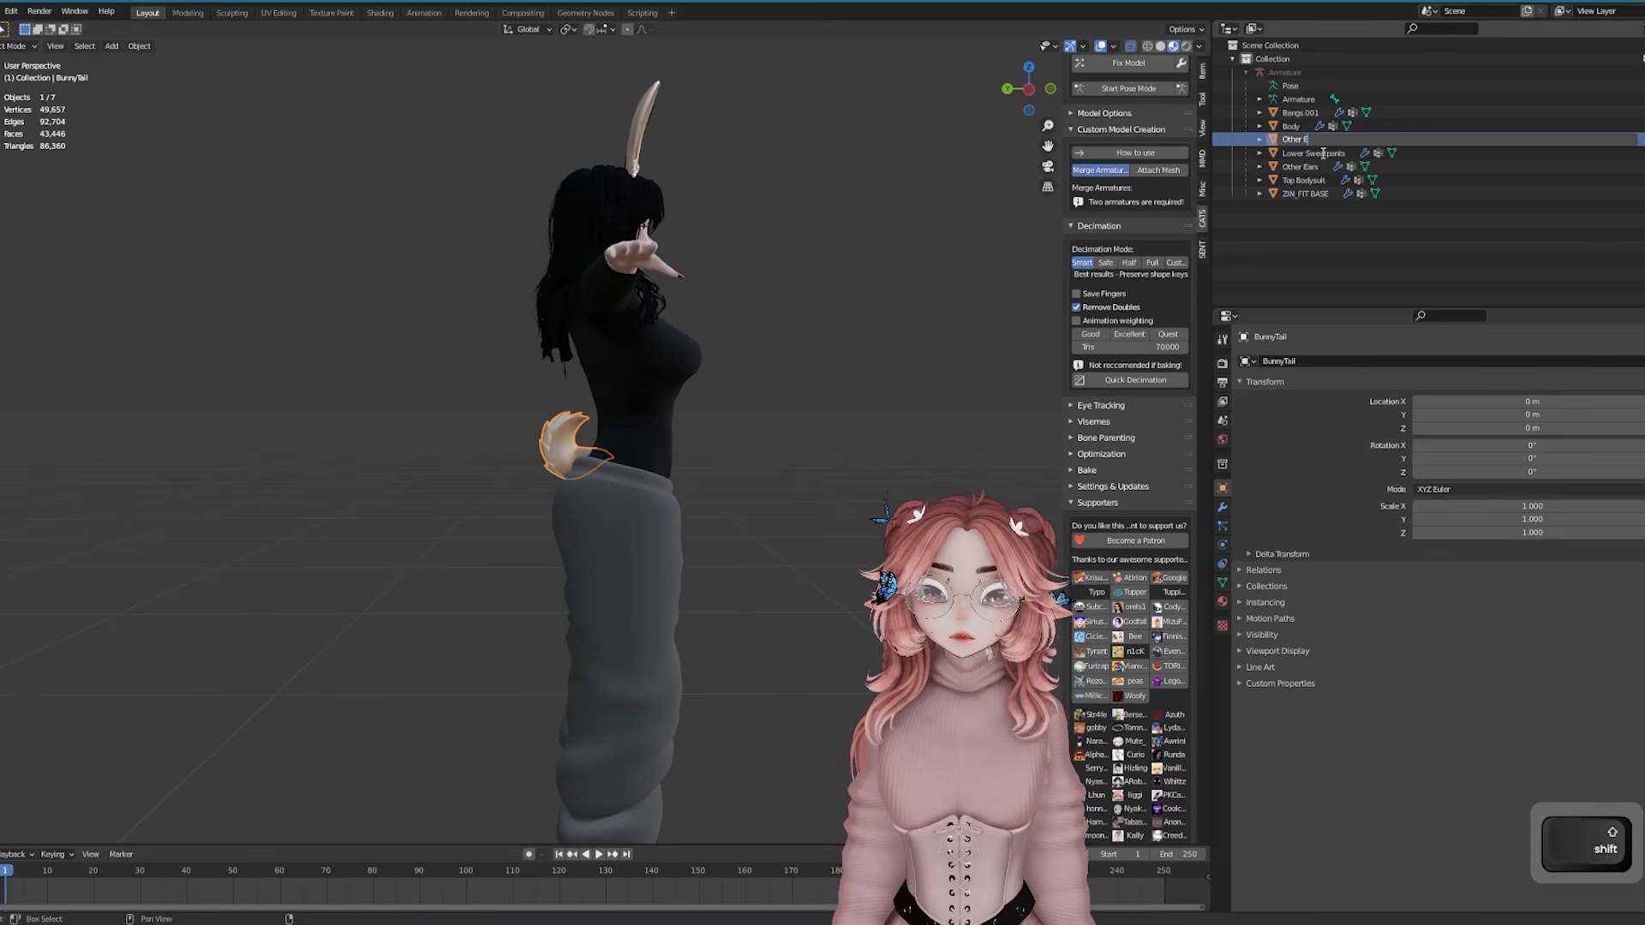
{"action": "type", "text": "Tail"}
{"action": "key", "text": "Return"}
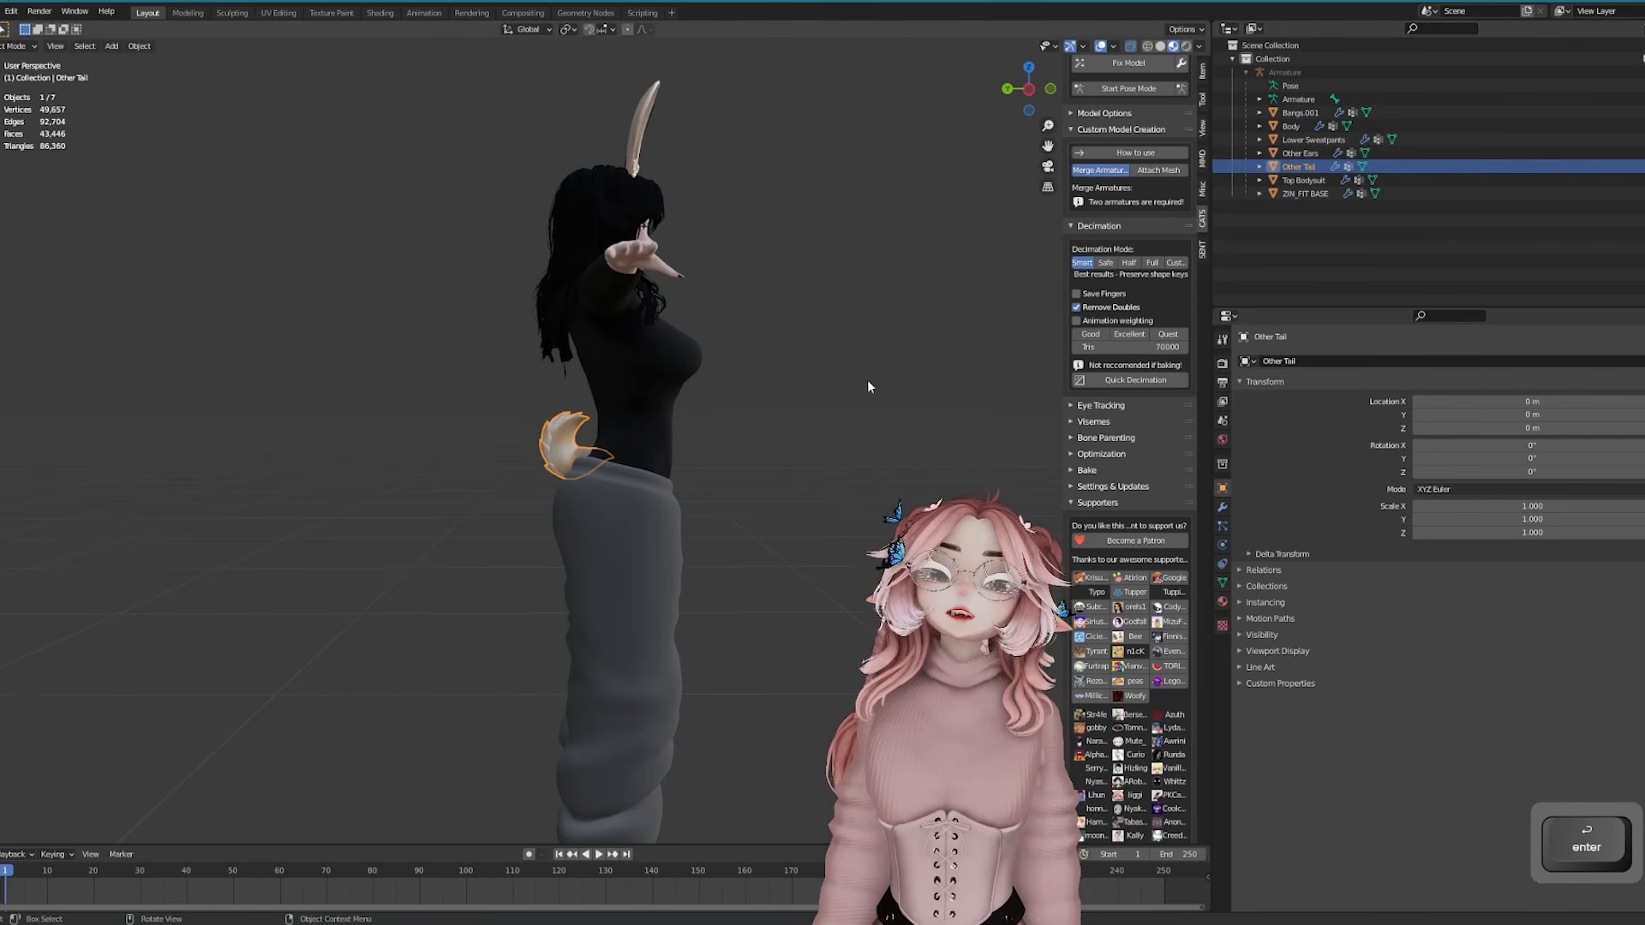
{"action": "left_click", "coordinate": [867, 378]}
Import the mini hoodie model from the Downloads folder
{"action": "middle_click_drag", "start_coordinate": [867, 379], "coordinate": [651, 463]}
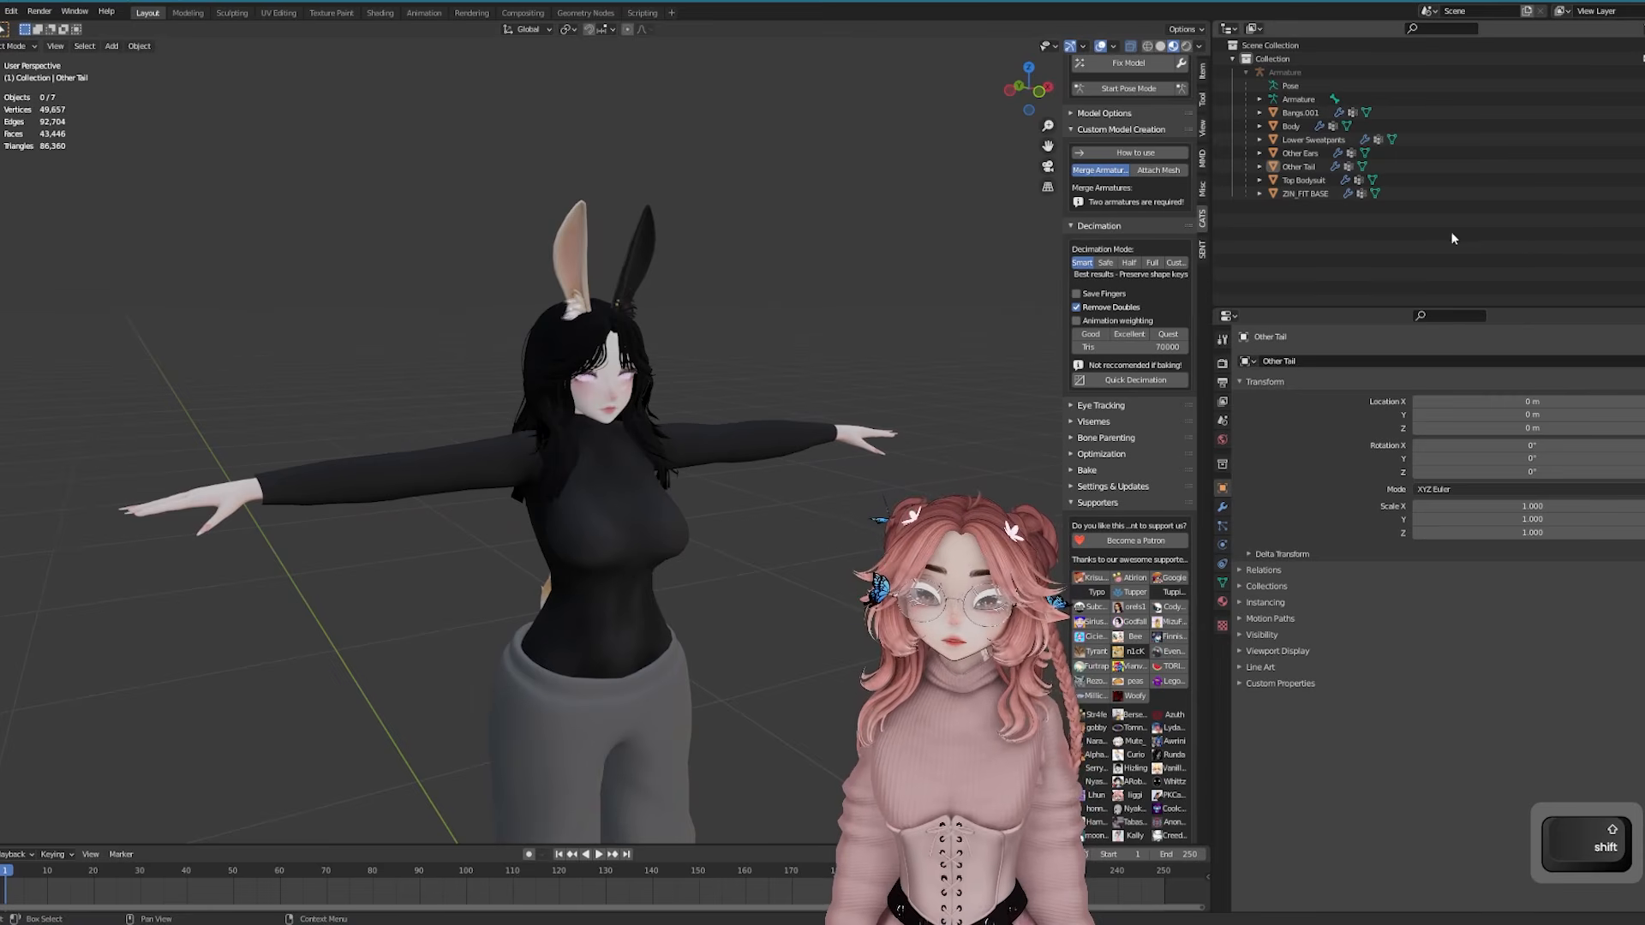
{"action": "scroll", "coordinate": [1131, 137], "scroll_direction": "up", "scroll_amount": 3}
{"action": "left_click", "coordinate": [1098, 89]}
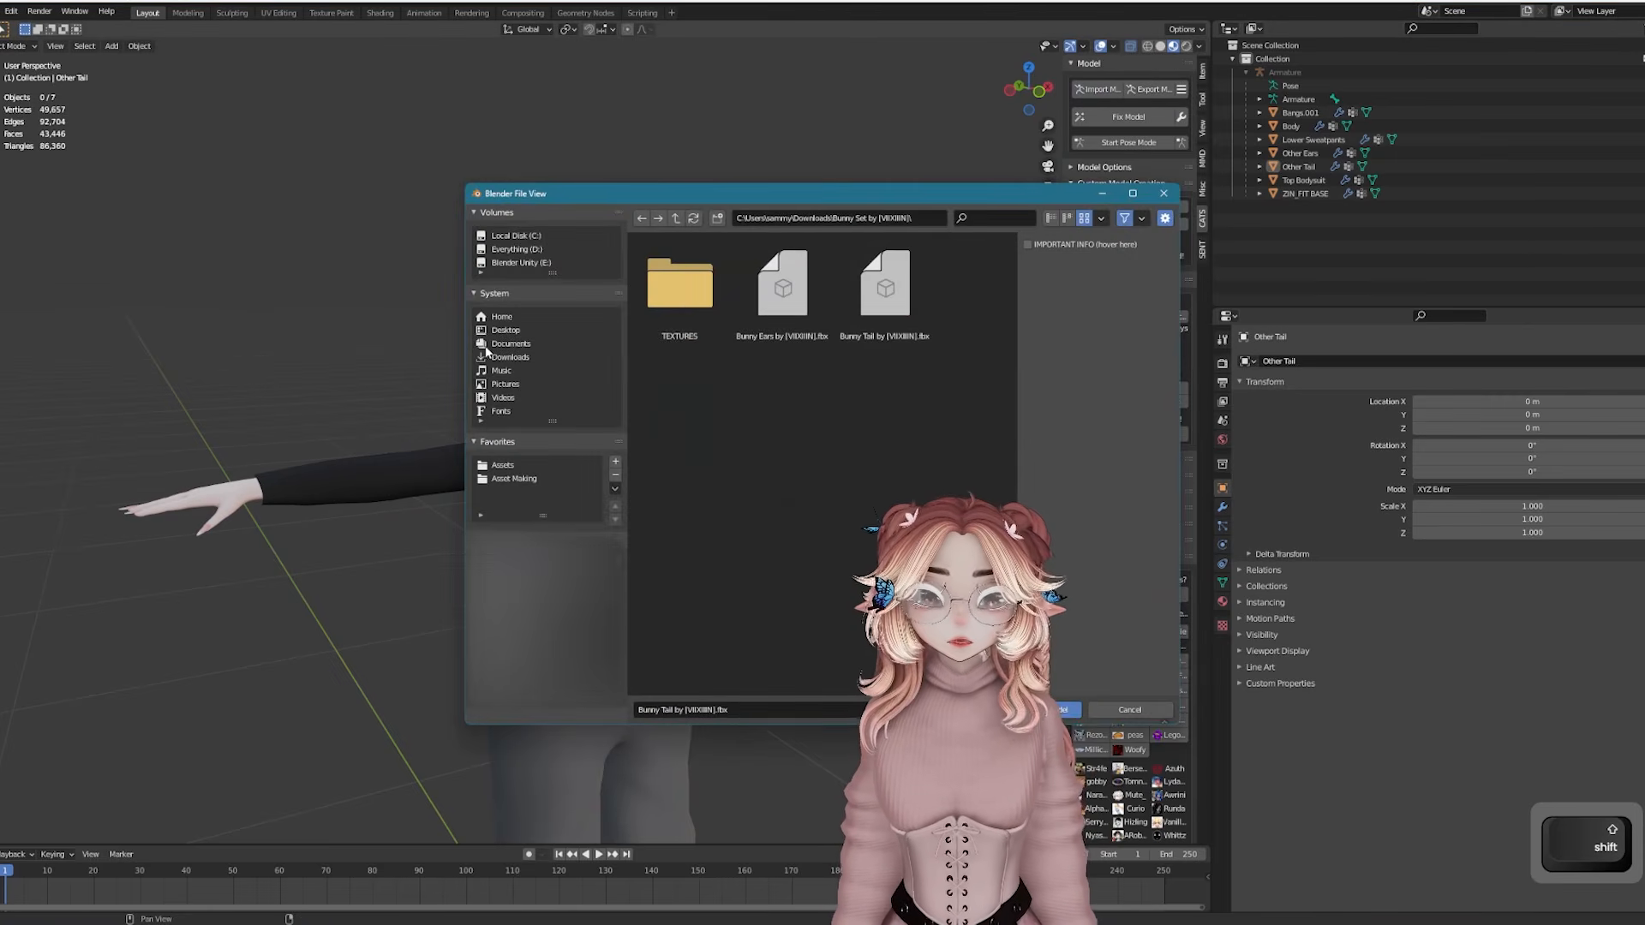
{"action": "left_click", "coordinate": [514, 358]}
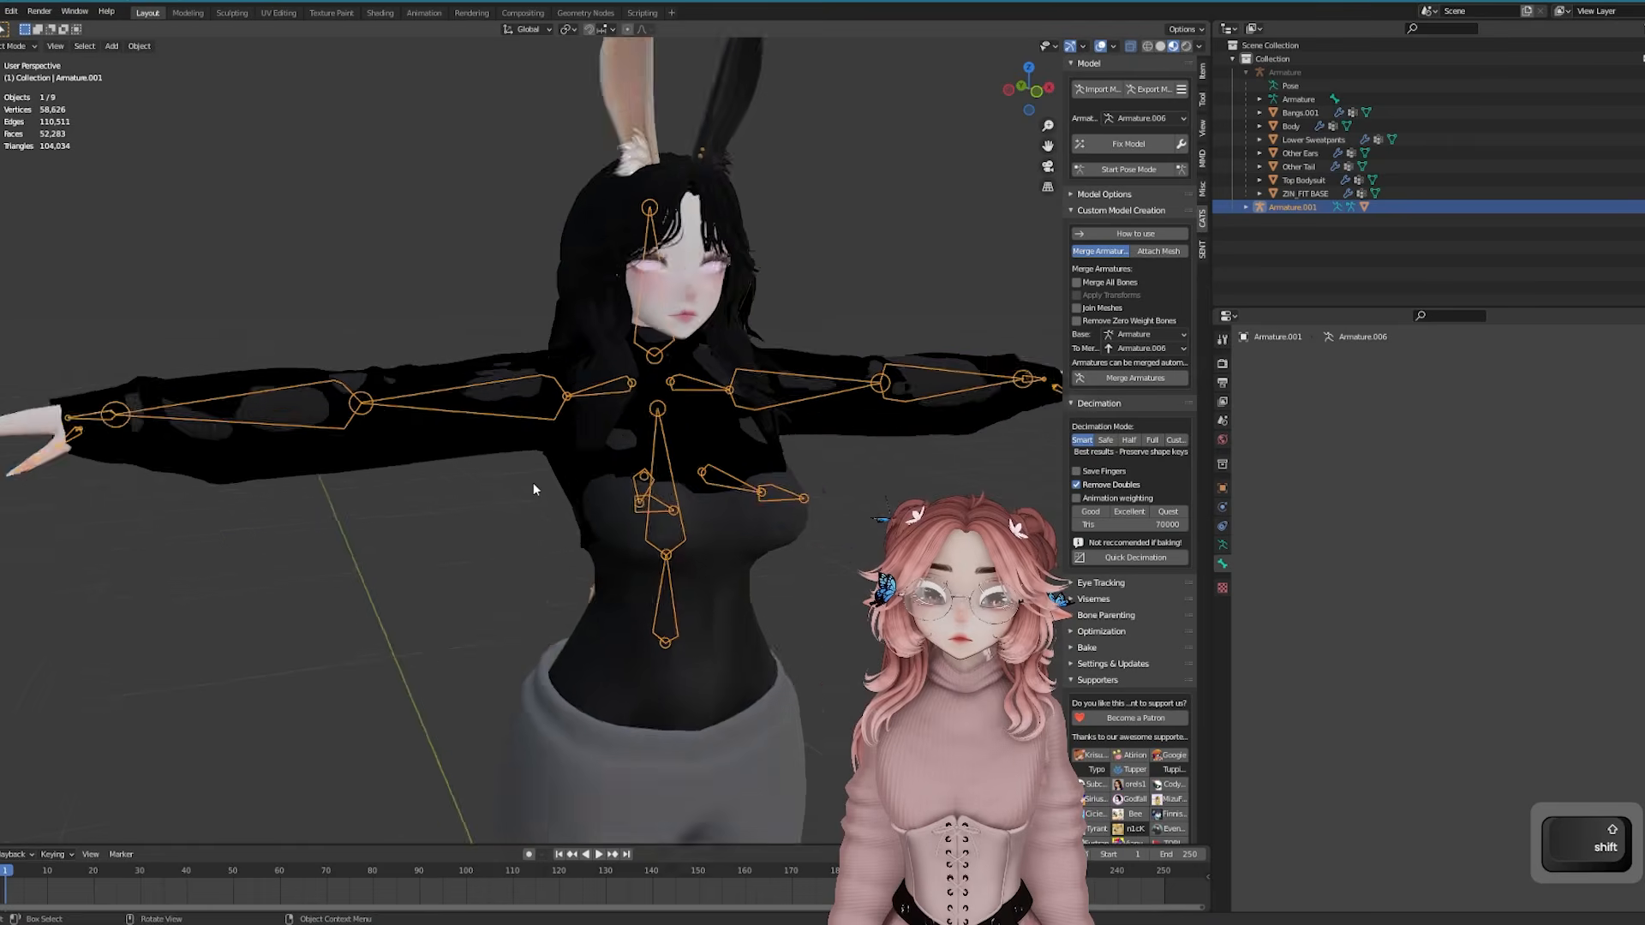
{"action": "middle_click_drag", "start_coordinate": [533, 481], "coordinate": [467, 504]}
{"action": "left_click", "coordinate": [806, 430]}
{"action": "scroll", "coordinate": [625, 512], "scroll_direction": "up", "scroll_amount": 2}
{"action": "key", "text": "Tab"}
{"action": "key", "text": "ctrl+z"}
{"action": "key", "text": "ctrl+z"}
{"action": "key", "text": "ctrl+z"}
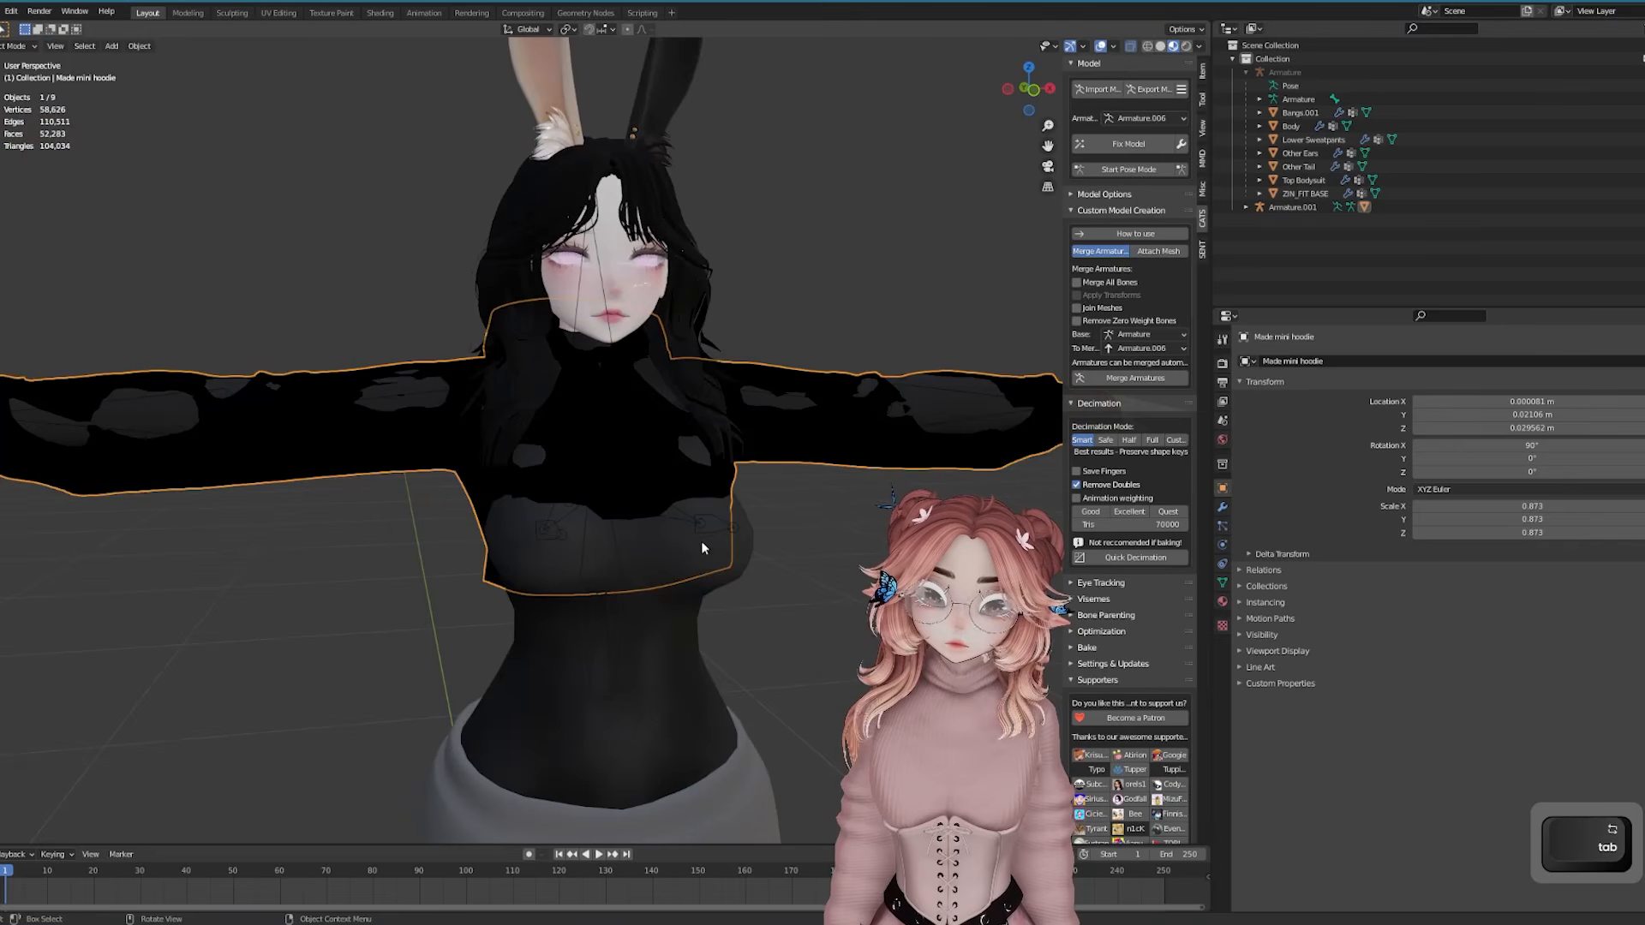
Select a patch of vertices on the mini hoodie's chest and move it with proportional editing to reshape the front
{"action": "left_click", "coordinate": [646, 481]}
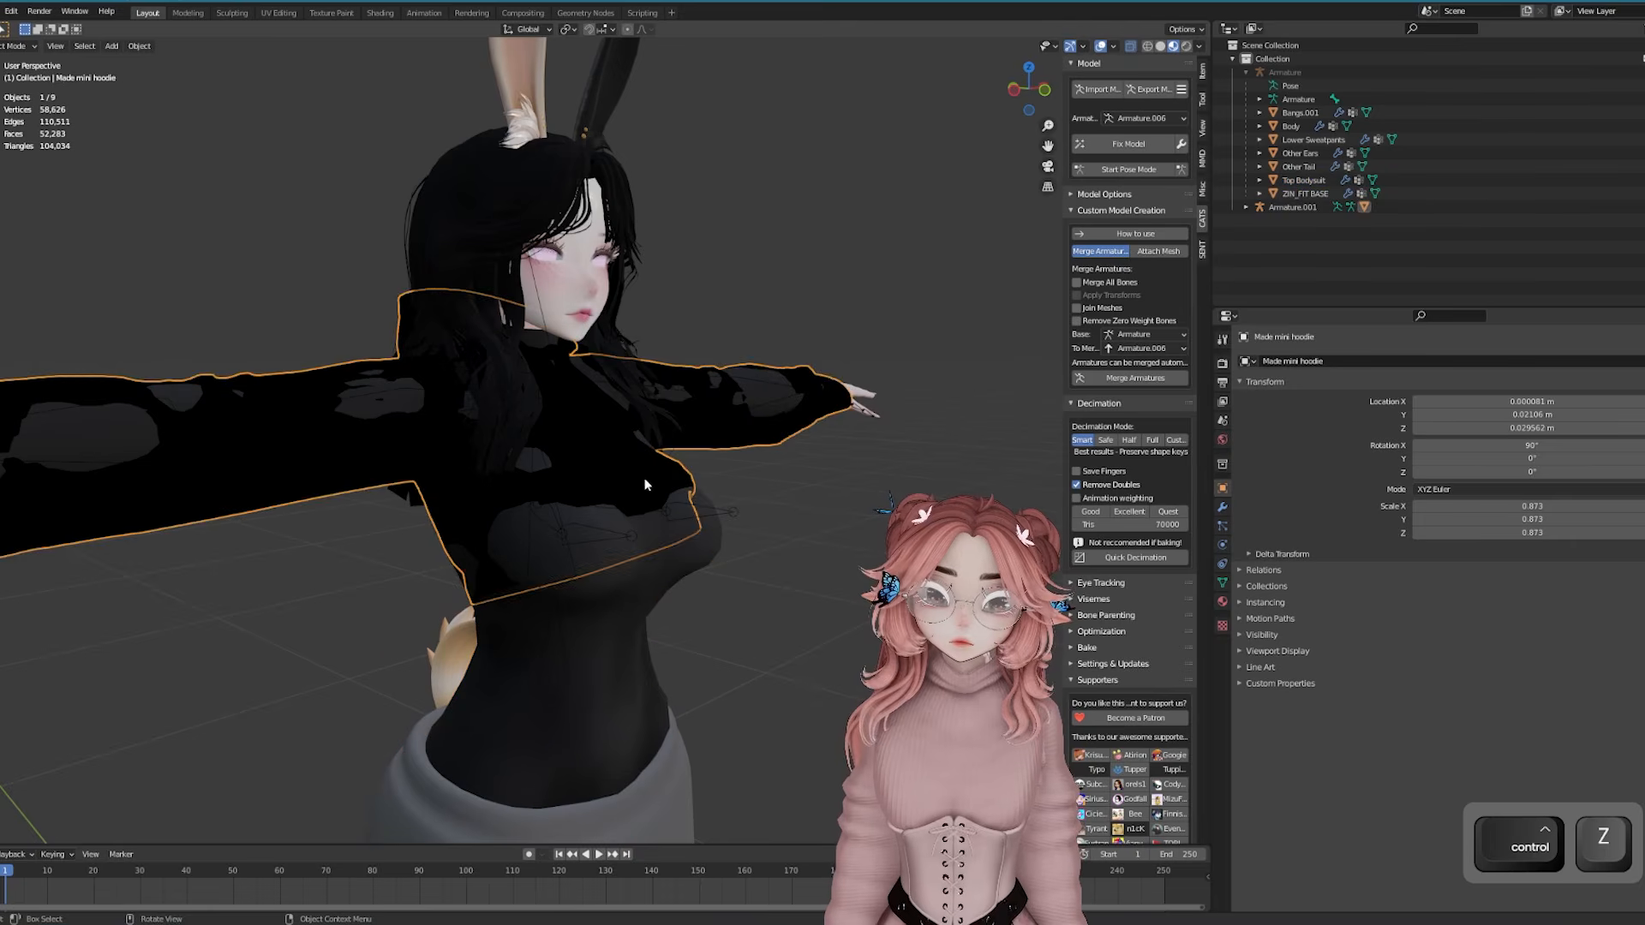
{"action": "key", "text": "Tab"}
{"action": "middle_click_drag", "start_coordinate": [646, 481], "coordinate": [690, 493]}
{"action": "left_click_drag", "start_coordinate": [637, 523], "coordinate": [671, 552]}
{"action": "key", "text": "g"}
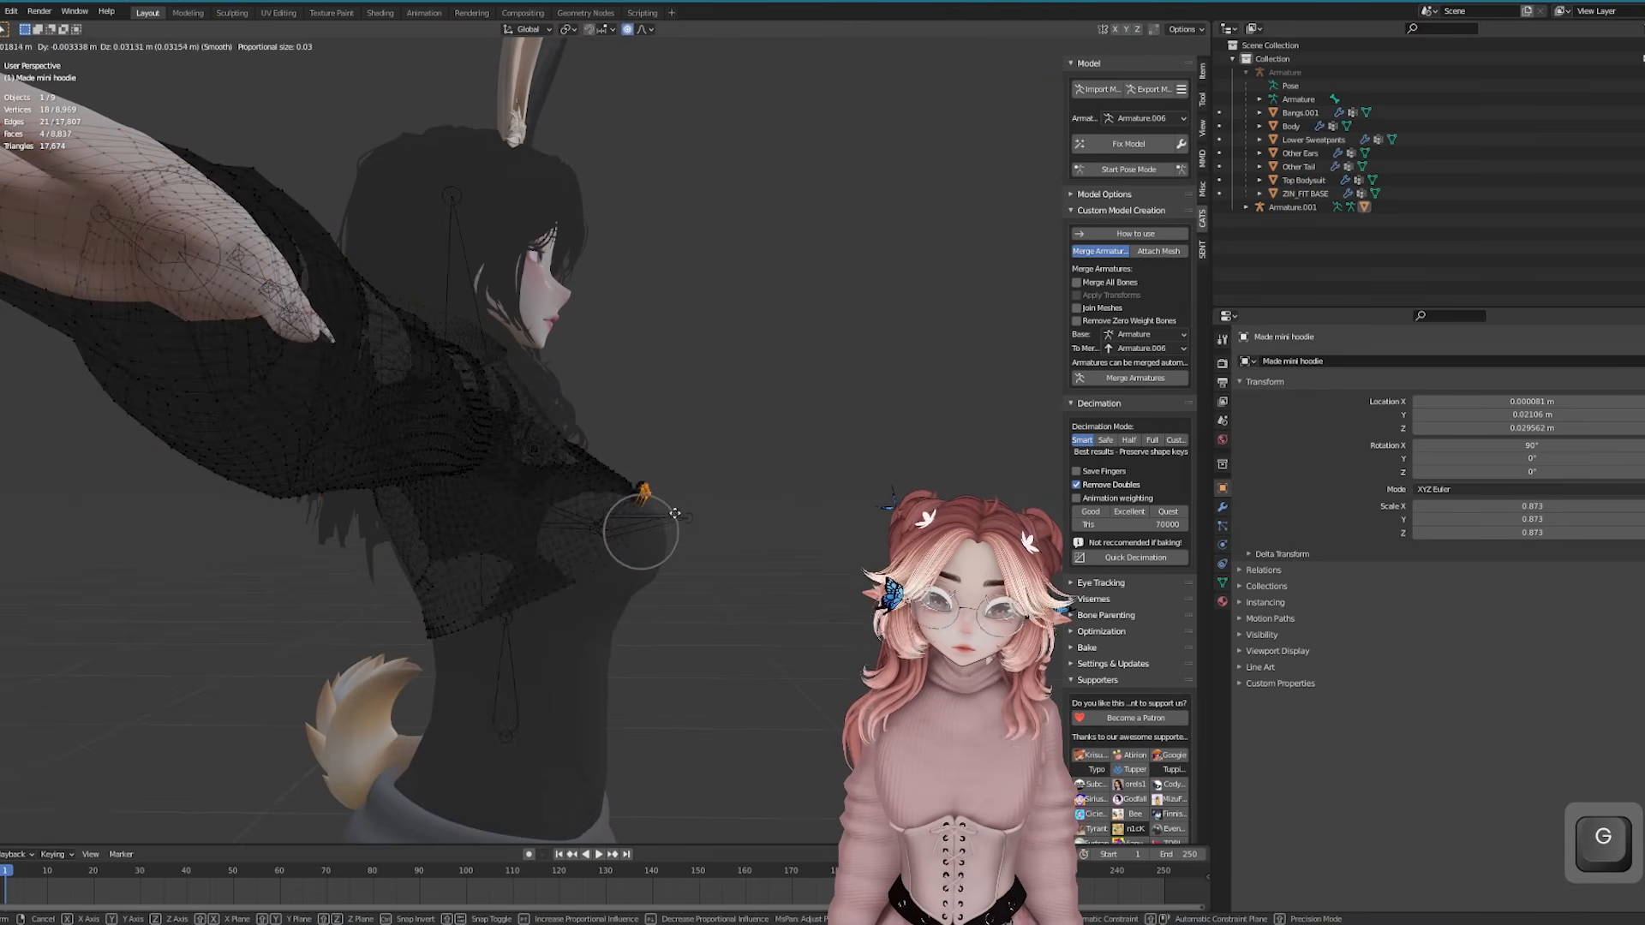
{"action": "scroll", "coordinate": [659, 515], "scroll_direction": "down", "scroll_amount": 3}
{"action": "left_click", "coordinate": [661, 515]}
Nudge individual vertices of the mini hoodie along the X axis with proportional editing to adjust its fit around the chest
{"action": "middle_click_drag", "start_coordinate": [661, 516], "coordinate": [699, 469]}
{"action": "left_click", "coordinate": [531, 551]}
{"action": "key", "text": "g"}
{"action": "key", "text": "x"}
{"action": "scroll", "coordinate": [520, 554], "scroll_direction": "up", "scroll_amount": 2}
{"action": "left_click", "coordinate": [529, 556]}
{"action": "left_click", "coordinate": [724, 516]}
{"action": "key", "text": "g"}
{"action": "key", "text": "x"}
{"action": "left_click", "coordinate": [739, 519]}
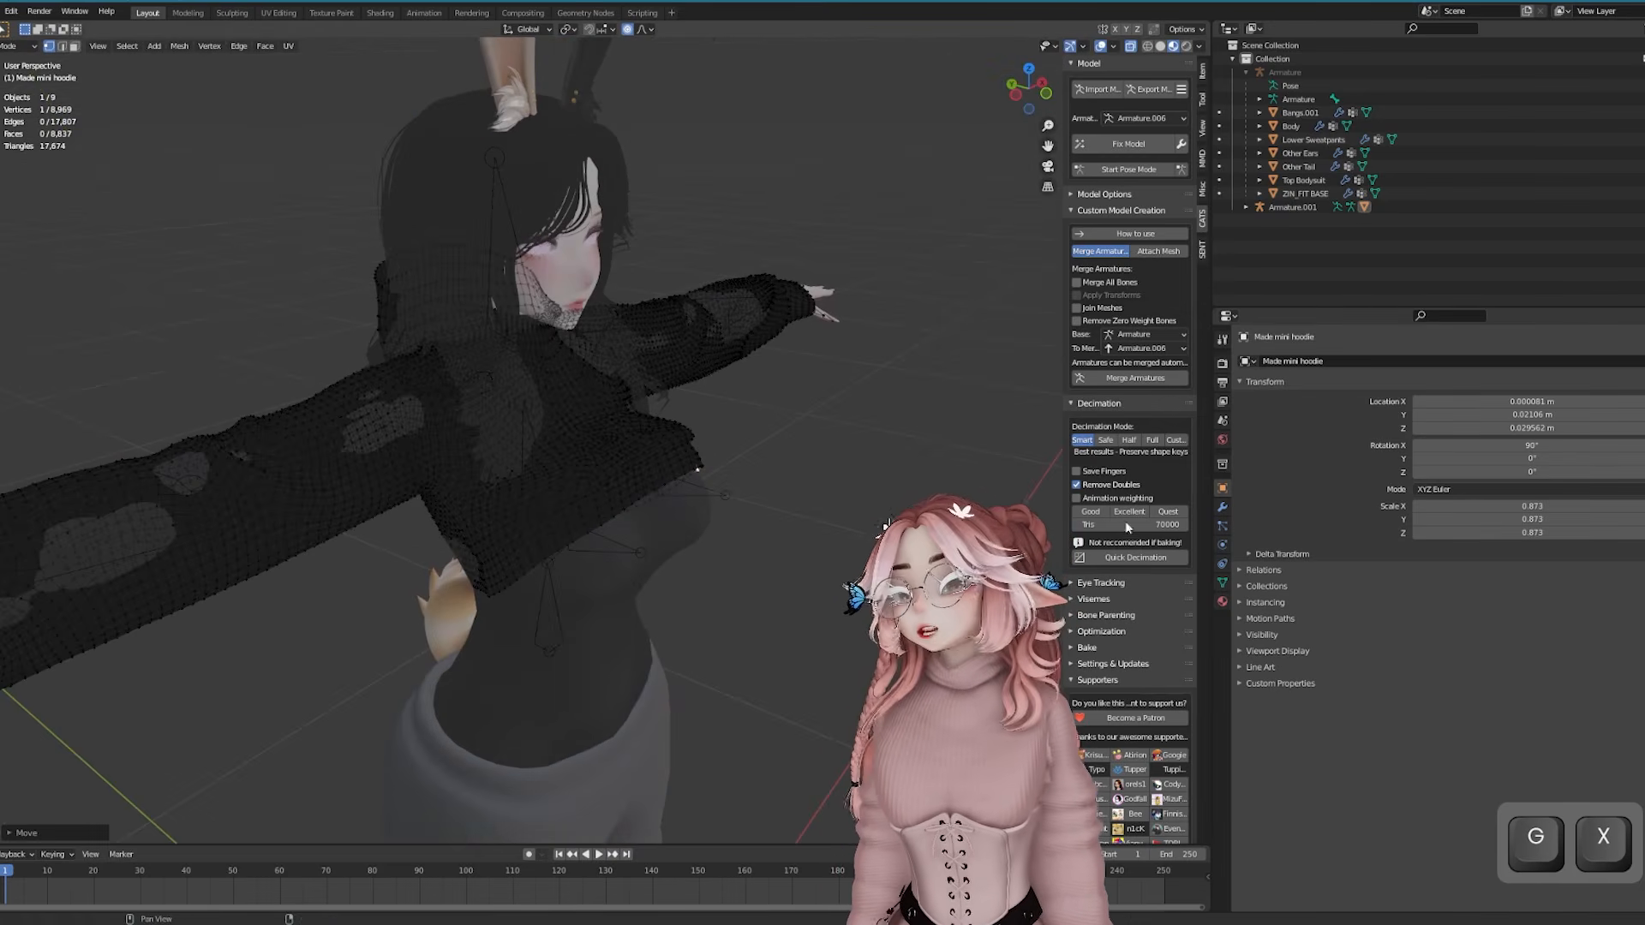
Check the character reference image in the browser and annotate a curved guide line across the hoodie's chest for the raised hem
{"action": "key", "text": "Tab"}
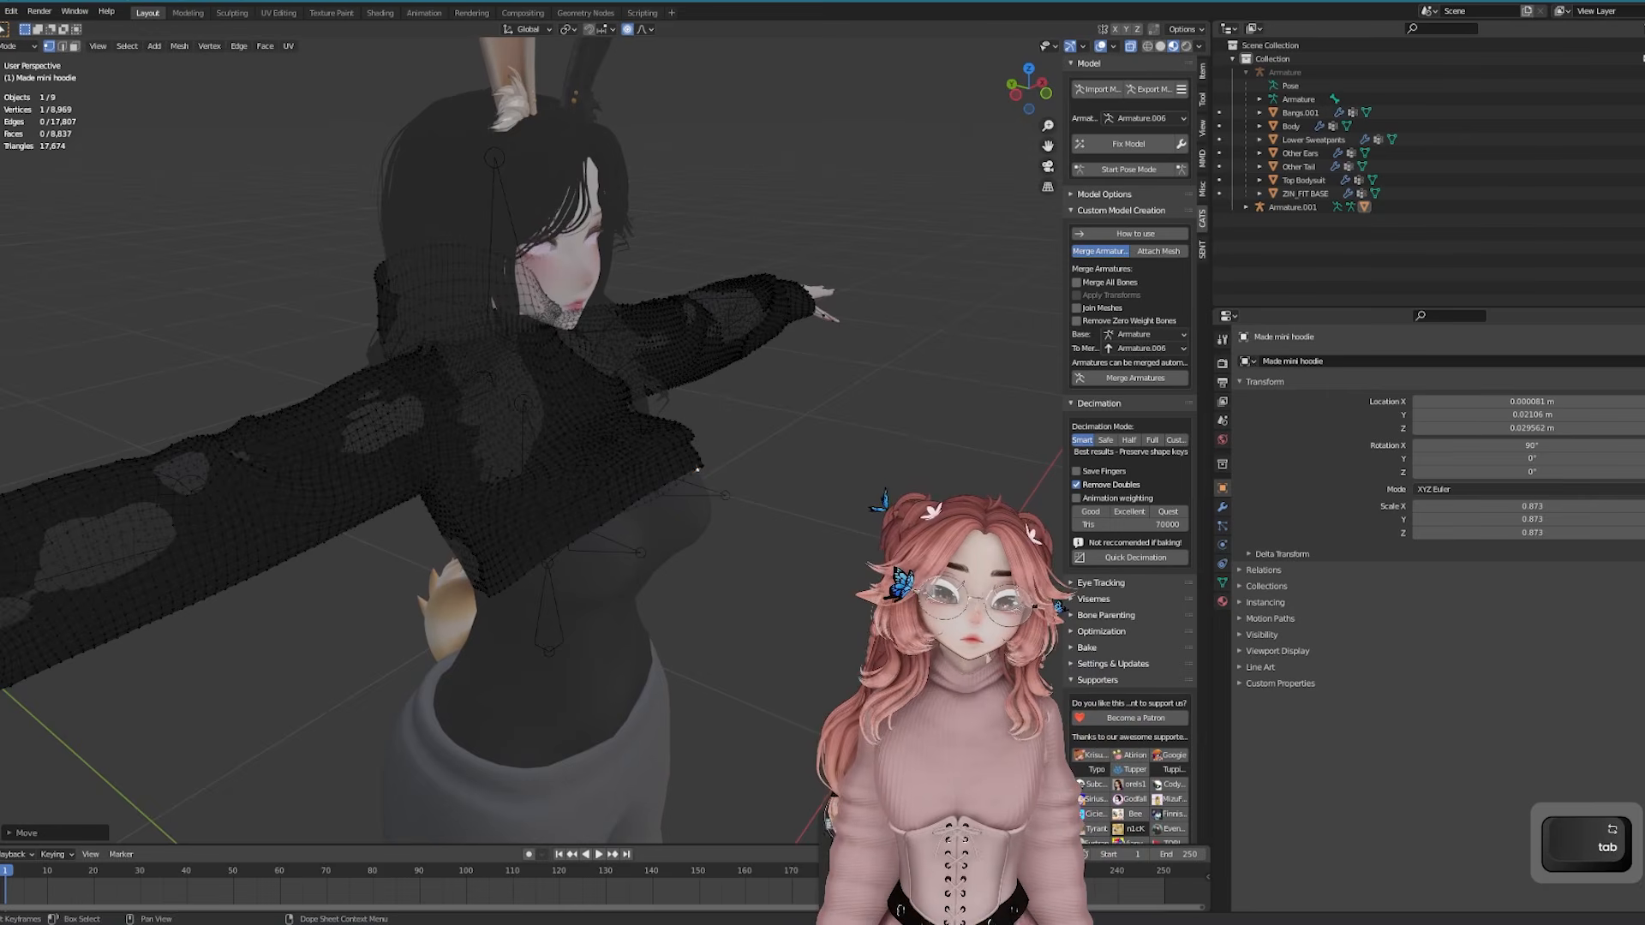
{"action": "left_click", "coordinate": [818, 873]}
{"action": "left_click", "coordinate": [775, 184]}
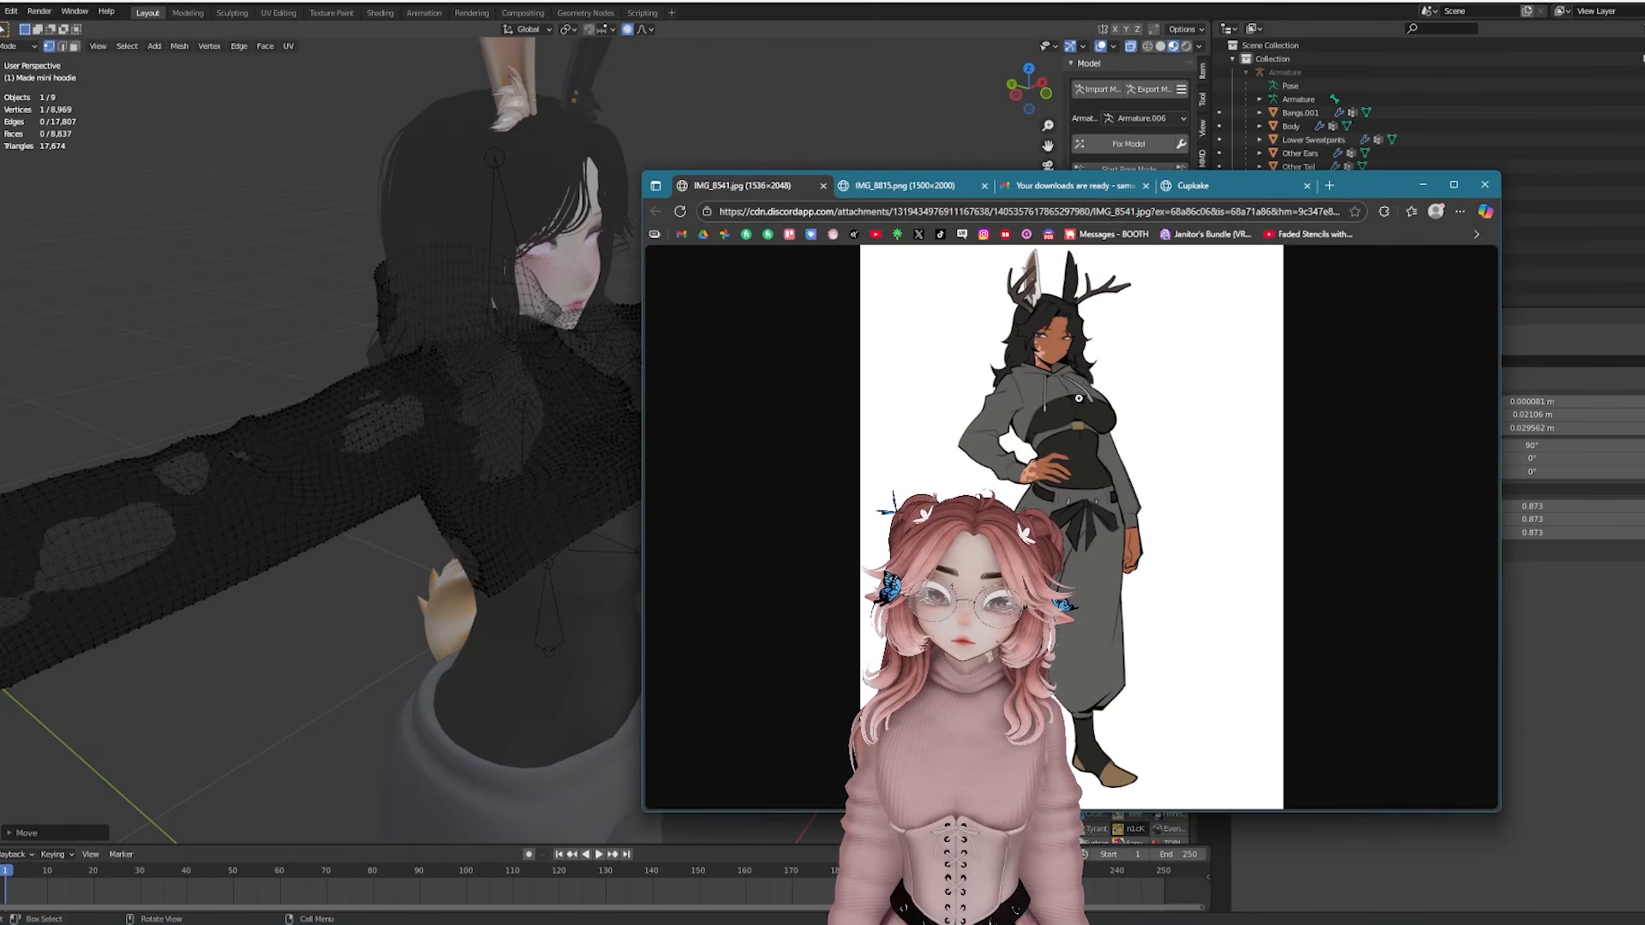
{"action": "middle_click_drag", "start_coordinate": [462, 455], "coordinate": [523, 447]}
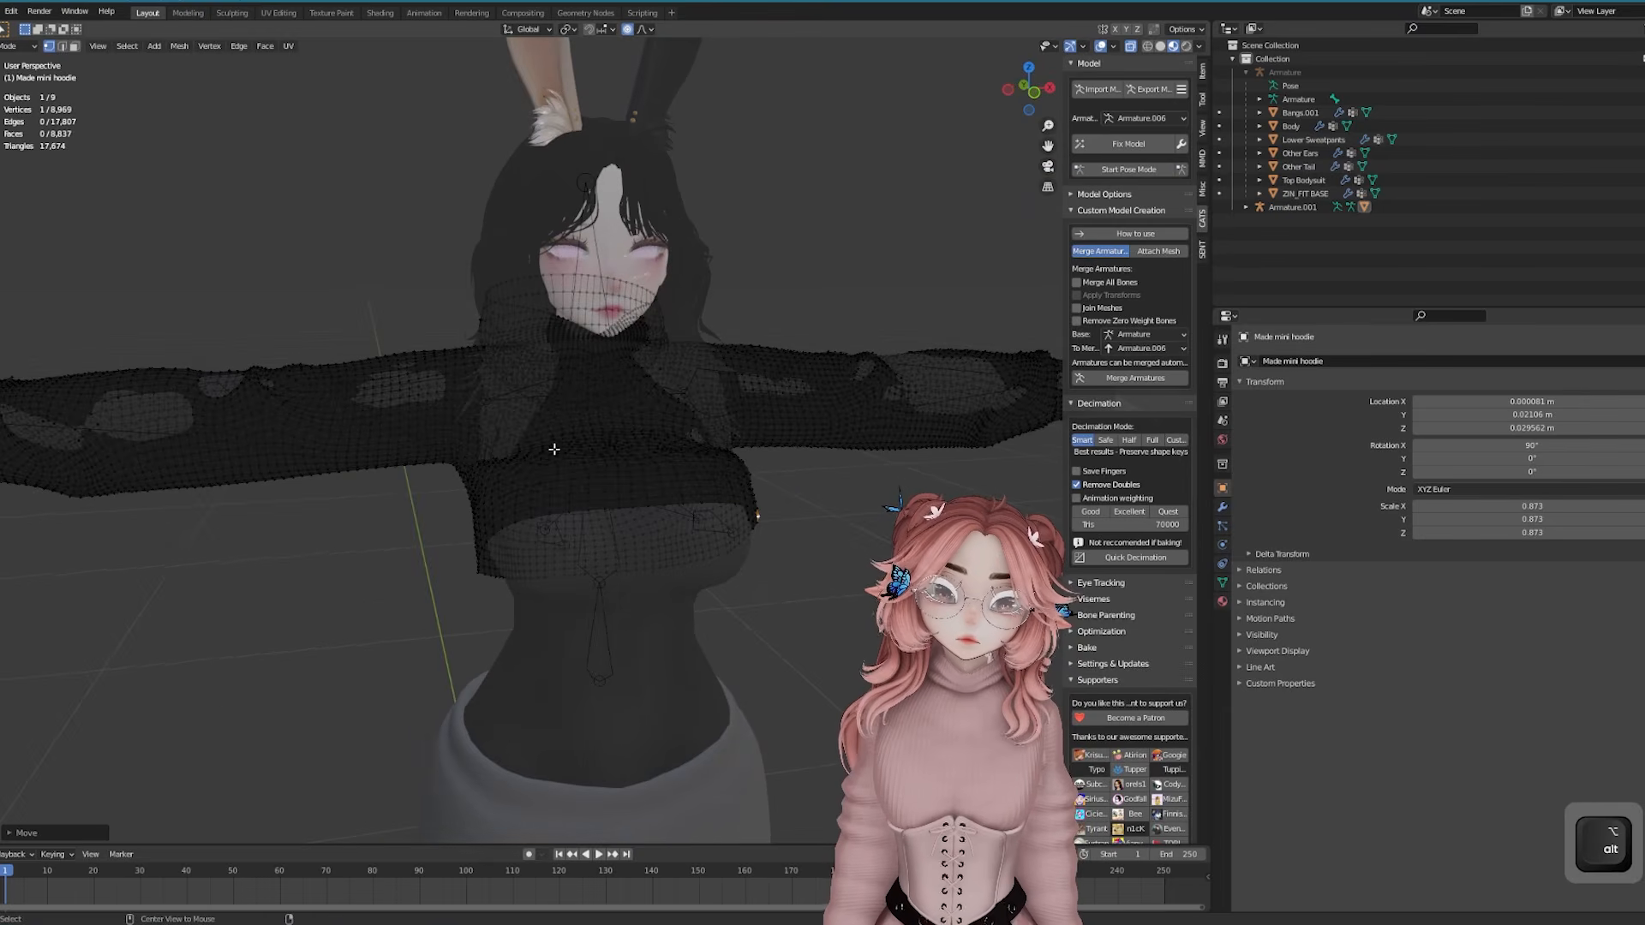
{"action": "key", "text": "d"}
{"action": "left_click_drag", "start_coordinate": [516, 489], "coordinate": [722, 467]}
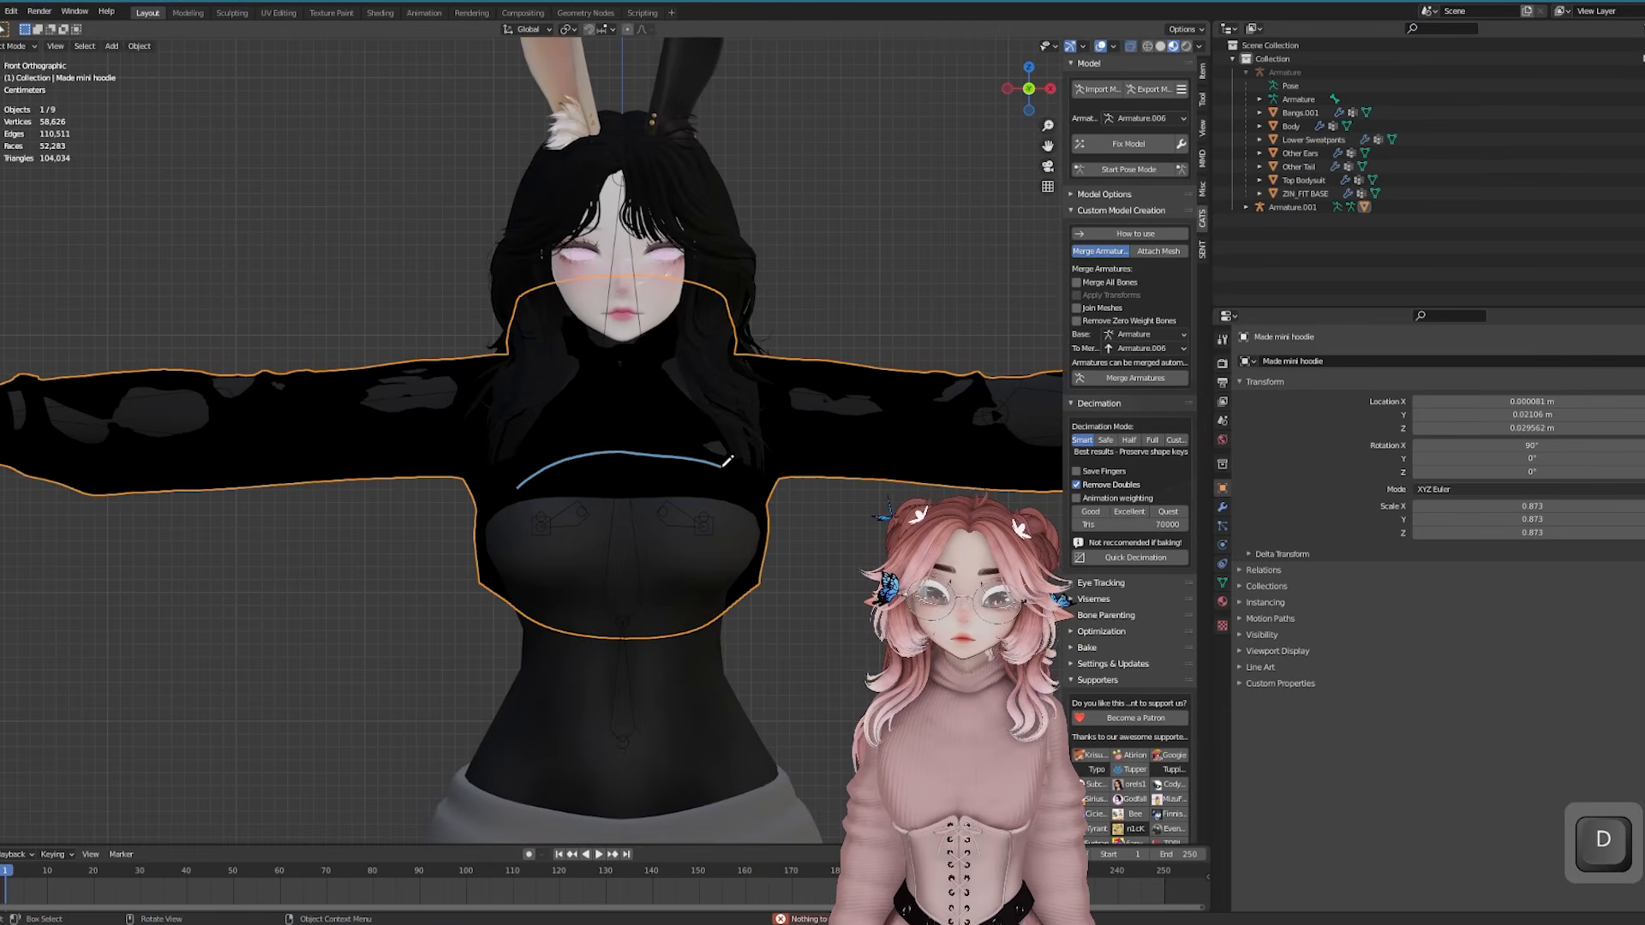
{"action": "key", "text": "alt+Tab"}
{"action": "key", "text": "alt+Tab"}
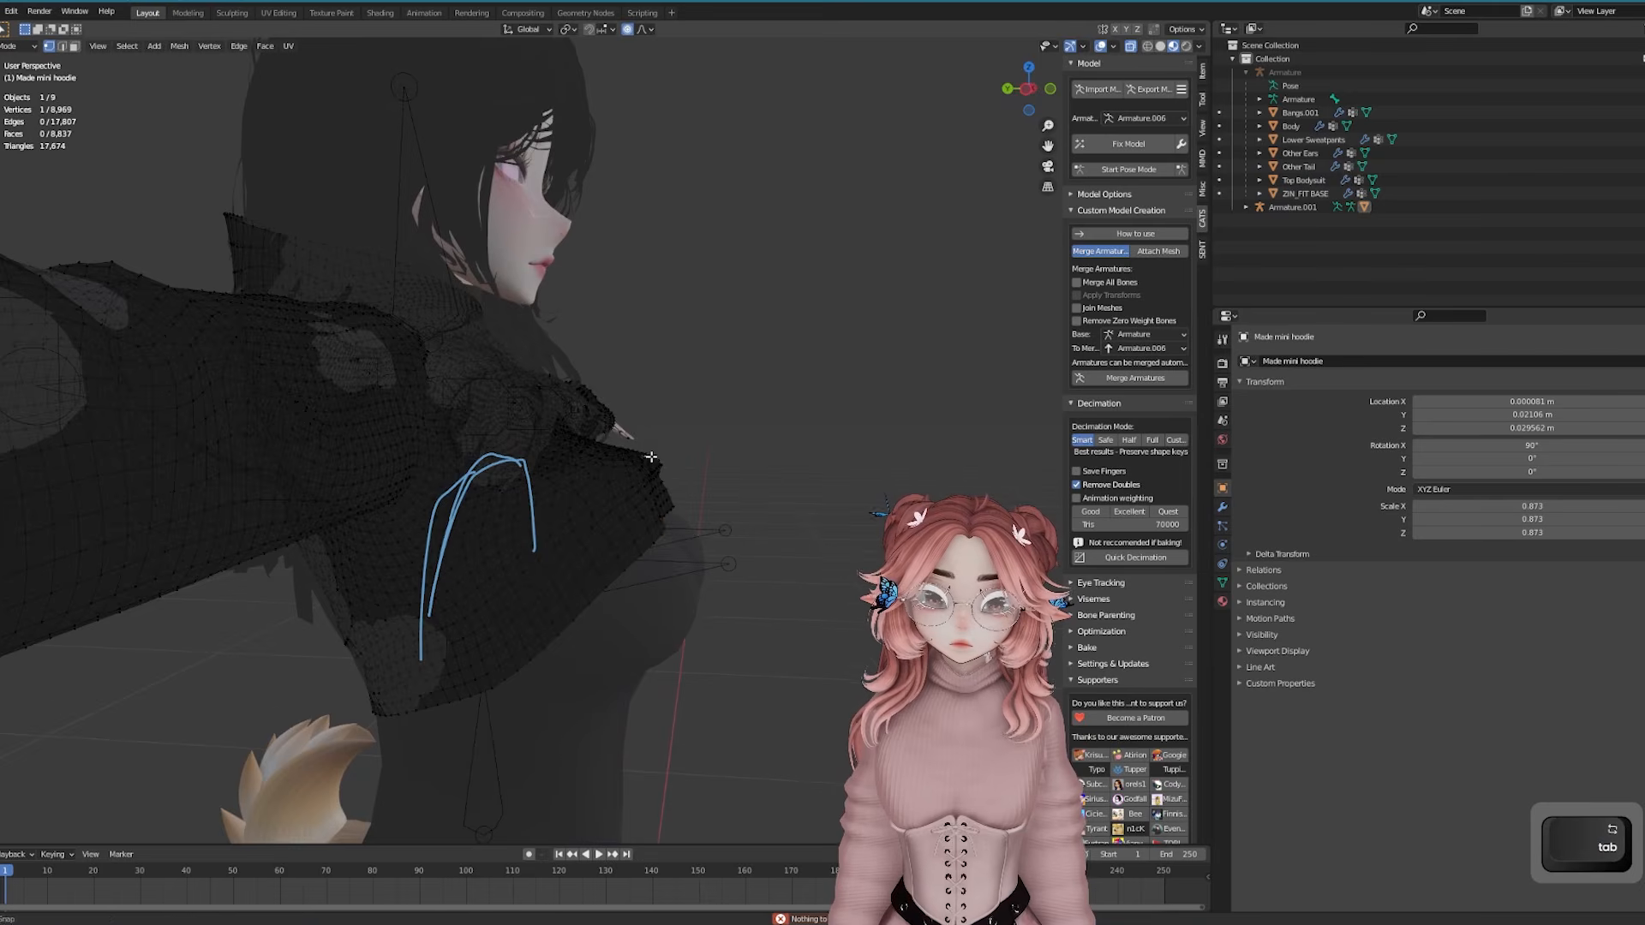
Select the front hem vertices of the mini hoodie, rotate them about the X axis and move them closer to the chest with proportional editing
{"action": "middle_click_drag", "start_coordinate": [651, 456], "coordinate": [686, 519]}
{"action": "left_click_drag", "start_coordinate": [686, 501], "coordinate": [610, 560]}
{"action": "middle_click_drag", "start_coordinate": [610, 560], "coordinate": [600, 548]}
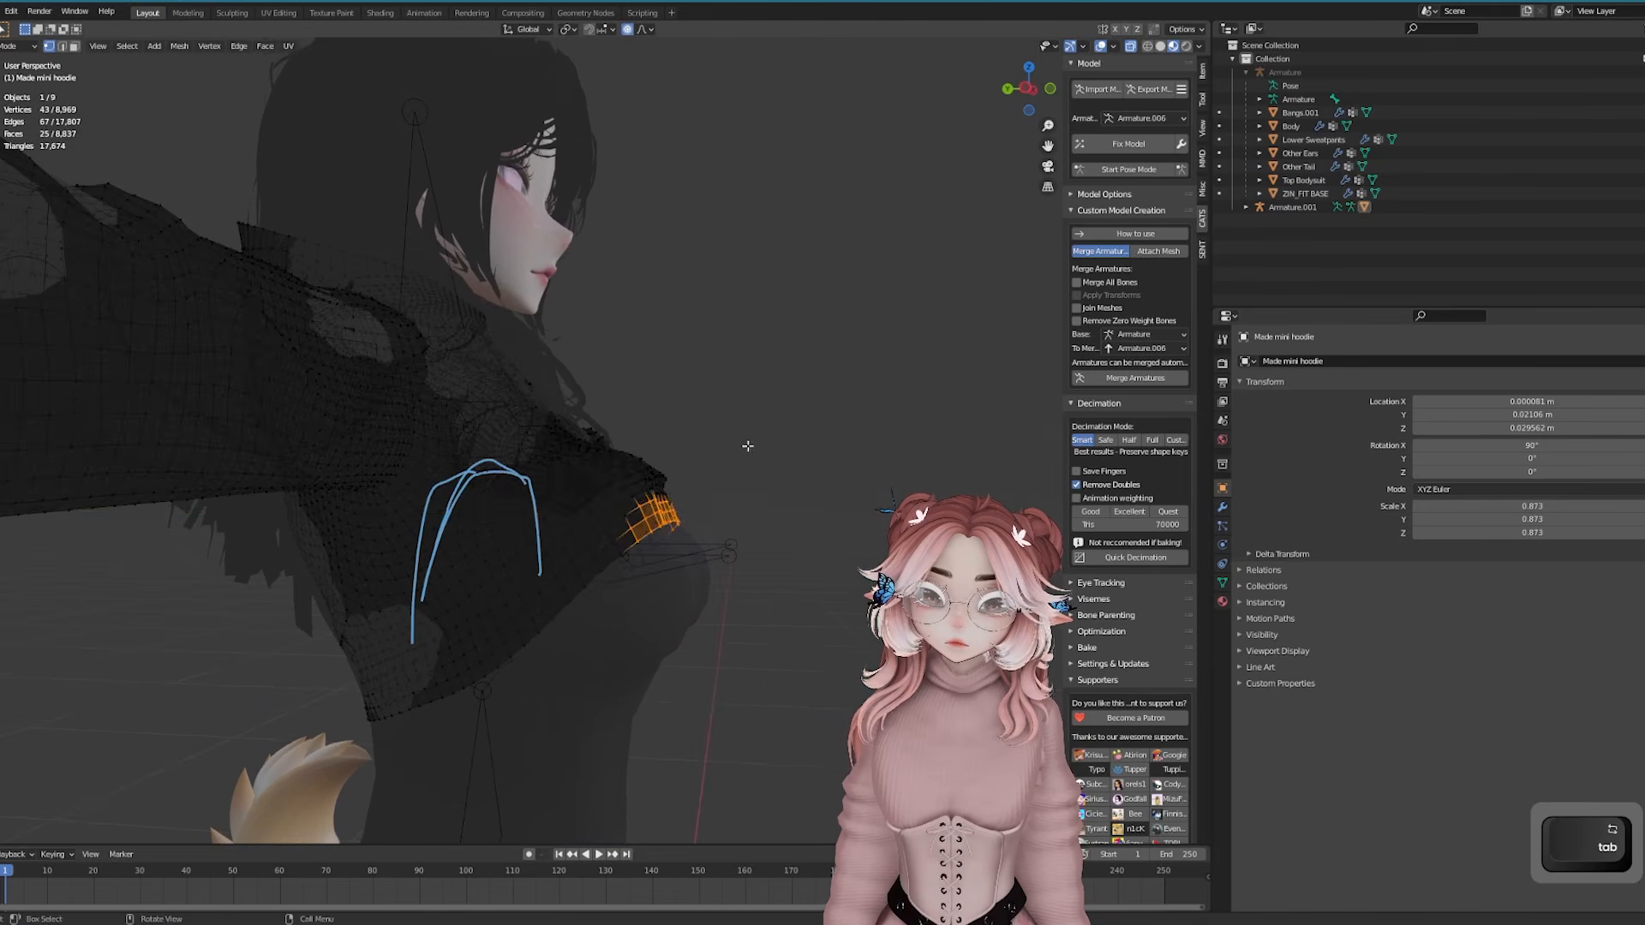
{"action": "key", "text": "r"}
{"action": "key", "text": "y"}
{"action": "key", "text": "x"}
{"action": "left_click", "coordinate": [690, 395]}
{"action": "key", "text": "g"}
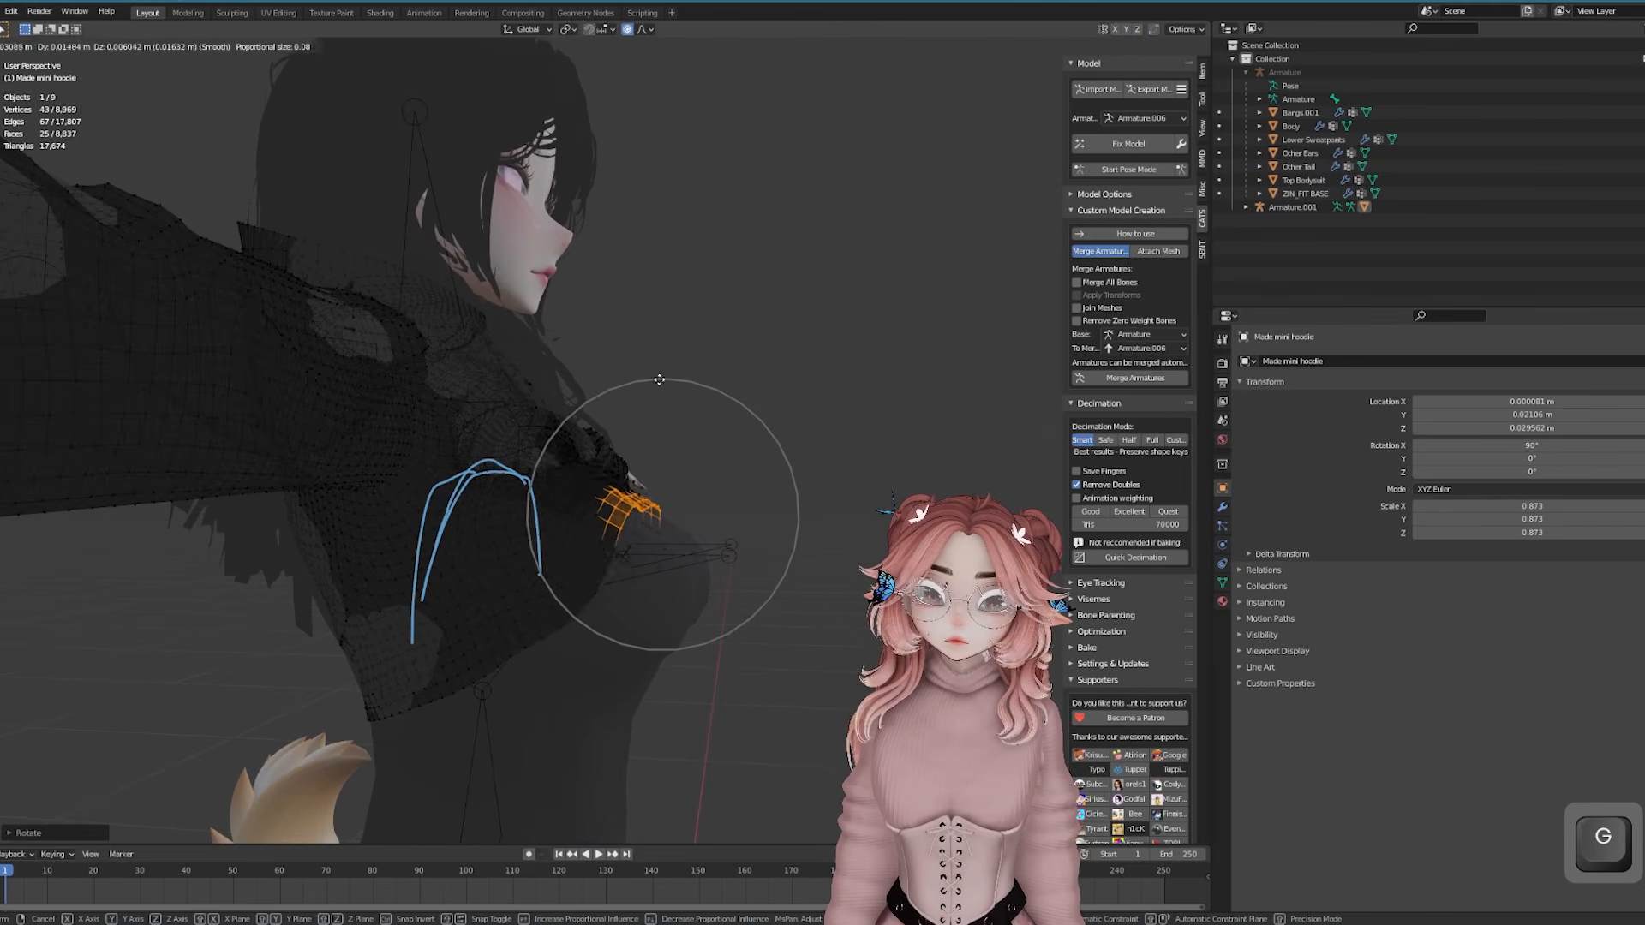
{"action": "scroll", "coordinate": [640, 360], "scroll_direction": "down", "scroll_amount": 10}
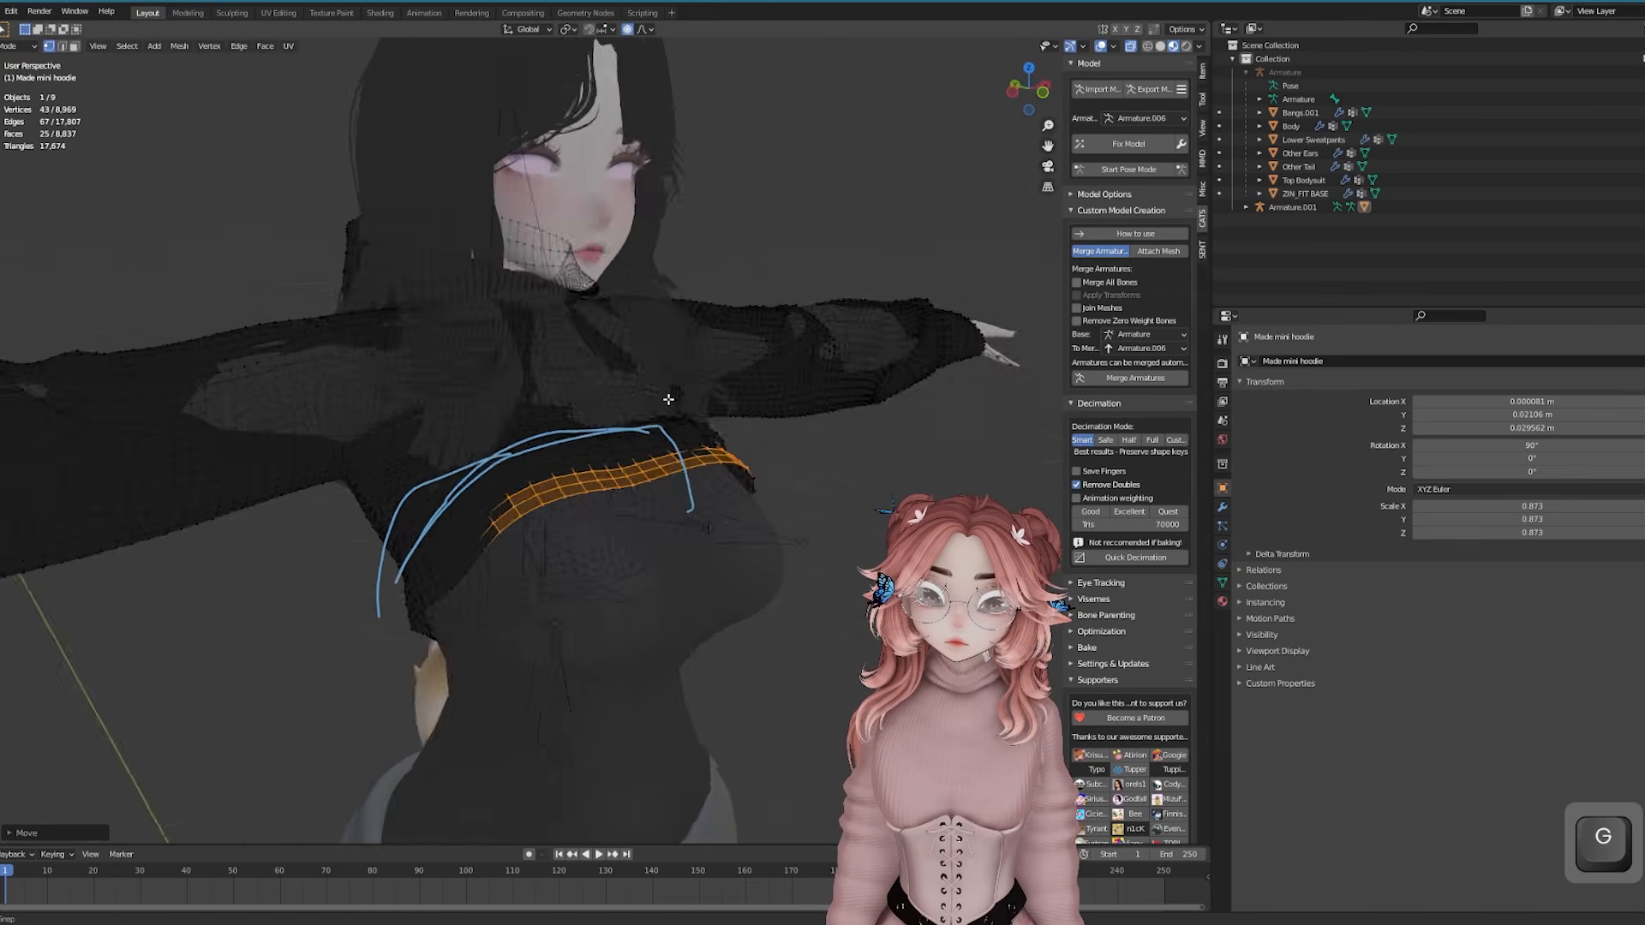
Move individual mini hoodie vertices along the Y axis with proportional editing to refine the fit over the body
{"action": "key", "text": "Tab"}
{"action": "scroll", "coordinate": [926, 151], "scroll_direction": "up", "scroll_amount": 1}
{"action": "middle_click_drag", "start_coordinate": [462, 219], "coordinate": [600, 163]}
{"action": "scroll", "coordinate": [599, 163], "scroll_direction": "up", "scroll_amount": 3}
{"action": "key", "text": "Tab"}
{"action": "left_click", "coordinate": [651, 531]}
{"action": "middle_click_drag", "start_coordinate": [651, 532], "coordinate": [460, 451]}
{"action": "key", "text": "g"}
{"action": "key", "text": "y"}
{"action": "left_click", "coordinate": [576, 539]}
{"action": "scroll", "coordinate": [835, 538], "scroll_direction": "down", "scroll_amount": 2}
{"action": "key", "text": "g"}
{"action": "key", "text": "y"}
{"action": "left_click", "coordinate": [754, 501]}
Move single vertices on the mini hoodie's sleeve freely with proportional editing to adjust its fit around the arm
{"action": "key", "text": "Tab"}
{"action": "key", "text": "Tab"}
{"action": "key", "text": "g"}
{"action": "left_click", "coordinate": [332, 381]}
{"action": "key", "text": "g"}
{"action": "left_click", "coordinate": [463, 450]}
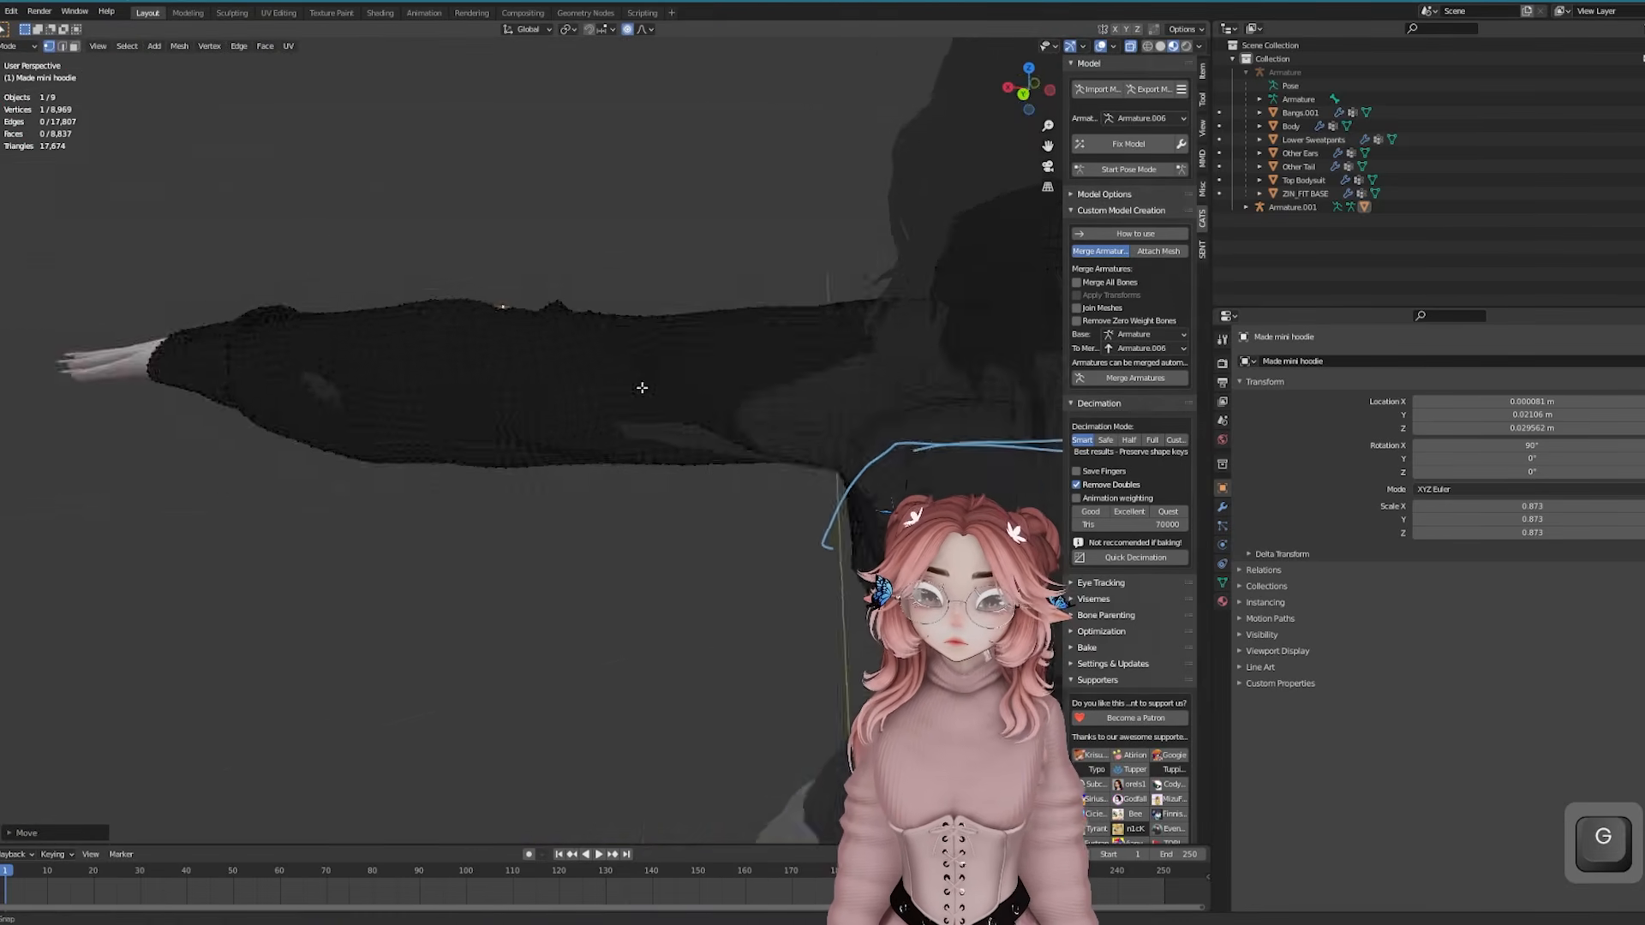
Leave mesh editing and hide the Bangs.001 hair mesh
{"action": "key", "text": "Tab"}
{"action": "left_click", "coordinate": [738, 474]}
{"action": "key", "text": "h"}
{"action": "key", "text": "Tab"}
Transfer the weights from ZIN_FIT BASE to the mini hoodie with Robust Weight Transfer
{"action": "middle_click_drag", "start_coordinate": [569, 602], "coordinate": [778, 459]}
{"action": "key", "text": "ctrl+z"}
{"action": "left_click", "coordinate": [1124, 119]}
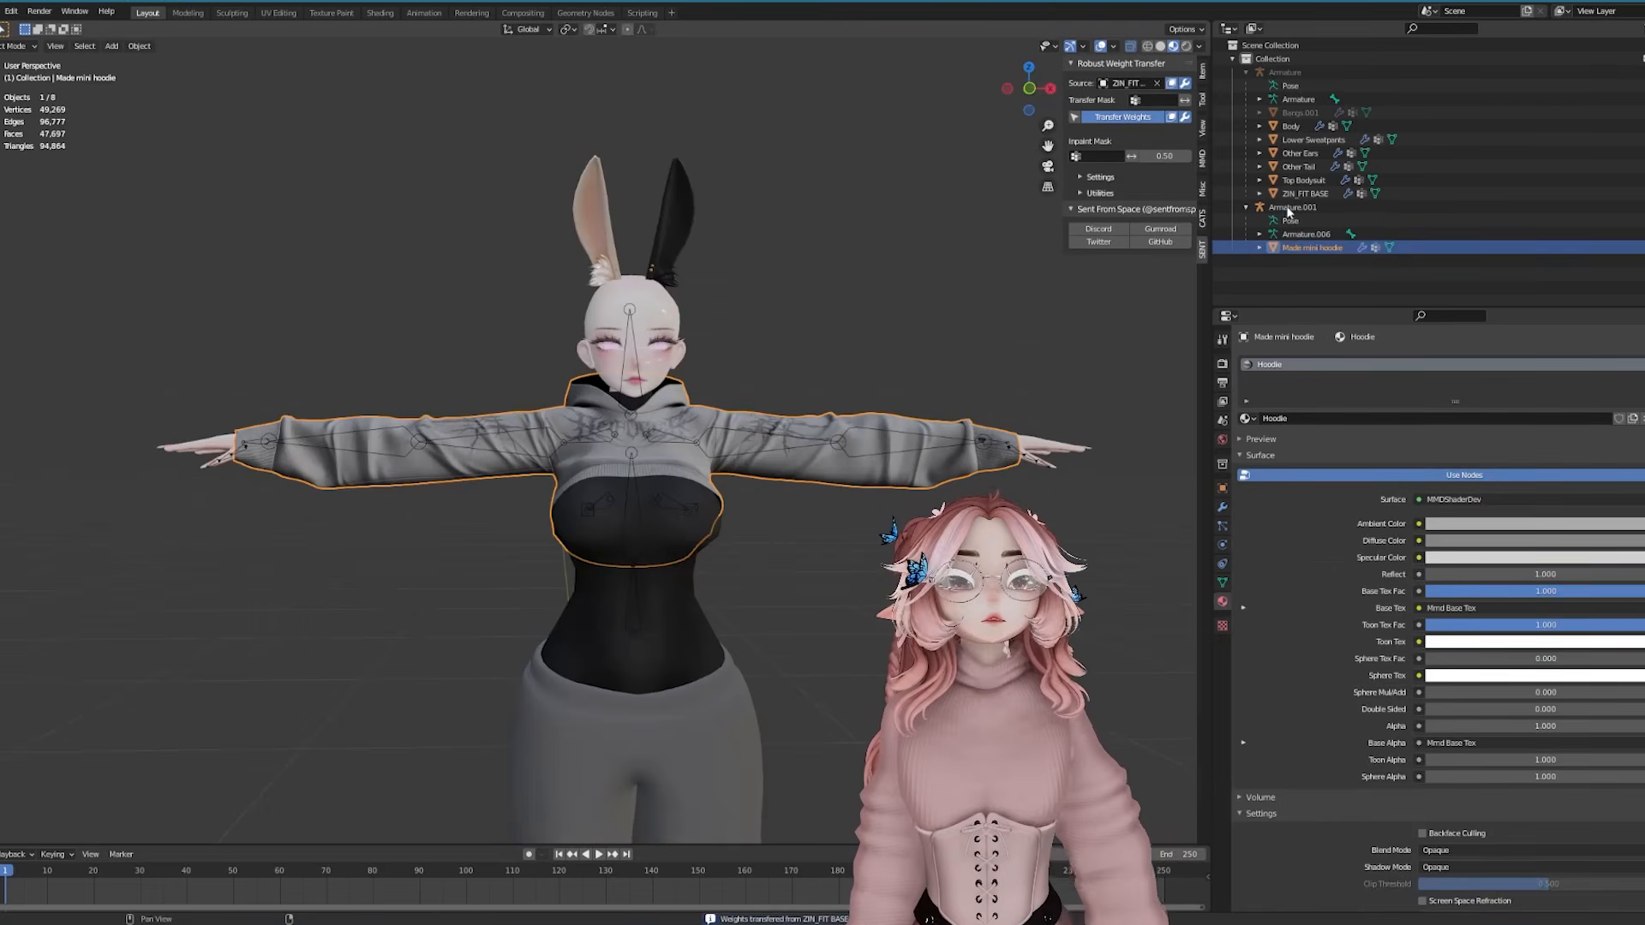
Merge the hoodie's Armature.006 into the base Armature with Merge All Bones enabled
{"action": "left_click", "coordinate": [1292, 207]}
{"action": "key", "text": "a"}
{"action": "key", "text": "Tab"}
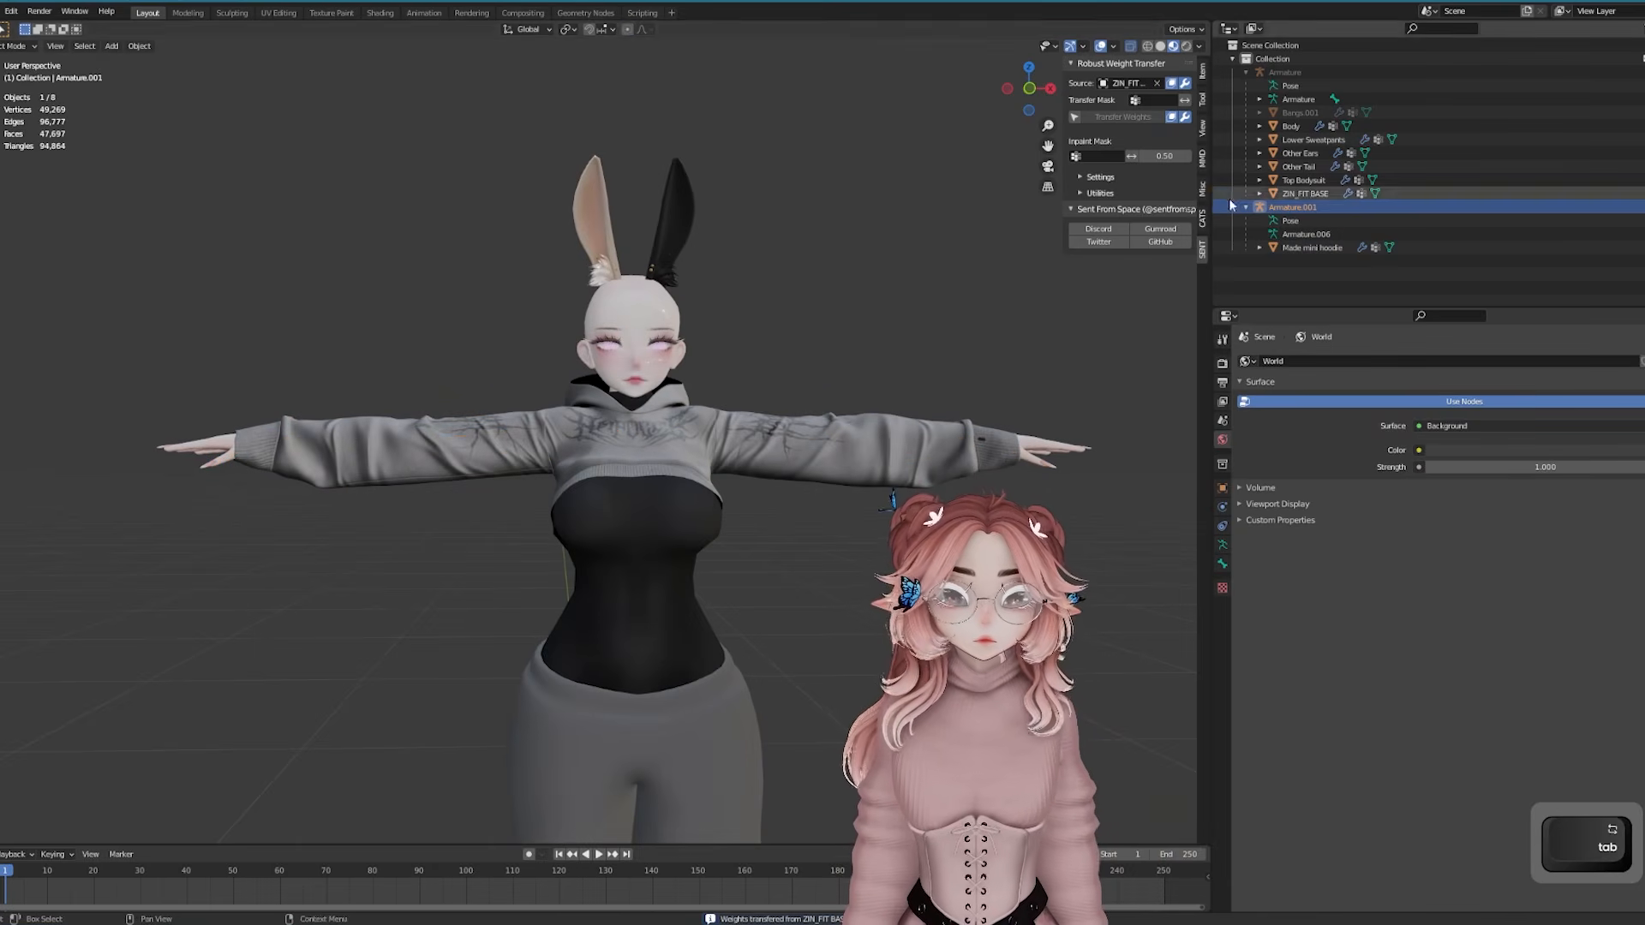
{"action": "left_click", "coordinate": [1202, 219]}
{"action": "left_click", "coordinate": [1105, 282]}
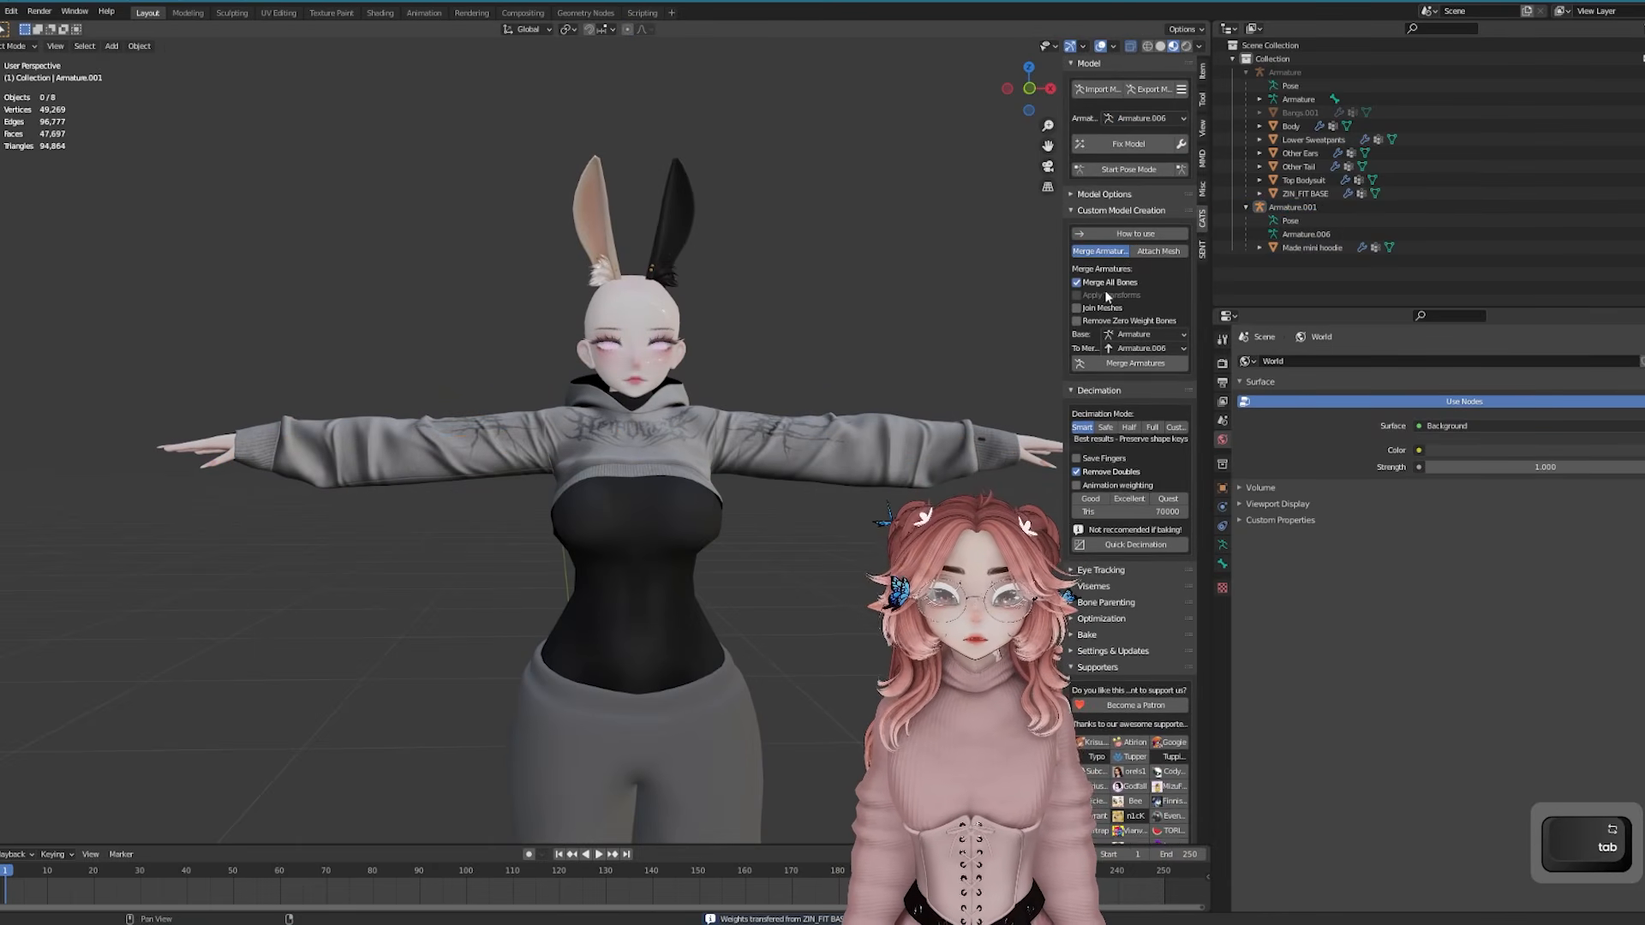
{"action": "left_click", "coordinate": [1136, 363]}
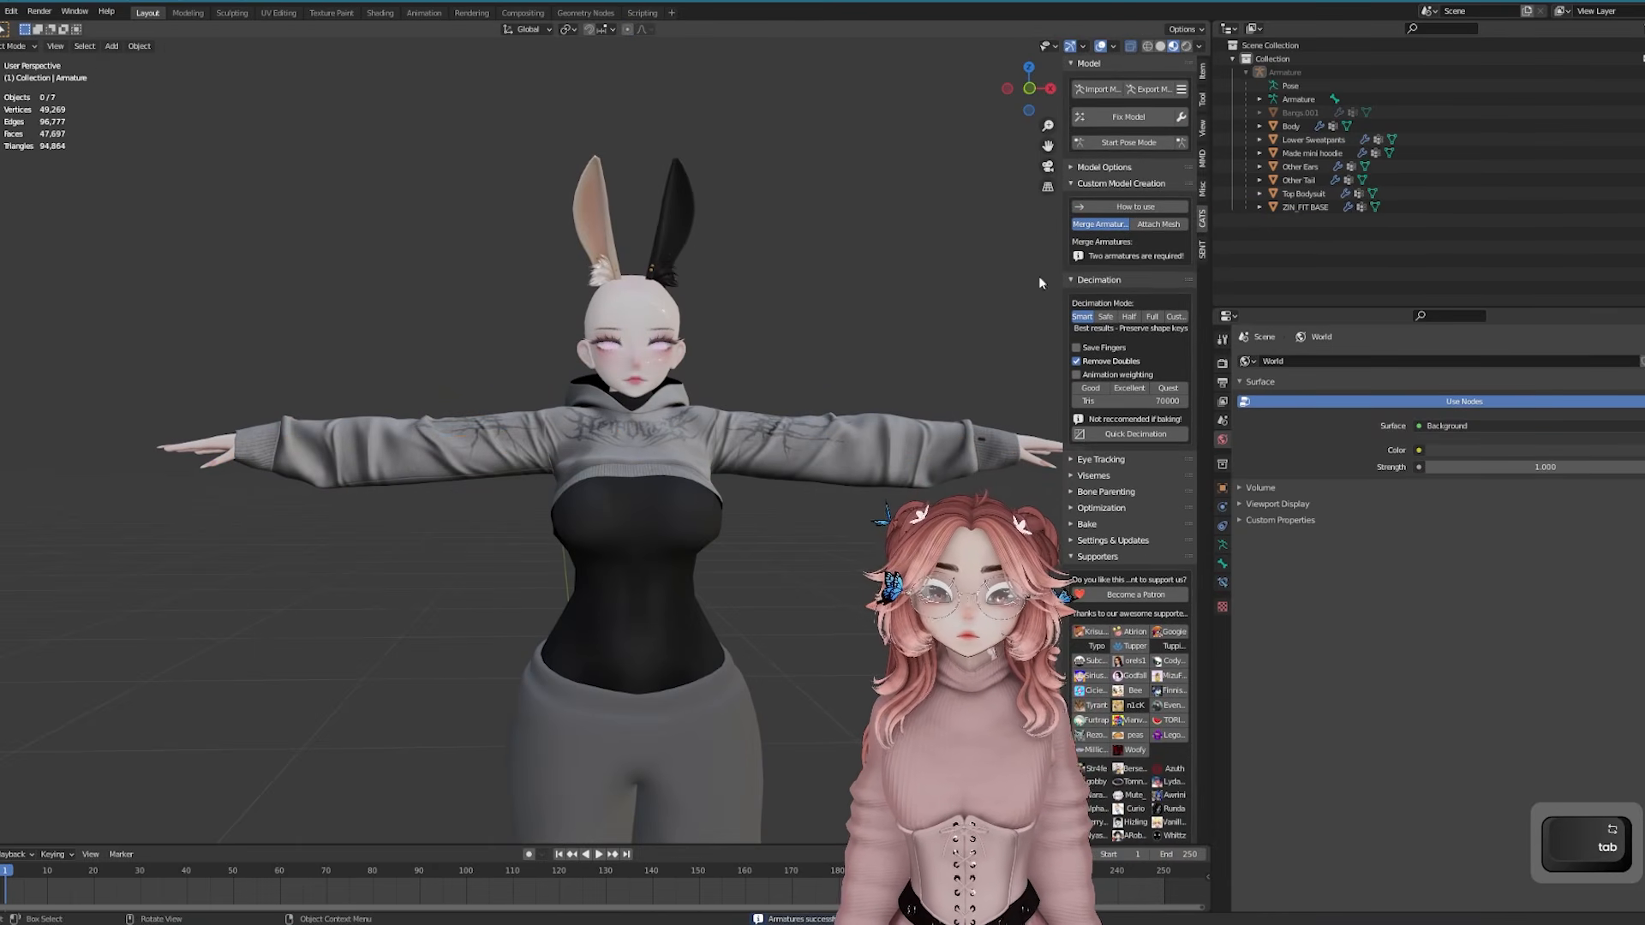
Rotate the arm bones down to the avatar's sides in Pose Mode, and hide the armature in Object Mode
{"action": "left_click", "coordinate": [1125, 142]}
{"action": "left_click_drag", "start_coordinate": [669, 408], "coordinate": [744, 399]}
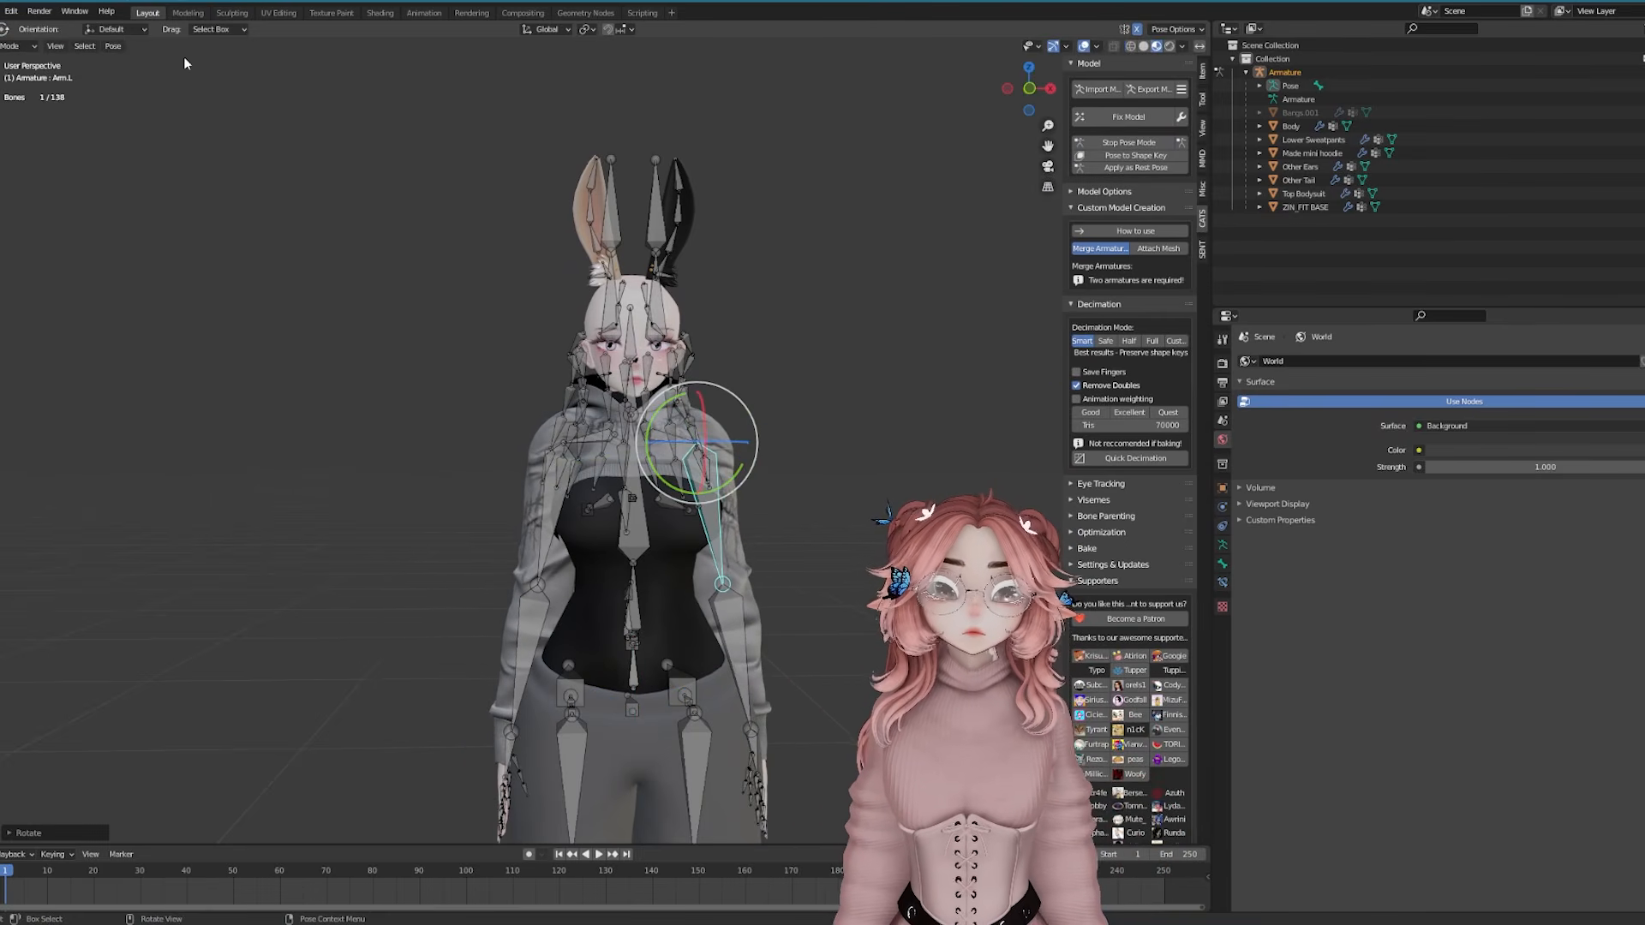
{"action": "left_click", "coordinate": [12, 63]}
{"action": "key", "text": "h"}
Select the mini hoodie mesh and view its fit on the torso in the arms-down pose
{"action": "scroll", "coordinate": [734, 393], "scroll_direction": "up", "scroll_amount": 2}
{"action": "middle_click_drag", "start_coordinate": [733, 393], "coordinate": [712, 344], "text": "shift"}
{"action": "left_click", "coordinate": [716, 355]}
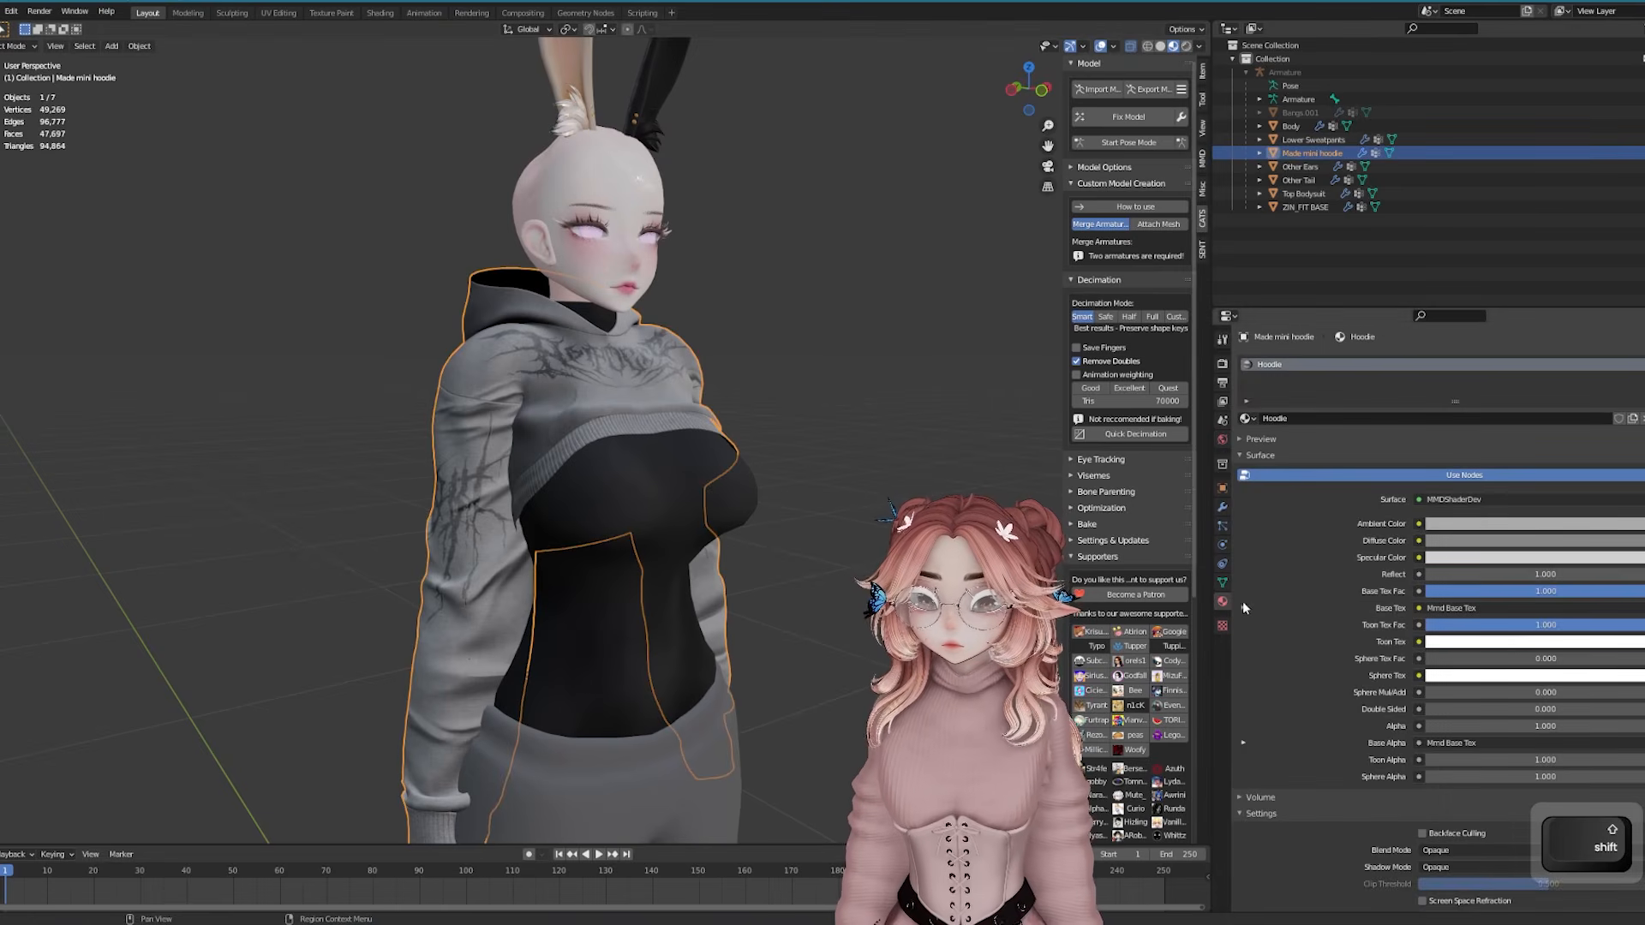
Set the hoodie material's blend and shadow modes to Alpha Hashed and reduce its MMD alpha to 0.433
{"action": "scroll", "coordinate": [1244, 608], "scroll_direction": "down", "scroll_amount": 10}
{"action": "left_click", "coordinate": [1625, 610]}
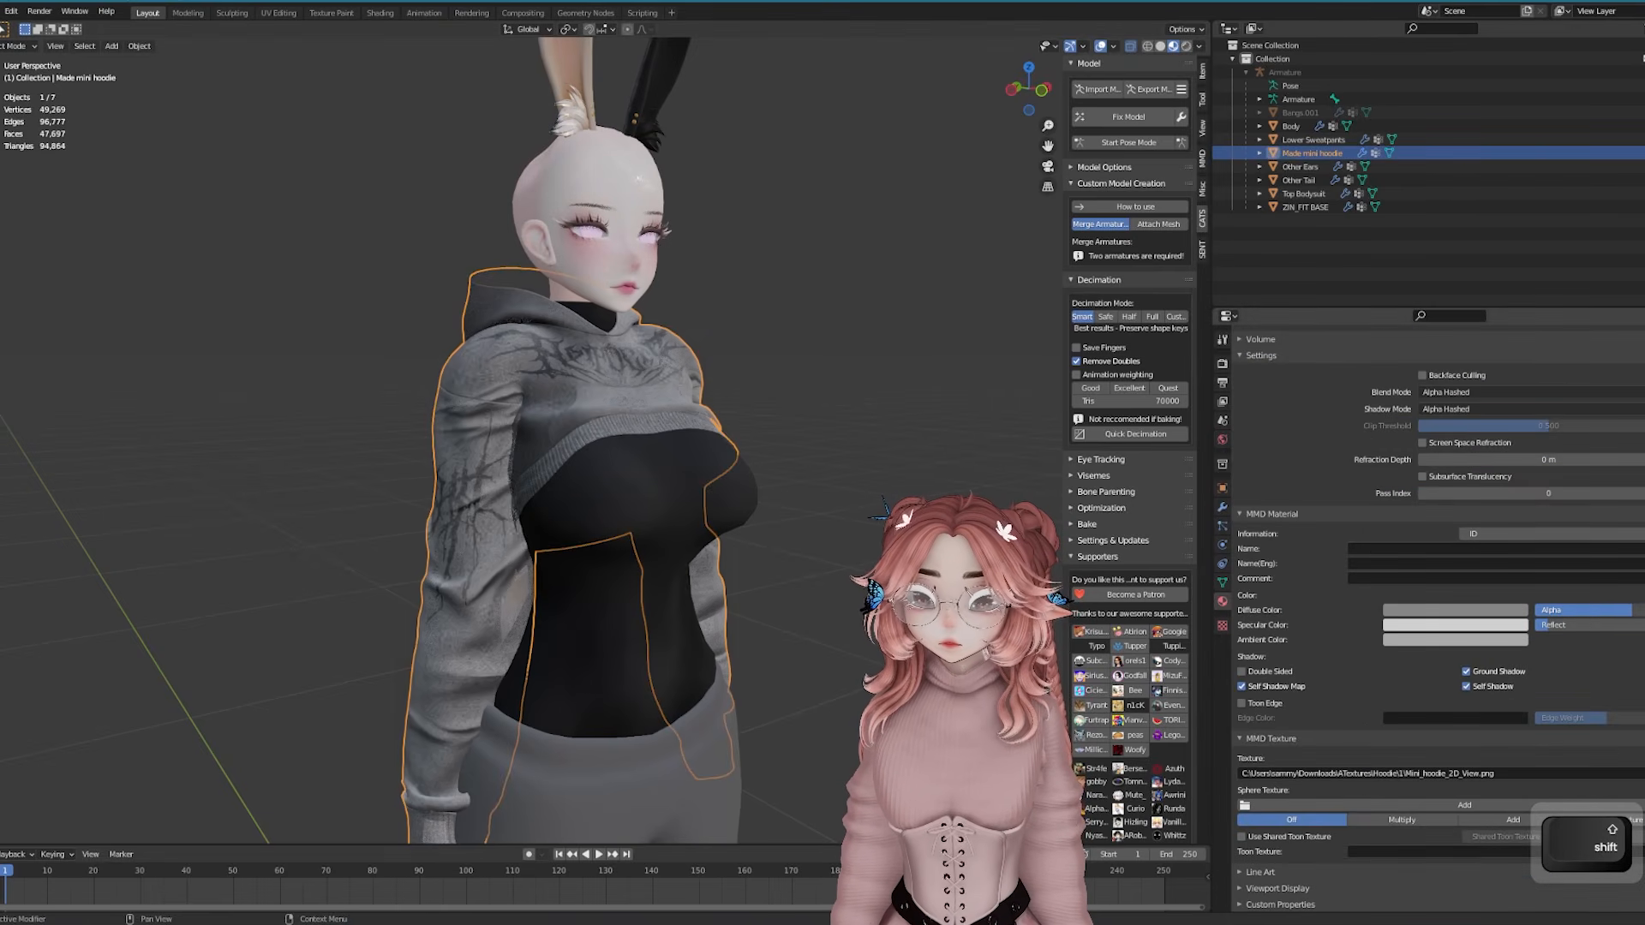
{"action": "scroll", "coordinate": [559, 473], "scroll_direction": "up", "scroll_amount": 8}
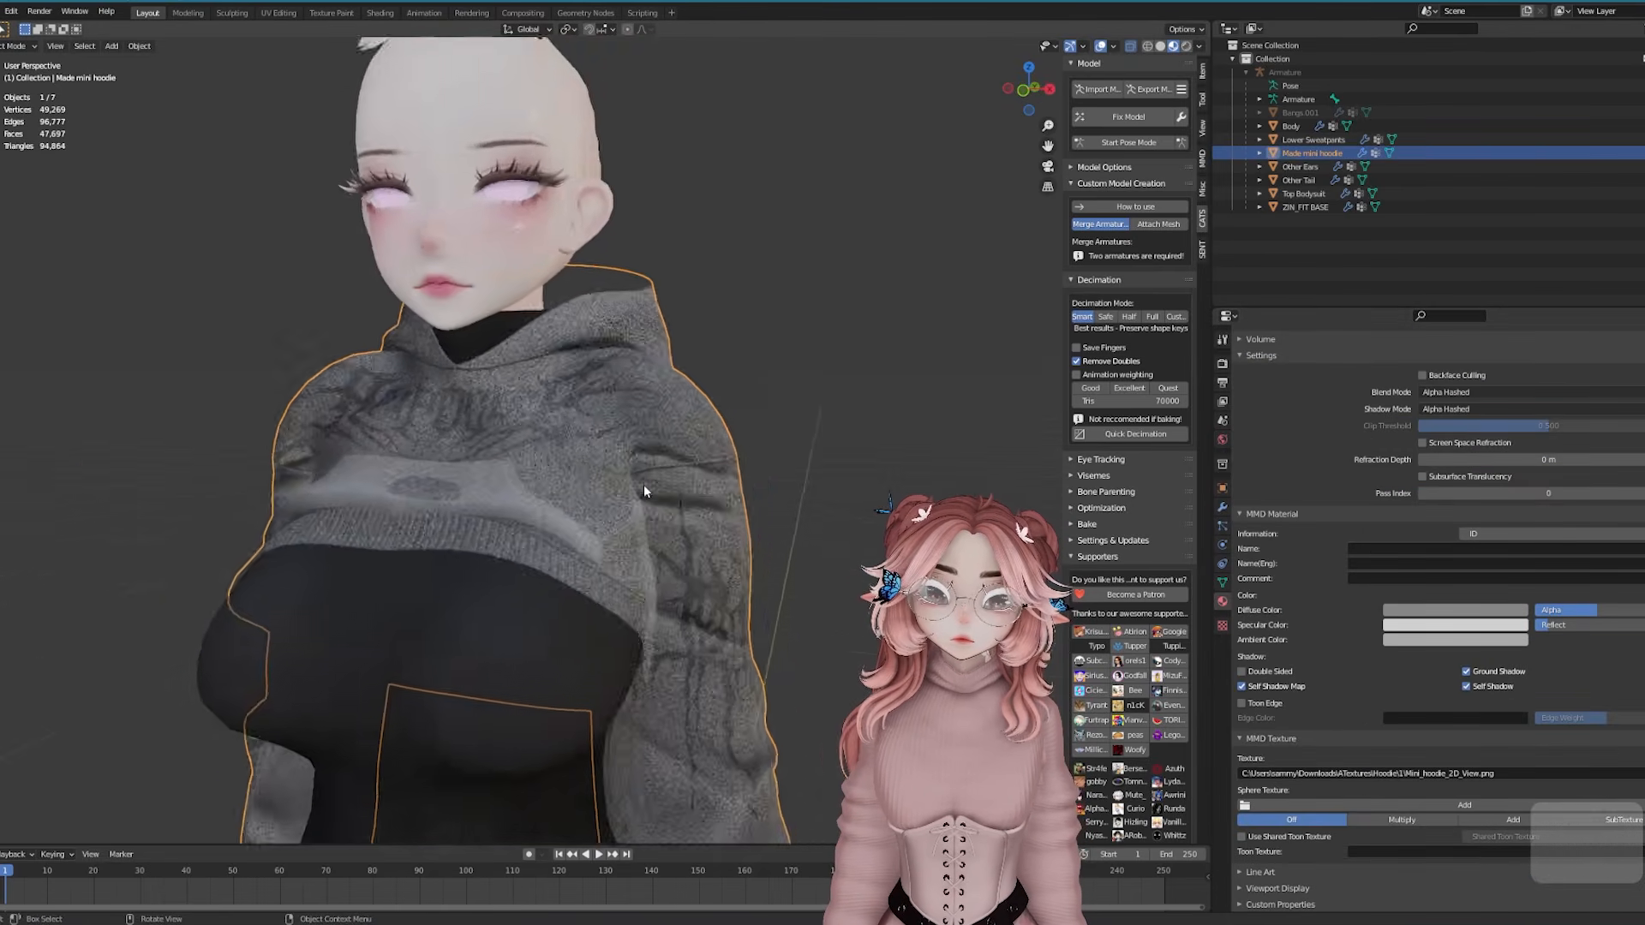
End pose mode so the arms return to the T-pose, and hide the armature
{"action": "key", "text": "Tab"}
{"action": "key", "text": "Tab"}
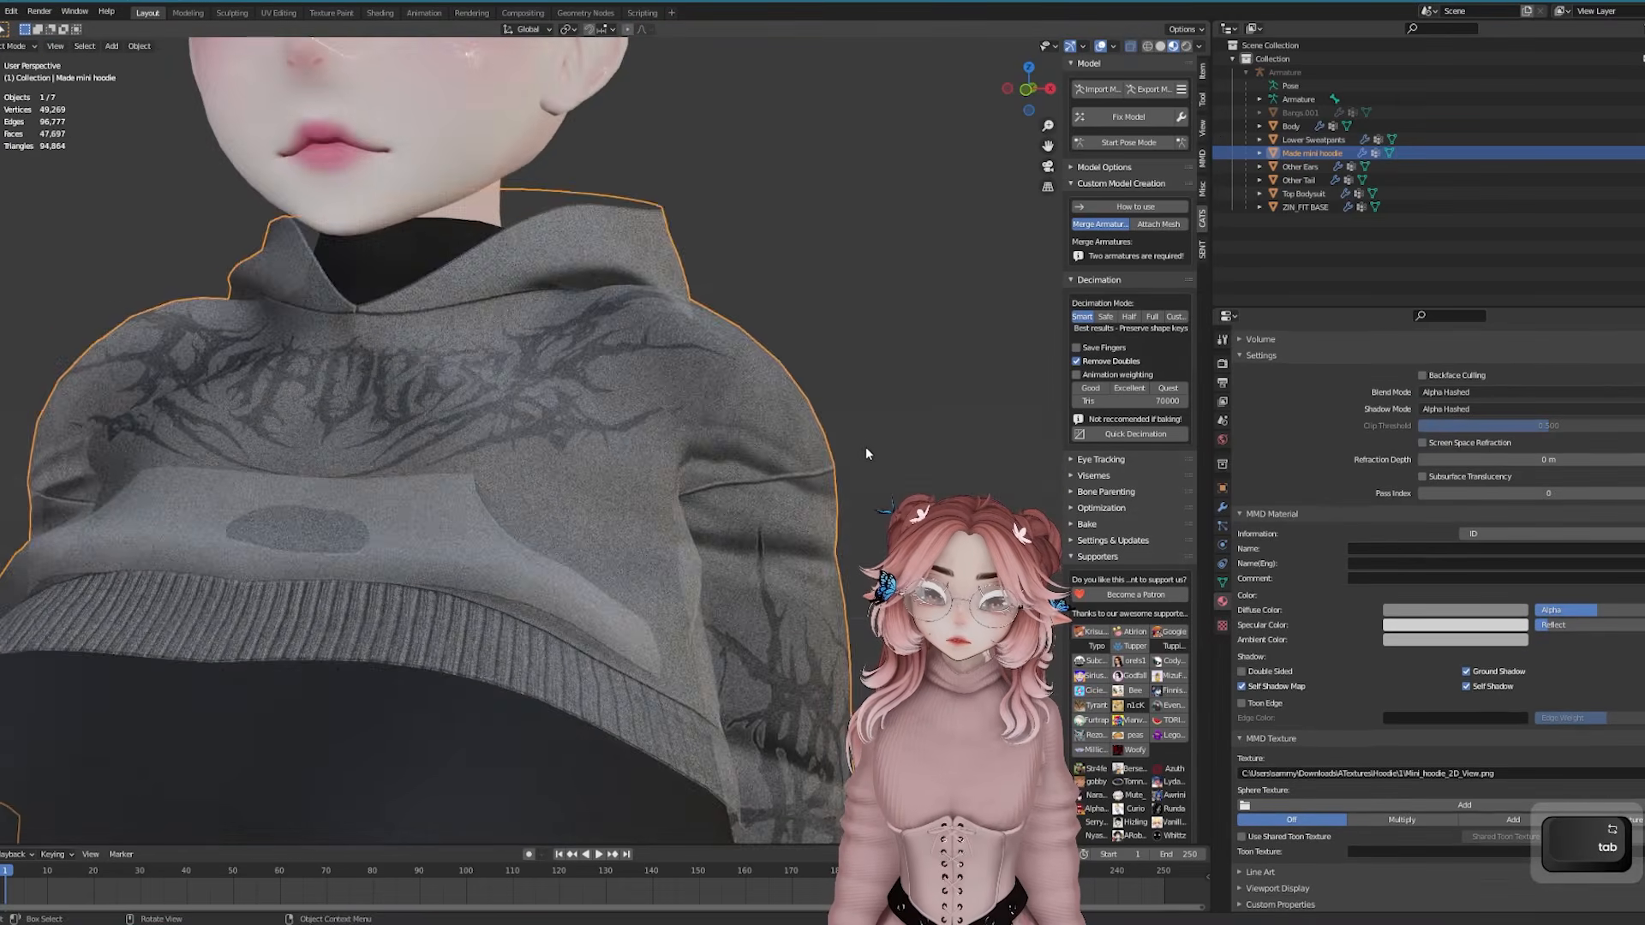
{"action": "middle_click_drag", "start_coordinate": [866, 446], "coordinate": [635, 488]}
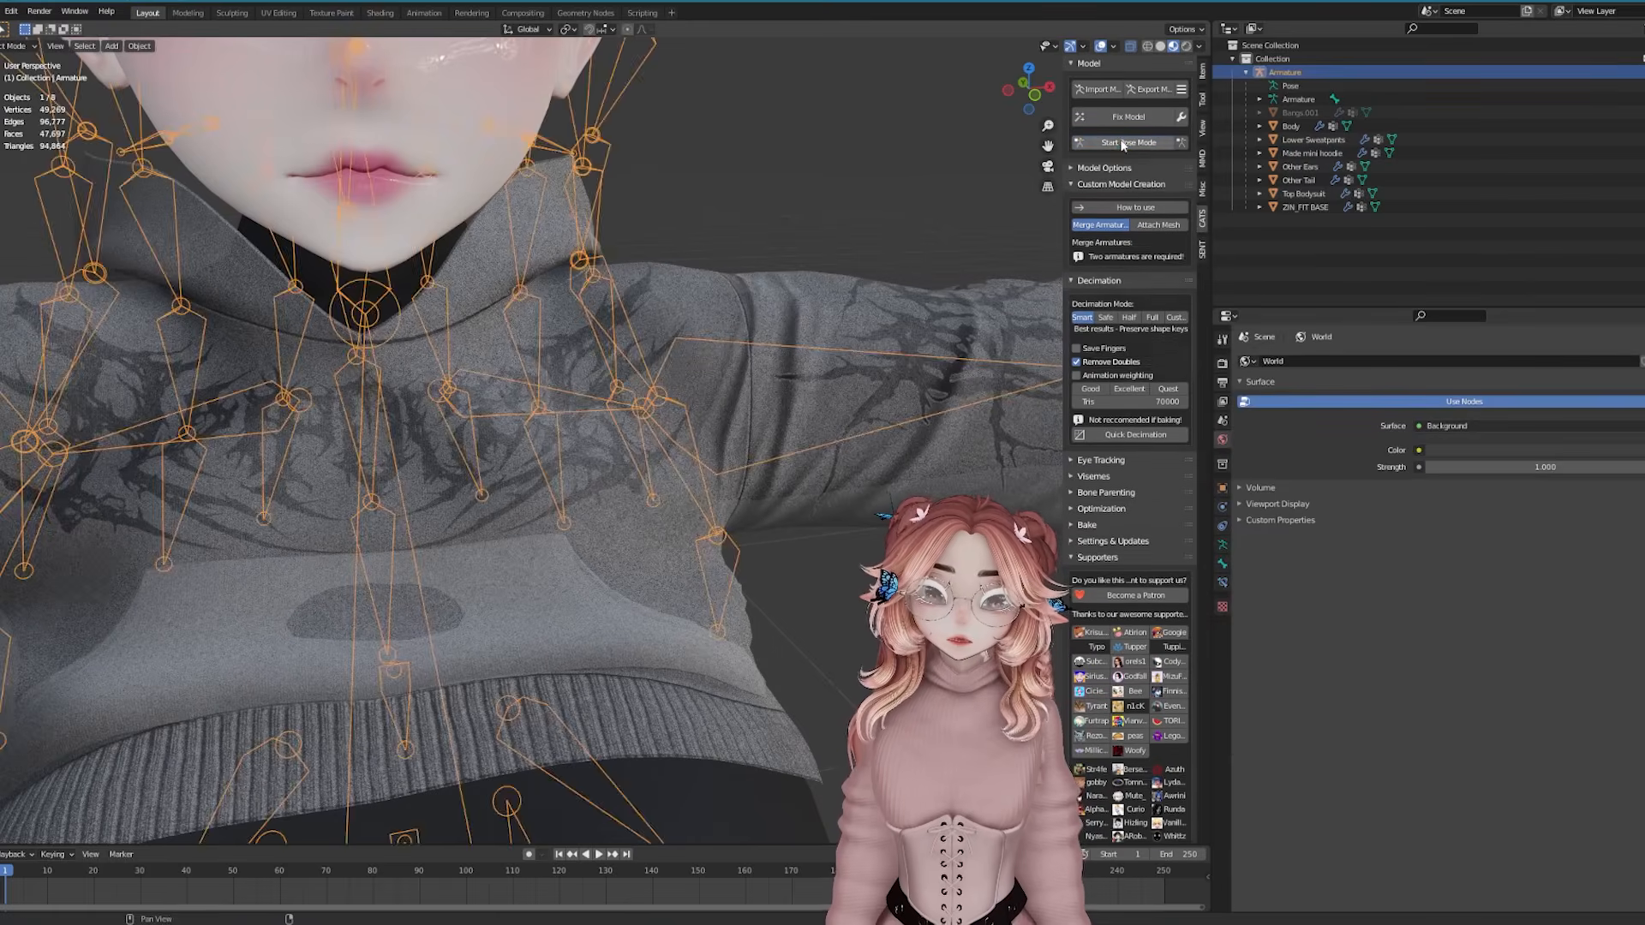
{"action": "left_click", "coordinate": [488, 610]}
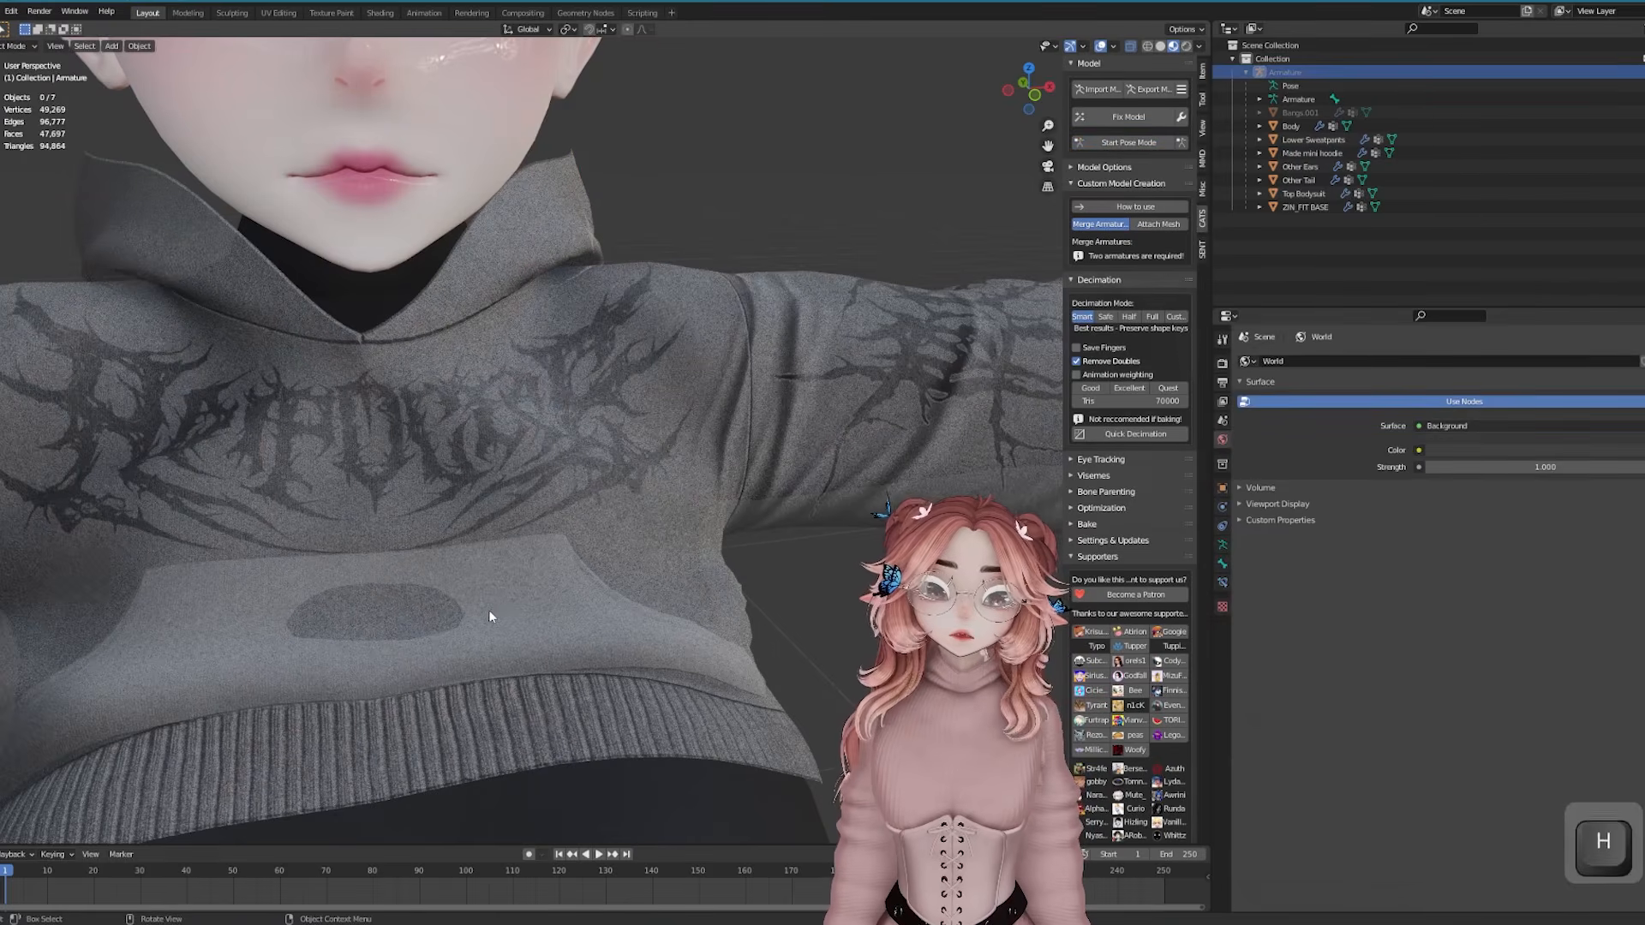
Adjust the front of the hoodie mesh around the chest by moving a vertex with proportional editing
{"action": "key", "text": "Tab"}
{"action": "scroll", "coordinate": [451, 591], "scroll_direction": "up", "scroll_amount": 2}
{"action": "key", "text": "g"}
{"action": "left_click", "coordinate": [454, 597]}
{"action": "middle_click_drag", "start_coordinate": [454, 596], "coordinate": [716, 423]}
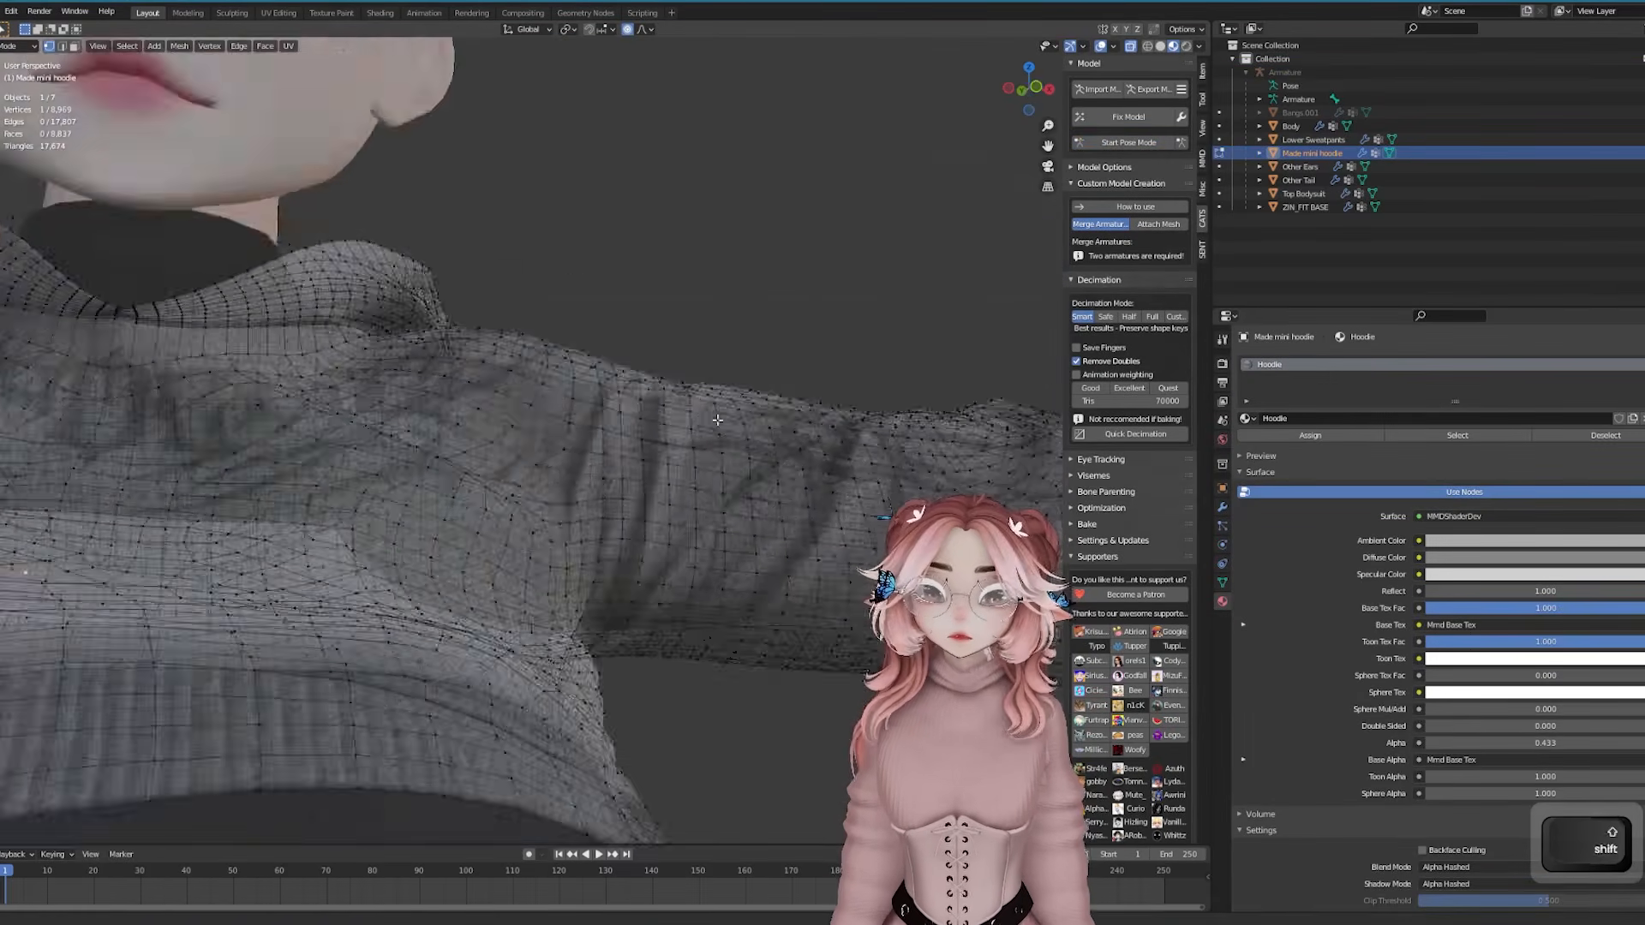
Move the upper surface of both hoodie sleeves vertically along Z with proportional editing
{"action": "key", "text": "g"}
{"action": "key", "text": "z"}
{"action": "left_click", "coordinate": [532, 352]}
{"action": "scroll", "coordinate": [561, 389], "scroll_direction": "down", "scroll_amount": 3}
{"action": "middle_click_drag", "start_coordinate": [561, 390], "coordinate": [712, 331], "text": "shift"}
{"action": "key", "text": "g"}
{"action": "key", "text": "z"}
{"action": "left_click", "coordinate": [499, 408]}
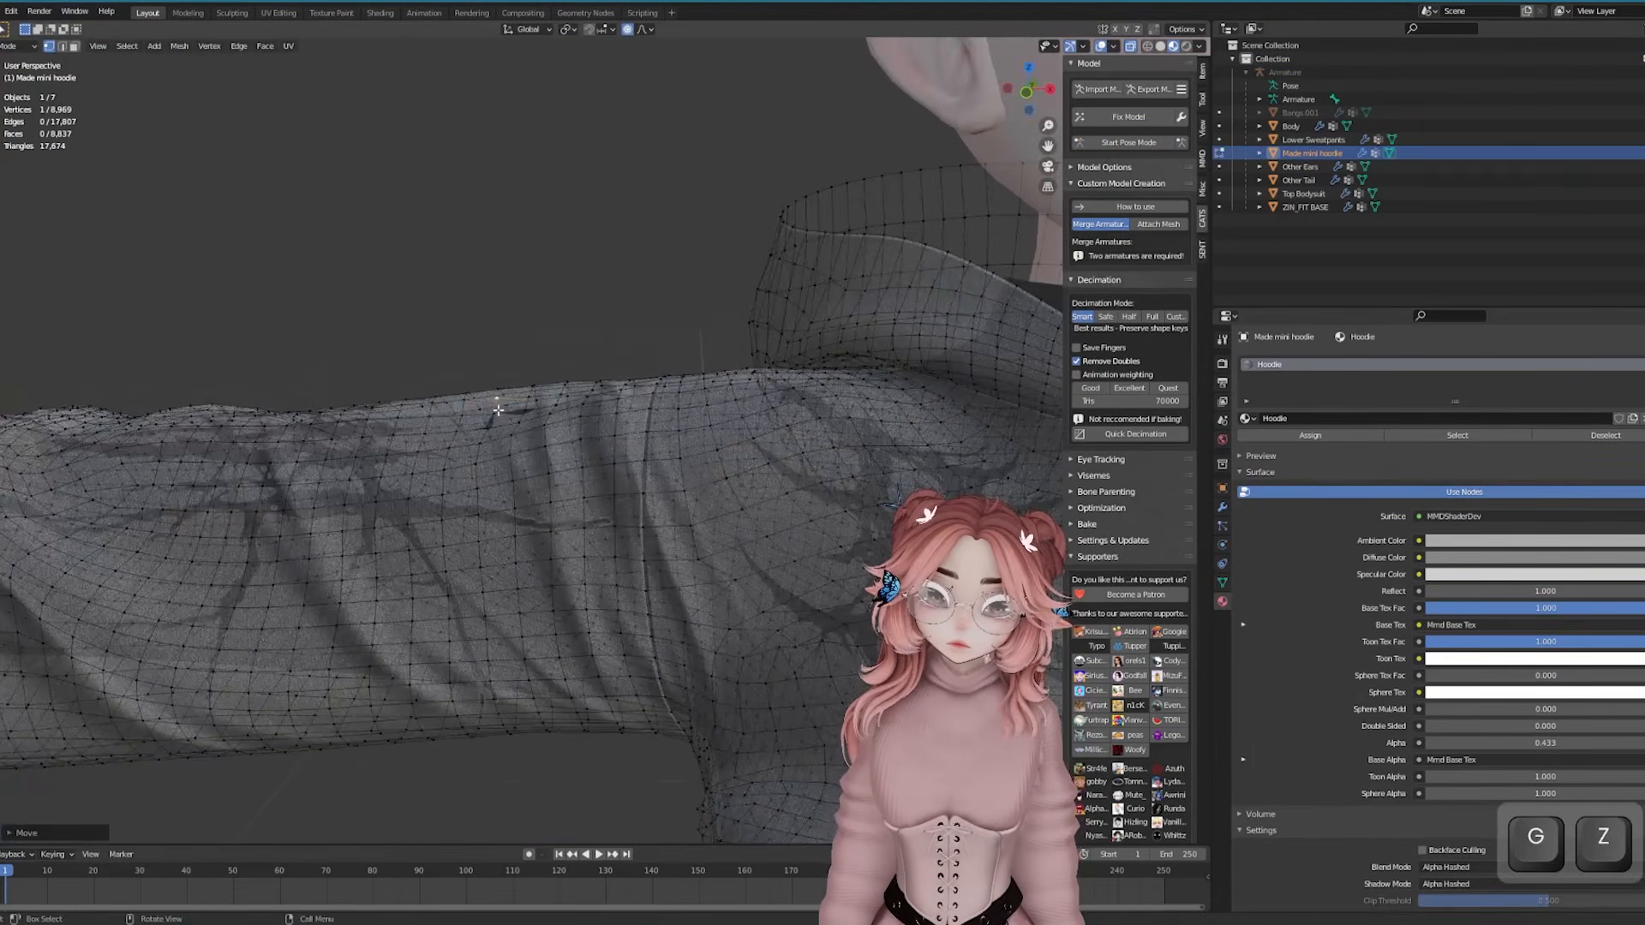
{"action": "key", "text": "Tab"}
{"action": "middle_click_drag", "start_coordinate": [500, 408], "coordinate": [677, 411]}
{"action": "key", "text": "Tab"}
{"action": "scroll", "coordinate": [676, 411], "scroll_direction": "down", "scroll_amount": 4}
{"action": "key", "text": "Tab"}
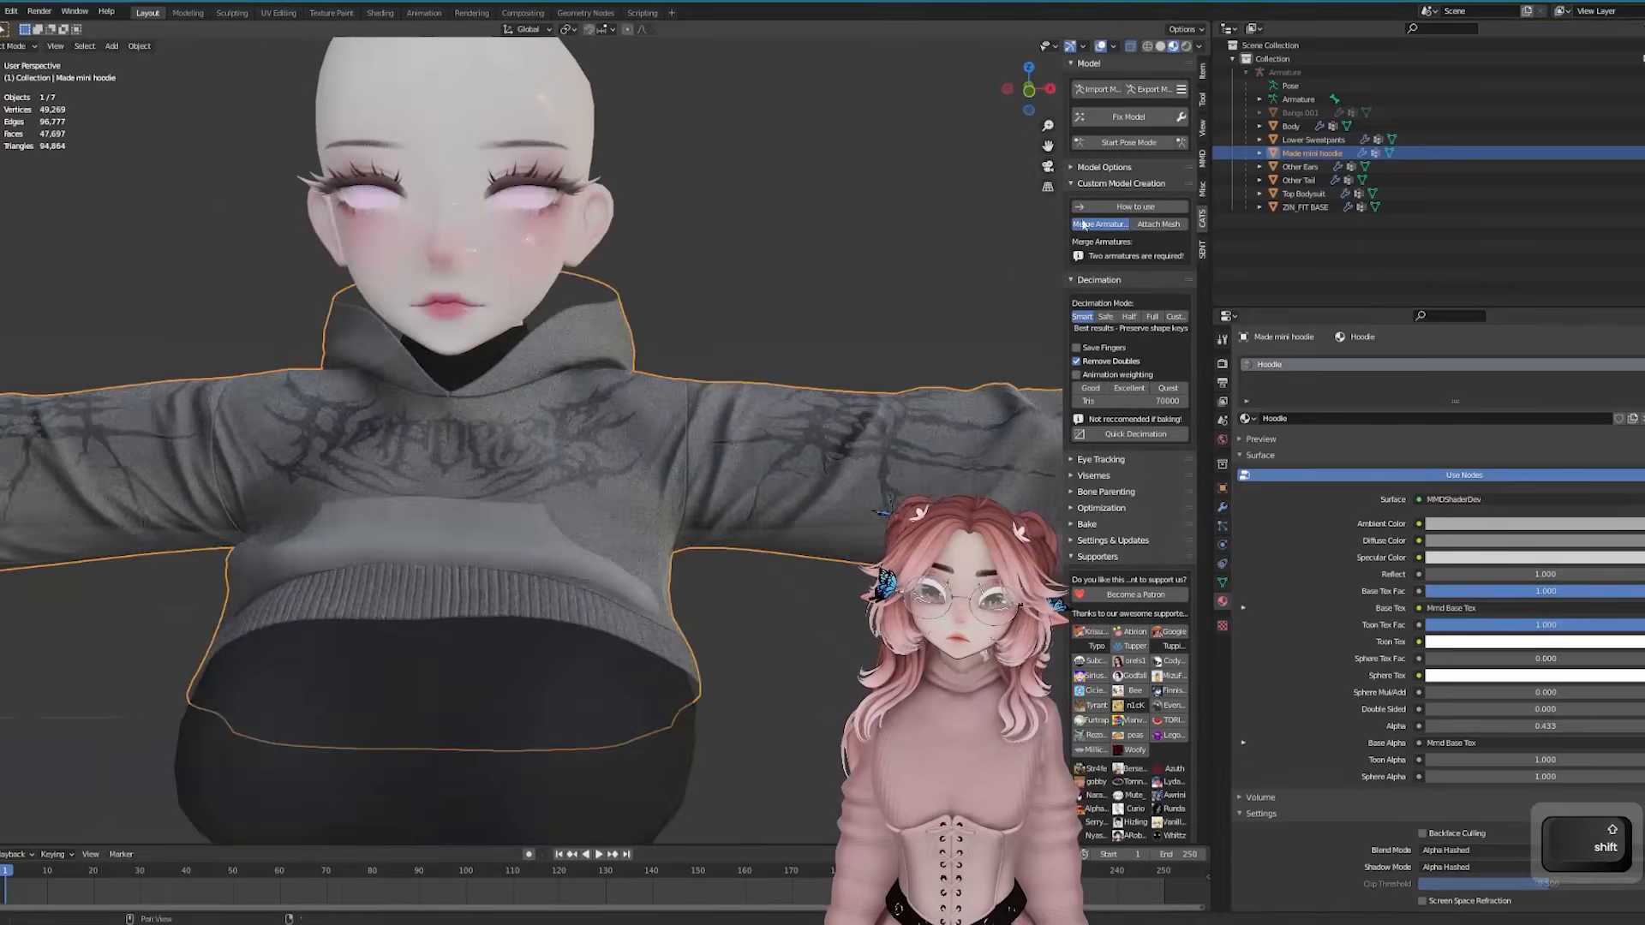
Start pose mode, lower both arms to the body's sides, and hide the armature
{"action": "left_click", "coordinate": [1124, 142]}
{"action": "left_click", "coordinate": [692, 450]}
{"action": "left_click_drag", "start_coordinate": [632, 414], "coordinate": [665, 480]}
{"action": "left_click", "coordinate": [6, 65]}
{"action": "key", "text": "h"}
{"action": "scroll", "coordinate": [470, 310], "scroll_direction": "down", "scroll_amount": 3}
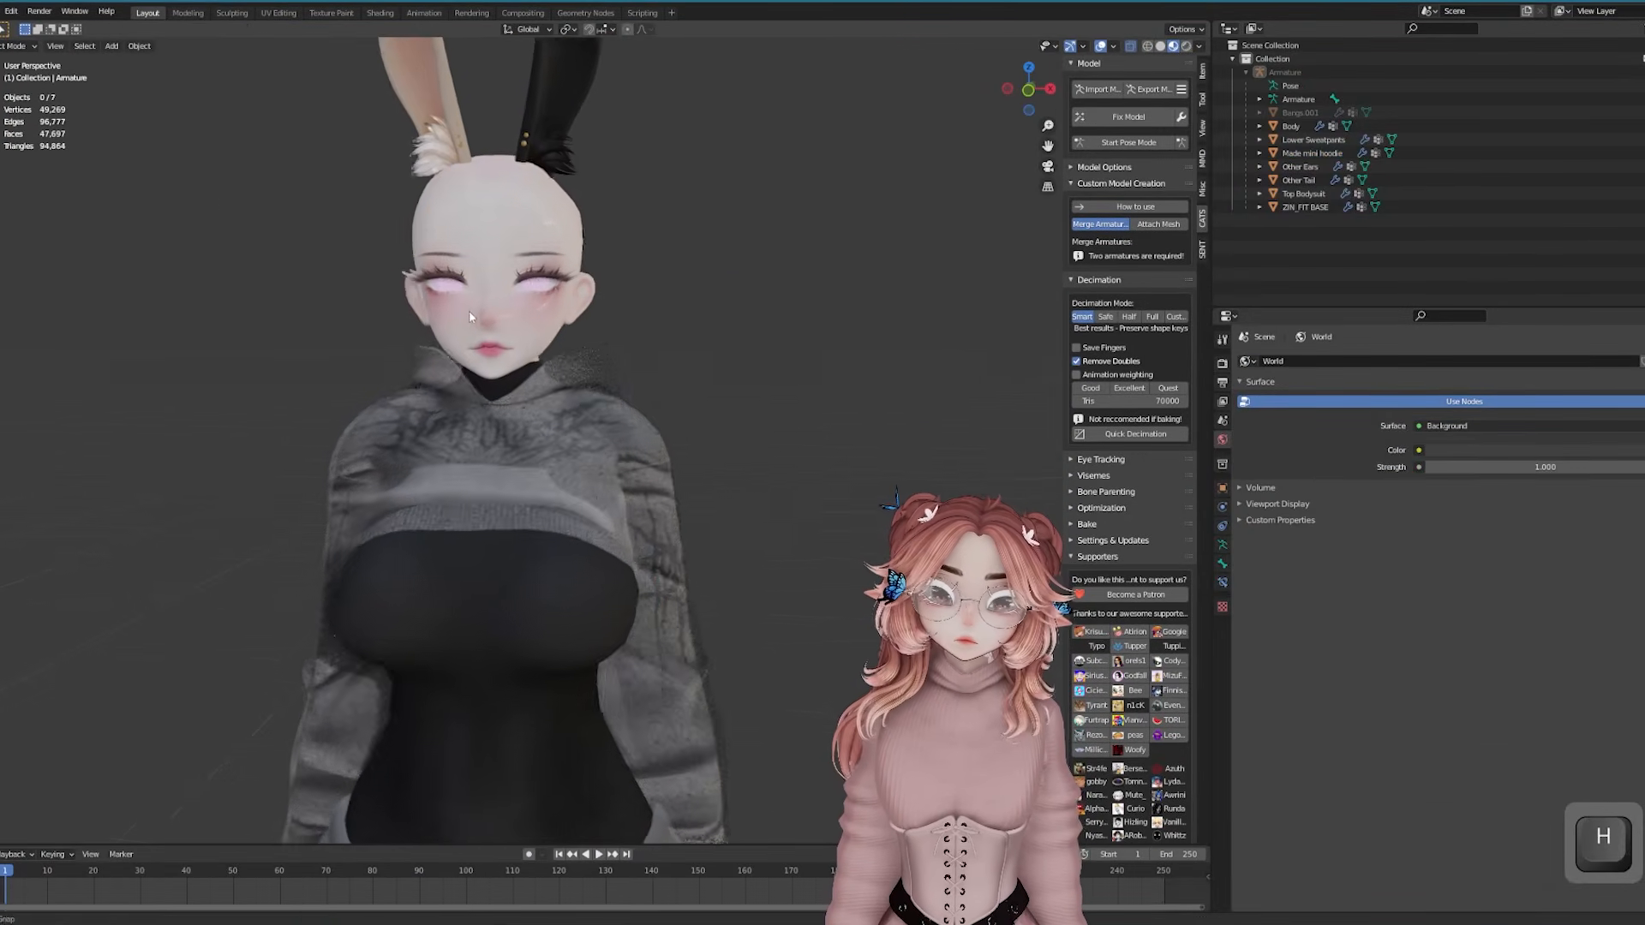
Rename the hoodie object as Other Hoodie
{"action": "middle_click_drag", "start_coordinate": [683, 331], "coordinate": [522, 286], "text": "shift"}
{"action": "scroll", "coordinate": [684, 270], "scroll_direction": "up", "scroll_amount": 5}
{"action": "type", "text": "Othe"}
{"action": "type", "text": "r Hoodie"}
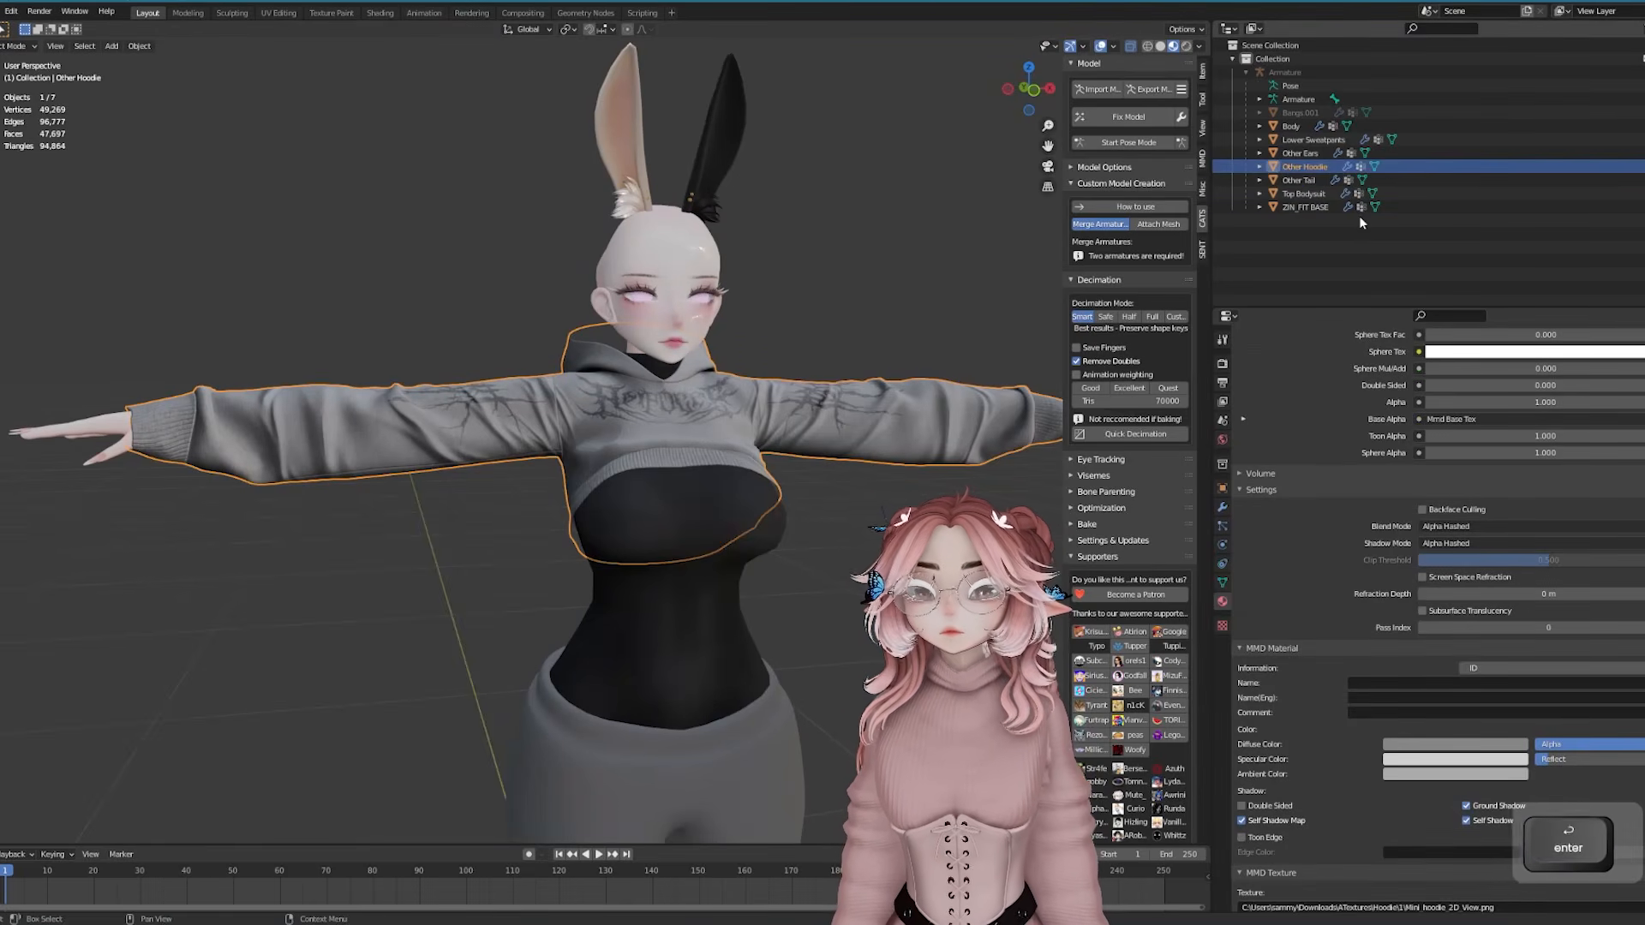
Compare the raised hood with the hair from behind by showing the hair and hiding it again
{"action": "key", "text": "Tab"}
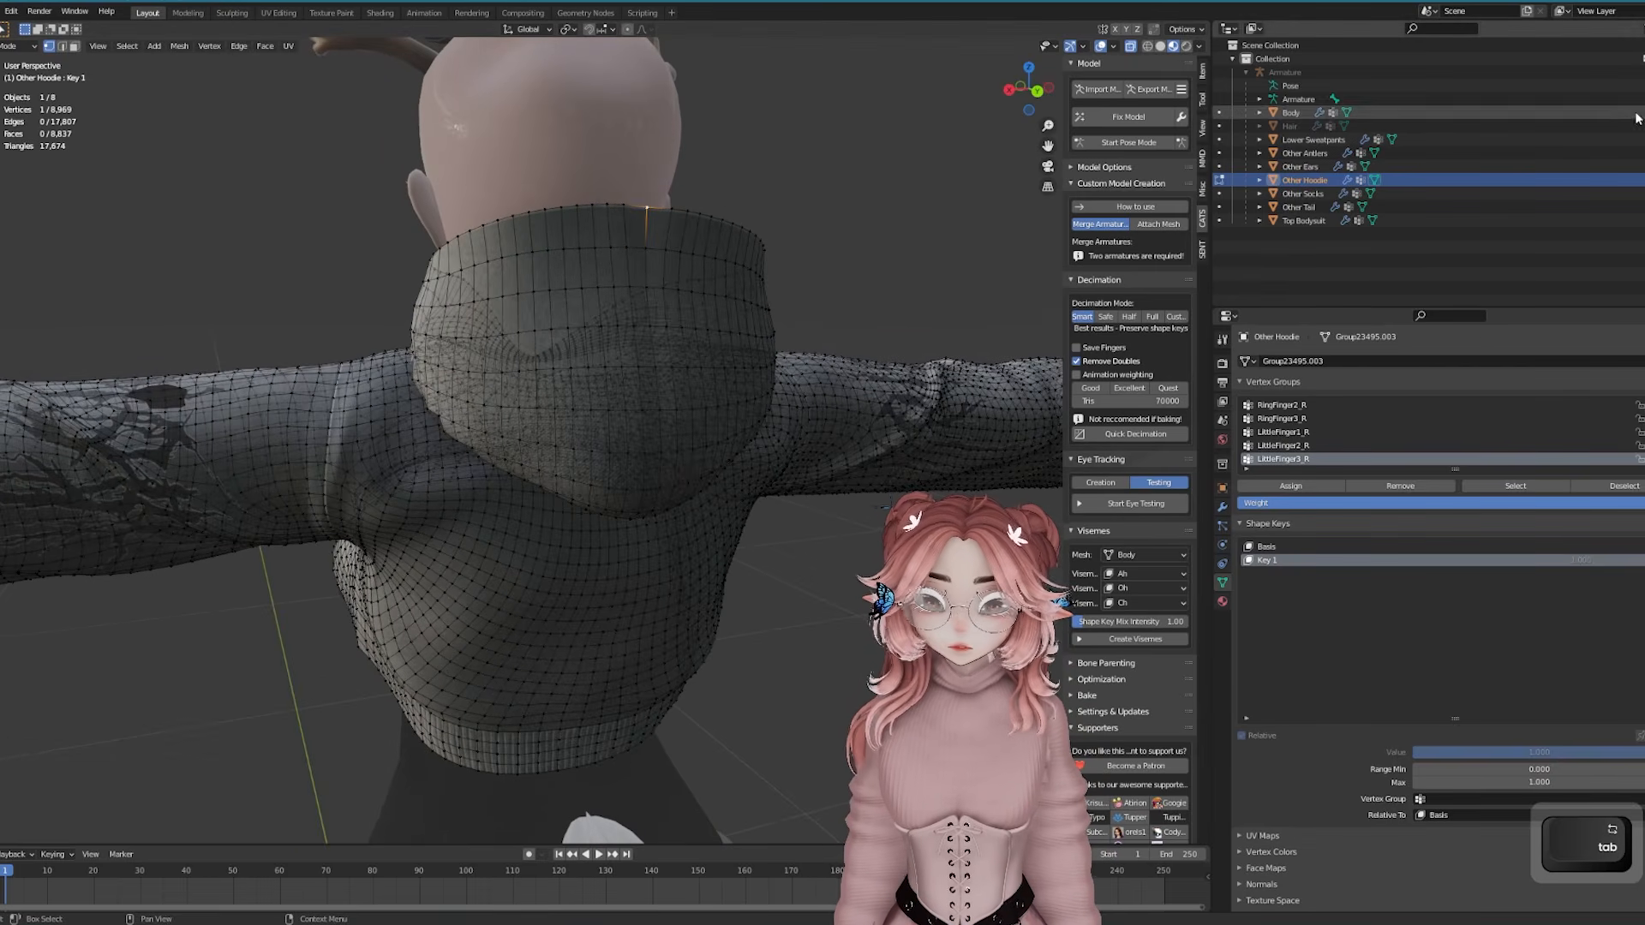
{"action": "left_click", "coordinate": [1642, 126]}
{"action": "mouse_move", "coordinate": [865, 325]}
{"action": "middle_mouse_down"}
{"action": "mouse_move", "coordinate": [921, 301]}
{"action": "mouse_move", "coordinate": [870, 336]}
{"action": "middle_mouse_up"}
{"action": "key", "text": "Tab"}
{"action": "key", "text": "Tab"}
{"action": "middle_click_drag", "start_coordinate": [764, 214], "coordinate": [763, 225]}
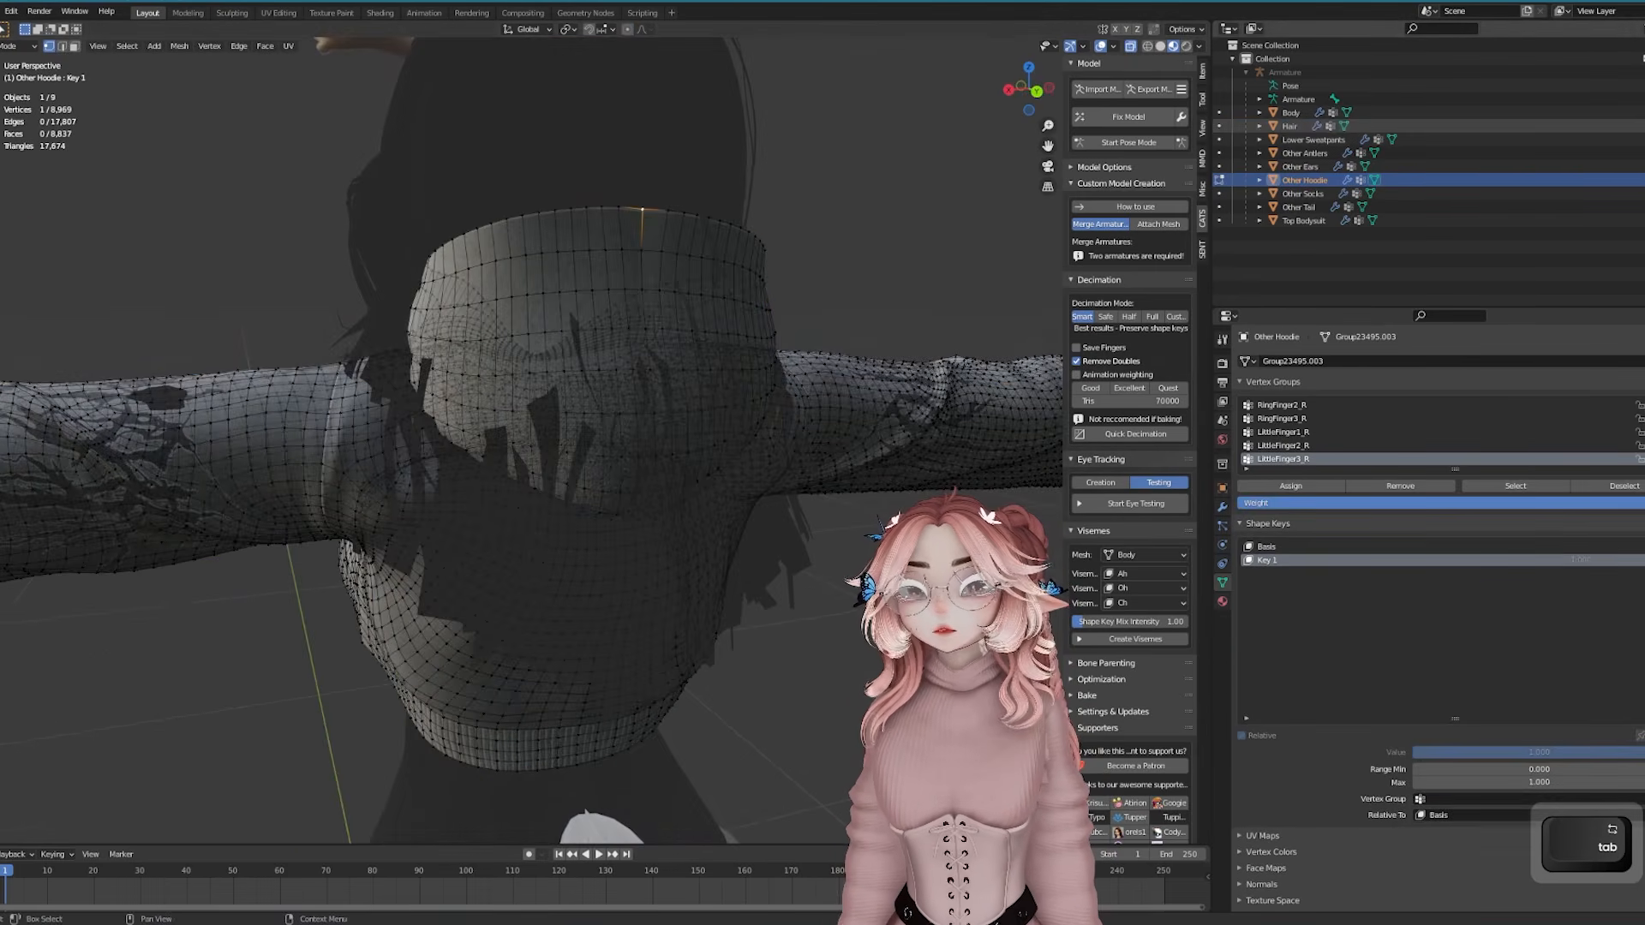
{"action": "left_click", "coordinate": [1642, 126]}
{"action": "middle_click_drag", "start_coordinate": [652, 137], "coordinate": [757, 249]}
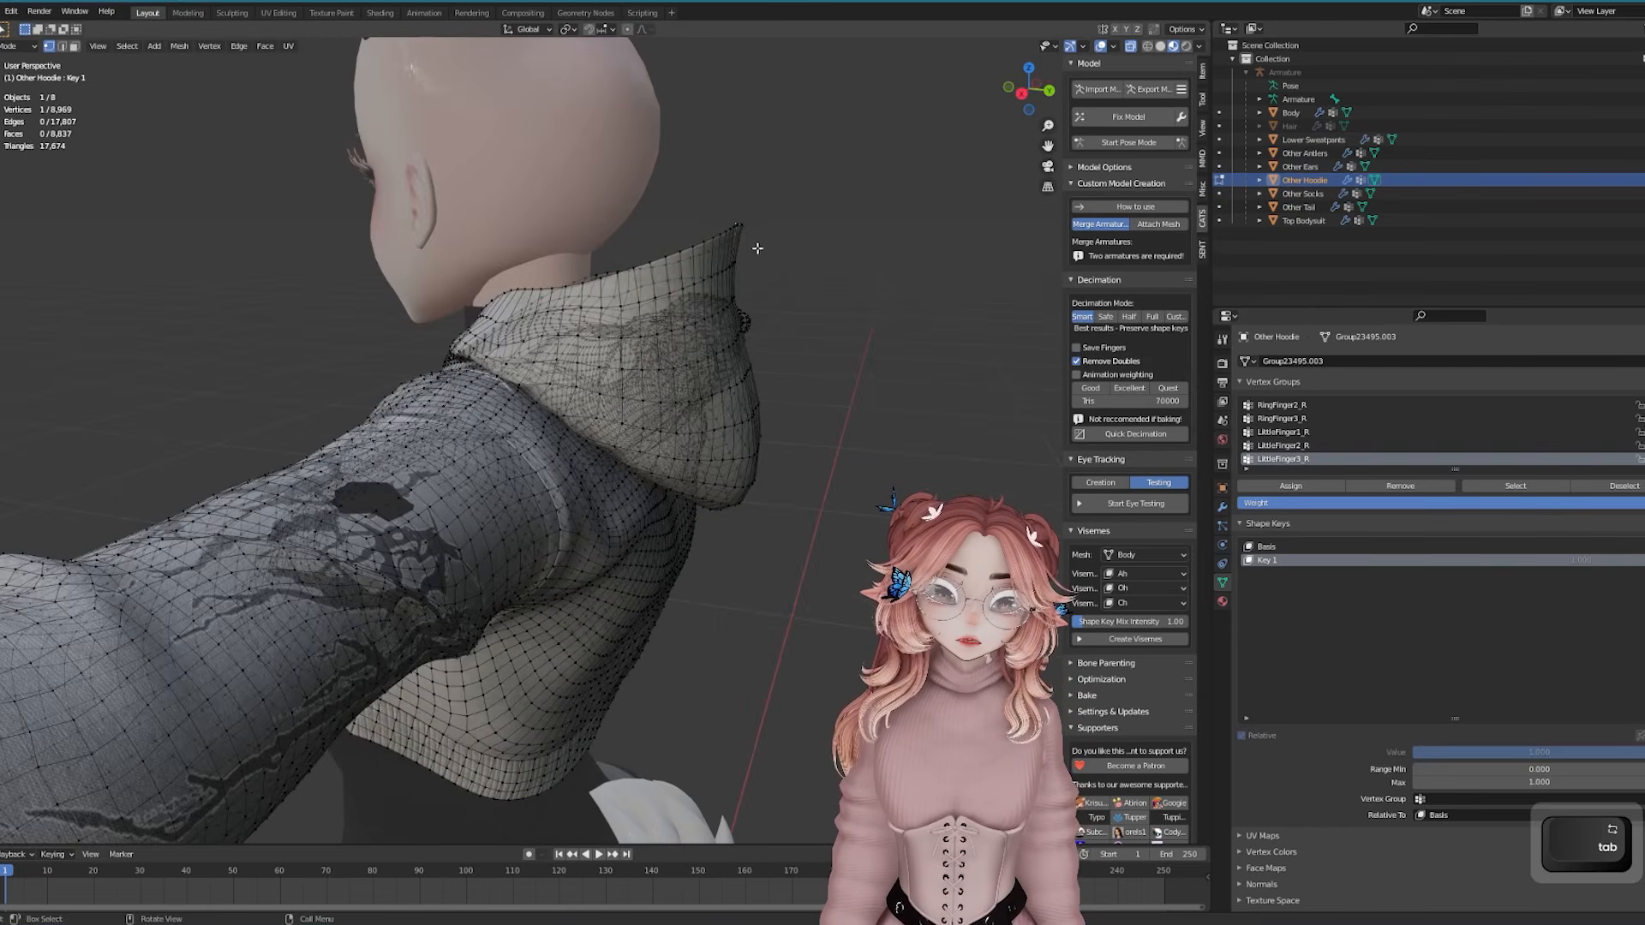
Enable proportional editing and pull the hood's upper back edge down with a wide influence in the Key 1 shape key
{"action": "left_click", "coordinate": [628, 30]}
{"action": "key", "text": "g"}
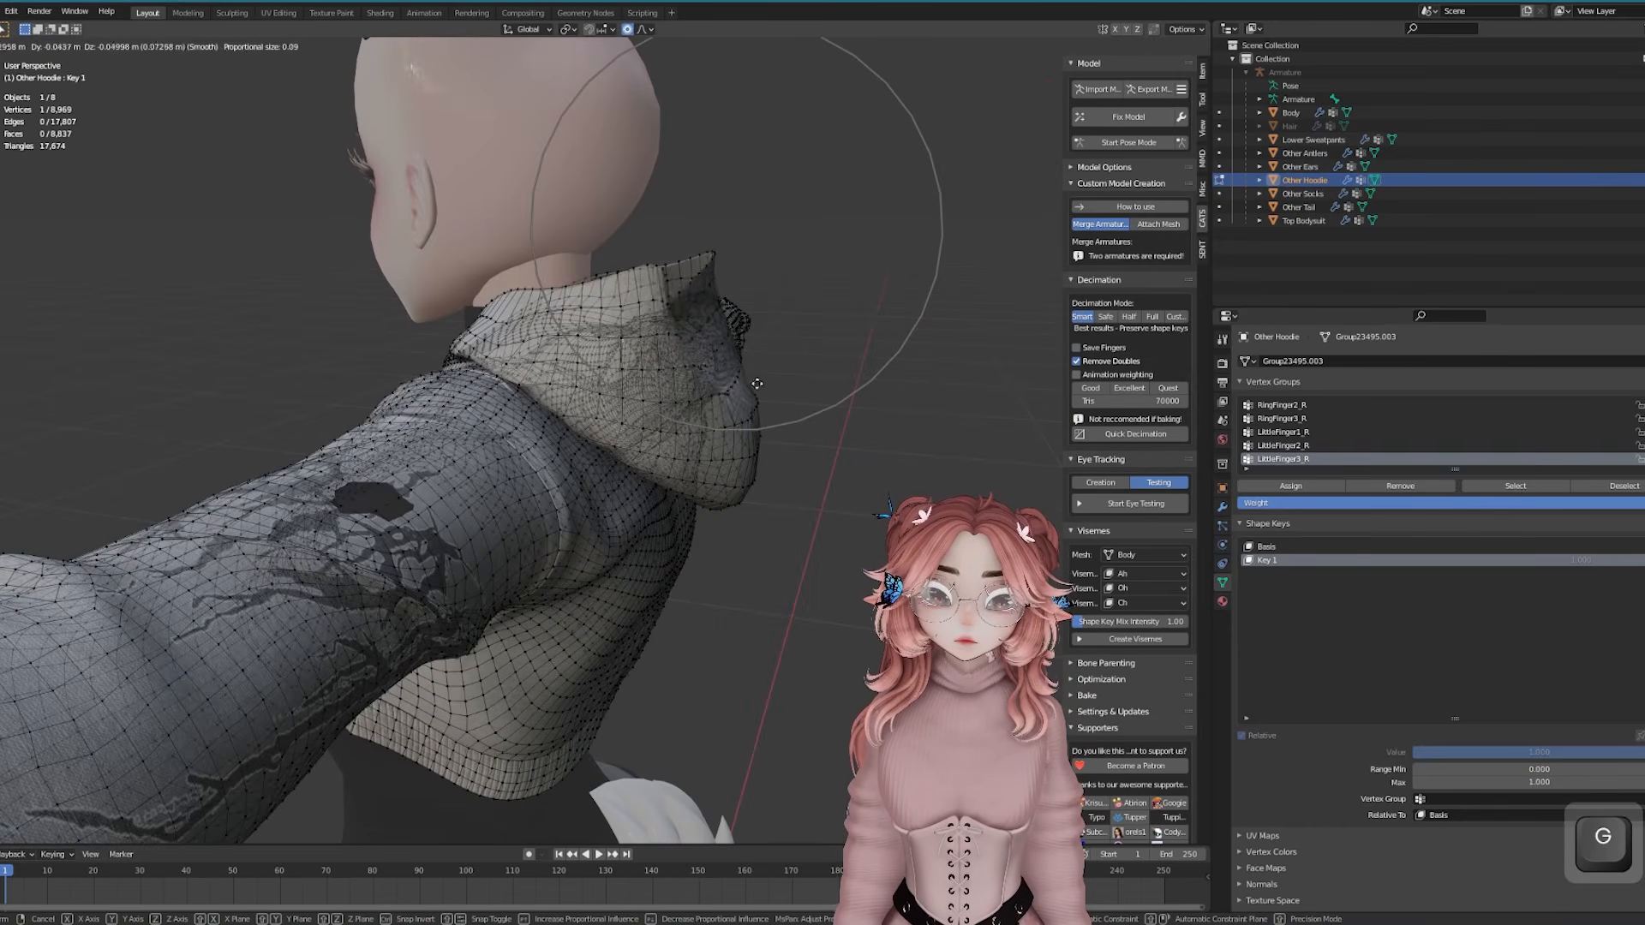
{"action": "scroll", "coordinate": [651, 428], "scroll_direction": "down", "scroll_amount": 6}
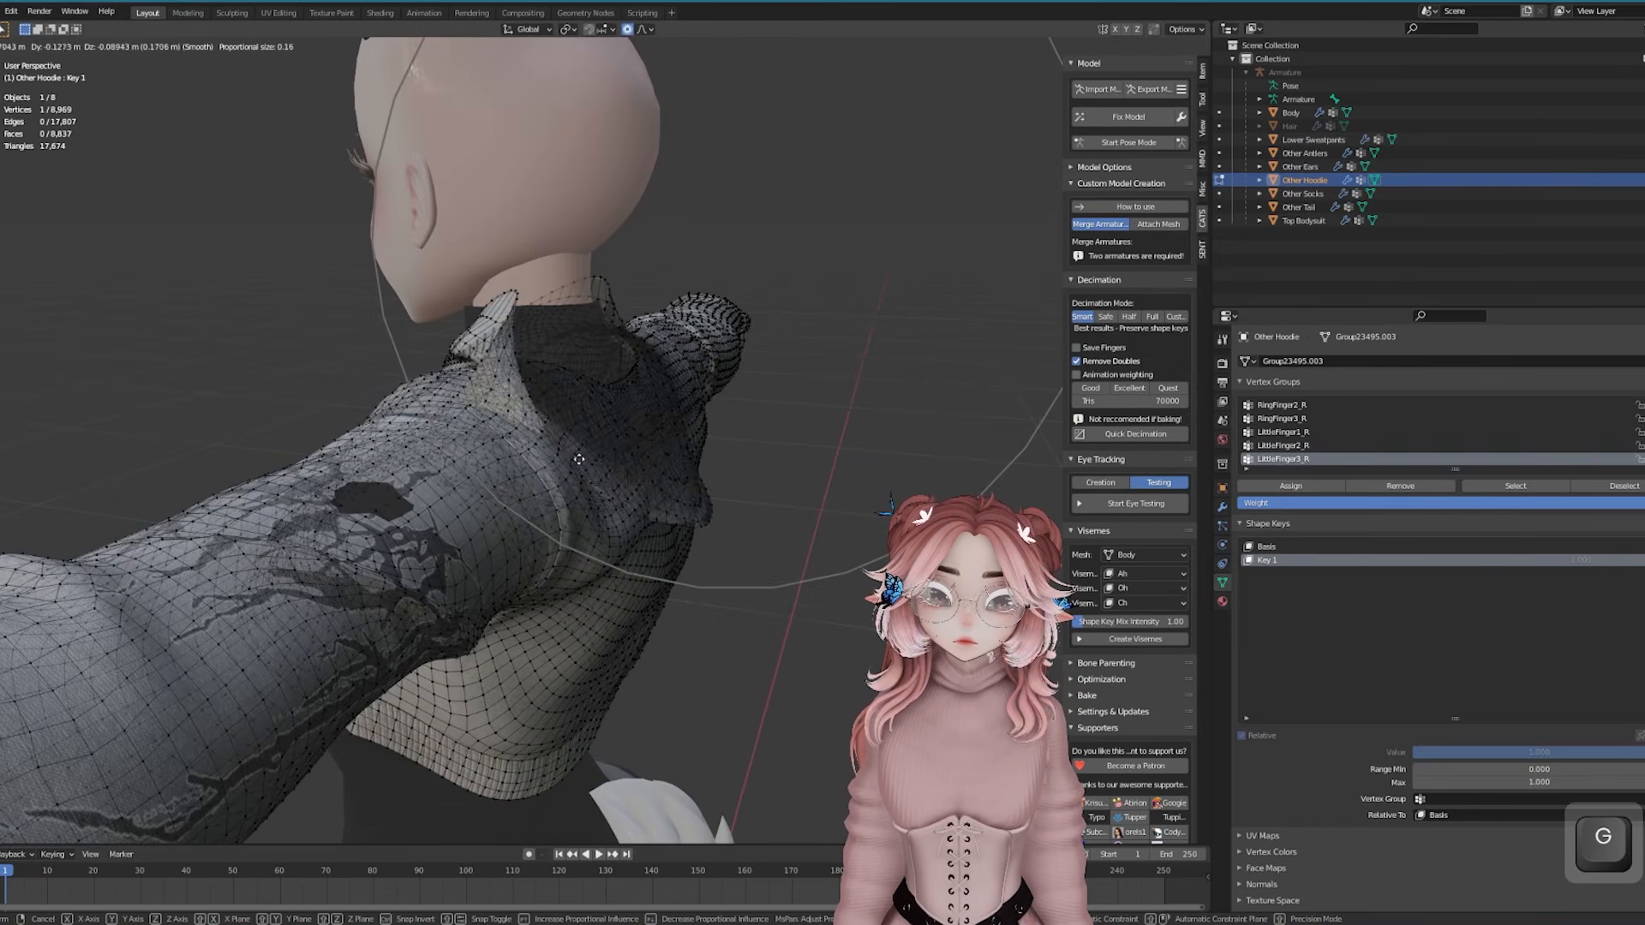
{"action": "scroll", "coordinate": [762, 363], "scroll_direction": "up", "scroll_amount": 1}
Fine-tune the back of the lowered hood by moving another vertex in the Key 1 shape key
{"action": "middle_click_drag", "start_coordinate": [763, 362], "coordinate": [514, 368]}
{"action": "scroll", "coordinate": [600, 480], "scroll_direction": "up", "scroll_amount": 4}
{"action": "left_click", "coordinate": [600, 522]}
{"action": "key", "text": "g"}
{"action": "left_click", "coordinate": [605, 532]}
{"action": "key", "text": "Tab"}
{"action": "middle_click_drag", "start_coordinate": [606, 532], "coordinate": [646, 507]}
{"action": "key", "text": "Tab"}
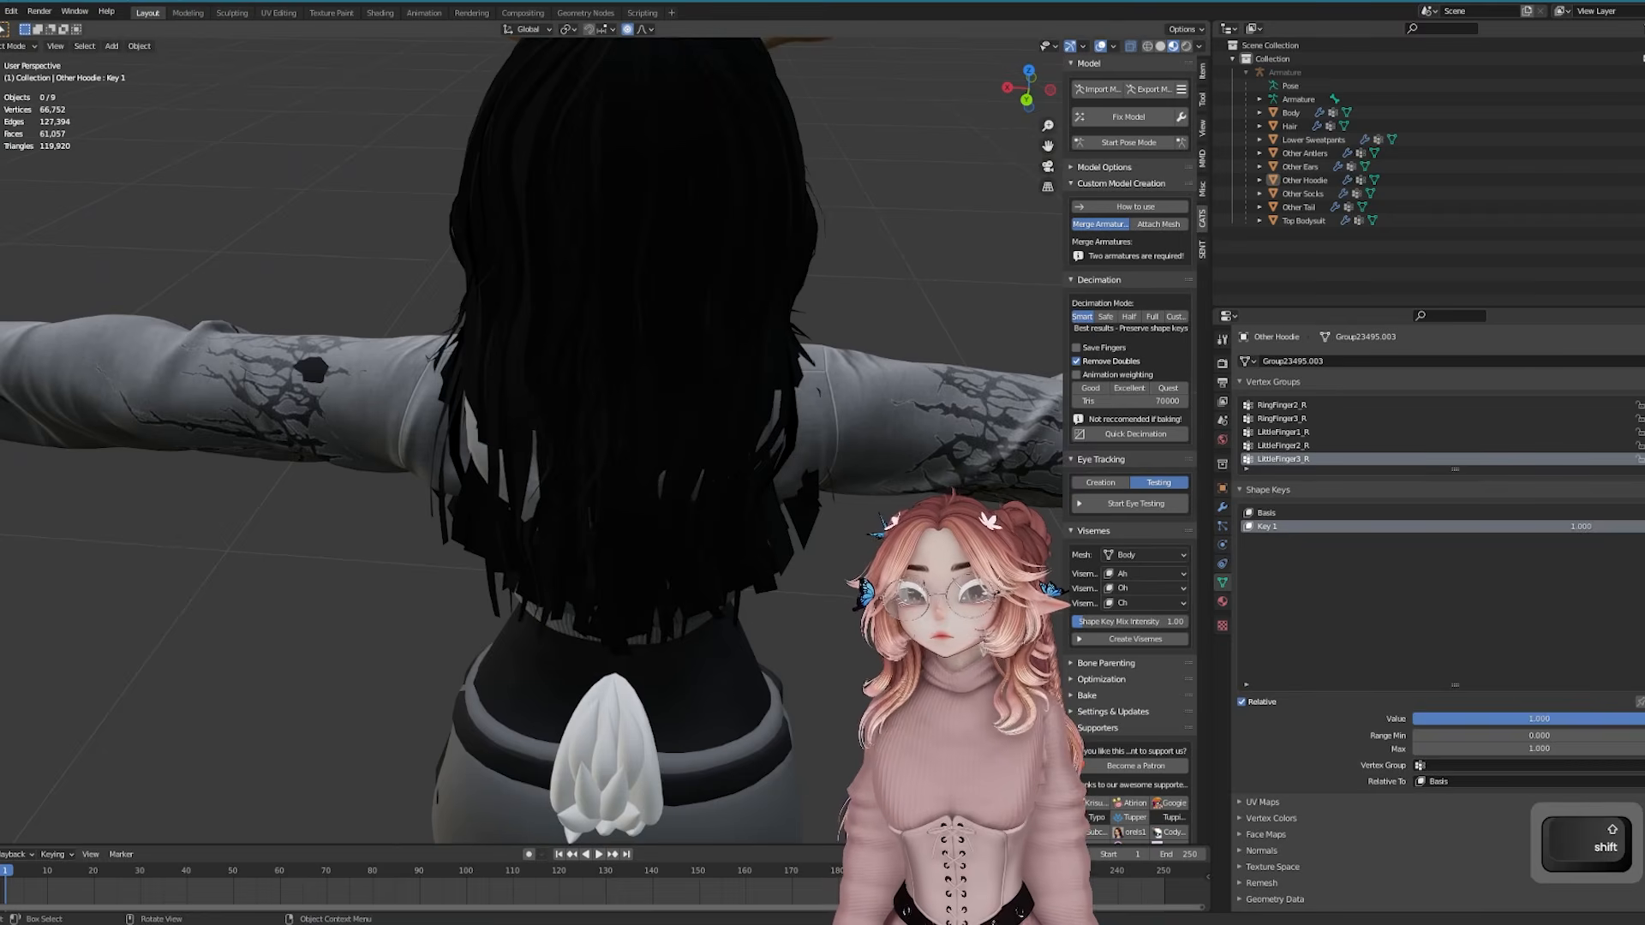
Select the hair and hide it to uncover the back of the hoodie
{"action": "middle_click_drag", "start_coordinate": [857, 514], "coordinate": [687, 523]}
{"action": "left_click", "coordinate": [610, 461], "text": "shift"}
{"action": "middle_click_drag", "start_coordinate": [610, 461], "coordinate": [690, 473]}
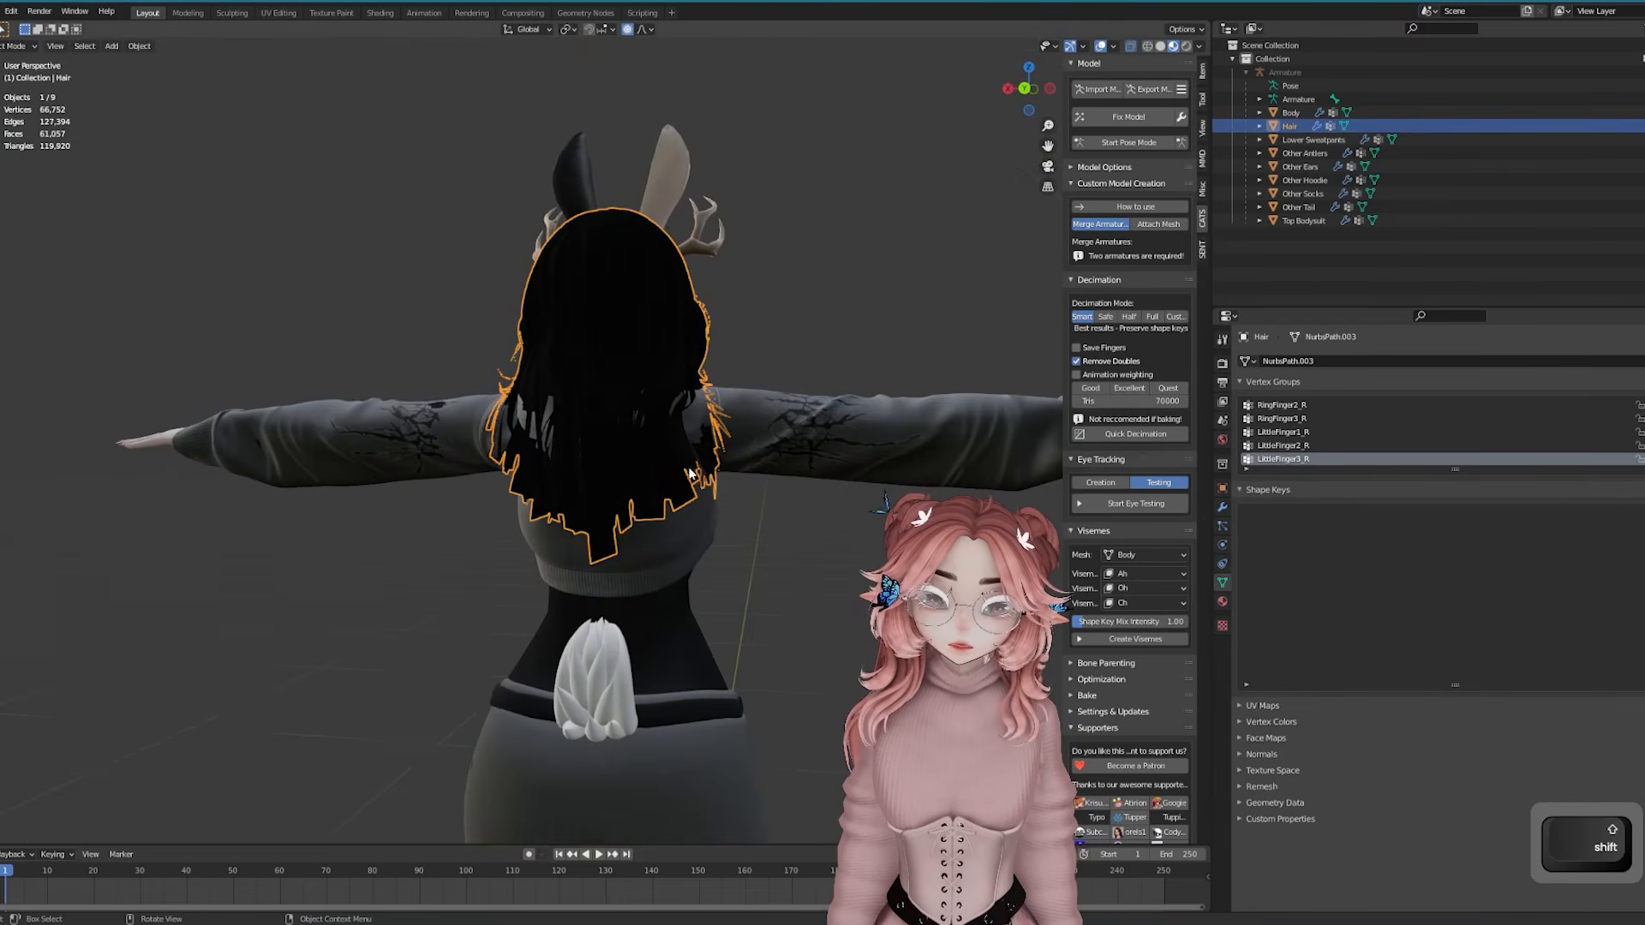
{"action": "key", "text": "h"}
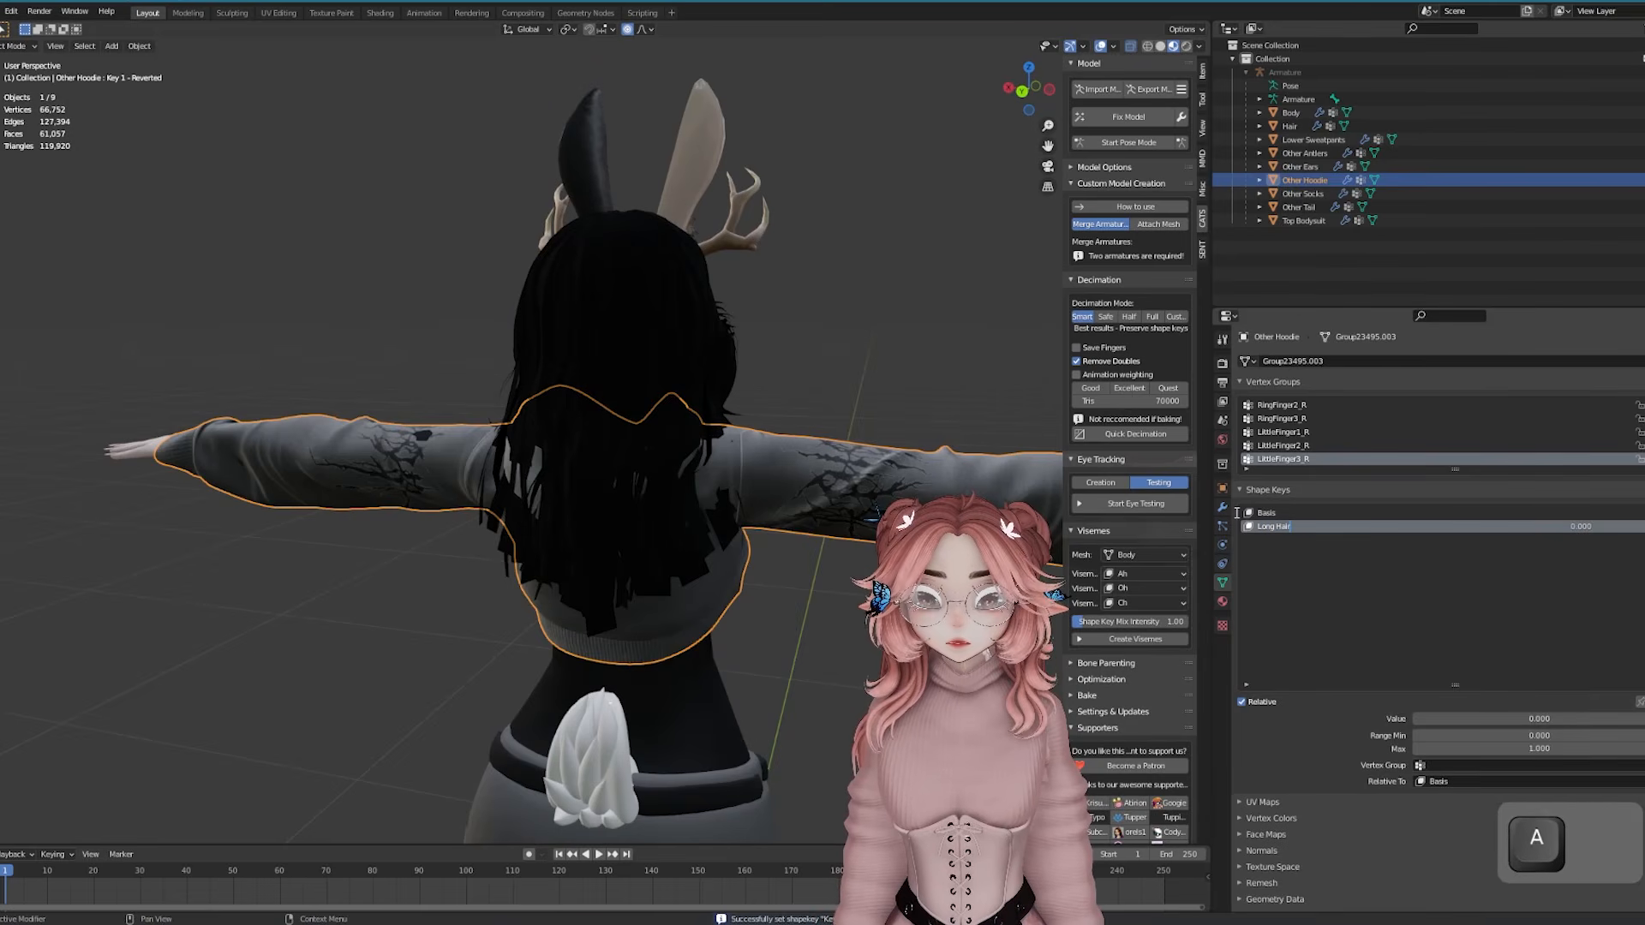
Rename the hoodie's reverted shape key as Long Hair
{"action": "type", "text": "r"}
{"action": "key", "text": "Return"}
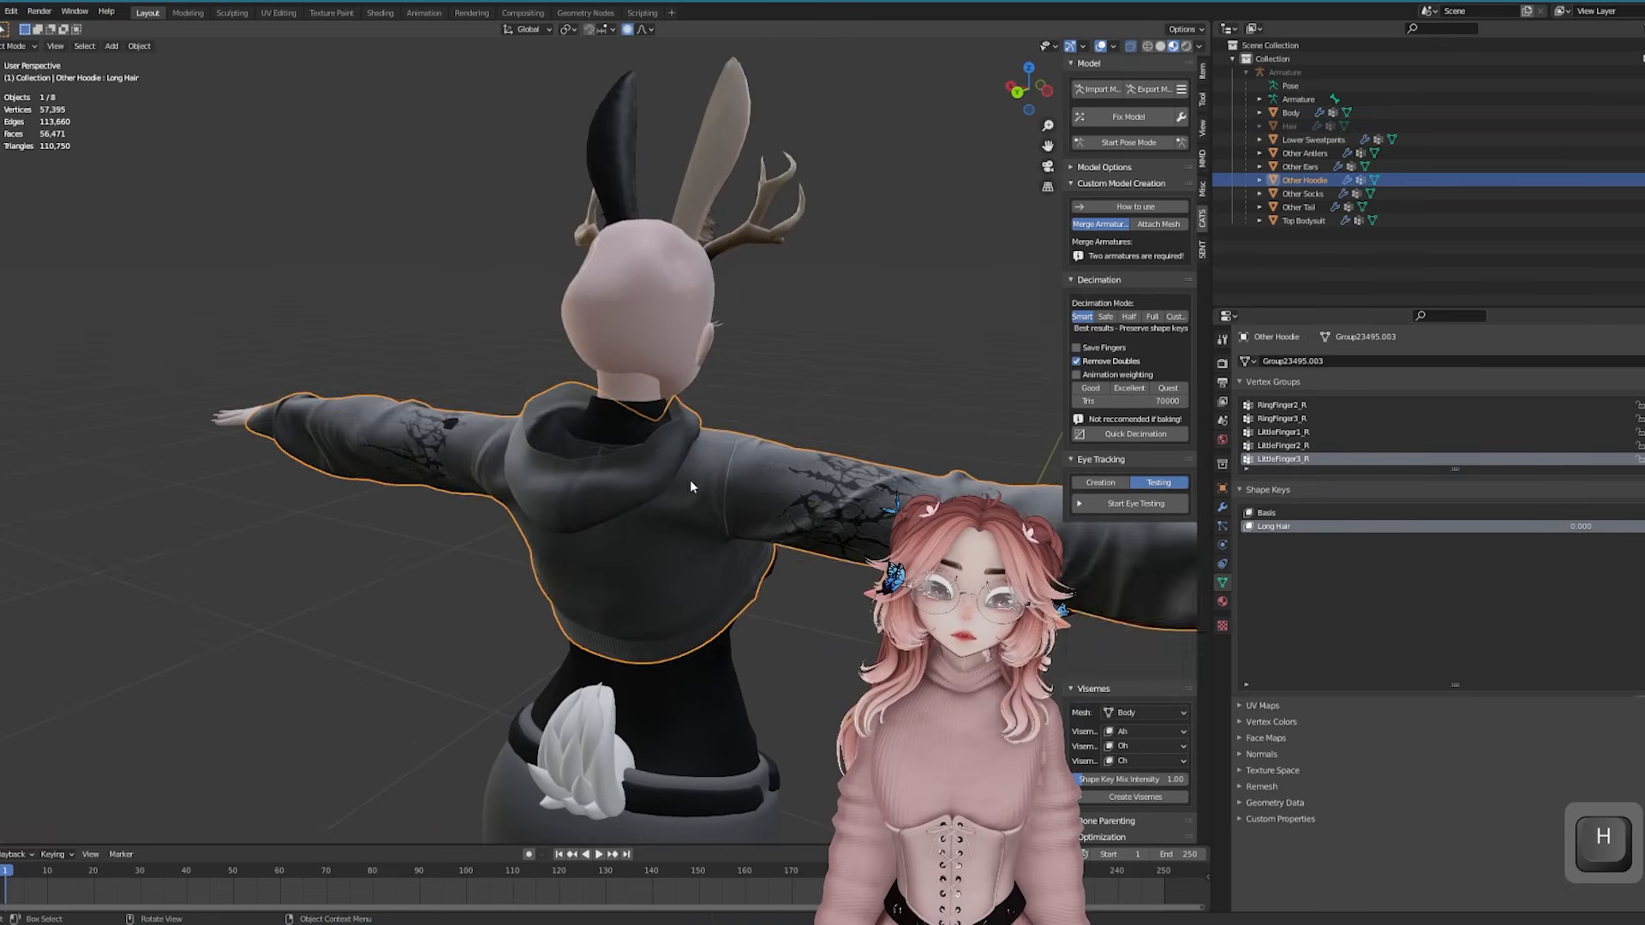
Reshape the lowered hood's back rim in the Key 2 shape key with proportional moves
{"action": "scroll", "coordinate": [717, 484], "scroll_direction": "up", "scroll_amount": 3}
{"action": "middle_click_drag", "start_coordinate": [717, 487], "coordinate": [788, 467]}
{"action": "key", "text": "g"}
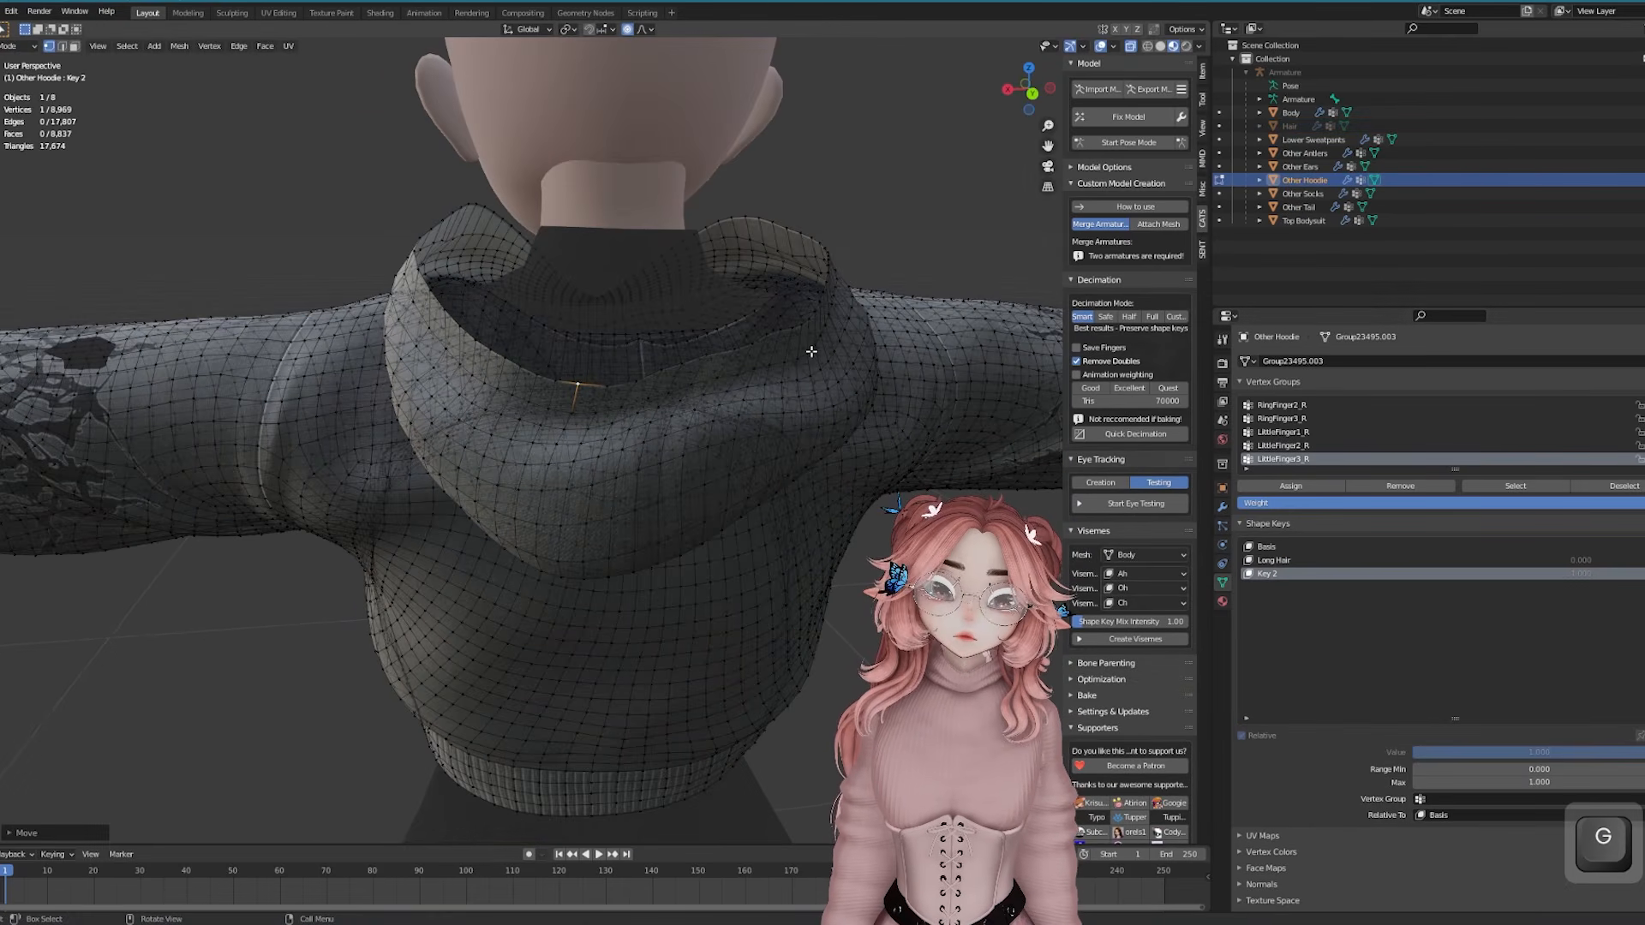
{"action": "key", "text": "g"}
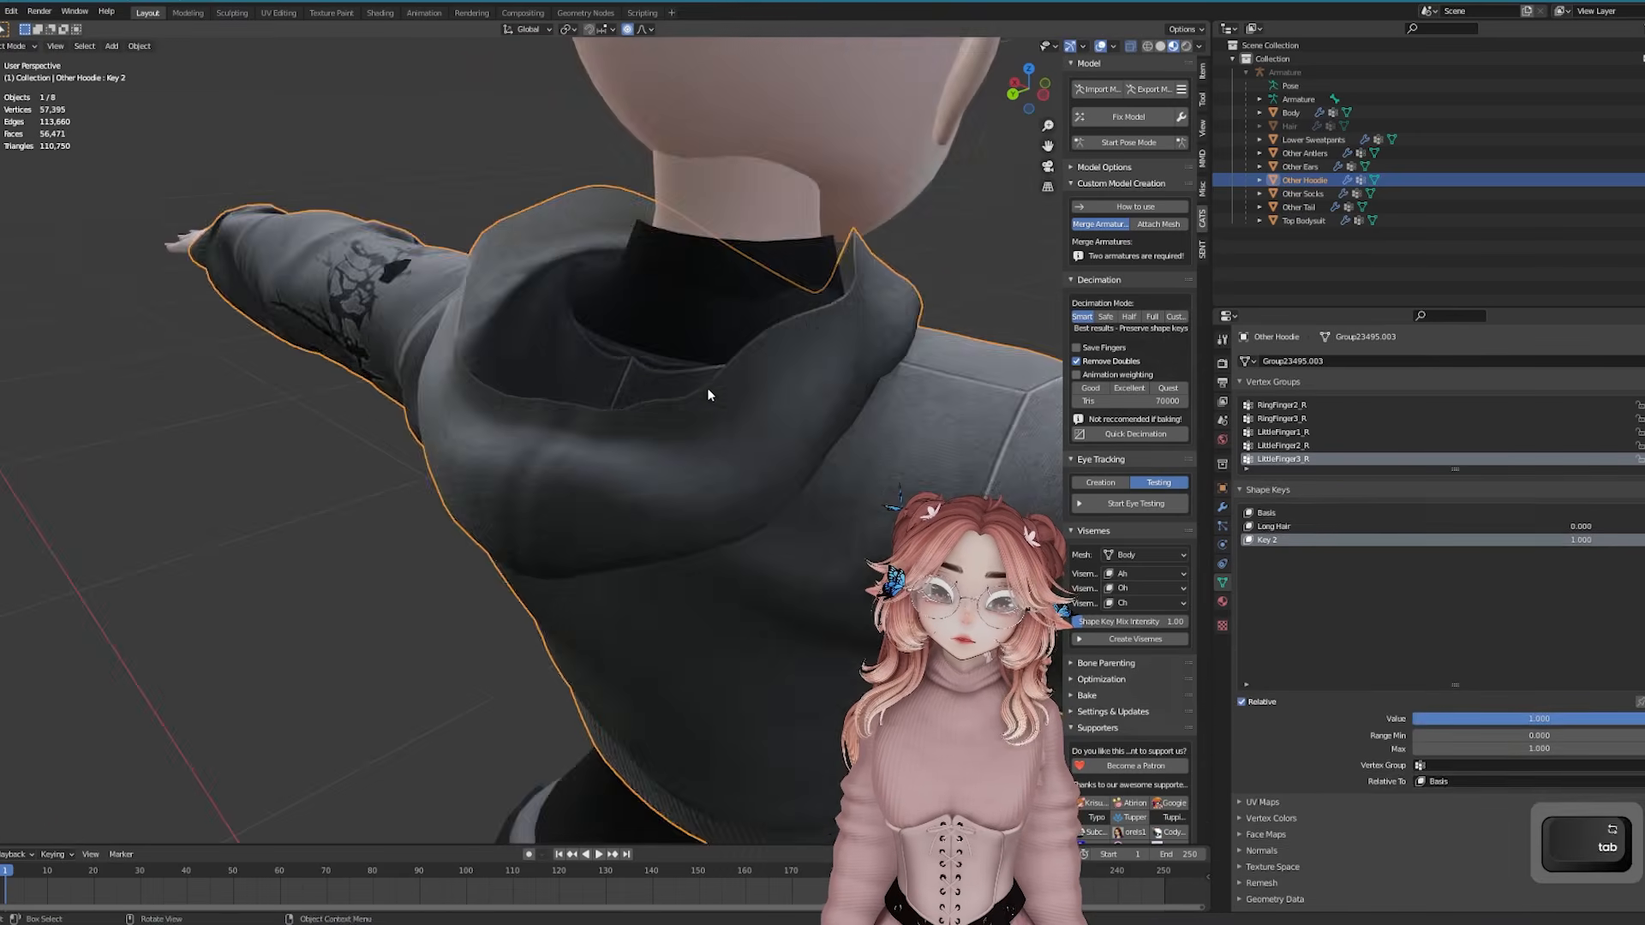
{"action": "key", "text": "Tab"}
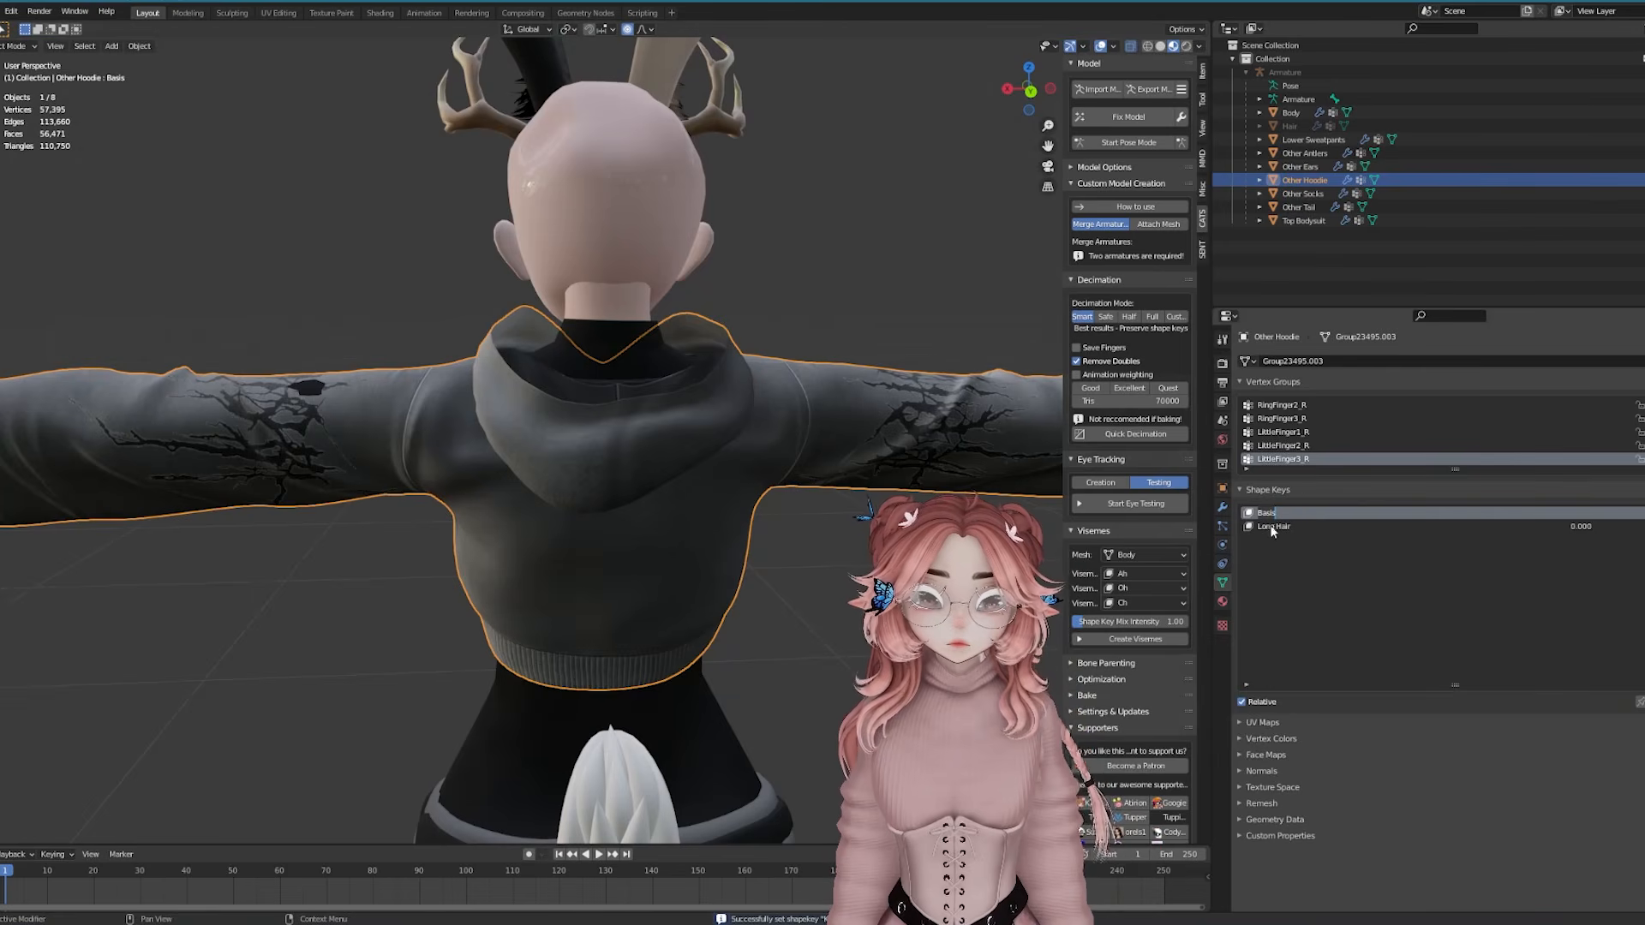
Set the hoodie's Long Hair shape key to 1.000 and inspect the hood from behind
{"action": "left_click", "coordinate": [1273, 526]}
{"action": "middle_click_drag", "start_coordinate": [576, 446], "coordinate": [608, 448]}
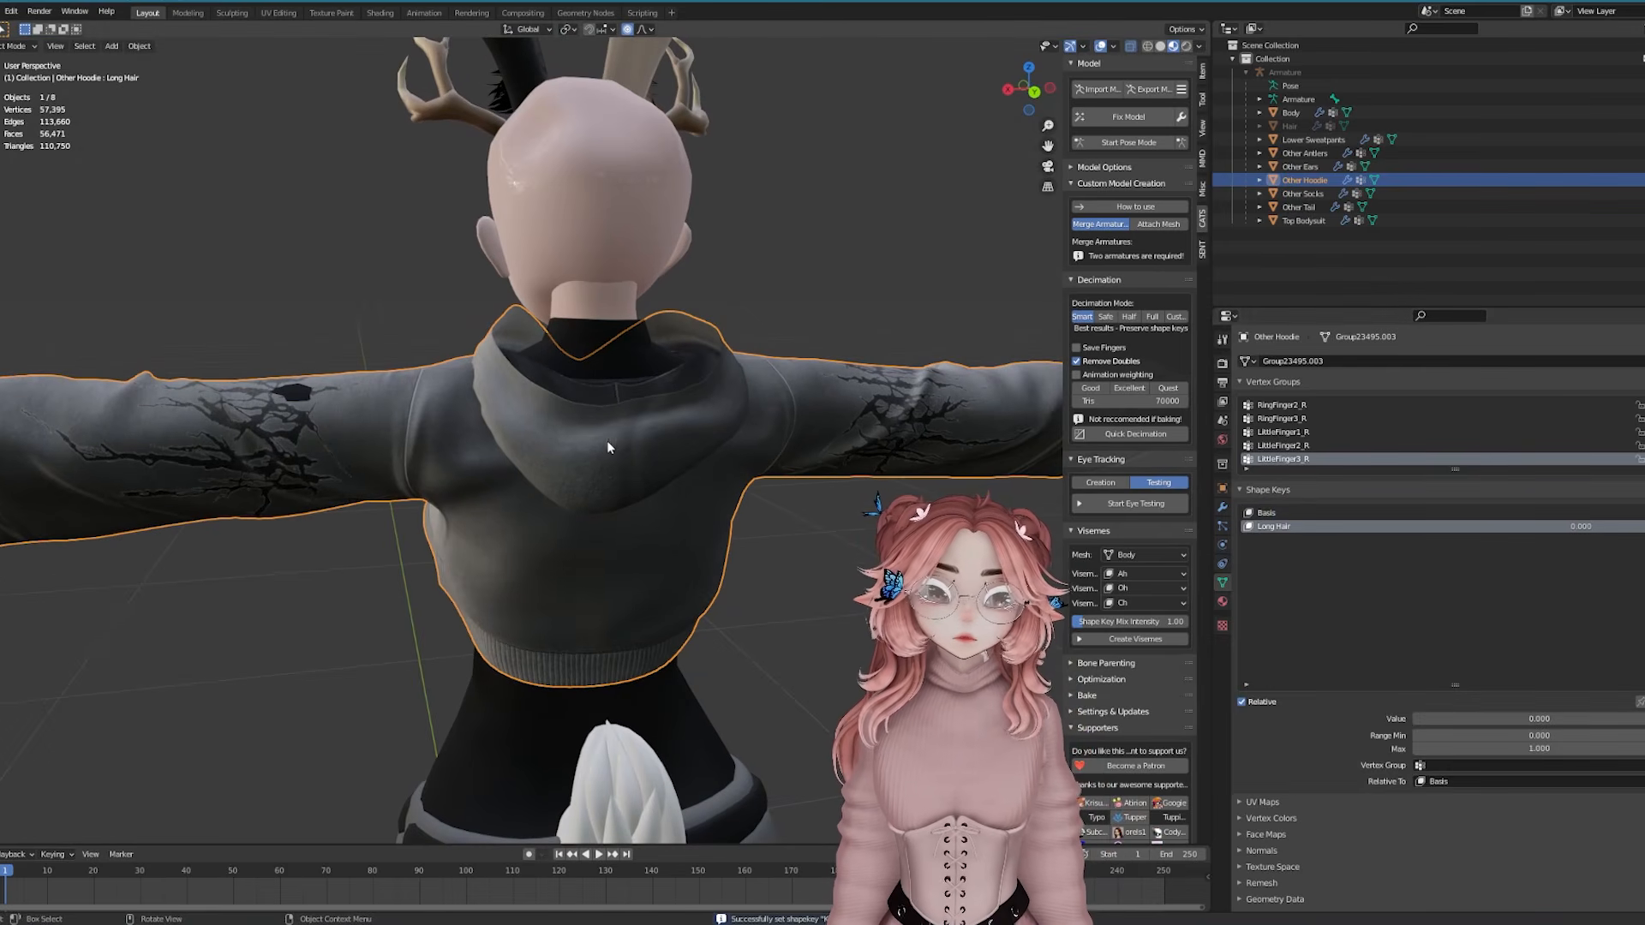
{"action": "left_click_drag", "start_coordinate": [1457, 719], "coordinate": [1640, 719]}
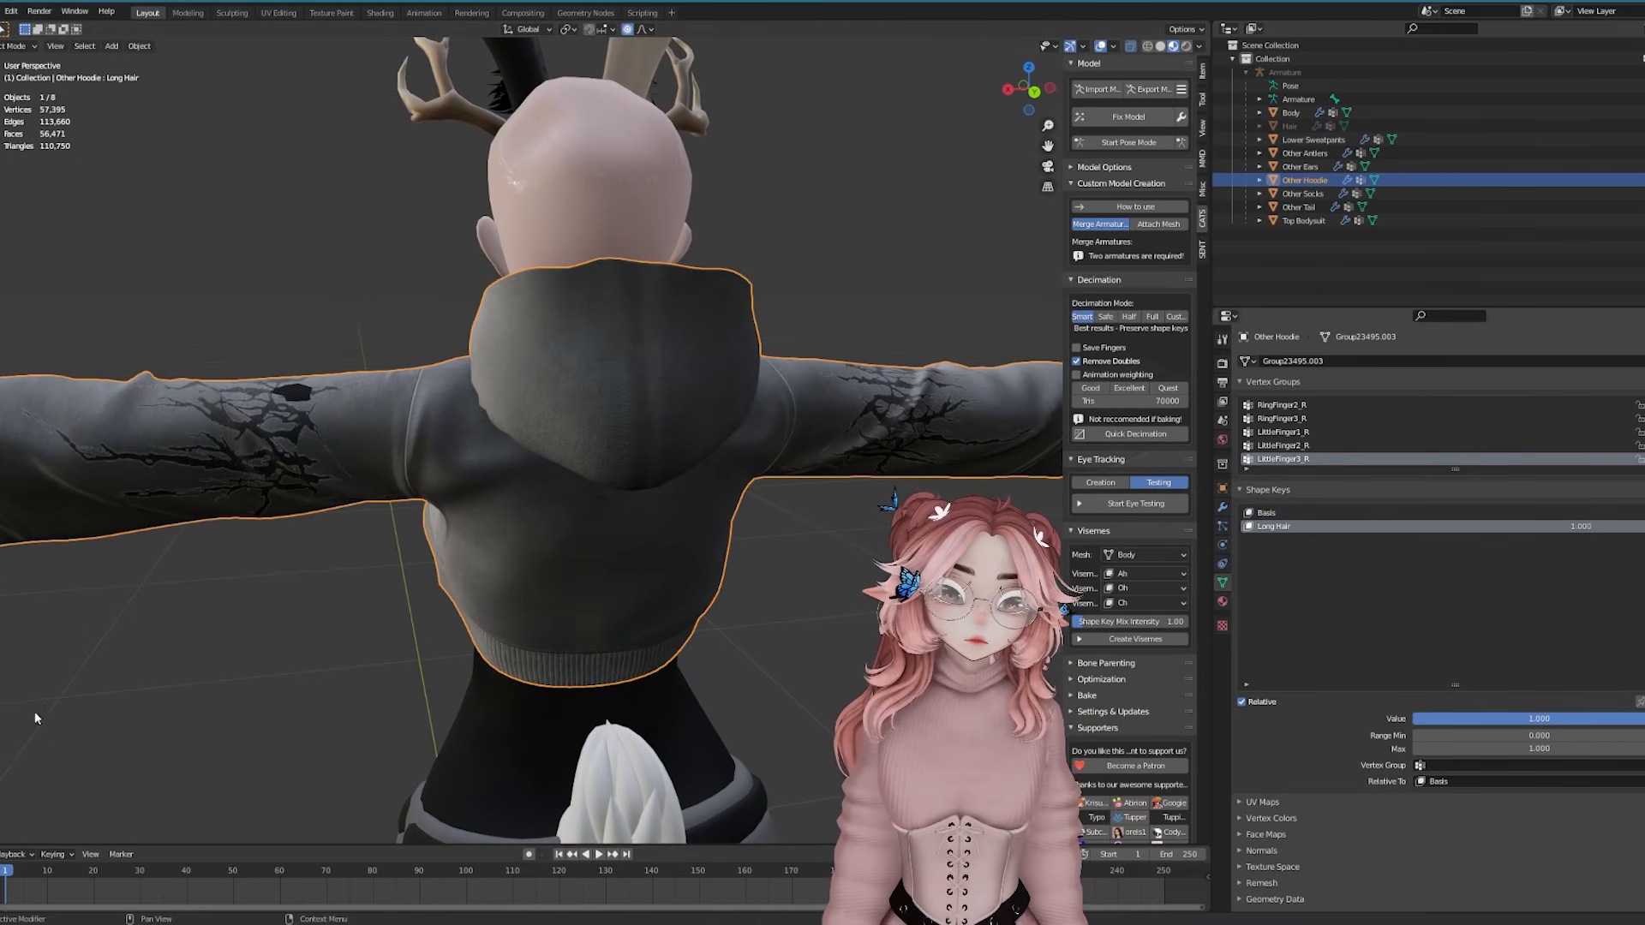
{"action": "middle_click_drag", "start_coordinate": [171, 617], "coordinate": [320, 568]}
{"action": "middle_click_drag", "start_coordinate": [540, 488], "coordinate": [334, 514]}
Name the Top Bodysuit's shape key Other Hoodie and select the bodysuit's arm geometry beneath both hoodie sleeves
{"action": "key", "text": "Return"}
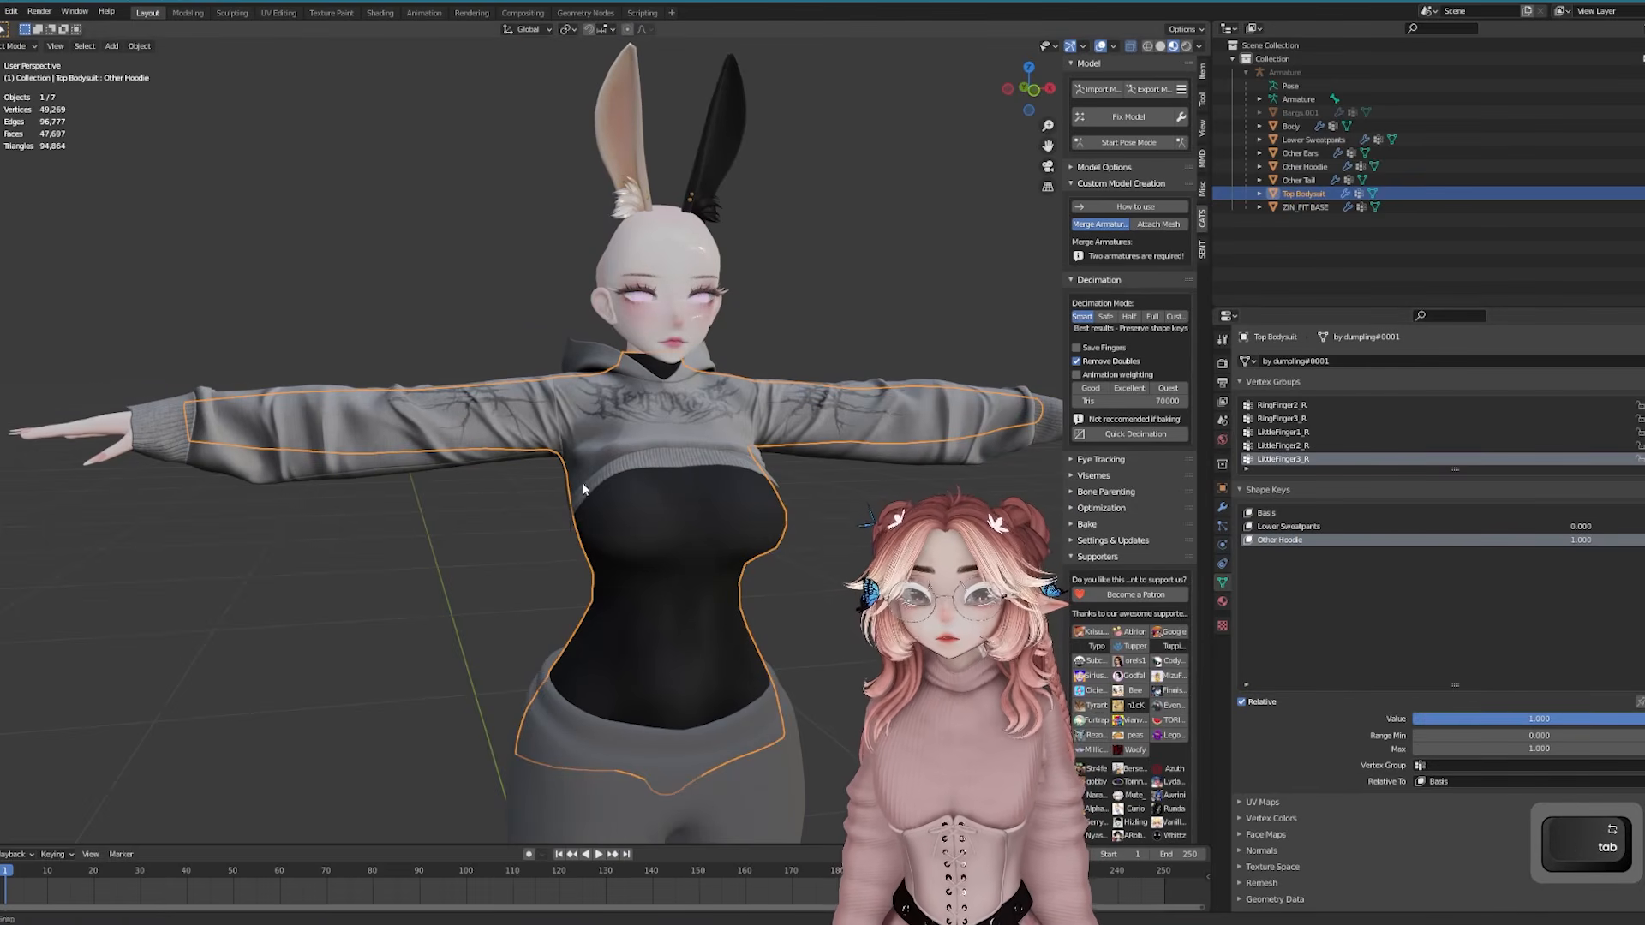
{"action": "middle_click_drag", "start_coordinate": [583, 487], "coordinate": [551, 485]}
{"action": "key", "text": "Tab"}
{"action": "left_click_drag", "start_coordinate": [456, 328], "coordinate": [269, 455]}
{"action": "middle_click_drag", "start_coordinate": [378, 419], "coordinate": [331, 394]}
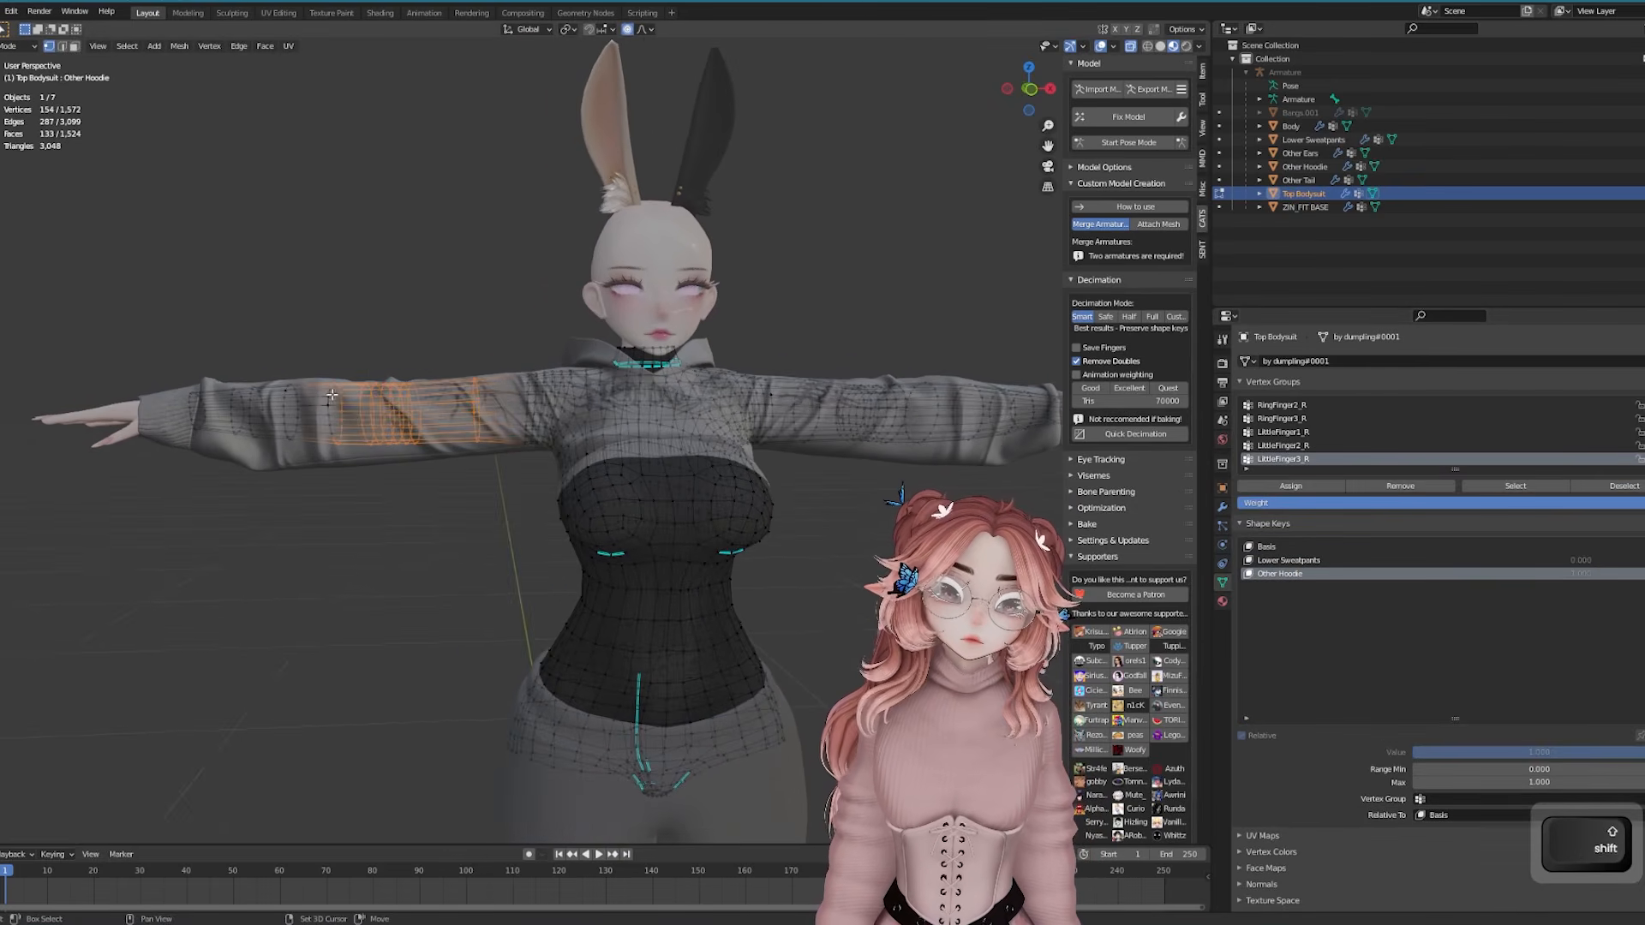
{"action": "left_click_drag", "start_coordinate": [341, 455], "coordinate": [341, 454], "text": "shift"}
{"action": "middle_click_drag", "start_coordinate": [943, 452], "coordinate": [643, 453], "text": "shift"}
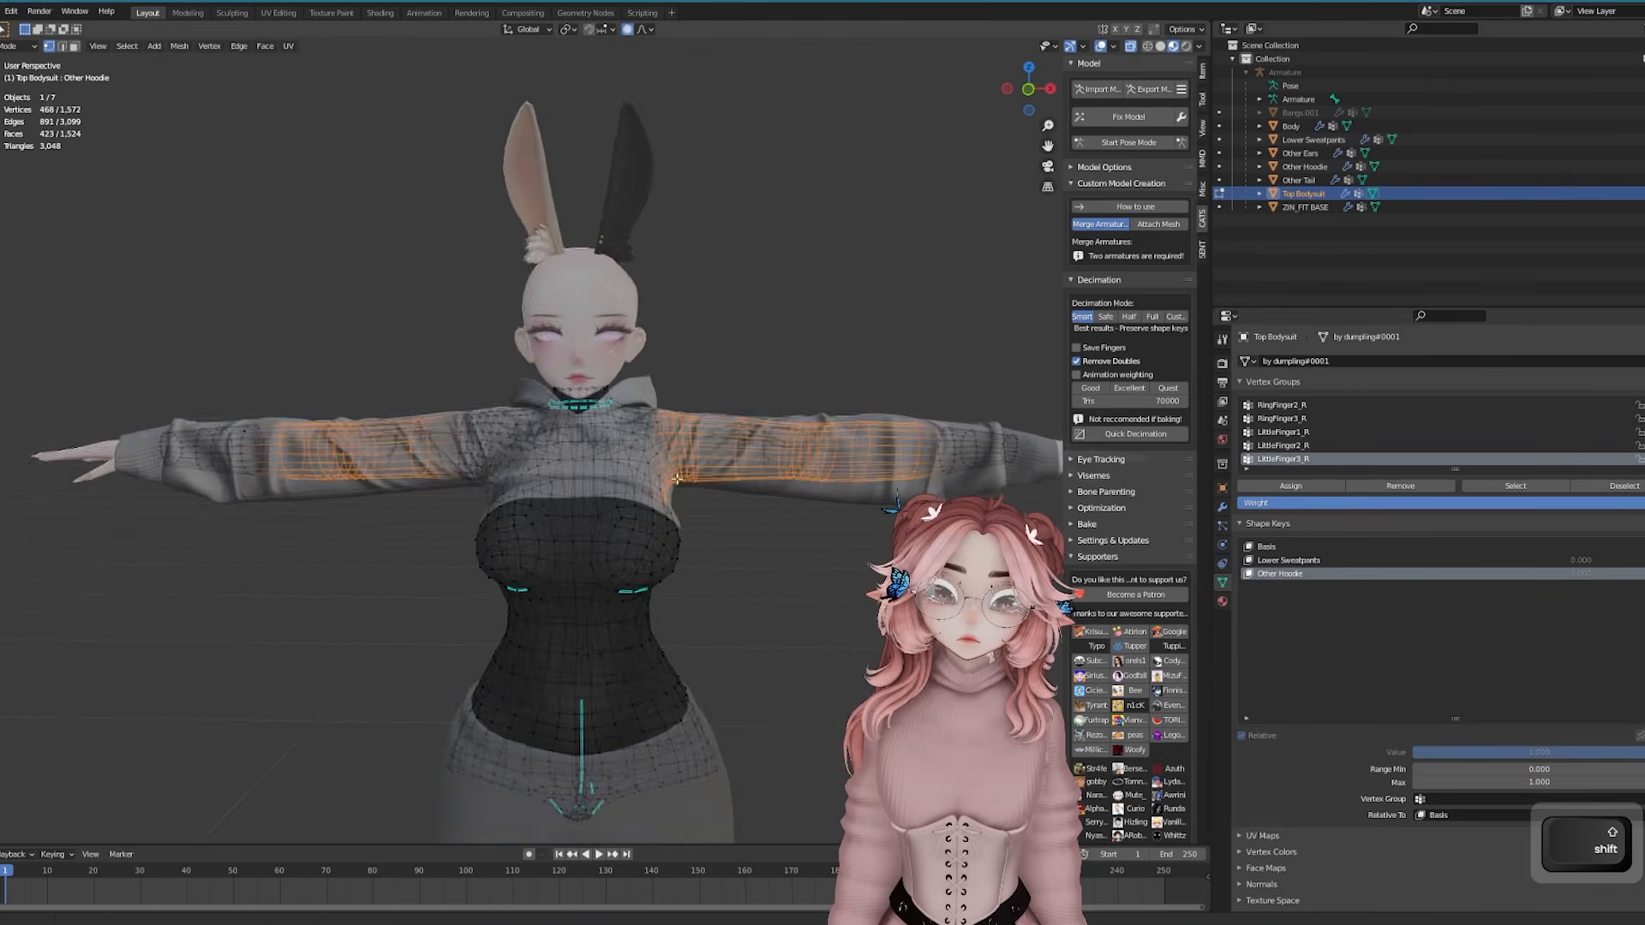
Refine the bodysuit selection to cover the arms and upper torso hidden beneath the hoodie
{"action": "middle_click_drag", "start_coordinate": [565, 480], "coordinate": [686, 561]}
{"action": "scroll", "coordinate": [763, 514], "scroll_direction": "up", "scroll_amount": 2}
{"action": "left_click_drag", "start_coordinate": [671, 555], "coordinate": [730, 591], "text": "ctrl"}
{"action": "middle_click_drag", "start_coordinate": [730, 591], "coordinate": [801, 574]}
{"action": "key", "text": "alt+a"}
{"action": "key", "text": "ctrl+z"}
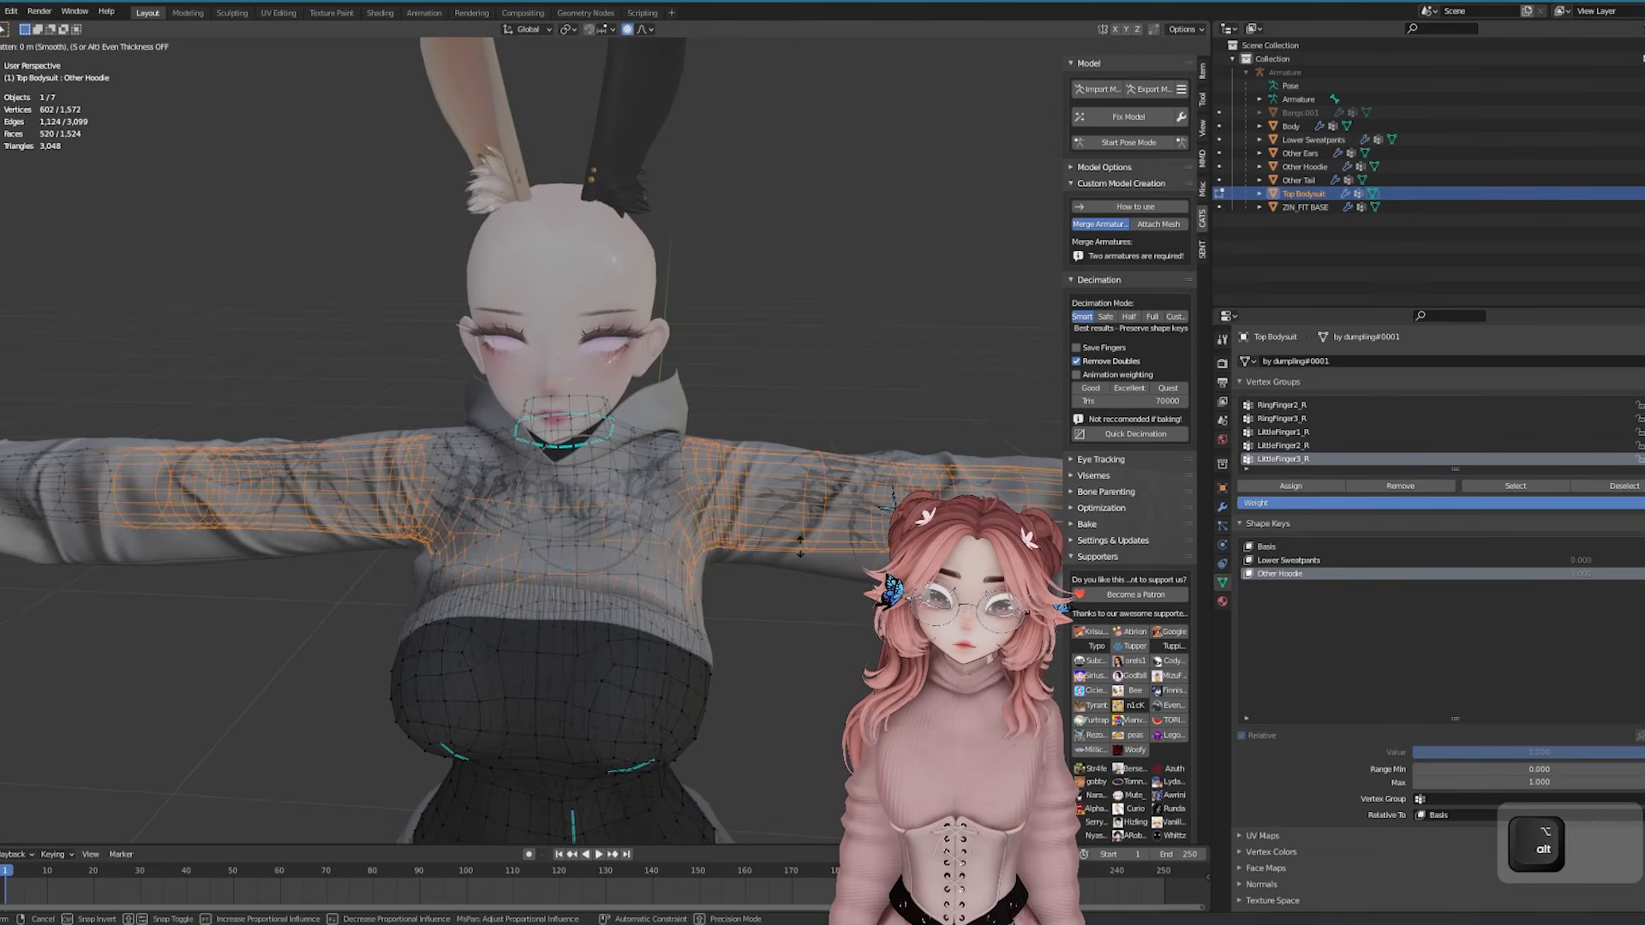
Try to shrink the selected bodysuit arms and upper torso with Shrink/Fatten
{"action": "left_click", "coordinate": [799, 563]}
{"action": "key", "text": "Tab"}
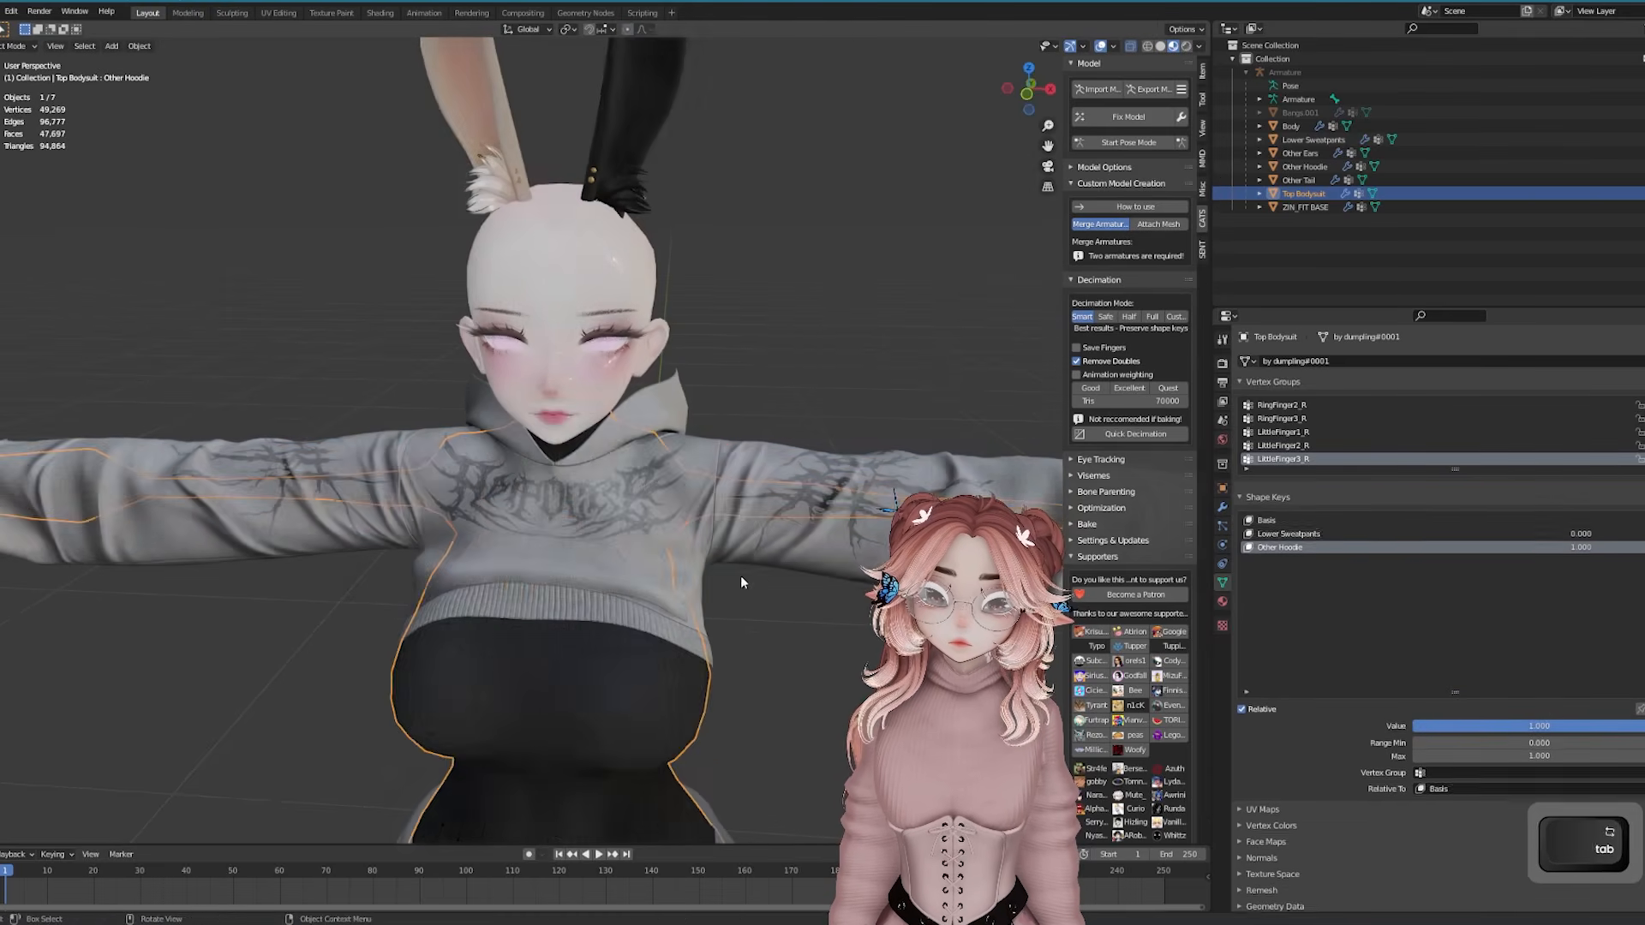
{"action": "scroll", "coordinate": [741, 574], "scroll_direction": "down", "scroll_amount": 5}
{"action": "middle_click_drag", "start_coordinate": [703, 572], "coordinate": [546, 520], "text": "shift"}
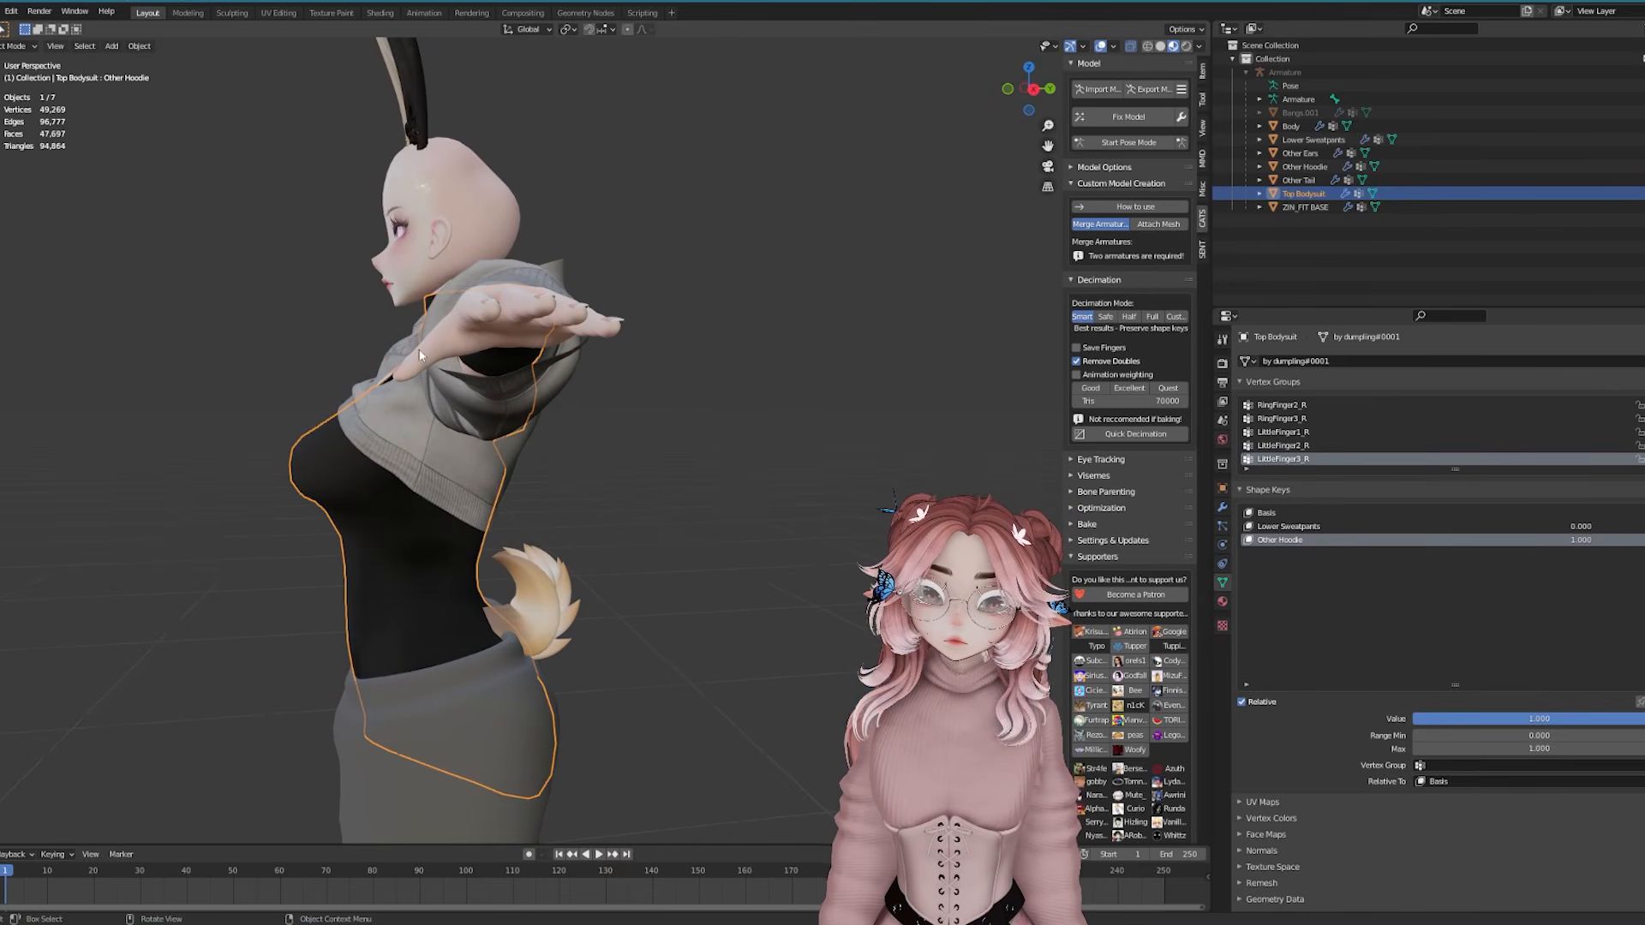
Undo the last bodysuit shrink
{"action": "key", "text": "ctrl+z"}
{"action": "key", "text": "ctrl+z"}
{"action": "key", "text": "ctrl+z"}
Shrink the bodysuit's arms and upper torso beneath the hoodie with Shrink/Fatten, and scale an edge ring on one forearm
{"action": "middle_click_drag", "start_coordinate": [589, 395], "coordinate": [719, 412]}
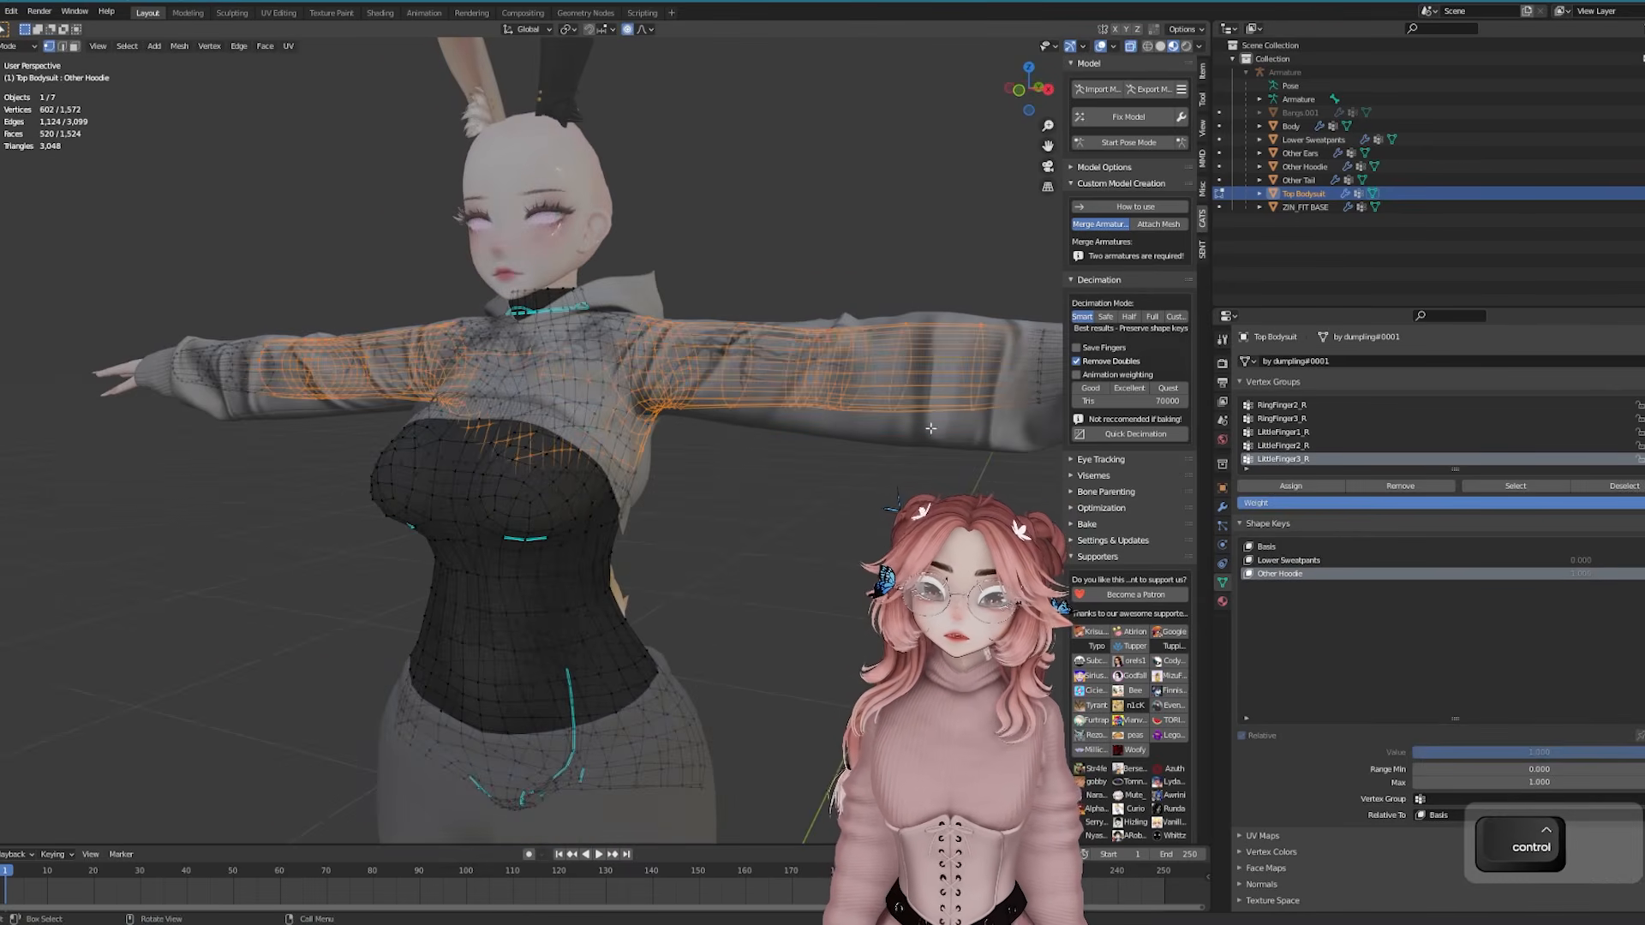
{"action": "scroll", "coordinate": [480, 441], "scroll_direction": "down", "scroll_amount": 2}
{"action": "middle_click_drag", "start_coordinate": [403, 437], "coordinate": [480, 446]}
{"action": "key", "text": "alt+s"}
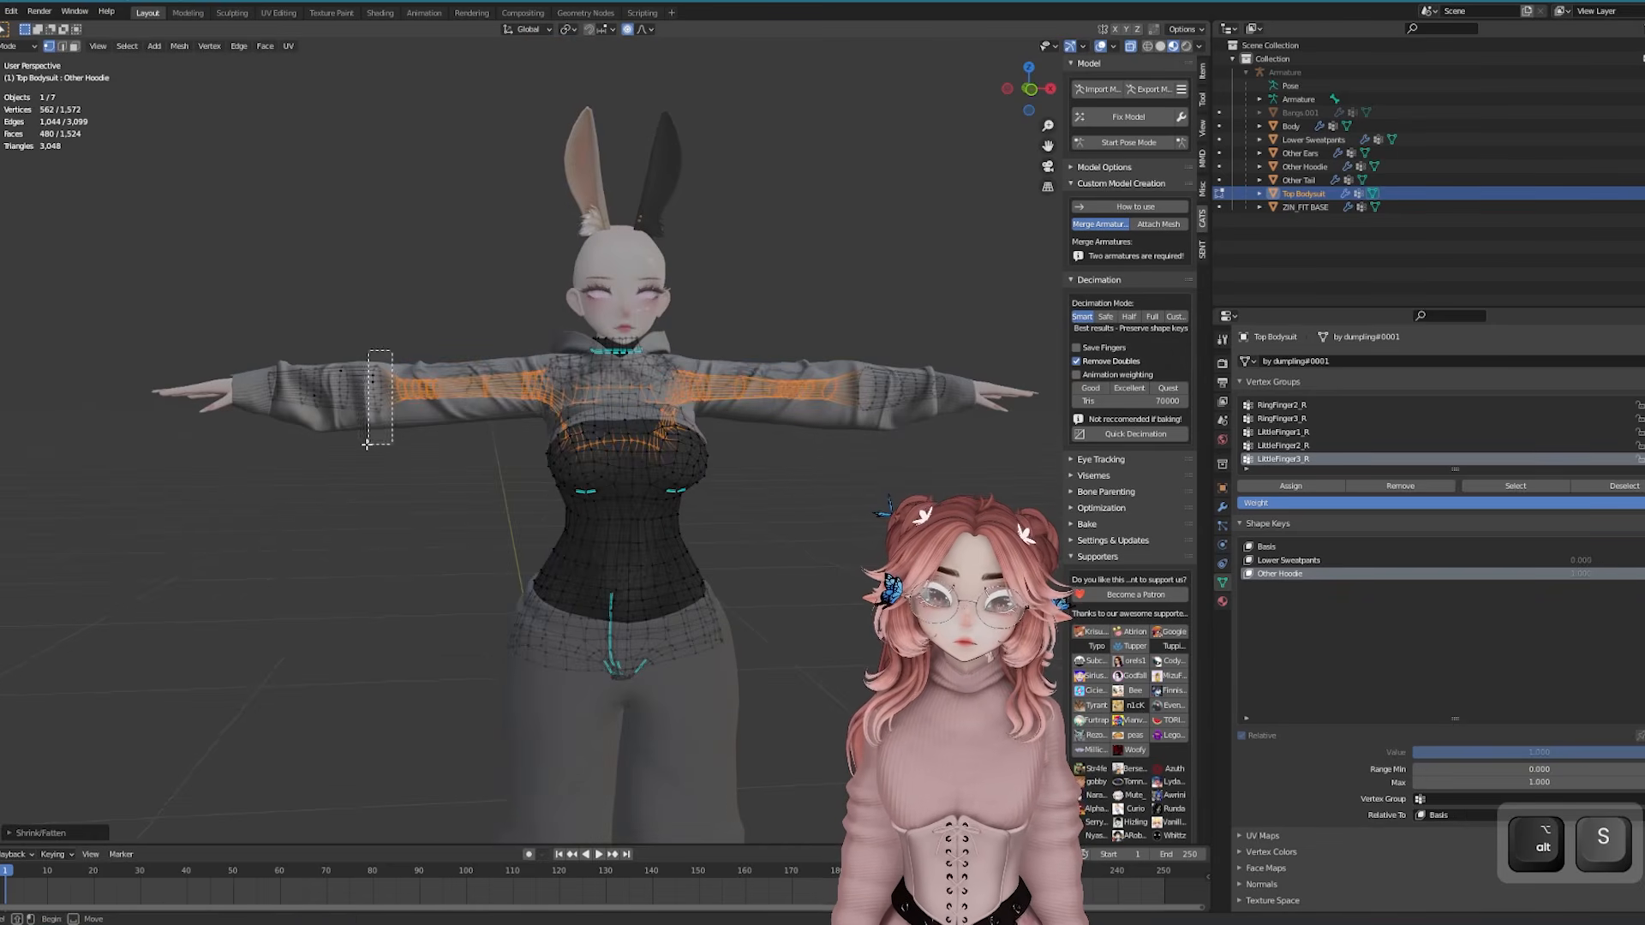
{"action": "middle_click_drag", "start_coordinate": [839, 368], "coordinate": [875, 352]}
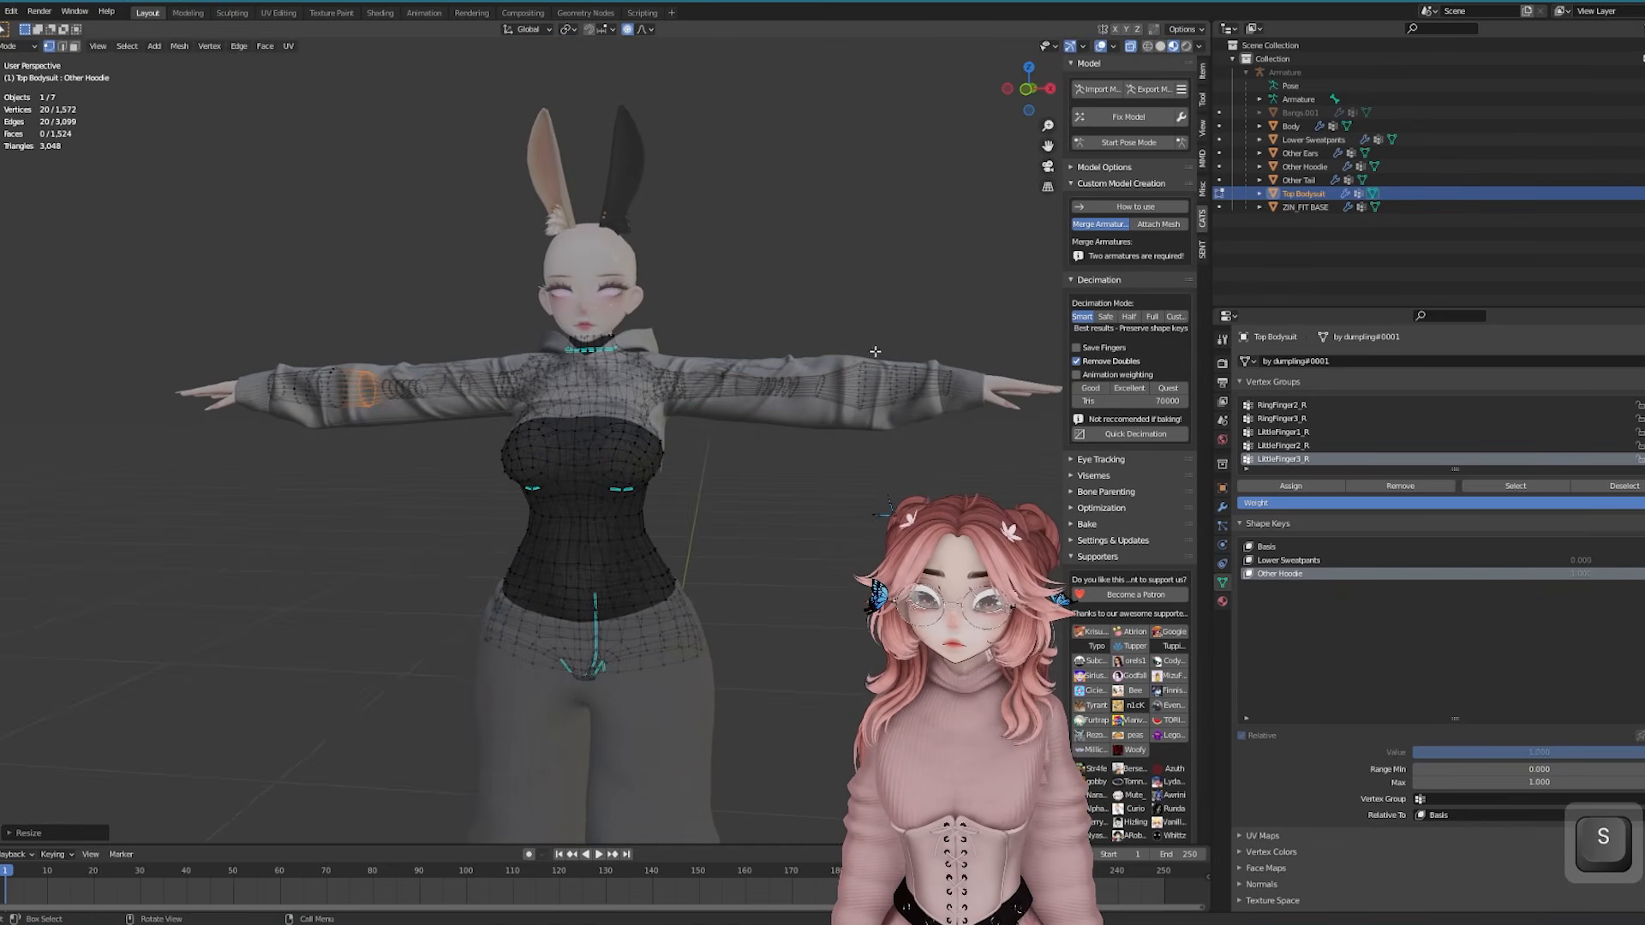
{"action": "key", "text": "Tab"}
{"action": "middle_click_drag", "start_coordinate": [873, 434], "coordinate": [718, 466]}
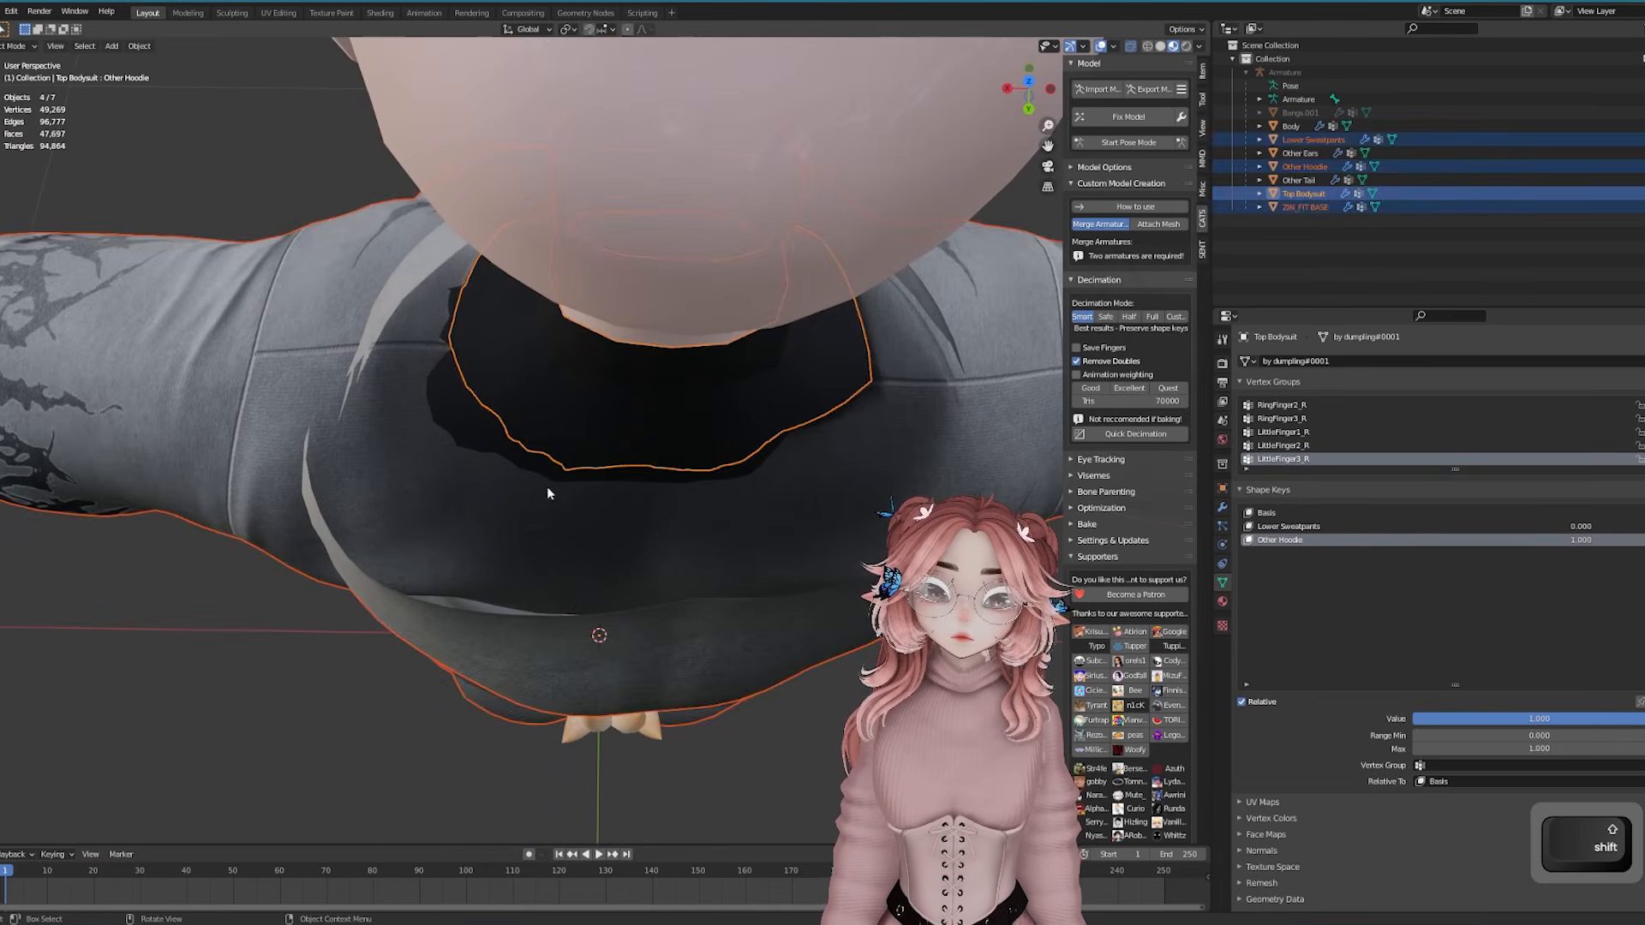
Adjust the Other Hoodie neckline by moving its edge vertices along Y and Z with proportional editing
{"action": "left_click", "coordinate": [505, 483]}
{"action": "left_click", "coordinate": [500, 481]}
{"action": "left_click", "coordinate": [501, 484]}
{"action": "key", "text": "Tab"}
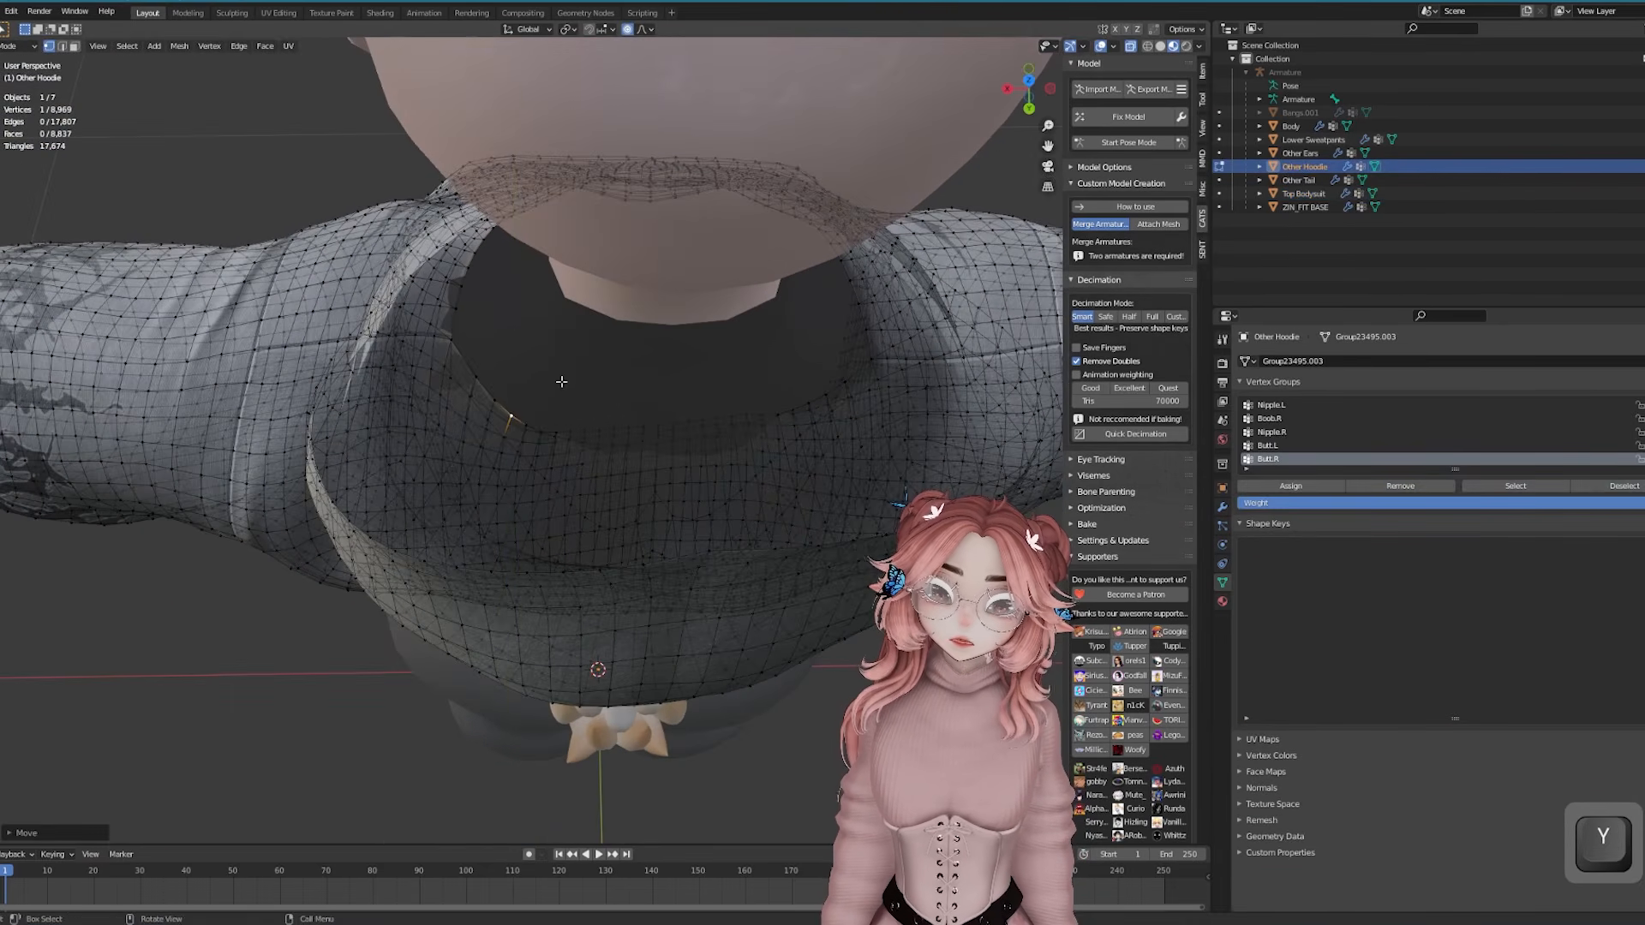
{"action": "scroll", "coordinate": [561, 381], "scroll_direction": "down", "scroll_amount": 2}
{"action": "middle_click_drag", "start_coordinate": [668, 433], "coordinate": [665, 422]}
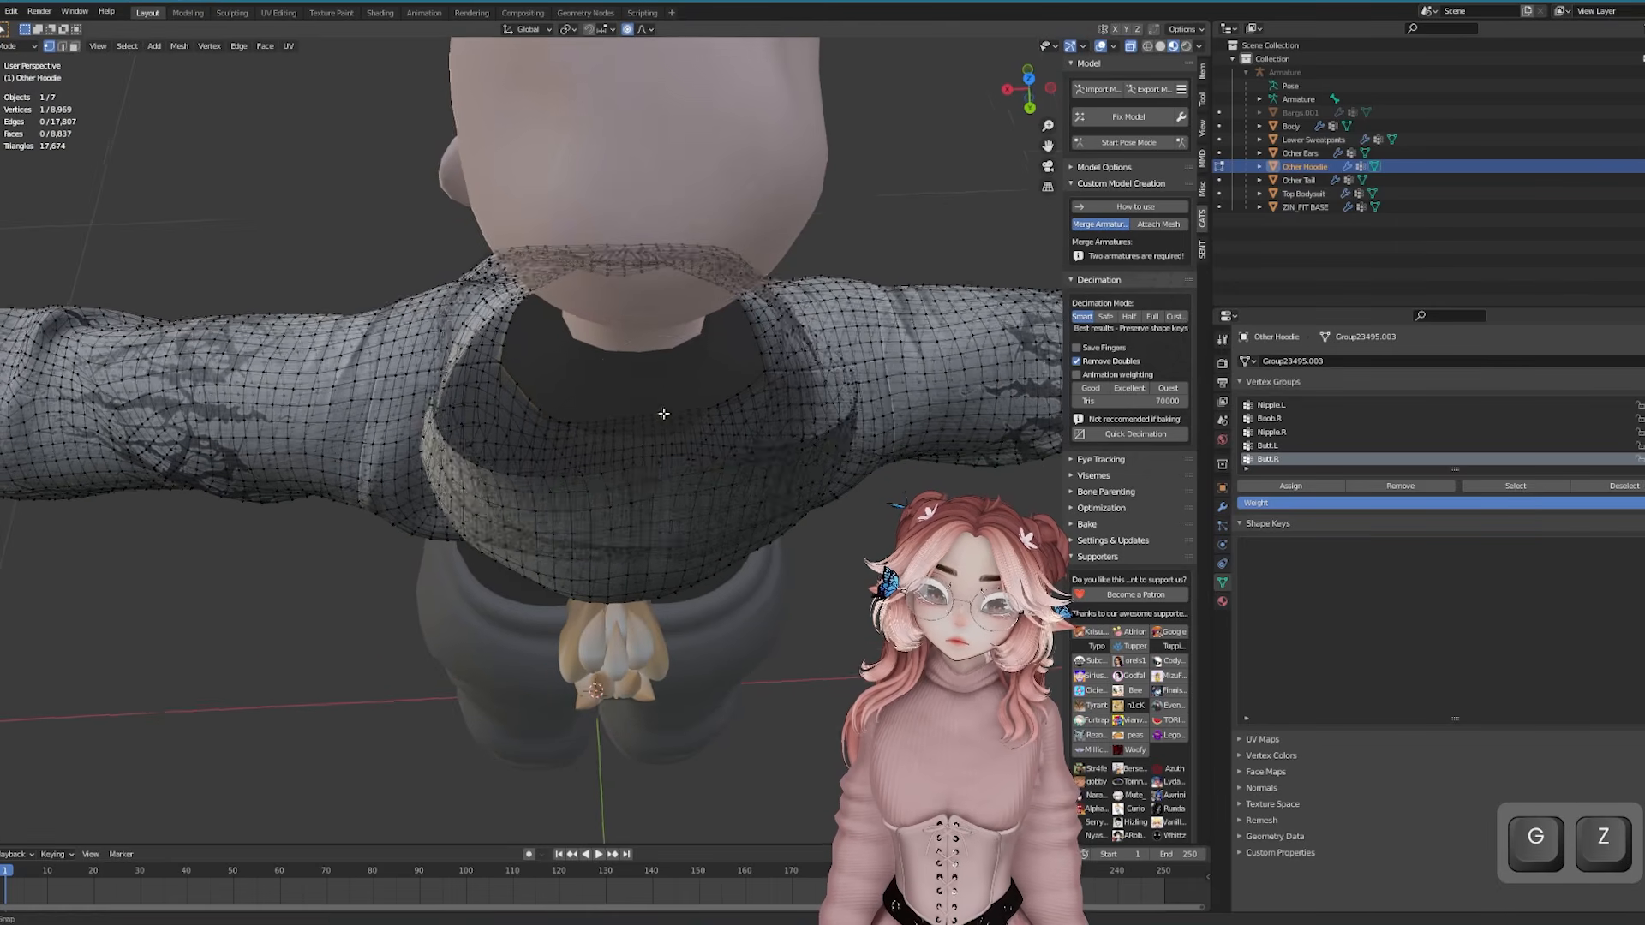
{"action": "key", "text": "g"}
{"action": "key", "text": "y"}
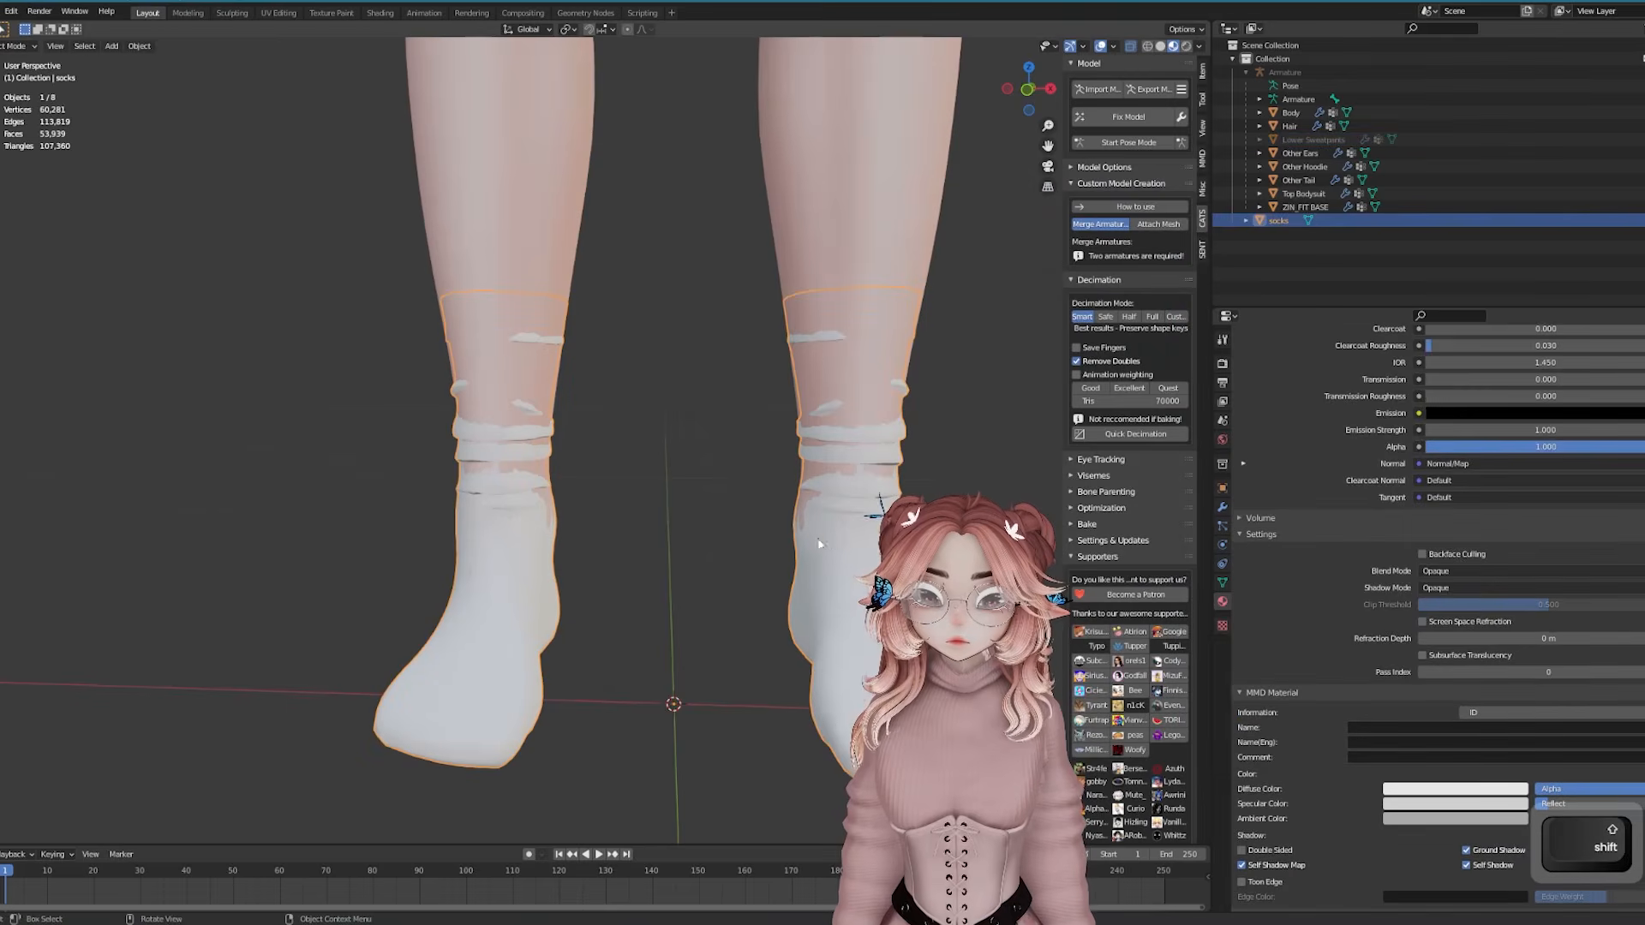
Hide the socks briefly to examine the bare feet beneath, and show them again
{"action": "left_click", "coordinate": [814, 540]}
{"action": "key", "text": "h"}
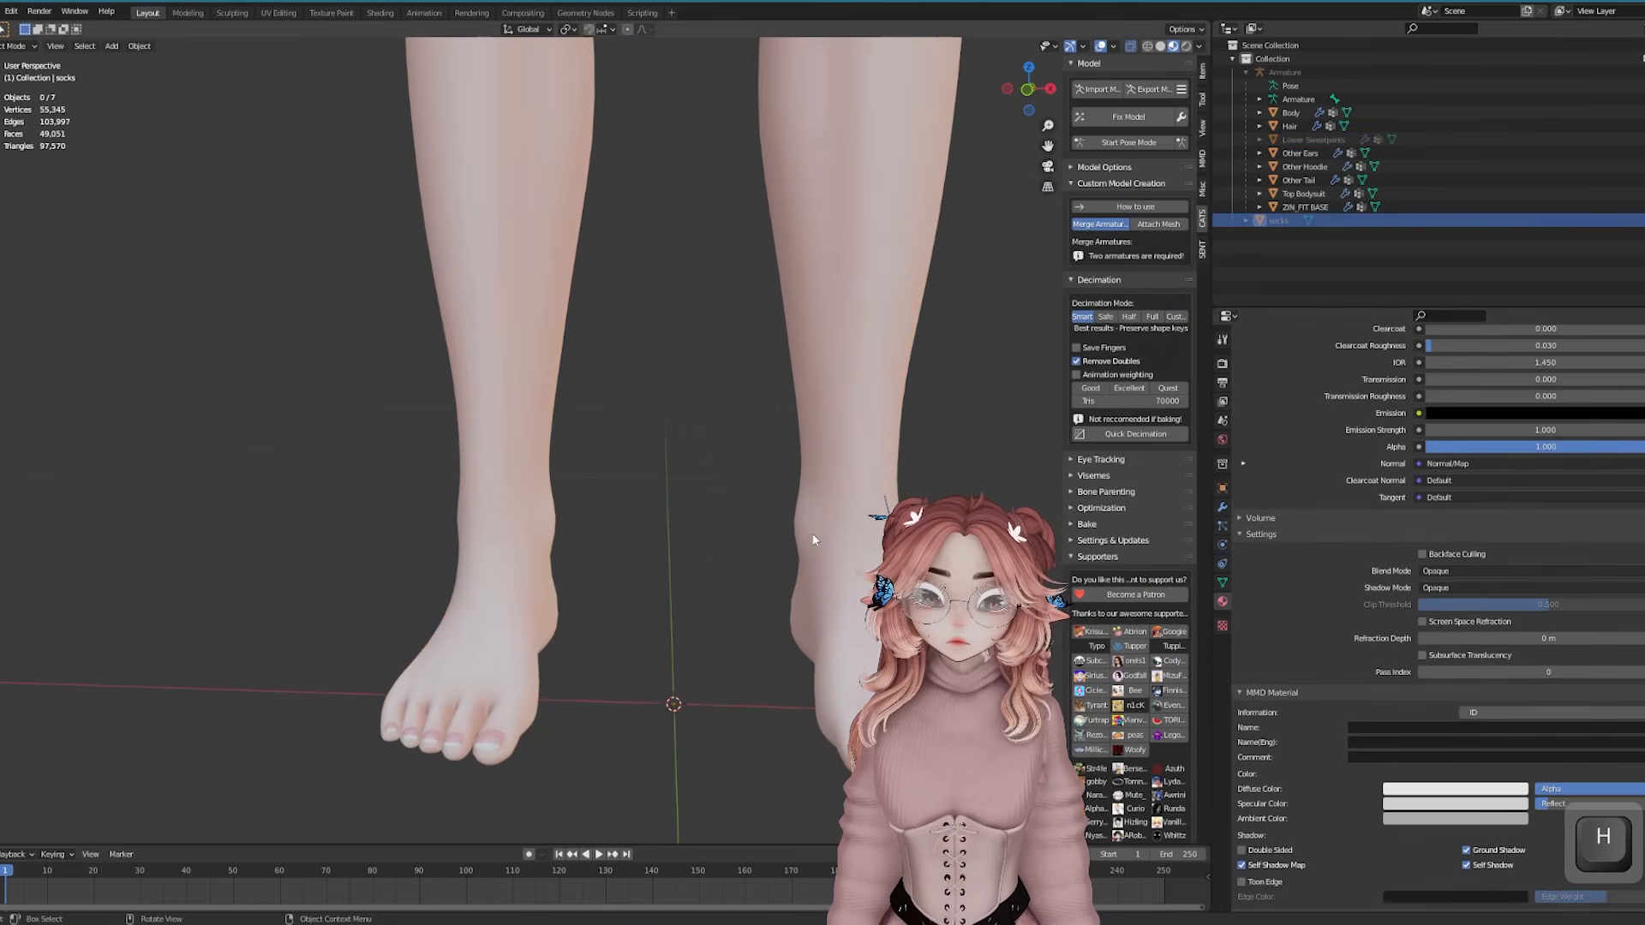
{"action": "key", "text": "alt+h"}
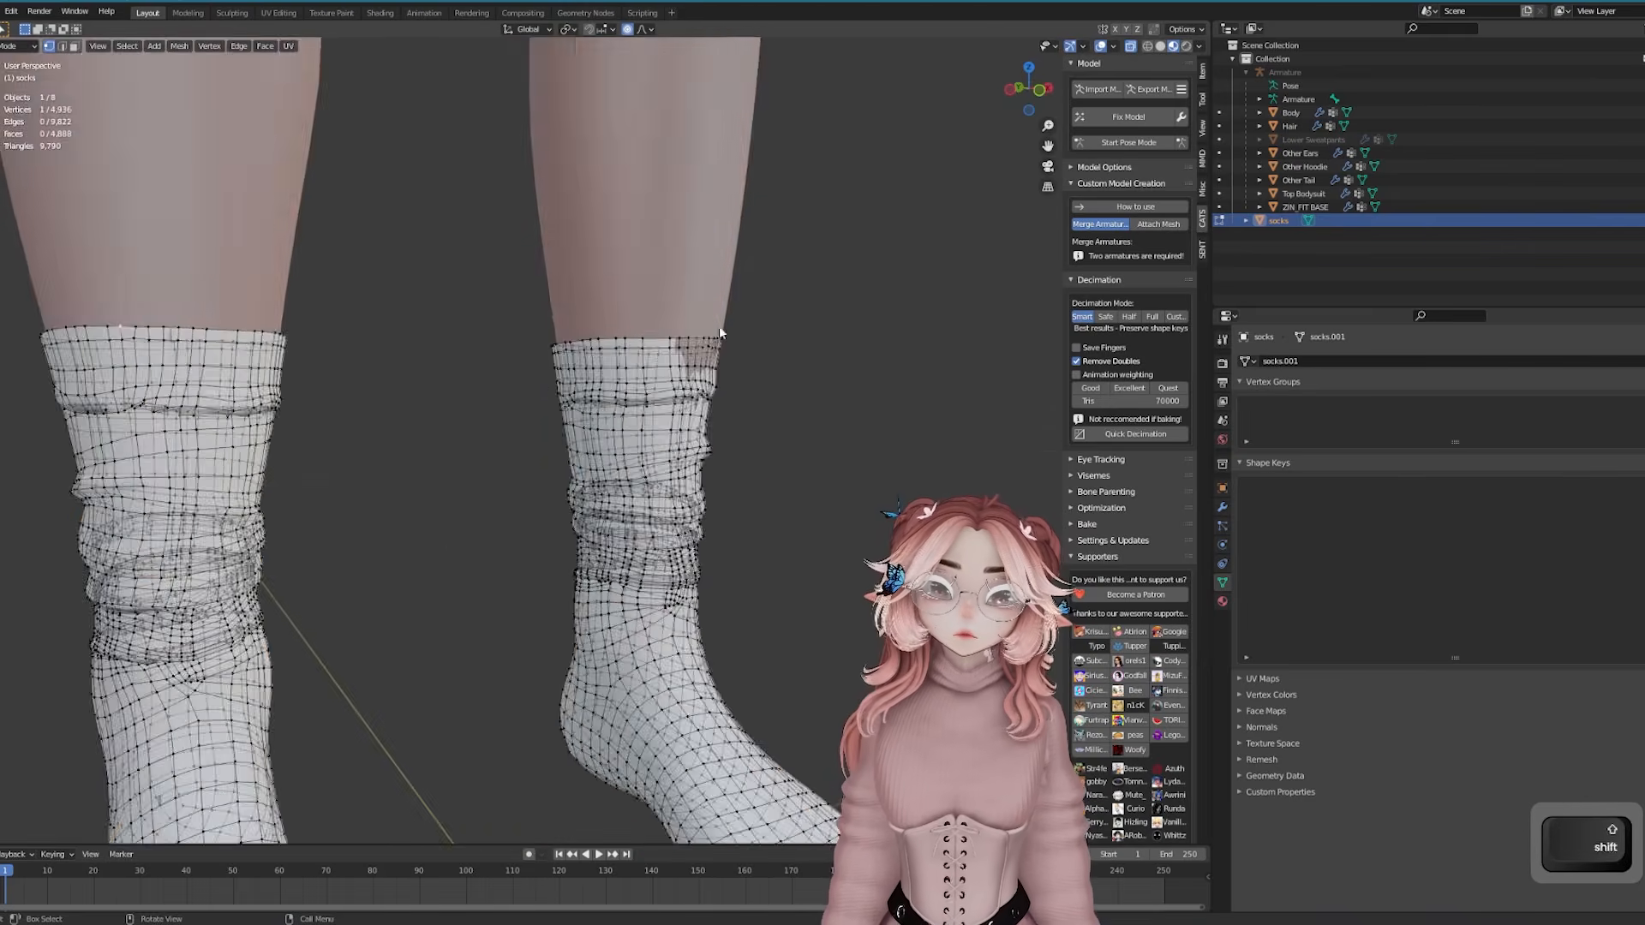
{"action": "middle_click_drag", "start_coordinate": [720, 334], "coordinate": [677, 331]}
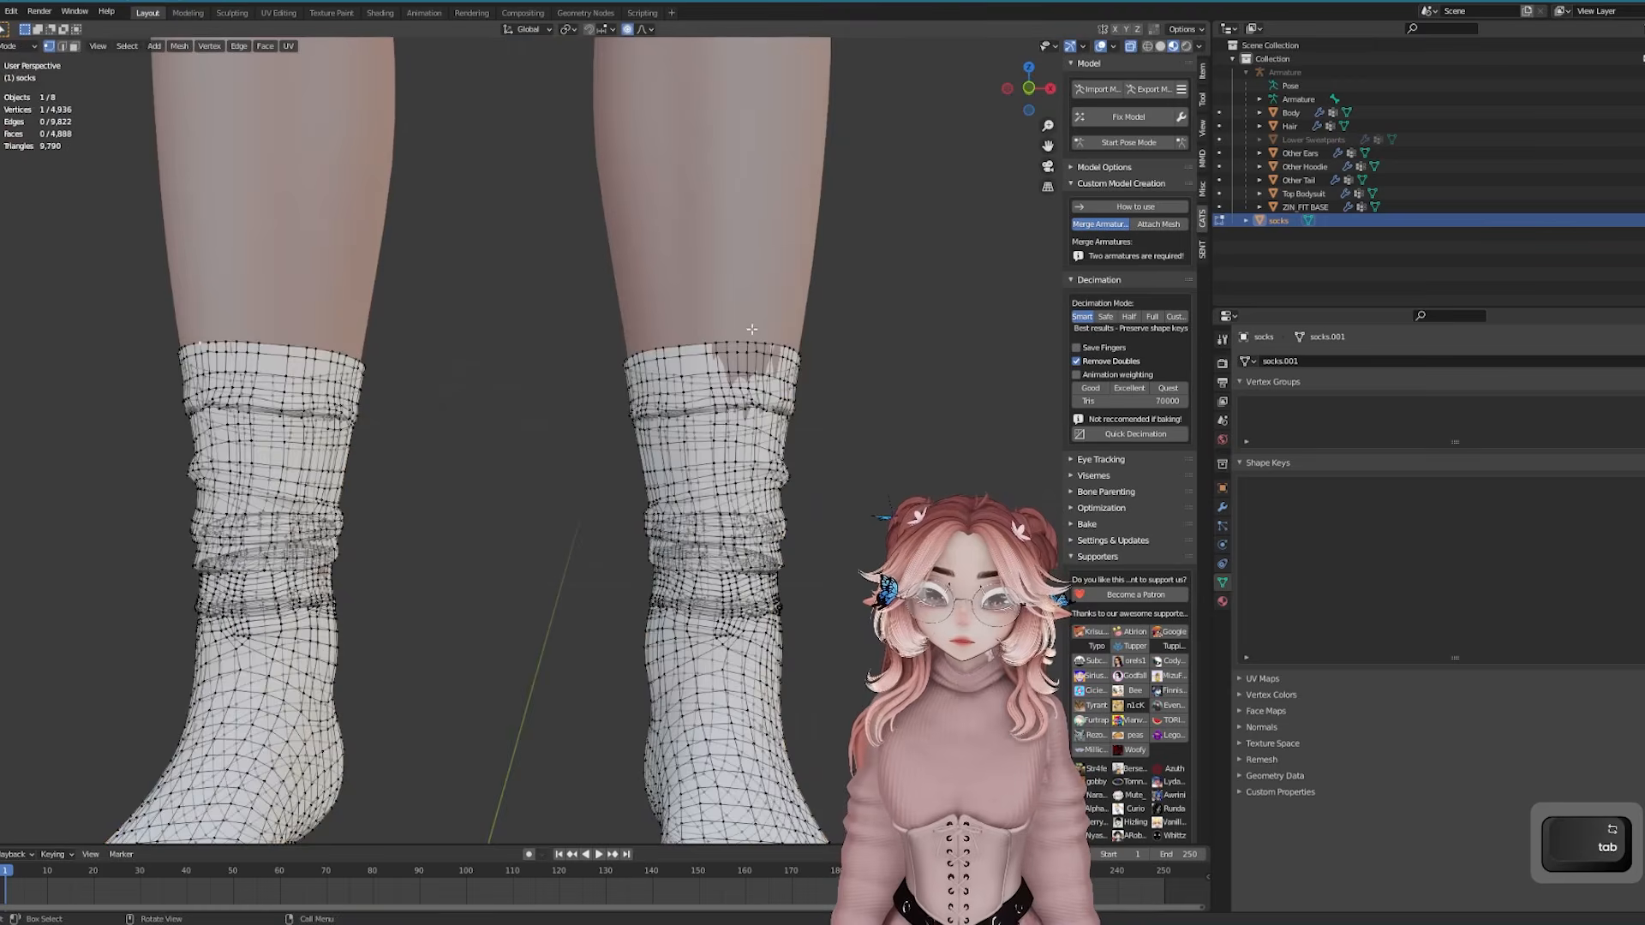
{"action": "key", "text": "g"}
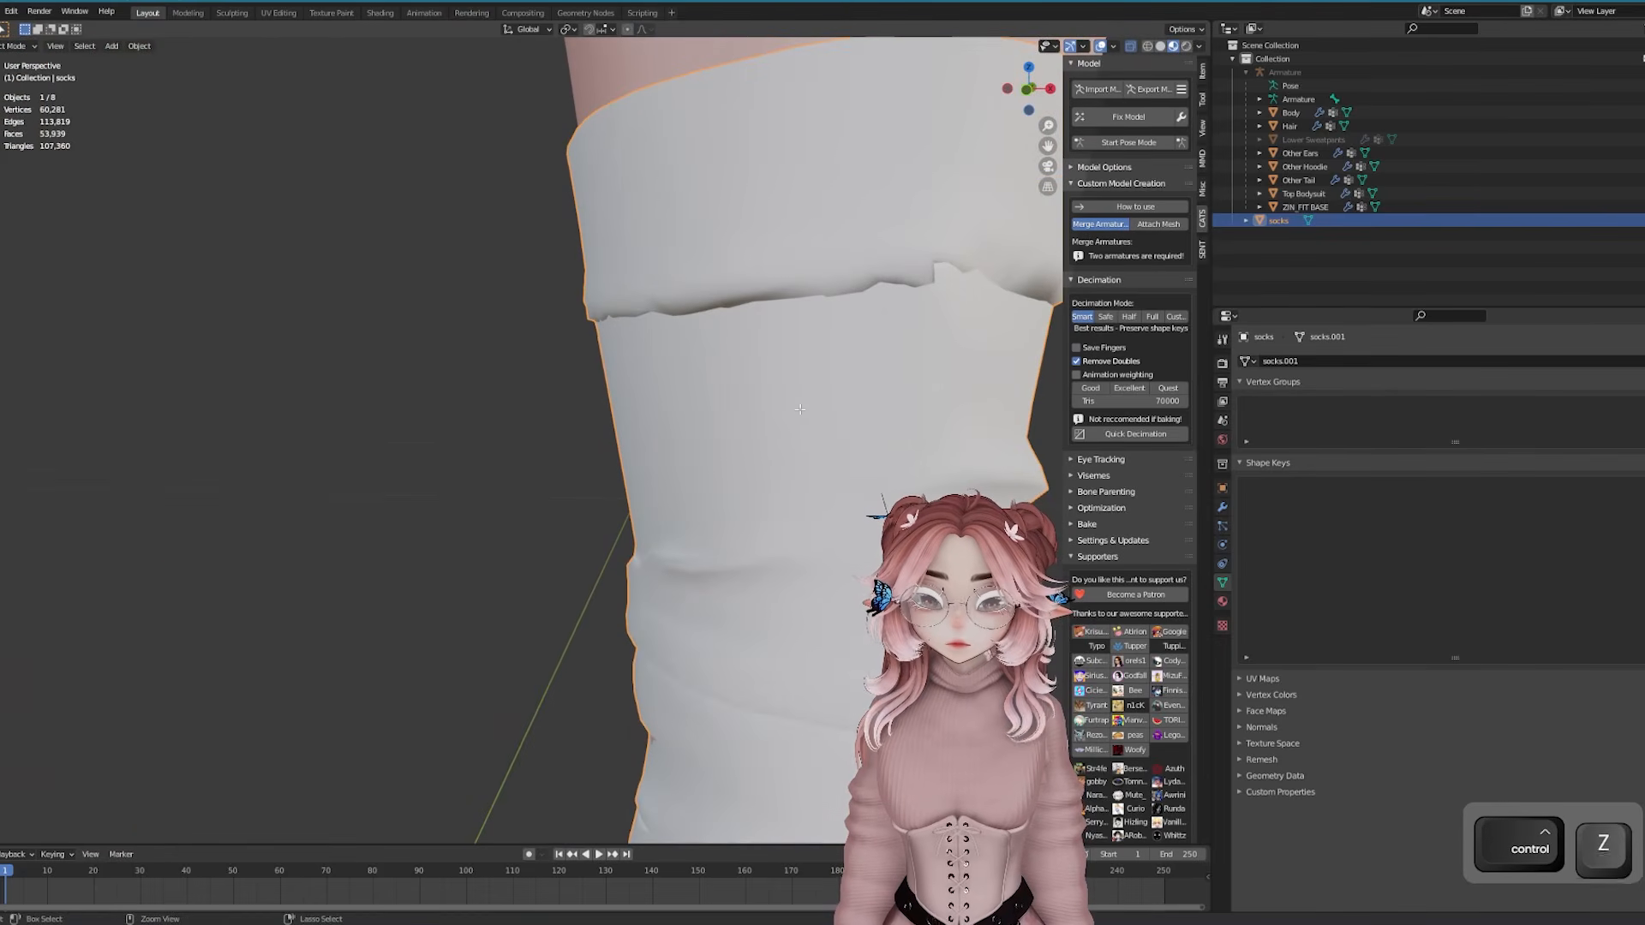
{"action": "key", "text": "ctrl+z"}
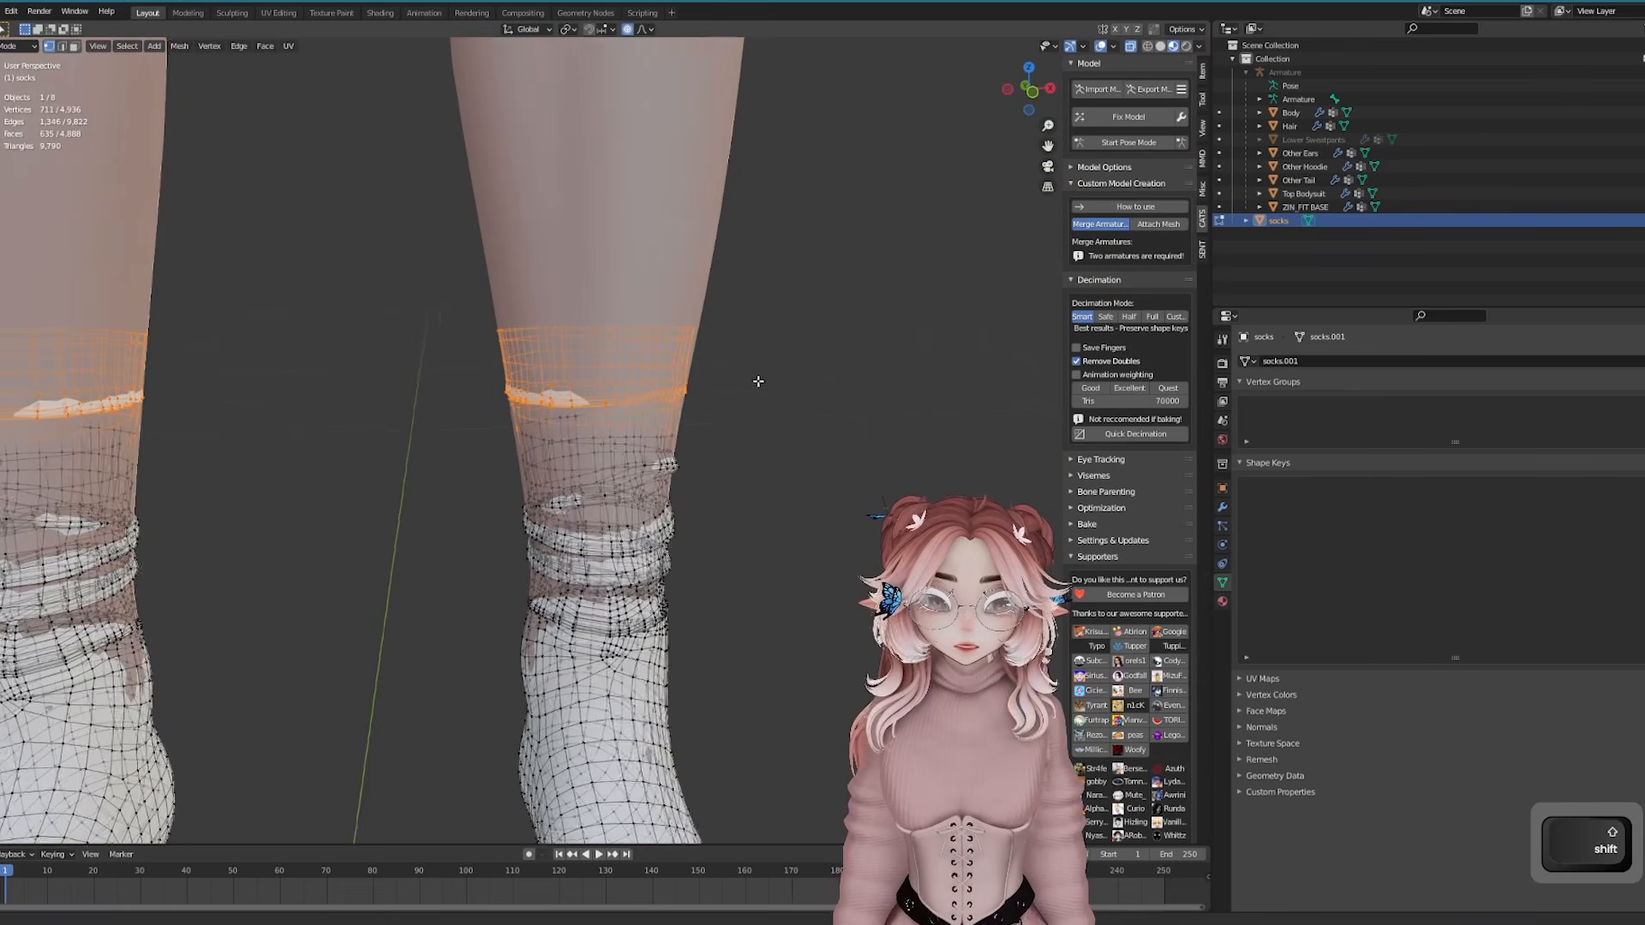
Reshape the cuff and ankle vertices of one sock so the leg does not poke through
{"action": "left_click_drag", "start_coordinate": [760, 394], "coordinate": [497, 296]}
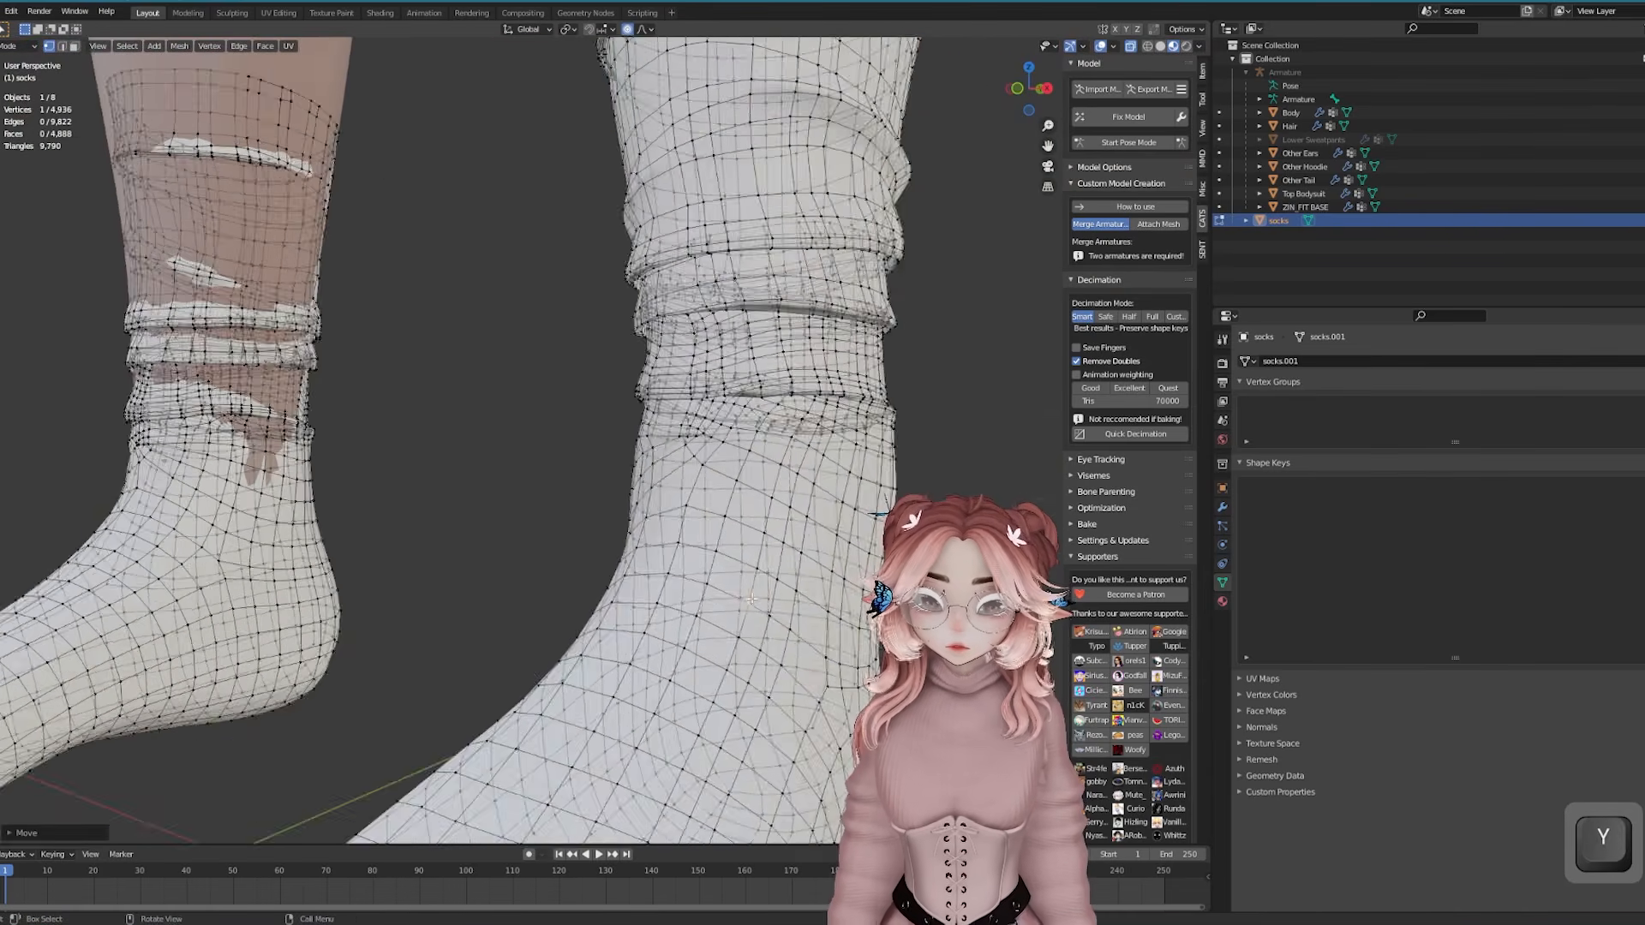
{"action": "key", "text": "Tab"}
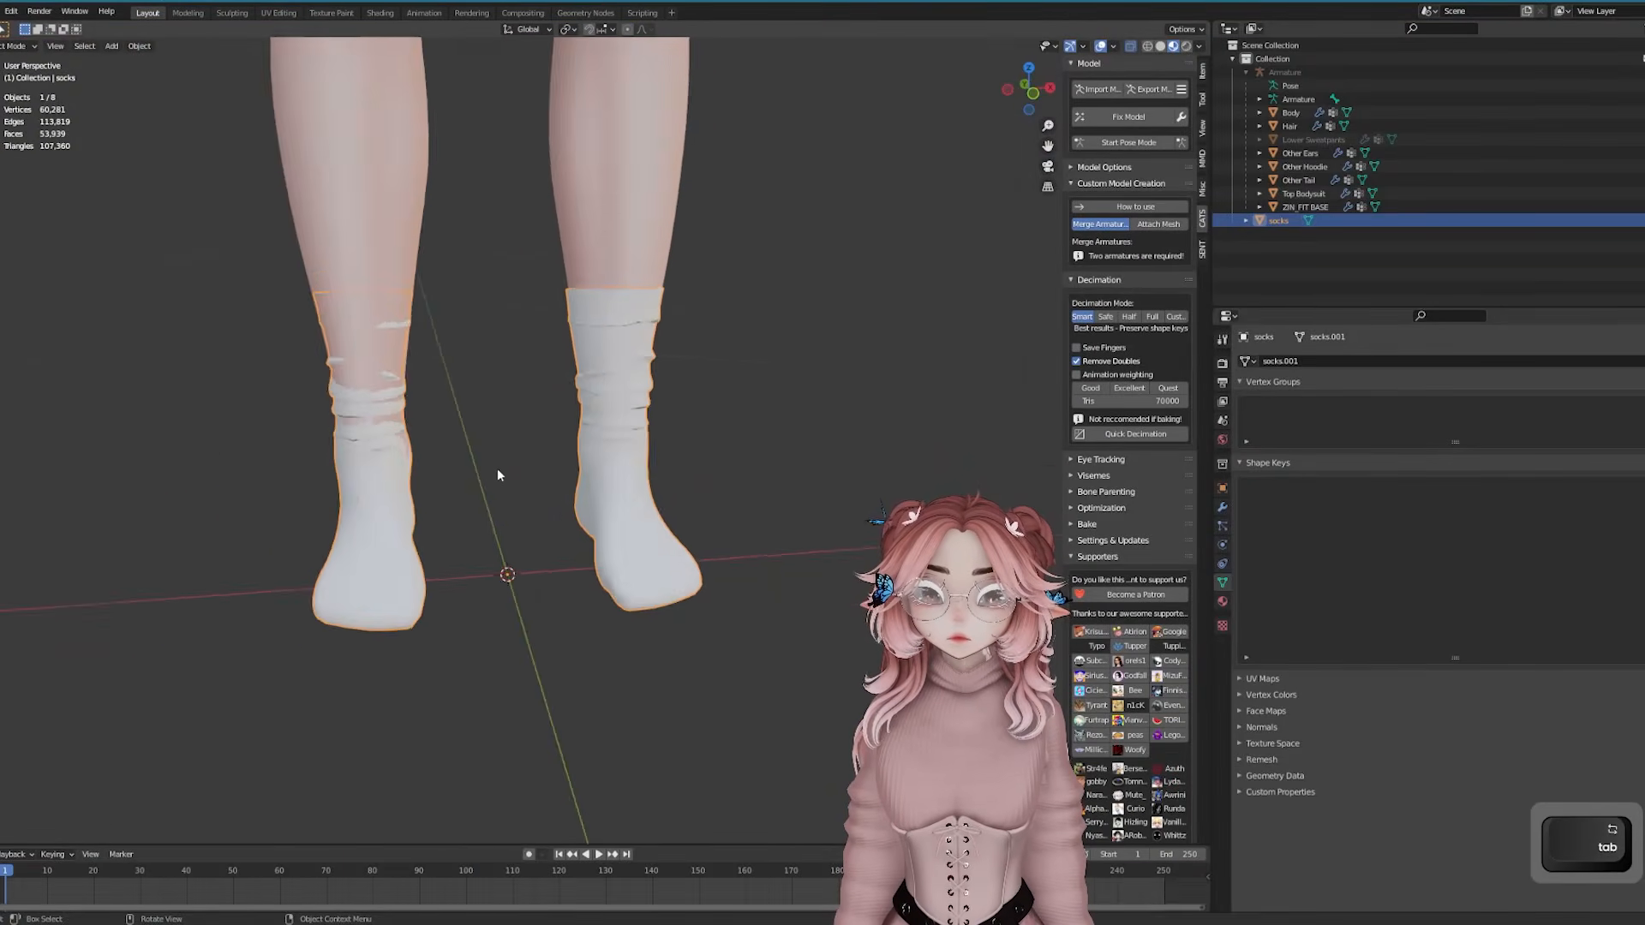
Delete all vertices of the sock that still clips through the leg
{"action": "left_click_drag", "start_coordinate": [508, 253], "coordinate": [617, 456]}
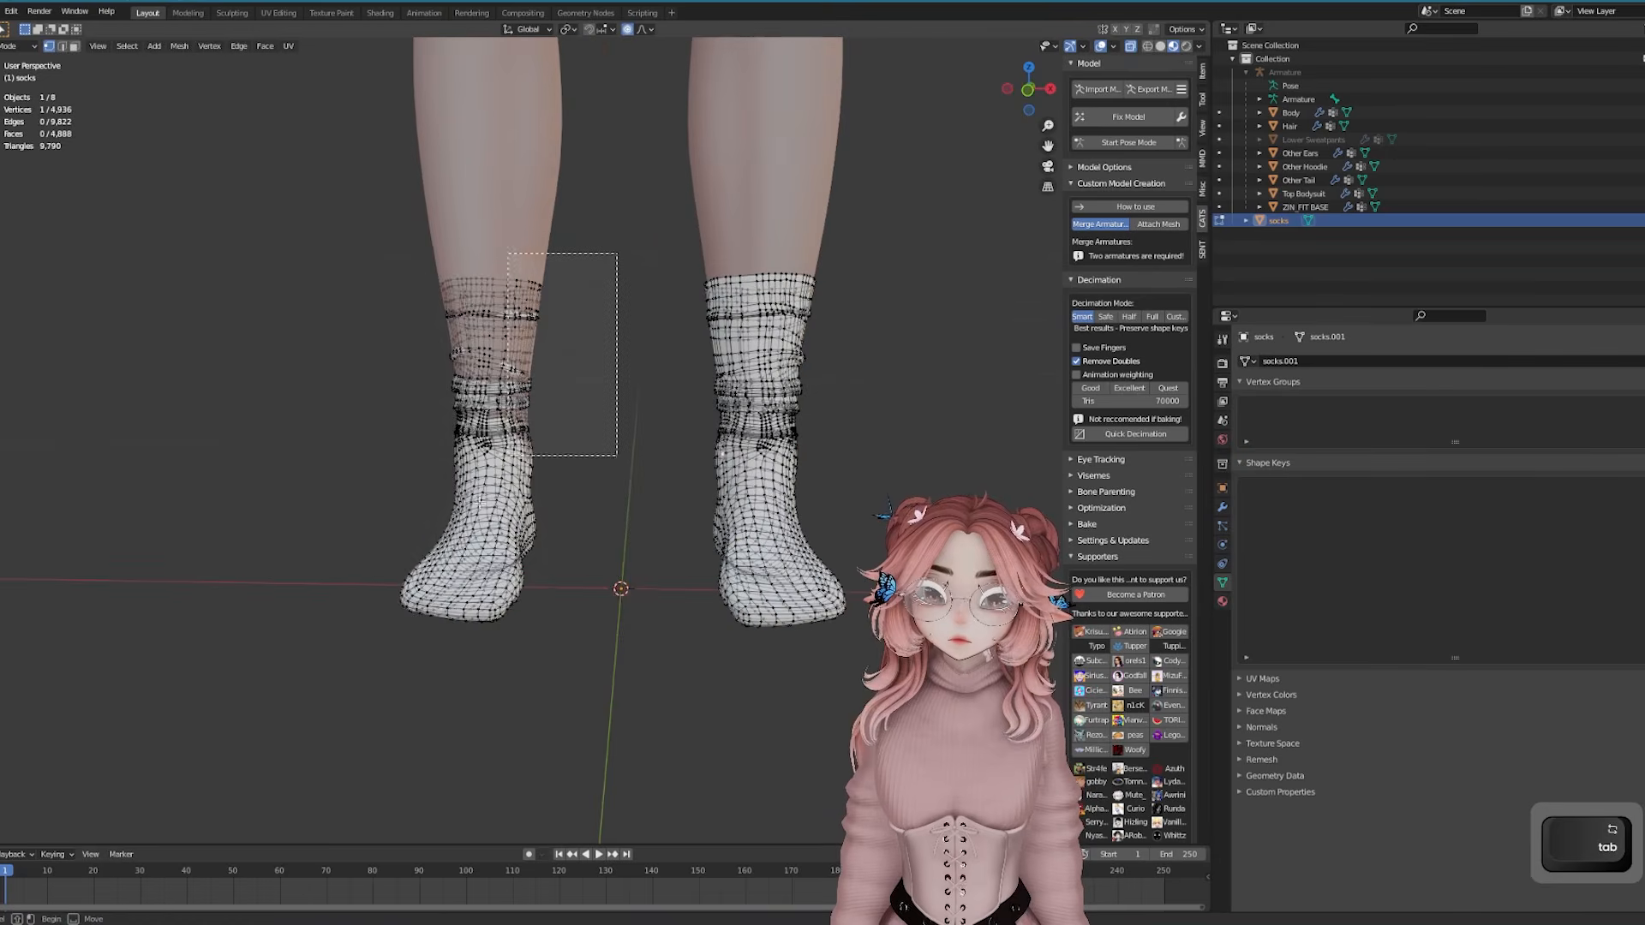
{"action": "left_click_drag", "start_coordinate": [508, 456], "coordinate": [367, 631]}
{"action": "key", "text": "x"}
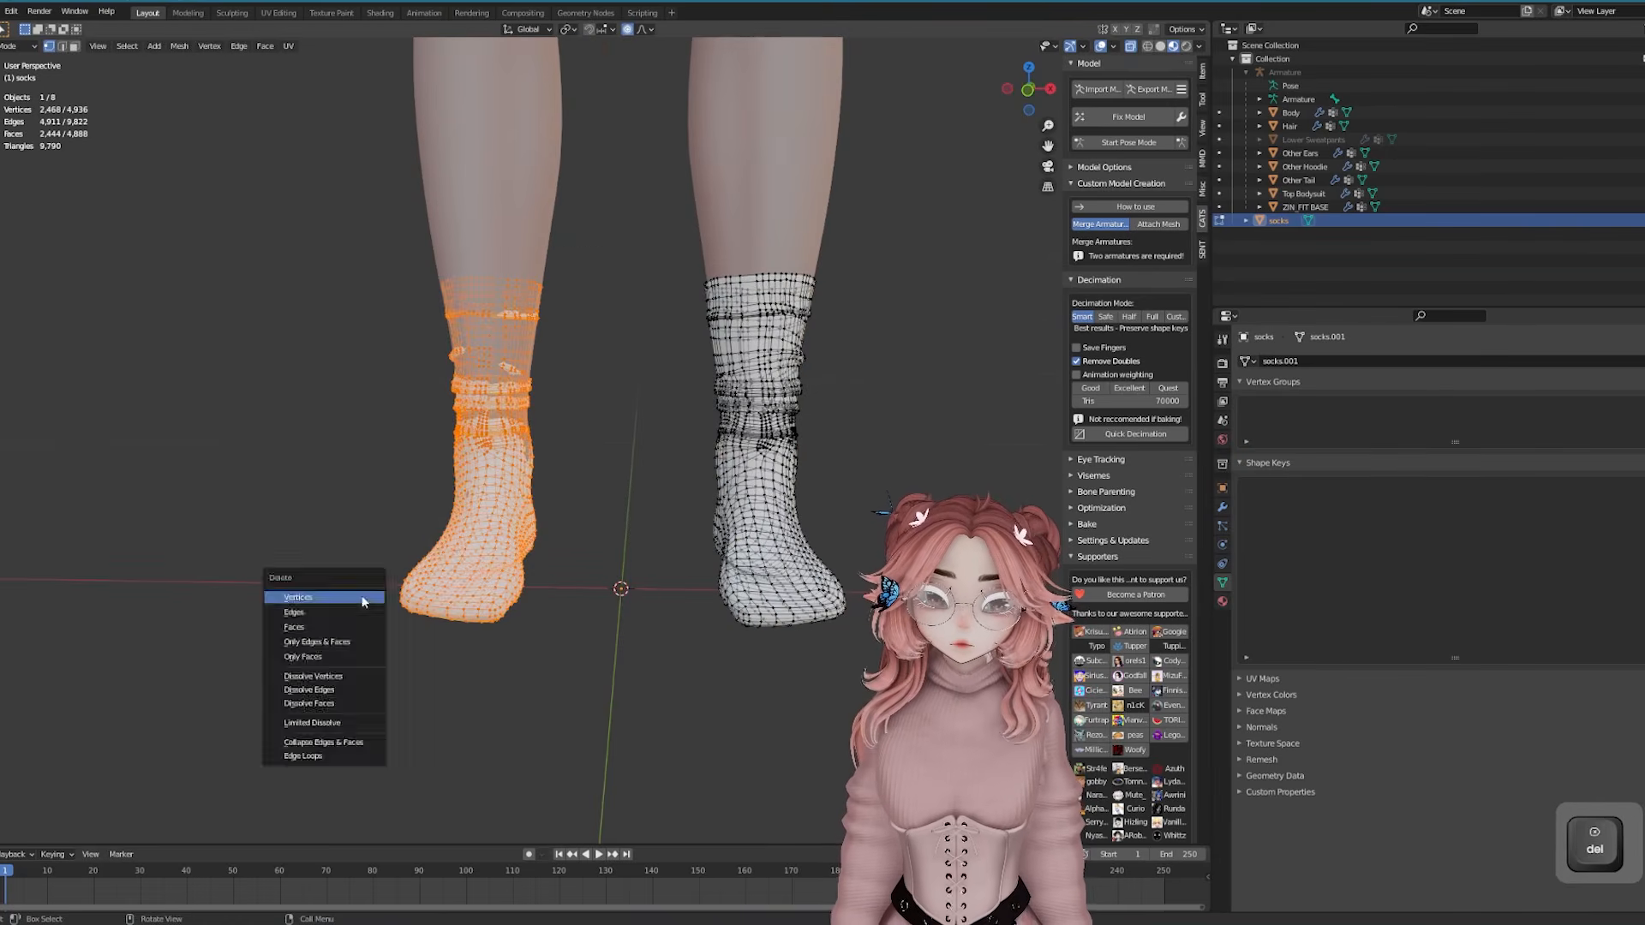
{"action": "left_click", "coordinate": [362, 596]}
Duplicate the remaining sock in place and mirror the copy onto the bare foot
{"action": "key", "text": "Tab"}
{"action": "key", "text": "shift+d"}
{"action": "key", "text": "Escape"}
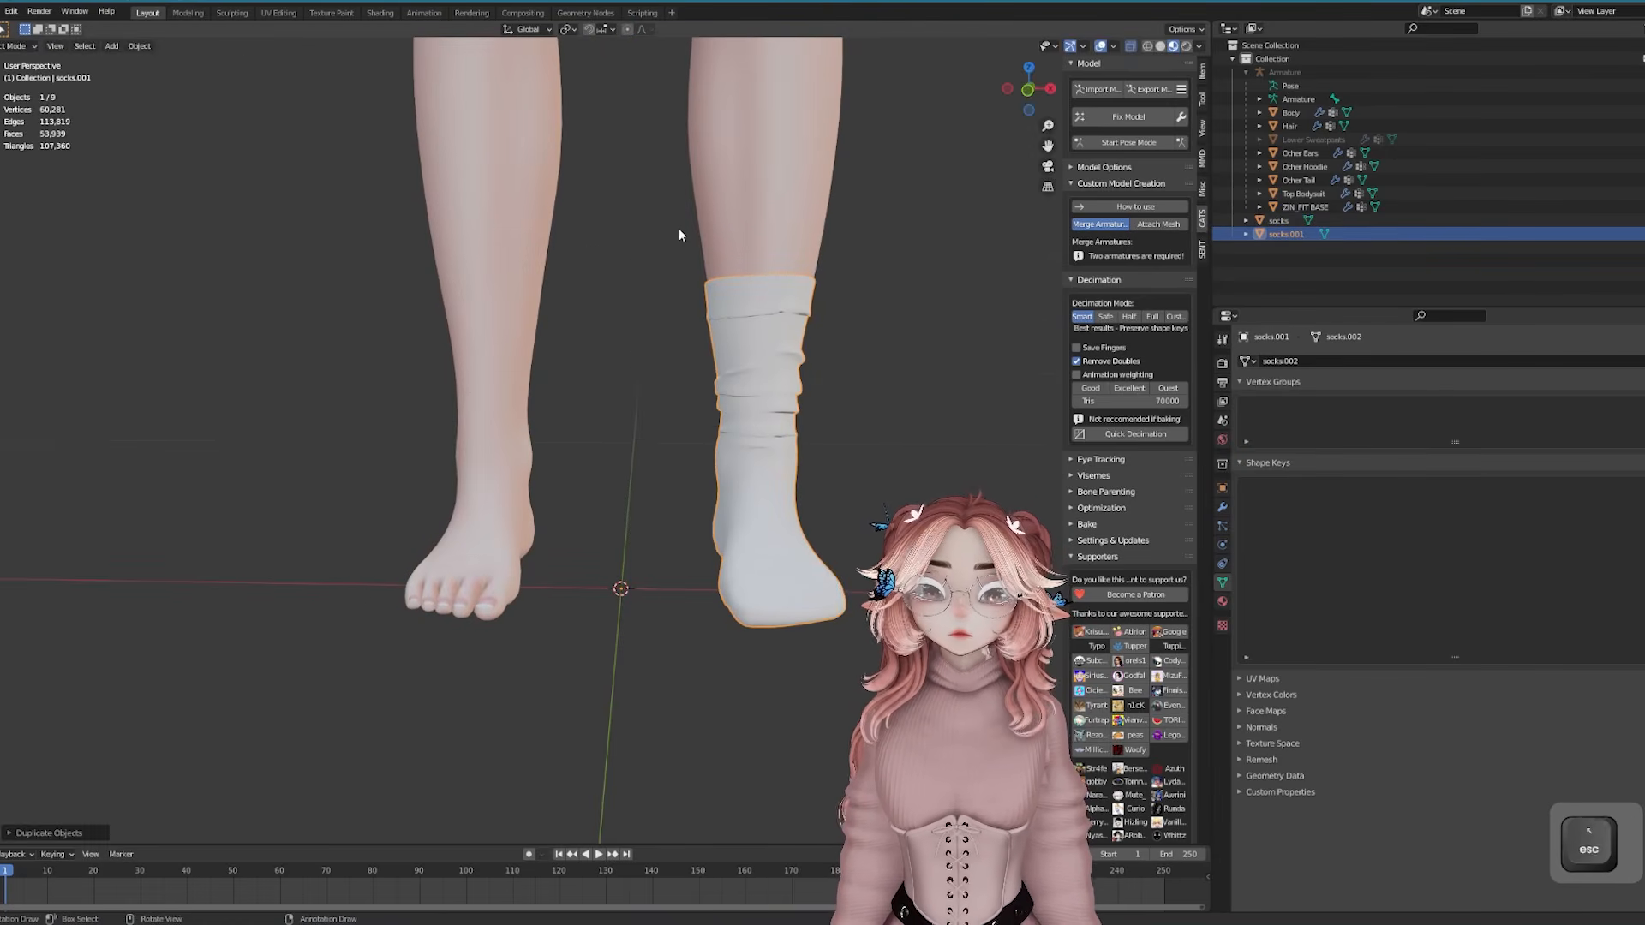
{"action": "left_click", "coordinate": [140, 46]}
{"action": "left_click", "coordinate": [286, 107]}
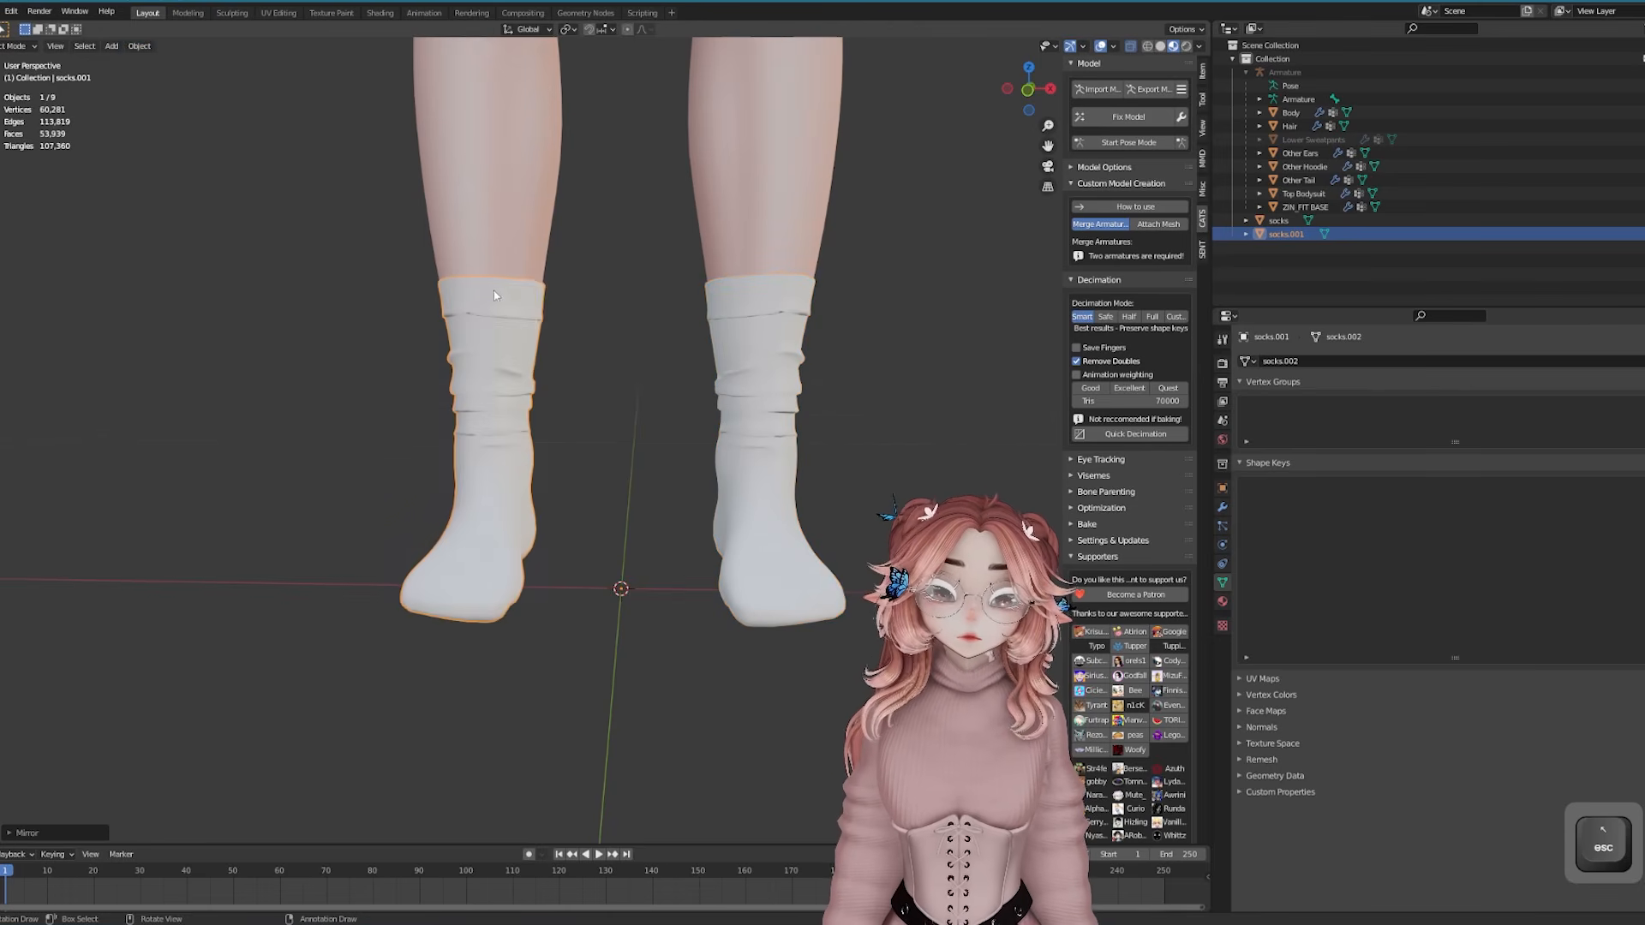
Join the two socks into one object and turn off Double Sided in their MMD material settings
{"action": "middle_click_drag", "start_coordinate": [493, 290], "coordinate": [811, 379]}
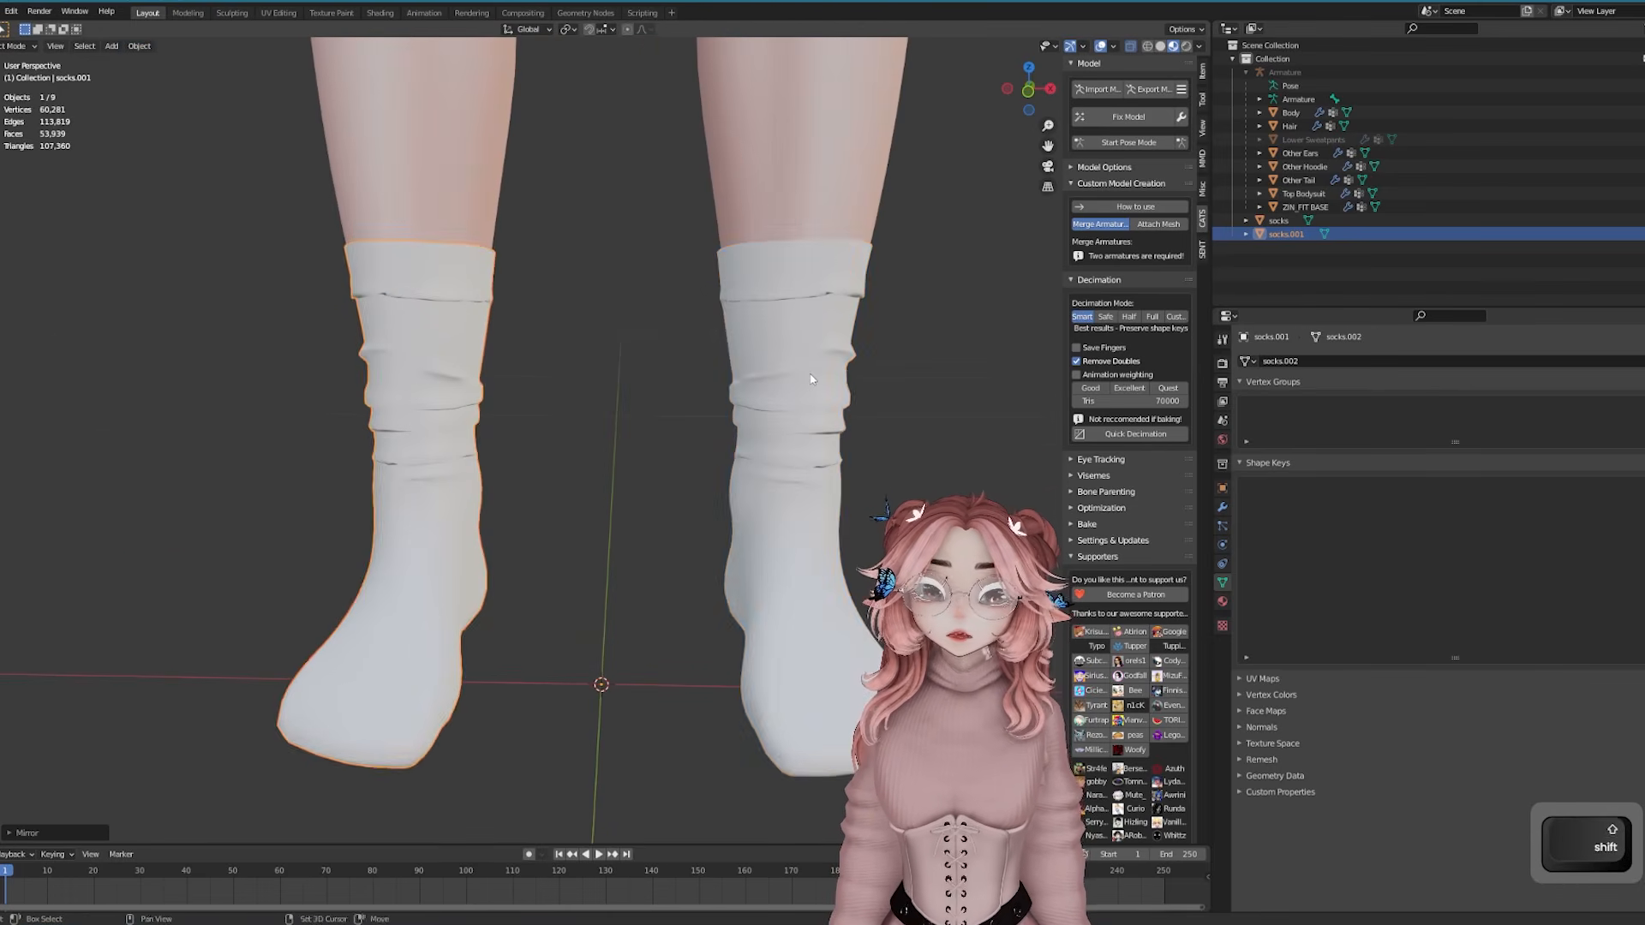
{"action": "left_click", "coordinate": [1222, 601]}
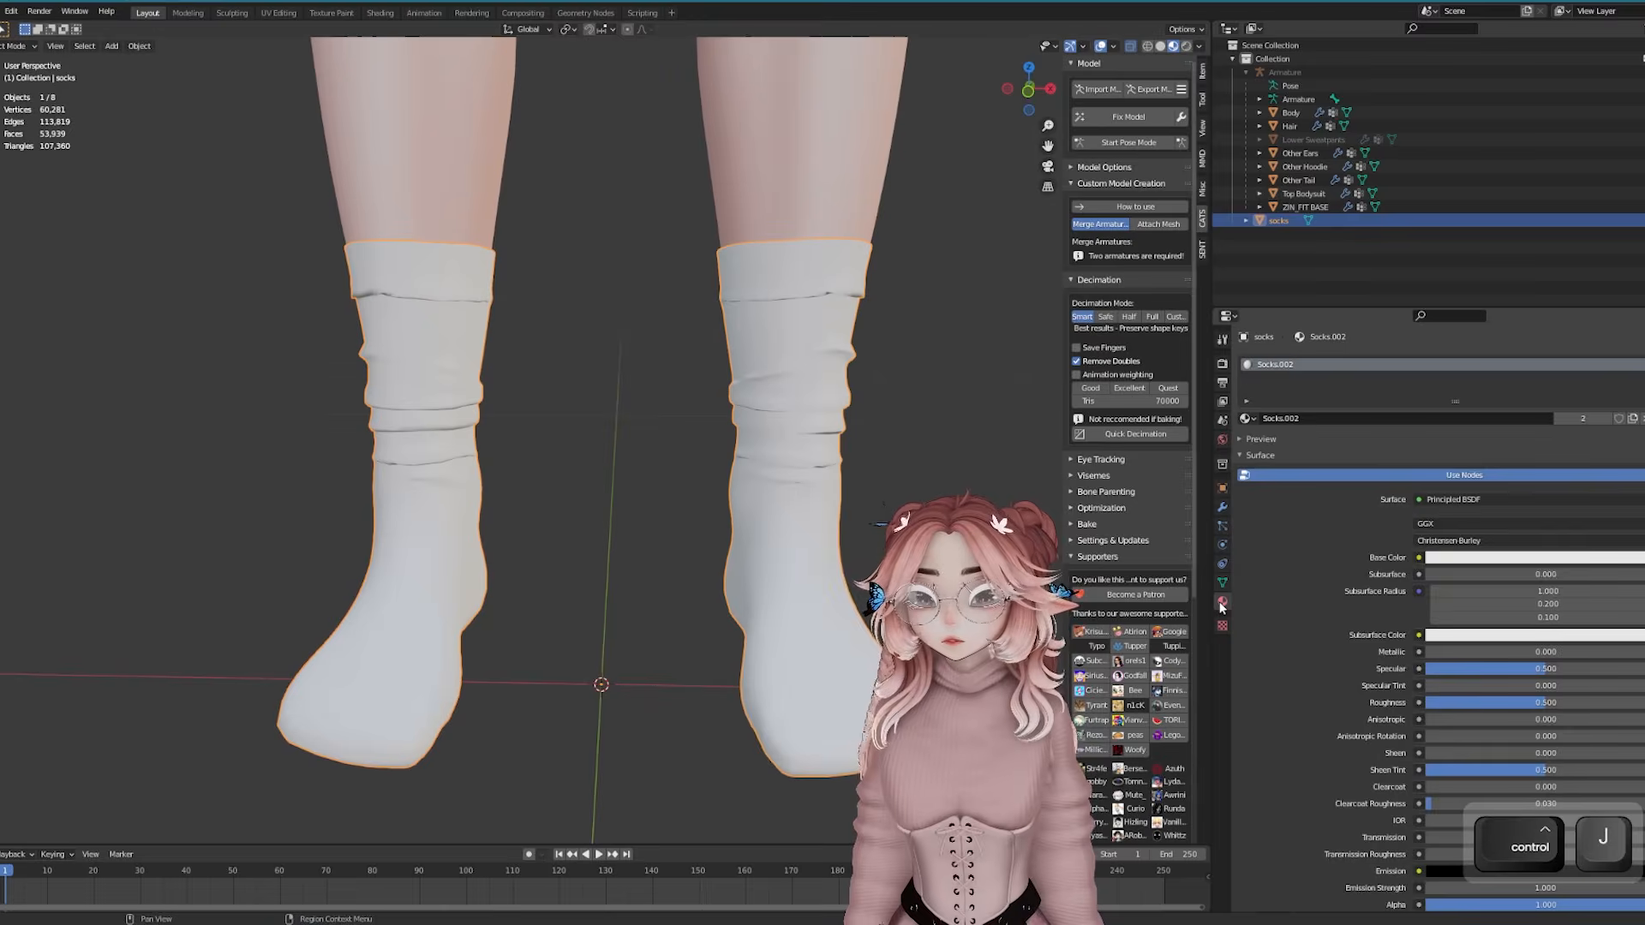
{"action": "scroll", "coordinate": [1309, 658], "scroll_direction": "down", "scroll_amount": 10}
{"action": "left_click", "coordinate": [1271, 742]}
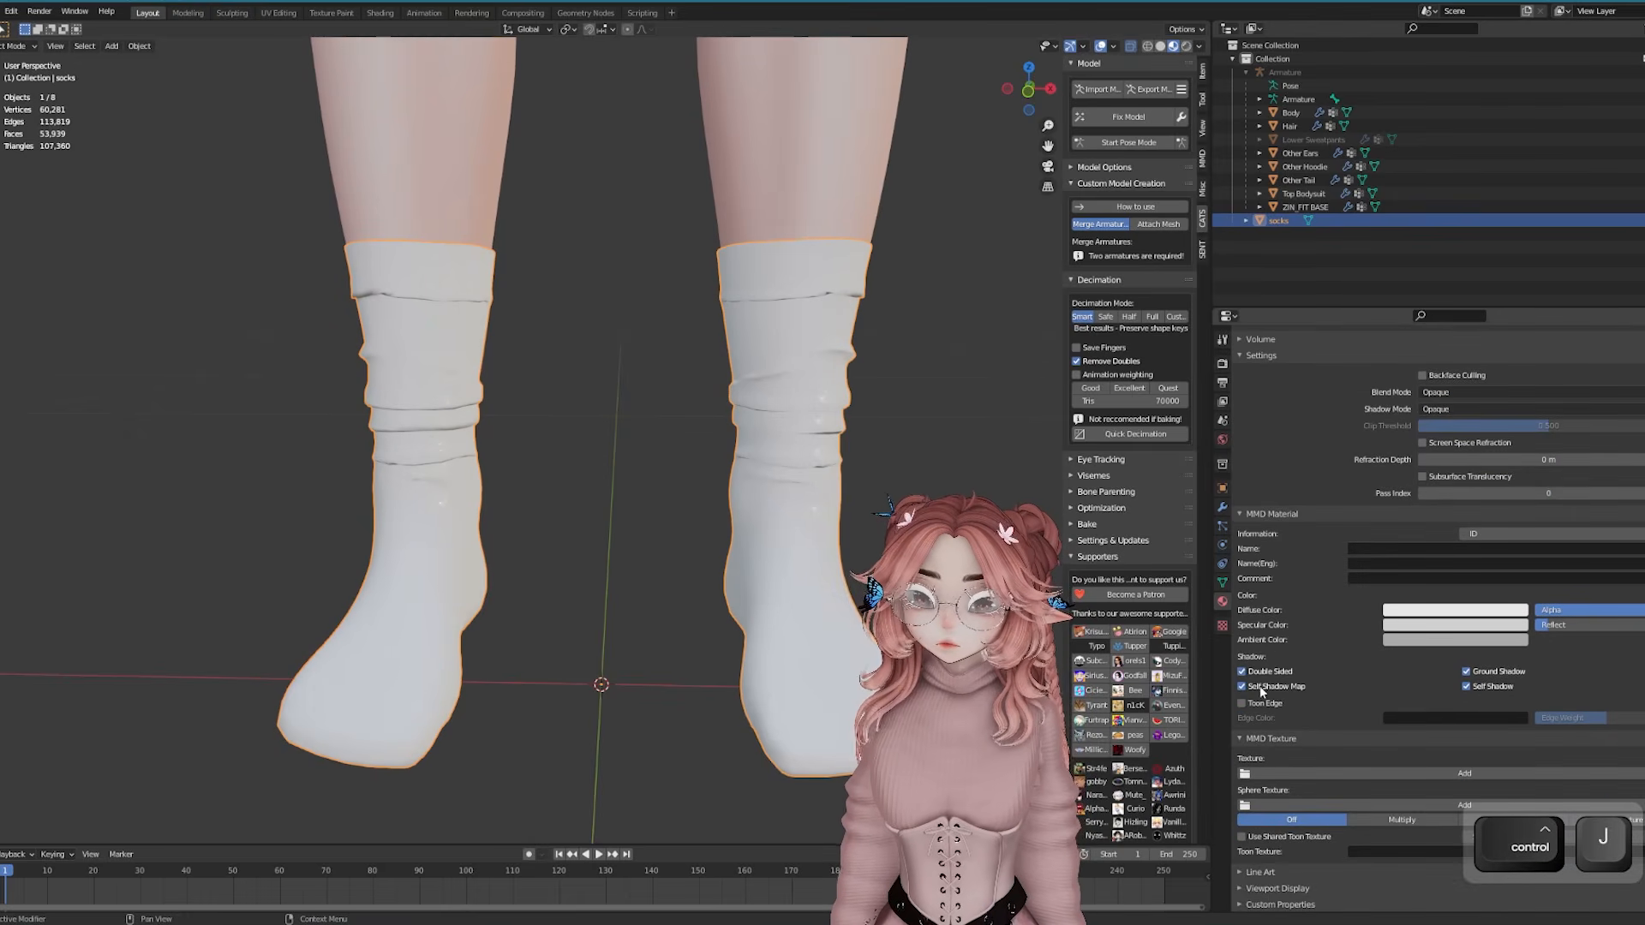
Flip the normals of the mirrored sock
{"action": "key", "text": "Tab"}
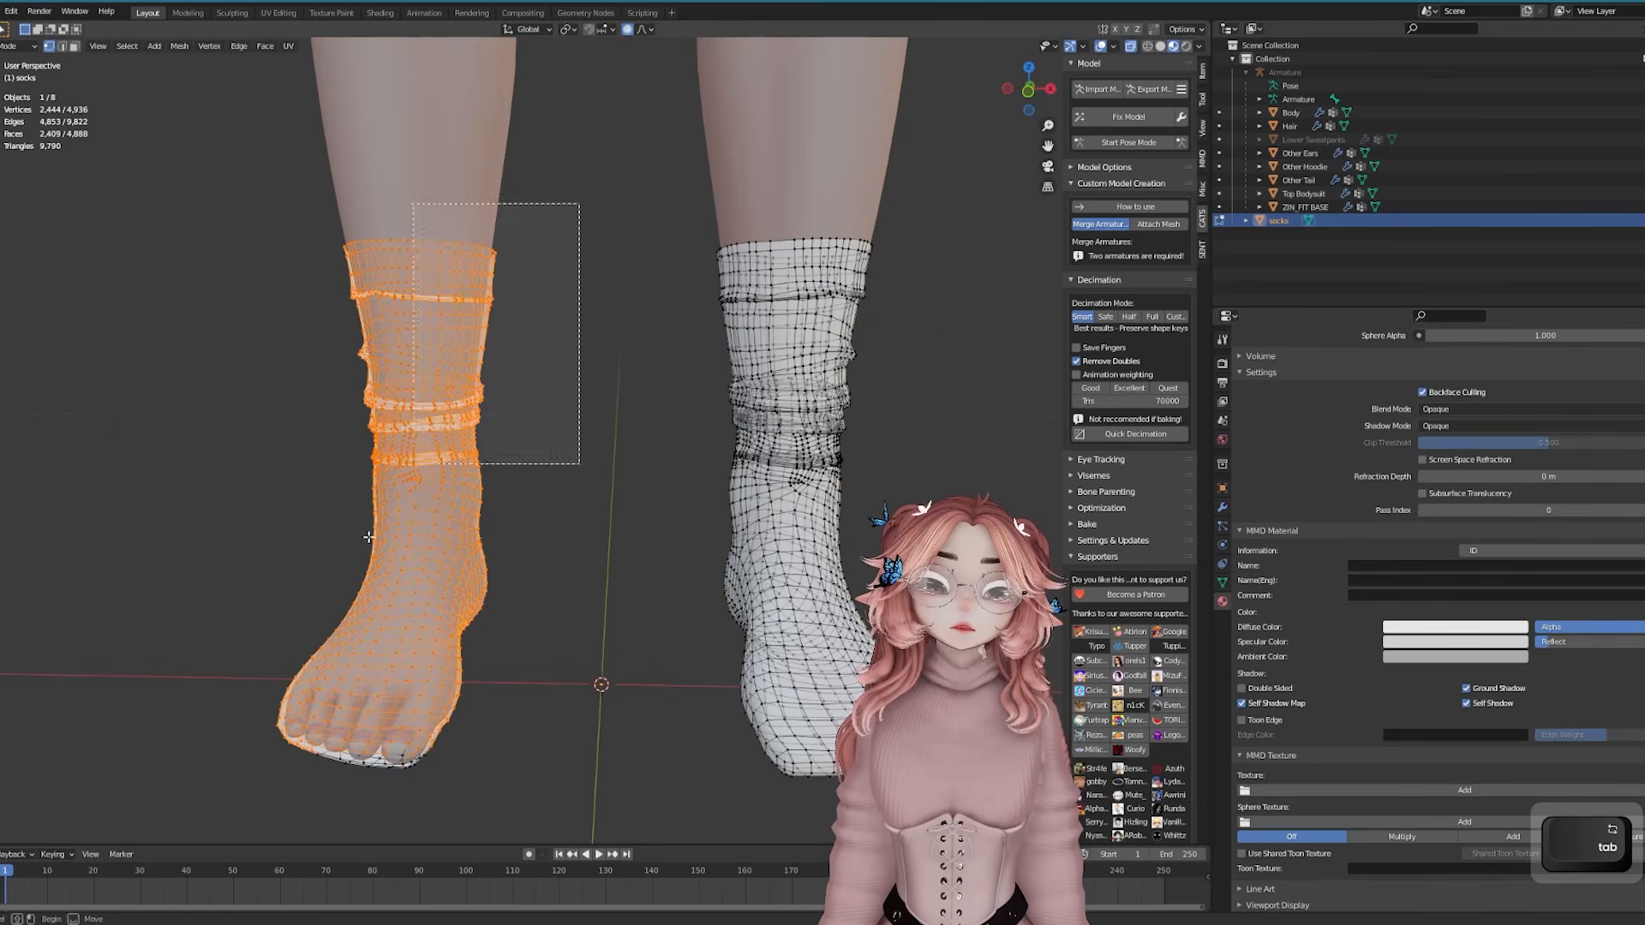
{"action": "left_click", "coordinate": [183, 48]}
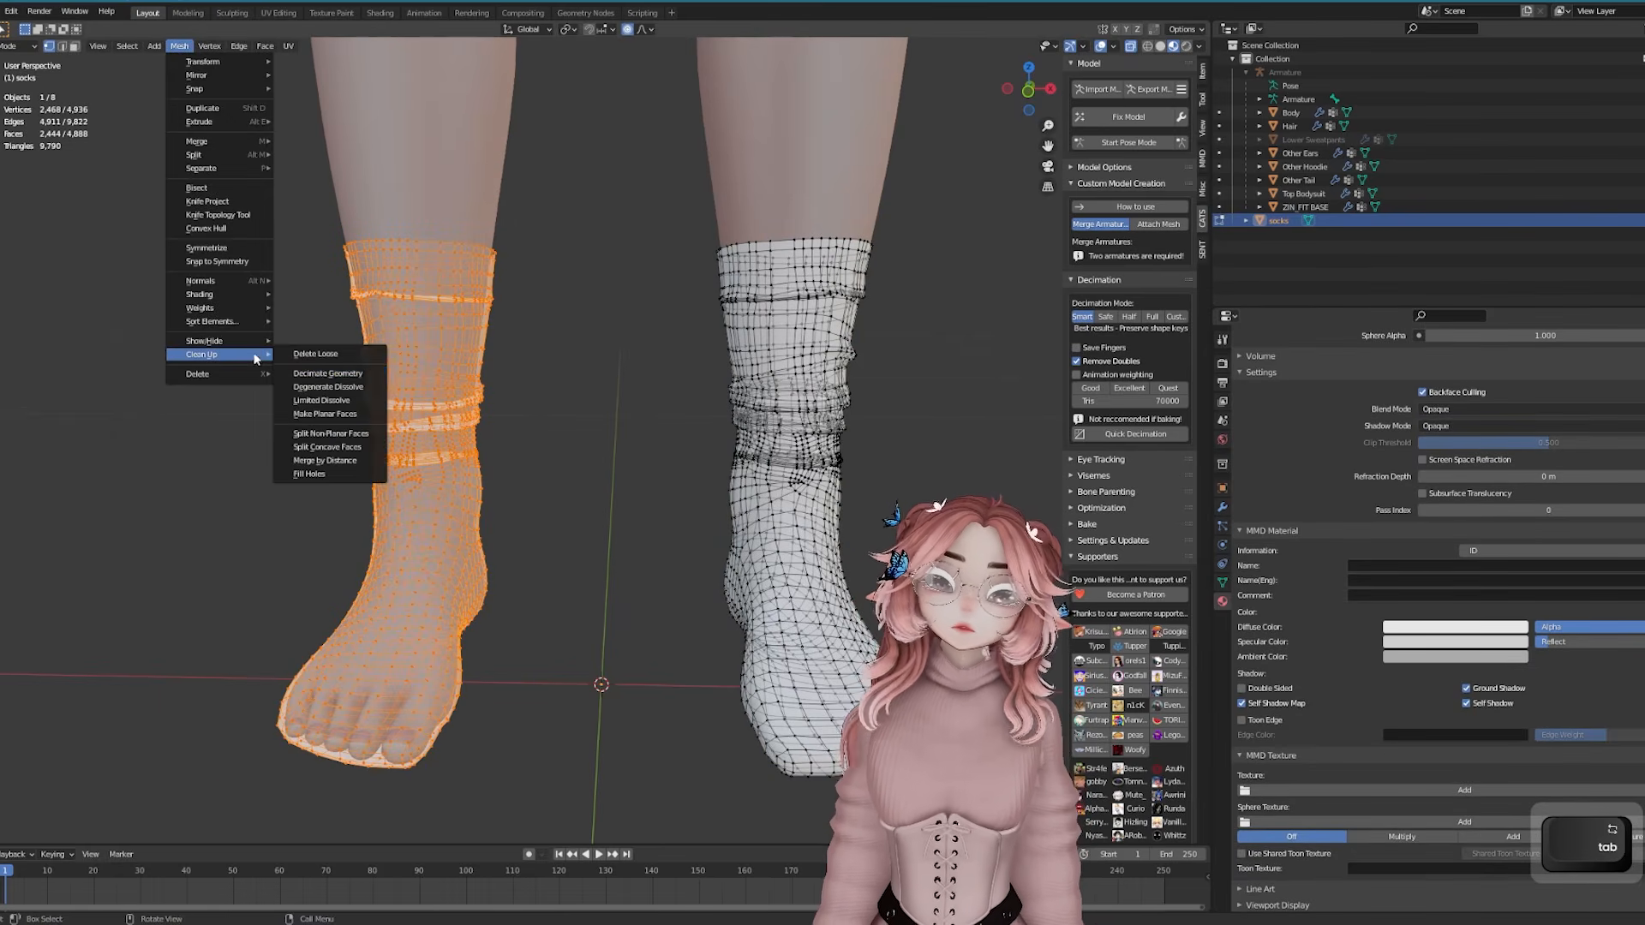
{"action": "mouse_move", "coordinate": [227, 283]}
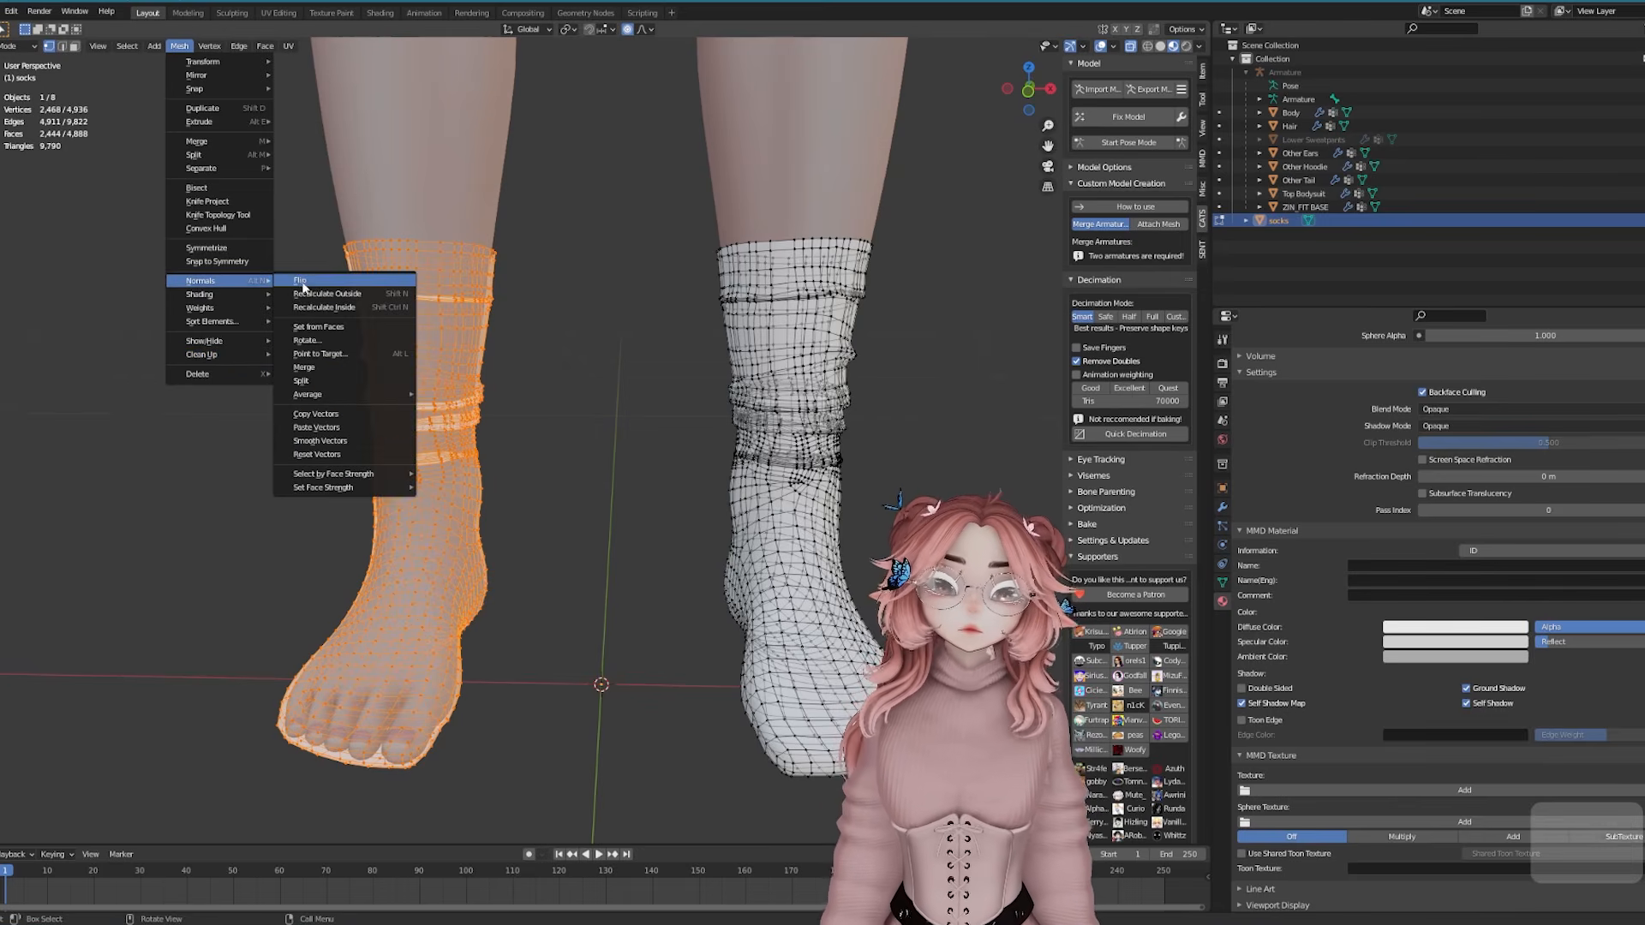
{"action": "left_click", "coordinate": [299, 282]}
{"action": "key", "text": "Tab"}
Transfer weights from ZIN_FIT BASE to the socks with Robust Weight Transfer
{"action": "scroll", "coordinate": [528, 390], "scroll_direction": "down", "scroll_amount": 2}
{"action": "middle_click_drag", "start_coordinate": [528, 389], "coordinate": [615, 454]}
{"action": "left_click", "coordinate": [1203, 246]}
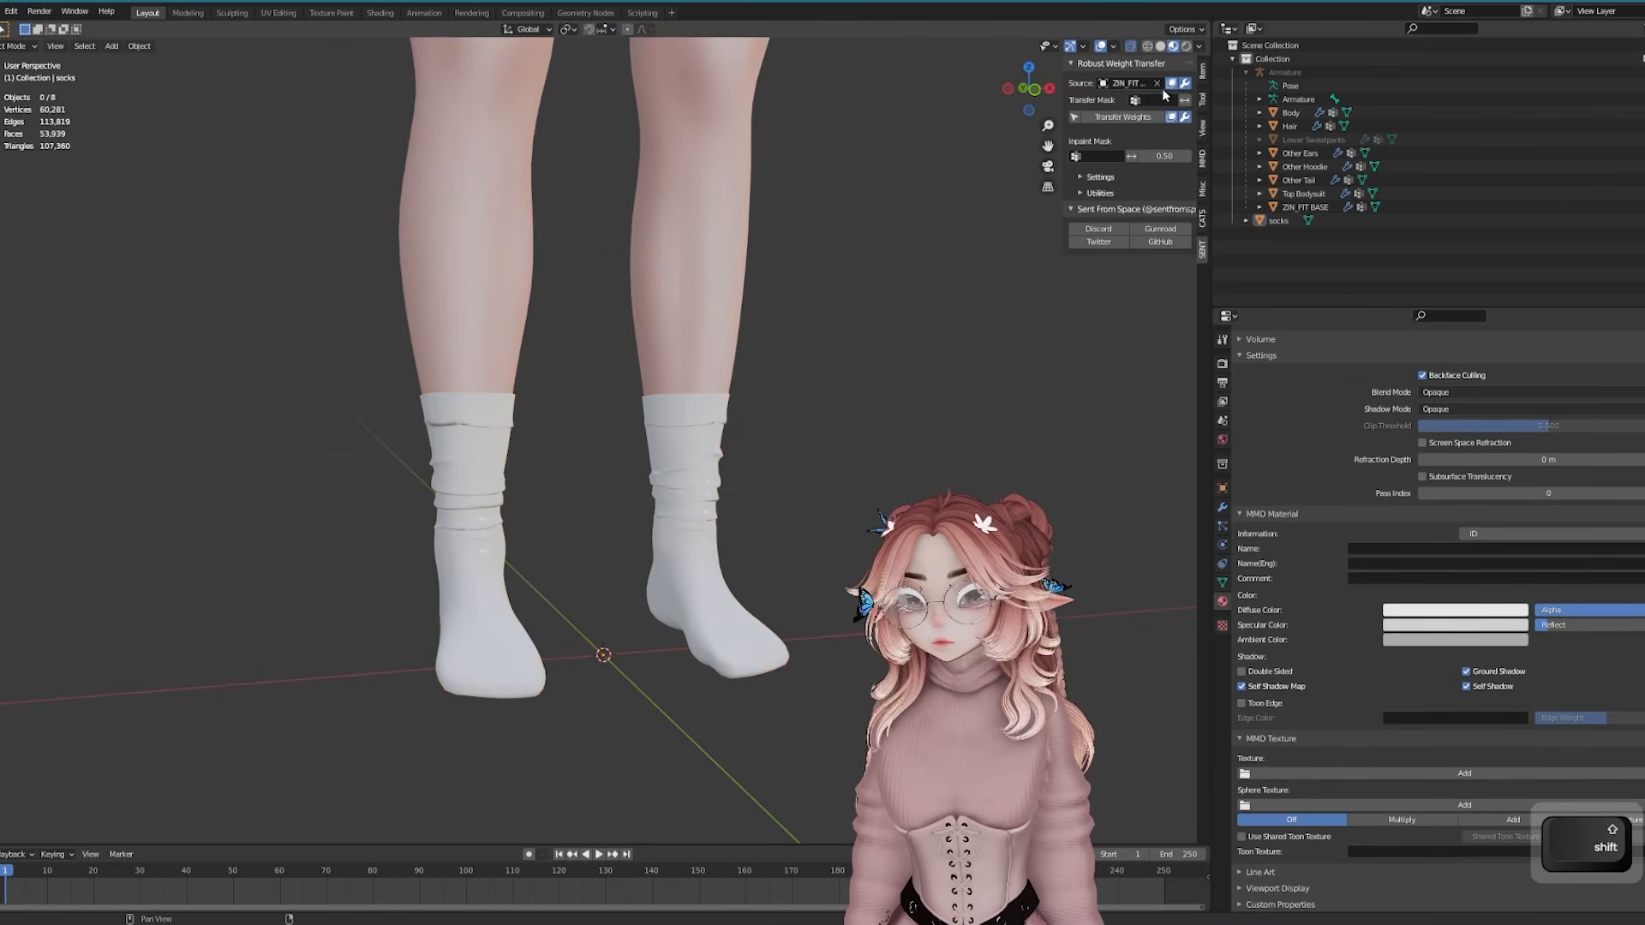
{"action": "left_click", "coordinate": [1145, 120]}
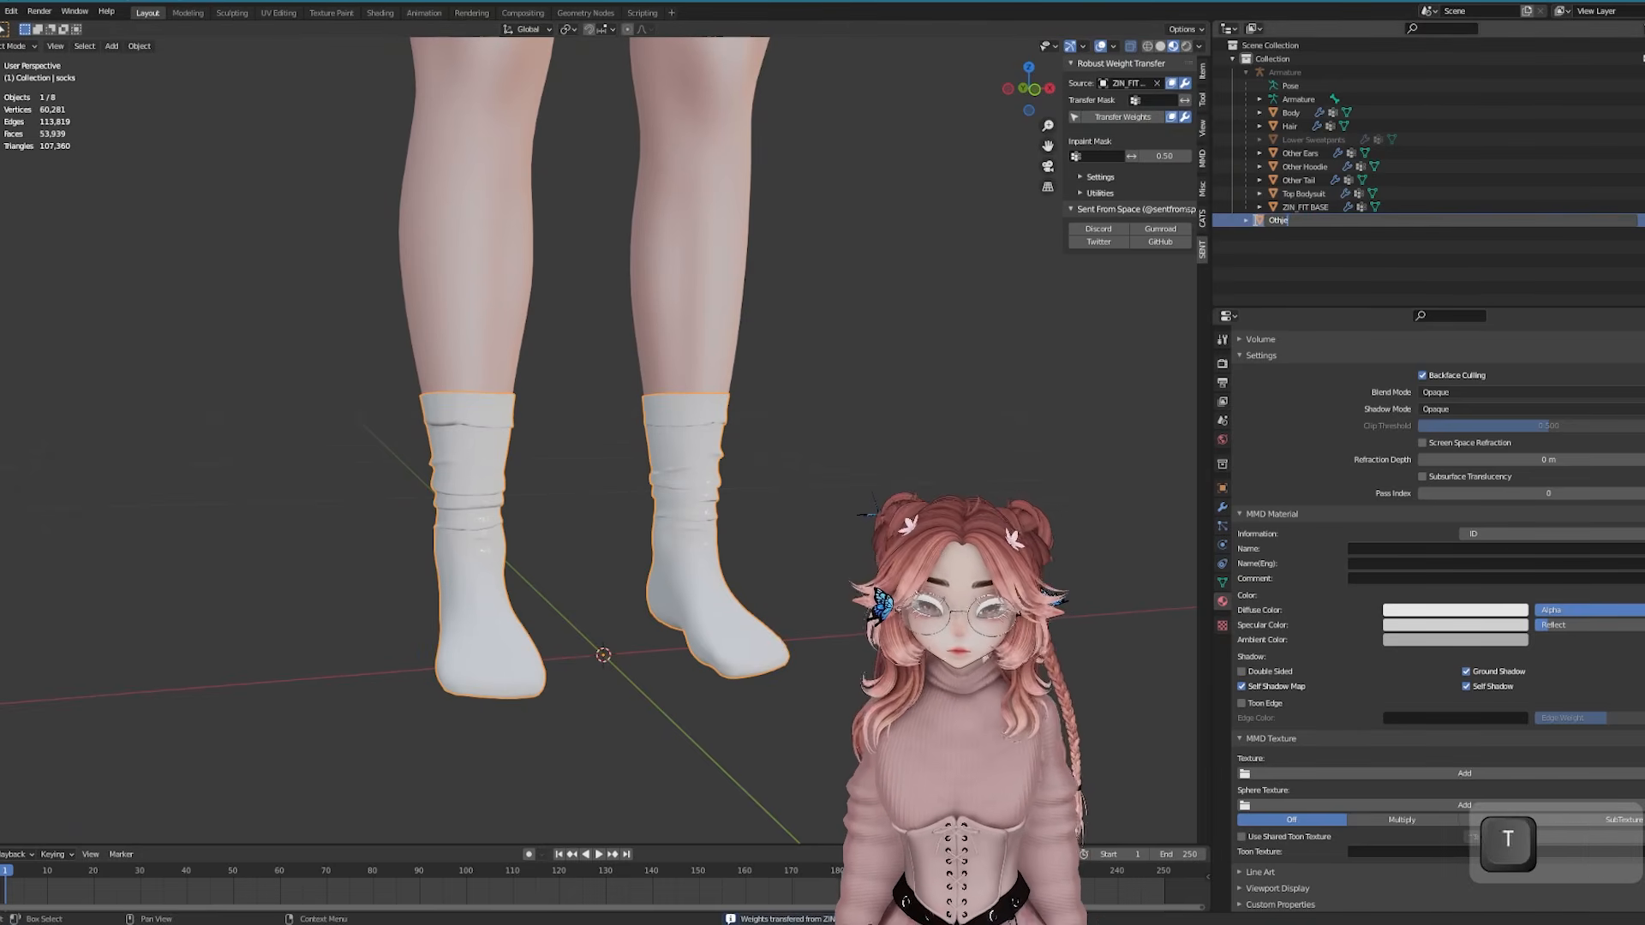
Rename the socks object as Other Socks and parent it to the armature
{"action": "type", "text": "Other Sock"}
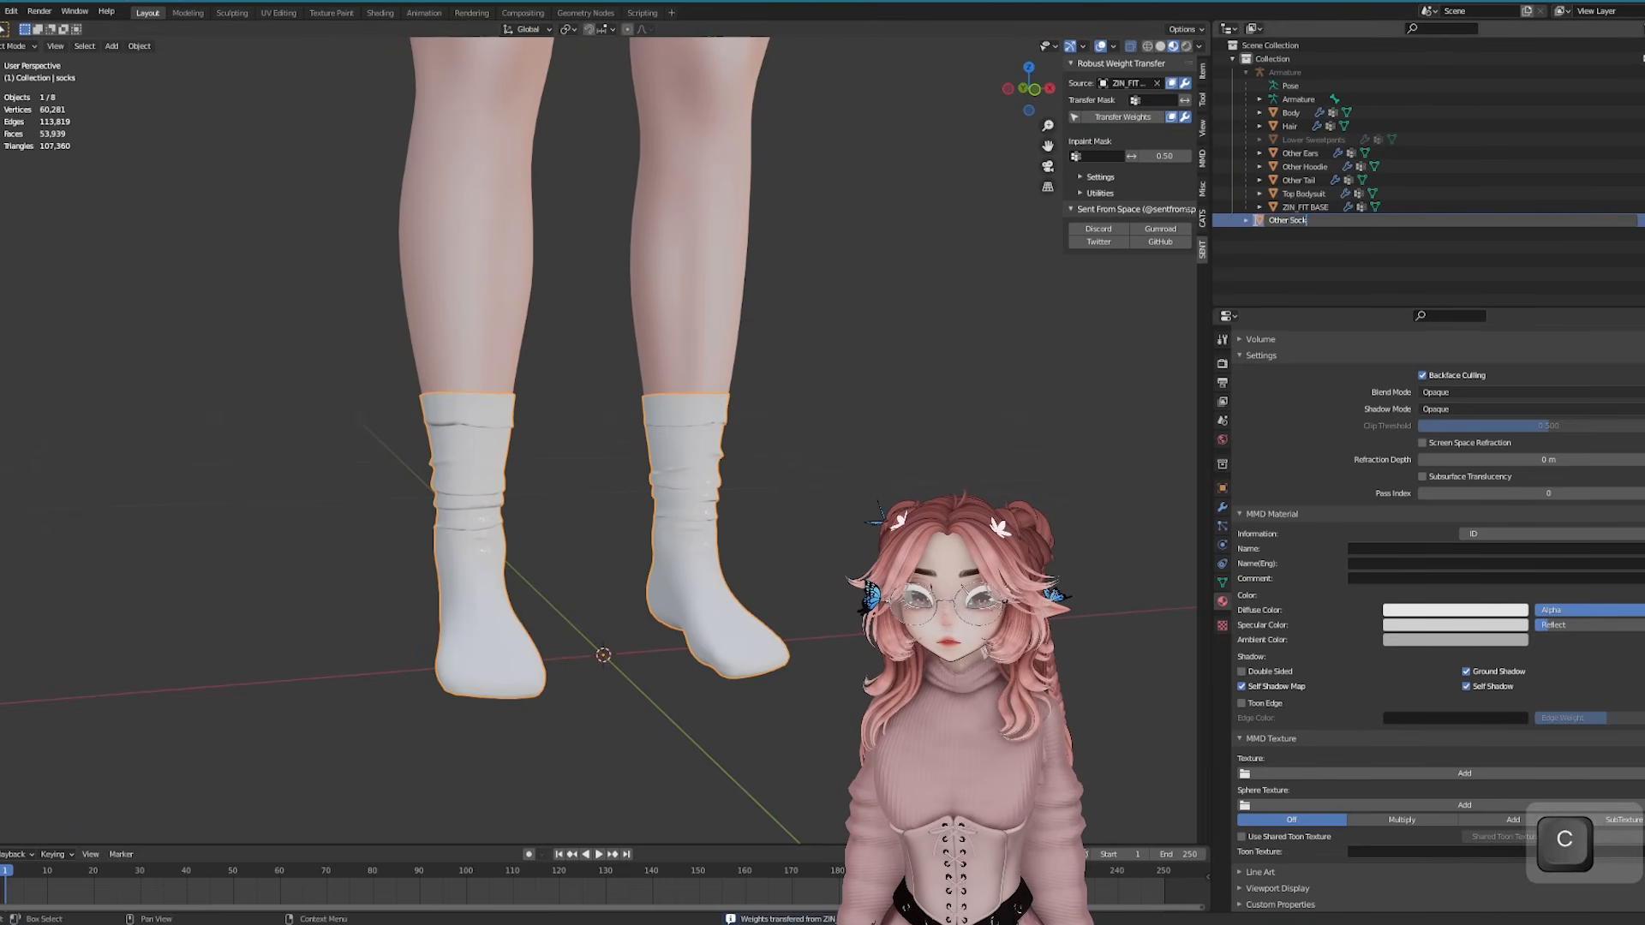
{"action": "type", "text": "s"}
{"action": "key", "text": "Return"}
{"action": "scroll", "coordinate": [825, 404], "scroll_direction": "up", "scroll_amount": 1}
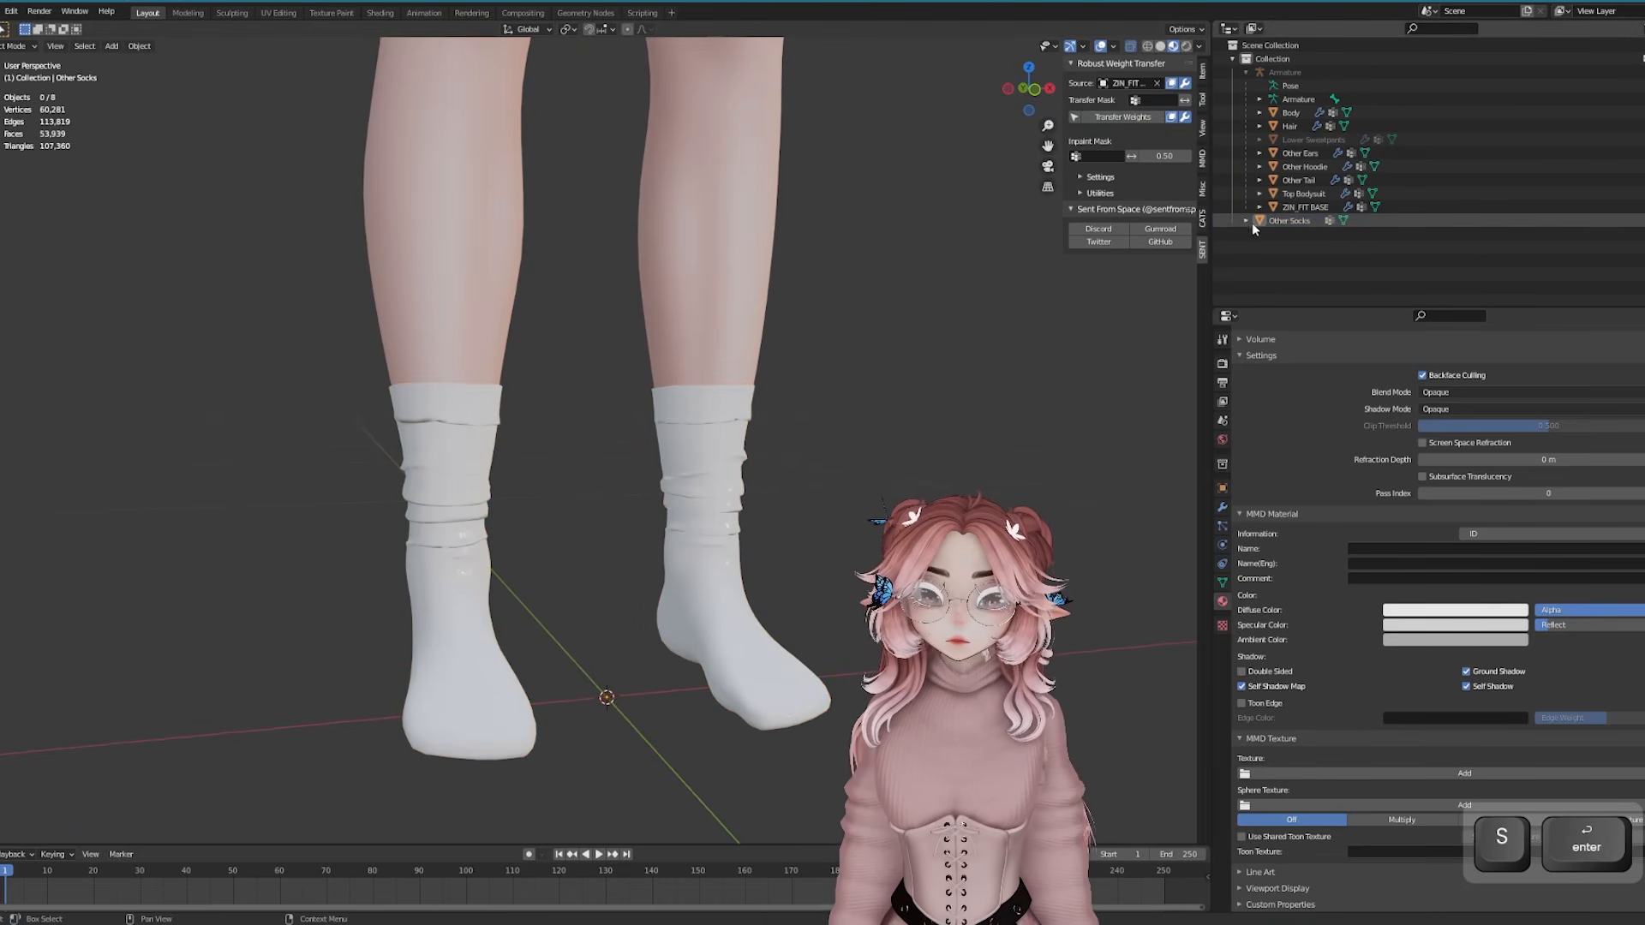
{"action": "left_click", "coordinate": [1203, 219]}
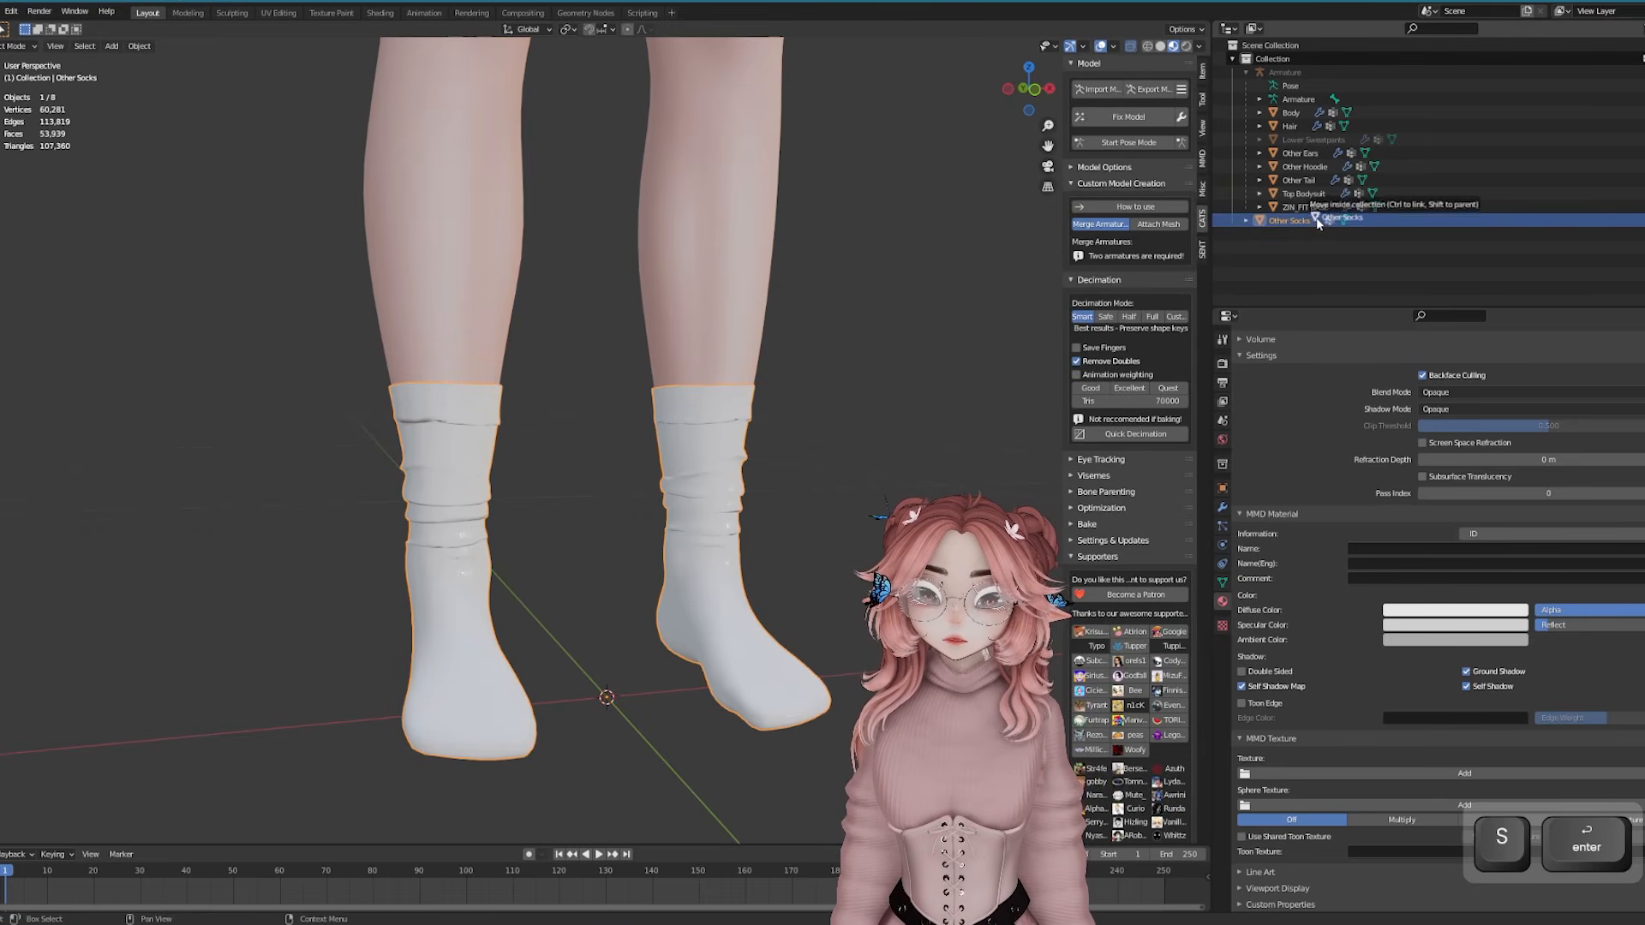
{"action": "left_click_drag", "start_coordinate": [1289, 78], "coordinate": [1290, 79]}
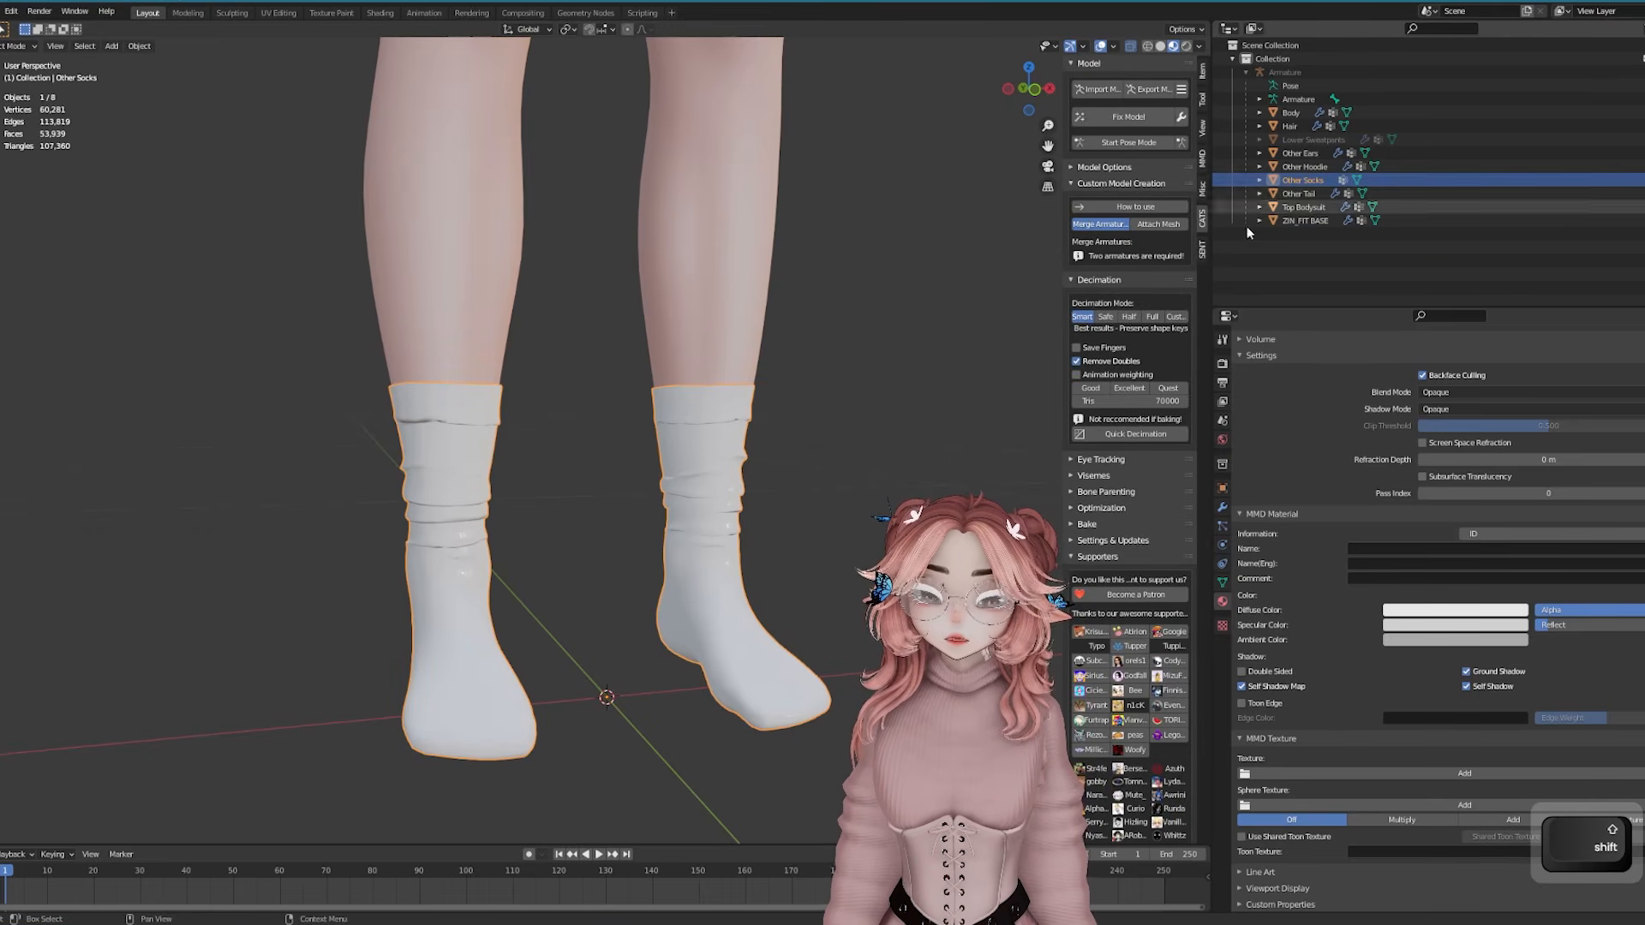
Name a new shape key Other Socks on the Lower Sweatpants mesh
{"action": "key", "text": "ctrl+v"}
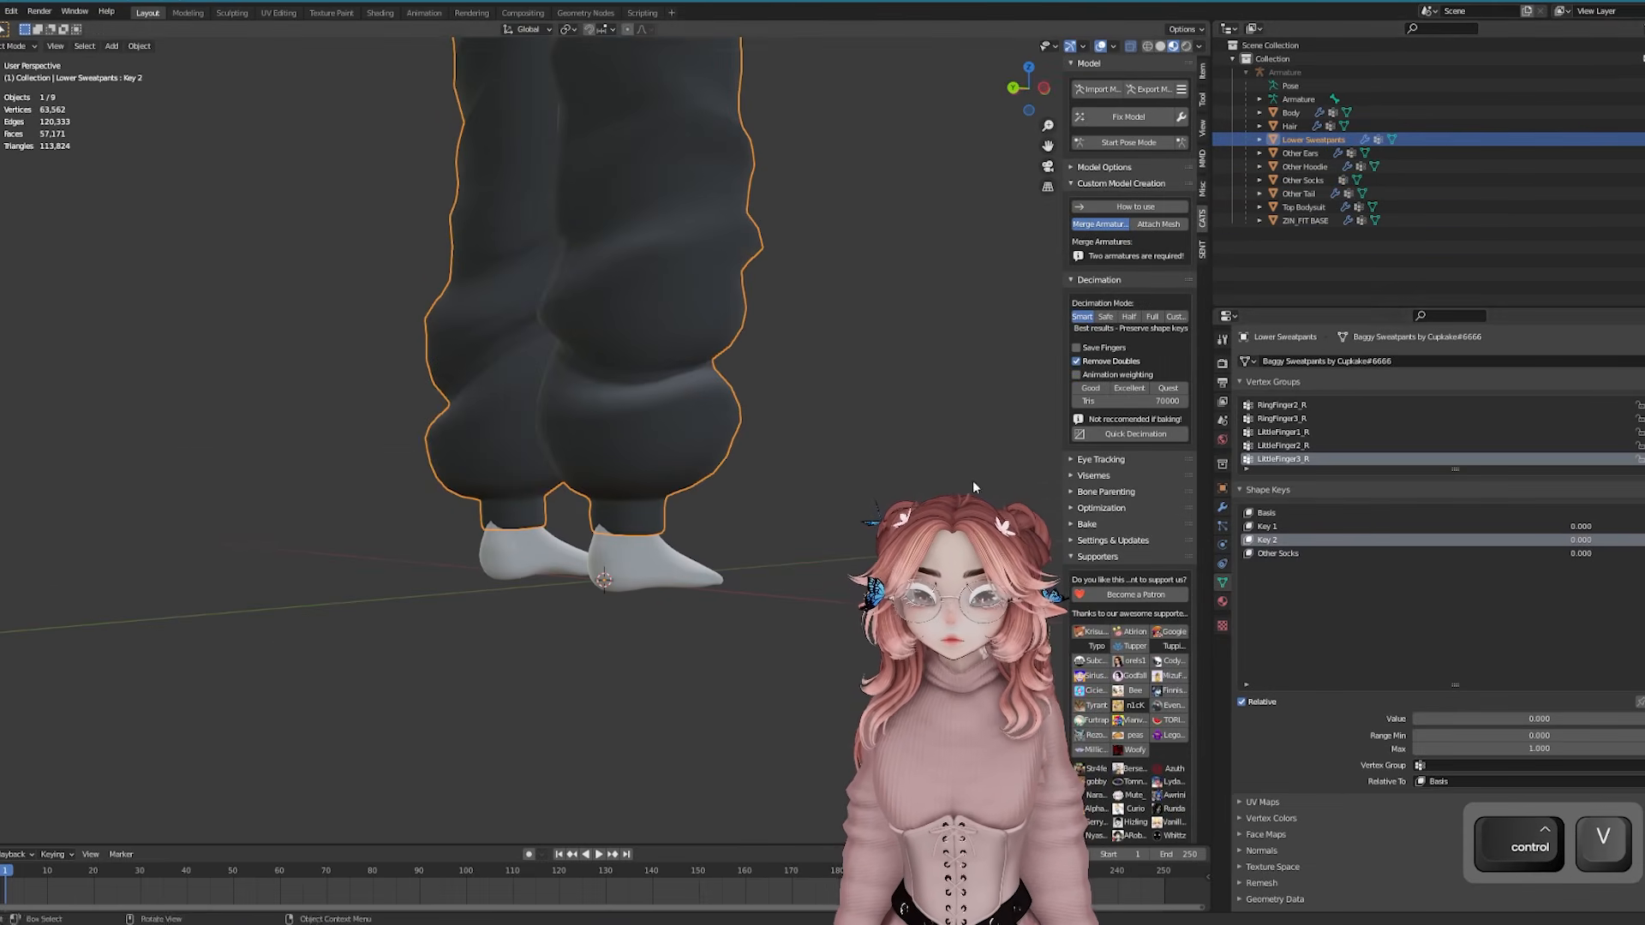
{"action": "scroll", "coordinate": [728, 442], "scroll_direction": "down", "scroll_amount": 4}
{"action": "middle_click_drag", "start_coordinate": [973, 482], "coordinate": [653, 490]}
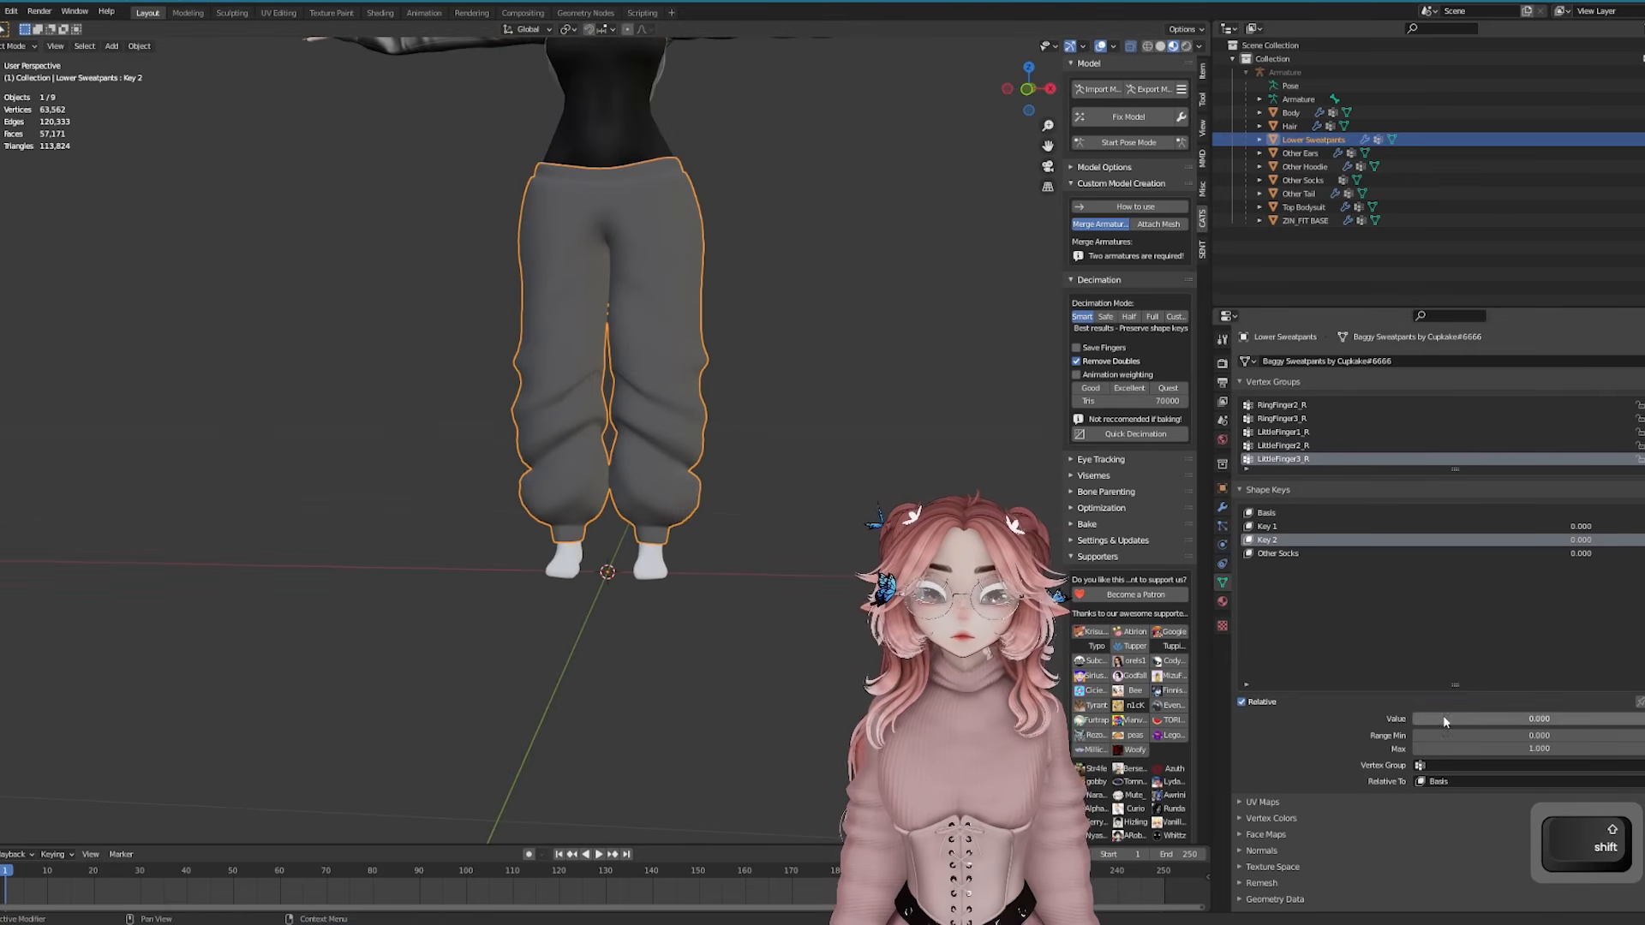
Set the sweatpants' Key 2 to 1.000, apply it to the basis, and delete the shape keys that are not needed
{"action": "left_click_drag", "start_coordinate": [1618, 719], "coordinate": [1644, 719]}
{"action": "middle_click_drag", "start_coordinate": [683, 649], "coordinate": [684, 559], "text": "shift"}
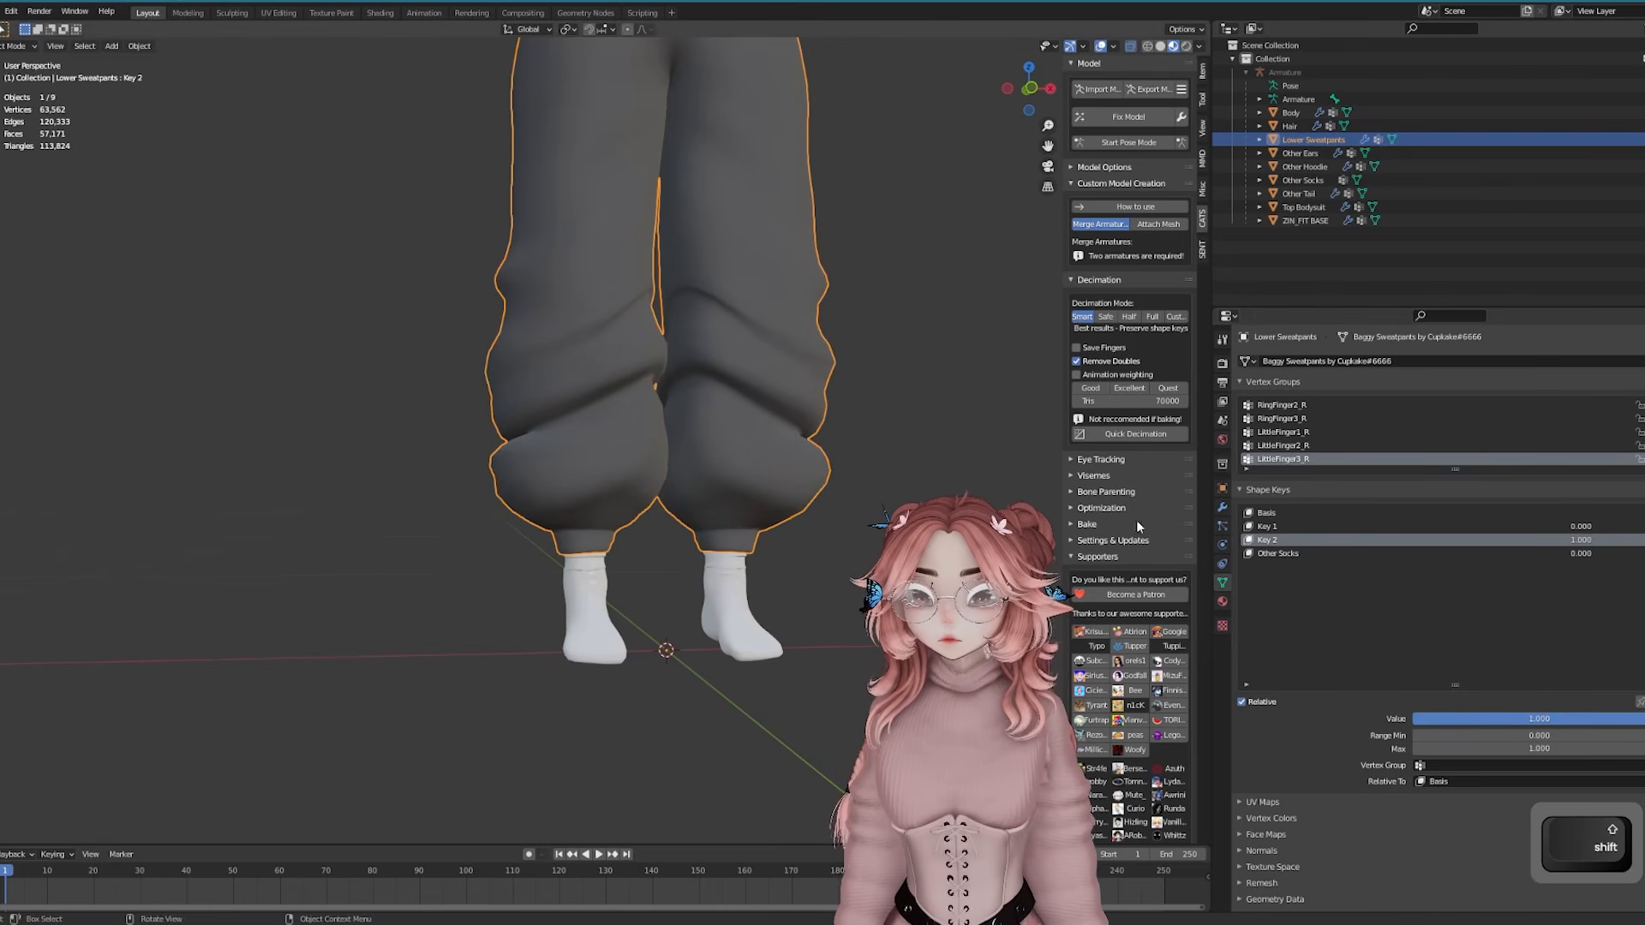
{"action": "left_click", "coordinate": [1638, 540]}
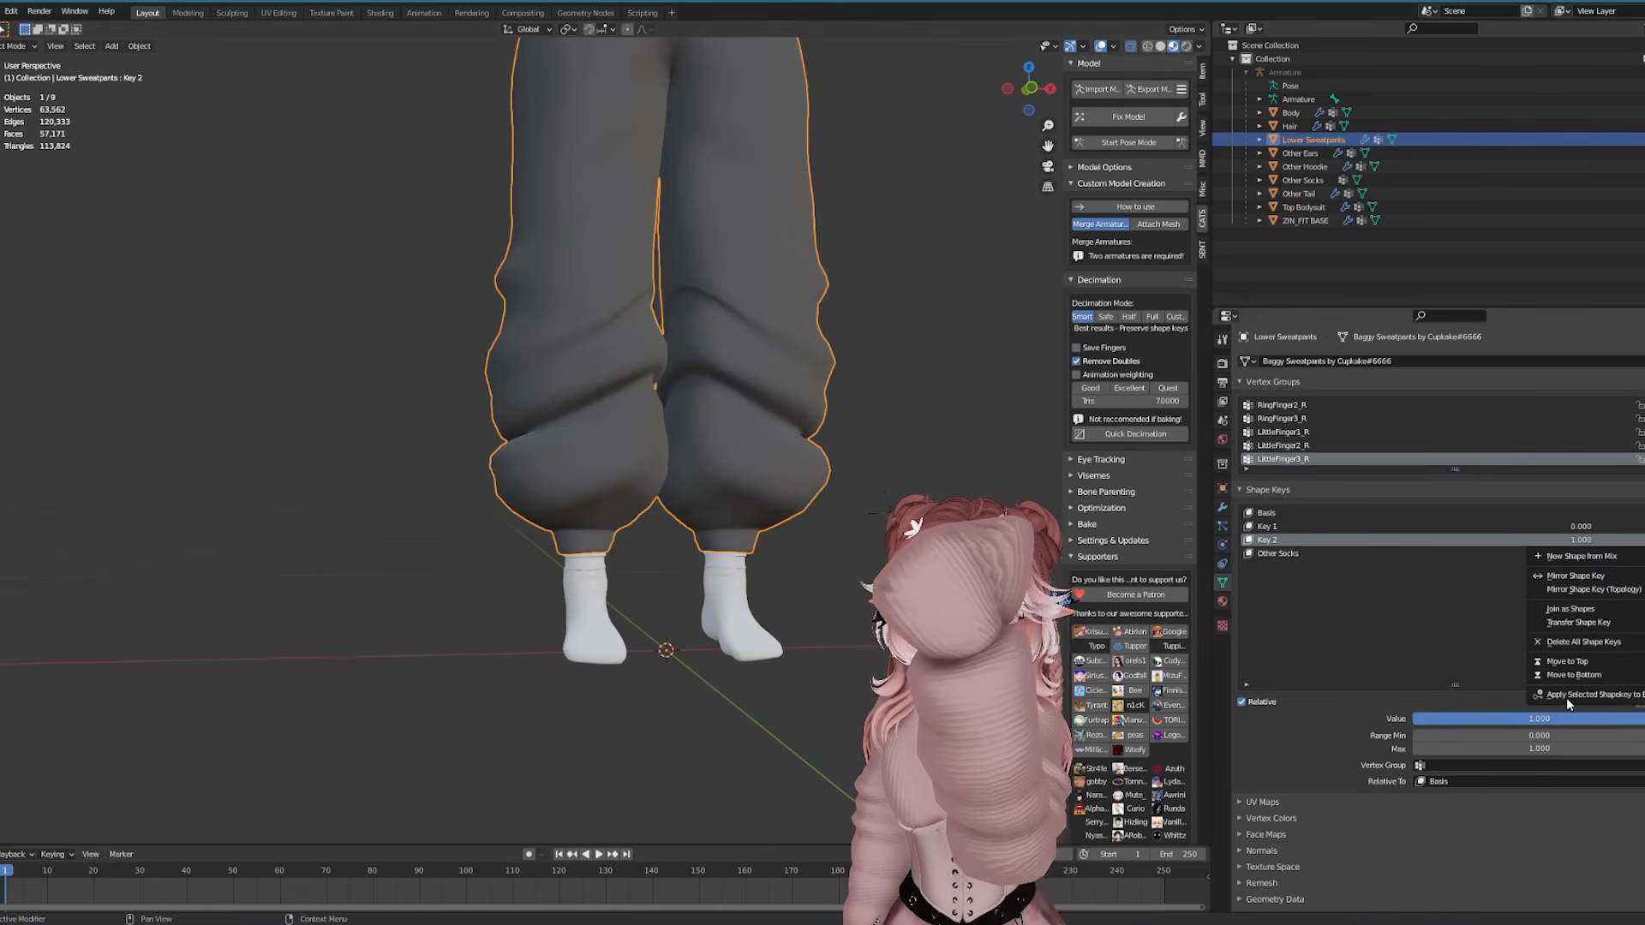
{"action": "left_click", "coordinate": [1503, 656]}
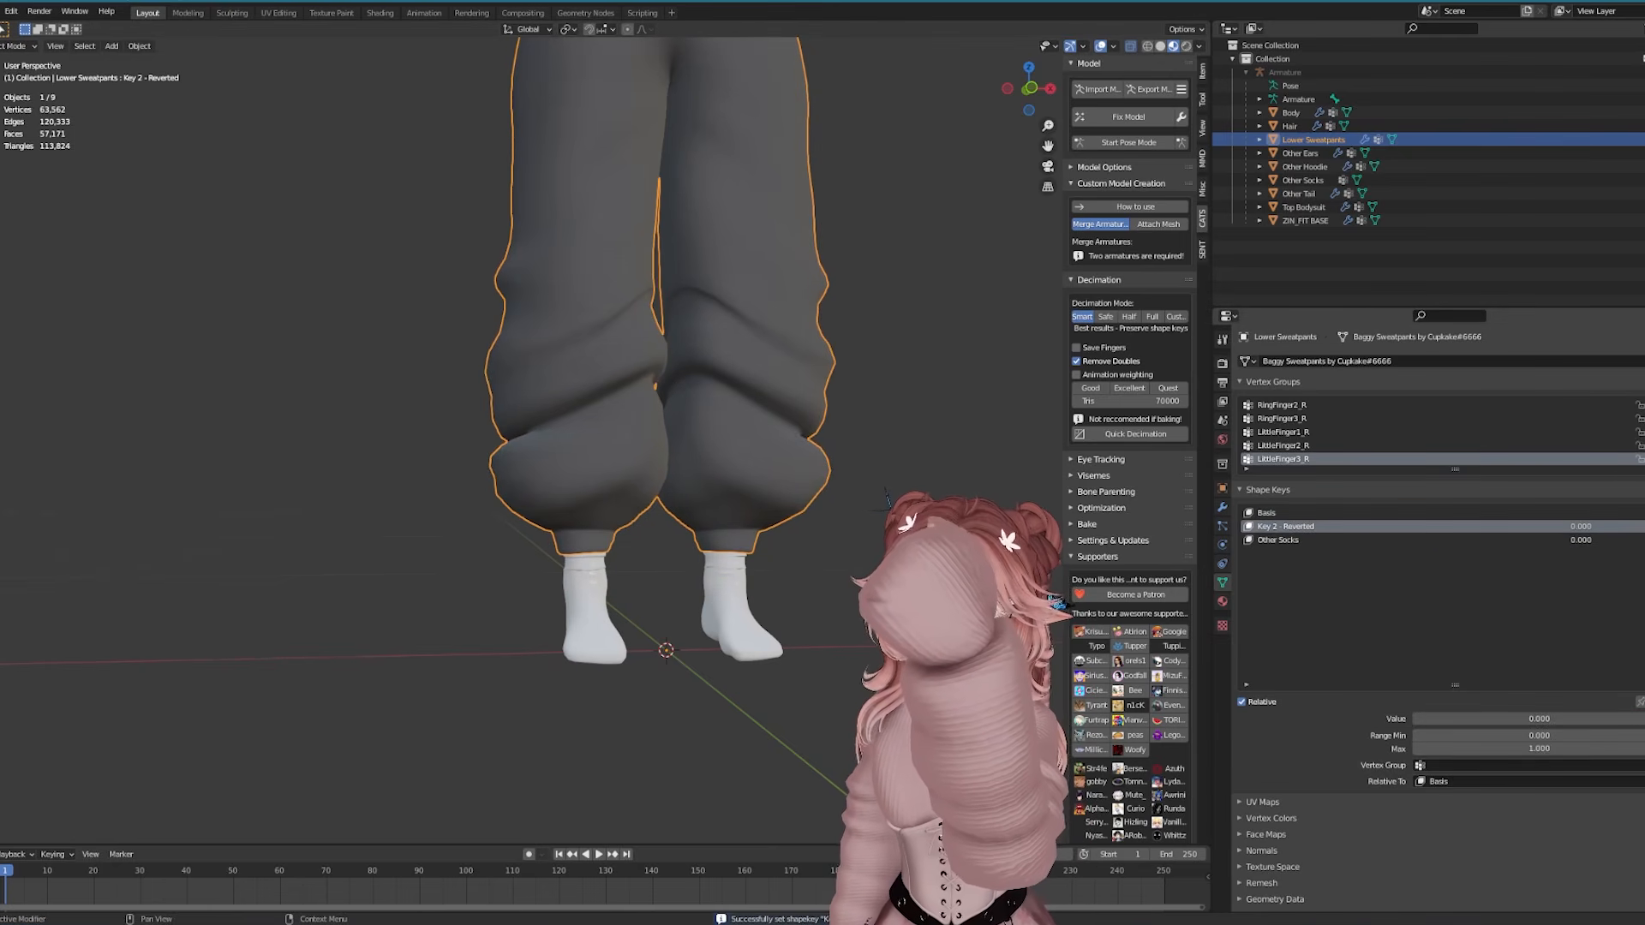
{"action": "left_click", "coordinate": [1640, 526]}
{"action": "left_click", "coordinate": [1354, 527]}
{"action": "scroll", "coordinate": [741, 506], "scroll_direction": "up", "scroll_amount": 1}
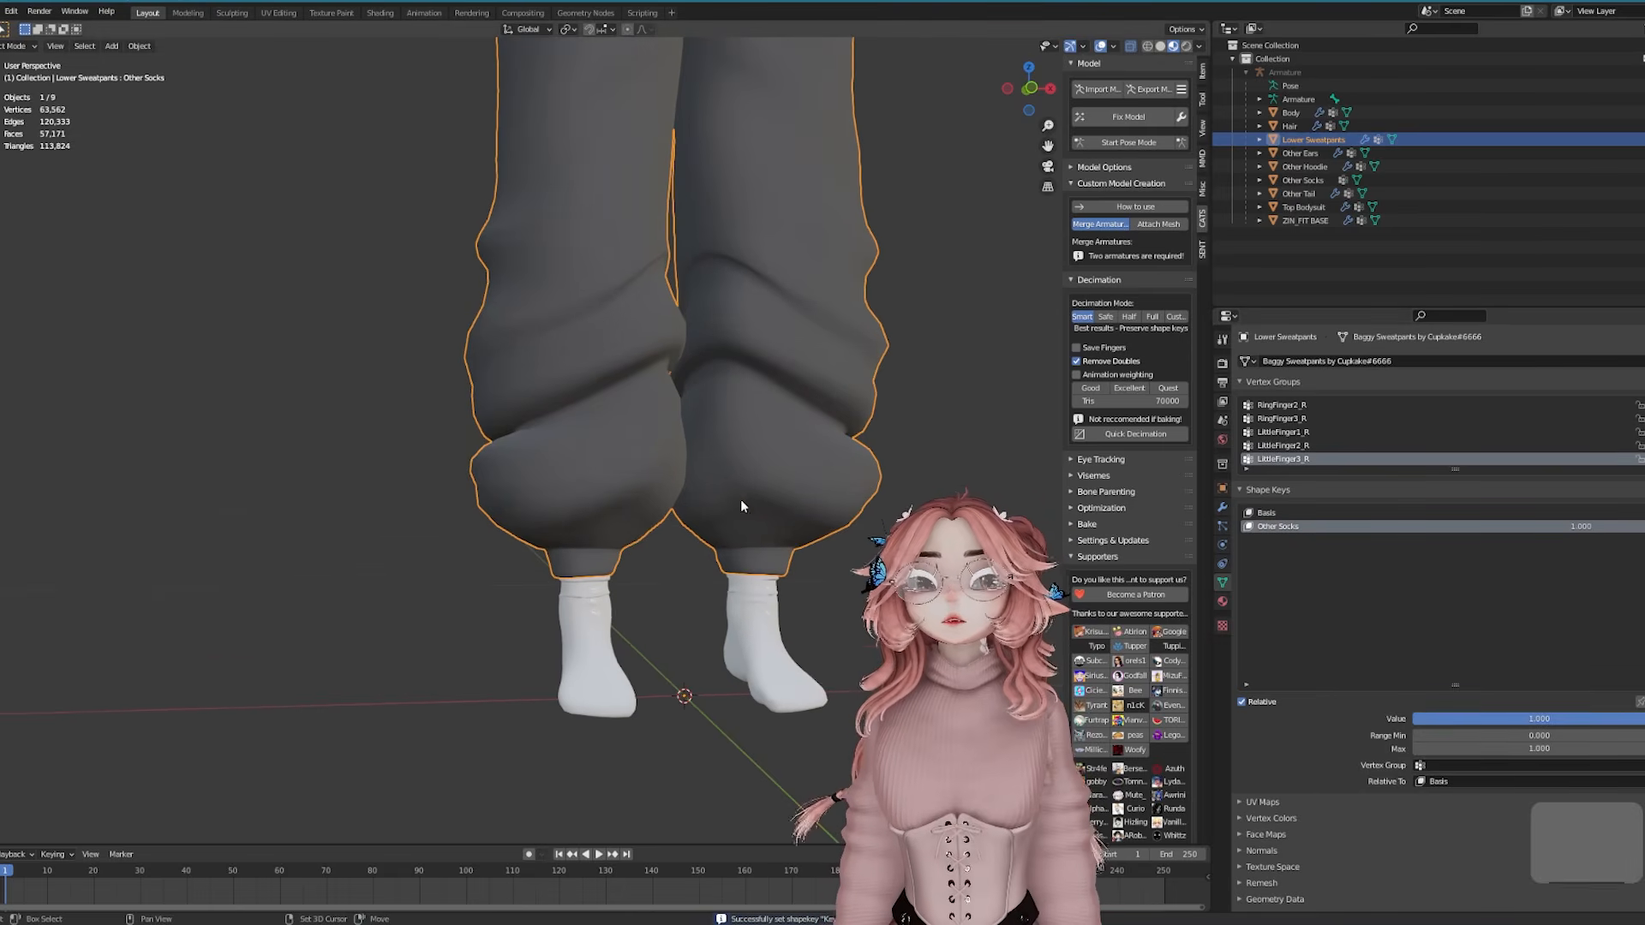
{"action": "middle_click_drag", "start_coordinate": [575, 566], "coordinate": [523, 583]}
{"action": "left_click", "coordinate": [1641, 526]}
{"action": "middle_click_drag", "start_coordinate": [670, 647], "coordinate": [745, 463], "text": "shift"}
Add a shape key named Other Socks to ZIN_FIT BASE and shrink the feet inside the socks
{"action": "left_click", "coordinate": [610, 490]}
{"action": "double_click", "coordinate": [1303, 180]}
{"action": "key", "text": "ctrl+c"}
{"action": "left_click", "coordinate": [642, 566]}
{"action": "middle_click_drag", "start_coordinate": [643, 566], "coordinate": [531, 600]}
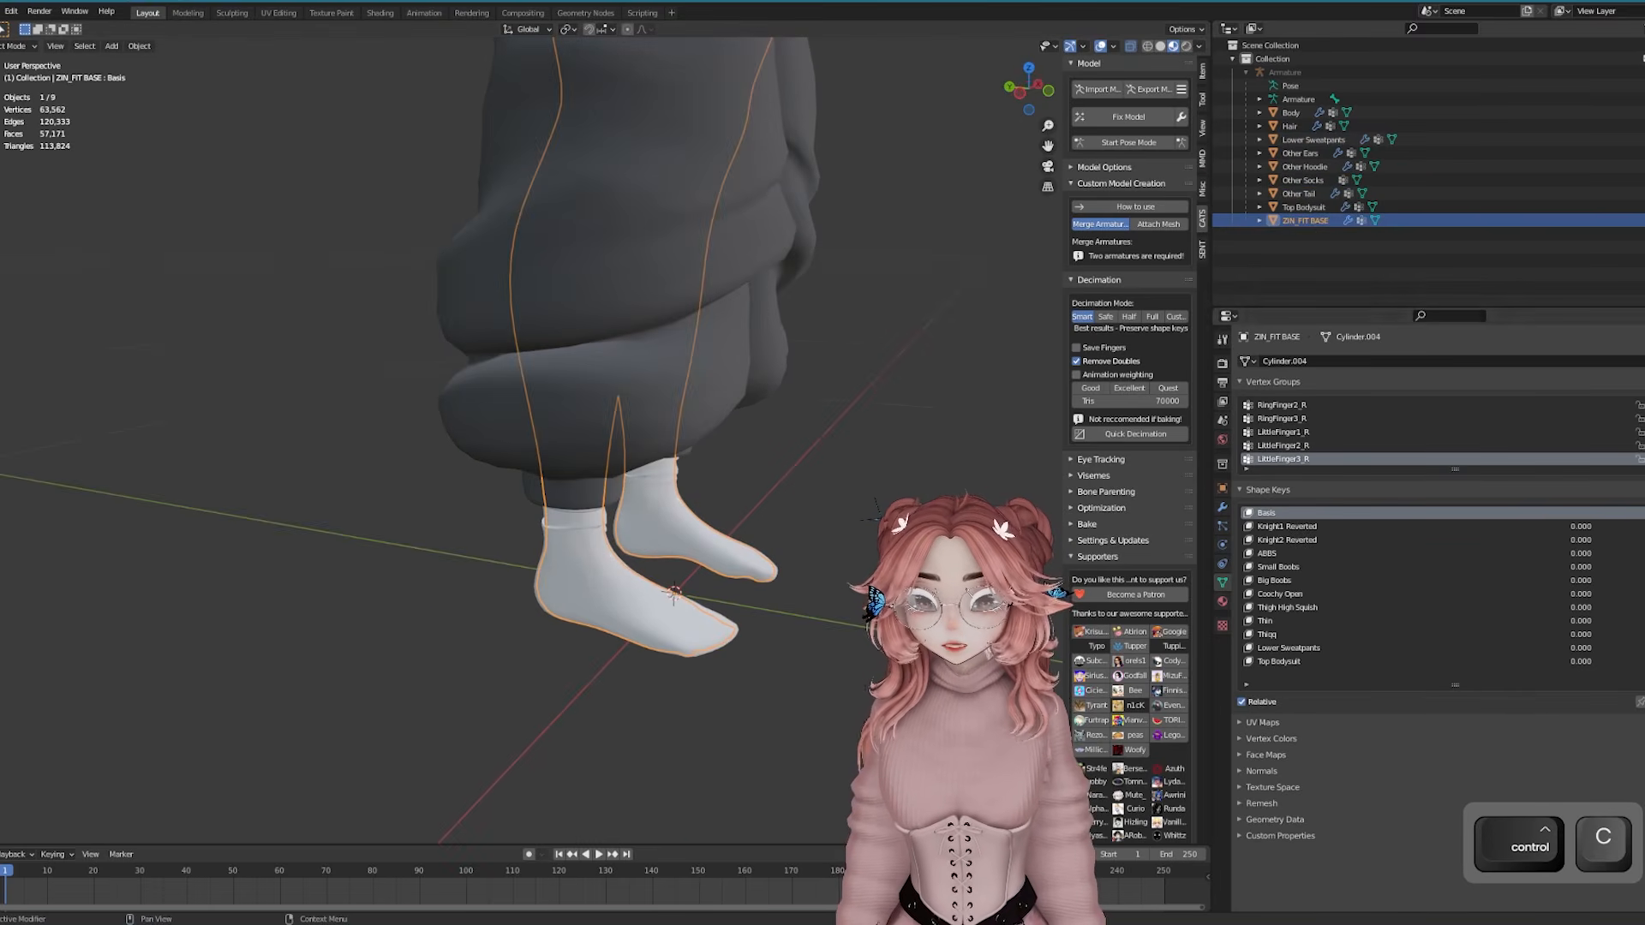
{"action": "key", "text": "ctrl+v"}
{"action": "key", "text": "Tab"}
{"action": "key", "text": "Tab"}
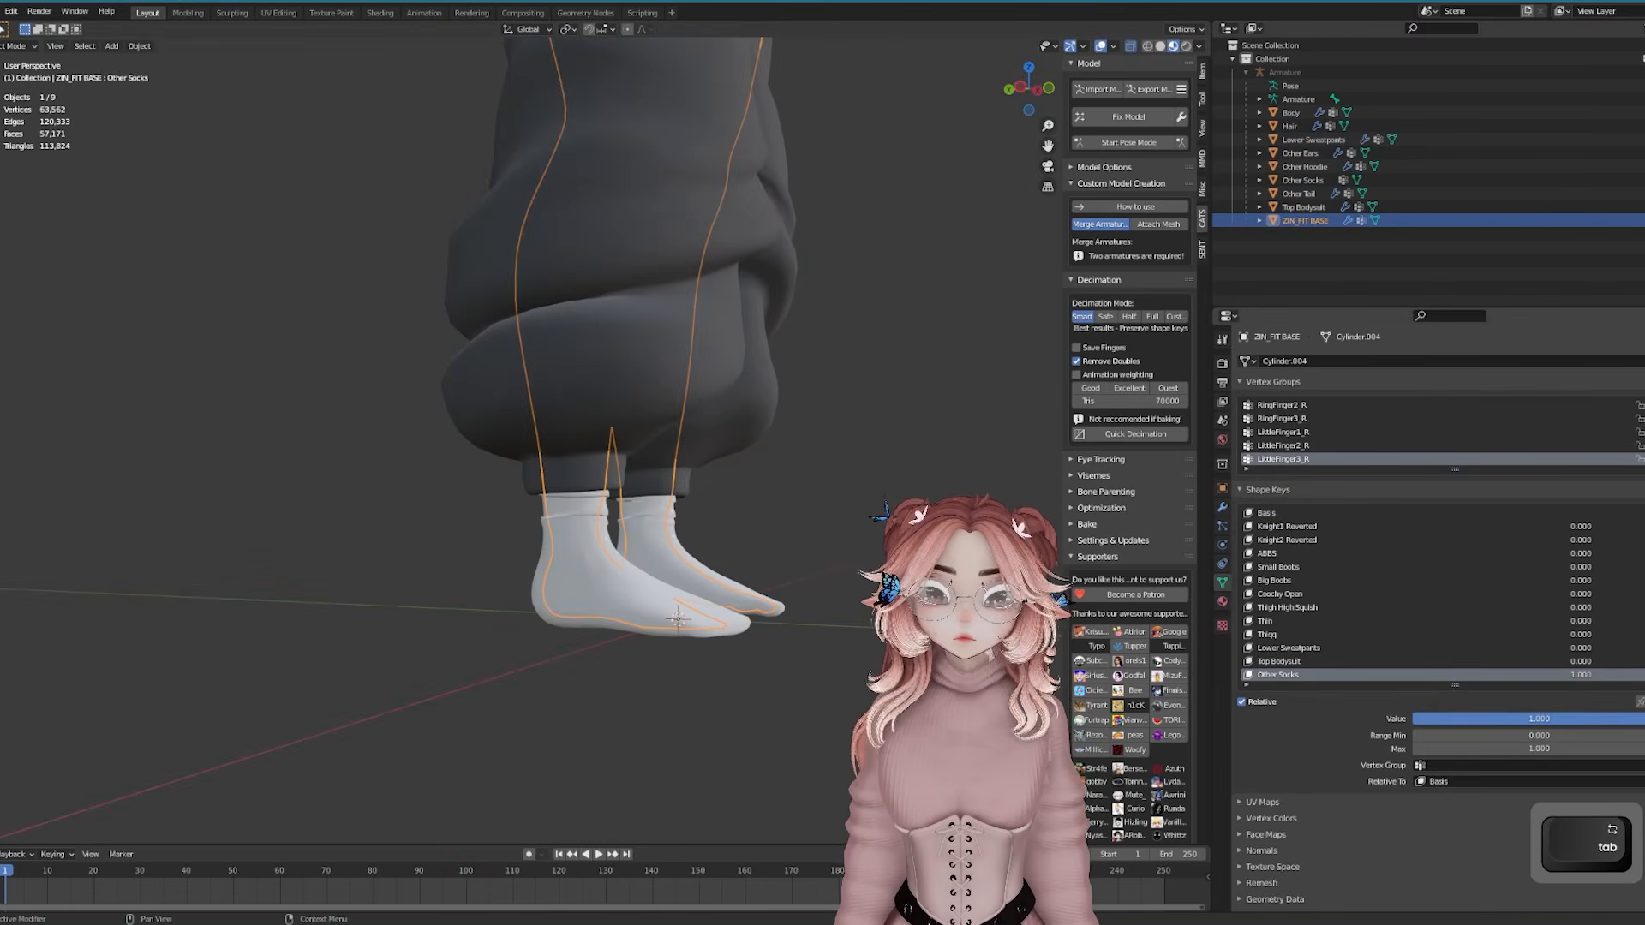
Start posing the armature and rotate both foot bones to test how the socks and sweatpants cuffs follow
{"action": "middle_click_drag", "start_coordinate": [968, 557], "coordinate": [805, 534]}
{"action": "left_click", "coordinate": [1129, 143]}
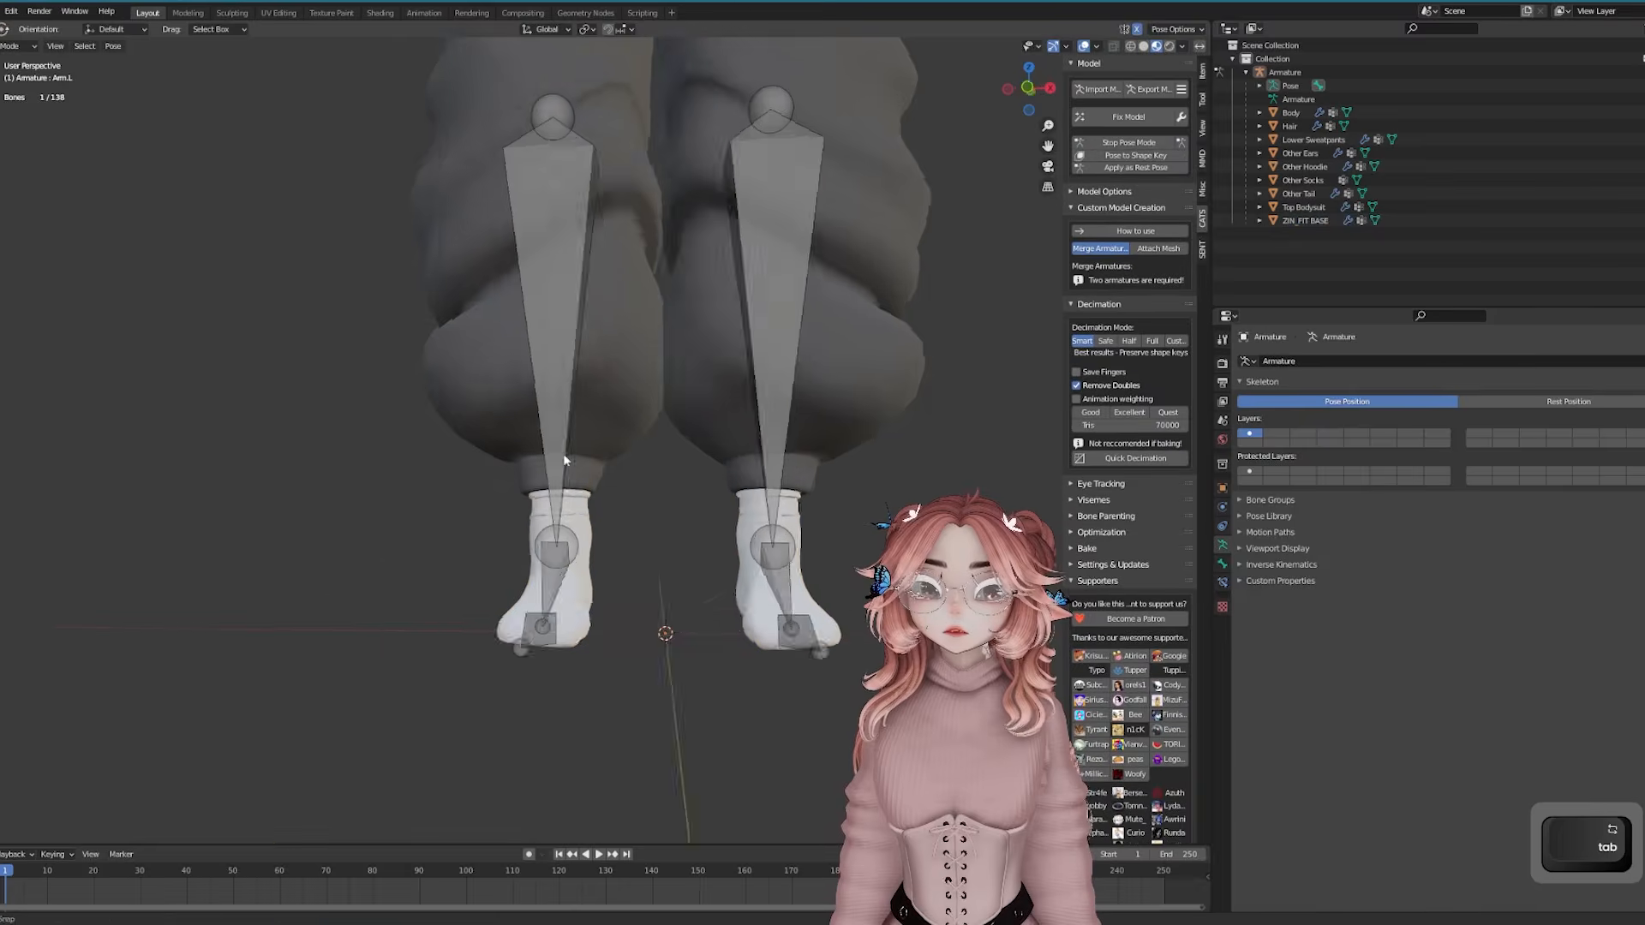
{"action": "middle_click_drag", "start_coordinate": [563, 454], "coordinate": [634, 597]}
{"action": "middle_click_drag", "start_coordinate": [599, 444], "coordinate": [604, 379], "text": "shift"}
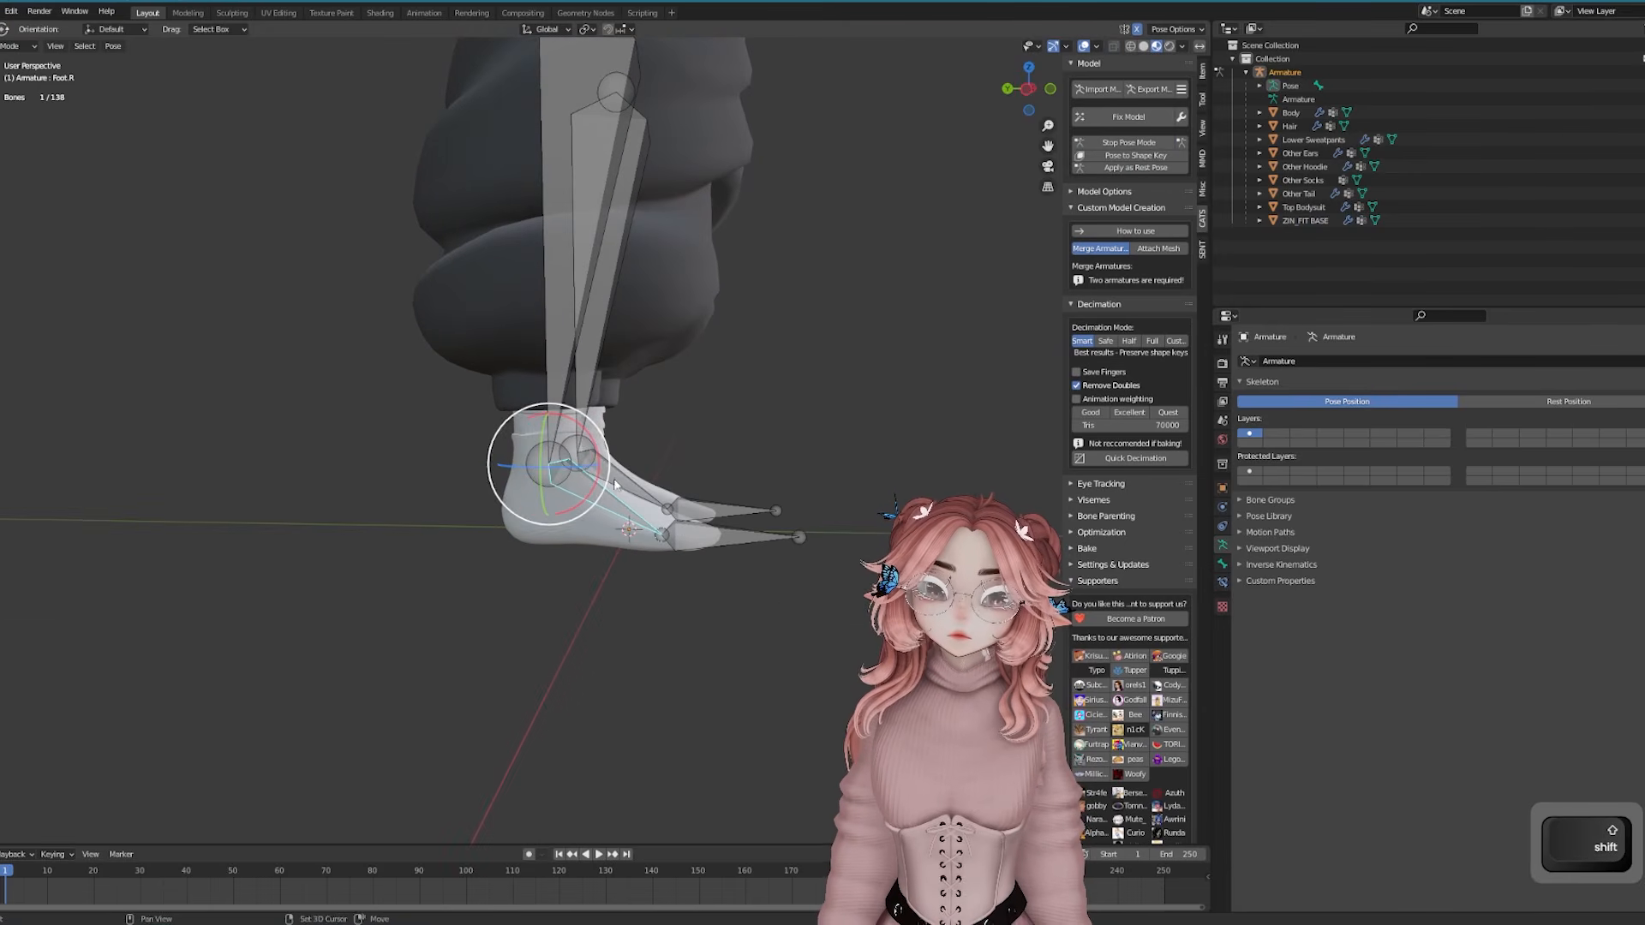
{"action": "left_click_drag", "start_coordinate": [609, 439], "coordinate": [623, 487]}
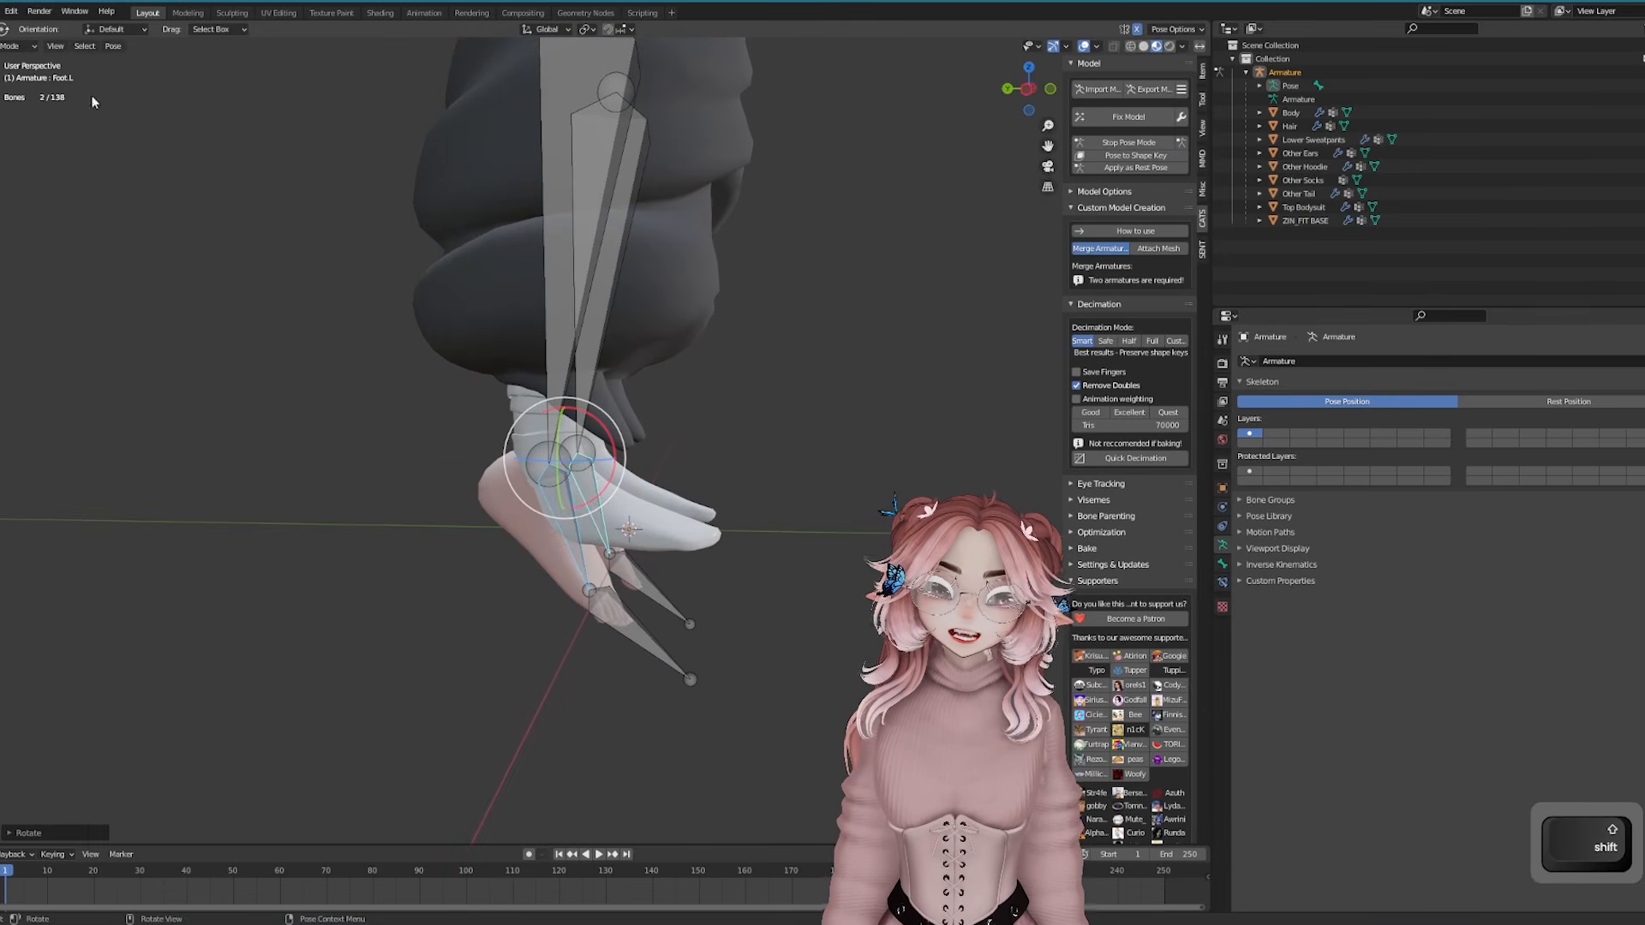
Hide the armature and paint the Lower Sweatpants' Foot.R group with weight 0.000 around the ankle cuff
{"action": "left_click", "coordinate": [12, 61]}
{"action": "key", "text": "h"}
{"action": "left_click", "coordinate": [591, 301]}
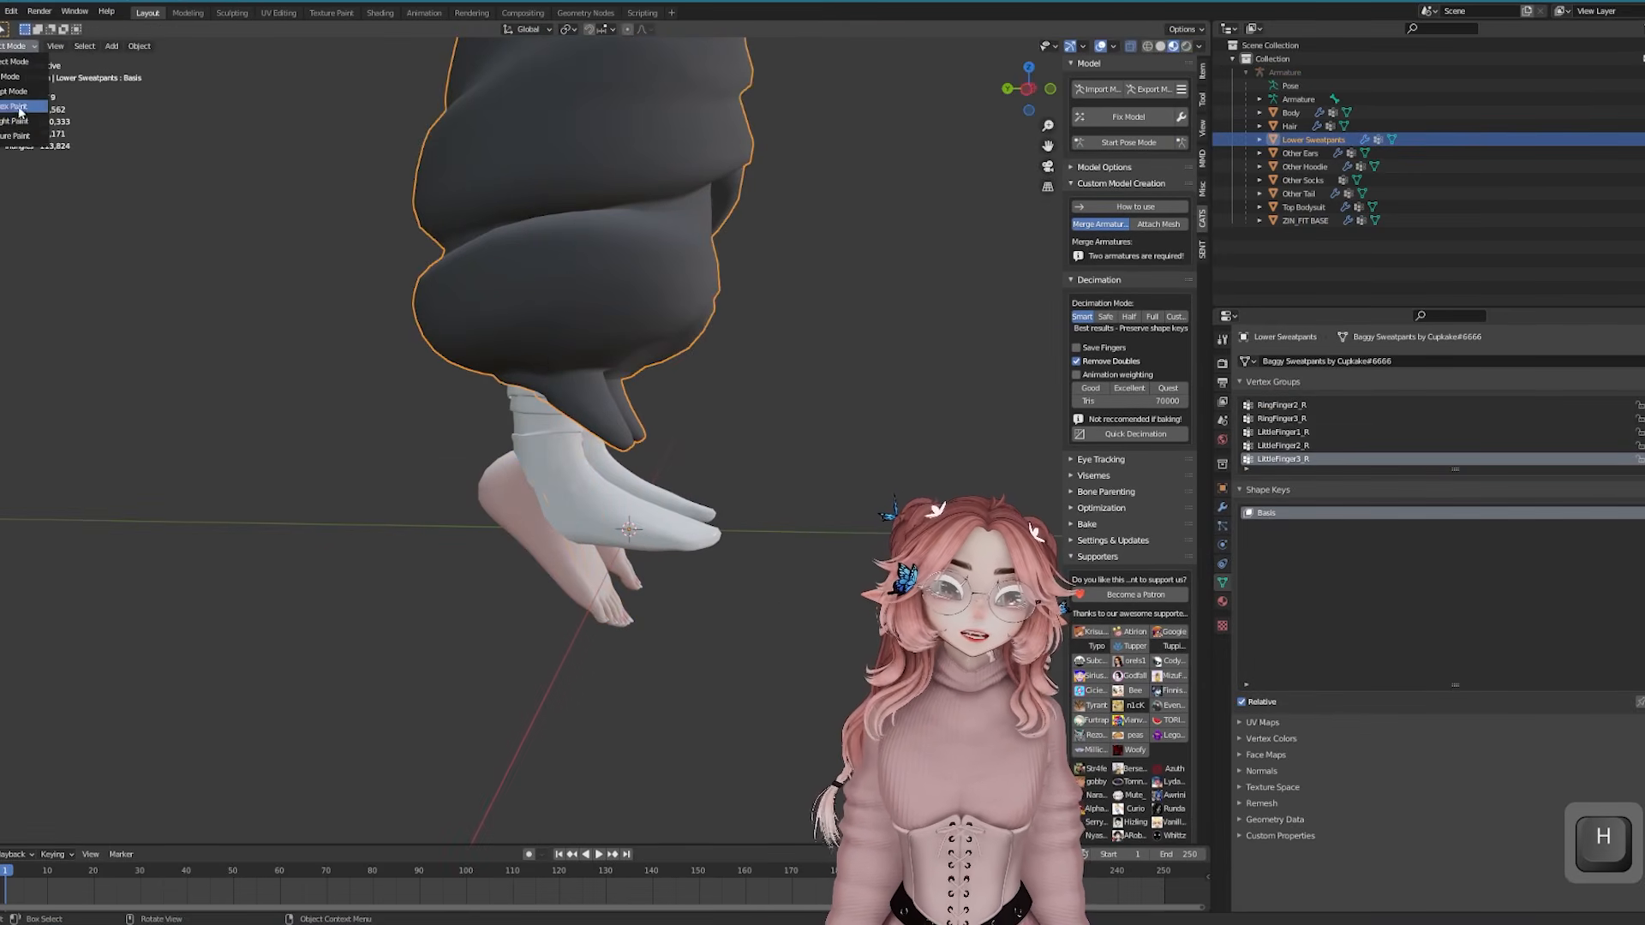
{"action": "left_click", "coordinate": [15, 121]}
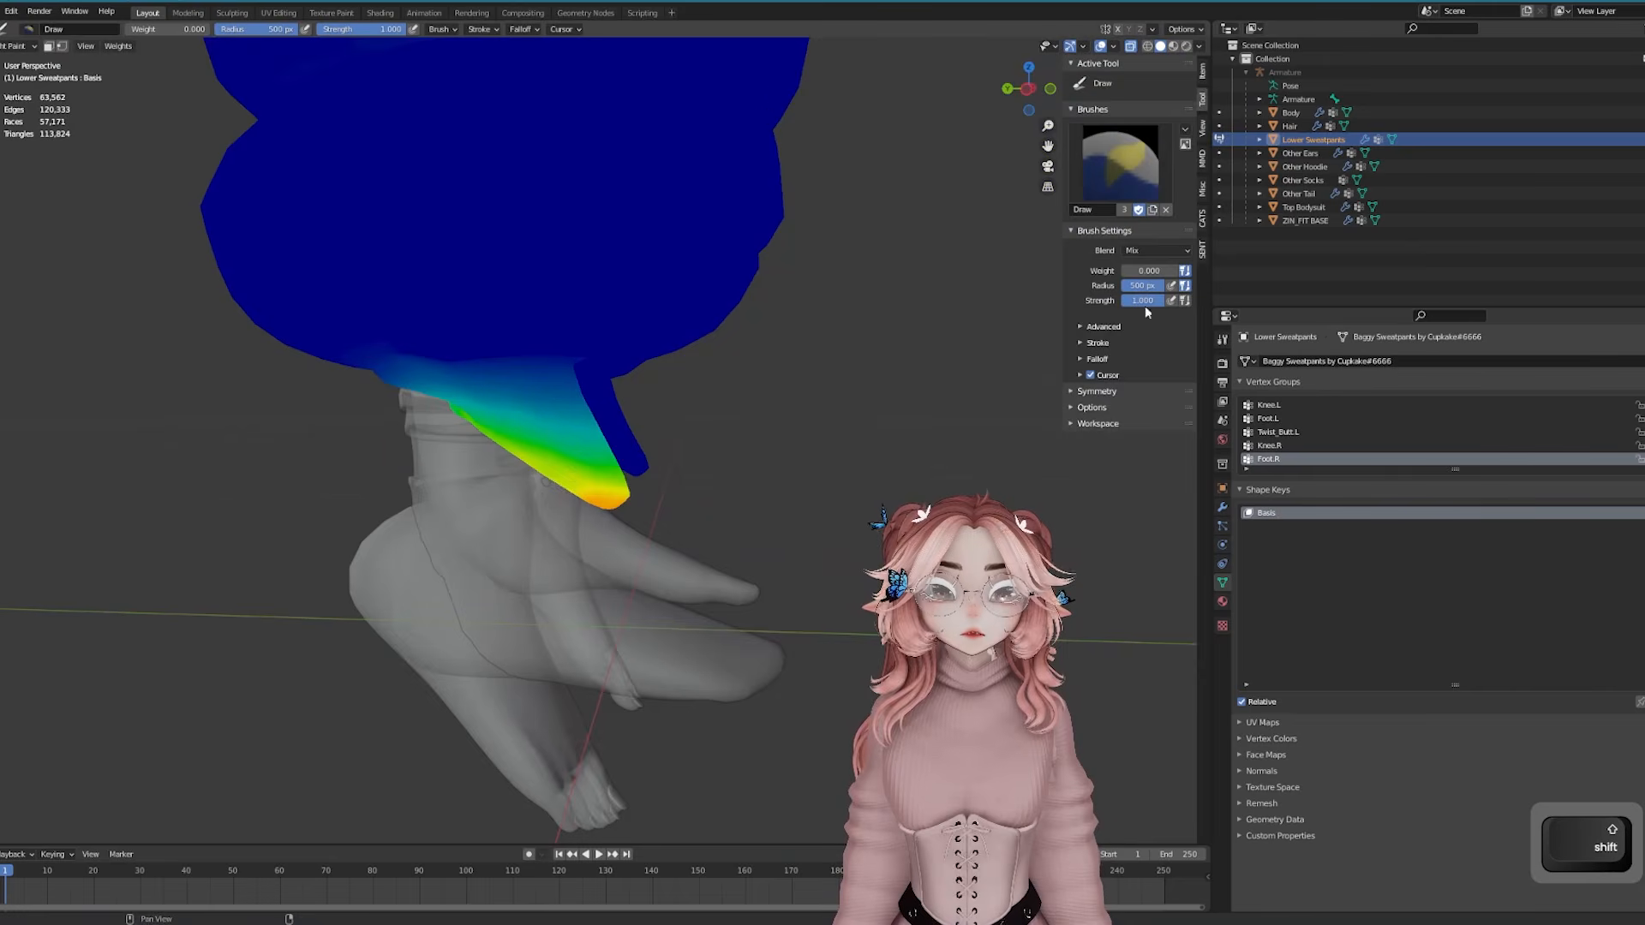
{"action": "scroll", "coordinate": [561, 437], "scroll_direction": "down", "scroll_amount": 3}
{"action": "left_click", "coordinate": [557, 438]}
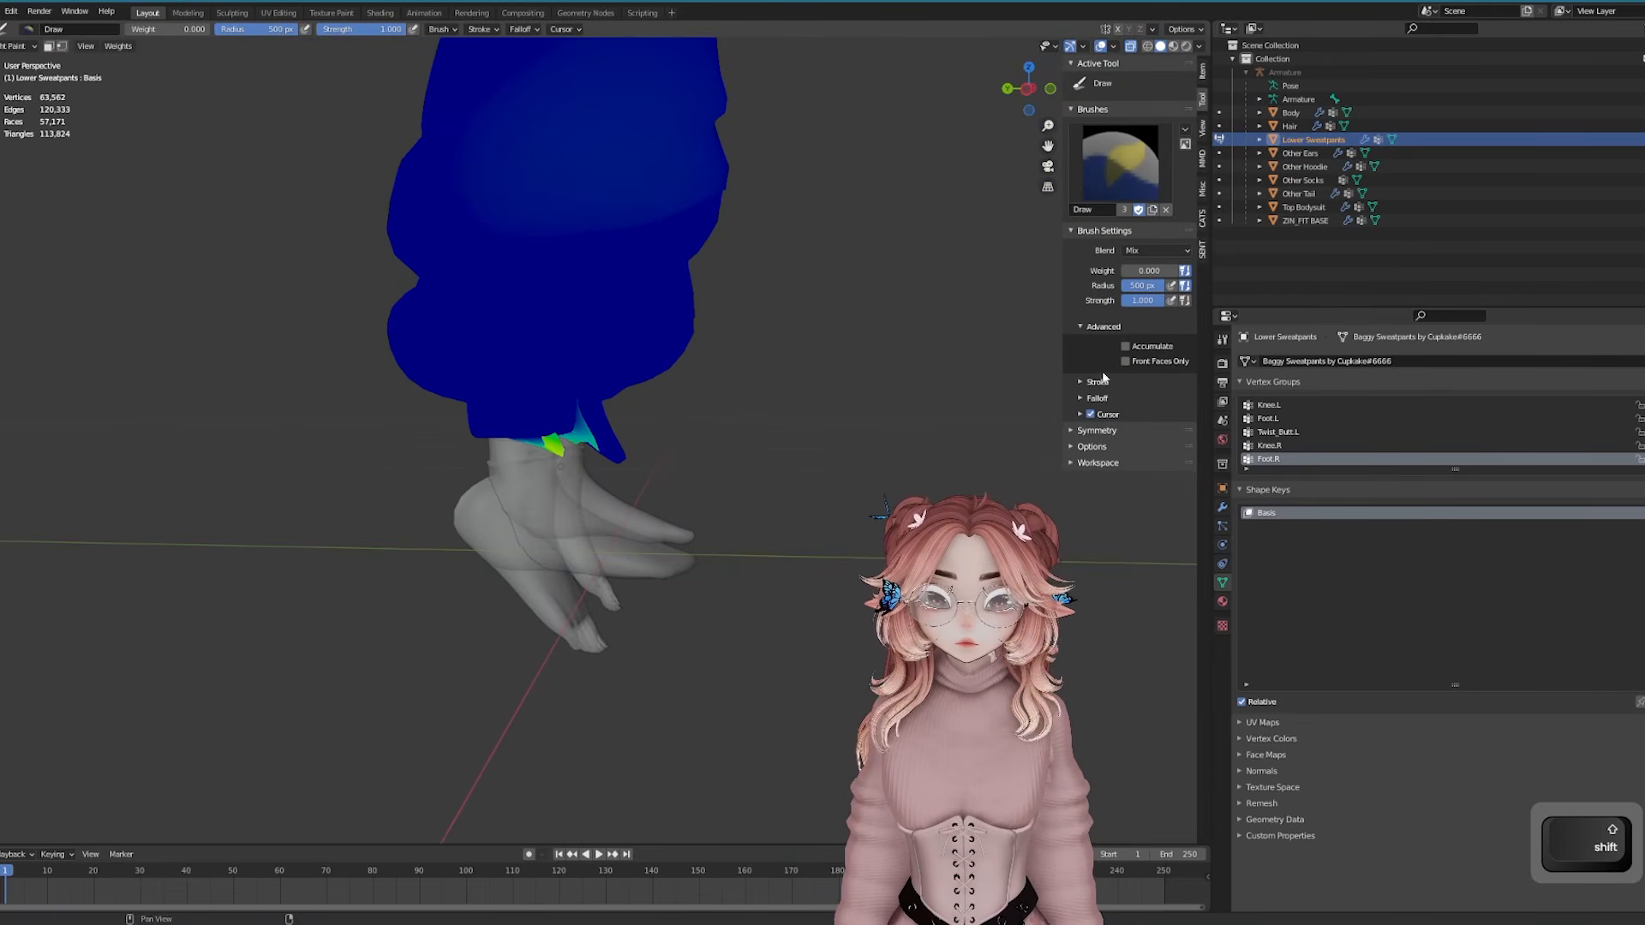
{"action": "left_click", "coordinate": [548, 436]}
Paint the sweatpants' knee weights around the ankle cuff, starting with the Knee.R group and using a brush weight of 0.709
{"action": "middle_click_drag", "start_coordinate": [669, 403], "coordinate": [563, 423]}
{"action": "middle_click_drag", "start_coordinate": [838, 409], "coordinate": [742, 452]}
{"action": "scroll", "coordinate": [742, 451], "scroll_direction": "up", "scroll_amount": 7}
{"action": "left_click", "coordinate": [1270, 432]}
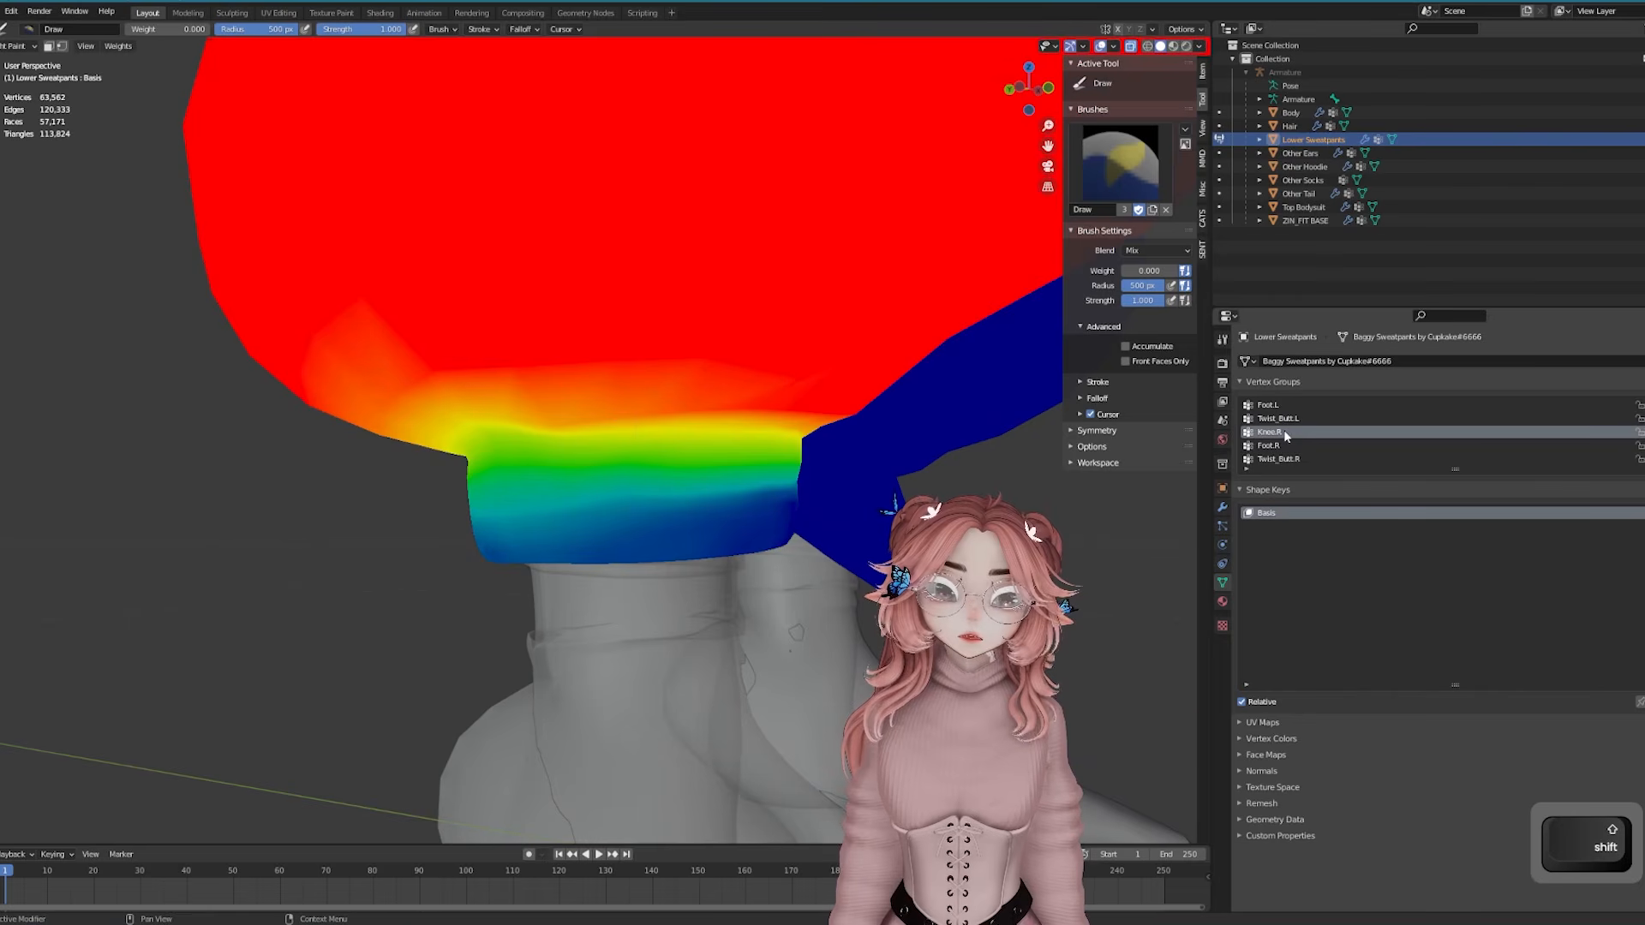
{"action": "middle_click_drag", "start_coordinate": [859, 480], "coordinate": [723, 474]}
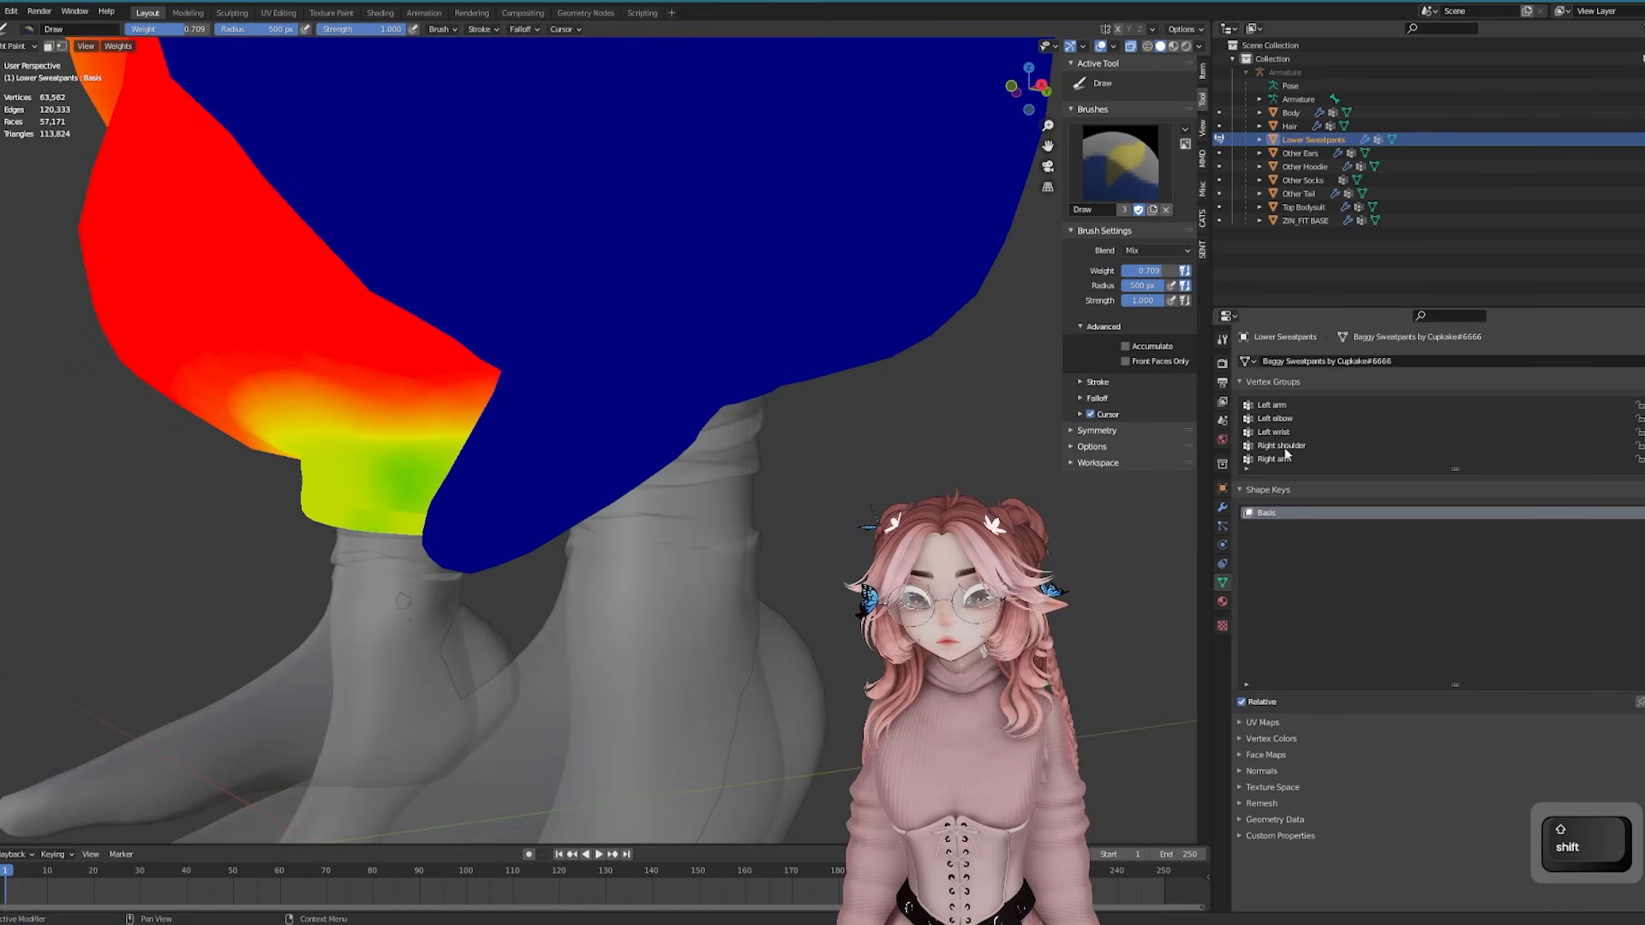
{"action": "key", "text": "Down"}
{"action": "key", "text": "Down"}
{"action": "key", "text": "Down"}
{"action": "key", "text": "Down"}
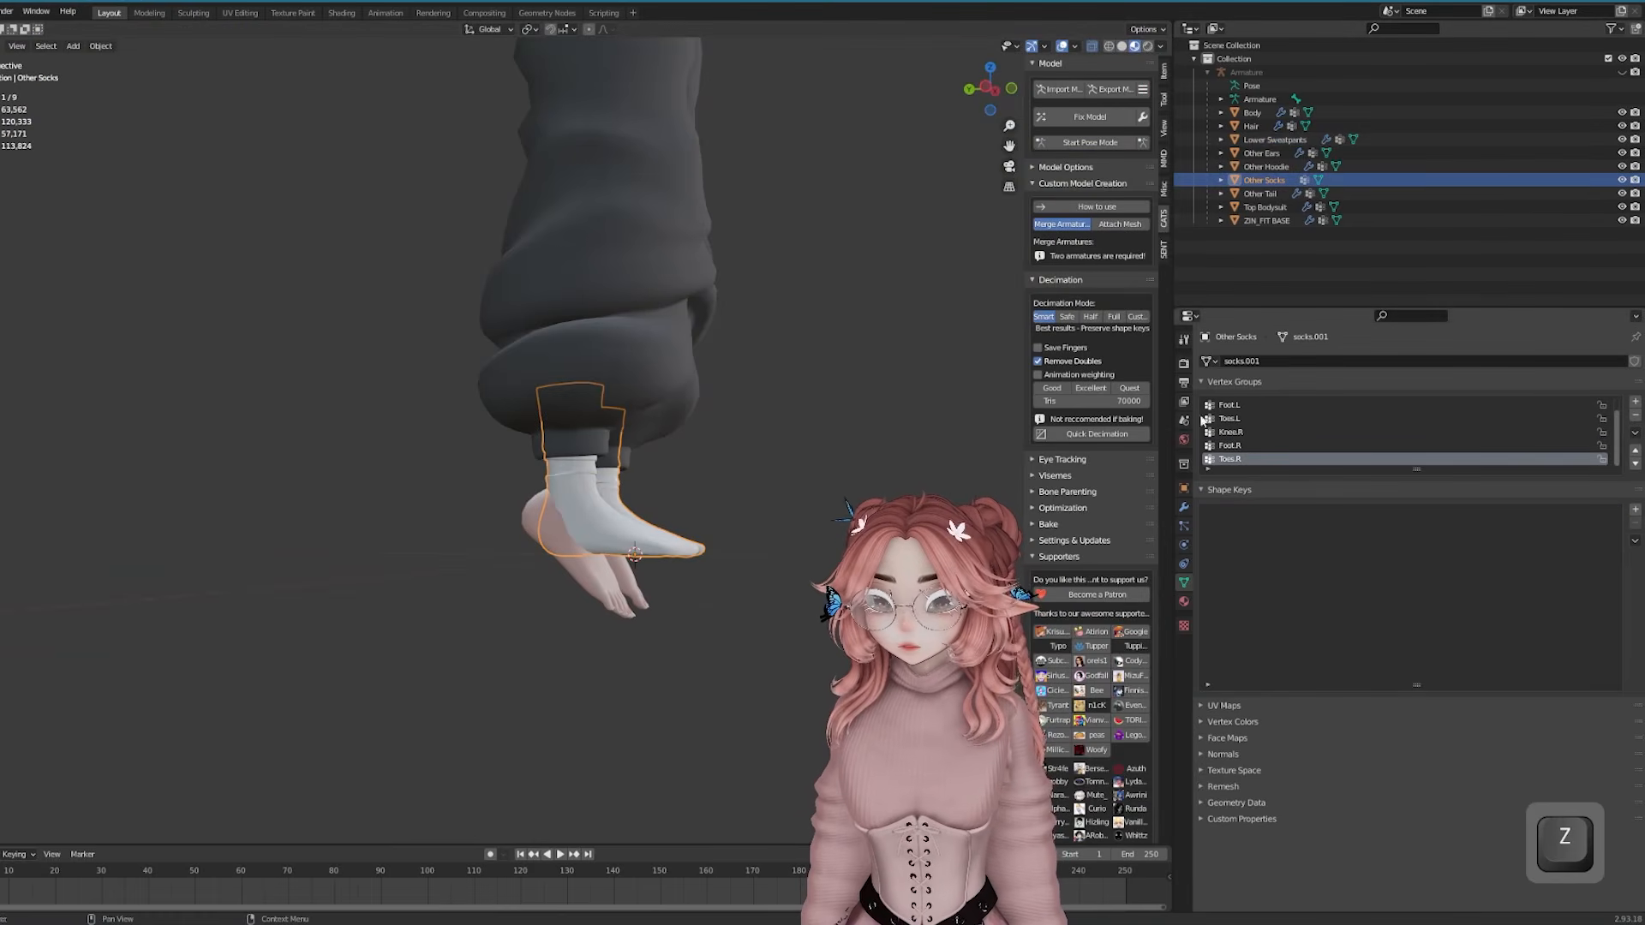
Add an Armature modifier to Other Socks and set the avatar's Armature as its target object
{"action": "left_click", "coordinate": [1184, 507]}
{"action": "left_click", "coordinate": [1279, 361]}
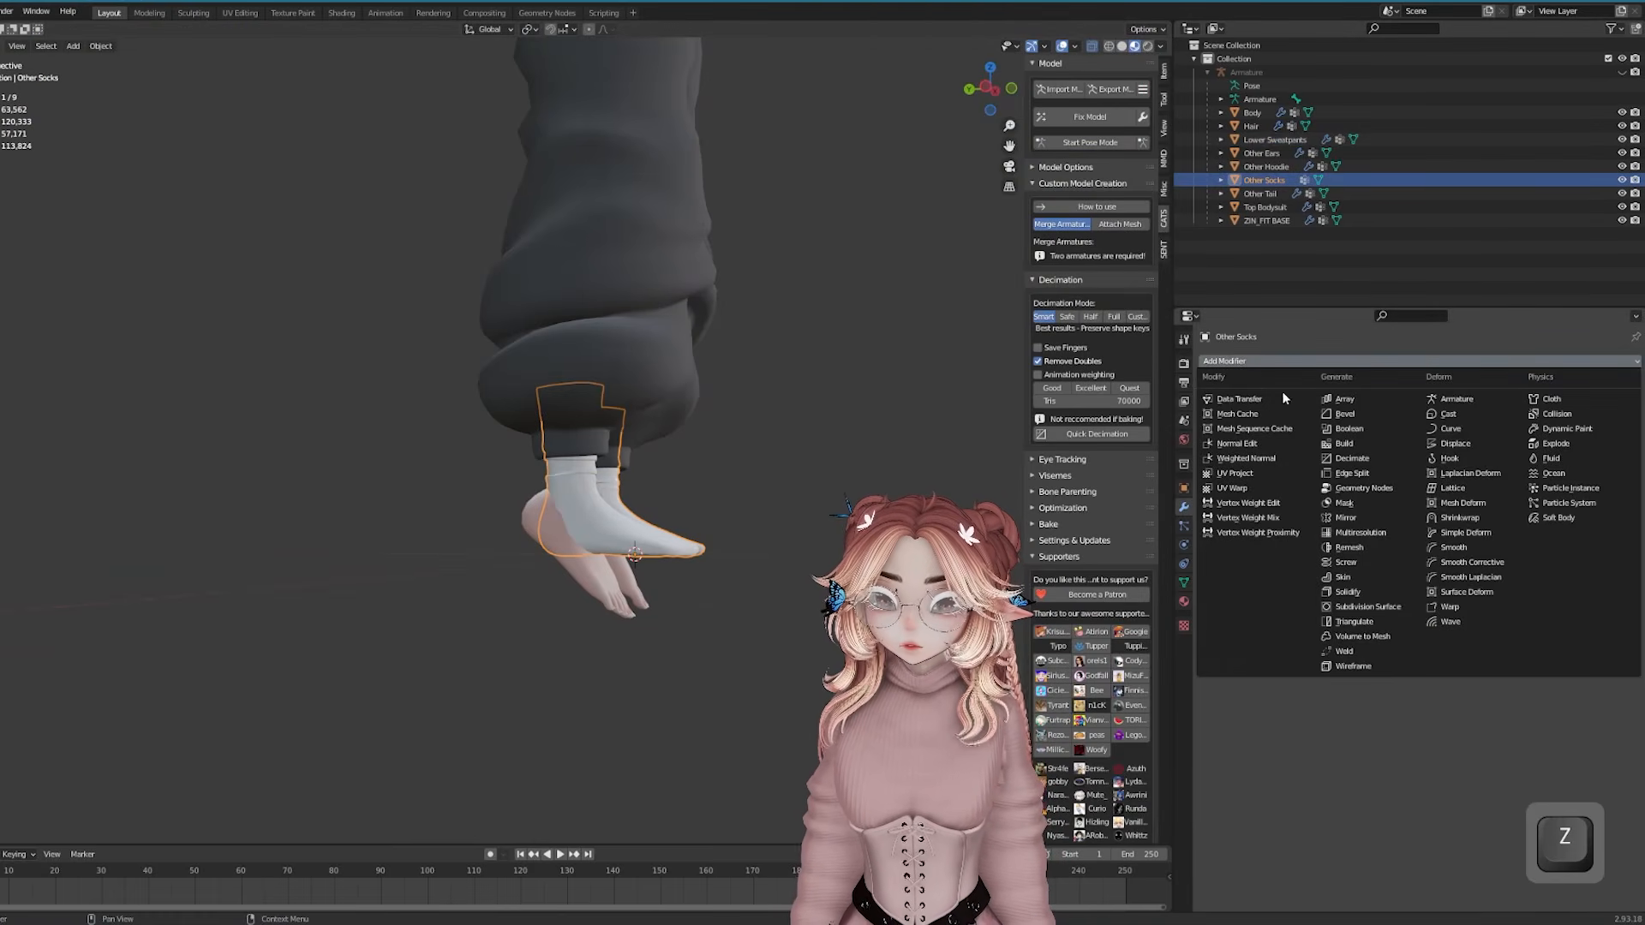
{"action": "left_click", "coordinate": [1473, 401]}
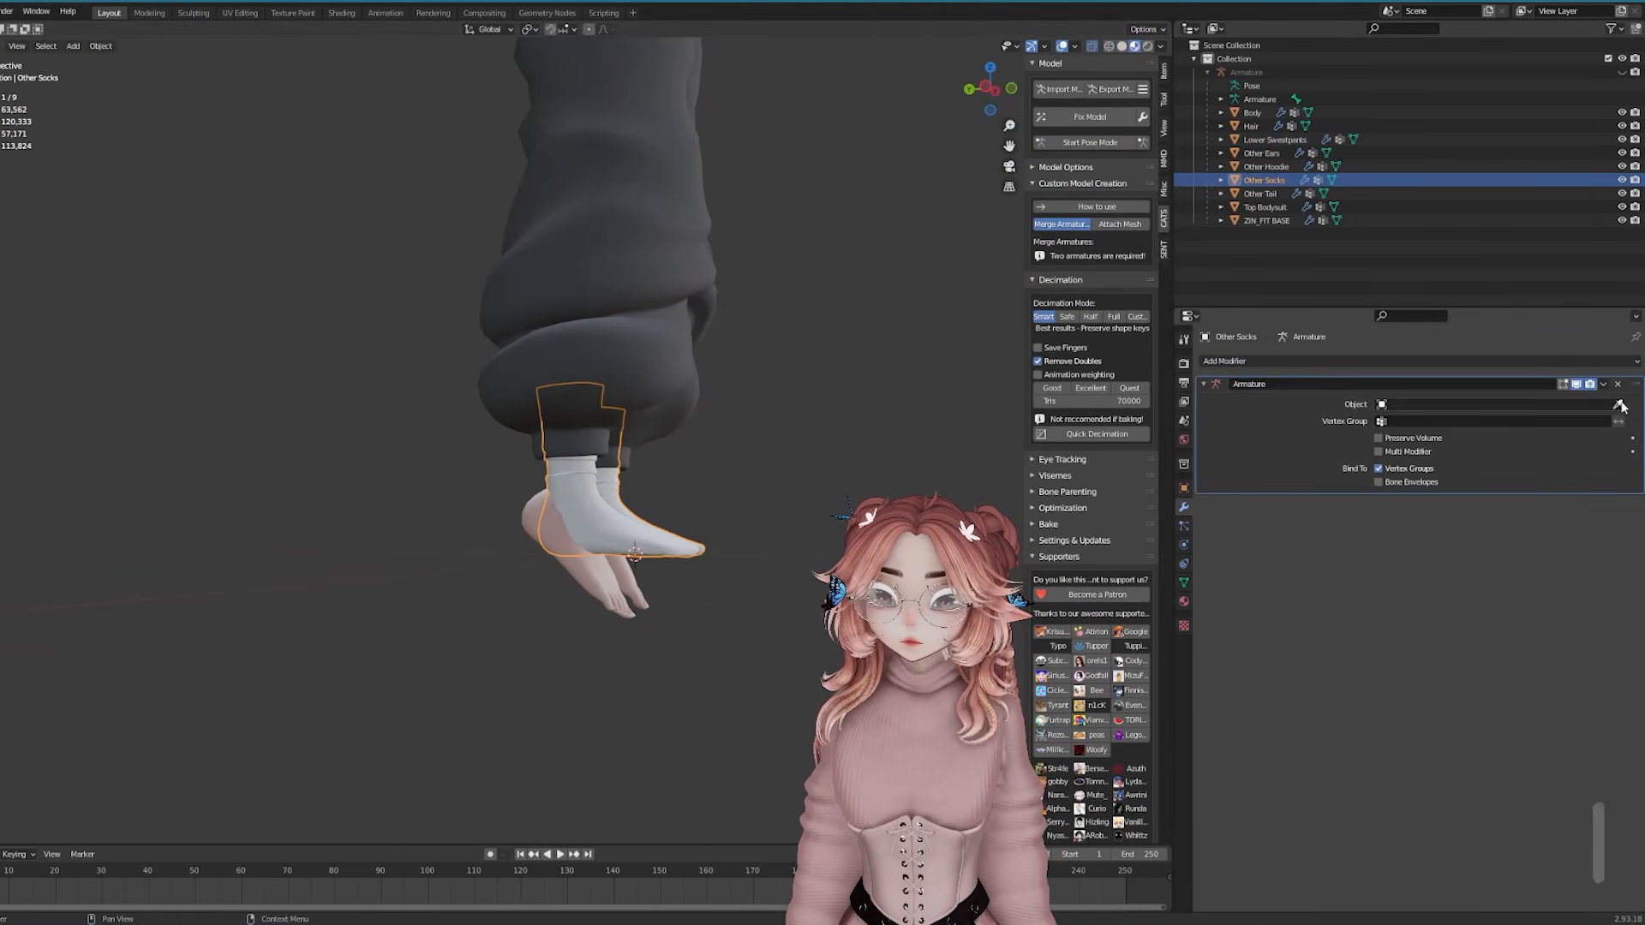
{"action": "left_click", "coordinate": [1263, 73]}
{"action": "left_click", "coordinate": [705, 403]}
{"action": "middle_click_drag", "start_coordinate": [705, 404], "coordinate": [655, 432]}
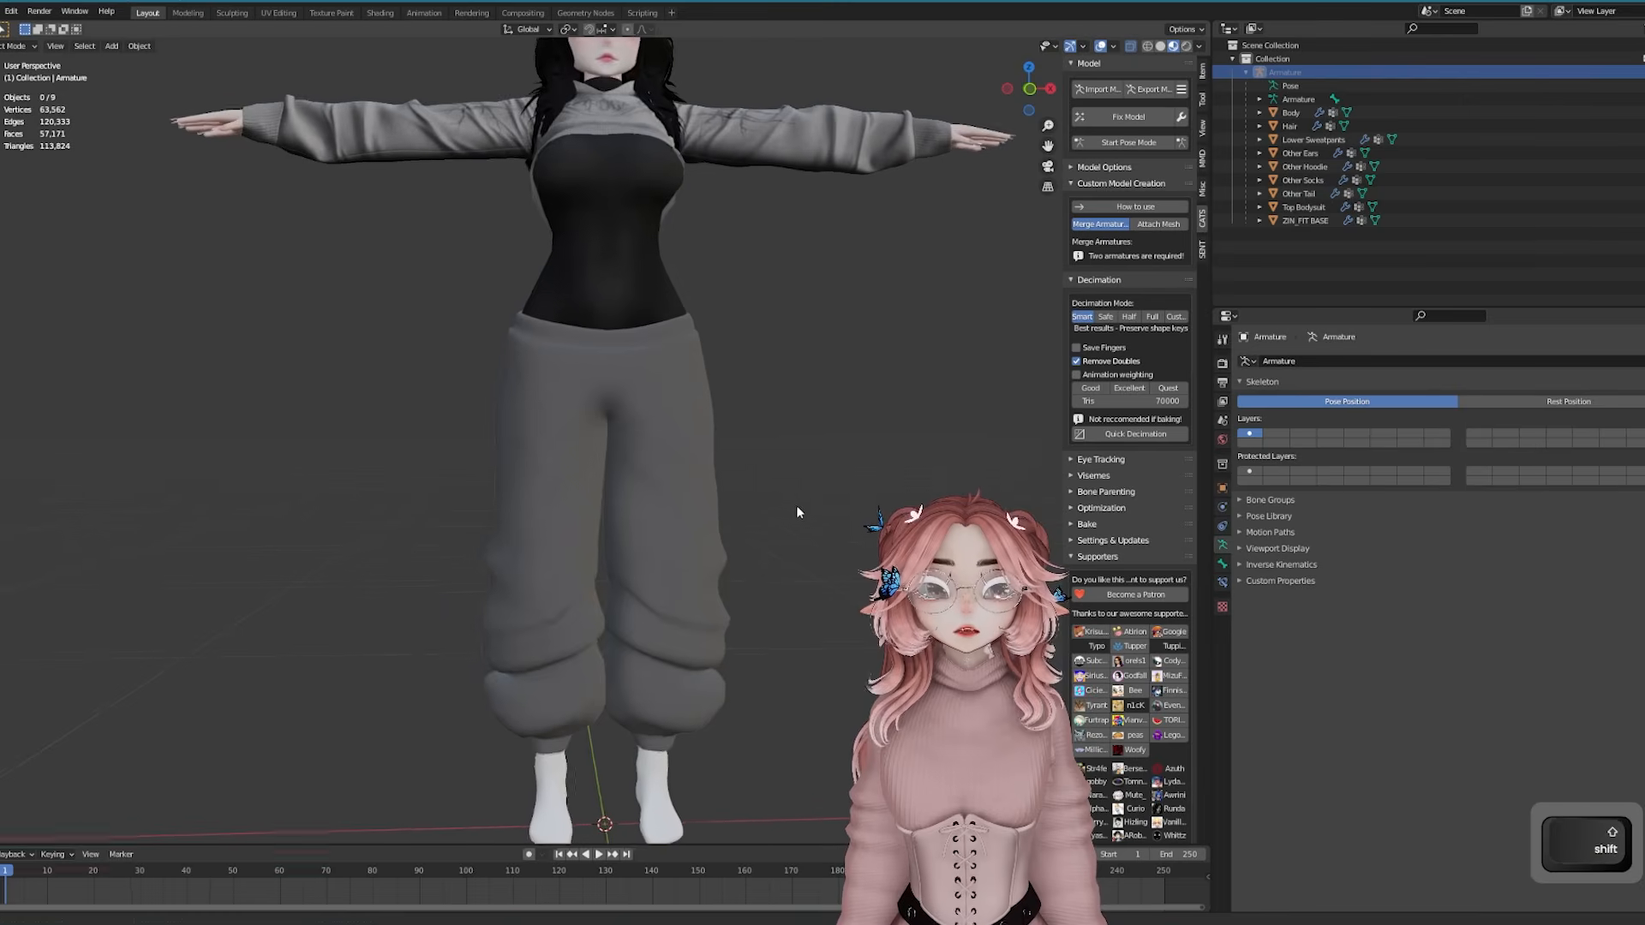
Examine the fit of the socks, sweatpants and upper clothing from several angles and compare the outfit with the character reference image
{"action": "middle_click_drag", "start_coordinate": [795, 505], "coordinate": [848, 514]}
{"action": "middle_click_drag", "start_coordinate": [792, 719], "coordinate": [772, 357], "text": "shift"}
{"action": "scroll", "coordinate": [871, 574], "scroll_direction": "up", "scroll_amount": 2}
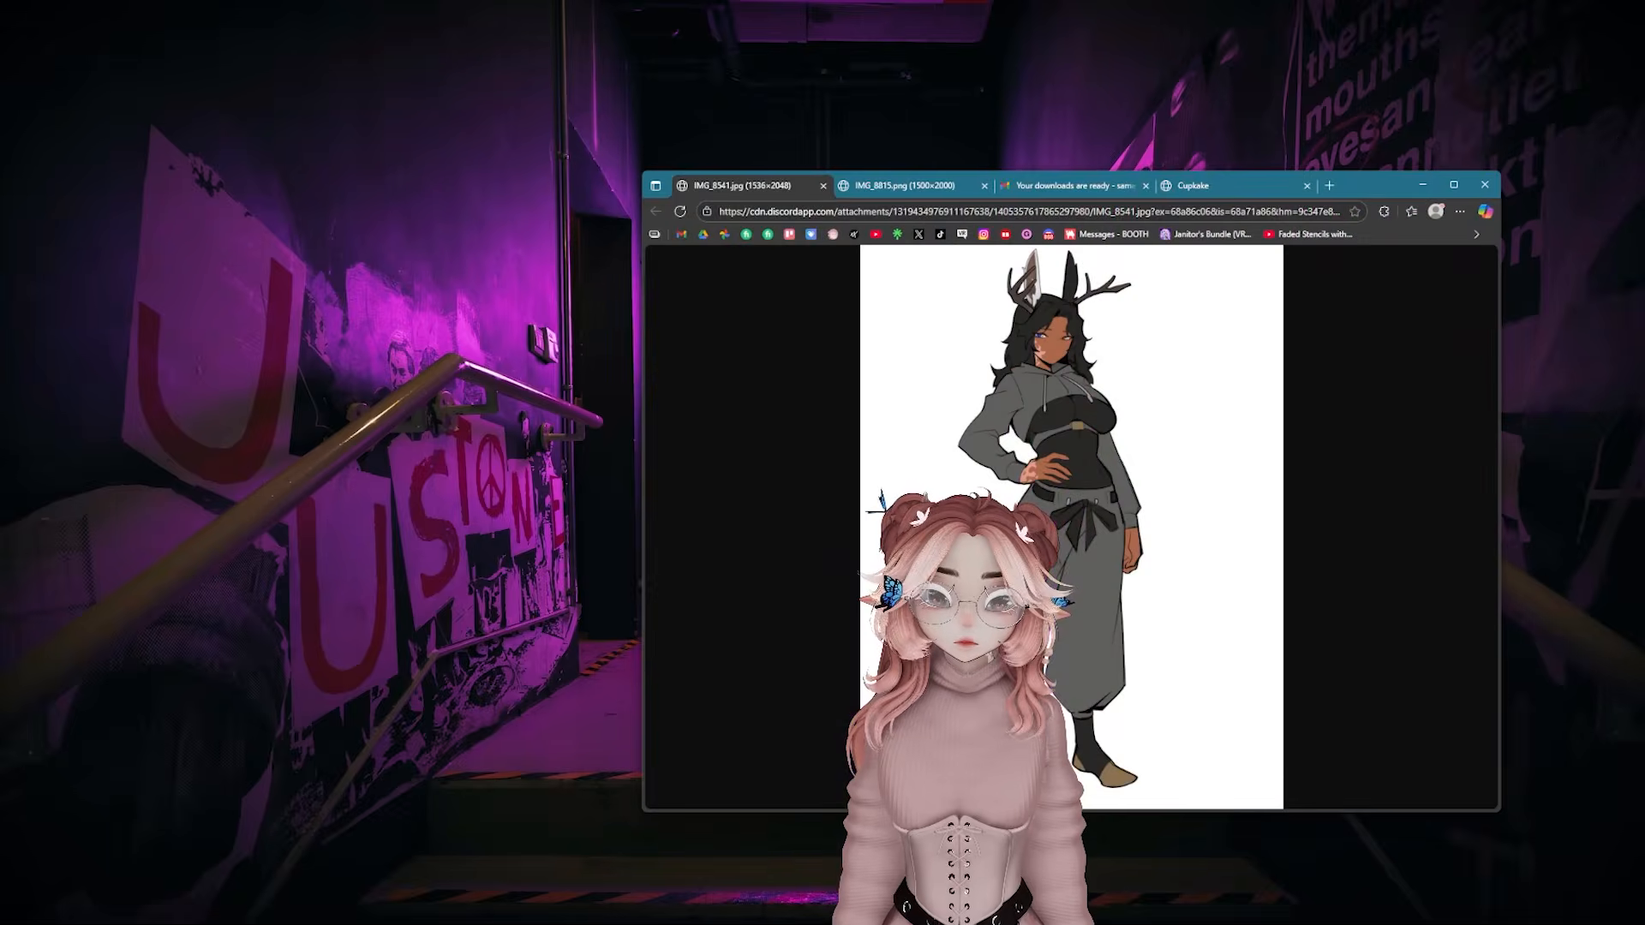
{"action": "left_click", "coordinate": [772, 879]}
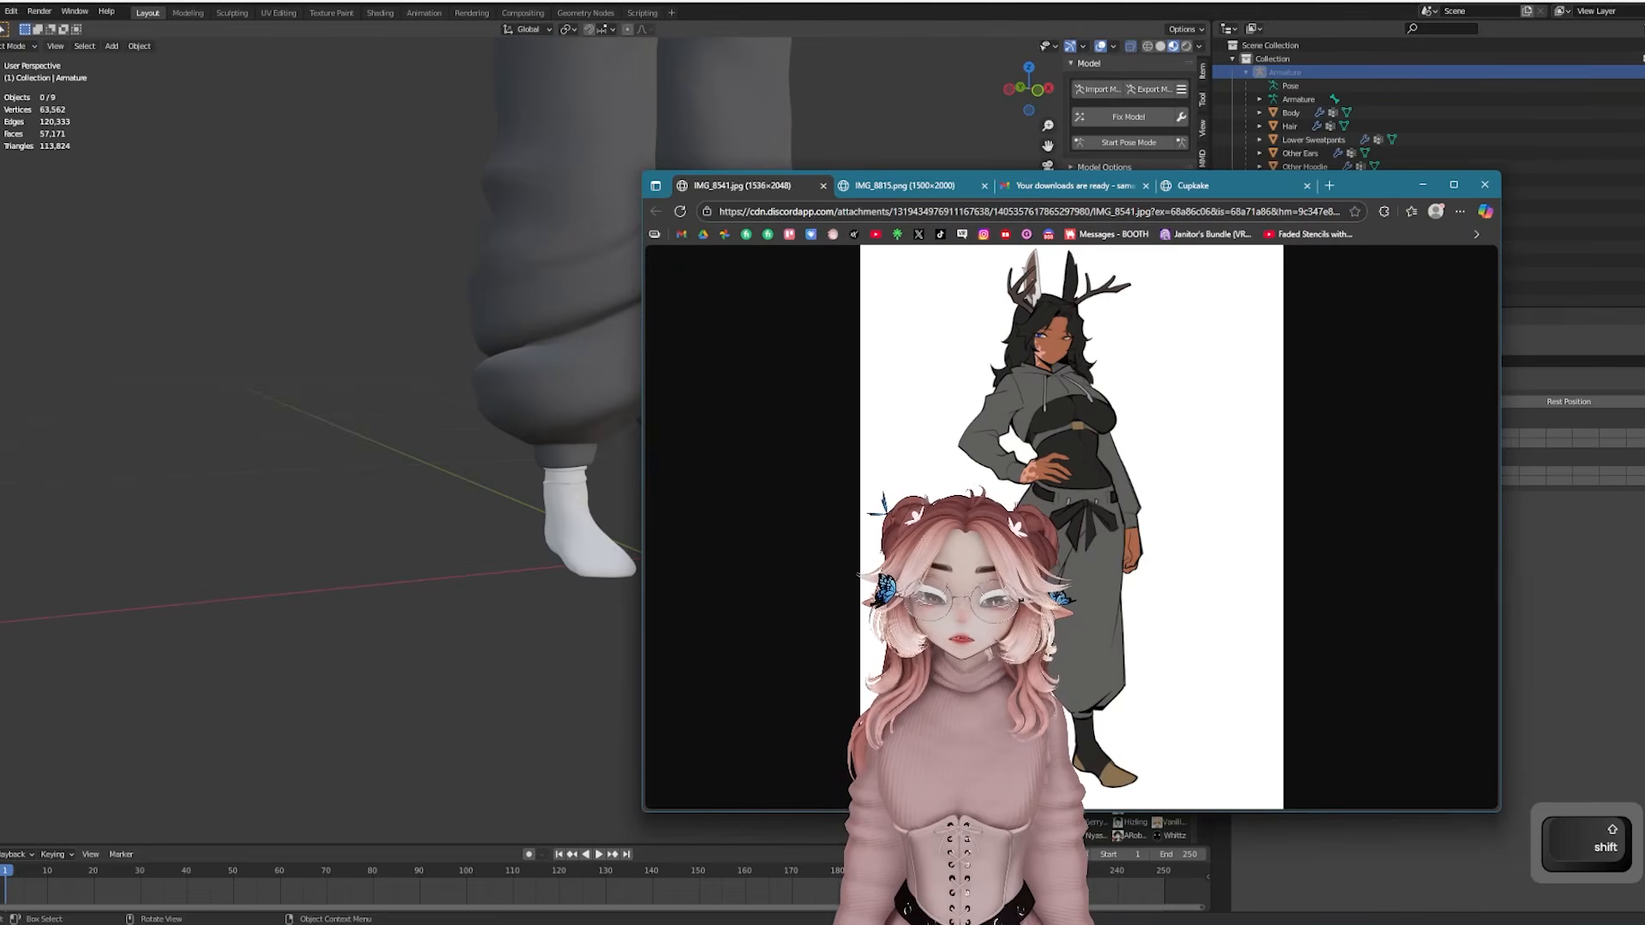
{"action": "middle_click_drag", "start_coordinate": [633, 610], "coordinate": [646, 650]}
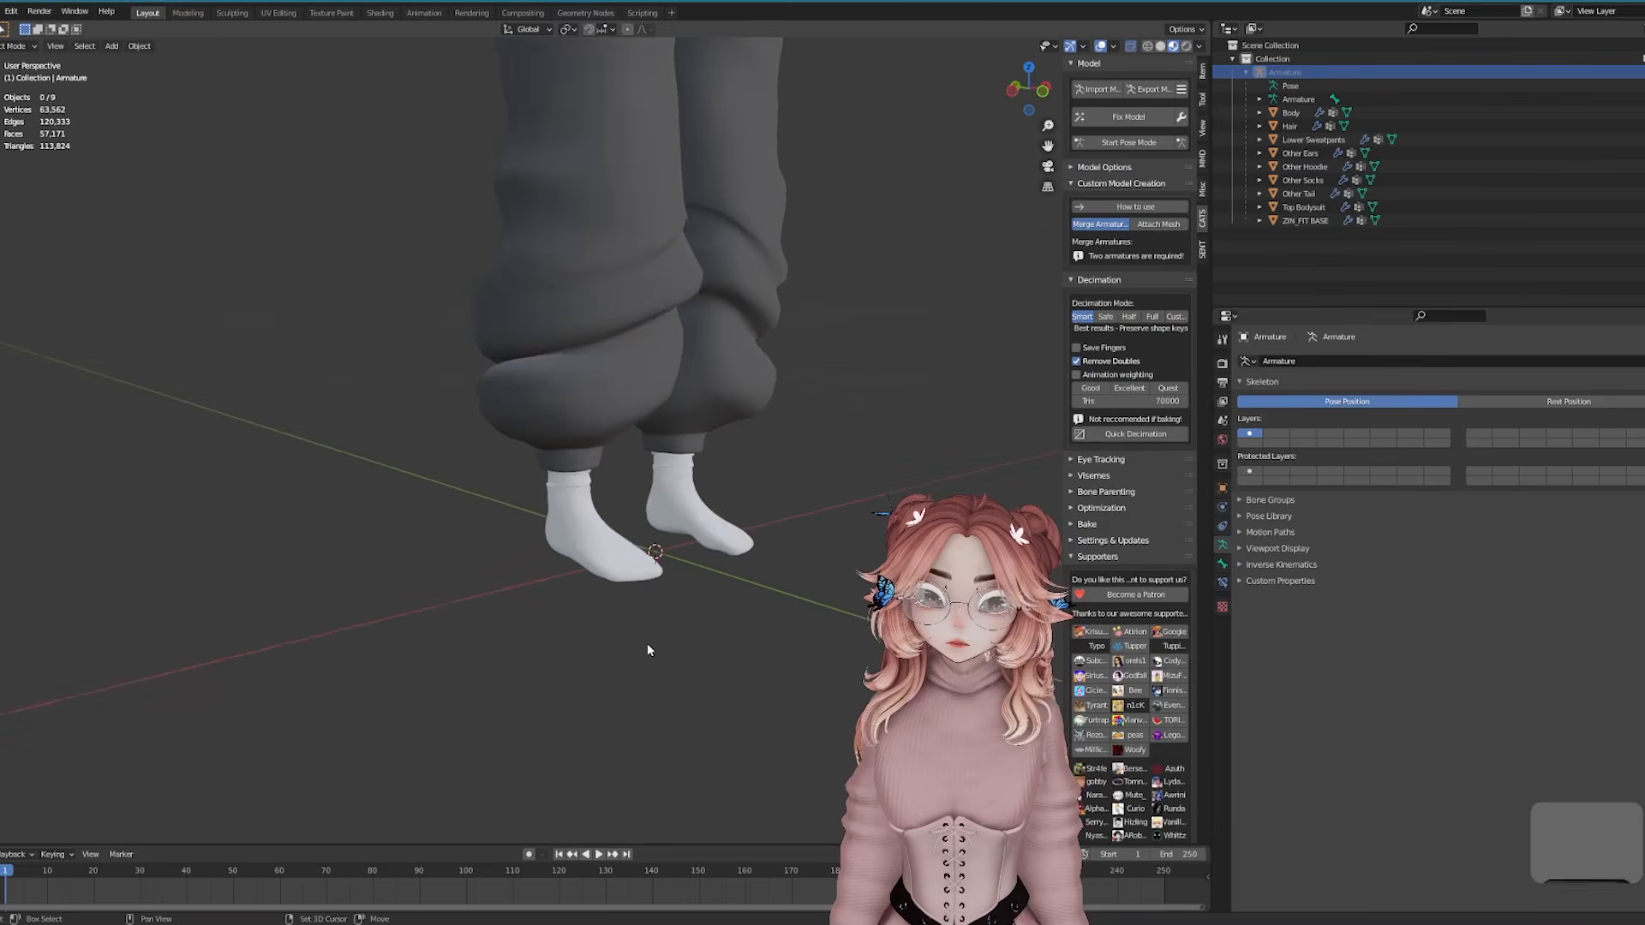
{"action": "scroll", "coordinate": [646, 650], "scroll_direction": "up", "scroll_amount": 4}
{"action": "middle_click_drag", "start_coordinate": [471, 622], "coordinate": [506, 651]}
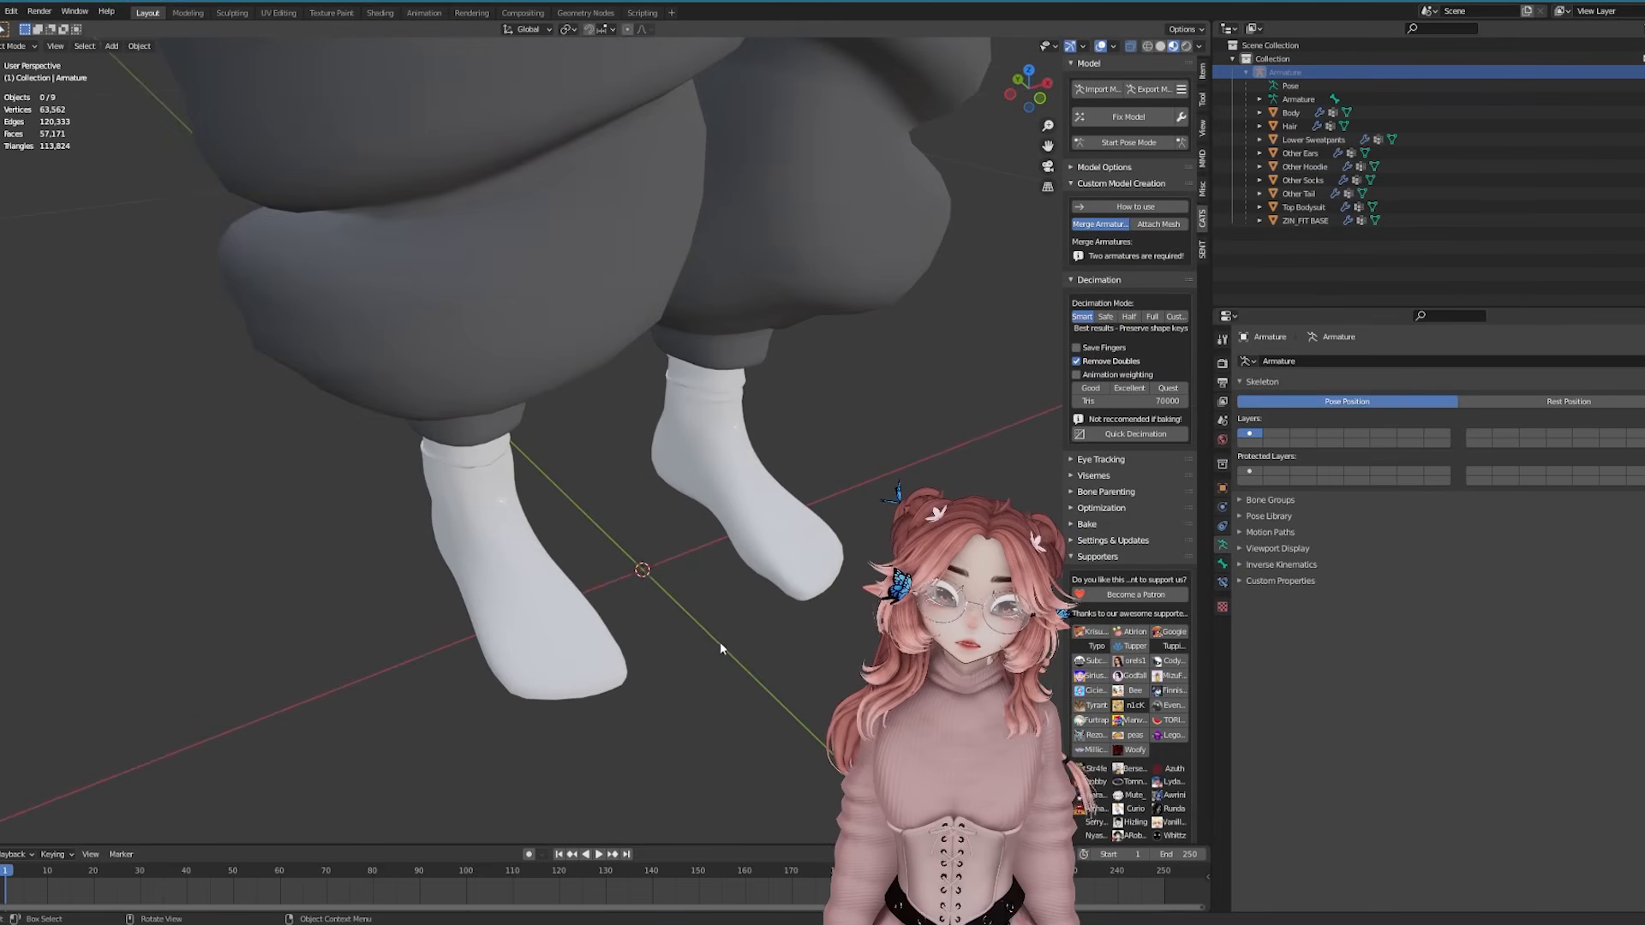
{"action": "middle_click_drag", "start_coordinate": [720, 641], "coordinate": [708, 569]}
{"action": "scroll", "coordinate": [668, 474], "scroll_direction": "down", "scroll_amount": 5}
{"action": "middle_click_drag", "start_coordinate": [668, 475], "coordinate": [653, 636], "text": "shift"}
{"action": "scroll", "coordinate": [659, 533], "scroll_direction": "up", "scroll_amount": 3}
{"action": "scroll", "coordinate": [653, 636], "scroll_direction": "down", "scroll_amount": 1}
{"action": "middle_click_drag", "start_coordinate": [970, 424], "coordinate": [1039, 441]}
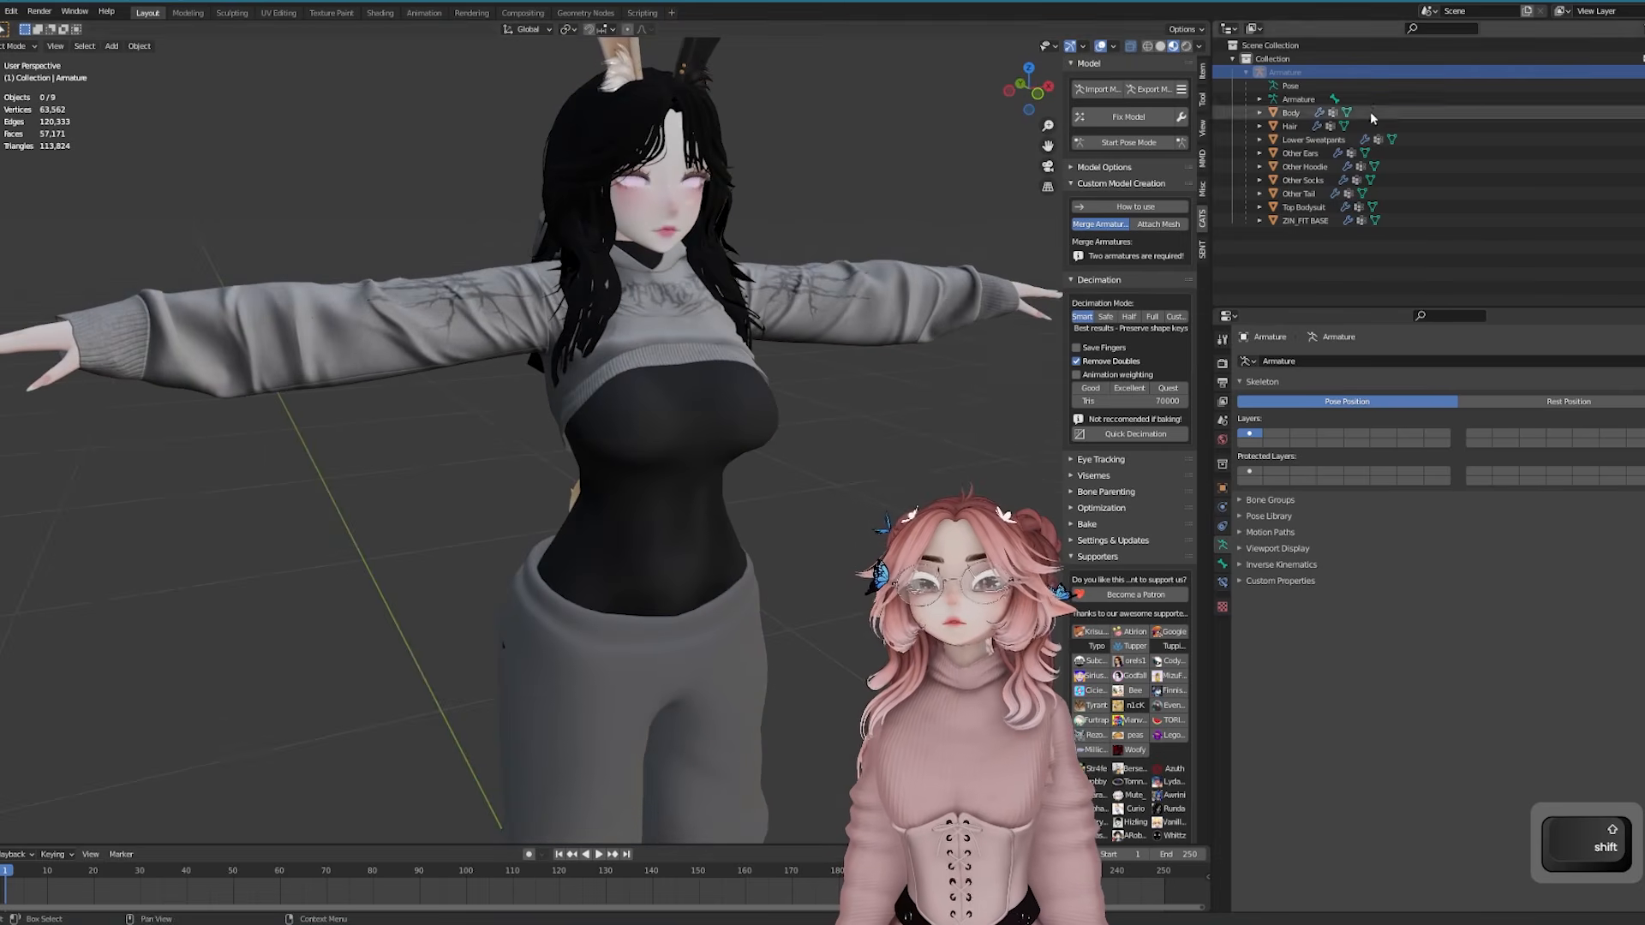
Import the straps model from the Downloads folder into the avatar scene
{"action": "left_click", "coordinate": [1095, 91]}
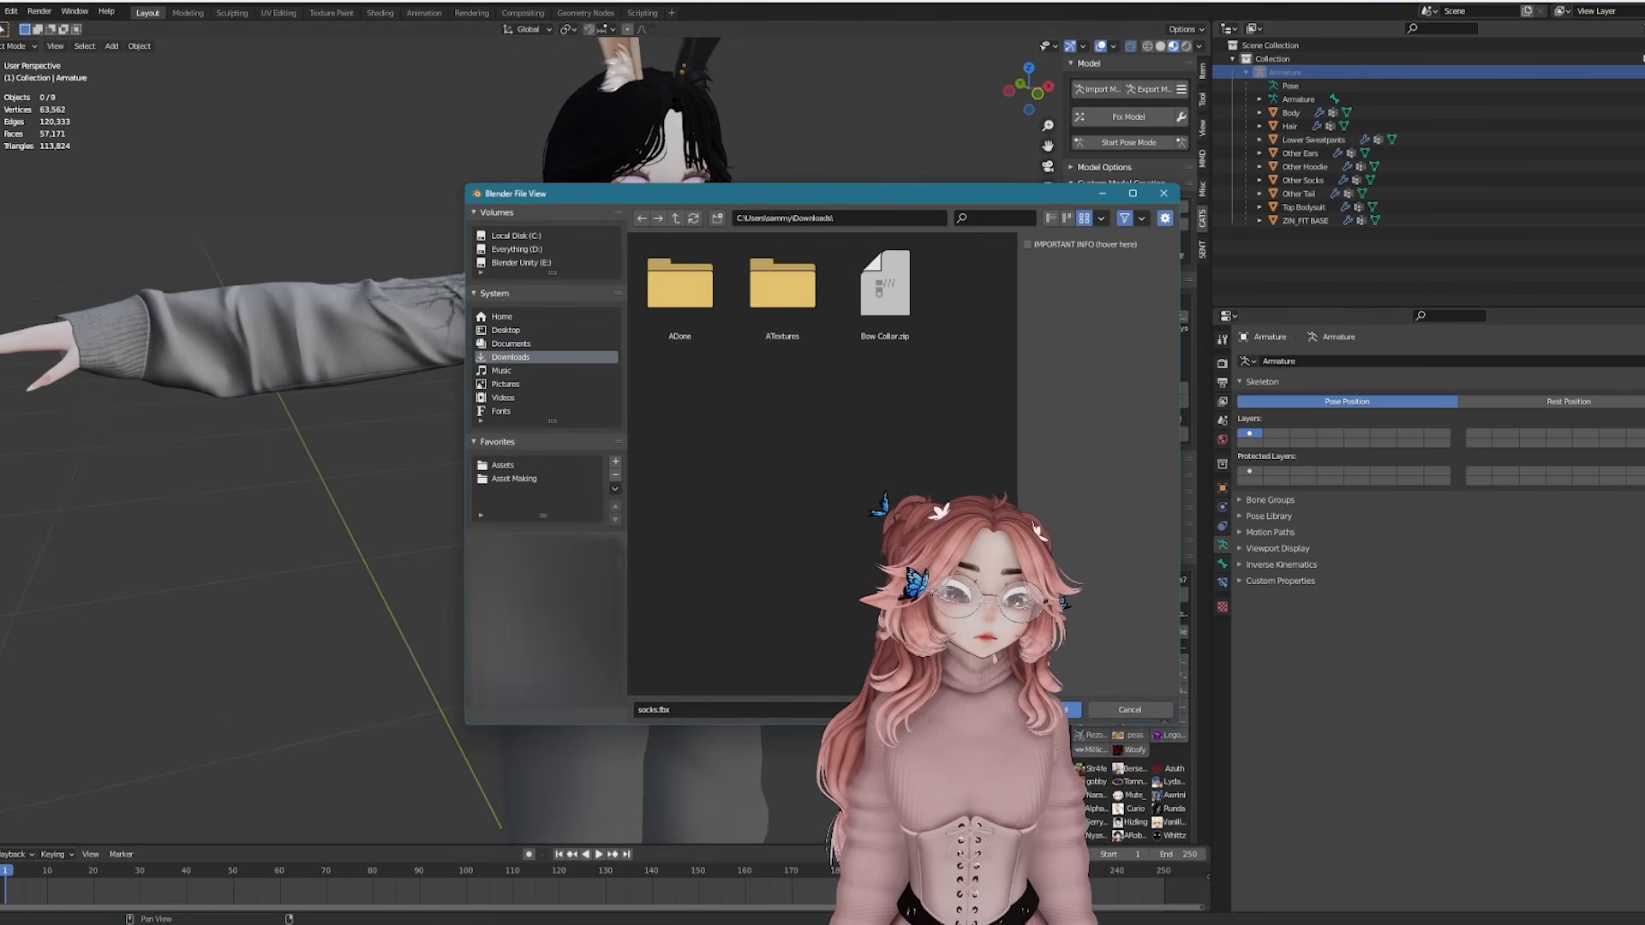
{"action": "left_click", "coordinate": [754, 923]}
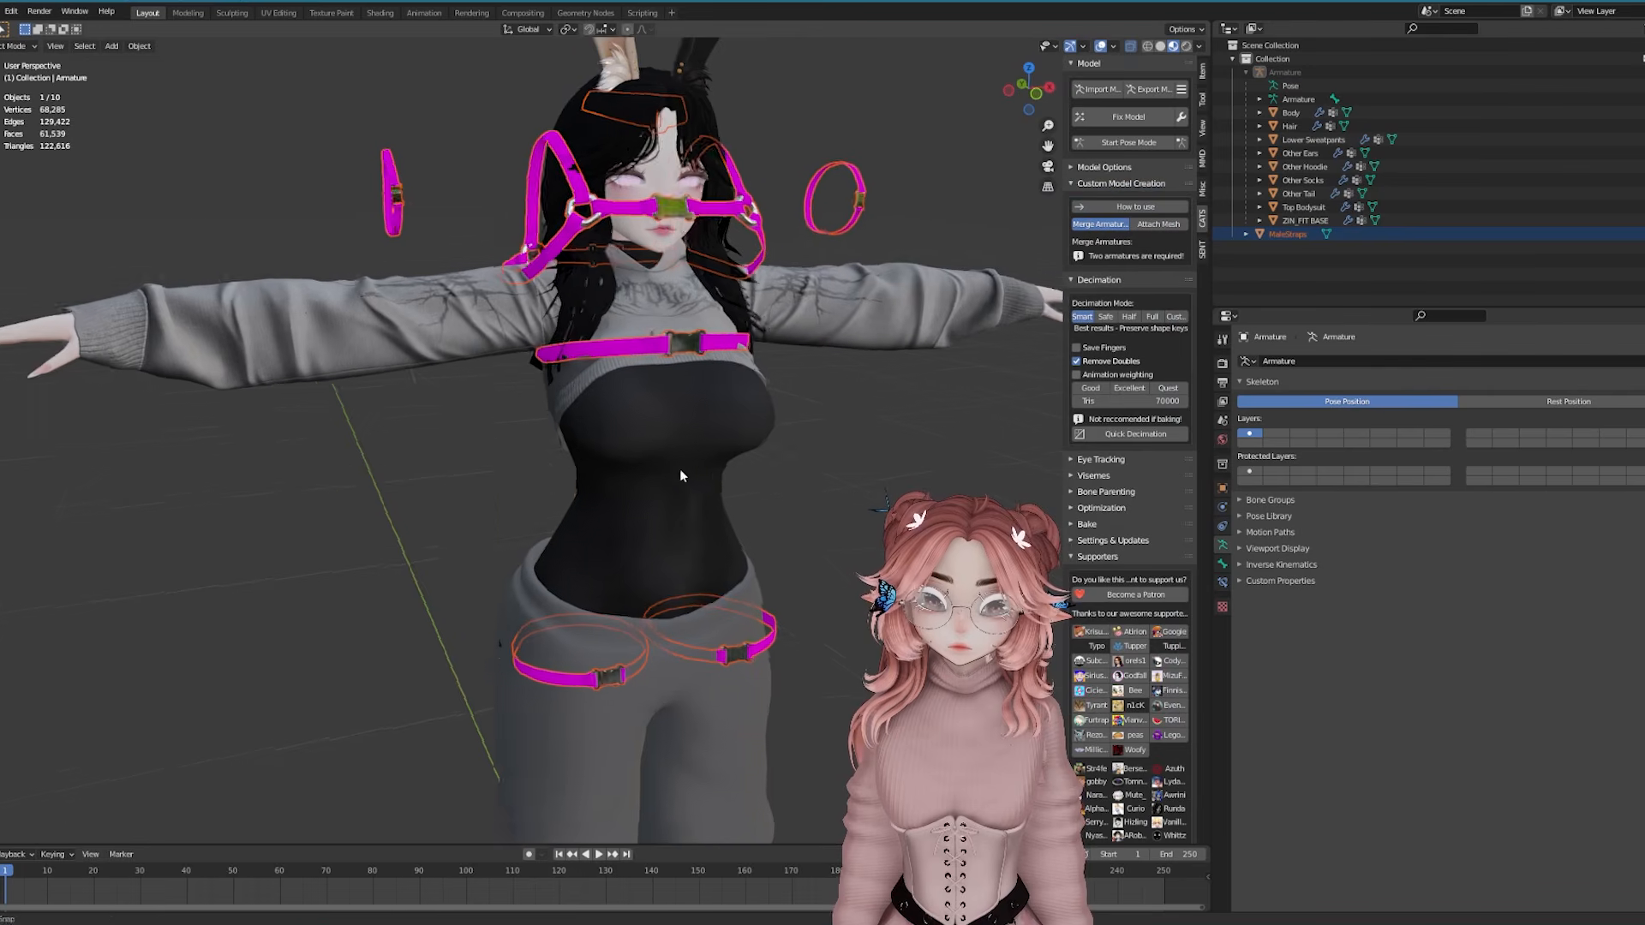
{"action": "scroll", "coordinate": [566, 343], "scroll_direction": "up", "scroll_amount": 4}
Separate the chest strap with its buckle into its own object and delete the remaining straps
{"action": "key", "text": "Tab"}
{"action": "left_click_drag", "start_coordinate": [797, 225], "coordinate": [400, 334]}
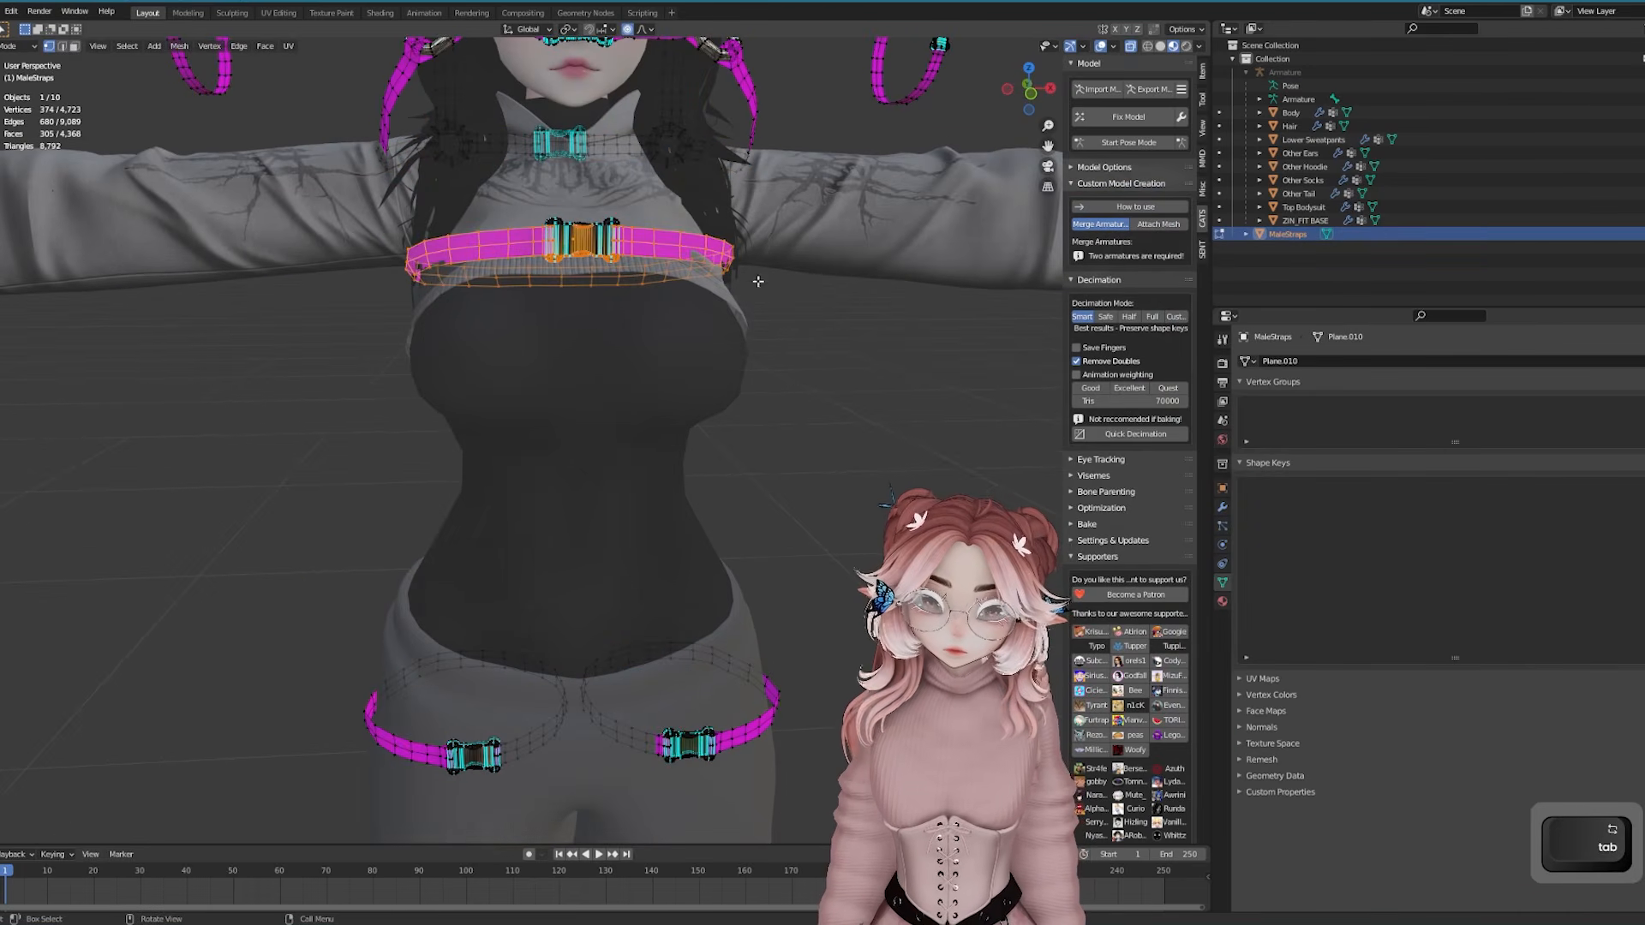
{"action": "left_click", "coordinate": [780, 347]}
{"action": "key", "text": "Tab"}
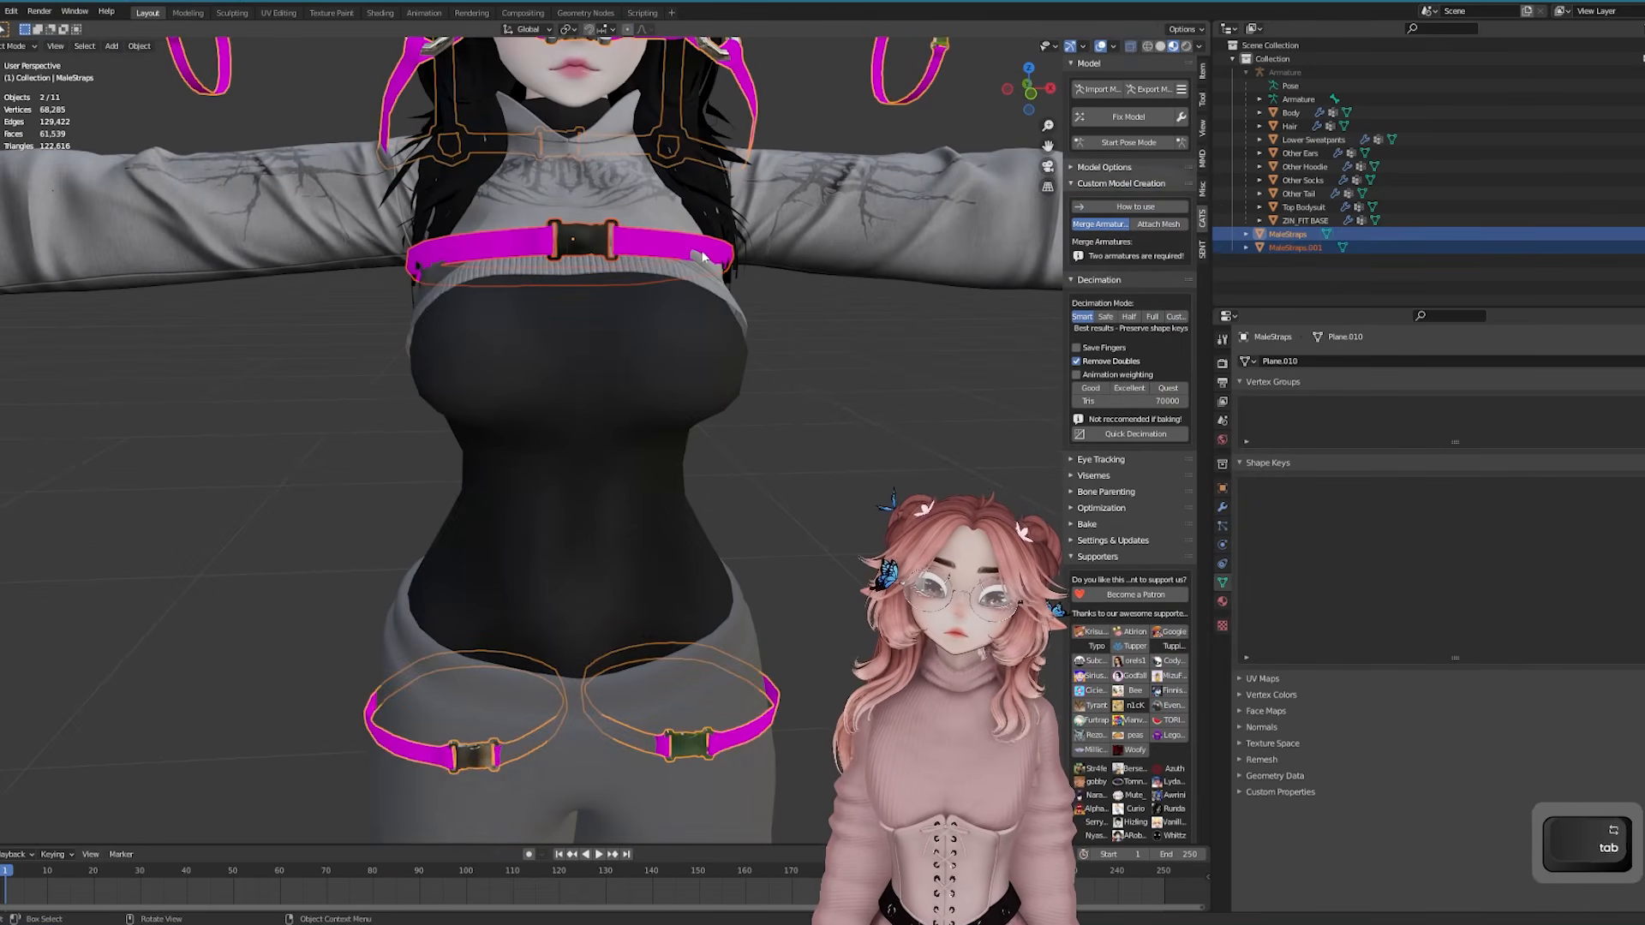
{"action": "left_click", "coordinate": [749, 111]}
{"action": "key", "text": "Delete"}
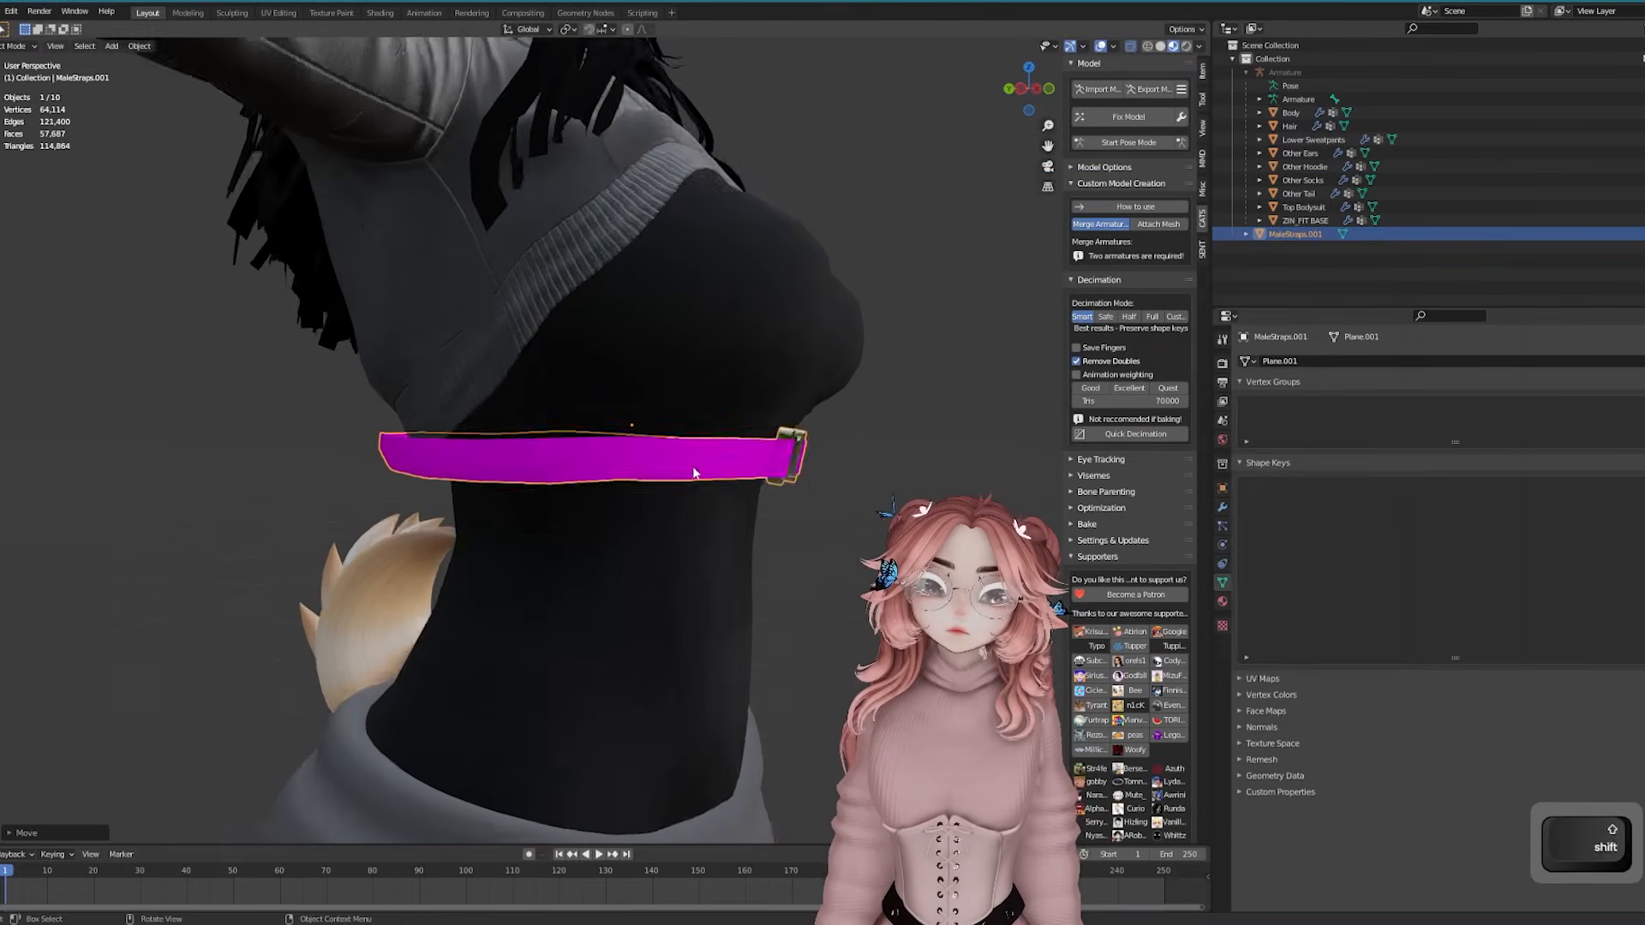
Hide the cropped hoodie and check the underbust strap's placement against the character reference image
{"action": "left_click", "coordinate": [598, 347]}
{"action": "key", "text": "h"}
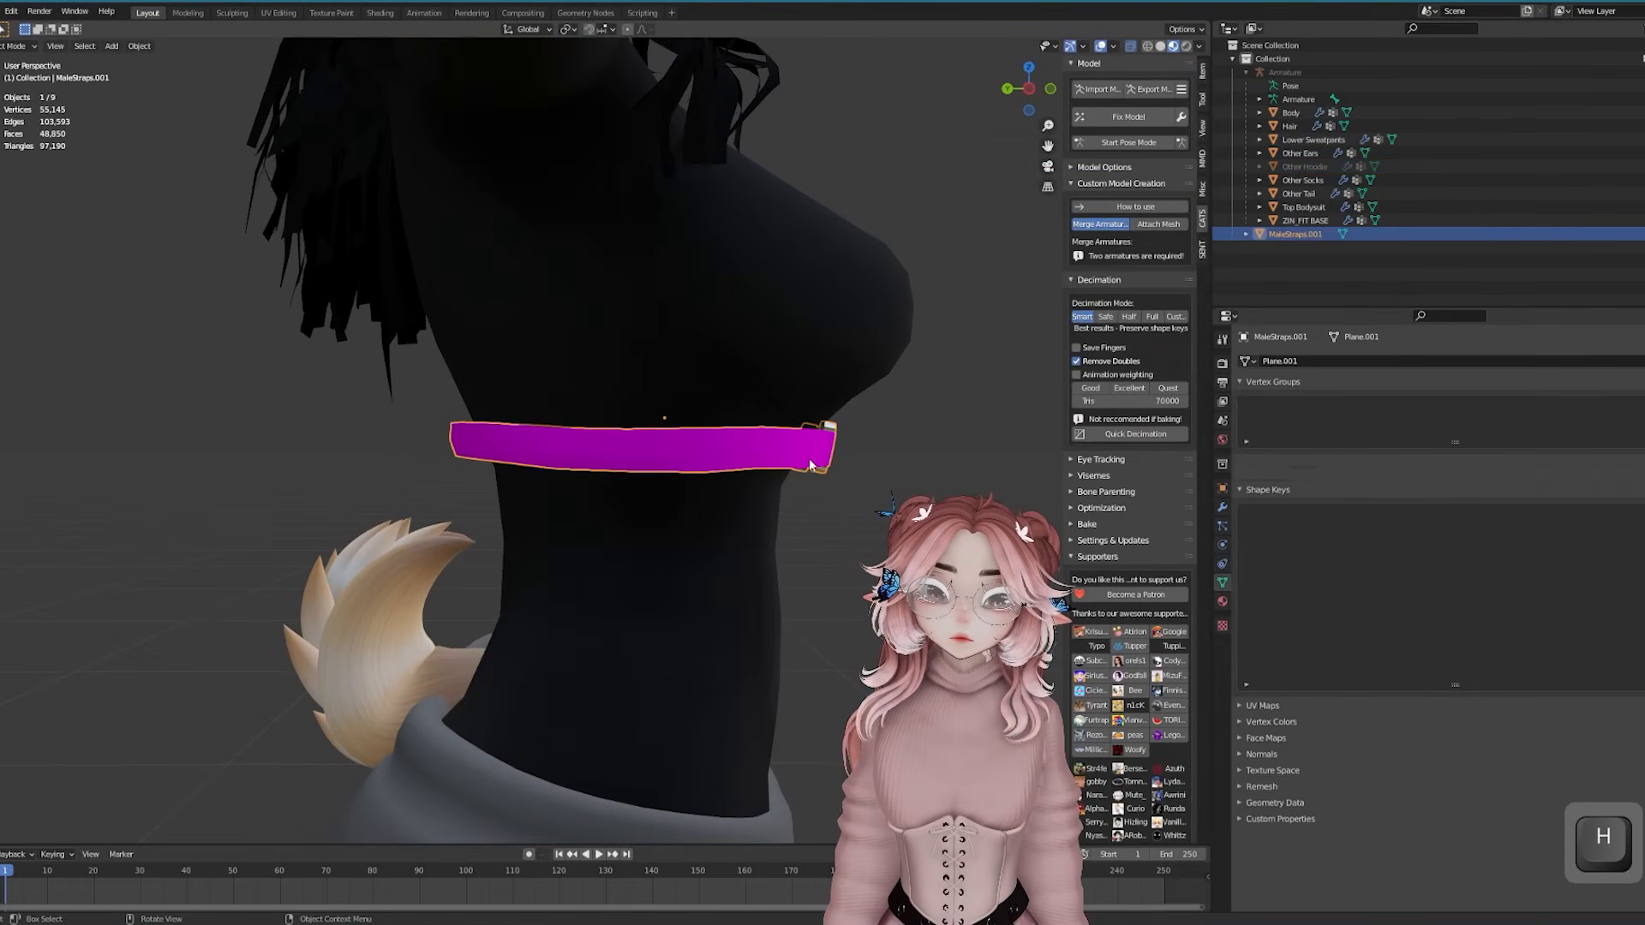
{"action": "key", "text": "alt+Tab"}
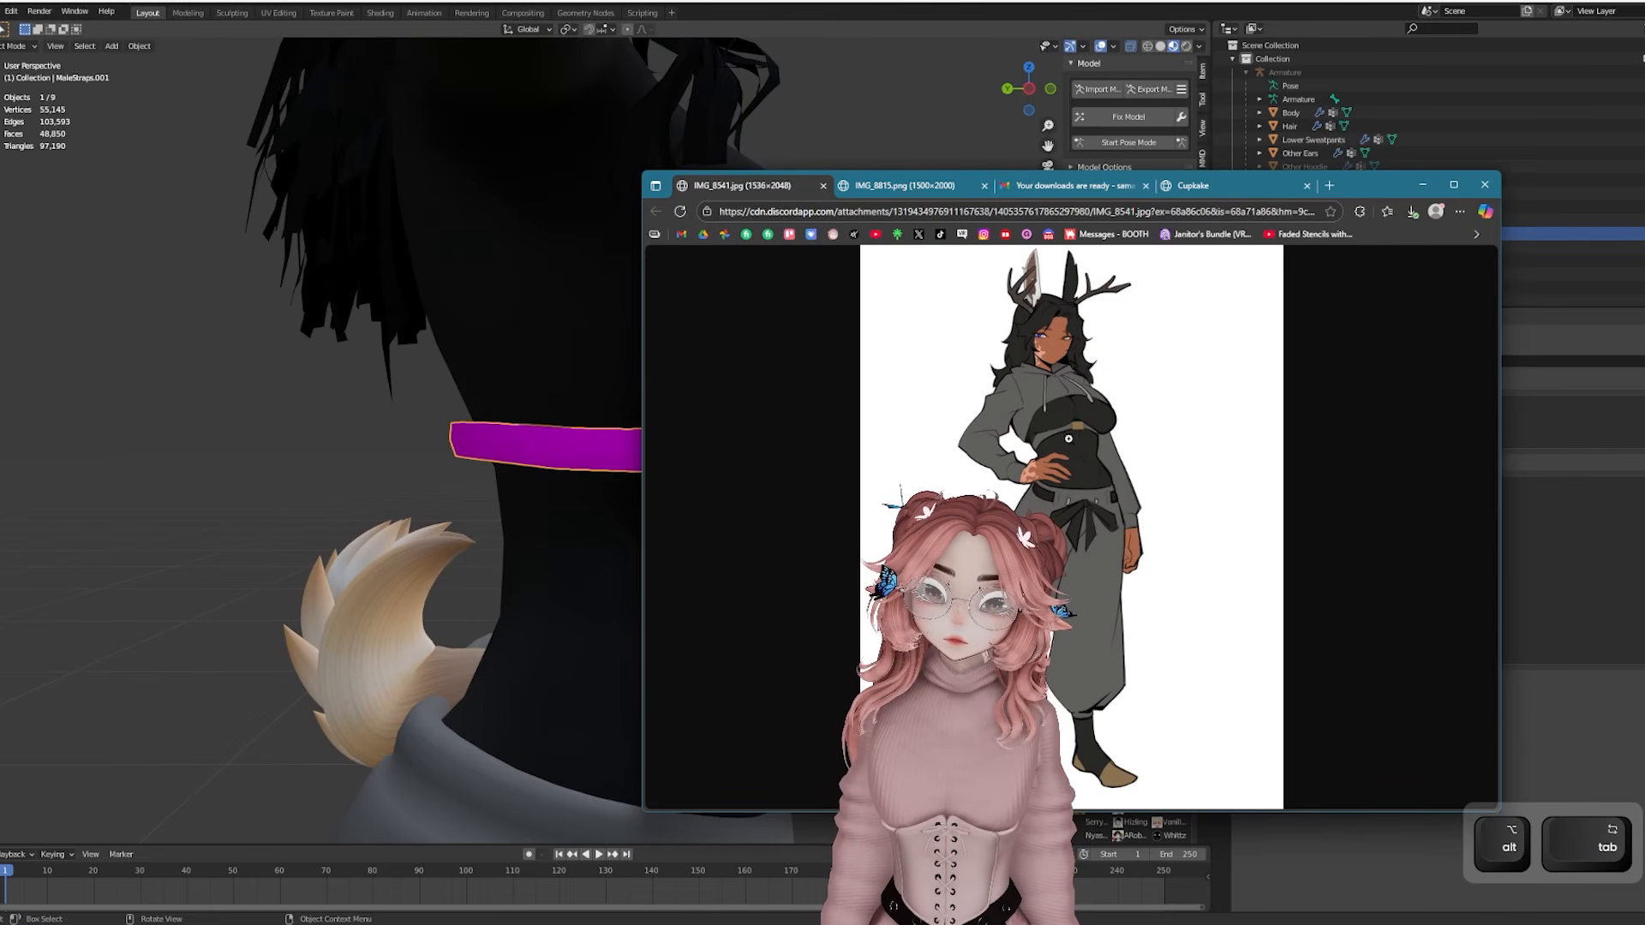
{"action": "key", "text": "alt+Tab"}
{"action": "left_click", "coordinate": [716, 402]}
{"action": "key", "text": "Tab"}
{"action": "key", "text": "KP_1"}
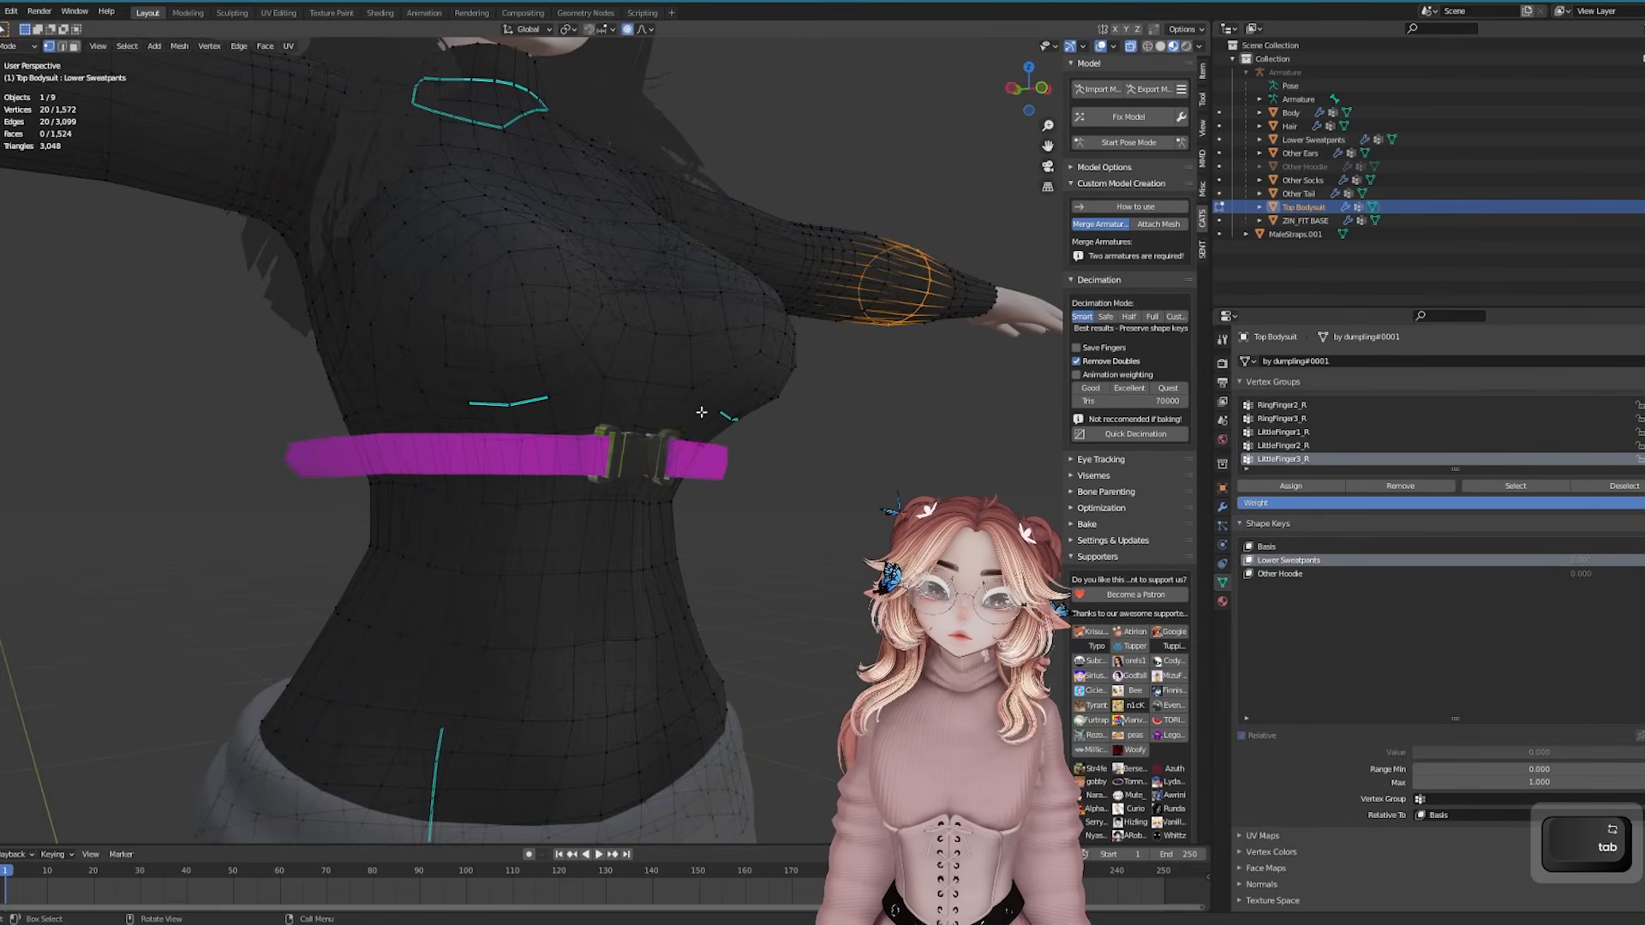
{"action": "middle_click_drag", "start_coordinate": [573, 449], "coordinate": [622, 467]}
{"action": "scroll", "coordinate": [653, 474], "scroll_direction": "down", "scroll_amount": 2}
{"action": "scroll", "coordinate": [654, 474], "scroll_direction": "up", "scroll_amount": 2}
{"action": "key", "text": "Tab"}
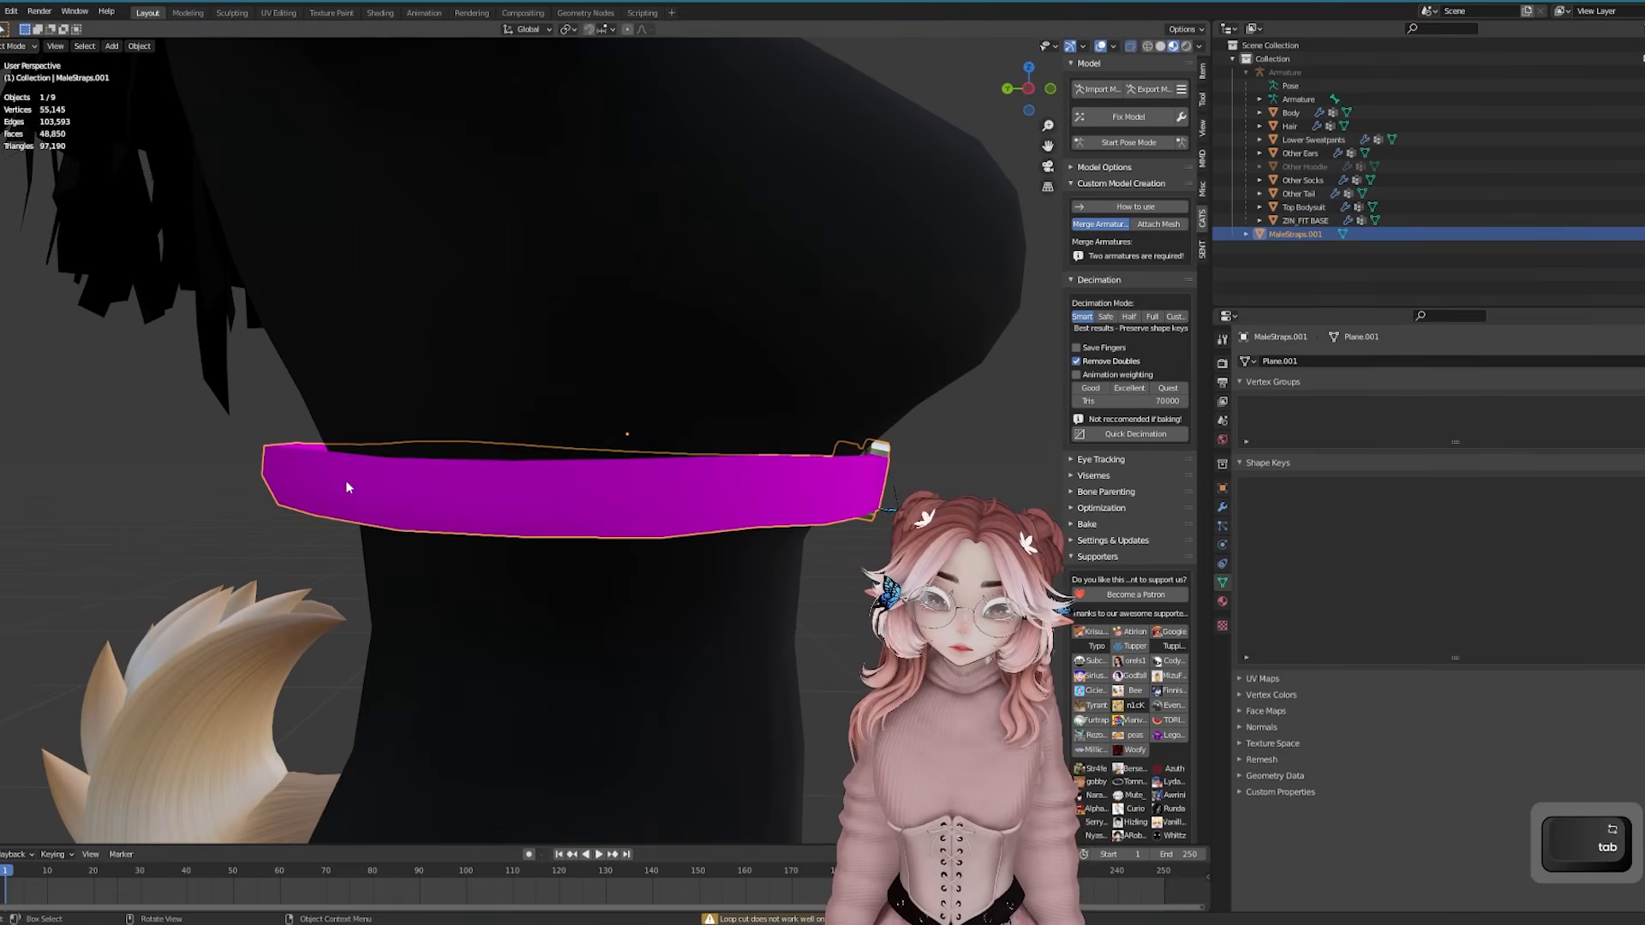
Move a vertex at the back of the strap towards the torso with smooth proportional editing at size 0.10
{"action": "key", "text": "Tab"}
{"action": "key", "text": "g"}
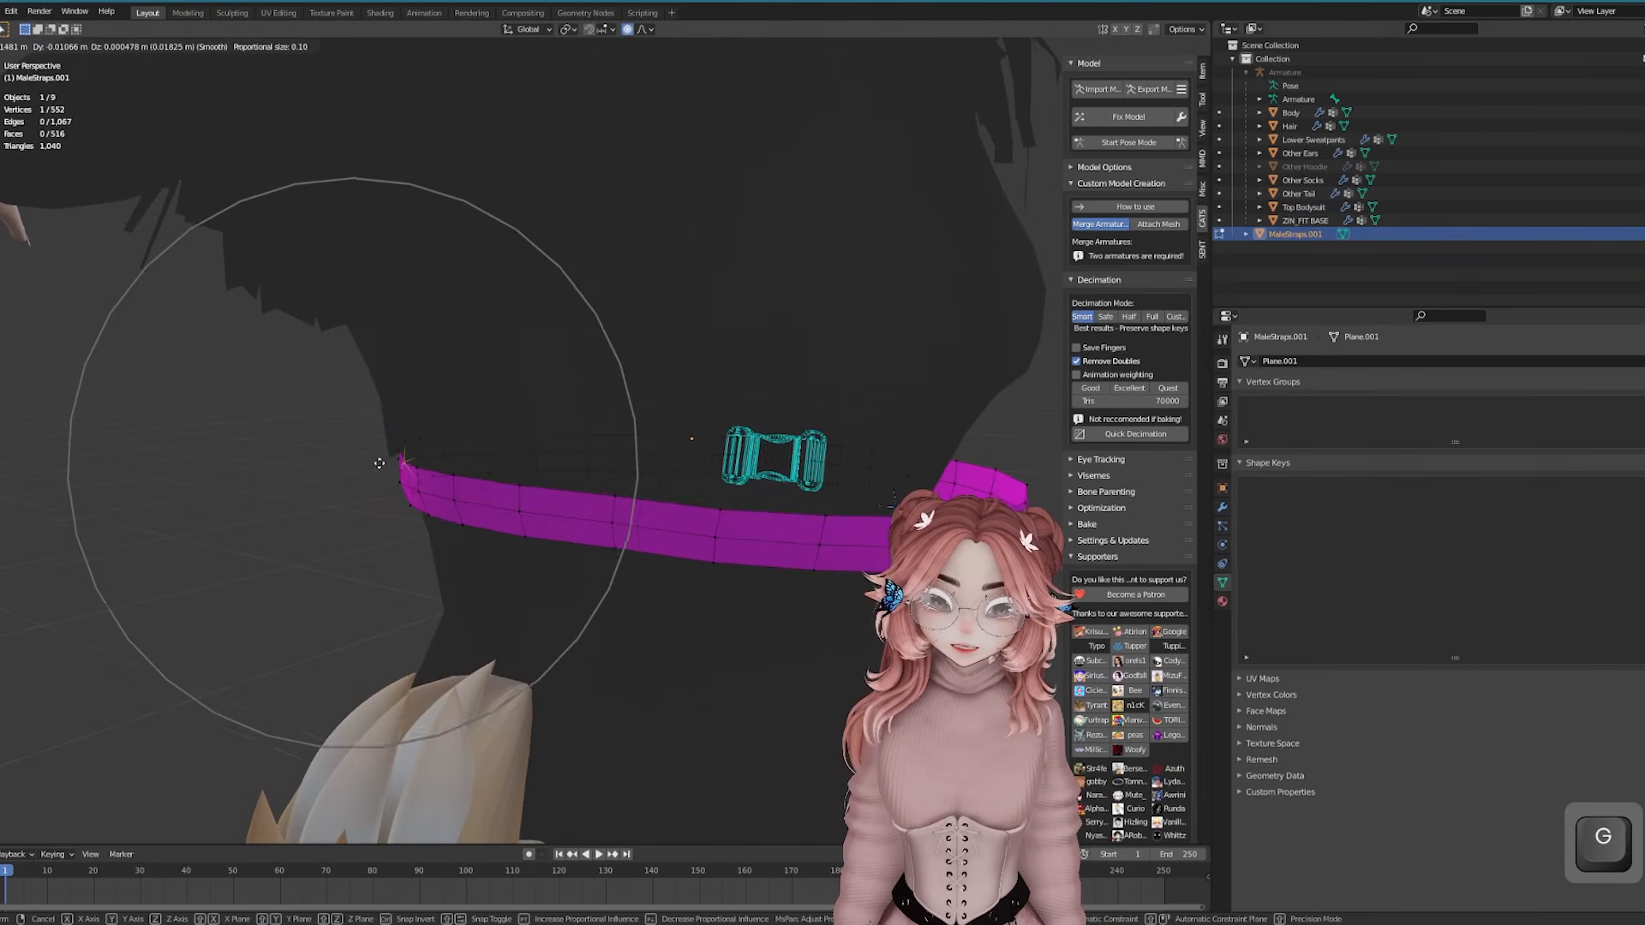
{"action": "left_click", "coordinate": [379, 464]}
{"action": "middle_click_drag", "start_coordinate": [833, 524], "coordinate": [791, 531]}
Shift the strap's back and side vertices along X with proportional editing so the band follows the torso
{"action": "key", "text": "g"}
{"action": "key", "text": "x"}
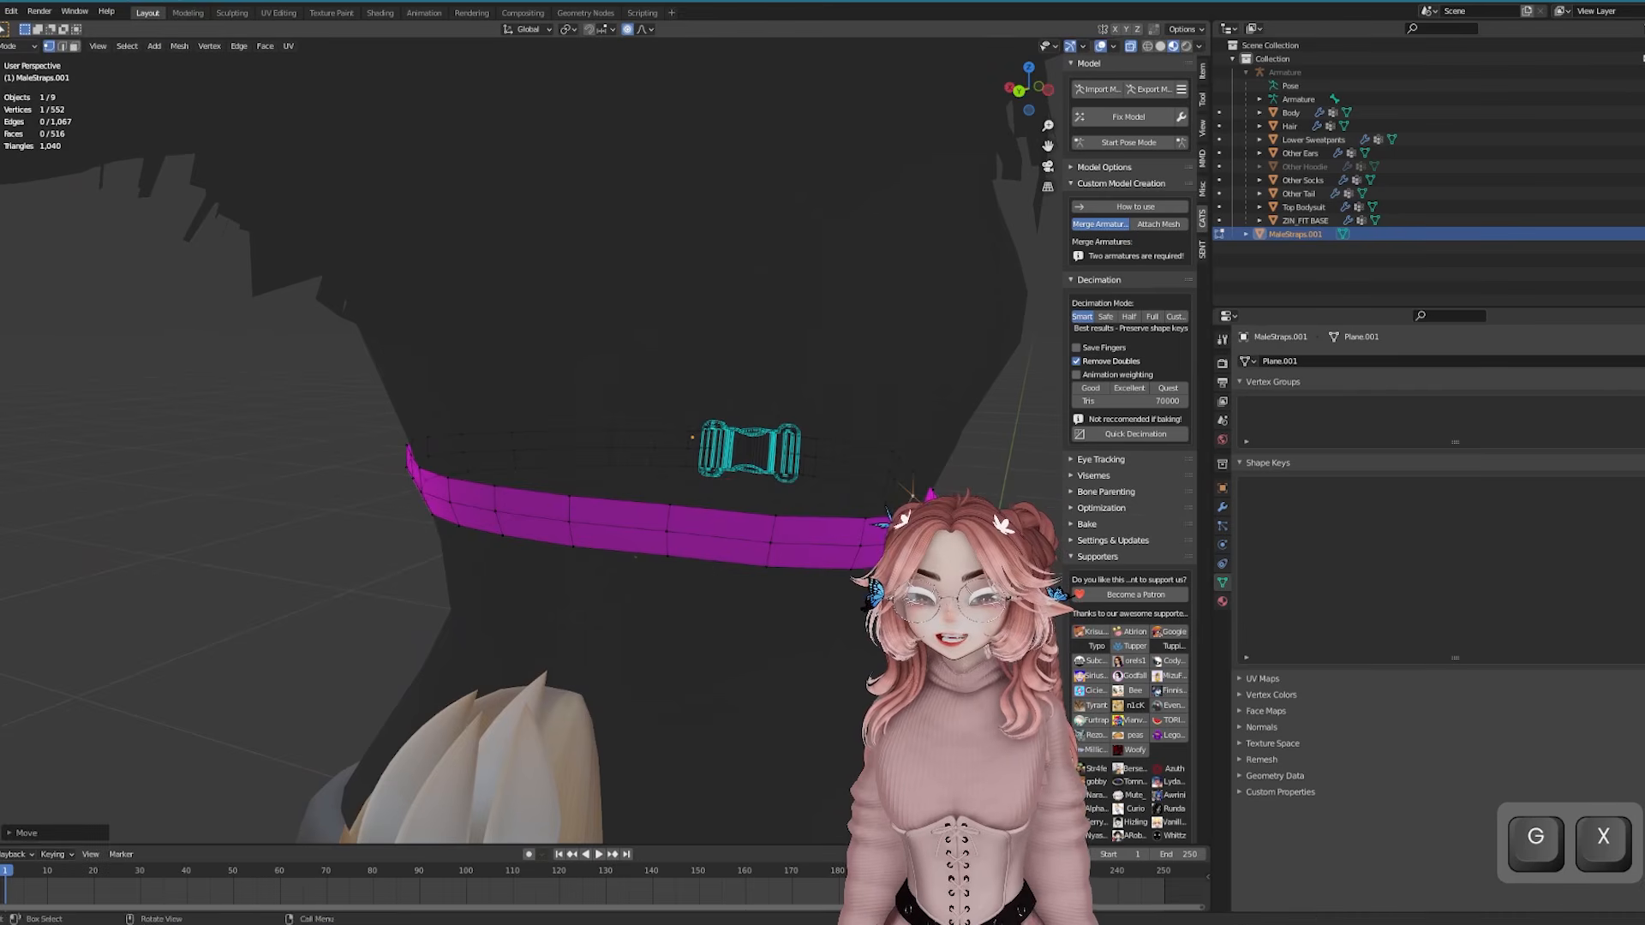
{"action": "middle_click_drag", "start_coordinate": [636, 557], "coordinate": [531, 505]}
{"action": "key", "text": "g"}
{"action": "key", "text": "x"}
{"action": "left_click", "coordinate": [435, 480]}
{"action": "key", "text": "g"}
{"action": "key", "text": "x"}
{"action": "left_click", "coordinate": [746, 514]}
{"action": "middle_click_drag", "start_coordinate": [746, 514], "coordinate": [789, 515]}
{"action": "middle_click_drag", "start_coordinate": [386, 484], "coordinate": [447, 440]}
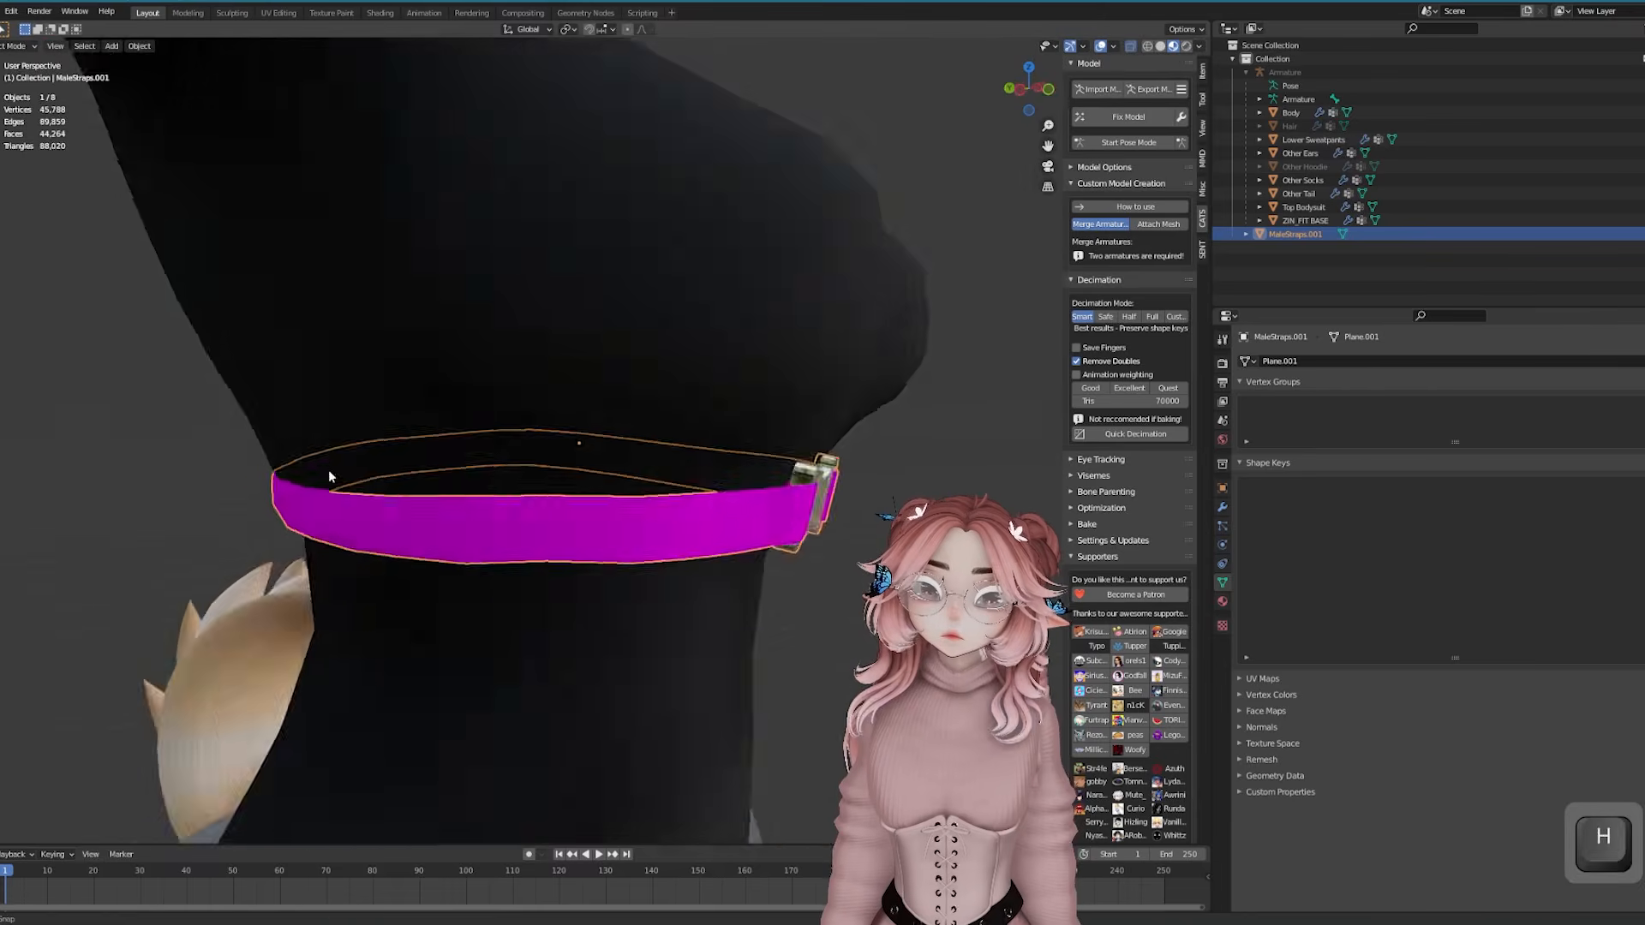
Move the strap's side section along Y with proportional editing to fit it around the ribcage
{"action": "key", "text": "Tab"}
{"action": "left_click", "coordinate": [625, 480]}
{"action": "key", "text": "Tab"}
{"action": "scroll", "coordinate": [578, 493], "scroll_direction": "down", "scroll_amount": 3}
{"action": "key", "text": "Tab"}
{"action": "left_click_drag", "start_coordinate": [434, 521], "coordinate": [426, 535]}
{"action": "key", "text": "g"}
{"action": "key", "text": "y"}
{"action": "left_click", "coordinate": [415, 558]}
{"action": "middle_click_drag", "start_coordinate": [420, 558], "coordinate": [641, 523]}
{"action": "key", "text": "Tab"}
{"action": "scroll", "coordinate": [662, 526], "scroll_direction": "up", "scroll_amount": 2}
Move the strap's buckle and front section along Y to fit the front of the bodysuit
{"action": "key", "text": "Tab"}
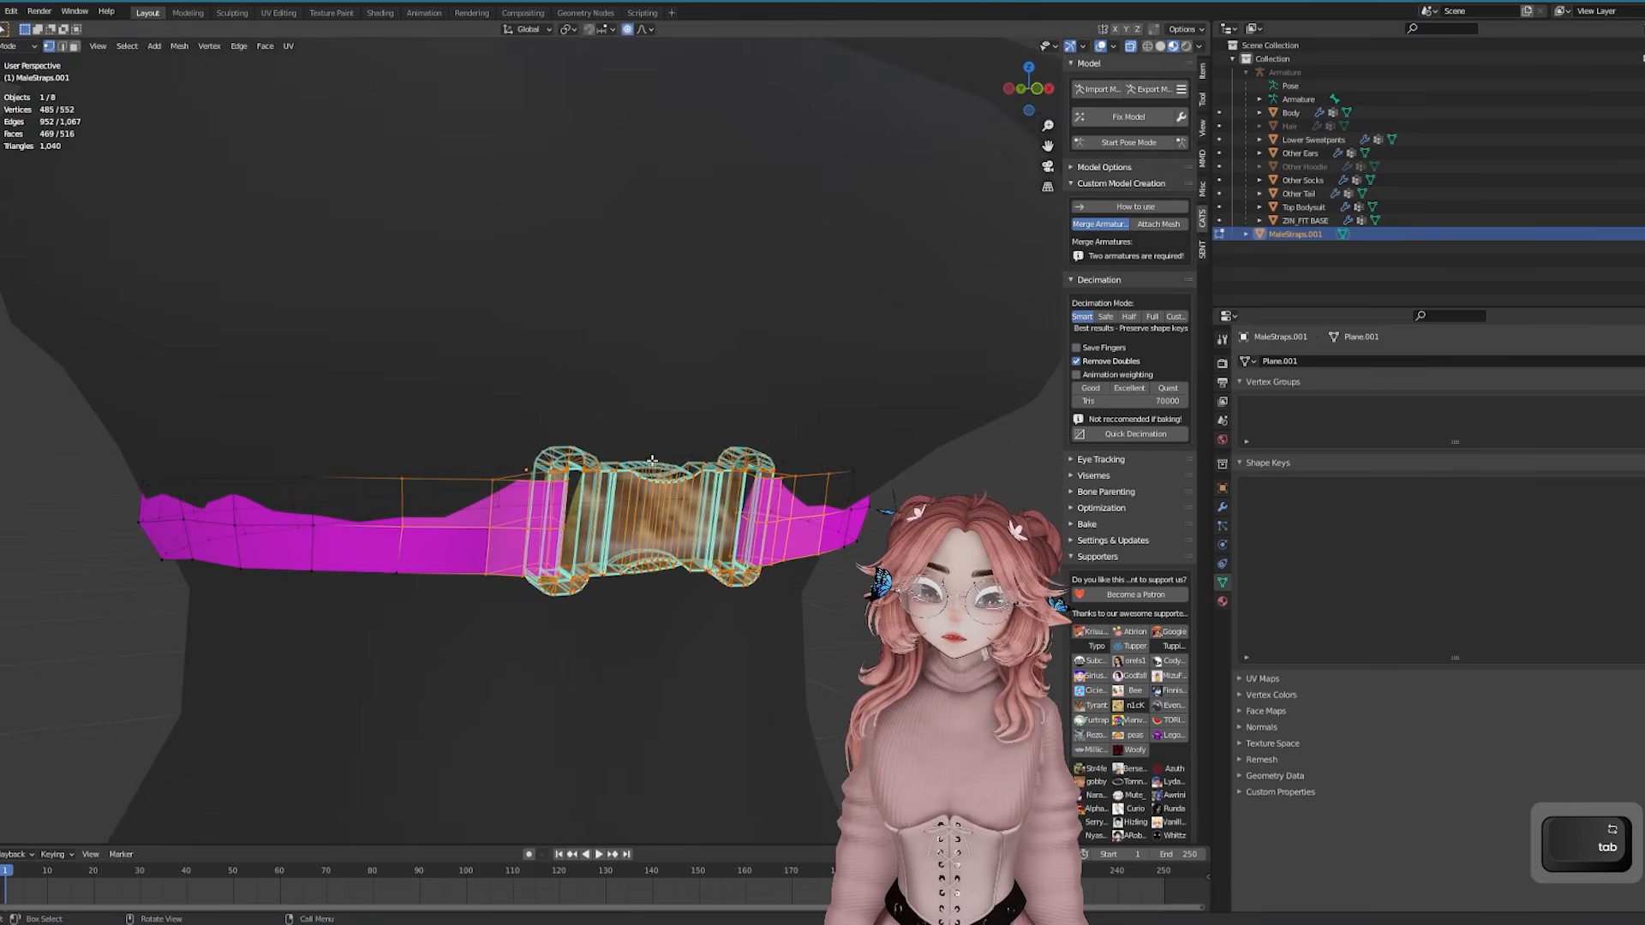
{"action": "left_click", "coordinate": [656, 465]}
{"action": "key", "text": "g"}
{"action": "key", "text": "y"}
{"action": "left_click", "coordinate": [656, 465]}
{"action": "key", "text": "Tab"}
{"action": "scroll", "coordinate": [804, 460], "scroll_direction": "down", "scroll_amount": 3}
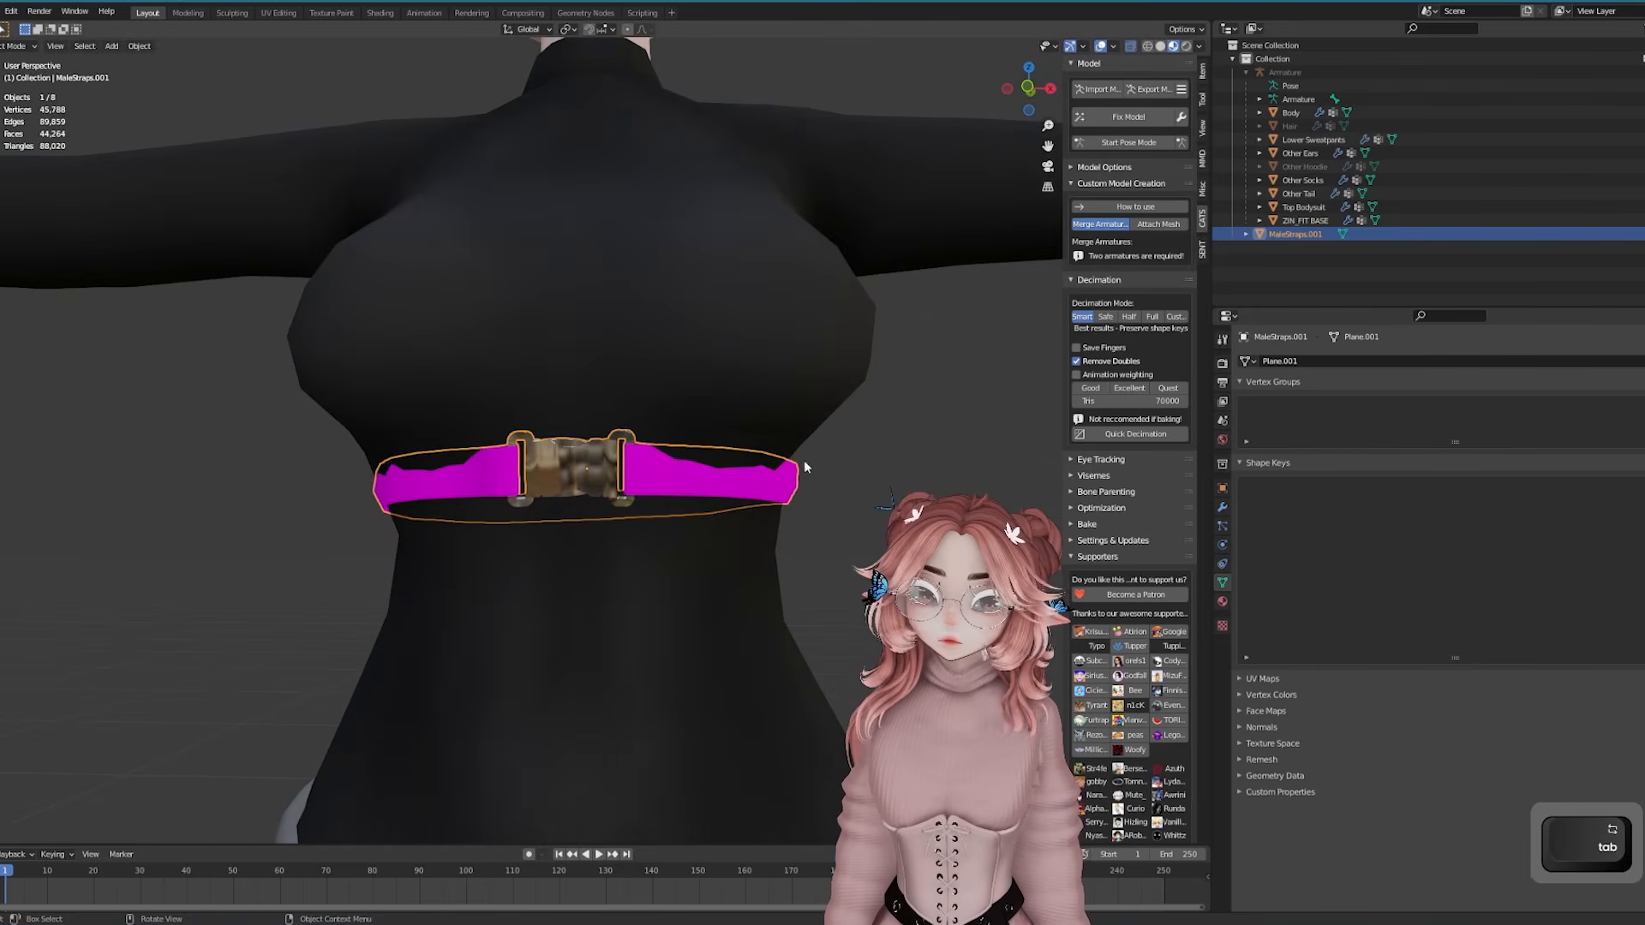
Add a loop cut around the Top Bodysuit's torso just below the strap and check it from several sides
{"action": "middle_click_drag", "start_coordinate": [803, 460], "coordinate": [687, 454]}
{"action": "scroll", "coordinate": [687, 454], "scroll_direction": "up", "scroll_amount": 2}
{"action": "left_click", "coordinate": [574, 452]}
{"action": "middle_click_drag", "start_coordinate": [574, 451], "coordinate": [701, 418]}
{"action": "key", "text": "Tab"}
{"action": "middle_click_drag", "start_coordinate": [678, 487], "coordinate": [646, 505]}
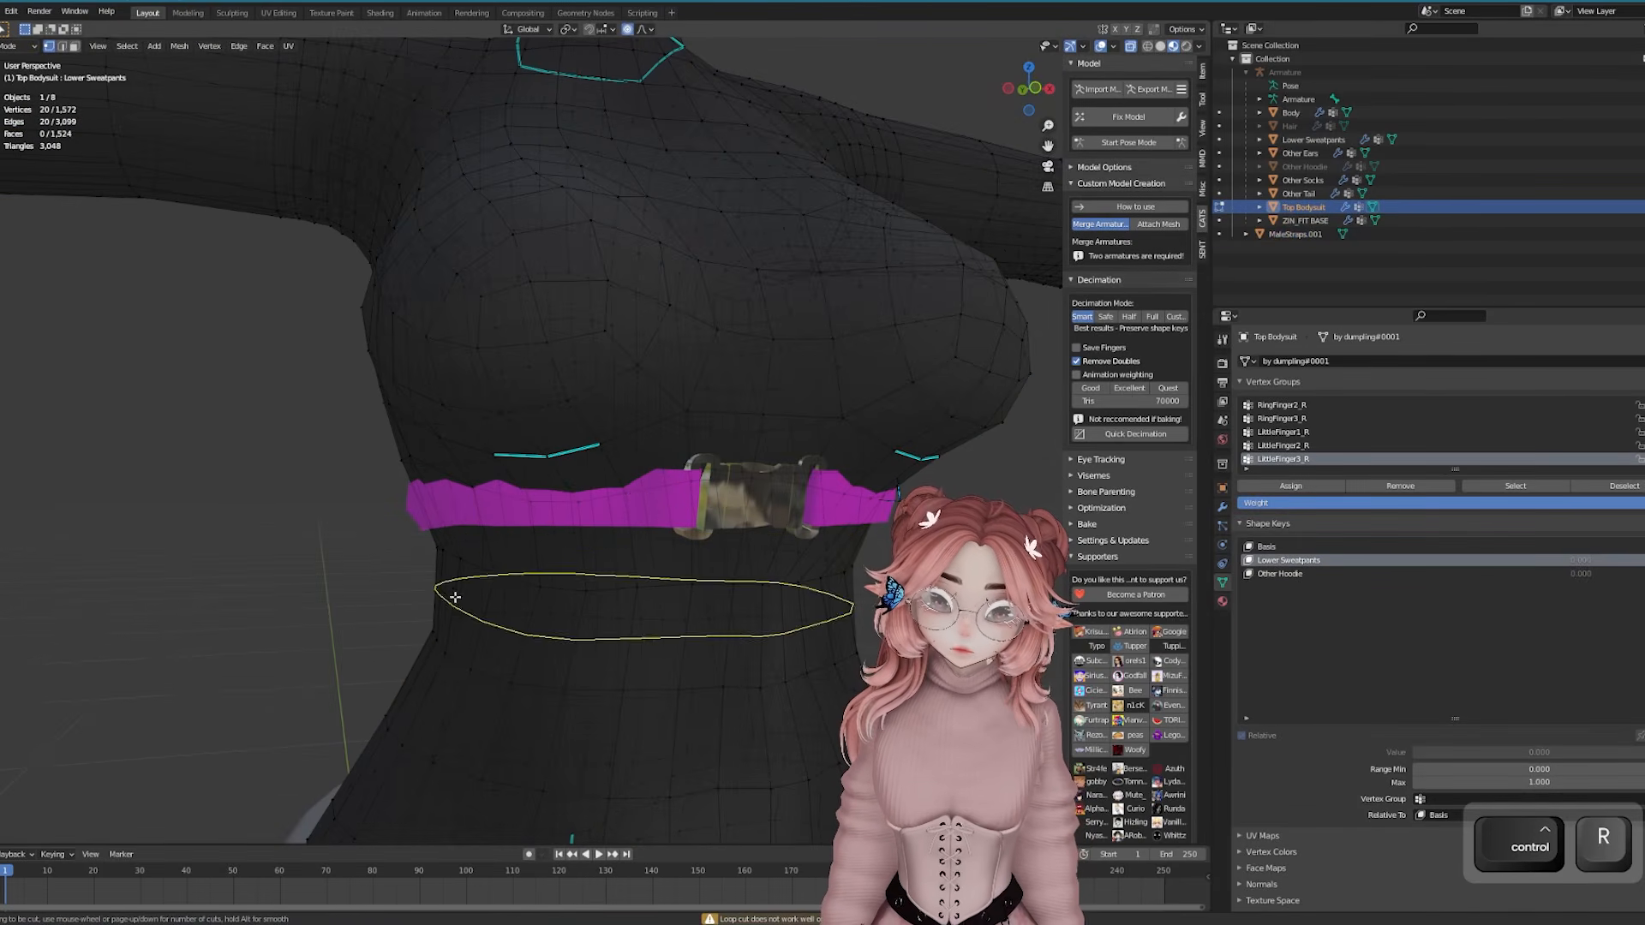
{"action": "middle_click_drag", "start_coordinate": [439, 529], "coordinate": [592, 483]}
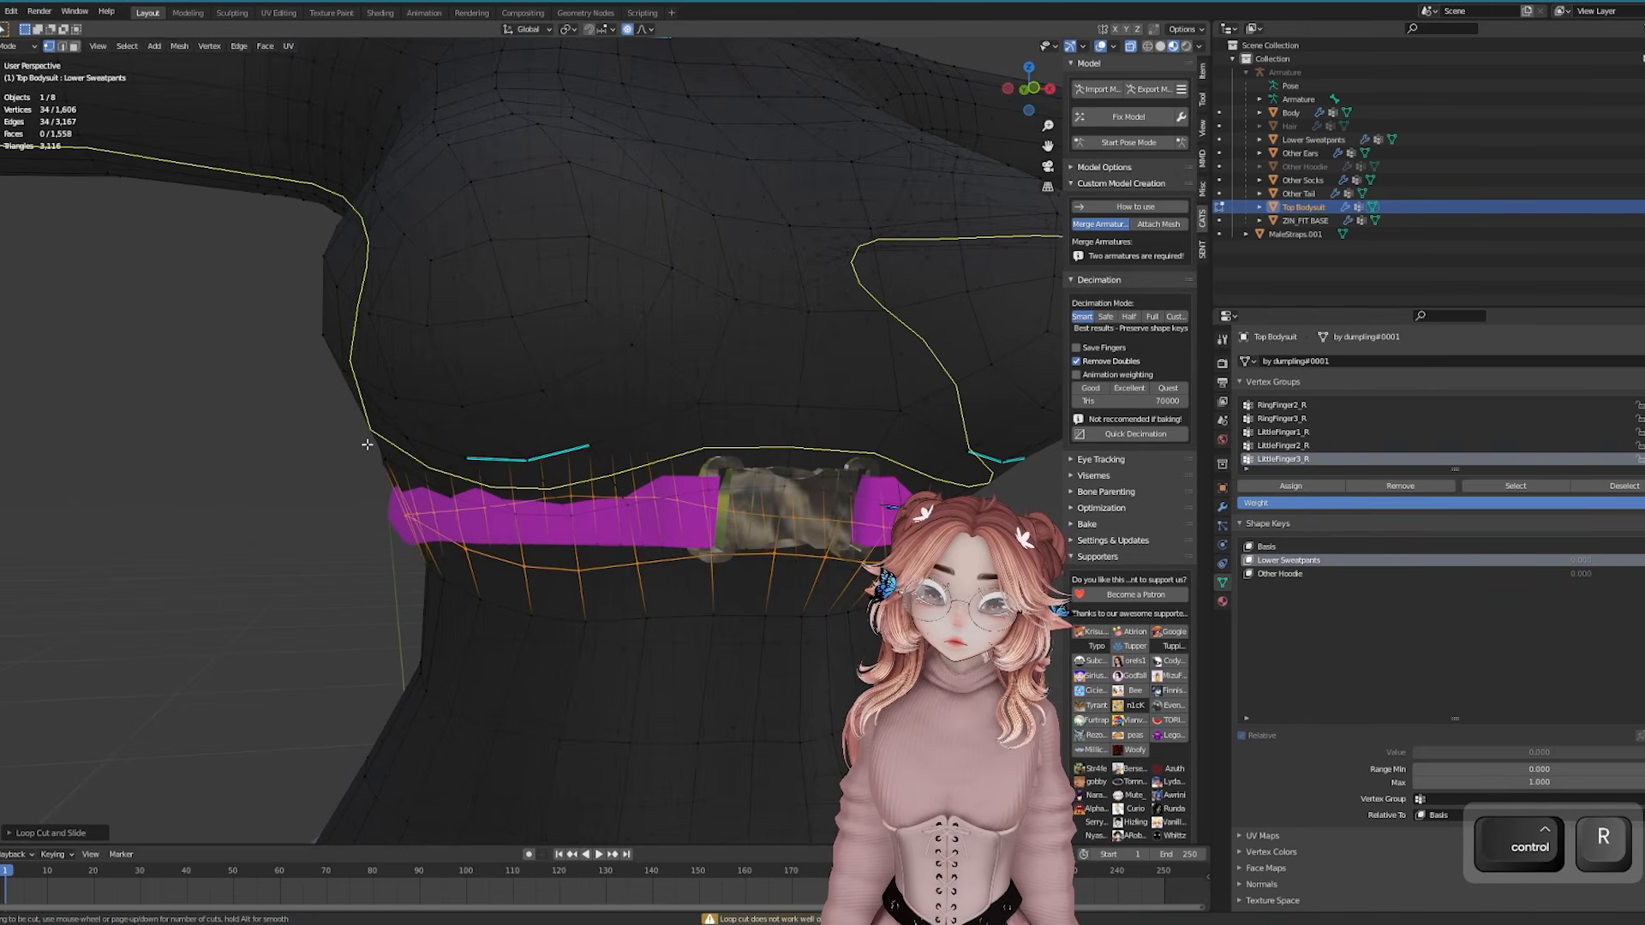
{"action": "middle_click_drag", "start_coordinate": [292, 537], "coordinate": [246, 374]}
{"action": "scroll", "coordinate": [246, 374], "scroll_direction": "down", "scroll_amount": 2}
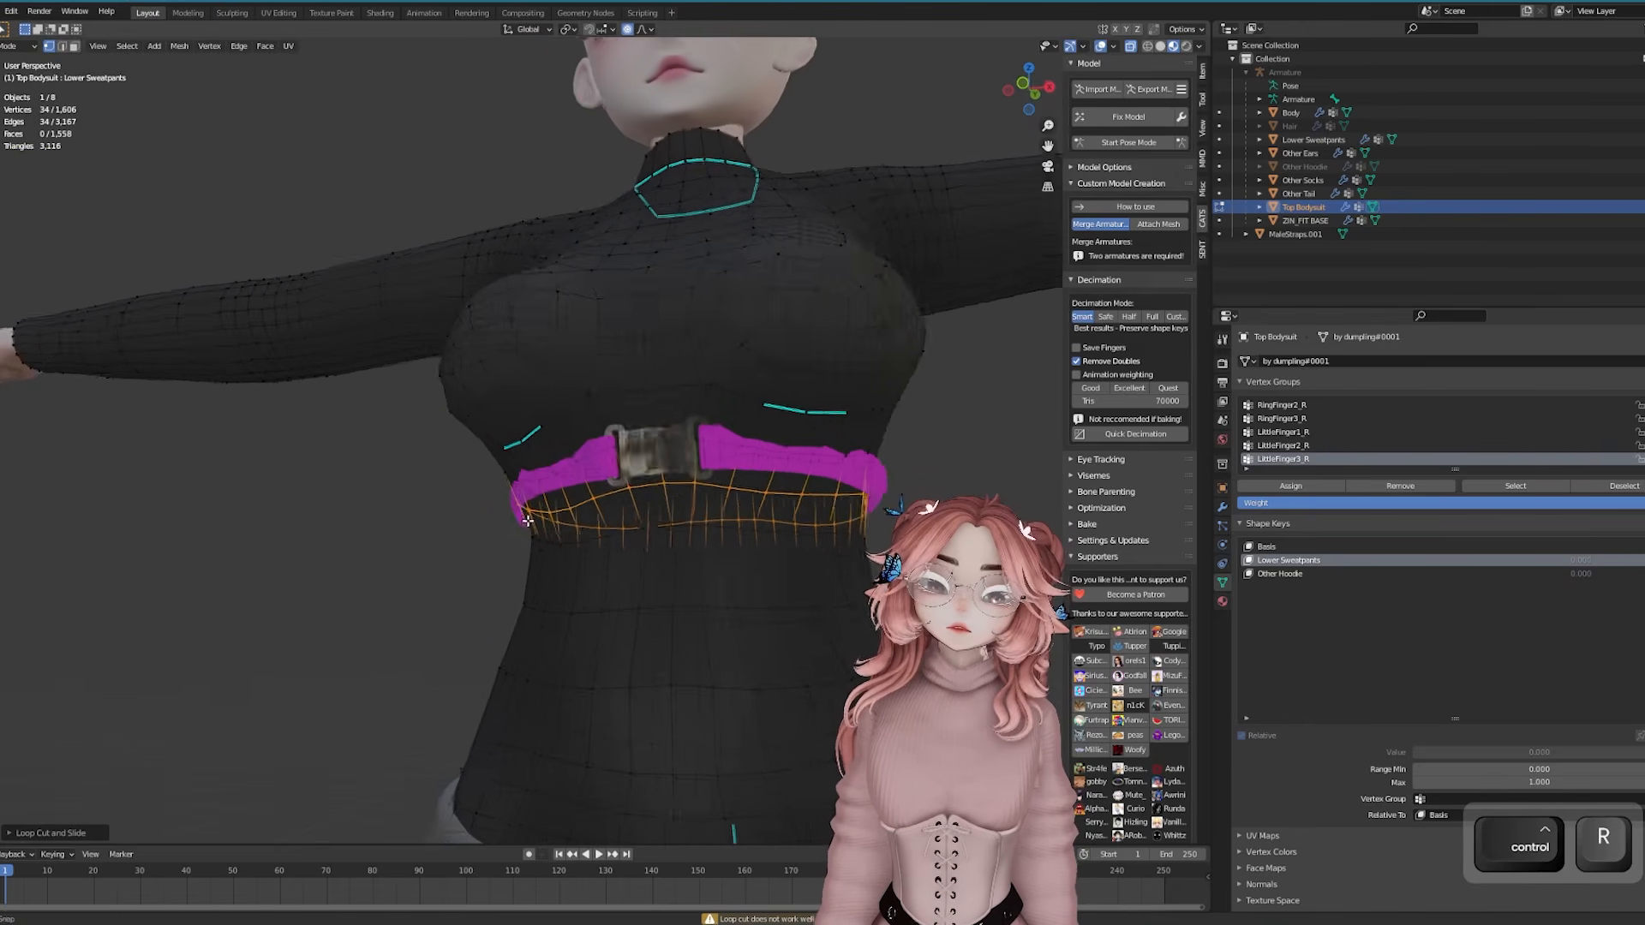
{"action": "middle_click_drag", "start_coordinate": [707, 537], "coordinate": [644, 517]}
{"action": "key", "text": "Tab"}
{"action": "key", "text": "Tab"}
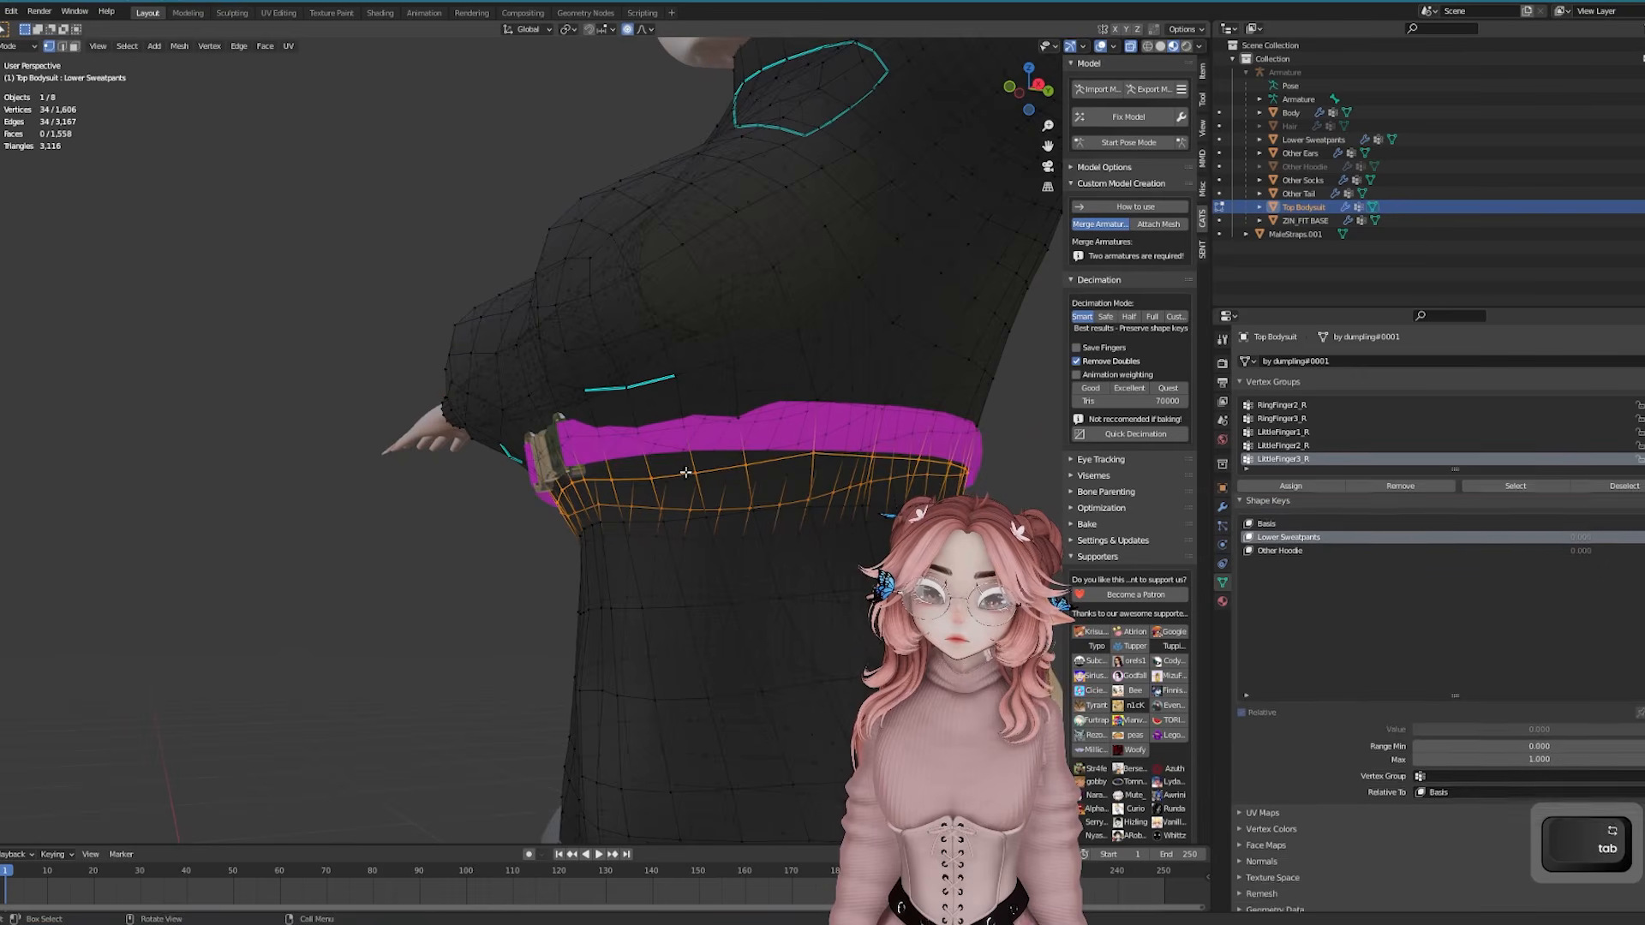
Try another loop cut on the Top Bodysuit's torso near the strap, and add a new shape key to the bodysuit
{"action": "left_click", "coordinate": [705, 430]}
{"action": "middle_click_drag", "start_coordinate": [705, 429], "coordinate": [626, 420]}
{"action": "key", "text": "ctrl+r"}
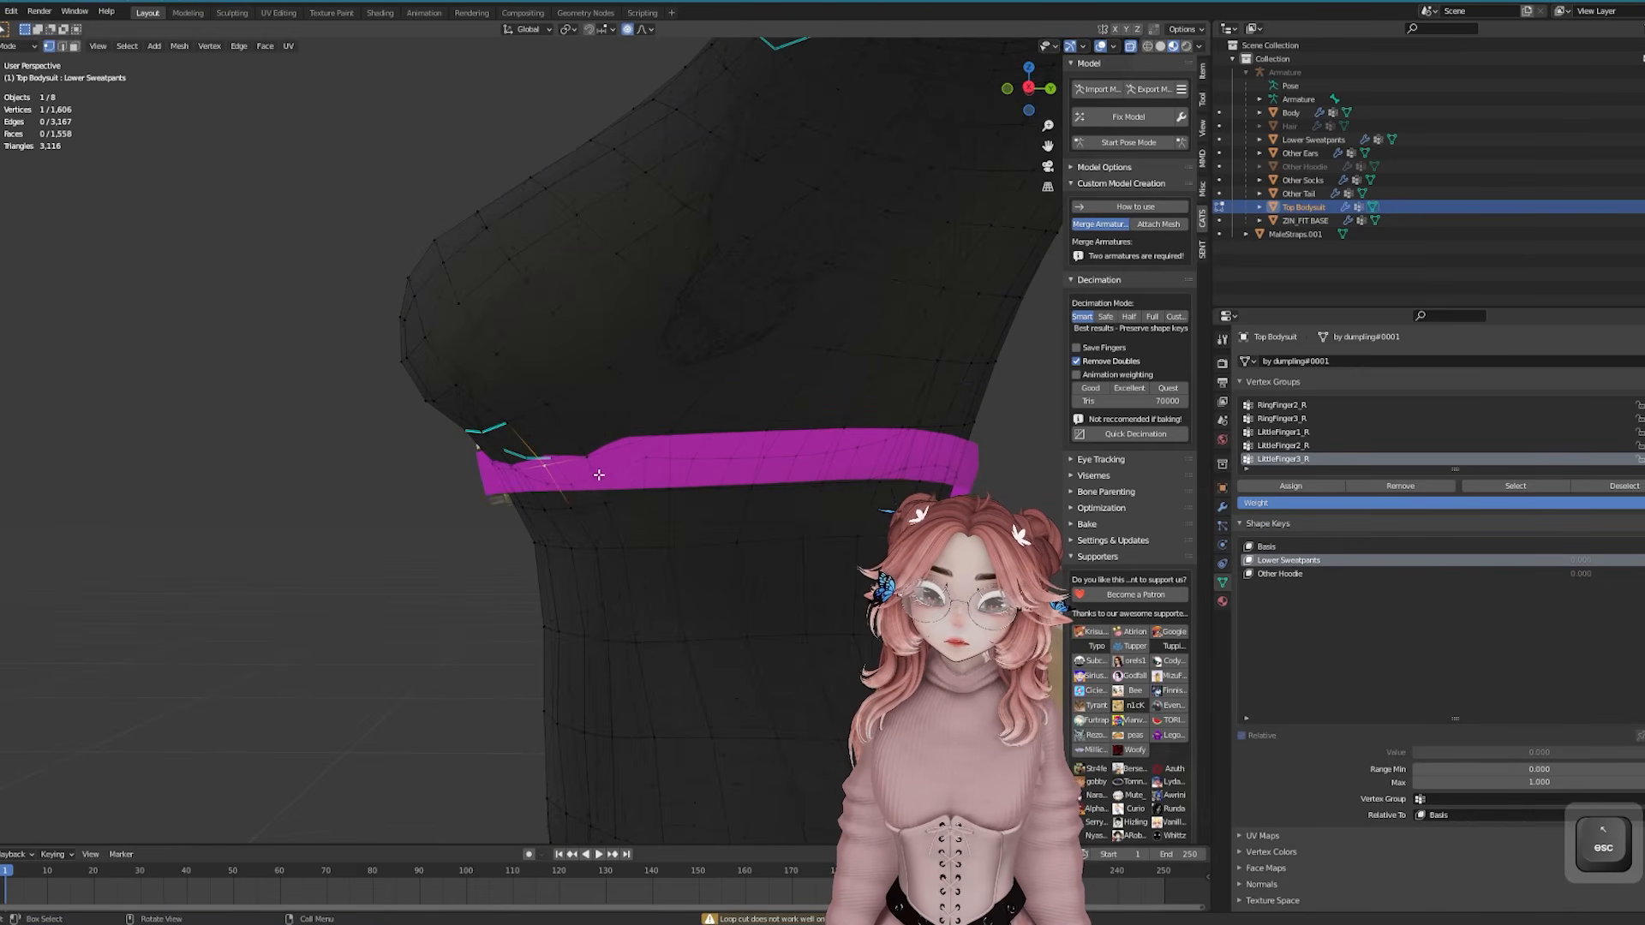
{"action": "middle_click_drag", "start_coordinate": [598, 475], "coordinate": [694, 481]}
{"action": "key", "text": "Tab"}
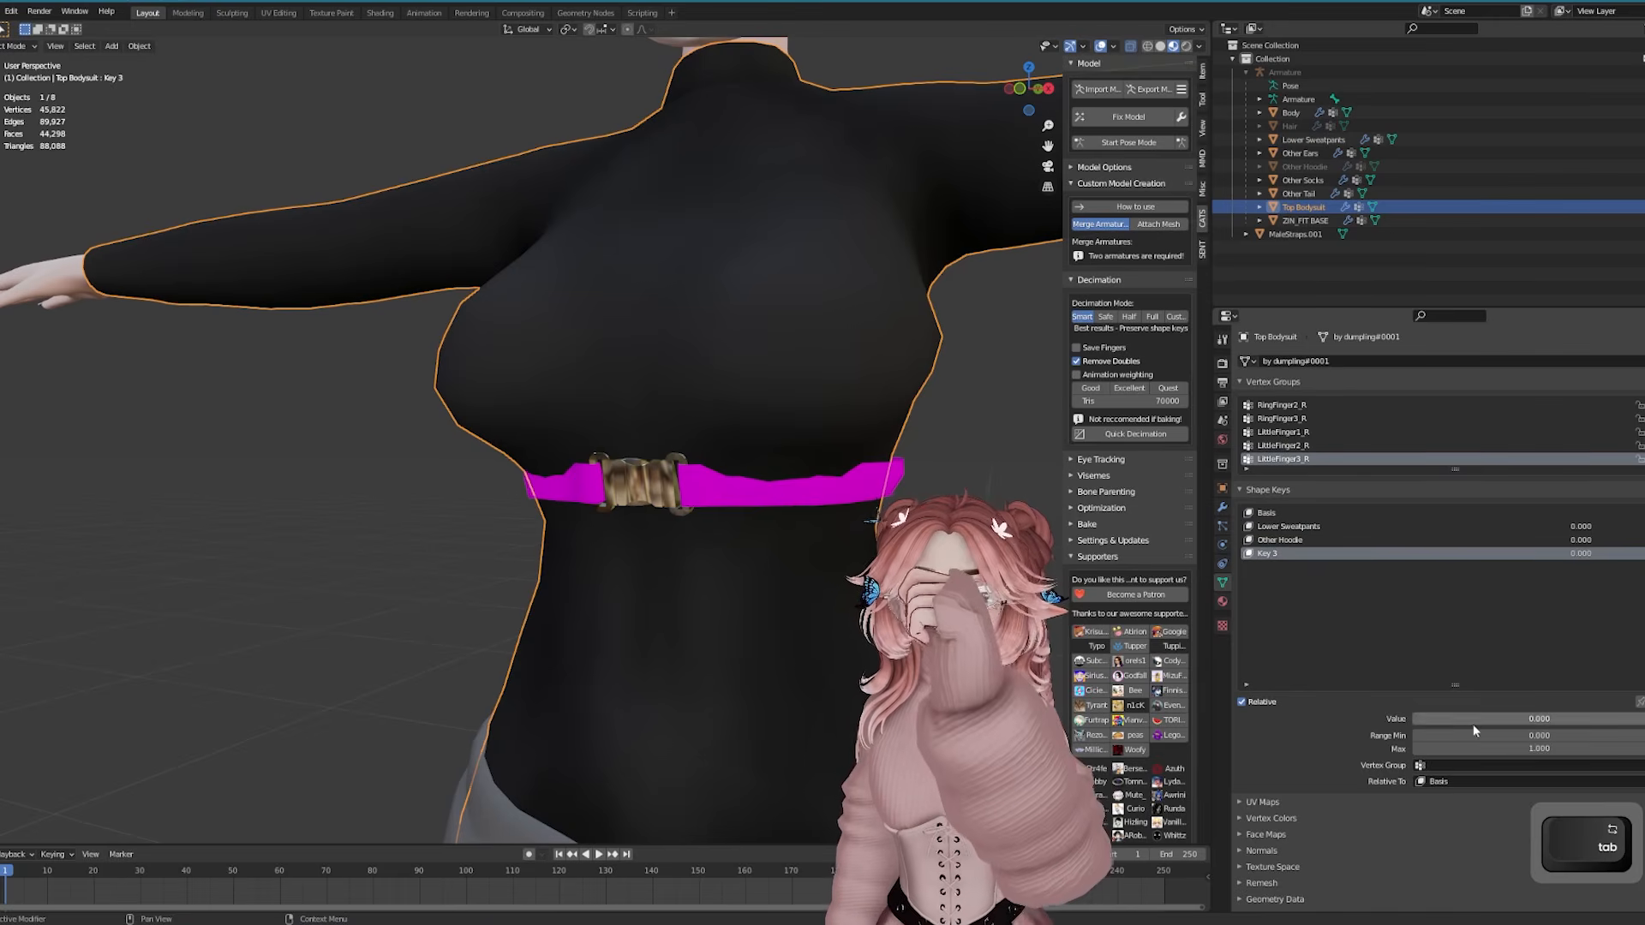
In the new shape key, move the bodysuit's vertices at the strap's back and side with proportional editing so they tuck beneath it
{"action": "key", "text": "Tab"}
{"action": "scroll", "coordinate": [837, 521], "scroll_direction": "up", "scroll_amount": 2}
{"action": "middle_click_drag", "start_coordinate": [661, 514], "coordinate": [822, 507]}
{"action": "scroll", "coordinate": [757, 506], "scroll_direction": "up", "scroll_amount": 2}
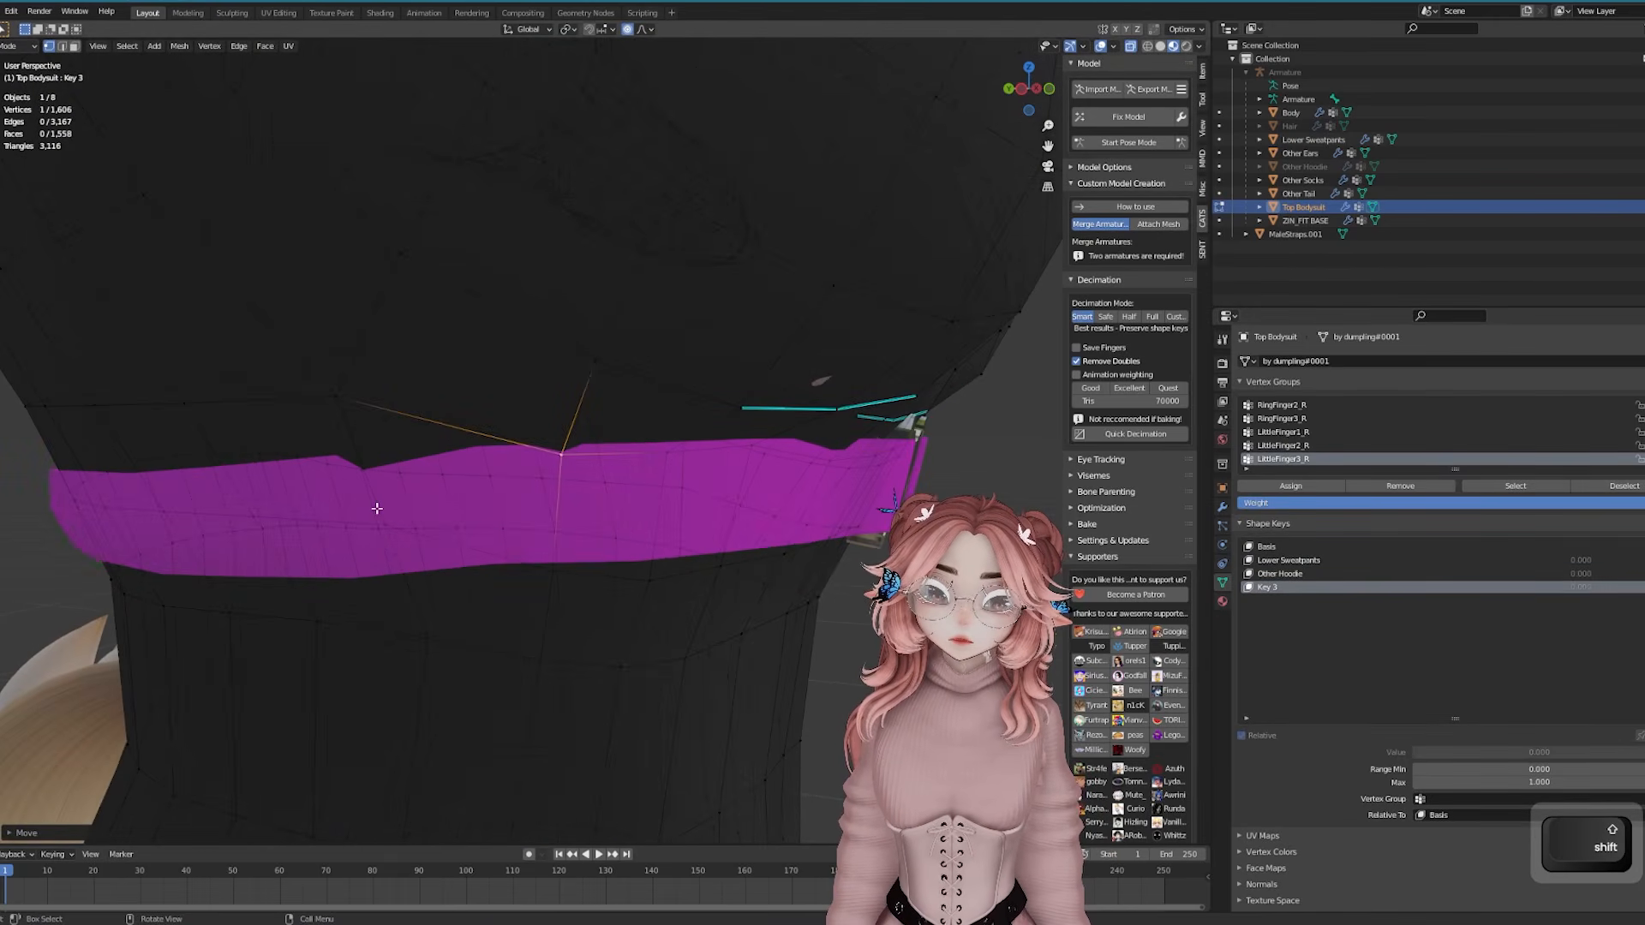
{"action": "middle_click_drag", "start_coordinate": [377, 508], "coordinate": [434, 518], "text": "shift"}
{"action": "key", "text": "g"}
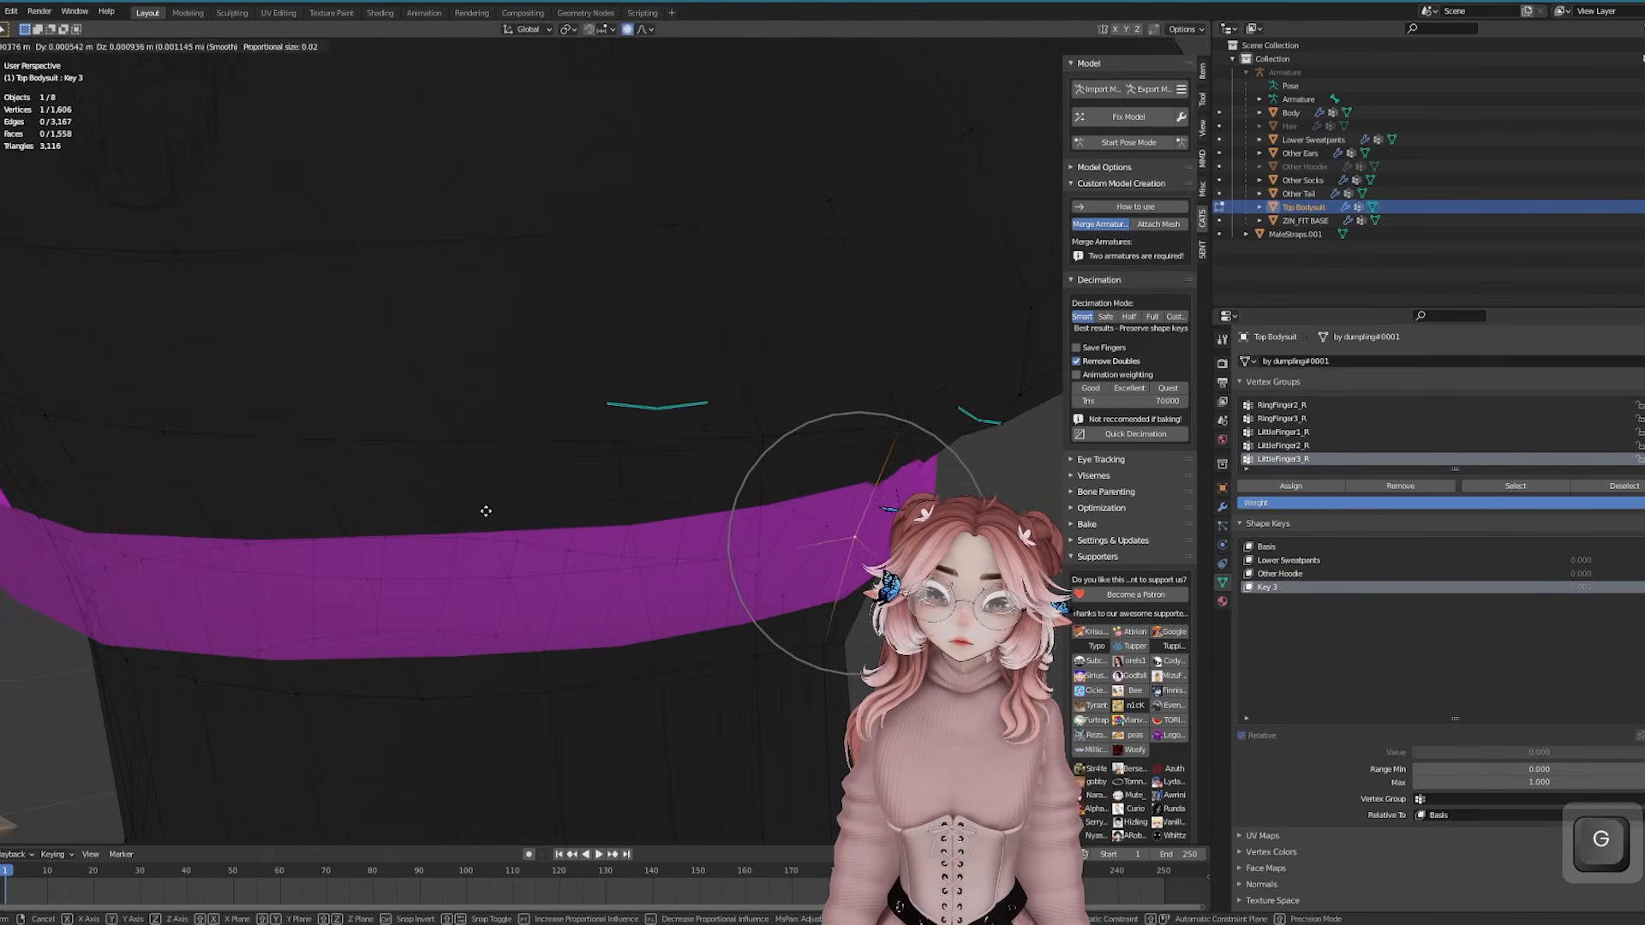
{"action": "middle_click_drag", "start_coordinate": [541, 498], "coordinate": [505, 498]}
{"action": "left_click", "coordinate": [844, 450]}
Move the bodysuit vertices poking over the strap's upper edge on the buckle side with proportional editing
{"action": "middle_click_drag", "start_coordinate": [844, 449], "coordinate": [378, 474]}
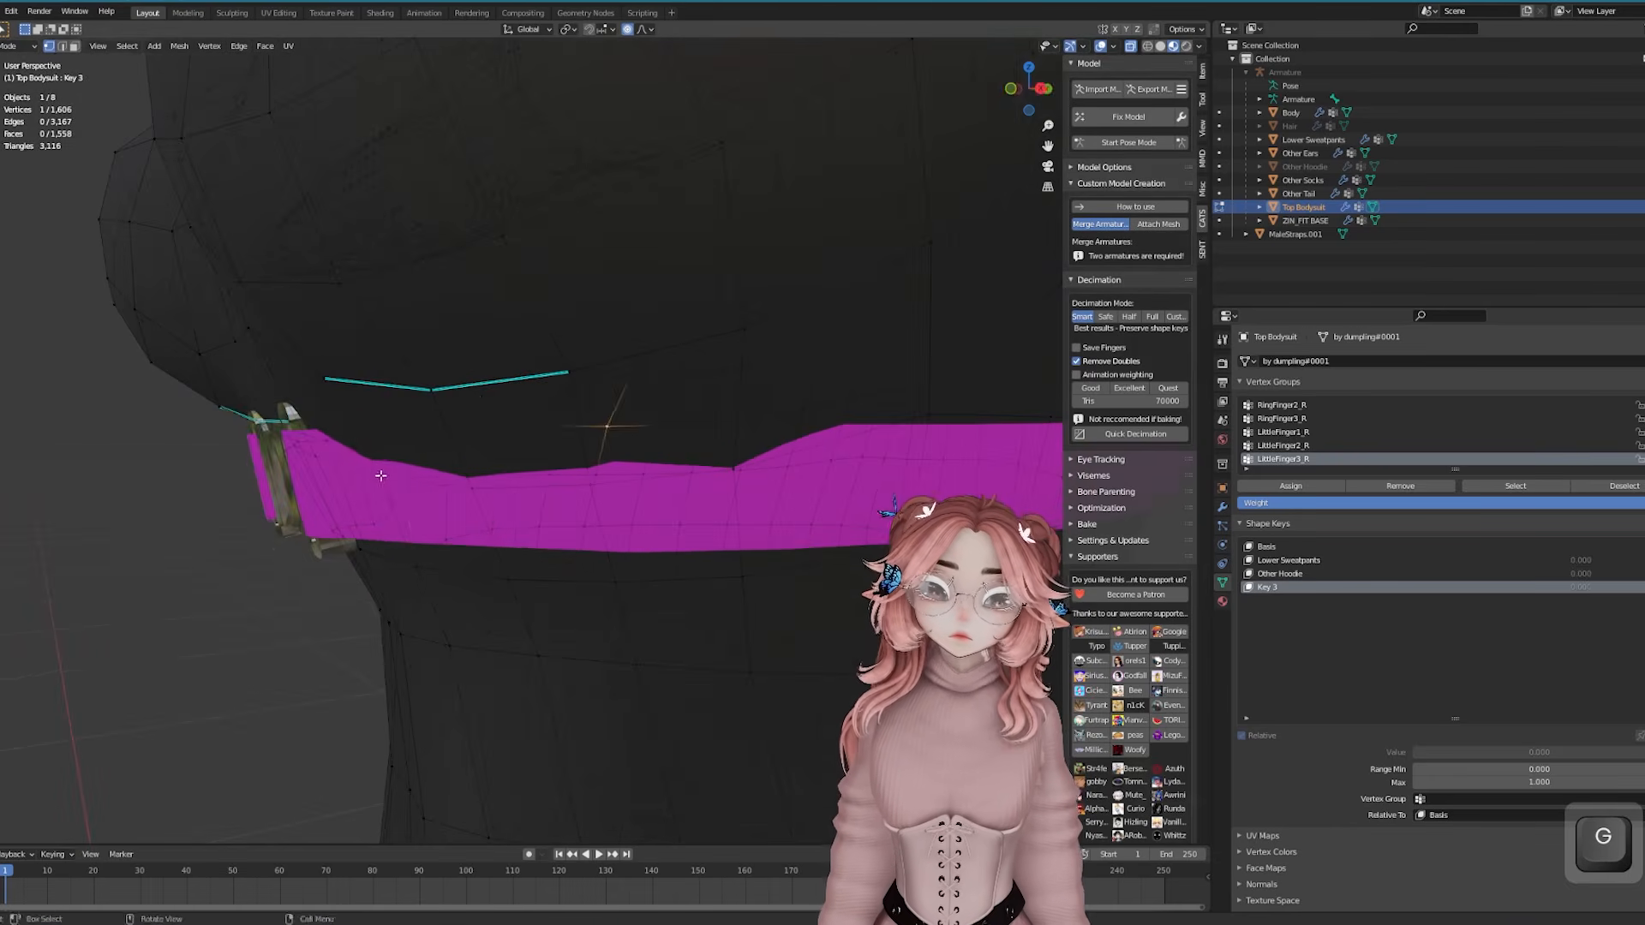
{"action": "left_click", "coordinate": [488, 476]}
{"action": "key", "text": "g"}
{"action": "left_click", "coordinate": [500, 426]}
{"action": "left_click", "coordinate": [567, 479]}
{"action": "key", "text": "g"}
{"action": "middle_click_drag", "start_coordinate": [500, 425], "coordinate": [820, 547]}
{"action": "left_click", "coordinate": [579, 456]}
Examine the bodysuit's new shape key from the side, checking how the torso sits against the strap
{"action": "key", "text": "Tab"}
{"action": "scroll", "coordinate": [578, 456], "scroll_direction": "down", "scroll_amount": 5}
{"action": "scroll", "coordinate": [810, 537], "scroll_direction": "down", "scroll_amount": 3}
{"action": "left_click", "coordinate": [814, 542]}
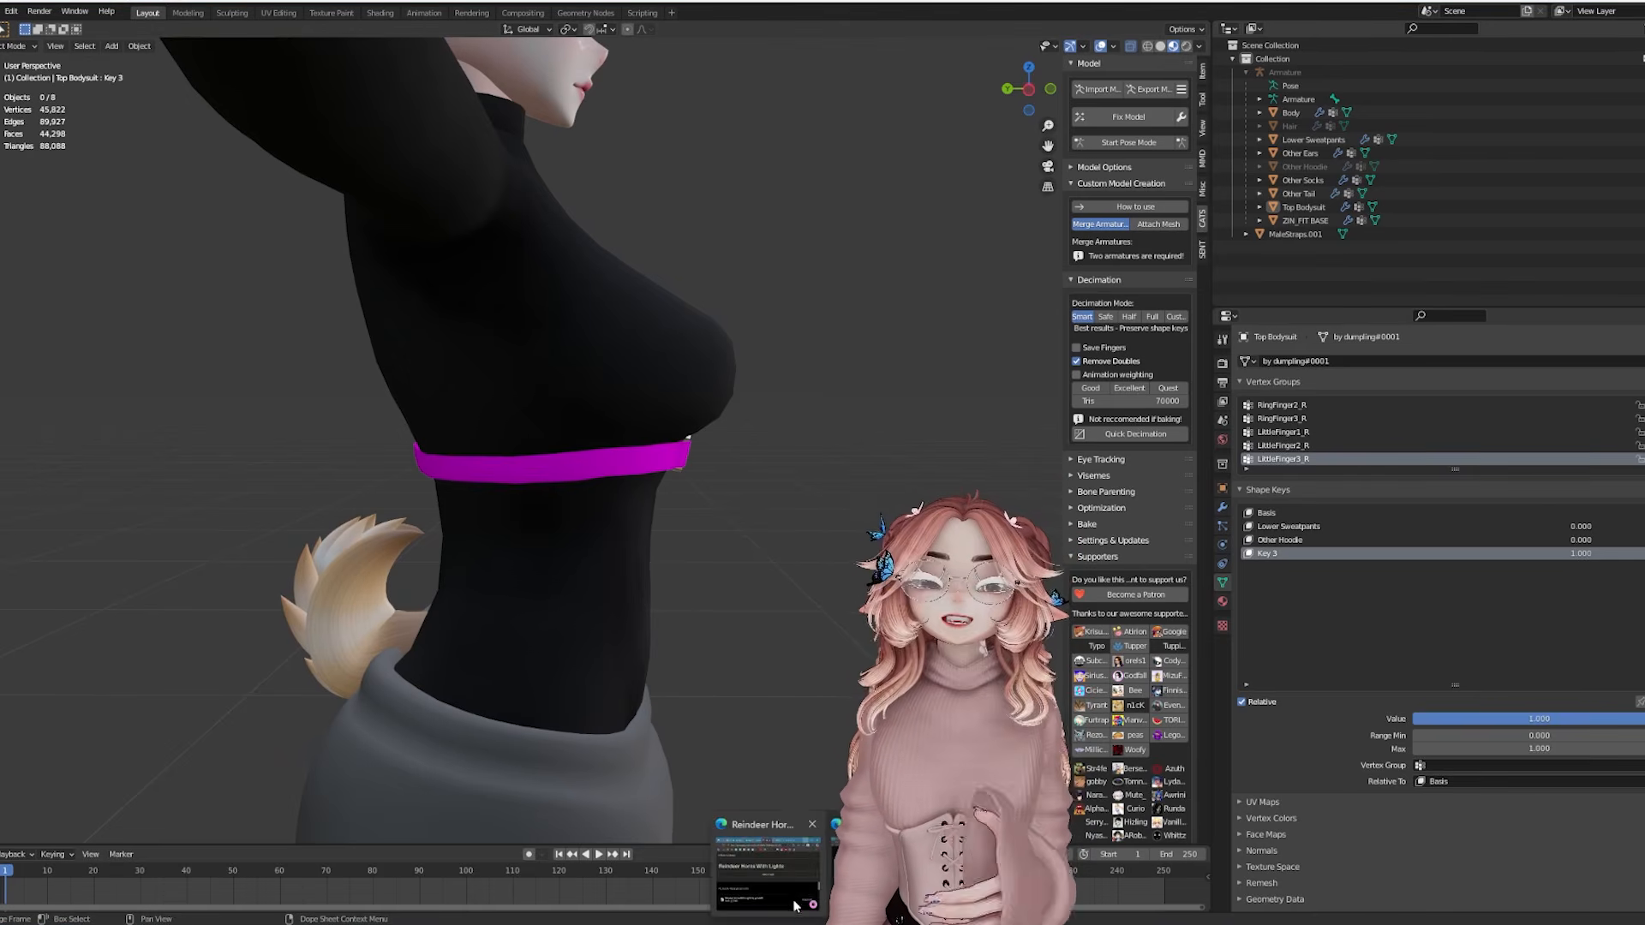
{"action": "left_click", "coordinate": [794, 905]}
{"action": "mouse_move", "coordinate": [613, 463]}
{"action": "middle_mouse_down"}
{"action": "mouse_move", "coordinate": [591, 465]}
{"action": "mouse_move", "coordinate": [614, 466]}
{"action": "middle_mouse_up"}
{"action": "left_click", "coordinate": [690, 416]}
{"action": "key", "text": "Tab"}
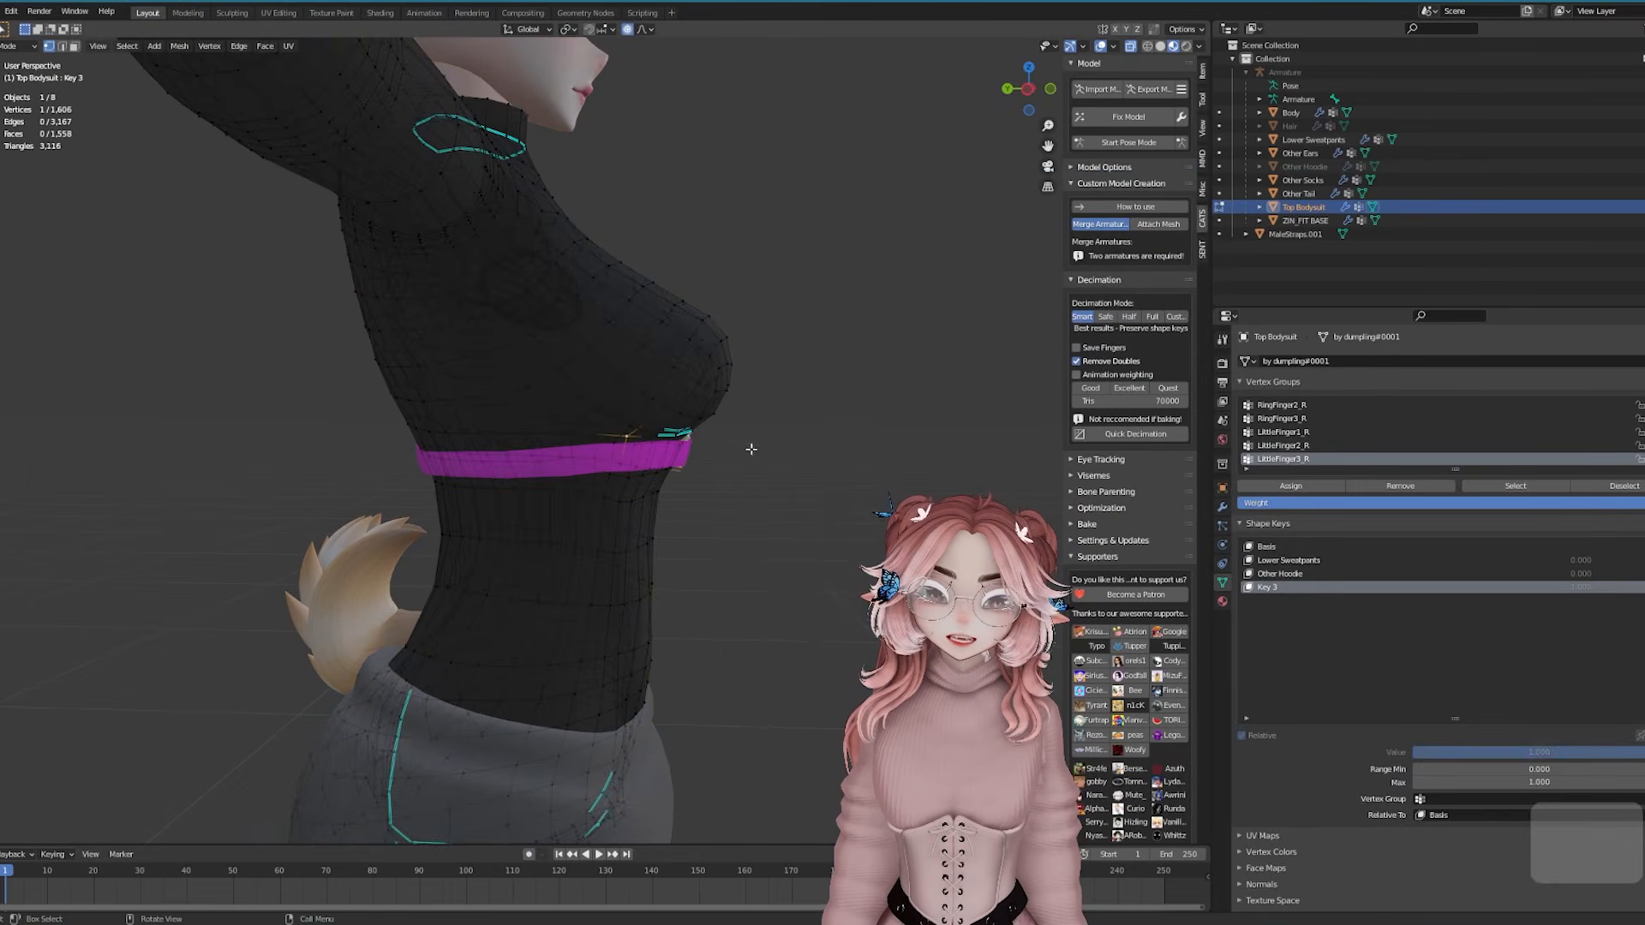
{"action": "scroll", "coordinate": [749, 448], "scroll_direction": "up", "scroll_amount": 1}
{"action": "key", "text": "Tab"}
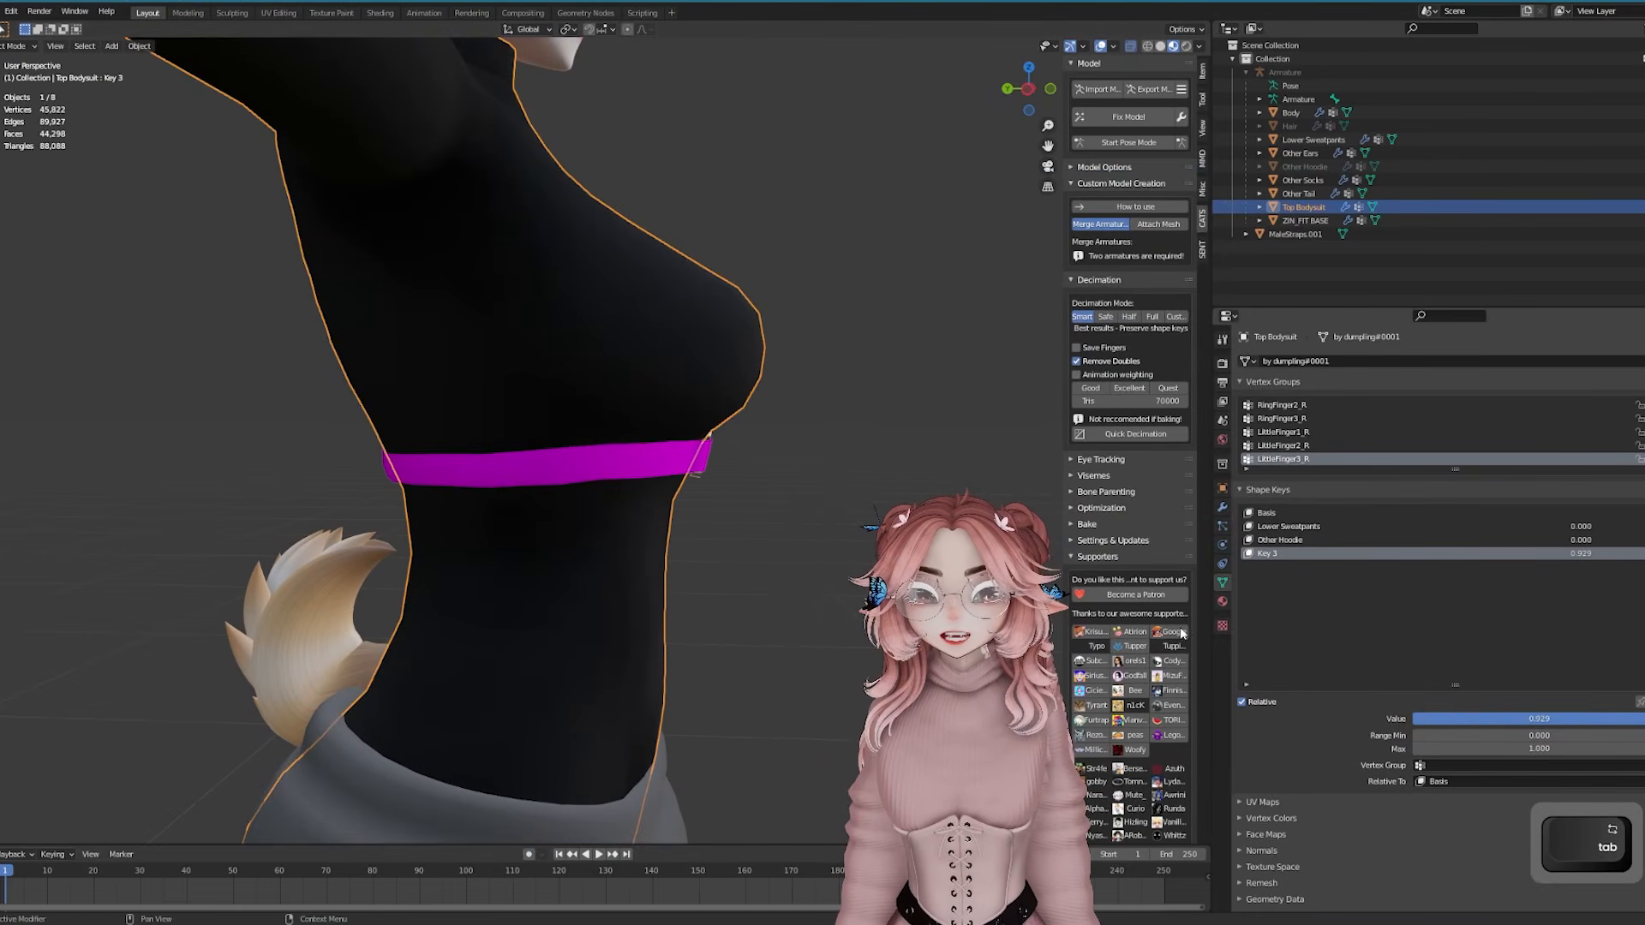
{"action": "mouse_move", "coordinate": [828, 471]}
{"action": "middle_mouse_down"}
{"action": "mouse_move", "coordinate": [748, 469]}
{"action": "mouse_move", "coordinate": [733, 440]}
{"action": "mouse_move", "coordinate": [675, 456]}
{"action": "mouse_move", "coordinate": [790, 452]}
{"action": "mouse_move", "coordinate": [779, 420]}
{"action": "mouse_move", "coordinate": [831, 453]}
{"action": "middle_mouse_up"}
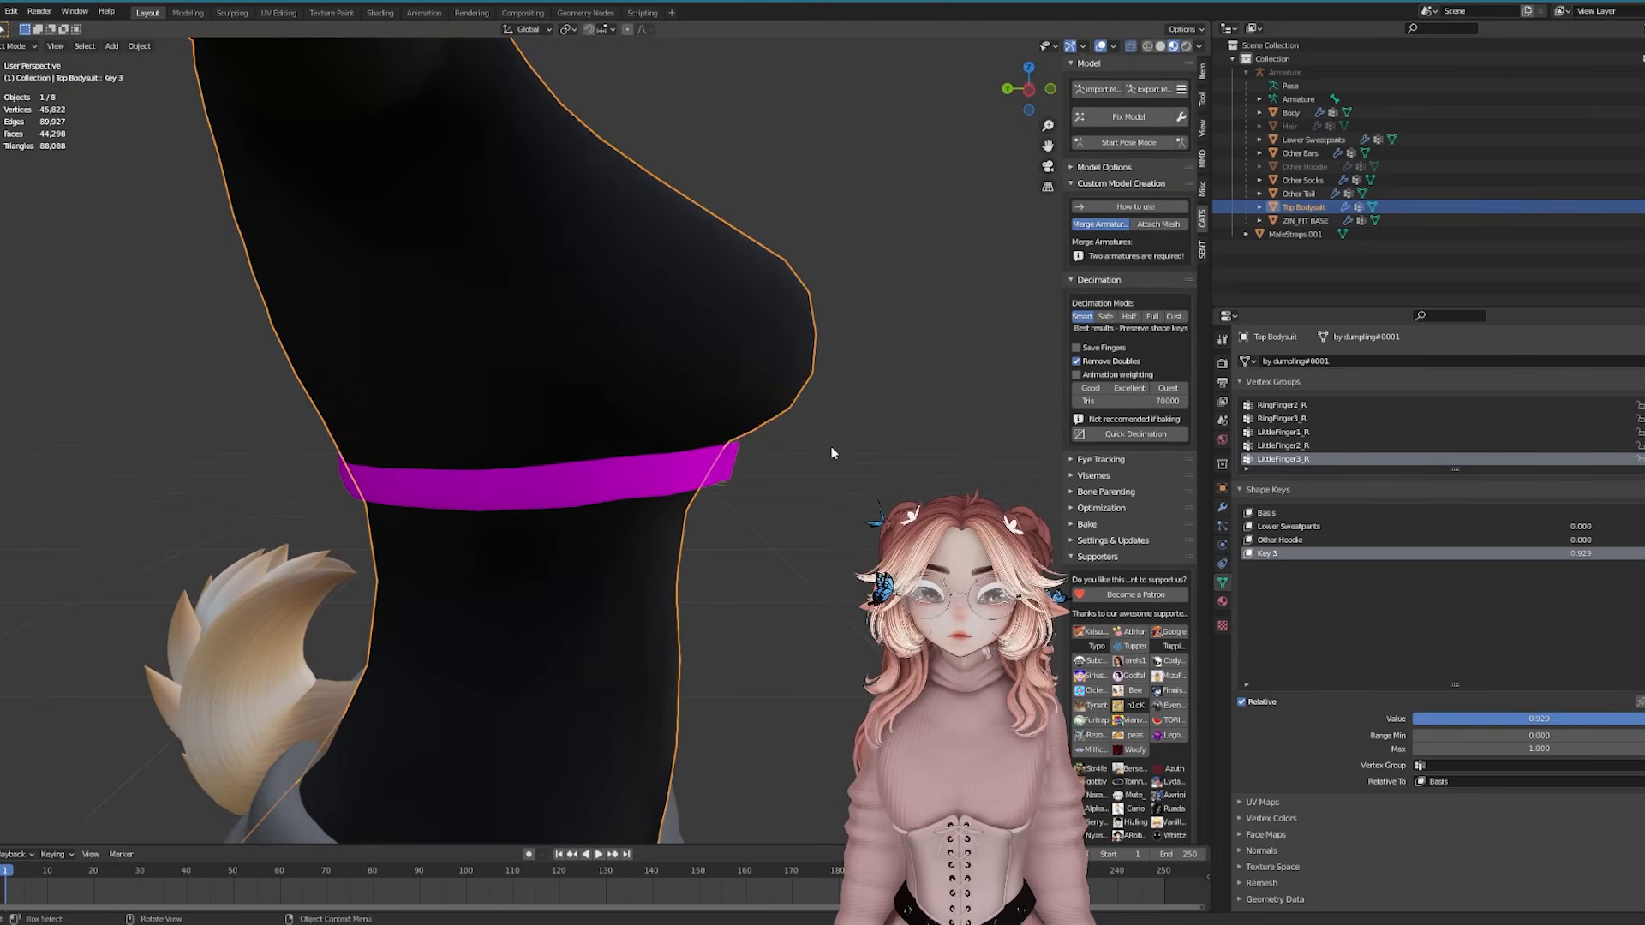
Hide the Top Bodysuit and scale the strap along Y so it sits closer to the bare torso
{"action": "key", "text": "h"}
{"action": "key", "text": "alt+Tab"}
{"action": "key", "text": "alt+Tab"}
{"action": "left_click", "coordinate": [721, 471]}
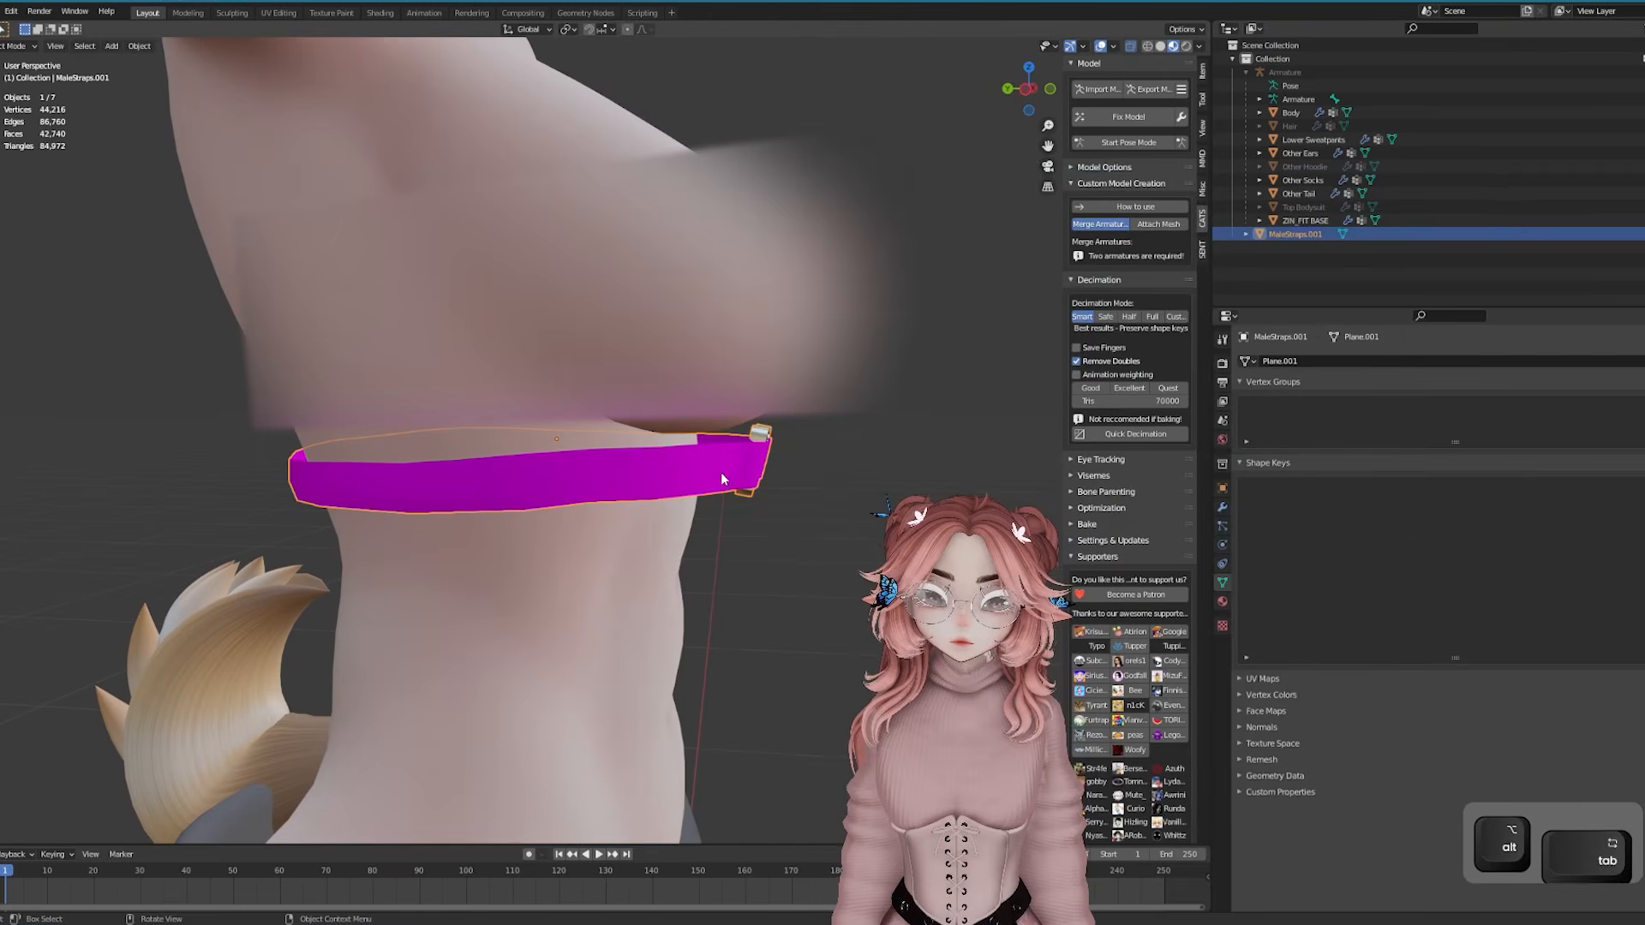
{"action": "key", "text": "s"}
{"action": "key", "text": "y"}
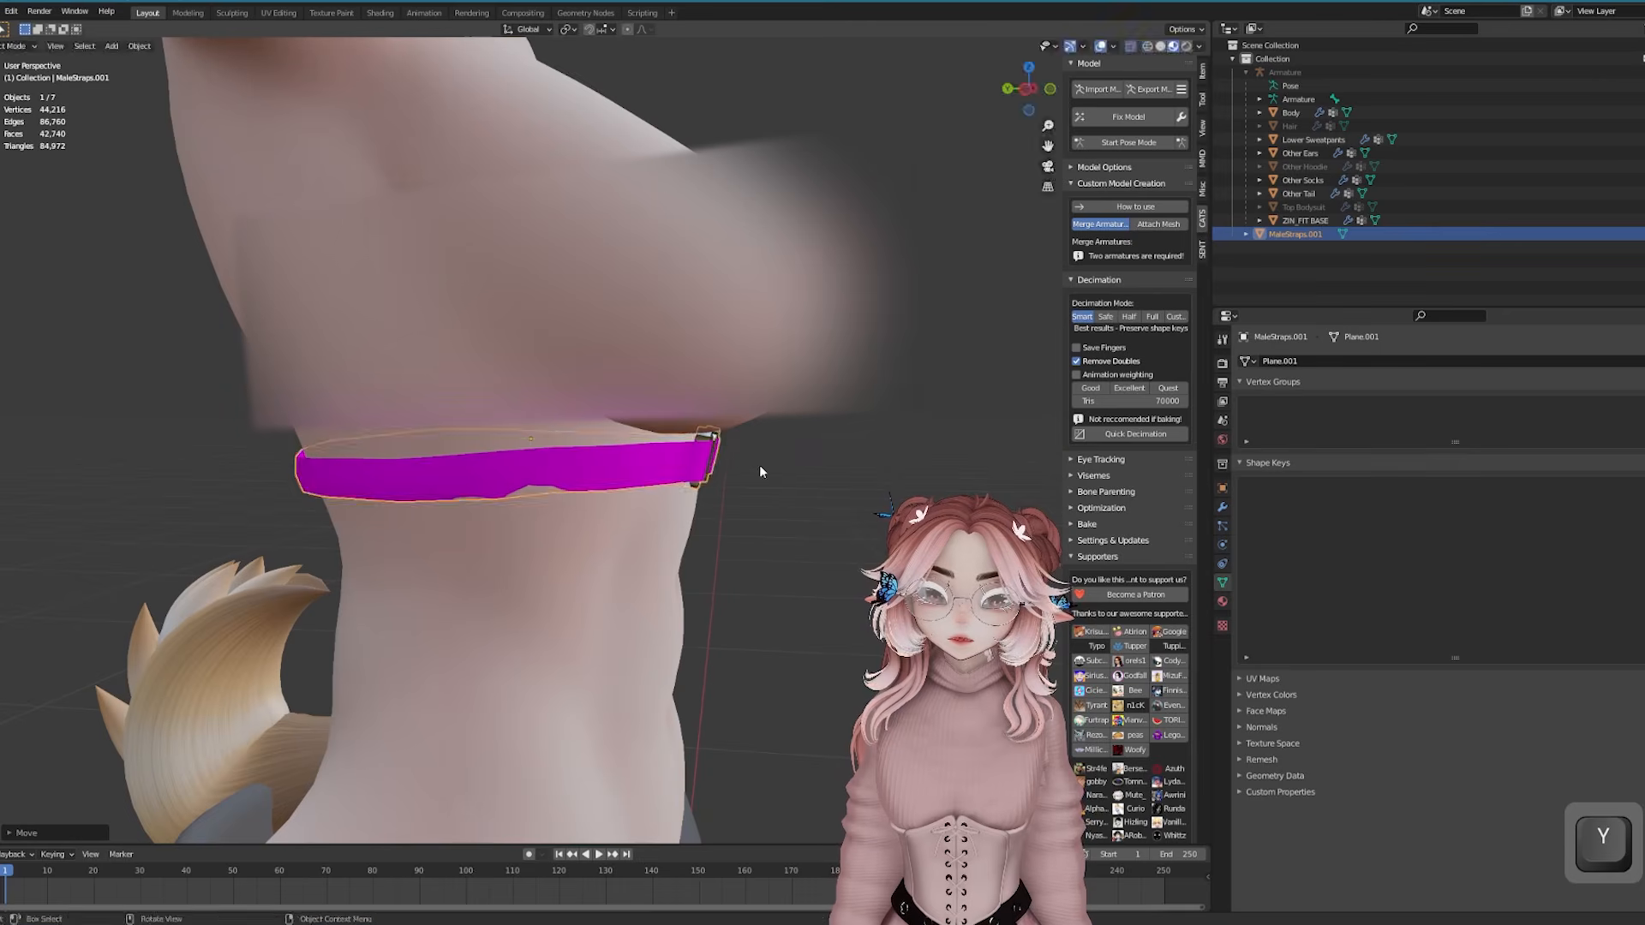
Move the strap's lower side vertices along X with proportional editing to follow the ribcage
{"action": "key", "text": "Tab"}
{"action": "key", "text": "g"}
{"action": "key", "text": "x"}
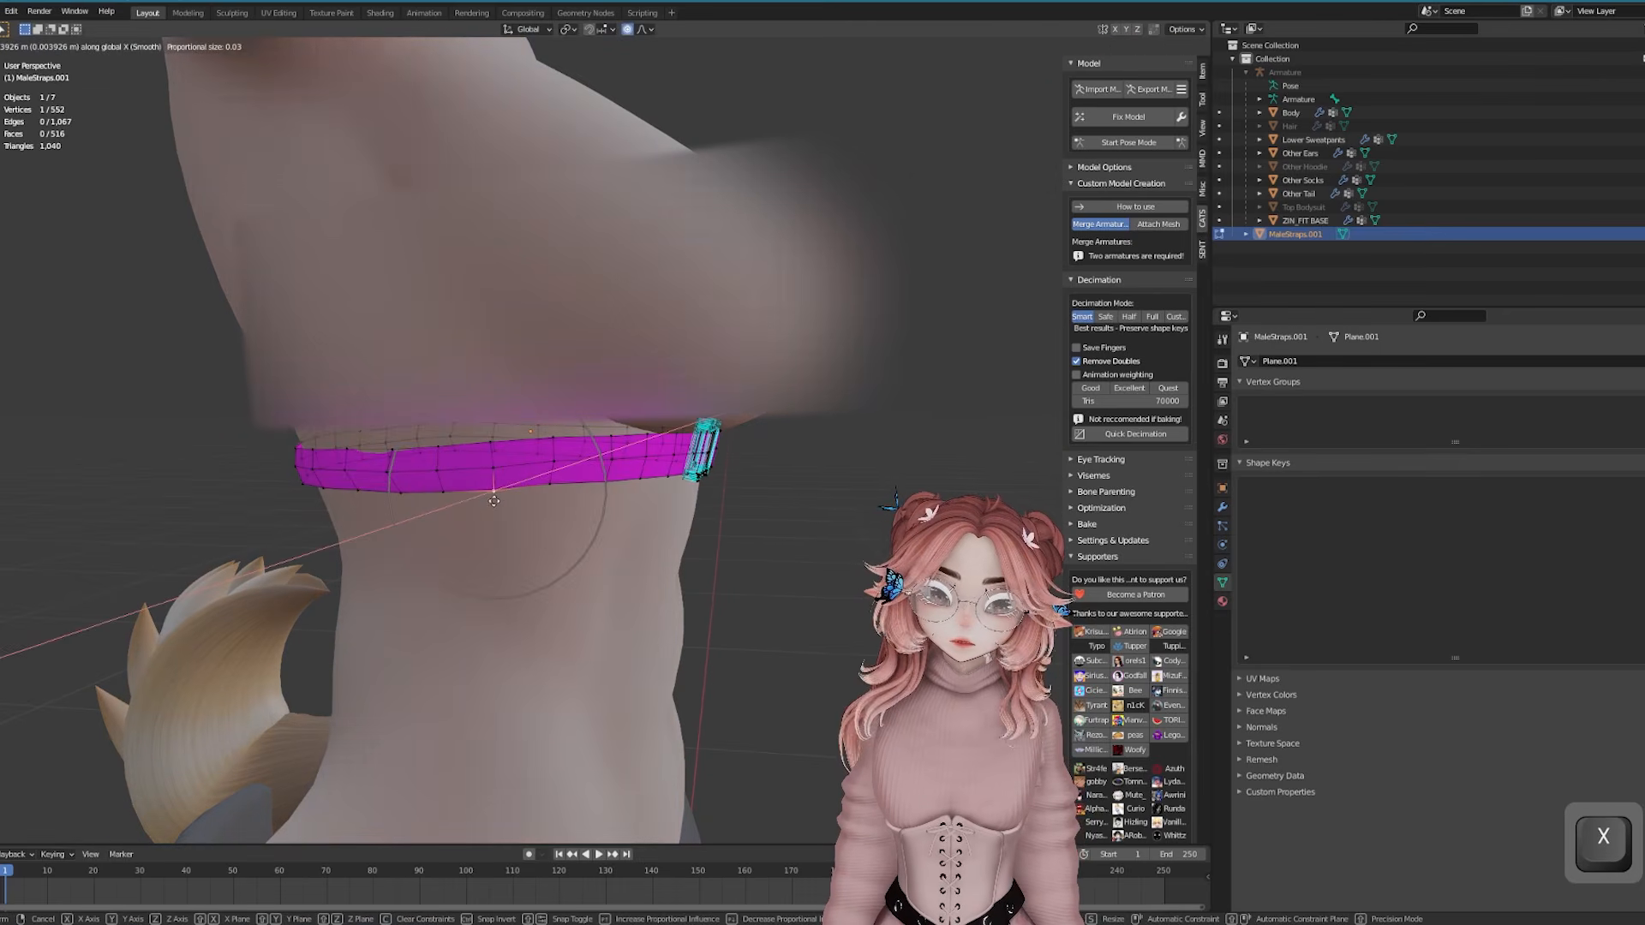
{"action": "left_click", "coordinate": [494, 502]}
{"action": "middle_click_drag", "start_coordinate": [494, 501], "coordinate": [425, 496]}
Move the strap's upper-edge vertices on the opposite side of the torso with proportional editing
{"action": "middle_click_drag", "start_coordinate": [900, 491], "coordinate": [686, 498]}
{"action": "left_click", "coordinate": [686, 500]}
{"action": "key", "text": "g"}
{"action": "scroll", "coordinate": [686, 498], "scroll_direction": "up", "scroll_amount": 2}
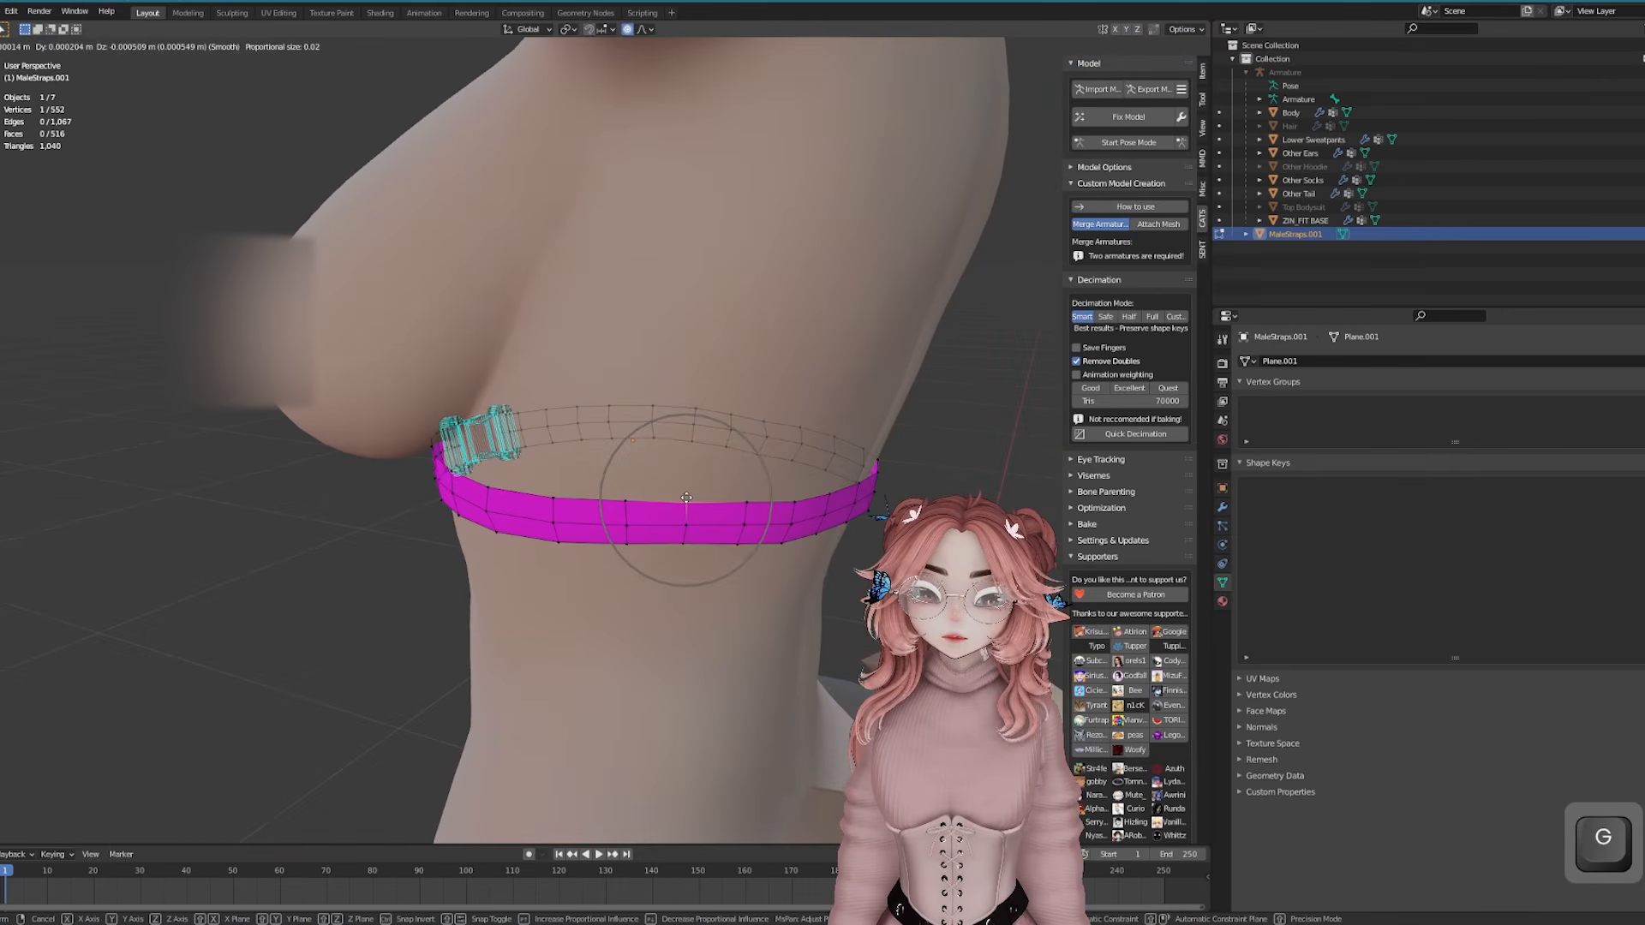
{"action": "middle_click_drag", "start_coordinate": [795, 502], "coordinate": [571, 515]}
Adjust the height of the strap's side section, moving its vertices along Z with proportional editing
{"action": "key", "text": "Tab"}
{"action": "key", "text": "Tab"}
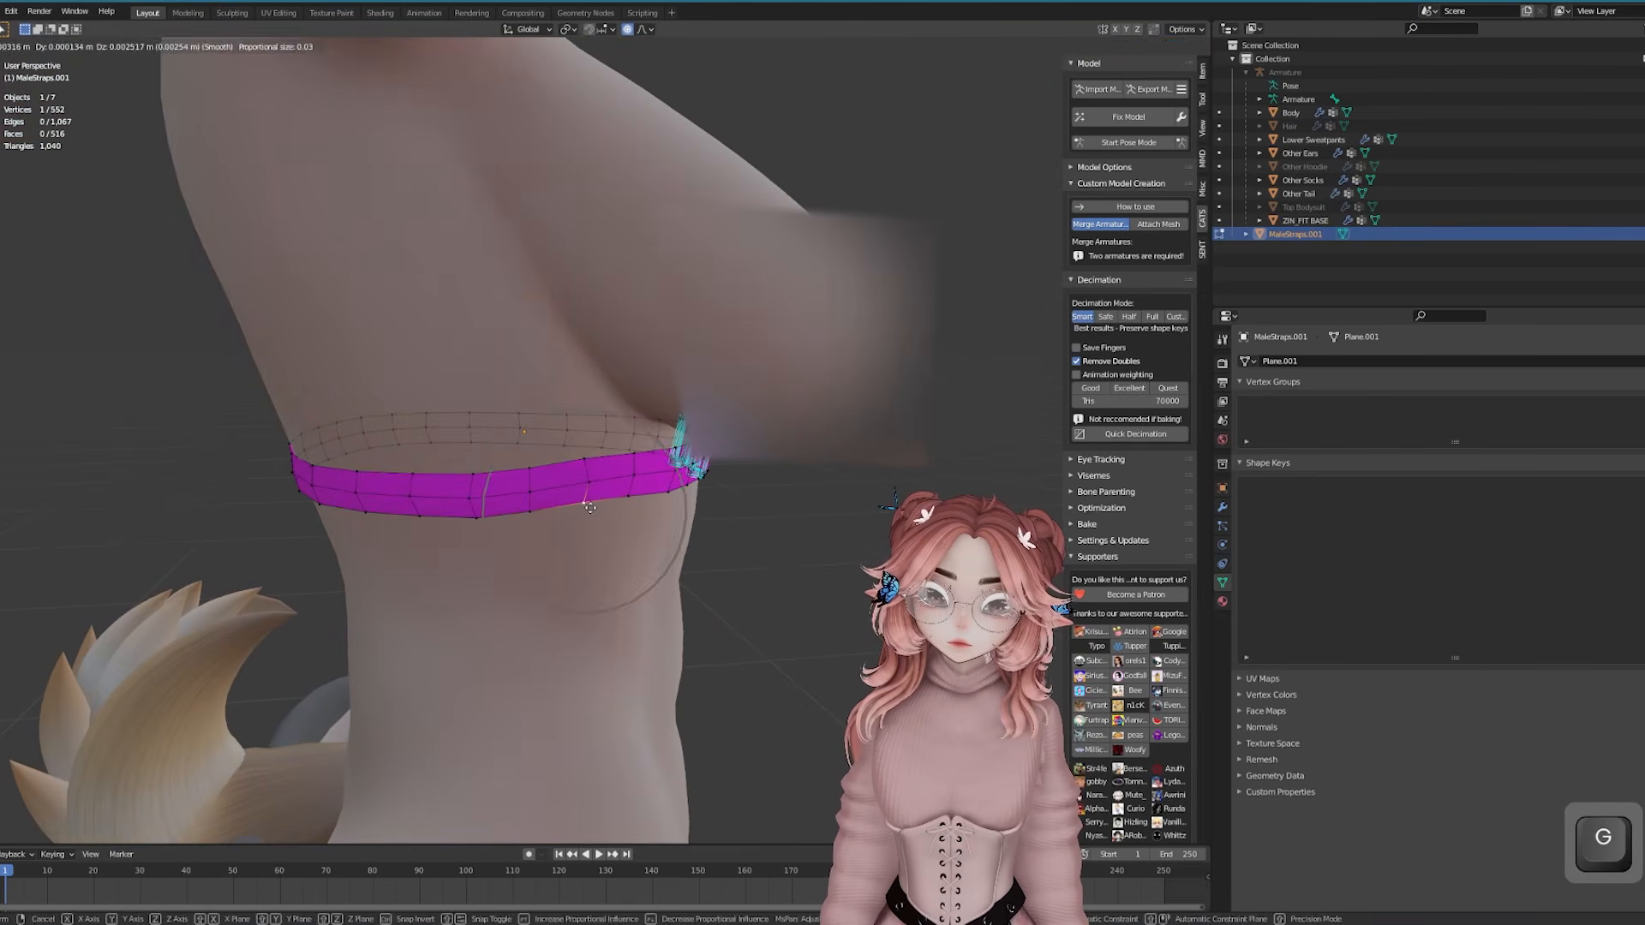
{"action": "key", "text": "g"}
{"action": "key", "text": "g"}
{"action": "key", "text": "z"}
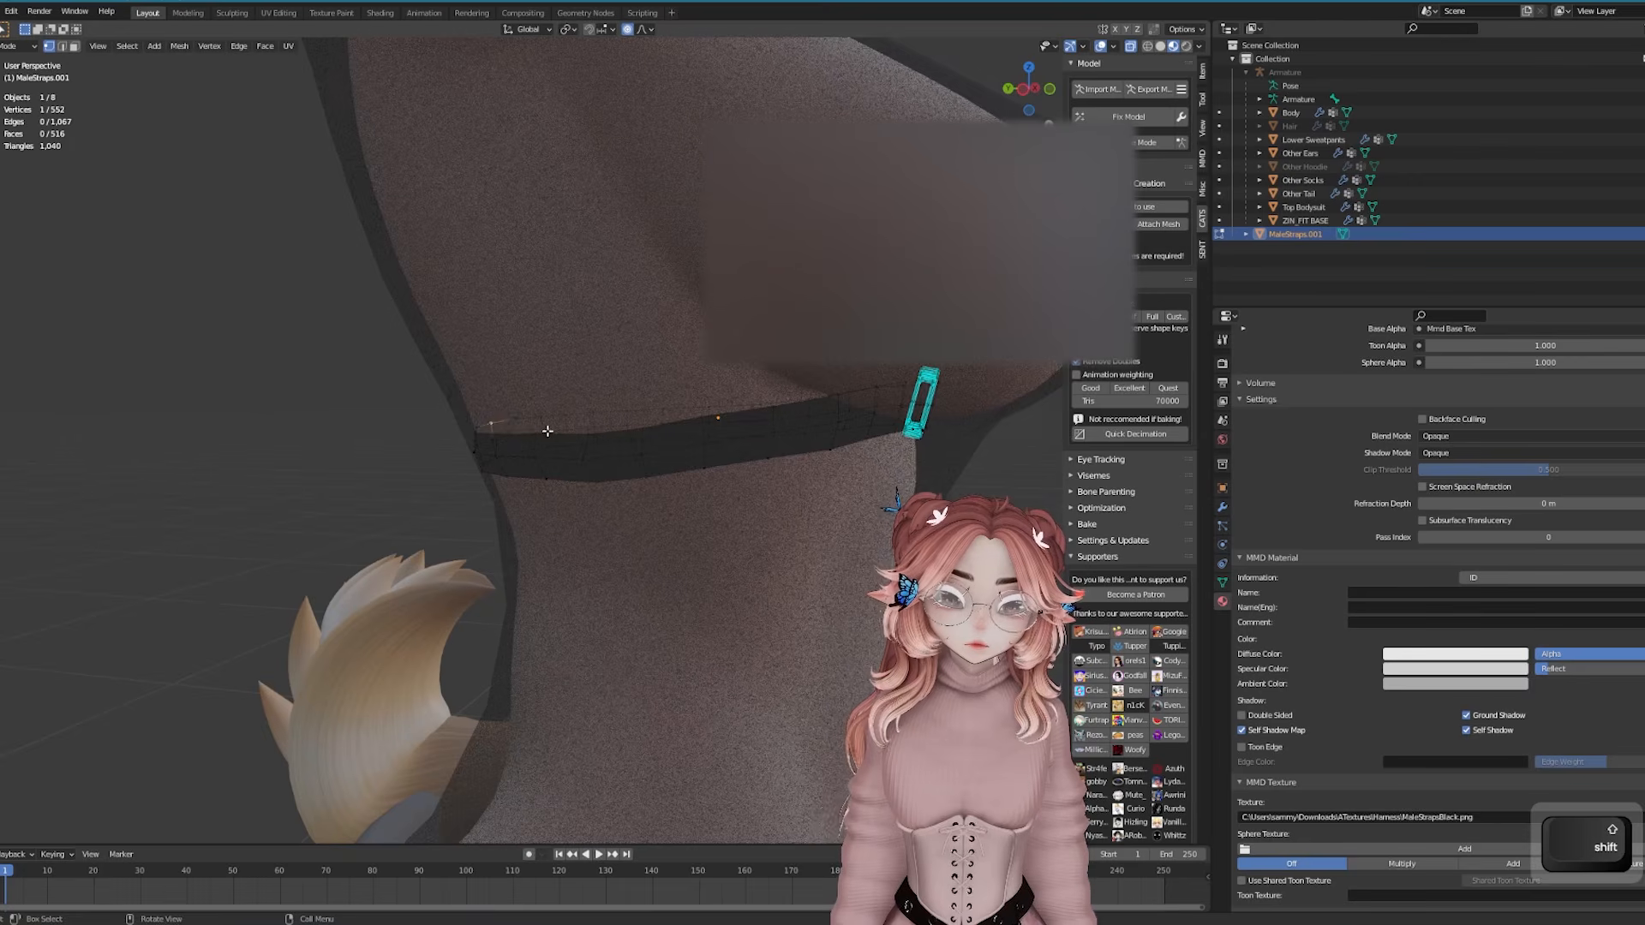
Edit the see-through Top Bodysuit and move its side vertices by the strap with proportional editing
{"action": "middle_click_drag", "start_coordinate": [548, 431], "coordinate": [494, 434]}
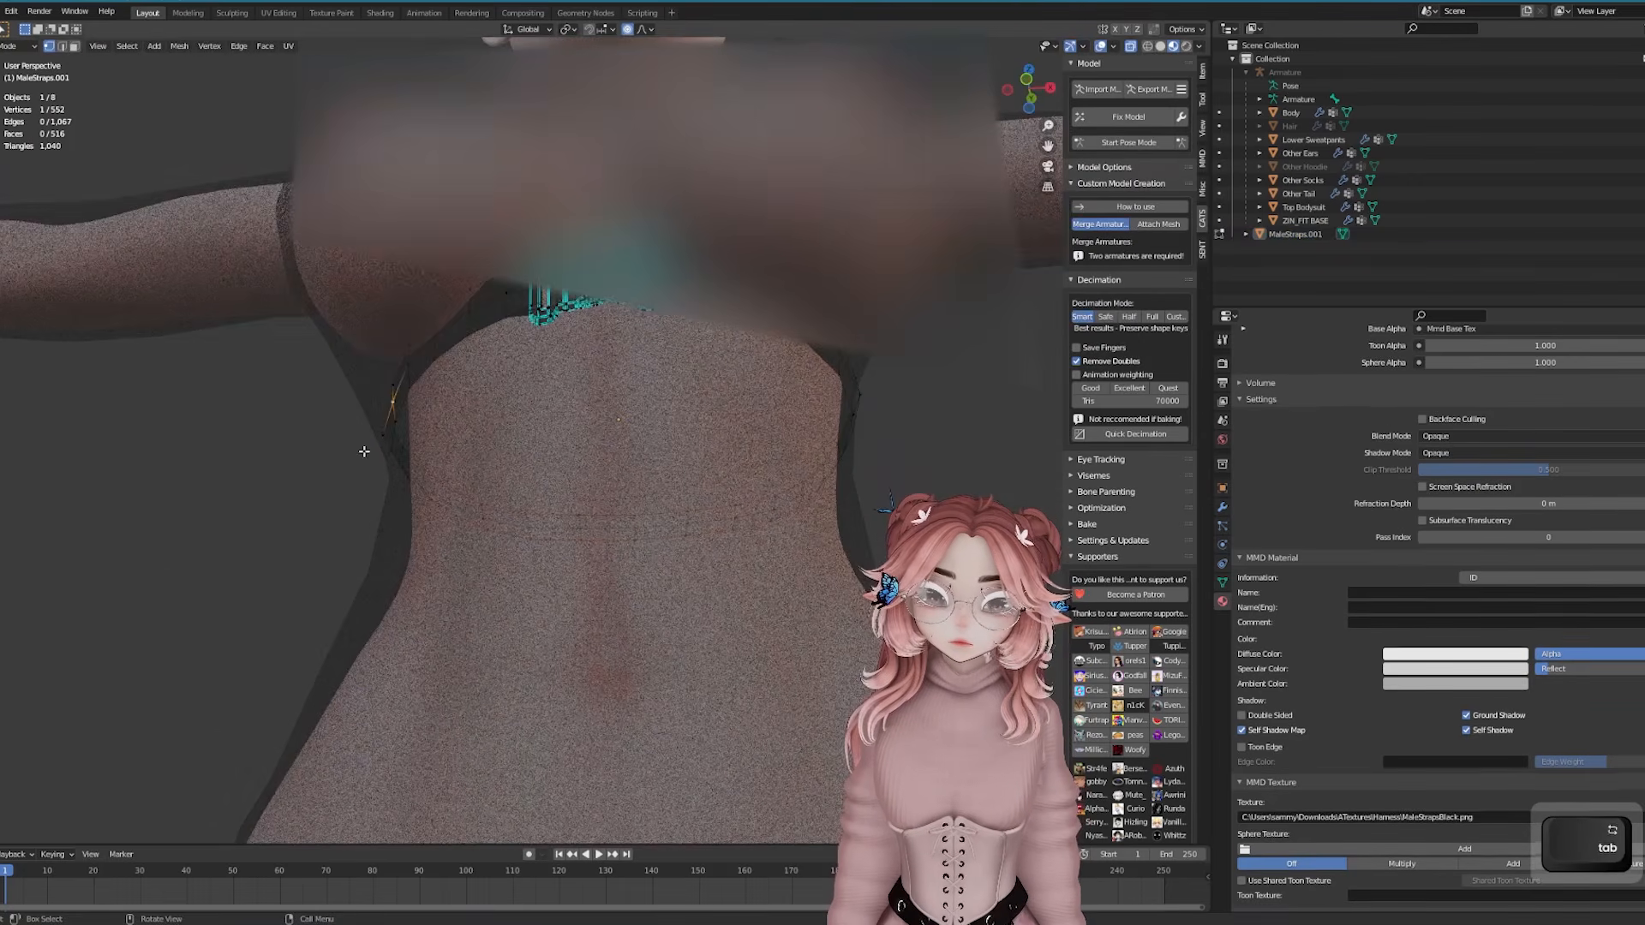
{"action": "key", "text": "Tab"}
{"action": "left_click", "coordinate": [378, 445]}
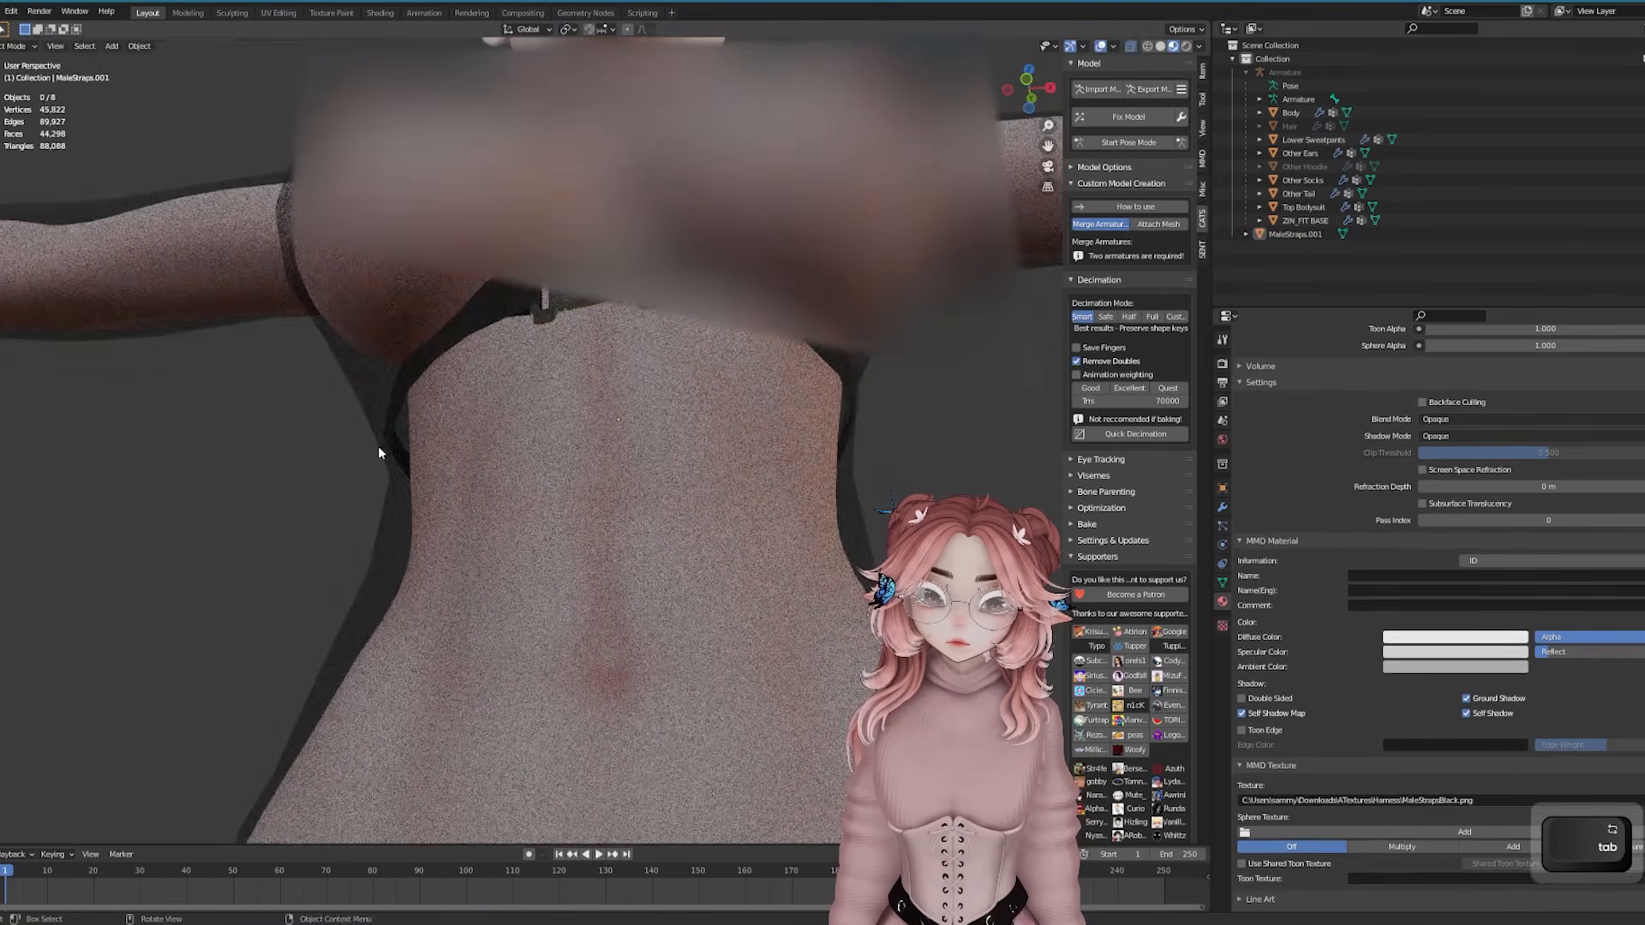
{"action": "key", "text": "Tab"}
{"action": "key", "text": "g"}
{"action": "left_click", "coordinate": [392, 434]}
Move the bodysuit's underbust vertices along X and adjust the neighbouring areas of strap and bodysuit so they fit together
{"action": "middle_click_drag", "start_coordinate": [393, 434], "coordinate": [396, 509]}
{"action": "key", "text": "g"}
{"action": "key", "text": "x"}
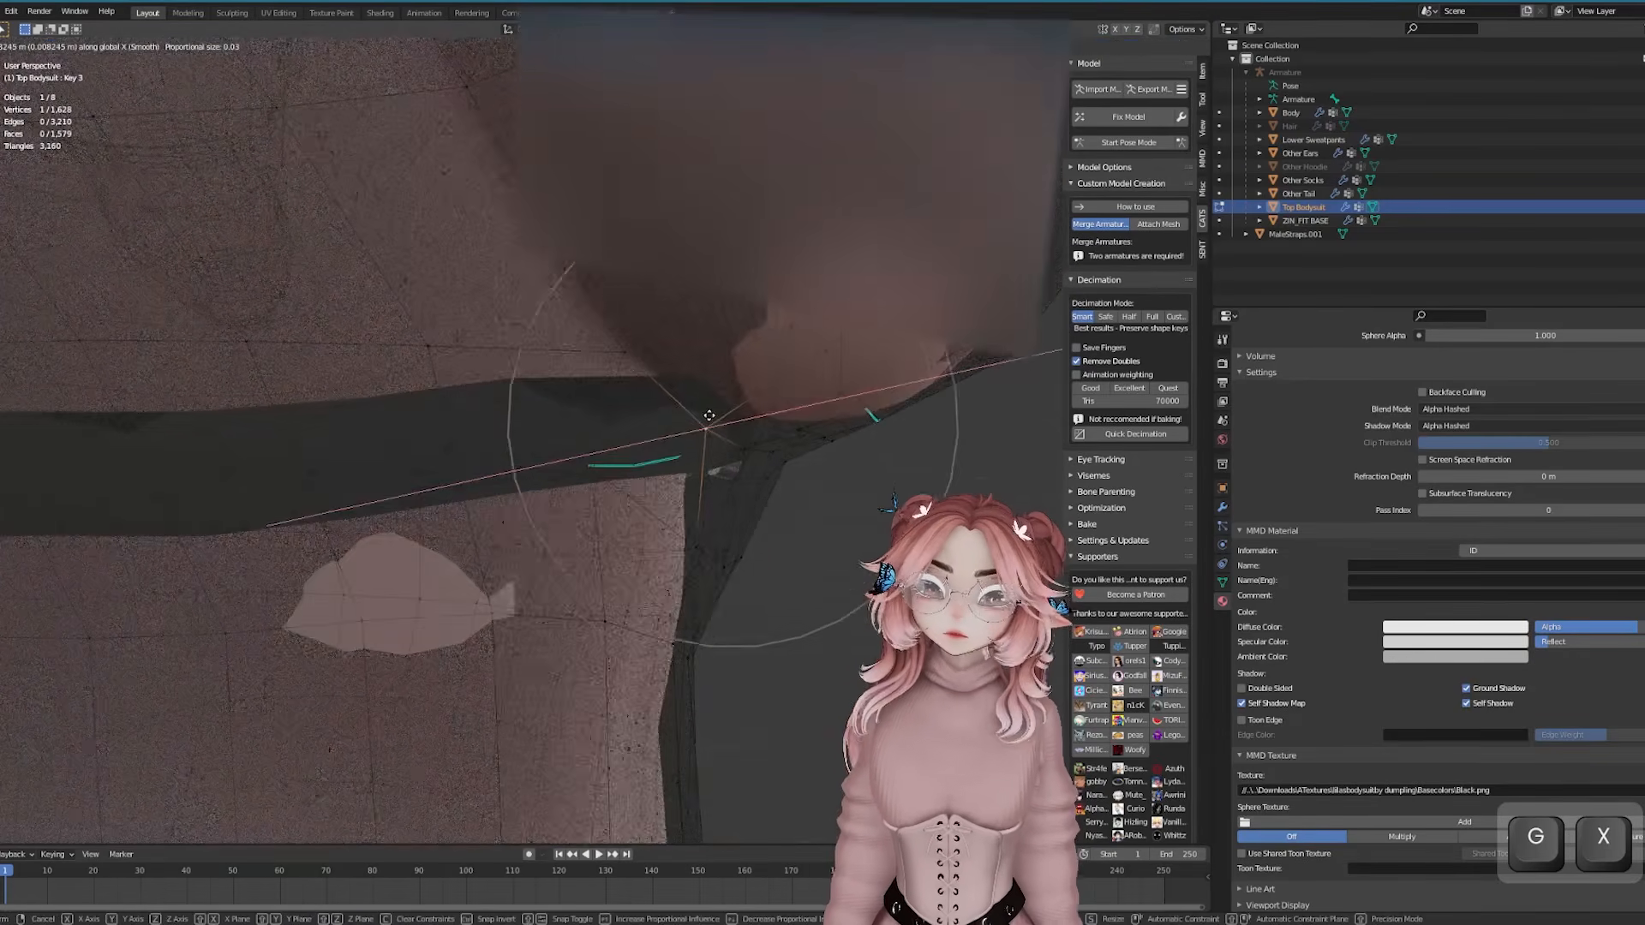
{"action": "left_click", "coordinate": [623, 368]}
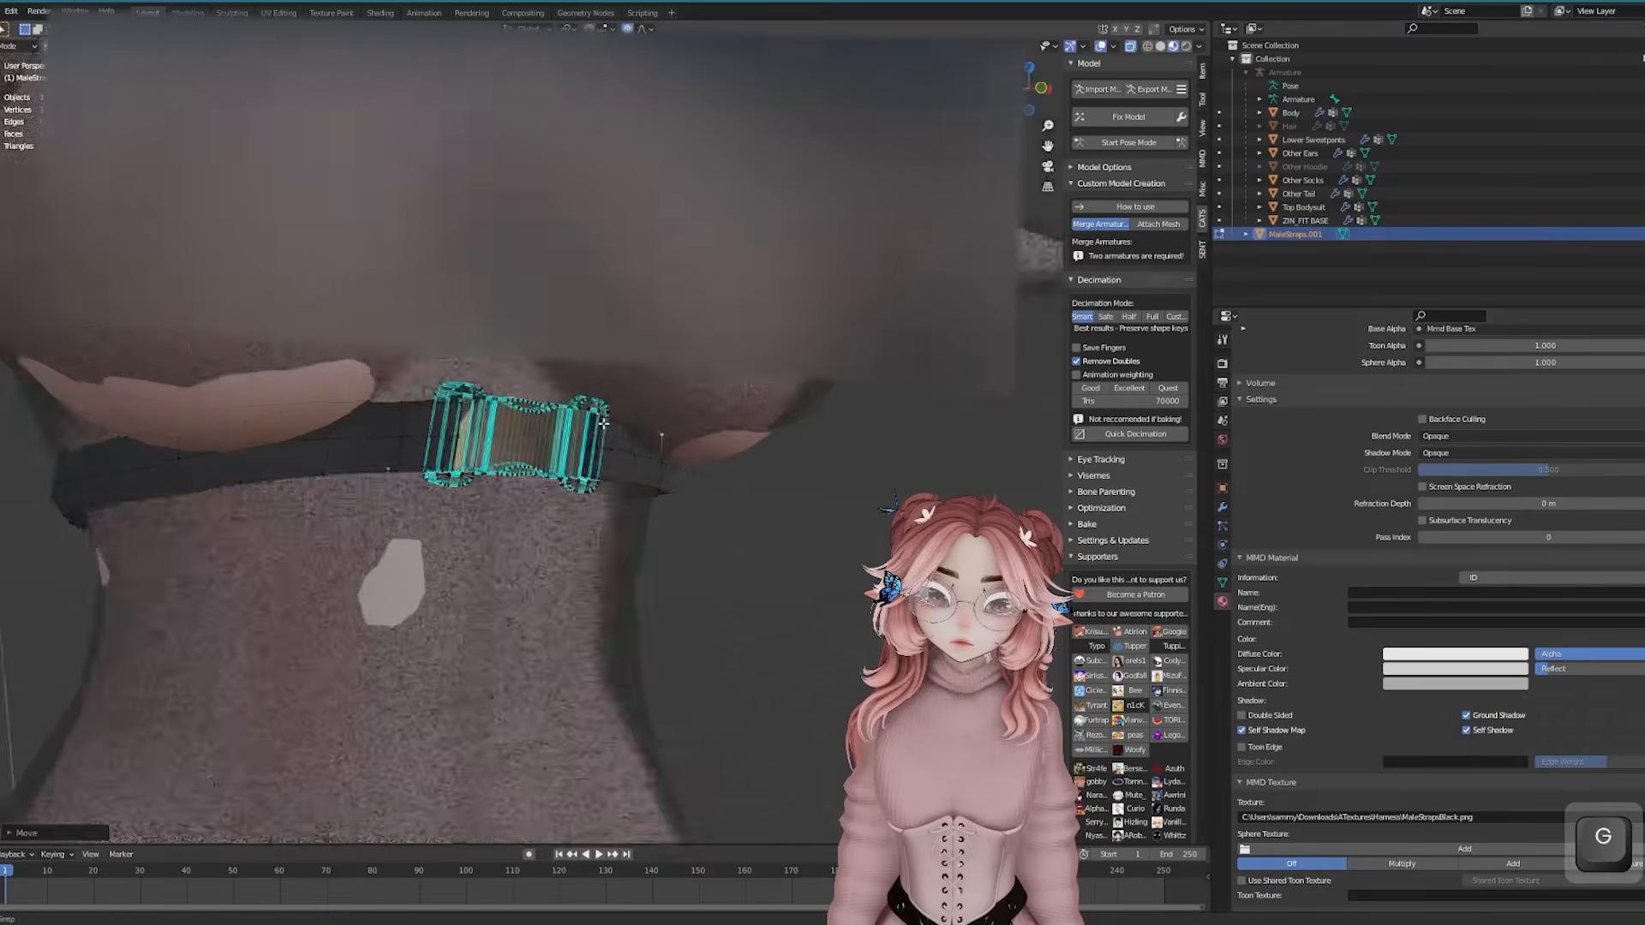
{"action": "key", "text": "Tab"}
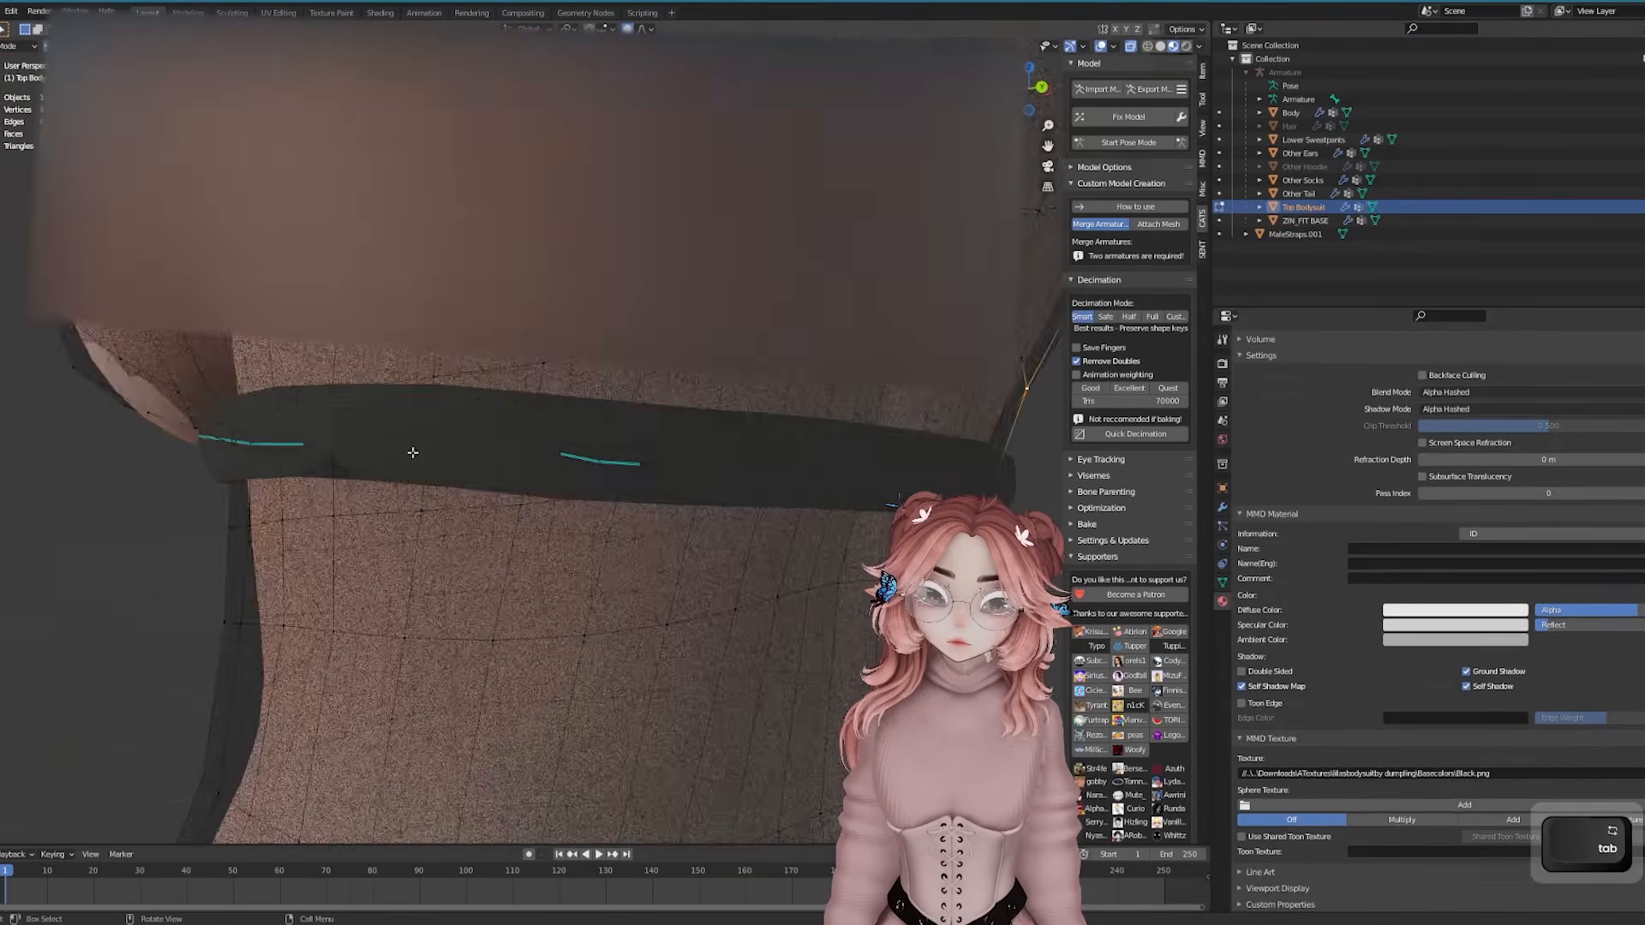
{"action": "key", "text": "g"}
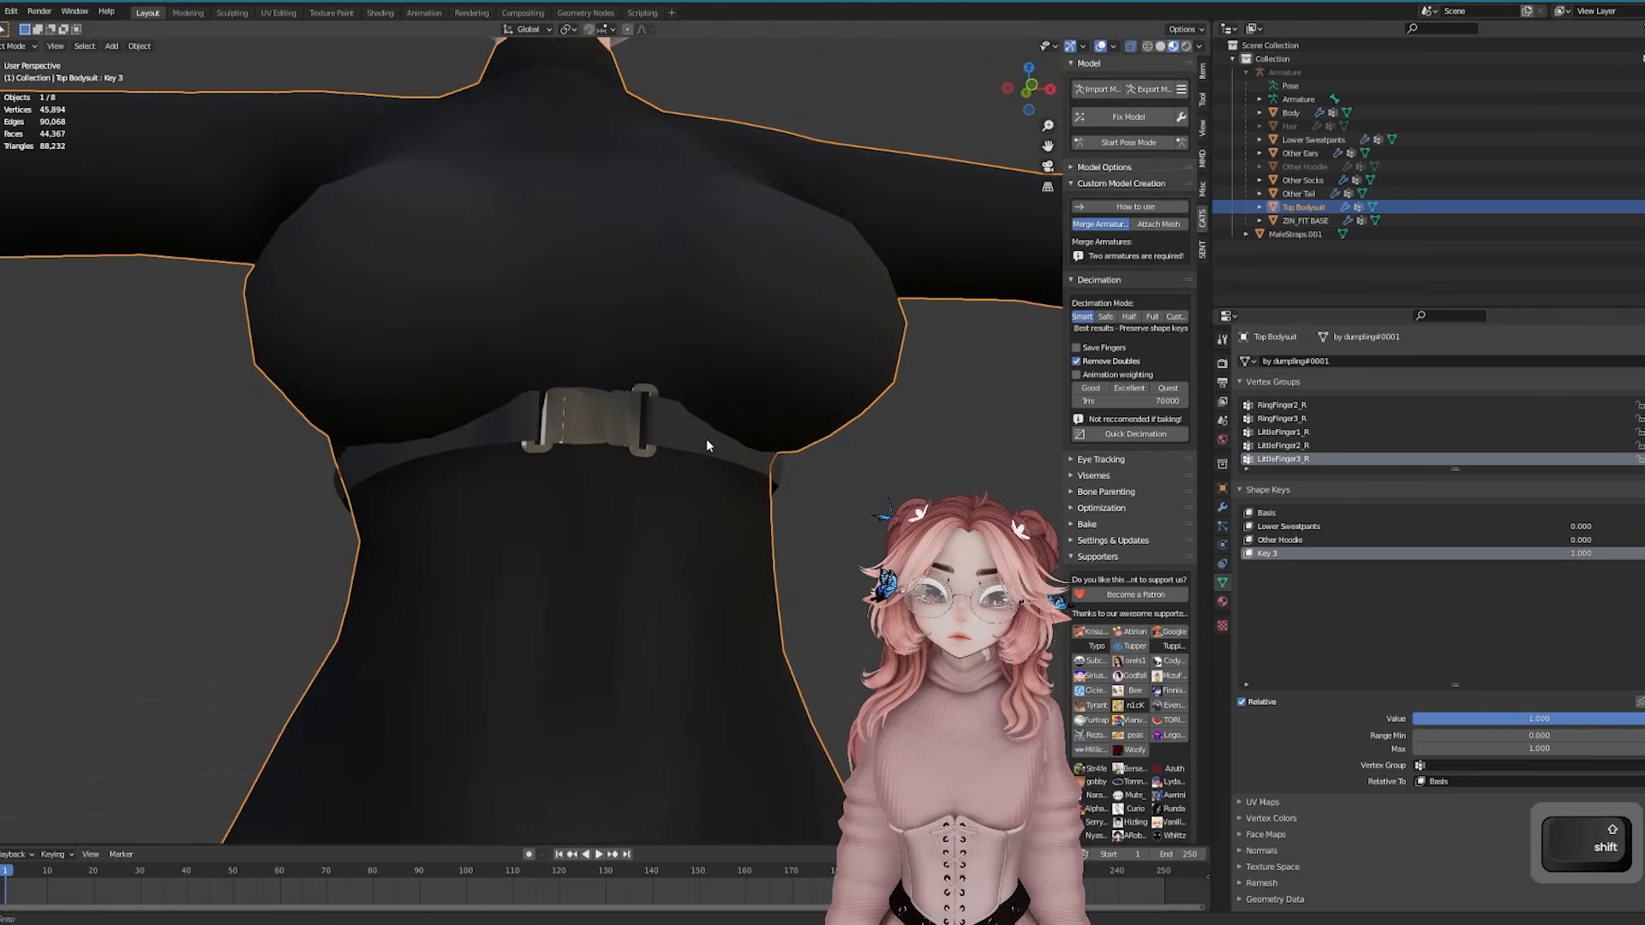
Move the bodysuit vertices along the strap's upper edge on Z with proportional editing and refine the fit next to the buckle
{"action": "key", "text": "Tab"}
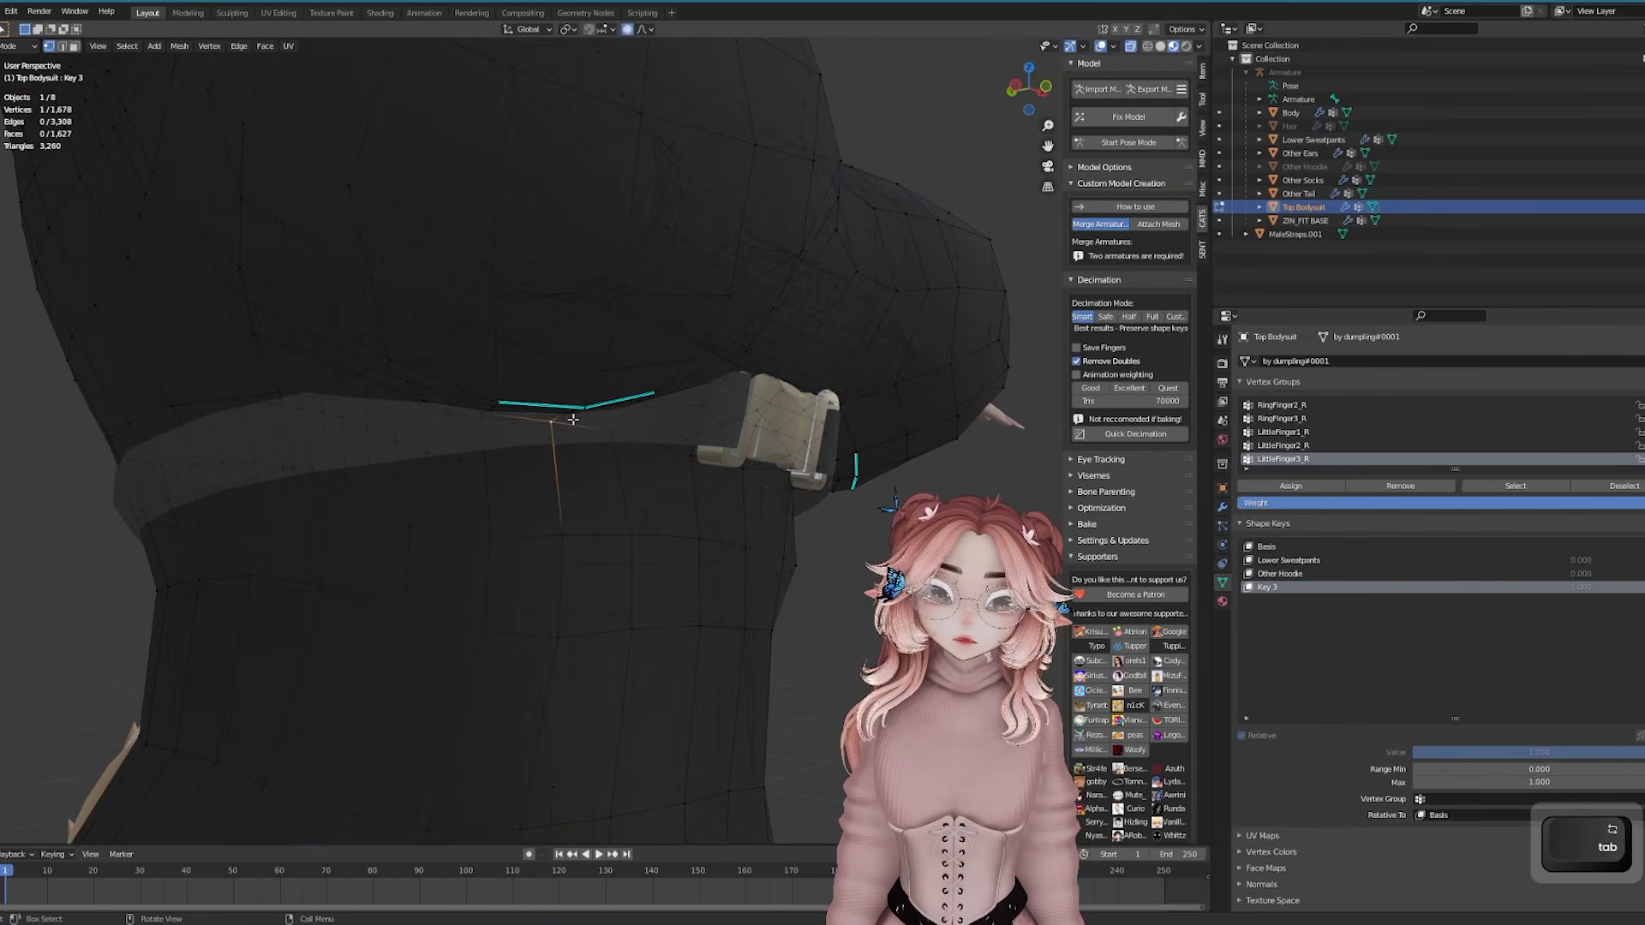
{"action": "mouse_move", "coordinate": [573, 419]}
{"action": "middle_mouse_down"}
{"action": "mouse_move", "coordinate": [628, 400]}
{"action": "mouse_move", "coordinate": [583, 422]}
{"action": "middle_mouse_up"}
{"action": "key", "text": "g"}
{"action": "key", "text": "z"}
{"action": "scroll", "coordinate": [628, 400], "scroll_direction": "down", "scroll_amount": 3}
{"action": "left_click", "coordinate": [630, 403]}
{"action": "key", "text": "Tab"}
{"action": "key", "text": "Tab"}
{"action": "key", "text": "Tab"}
{"action": "key", "text": "Tab"}
{"action": "key", "text": "g"}
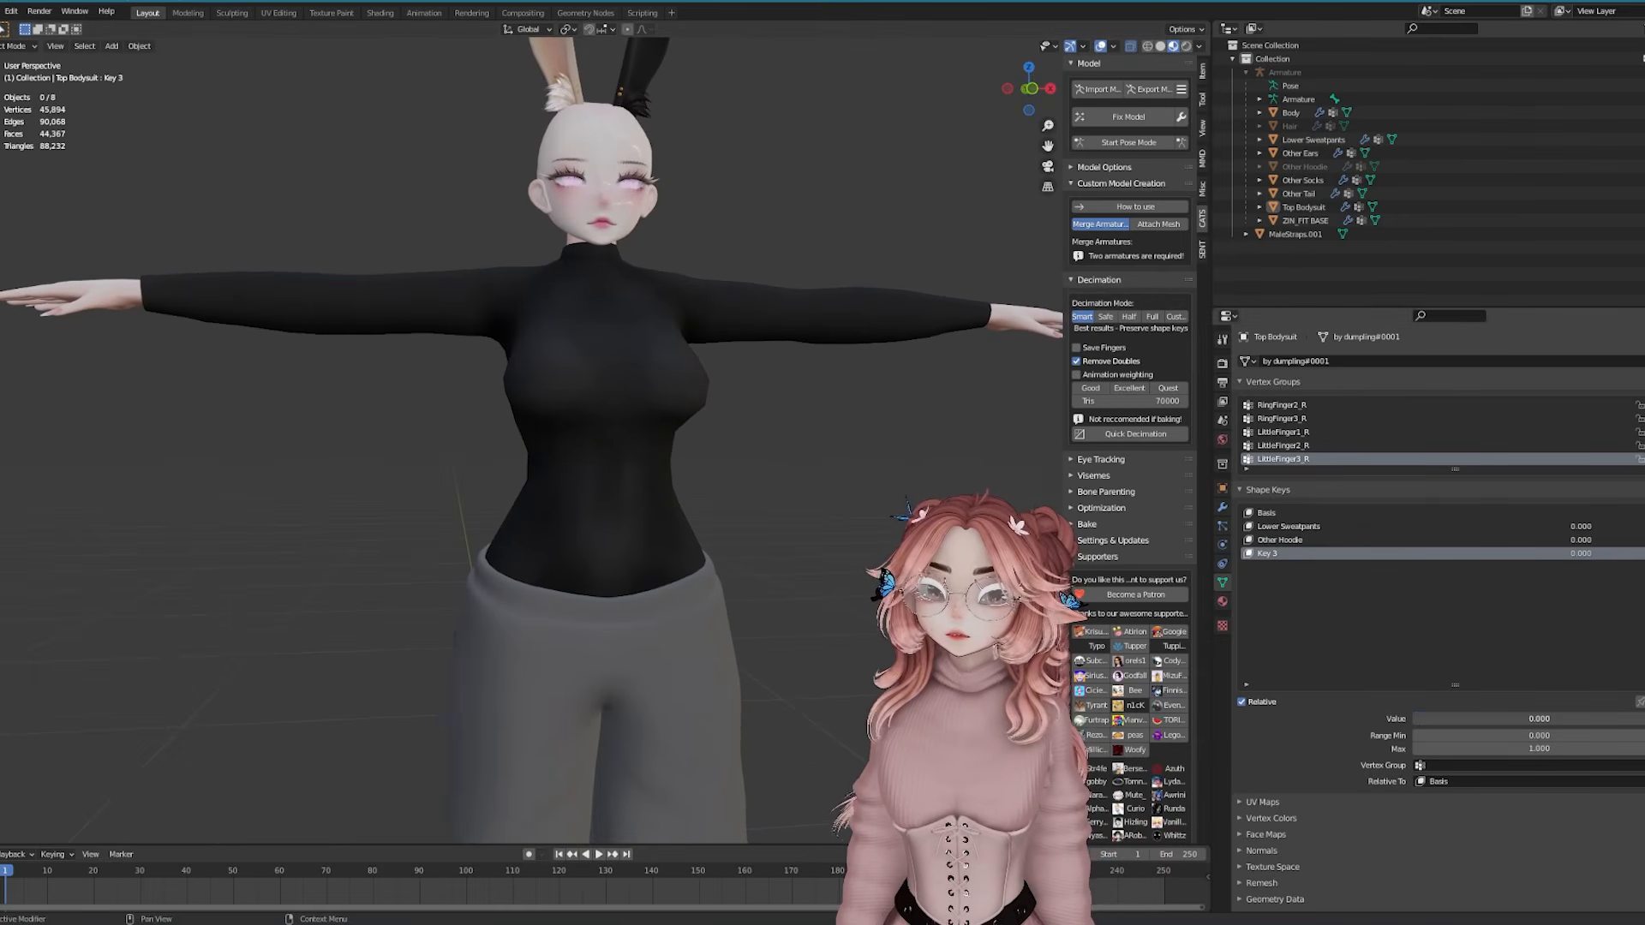
Hide the strap and compare the bodysuit's new shape key at values 1 and 0
{"action": "left_click_drag", "start_coordinate": [1504, 718], "coordinate": [1641, 719]}
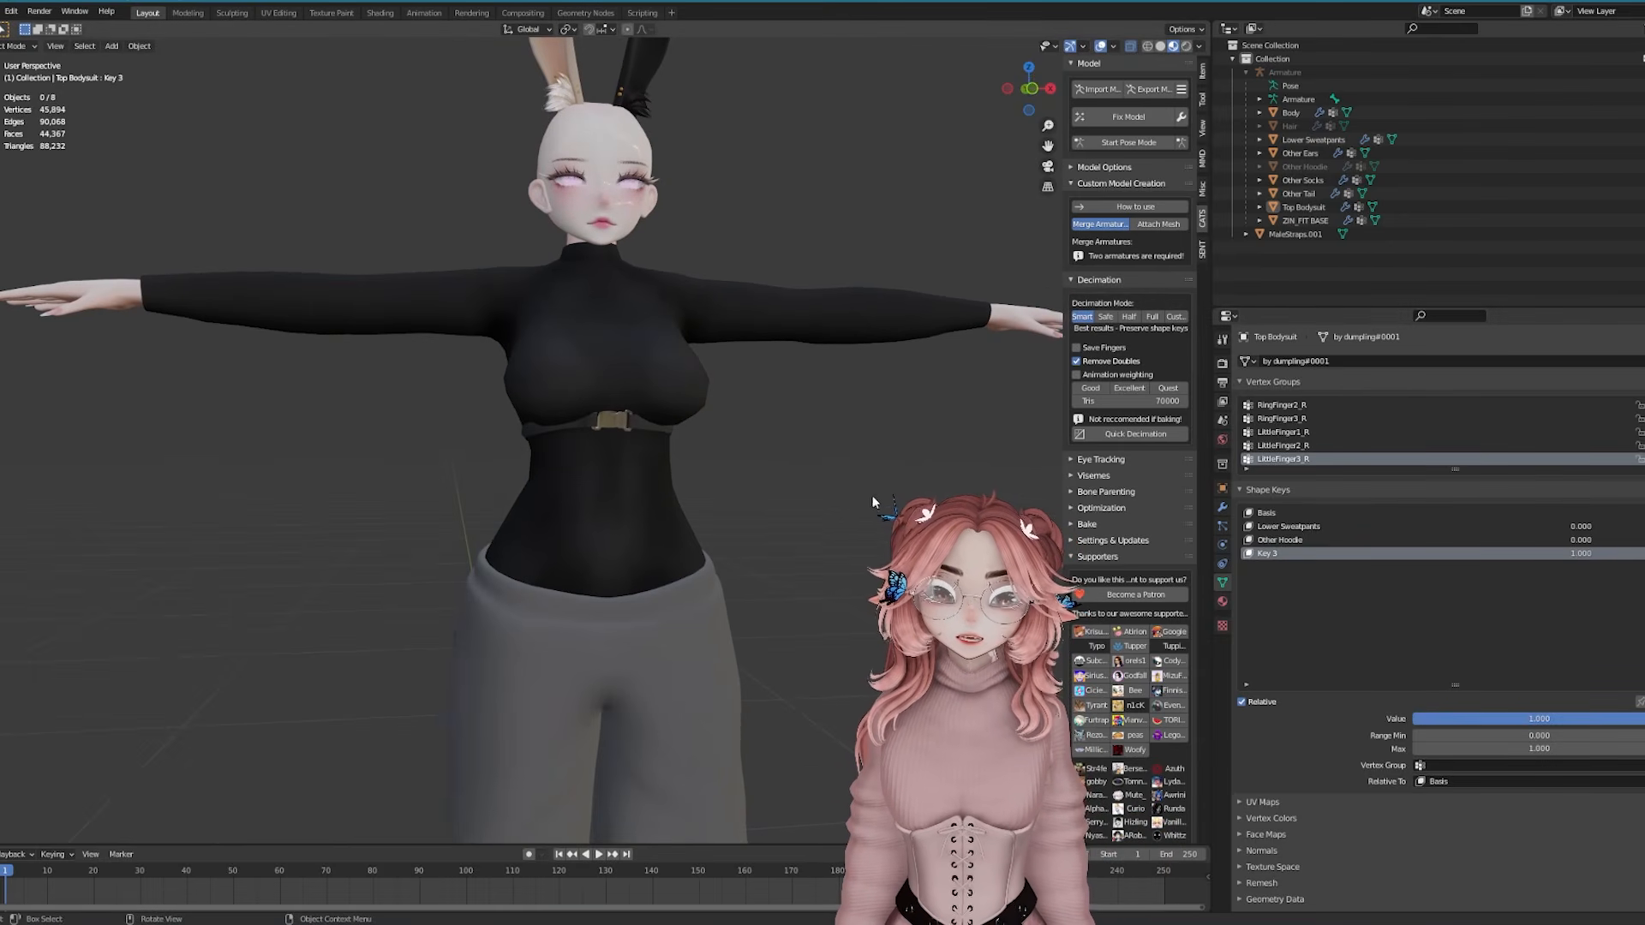
{"action": "left_click", "coordinate": [631, 421]}
{"action": "key", "text": "h"}
{"action": "left_click", "coordinate": [692, 413]}
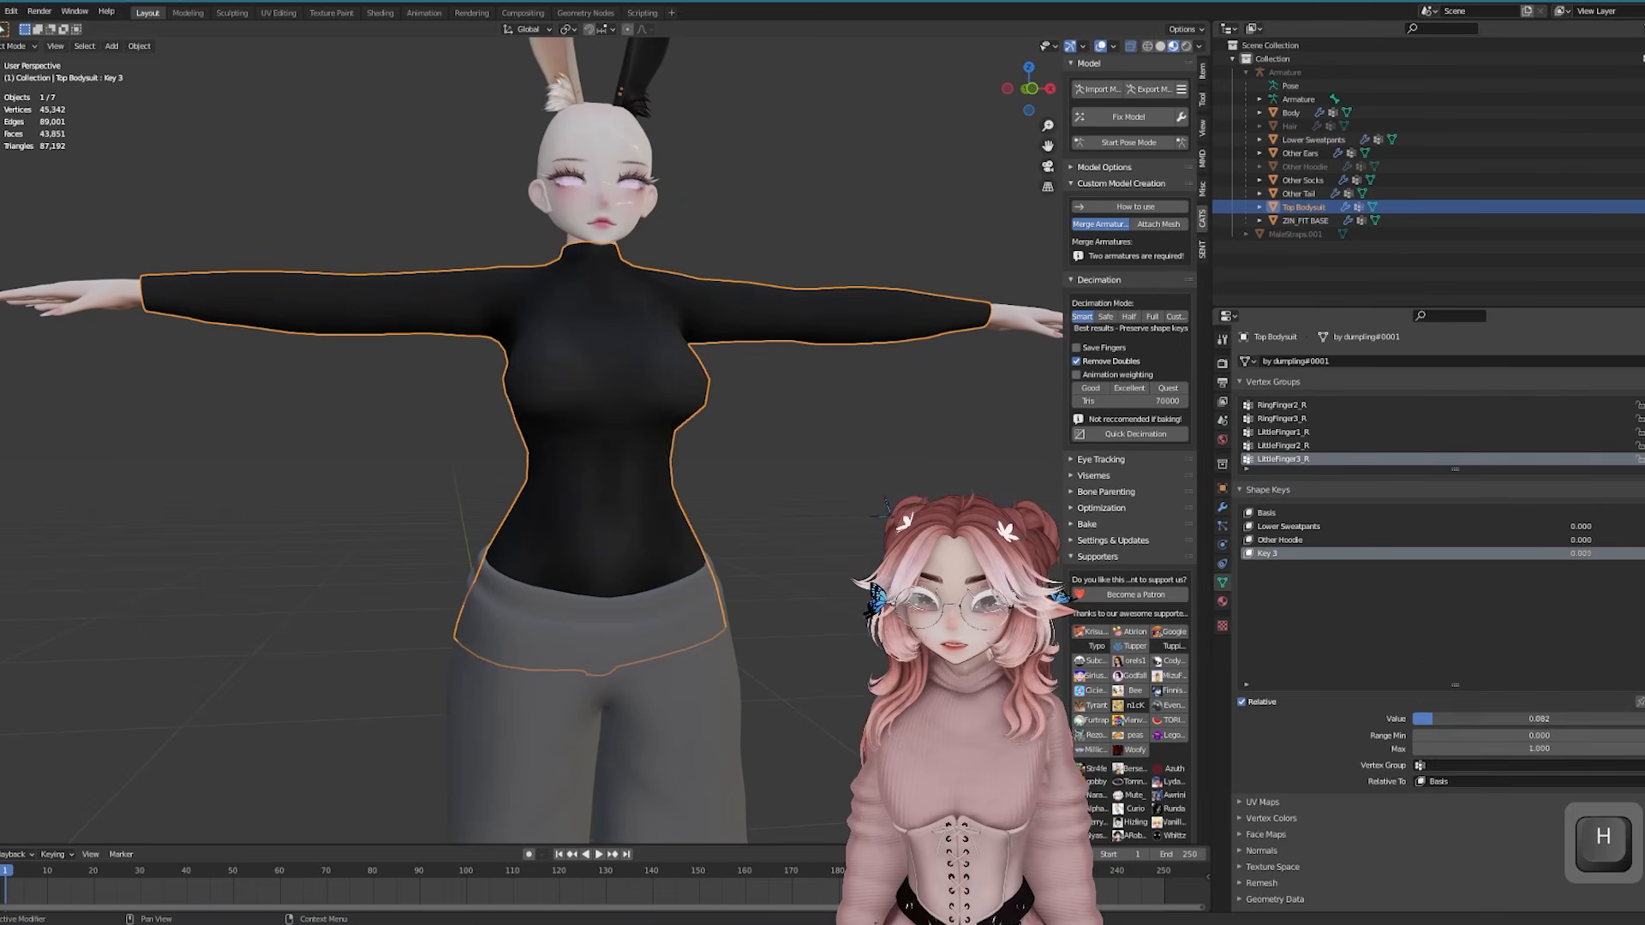
{"action": "left_click_drag", "start_coordinate": [1432, 719], "coordinate": [1413, 718]}
{"action": "middle_click_drag", "start_coordinate": [295, 681], "coordinate": [484, 682]}
{"action": "middle_click_drag", "start_coordinate": [673, 445], "coordinate": [646, 434]}
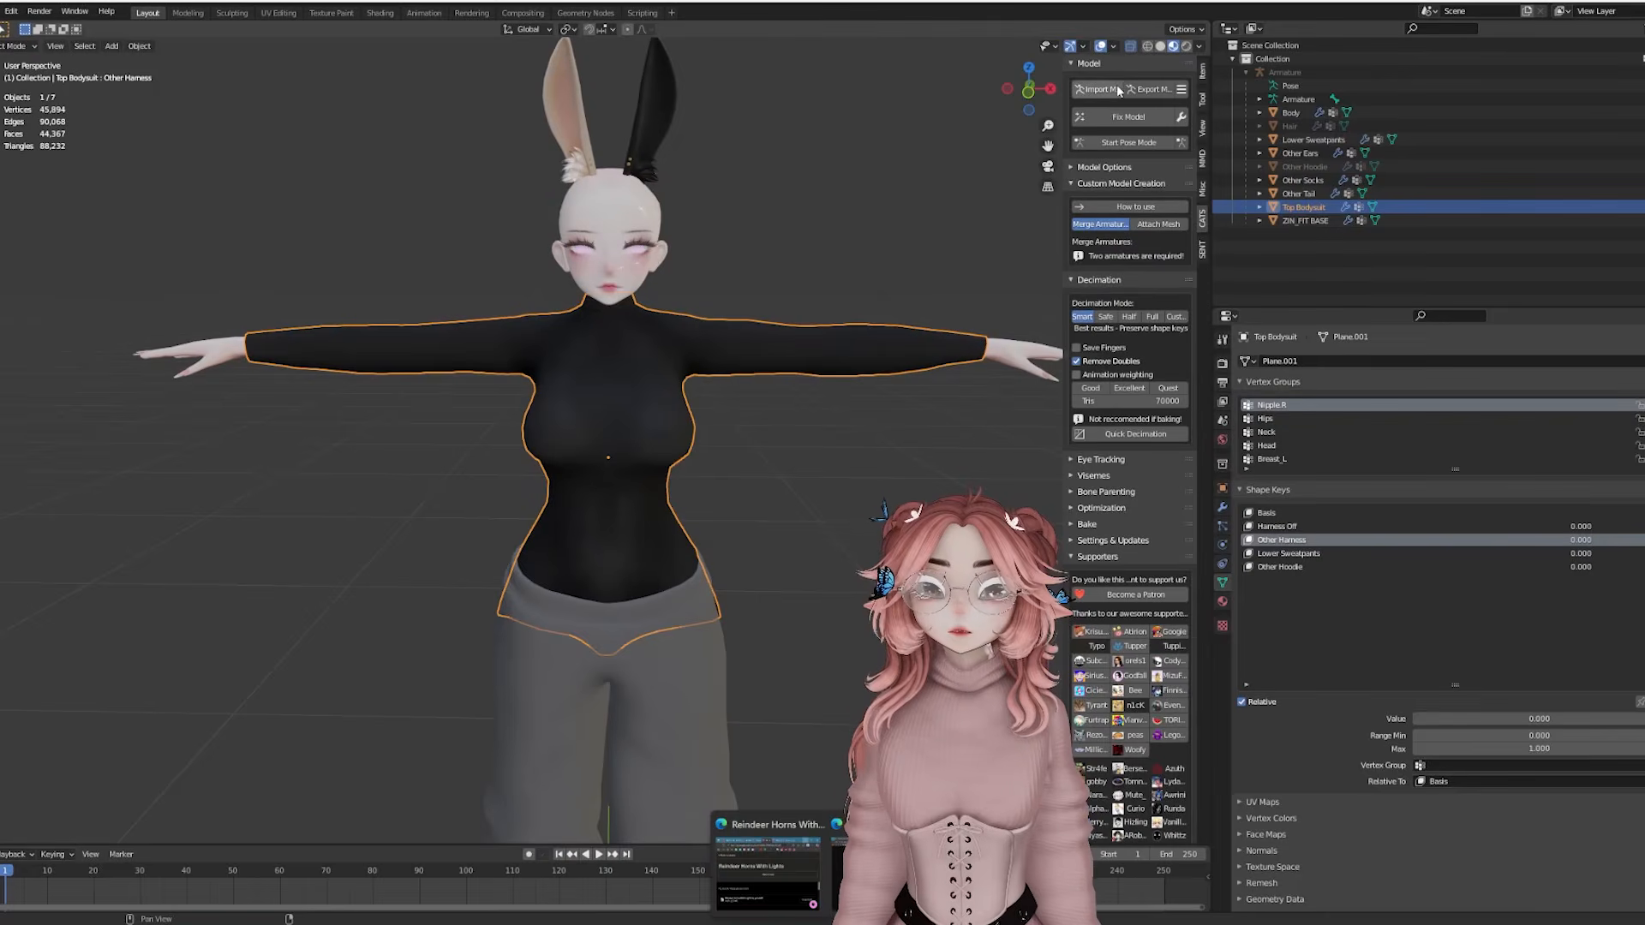
Scale the imported reindeer horns and move them along Y to seat them on the head
{"action": "key", "text": "s"}
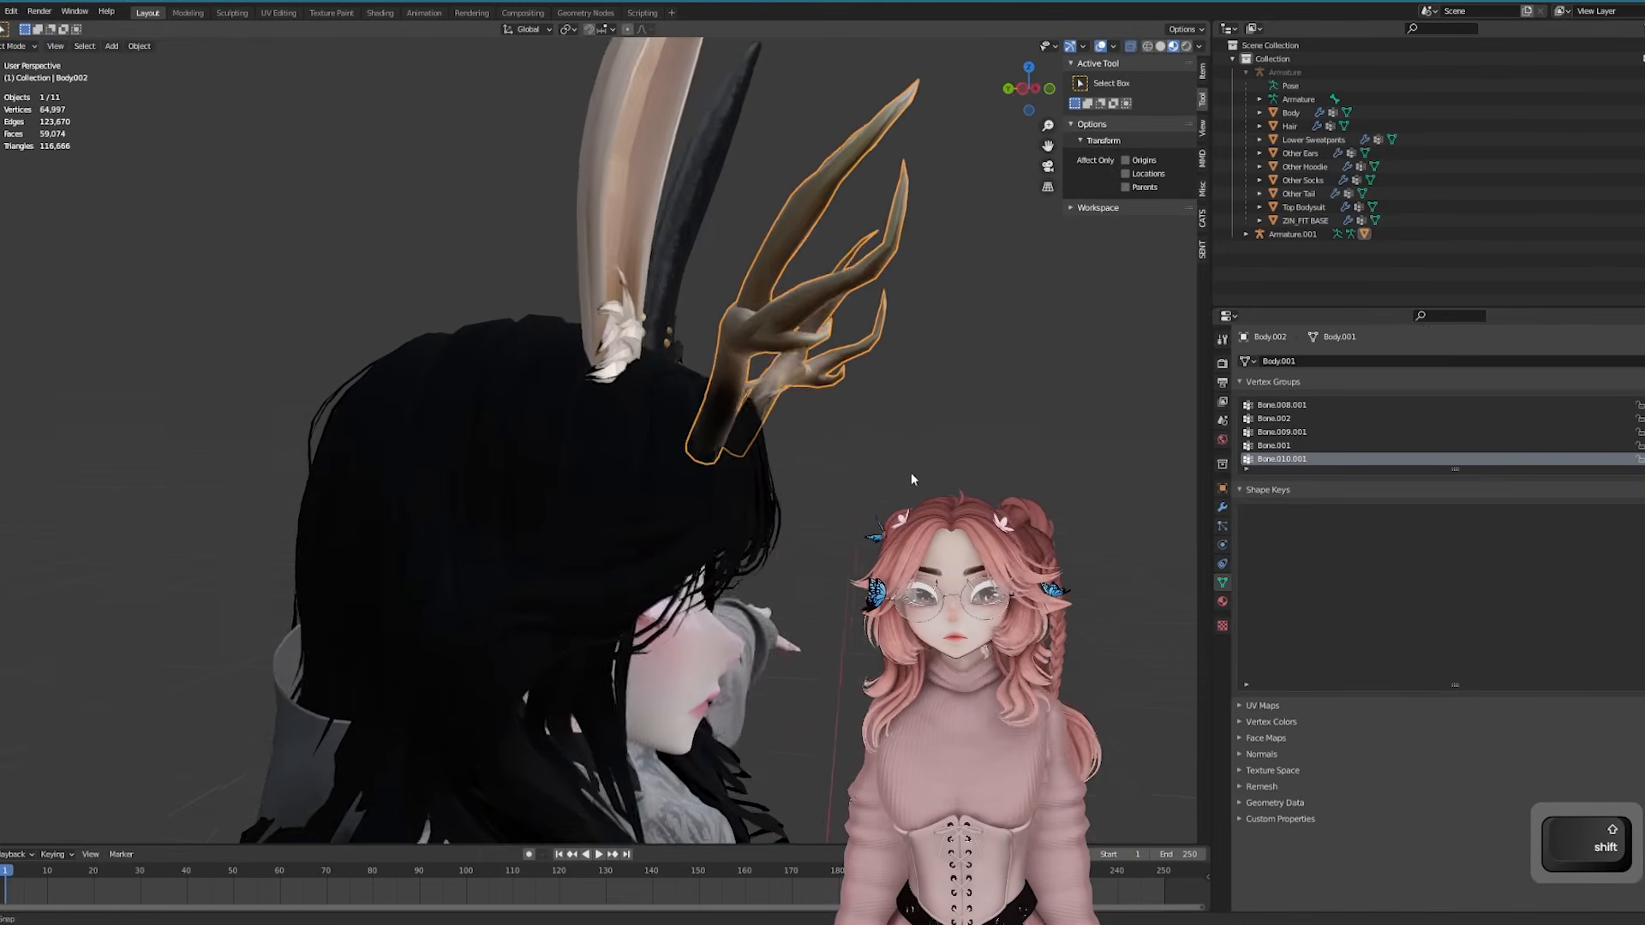
{"action": "key", "text": "g"}
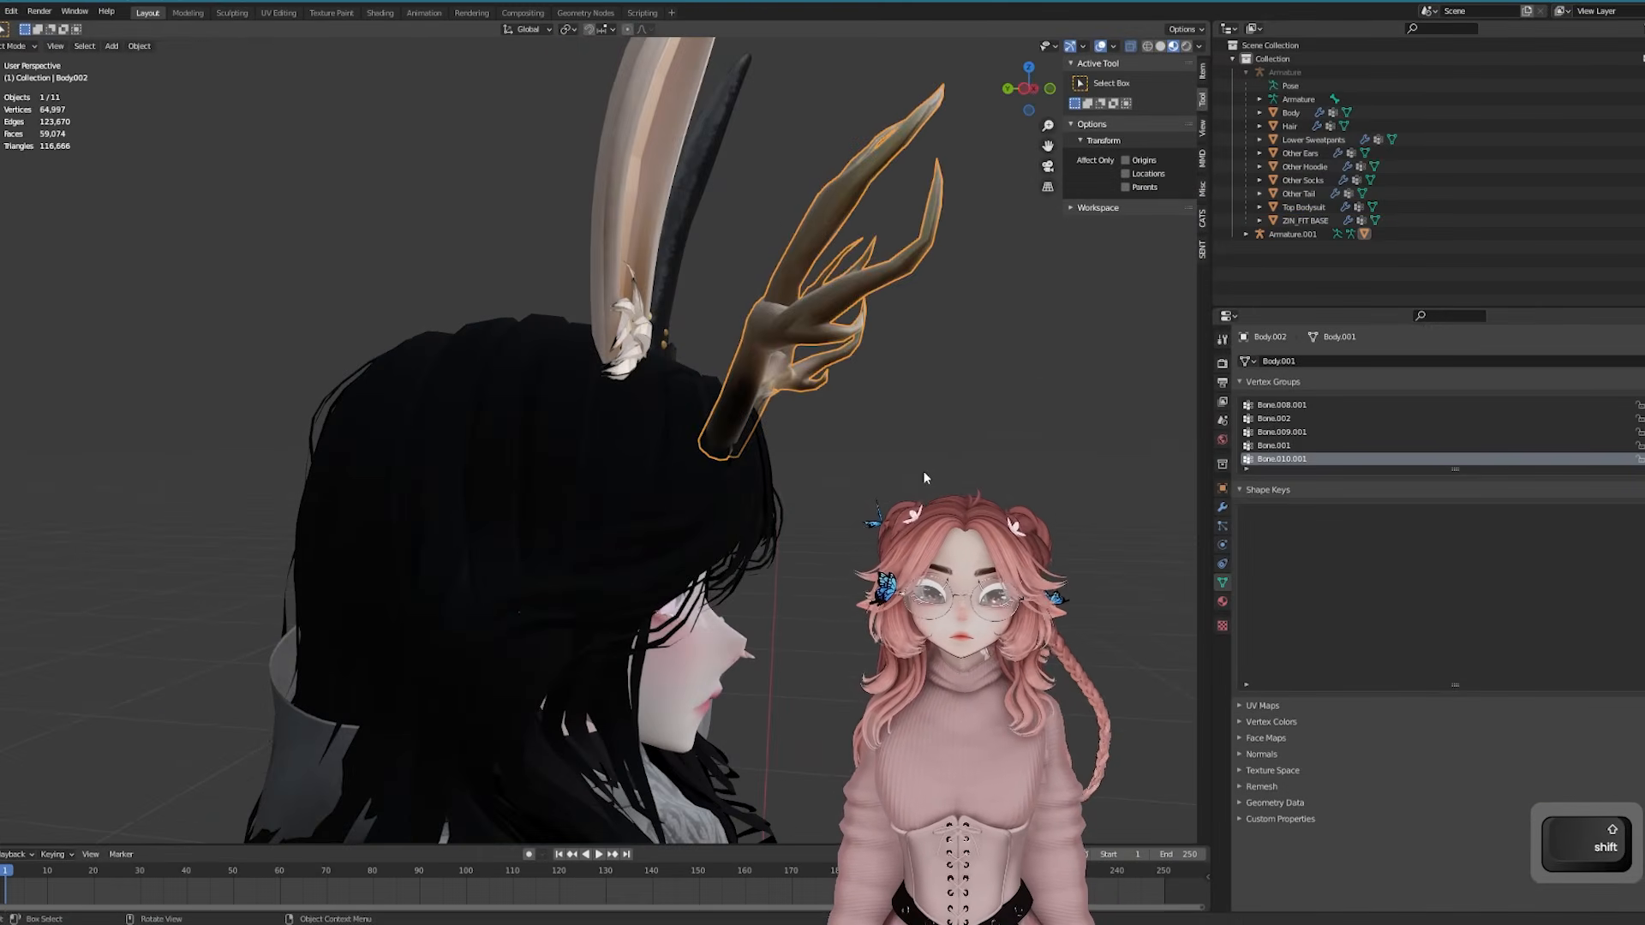
{"action": "key", "text": "y"}
{"action": "left_click", "coordinate": [856, 467]}
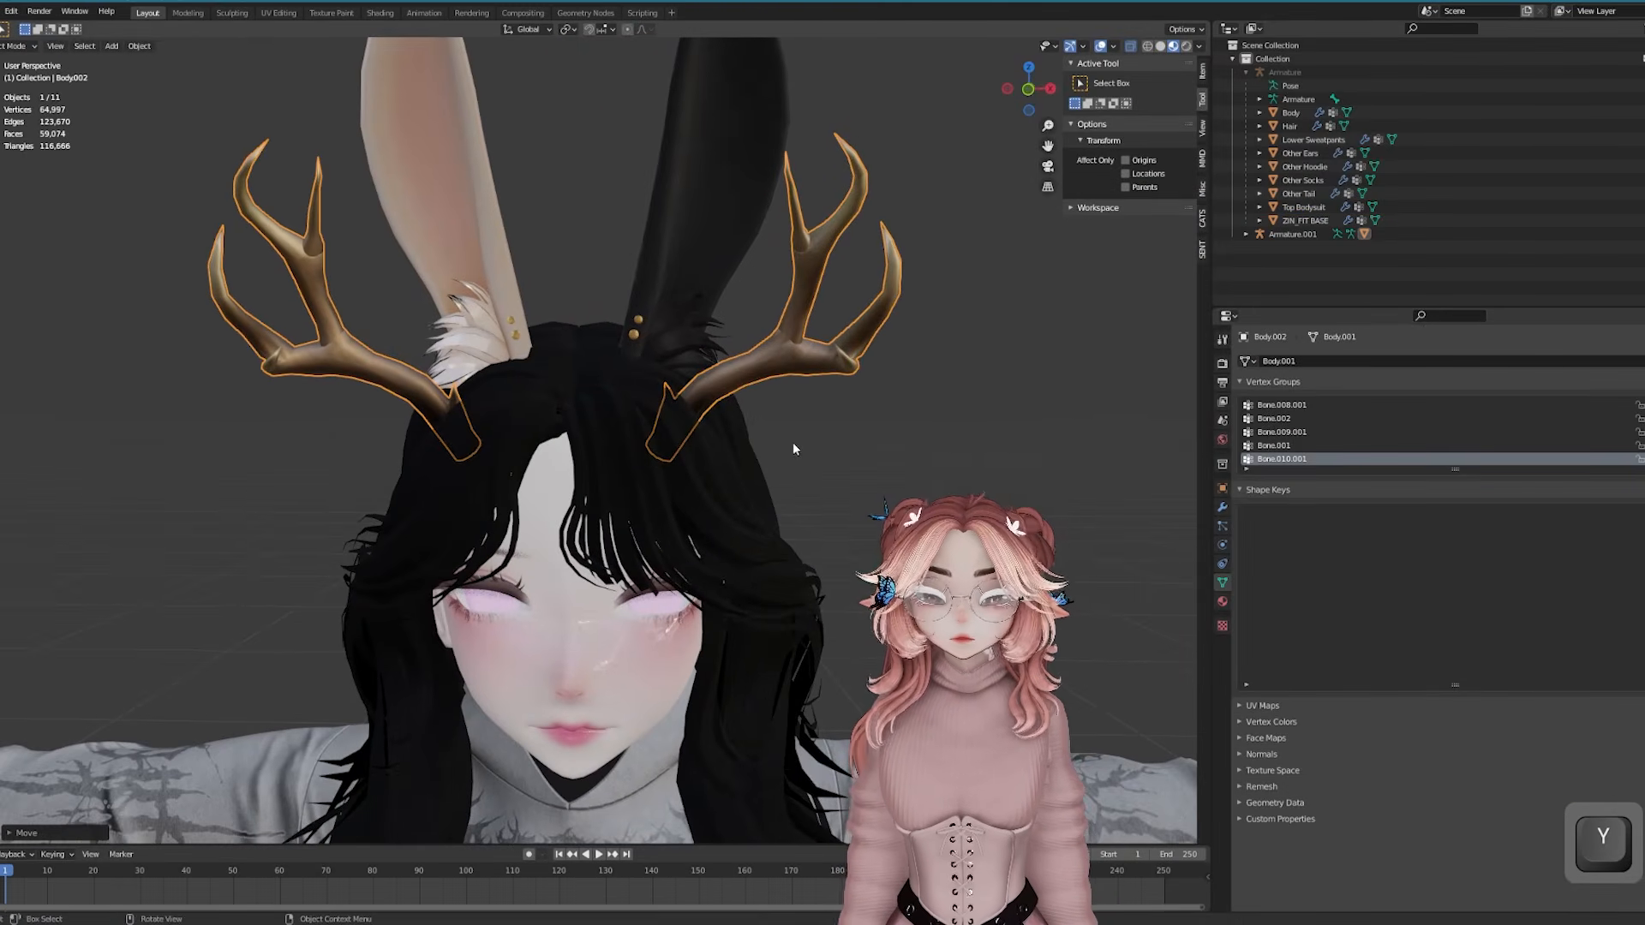
{"action": "mouse_move", "coordinate": [794, 442]}
{"action": "middle_mouse_down"}
{"action": "mouse_move", "coordinate": [681, 459]}
{"action": "mouse_move", "coordinate": [725, 442]}
{"action": "mouse_move", "coordinate": [785, 457]}
{"action": "middle_mouse_up"}
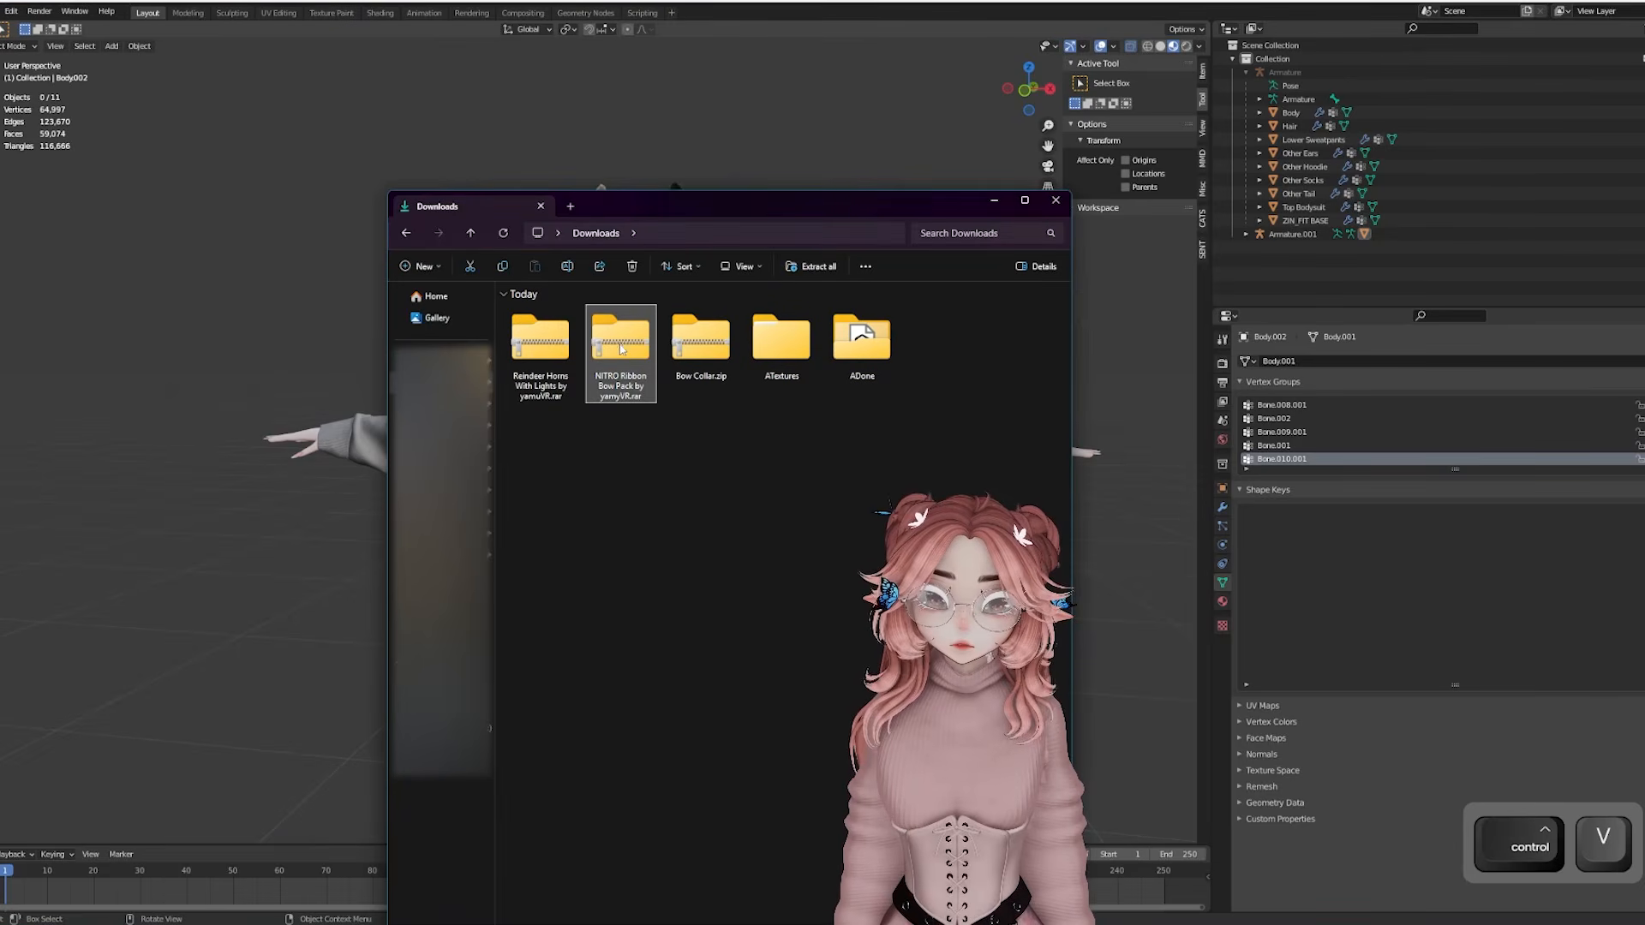
Extract the NITRO Ribbon Bow Pack and Bow Collar archives in the Downloads folder
{"action": "right_click", "coordinate": [622, 348]}
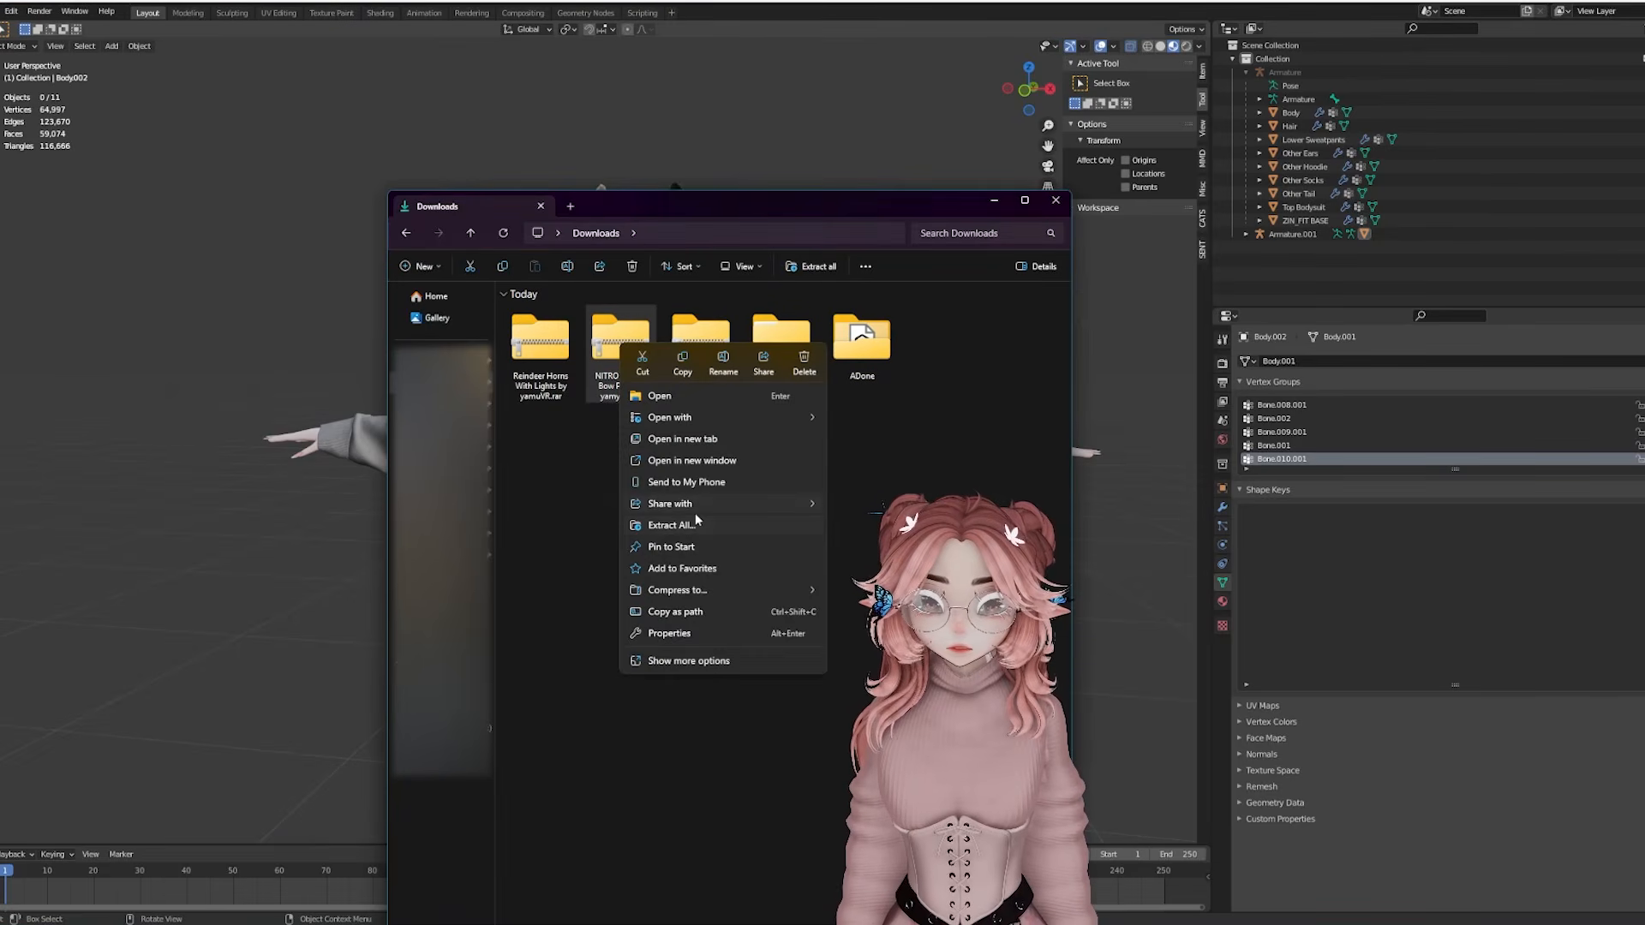
{"action": "left_click", "coordinate": [694, 525]}
{"action": "key", "text": "Return"}
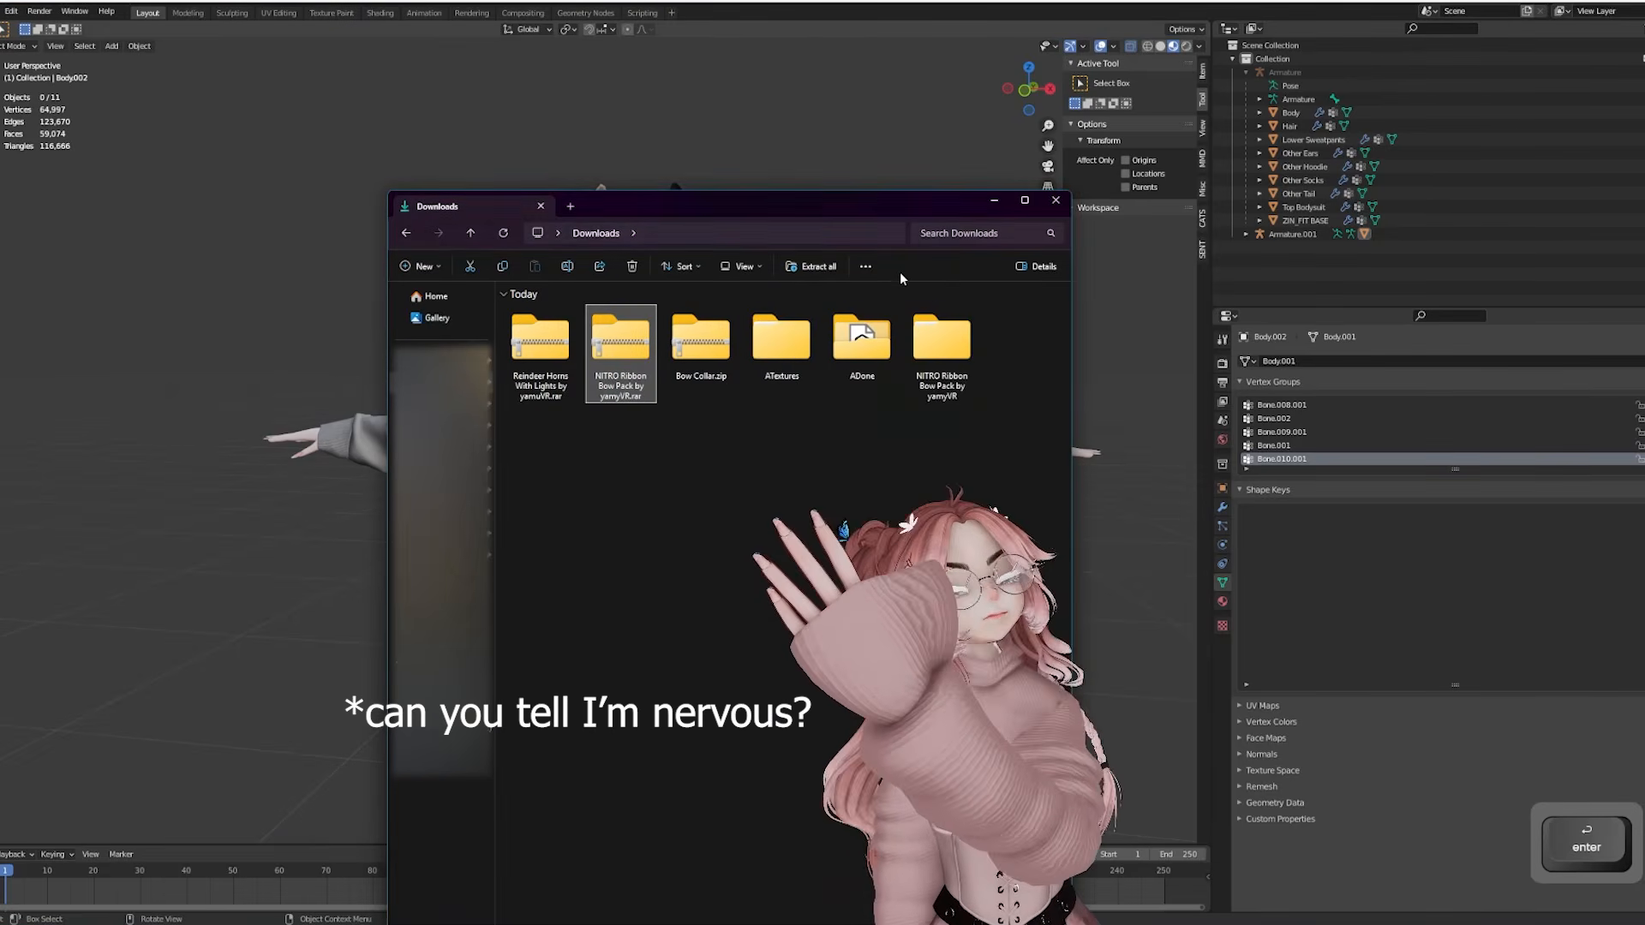
{"action": "right_click", "coordinate": [712, 347]}
{"action": "left_click", "coordinate": [754, 529]}
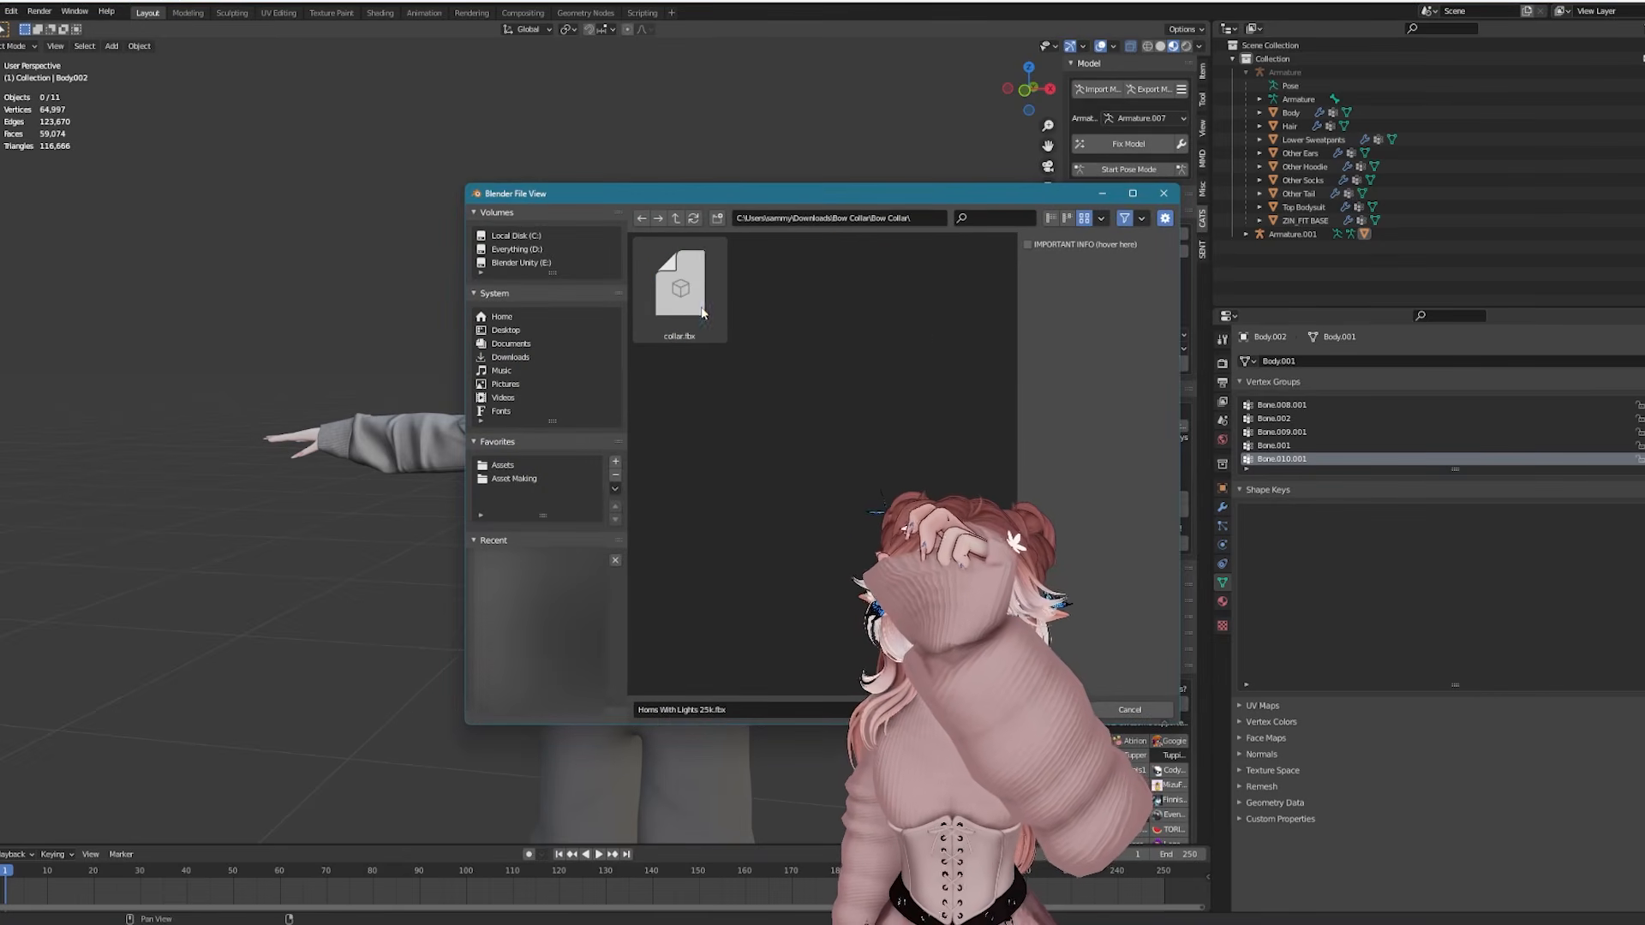
Import collar.fbx from the Bow Collar folder and scale the collar up
{"action": "double_click", "coordinate": [701, 309]}
{"action": "middle_click_drag", "start_coordinate": [735, 681], "coordinate": [715, 531], "text": "shift"}
{"action": "key", "text": "s"}
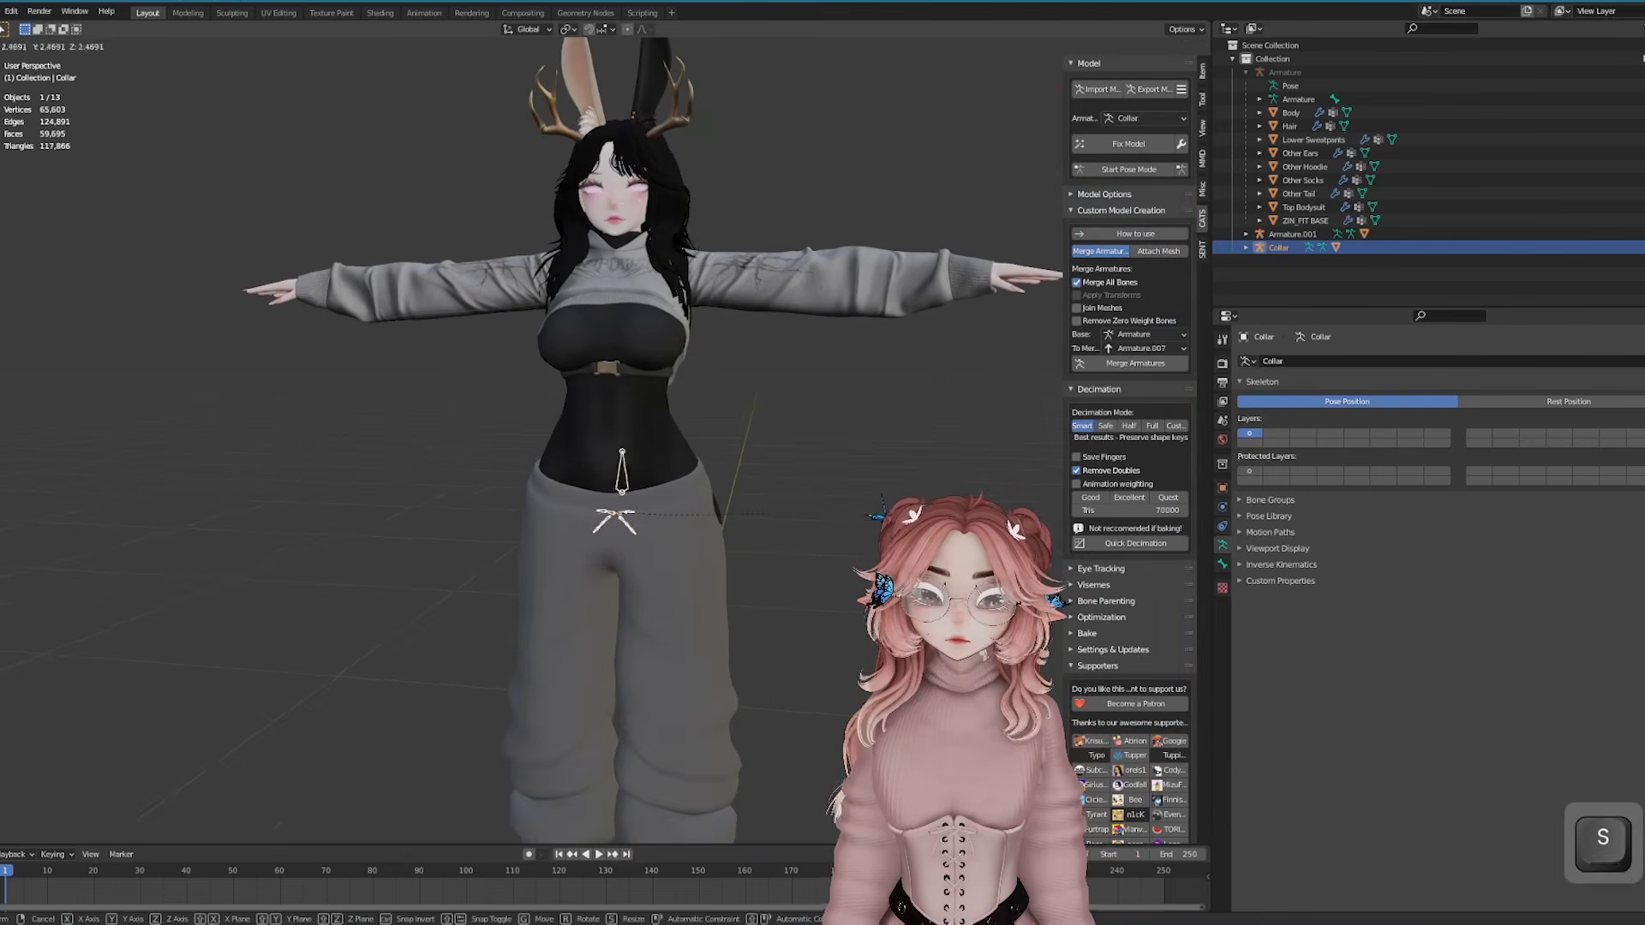
{"action": "key", "text": "s"}
{"action": "left_click", "coordinate": [833, 548]}
Move the collar along Y toward the avatar's body and rescale it
{"action": "middle_click_drag", "start_coordinate": [565, 533], "coordinate": [749, 515]}
{"action": "key", "text": "g"}
{"action": "key", "text": "y"}
{"action": "left_click", "coordinate": [808, 516]}
{"action": "scroll", "coordinate": [749, 516], "scroll_direction": "up", "scroll_amount": 4}
{"action": "key", "text": "s"}
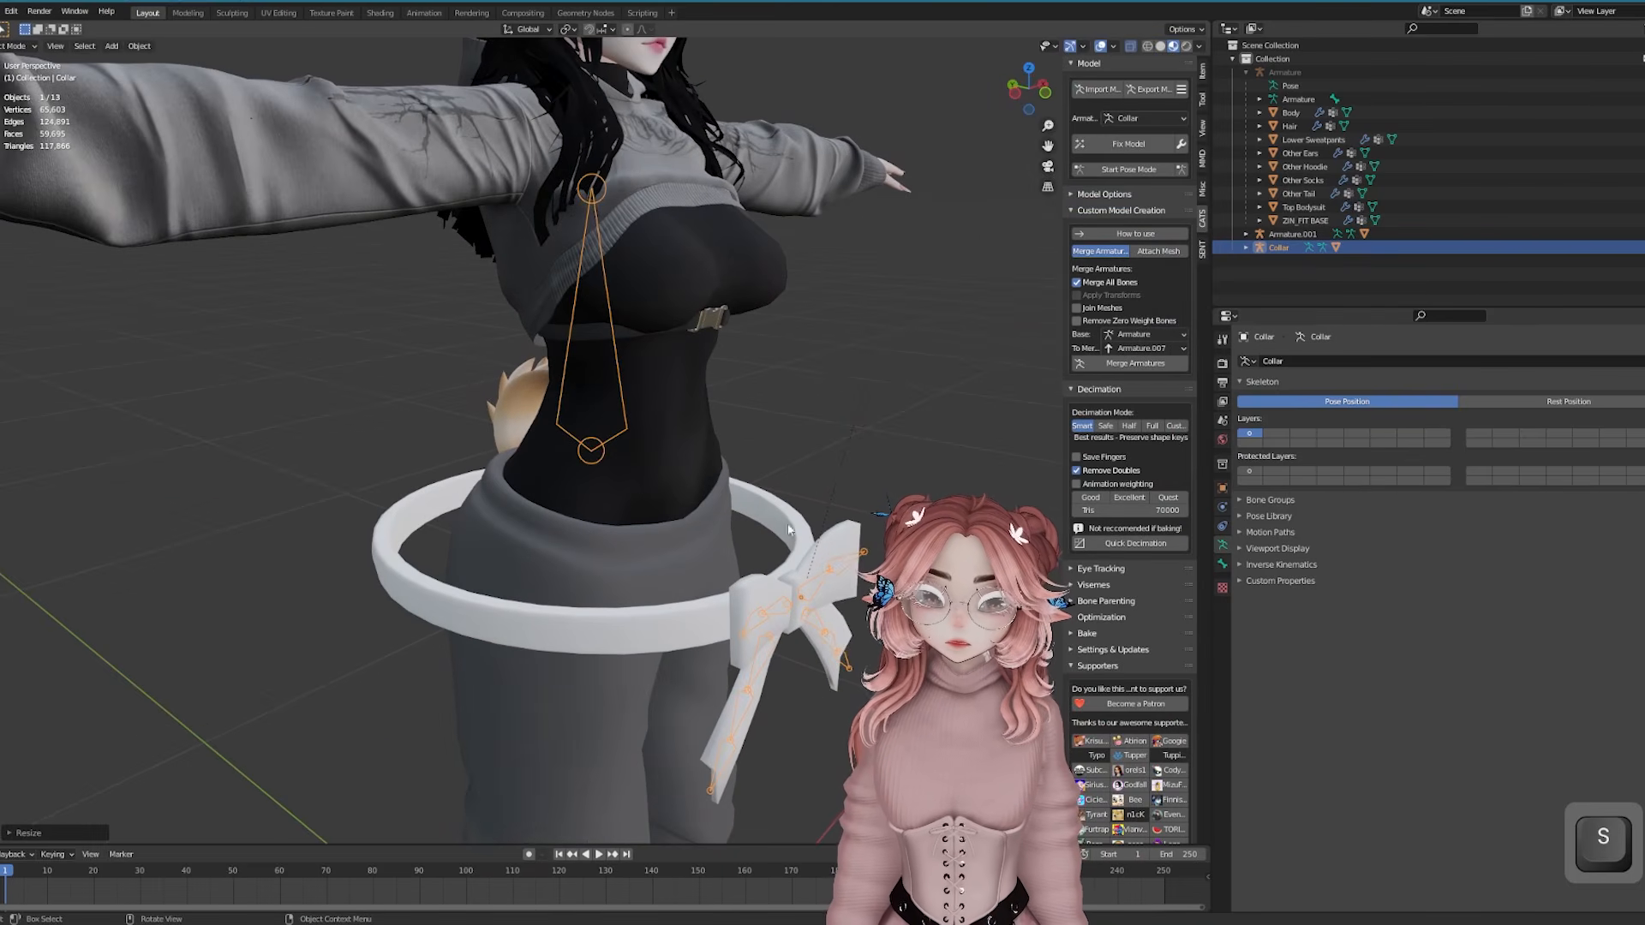
Move the collar along Y onto the hips and rotate it to follow the sweatpants' waistband
{"action": "left_click", "coordinate": [872, 558]}
{"action": "key", "text": "g"}
{"action": "key", "text": "y"}
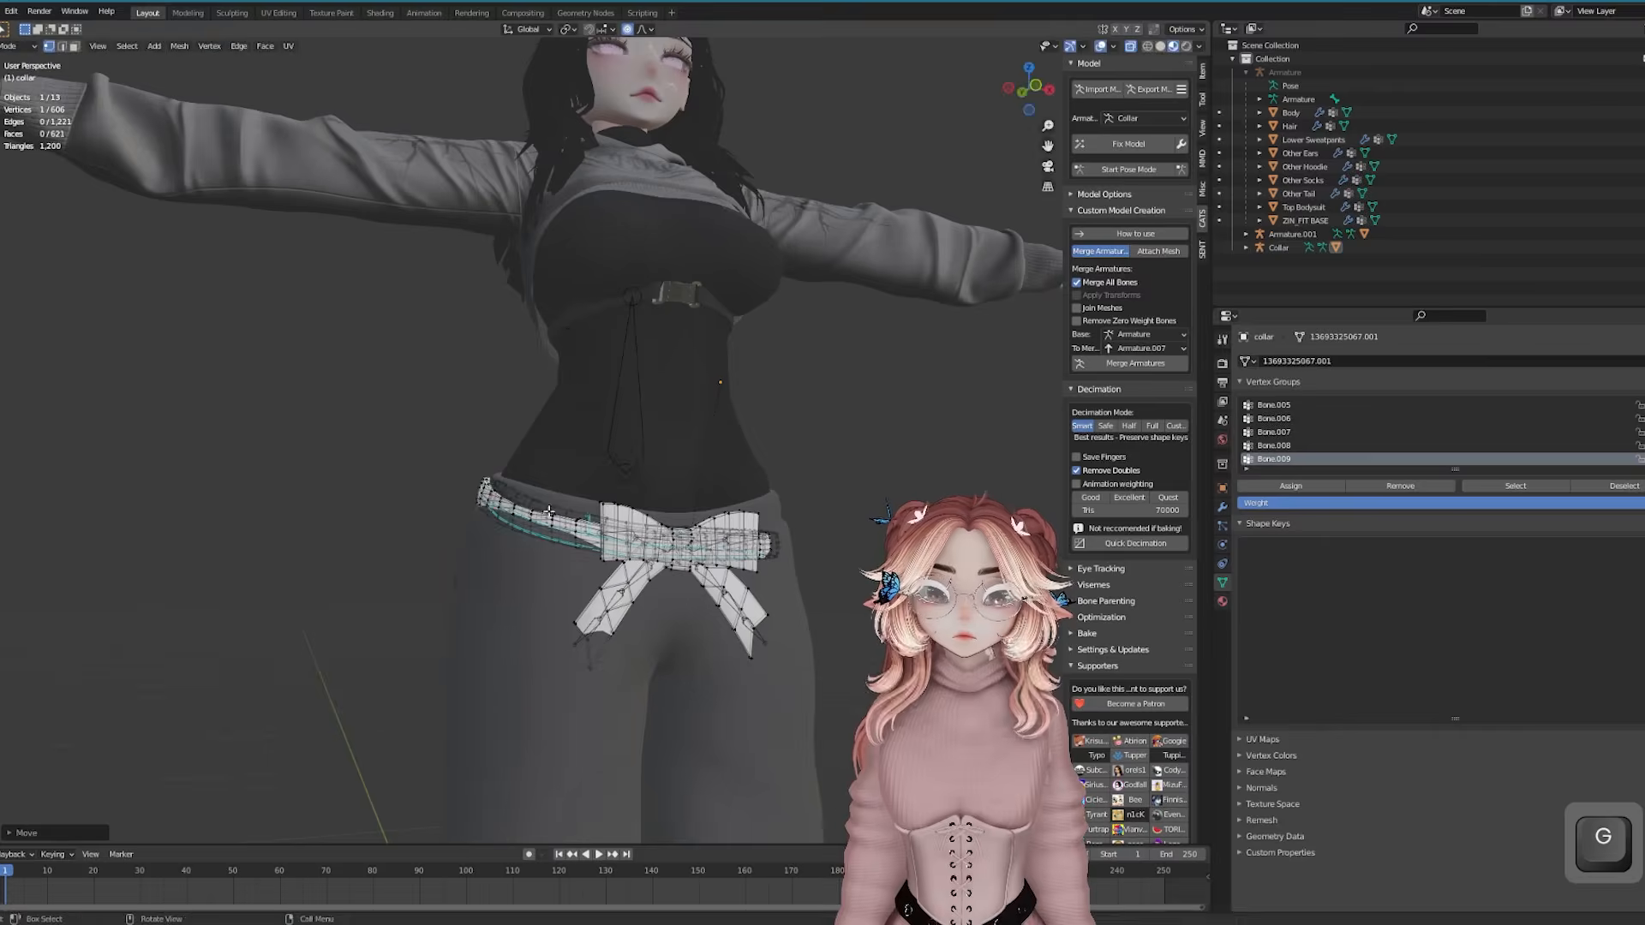
{"action": "middle_click_drag", "start_coordinate": [848, 506], "coordinate": [776, 523]}
{"action": "key", "text": "r"}
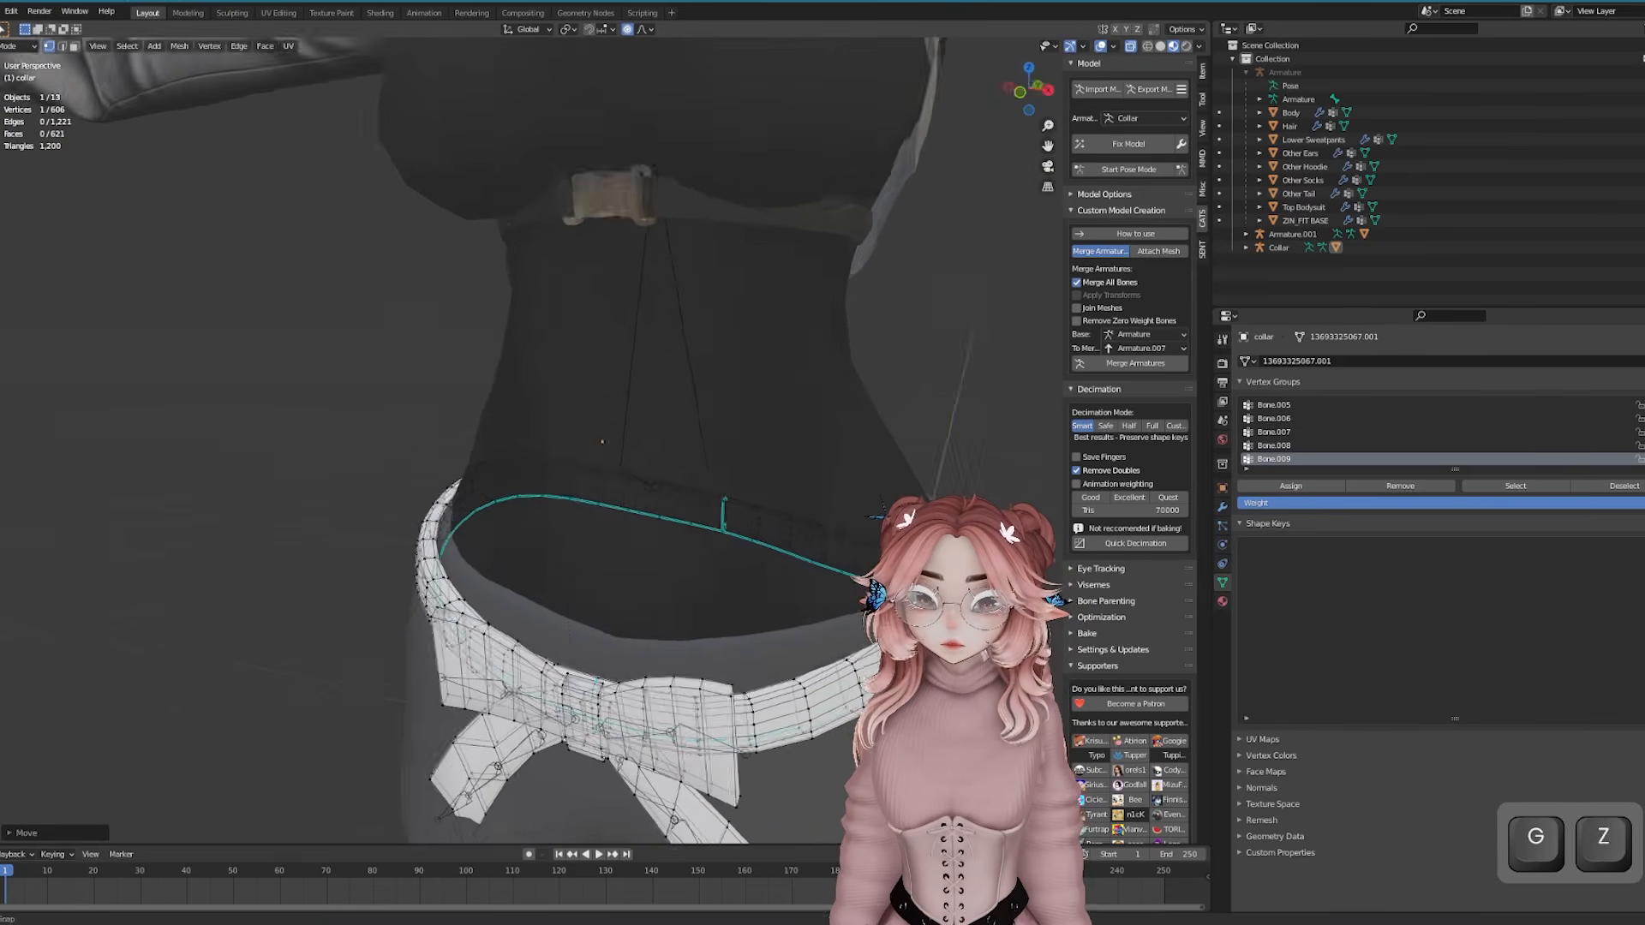
{"action": "middle_click_drag", "start_coordinate": [857, 591], "coordinate": [772, 411]}
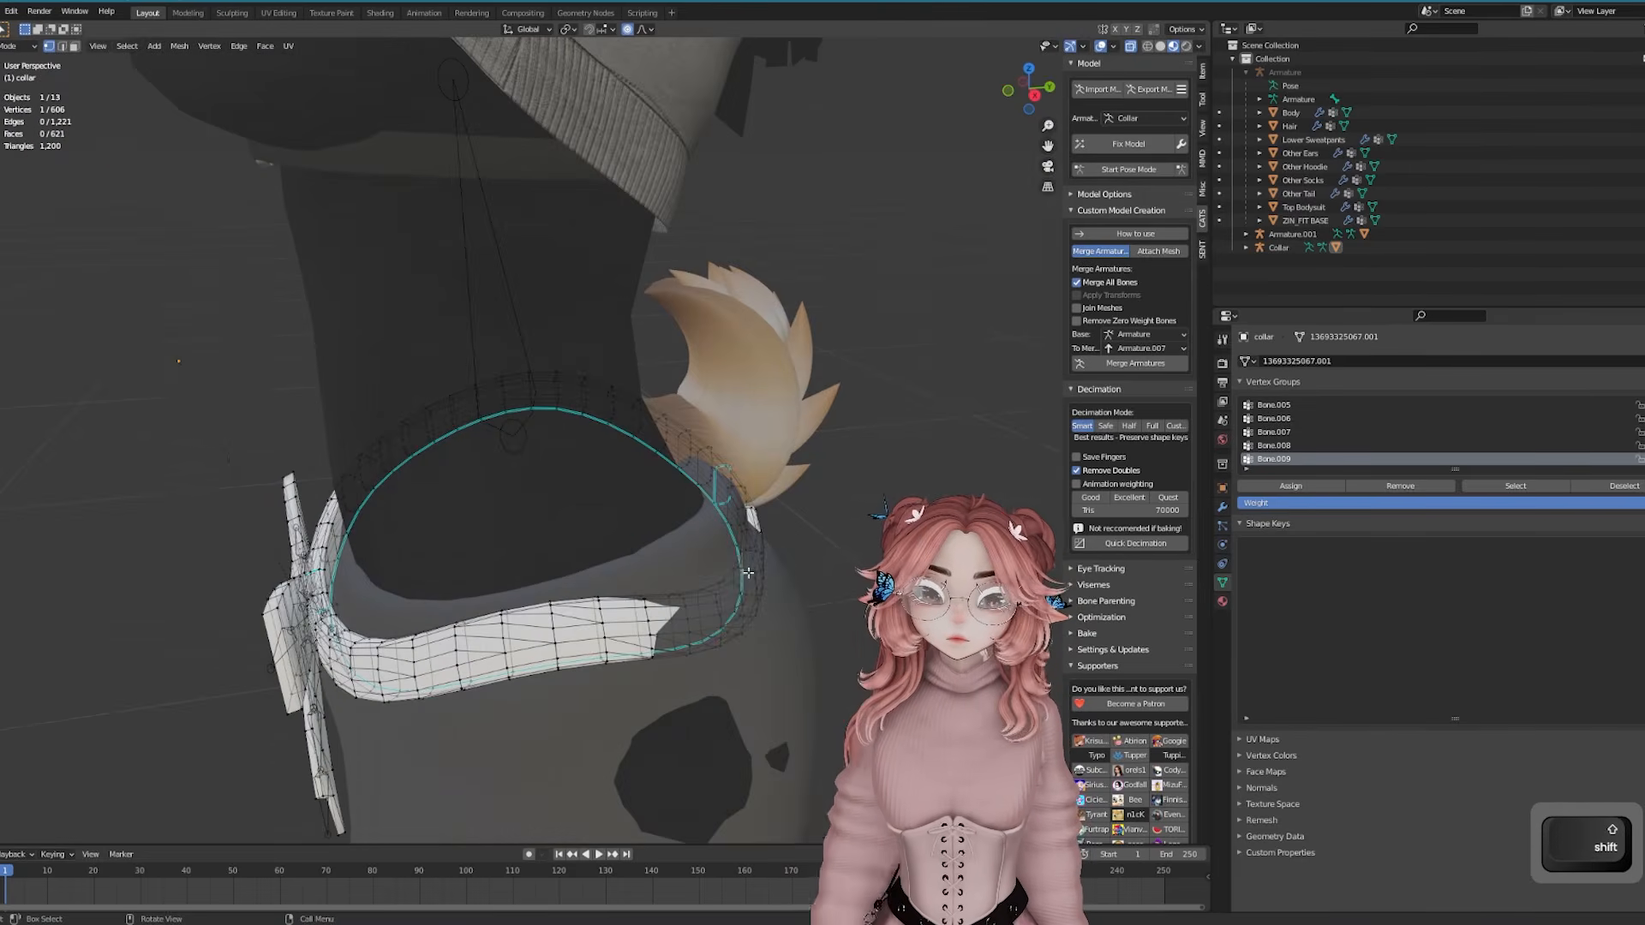
Move collar vertices along Z and X with proportional editing to shape the band around the hips
{"action": "key", "text": "g"}
{"action": "key", "text": "g"}
{"action": "key", "text": "z"}
{"action": "middle_click_drag", "start_coordinate": [649, 454], "coordinate": [334, 476]}
{"action": "left_click", "coordinate": [599, 501]}
{"action": "key", "text": "g"}
{"action": "key", "text": "x"}
{"action": "left_click", "coordinate": [665, 522]}
{"action": "key", "text": "g"}
{"action": "key", "text": "g"}
{"action": "key", "text": "x"}
{"action": "left_click", "coordinate": [696, 512]}
Hide the Other Tail mesh and return to editing the collar mesh
{"action": "key", "text": "Tab"}
{"action": "left_click", "coordinate": [722, 459]}
{"action": "key", "text": "h"}
{"action": "left_click", "coordinate": [694, 512]}
{"action": "key", "text": "Tab"}
{"action": "key", "text": "z"}
{"action": "left_click", "coordinate": [700, 437]}
{"action": "key", "text": "Tab"}
{"action": "key", "text": "Tab"}
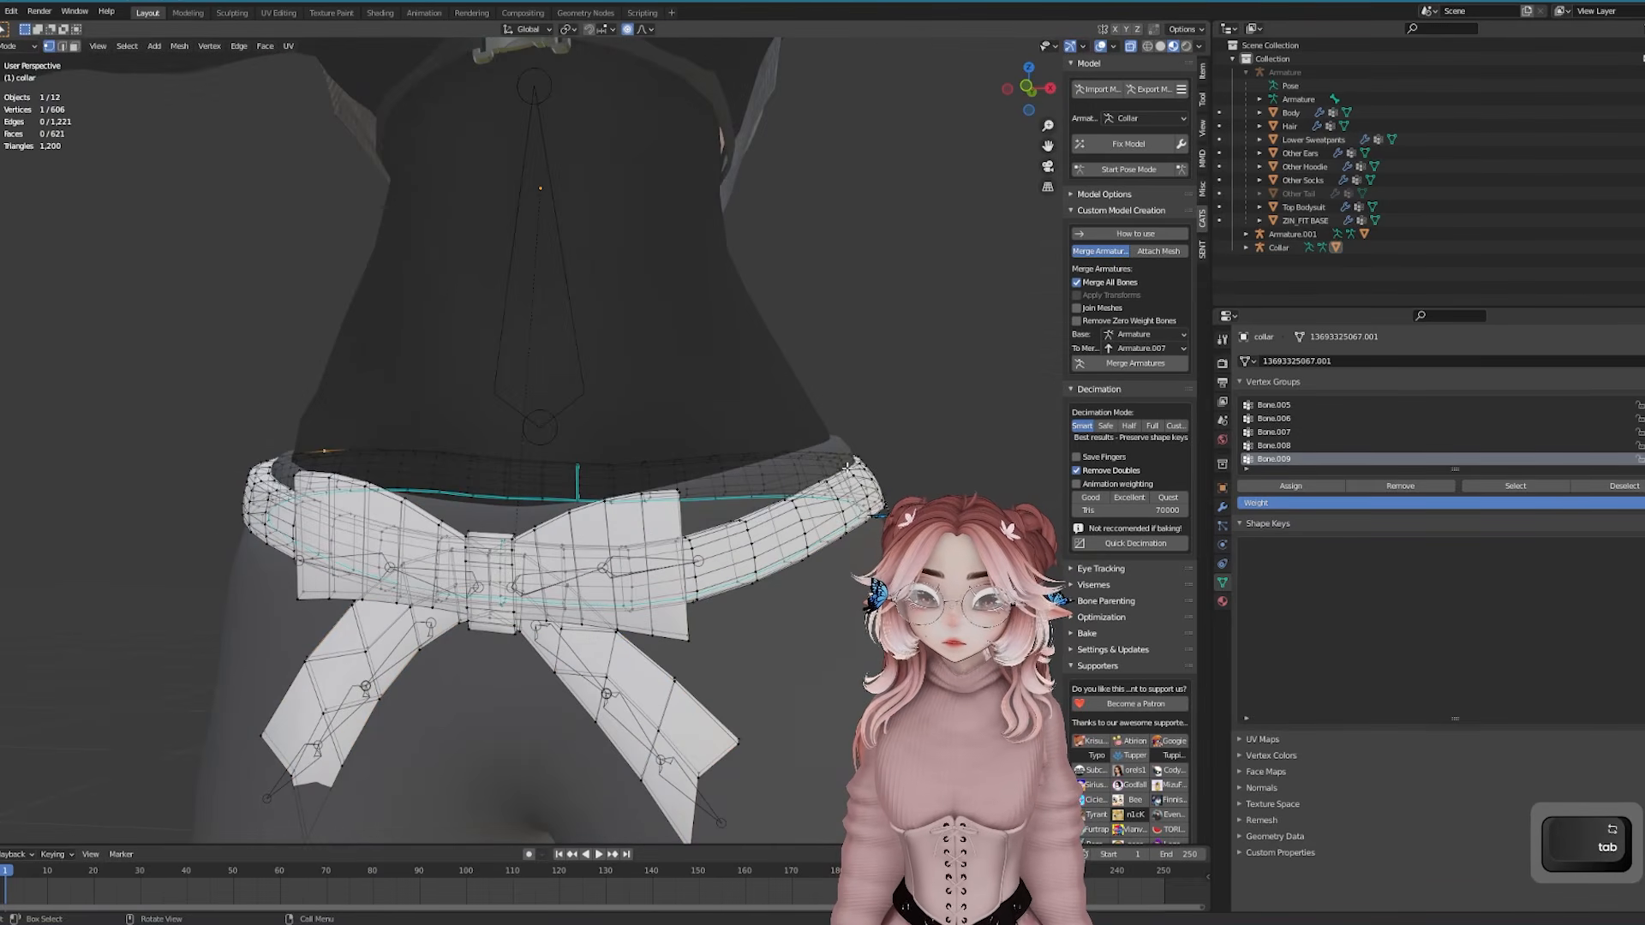
Adjust a vertex on the side of the collar band along X with proportional editing to refine the hip fit
{"action": "middle_click_drag", "start_coordinate": [847, 467], "coordinate": [848, 505]}
{"action": "left_click", "coordinate": [849, 506]}
{"action": "key", "text": "g"}
{"action": "key", "text": "x"}
{"action": "left_click", "coordinate": [851, 515]}
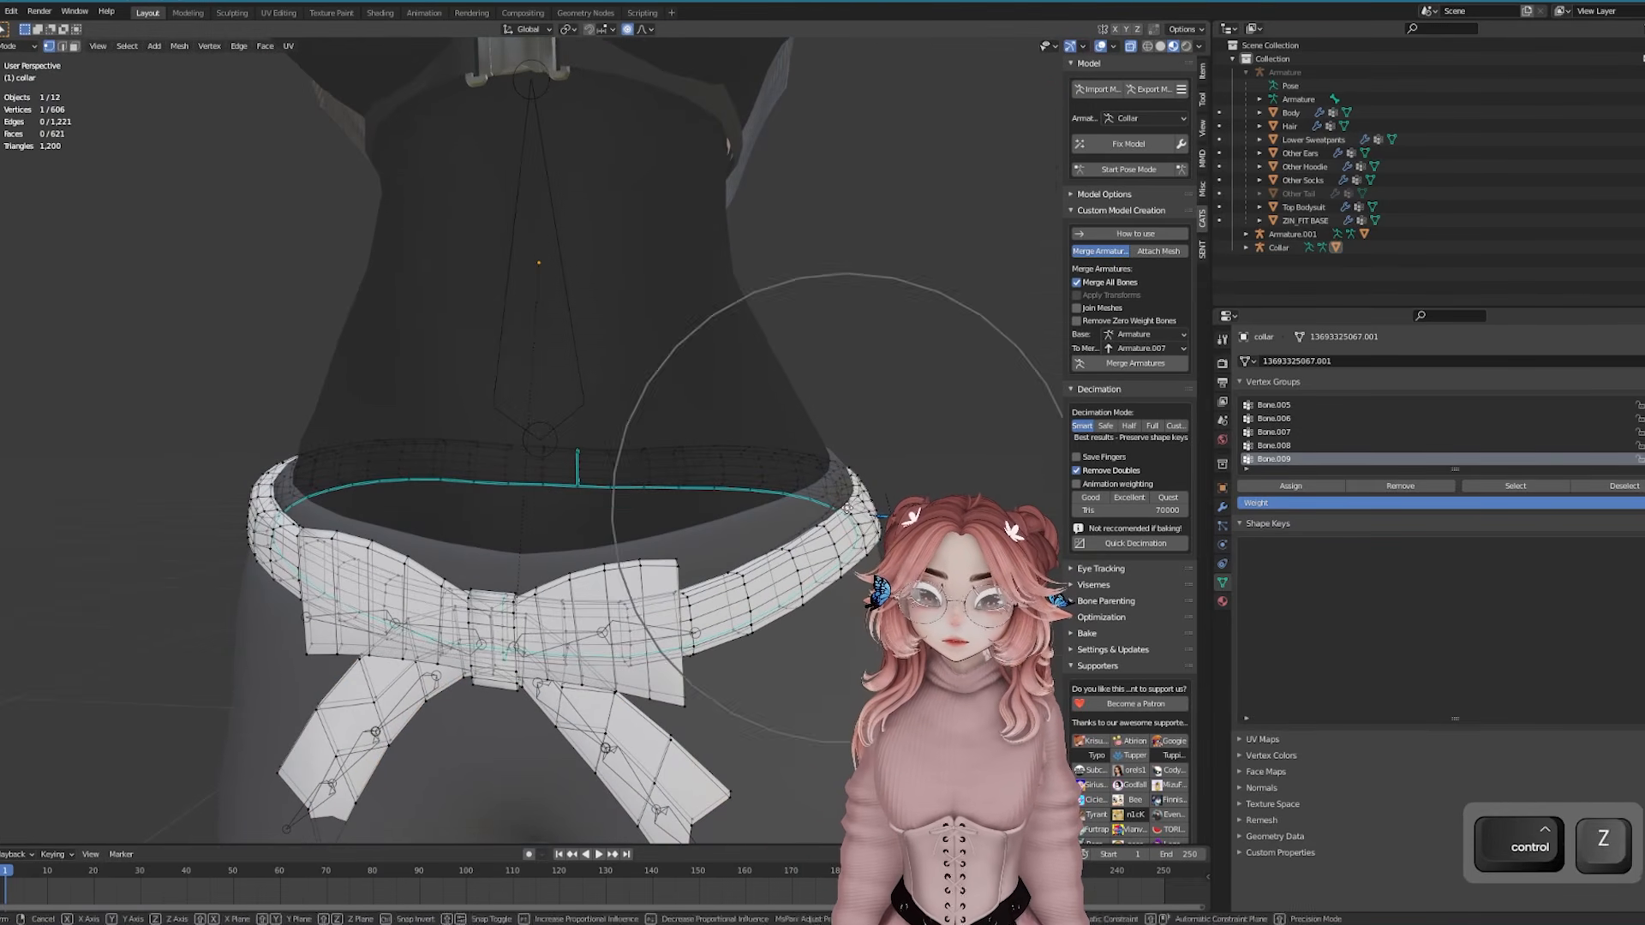
{"action": "left_click", "coordinate": [847, 508]}
{"action": "key", "text": "Tab"}
{"action": "left_click", "coordinate": [859, 521]}
{"action": "scroll", "coordinate": [859, 522], "scroll_direction": "down", "scroll_amount": 5}
{"action": "middle_click_drag", "start_coordinate": [651, 505], "coordinate": [1011, 501]}
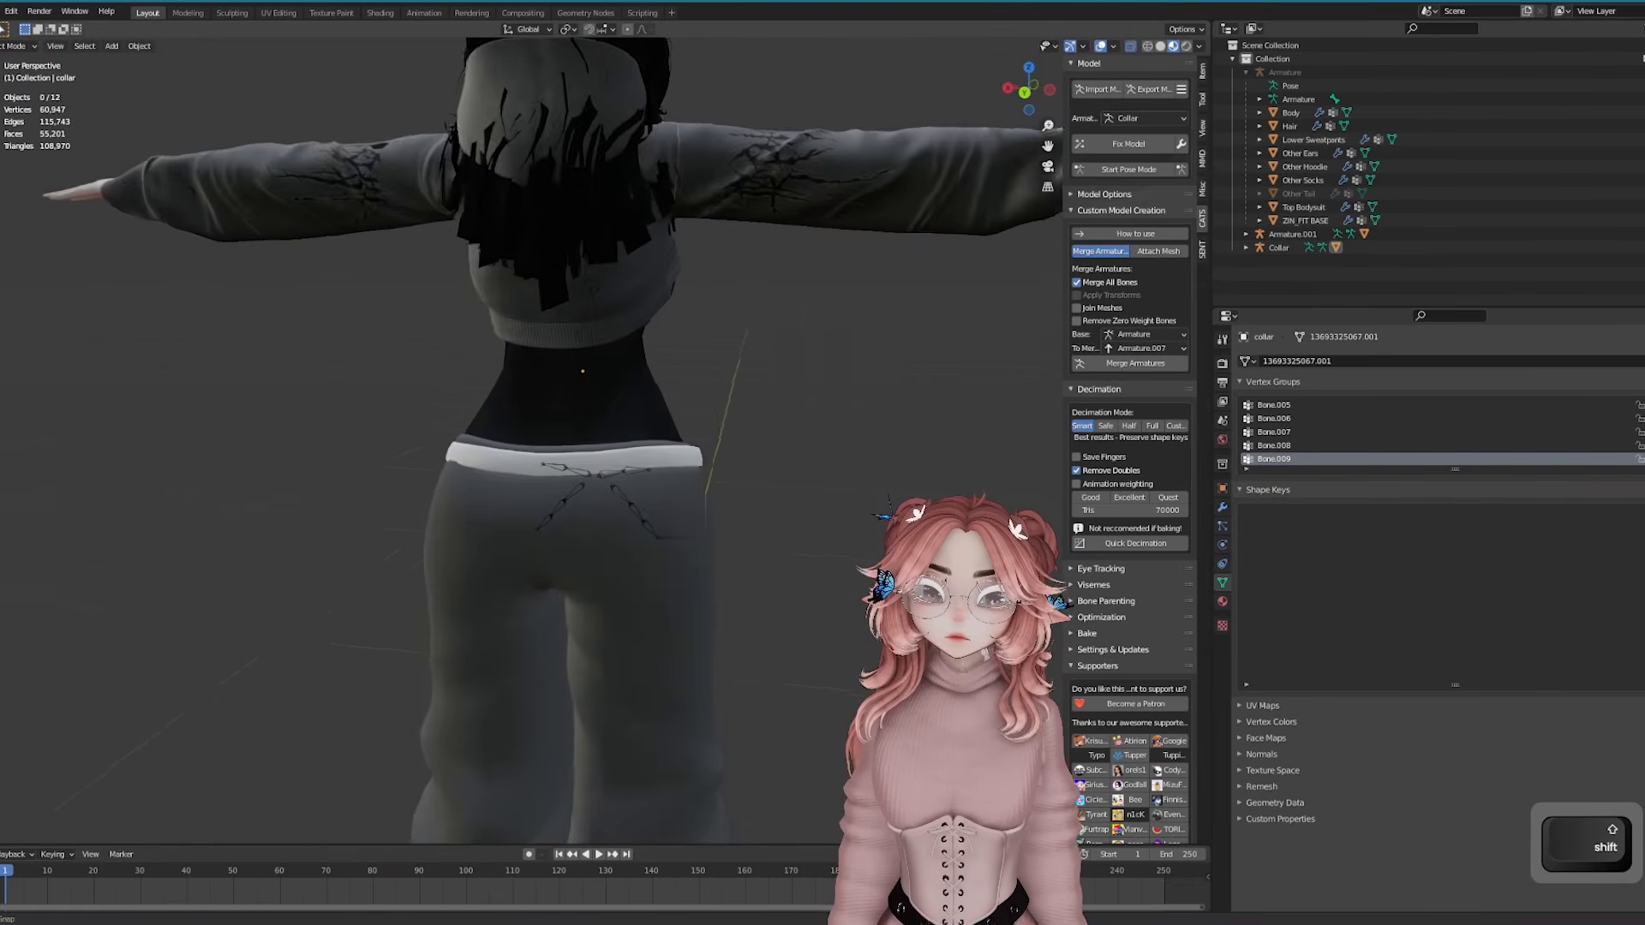
Move the back of the collar band along Y to fit it against the sweatpants
{"action": "middle_click_drag", "start_coordinate": [446, 503], "coordinate": [625, 496]}
{"action": "scroll", "coordinate": [497, 504], "scroll_direction": "up", "scroll_amount": 2}
{"action": "key", "text": "Tab"}
{"action": "key", "text": "g"}
{"action": "key", "text": "y"}
{"action": "left_click", "coordinate": [537, 505]}
{"action": "key", "text": "Tab"}
{"action": "scroll", "coordinate": [626, 496], "scroll_direction": "down", "scroll_amount": 3}
{"action": "middle_click_drag", "start_coordinate": [506, 471], "coordinate": [784, 505]}
{"action": "middle_click_drag", "start_coordinate": [698, 617], "coordinate": [695, 513], "text": "shift"}
Delete the hanging ribbon tails and the bow from the collar mesh, leaving only the band
{"action": "left_click", "coordinate": [653, 515]}
{"action": "scroll", "coordinate": [574, 557], "scroll_direction": "up", "scroll_amount": 2}
{"action": "key", "text": "Tab"}
{"action": "key", "text": "Delete"}
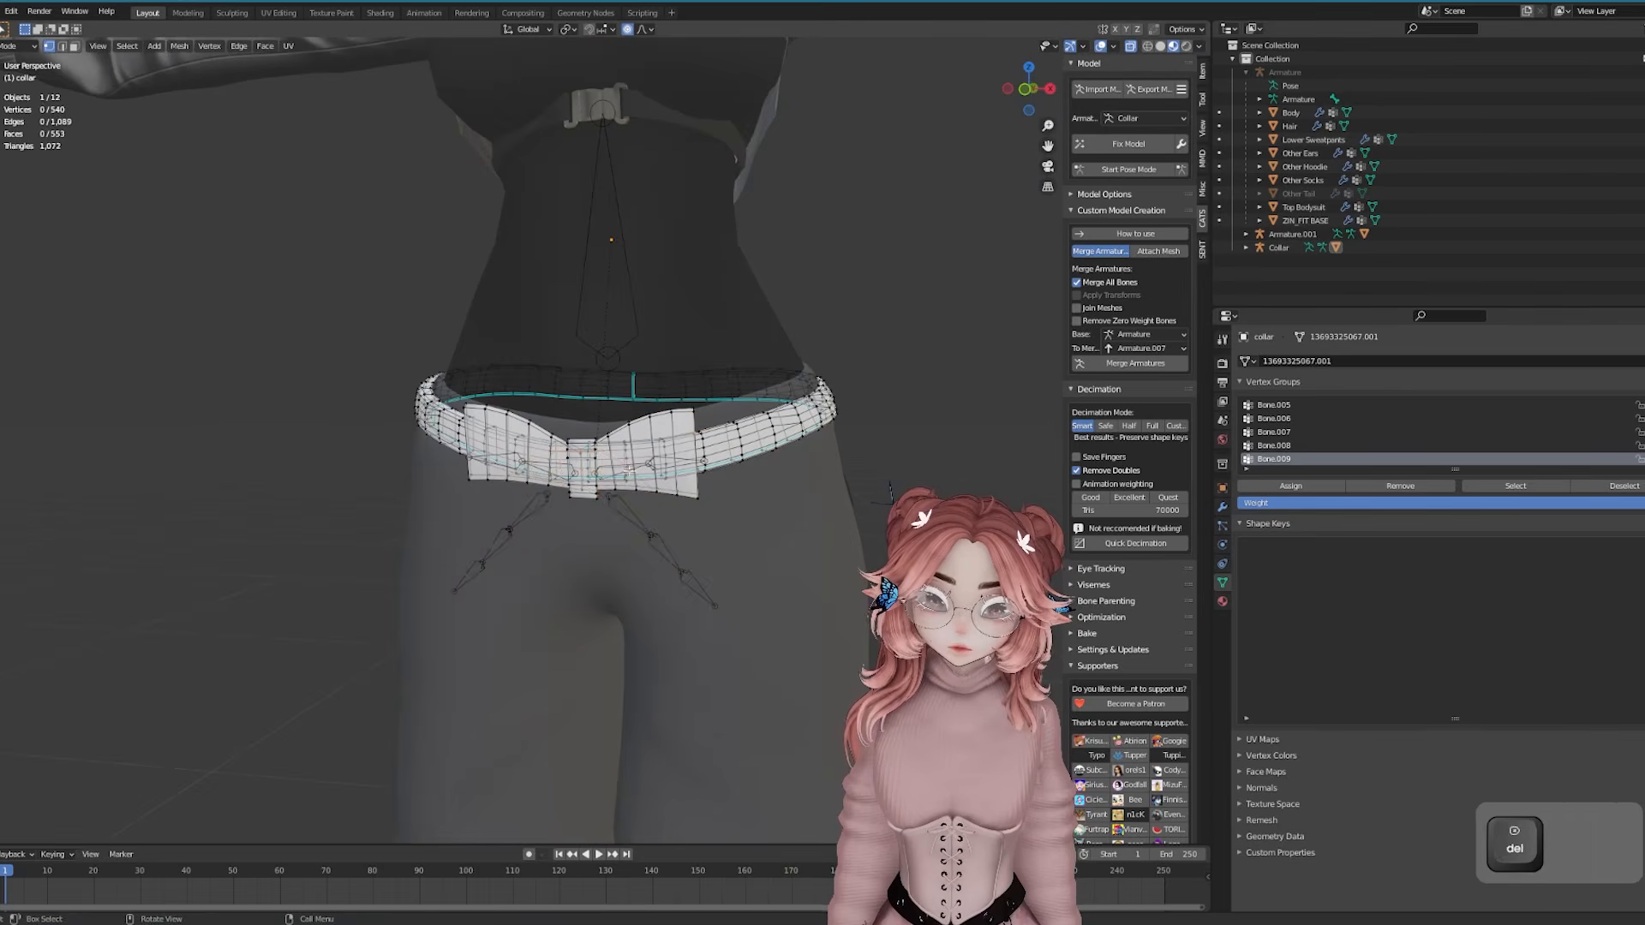
{"action": "key", "text": "Delete"}
{"action": "left_click", "coordinate": [620, 421]}
Outline the band's two front side sections with annotation strokes and move the vertices between them along Y
{"action": "key", "text": "d"}
{"action": "left_click_drag", "start_coordinate": [544, 423], "coordinate": [532, 460]}
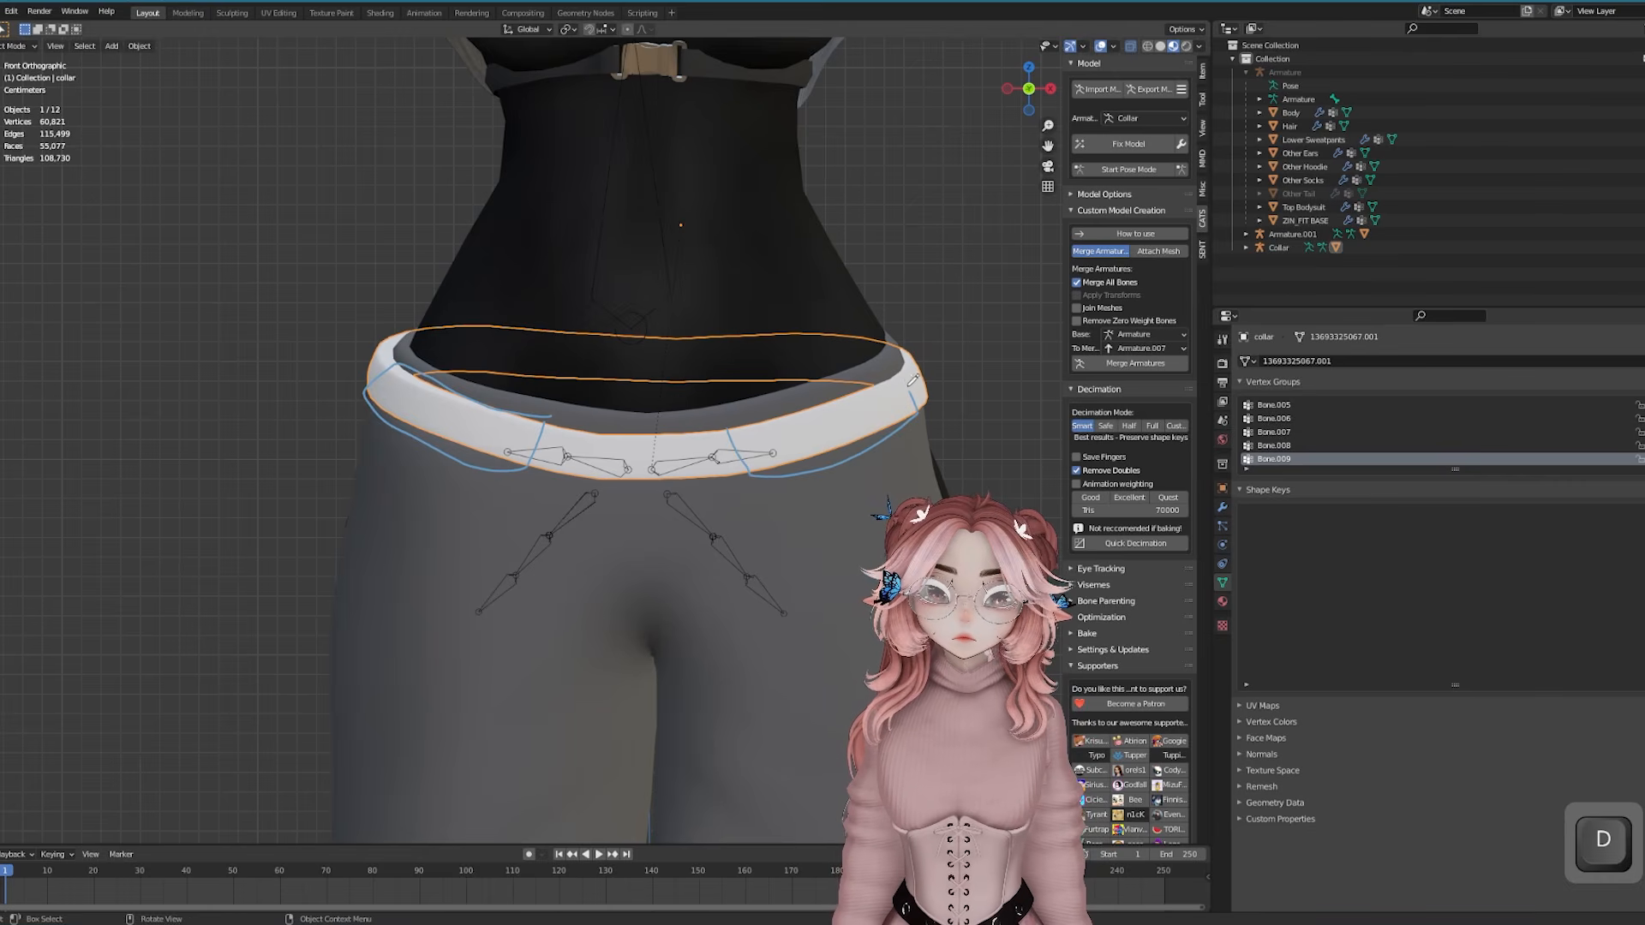
{"action": "key", "text": "Tab"}
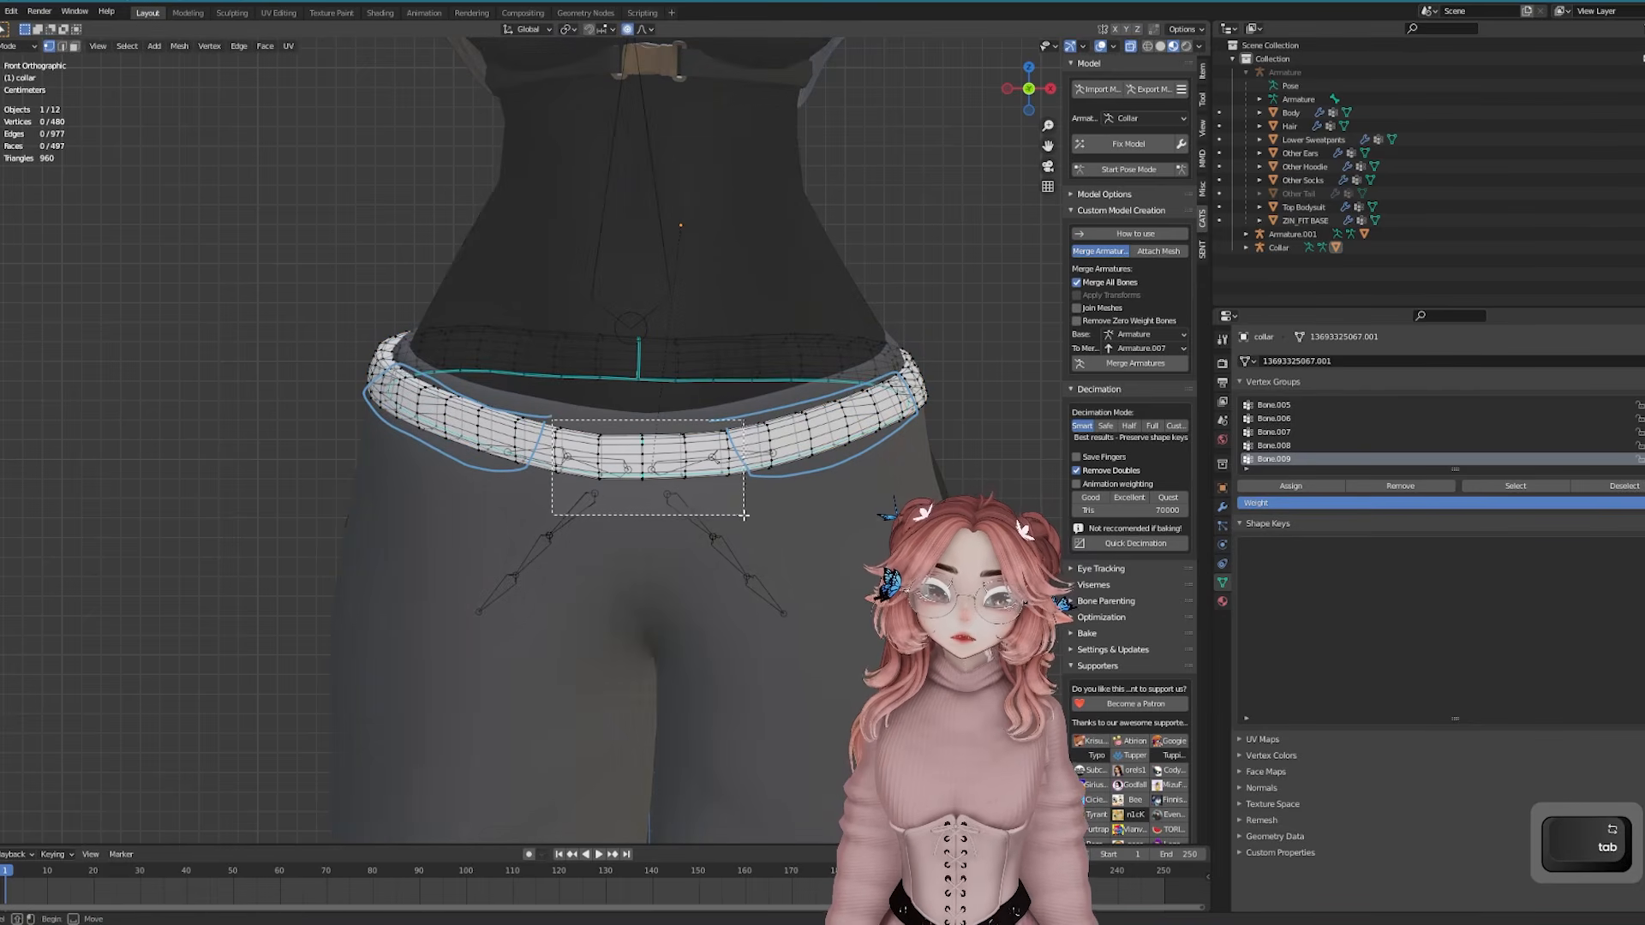
{"action": "left_click_drag", "start_coordinate": [744, 515], "coordinate": [744, 515]}
{"action": "middle_click_drag", "start_coordinate": [743, 515], "coordinate": [720, 505]}
{"action": "key", "text": "g"}
{"action": "key", "text": "y"}
{"action": "left_click", "coordinate": [820, 509]}
Select an edge loop on the front of the band and reposition it
{"action": "scroll", "coordinate": [651, 488], "scroll_direction": "up", "scroll_amount": 3}
{"action": "key", "text": "ctrl+r"}
{"action": "left_click", "coordinate": [371, 557], "text": "alt"}
{"action": "key", "text": "g"}
{"action": "key", "text": "x"}
{"action": "key", "text": "y"}
{"action": "middle_click_drag", "start_coordinate": [371, 557], "coordinate": [657, 503]}
{"action": "left_click", "coordinate": [422, 619]}
{"action": "key", "text": "Tab"}
Select the loop of vertices beside the band's front middle section and move it along Y with proportional editing
{"action": "scroll", "coordinate": [554, 573], "scroll_direction": "down", "scroll_amount": 3}
{"action": "key", "text": "Tab"}
{"action": "left_click_drag", "start_coordinate": [695, 490], "coordinate": [799, 561]}
{"action": "key", "text": "g"}
{"action": "key", "text": "y"}
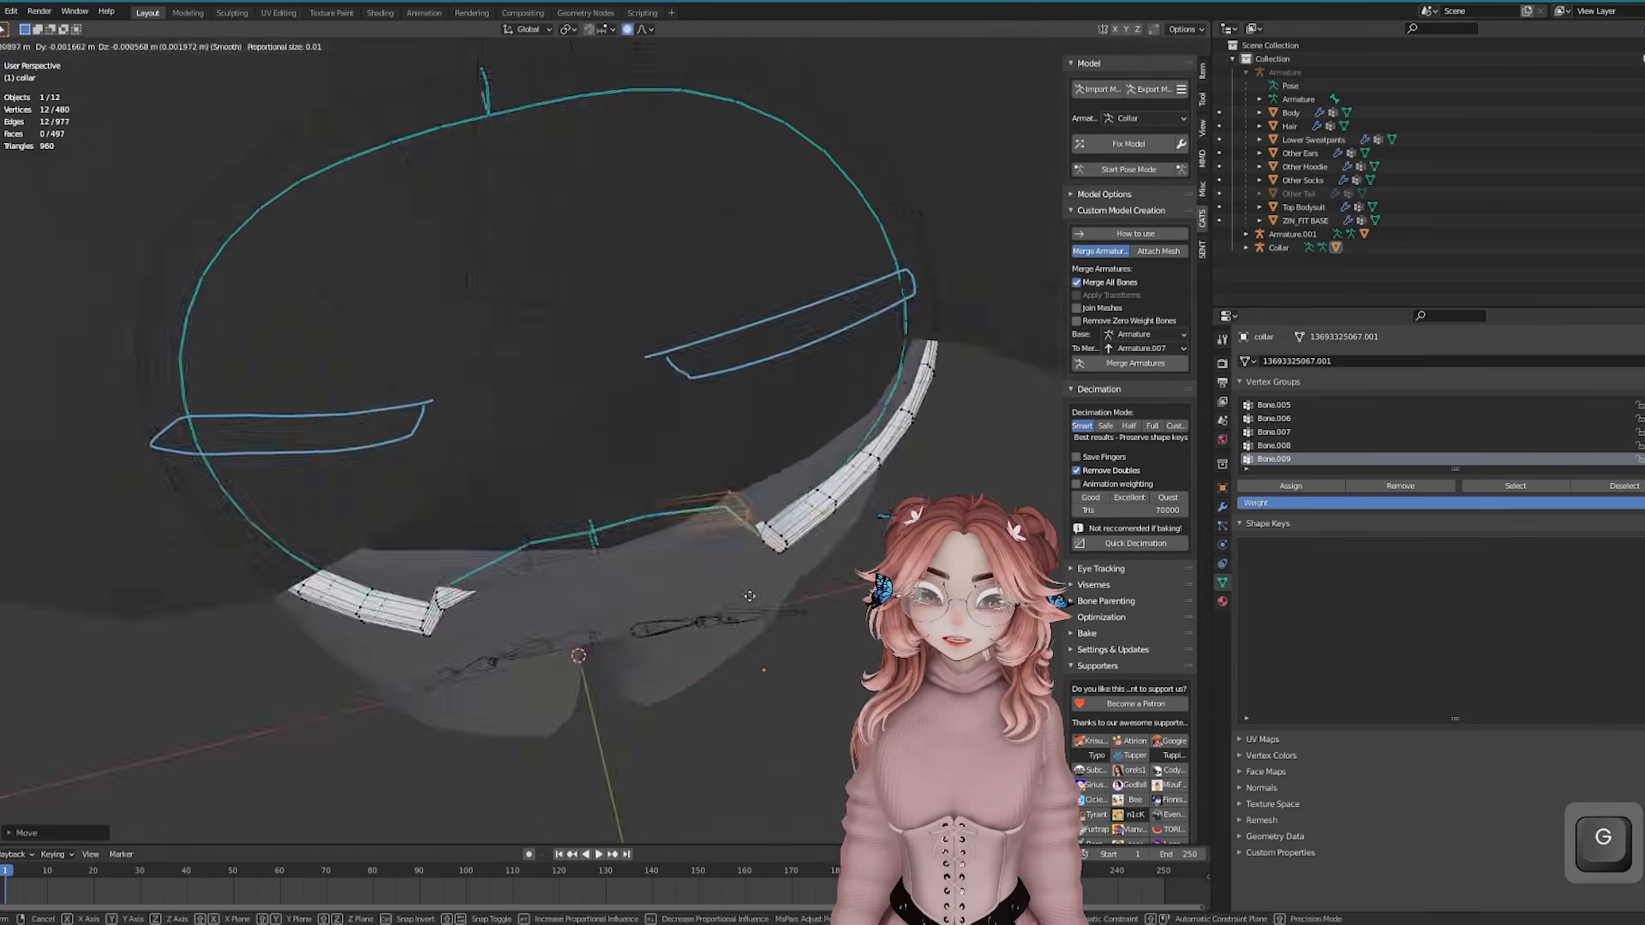
{"action": "left_click", "coordinate": [719, 583]}
{"action": "key", "text": "Tab"}
{"action": "key", "text": "Tab"}
{"action": "key", "text": "Tab"}
{"action": "key", "text": "Tab"}
{"action": "mouse_move", "coordinate": [719, 584]}
{"action": "middle_mouse_down"}
{"action": "mouse_move", "coordinate": [686, 506]}
{"action": "mouse_move", "coordinate": [703, 565]}
{"action": "middle_mouse_up"}
{"action": "scroll", "coordinate": [702, 565], "scroll_direction": "up", "scroll_amount": 2}
{"action": "key", "text": "g"}
{"action": "left_click", "coordinate": [729, 583]}
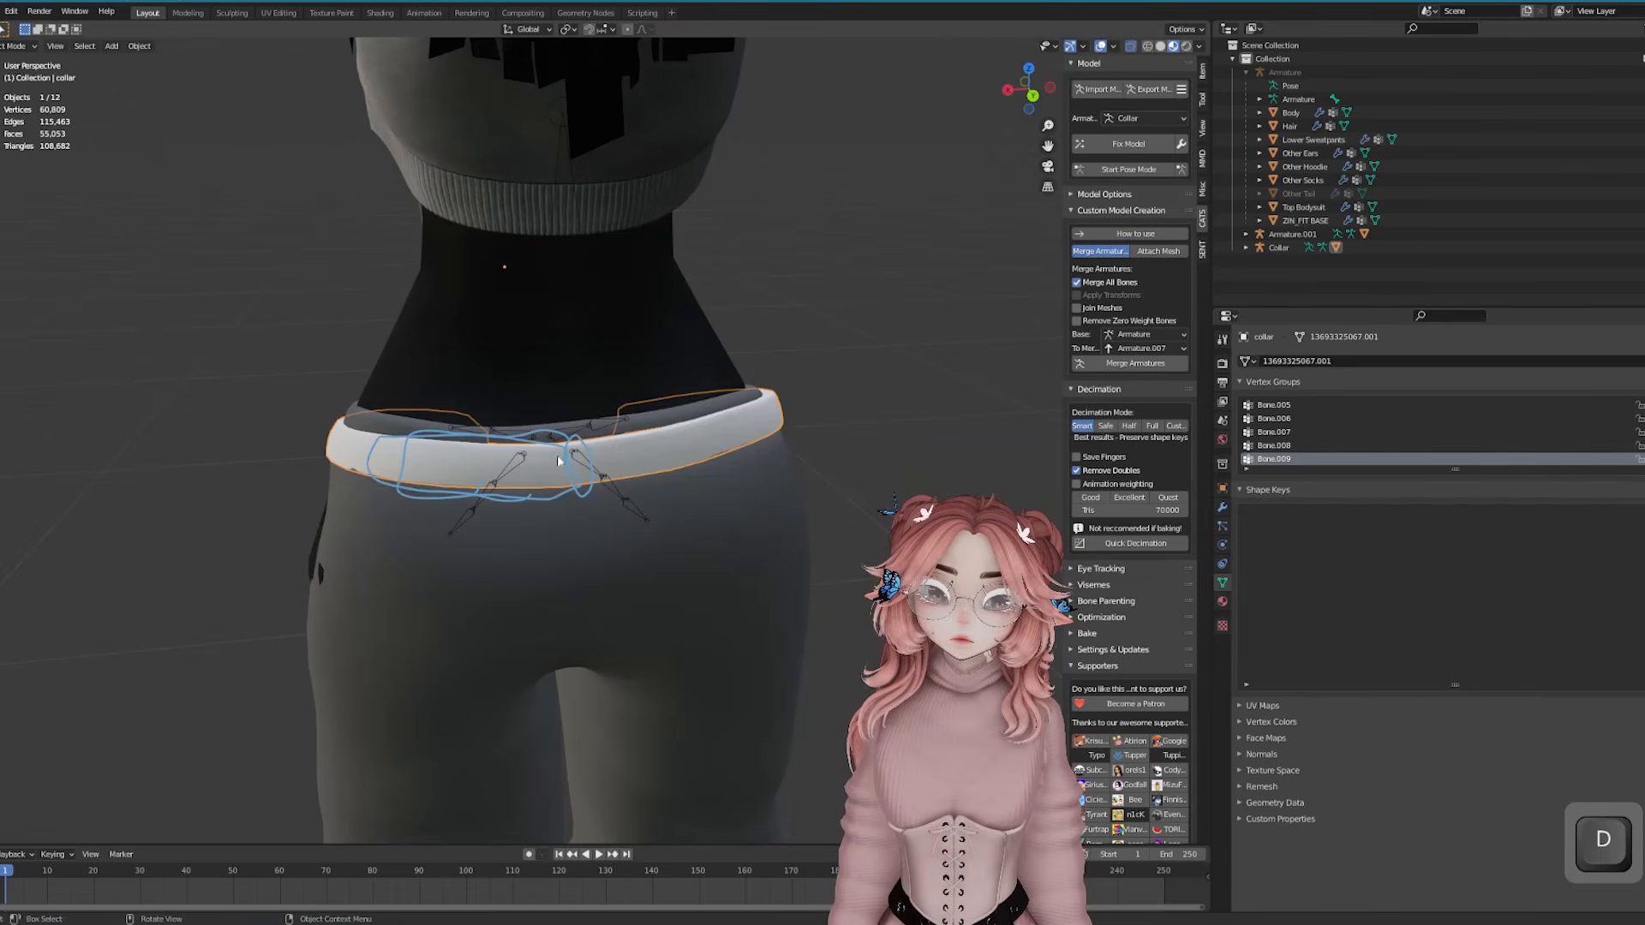
Annotate segment outlines across the back of the band and delete the band vertices selected for the gaps
{"action": "left_click_drag", "start_coordinate": [798, 414], "coordinate": [762, 436]}
{"action": "mouse_move", "coordinate": [600, 462]}
{"action": "middle_mouse_down"}
{"action": "mouse_move", "coordinate": [762, 514]}
{"action": "mouse_move", "coordinate": [780, 557]}
{"action": "mouse_move", "coordinate": [606, 474]}
{"action": "mouse_move", "coordinate": [672, 556]}
{"action": "mouse_move", "coordinate": [676, 433]}
{"action": "mouse_move", "coordinate": [710, 490]}
{"action": "middle_mouse_up"}
{"action": "key", "text": "Tab"}
{"action": "key", "text": "Delete"}
{"action": "key", "text": "Return"}
Extrude the open end loop of one band segment to lengthen it
{"action": "key", "text": "Tab"}
{"action": "key", "text": "Tab"}
{"action": "scroll", "coordinate": [709, 490], "scroll_direction": "up", "scroll_amount": 2}
{"action": "key", "text": "e"}
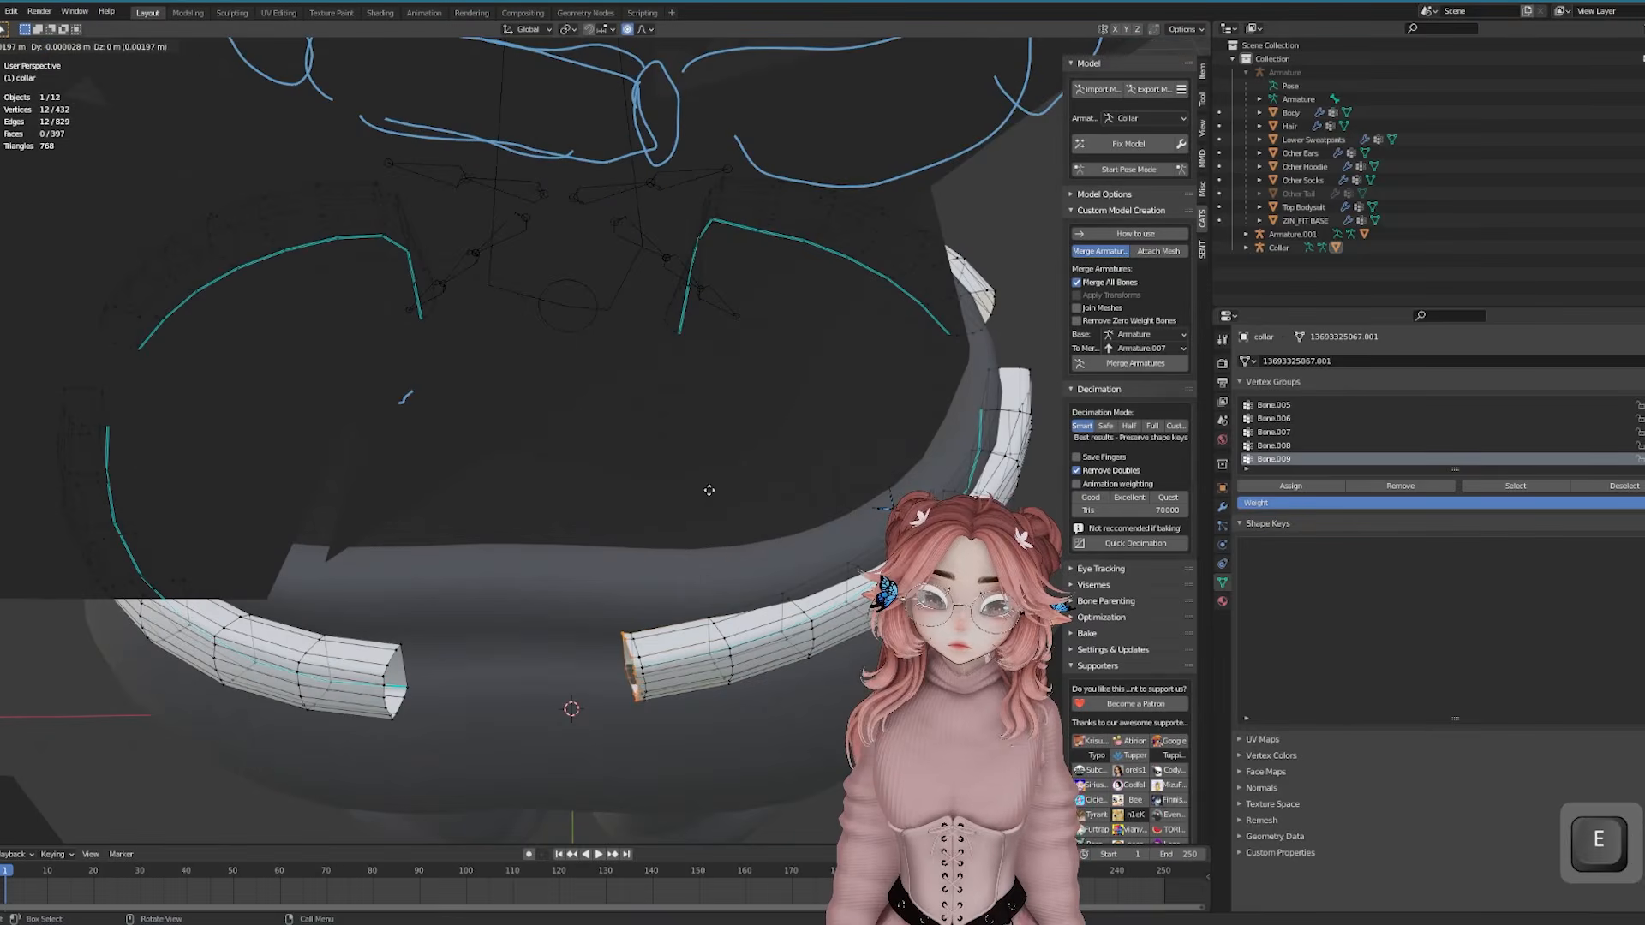
{"action": "left_click", "coordinate": [642, 652]}
{"action": "middle_click_drag", "start_coordinate": [642, 652], "coordinate": [403, 600]}
Extrude the facing segment's end loop and rotate it around Z with proportional editing turned off
{"action": "left_click", "coordinate": [403, 643], "text": "alt"}
{"action": "key", "text": "e"}
{"action": "middle_click_drag", "start_coordinate": [404, 464], "coordinate": [484, 501]}
{"action": "key", "text": "o"}
{"action": "key", "text": "r"}
{"action": "key", "text": "z"}
{"action": "left_click", "coordinate": [484, 501]}
Extrude another open segment end, rotate it around Z and move it to follow the waistband's curve
{"action": "left_click", "coordinate": [507, 736], "text": "alt"}
{"action": "middle_click_drag", "start_coordinate": [600, 574], "coordinate": [606, 459], "text": "shift"}
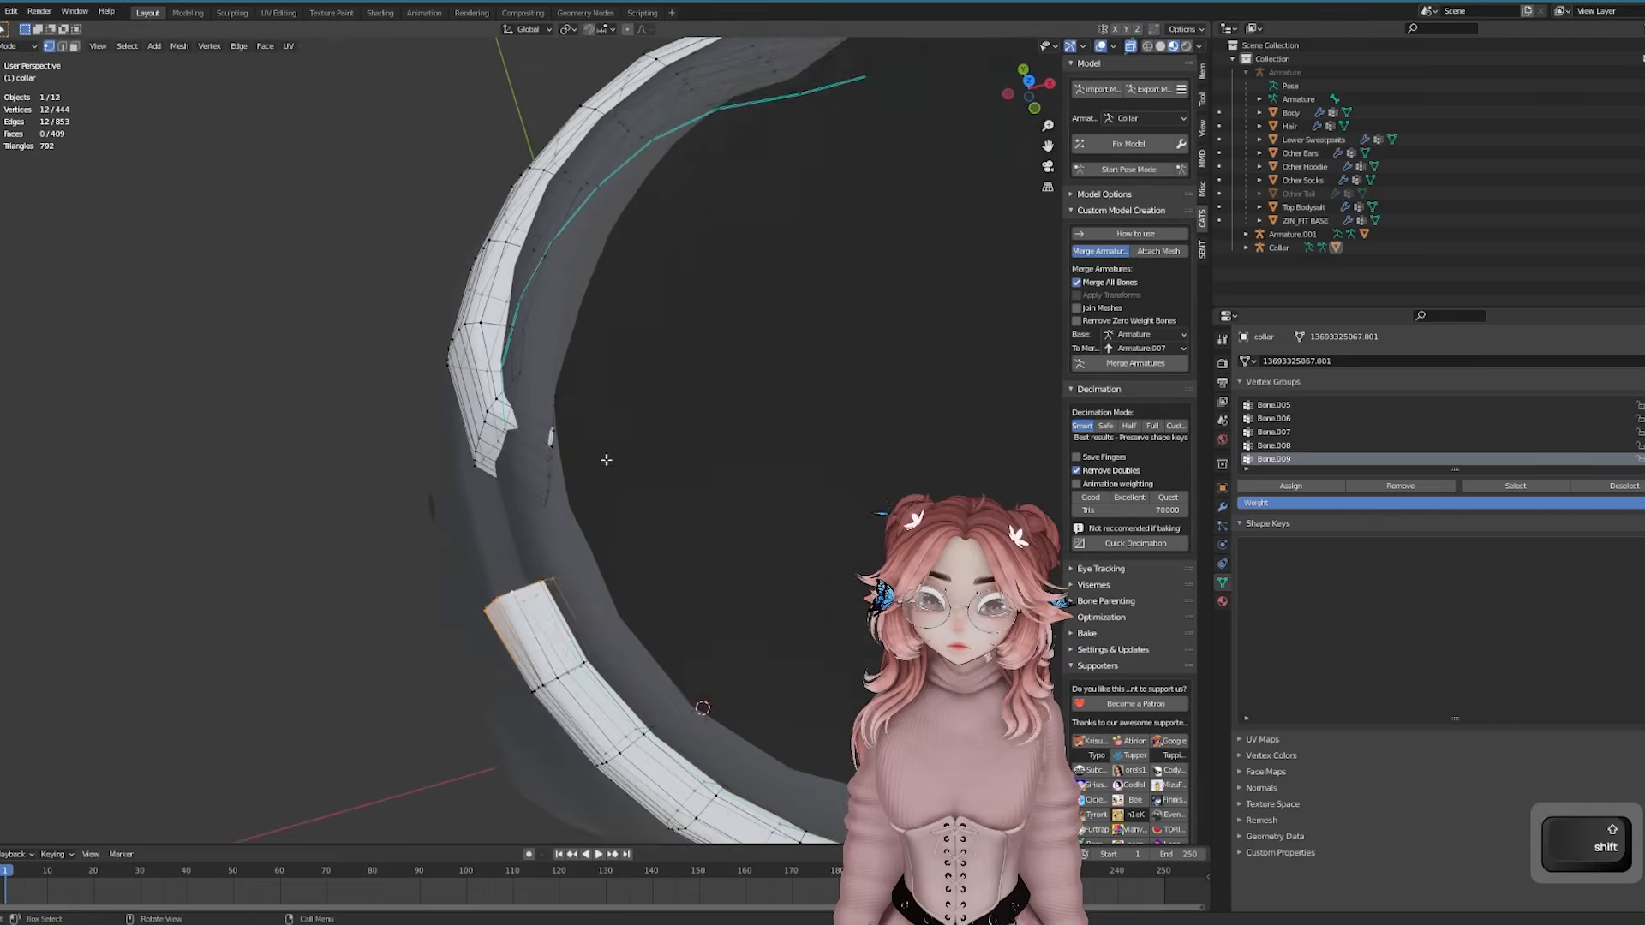
{"action": "key", "text": "e"}
{"action": "key", "text": "r"}
{"action": "key", "text": "z"}
{"action": "left_click", "coordinate": [625, 505]}
{"action": "key", "text": "g"}
{"action": "left_click", "coordinate": [649, 550]}
Move the newly extruded segment end along Z to align it with the waistband
{"action": "key", "text": "Tab"}
{"action": "middle_click_drag", "start_coordinate": [535, 617], "coordinate": [937, 364]}
{"action": "key", "text": "Tab"}
{"action": "key", "text": "g"}
{"action": "key", "text": "z"}
{"action": "left_click", "coordinate": [826, 356]}
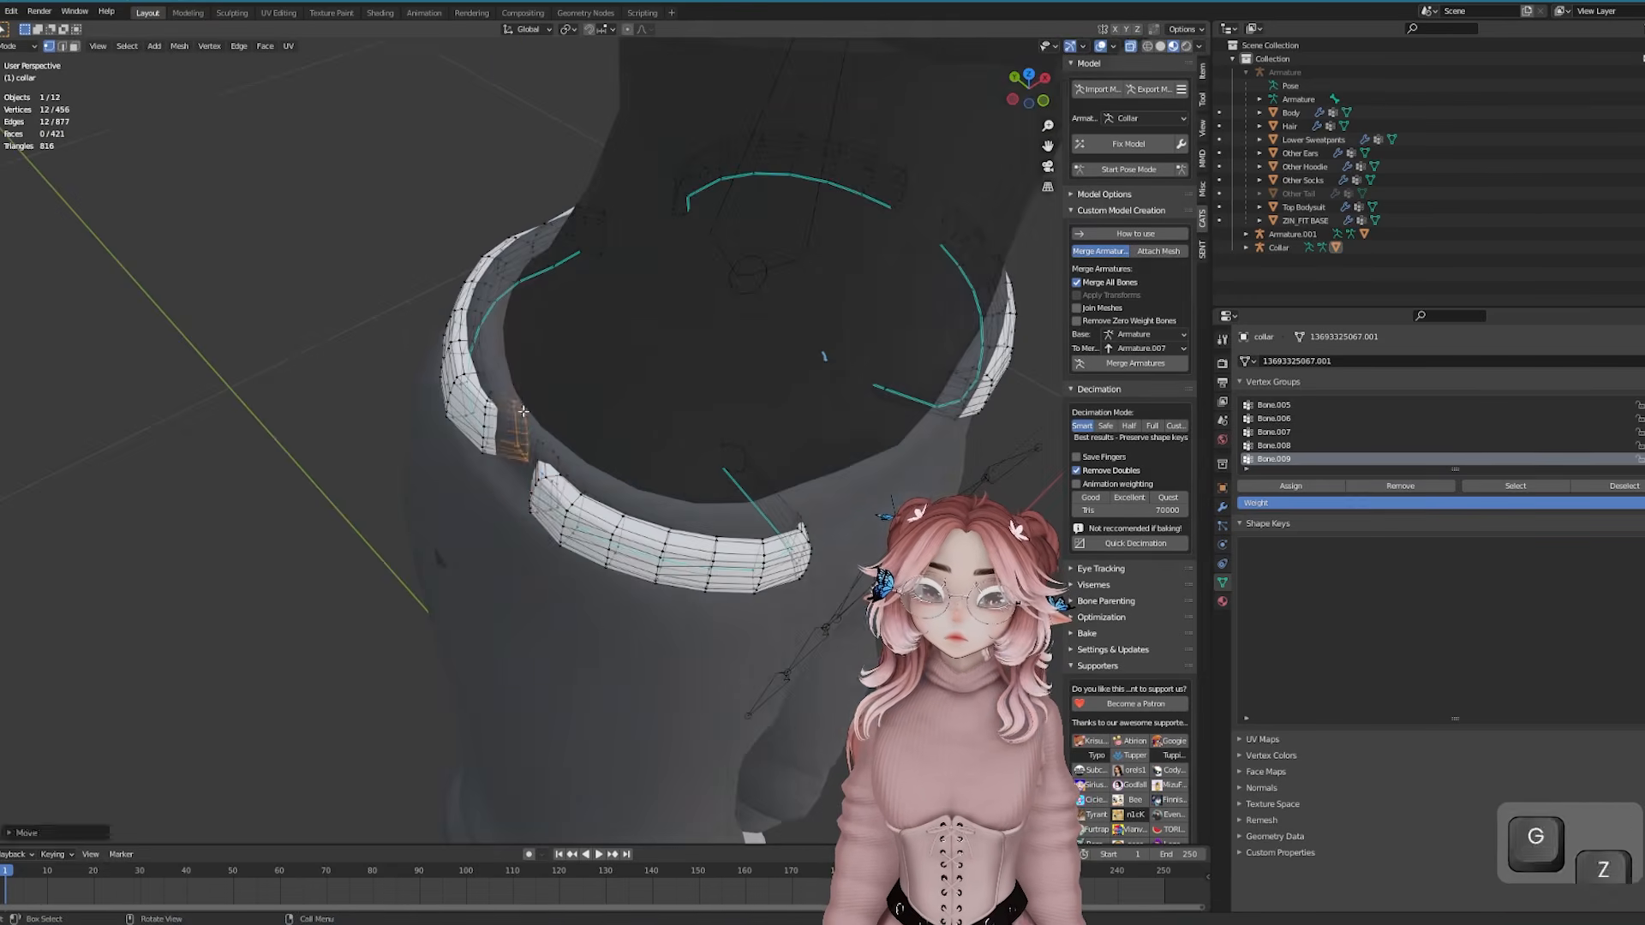
Extrude the next side segment's open end and rotate it around Z to match the hip curve
{"action": "middle_click_drag", "start_coordinate": [826, 357], "coordinate": [779, 493]}
{"action": "key", "text": "Tab"}
{"action": "scroll", "coordinate": [557, 488], "scroll_direction": "up", "scroll_amount": 5}
{"action": "key", "text": "Tab"}
{"action": "key", "text": "e"}
{"action": "left_click", "coordinate": [506, 461]}
{"action": "key", "text": "r"}
{"action": "key", "text": "z"}
{"action": "mouse_move", "coordinate": [506, 461]}
{"action": "middle_mouse_down"}
{"action": "mouse_move", "coordinate": [603, 526]}
{"action": "mouse_move", "coordinate": [534, 470]}
{"action": "middle_mouse_up"}
{"action": "left_click", "coordinate": [602, 525]}
{"action": "key", "text": "r"}
{"action": "key", "text": "z"}
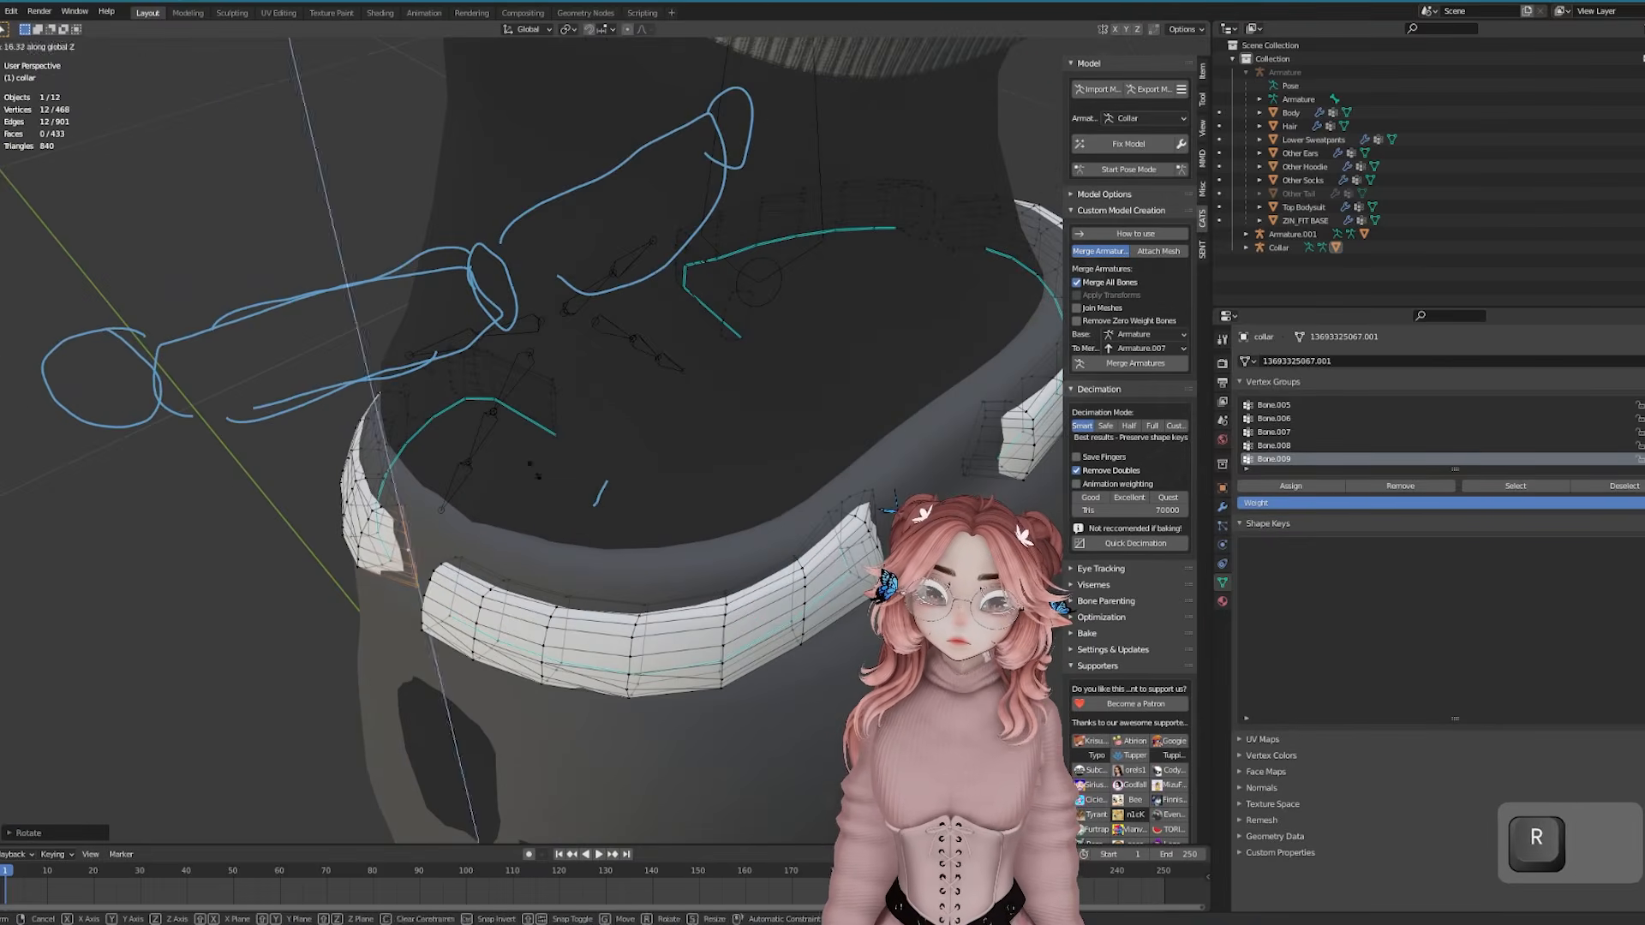
{"action": "left_click", "coordinate": [418, 490]}
Add loop cuts to the extended band segment and move a top-edge vertex with proportional editing
{"action": "middle_click_drag", "start_coordinate": [418, 490], "coordinate": [588, 581]}
{"action": "key", "text": "ctrl+r"}
{"action": "left_click", "coordinate": [527, 686]}
{"action": "middle_click_drag", "start_coordinate": [527, 686], "coordinate": [573, 493]}
{"action": "left_click", "coordinate": [573, 492]}
{"action": "key", "text": "o"}
{"action": "key", "text": "g"}
{"action": "left_click", "coordinate": [570, 482]}
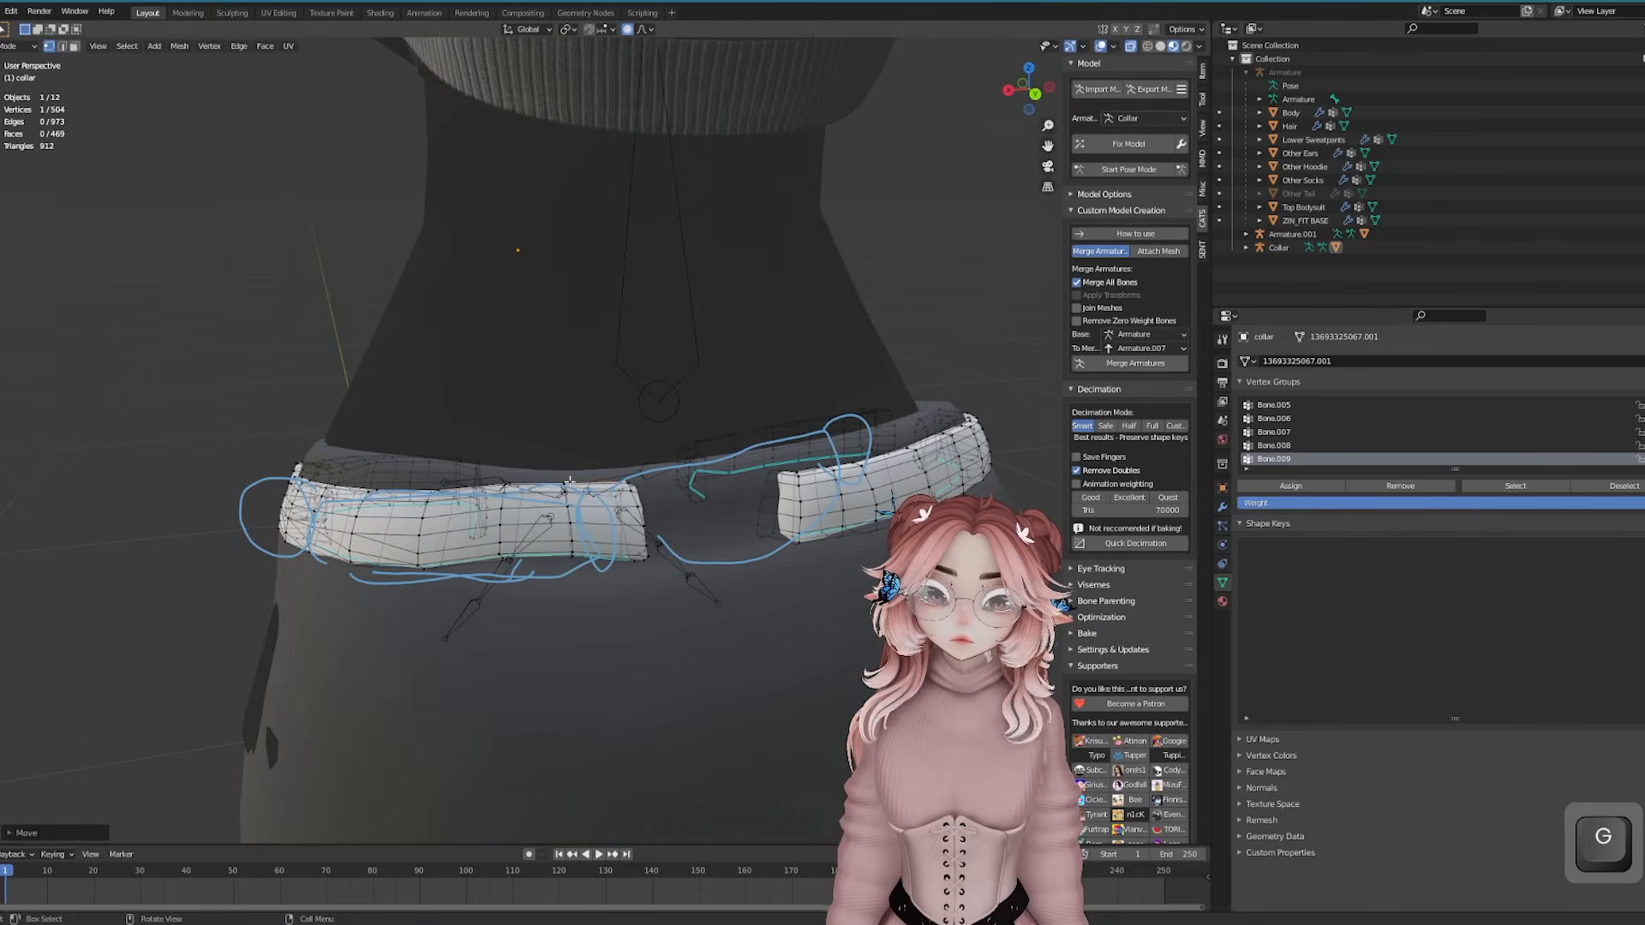
{"action": "middle_click_drag", "start_coordinate": [385, 476], "coordinate": [455, 470]}
{"action": "key", "text": "Tab"}
{"action": "scroll", "coordinate": [745, 488], "scroll_direction": "down", "scroll_amount": 7}
{"action": "middle_click_drag", "start_coordinate": [746, 488], "coordinate": [646, 465]}
{"action": "middle_click_drag", "start_coordinate": [523, 480], "coordinate": [494, 490]}
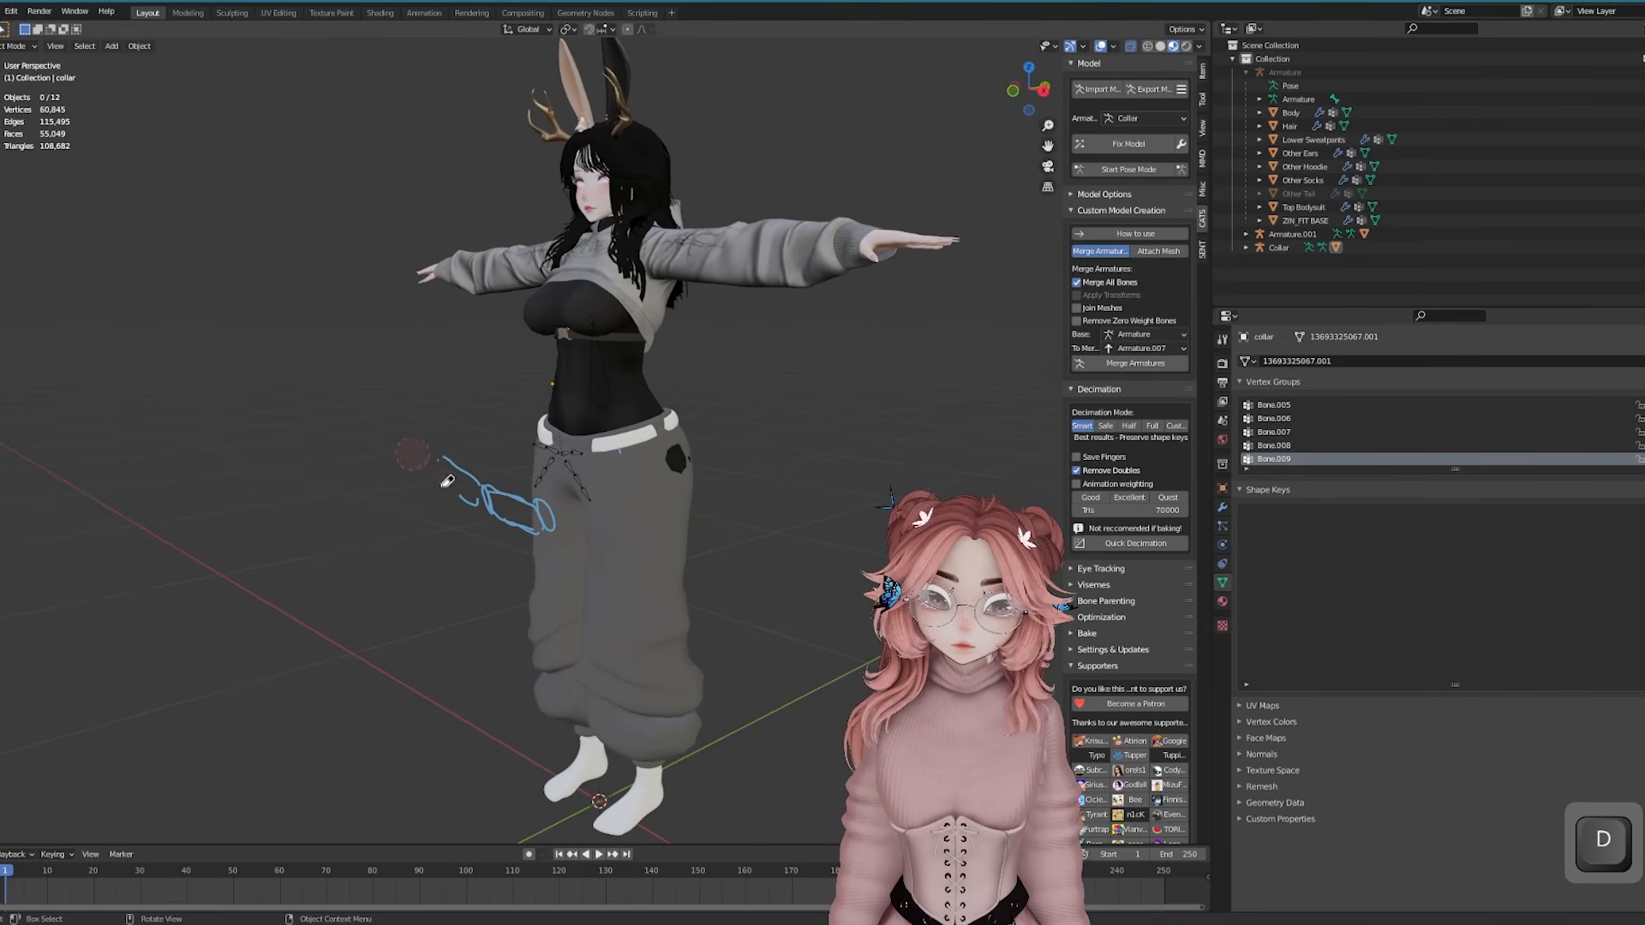
Transfer weights from Lower Sweatpants to the collar mesh with Robust Weight Transfer
{"action": "scroll", "coordinate": [618, 487], "scroll_direction": "up", "scroll_amount": 4}
{"action": "left_click", "coordinate": [581, 460]}
{"action": "key", "text": "Tab"}
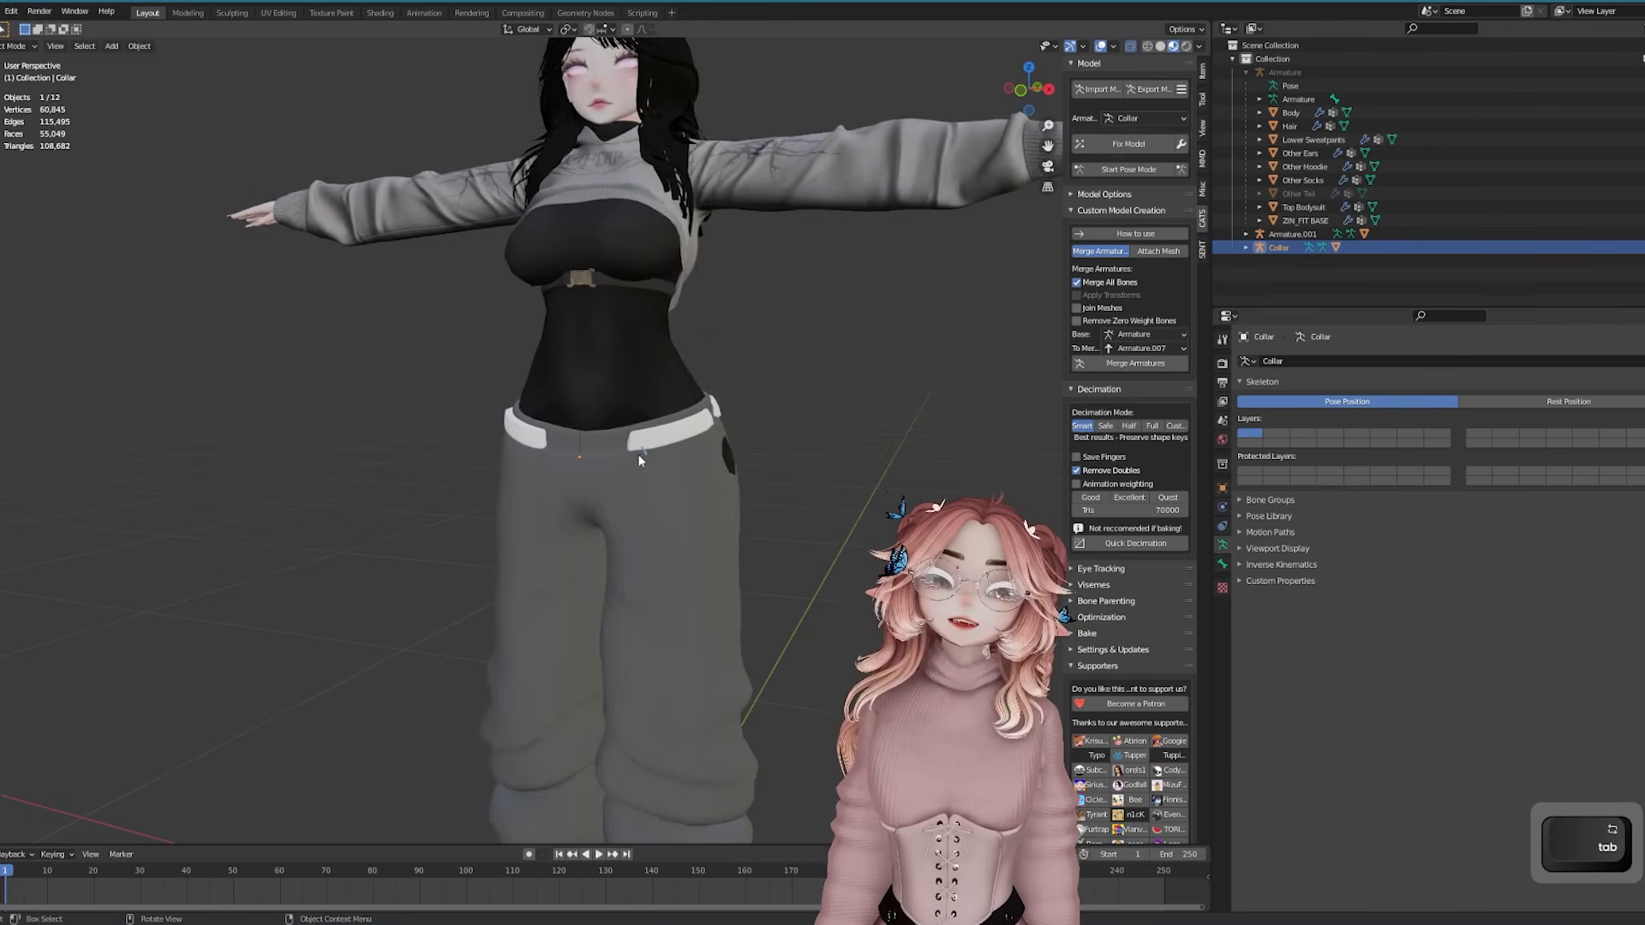
{"action": "scroll", "coordinate": [600, 428], "scroll_direction": "down", "scroll_amount": 2}
{"action": "key", "text": "Tab"}
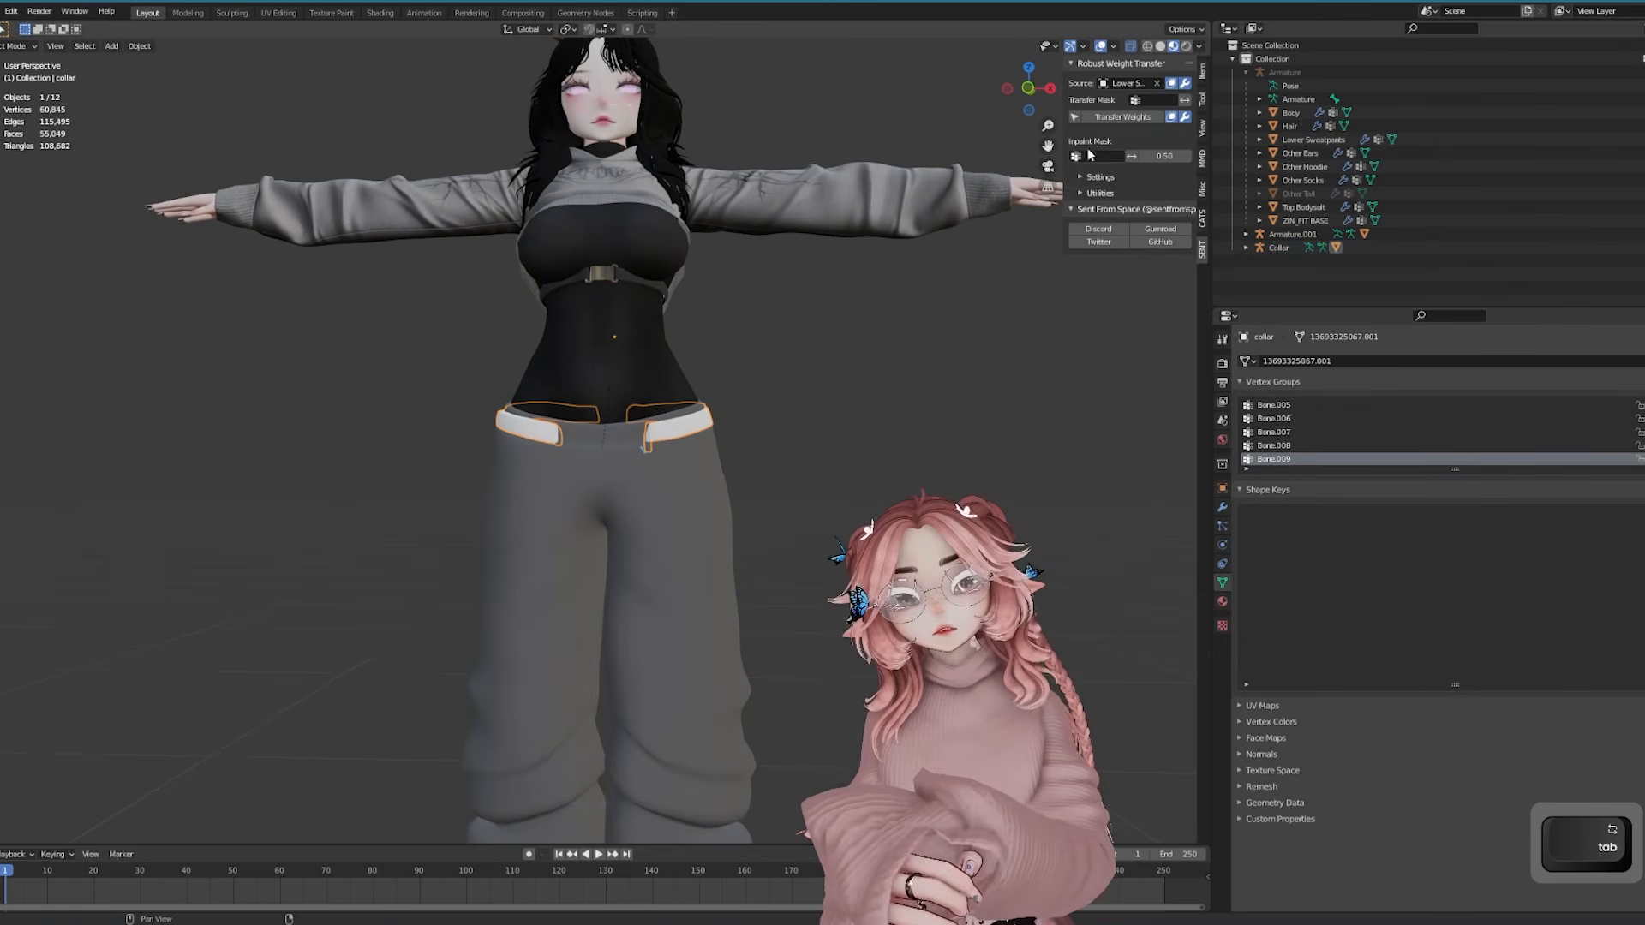
{"action": "left_click", "coordinate": [1112, 121]}
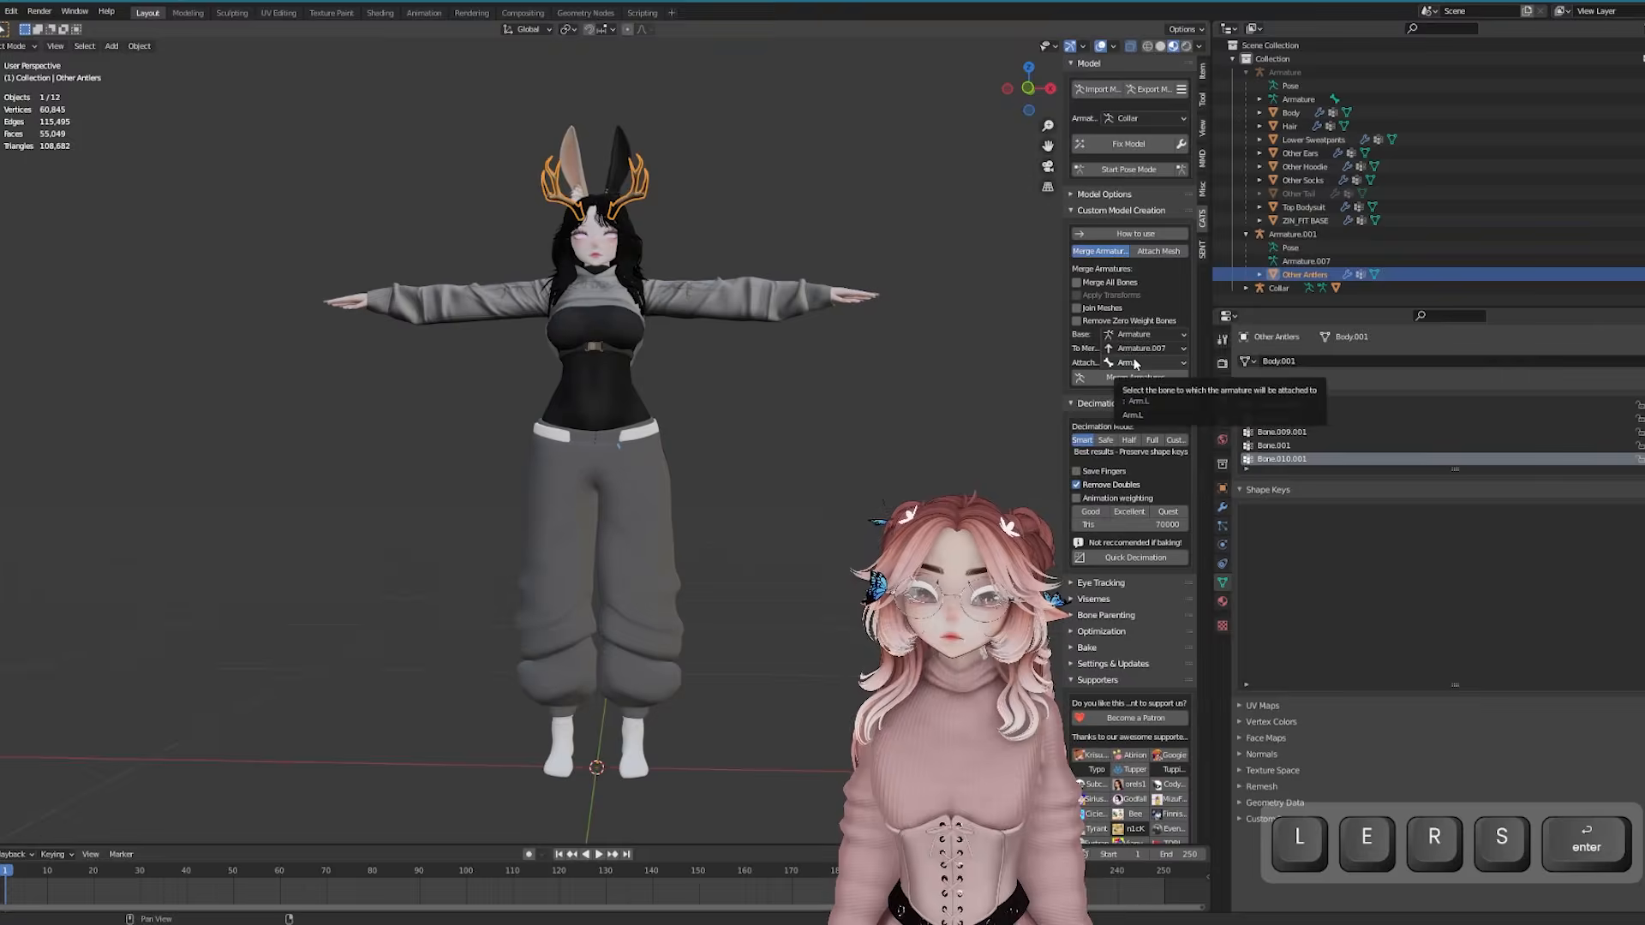
Select the antlers' armature and turn off Merge All Bones in the armature merge settings
{"action": "left_click", "coordinate": [1300, 234]}
{"action": "middle_click_drag", "start_coordinate": [809, 230], "coordinate": [790, 381], "text": "shift"}
{"action": "scroll", "coordinate": [793, 368], "scroll_direction": "up", "scroll_amount": 4}
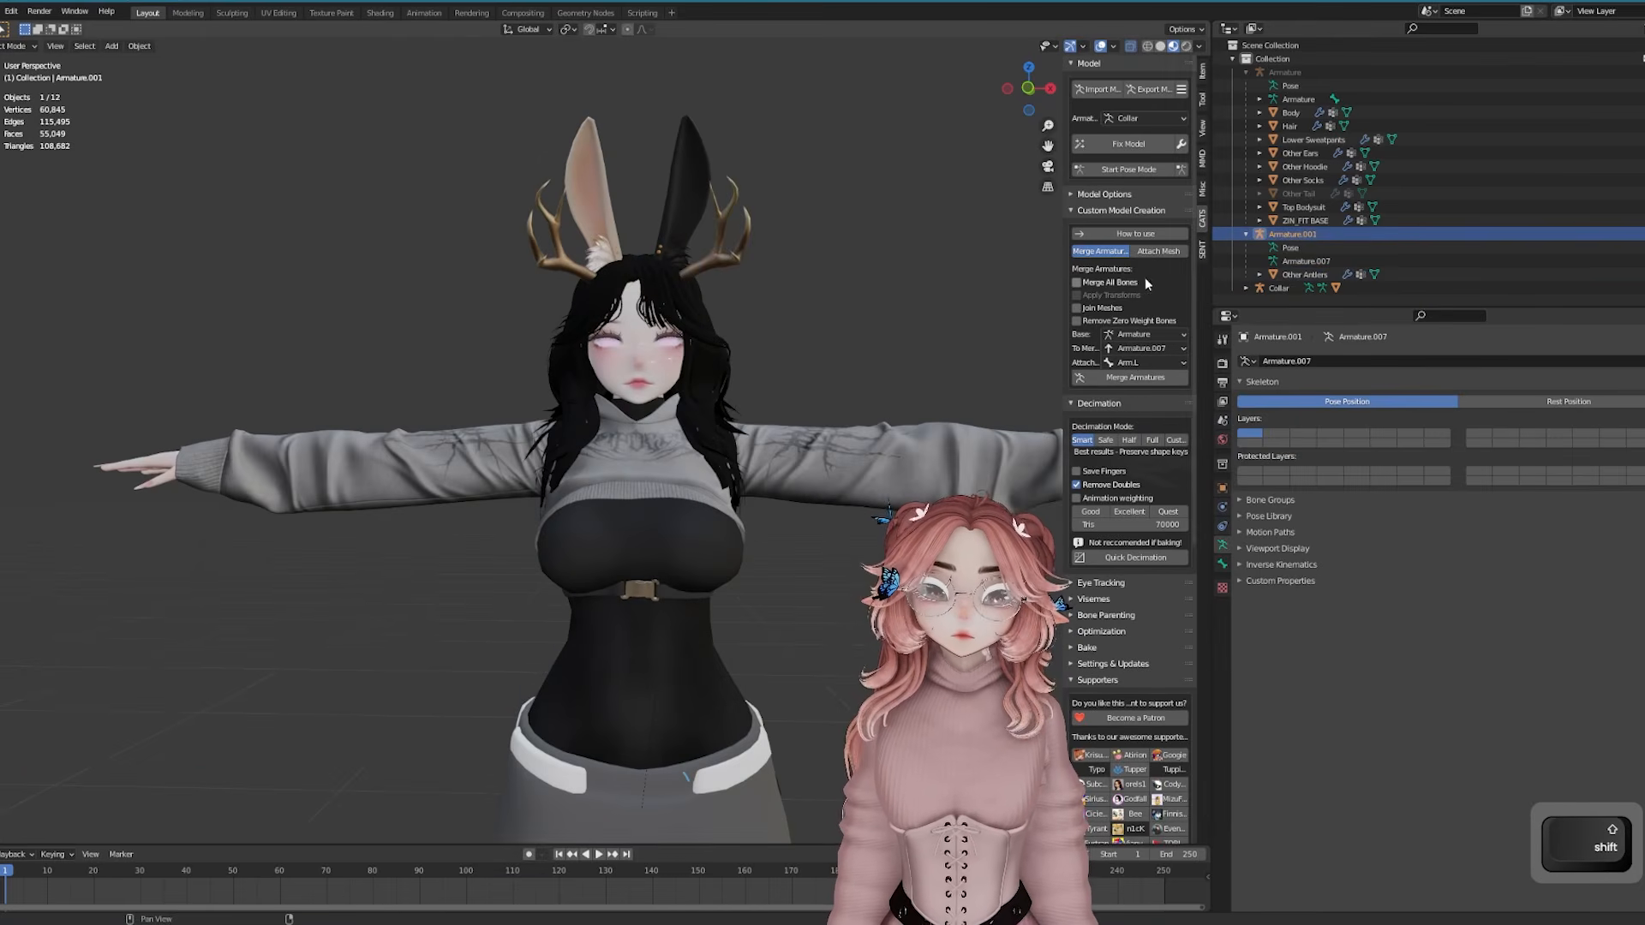
{"action": "left_click", "coordinate": [1124, 282]}
{"action": "left_click", "coordinate": [1124, 282]}
{"action": "left_click", "coordinate": [1125, 283]}
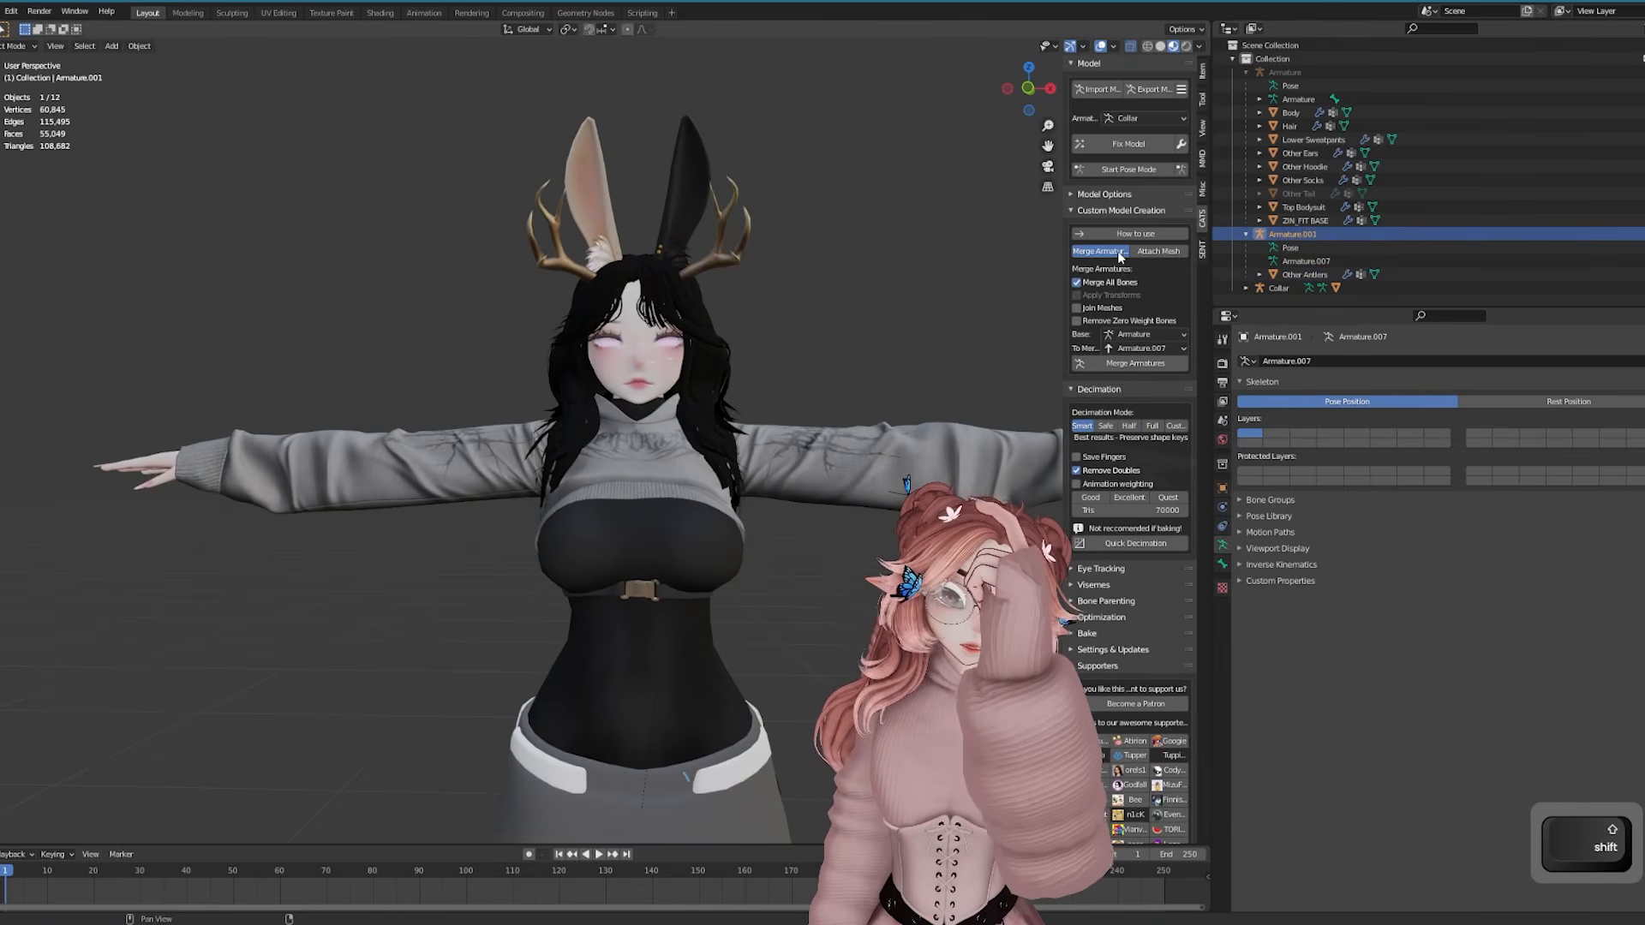
{"action": "left_click", "coordinate": [1110, 282]}
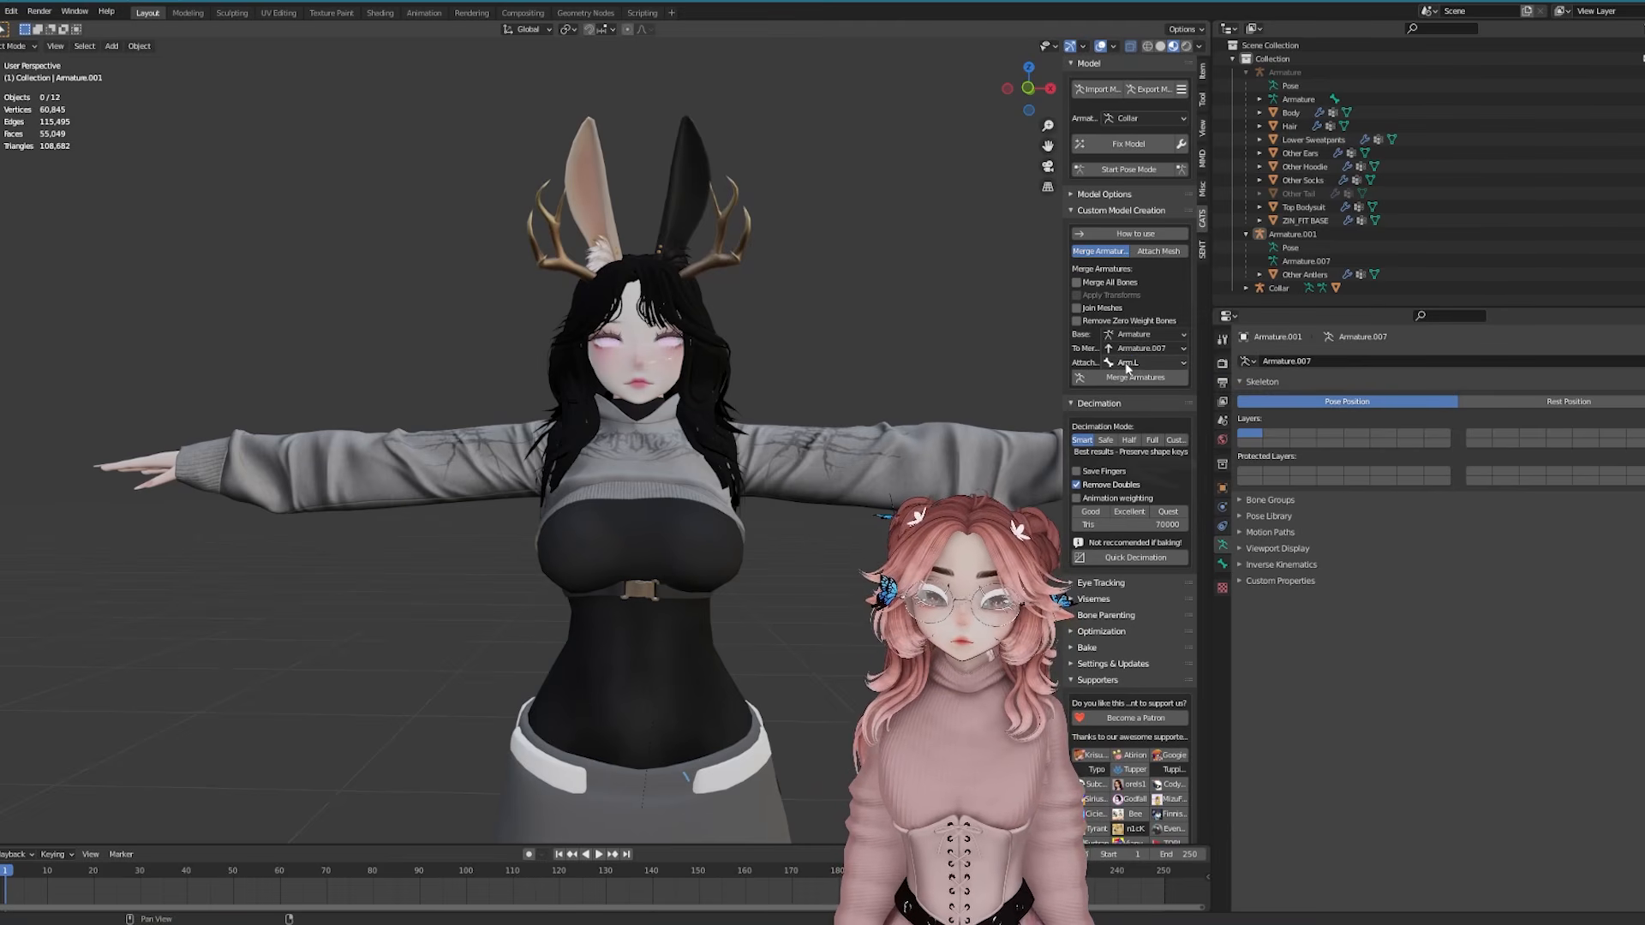
Set the attach bone to Head and merge Armature.007 into the base Armature
{"action": "left_click", "coordinate": [1127, 363]}
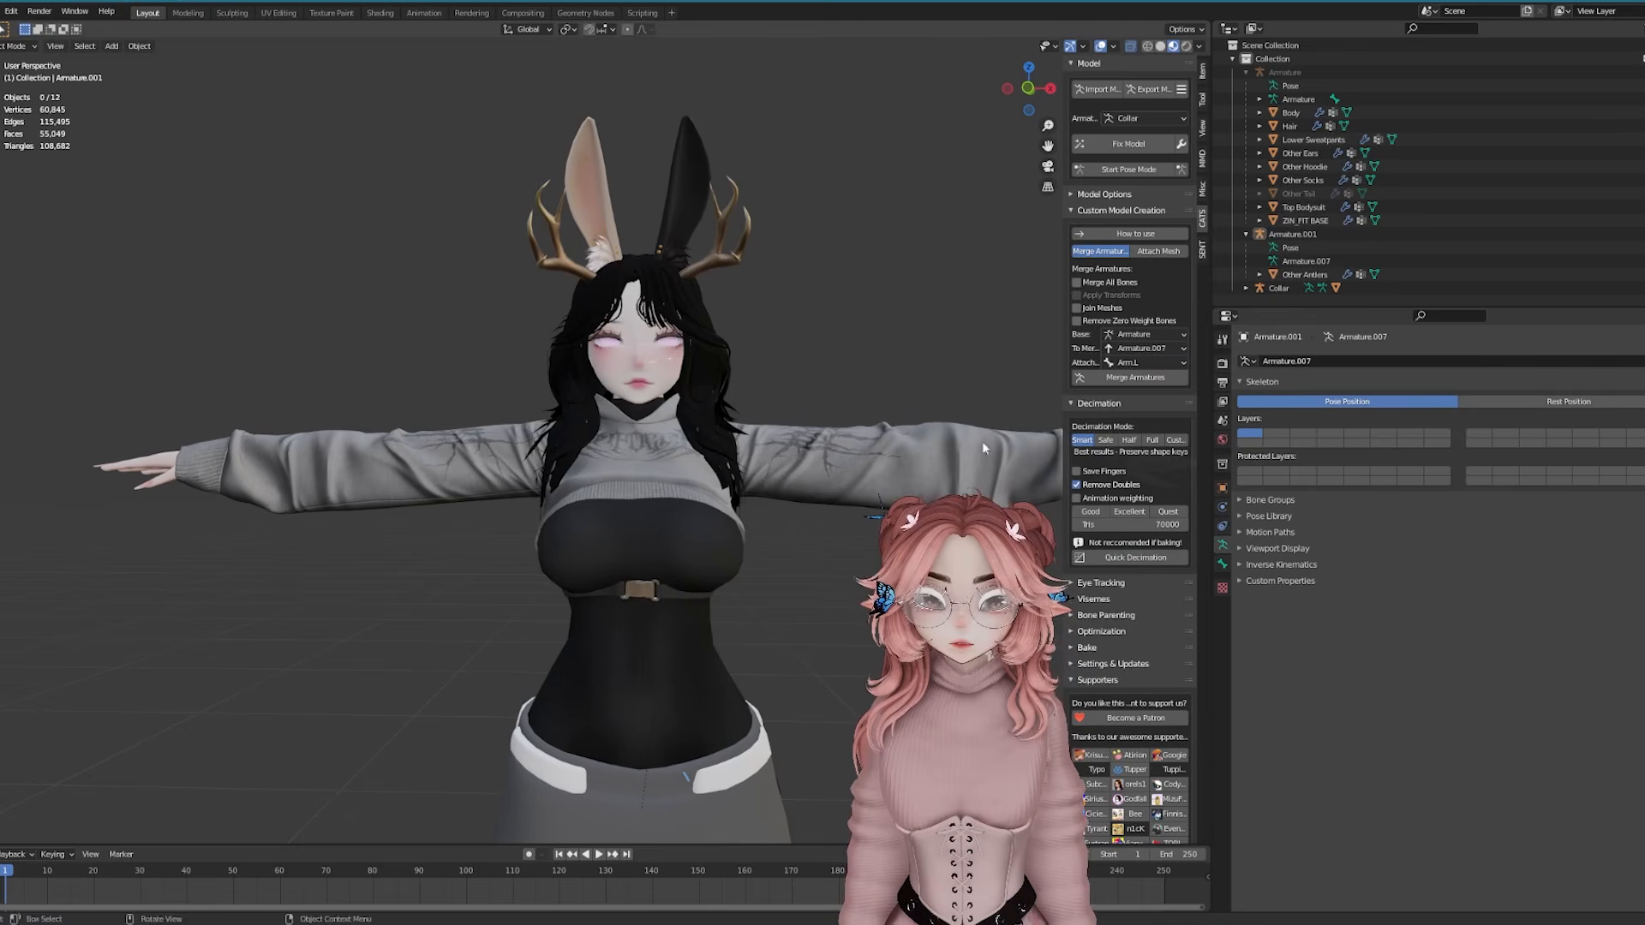
{"action": "left_click", "coordinate": [1126, 363]}
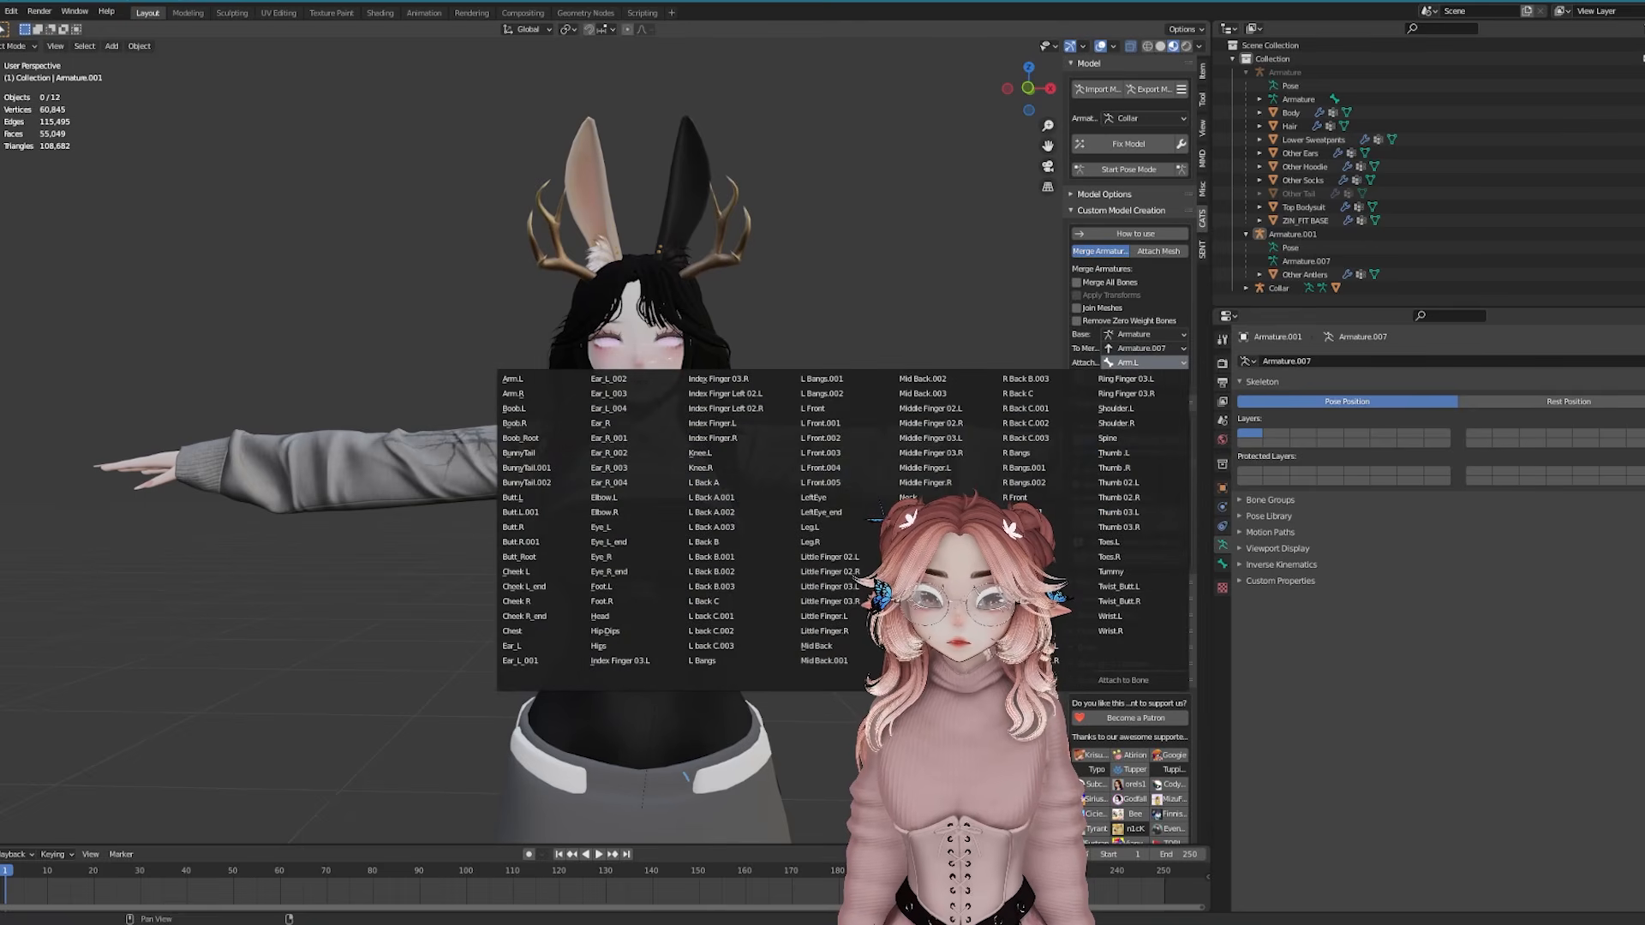
{"action": "left_click", "coordinate": [601, 616]}
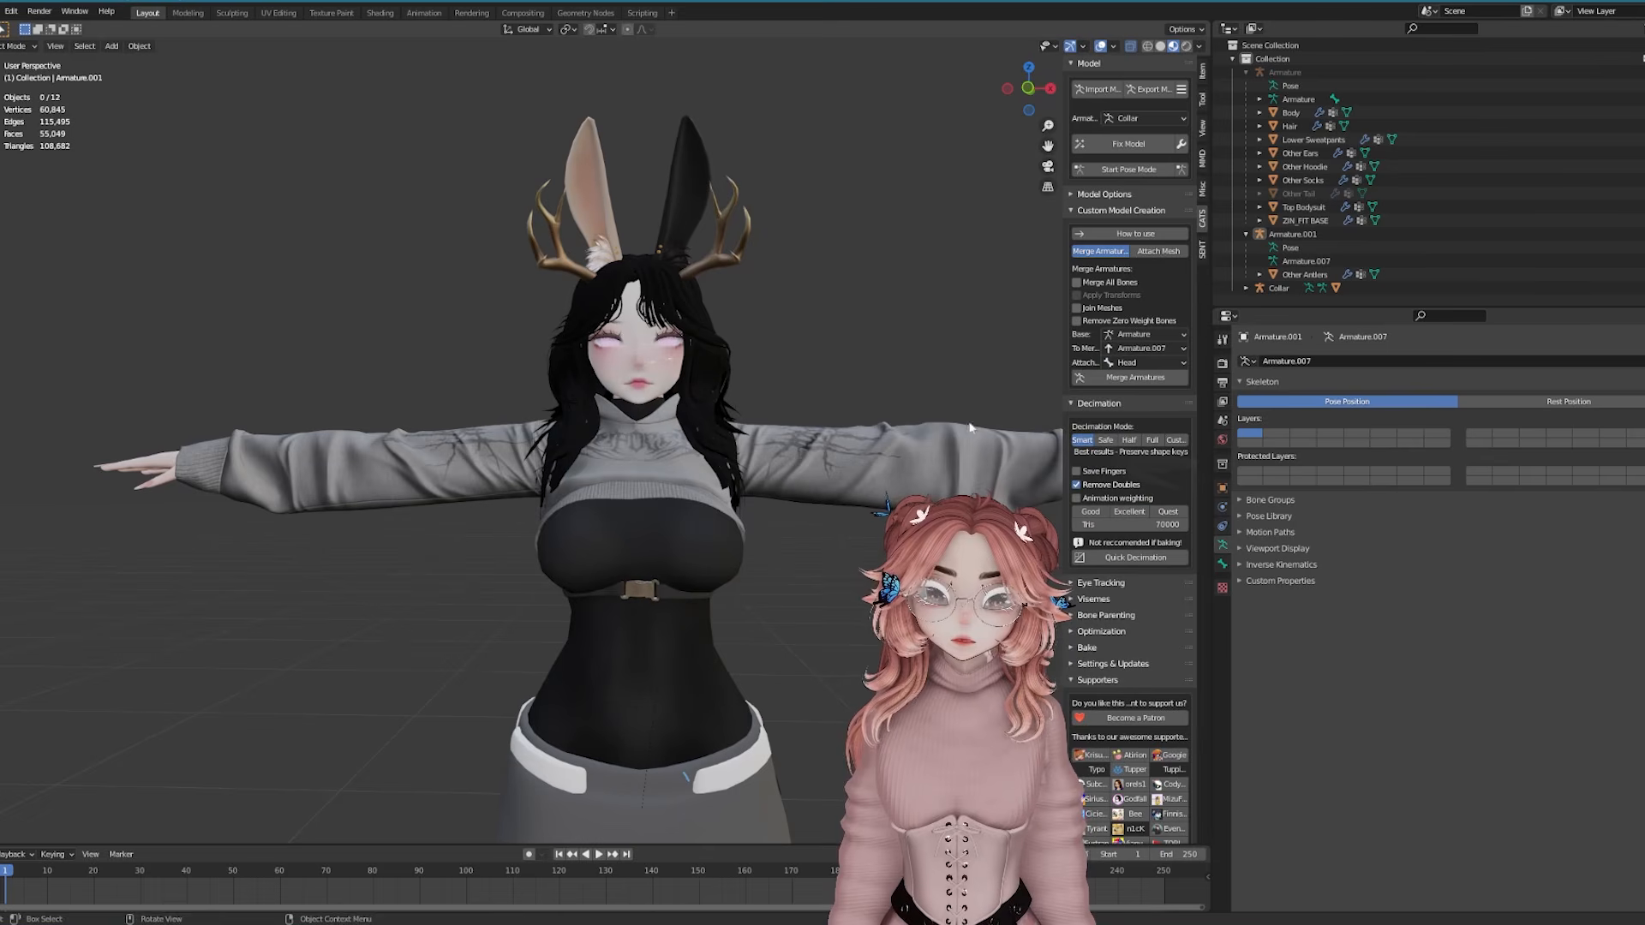
{"action": "left_click", "coordinate": [1103, 378]}
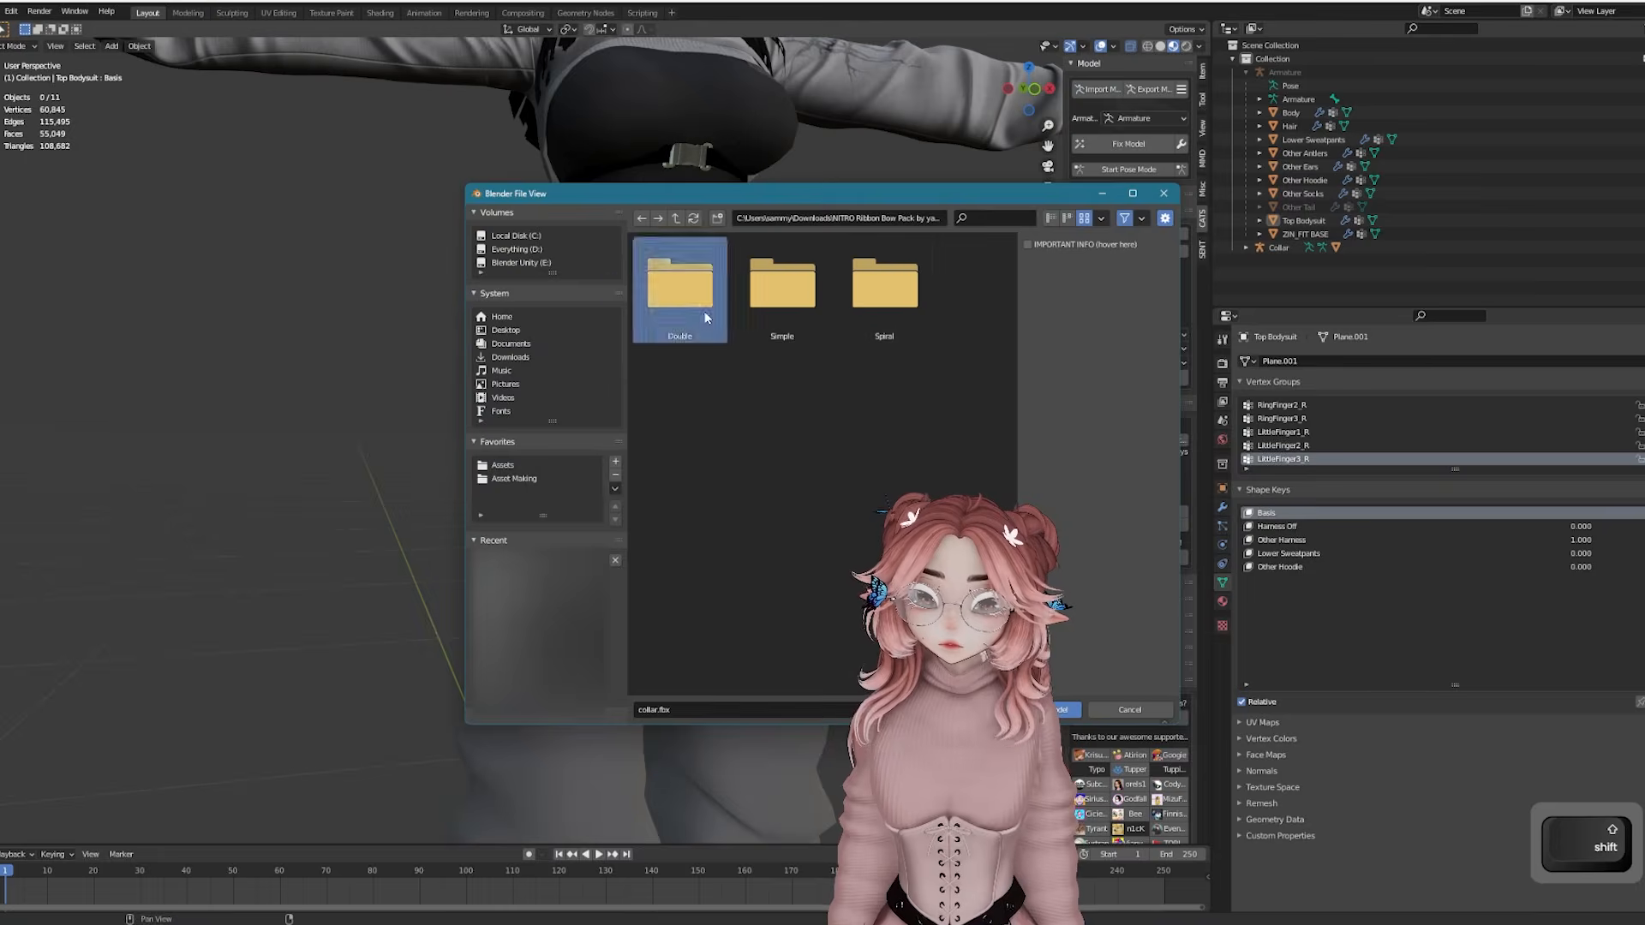
Import the spiral bow model from the Spiral folder of the NITRO Ribbon Bow Pack
{"action": "left_click", "coordinate": [883, 302]}
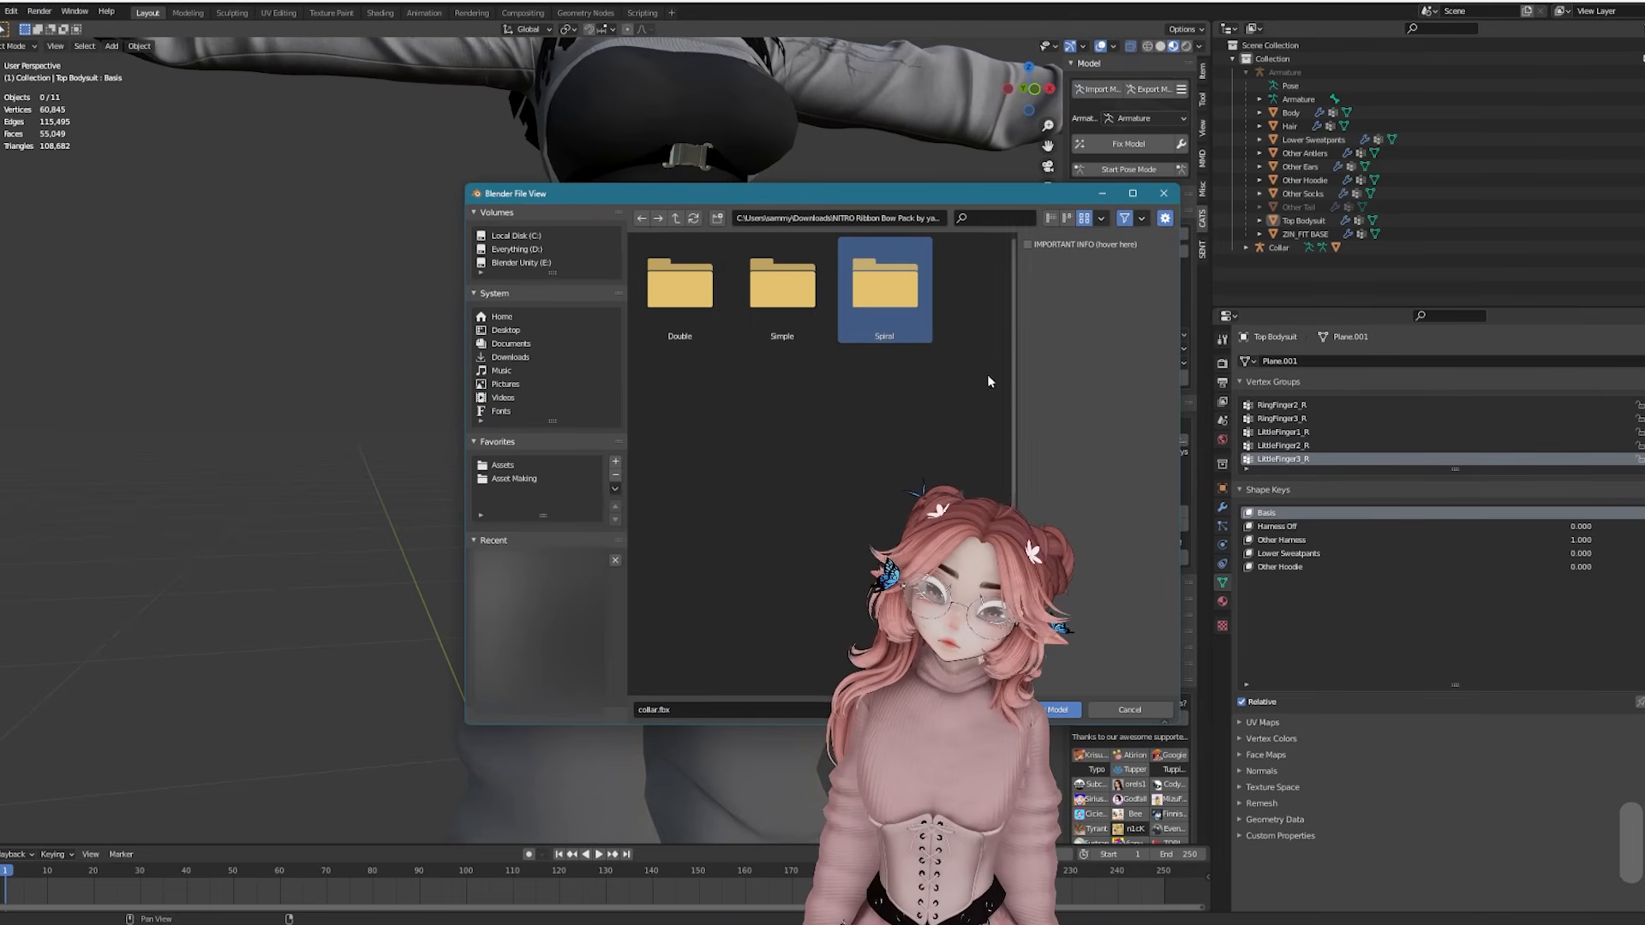
{"action": "double_click", "coordinate": [880, 313]}
{"action": "double_click", "coordinate": [890, 502]}
{"action": "scroll", "coordinate": [795, 455], "scroll_direction": "down", "scroll_amount": 4}
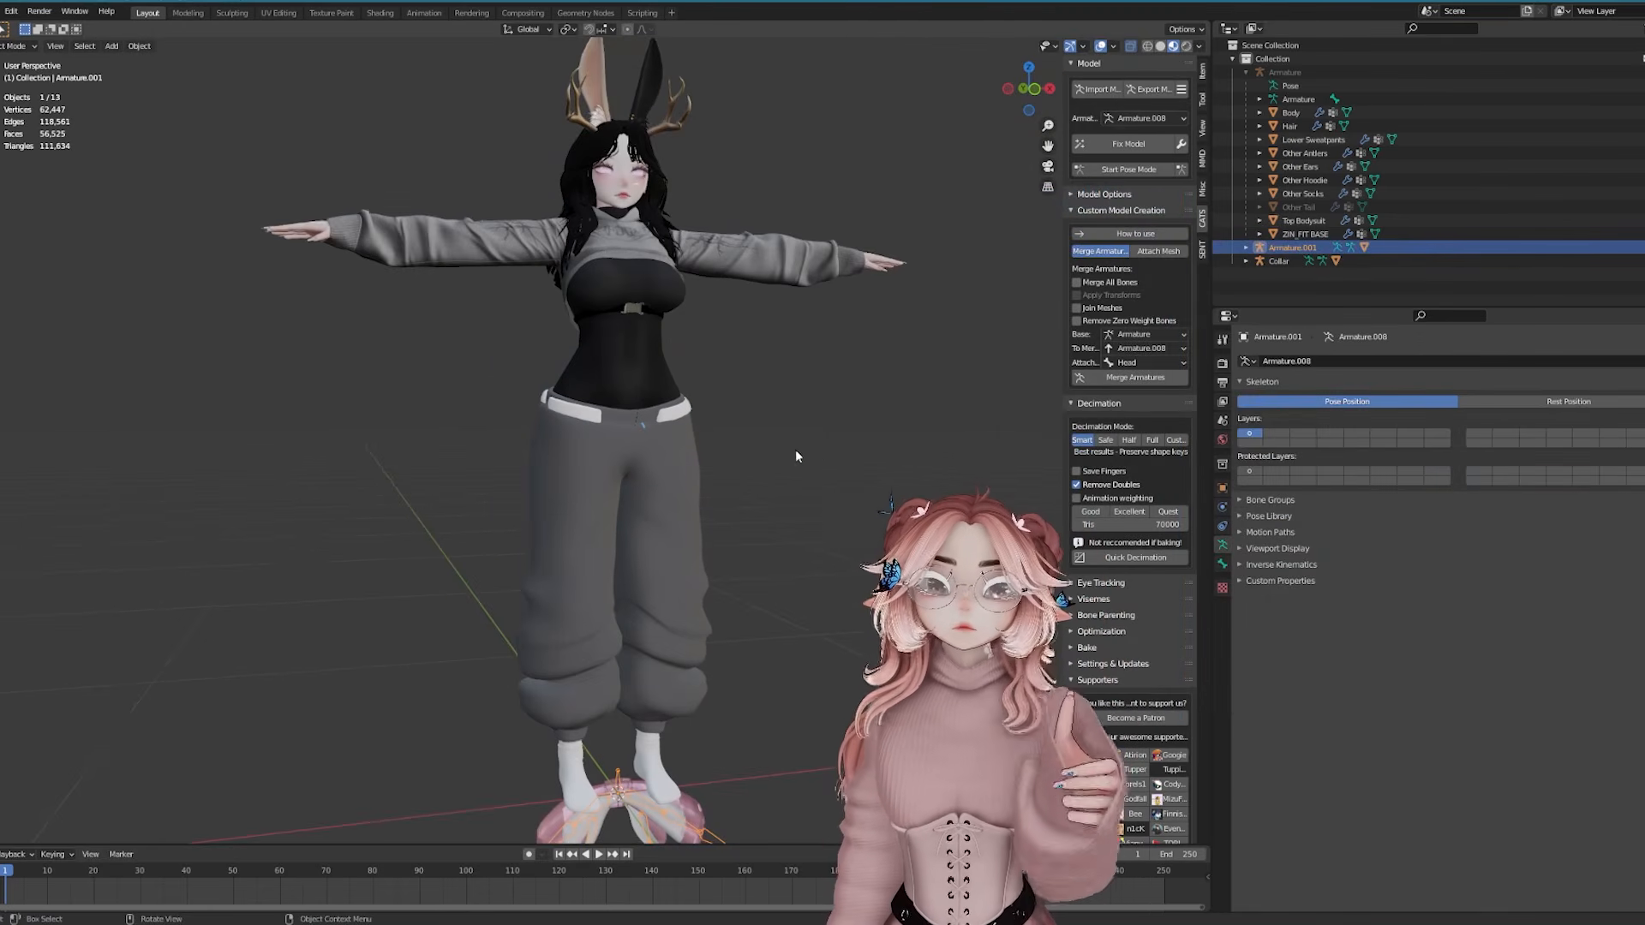
Raise the spiral bow's armature to the sweatpants' waist, shift it along Y, and scale and reposition it there
{"action": "key", "text": "g"}
{"action": "key", "text": "z"}
{"action": "left_click", "coordinate": [844, 317]}
{"action": "scroll", "coordinate": [844, 317], "scroll_direction": "up", "scroll_amount": 3}
{"action": "key", "text": "g"}
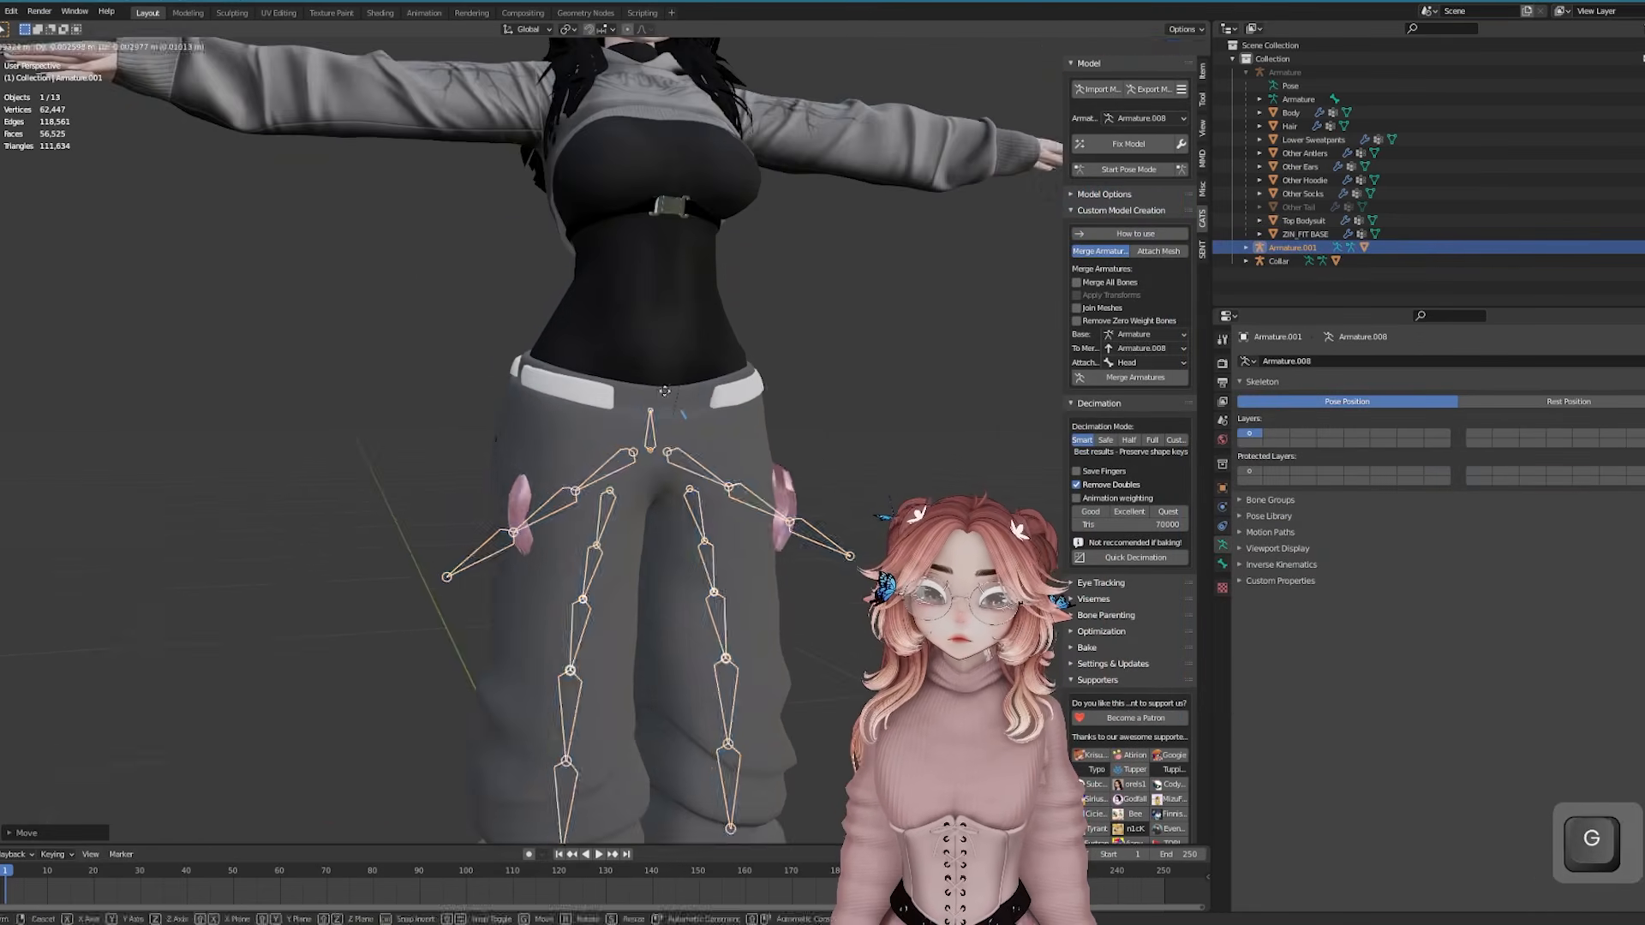
{"action": "key", "text": "y"}
{"action": "left_click", "coordinate": [896, 389]}
{"action": "key", "text": "s"}
{"action": "left_click", "coordinate": [780, 518]}
{"action": "key", "text": "g"}
{"action": "left_click", "coordinate": [775, 467]}
Remove the ribbon tails from the spiral bow's mesh, keeping its loops and knot
{"action": "middle_click_drag", "start_coordinate": [775, 467], "coordinate": [685, 467]}
{"action": "scroll", "coordinate": [686, 467], "scroll_direction": "up", "scroll_amount": 2}
{"action": "left_click", "coordinate": [604, 495]}
{"action": "left_click", "coordinate": [575, 485]}
{"action": "key", "text": "Tab"}
{"action": "key", "text": "Tab"}
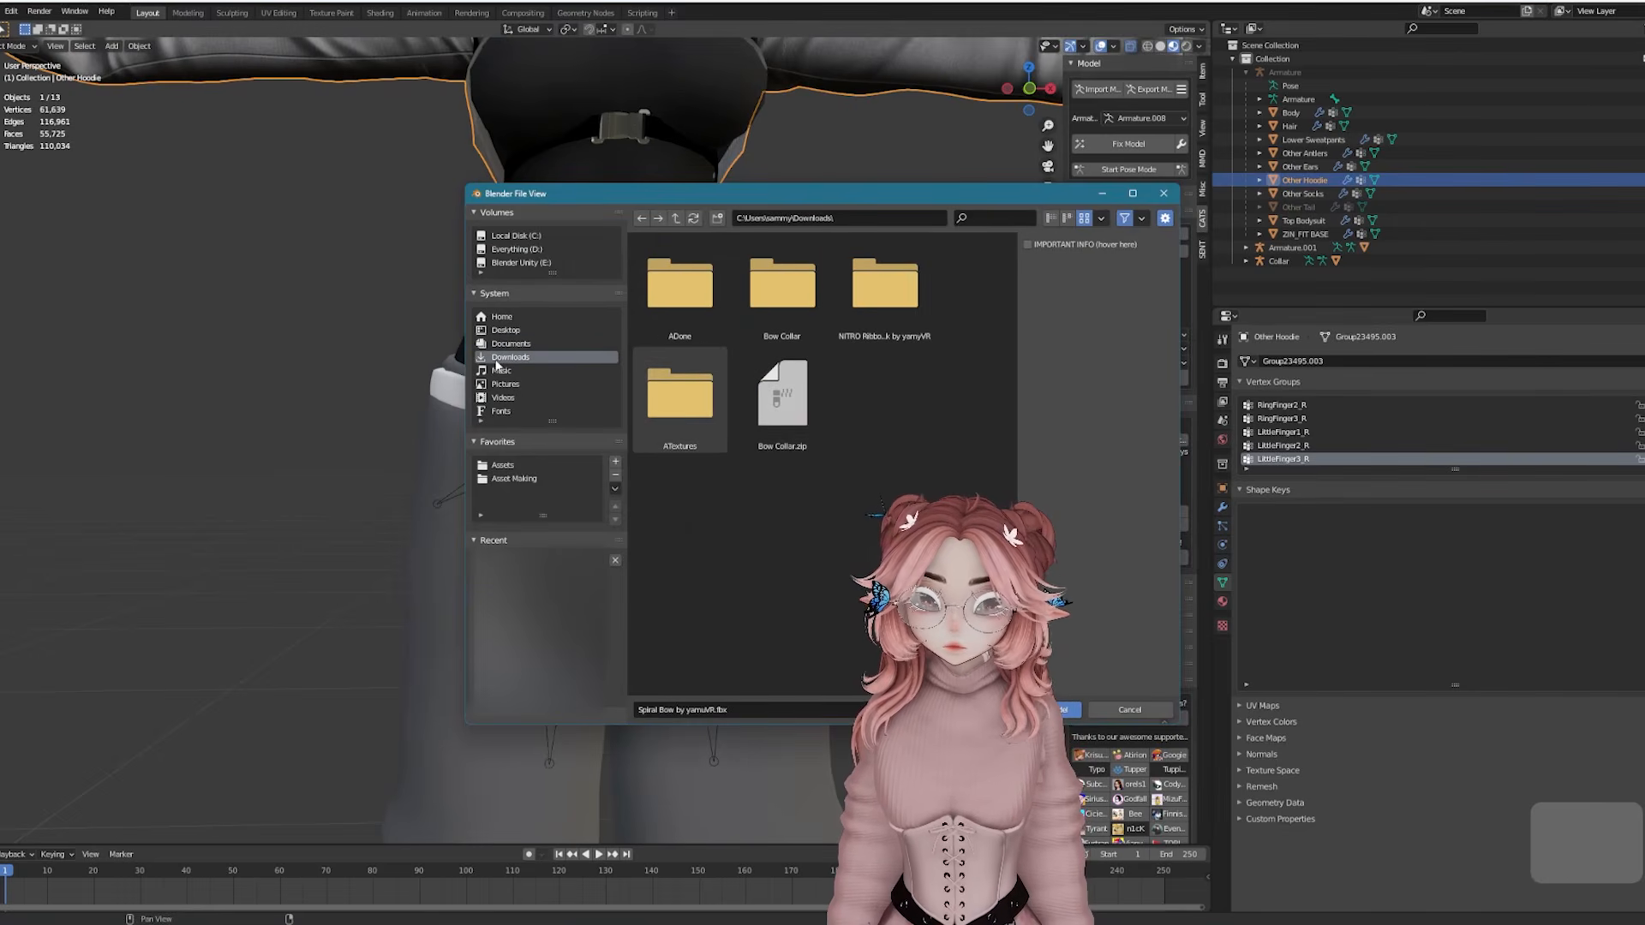
Import the simple bow model from the Simple folder of the NITRO Ribbon Bow Pack
{"action": "double_click", "coordinate": [876, 305]}
{"action": "double_click", "coordinate": [781, 287]}
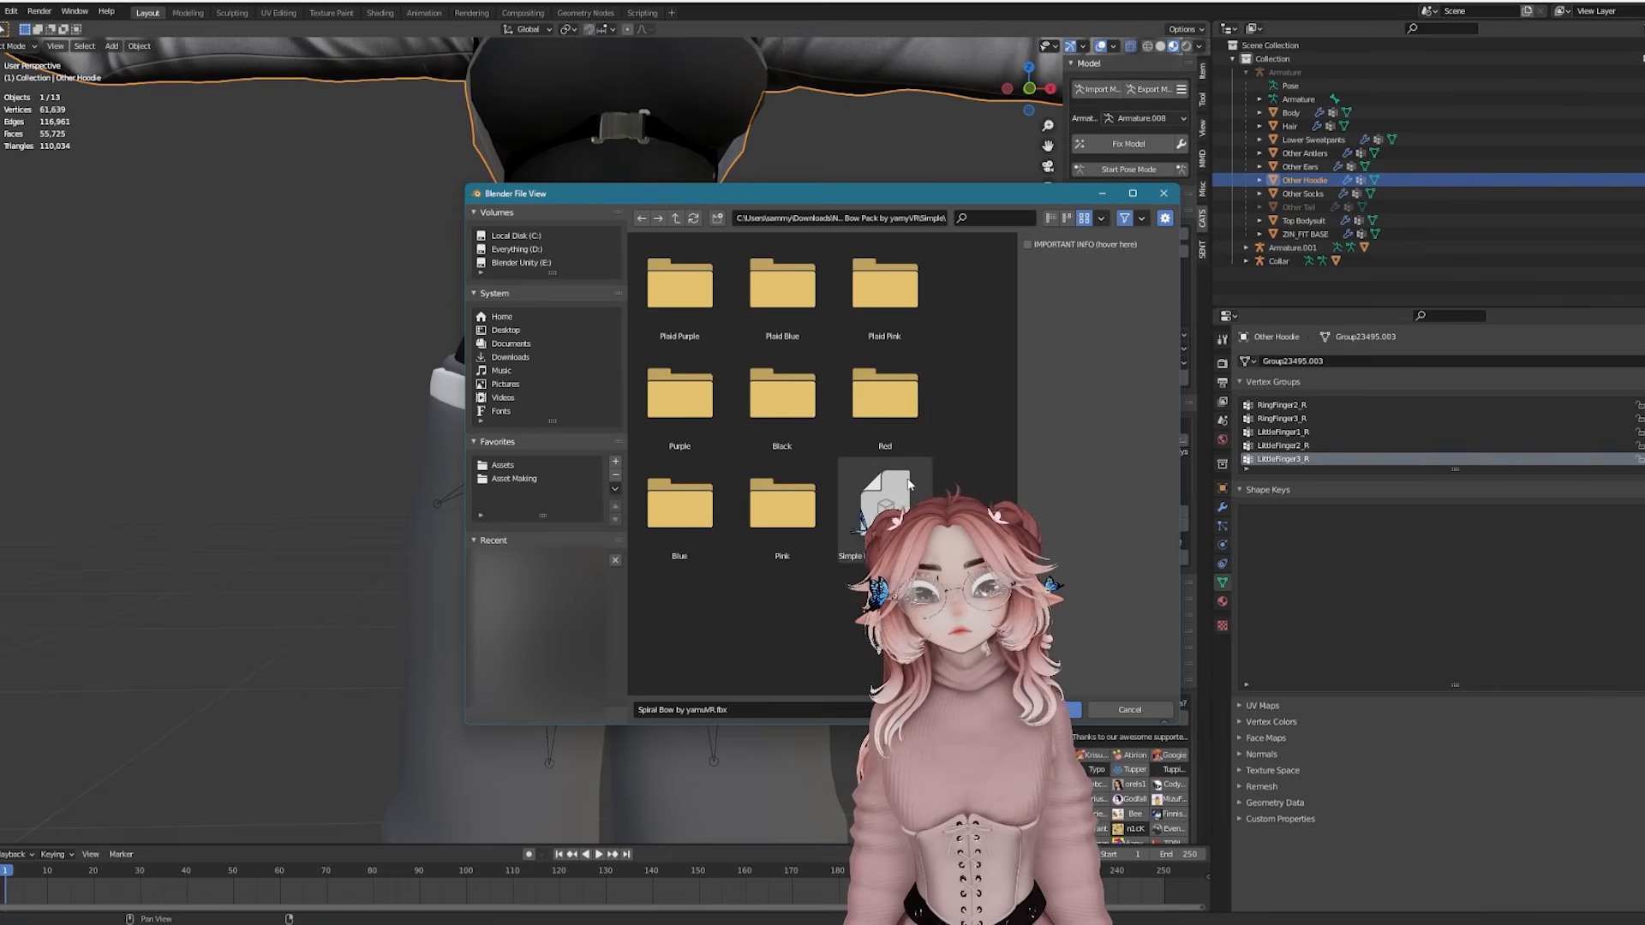
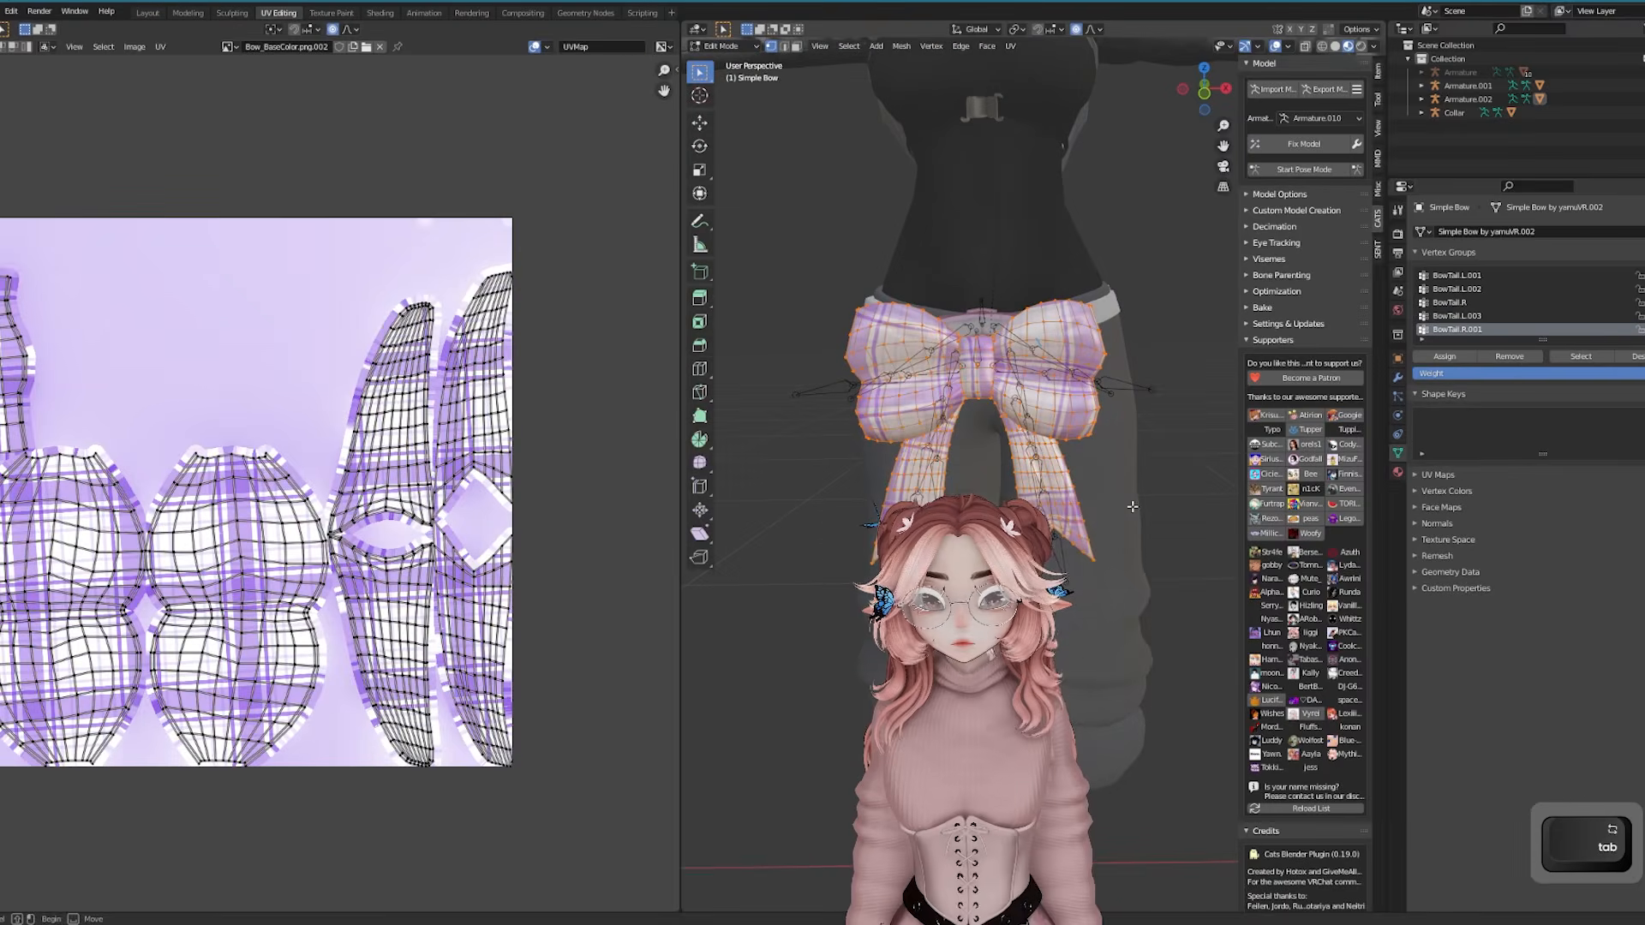
Separate the linked ribbon tails from the simple bow's mesh and delete the remaining loops and knot
{"action": "key", "text": "ctrl+l"}
{"action": "key", "text": "p"}
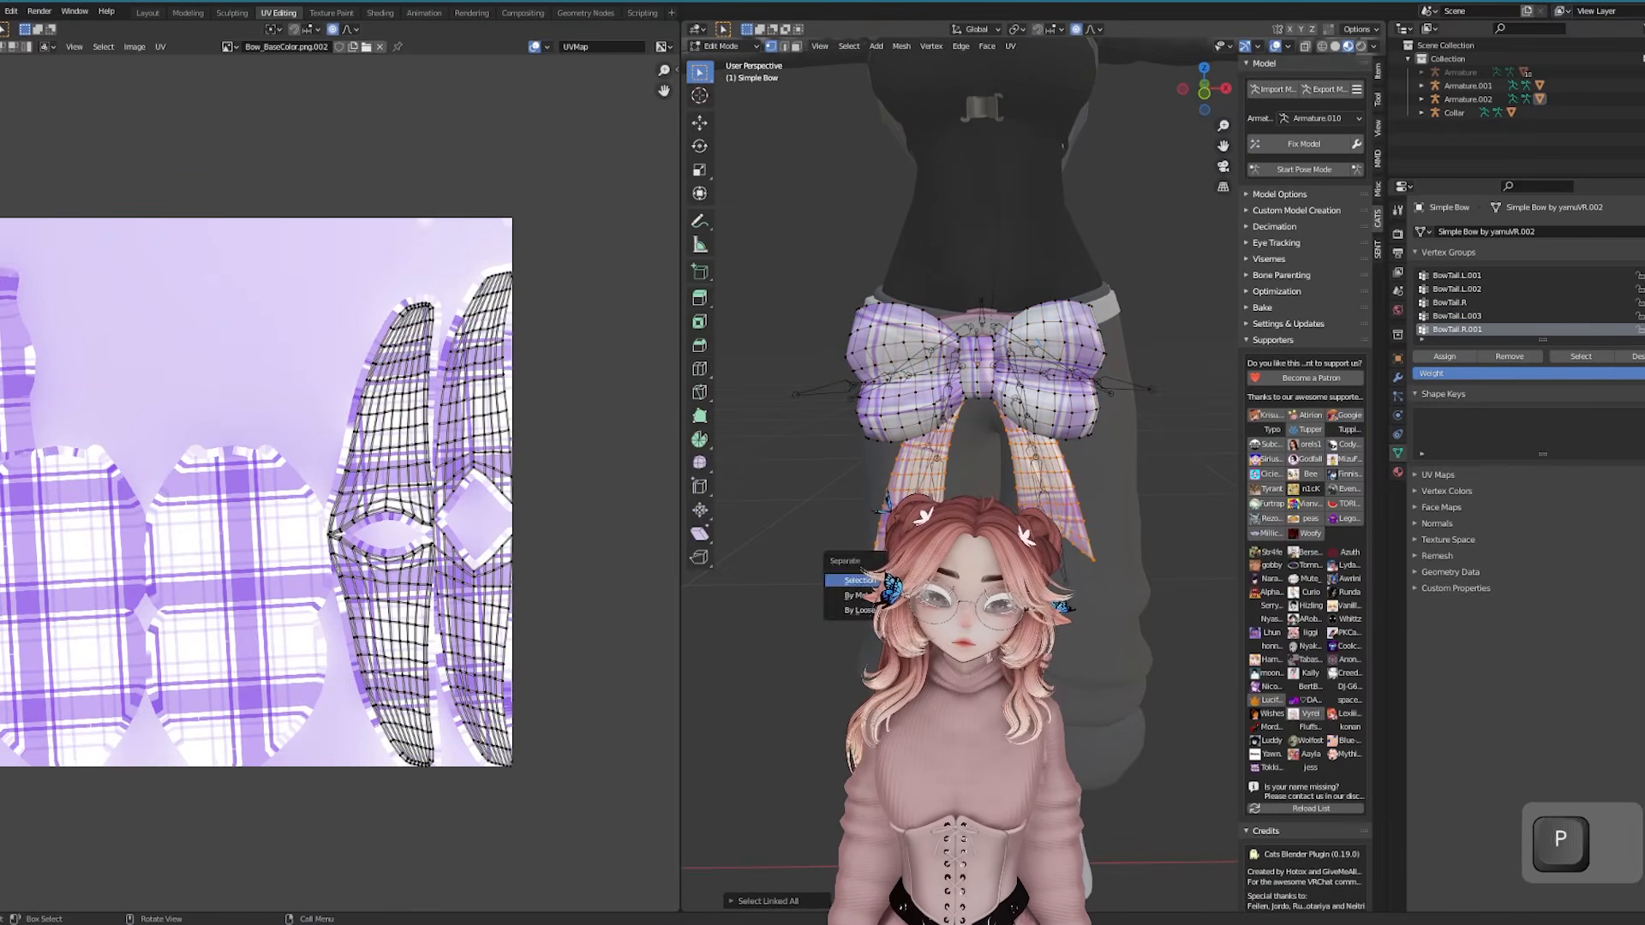
{"action": "left_click", "coordinate": [848, 581]}
{"action": "key", "text": "Tab"}
{"action": "left_click", "coordinate": [1041, 421]}
{"action": "key", "text": "Delete"}
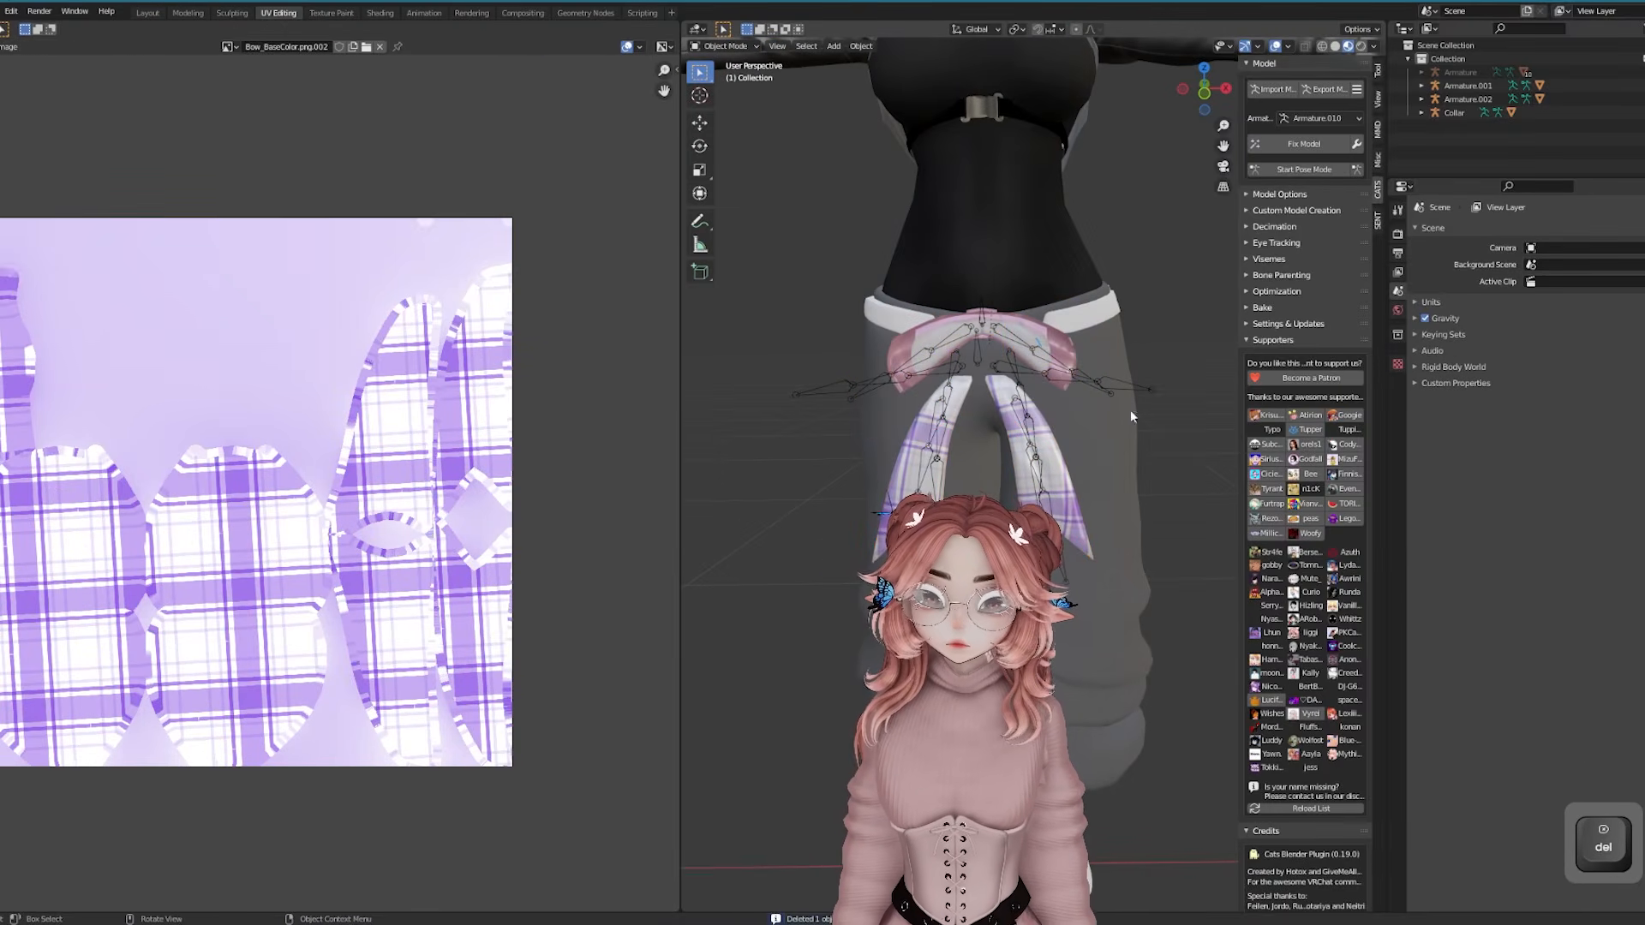
Select the separated plaid ribbon tails and open their mesh in Edit Mode
{"action": "middle_click_drag", "start_coordinate": [1129, 410], "coordinate": [1200, 360]}
{"action": "left_click", "coordinate": [1147, 376]}
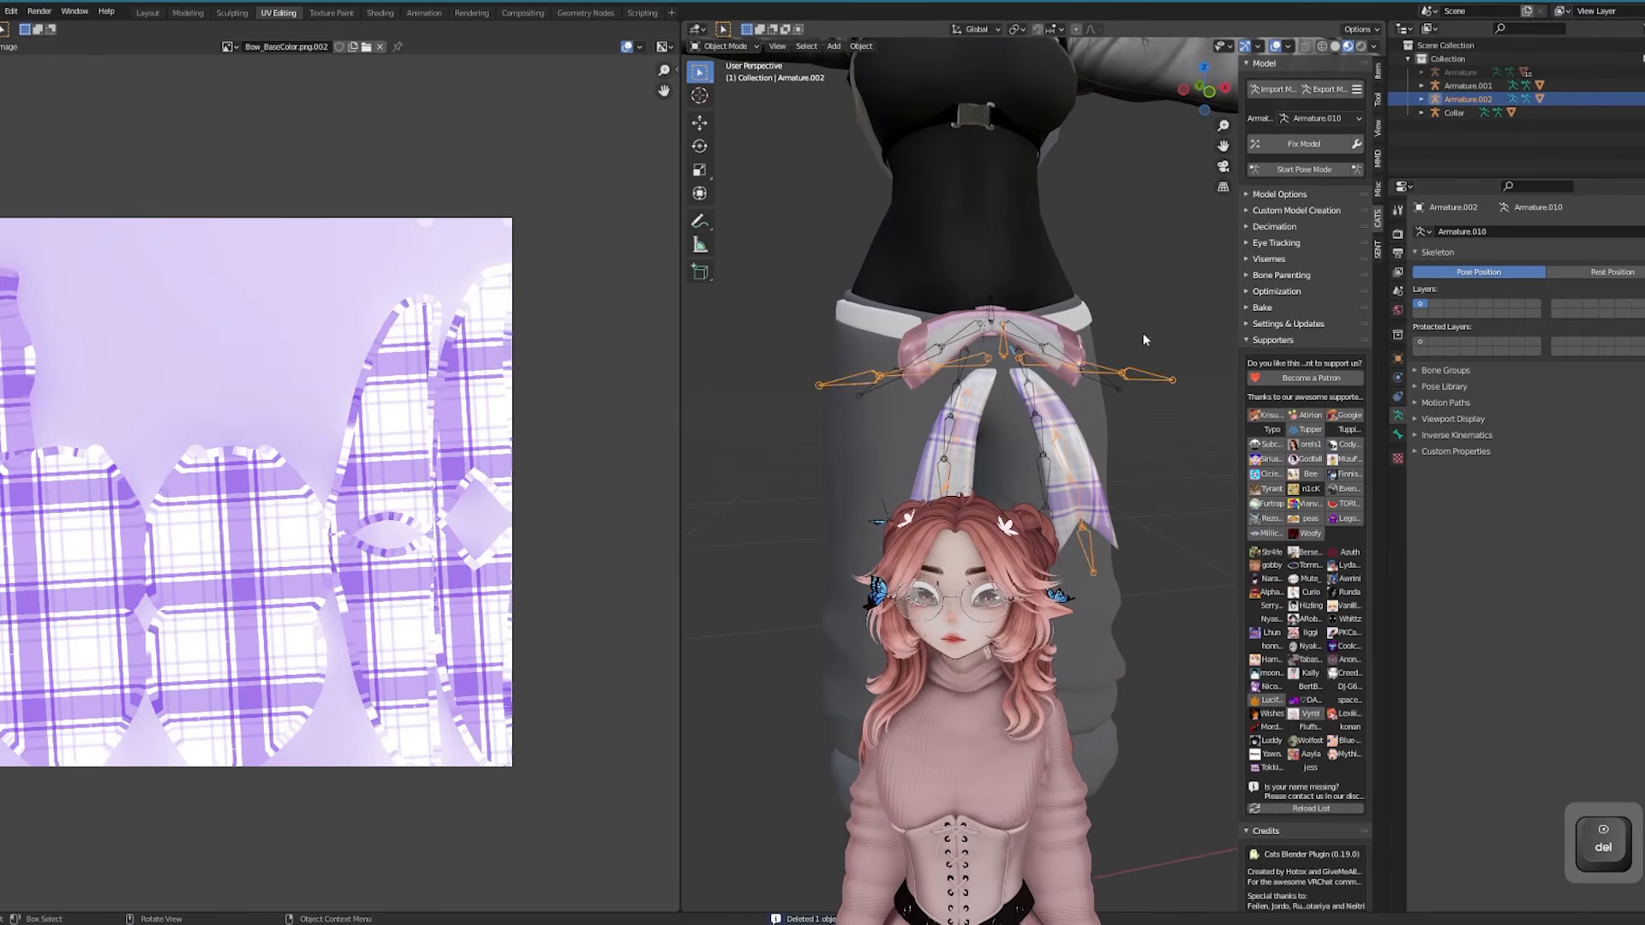
{"action": "left_click", "coordinate": [1061, 465]}
{"action": "scroll", "coordinate": [1061, 465], "scroll_direction": "up", "scroll_amount": 4}
{"action": "mouse_move", "coordinate": [1062, 465]}
{"action": "middle_mouse_down"}
{"action": "mouse_move", "coordinate": [1052, 502]}
{"action": "mouse_move", "coordinate": [1071, 480]}
{"action": "middle_mouse_up"}
{"action": "key", "text": "Tab"}
{"action": "scroll", "coordinate": [960, 471], "scroll_direction": "up", "scroll_amount": 3}
{"action": "middle_click_drag", "start_coordinate": [814, 396], "coordinate": [798, 396]}
{"action": "middle_click_drag", "start_coordinate": [798, 395], "coordinate": [696, 396], "text": "shift"}
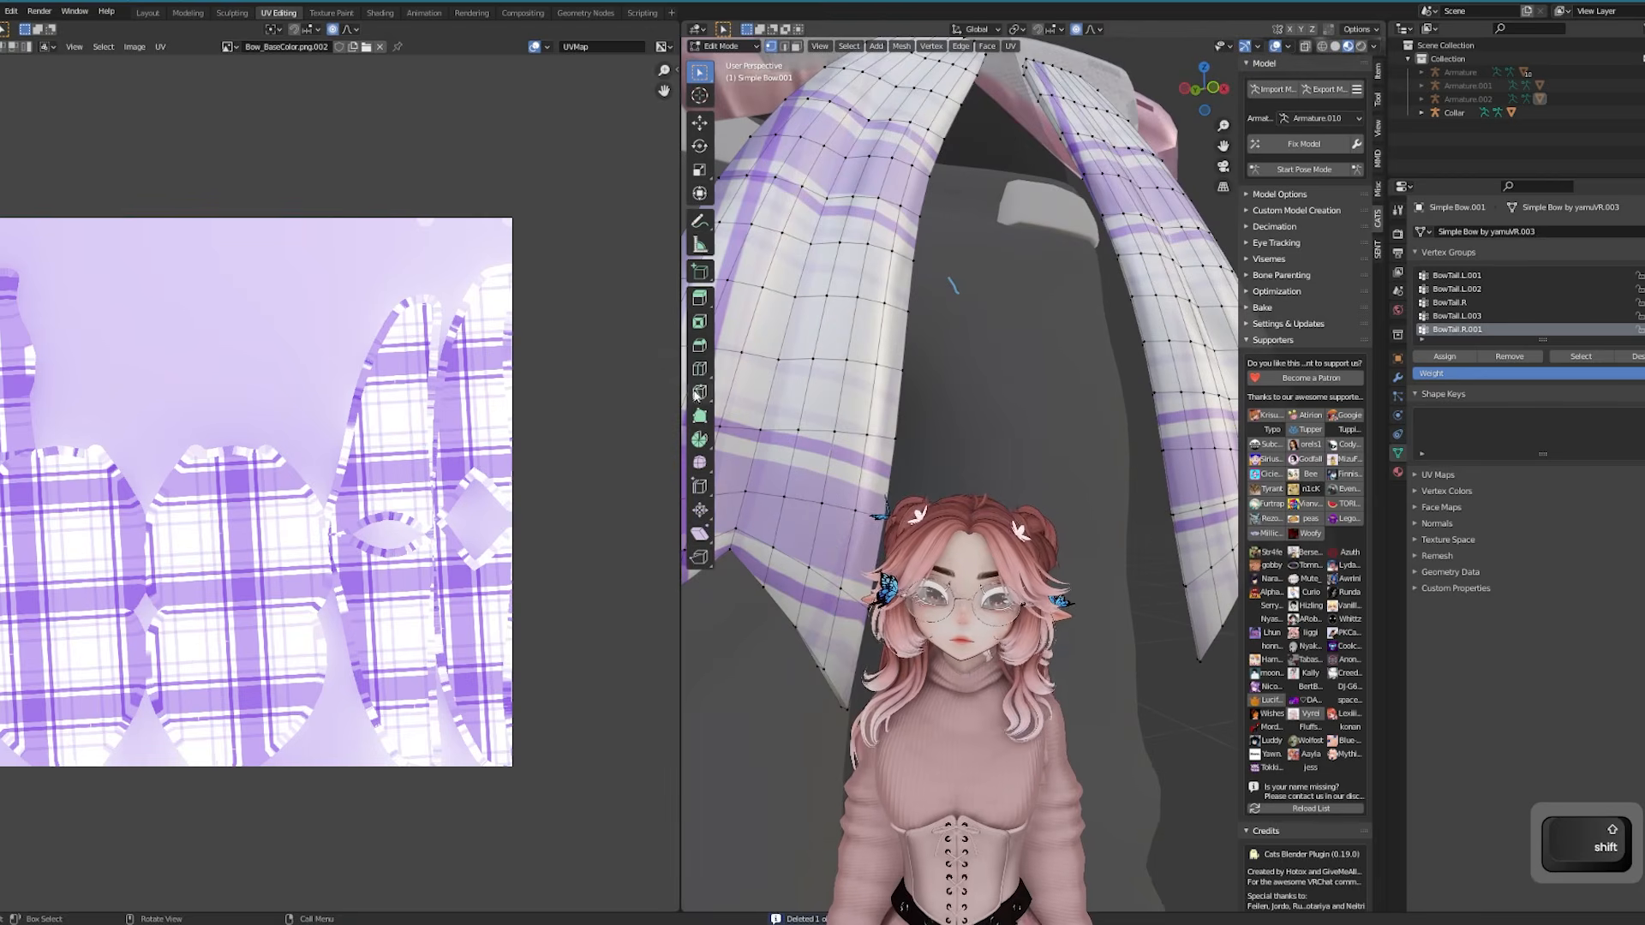
{"action": "left_click", "coordinate": [702, 396]}
{"action": "scroll", "coordinate": [820, 501], "scroll_direction": "down", "scroll_amount": 2}
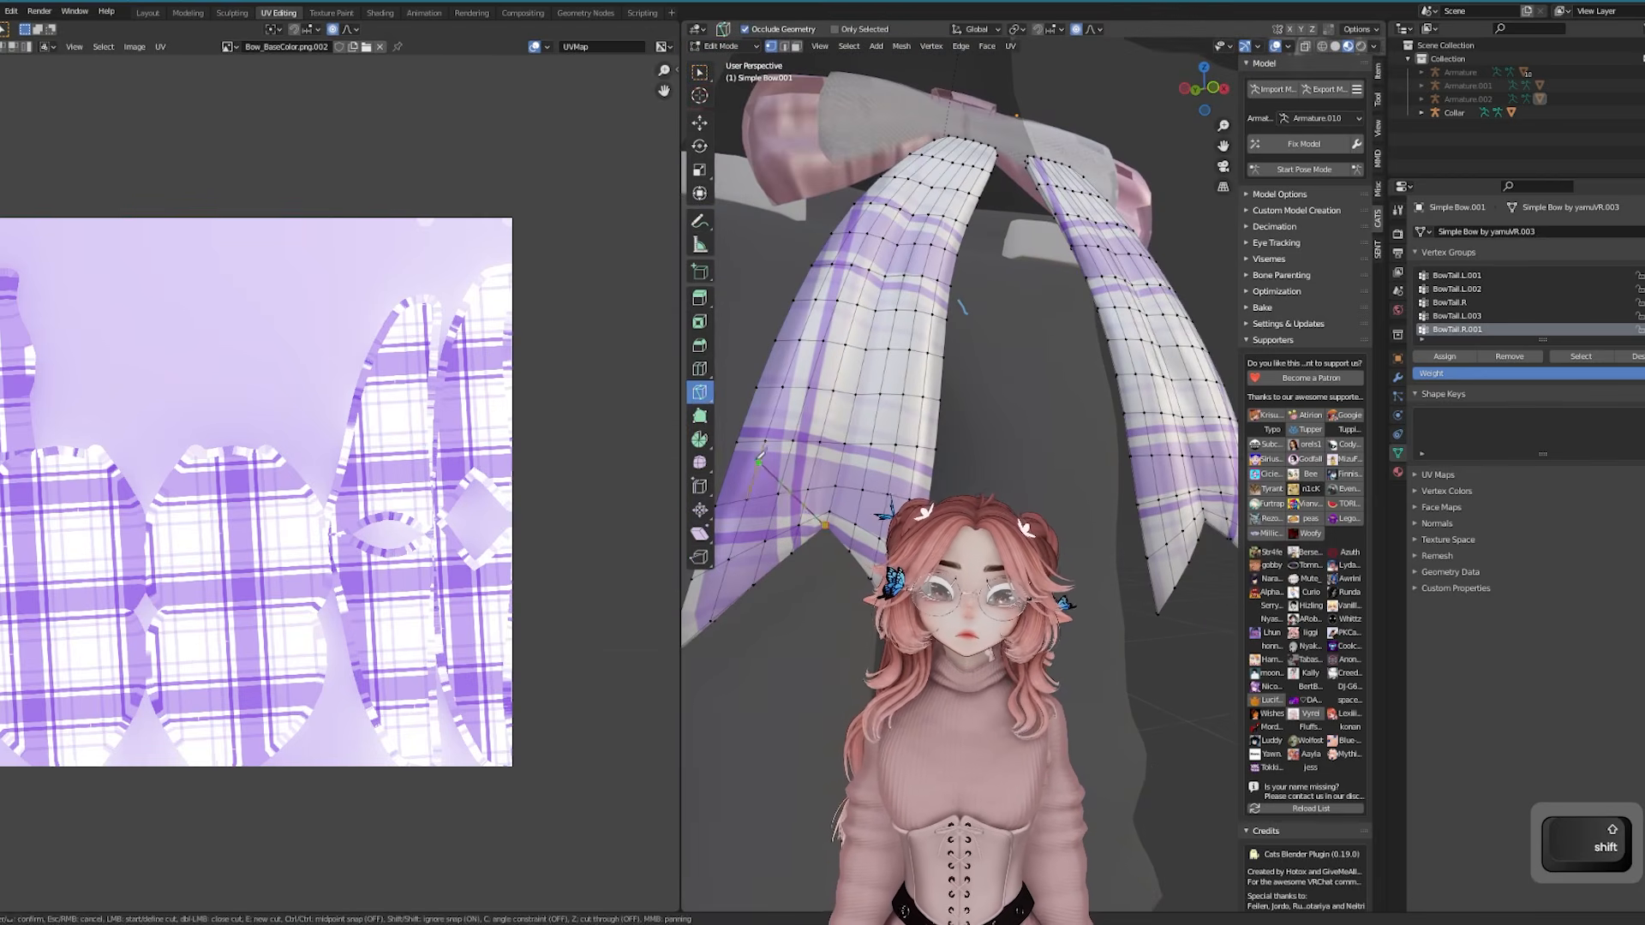
{"action": "key", "text": "ctrl+z"}
{"action": "key", "text": "Escape"}
Move and merge the vertices at the notched end of a plaid ribbon tail to form a slanted tip
{"action": "middle_click_drag", "start_coordinate": [1028, 445], "coordinate": [737, 441]}
{"action": "middle_click_drag", "start_coordinate": [736, 441], "coordinate": [771, 411], "text": "shift"}
{"action": "middle_click_drag", "start_coordinate": [771, 412], "coordinate": [983, 454], "text": "shift"}
{"action": "key", "text": "w"}
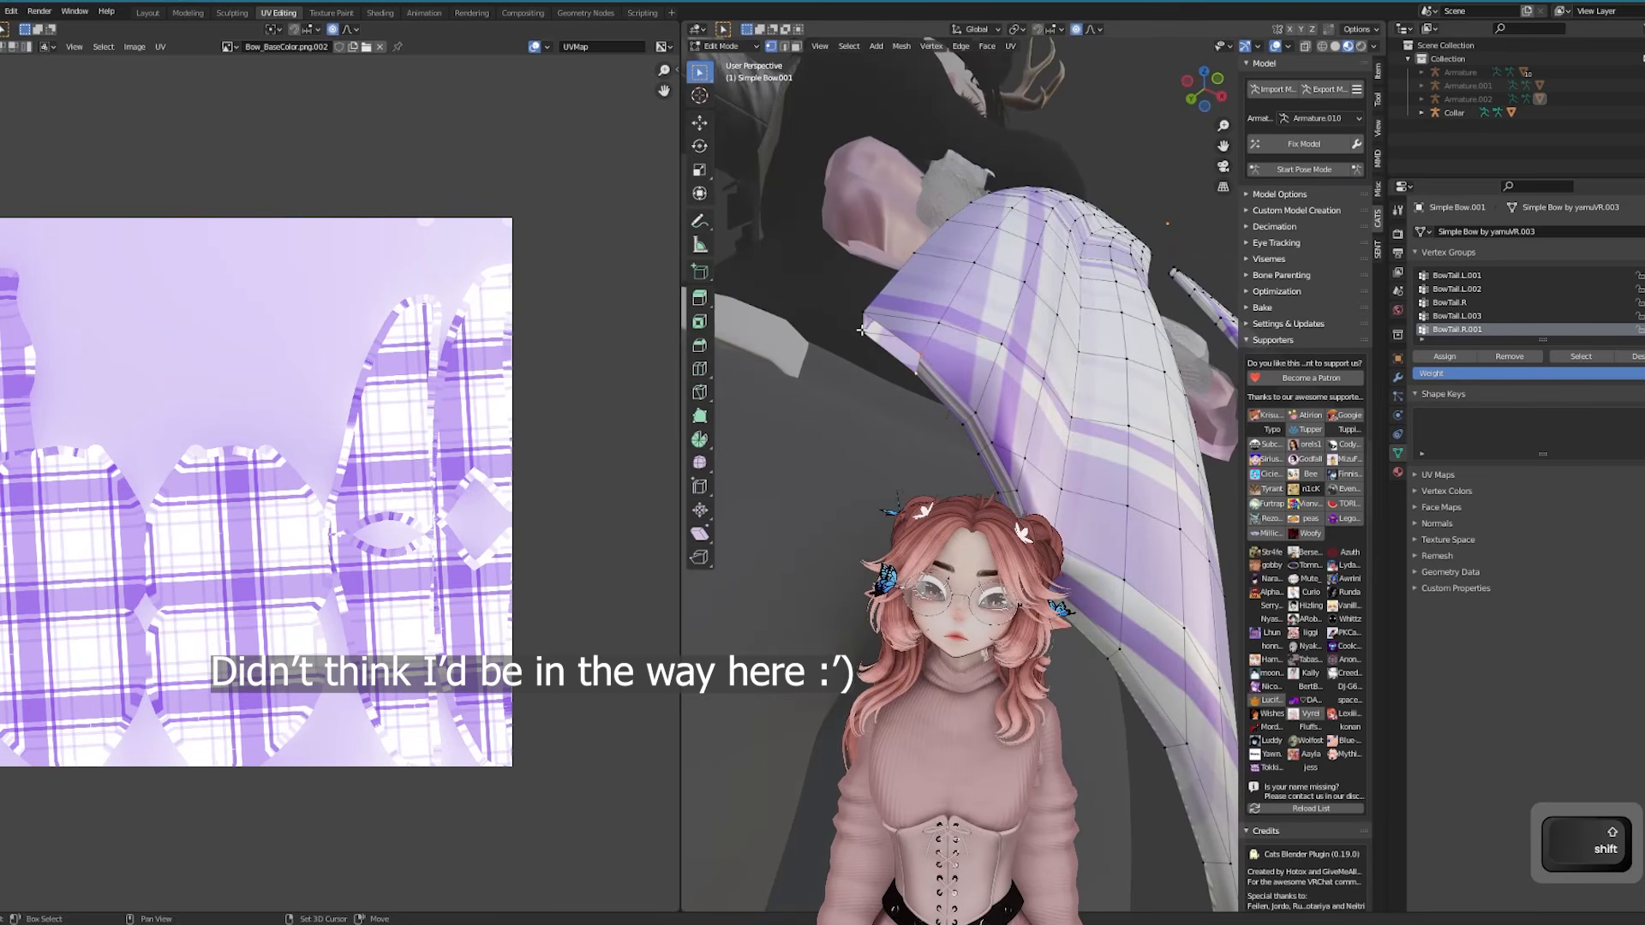
{"action": "key", "text": "a"}
{"action": "scroll", "coordinate": [320, 481], "scroll_direction": "up", "scroll_amount": 1}
{"action": "key", "text": "w"}
{"action": "key", "text": "g"}
{"action": "left_click", "coordinate": [385, 588]}
{"action": "key", "text": "m"}
Move the stretched UVs of the ribbon tail's edge faces on the plaid texture
{"action": "middle_click_drag", "start_coordinate": [745, 385], "coordinate": [904, 402]}
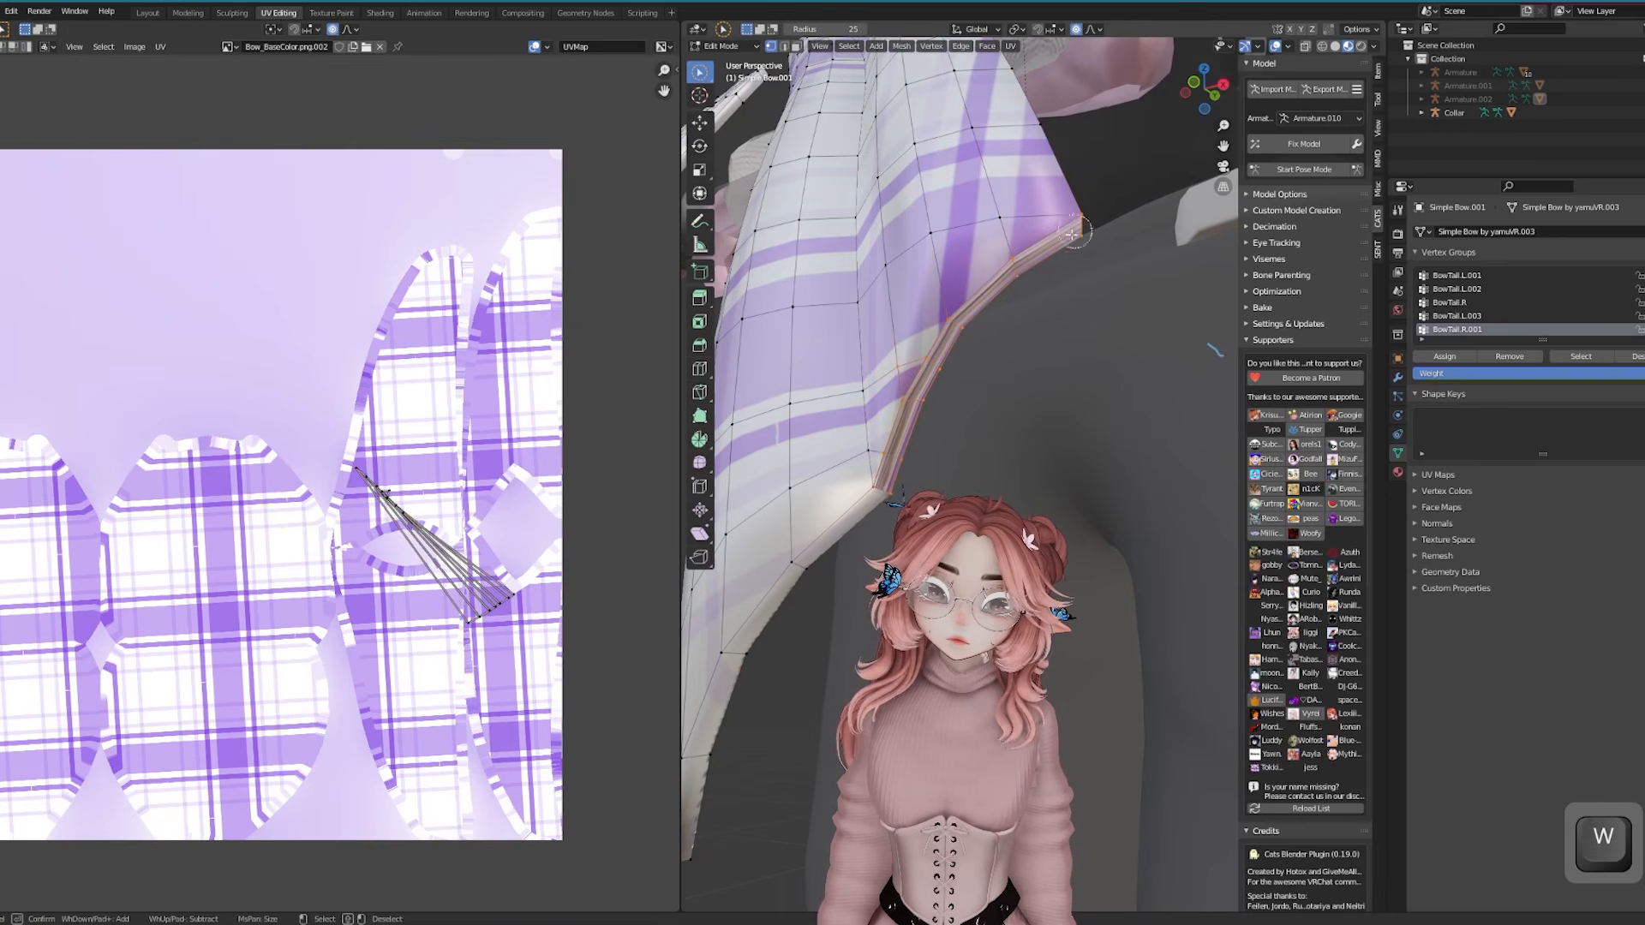
{"action": "key", "text": "g"}
{"action": "left_click", "coordinate": [385, 514]}
{"action": "key", "text": "Tab"}
Move vertices at the lower edge of the plaid ribbon tail to refine its slanted end
{"action": "middle_click_drag", "start_coordinate": [1071, 342], "coordinate": [1028, 385]}
{"action": "scroll", "coordinate": [1028, 385], "scroll_direction": "down", "scroll_amount": 4}
{"action": "scroll", "coordinate": [1071, 386], "scroll_direction": "up", "scroll_amount": 4}
{"action": "key", "text": "Tab"}
{"action": "key", "text": "alt+a"}
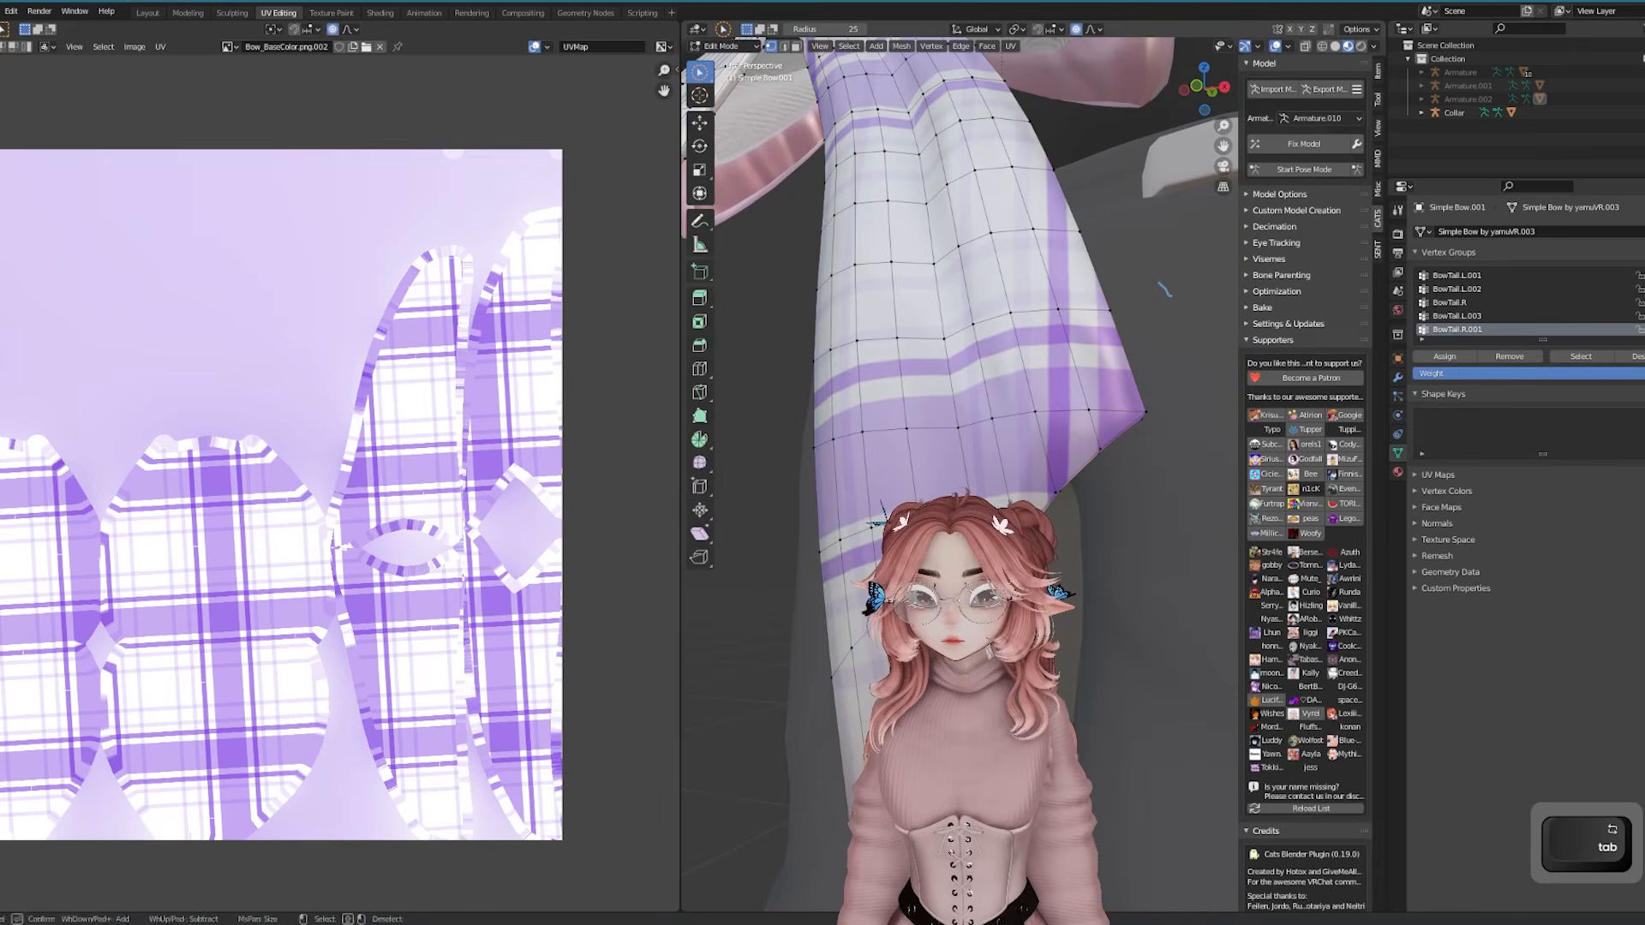
{"action": "left_click", "coordinate": [1011, 557]}
{"action": "scroll", "coordinate": [1011, 428], "scroll_direction": "down", "scroll_amount": 4}
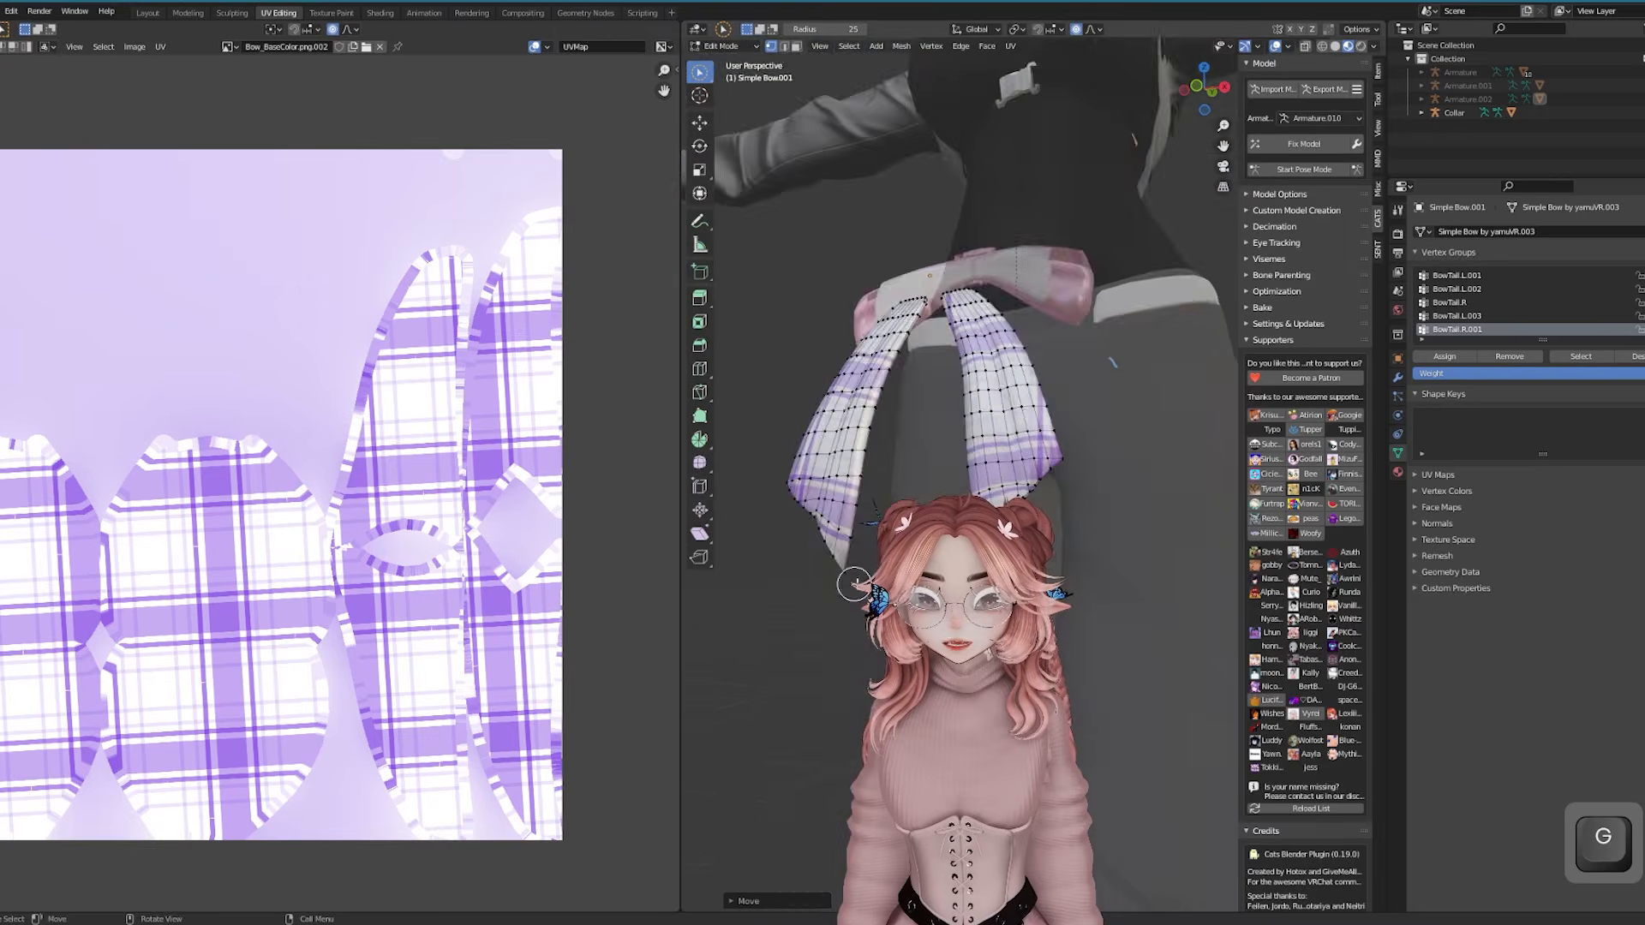
Examine the slanted end of the other plaid ribbon tail and leave Edit Mode
{"action": "scroll", "coordinate": [1028, 360], "scroll_direction": "up", "scroll_amount": 4}
{"action": "middle_click_drag", "start_coordinate": [943, 385], "coordinate": [1089, 347], "text": "shift"}
{"action": "key", "text": "Tab"}
{"action": "key", "text": "Tab"}
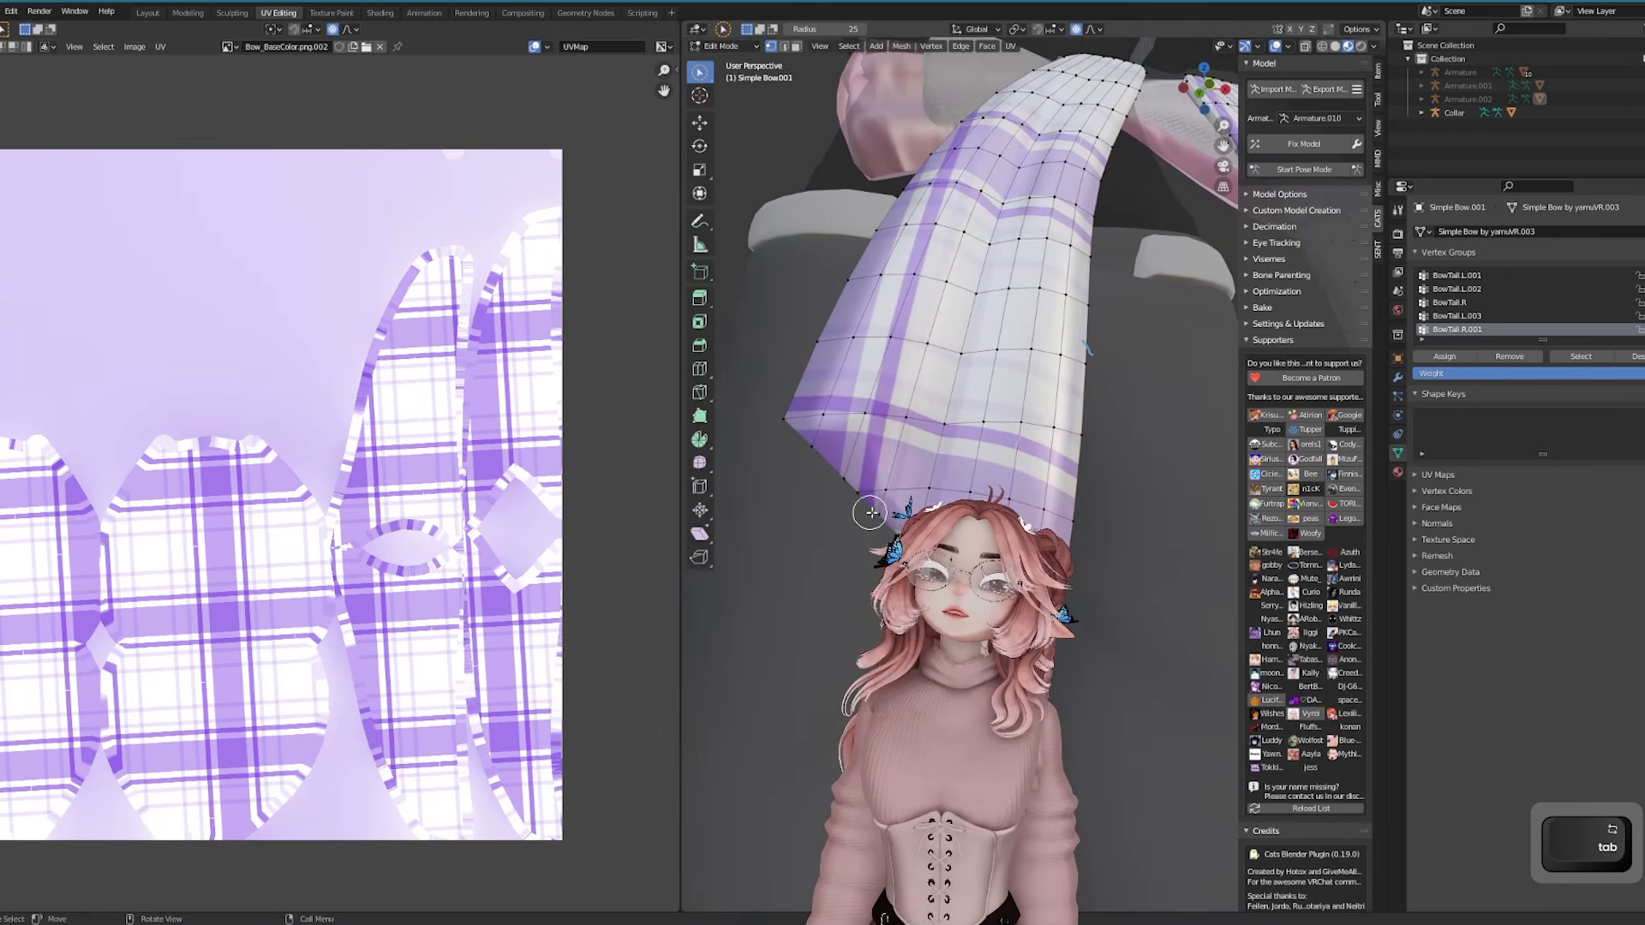
{"action": "middle_click_drag", "start_coordinate": [871, 512], "coordinate": [943, 480]}
{"action": "key", "text": "Tab"}
{"action": "scroll", "coordinate": [943, 479], "scroll_direction": "down", "scroll_amount": 3}
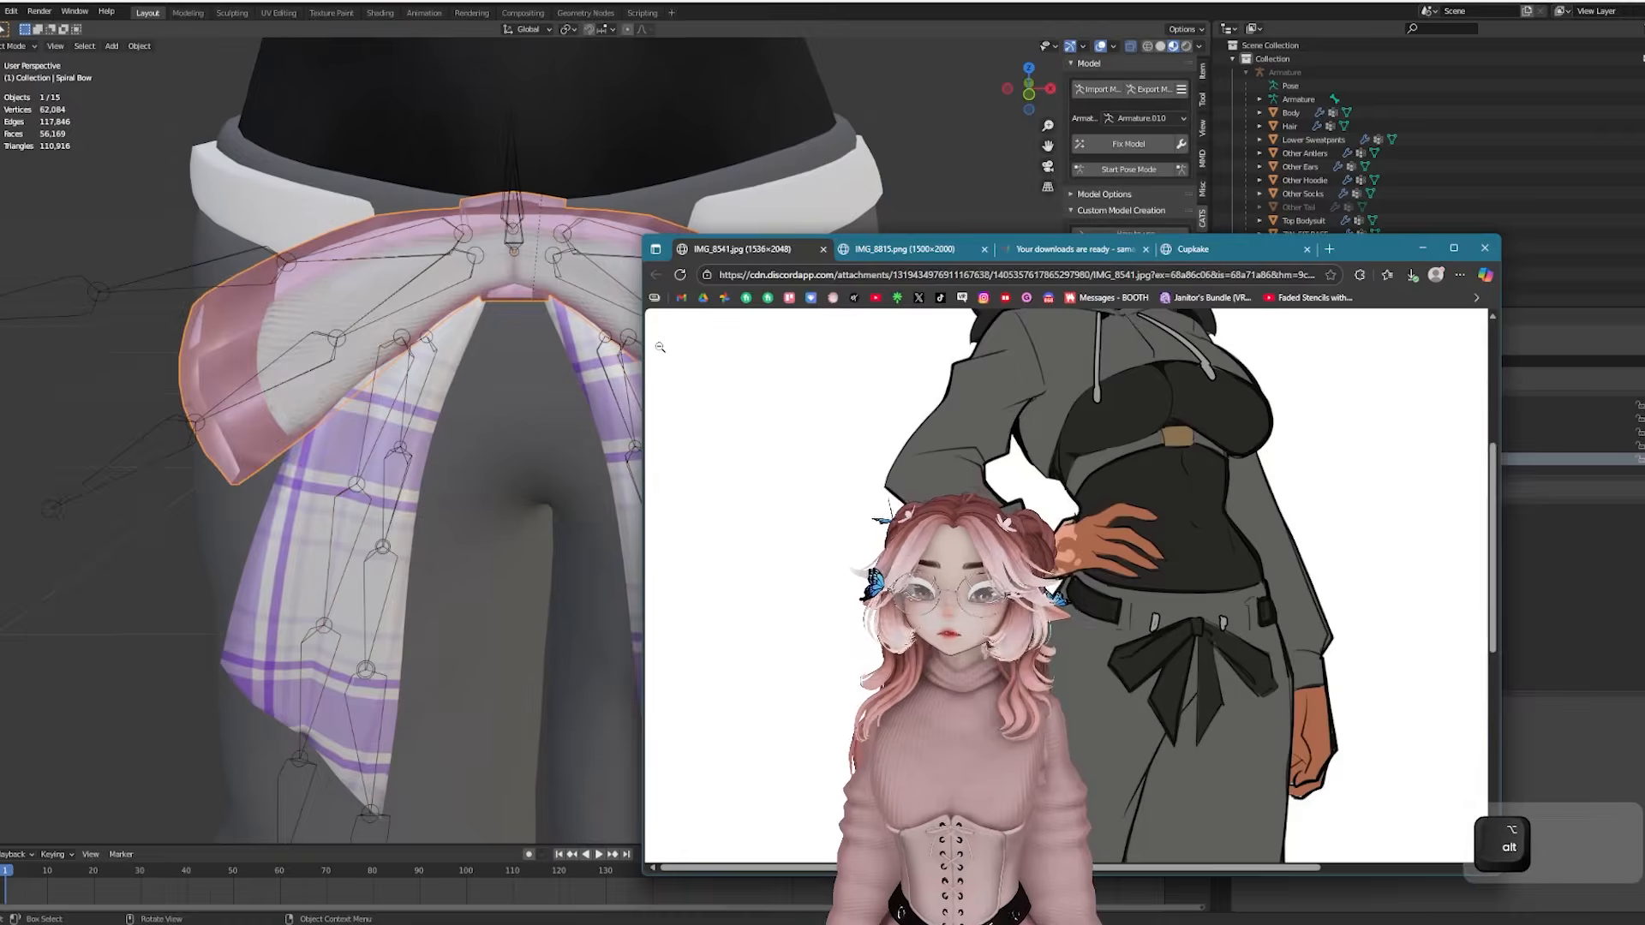
Remove the extra linked loop geometry from the spiral bow's mesh
{"action": "key", "text": "ctrl+l"}
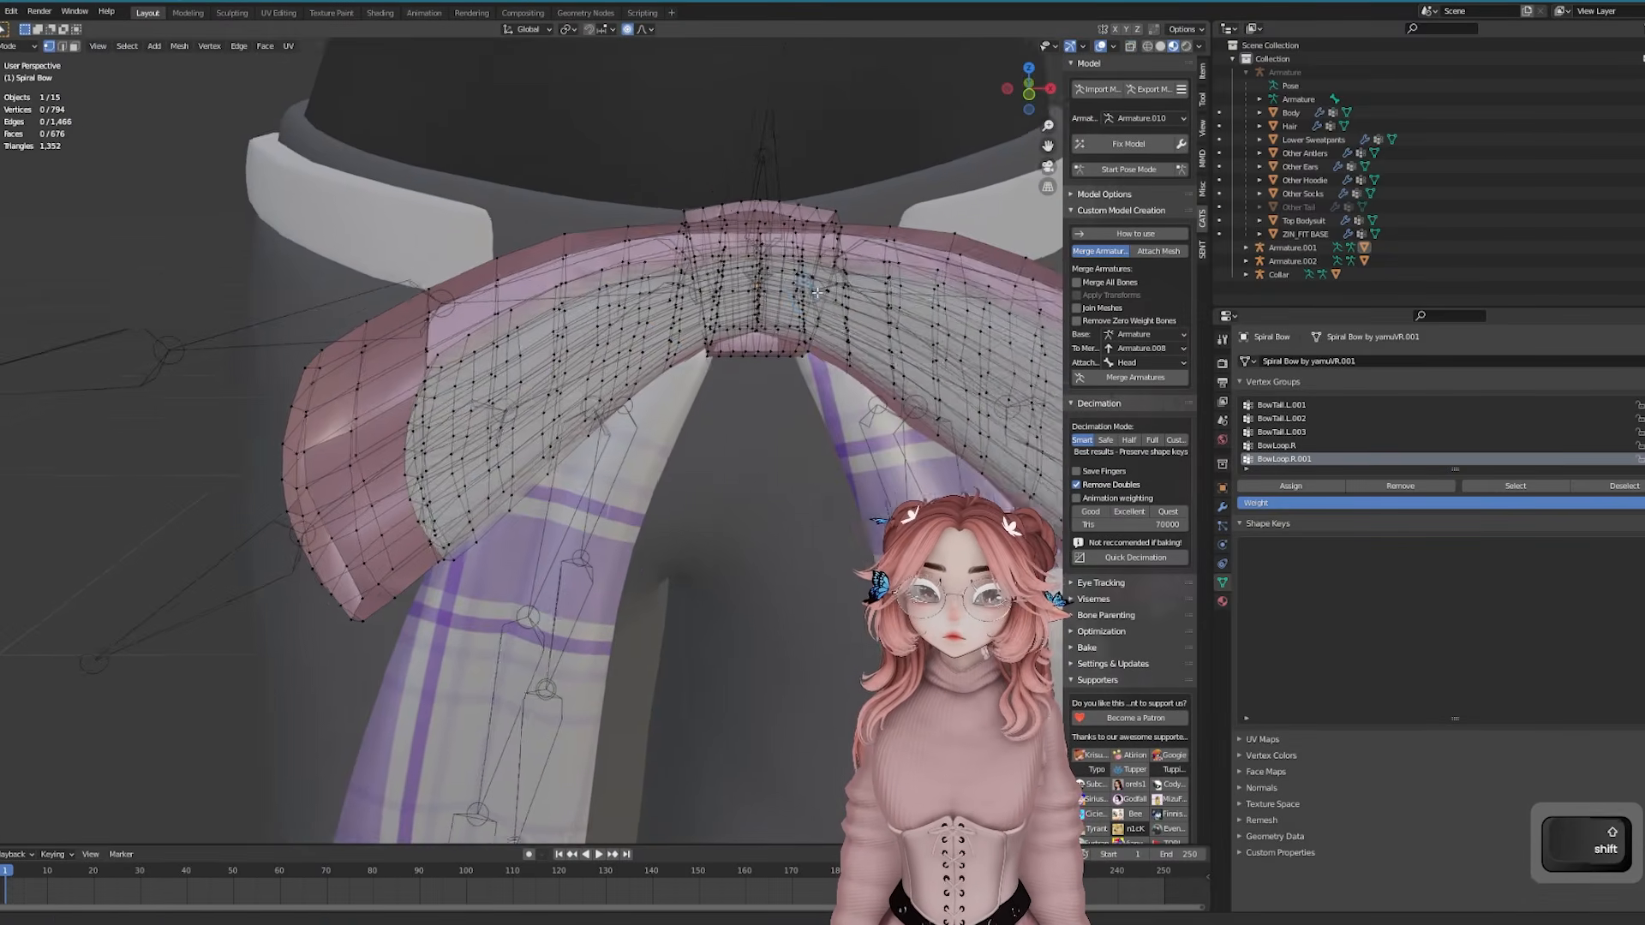
{"action": "middle_click_drag", "start_coordinate": [514, 428], "coordinate": [591, 441]}
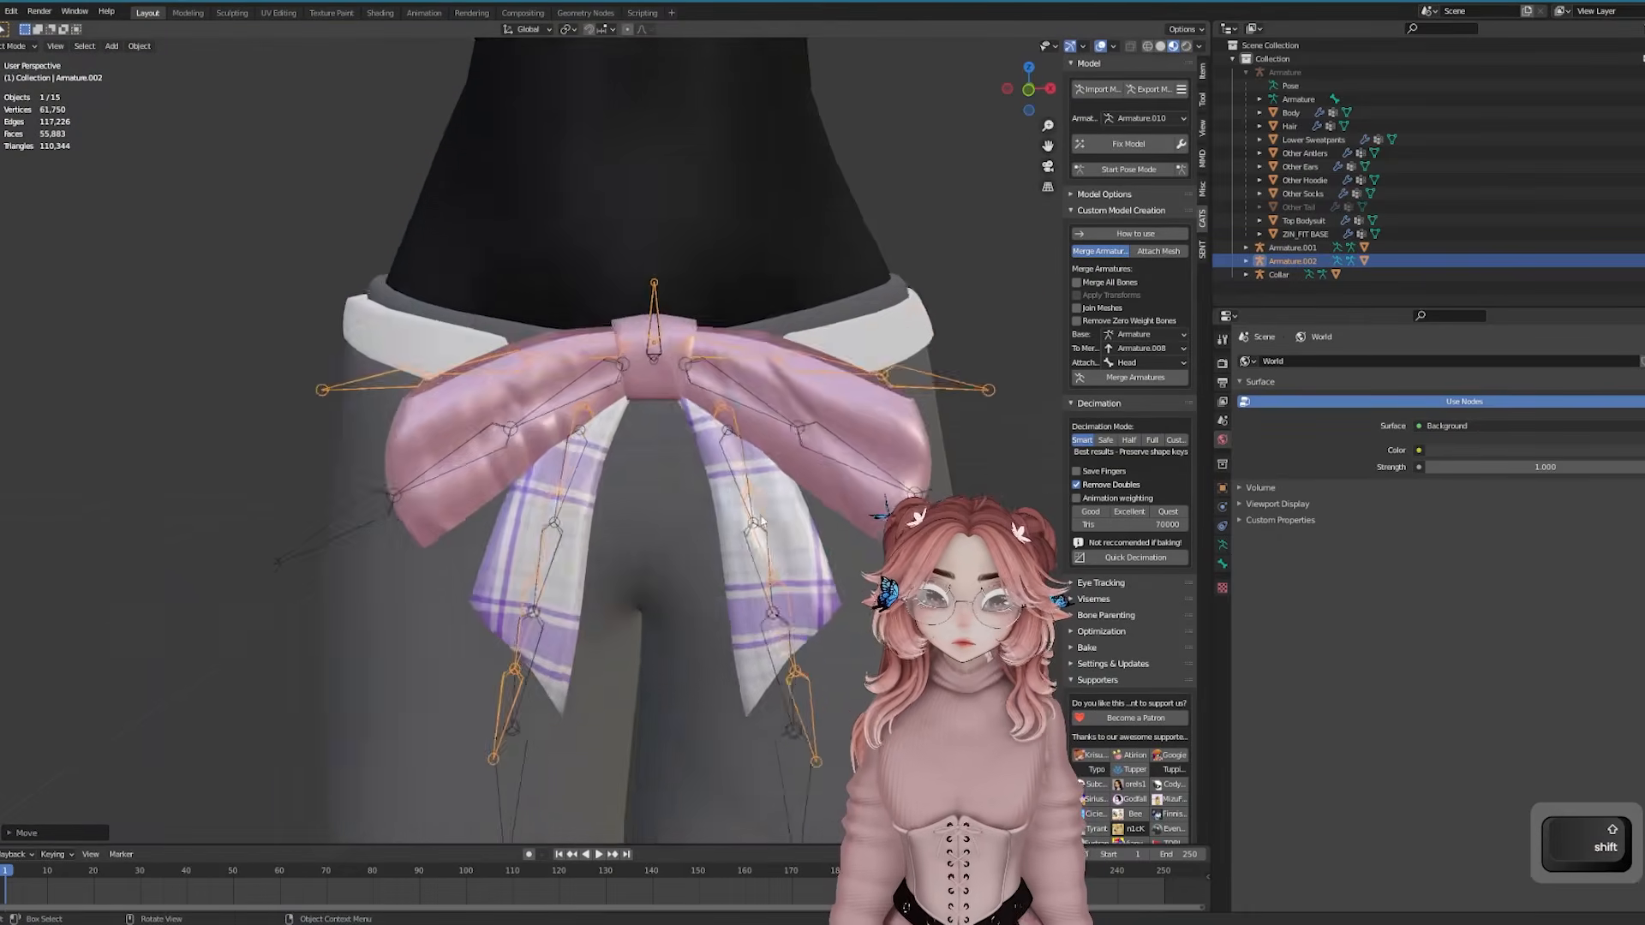
Select the BowTail.R bone in the spiral bow's armature and open its bone properties
{"action": "middle_click_drag", "start_coordinate": [676, 488], "coordinate": [669, 368]}
{"action": "scroll", "coordinate": [669, 369], "scroll_direction": "up", "scroll_amount": 3}
{"action": "key", "text": "Tab"}
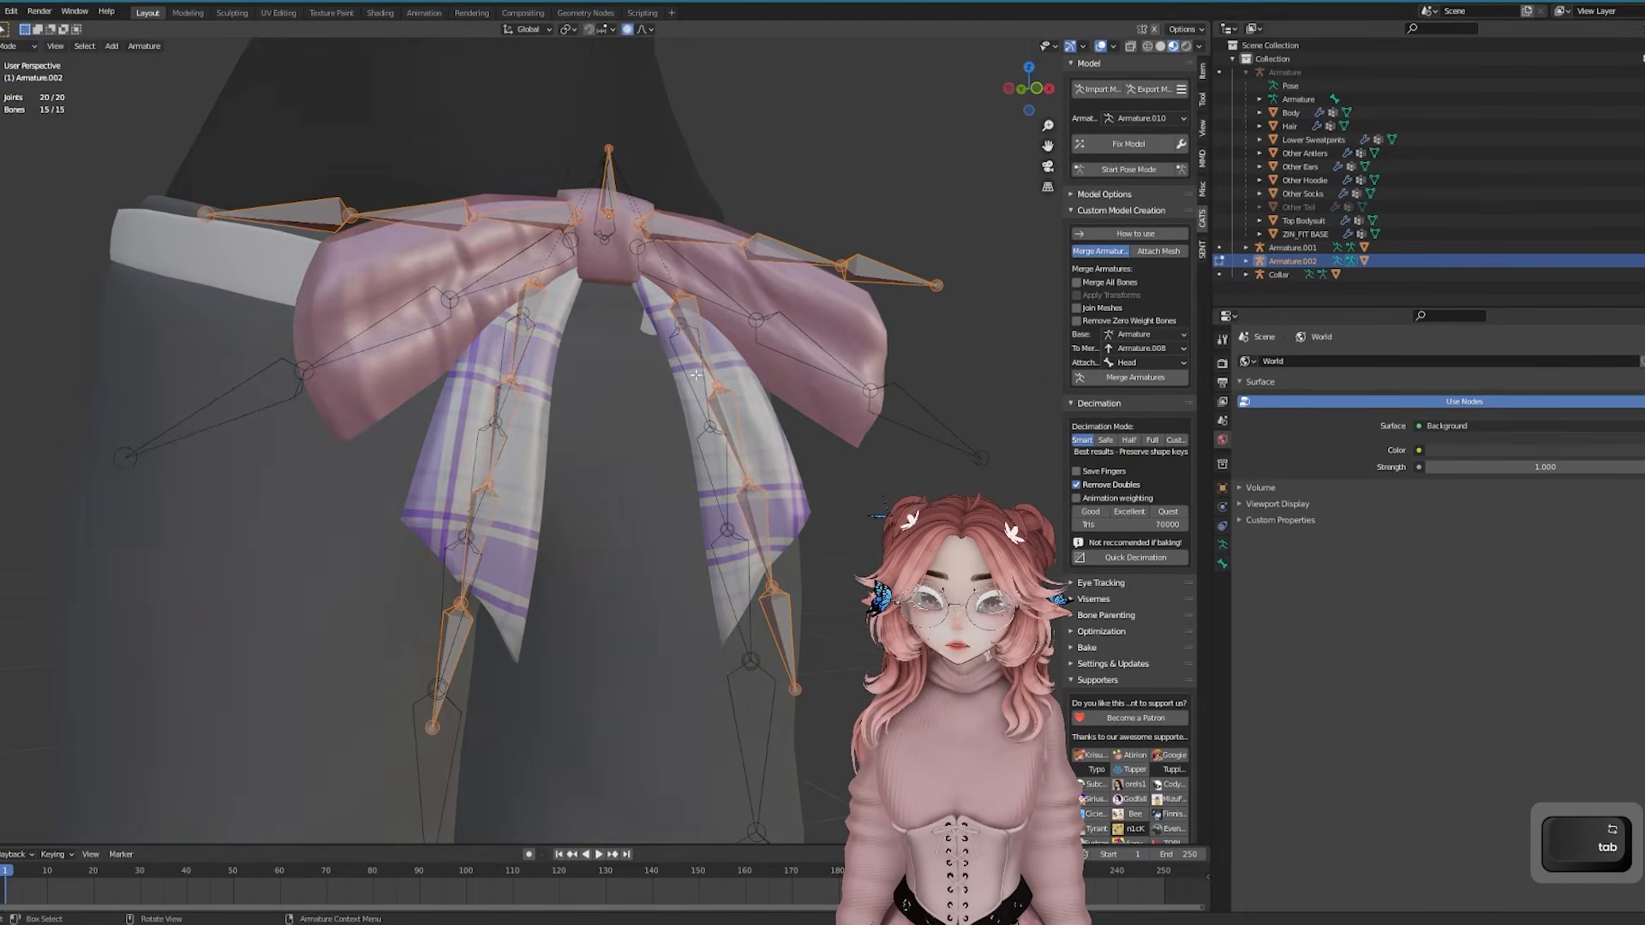
{"action": "key", "text": "Tab"}
{"action": "left_click", "coordinate": [694, 381]}
{"action": "left_click", "coordinate": [690, 394]}
{"action": "key", "text": "Tab"}
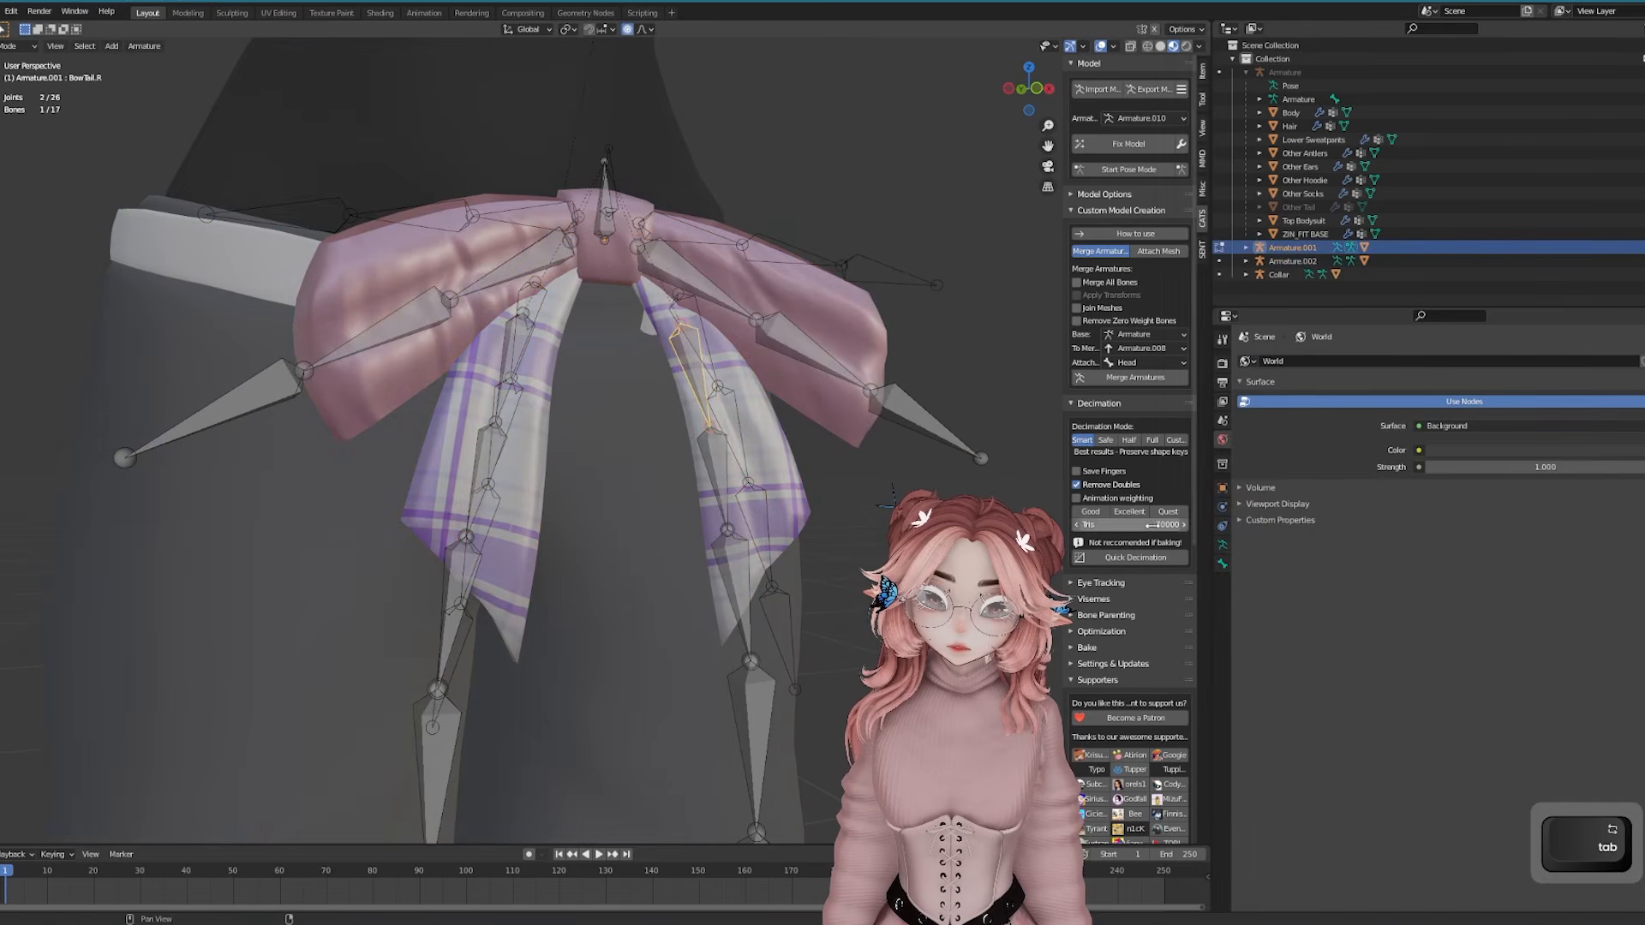
{"action": "left_click", "coordinate": [1221, 566]}
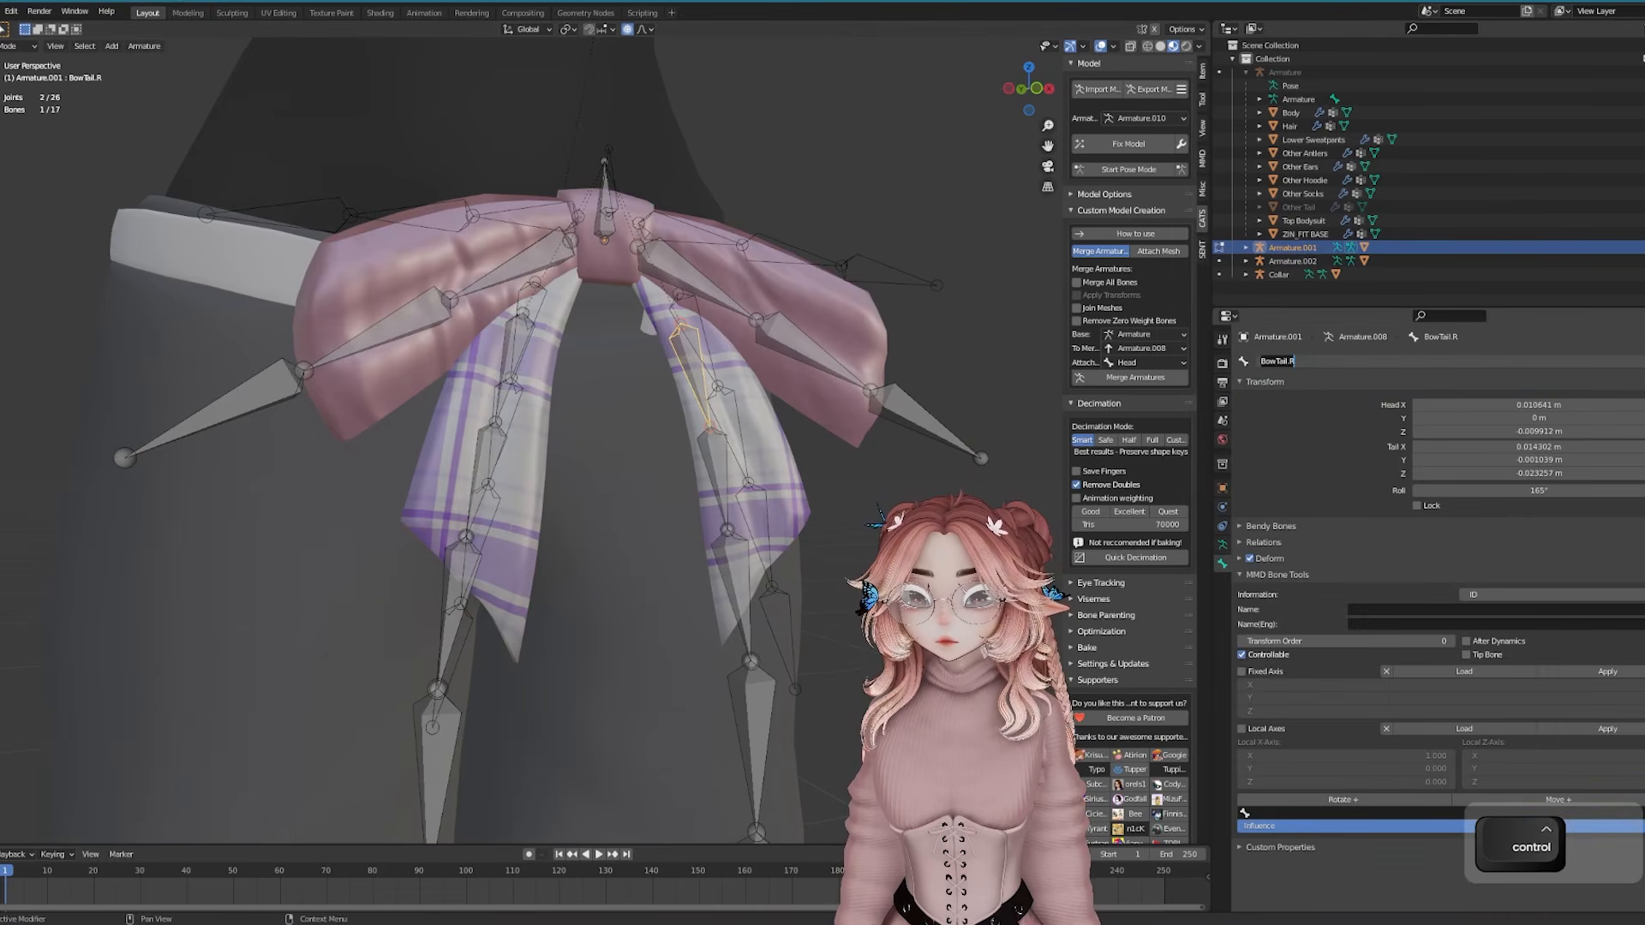
Check the mirrored BowTail.L bone in the spiral bow's armature and the corresponding tail bones in the plaid tails' armature
{"action": "key", "text": "Tab"}
{"action": "key", "text": "Tab"}
{"action": "key", "text": "ctrl+shift+m"}
{"action": "key", "text": "Tab"}
{"action": "key", "text": "Tab"}
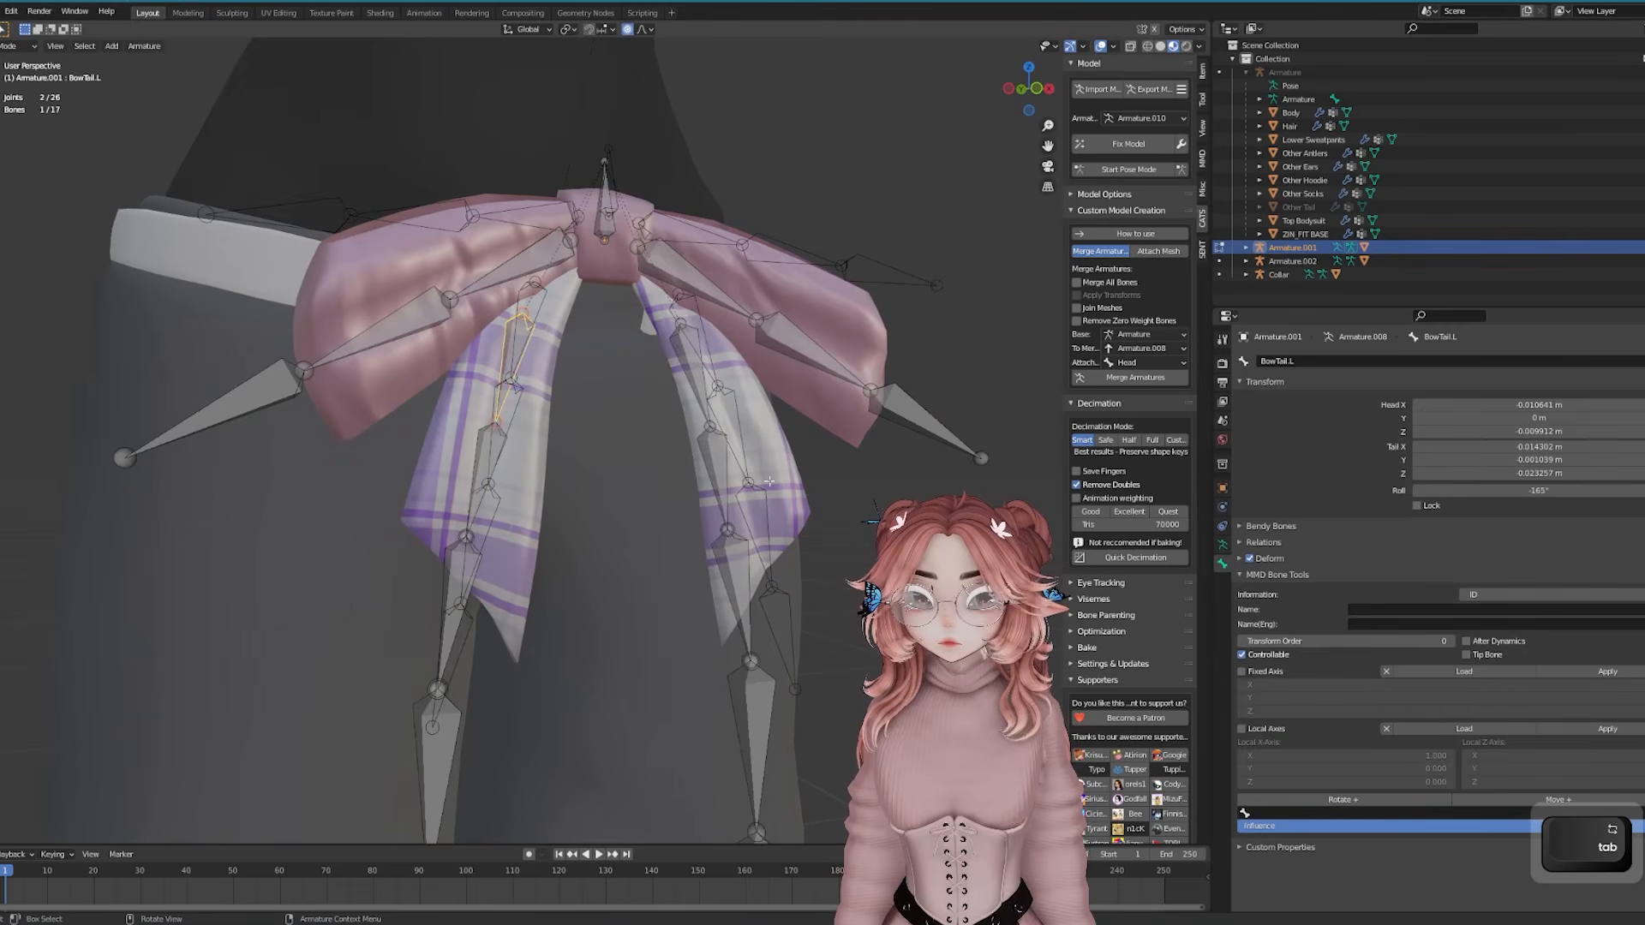
{"action": "key", "text": "Tab"}
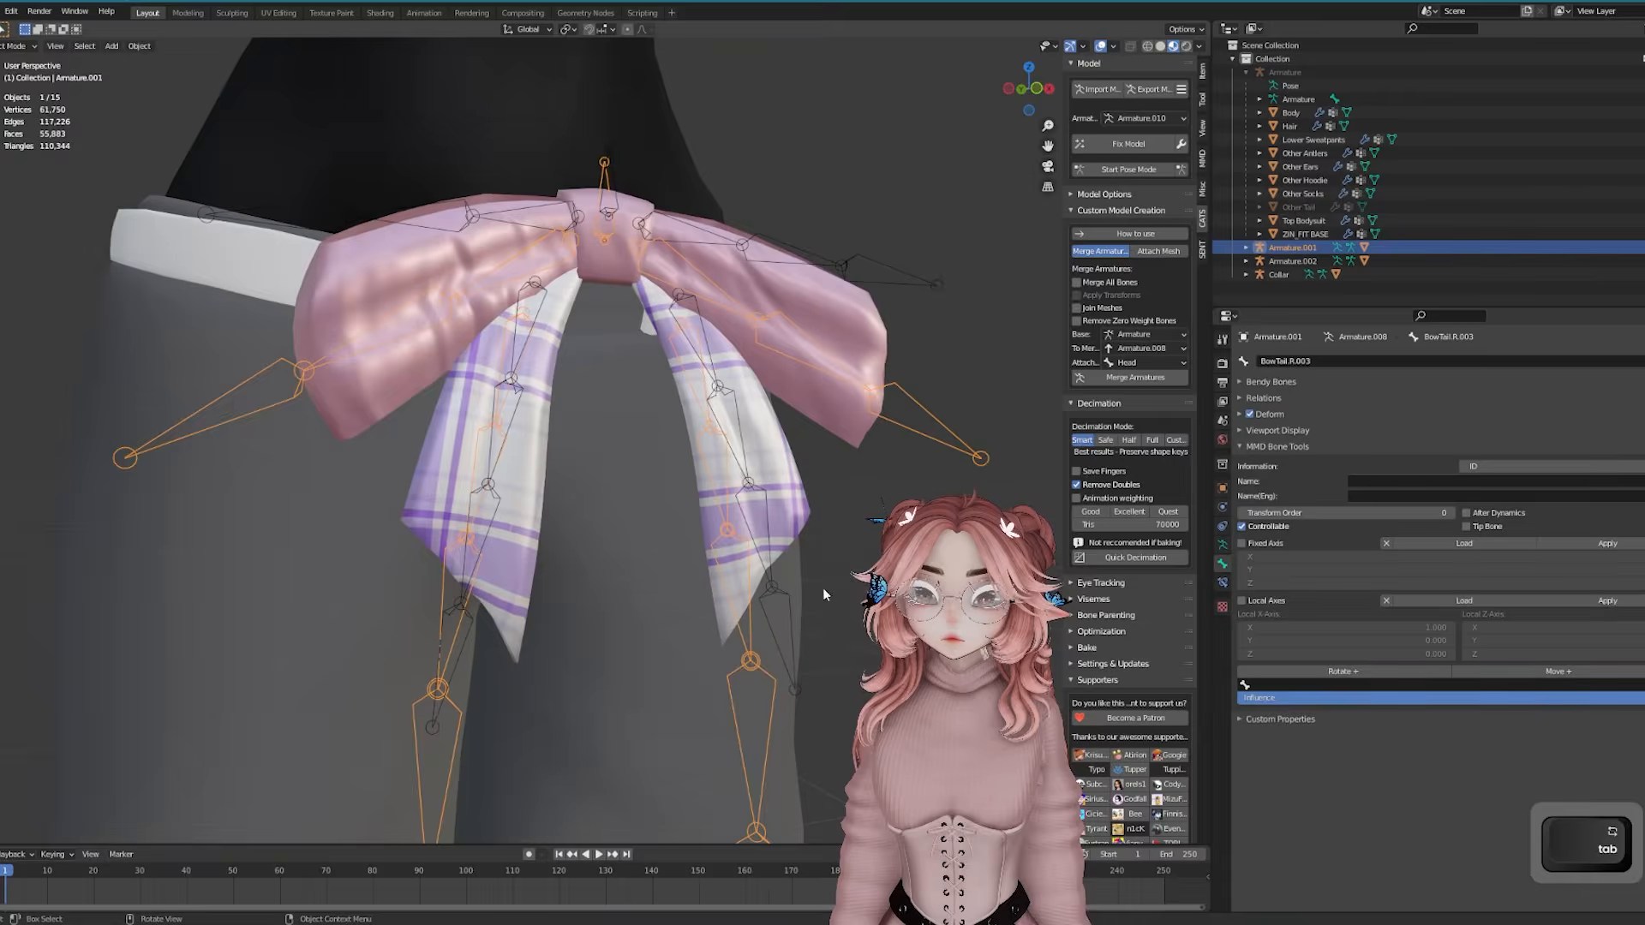
{"action": "left_click", "coordinate": [694, 345]}
{"action": "key", "text": "Tab"}
{"action": "left_click", "coordinate": [708, 337]}
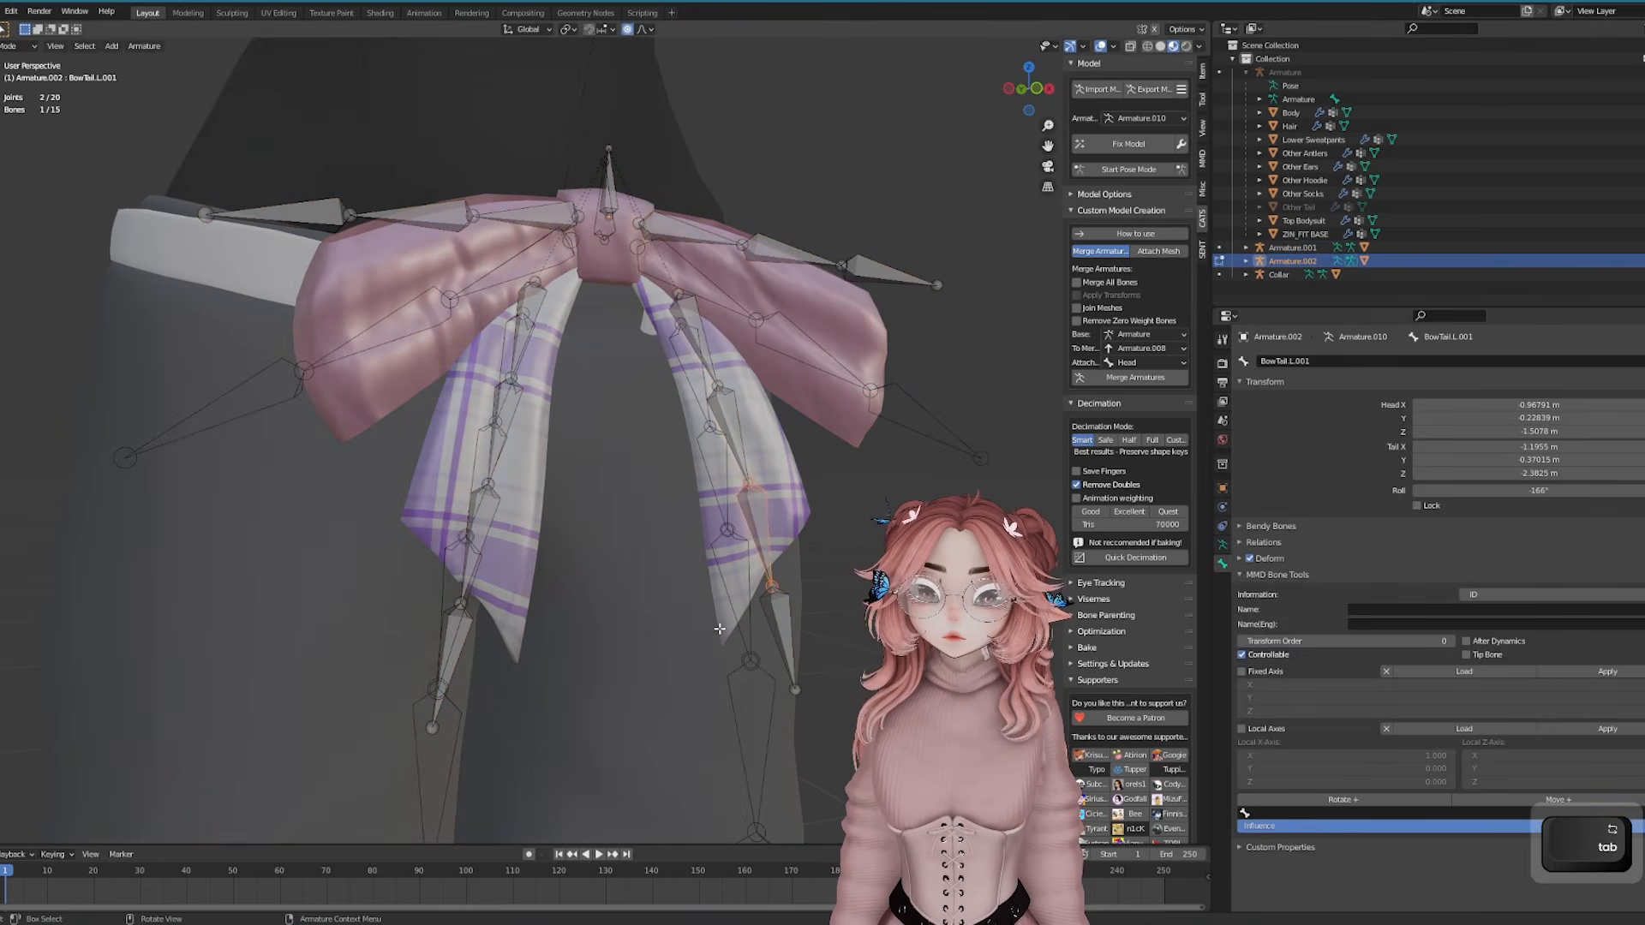
{"action": "key", "text": "Tab"}
Merge Armature.010 into the base Armature.008 with Merge All Bones enabled
{"action": "scroll", "coordinate": [720, 630], "scroll_direction": "down", "scroll_amount": 3}
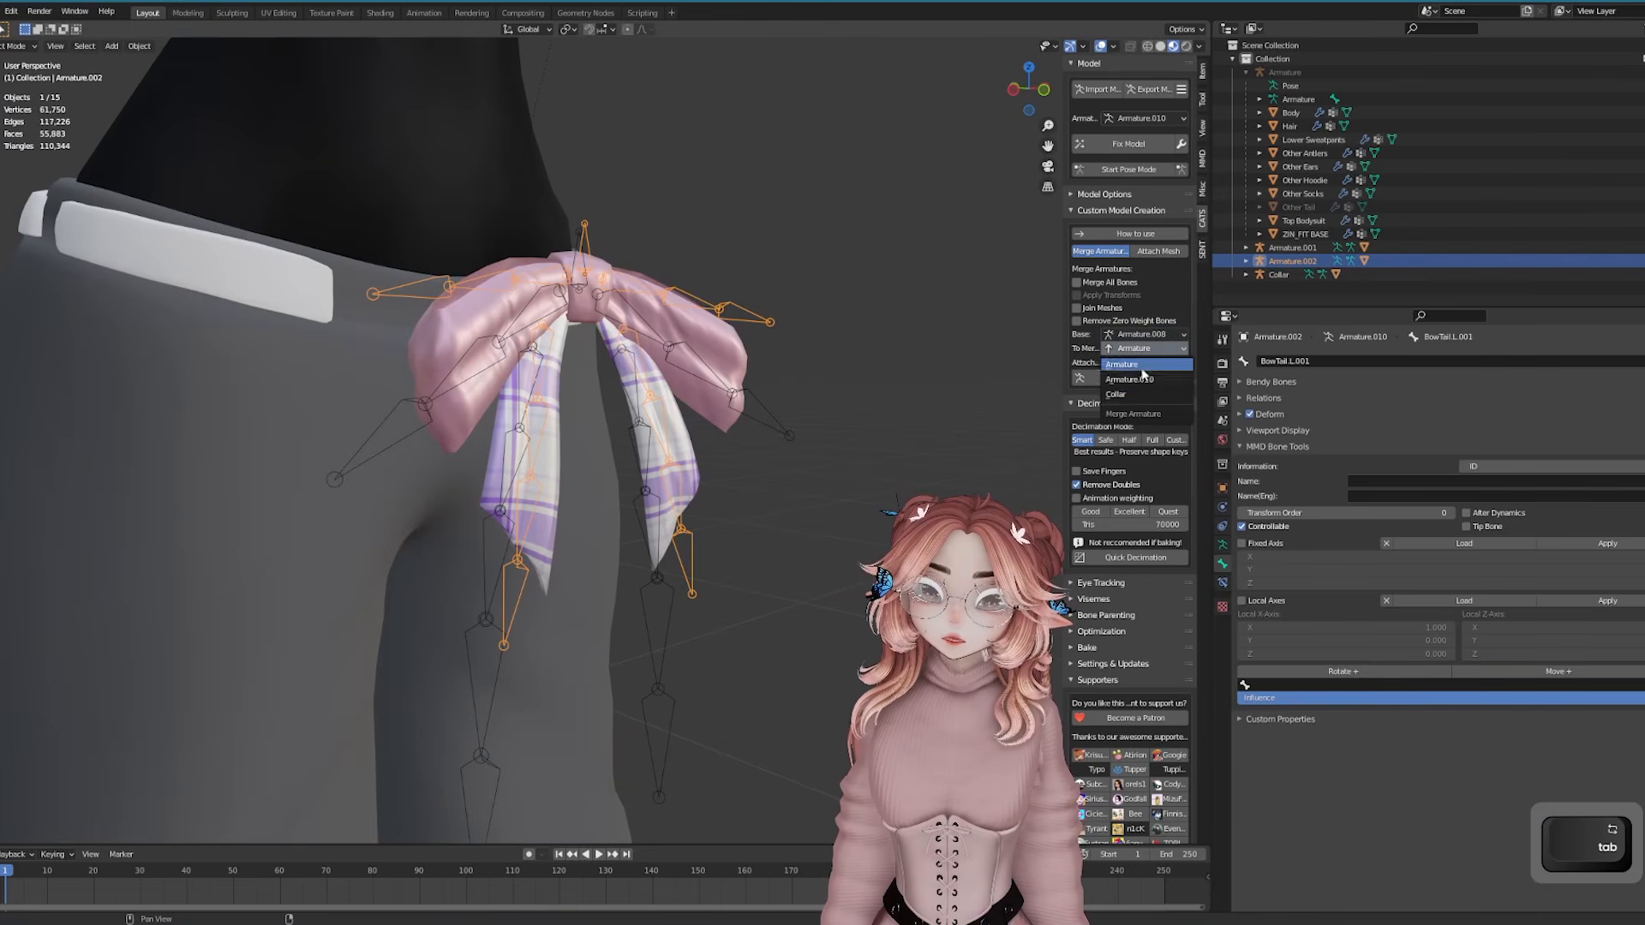
{"action": "left_click", "coordinate": [1146, 364]}
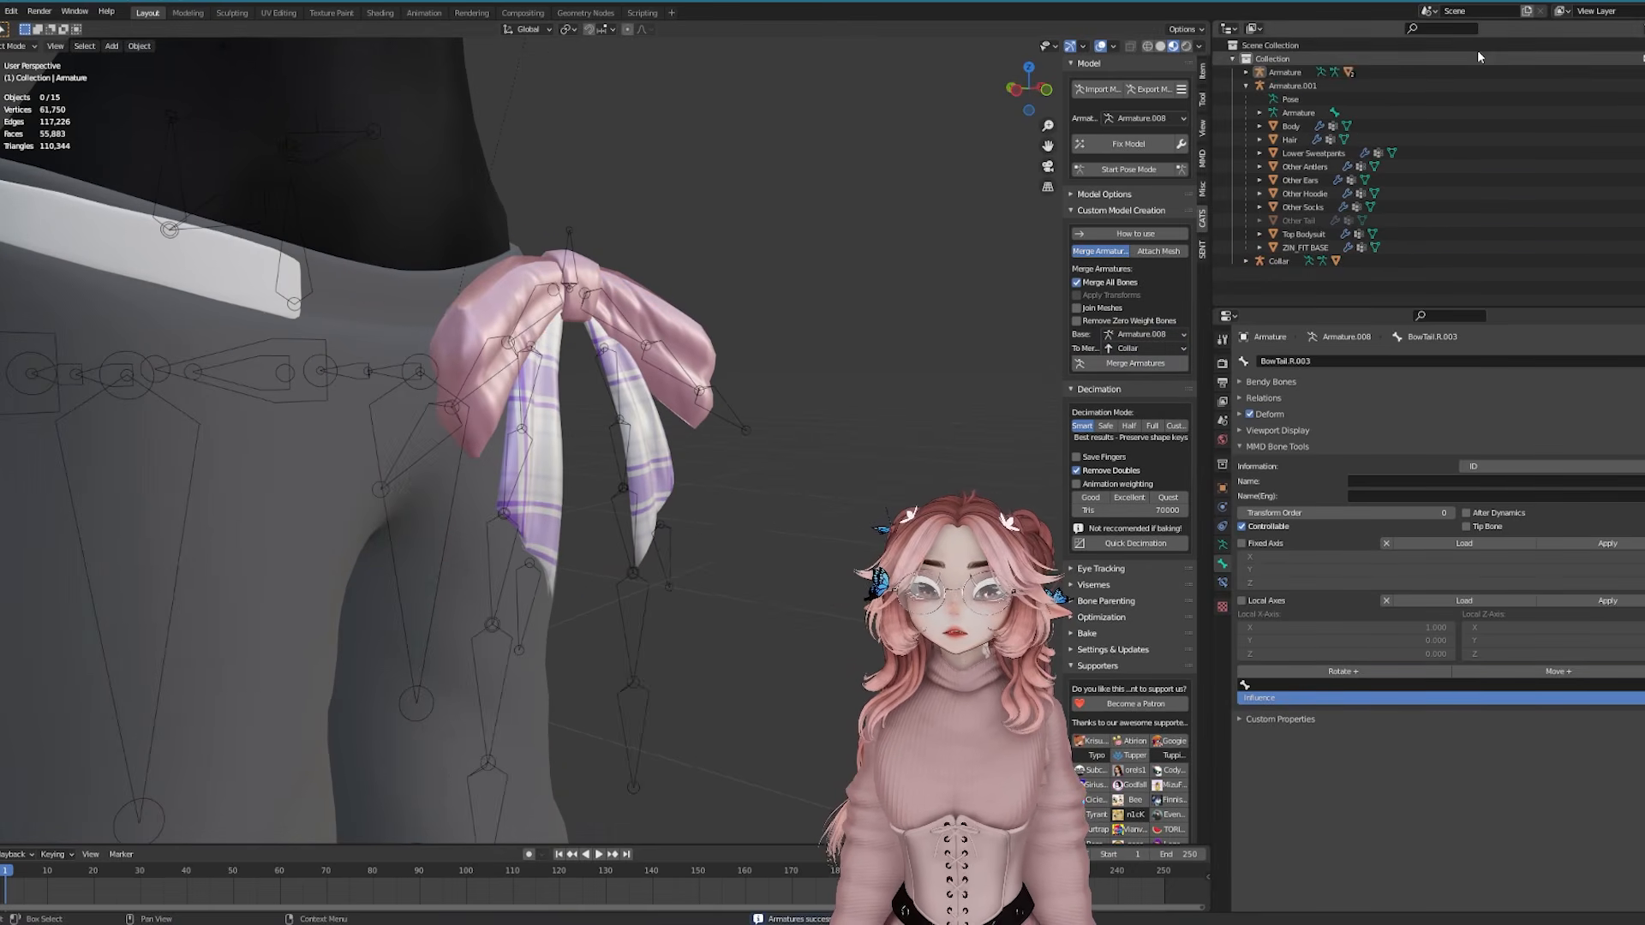
Delete the last end bone of both tail chains in the merged bow armature
{"action": "left_click", "coordinate": [1292, 75]}
{"action": "middle_click_drag", "start_coordinate": [857, 386], "coordinate": [756, 389]}
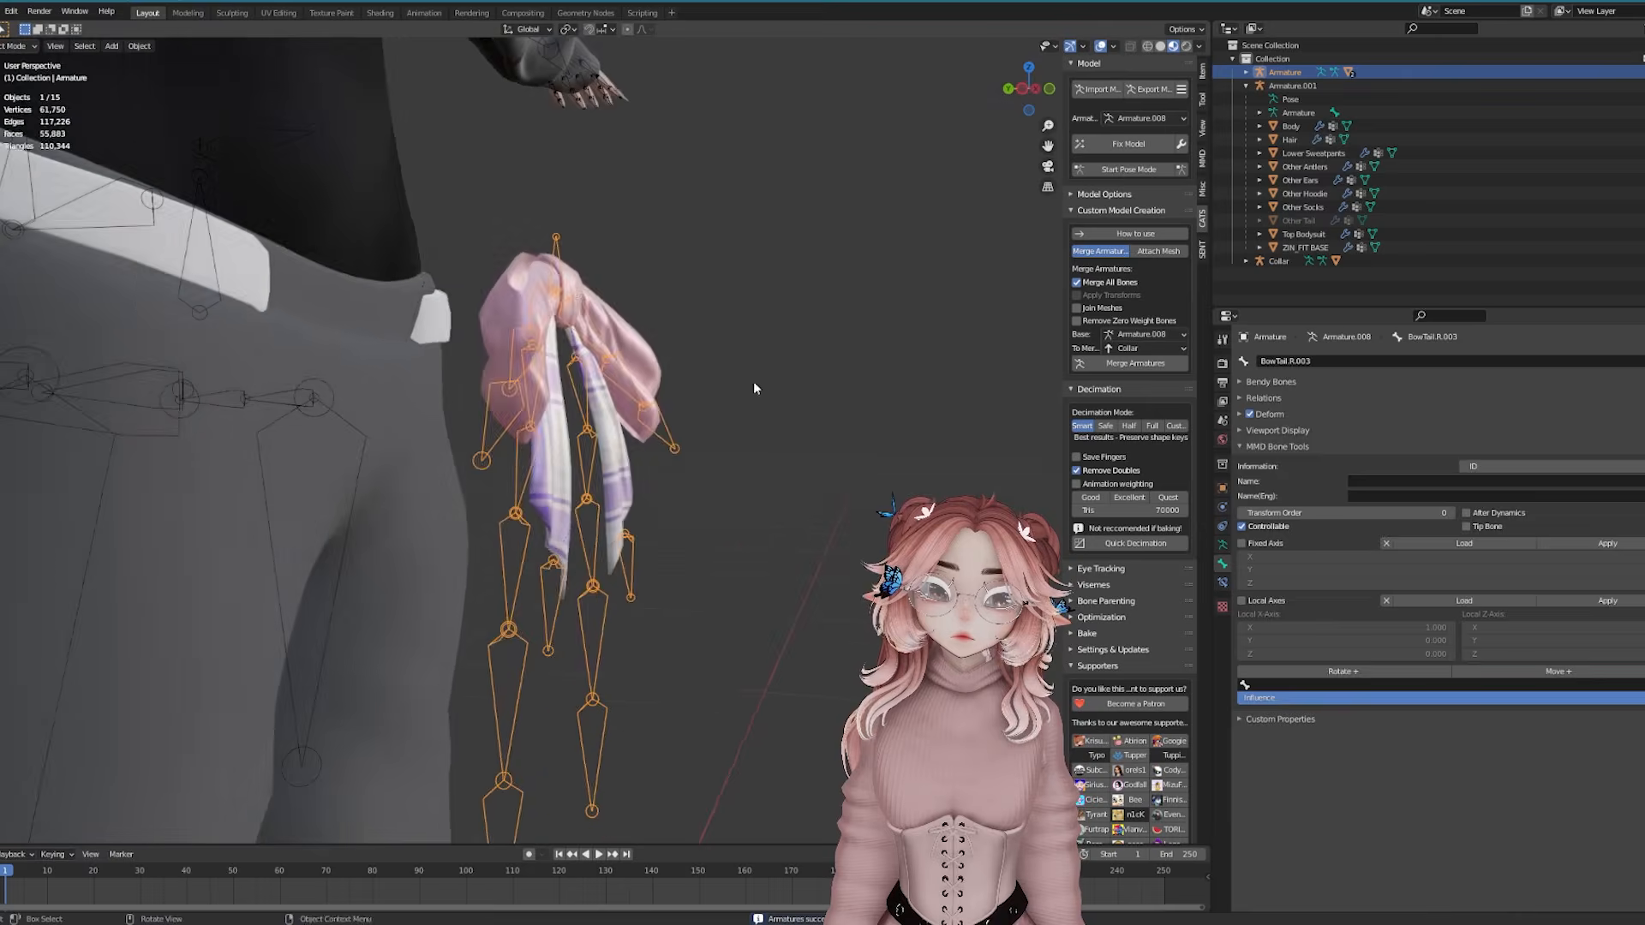
{"action": "key", "text": "Tab"}
{"action": "key", "text": "Return"}
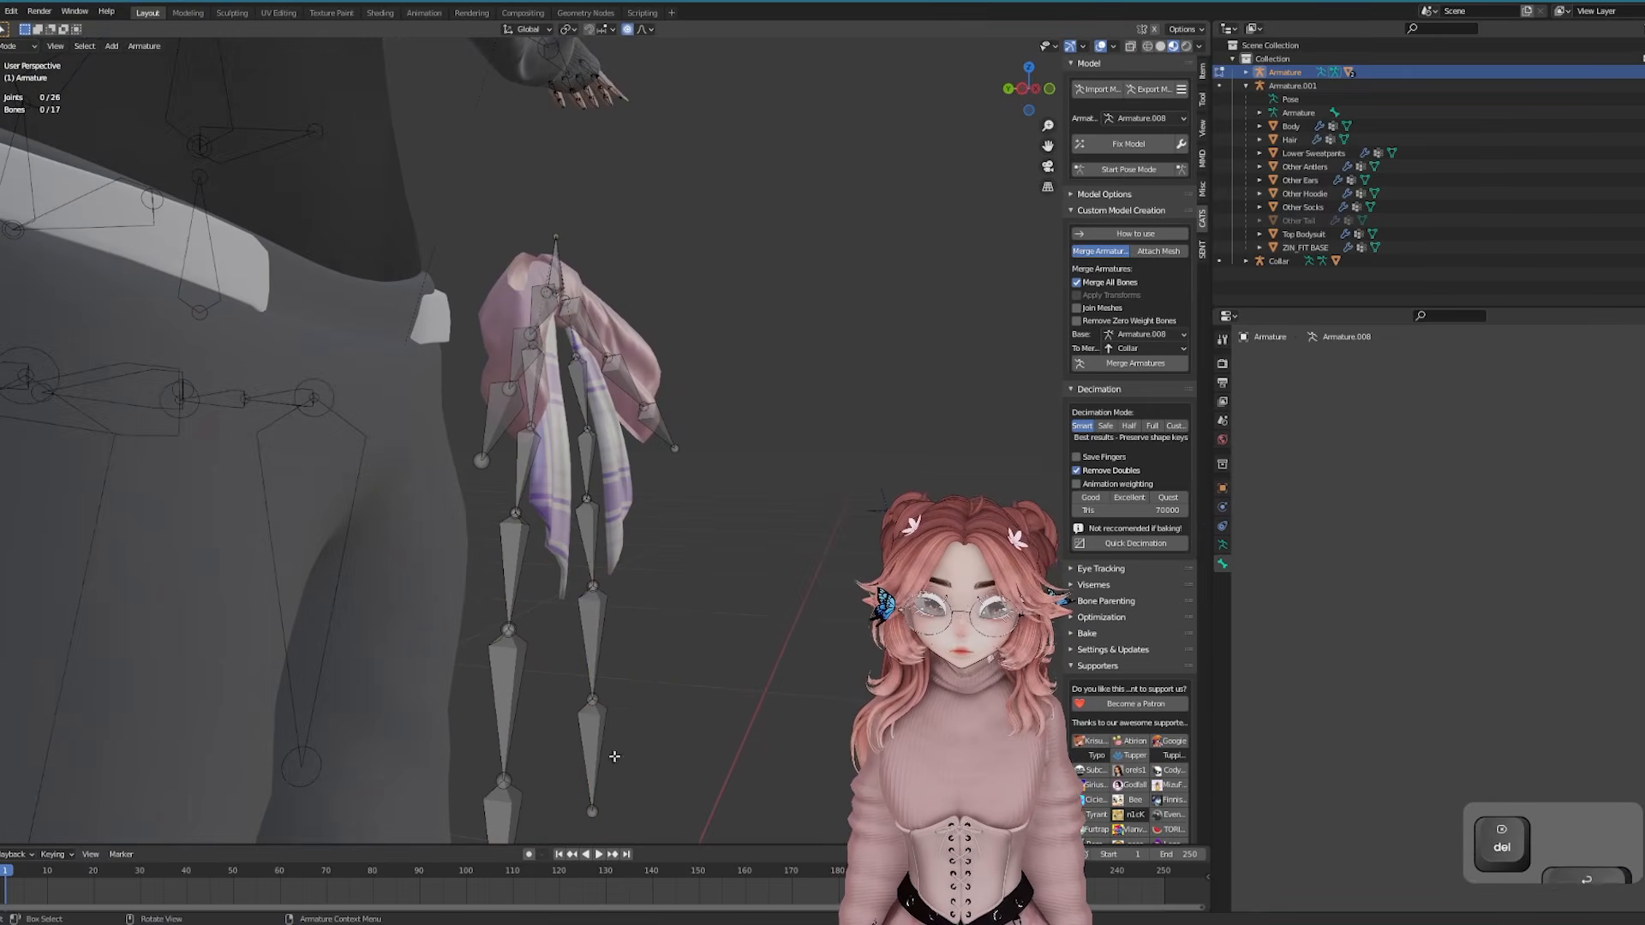
{"action": "left_click", "coordinate": [602, 763]}
{"action": "key", "text": "KP_1"}
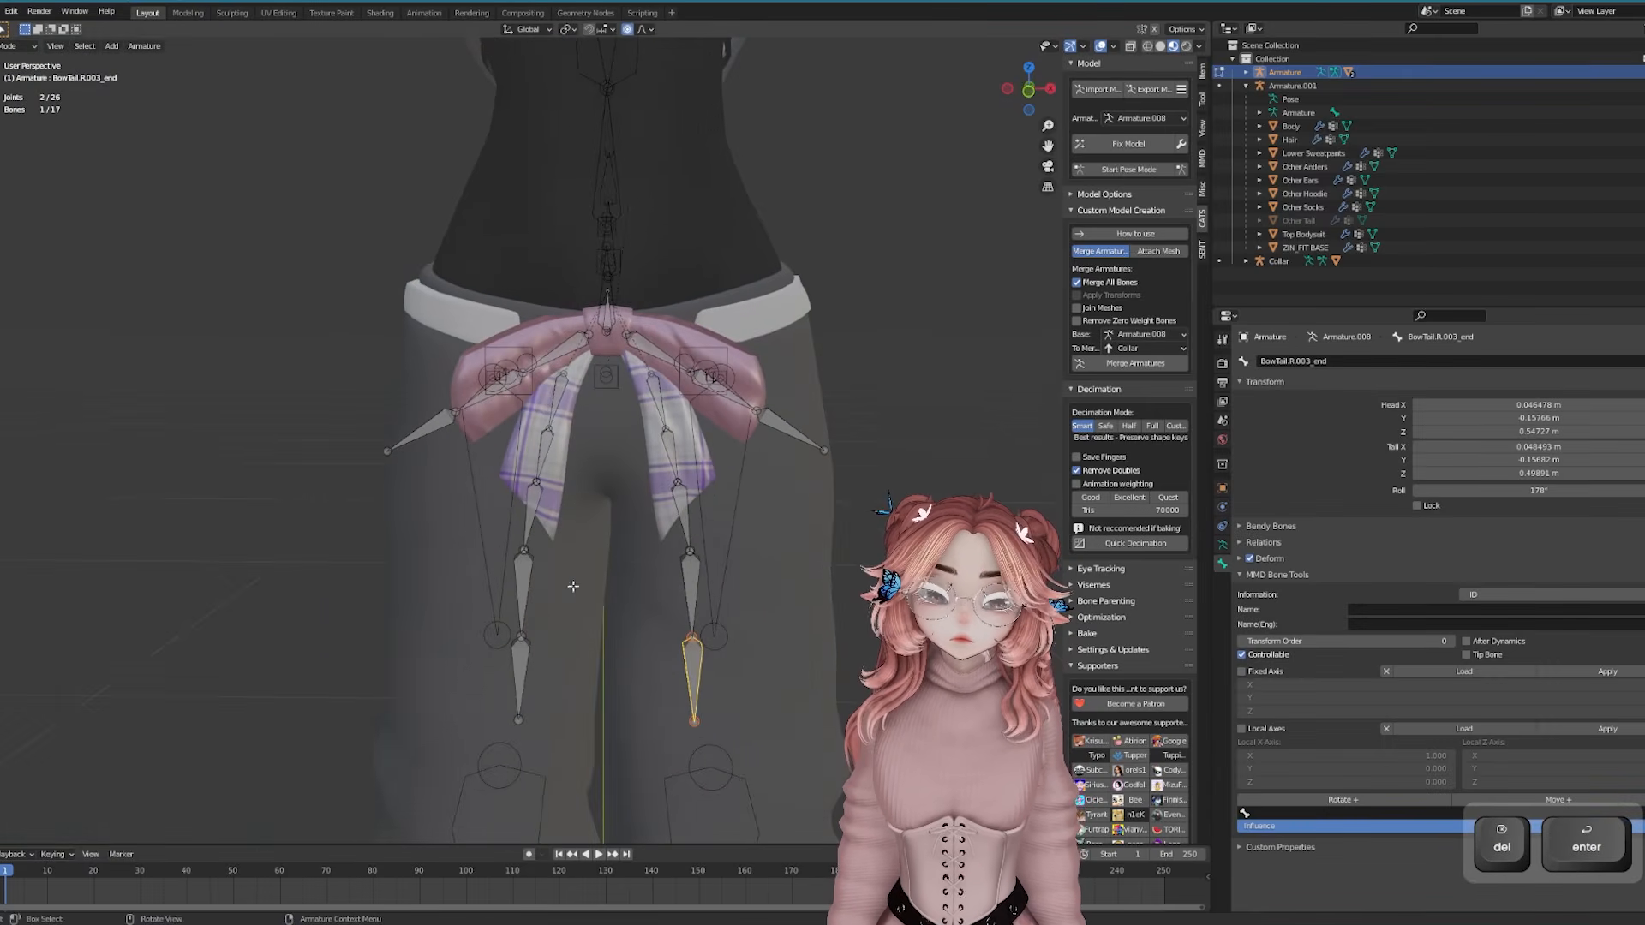
{"action": "key", "text": "Delete"}
{"action": "left_click", "coordinate": [531, 557]}
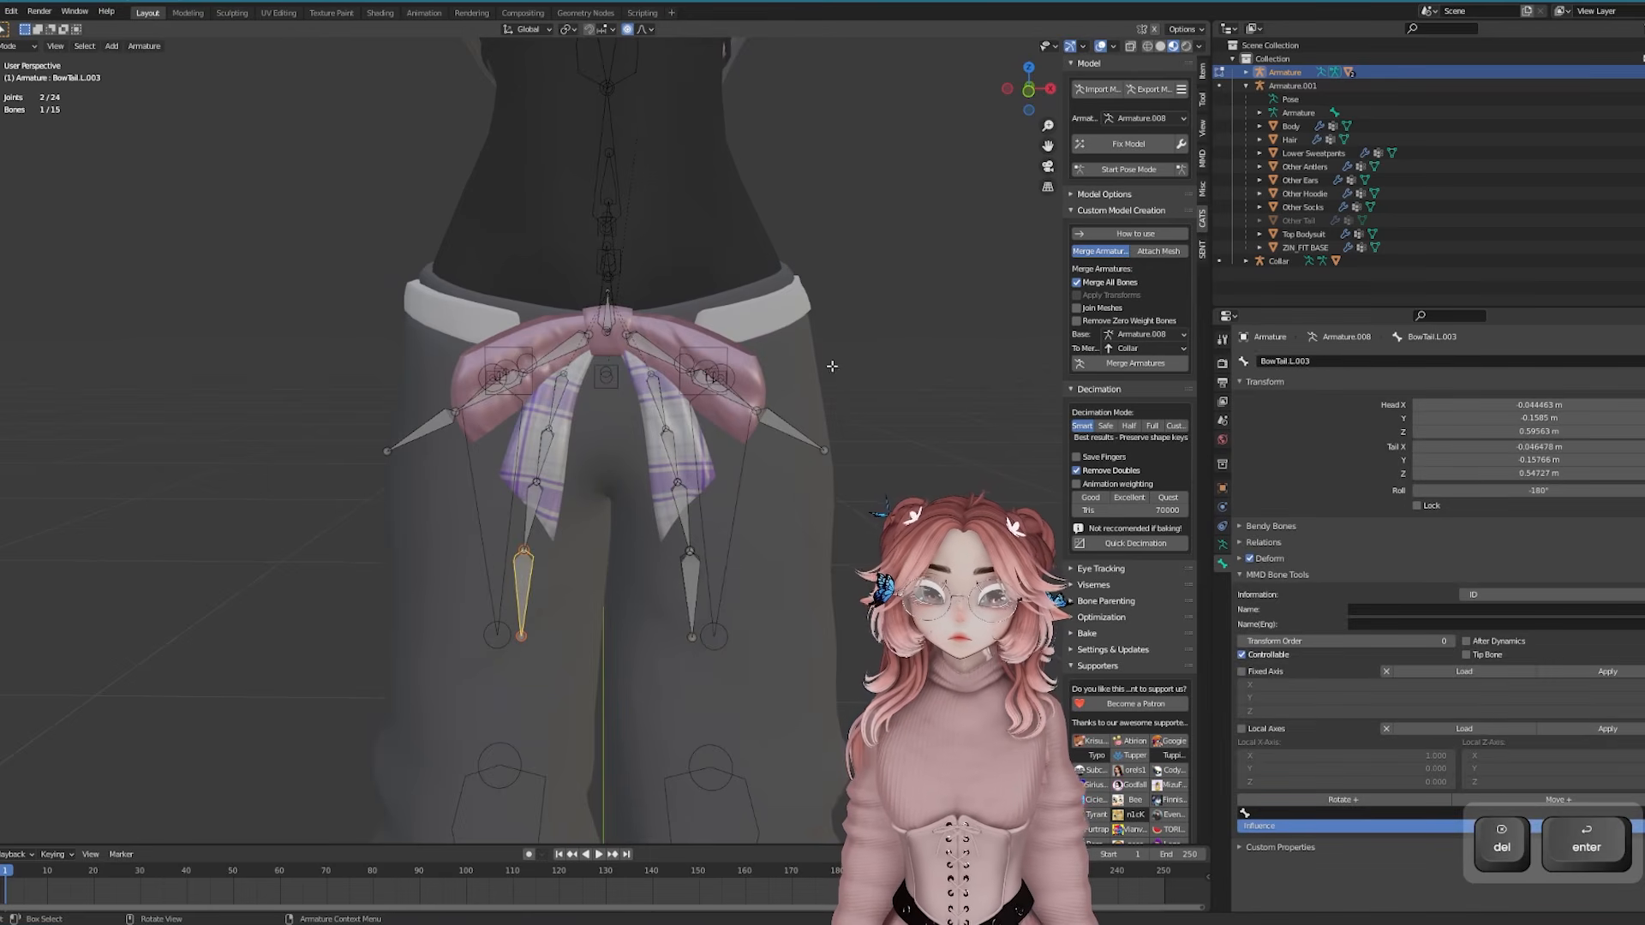
{"action": "key", "text": "Tab"}
Move the merged bow armature along Y to sit against the front of the sweatpants' waist
{"action": "scroll", "coordinate": [872, 257], "scroll_direction": "up", "scroll_amount": 4}
{"action": "scroll", "coordinate": [872, 257], "scroll_direction": "down", "scroll_amount": 4}
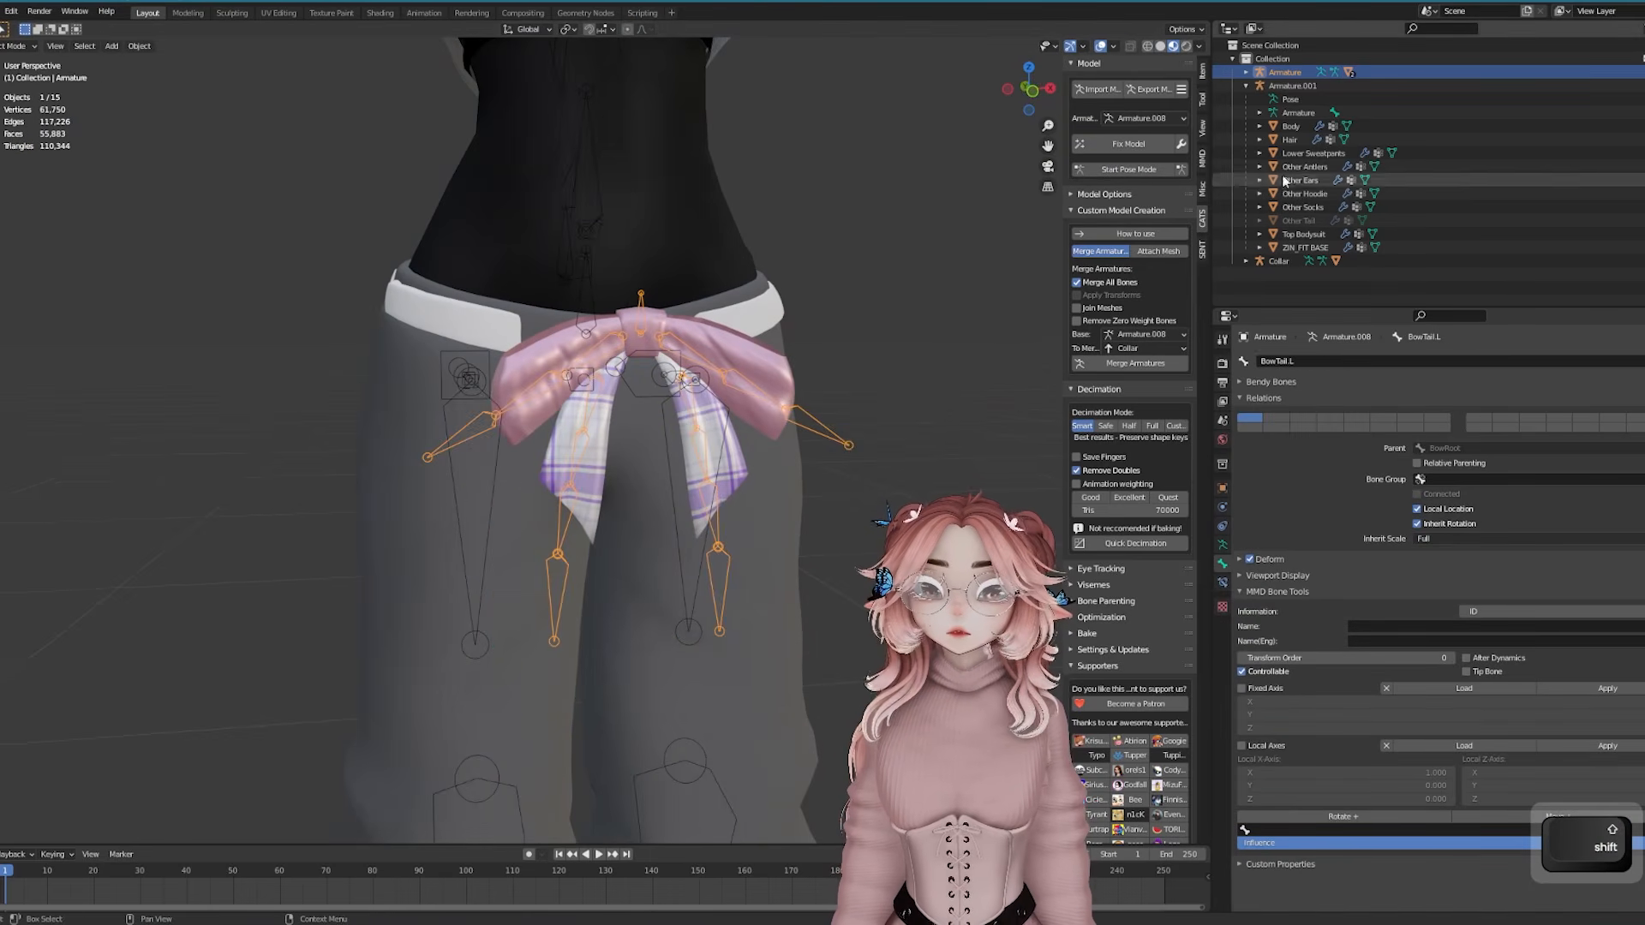
{"action": "middle_click_drag", "start_coordinate": [682, 257], "coordinate": [873, 257]}
{"action": "key", "text": "g"}
{"action": "key", "text": "y"}
{"action": "left_click", "coordinate": [740, 262]}
{"action": "middle_click_drag", "start_coordinate": [741, 263], "coordinate": [844, 313], "text": "shift"}
{"action": "middle_click_drag", "start_coordinate": [844, 313], "coordinate": [808, 343], "text": "shift"}
{"action": "key", "text": "g"}
{"action": "key", "text": "y"}
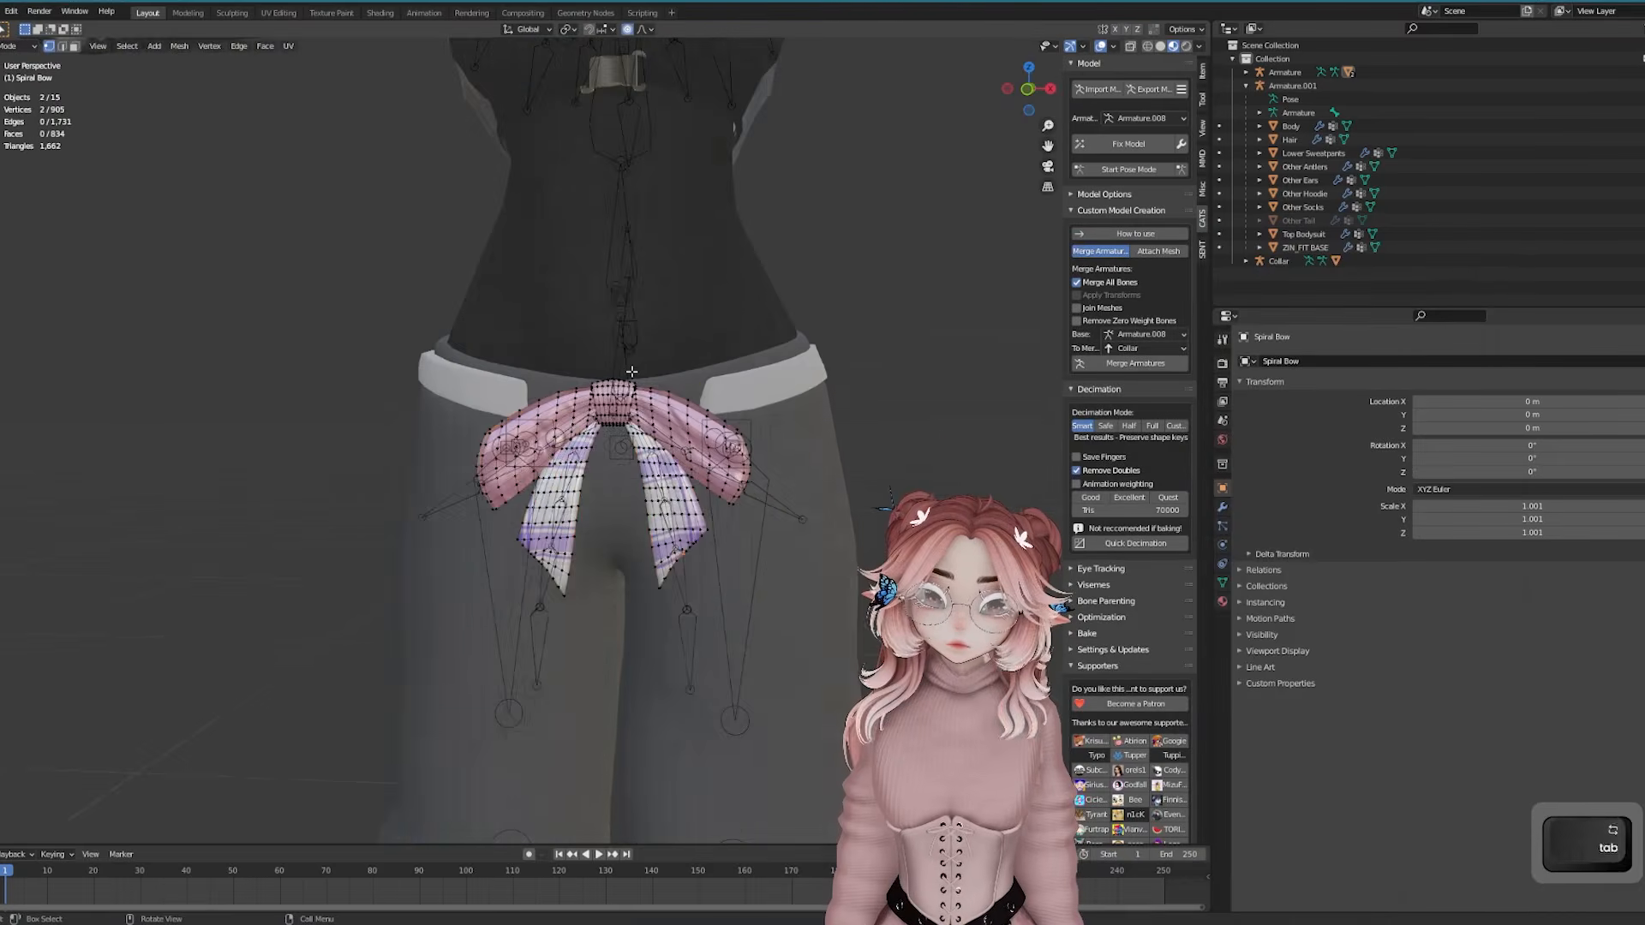
Reshape the joined bow mesh with proportional editing, giving it a narrower knot and flared loops
{"action": "key", "text": "g"}
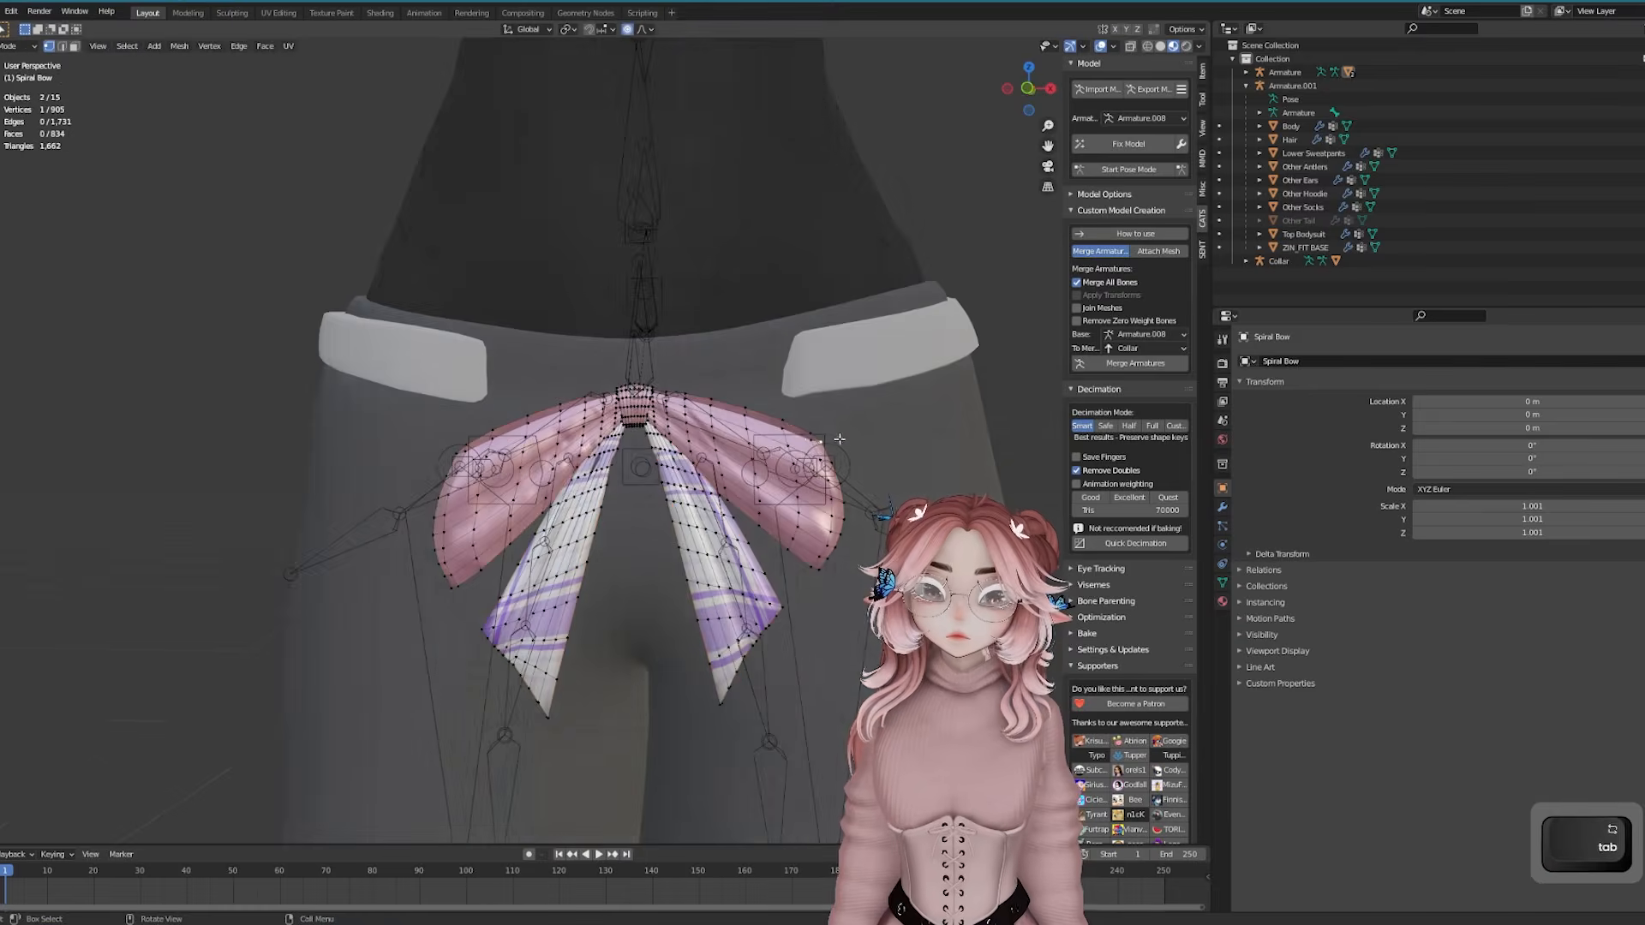
{"action": "scroll", "coordinate": [785, 372], "scroll_direction": "down", "scroll_amount": 4}
{"action": "scroll", "coordinate": [962, 320], "scroll_direction": "up", "scroll_amount": 5}
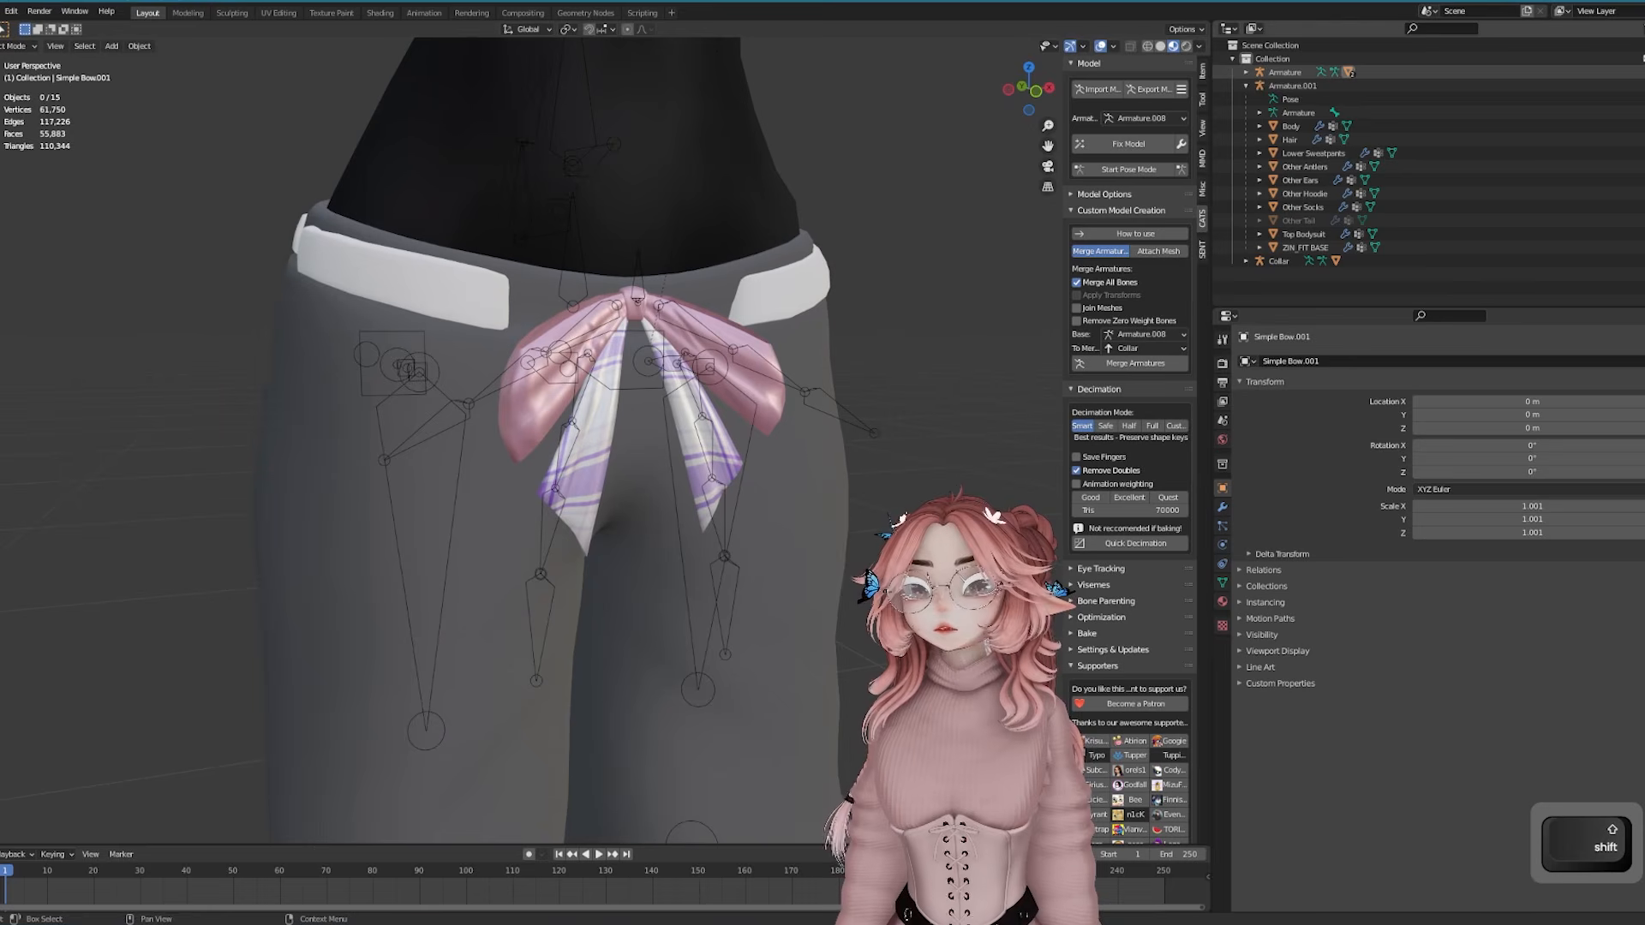
Merge the Armature.008 bow armature into the base Armature, attached to the Hips bone
{"action": "left_click", "coordinate": [1290, 73]}
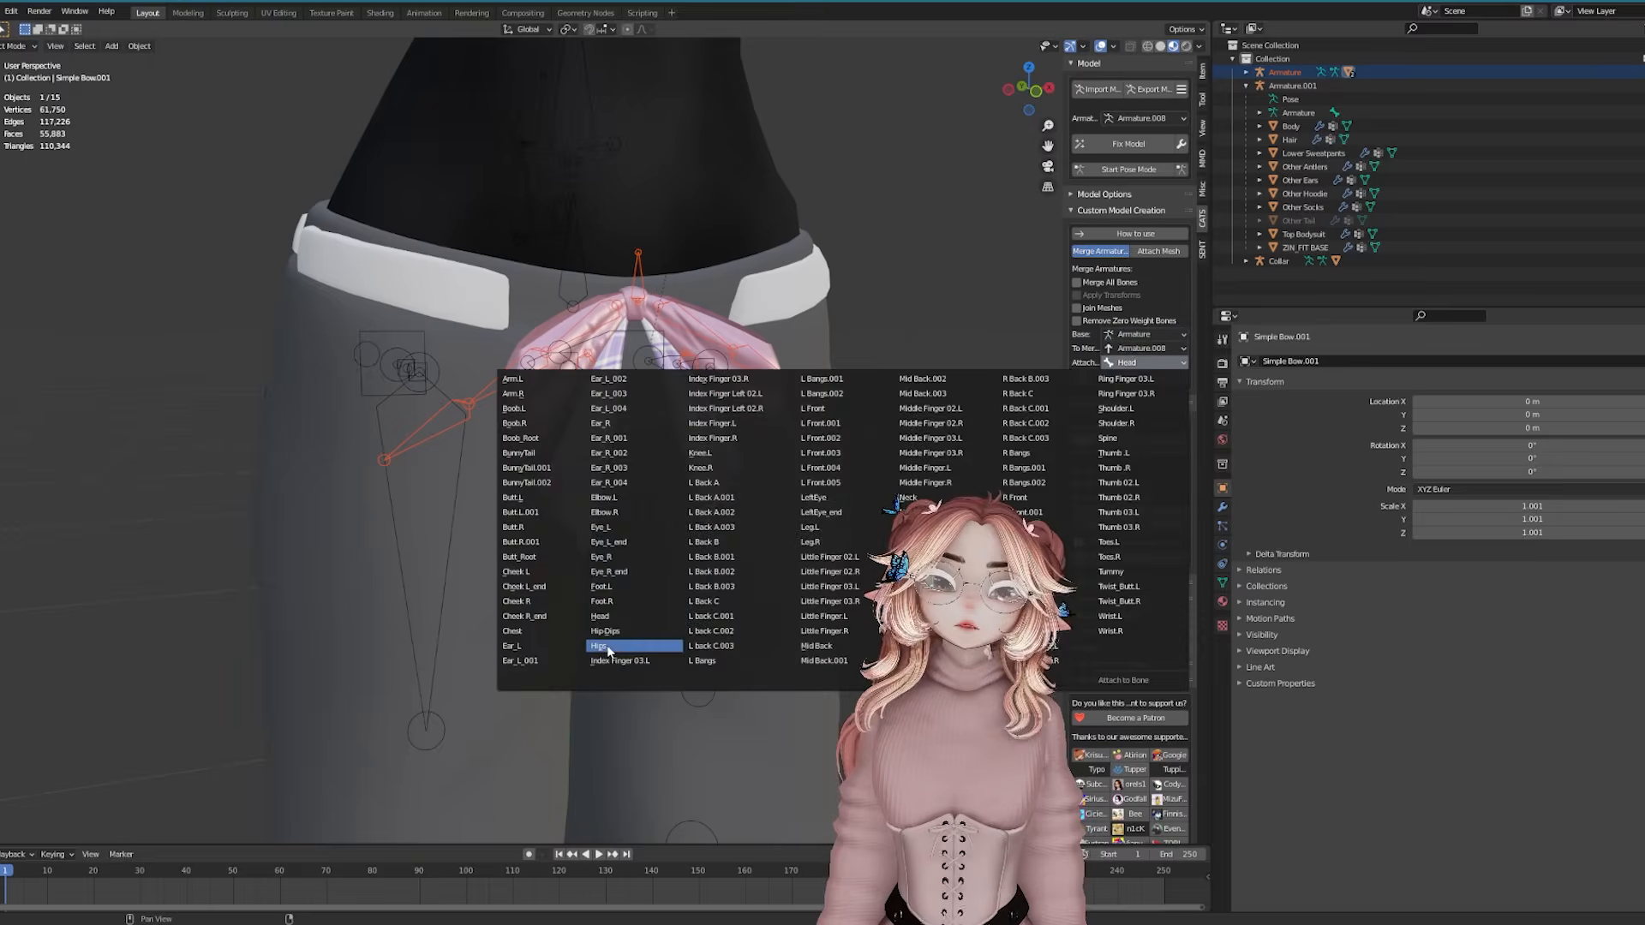
{"action": "left_click", "coordinate": [606, 648]}
{"action": "left_click", "coordinate": [1132, 377]}
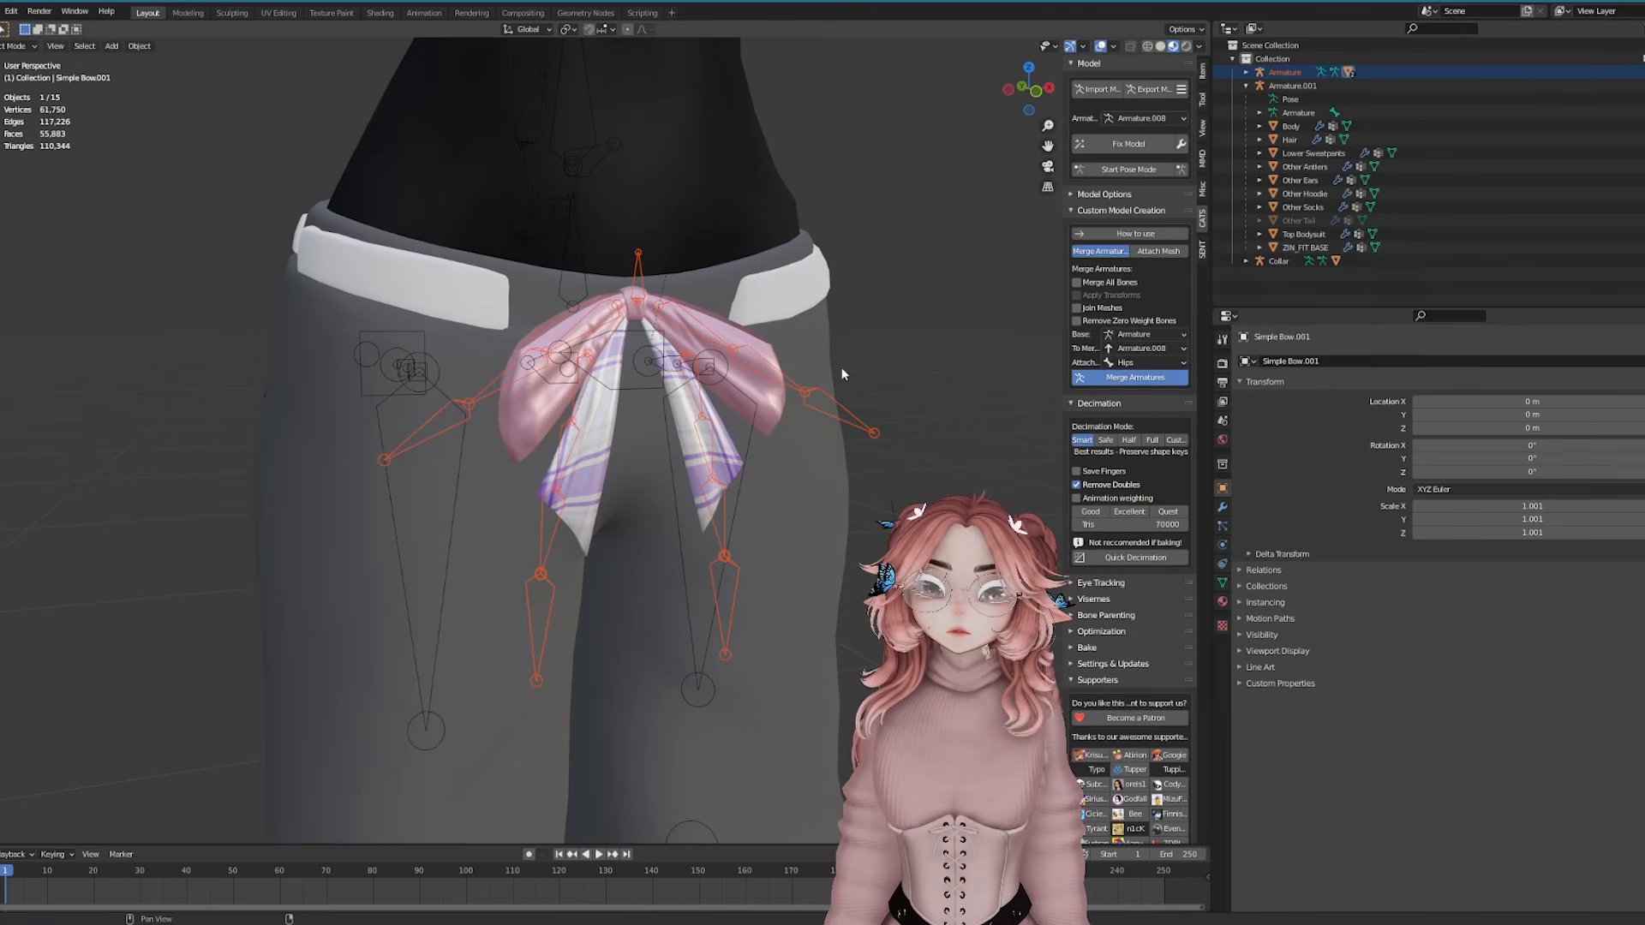
Check the attached bow bones in edit mode, then hide the avatar's merged armature
{"action": "middle_click_drag", "start_coordinate": [650, 374], "coordinate": [823, 283]}
{"action": "left_click", "coordinate": [583, 274]}
{"action": "key", "text": "Tab"}
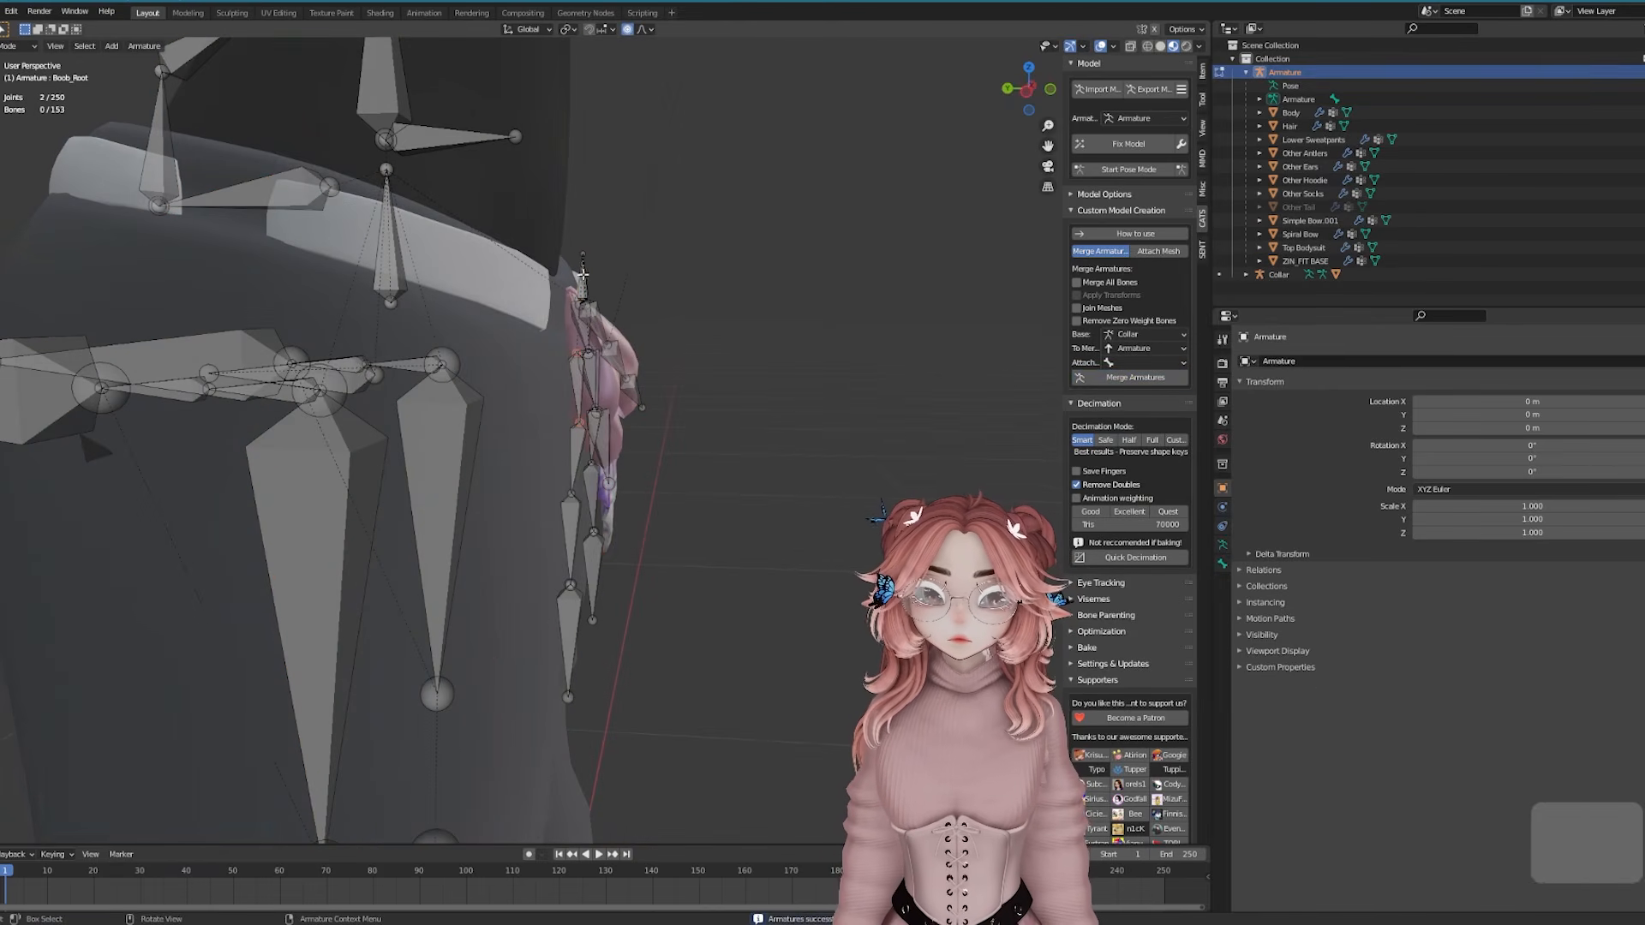
{"action": "key", "text": "Tab"}
{"action": "middle_click_drag", "start_coordinate": [659, 268], "coordinate": [891, 423]}
{"action": "key", "text": "h"}
{"action": "scroll", "coordinate": [742, 421], "scroll_direction": "up", "scroll_amount": 2}
{"action": "middle_click_drag", "start_coordinate": [891, 424], "coordinate": [857, 319], "text": "shift"}
Try to merge the Collar armature into the base Armature with Merge All Bones enabled
{"action": "left_click", "coordinate": [1278, 274]}
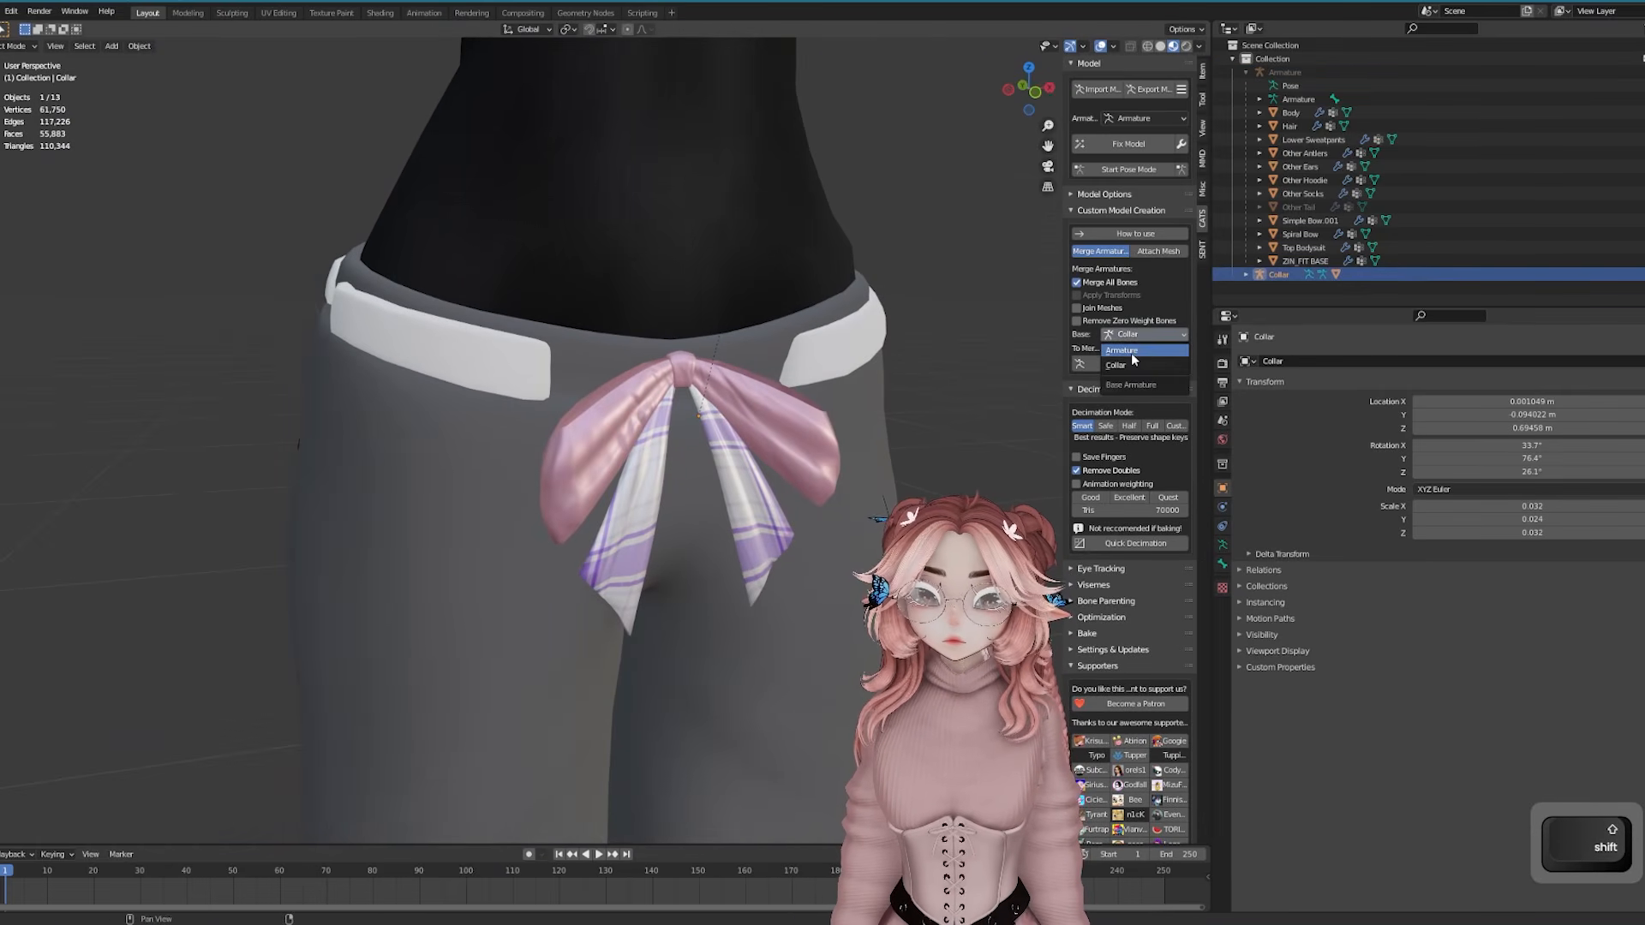
{"action": "left_click", "coordinate": [1135, 363]}
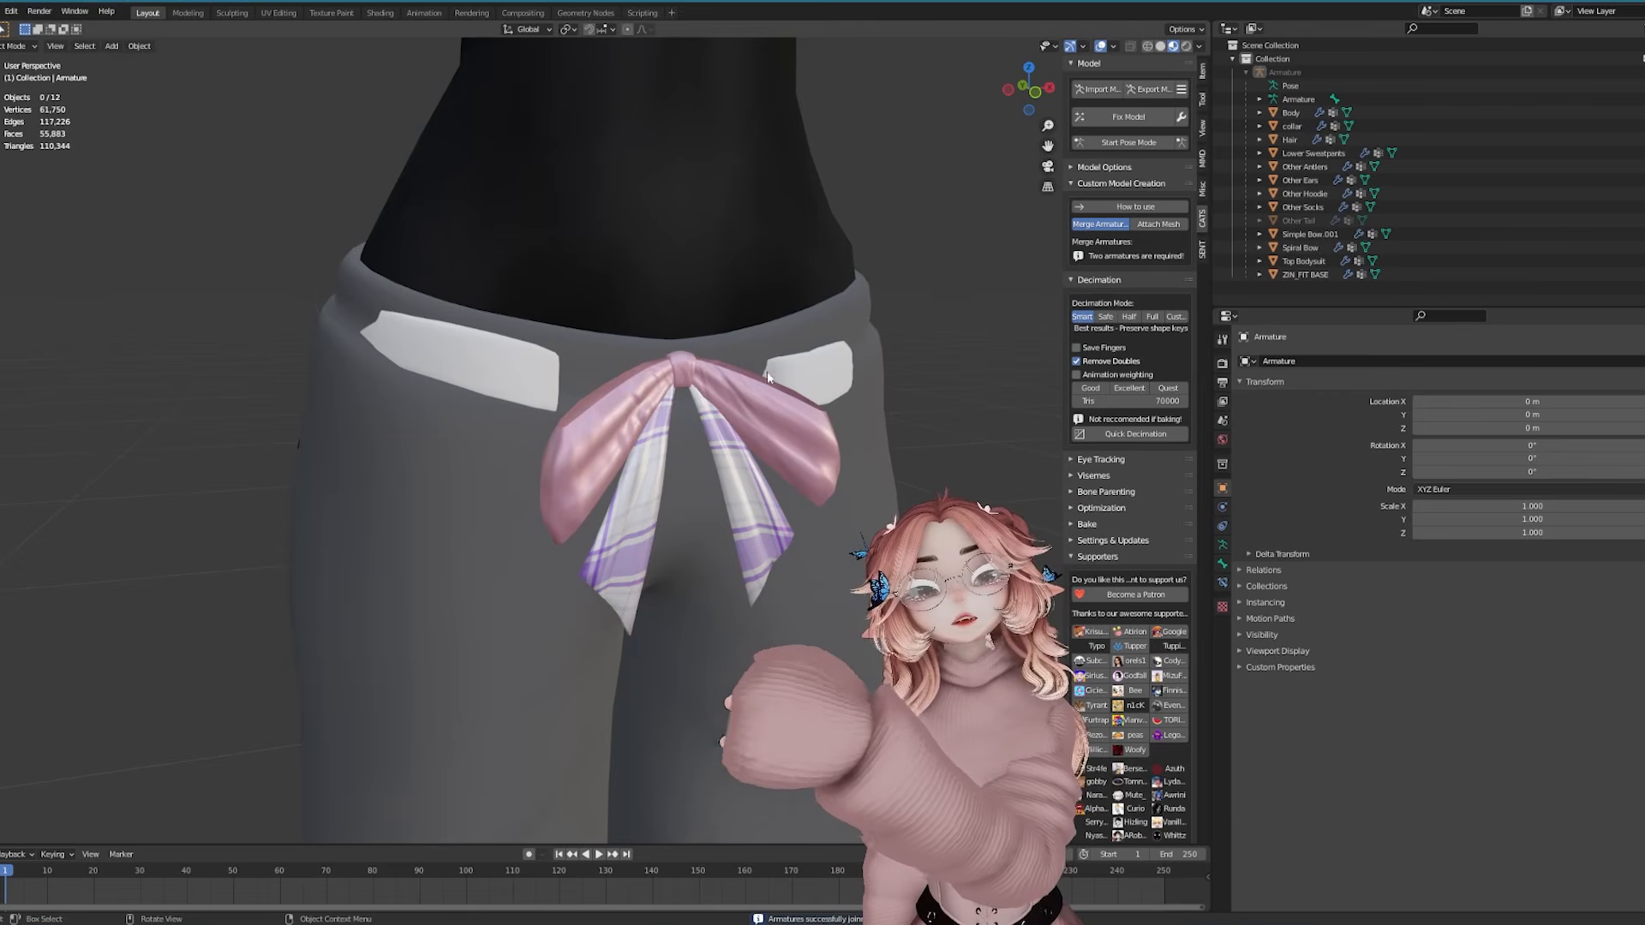
{"action": "left_click", "coordinate": [1223, 582]}
{"action": "middle_click_drag", "start_coordinate": [848, 514], "coordinate": [809, 315]}
{"action": "key", "text": "ctrl+z"}
Try to apply all transforms to the Collar armature
{"action": "key", "text": "ctrl+a"}
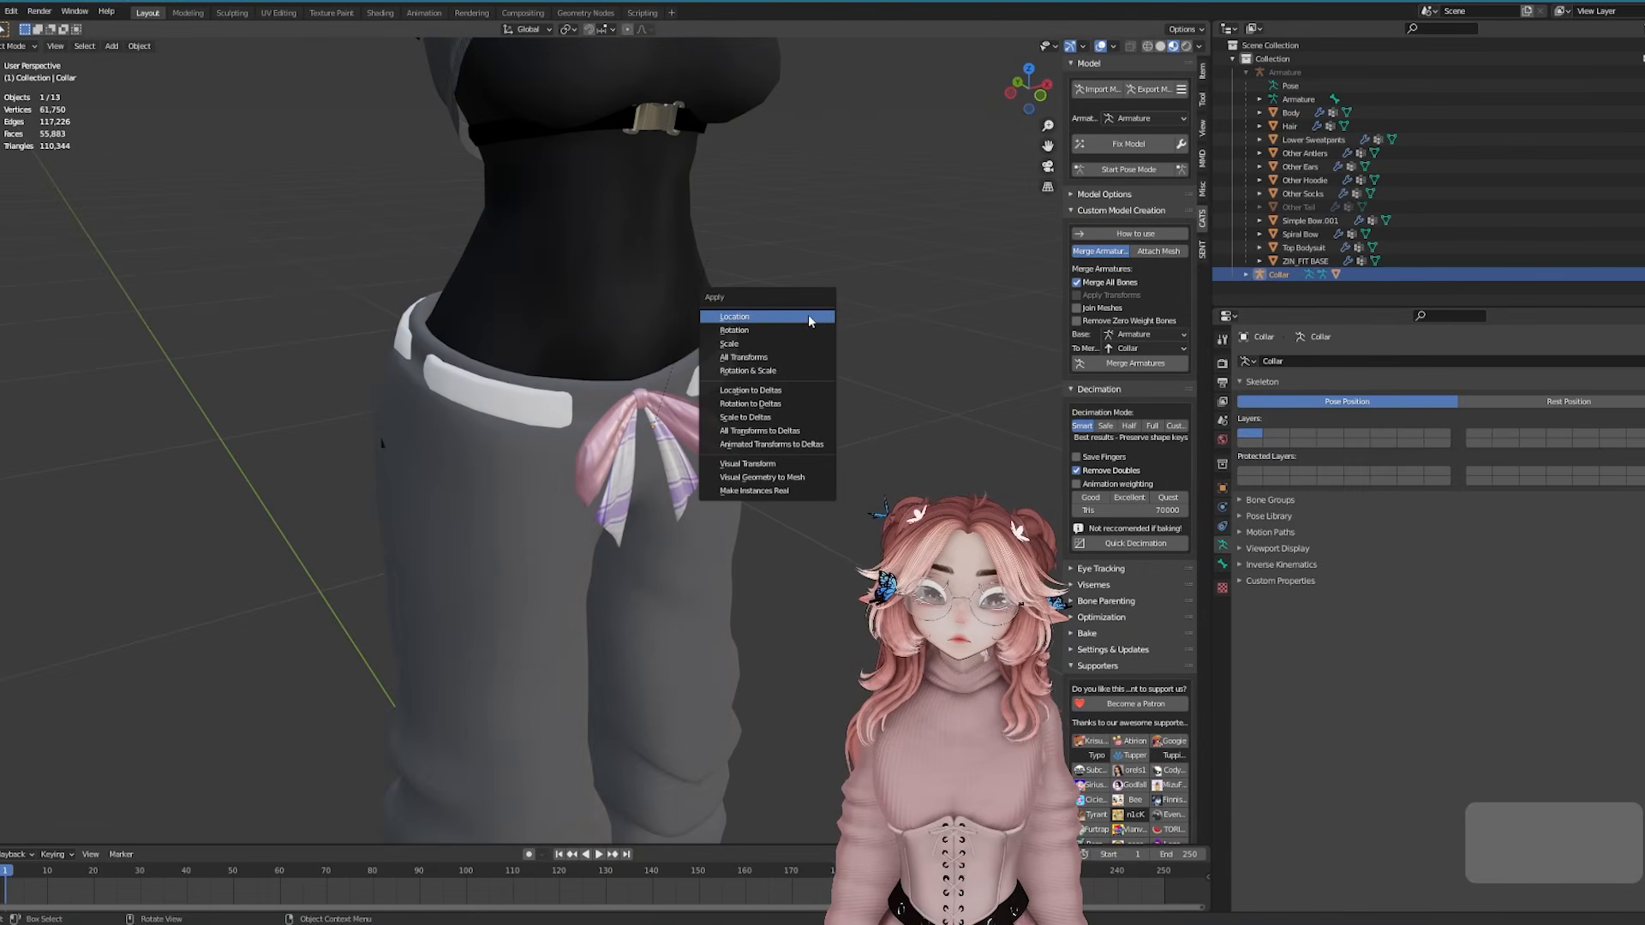
{"action": "left_click", "coordinate": [757, 356]}
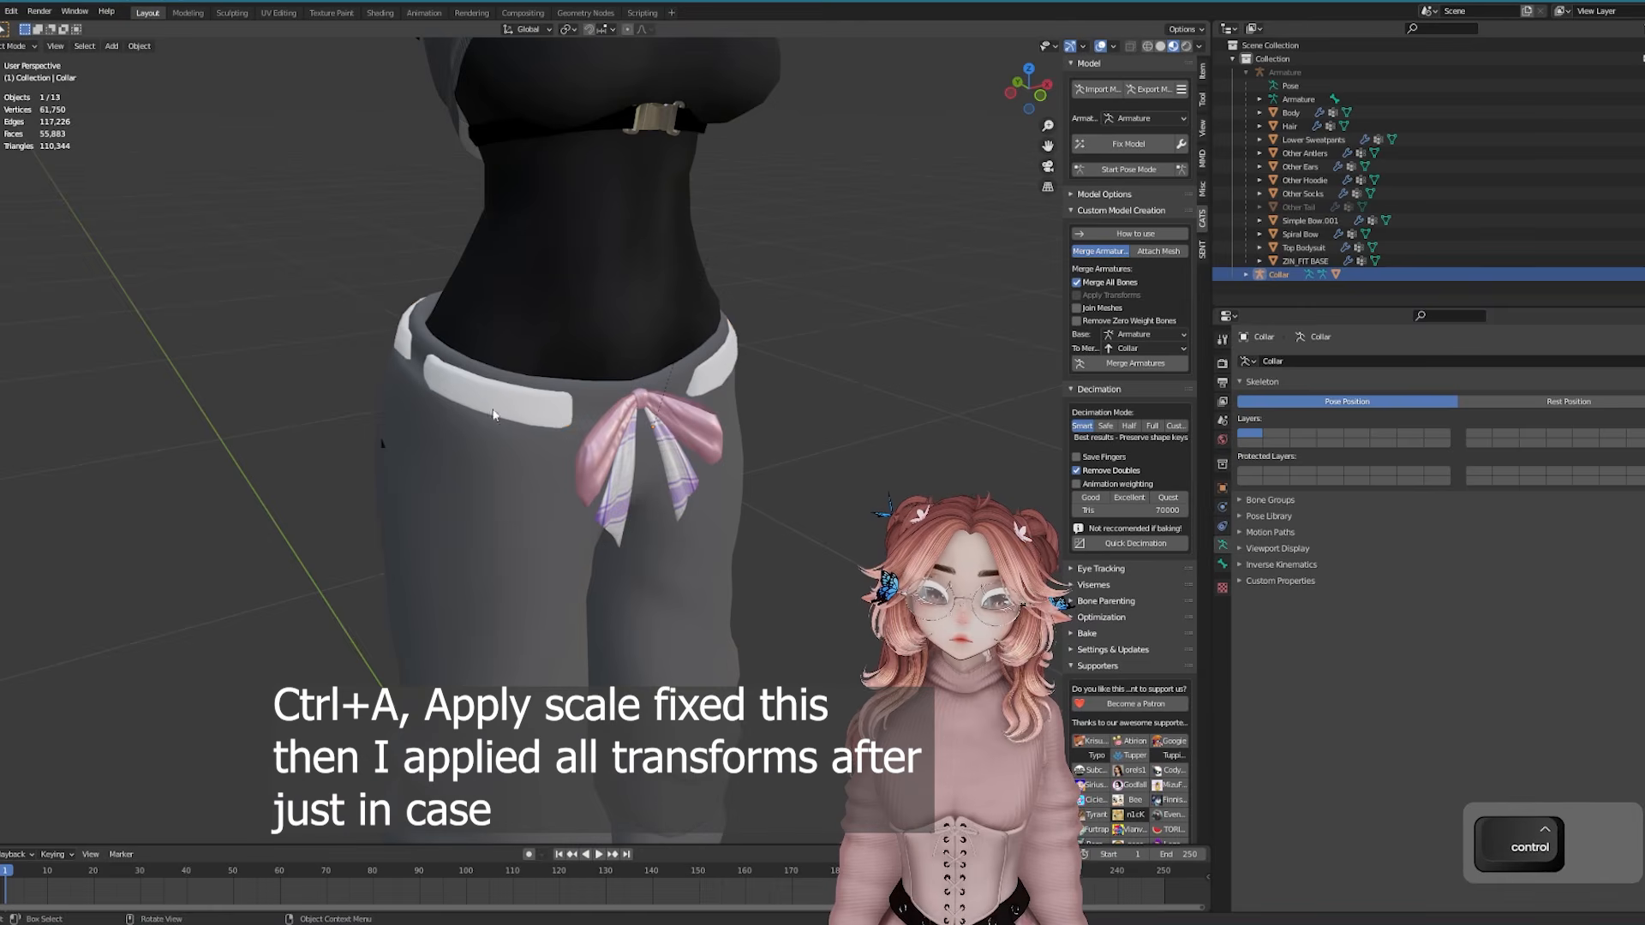
{"action": "key", "text": "ctrl+z"}
Apply the scale and then all transforms to the white collar mesh
{"action": "key", "text": "a"}
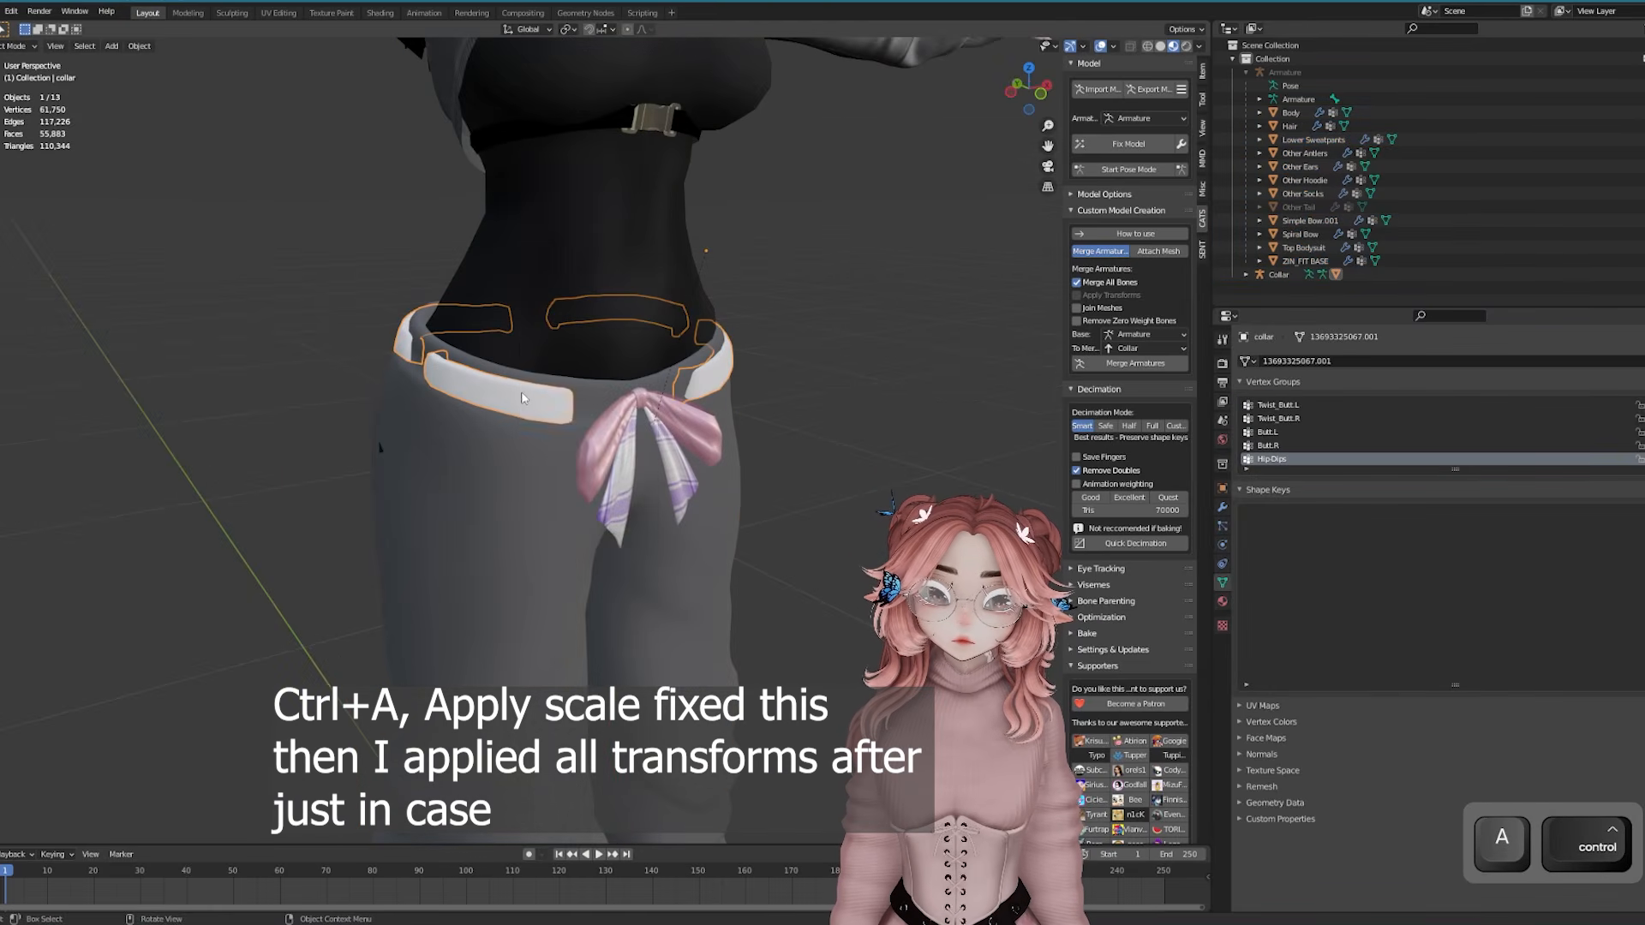
{"action": "key", "text": "ctrl+a"}
{"action": "left_click", "coordinate": [573, 386]}
{"action": "key", "text": "ctrl+a"}
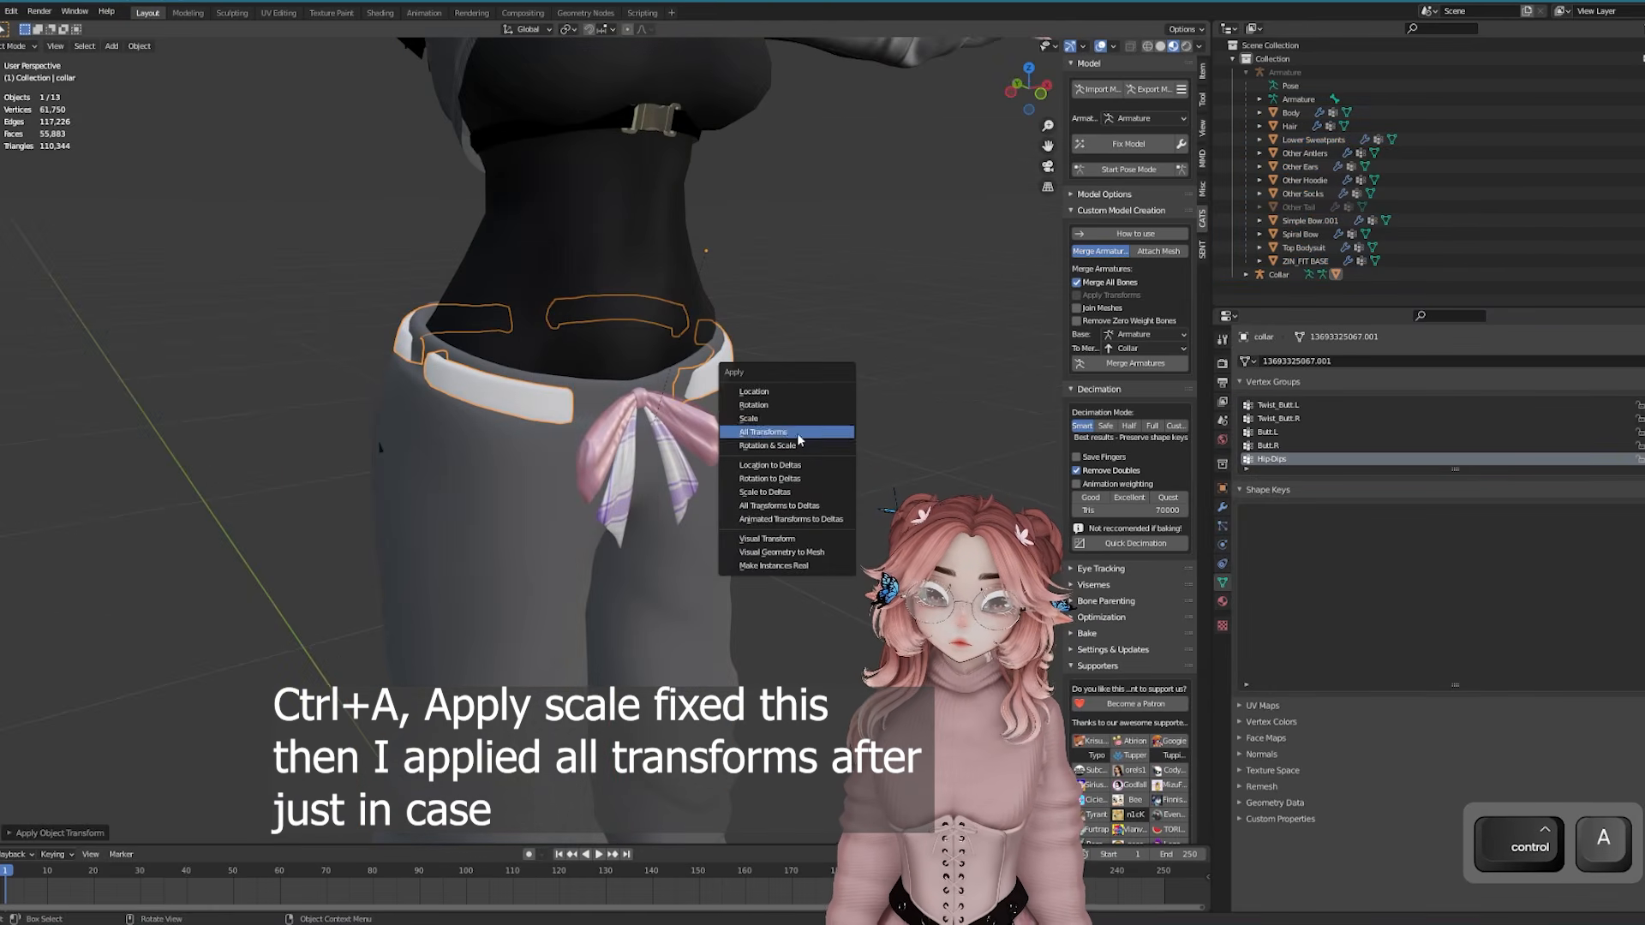
{"action": "left_click", "coordinate": [766, 429]}
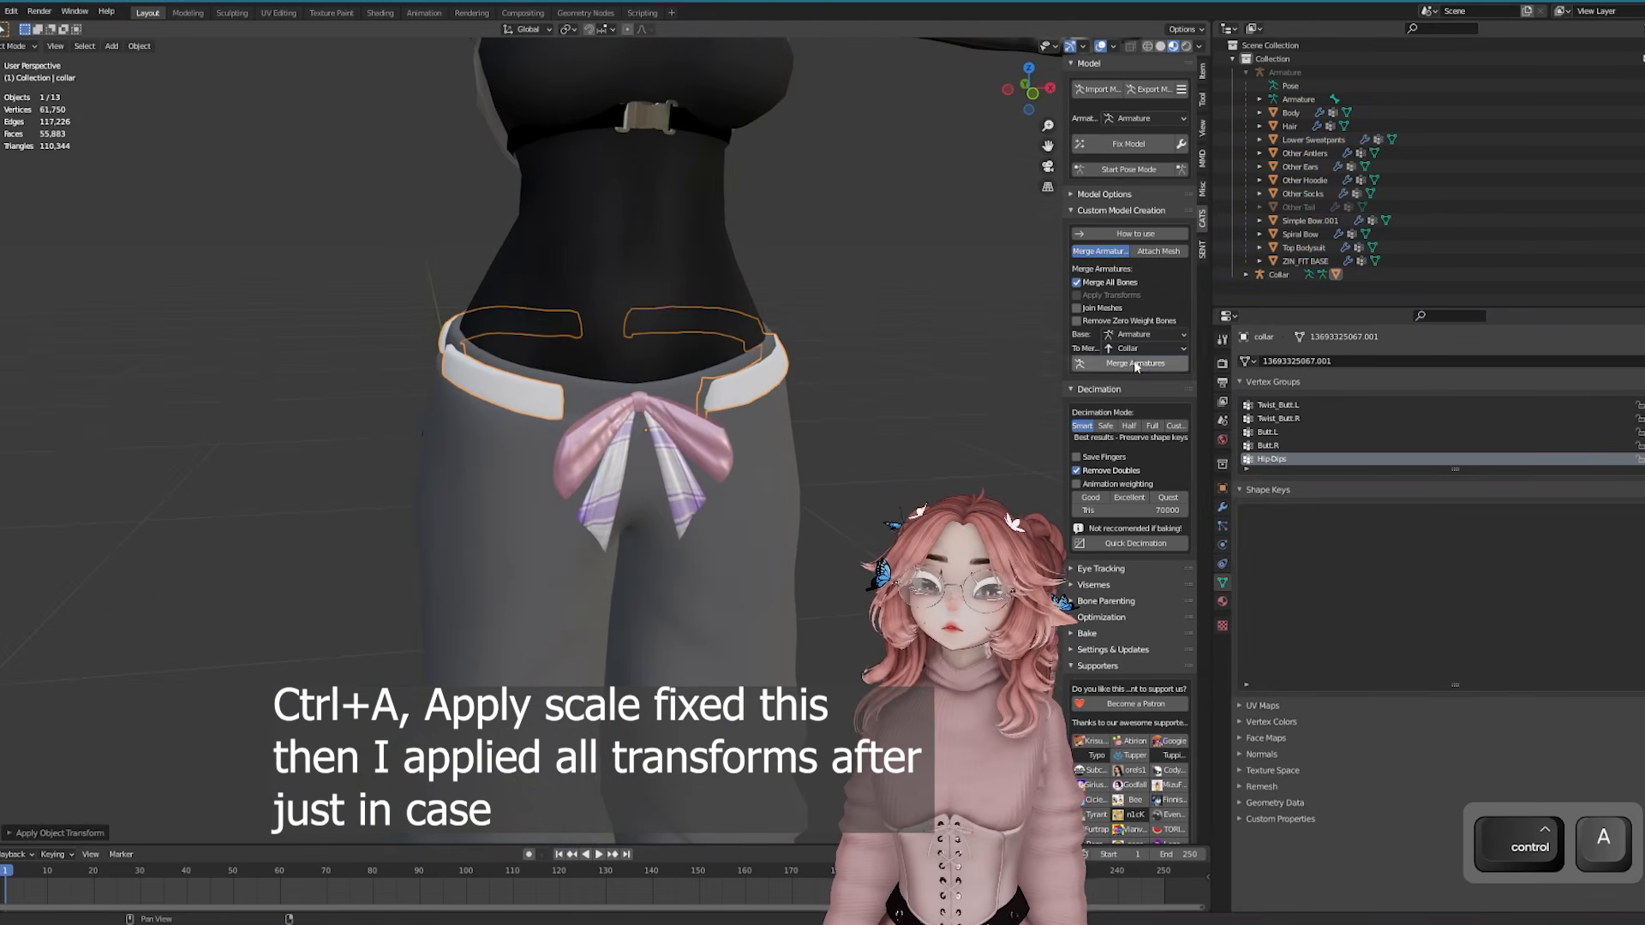
Merge the Collar armature into the base Armature with Merge All Bones enabled
{"action": "left_click", "coordinate": [1137, 367]}
{"action": "middle_click_drag", "start_coordinate": [778, 412], "coordinate": [612, 454]}
{"action": "left_click", "coordinate": [780, 468]}
Move the back of the white waist collar along Z with proportional editing to fit the sweatpants' waistband
{"action": "scroll", "coordinate": [780, 468], "scroll_direction": "up", "scroll_amount": 2}
{"action": "scroll", "coordinate": [642, 428], "scroll_direction": "up", "scroll_amount": 2}
{"action": "left_click", "coordinate": [661, 394]}
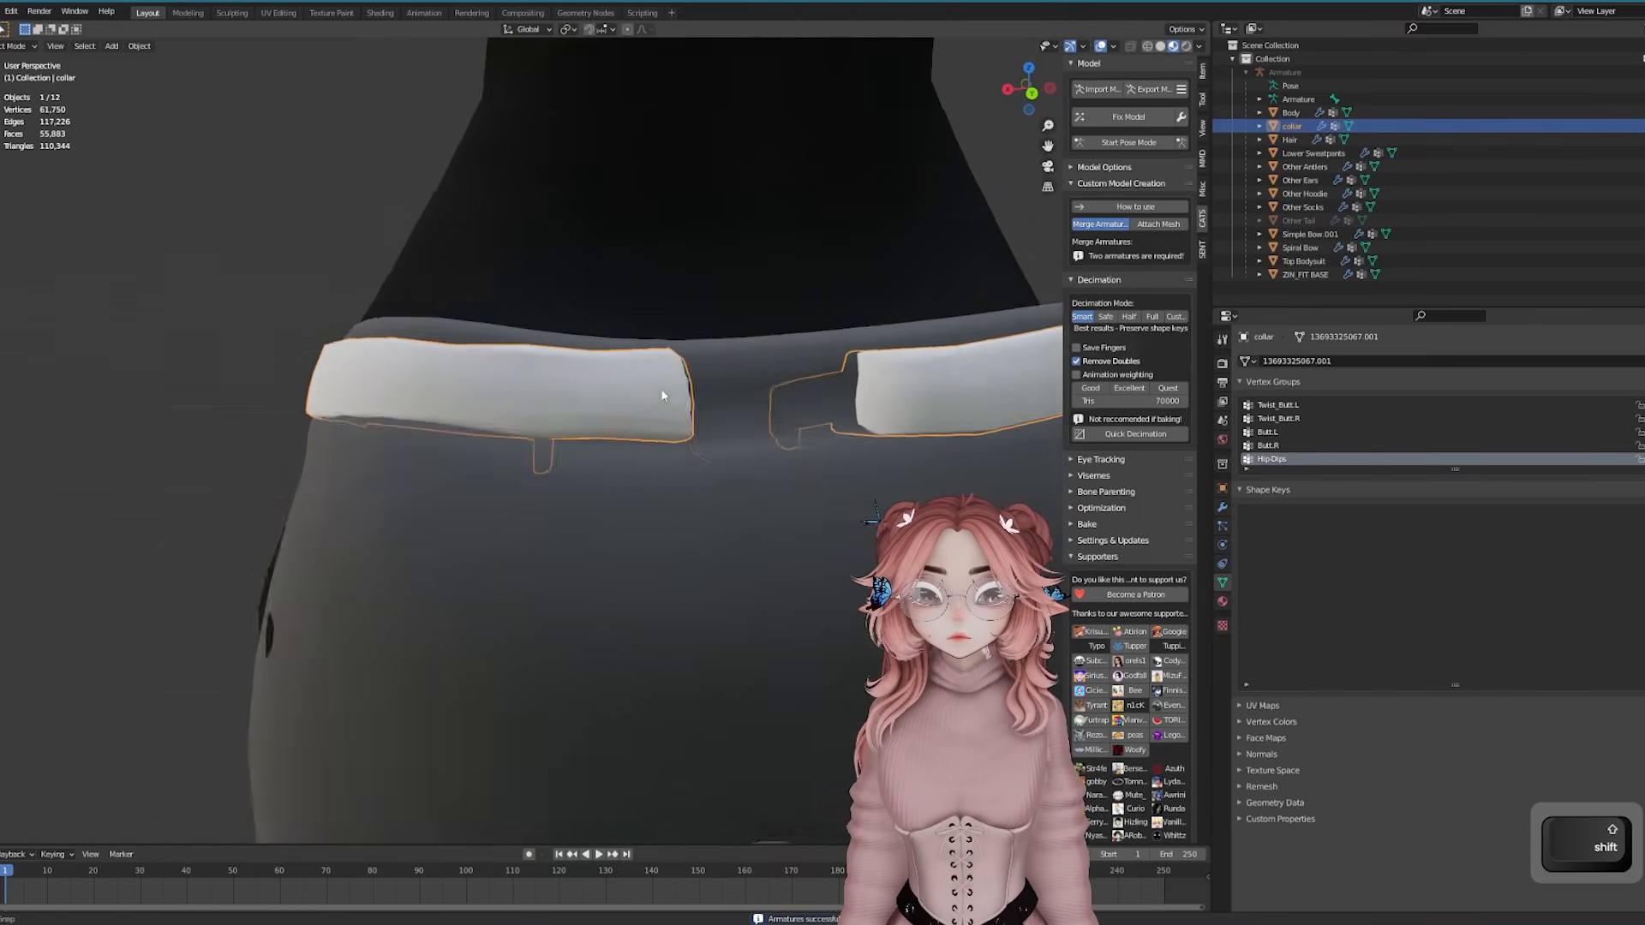
{"action": "key", "text": "Tab"}
{"action": "left_click", "coordinate": [646, 373]}
{"action": "key", "text": "g"}
{"action": "key", "text": "z"}
{"action": "left_click", "coordinate": [647, 363]}
{"action": "key", "text": "Tab"}
{"action": "scroll", "coordinate": [599, 377], "scroll_direction": "down", "scroll_amount": 3}
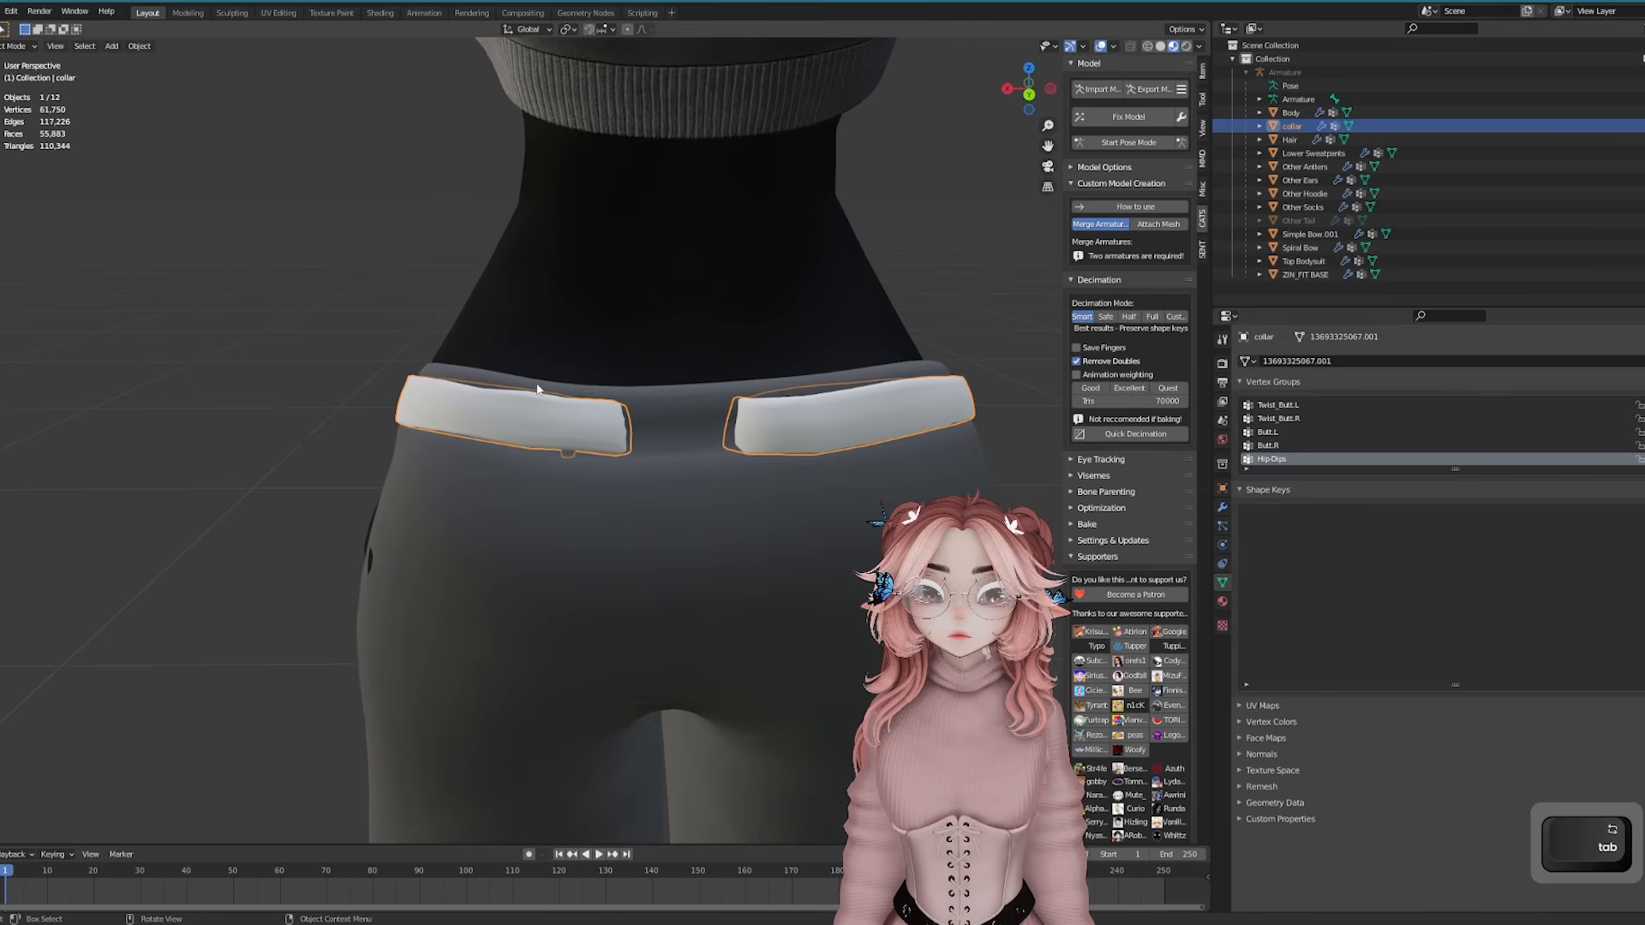
{"action": "middle_click_drag", "start_coordinate": [540, 389], "coordinate": [958, 443]}
{"action": "left_click", "coordinate": [1007, 448]}
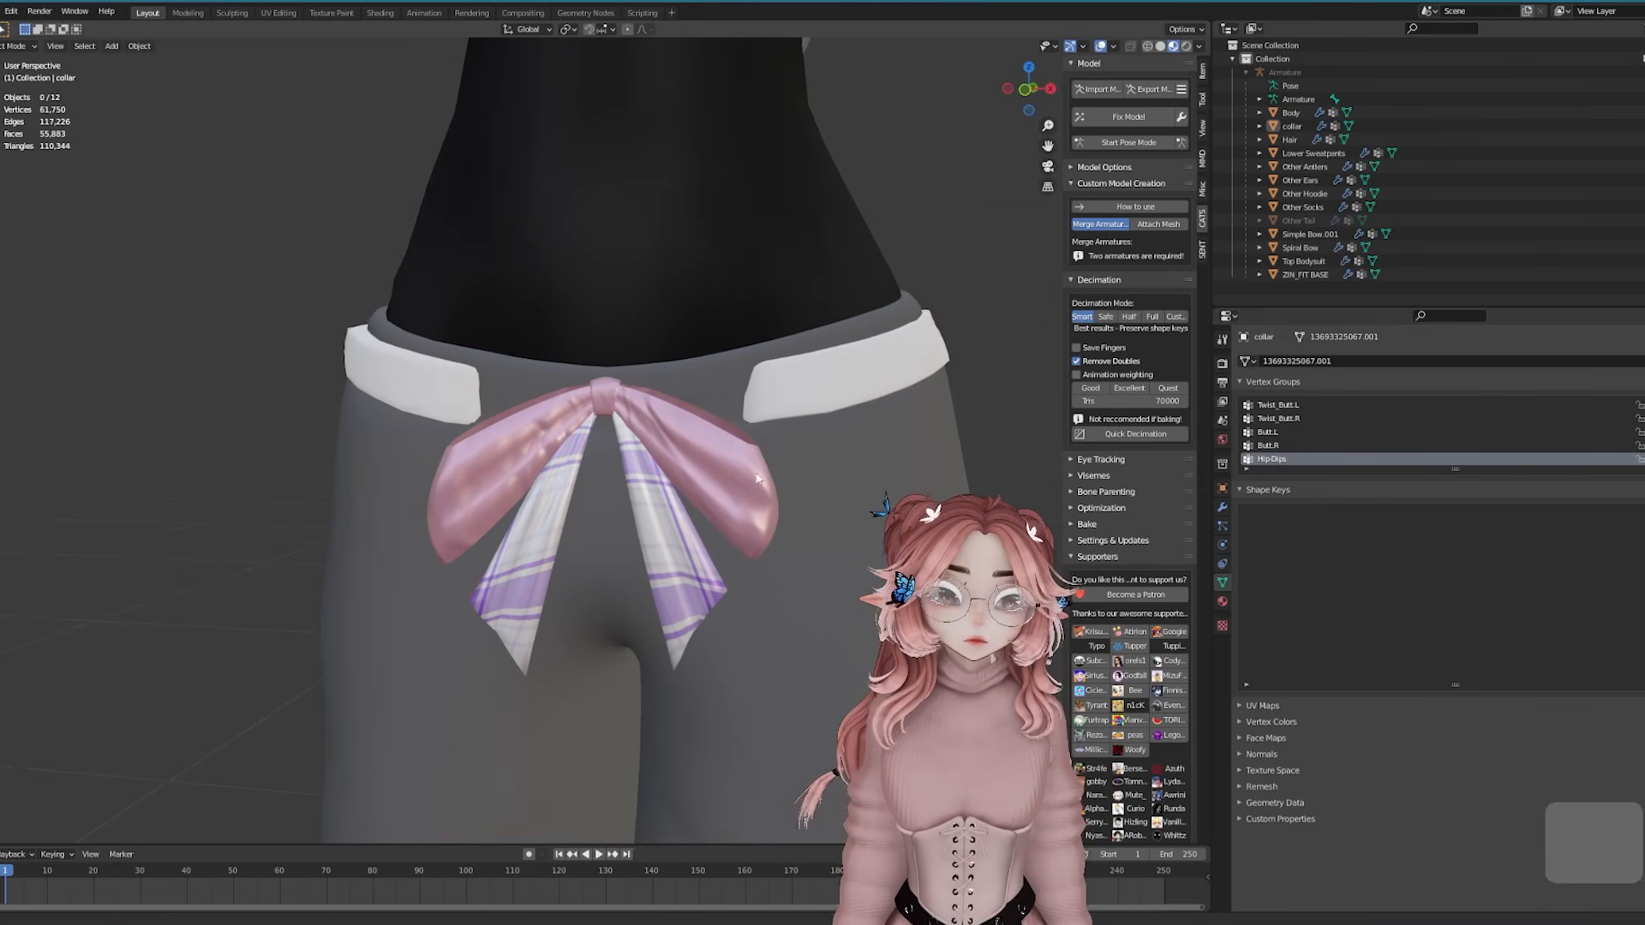
Compare the materials of the spiral bow loops, the plaid bow tails and the white collar
{"action": "middle_click_drag", "start_coordinate": [746, 481], "coordinate": [736, 521], "text": "shift"}
{"action": "left_click", "coordinate": [767, 427]}
{"action": "scroll", "coordinate": [754, 536], "scroll_direction": "up", "scroll_amount": 1}
{"action": "middle_click_drag", "start_coordinate": [787, 579], "coordinate": [745, 528], "text": "shift"}
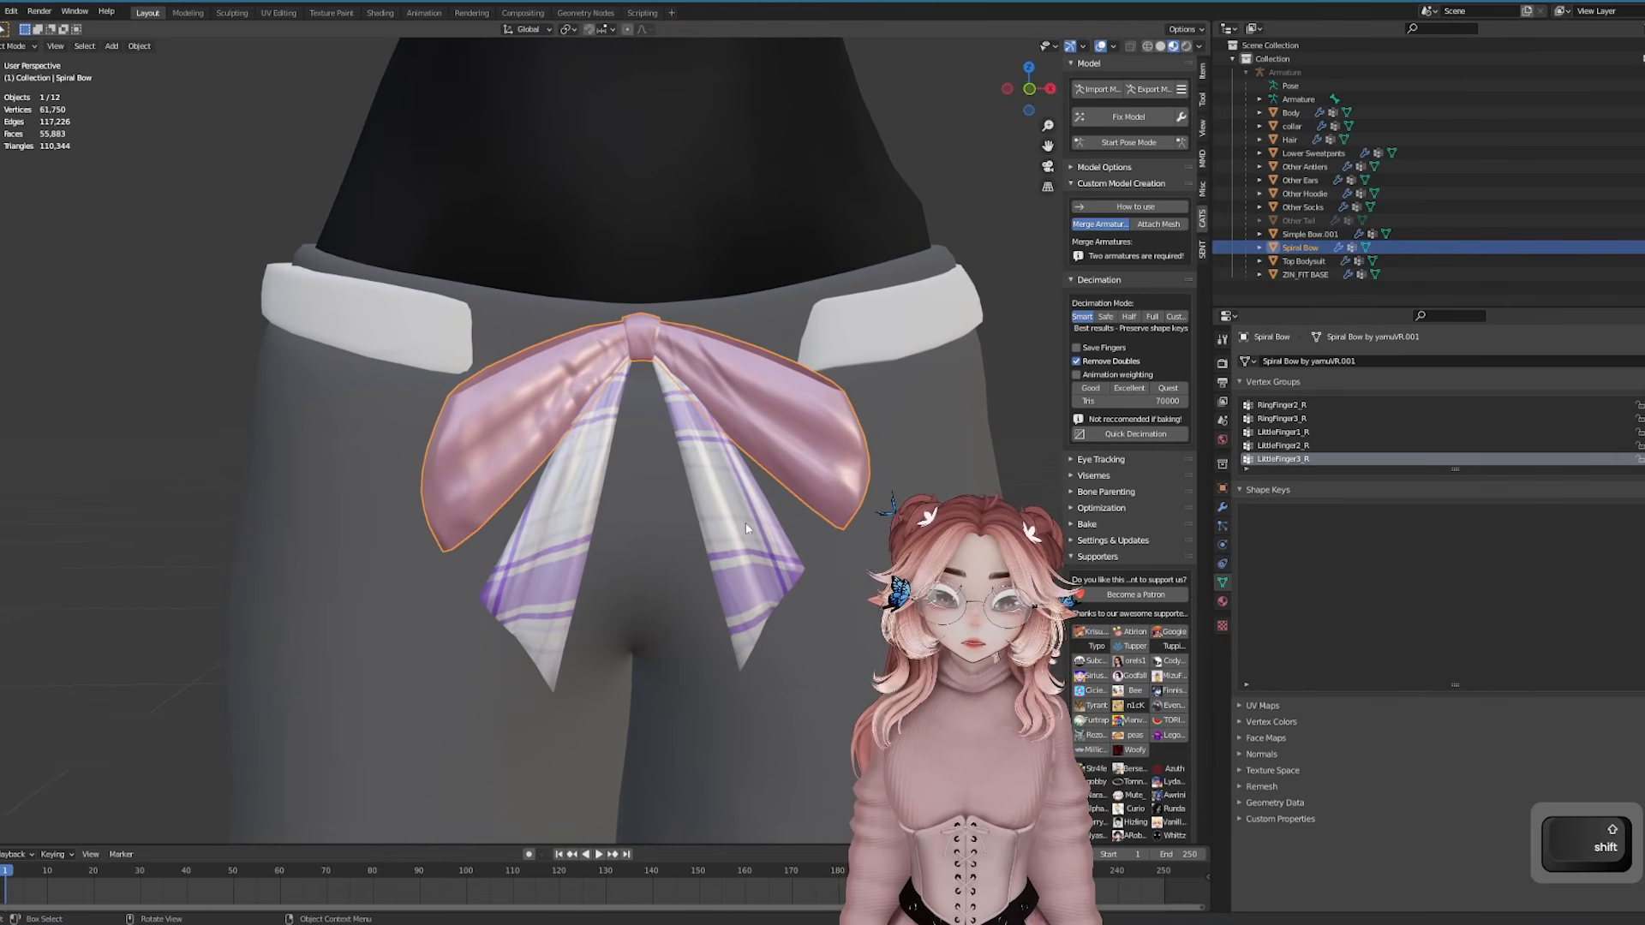
{"action": "key", "text": "Tab"}
{"action": "key", "text": "Tab"}
{"action": "left_click", "coordinate": [751, 510]}
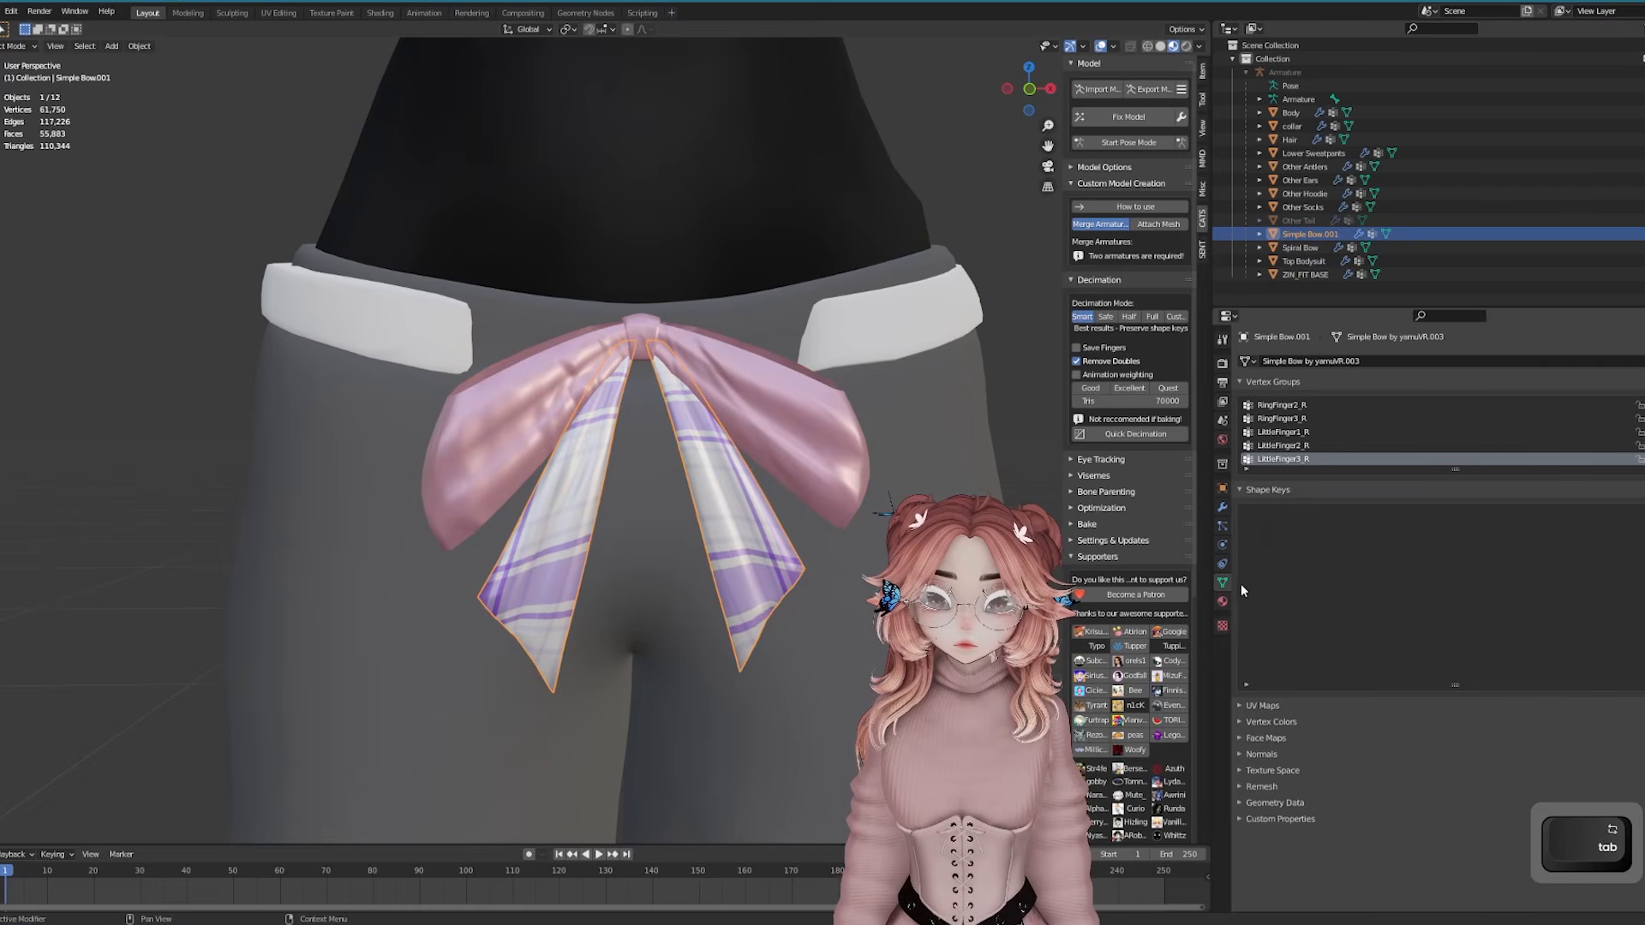
{"action": "left_click", "coordinate": [1223, 601]}
{"action": "left_click", "coordinate": [647, 358]}
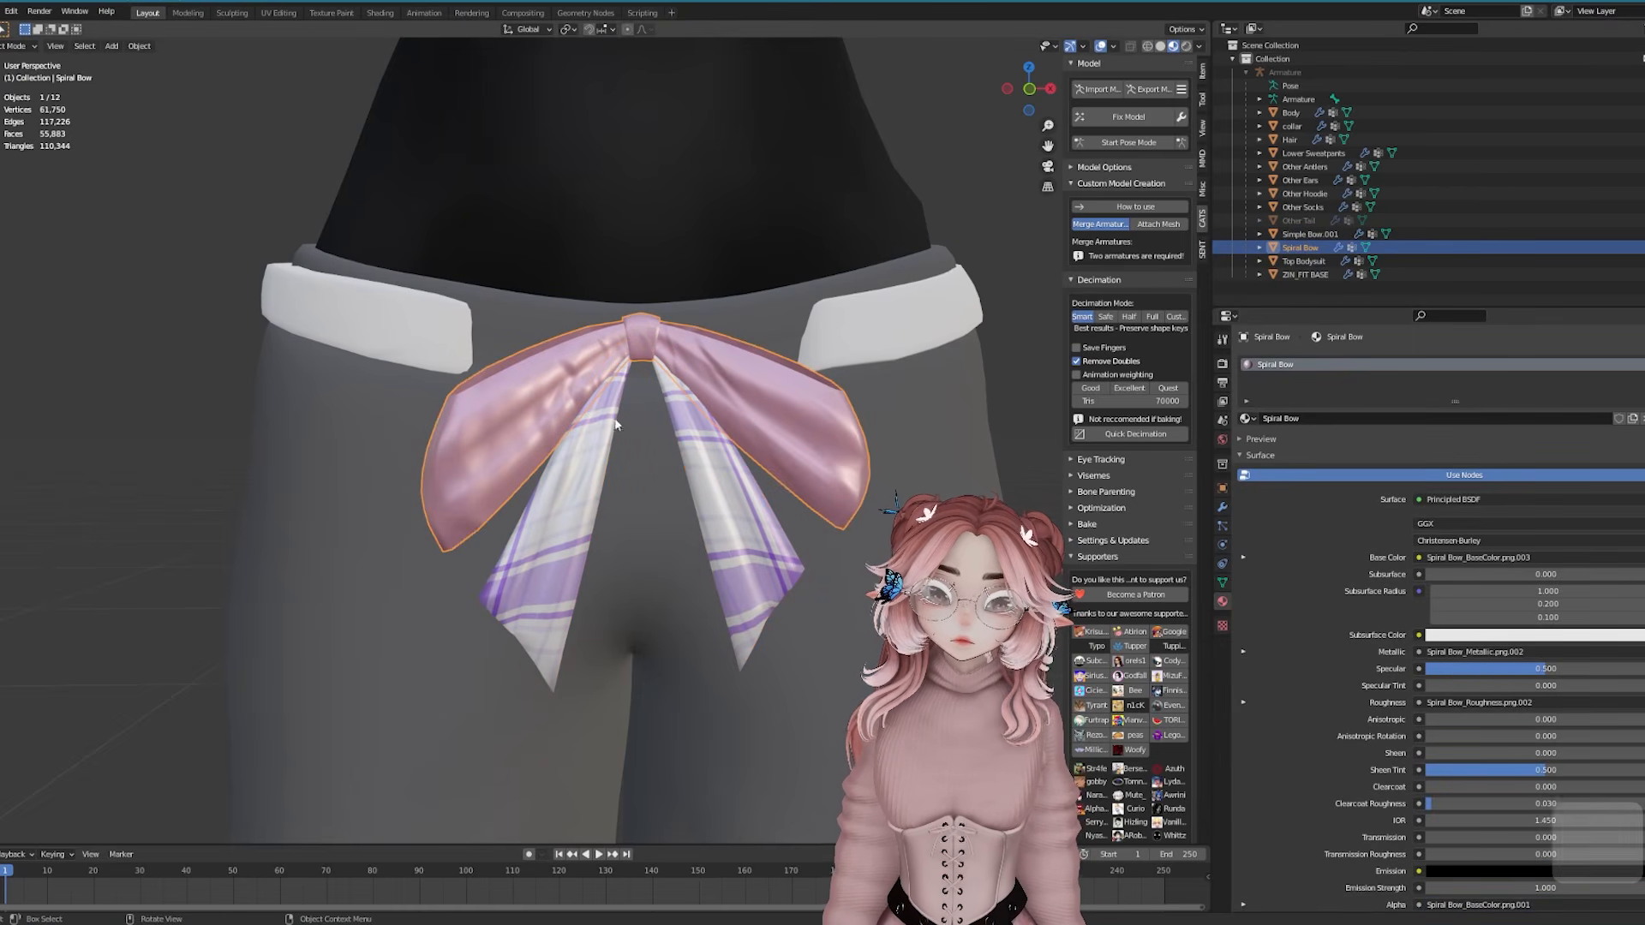
{"action": "left_click", "coordinate": [720, 476]}
{"action": "left_click", "coordinate": [805, 478]}
{"action": "left_click", "coordinate": [700, 447]}
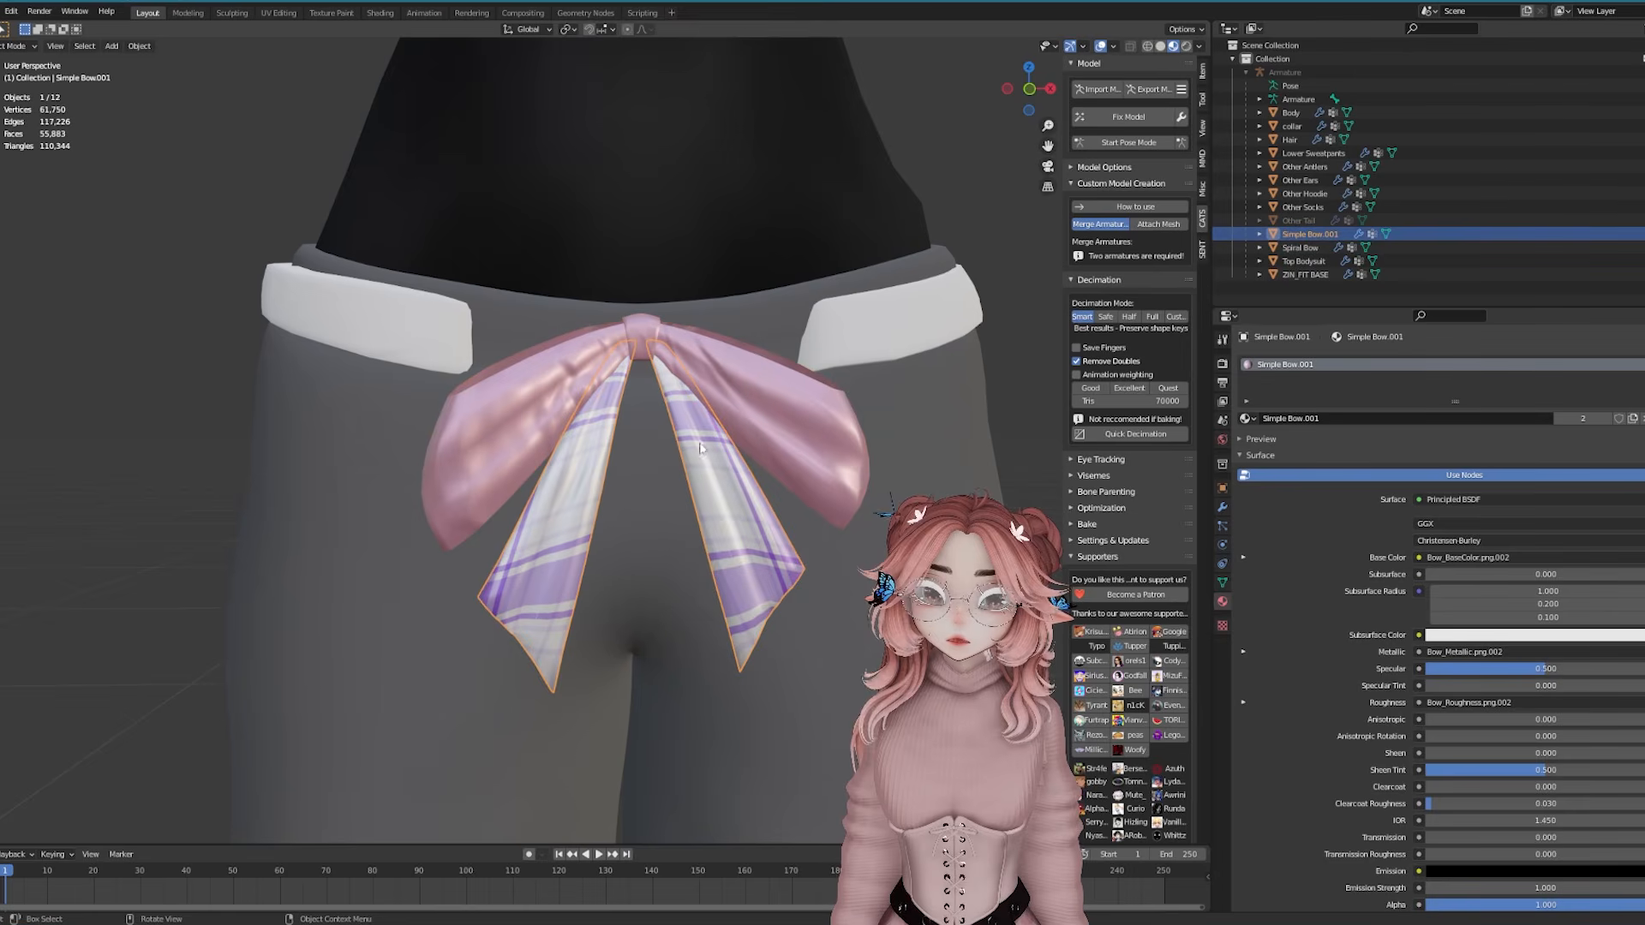
{"action": "left_click", "coordinate": [969, 314]}
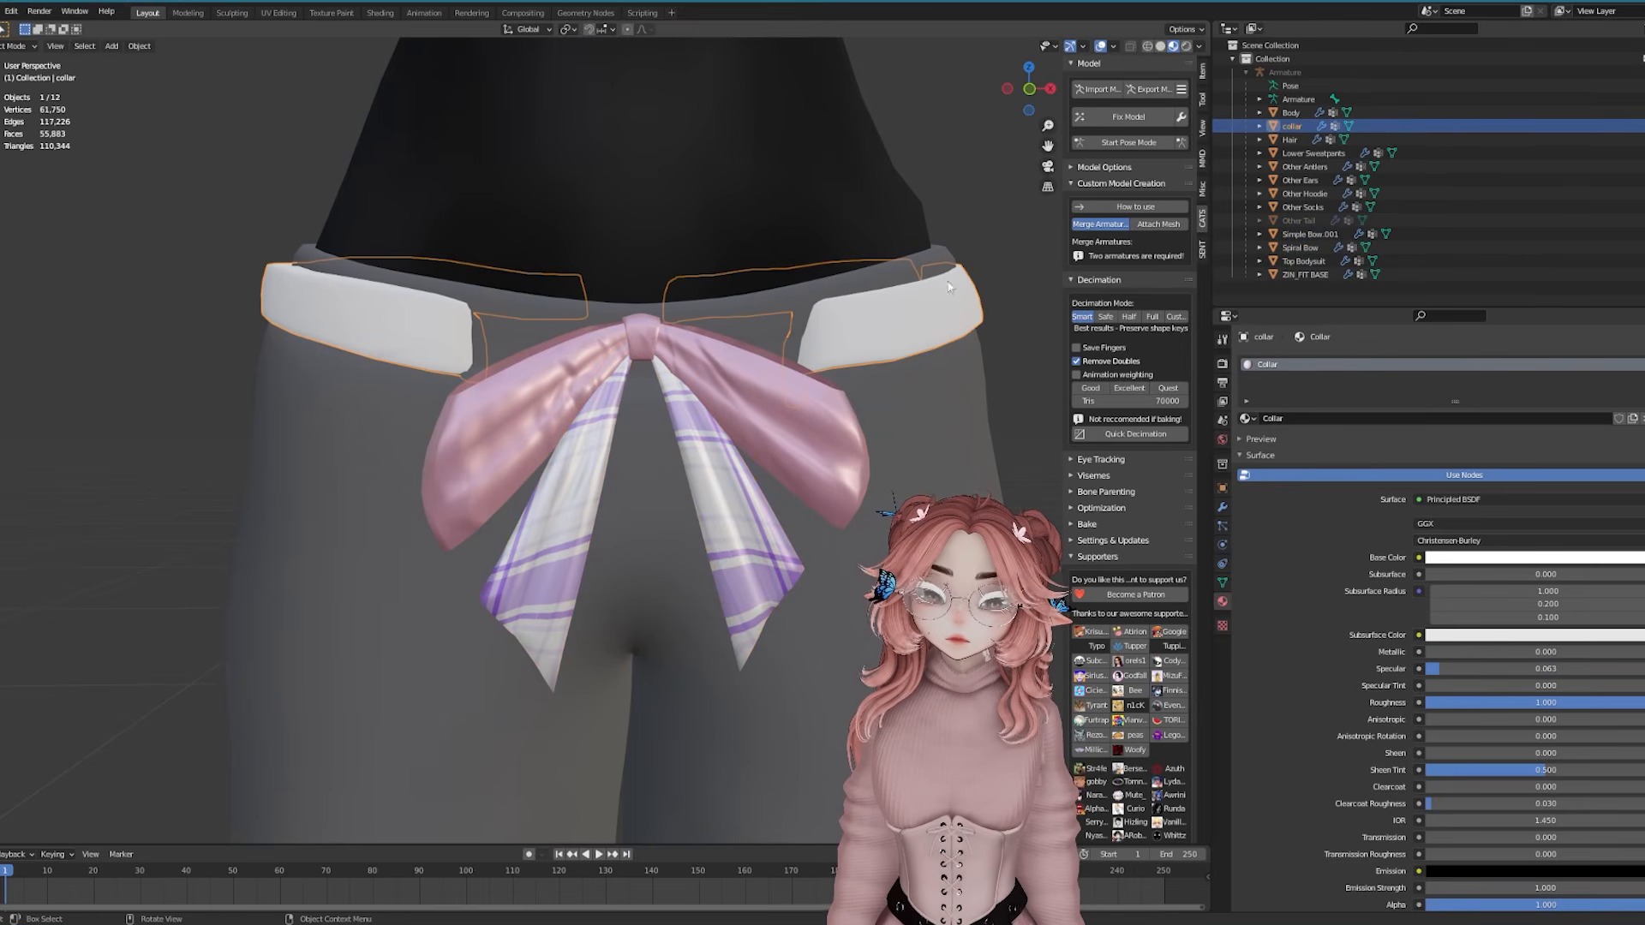
Move the front end edge loop of the white collar beside the bow with proportional editing
{"action": "middle_click_drag", "start_coordinate": [949, 286], "coordinate": [711, 370]}
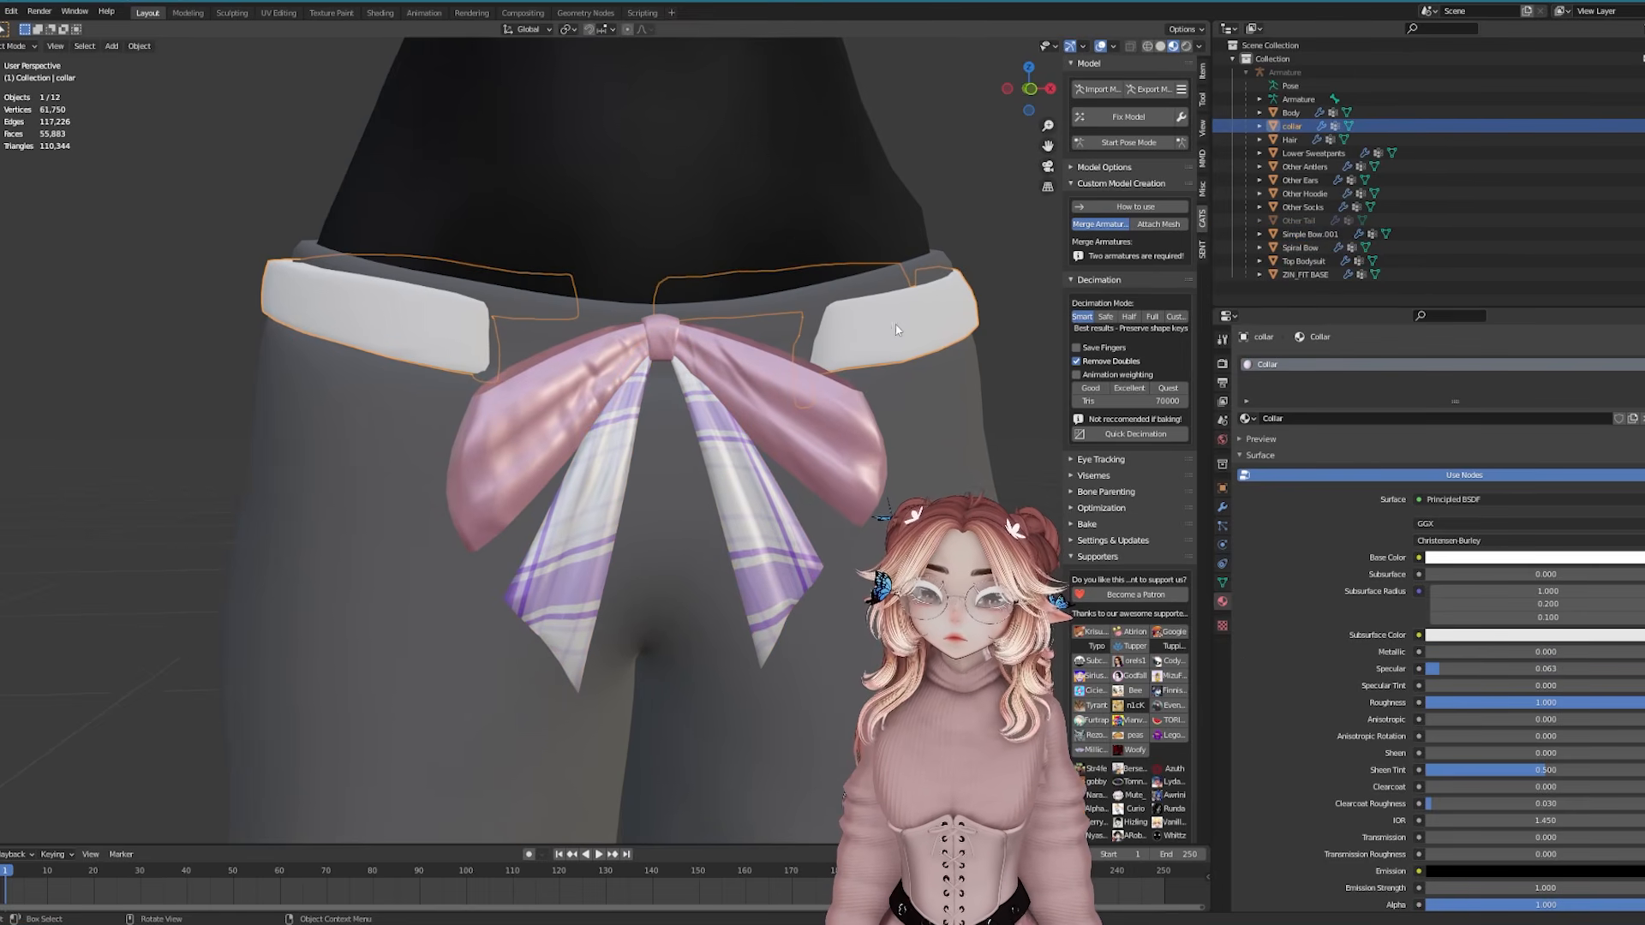
{"action": "scroll", "coordinate": [913, 470], "scroll_direction": "down", "scroll_amount": 2}
{"action": "scroll", "coordinate": [724, 502], "scroll_direction": "up", "scroll_amount": 2}
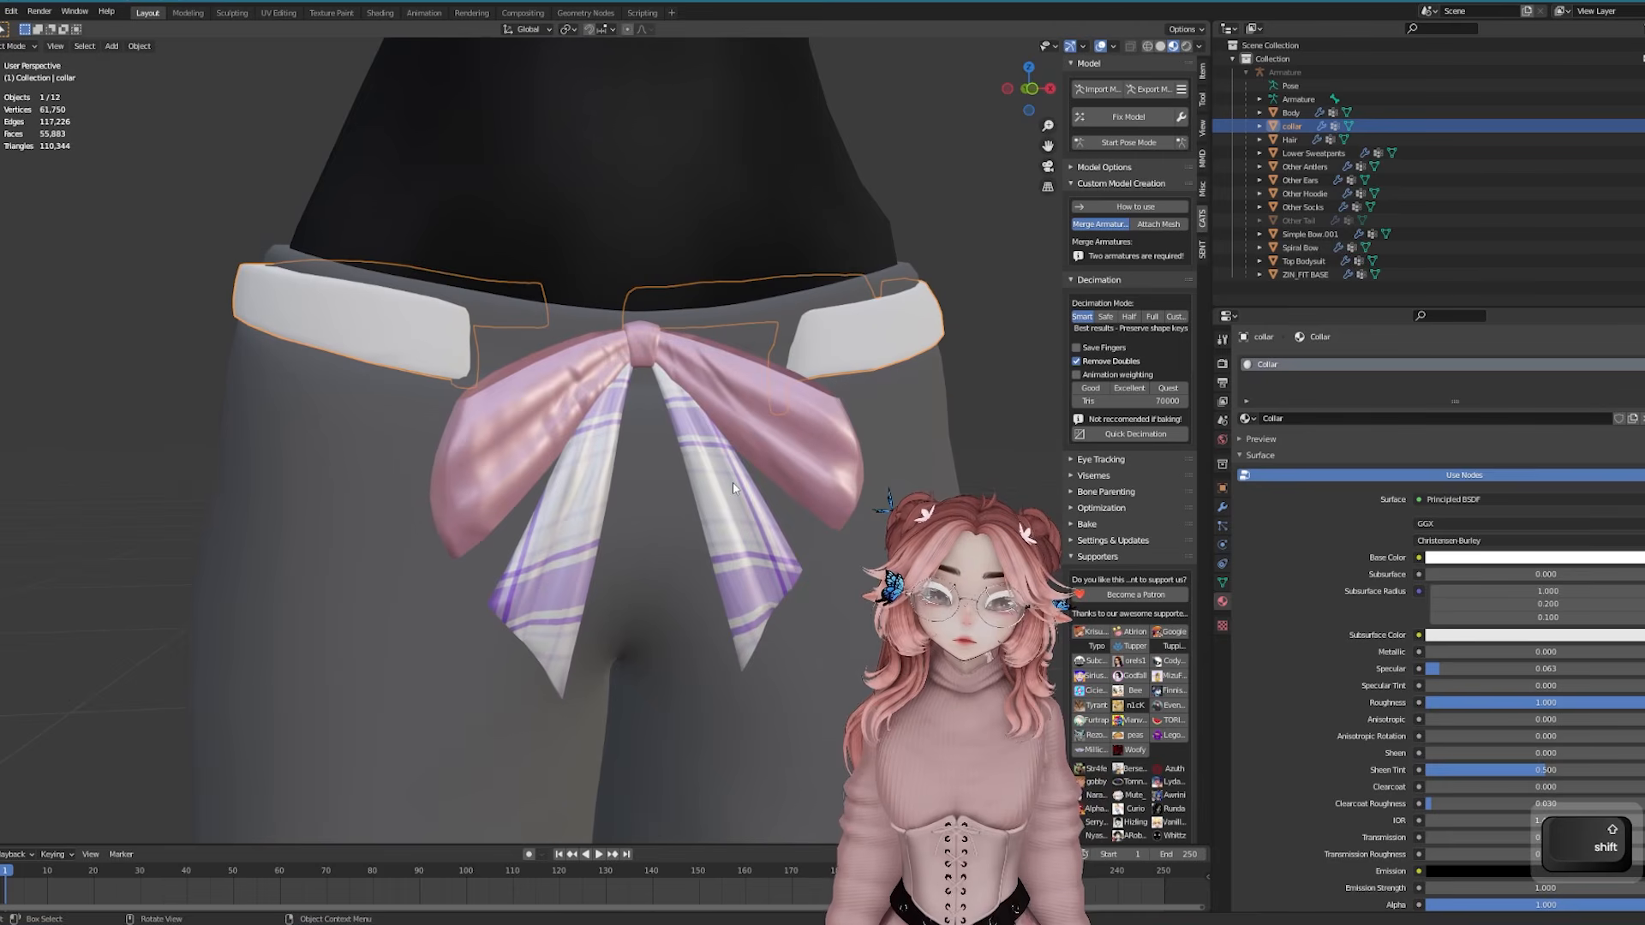
{"action": "key", "text": "Tab"}
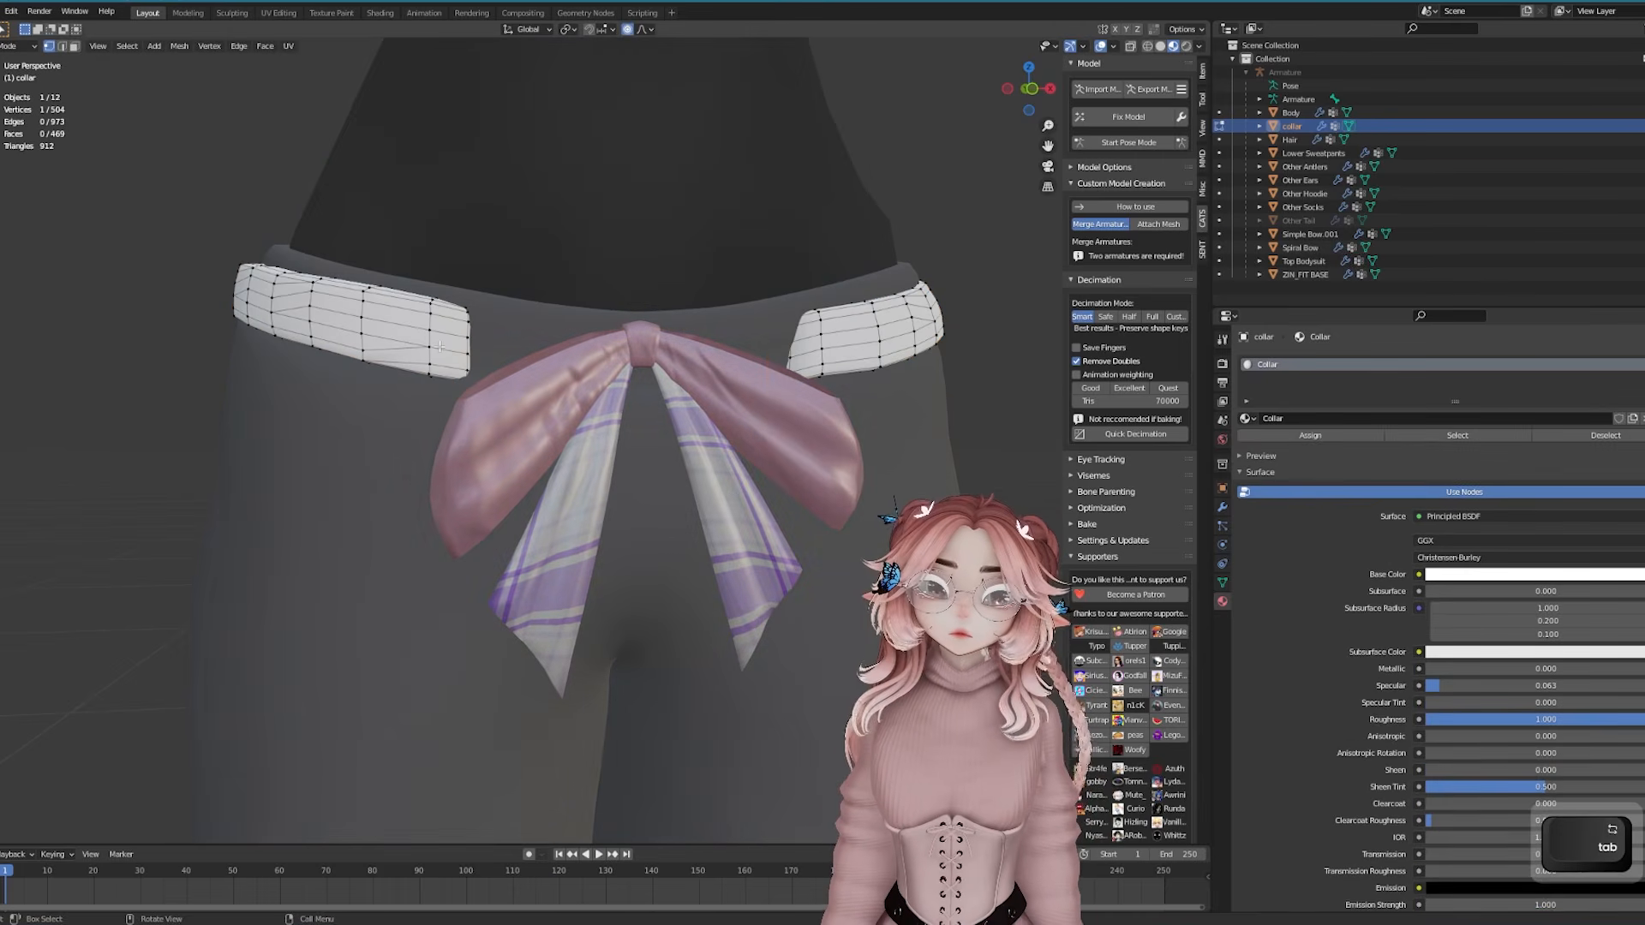
{"action": "left_click", "coordinate": [463, 347], "text": "alt"}
{"action": "key", "text": "g"}
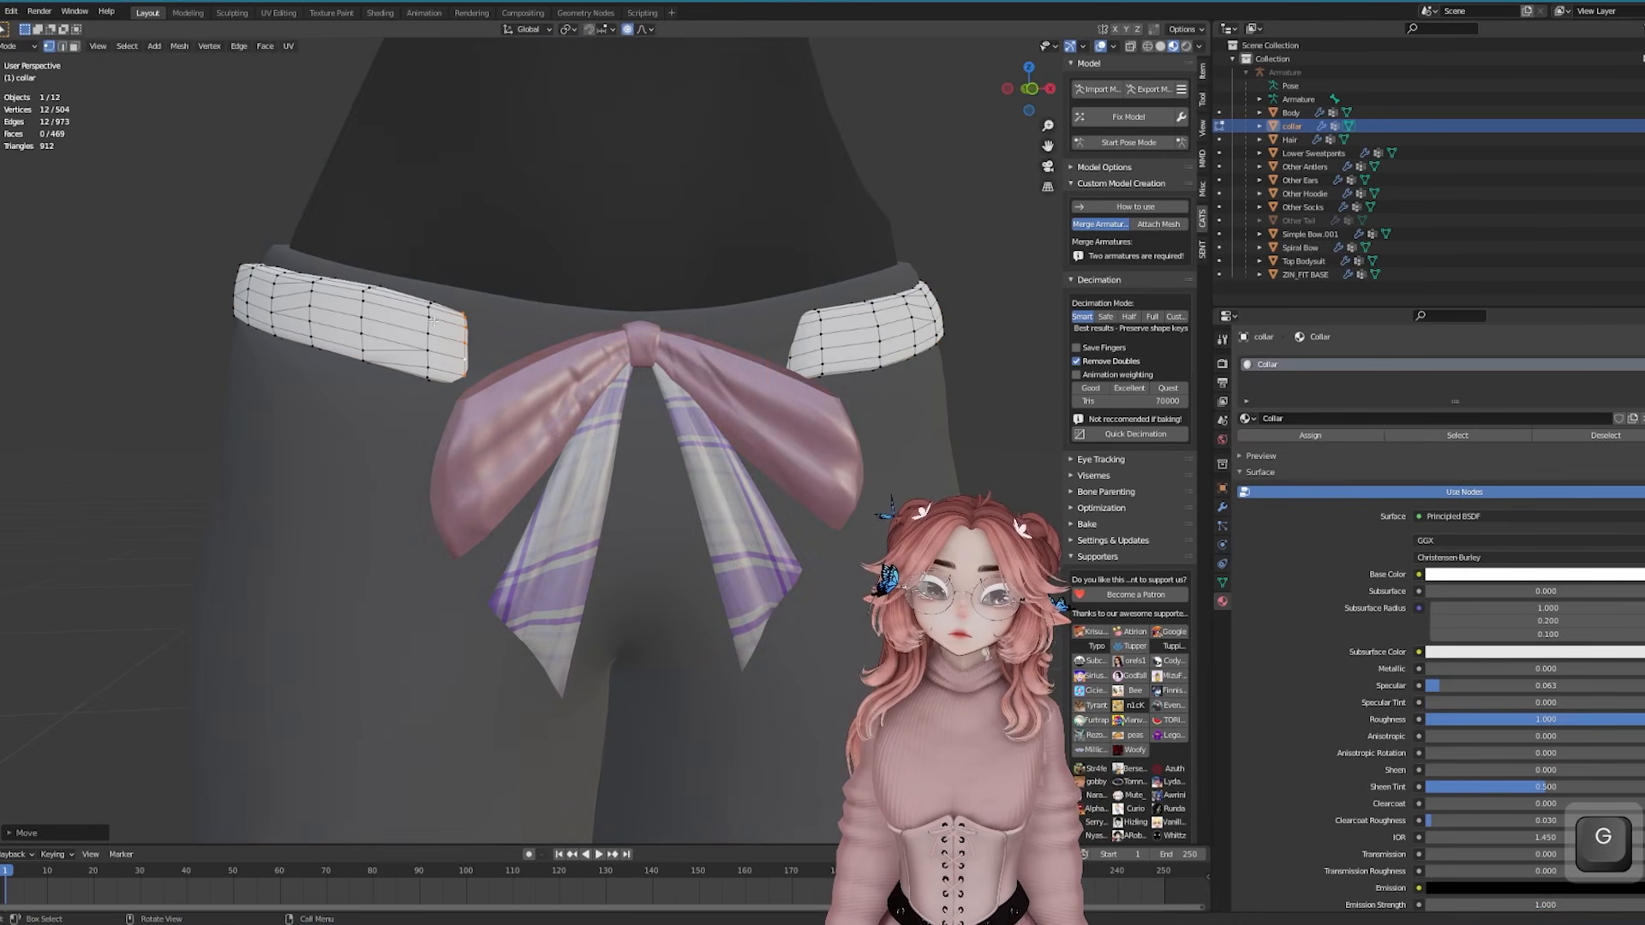
{"action": "key", "text": "Tab"}
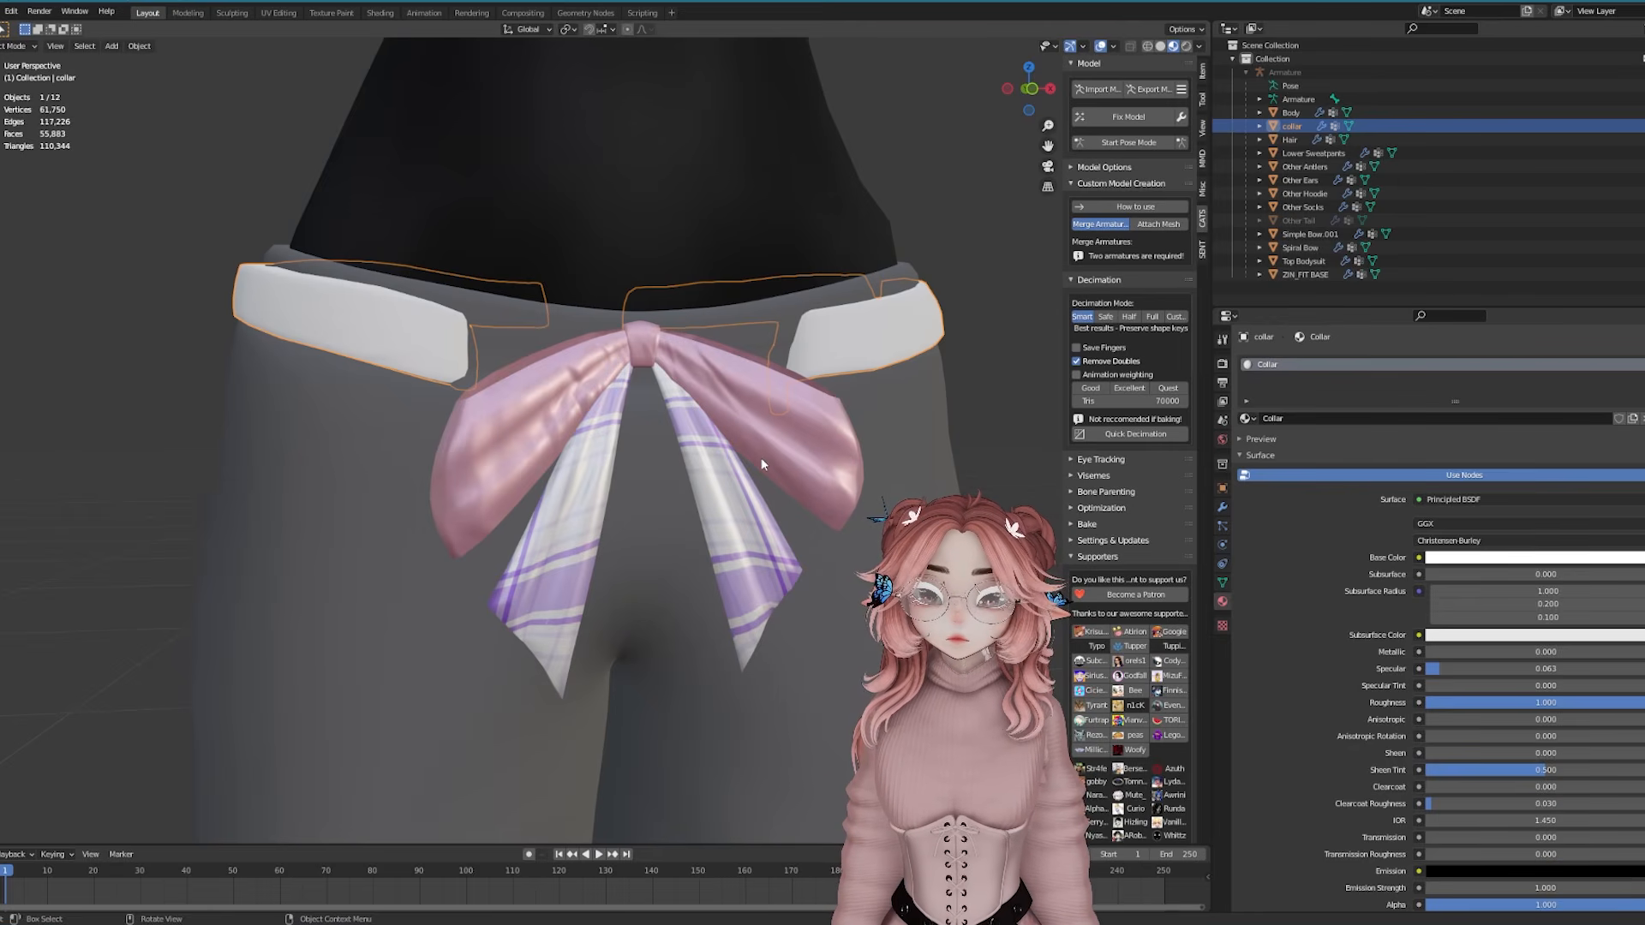
{"action": "middle_click_drag", "start_coordinate": [761, 460], "coordinate": [810, 439]}
{"action": "key", "text": "Tab"}
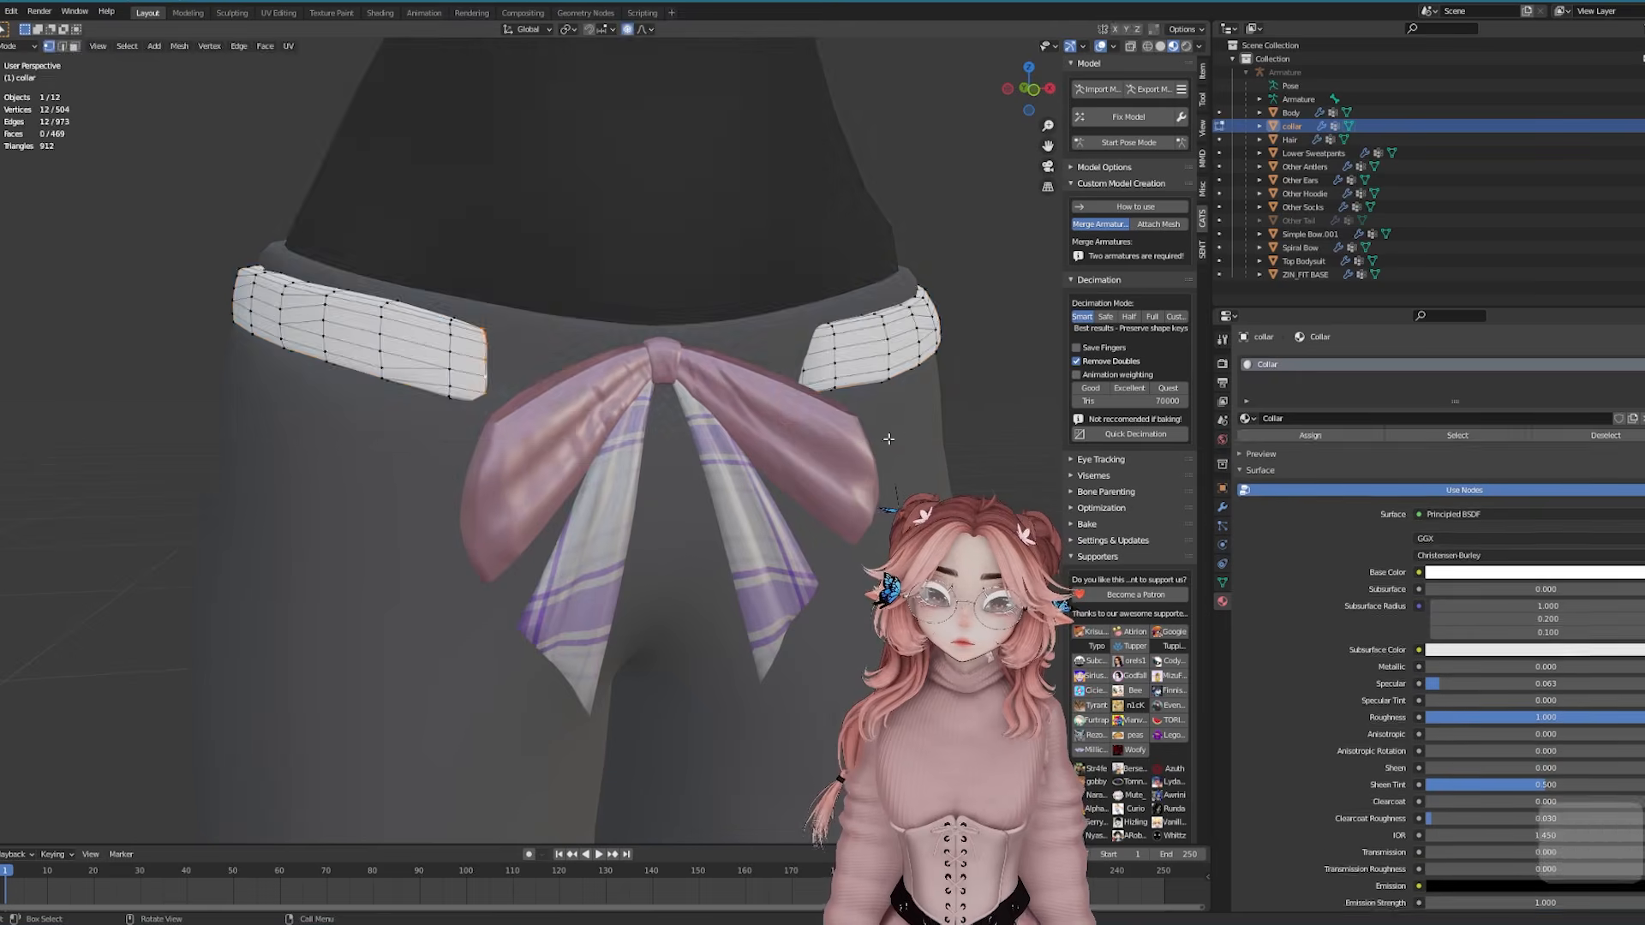
{"action": "key", "text": "Tab"}
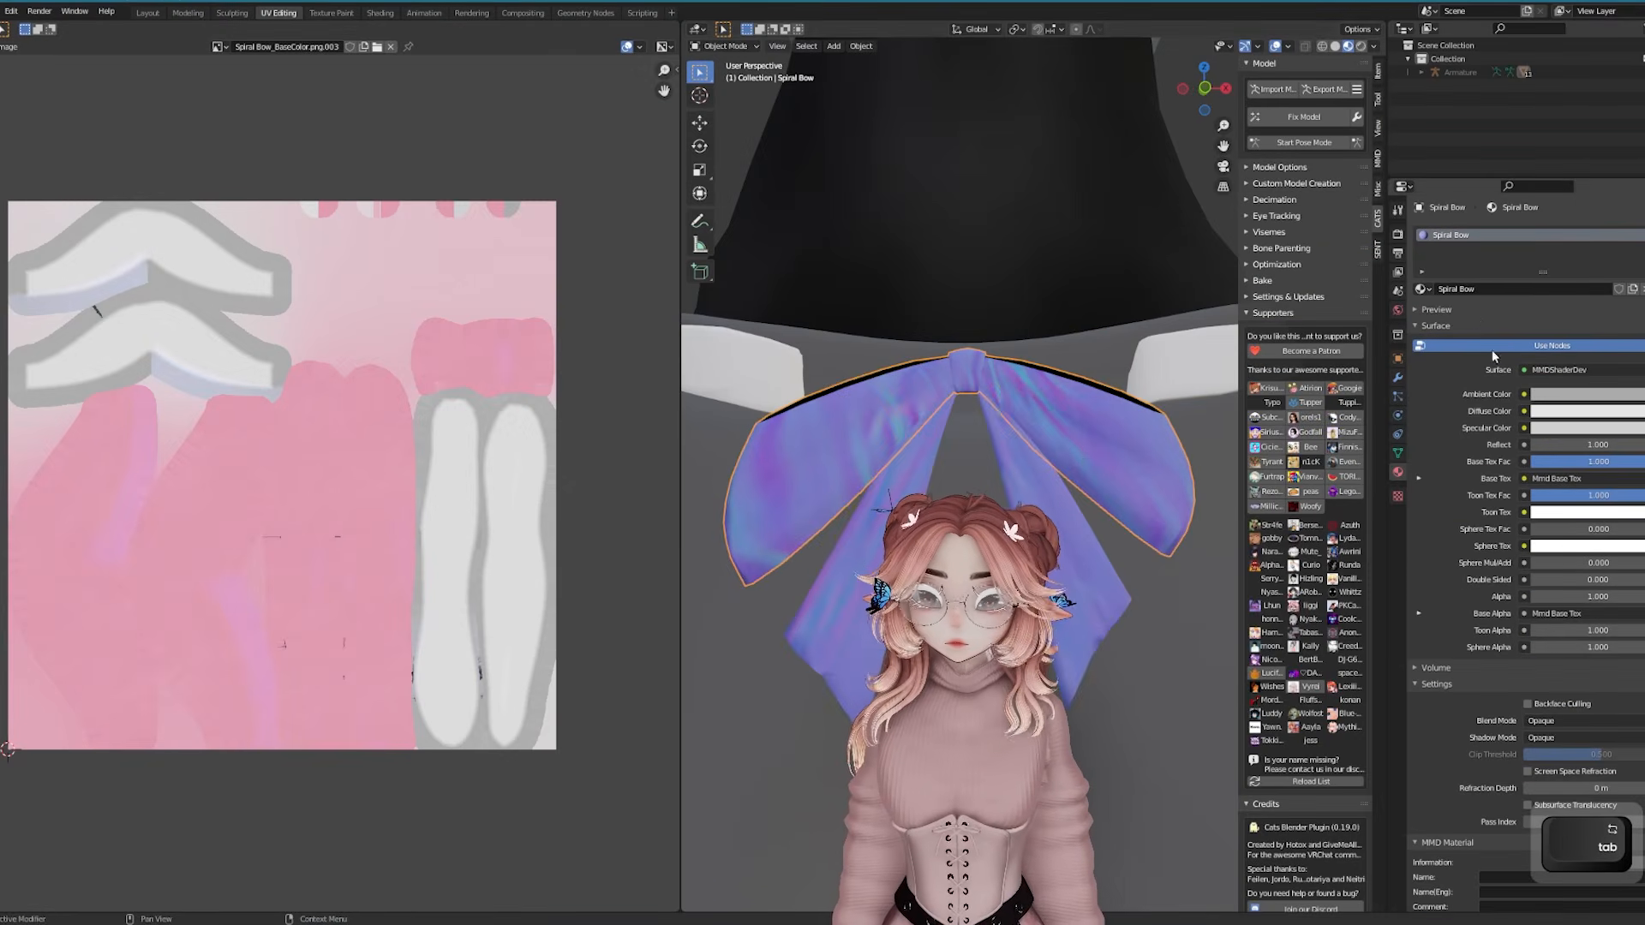
Assign the Spiral Bow material to Simple Bow.001 and shrink its UVs onto the texture's pink area
{"action": "left_click", "coordinate": [1421, 288]}
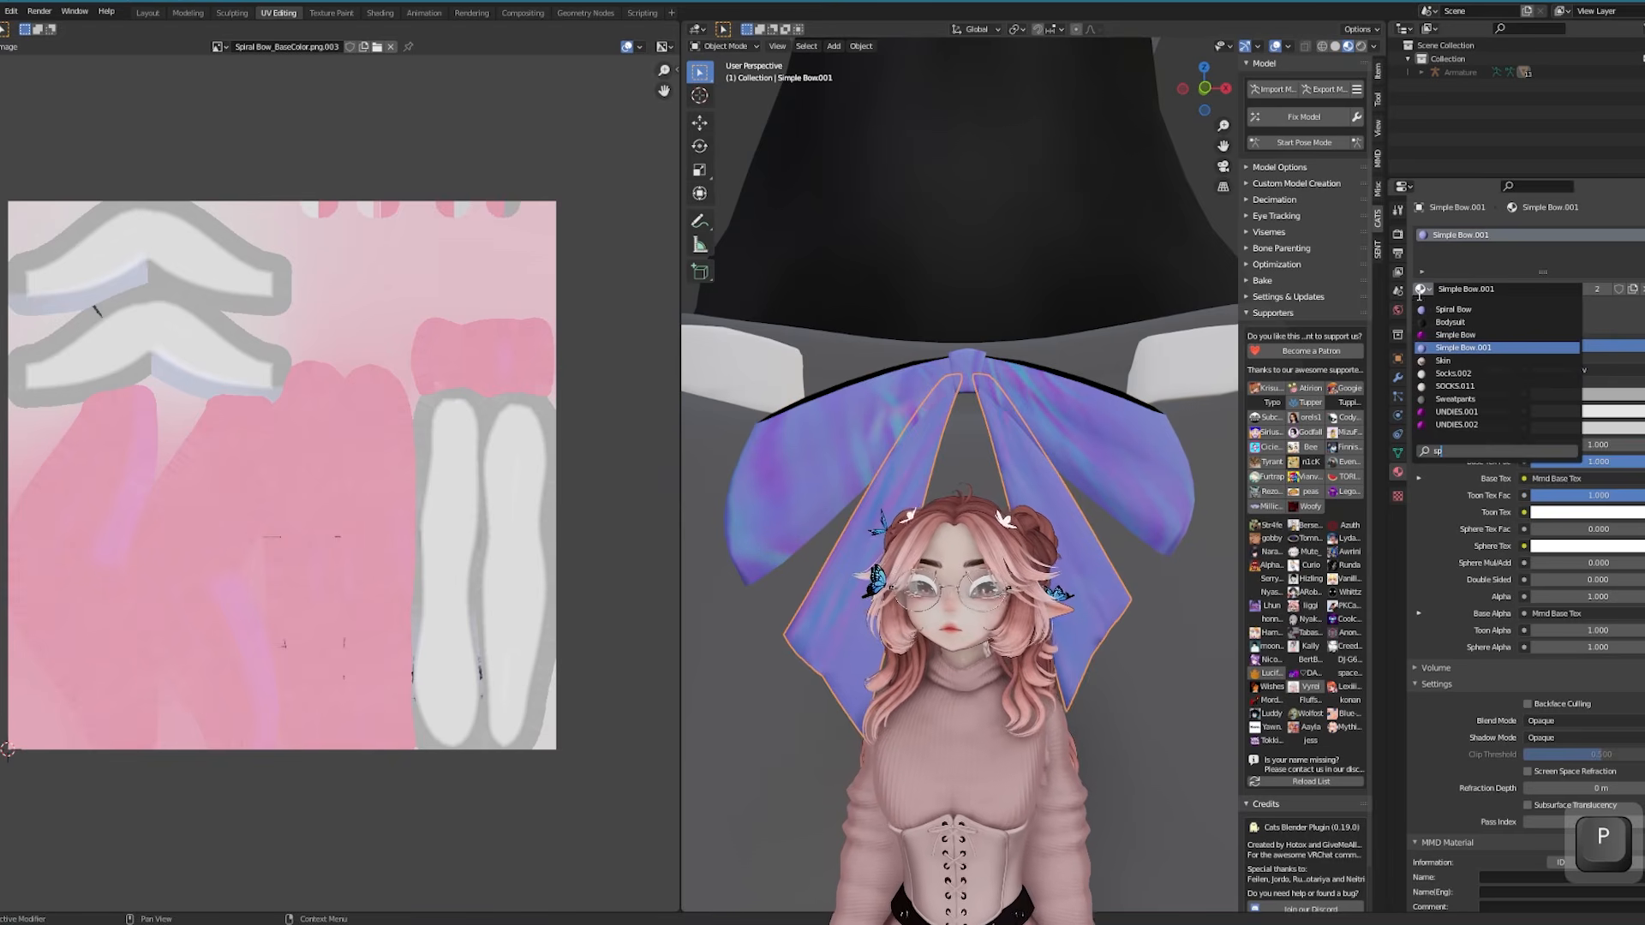
{"action": "left_click", "coordinate": [1429, 310]}
{"action": "key", "text": "Tab"}
{"action": "key", "text": "a"}
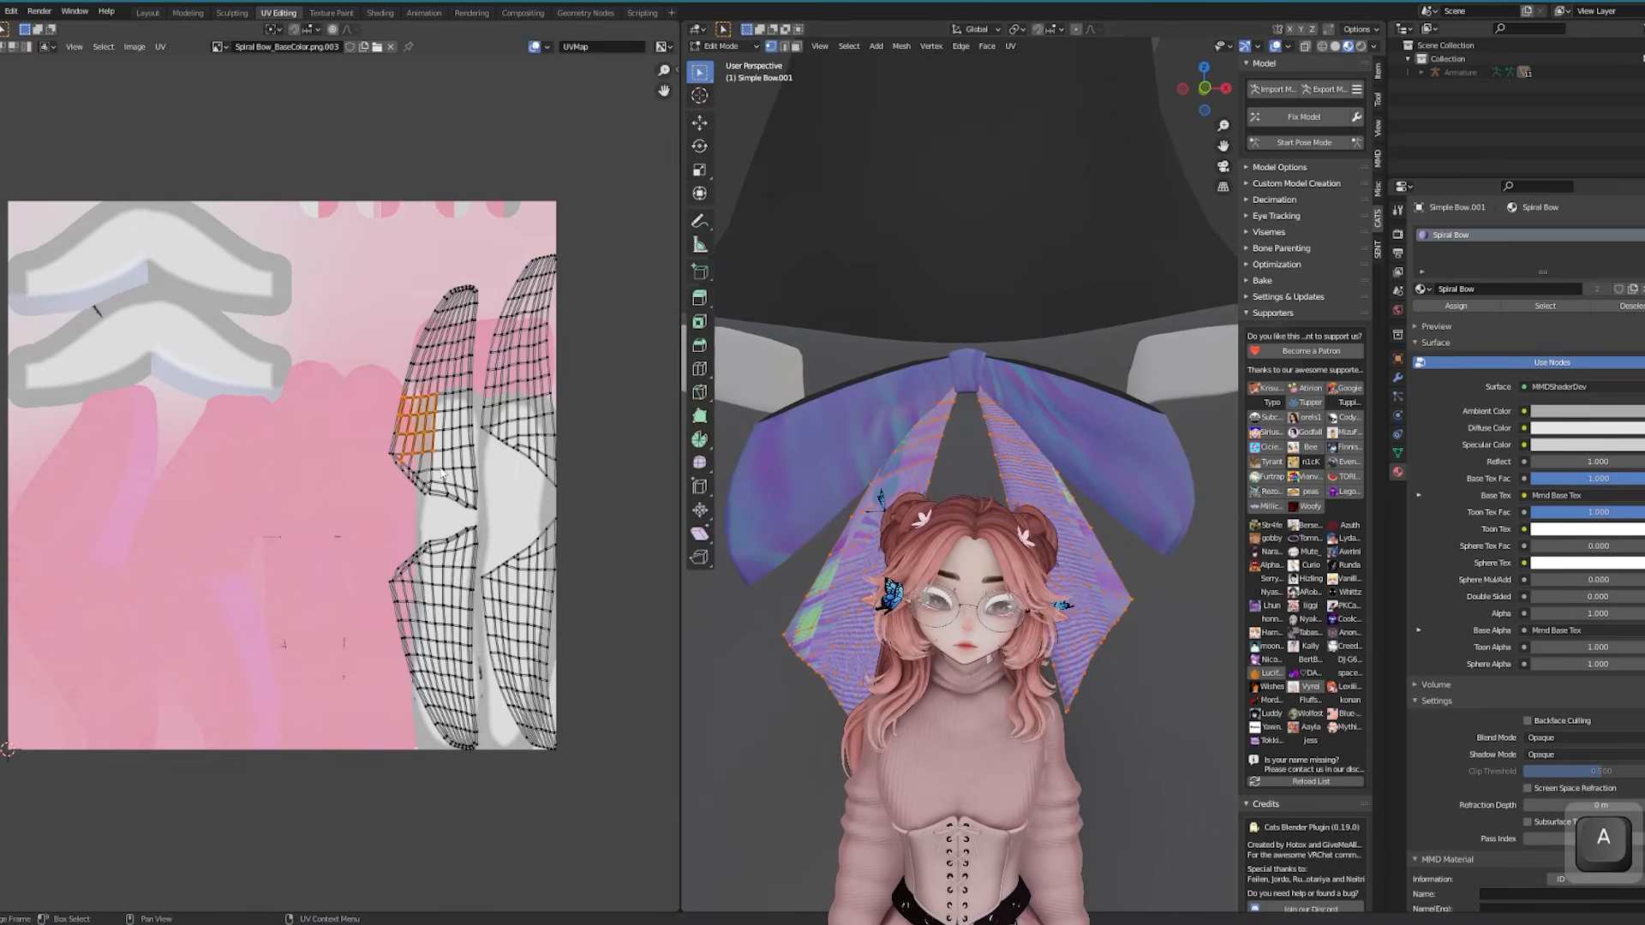
{"action": "key", "text": "a"}
{"action": "key", "text": "s"}
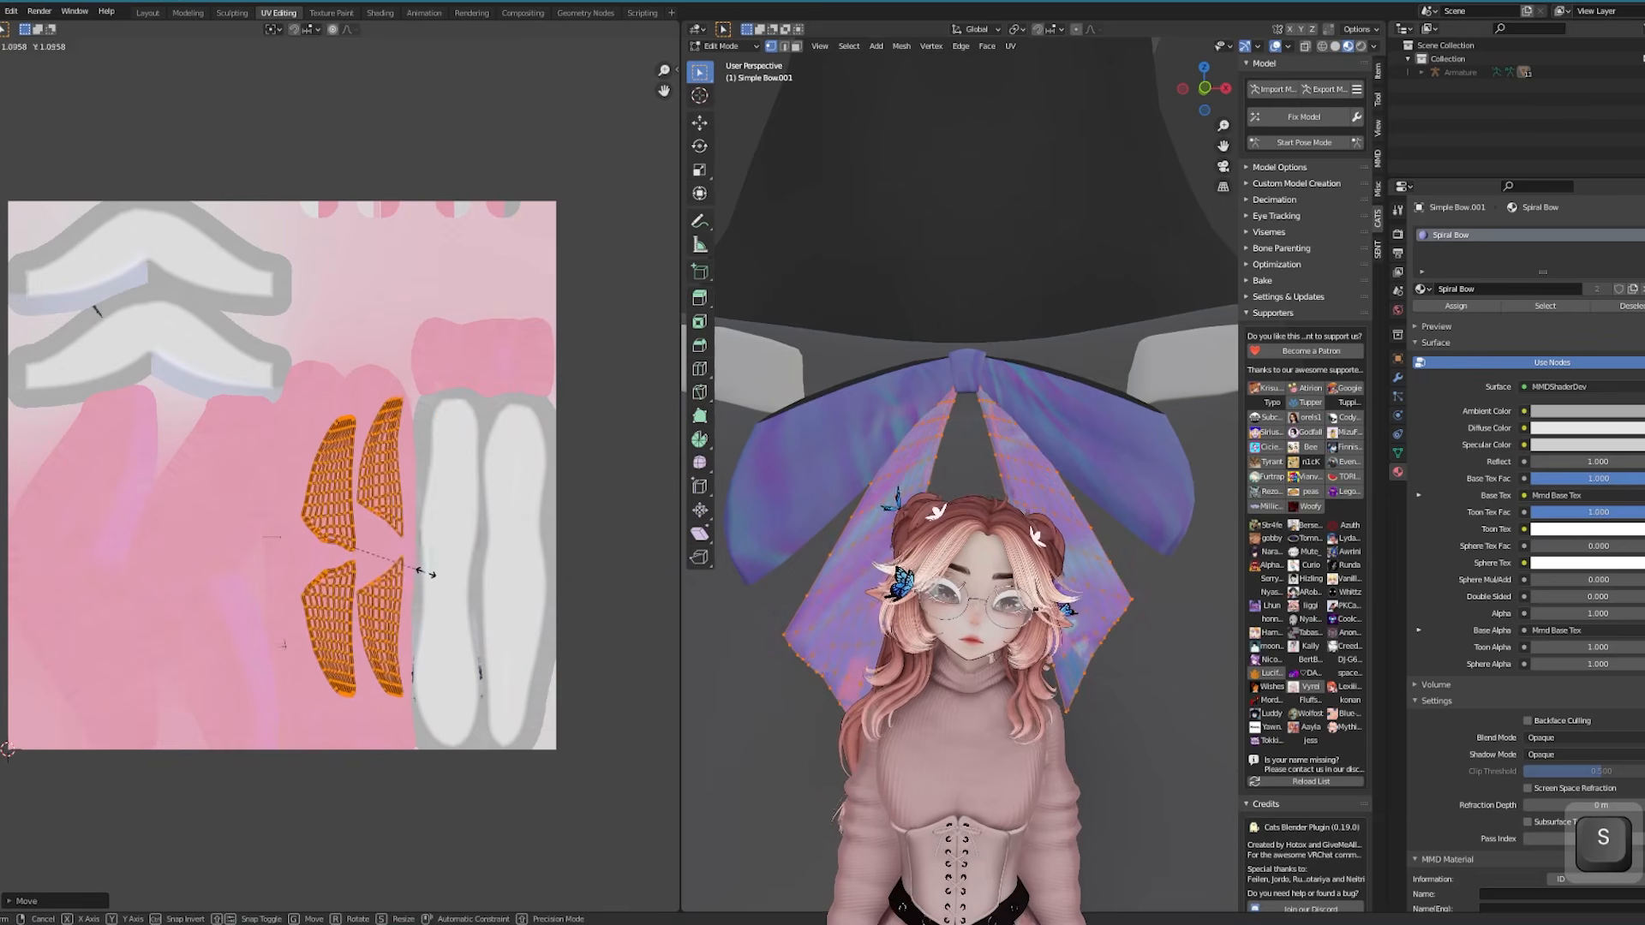
{"action": "left_click", "coordinate": [446, 559]}
{"action": "key", "text": "g"}
{"action": "left_click", "coordinate": [447, 559]}
{"action": "scroll", "coordinate": [557, 459], "scroll_direction": "up", "scroll_amount": 5}
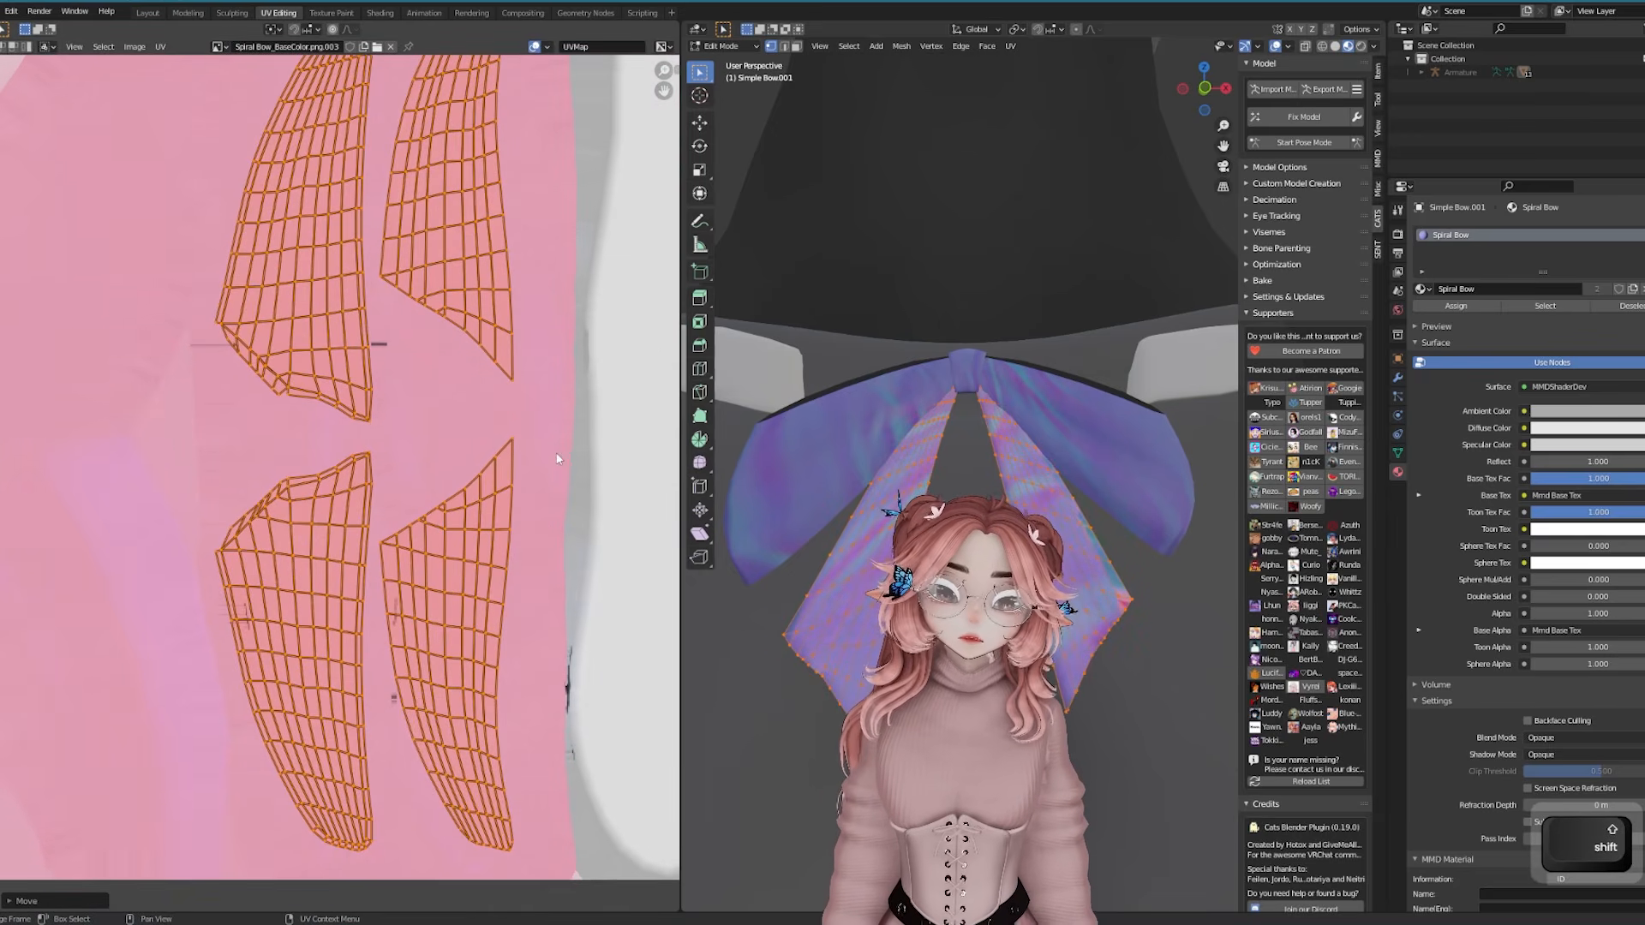
Select the linked lower-right UV island of the bow tails and move it away from its neighbouring island
{"action": "left_click_drag", "start_coordinate": [431, 546], "coordinate": [493, 622]}
{"action": "key", "text": "ctrl+l"}
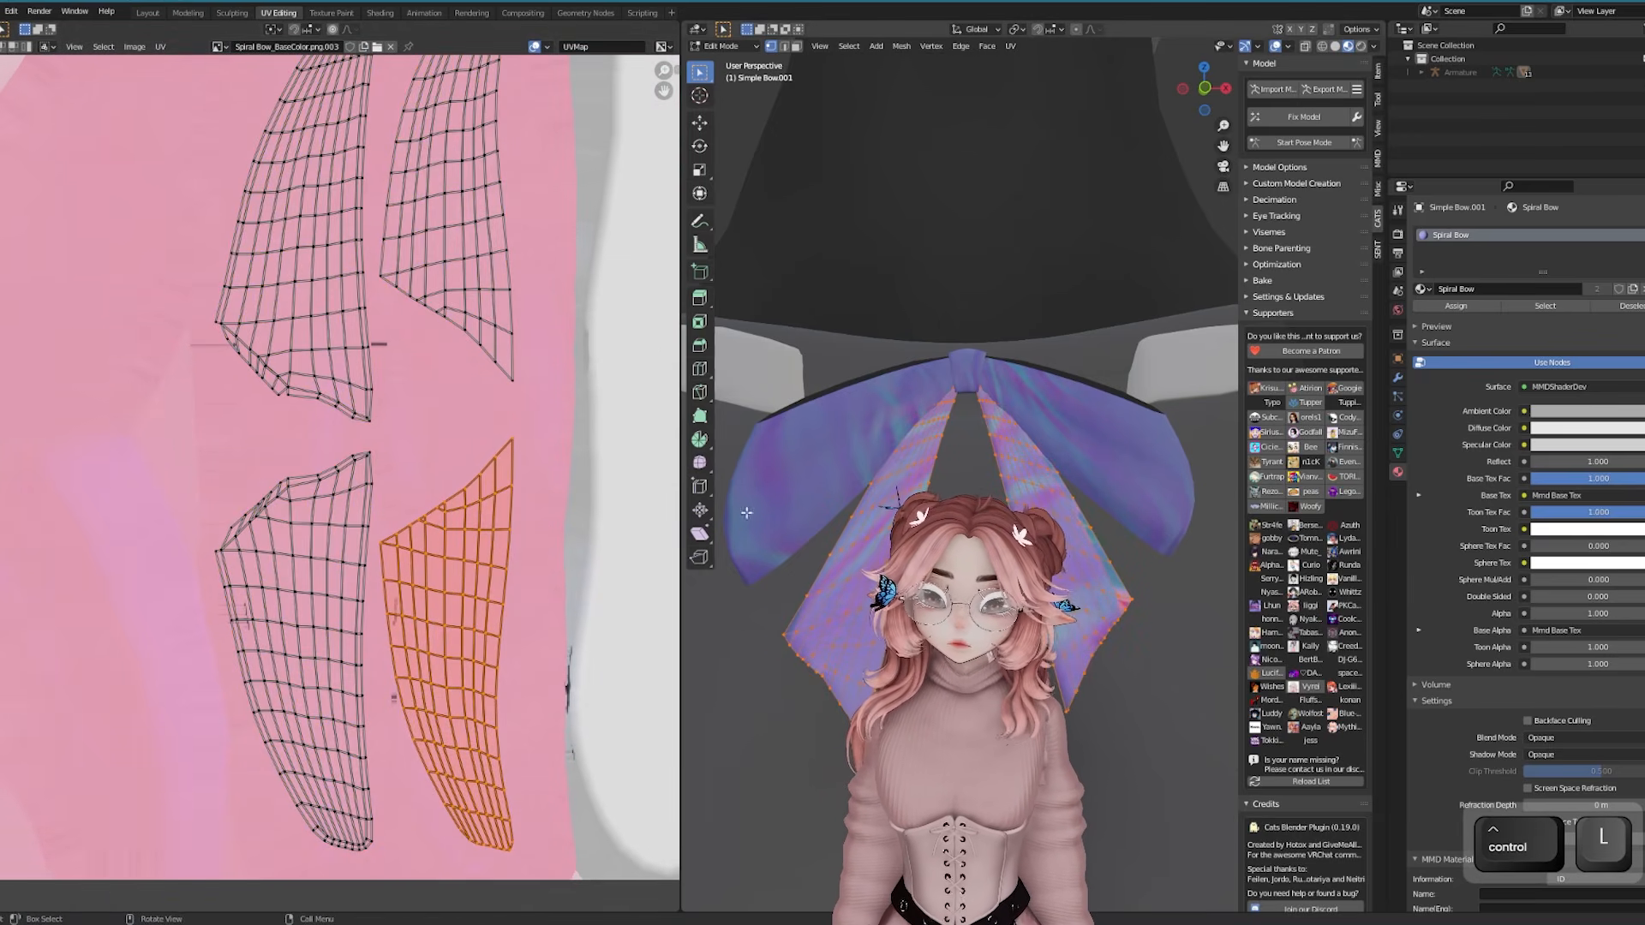
{"action": "key", "text": "g"}
{"action": "left_click", "coordinate": [539, 417]}
{"action": "middle_click_drag", "start_coordinate": [539, 416], "coordinate": [517, 525], "text": "shift"}
{"action": "middle_click_drag", "start_coordinate": [542, 676], "coordinate": [555, 515], "text": "shift"}
{"action": "middle_click_drag", "start_coordinate": [555, 514], "coordinate": [555, 129], "text": "ctrl"}
{"action": "middle_click_drag", "start_coordinate": [479, 525], "coordinate": [347, 376], "text": "shift"}
{"action": "middle_click_drag", "start_coordinate": [476, 519], "coordinate": [483, 614], "text": "ctrl"}
{"action": "middle_click_drag", "start_coordinate": [484, 614], "coordinate": [422, 425], "text": "shift"}
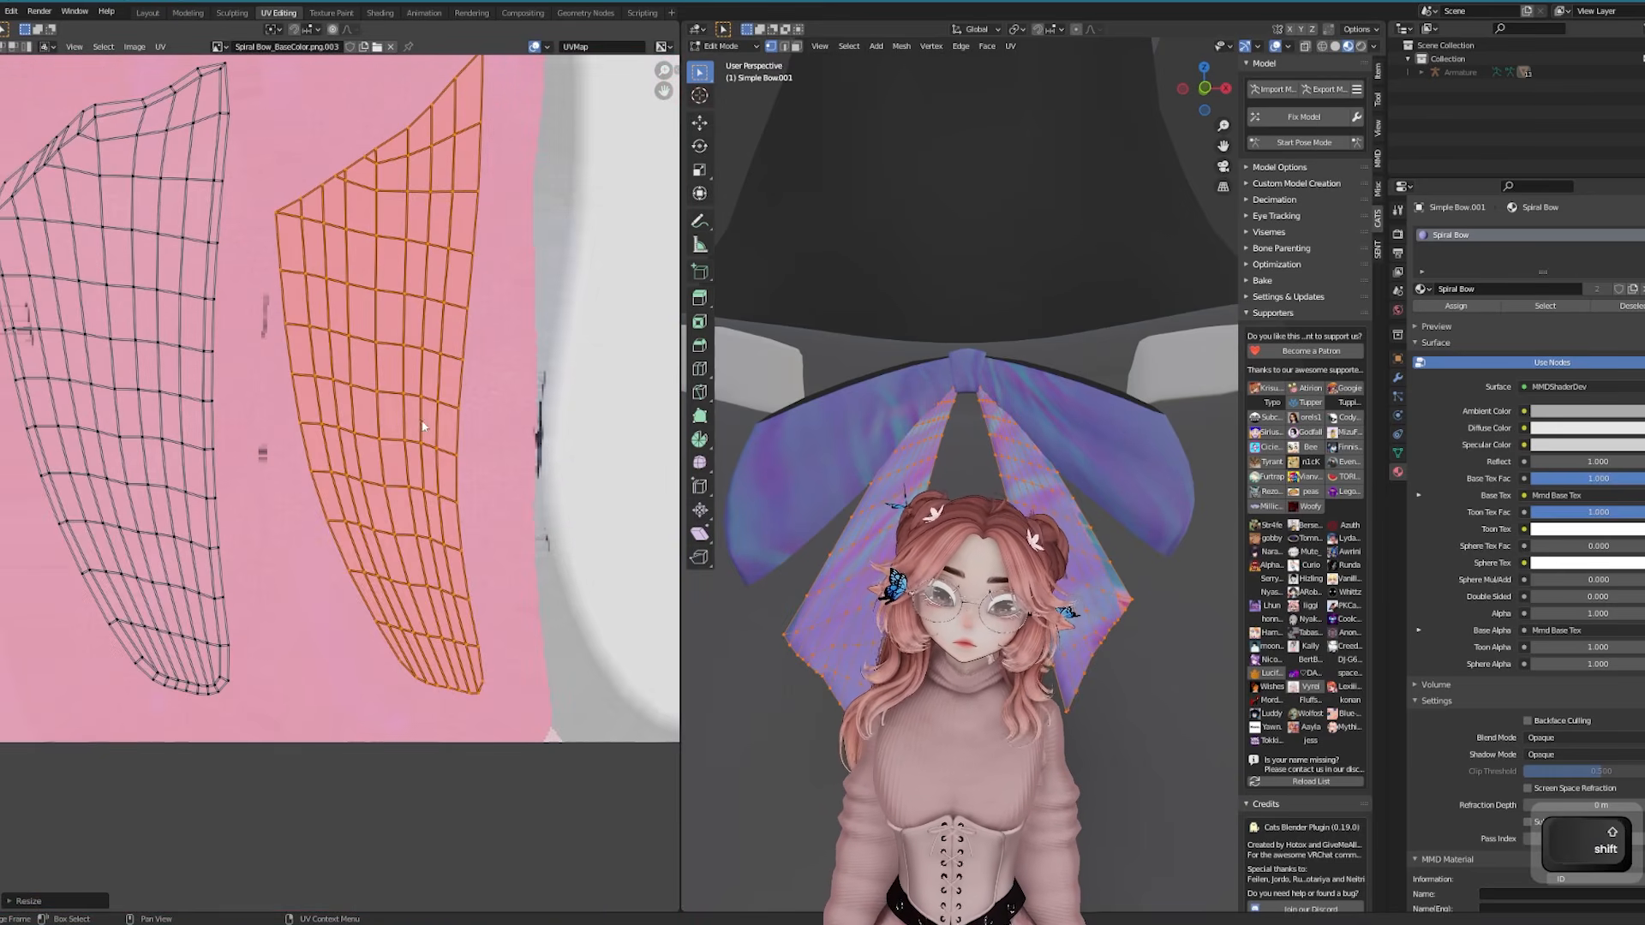
Shrink the lower-right UV island slightly and place it clear of the dark marks in the pink area
{"action": "key", "text": "g"}
{"action": "left_click", "coordinate": [563, 485]}
{"action": "middle_click_drag", "start_coordinate": [545, 409], "coordinate": [555, 514], "text": "shift"}
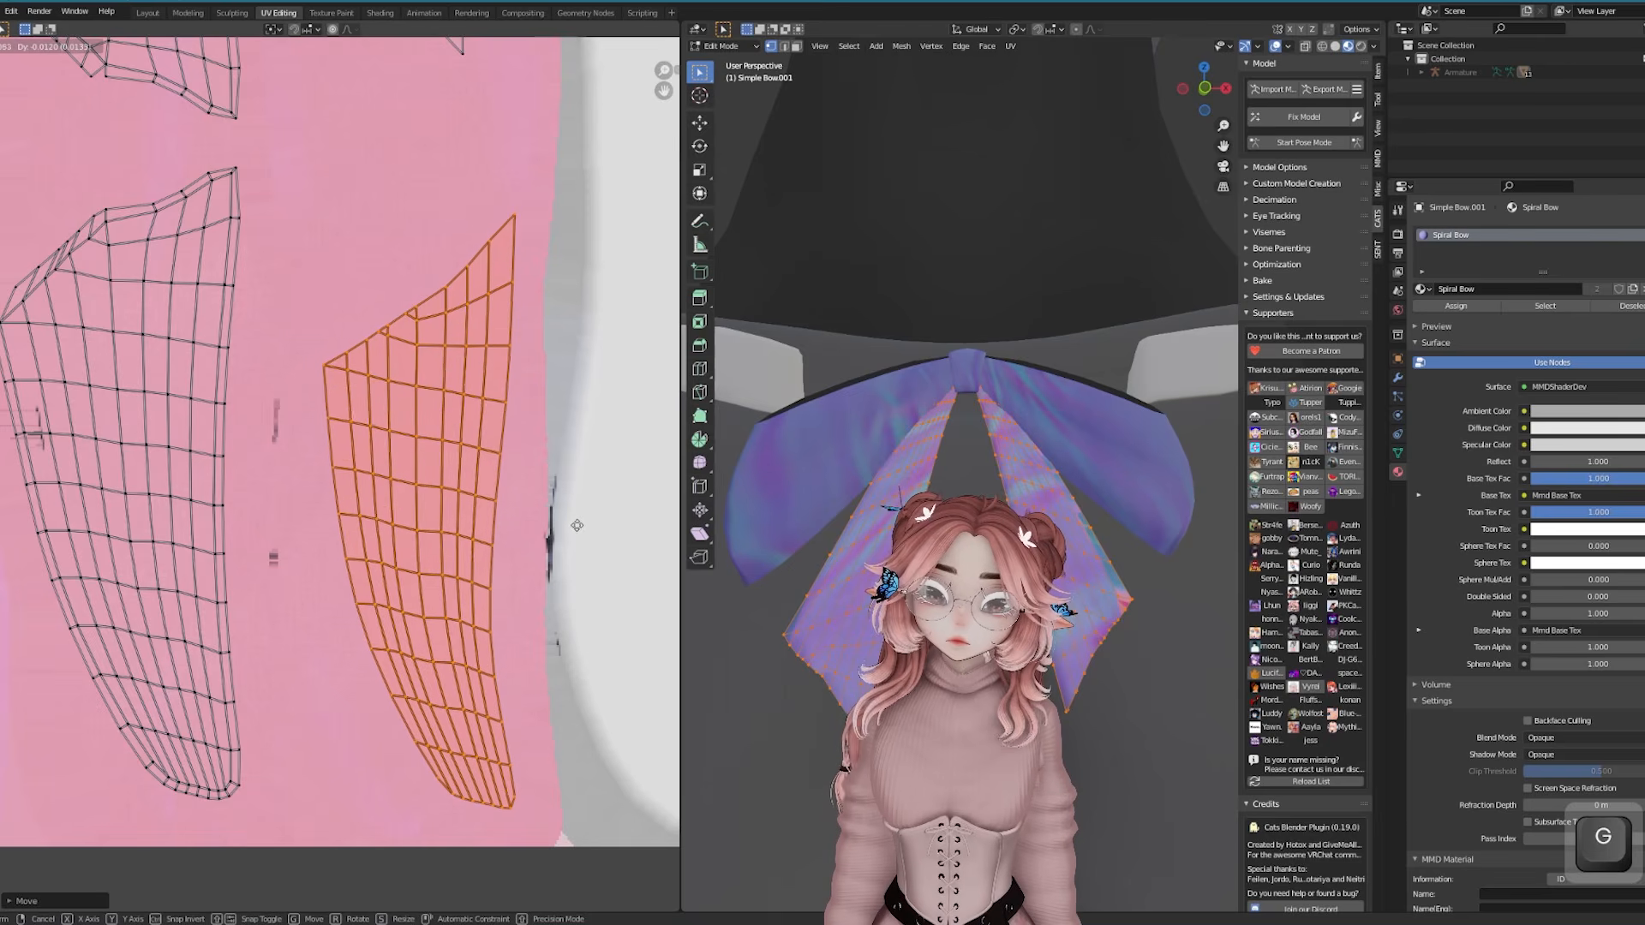
{"action": "left_click", "coordinate": [577, 525]}
{"action": "middle_click_drag", "start_coordinate": [580, 290], "coordinate": [588, 459], "text": "shift"}
{"action": "left_click", "coordinate": [588, 460]}
{"action": "middle_click_drag", "start_coordinate": [514, 298], "coordinate": [509, 574], "text": "shift"}
Select the linked upper-right UV island and move it up within the pink area, clear of the dark line
{"action": "left_click_drag", "start_coordinate": [403, 279], "coordinate": [487, 379]}
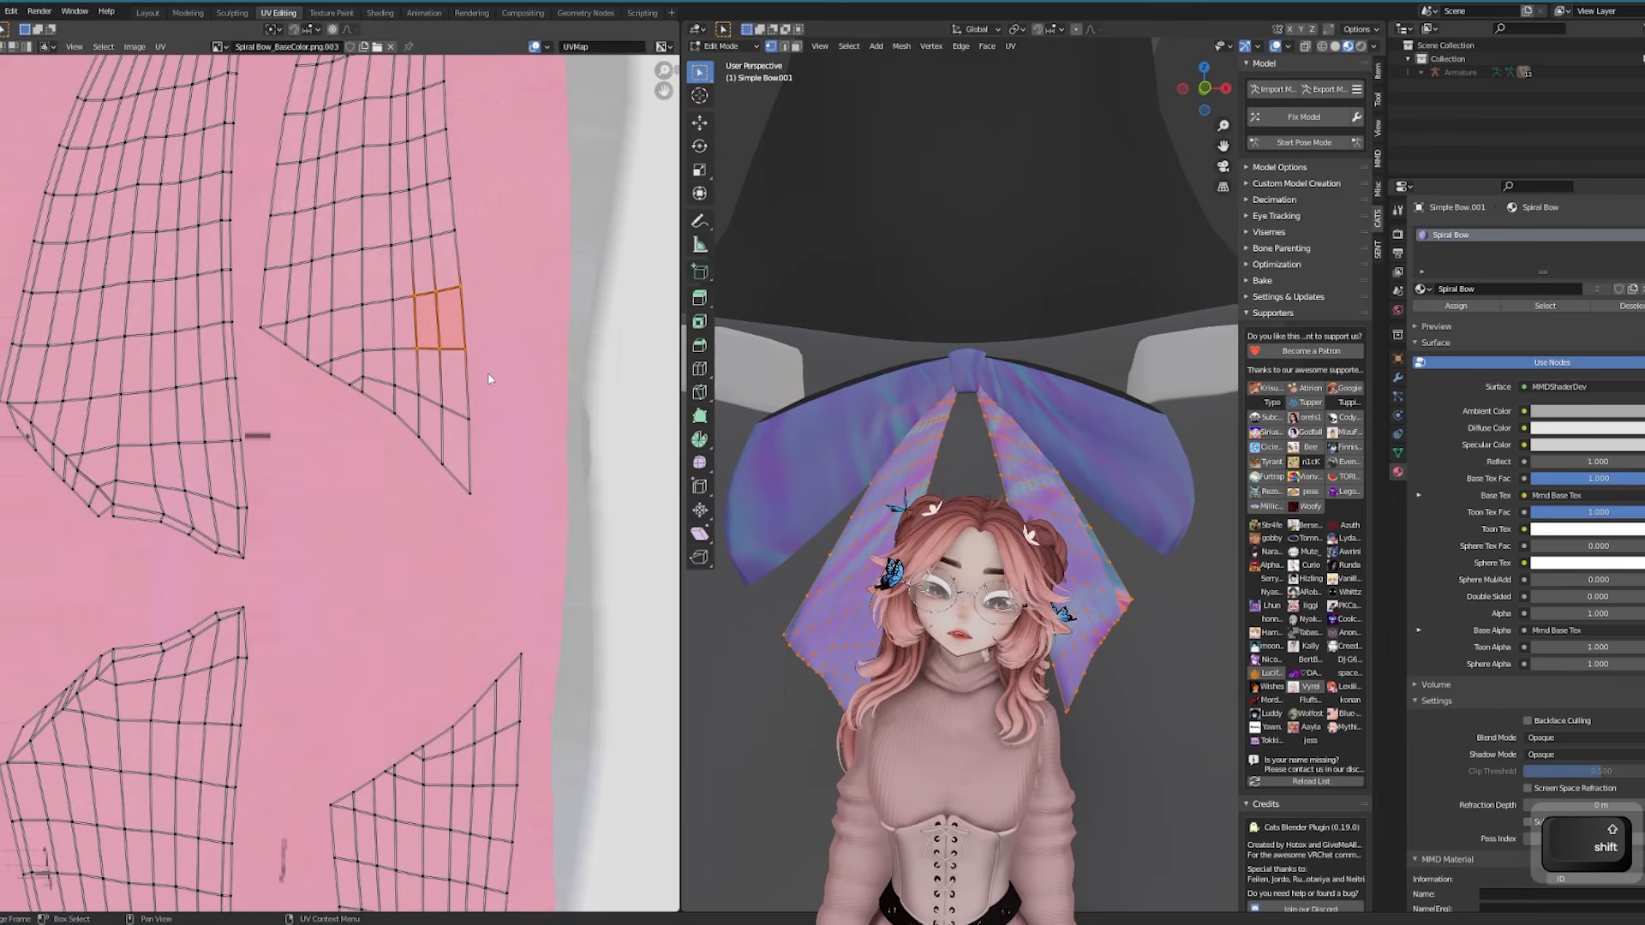
{"action": "key", "text": "ctrl+l"}
{"action": "scroll", "coordinate": [539, 359], "scroll_direction": "down", "scroll_amount": 3}
{"action": "scroll", "coordinate": [577, 293], "scroll_direction": "up", "scroll_amount": 2}
{"action": "key", "text": "g"}
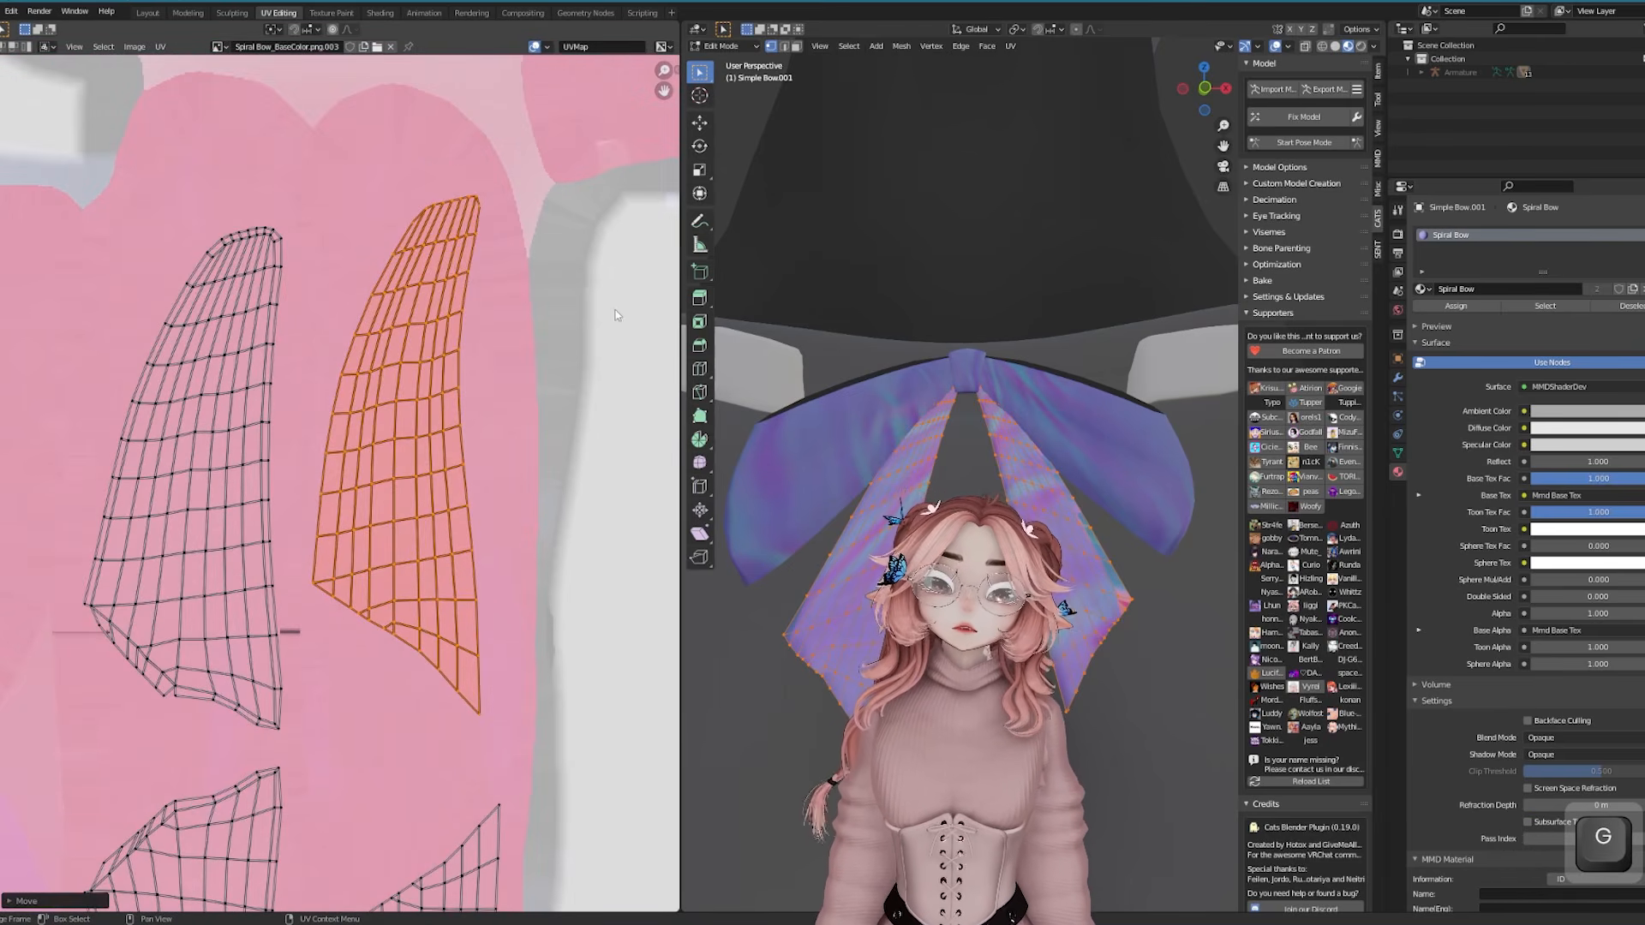
{"action": "left_click", "coordinate": [577, 299]}
Pull the lower-left corner of the bow tails' upper-left UV island off the dark line using proportional editing
{"action": "middle_click_drag", "start_coordinate": [360, 480], "coordinate": [402, 429], "text": "shift"}
{"action": "key", "text": "l"}
{"action": "scroll", "coordinate": [214, 548], "scroll_direction": "up", "scroll_amount": 2}
{"action": "left_click", "coordinate": [216, 555]}
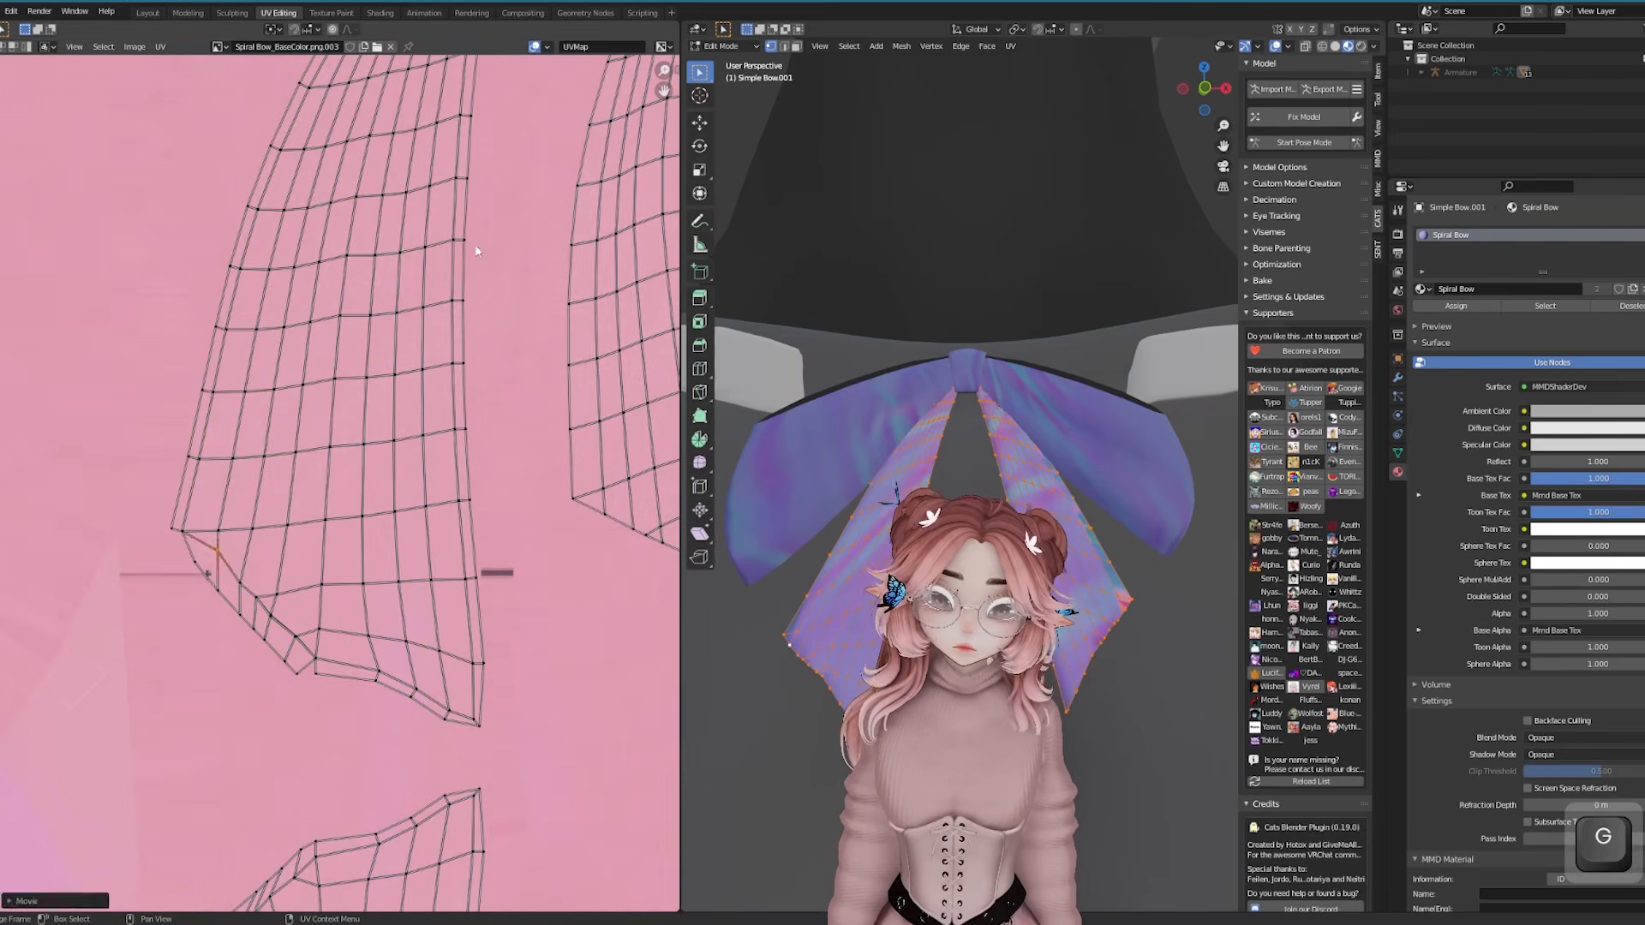
{"action": "key", "text": "o"}
{"action": "key", "text": "g"}
{"action": "left_click", "coordinate": [224, 542]}
Nudge a right-edge vertex of the lower-left UV island with proportional editing
{"action": "middle_click_drag", "start_coordinate": [185, 488], "coordinate": [182, 779], "text": "shift"}
{"action": "middle_click_drag", "start_coordinate": [428, 814], "coordinate": [437, 300], "text": "shift"}
{"action": "scroll", "coordinate": [445, 463], "scroll_direction": "down", "scroll_amount": 2}
{"action": "key", "text": "g"}
{"action": "left_click", "coordinate": [445, 481]}
{"action": "middle_click_drag", "start_coordinate": [445, 548], "coordinate": [437, 197], "text": "shift"}
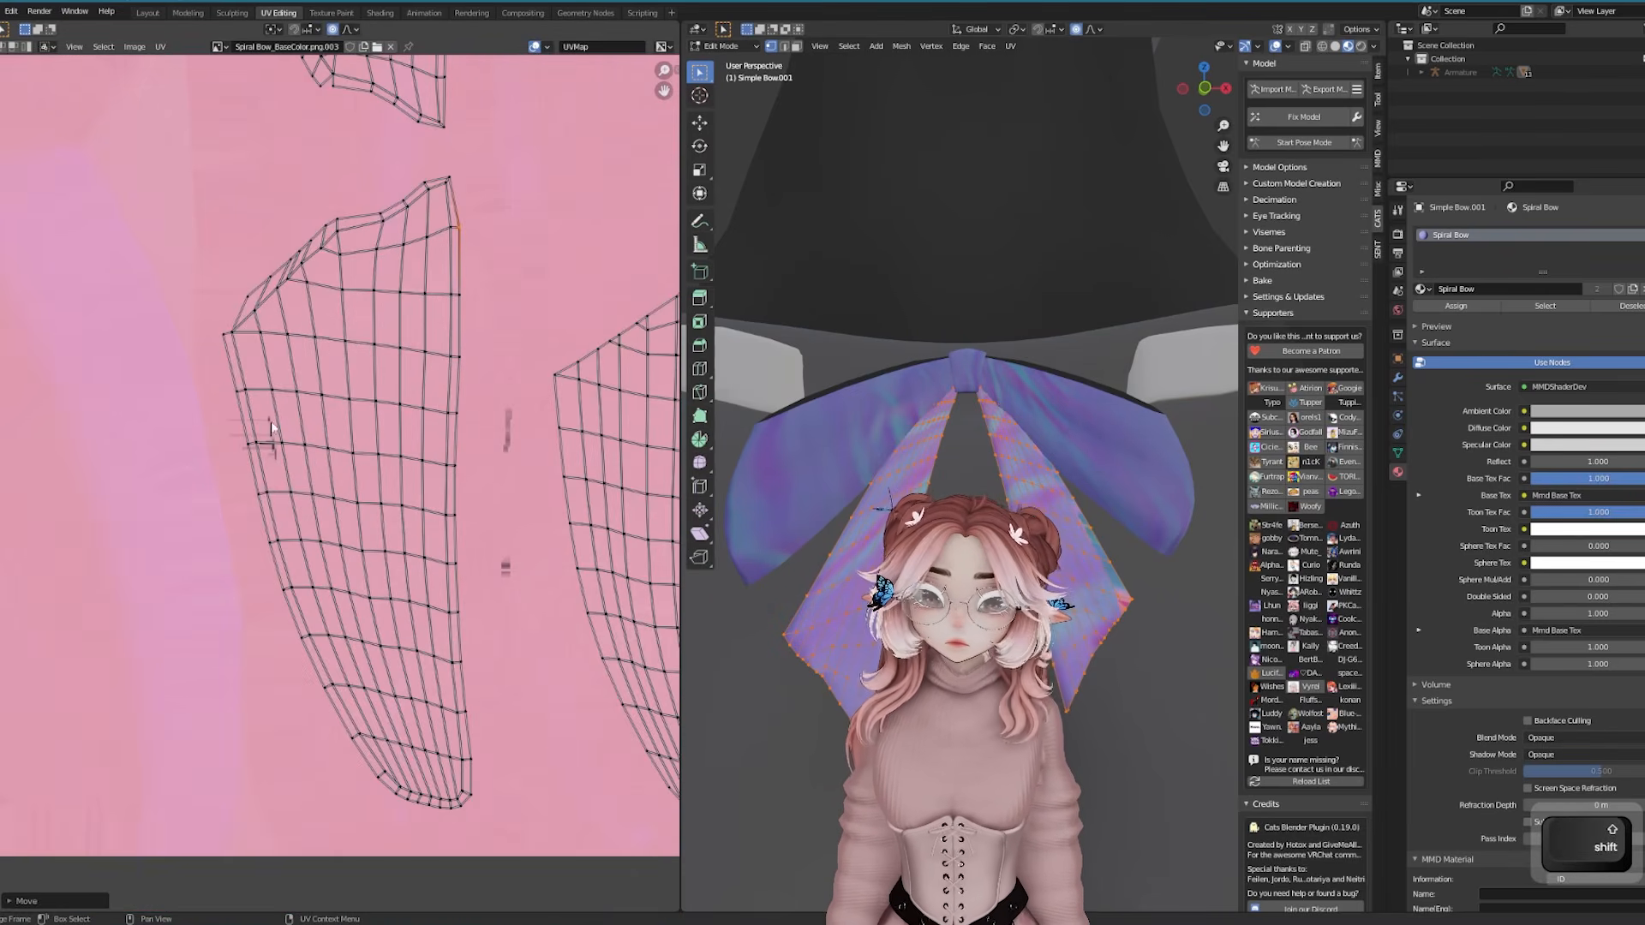
Select the whole lower-left UV island and move it into the clear pink space between the dark marks
{"action": "left_click", "coordinate": [239, 390]}
{"action": "key", "text": "ctrl+l"}
{"action": "key", "text": "ctrl+z"}
{"action": "key", "text": "ctrl+z"}
{"action": "key", "text": "g"}
{"action": "left_click", "coordinate": [522, 561]}
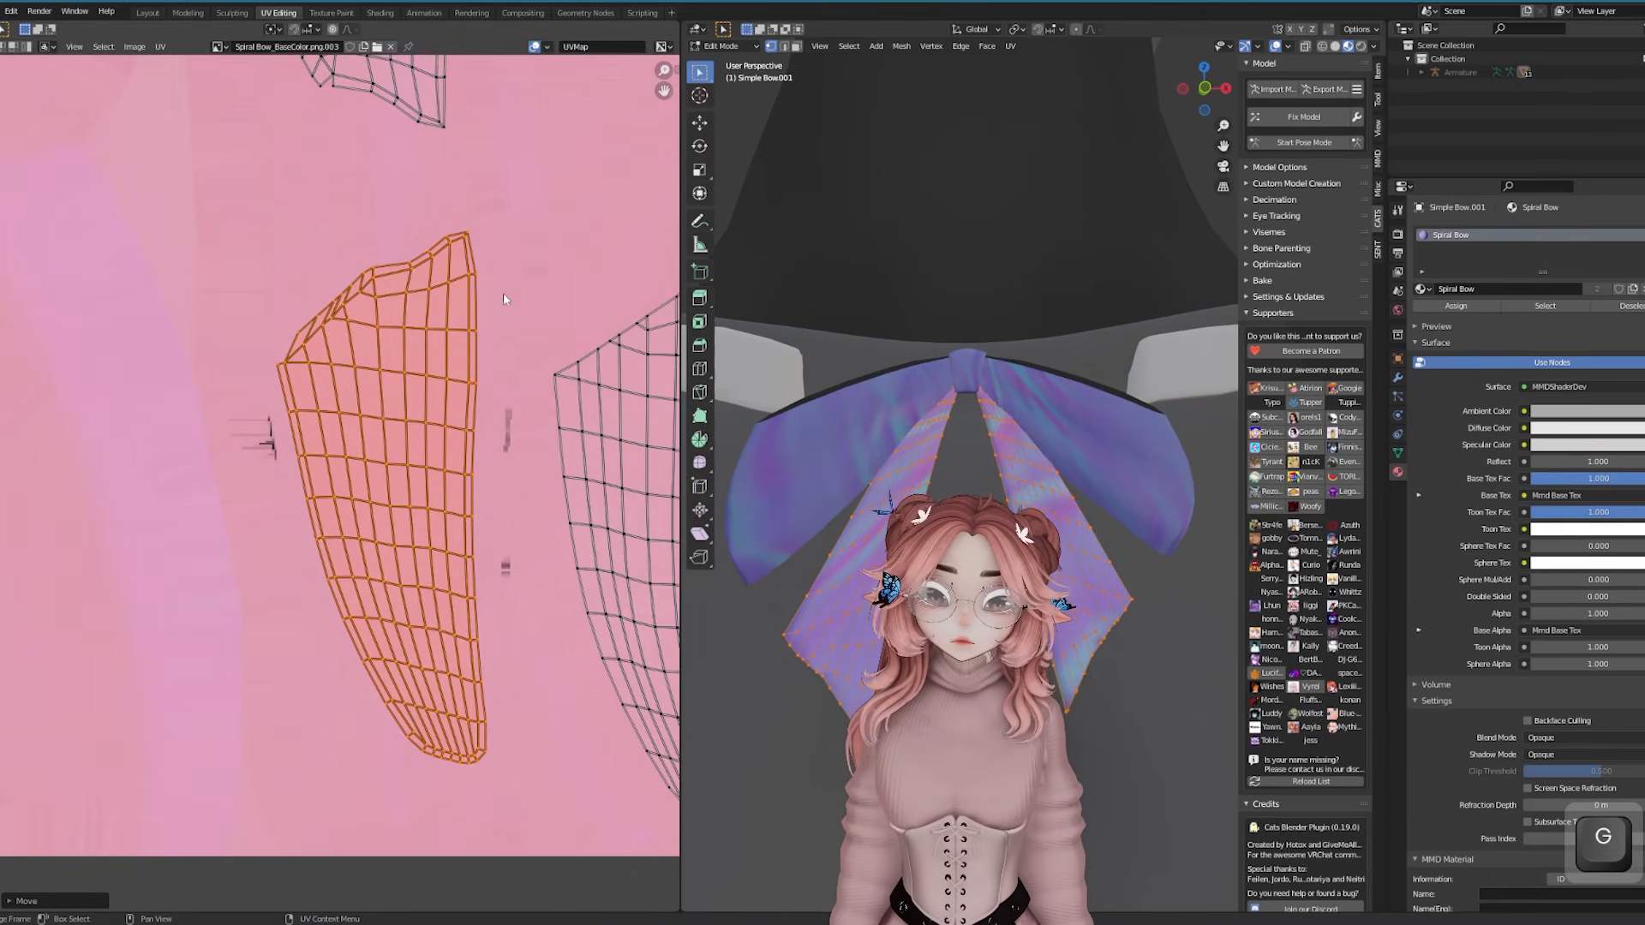
Leave editing of the bow tails, select the collar mesh and assign it the Spiral Bow material
{"action": "key", "text": "Tab"}
{"action": "middle_click_drag", "start_coordinate": [849, 377], "coordinate": [848, 411]}
{"action": "left_click", "coordinate": [846, 434]}
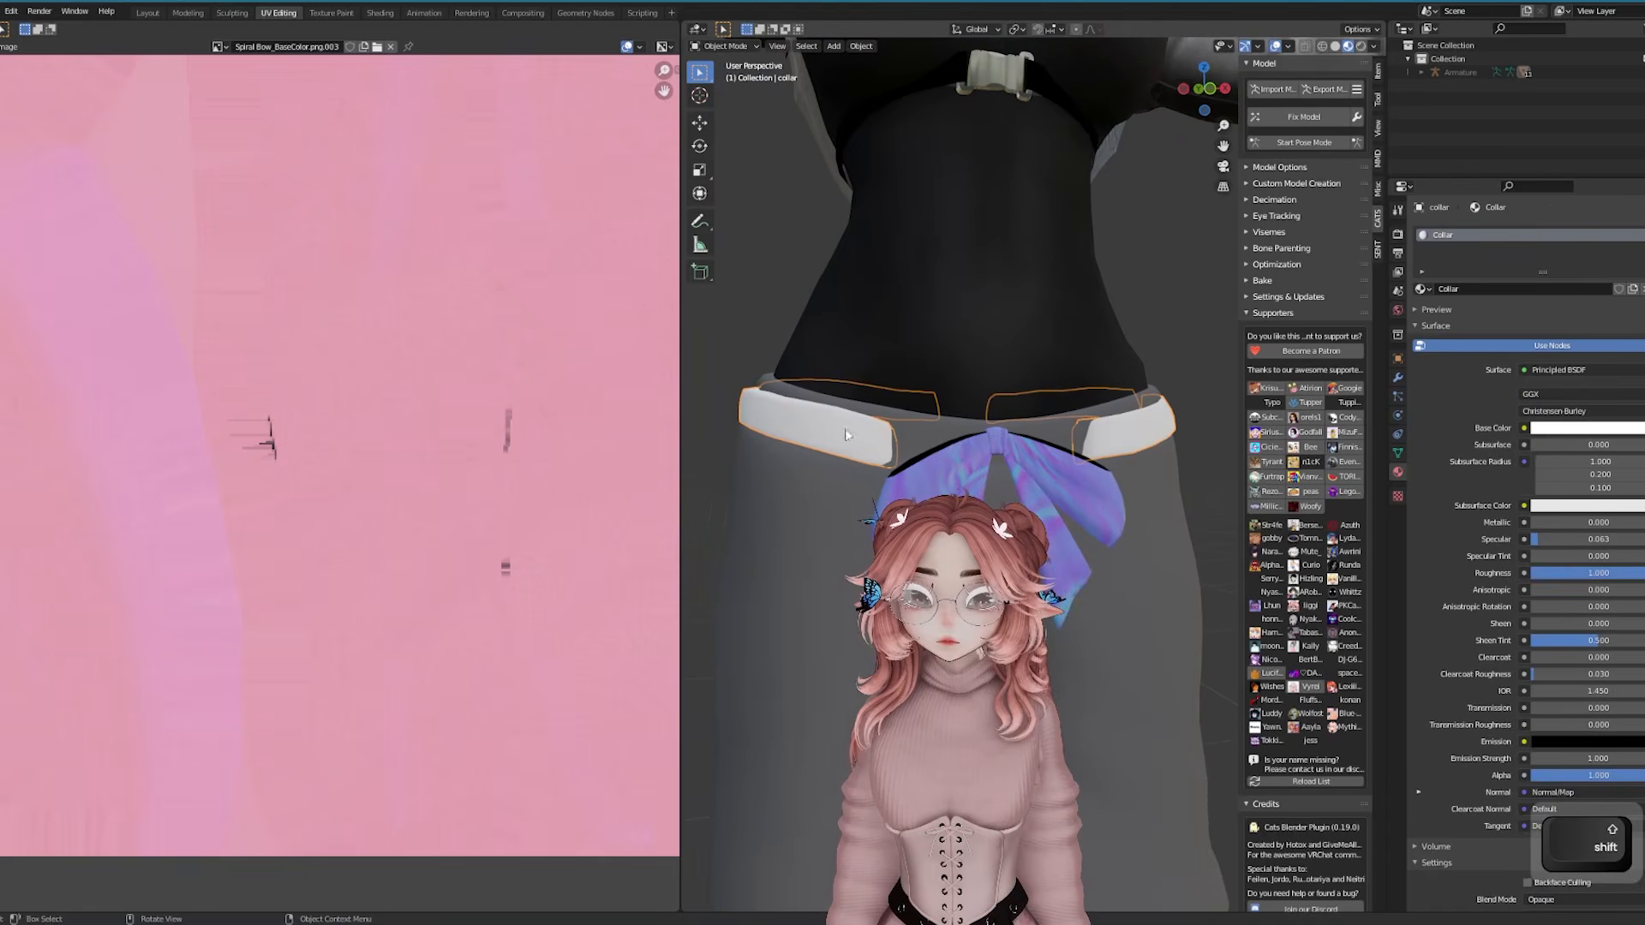
{"action": "left_click", "coordinate": [1423, 291]}
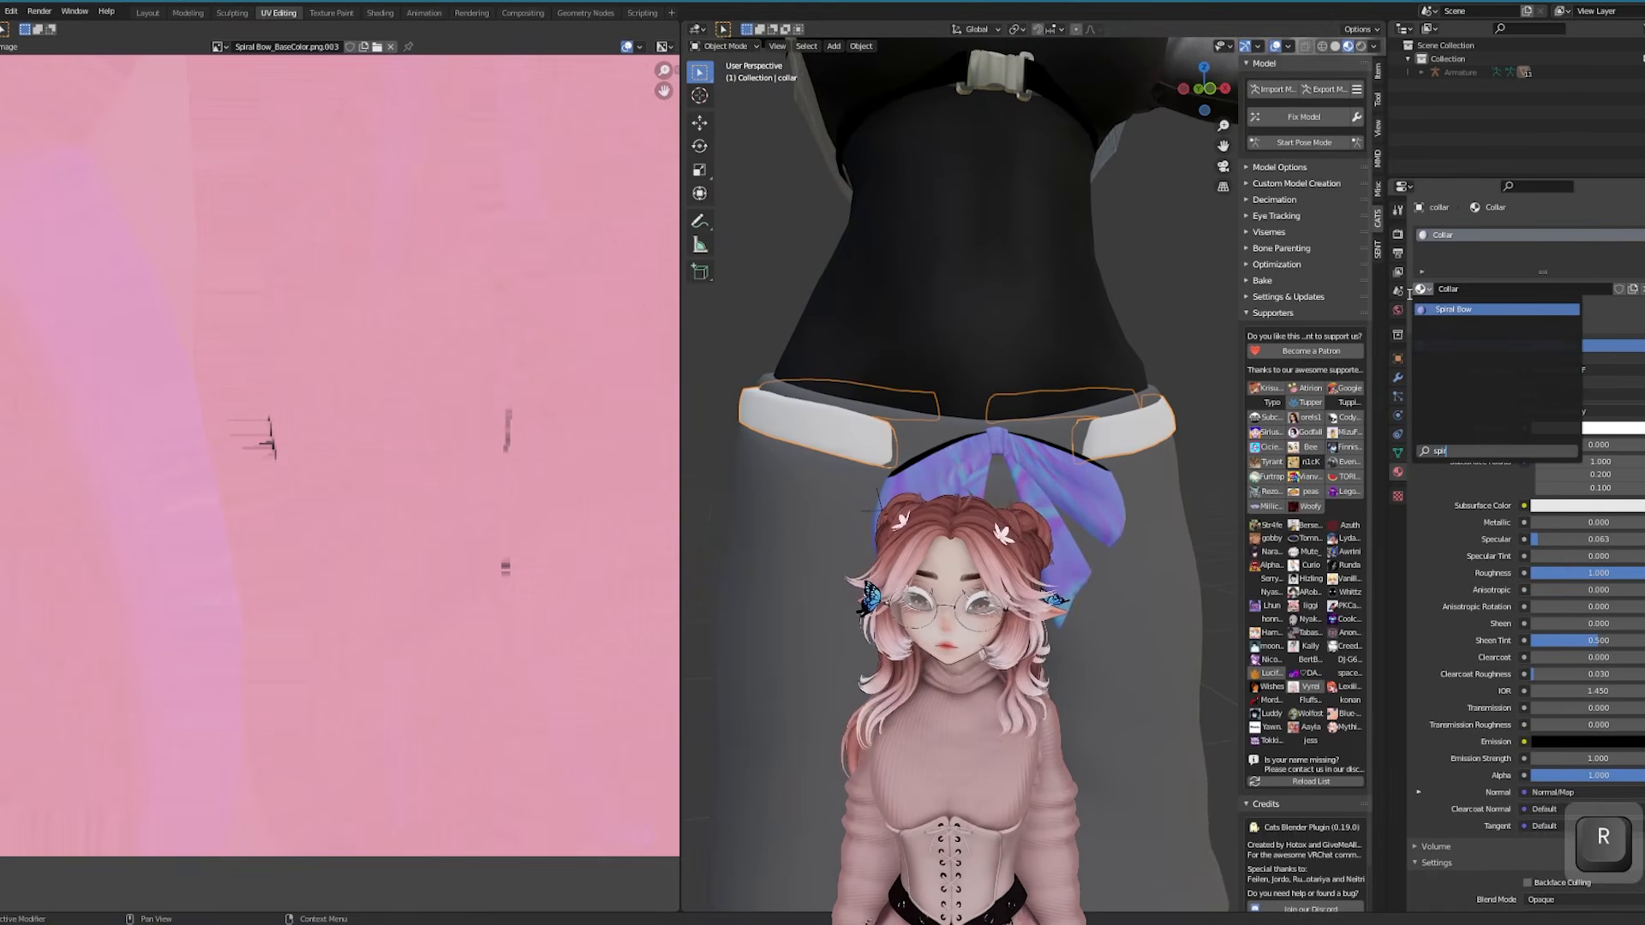
{"action": "left_click", "coordinate": [1460, 311]}
Shrink all of the collar's UV islands and place them inside the texture's large pink area
{"action": "scroll", "coordinate": [914, 416], "scroll_direction": "down", "scroll_amount": 4}
{"action": "scroll", "coordinate": [914, 415], "scroll_direction": "up", "scroll_amount": 3}
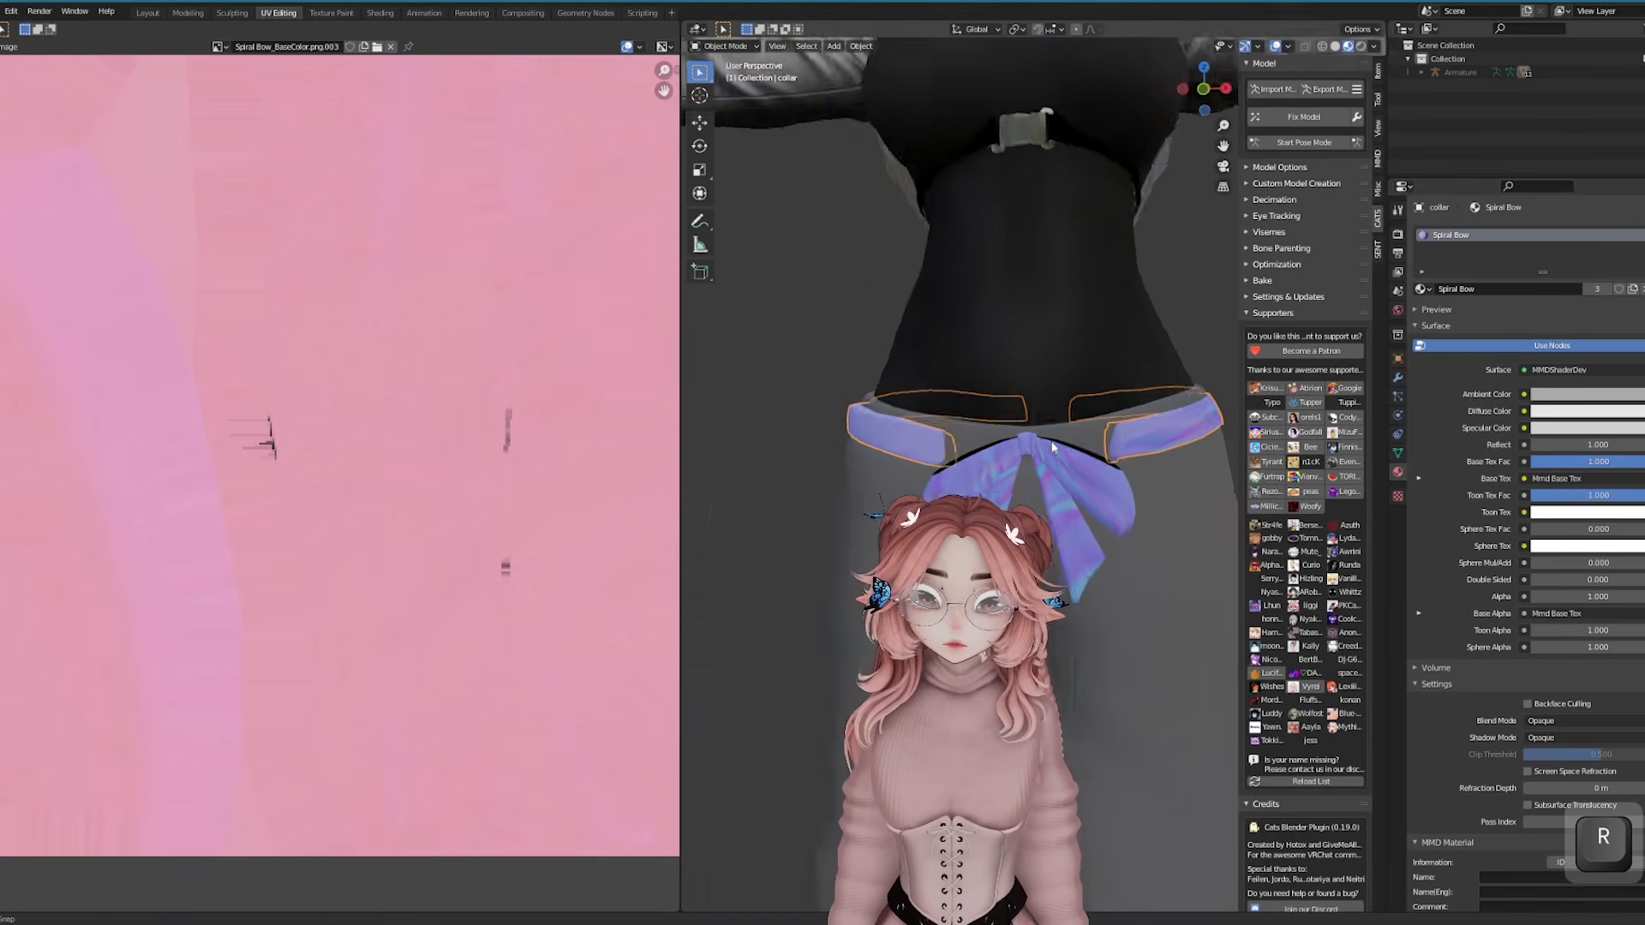
{"action": "left_click", "coordinate": [449, 383]}
{"action": "key", "text": "g"}
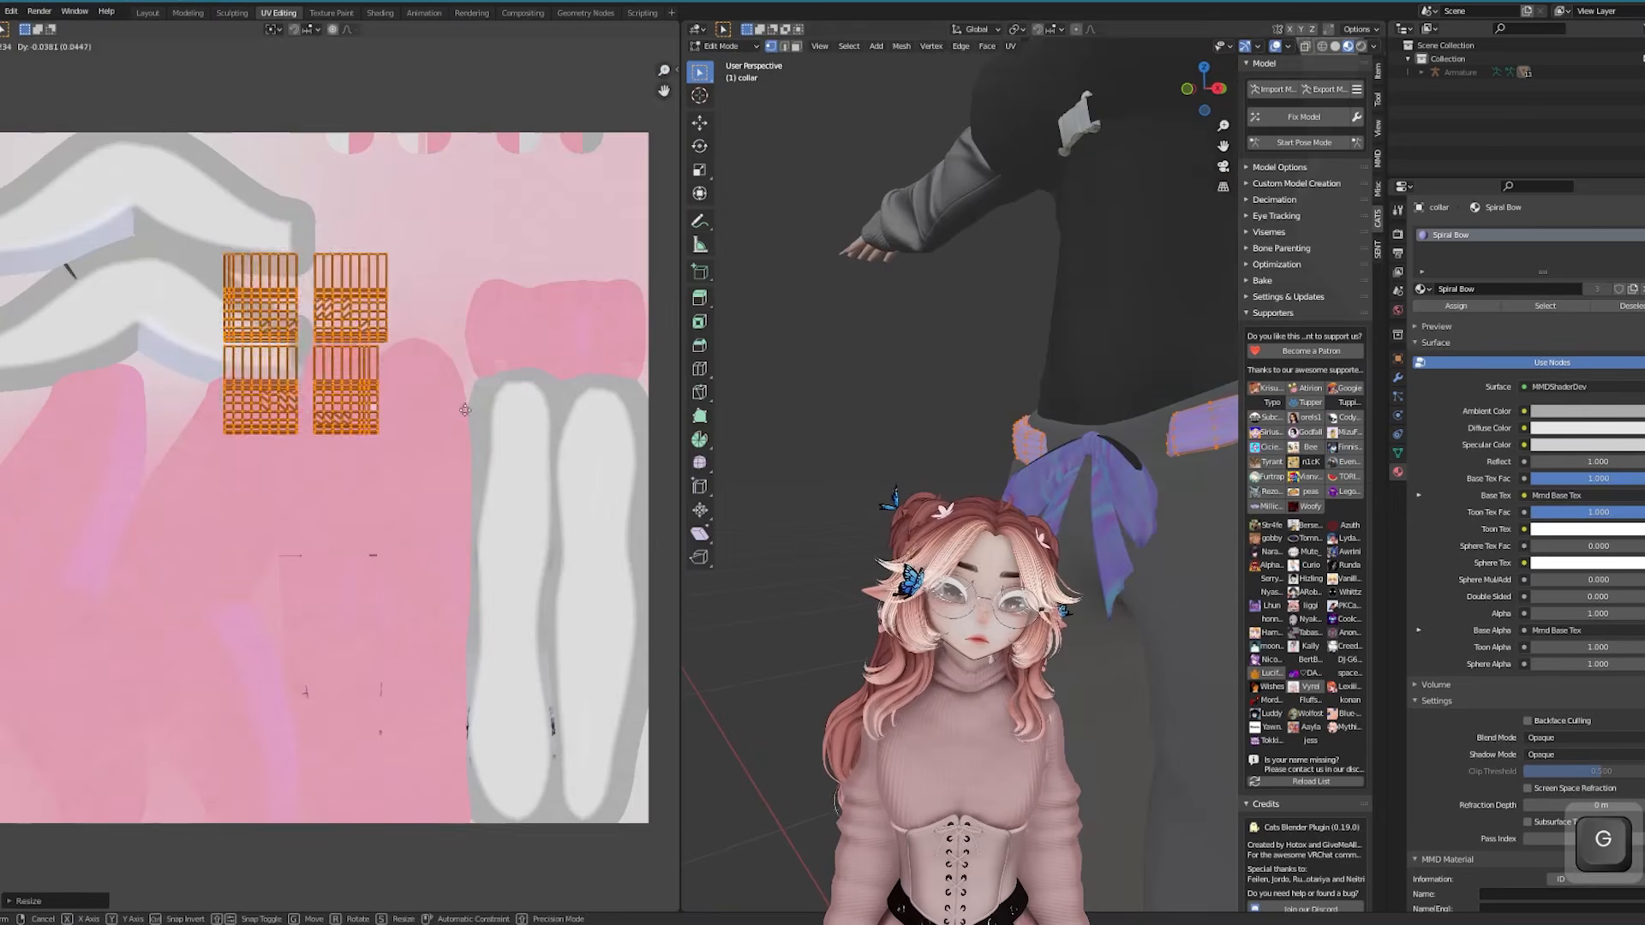
{"action": "left_click", "coordinate": [557, 545]}
{"action": "key", "text": "s"}
{"action": "left_click", "coordinate": [475, 480]}
{"action": "middle_click_drag", "start_coordinate": [476, 475], "coordinate": [423, 489], "text": "shift"}
{"action": "scroll", "coordinate": [463, 476], "scroll_direction": "up", "scroll_amount": 4}
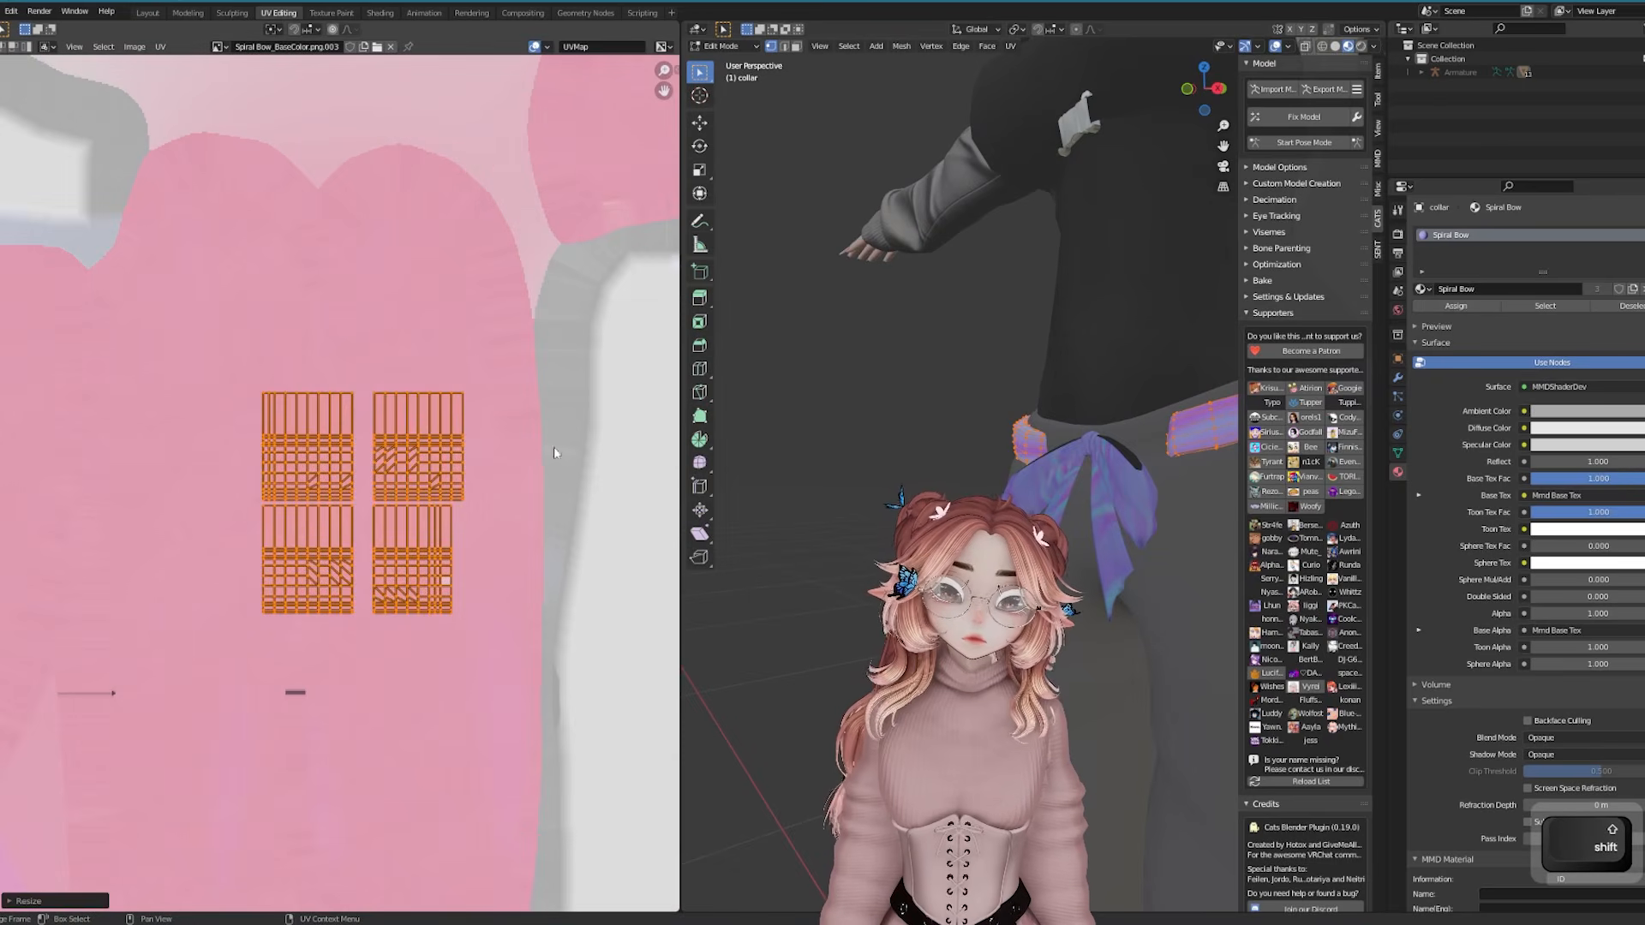
Rotate the collar's UV islands by about a quarter turn and move them onto the upper-right pink patch
{"action": "middle_click_drag", "start_coordinate": [560, 448], "coordinate": [376, 631], "text": "shift"}
{"action": "key", "text": "g"}
{"action": "left_click", "coordinate": [573, 370]}
{"action": "middle_click_drag", "start_coordinate": [572, 370], "coordinate": [344, 514]}
{"action": "key", "text": "r"}
{"action": "left_click", "coordinate": [355, 623]}
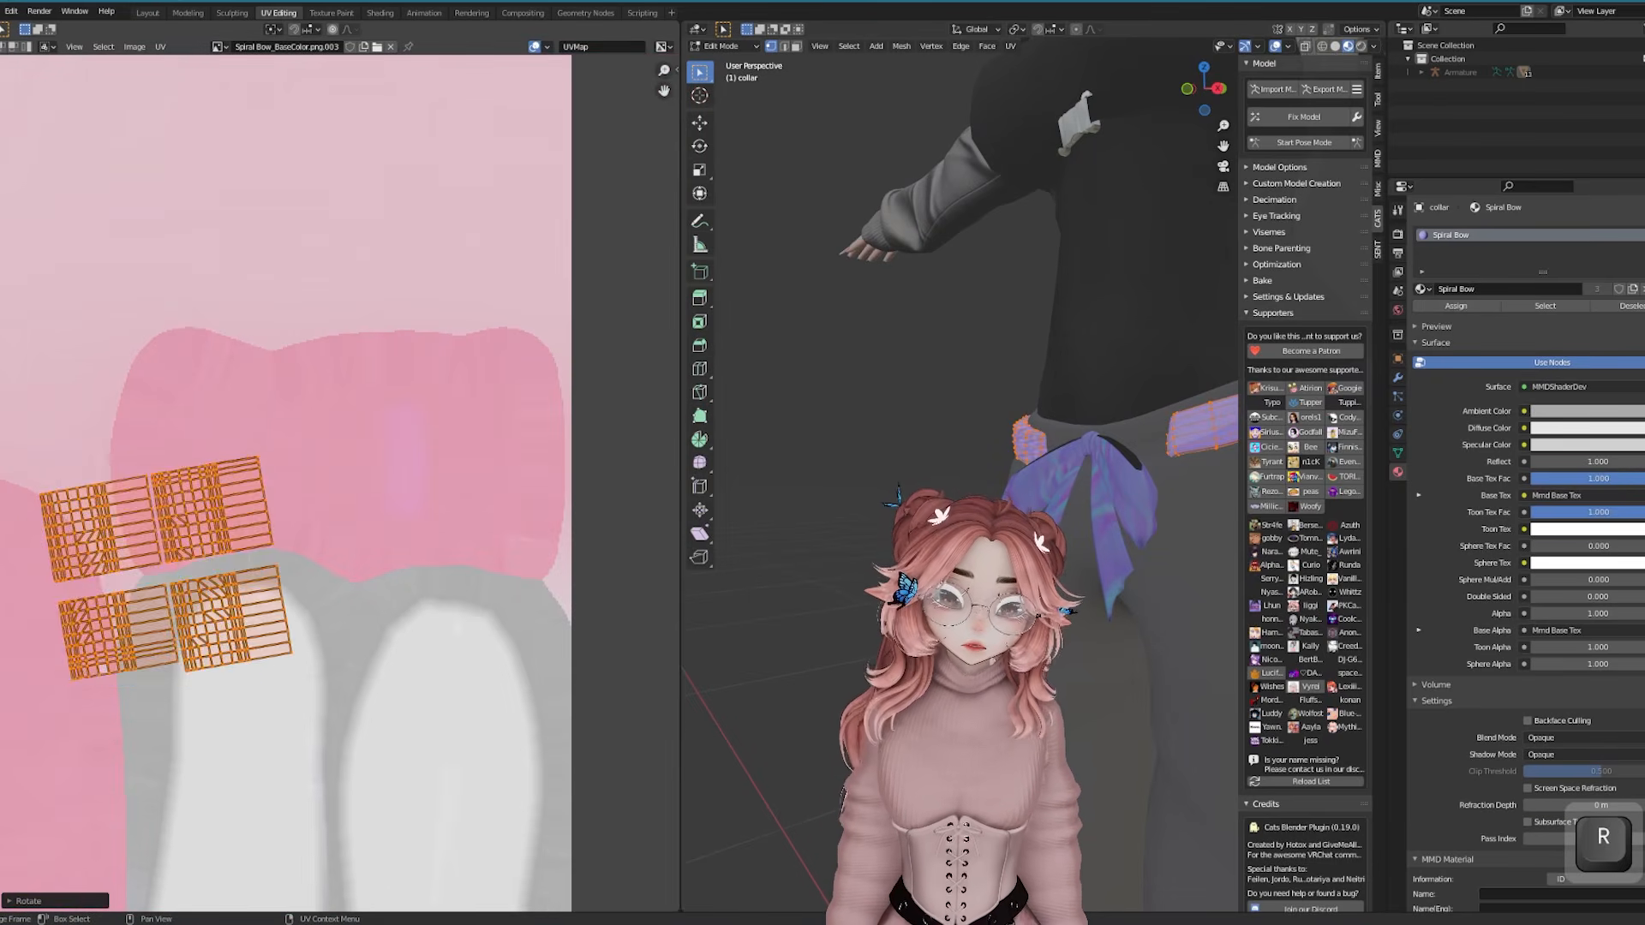
{"action": "key", "text": "g"}
{"action": "left_click", "coordinate": [514, 561]}
{"action": "key", "text": "r"}
{"action": "key", "text": "g"}
{"action": "left_click", "coordinate": [496, 532]}
Select the lower pair of collar UV islands, rotate them upright and move them beside the other pair
{"action": "left_click_drag", "start_coordinate": [176, 643], "coordinate": [454, 527]}
{"action": "key", "text": "r"}
{"action": "left_click", "coordinate": [379, 497]}
{"action": "key", "text": "g"}
{"action": "left_click", "coordinate": [506, 452]}
{"action": "middle_click_drag", "start_coordinate": [1071, 402], "coordinate": [1028, 411]}
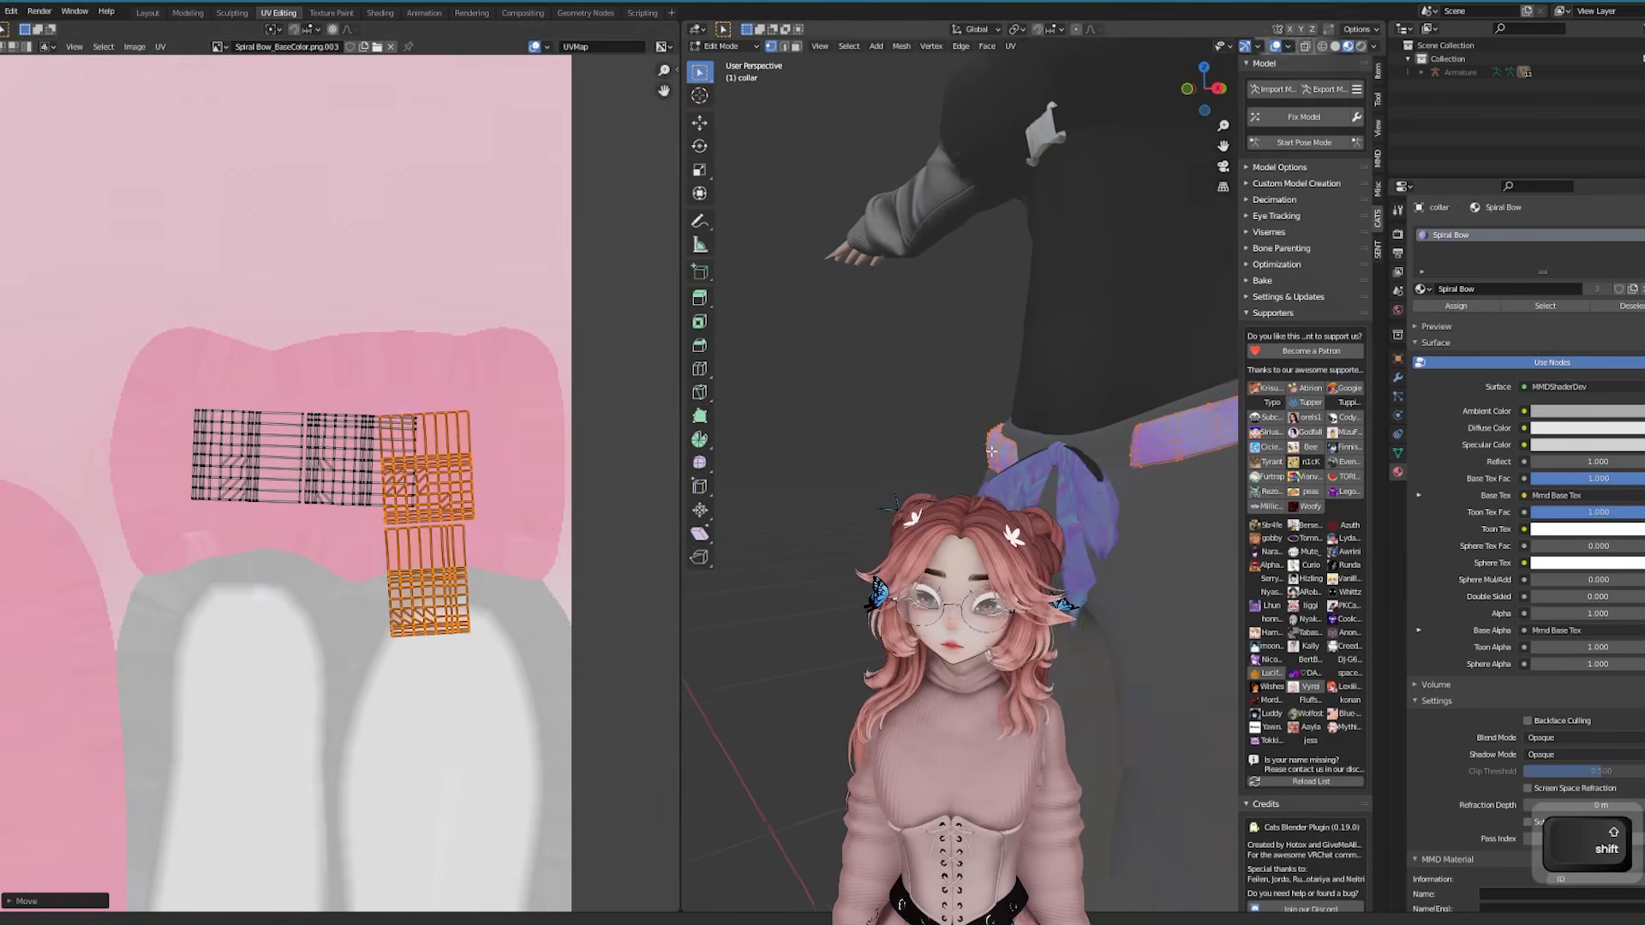
{"action": "key", "text": "Tab"}
{"action": "mouse_move", "coordinate": [942, 514]}
{"action": "middle_mouse_down"}
{"action": "mouse_move", "coordinate": [1054, 510]}
{"action": "mouse_move", "coordinate": [959, 501]}
{"action": "middle_mouse_up"}
{"action": "key", "text": "Tab"}
Move the upright pair of collar UV islands to the large central pink area and rescale them
{"action": "scroll", "coordinate": [509, 532], "scroll_direction": "down", "scroll_amount": 2}
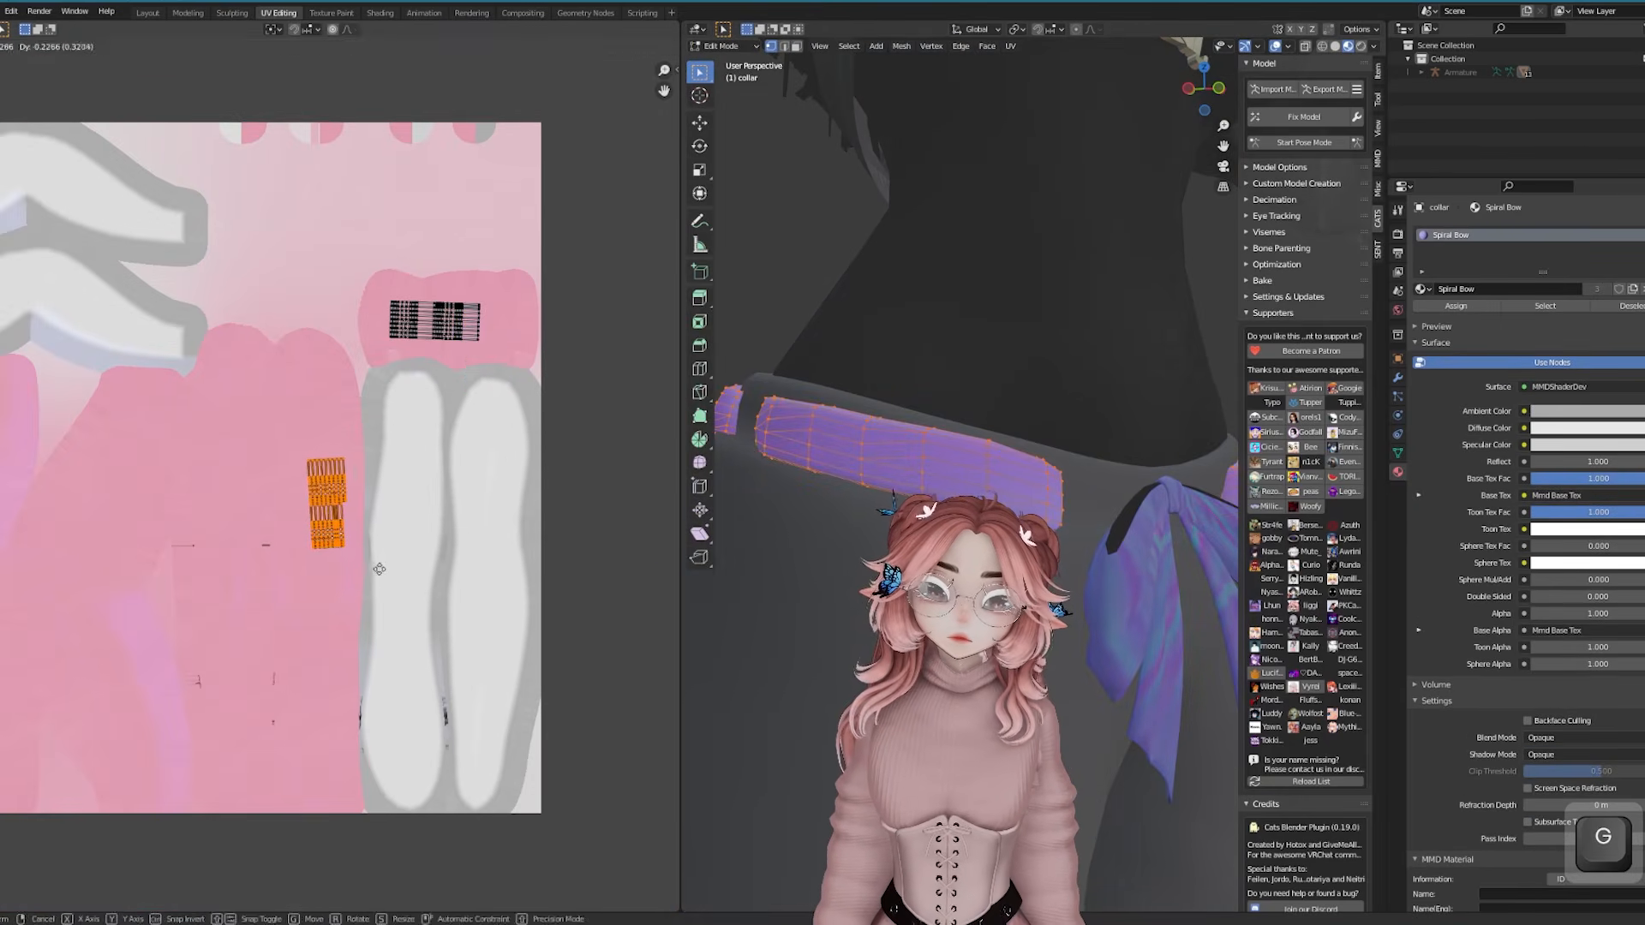
{"action": "left_click", "coordinate": [379, 569]}
{"action": "scroll", "coordinate": [379, 569], "scroll_direction": "up", "scroll_amount": 5}
{"action": "key", "text": "s"}
{"action": "left_click", "coordinate": [408, 583]}
{"action": "key", "text": "Tab"}
{"action": "middle_click_drag", "start_coordinate": [1071, 403], "coordinate": [848, 377]}
{"action": "key", "text": "Tab"}
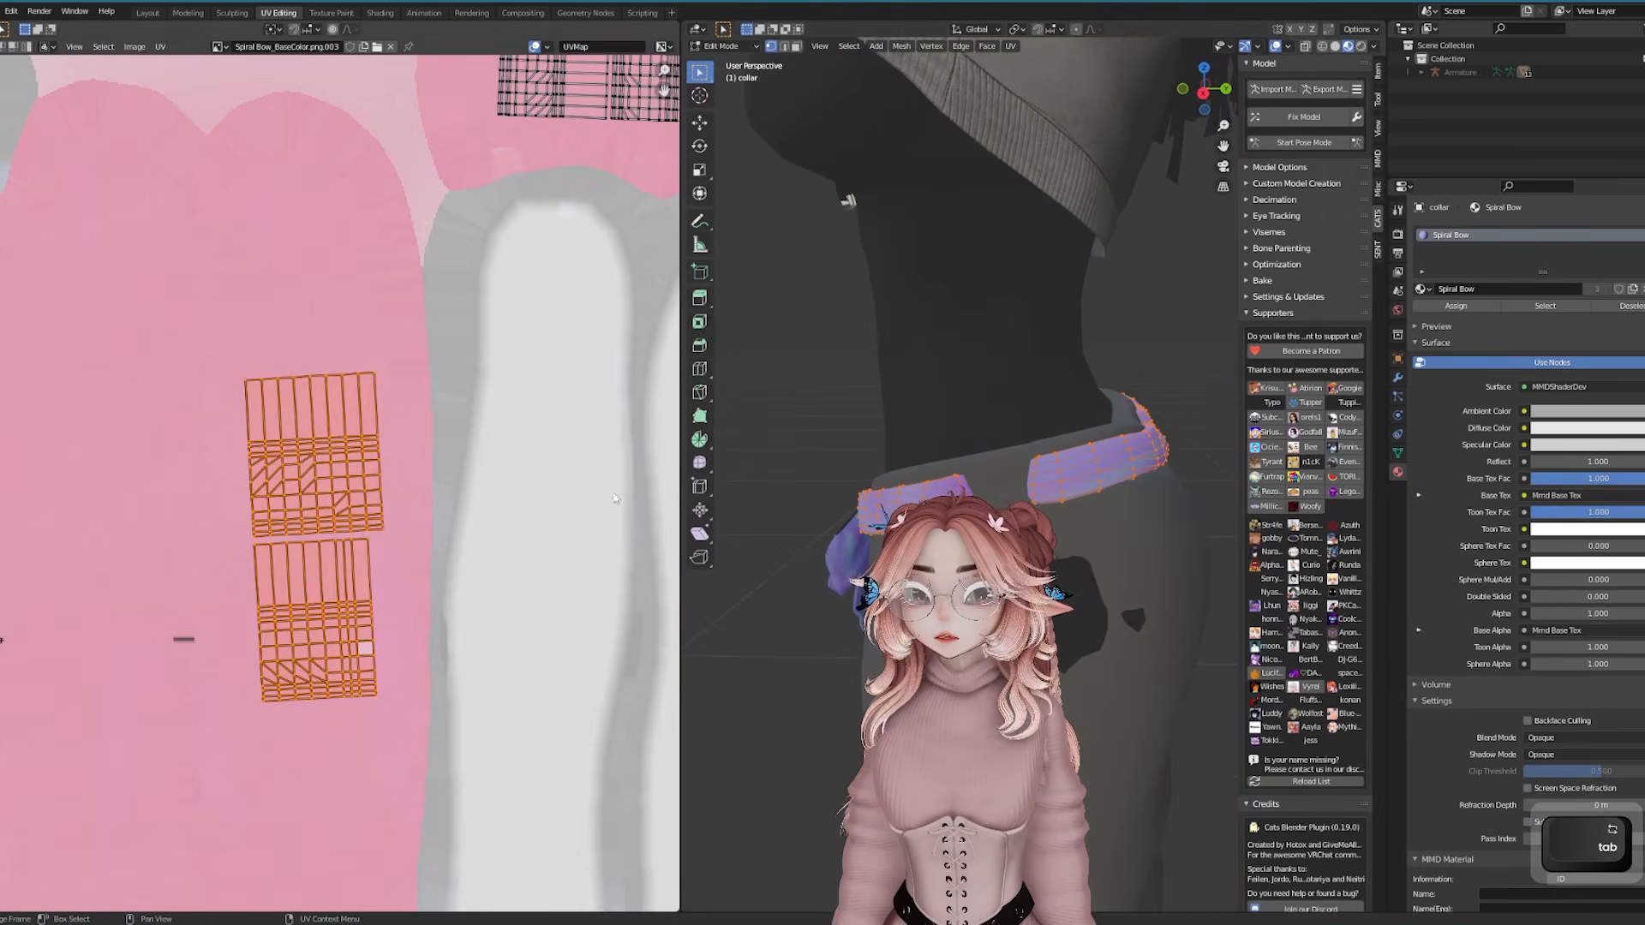
Mark seams along the lengthwise edge loops of the collar pieces in X-ray view and unwrap the whole mesh
{"action": "scroll", "coordinate": [615, 498], "scroll_direction": "down", "scroll_amount": 1}
{"action": "middle_click_drag", "start_coordinate": [1071, 402], "coordinate": [848, 514]}
{"action": "scroll", "coordinate": [1071, 514], "scroll_direction": "up", "scroll_amount": 3}
{"action": "key", "text": "alt+z"}
{"action": "left_click", "coordinate": [1149, 656], "text": "alt"}
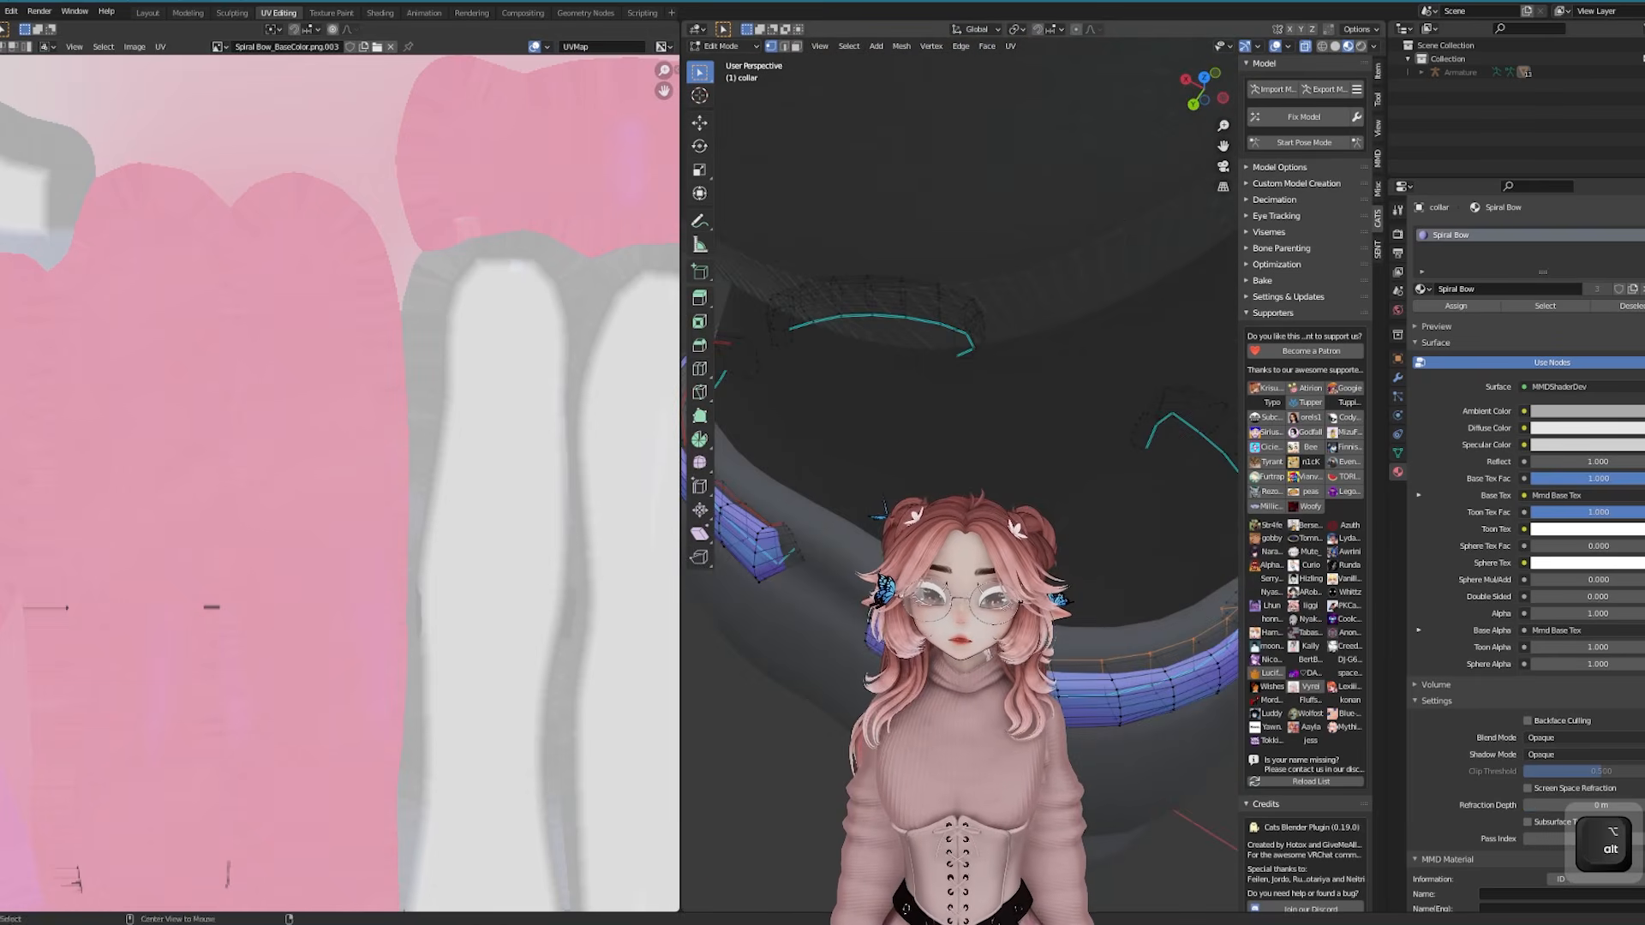
{"action": "left_click", "coordinate": [1010, 45]}
{"action": "left_click", "coordinate": [1040, 207]}
{"action": "middle_click_drag", "start_coordinate": [1071, 386], "coordinate": [968, 360]}
{"action": "left_click", "coordinate": [1011, 45]}
{"action": "left_click", "coordinate": [1039, 207]}
{"action": "left_click", "coordinate": [1075, 497], "text": "alt"}
{"action": "left_click", "coordinate": [1010, 45]}
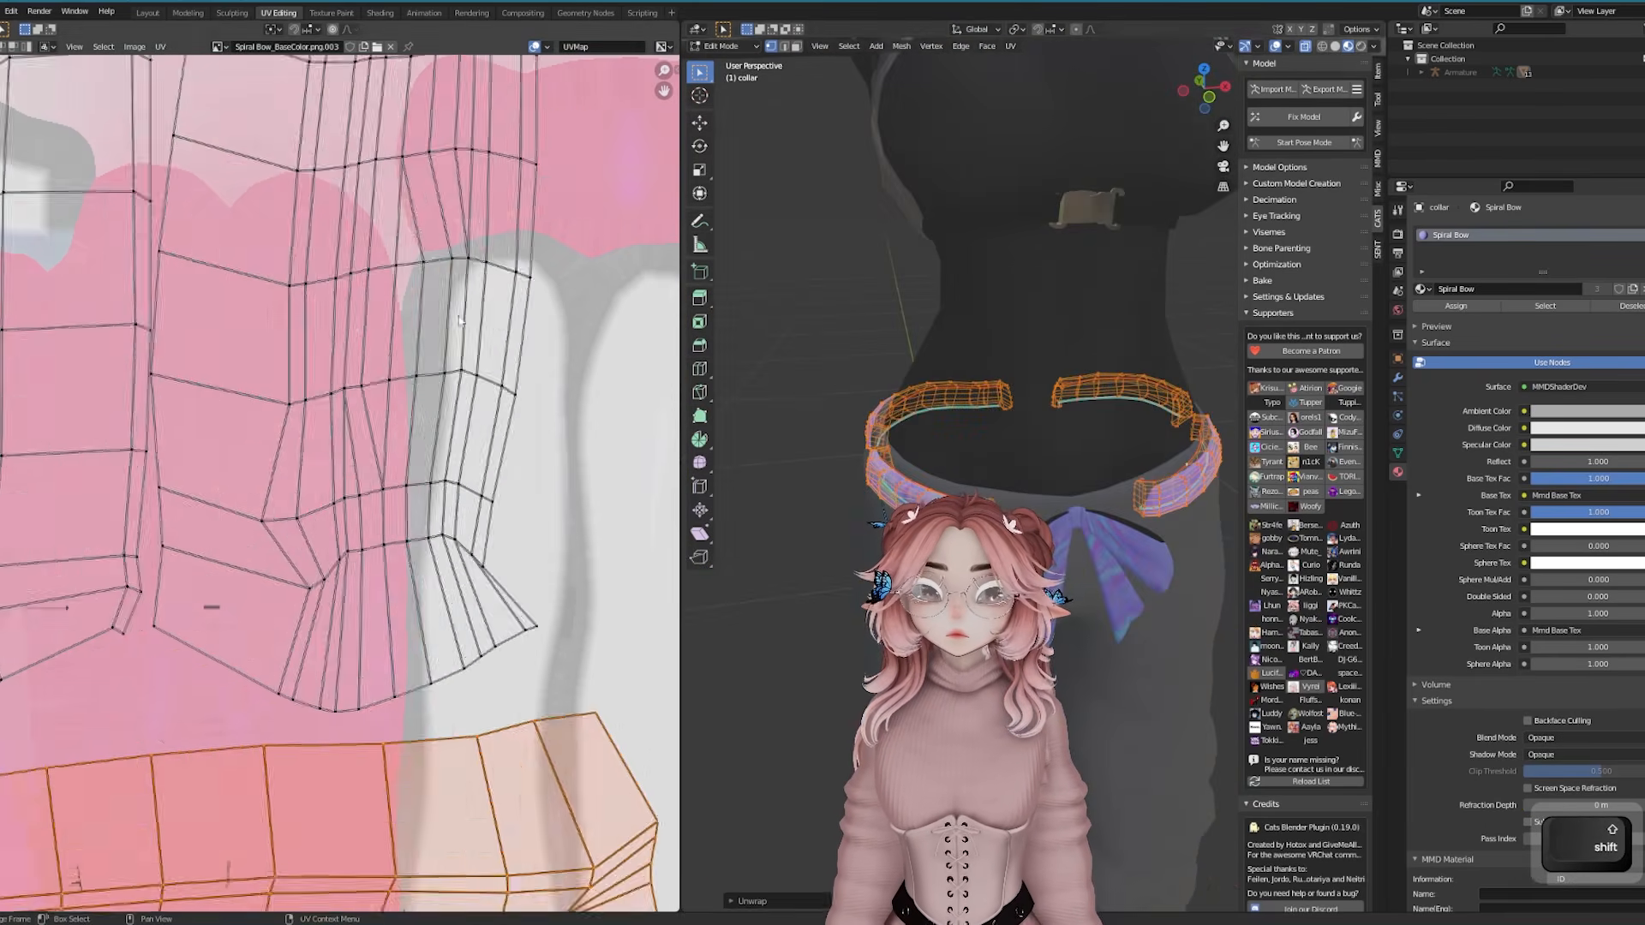
Shrink all of the newly unwrapped collar UV islands and move them over the texture's central pink area
{"action": "scroll", "coordinate": [451, 444], "scroll_direction": "down", "scroll_amount": 5}
{"action": "key", "text": "a"}
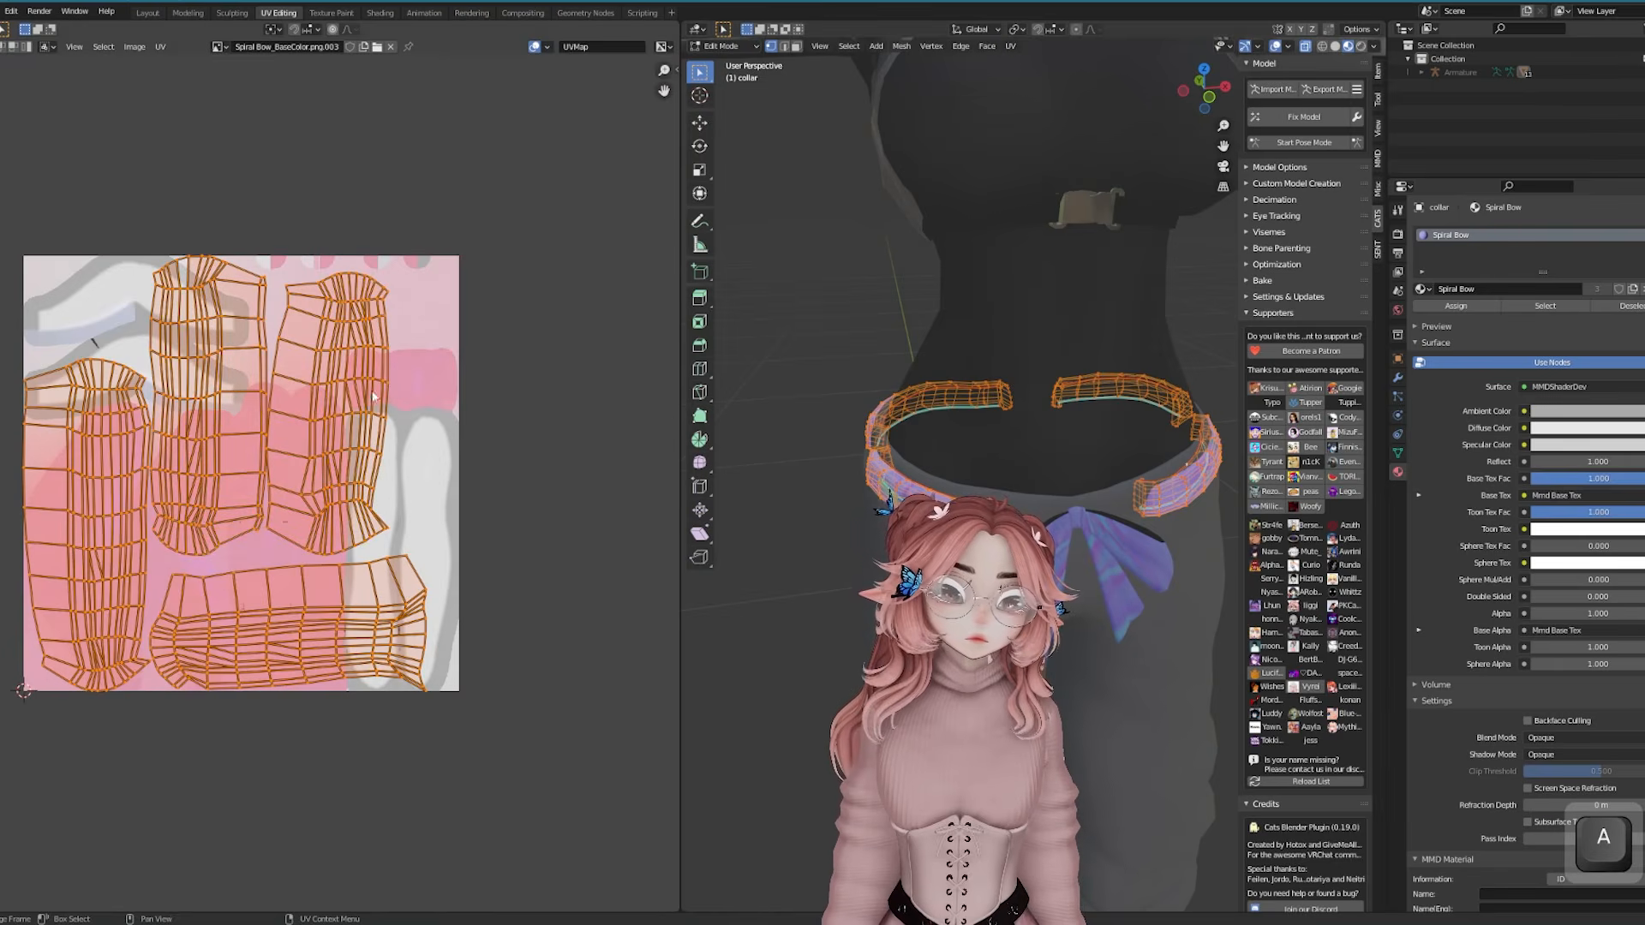
{"action": "key", "text": "s"}
{"action": "left_click", "coordinate": [435, 431]}
{"action": "key", "text": "g"}
{"action": "left_click", "coordinate": [468, 447]}
{"action": "key", "text": "s"}
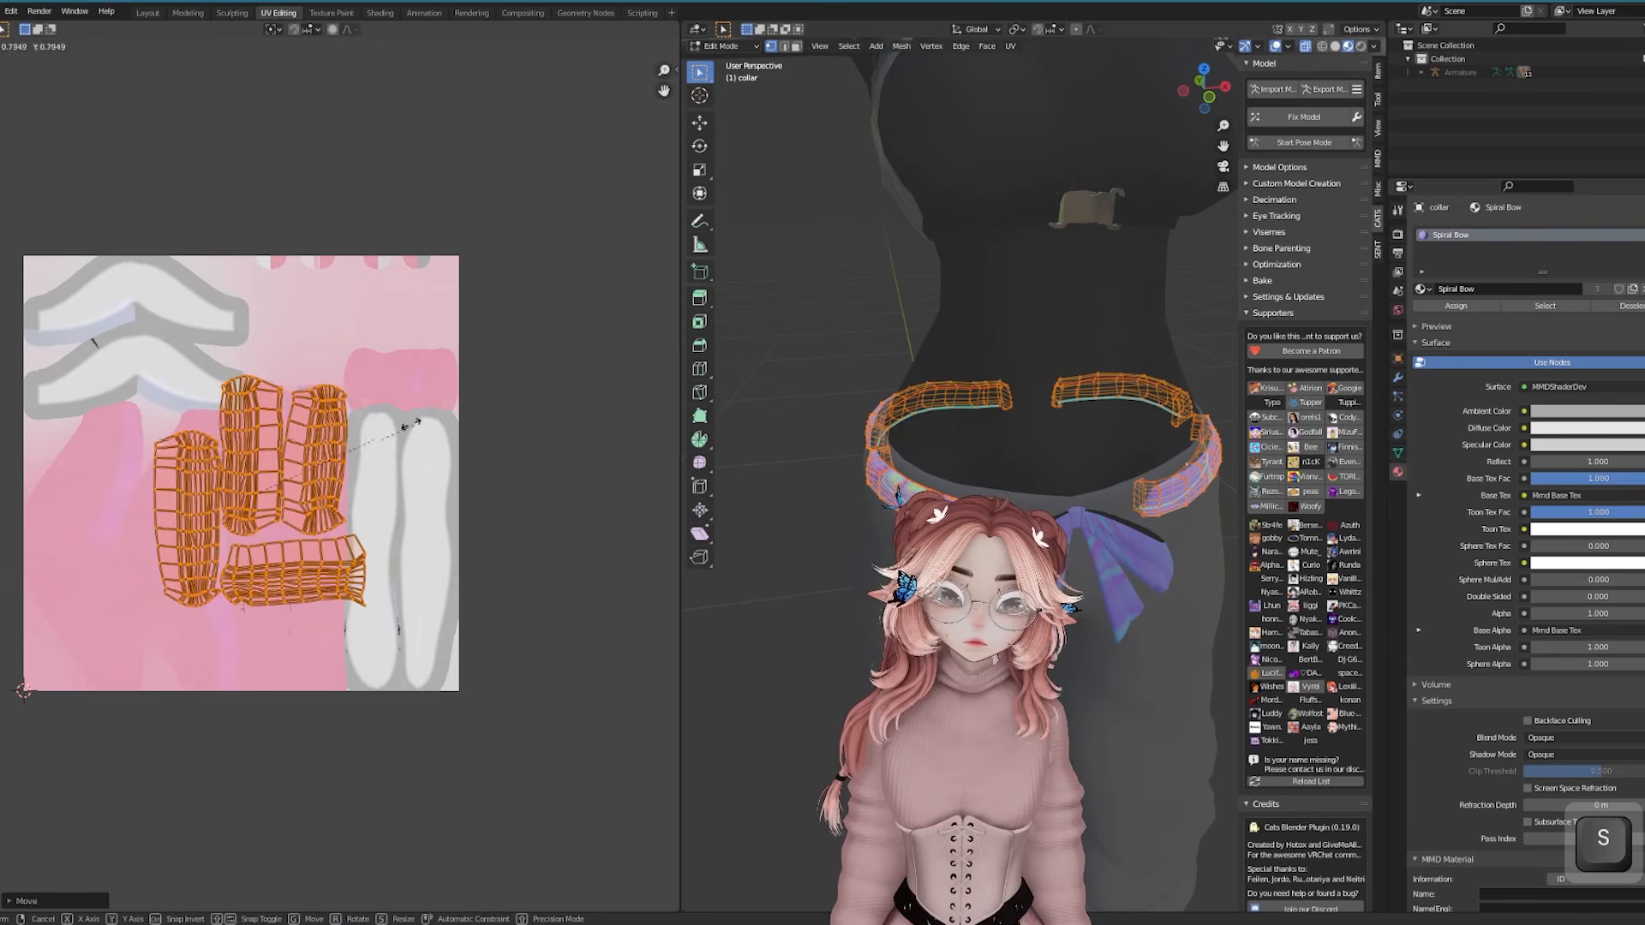
{"action": "left_click", "coordinate": [422, 443]}
{"action": "middle_click_drag", "start_coordinate": [421, 443], "coordinate": [439, 481], "text": "shift"}
{"action": "scroll", "coordinate": [439, 480], "scroll_direction": "up", "scroll_amount": 4}
{"action": "key", "text": "g"}
{"action": "left_click", "coordinate": [503, 467]}
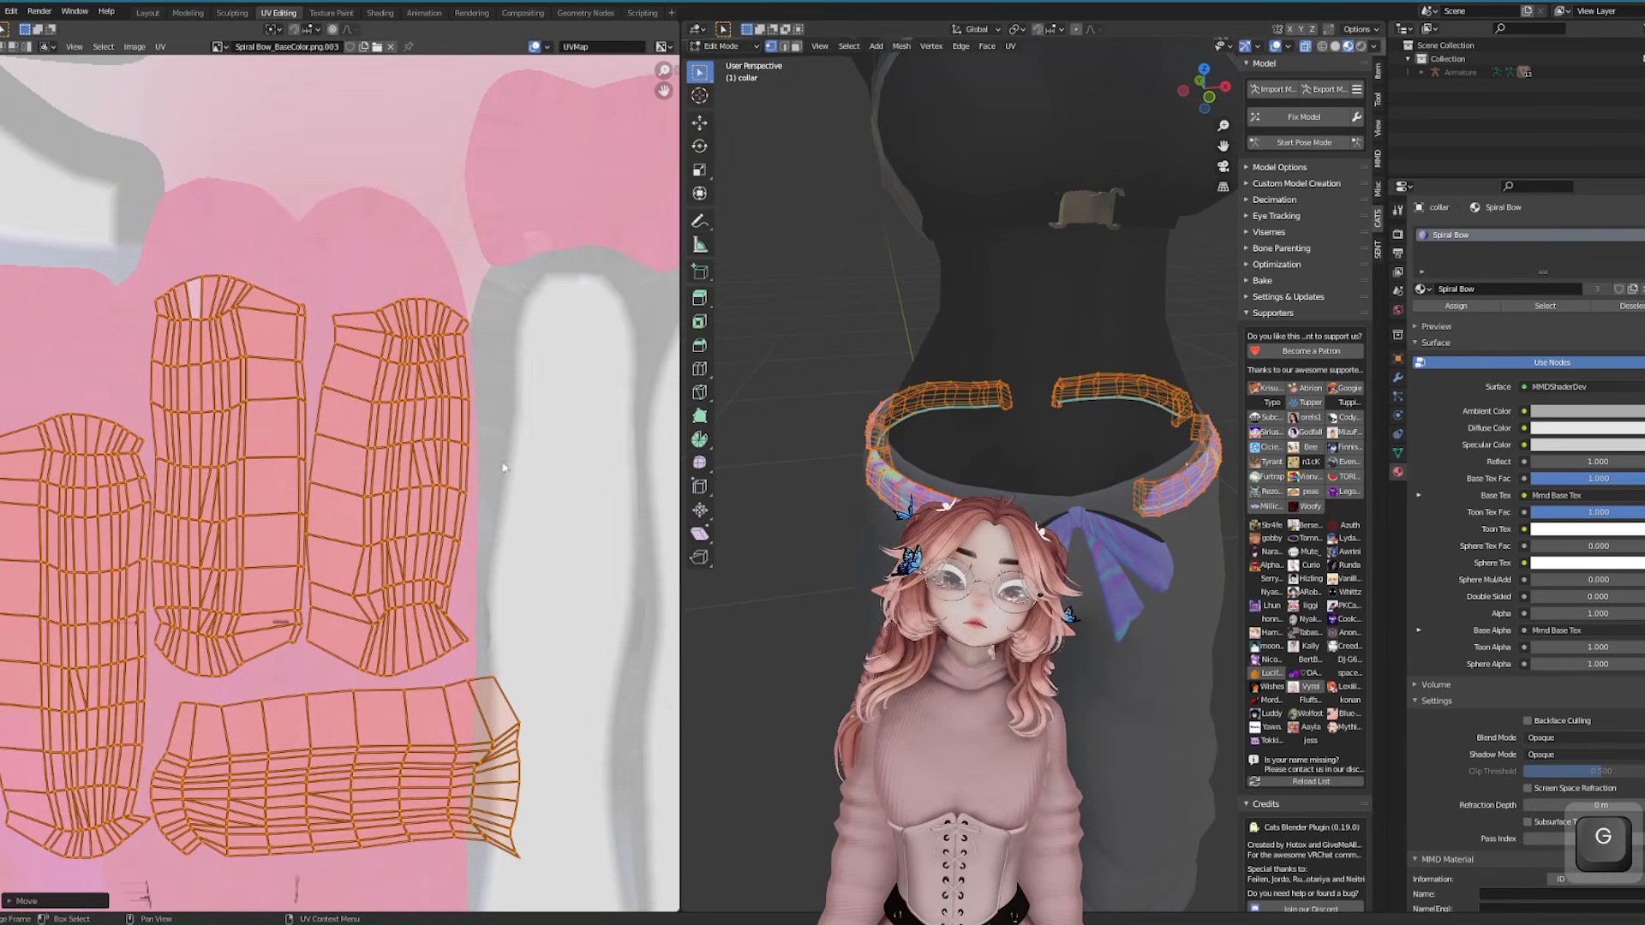
Select the upper-middle collar UV island, shrink it and move it clear of the short dark line
{"action": "left_click_drag", "start_coordinate": [255, 375], "coordinate": [264, 386]}
{"action": "key", "text": "ctrl+l"}
{"action": "scroll", "coordinate": [319, 482], "scroll_direction": "up", "scroll_amount": 1}
{"action": "key", "text": "s"}
{"action": "left_click", "coordinate": [386, 430]}
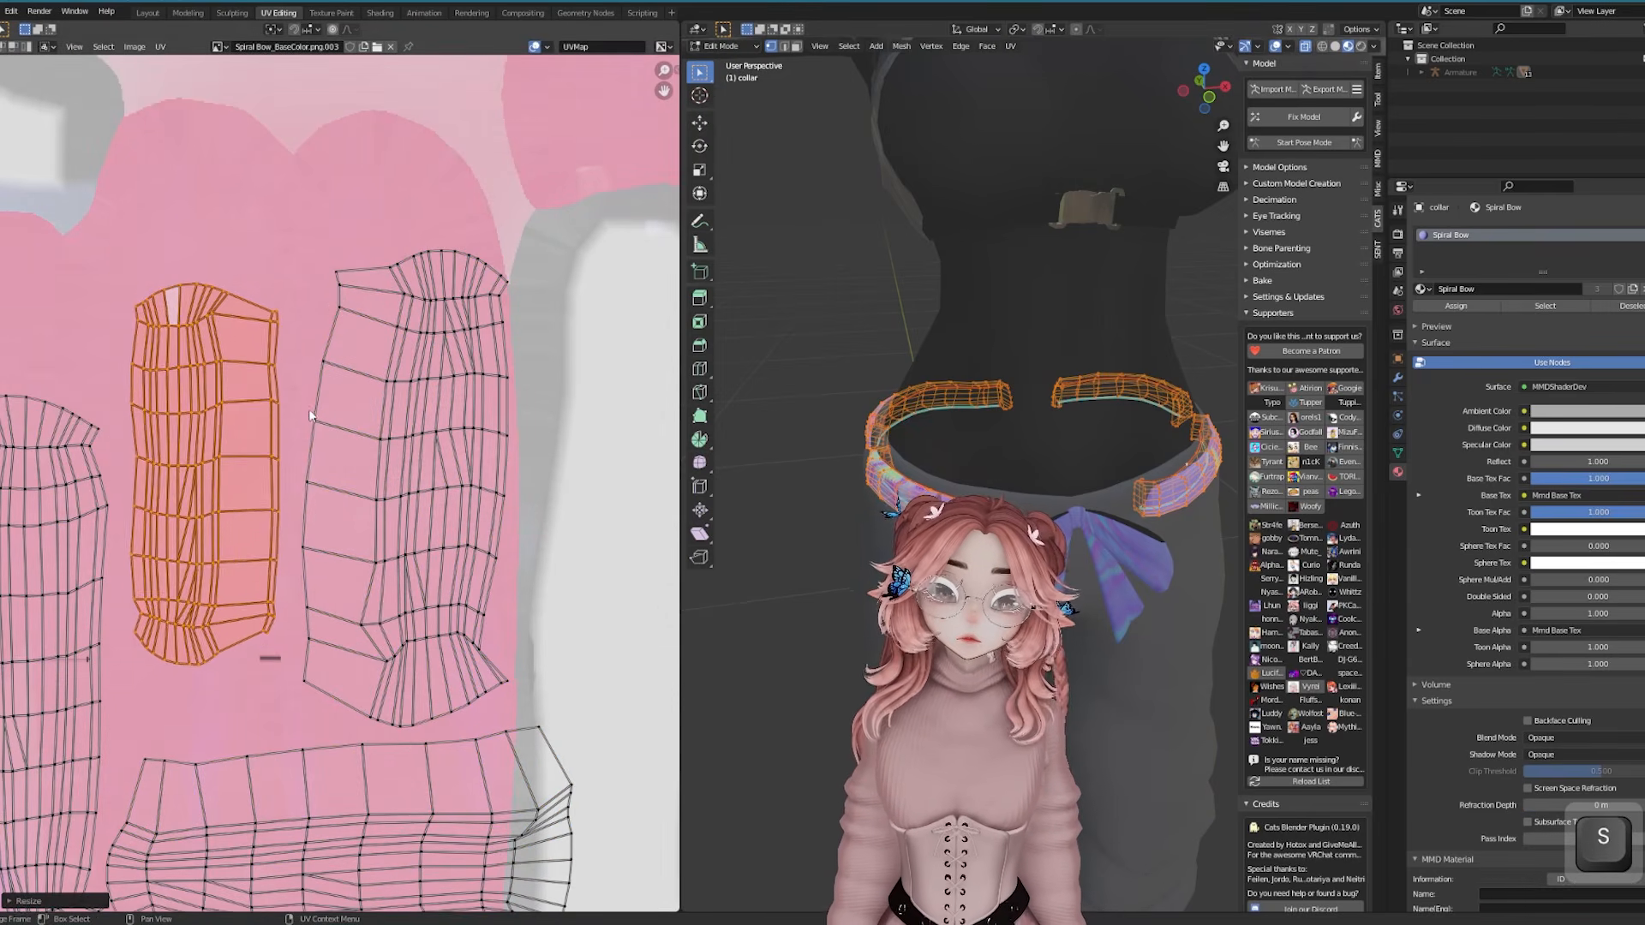
{"action": "key", "text": "g"}
{"action": "left_click", "coordinate": [379, 344]}
Examine the Spiral Bow texture on the collar pieces around the front and sides of the waist
{"action": "key", "text": "Tab"}
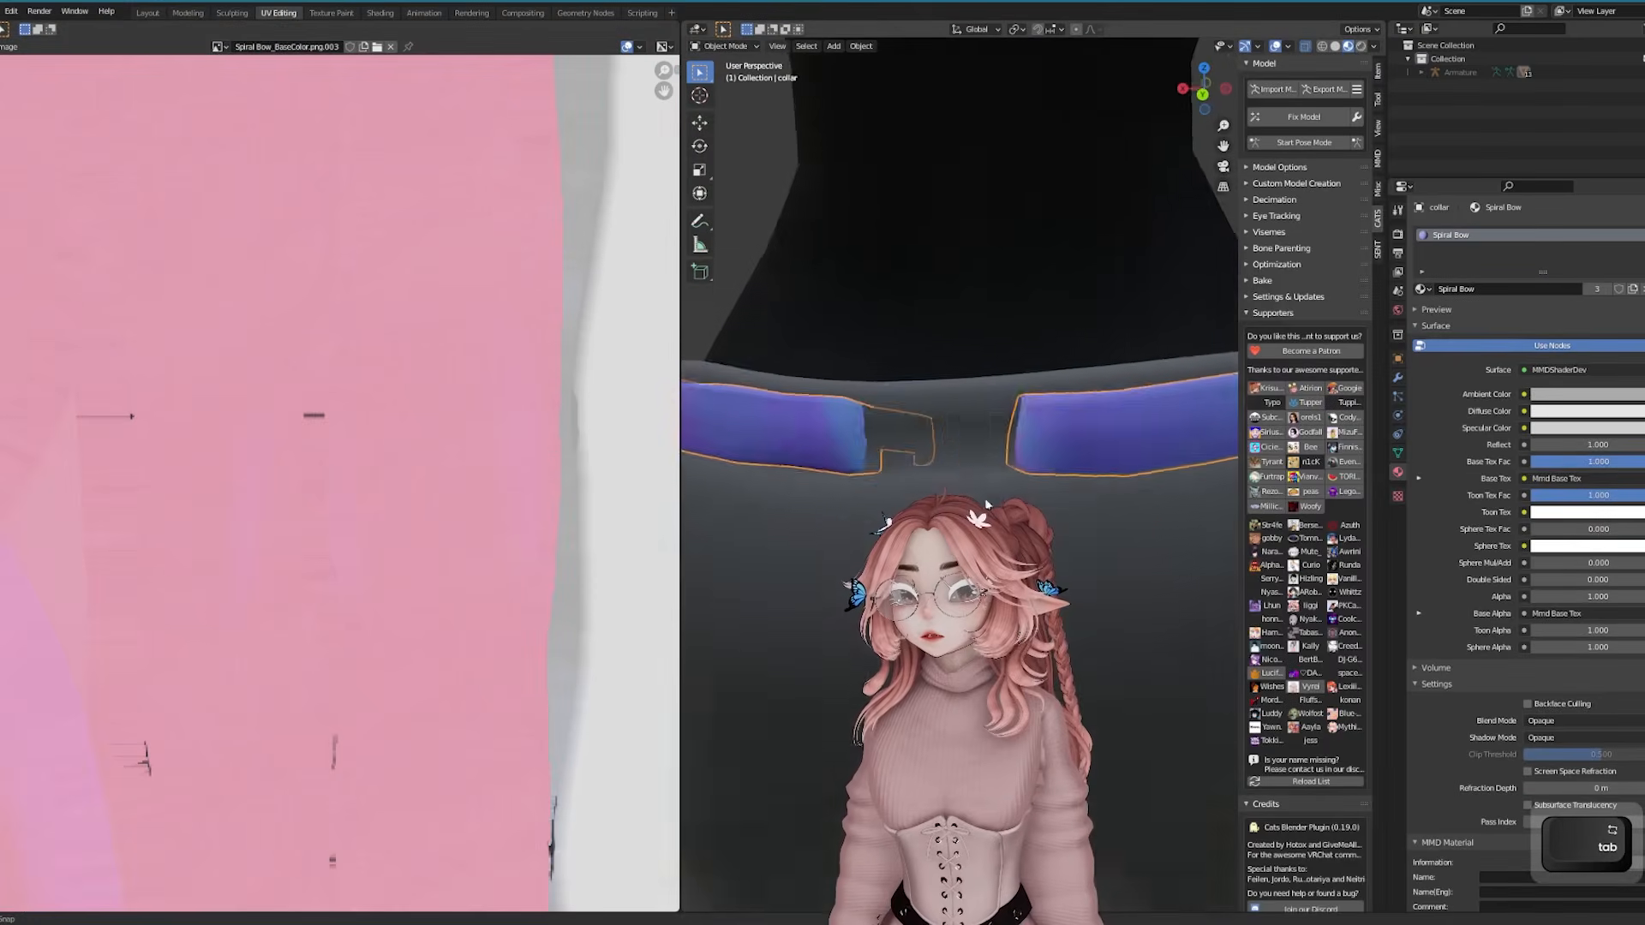
{"action": "middle_click_drag", "start_coordinate": [943, 257], "coordinate": [960, 223]}
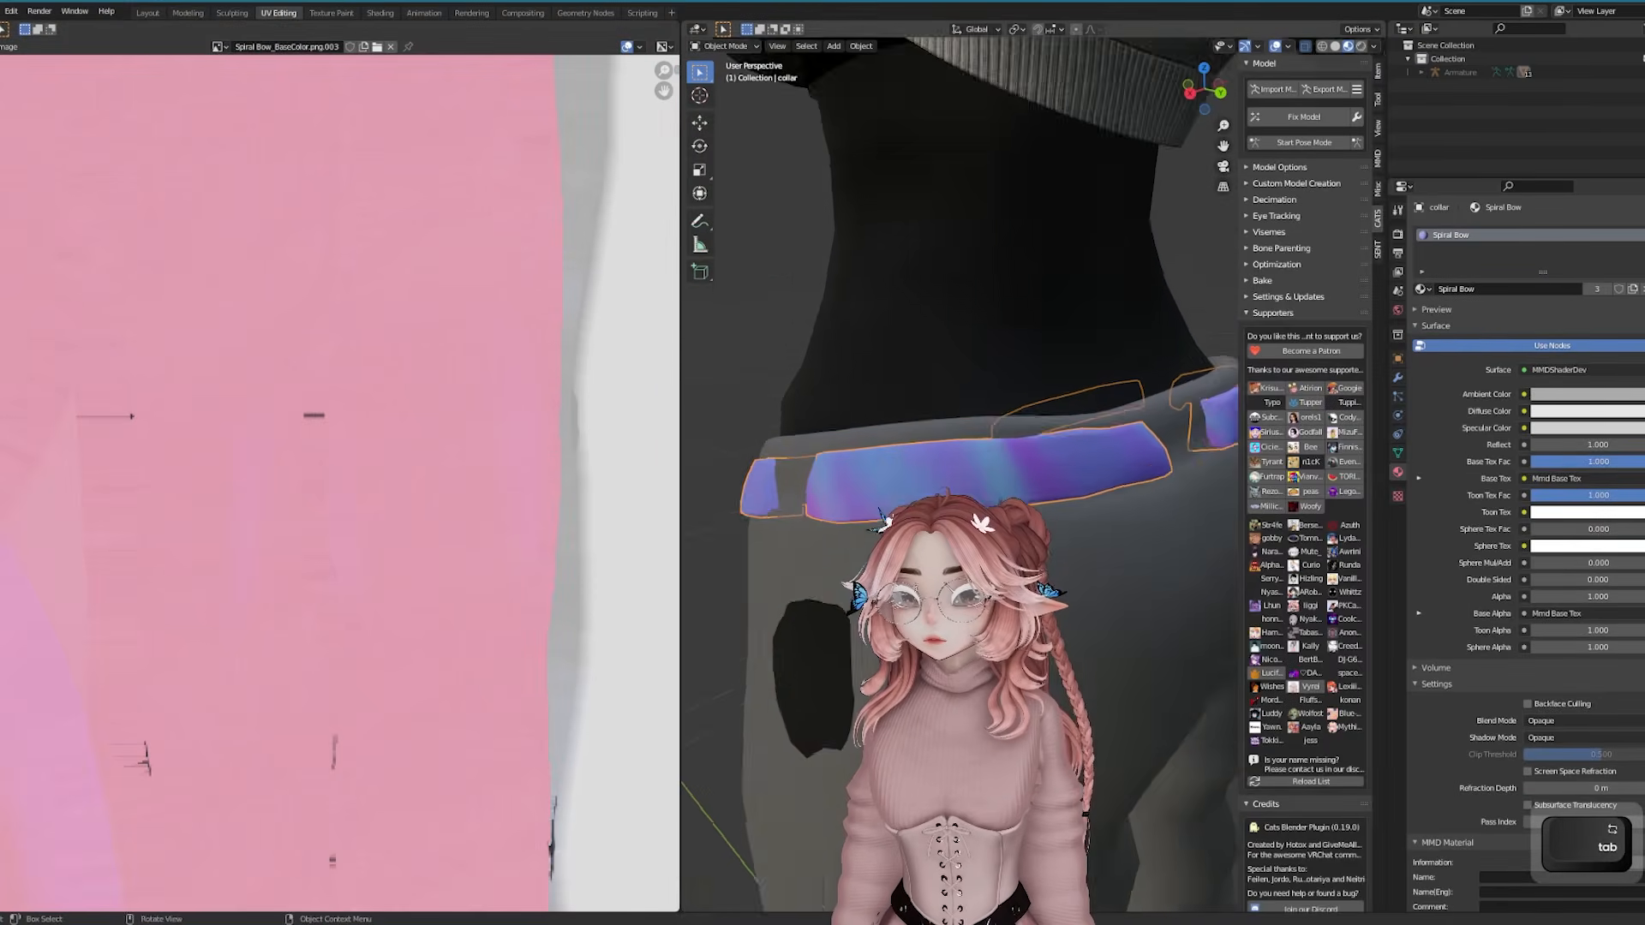
{"action": "key", "text": "Tab"}
{"action": "scroll", "coordinate": [310, 476], "scroll_direction": "down", "scroll_amount": 1}
{"action": "key", "text": "Tab"}
{"action": "middle_click_drag", "start_coordinate": [830, 525], "coordinate": [891, 506]}
{"action": "middle_click_drag", "start_coordinate": [891, 505], "coordinate": [771, 551], "text": "shift"}
{"action": "scroll", "coordinate": [771, 551], "scroll_direction": "up", "scroll_amount": 3}
{"action": "middle_click_drag", "start_coordinate": [986, 539], "coordinate": [891, 506]}
{"action": "scroll", "coordinate": [892, 505], "scroll_direction": "down", "scroll_amount": 2}
{"action": "middle_click_drag", "start_coordinate": [1028, 506], "coordinate": [737, 505]}
{"action": "scroll", "coordinate": [959, 506], "scroll_direction": "up", "scroll_amount": 2}
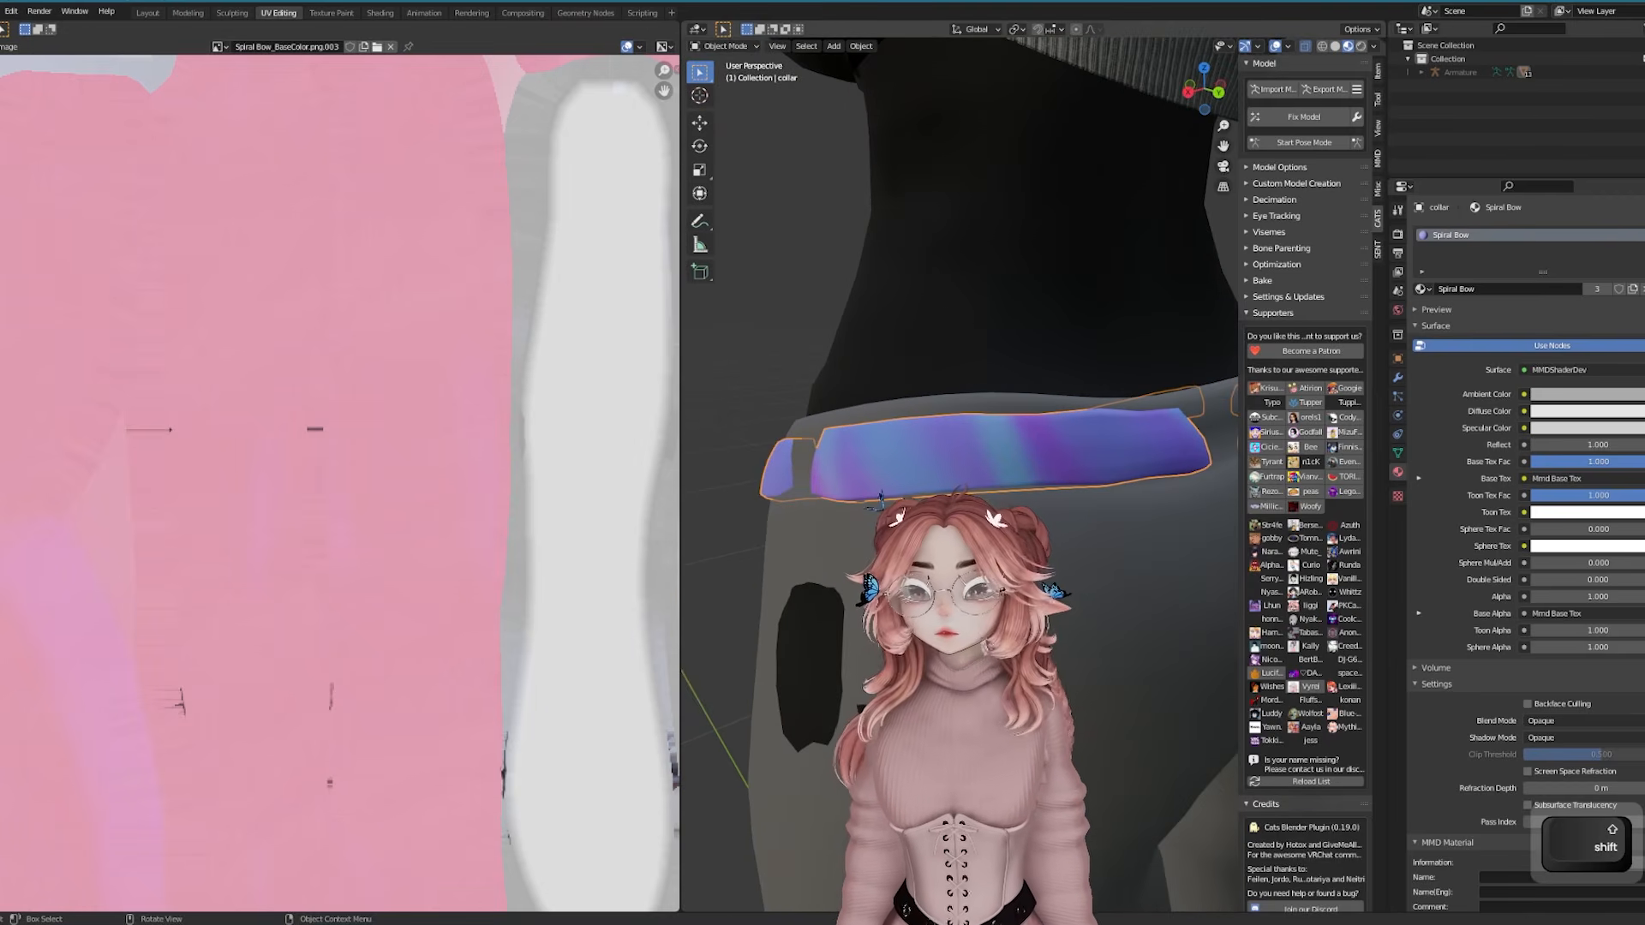
{"action": "middle_click_drag", "start_coordinate": [844, 549], "coordinate": [985, 536]}
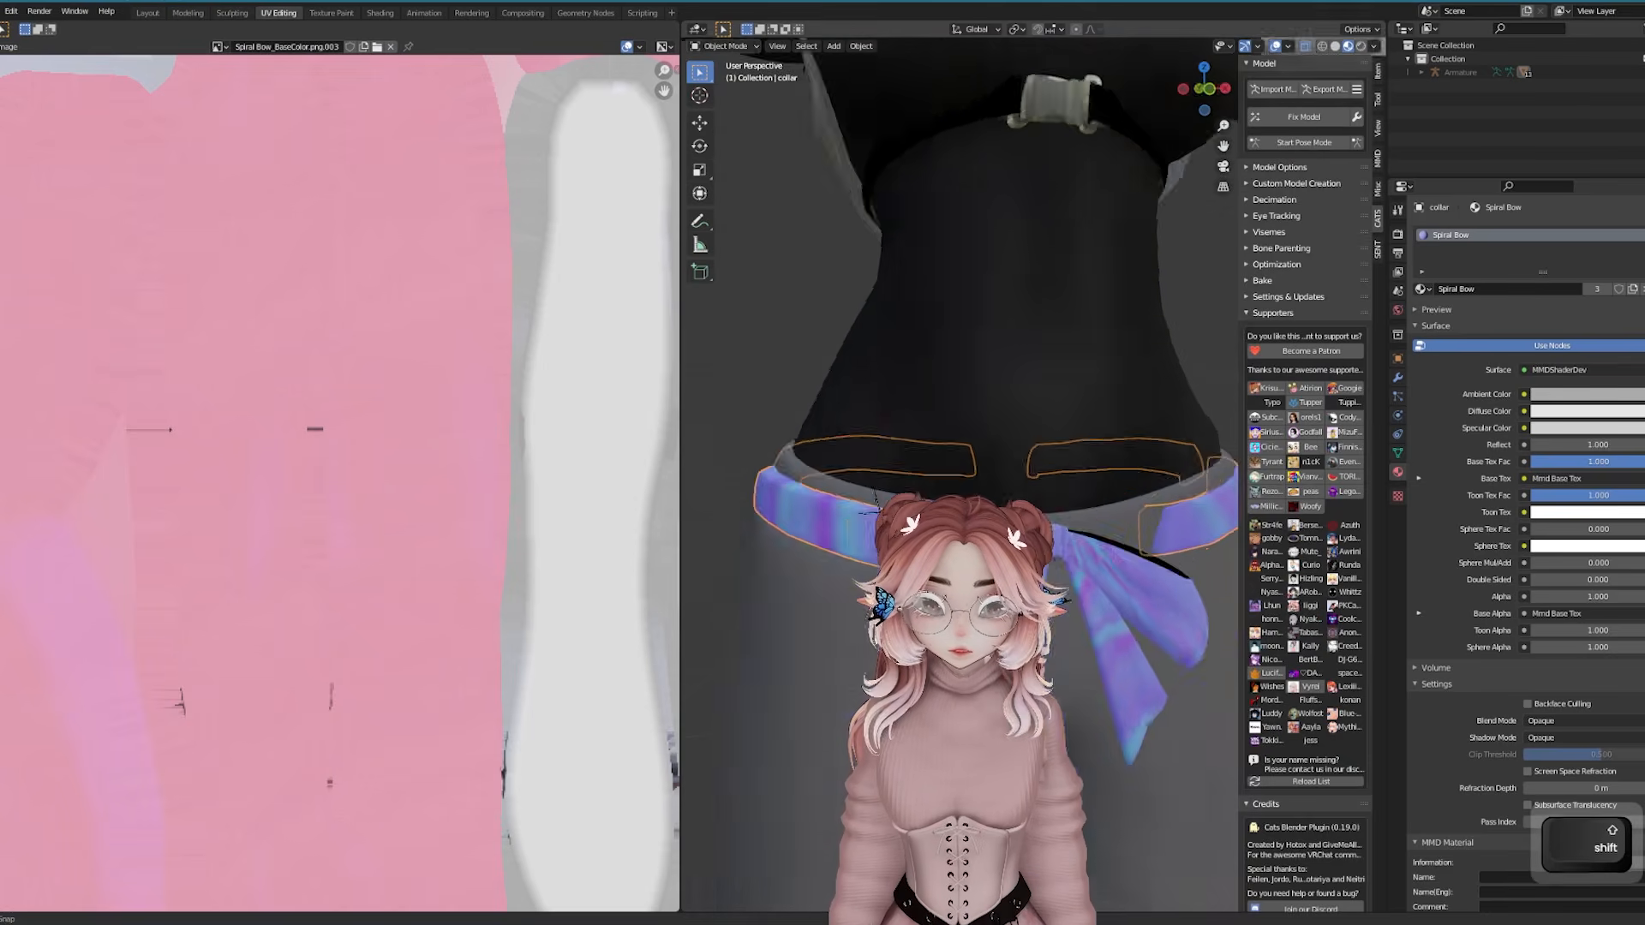
Switch to the Layout workspace and bring the collar material's MMD settings into view
{"action": "key", "text": "Tab"}
{"action": "key", "text": "Tab"}
{"action": "left_click", "coordinate": [146, 12]}
{"action": "scroll", "coordinate": [433, 183], "scroll_direction": "down", "scroll_amount": 6}
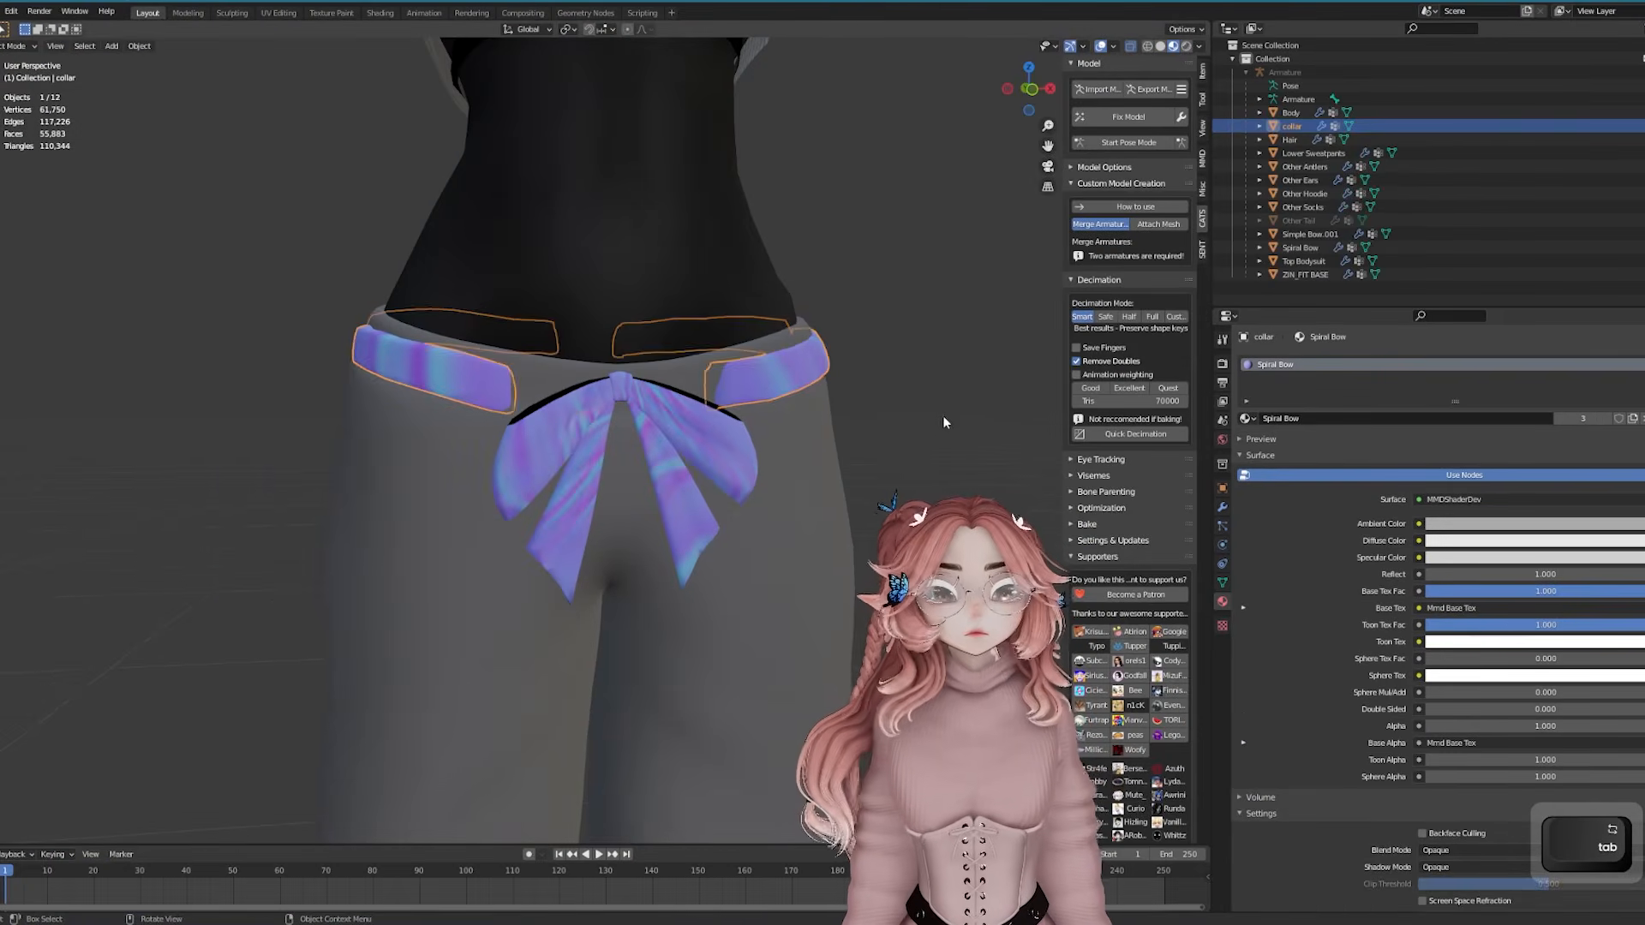
{"action": "scroll", "coordinate": [1405, 565], "scroll_direction": "down", "scroll_amount": 6}
{"action": "scroll", "coordinate": [1405, 566], "scroll_direction": "down", "scroll_amount": 5}
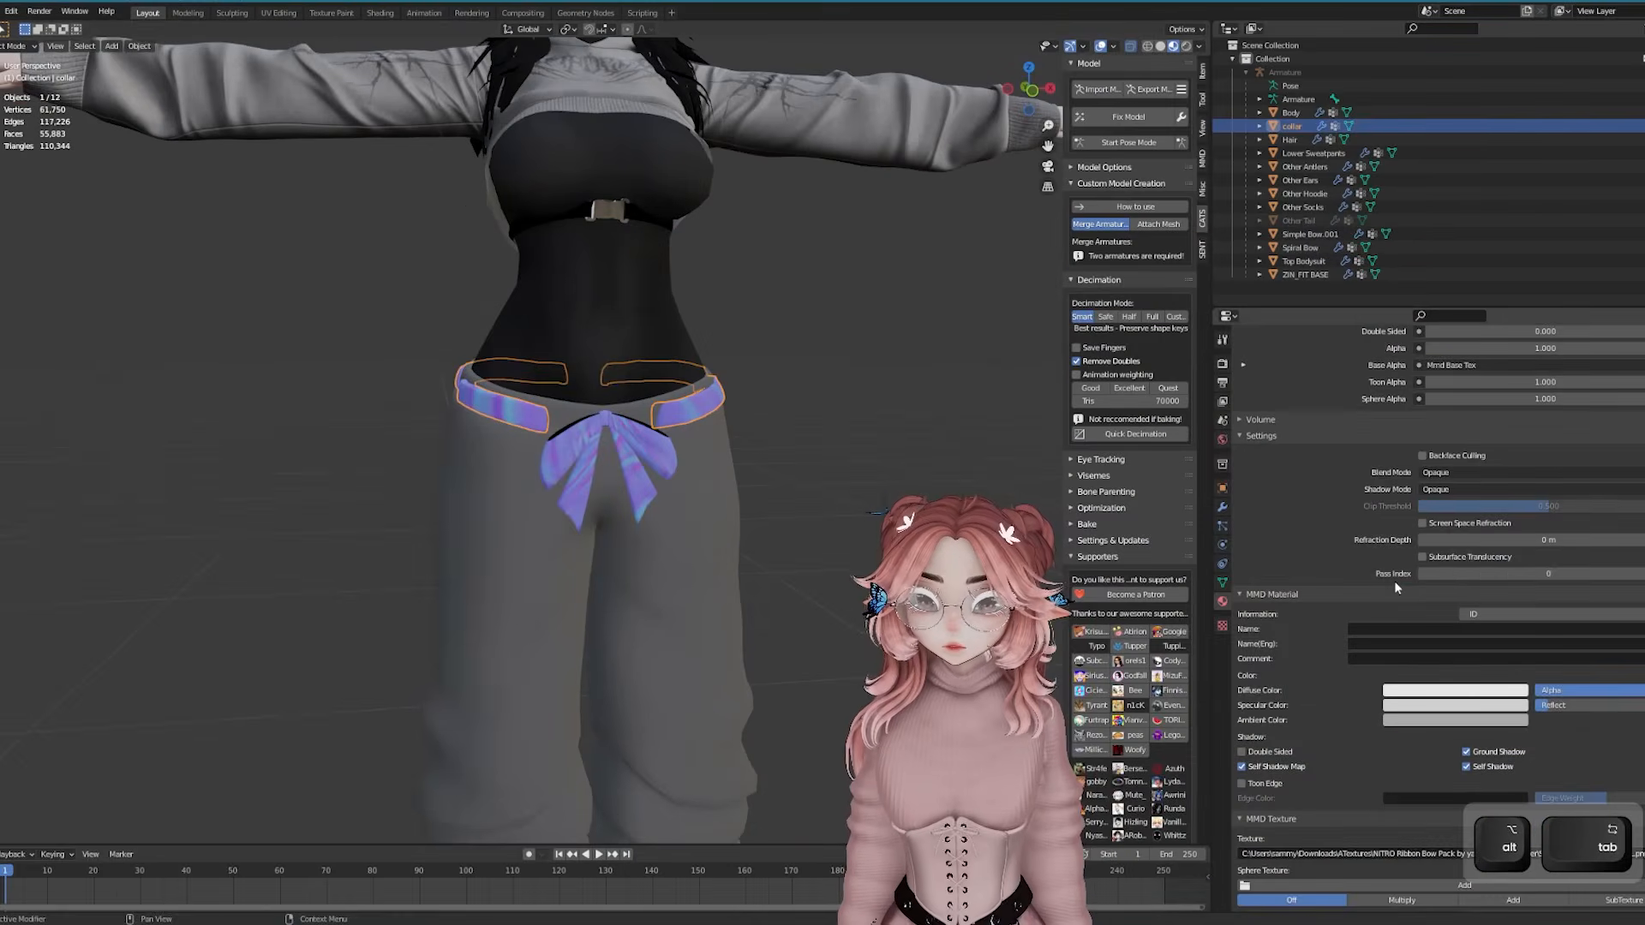
{"action": "middle_click_drag", "start_coordinate": [908, 447], "coordinate": [790, 440]}
Switch to the browser and compare the dressed avatar with the reference artwork from head to feet
{"action": "key", "text": "alt+Tab"}
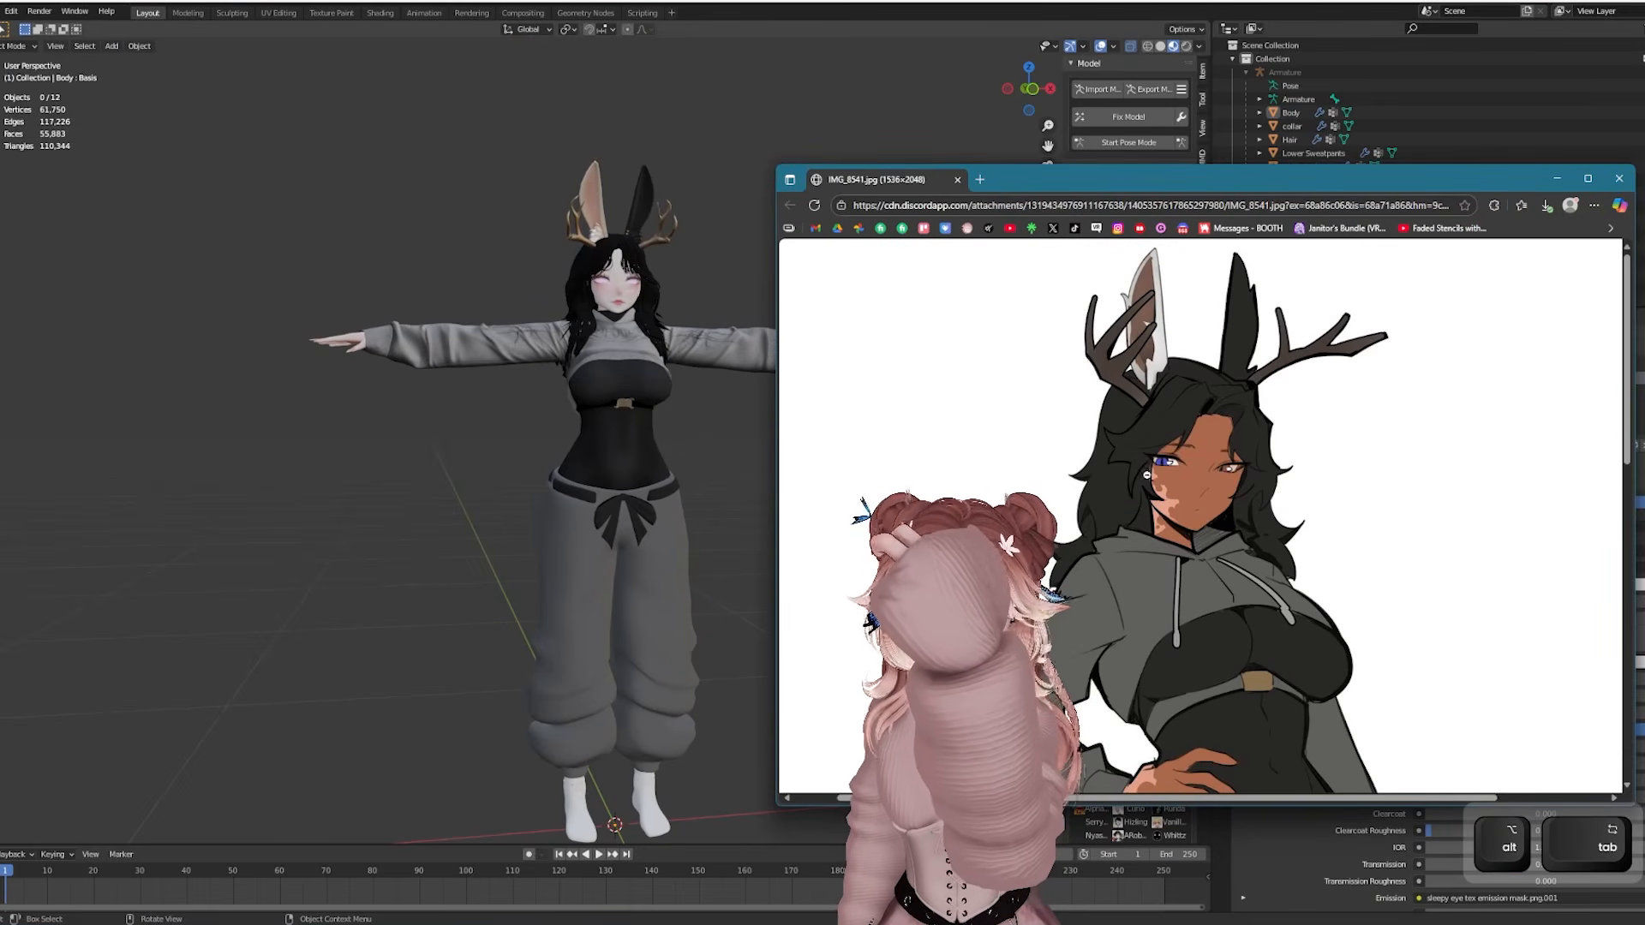
{"action": "scroll", "coordinate": [1188, 460], "scroll_direction": "down", "scroll_amount": 3}
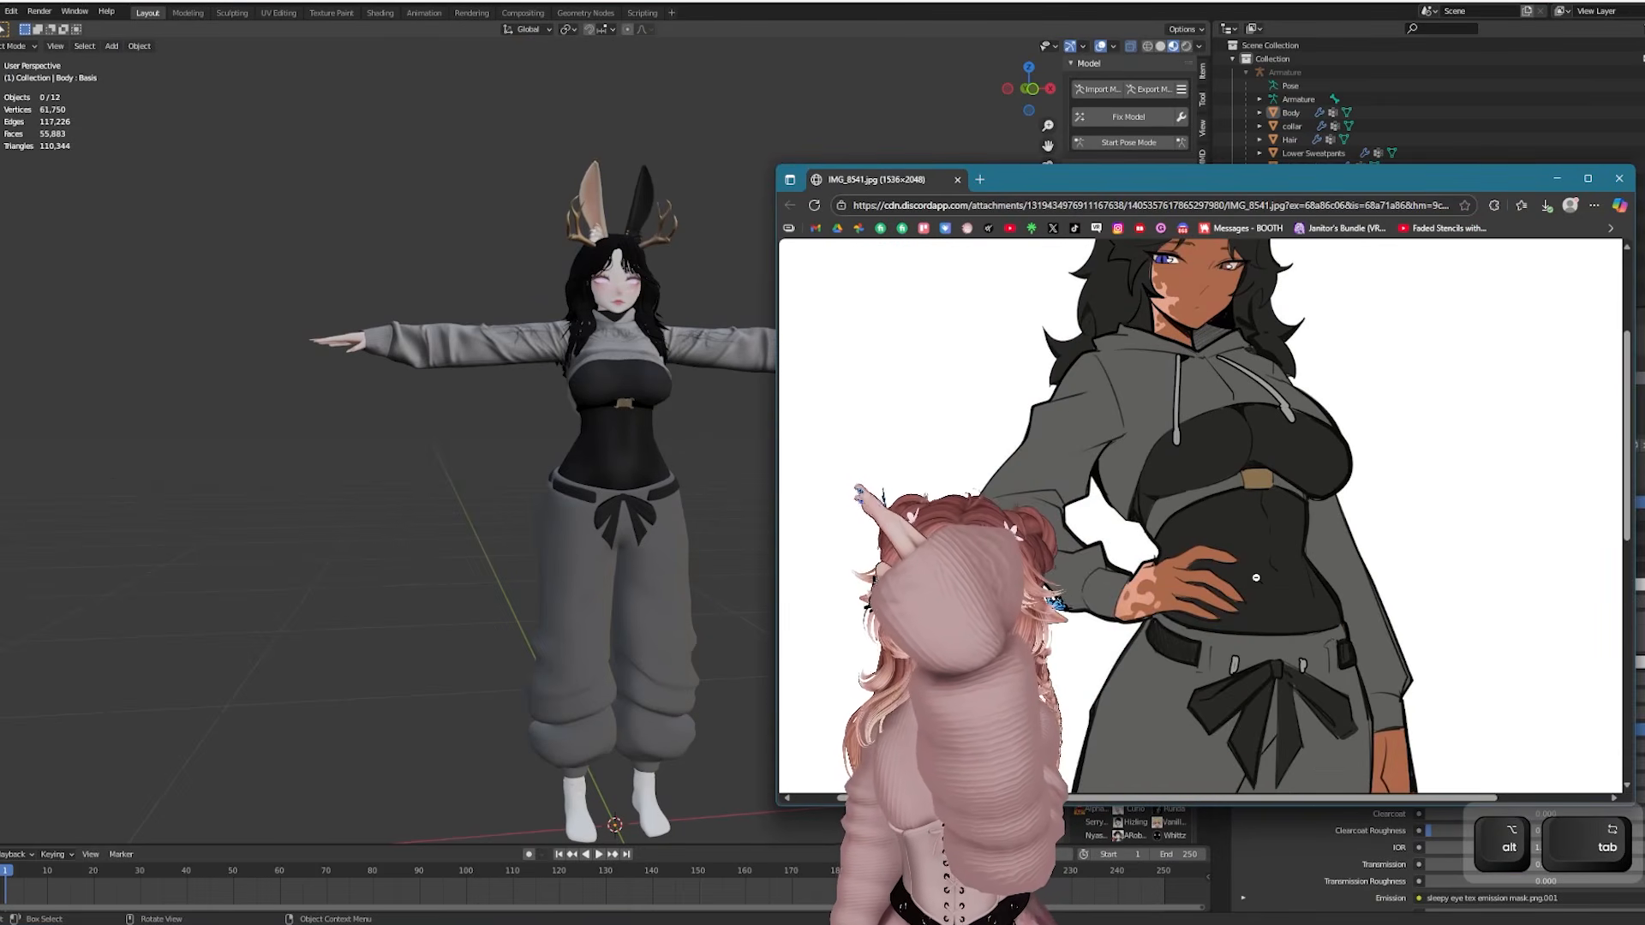
{"action": "scroll", "coordinate": [1153, 536], "scroll_direction": "down", "scroll_amount": 8}
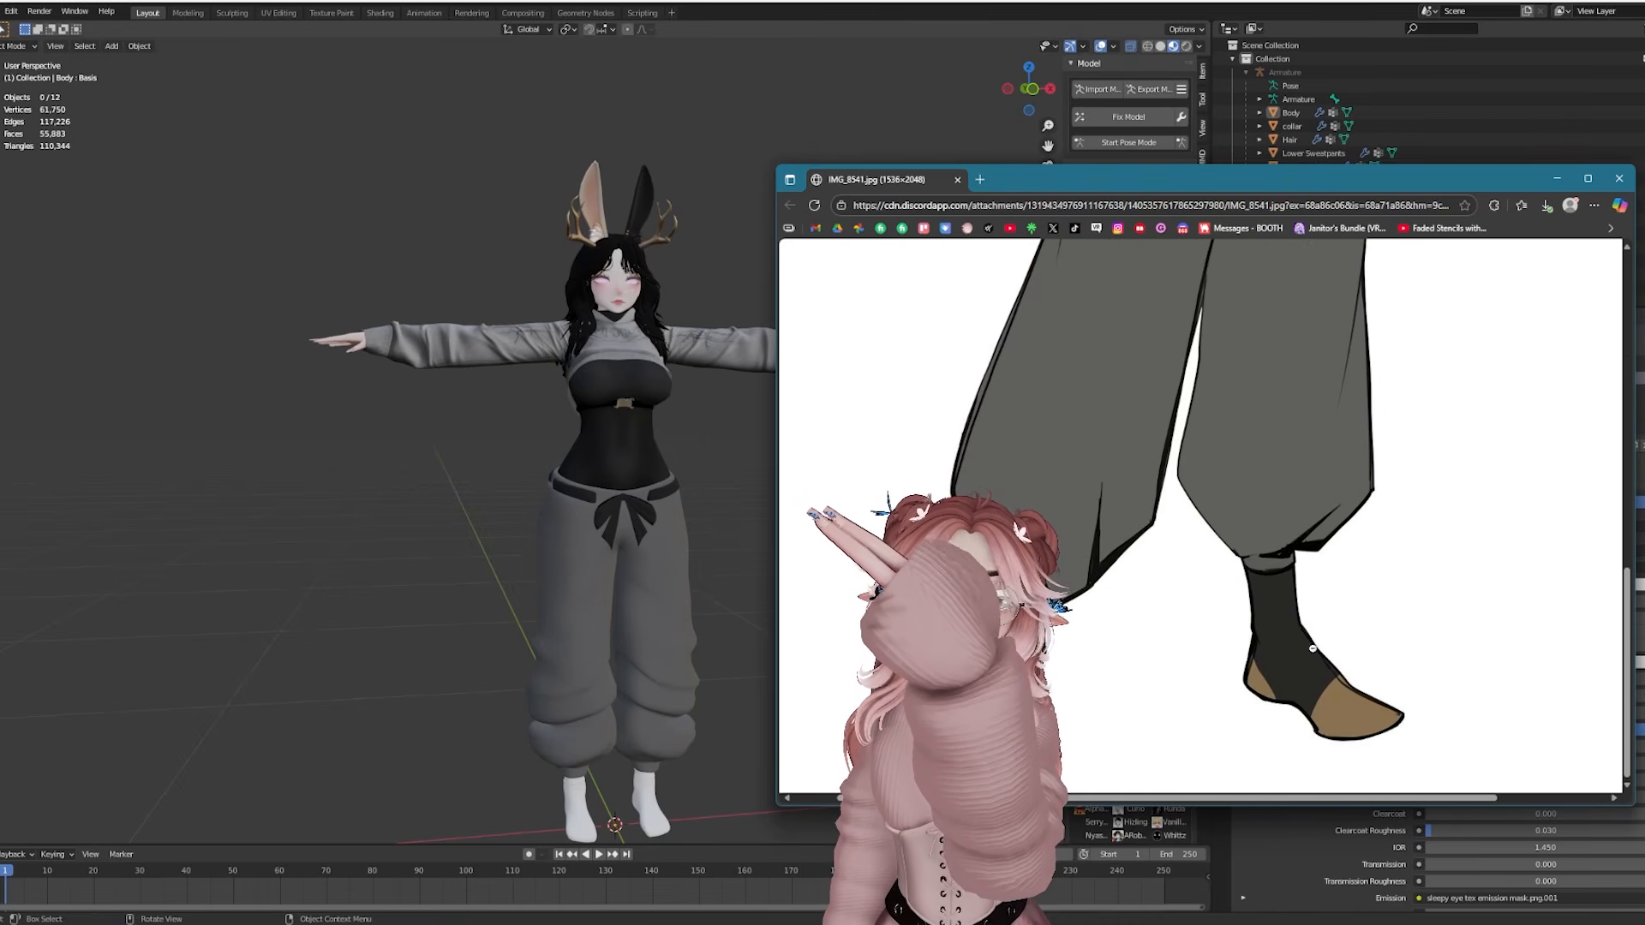
{"action": "scroll", "coordinate": [1342, 671], "scroll_direction": "up", "scroll_amount": 10}
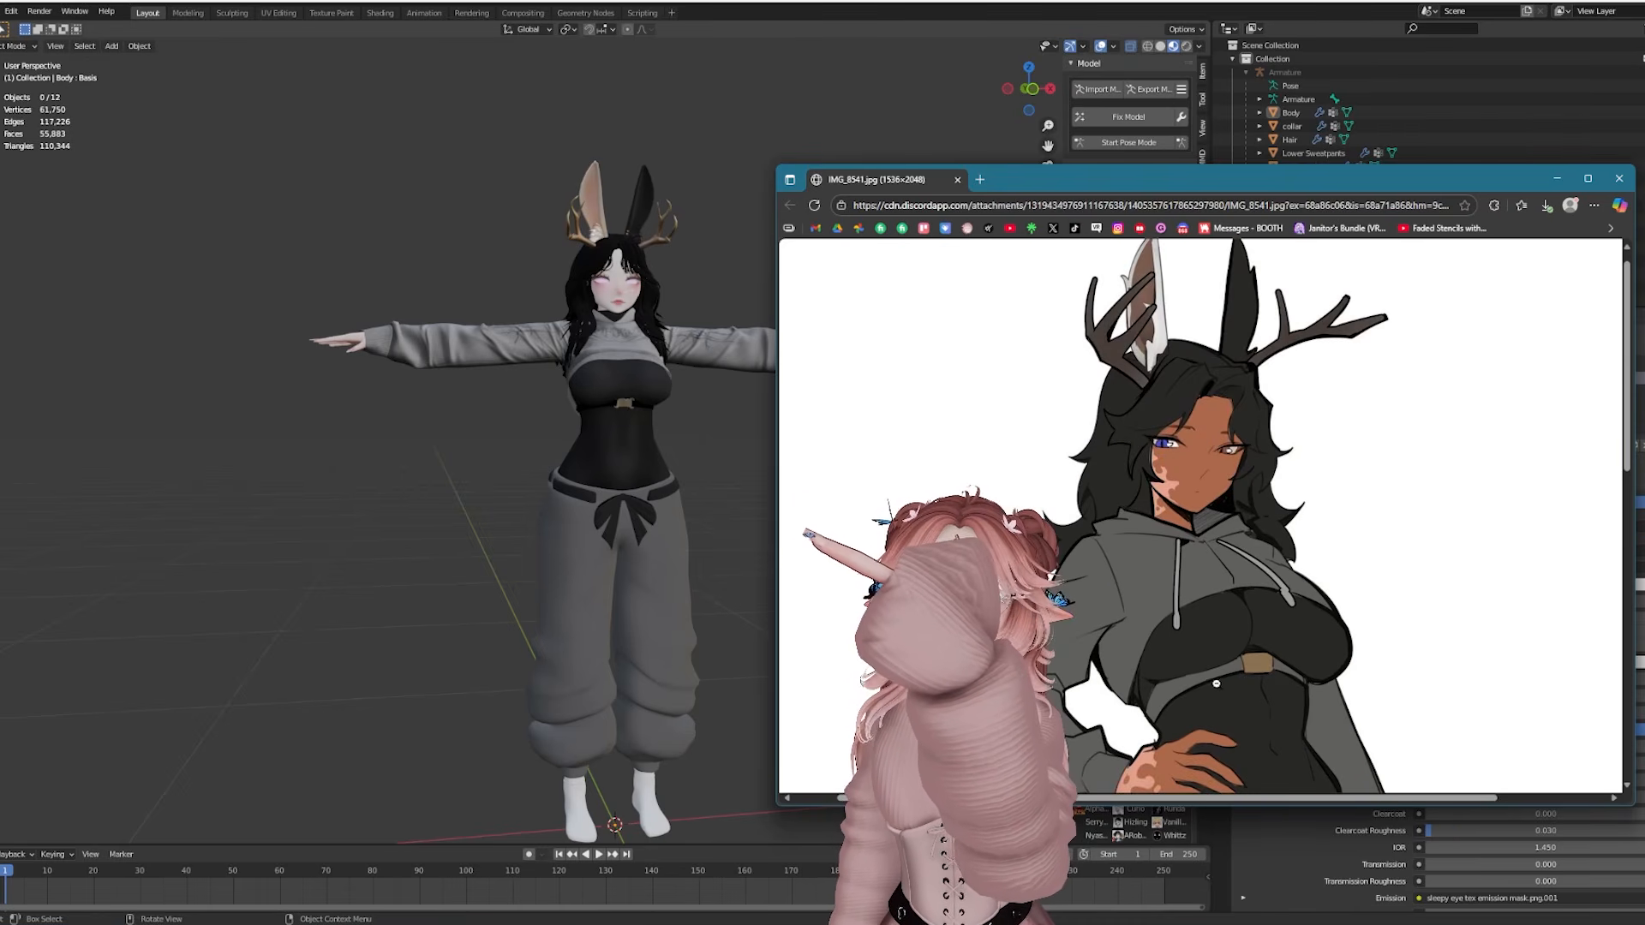
{"action": "scroll", "coordinate": [1148, 336], "scroll_direction": "up", "scroll_amount": 2}
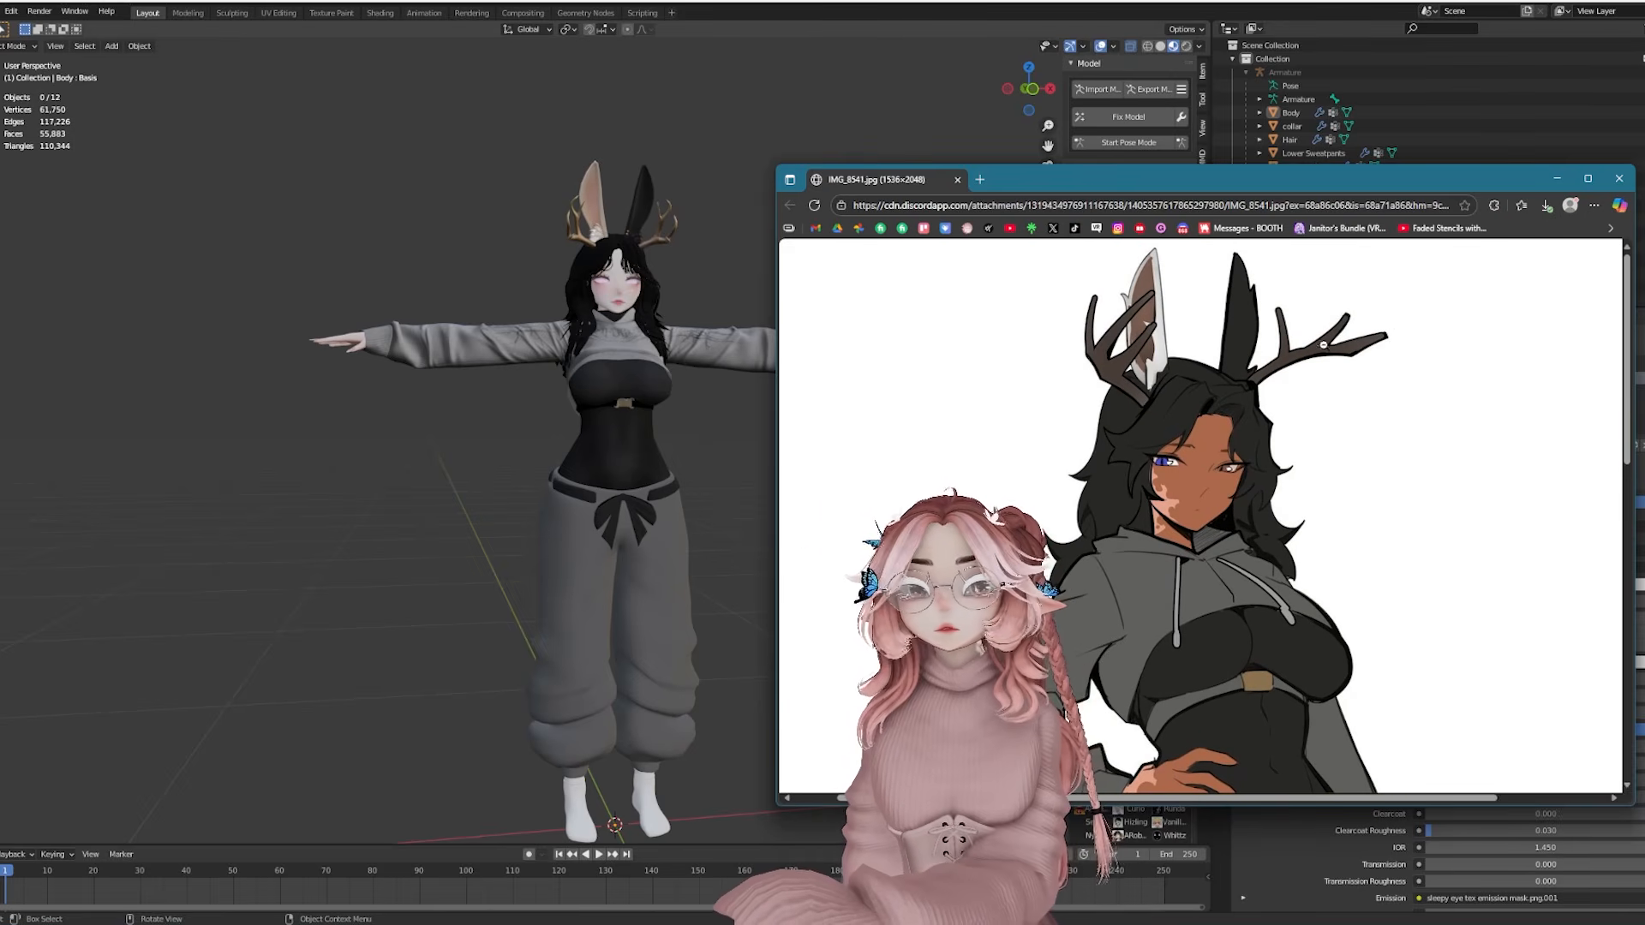
{"action": "scroll", "coordinate": [1385, 321], "scroll_direction": "down", "scroll_amount": 3}
{"action": "scroll", "coordinate": [1185, 508], "scroll_direction": "down", "scroll_amount": 5}
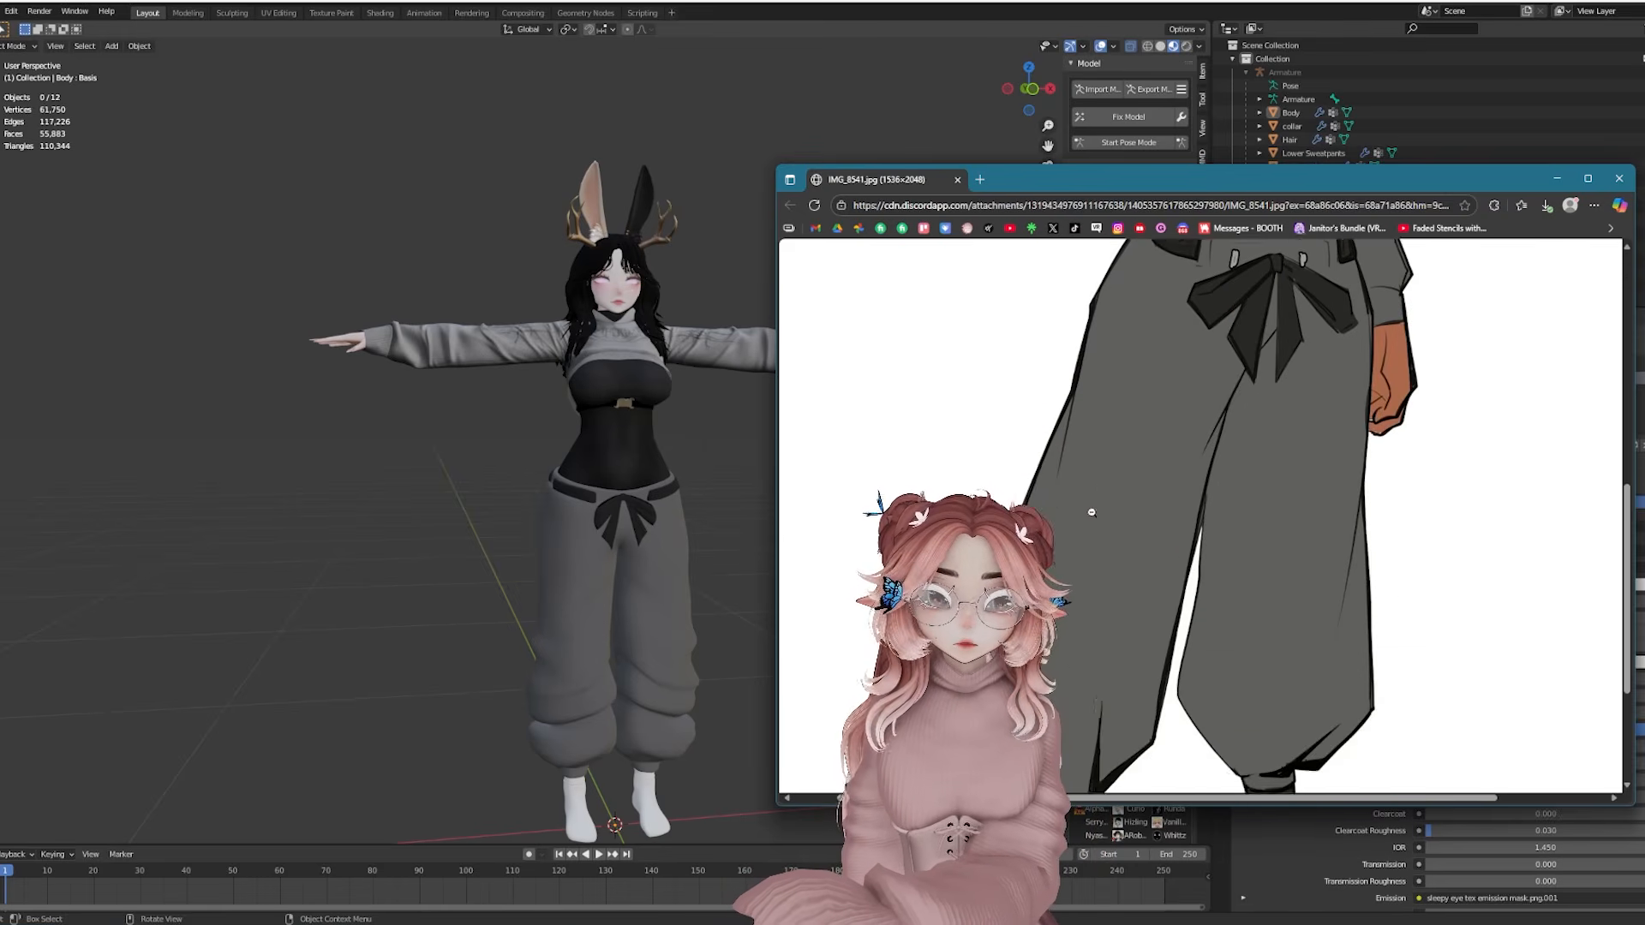
{"action": "scroll", "coordinate": [1293, 543], "scroll_direction": "up", "scroll_amount": 4}
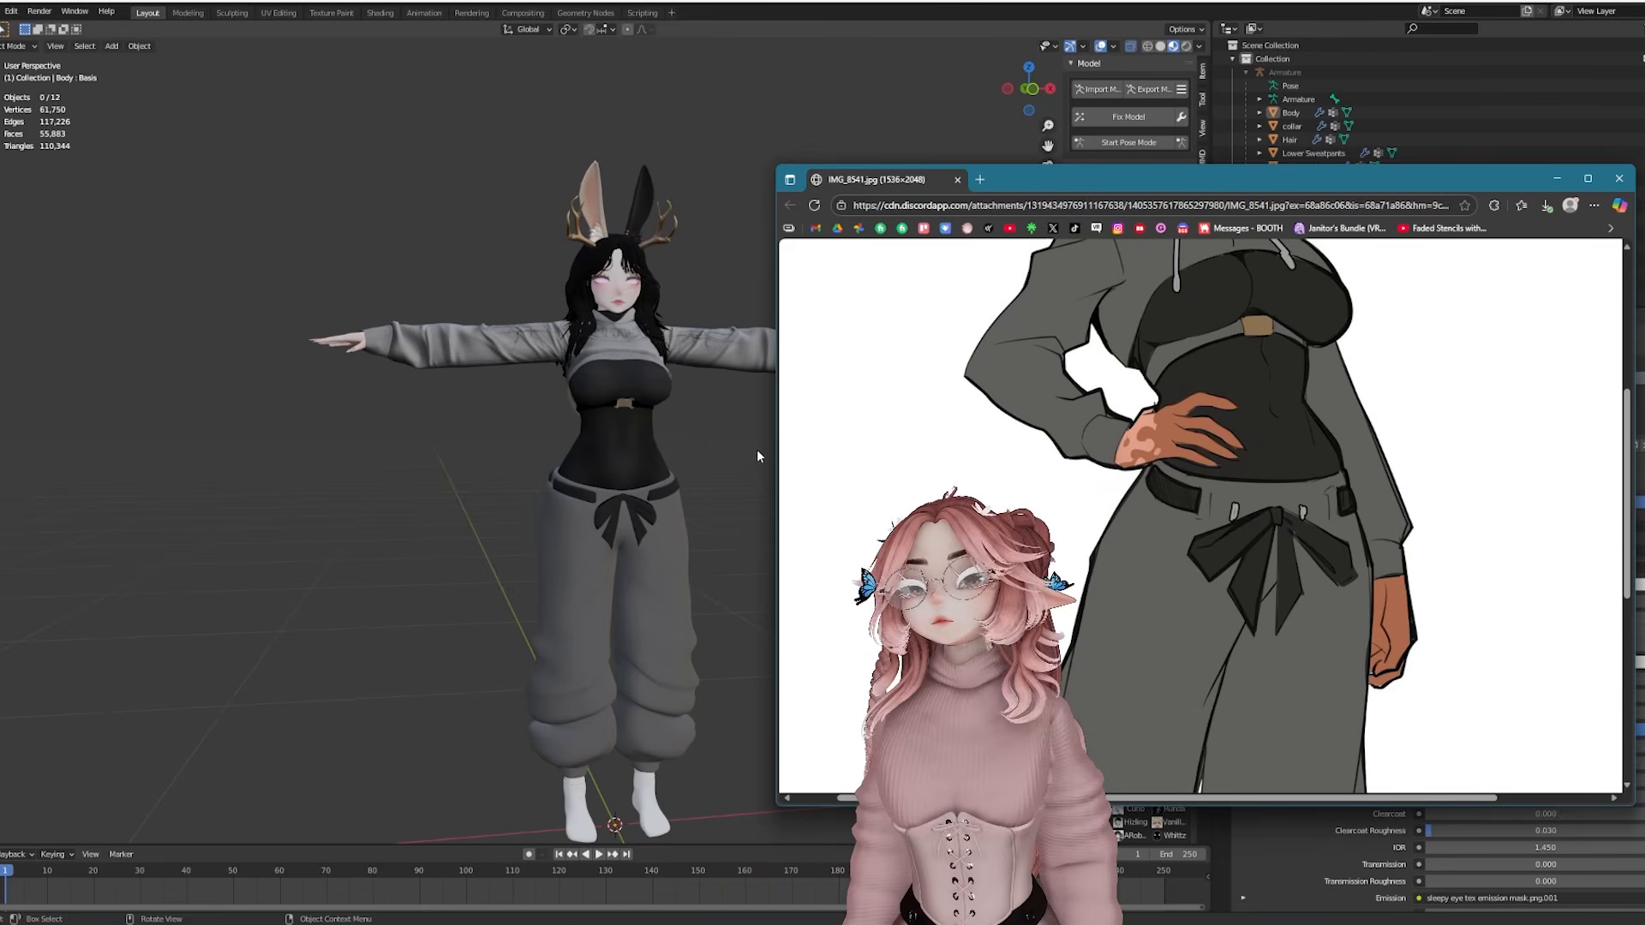
Return to Blender and join the ZIN_FIT BASE mesh into Body, leaving nothing selected
{"action": "left_click", "coordinate": [604, 495]}
{"action": "middle_click_drag", "start_coordinate": [605, 495], "coordinate": [687, 516]}
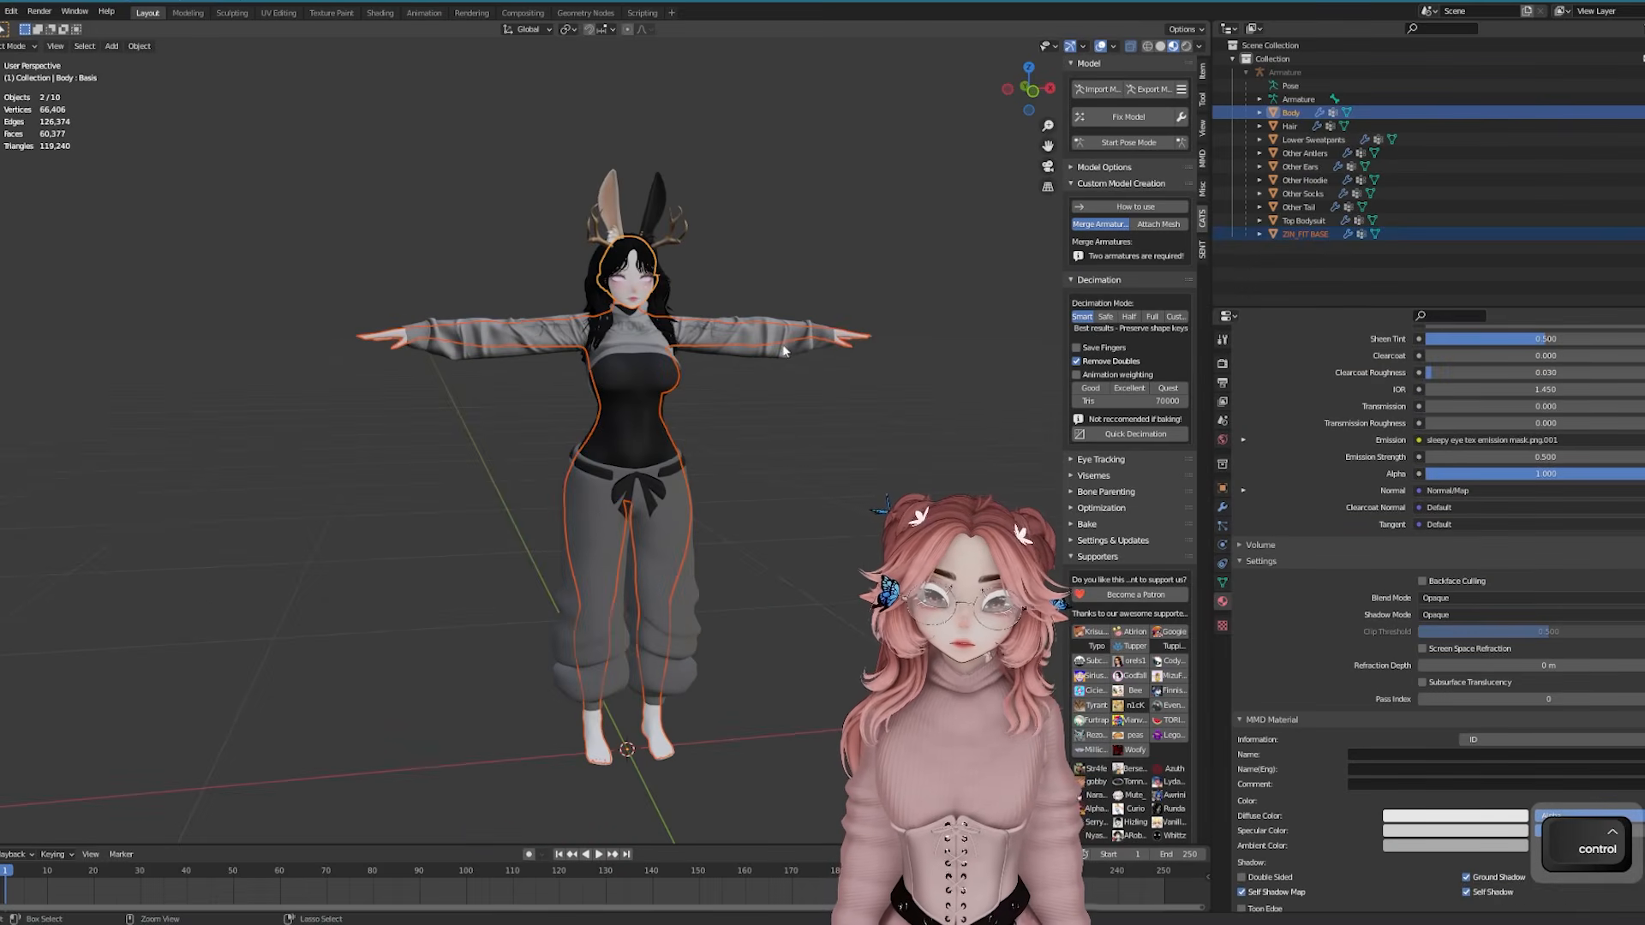
{"action": "key", "text": "ctrl+j"}
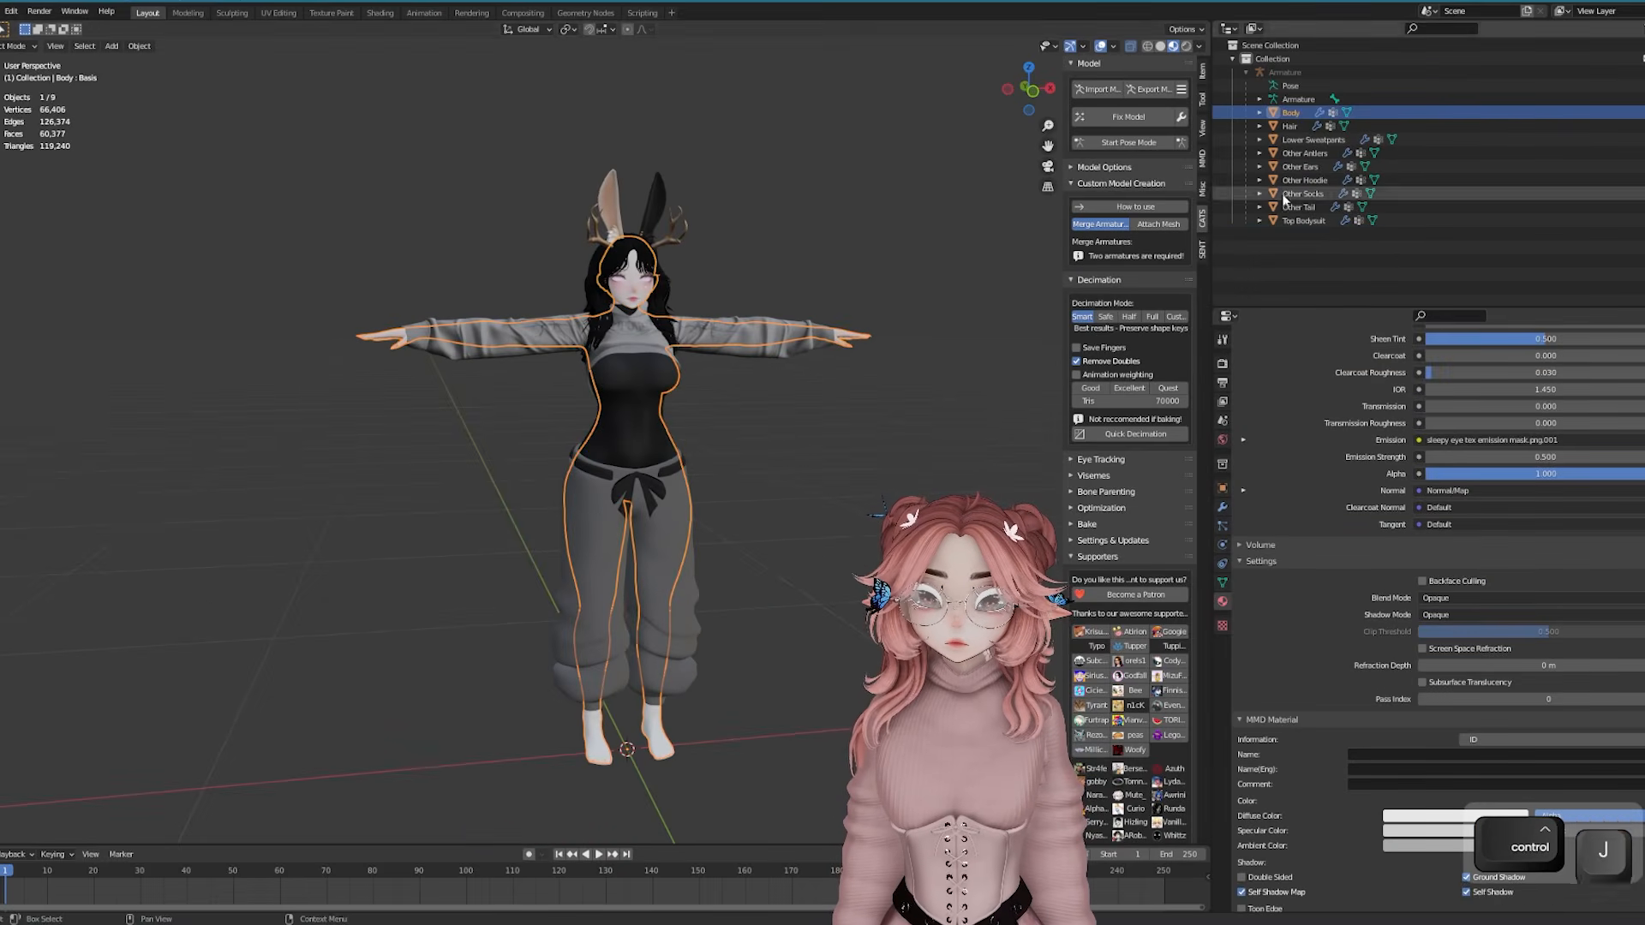
{"action": "middle_click_drag", "start_coordinate": [847, 386], "coordinate": [827, 444], "text": "shift"}
{"action": "left_click", "coordinate": [827, 444]}
Create the Body mesh's eye tracking with the Head, Eye_L and Eye_R bones, and create its visemes
{"action": "left_click", "coordinate": [1106, 460]}
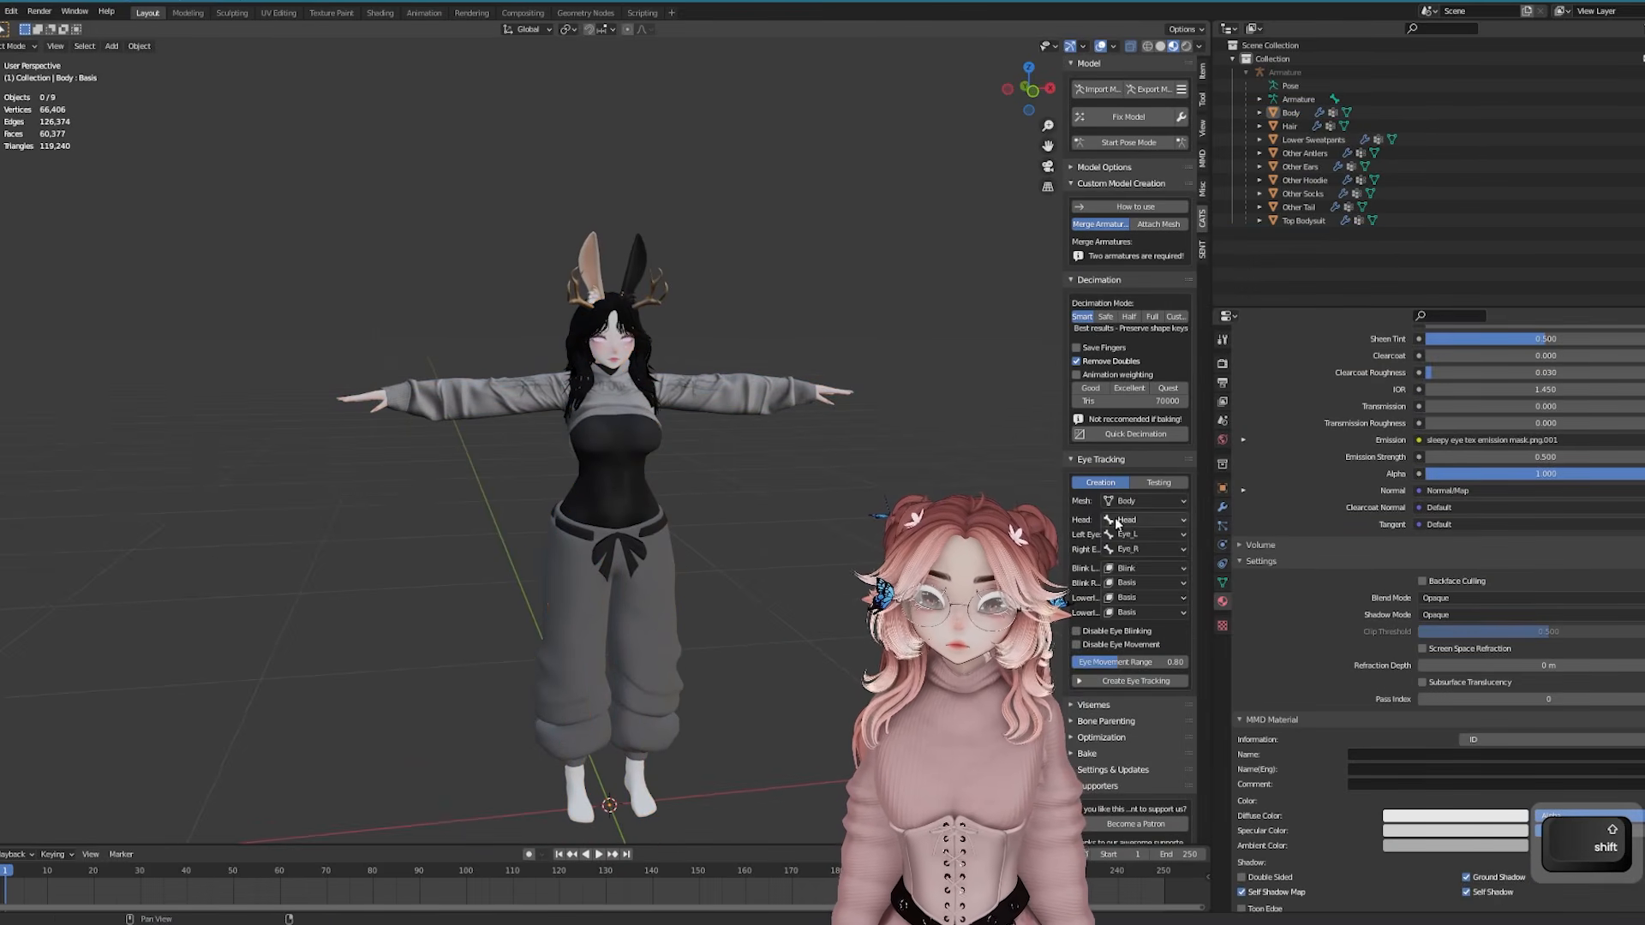
{"action": "left_click", "coordinate": [1128, 570]}
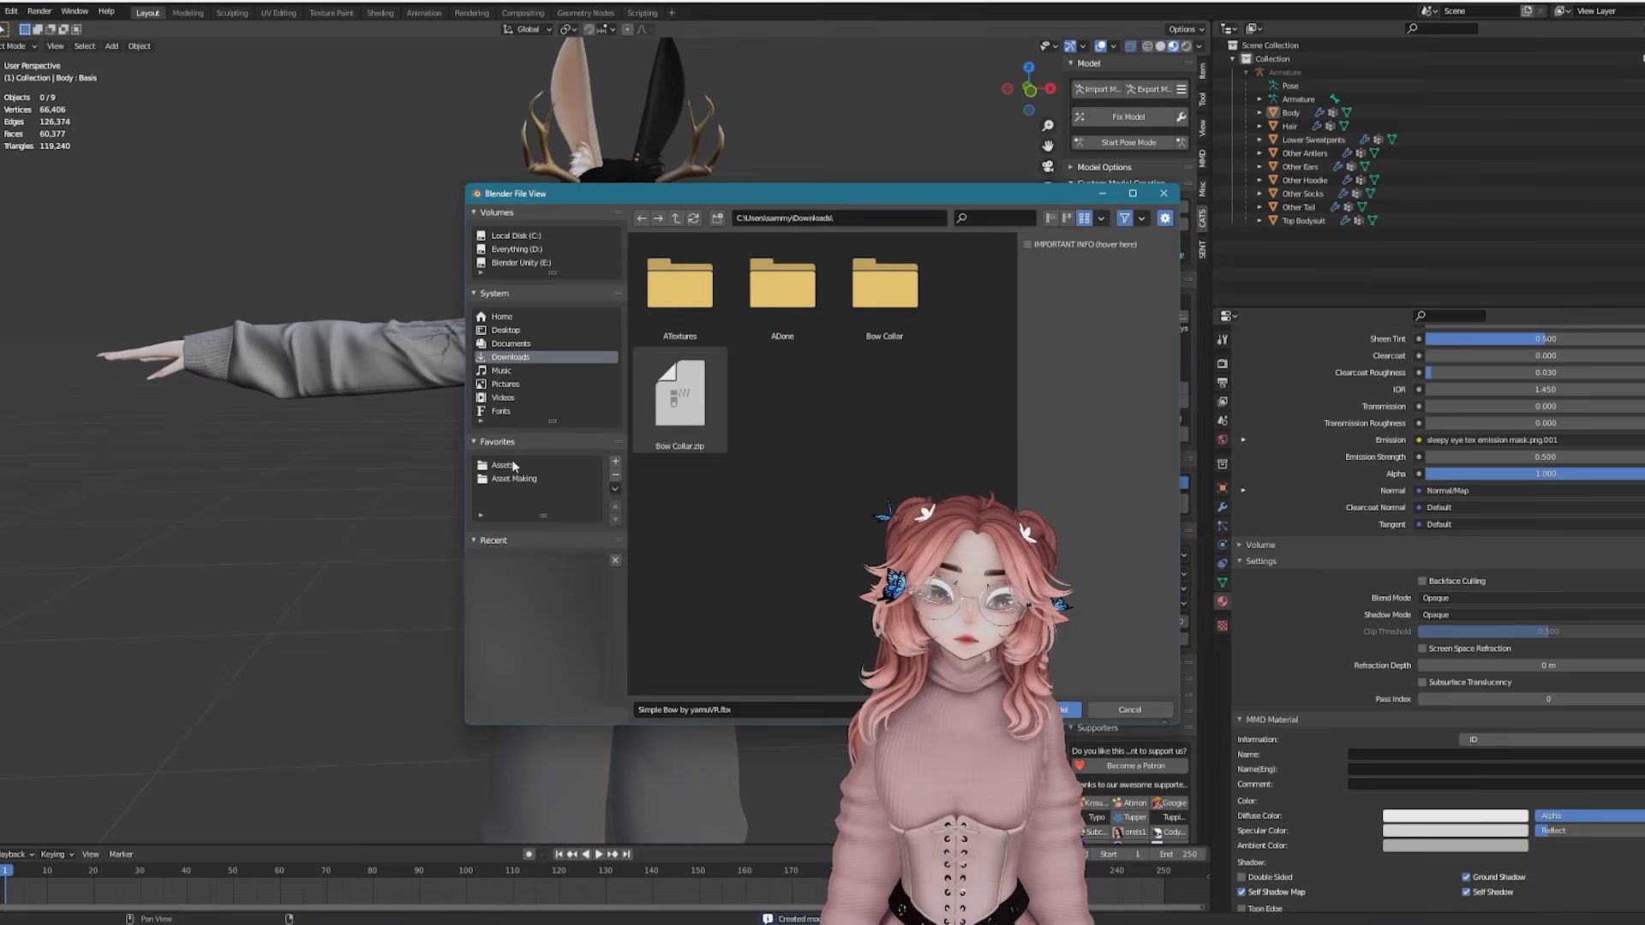
Import the signature text mesh from the Asset Making folder and move it along Z and Y into the avatar's head
{"action": "left_click", "coordinate": [514, 479]}
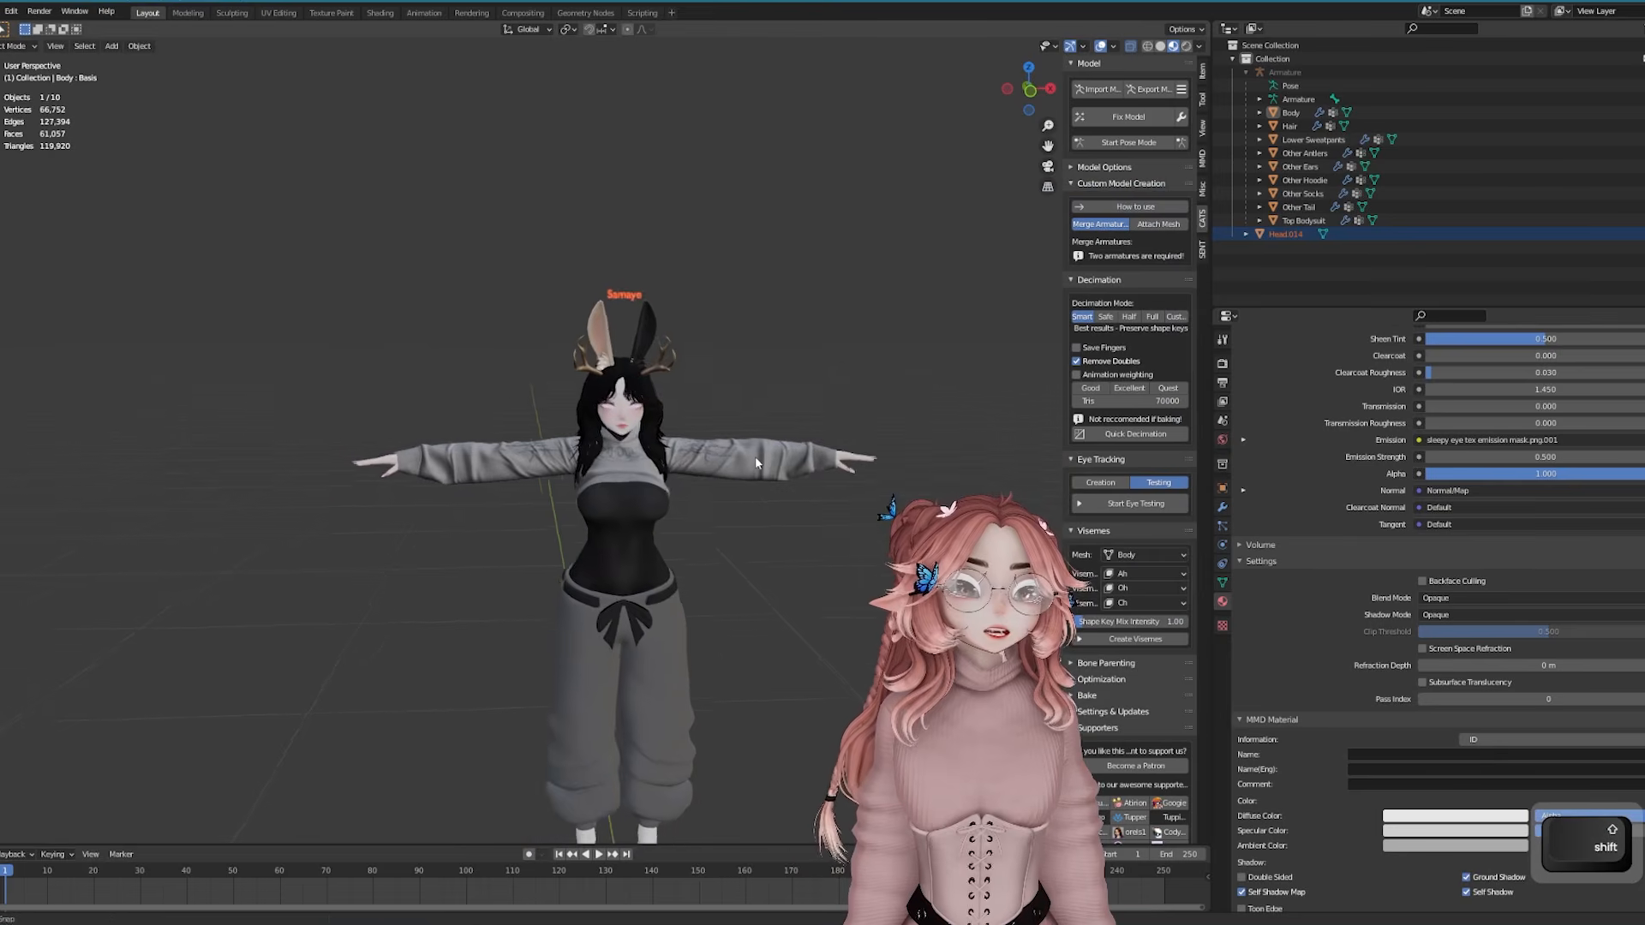
{"action": "scroll", "coordinate": [739, 363], "scroll_direction": "up", "scroll_amount": 4}
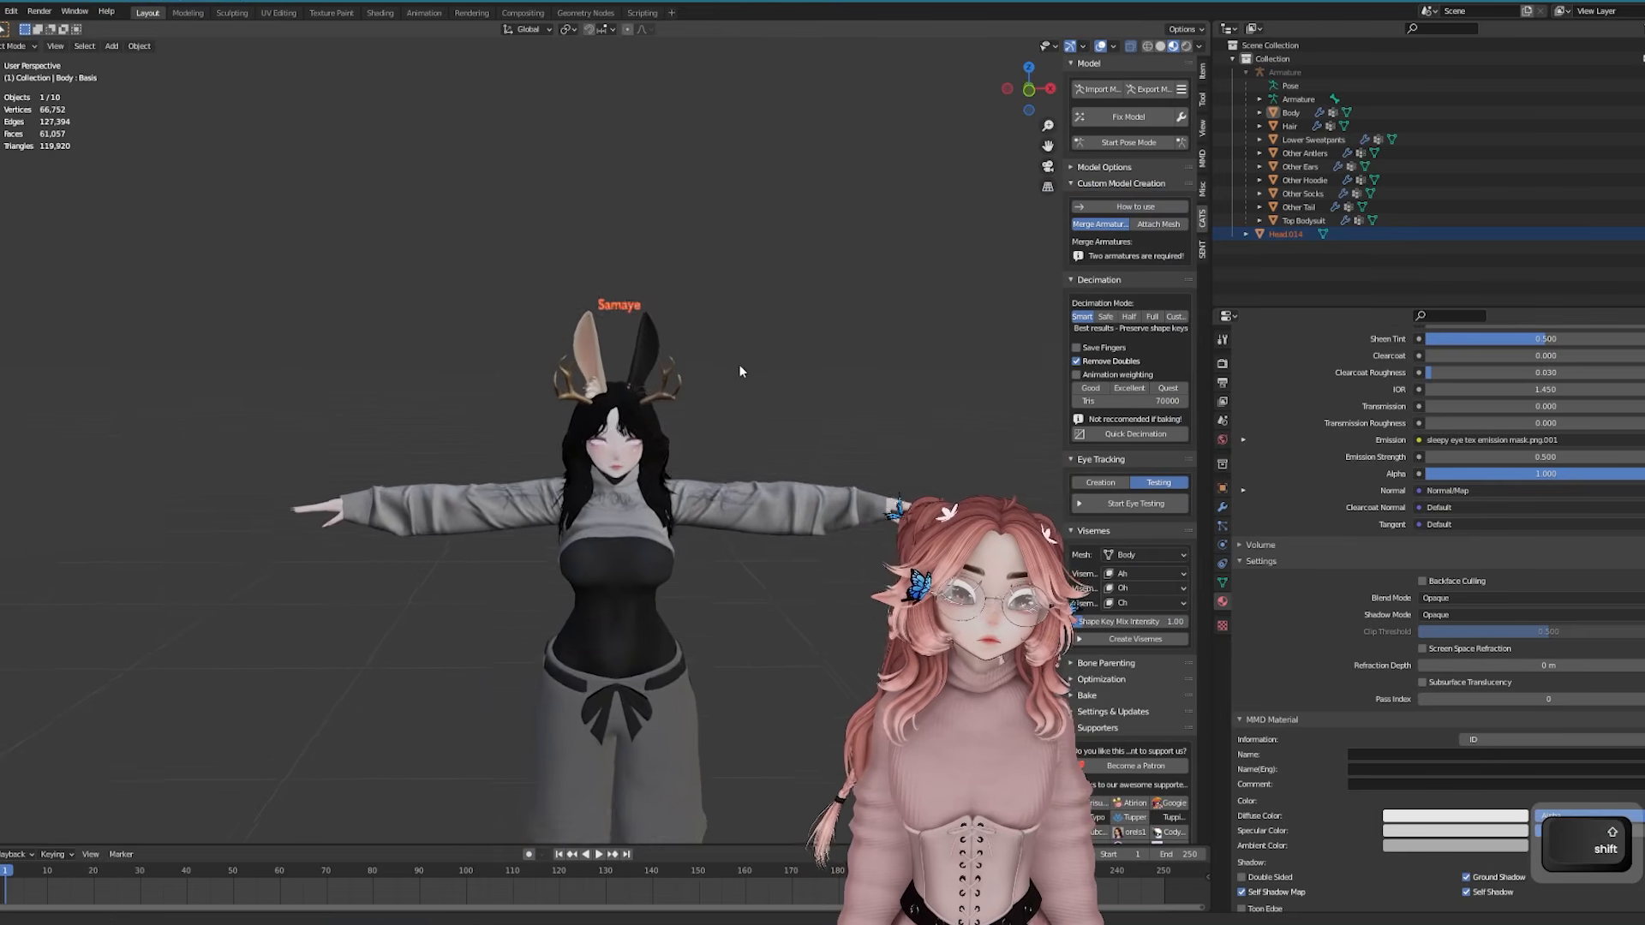
{"action": "key", "text": "g"}
{"action": "key", "text": "z"}
{"action": "left_click", "coordinate": [642, 417]}
{"action": "middle_click_drag", "start_coordinate": [764, 482], "coordinate": [540, 369], "text": "shift"}
{"action": "scroll", "coordinate": [809, 389], "scroll_direction": "up", "scroll_amount": 1}
{"action": "key", "text": "g"}
{"action": "key", "text": "y"}
{"action": "left_click", "coordinate": [809, 388]}
{"action": "scroll", "coordinate": [680, 416], "scroll_direction": "up", "scroll_amount": 4}
{"action": "scroll", "coordinate": [540, 368], "scroll_direction": "up", "scroll_amount": 2}
{"action": "middle_click_drag", "start_coordinate": [539, 369], "coordinate": [557, 454], "text": "shift"}
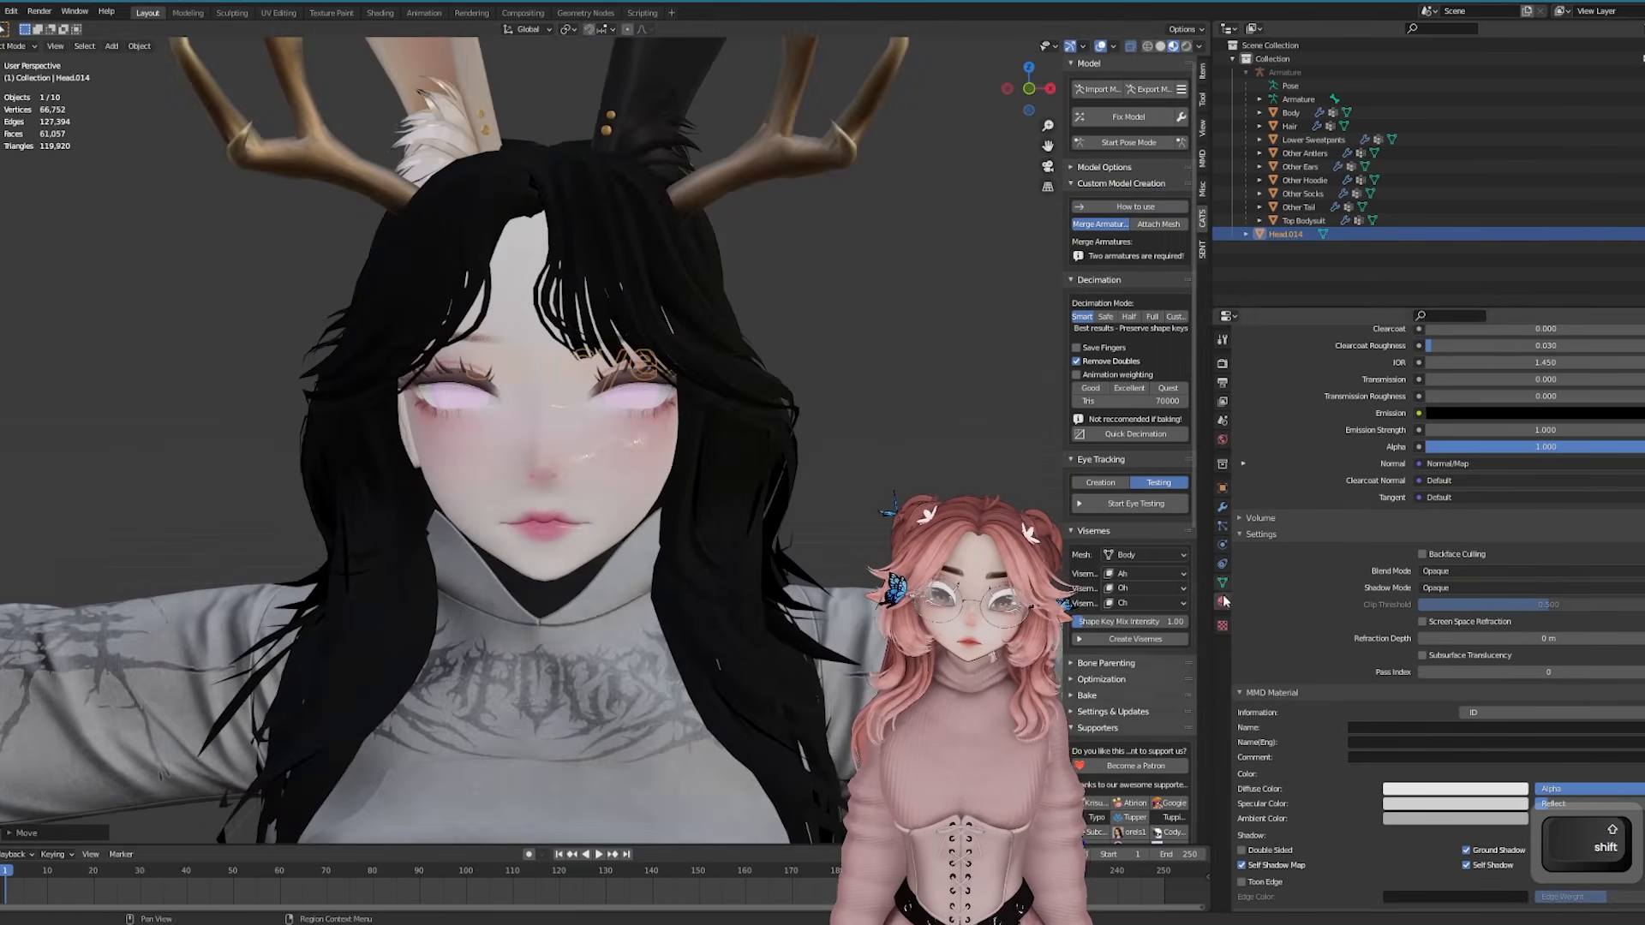
Add a vertex group to the imported text mesh and name it Head
{"action": "left_click", "coordinate": [1223, 583]}
{"action": "left_click", "coordinate": [1642, 401]}
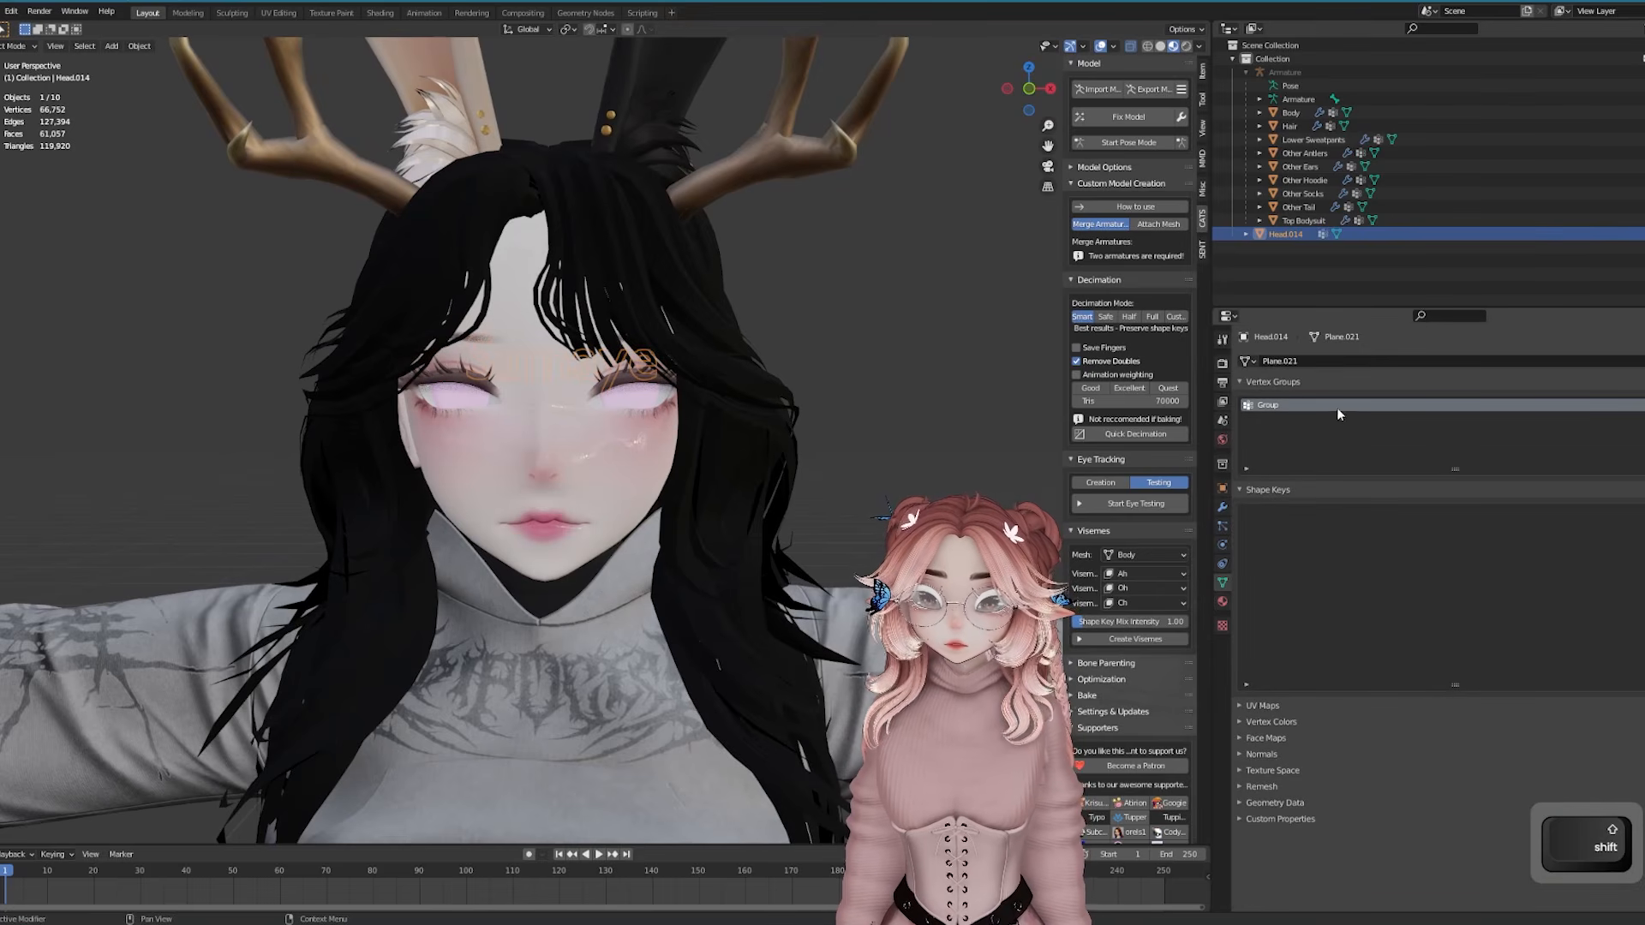
{"action": "double_click", "coordinate": [1336, 408]}
{"action": "type", "text": "Head"}
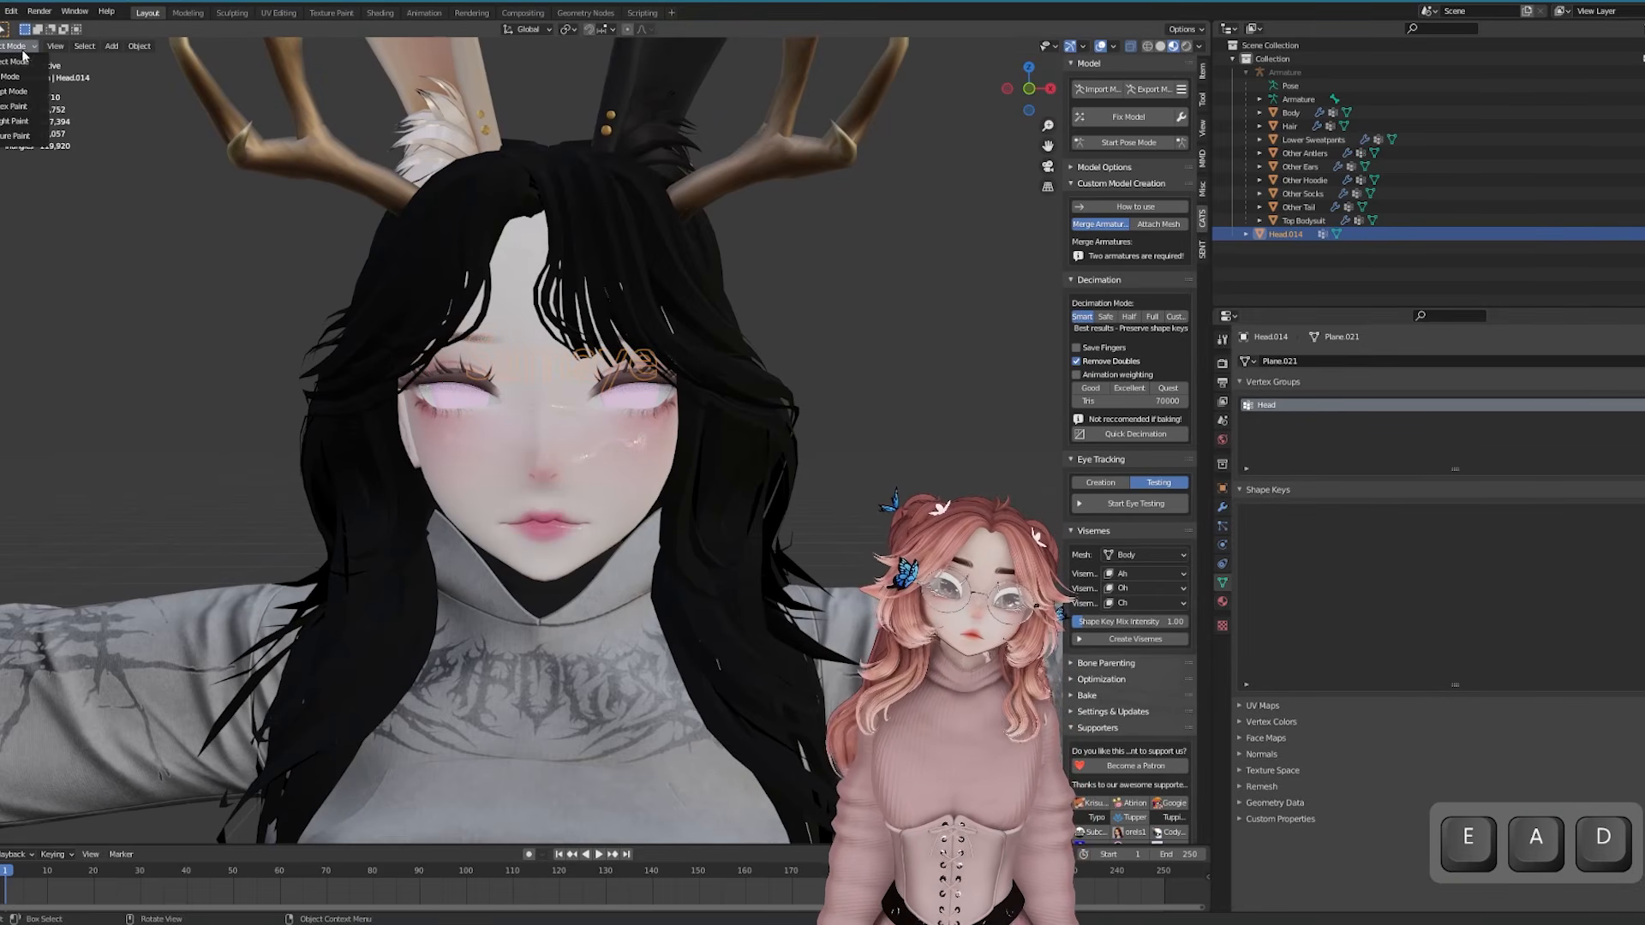
Weight-paint the text mesh into its Head vertex group and return to Object Mode
{"action": "left_click", "coordinate": [31, 125]}
{"action": "key", "text": "z"}
{"action": "left_click", "coordinate": [1204, 100]}
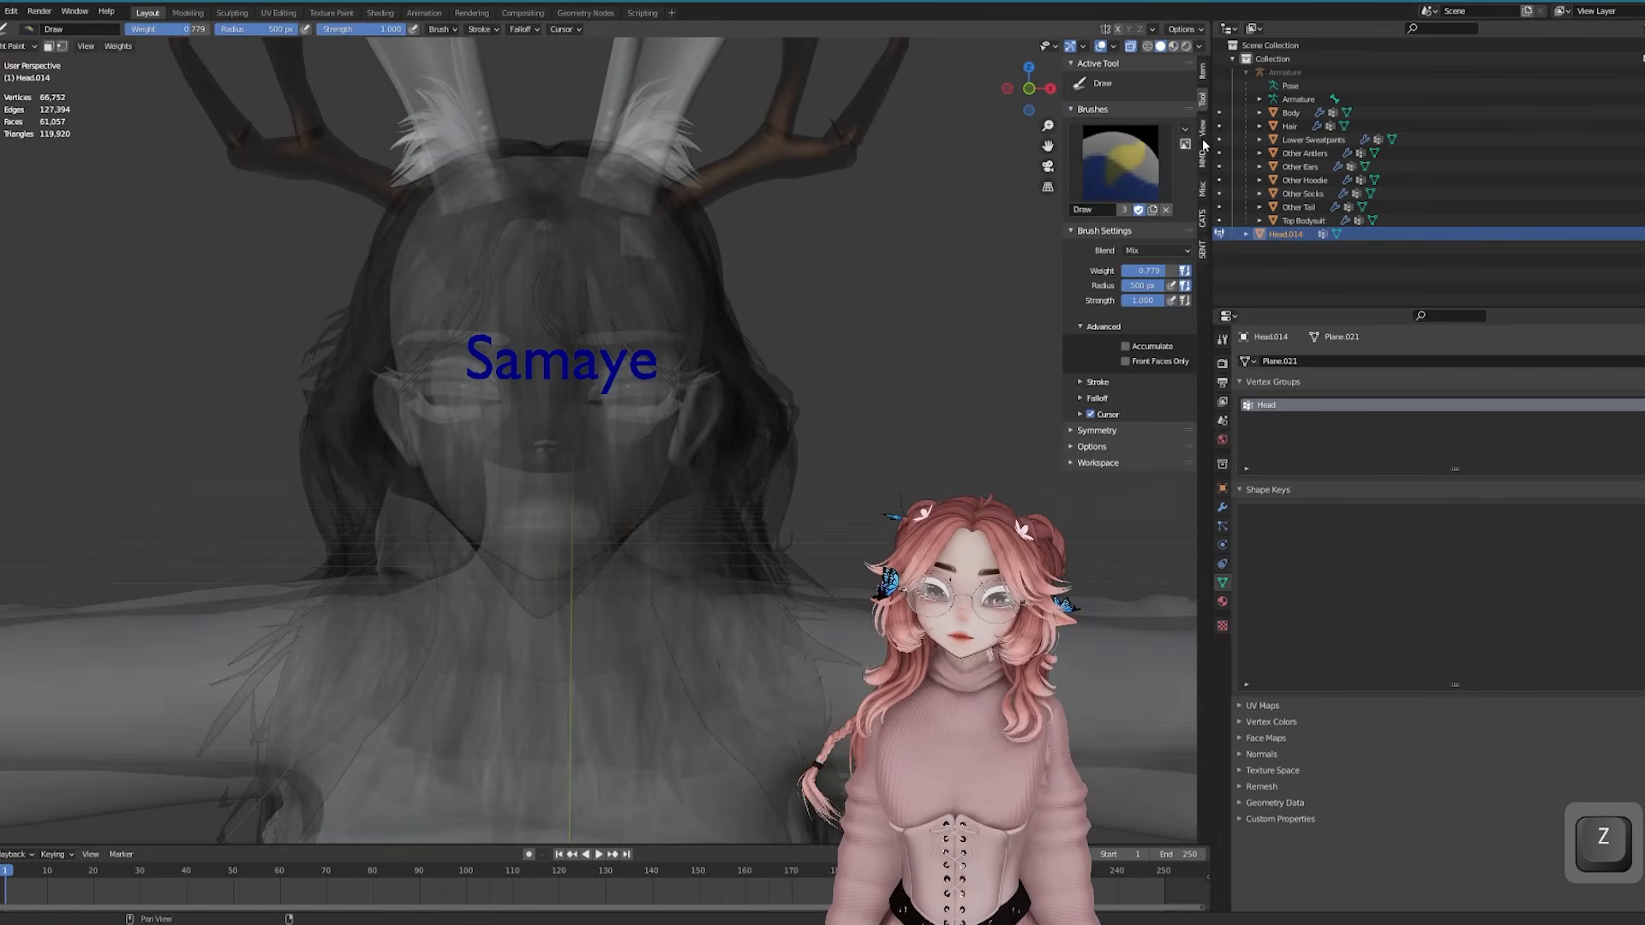
{"action": "left_click", "coordinate": [552, 361]}
{"action": "middle_click_drag", "start_coordinate": [559, 358], "coordinate": [668, 369]}
{"action": "key", "text": "z"}
{"action": "left_click", "coordinate": [712, 457]}
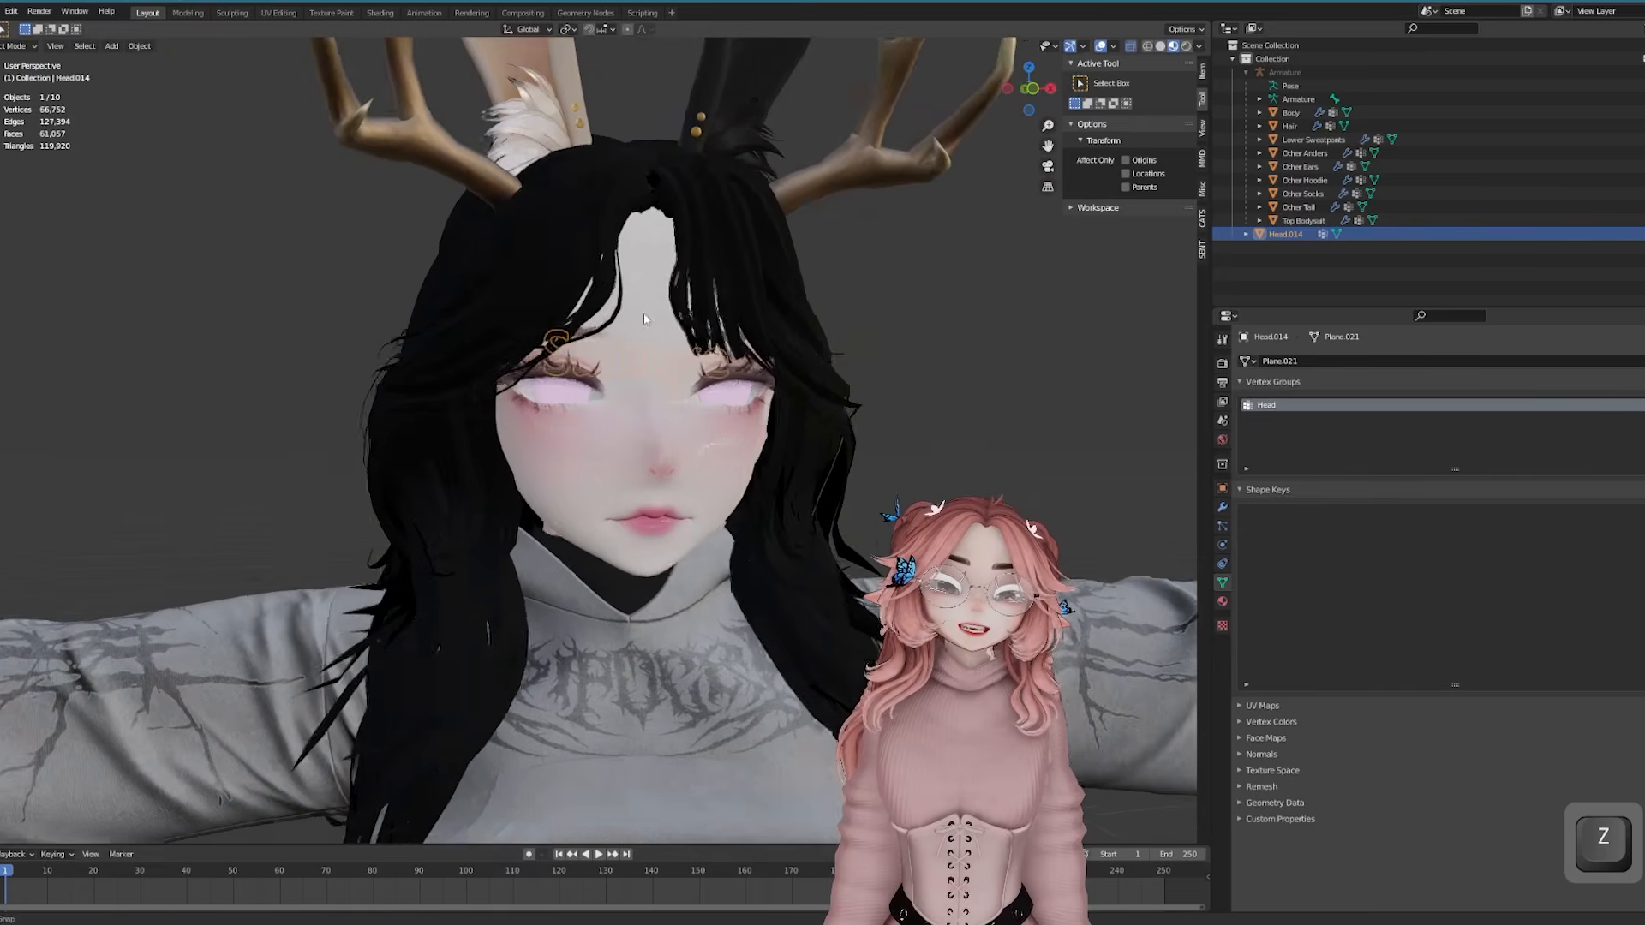
{"action": "left_click", "coordinate": [12, 62]}
Give the text mesh an Armature modifier targeting Armature, and parent the mesh to the Armature object
{"action": "left_click", "coordinate": [1222, 506]}
{"action": "left_click", "coordinate": [1371, 361]}
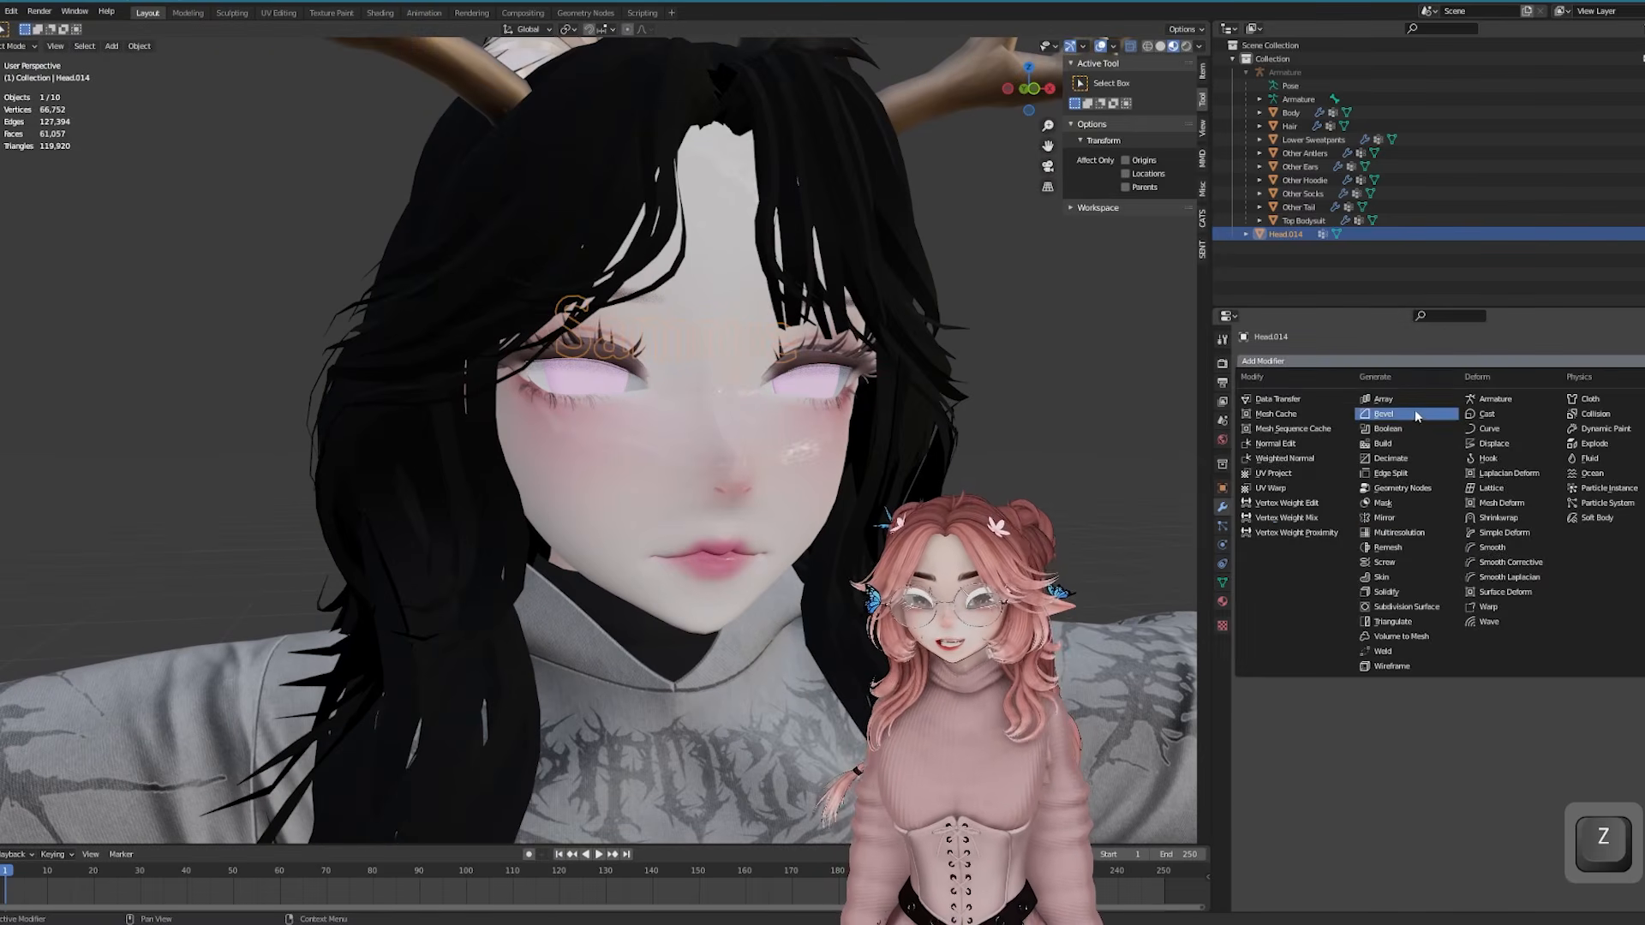
{"action": "left_click", "coordinate": [1495, 399]}
{"action": "left_click", "coordinate": [1508, 404]}
{"action": "left_click", "coordinate": [1491, 421]}
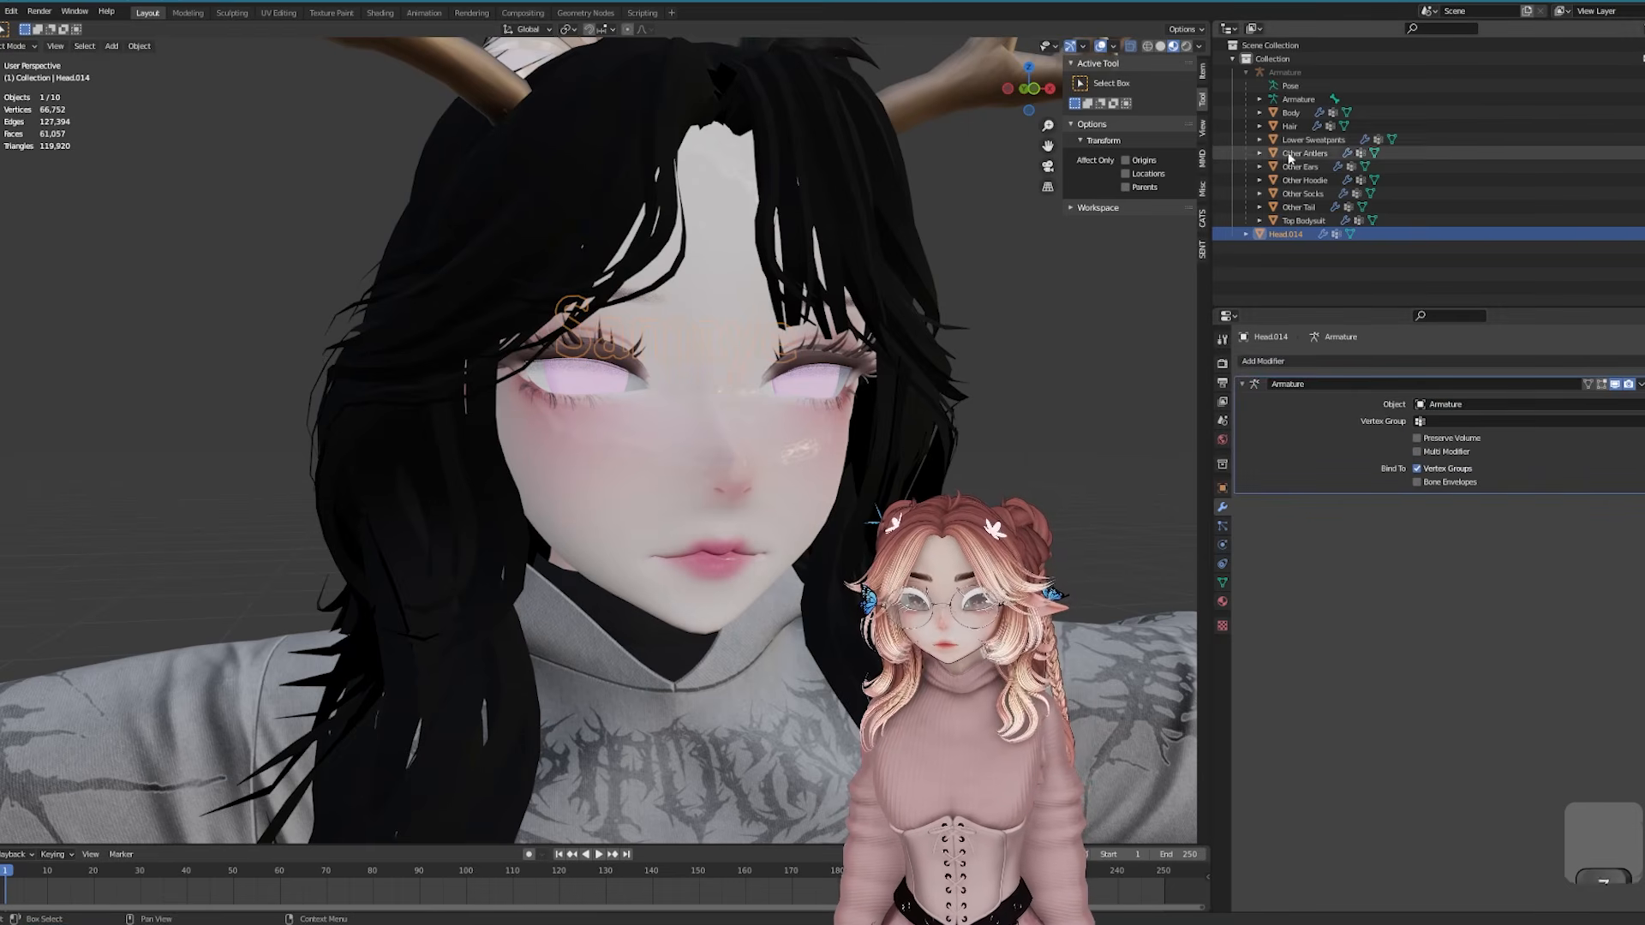
{"action": "left_click_drag", "start_coordinate": [1289, 234], "coordinate": [1288, 75]}
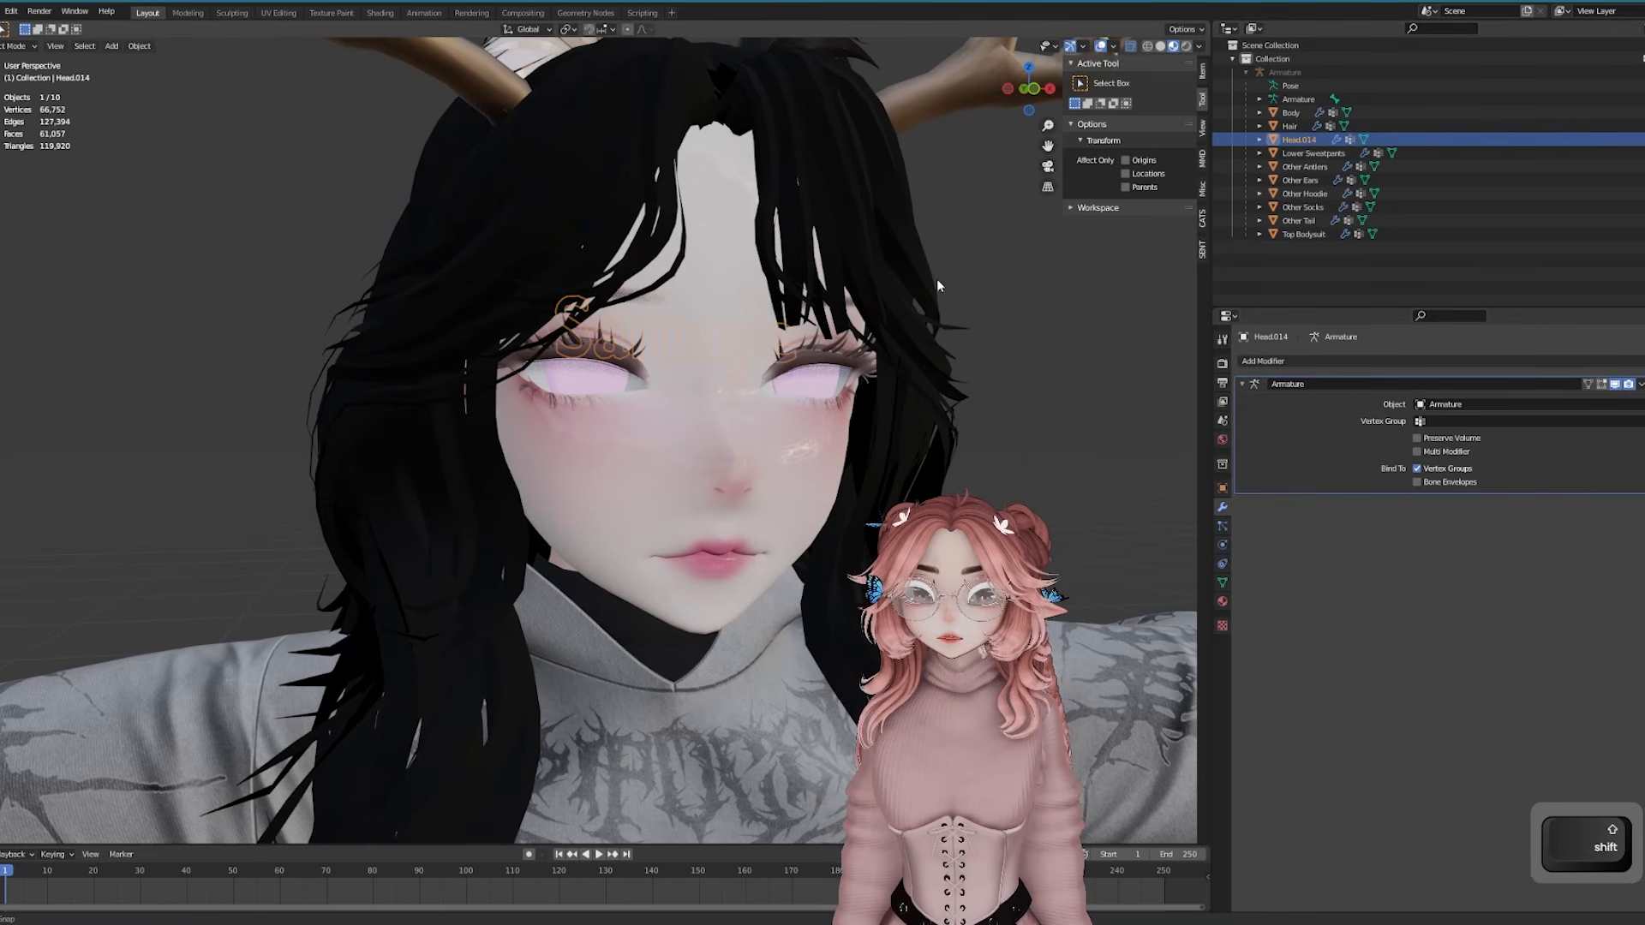
Check the Body's Face material and assign that same Face material to the text mesh
{"action": "scroll", "coordinate": [938, 279], "scroll_direction": "down", "scroll_amount": 4}
{"action": "left_click", "coordinate": [1223, 602]}
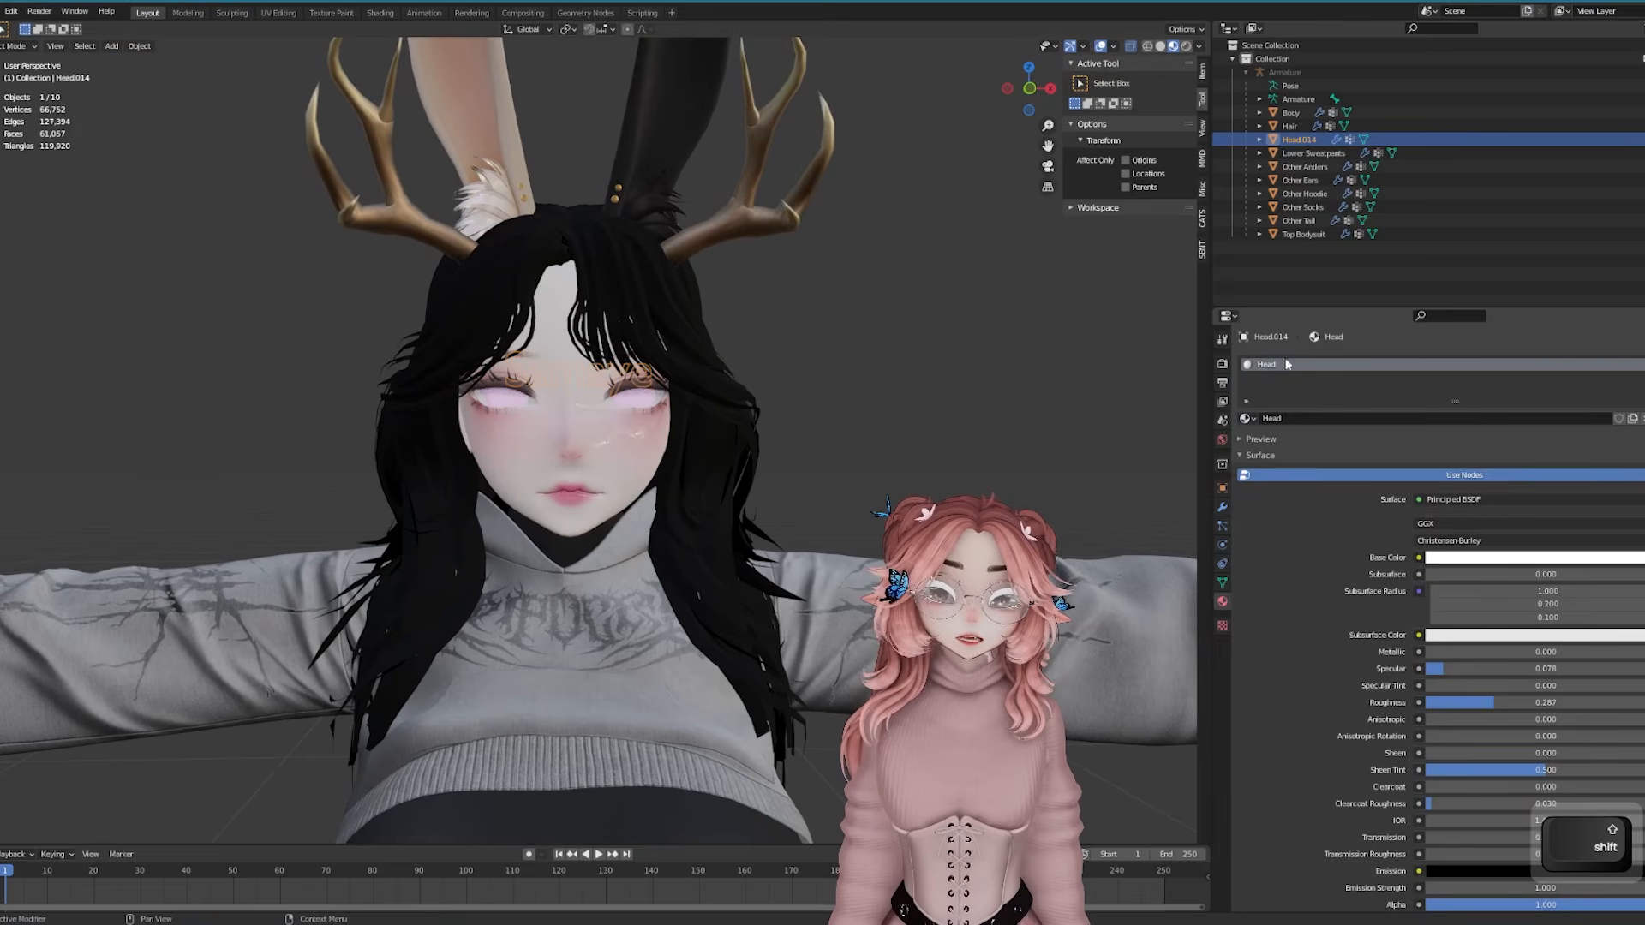
{"action": "left_click", "coordinate": [553, 390]}
{"action": "scroll", "coordinate": [545, 383], "scroll_direction": "up", "scroll_amount": 2}
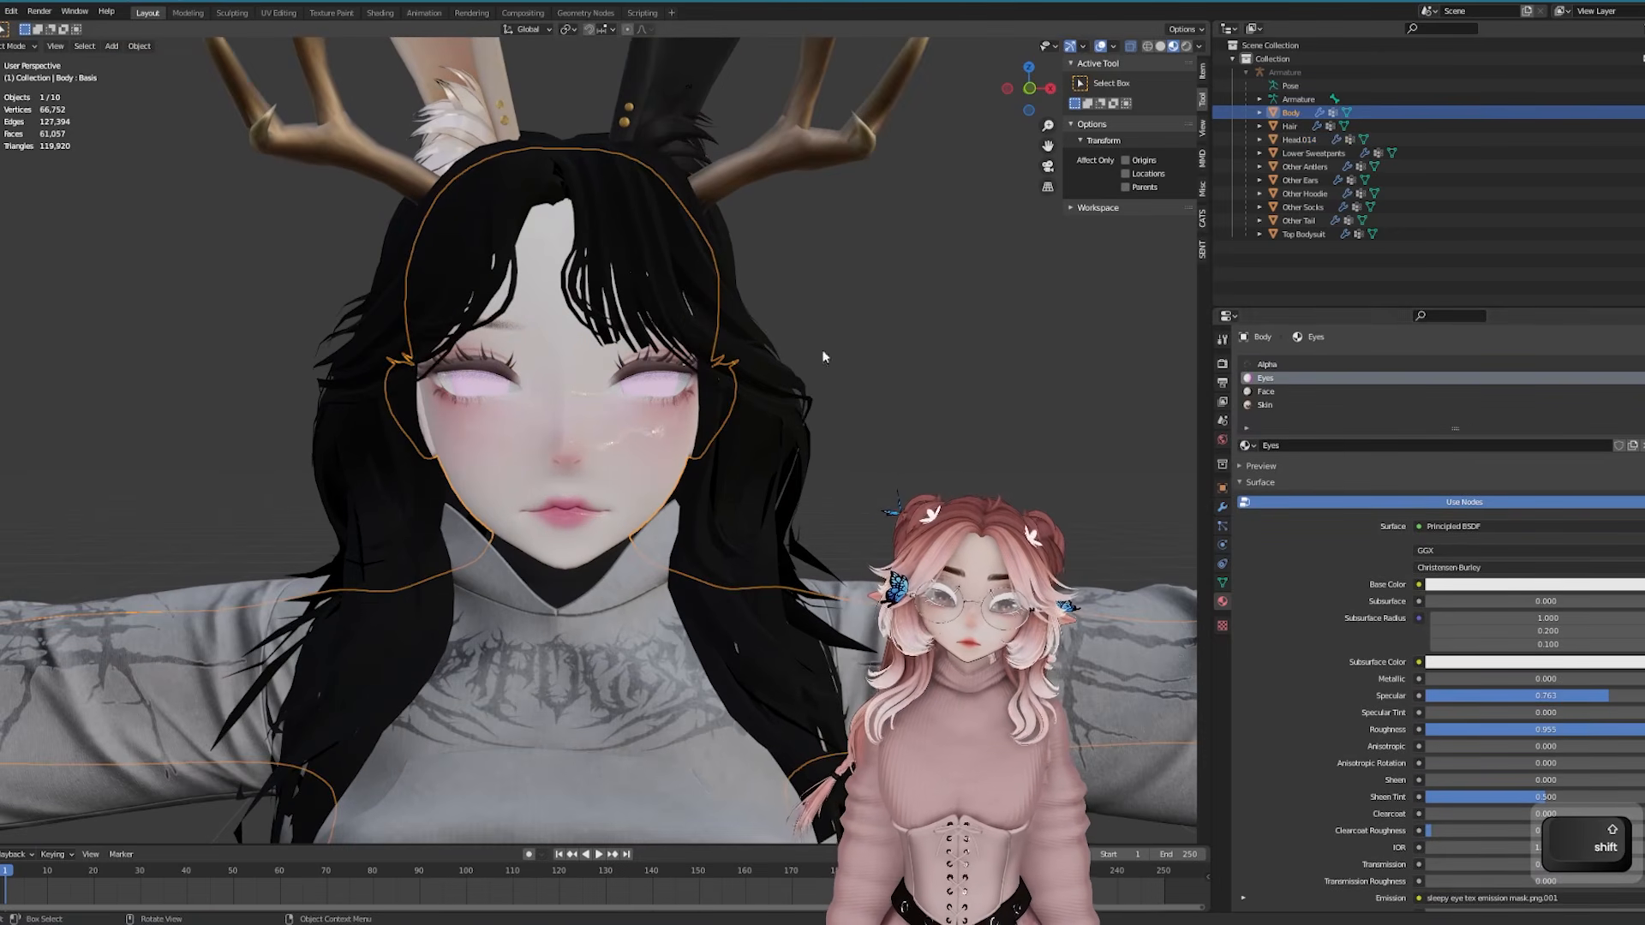
{"action": "left_click", "coordinate": [1272, 392]}
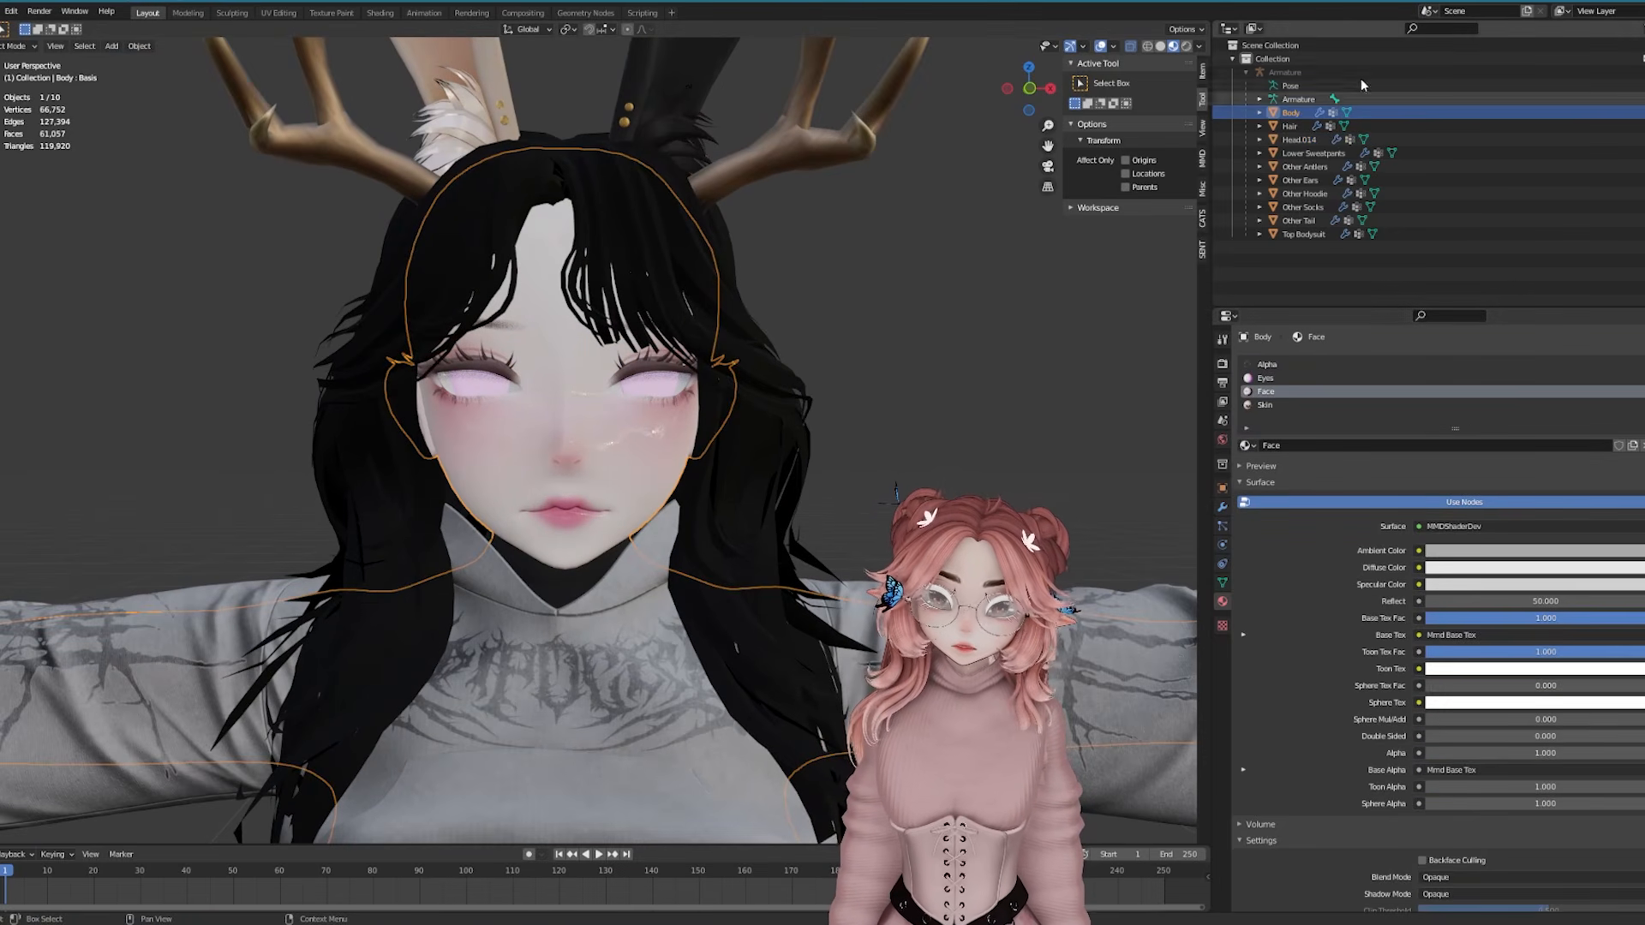
{"action": "left_click", "coordinate": [1299, 139]}
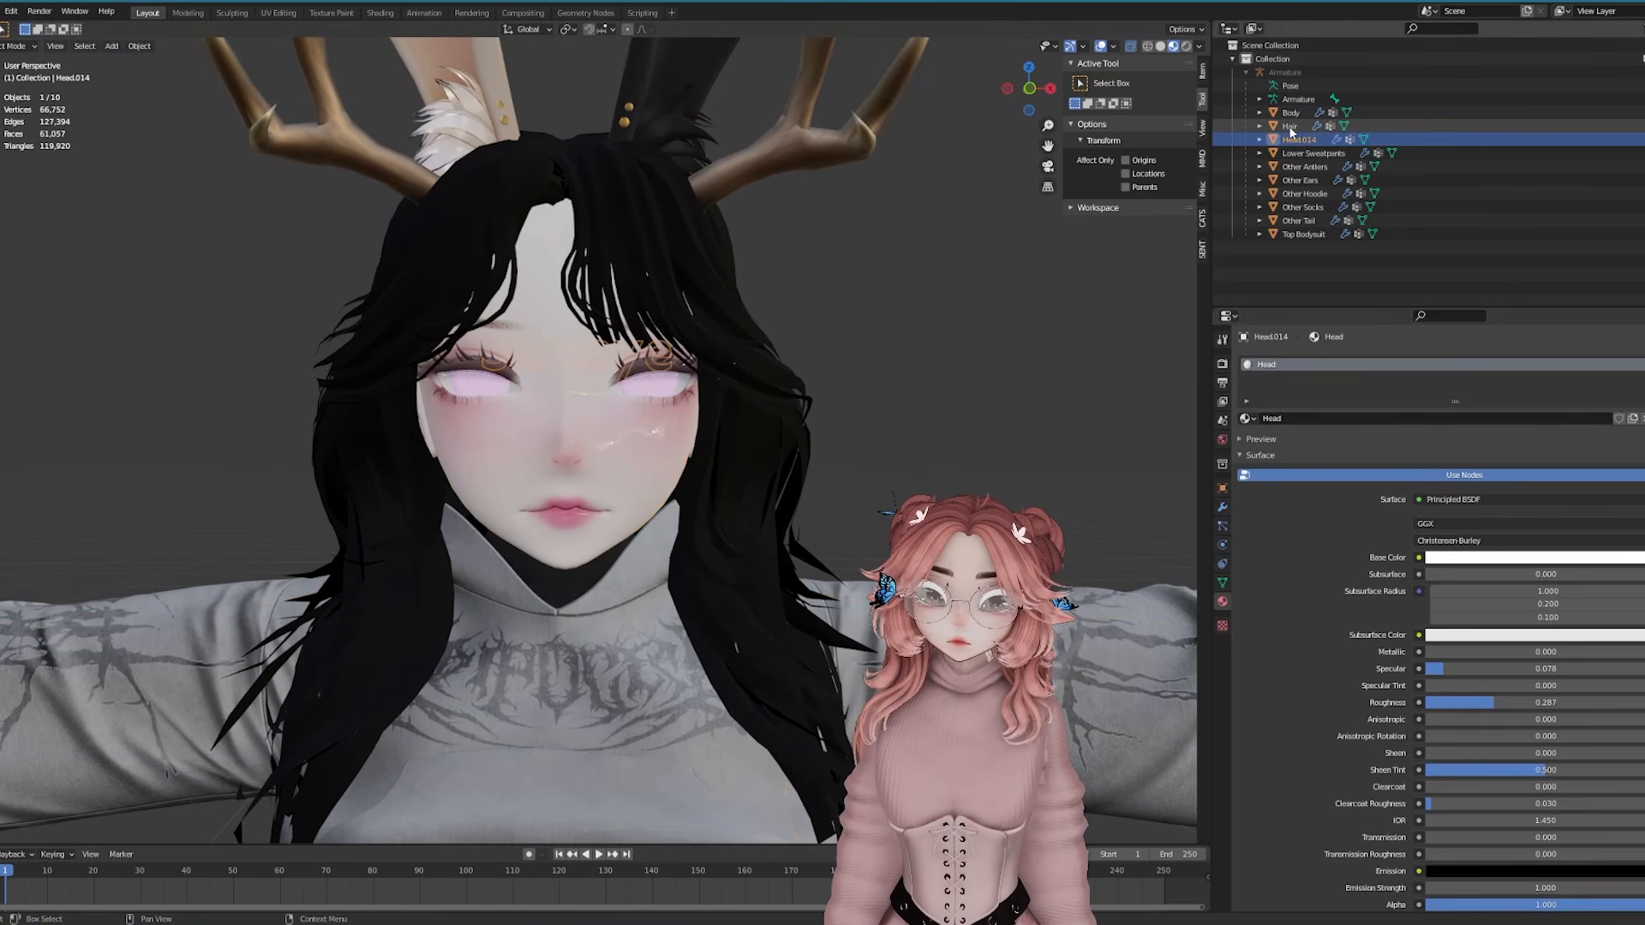
{"action": "left_click", "coordinate": [1248, 418]}
{"action": "type", "text": "ce"}
{"action": "left_click", "coordinate": [1269, 438]}
Shrink the text mesh's entire UV layout to a small patch on the face texture in the UV Editing workspace
{"action": "left_click", "coordinate": [271, 15]}
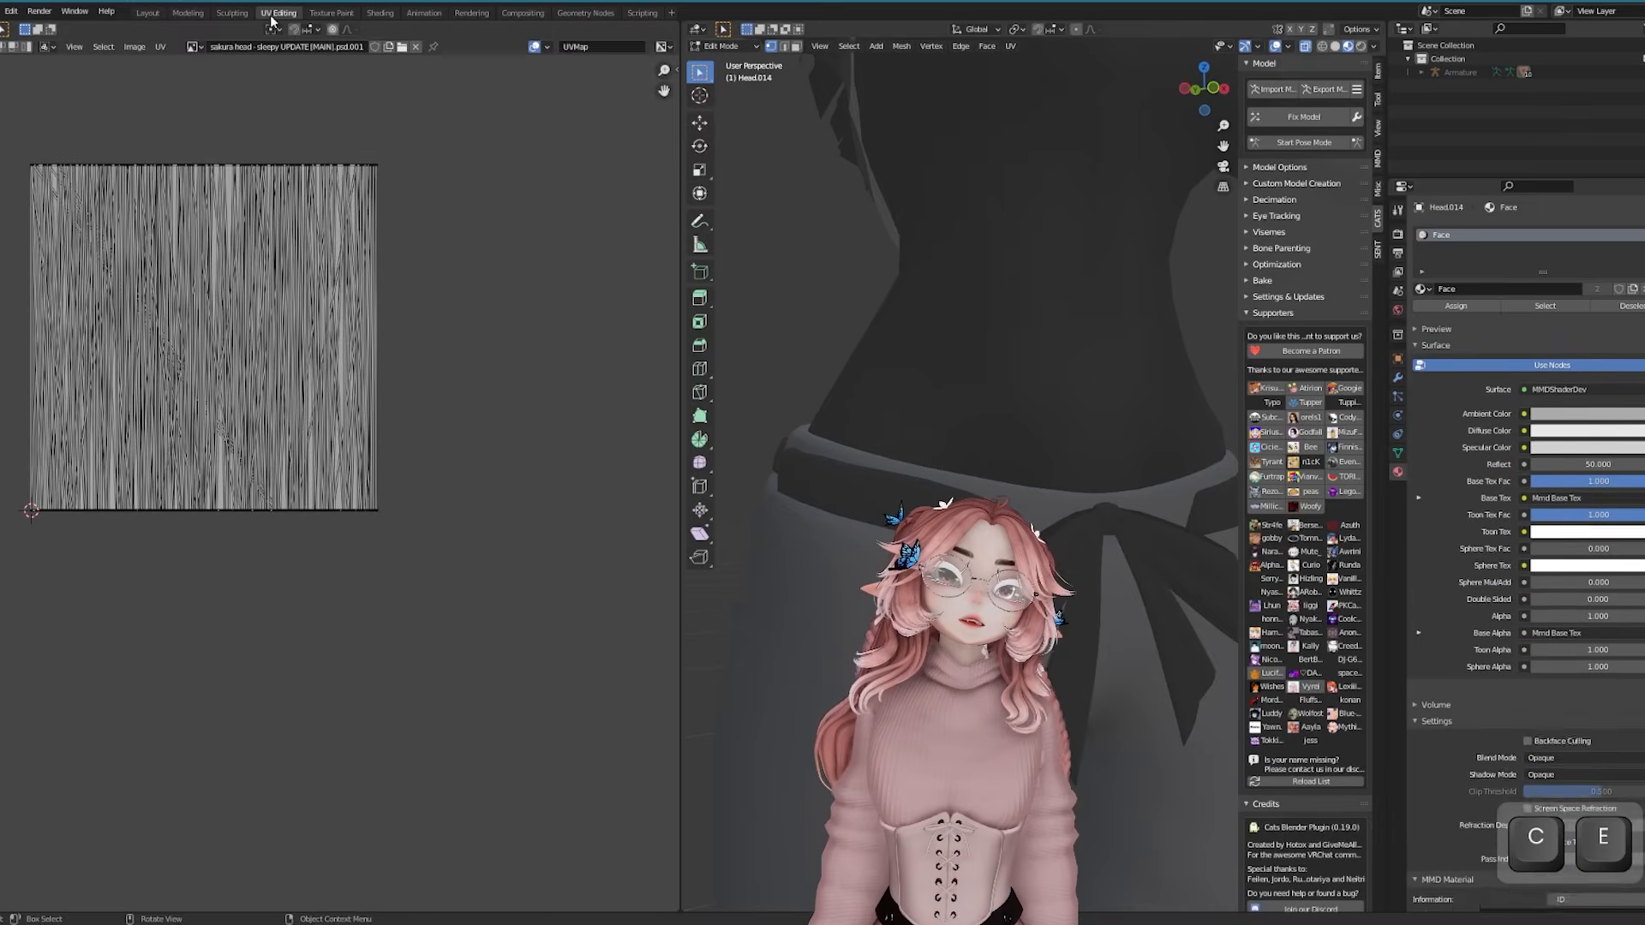
{"action": "key", "text": "a"}
{"action": "key", "text": "s"}
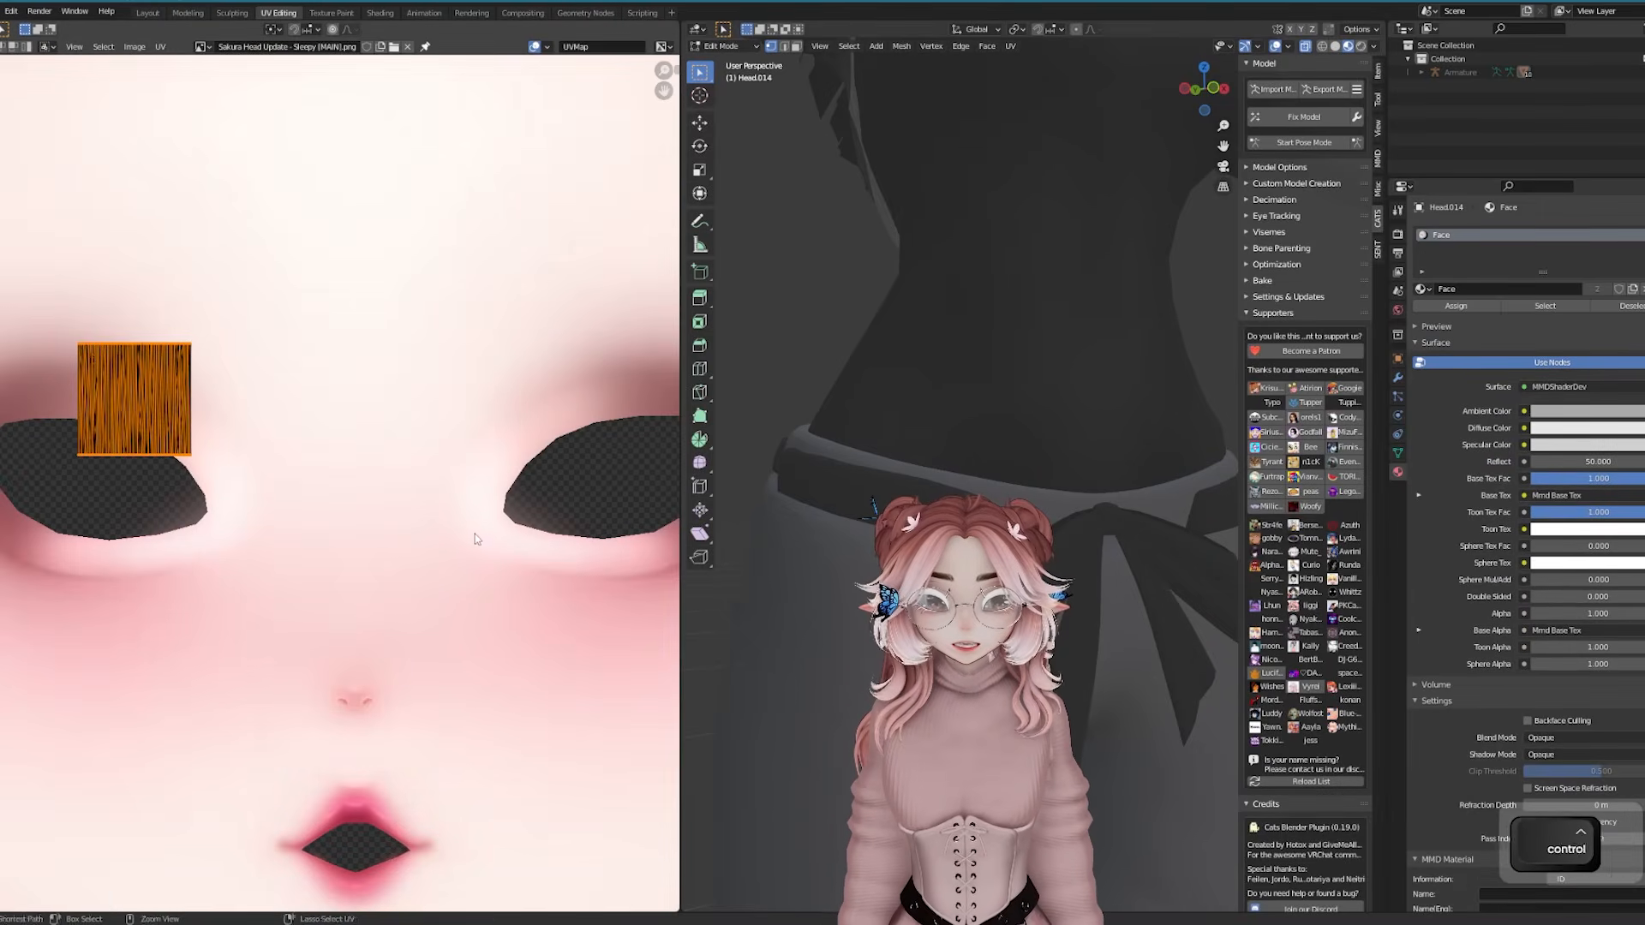
{"action": "key", "text": "ctrl+z"}
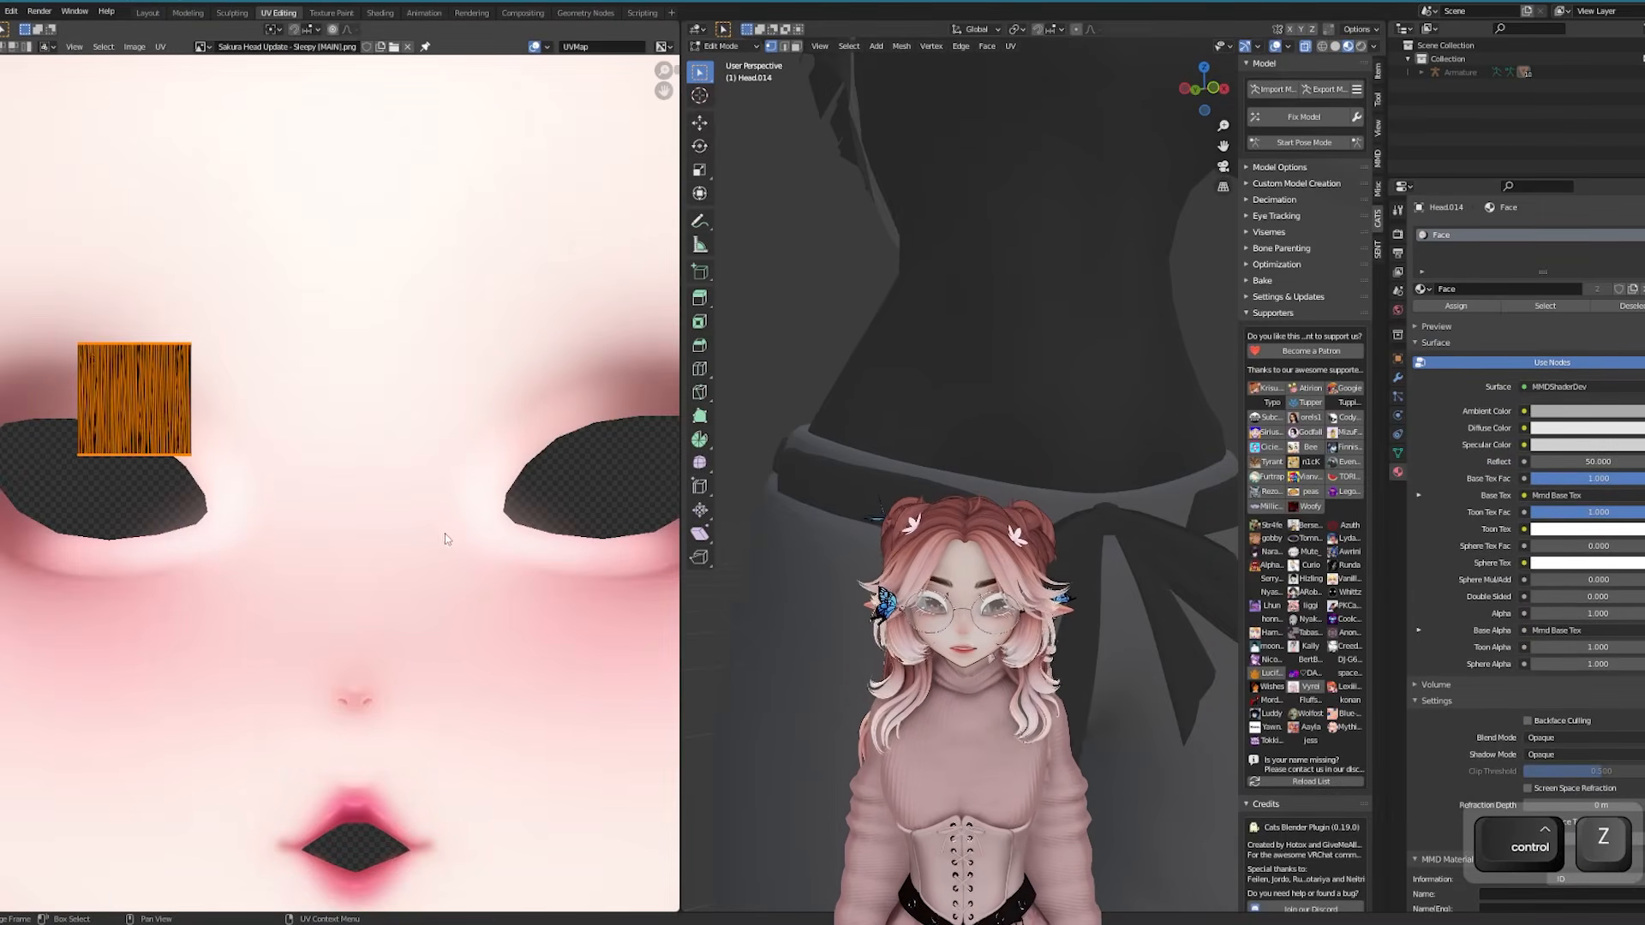
{"action": "key", "text": "ctrl+shift+z"}
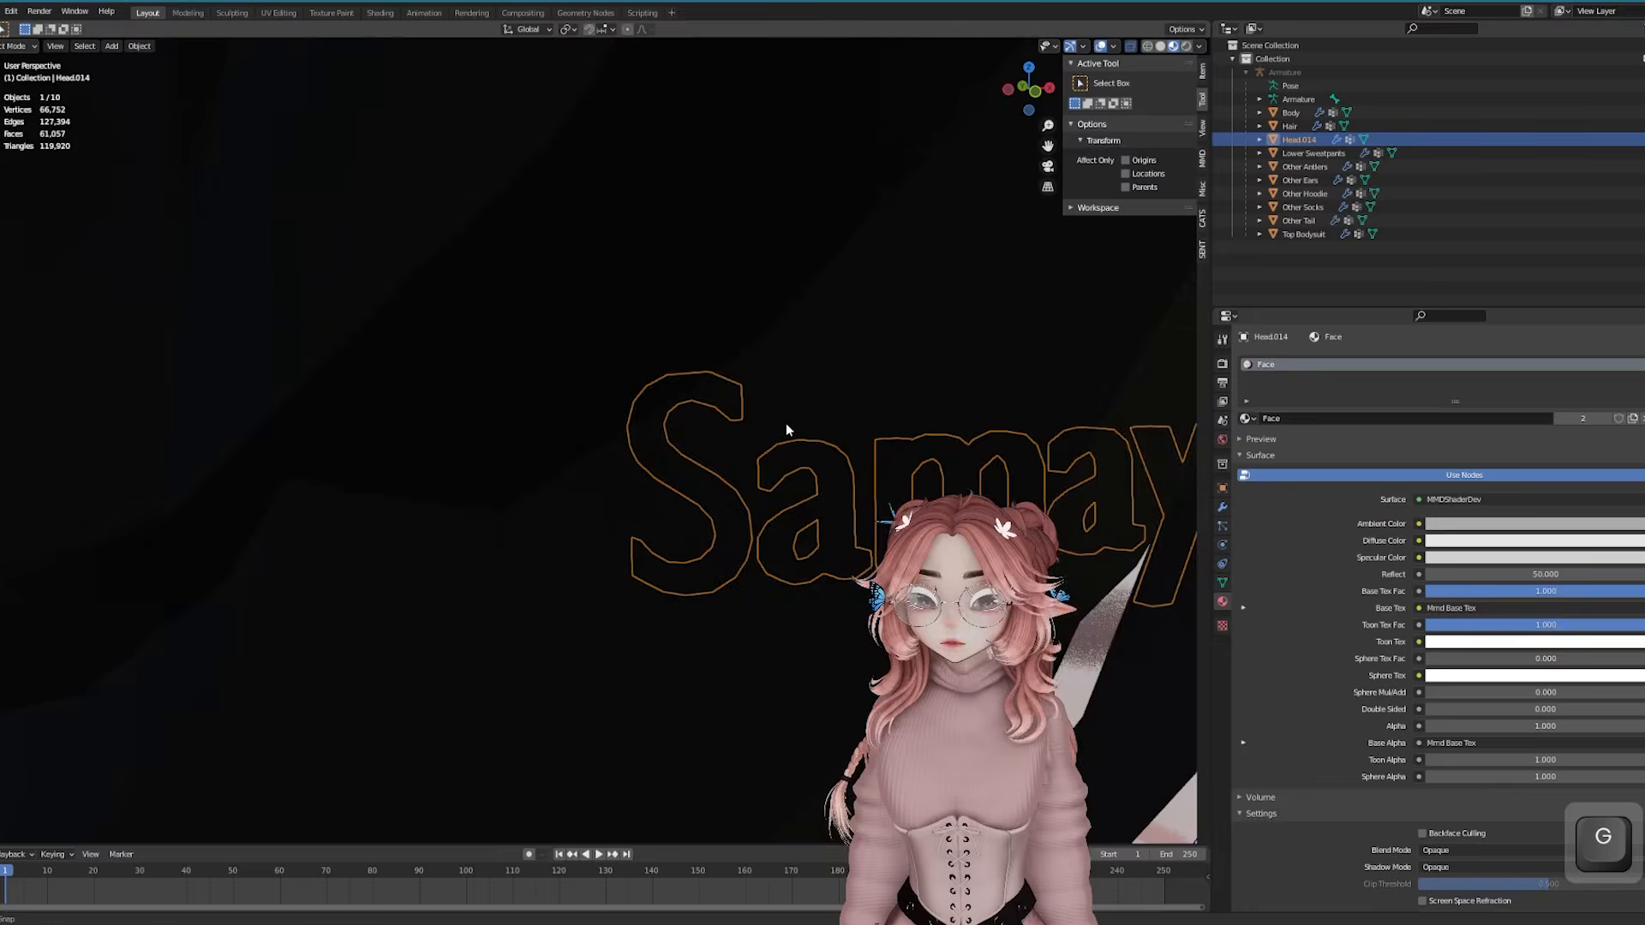
Join the text mesh into Body in the Layout workspace
{"action": "middle_click_drag", "start_coordinate": [782, 434], "coordinate": [711, 396], "text": "shift"}
{"action": "scroll", "coordinate": [692, 432], "scroll_direction": "down", "scroll_amount": 12}
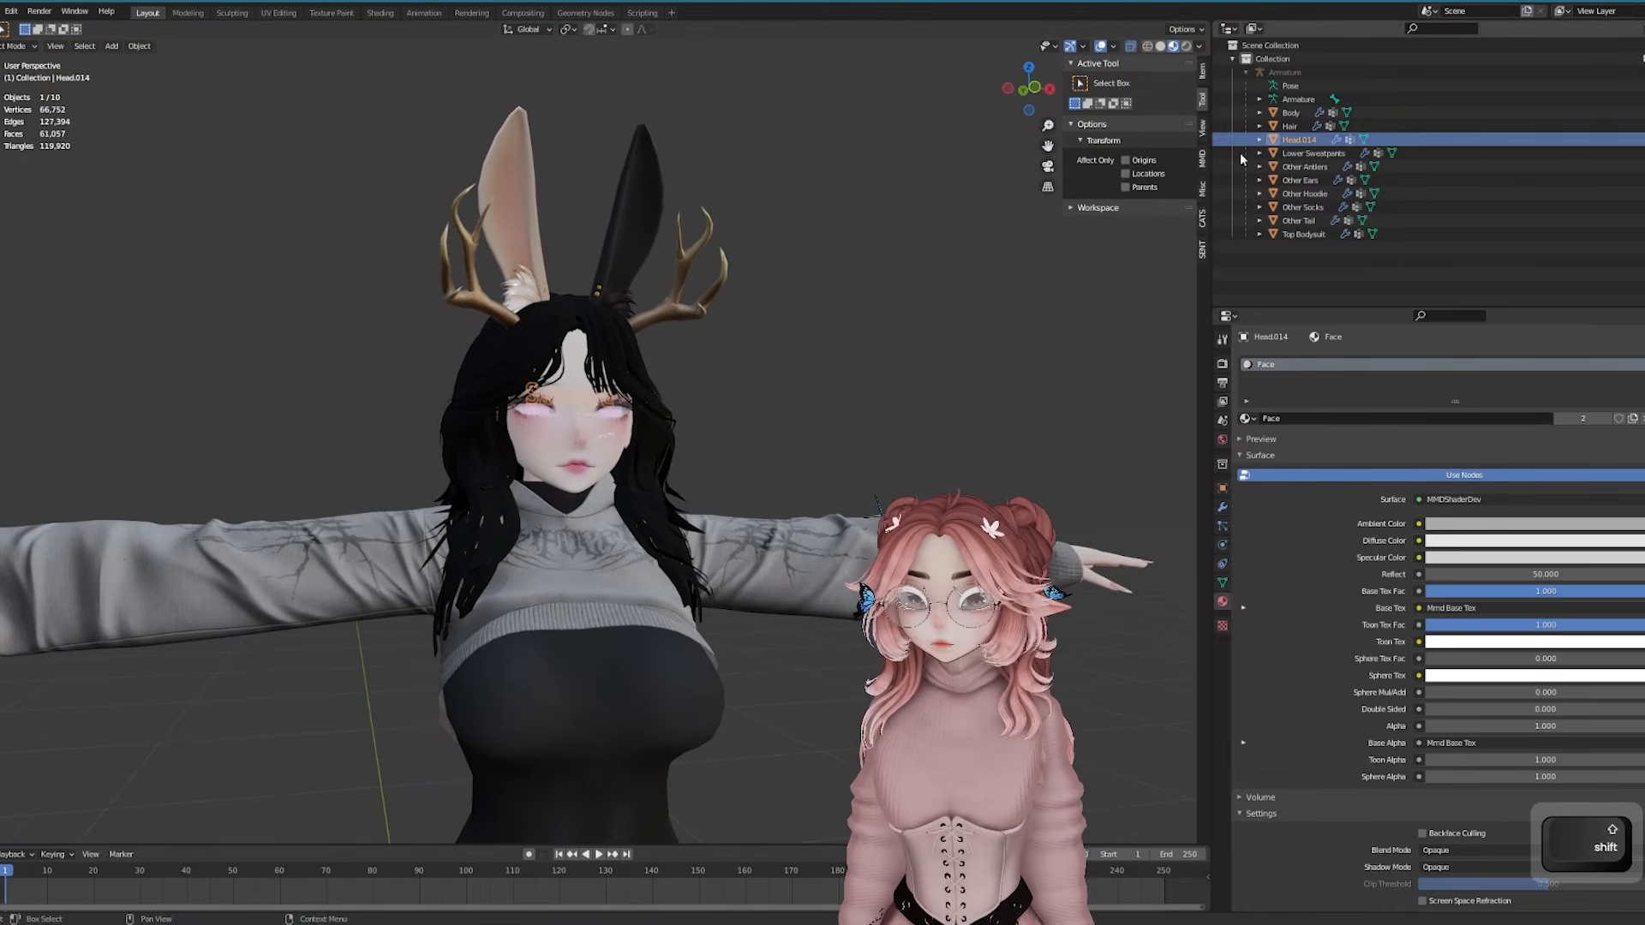
{"action": "scroll", "coordinate": [682, 464], "scroll_direction": "up", "scroll_amount": 2}
{"action": "left_click", "coordinate": [598, 465], "text": "shift"}
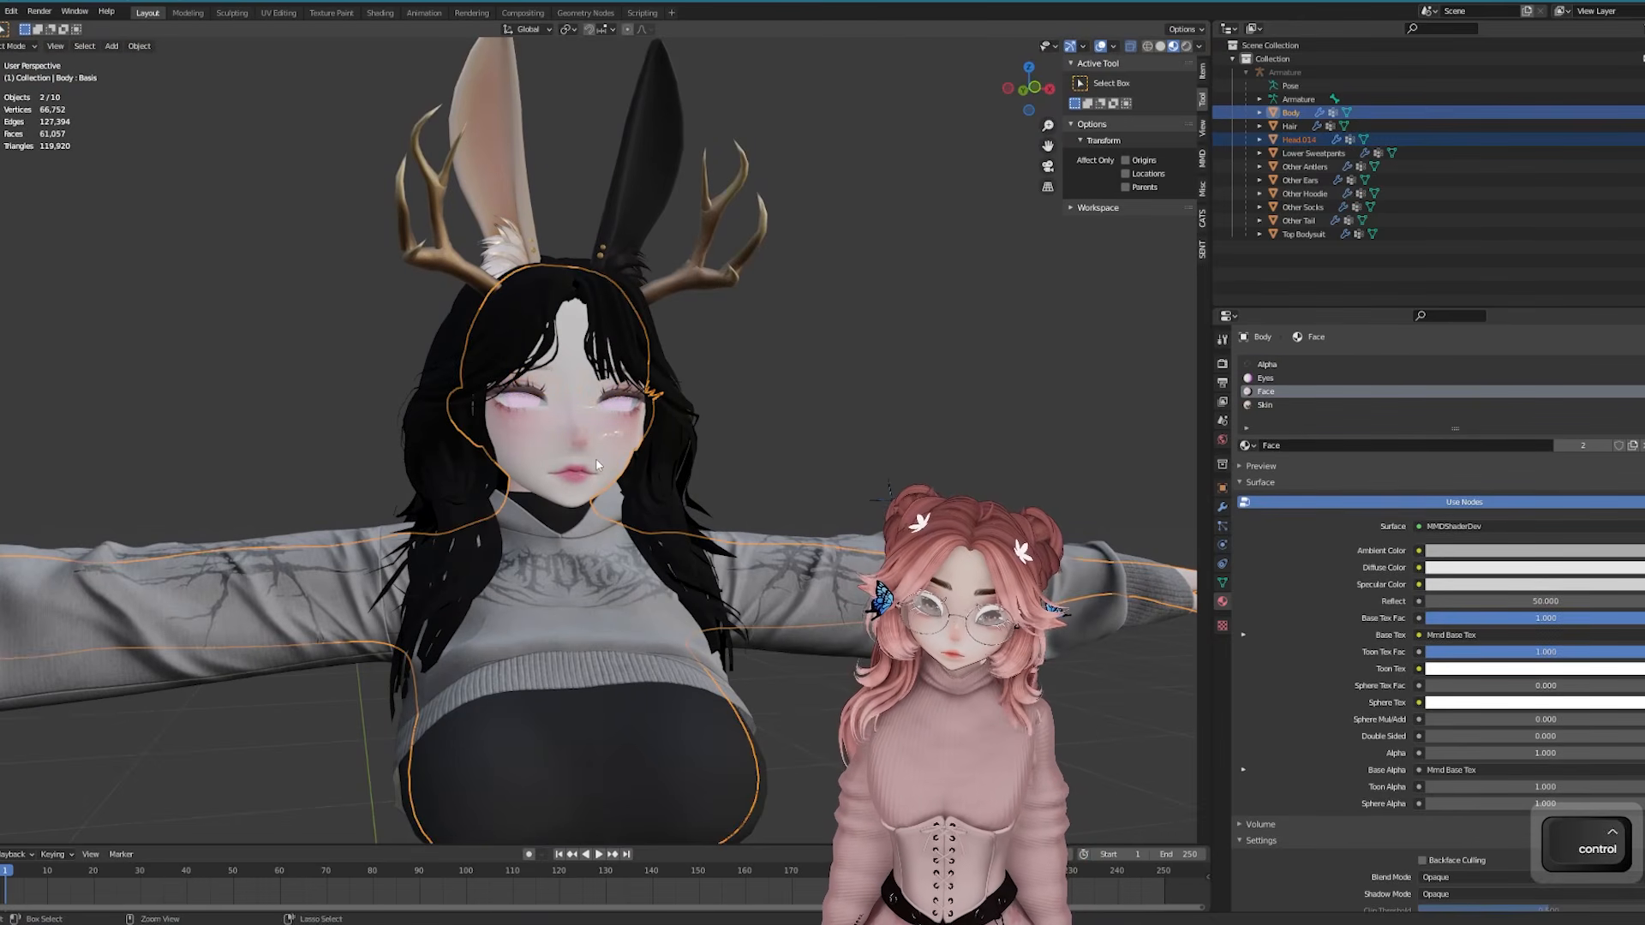
{"action": "key", "text": "ctrl+j"}
Test the rig by rotating the Chest bone in pose mode, then stop pose mode and hide the armature
{"action": "left_click", "coordinate": [1201, 222]}
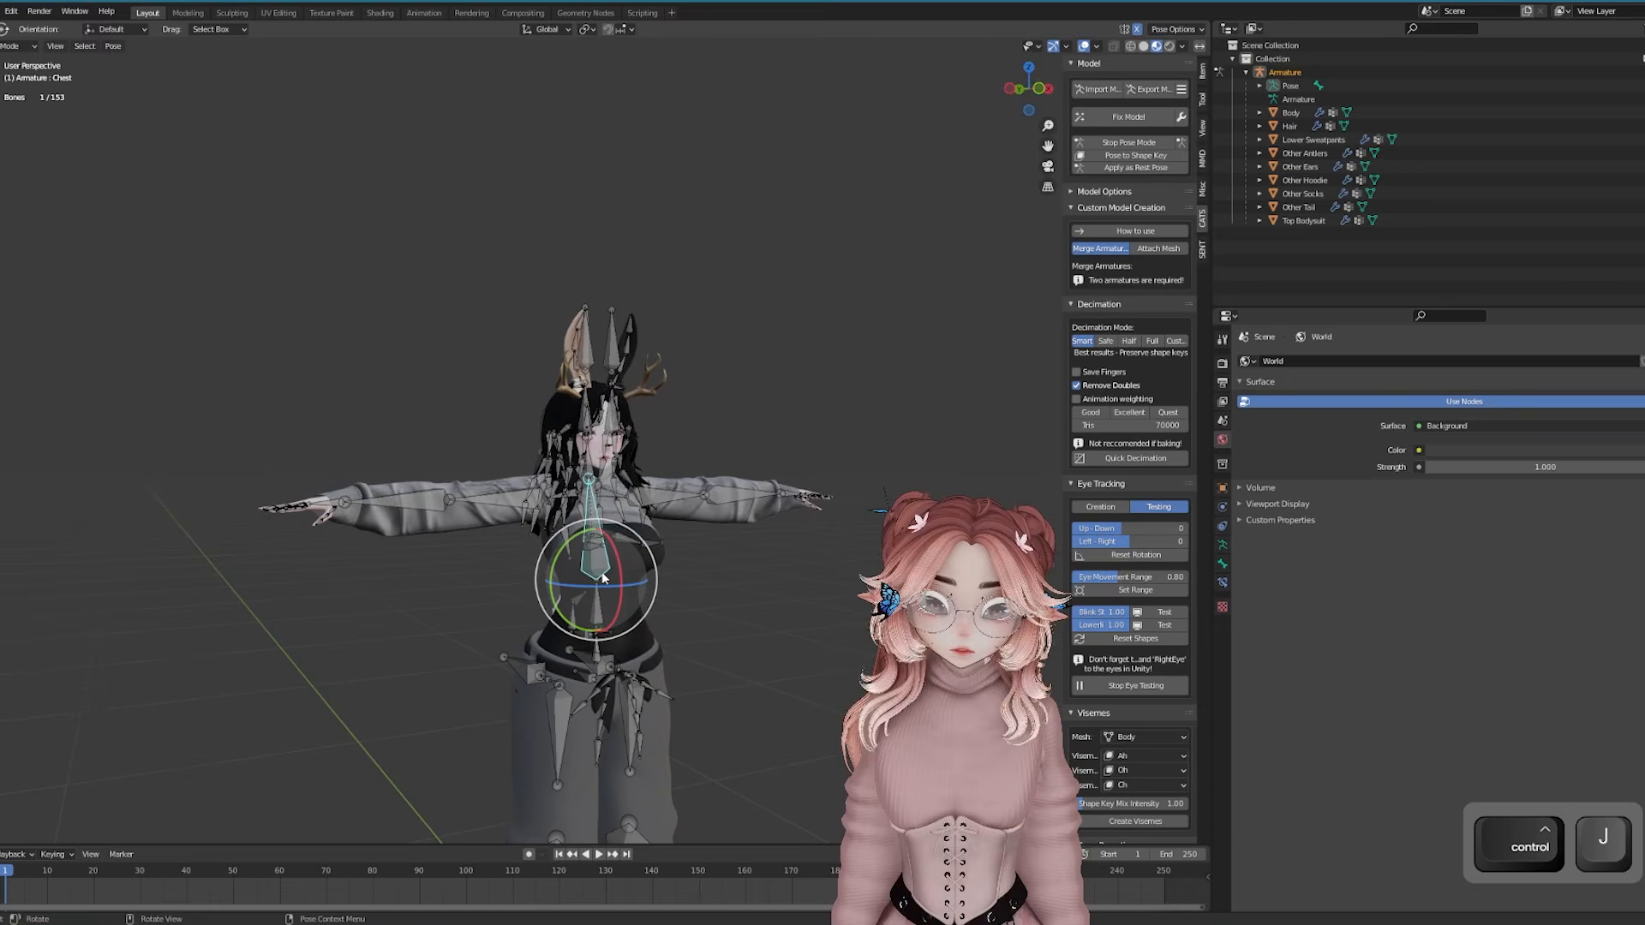
{"action": "left_click_drag", "start_coordinate": [602, 576], "coordinate": [778, 330]}
{"action": "left_click", "coordinate": [1128, 142]}
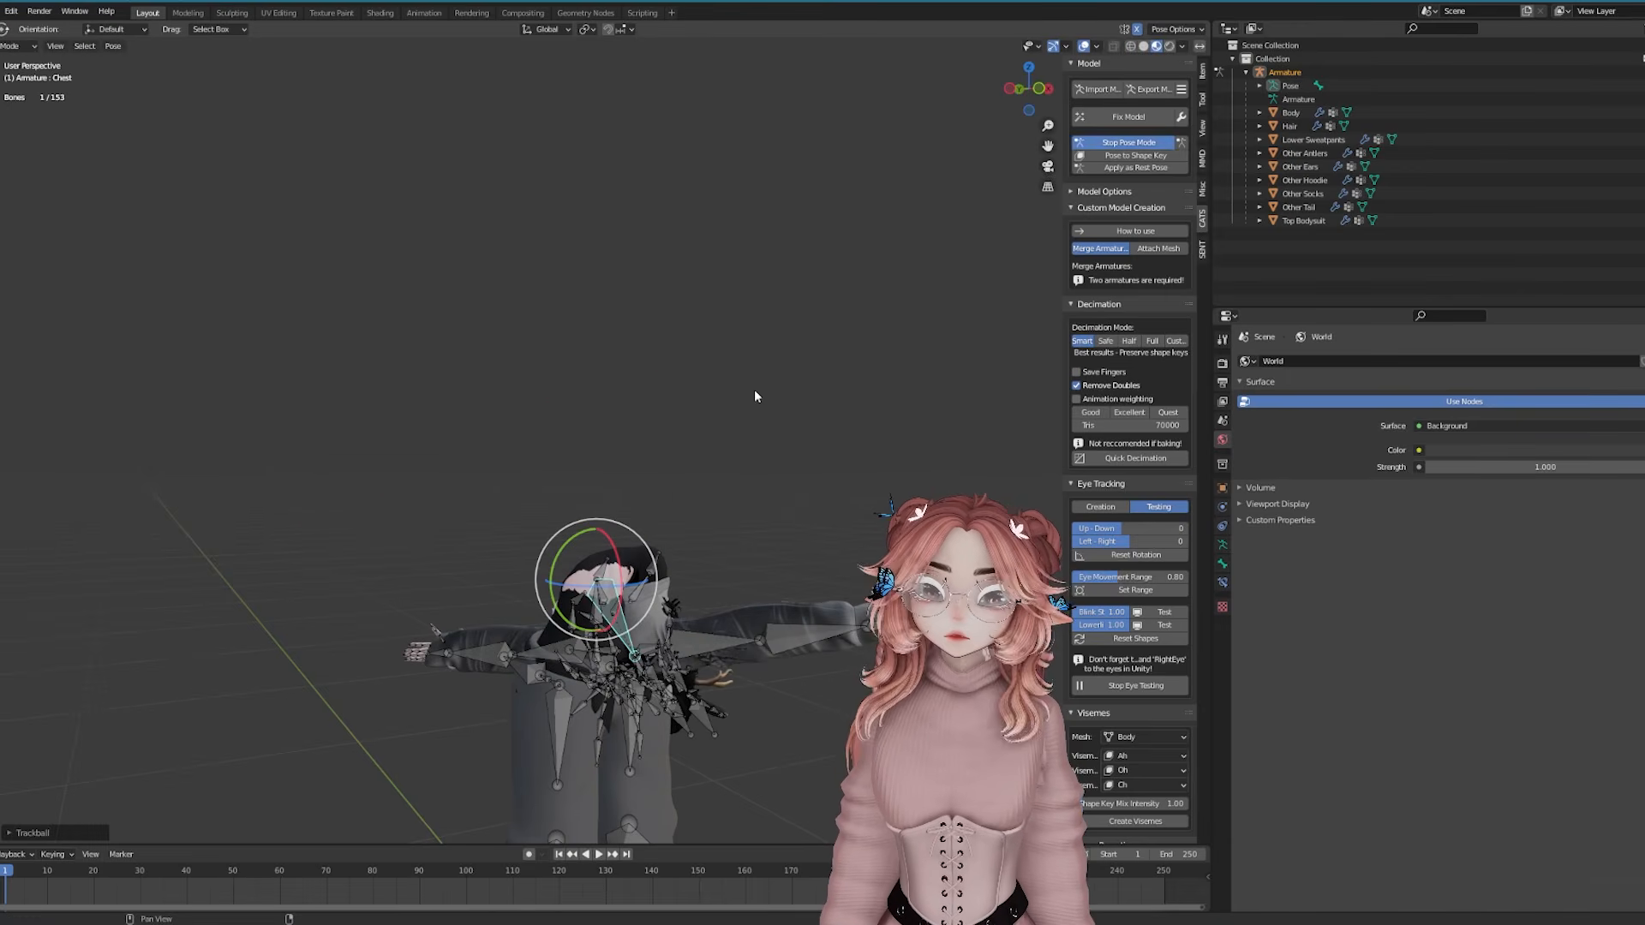
{"action": "key", "text": "h"}
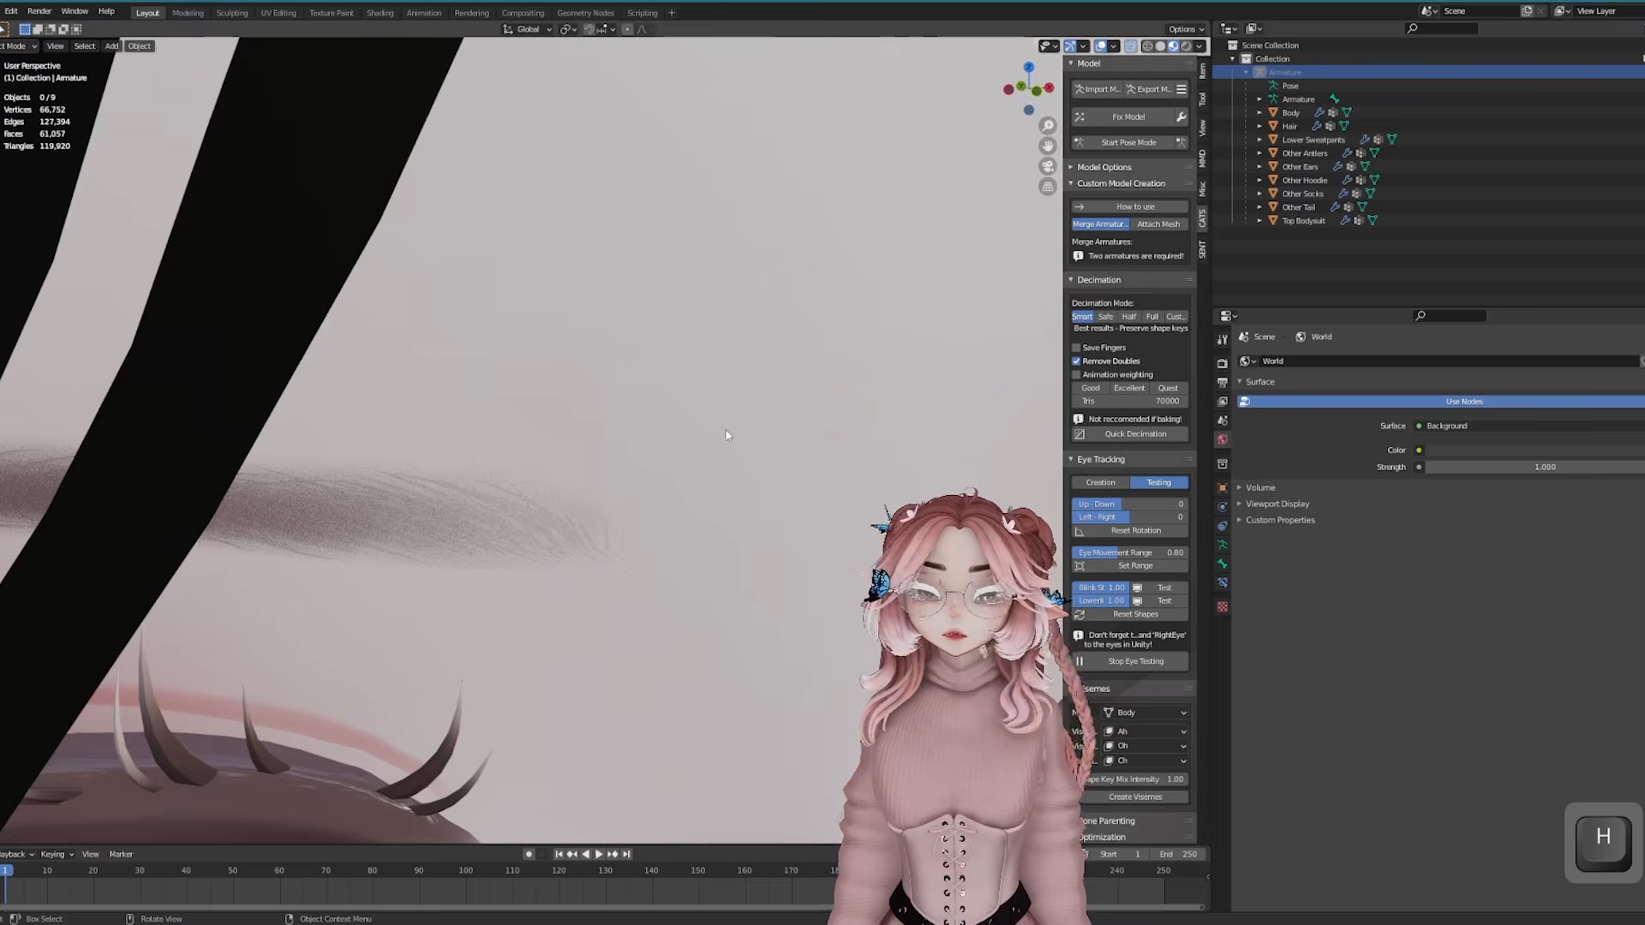
Inspect the joined text inside the head, checking it against the hair and forehead from near and far
{"action": "scroll", "coordinate": [727, 432], "scroll_direction": "up", "scroll_amount": 4}
{"action": "mouse_move", "coordinate": [728, 434]}
{"action": "middle_mouse_down"}
{"action": "mouse_move", "coordinate": [756, 432]}
{"action": "mouse_move", "coordinate": [725, 435]}
{"action": "middle_mouse_up"}
{"action": "scroll", "coordinate": [725, 434], "scroll_direction": "down", "scroll_amount": 4}
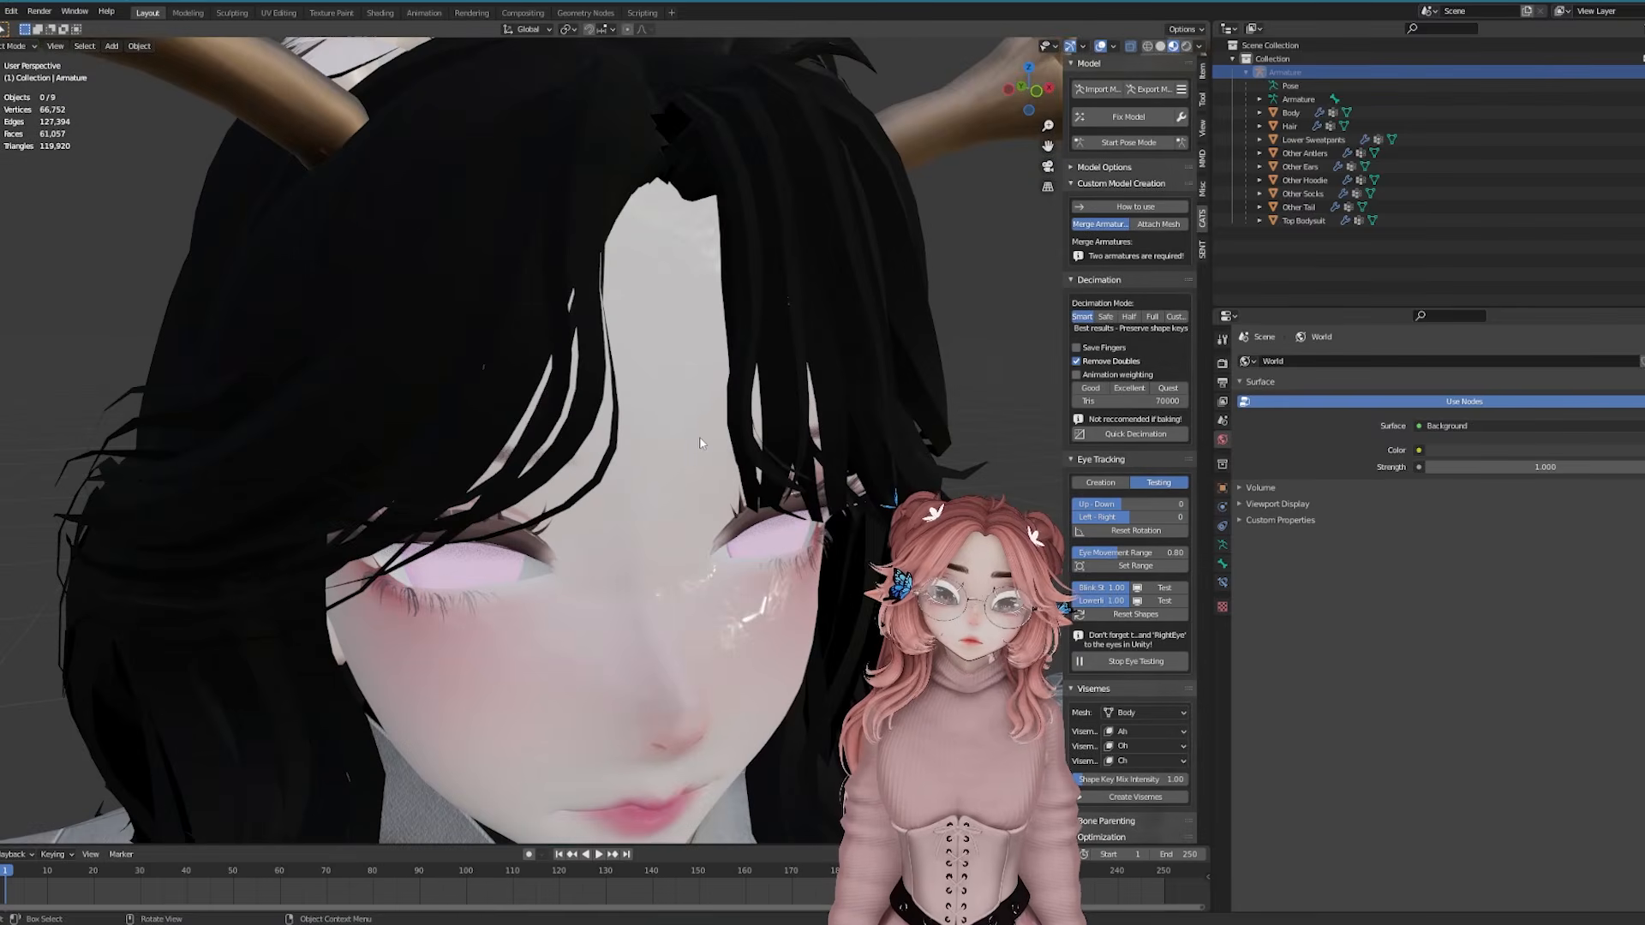
{"action": "scroll", "coordinate": [697, 439], "scroll_direction": "up", "scroll_amount": 4}
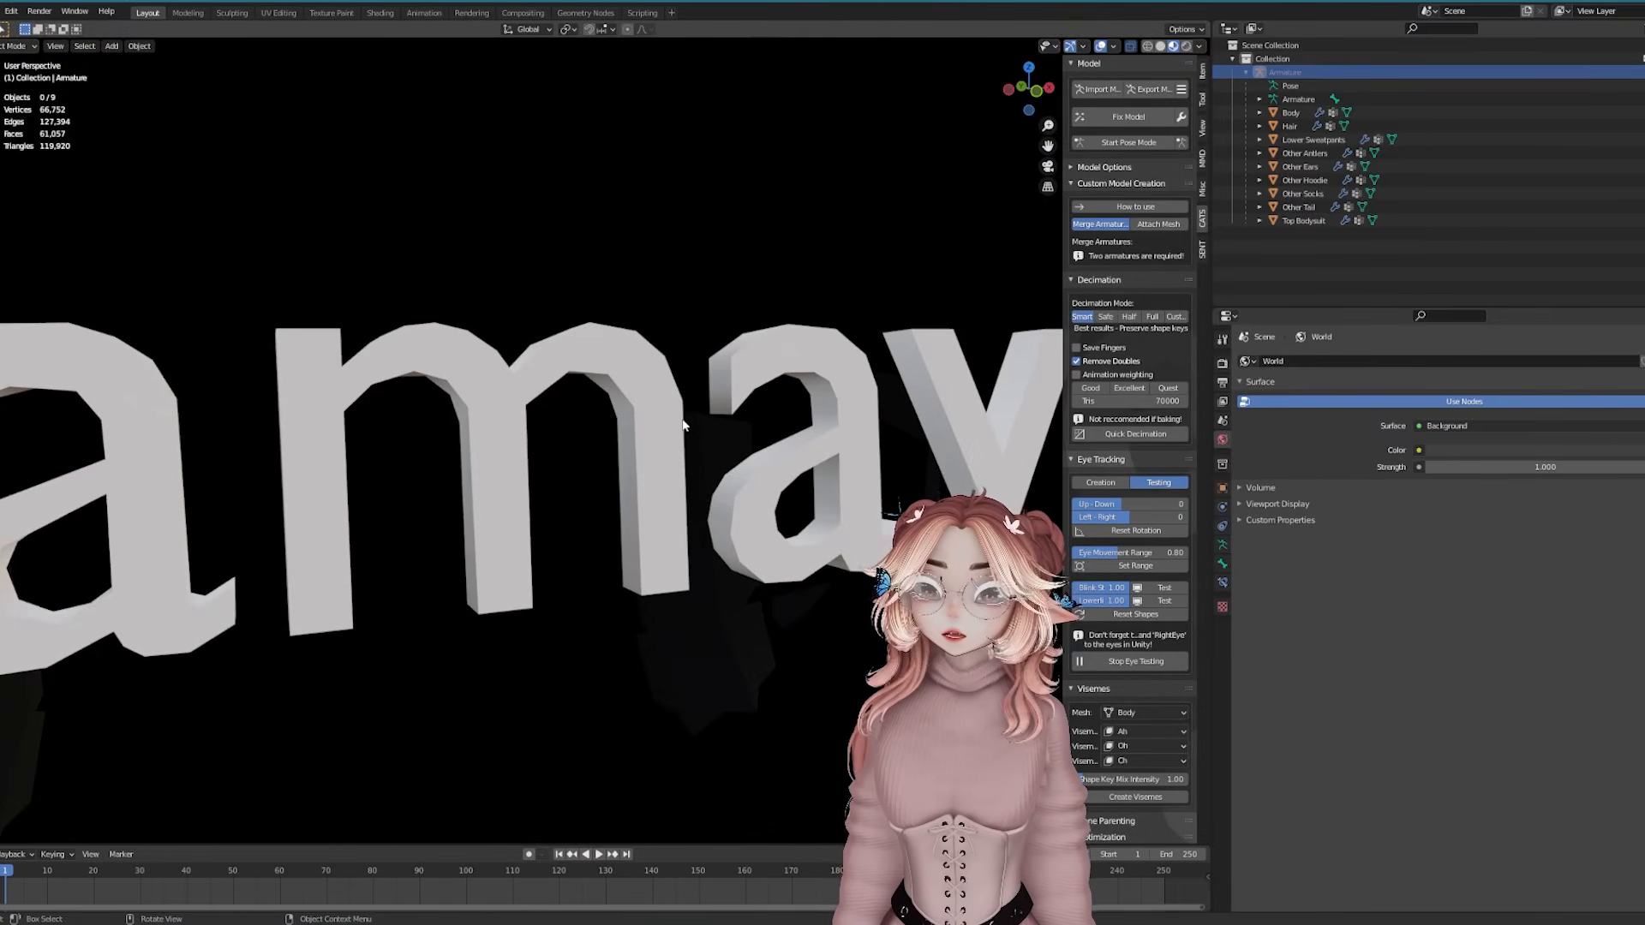
{"action": "scroll", "coordinate": [701, 416], "scroll_direction": "down", "scroll_amount": 4}
{"action": "left_click", "coordinate": [672, 434]}
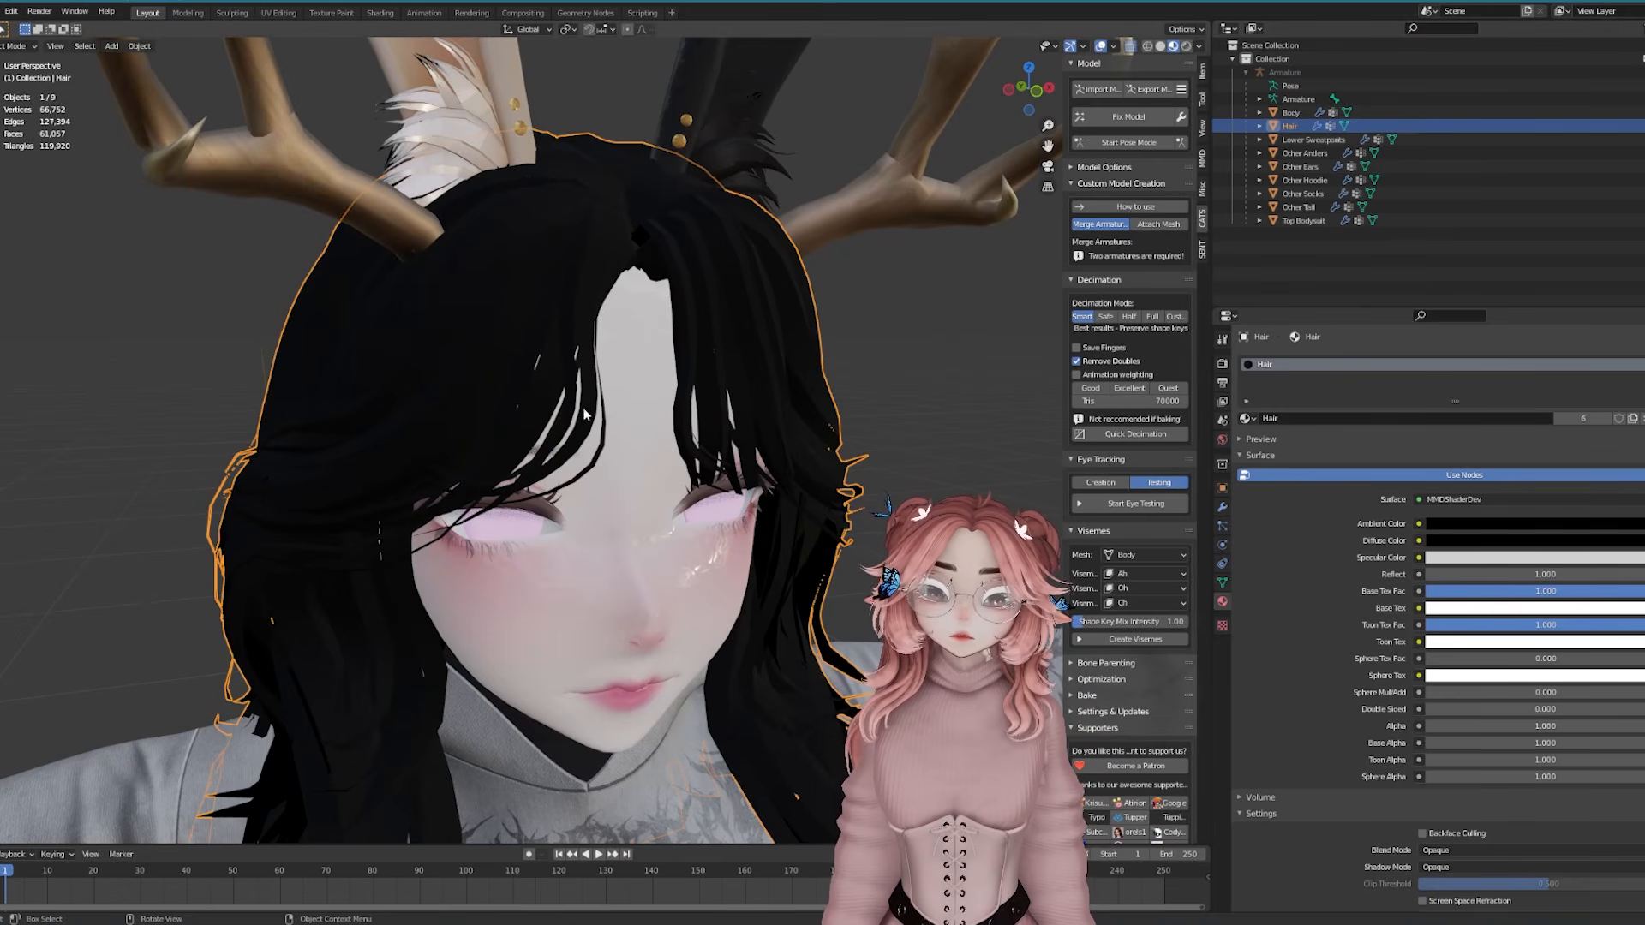
{"action": "left_click", "coordinate": [964, 396]}
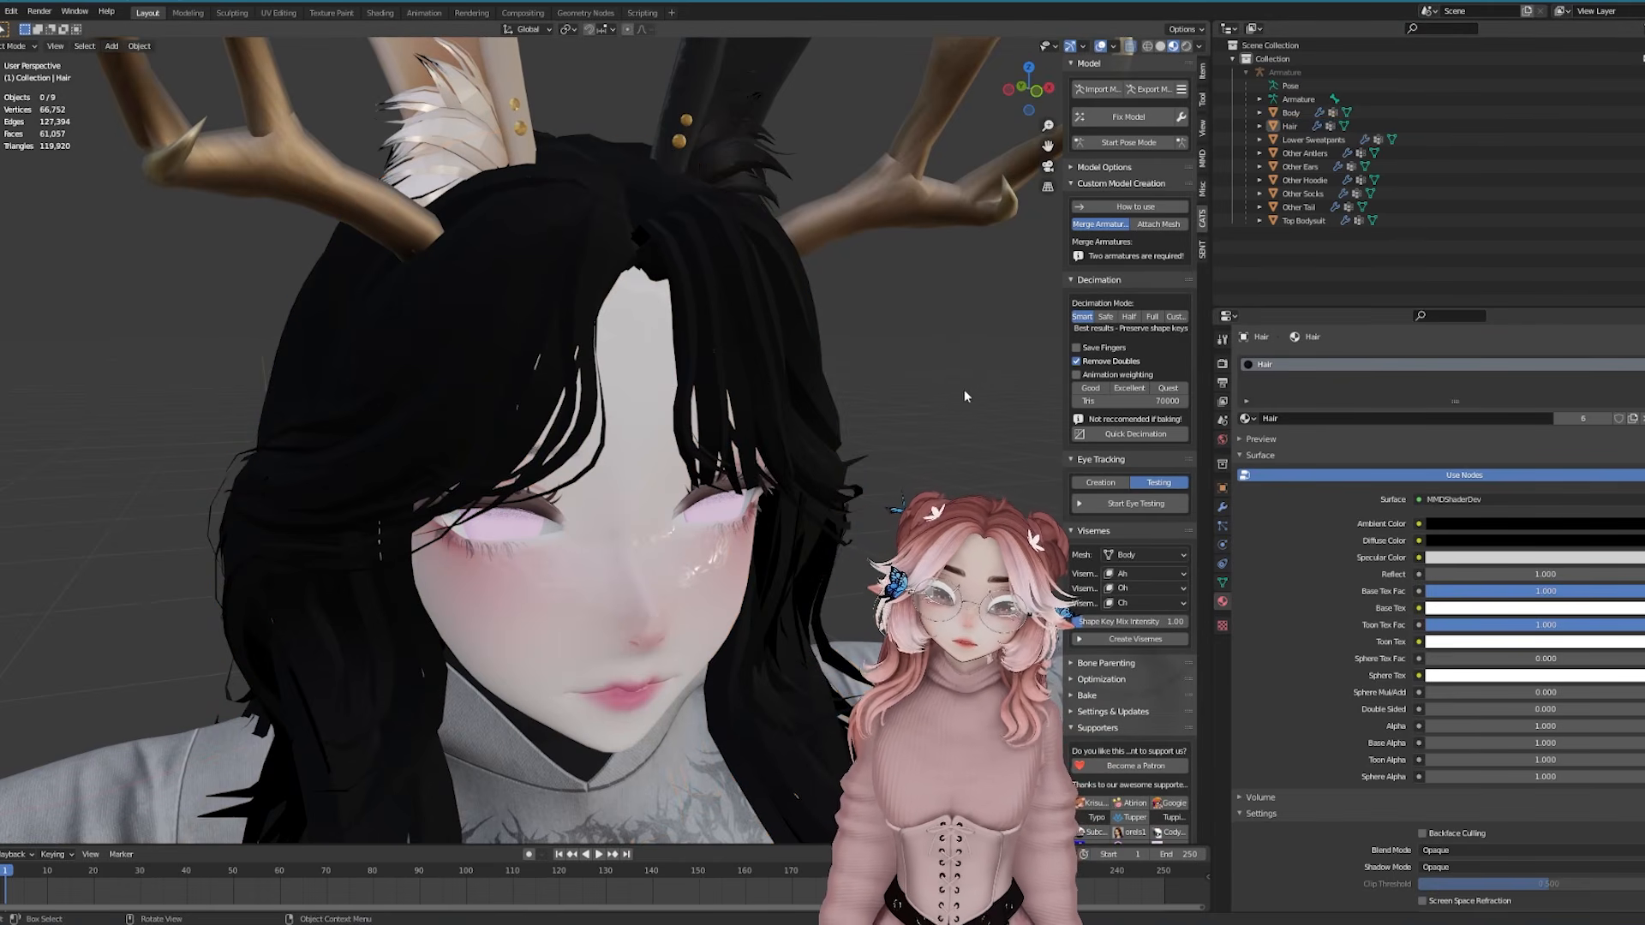
{"action": "scroll", "coordinate": [825, 387], "scroll_direction": "down", "scroll_amount": 4}
{"action": "scroll", "coordinate": [806, 413], "scroll_direction": "up", "scroll_amount": 4}
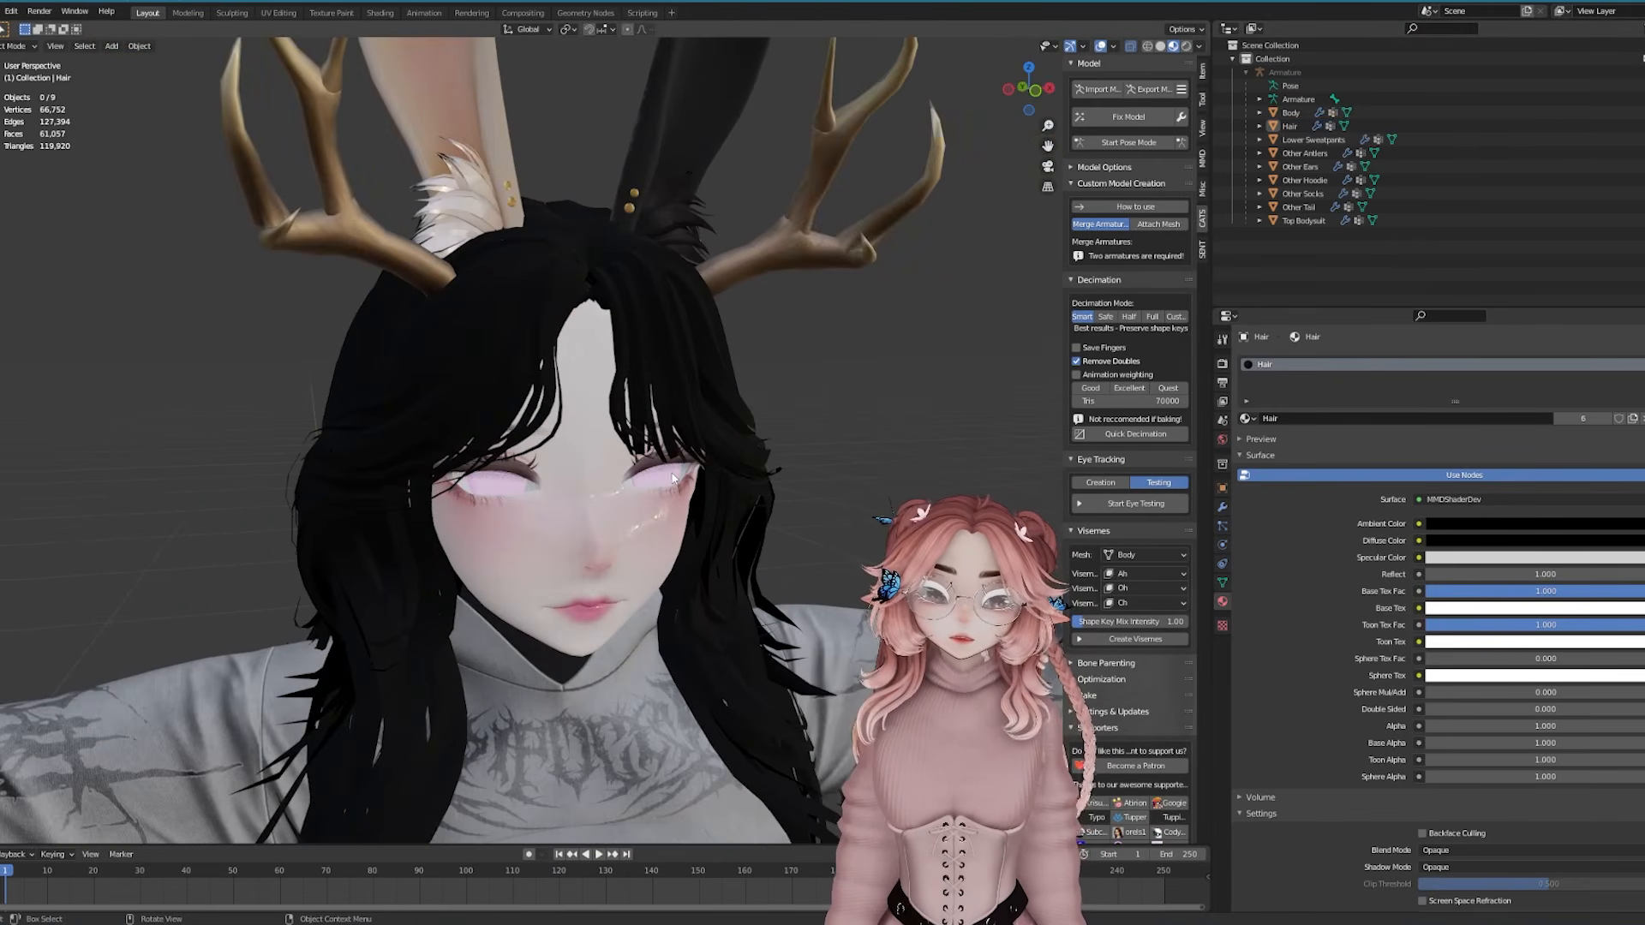
Inspect the text's geometry within the Body mesh in Edit Mode, then return to Object Mode
{"action": "left_click", "coordinate": [673, 478]}
{"action": "key", "text": "Tab"}
{"action": "scroll", "coordinate": [662, 422], "scroll_direction": "up", "scroll_amount": 5}
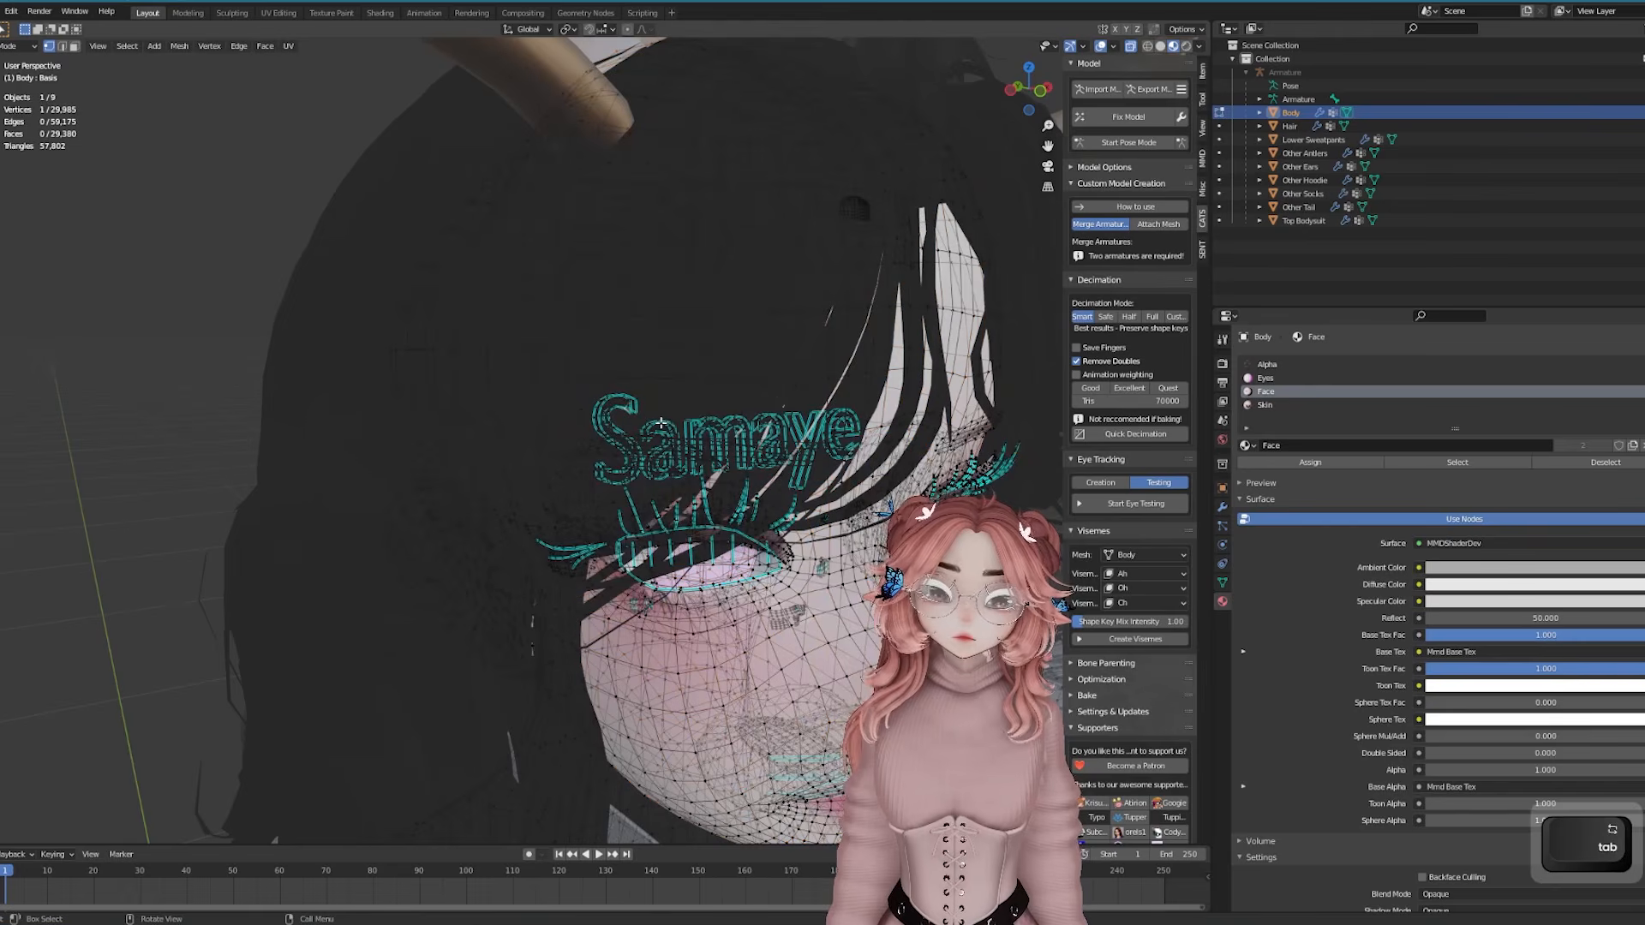
{"action": "key", "text": "Tab"}
{"action": "scroll", "coordinate": [854, 419], "scroll_direction": "down", "scroll_amount": 8}
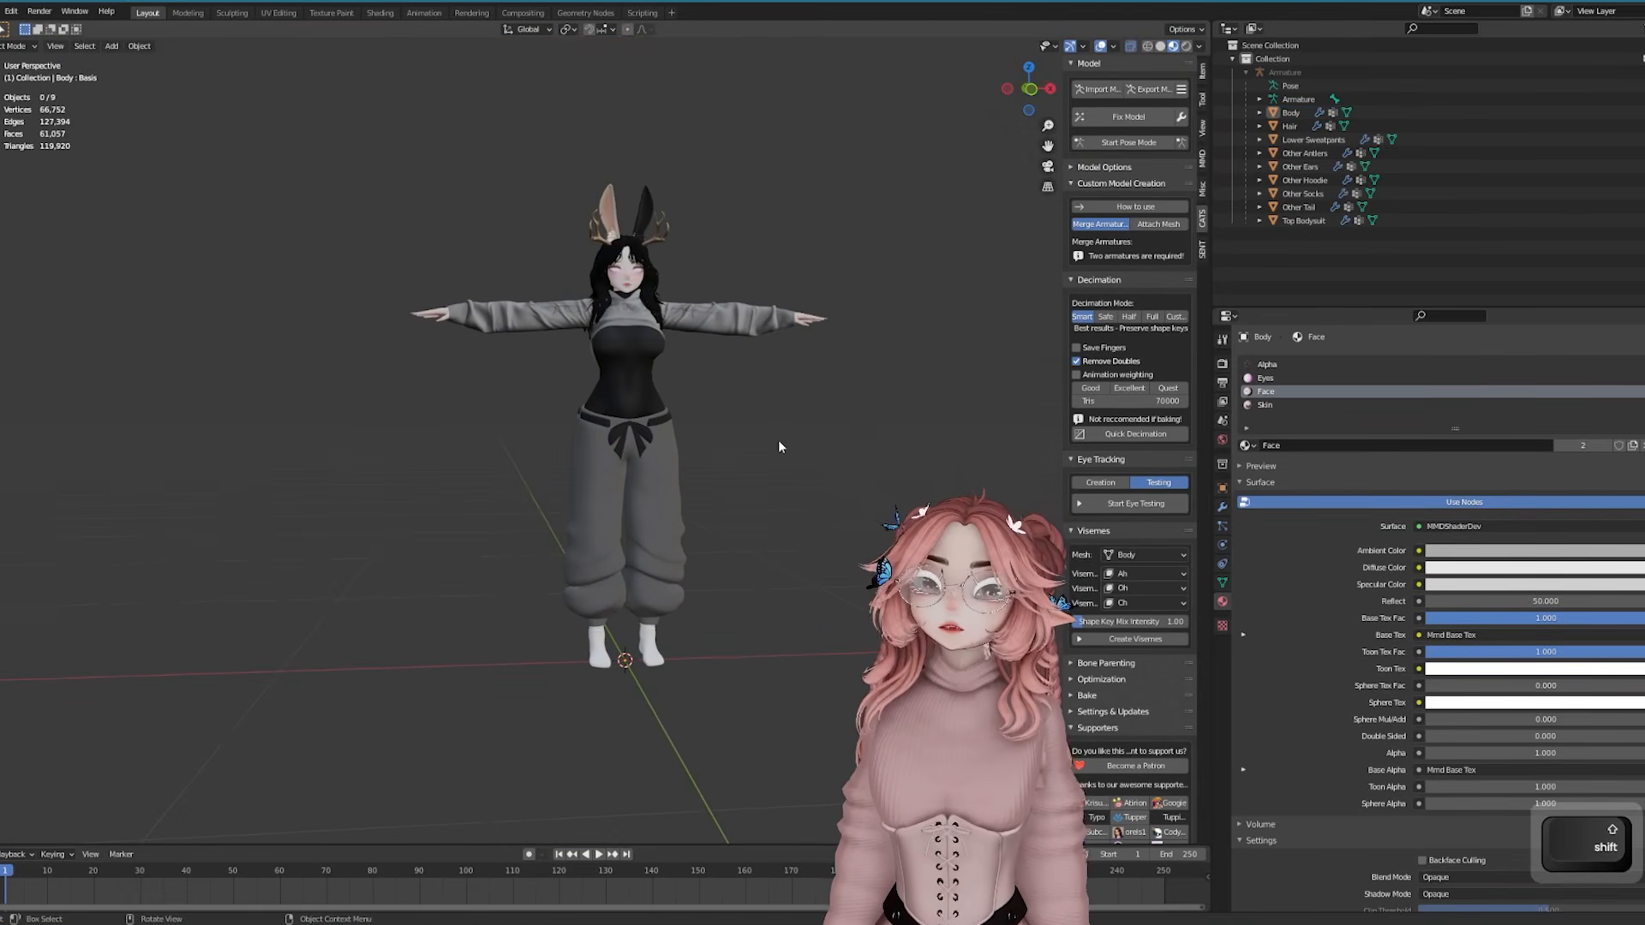
{"action": "scroll", "coordinate": [729, 454], "scroll_direction": "up", "scroll_amount": 6}
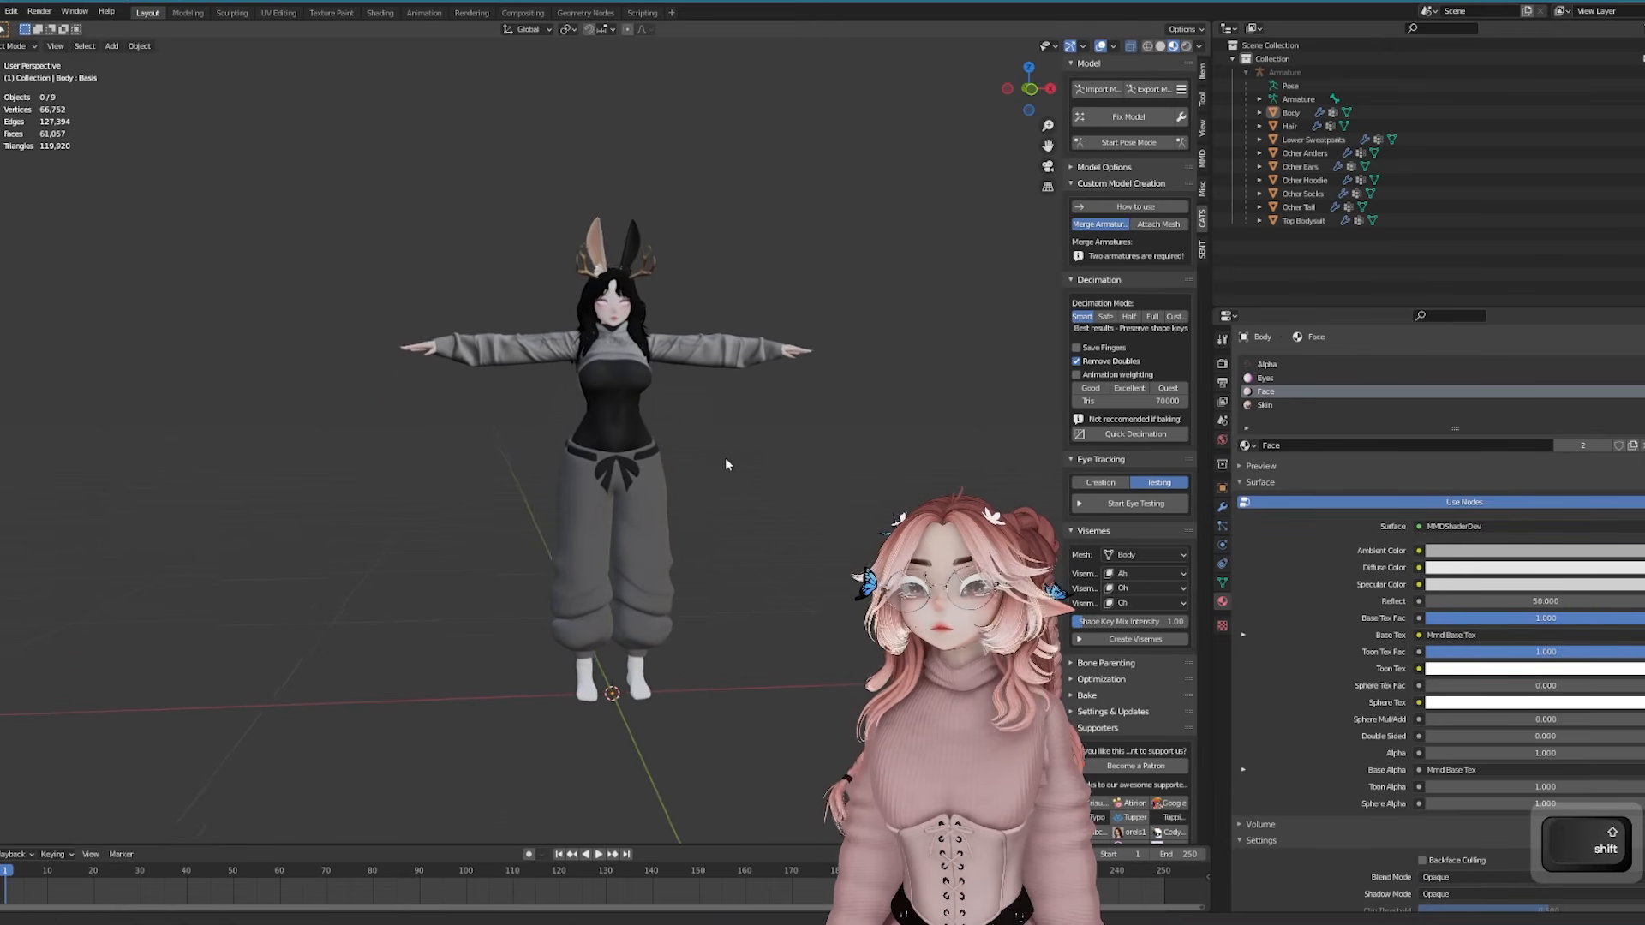
{"action": "scroll", "coordinate": [738, 470], "scroll_direction": "up", "scroll_amount": 4}
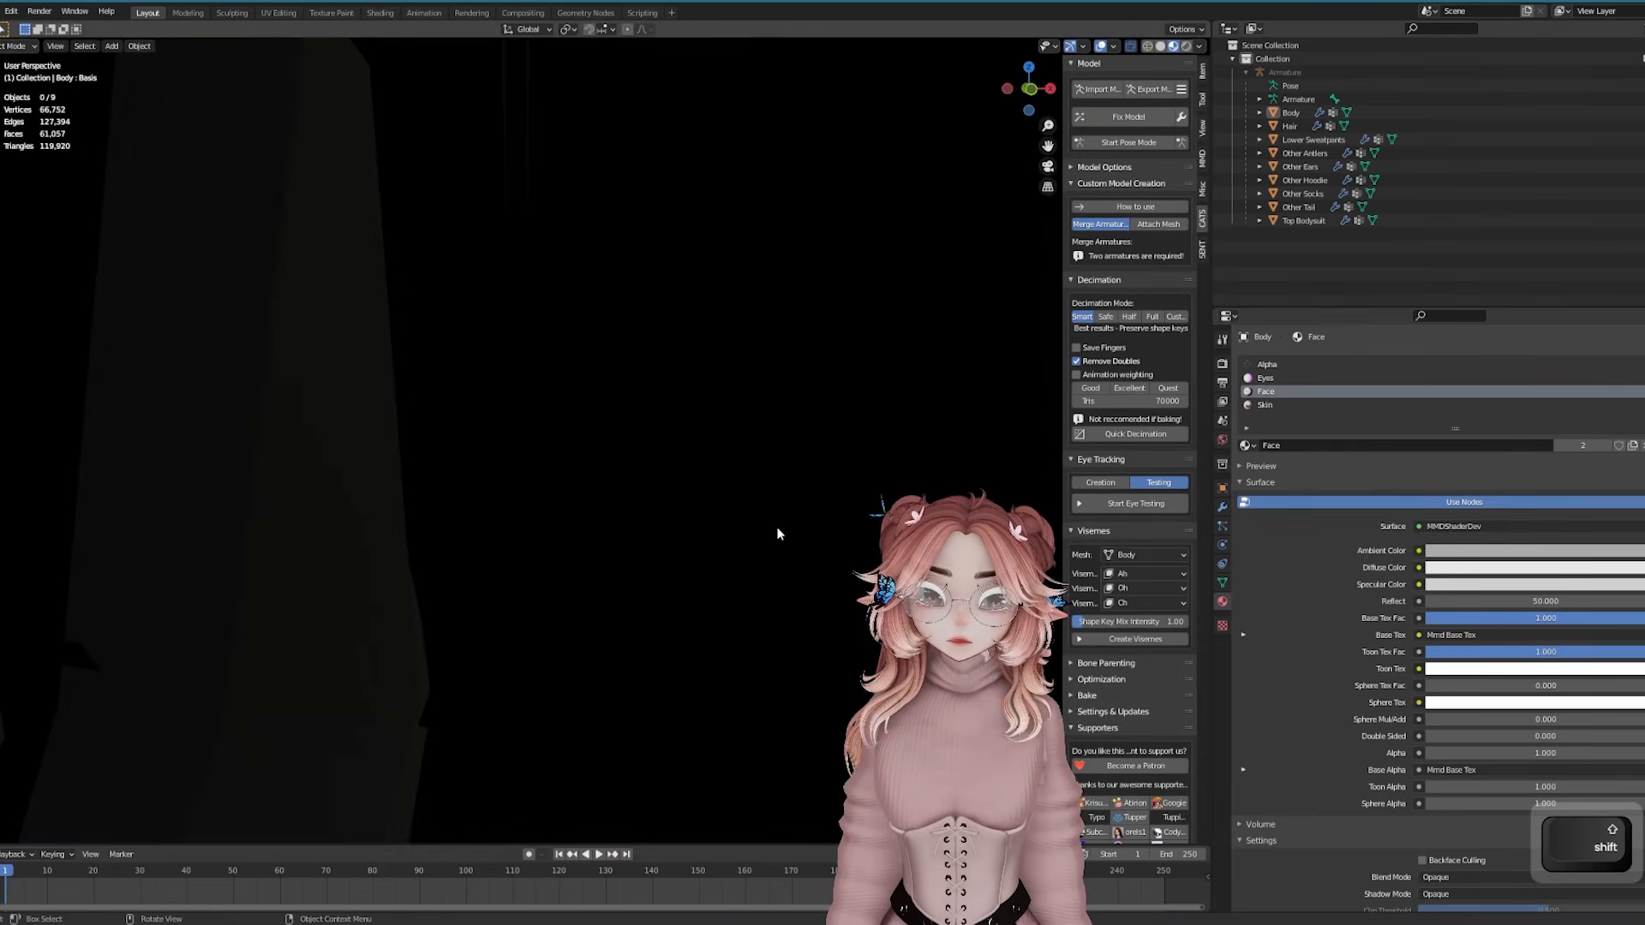
{"action": "scroll", "coordinate": [778, 537], "scroll_direction": "down", "scroll_amount": 2}
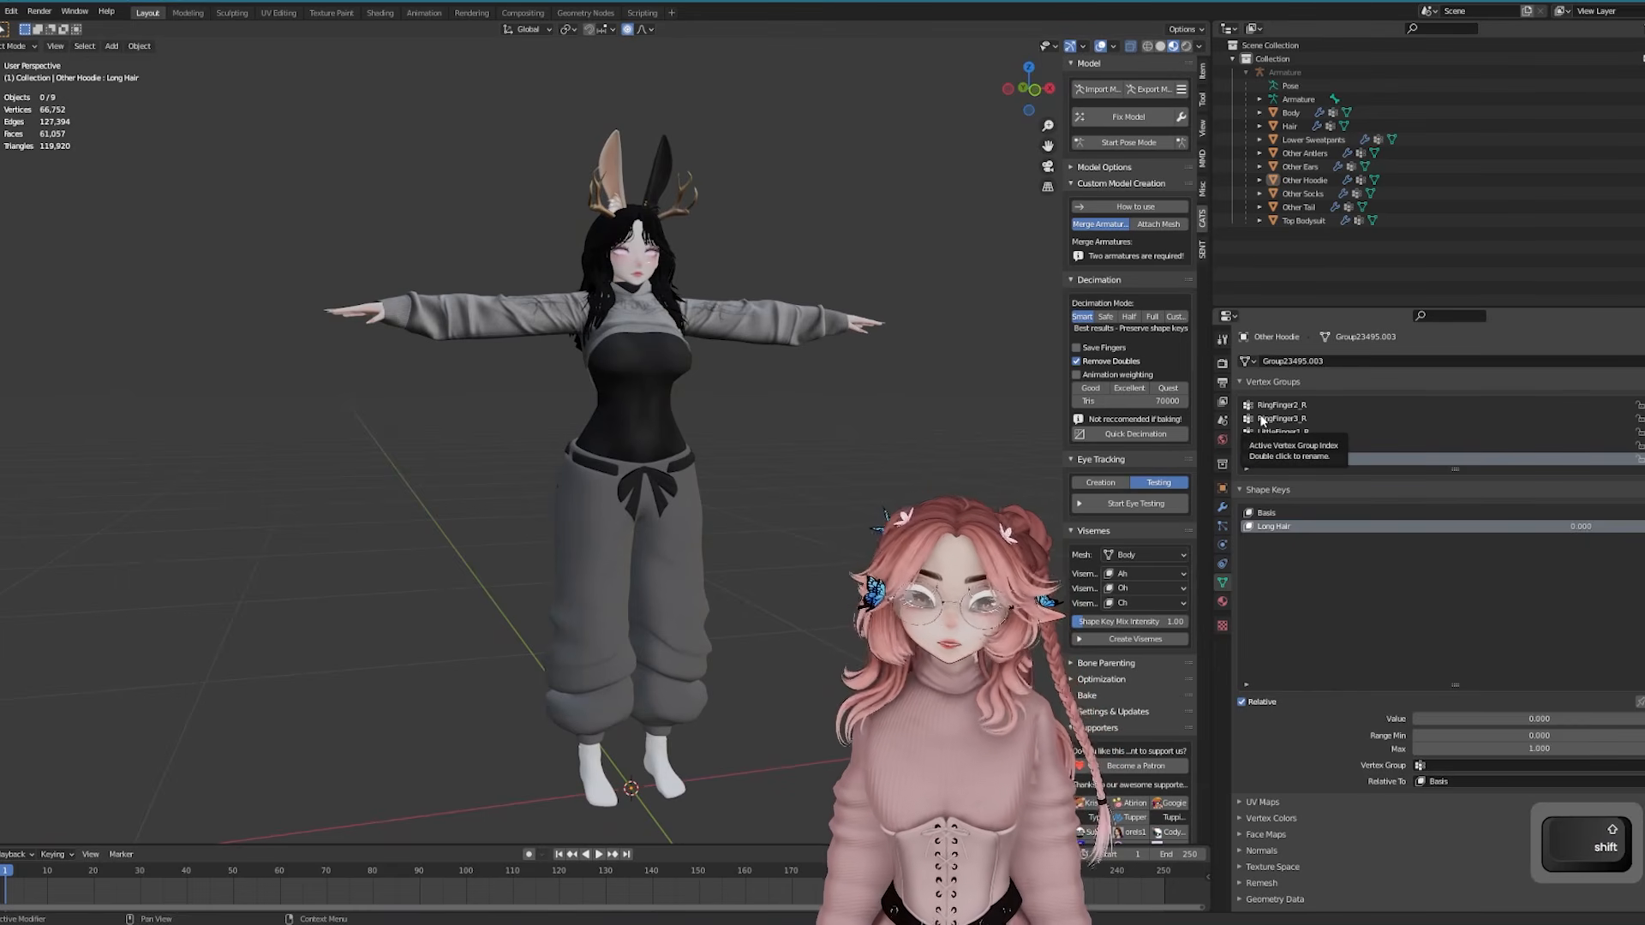
Inspect the dressed avatar's hair, hoodie and tail from the front and back, near and far
{"action": "scroll", "coordinate": [688, 476], "scroll_direction": "up", "scroll_amount": 4}
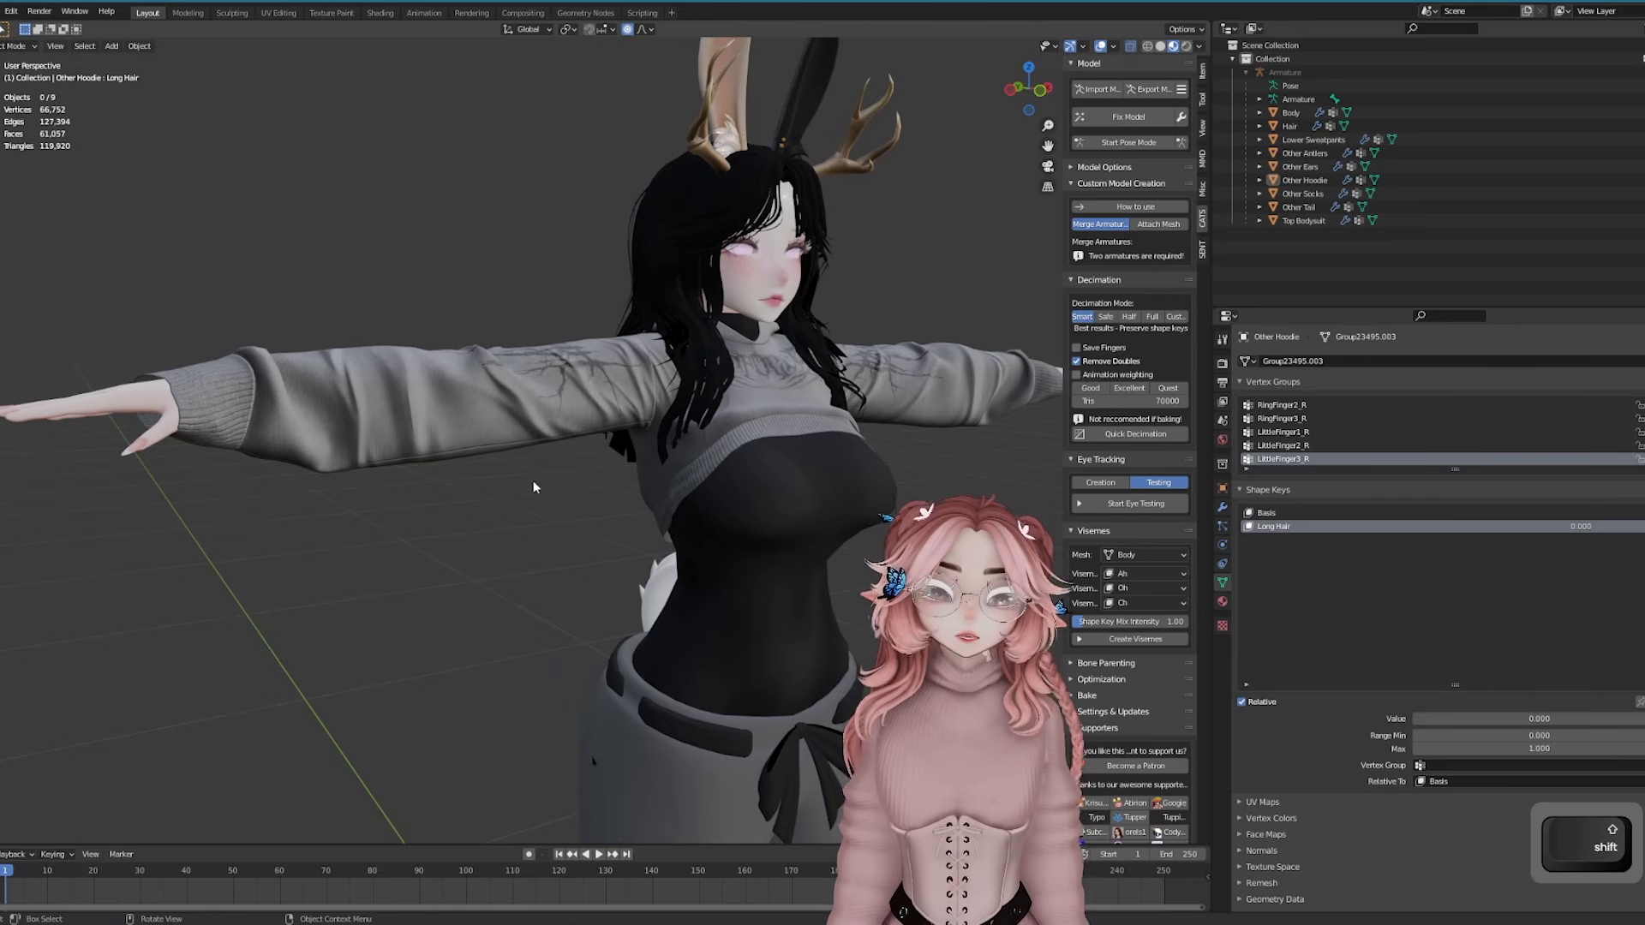
{"action": "middle_click_drag", "start_coordinate": [532, 479], "coordinate": [803, 555]}
{"action": "scroll", "coordinate": [490, 599], "scroll_direction": "up", "scroll_amount": 3}
{"action": "scroll", "coordinate": [583, 624], "scroll_direction": "up", "scroll_amount": 4}
{"action": "left_click", "coordinate": [538, 521]}
{"action": "left_click", "coordinate": [803, 553]}
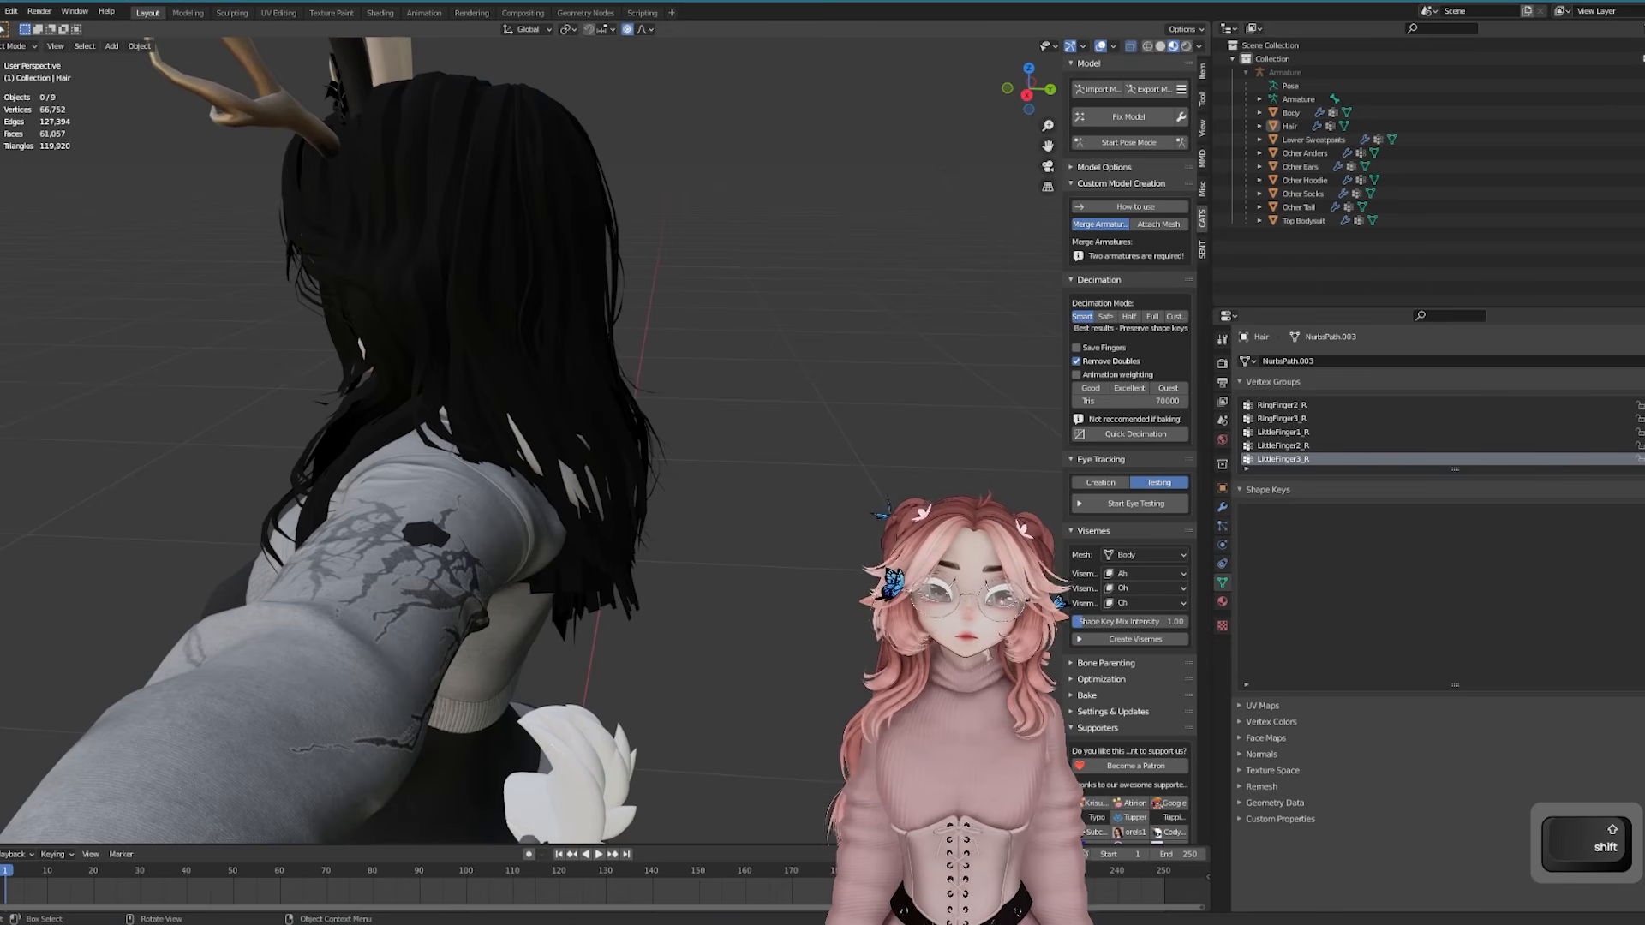
{"action": "scroll", "coordinate": [689, 527], "scroll_direction": "down", "scroll_amount": 1}
{"action": "middle_click_drag", "start_coordinate": [455, 584], "coordinate": [661, 538]}
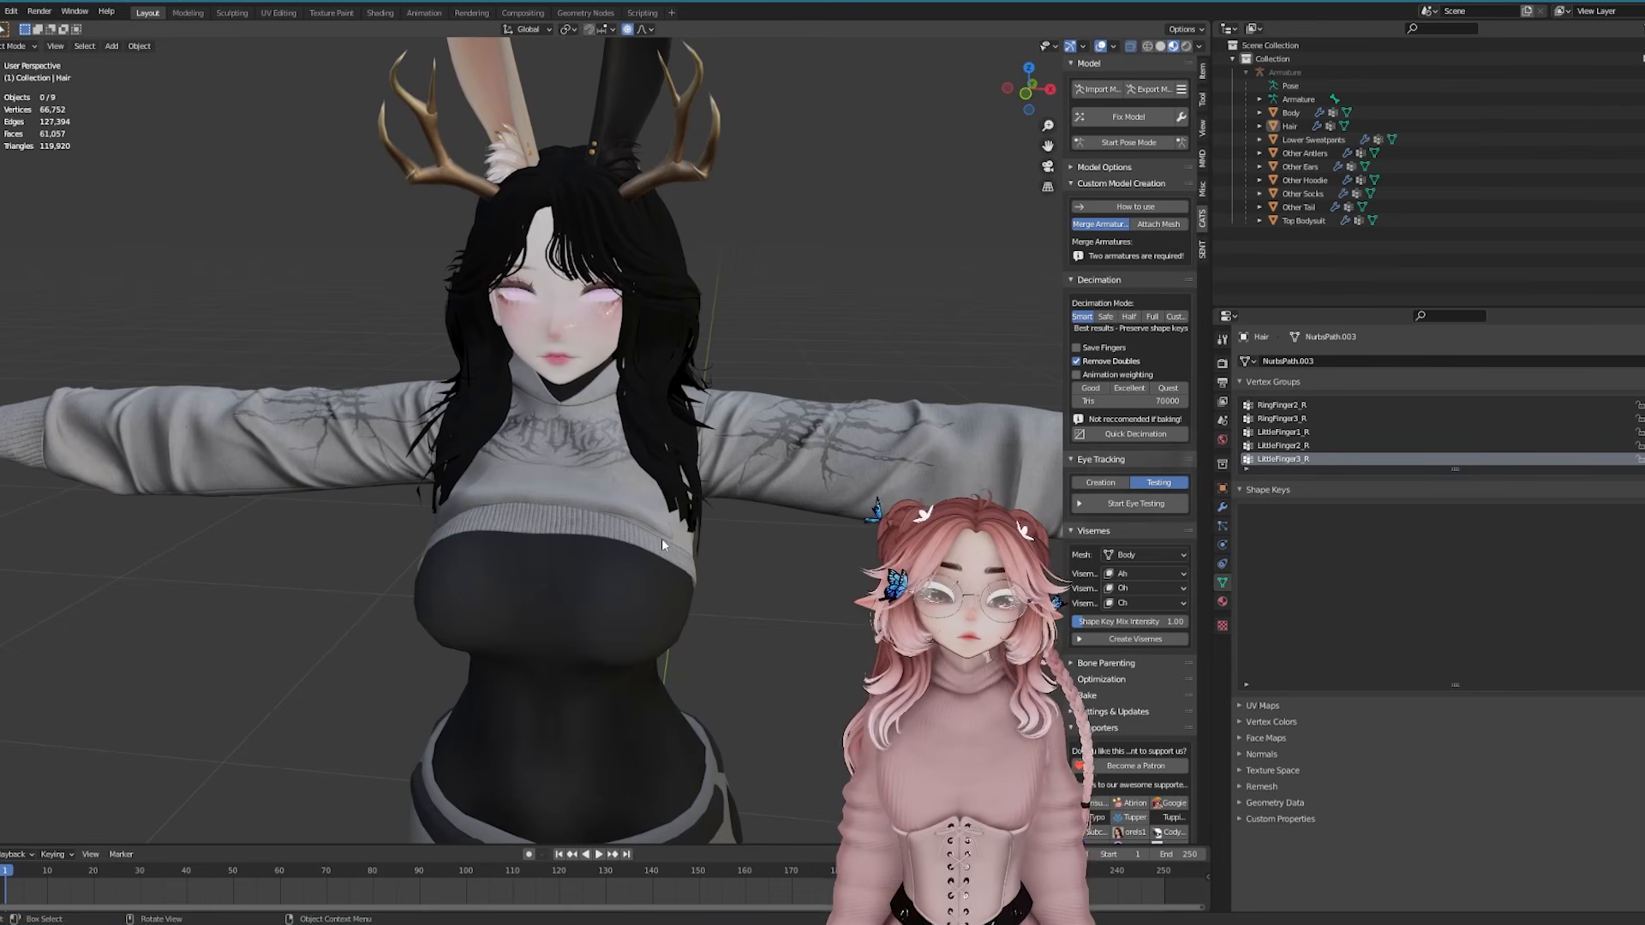
{"action": "scroll", "coordinate": [659, 540], "scroll_direction": "down", "scroll_amount": 4}
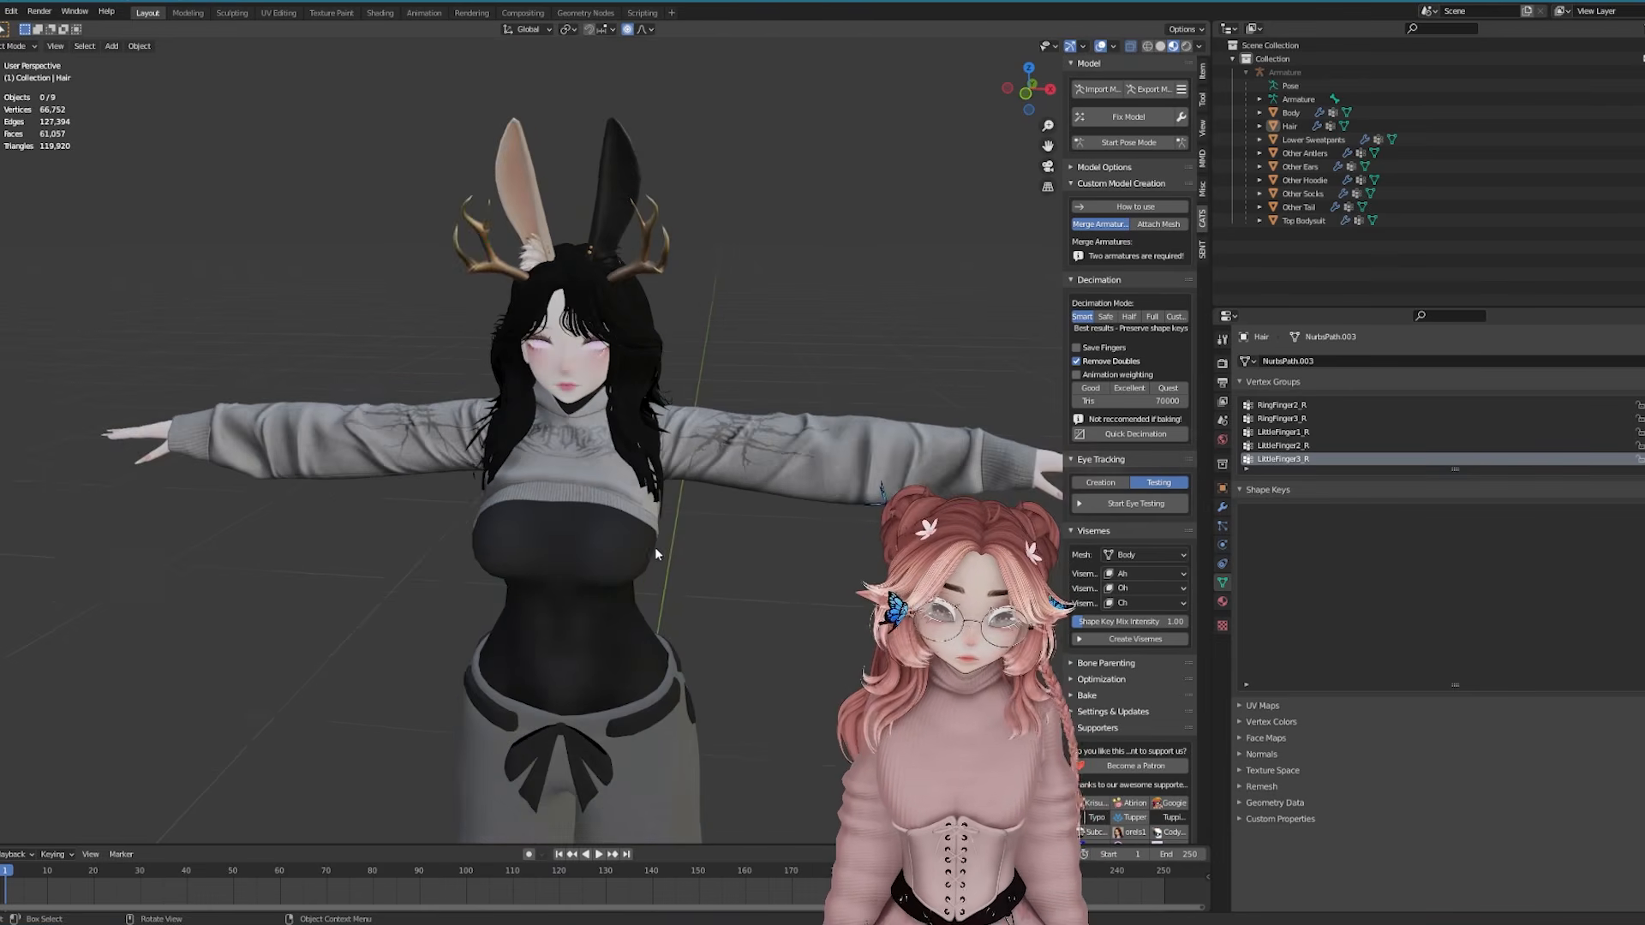
{"action": "scroll", "coordinate": [680, 580], "scroll_direction": "down", "scroll_amount": 3}
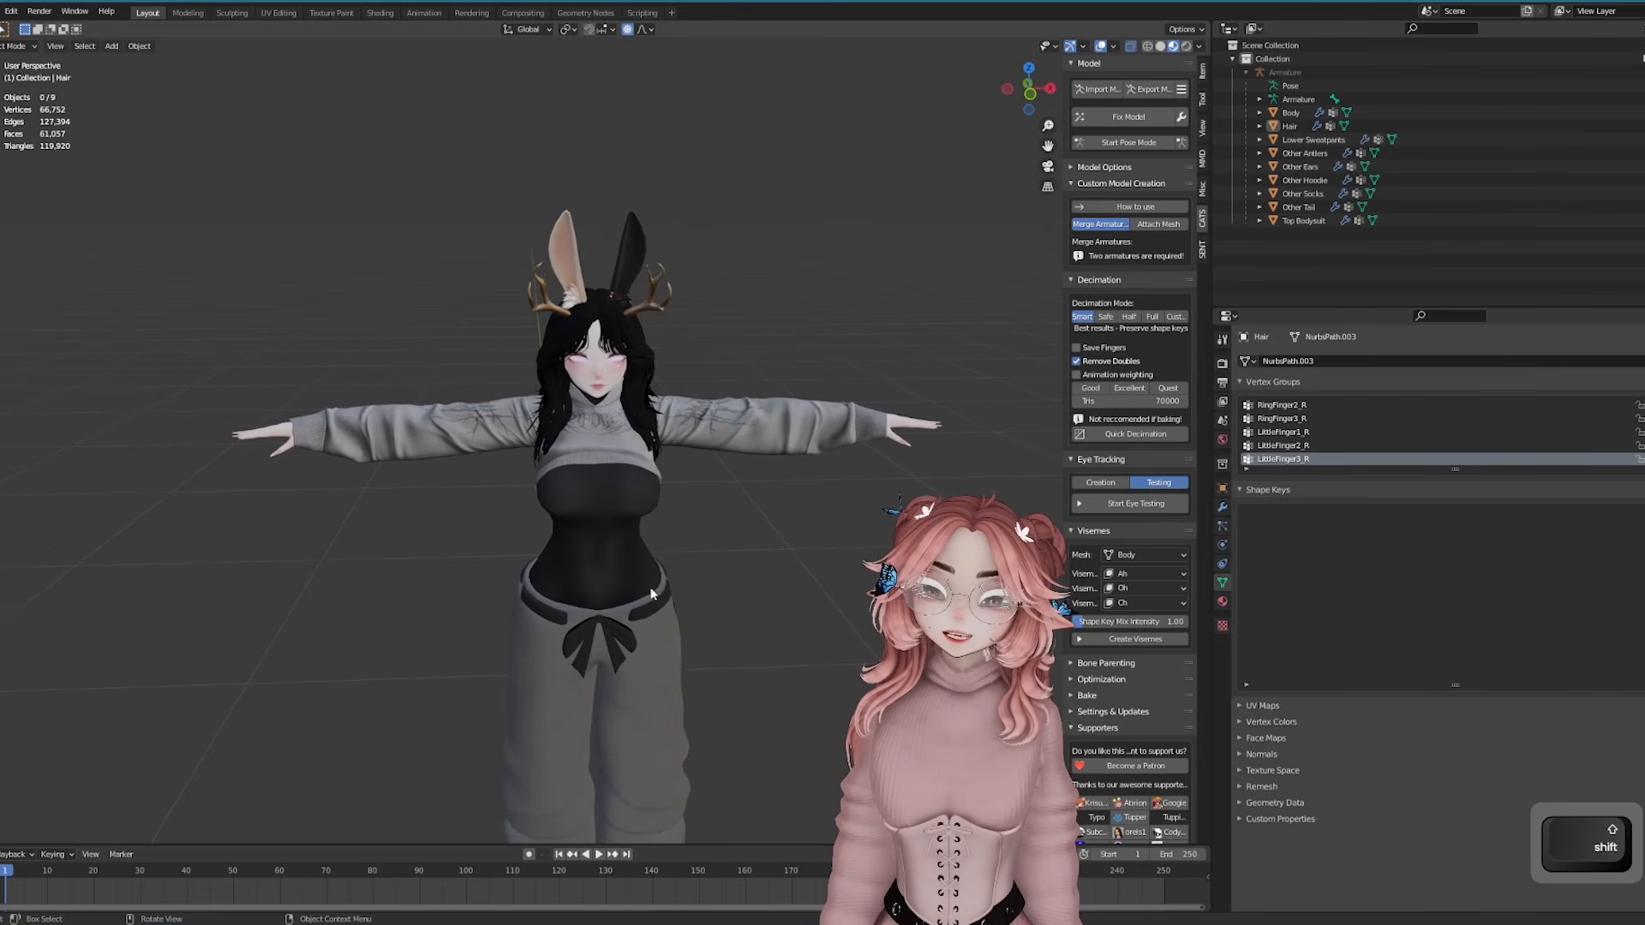
{"action": "scroll", "coordinate": [650, 588], "scroll_direction": "up", "scroll_amount": 2}
{"action": "middle_click_drag", "start_coordinate": [561, 573], "coordinate": [645, 571]}
{"action": "middle_click_drag", "start_coordinate": [796, 567], "coordinate": [664, 618], "text": "shift"}
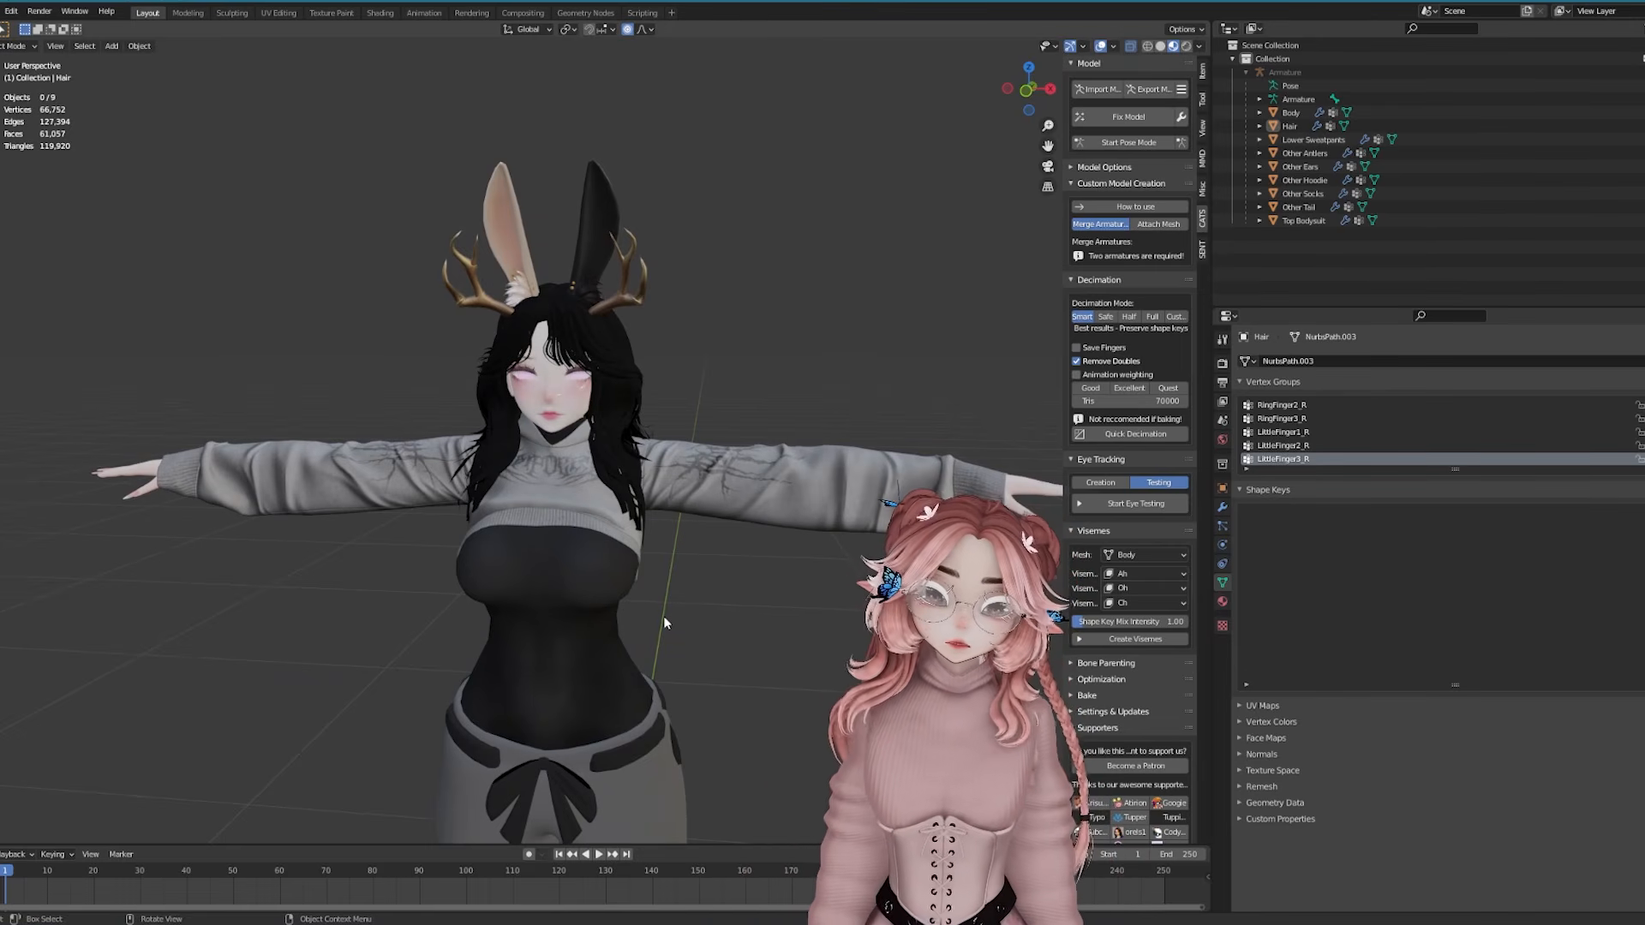
{"action": "scroll", "coordinate": [672, 551], "scroll_direction": "up", "scroll_amount": 2}
{"action": "middle_click_drag", "start_coordinate": [672, 552], "coordinate": [754, 555], "text": "shift"}
{"action": "scroll", "coordinate": [754, 555], "scroll_direction": "down", "scroll_amount": 2}
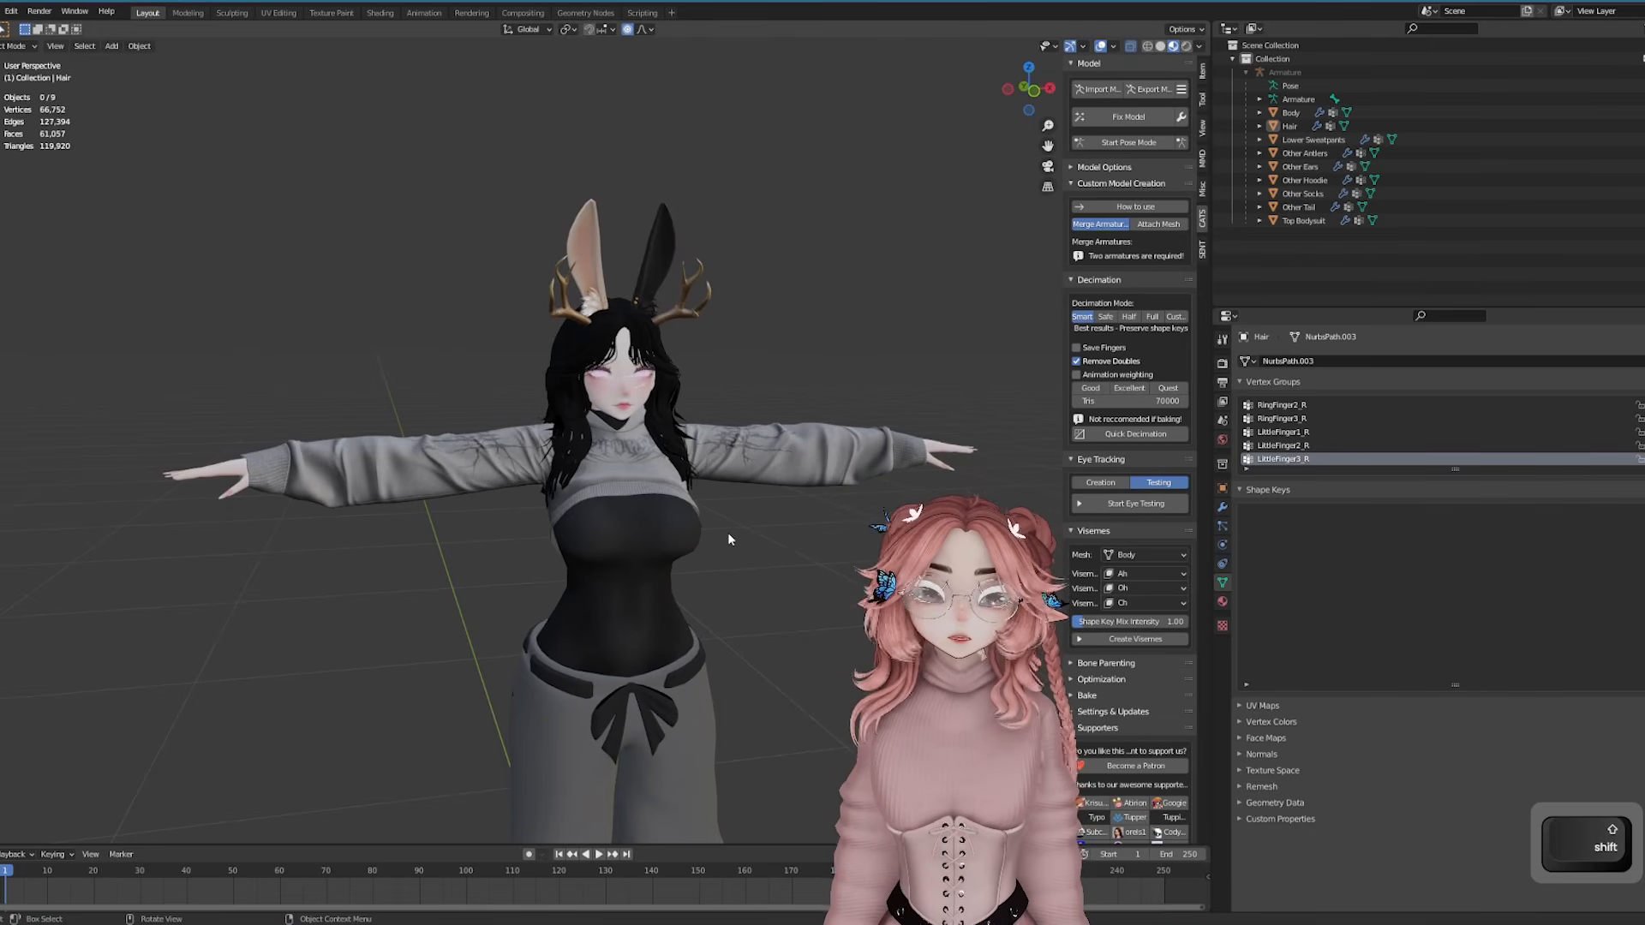
{"action": "scroll", "coordinate": [739, 572], "scroll_direction": "up", "scroll_amount": 2}
{"action": "scroll", "coordinate": [745, 588], "scroll_direction": "down", "scroll_amount": 2}
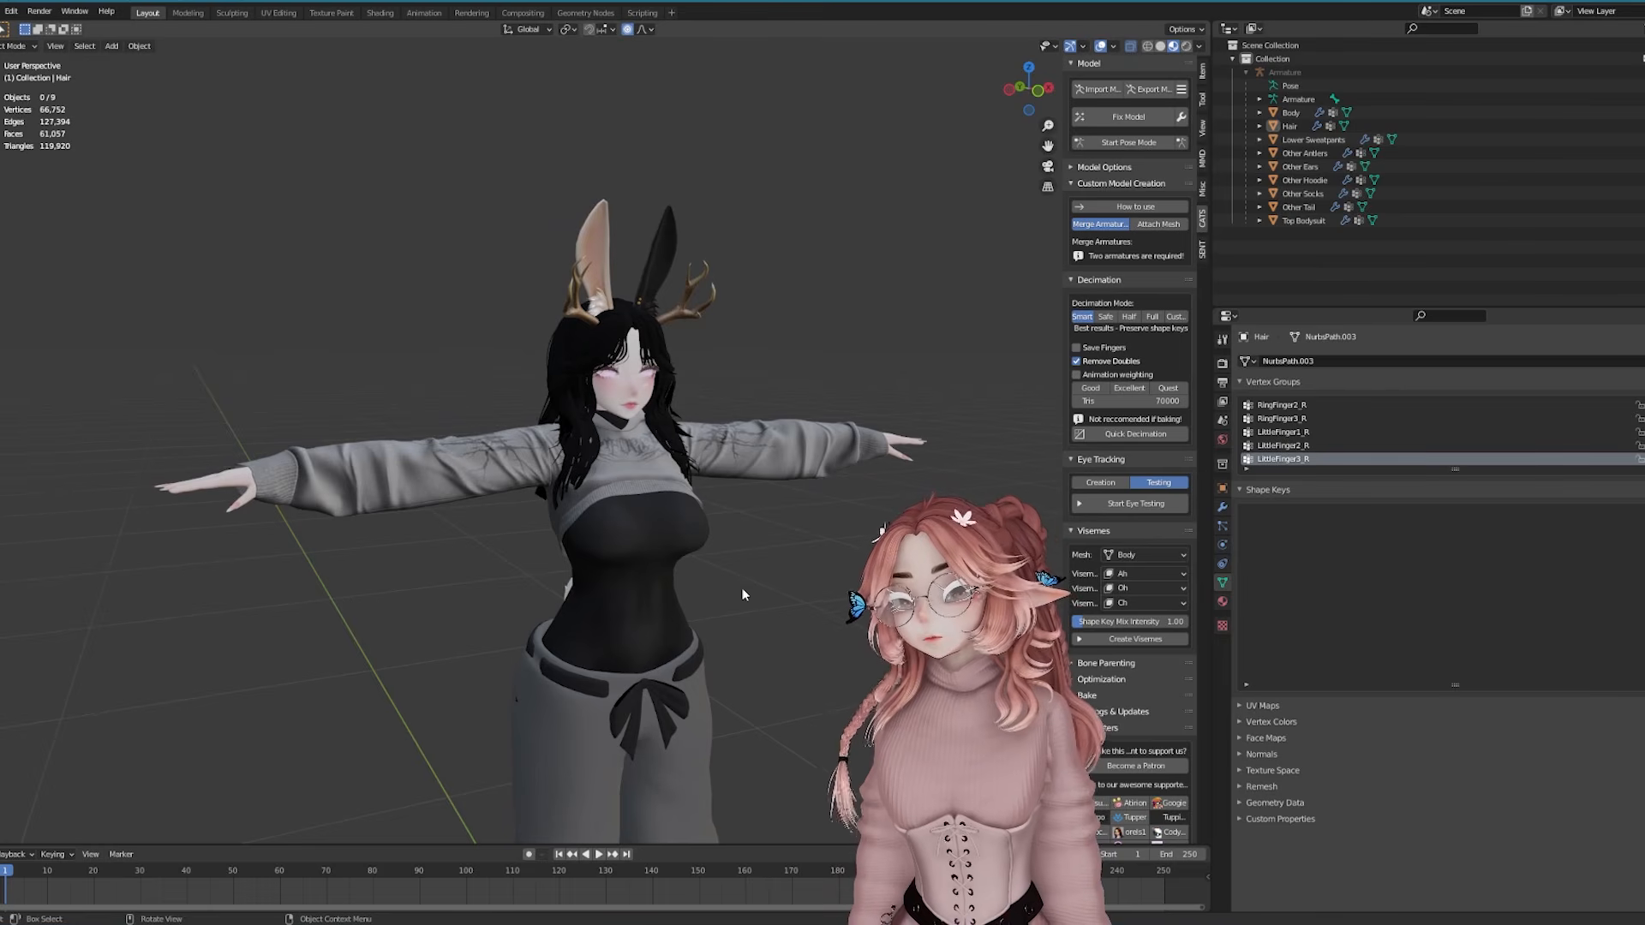
{"action": "scroll", "coordinate": [746, 591], "scroll_direction": "up", "scroll_amount": 2}
{"action": "scroll", "coordinate": [734, 596], "scroll_direction": "down", "scroll_amount": 2}
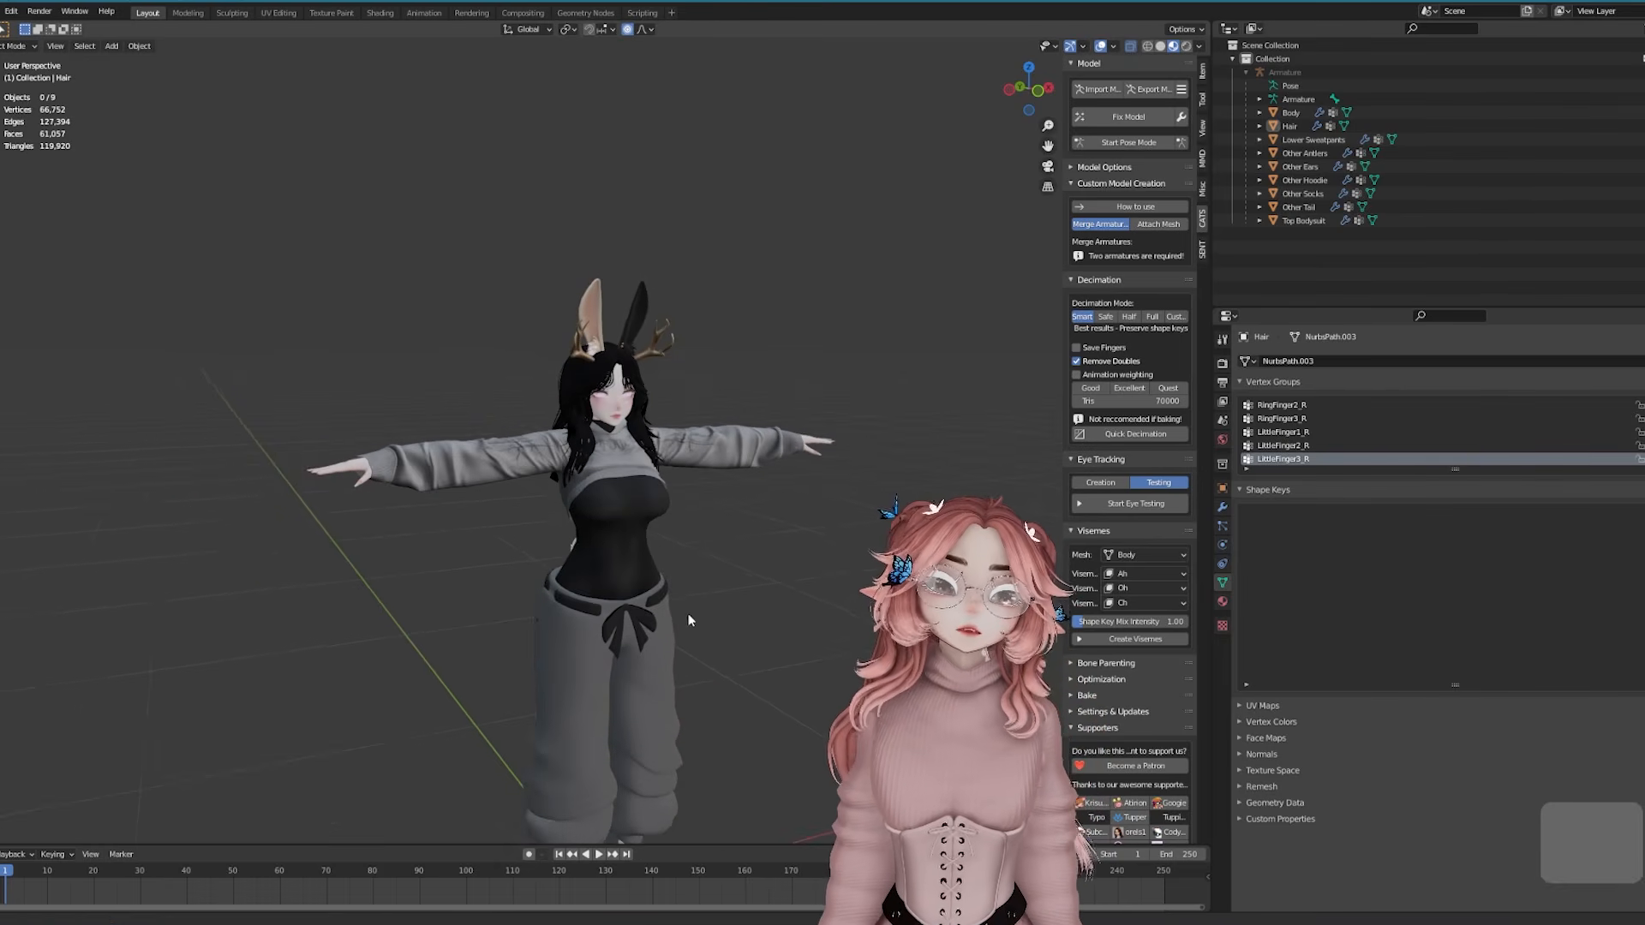
Examine how the hoodie's sleeve cuff fits around the avatar's wrist, then clear the selection
{"action": "scroll", "coordinate": [624, 452], "scroll_direction": "up", "scroll_amount": 1}
{"action": "middle_click_drag", "start_coordinate": [425, 486], "coordinate": [517, 514]}
{"action": "scroll", "coordinate": [517, 514], "scroll_direction": "up", "scroll_amount": 2}
{"action": "left_click", "coordinate": [121, 576], "text": "shift"}
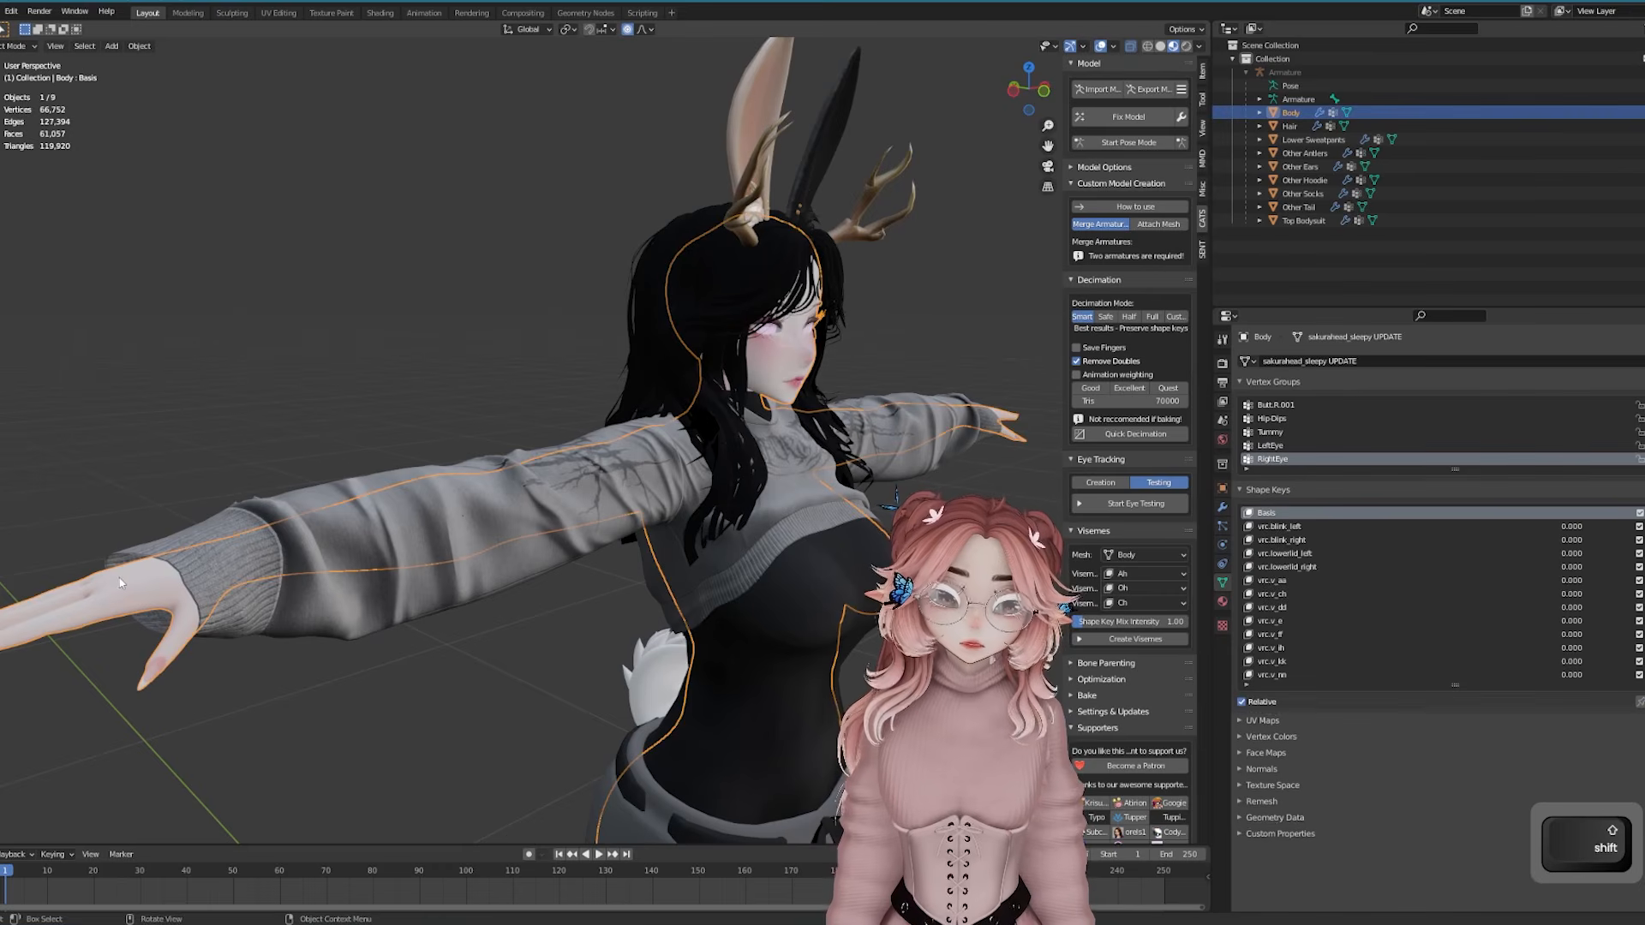
{"action": "left_click", "coordinate": [209, 583], "text": "shift"}
{"action": "left_click", "coordinate": [116, 598], "text": "shift"}
{"action": "middle_click_drag", "start_coordinate": [116, 599], "coordinate": [278, 574], "text": "shift"}
{"action": "left_click", "coordinate": [377, 559]}
{"action": "scroll", "coordinate": [414, 553], "scroll_direction": "up", "scroll_amount": 5}
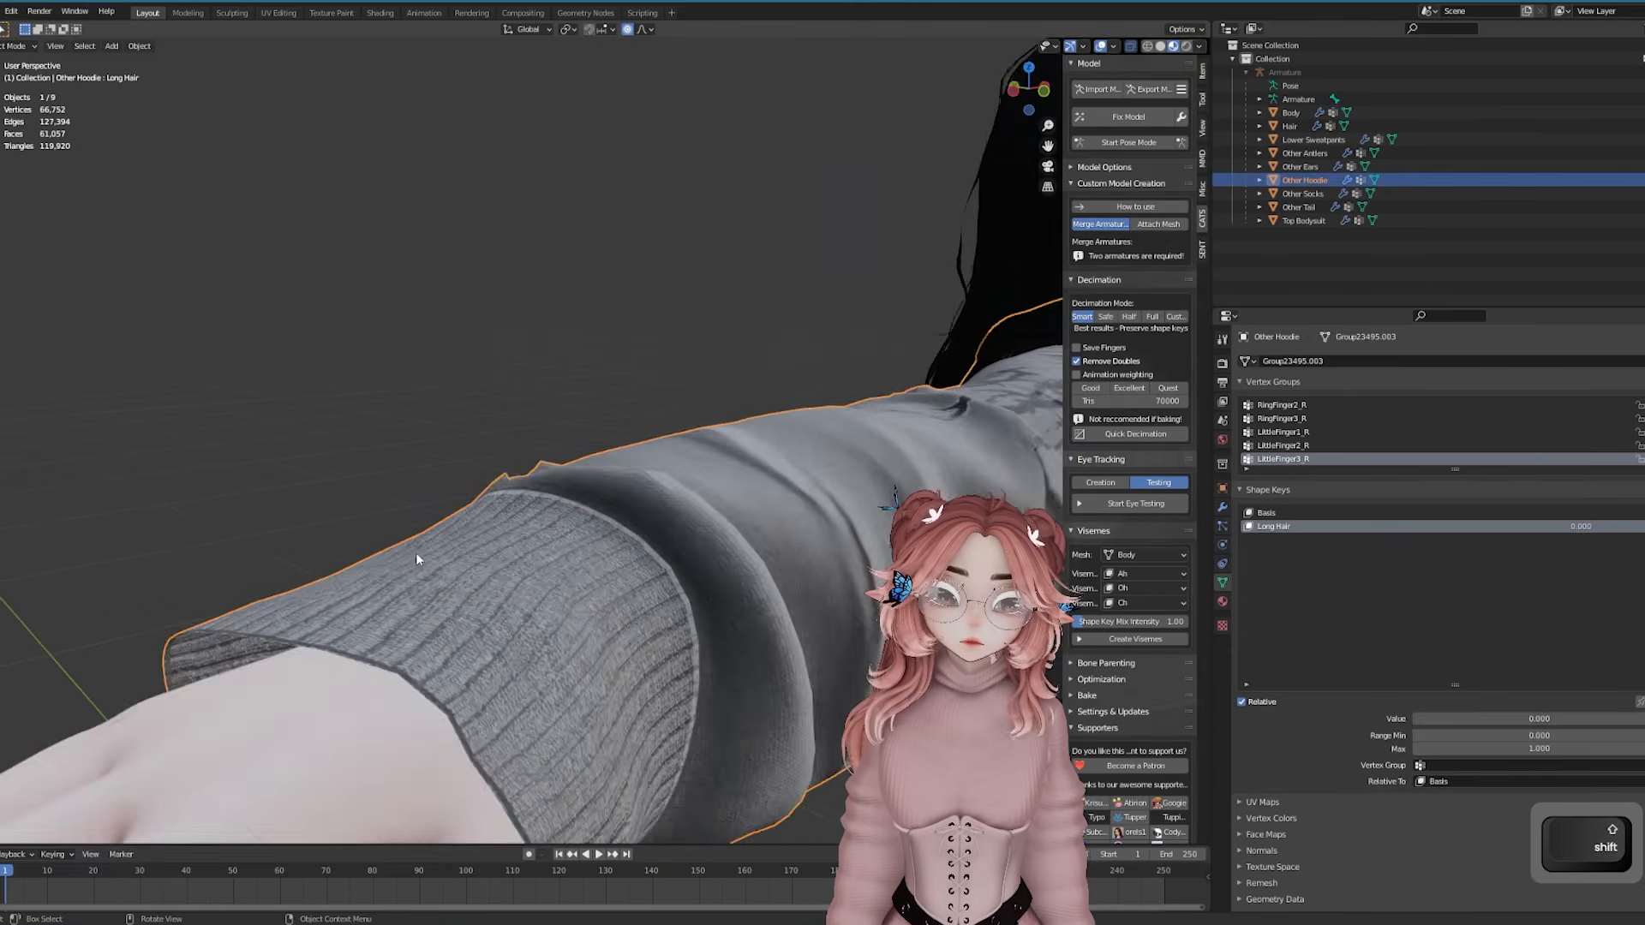
{"action": "scroll", "coordinate": [394, 578], "scroll_direction": "down", "scroll_amount": 6}
{"action": "scroll", "coordinate": [527, 575], "scroll_direction": "up", "scroll_amount": 2}
{"action": "middle_click_drag", "start_coordinate": [771, 531], "coordinate": [835, 456], "text": "shift"}
{"action": "left_click", "coordinate": [817, 411]}
{"action": "scroll", "coordinate": [718, 477], "scroll_direction": "down", "scroll_amount": 1}
{"action": "scroll", "coordinate": [691, 520], "scroll_direction": "down", "scroll_amount": 2}
{"action": "scroll", "coordinate": [716, 521], "scroll_direction": "up", "scroll_amount": 2}
{"action": "scroll", "coordinate": [771, 522], "scroll_direction": "down", "scroll_amount": 2}
{"action": "scroll", "coordinate": [799, 521], "scroll_direction": "down", "scroll_amount": 1}
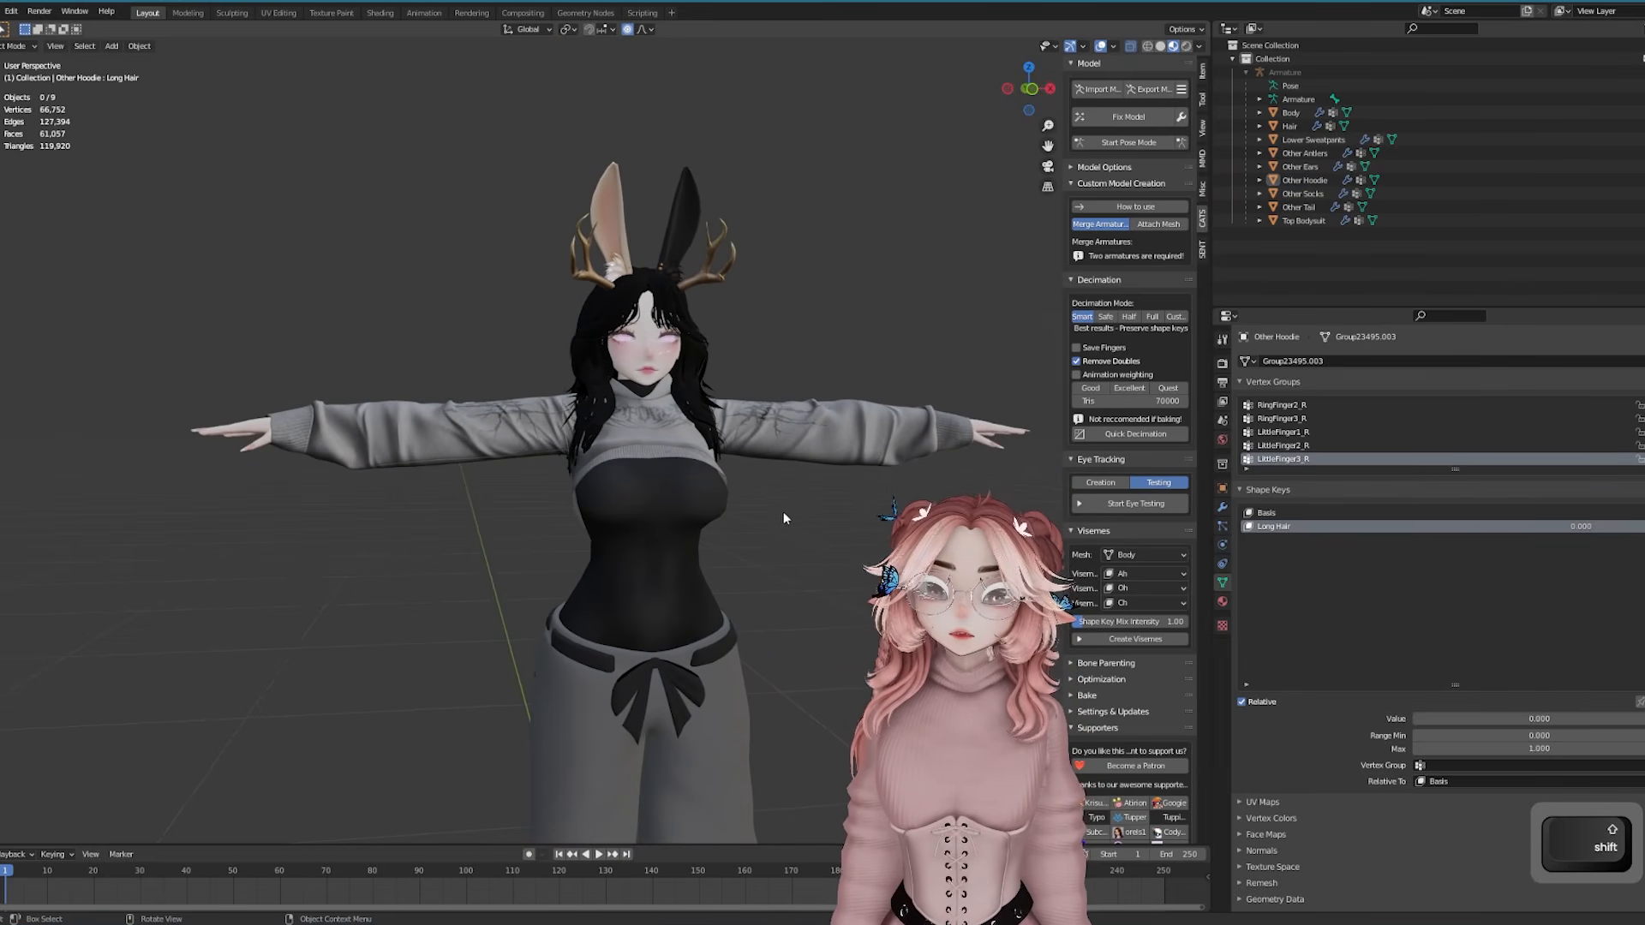
{"action": "scroll", "coordinate": [783, 512], "scroll_direction": "up", "scroll_amount": 2}
{"action": "middle_click_drag", "start_coordinate": [783, 511], "coordinate": [742, 512]}
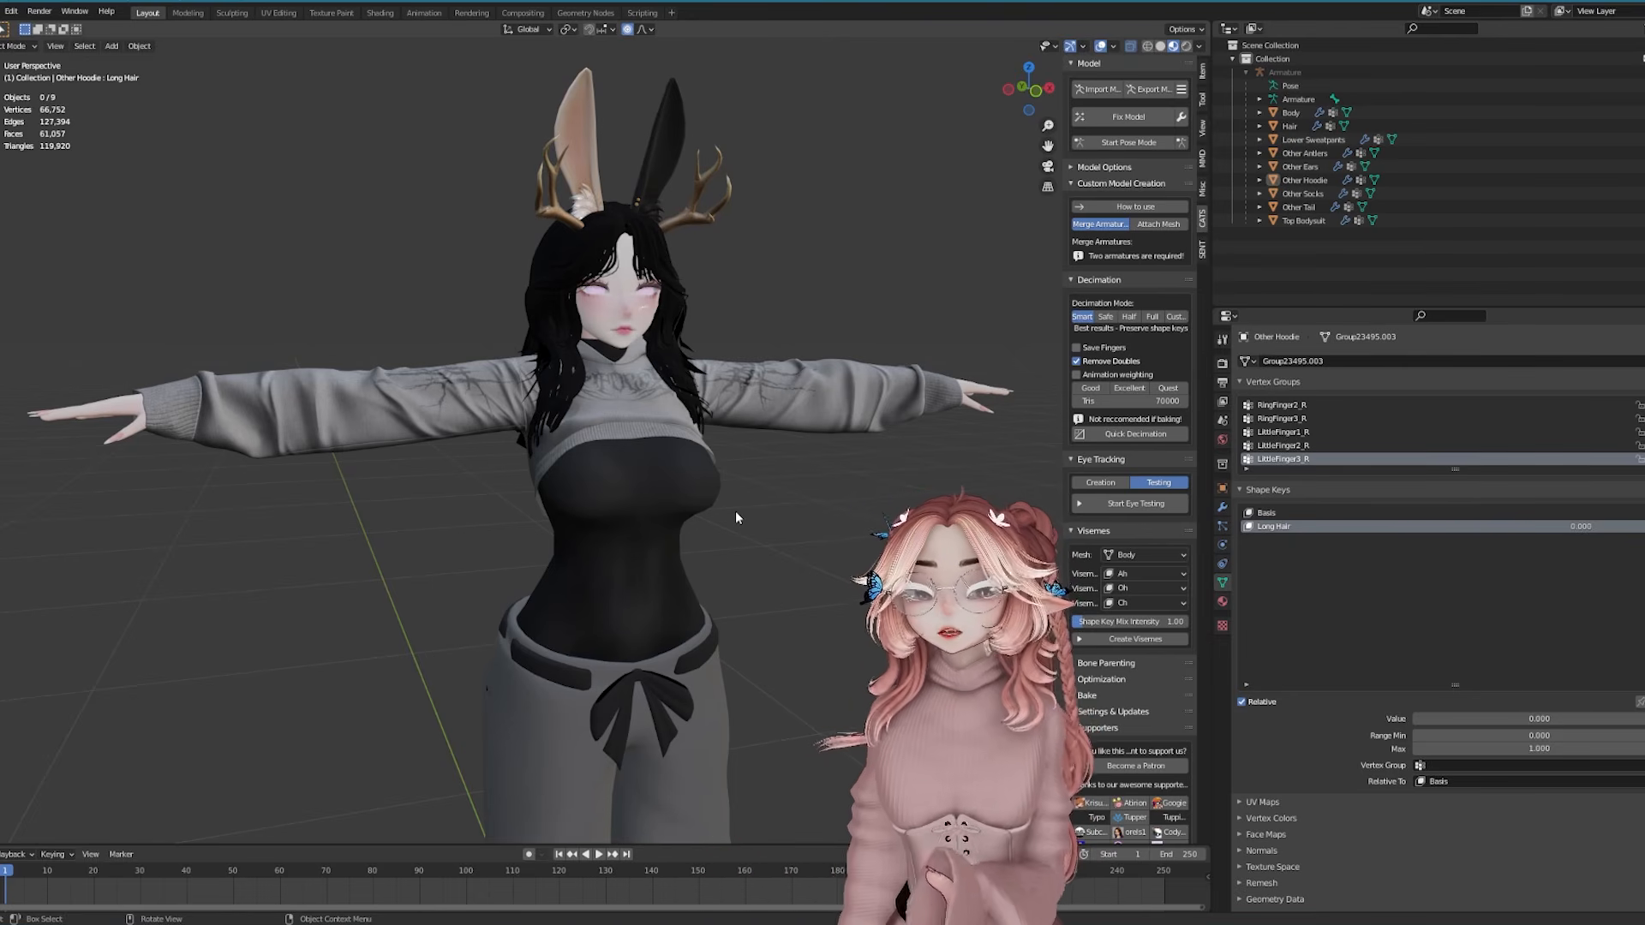
{"action": "middle_click_drag", "start_coordinate": [682, 519], "coordinate": [676, 524]}
{"action": "scroll", "coordinate": [933, 383], "scroll_direction": "down", "scroll_amount": 3}
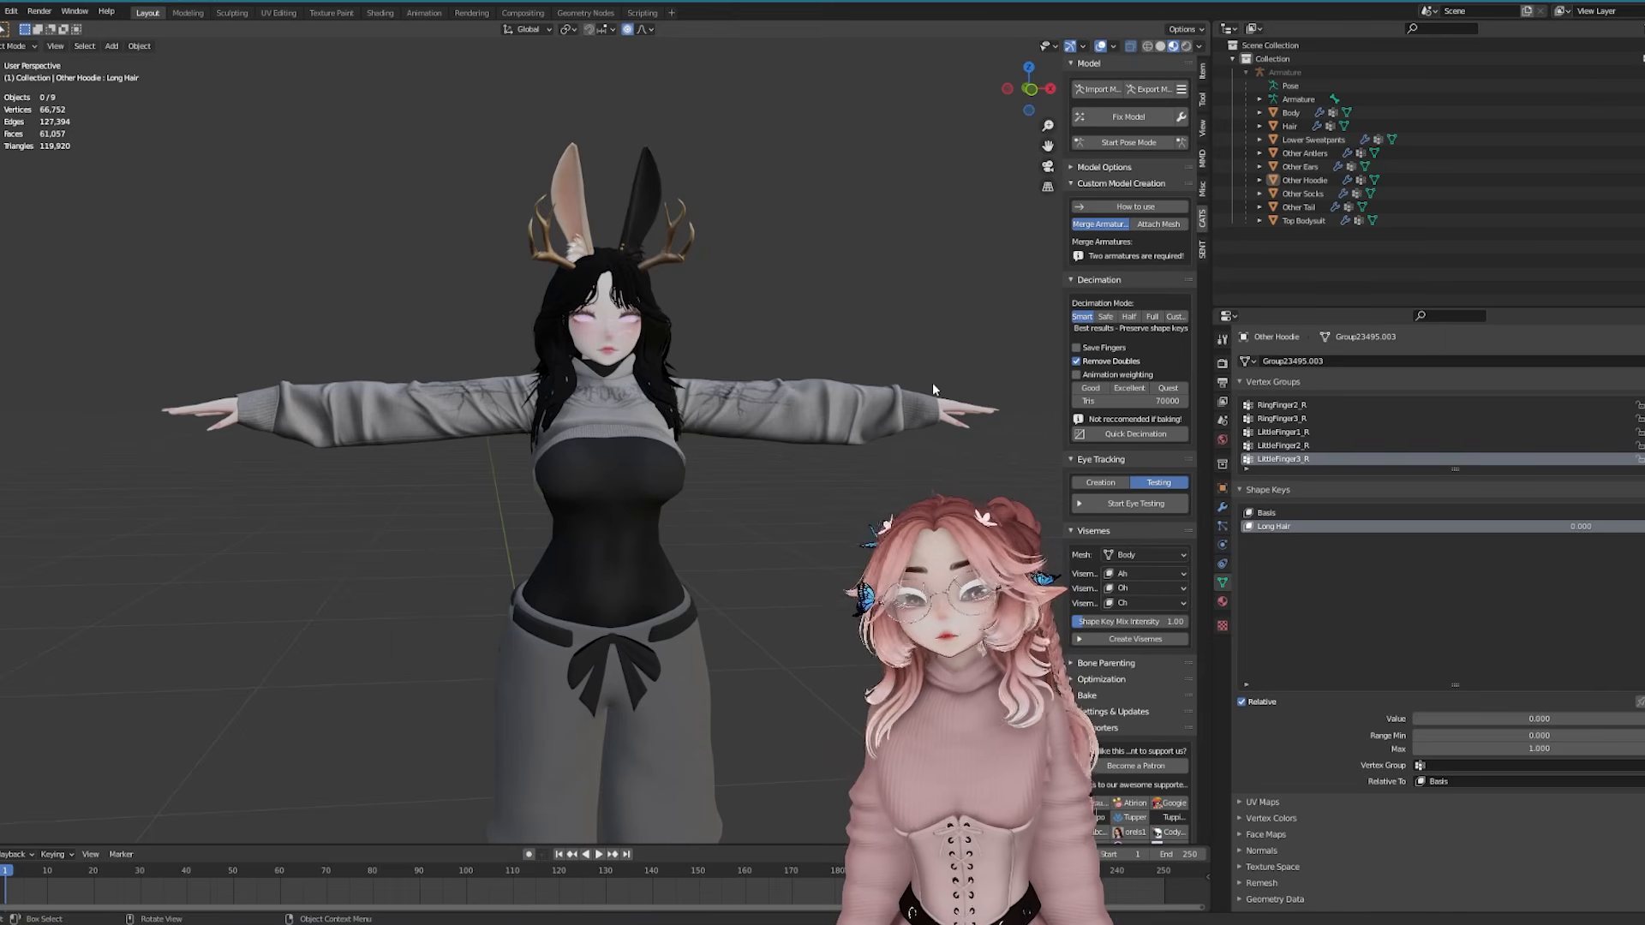
{"action": "scroll", "coordinate": [774, 470], "scroll_direction": "up", "scroll_amount": 2}
{"action": "scroll", "coordinate": [771, 428], "scroll_direction": "down", "scroll_amount": 3}
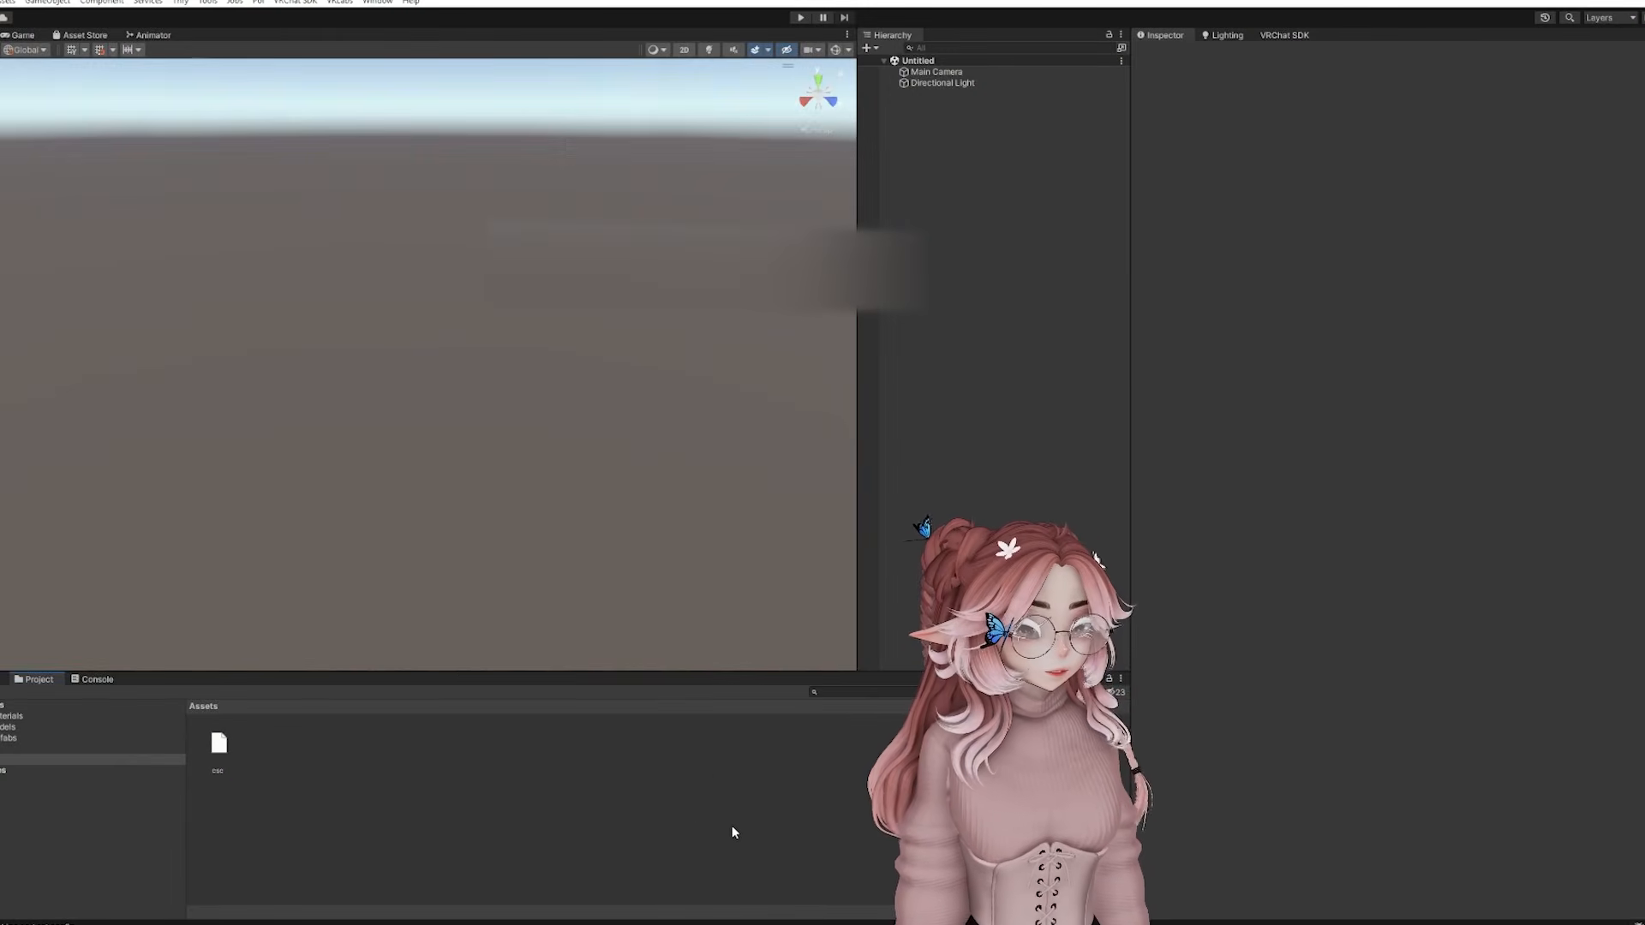
Switch to VRChat Creator Companion and check the versions offered for the VRChat SDK - Base package without changing it
{"action": "left_click", "coordinate": [853, 870]}
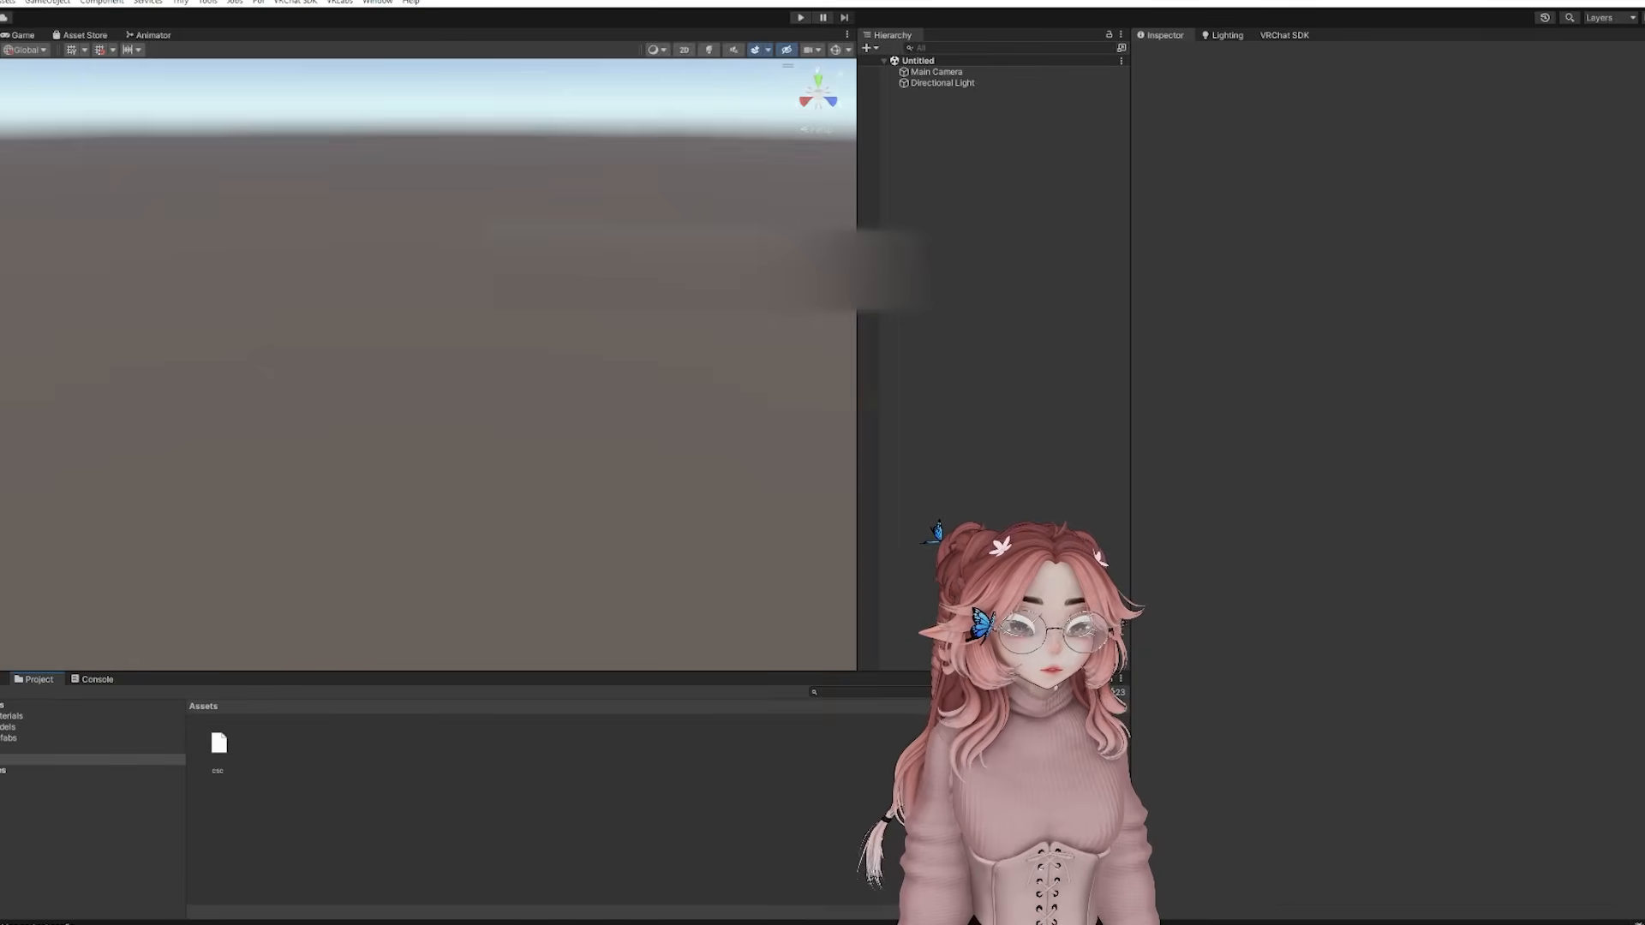
{"action": "key", "text": "alt+Tab"}
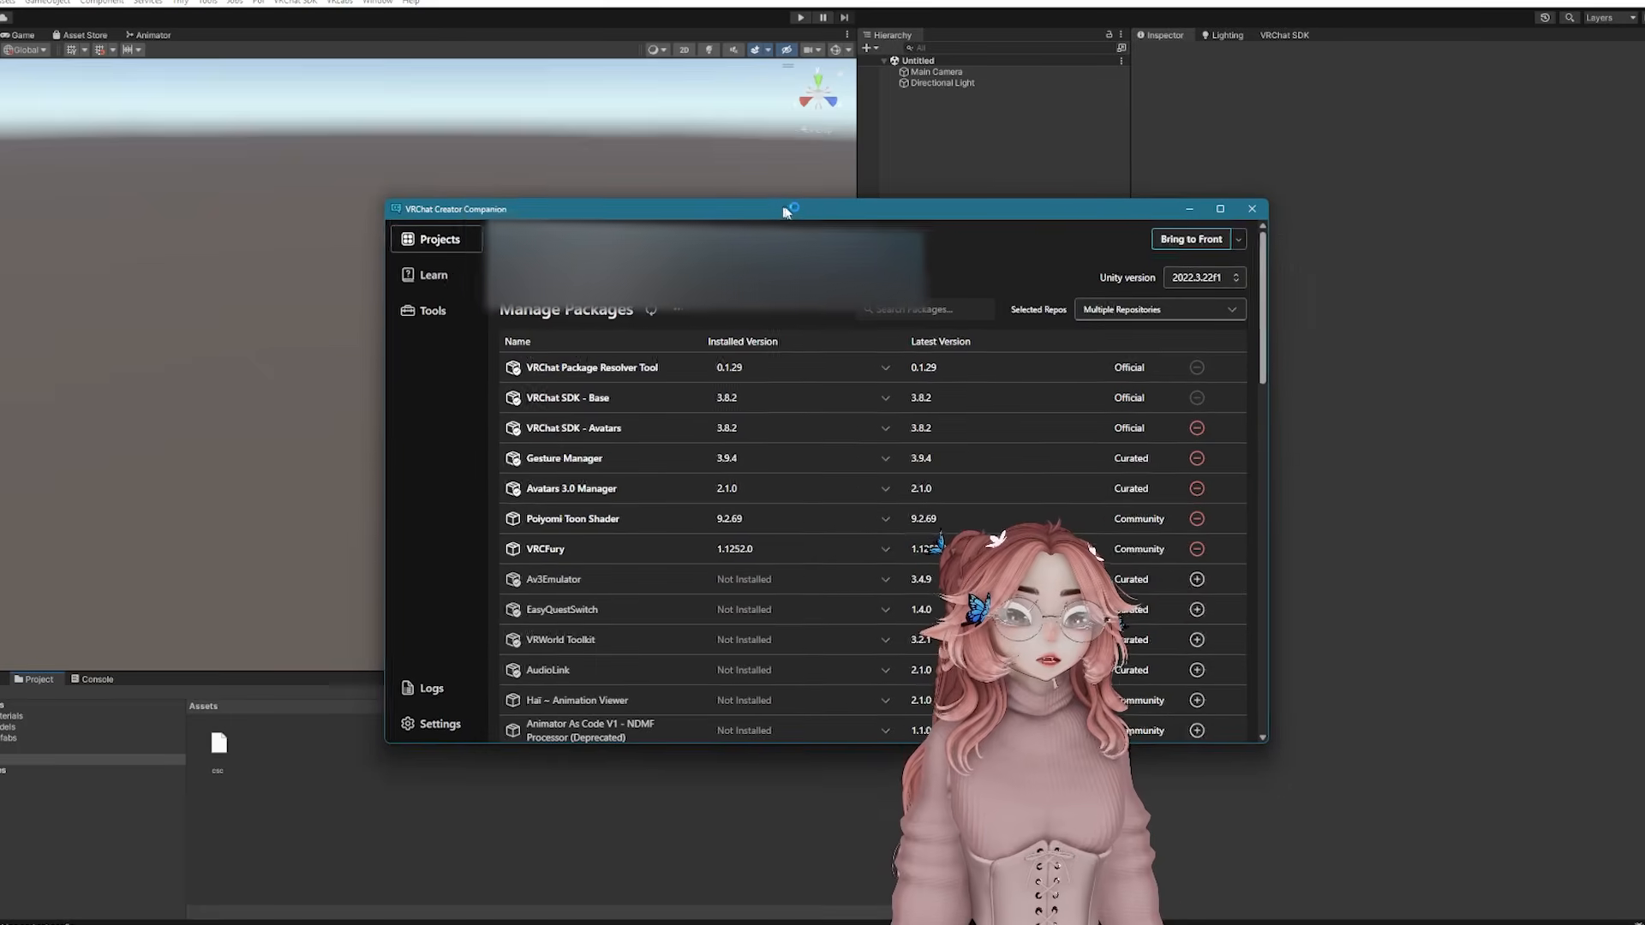
{"action": "left_click_drag", "start_coordinate": [860, 298], "coordinate": [883, 313]}
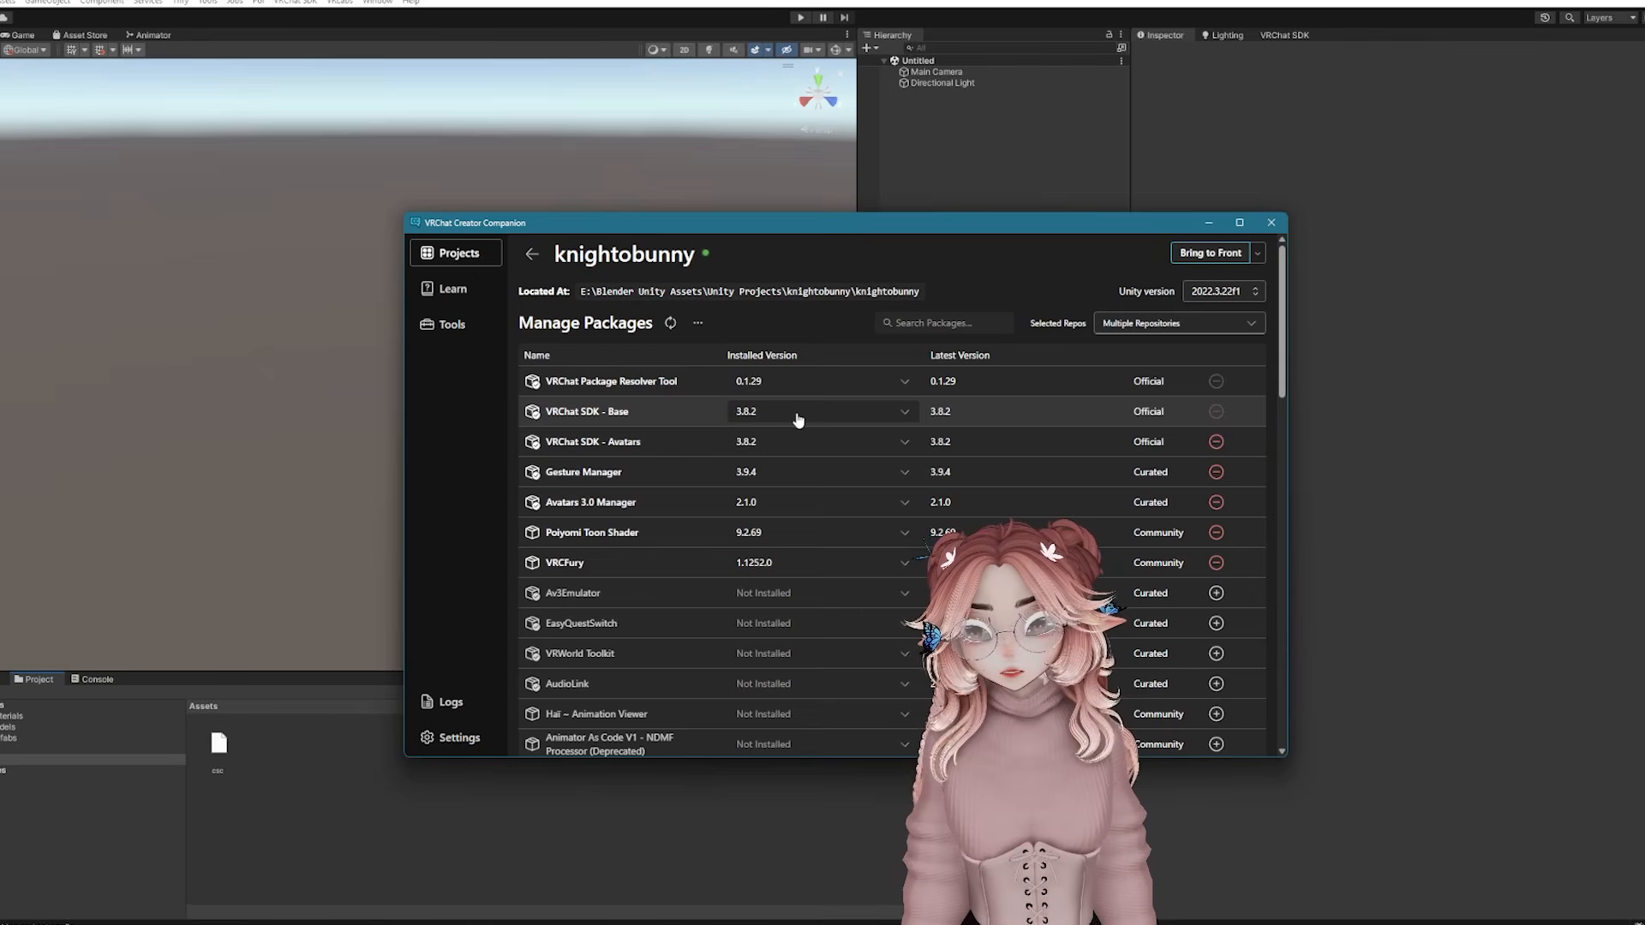
{"action": "left_click", "coordinate": [761, 417]}
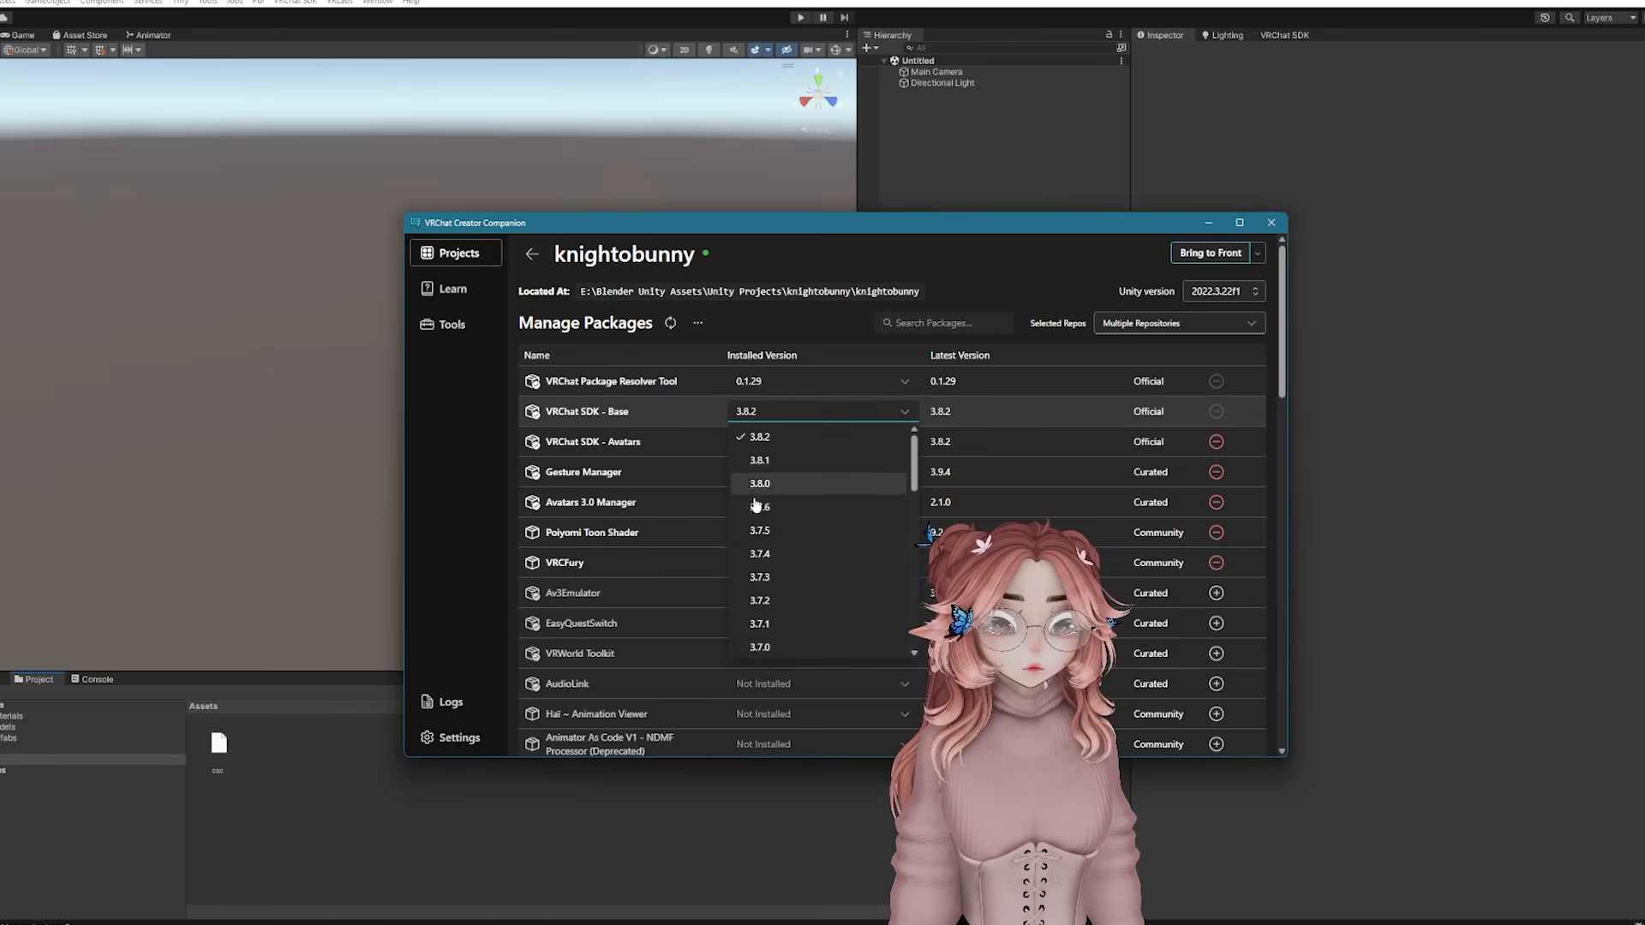
{"action": "left_click", "coordinate": [765, 413]}
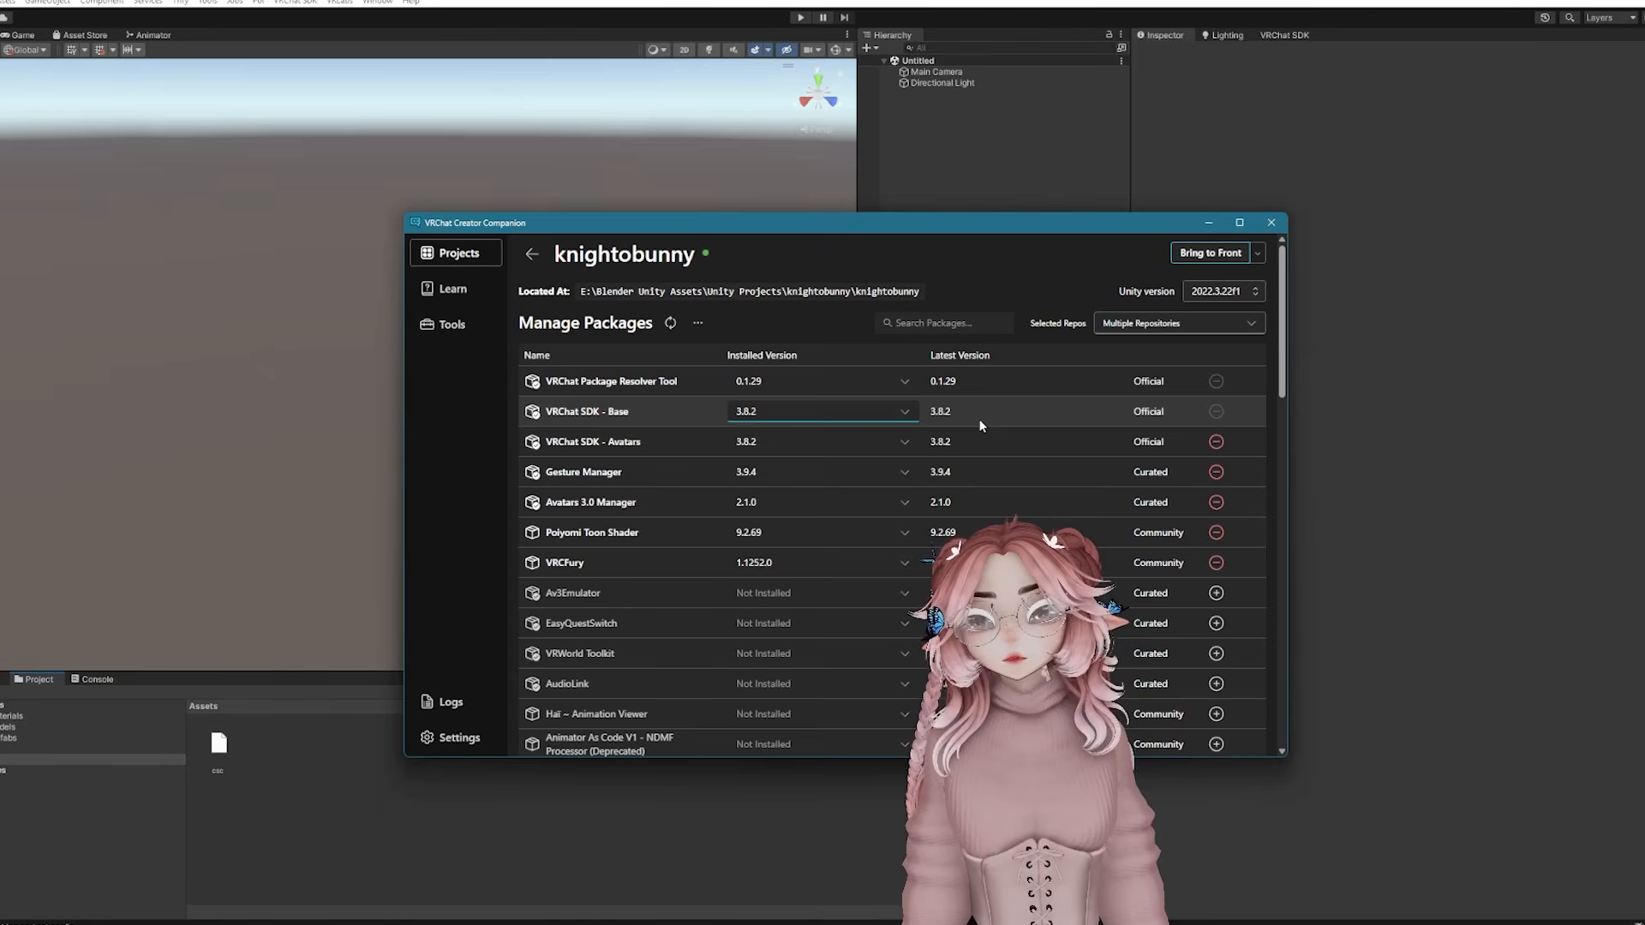
Review the project's packages, including Gesture Manager and Avatars 3.0 Manager, through to the end of the package list
{"action": "scroll", "coordinate": [866, 660], "scroll_direction": "down", "scroll_amount": 1}
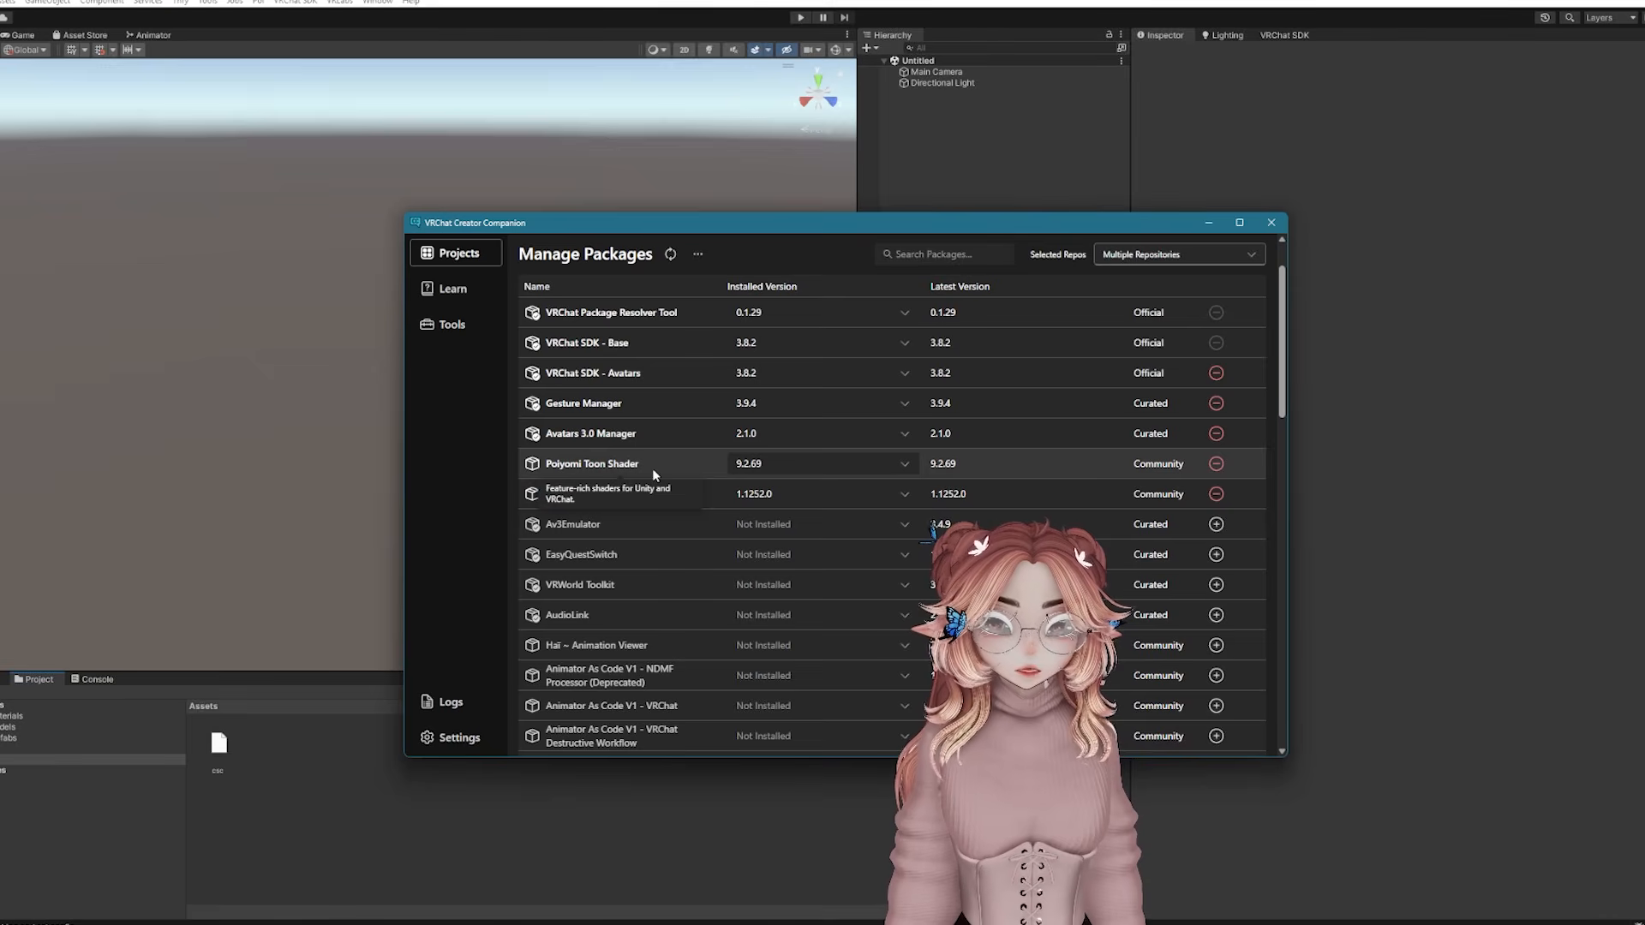
{"action": "left_click", "coordinate": [614, 434]}
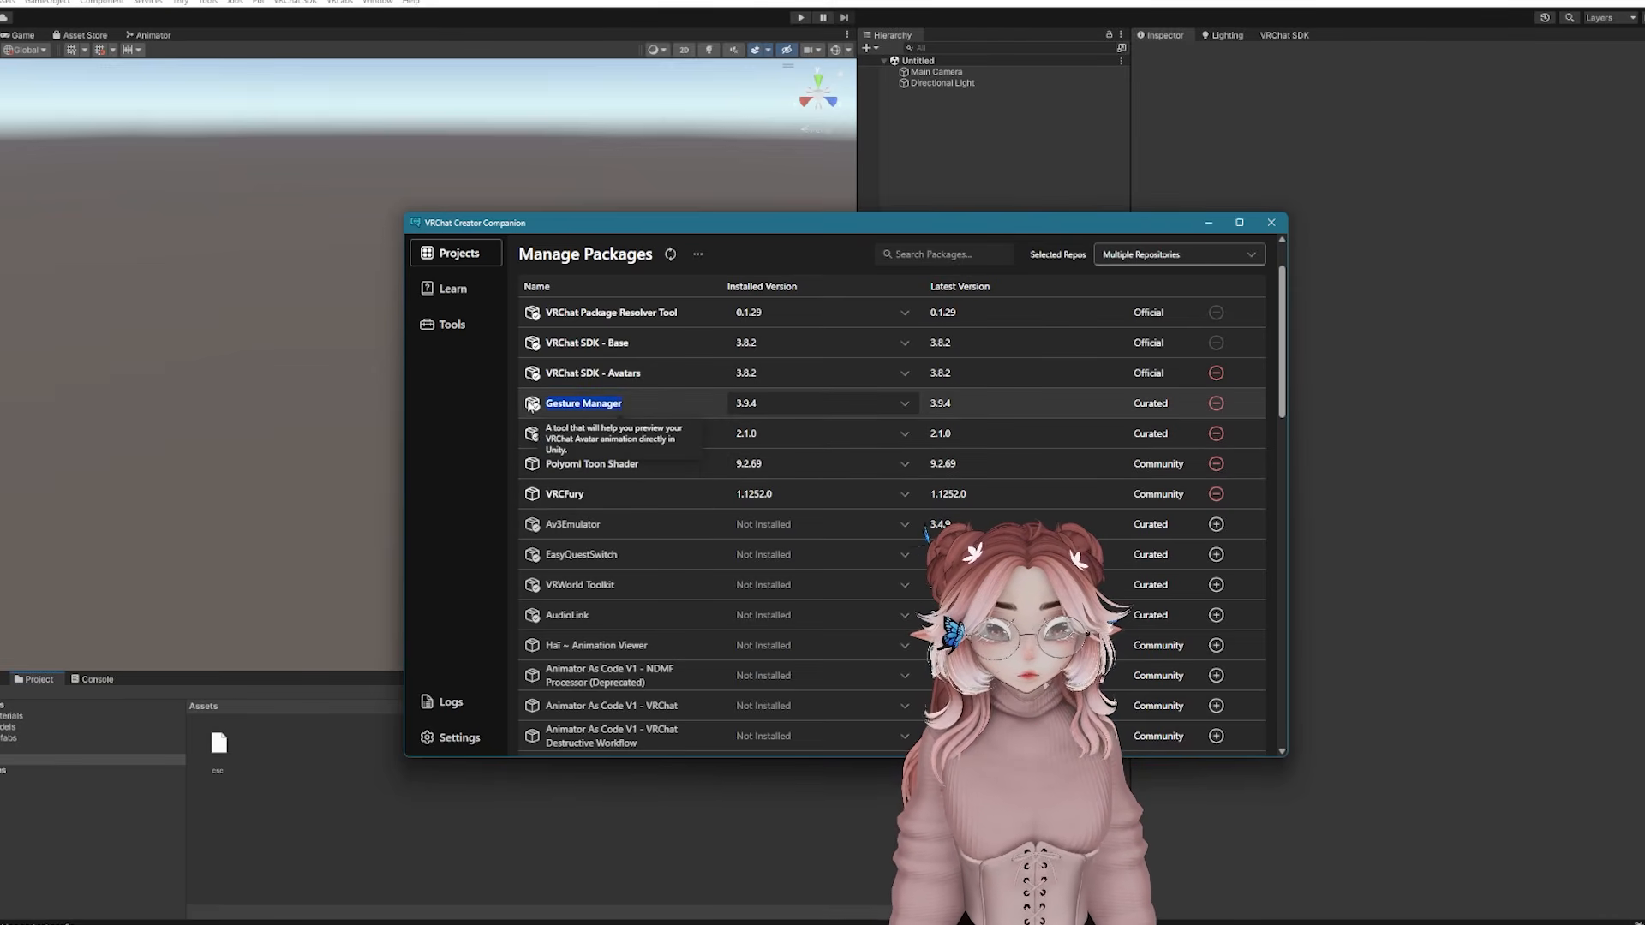
{"action": "left_click_drag", "start_coordinate": [641, 433], "coordinate": [532, 435]}
{"action": "left_click", "coordinate": [622, 593]}
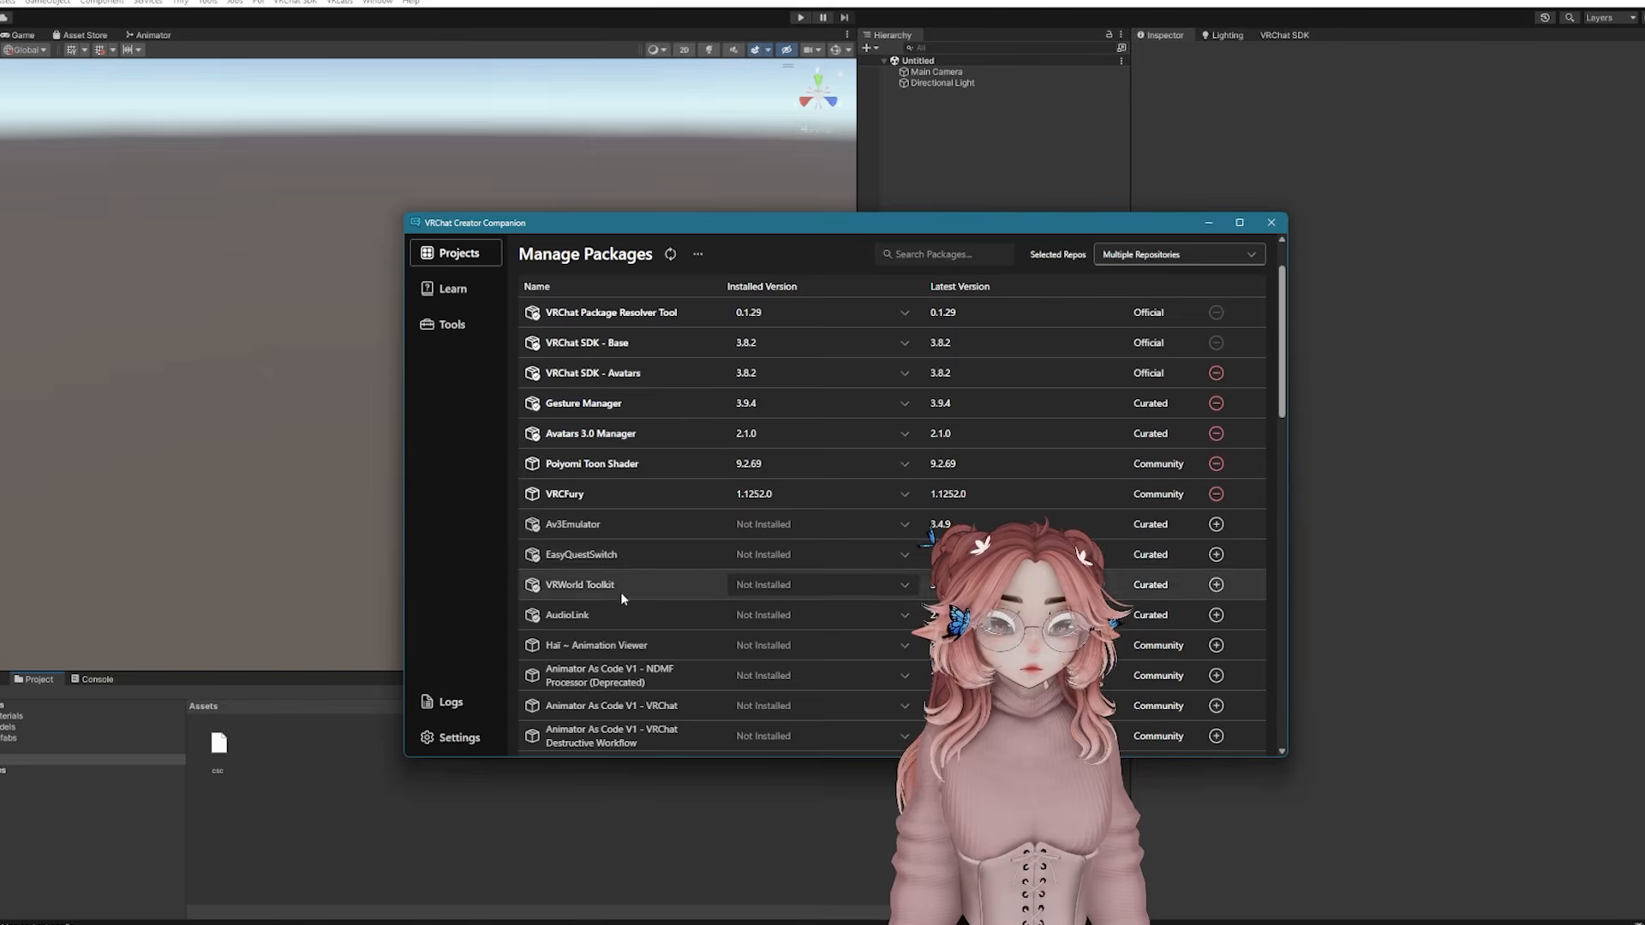
{"action": "scroll", "coordinate": [617, 608], "scroll_direction": "down", "scroll_amount": 15}
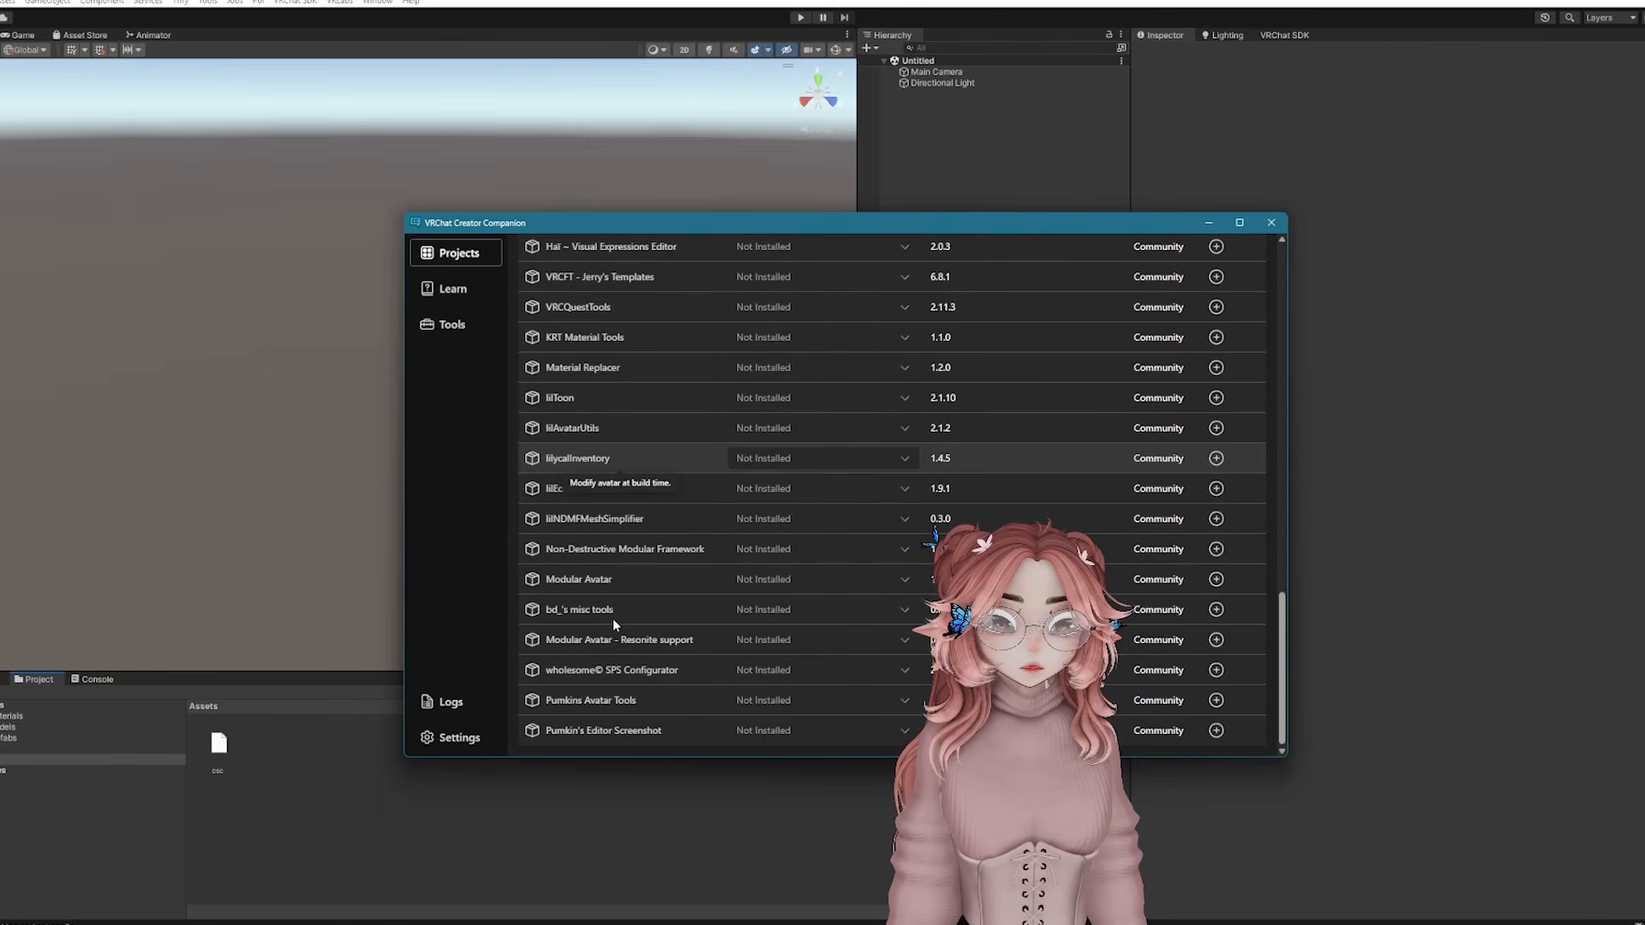
In the Unity project, create a folder named AVATAR inside Assets and open it
{"action": "right_click", "coordinate": [646, 764]}
{"action": "mouse_move", "coordinate": [858, 285]}
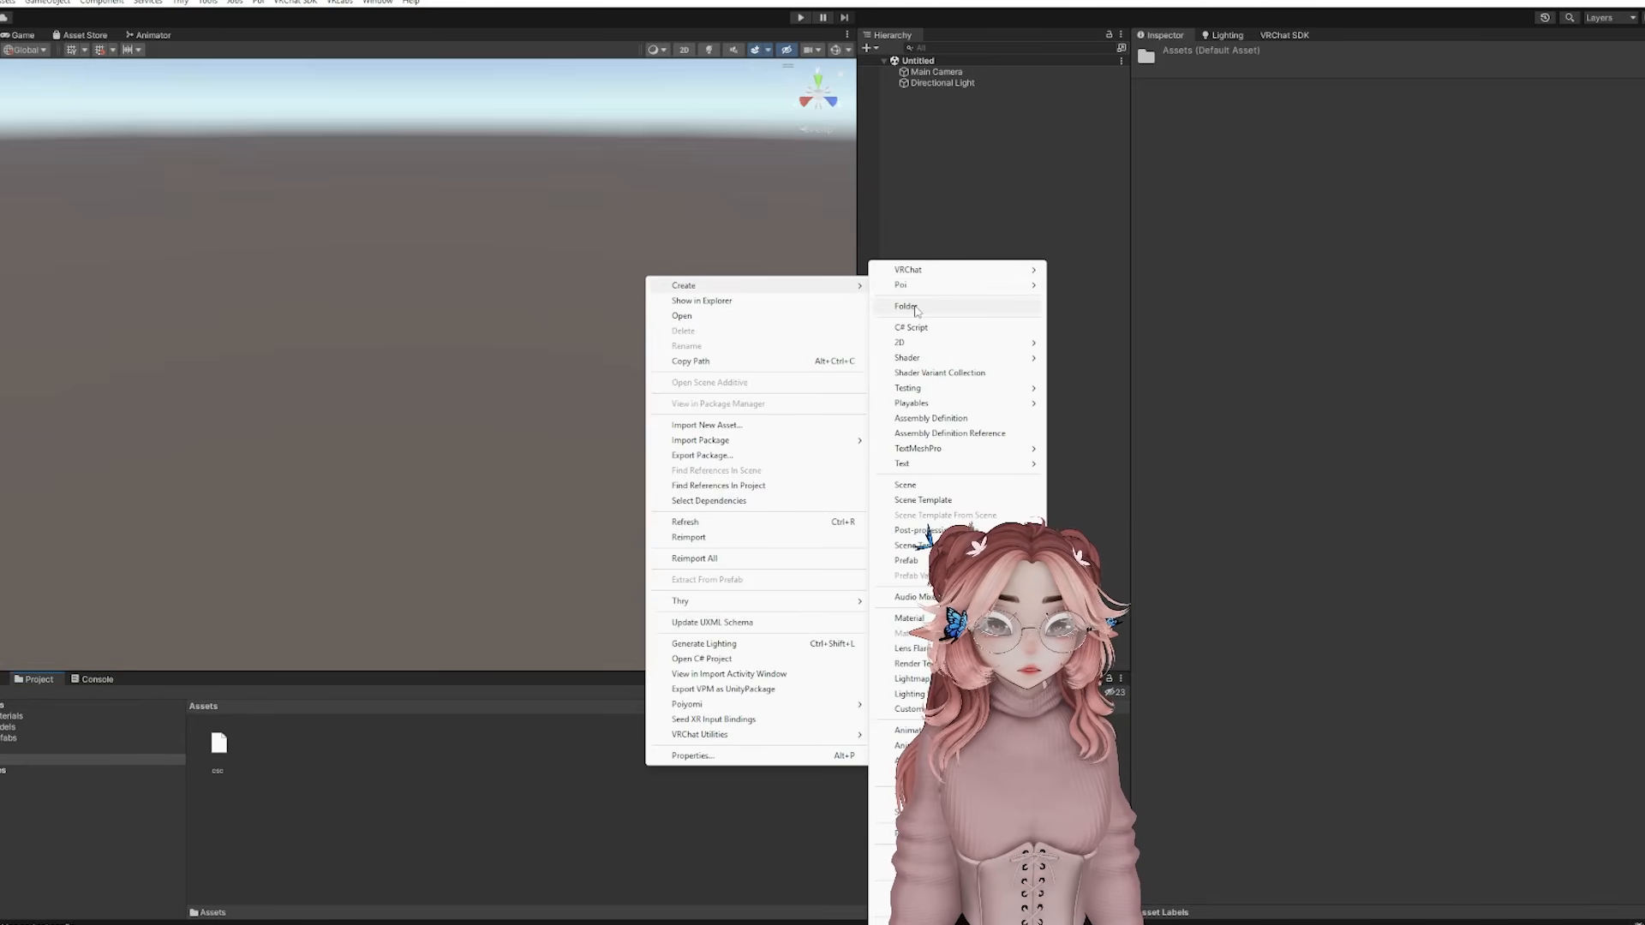
{"action": "left_click", "coordinate": [914, 307]}
{"action": "type", "text": "AVATAR"}
{"action": "key", "text": "Return"}
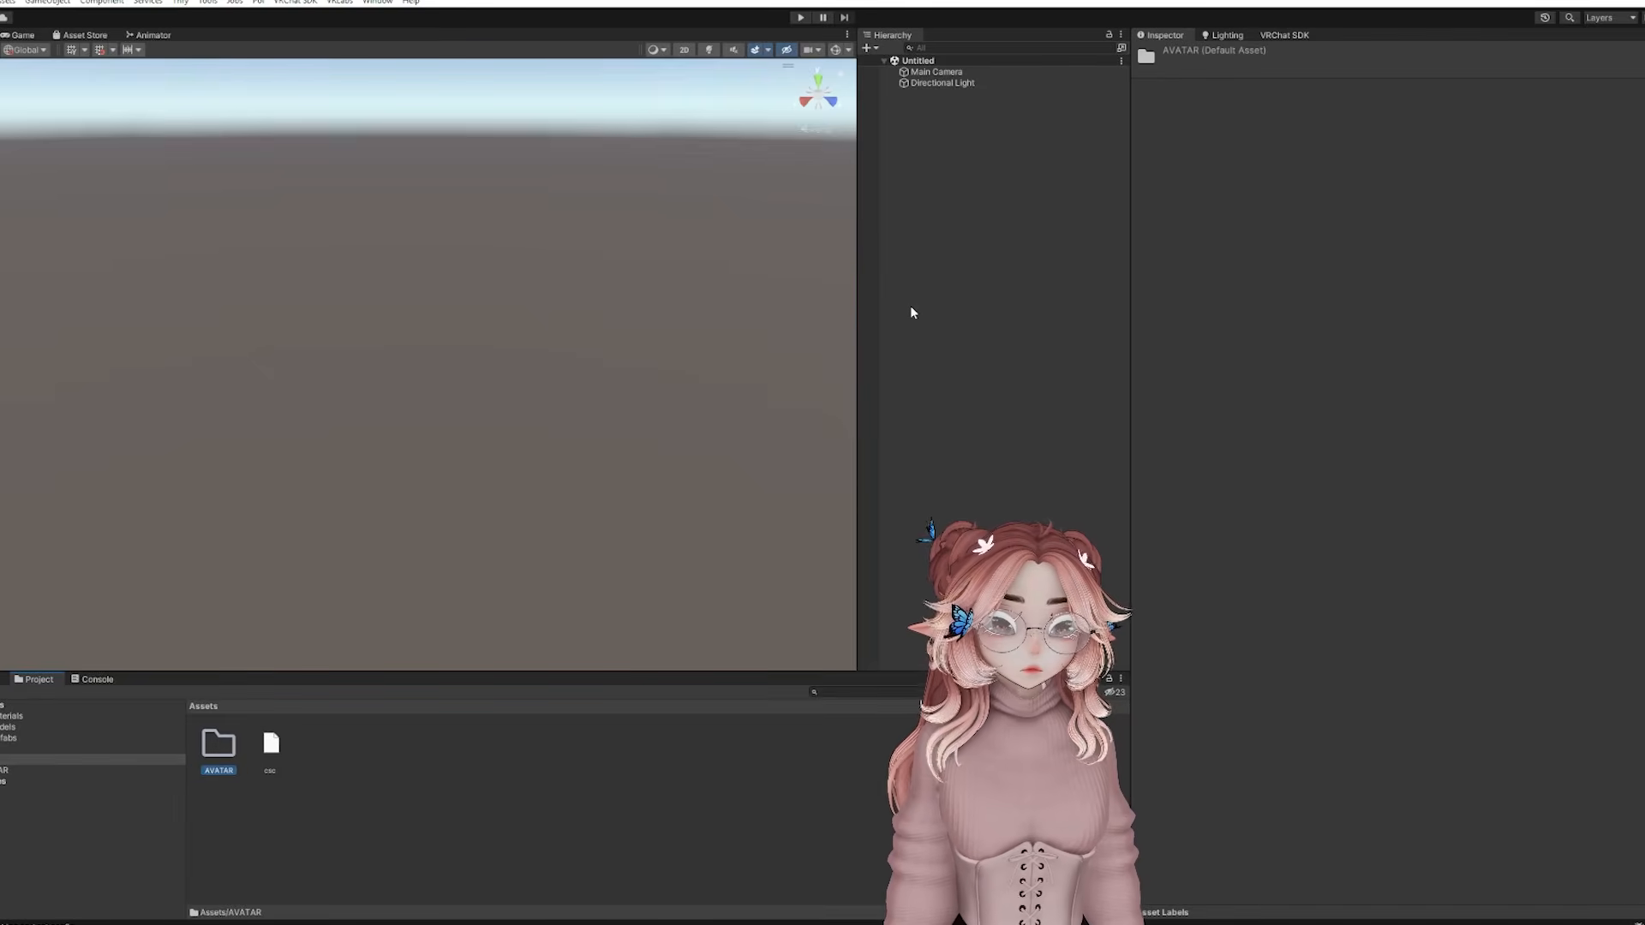
{"action": "double_click", "coordinate": [219, 765]}
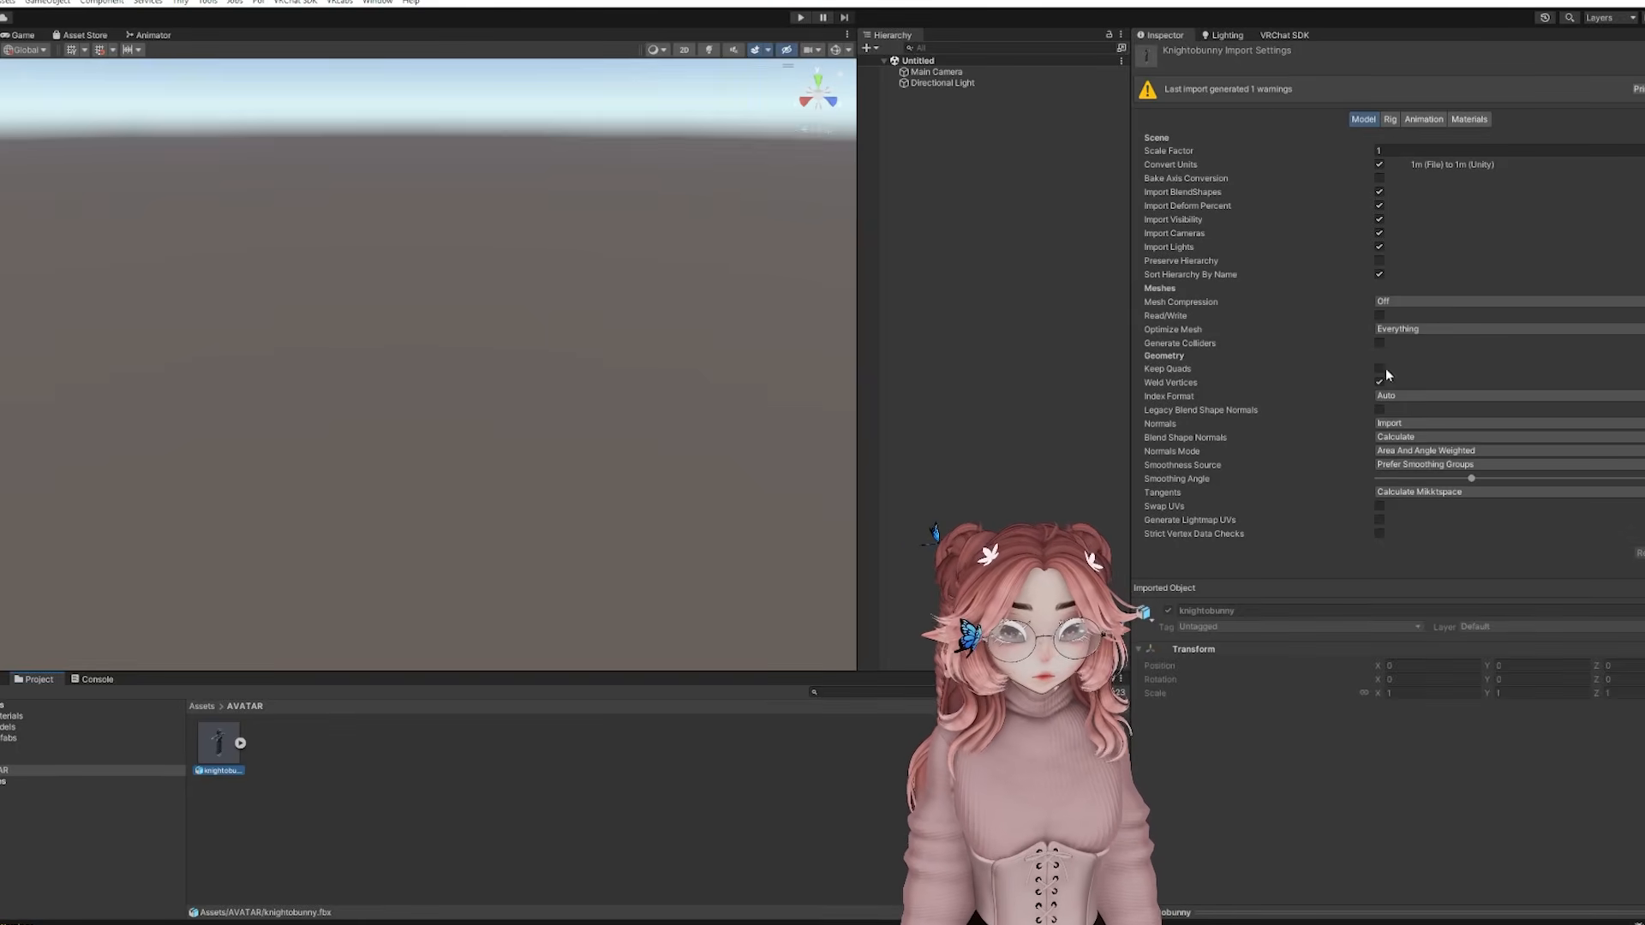
Enable Legacy Blend Shape Normals and set the Animation Type to Humanoid in the knightobunny model's import settings
{"action": "left_click", "coordinate": [1380, 411]}
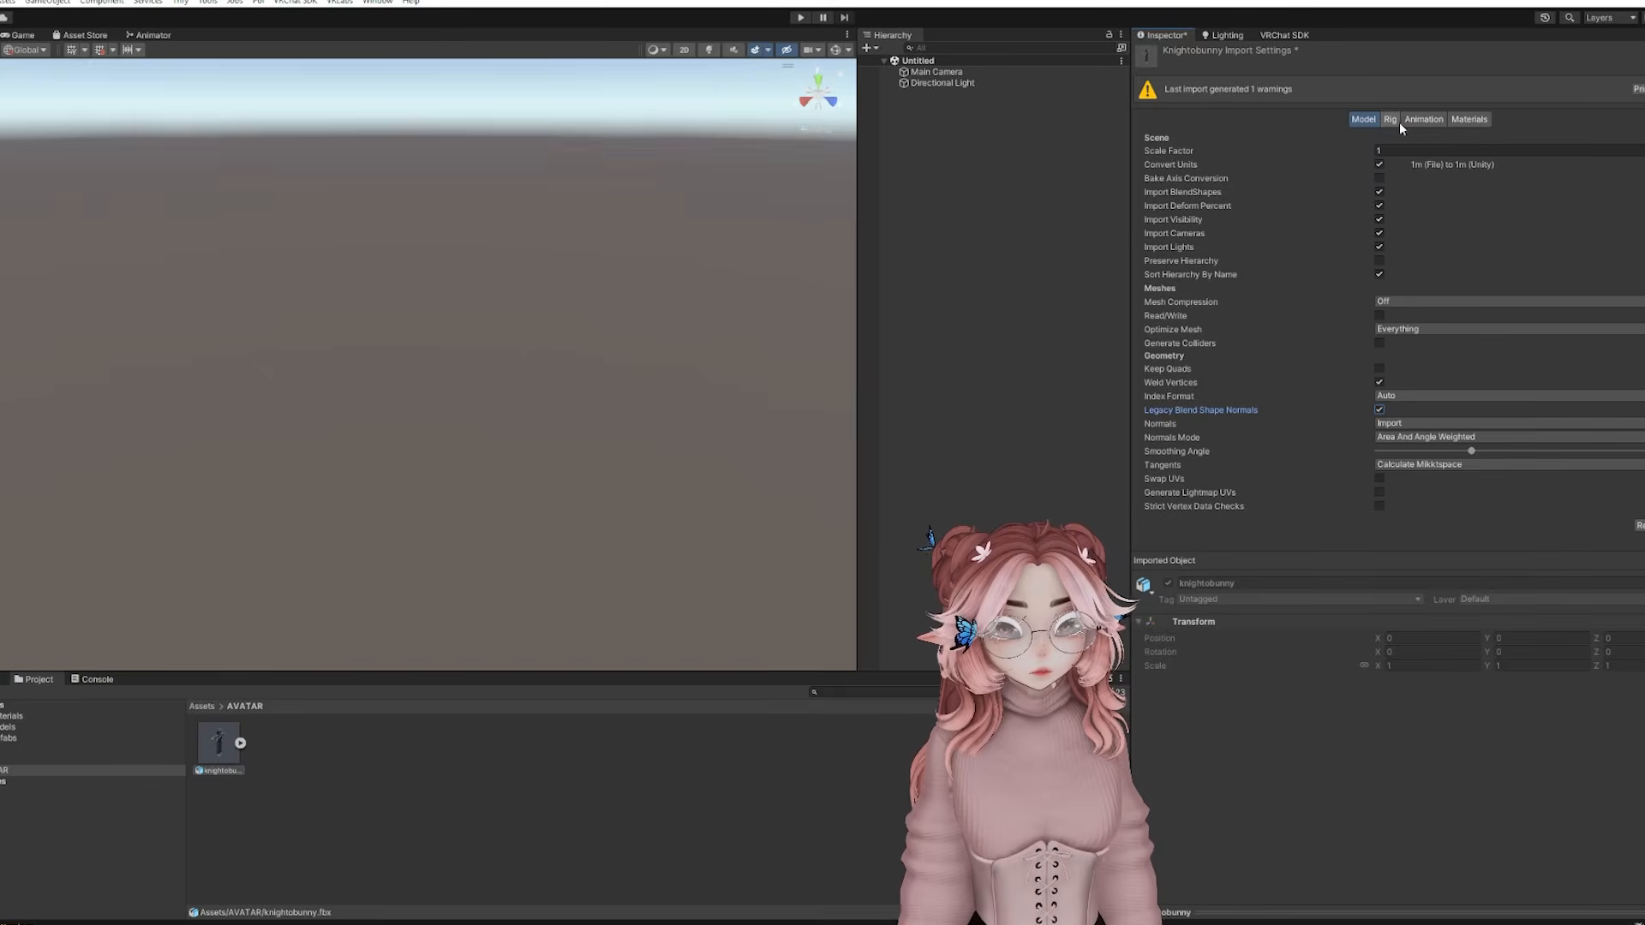
{"action": "left_click", "coordinate": [1401, 423]}
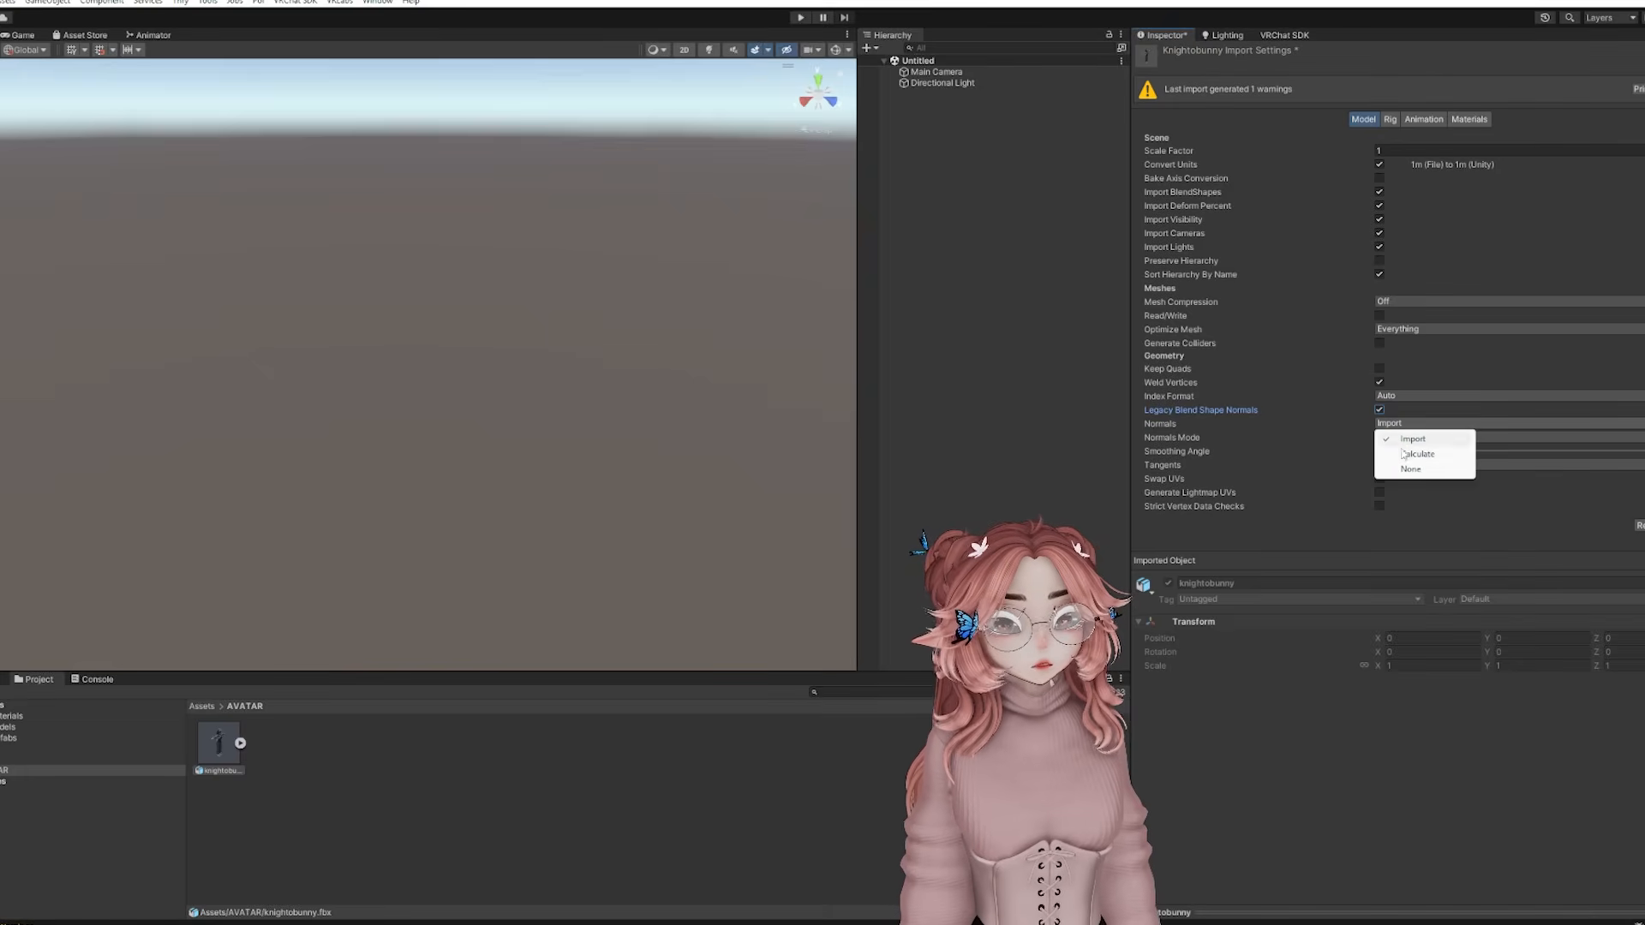
{"action": "left_click", "coordinate": [1309, 374]}
{"action": "left_click", "coordinate": [1389, 119]}
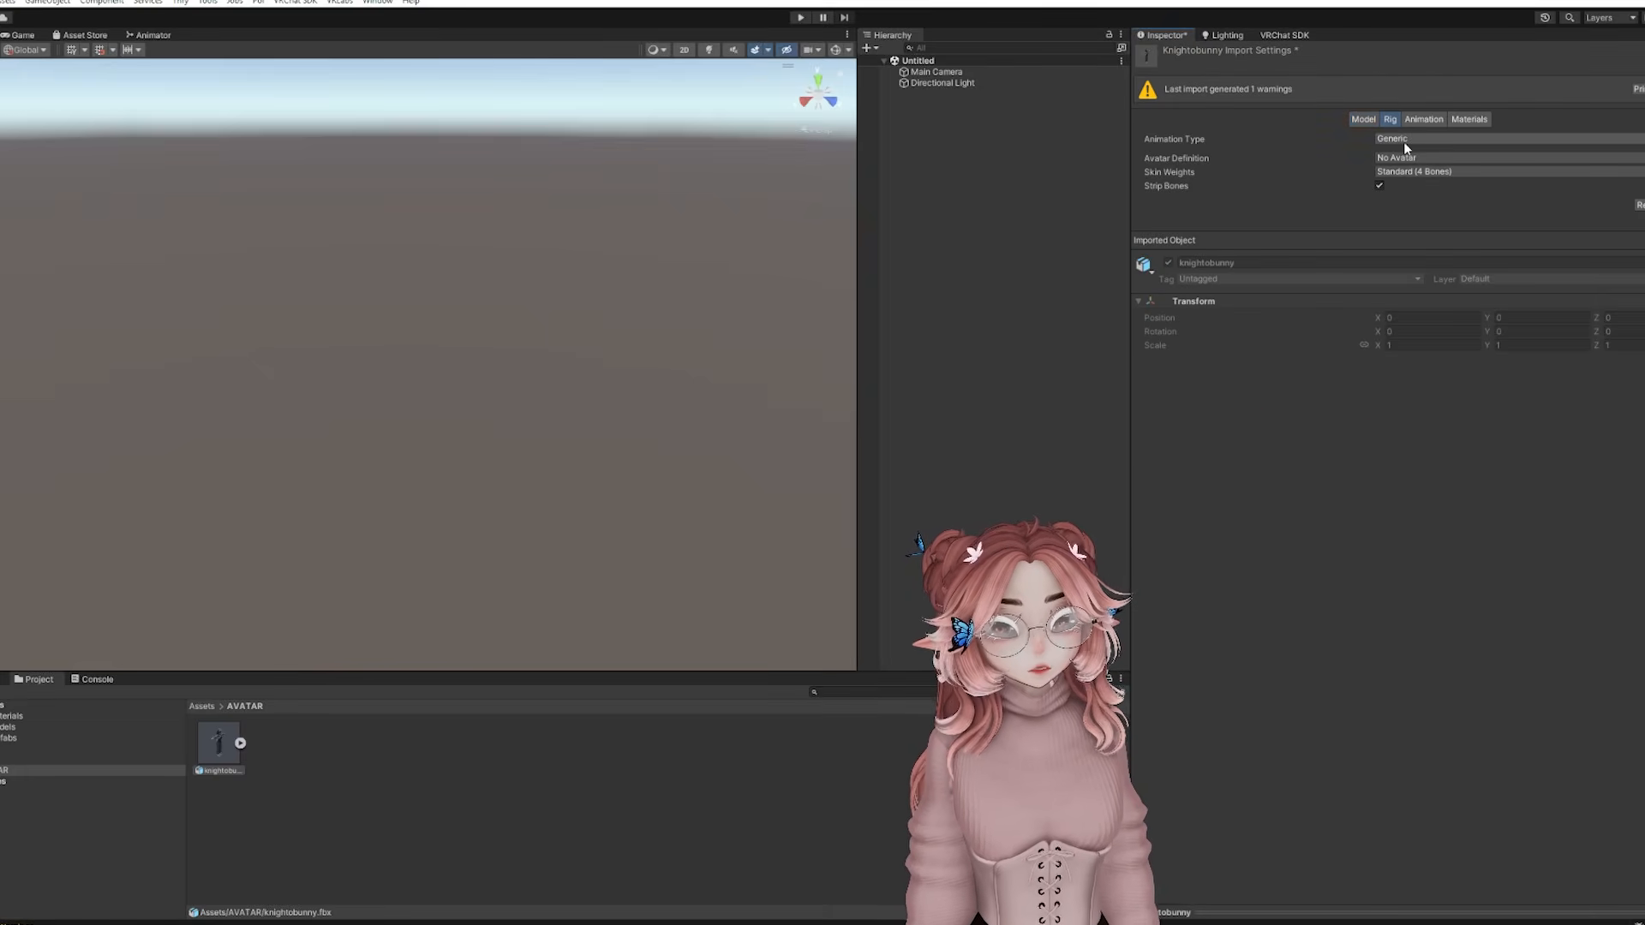
{"action": "left_click", "coordinate": [1400, 138]}
{"action": "left_click", "coordinate": [1402, 153]}
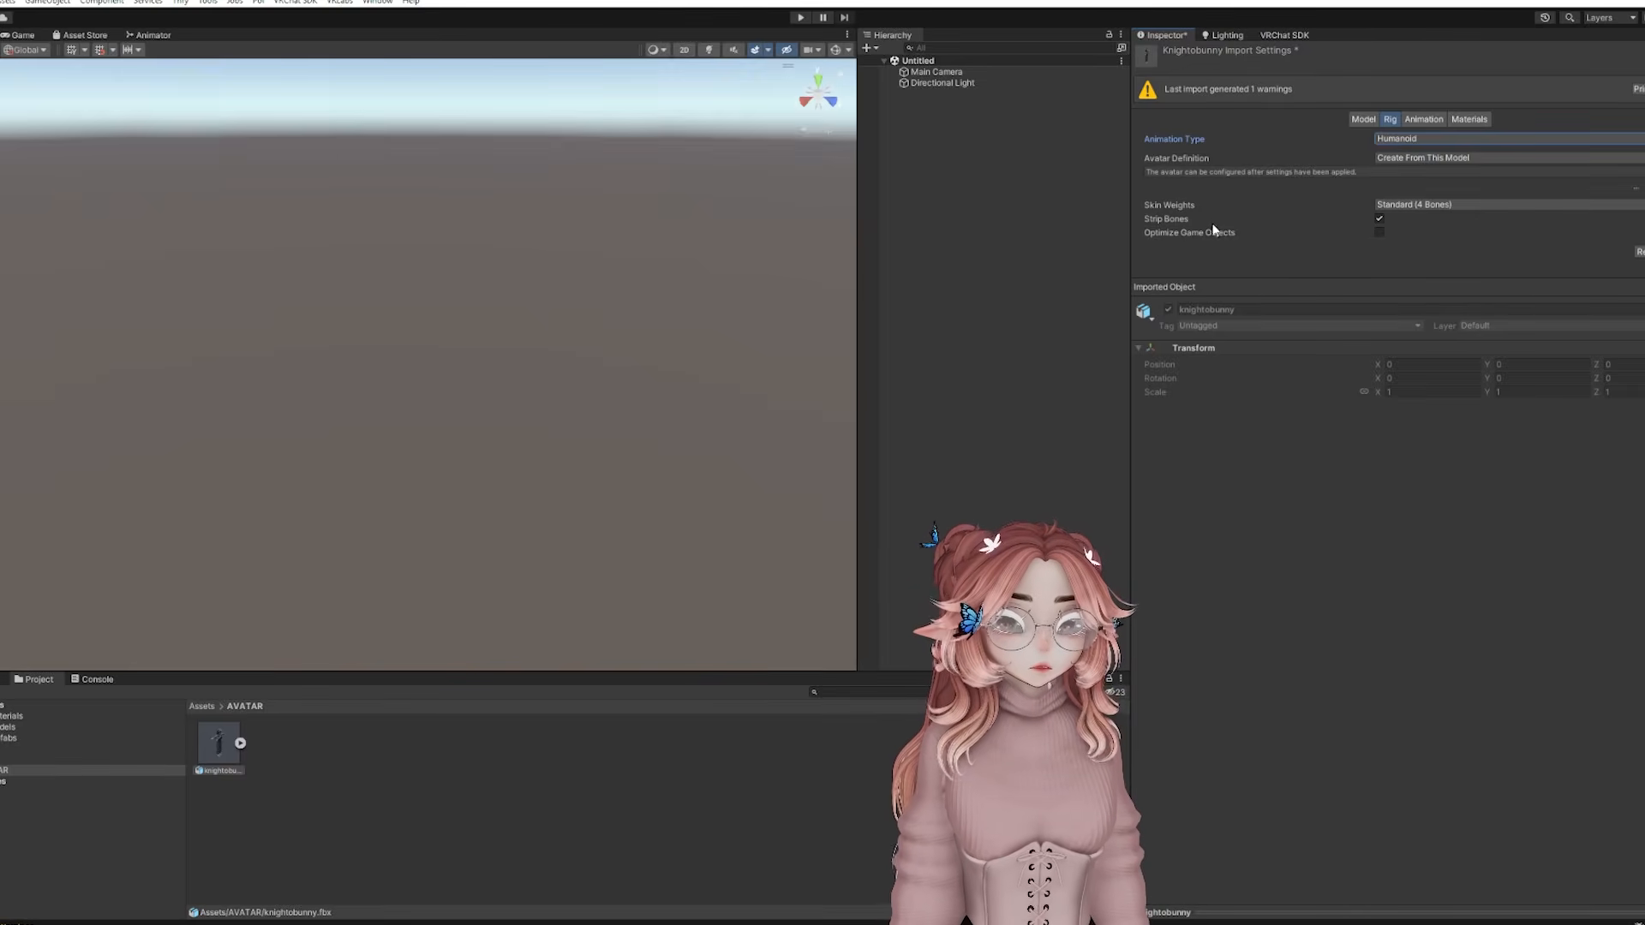
Place the knightobunny model from the AVATAR folder into the scene and inspect its upper body from the front
{"action": "left_click_drag", "start_coordinate": [218, 742], "coordinate": [572, 399]}
{"action": "left_click", "coordinate": [940, 490]}
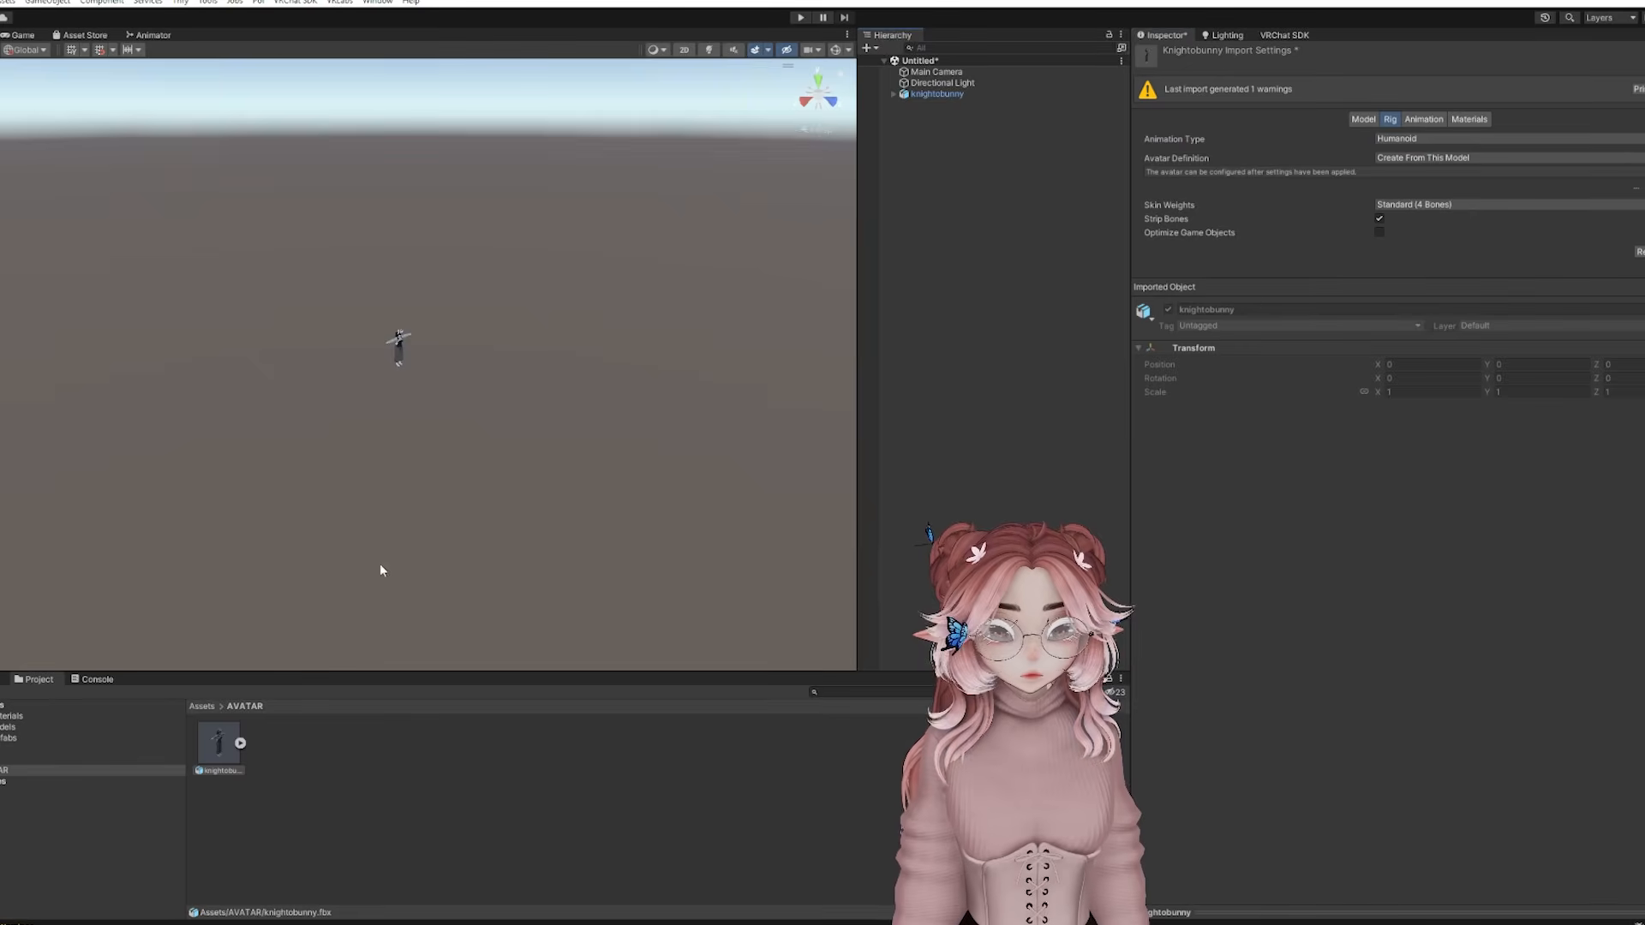
{"action": "scroll", "coordinate": [607, 313], "scroll_direction": "up", "scroll_amount": 8}
{"action": "left_click_drag", "start_coordinate": [606, 330], "coordinate": [455, 265], "text": "alt"}
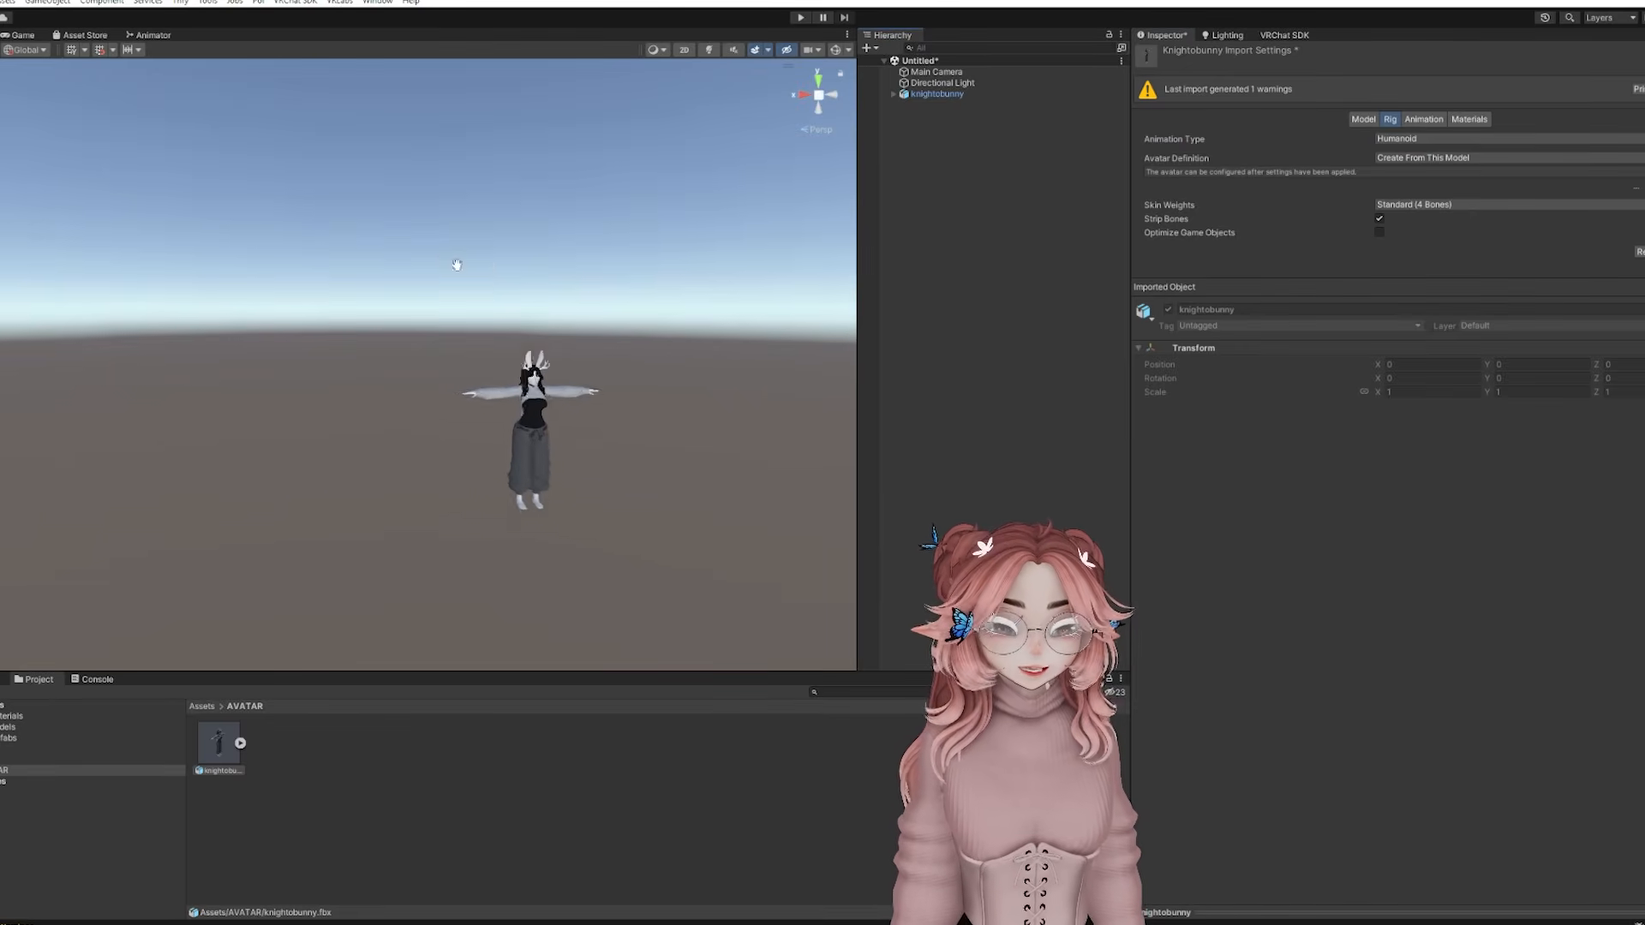
{"action": "scroll", "coordinate": [635, 421], "scroll_direction": "up", "scroll_amount": 6}
{"action": "middle_click_drag", "start_coordinate": [635, 424], "coordinate": [536, 400]}
{"action": "scroll", "coordinate": [537, 400], "scroll_direction": "up", "scroll_amount": 4}
{"action": "left_click_drag", "start_coordinate": [537, 400], "coordinate": [562, 407], "text": "alt"}
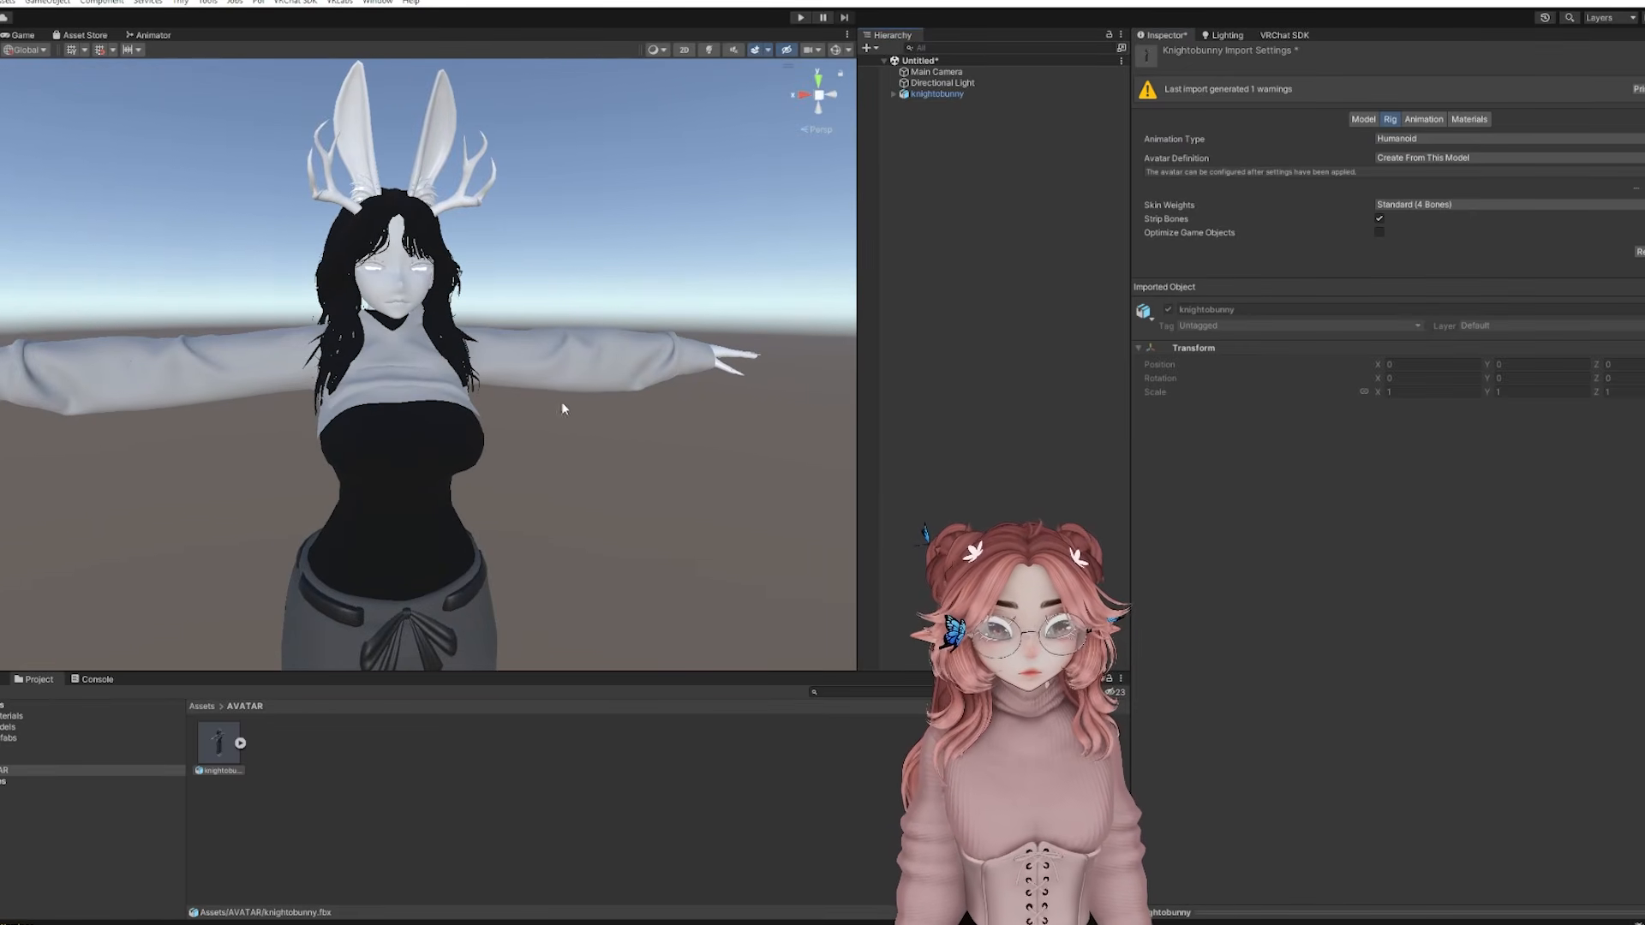
{"action": "scroll", "coordinate": [623, 424], "scroll_direction": "up", "scroll_amount": 2}
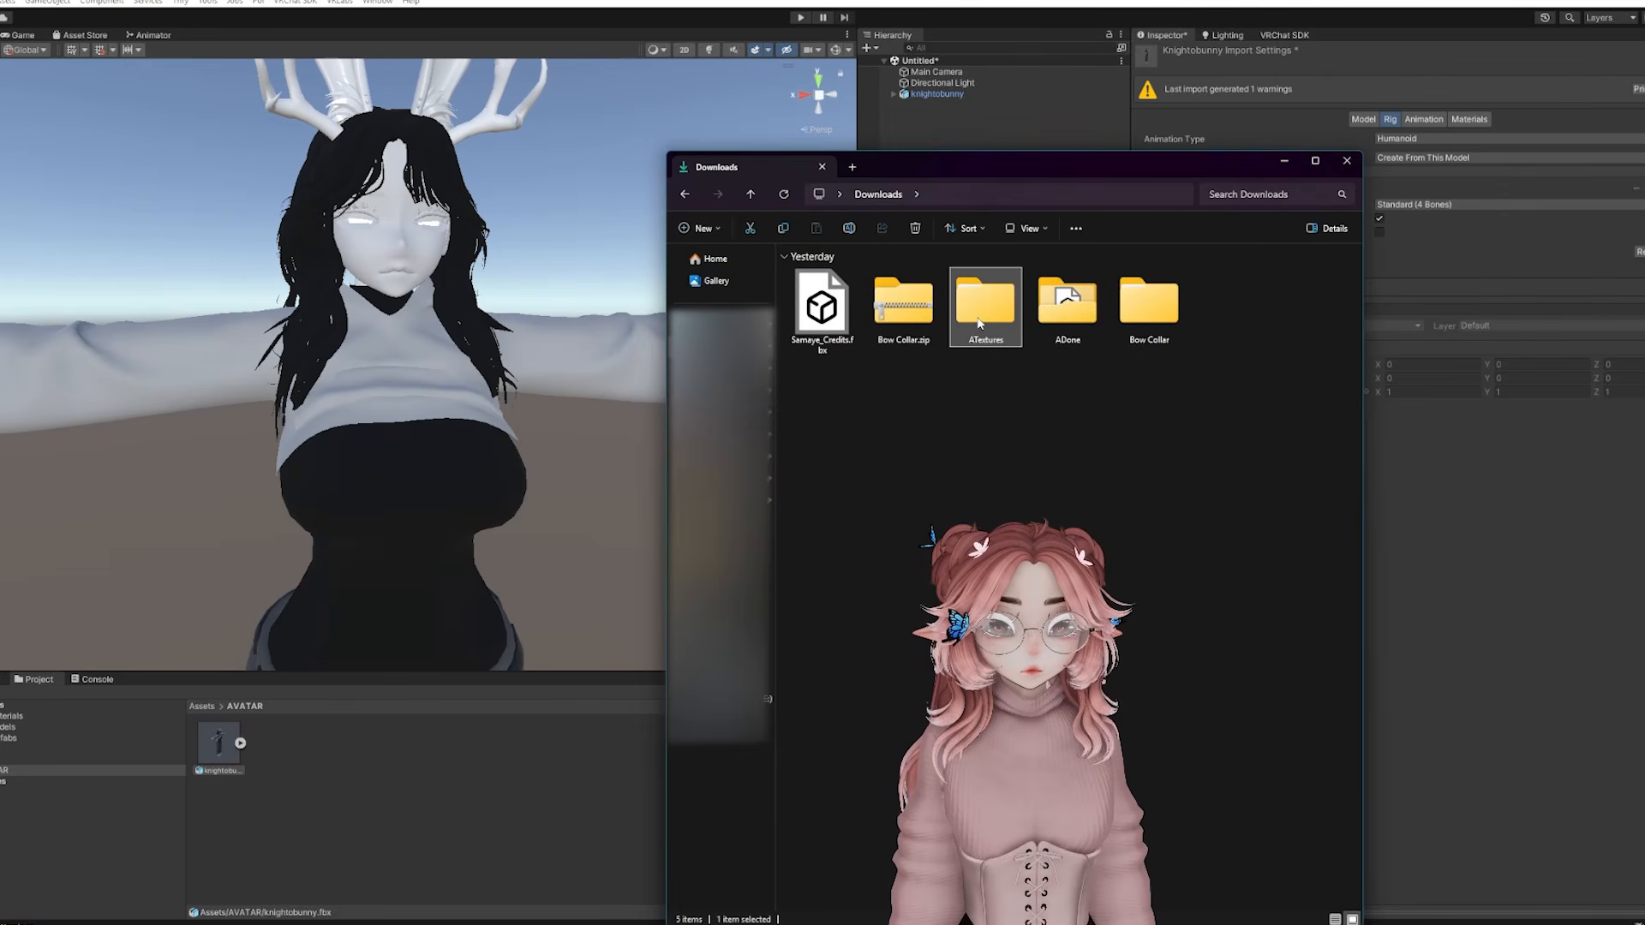
Rename the ATextures folder in Downloads as Textures and import it into the Unity project's AVATAR folder
{"action": "right_click", "coordinate": [978, 318]}
{"action": "left_click_drag", "start_coordinate": [986, 307], "coordinate": [385, 784]}
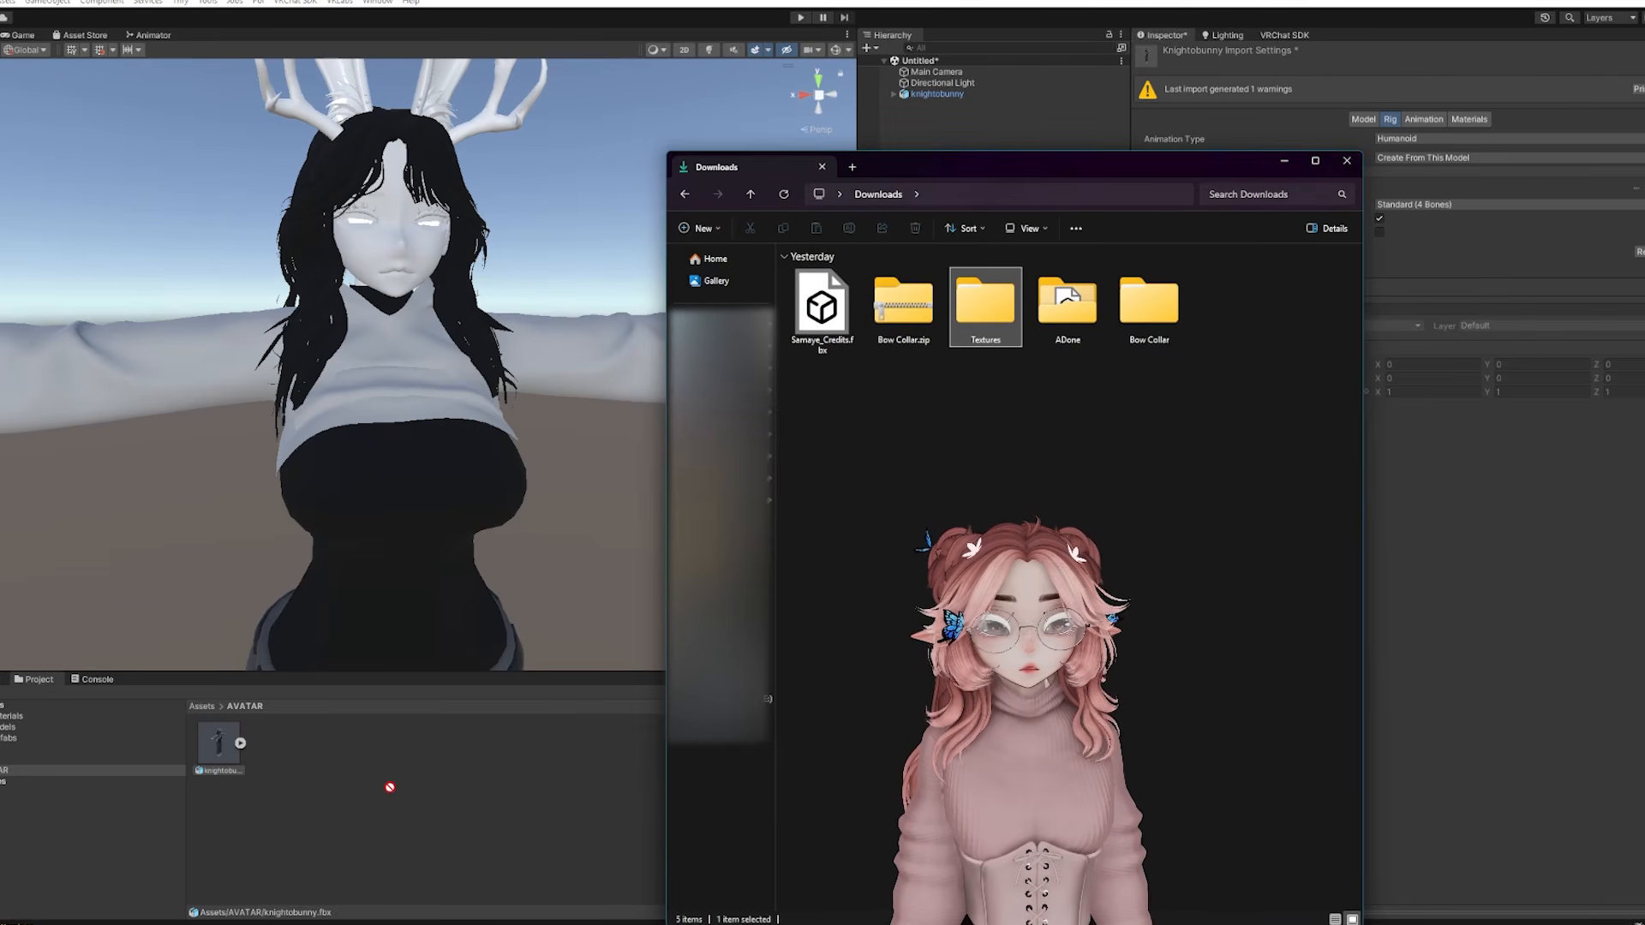
Set knightobunny's material import to Use External Materials (Legacy), naming From Model's Material and search Project-Wide, and apply it
{"action": "left_click", "coordinate": [1469, 120]}
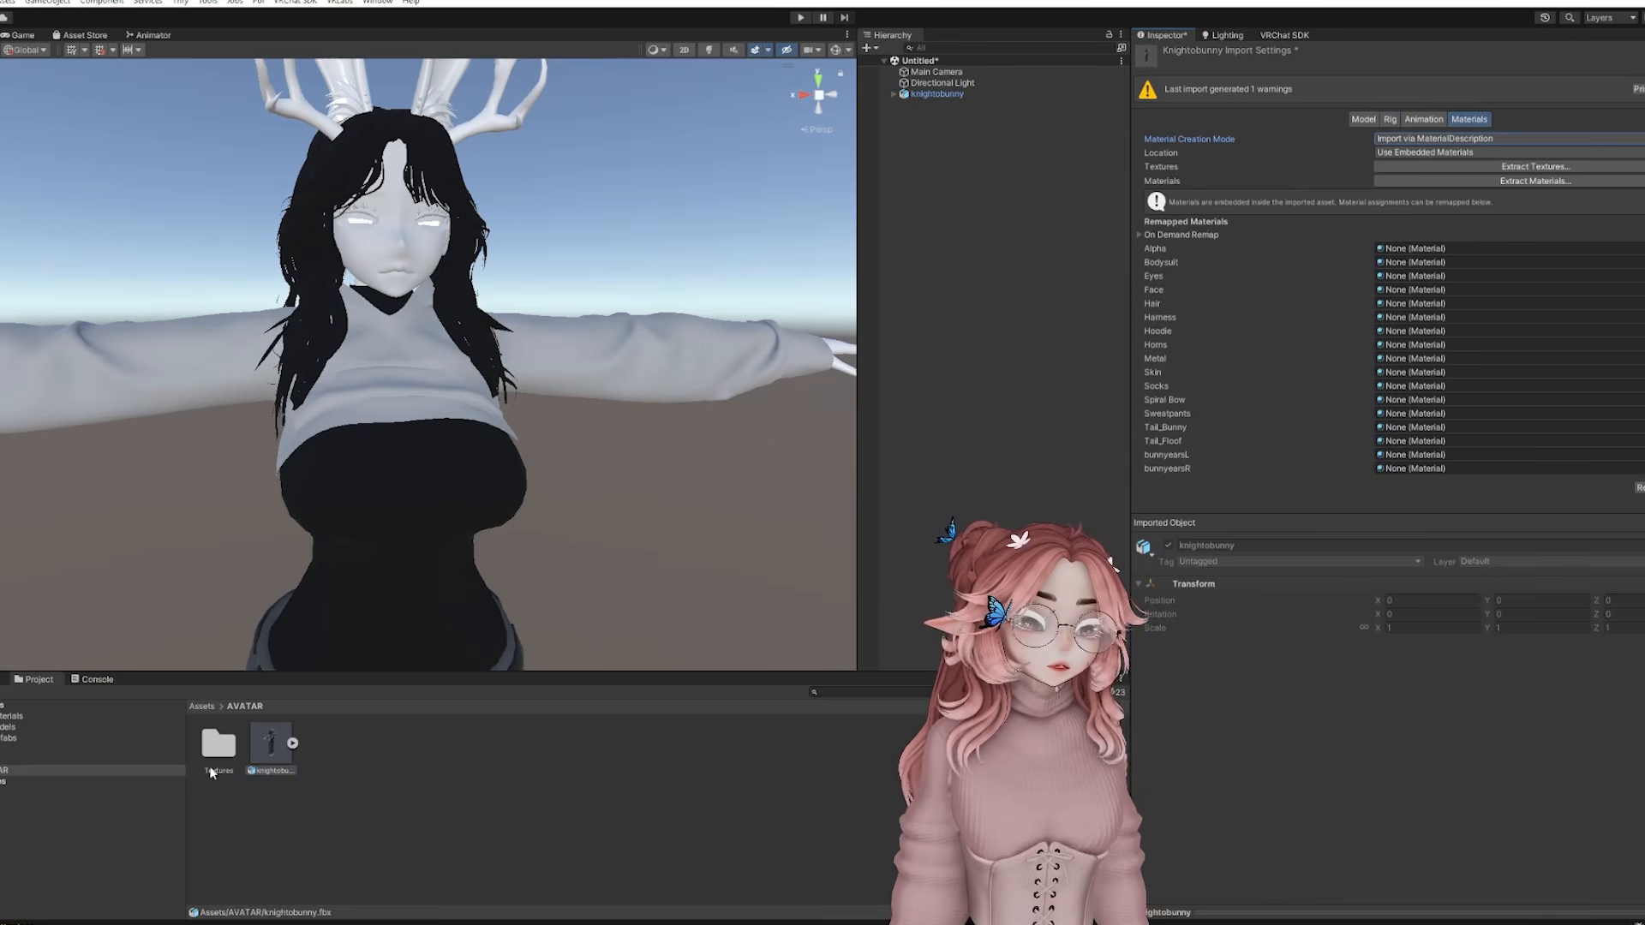
{"action": "left_click", "coordinate": [1418, 152]}
{"action": "left_click", "coordinate": [1429, 173]}
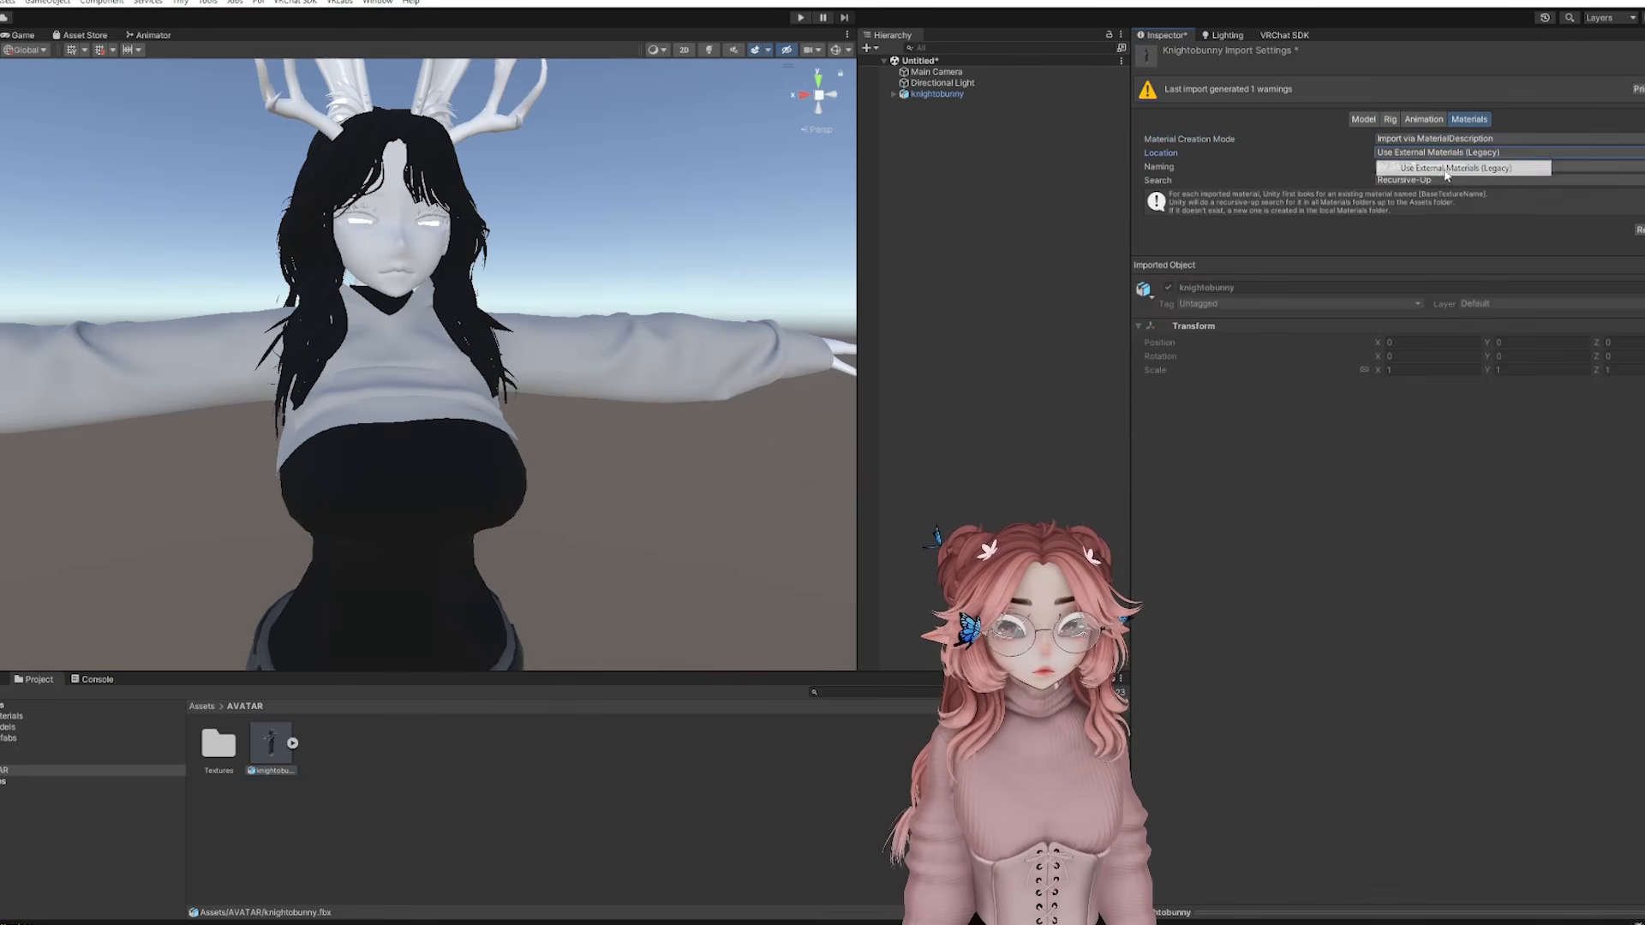
{"action": "left_click", "coordinate": [1451, 166]}
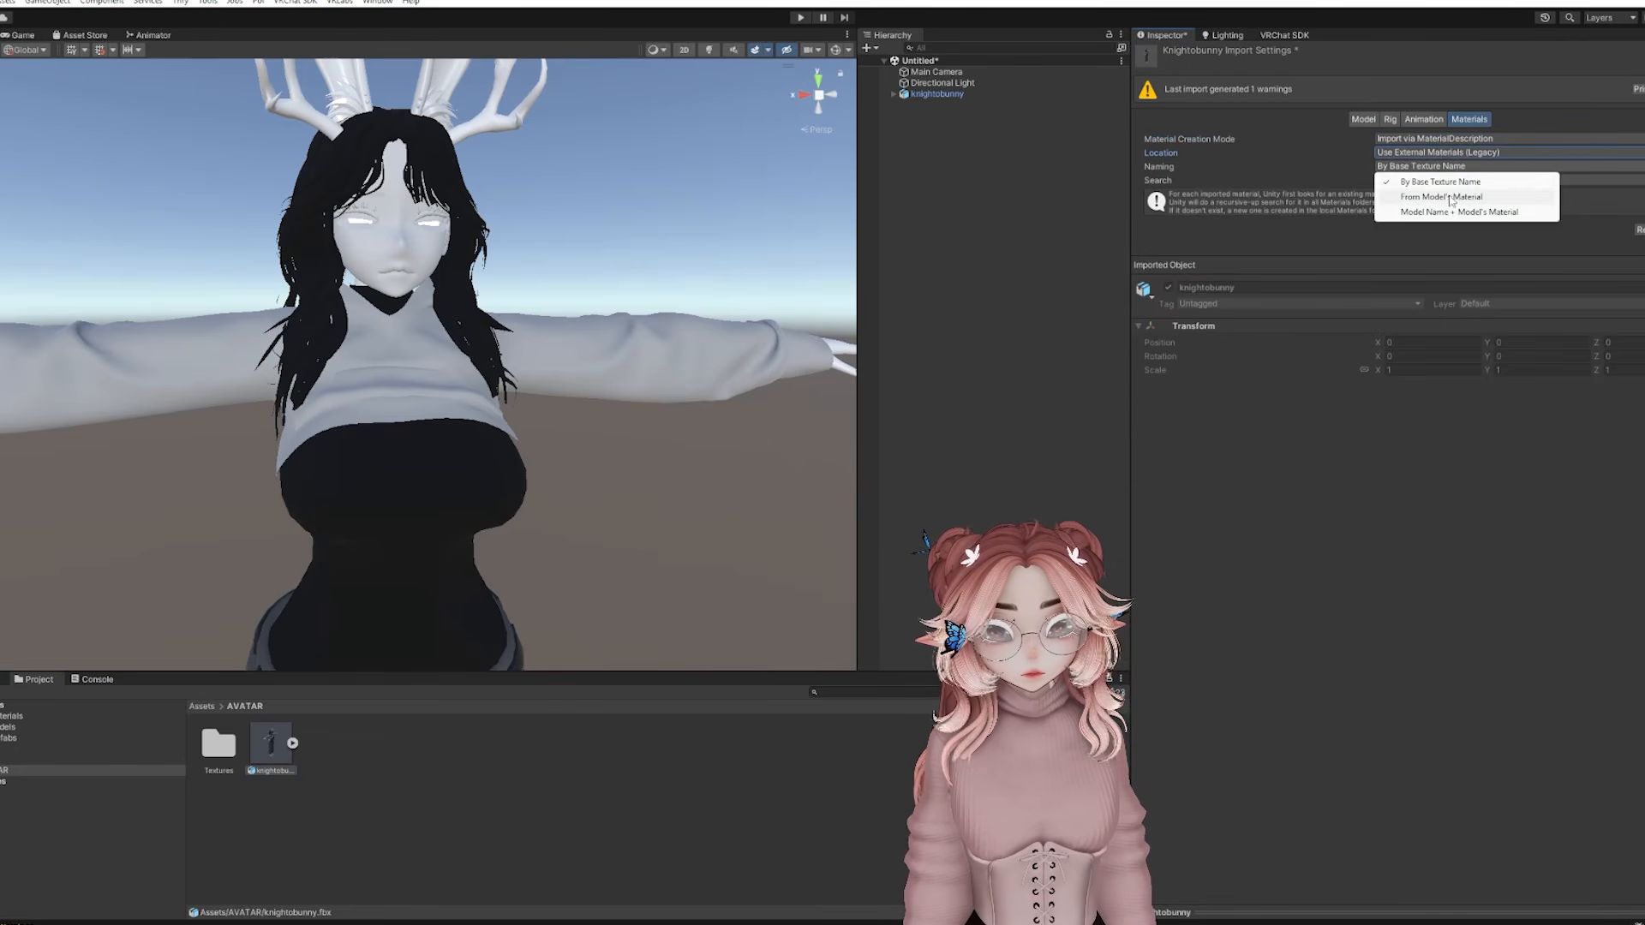
{"action": "left_click", "coordinate": [1451, 198]}
{"action": "left_click", "coordinate": [1444, 180]}
{"action": "left_click", "coordinate": [1443, 226]}
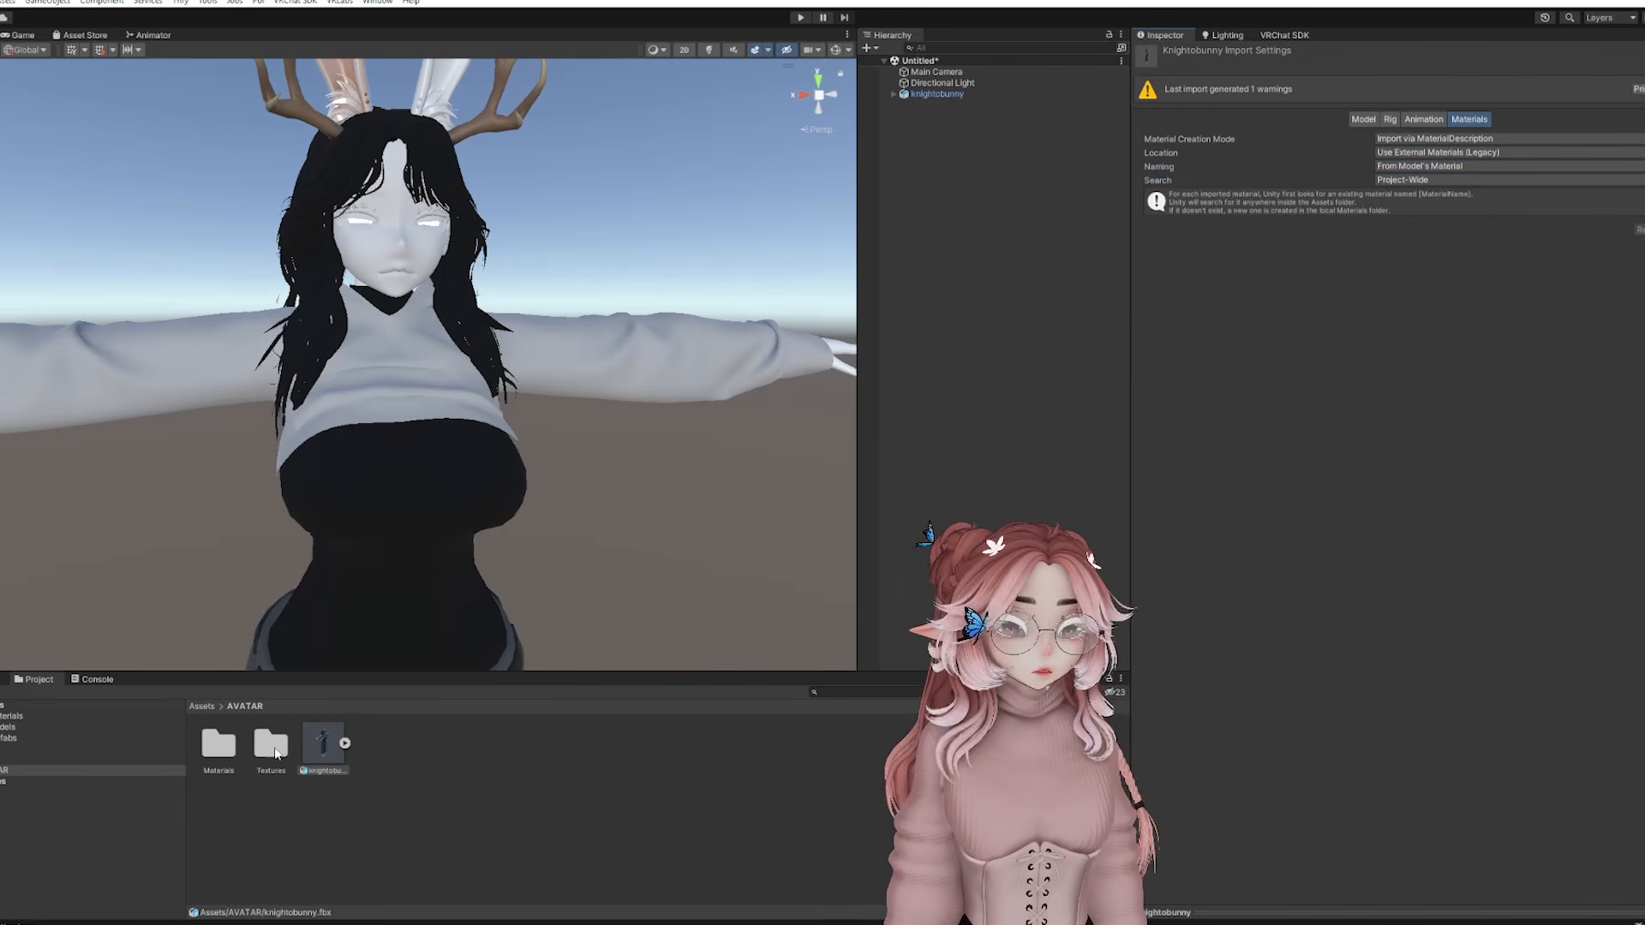
Review the available material Search options in the knightobunny model's import settings
{"action": "left_click", "coordinate": [260, 757]}
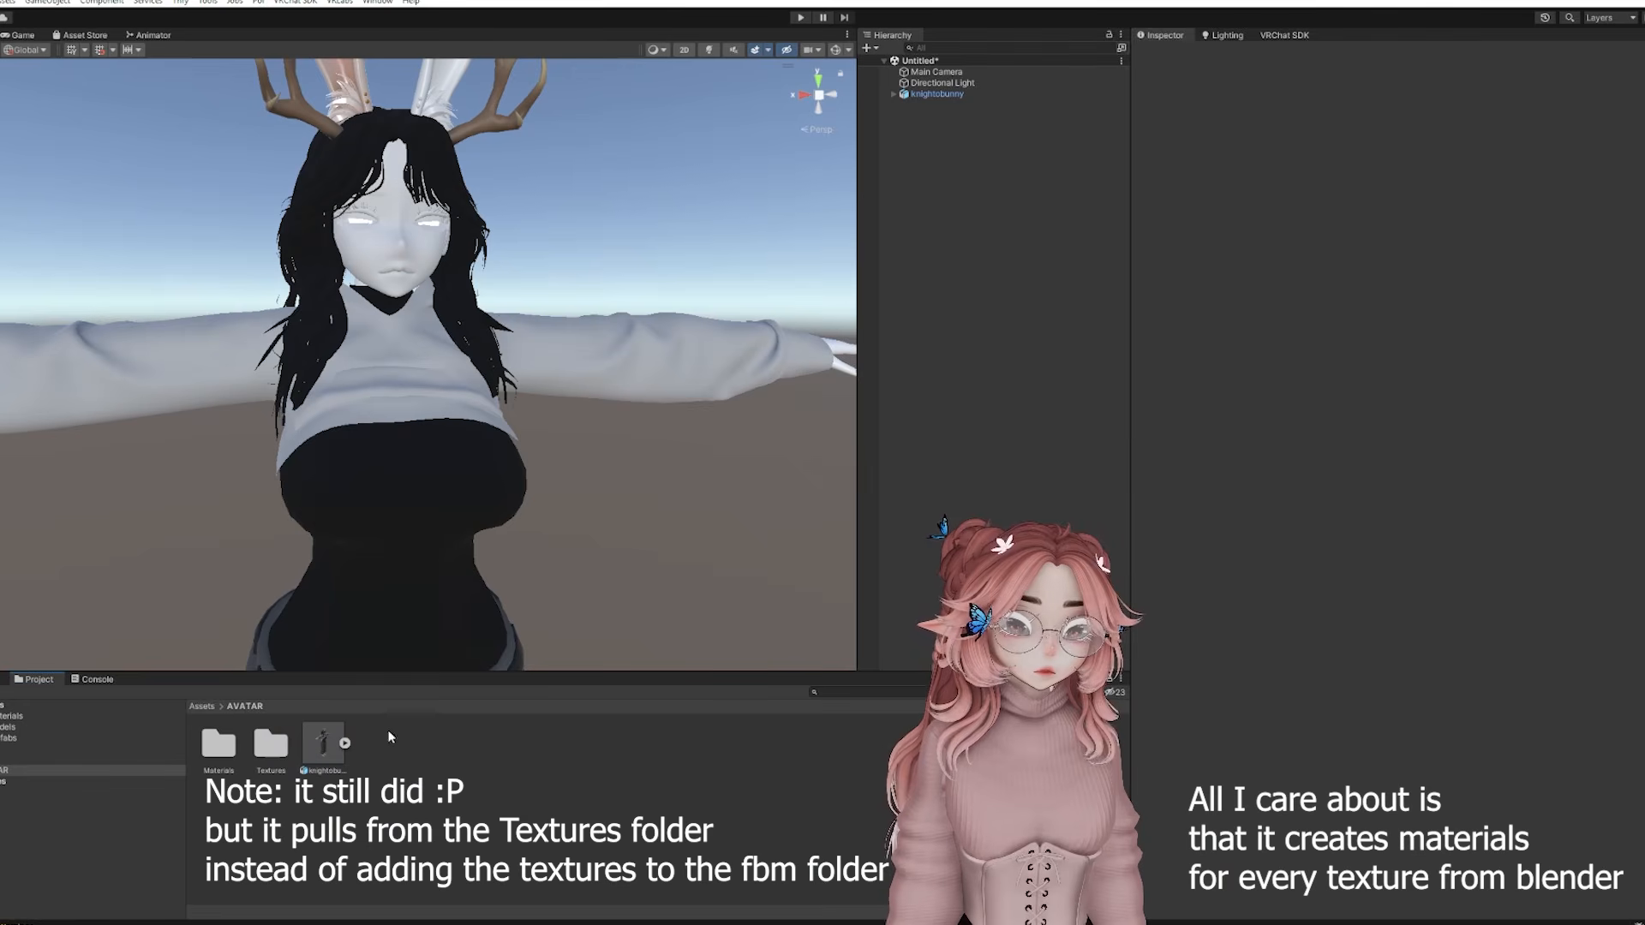
{"action": "left_click", "coordinate": [310, 765]}
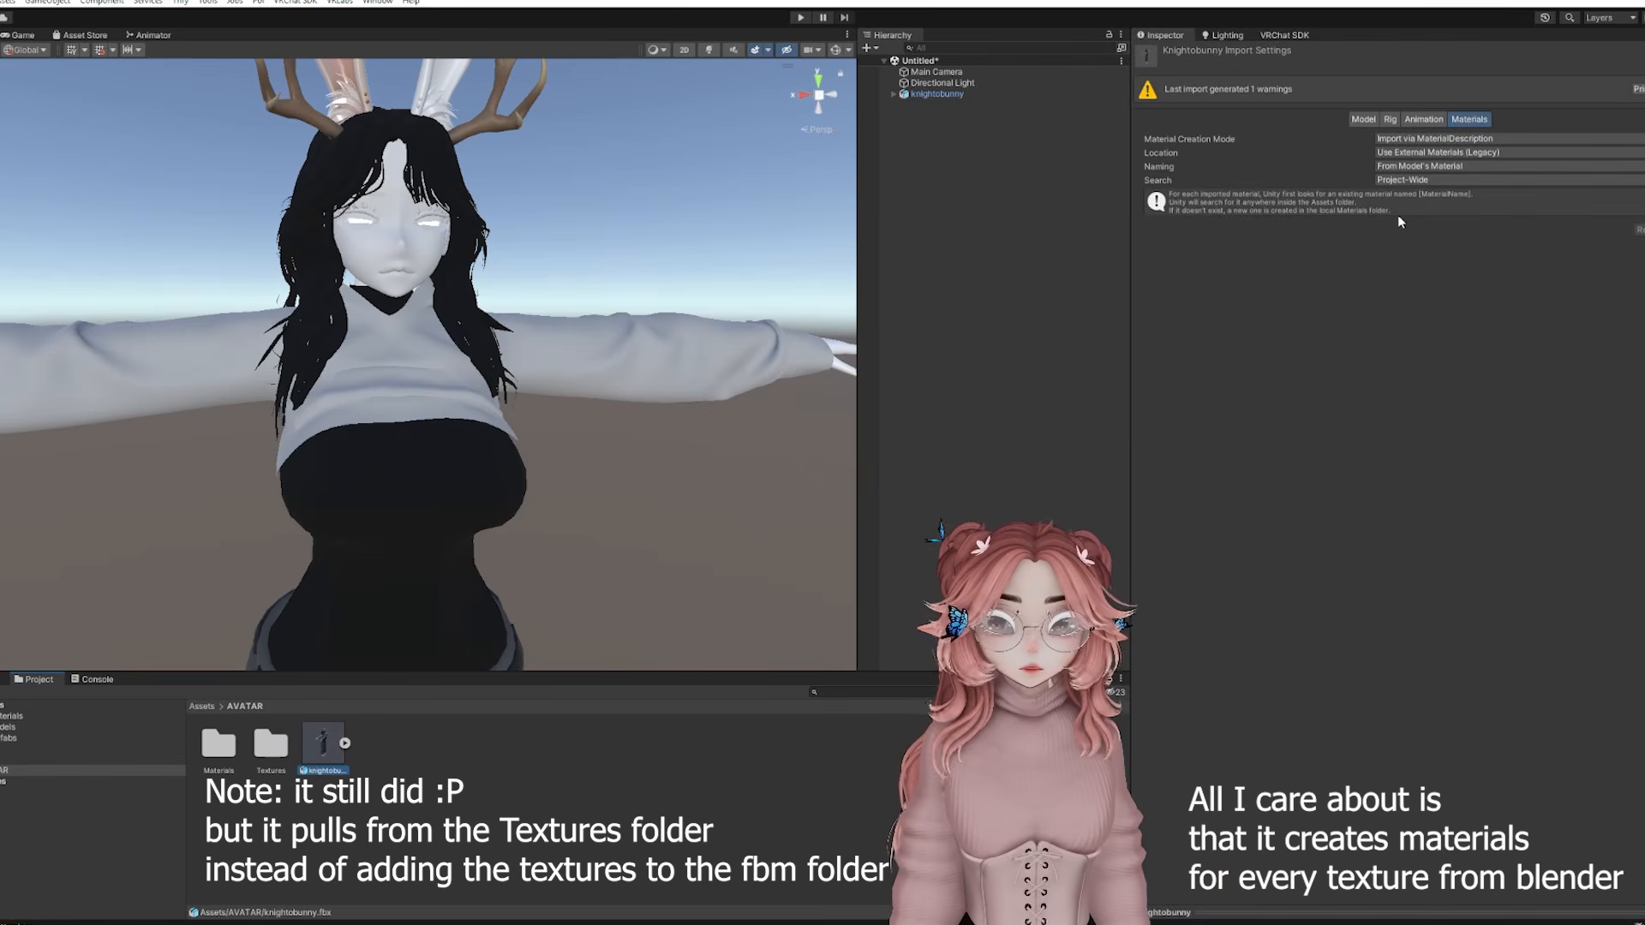
{"action": "left_click", "coordinate": [1418, 179]}
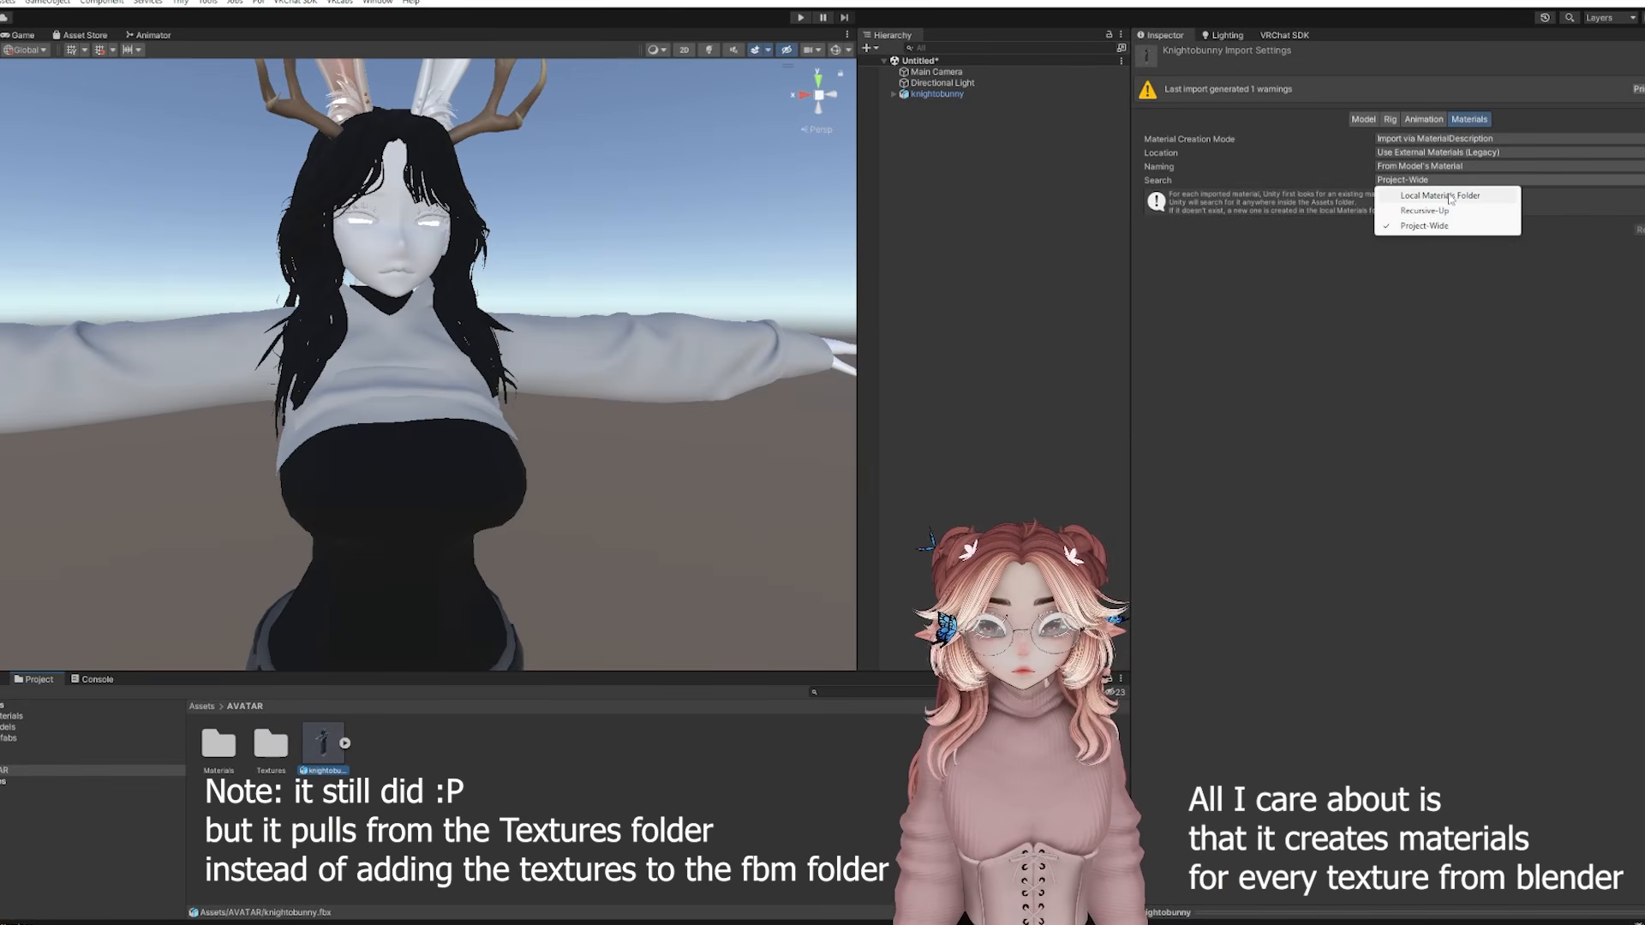
{"action": "left_click", "coordinate": [1248, 334]}
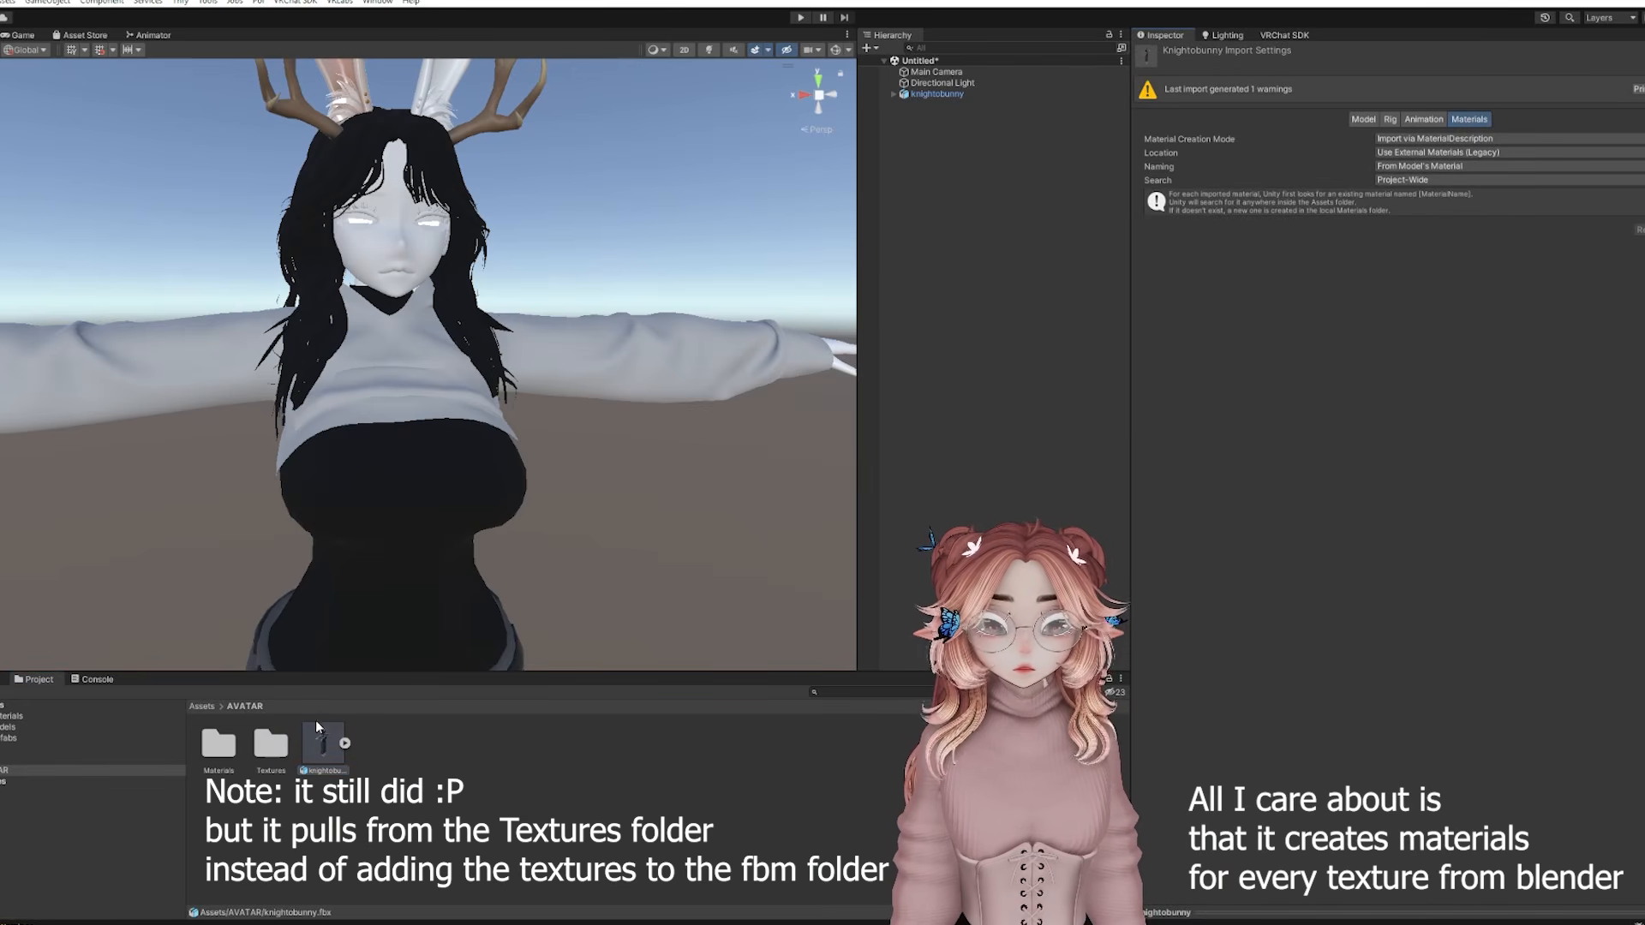
{"action": "left_click", "coordinate": [393, 758]}
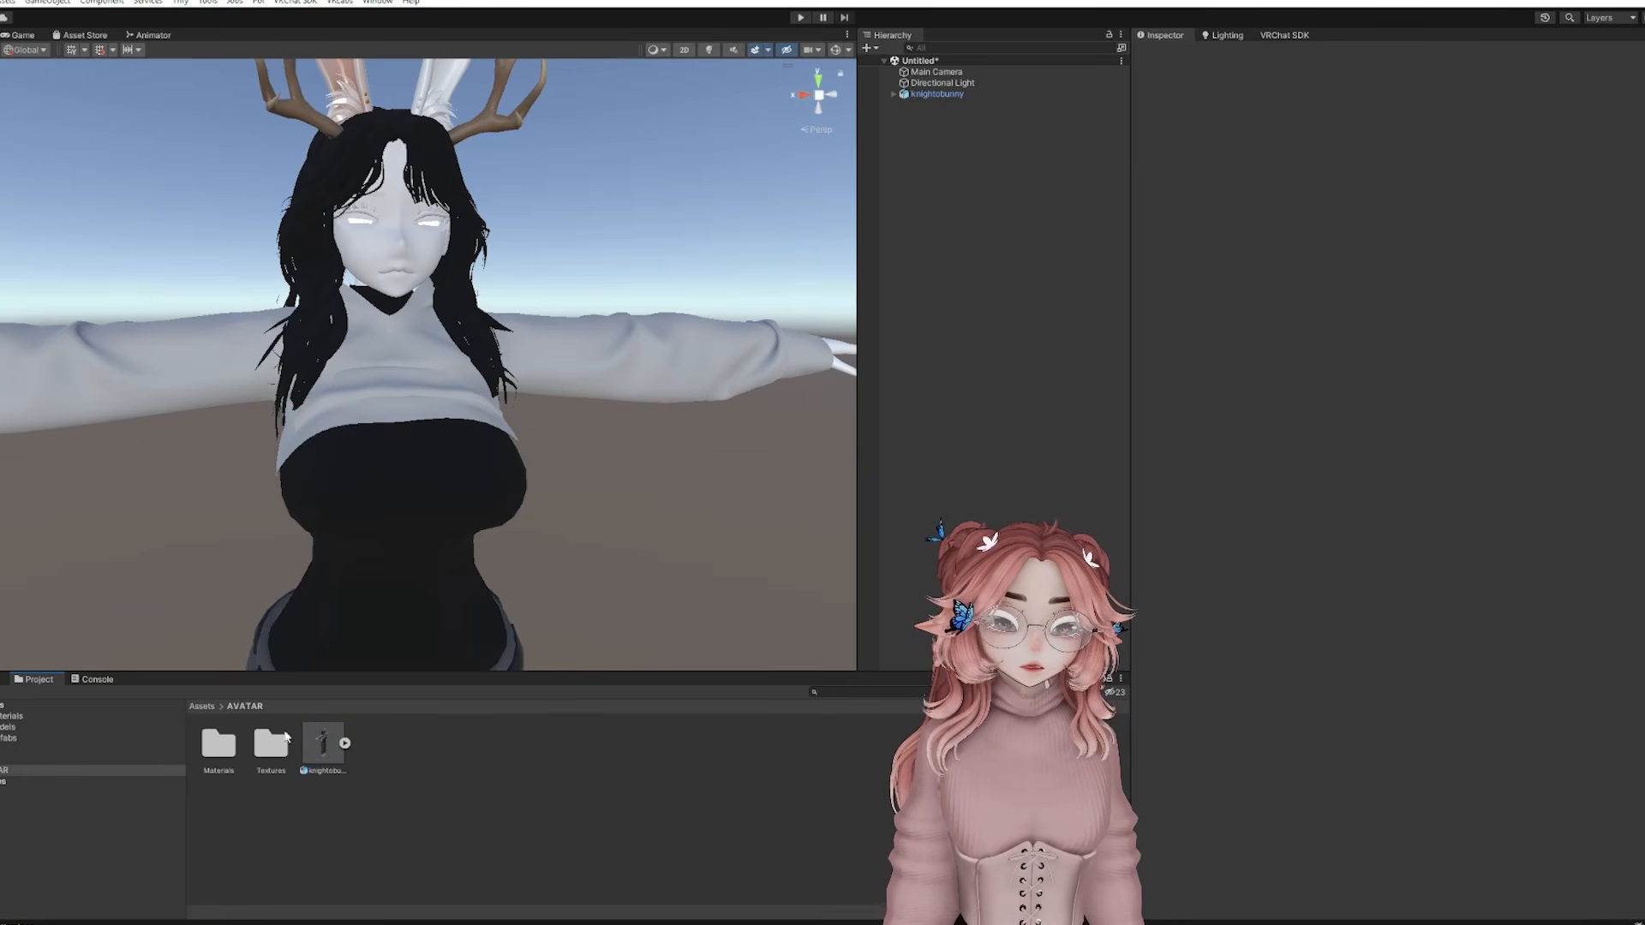
Select all materials in the AVATAR Materials folder and switch their shader to Poiyomi Toon
{"action": "double_click", "coordinate": [222, 752]}
{"action": "key", "text": "ctrl+a"}
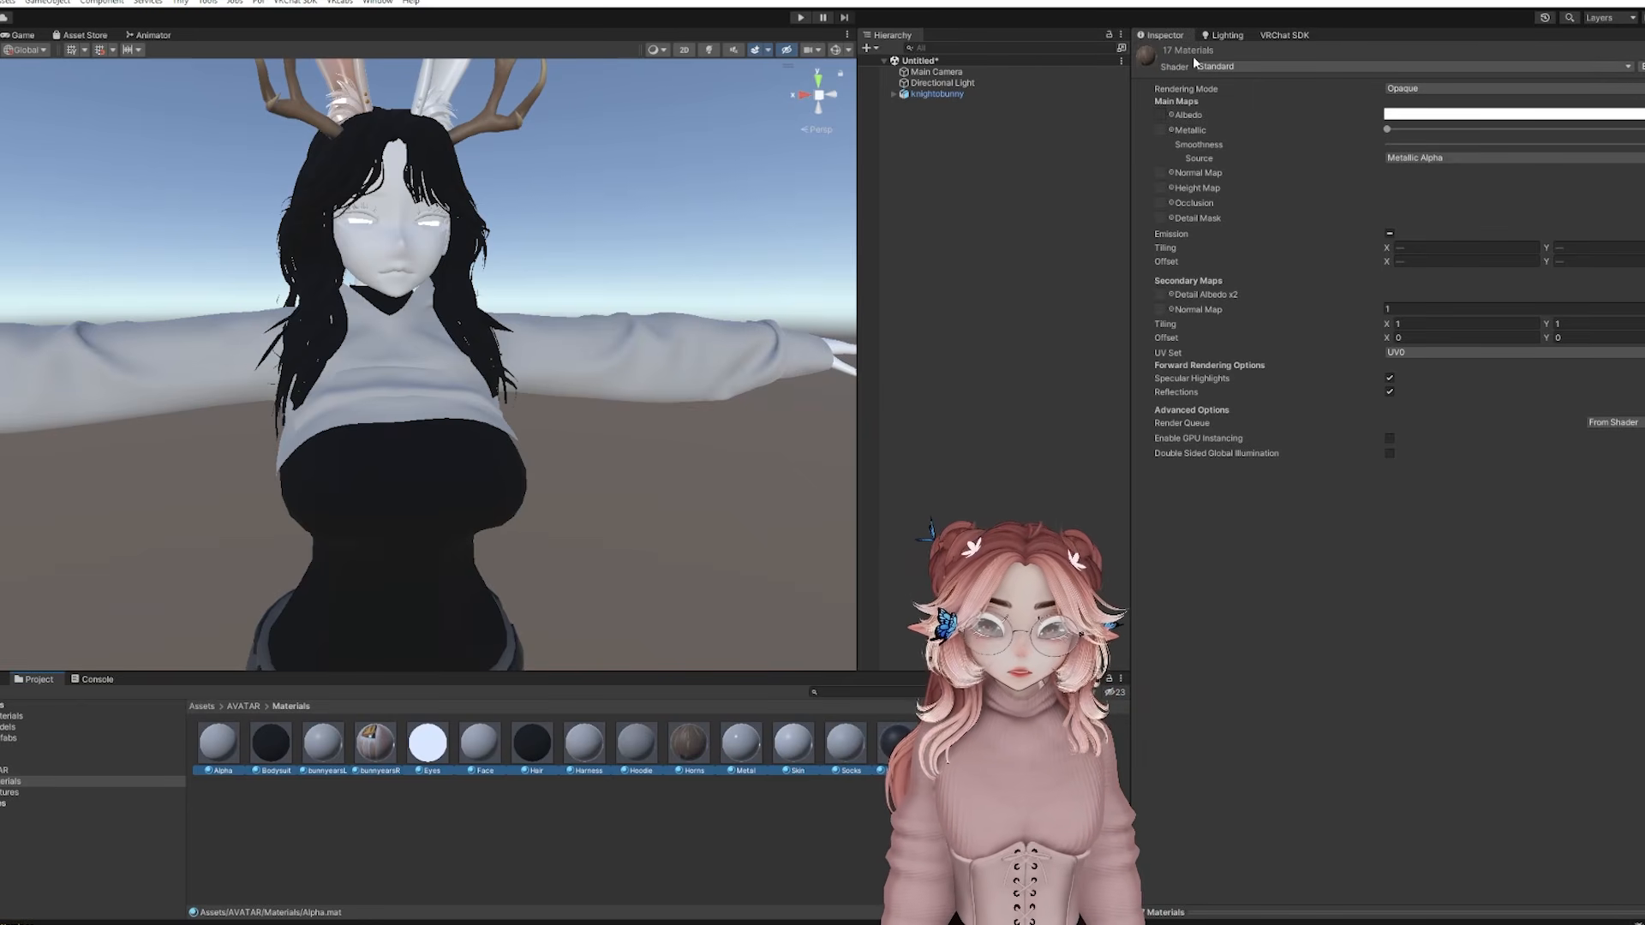
{"action": "left_click", "coordinate": [1248, 68]}
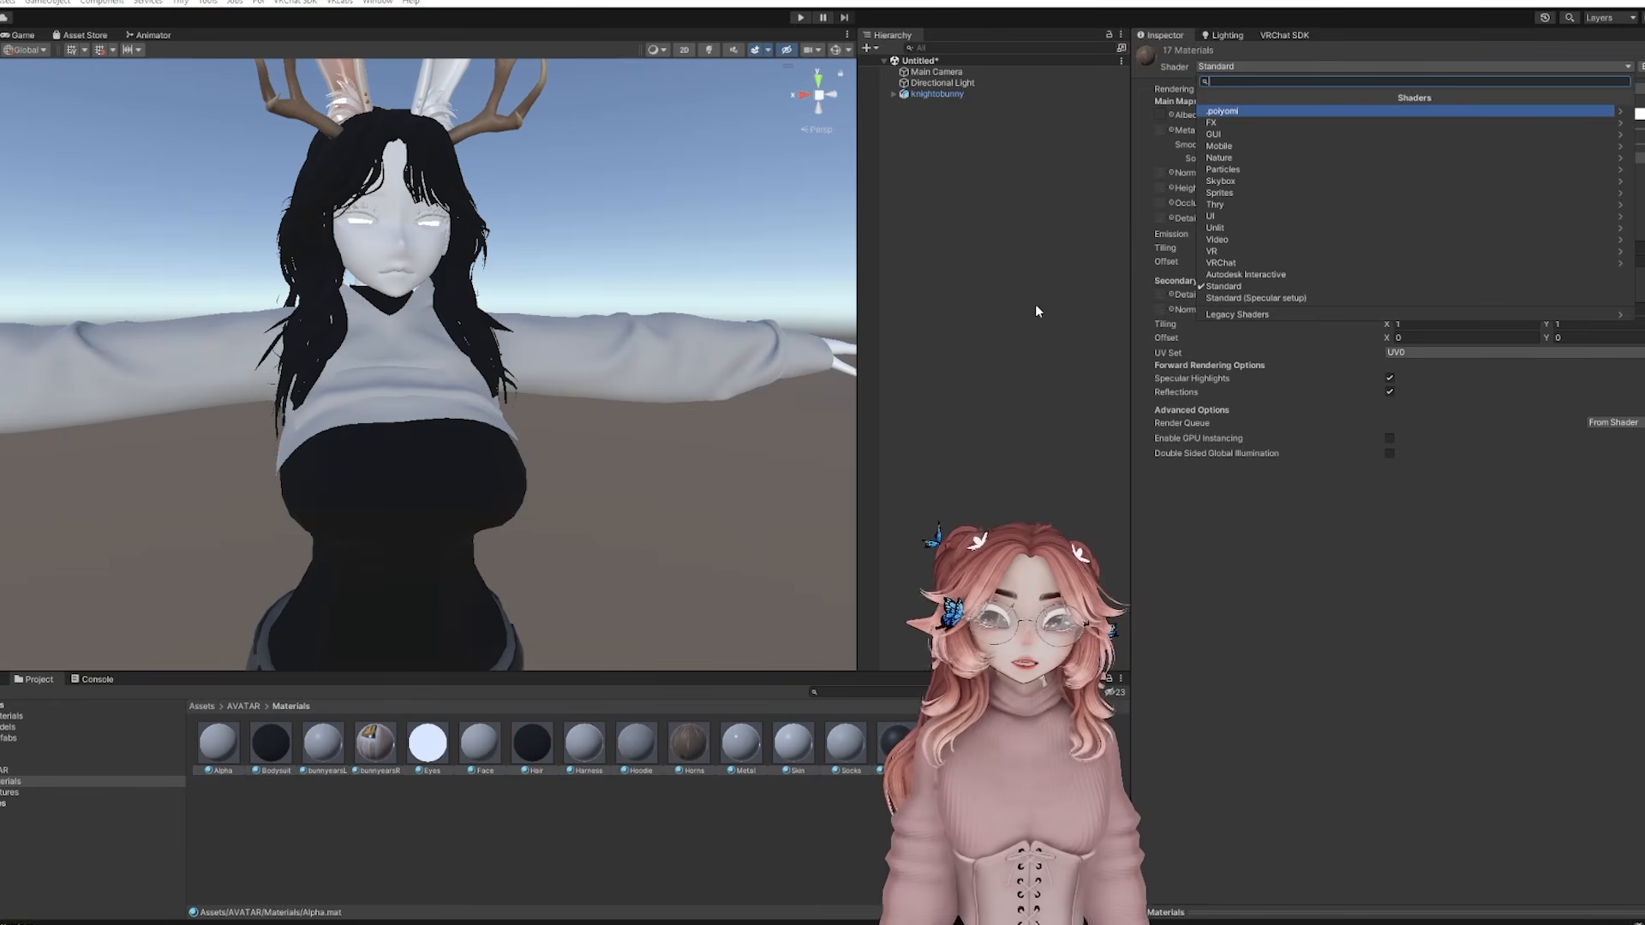
{"action": "left_click", "coordinate": [1238, 109]}
{"action": "left_click", "coordinate": [1243, 121]}
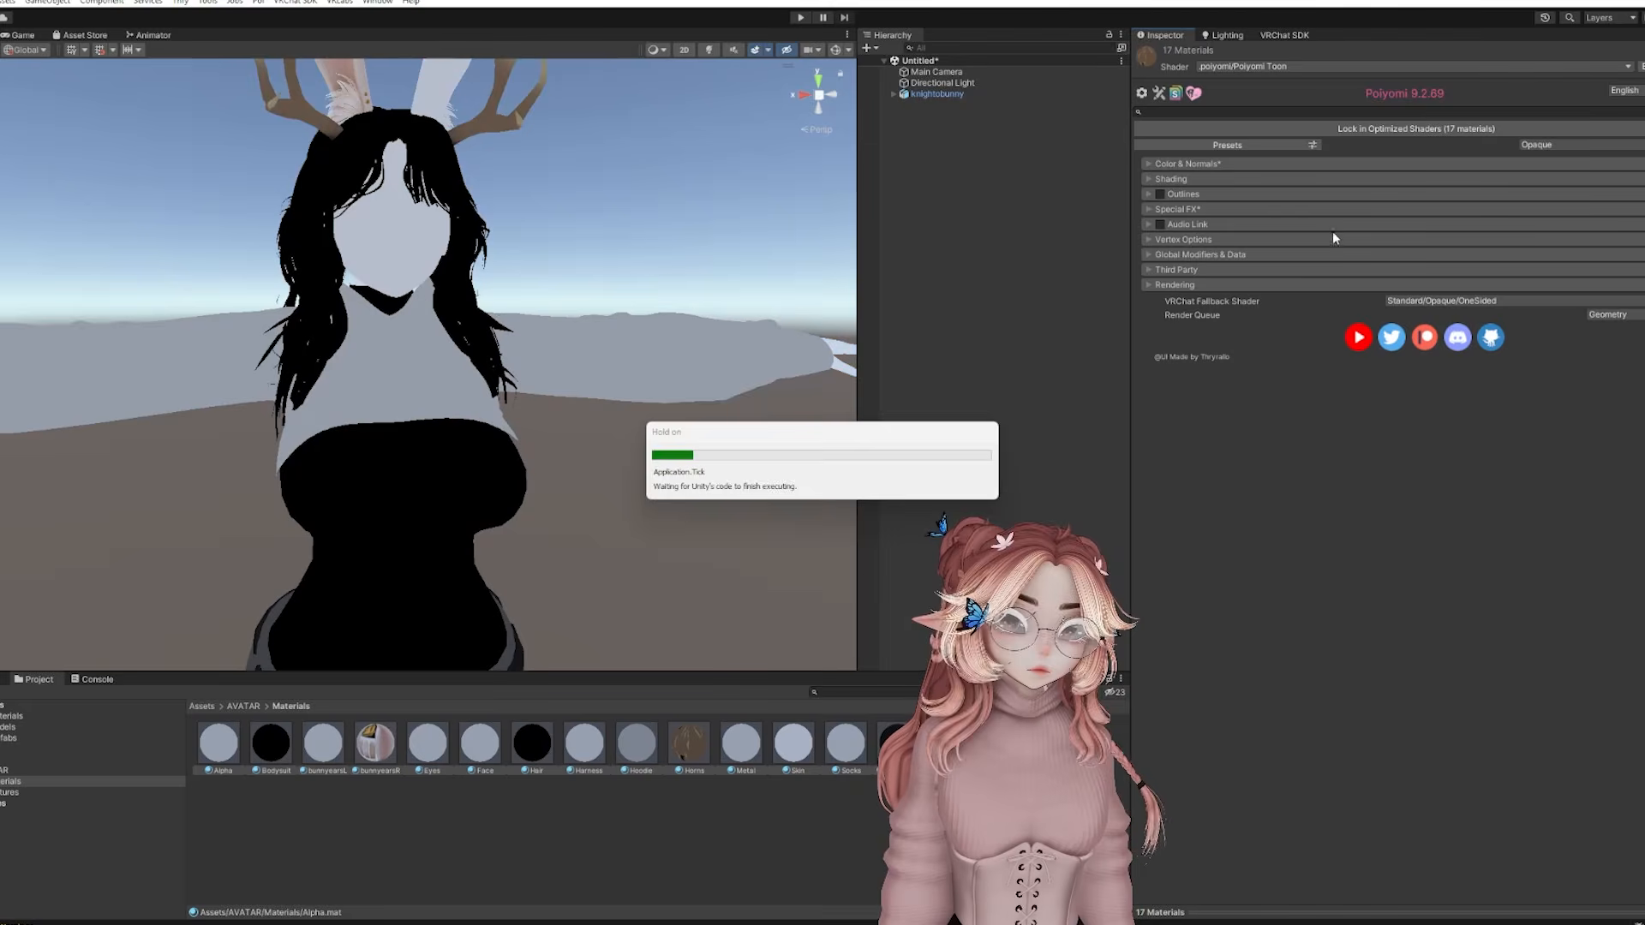
Set the Color & Alpha of all selected materials to white (FFFFFF)
{"action": "left_click", "coordinate": [1372, 164]}
{"action": "left_click", "coordinate": [1419, 183]}
{"action": "left_click", "coordinate": [1456, 251]}
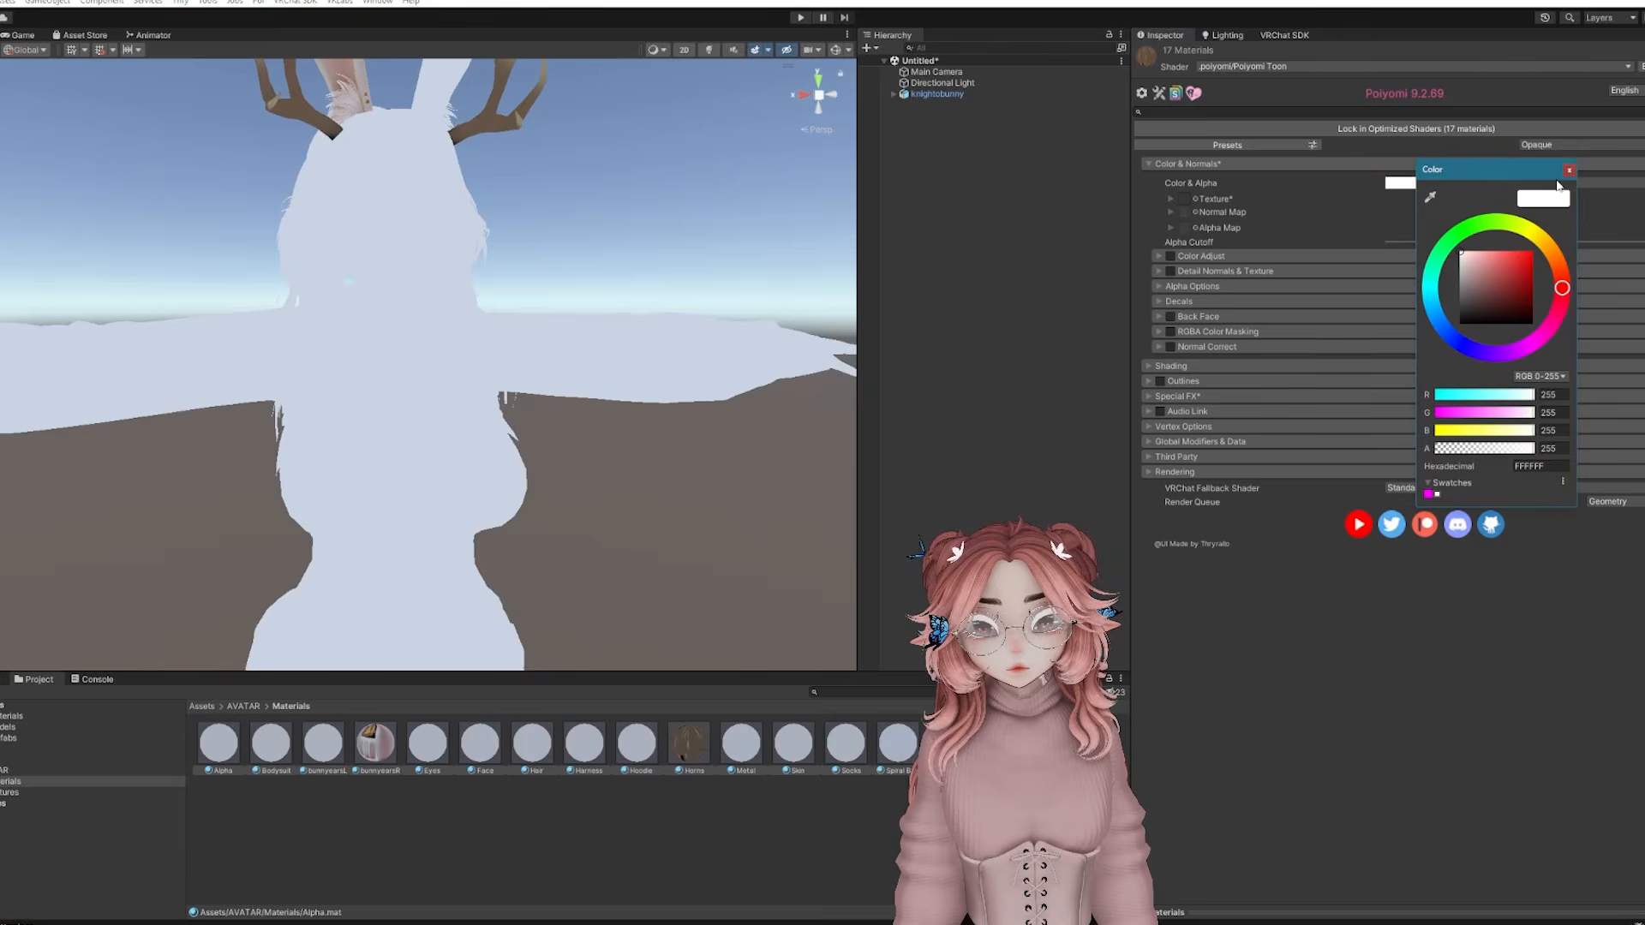
{"action": "left_click", "coordinate": [1568, 170]}
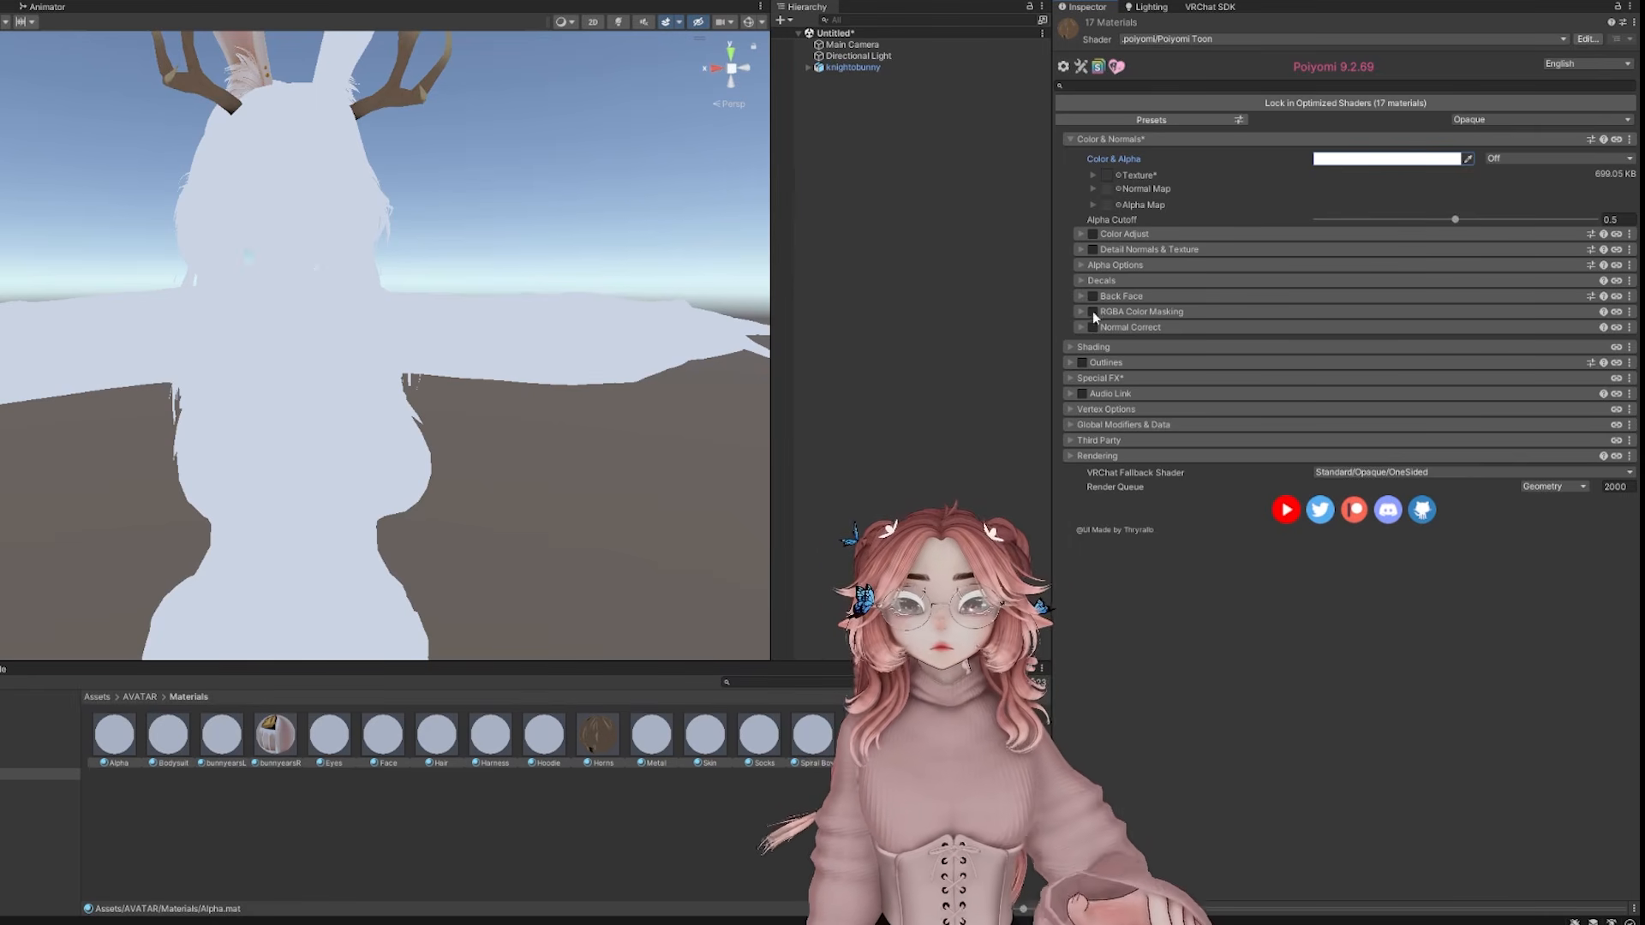
Set Max Brightness to 0.8 in both the Base Pass and Add Pass of the selected materials' Light Data
{"action": "left_click", "coordinate": [1102, 349]}
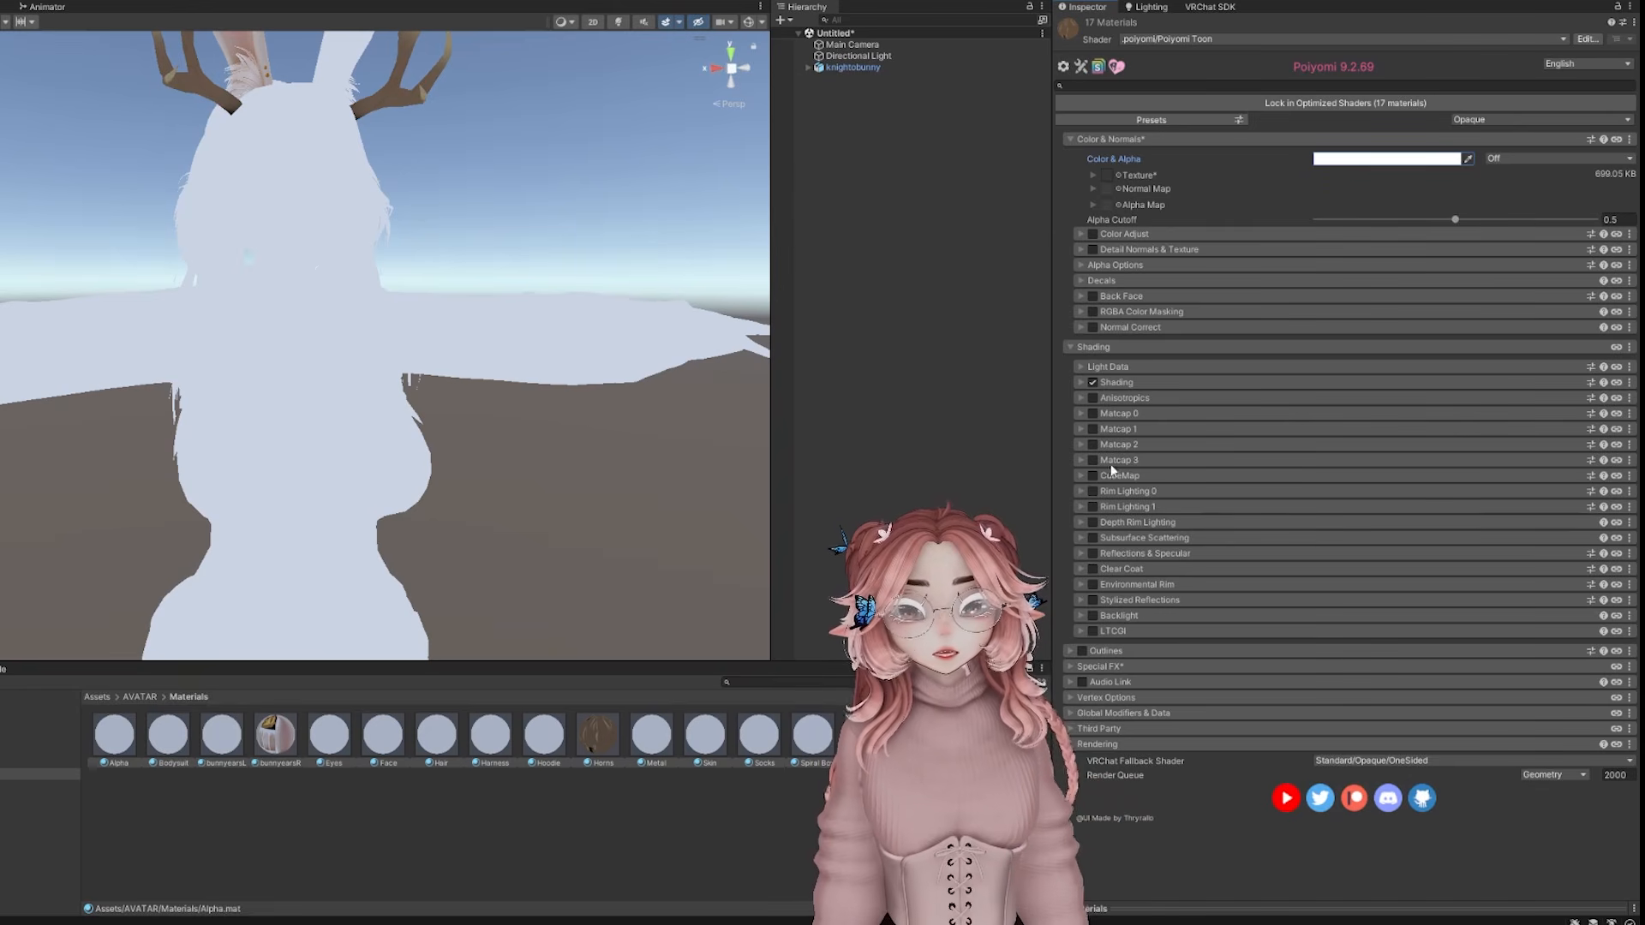
{"action": "left_click", "coordinate": [1102, 348]}
{"action": "left_click", "coordinate": [1102, 347]}
{"action": "left_click", "coordinate": [1102, 366]}
{"action": "left_click", "coordinate": [1607, 519]}
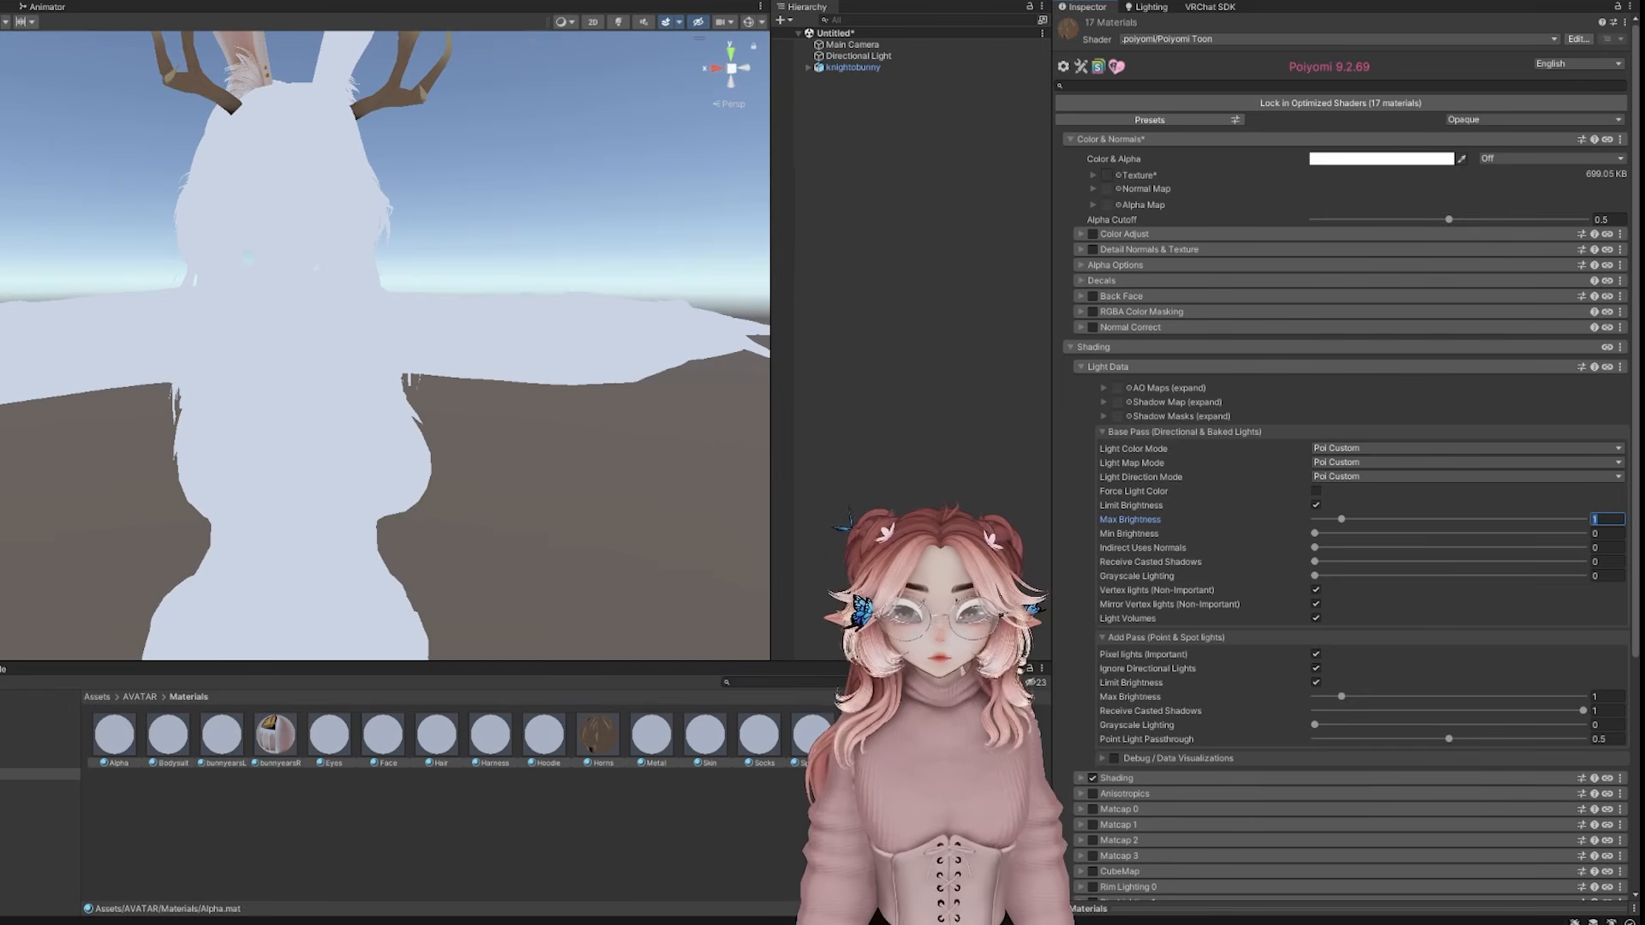
{"action": "type", "text": ".8"}
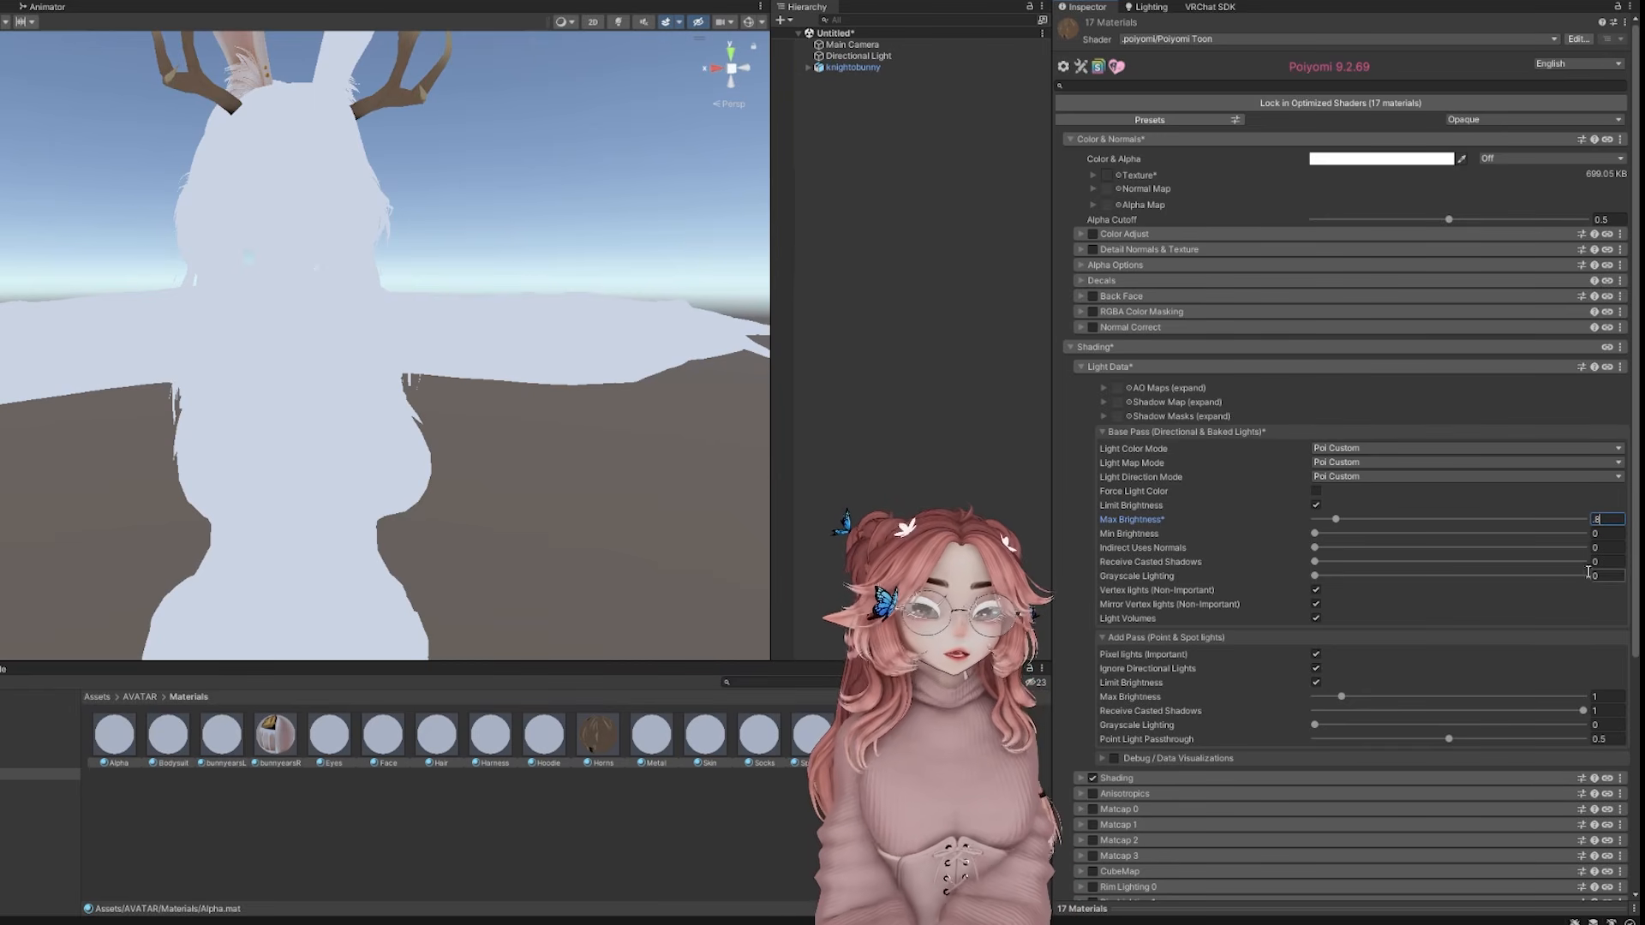
{"action": "left_click", "coordinate": [1604, 697]}
{"action": "type", "text": ".8"}
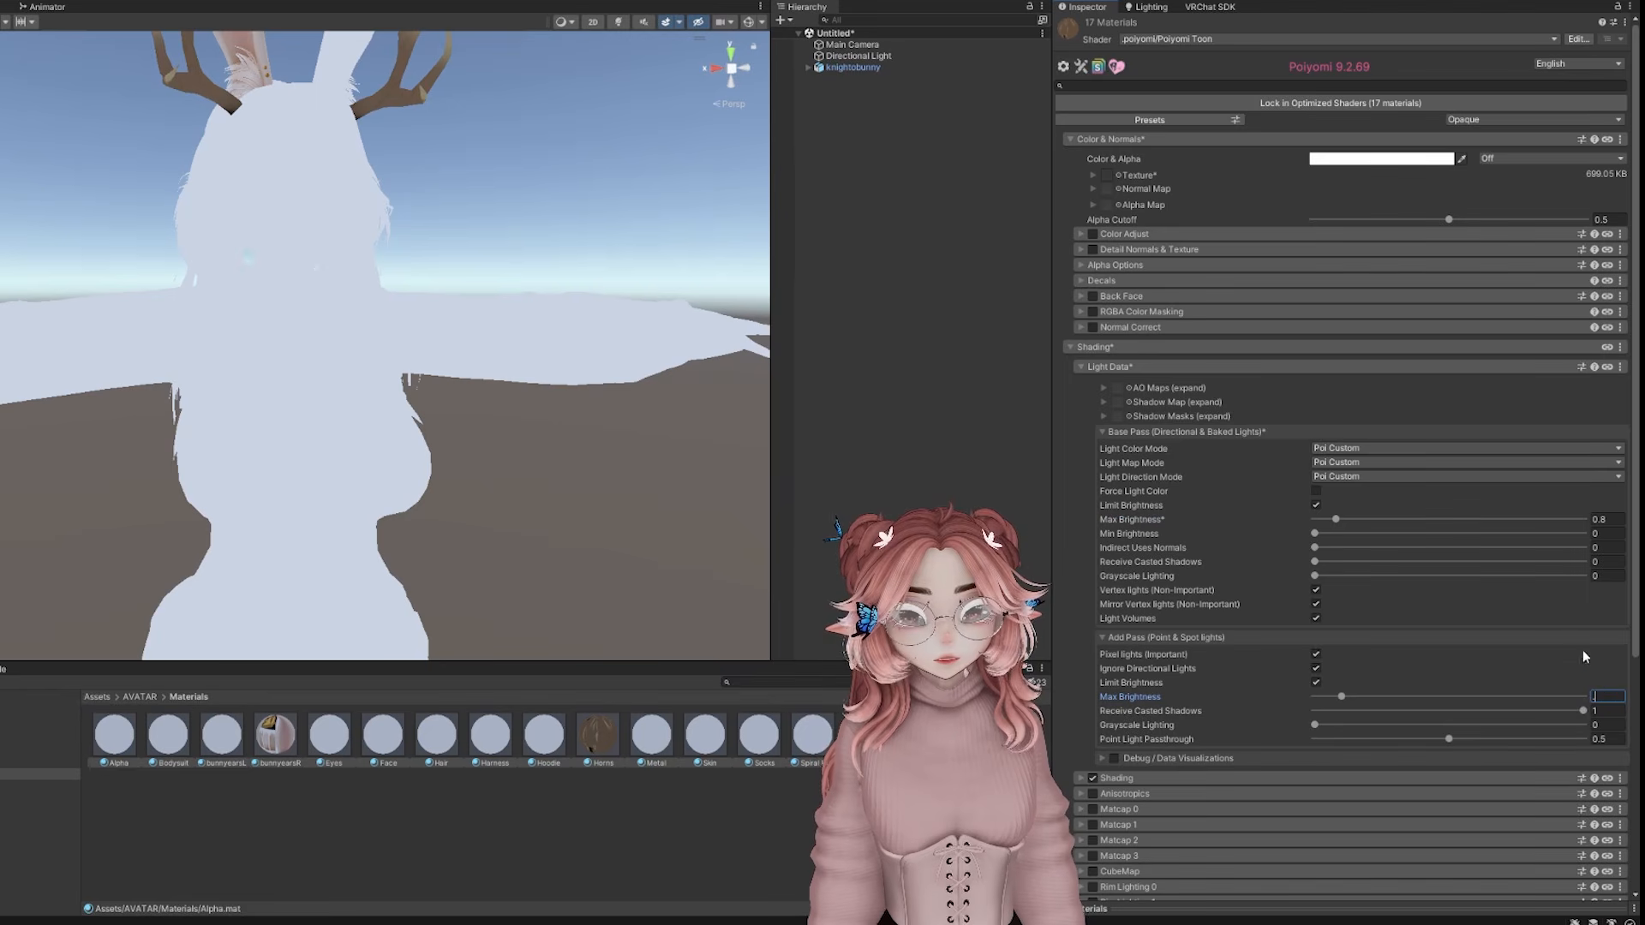
Set Grayscale Lighting for all selected materials to about 0.258 in the Base Pass and 0.263 in the Add Pass
{"action": "left_click", "coordinate": [1384, 575]}
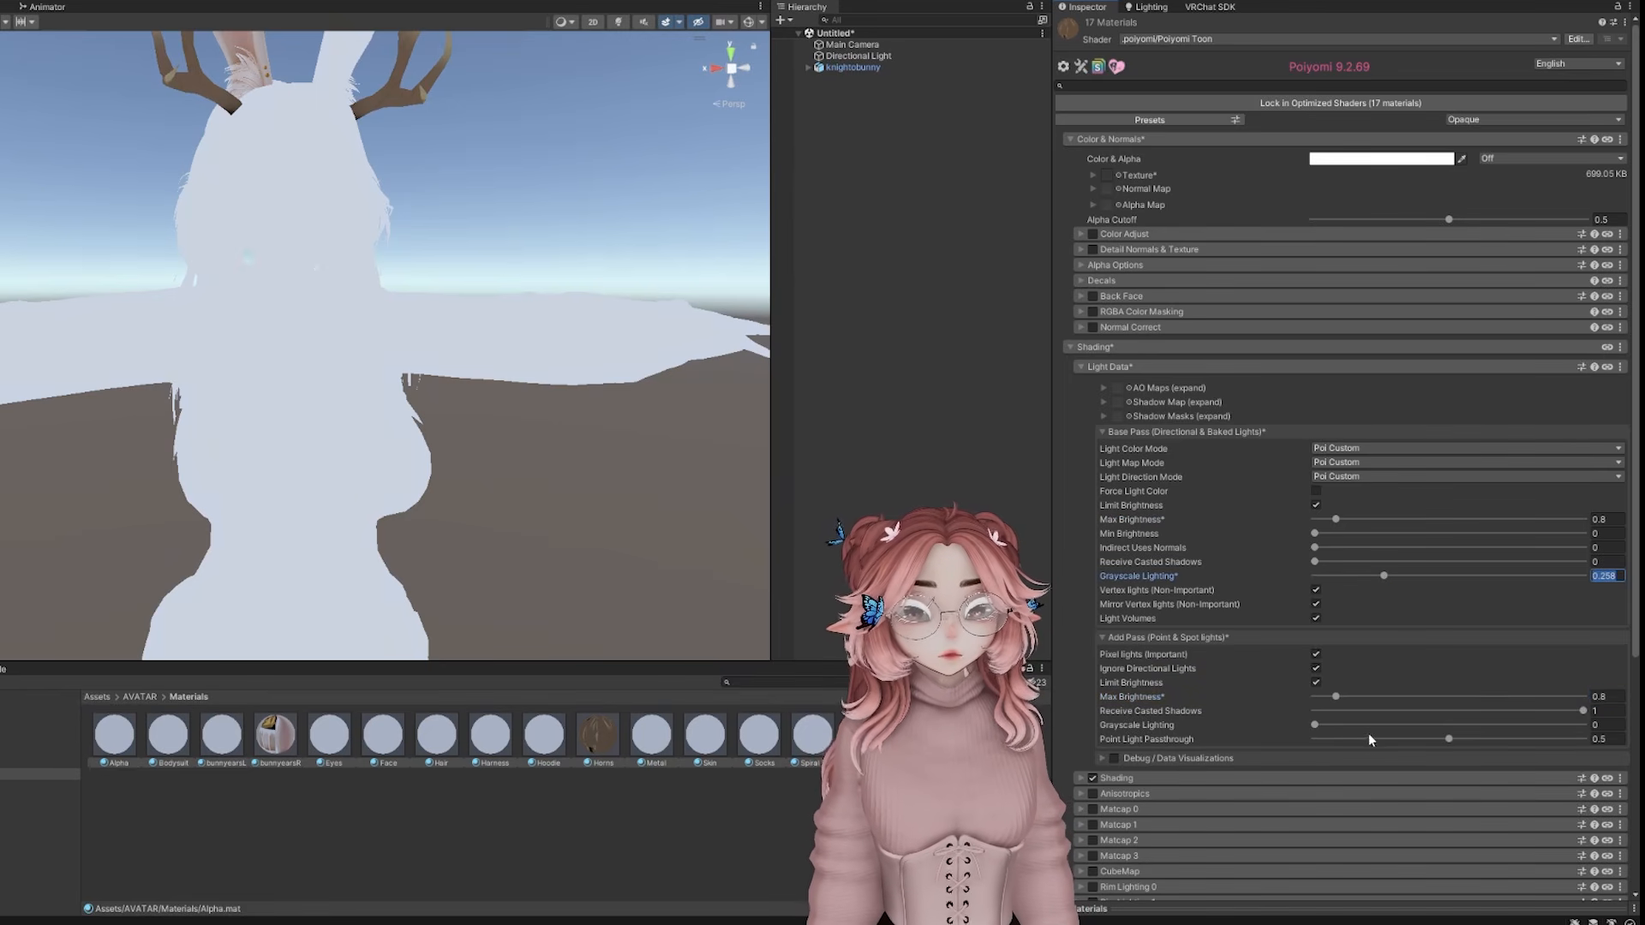
{"action": "left_click", "coordinate": [1379, 725]}
{"action": "left_click_drag", "start_coordinate": [1385, 726], "coordinate": [1386, 726]}
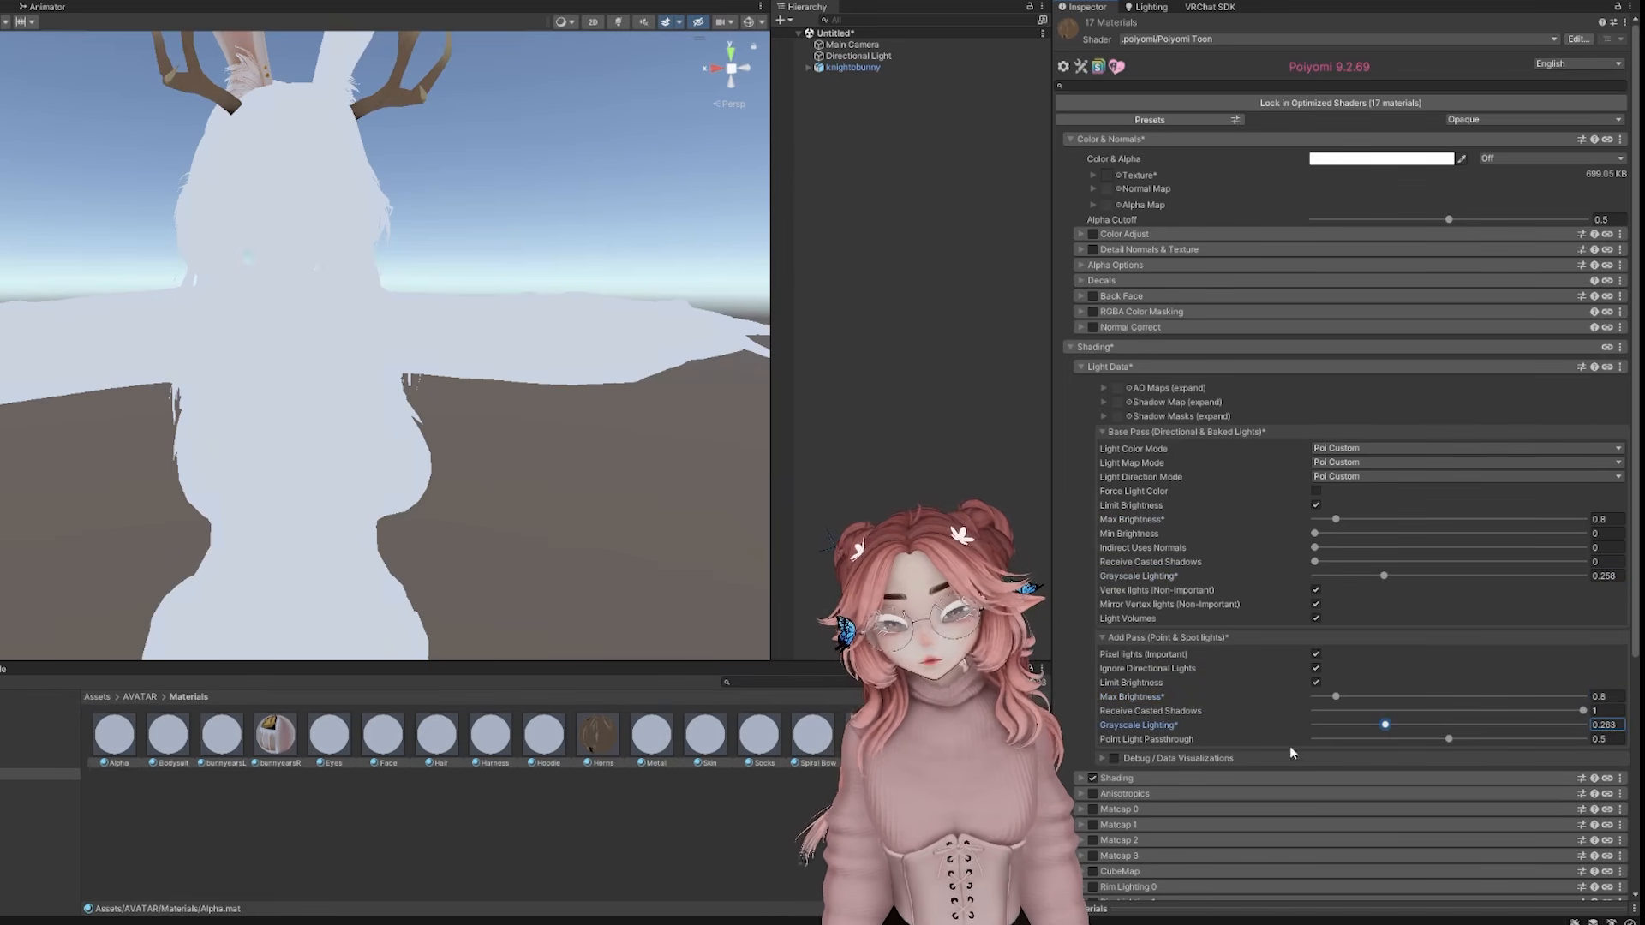
Enable Rim Lighting 0 on all selected materials with Multiply blending and the grey color 939393
{"action": "scroll", "coordinate": [1225, 635], "scroll_direction": "down", "scroll_amount": 5}
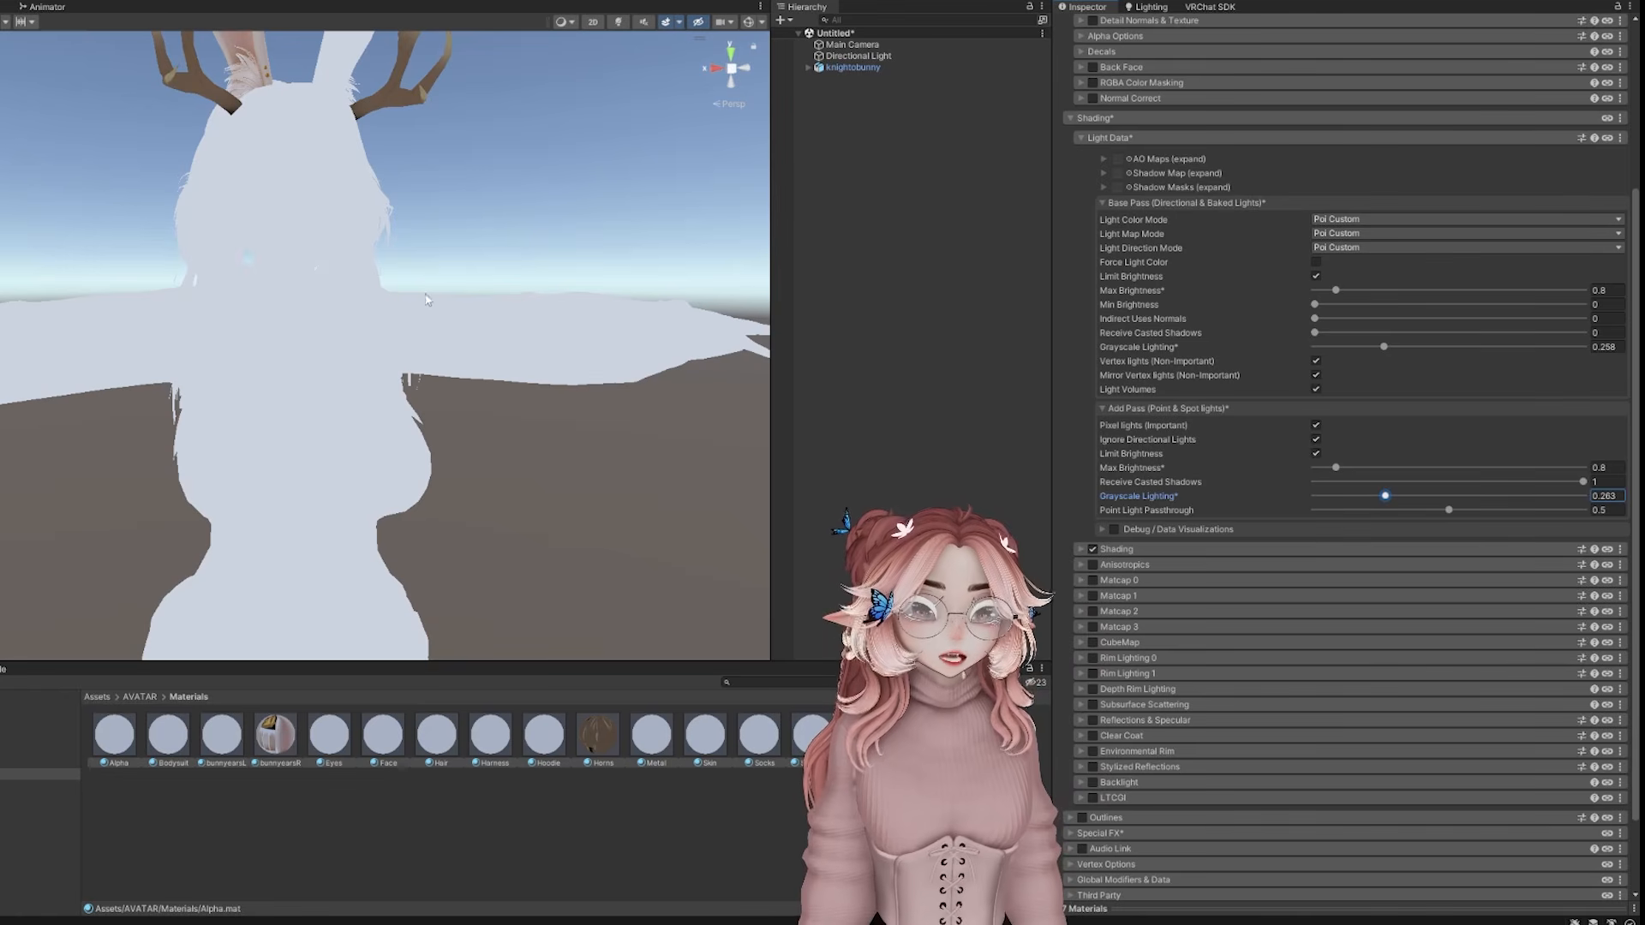
{"action": "left_click", "coordinate": [1092, 658]}
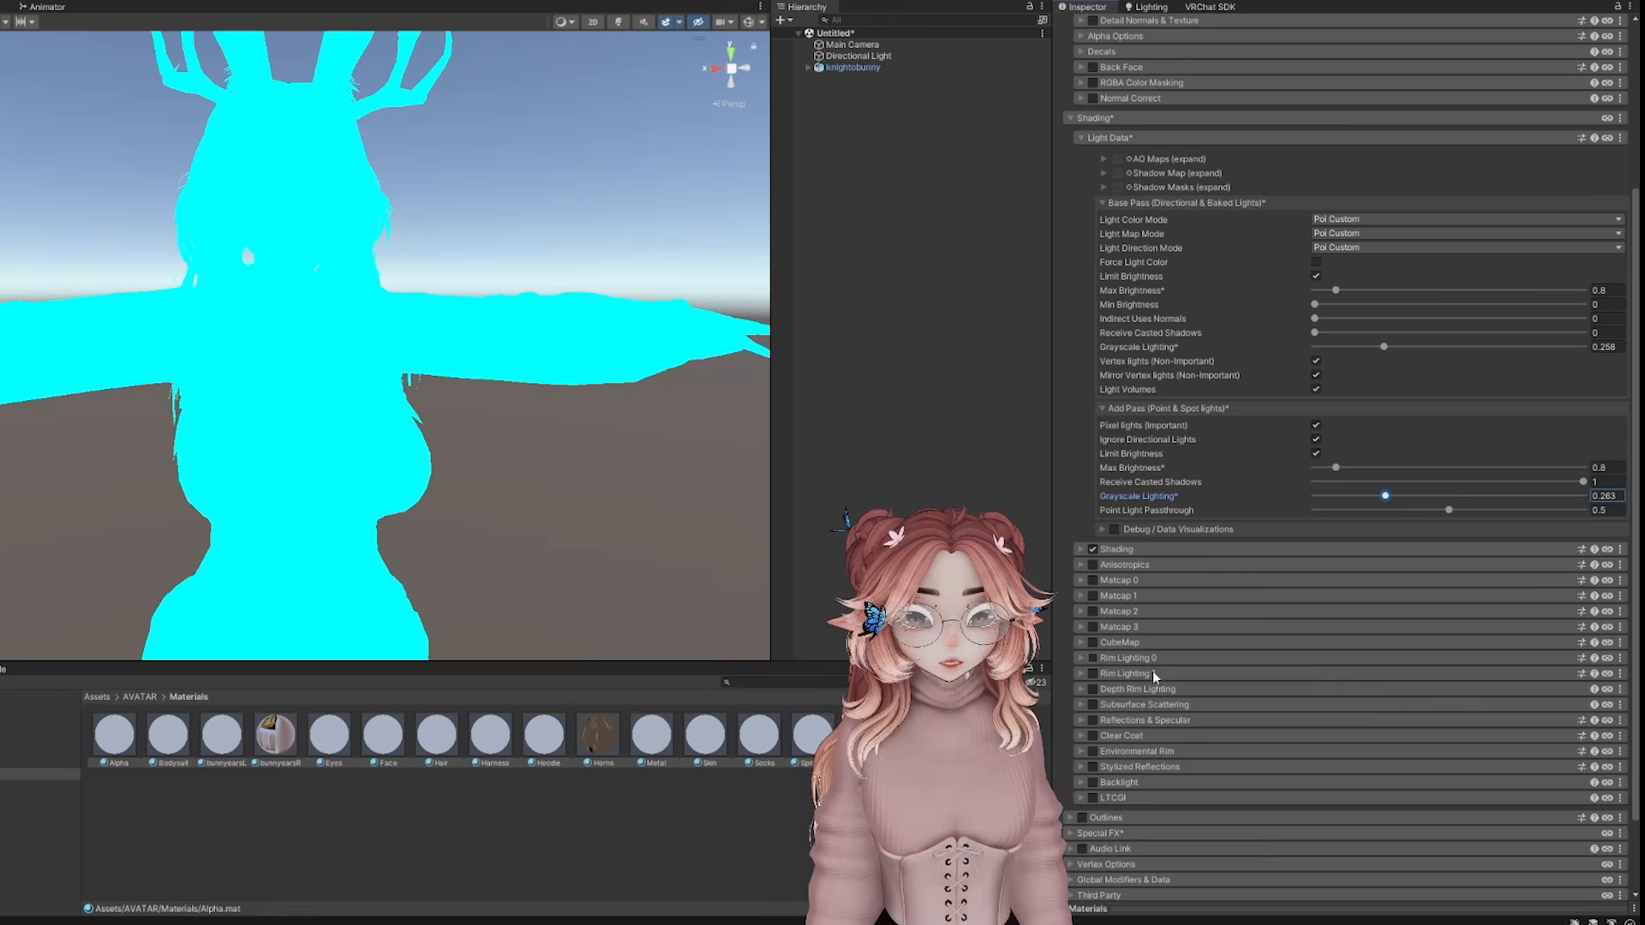
{"action": "left_click", "coordinate": [1148, 660]}
{"action": "left_click", "coordinate": [1347, 755]}
{"action": "left_click", "coordinate": [1358, 803]}
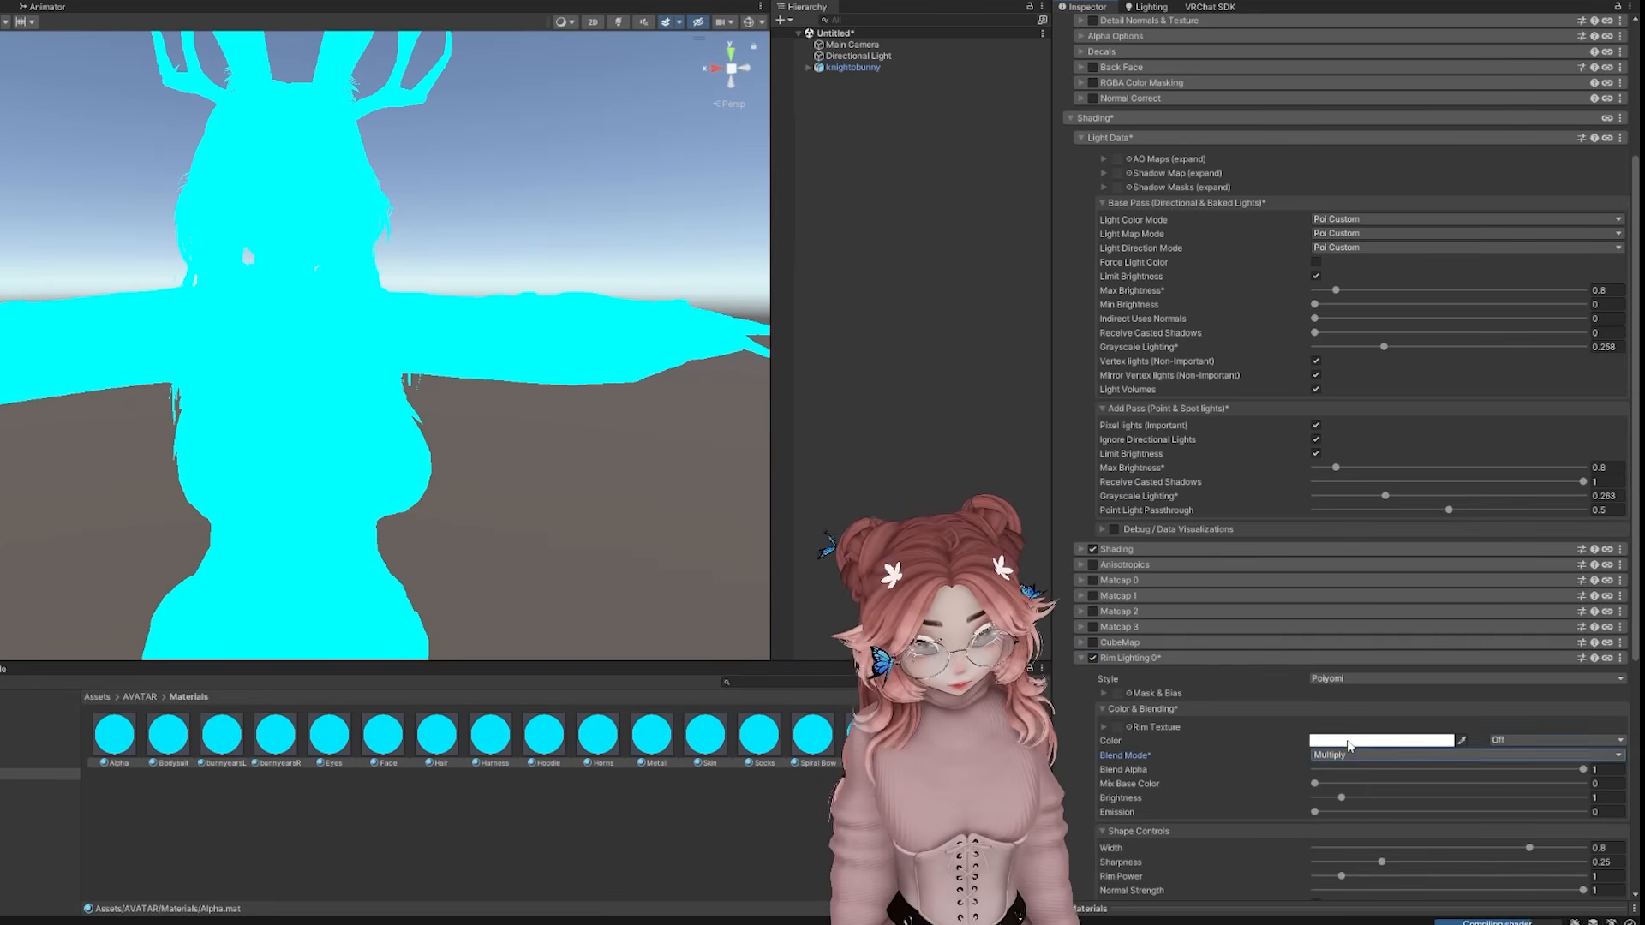
{"action": "left_click", "coordinate": [1381, 740]}
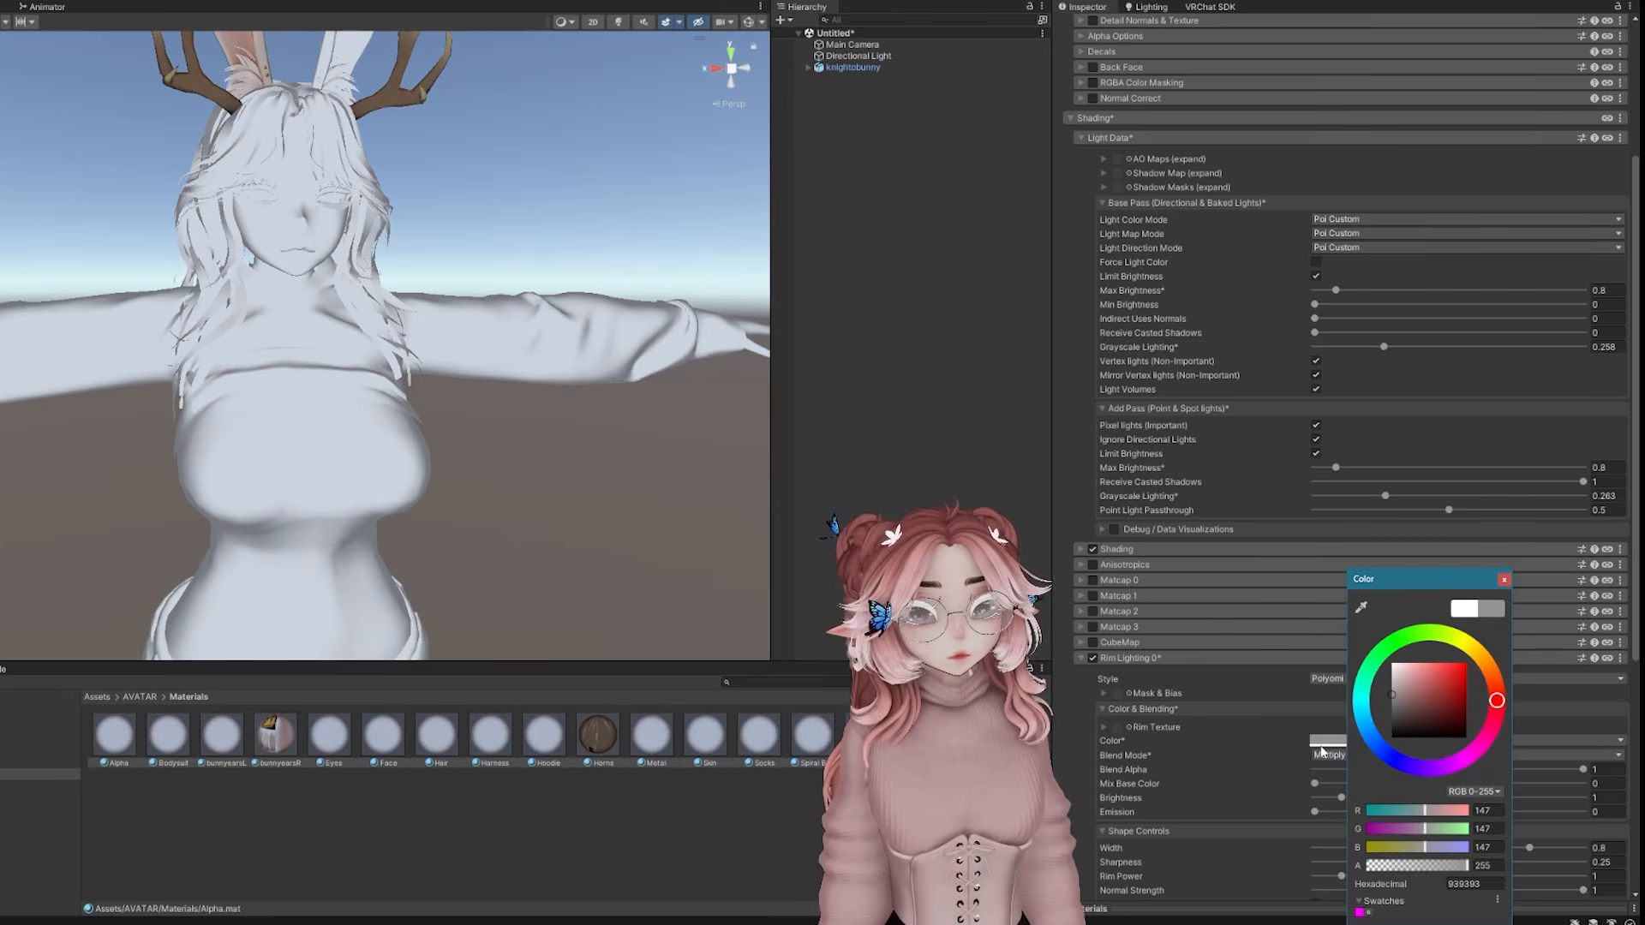
Try the Add blend mode on Rim Lighting 0 and undo the change
{"action": "left_click", "coordinate": [1347, 755]}
{"action": "left_click", "coordinate": [1358, 771]}
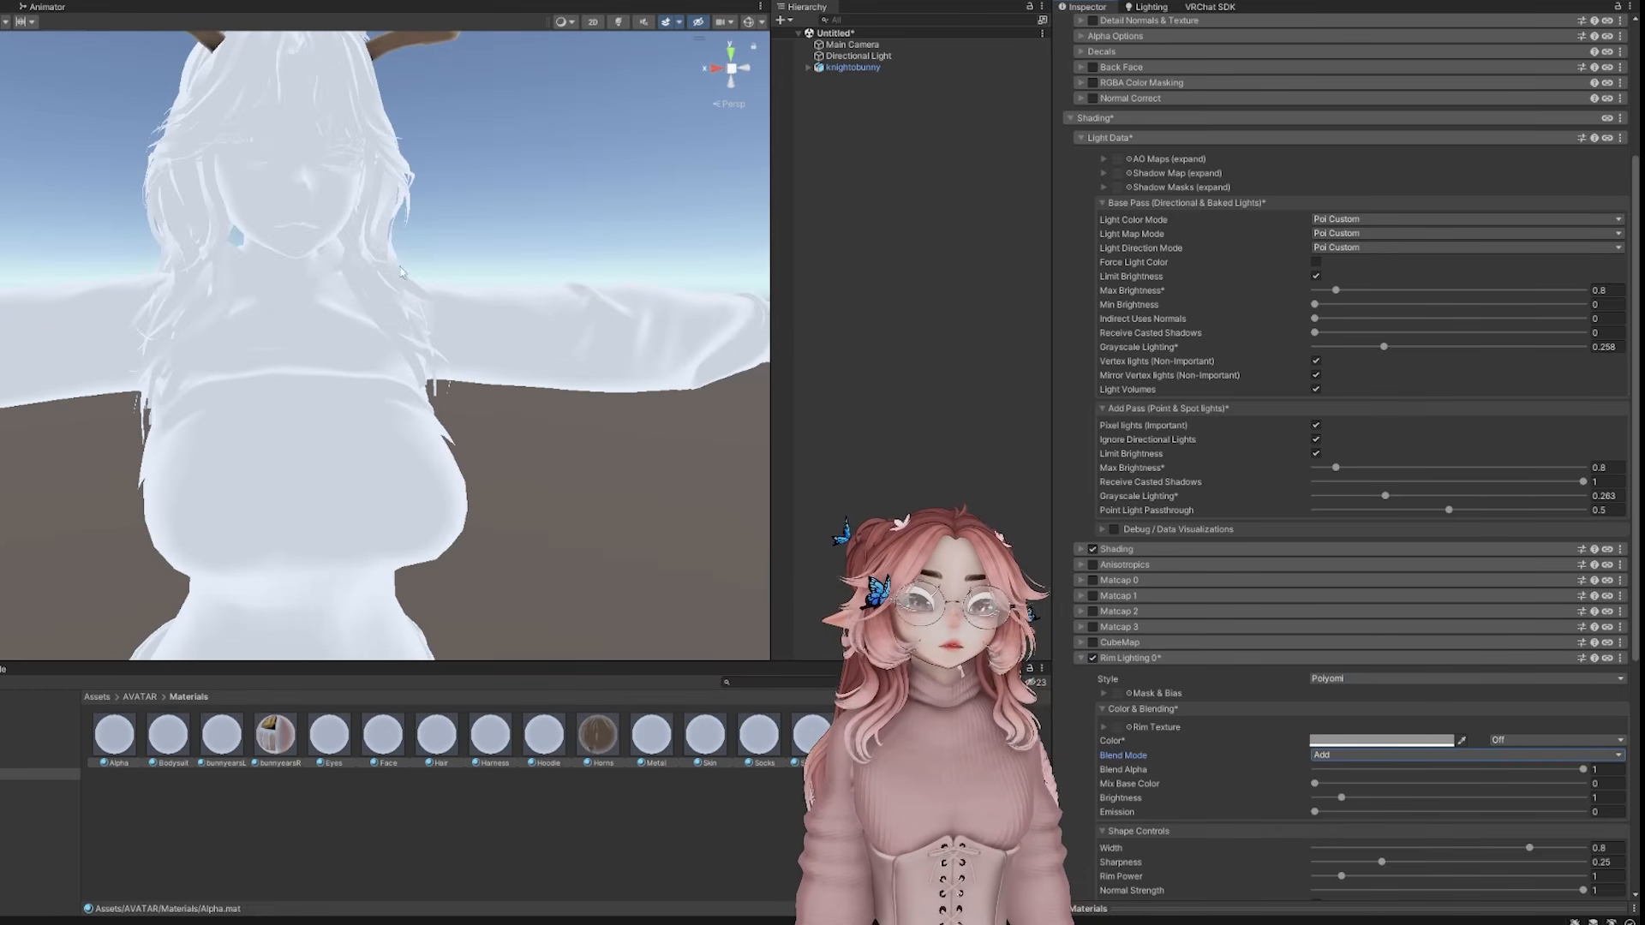
{"action": "key", "text": "ctrl+z"}
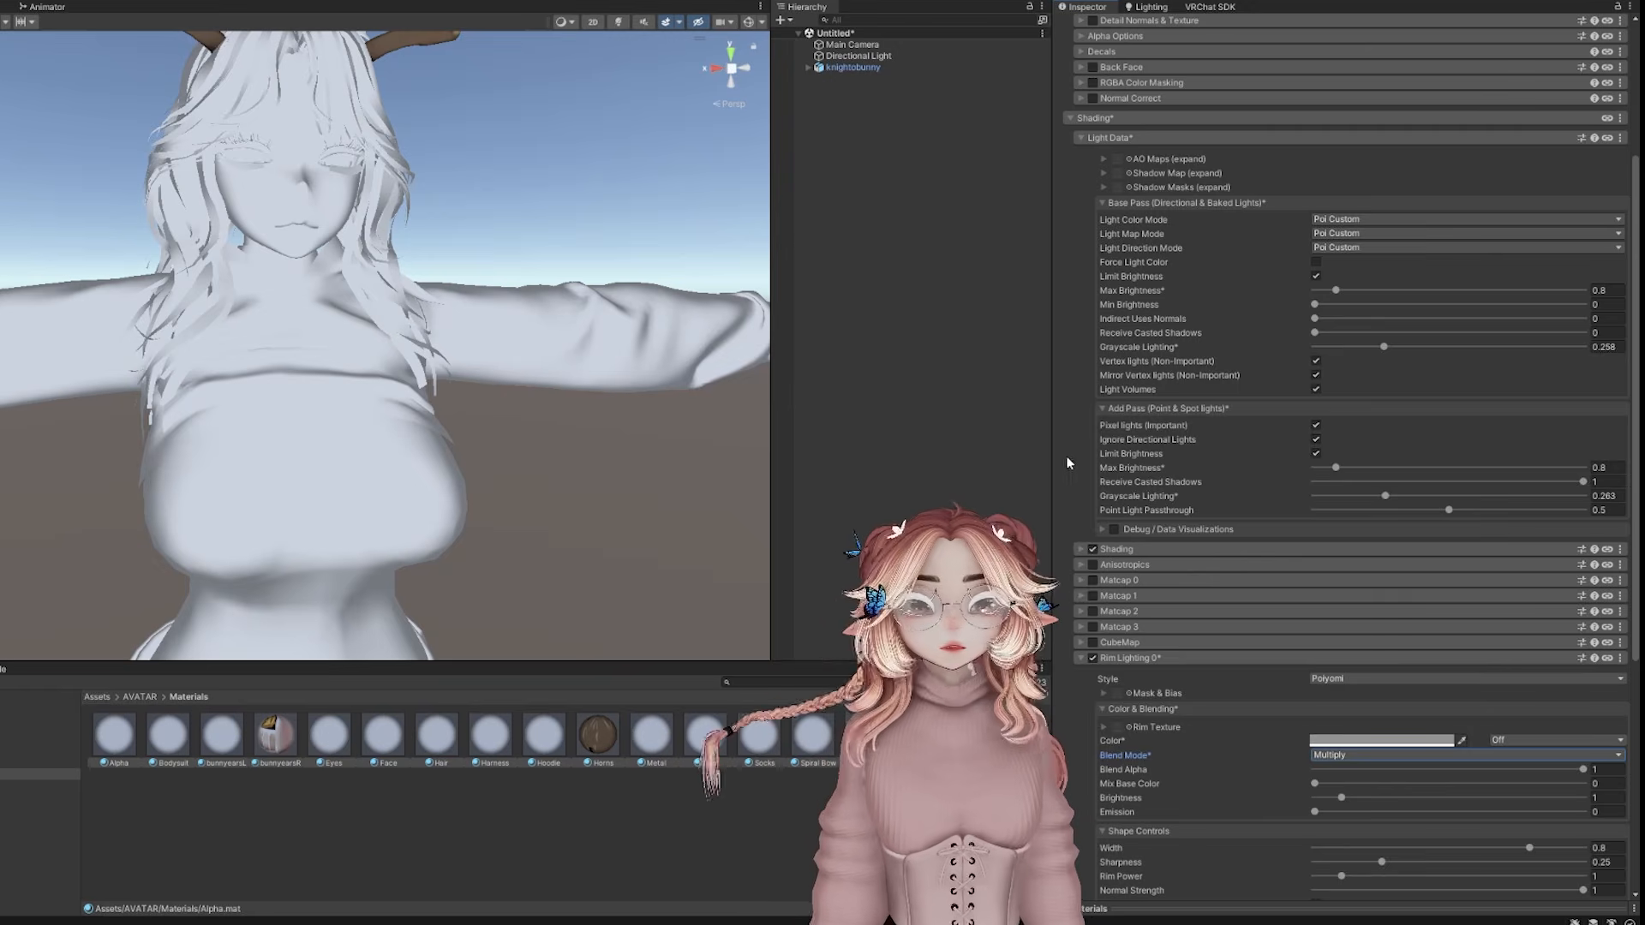
{"action": "scroll", "coordinate": [1200, 467], "scroll_direction": "up", "scroll_amount": 5}
{"action": "left_click", "coordinate": [1615, 479]}
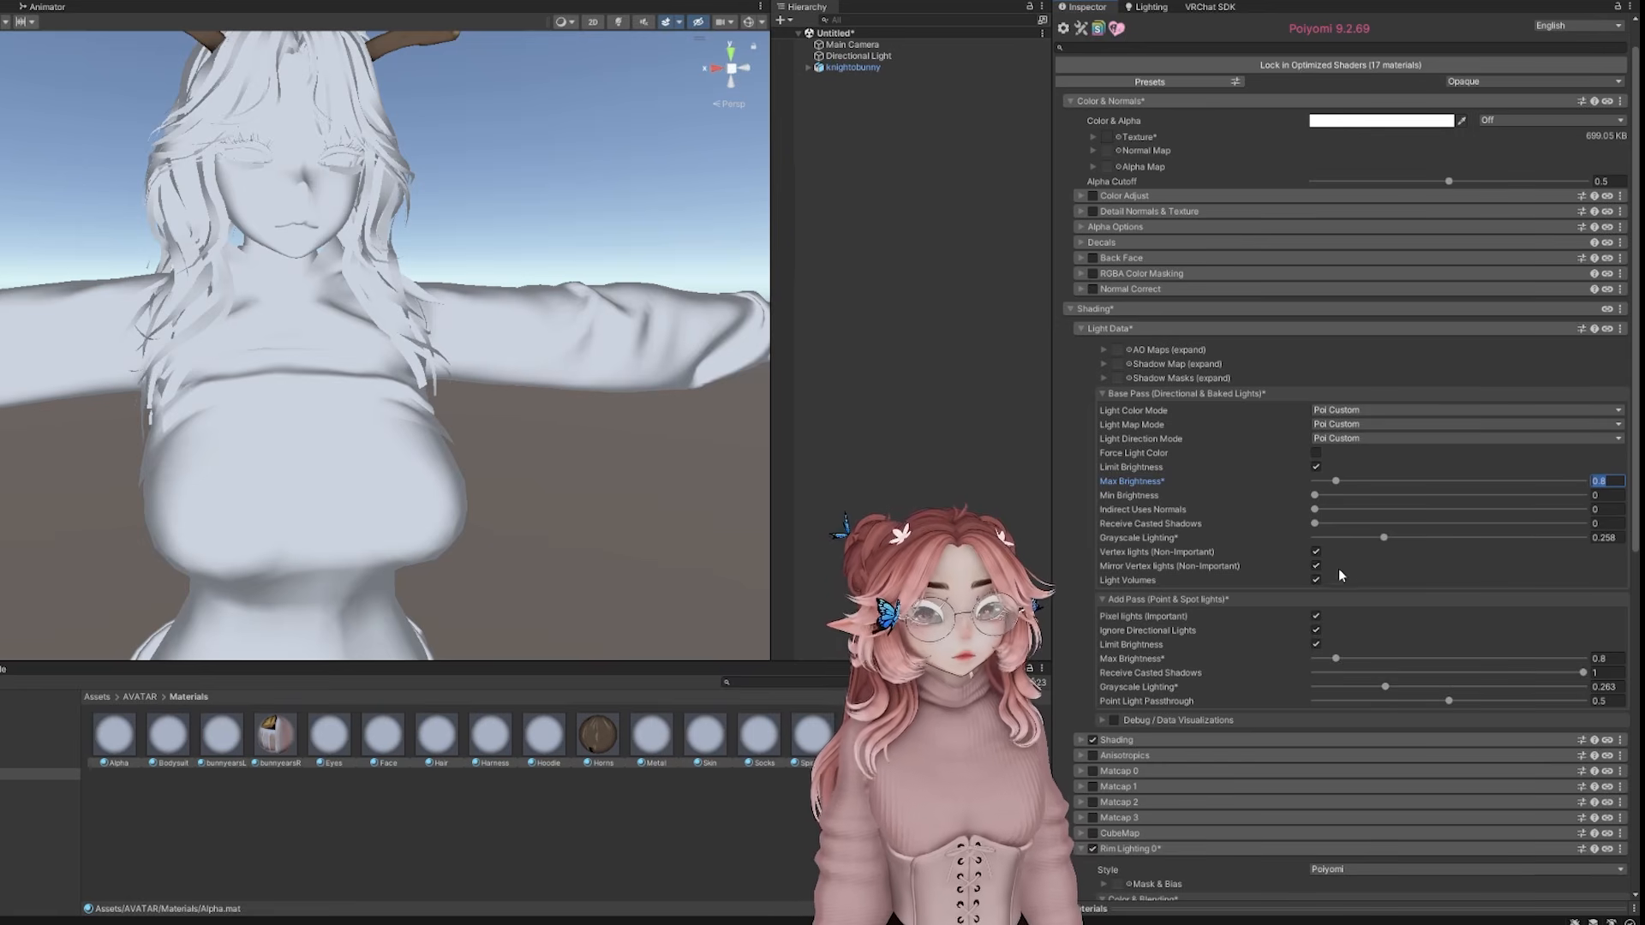
{"action": "scroll", "coordinate": [1377, 684], "scroll_direction": "down", "scroll_amount": 3}
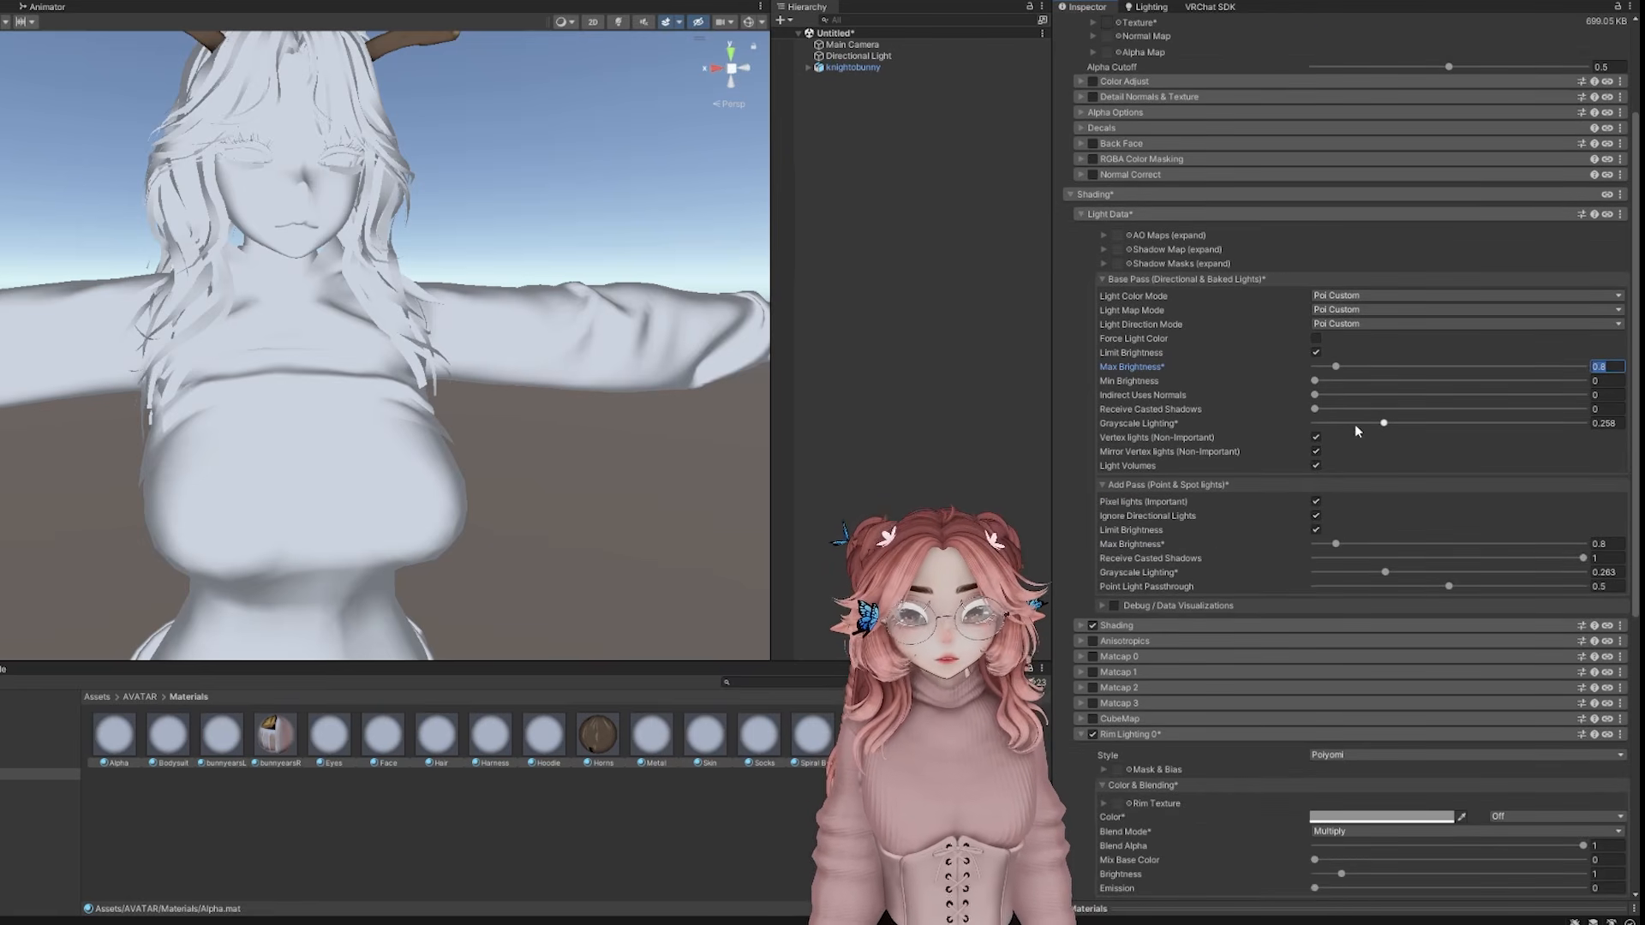
Set the Rim Lighting 0 color of the skin materials to a soft pink, CBA7A7
{"action": "scroll", "coordinate": [1354, 670], "scroll_direction": "down", "scroll_amount": 3}
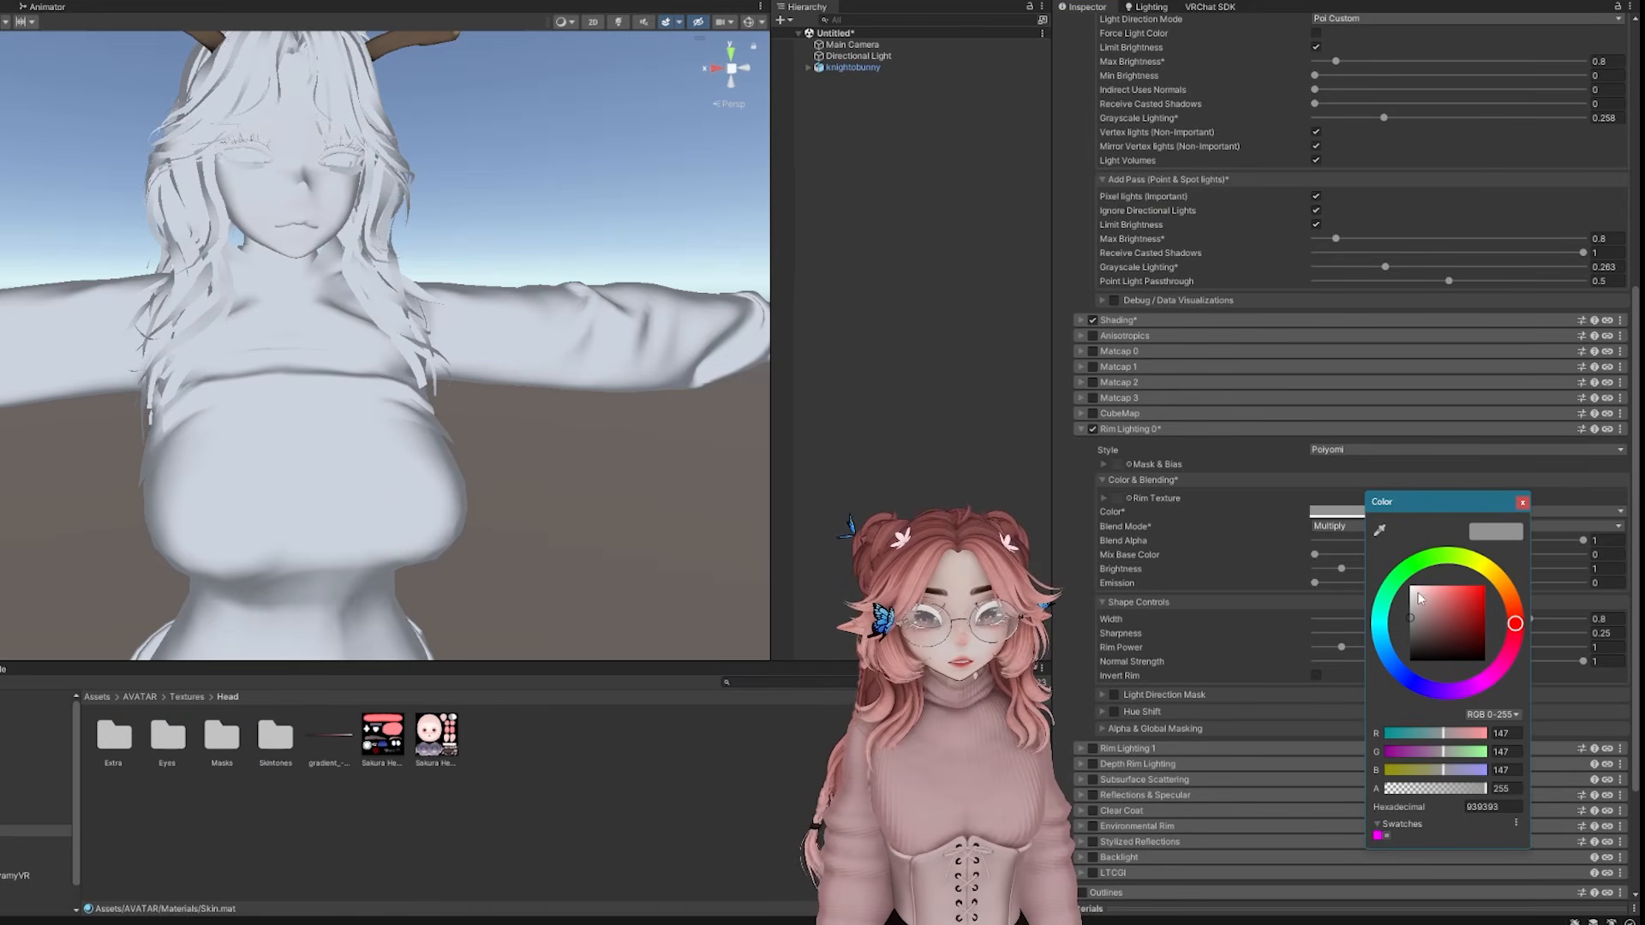
{"action": "left_click_drag", "start_coordinate": [1429, 607], "coordinate": [1425, 605]}
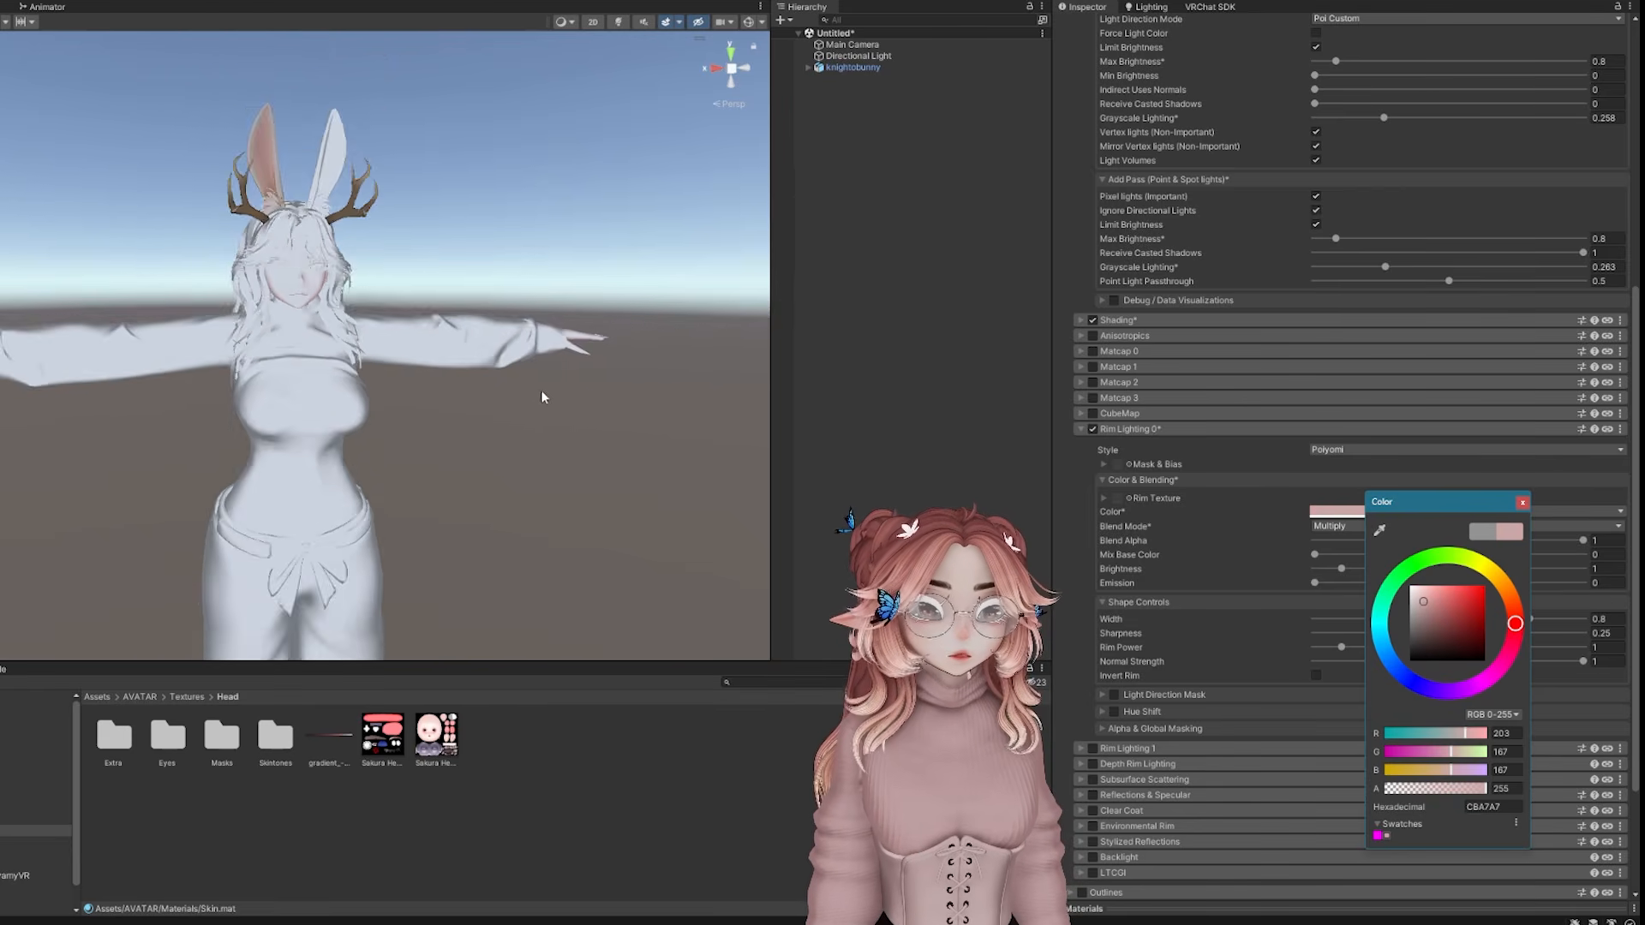
{"action": "scroll", "coordinate": [1456, 480], "scroll_direction": "down", "scroll_amount": 4}
{"action": "left_click", "coordinate": [1521, 503]}
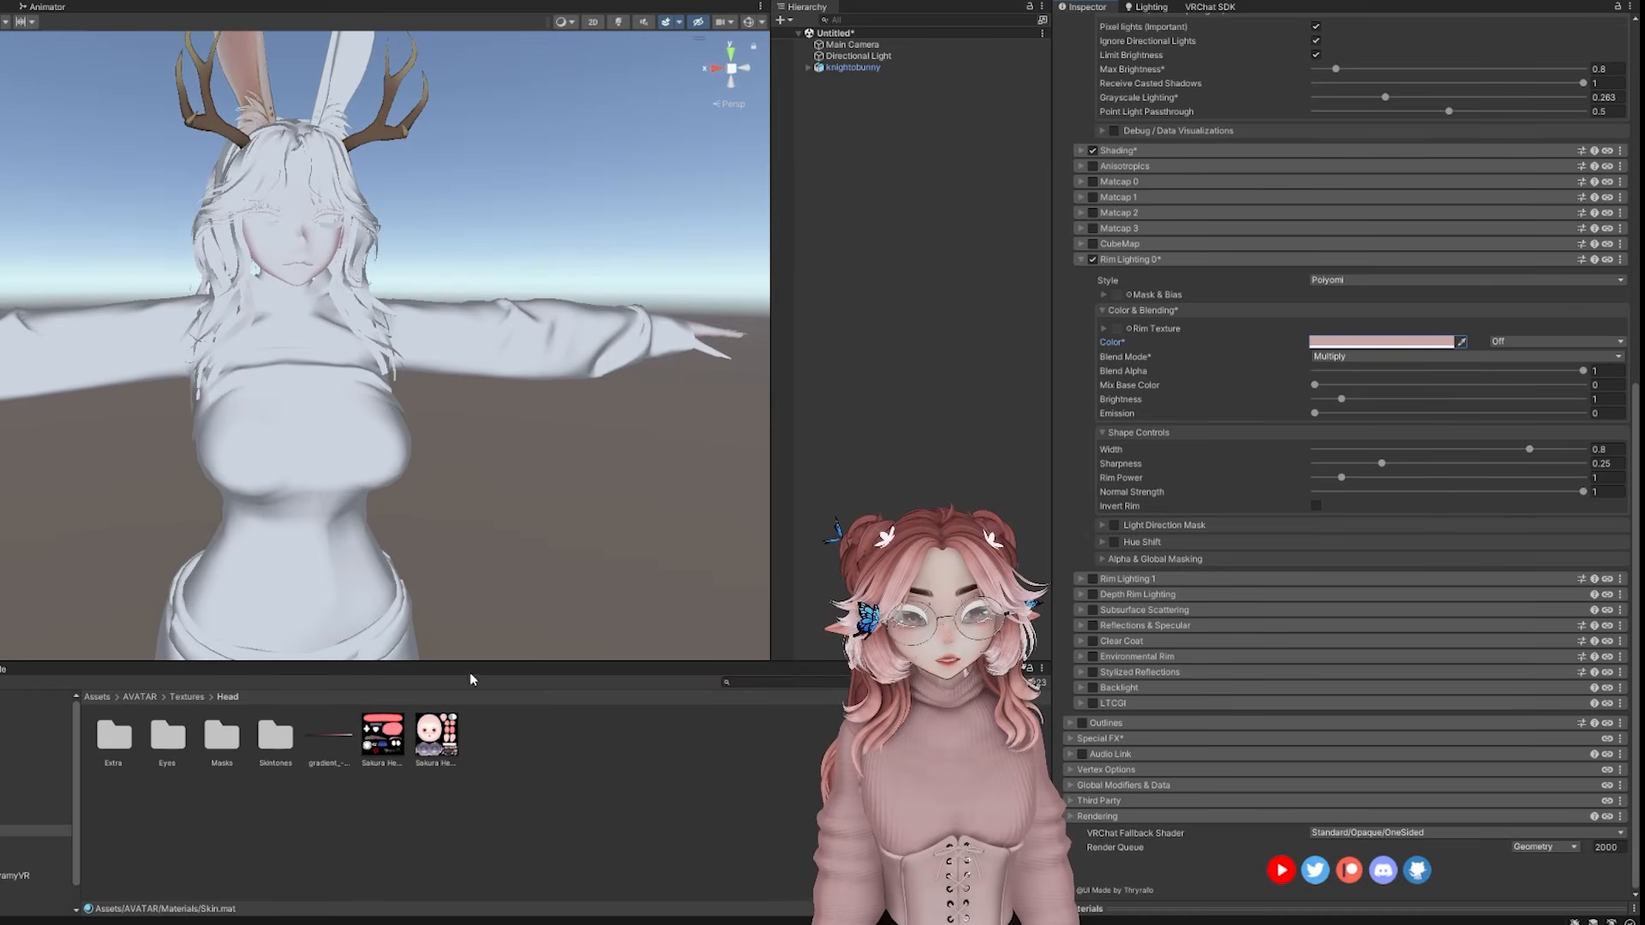
Enable Reflections & Specular on all avatar materials with smoothness 0.07, reflection visibility 0 and specular visibility about 0.92
{"action": "left_click", "coordinate": [35, 785]}
{"action": "left_click", "coordinate": [329, 737]}
{"action": "key", "text": "ctrl+a"}
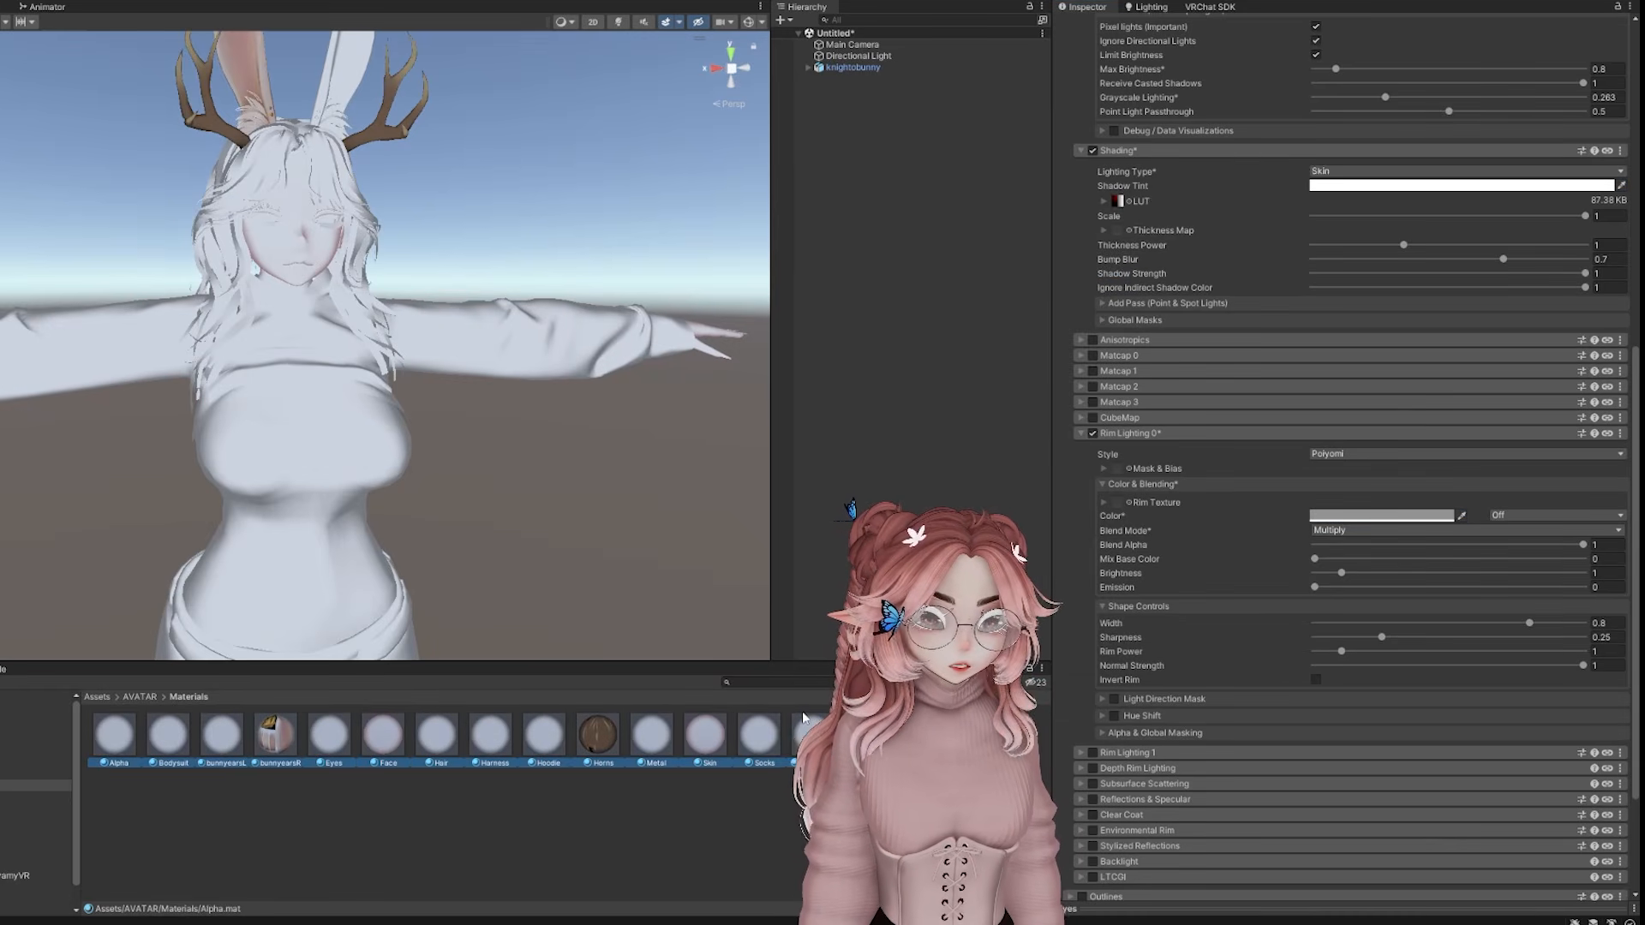
{"action": "scroll", "coordinate": [1170, 583], "scroll_direction": "down", "scroll_amount": 4}
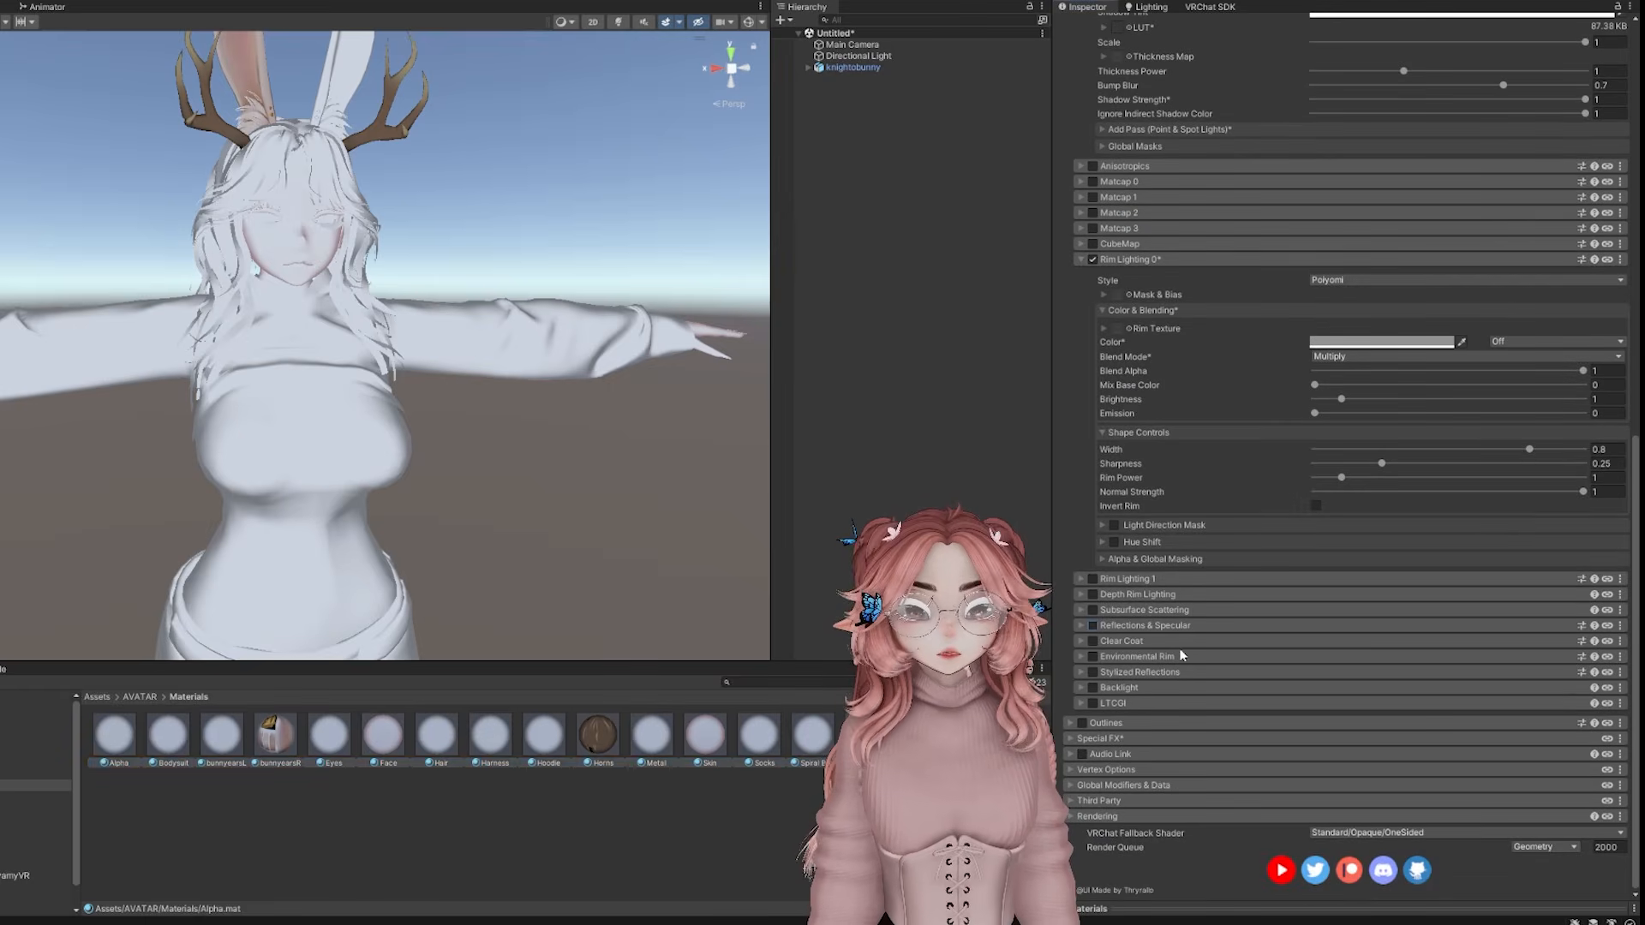
{"action": "left_click", "coordinate": [1092, 626]}
{"action": "left_click", "coordinate": [1329, 661]}
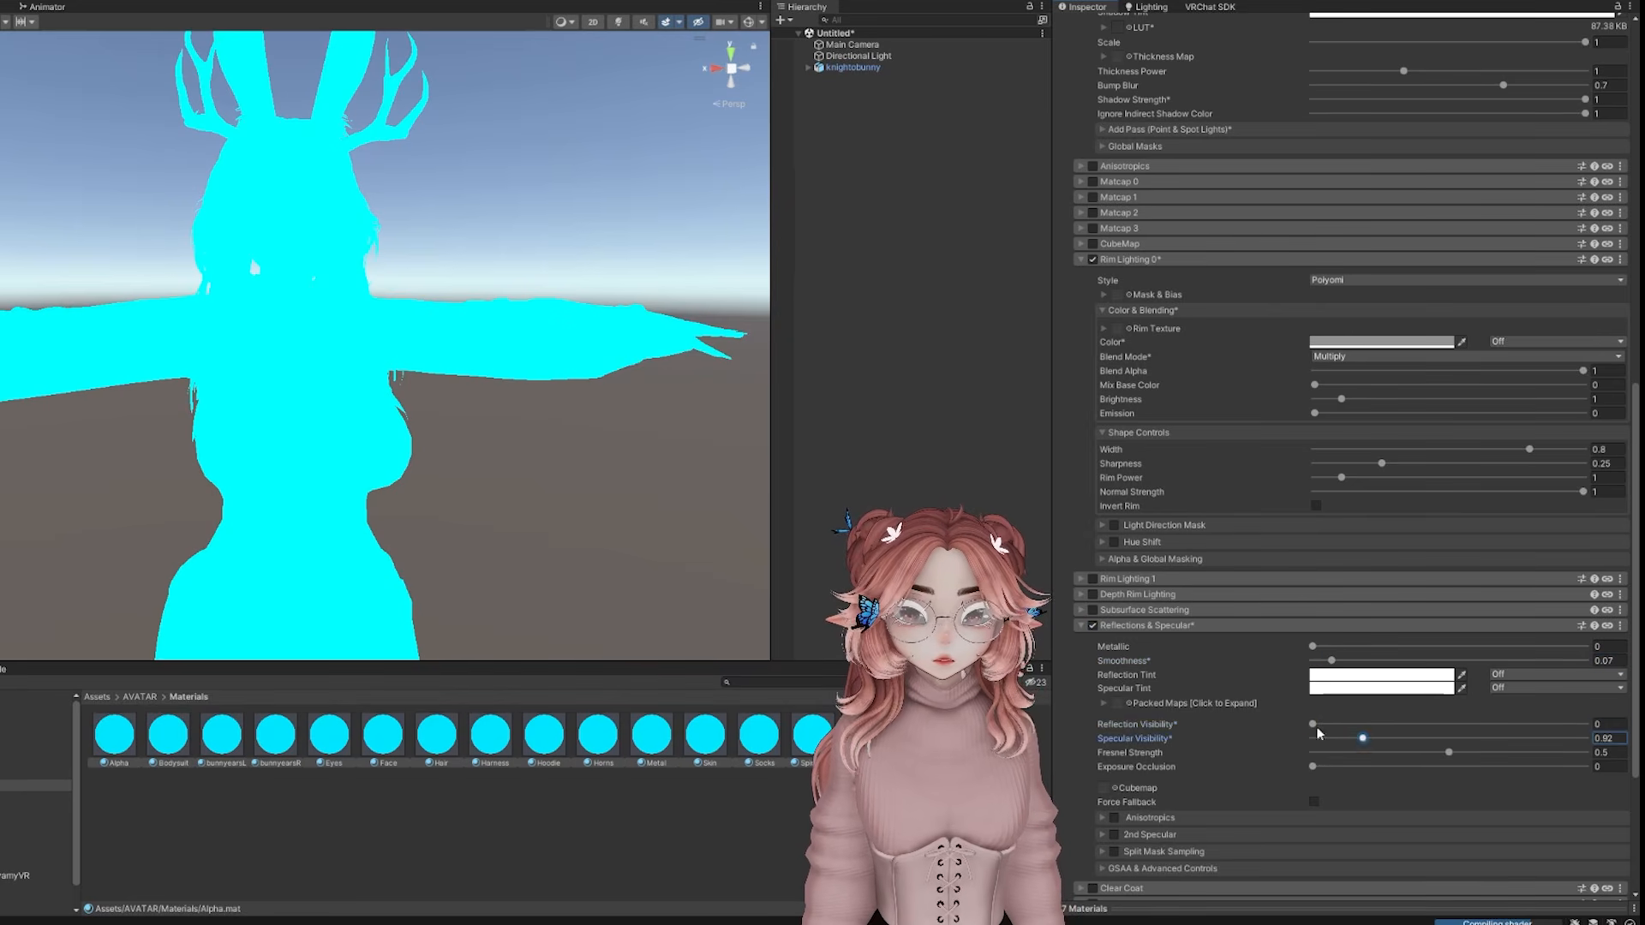
Set the Face and Skin materials' smoothness to about 0.404 and specular visibility to about 2.67
{"action": "scroll", "coordinate": [1318, 732], "scroll_direction": "down", "scroll_amount": 4}
{"action": "left_click_drag", "start_coordinate": [1425, 491], "coordinate": [1431, 505]}
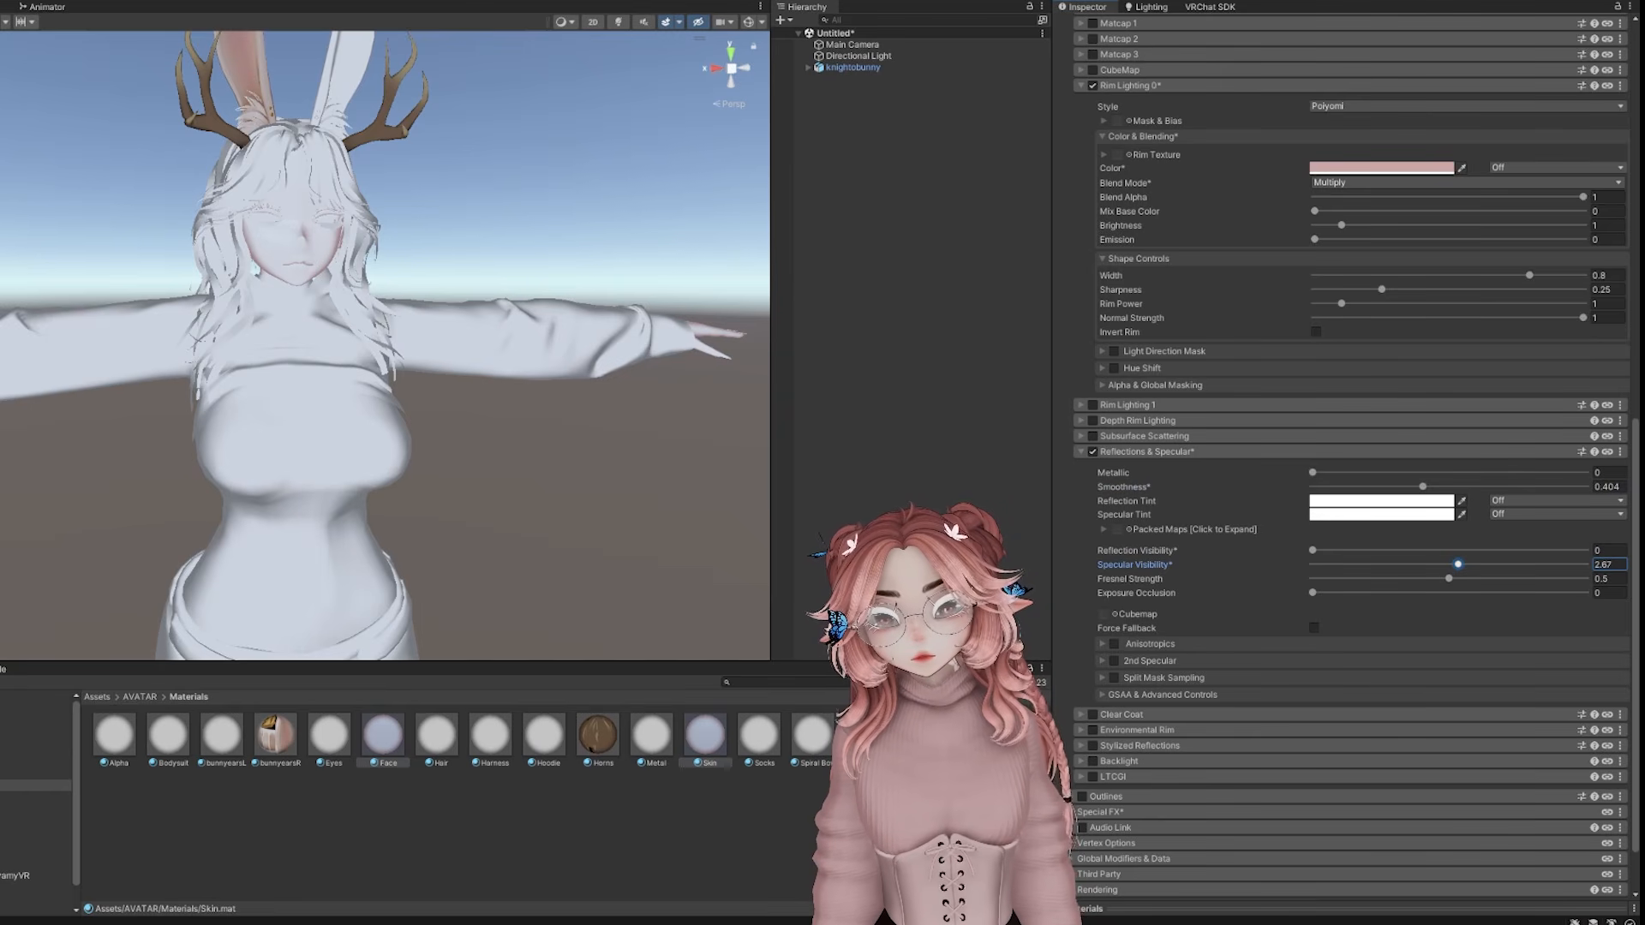
Consult the extra shiny skin reference in Discord's shader-settings channel and set the skin materials' smoothness to about 0.572 and specular visibility to about 3.42
{"action": "left_click_drag", "start_coordinate": [1644, 27], "coordinate": [966, 252]}
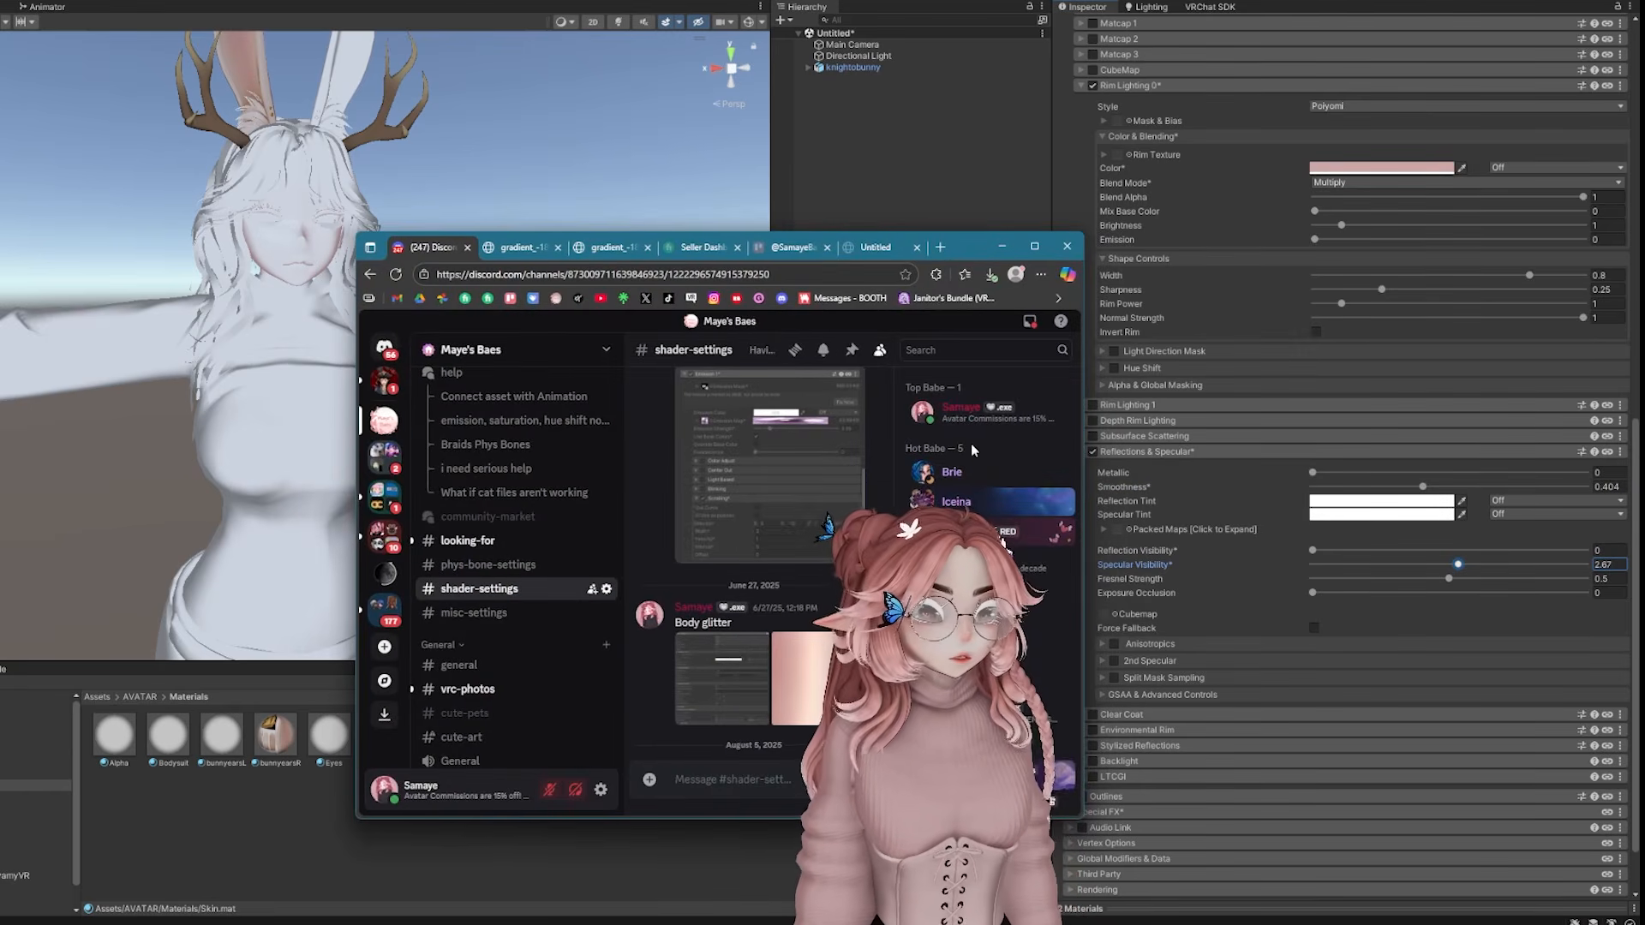
{"action": "scroll", "coordinate": [738, 598], "scroll_direction": "up", "scroll_amount": 4}
{"action": "left_click", "coordinate": [814, 527]}
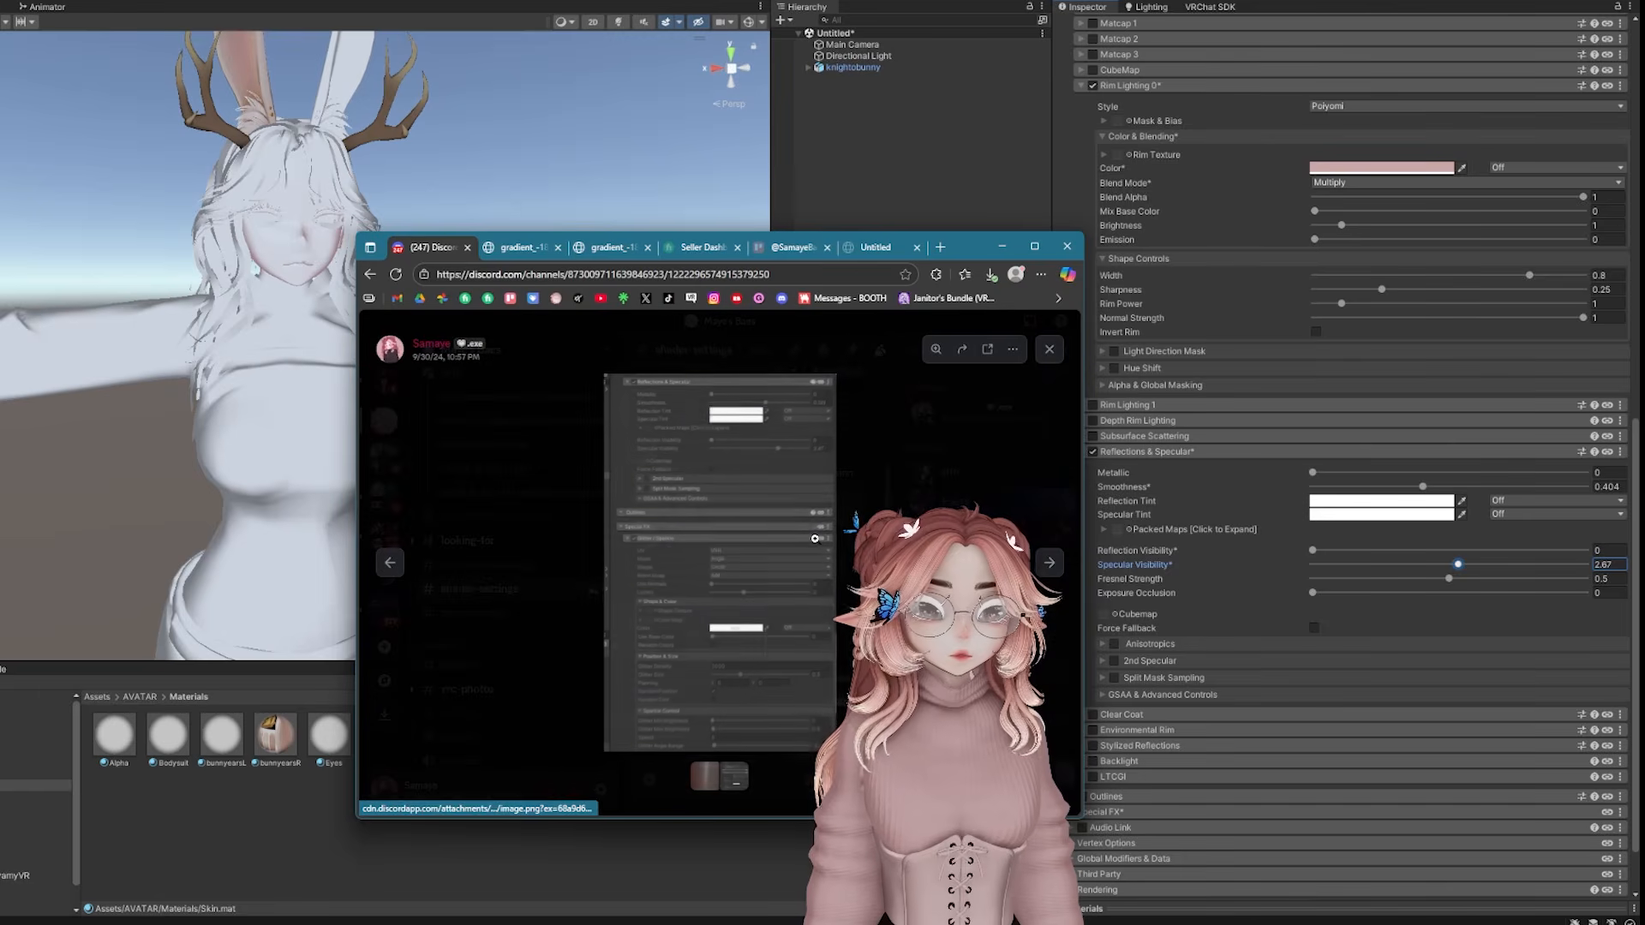
{"action": "left_click", "coordinate": [759, 495]}
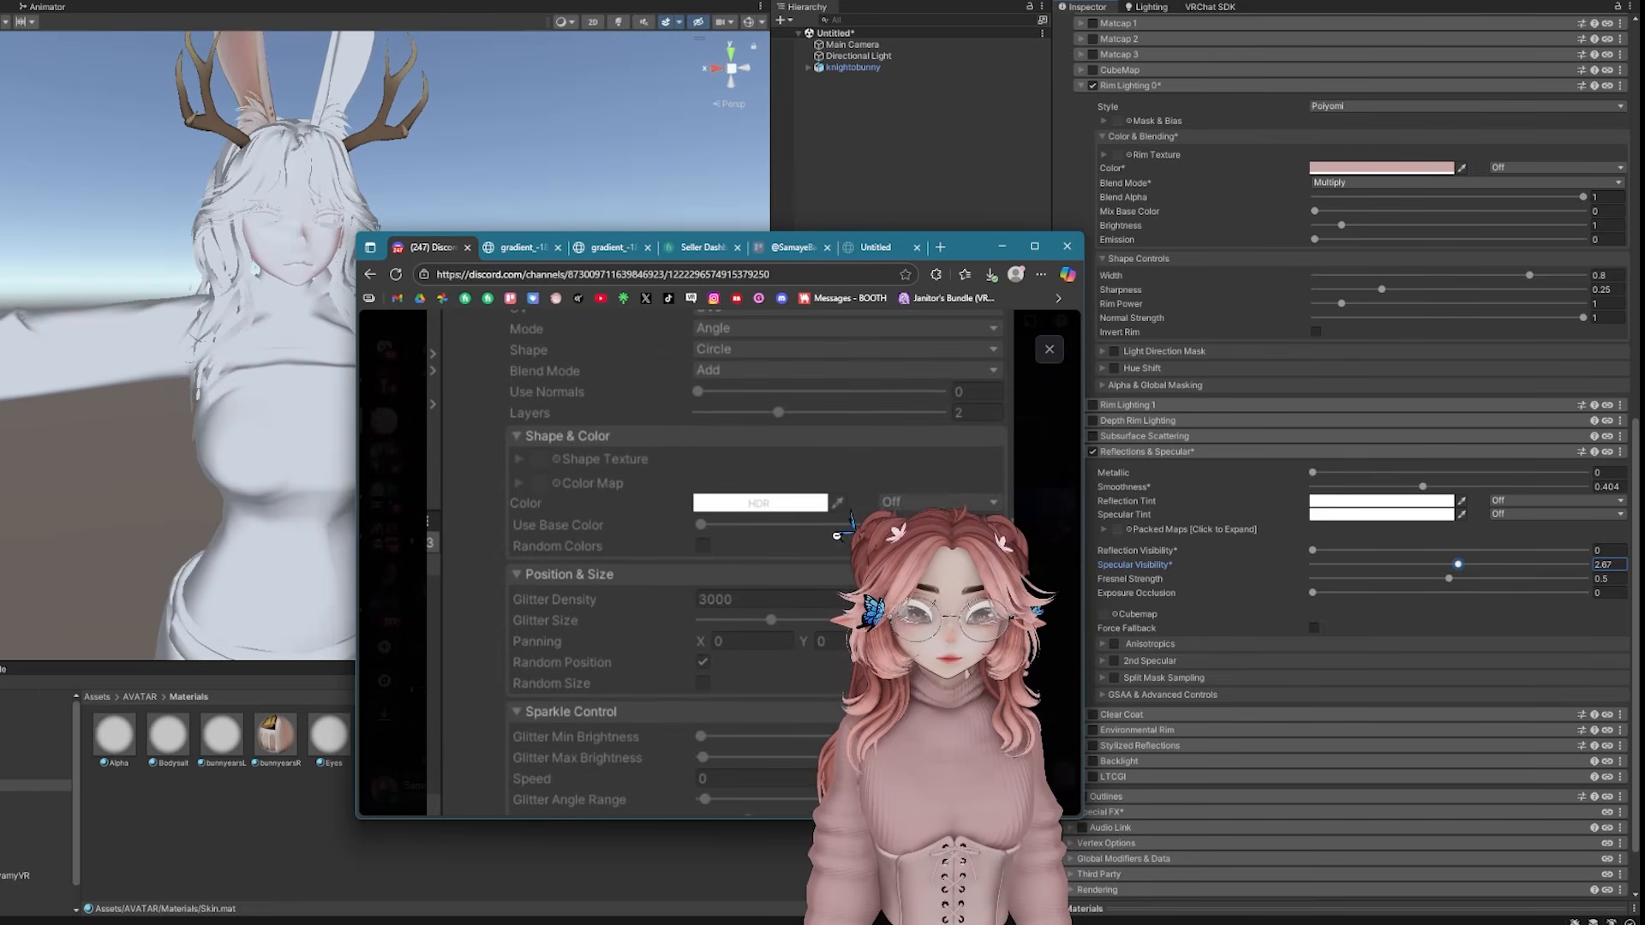
{"action": "scroll", "coordinate": [708, 543], "scroll_direction": "up", "scroll_amount": 3}
{"action": "scroll", "coordinate": [763, 577], "scroll_direction": "down", "scroll_amount": 3}
{"action": "scroll", "coordinate": [771, 617], "scroll_direction": "up", "scroll_amount": 5}
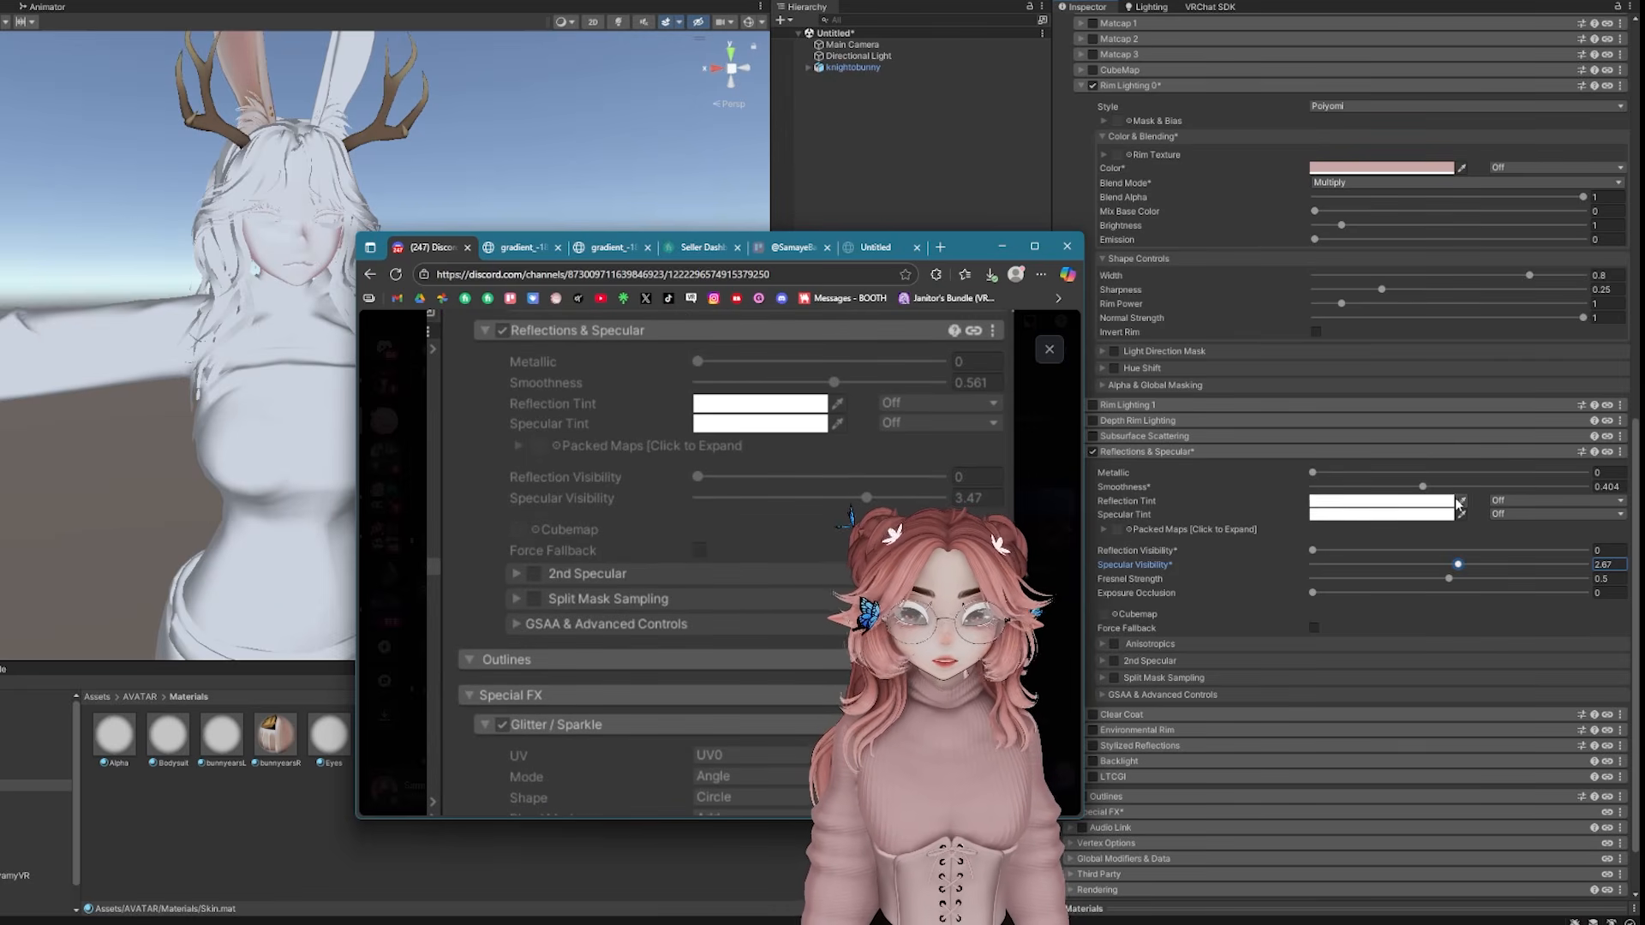
{"action": "left_click_drag", "start_coordinate": [1458, 487], "coordinate": [1470, 486]}
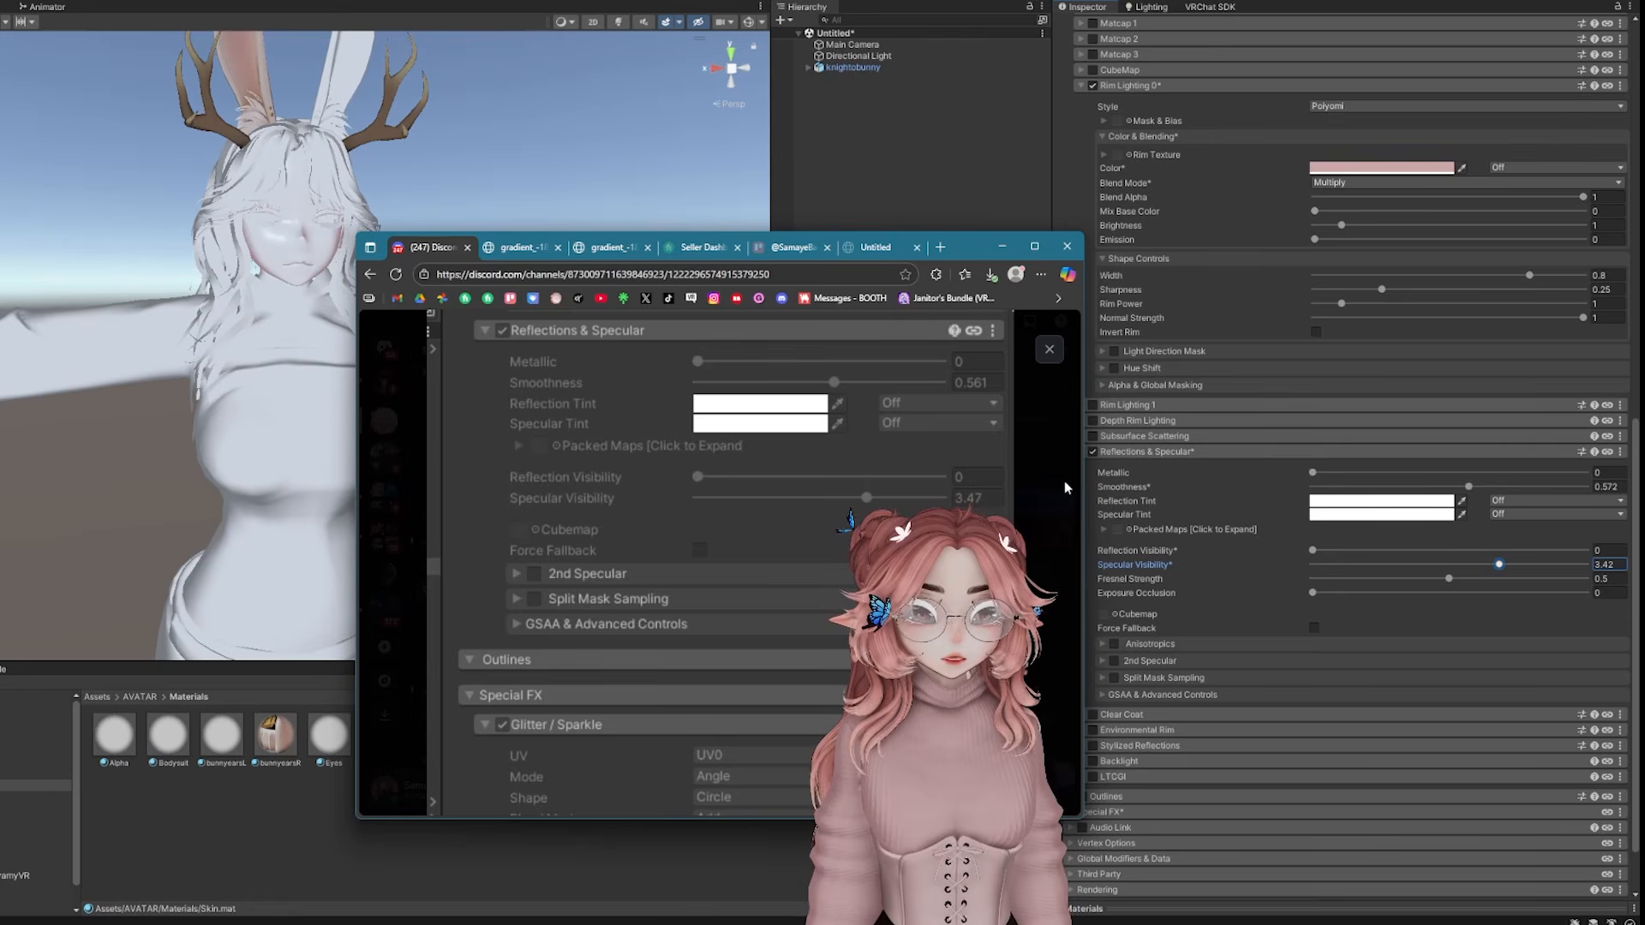
Check the glitter settings in the Discord reference image and enable Glitter / Sparkle on the Face and Skin materials
{"action": "left_click", "coordinate": [1064, 487]}
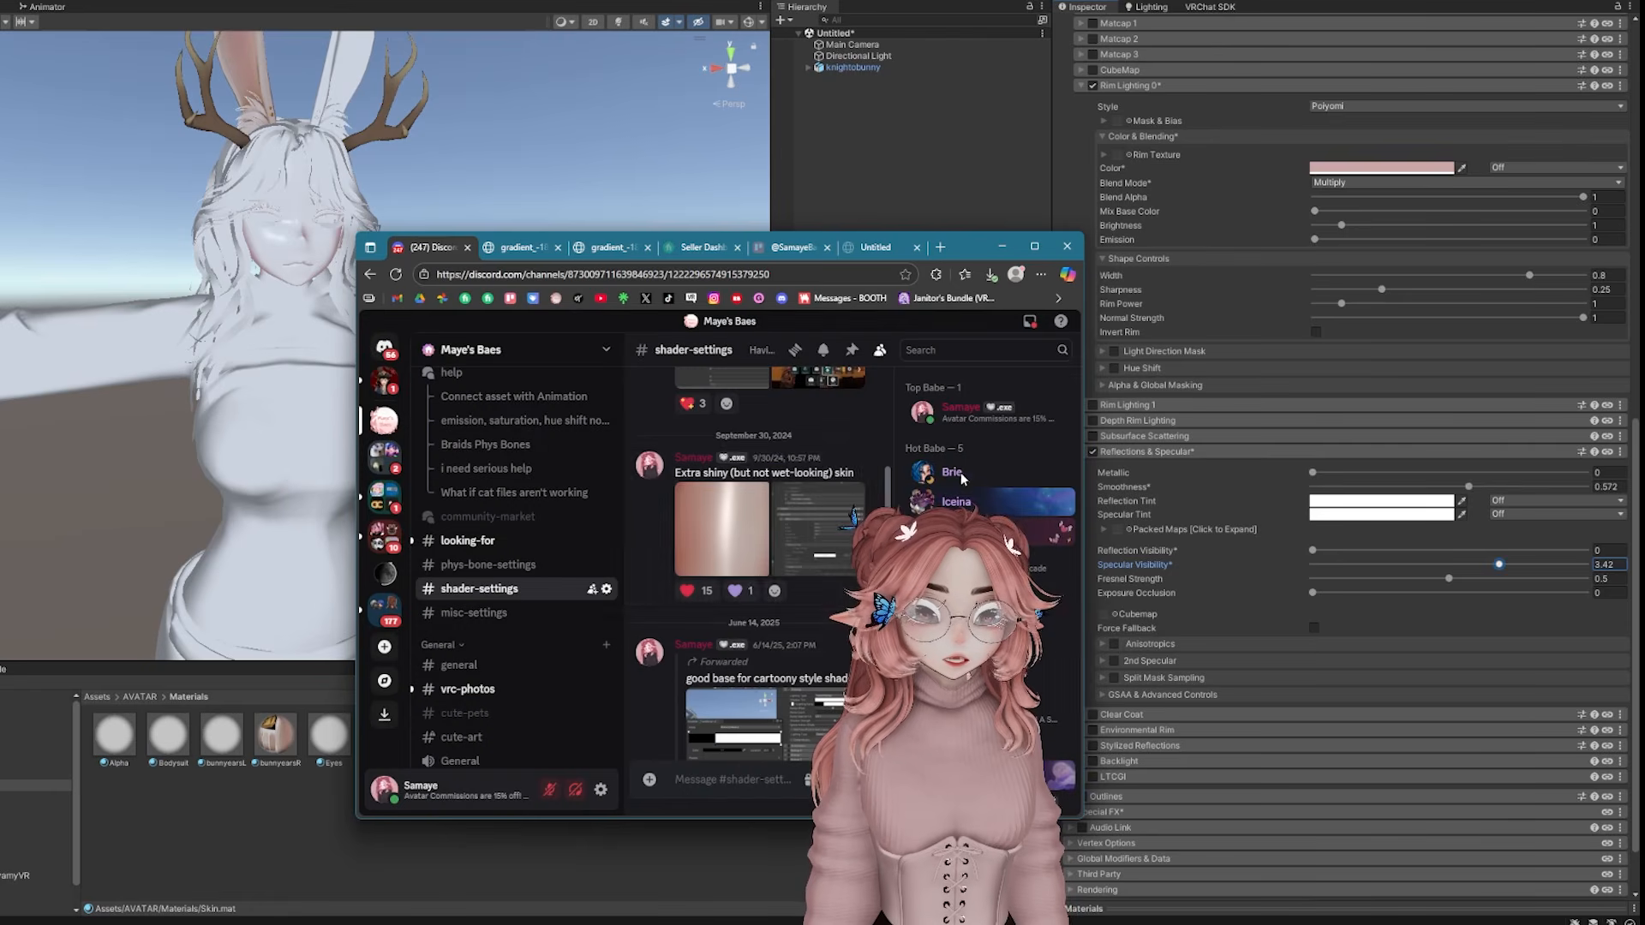
{"action": "left_click", "coordinate": [790, 541]}
{"action": "left_click", "coordinate": [713, 640]}
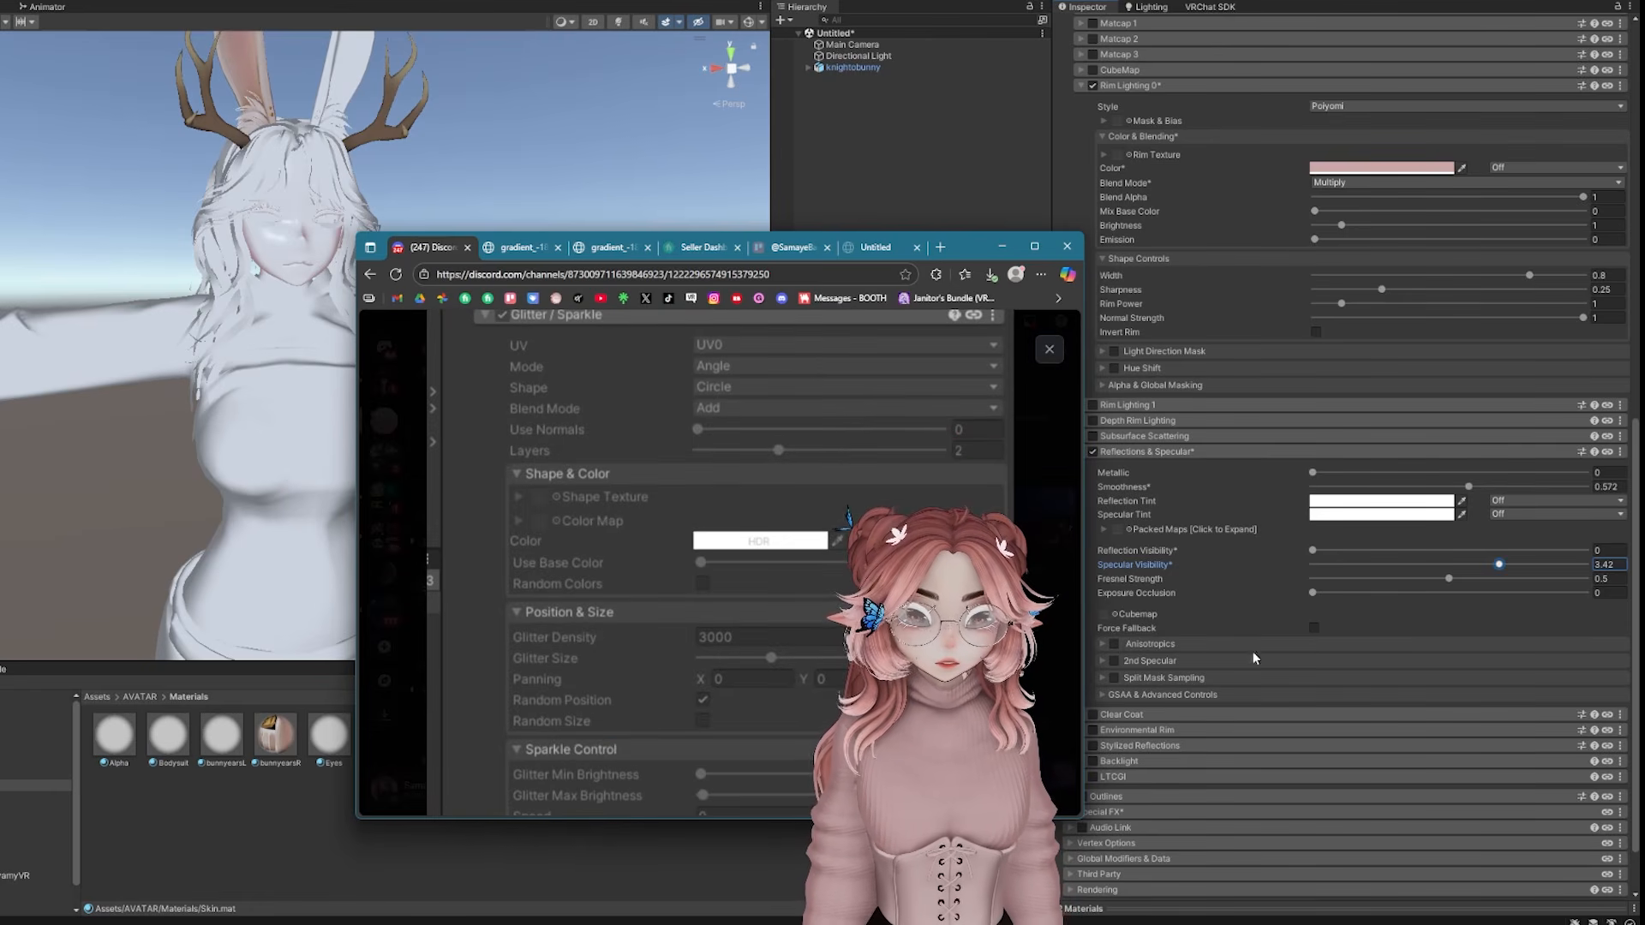
{"action": "scroll", "coordinate": [1259, 650], "scroll_direction": "down", "scroll_amount": 3}
{"action": "left_click", "coordinate": [1114, 739]}
{"action": "scroll", "coordinate": [1371, 719], "scroll_direction": "down", "scroll_amount": 12}
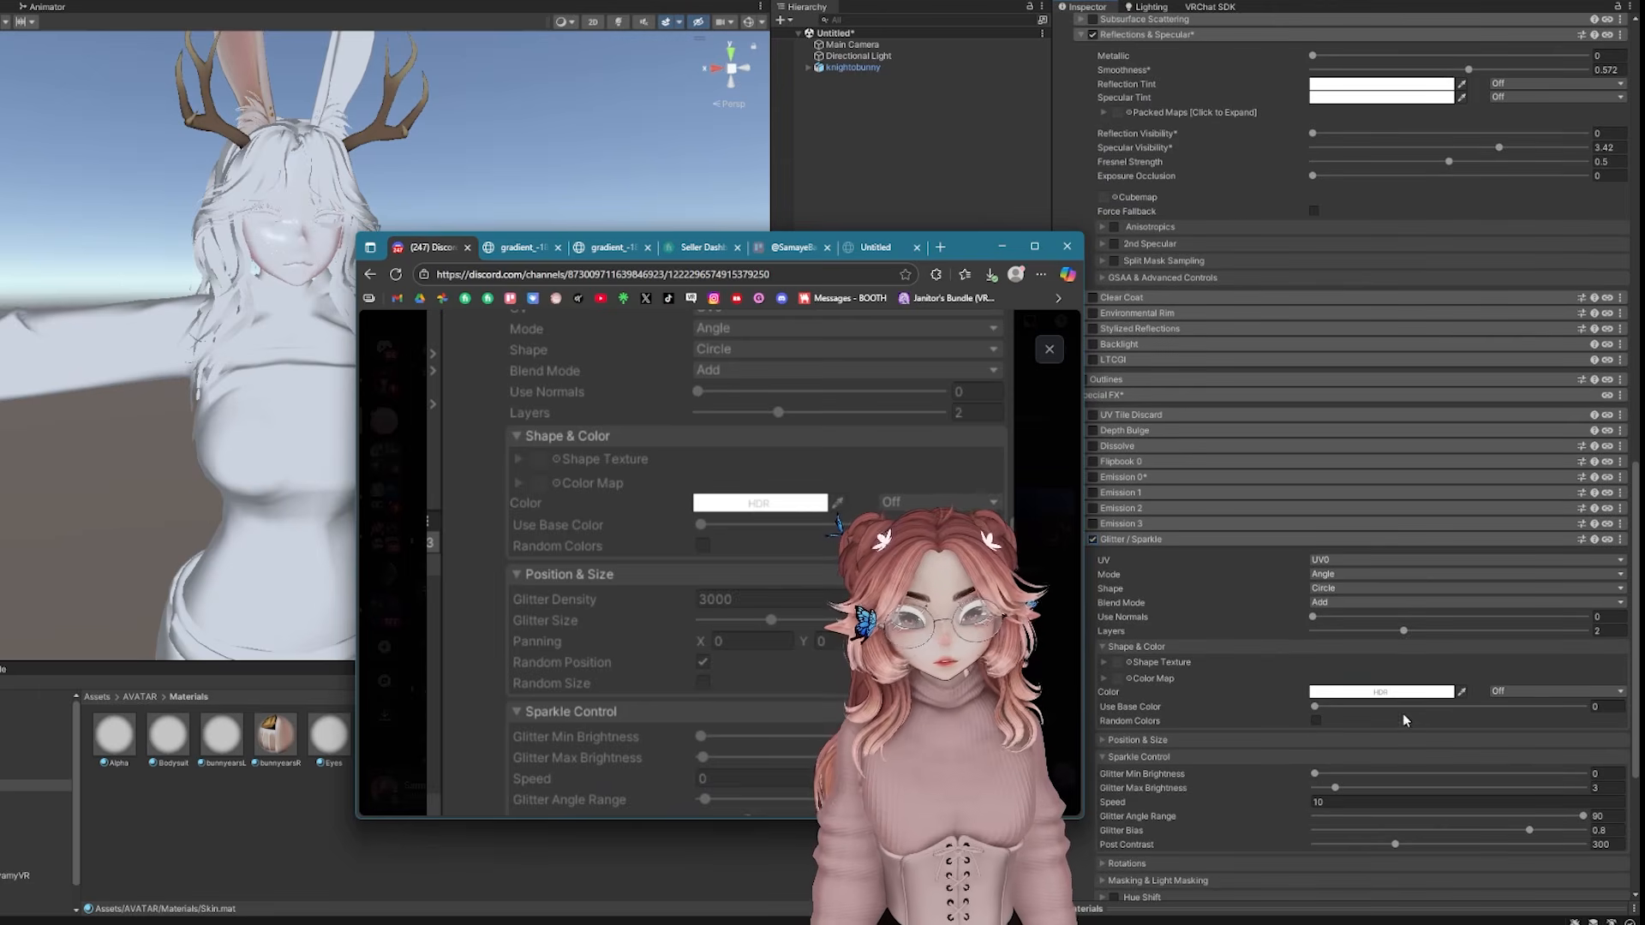
{"action": "left_click", "coordinate": [1001, 247]}
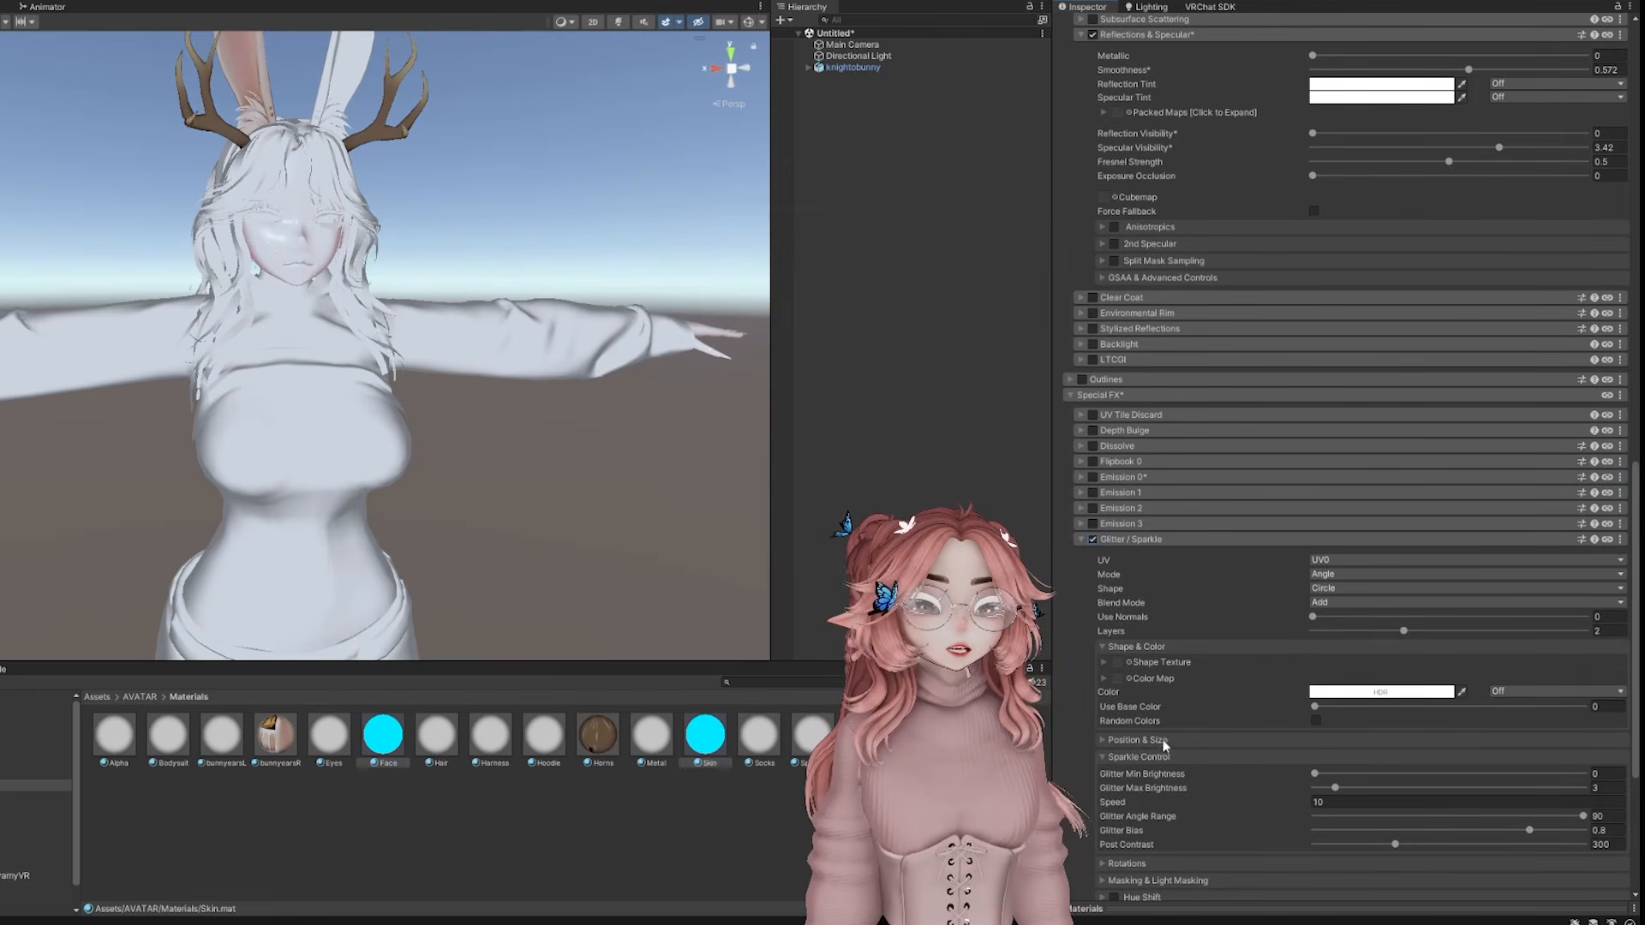
Set the skin materials' glitter density to 3000, max brightness 0.4, angle range 1.8, bias 0.582 and post contrast 653
{"action": "left_click", "coordinate": [1140, 740]}
{"action": "scroll", "coordinate": [1405, 703], "scroll_direction": "down", "scroll_amount": 3}
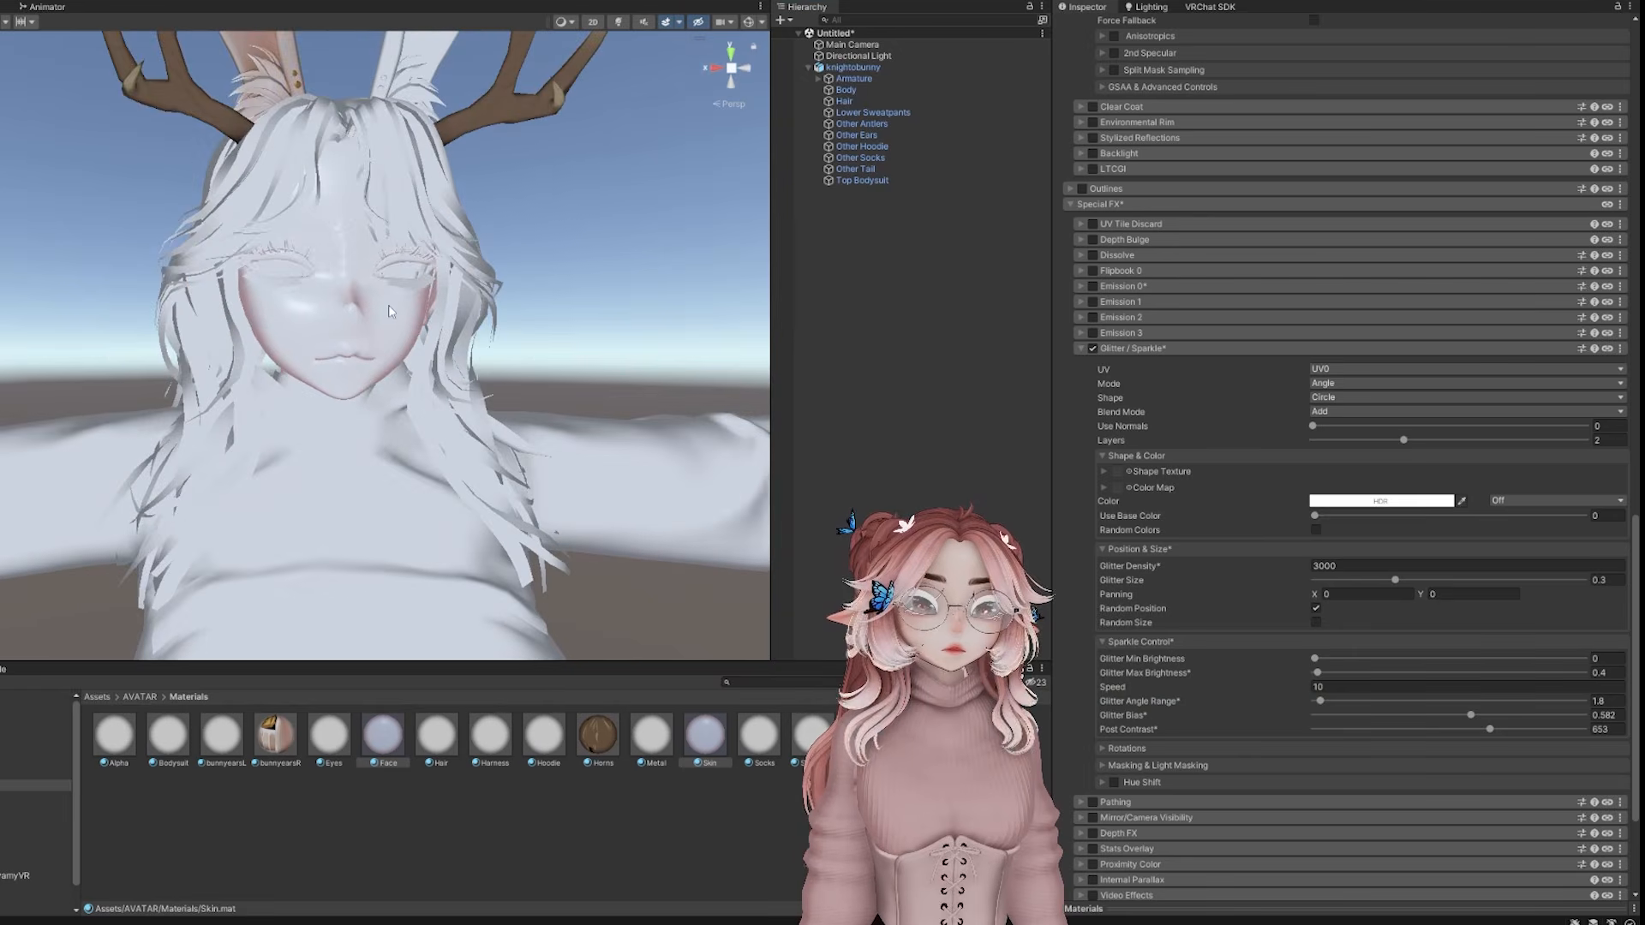
Set the Face material's glitter max brightness to 4.7, angle range to 8.3 and bias to about 0.729
{"action": "scroll", "coordinate": [439, 306], "scroll_direction": "up", "scroll_amount": 5}
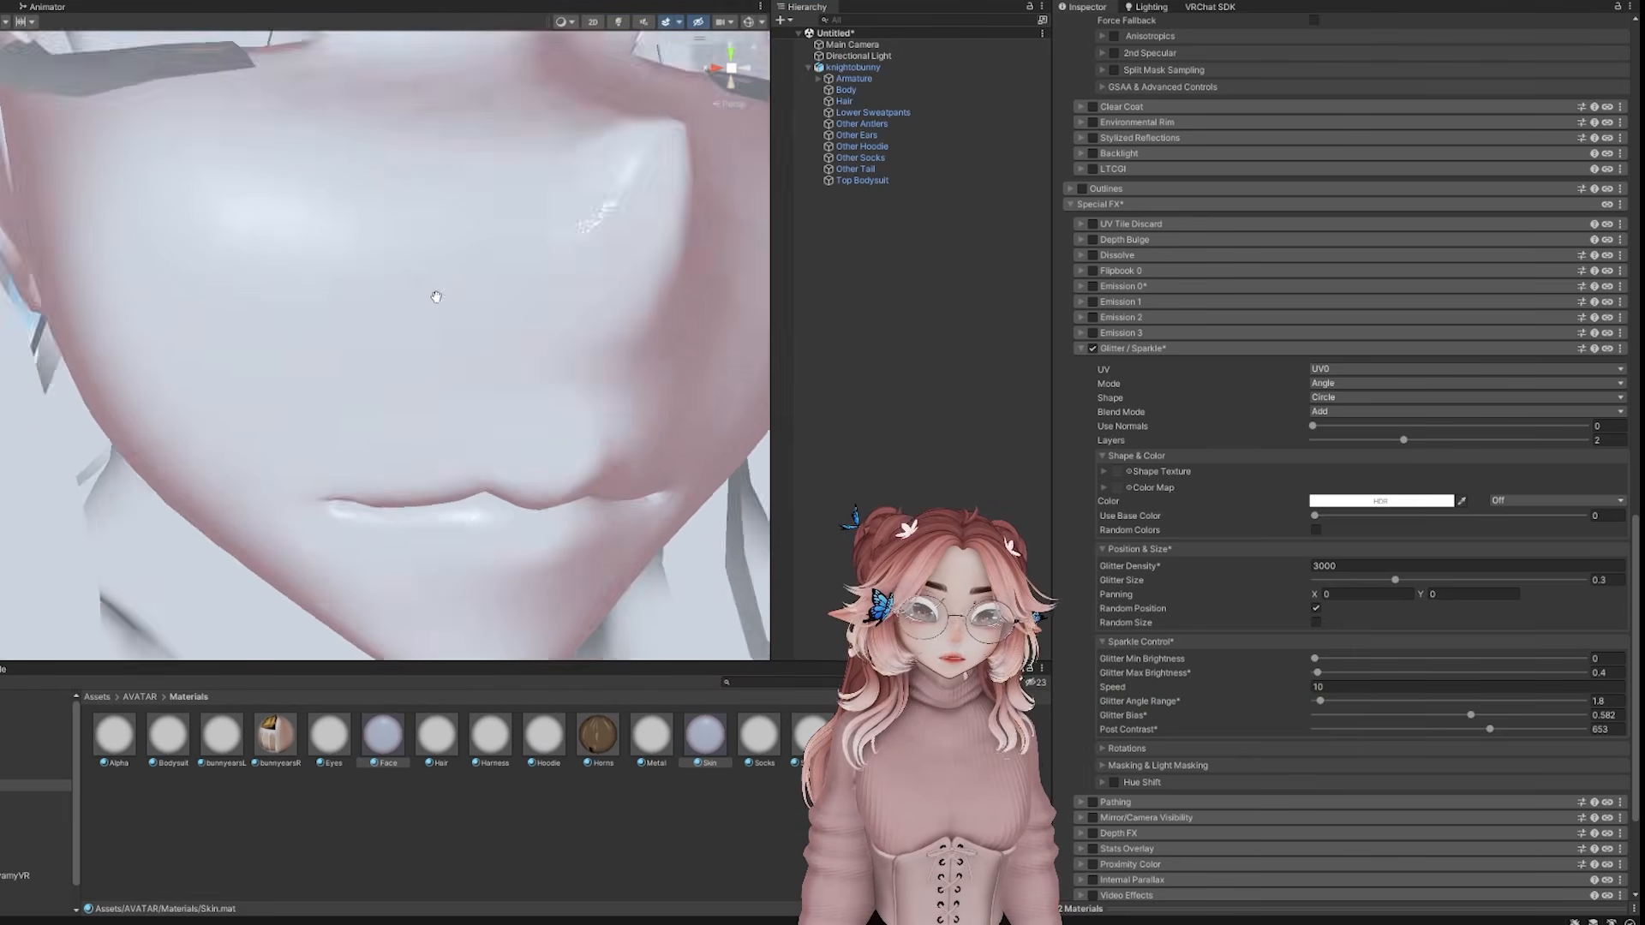
{"action": "scroll", "coordinate": [439, 306], "scroll_direction": "down", "scroll_amount": 3}
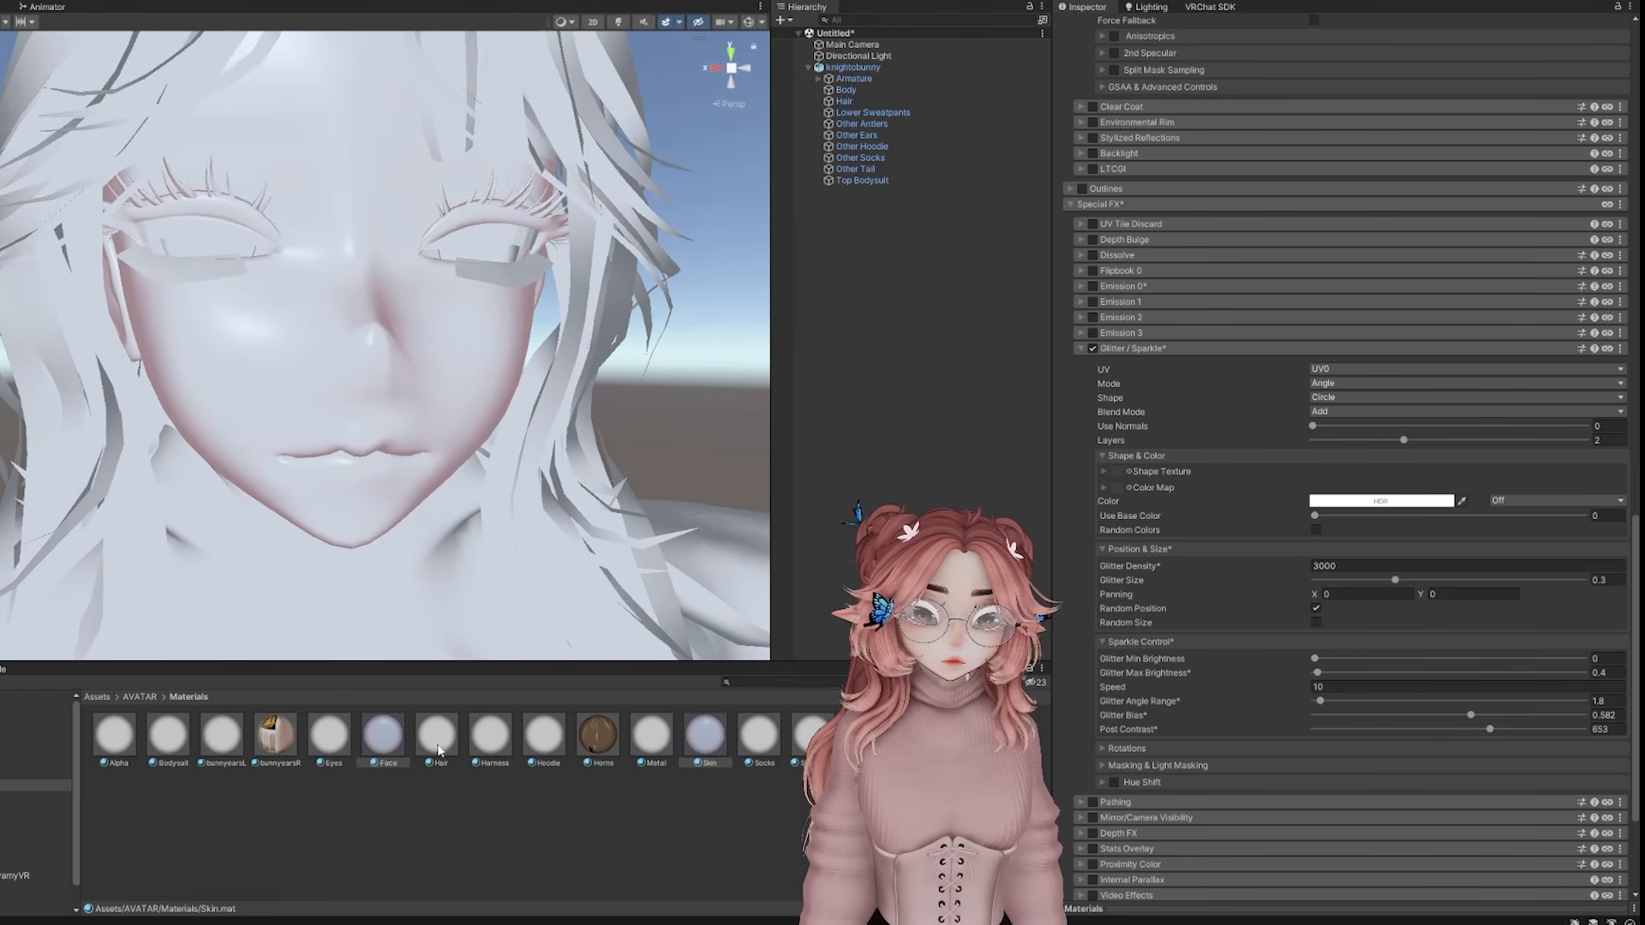
{"action": "left_click_drag", "start_coordinate": [1325, 672], "coordinate": [1346, 673]}
{"action": "left_click_drag", "start_coordinate": [1320, 701], "coordinate": [1339, 701]}
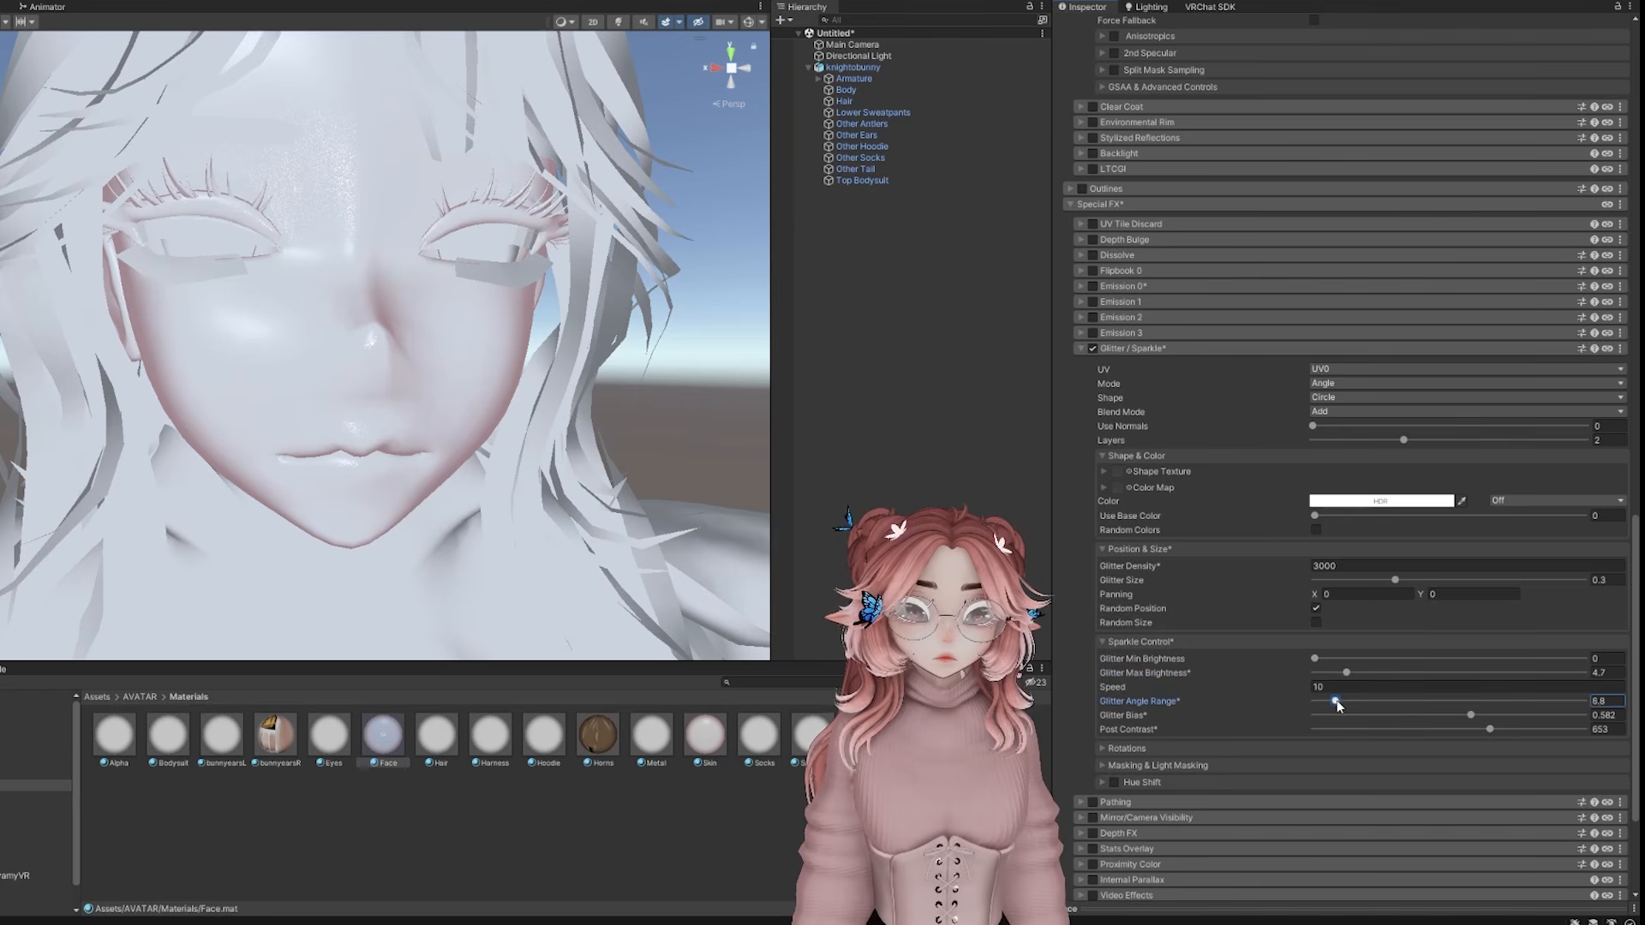
{"action": "left_click_drag", "start_coordinate": [1480, 714], "coordinate": [1510, 714]}
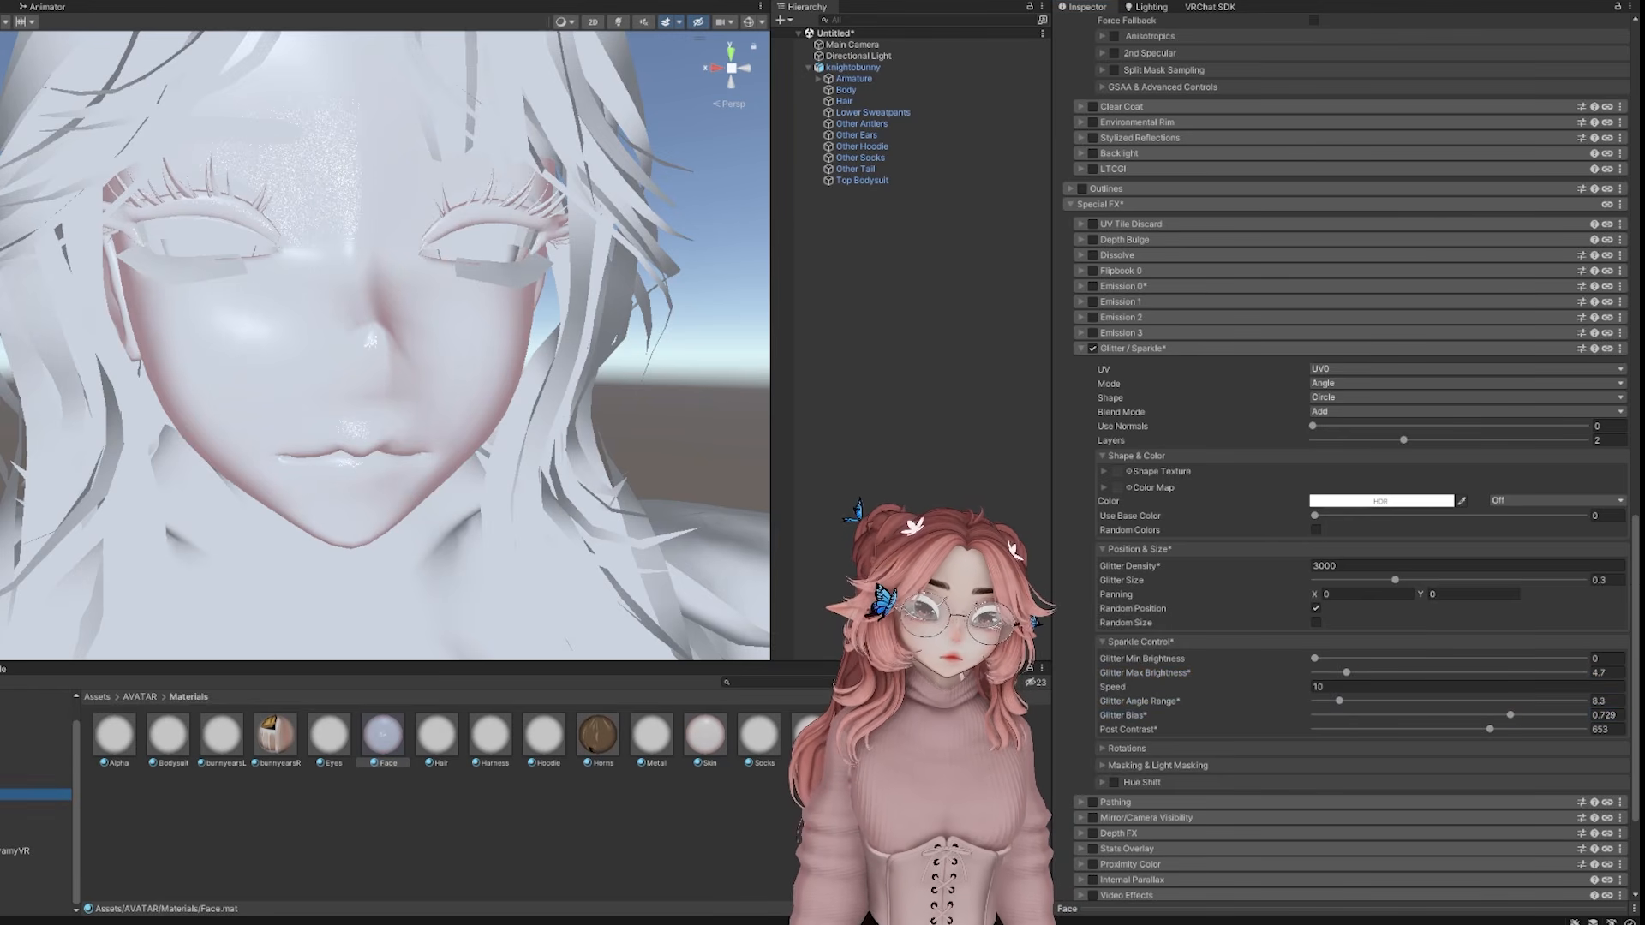
Assign the black mask texture from the Textures/Head folder as the Face material's Glitter Mask
{"action": "left_click", "coordinate": [34, 805]}
{"action": "double_click", "coordinate": [169, 748]}
{"action": "left_click", "coordinate": [35, 782]}
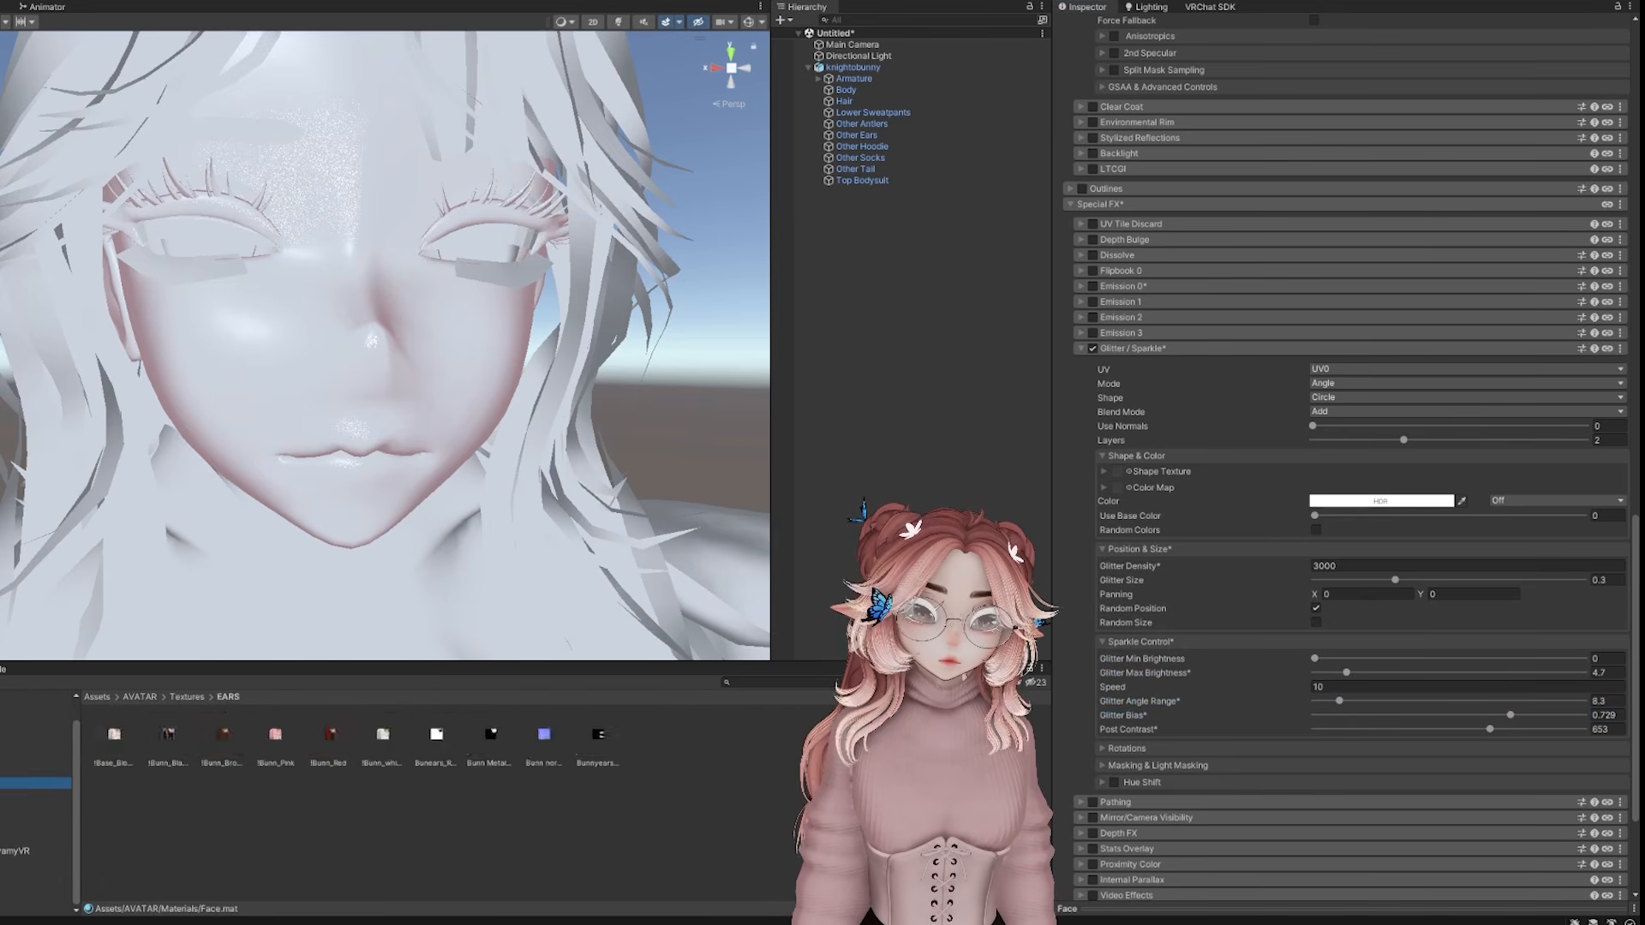
{"action": "left_click", "coordinate": [35, 771]}
{"action": "left_click", "coordinate": [34, 806]}
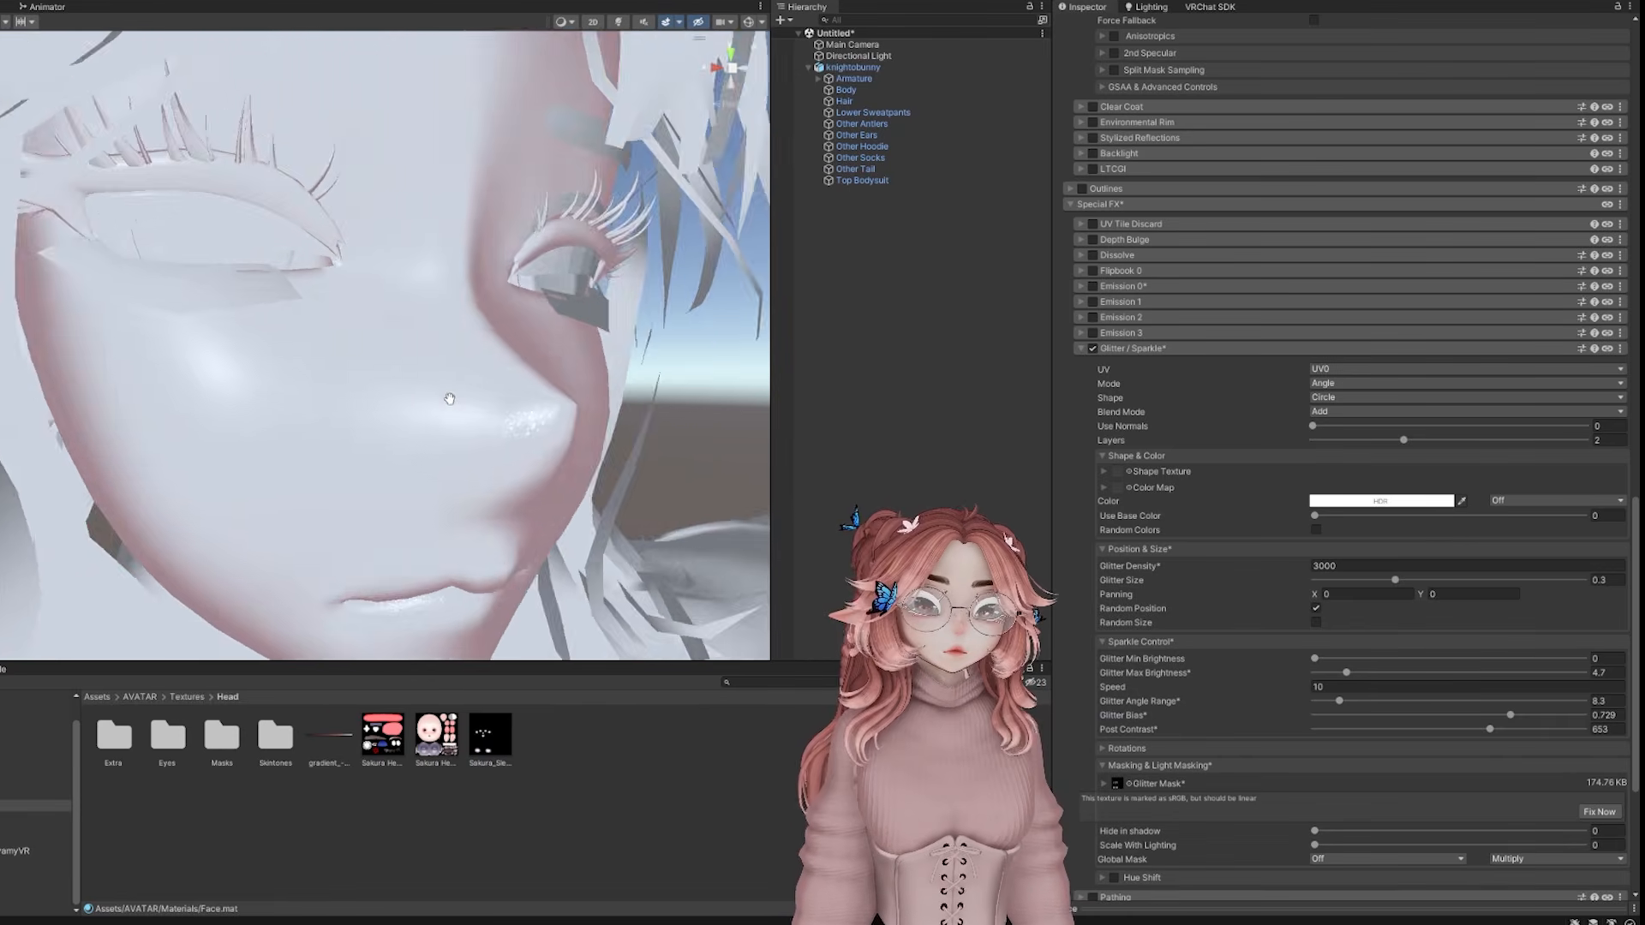
Examine the masked glitter on the avatar's face up close from different angles
{"action": "left_click_drag", "start_coordinate": [403, 360], "coordinate": [420, 426], "text": "alt"}
{"action": "scroll", "coordinate": [496, 455], "scroll_direction": "down", "scroll_amount": 10}
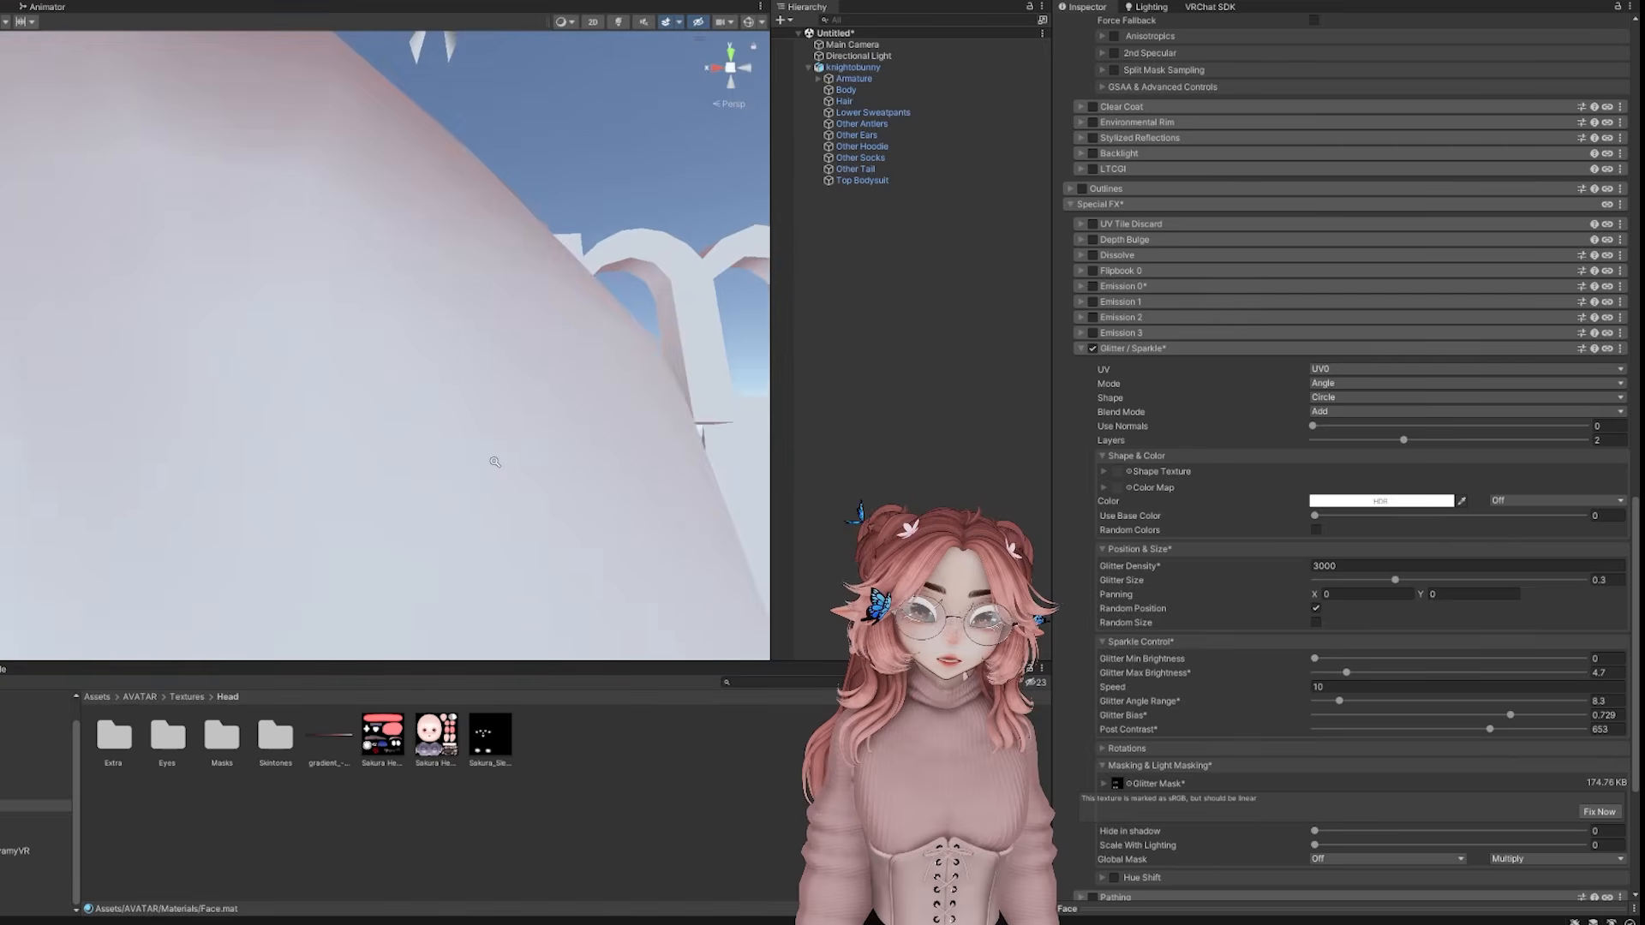
{"action": "middle_click_drag", "start_coordinate": [424, 471], "coordinate": [398, 443]}
{"action": "scroll", "coordinate": [402, 442], "scroll_direction": "up", "scroll_amount": 8}
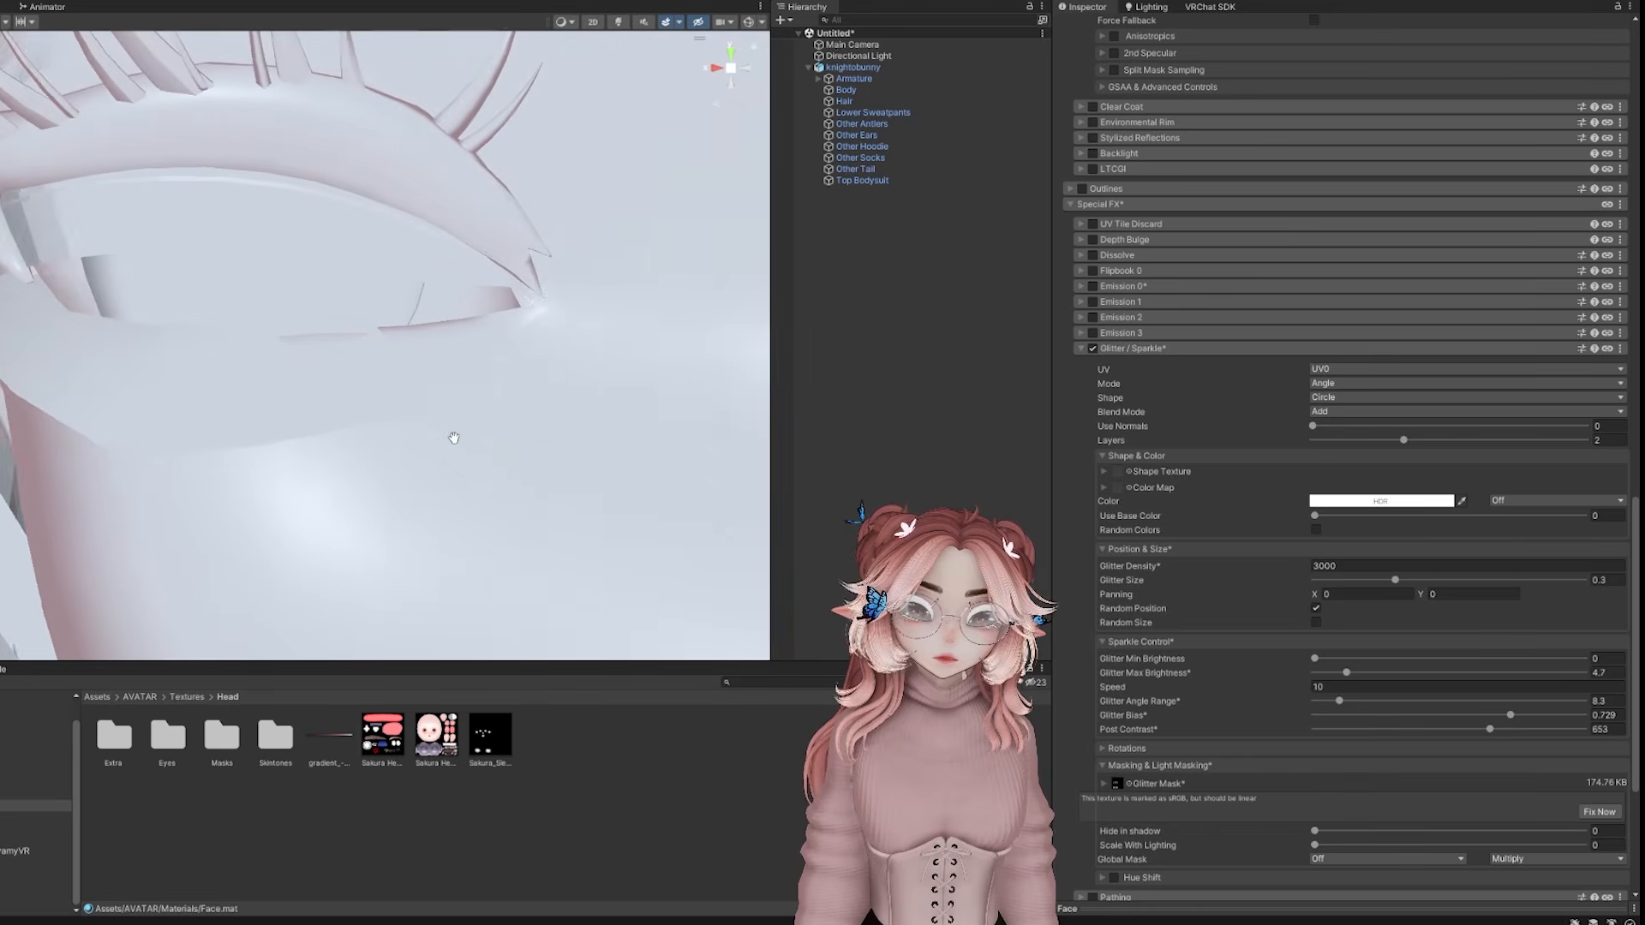
Raise the Face material's glitter max brightness to 17, angle range to 47.4 and bias to 0.9
{"action": "scroll", "coordinate": [468, 420], "scroll_direction": "down", "scroll_amount": 8}
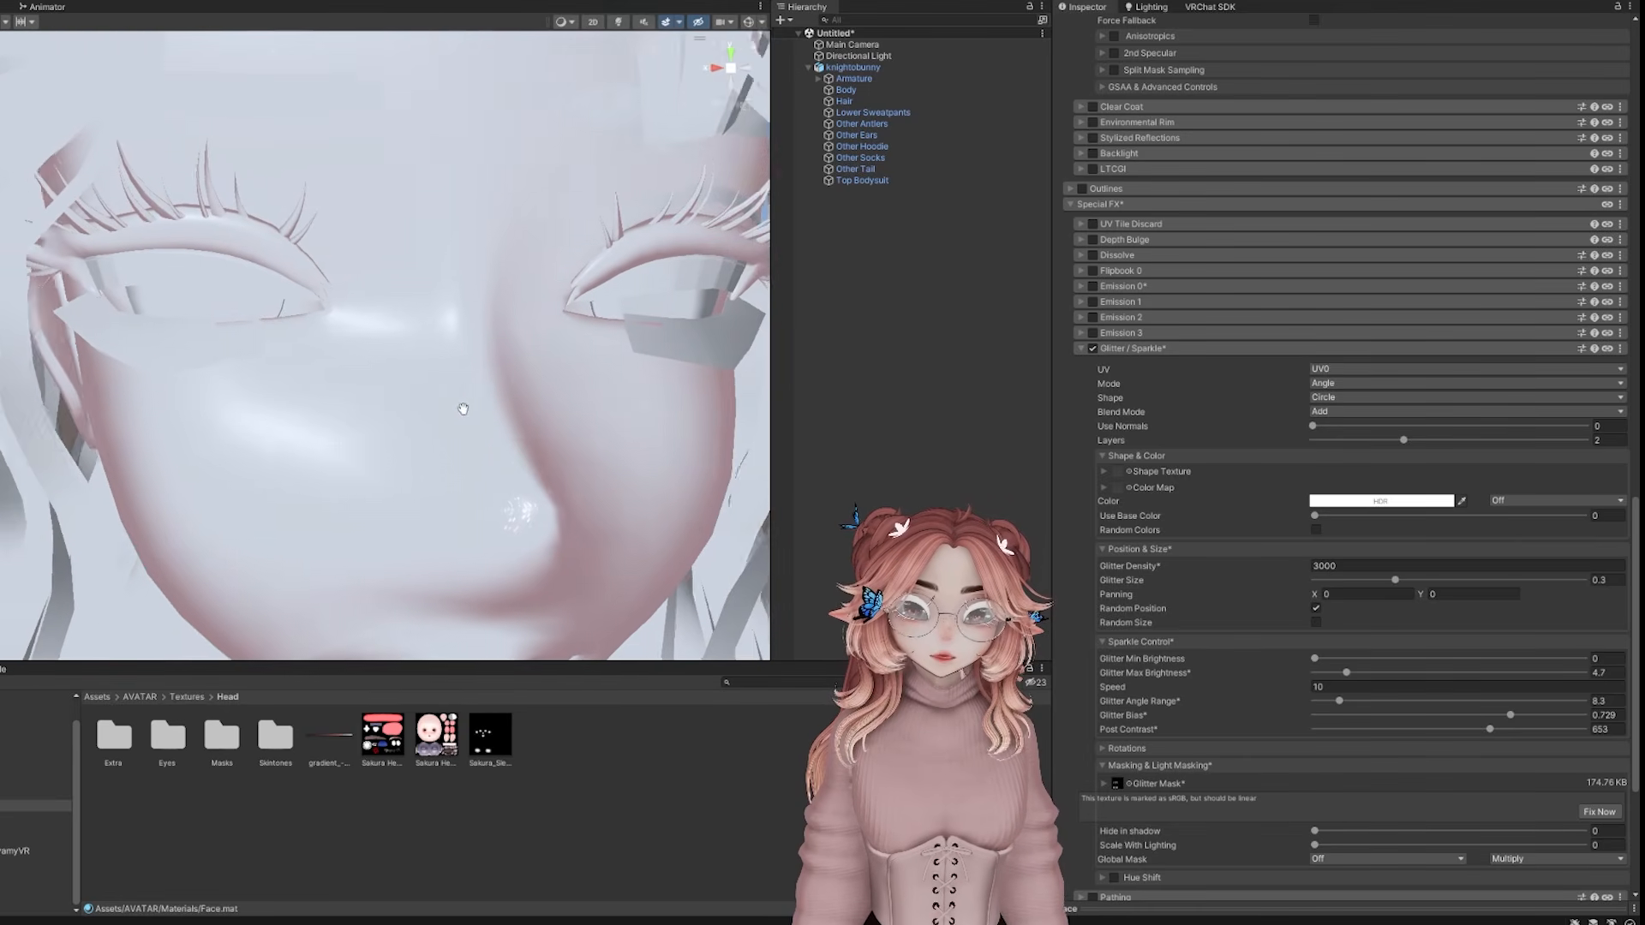
{"action": "scroll", "coordinate": [435, 409], "scroll_direction": "up", "scroll_amount": 8}
{"action": "scroll", "coordinate": [435, 409], "scroll_direction": "up", "scroll_amount": 2}
{"action": "middle_click_drag", "start_coordinate": [435, 409], "coordinate": [434, 403]}
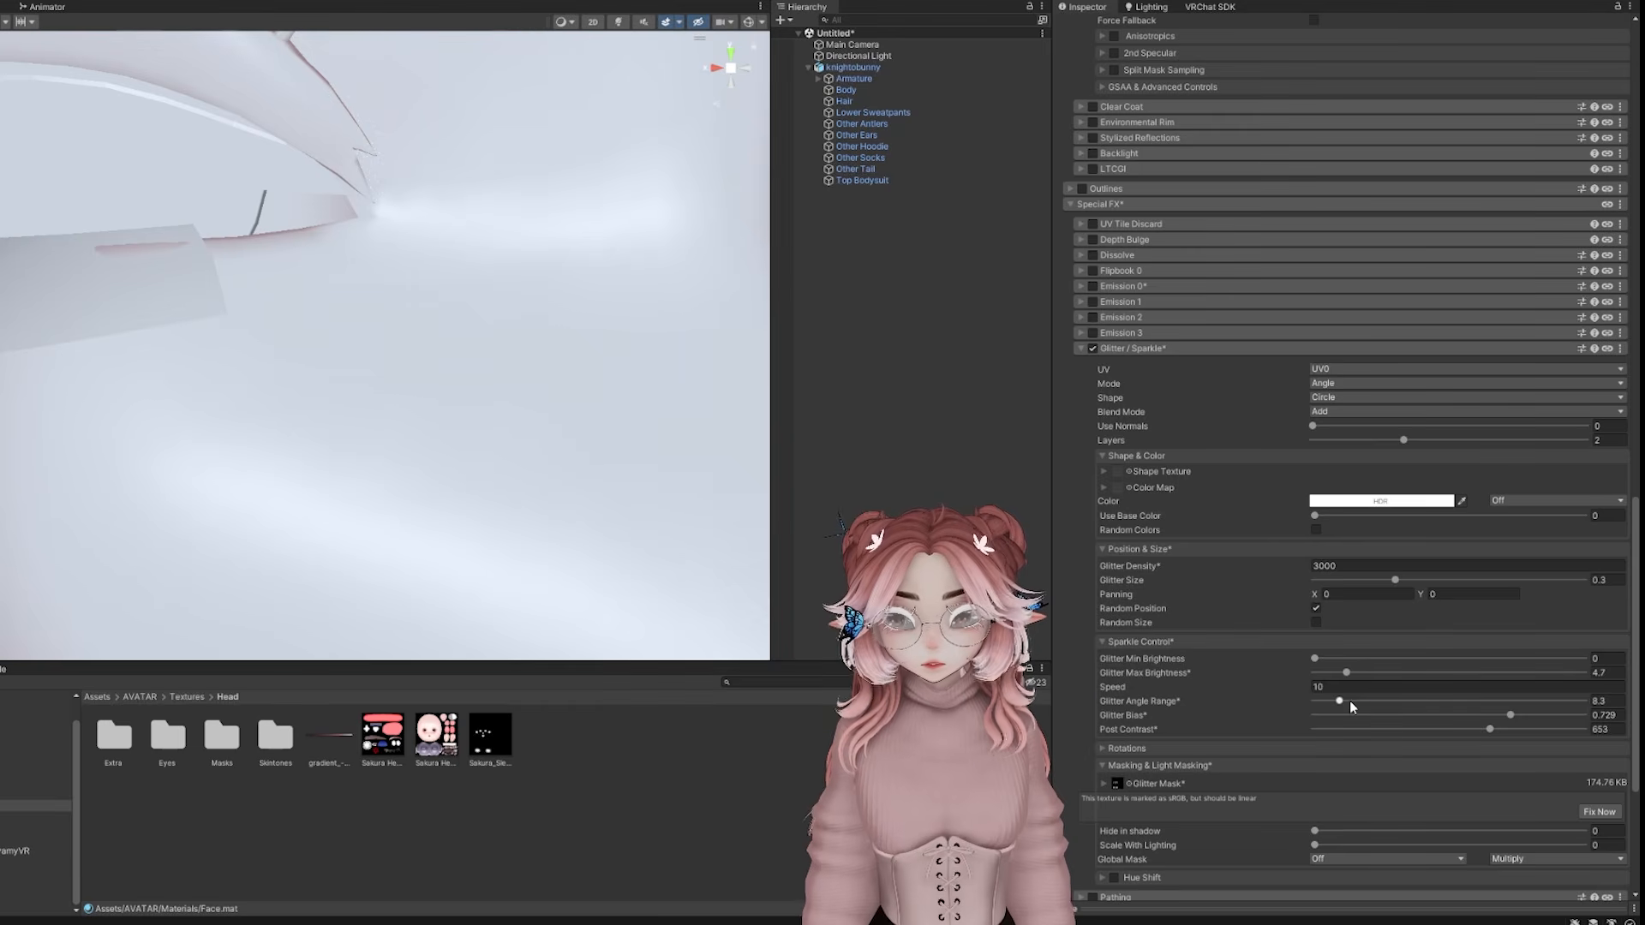
{"action": "left_click_drag", "start_coordinate": [1349, 701], "coordinate": [1458, 703]}
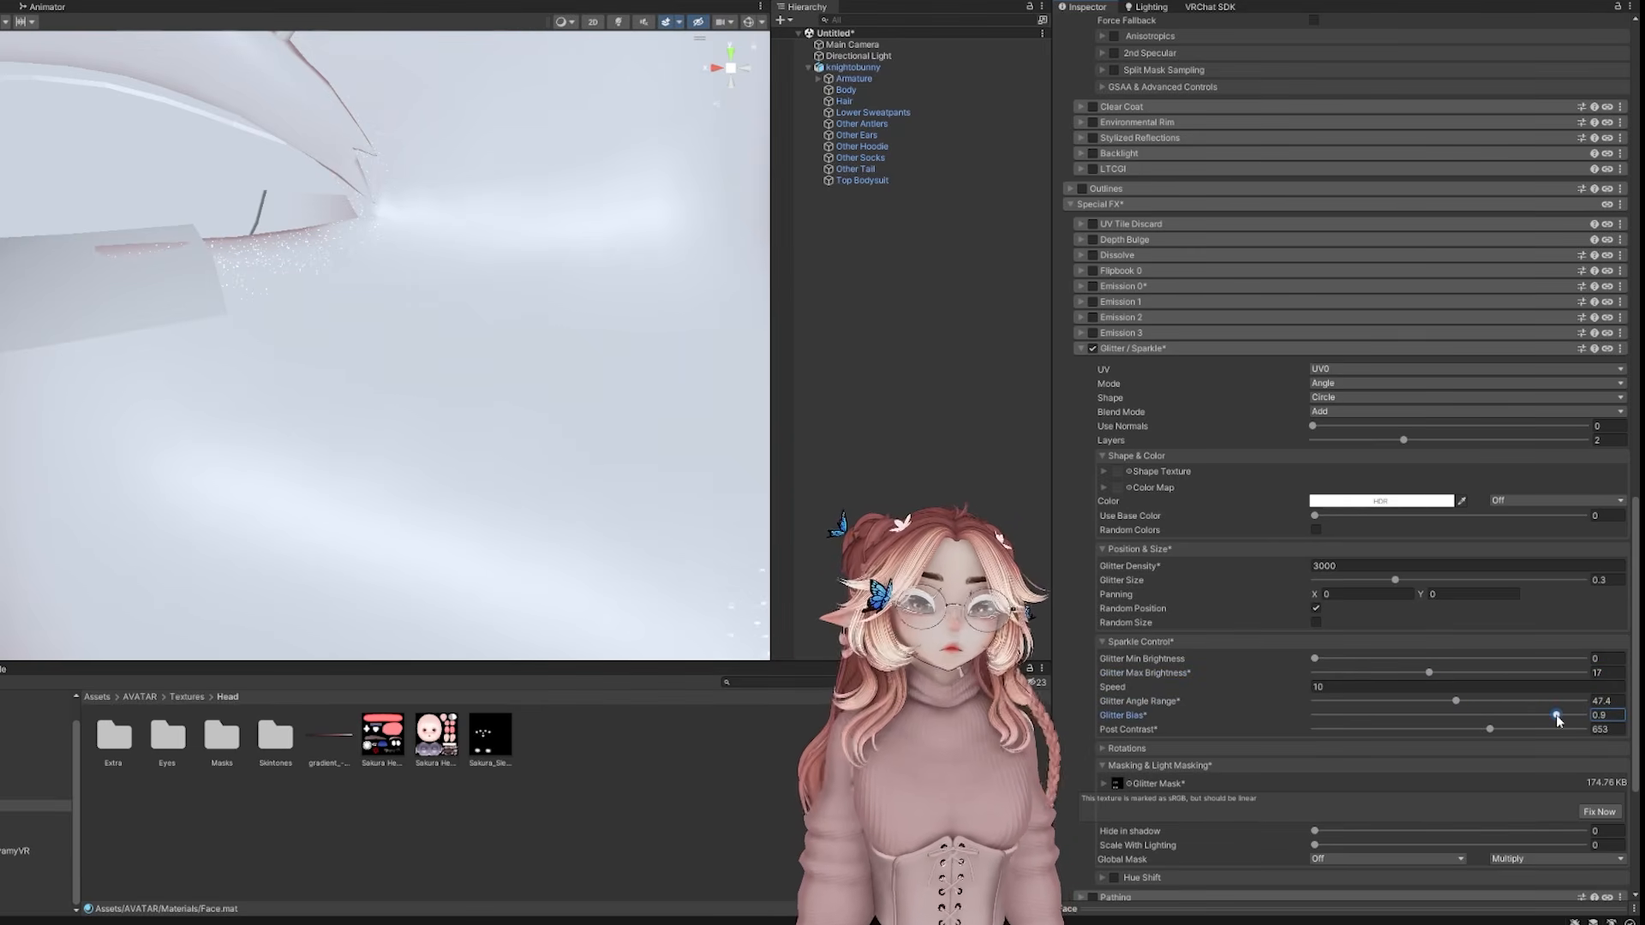
On both the Face and Skin materials, set the glitter size to 0.921 and Use Base Color to about 0.93
{"action": "left_click", "coordinate": [35, 760]}
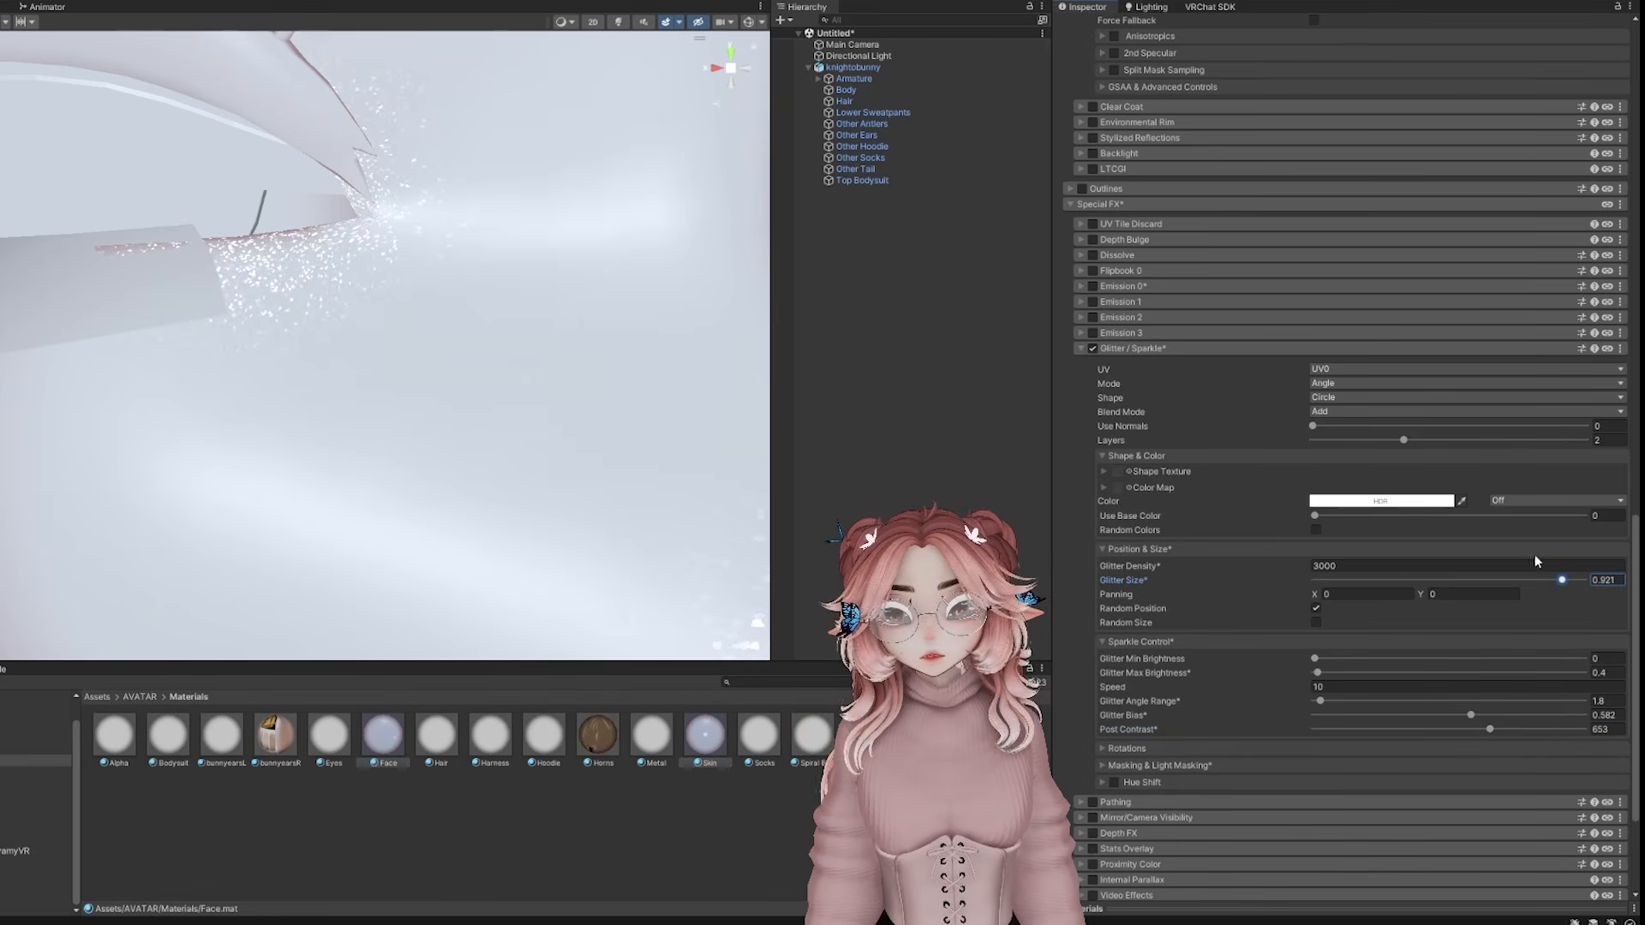
{"action": "left_click_drag", "start_coordinate": [1465, 519], "coordinate": [1565, 531]}
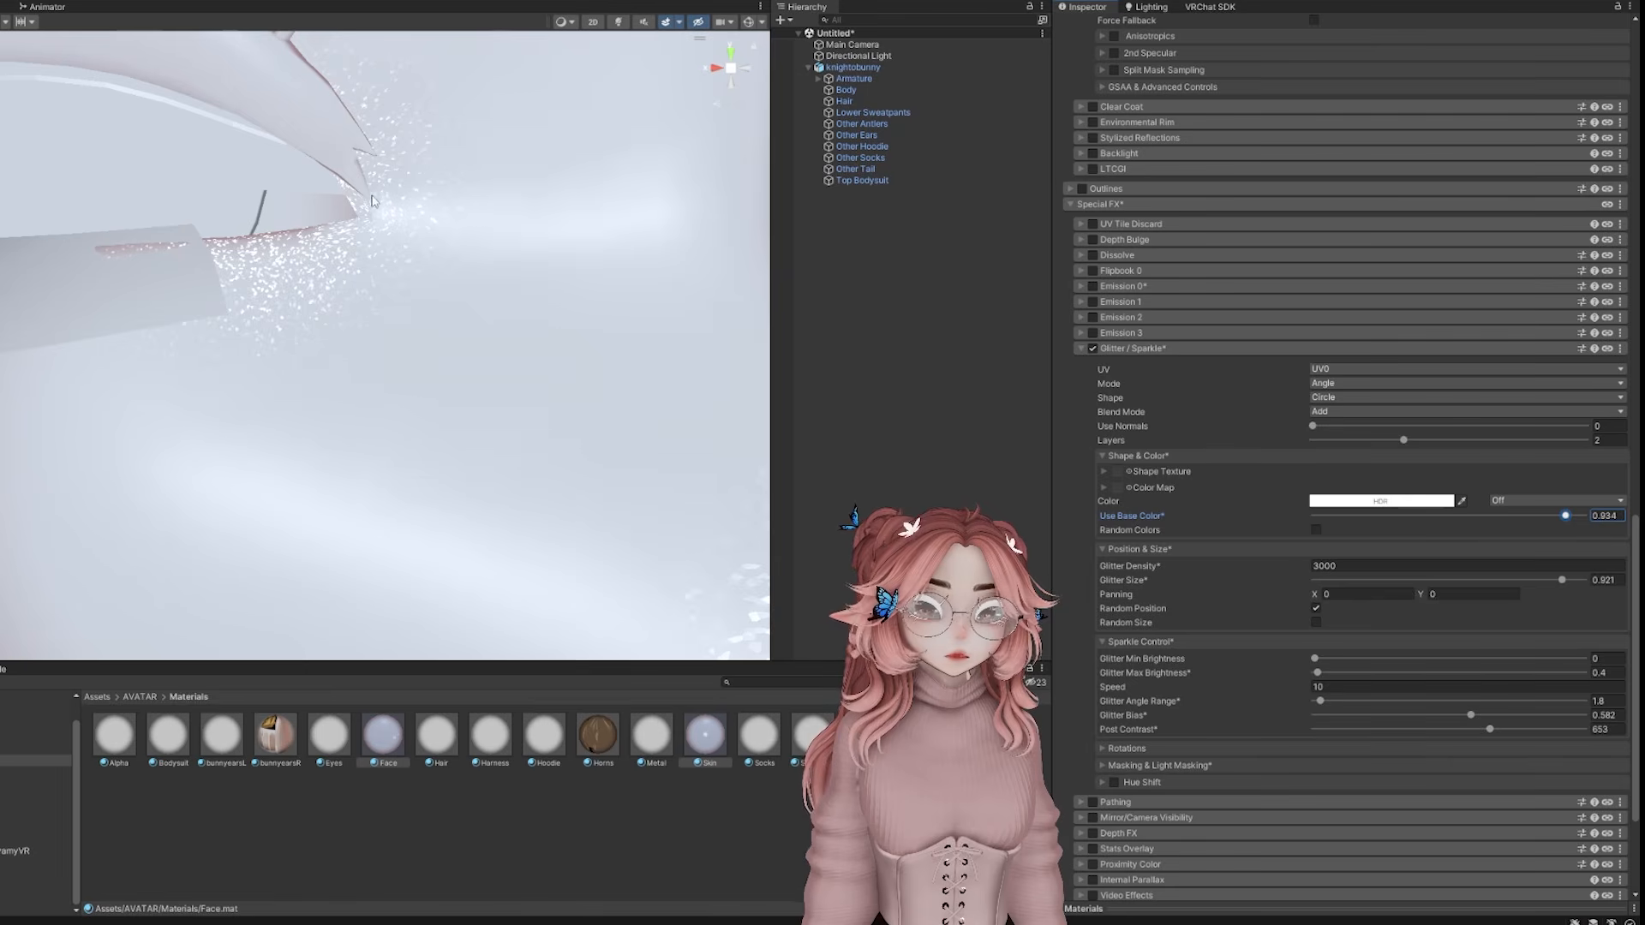
Set the Face material's glitter size to 0.634, max brightness 3.3, angle range 21.5, bias 0.102 and post contrast 272
{"action": "left_click", "coordinate": [384, 757]}
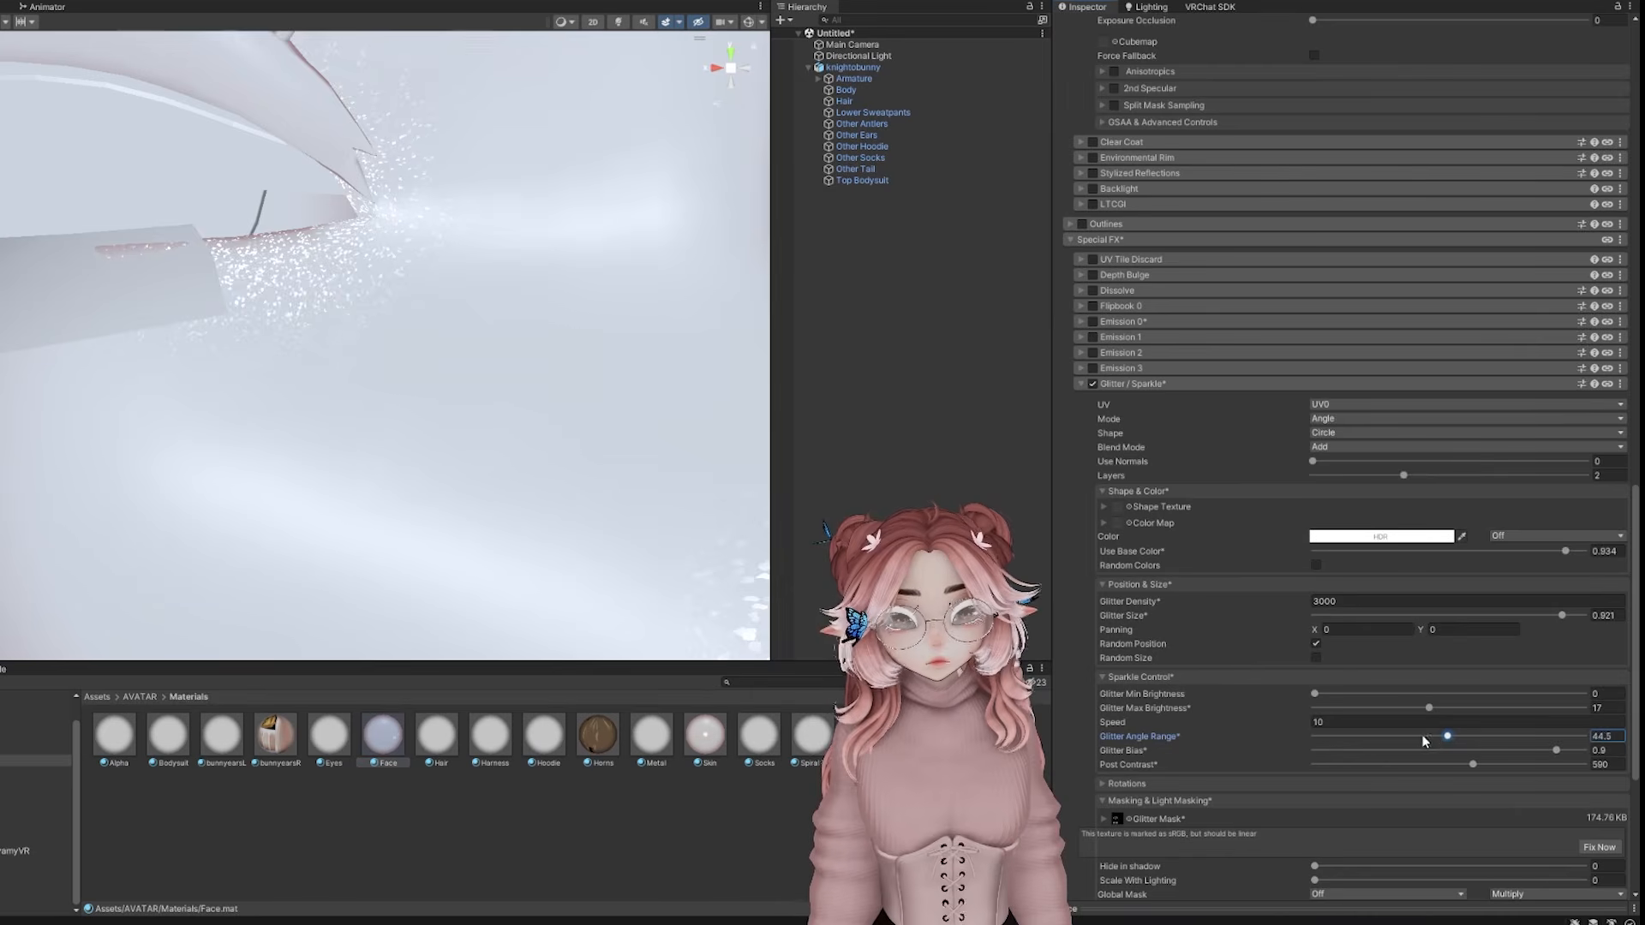
{"action": "left_click_drag", "start_coordinate": [1446, 736], "coordinate": [1392, 737]}
{"action": "scroll", "coordinate": [599, 514], "scroll_direction": "down", "scroll_amount": 8}
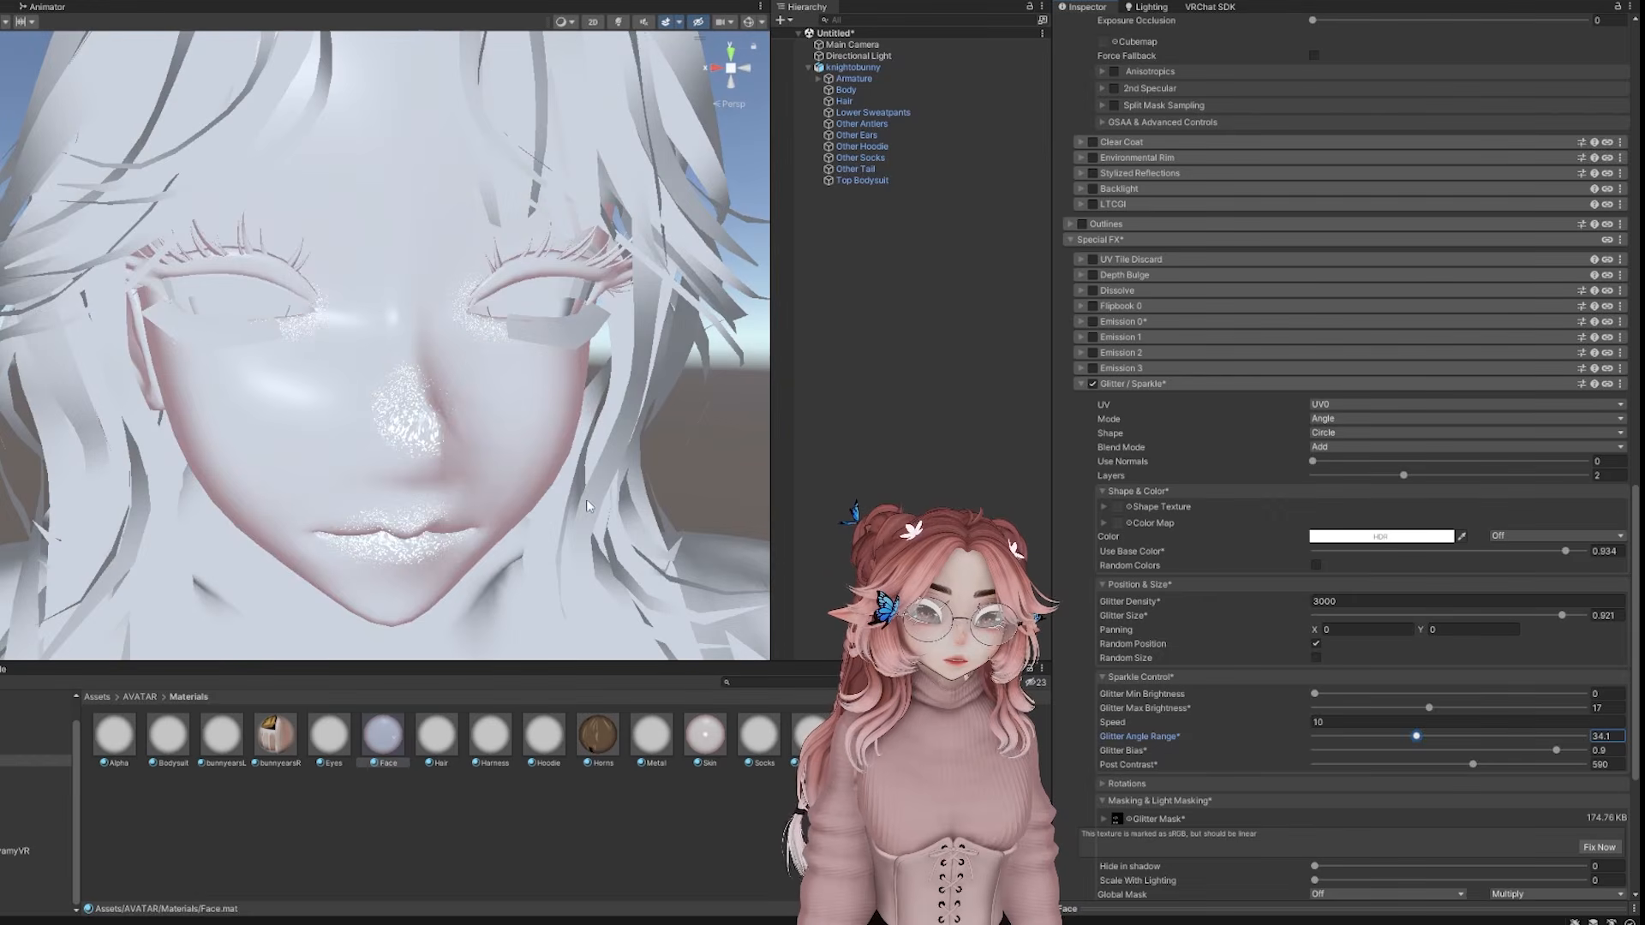
{"action": "scroll", "coordinate": [531, 549], "scroll_direction": "up", "scroll_amount": 2}
{"action": "middle_click_drag", "start_coordinate": [514, 600], "coordinate": [514, 471]}
{"action": "scroll", "coordinate": [515, 471], "scroll_direction": "down", "scroll_amount": 3}
{"action": "scroll", "coordinate": [514, 472], "scroll_direction": "down", "scroll_amount": 5}
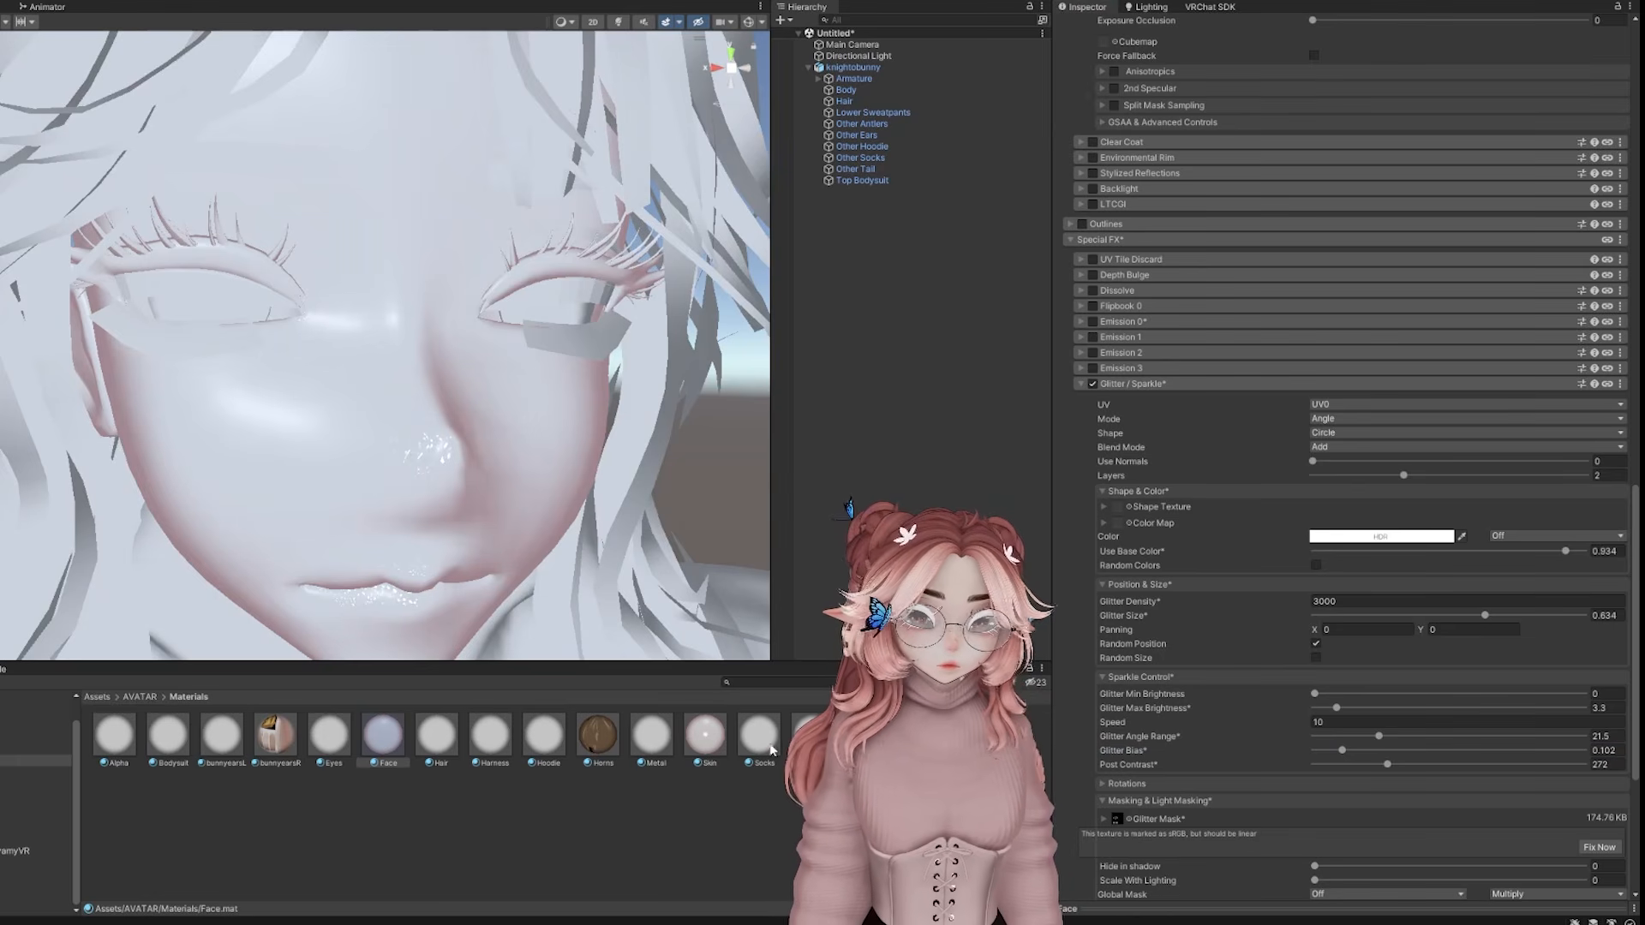
Set the glitter speed to 0 on the Face and Skin materials together
{"action": "left_click", "coordinate": [705, 735], "text": "ctrl"}
{"action": "left_click", "coordinate": [1358, 721]}
{"action": "type", "text": "0"}
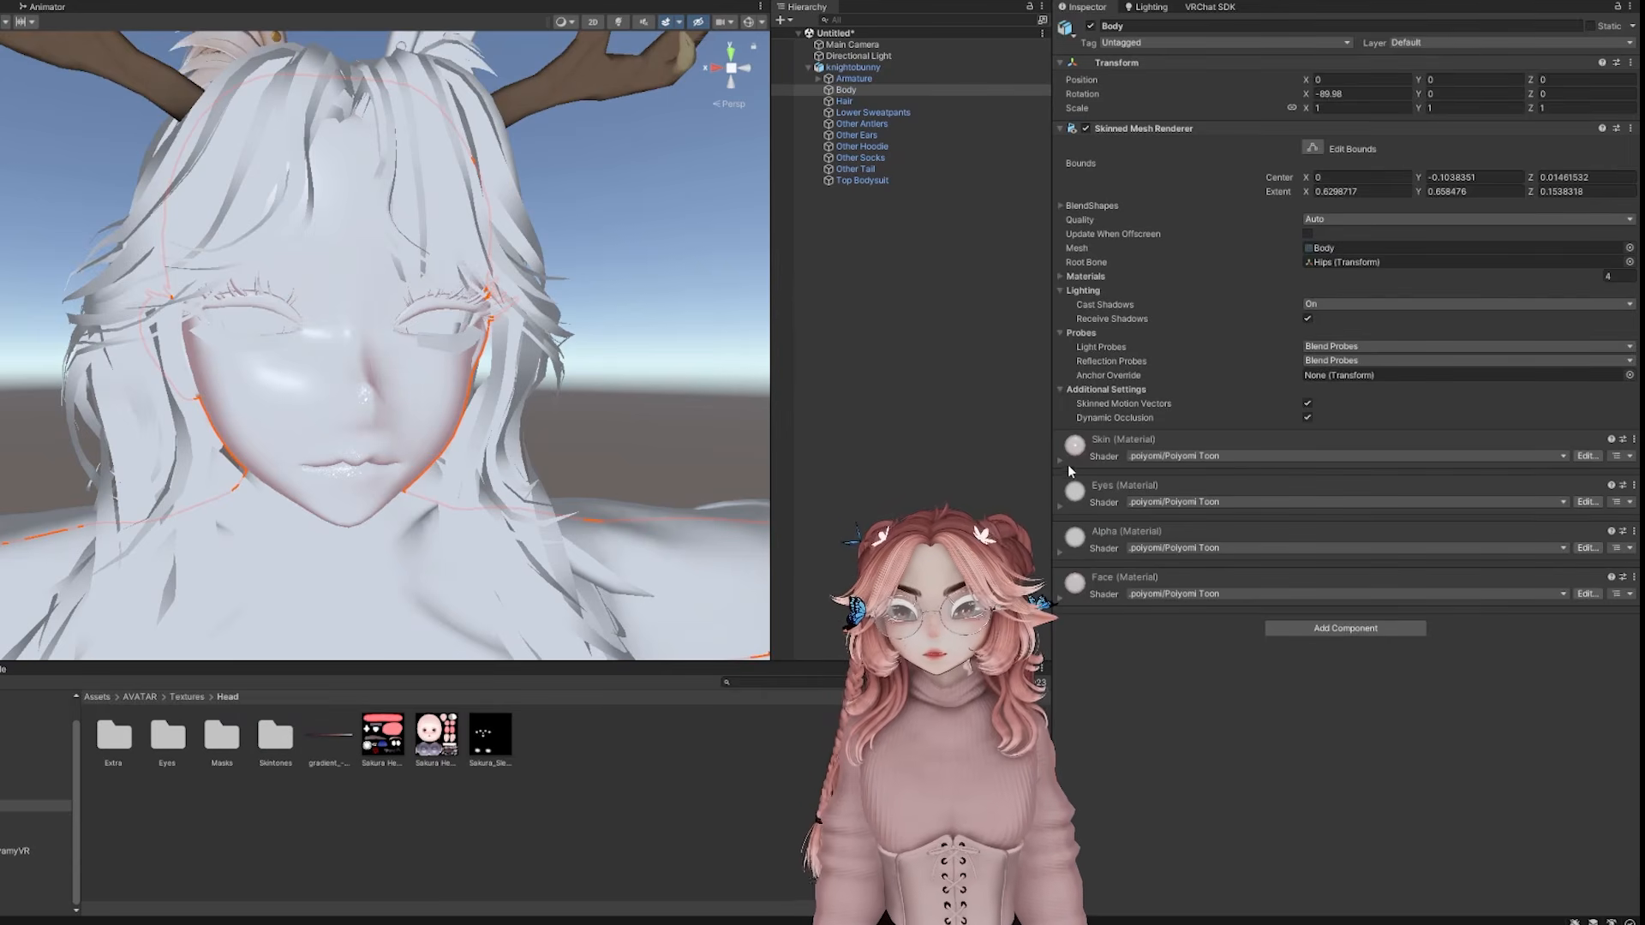
Open the Face material's settings on the Body mesh
{"action": "left_click", "coordinate": [1068, 464]}
{"action": "left_click", "coordinate": [1070, 465]}
{"action": "left_click", "coordinate": [1067, 598]}
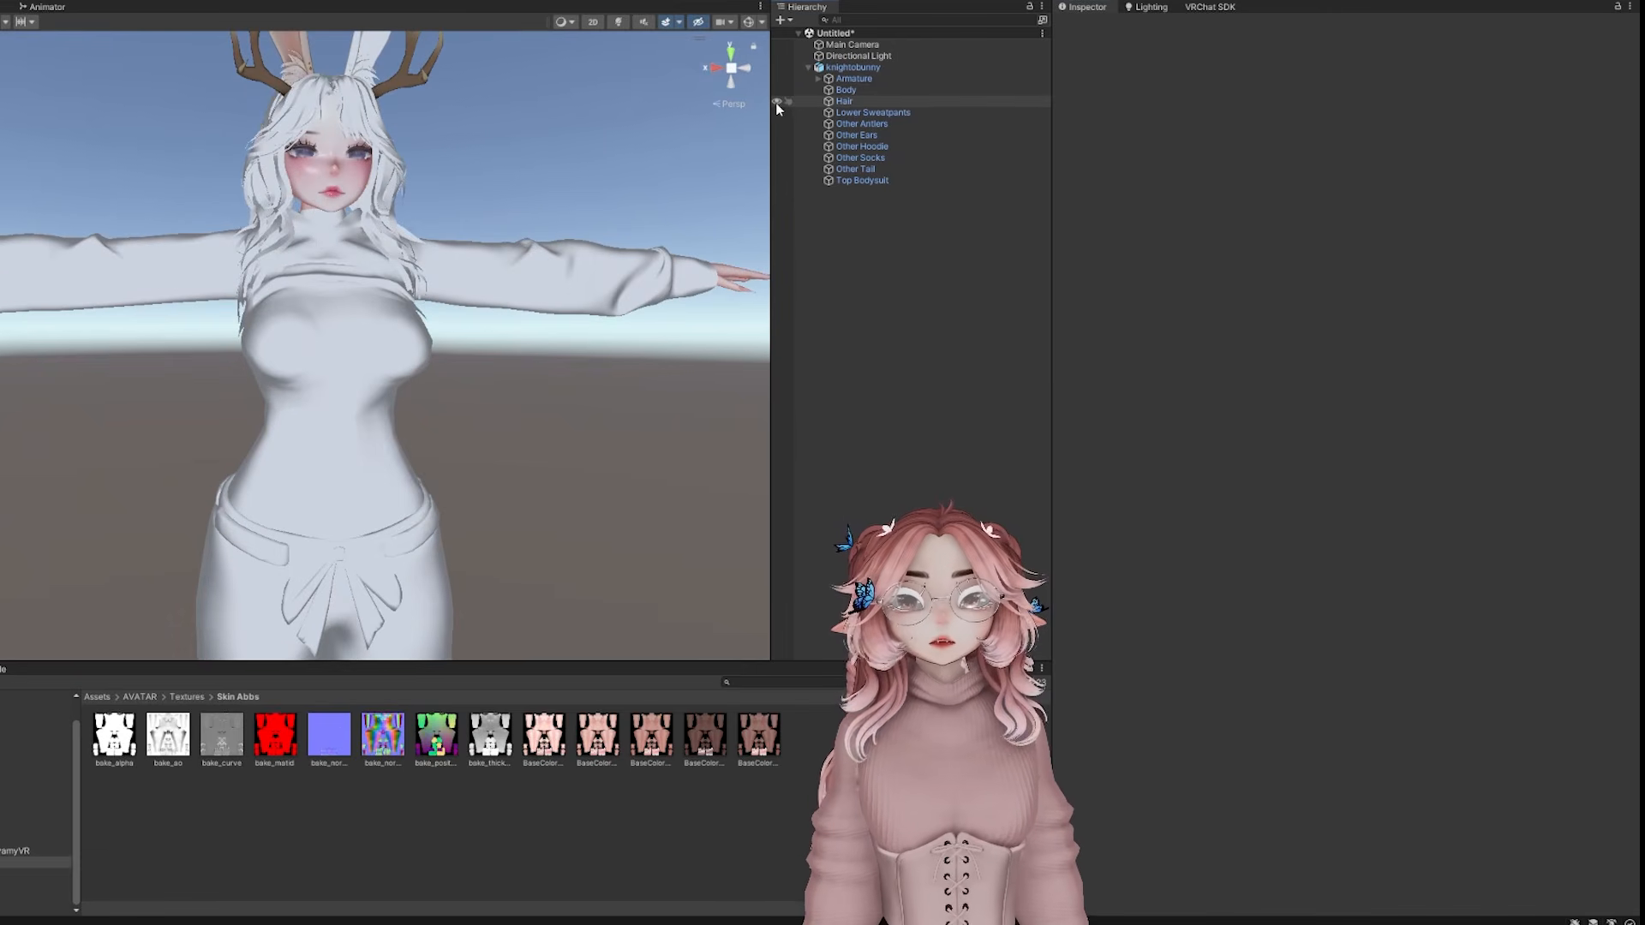
Hide the avatar's hair, sweatpants, antlers, ears, hoodie, socks and tail in the scene view
{"action": "left_click", "coordinate": [777, 102]}
{"action": "left_click", "coordinate": [776, 112]}
{"action": "left_click", "coordinate": [776, 124]}
{"action": "left_click", "coordinate": [776, 135]}
{"action": "left_click", "coordinate": [776, 147]}
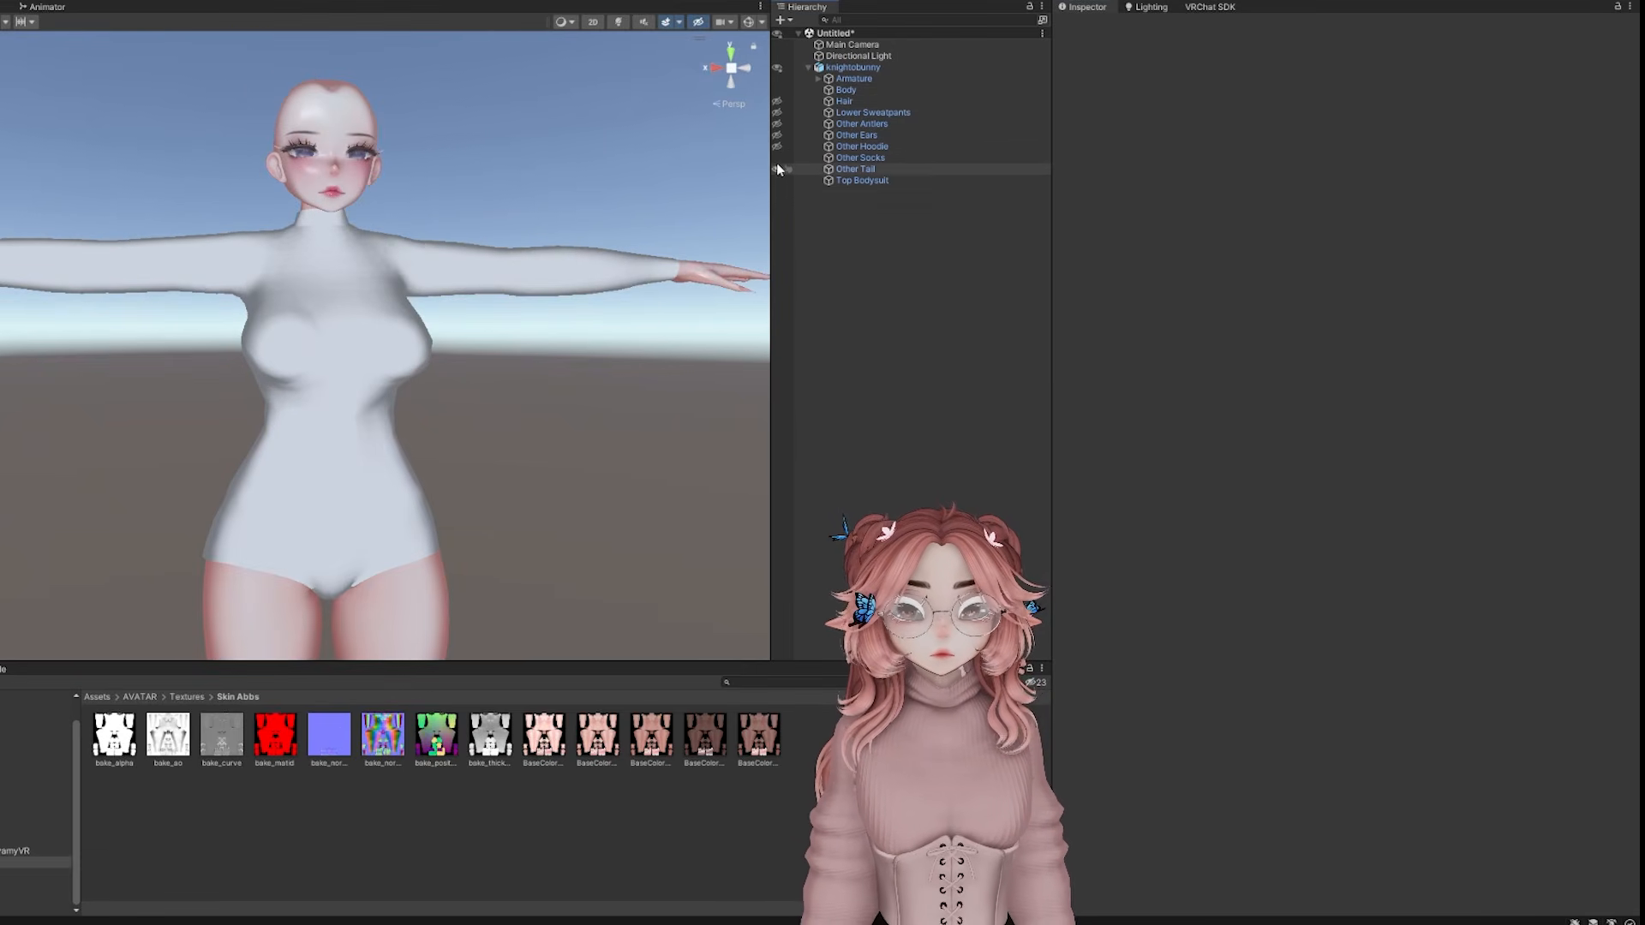
{"action": "left_click", "coordinate": [776, 158]}
{"action": "left_click", "coordinate": [776, 169]}
Examine the textured face and upper body of the avatar from the front and at an angle
{"action": "scroll", "coordinate": [406, 278], "scroll_direction": "up", "scroll_amount": 1}
{"action": "scroll", "coordinate": [406, 280], "scroll_direction": "down", "scroll_amount": 3}
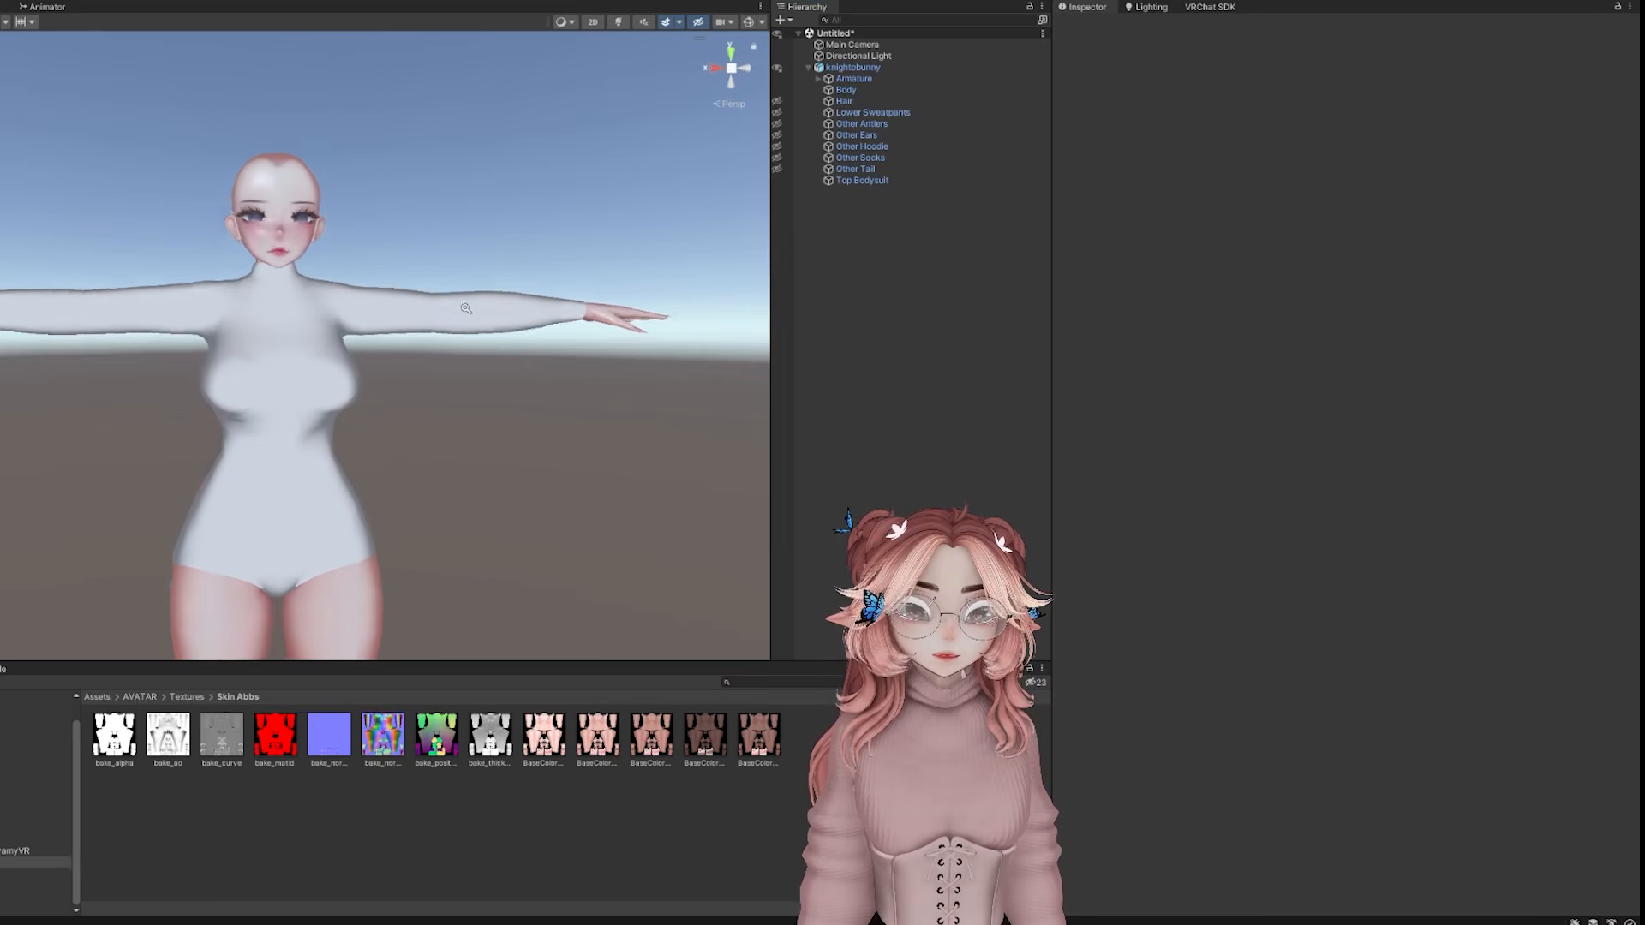
{"action": "middle_click_drag", "start_coordinate": [312, 257], "coordinate": [429, 374]}
{"action": "scroll", "coordinate": [429, 375], "scroll_direction": "up", "scroll_amount": 6}
{"action": "left_click_drag", "start_coordinate": [430, 374], "coordinate": [553, 418], "text": "alt"}
{"action": "scroll", "coordinate": [541, 409], "scroll_direction": "down", "scroll_amount": 4}
{"action": "scroll", "coordinate": [553, 417], "scroll_direction": "up", "scroll_amount": 2}
Bring up the character reference image IMG_8541.jpg in the browser and examine it from antlers to legs
{"action": "left_click_drag", "start_coordinate": [1643, 364], "coordinate": [1230, 364]}
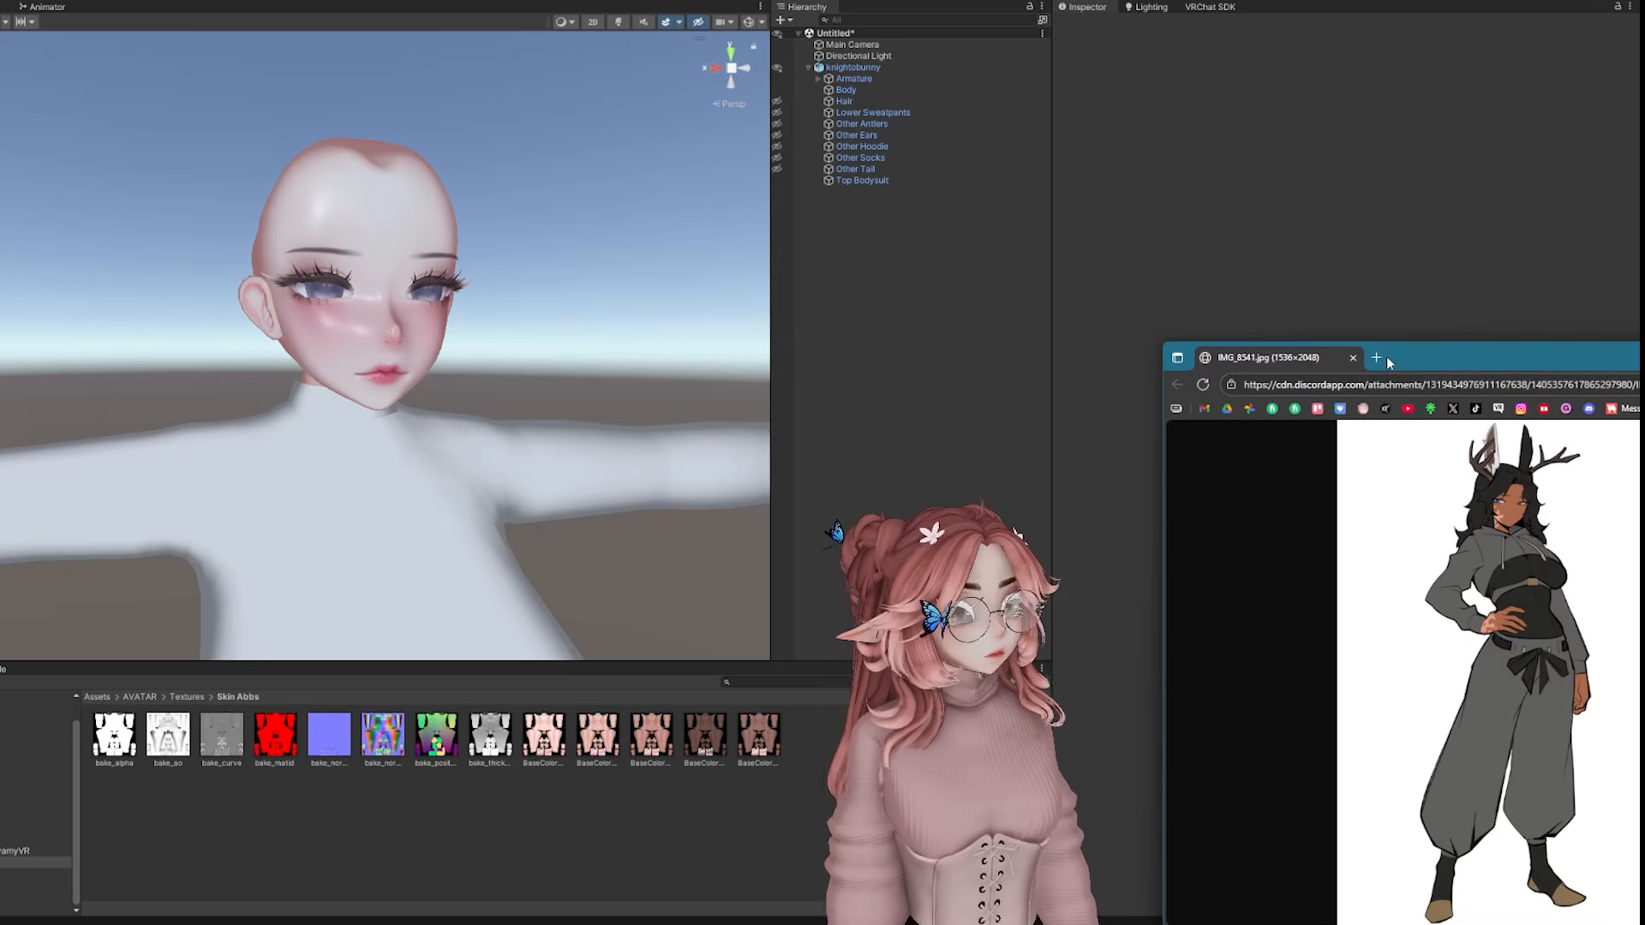
{"action": "left_click_drag", "start_coordinate": [1388, 360], "coordinate": [303, 133]}
{"action": "left_click_drag", "start_coordinate": [457, 147], "coordinate": [229, 155]}
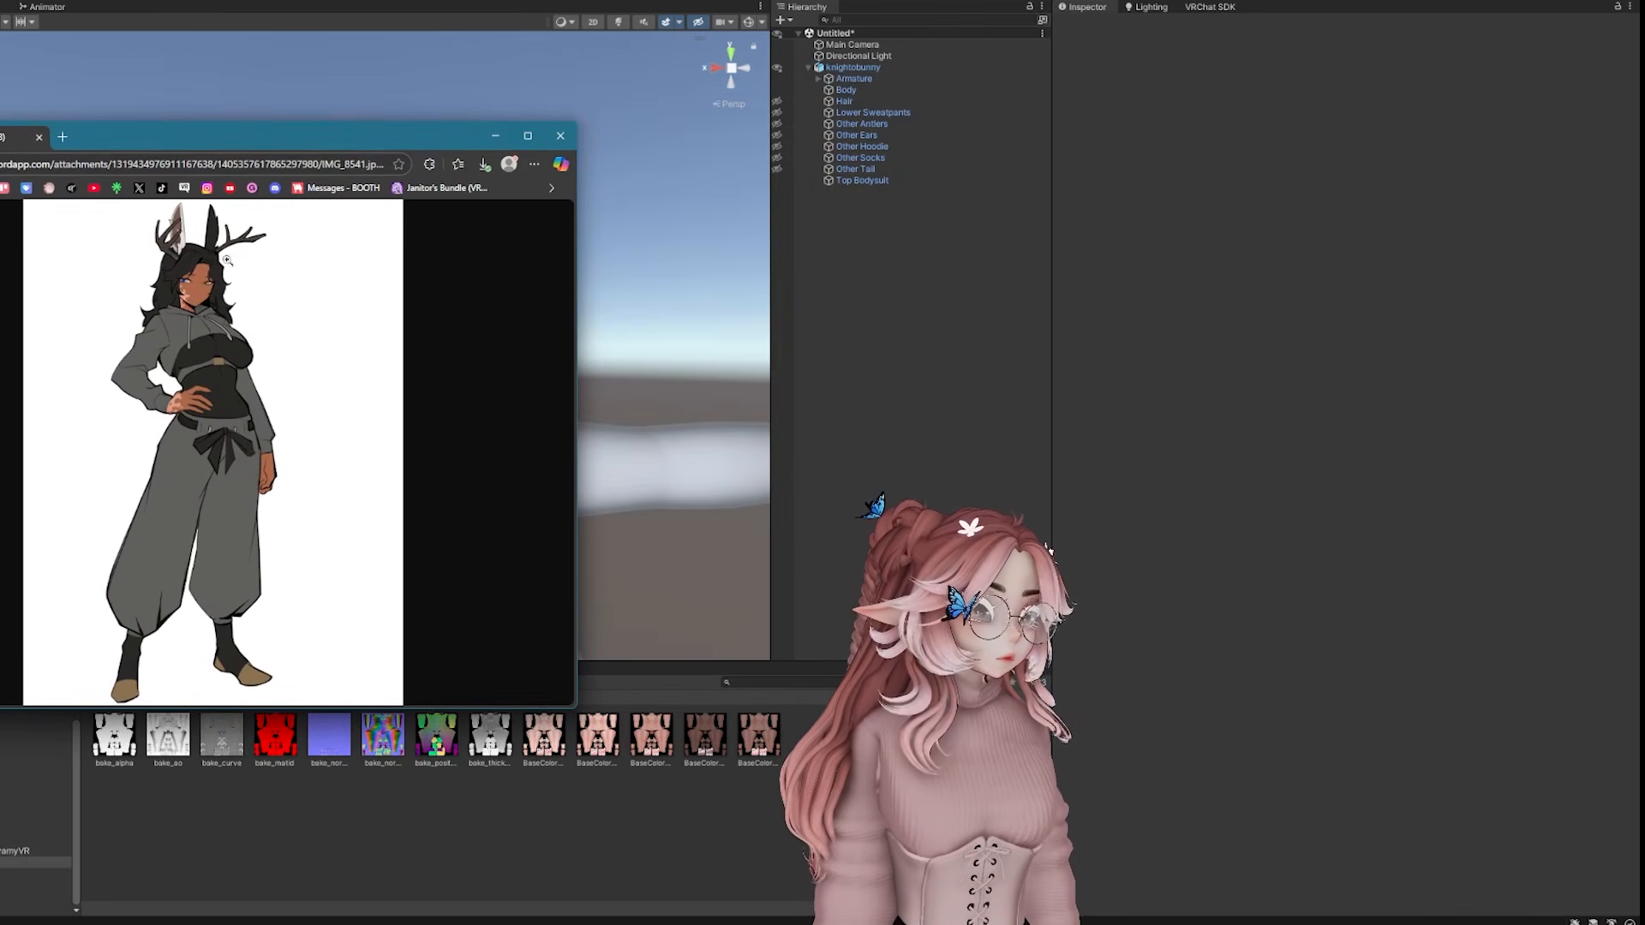
{"action": "left_click", "coordinate": [187, 446]}
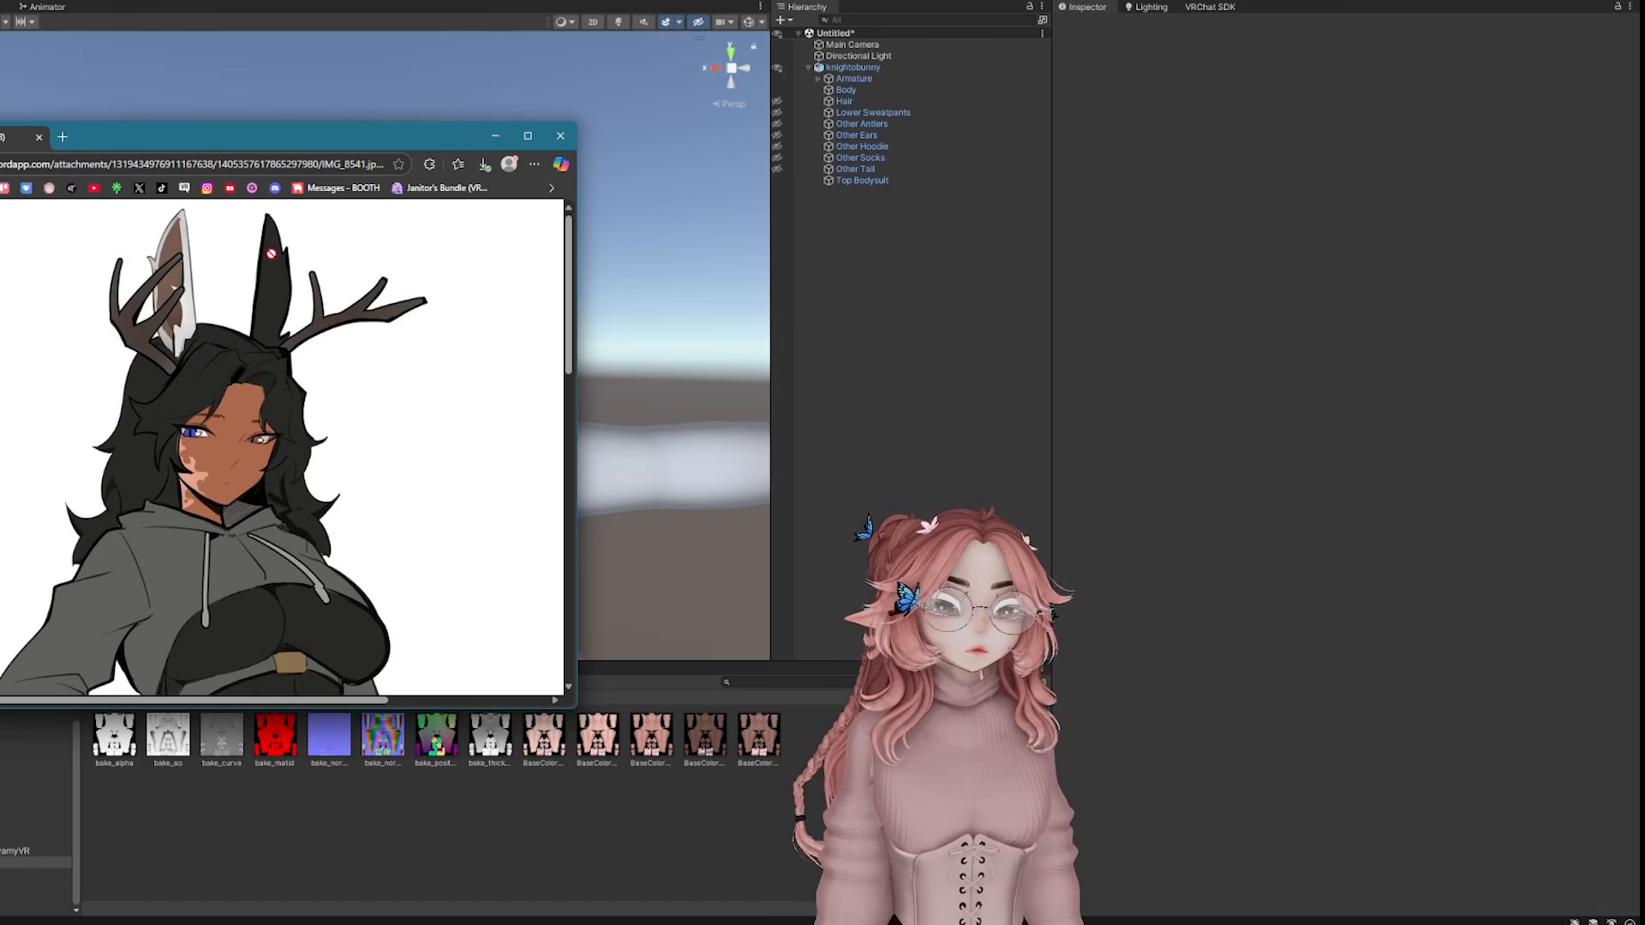
{"action": "scroll", "coordinate": [314, 480], "scroll_direction": "down", "scroll_amount": 5}
{"action": "scroll", "coordinate": [313, 480], "scroll_direction": "up", "scroll_amount": 1}
{"action": "scroll", "coordinate": [313, 480], "scroll_direction": "down", "scroll_amount": 8}
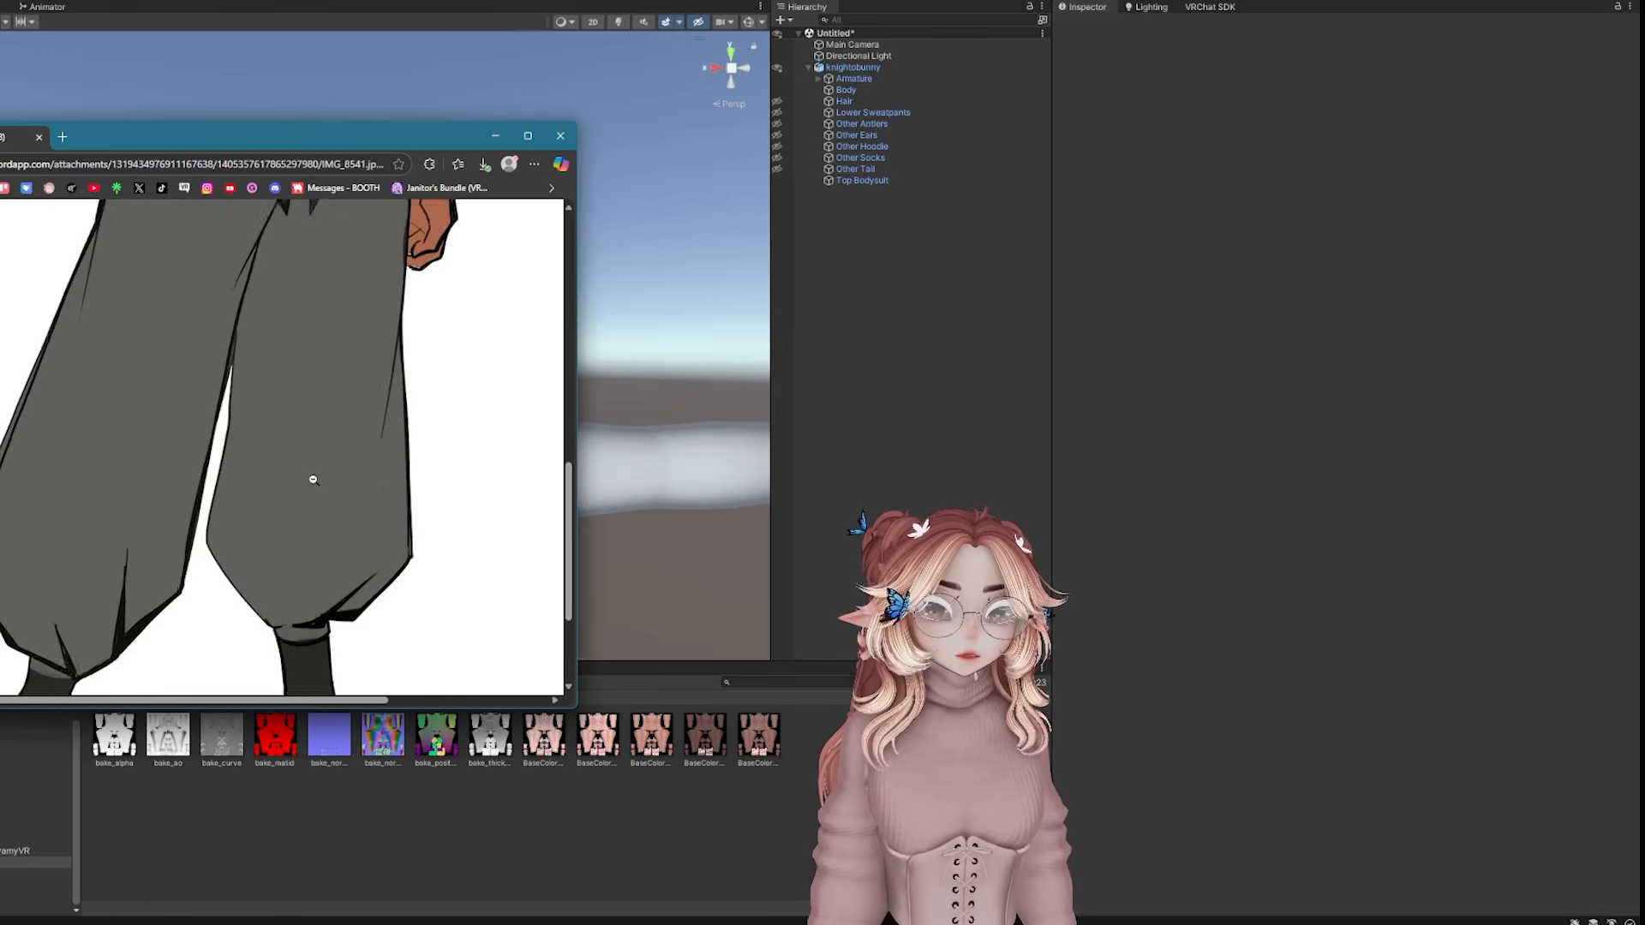
{"action": "scroll", "coordinate": [314, 480], "scroll_direction": "up", "scroll_amount": 12}
{"action": "left_click_drag", "start_coordinate": [272, 134], "coordinate": [210, 144]}
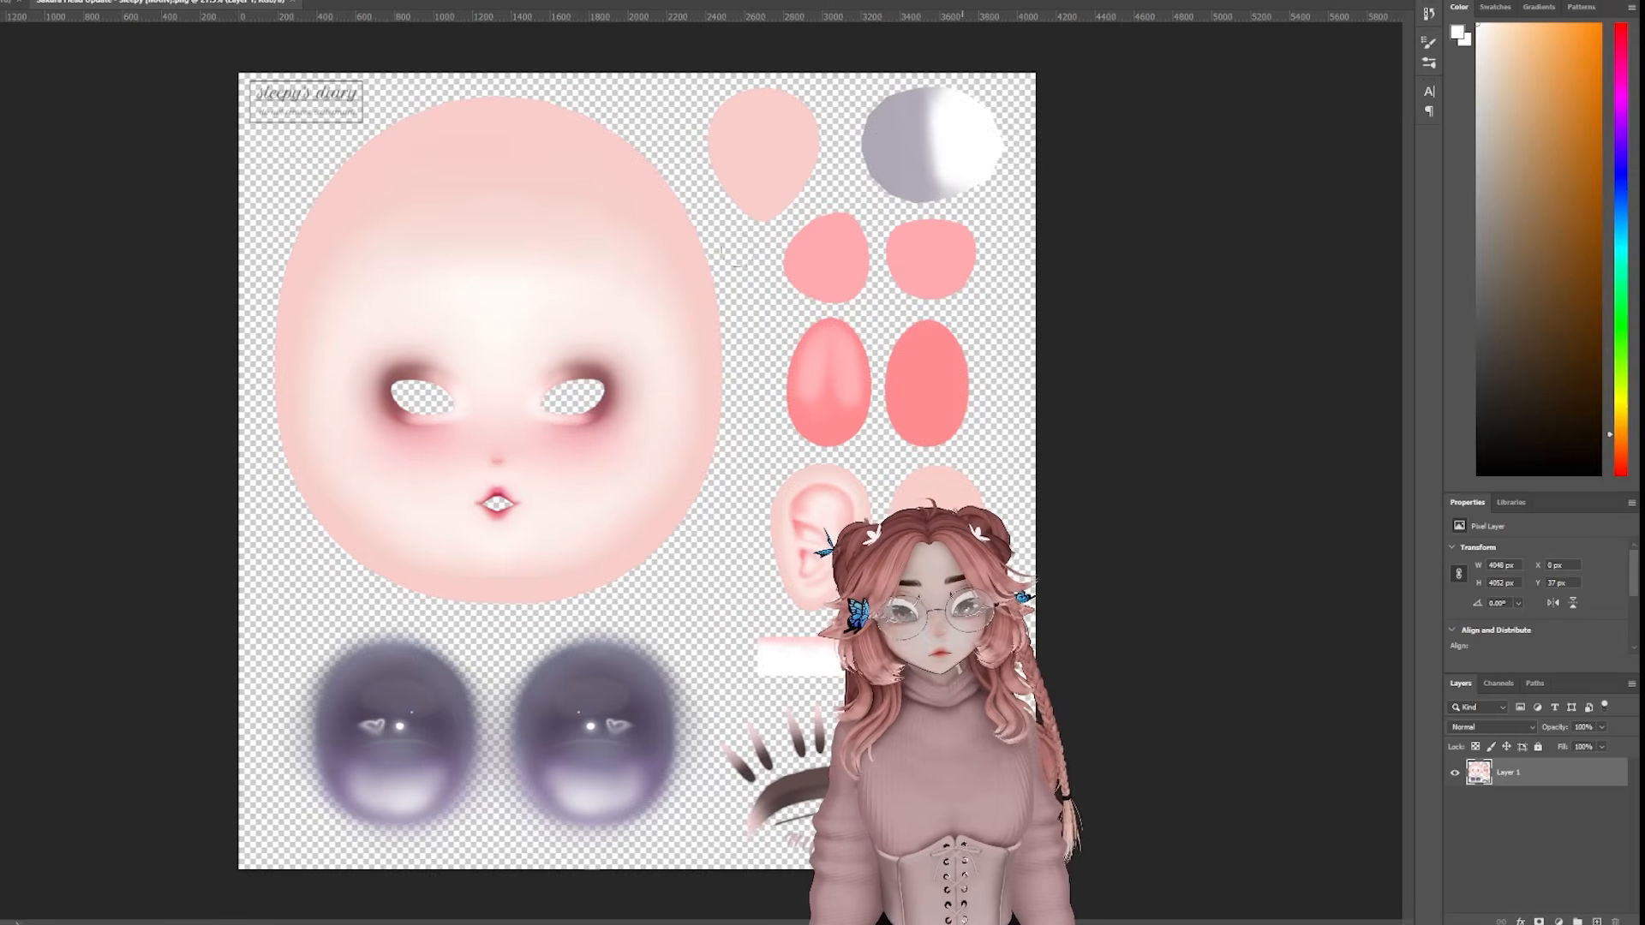
Switch to Photoshop, paste the character reference image over the head texture and sample the character's brown skin colour
{"action": "key", "text": "ctrl+v"}
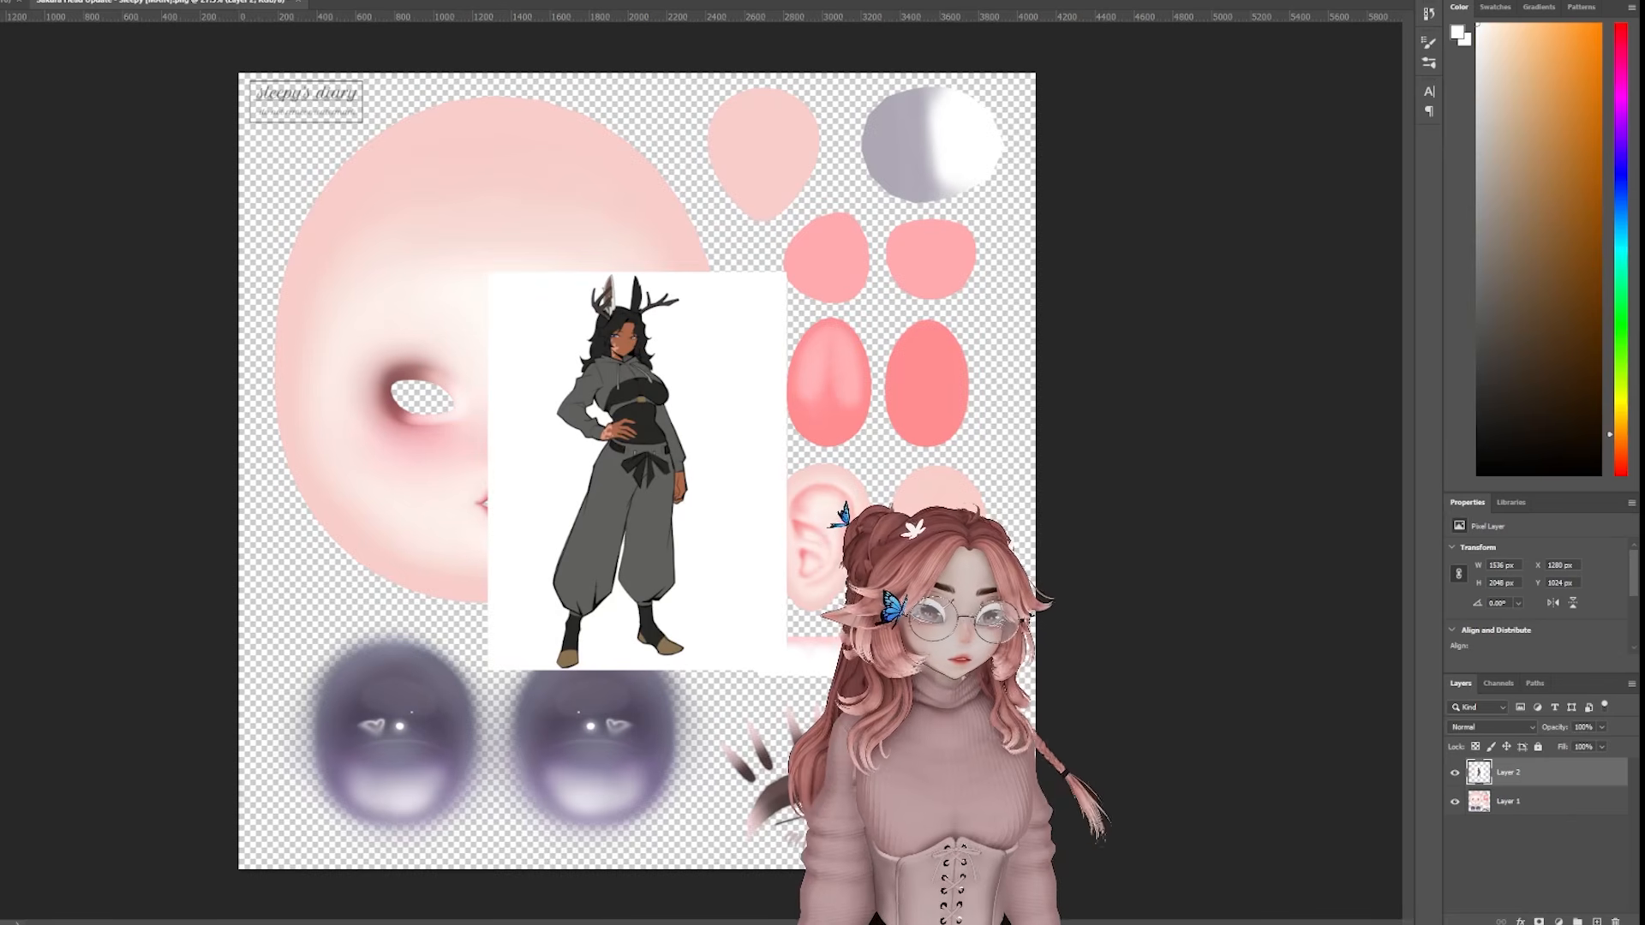
{"action": "left_click", "coordinate": [632, 337]}
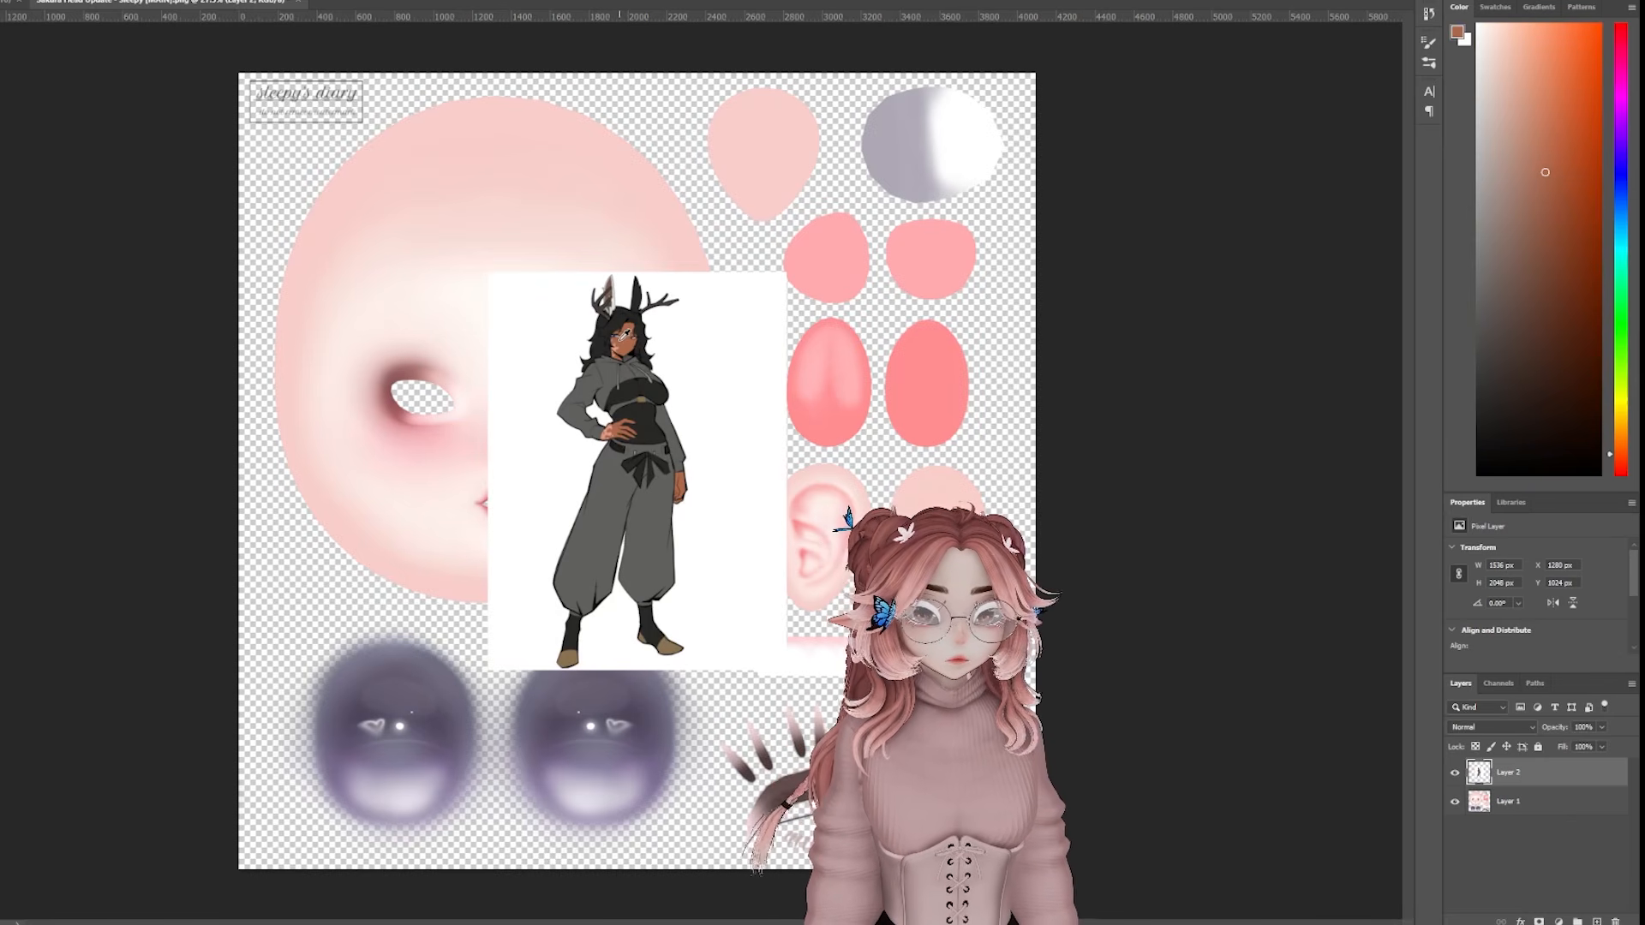
{"action": "scroll", "coordinate": [622, 341], "scroll_direction": "up", "scroll_amount": 11, "text": "alt"}
{"action": "scroll", "coordinate": [712, 431], "scroll_direction": "down", "scroll_amount": 9, "text": "alt"}
Hide the reference layer, then copy the face to its own layer and tint it with a clipped brown Multiply layer
{"action": "left_click", "coordinate": [1454, 772]}
{"action": "left_click", "coordinate": [1521, 808]}
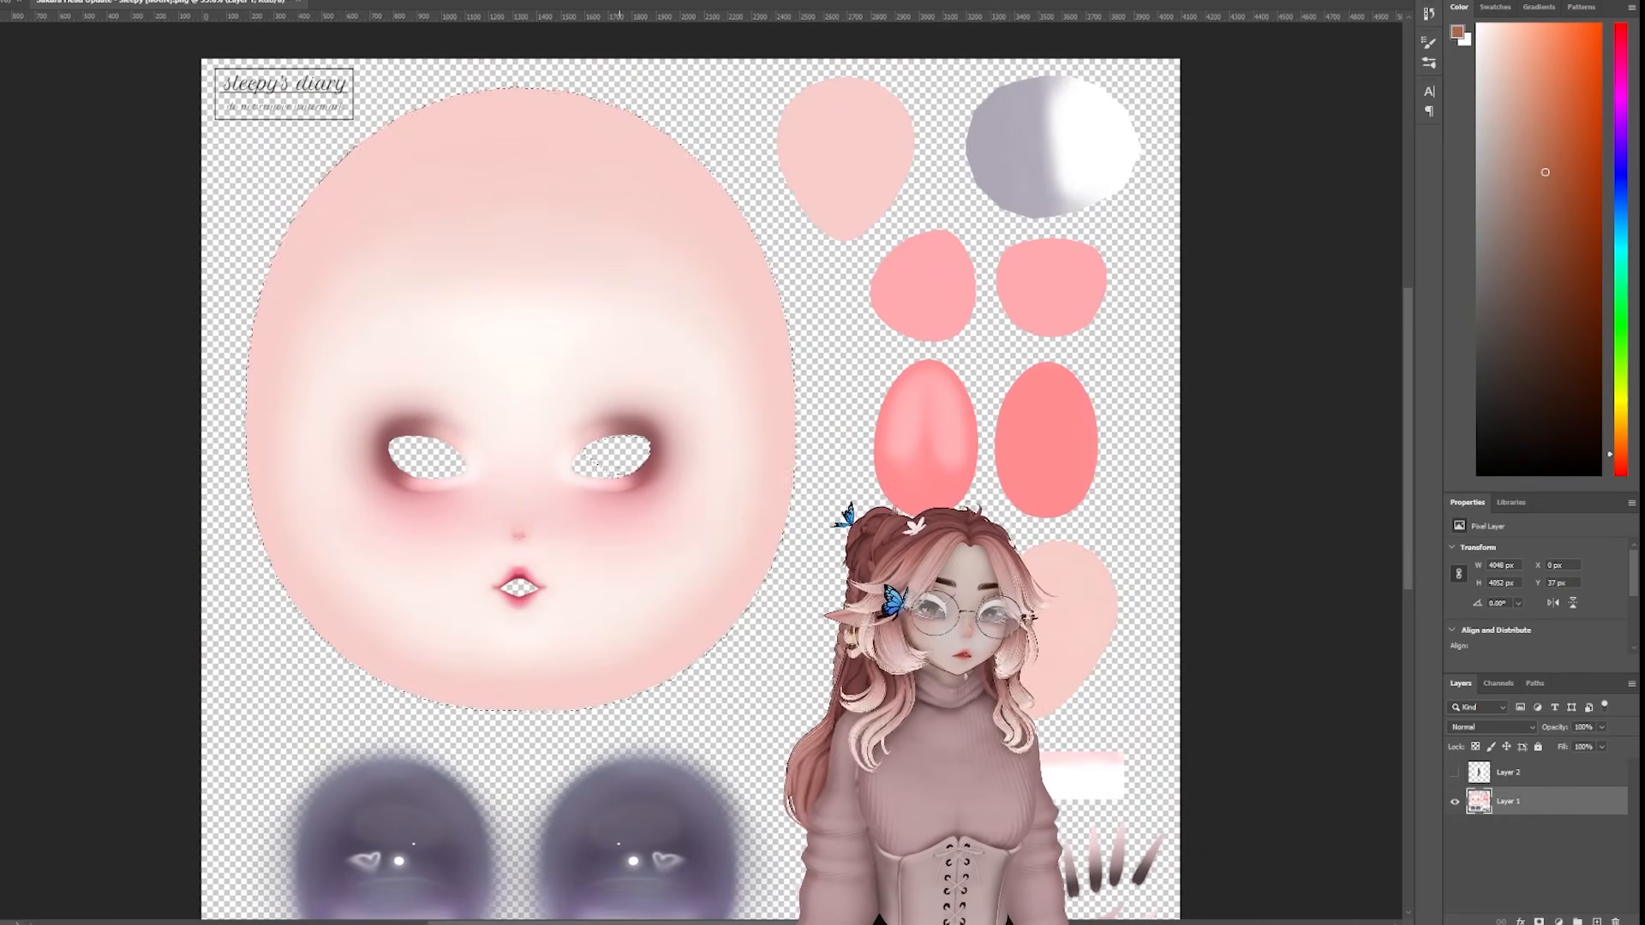
{"action": "key", "text": "ctrl+j"}
{"action": "left_click", "coordinate": [485, 391]}
{"action": "left_click", "coordinate": [1490, 727]}
{"action": "left_click", "coordinate": [1478, 631]}
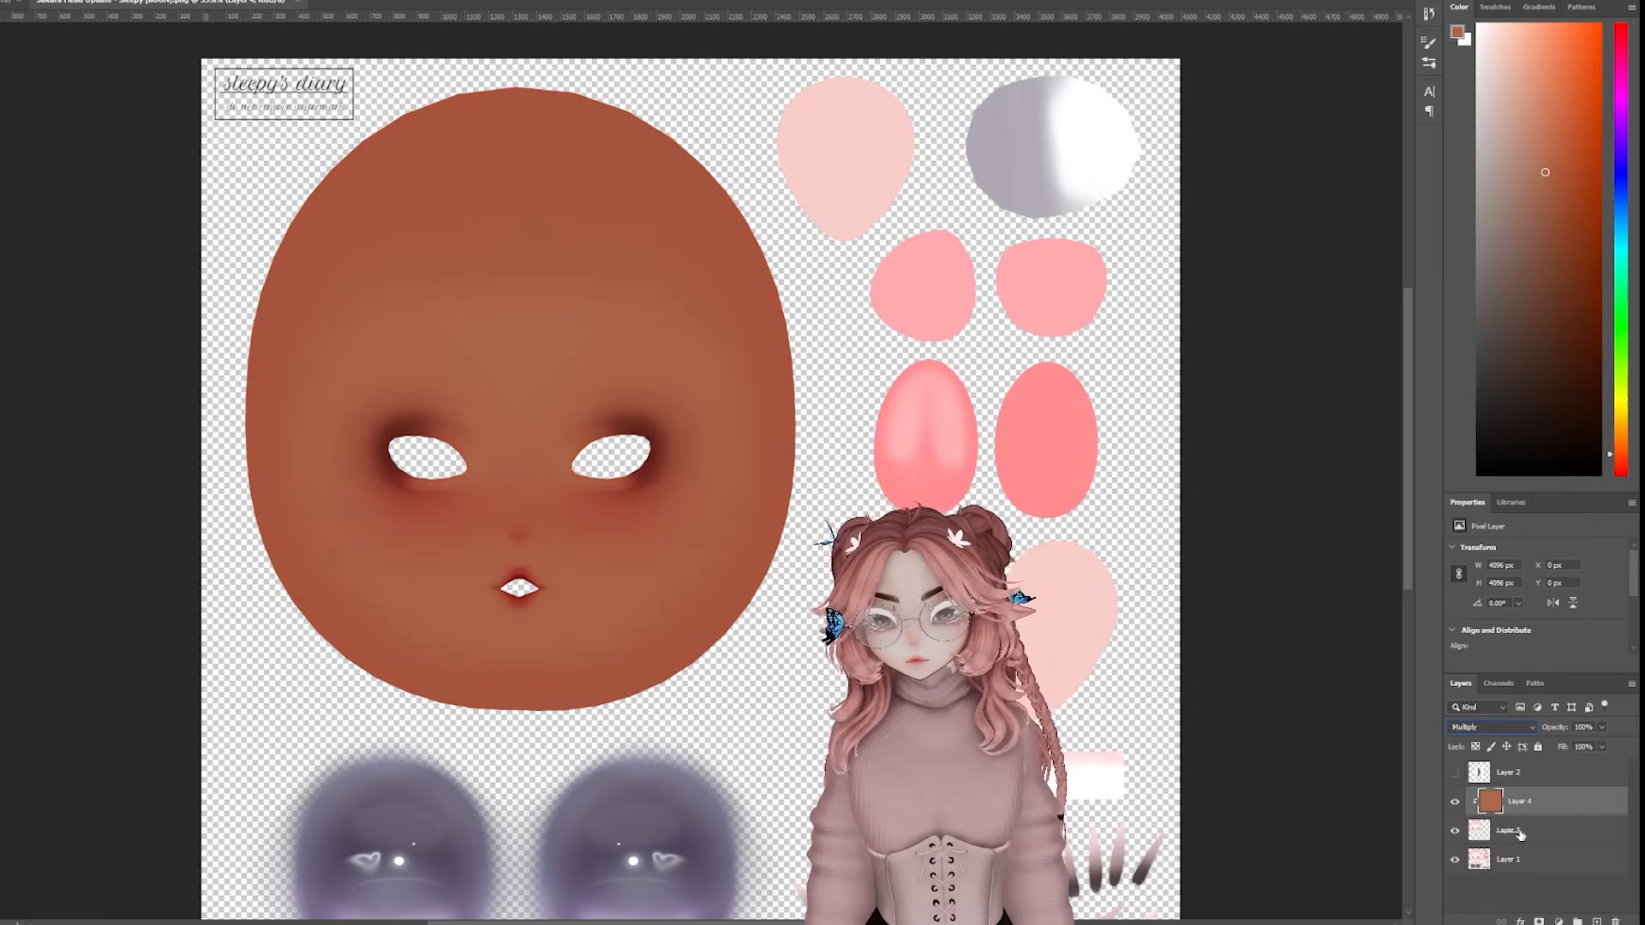
Brighten the copied face layer beneath the brown tint with a Brightness/Contrast adjustment
{"action": "left_click", "coordinate": [1520, 831]}
{"action": "left_click", "coordinate": [18, 1]}
{"action": "left_click", "coordinate": [103, 2]}
{"action": "left_click_drag", "start_coordinate": [449, 287], "coordinate": [491, 292]}
{"action": "key", "text": "Return"}
Try a Brightness/Contrast adjustment with brightness 72 on the body texture's Background layer
{"action": "scroll", "coordinate": [379, 335], "scroll_direction": "down", "scroll_amount": 2, "text": "alt"}
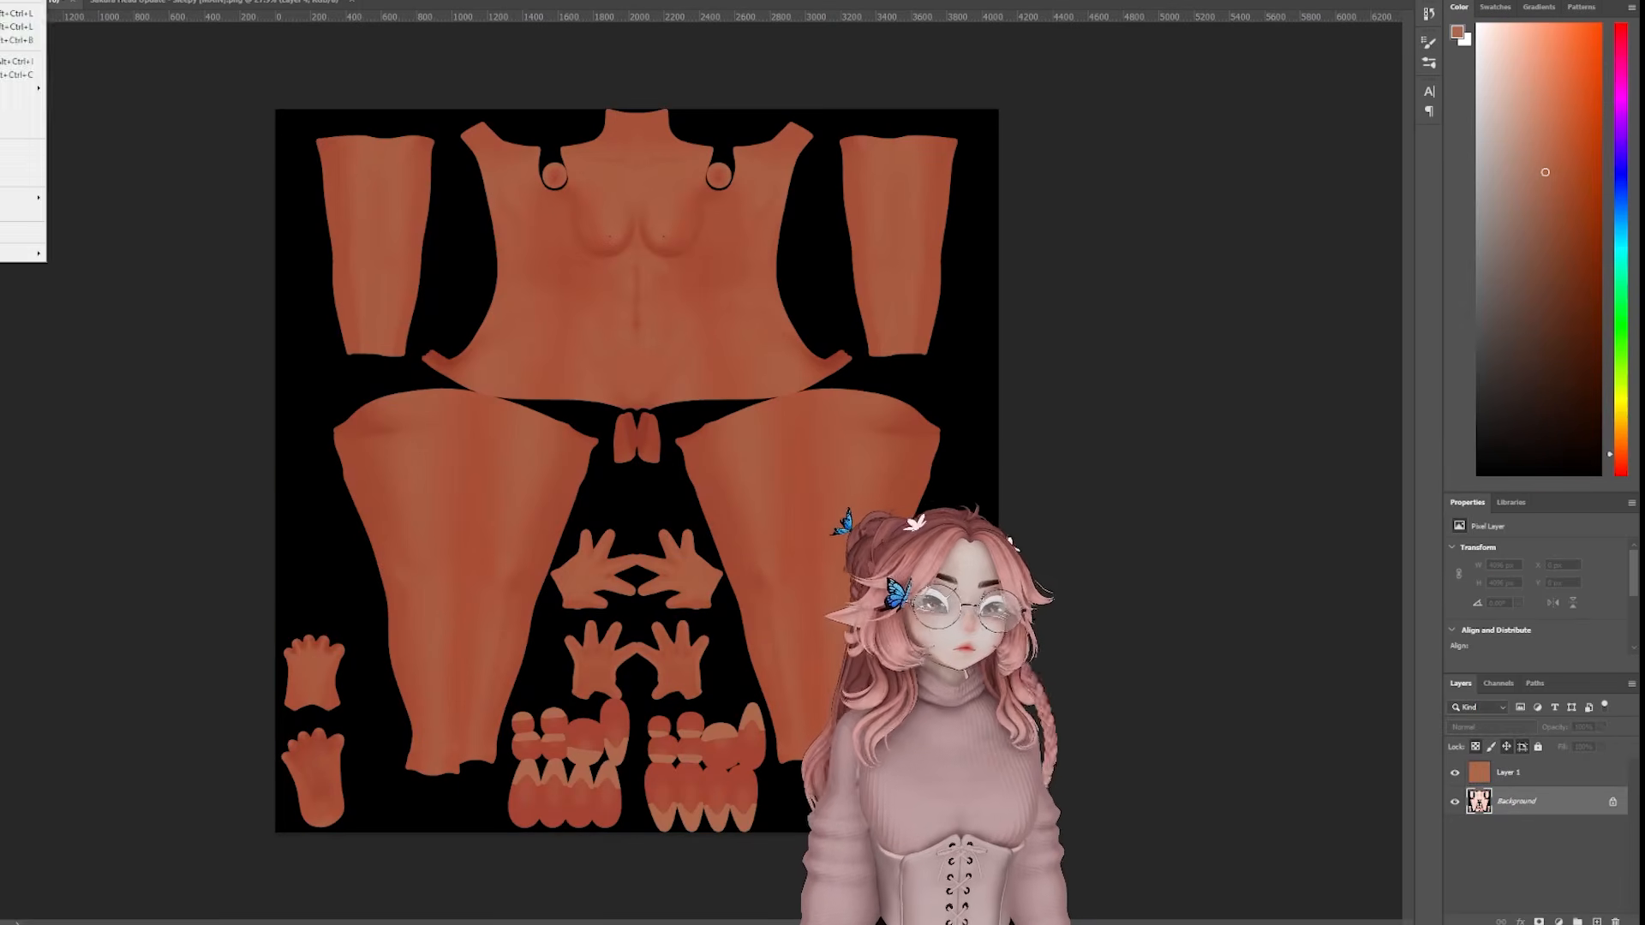
{"action": "left_click", "coordinate": [26, 34]}
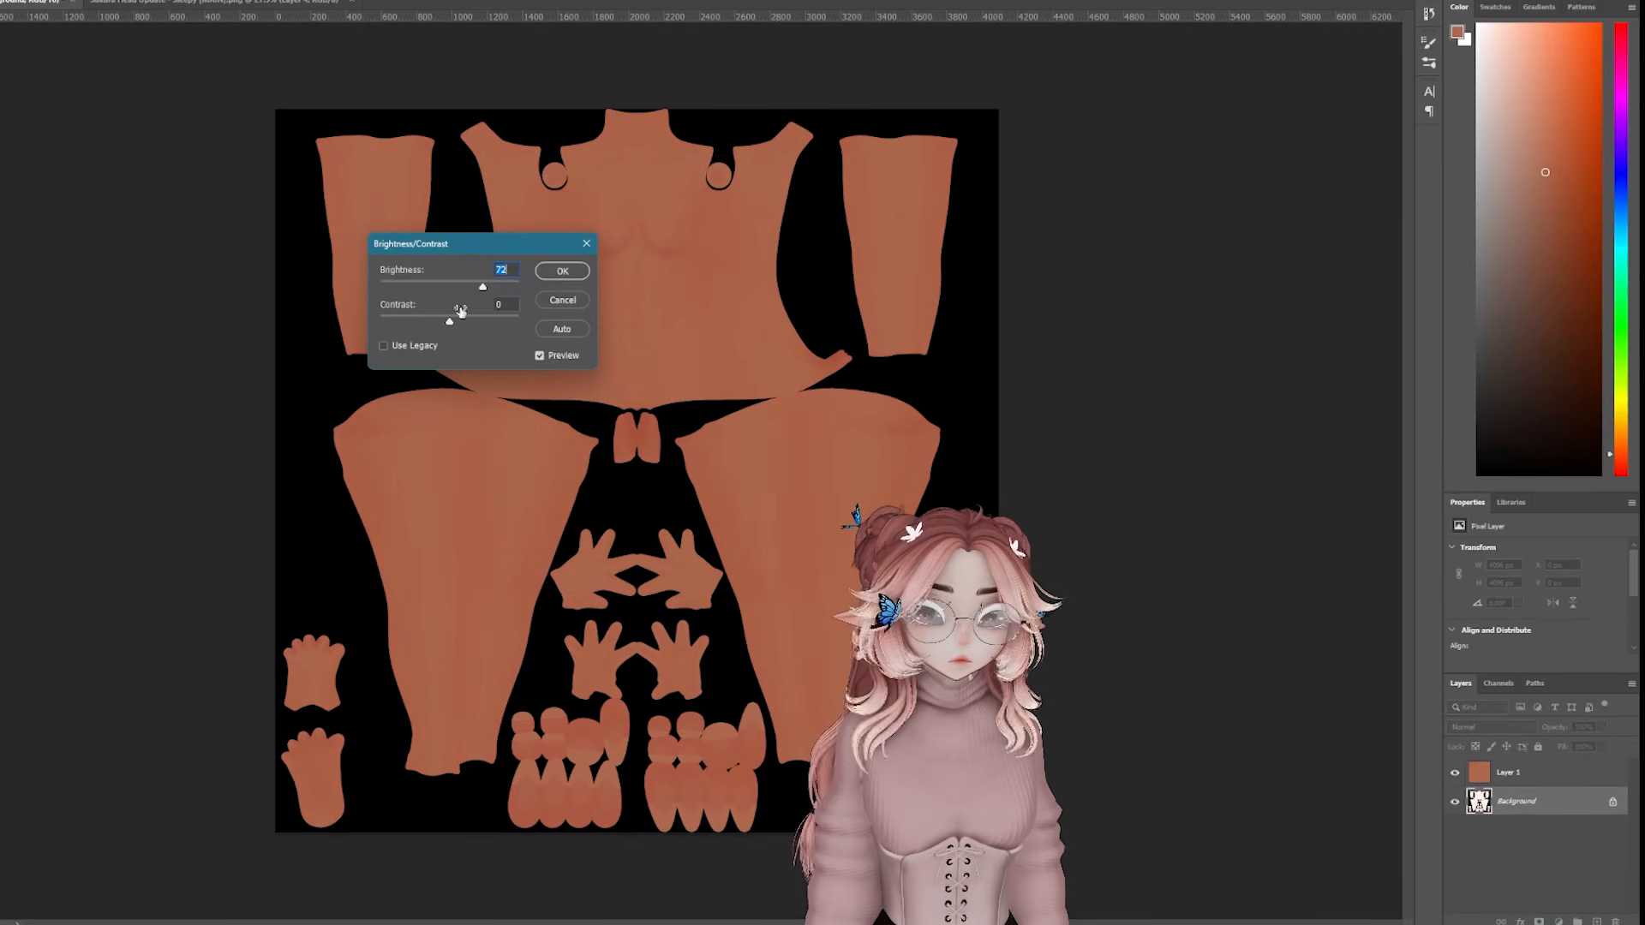
{"action": "left_click", "coordinate": [586, 249]}
Set the brown tint layer on the body texture to Multiply and lower its opacity
{"action": "left_click", "coordinate": [1491, 727]}
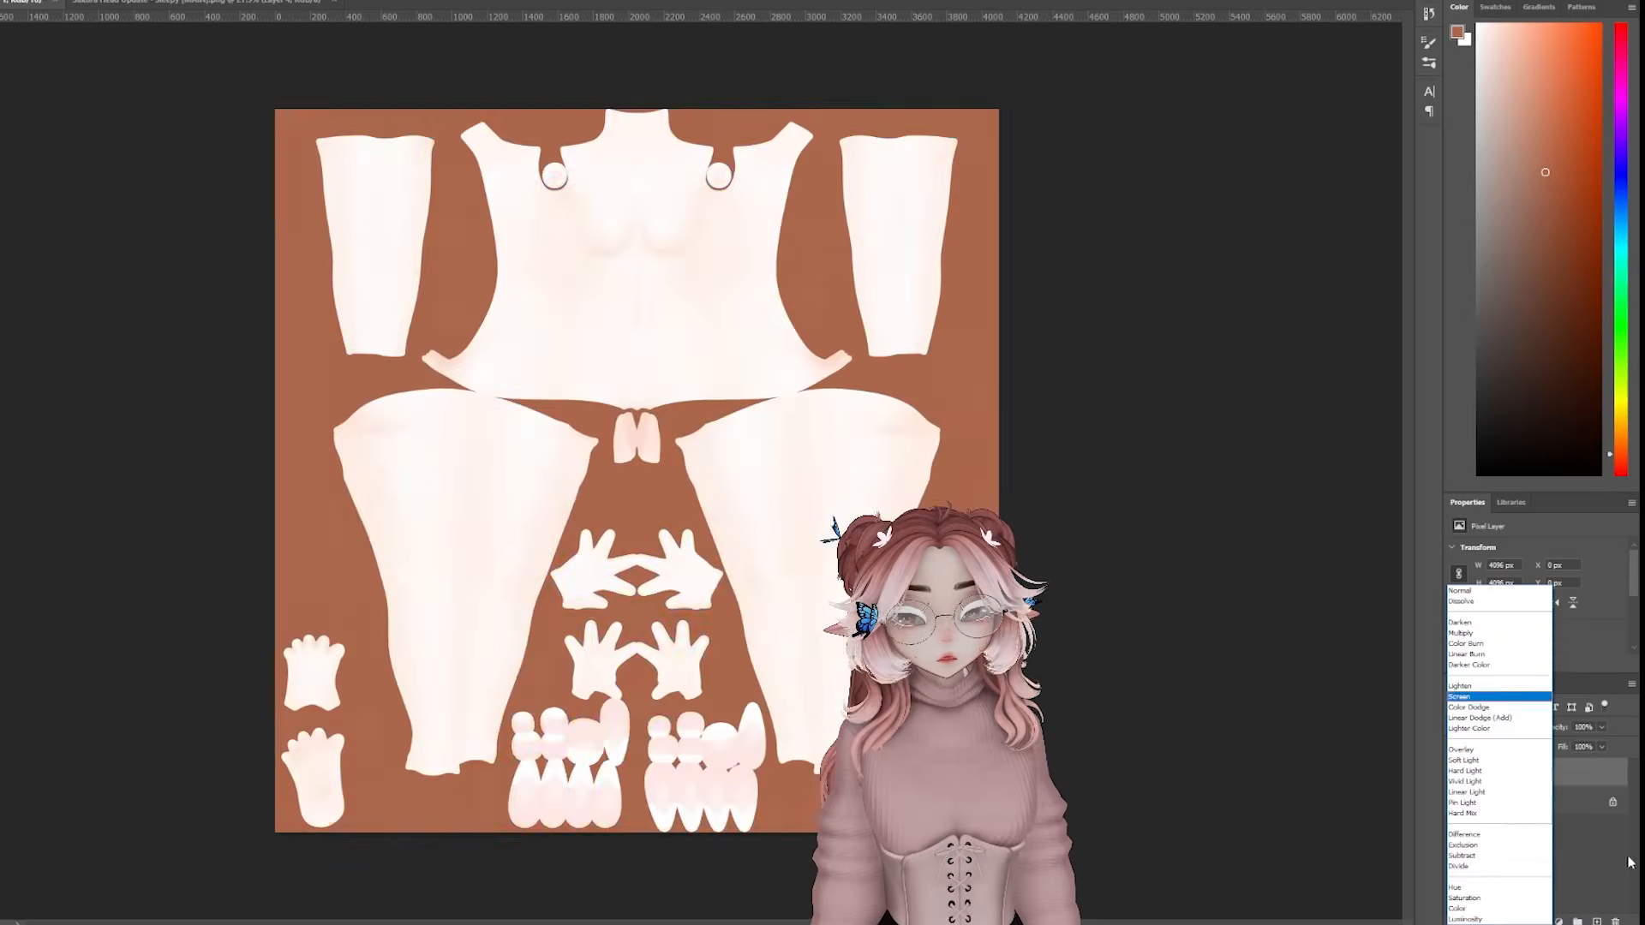
{"action": "left_click", "coordinate": [1461, 634]}
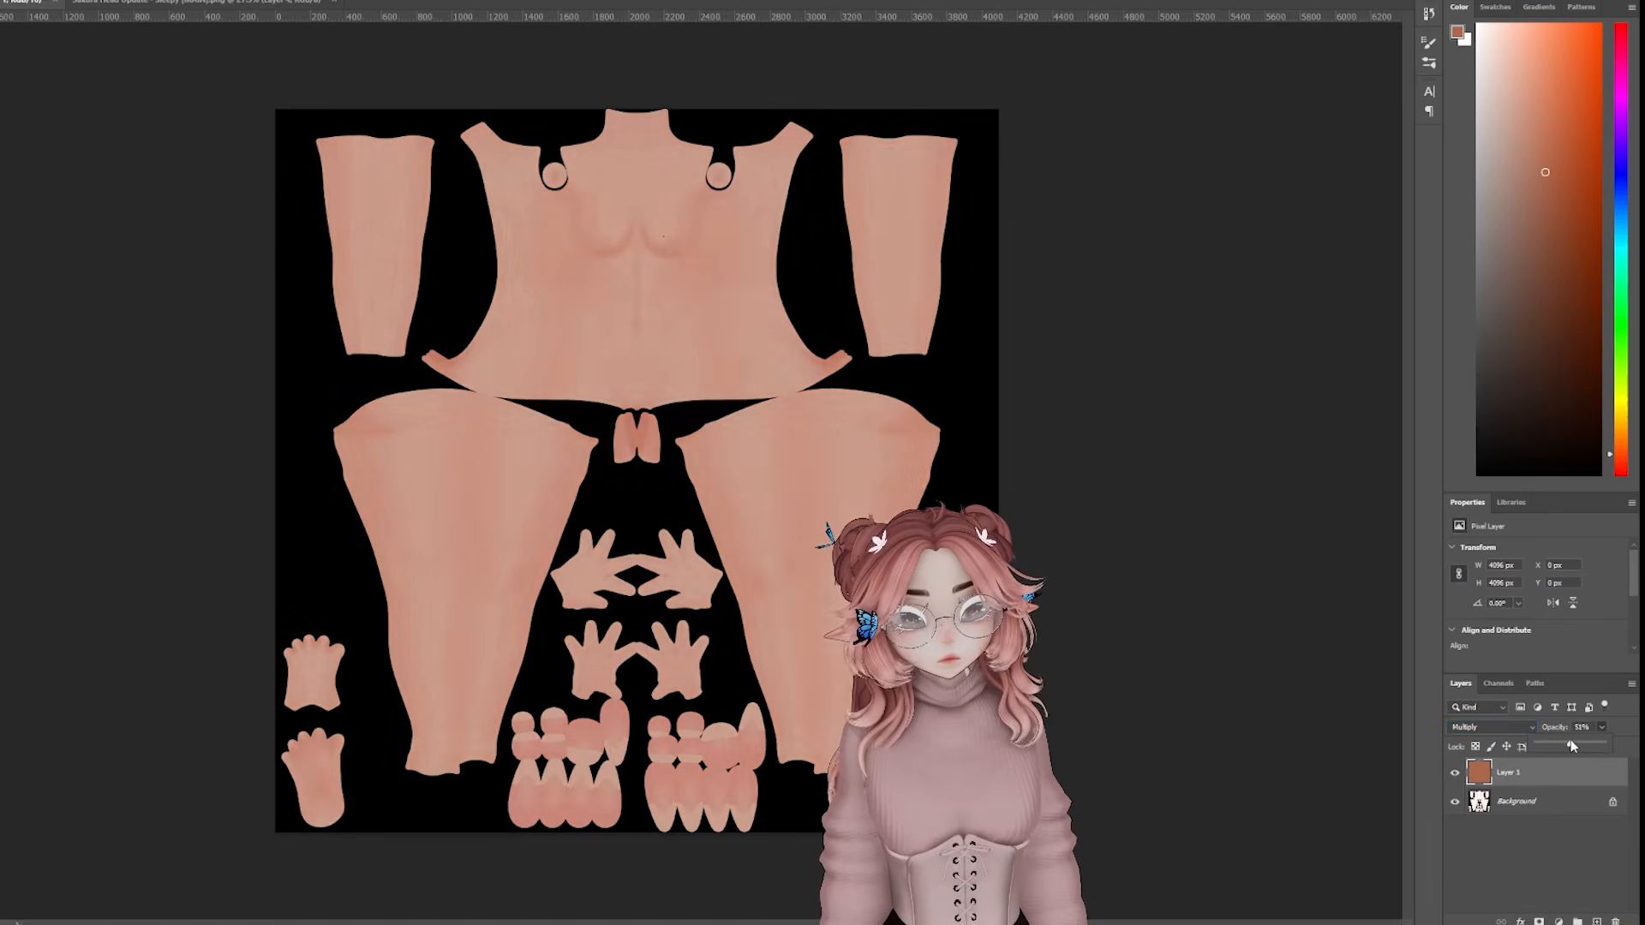
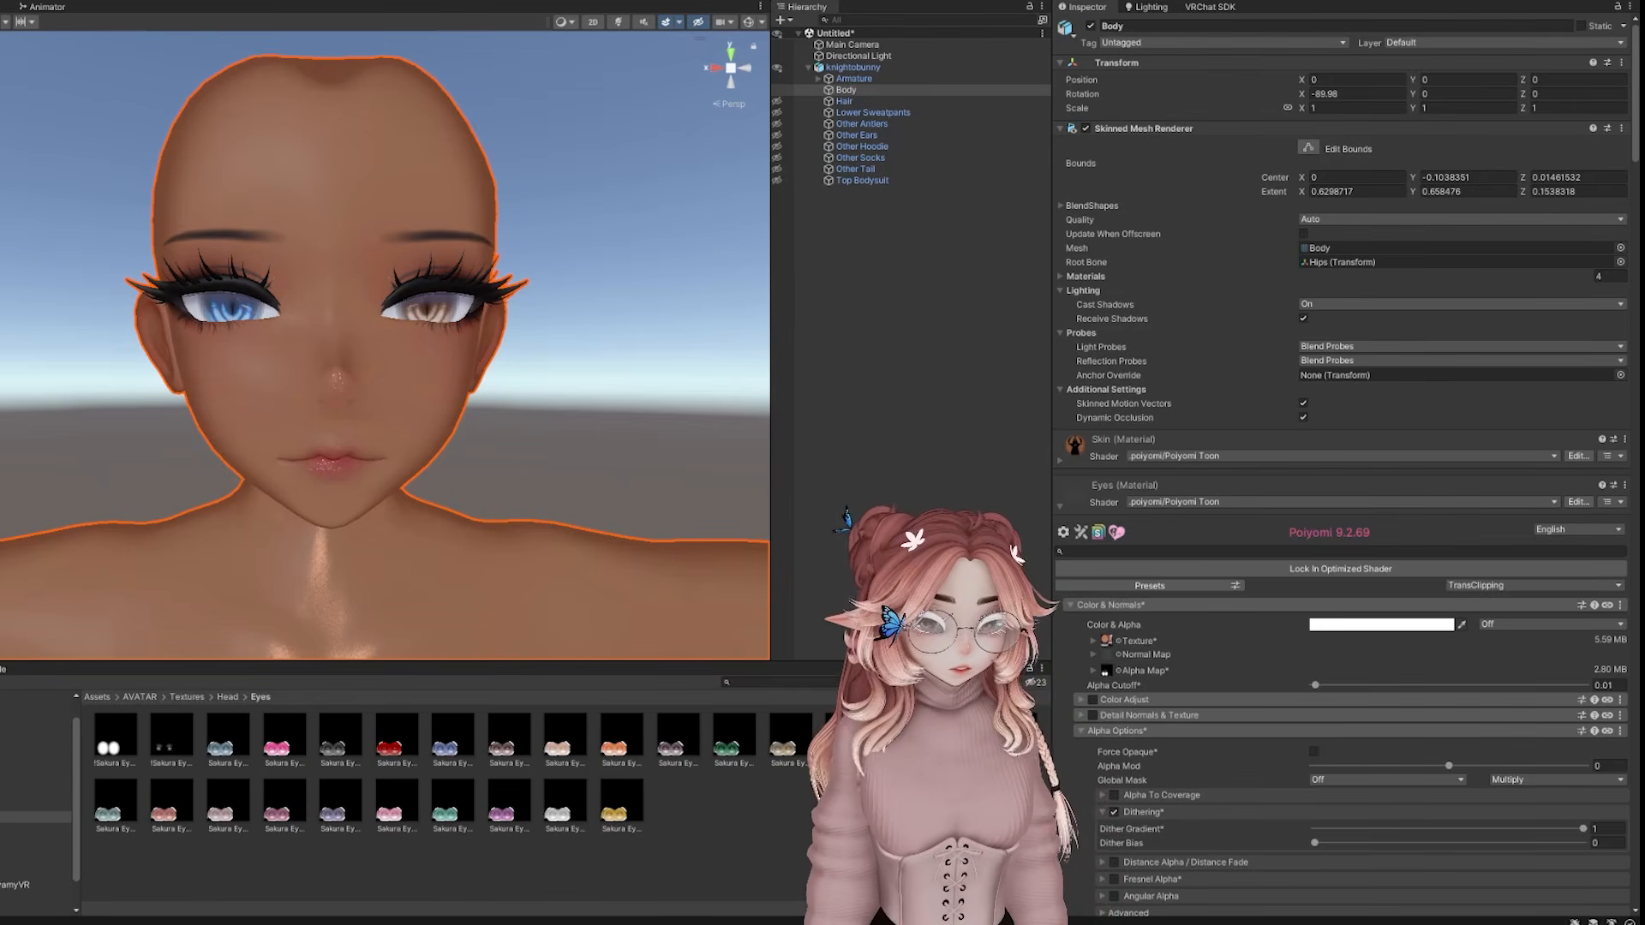
Switch back to Unity and examine the avatar's brown skin, two-coloured eyes and face glitter up close from several angles
{"action": "mouse_move", "coordinate": [645, 922]}
{"action": "left_click", "coordinate": [698, 867]}
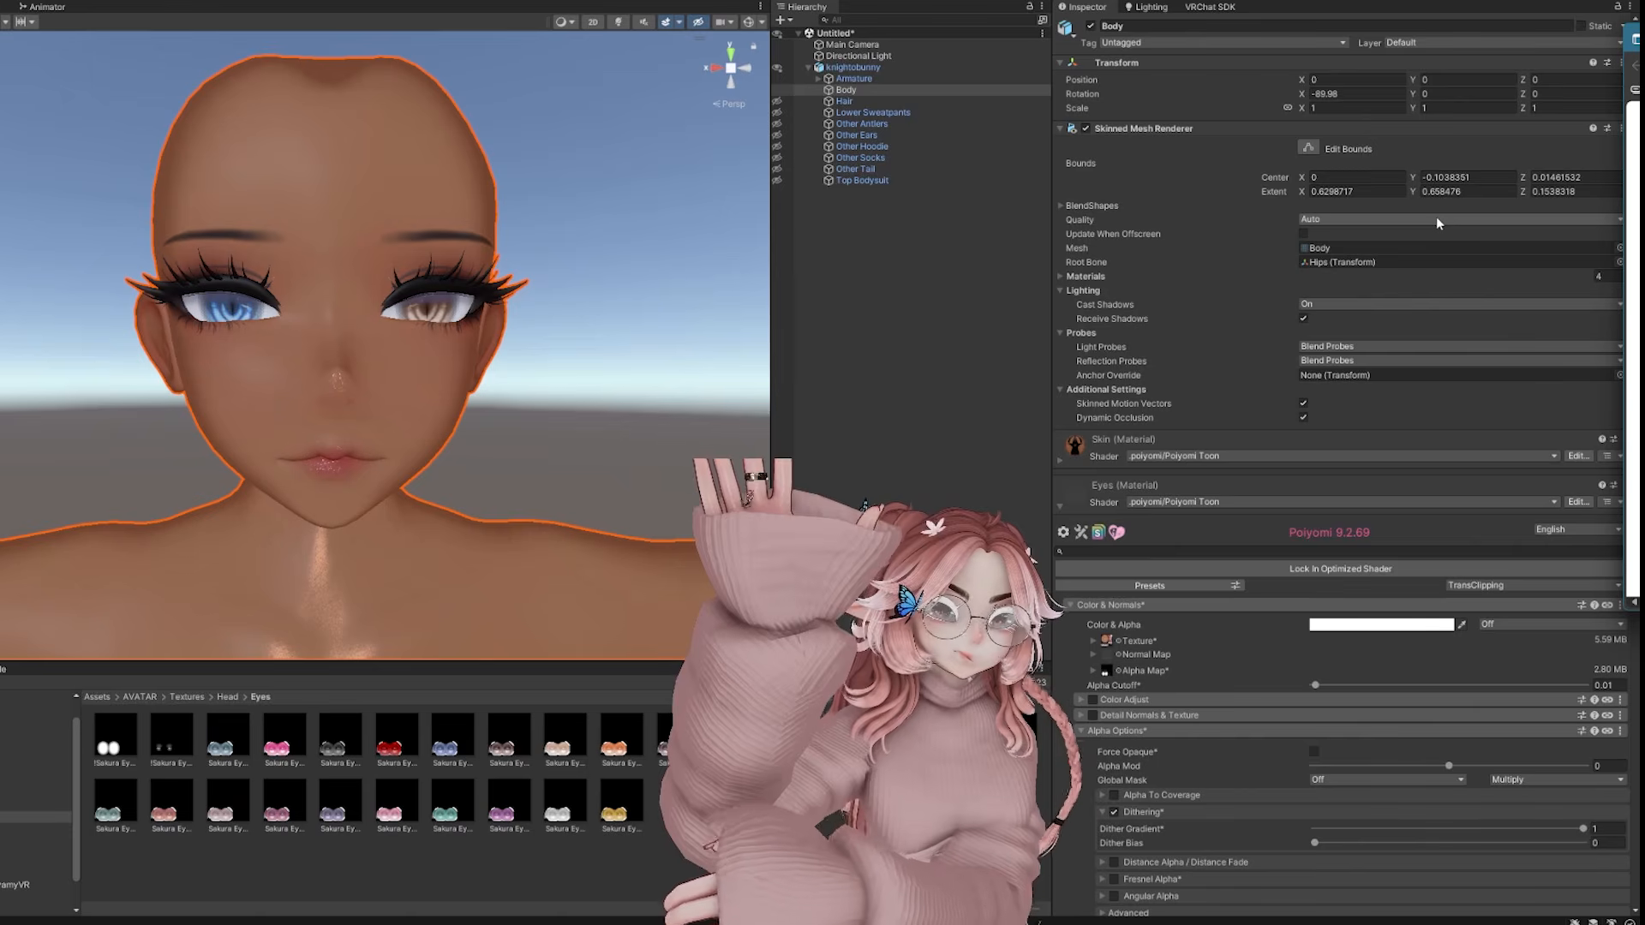
{"action": "right_click_drag", "start_coordinate": [226, 257], "coordinate": [377, 291]}
{"action": "middle_click_drag", "start_coordinate": [128, 248], "coordinate": [466, 294]}
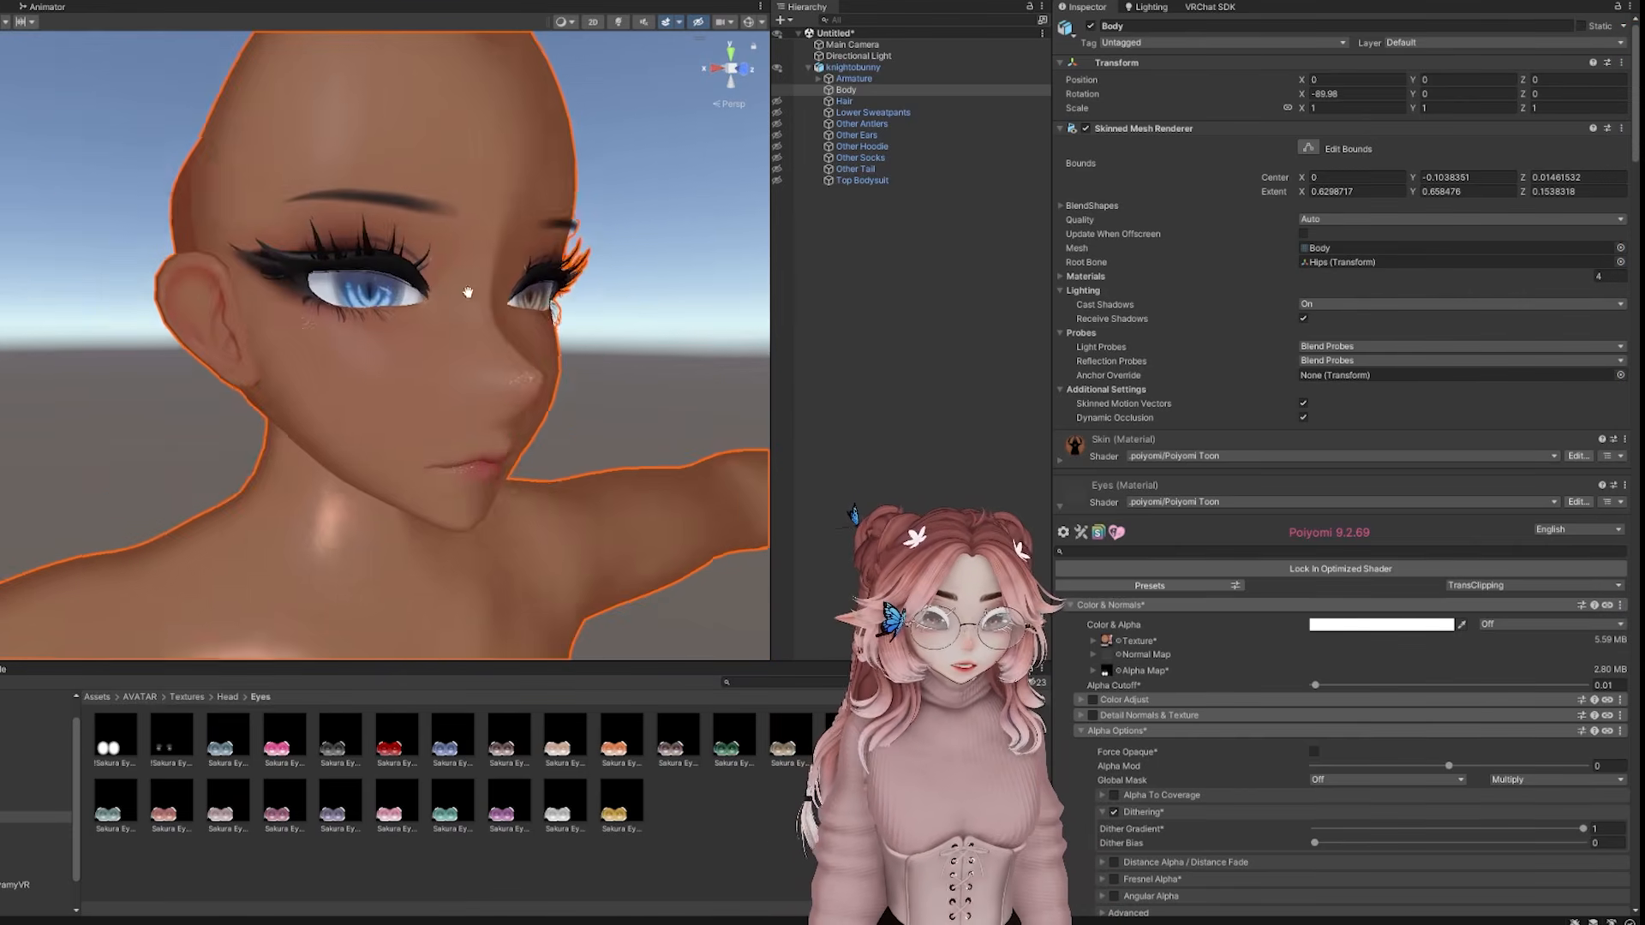
{"action": "middle_click_drag", "start_coordinate": [283, 287], "coordinate": [496, 260]}
{"action": "scroll", "coordinate": [497, 266], "scroll_direction": "up", "scroll_amount": 3}
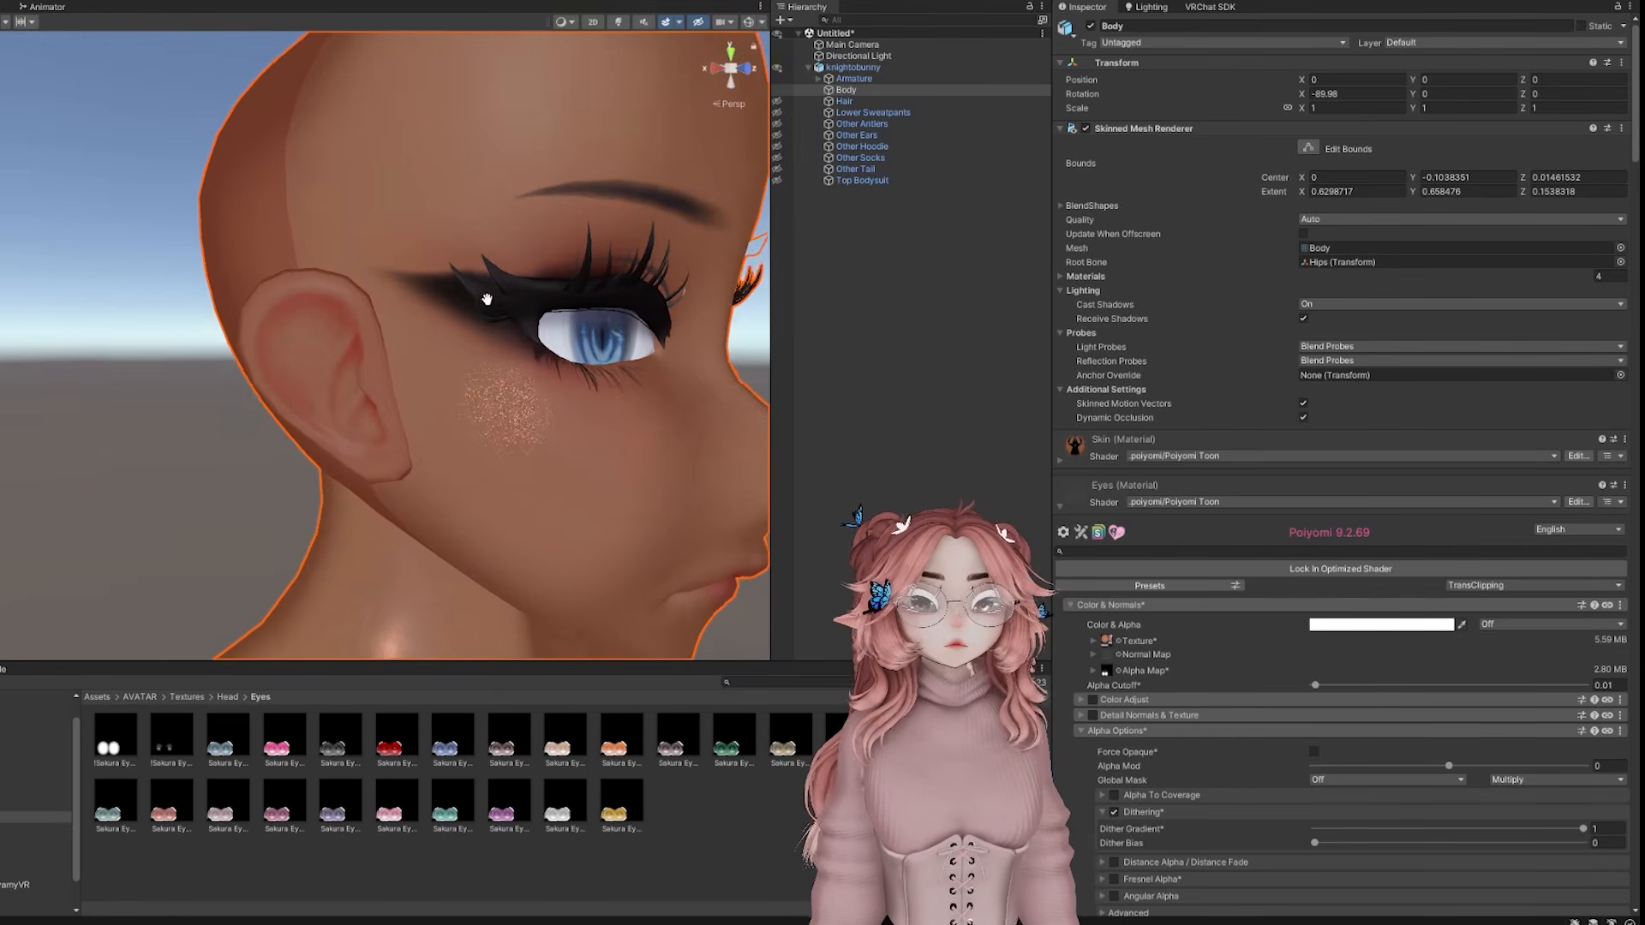
{"action": "left_click_drag", "start_coordinate": [702, 304], "coordinate": [488, 341], "text": "alt"}
{"action": "middle_click_drag", "start_coordinate": [489, 341], "coordinate": [601, 320]}
{"action": "scroll", "coordinate": [601, 321], "scroll_direction": "down", "scroll_amount": 2}
{"action": "left_click_drag", "start_coordinate": [600, 321], "coordinate": [557, 320], "text": "alt"}
{"action": "middle_click_drag", "start_coordinate": [693, 332], "coordinate": [671, 296]}
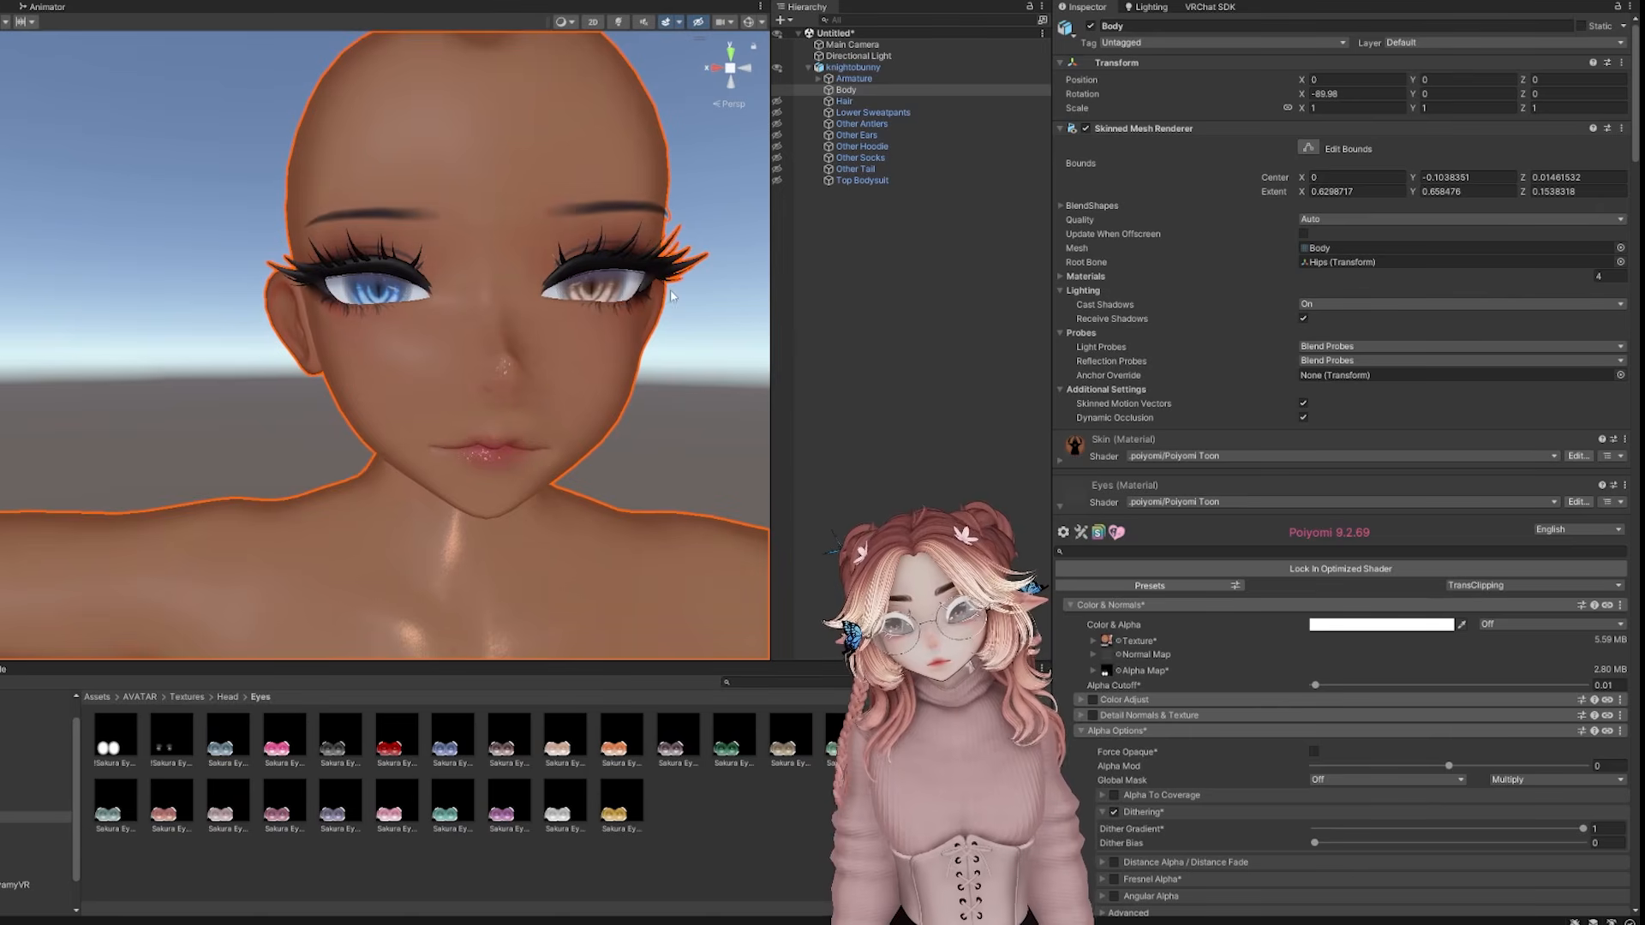
Compare the avatar's face and eye colours with the character reference image in the browser
{"action": "left_click_drag", "start_coordinate": [1644, 50], "coordinate": [1165, 81]}
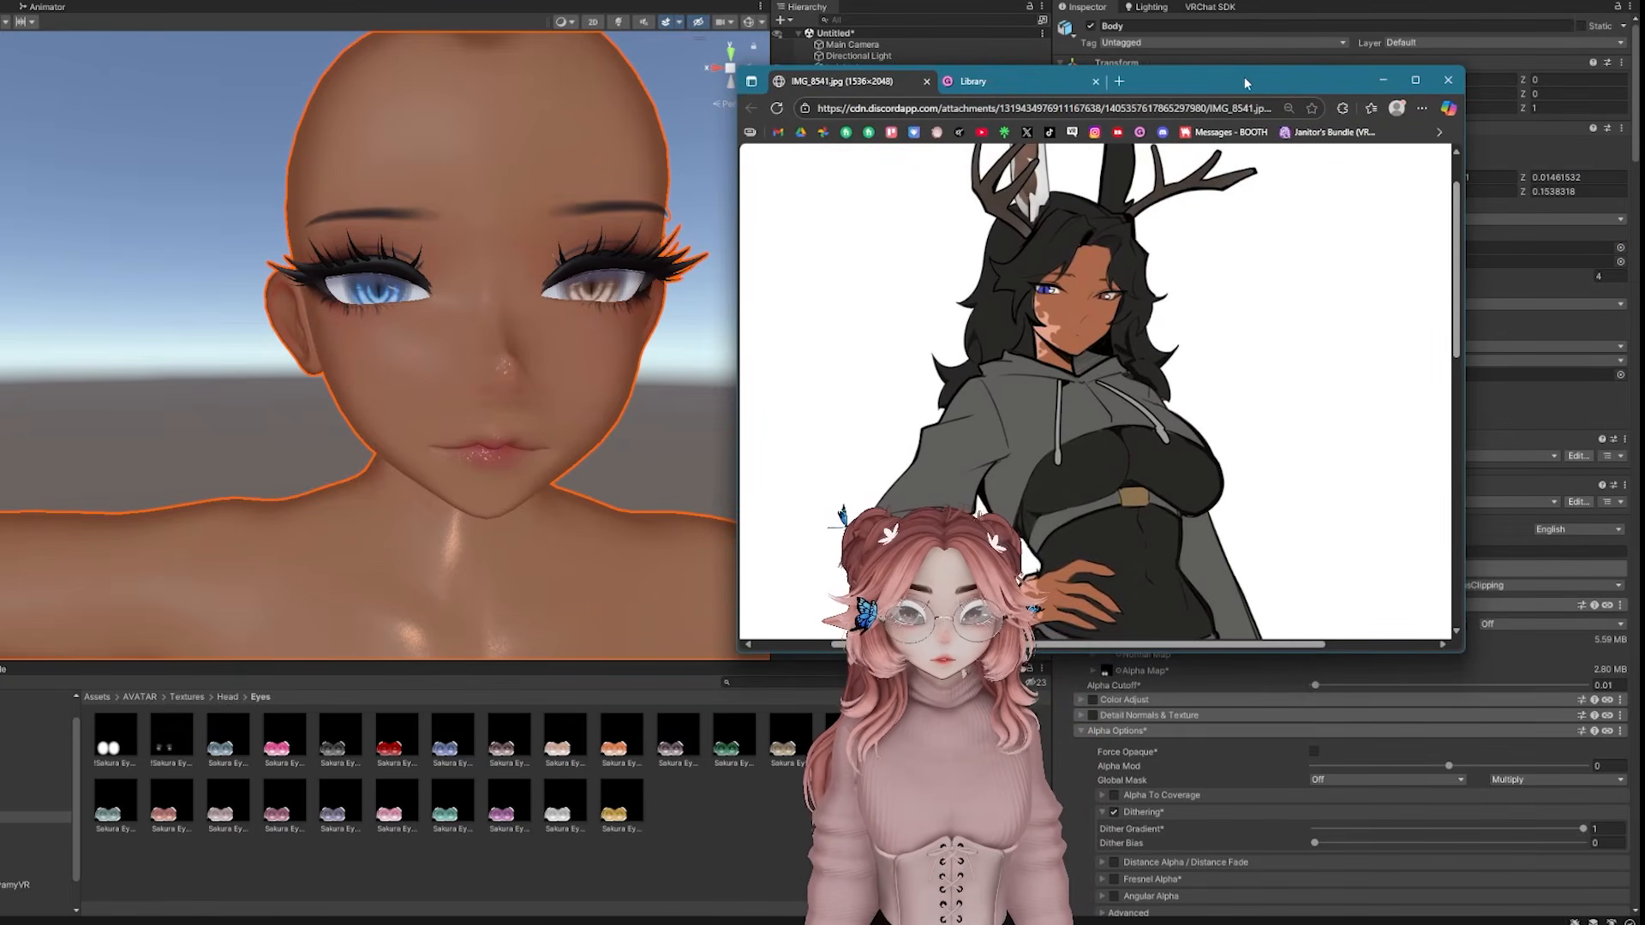
{"action": "left_click_drag", "start_coordinate": [1247, 83], "coordinate": [1644, 38]}
{"action": "middle_click_drag", "start_coordinate": [456, 360], "coordinate": [357, 363]}
{"action": "scroll", "coordinate": [357, 362], "scroll_direction": "down", "scroll_amount": 2}
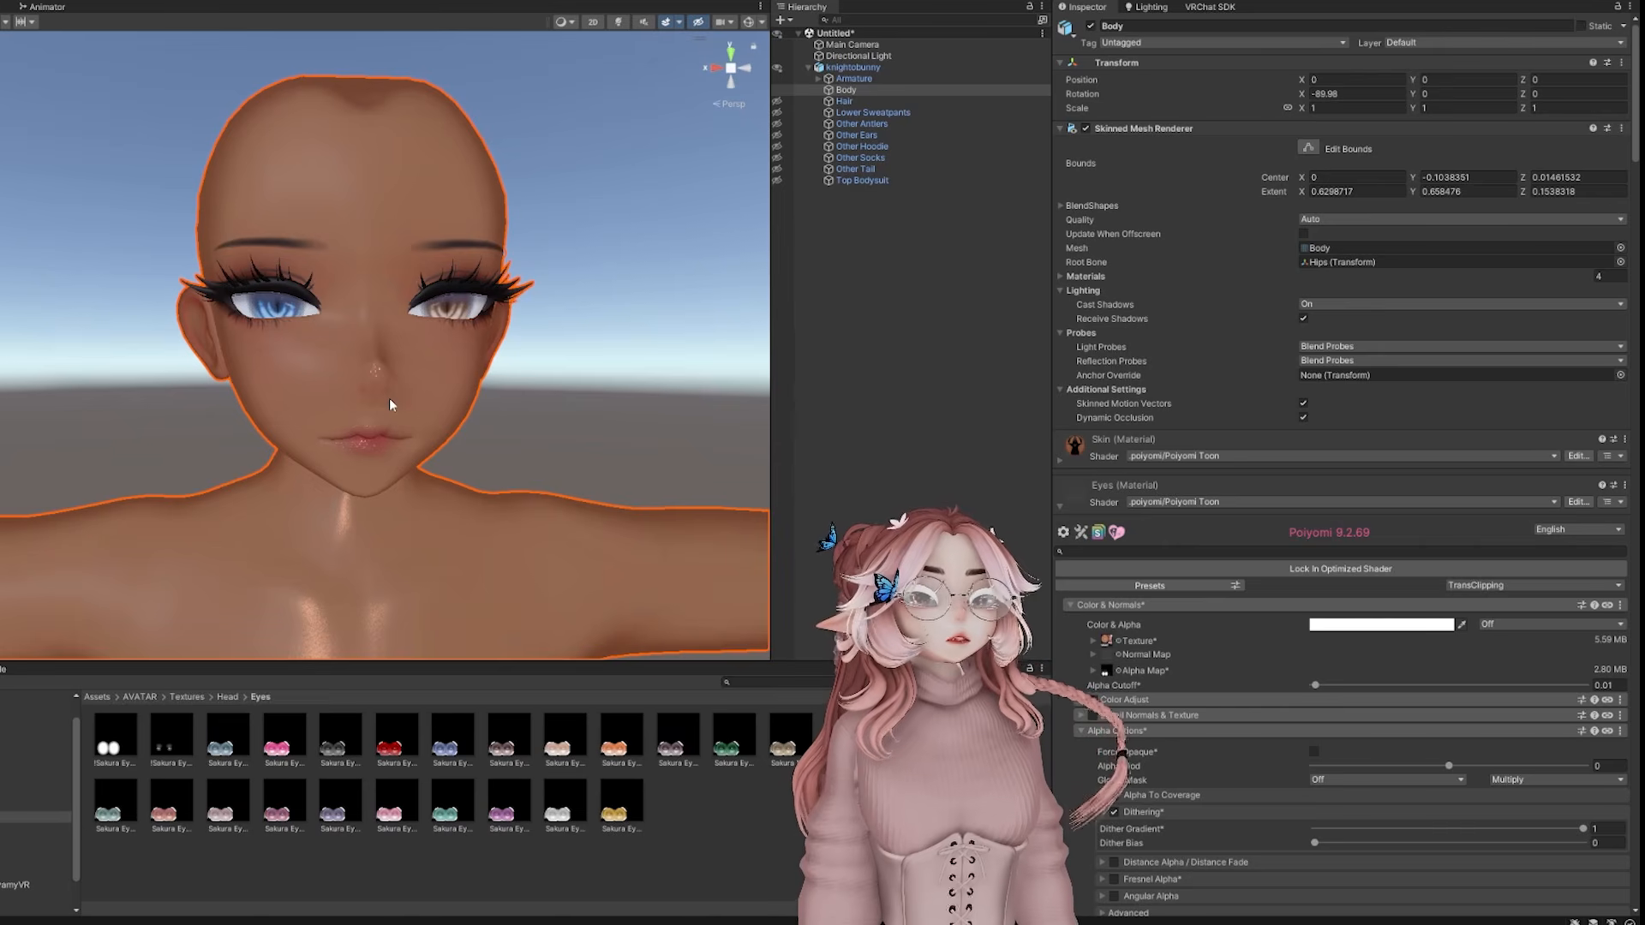
{"action": "scroll", "coordinate": [389, 404], "scroll_direction": "up", "scroll_amount": 3}
{"action": "middle_click_drag", "start_coordinate": [442, 404], "coordinate": [481, 403]}
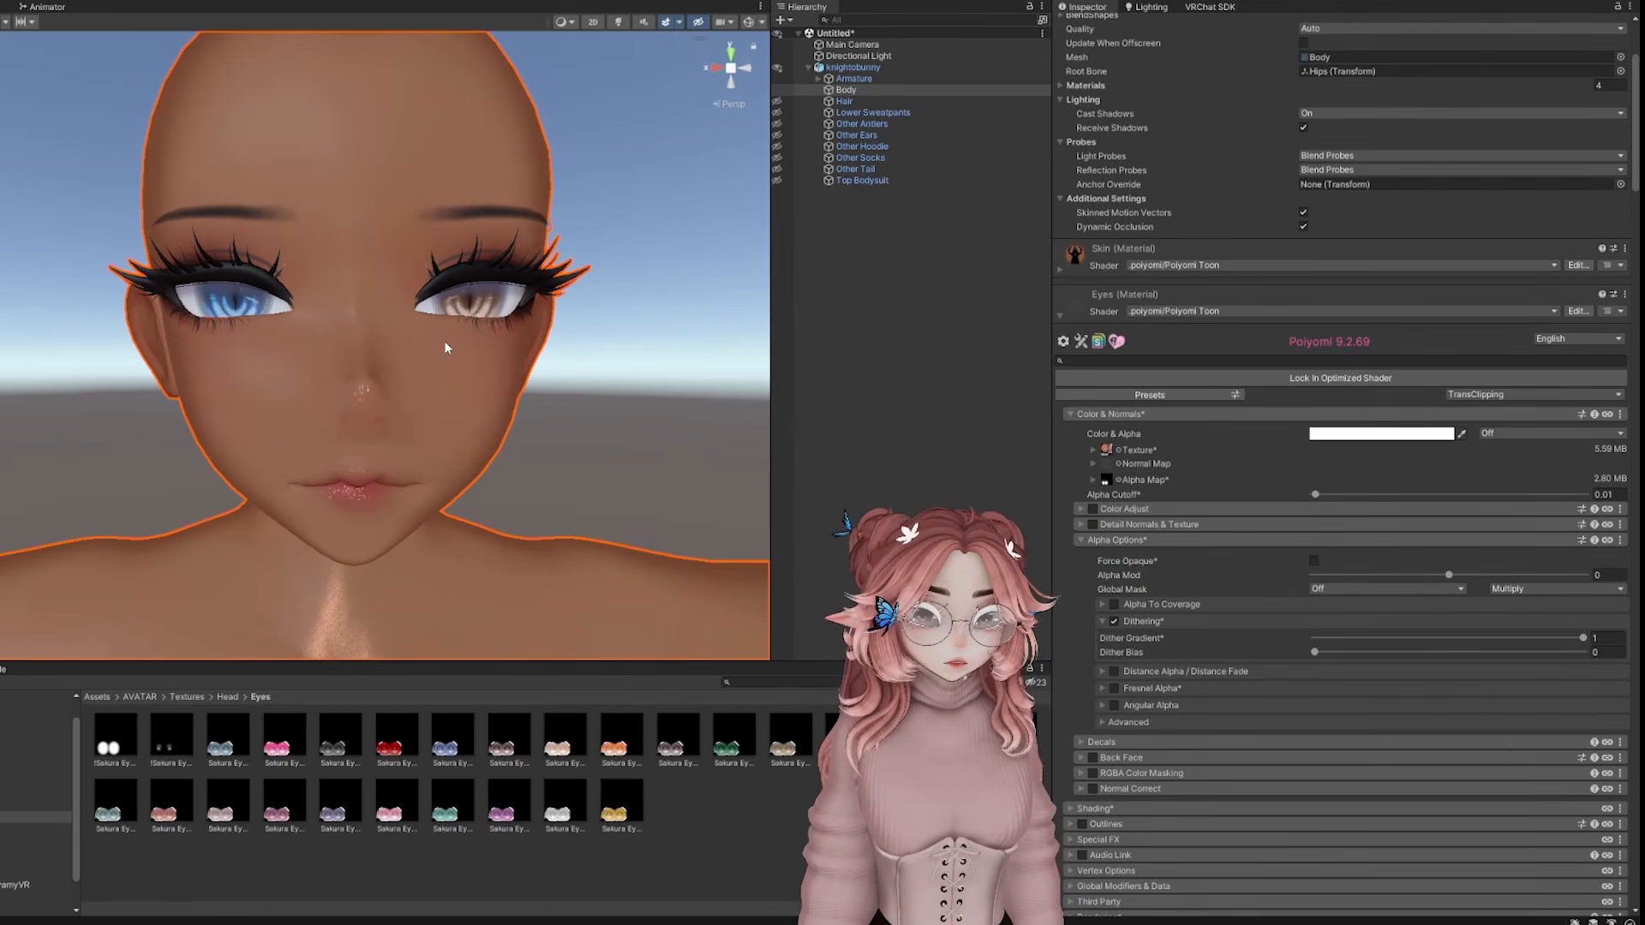
{"action": "scroll", "coordinate": [446, 348], "scroll_direction": "up", "scroll_amount": 3}
{"action": "scroll", "coordinate": [317, 372], "scroll_direction": "down", "scroll_amount": 4}
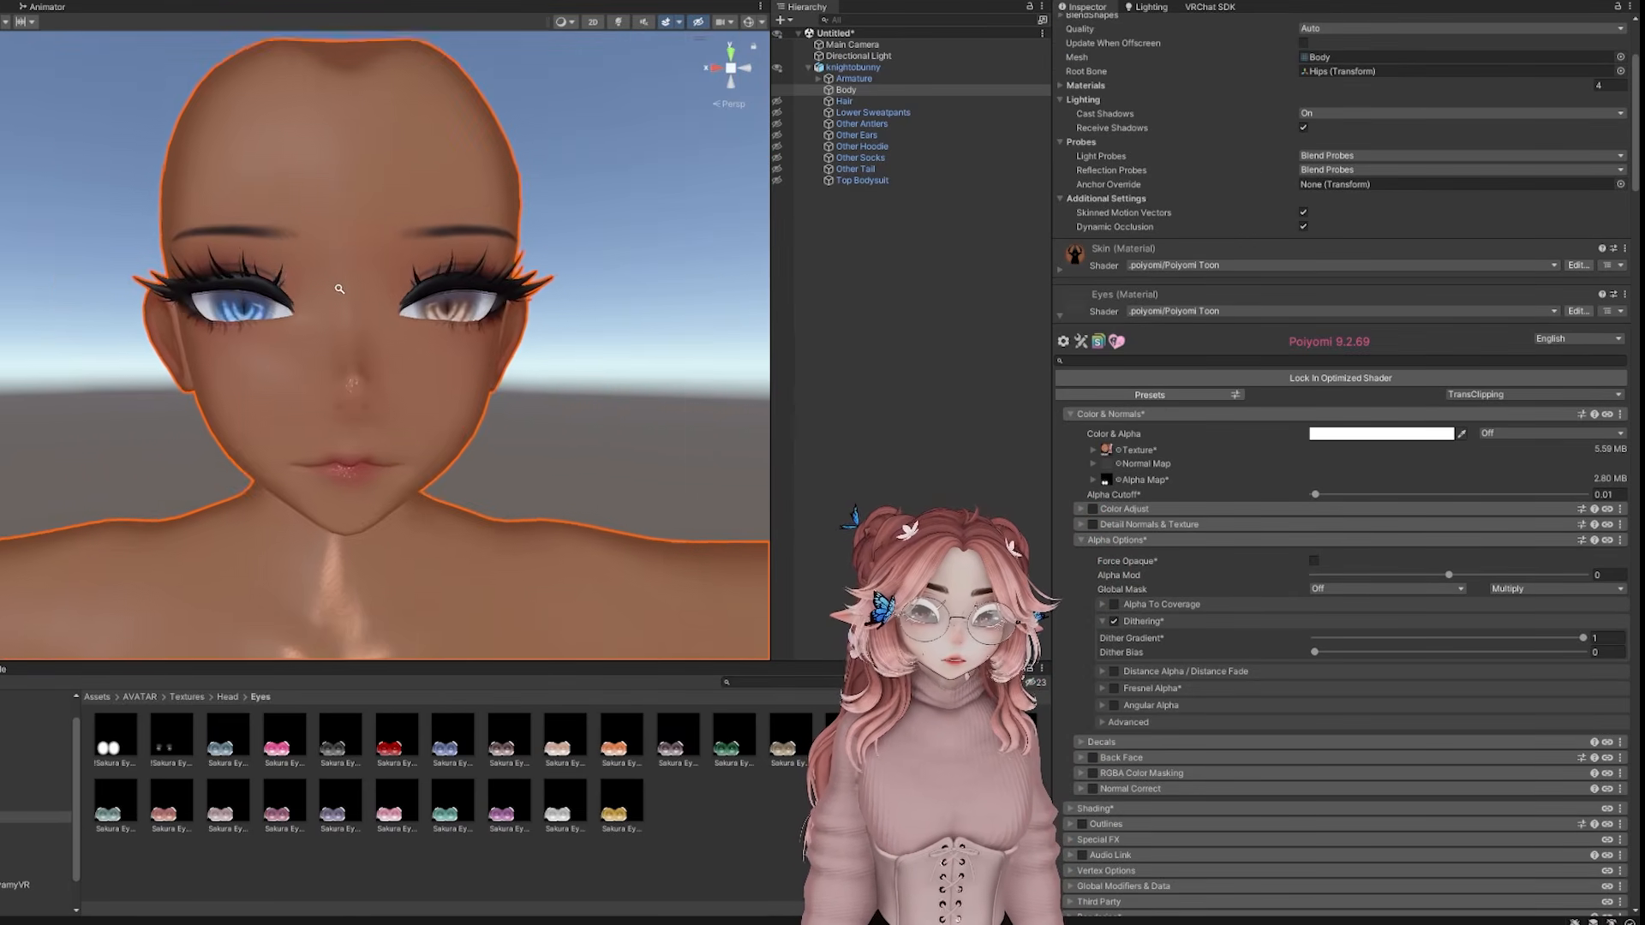
{"action": "mouse_move", "coordinate": [1644, 39]}
{"action": "left_mouse_down"}
{"action": "mouse_move", "coordinate": [1247, 200]}
{"action": "mouse_move", "coordinate": [1644, 6]}
{"action": "left_mouse_up"}
{"action": "right_click_drag", "start_coordinate": [574, 415], "coordinate": [631, 442], "text": "alt"}
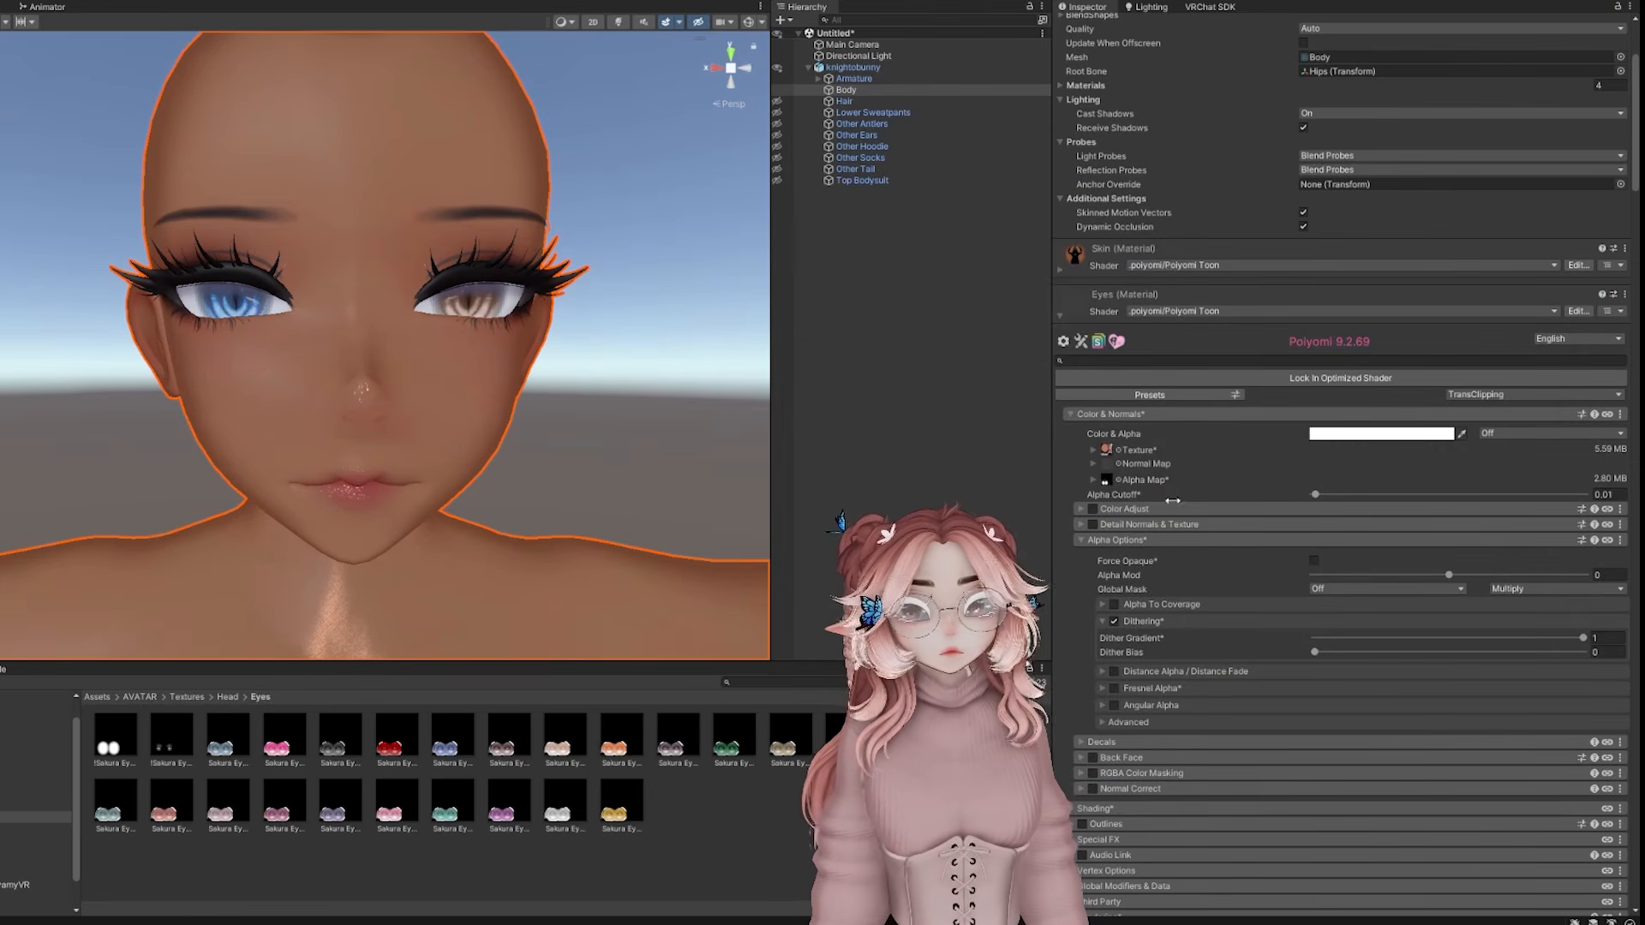
Try enabling CubeMap in the Shading section of the Eyes material
{"action": "scroll", "coordinate": [1236, 512], "scroll_direction": "down", "scroll_amount": 5}
{"action": "left_click", "coordinate": [1127, 580]}
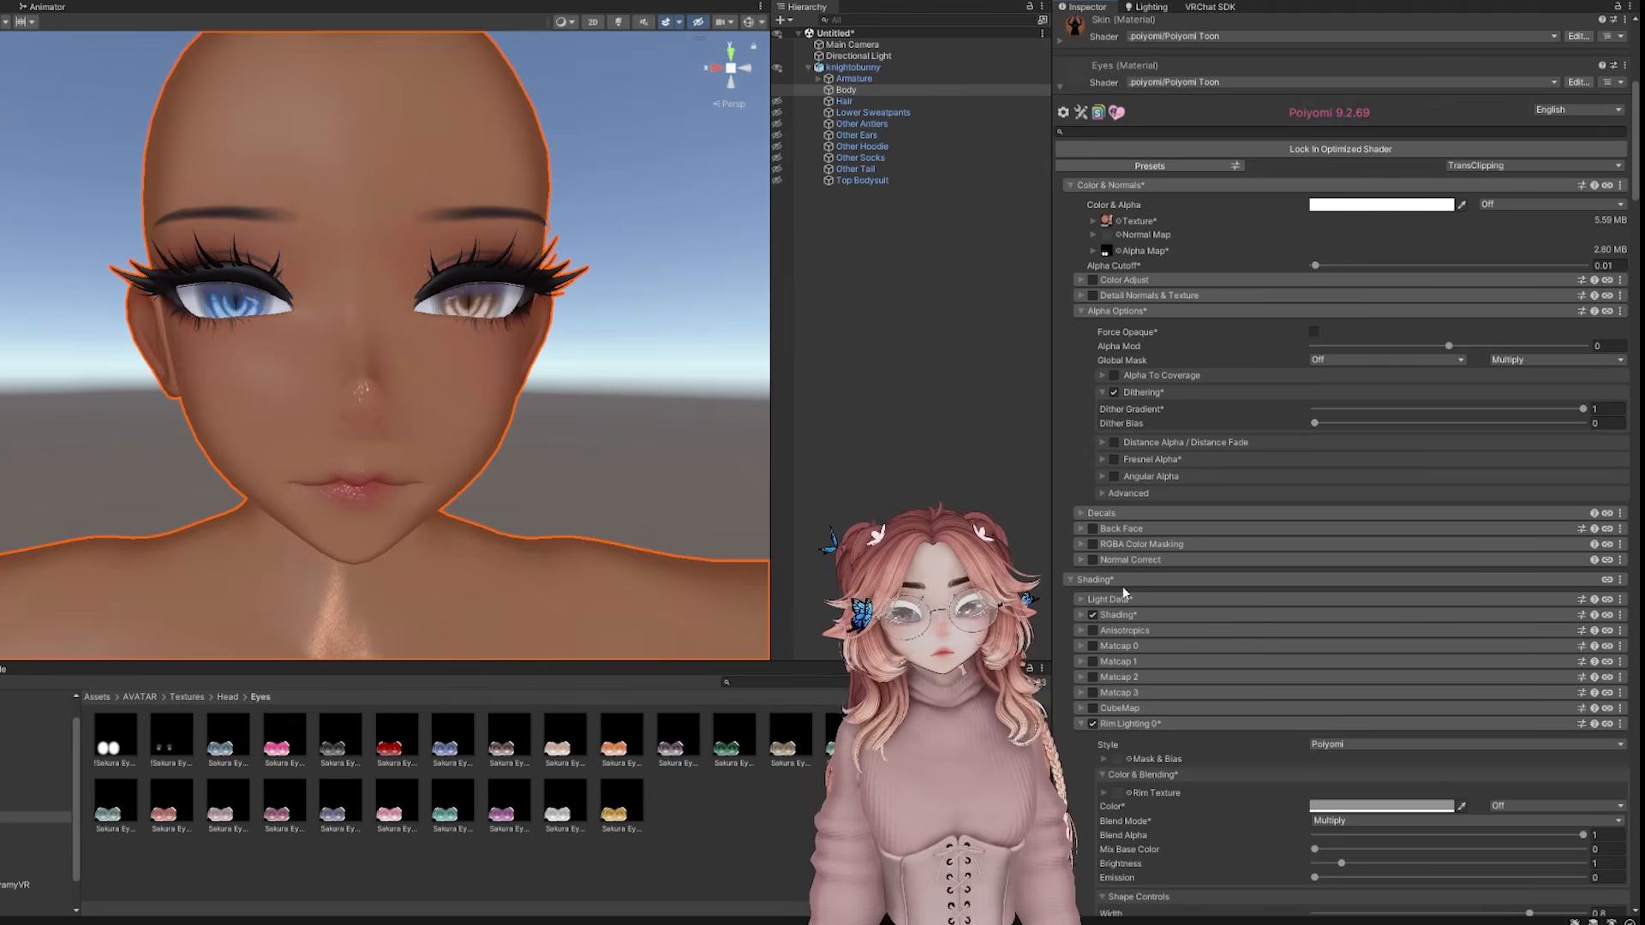
{"action": "scroll", "coordinate": [1131, 600], "scroll_direction": "down", "scroll_amount": 2}
{"action": "left_click", "coordinate": [1092, 632]}
{"action": "left_click", "coordinate": [1249, 630]}
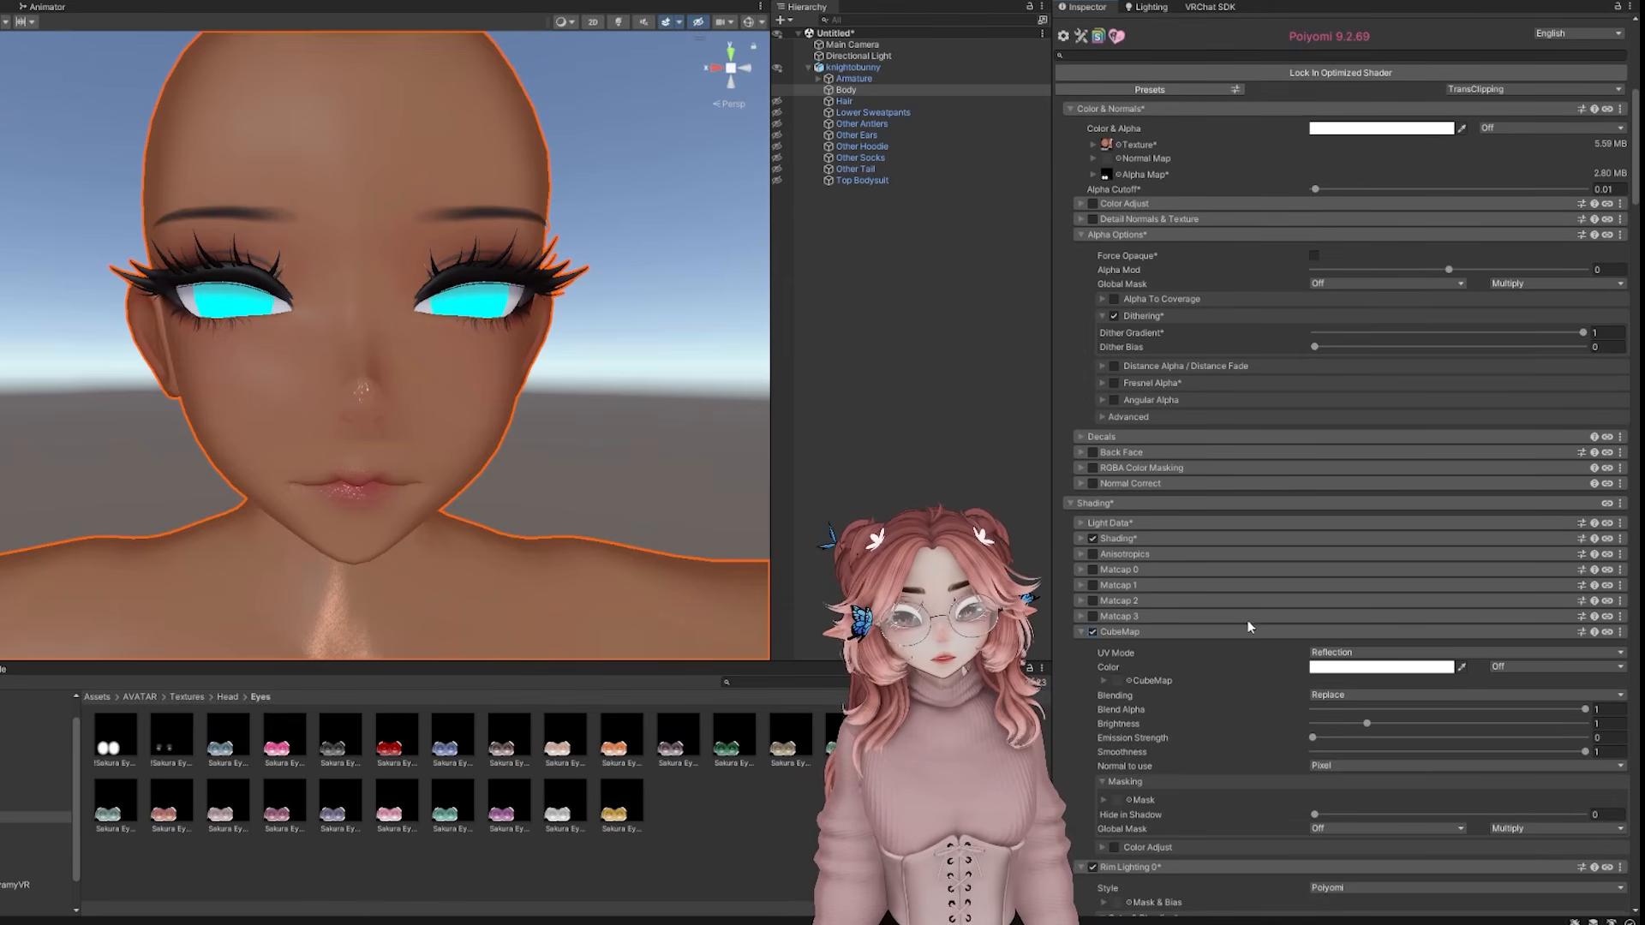
{"action": "scroll", "coordinate": [1216, 600], "scroll_direction": "down", "scroll_amount": 2}
{"action": "left_click", "coordinate": [1092, 556]}
{"action": "left_click", "coordinate": [1105, 557]}
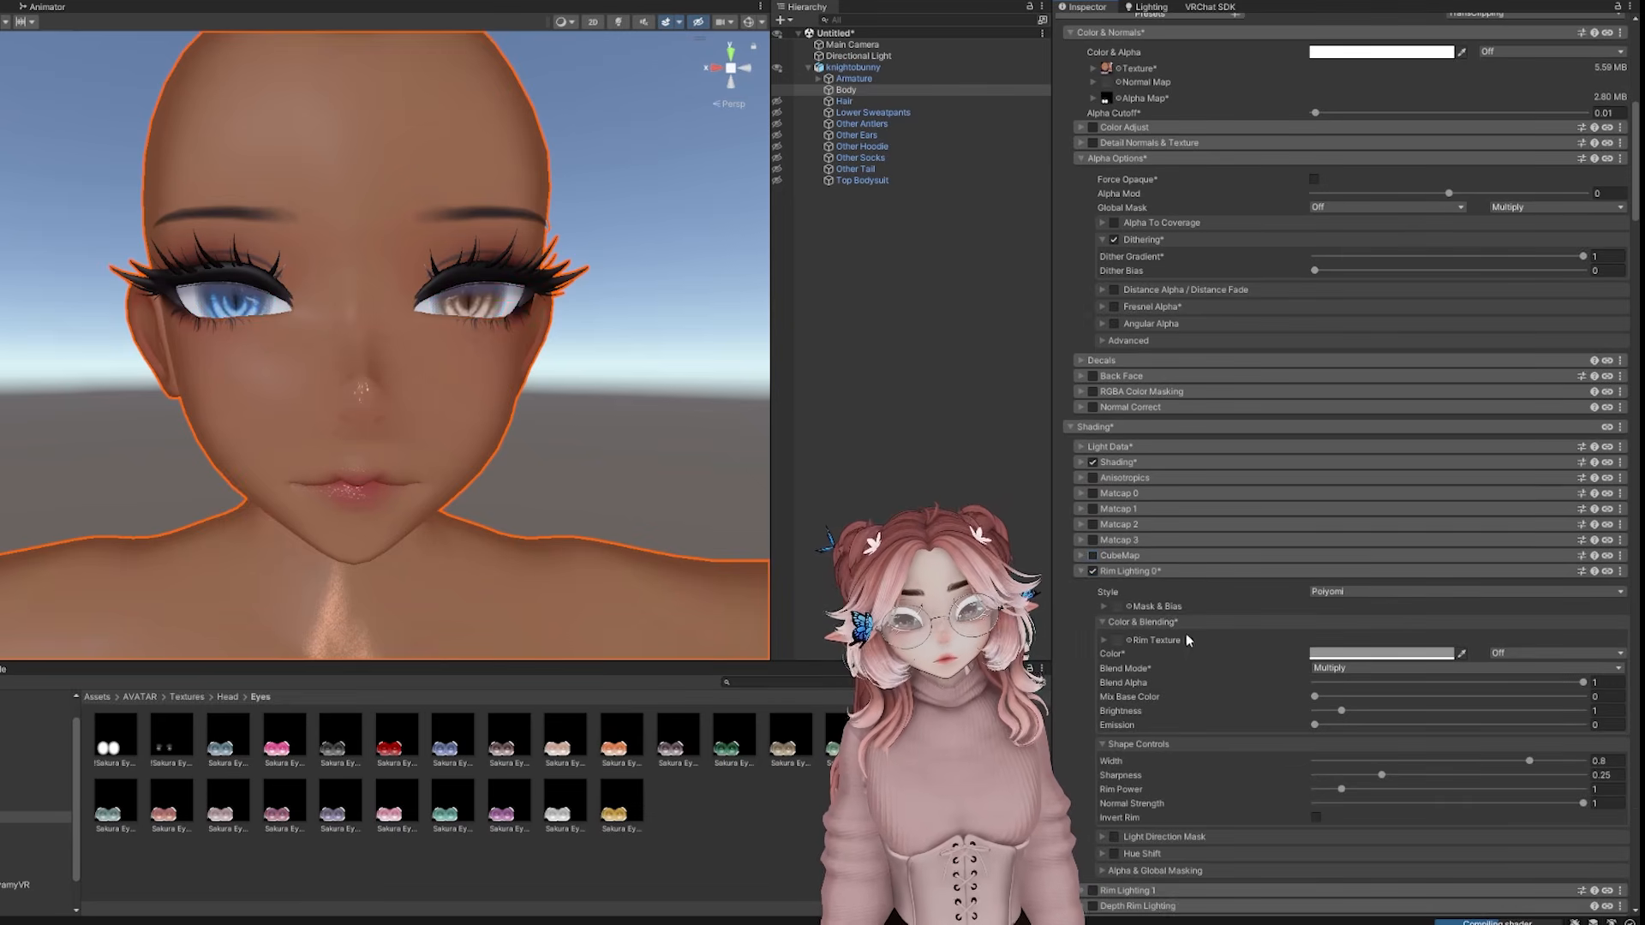
Set Smoothness to 0.482 and Specular Visibility to 3.65 in the Eyes material's Reflections & Specular section
{"action": "scroll", "coordinate": [1186, 639], "scroll_direction": "down", "scroll_amount": 10}
{"action": "left_click_drag", "start_coordinate": [1431, 521], "coordinate": [1444, 514]}
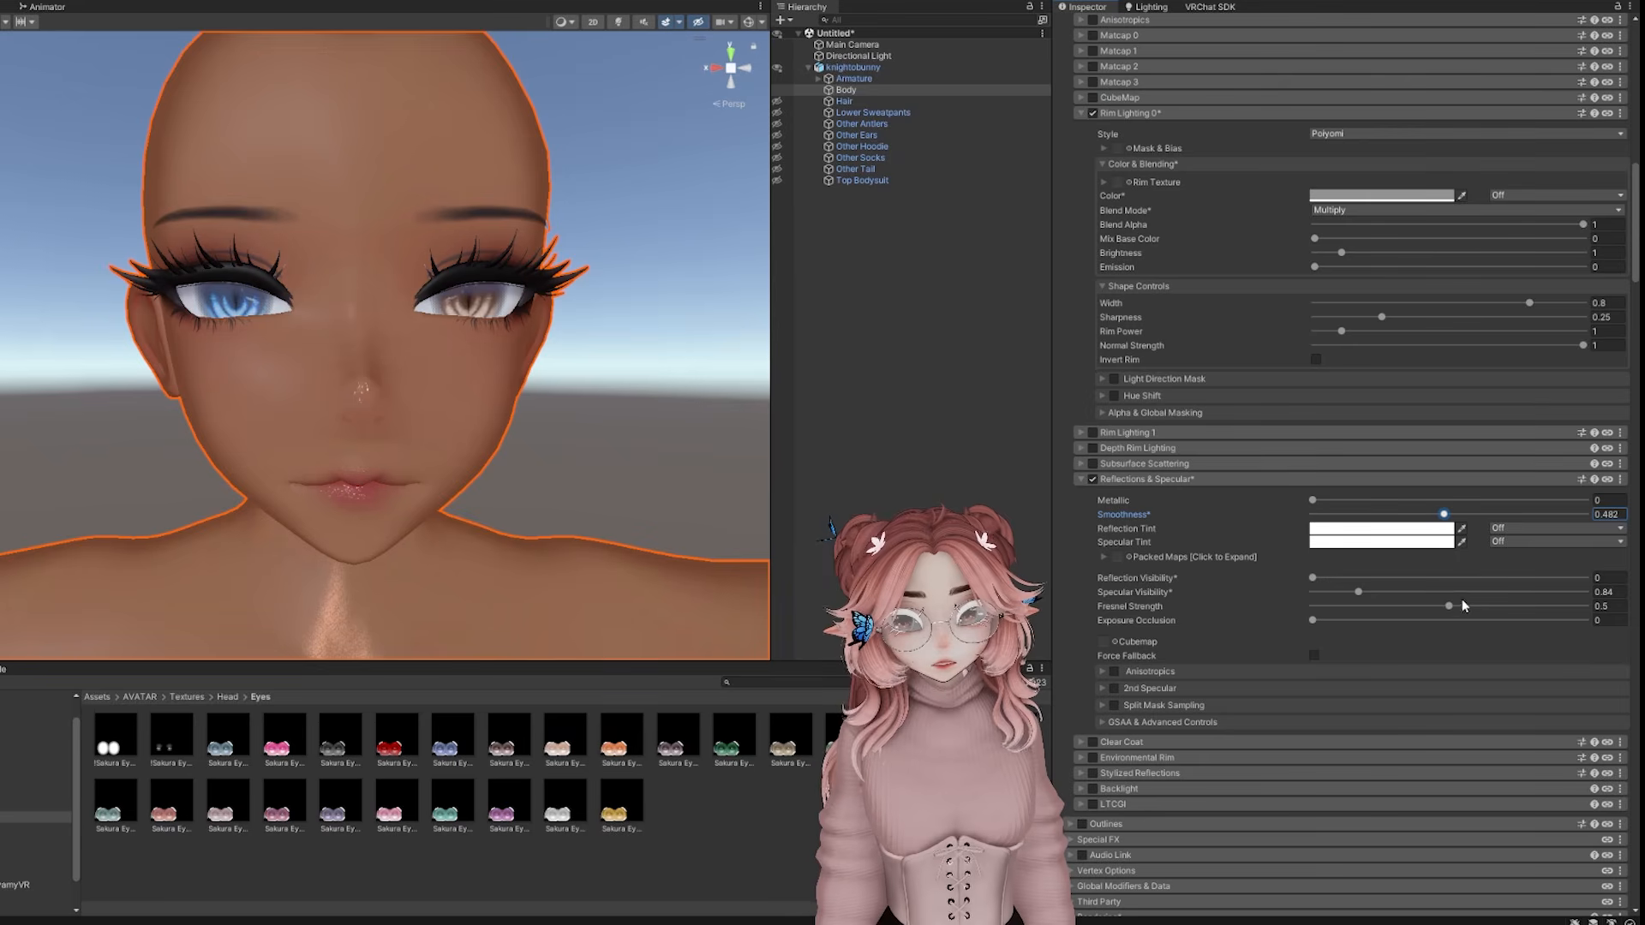
{"action": "left_click_drag", "start_coordinate": [1461, 599], "coordinate": [1498, 599]}
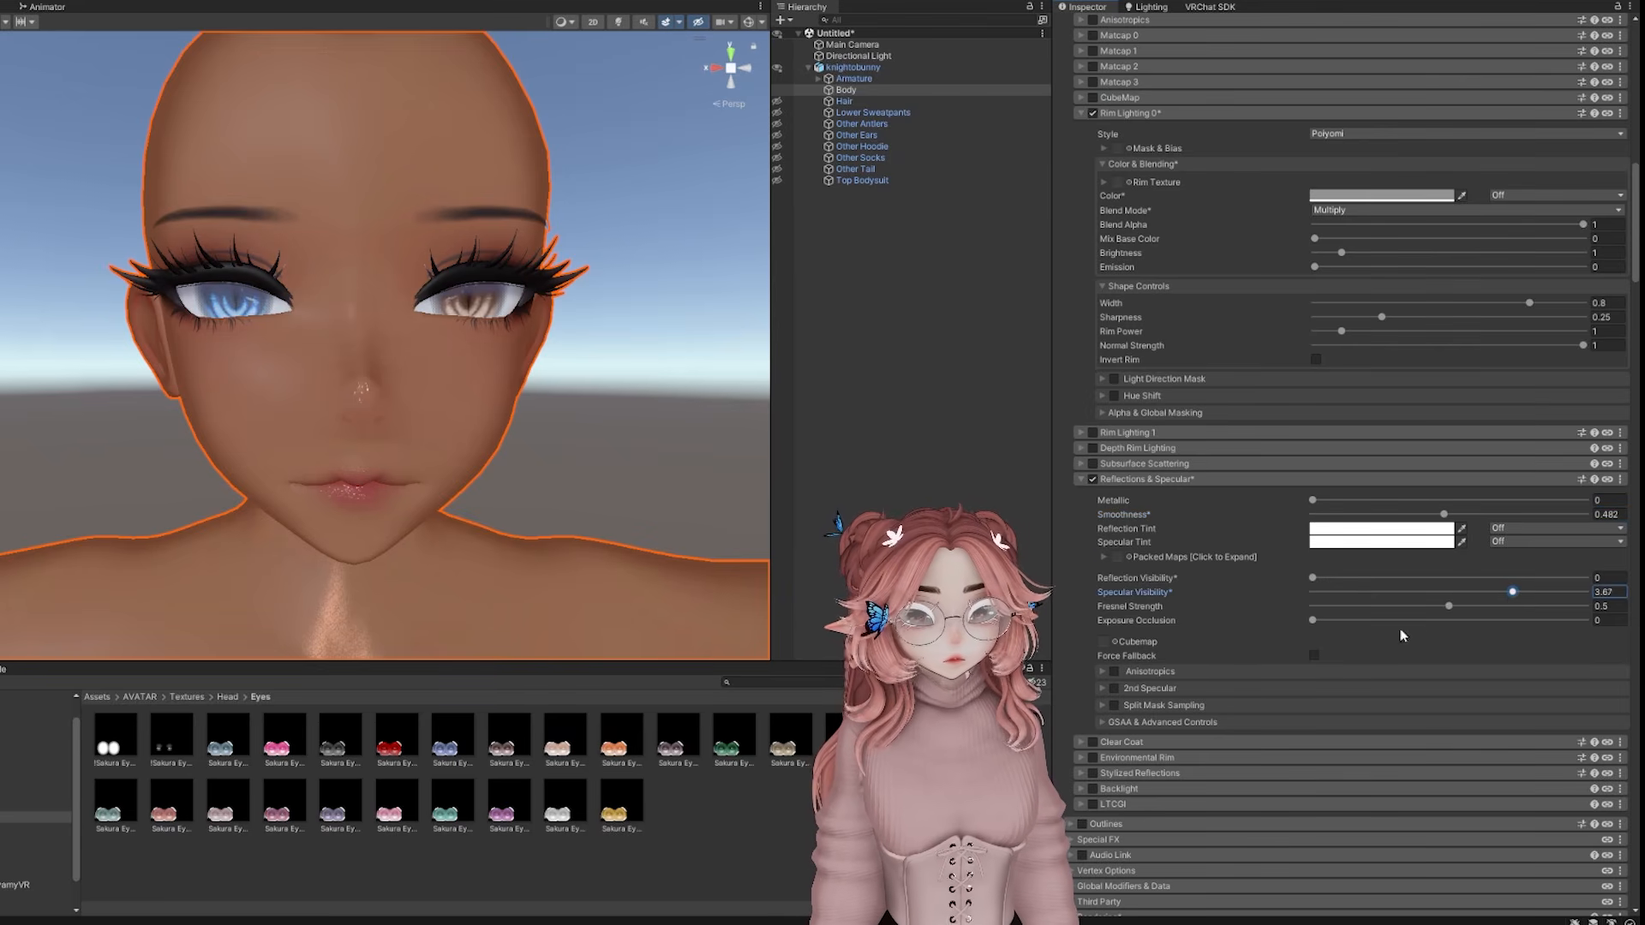
Enable Clear Coat on the Eyes material and set its Reflections Visibility to 0.215
{"action": "scroll", "coordinate": [1159, 706], "scroll_direction": "down", "scroll_amount": 2}
{"action": "left_click", "coordinate": [1093, 667]}
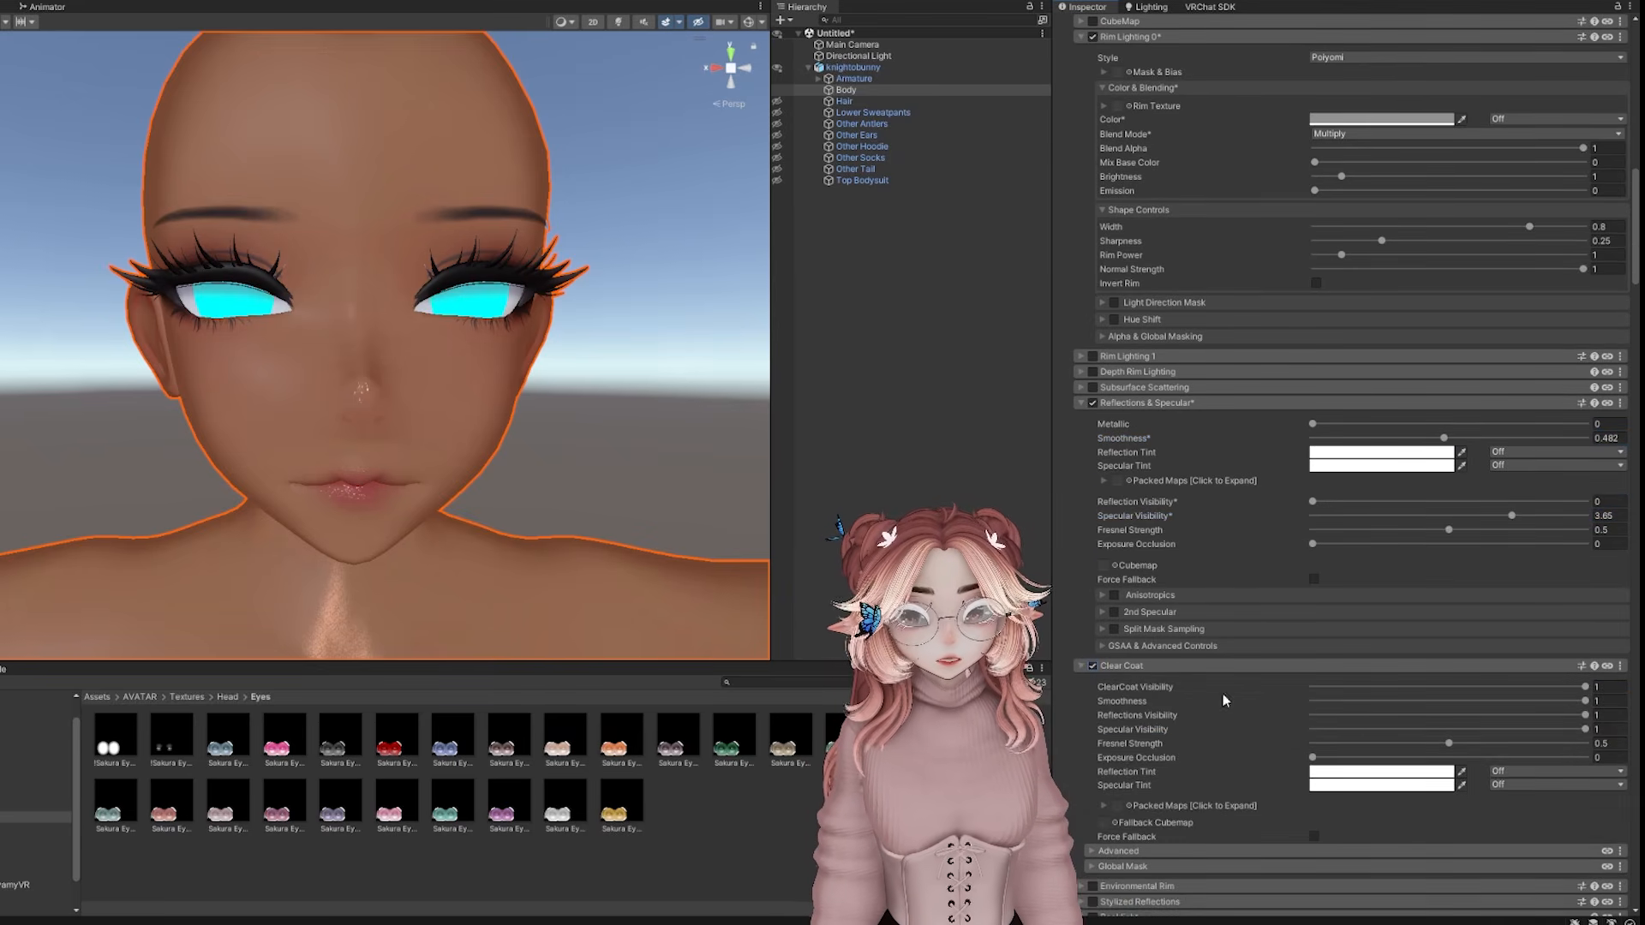
{"action": "left_click", "coordinate": [1371, 714]}
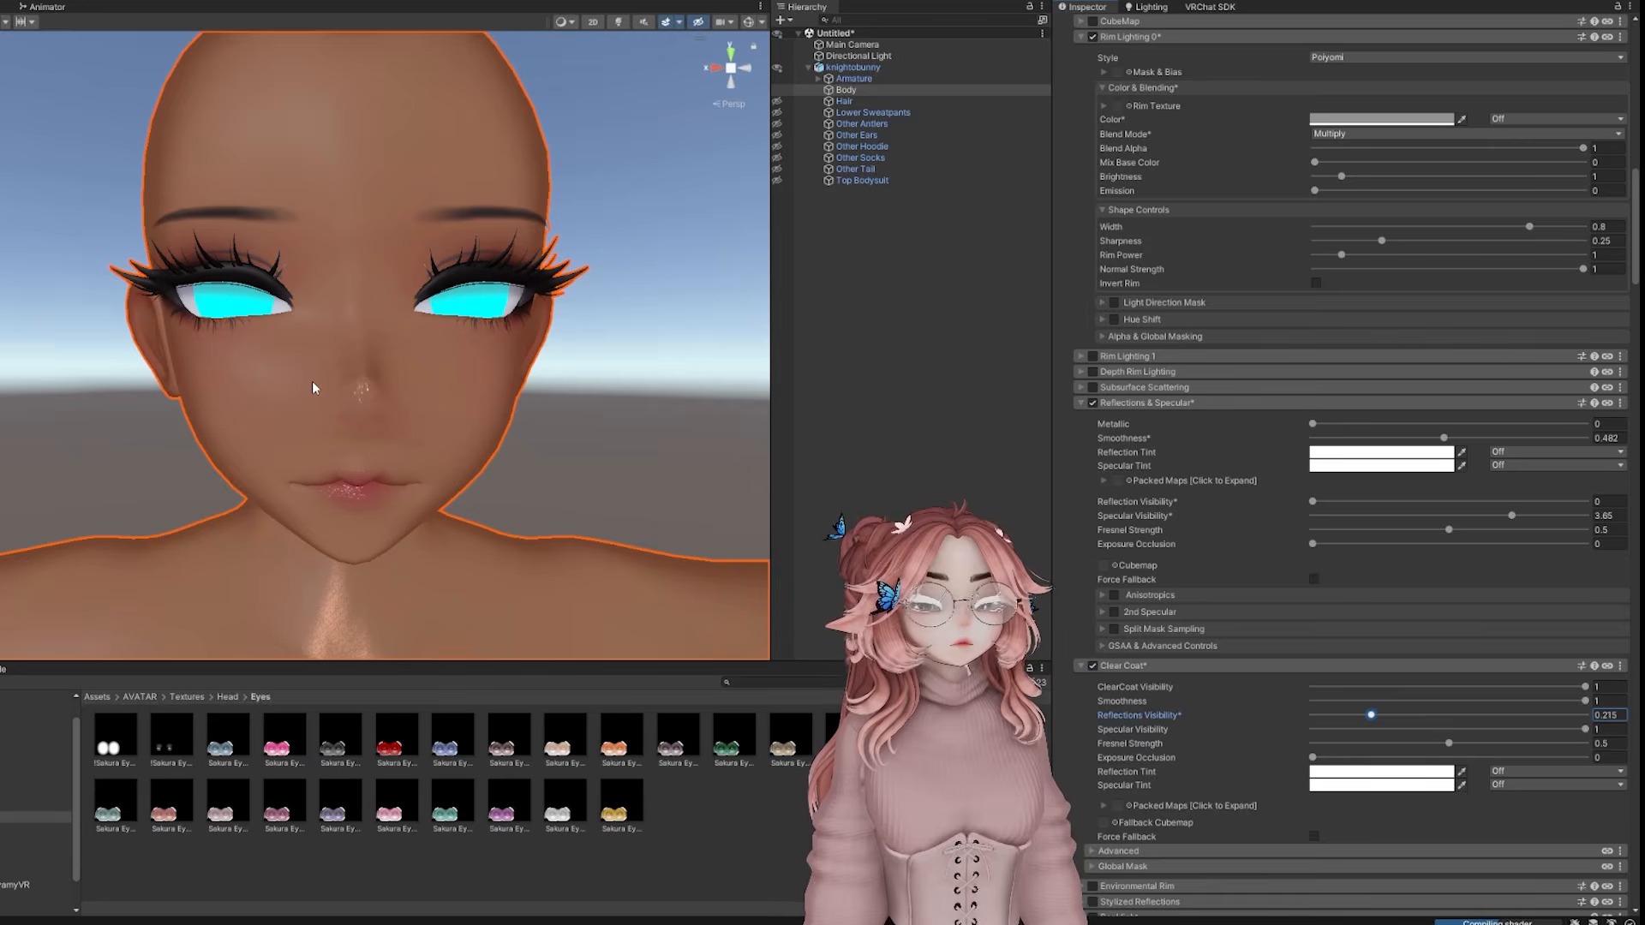
Enable Emission 0 on the Eyes material and assign the eye mask texture from the Head textures folder as its Emission Mask
{"action": "scroll", "coordinate": [1106, 715], "scroll_direction": "down", "scroll_amount": 9}
{"action": "left_click", "coordinate": [1093, 707]}
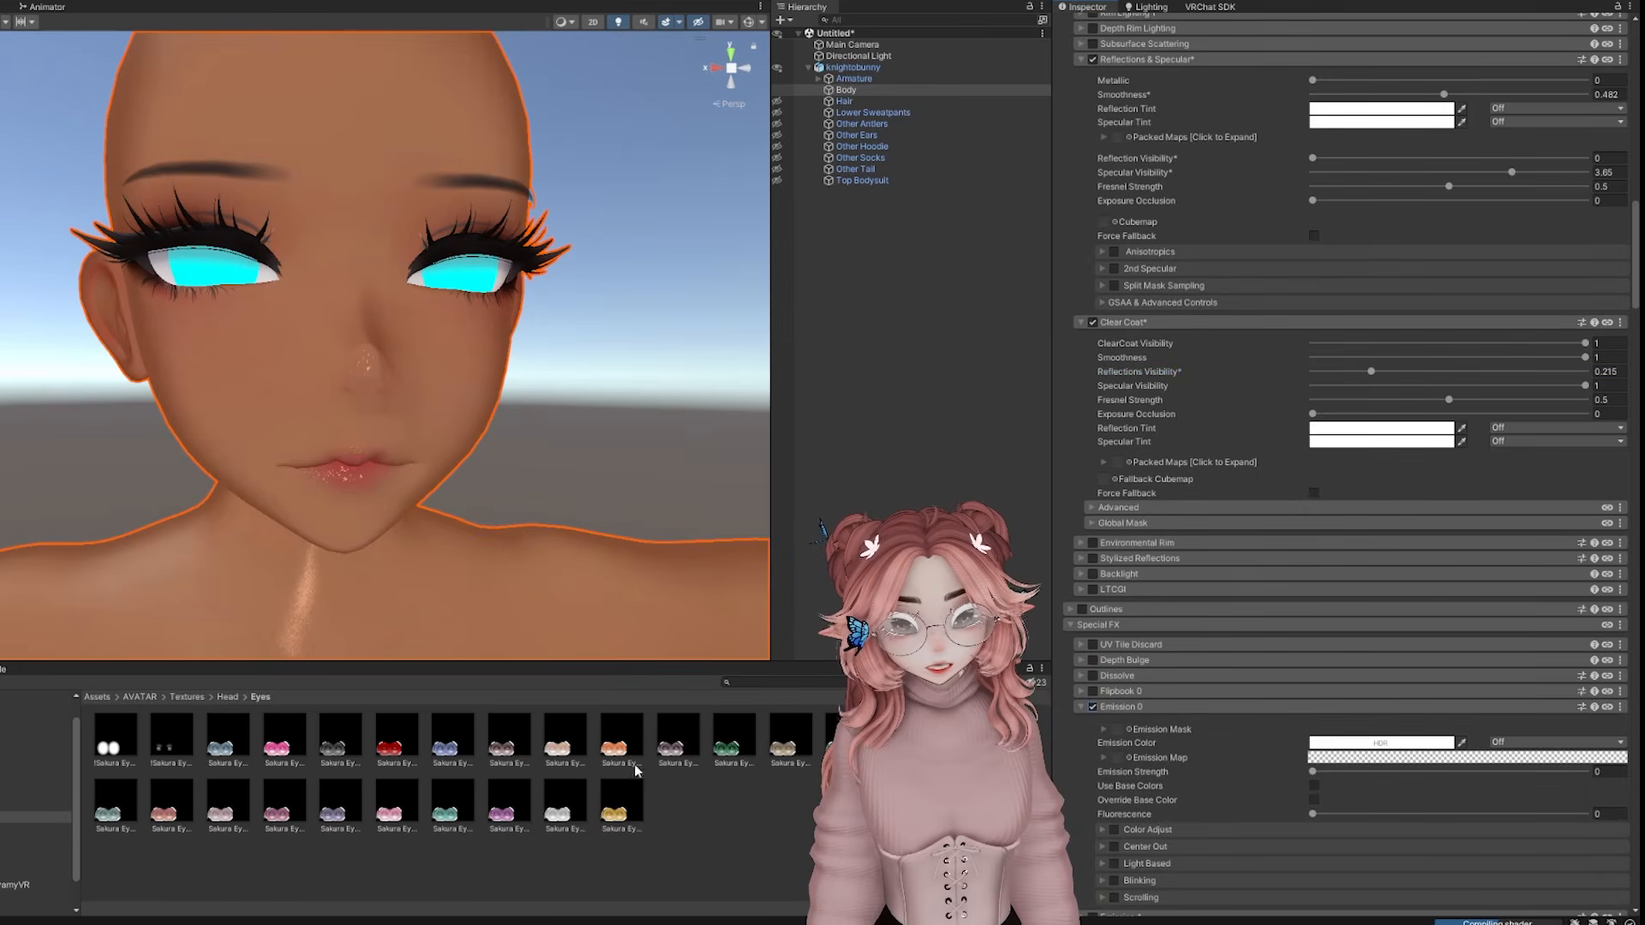
{"action": "left_click", "coordinate": [34, 806]}
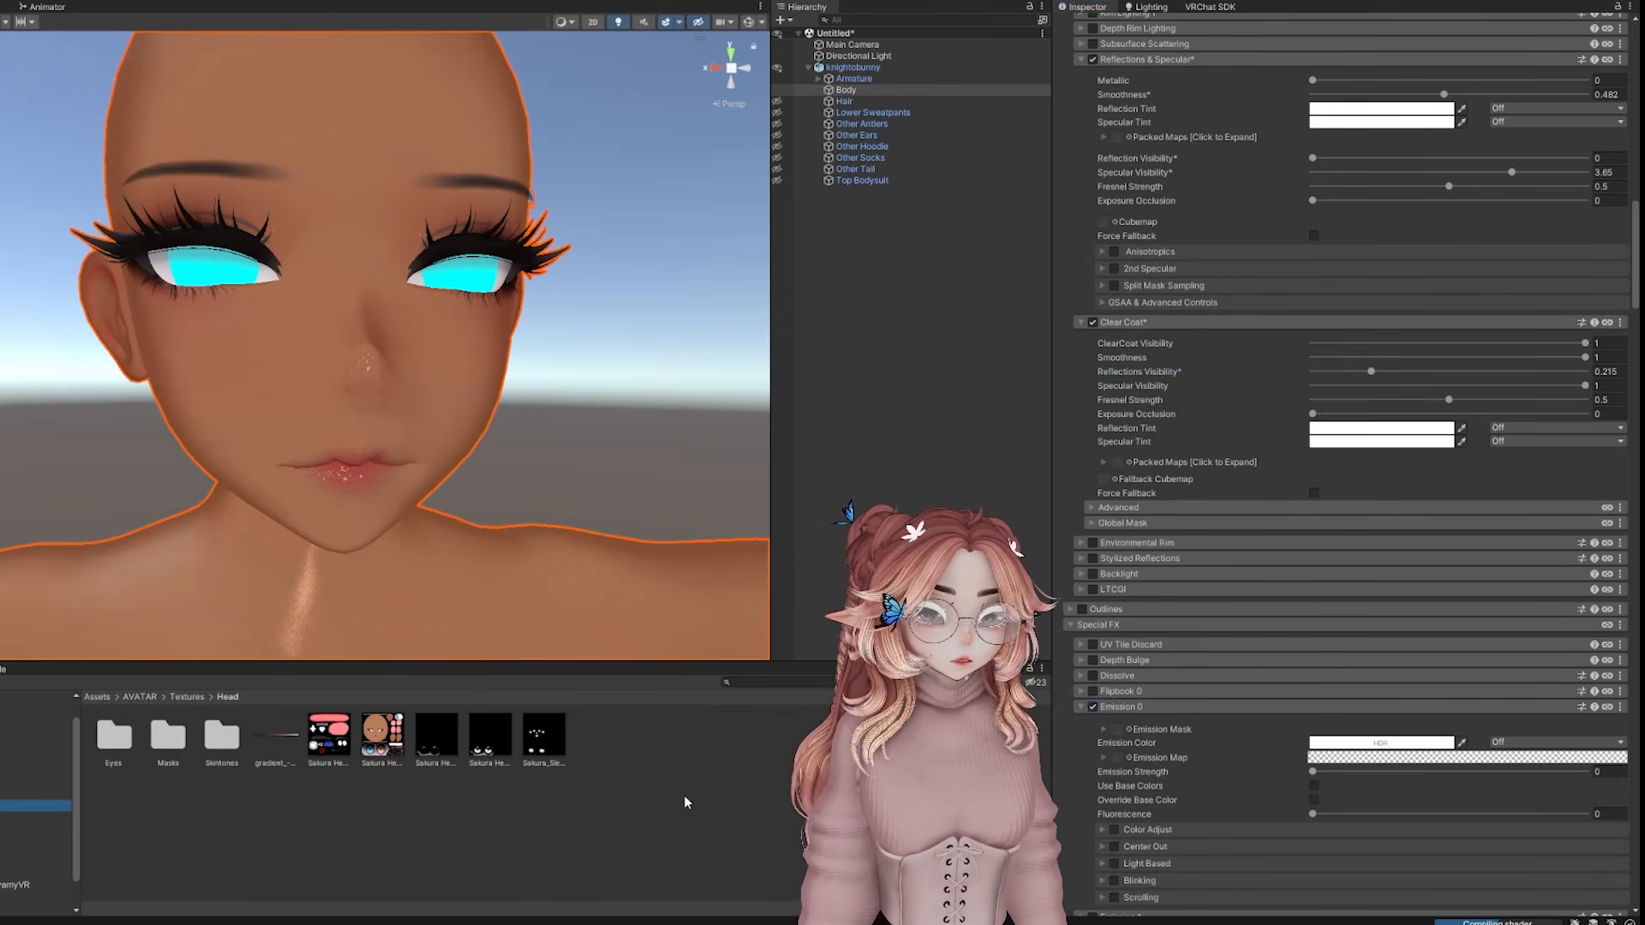
{"action": "scroll", "coordinate": [1246, 784], "scroll_direction": "down", "scroll_amount": 2}
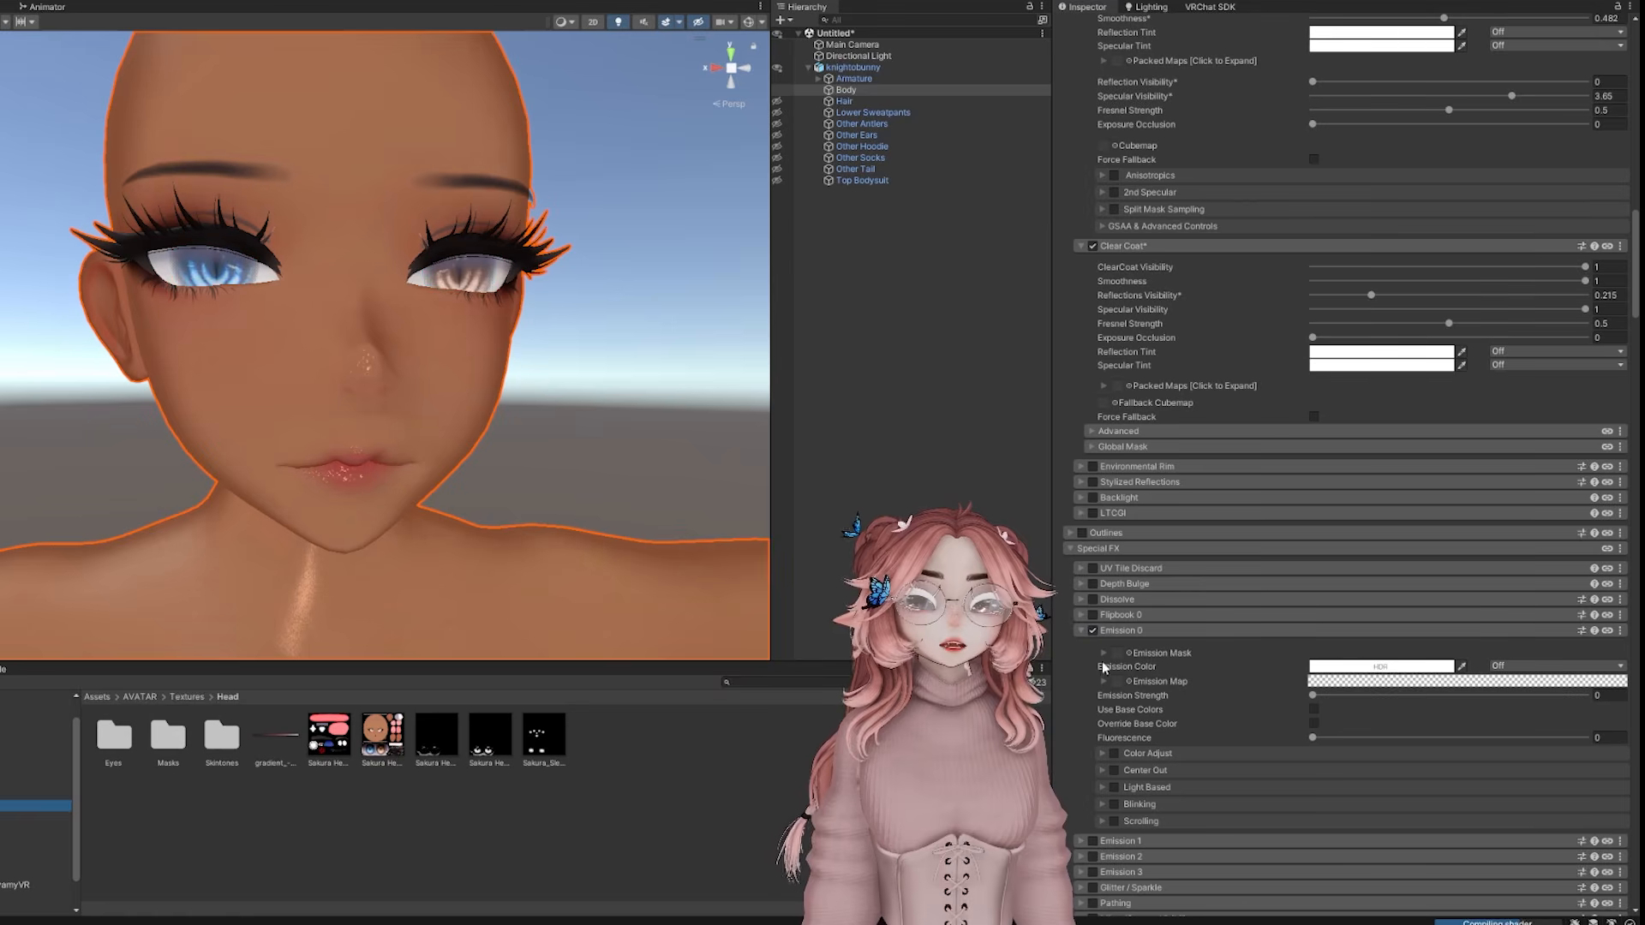
{"action": "left_click_drag", "start_coordinate": [489, 737], "coordinate": [1119, 653]}
Set the Emission 0 strength to 0.6 and enable Use Base Colors
{"action": "scroll", "coordinate": [1350, 702], "scroll_direction": "down", "scroll_amount": 4}
{"action": "left_click", "coordinate": [1602, 685]}
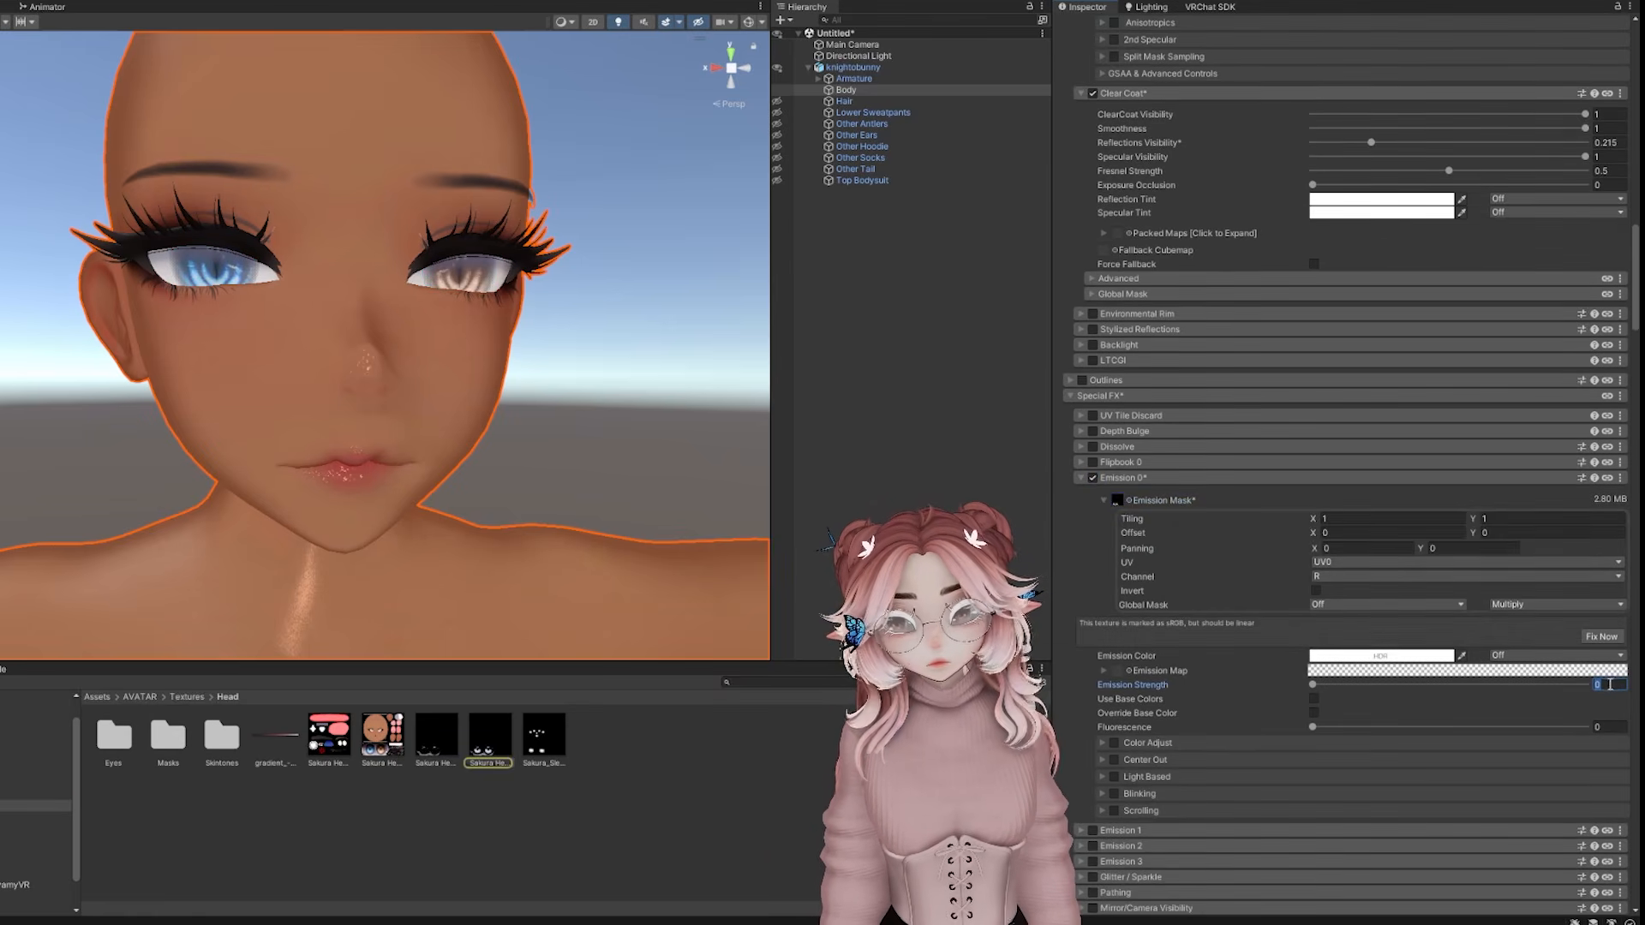
{"action": "type", "text": ".6"}
{"action": "left_click", "coordinate": [1314, 698]}
Delete the Directional Light from the scene
{"action": "left_click", "coordinate": [617, 22]}
{"action": "left_click", "coordinate": [618, 21]}
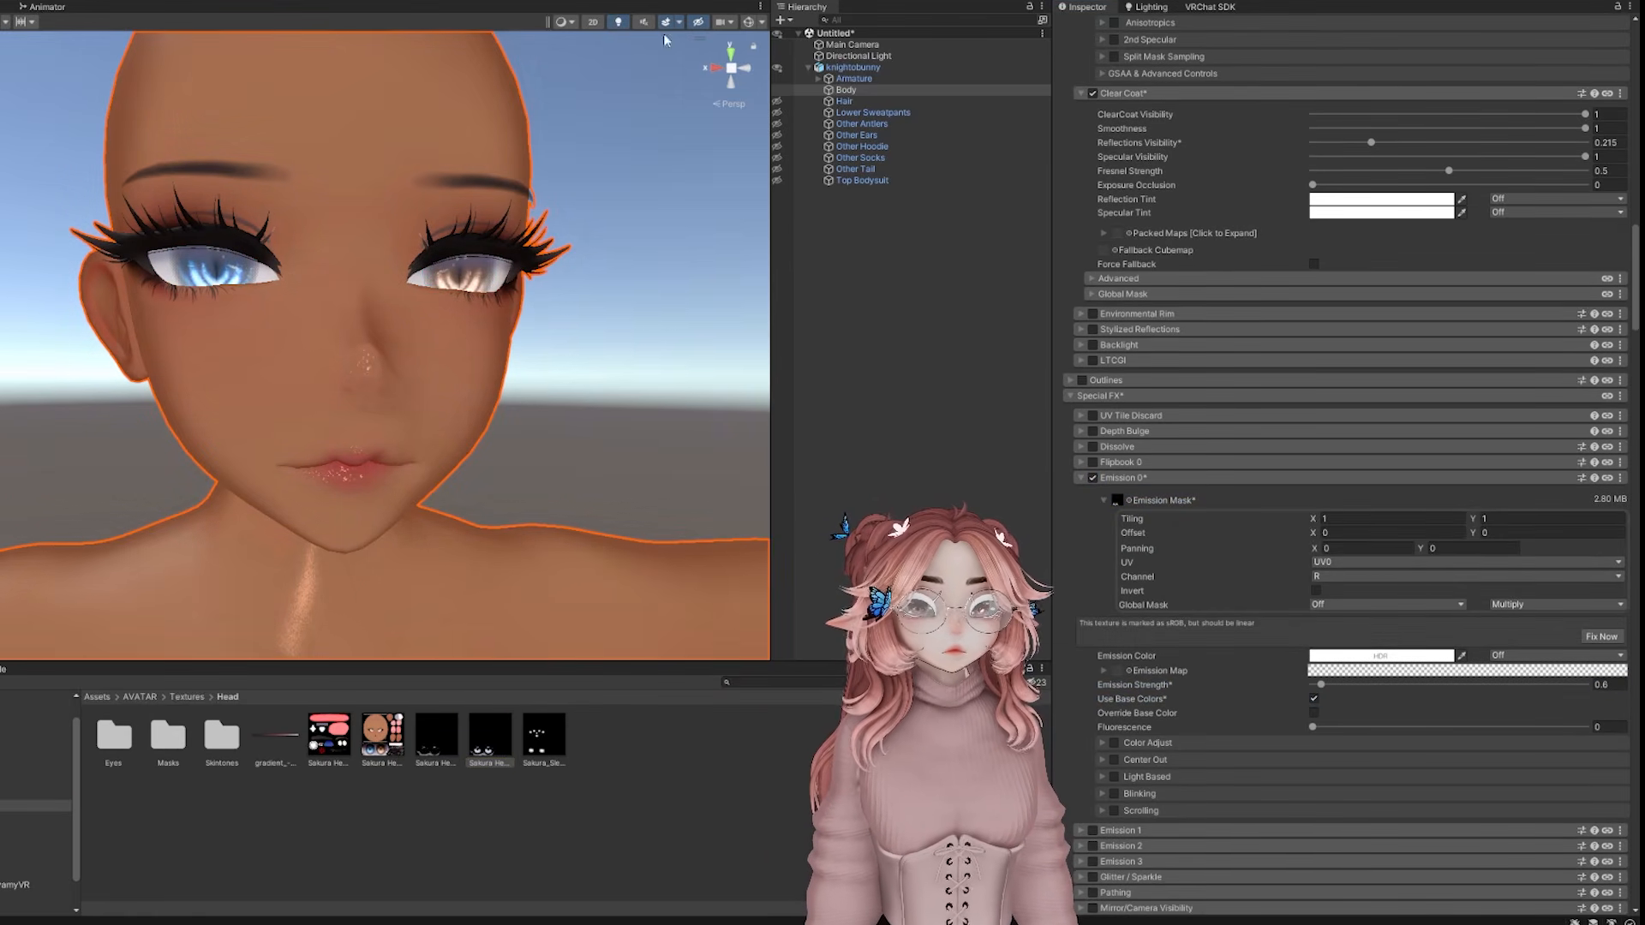
{"action": "left_click", "coordinate": [881, 56]}
{"action": "key", "text": "Delete"}
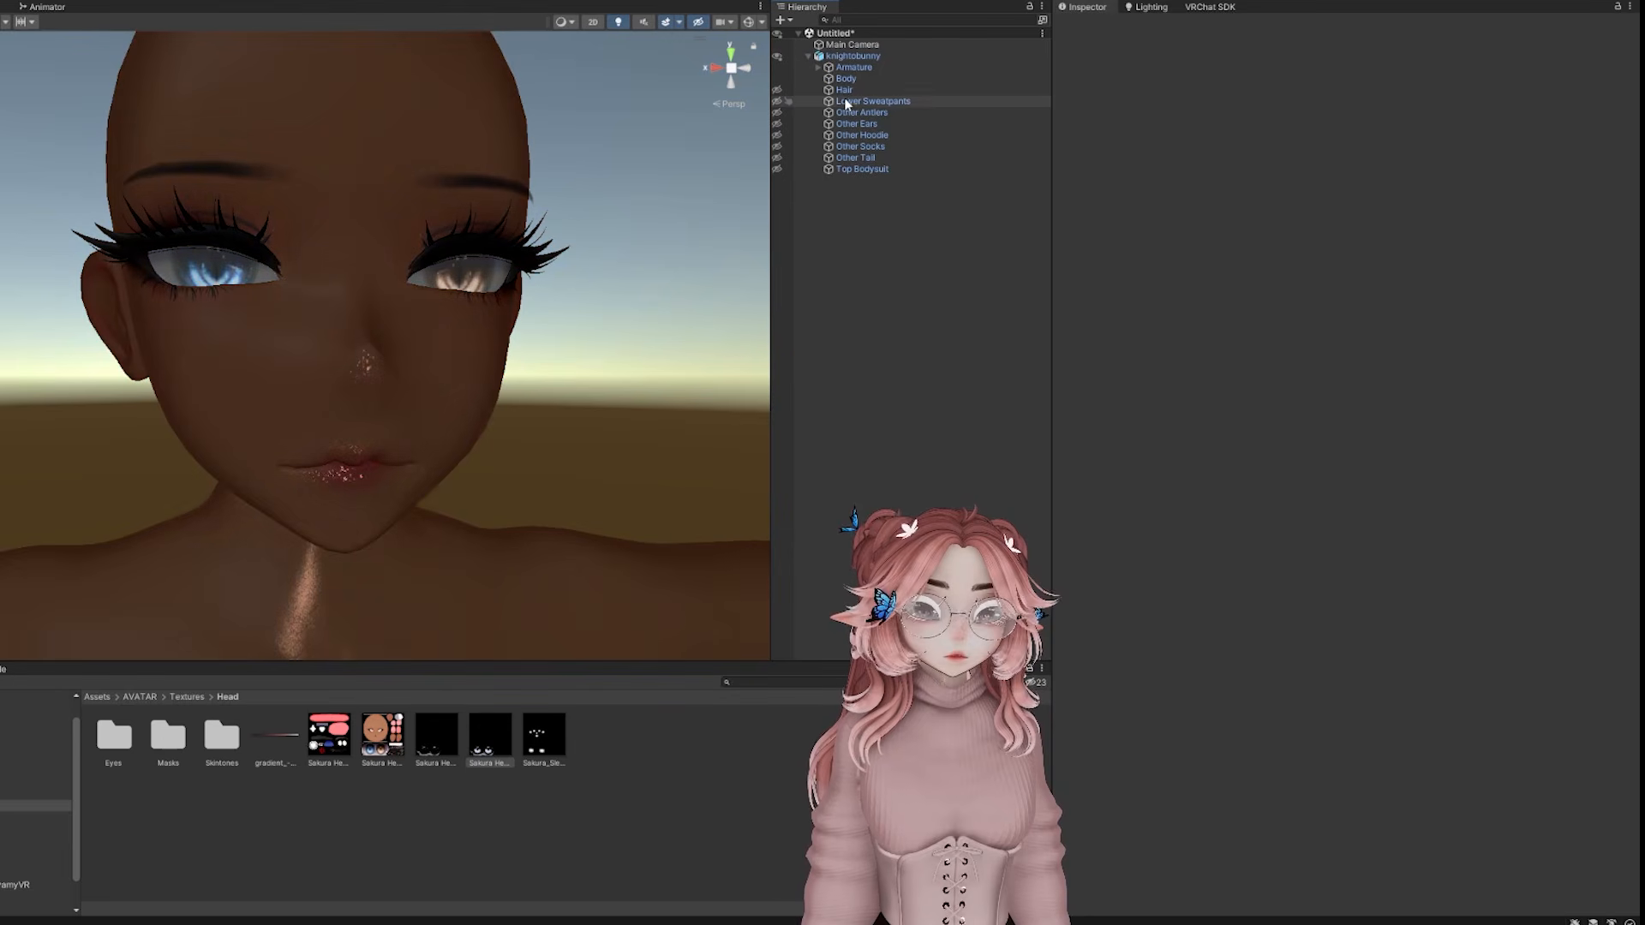
Compare the avatar's face and the eye glow with scene lighting on and off, from near and far
{"action": "left_click", "coordinate": [618, 22]}
{"action": "left_click", "coordinate": [617, 22]}
{"action": "left_click", "coordinate": [618, 22]}
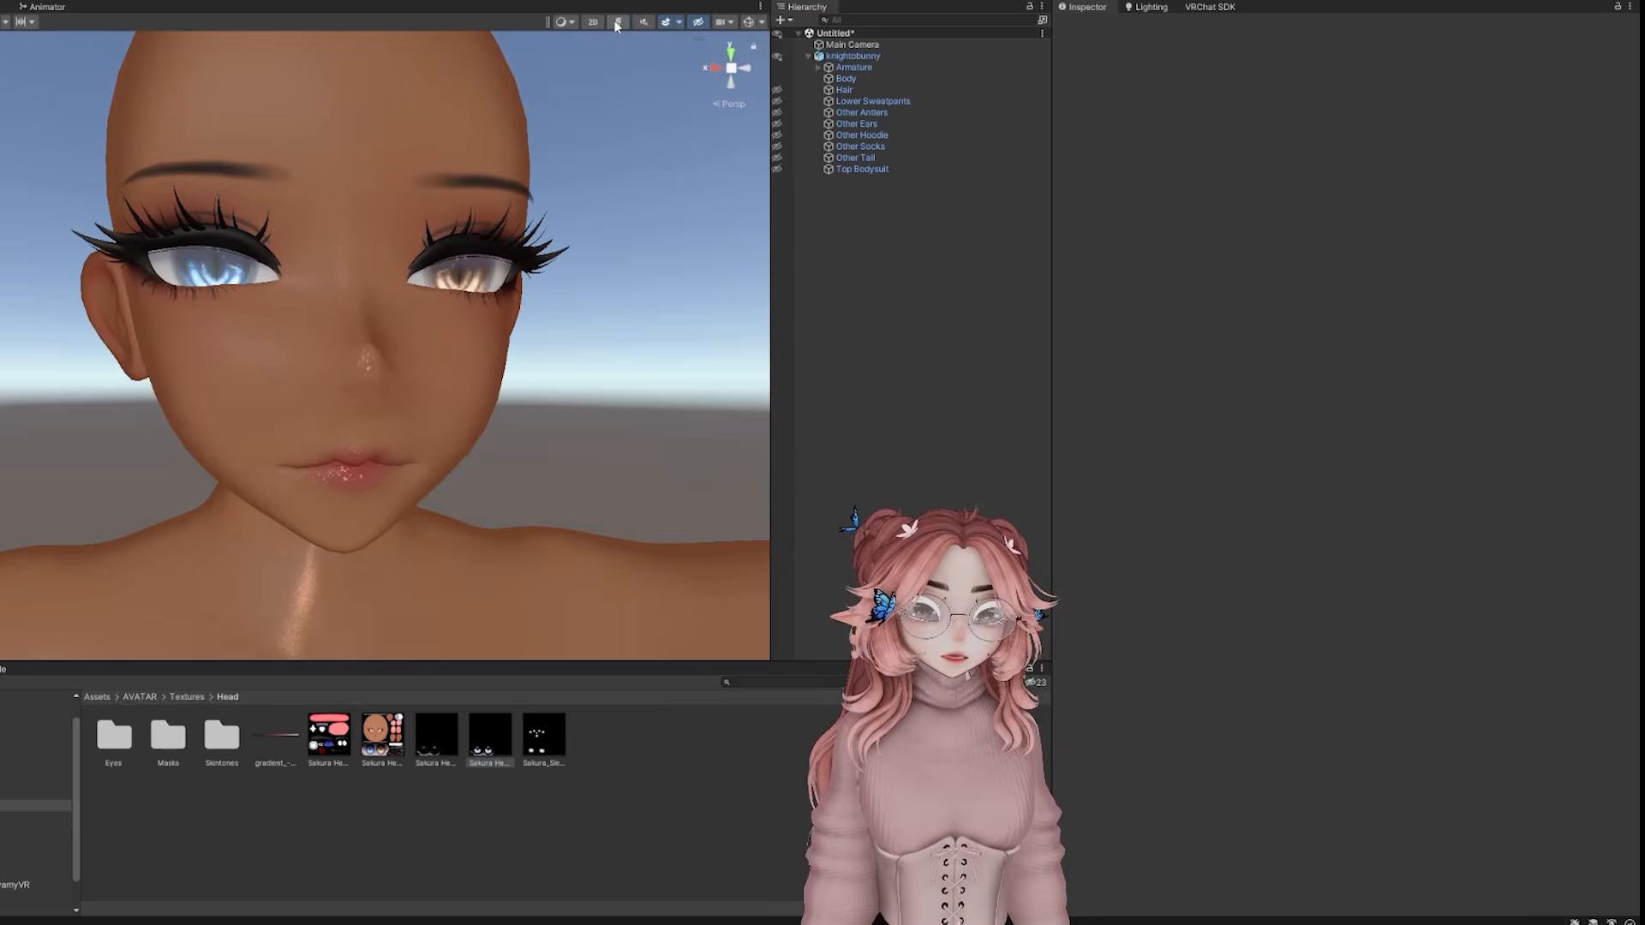
{"action": "left_click", "coordinate": [618, 21]}
{"action": "left_click", "coordinate": [617, 23]}
{"action": "left_click", "coordinate": [617, 23]}
{"action": "left_click", "coordinate": [617, 23]}
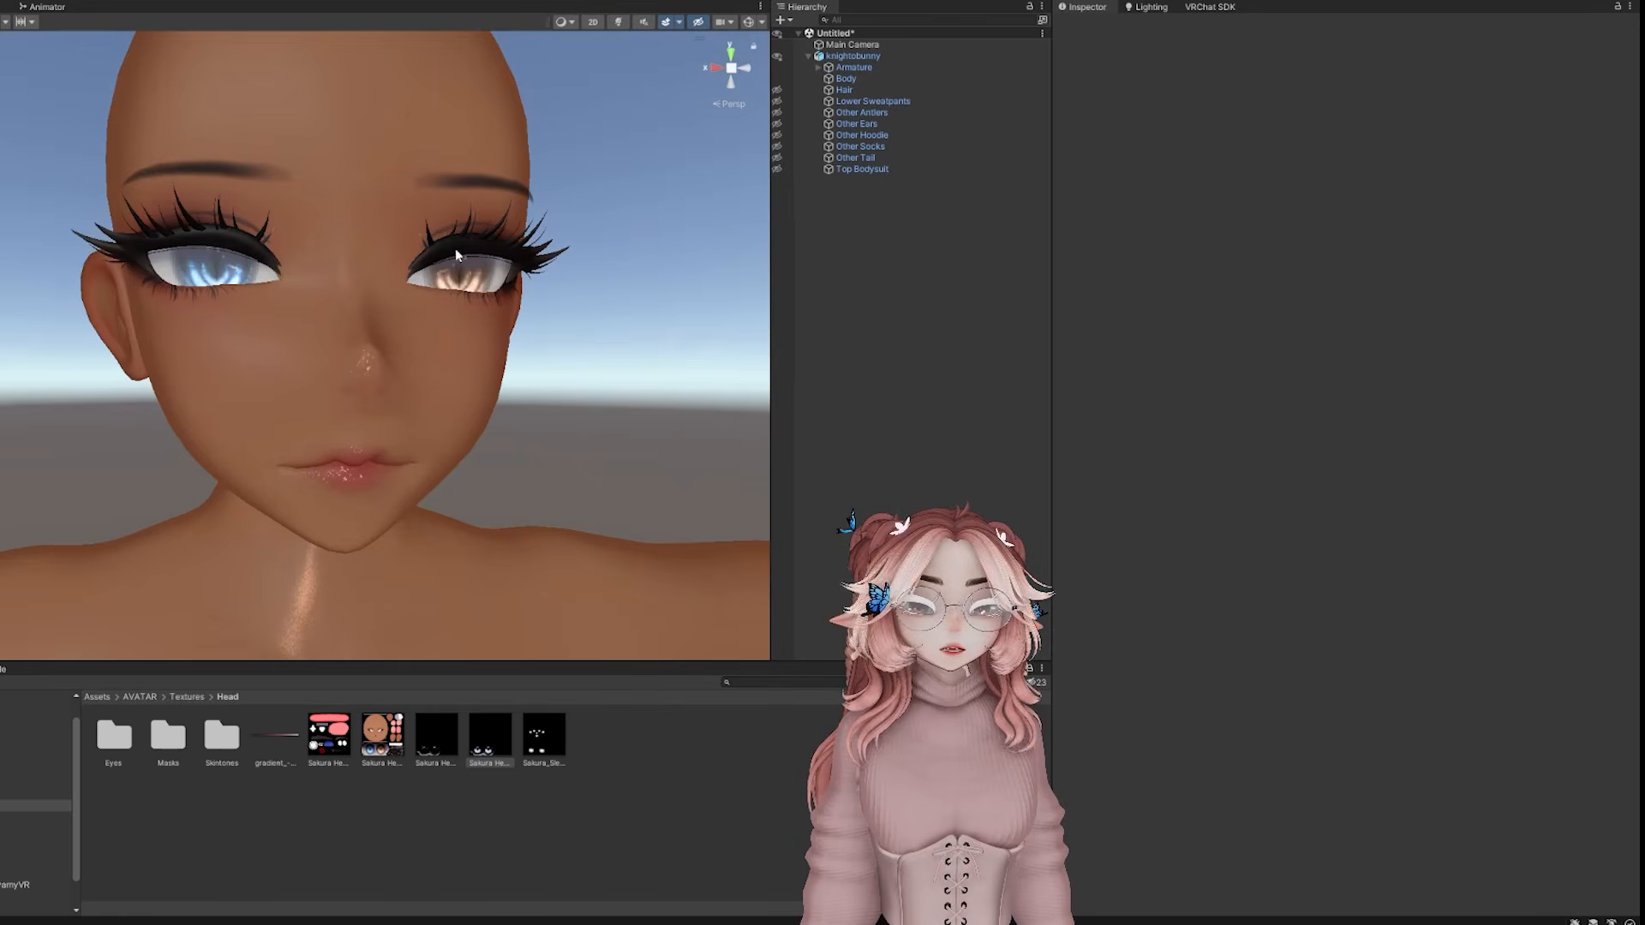
{"action": "scroll", "coordinate": [483, 328], "scroll_direction": "up", "scroll_amount": 3}
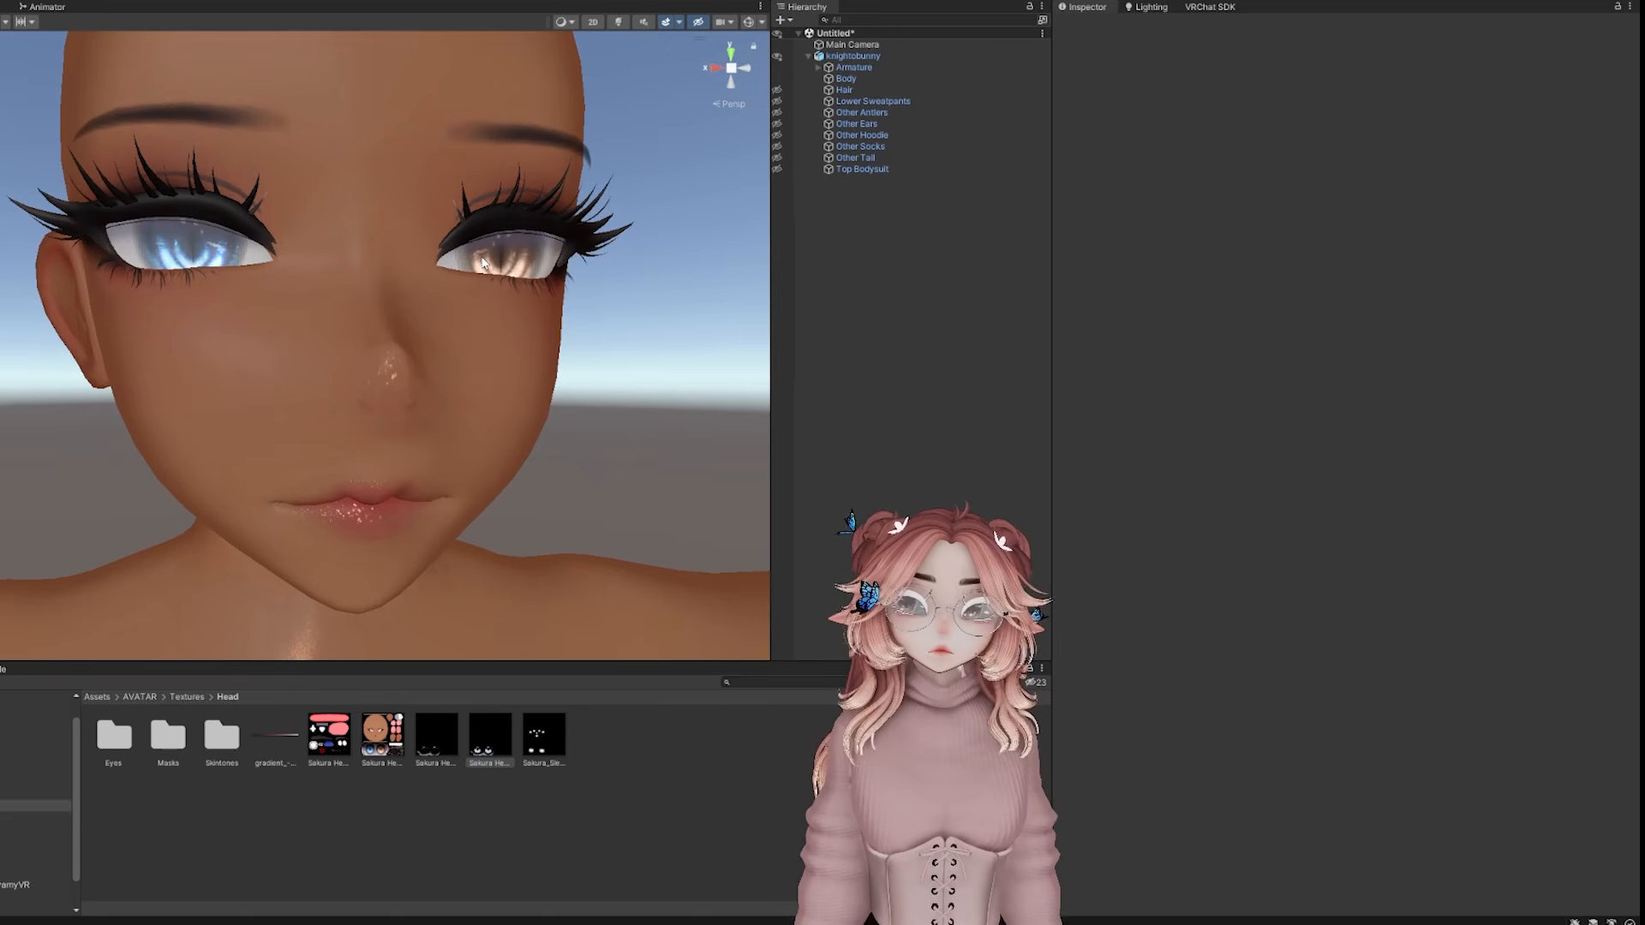
{"action": "left_click", "coordinate": [619, 26]}
{"action": "scroll", "coordinate": [610, 289], "scroll_direction": "down", "scroll_amount": 3}
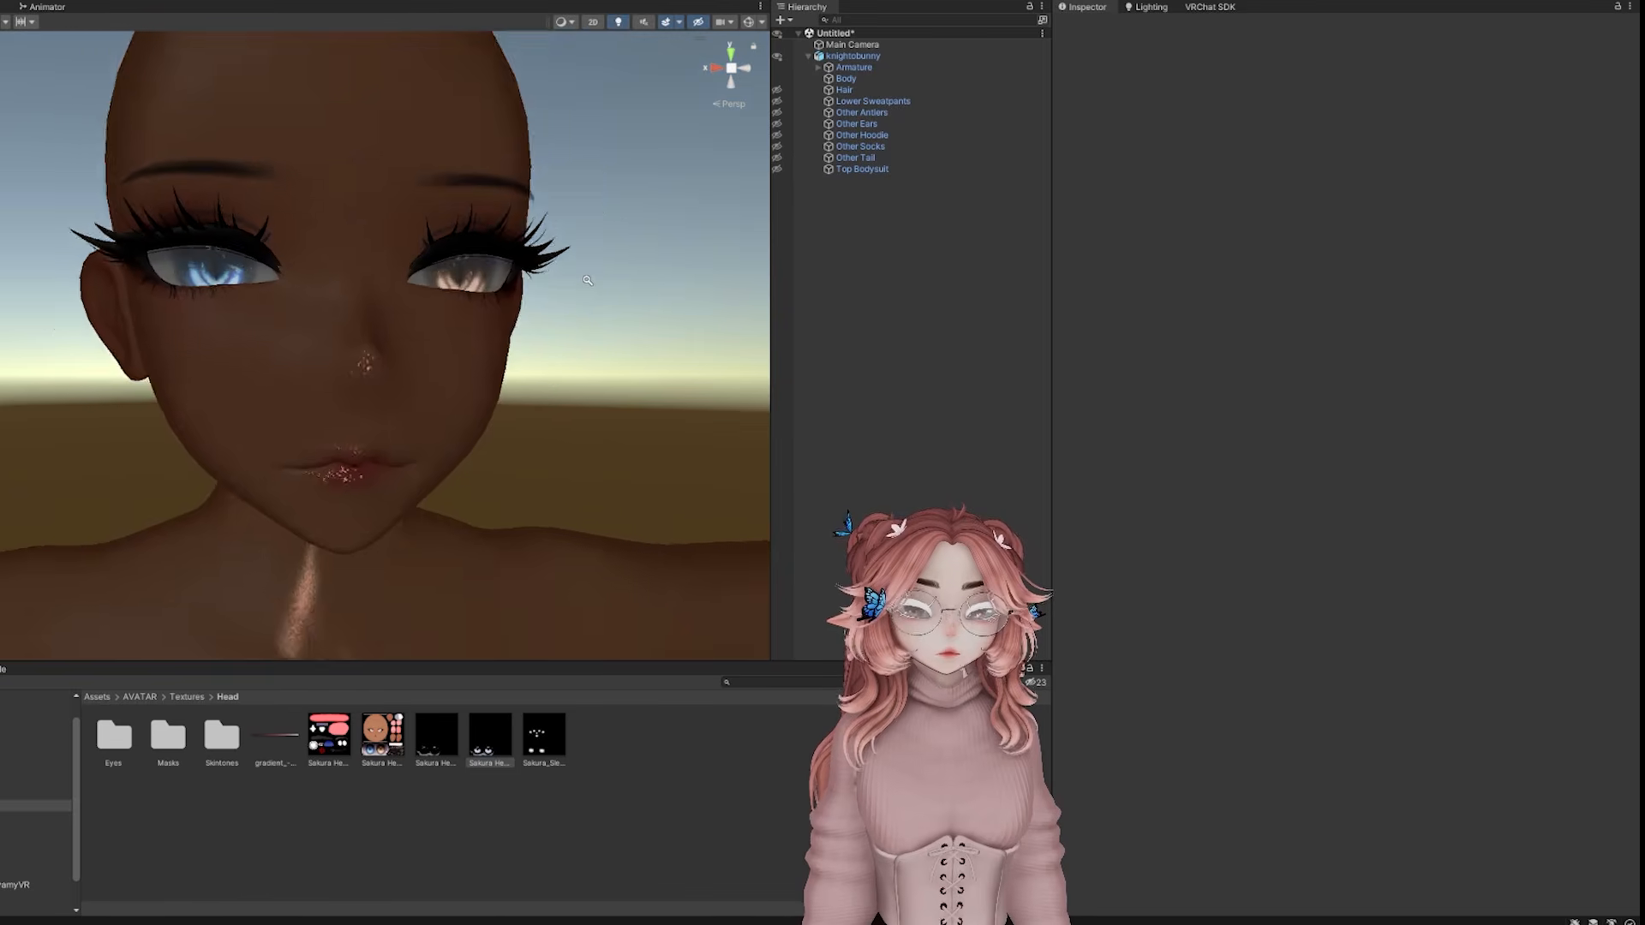
{"action": "scroll", "coordinate": [632, 278], "scroll_direction": "up", "scroll_amount": 5}
{"action": "middle_click_drag", "start_coordinate": [548, 255], "coordinate": [630, 277]}
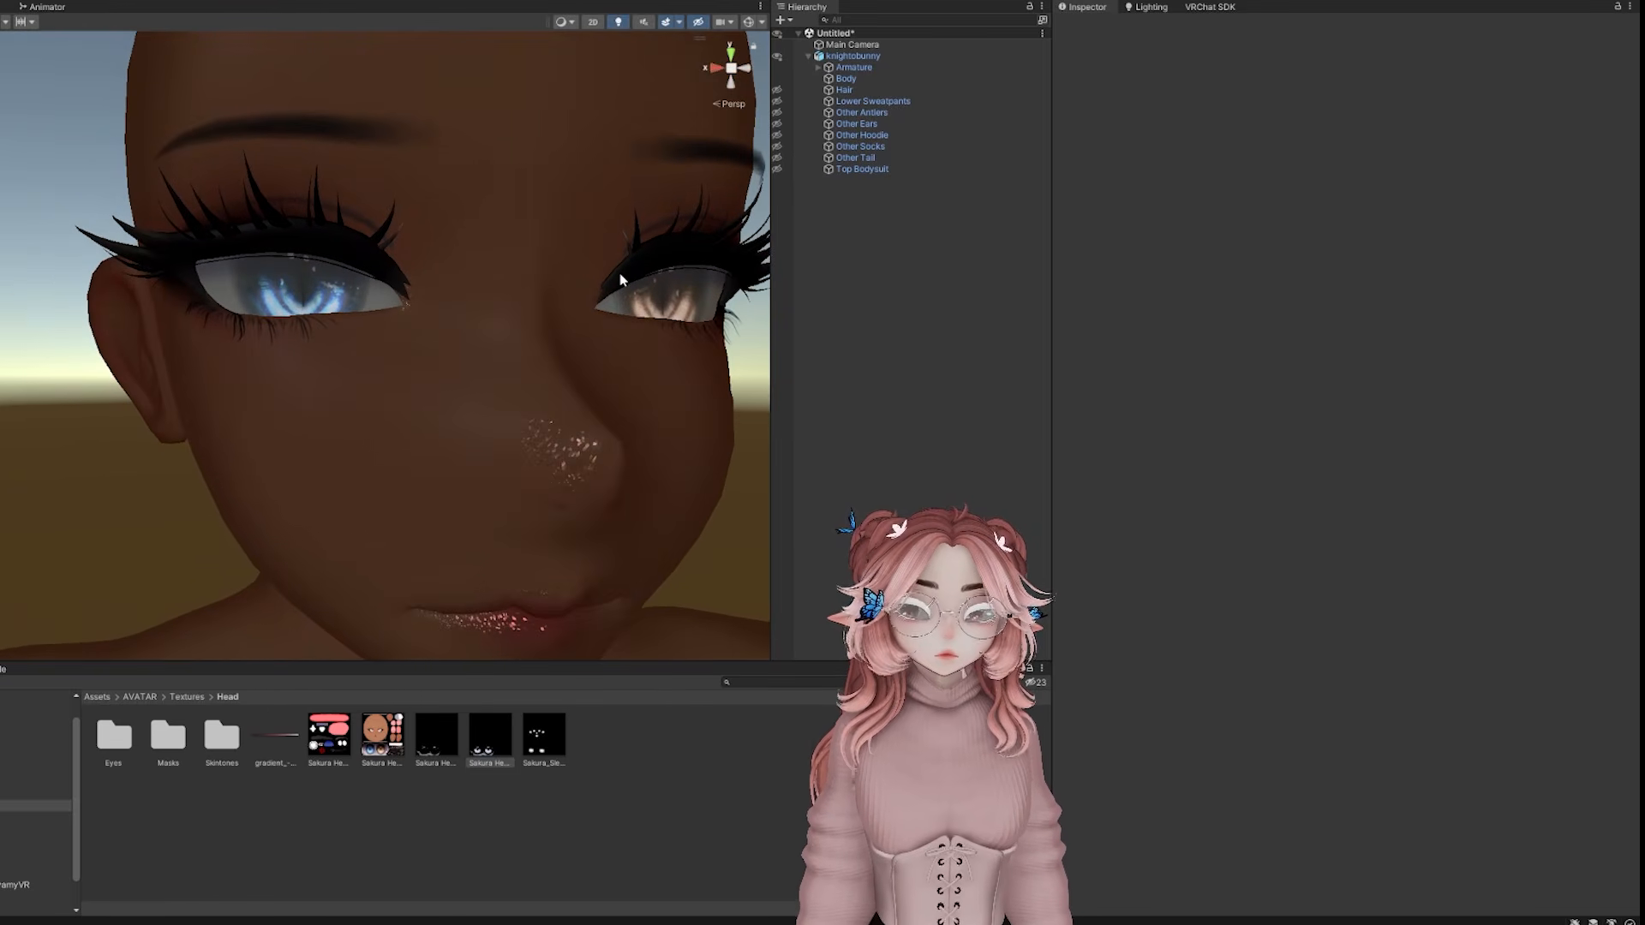
{"action": "scroll", "coordinate": [631, 124], "scroll_direction": "down", "scroll_amount": 3}
{"action": "left_click", "coordinate": [621, 22]}
{"action": "left_click", "coordinate": [620, 23]}
{"action": "left_click", "coordinate": [620, 22]}
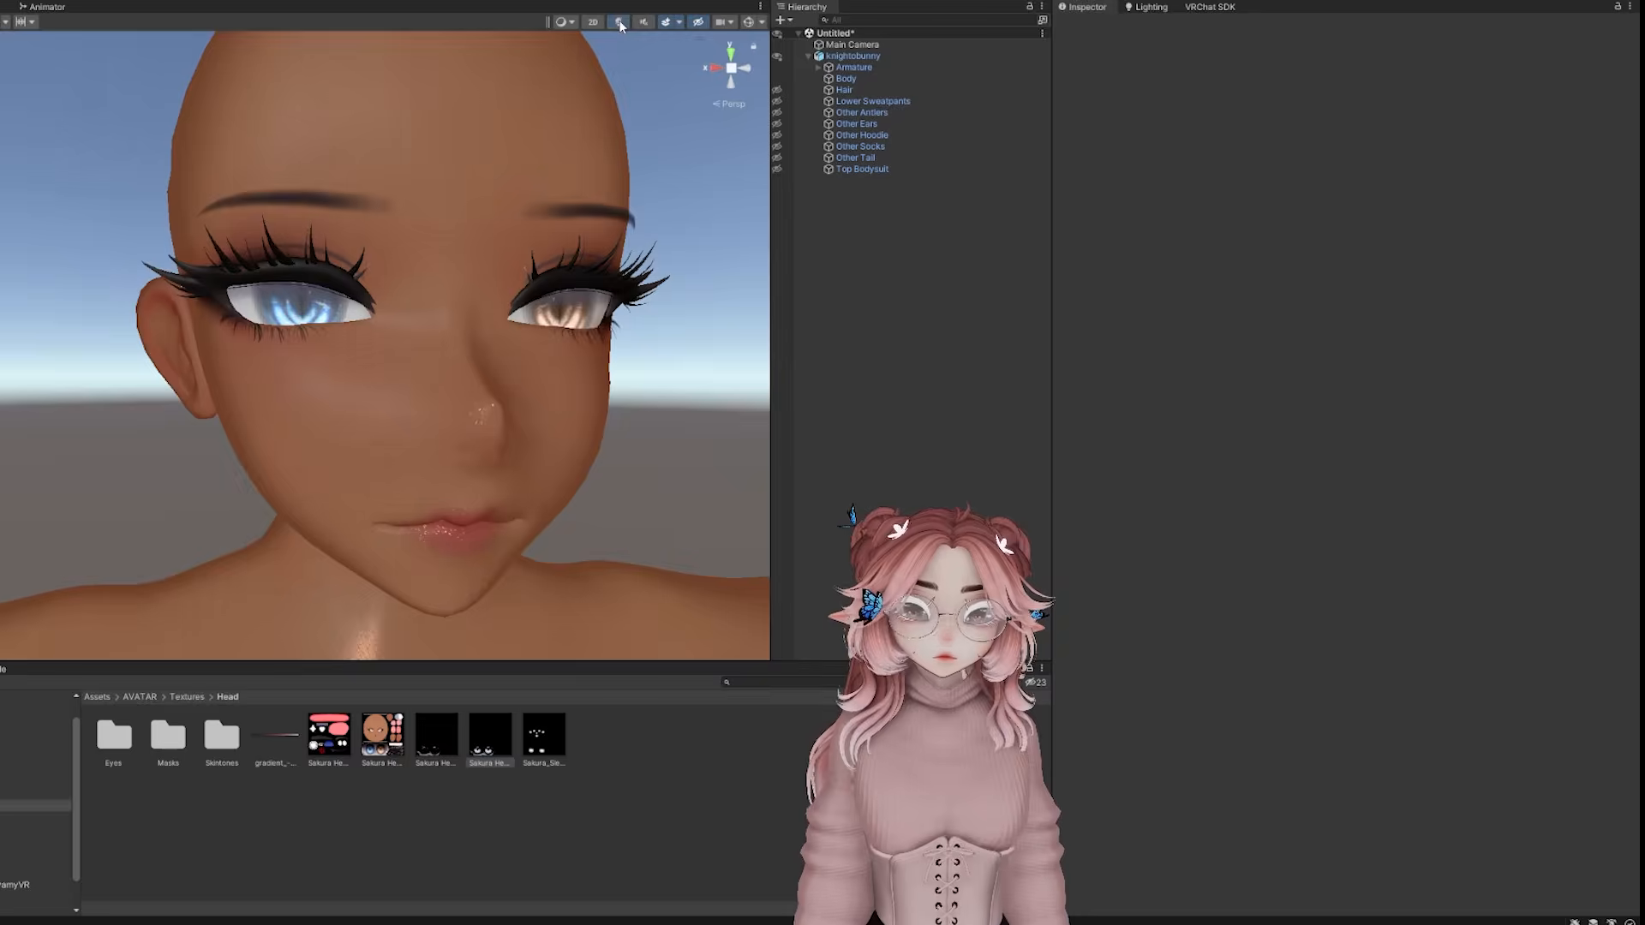
{"action": "left_click", "coordinate": [621, 23]}
{"action": "left_click", "coordinate": [621, 24]}
{"action": "left_click", "coordinate": [620, 24]}
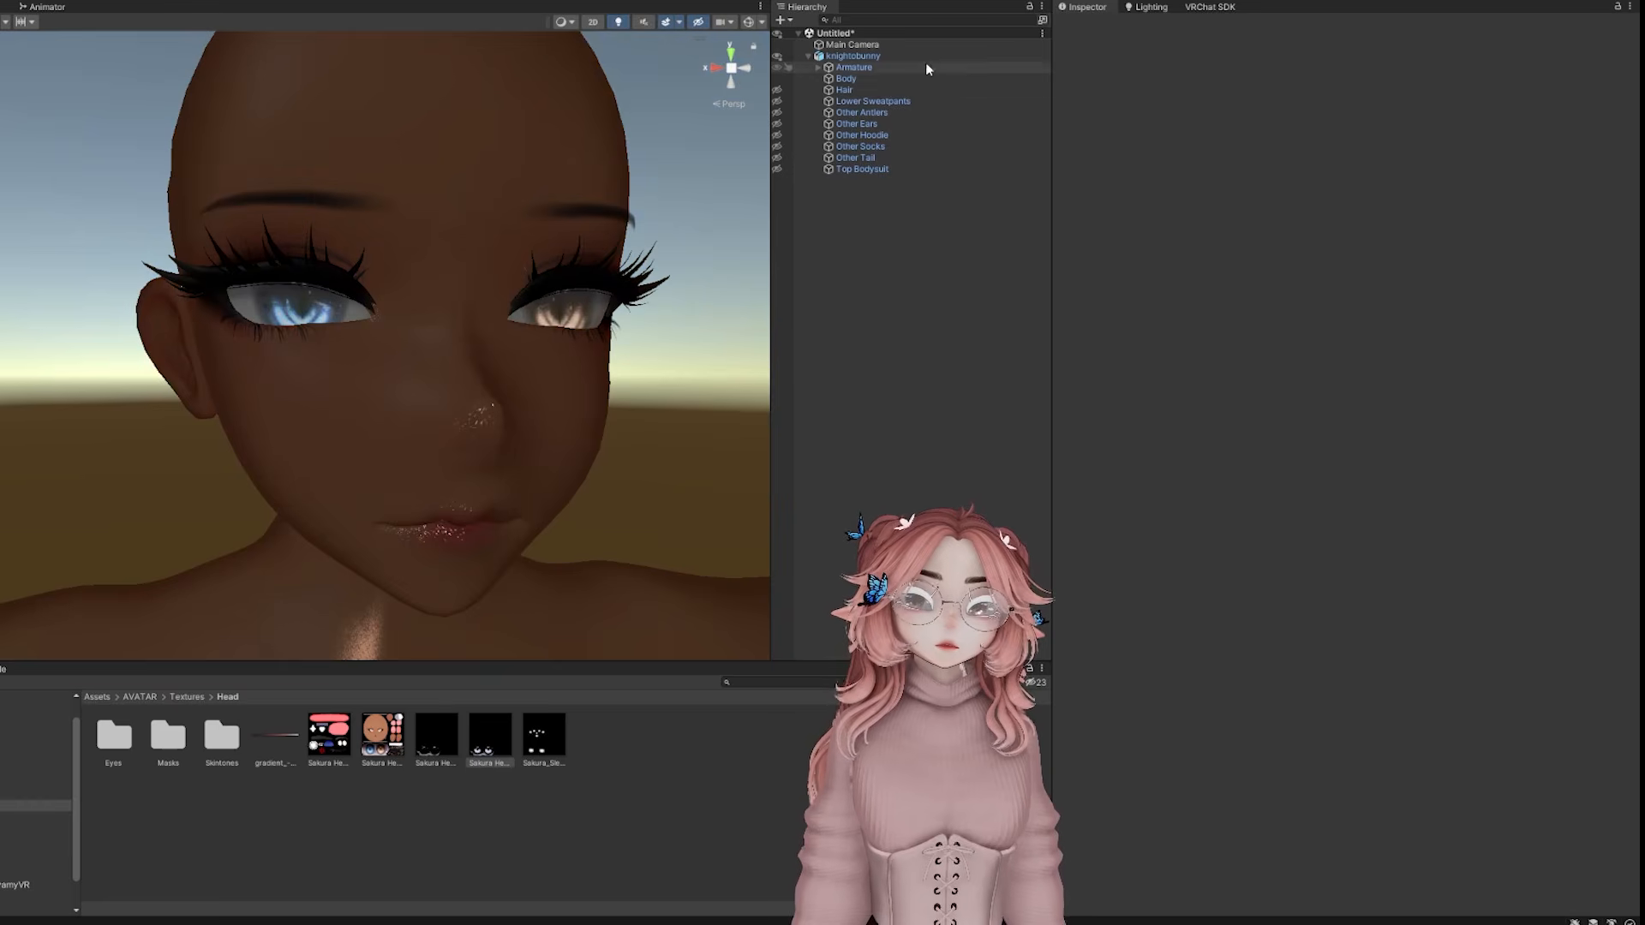
Select the Body mesh and examine the emission on the blue eye up close, checking the whole face and upper body too
{"action": "left_click", "coordinate": [530, 329]}
{"action": "scroll", "coordinate": [600, 428], "scroll_direction": "up", "scroll_amount": 1}
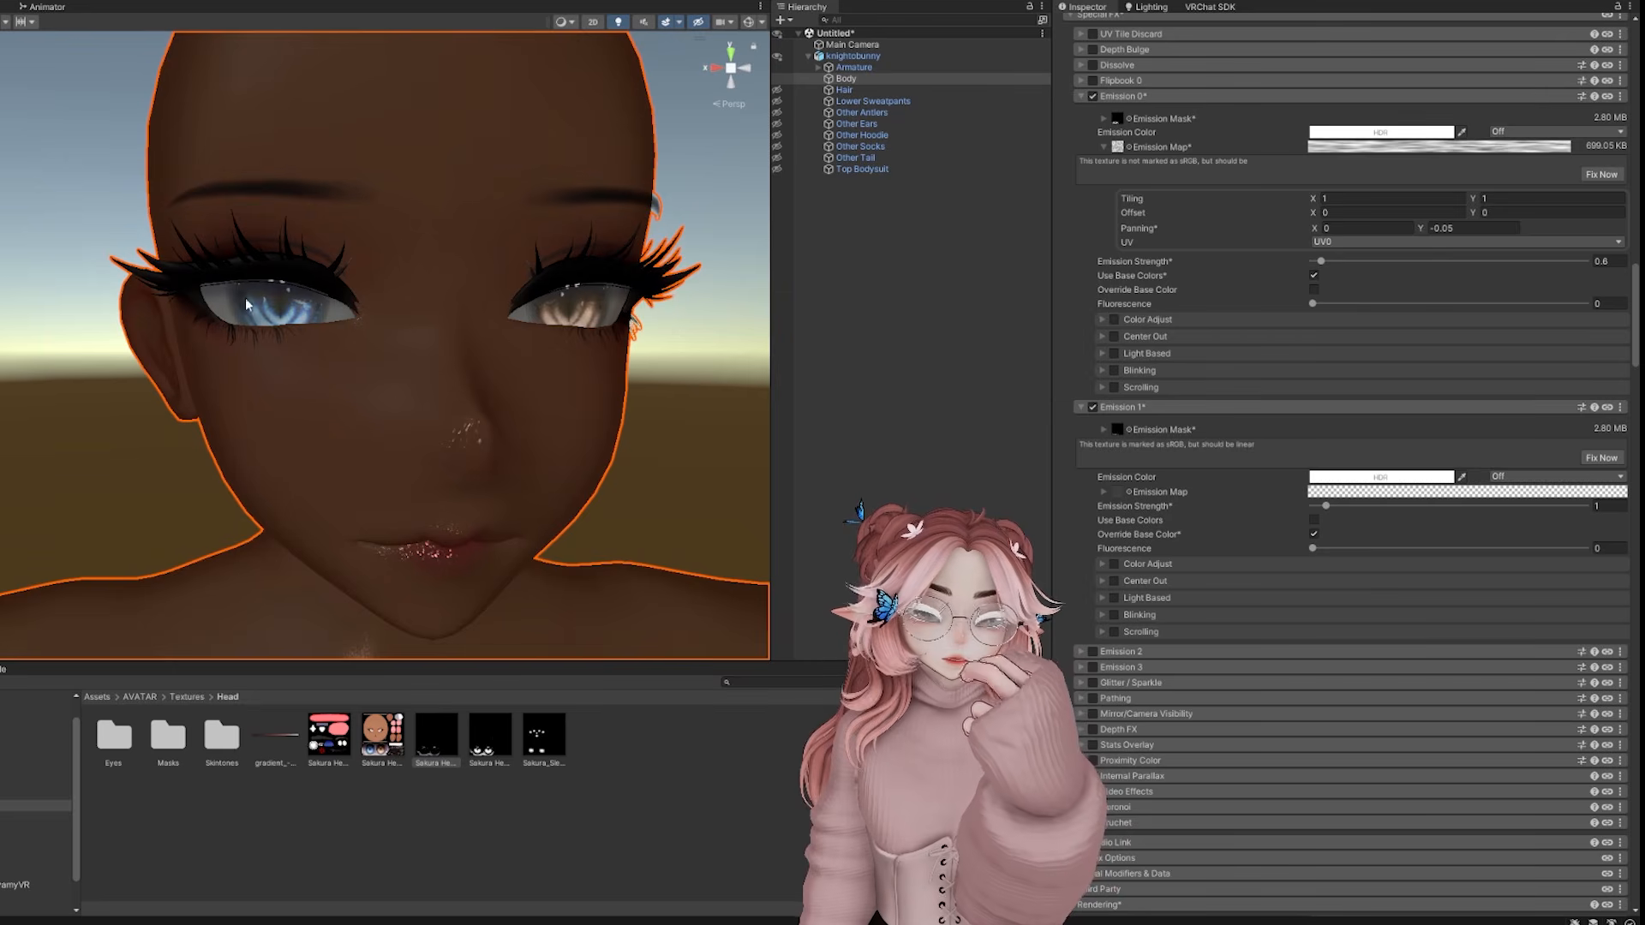
{"action": "right_click_drag", "start_coordinate": [300, 322], "coordinate": [335, 327]}
{"action": "scroll", "coordinate": [412, 341], "scroll_direction": "up", "scroll_amount": 8}
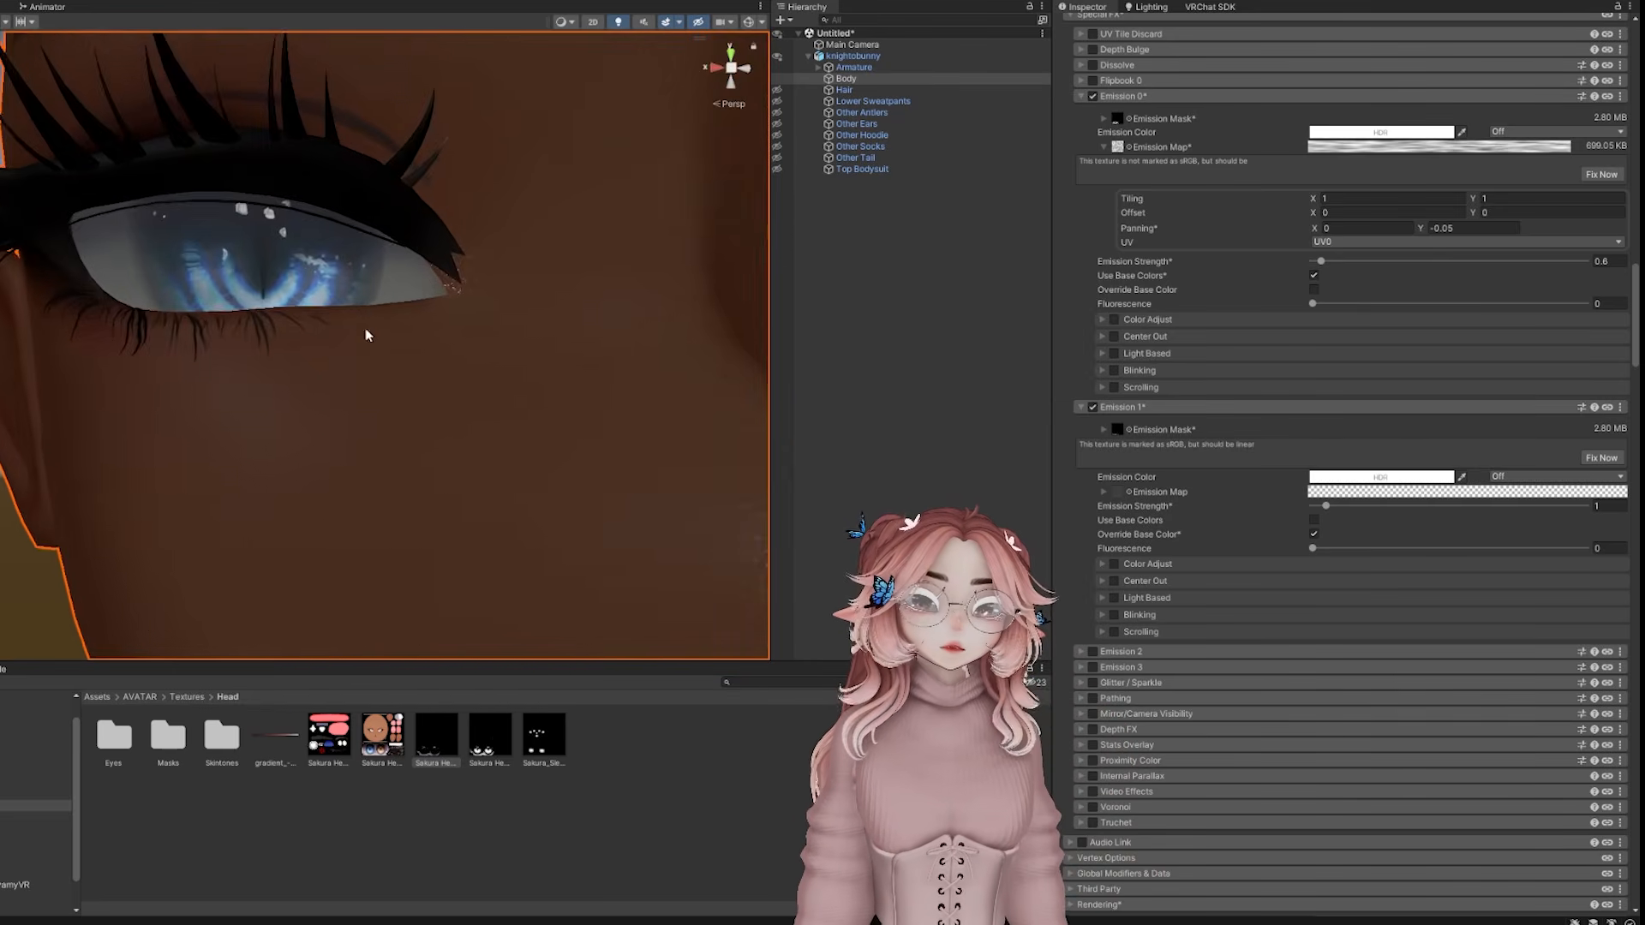
{"action": "scroll", "coordinate": [465, 350], "scroll_direction": "down", "scroll_amount": 10}
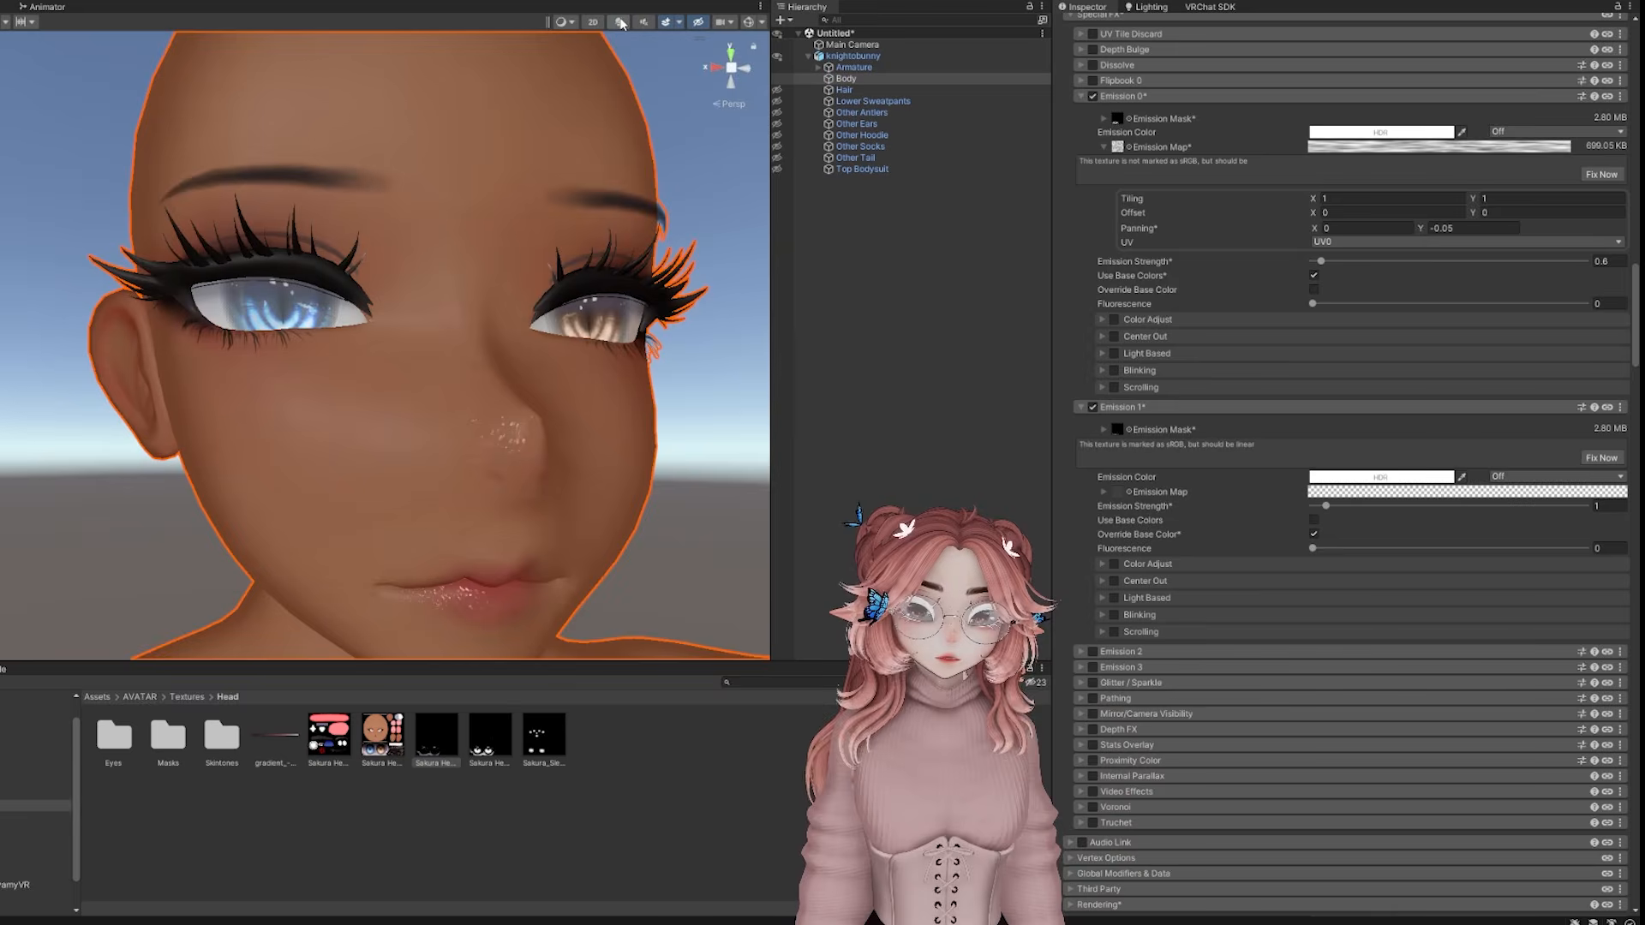
{"action": "right_click_drag", "start_coordinate": [397, 522], "coordinate": [455, 374]}
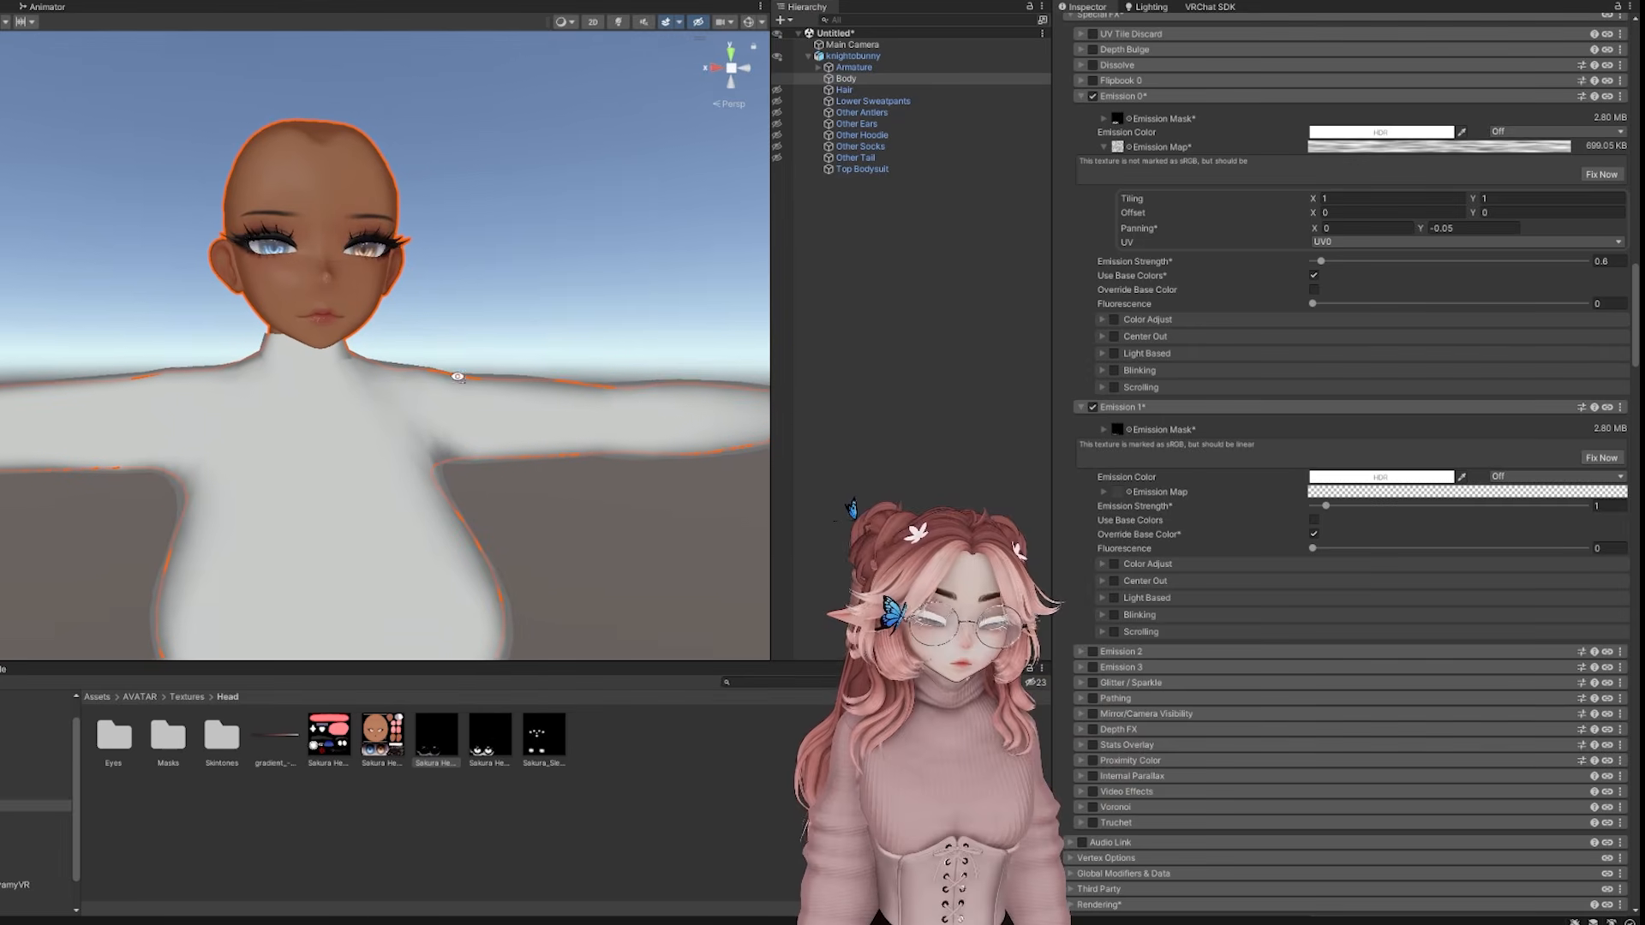
Enable Outlines on the Face and Skin materials together
{"action": "left_click", "coordinate": [36, 760]}
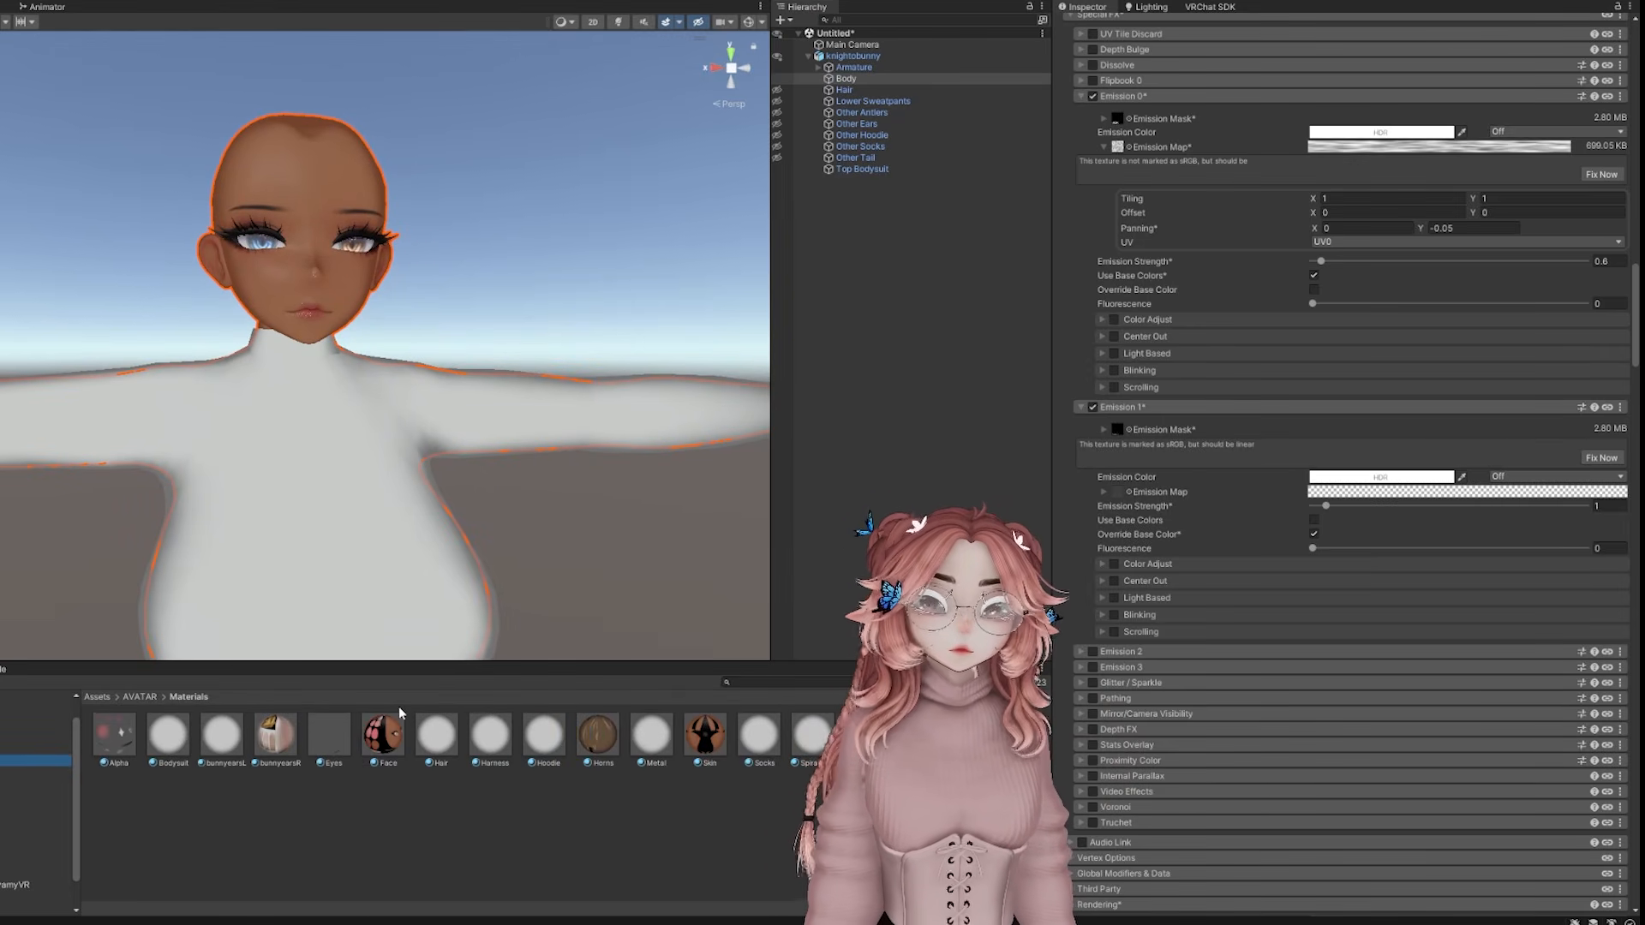
{"action": "left_click", "coordinate": [383, 734]}
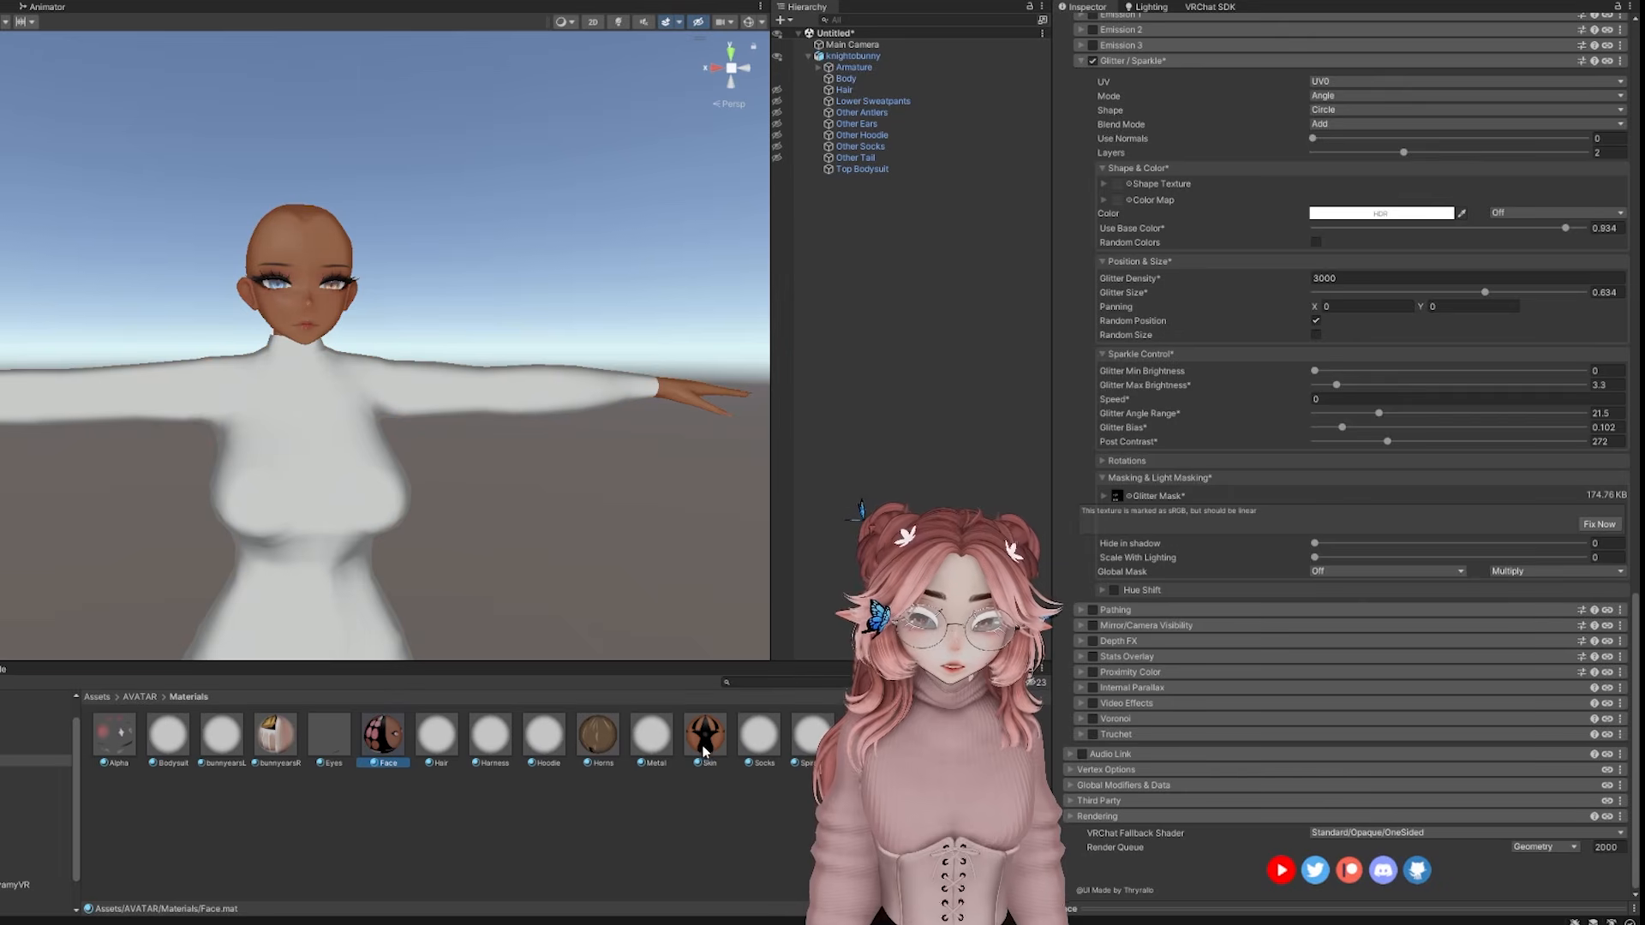
{"action": "left_click", "coordinate": [704, 749]}
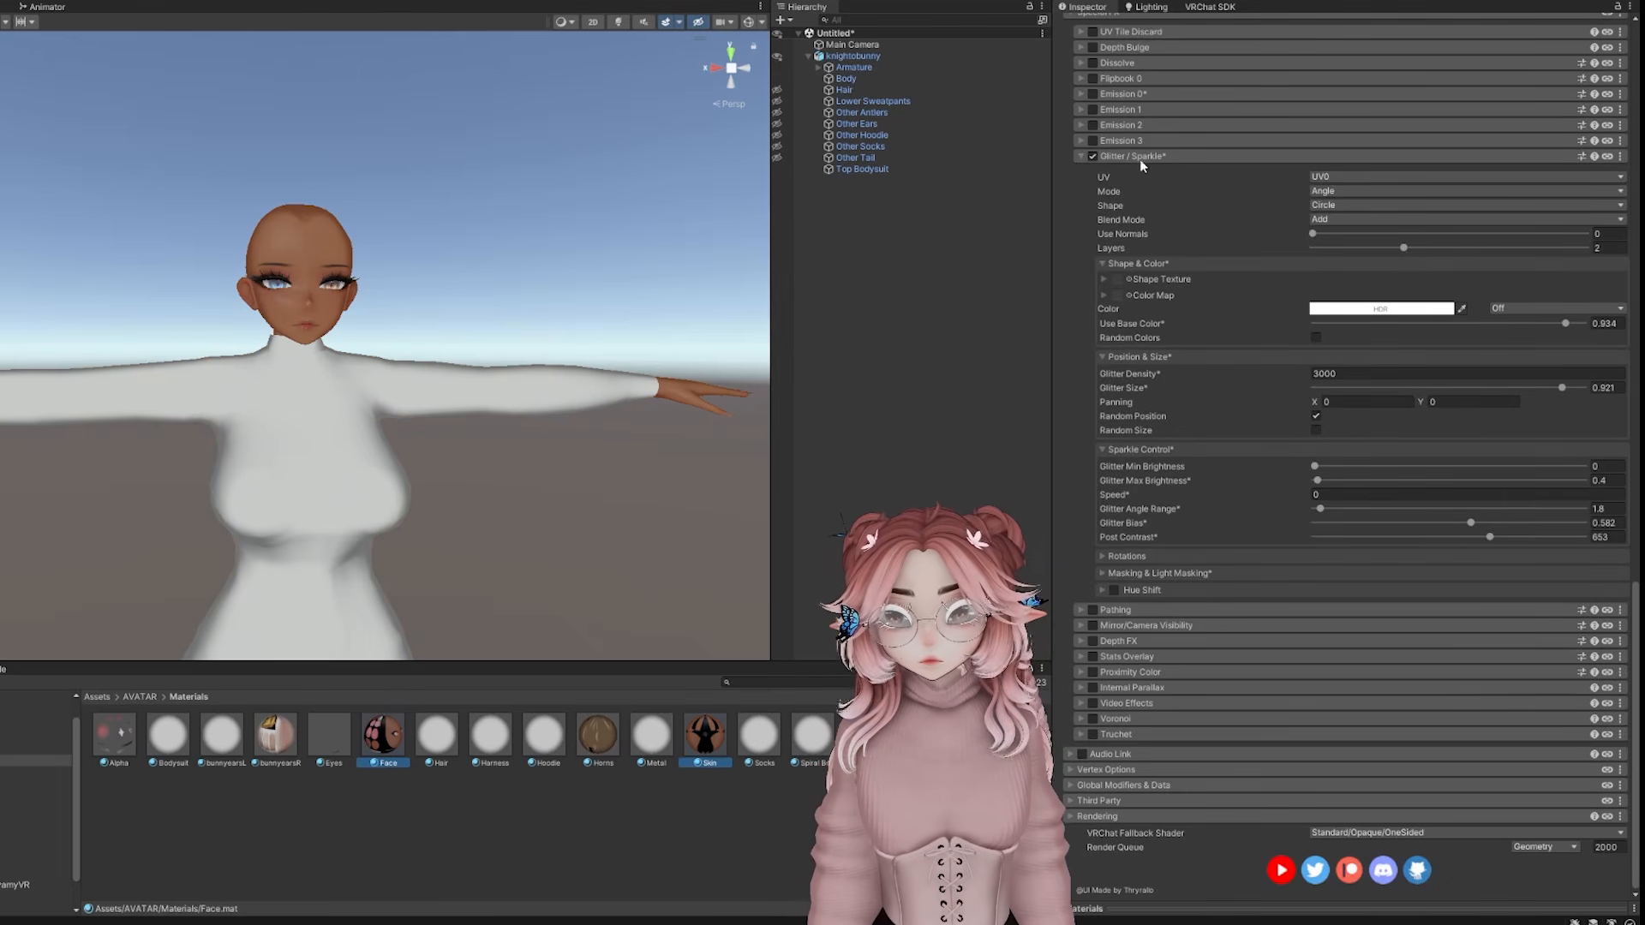
{"action": "scroll", "coordinate": [1129, 96], "scroll_direction": "up", "scroll_amount": 3}
{"action": "left_click", "coordinate": [1083, 111]}
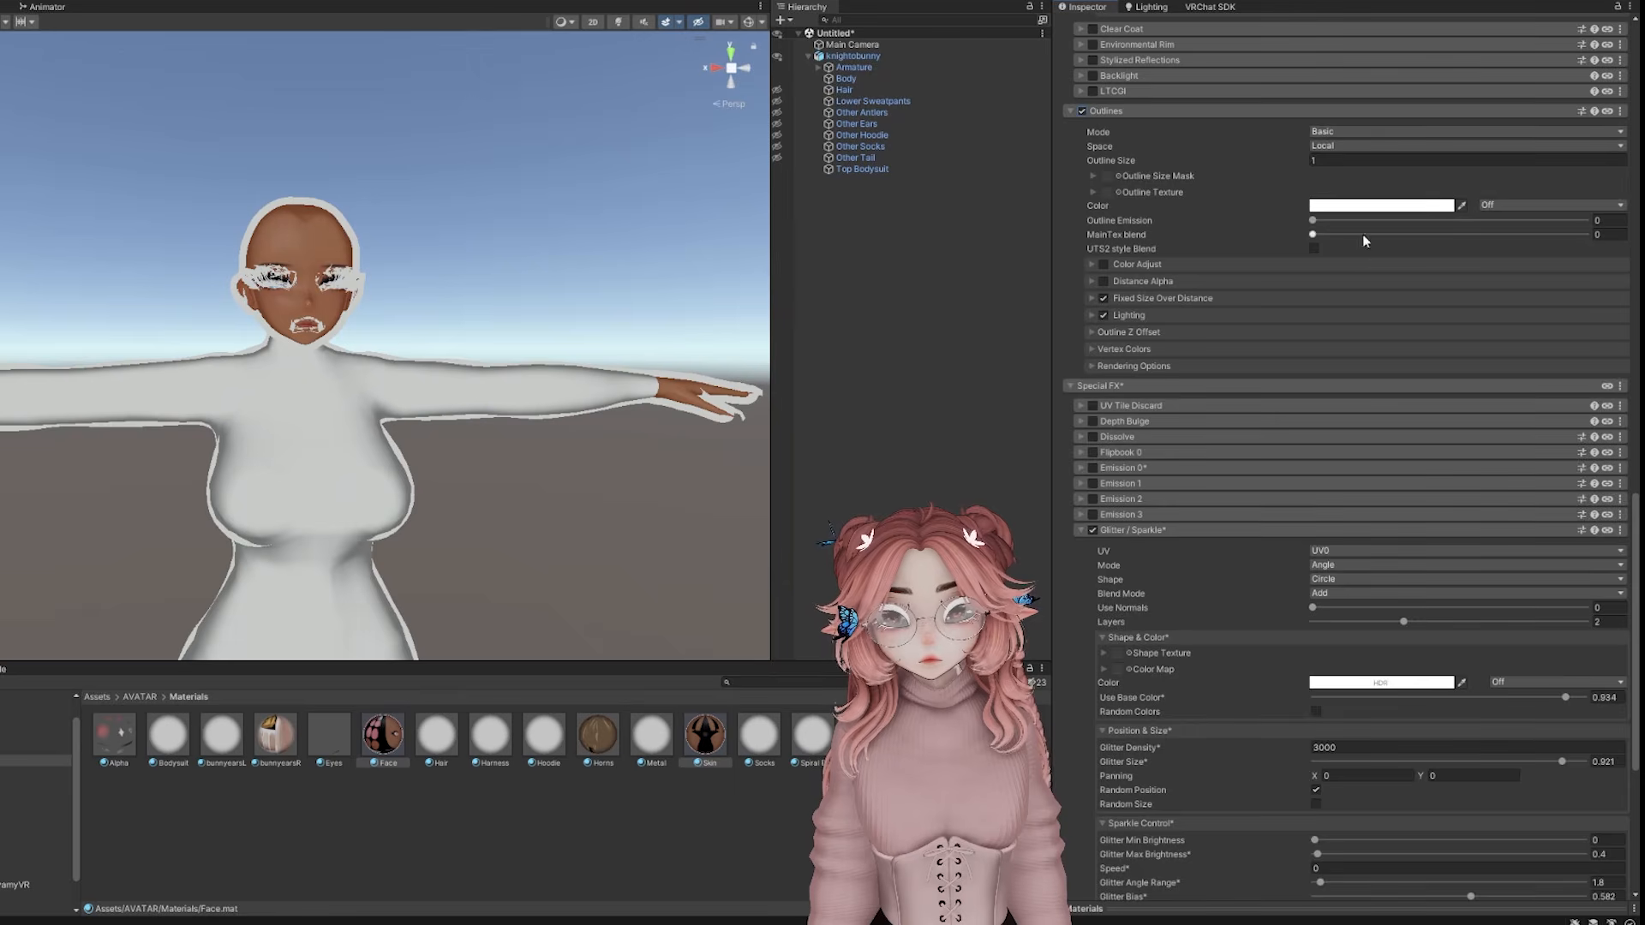
Set the outline colour of the Face and Skin materials to dark red and the Outline Size to 0.05
{"action": "left_click", "coordinate": [1428, 205]}
{"action": "left_click", "coordinate": [1449, 339]}
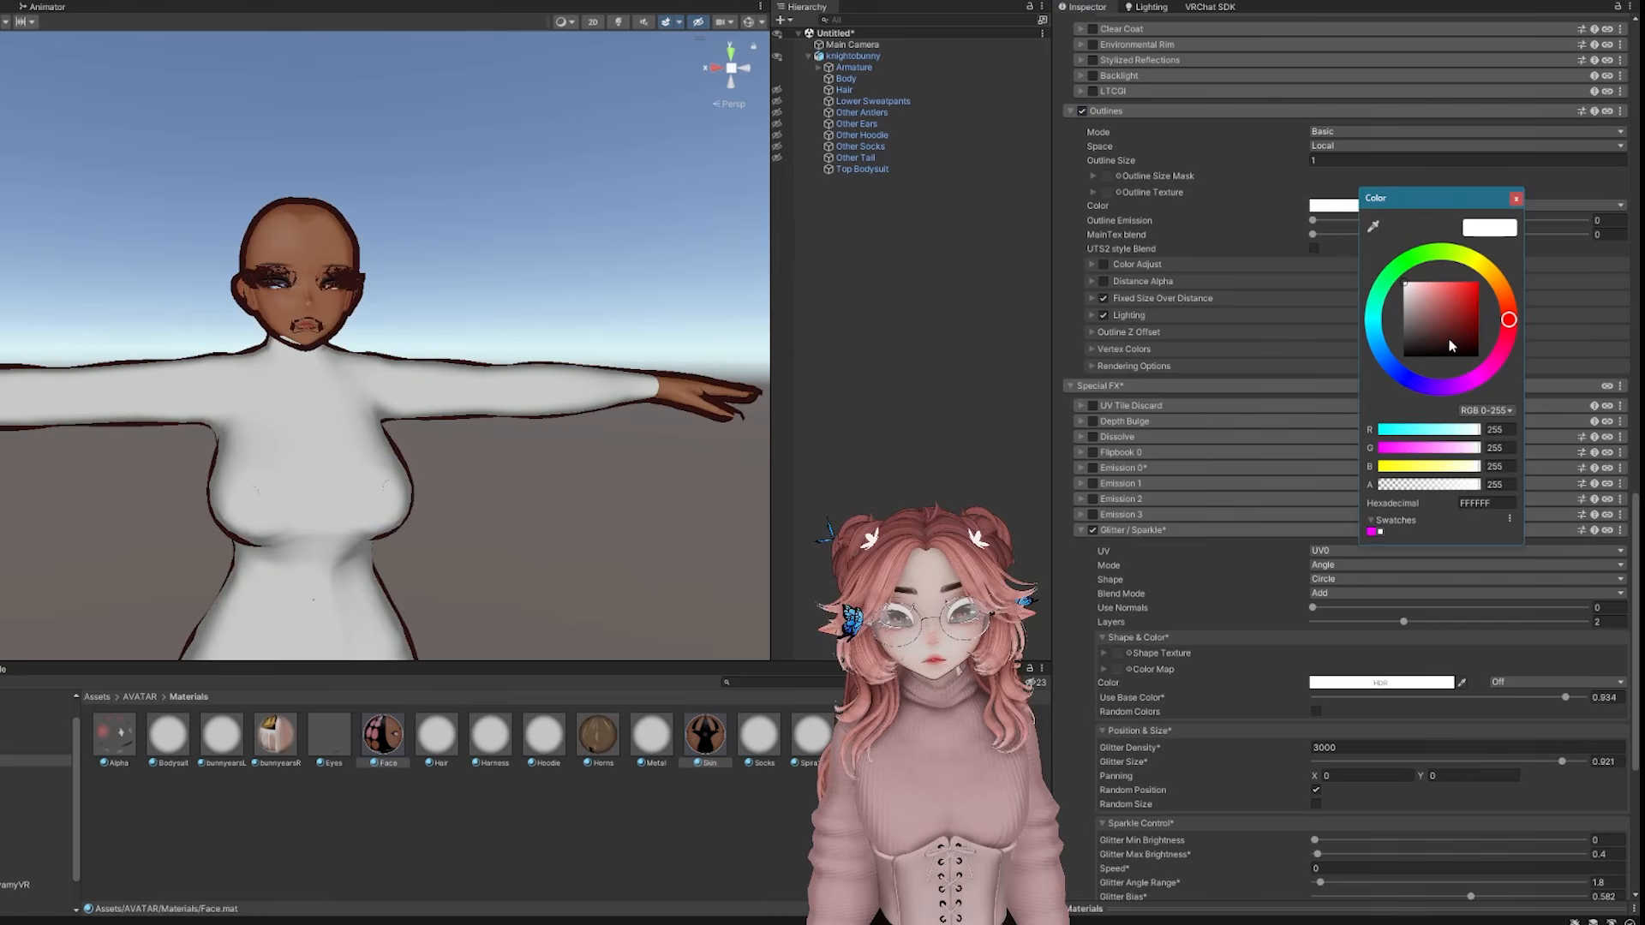
{"action": "left_click", "coordinate": [1514, 201]}
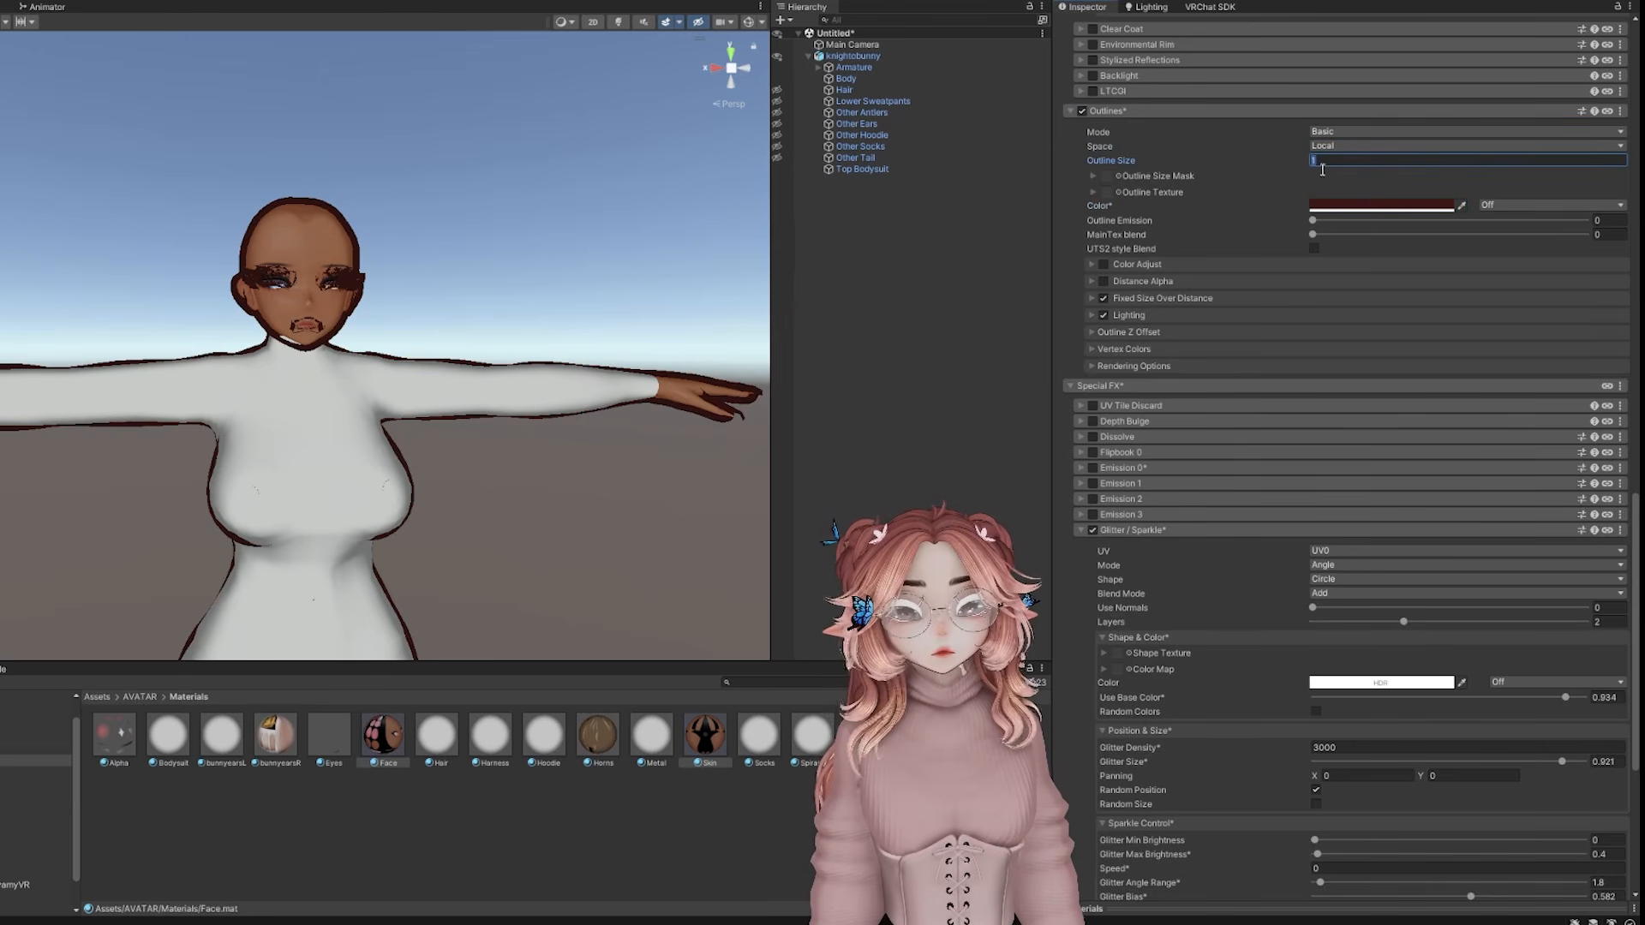
{"action": "type", "text": "0.05"}
{"action": "key", "text": "Return"}
{"action": "scroll", "coordinate": [457, 402], "scroll_direction": "up", "scroll_amount": 8}
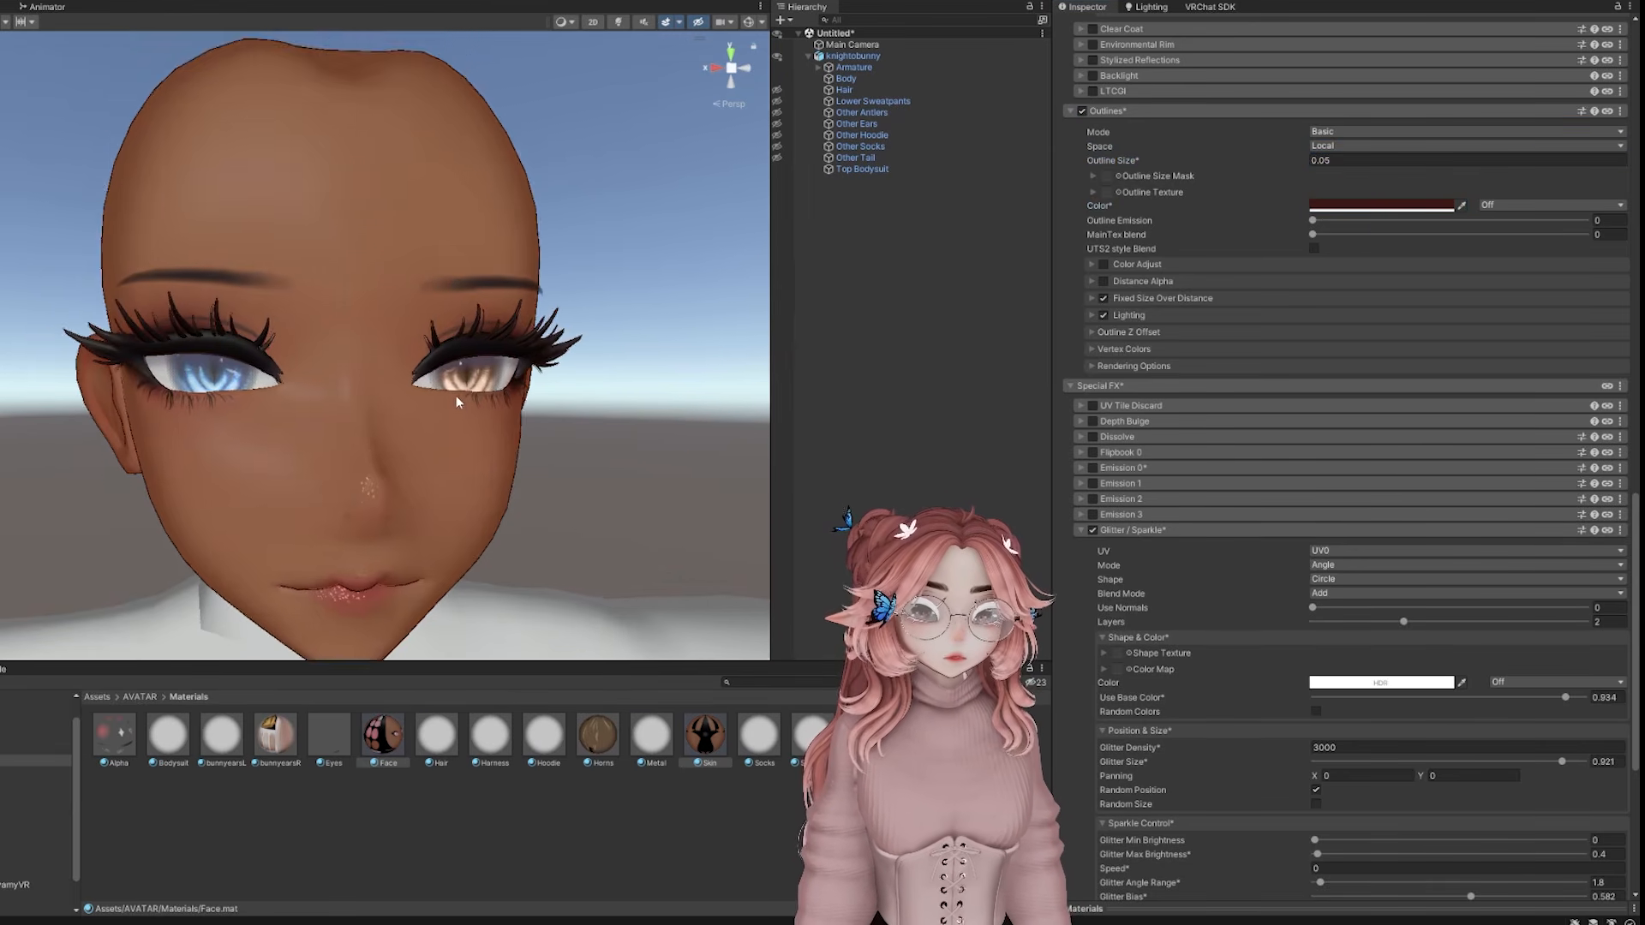
{"action": "scroll", "coordinate": [478, 374], "scroll_direction": "up", "scroll_amount": 5}
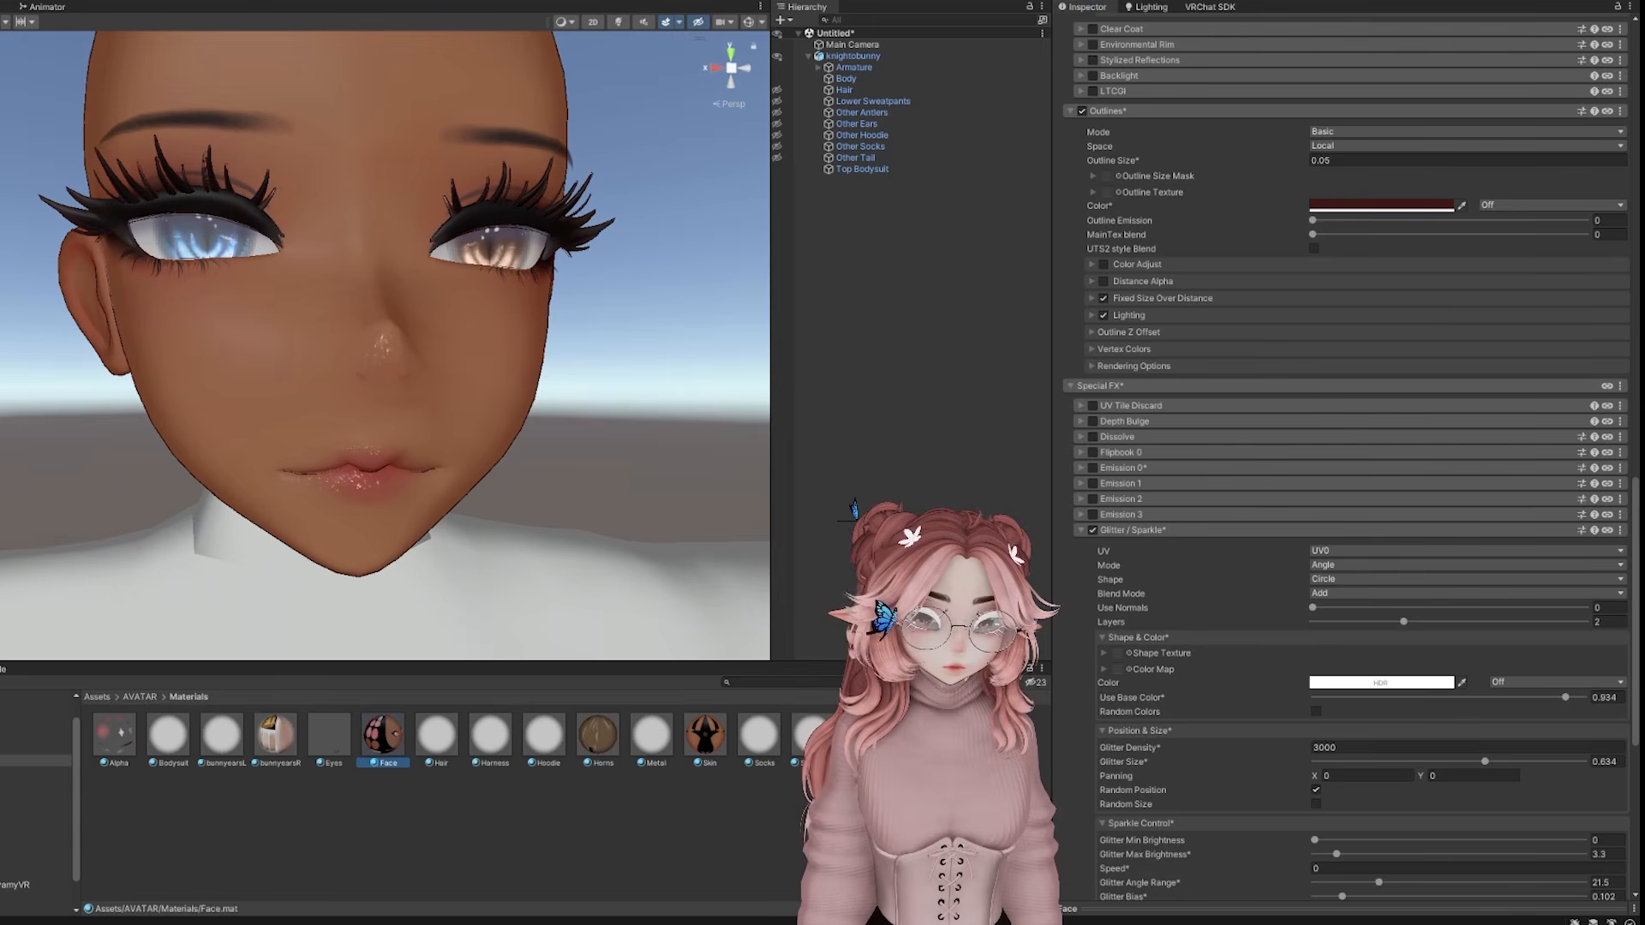
Assign the white Sleepy outline mask texture from the Head folder as the Face material's Outline Size Mask and fix its sRGB setting
{"action": "left_click", "coordinate": [36, 806]}
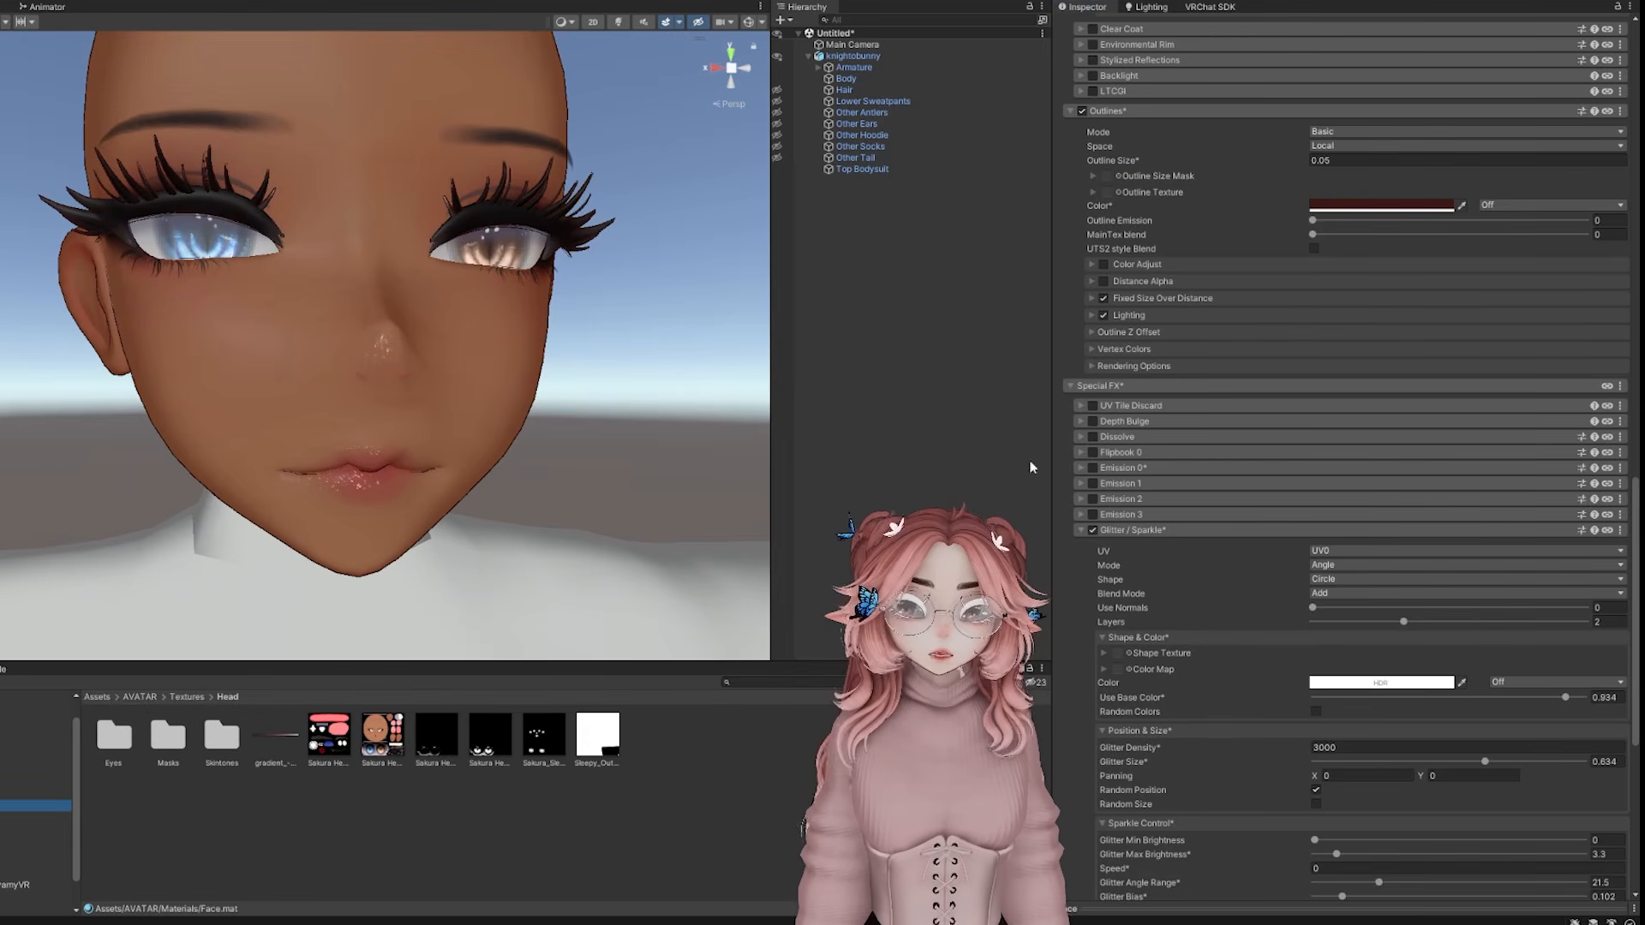
{"action": "left_click_drag", "start_coordinate": [1107, 183], "coordinate": [1107, 177]}
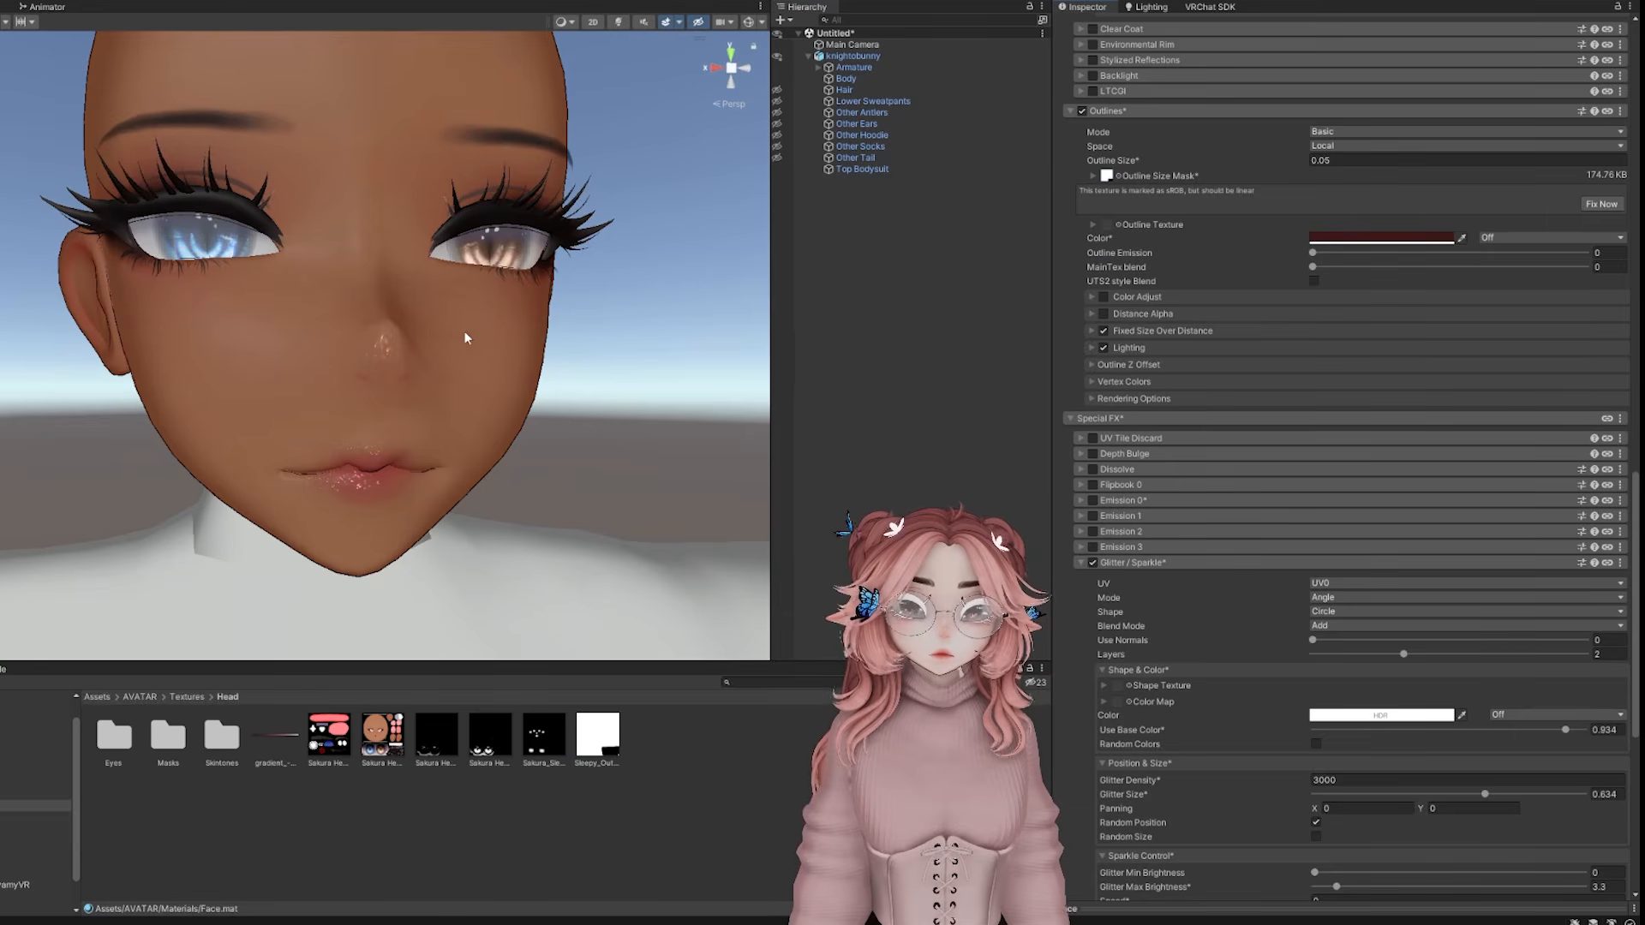
{"action": "left_click", "coordinate": [1586, 208]}
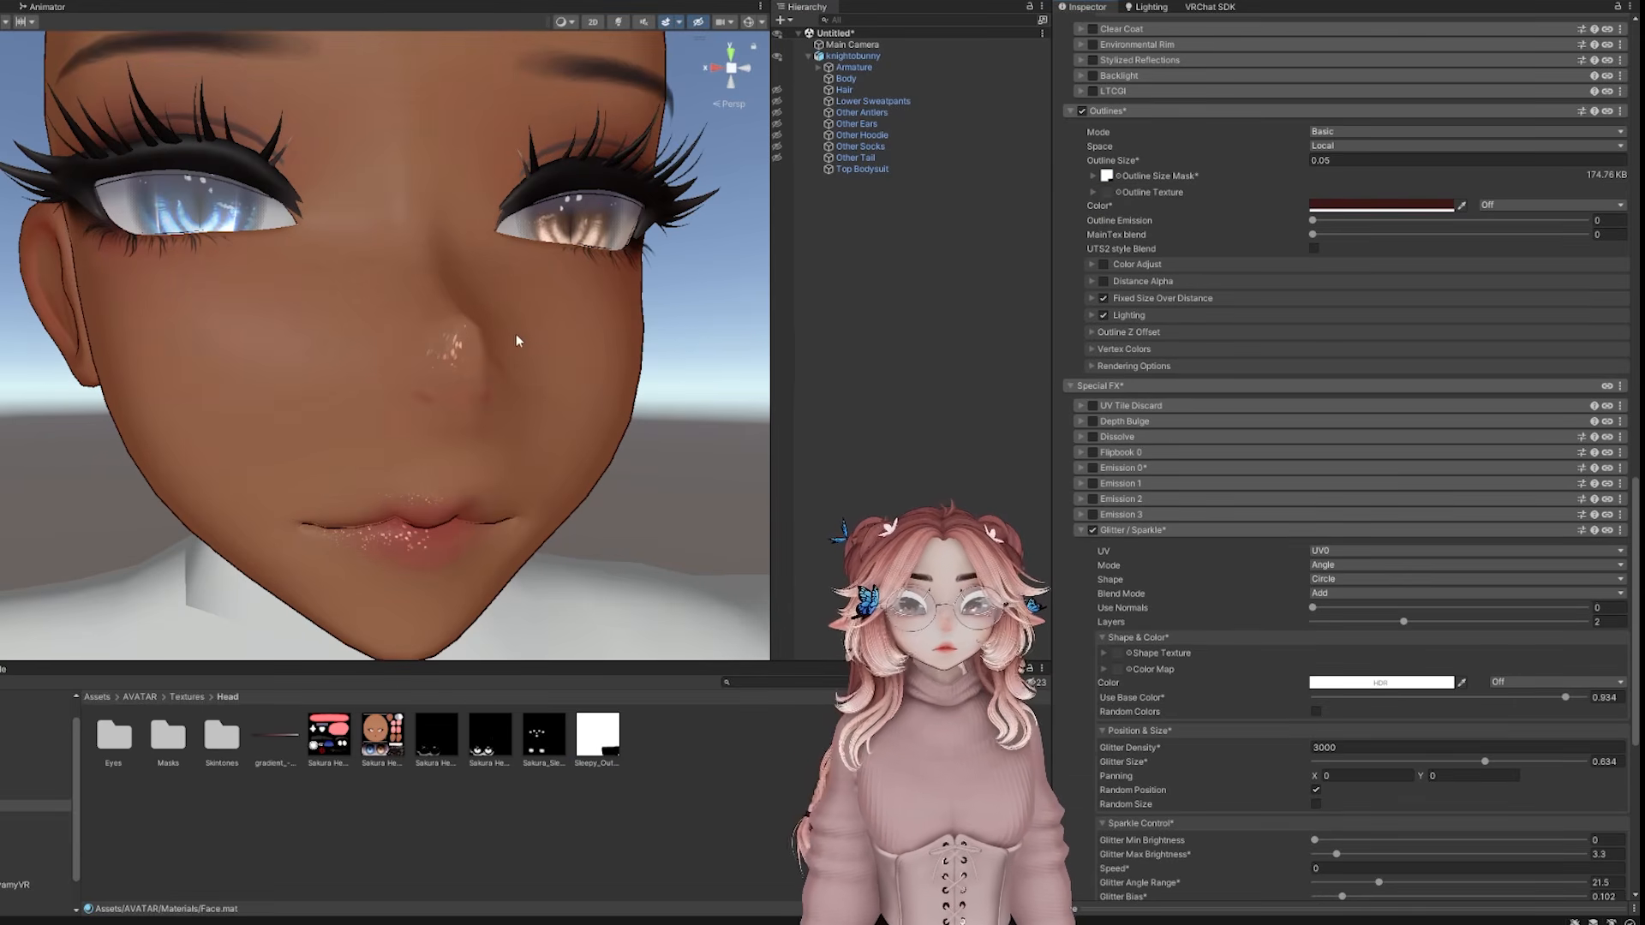
Assign the human skin normal texture from the Head folder as the Face and Skin materials' Normal Map and fix its import type
{"action": "scroll", "coordinate": [513, 339], "scroll_direction": "down", "scroll_amount": 2}
{"action": "middle_click_drag", "start_coordinate": [532, 360], "coordinate": [597, 347]}
{"action": "scroll", "coordinate": [597, 347], "scroll_direction": "down", "scroll_amount": 2}
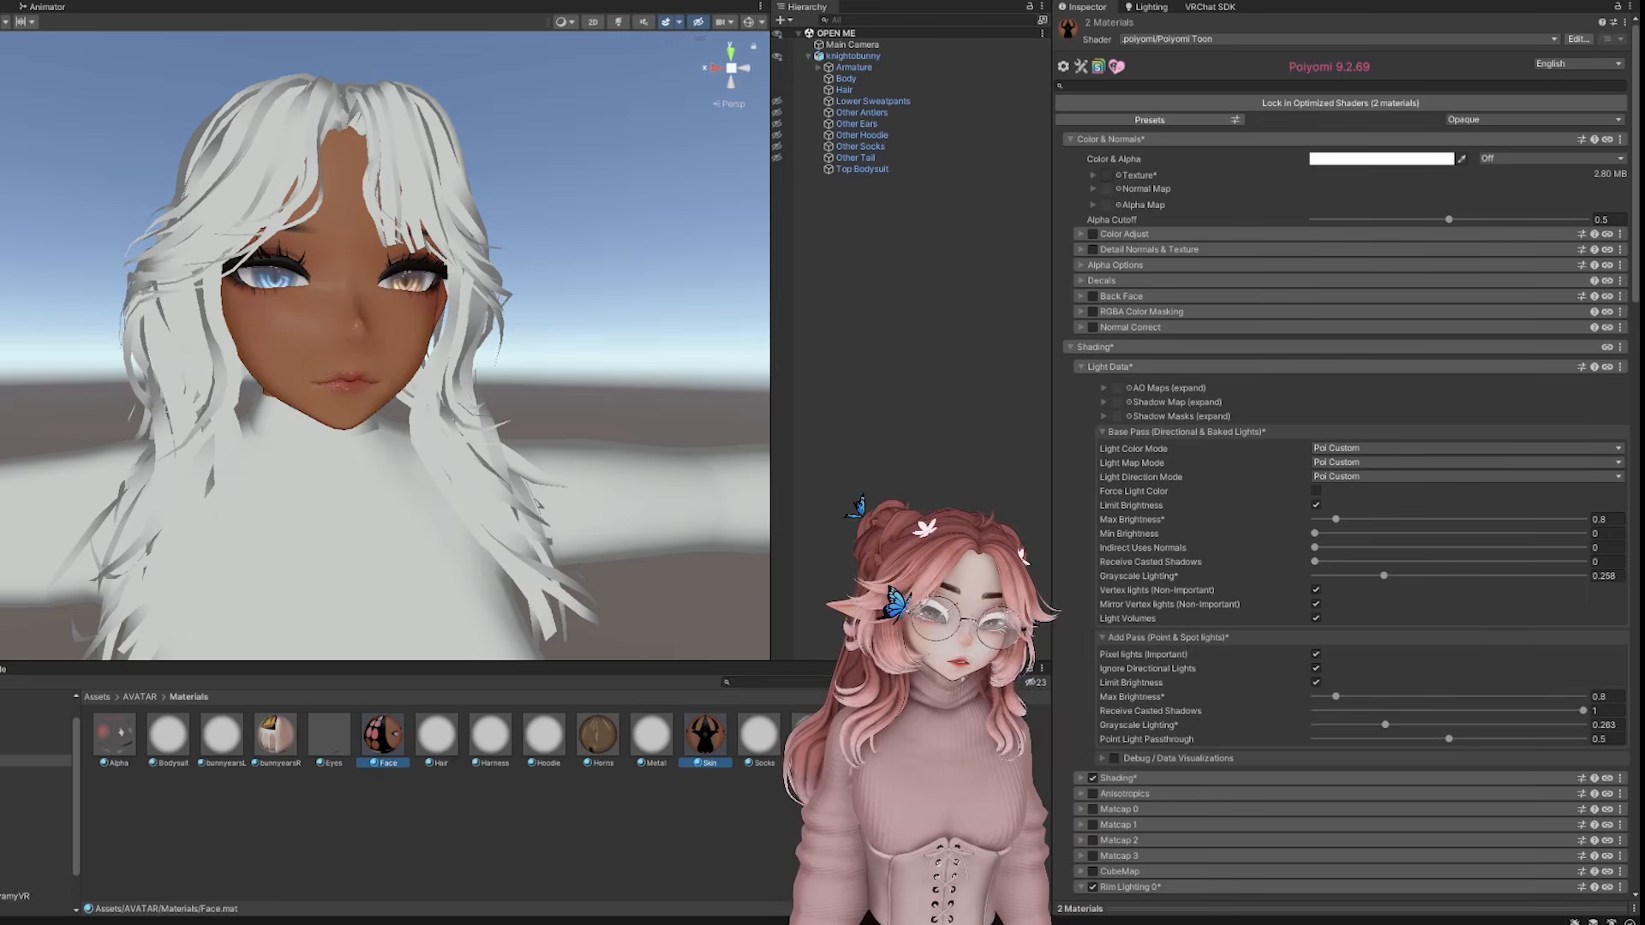
{"action": "left_click", "coordinate": [35, 817]}
{"action": "left_click", "coordinate": [35, 803]}
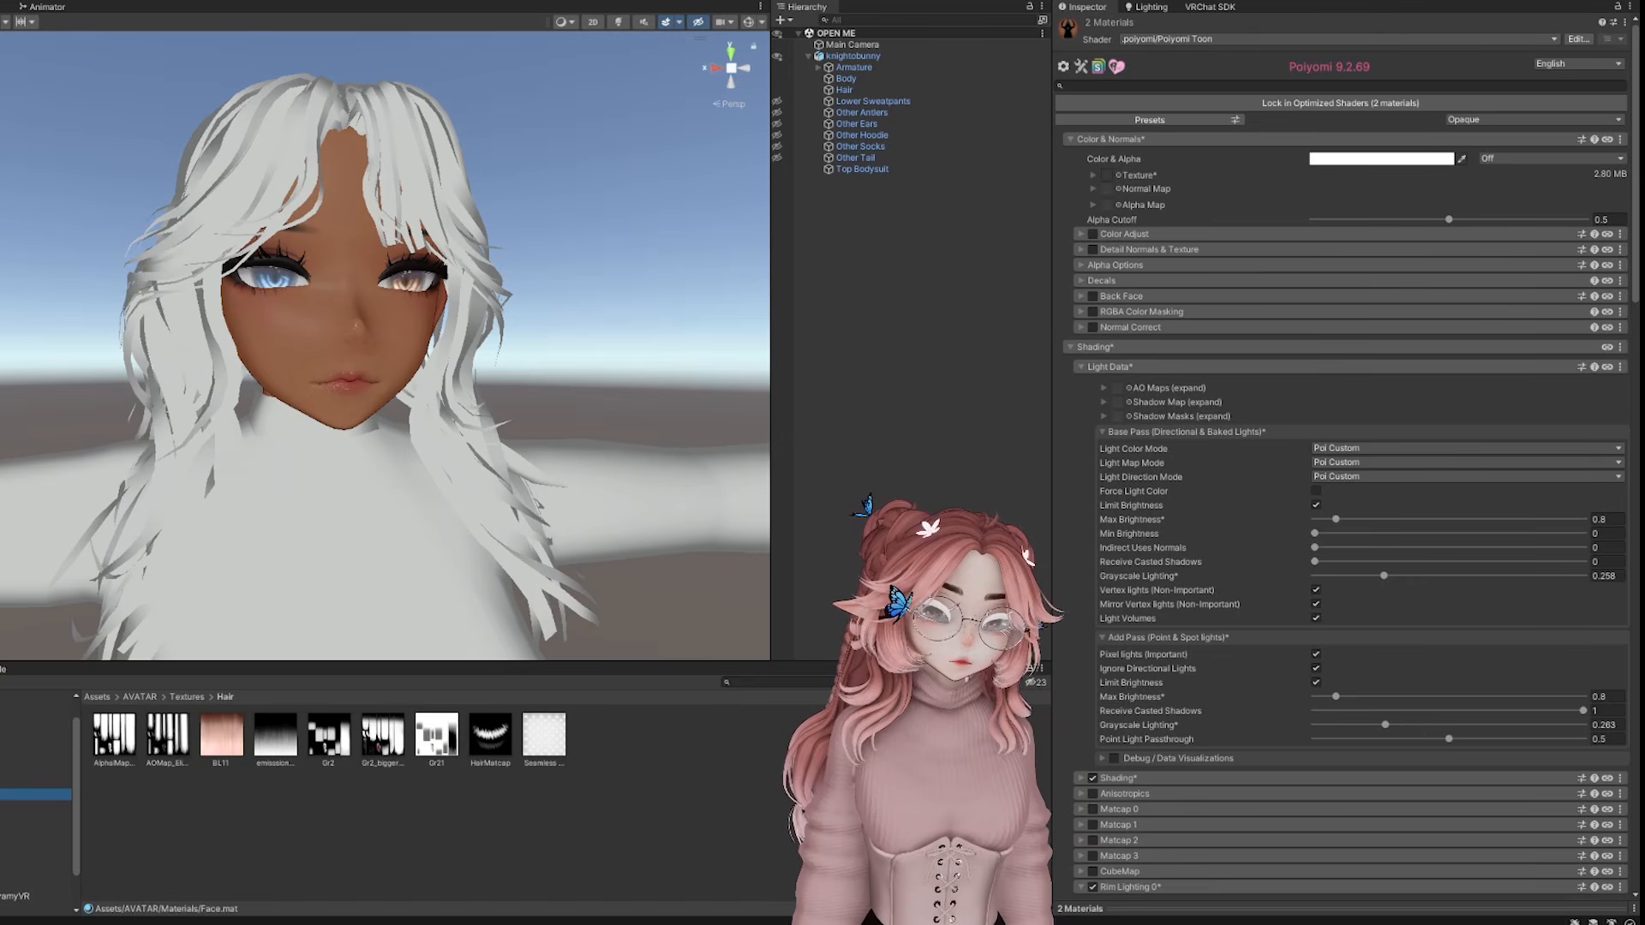
{"action": "left_click", "coordinate": [35, 817]}
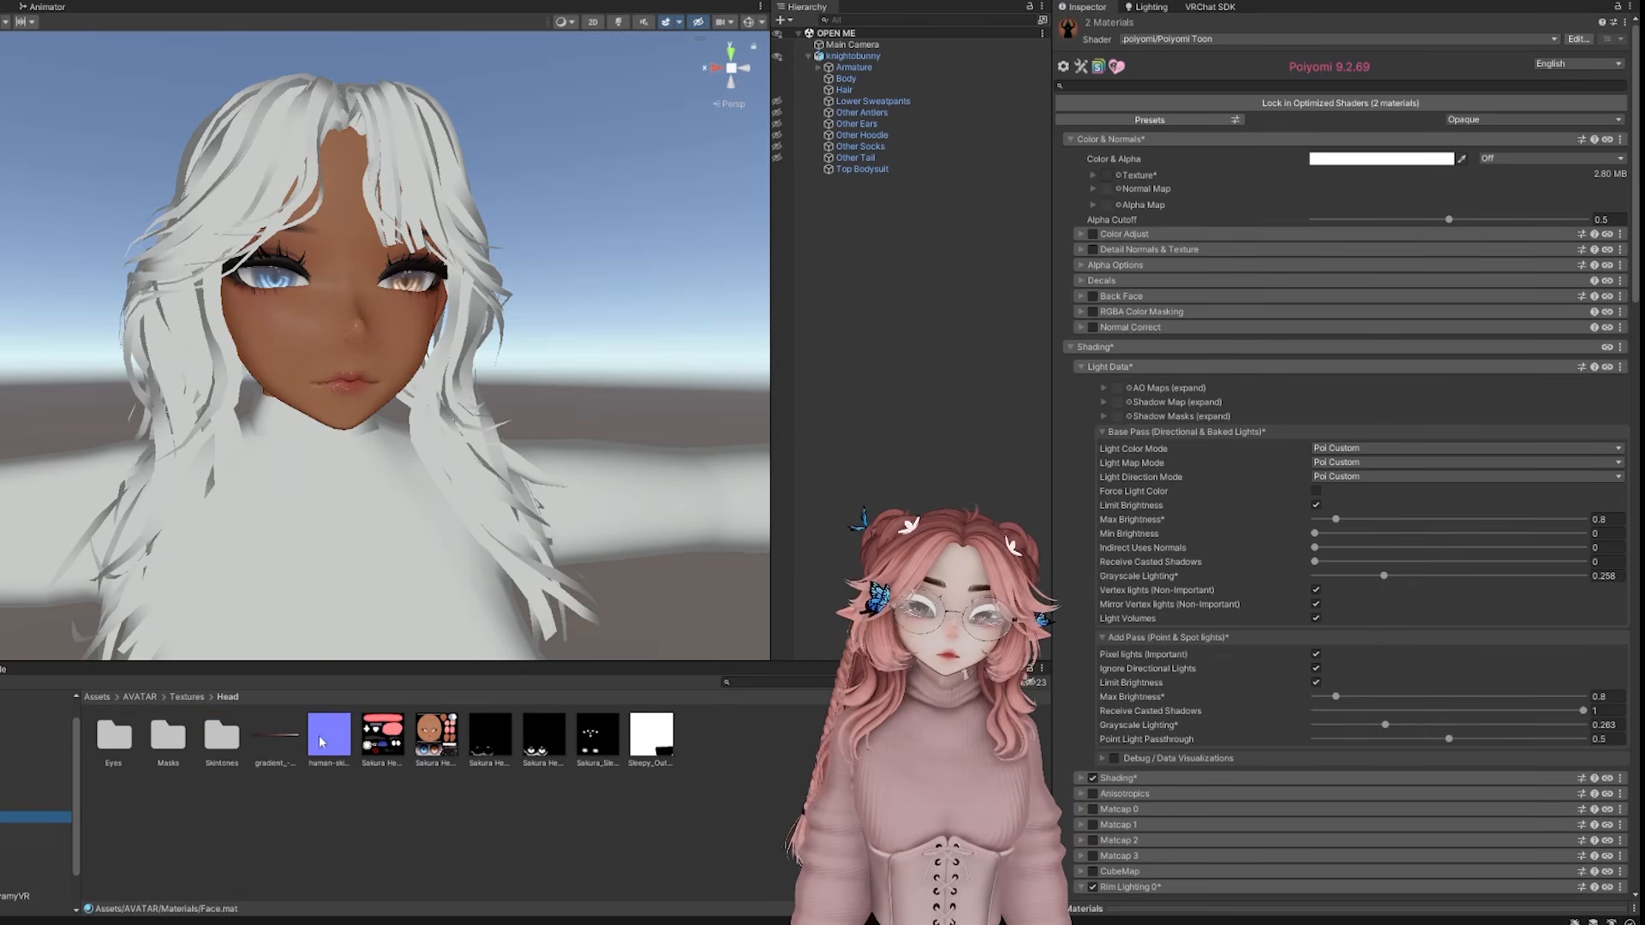
{"action": "left_click_drag", "start_coordinate": [1106, 188], "coordinate": [1108, 189]}
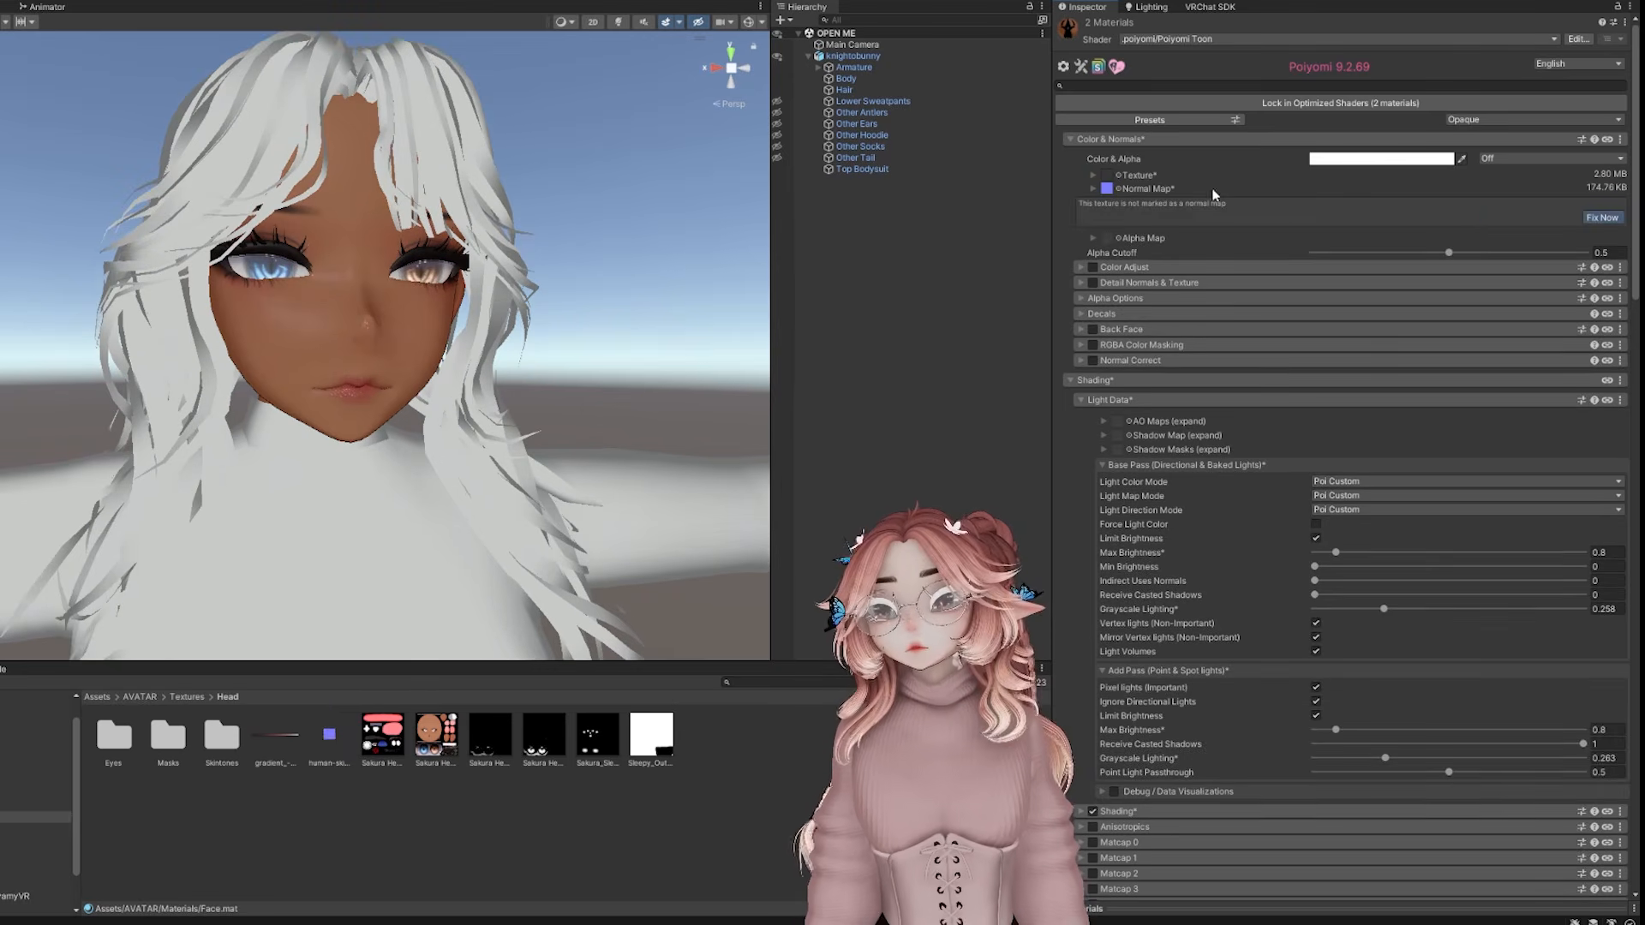
{"action": "left_click", "coordinate": [1600, 216]}
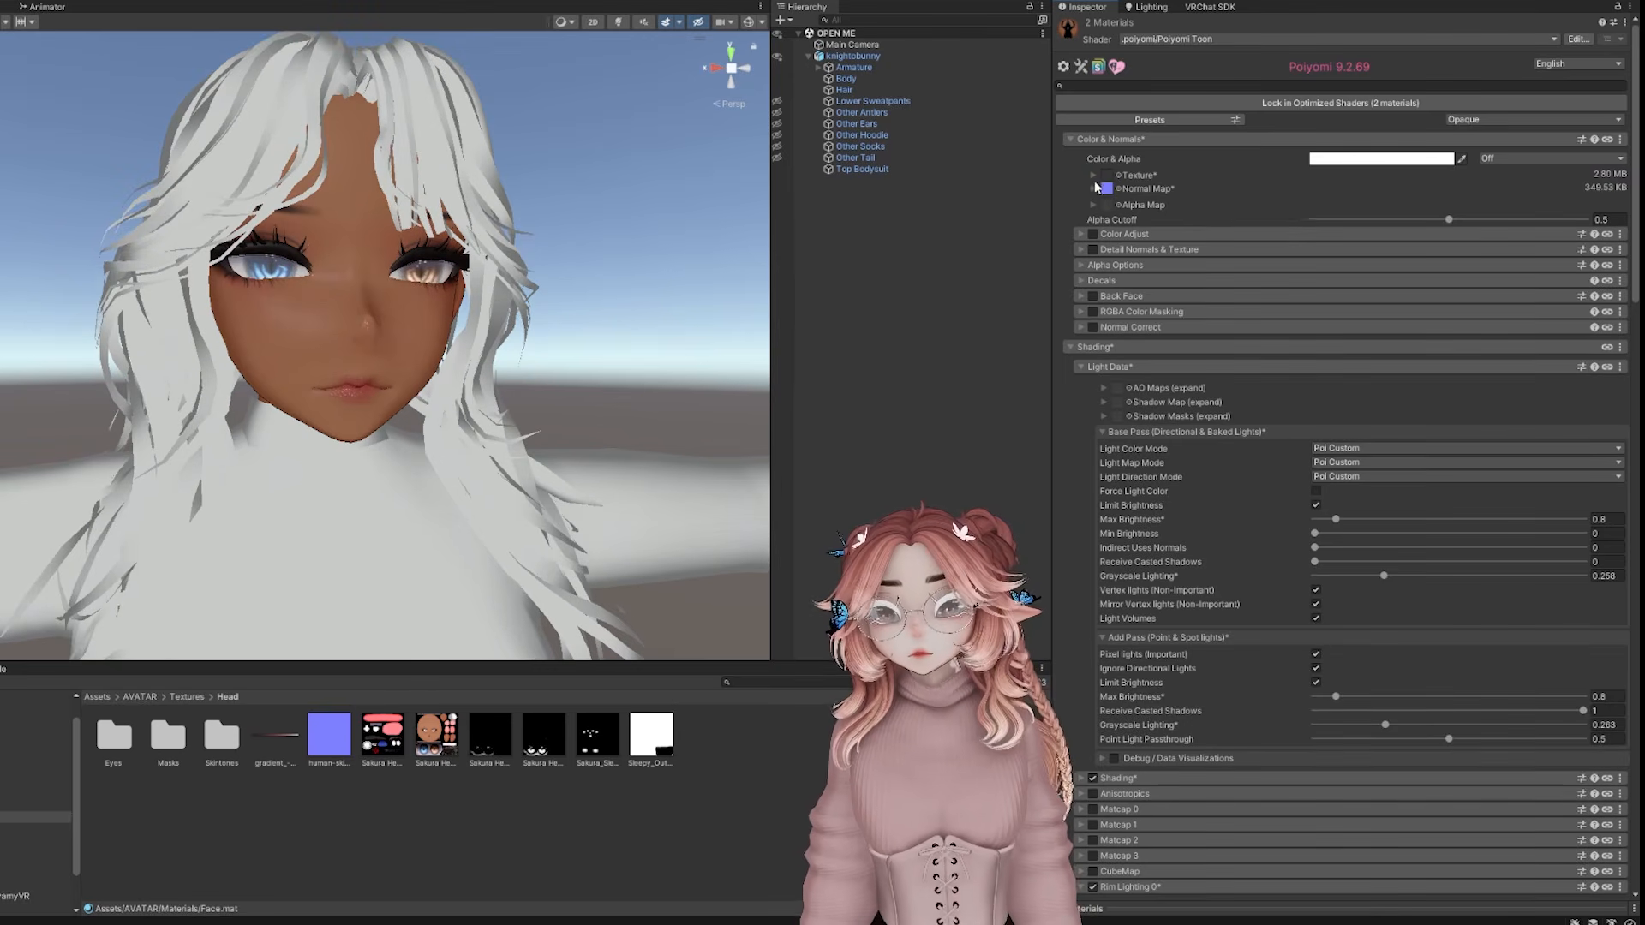
{"action": "left_click", "coordinate": [1370, 178]}
{"action": "left_click", "coordinate": [1114, 175]}
{"action": "left_click", "coordinate": [1113, 189]}
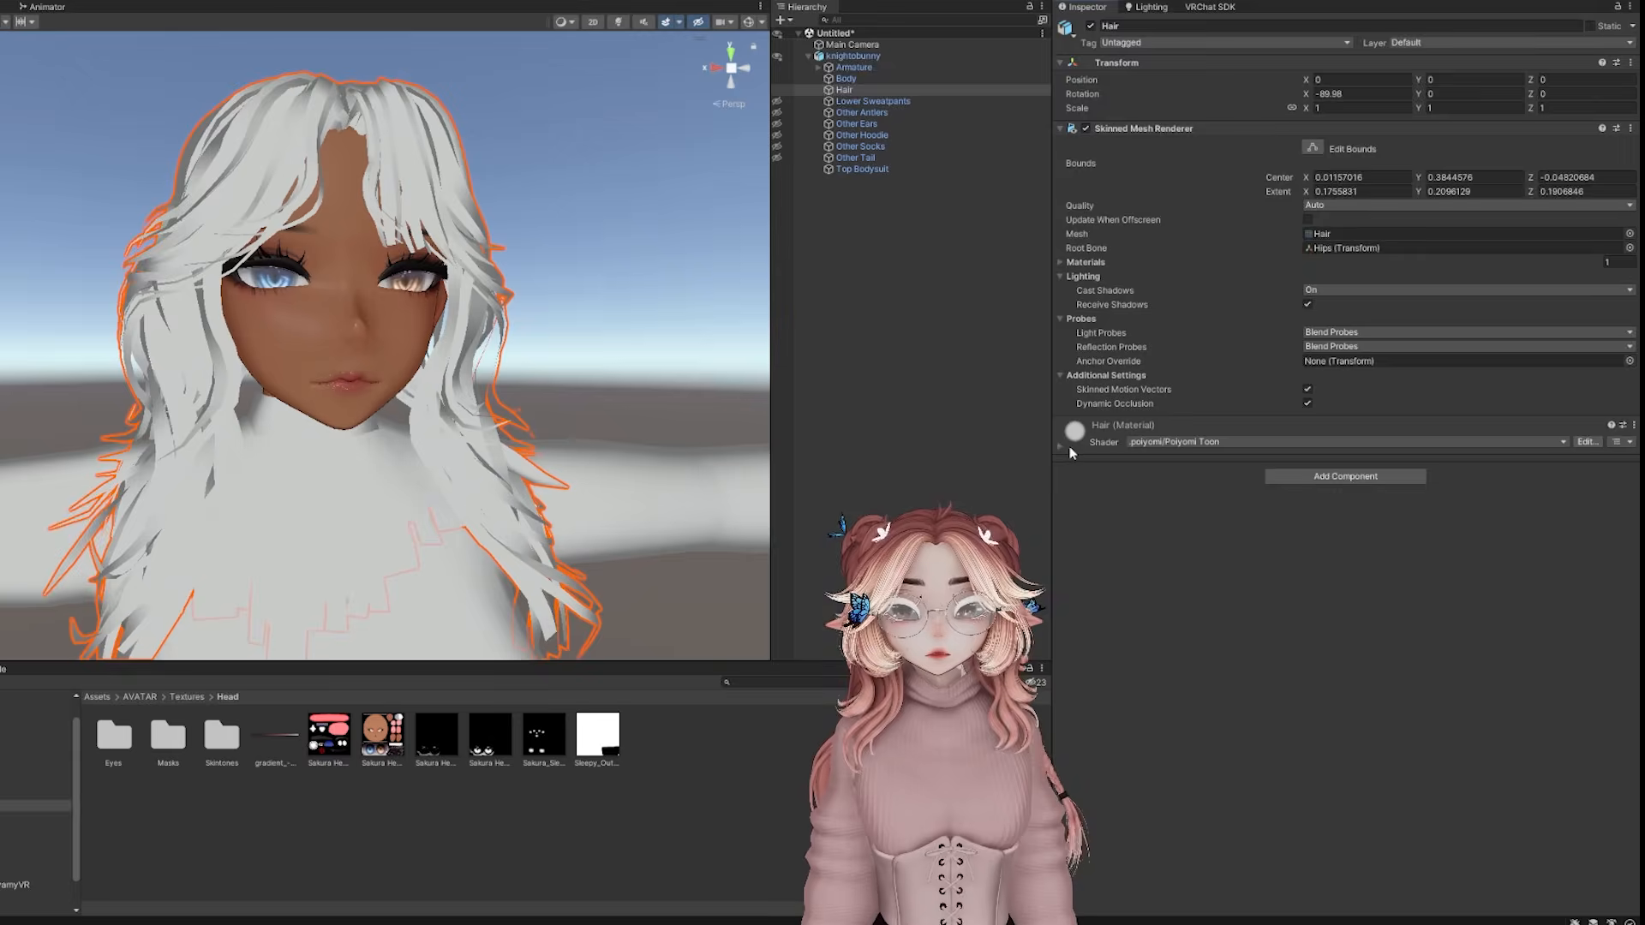
Open the Hair material and assign Black3 as its Texture and the hair normal texture from the Hair folder as its Normal Map
{"action": "left_click", "coordinate": [1070, 450]}
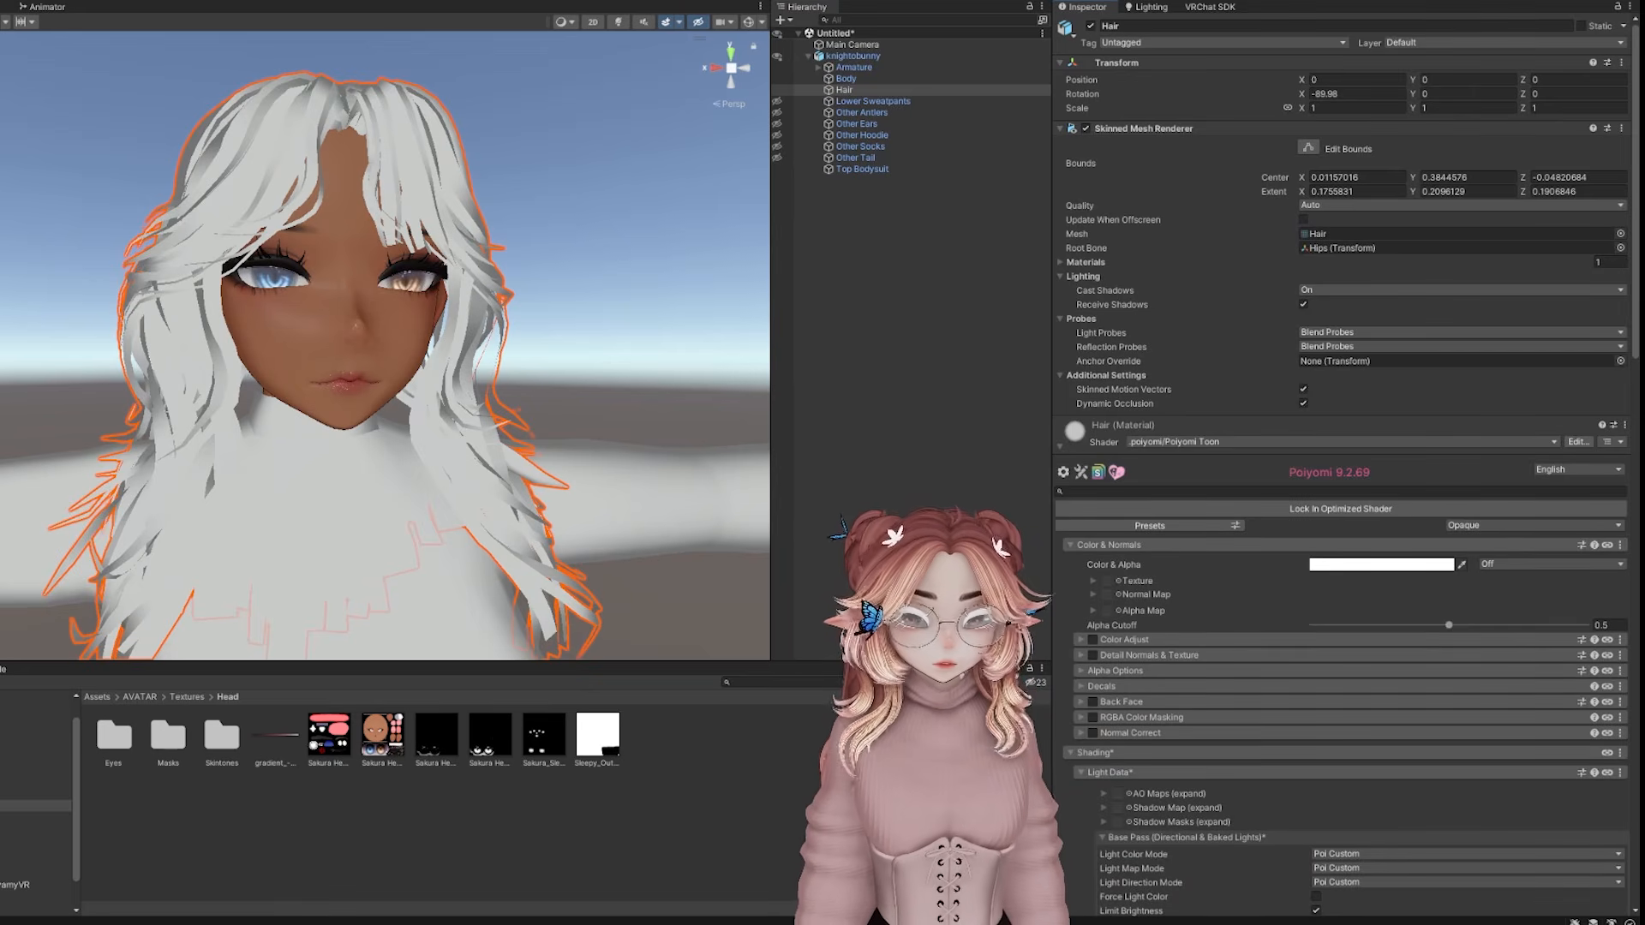
{"action": "left_click", "coordinate": [186, 696]}
{"action": "right_click", "coordinate": [213, 832]}
{"action": "mouse_move", "coordinate": [432, 344]}
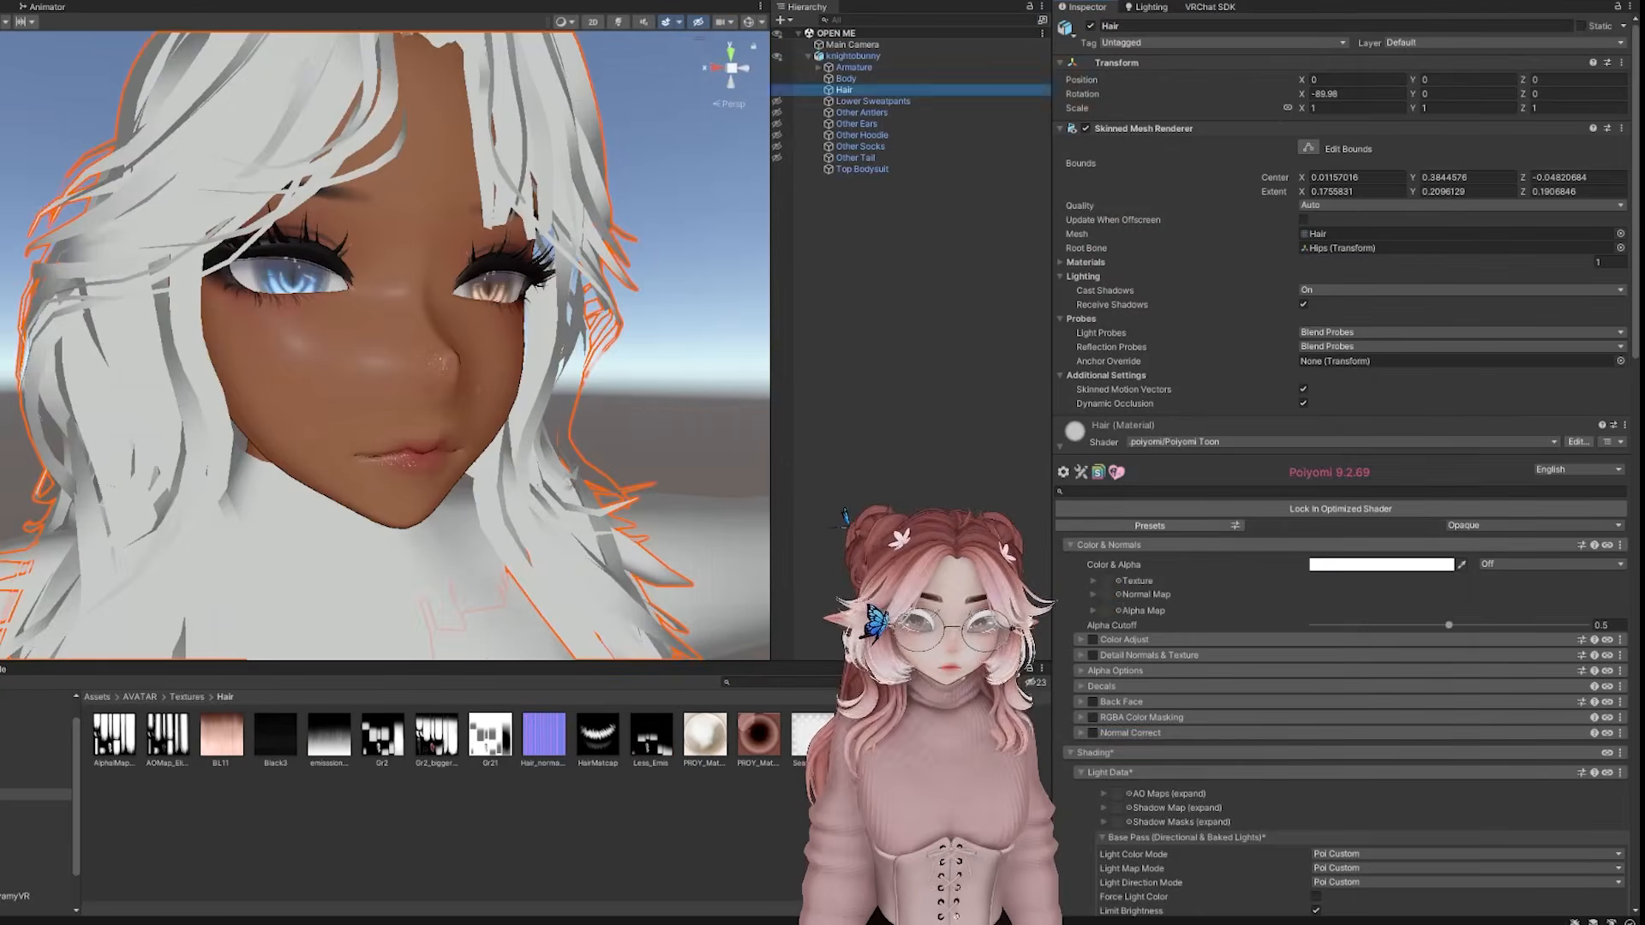
{"action": "left_click_drag", "start_coordinate": [543, 735], "coordinate": [1105, 595]}
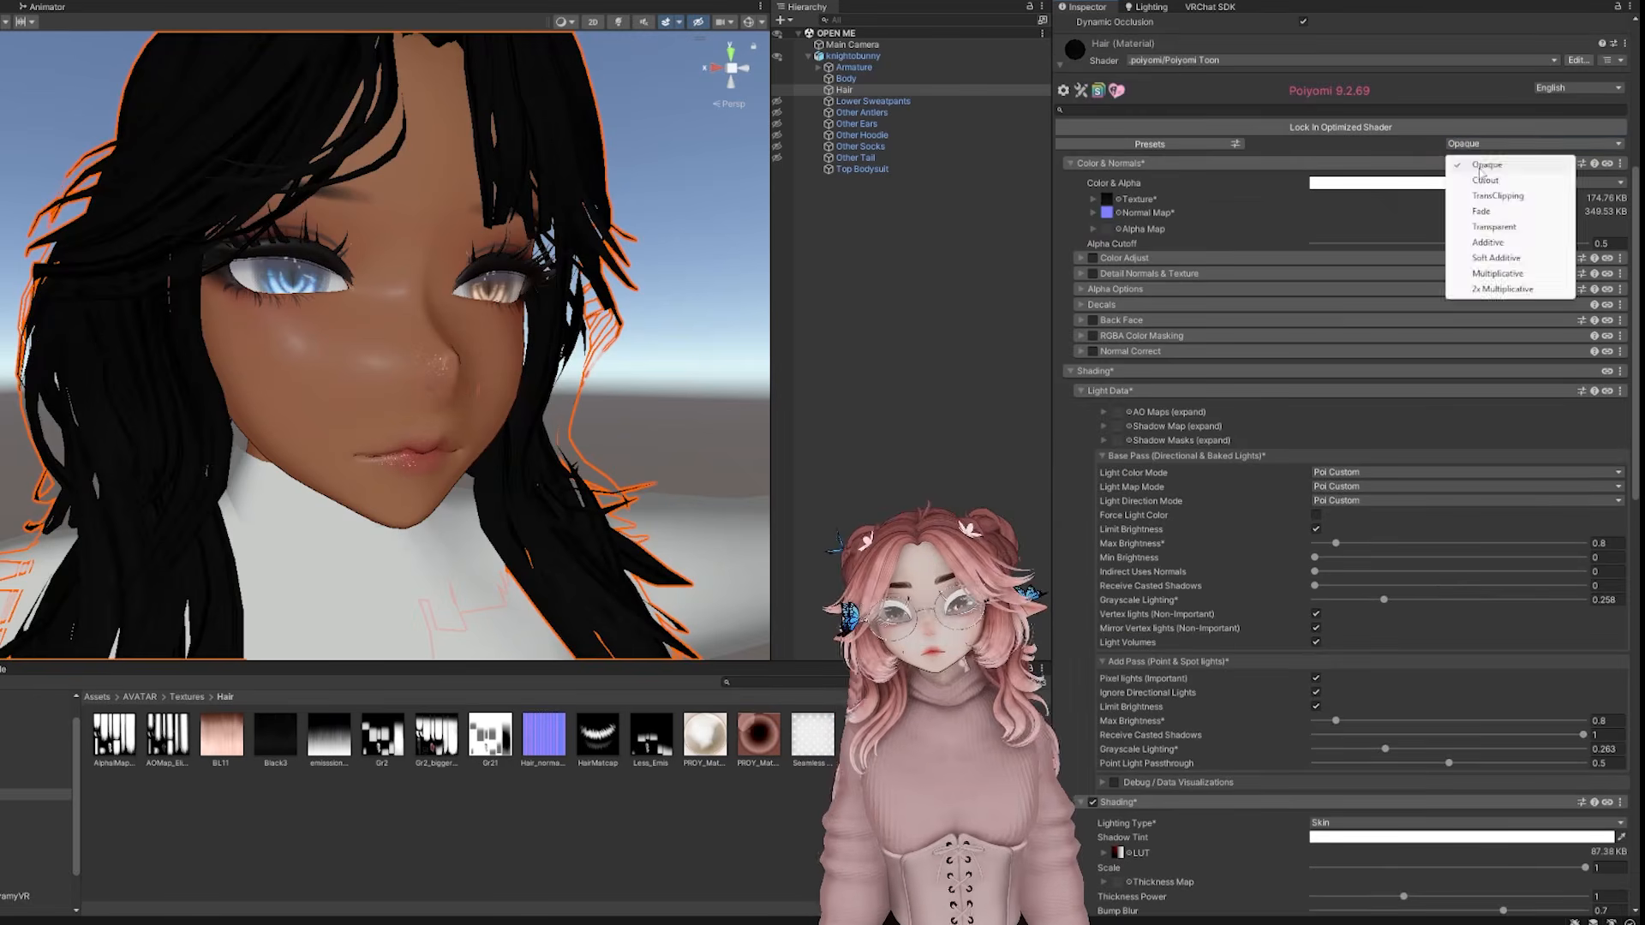
Set the Hair material's rendering mode to Cutout and assign a black-and-white texture from the Hair folder as its Alpha Map
{"action": "left_click", "coordinate": [1457, 190]}
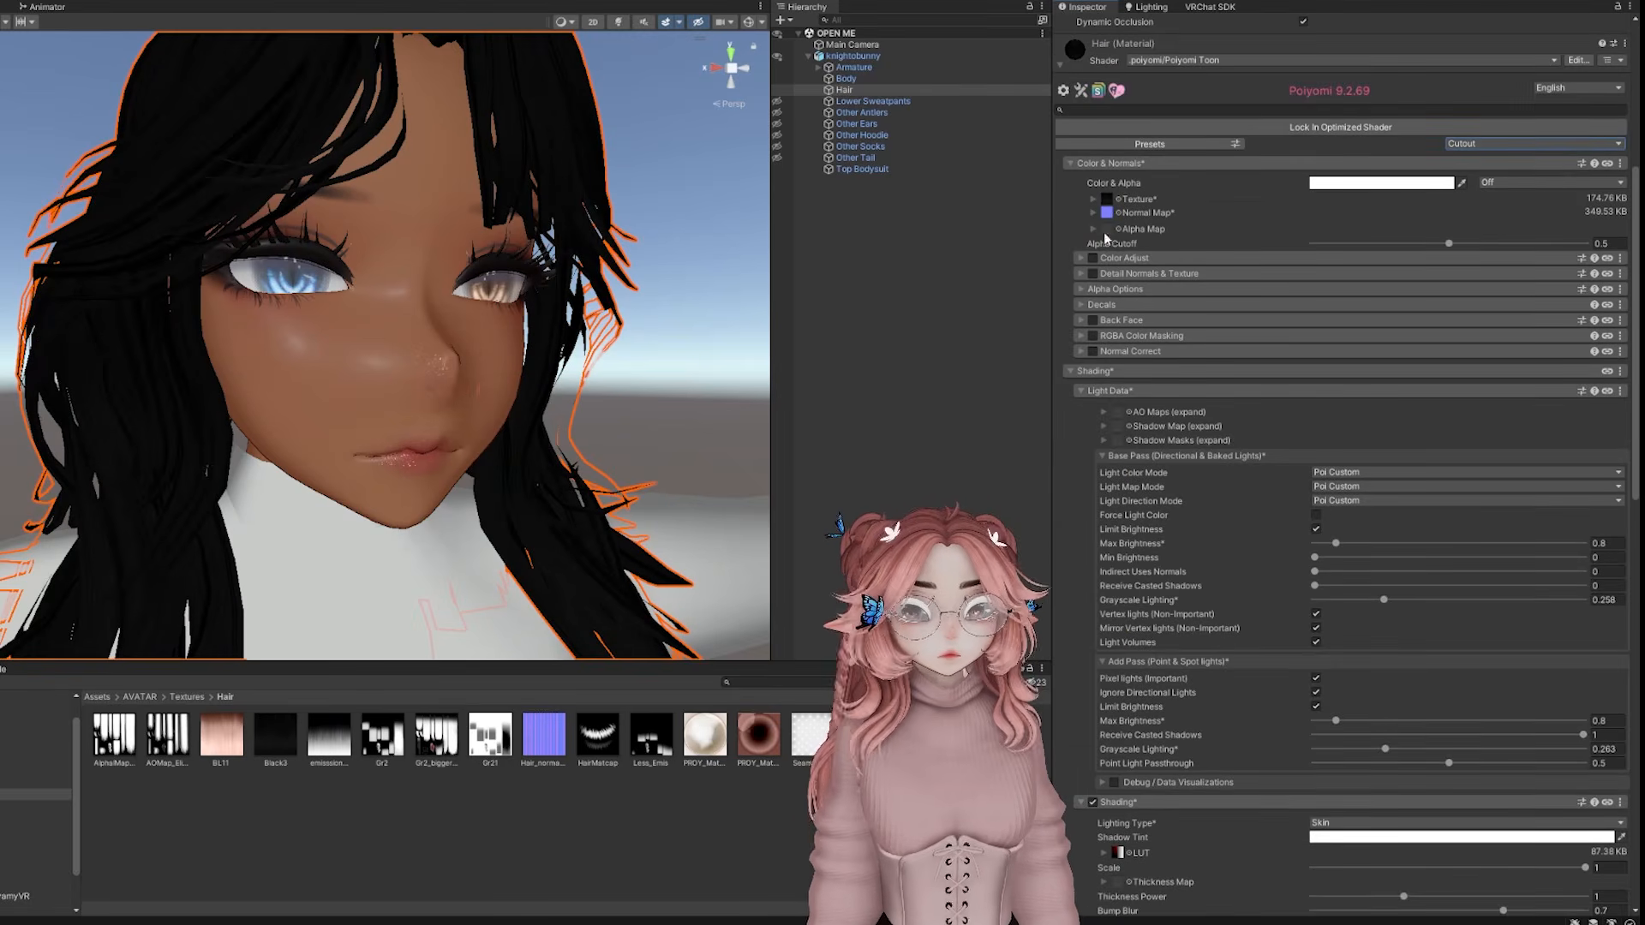
{"action": "left_click_drag", "start_coordinate": [1101, 241], "coordinate": [1106, 228]}
{"action": "scroll", "coordinate": [546, 348], "scroll_direction": "down", "scroll_amount": 2}
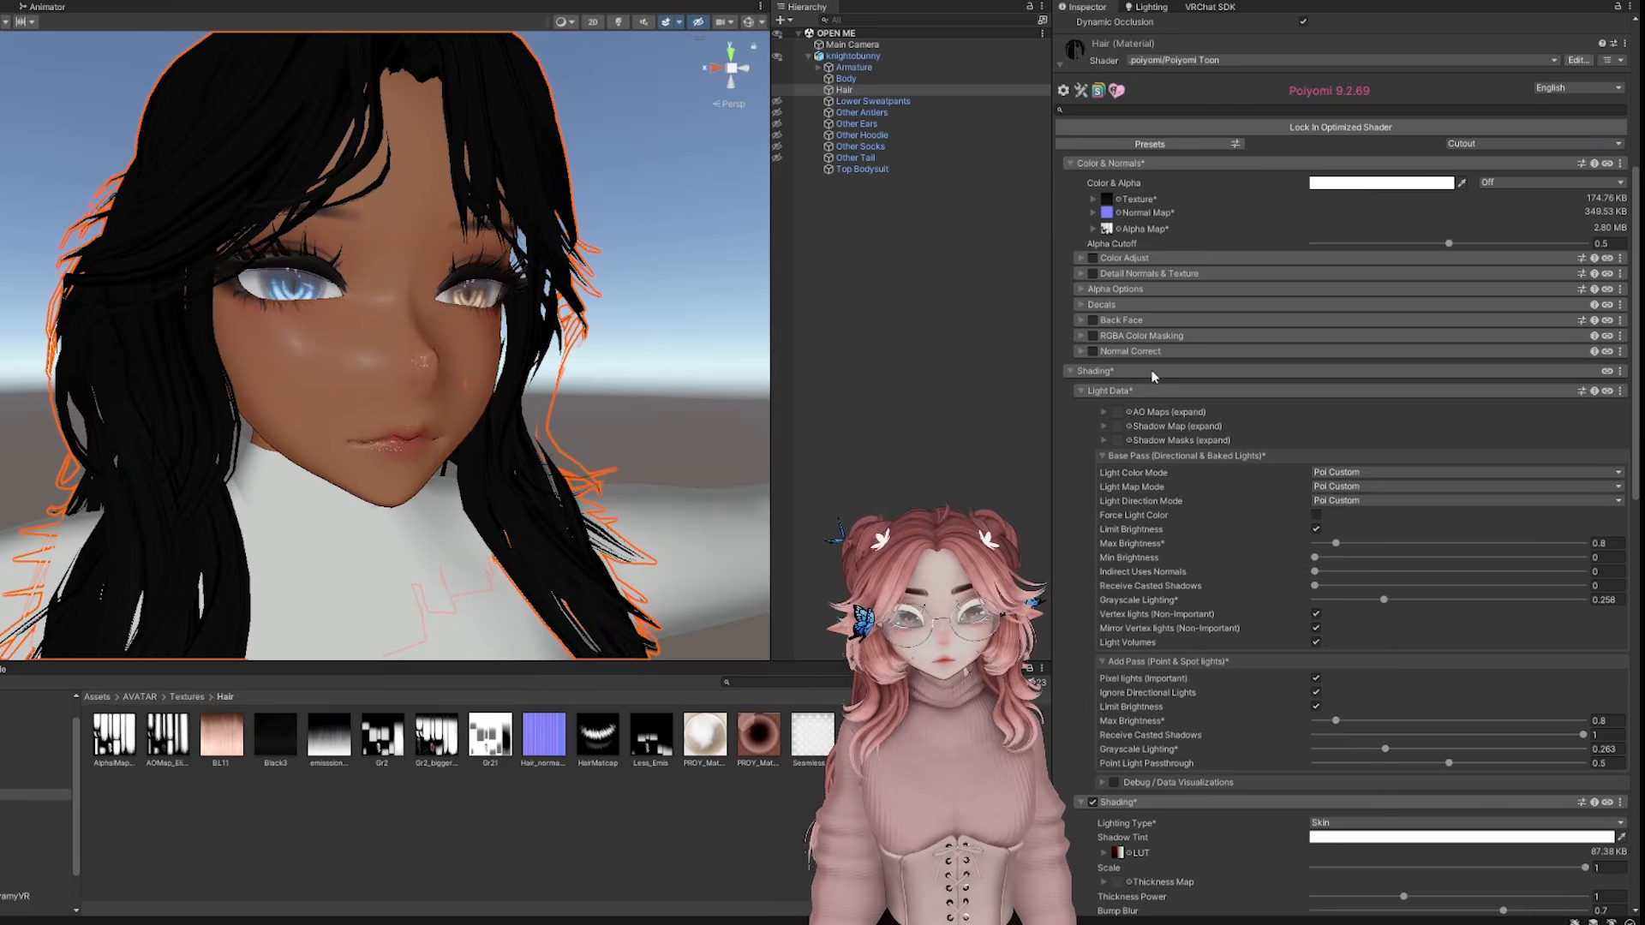
Enable Matcap 0 on the Hair material
{"action": "scroll", "coordinate": [1152, 376], "scroll_direction": "down", "scroll_amount": 8}
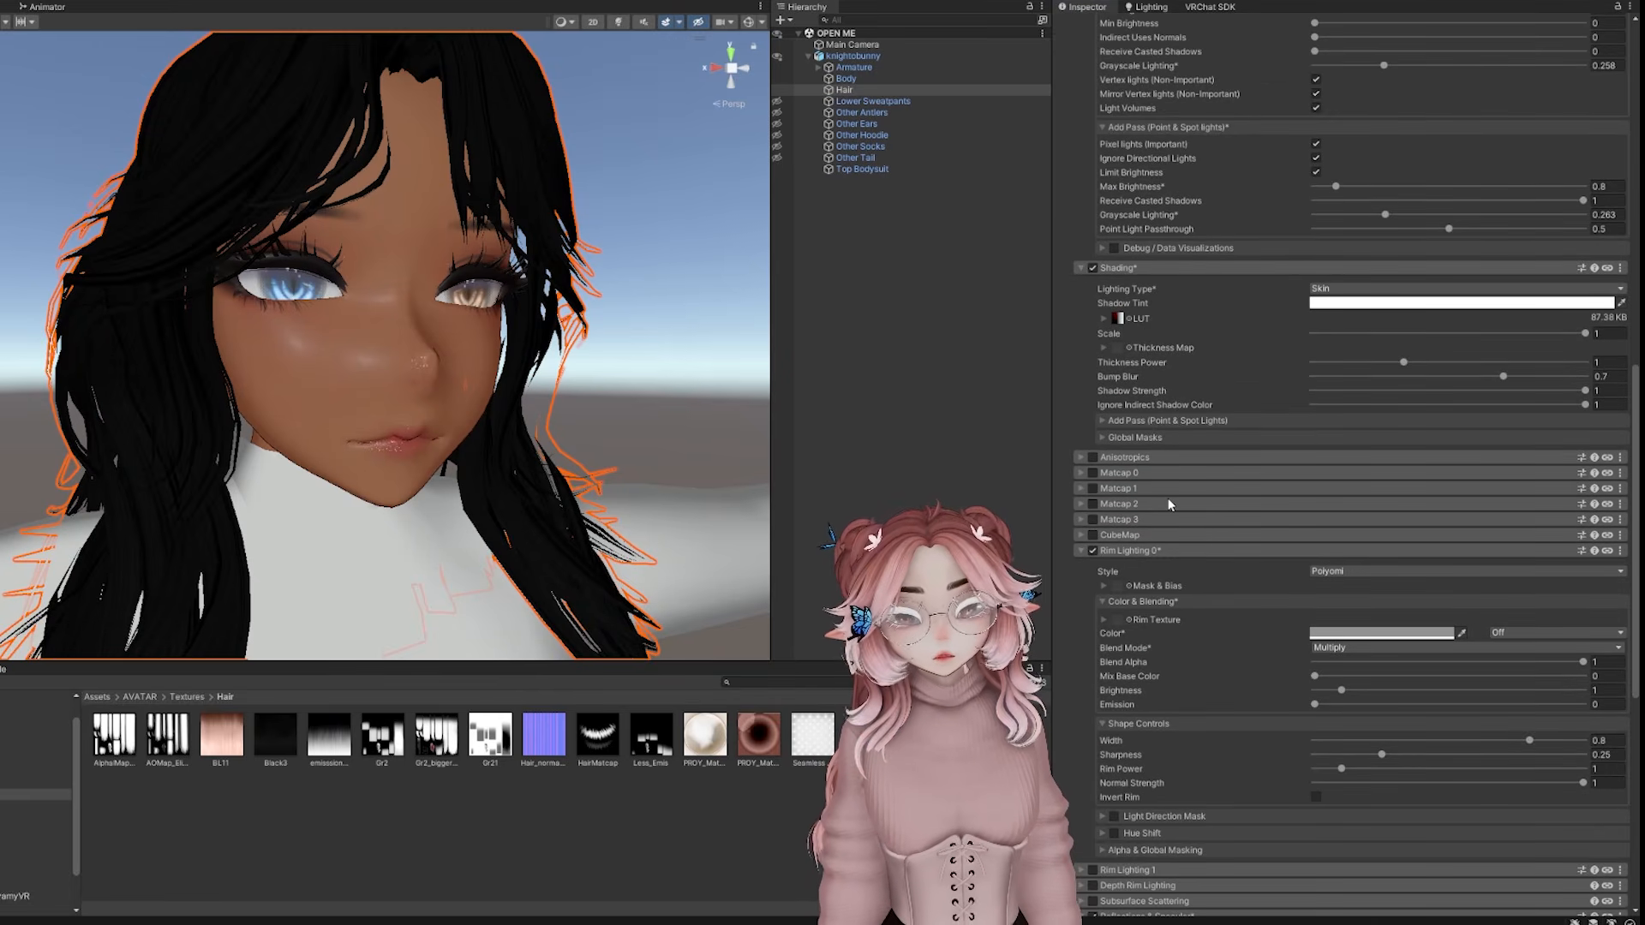
{"action": "left_click", "coordinate": [1091, 473]}
{"action": "mouse_move", "coordinate": [403, 420]}
{"action": "left_mouse_down", "text": "alt"}
{"action": "mouse_move", "coordinate": [508, 420]}
{"action": "mouse_move", "coordinate": [463, 419]}
{"action": "left_mouse_up", "text": "alt"}
{"action": "scroll", "coordinate": [452, 419], "scroll_direction": "down", "scroll_amount": 3}
{"action": "scroll", "coordinate": [1119, 314], "scroll_direction": "up", "scroll_amount": 9}
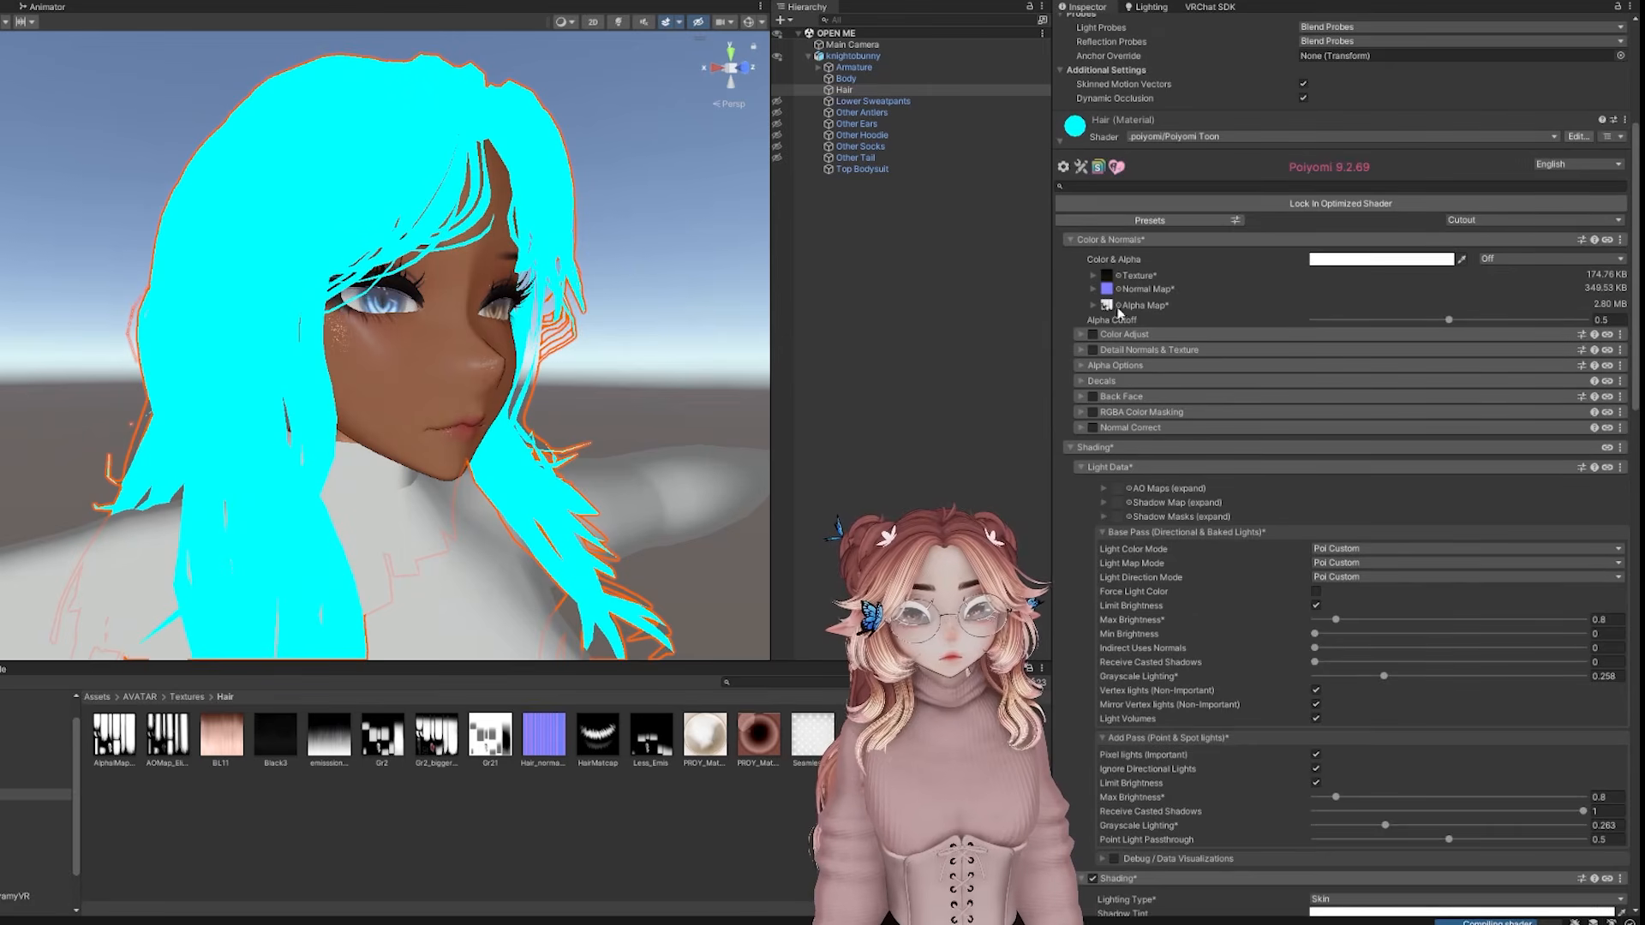
{"action": "scroll", "coordinate": [1119, 314], "scroll_direction": "up", "scroll_amount": 1}
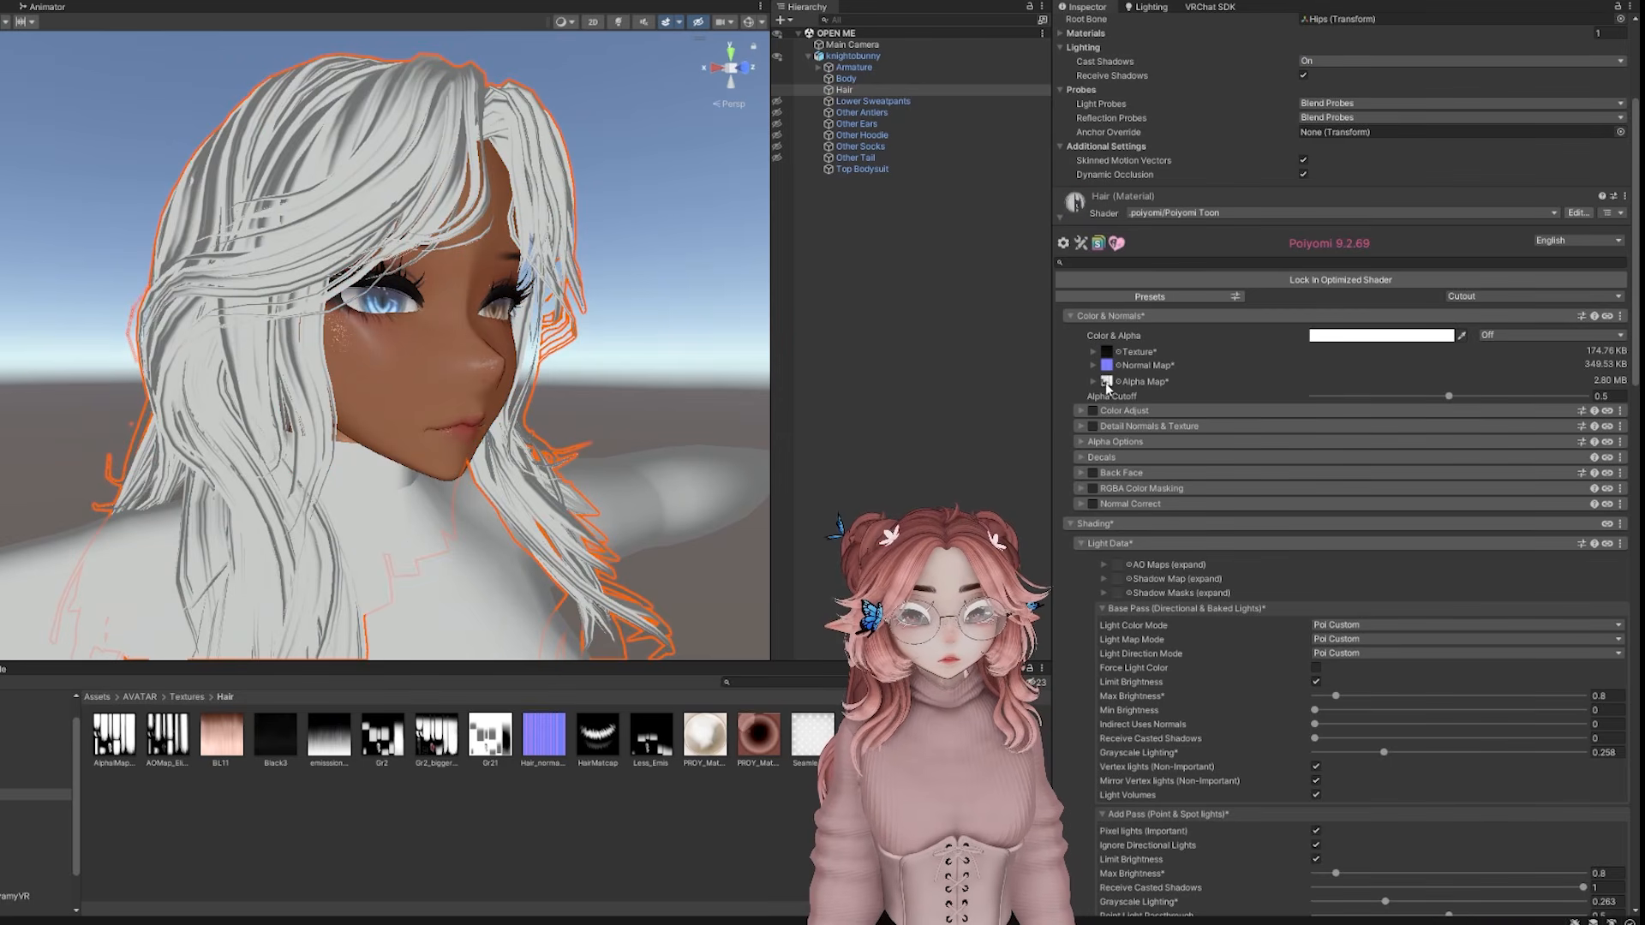
Assign the HairMatcap texture from the Hair folder to the Hair material's Matcap 0
{"action": "scroll", "coordinate": [1108, 387], "scroll_direction": "down", "scroll_amount": 7}
{"action": "right_click_drag", "start_coordinate": [409, 337], "coordinate": [792, 437], "text": "alt"}
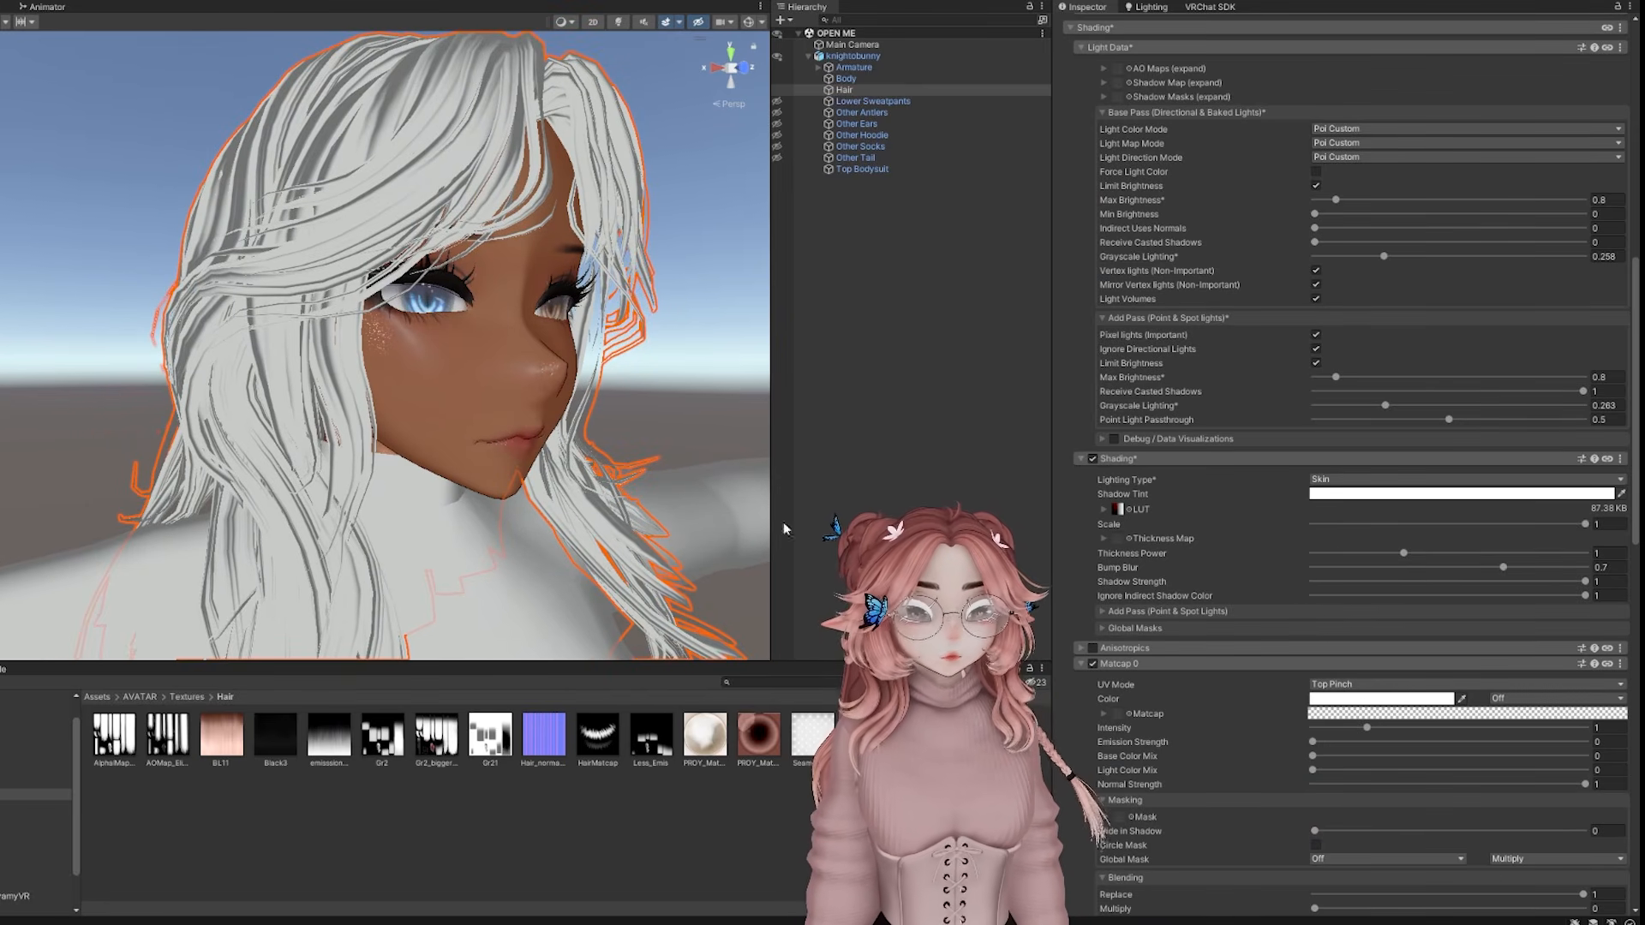
{"action": "scroll", "coordinate": [762, 480], "scroll_direction": "up", "scroll_amount": 3}
{"action": "middle_click_drag", "start_coordinate": [747, 276], "coordinate": [546, 322]}
{"action": "left_click_drag", "start_coordinate": [499, 328], "coordinate": [319, 221], "text": "alt"}
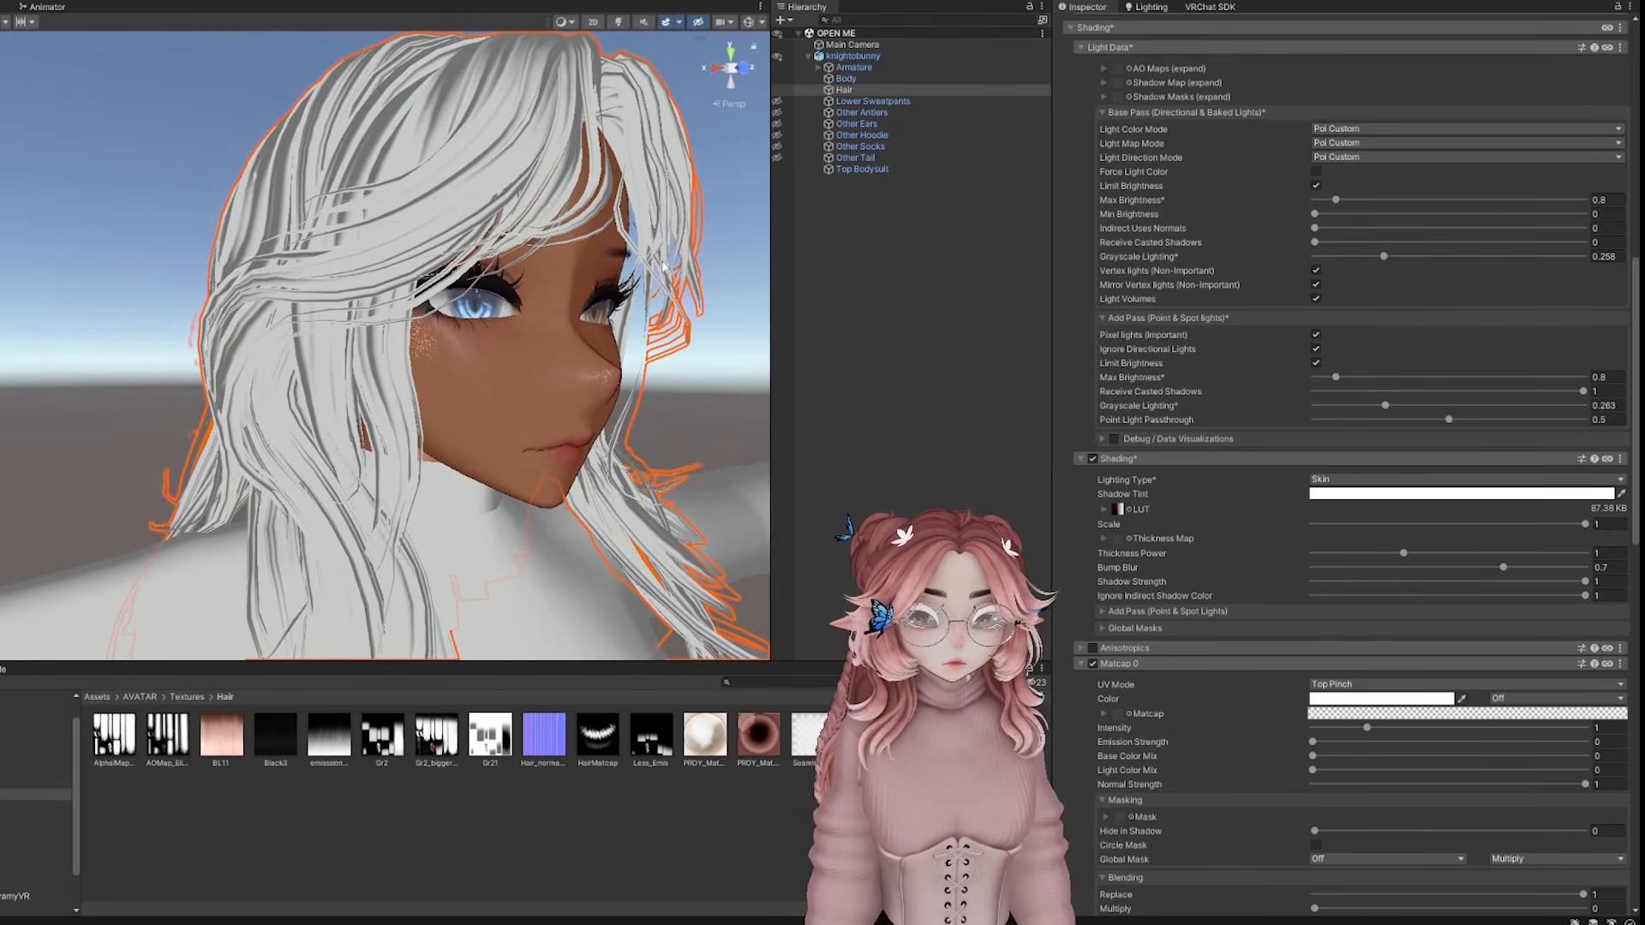
{"action": "scroll", "coordinate": [1142, 554], "scroll_direction": "down", "scroll_amount": 5}
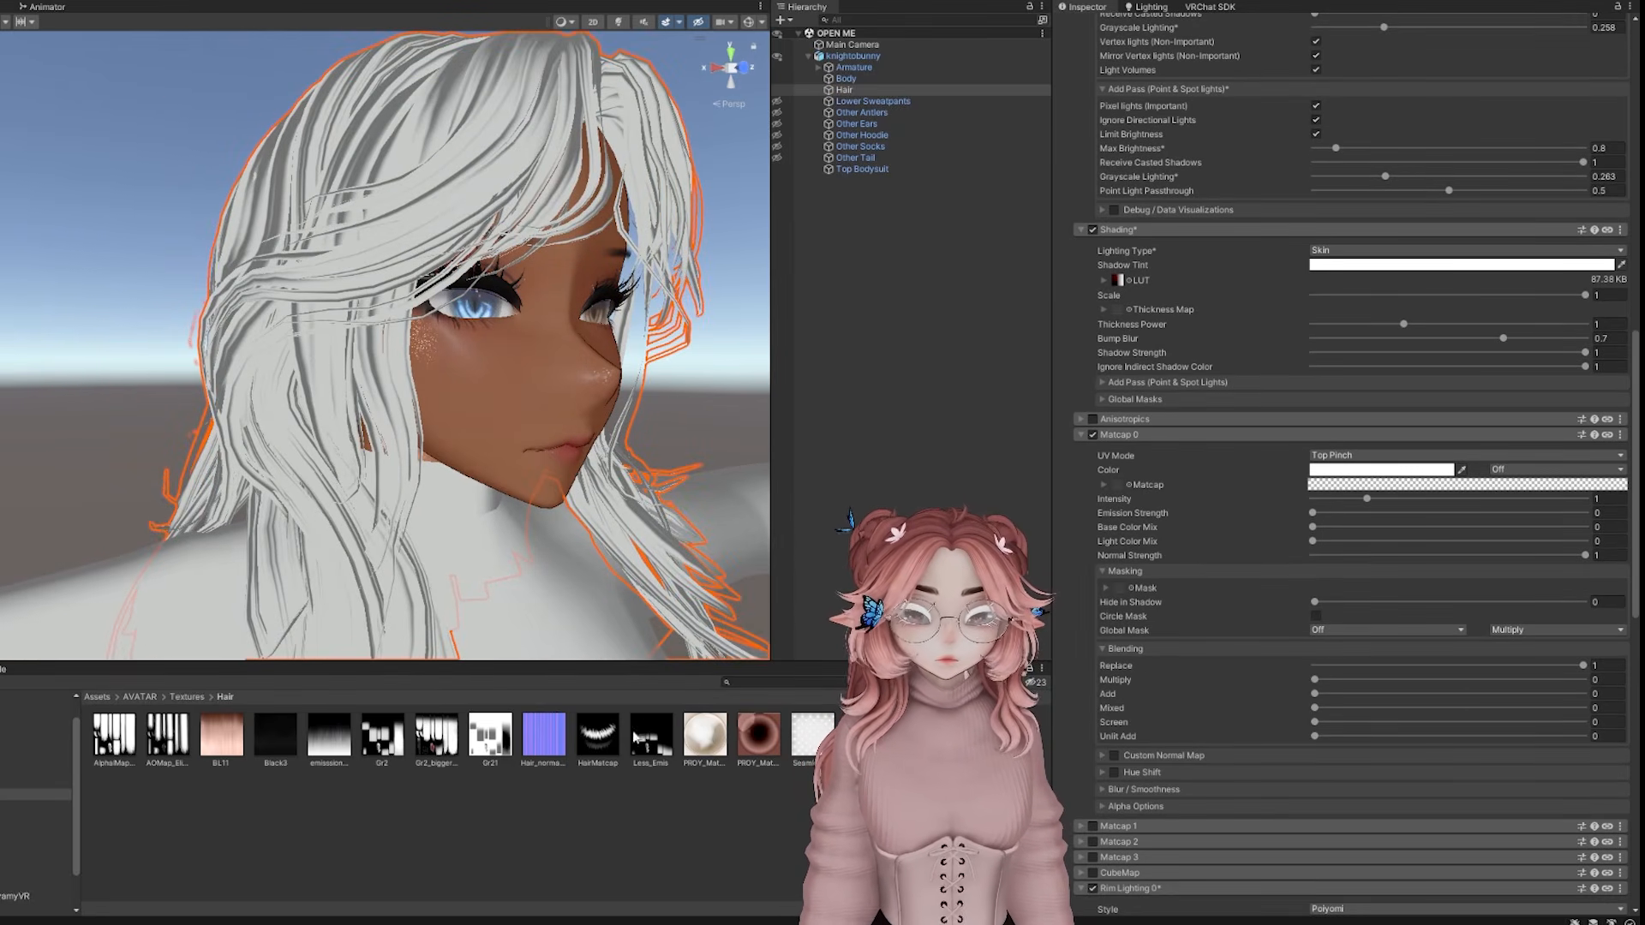
{"action": "left_click_drag", "start_coordinate": [1118, 491], "coordinate": [1117, 485]}
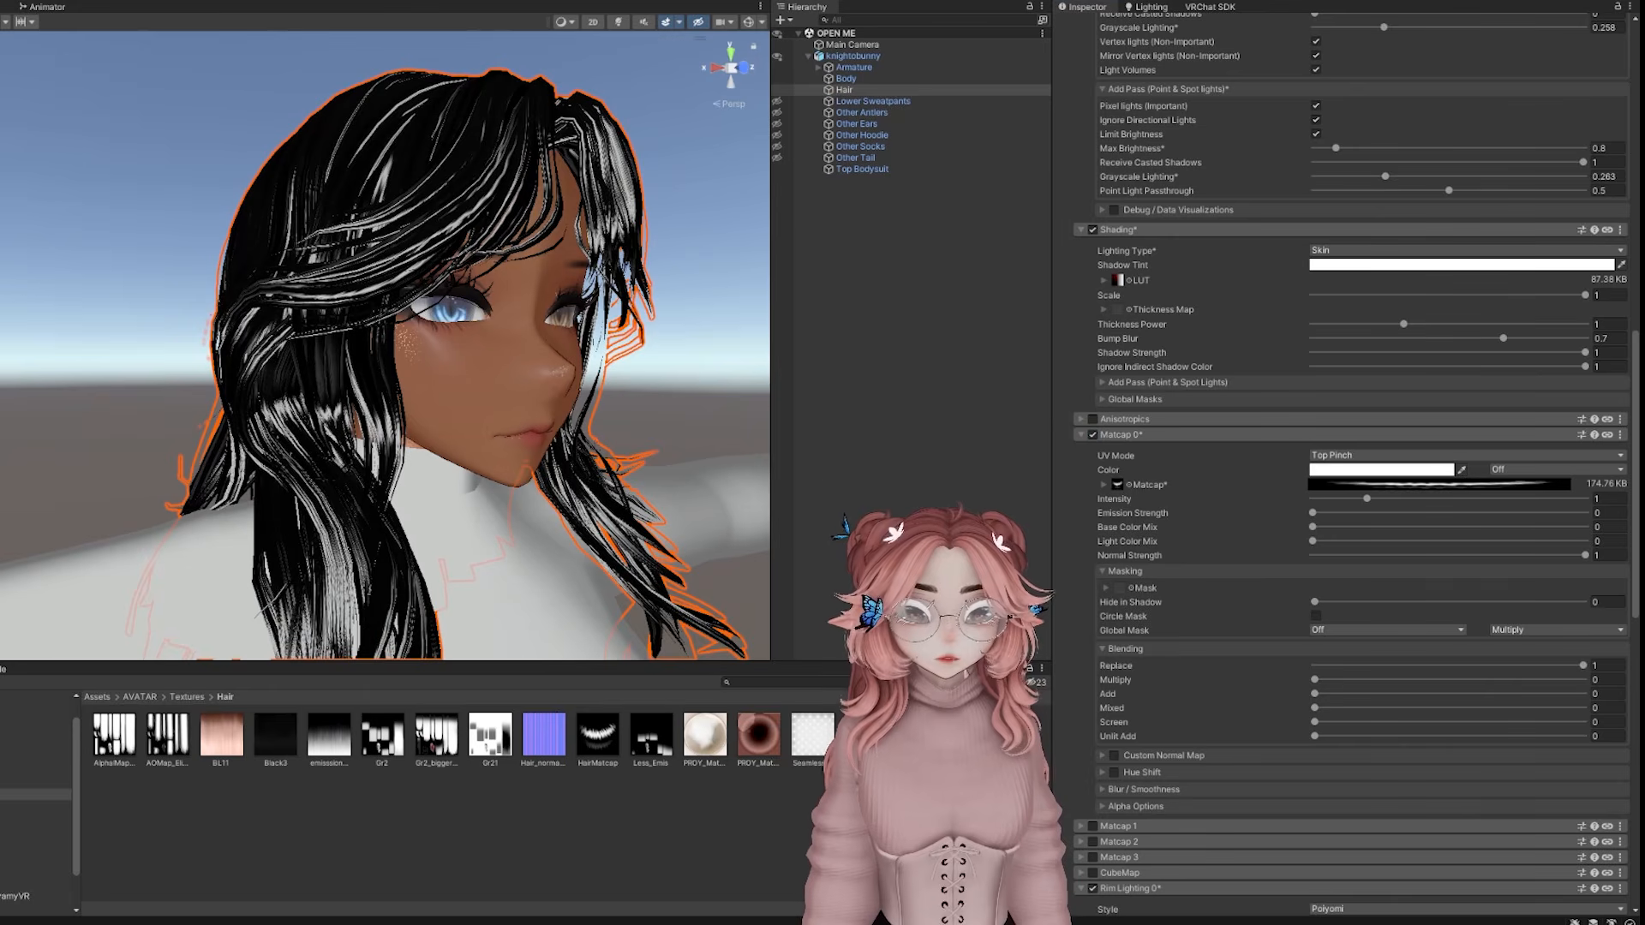
Set the hair Matcap 0 blending to Replace 0 and Add 0.015, with its colour set to grey A6A6A6
{"action": "mouse_move", "coordinate": [1333, 665]}
{"action": "left_mouse_down"}
{"action": "mouse_move", "coordinate": [1258, 669]}
{"action": "mouse_move", "coordinate": [1485, 695]}
{"action": "mouse_move", "coordinate": [1319, 701]}
{"action": "left_mouse_up"}
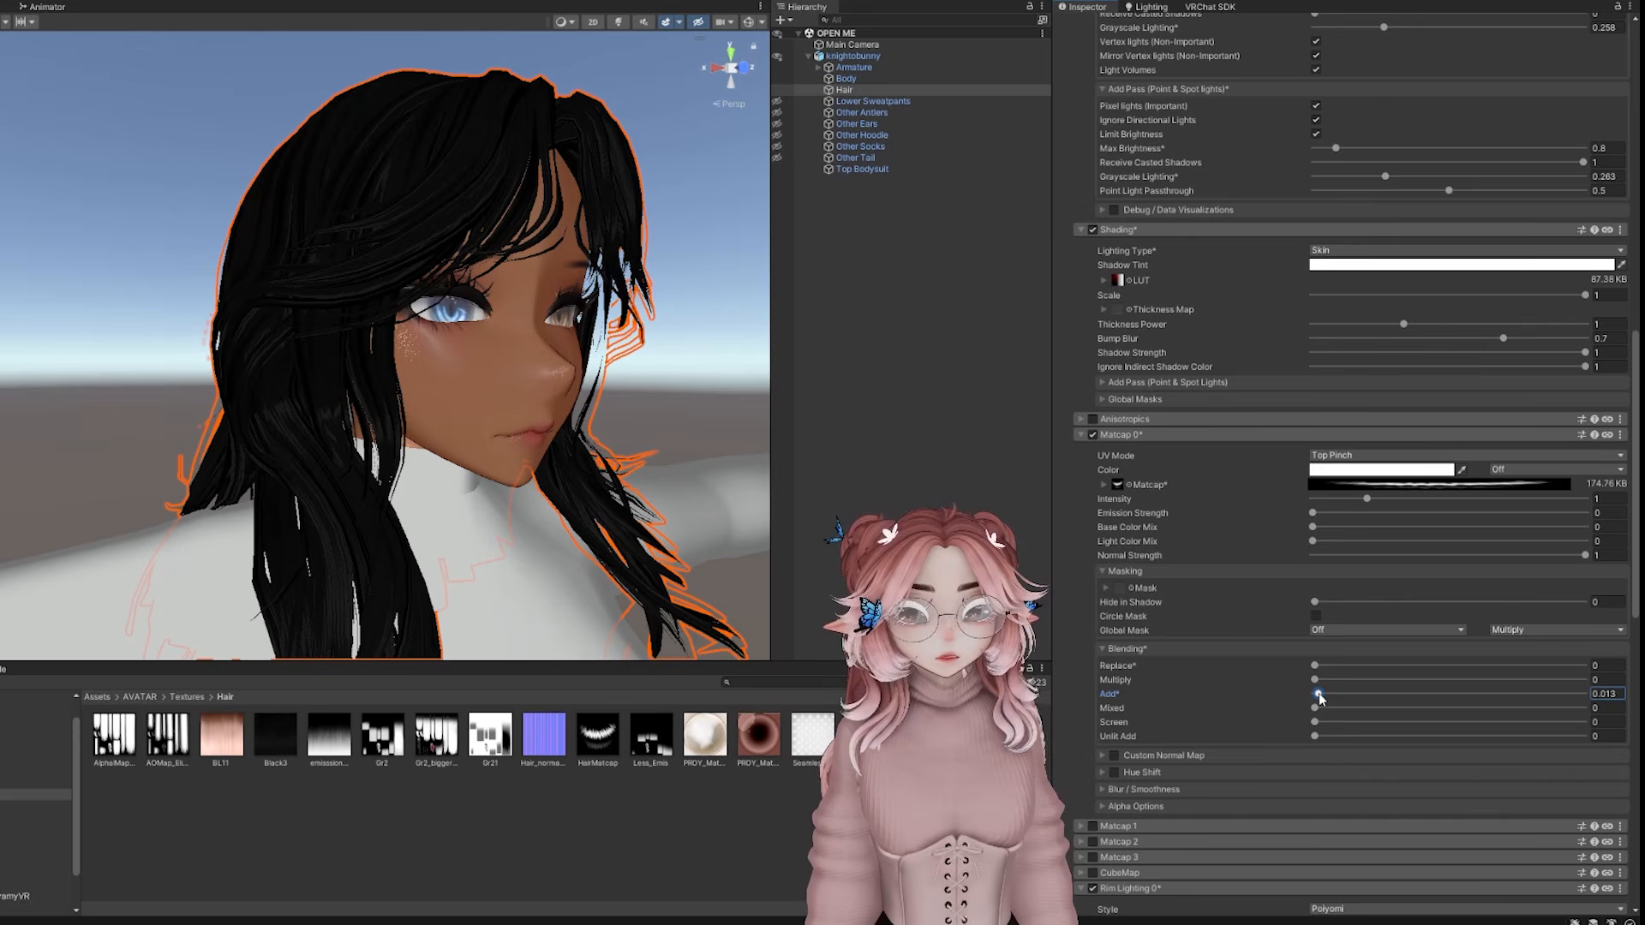
{"action": "left_click_drag", "start_coordinate": [664, 475], "coordinate": [607, 490], "text": "alt"}
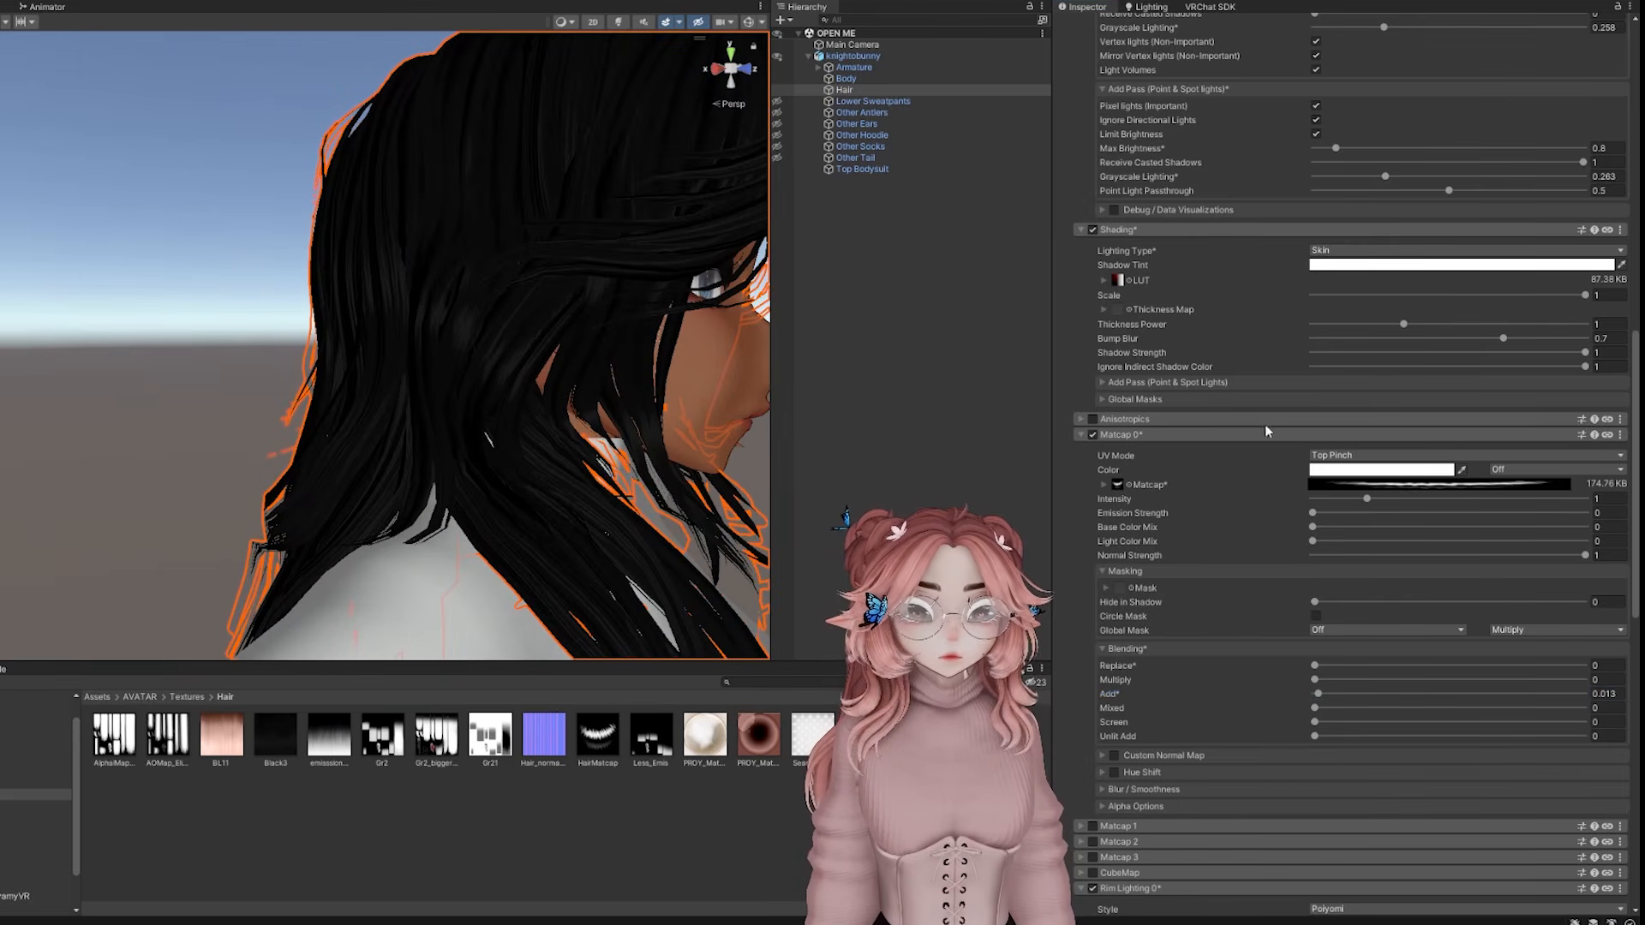
{"action": "left_click", "coordinate": [1333, 471]}
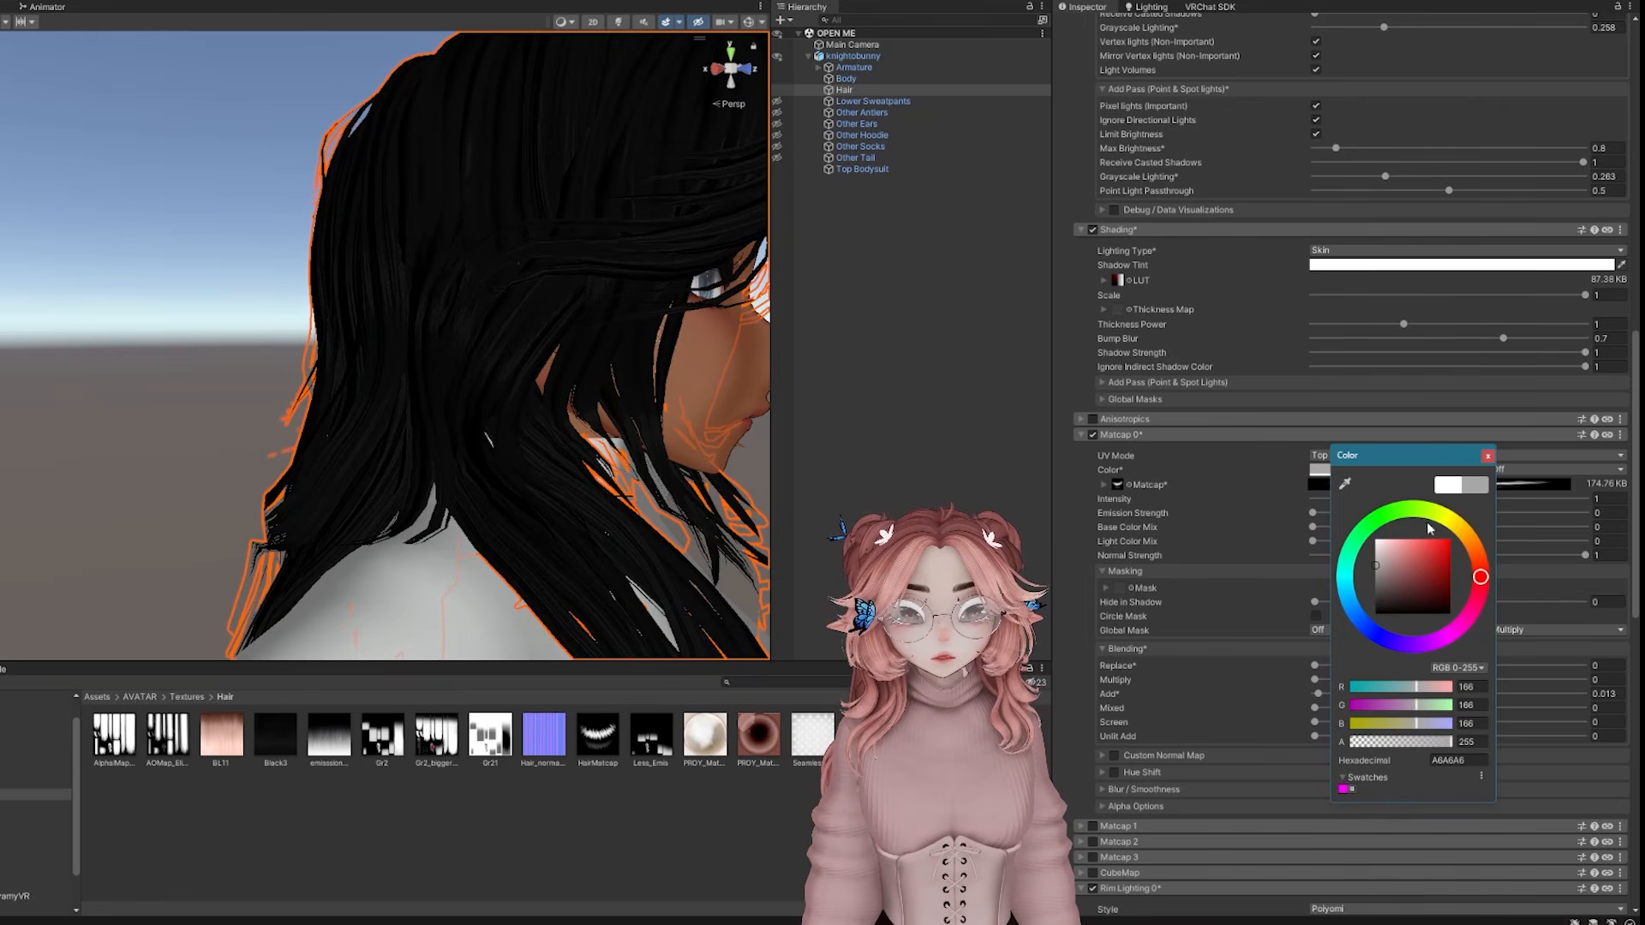
{"action": "left_click", "coordinate": [1490, 456]}
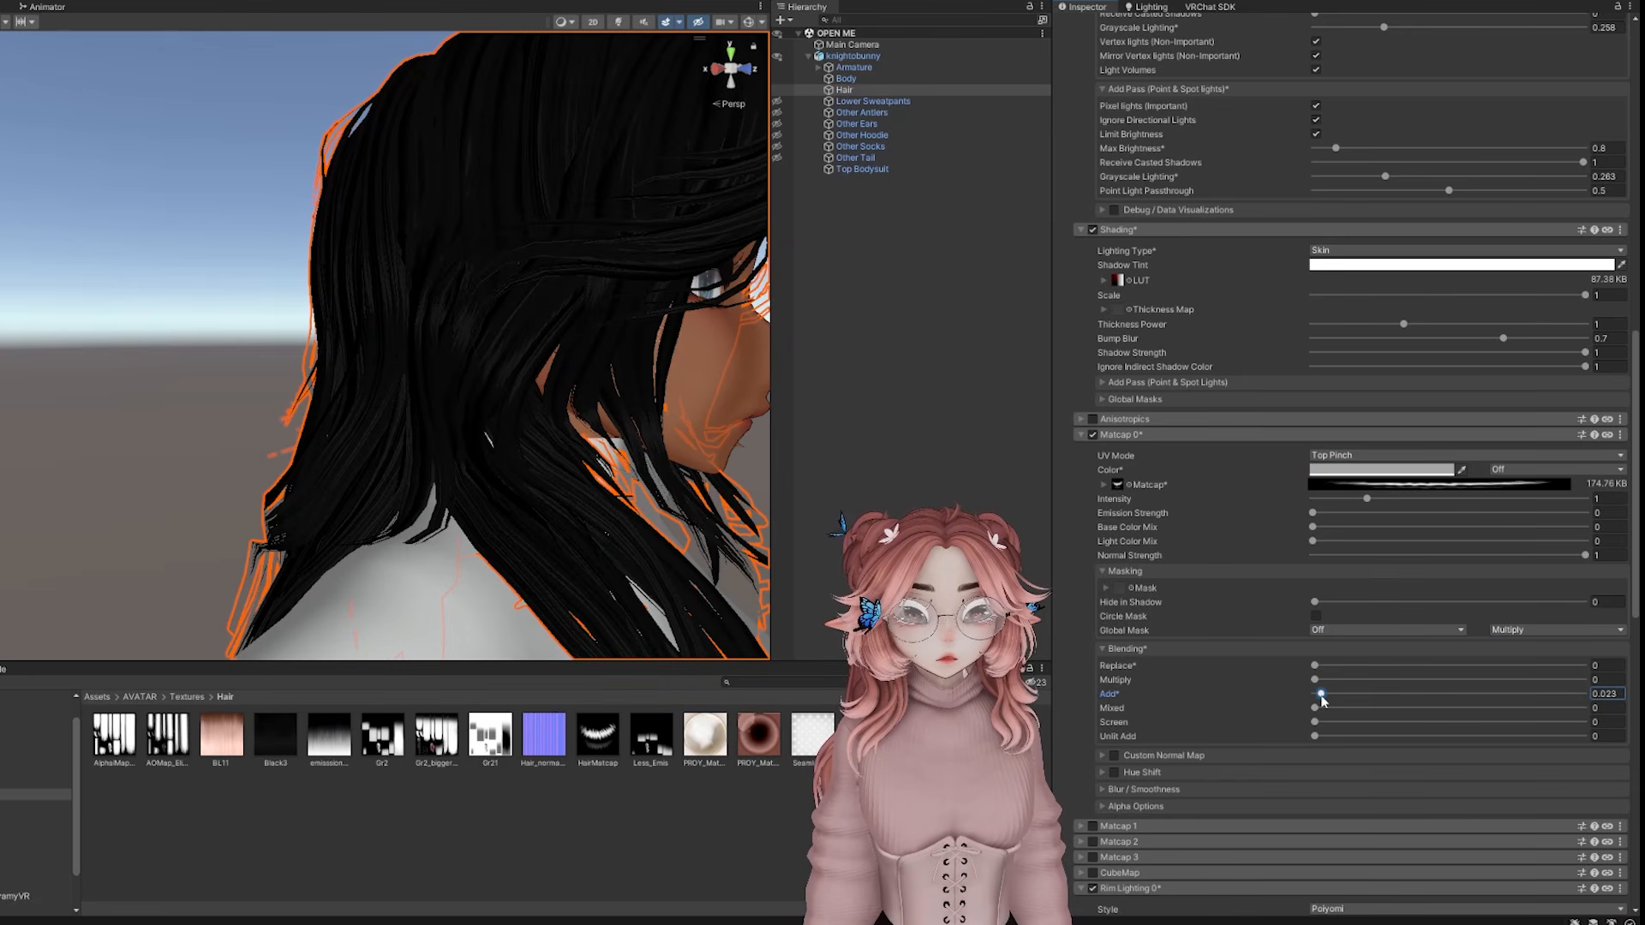
{"action": "mouse_move", "coordinate": [626, 497]}
{"action": "left_mouse_down", "text": "alt"}
{"action": "mouse_move", "coordinate": [425, 397]}
{"action": "mouse_move", "coordinate": [334, 402]}
{"action": "mouse_move", "coordinate": [651, 497]}
{"action": "left_mouse_up", "text": "alt"}
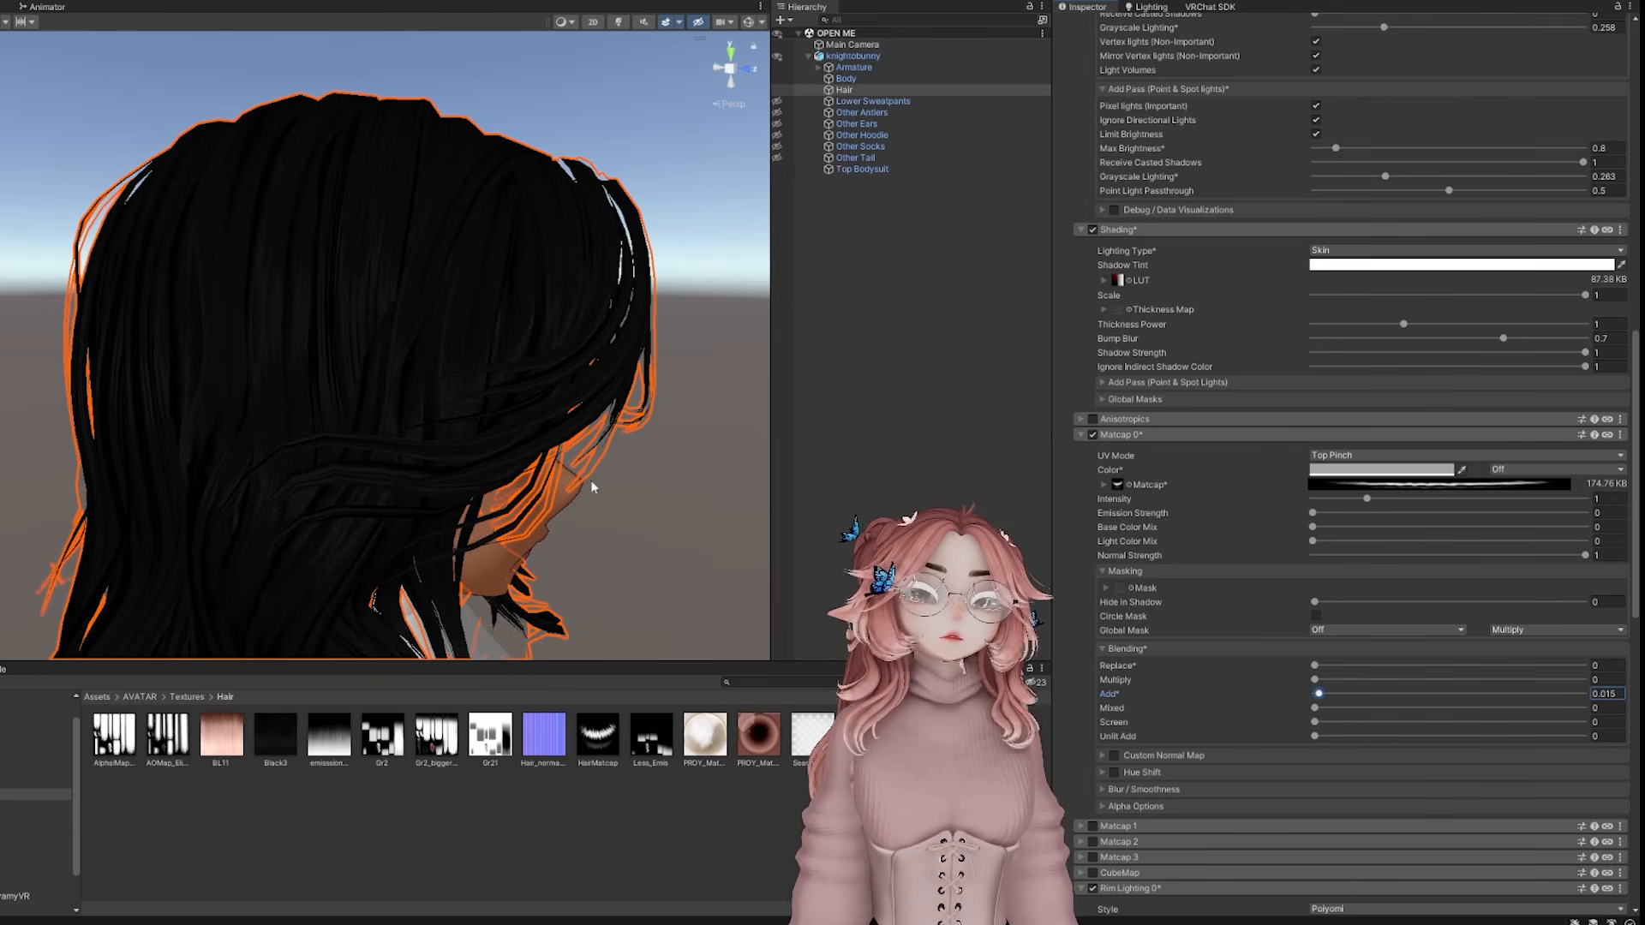
{"action": "left_click_drag", "start_coordinate": [588, 478], "coordinate": [684, 452], "text": "alt"}
Enable Emission 0 on the Hair material and assign a black-and-white gradient texture from the Hair folder as its Emission Mask
{"action": "scroll", "coordinate": [1332, 600], "scroll_direction": "down", "scroll_amount": 15}
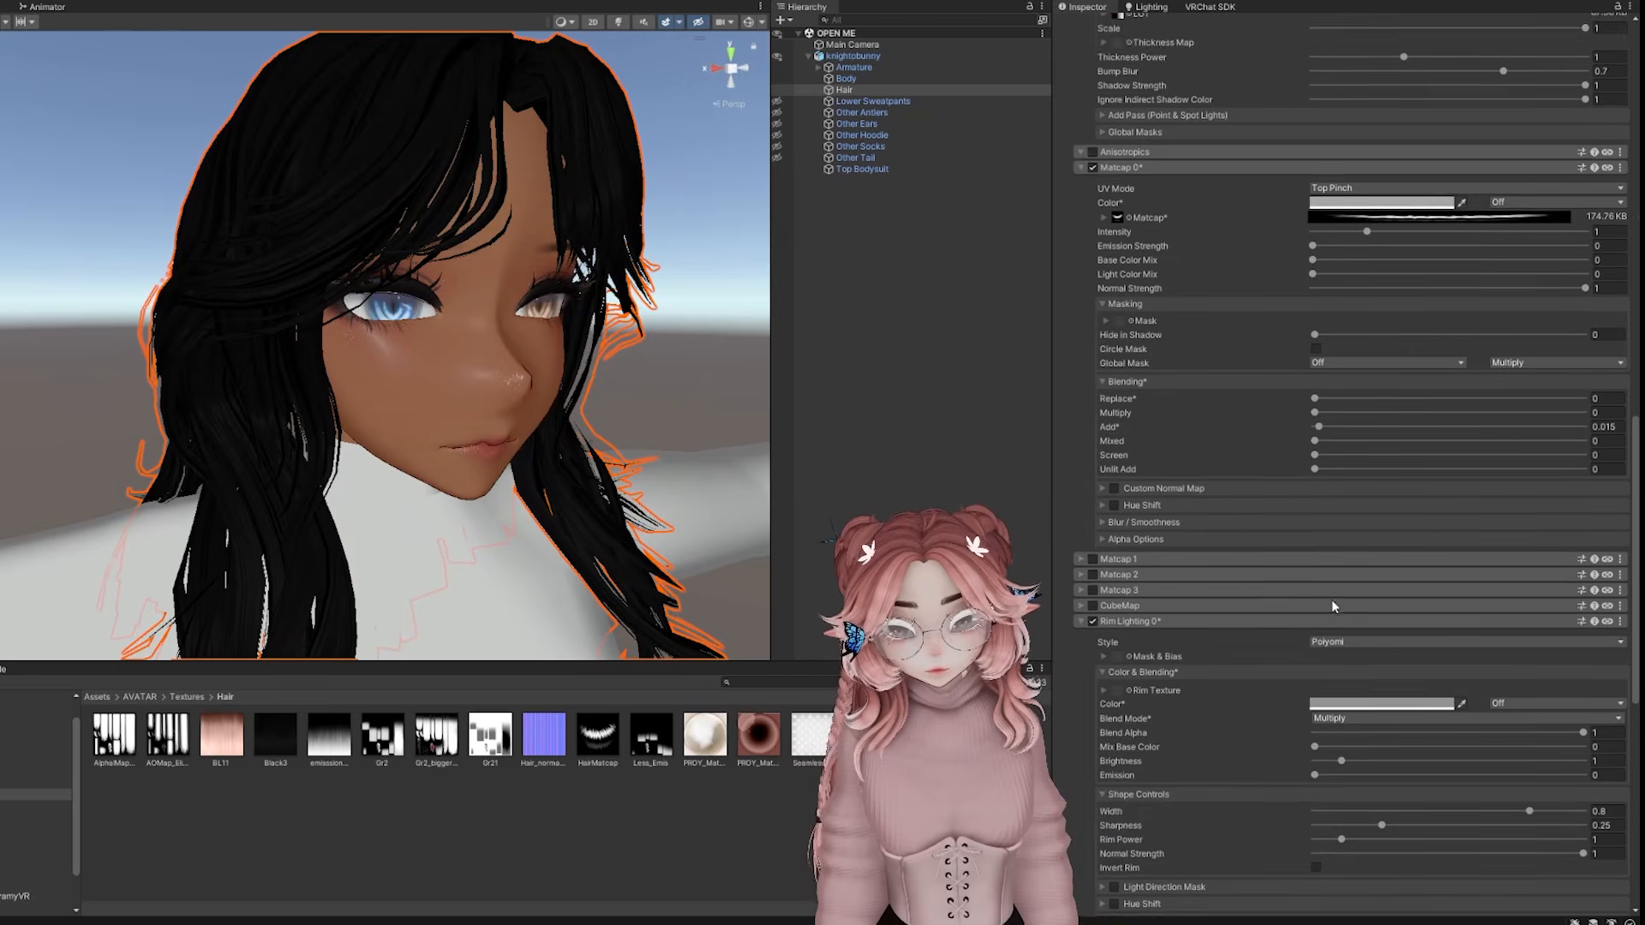
{"action": "scroll", "coordinate": [1167, 464], "scroll_direction": "down", "scroll_amount": 3}
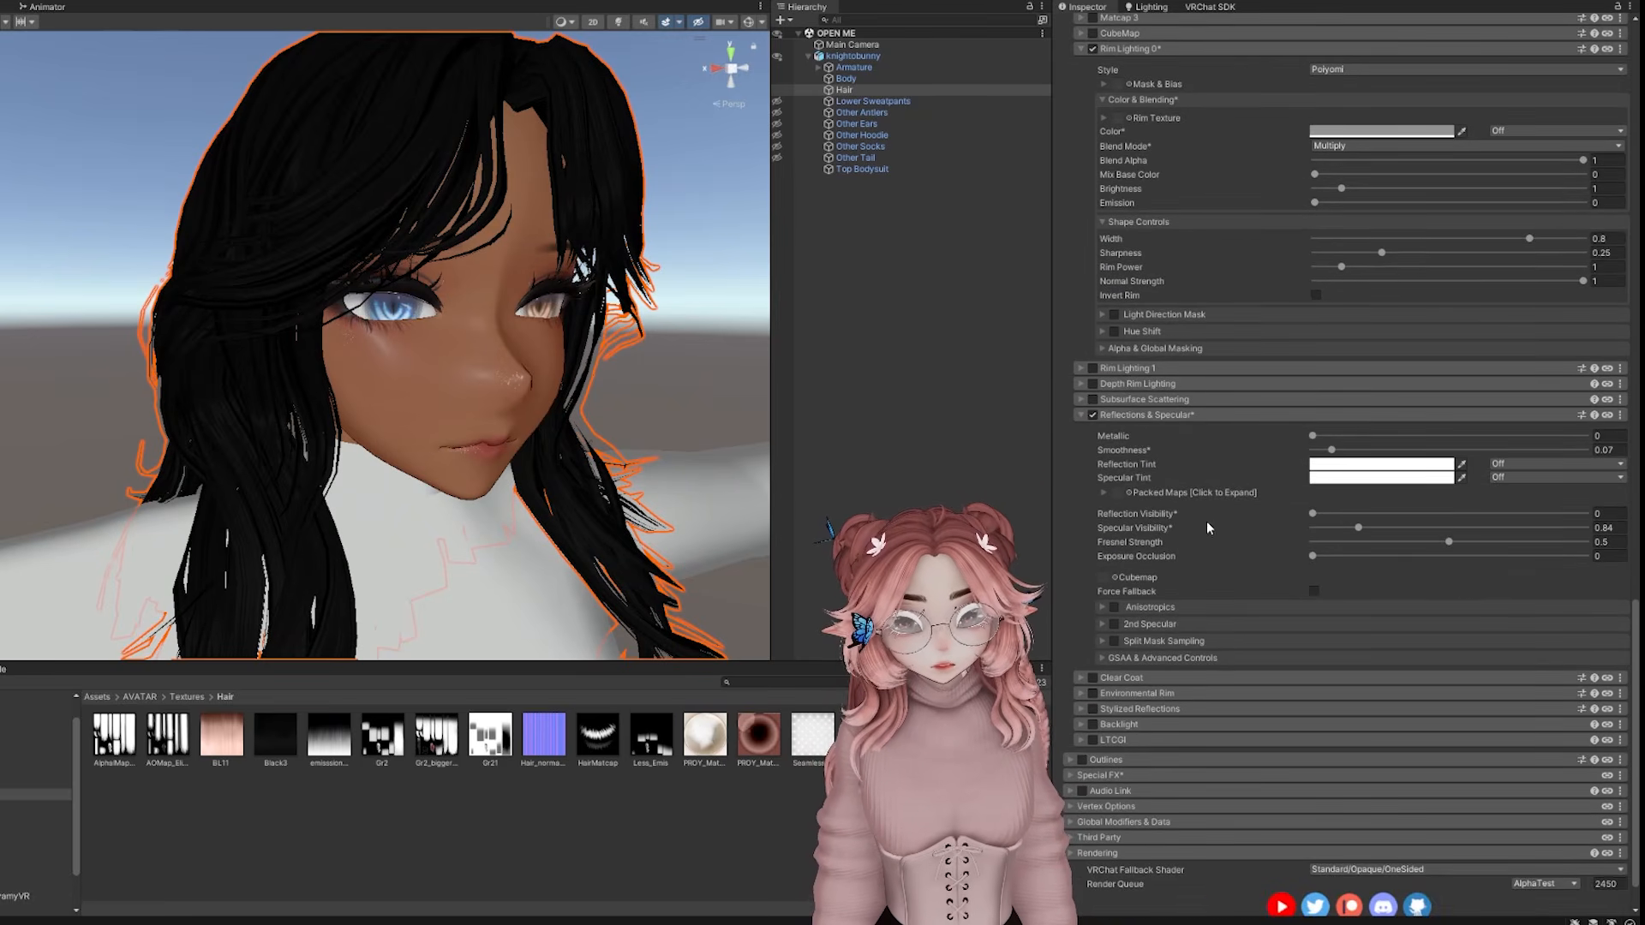
{"action": "scroll", "coordinate": [1208, 527], "scroll_direction": "down", "scroll_amount": 2}
{"action": "left_click", "coordinate": [1083, 722]}
{"action": "scroll", "coordinate": [1101, 711], "scroll_direction": "down", "scroll_amount": 6}
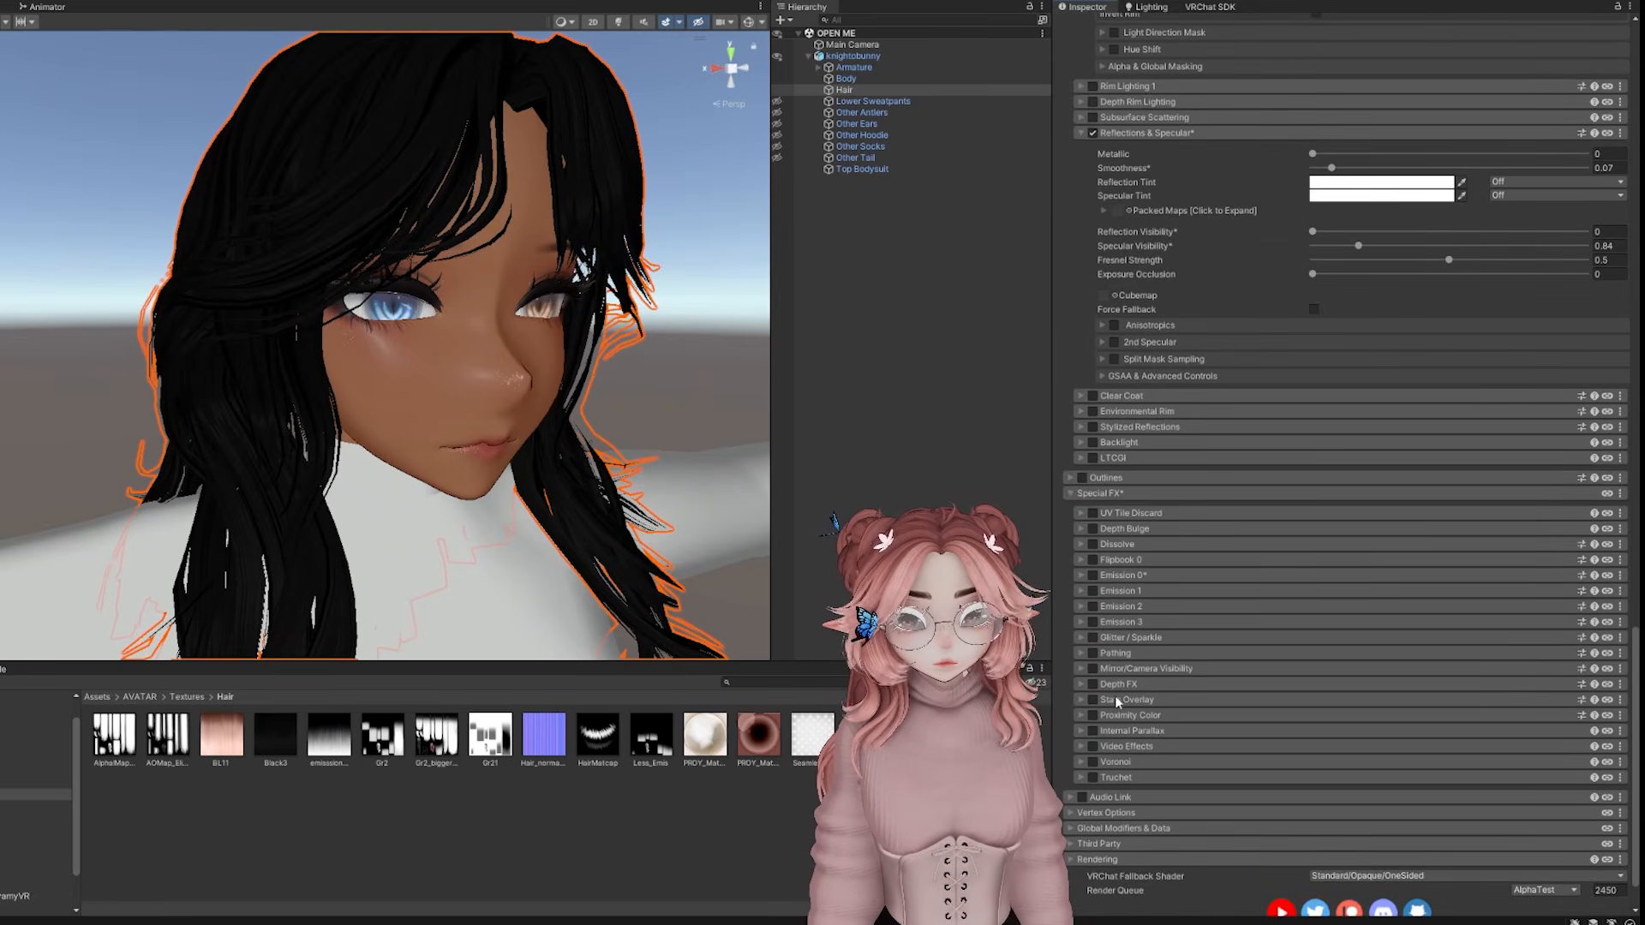
{"action": "left_click", "coordinate": [1094, 575]}
{"action": "scroll", "coordinate": [1114, 600], "scroll_direction": "down", "scroll_amount": 4}
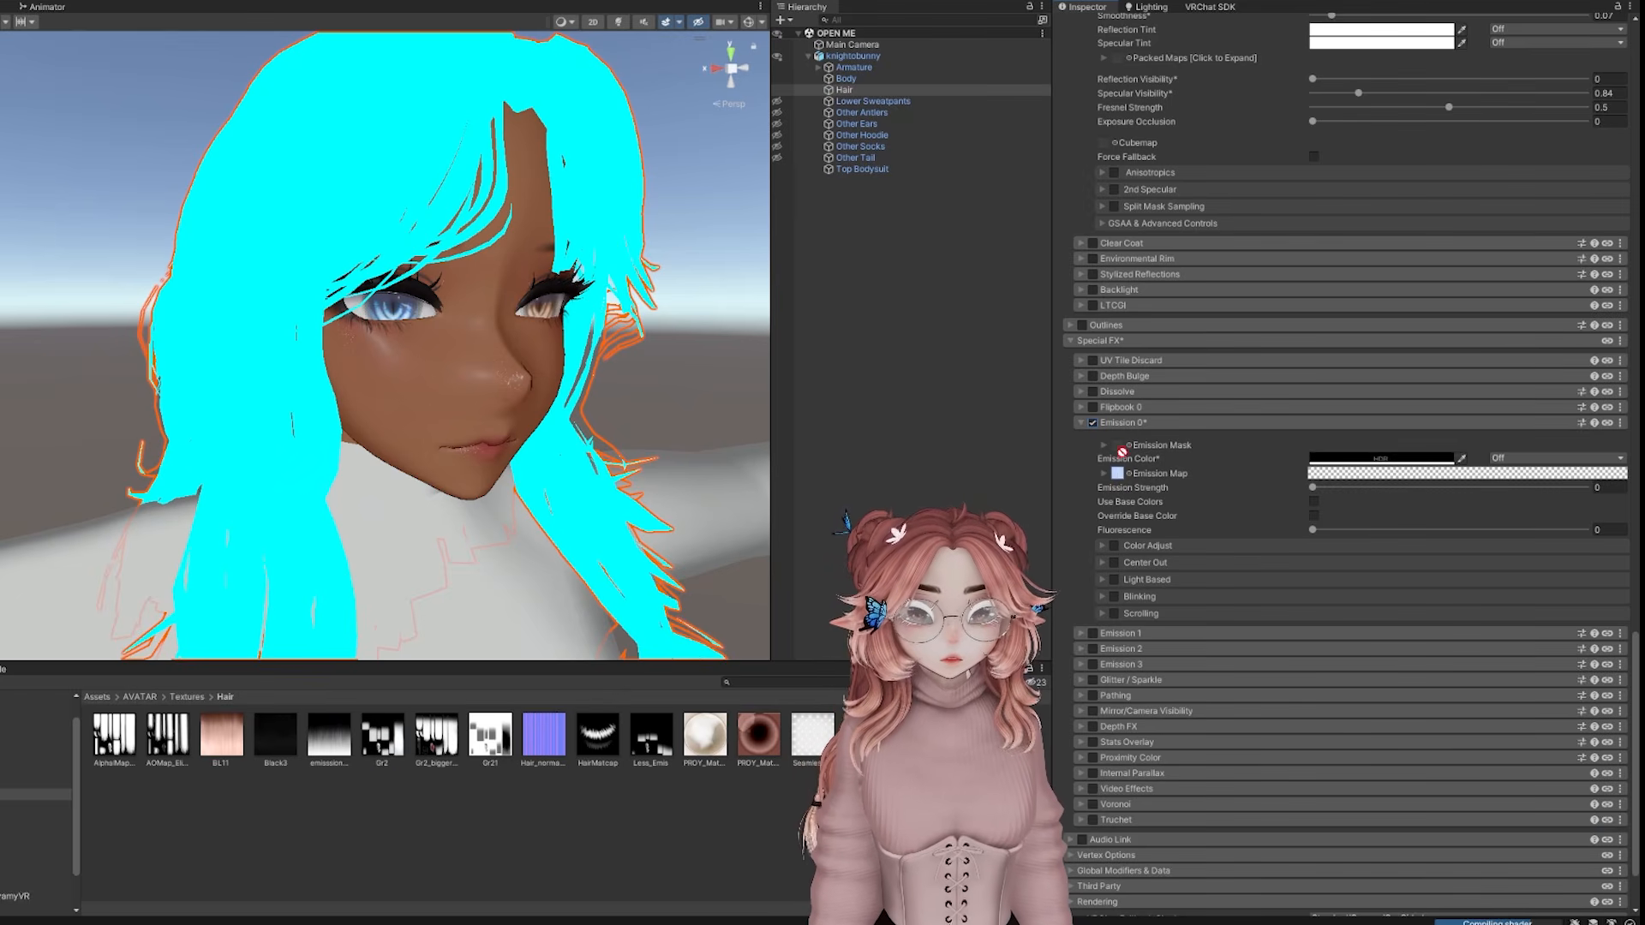
{"action": "left_click_drag", "start_coordinate": [1123, 452], "coordinate": [1118, 446]}
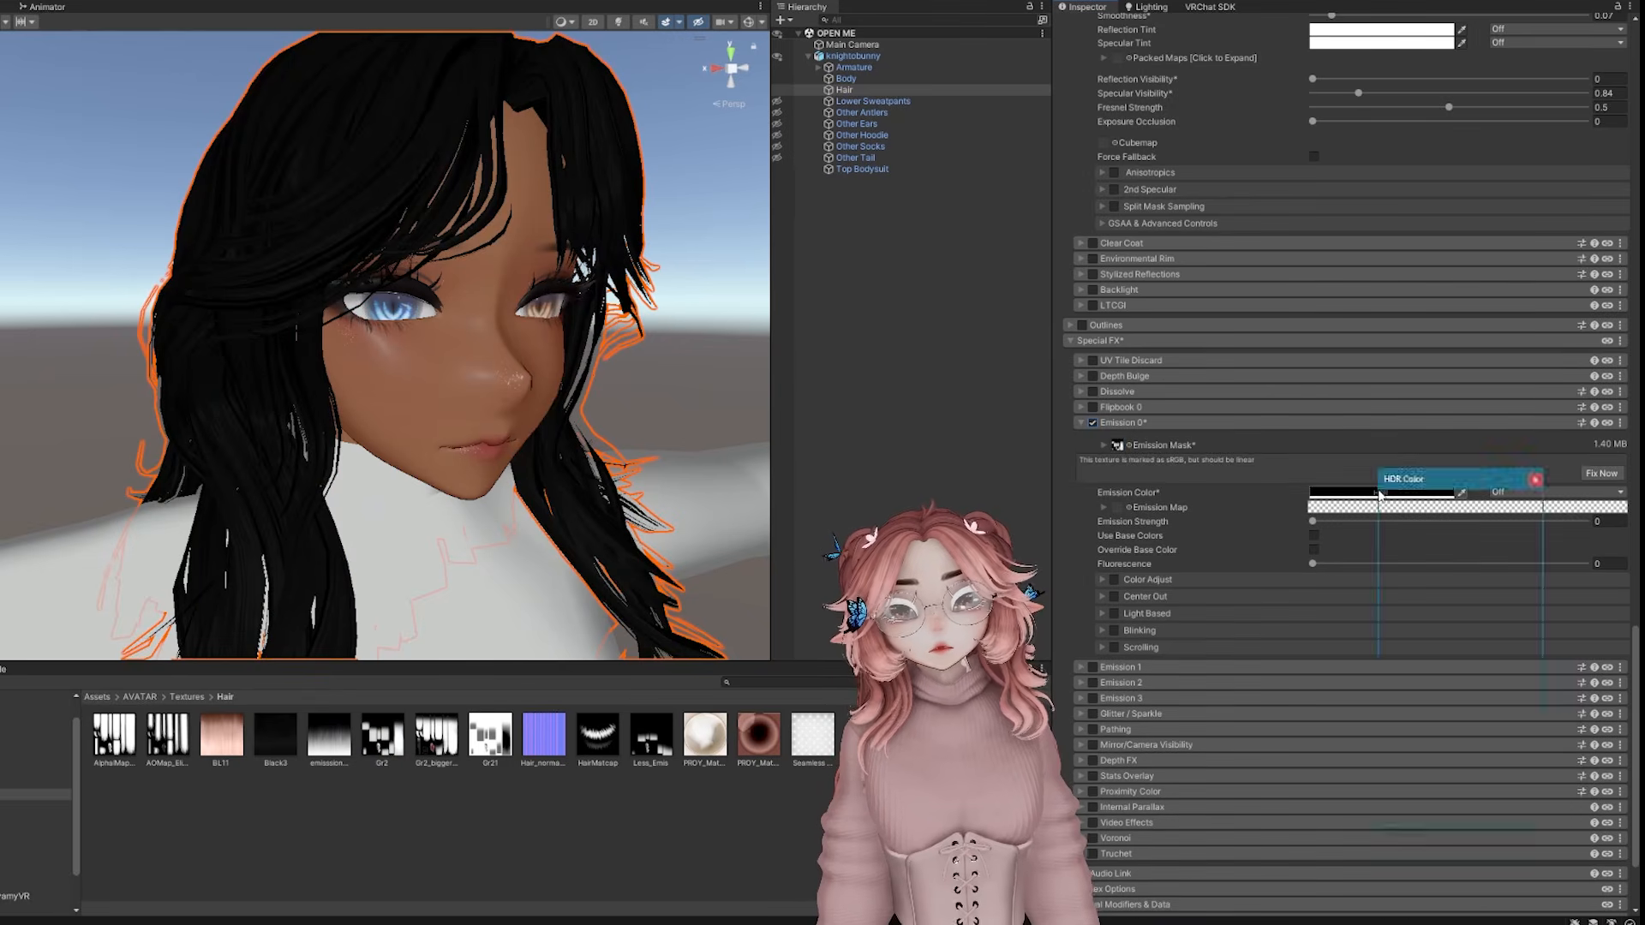
Set the hair's Emission Color to white and its Emission Strength to 0.8
{"action": "left_click_drag", "start_coordinate": [1439, 592], "coordinate": [1355, 532]}
{"action": "left_click", "coordinate": [1535, 479]}
{"action": "left_click", "coordinate": [1609, 521]}
{"action": "type", "text": "."}
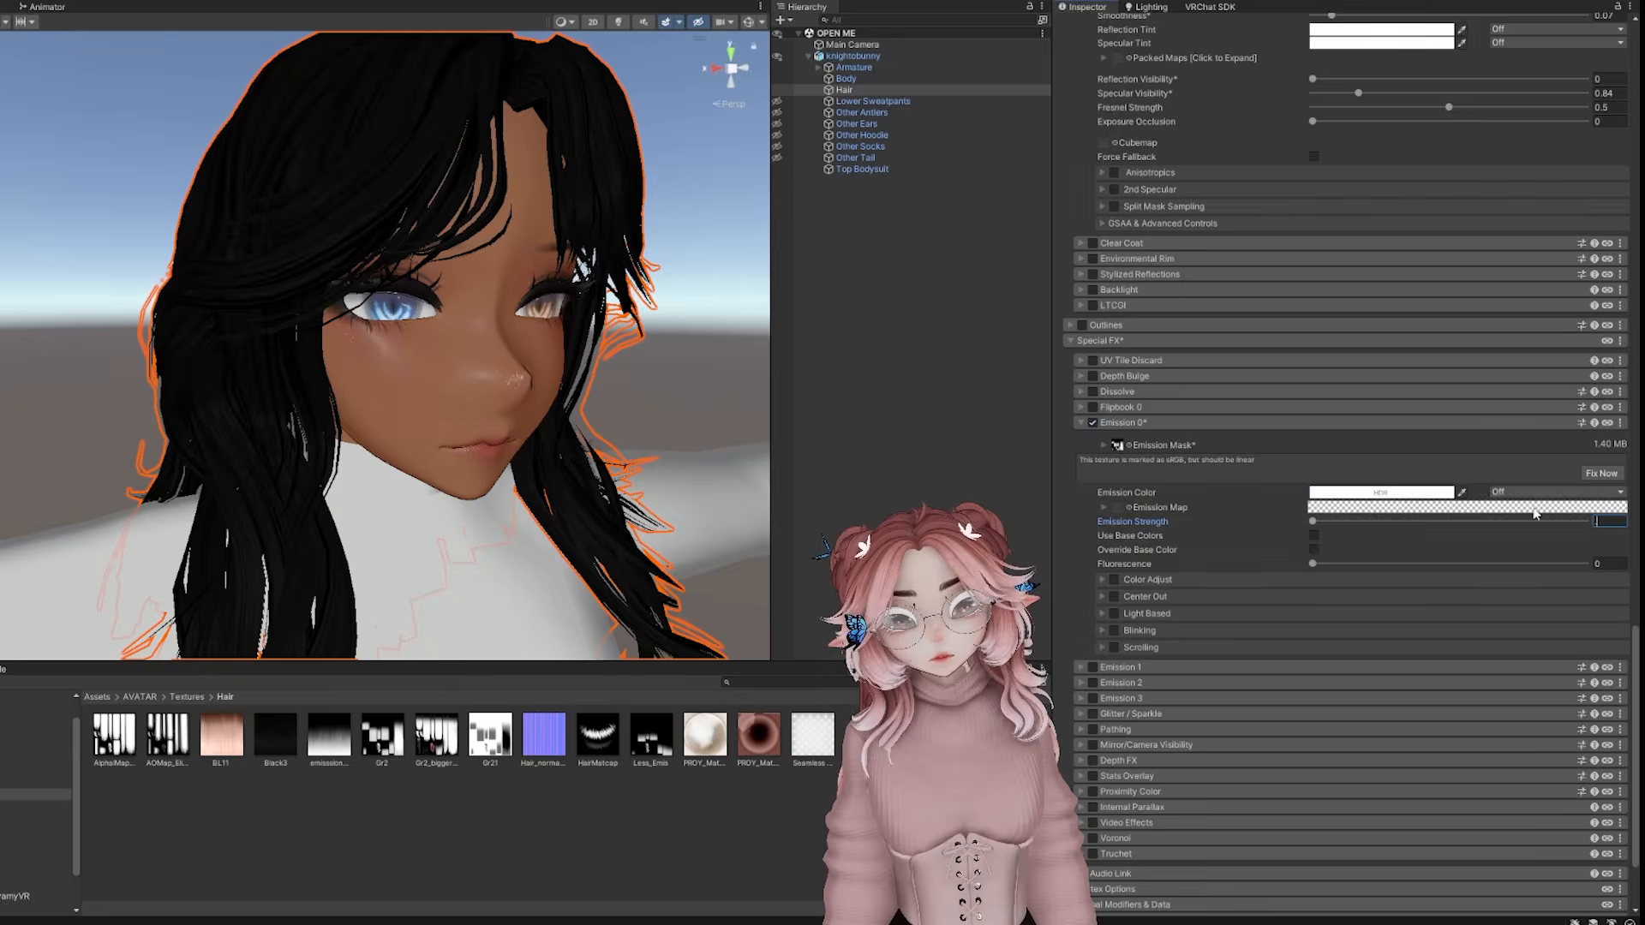
{"action": "type", "text": "6"}
{"action": "middle_click_drag", "start_coordinate": [505, 374], "coordinate": [441, 347]}
{"action": "scroll", "coordinate": [440, 347], "scroll_direction": "down", "scroll_amount": 4}
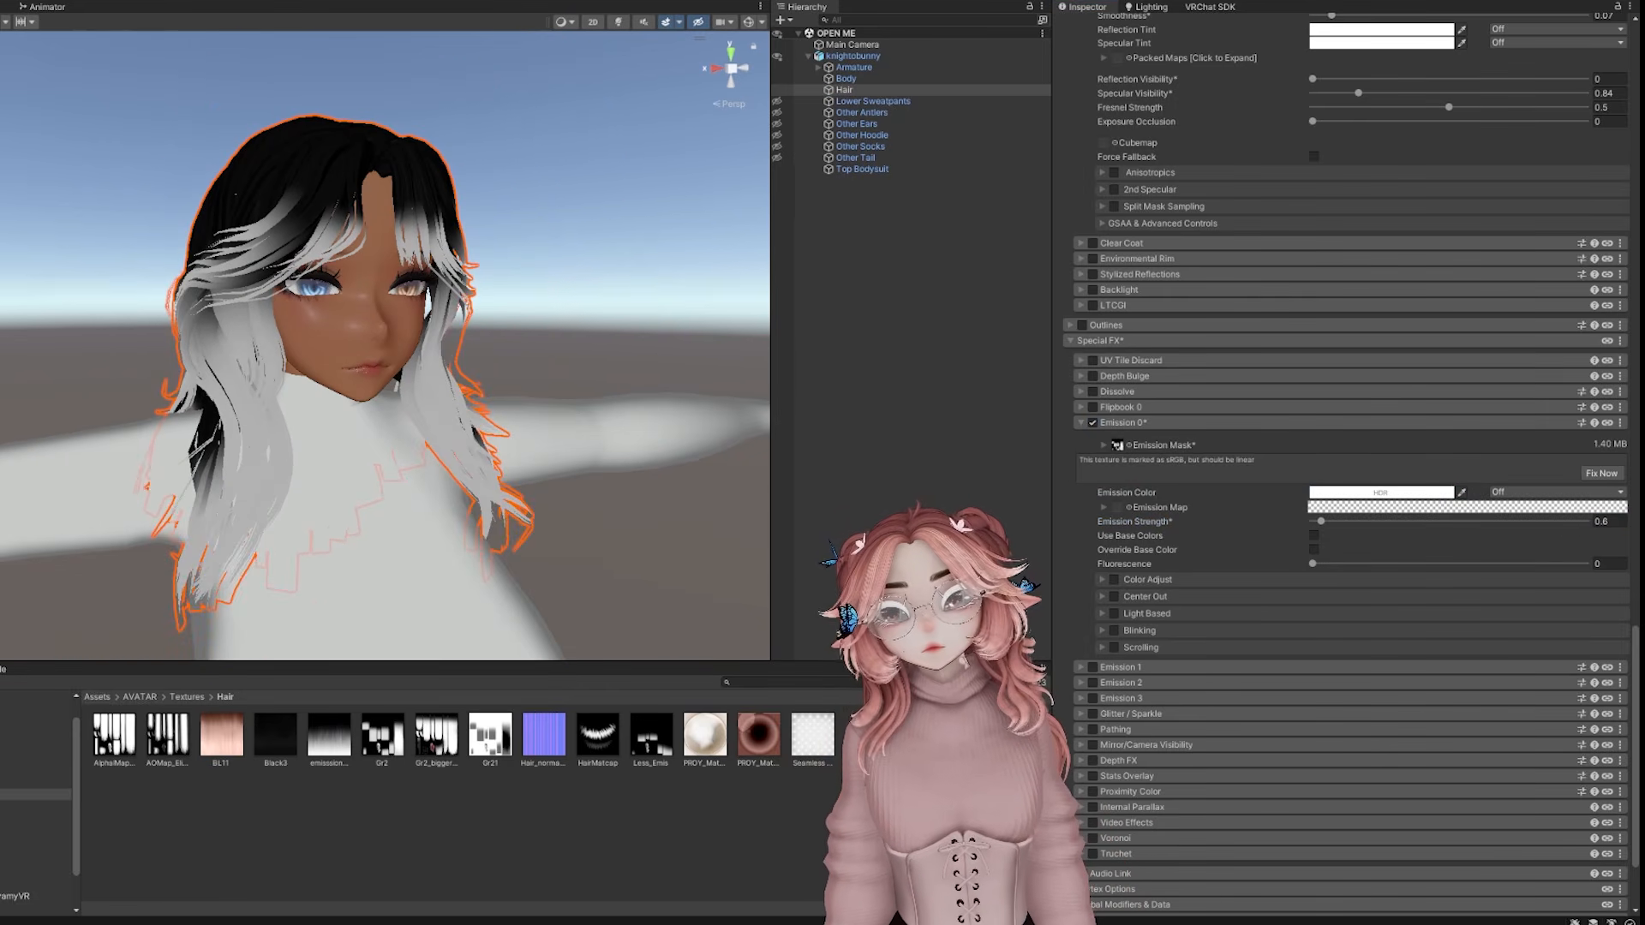
Compare the hair with the character reference image and set the hair's Emission Strength to 0.02
{"action": "left_click_drag", "start_coordinate": [1644, 34], "coordinate": [730, 243]}
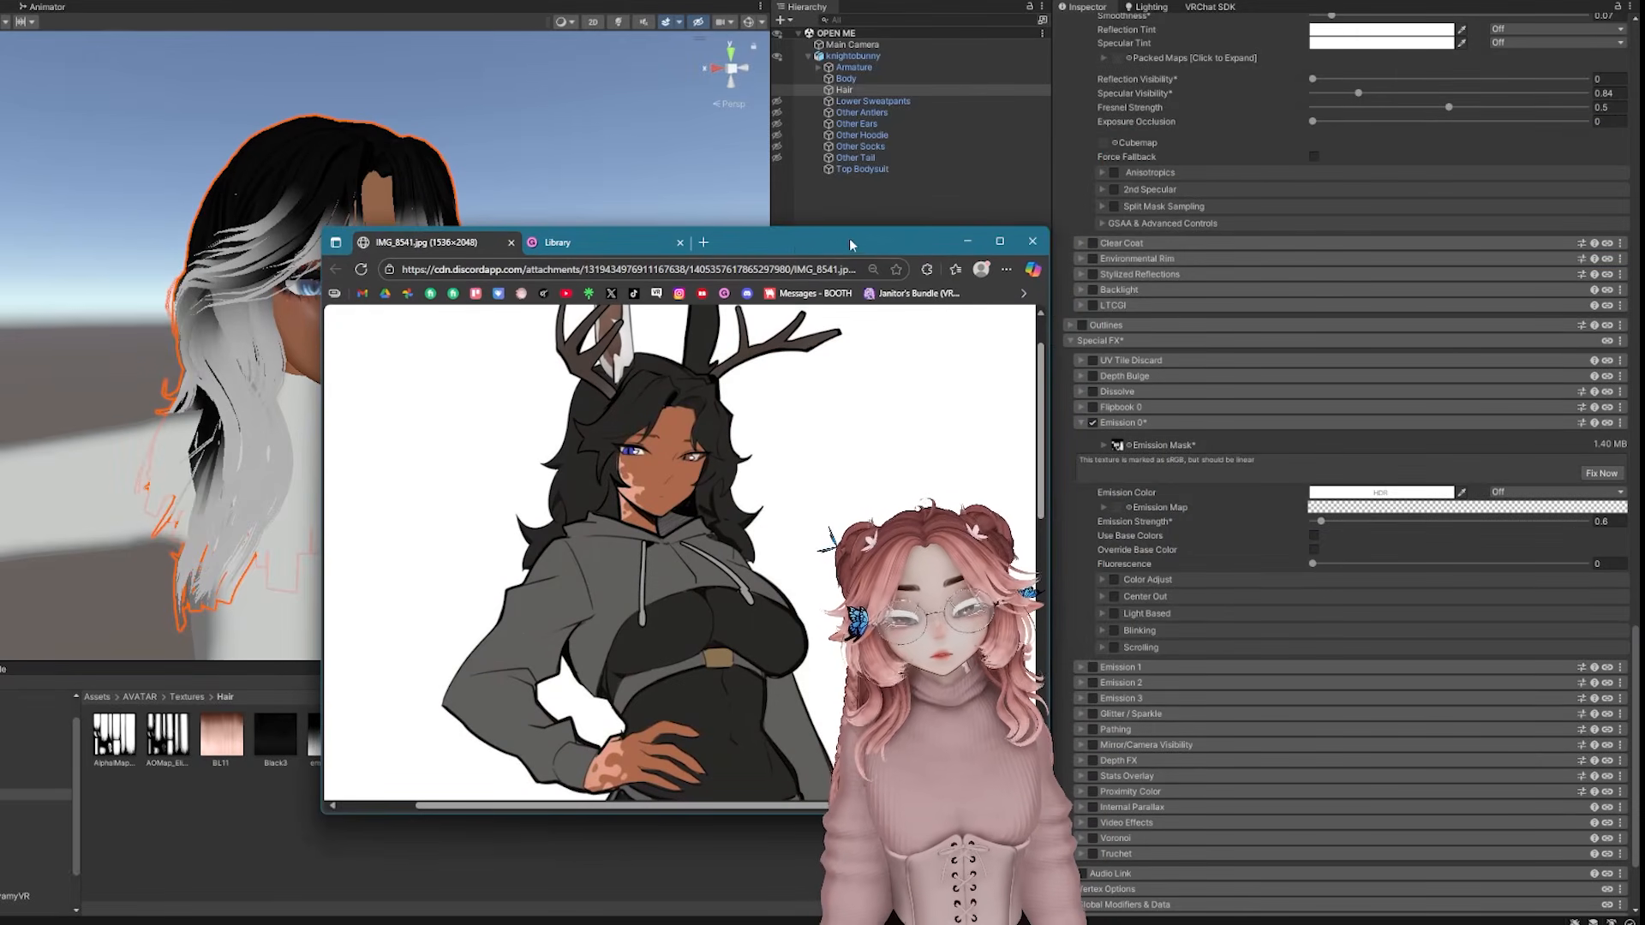
{"action": "left_click_drag", "start_coordinate": [851, 245], "coordinate": [1644, 197]}
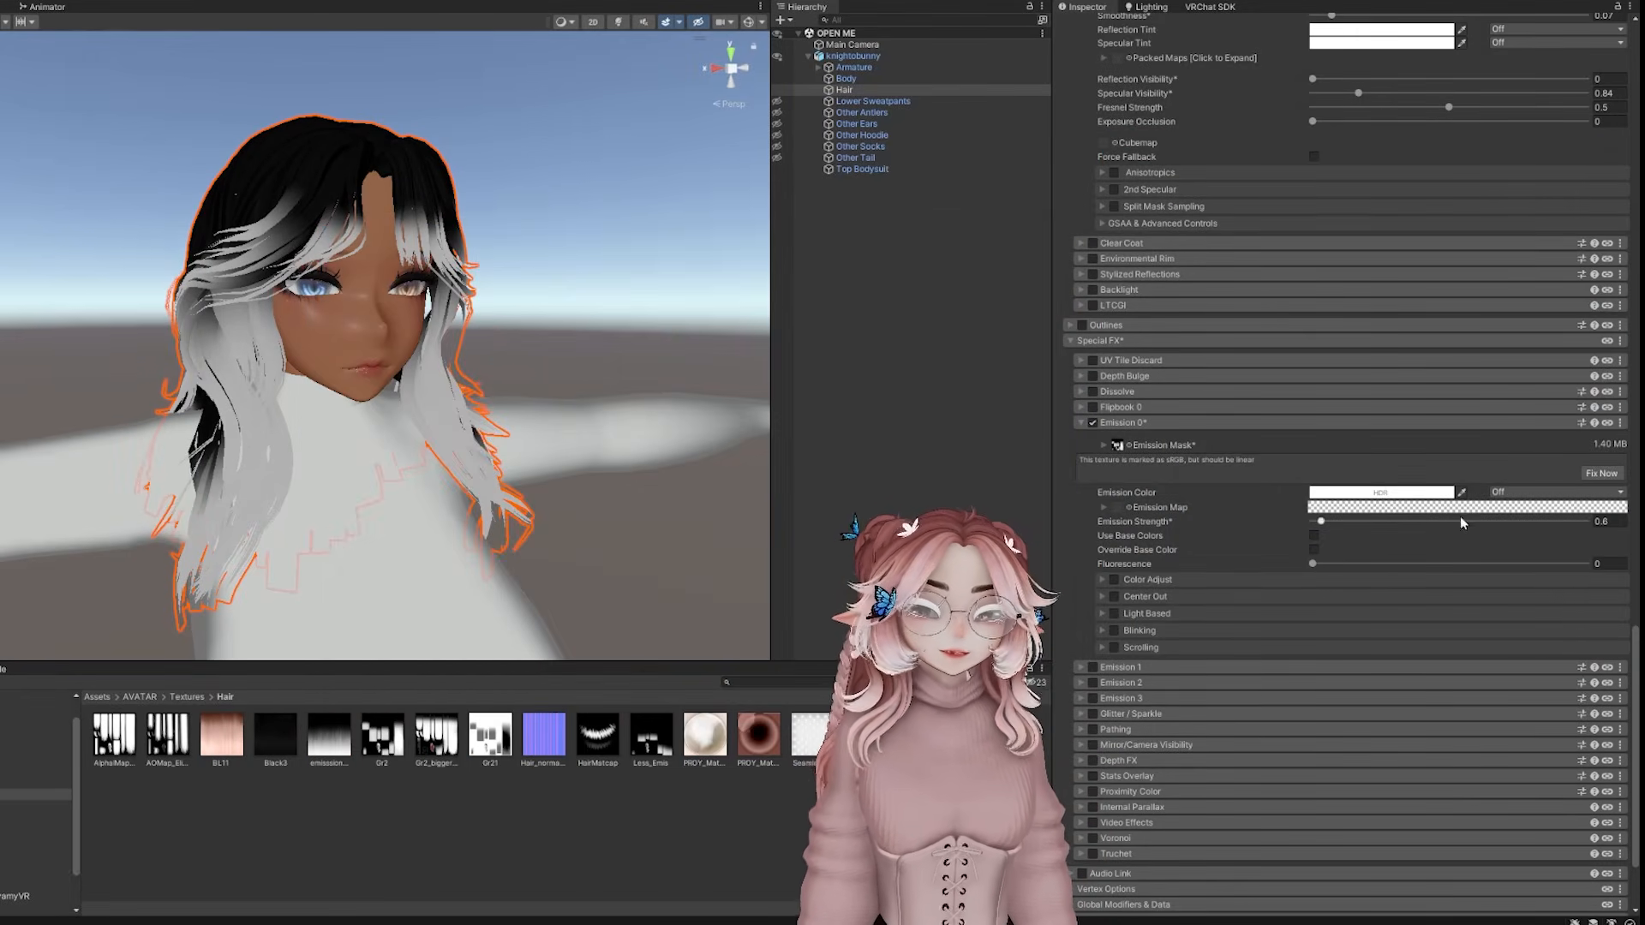
{"action": "left_click_drag", "start_coordinate": [1330, 521], "coordinate": [1315, 525]}
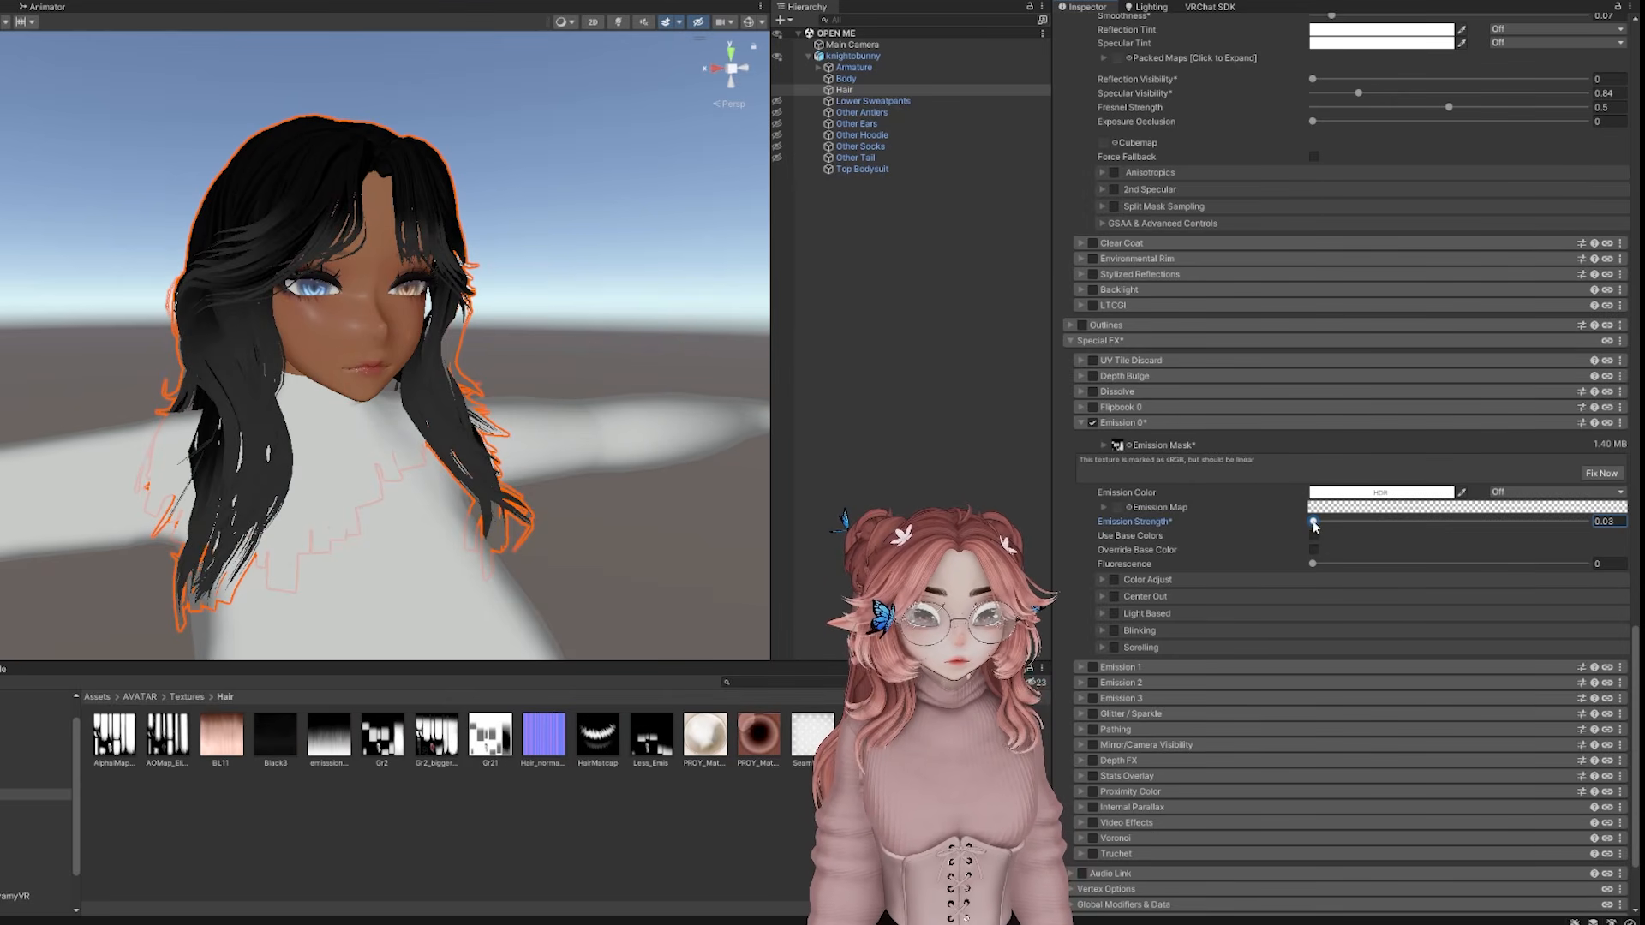
{"action": "type", "text": ".02"}
{"action": "left_click_drag", "start_coordinate": [544, 418], "coordinate": [841, 419], "text": "alt"}
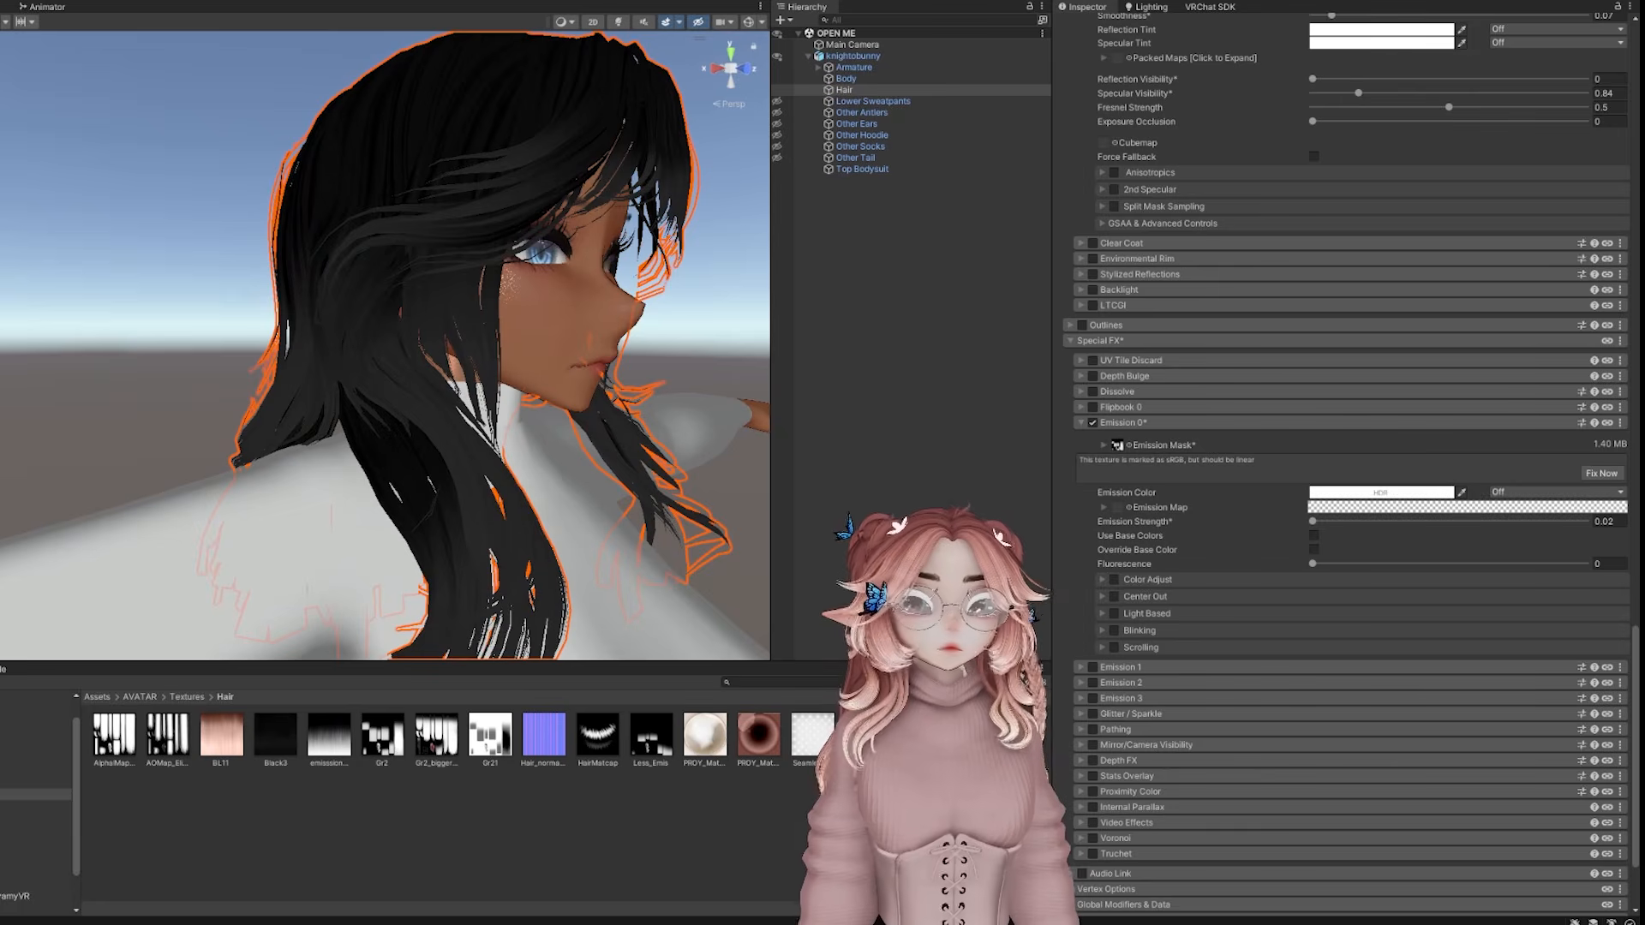
Enable Basic outlines on the Hair material with a dark brown outline colour, 3A2626
{"action": "mouse_move", "coordinate": [1644, 72]}
{"action": "left_mouse_down"}
{"action": "mouse_move", "coordinate": [1076, 185]}
{"action": "mouse_move", "coordinate": [1644, 64]}
{"action": "left_mouse_up"}
{"action": "right_click_drag", "start_coordinate": [723, 374], "coordinate": [637, 375]}
{"action": "key", "text": "f"}
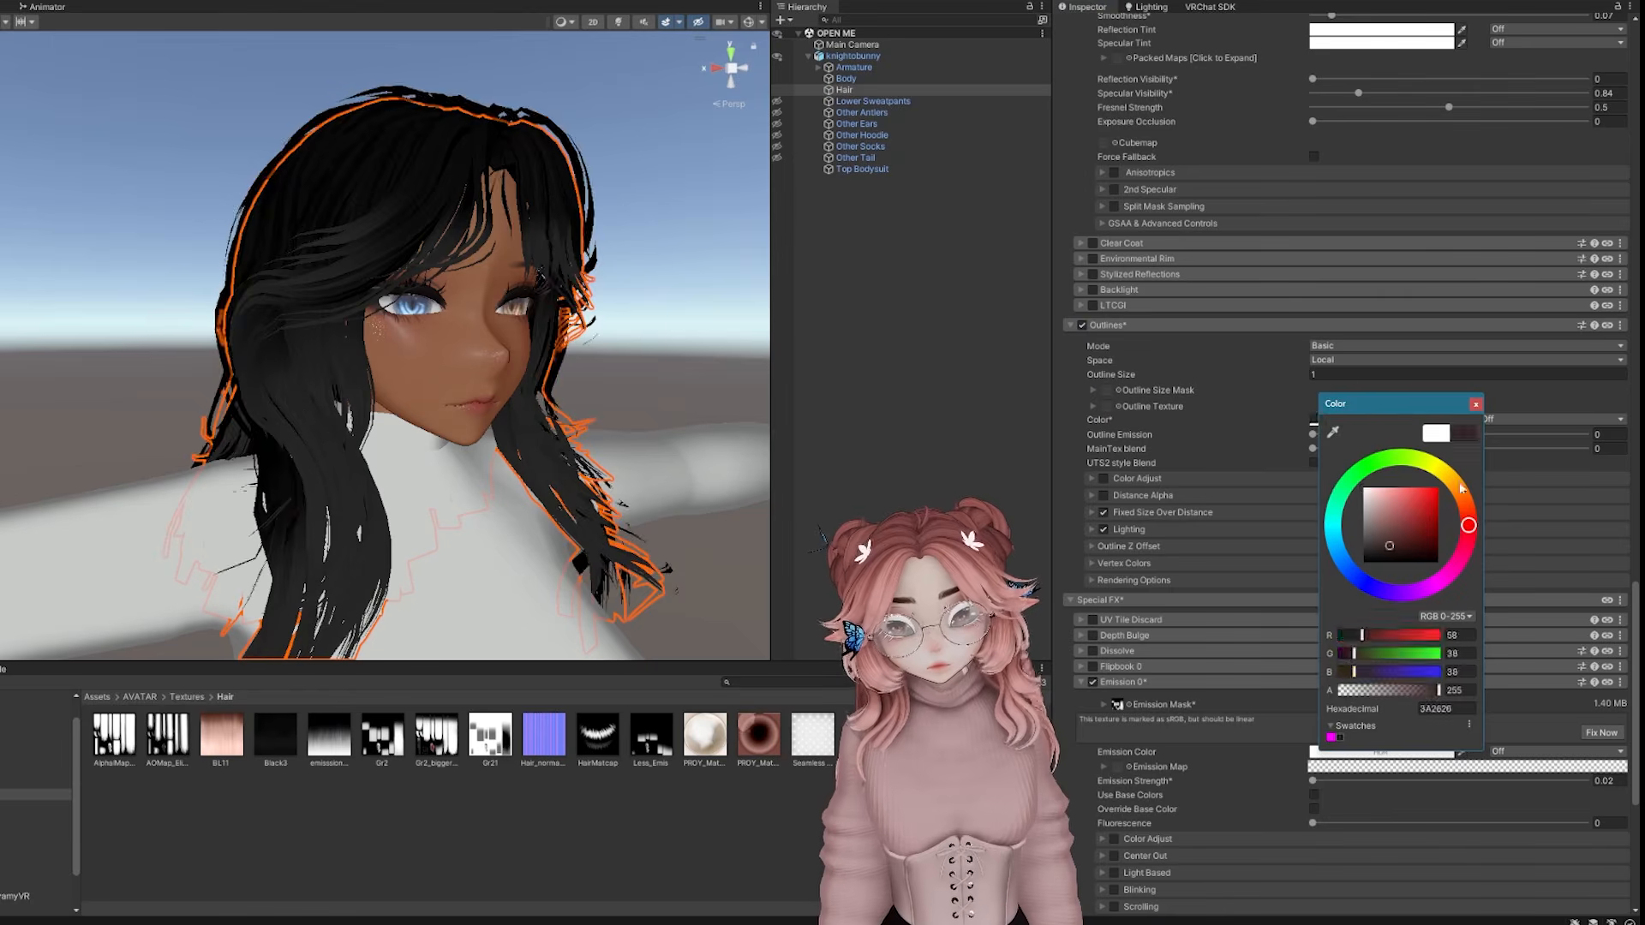
{"action": "scroll", "coordinate": [371, 267], "scroll_direction": "up", "scroll_amount": 3}
{"action": "scroll", "coordinate": [371, 267], "scroll_direction": "down", "scroll_amount": 2}
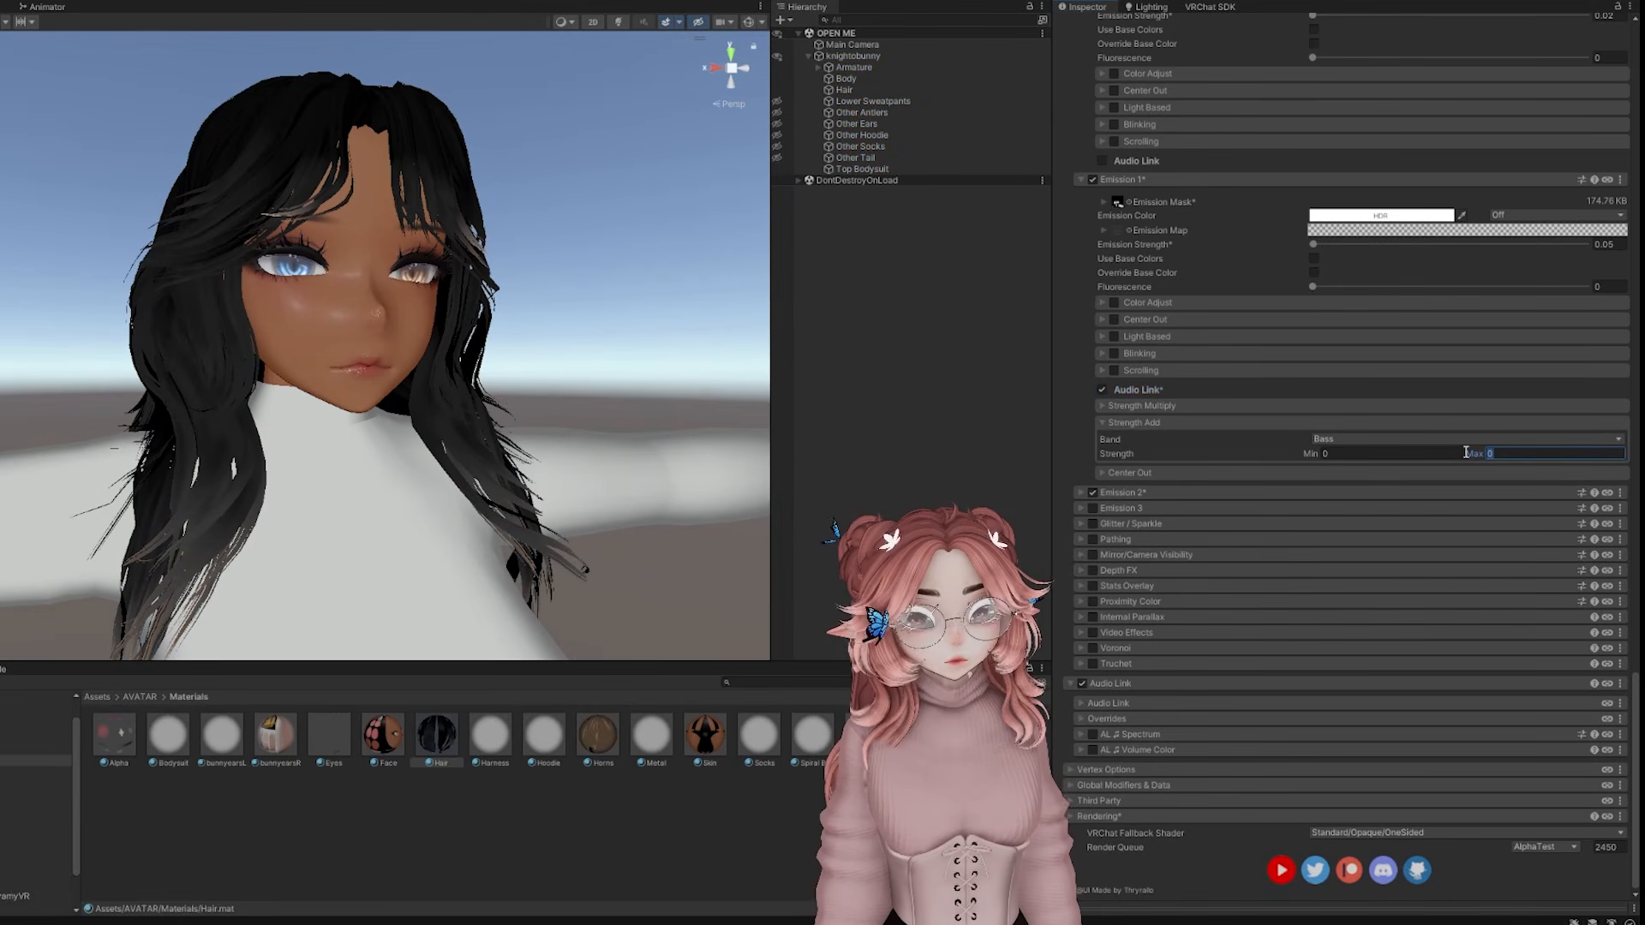
Set the Audio Link Strength Add maximum of the hair's Emission 1 to 1 on the Bass band and exit play mode
{"action": "left_click_drag", "start_coordinate": [1381, 244], "coordinate": [1313, 276]}
{"action": "left_click", "coordinate": [1515, 457]}
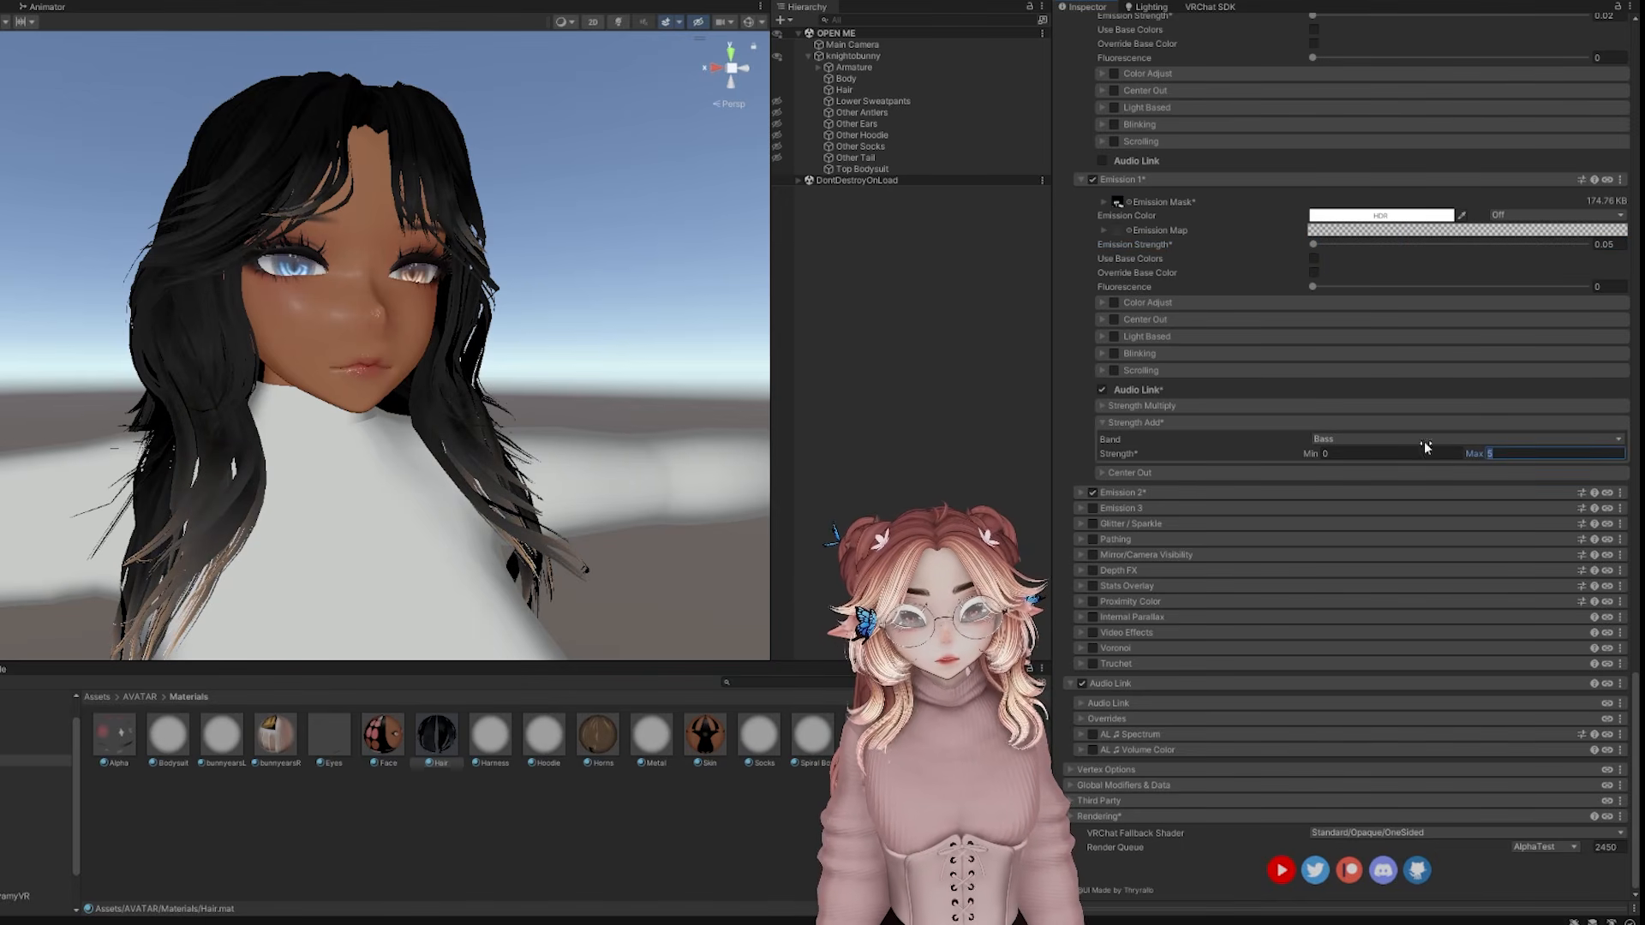
{"action": "scroll", "coordinate": [733, 456], "scroll_direction": "down", "scroll_amount": 8}
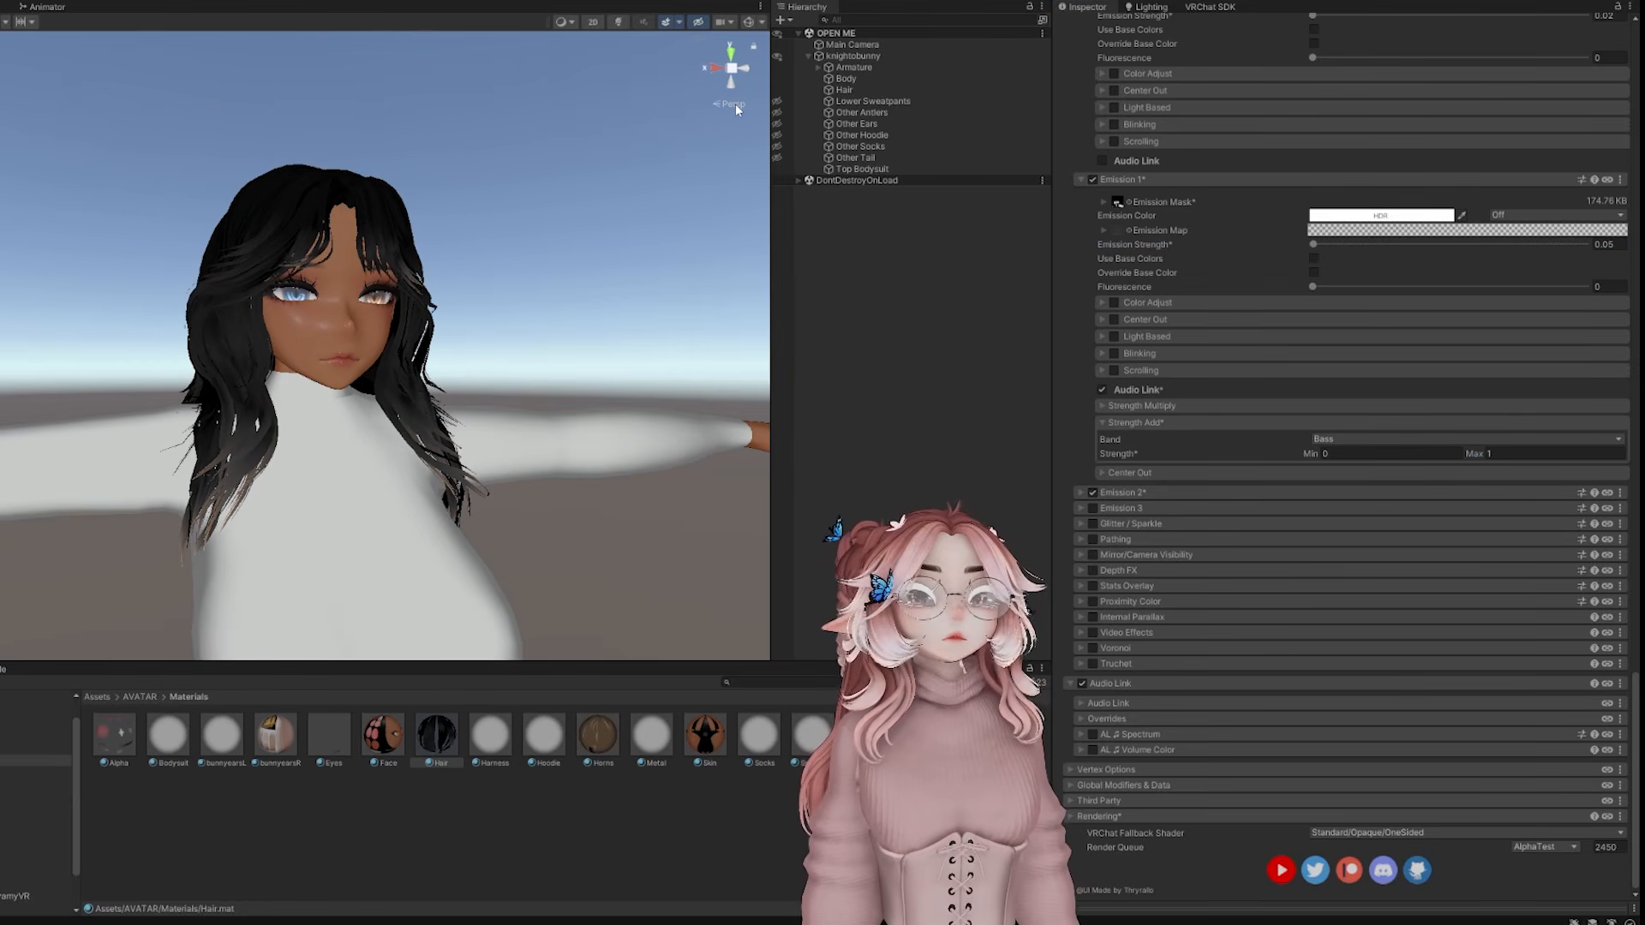
{"action": "key", "text": "ctrl+p"}
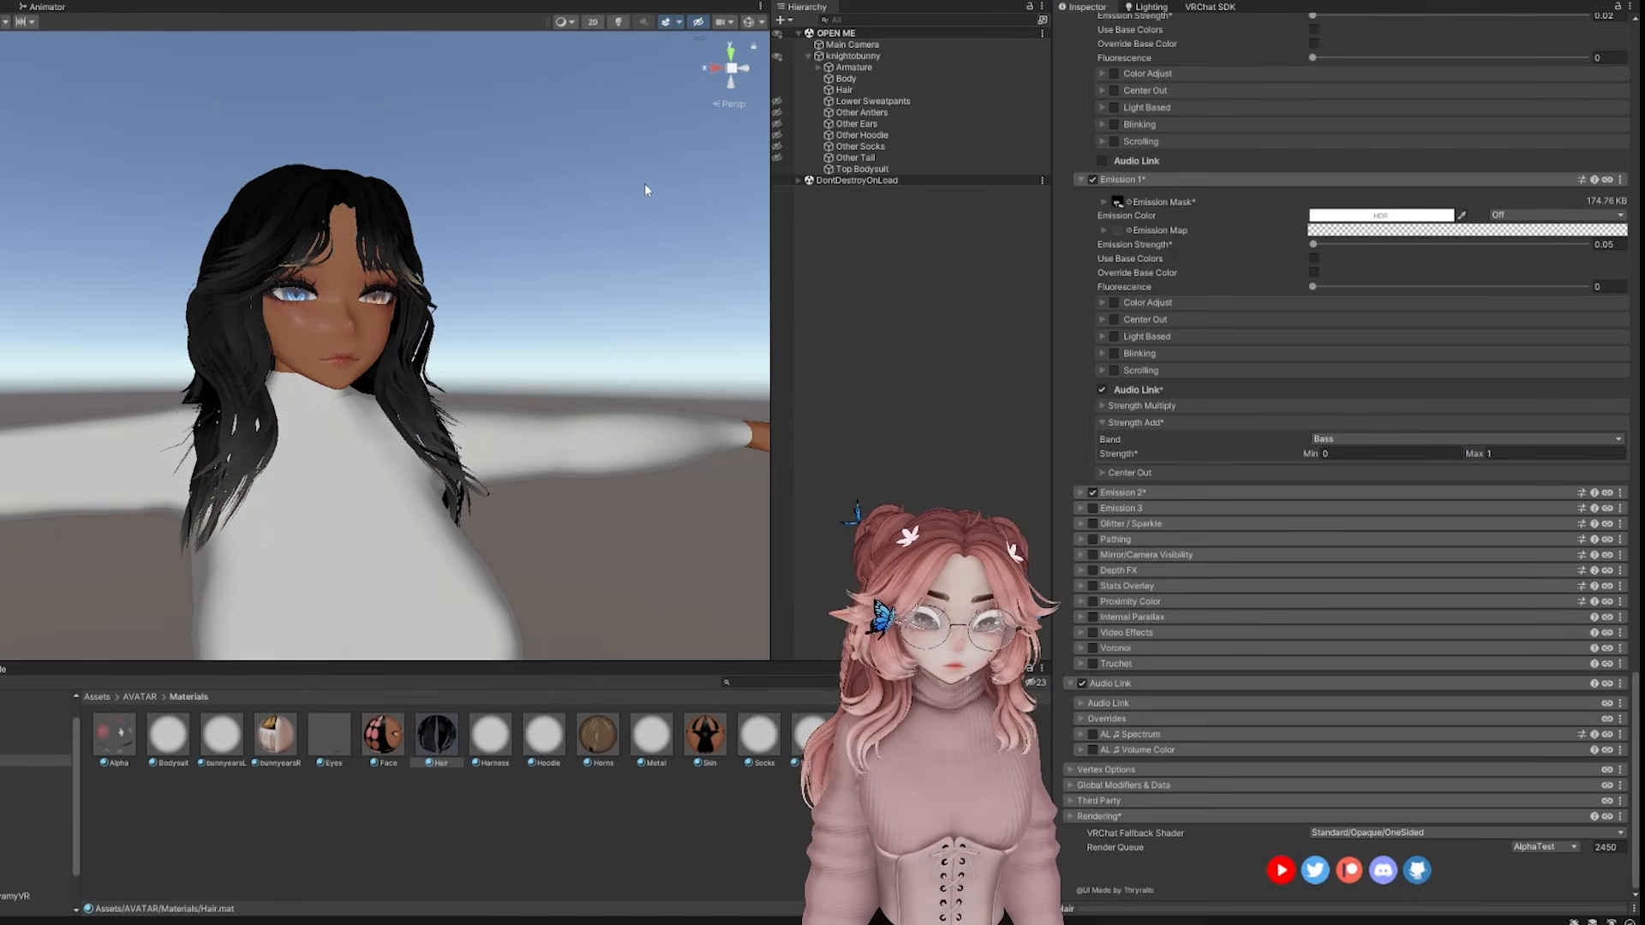
Select the Top Bodysuit mesh and set its Other Harness blendshape to 100
{"action": "left_click_drag", "start_coordinate": [595, 246], "coordinate": [533, 396], "text": "alt"}
{"action": "scroll", "coordinate": [533, 396], "scroll_direction": "down", "scroll_amount": 5}
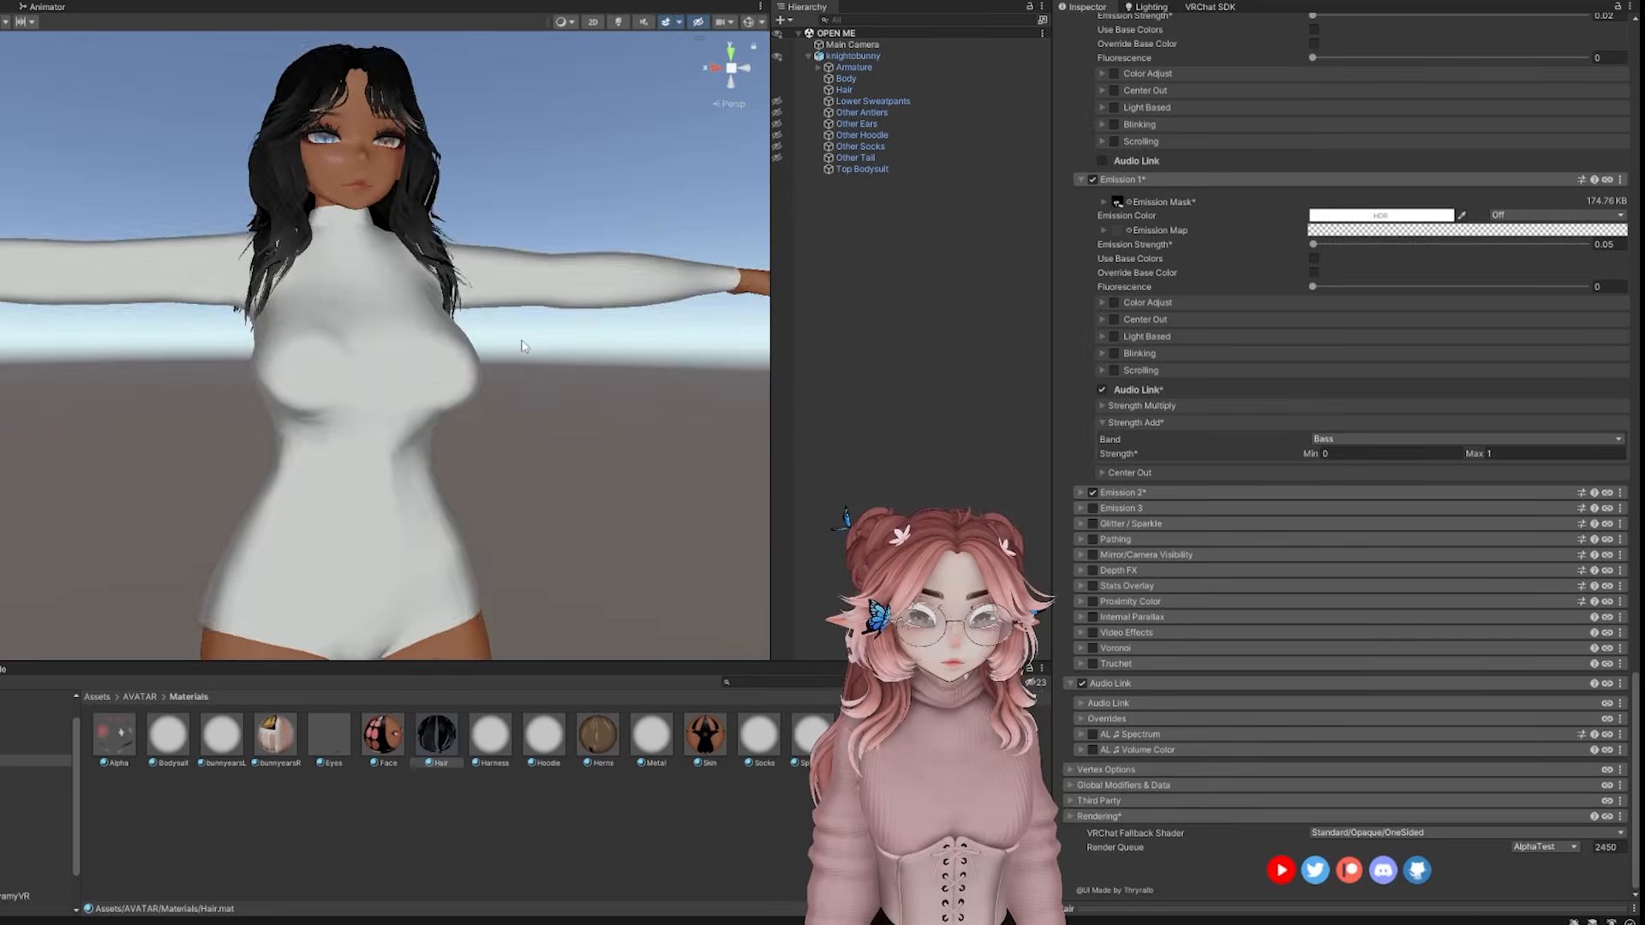
{"action": "left_click", "coordinate": [368, 386]}
{"action": "left_click_drag", "start_coordinate": [1306, 262], "coordinate": [1595, 262]}
{"action": "scroll", "coordinate": [477, 374], "scroll_direction": "up", "scroll_amount": 3}
{"action": "scroll", "coordinate": [503, 382], "scroll_direction": "down", "scroll_amount": 2}
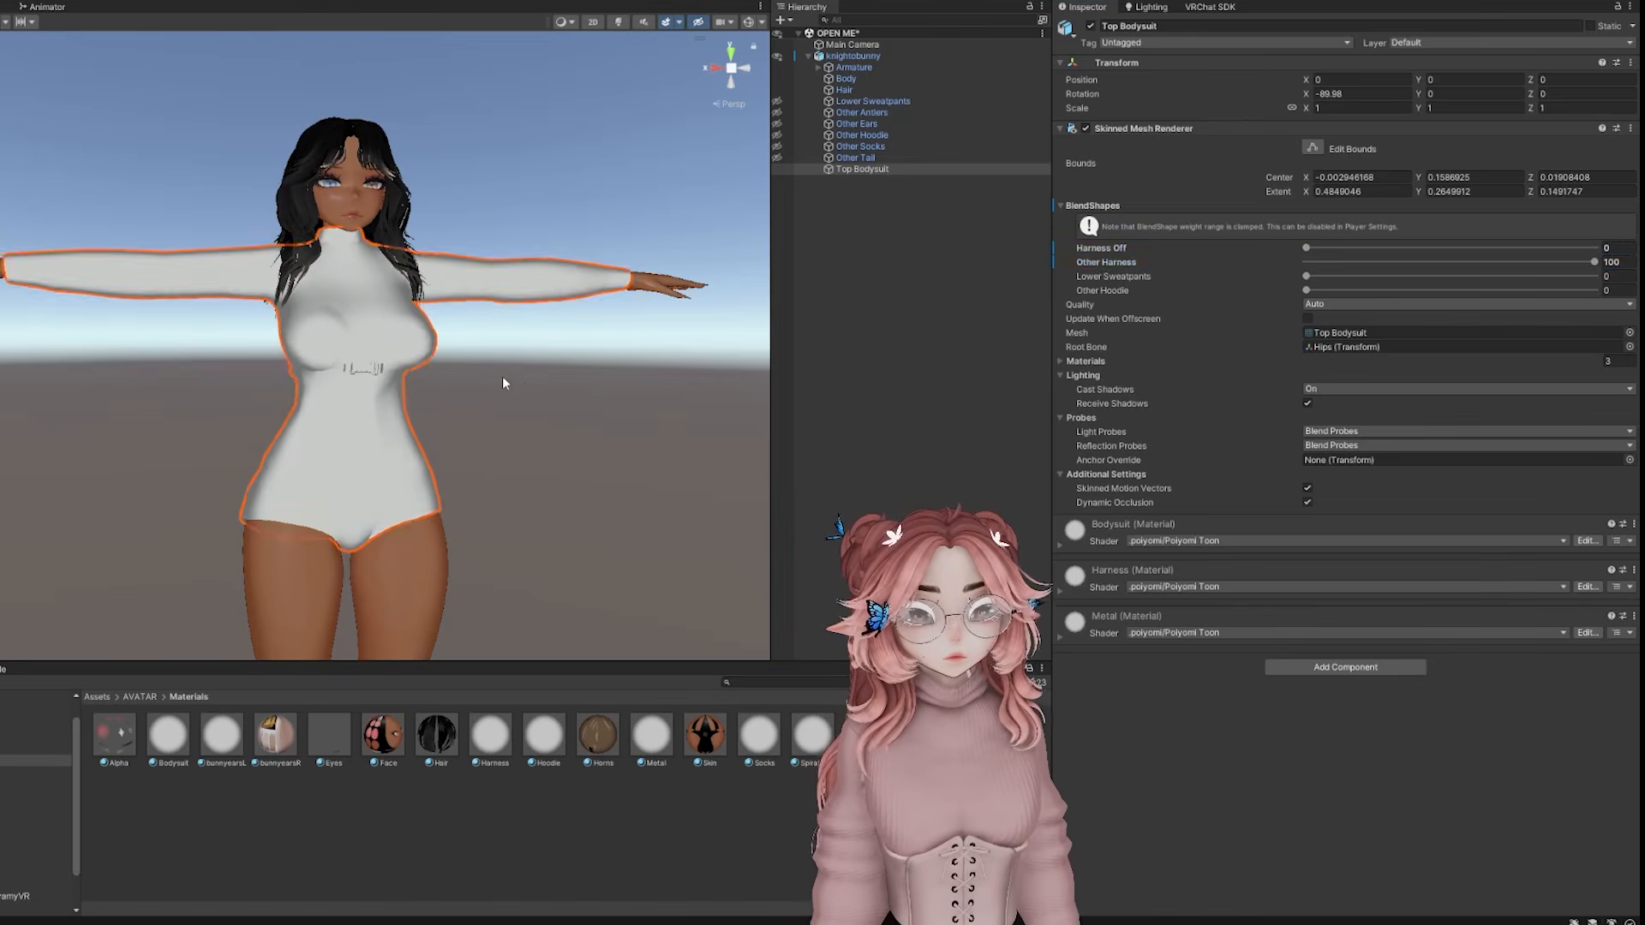
Give the Bodysuit material its black texture, normal map and AO map, and add the AO texture as Decal 0 blended with Multiply
{"action": "left_click_drag", "start_coordinate": [503, 383], "coordinate": [514, 403], "text": "alt"}
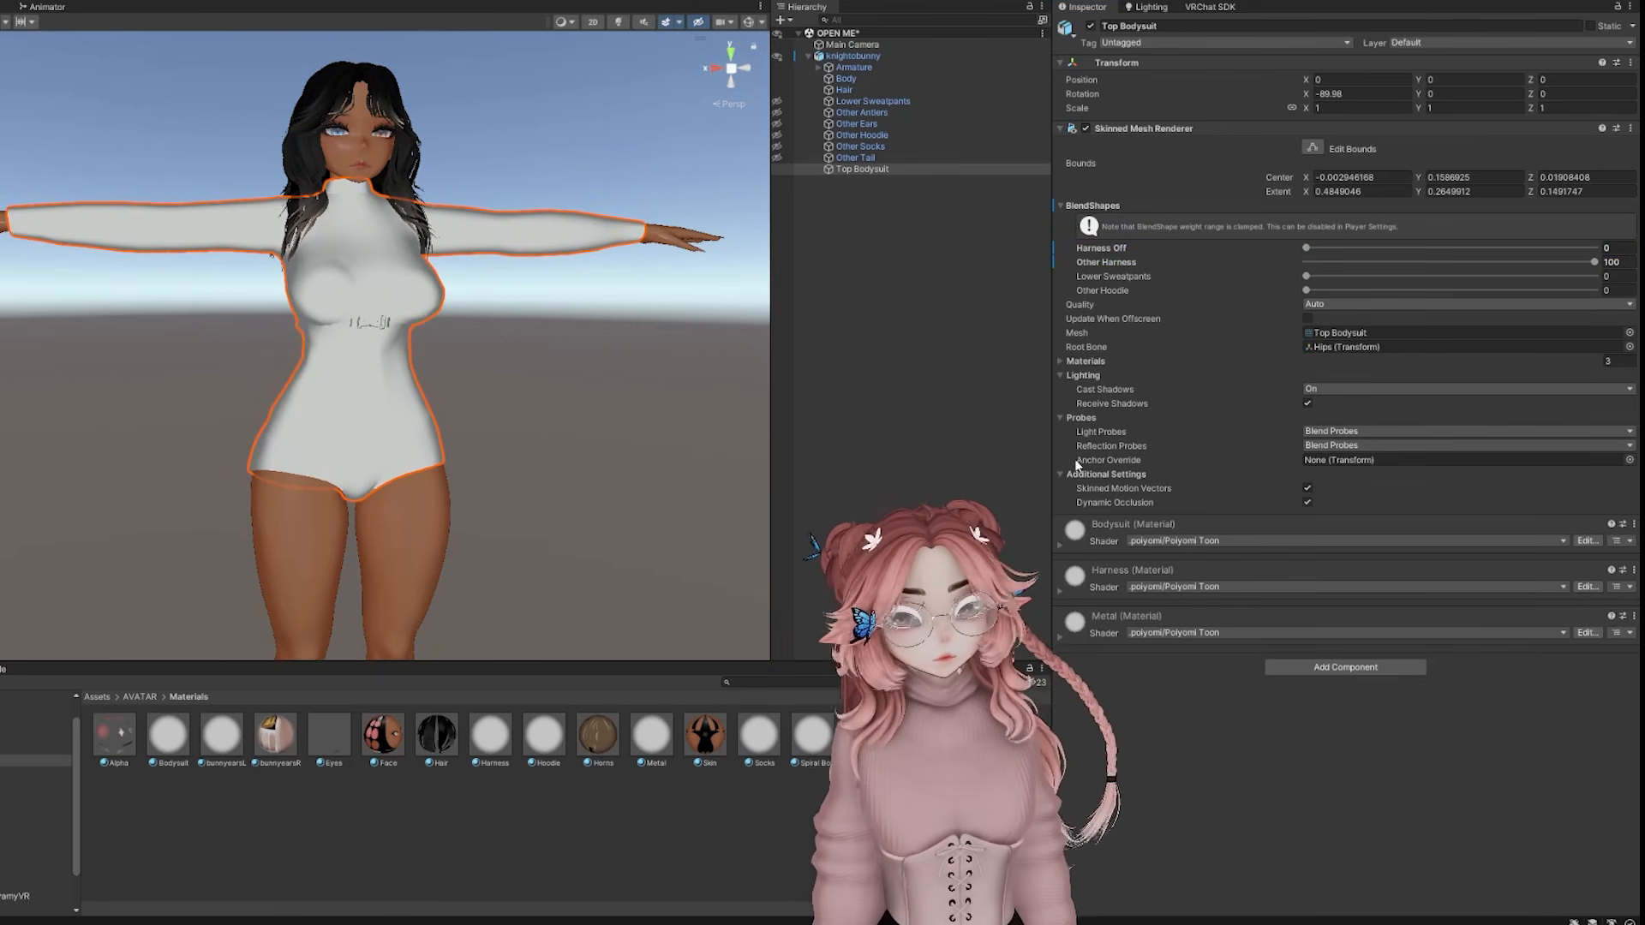
{"action": "left_click", "coordinate": [1072, 546]}
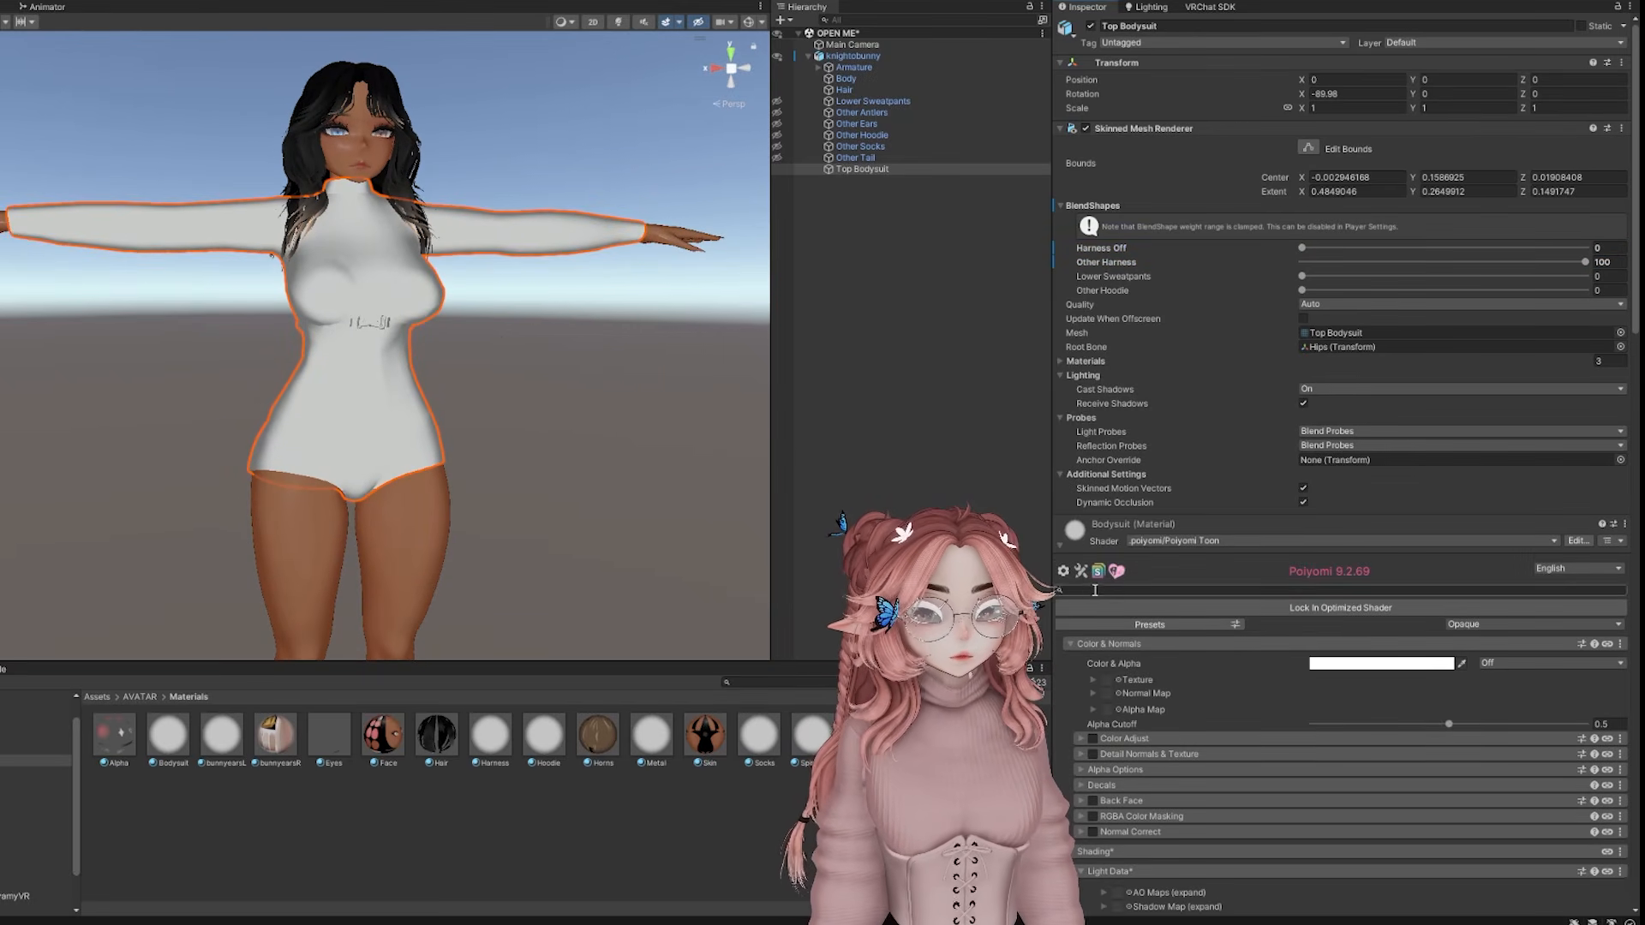
{"action": "scroll", "coordinate": [25, 770], "scroll_direction": "down", "scroll_amount": 1}
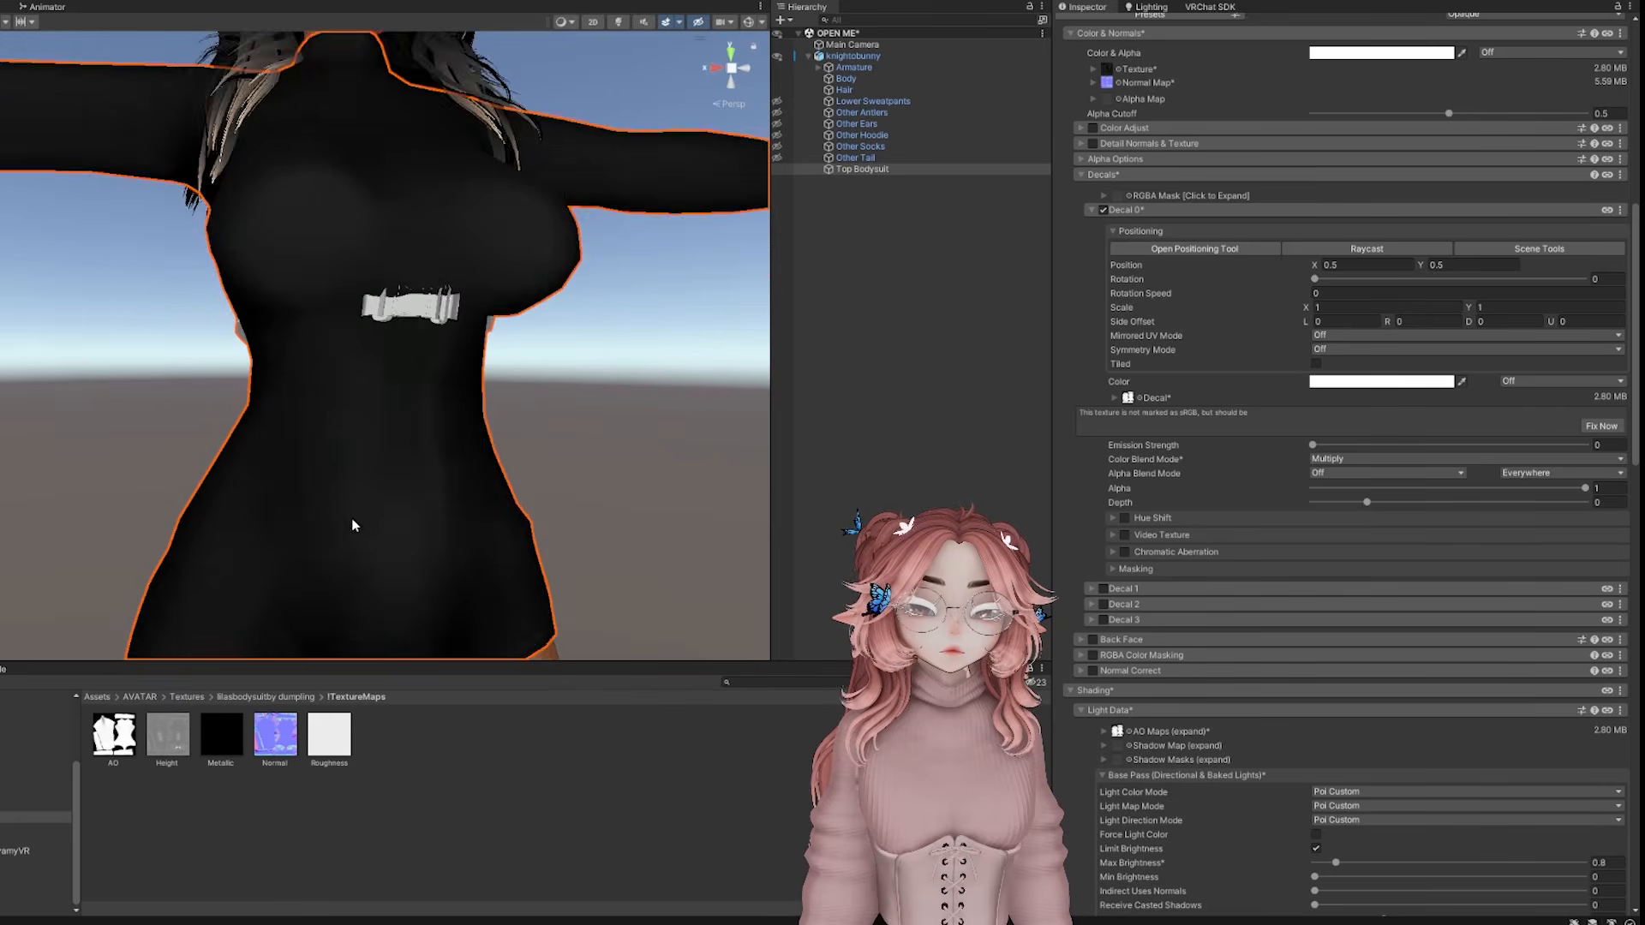
{"action": "scroll", "coordinate": [34, 806], "scroll_direction": "up", "scroll_amount": 2}
{"action": "left_click", "coordinate": [34, 766]}
{"action": "middle_click_drag", "start_coordinate": [285, 599], "coordinate": [317, 617]}
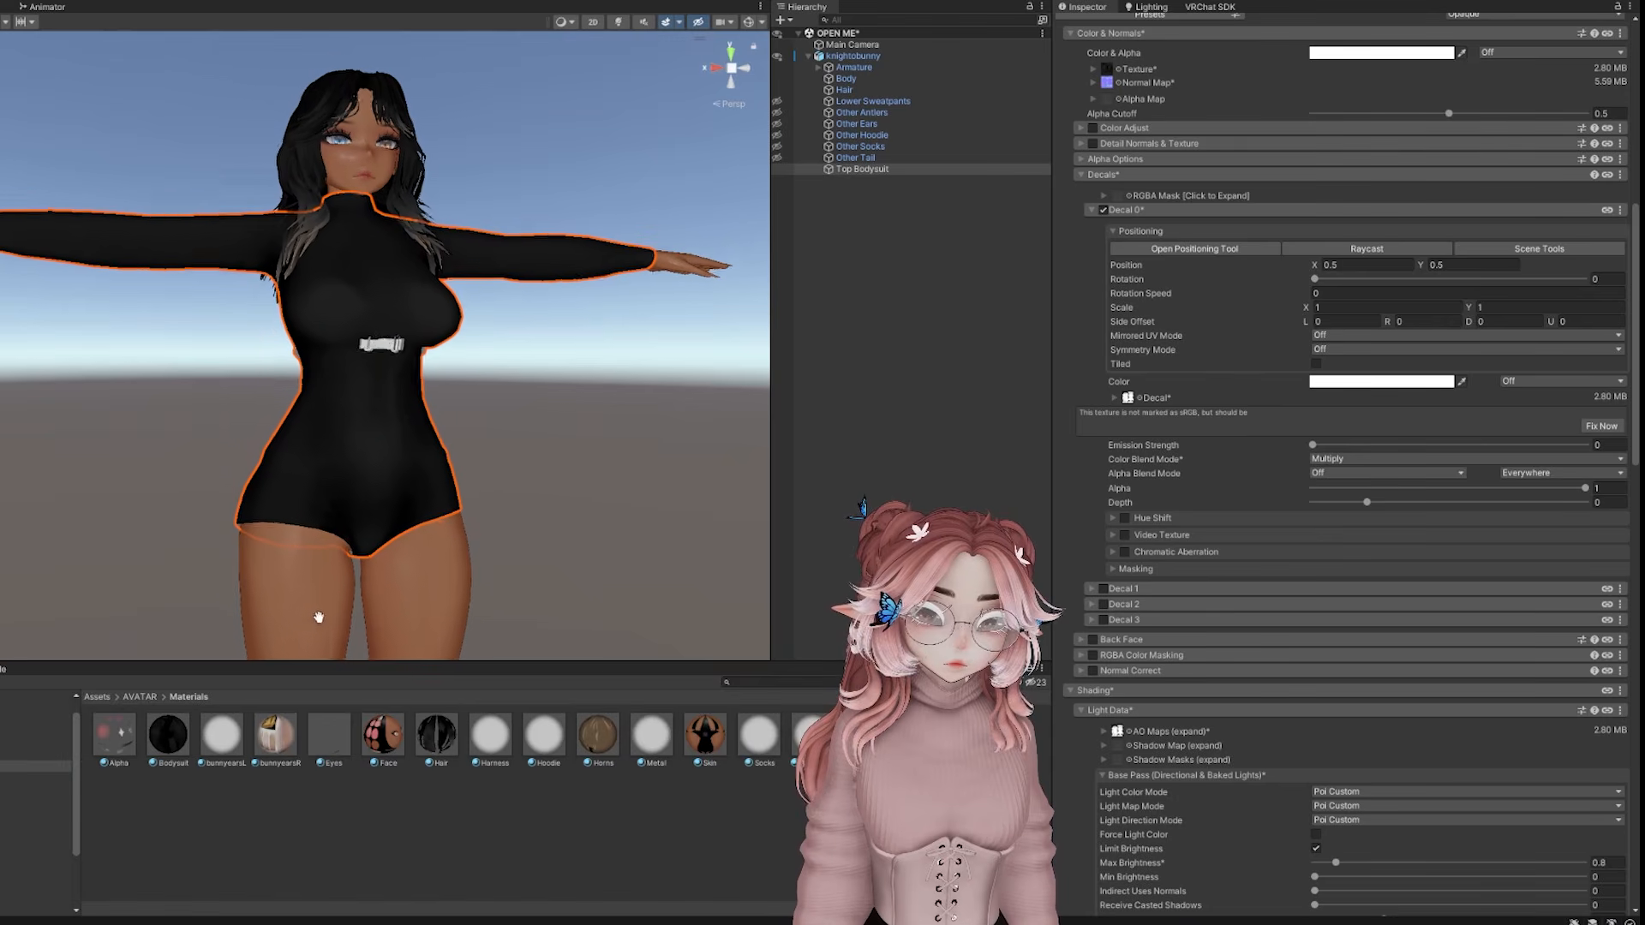
Select all materials in the avatar's Materials folder and set their rendering Cull to Off
{"action": "left_click", "coordinate": [158, 742]}
{"action": "key", "text": "ctrl+a"}
{"action": "scroll", "coordinate": [1371, 591], "scroll_direction": "down", "scroll_amount": 15}
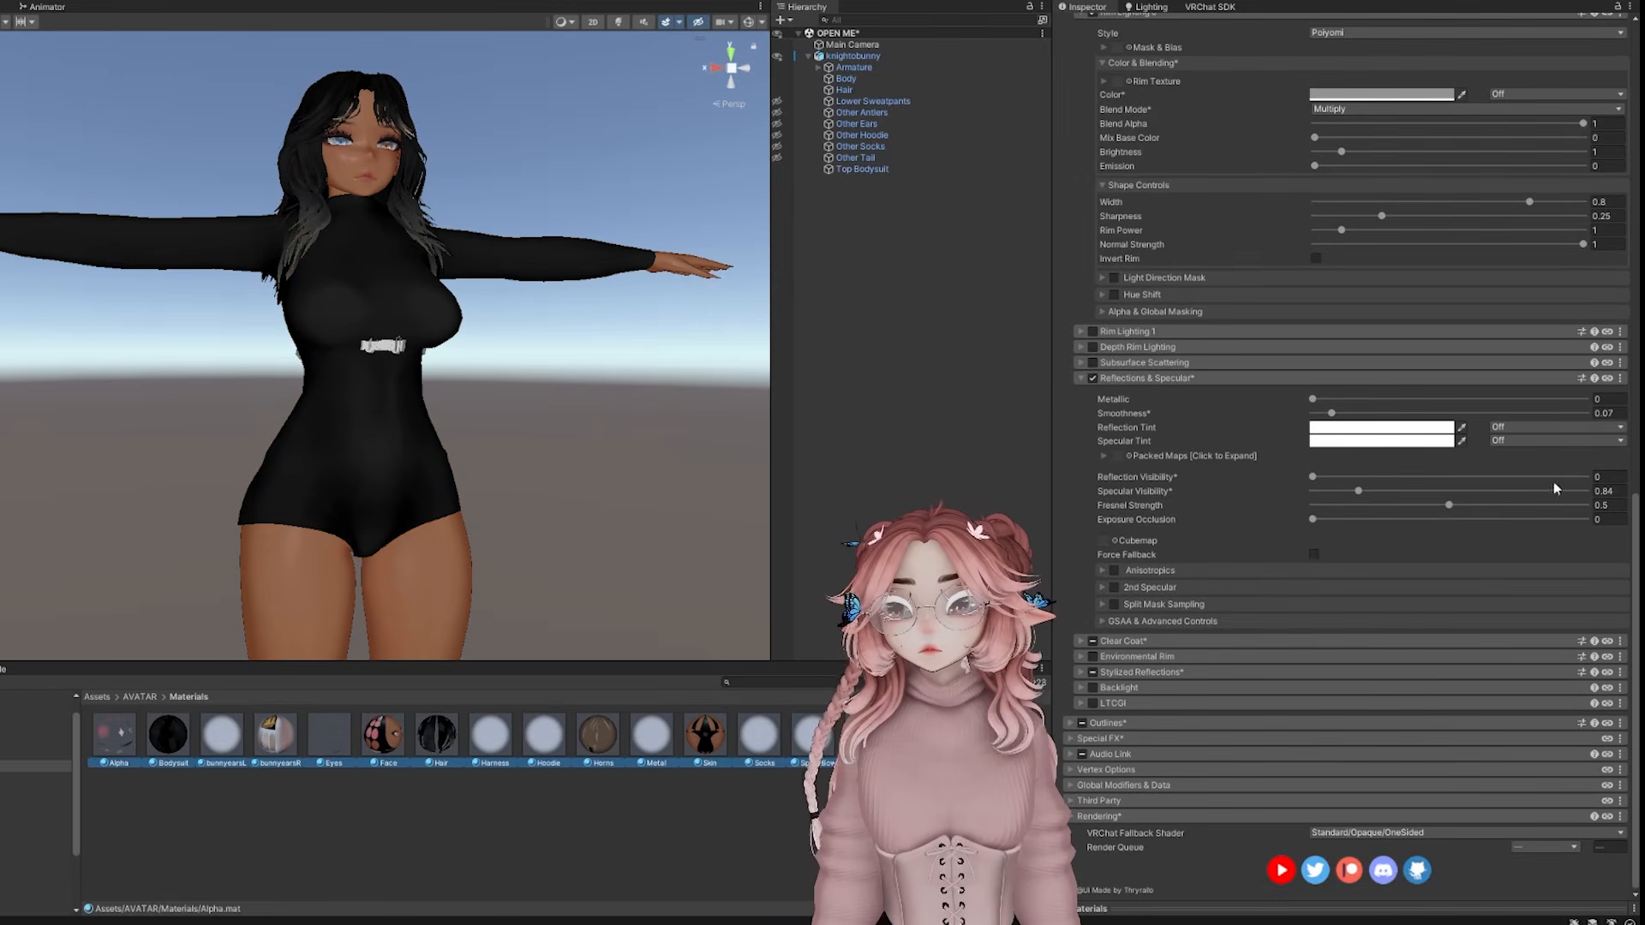
{"action": "left_click", "coordinate": [1103, 817]}
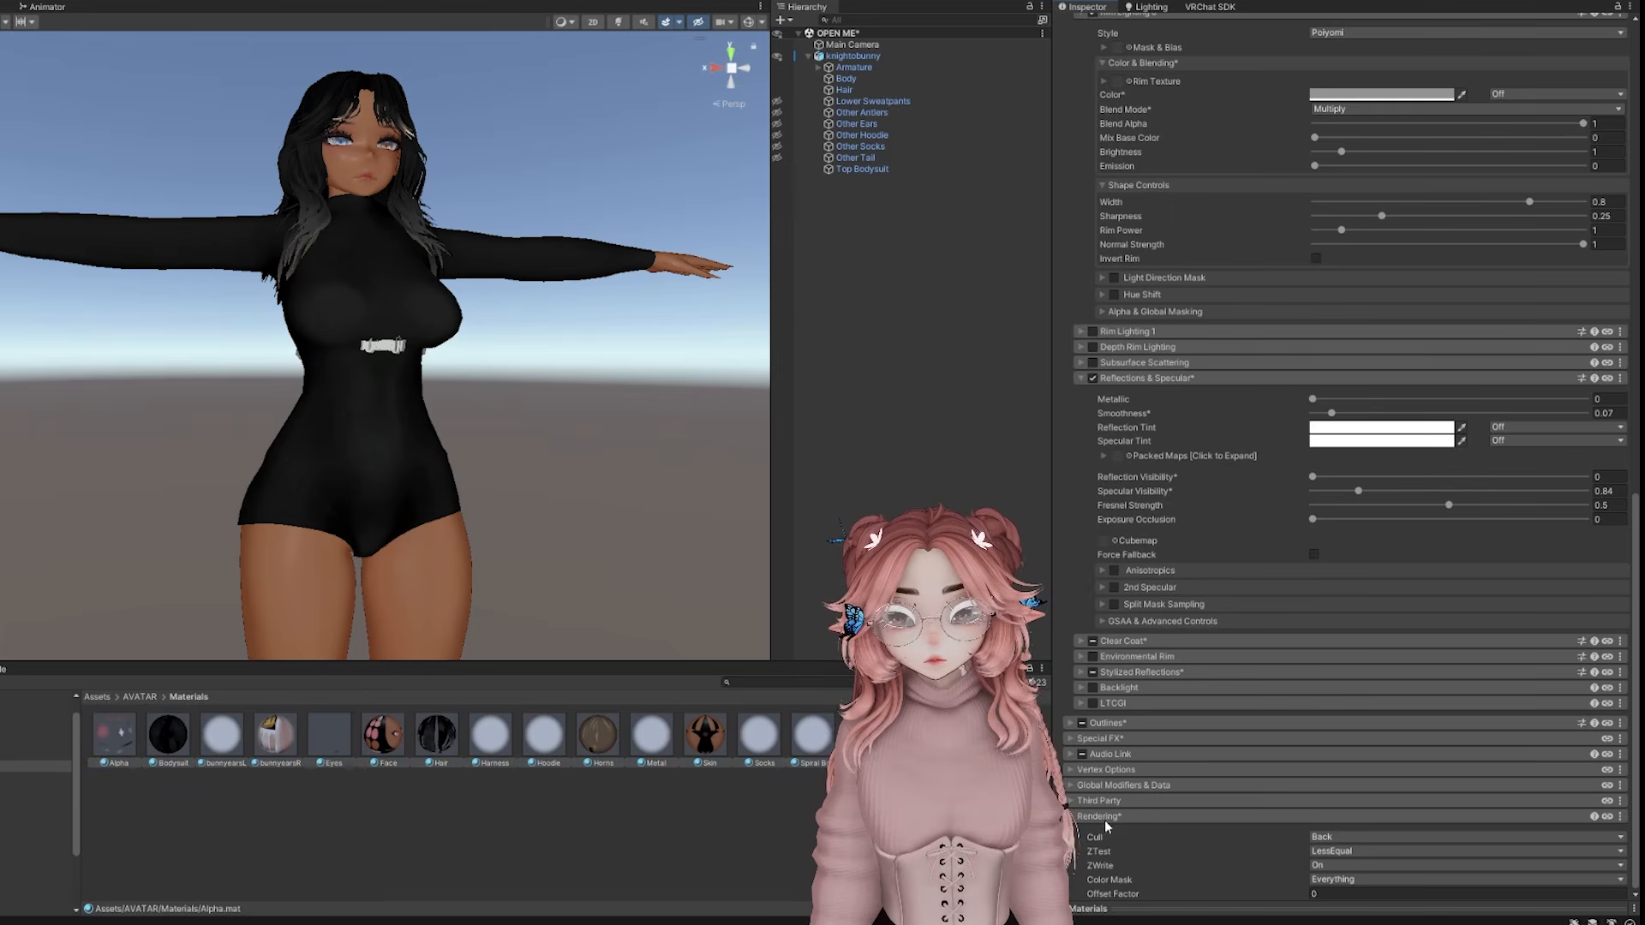
{"action": "left_click", "coordinate": [1341, 838]}
{"action": "left_click", "coordinate": [1342, 853]}
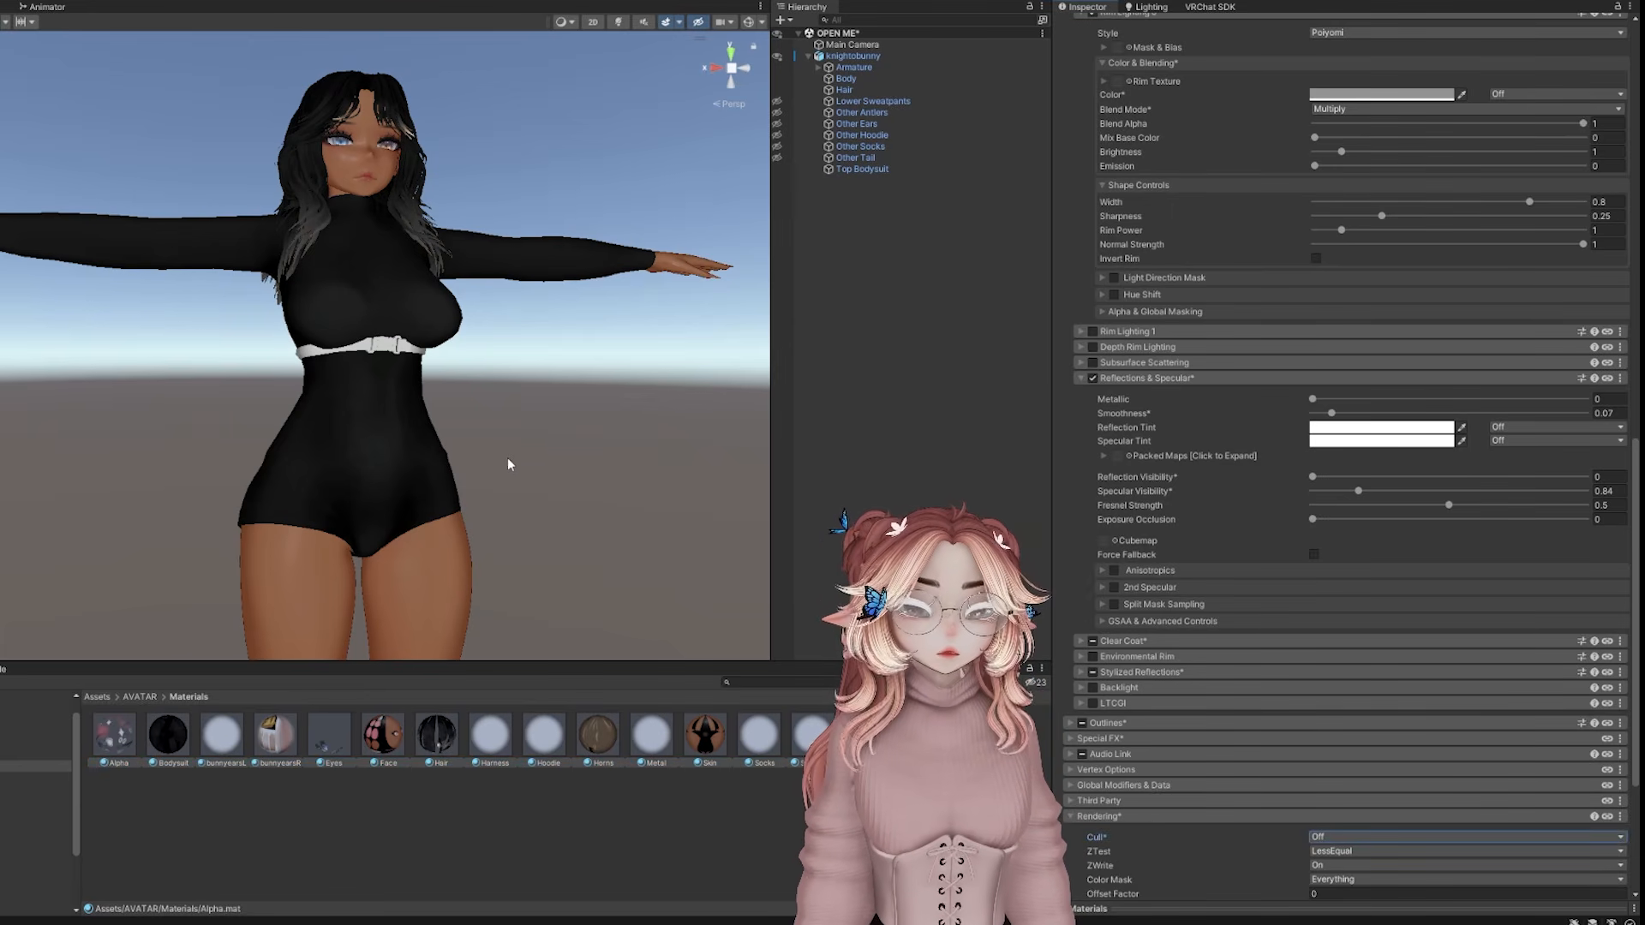
Undo the Cull change on all the materials
{"action": "middle_click_drag", "start_coordinate": [507, 458], "coordinate": [564, 470]}
{"action": "scroll", "coordinate": [528, 461], "scroll_direction": "up", "scroll_amount": 5}
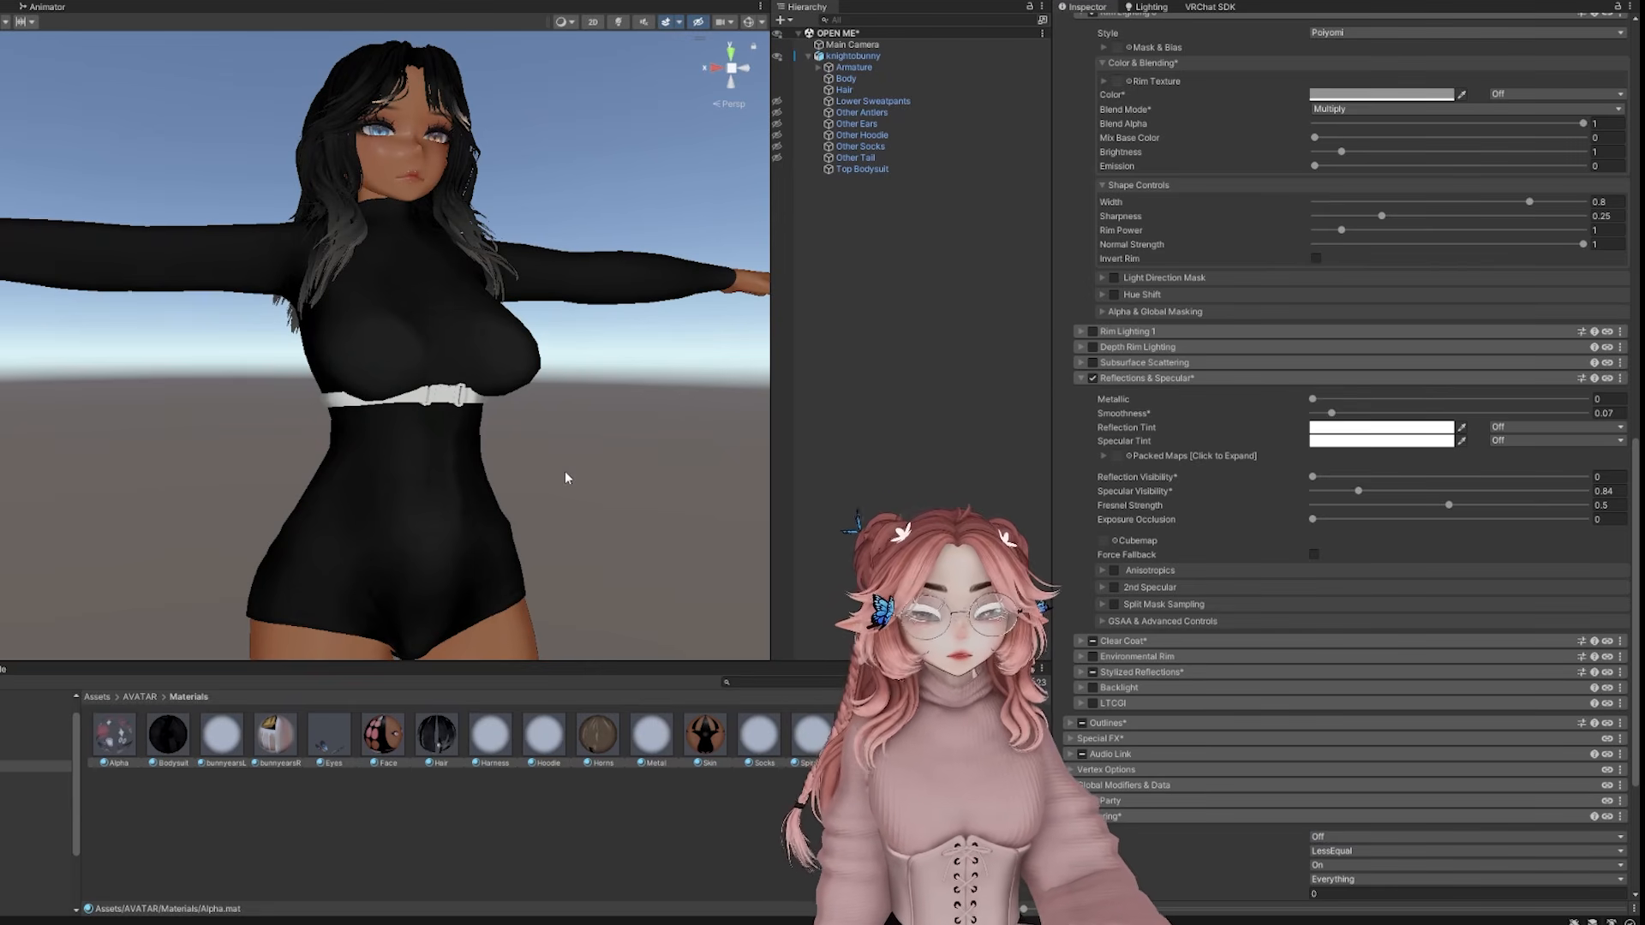
{"action": "key", "text": "ctrl+z"}
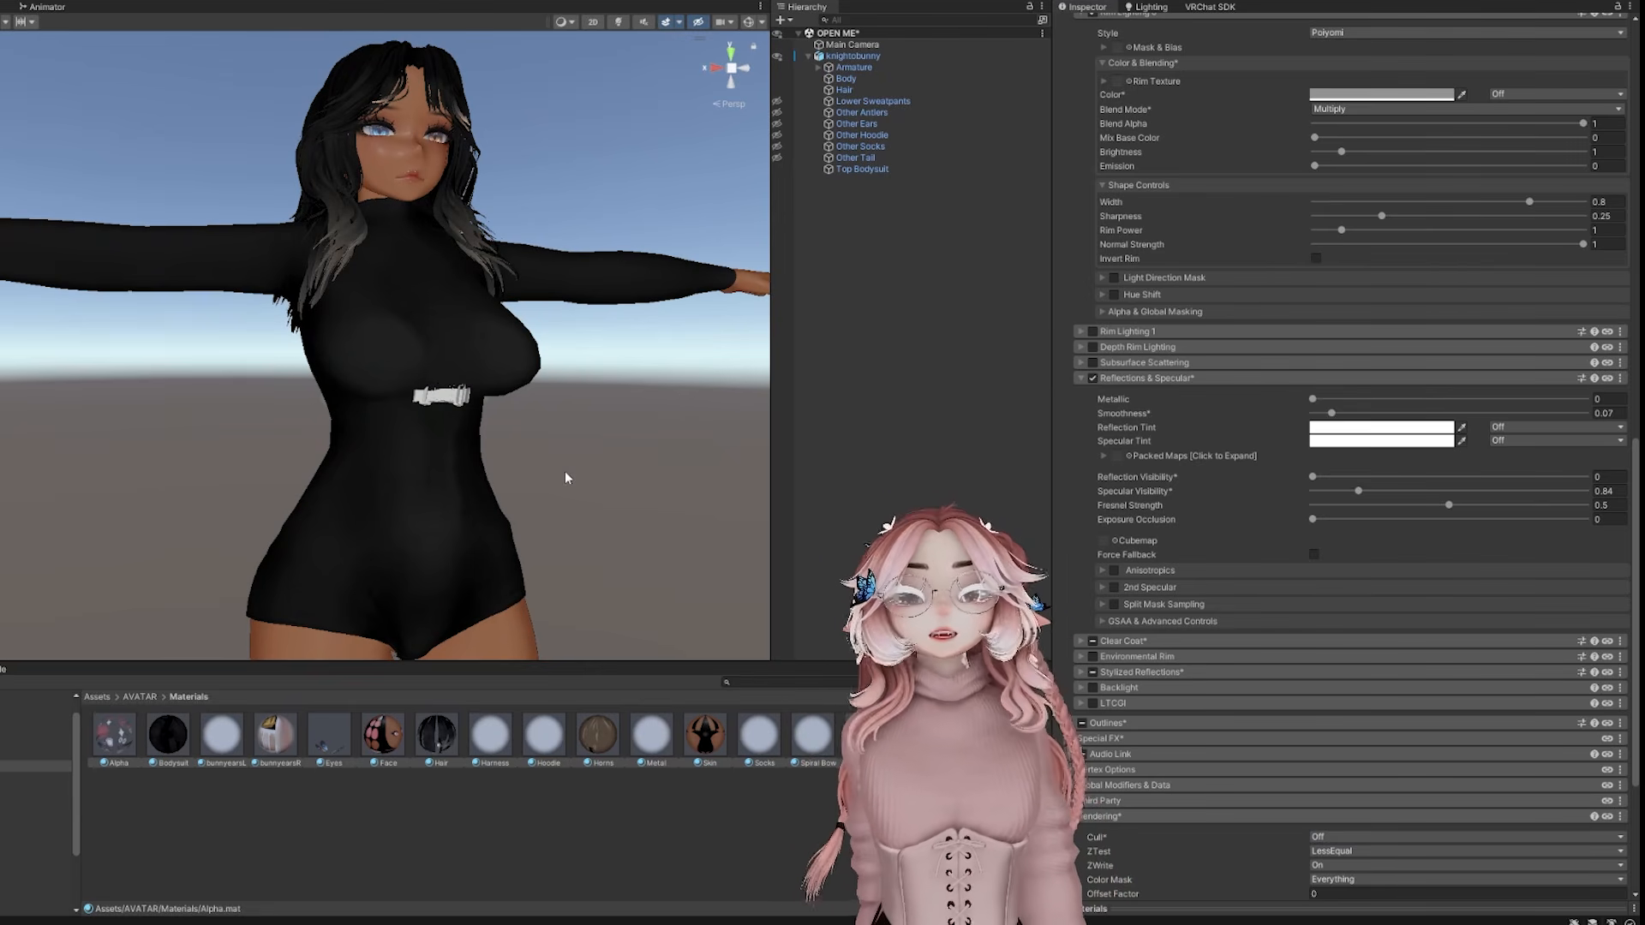
Examine the harness strap and buckle on the bodysuit up close, from the side and from a distance
{"action": "scroll", "coordinate": [565, 472], "scroll_direction": "up", "scroll_amount": 3}
{"action": "middle_click_drag", "start_coordinate": [566, 342], "coordinate": [574, 223]}
{"action": "scroll", "coordinate": [429, 304], "scroll_direction": "up", "scroll_amount": 3}
{"action": "middle_click_drag", "start_coordinate": [424, 304], "coordinate": [493, 403]}
{"action": "scroll", "coordinate": [495, 274], "scroll_direction": "up", "scroll_amount": 1}
{"action": "left_click", "coordinate": [546, 277]}
{"action": "left_click", "coordinate": [546, 277]}
{"action": "scroll", "coordinate": [479, 317], "scroll_direction": "up", "scroll_amount": 2}
{"action": "scroll", "coordinate": [442, 421], "scroll_direction": "up", "scroll_amount": 2}
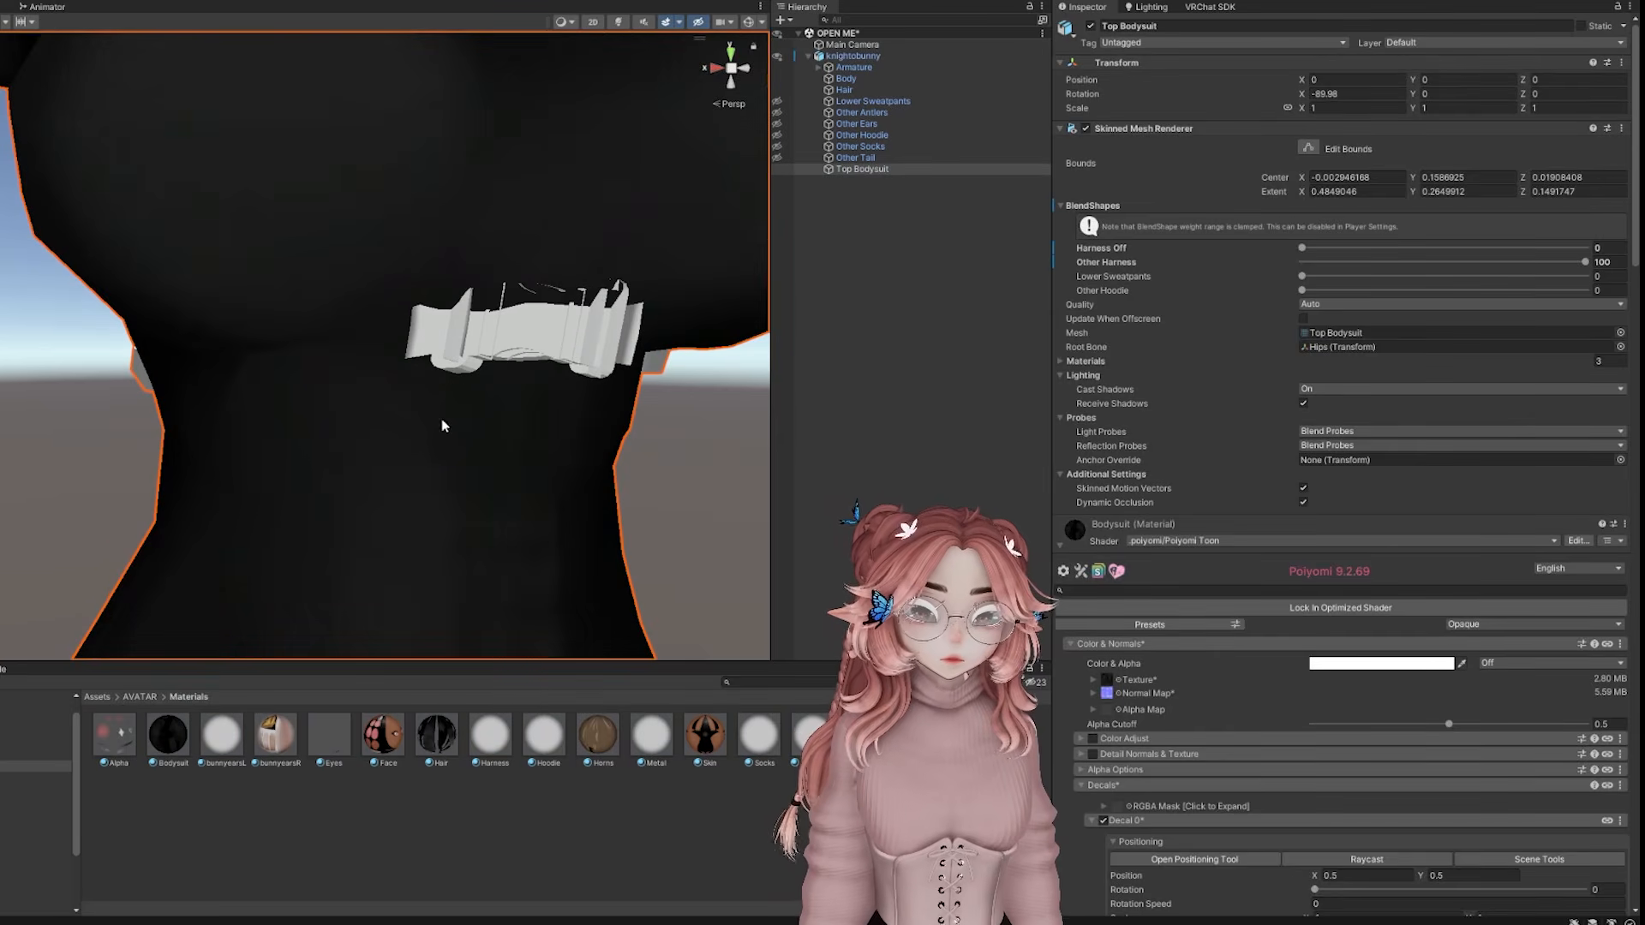
{"action": "left_click_drag", "start_coordinate": [411, 469], "coordinate": [312, 411], "text": "alt"}
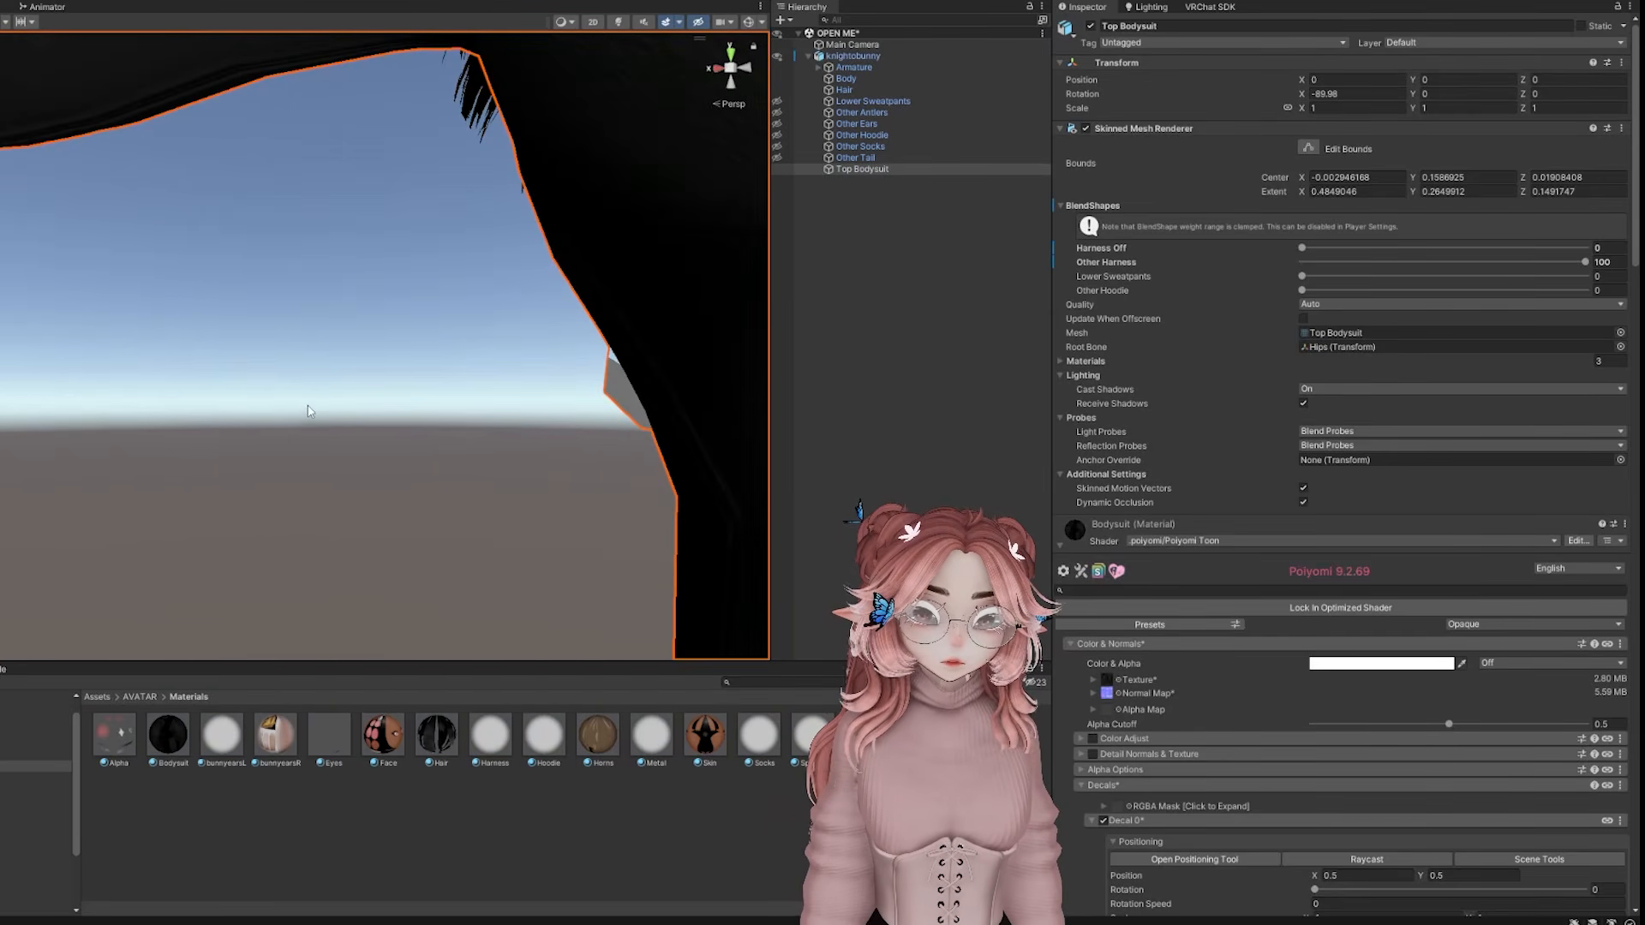
{"action": "scroll", "coordinate": [245, 405], "scroll_direction": "up", "scroll_amount": 3}
{"action": "middle_click_drag", "start_coordinate": [246, 405], "coordinate": [237, 414]}
{"action": "scroll", "coordinate": [237, 414], "scroll_direction": "down", "scroll_amount": 8}
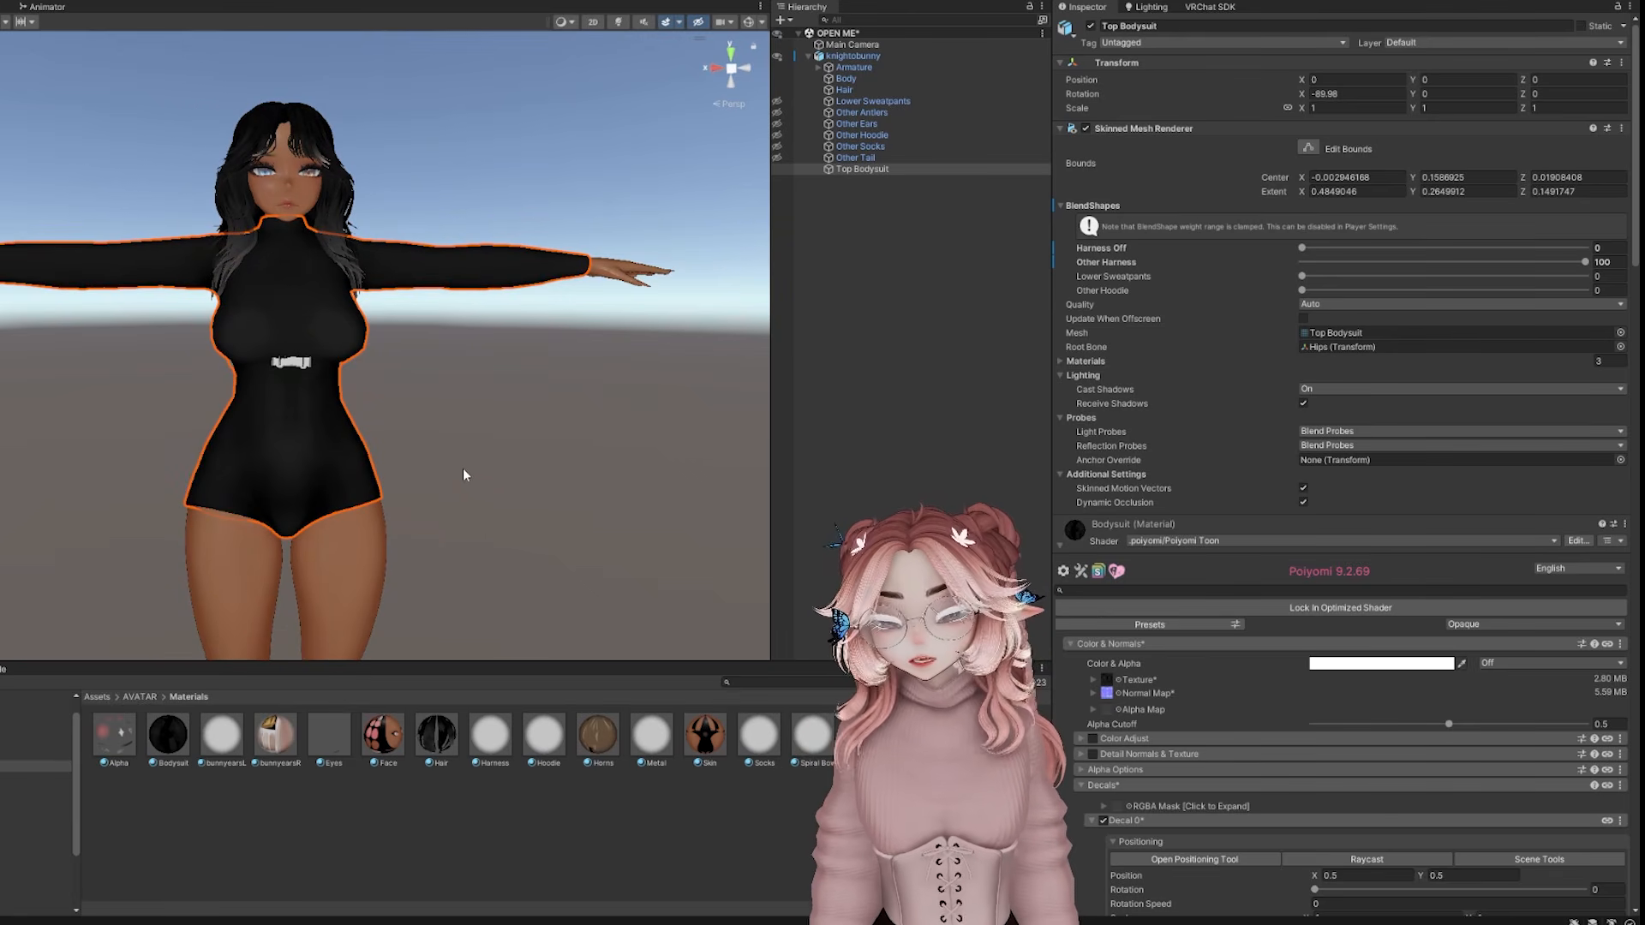
{"action": "scroll", "coordinate": [347, 394], "scroll_direction": "up", "scroll_amount": 5}
{"action": "scroll", "coordinate": [341, 535], "scroll_direction": "down", "scroll_amount": 6}
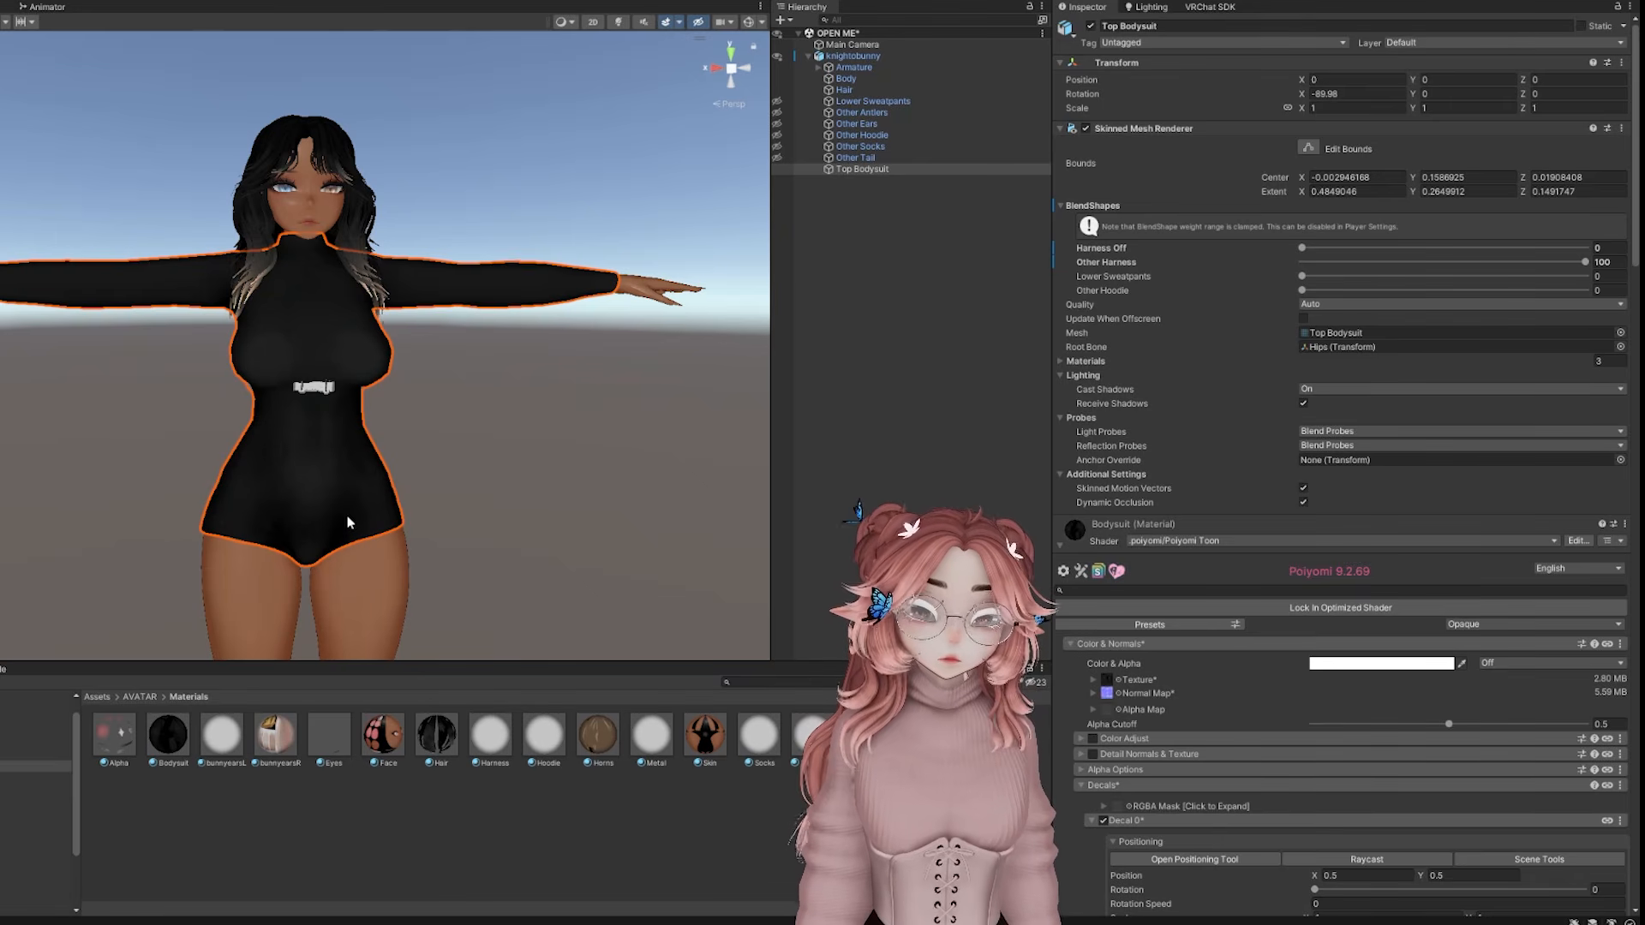
{"action": "scroll", "coordinate": [347, 521], "scroll_direction": "up", "scroll_amount": 2}
{"action": "middle_click_drag", "start_coordinate": [310, 367], "coordinate": [364, 369]}
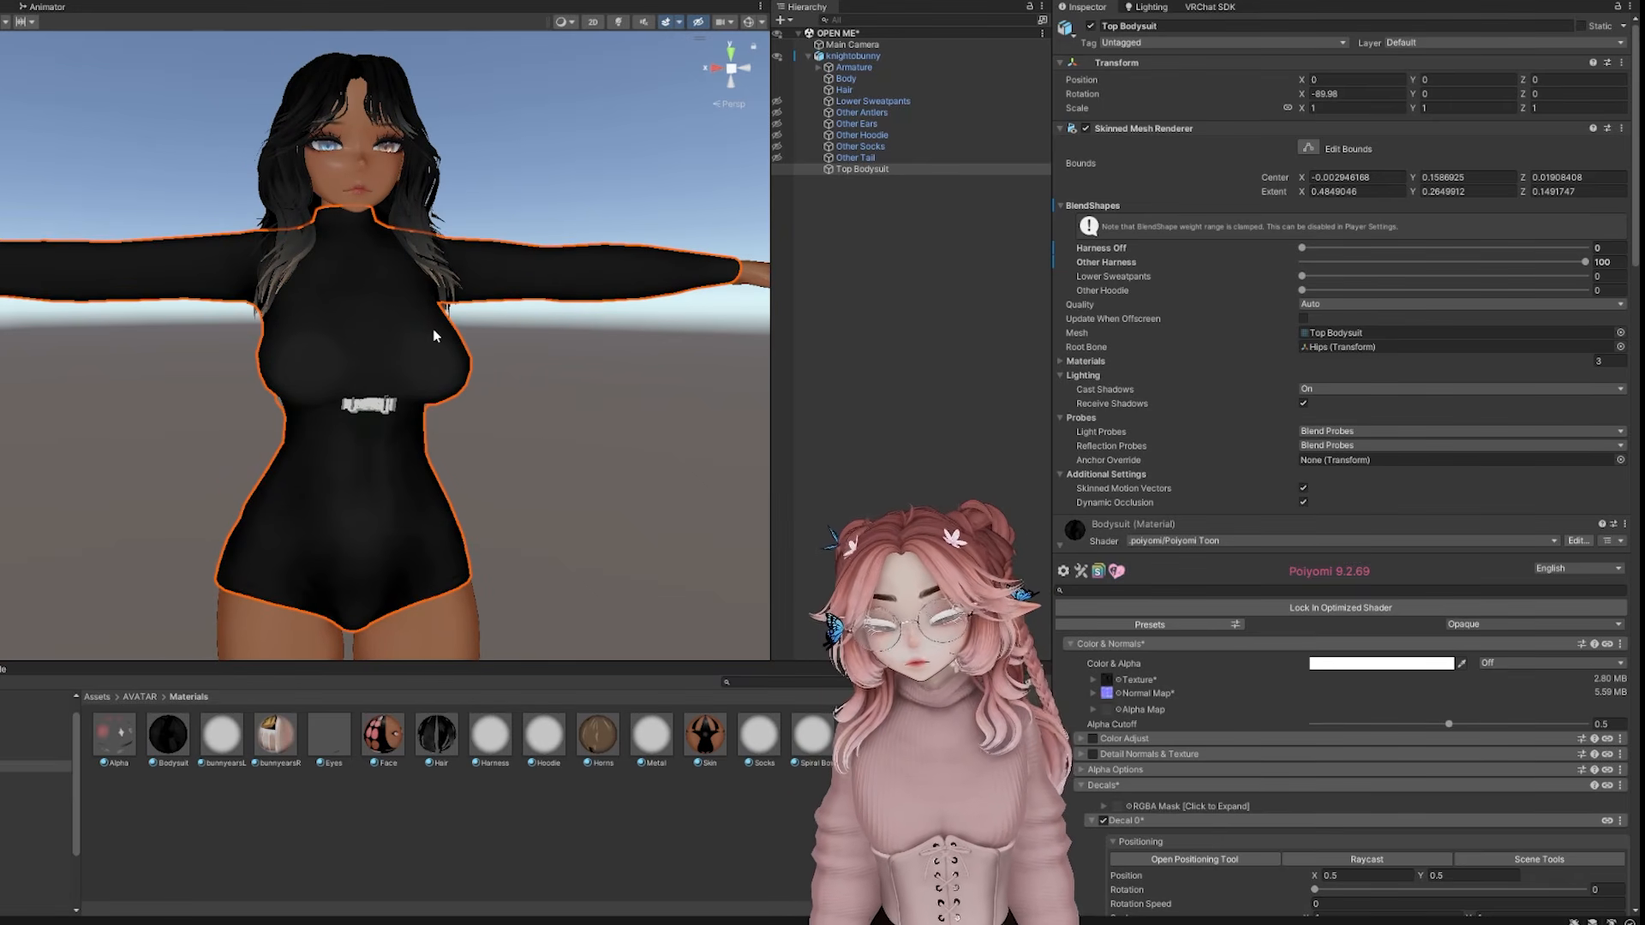
Select all the avatar's materials and go through their shared shader settings
{"action": "key", "text": "ctrl+a"}
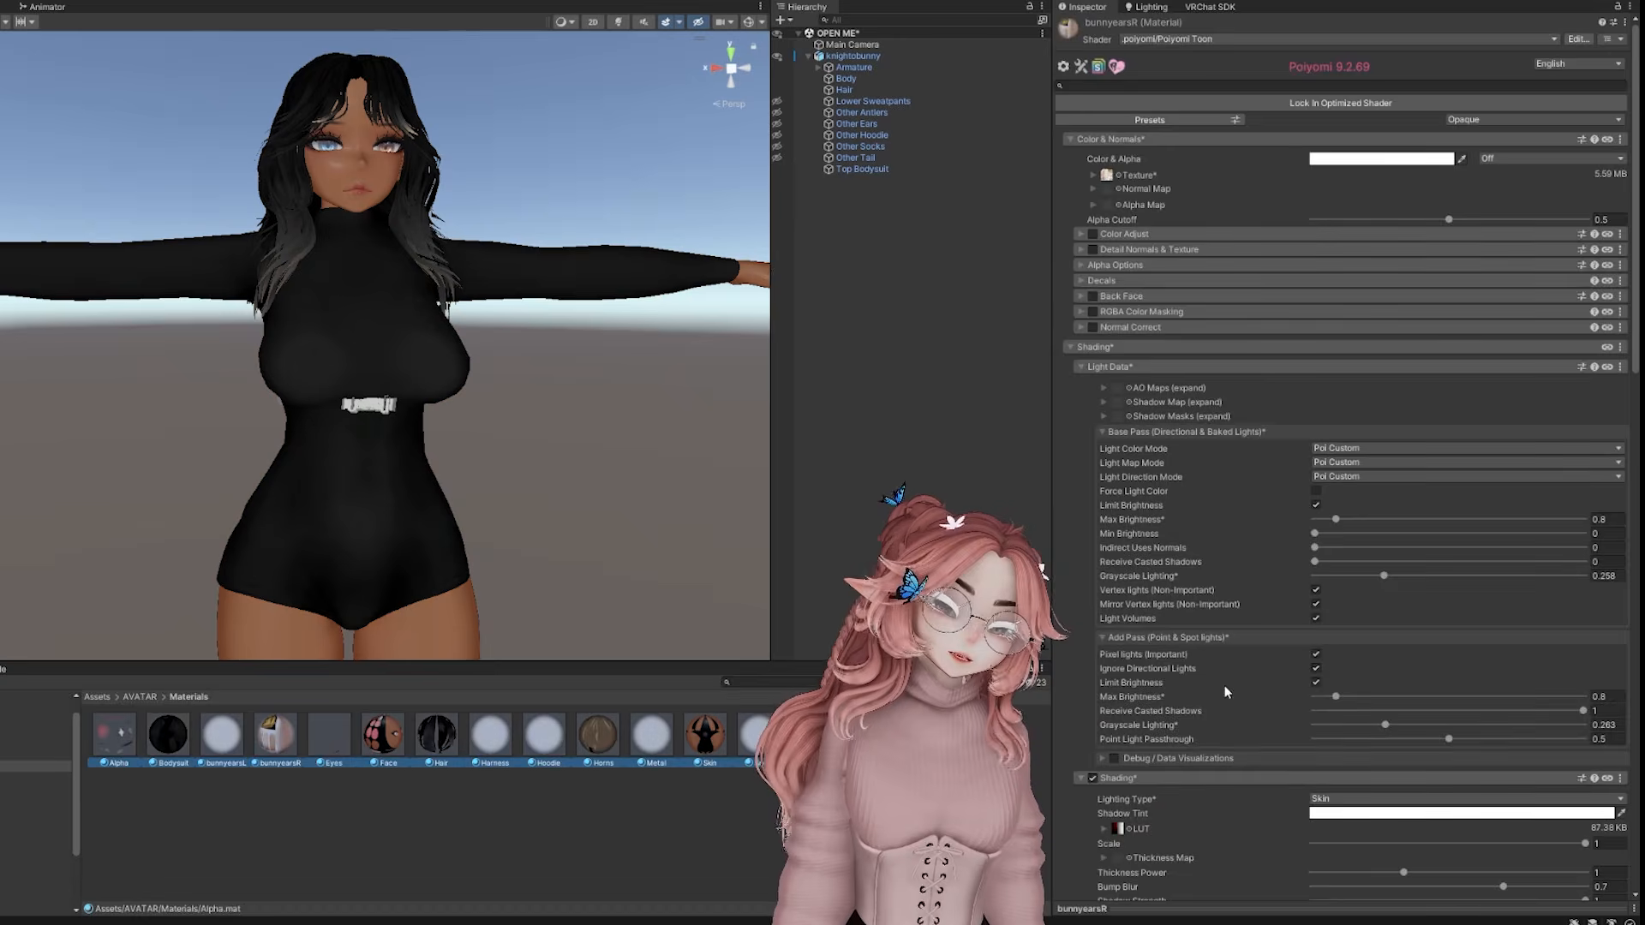
{"action": "scroll", "coordinate": [1277, 641], "scroll_direction": "down", "scroll_amount": 15}
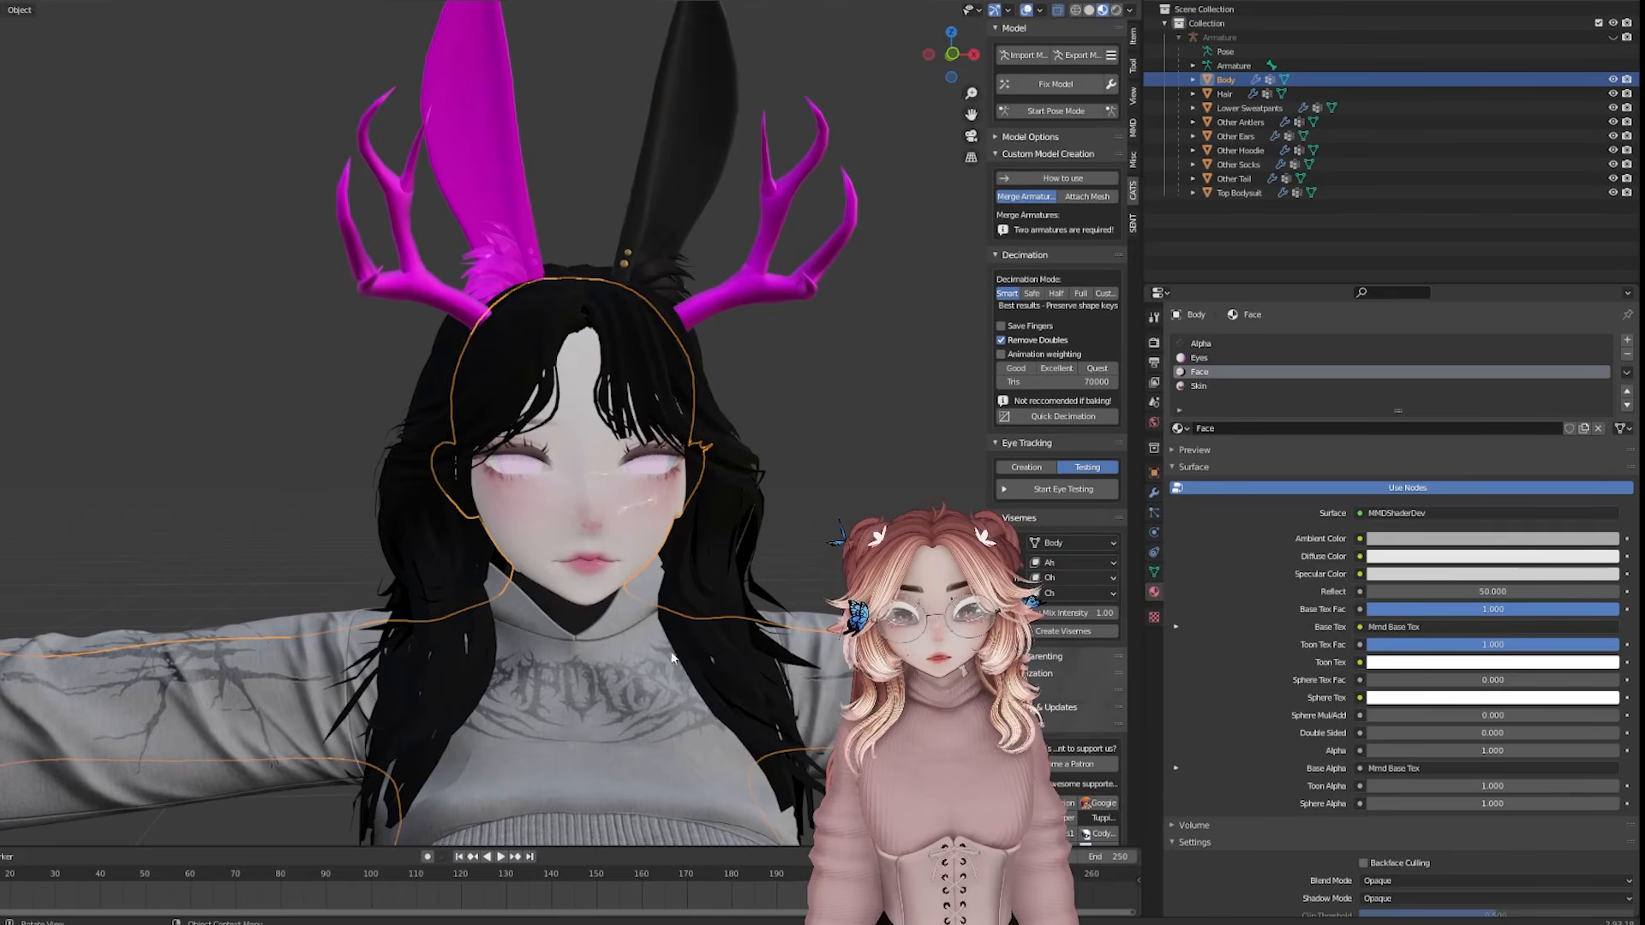
Switch to Blender, select only the harness geometry of the Top Bodysuit in edit mode and open the mesh's Normals options
{"action": "scroll", "coordinate": [594, 677], "scroll_direction": "up", "scroll_amount": 3}
{"action": "left_click", "coordinate": [639, 697]}
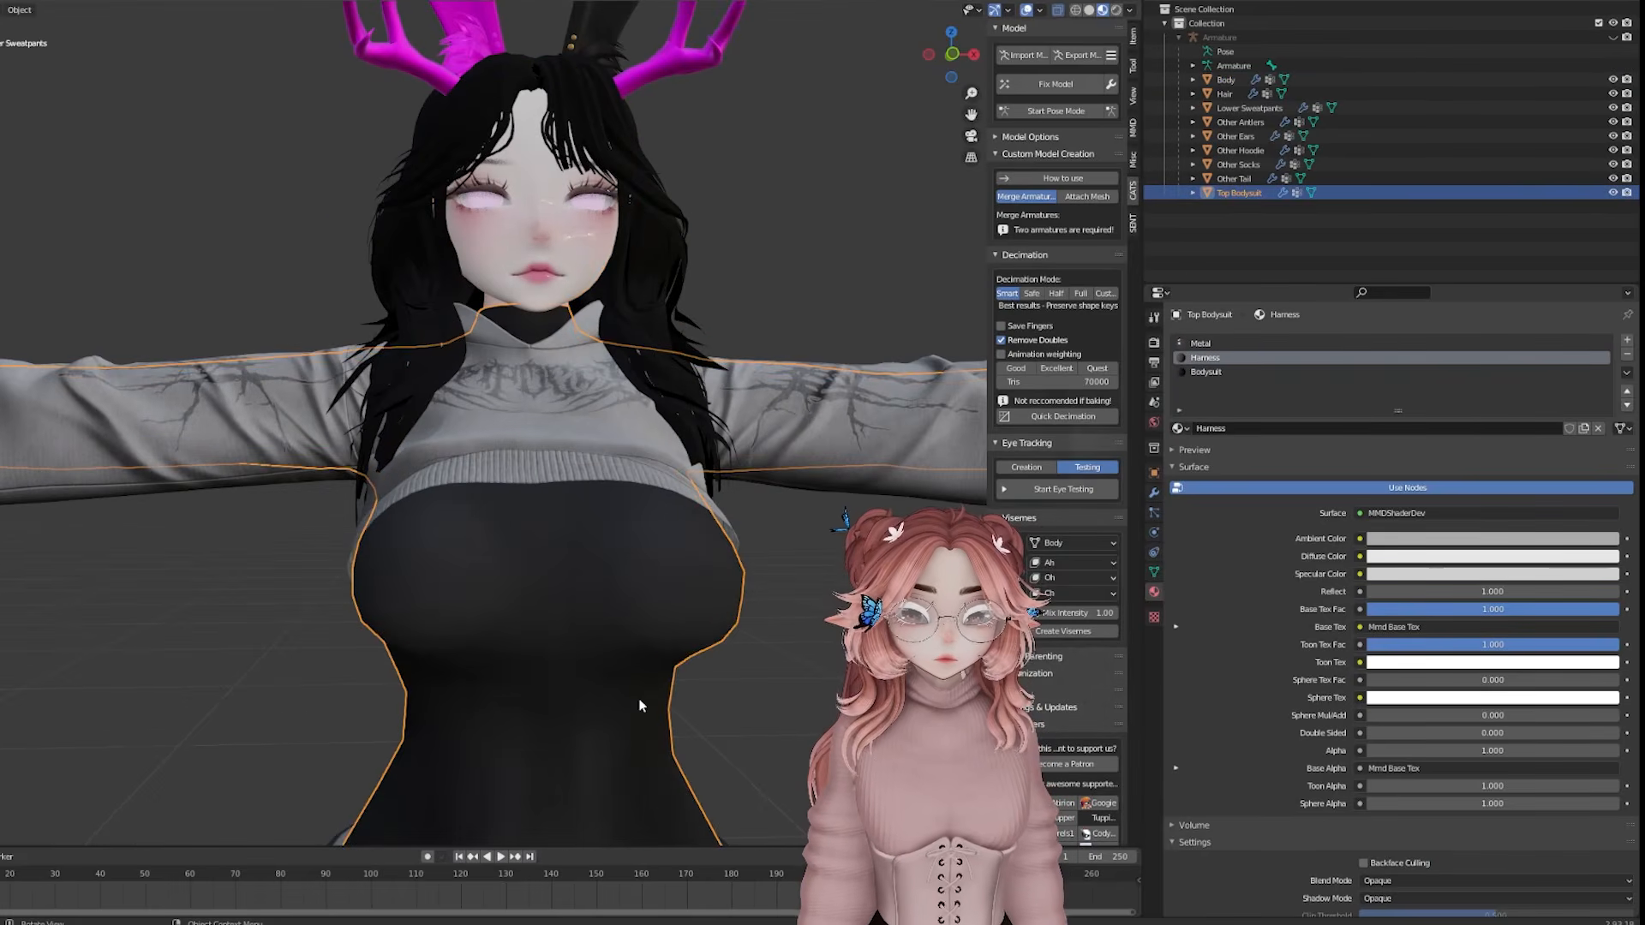
{"action": "key", "text": "KP_Decimal"}
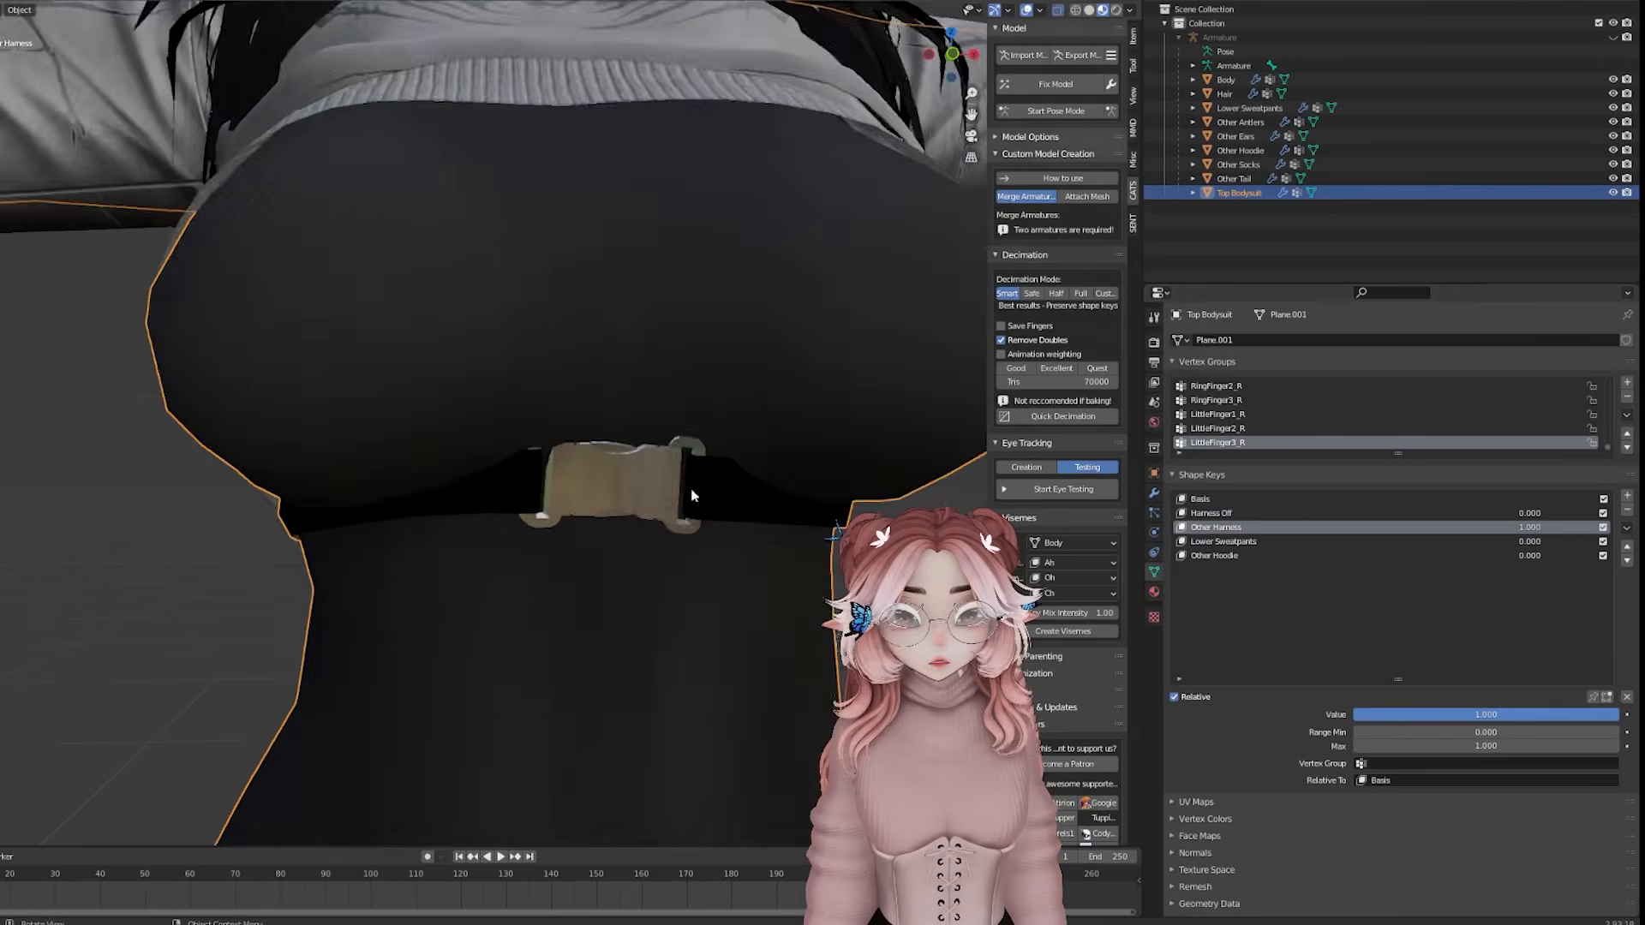
{"action": "key", "text": "Tab"}
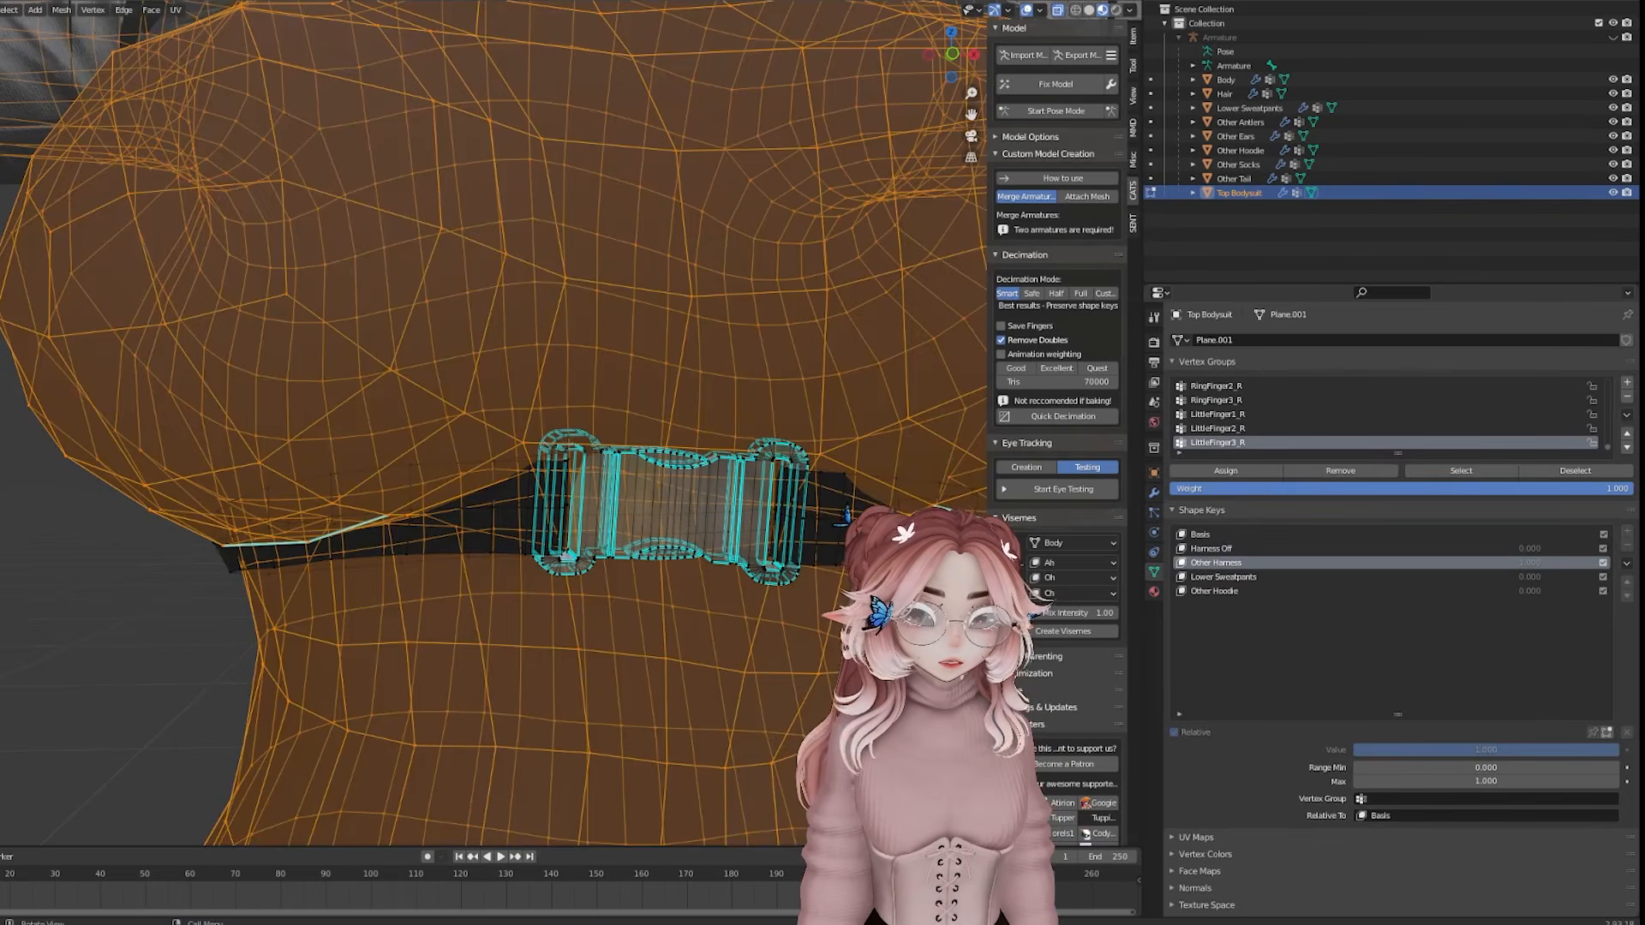
{"action": "key", "text": "ctrl+i"}
{"action": "left_click", "coordinate": [96, 17]}
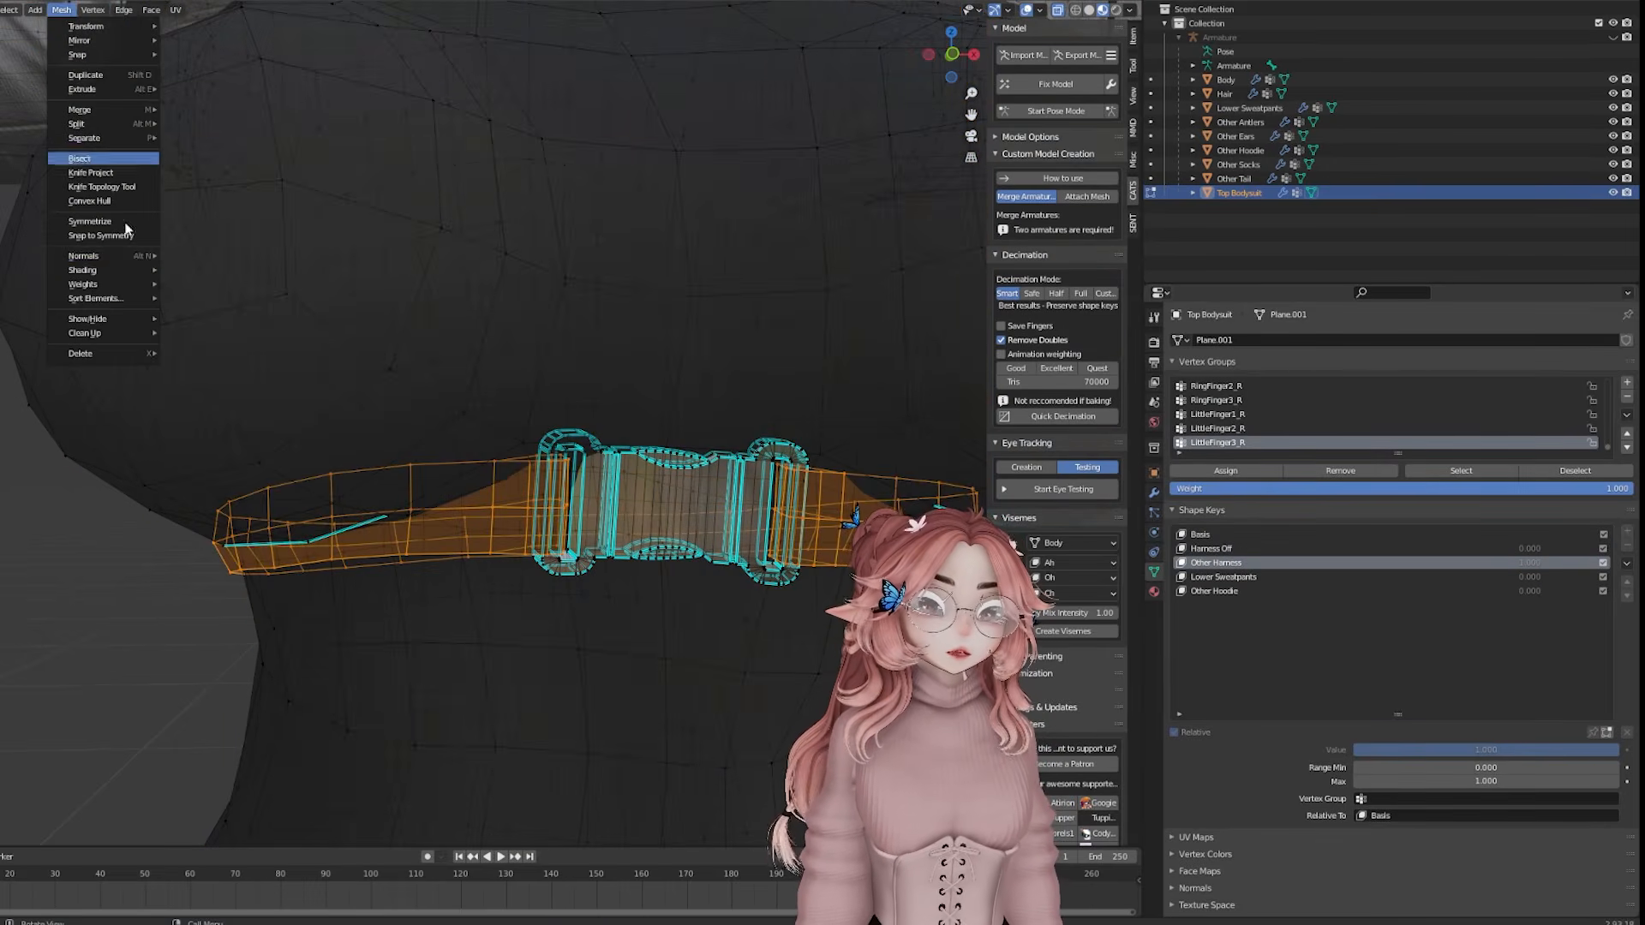
{"action": "left_click", "coordinate": [223, 257]}
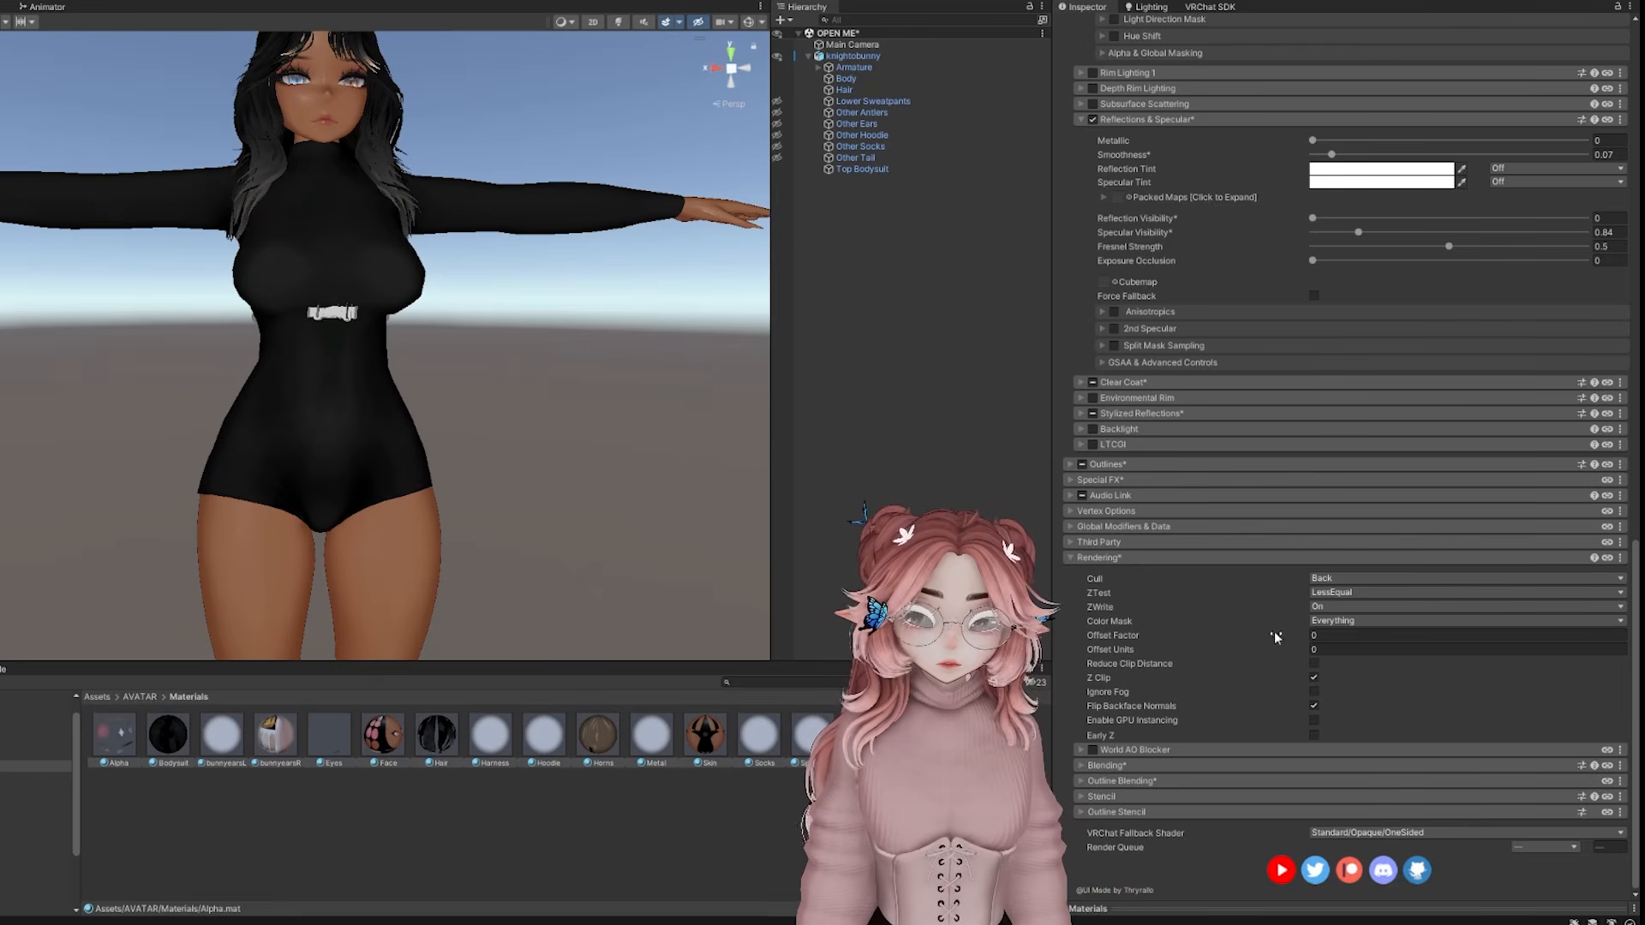
Back in Unity, set Cull to Off on all materials and unhide the avatar's remaining clothing and accessory meshes
{"action": "left_click_drag", "start_coordinate": [780, 161], "coordinate": [777, 99]}
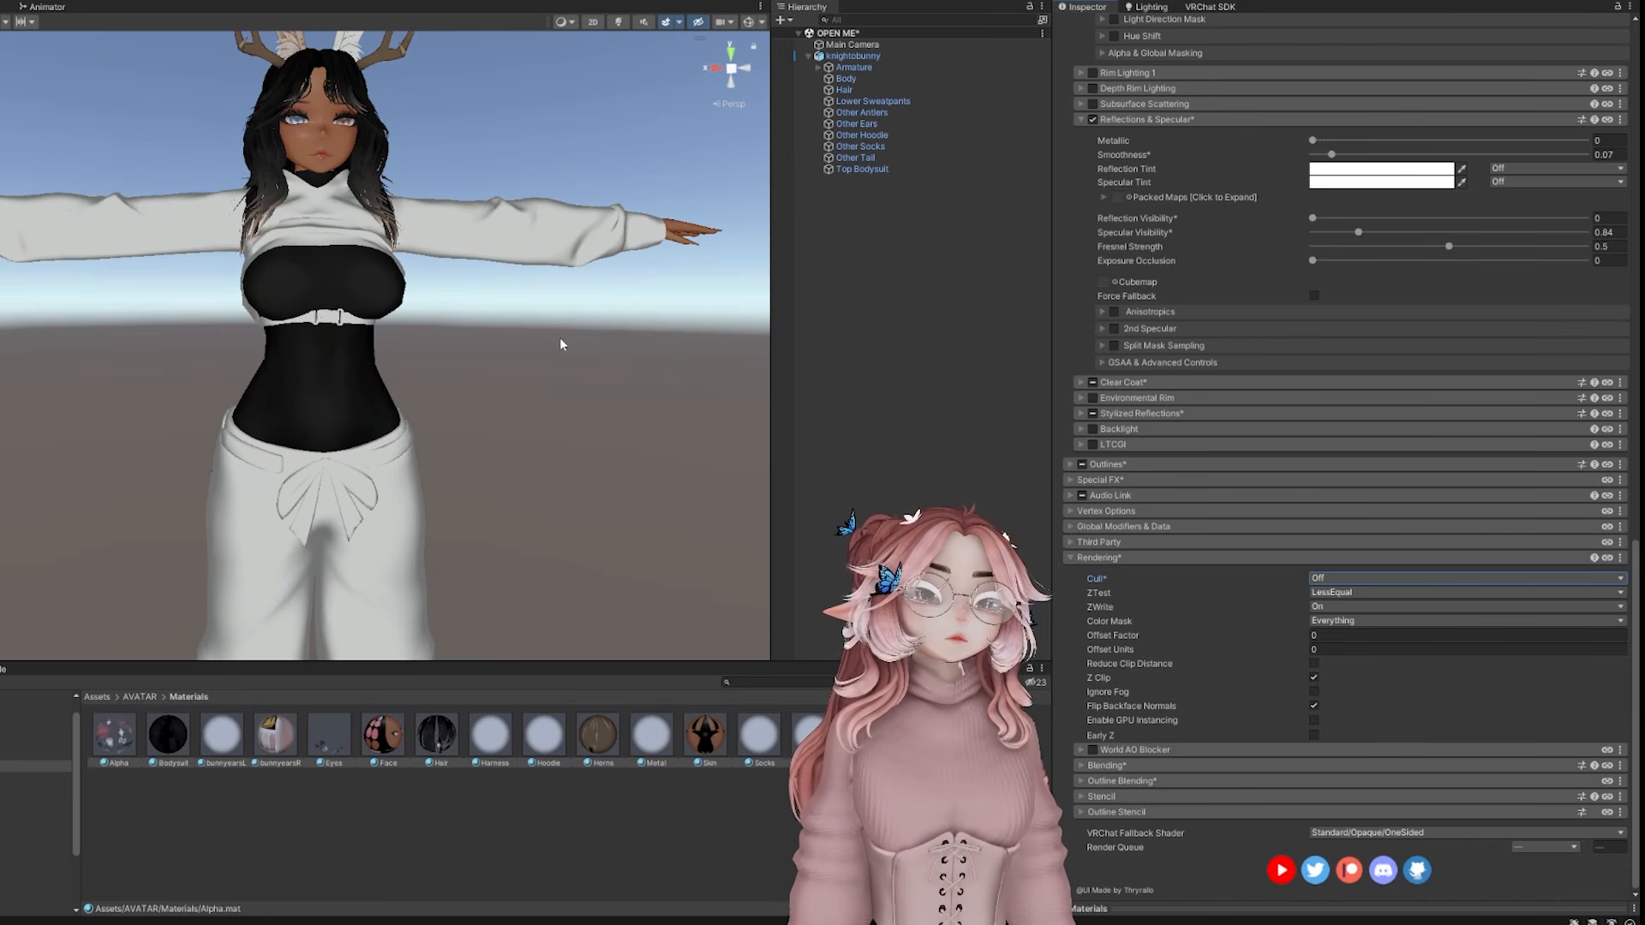
Select the Other Hoodie mesh and expand its Hoodie material for editing
{"action": "left_click", "coordinate": [500, 264]}
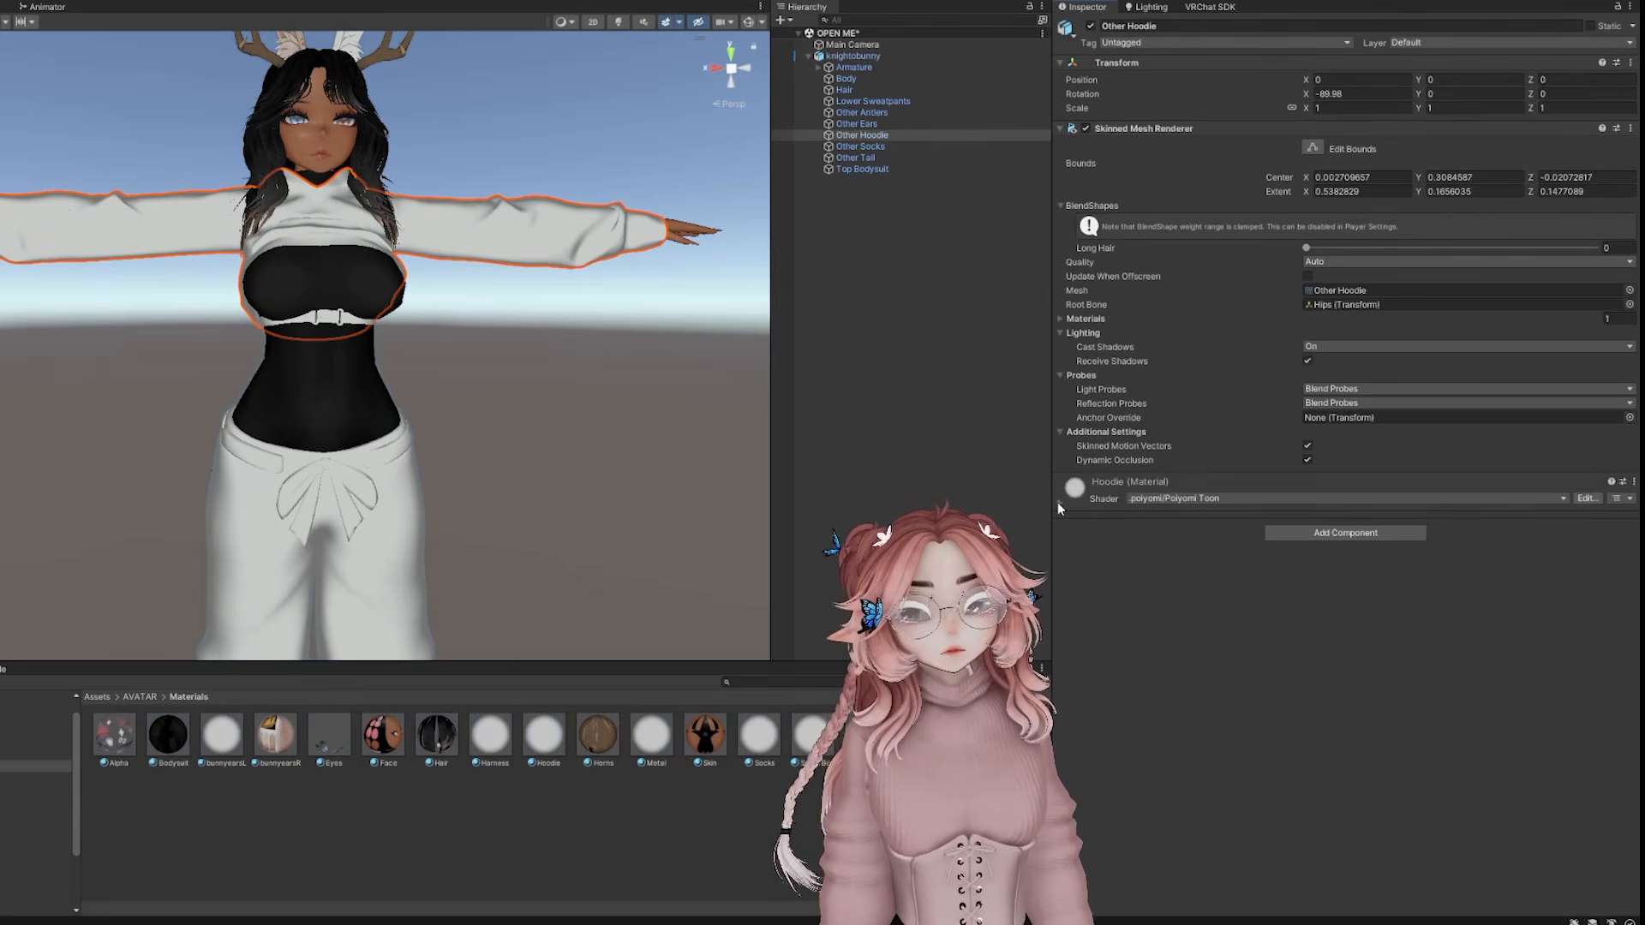
{"action": "left_click", "coordinate": [1060, 505]}
{"action": "scroll", "coordinate": [1113, 514], "scroll_direction": "down", "scroll_amount": 5}
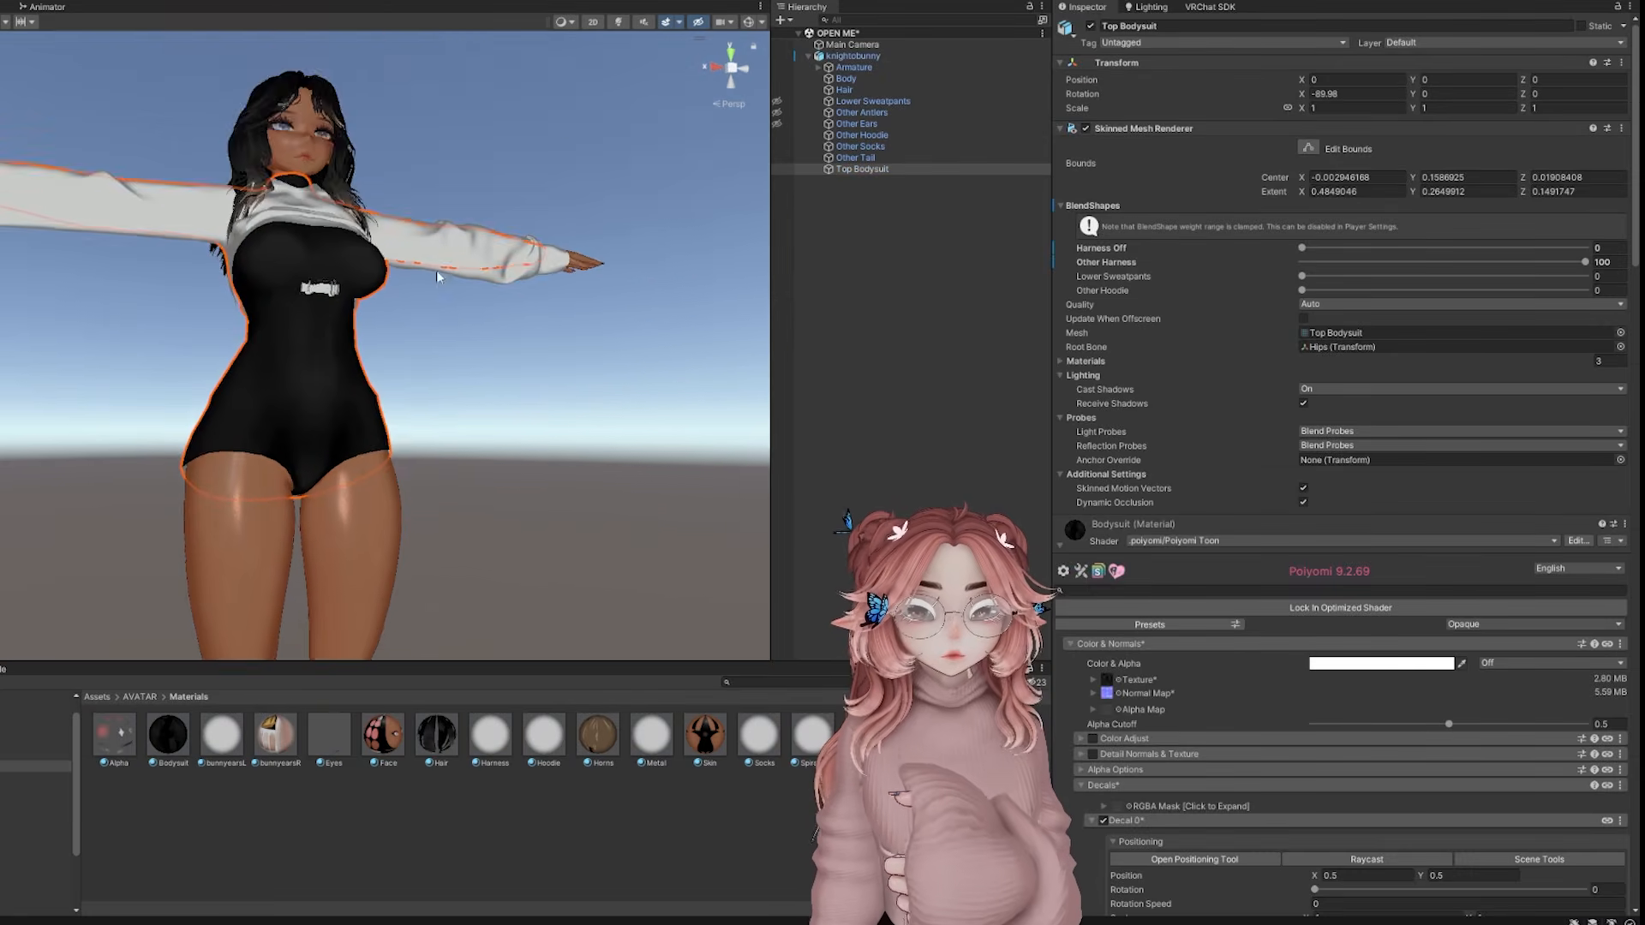
Inspect the bodysuit's leg openings and Rendering settings, select all the avatar's materials and set their Cull to Off
{"action": "scroll", "coordinate": [435, 270], "scroll_direction": "up", "scroll_amount": 5}
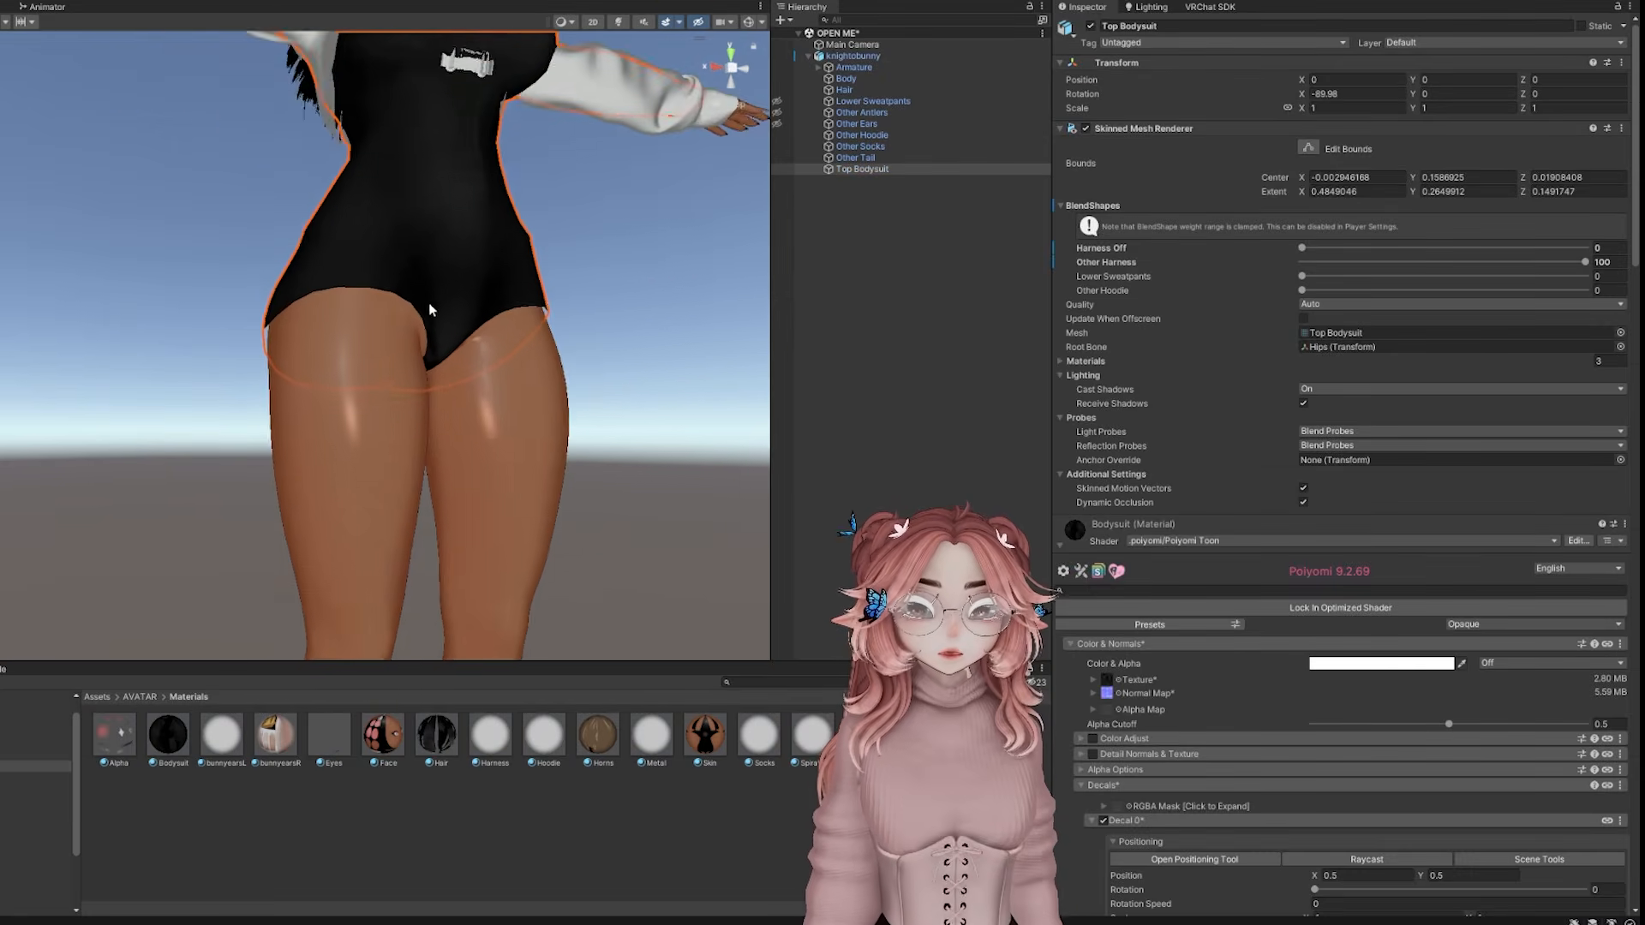
{"action": "scroll", "coordinate": [430, 308], "scroll_direction": "up", "scroll_amount": 5}
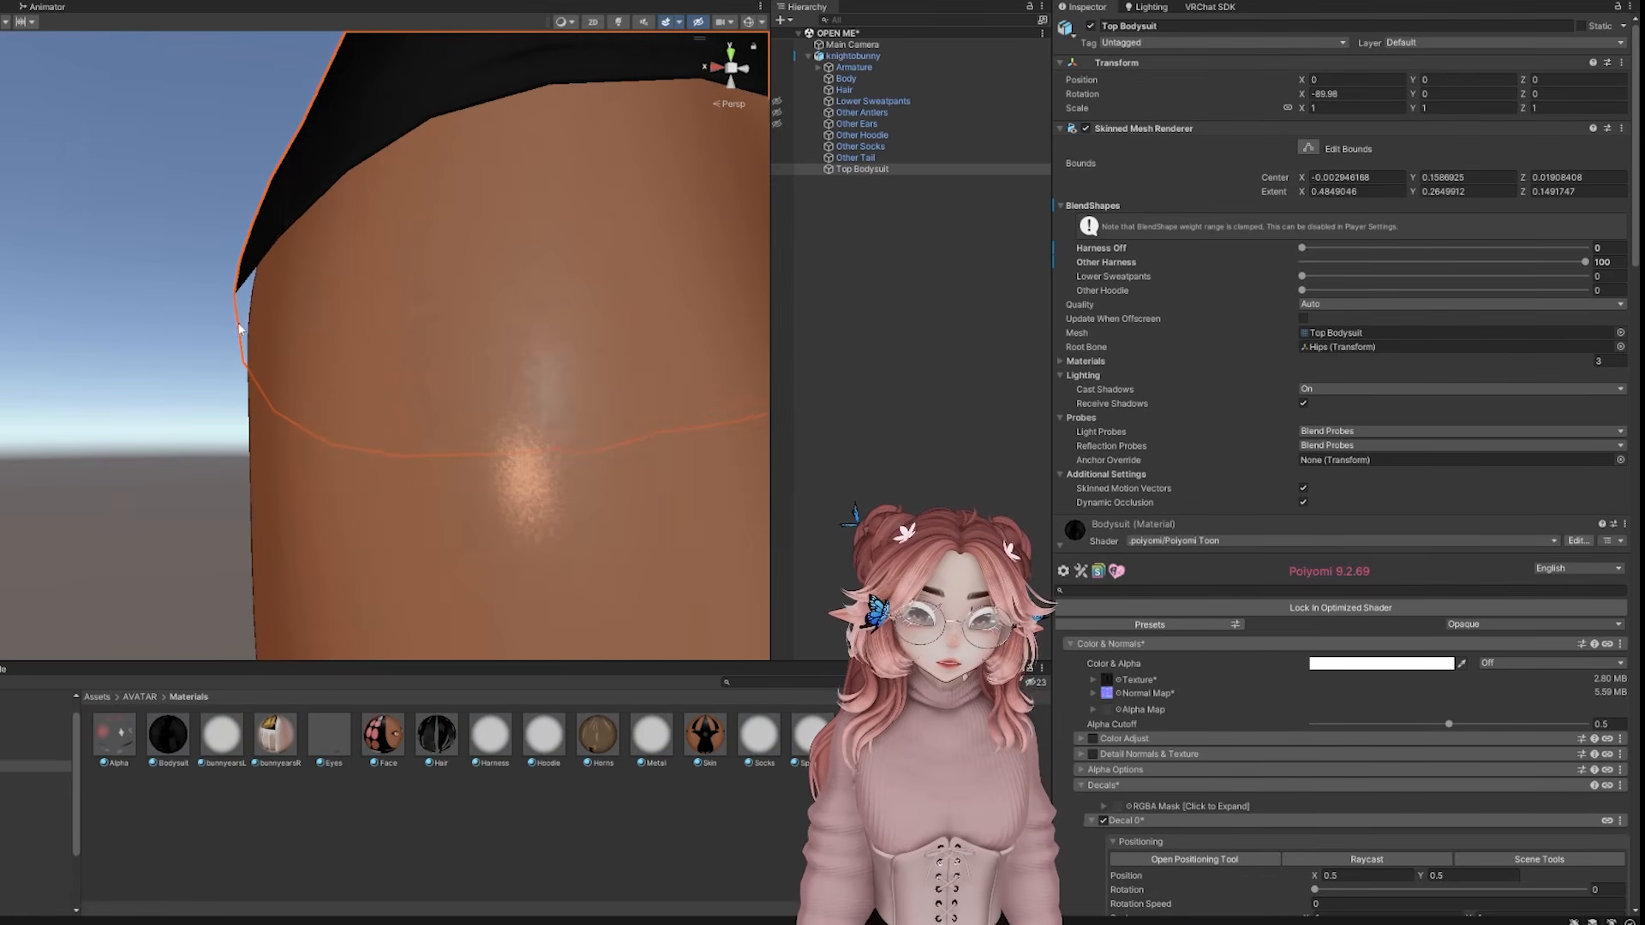
{"action": "scroll", "coordinate": [240, 328], "scroll_direction": "down", "scroll_amount": 10}
{"action": "scroll", "coordinate": [1369, 610], "scroll_direction": "down", "scroll_amount": 10}
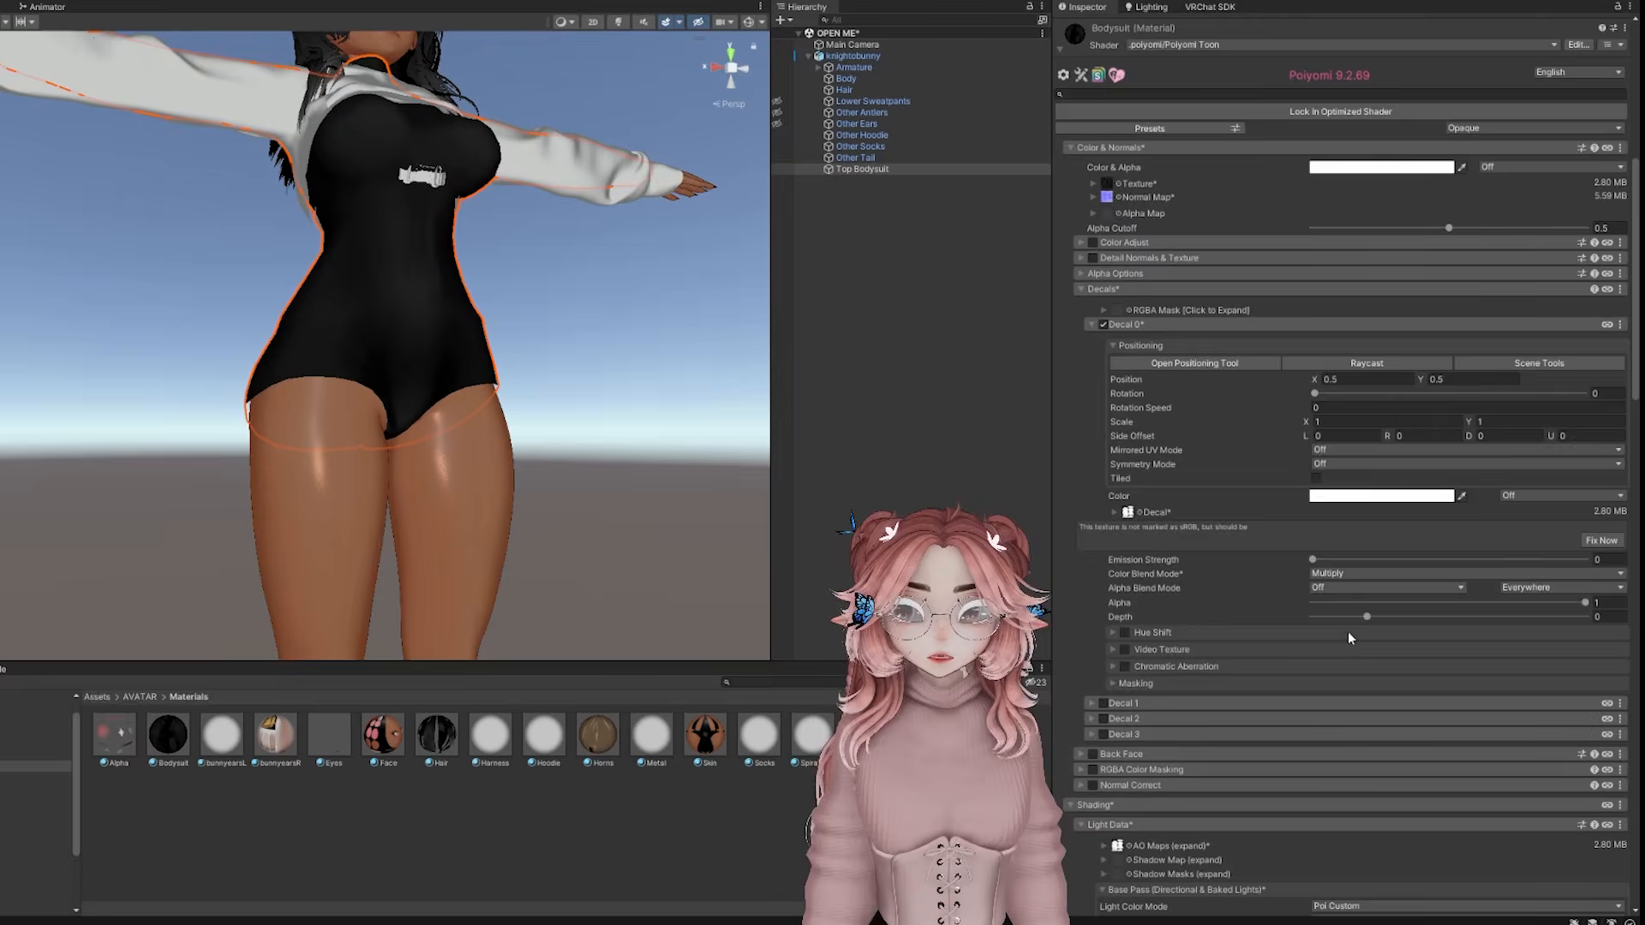
{"action": "scroll", "coordinate": [1348, 634], "scroll_direction": "down", "scroll_amount": 20}
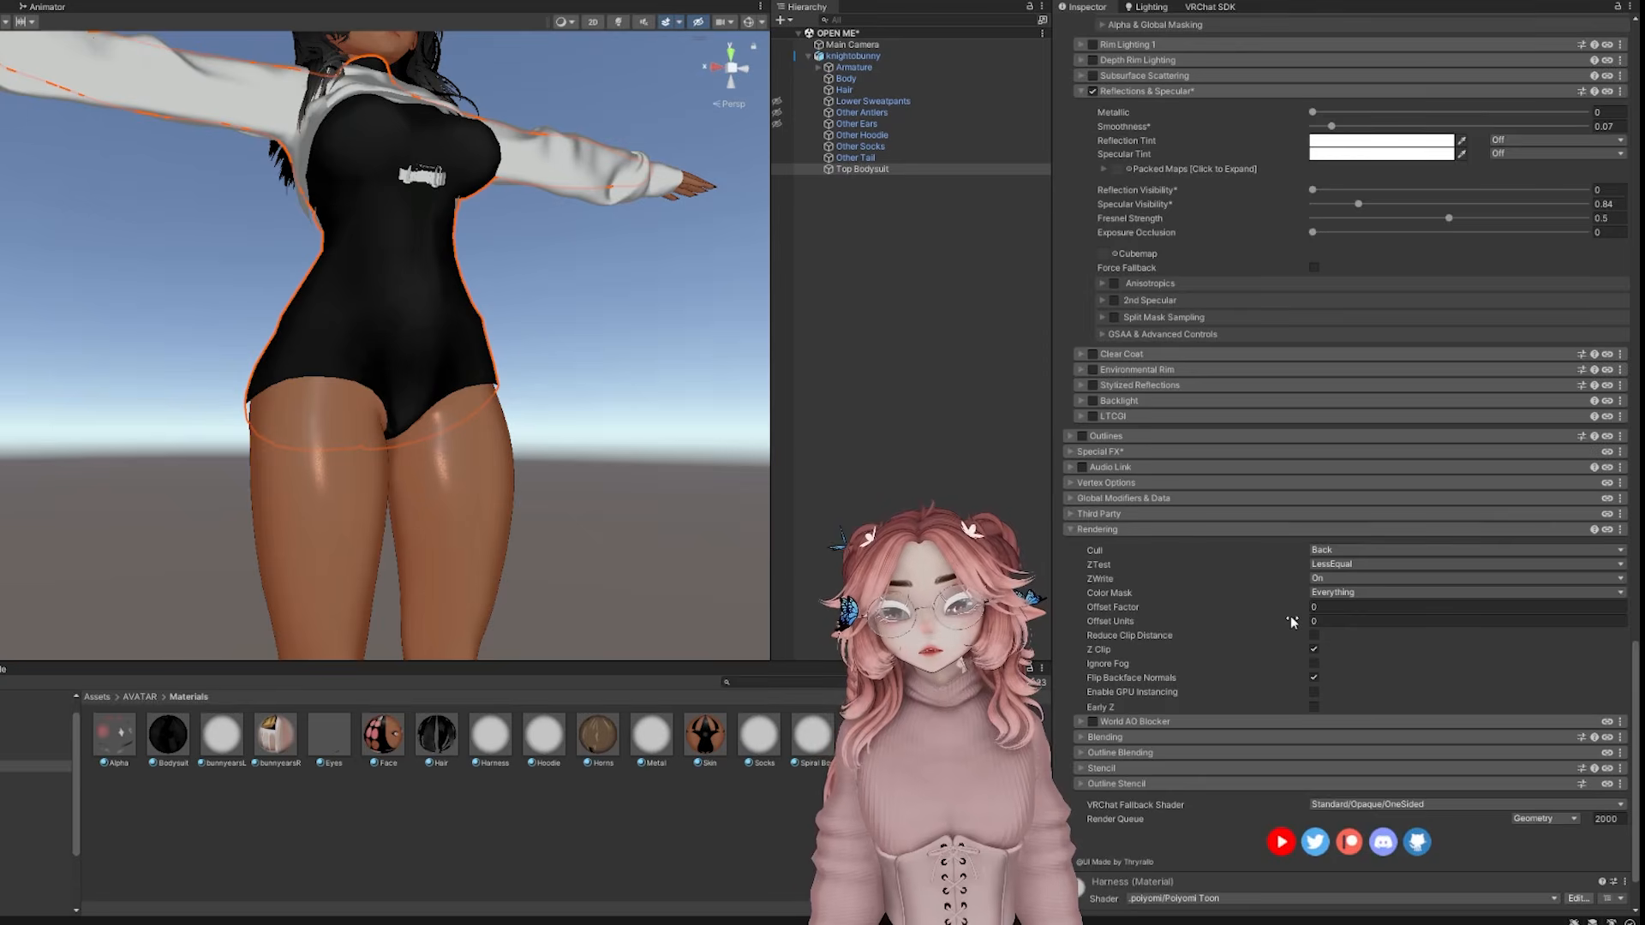
{"action": "scroll", "coordinate": [440, 471], "scroll_direction": "up", "scroll_amount": 8}
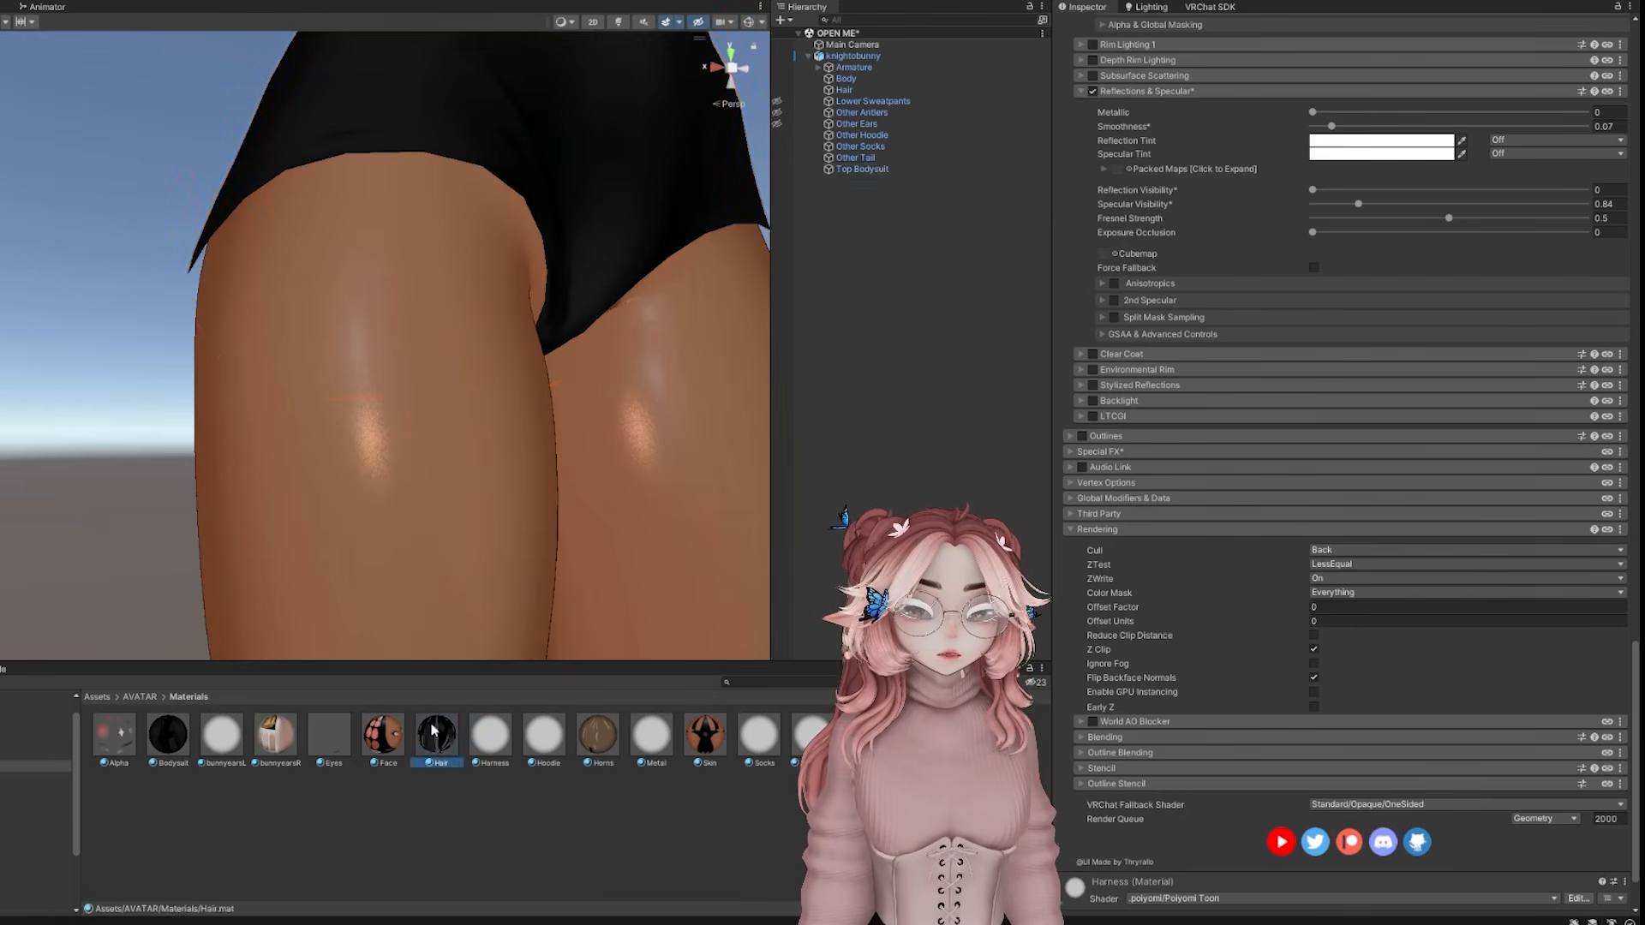
{"action": "key", "text": "ctrl+a"}
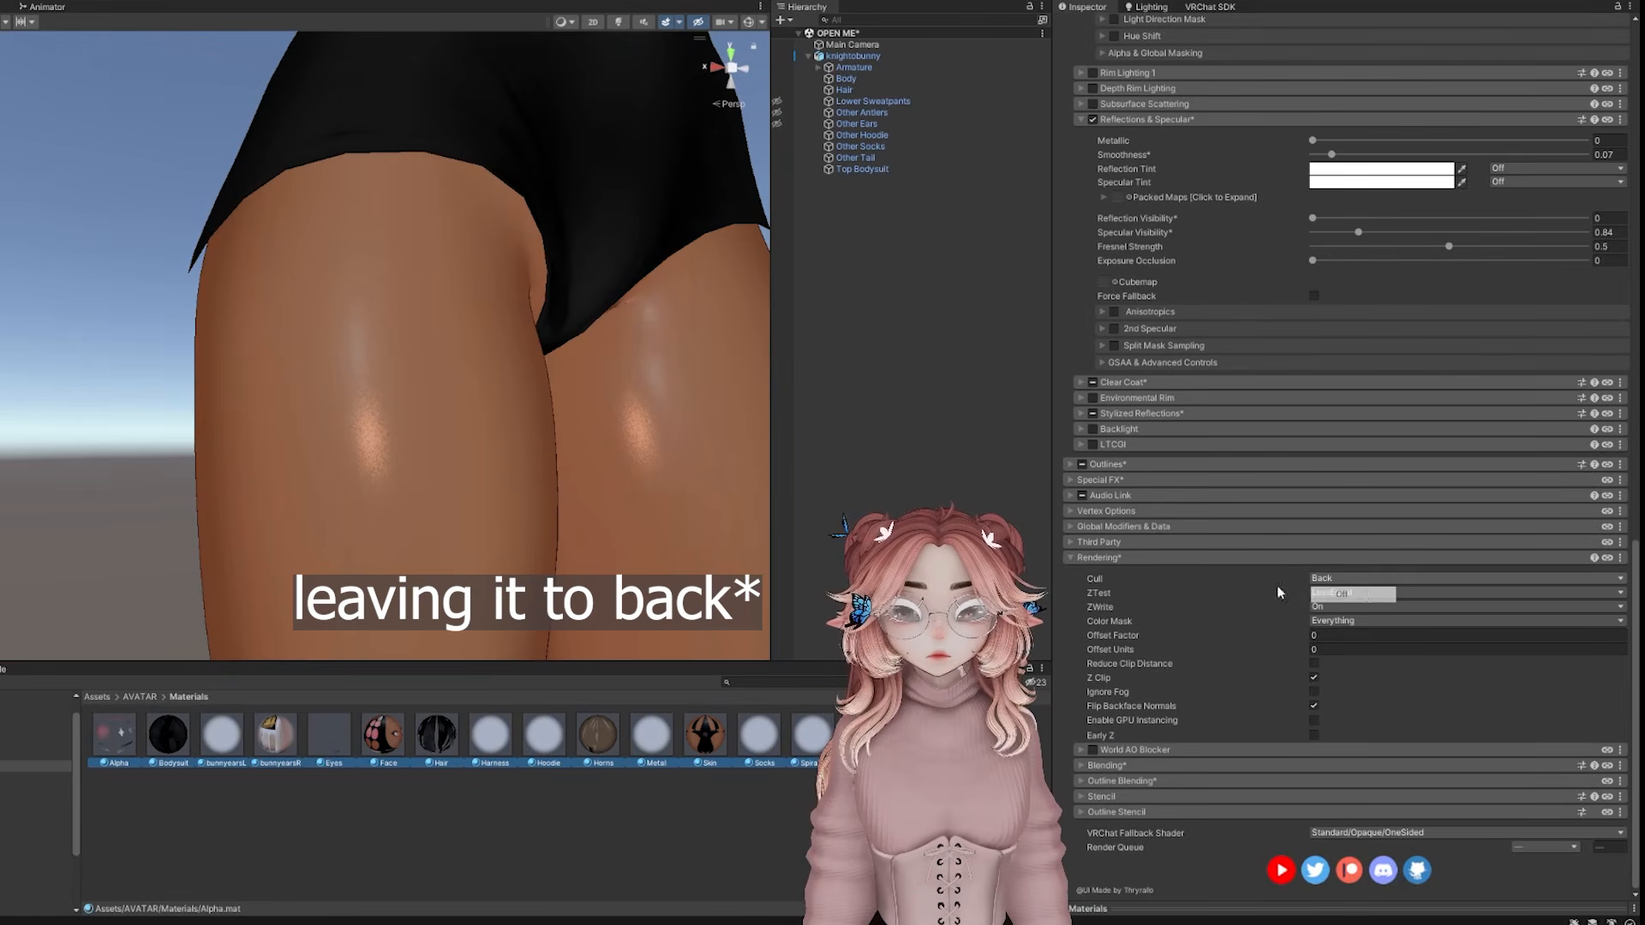
{"action": "scroll", "coordinate": [386, 357], "scroll_direction": "down", "scroll_amount": 6}
Select the Face material and set its Cull option to Back
{"action": "left_click", "coordinate": [322, 373]}
{"action": "middle_click_drag", "start_coordinate": [323, 374], "coordinate": [499, 540]}
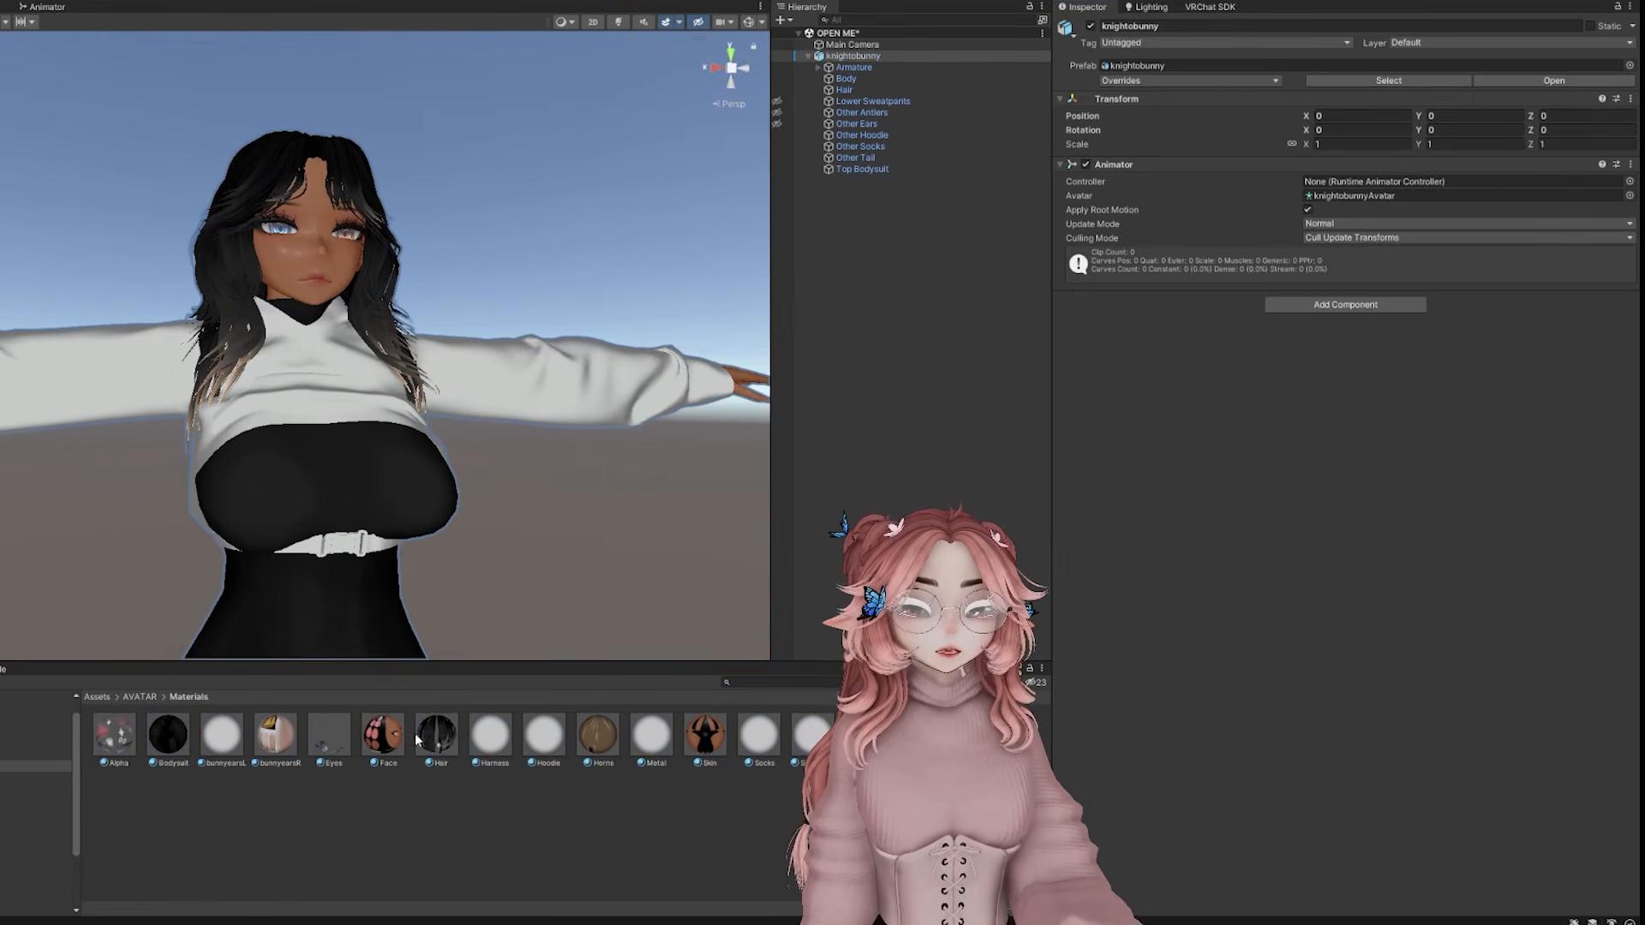
{"action": "left_click", "coordinate": [383, 734]}
{"action": "scroll", "coordinate": [343, 313], "scroll_direction": "up", "scroll_amount": 5}
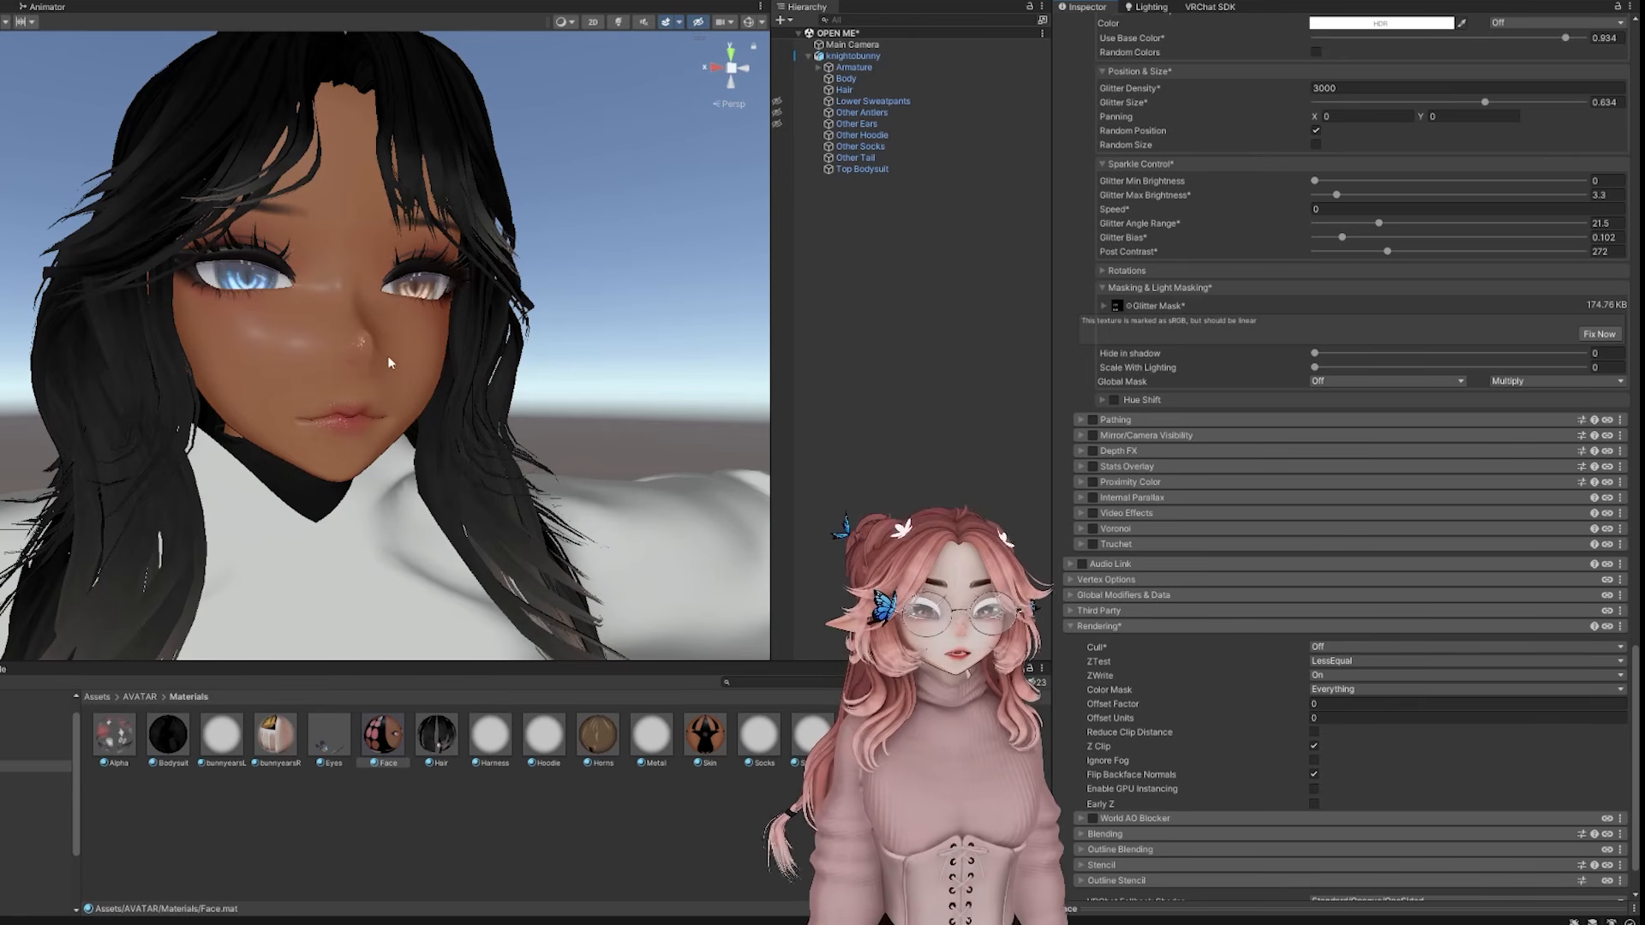
{"action": "scroll", "coordinate": [388, 356], "scroll_direction": "up", "scroll_amount": 3}
{"action": "left_click", "coordinate": [1345, 648]}
{"action": "left_click", "coordinate": [1349, 694]}
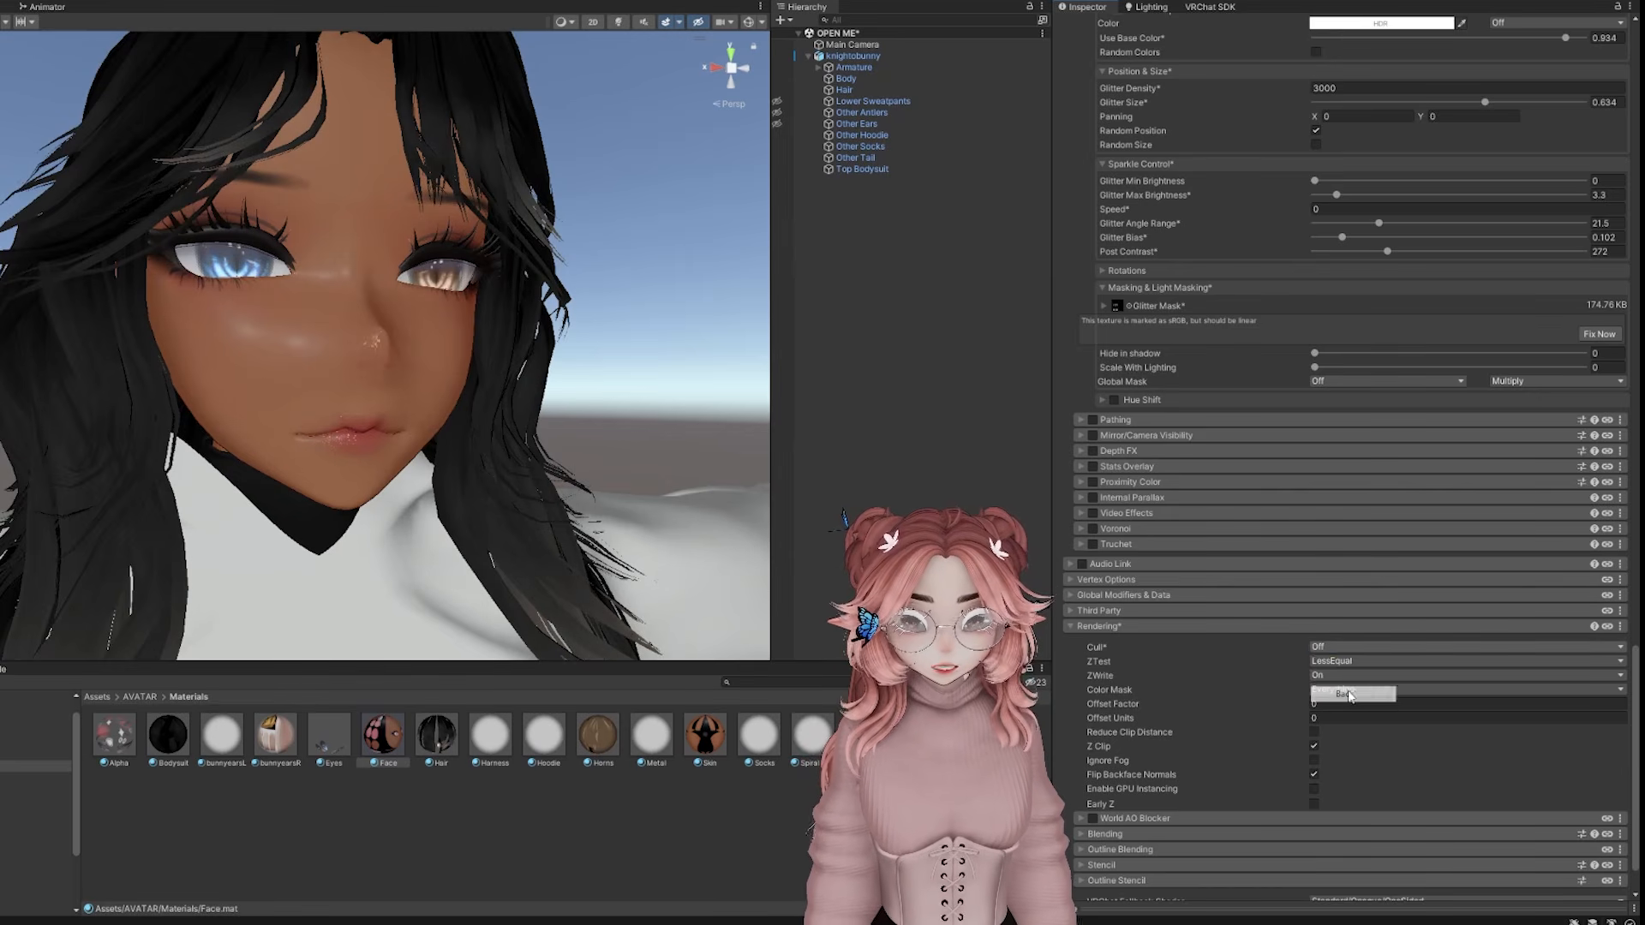
Select the Skin material and open its Cull options in the Rendering settings
{"action": "scroll", "coordinate": [423, 451], "scroll_direction": "down", "scroll_amount": 3}
{"action": "scroll", "coordinate": [368, 448], "scroll_direction": "up", "scroll_amount": 3}
{"action": "scroll", "coordinate": [375, 440], "scroll_direction": "down", "scroll_amount": 5}
{"action": "middle_click_drag", "start_coordinate": [374, 440], "coordinate": [389, 300]}
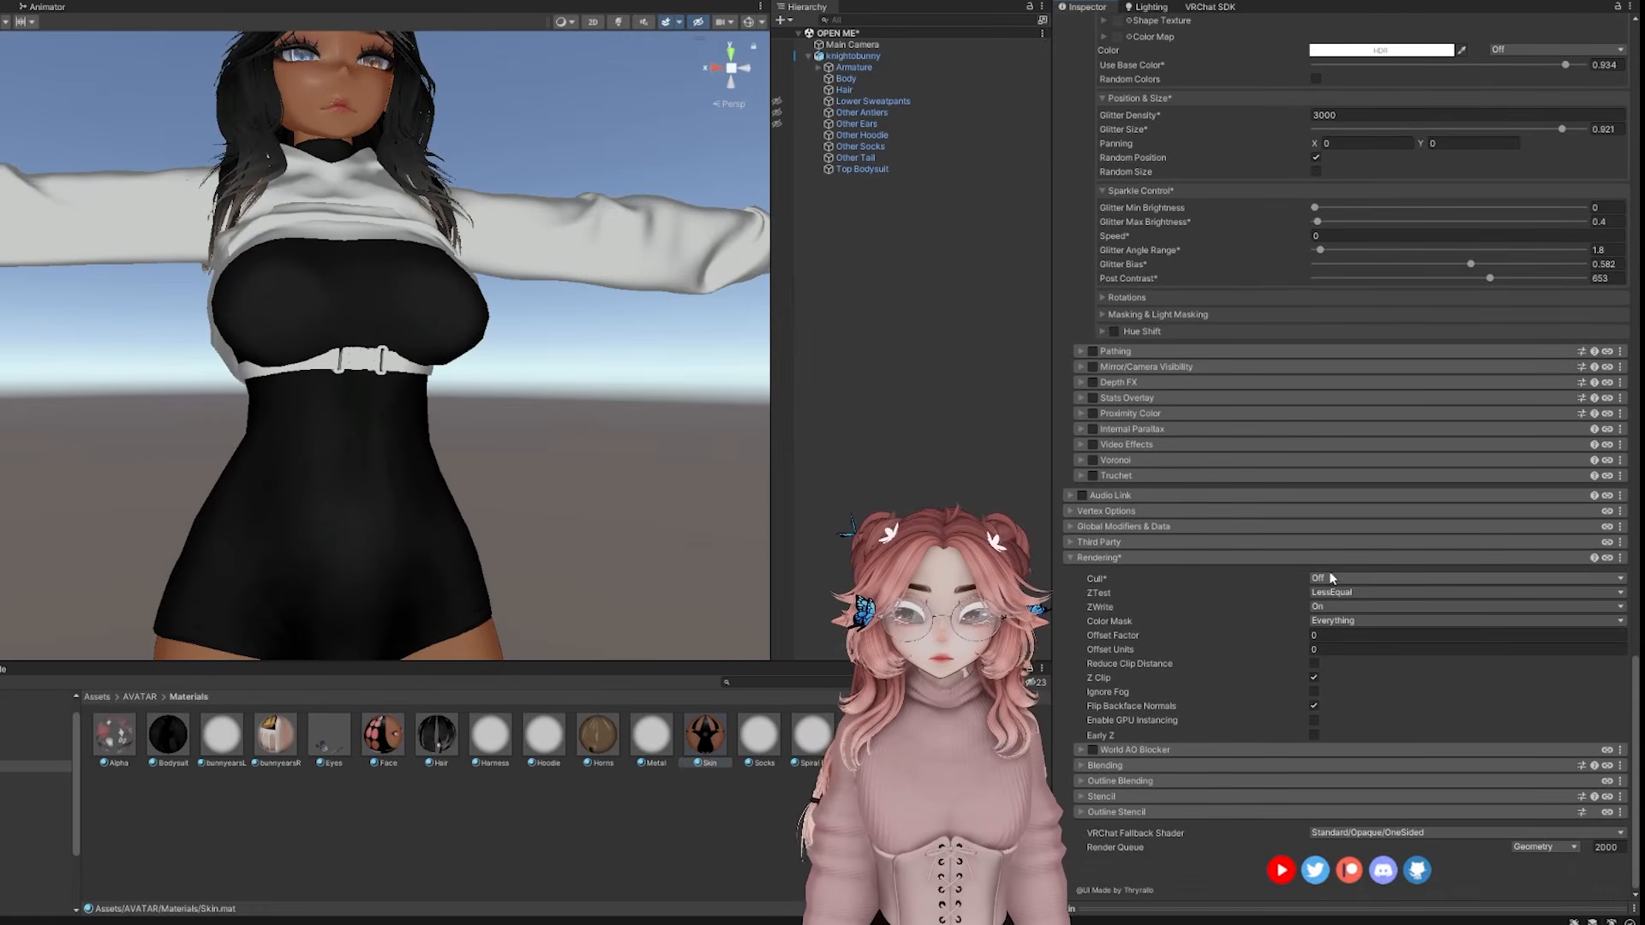
{"action": "left_click", "coordinate": [1330, 575]}
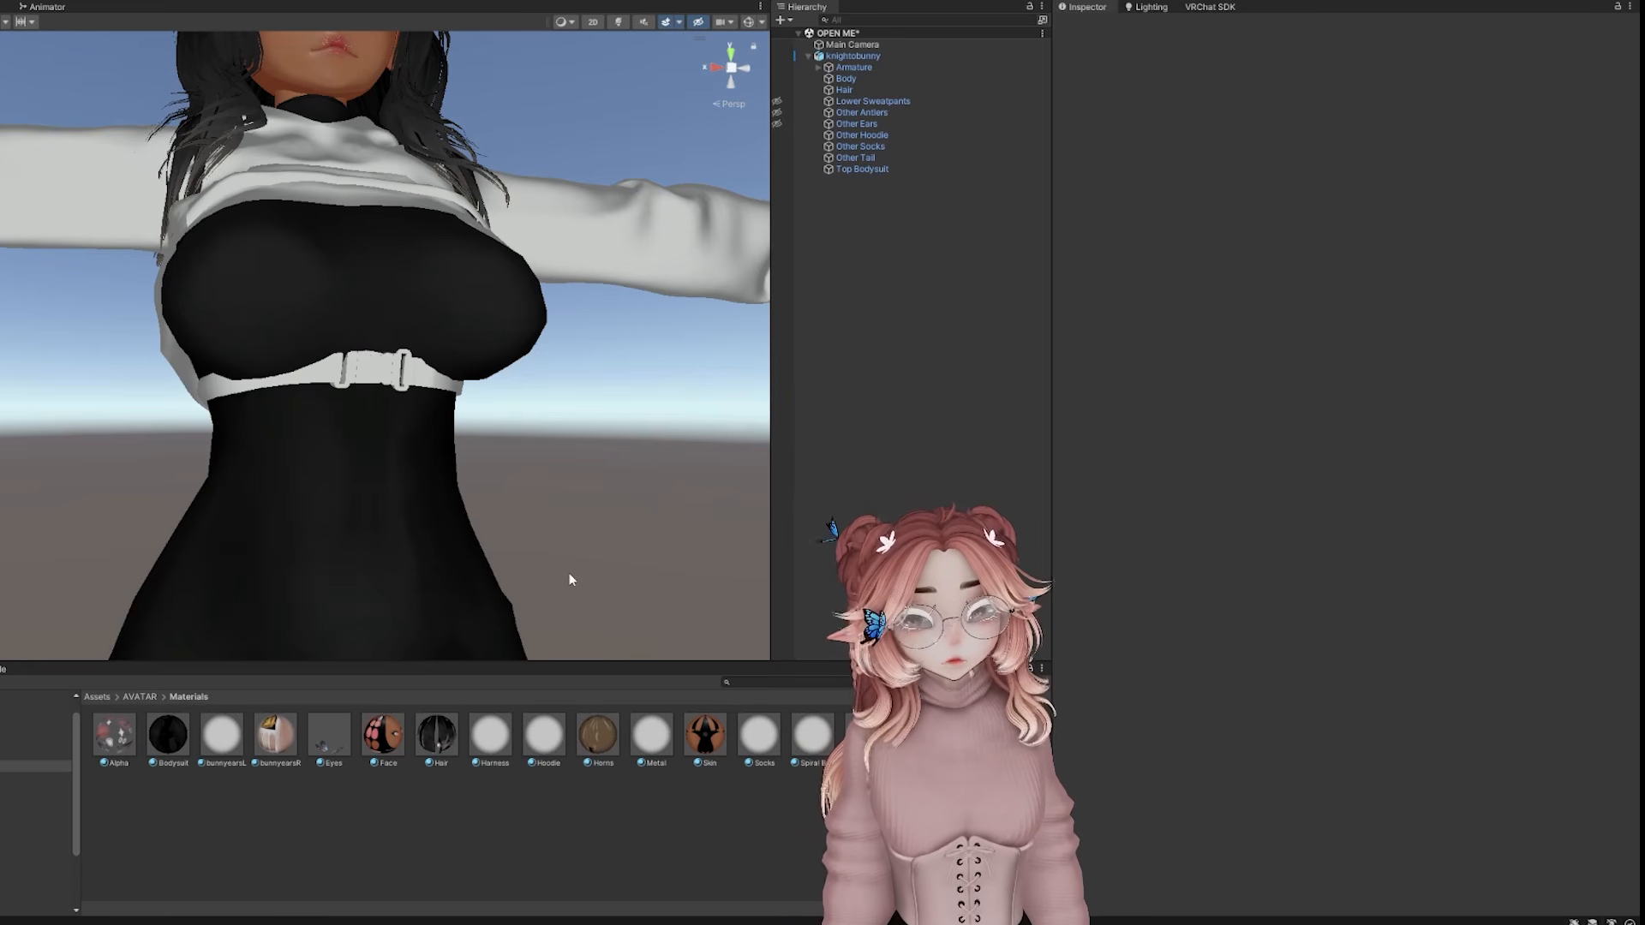
Select the Top Bodysuit and assign a normal map from the Harness textures to its Harness material
{"action": "left_click", "coordinate": [522, 550]}
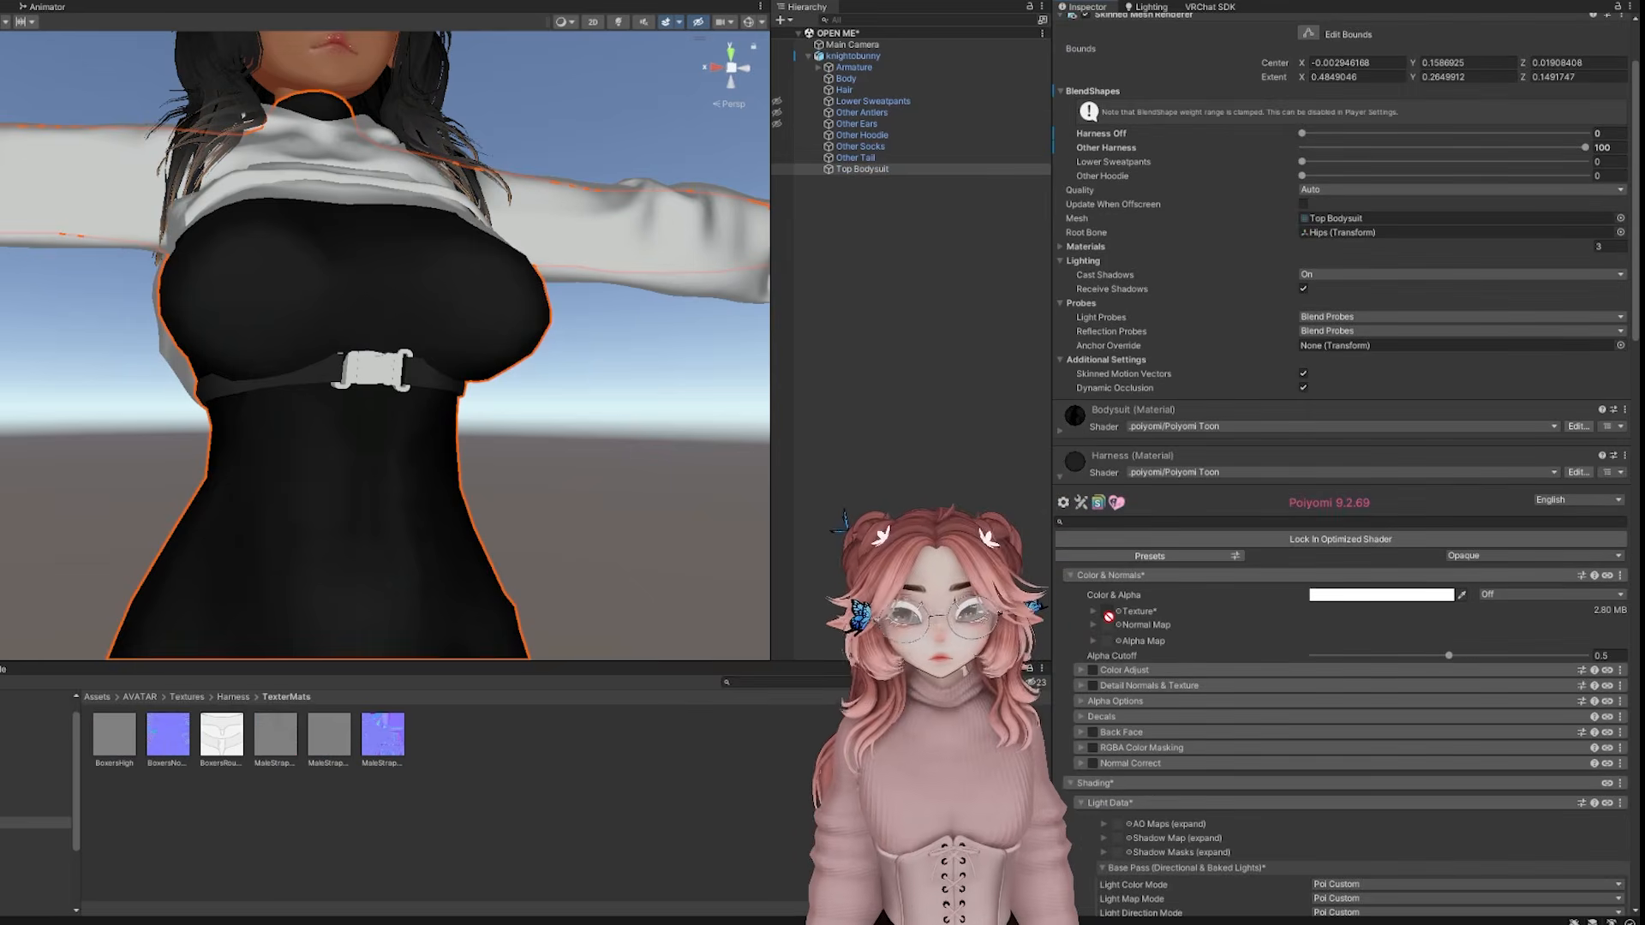
{"action": "left_click_drag", "start_coordinate": [1109, 617], "coordinate": [1107, 626]}
{"action": "scroll", "coordinate": [437, 537], "scroll_direction": "up", "scroll_amount": 4}
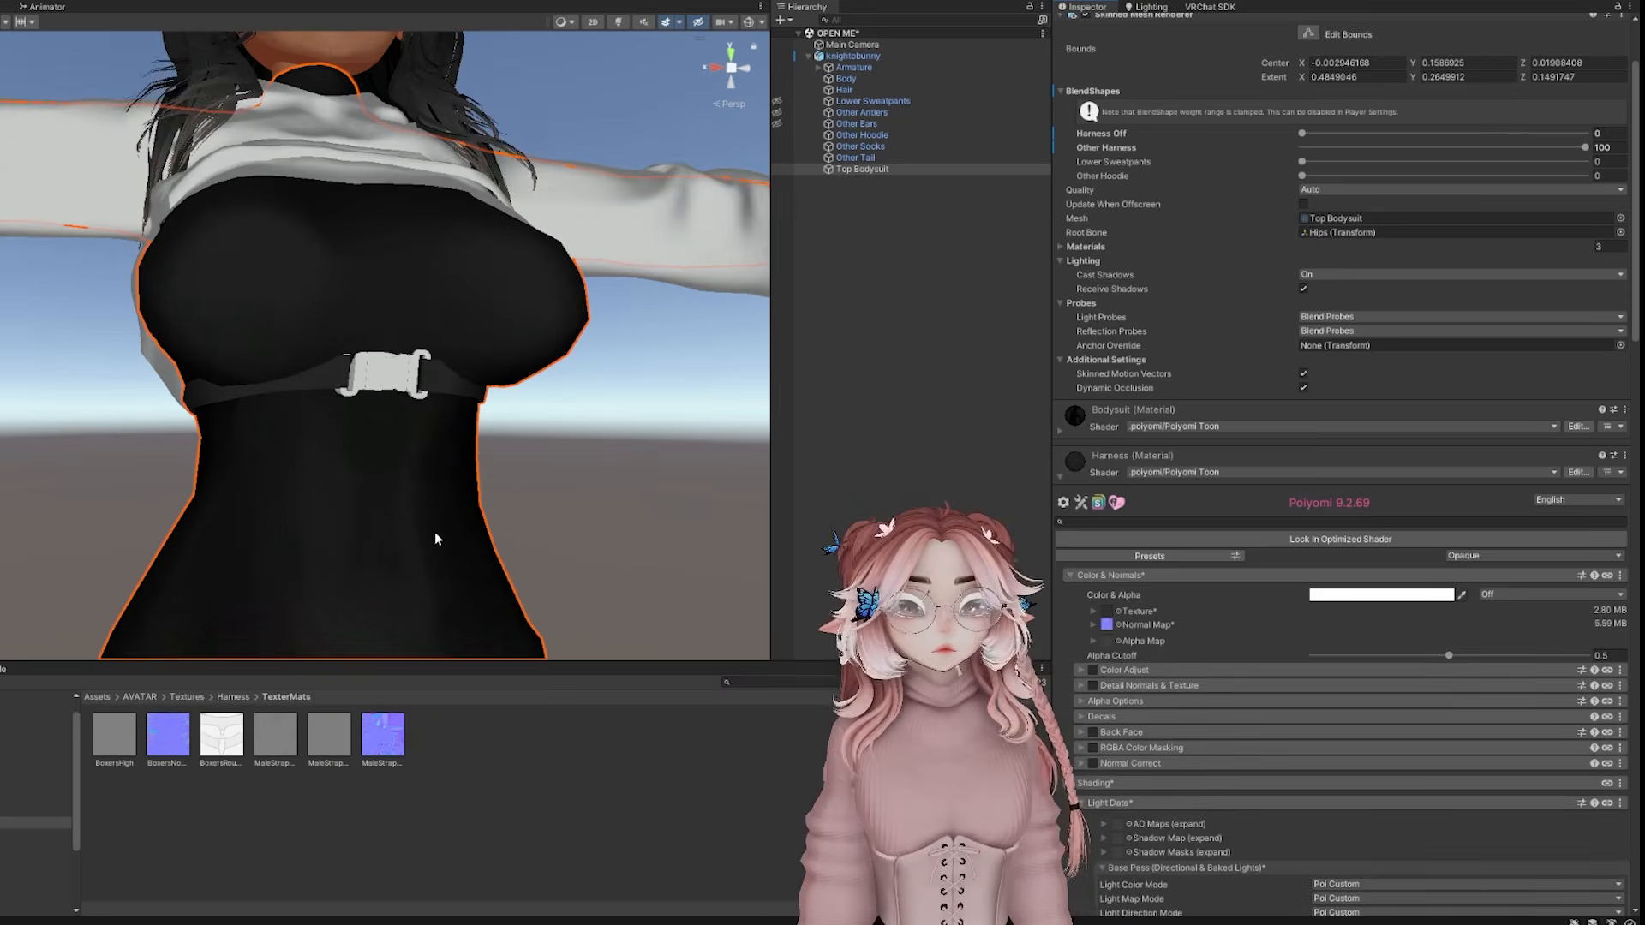
Replace the Harness material's colour texture with the white strap texture and tint the material grey
{"action": "left_click", "coordinate": [1111, 611]}
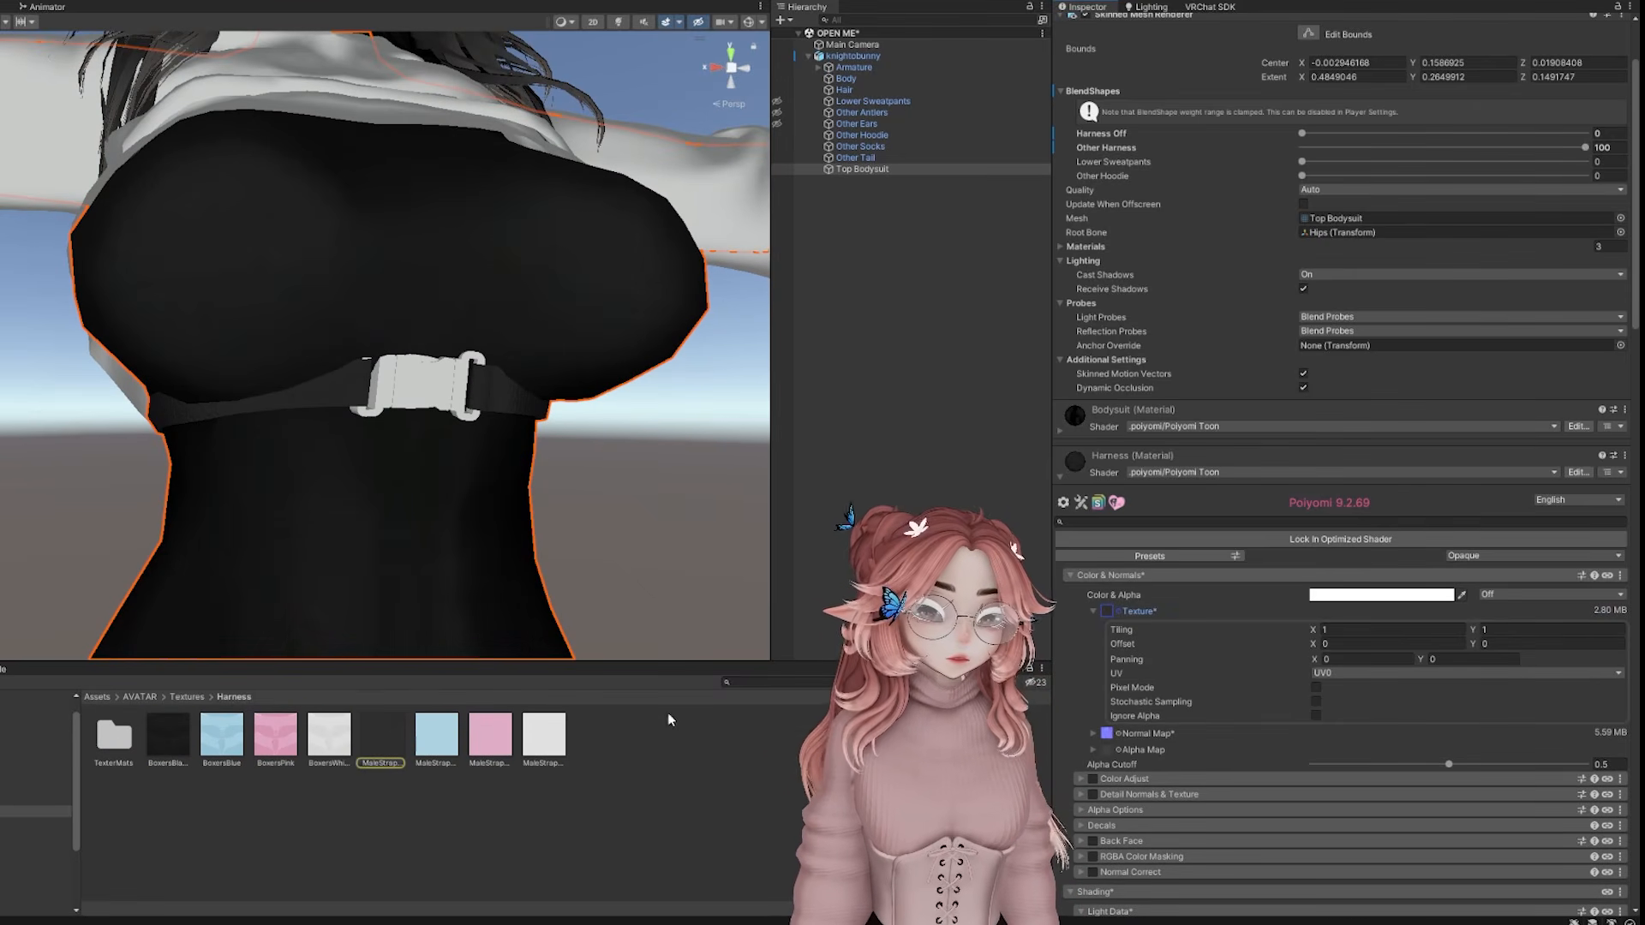
{"action": "left_click_drag", "start_coordinate": [549, 743], "coordinate": [1107, 611]}
{"action": "left_click", "coordinate": [1381, 595]}
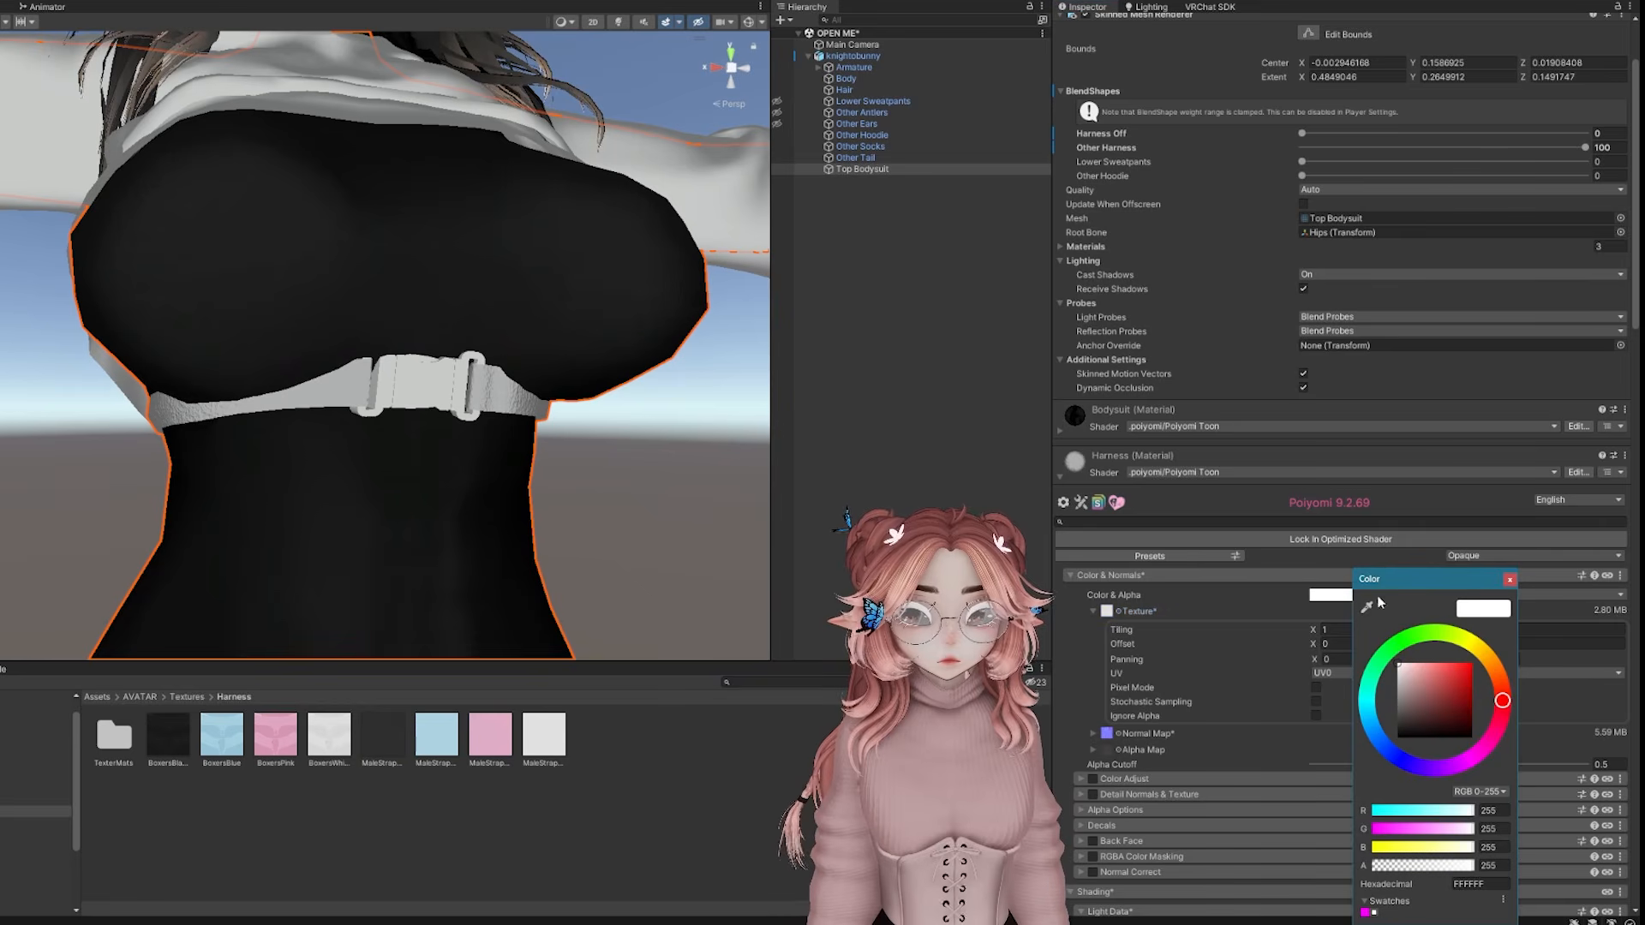
{"action": "left_click_drag", "start_coordinate": [1406, 677], "coordinate": [1311, 703]}
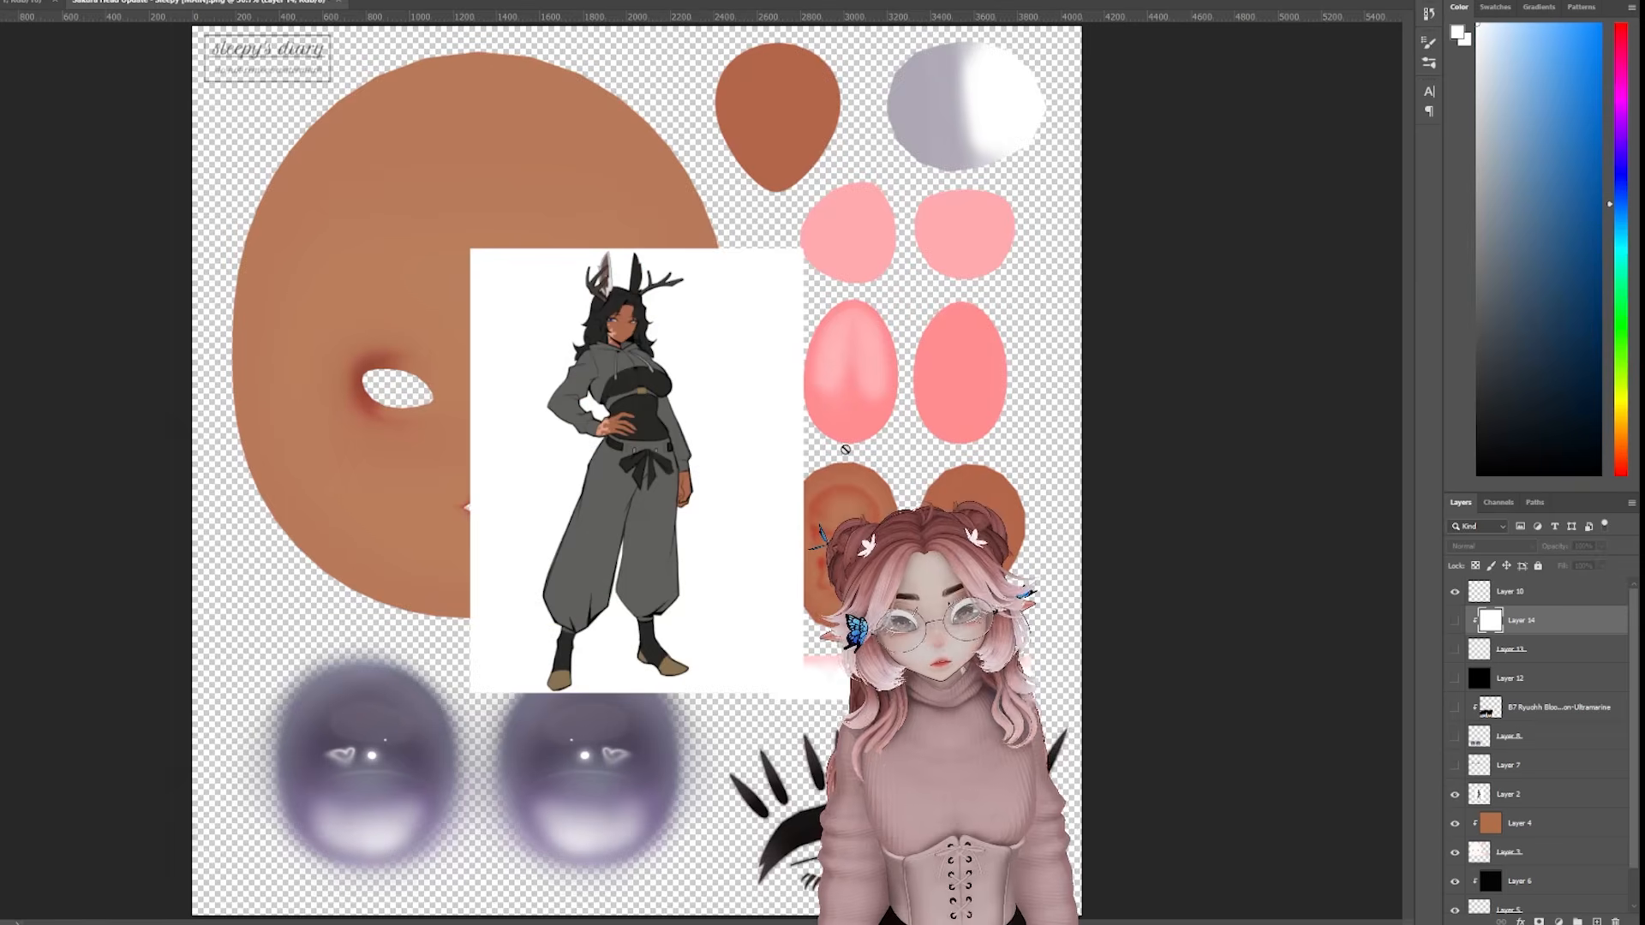
Switch to Photoshop, sample the hoodie's grey from the character reference and look up its hex code
{"action": "scroll", "coordinate": [645, 358], "scroll_direction": "up", "scroll_amount": 3, "text": "alt"}
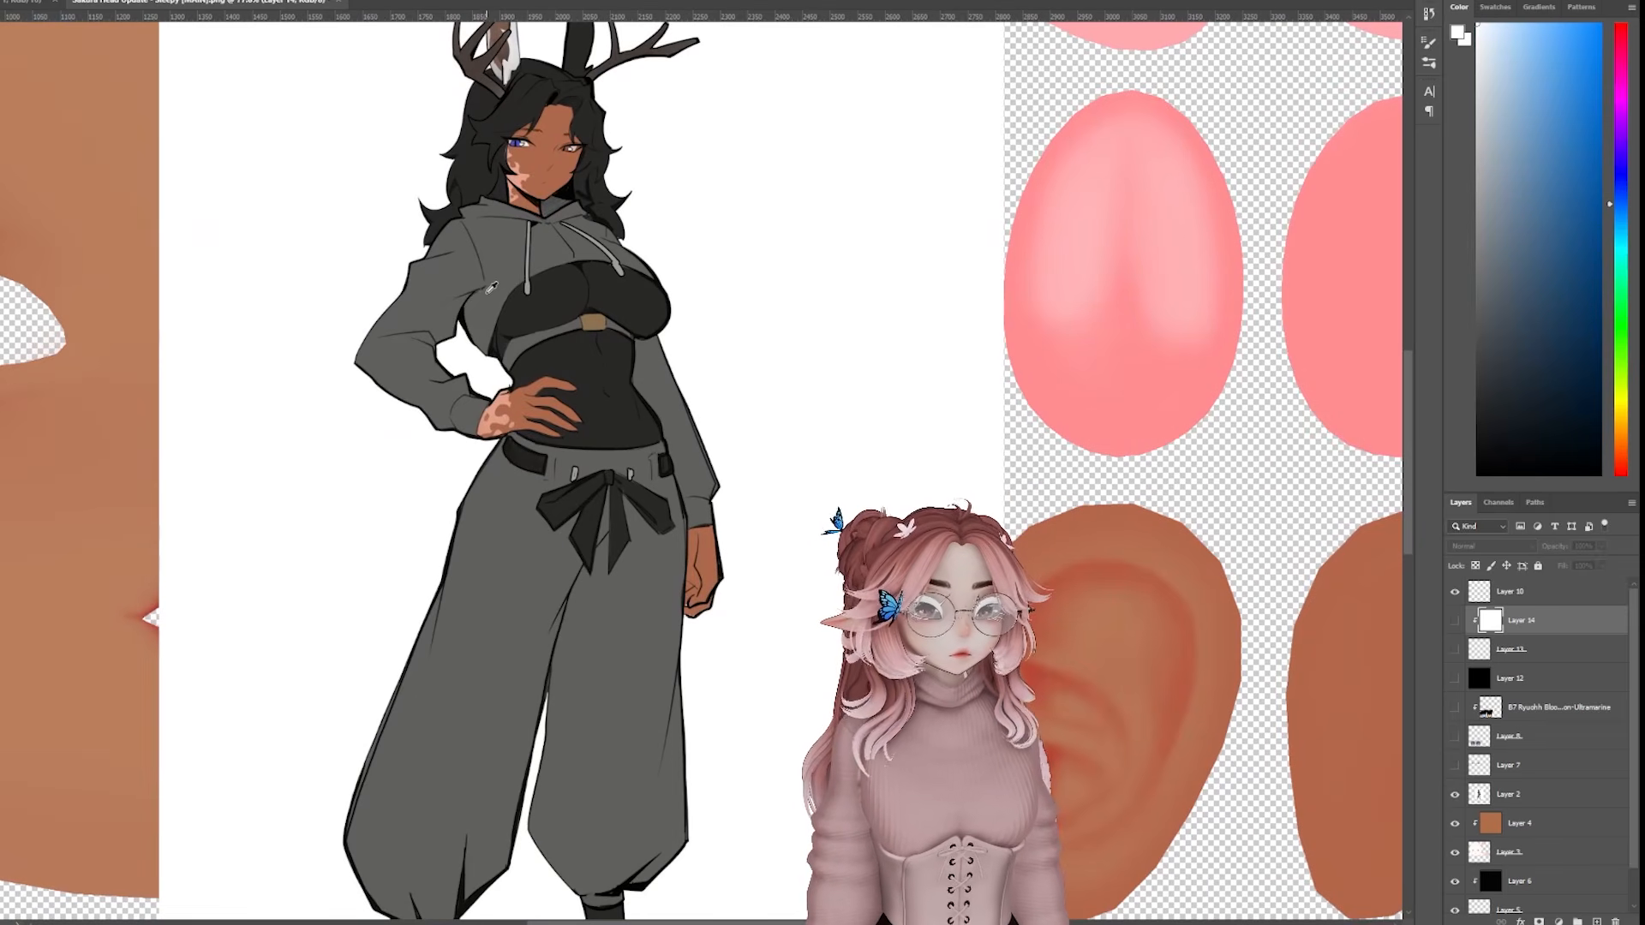
{"action": "left_click", "coordinate": [488, 290], "text": "alt"}
{"action": "left_click", "coordinate": [1457, 32]}
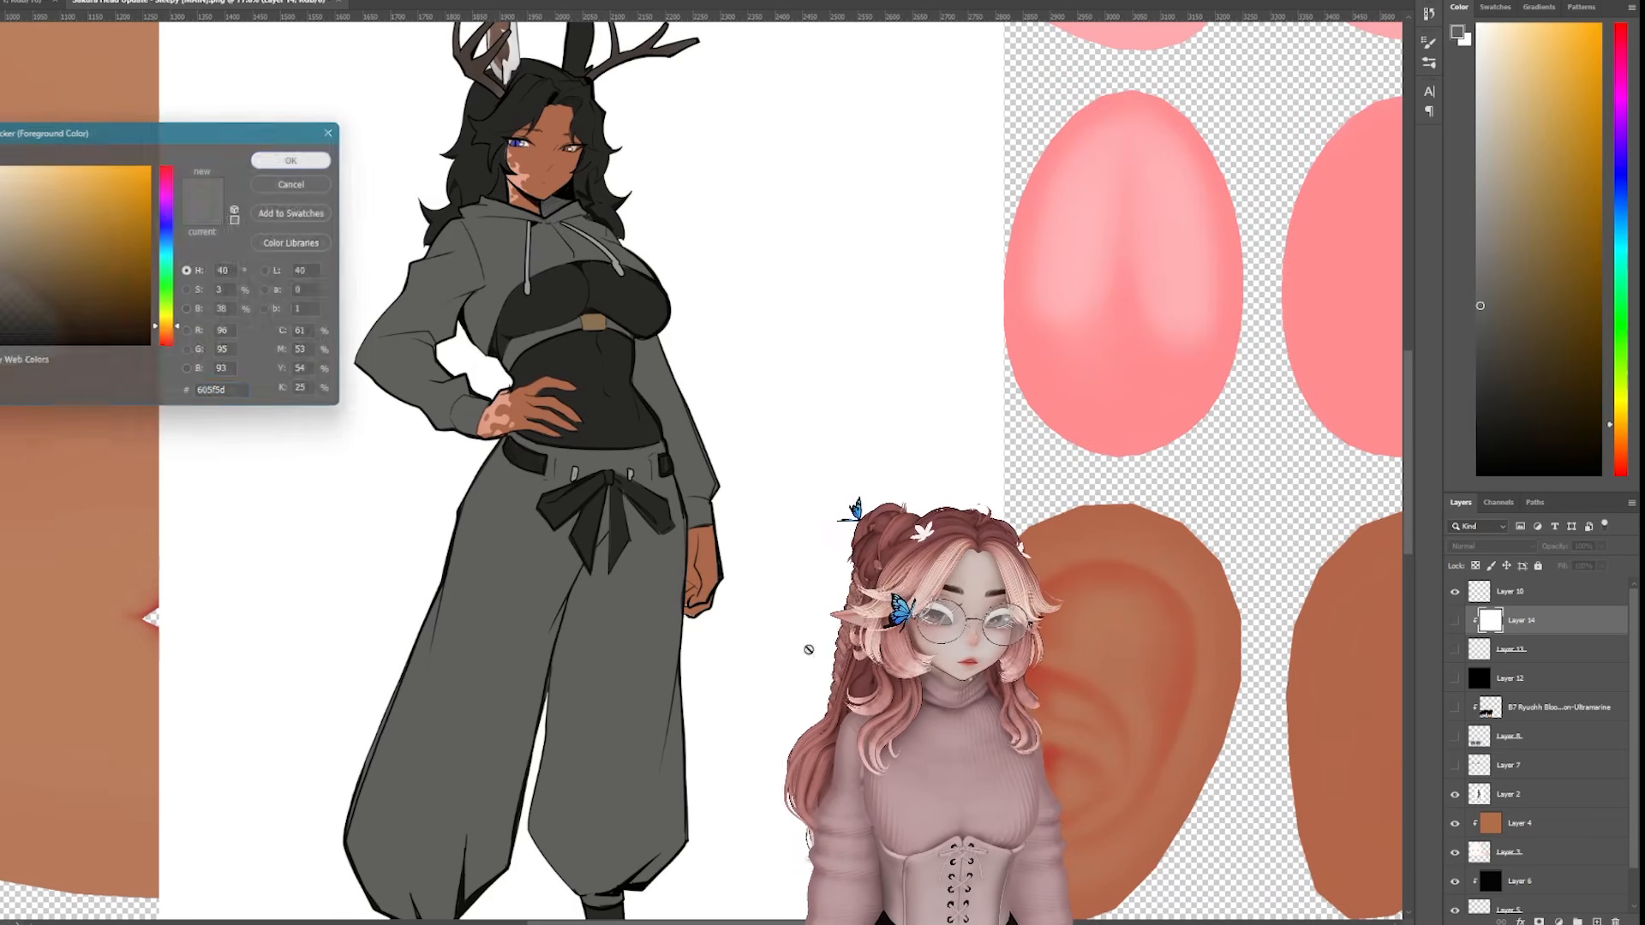
{"action": "left_click", "coordinate": [292, 160]}
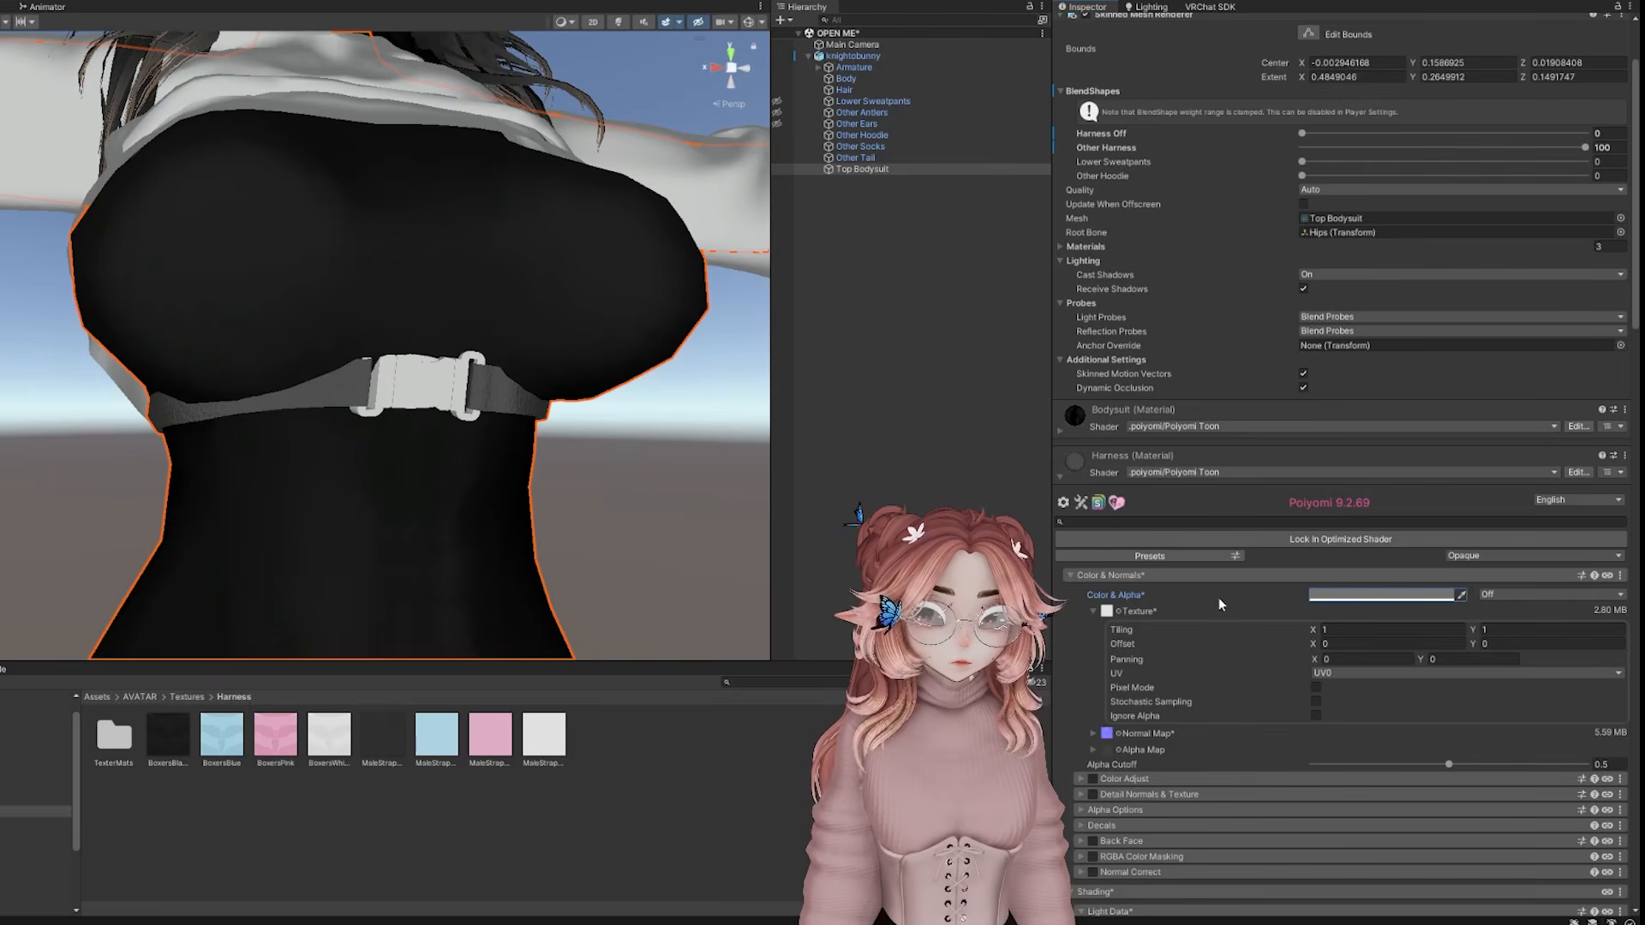
Back in Unity, set the Harness material's Color & Alpha to hex 605F5D
{"action": "left_click", "coordinate": [1365, 595]}
{"action": "type", "text": "605F5D"}
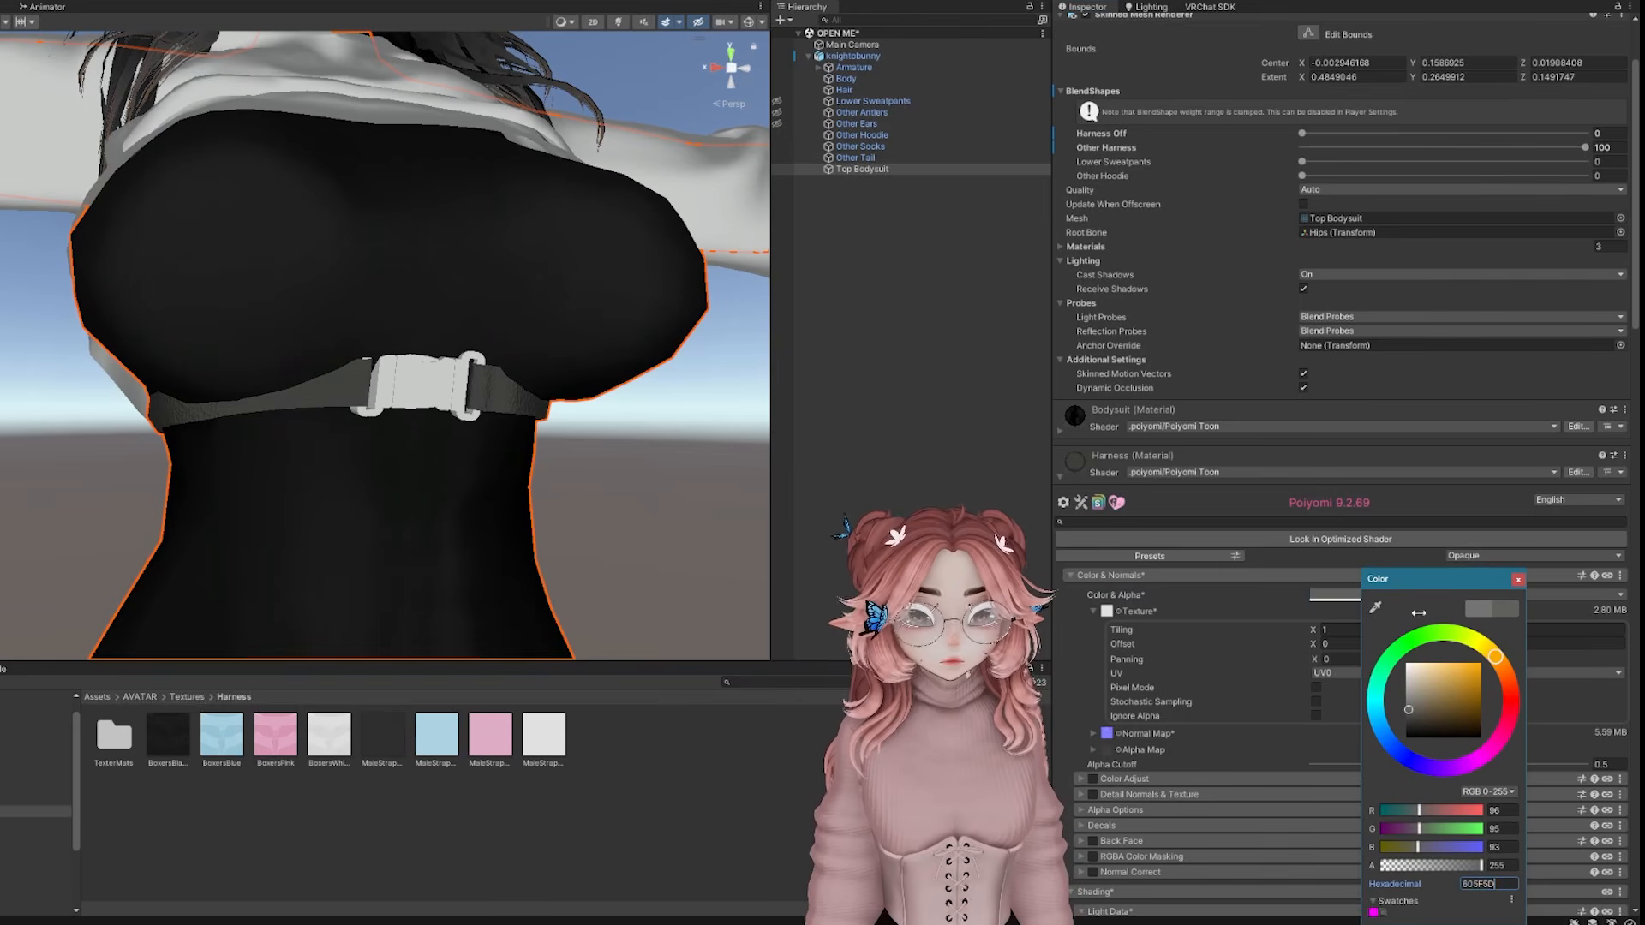
{"action": "left_click", "coordinate": [1518, 579]}
{"action": "scroll", "coordinate": [437, 406], "scroll_direction": "down", "scroll_amount": 5}
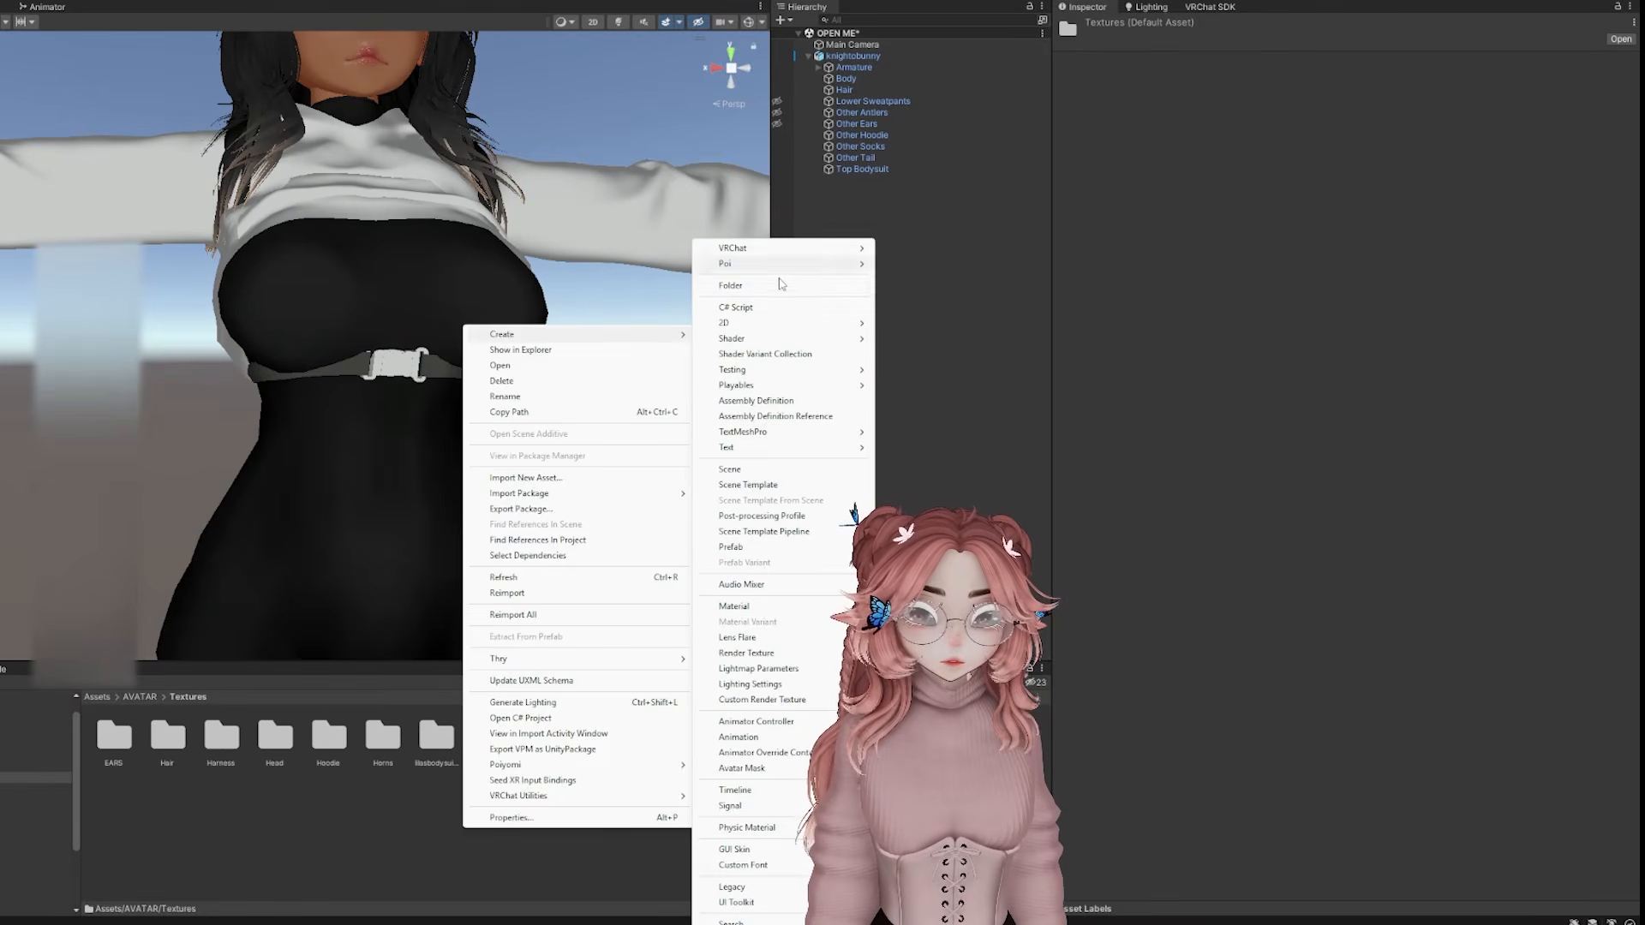
Create a folder named Matcaps inside the avatar's Textures folder and open it
{"action": "left_click", "coordinate": [782, 285]}
{"action": "type", "text": "Mat"}
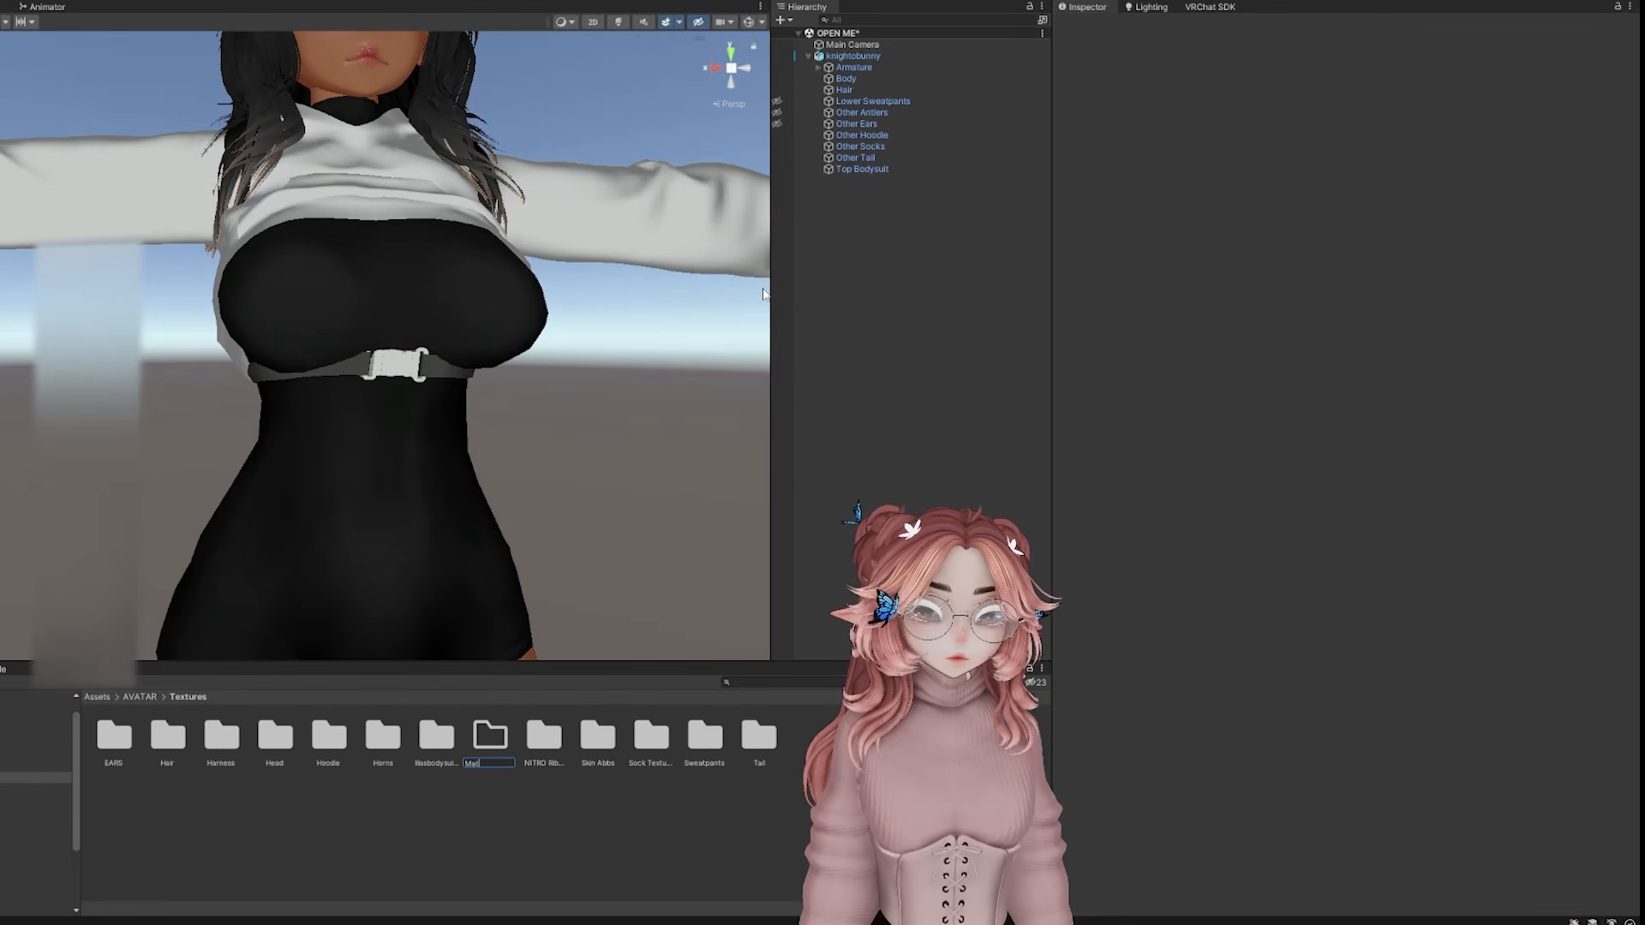
{"action": "type", "text": "caps"}
{"action": "key", "text": "Return"}
{"action": "double_click", "coordinate": [490, 735]}
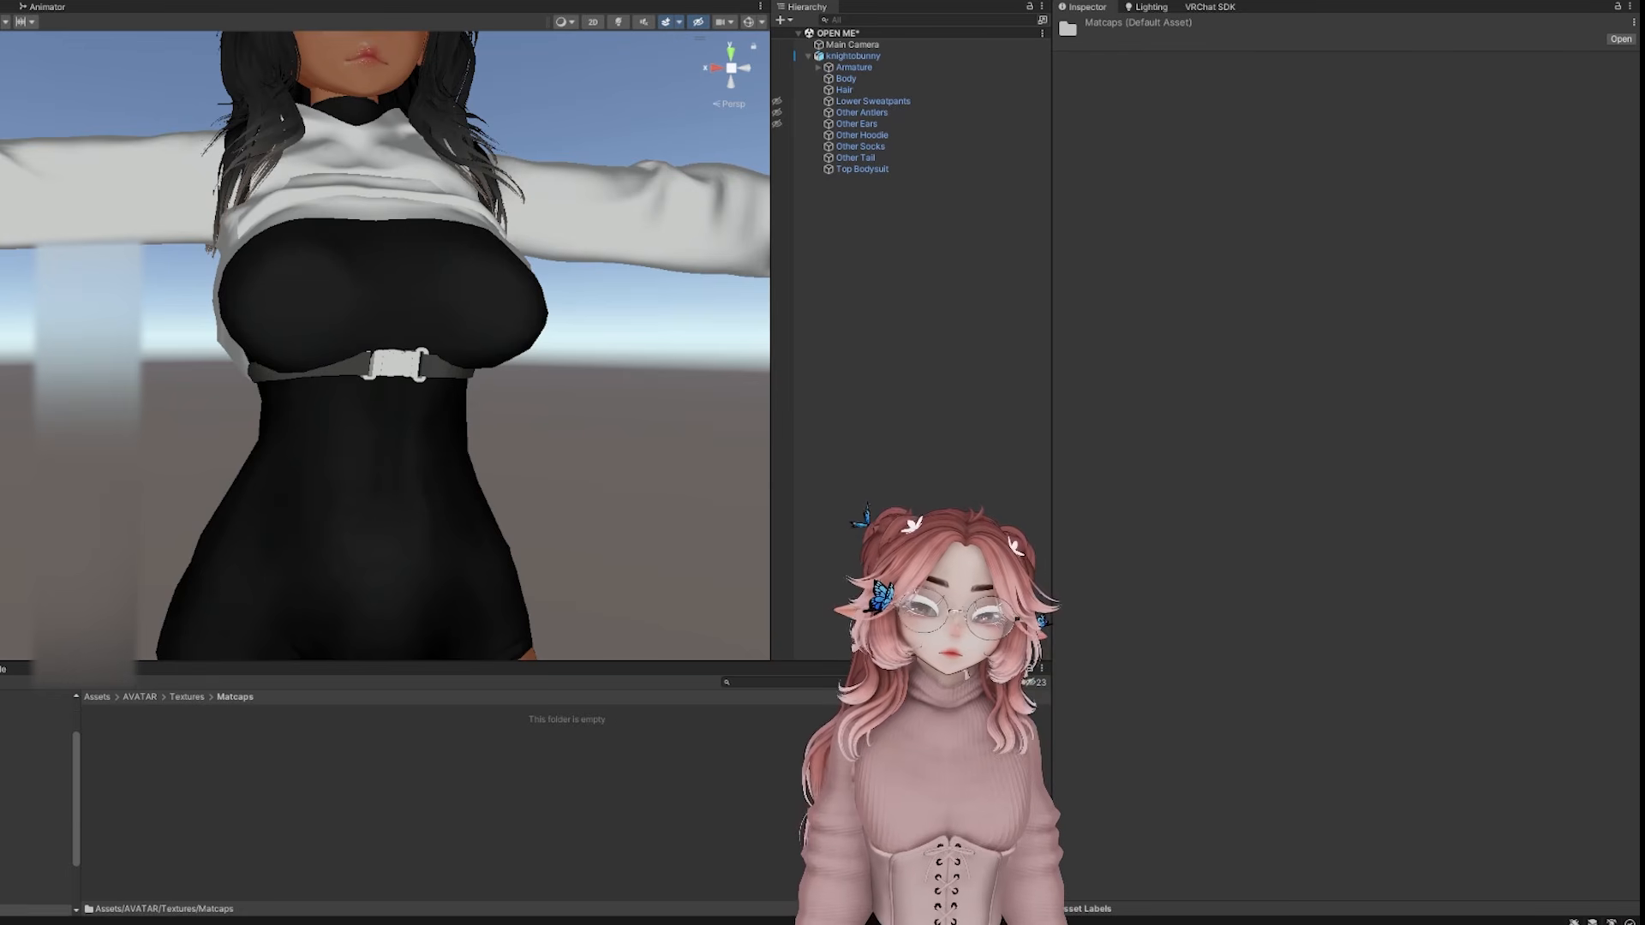
Bring two metal matcap images into the Matcaps folder and apply Texture Shape Cube to Metal_Matcap (1218)
{"action": "key", "text": "alt+Tab"}
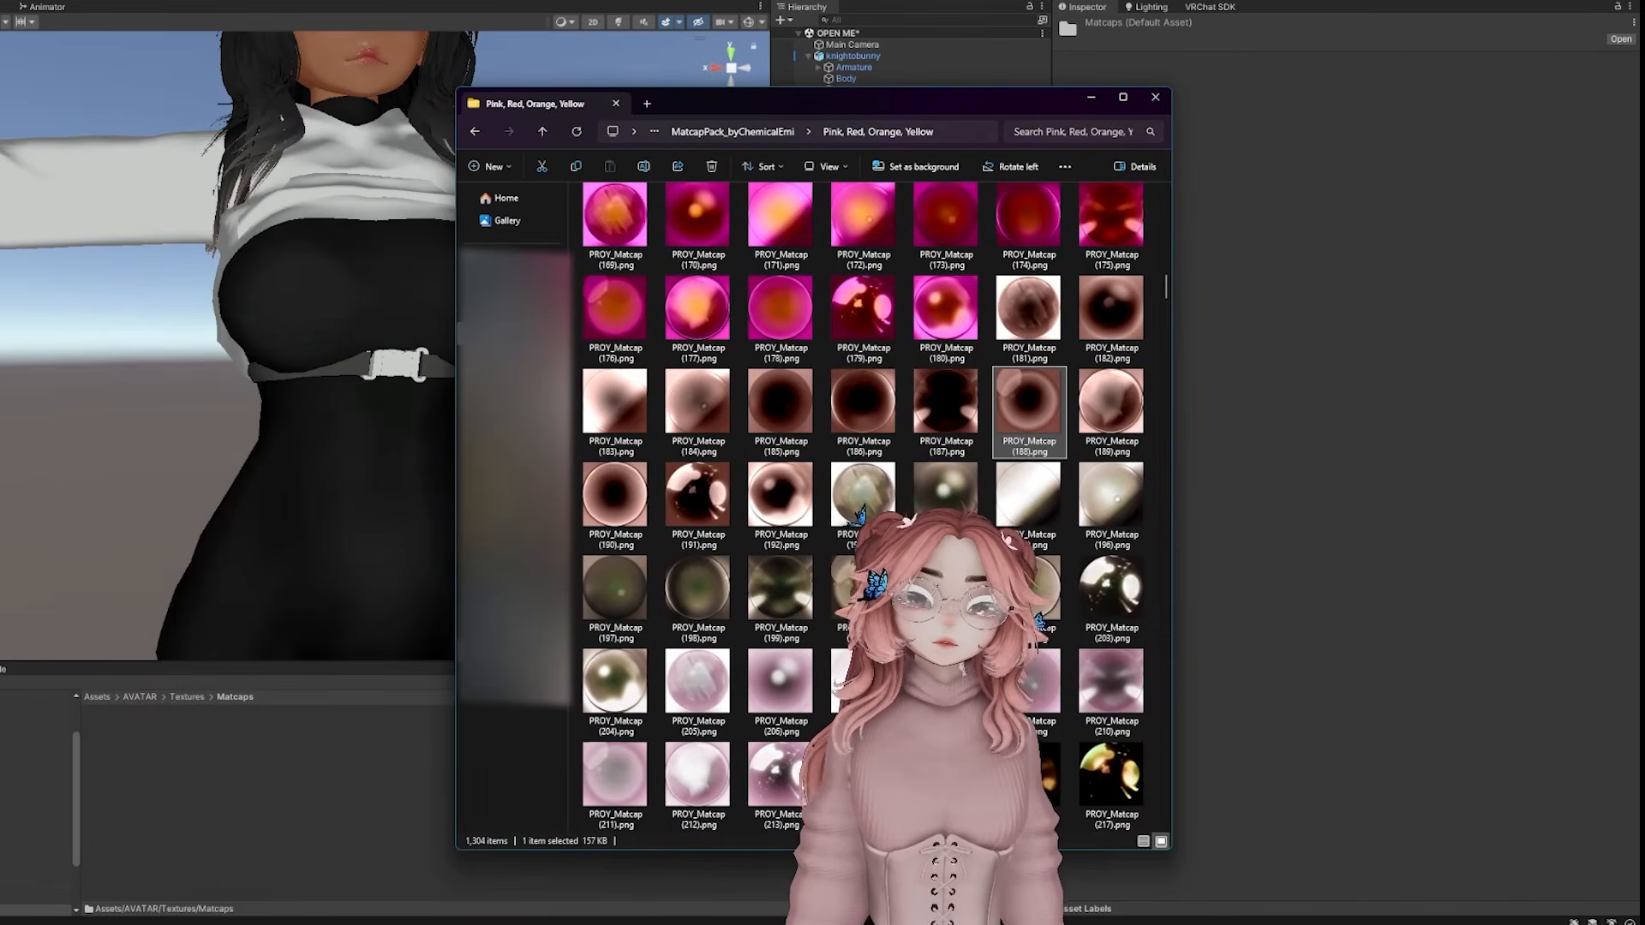
{"action": "left_click", "coordinate": [513, 334]}
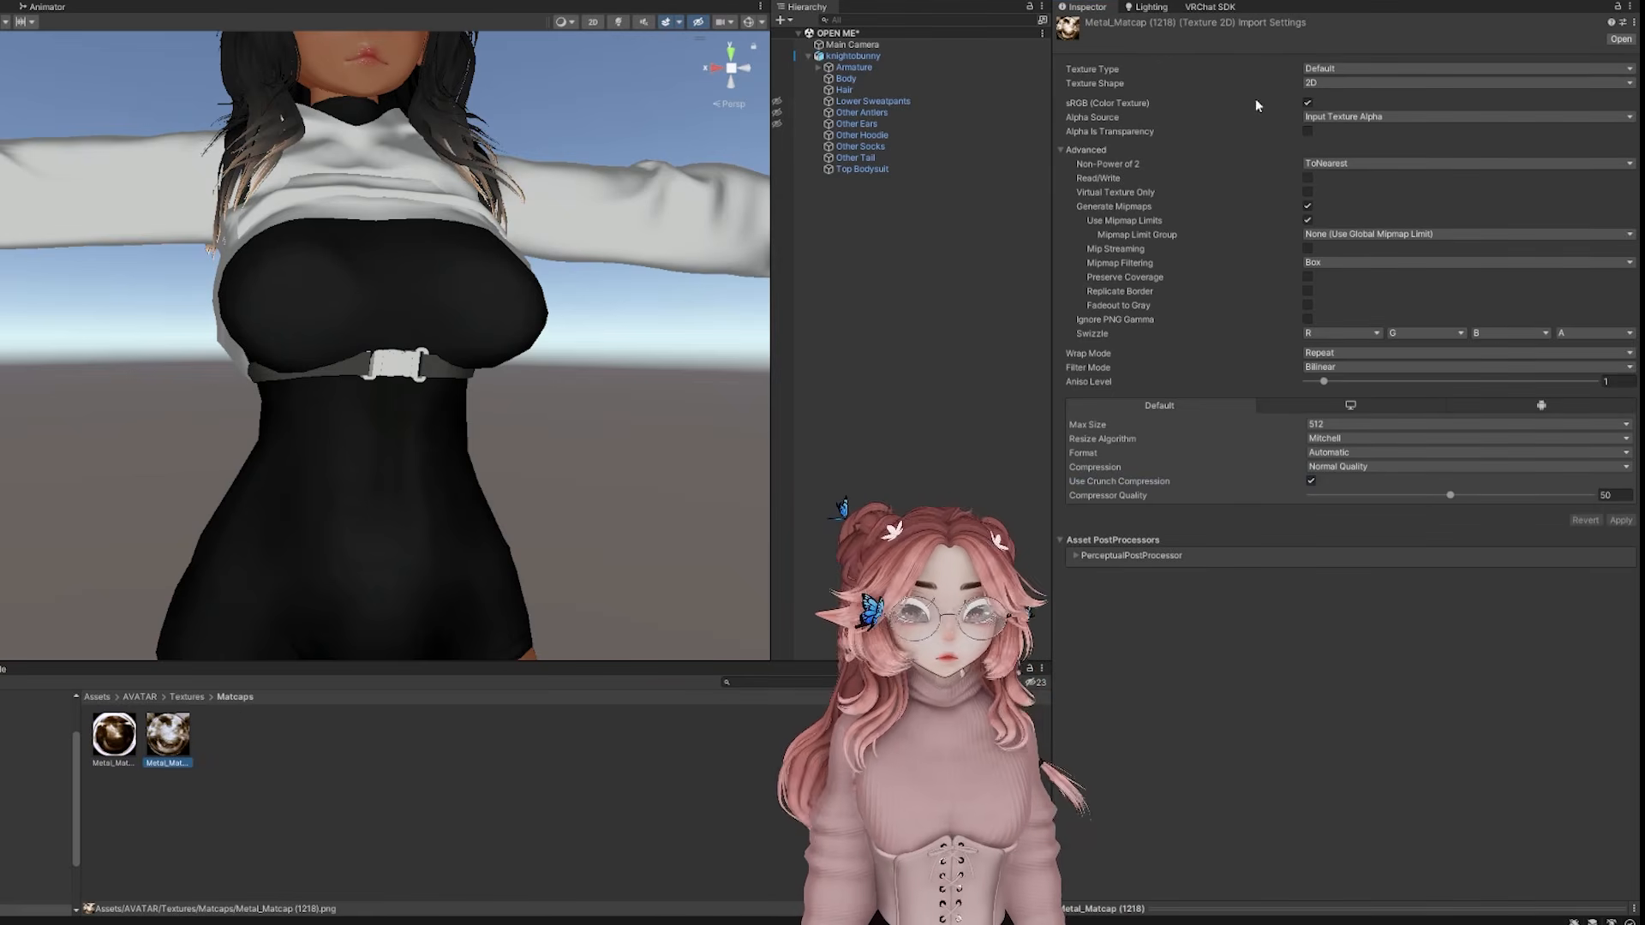
{"action": "left_click", "coordinate": [1388, 83]}
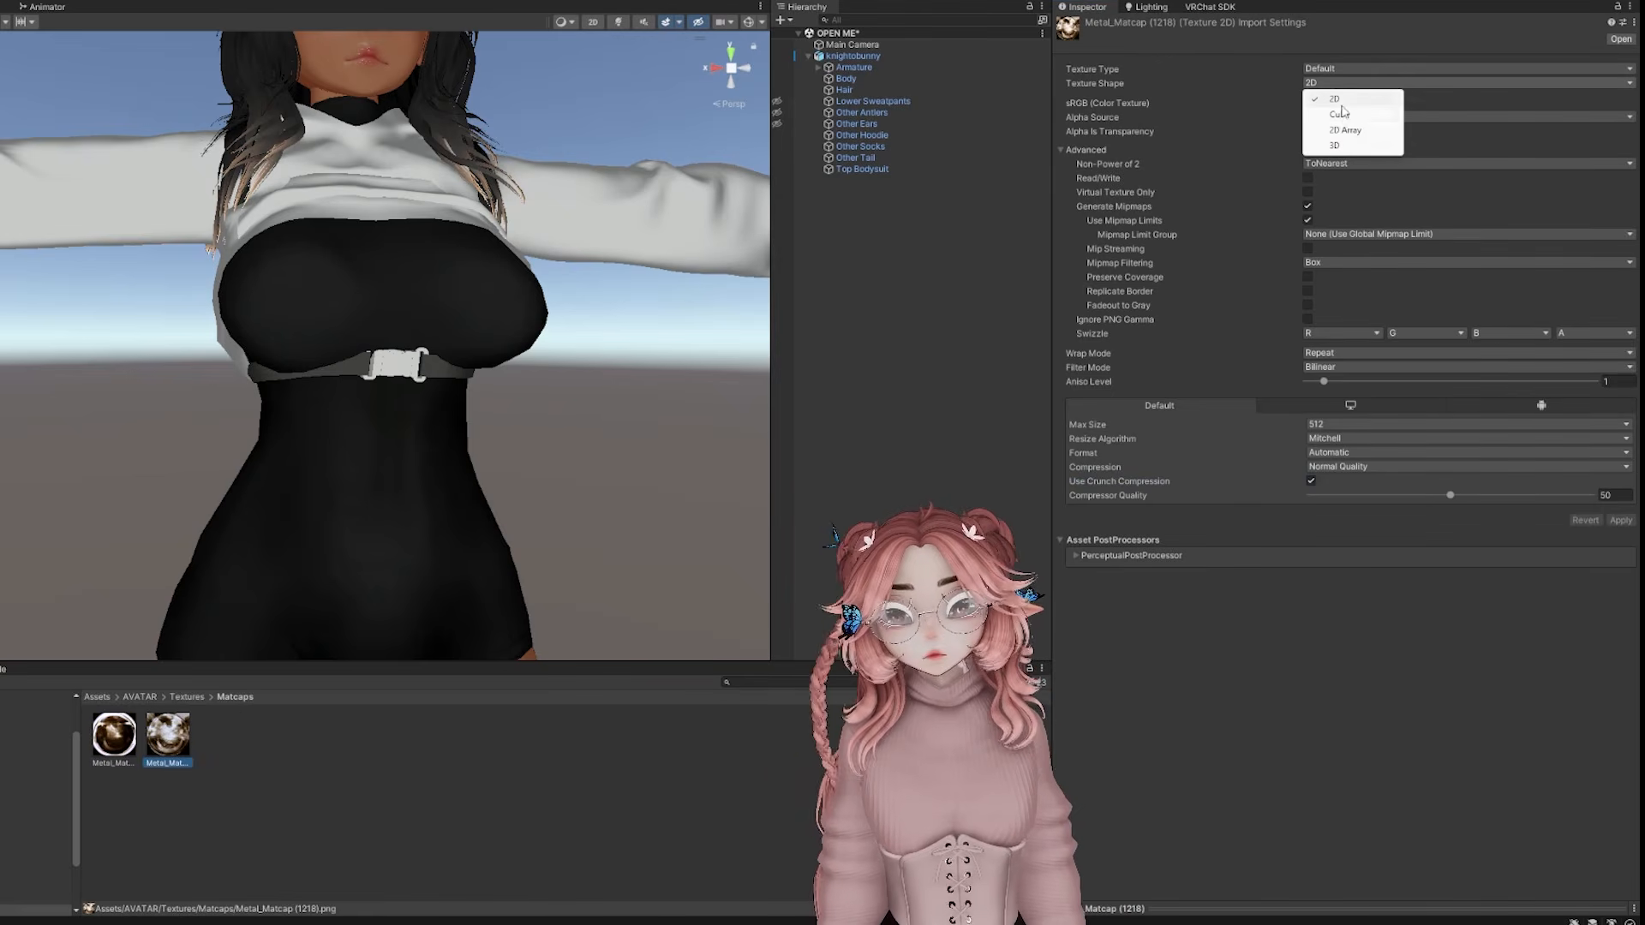
{"action": "left_click", "coordinate": [1390, 99]}
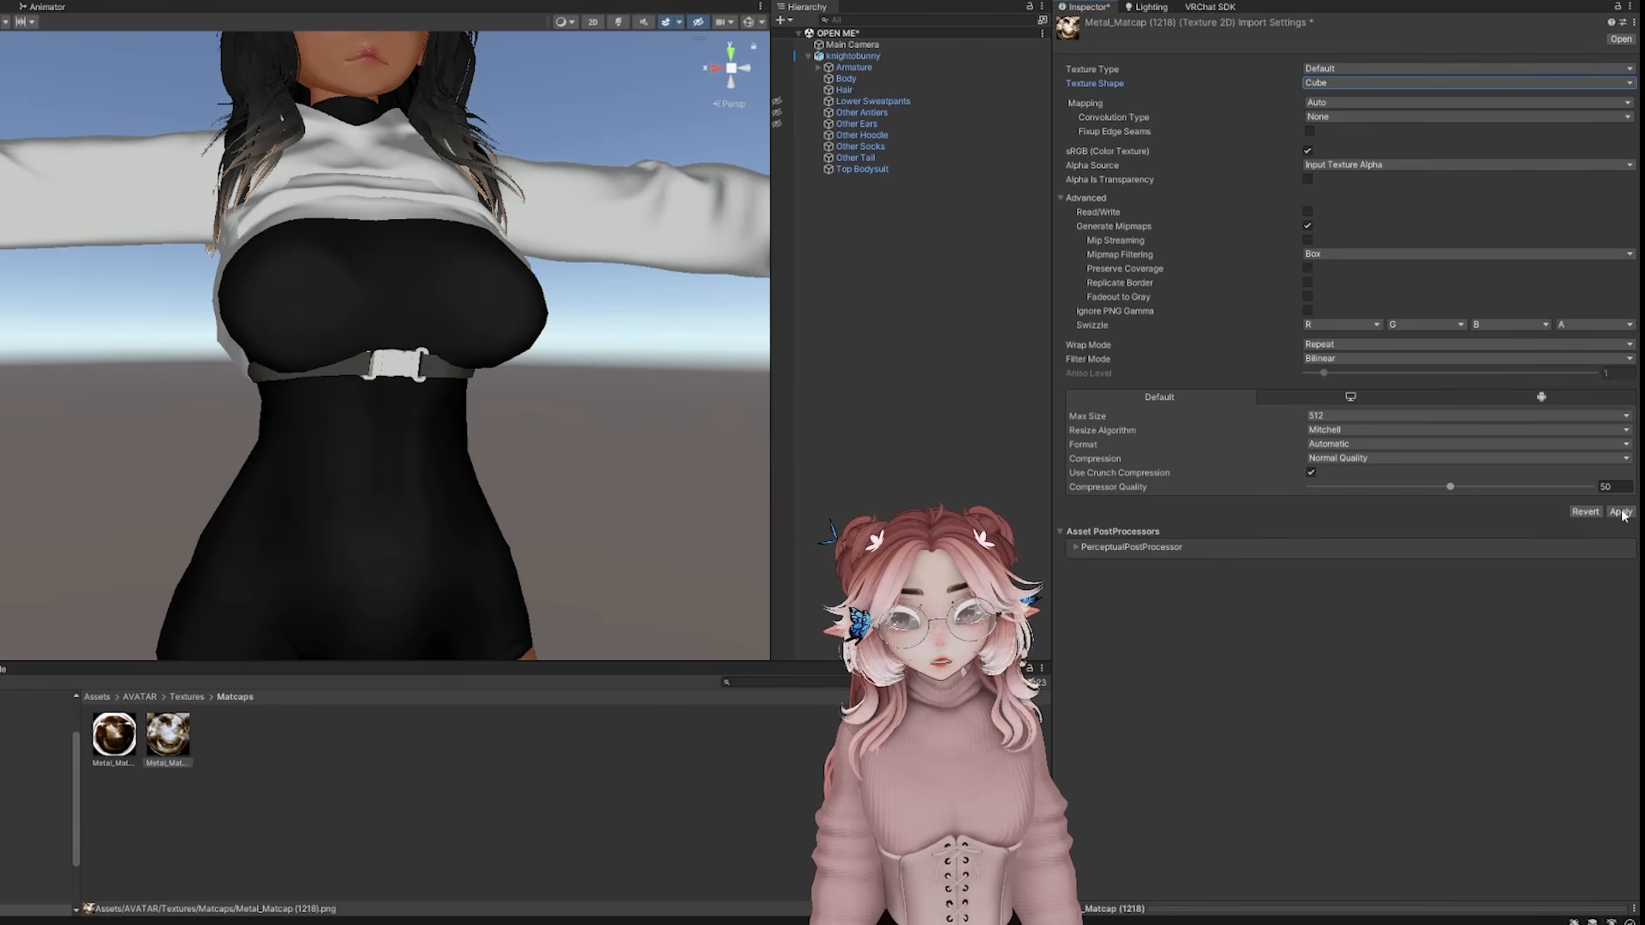
{"action": "left_click", "coordinate": [1620, 512]}
Select the Top Bodysuit, collapse its Harness material and expand its Metal material for editing
{"action": "left_click", "coordinate": [468, 392]}
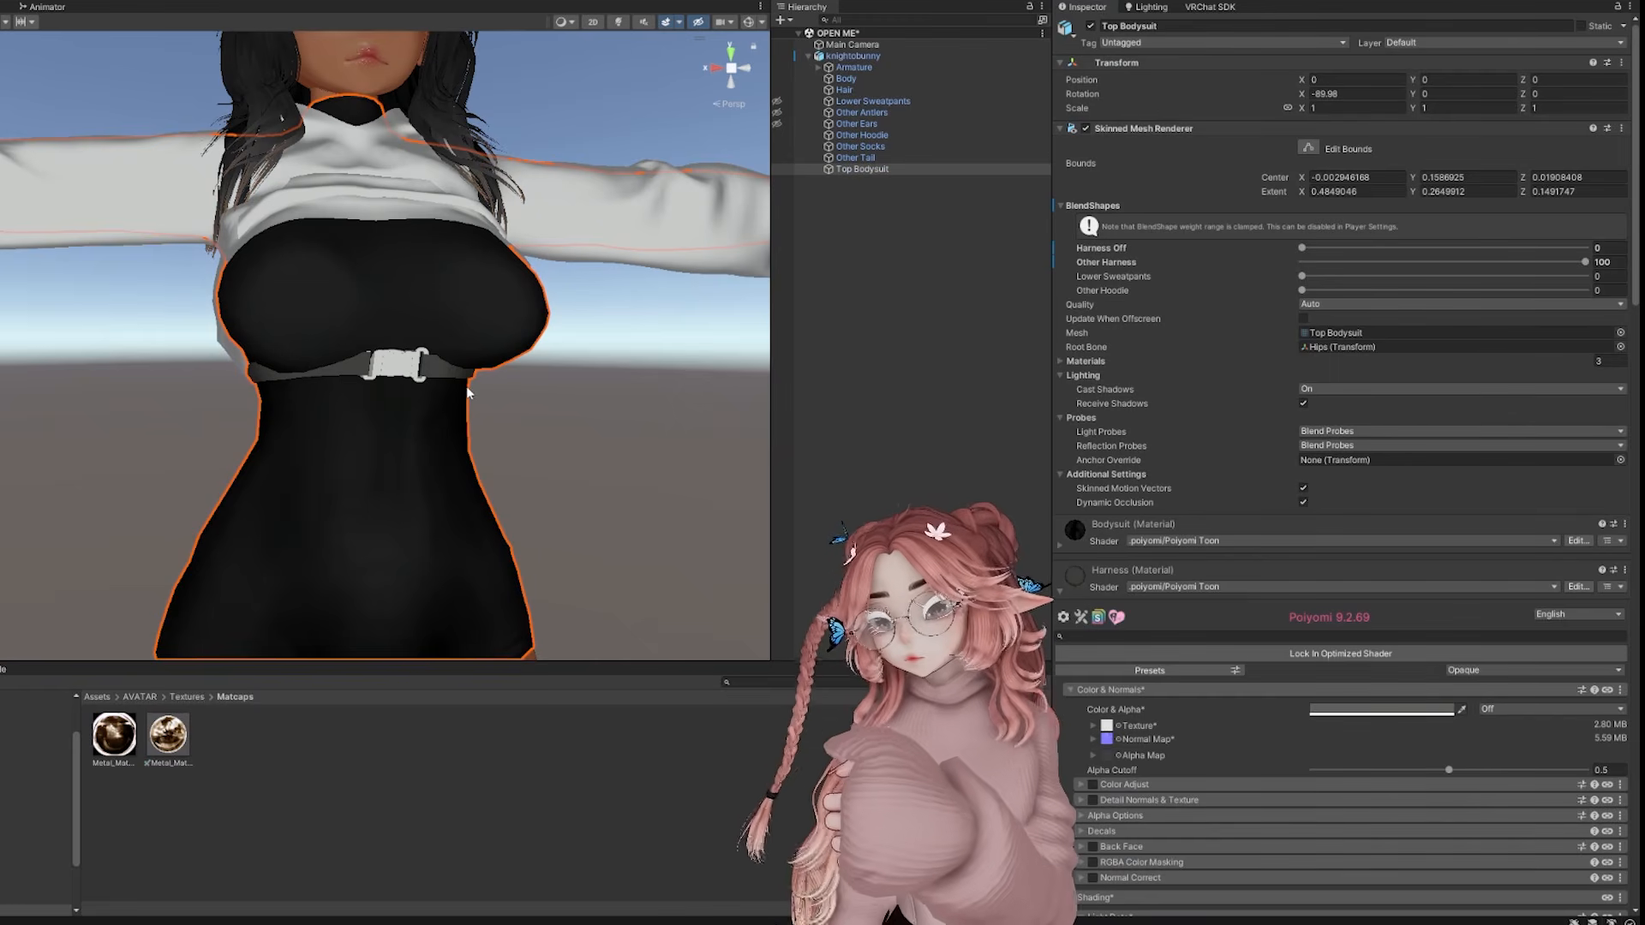
{"action": "scroll", "coordinate": [372, 388], "scroll_direction": "up", "scroll_amount": 2}
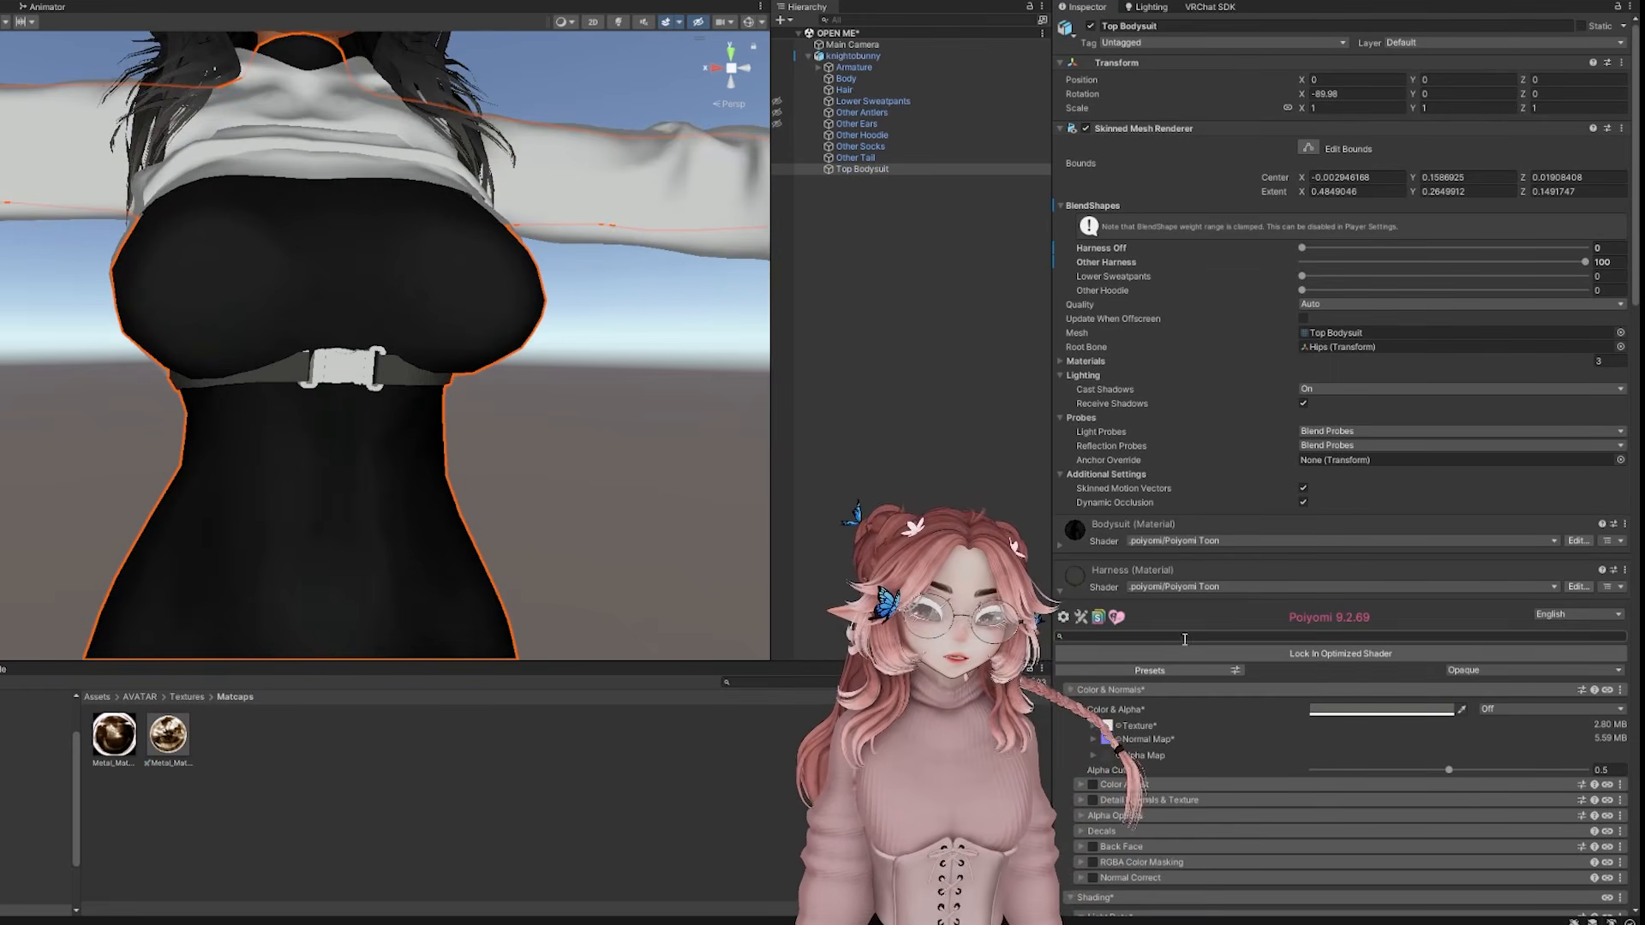
{"action": "scroll", "coordinate": [1185, 639], "scroll_direction": "down", "scroll_amount": 3}
{"action": "left_click", "coordinate": [1063, 440]}
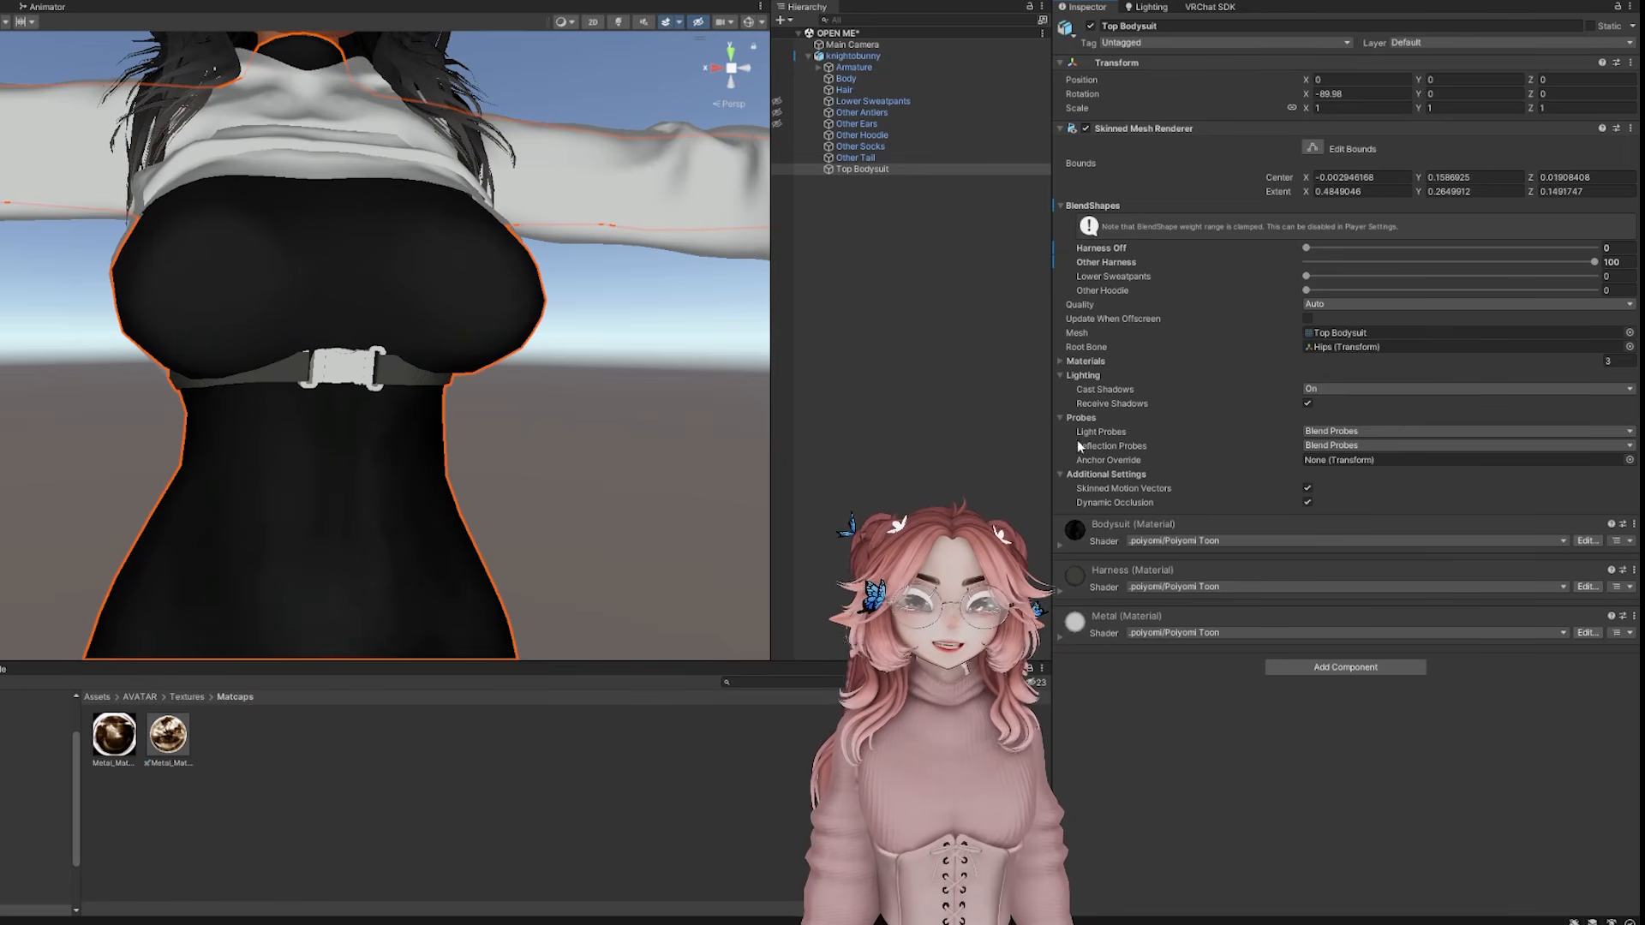
{"action": "left_click", "coordinate": [1063, 636]}
{"action": "scroll", "coordinate": [1110, 660], "scroll_direction": "down", "scroll_amount": 5}
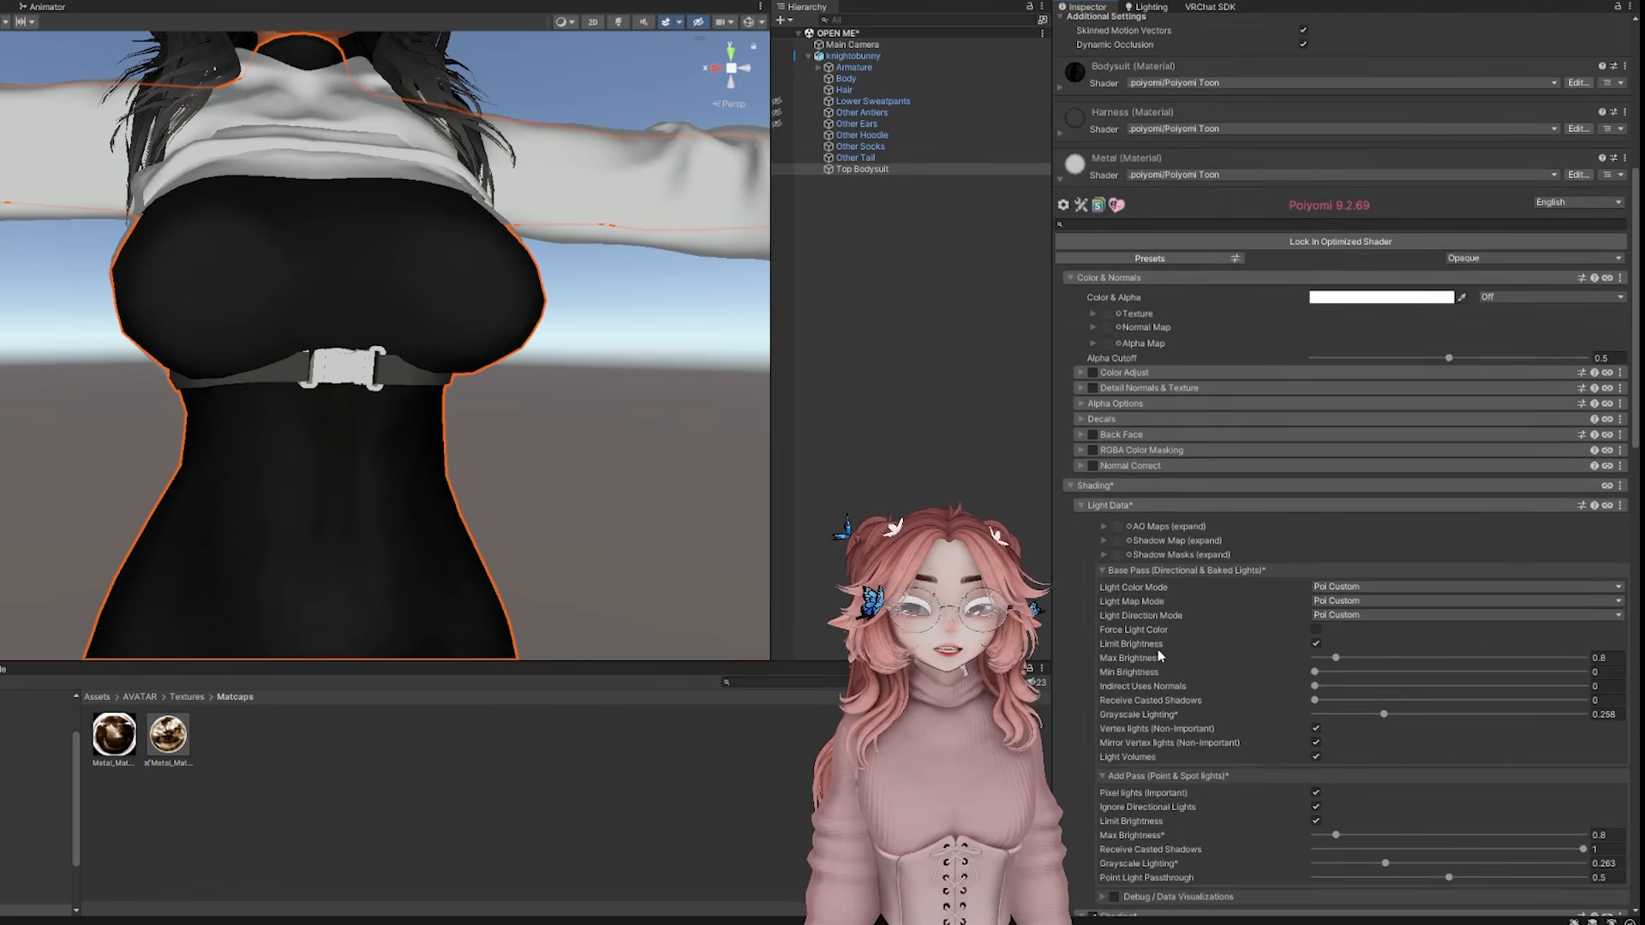
Enable Matcap 0 on the Metal material and assign an imported metal matcap texture to it
{"action": "scroll", "coordinate": [1158, 657], "scroll_direction": "down", "scroll_amount": 10}
{"action": "left_click", "coordinate": [1103, 513]}
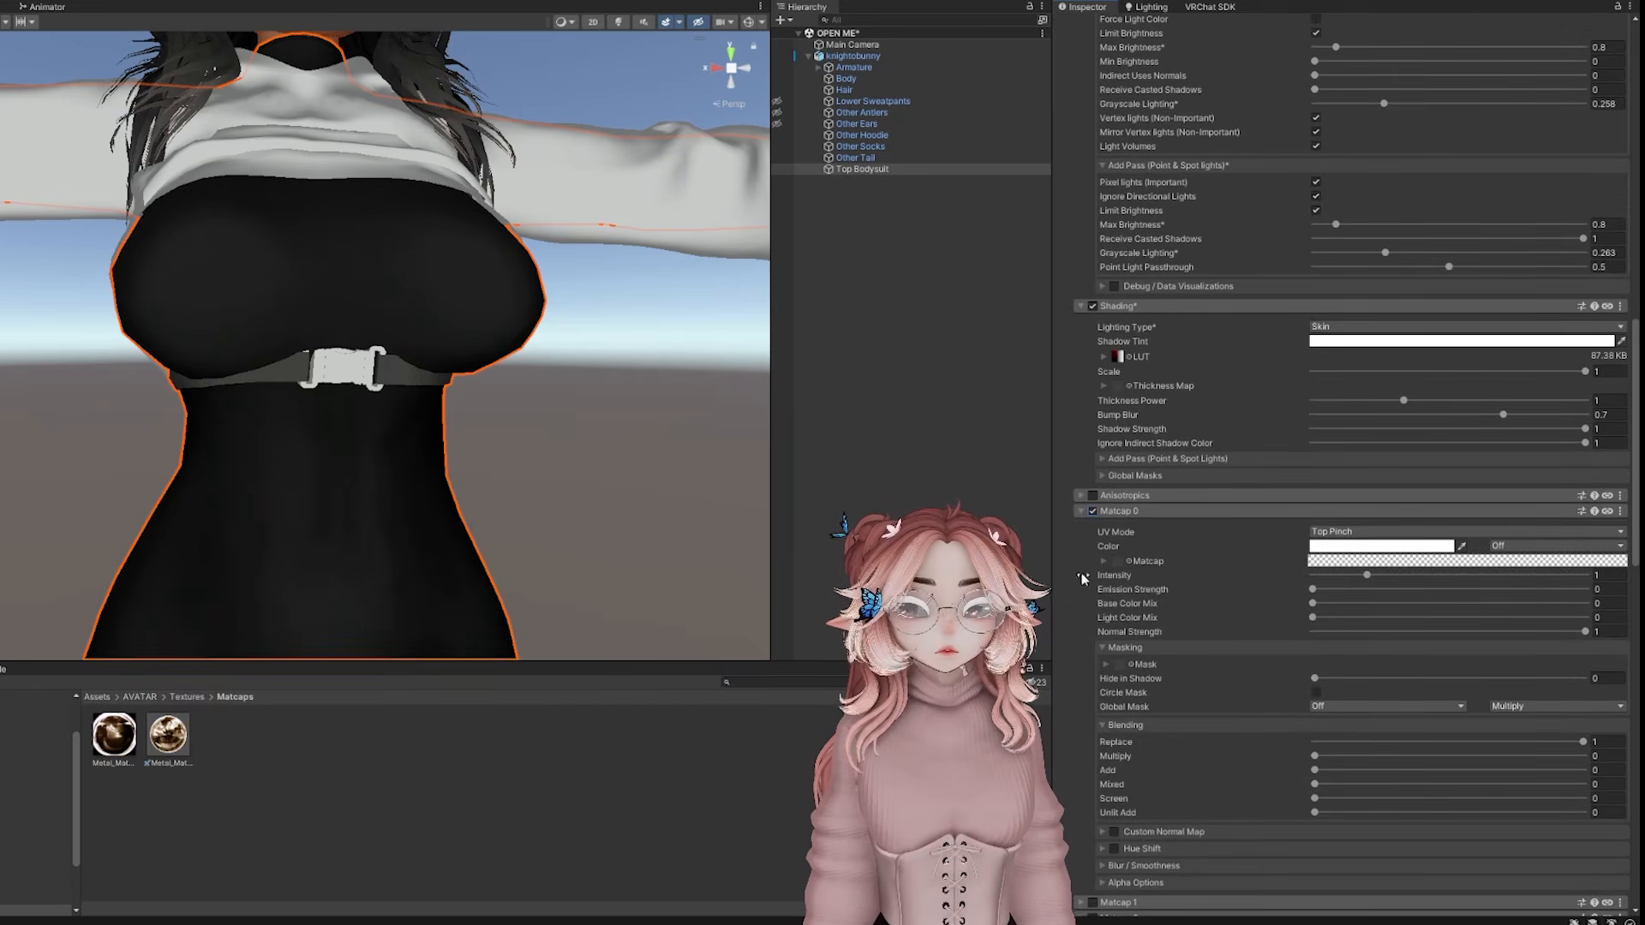
{"action": "scroll", "coordinate": [1082, 578], "scroll_direction": "down", "scroll_amount": 3}
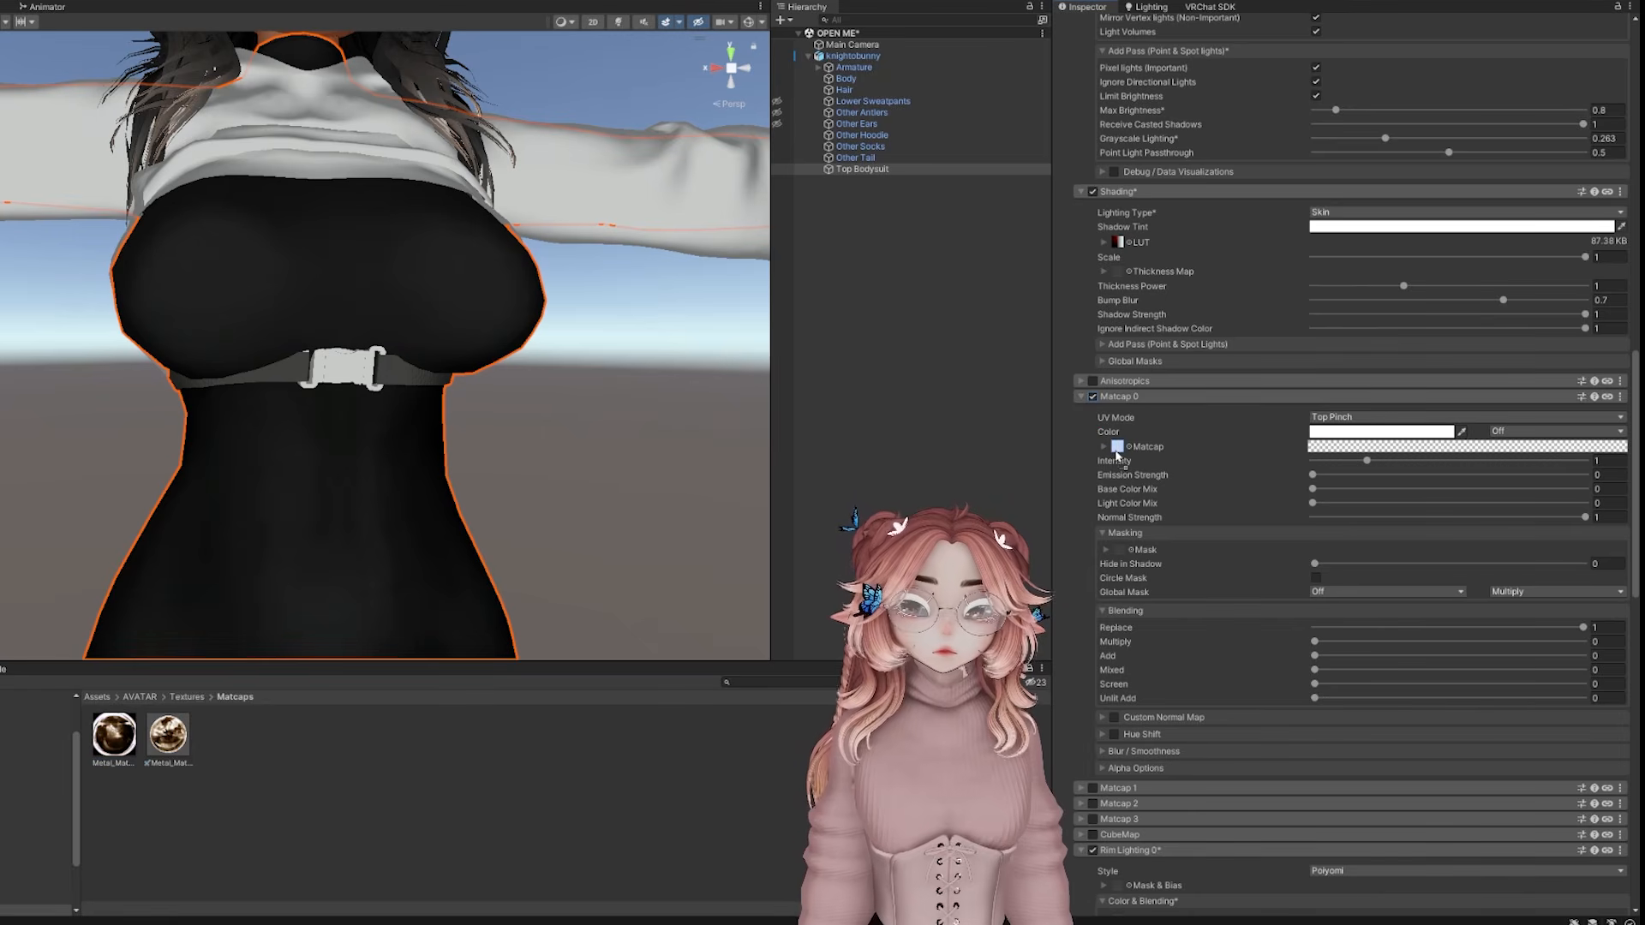
{"action": "left_click_drag", "start_coordinate": [1115, 454], "coordinate": [1115, 452]}
Switch to Blender and move the harness buckle along the Y axis in the Top Bodysuit's Other Harness shape key
{"action": "scroll", "coordinate": [434, 567], "scroll_direction": "up", "scroll_amount": 5}
{"action": "middle_click_drag", "start_coordinate": [482, 527], "coordinate": [340, 372]}
{"action": "scroll", "coordinate": [339, 372], "scroll_direction": "up", "scroll_amount": 2}
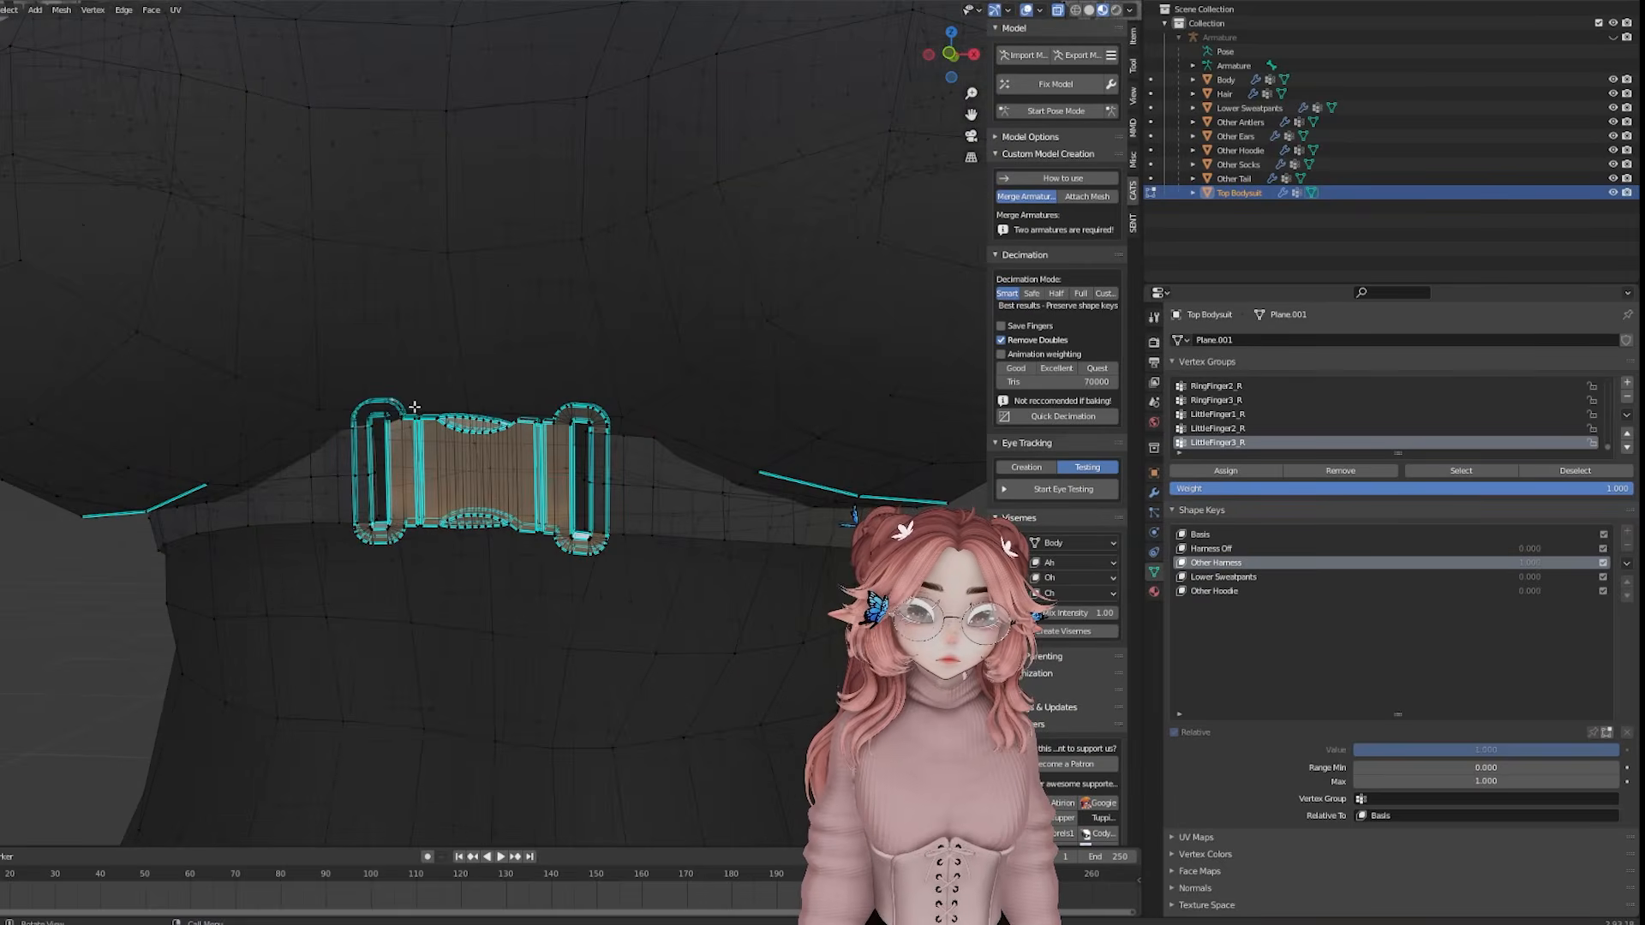
{"action": "key", "text": "g"}
{"action": "key", "text": "y"}
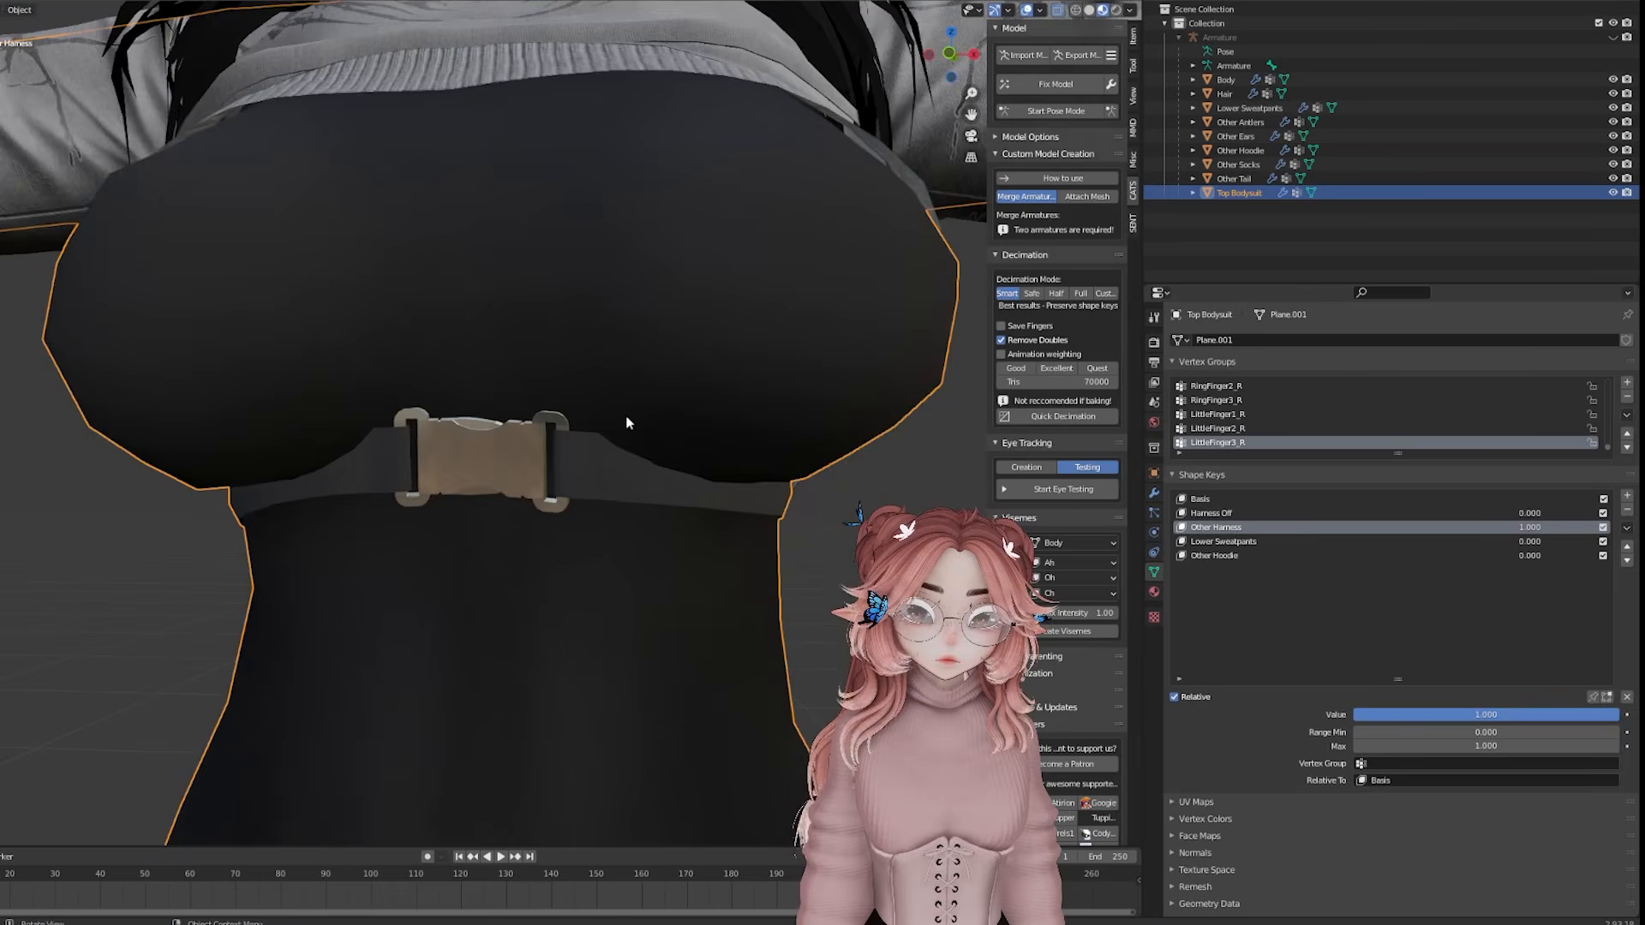
Switch to Unity, assign the metal cubemap under Reflections & Specular, and set Metallic, Smoothness and Reflection Visibility to 1 and Specular Visibility to 5
{"action": "scroll", "coordinate": [644, 418], "scroll_direction": "down", "scroll_amount": 5}
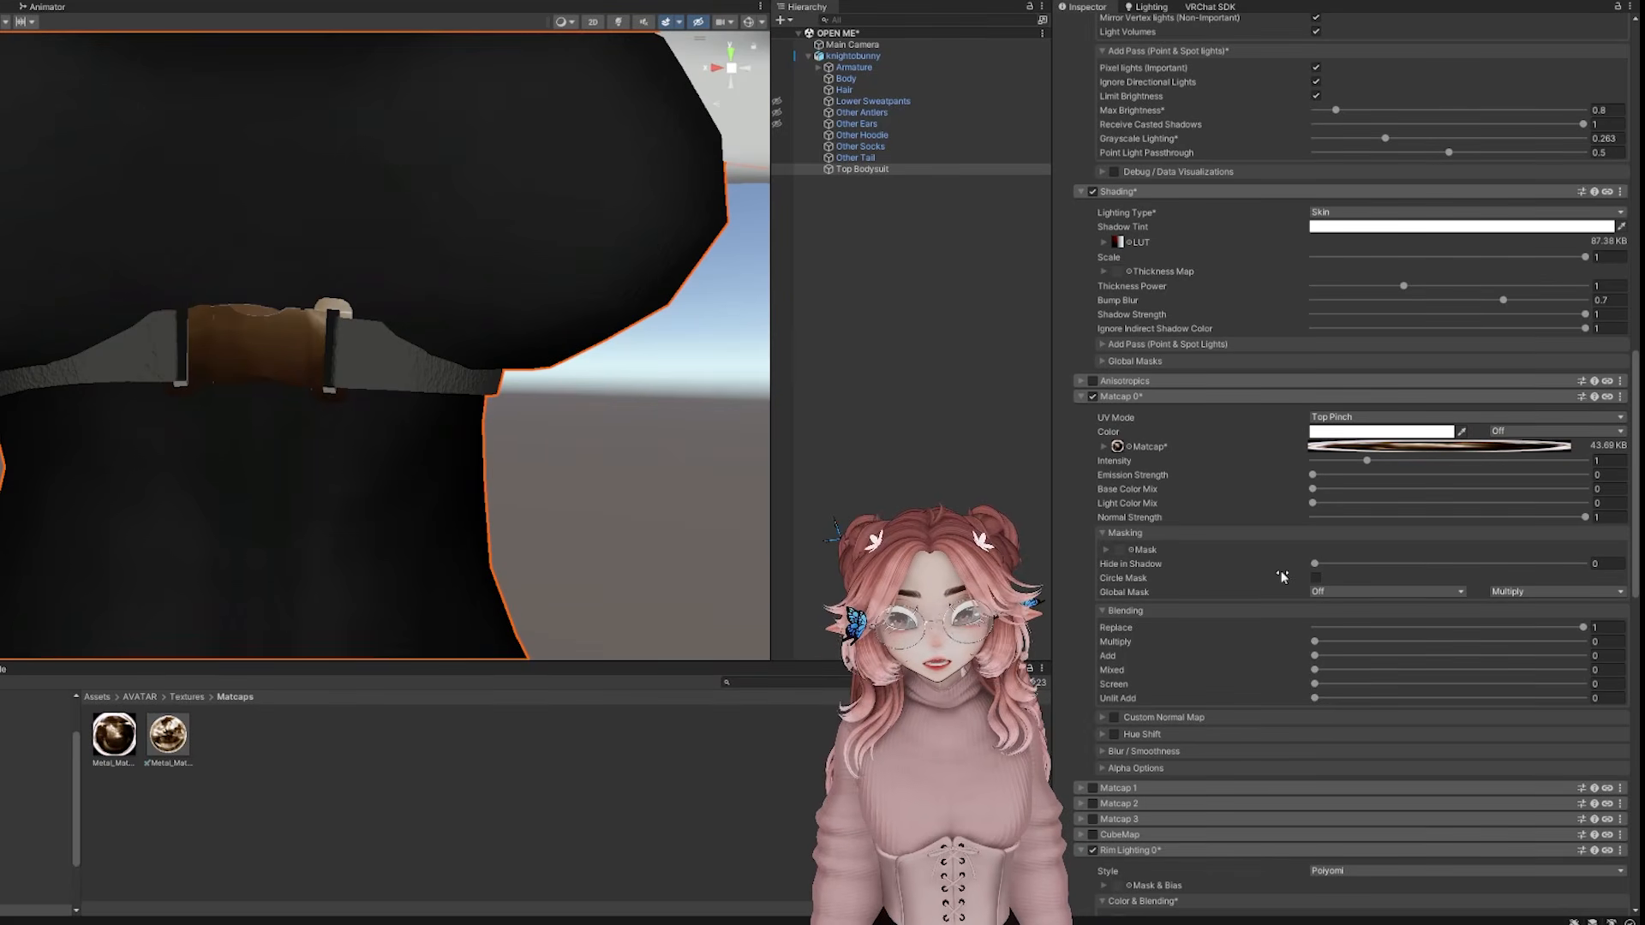
{"action": "scroll", "coordinate": [1284, 620], "scroll_direction": "down", "scroll_amount": 5}
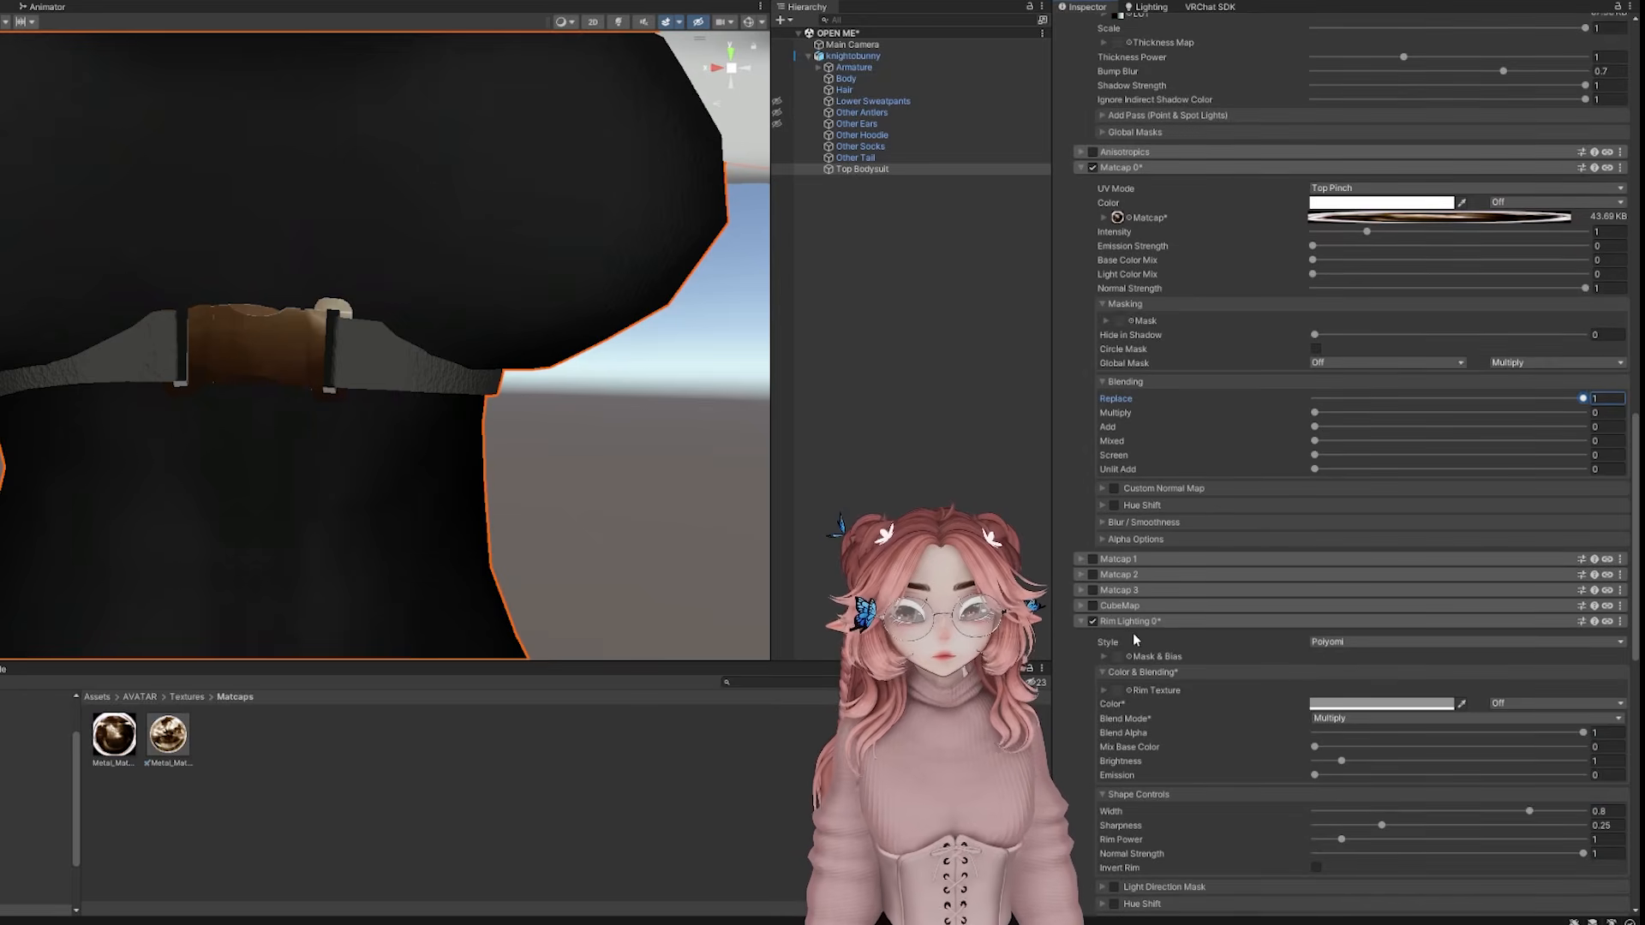
{"action": "scroll", "coordinate": [1133, 632], "scroll_direction": "down", "scroll_amount": 10}
{"action": "left_click_drag", "start_coordinate": [168, 734], "coordinate": [1141, 568]}
{"action": "left_click_drag", "start_coordinate": [1102, 648], "coordinate": [1104, 653]}
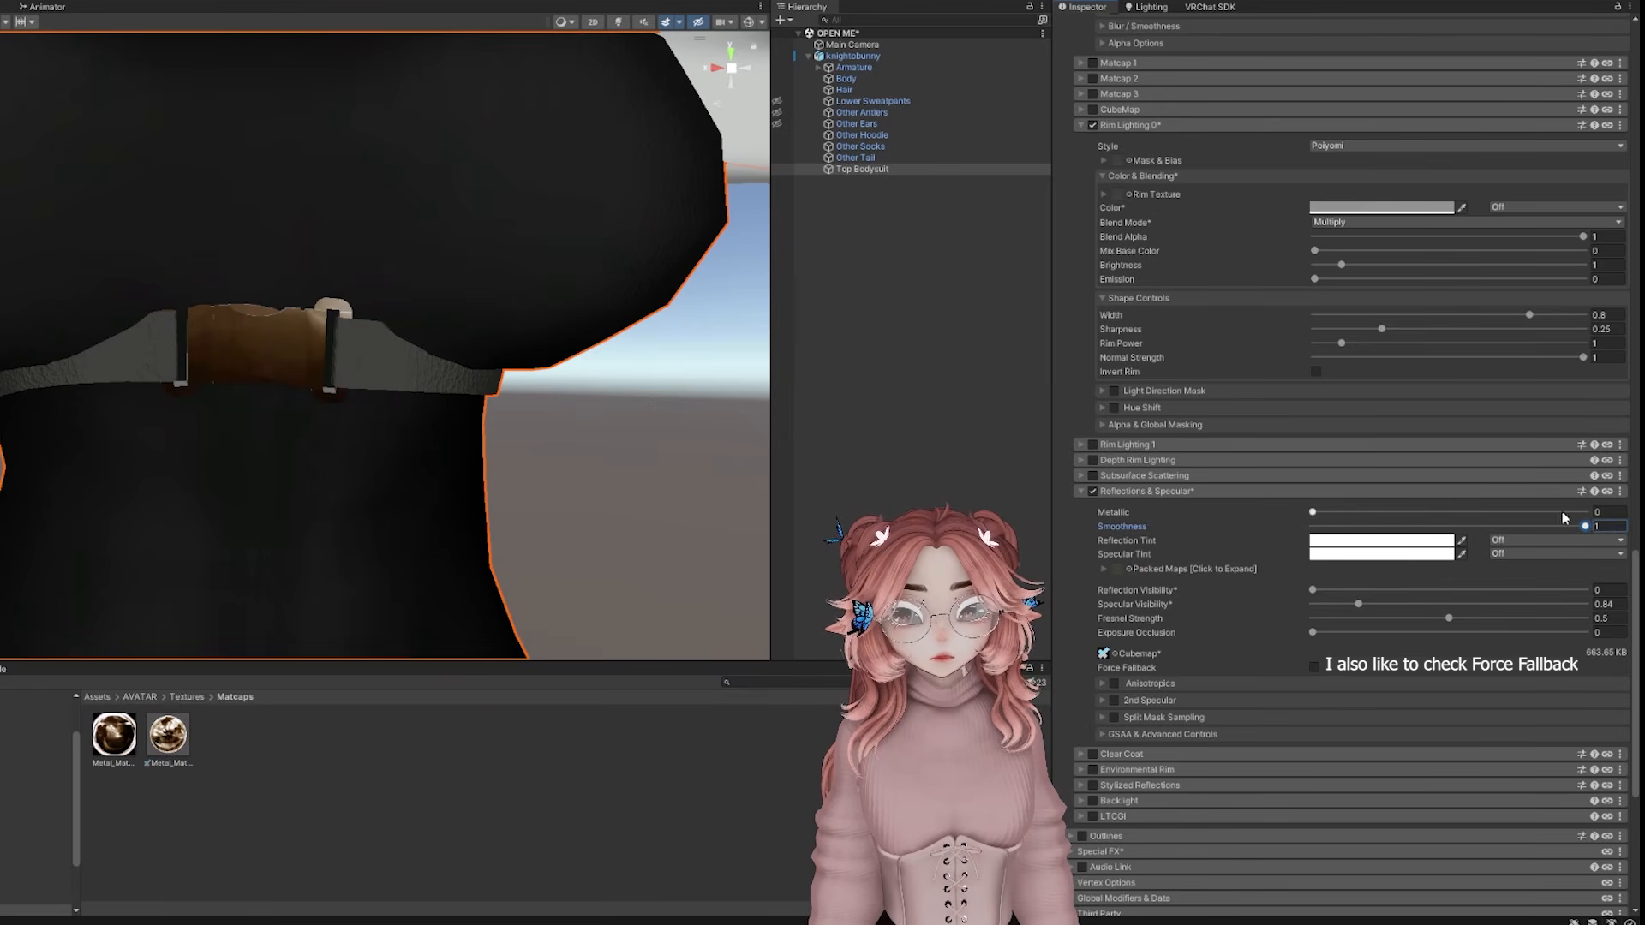
{"action": "left_click", "coordinate": [1578, 591]}
{"action": "left_click", "coordinate": [1578, 605]}
{"action": "scroll", "coordinate": [662, 519], "scroll_direction": "down", "scroll_amount": 4}
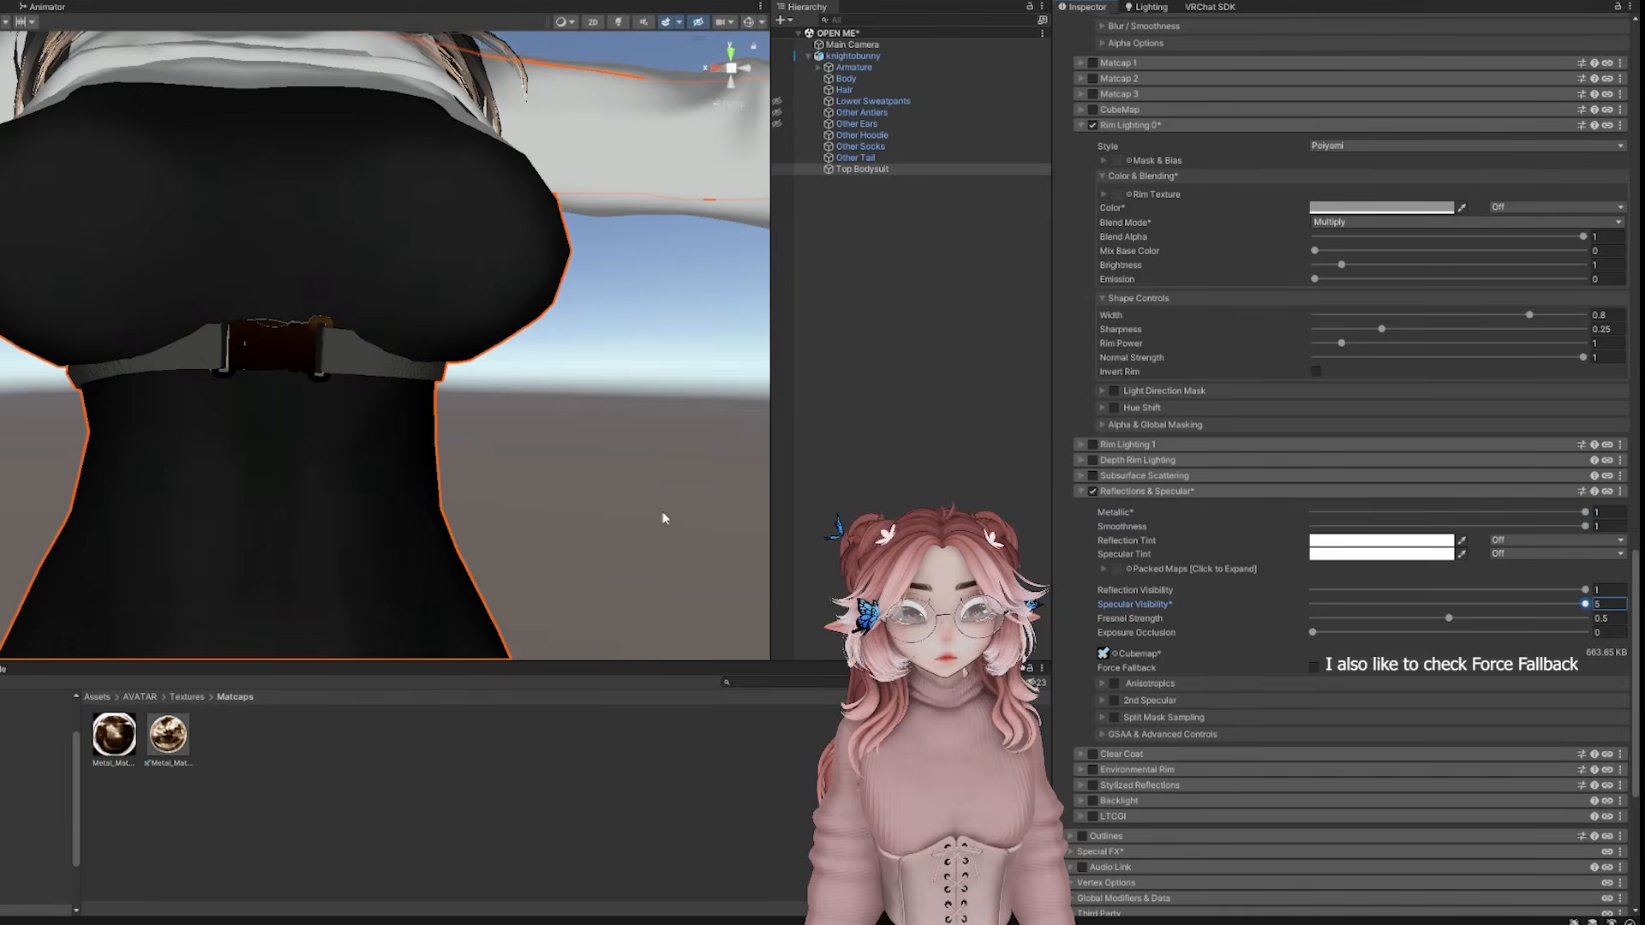
Collapse Matcap 0, enable CubeMap on the Metal material, assign the same metal cubemap and raise its Brightness to 2.89
{"action": "scroll", "coordinate": [1293, 552], "scroll_direction": "up", "scroll_amount": 2}
{"action": "scroll", "coordinate": [1288, 545], "scroll_direction": "up", "scroll_amount": 15}
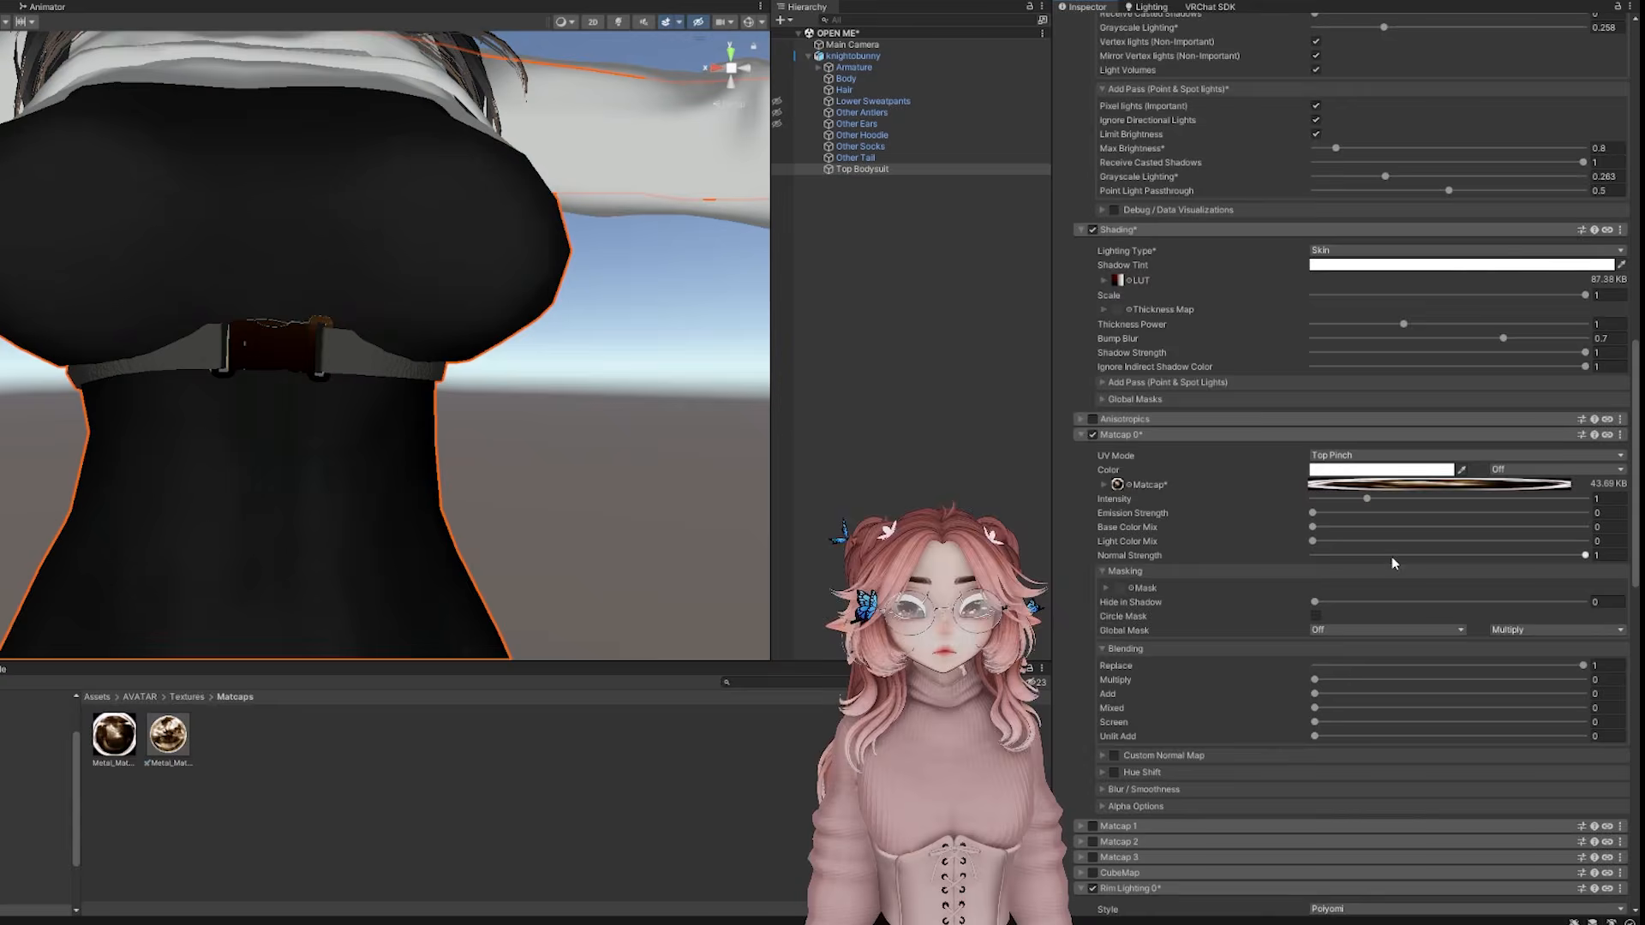
{"action": "scroll", "coordinate": [1294, 525], "scroll_direction": "up", "scroll_amount": 5}
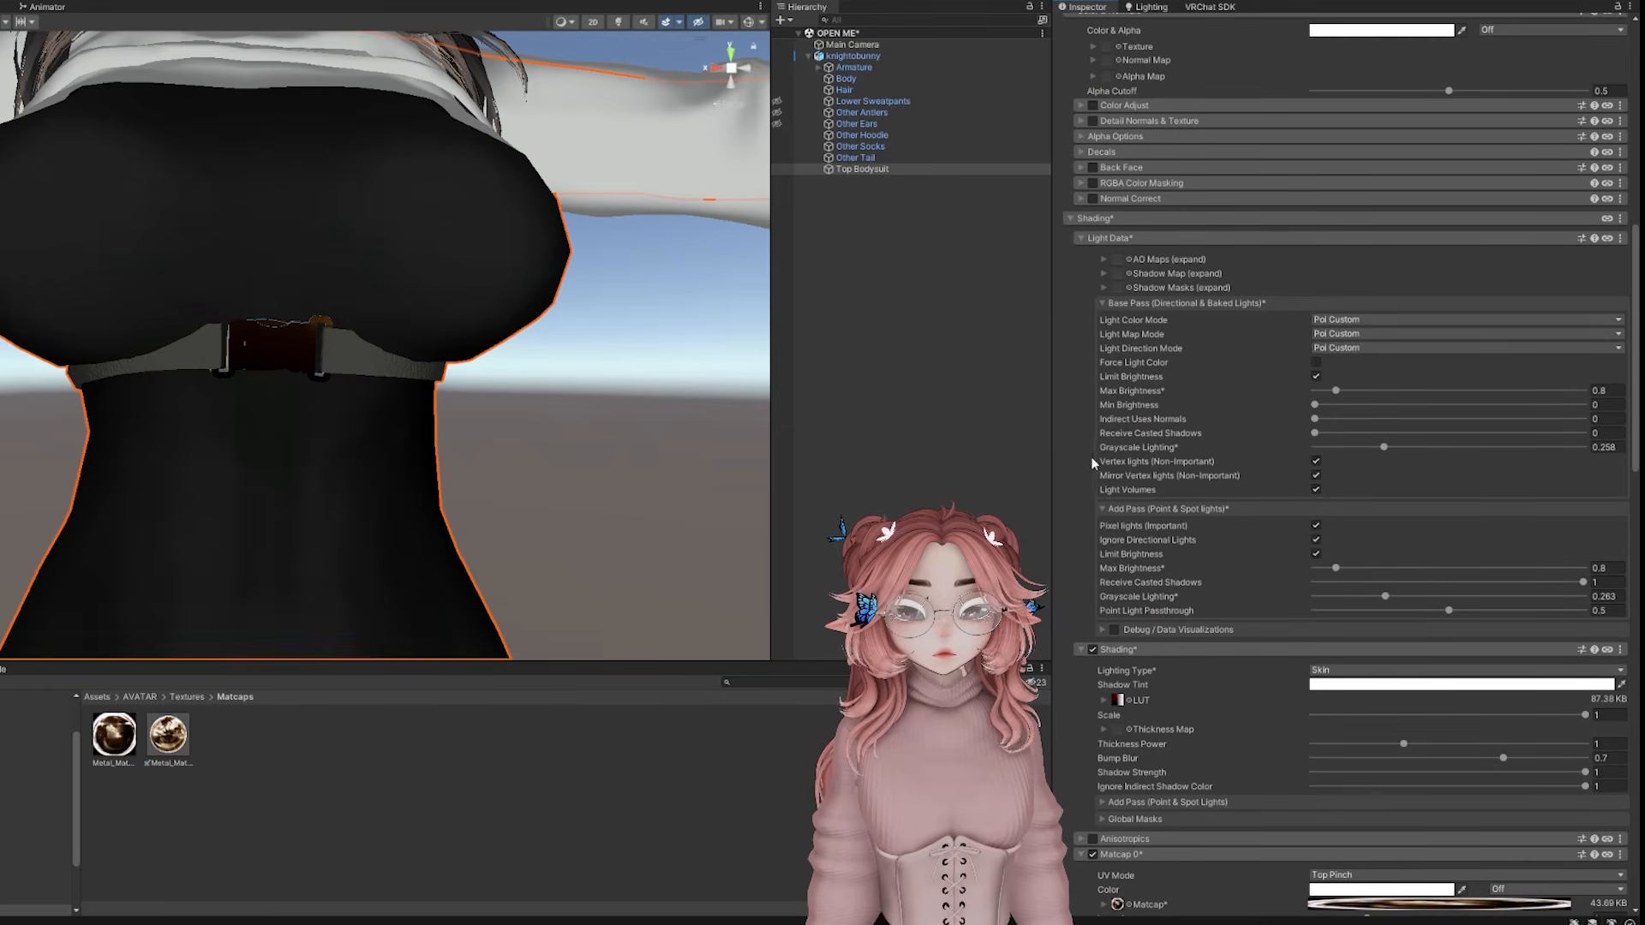
{"action": "scroll", "coordinate": [1096, 531], "scroll_direction": "down", "scroll_amount": 4}
{"action": "left_click", "coordinate": [1076, 628]}
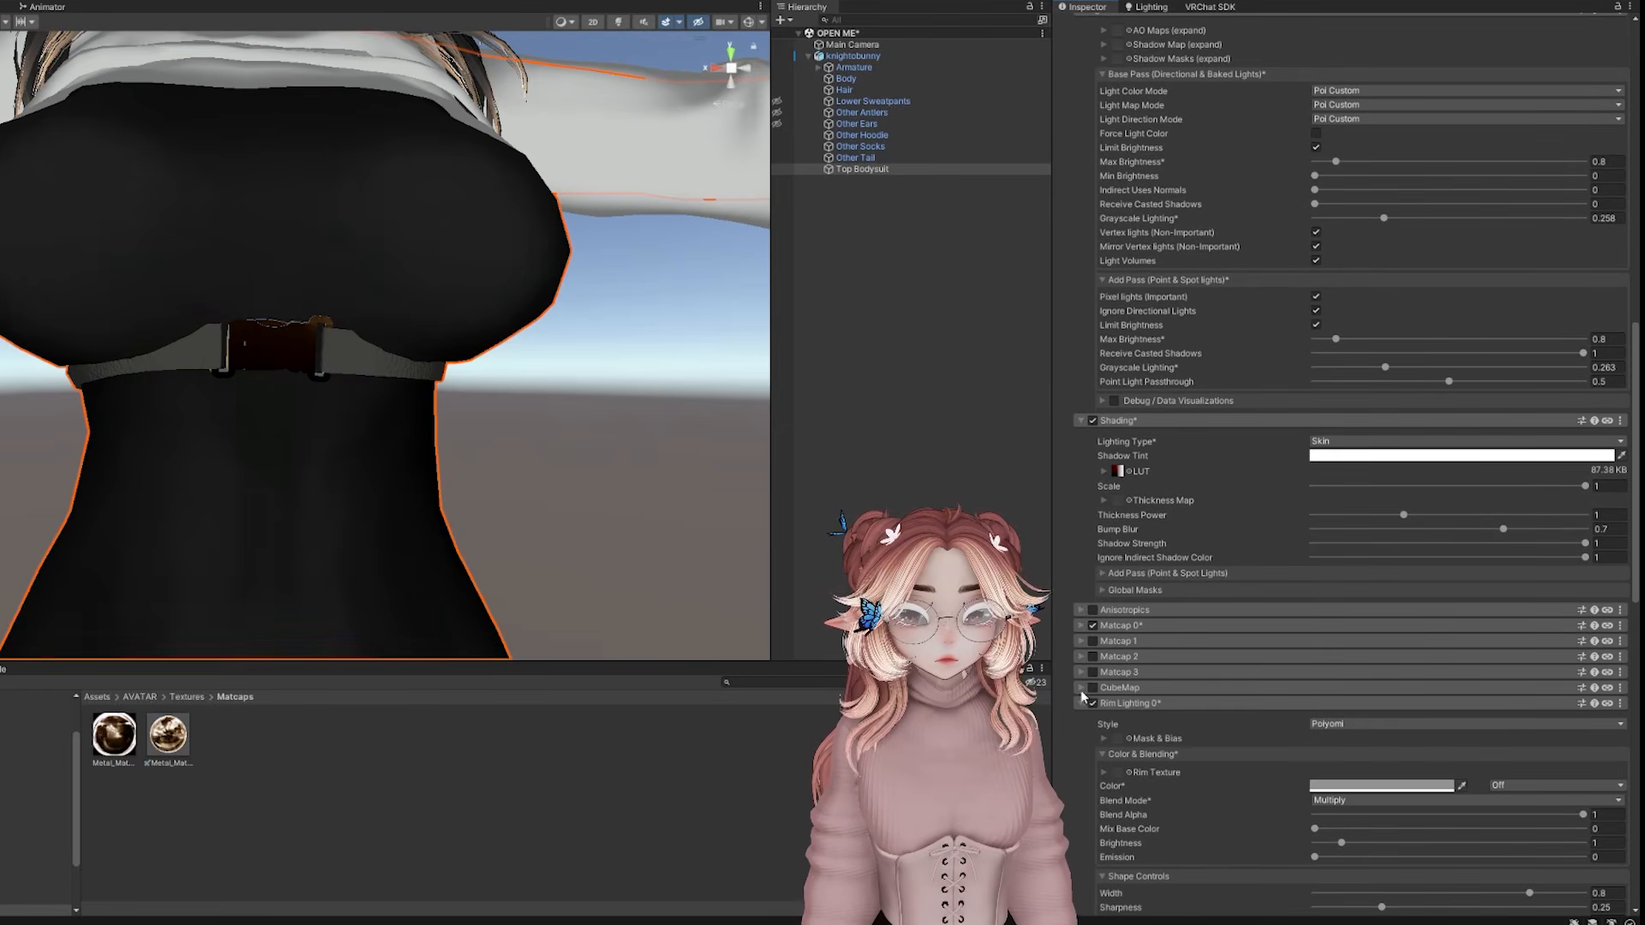
{"action": "left_click", "coordinate": [1091, 688]}
{"action": "scroll", "coordinate": [1230, 644], "scroll_direction": "down", "scroll_amount": 4}
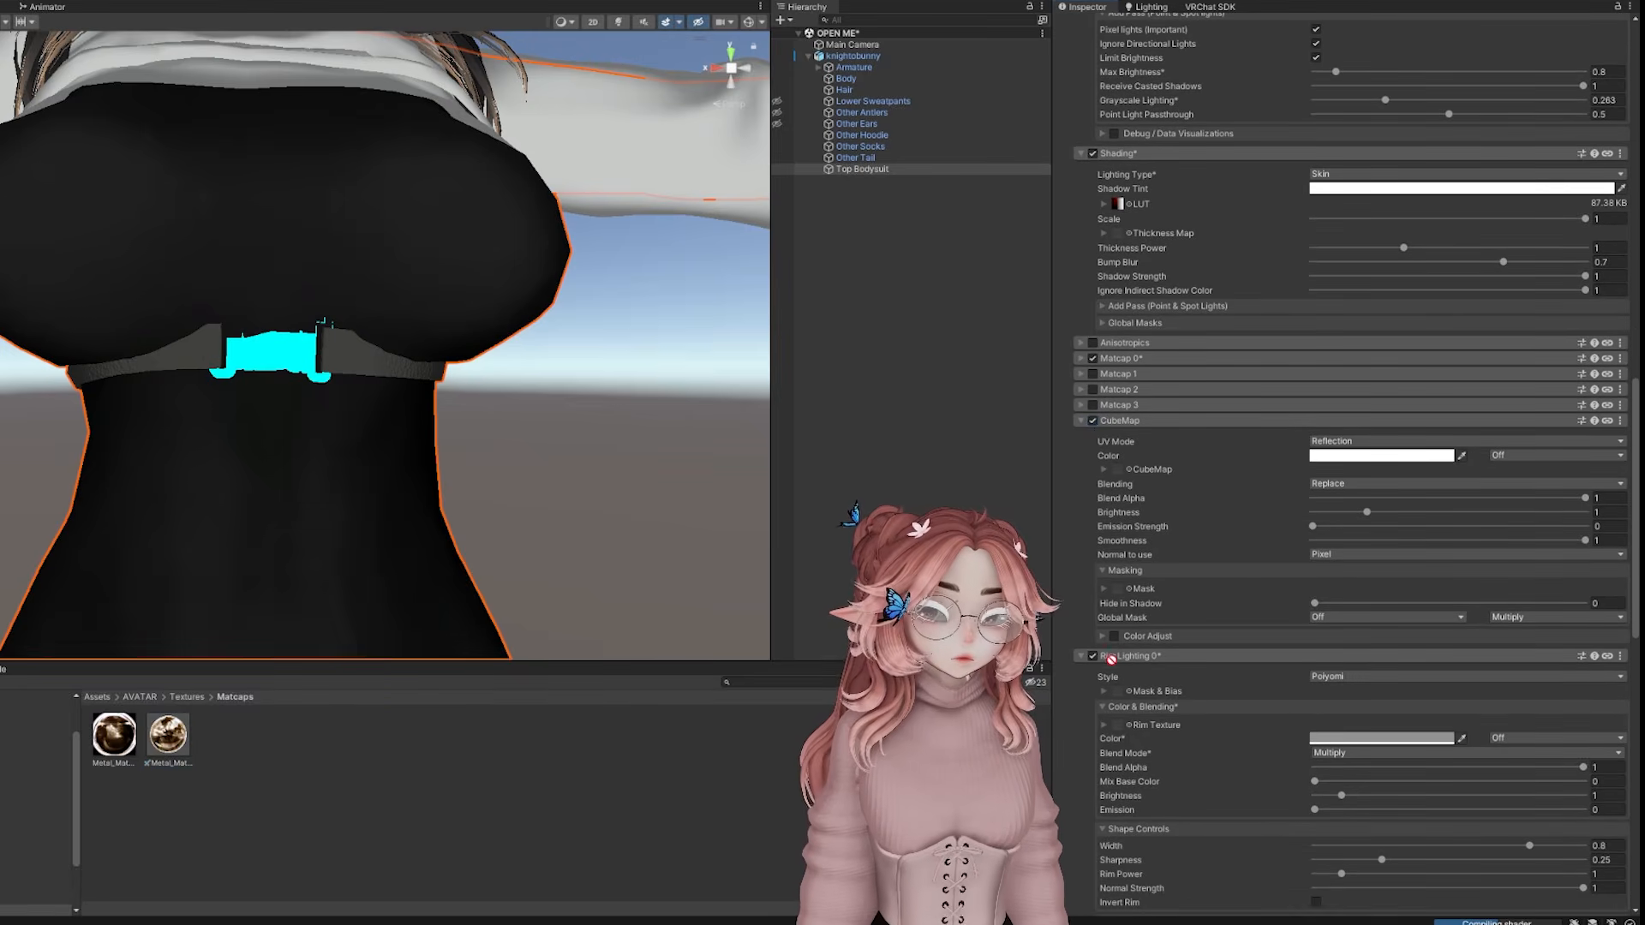
{"action": "left_click_drag", "start_coordinate": [1123, 473], "coordinate": [1122, 473]}
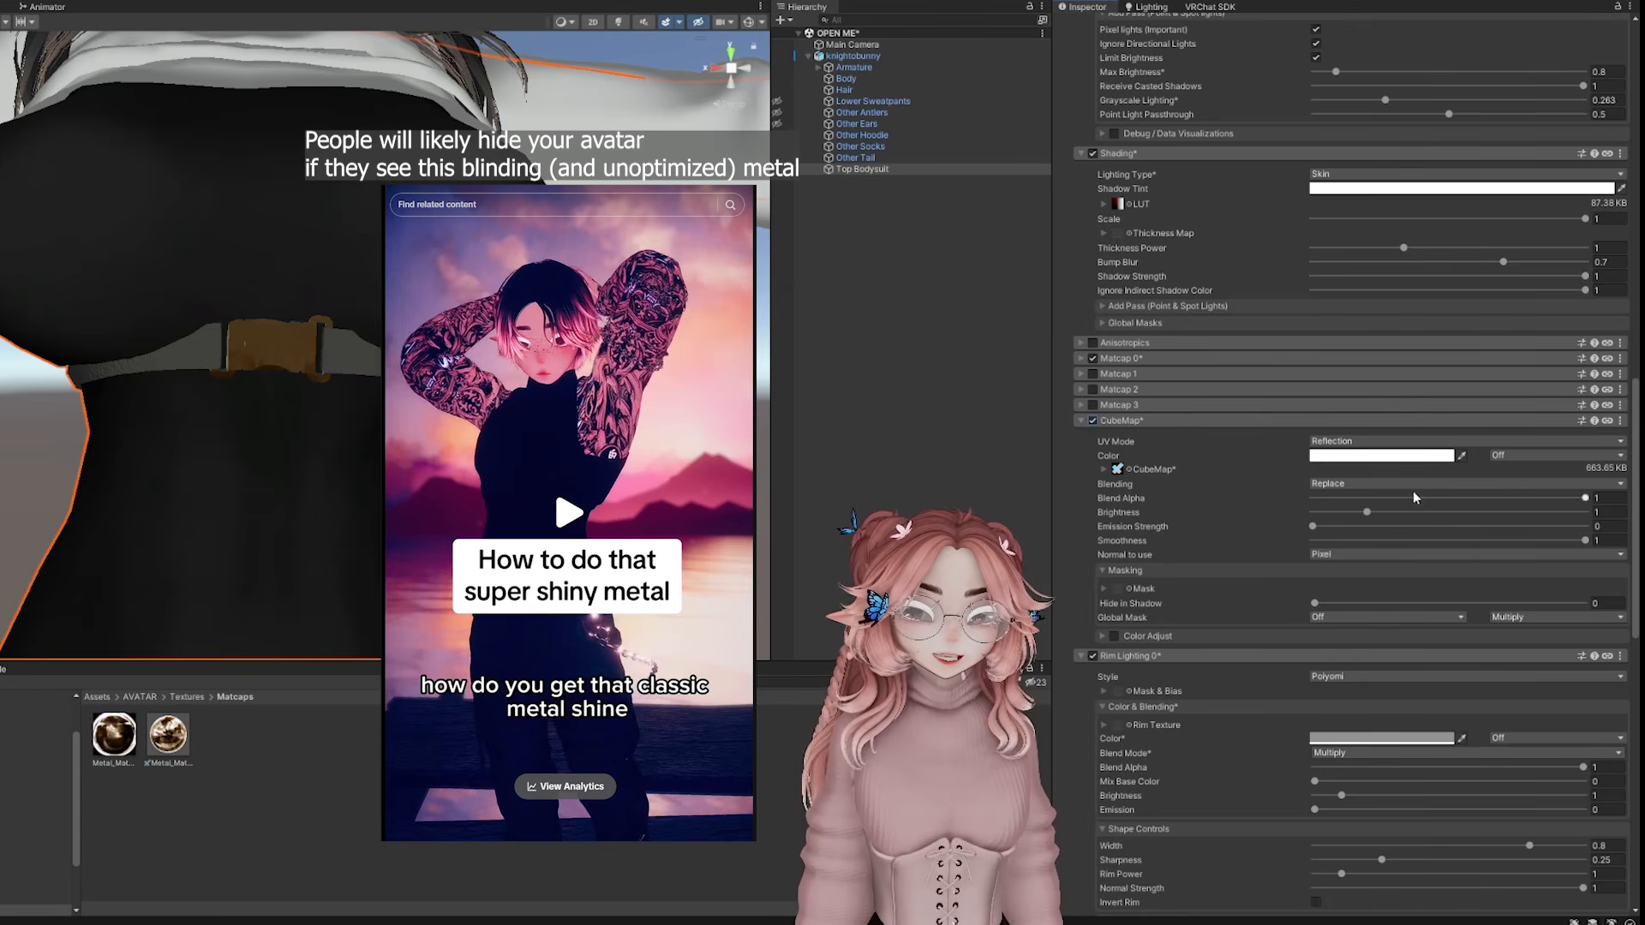
{"action": "left_click_drag", "start_coordinate": [1420, 511], "coordinate": [1470, 517]}
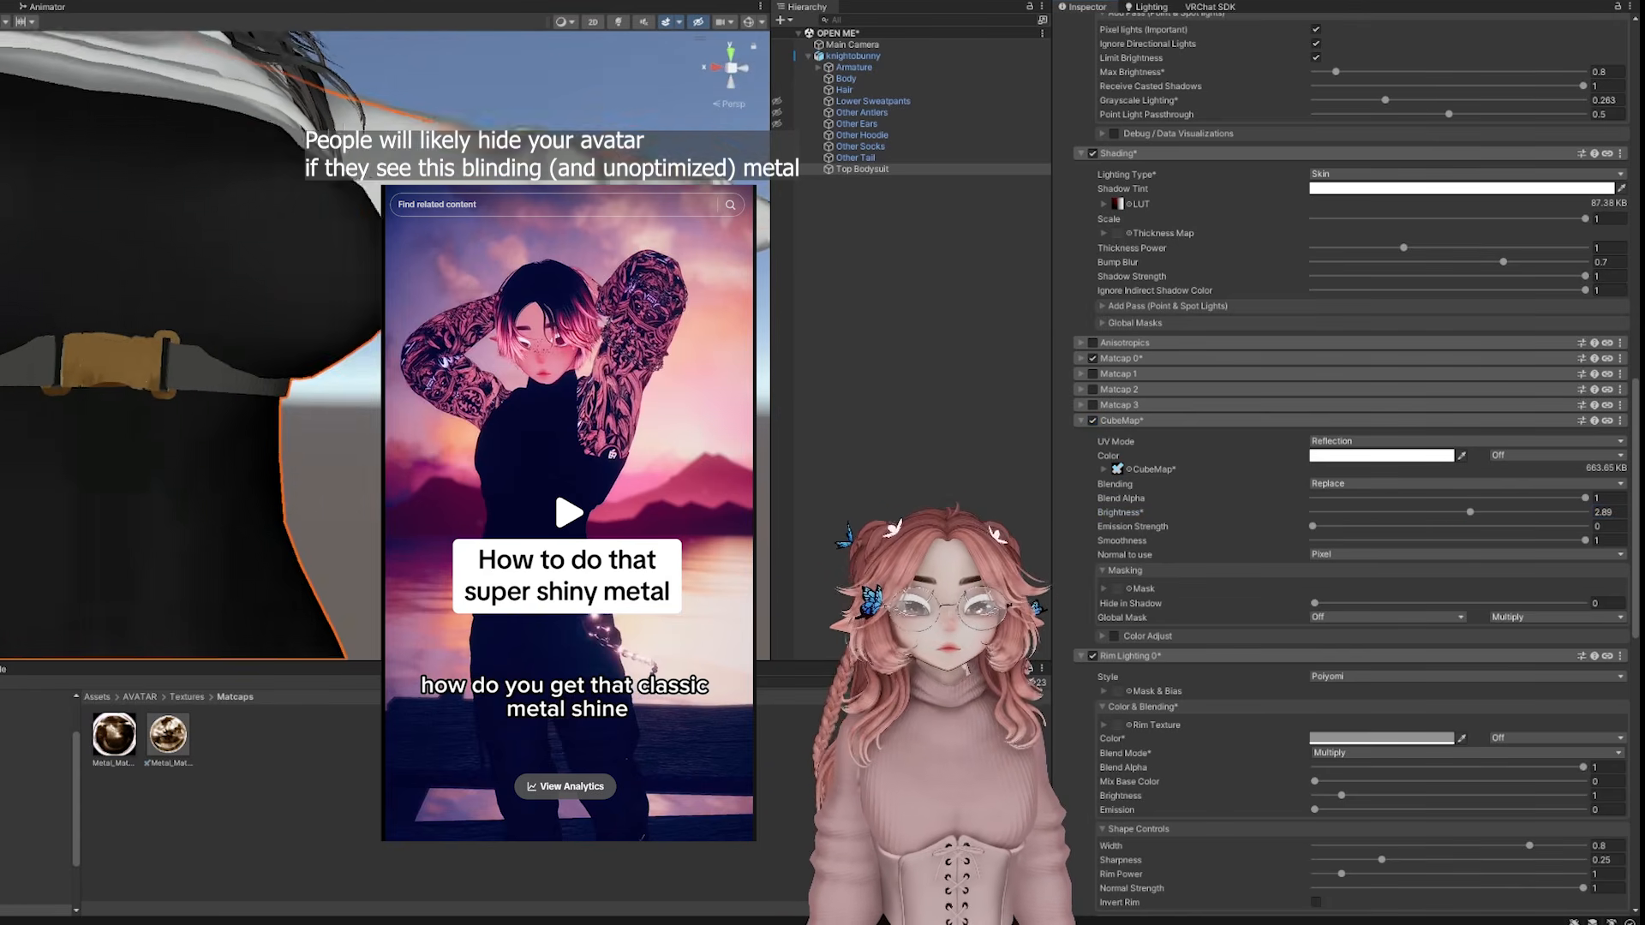
{"action": "left_click_drag", "start_coordinate": [360, 385], "coordinate": [445, 377], "text": "alt"}
{"action": "middle_click_drag", "start_coordinate": [479, 412], "coordinate": [505, 296]}
{"action": "mouse_move", "coordinate": [505, 296]}
{"action": "left_mouse_down", "text": "alt"}
{"action": "mouse_move", "coordinate": [514, 286]}
{"action": "mouse_move", "coordinate": [437, 414]}
{"action": "mouse_move", "coordinate": [406, 386]}
{"action": "mouse_move", "coordinate": [305, 374]}
{"action": "mouse_move", "coordinate": [330, 356]}
{"action": "mouse_move", "coordinate": [357, 382]}
{"action": "mouse_move", "coordinate": [600, 437]}
{"action": "left_mouse_up", "text": "alt"}
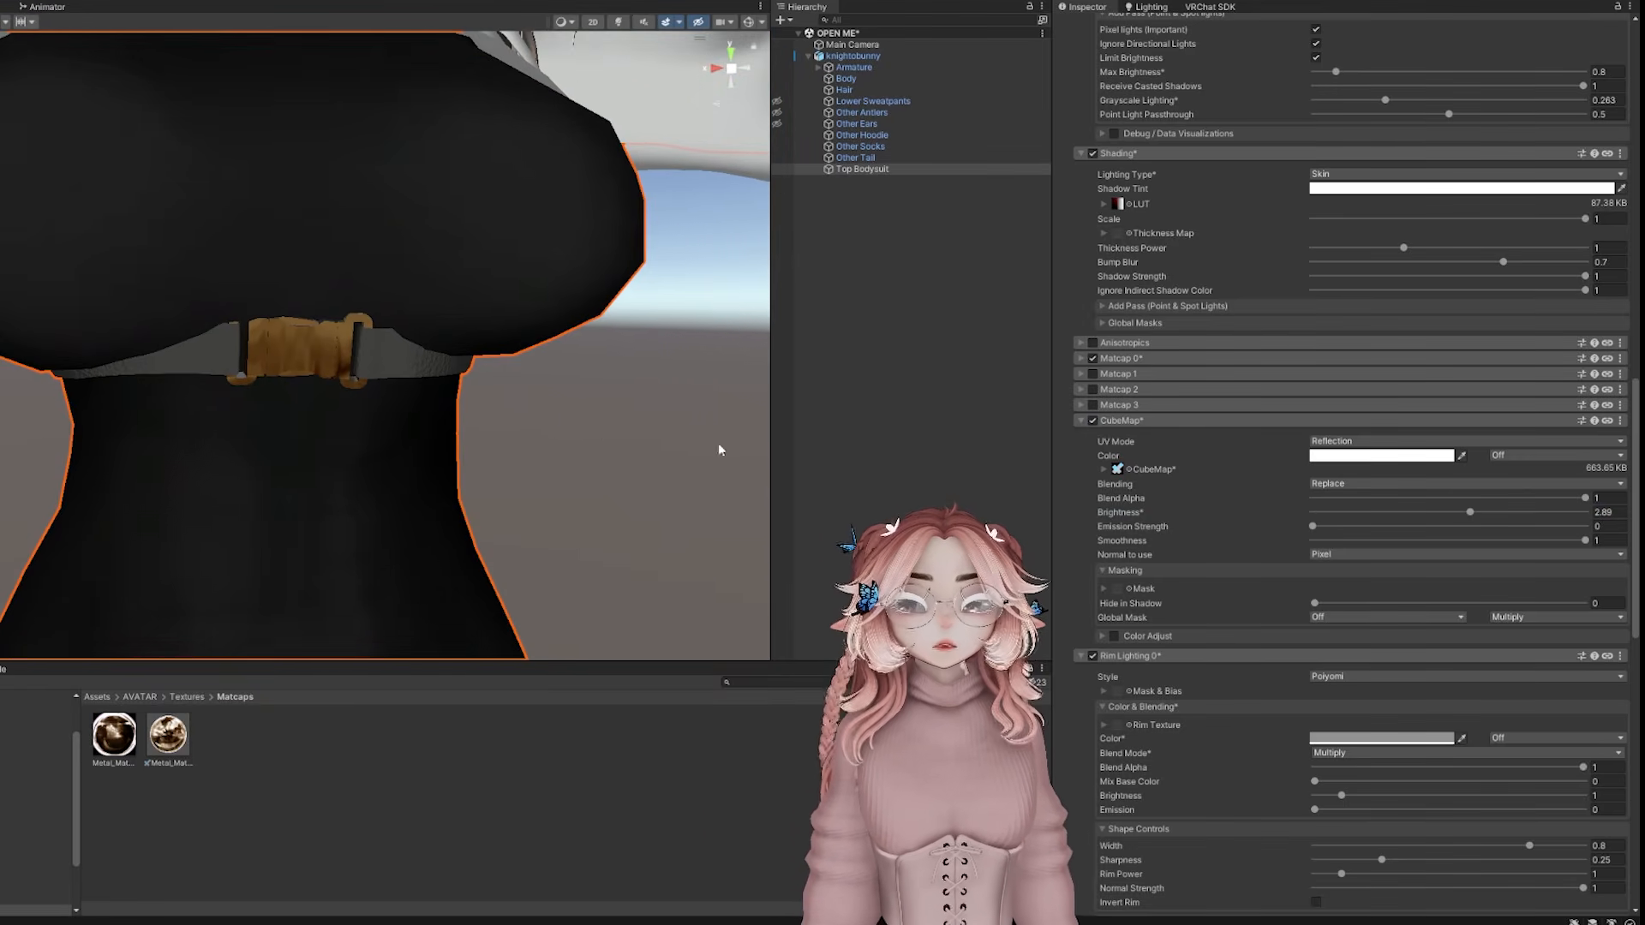
Enable Glitter / Sparkle under the Metal material's Special FX and set Glitter Density to 5
{"action": "scroll", "coordinate": [1349, 584], "scroll_direction": "down", "scroll_amount": 15}
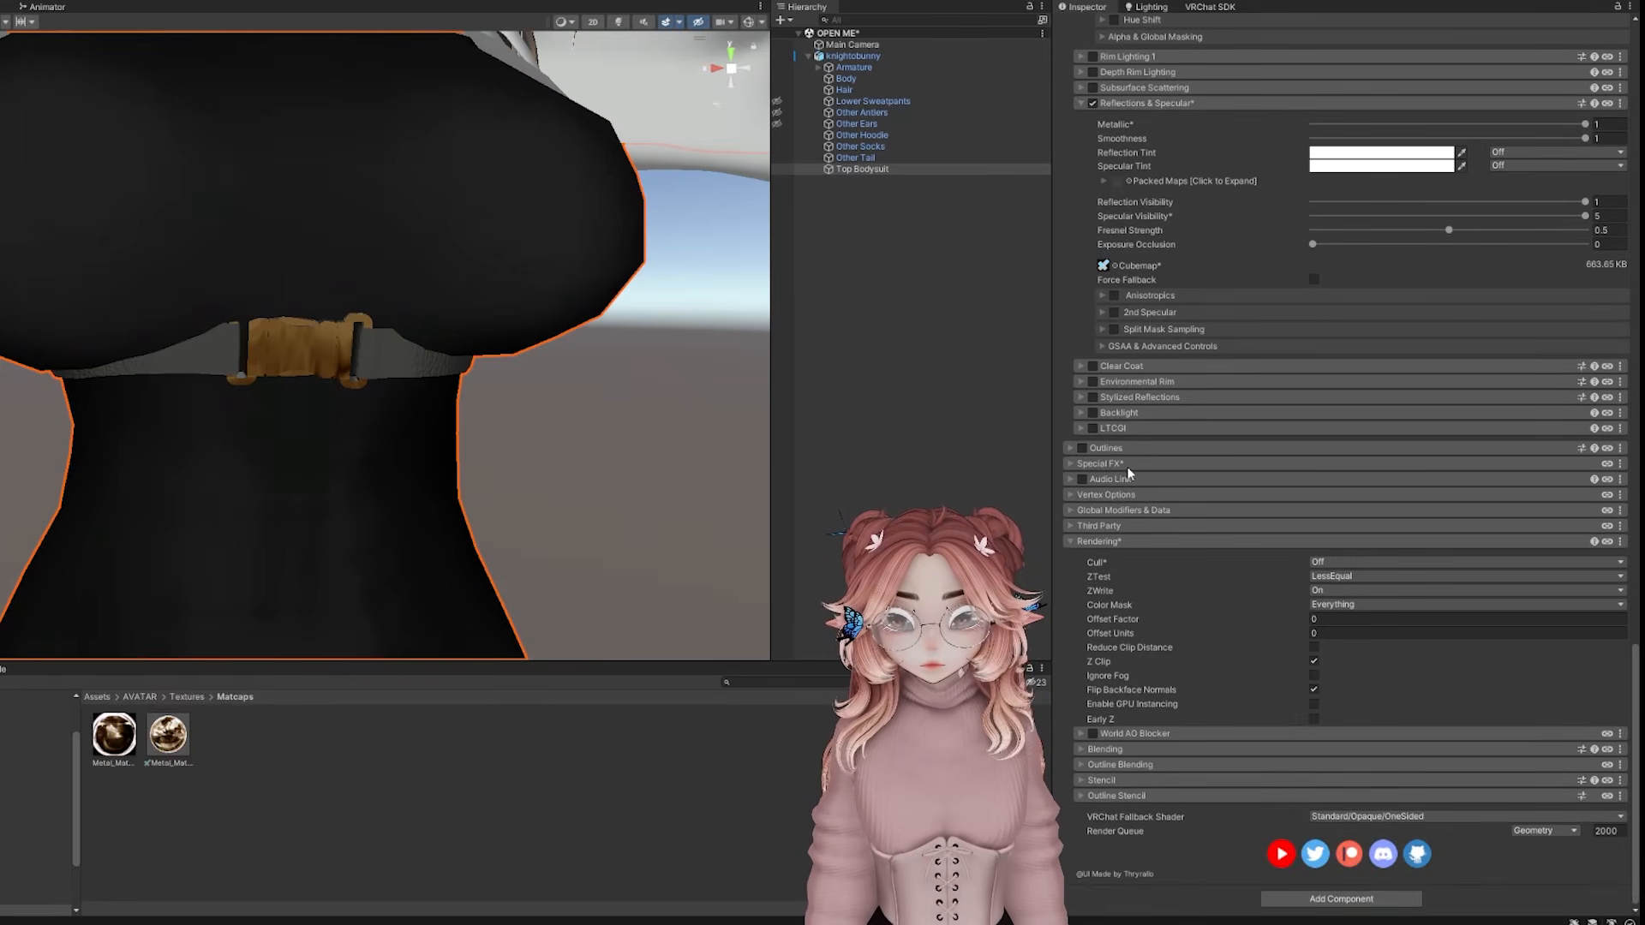
{"action": "left_click", "coordinate": [1128, 465]}
{"action": "left_click", "coordinate": [1093, 608]}
{"action": "scroll", "coordinate": [1354, 634], "scroll_direction": "down", "scroll_amount": 3}
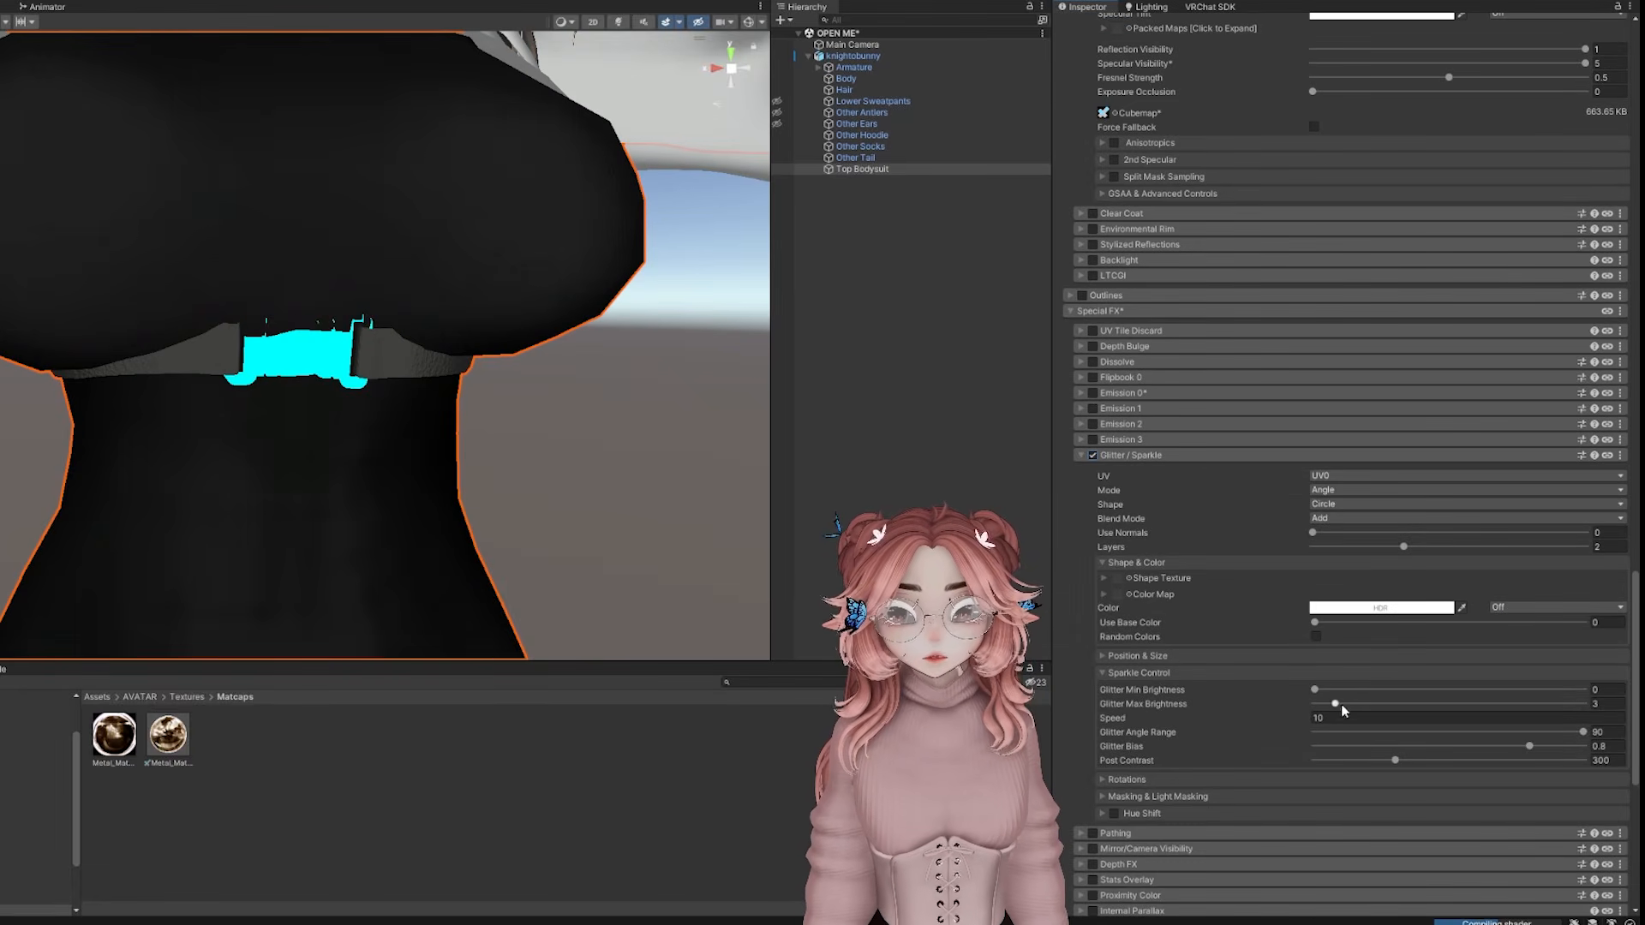
{"action": "left_click", "coordinate": [1135, 657]}
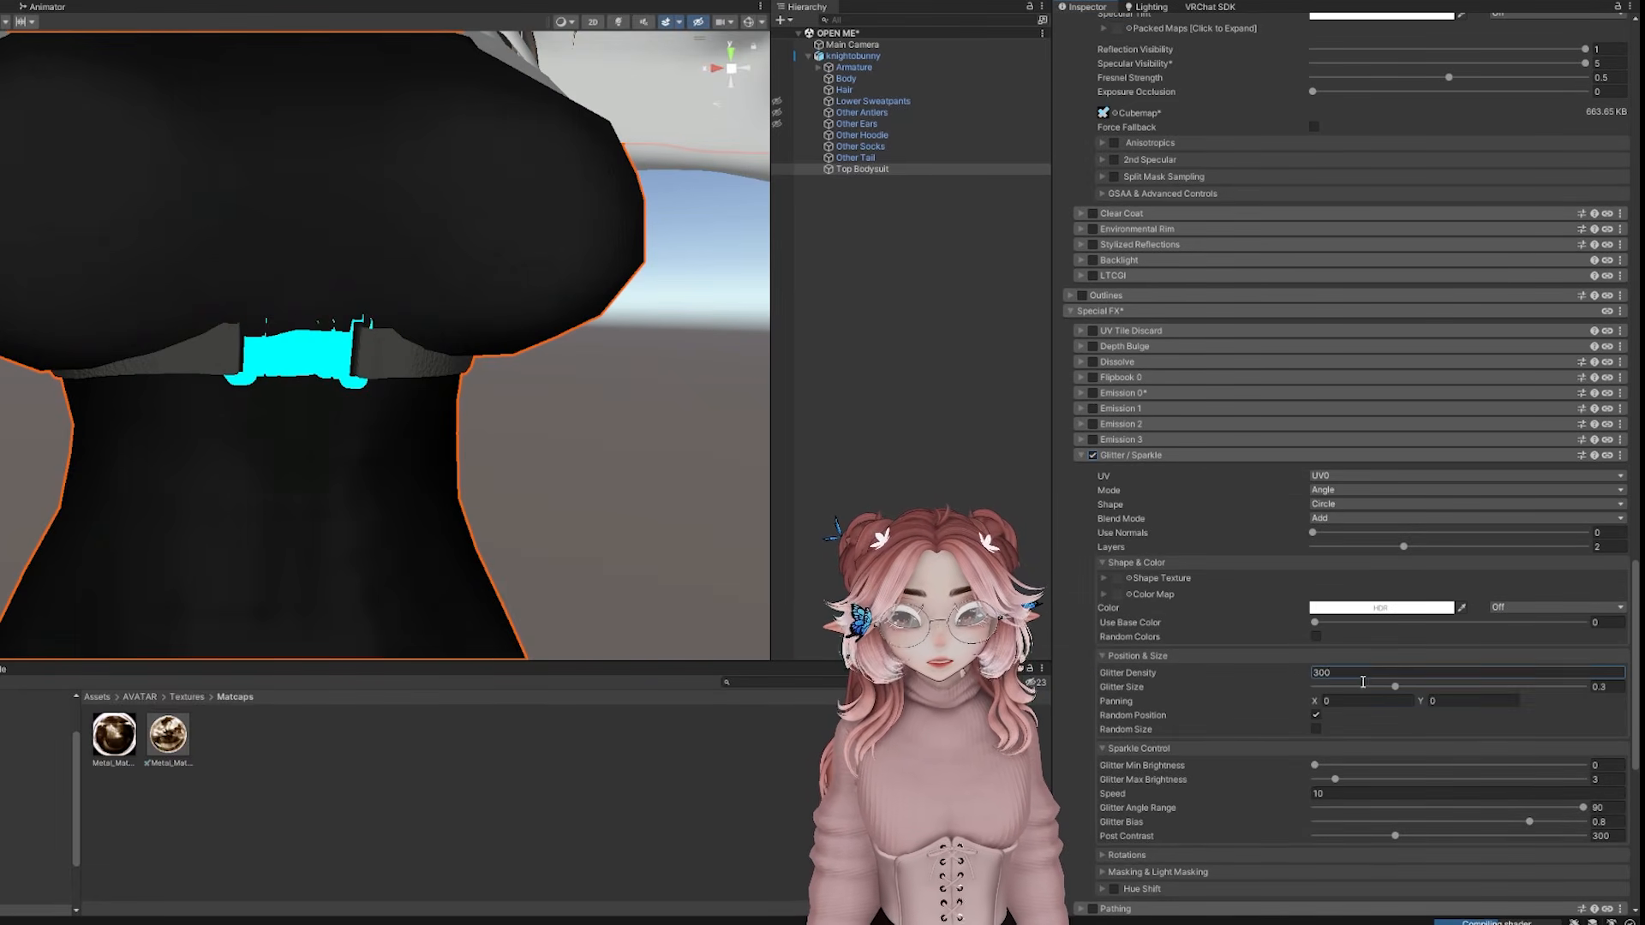
{"action": "type", "text": "5"}
{"action": "key", "text": "Return"}
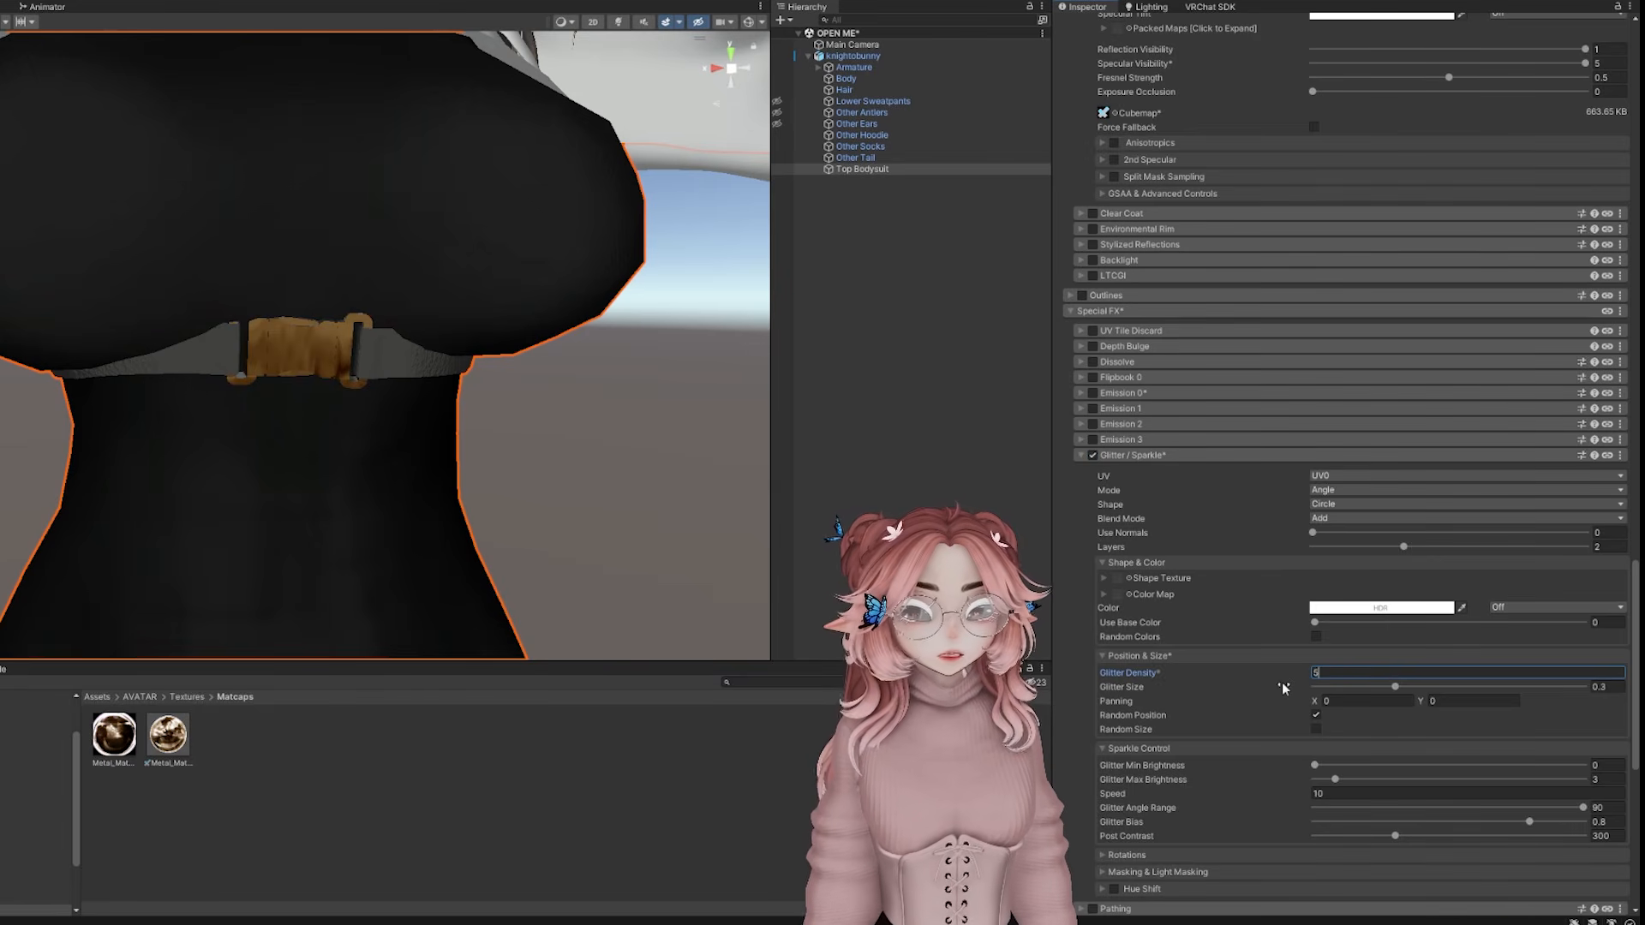
Set the glitter's Speed to 3 on the Metal material
{"action": "scroll", "coordinate": [496, 455], "scroll_direction": "up", "scroll_amount": 6}
{"action": "right_click_drag", "start_coordinate": [498, 444], "coordinate": [569, 394]}
{"action": "middle_click_drag", "start_coordinate": [493, 420], "coordinate": [517, 370]}
{"action": "left_click", "coordinate": [1359, 793]}
{"action": "type", "text": "3"}
{"action": "key", "text": "Return"}
Examine the harness buckle's metal shine and glitter from several angles and in Play mode
{"action": "right_click_drag", "start_coordinate": [561, 470], "coordinate": [514, 369]}
{"action": "middle_click_drag", "start_coordinate": [514, 369], "coordinate": [474, 415]}
{"action": "middle_click_drag", "start_coordinate": [283, 382], "coordinate": [357, 389]}
{"action": "right_click_drag", "start_coordinate": [356, 389], "coordinate": [291, 384]}
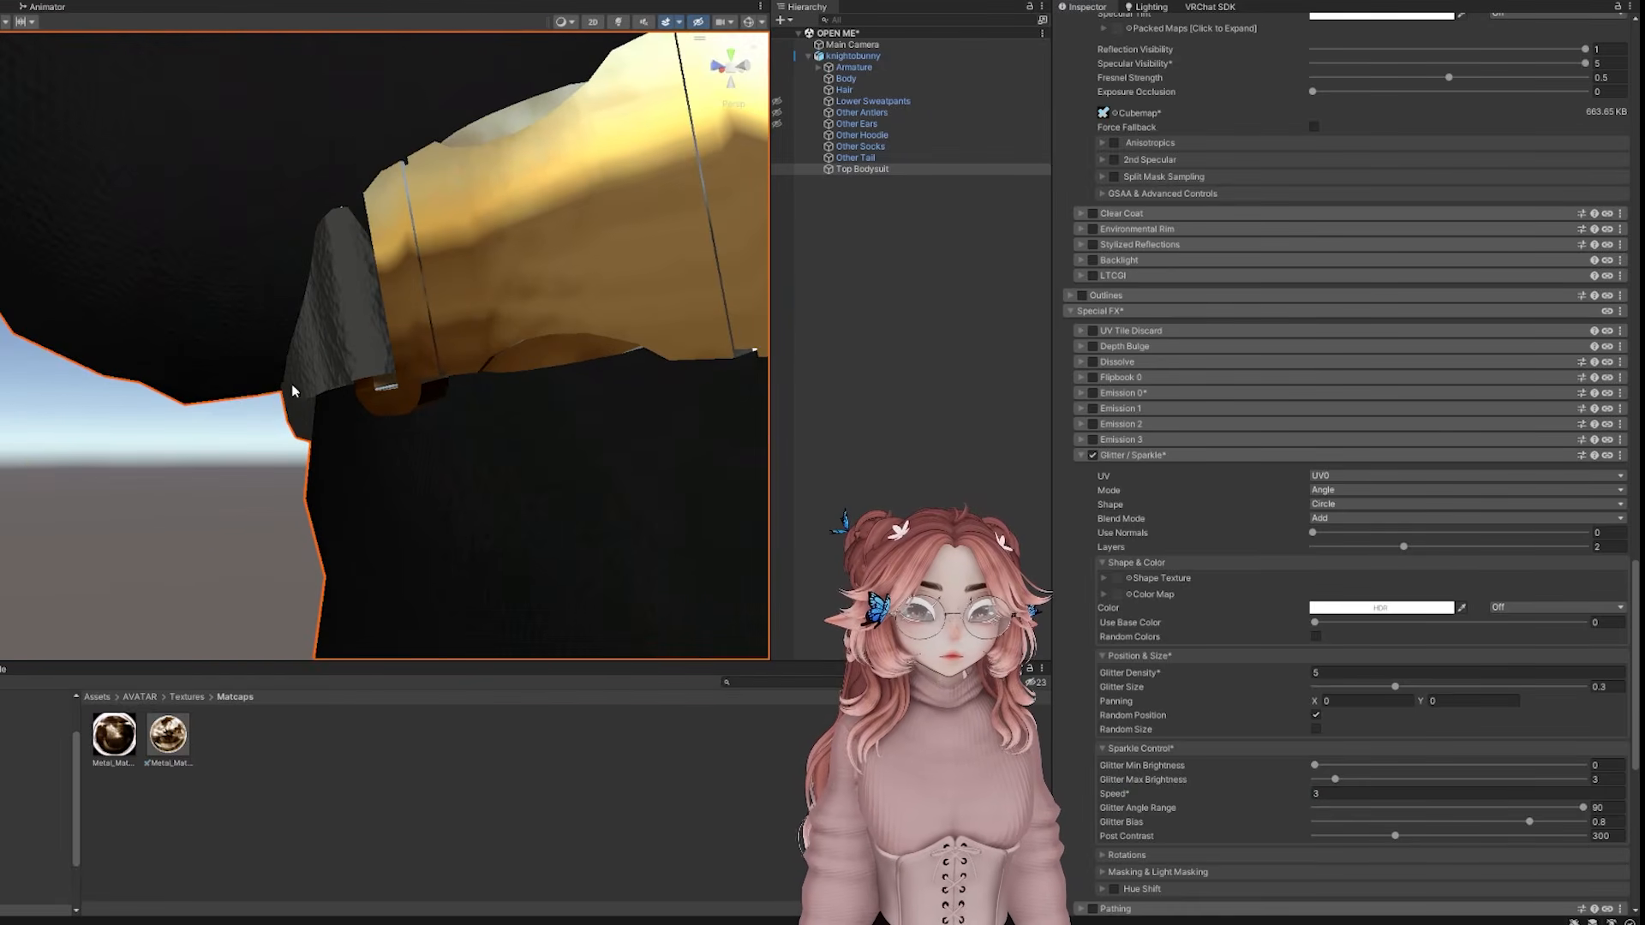
{"action": "middle_click_drag", "start_coordinate": [291, 384], "coordinate": [300, 384]}
{"action": "right_click_drag", "start_coordinate": [300, 384], "coordinate": [451, 366]}
{"action": "scroll", "coordinate": [451, 367], "scroll_direction": "down", "scroll_amount": 3}
{"action": "middle_click_drag", "start_coordinate": [450, 366], "coordinate": [446, 374]}
{"action": "right_click_drag", "start_coordinate": [446, 374], "coordinate": [500, 375]}
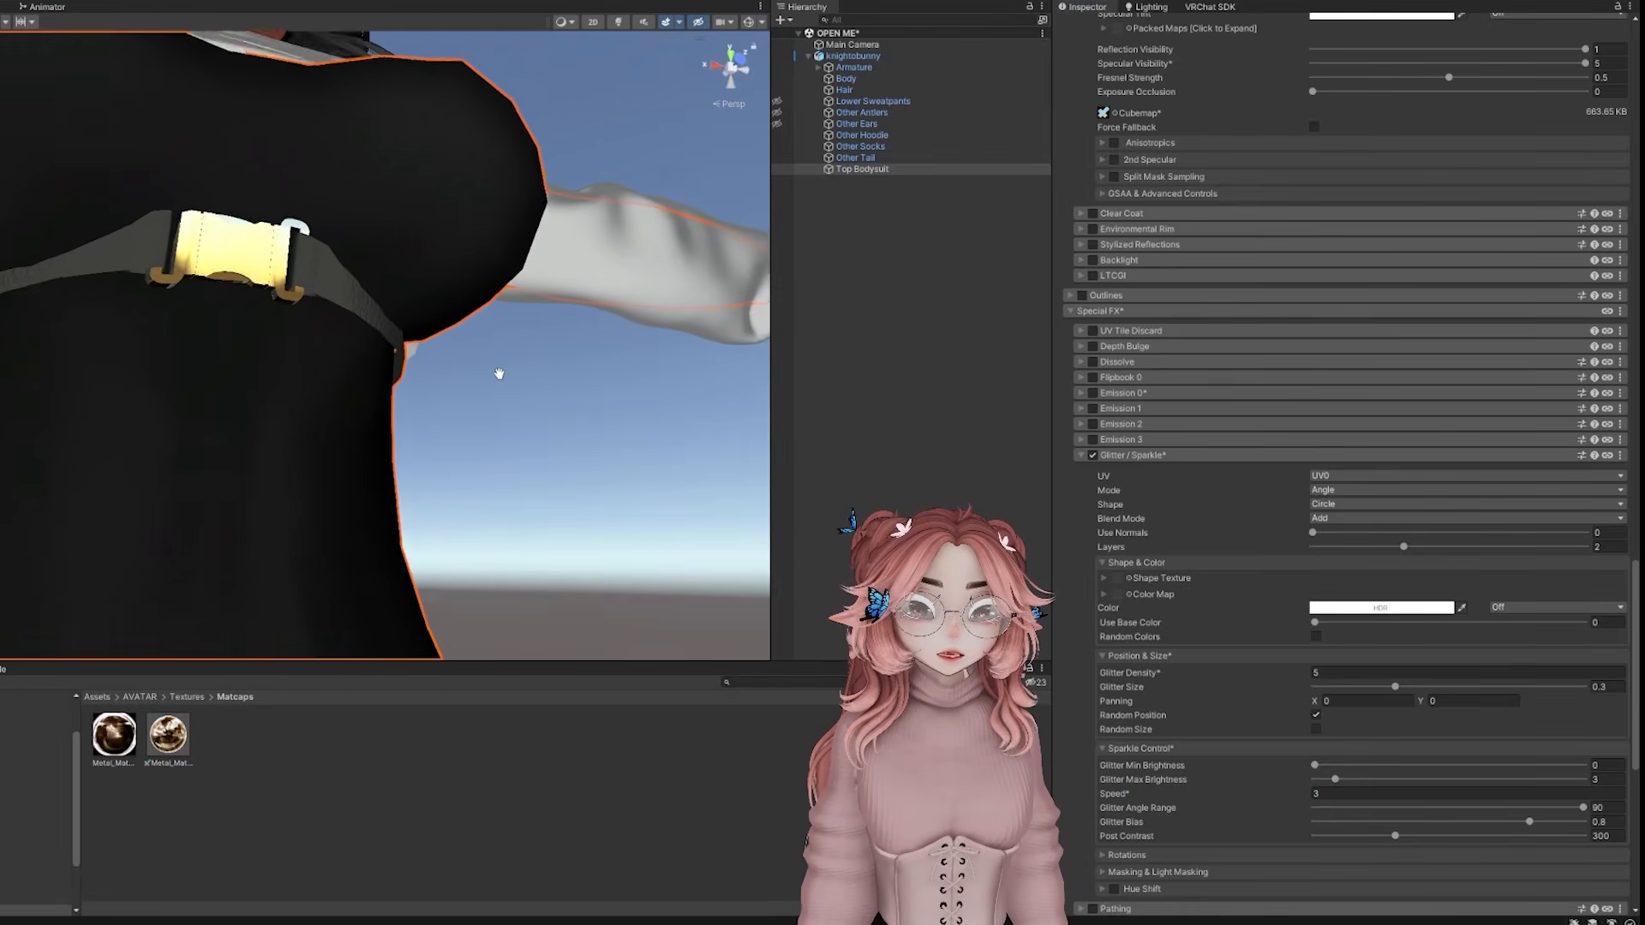
{"action": "middle_click_drag", "start_coordinate": [499, 375], "coordinate": [499, 408]}
{"action": "scroll", "coordinate": [499, 407], "scroll_direction": "down", "scroll_amount": 3}
{"action": "scroll", "coordinate": [499, 408], "scroll_direction": "up", "scroll_amount": 5}
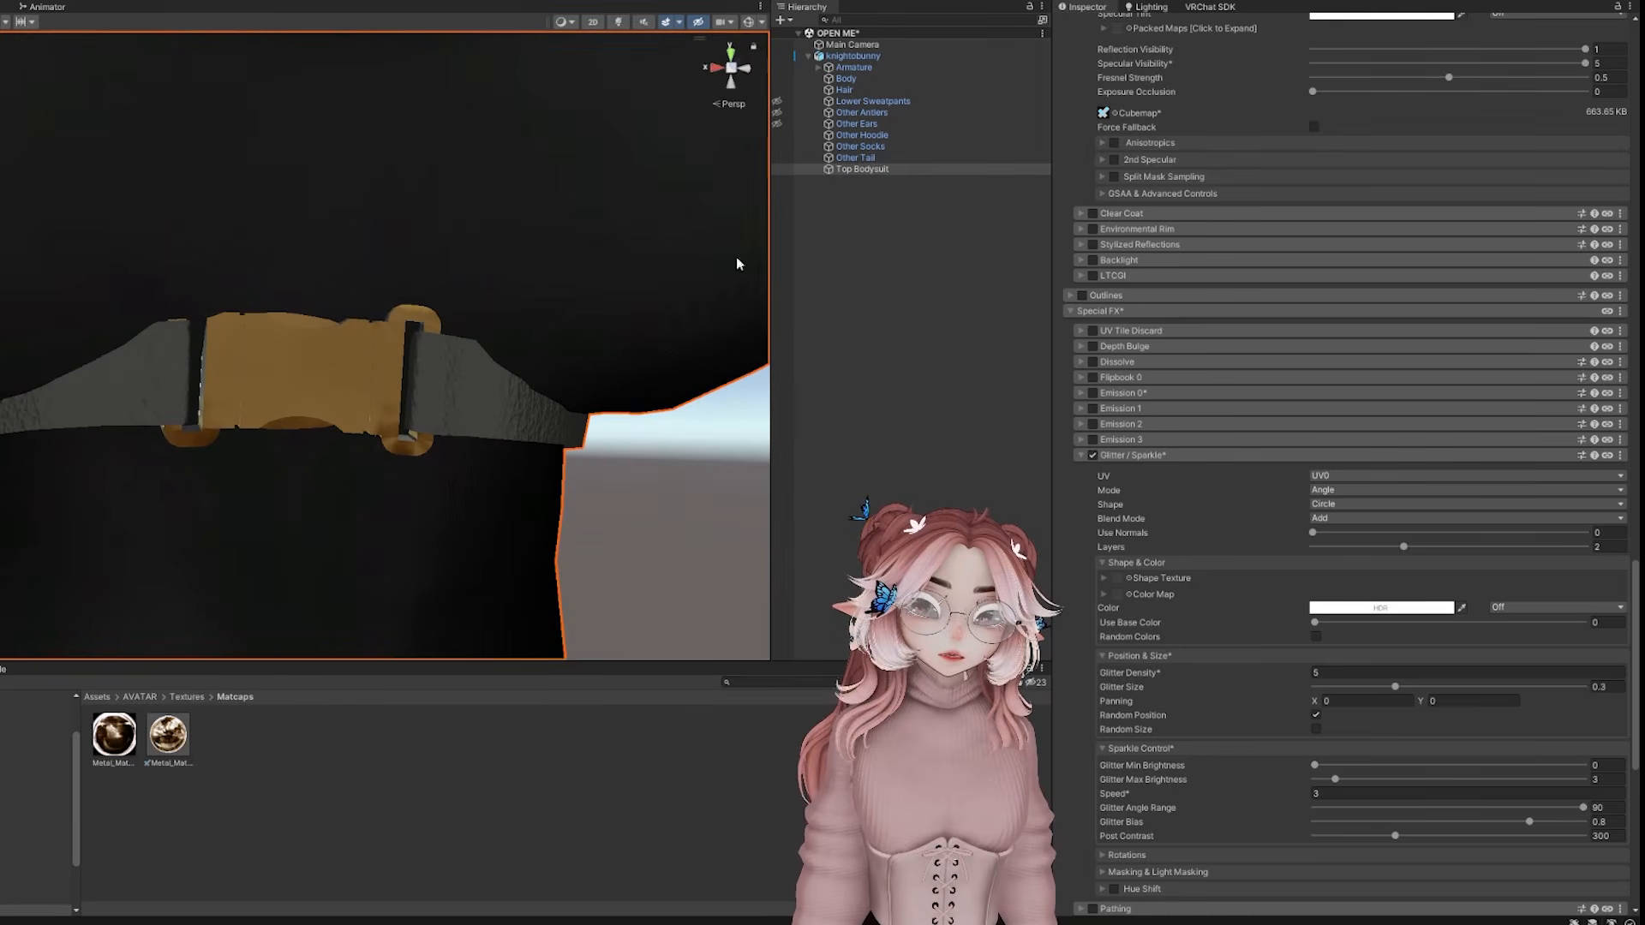
{"action": "key", "text": "ctrl+p"}
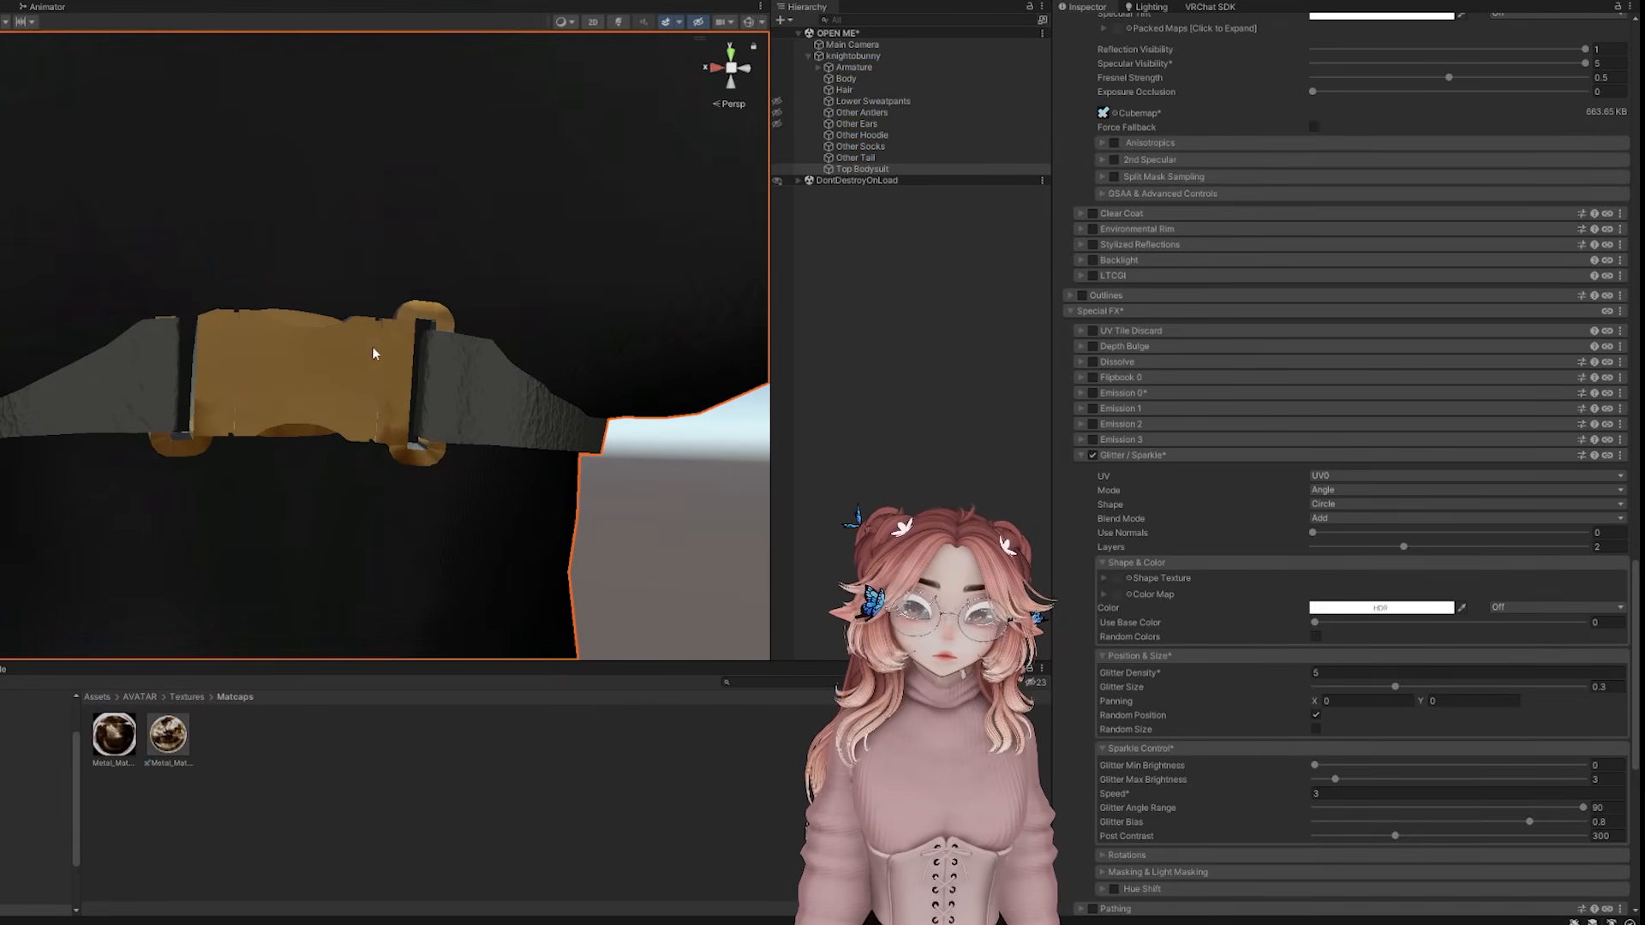
{"action": "key", "text": "ctrl+p"}
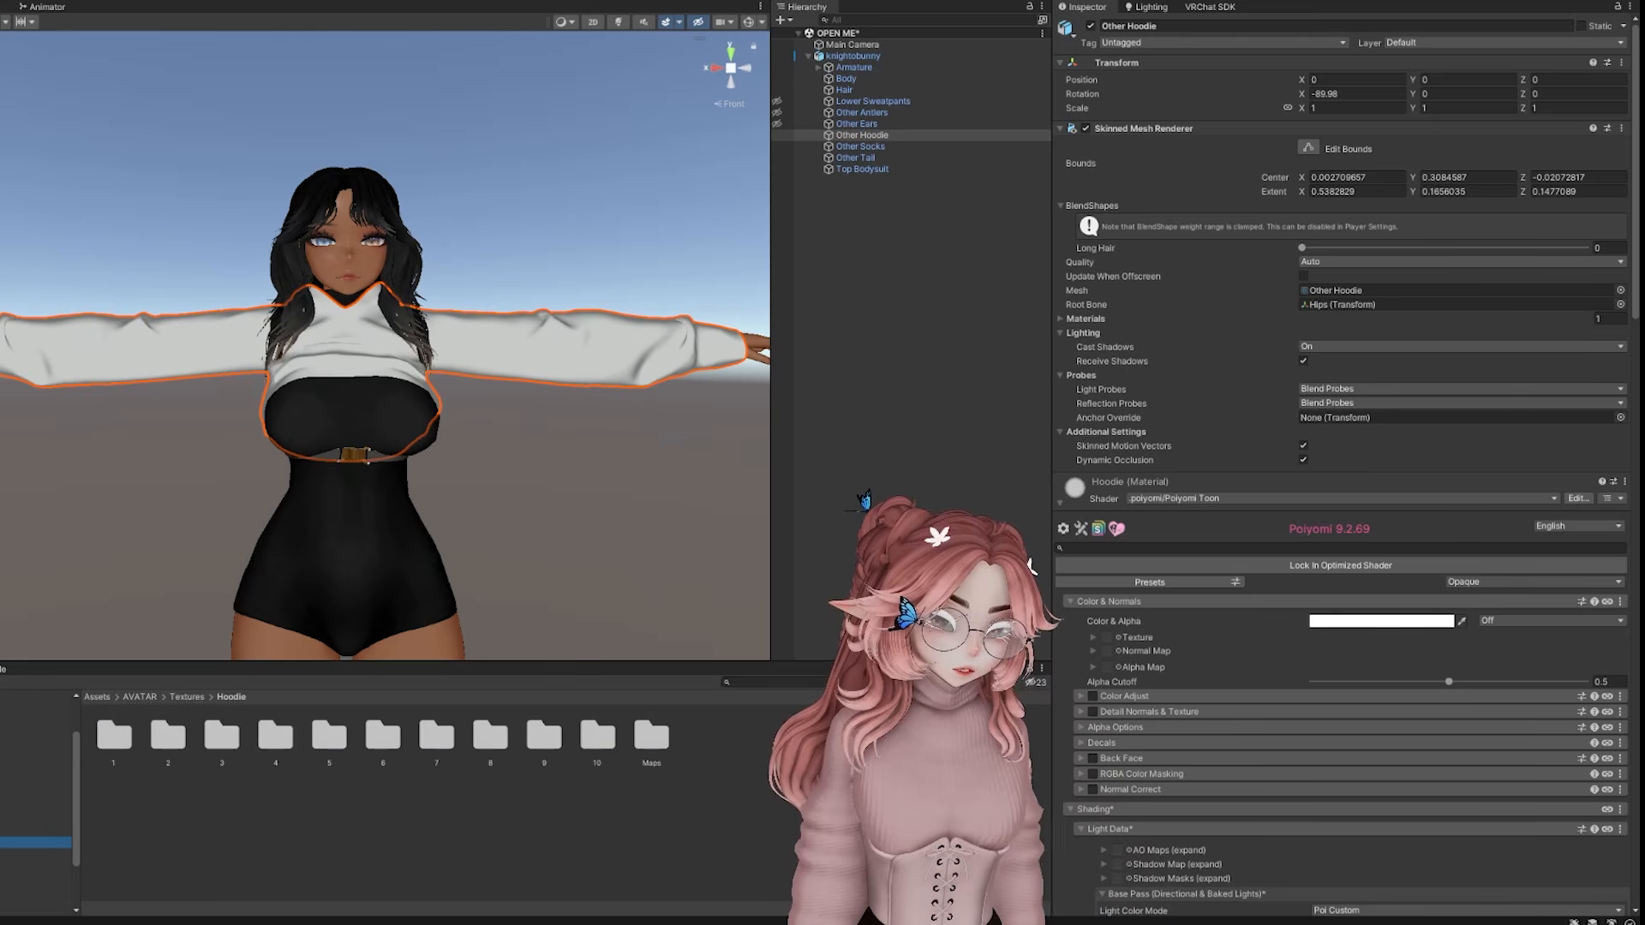
Browse the numbered Hoodie texture folders and view the Mini_hoodie_2D_View.png texture from folder 2 at full size
{"action": "left_click", "coordinate": [35, 854]}
{"action": "scroll", "coordinate": [36, 806], "scroll_direction": "down", "scroll_amount": 2}
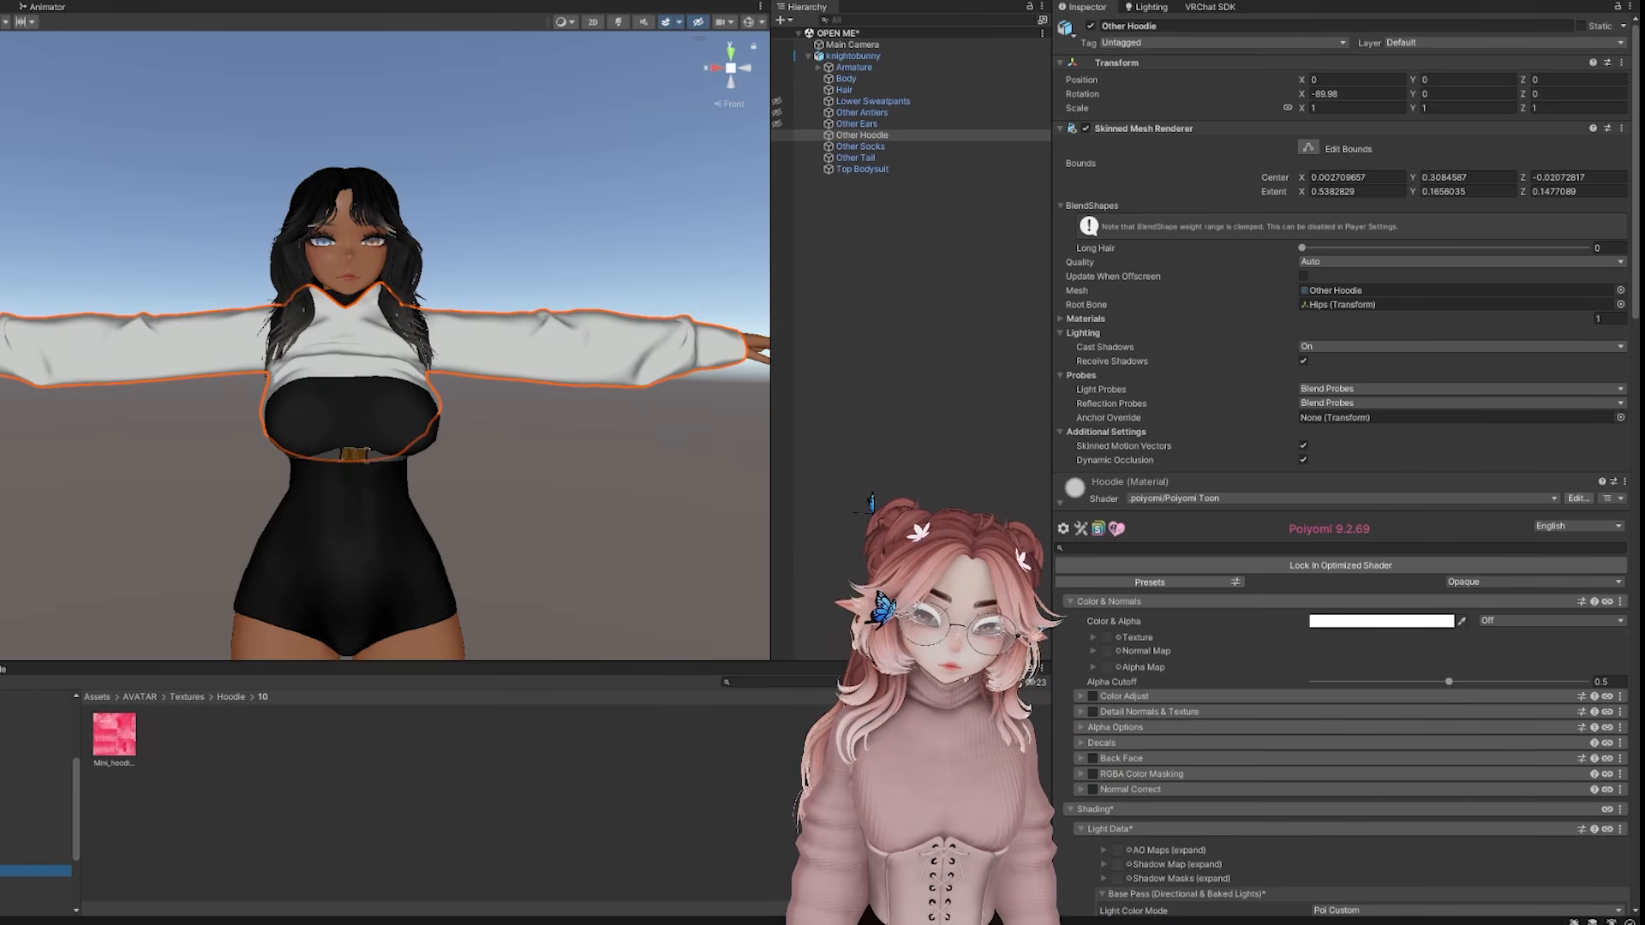
{"action": "key", "text": "Down"}
{"action": "key", "text": "Down"}
{"action": "key", "text": "Up"}
{"action": "key", "text": "Down"}
{"action": "key", "text": "Down"}
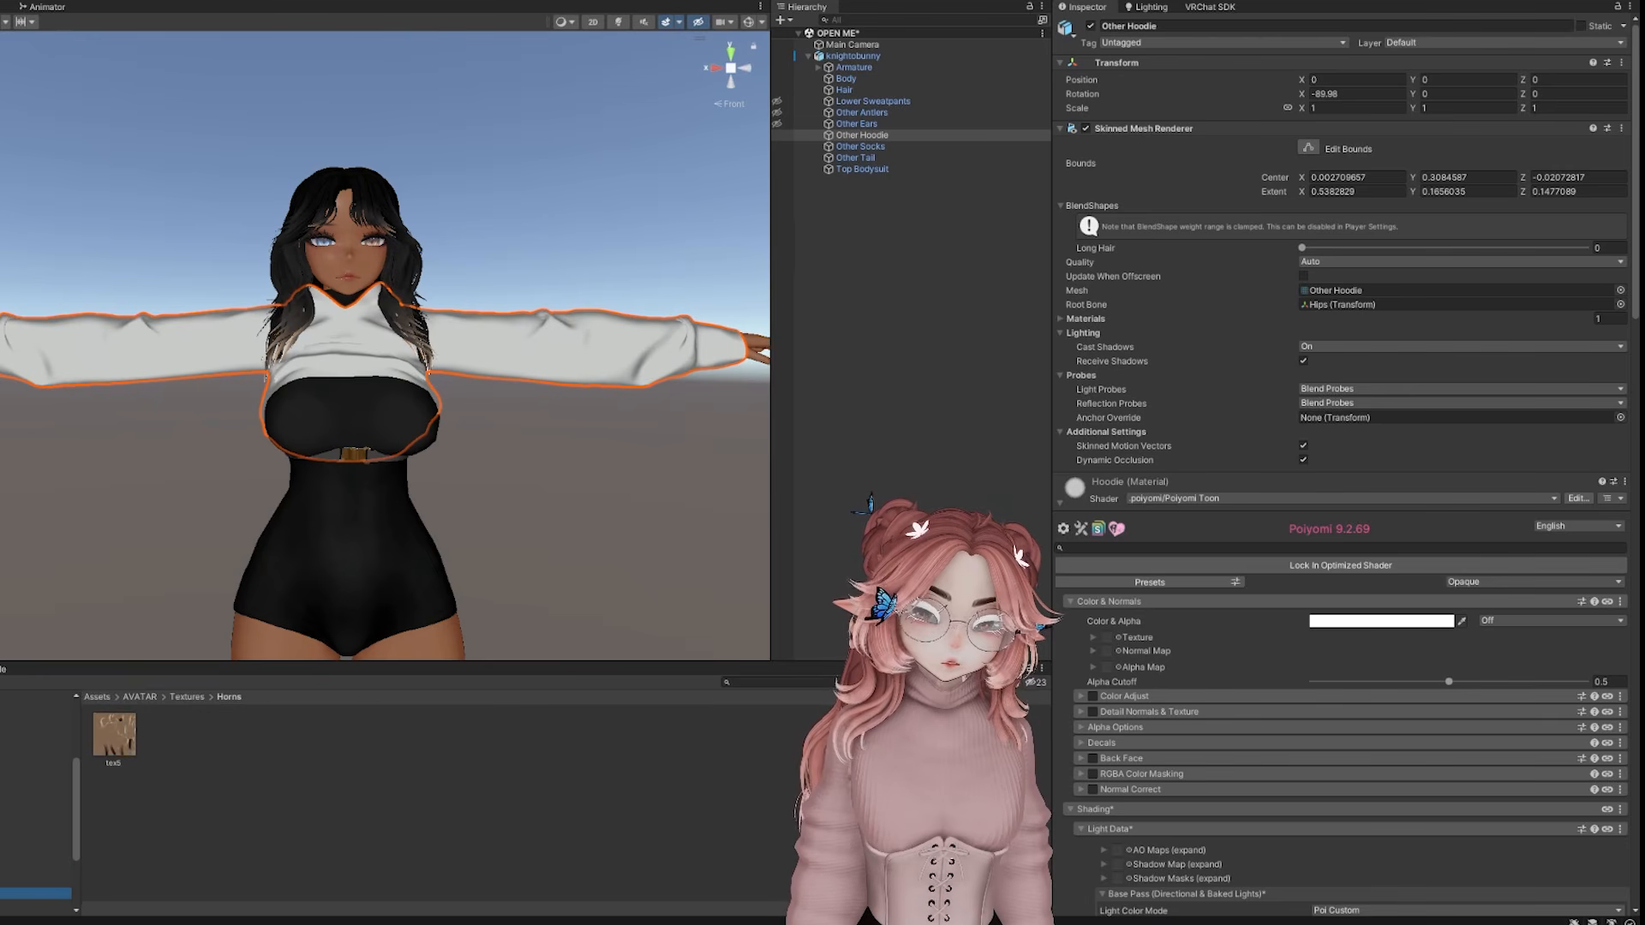
{"action": "key", "text": "Up"}
{"action": "key", "text": "Up"}
{"action": "key", "text": "Up"}
{"action": "key", "text": "Up"}
{"action": "key", "text": "Up"}
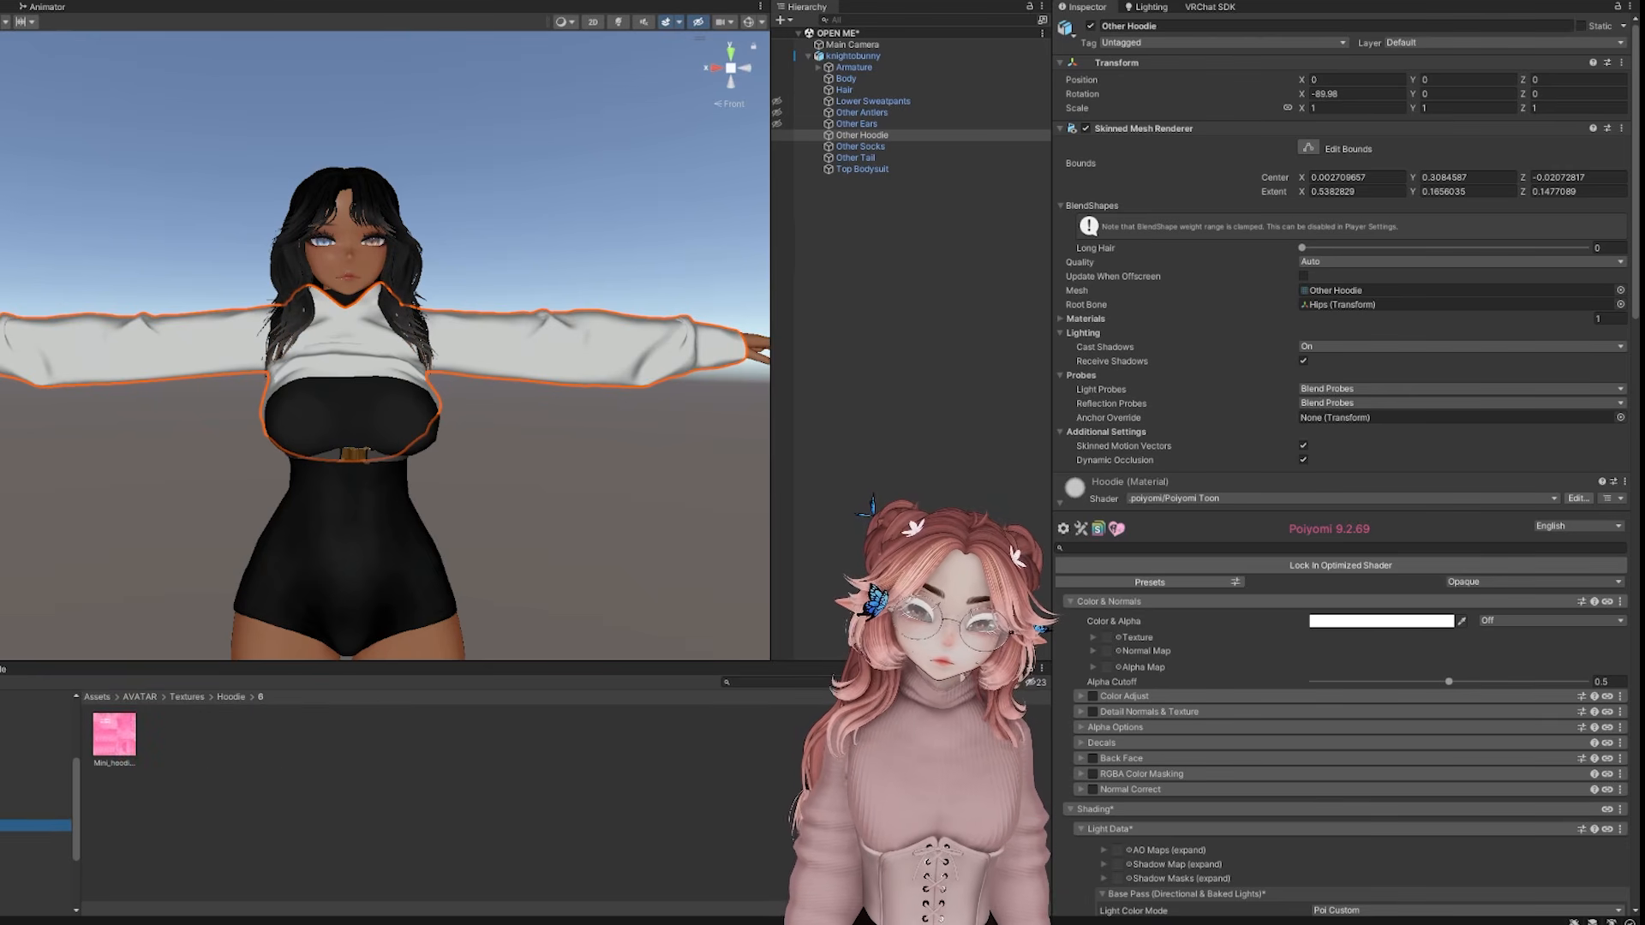
{"action": "key", "text": "Up"}
{"action": "key", "text": "Up"}
{"action": "key", "text": "Up"}
{"action": "key", "text": "Down"}
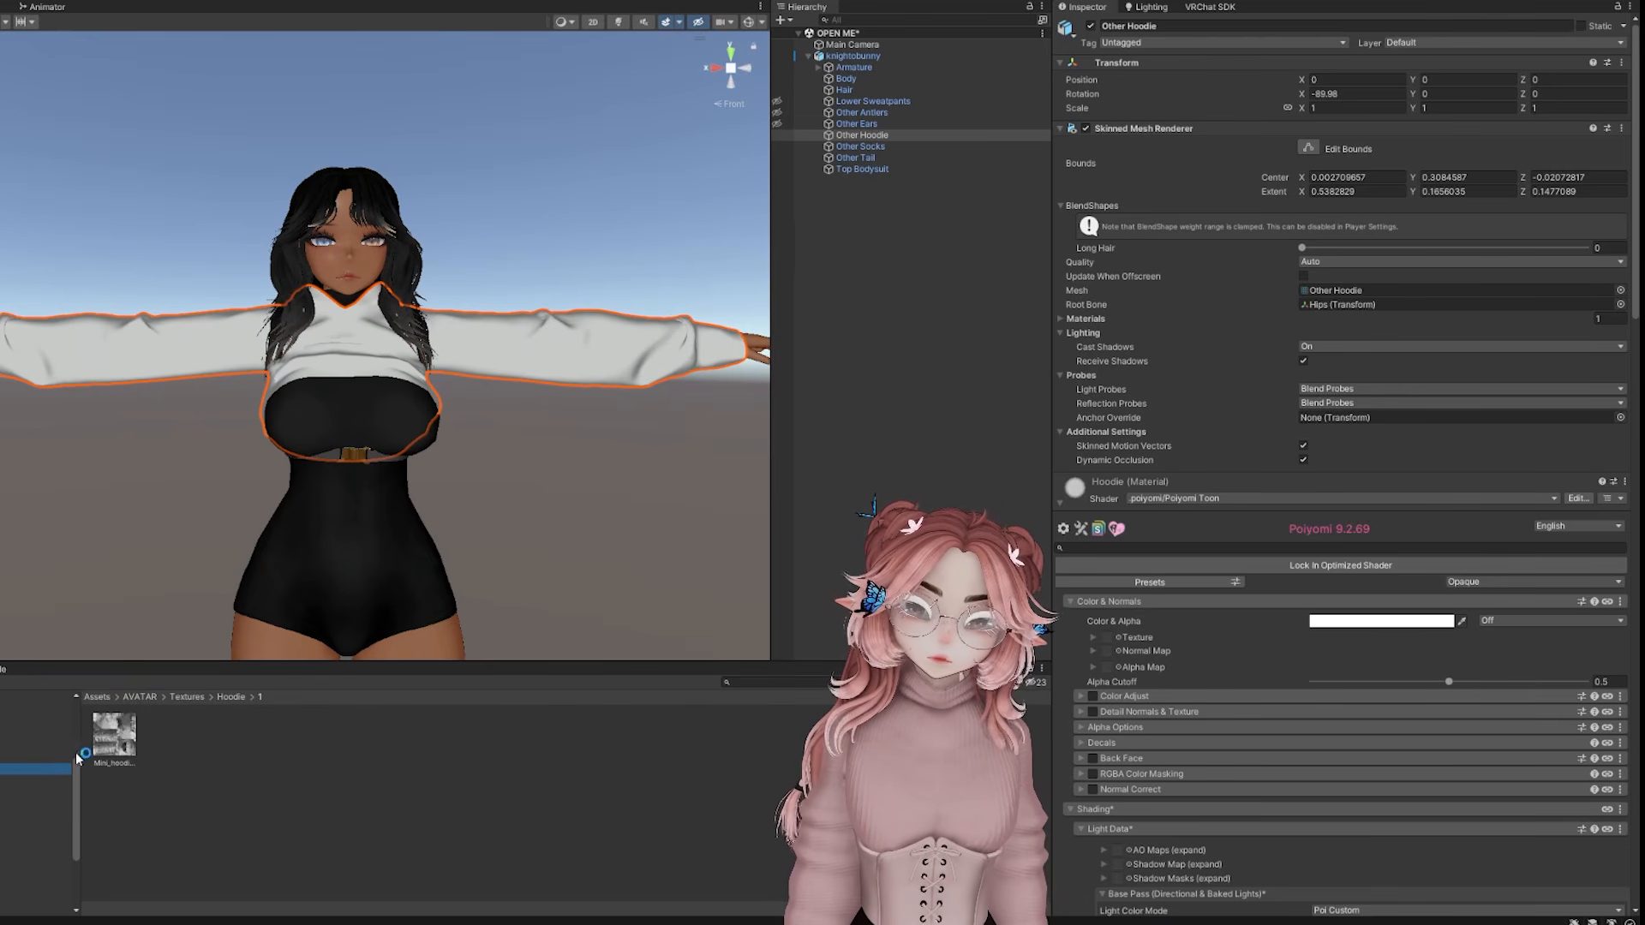
{"action": "left_click_drag", "start_coordinate": [117, 742], "coordinate": [435, 587]}
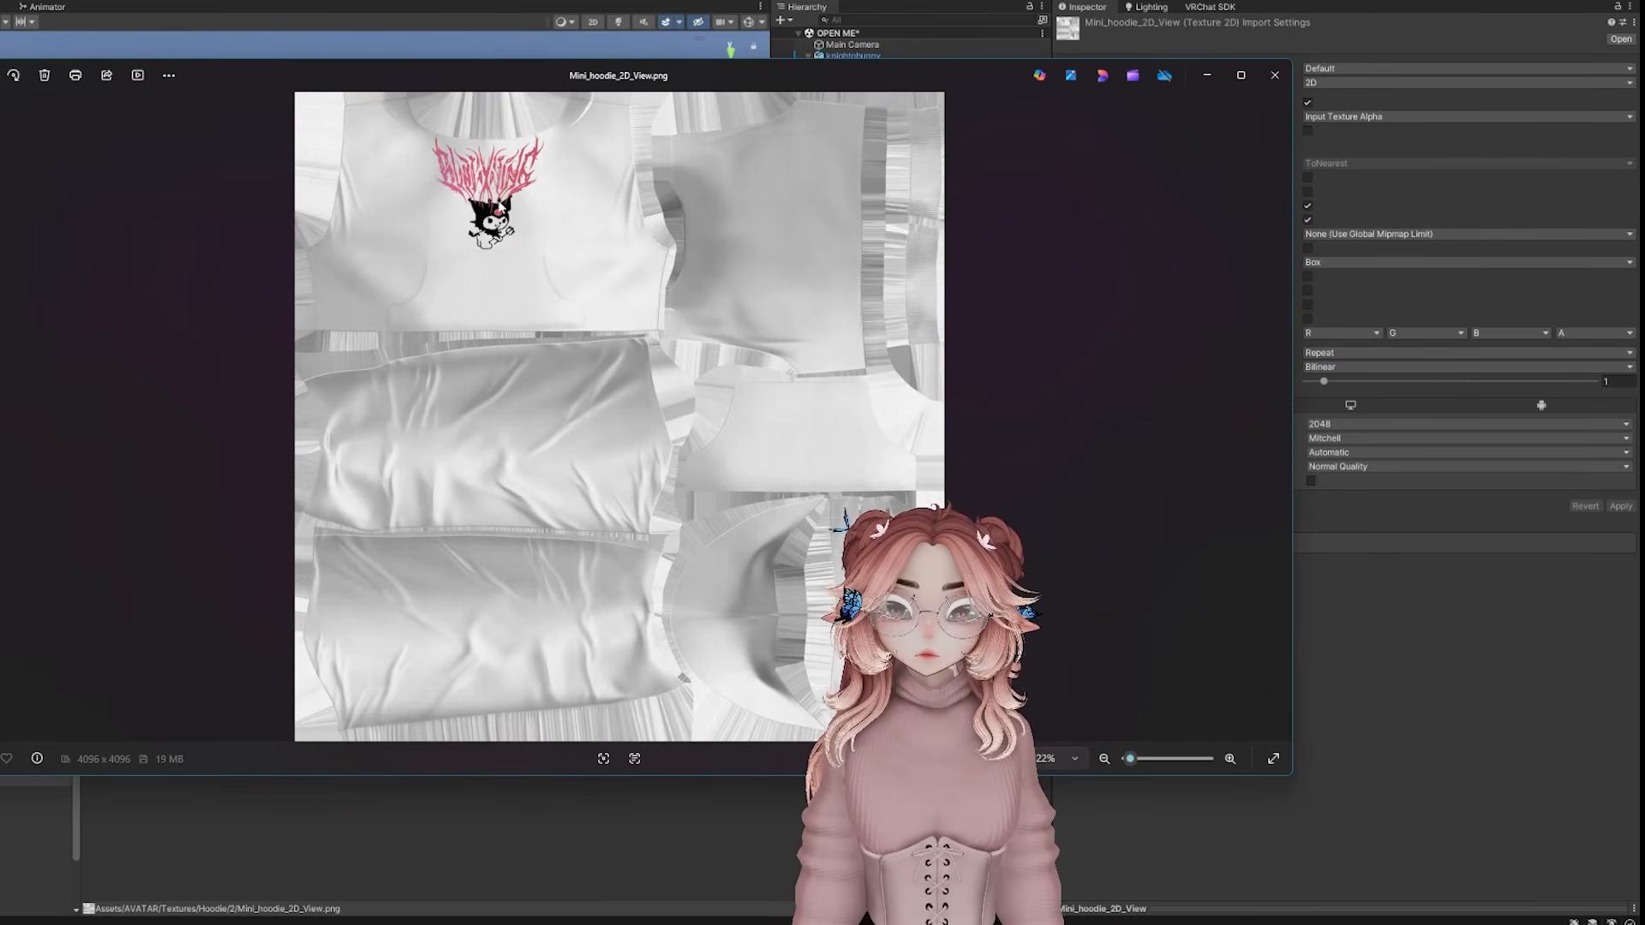
{"action": "left_click", "coordinate": [1275, 75]}
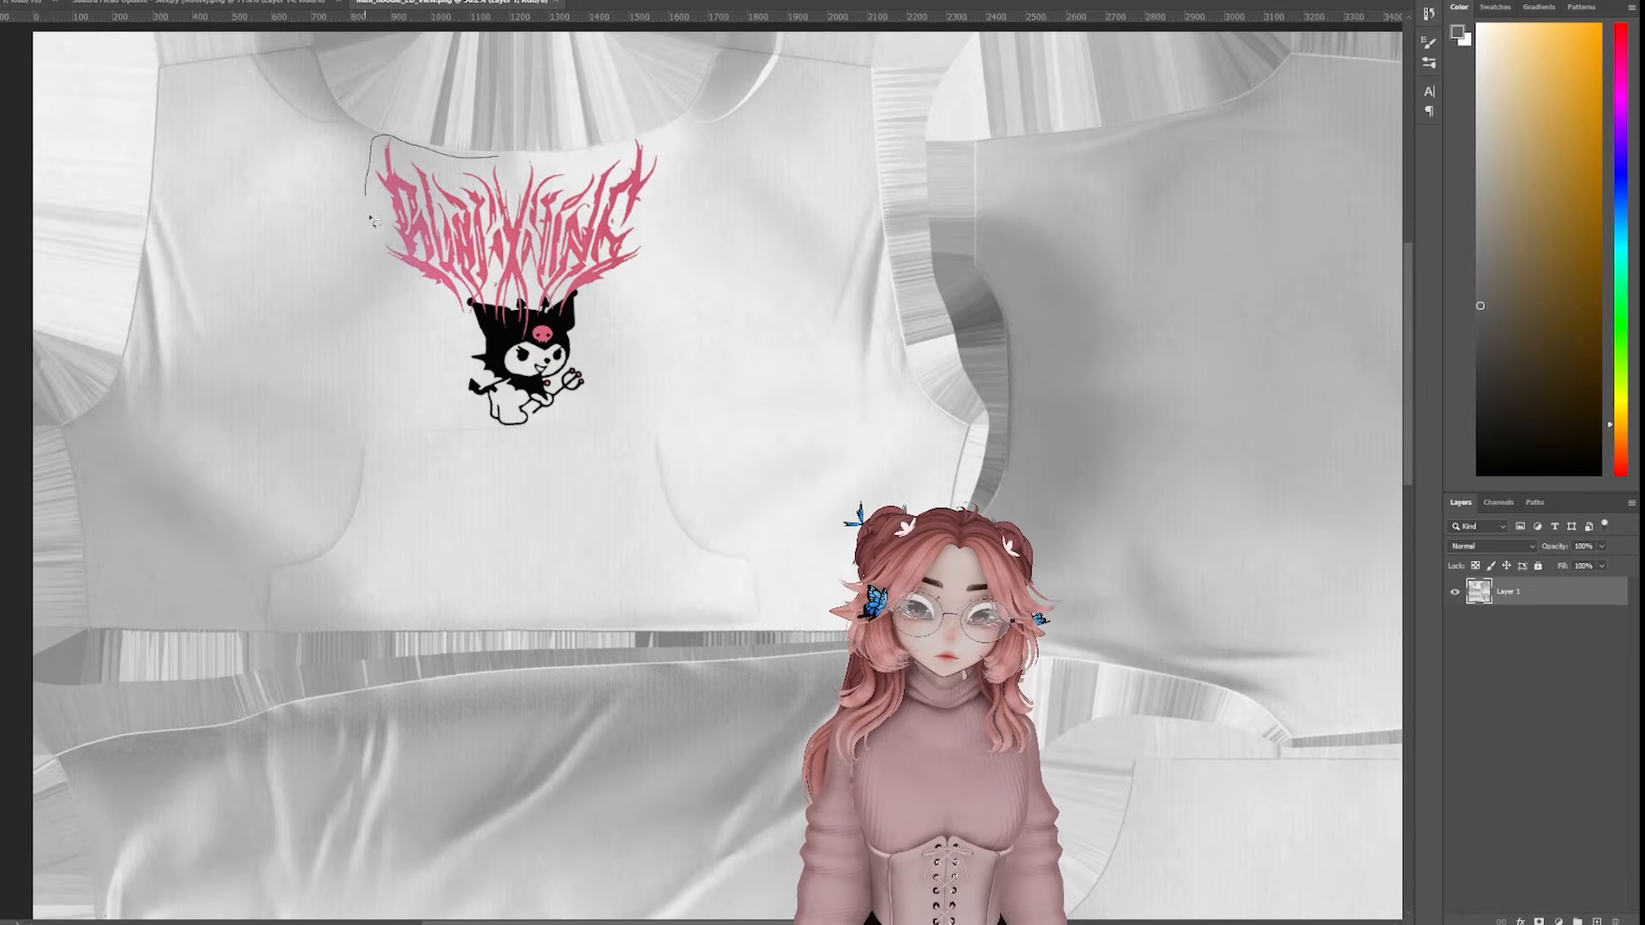
Switch to Photoshop, remove the chest lettering and character graphic from the hoodie texture with Content-Aware Fill, and save it
{"action": "left_click_drag", "start_coordinate": [470, 410], "coordinate": [661, 144]}
{"action": "right_click", "coordinate": [628, 345]}
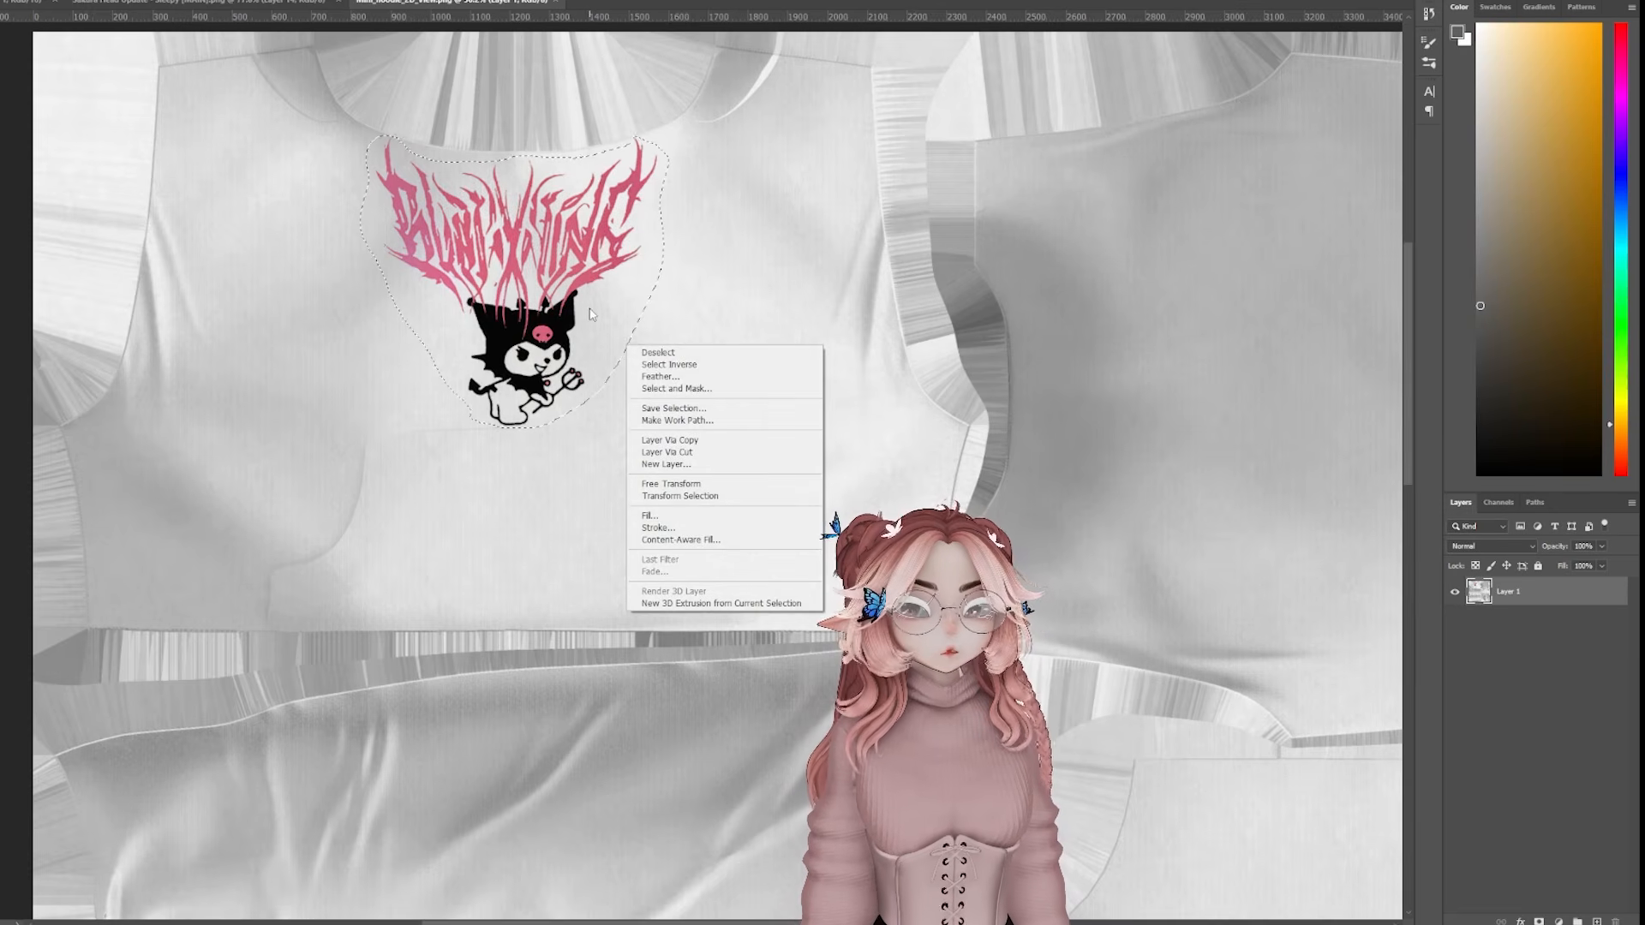
{"action": "left_click", "coordinate": [666, 540]}
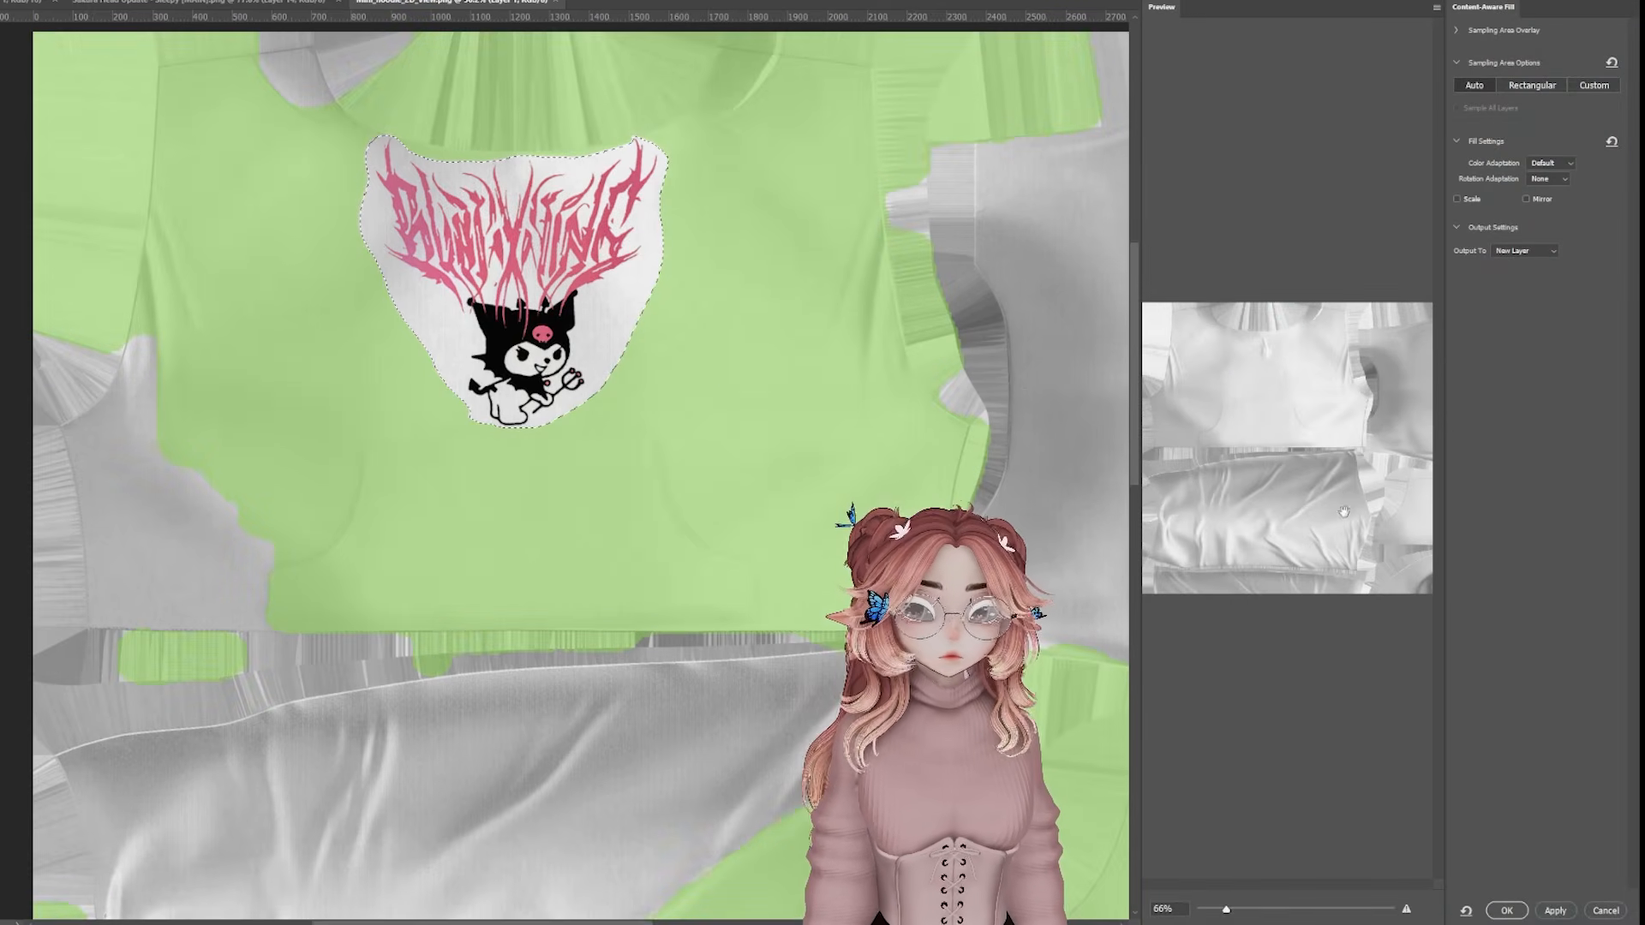
{"action": "key", "text": "Return"}
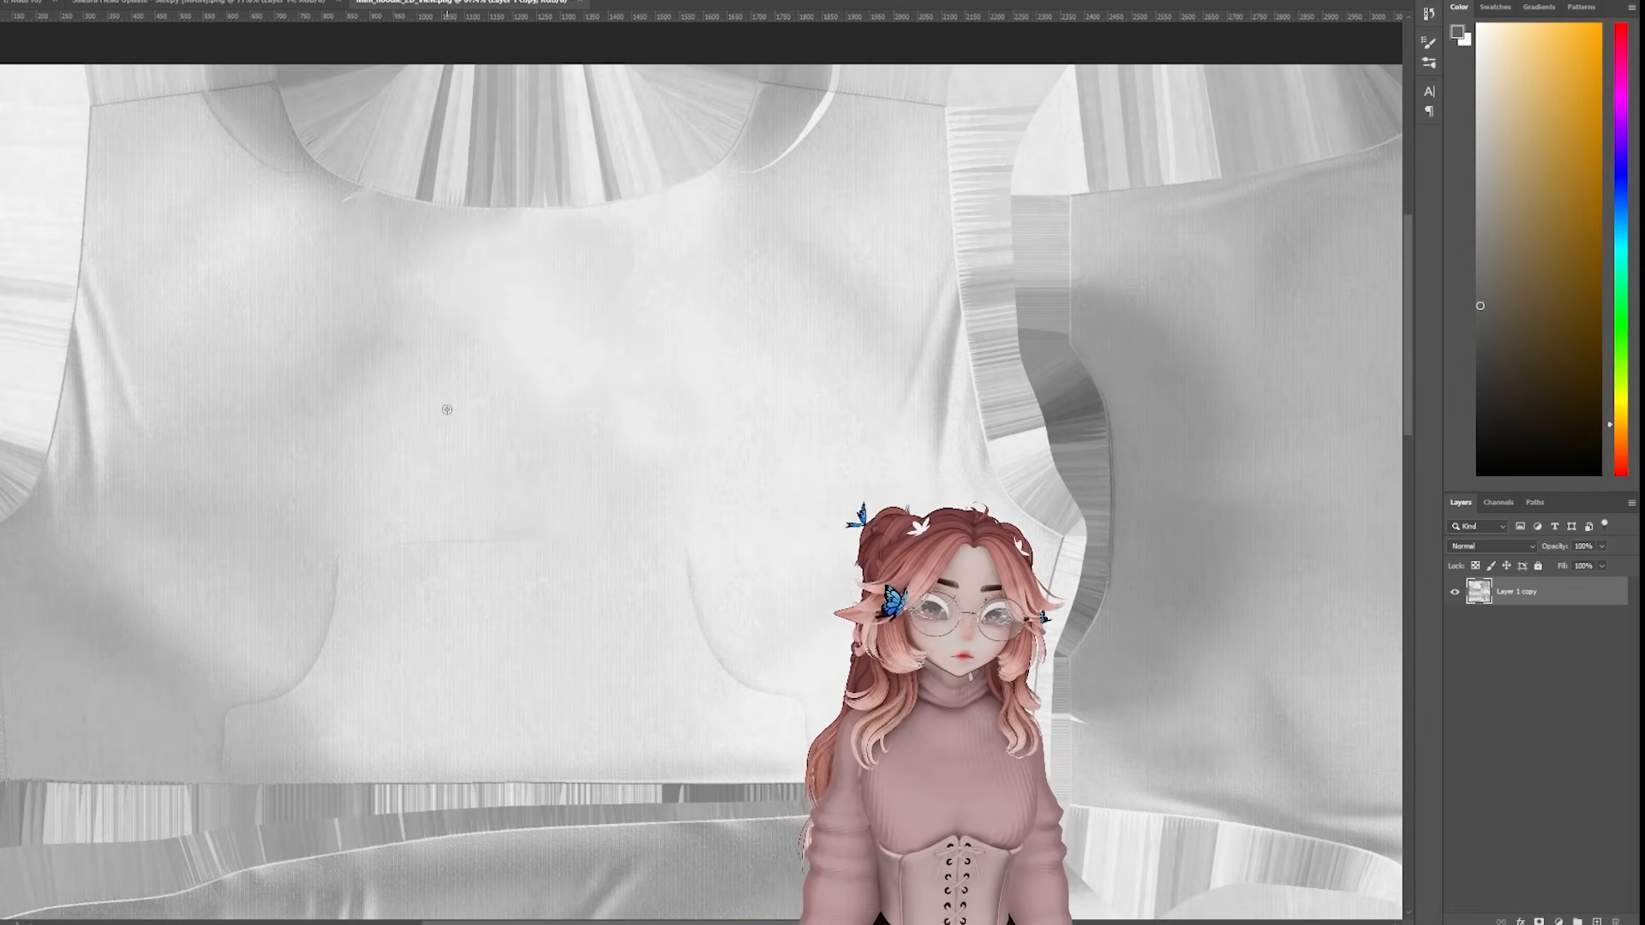
{"action": "scroll", "coordinate": [763, 459], "scroll_direction": "down", "scroll_amount": 8, "text": "alt"}
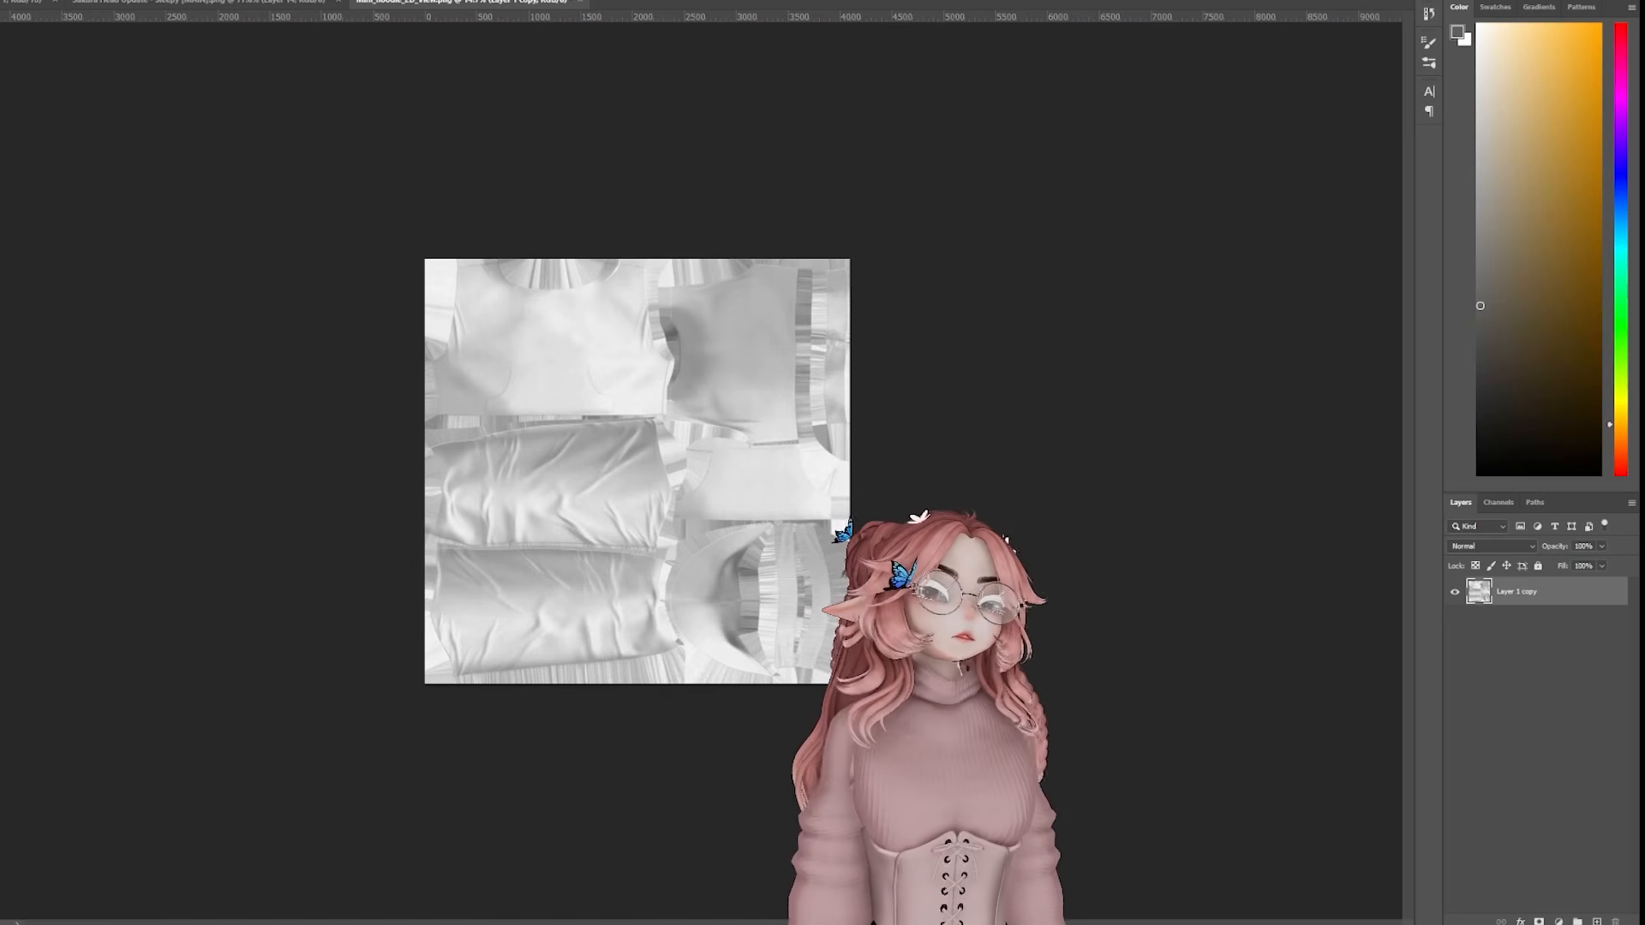
{"action": "key", "text": "alt+f"}
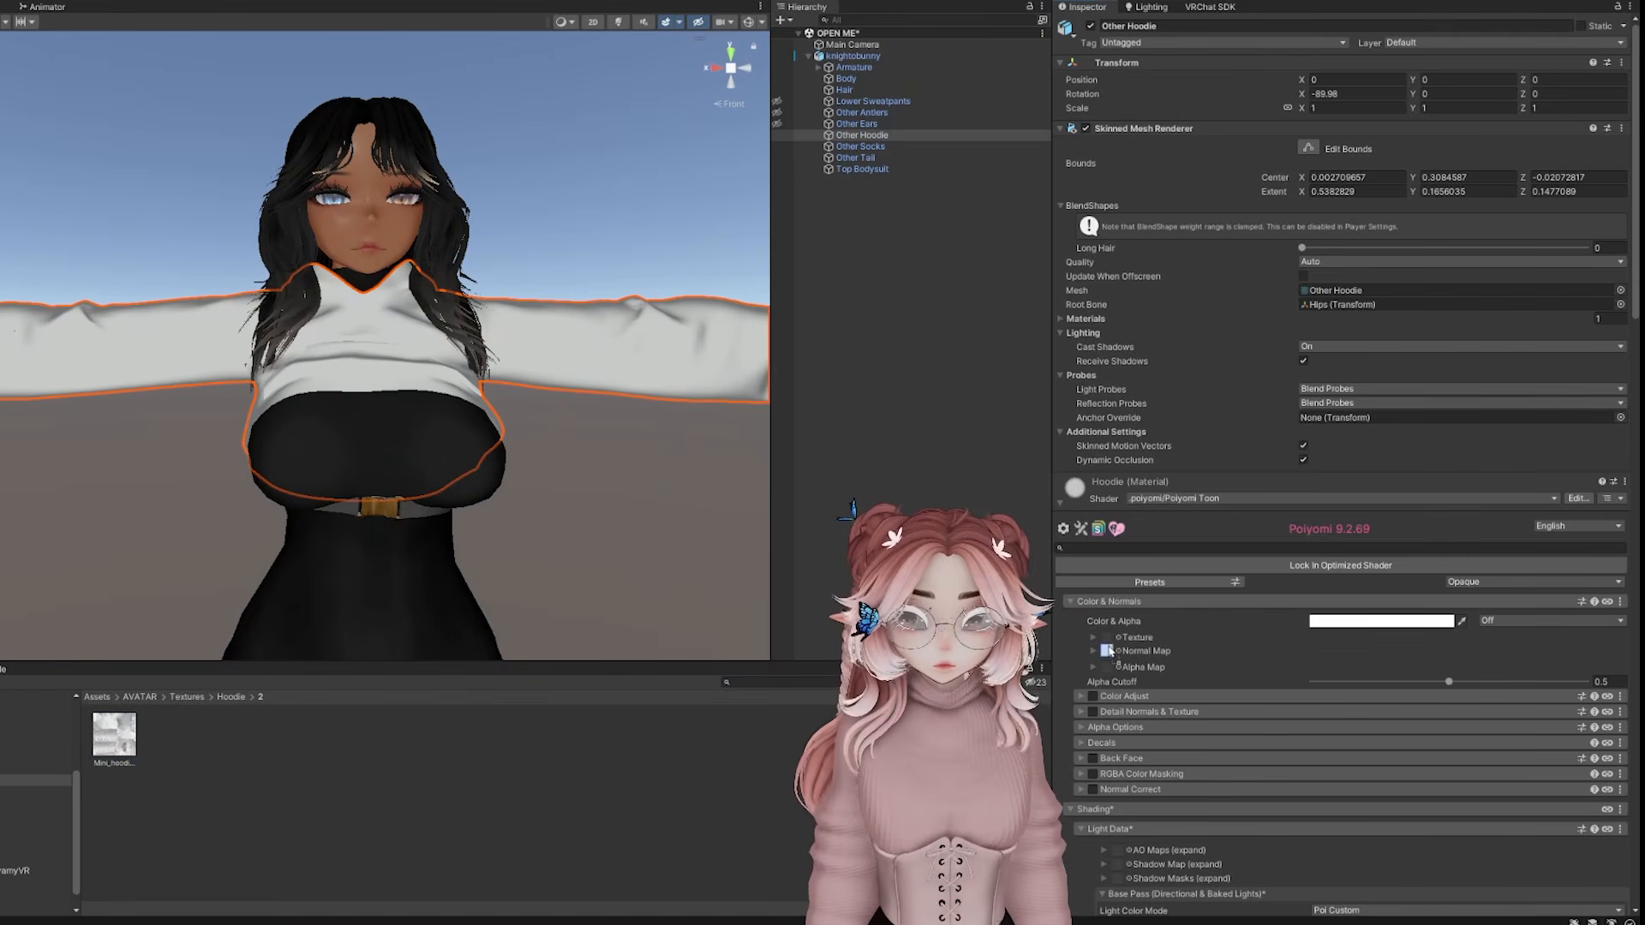
Switch to Unity, give the Hoodie material the edited texture, normal map, AO map and a grey colour, and expand its Decals section
{"action": "left_click", "coordinate": [1350, 622]}
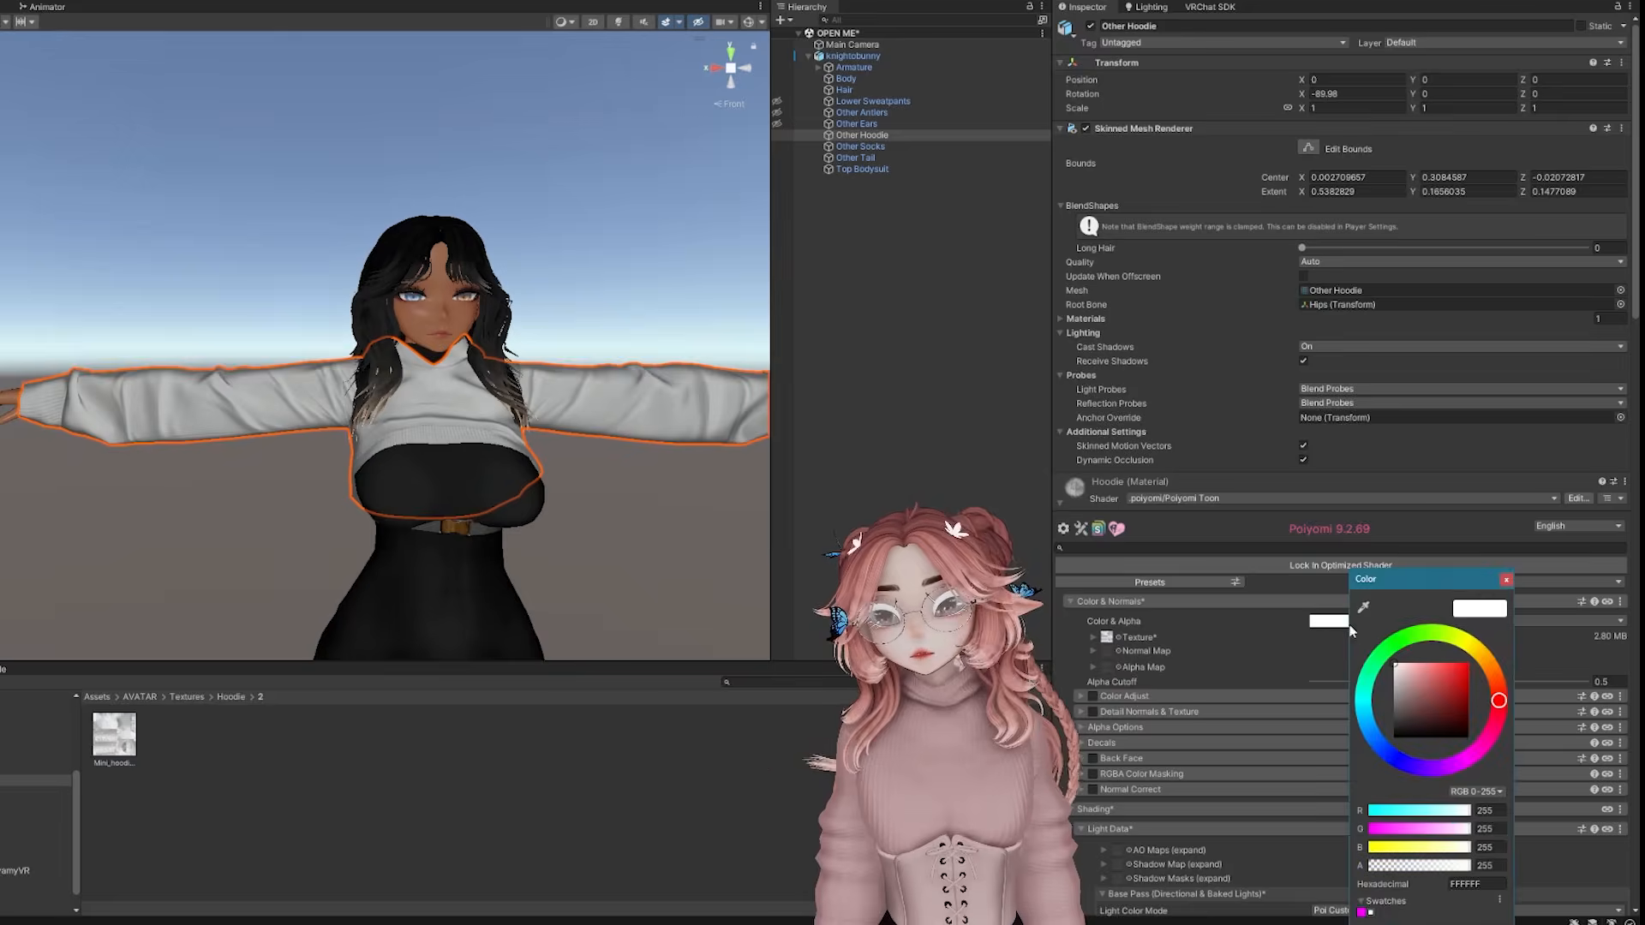
{"action": "key", "text": "ctrl+v"}
{"action": "middle_click_drag", "start_coordinate": [638, 542], "coordinate": [536, 480]}
{"action": "left_click", "coordinate": [1342, 625]}
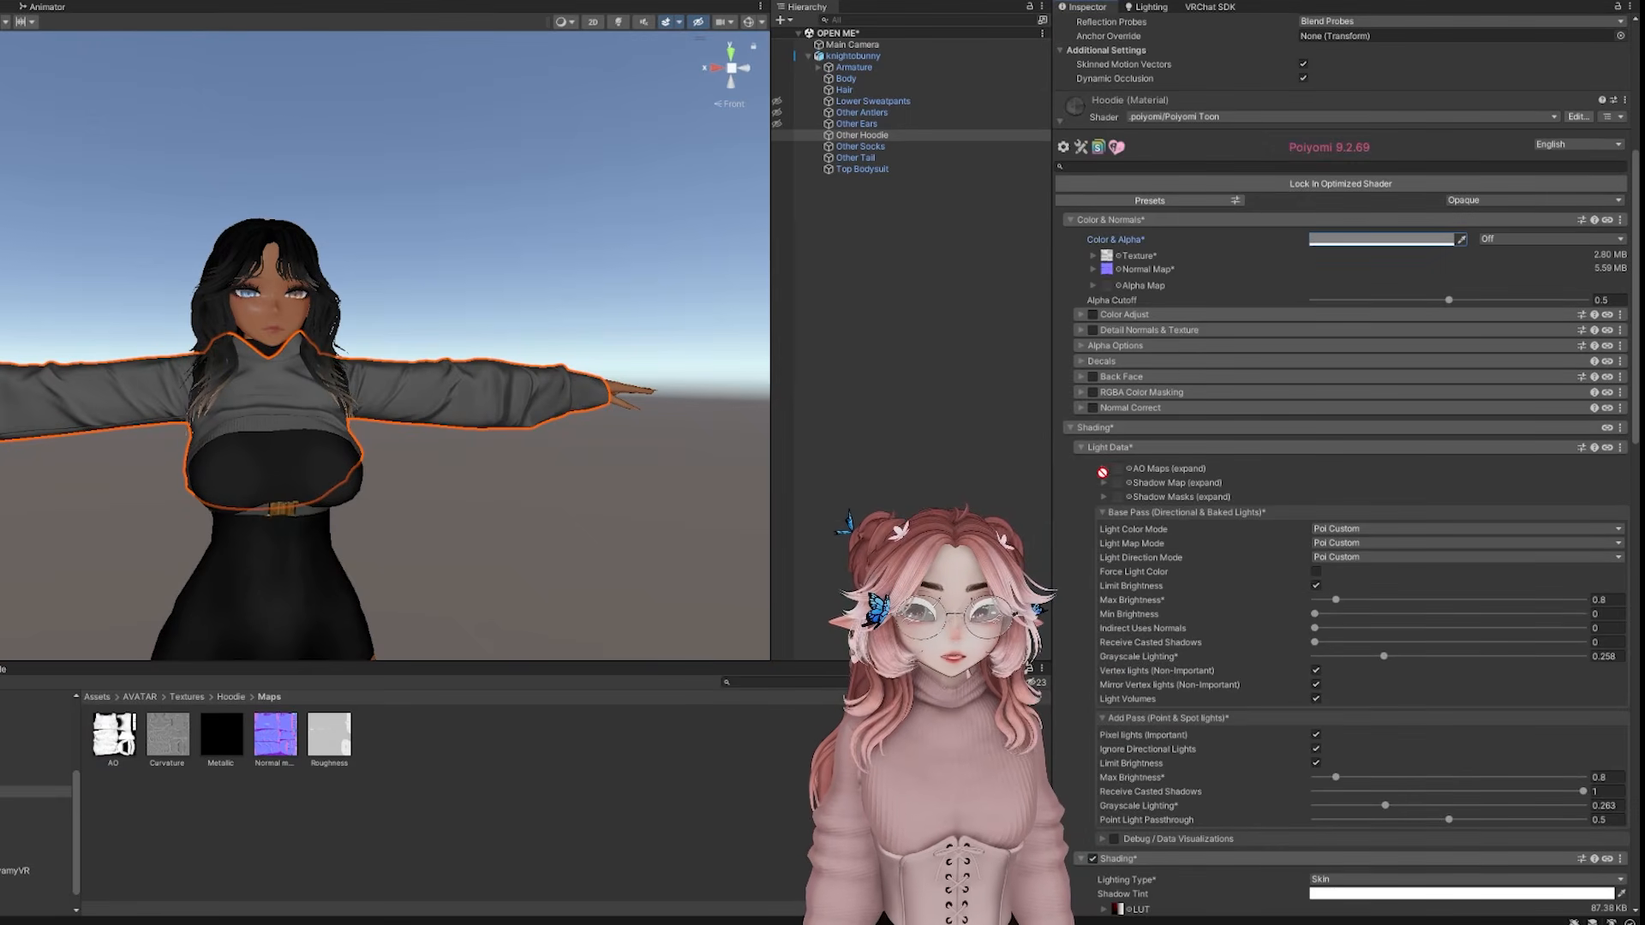
{"action": "left_click_drag", "start_coordinate": [1103, 472], "coordinate": [1123, 473]}
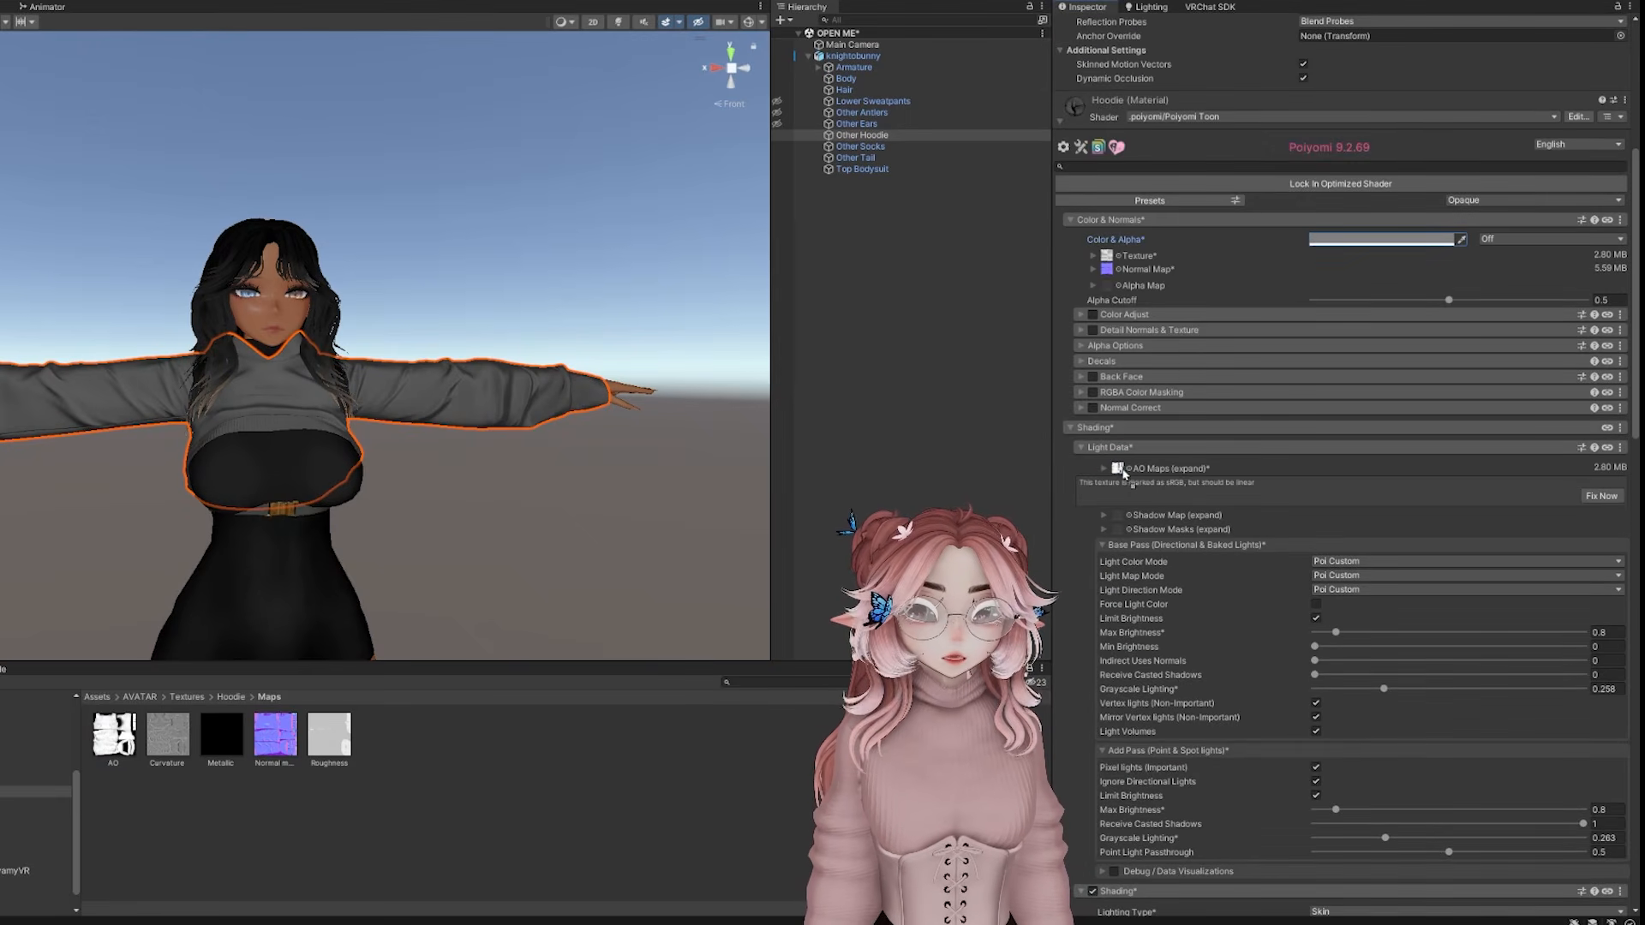
{"action": "left_click", "coordinate": [1093, 361]}
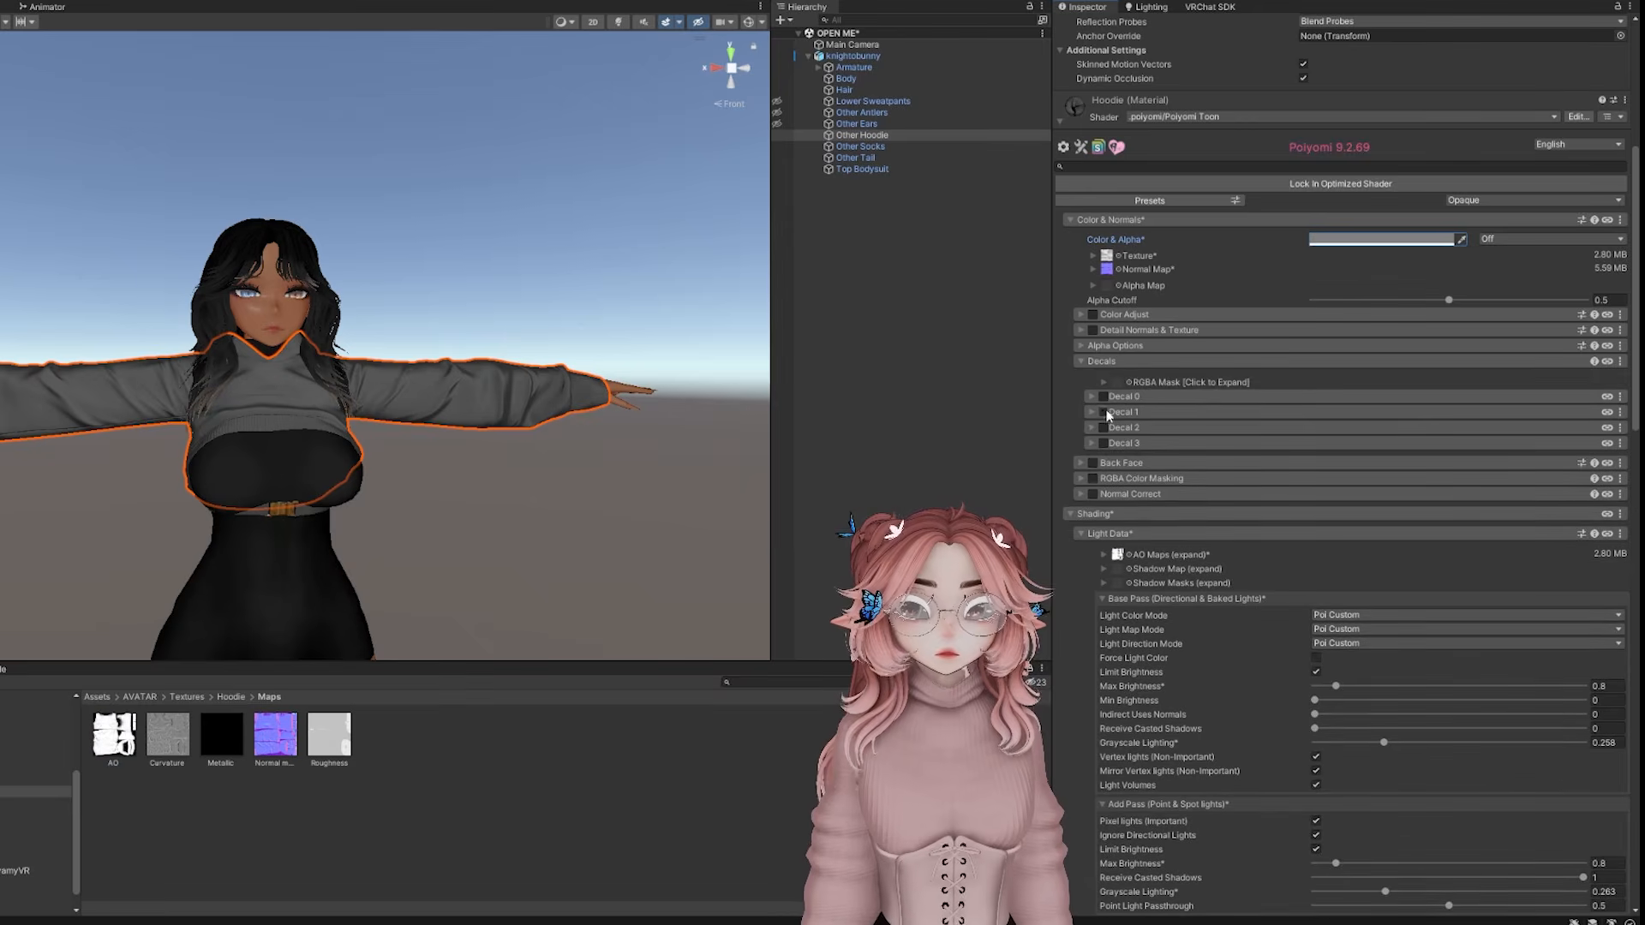
Enable Decal 0 on the Hoodie material with the AO map as its texture, blend it with Multiply and lower its alpha
{"action": "left_click", "coordinate": [1103, 397]}
{"action": "left_click_drag", "start_coordinate": [167, 735], "coordinate": [778, 638]}
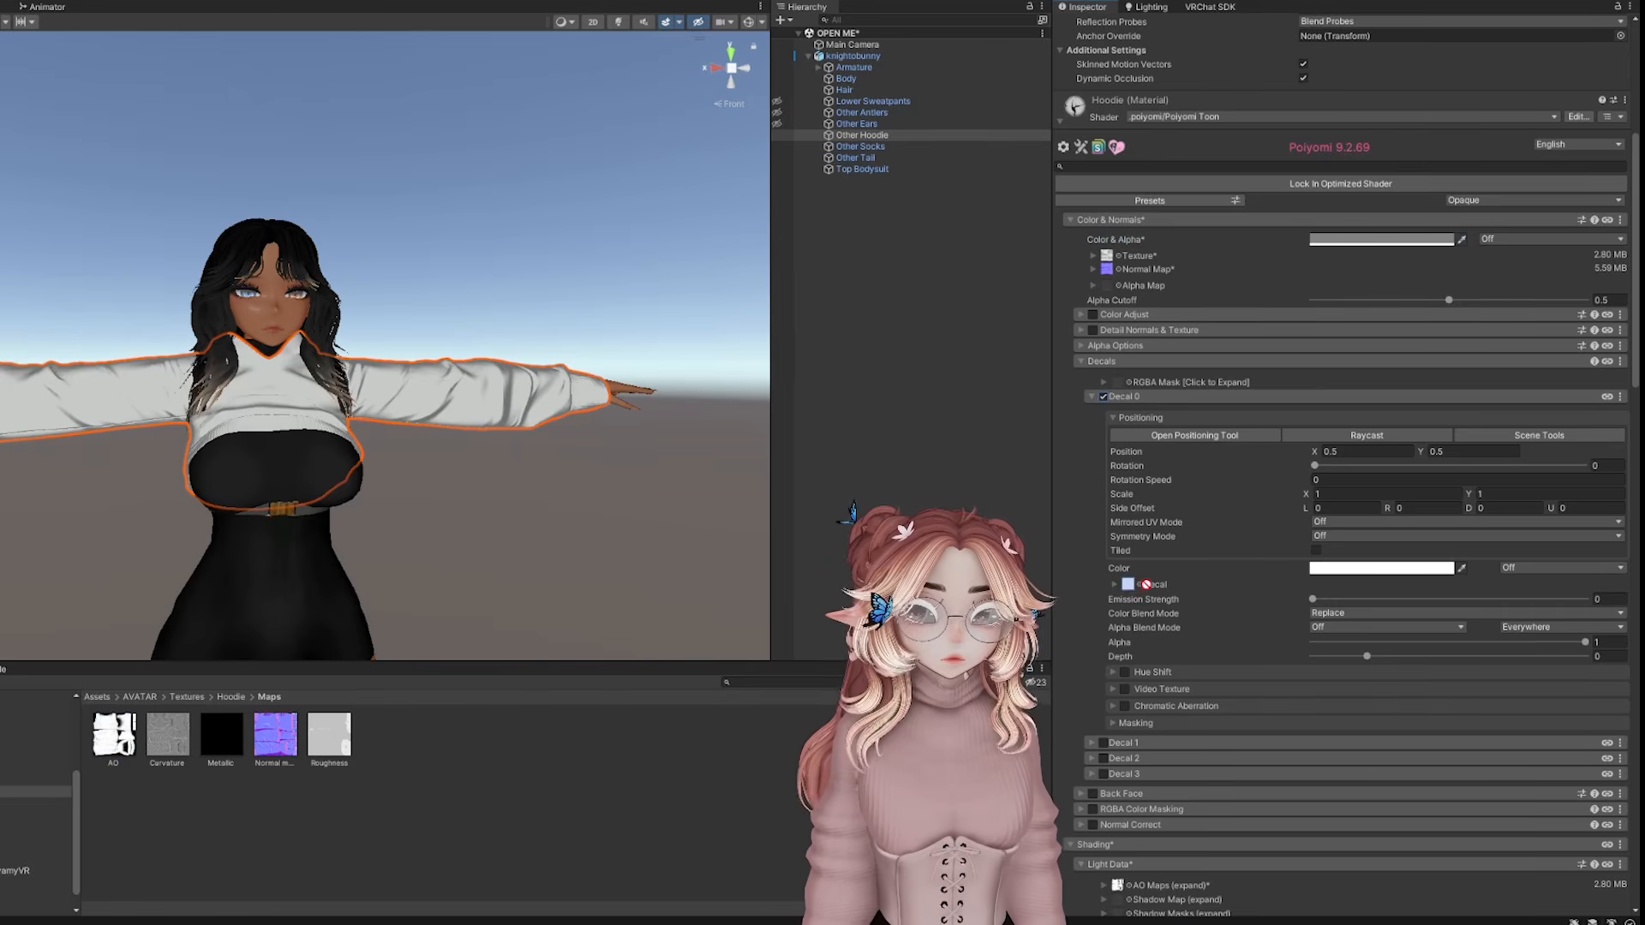
{"action": "left_click_drag", "start_coordinate": [1147, 584], "coordinate": [1128, 584]}
{"action": "left_click", "coordinate": [1339, 645]}
{"action": "left_click", "coordinate": [1367, 685]}
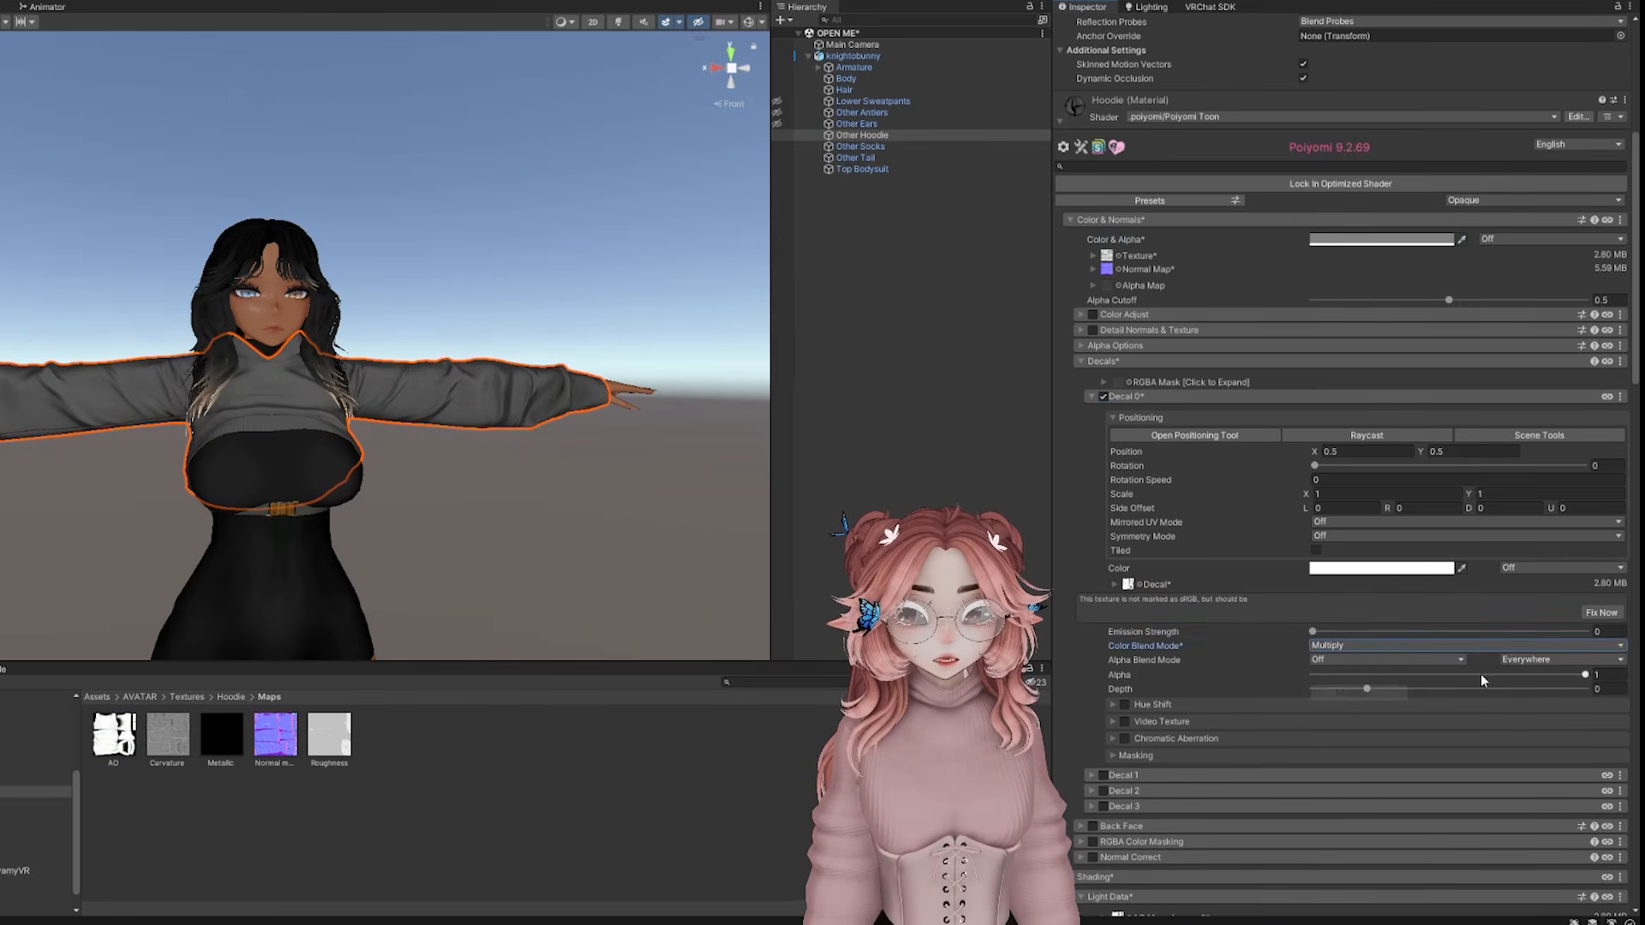
{"action": "left_click_drag", "start_coordinate": [1392, 681], "coordinate": [1328, 642]}
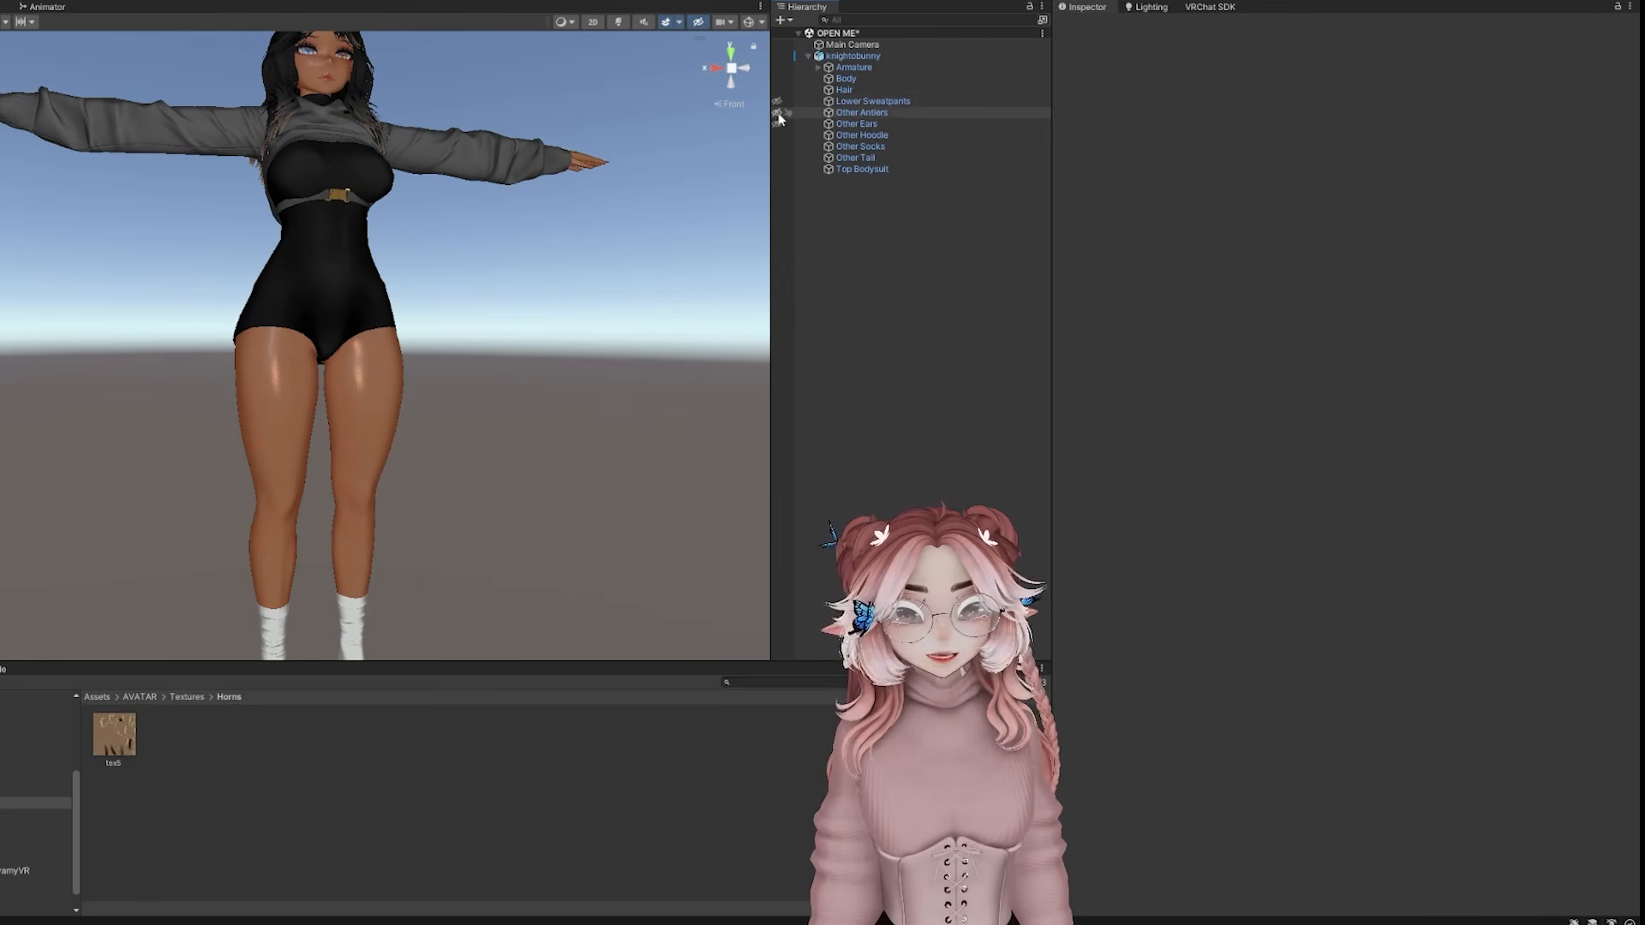
Show the hidden avatar parts in the scene, select the Lower Sweatpants mesh and expand its Spiral Bow material
{"action": "left_click", "coordinate": [698, 21]}
{"action": "scroll", "coordinate": [545, 351], "scroll_direction": "down", "scroll_amount": 1}
{"action": "scroll", "coordinate": [454, 303], "scroll_direction": "up", "scroll_amount": 1}
{"action": "left_click", "coordinate": [368, 403]}
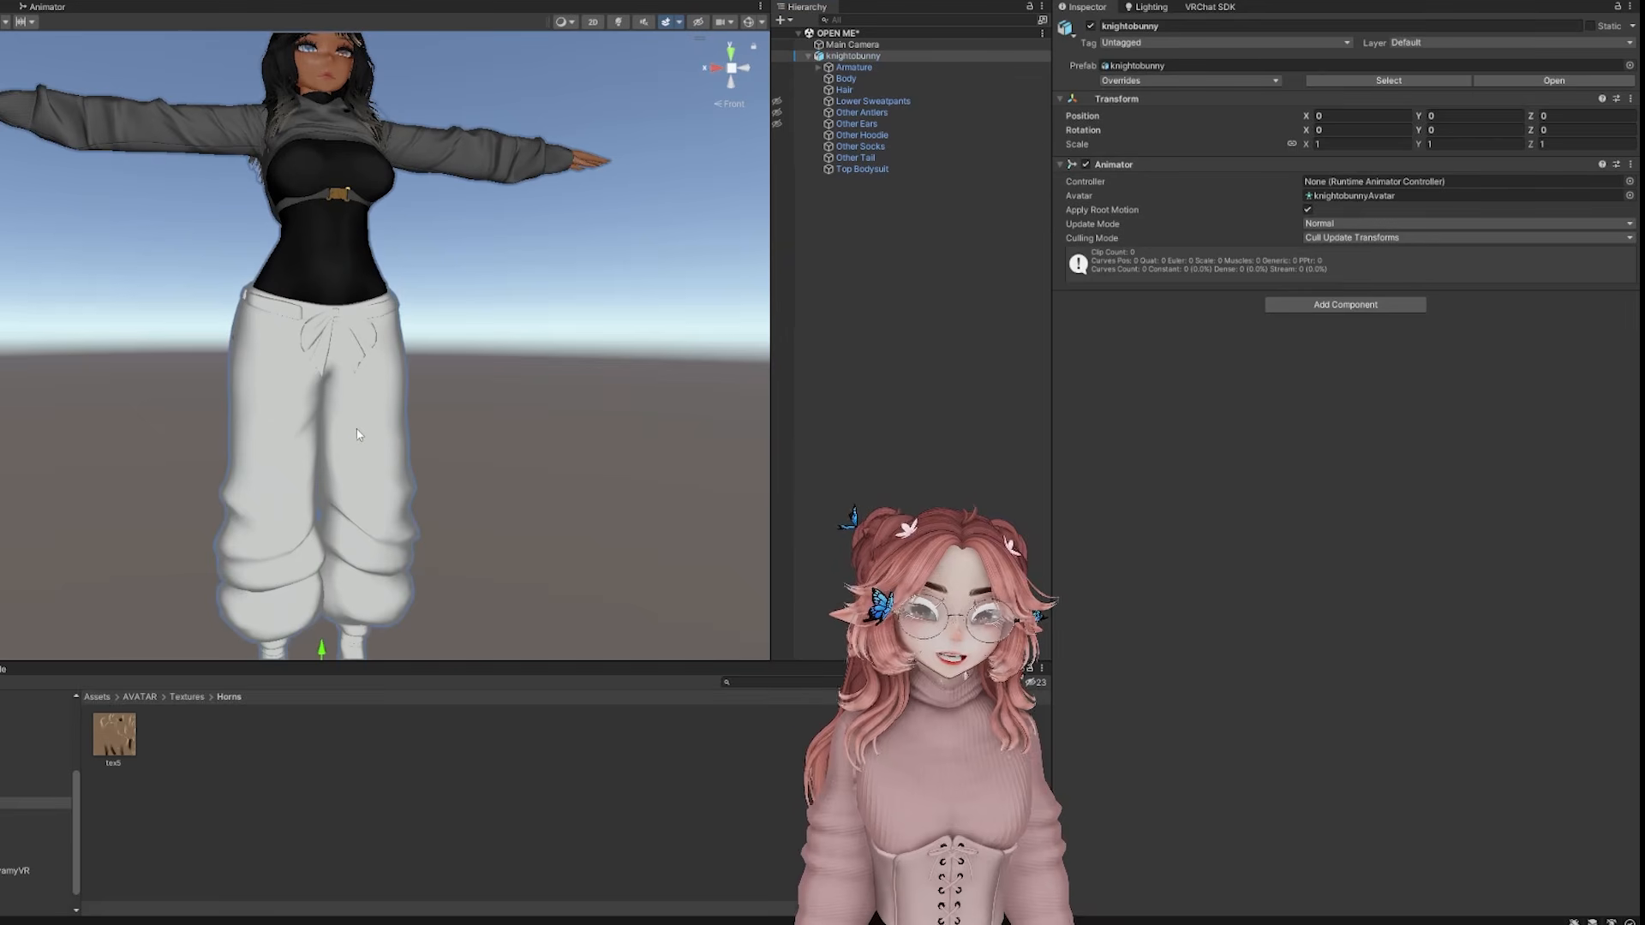
{"action": "left_click", "coordinate": [377, 463]}
{"action": "left_click", "coordinate": [1060, 449]}
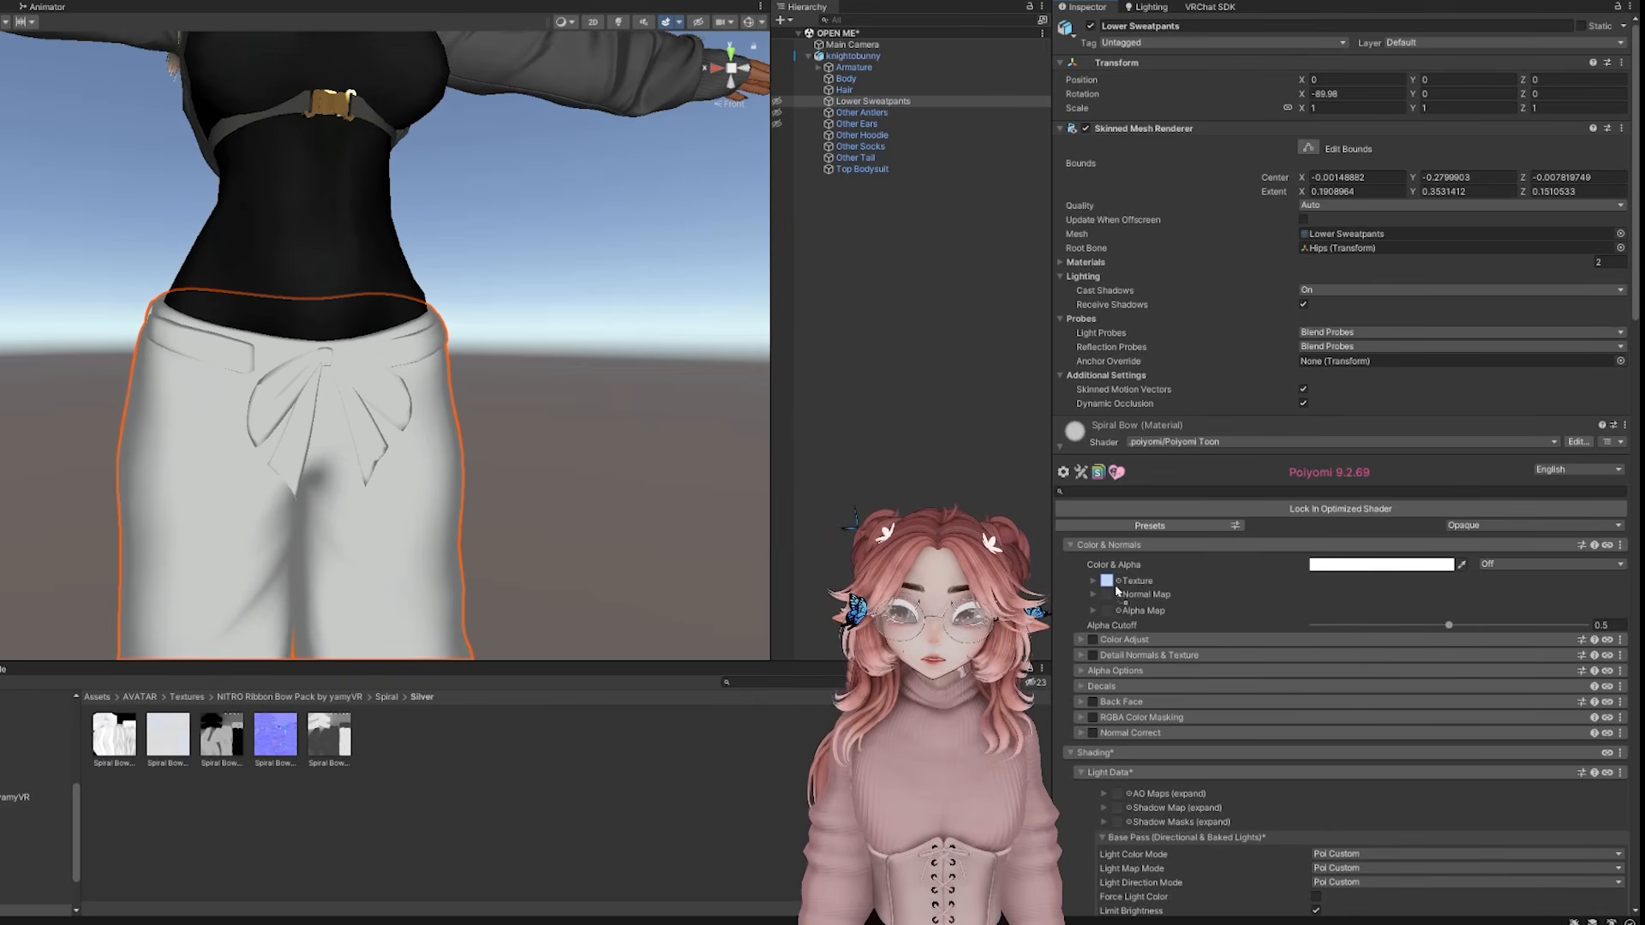
Assign a Spiral Bow texture and the normal map from the ribbon pack's Silver folder to the Spiral Bow material
{"action": "left_click_drag", "start_coordinate": [1117, 589], "coordinate": [1117, 590]}
{"action": "scroll", "coordinate": [471, 470], "scroll_direction": "up", "scroll_amount": 3}
{"action": "left_click_drag", "start_coordinate": [286, 735], "coordinate": [1108, 594]}
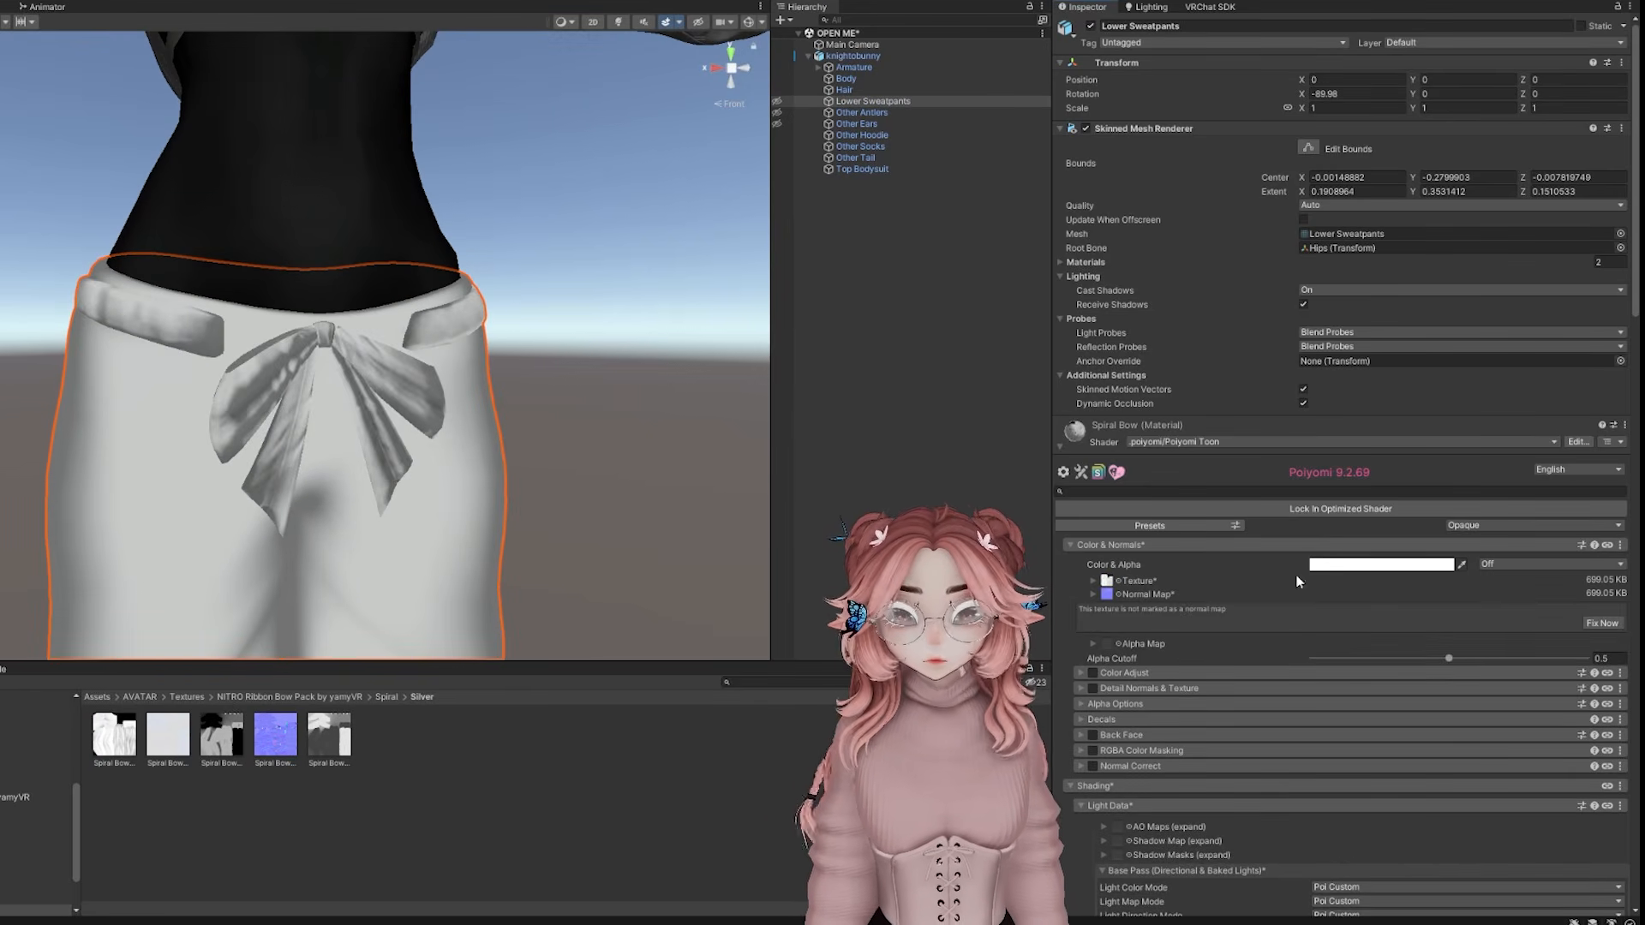
Set the Spiral Bow material's colour to 605F5D and desaturate it to a neutral grey
{"action": "left_click", "coordinate": [1379, 564]}
{"action": "key", "text": "ctrl+v"}
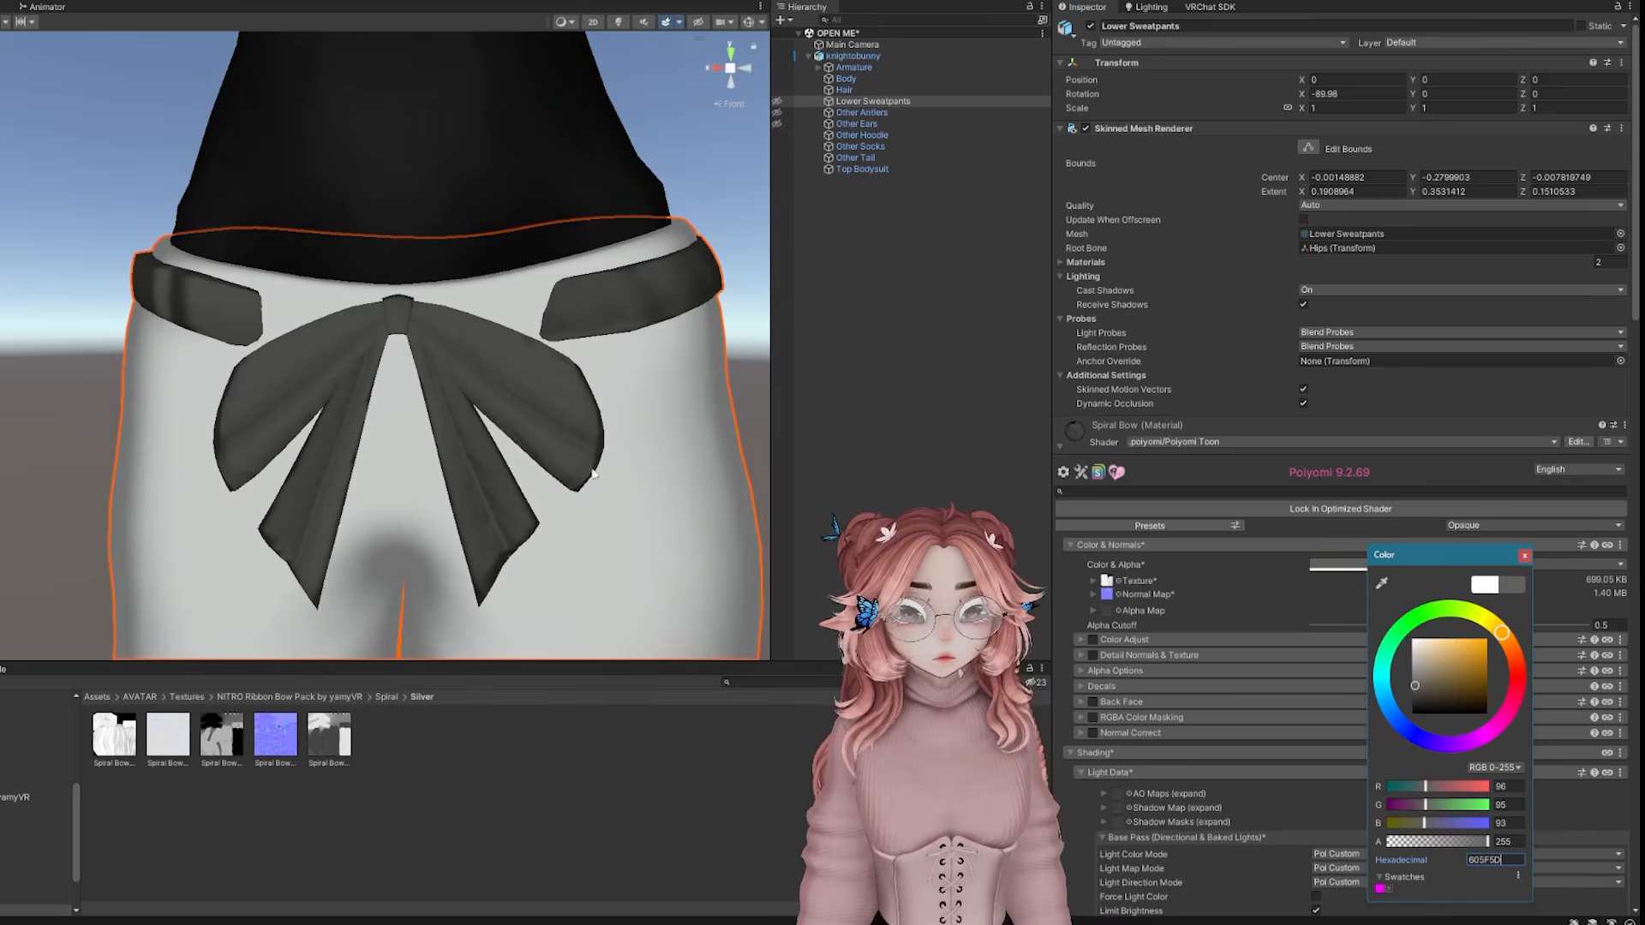
{"action": "scroll", "coordinate": [505, 221], "scroll_direction": "down", "scroll_amount": 7}
{"action": "middle_click_drag", "start_coordinate": [506, 221], "coordinate": [445, 325]}
{"action": "scroll", "coordinate": [445, 326], "scroll_direction": "up", "scroll_amount": 5}
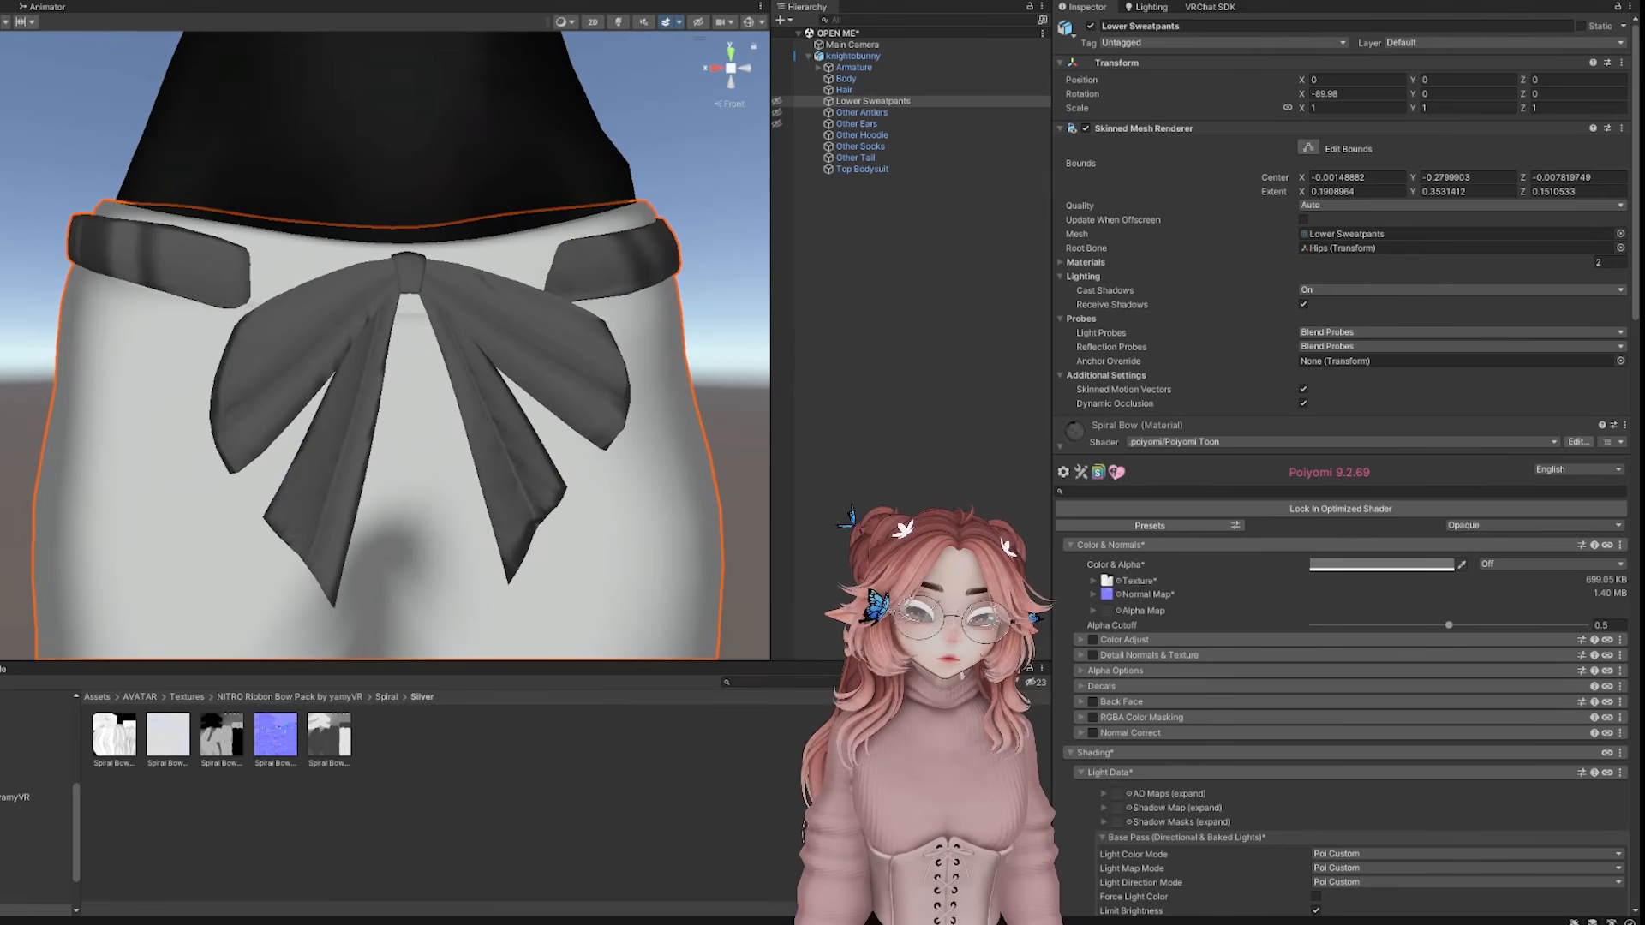
{"action": "scroll", "coordinate": [1167, 670], "scroll_direction": "down", "scroll_amount": 3}
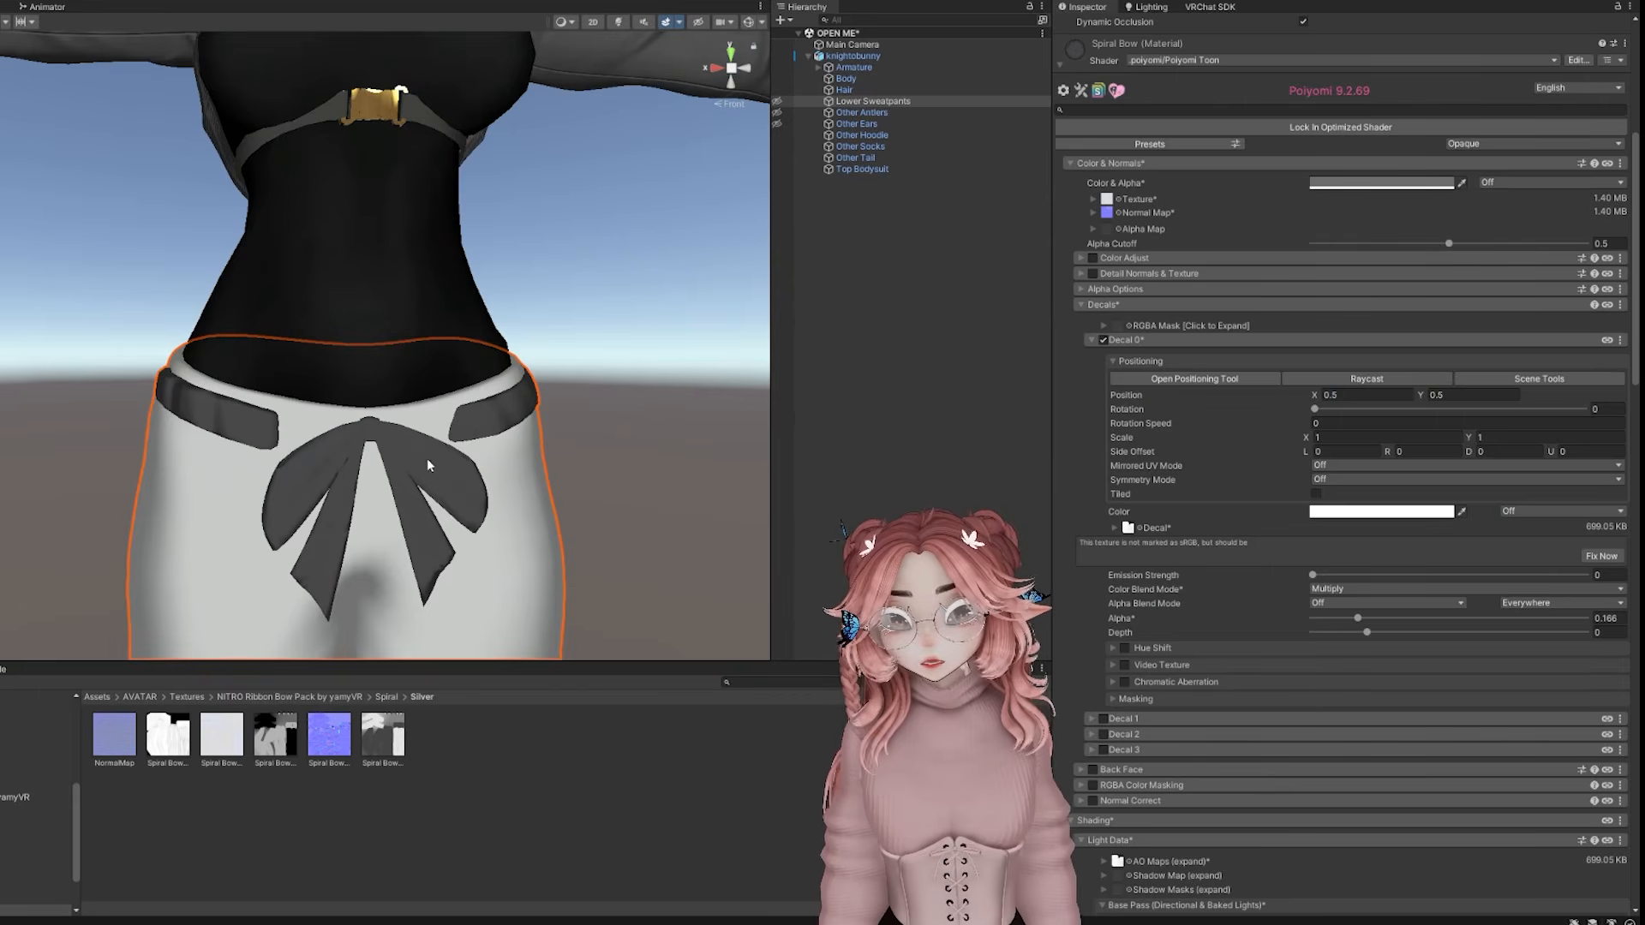
Enable Detail Normals on the Spiral Bow material and assign NormalMap as the detail normal, tiled 5 by 5 with intensity 0.61
{"action": "scroll", "coordinate": [427, 459], "scroll_direction": "up", "scroll_amount": 5}
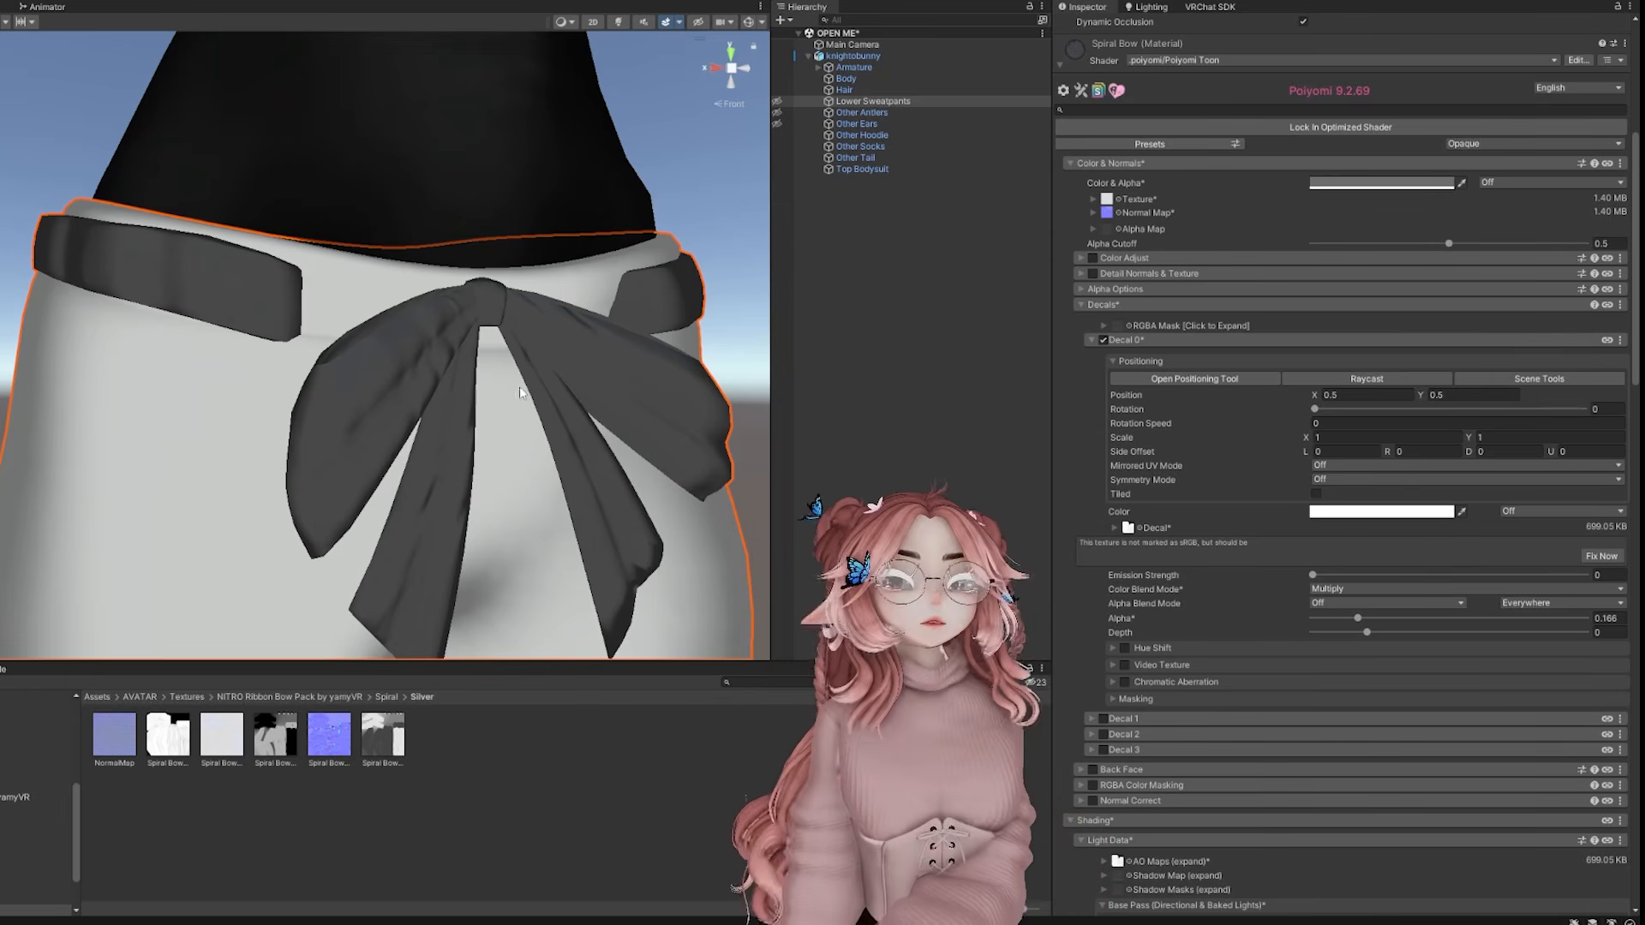
{"action": "left_click", "coordinate": [1093, 273]}
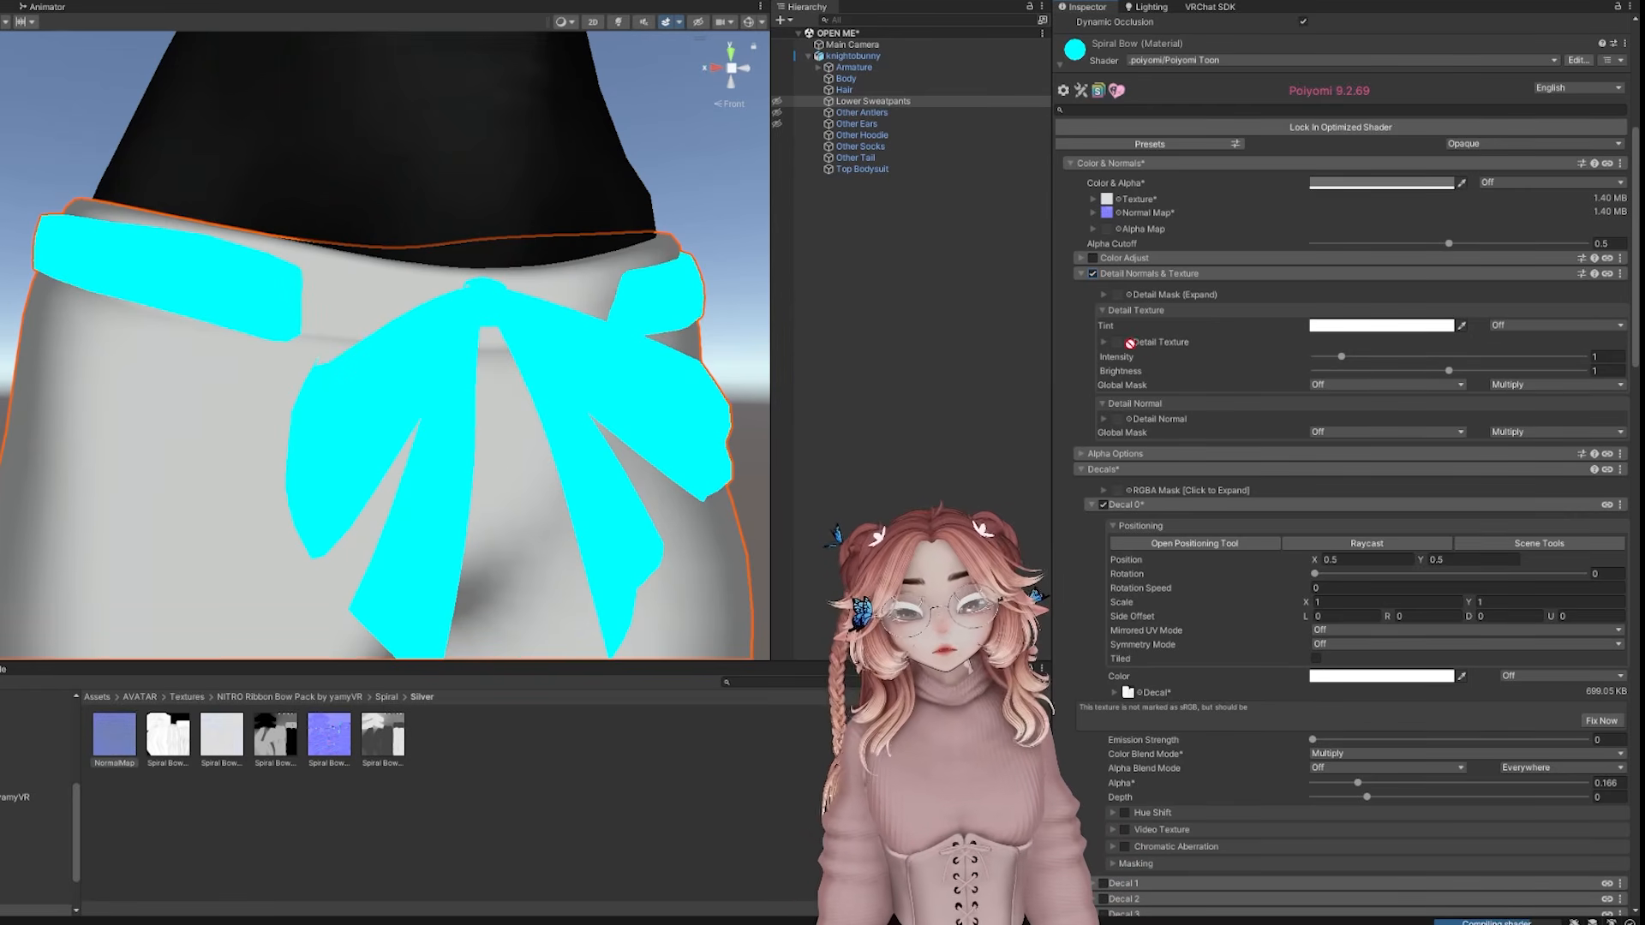
{"action": "left_click_drag", "start_coordinate": [1117, 421], "coordinate": [1119, 420]}
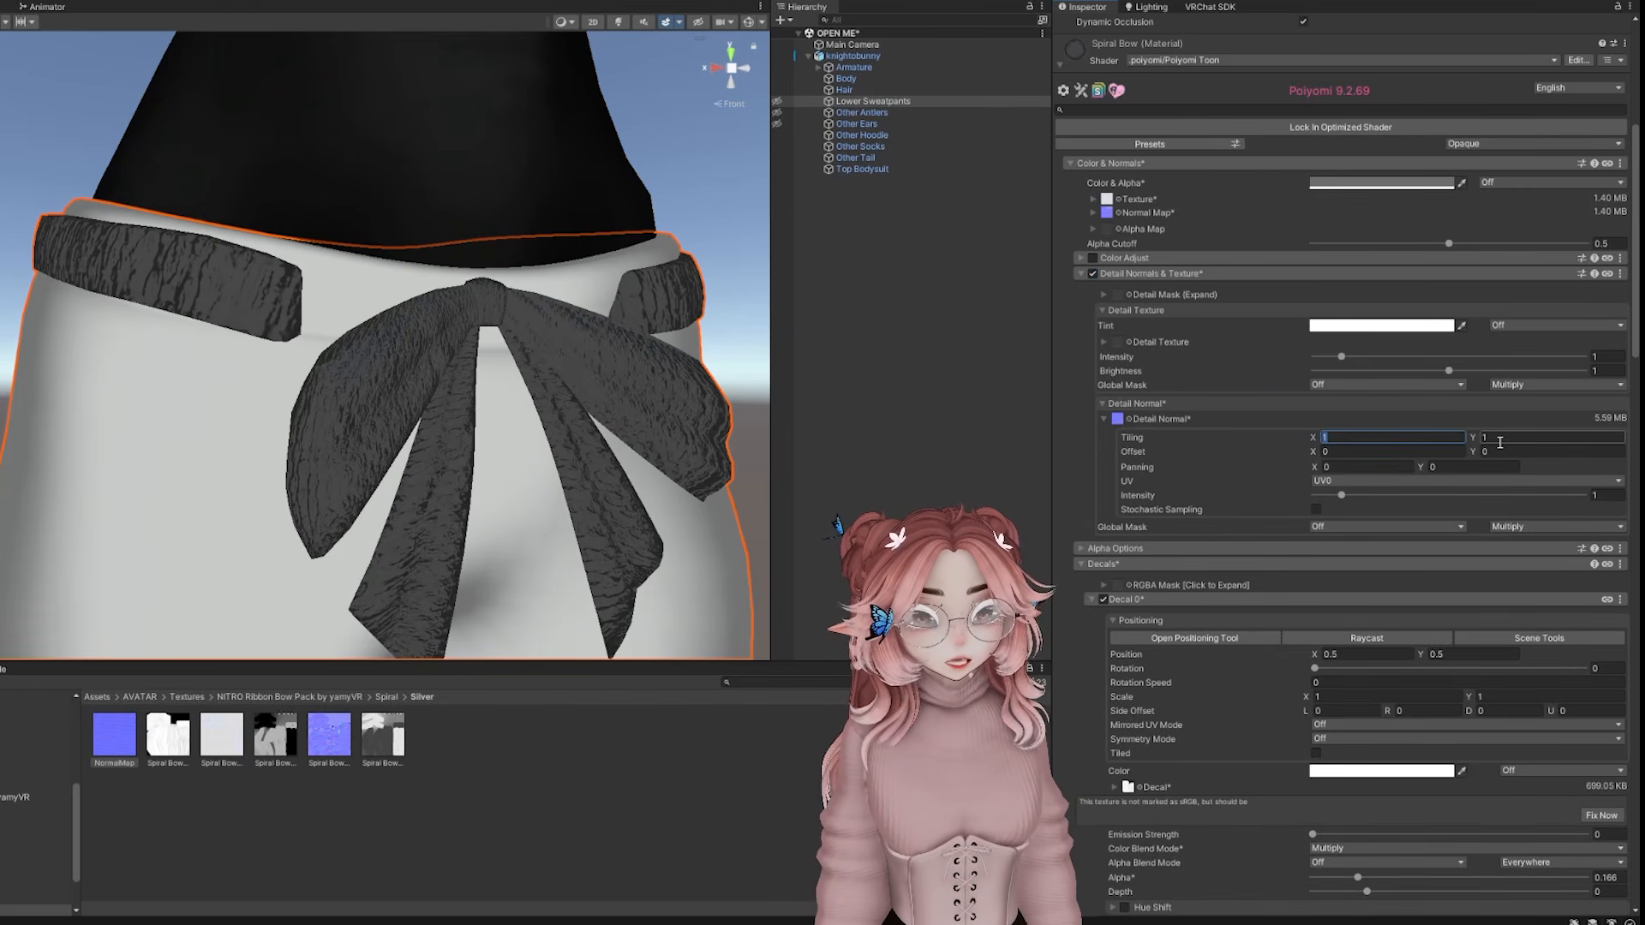
{"action": "type", "text": "5"}
{"action": "key", "text": "Tab"}
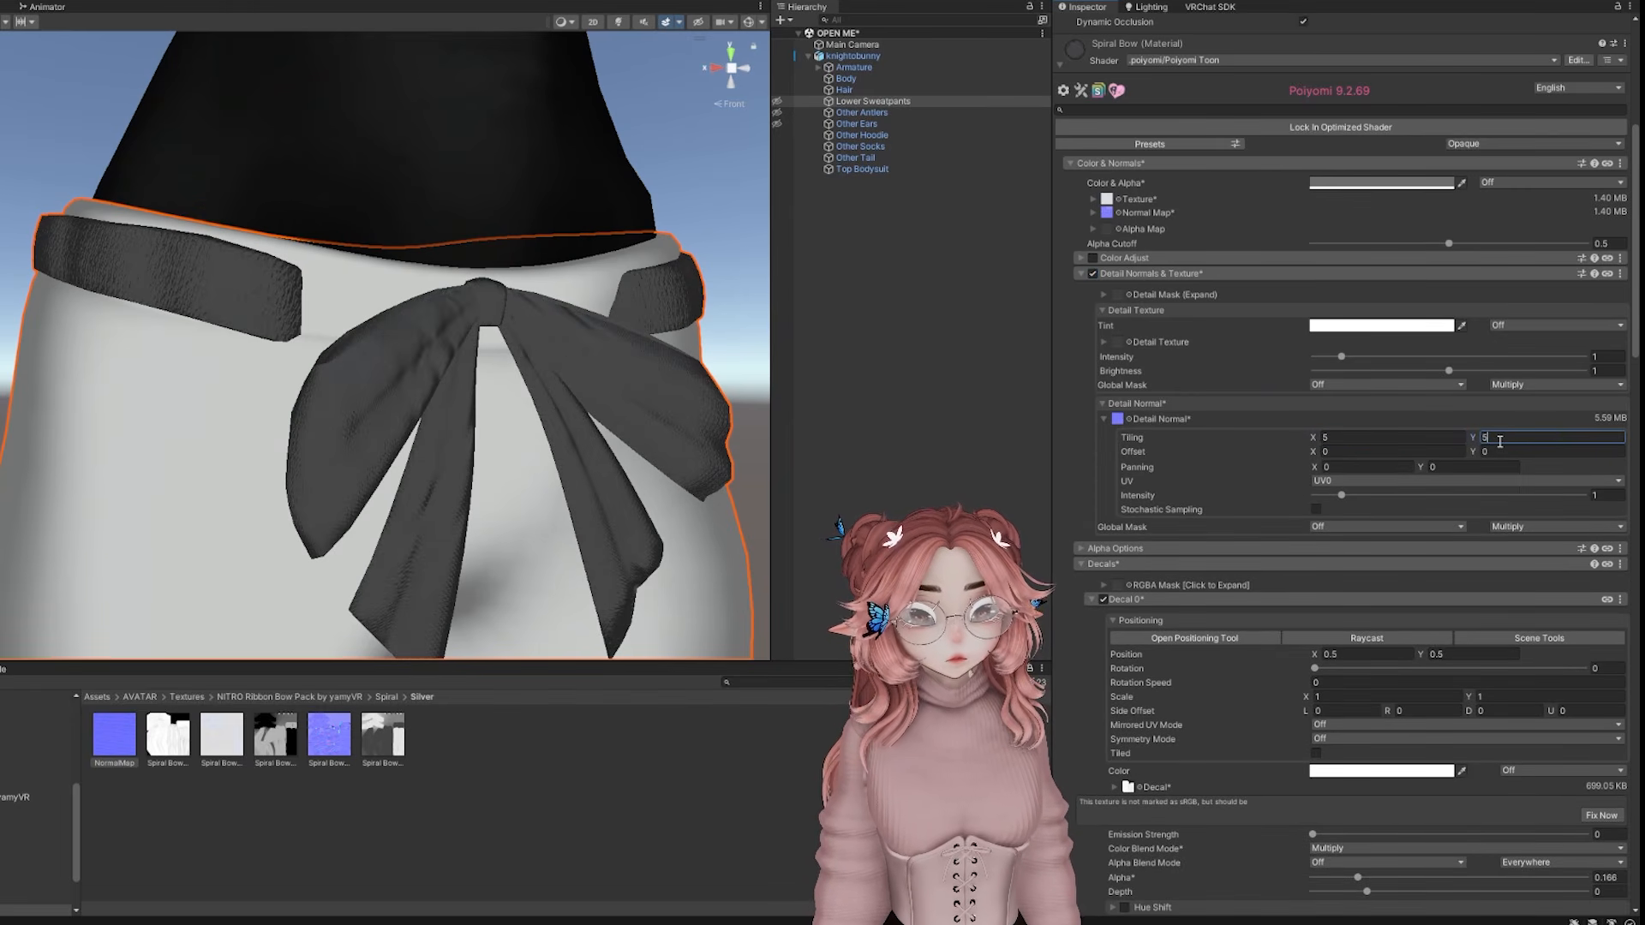
{"action": "type", "text": "5"}
{"action": "key", "text": "Return"}
{"action": "scroll", "coordinate": [591, 340], "scroll_direction": "up", "scroll_amount": 5}
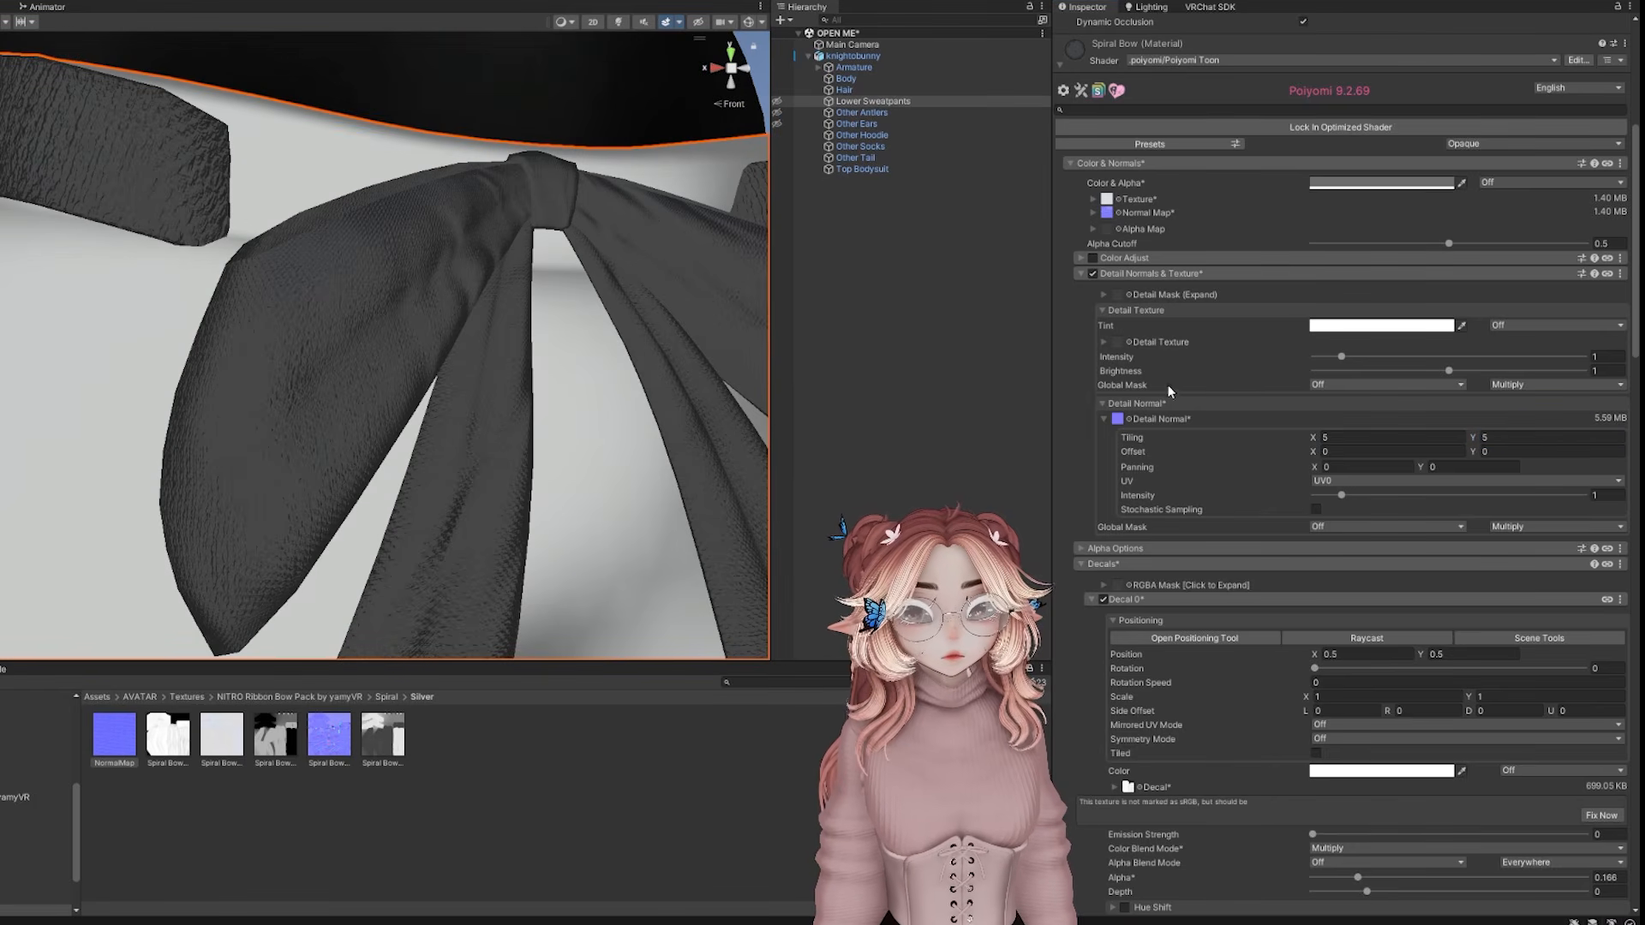
{"action": "left_click_drag", "start_coordinate": [1341, 495], "coordinate": [1334, 497]}
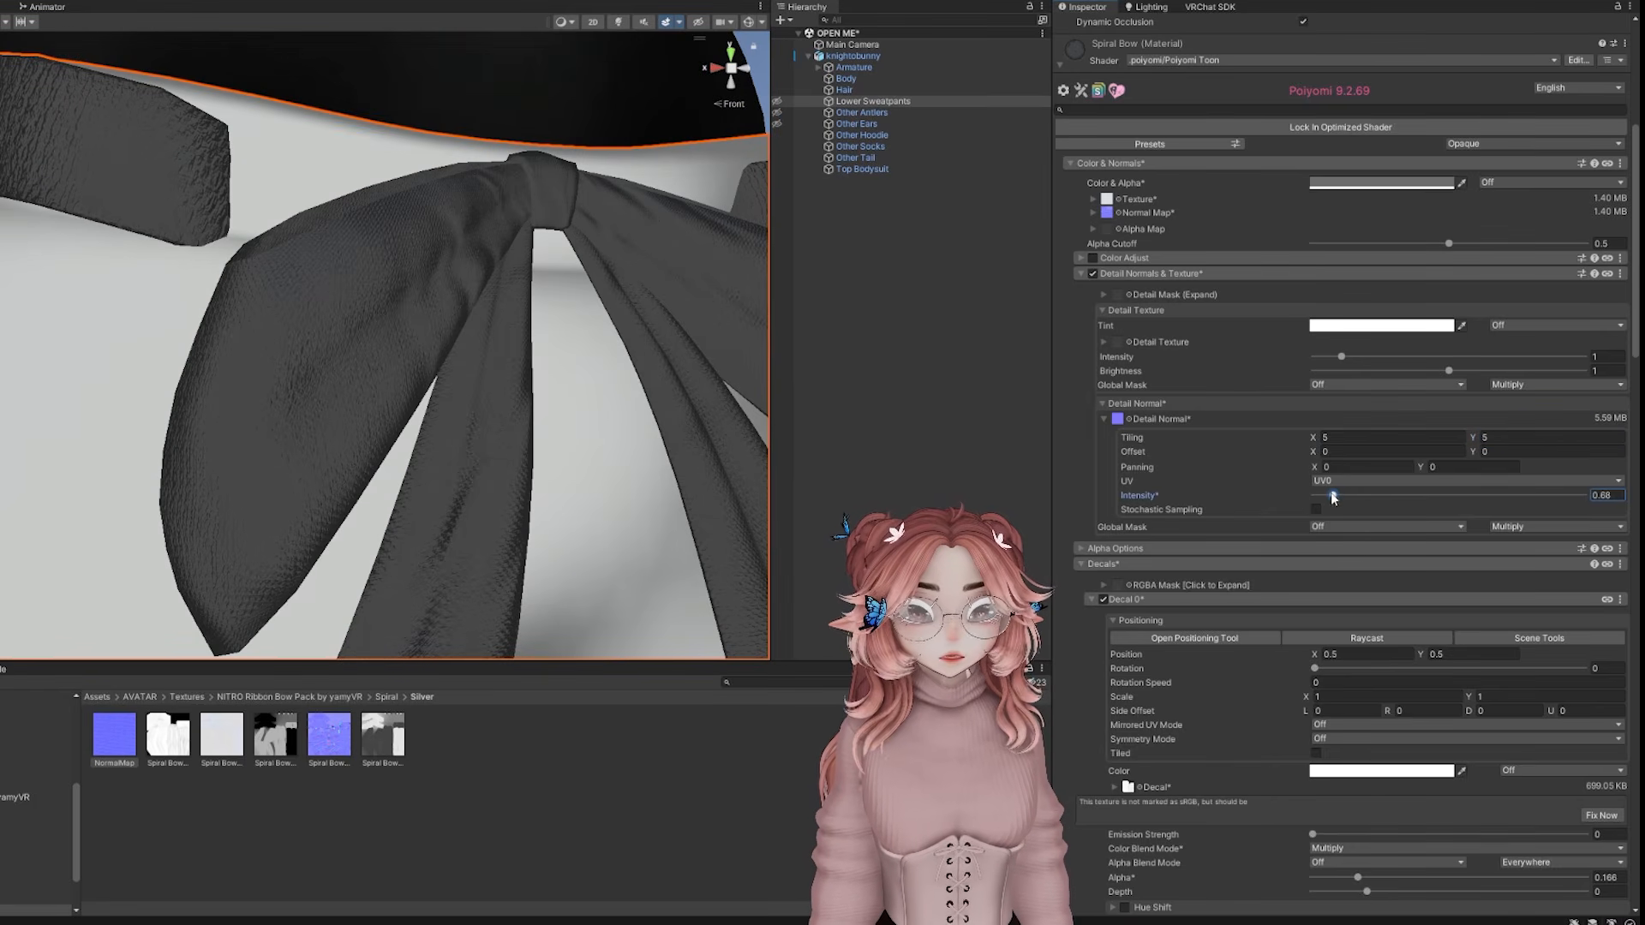
Examine the fabric detail on the bow and waist straps from several angles and distances
{"action": "scroll", "coordinate": [463, 312], "scroll_direction": "down", "scroll_amount": 5}
{"action": "middle_click_drag", "start_coordinate": [189, 351], "coordinate": [323, 363]}
{"action": "scroll", "coordinate": [323, 363], "scroll_direction": "up", "scroll_amount": 5}
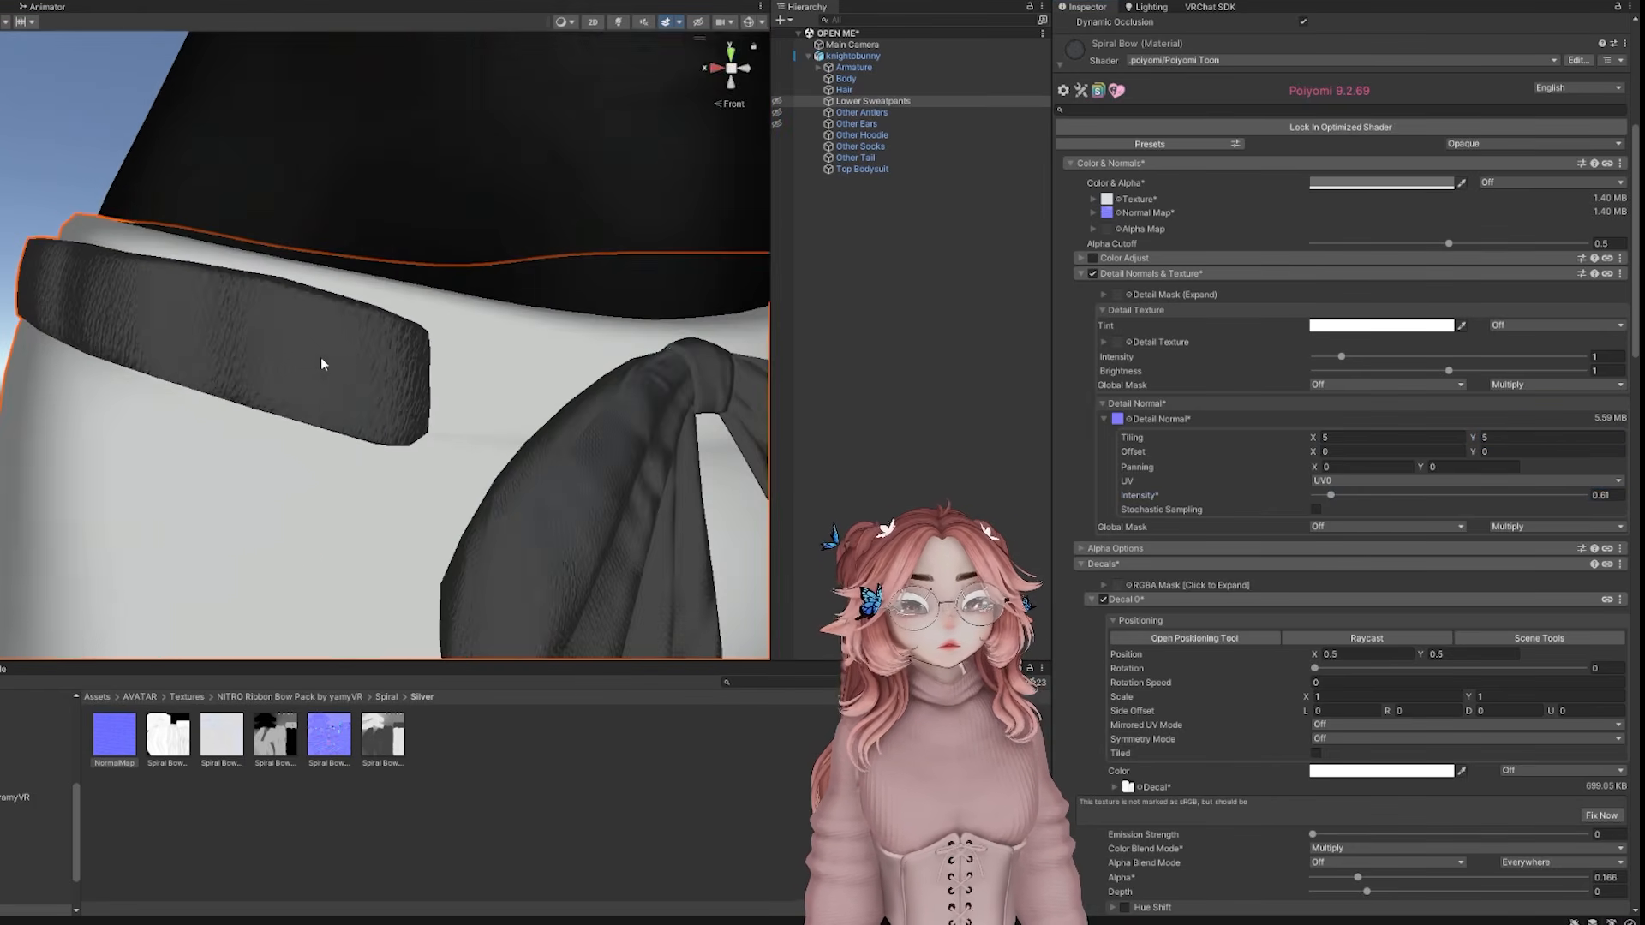
{"action": "mouse_move", "coordinate": [323, 363]}
{"action": "left_mouse_down", "text": "alt"}
{"action": "mouse_move", "coordinate": [498, 352]}
{"action": "mouse_move", "coordinate": [426, 385]}
{"action": "mouse_move", "coordinate": [503, 375]}
{"action": "mouse_move", "coordinate": [327, 386]}
{"action": "left_mouse_up", "text": "alt"}
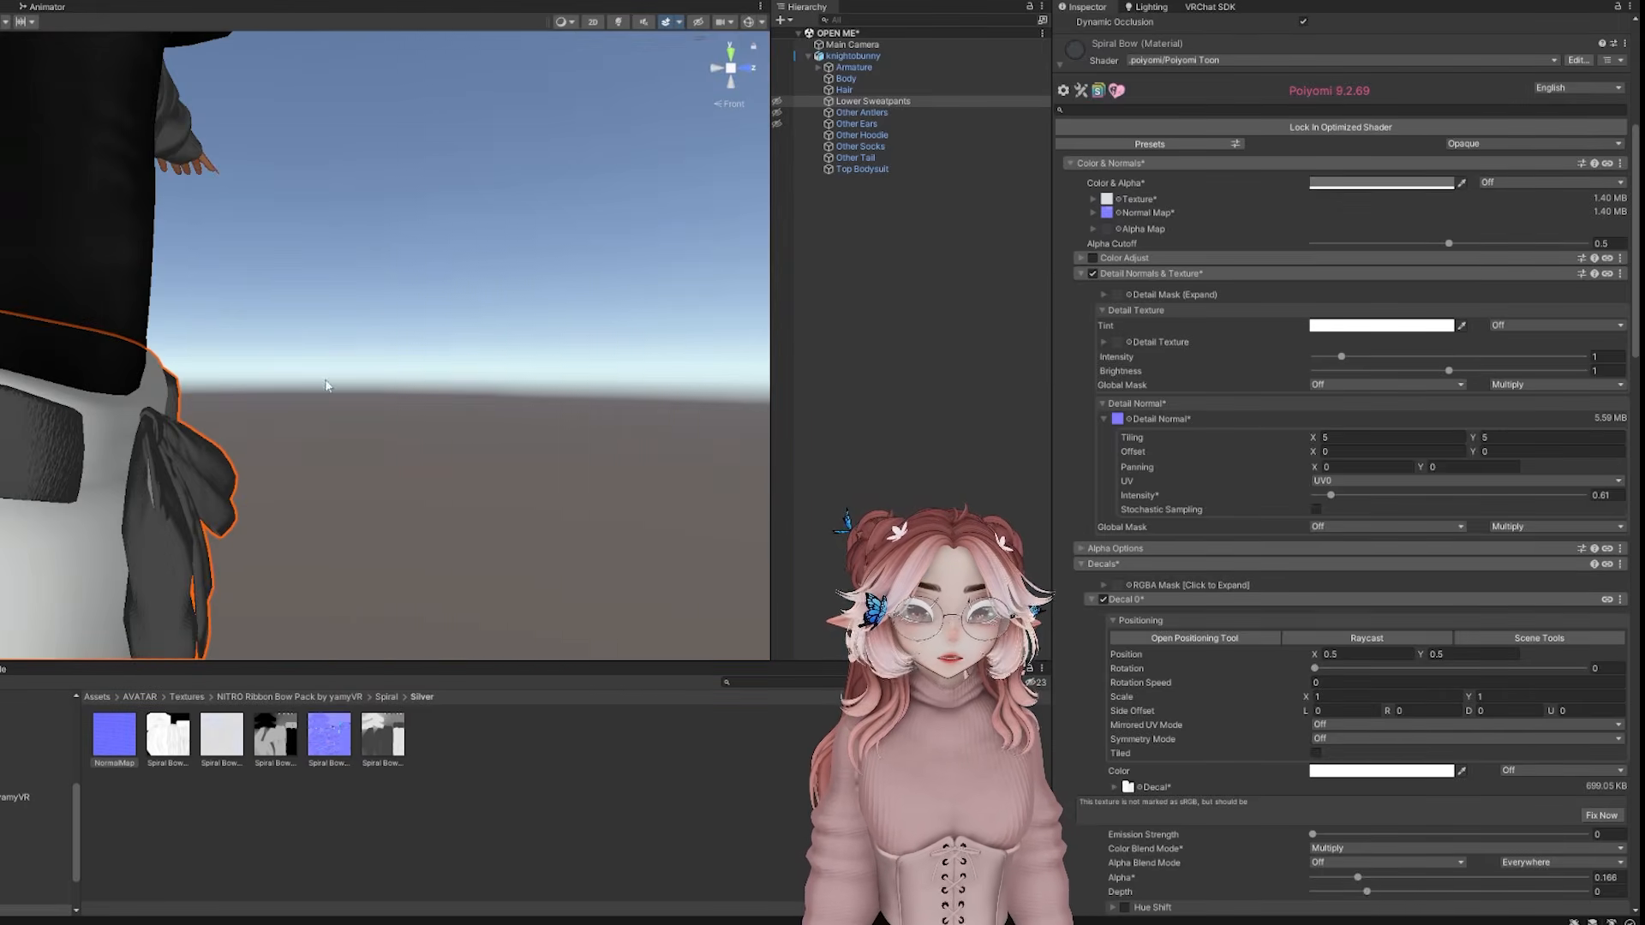
{"action": "middle_click_drag", "start_coordinate": [326, 386], "coordinate": [323, 311]}
{"action": "left_click_drag", "start_coordinate": [375, 331], "coordinate": [431, 325], "text": "alt"}
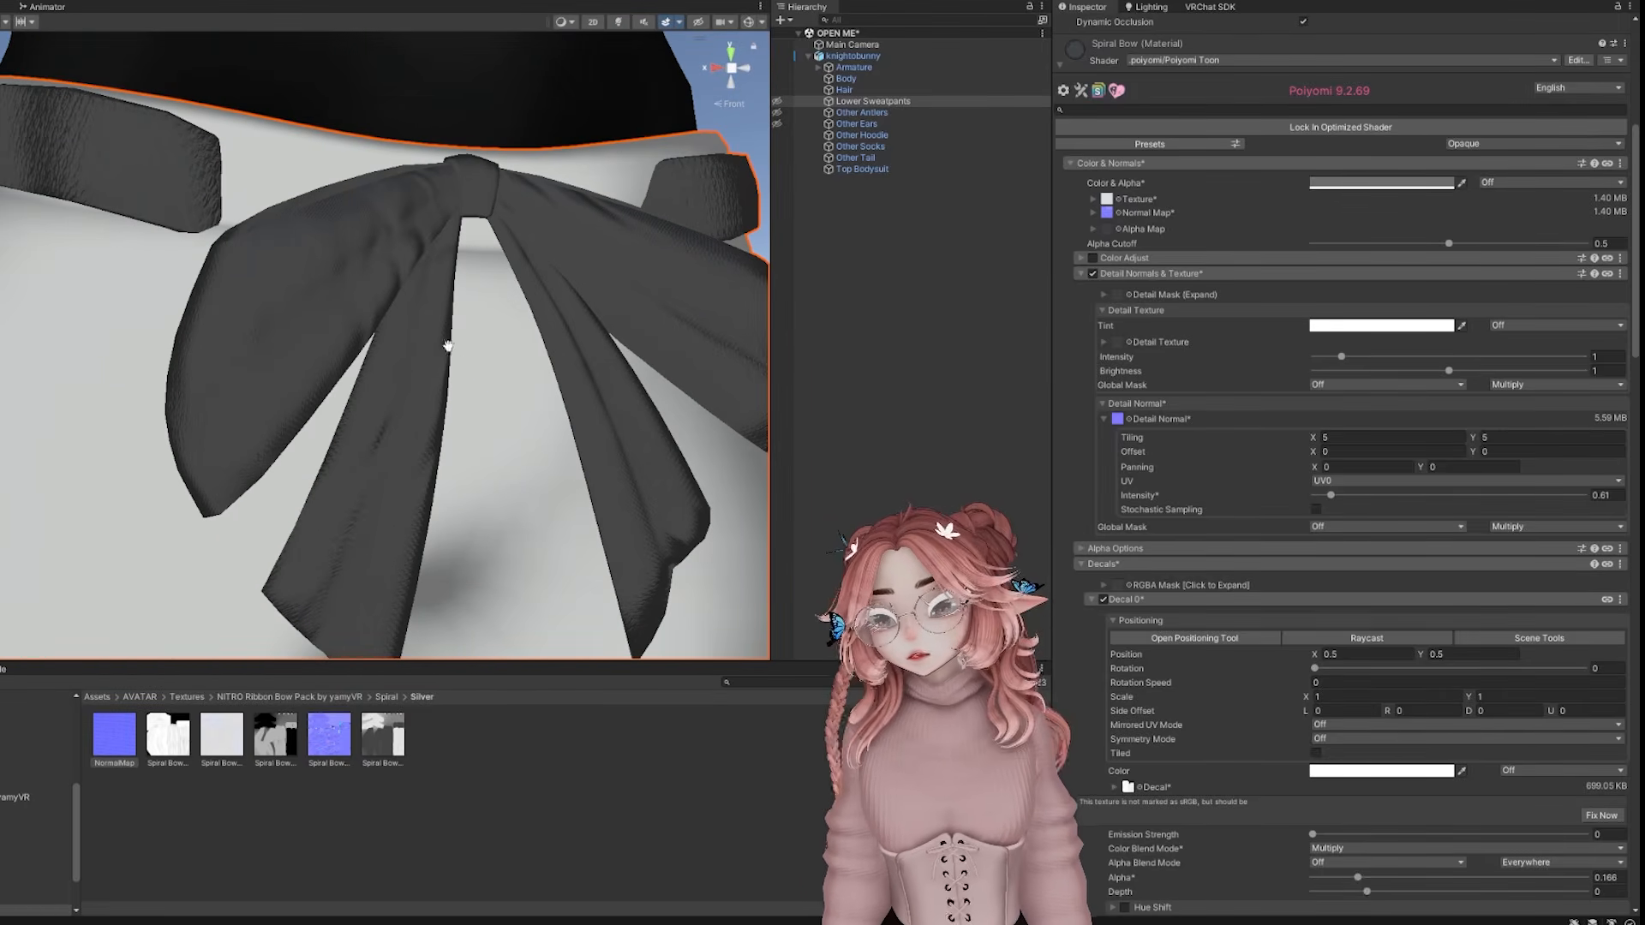
{"action": "middle_click_drag", "start_coordinate": [448, 346], "coordinate": [403, 347]}
{"action": "scroll", "coordinate": [275, 410], "scroll_direction": "down", "scroll_amount": 1}
{"action": "scroll", "coordinate": [304, 447], "scroll_direction": "up", "scroll_amount": 6}
{"action": "scroll", "coordinate": [341, 444], "scroll_direction": "down", "scroll_amount": 7}
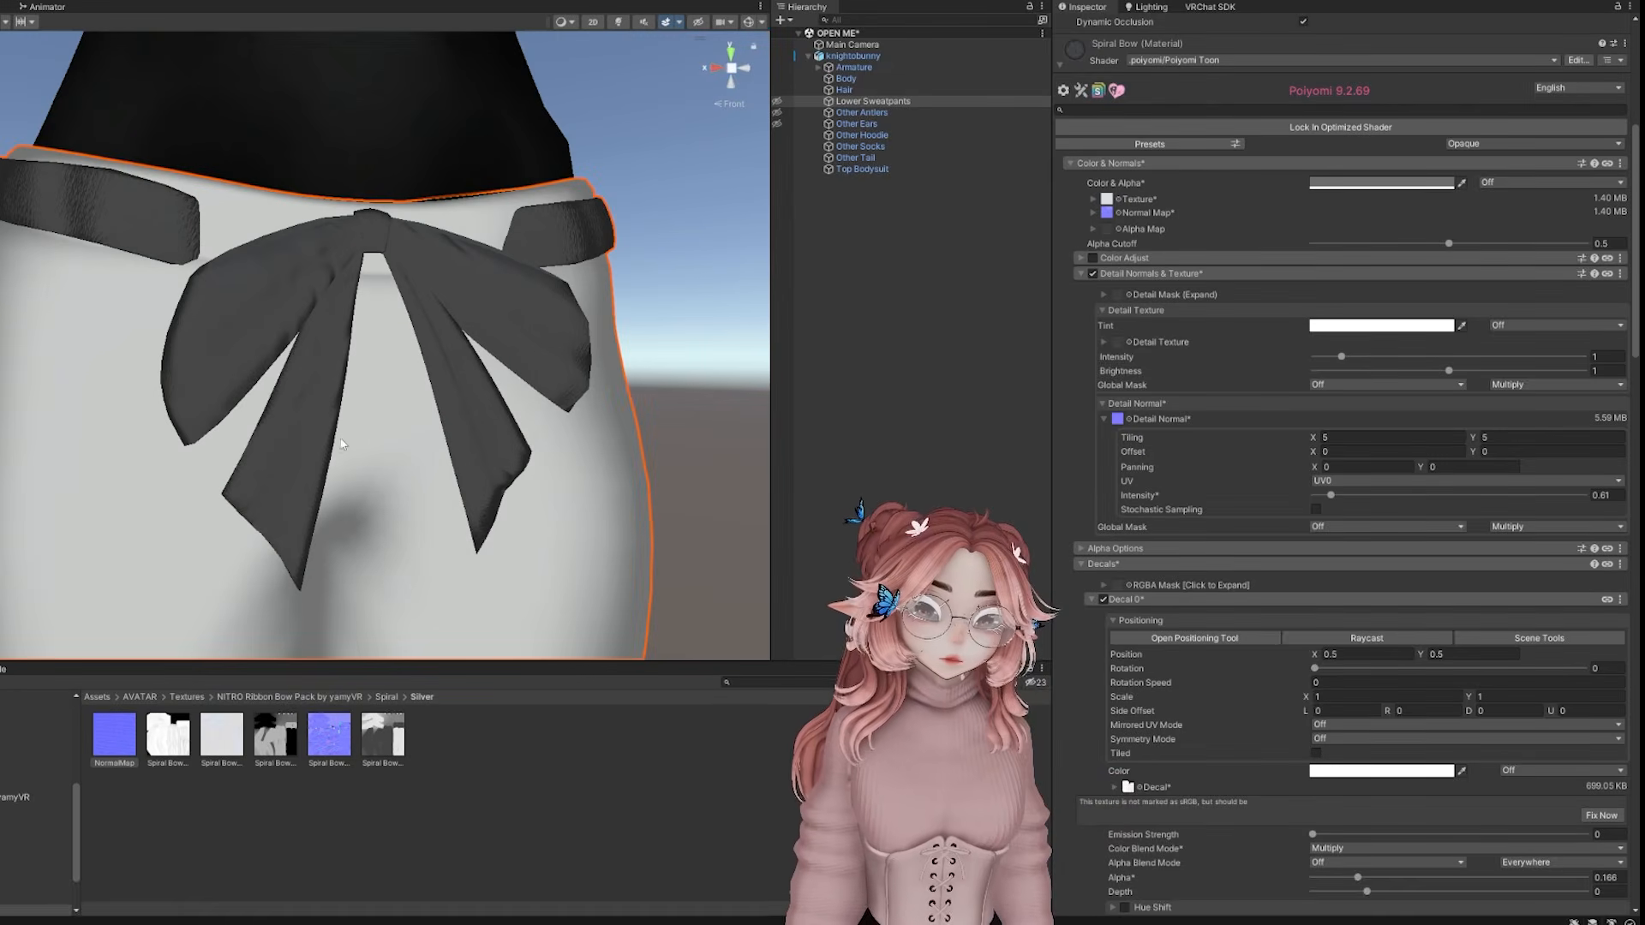
Darken the Spiral Bow material's colour to nearly black
{"action": "scroll", "coordinate": [326, 403], "scroll_direction": "down", "scroll_amount": 6}
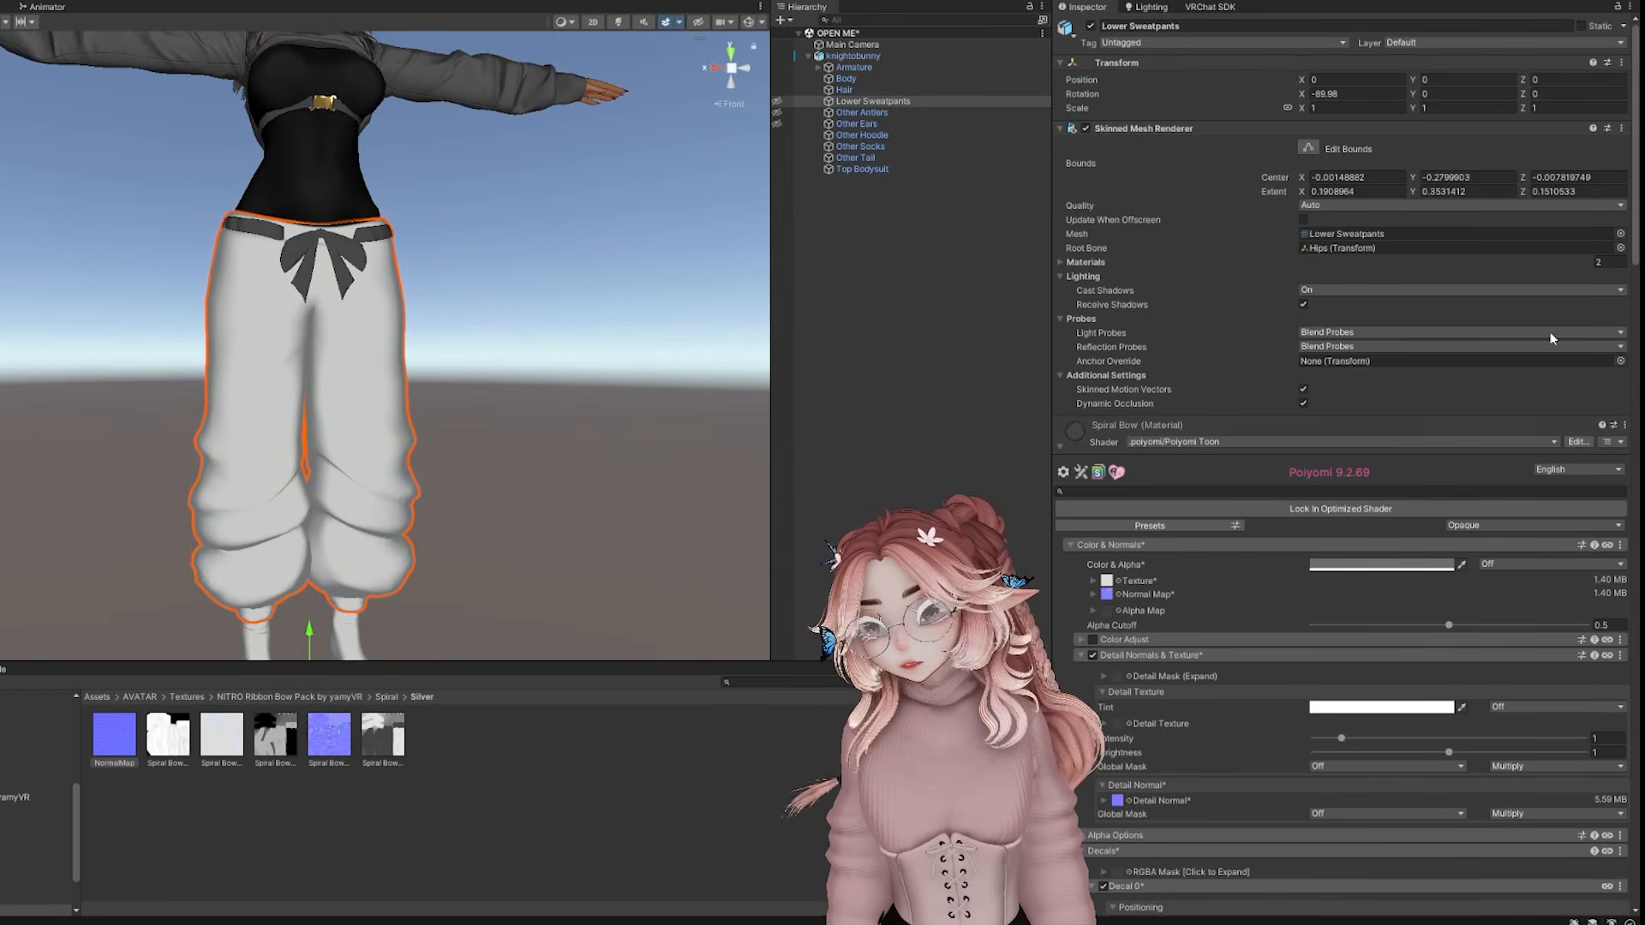
{"action": "scroll", "coordinate": [359, 325], "scroll_direction": "up", "scroll_amount": 7}
{"action": "middle_click_drag", "start_coordinate": [360, 283], "coordinate": [403, 403]}
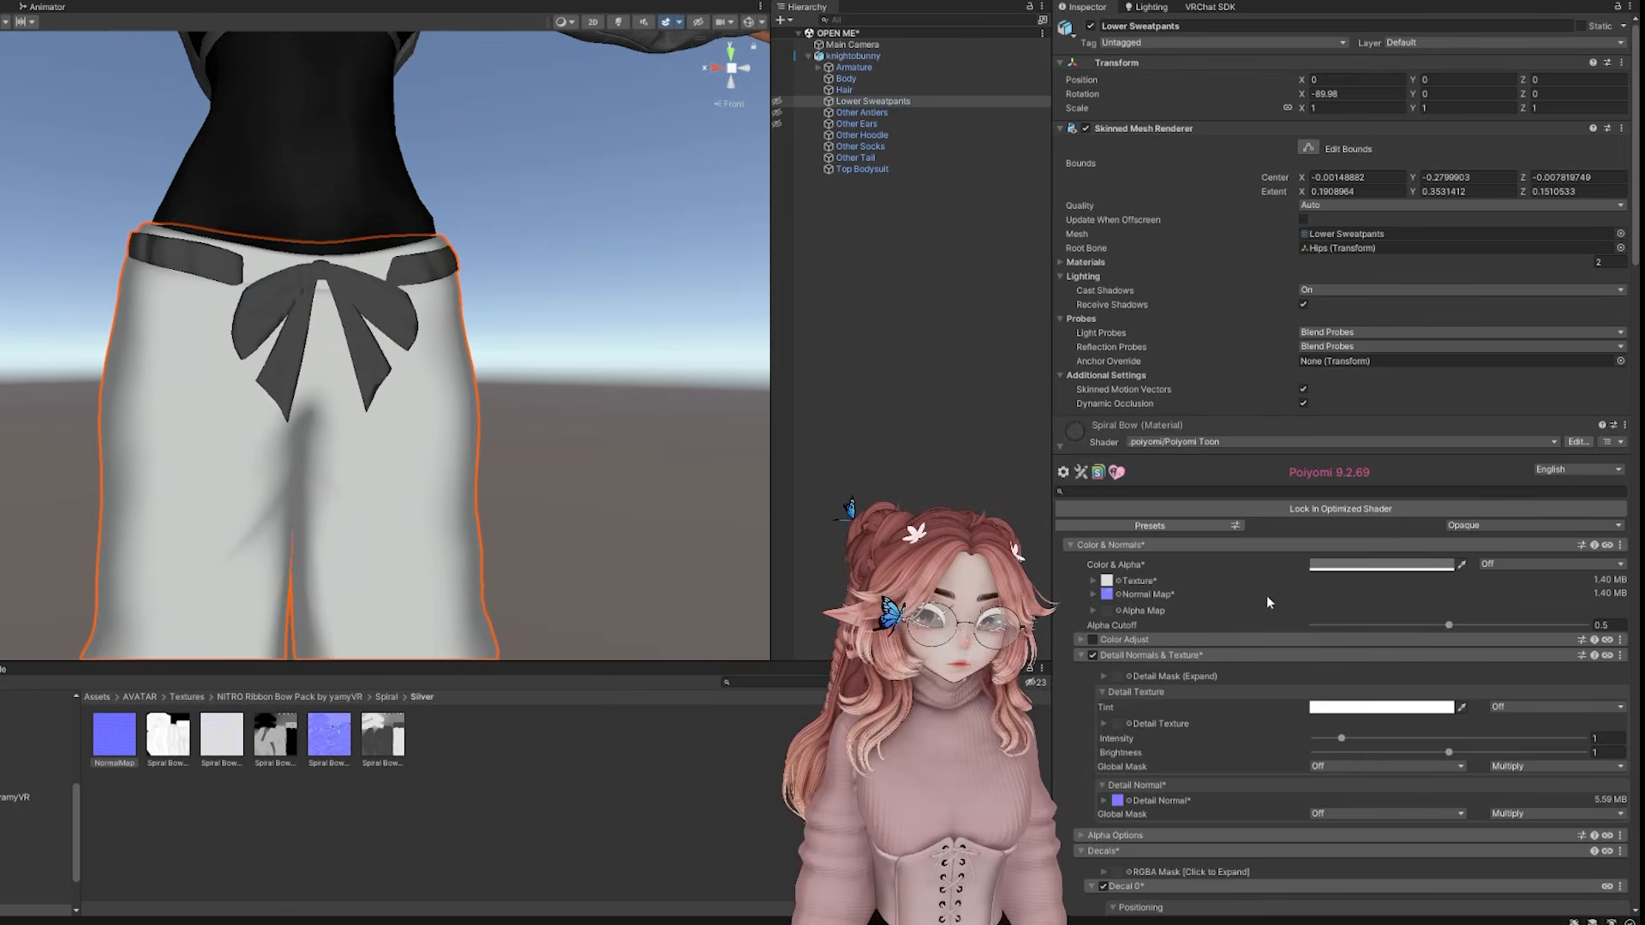
{"action": "left_click", "coordinate": [1357, 565]}
{"action": "left_click_drag", "start_coordinate": [1392, 686], "coordinate": [1409, 707]}
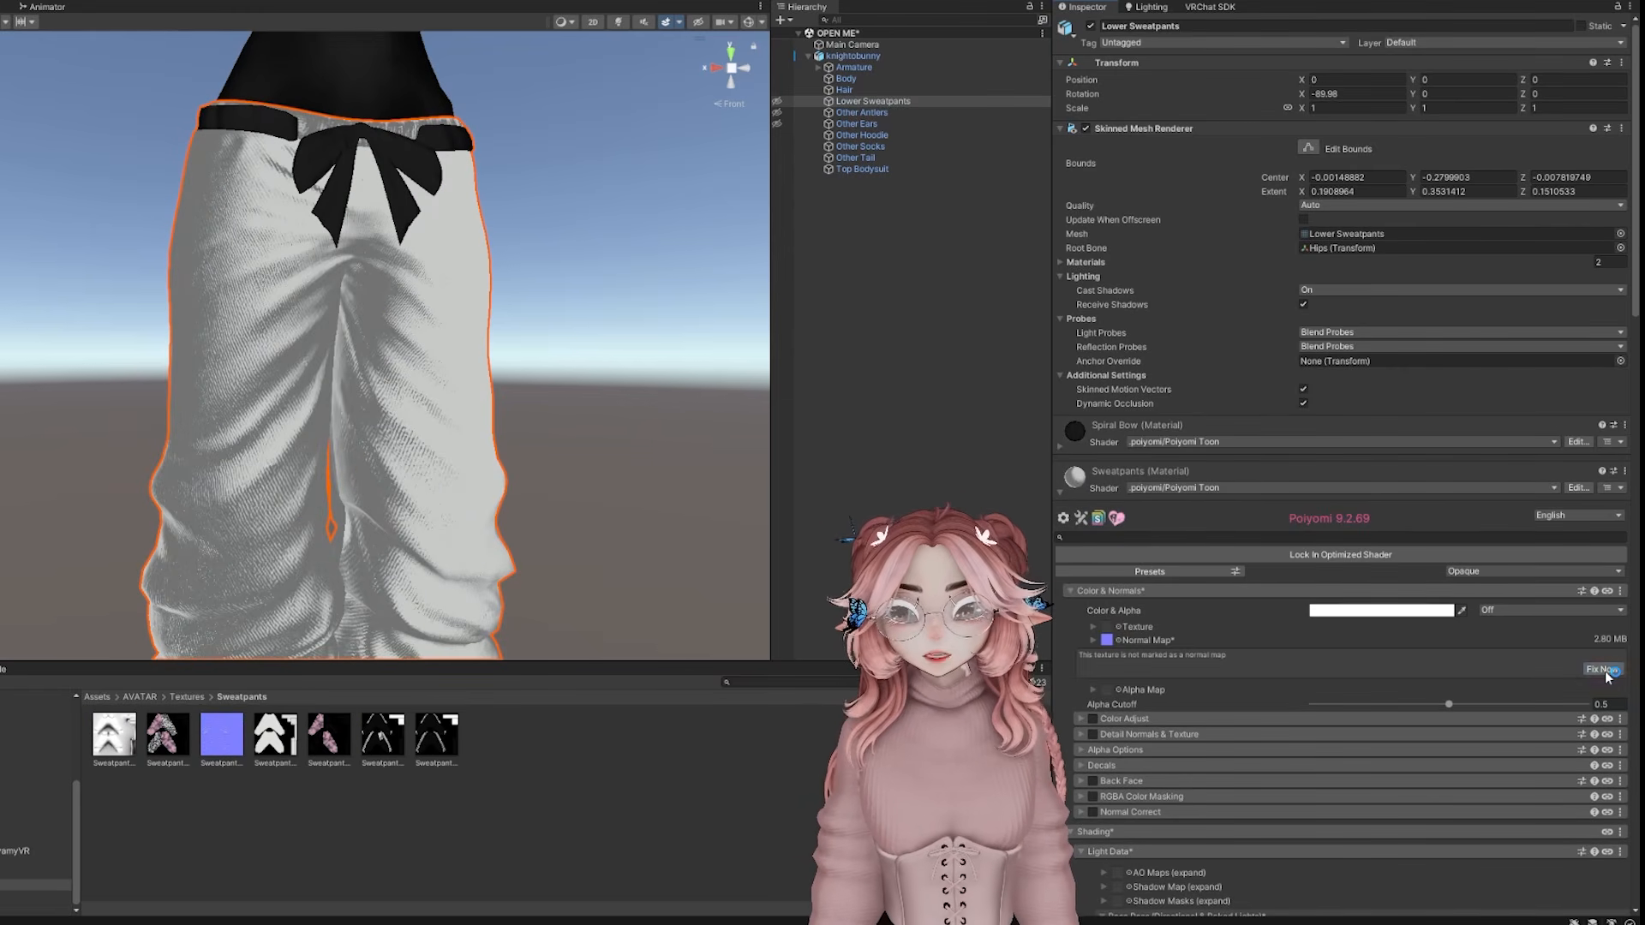
Fix the import setting of the Sweatpants material's normal map so that it is marked as a normal map
{"action": "left_click", "coordinate": [1605, 671]}
{"action": "scroll", "coordinate": [331, 411], "scroll_direction": "up", "scroll_amount": 1}
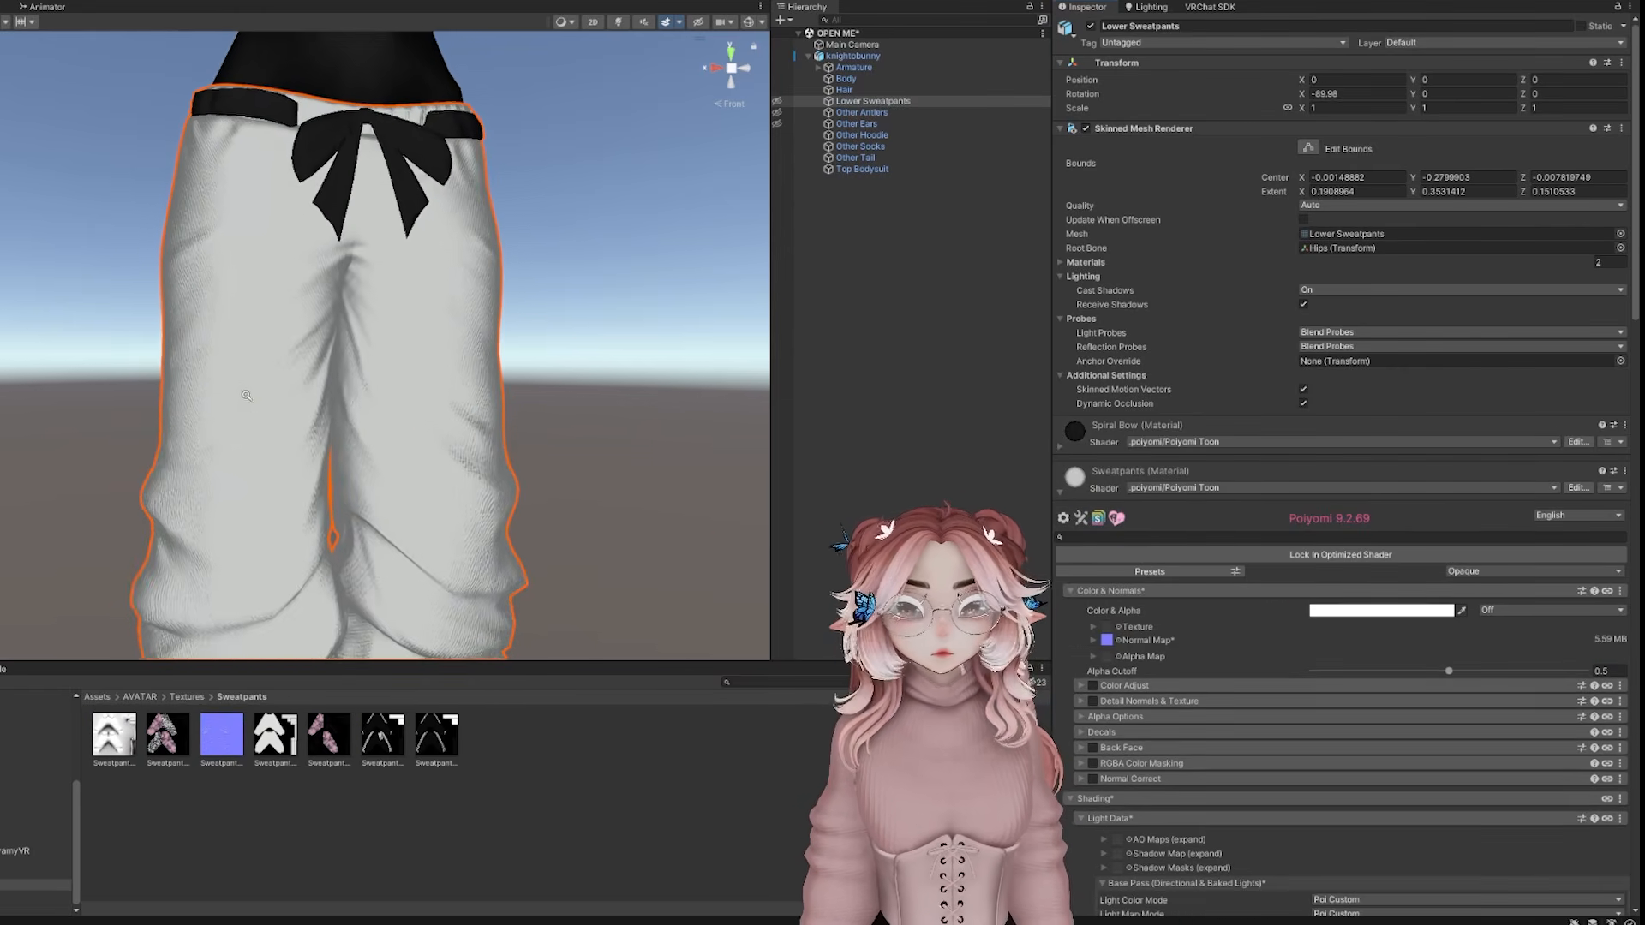
{"action": "mouse_move", "coordinate": [257, 347]}
{"action": "middle_mouse_down"}
{"action": "mouse_move", "coordinate": [249, 484]}
{"action": "mouse_move", "coordinate": [310, 480]}
{"action": "middle_mouse_up"}
{"action": "scroll", "coordinate": [249, 484], "scroll_direction": "down", "scroll_amount": 6}
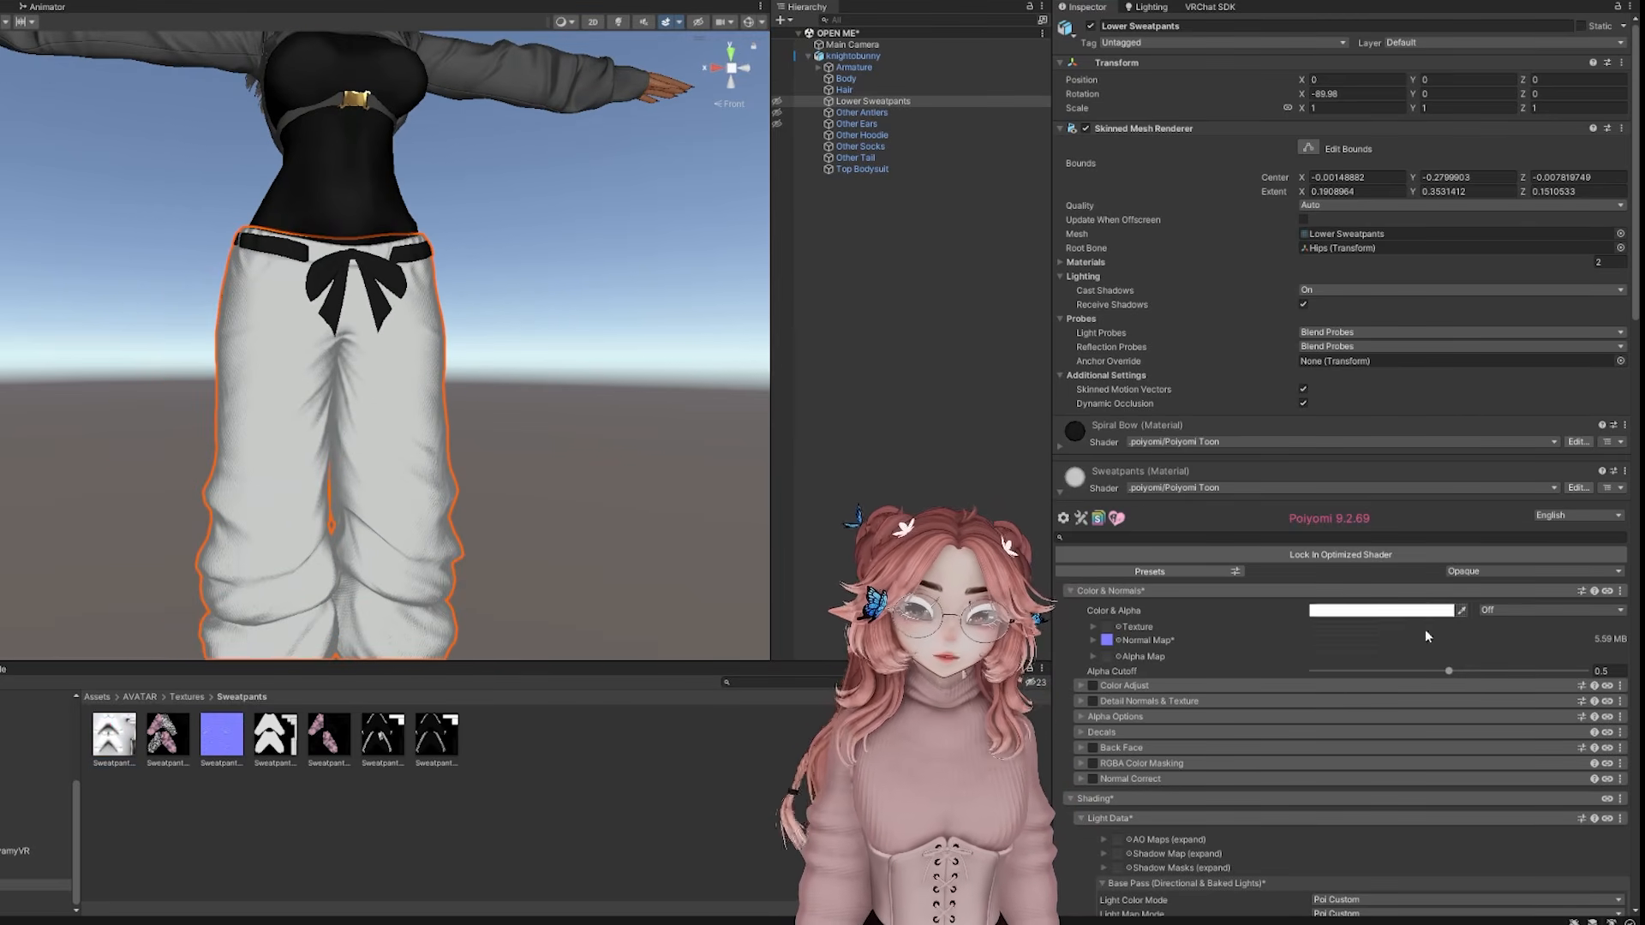
Assign the sweatpants AO map in the Light Data section of the Sweatpants material
{"action": "scroll", "coordinate": [1426, 636], "scroll_direction": "down", "scroll_amount": 10}
{"action": "mouse_move", "coordinate": [433, 463]}
{"action": "middle_mouse_down"}
{"action": "mouse_move", "coordinate": [445, 242]}
{"action": "mouse_move", "coordinate": [433, 443]}
{"action": "middle_mouse_up"}
{"action": "scroll", "coordinate": [433, 443], "scroll_direction": "up", "scroll_amount": 1}
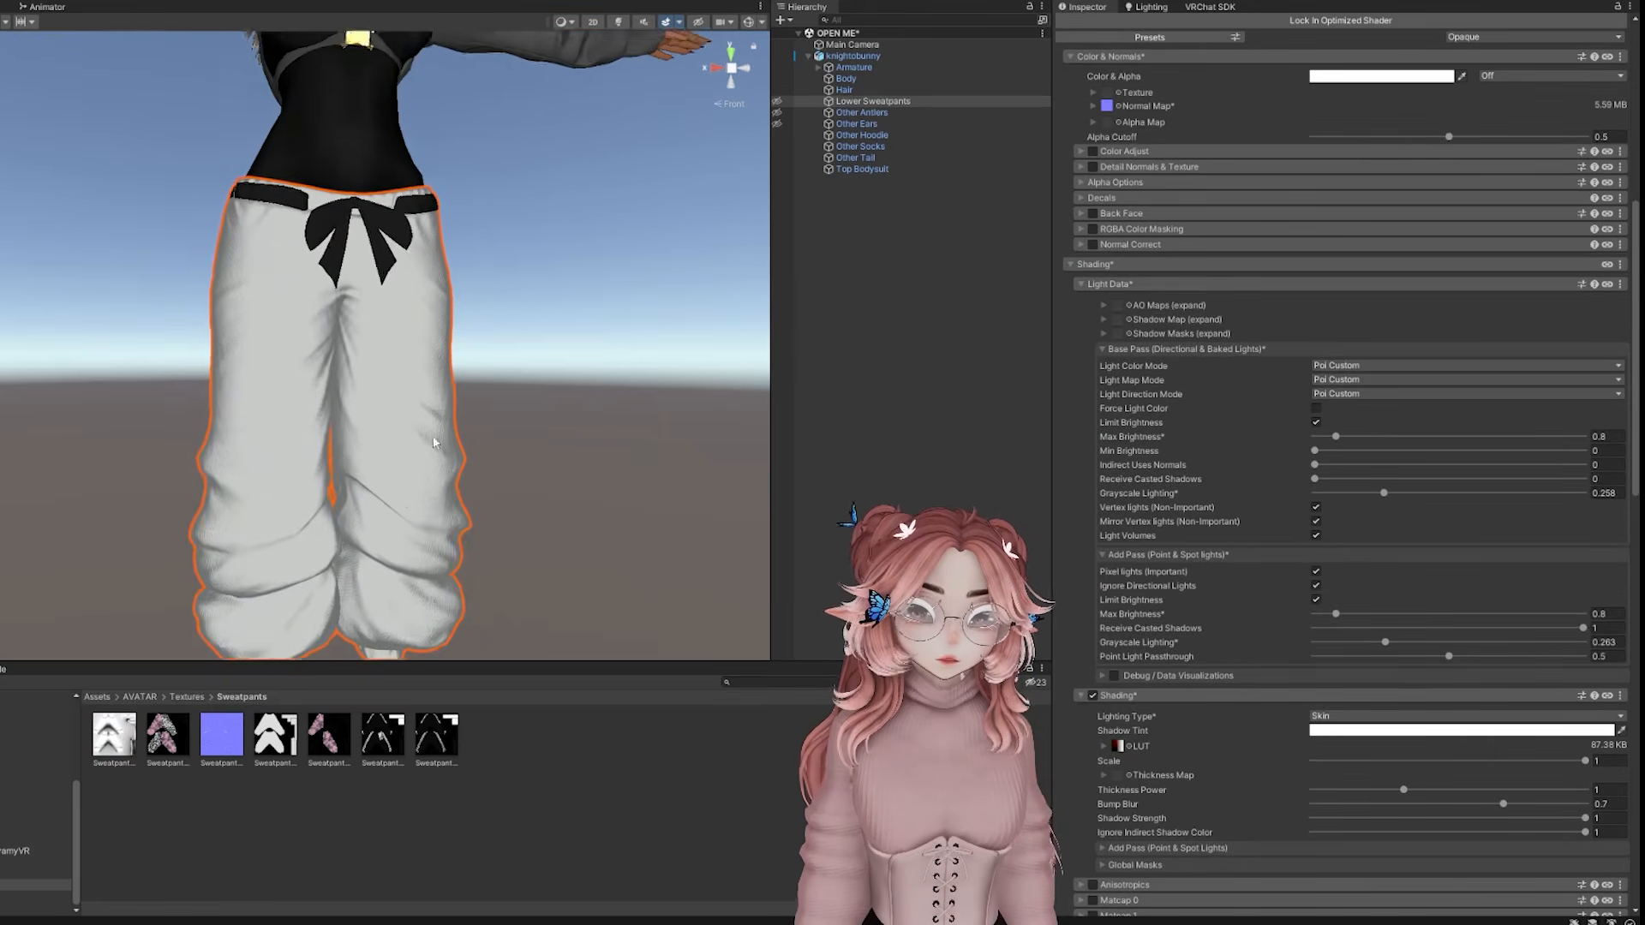
{"action": "scroll", "coordinate": [1211, 370], "scroll_direction": "up", "scroll_amount": 3}
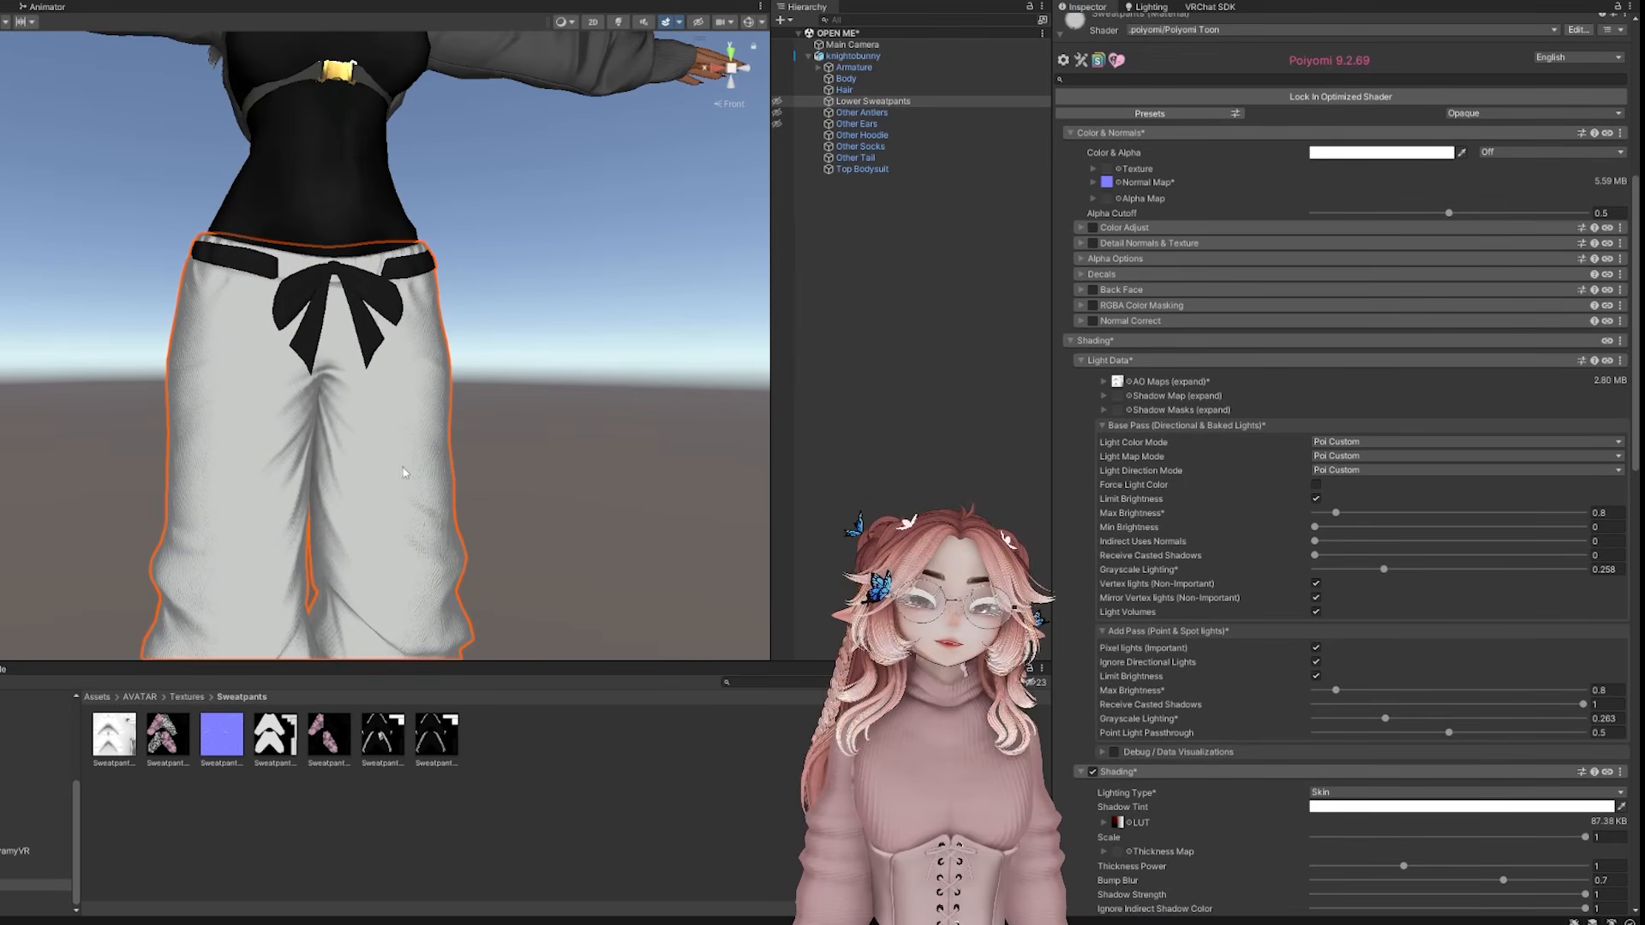
Set the Sweatpants material's colour to the dark grey 605F5D and deselect the mesh
{"action": "middle_click_drag", "start_coordinate": [411, 428], "coordinate": [442, 403]}
{"action": "scroll", "coordinate": [377, 557], "scroll_direction": "up", "scroll_amount": 1}
{"action": "scroll", "coordinate": [1263, 463], "scroll_direction": "up", "scroll_amount": 1}
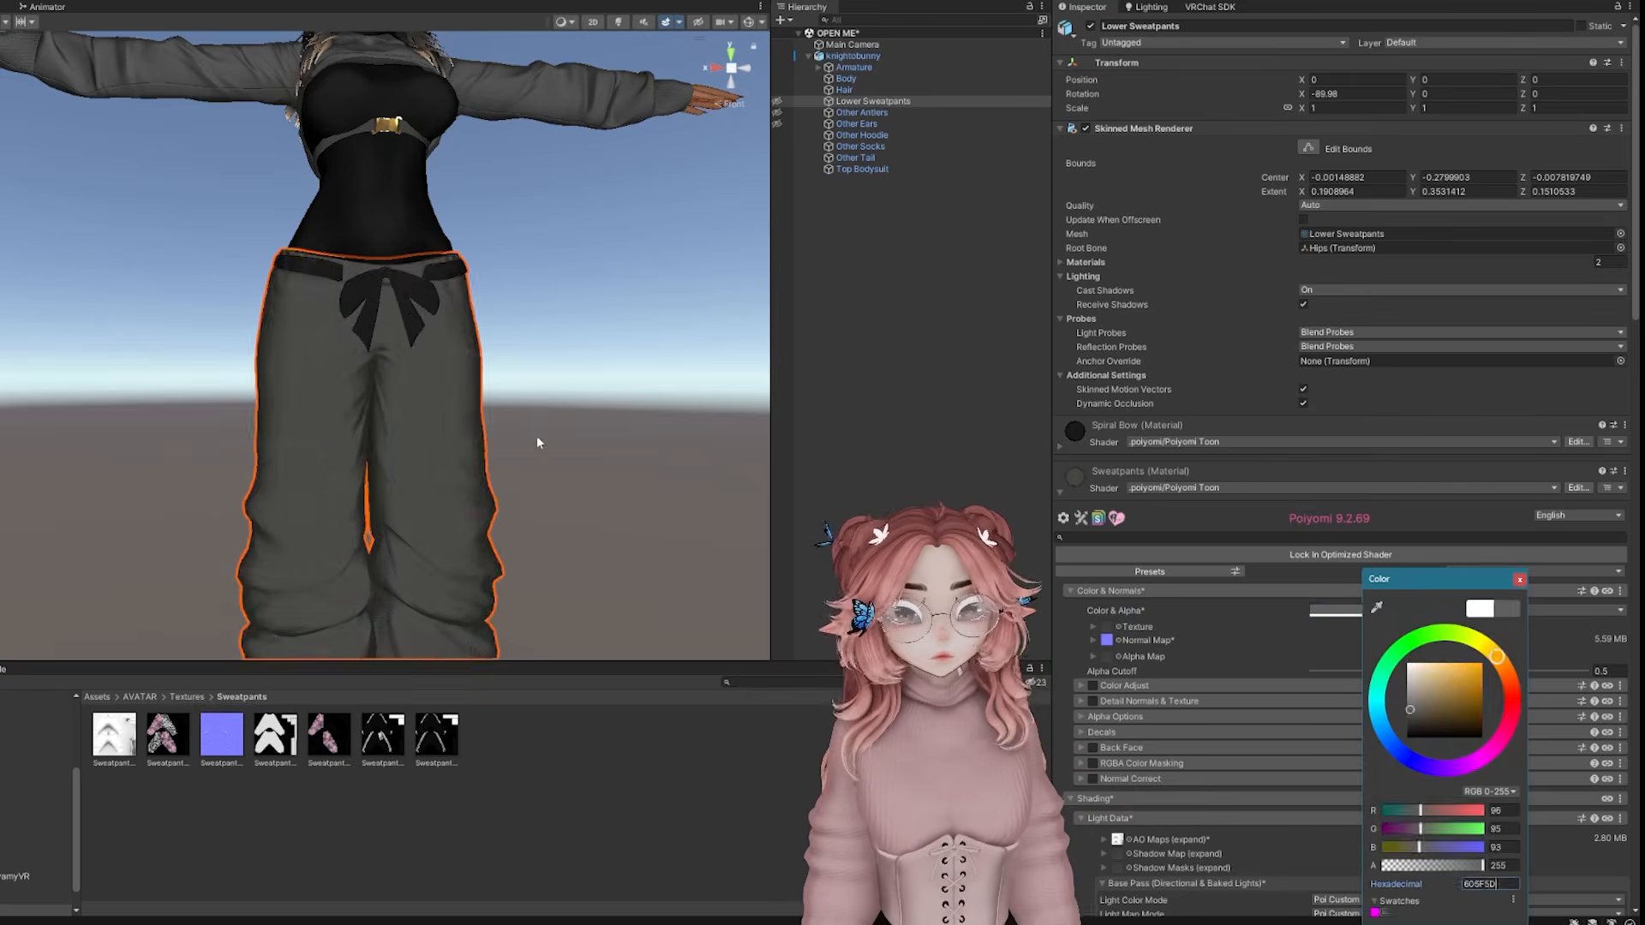
{"action": "left_click", "coordinate": [625, 319]}
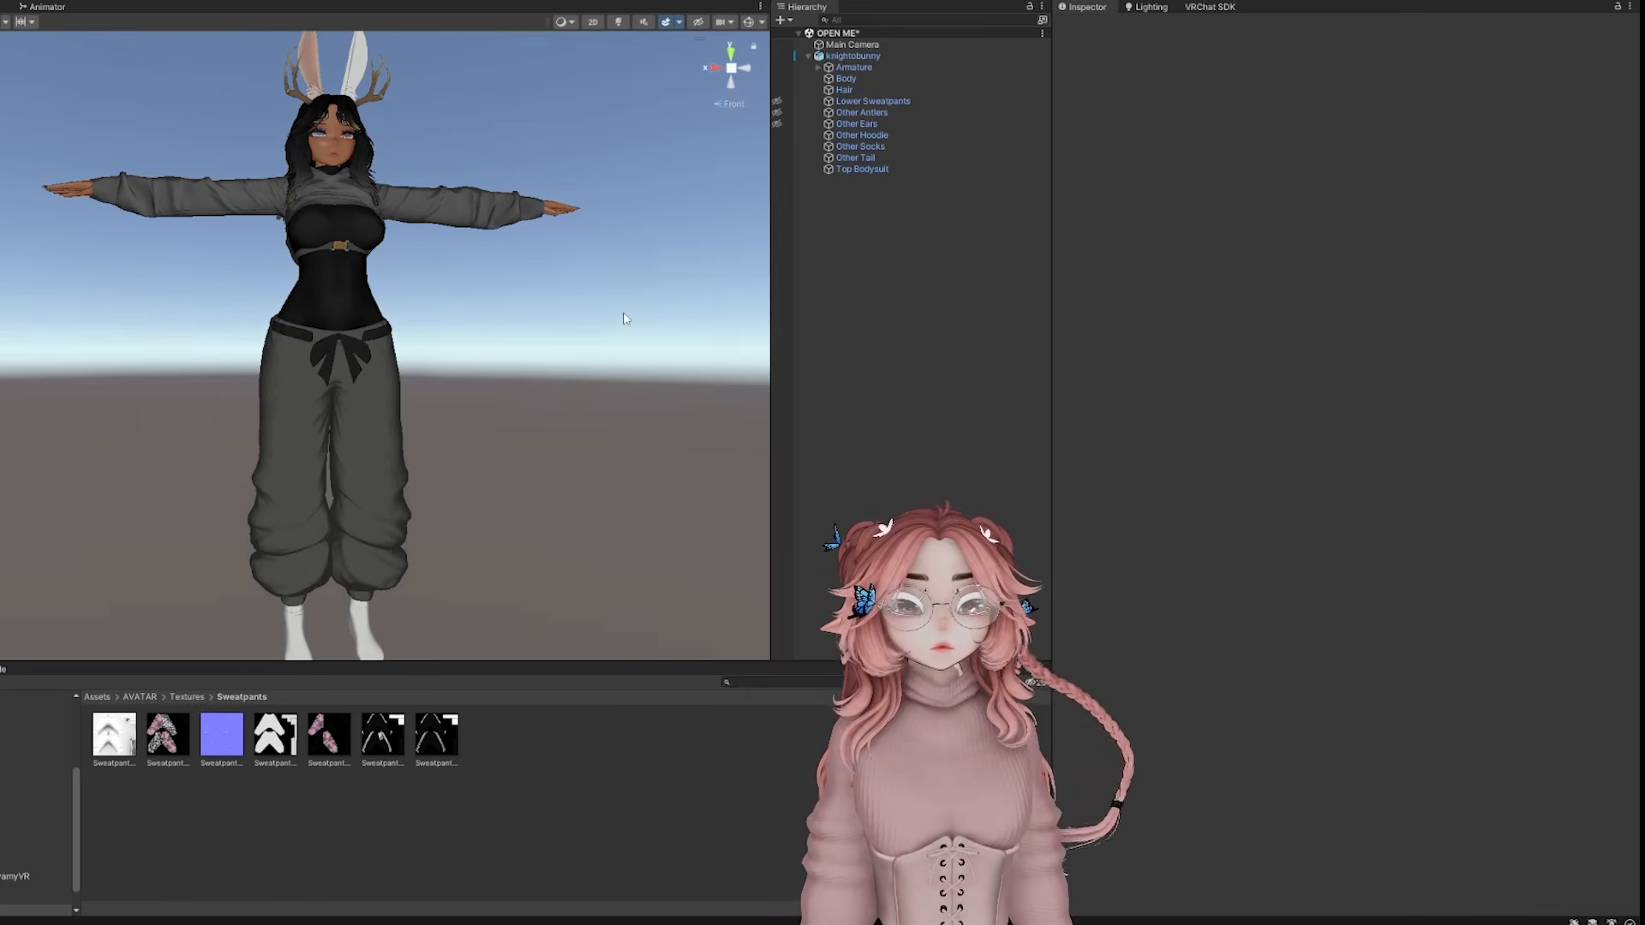
View Sweatpants_Normal.png at full size, close it and show the Sweatpants texture folder in File Explorer
{"action": "middle_click_drag", "start_coordinate": [435, 427], "coordinate": [443, 309]}
{"action": "scroll", "coordinate": [443, 309], "scroll_direction": "up", "scroll_amount": 3}
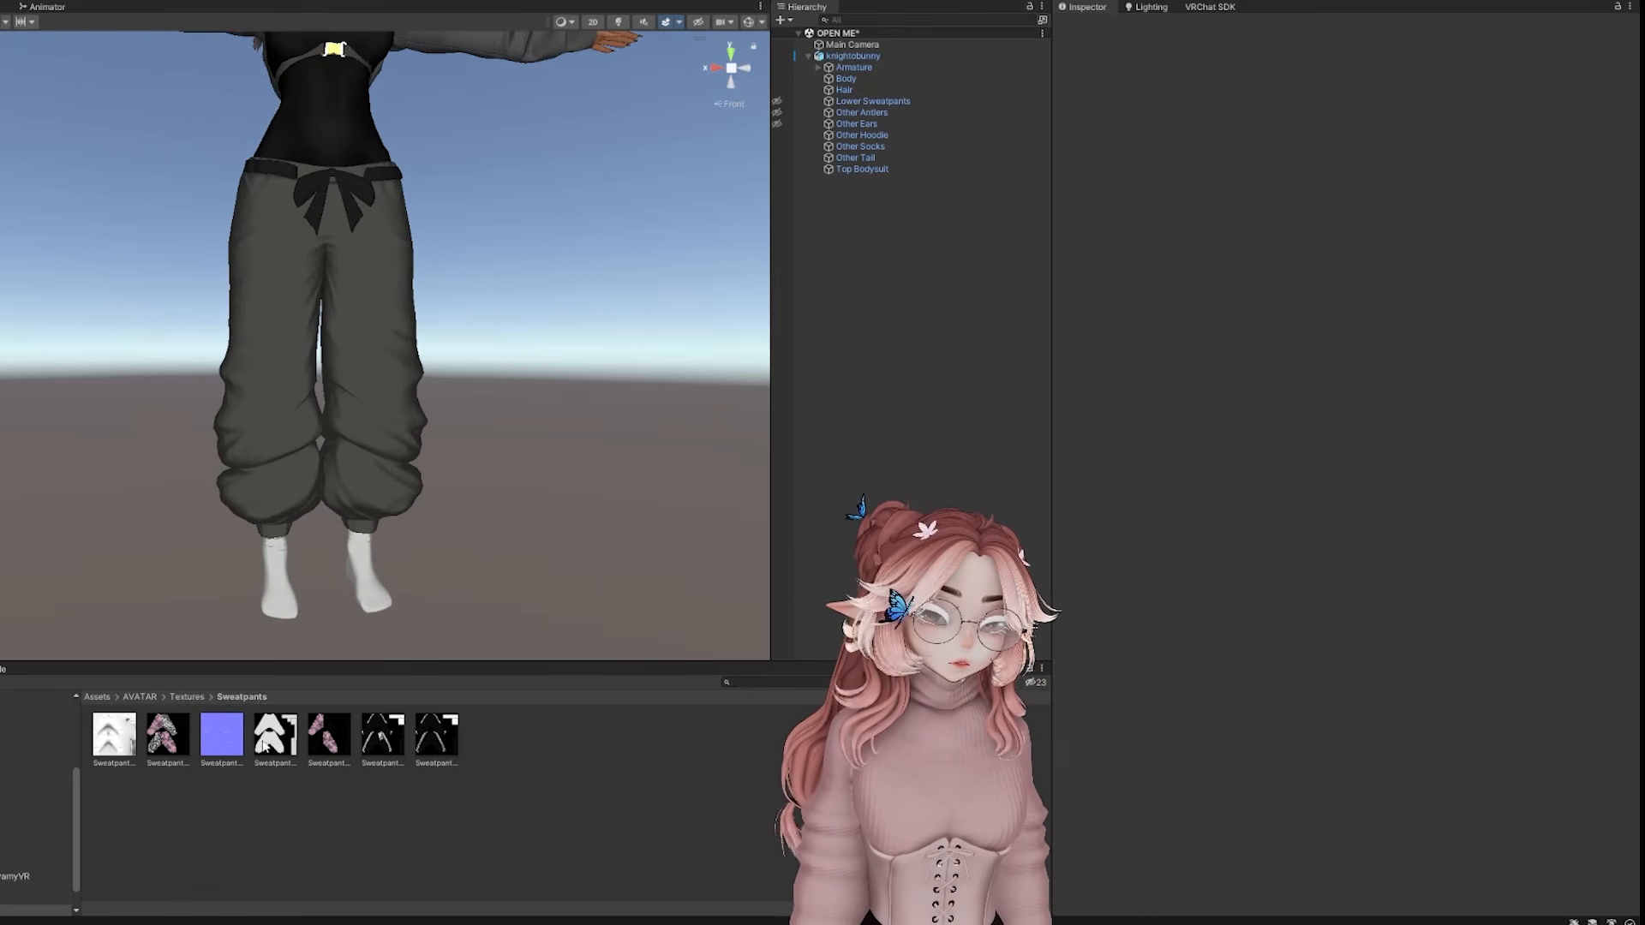
{"action": "double_click", "coordinate": [222, 737]}
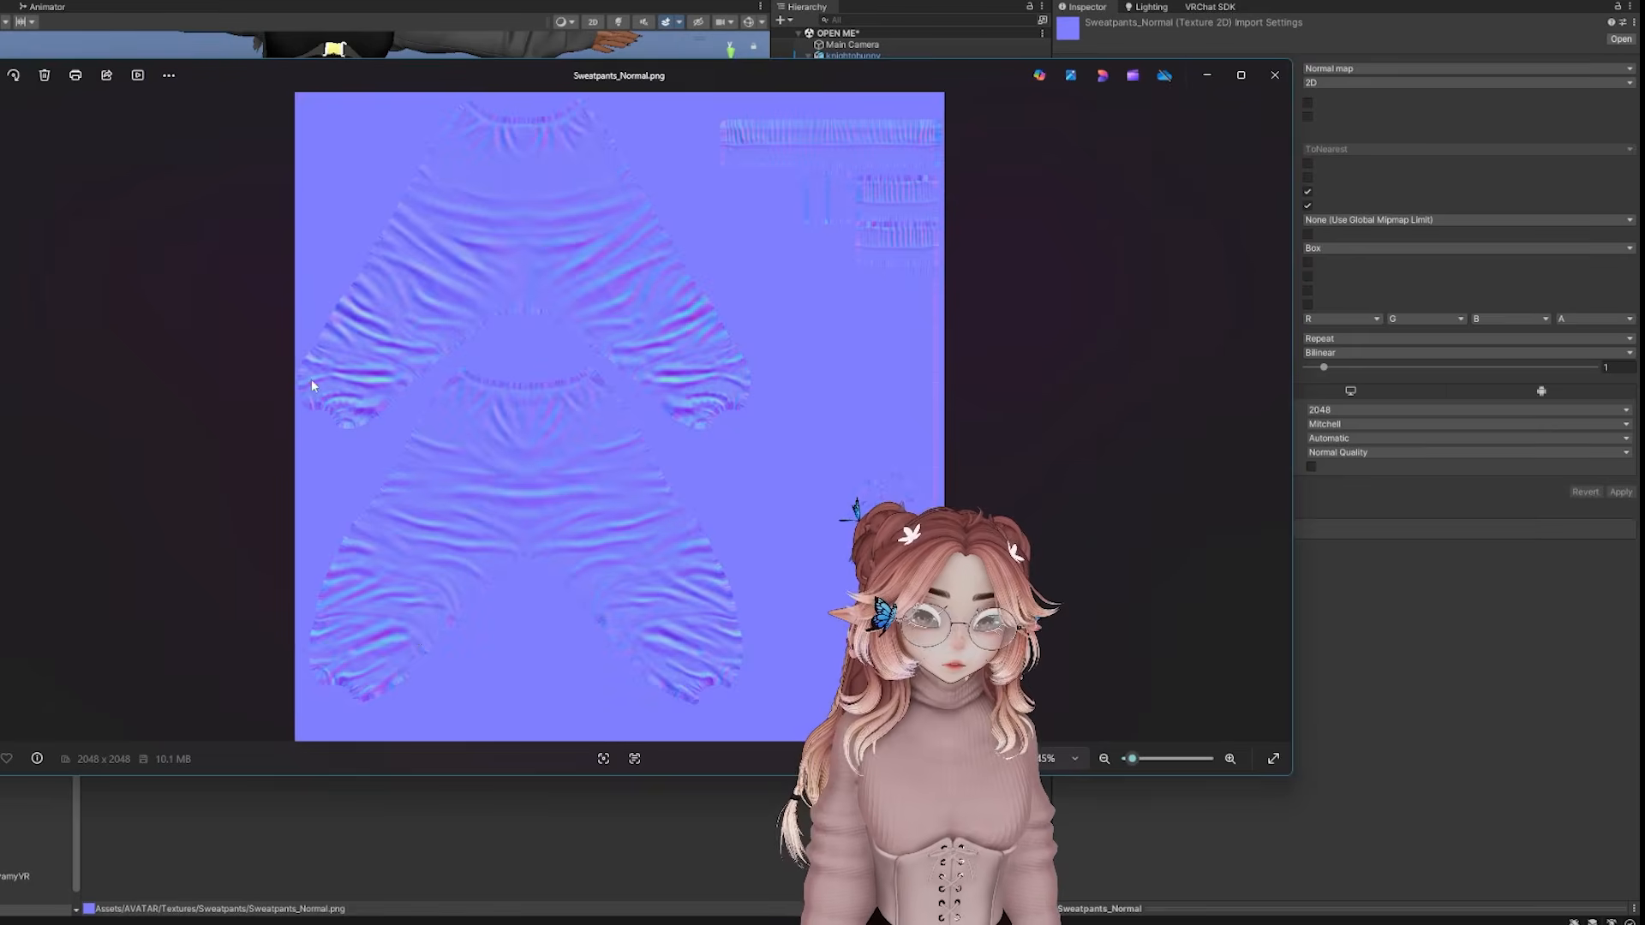
{"action": "scroll", "coordinate": [356, 224], "scroll_direction": "up", "scroll_amount": 2}
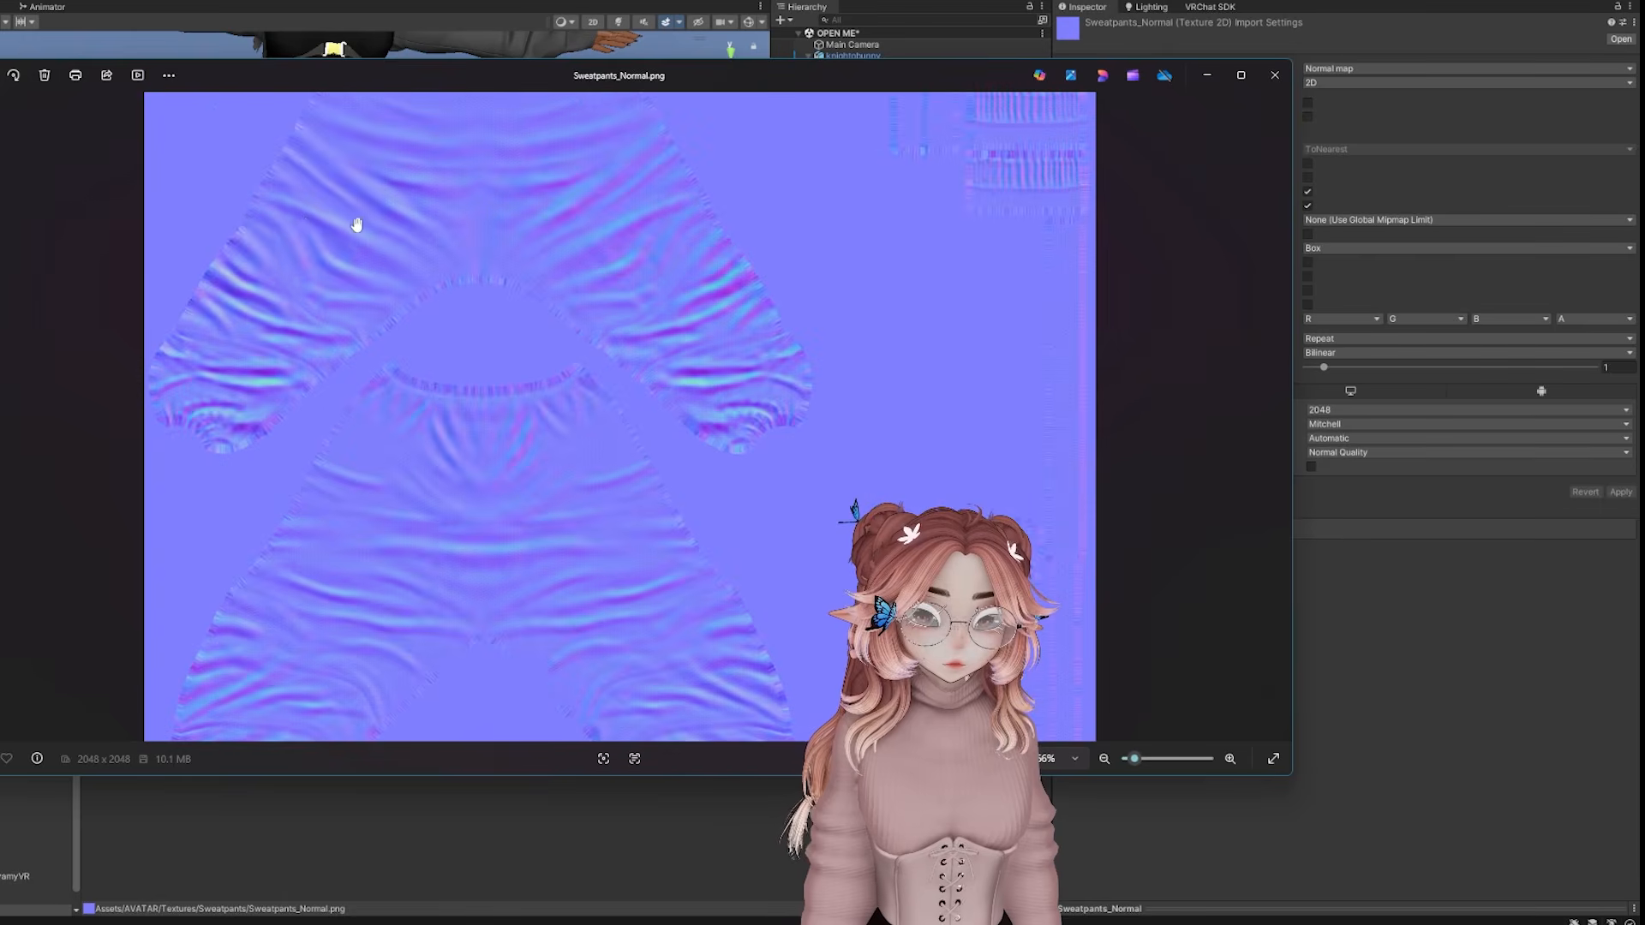
{"action": "left_click", "coordinate": [1275, 75]}
{"action": "right_click", "coordinate": [436, 818]}
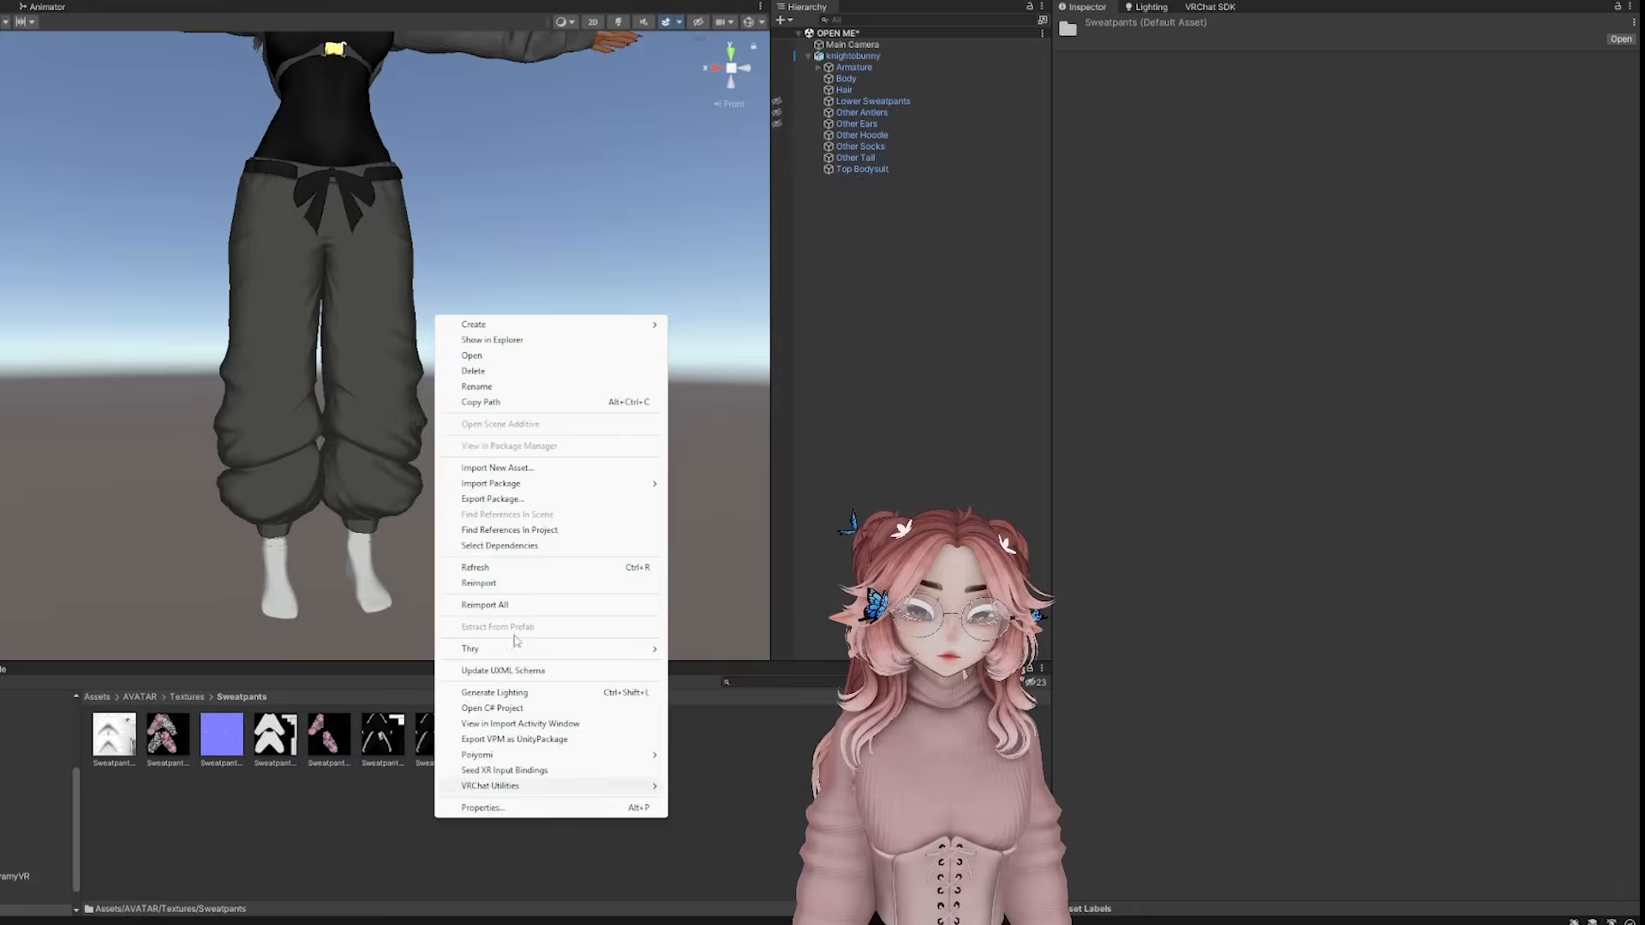
{"action": "left_click", "coordinate": [492, 341]}
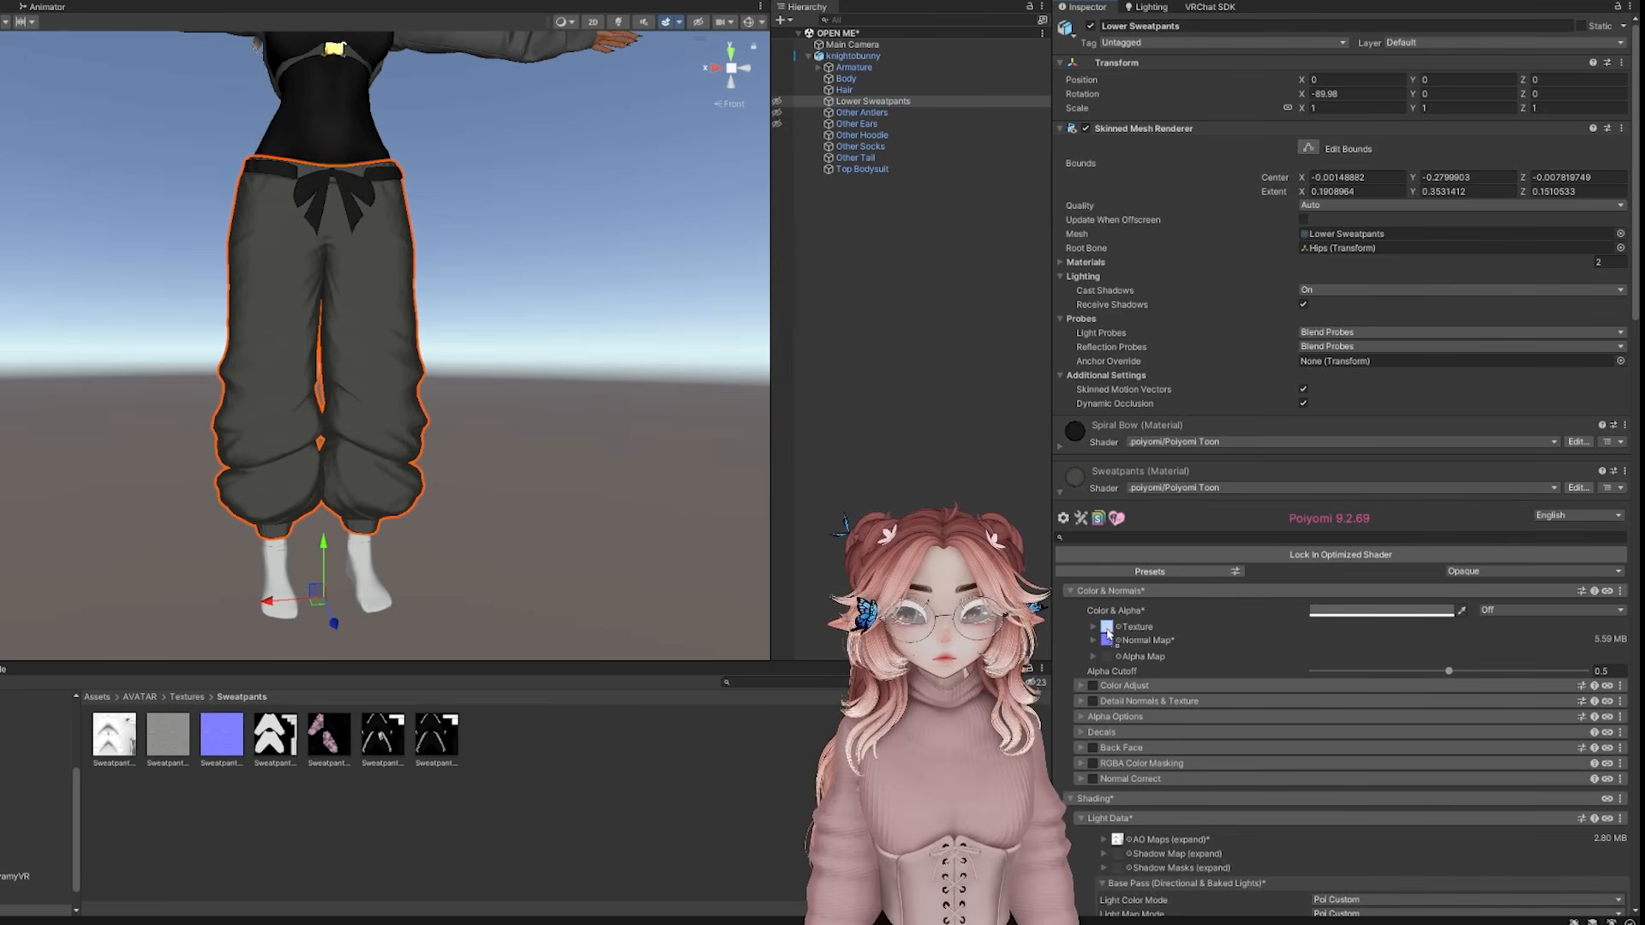
Assign the plain grey sweatpants texture to the Sweatpants material and lighten the material's colour to light grey
{"action": "left_click_drag", "start_coordinate": [1107, 629], "coordinate": [1107, 628]}
{"action": "left_click", "coordinate": [1355, 610]}
{"action": "left_click_drag", "start_coordinate": [1403, 698], "coordinate": [1381, 683]}
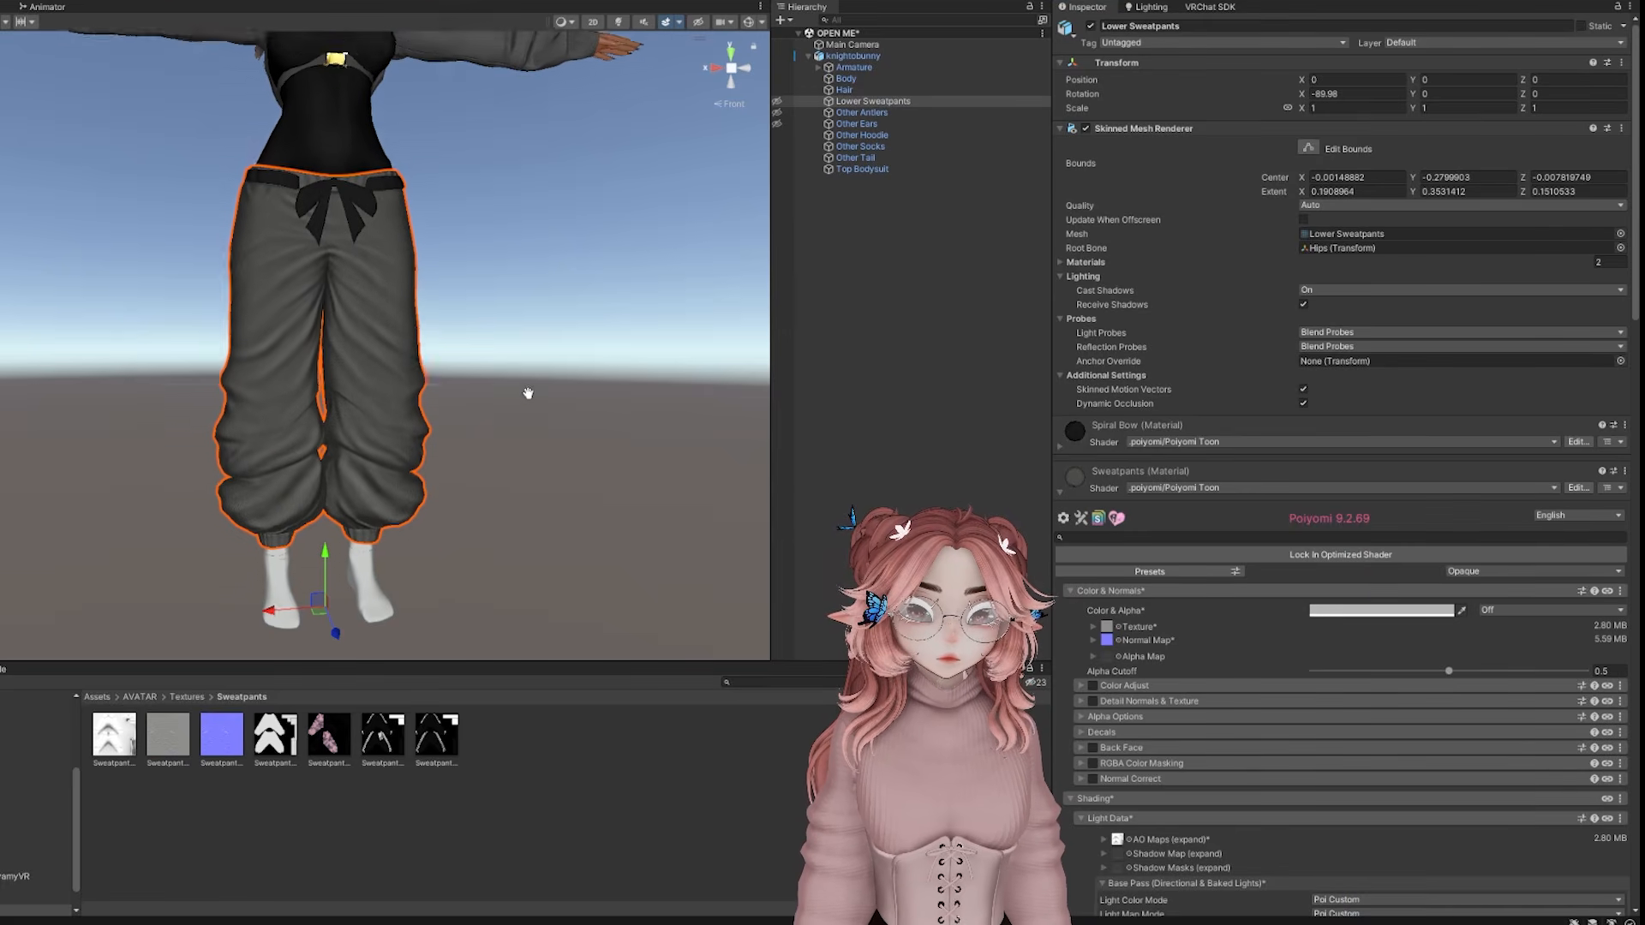
Remove the plain grey main texture from the Sweatpants material
{"action": "scroll", "coordinate": [532, 393], "scroll_direction": "down", "scroll_amount": 3}
{"action": "left_click", "coordinate": [1097, 628]}
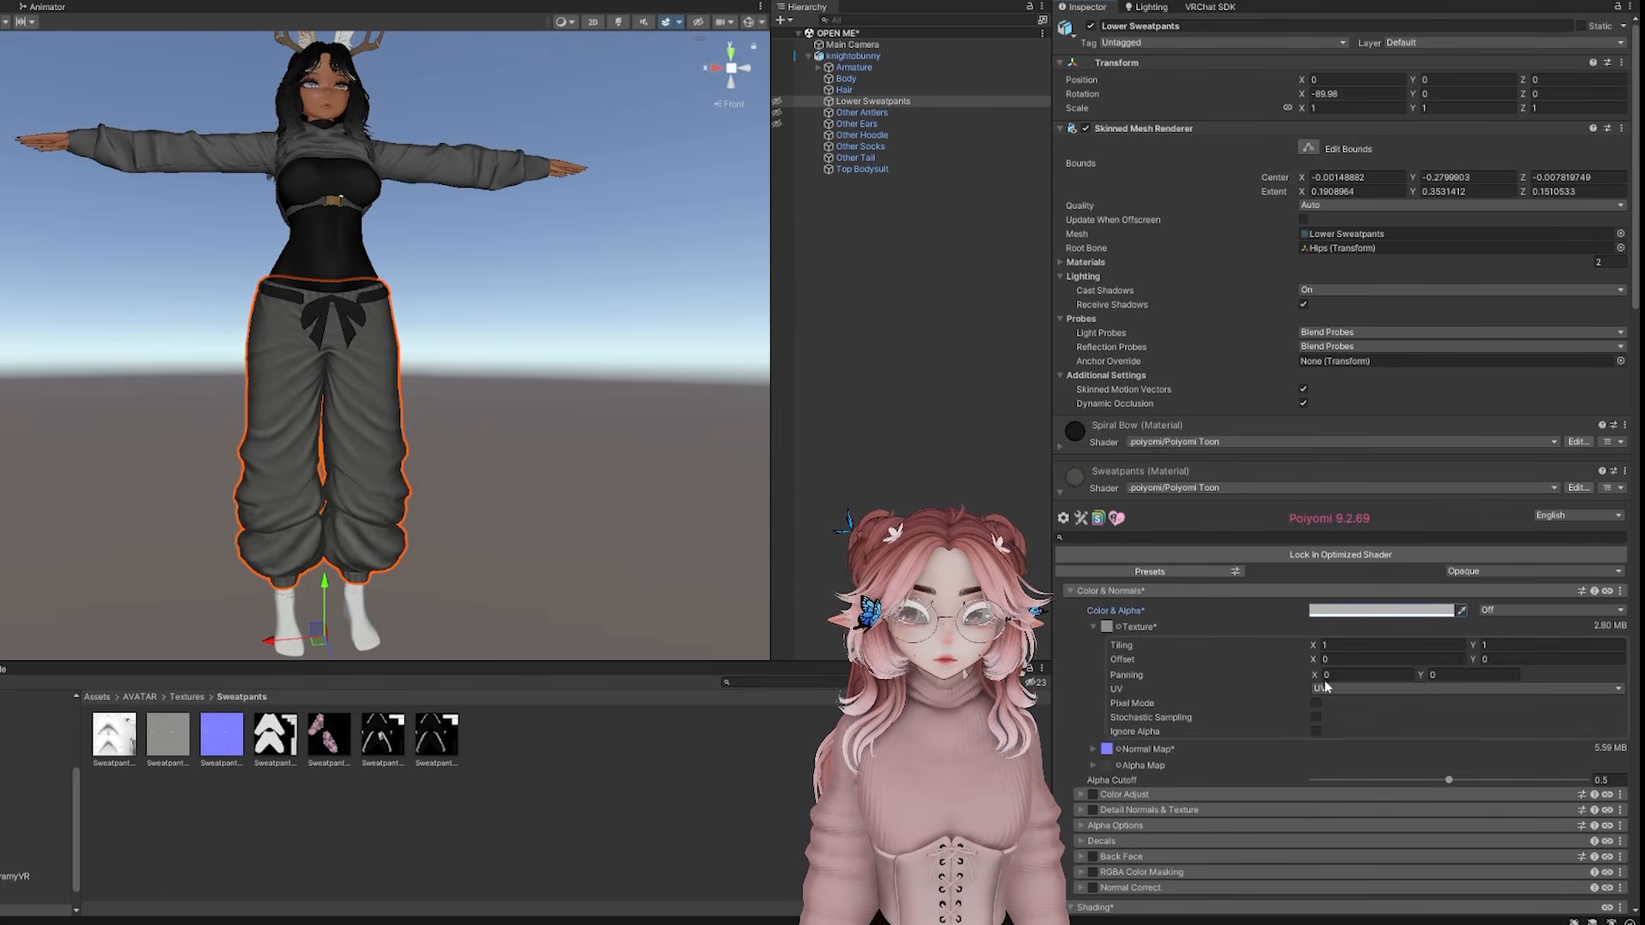
{"action": "scroll", "coordinate": [455, 438], "scroll_direction": "up", "scroll_amount": 6}
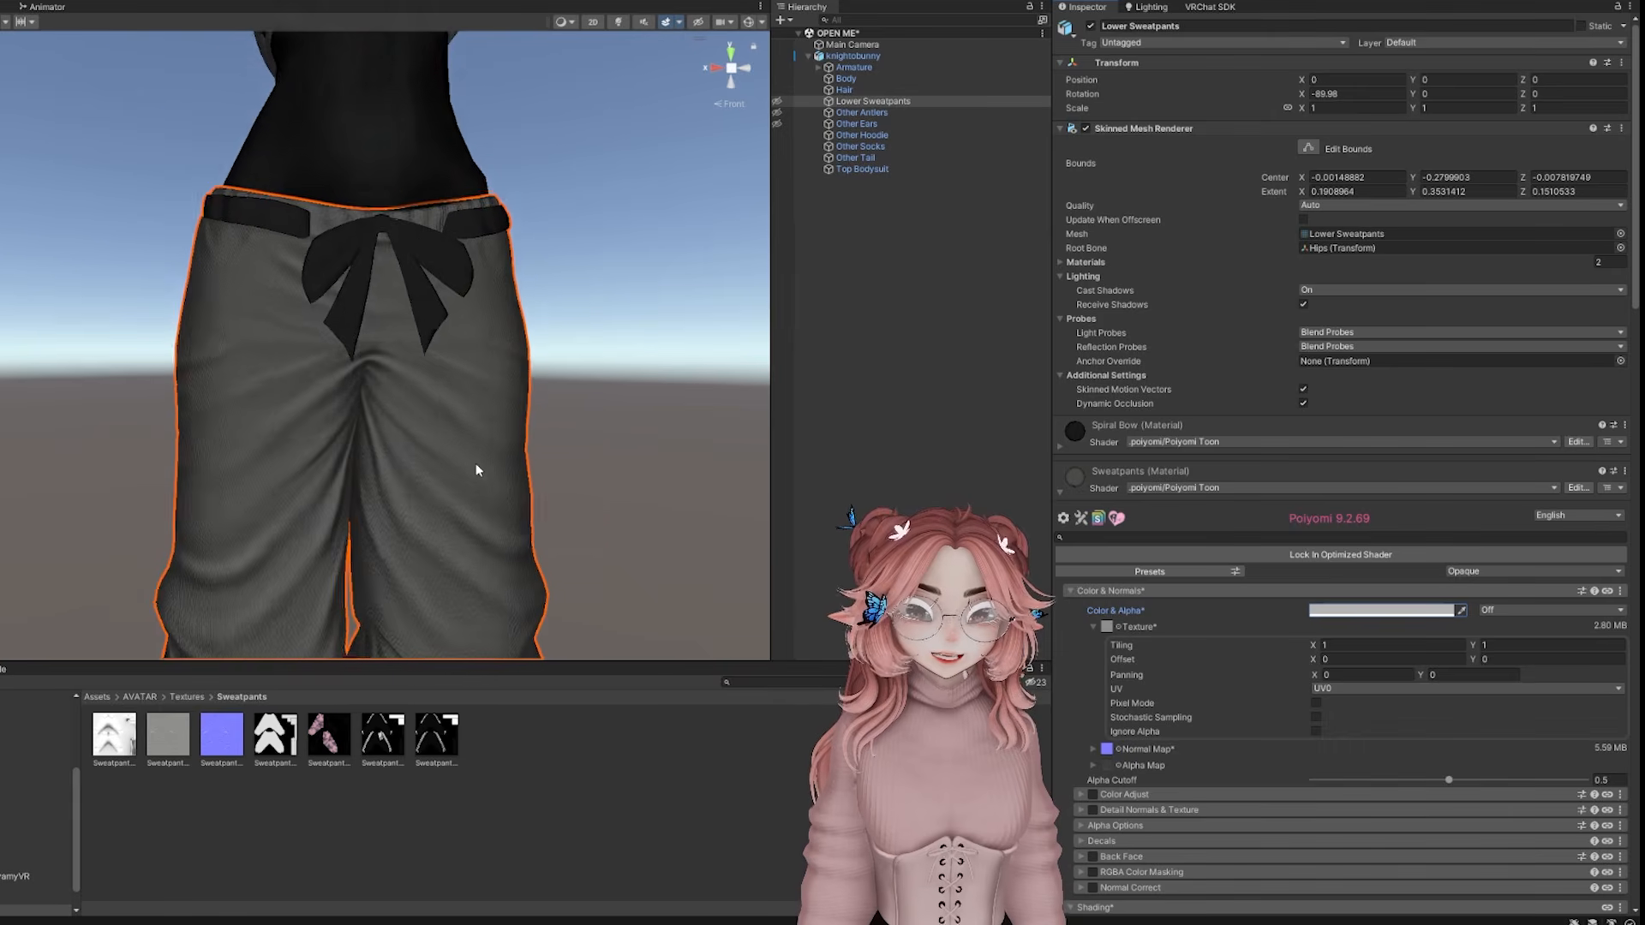
{"action": "scroll", "coordinate": [473, 395], "scroll_direction": "up", "scroll_amount": 4}
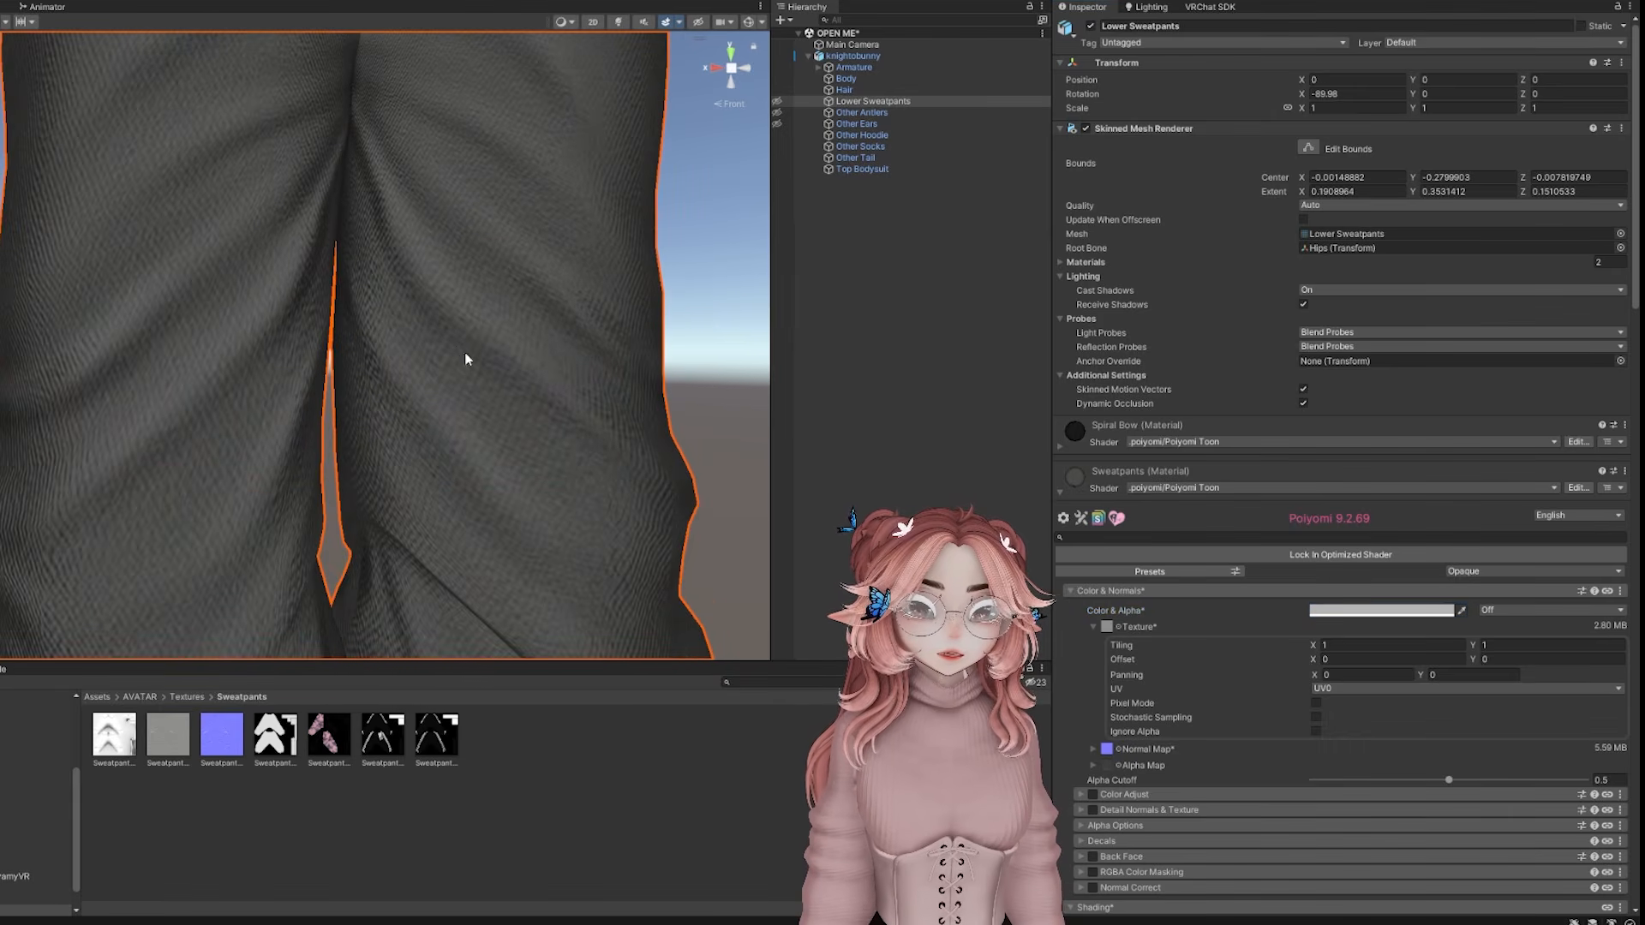
{"action": "scroll", "coordinate": [523, 310], "scroll_direction": "down", "scroll_amount": 8}
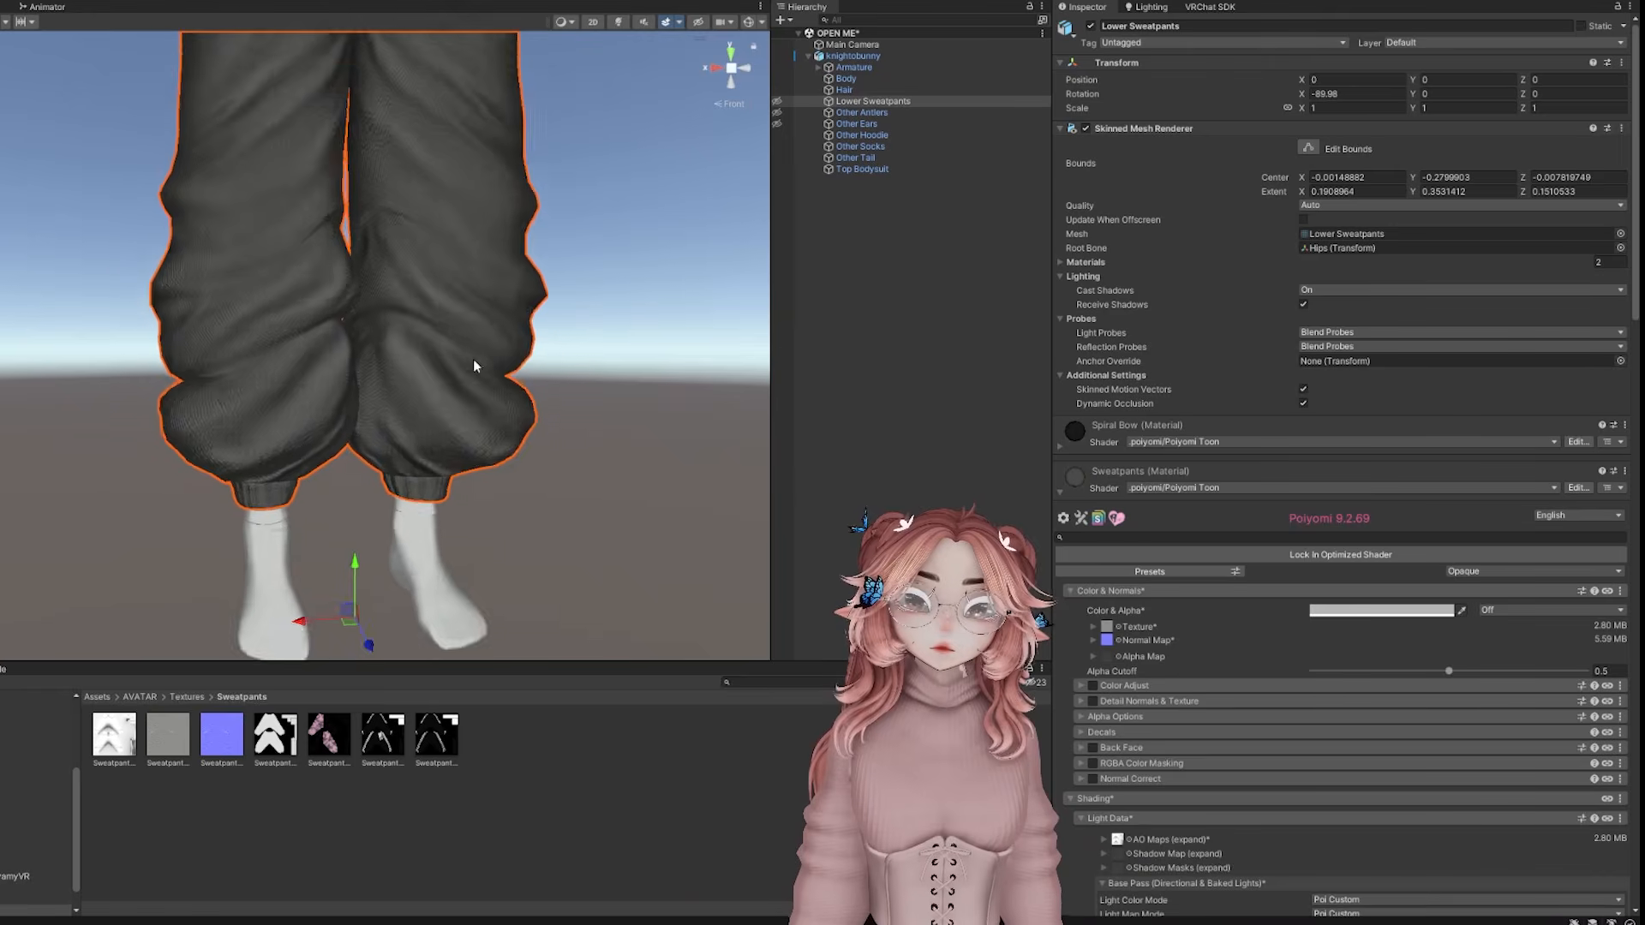
{"action": "left_click", "coordinate": [1147, 628]}
{"action": "key", "text": "Delete"}
{"action": "middle_click_drag", "start_coordinate": [579, 477], "coordinate": [616, 409]}
{"action": "scroll", "coordinate": [1182, 655], "scroll_direction": "down", "scroll_amount": 7}
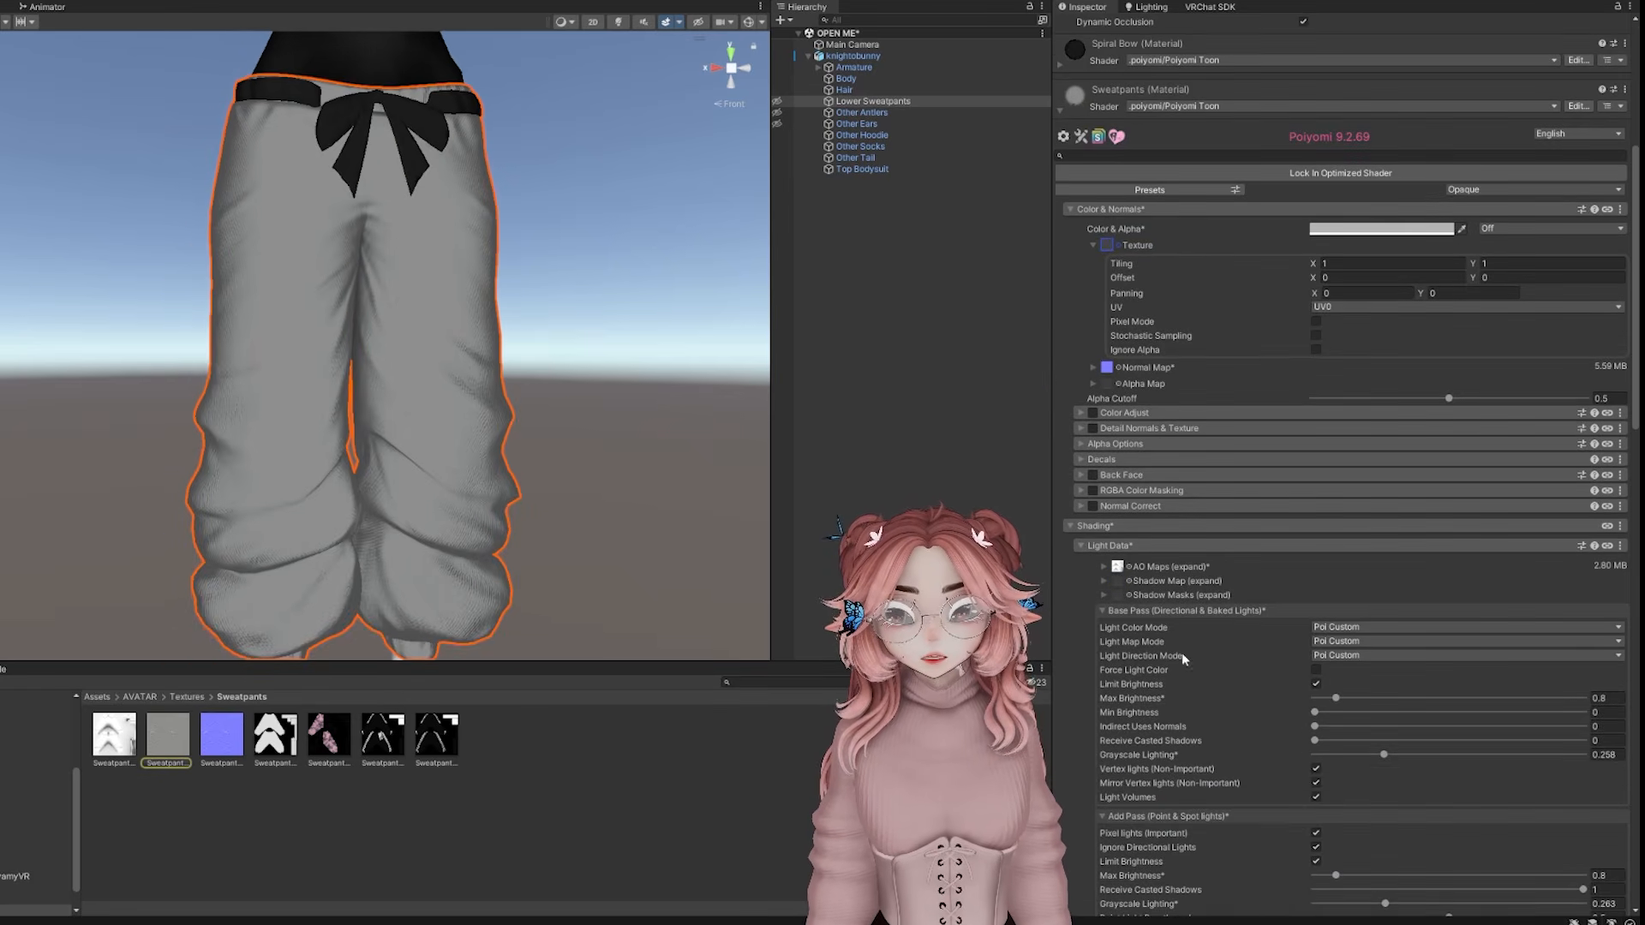
Enable Decal 0 on the Sweatpants material, assign the plain grey sweatpants texture as its decal and reduce the decal's alpha
{"action": "left_click", "coordinate": [1105, 460]}
{"action": "left_click", "coordinate": [1104, 495]}
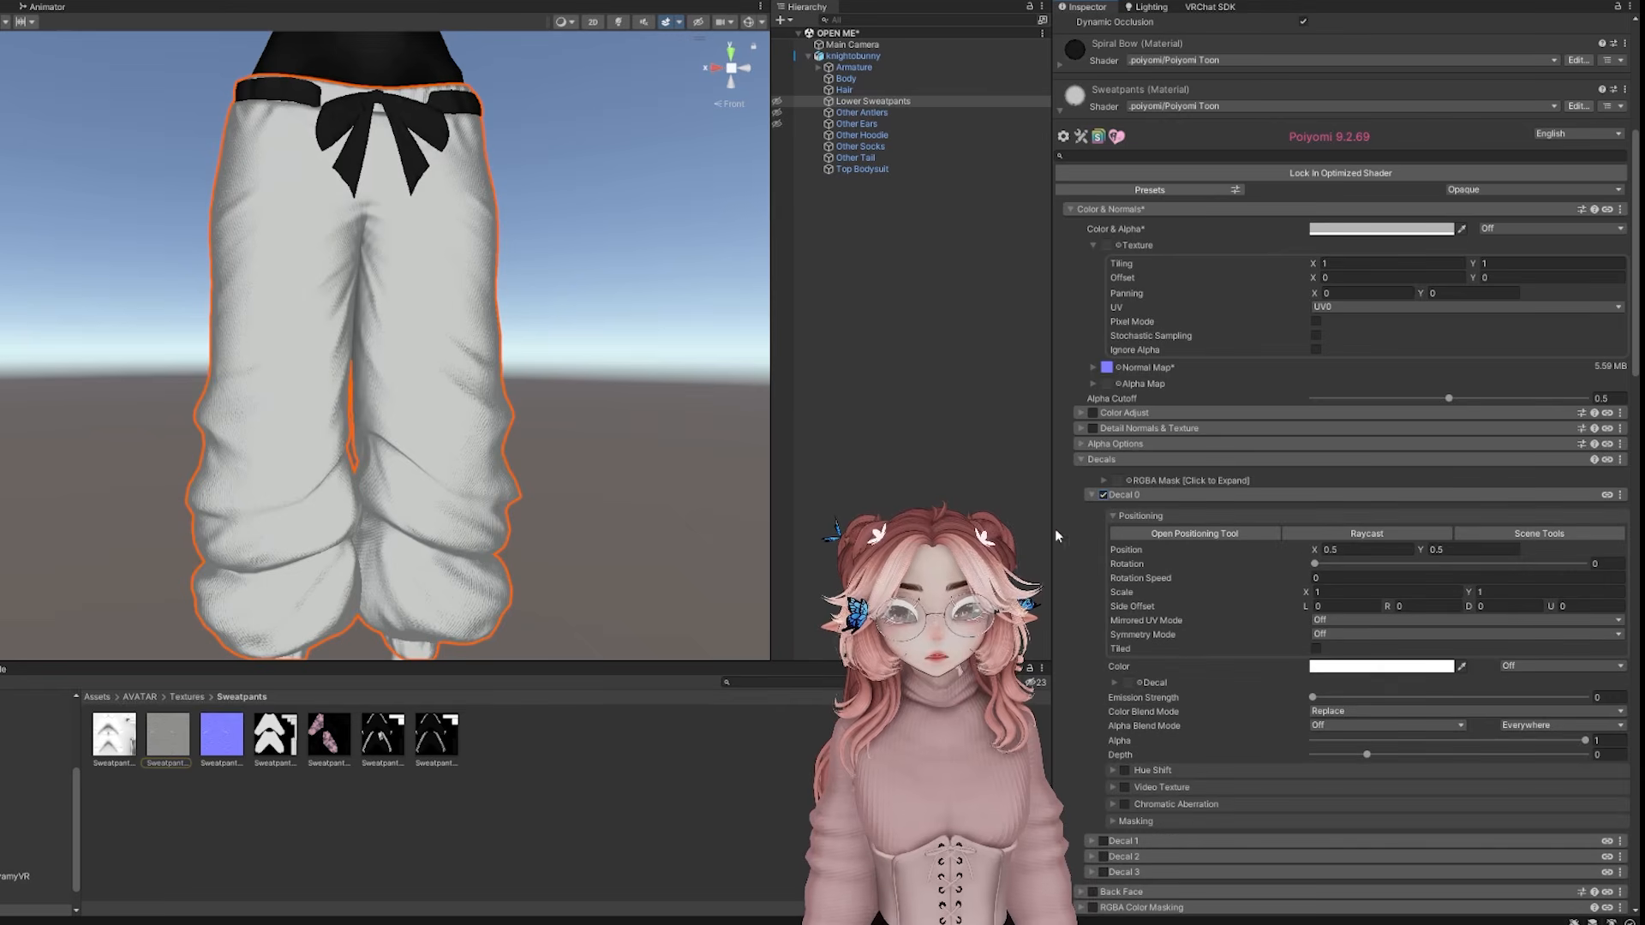
{"action": "left_click_drag", "start_coordinate": [1133, 686], "coordinate": [1129, 683]}
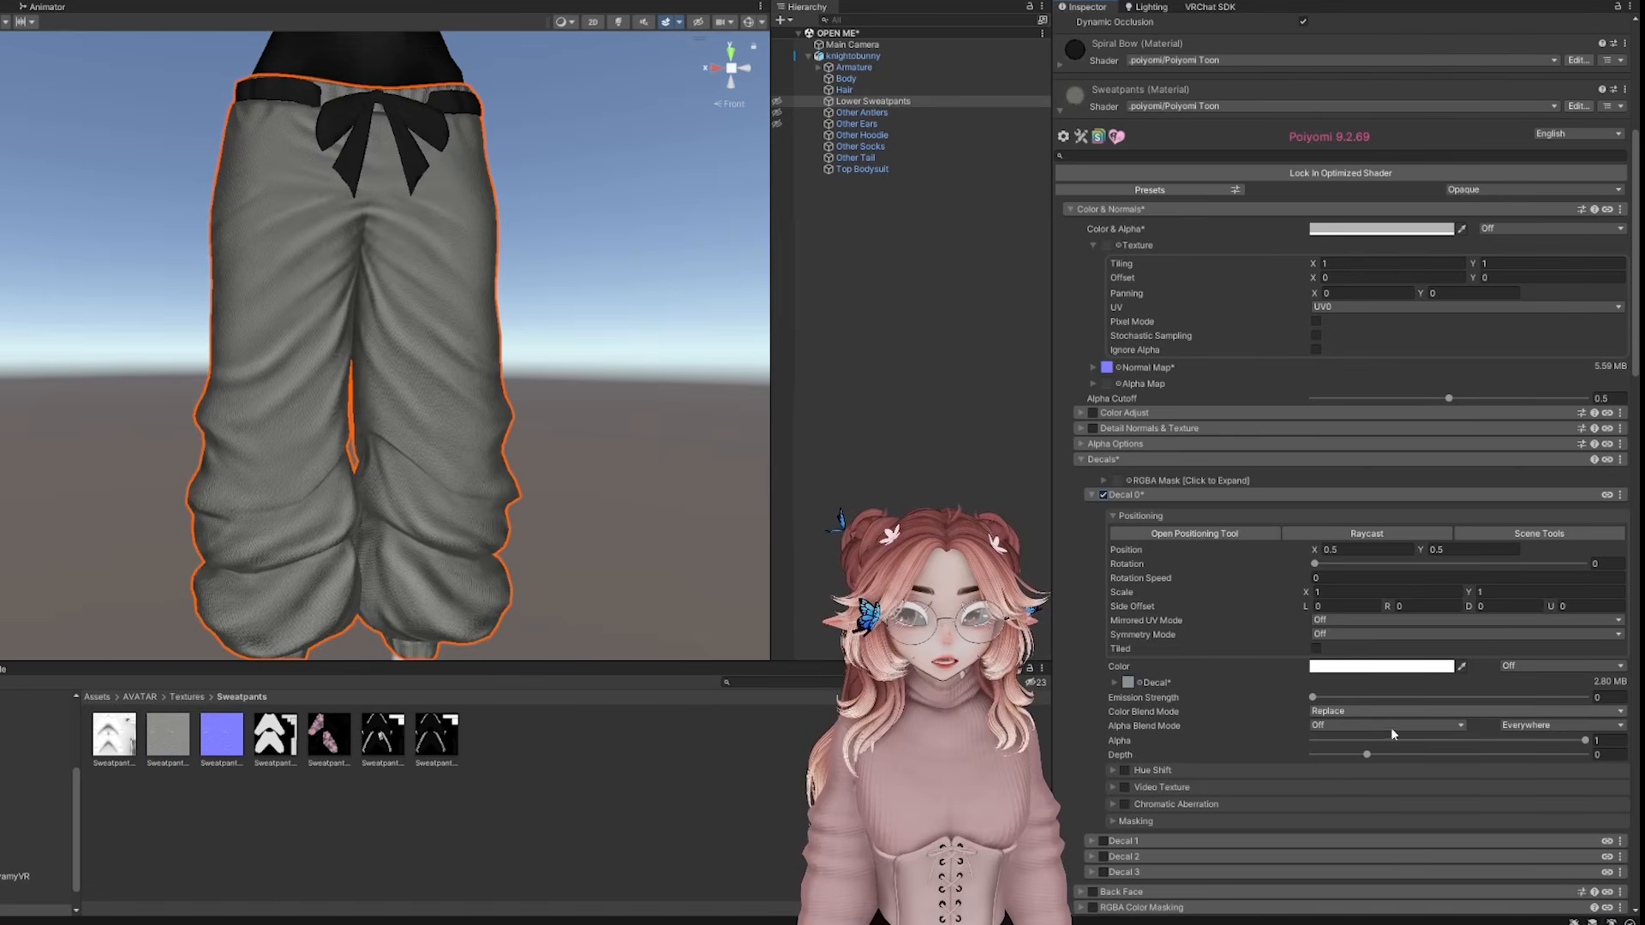
{"action": "mouse_move", "coordinate": [1477, 747]}
{"action": "left_mouse_down"}
{"action": "mouse_move", "coordinate": [1375, 748]}
{"action": "mouse_move", "coordinate": [1420, 743]}
{"action": "left_mouse_up"}
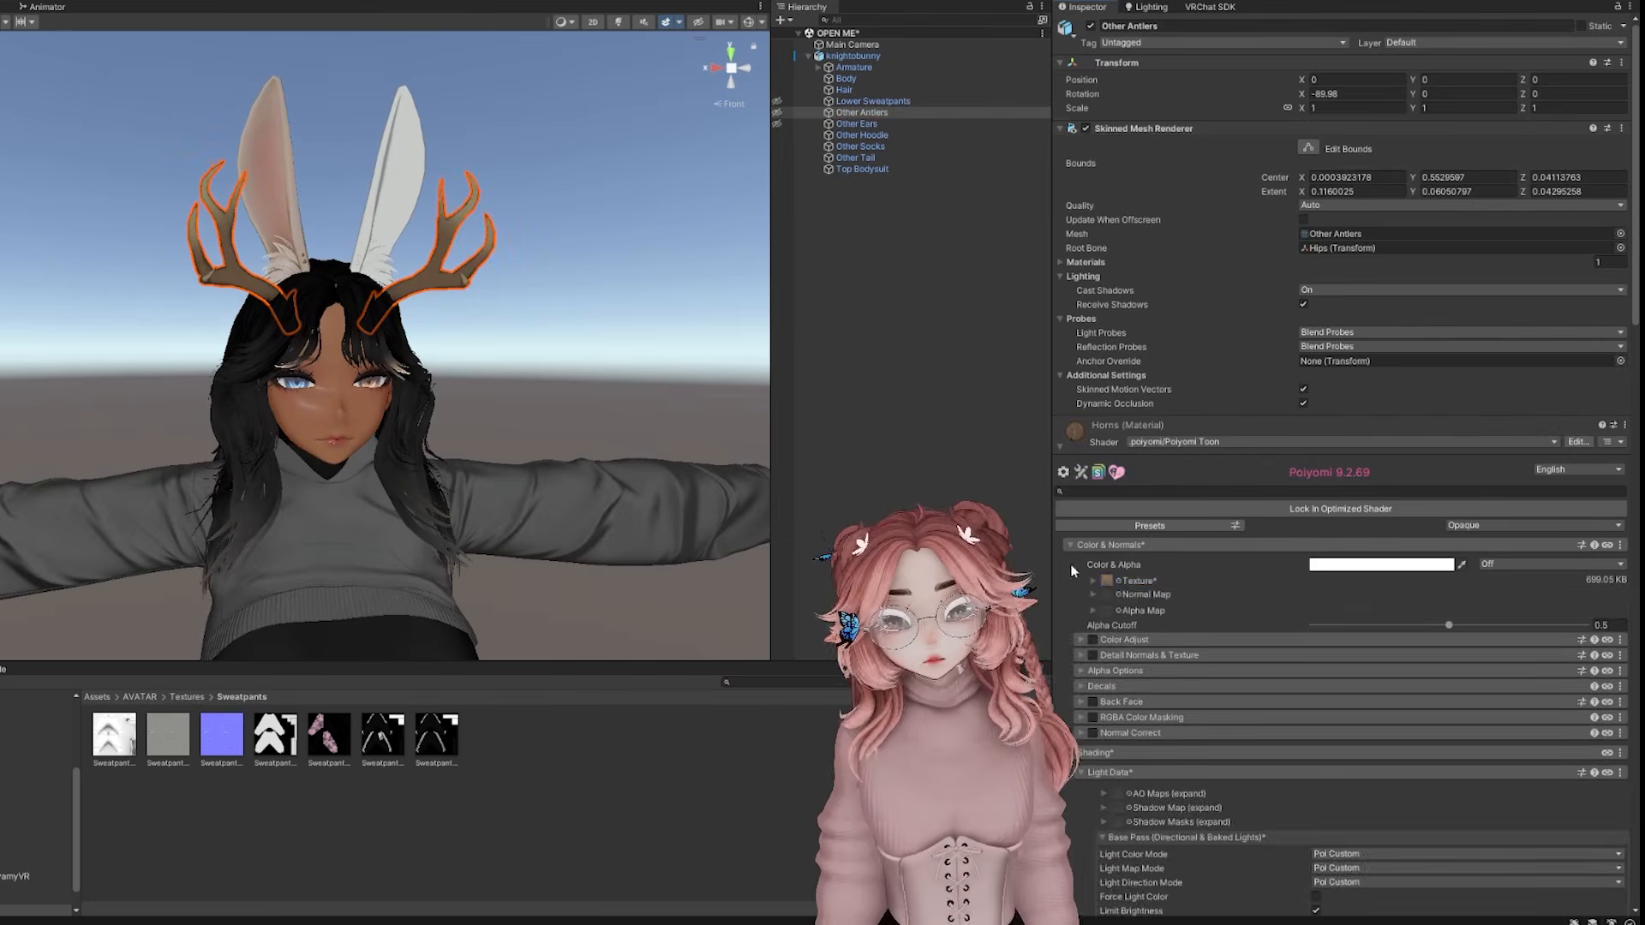
Search the web for "normal map converter", use NormalMap-Online to generate and download the antler texture's normal map, and return to Unity
{"action": "left_click", "coordinate": [1106, 580]}
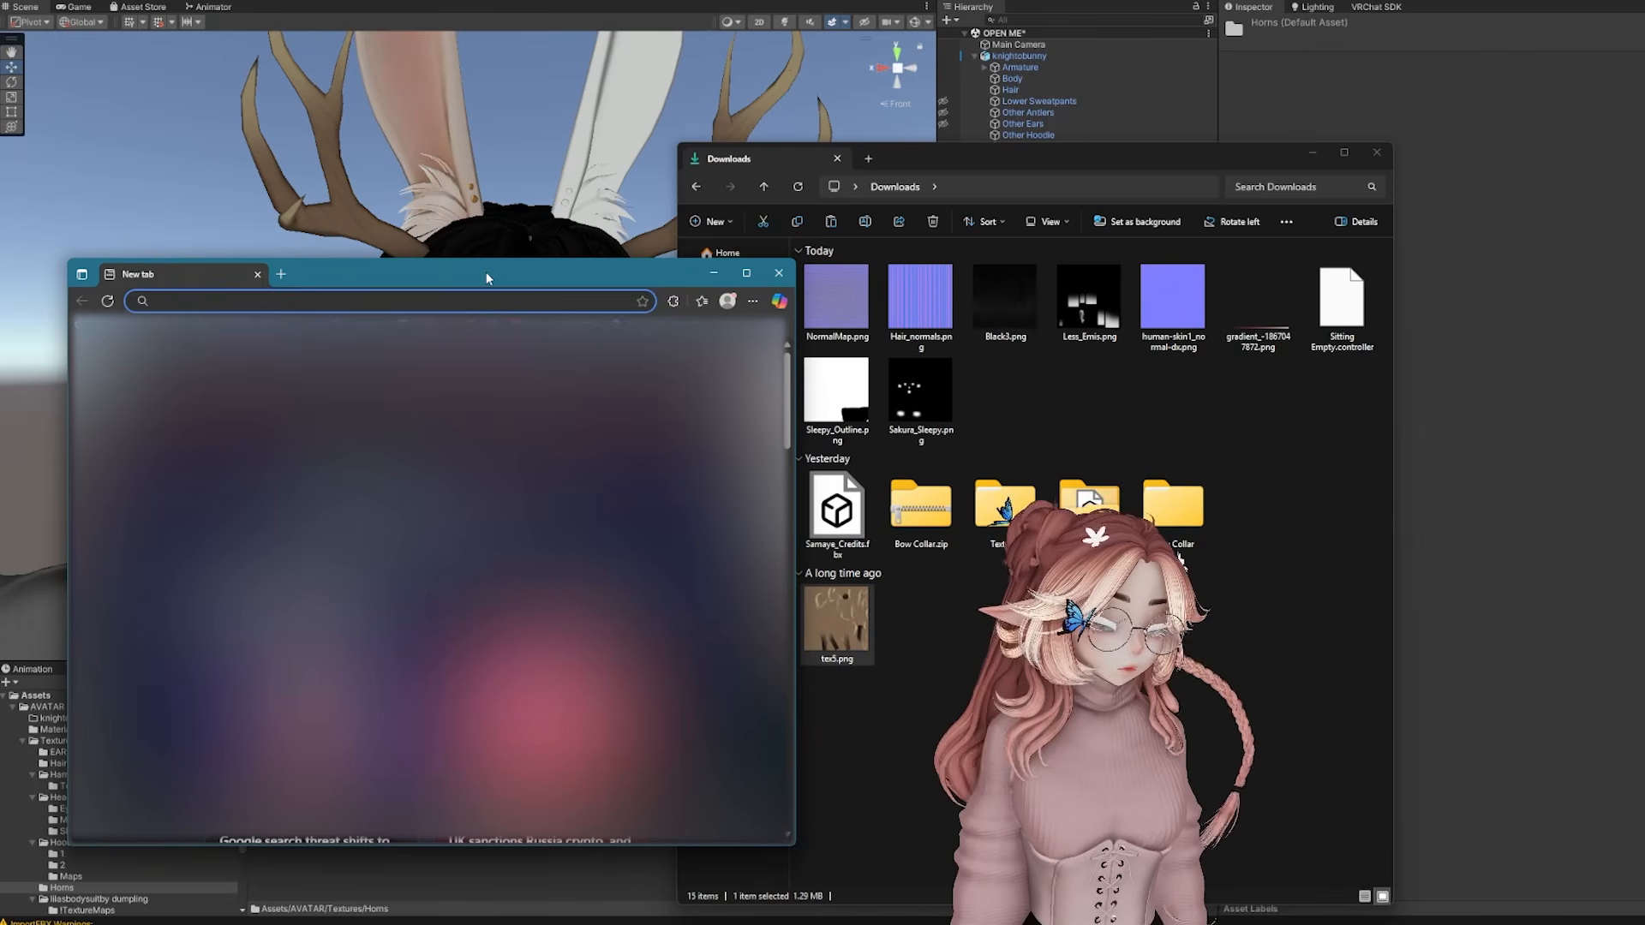
{"action": "type", "text": "normal map "}
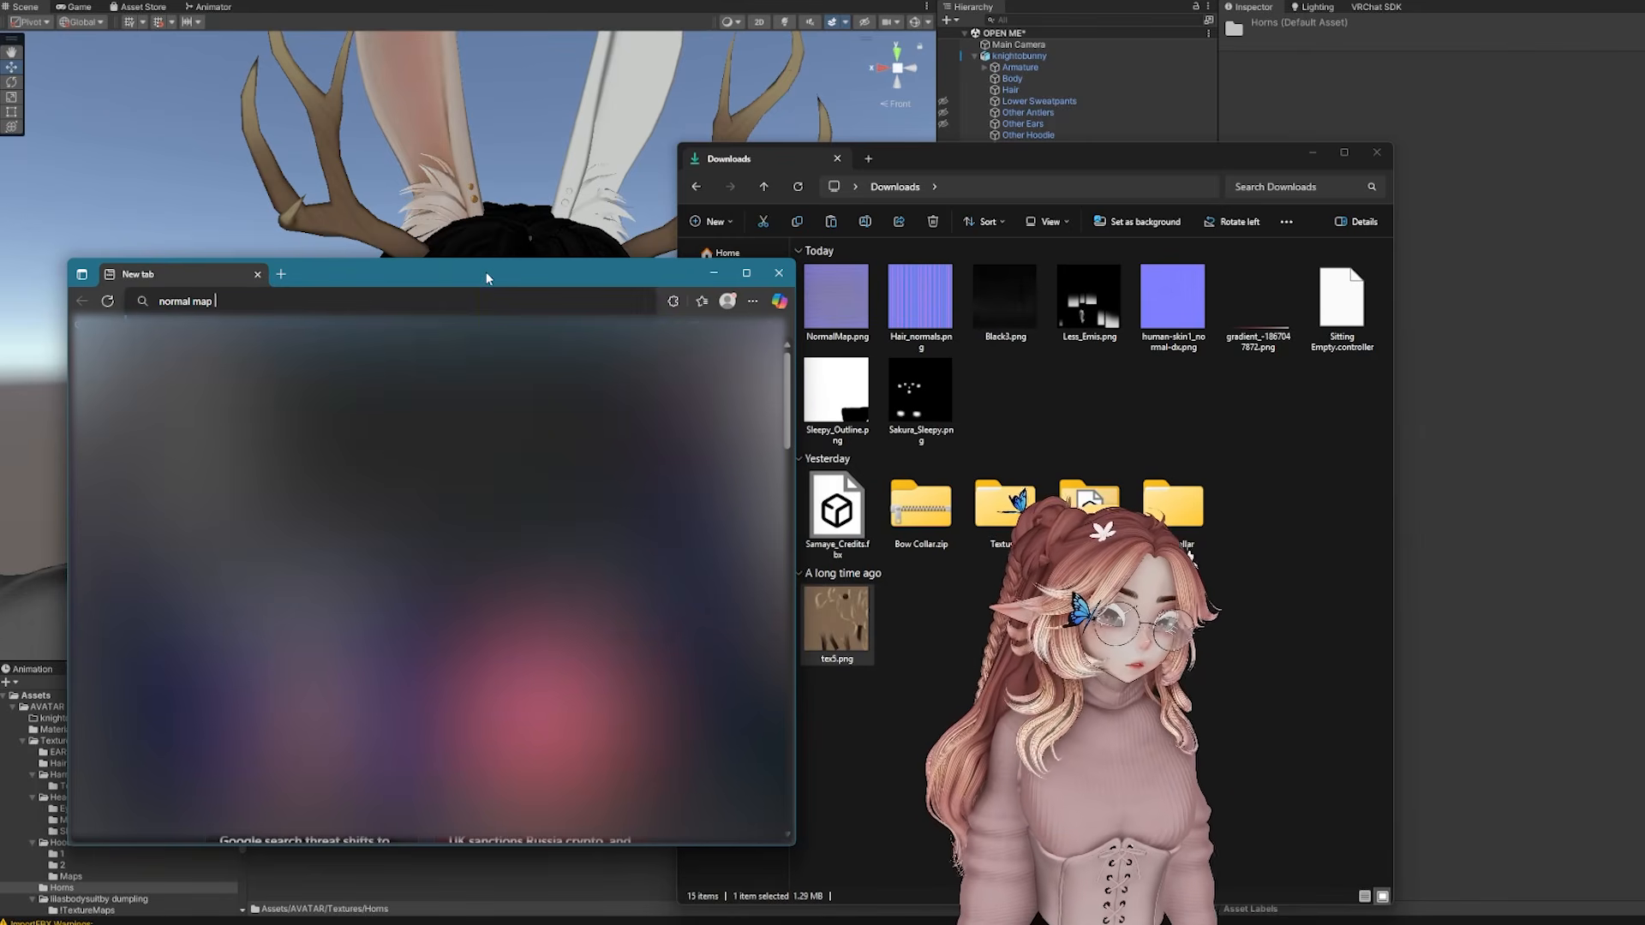
{"action": "type", "text": "converter"}
{"action": "key", "text": "Return"}
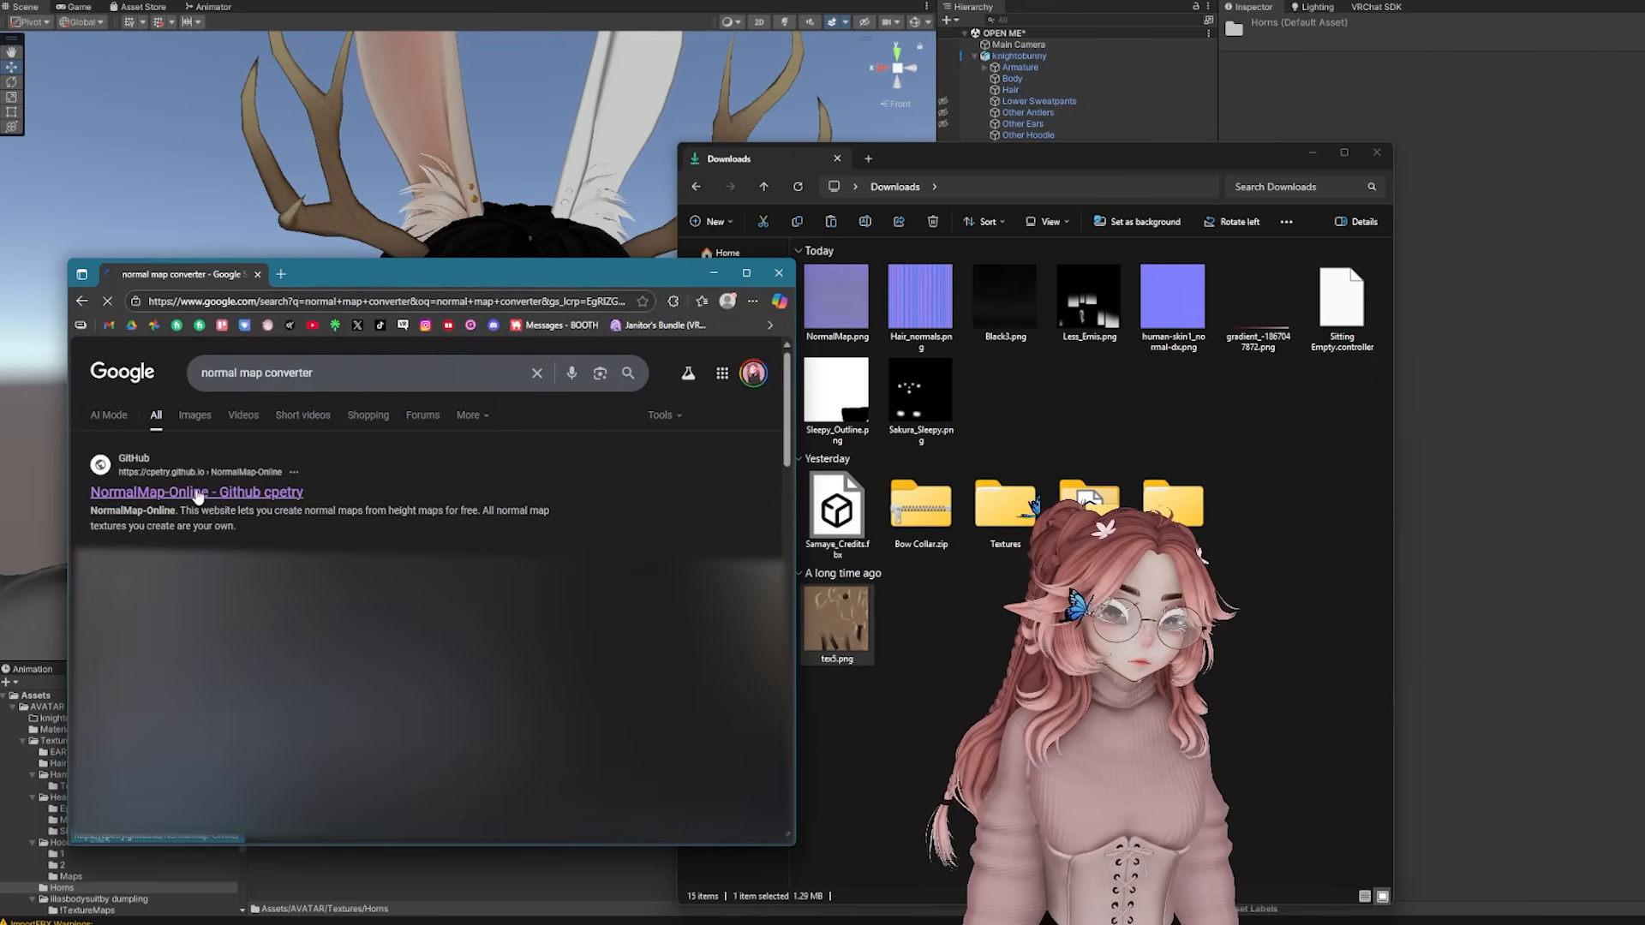
{"action": "left_click", "coordinate": [202, 499]}
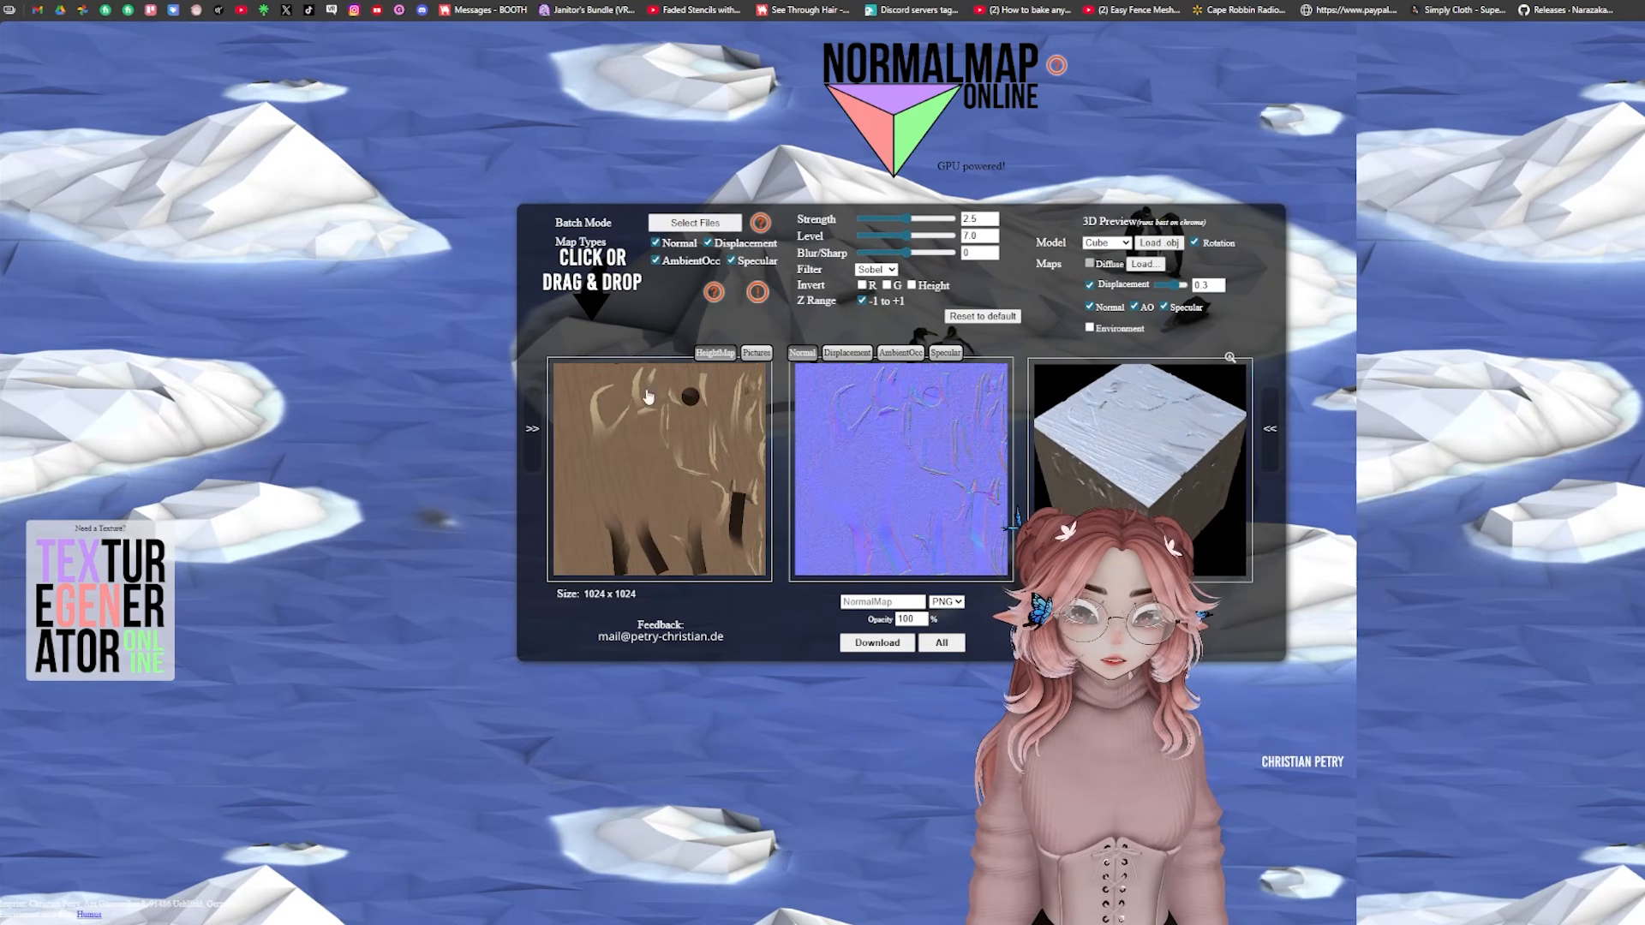
{"action": "left_click", "coordinate": [888, 648]}
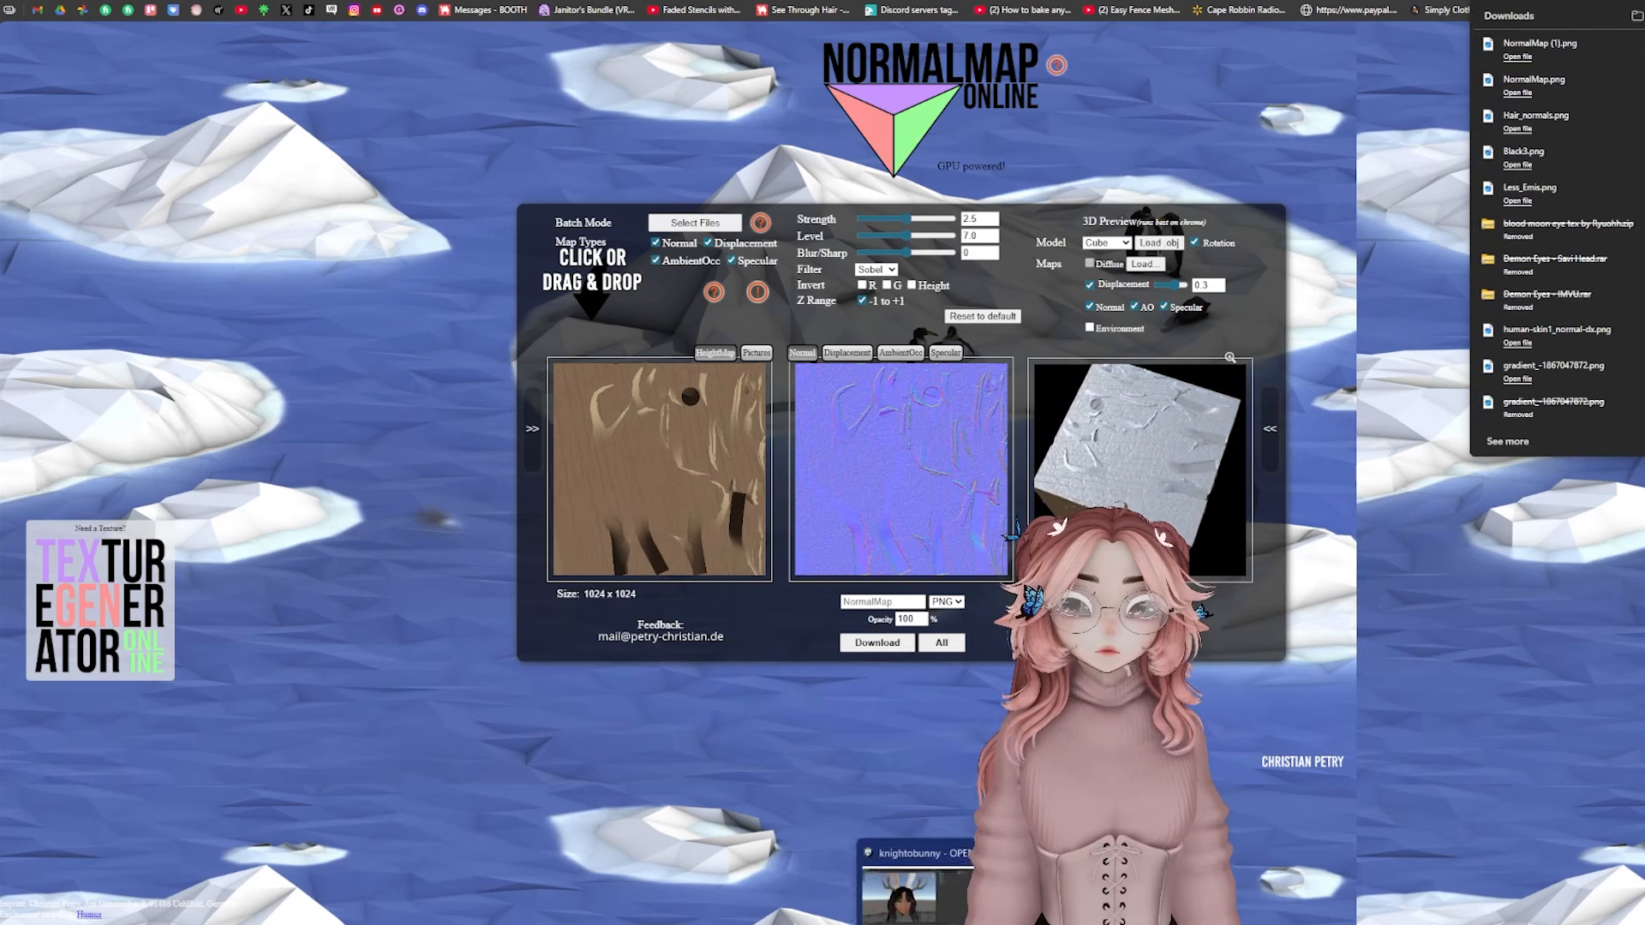
{"action": "left_click", "coordinate": [902, 893]}
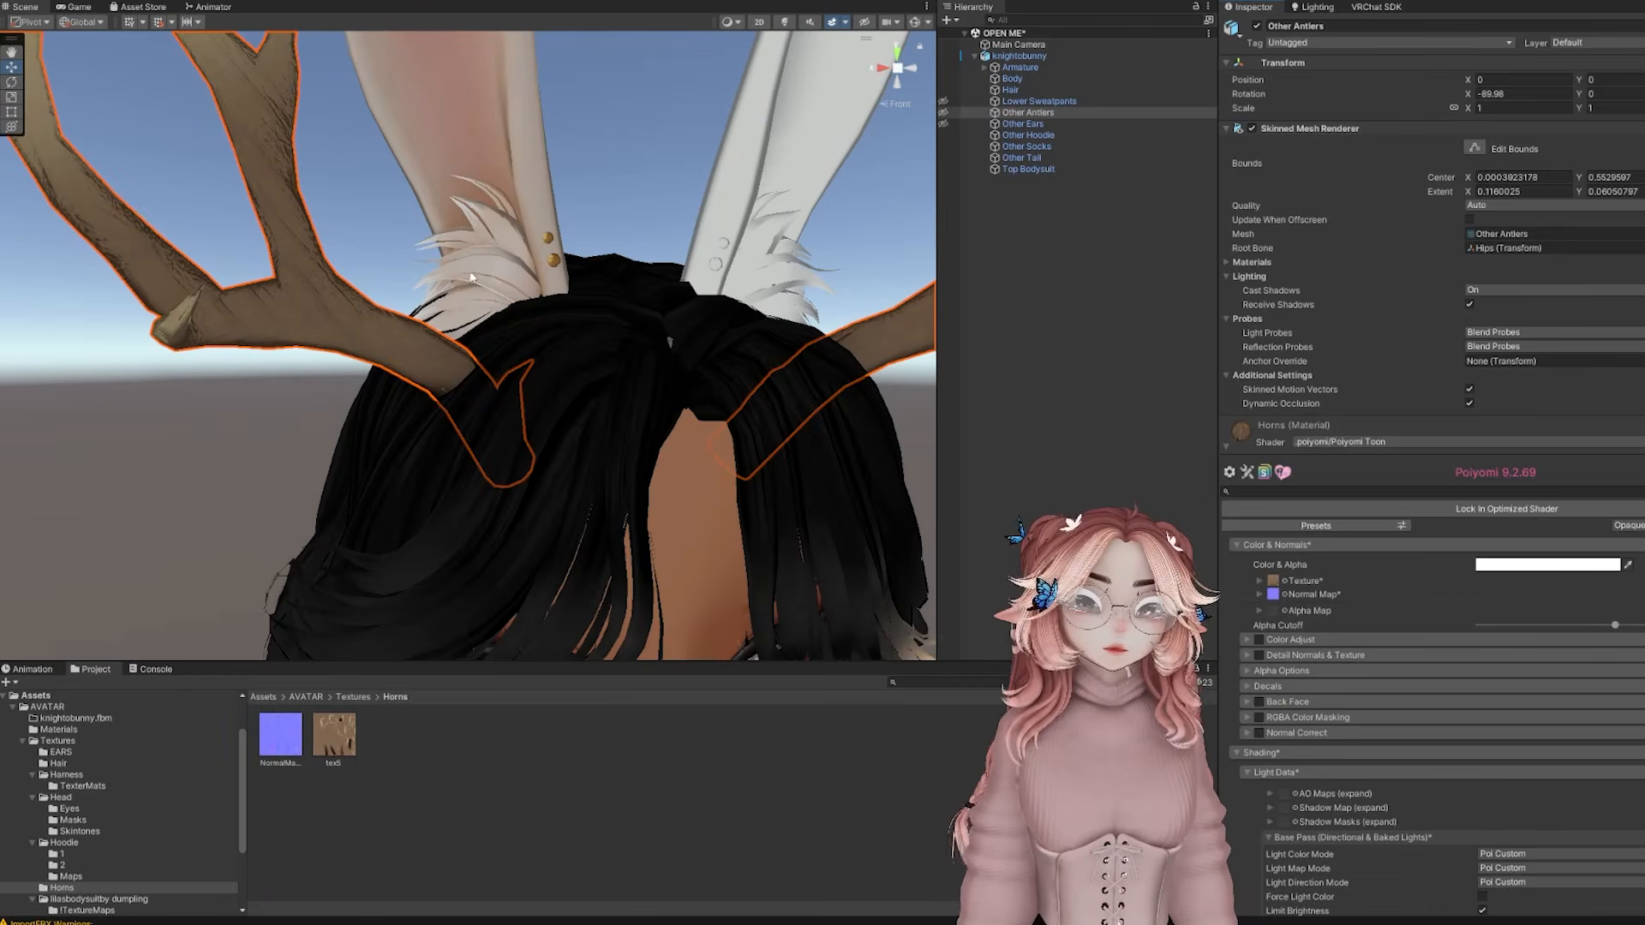
Adjust the normal map intensity of the Horns material while checking the surface detail on the antlers
{"action": "scroll", "coordinate": [583, 353], "scroll_direction": "up", "scroll_amount": 5}
{"action": "left_click_drag", "start_coordinate": [583, 353], "coordinate": [845, 418], "text": "alt"}
{"action": "scroll", "coordinate": [530, 334], "scroll_direction": "down", "scroll_amount": 5}
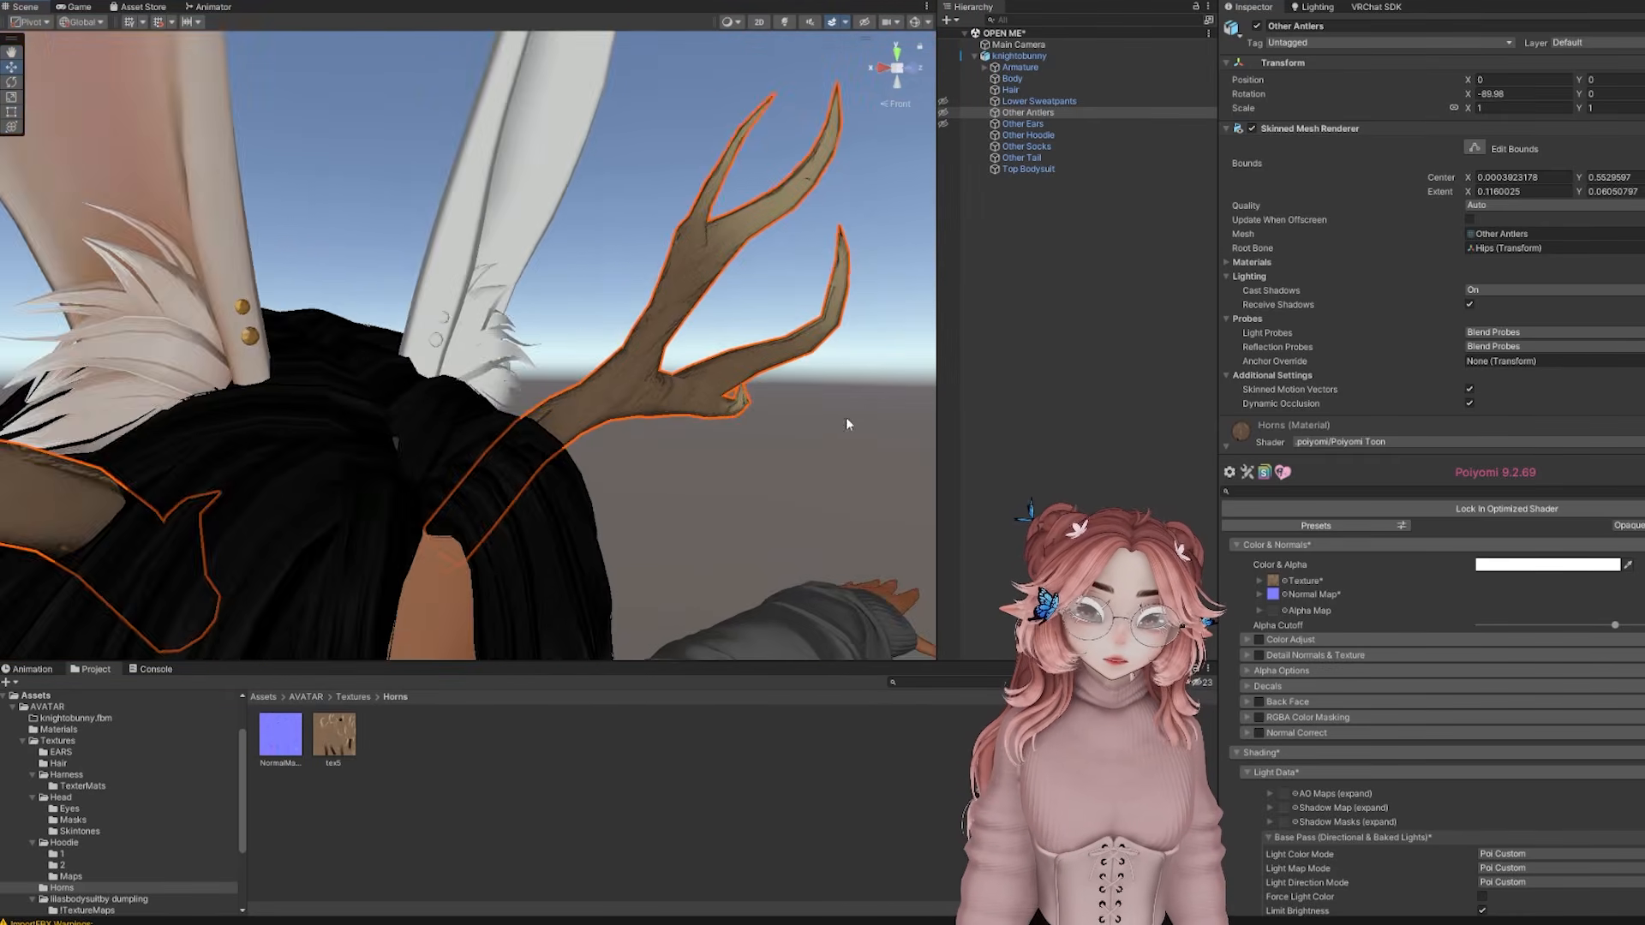
{"action": "scroll", "coordinate": [845, 418], "scroll_direction": "up", "scroll_amount": 3}
{"action": "scroll", "coordinate": [636, 412], "scroll_direction": "up", "scroll_amount": 5}
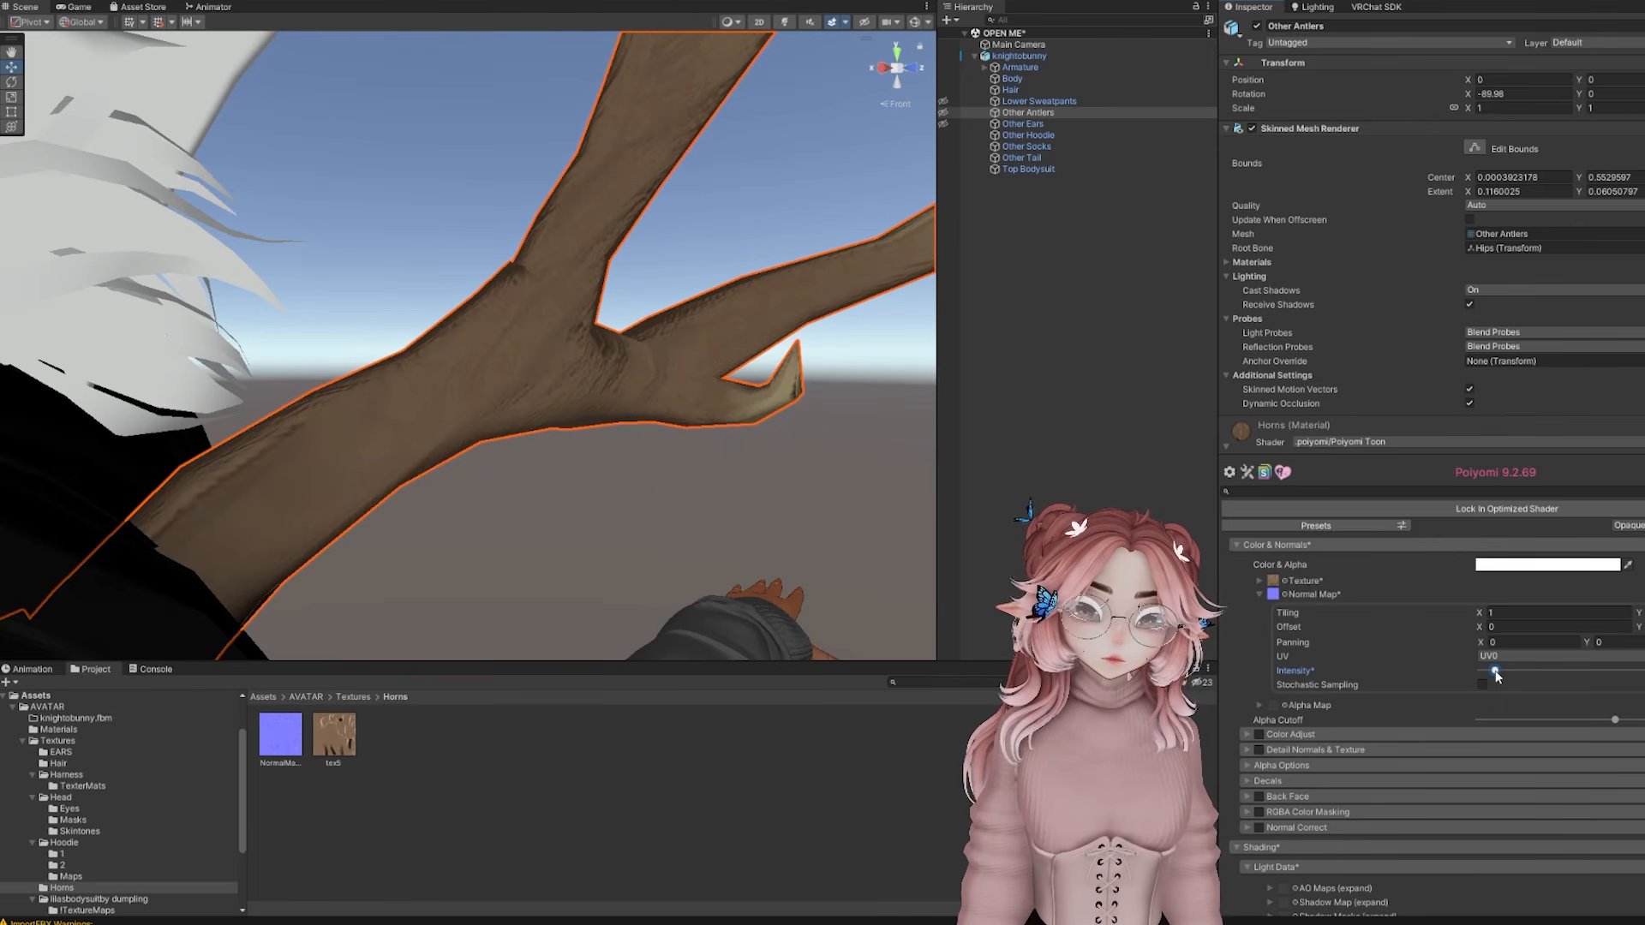
{"action": "scroll", "coordinate": [243, 494], "scroll_direction": "down", "scroll_amount": 5}
{"action": "left_click_drag", "start_coordinate": [243, 493], "coordinate": [600, 445], "text": "alt"}
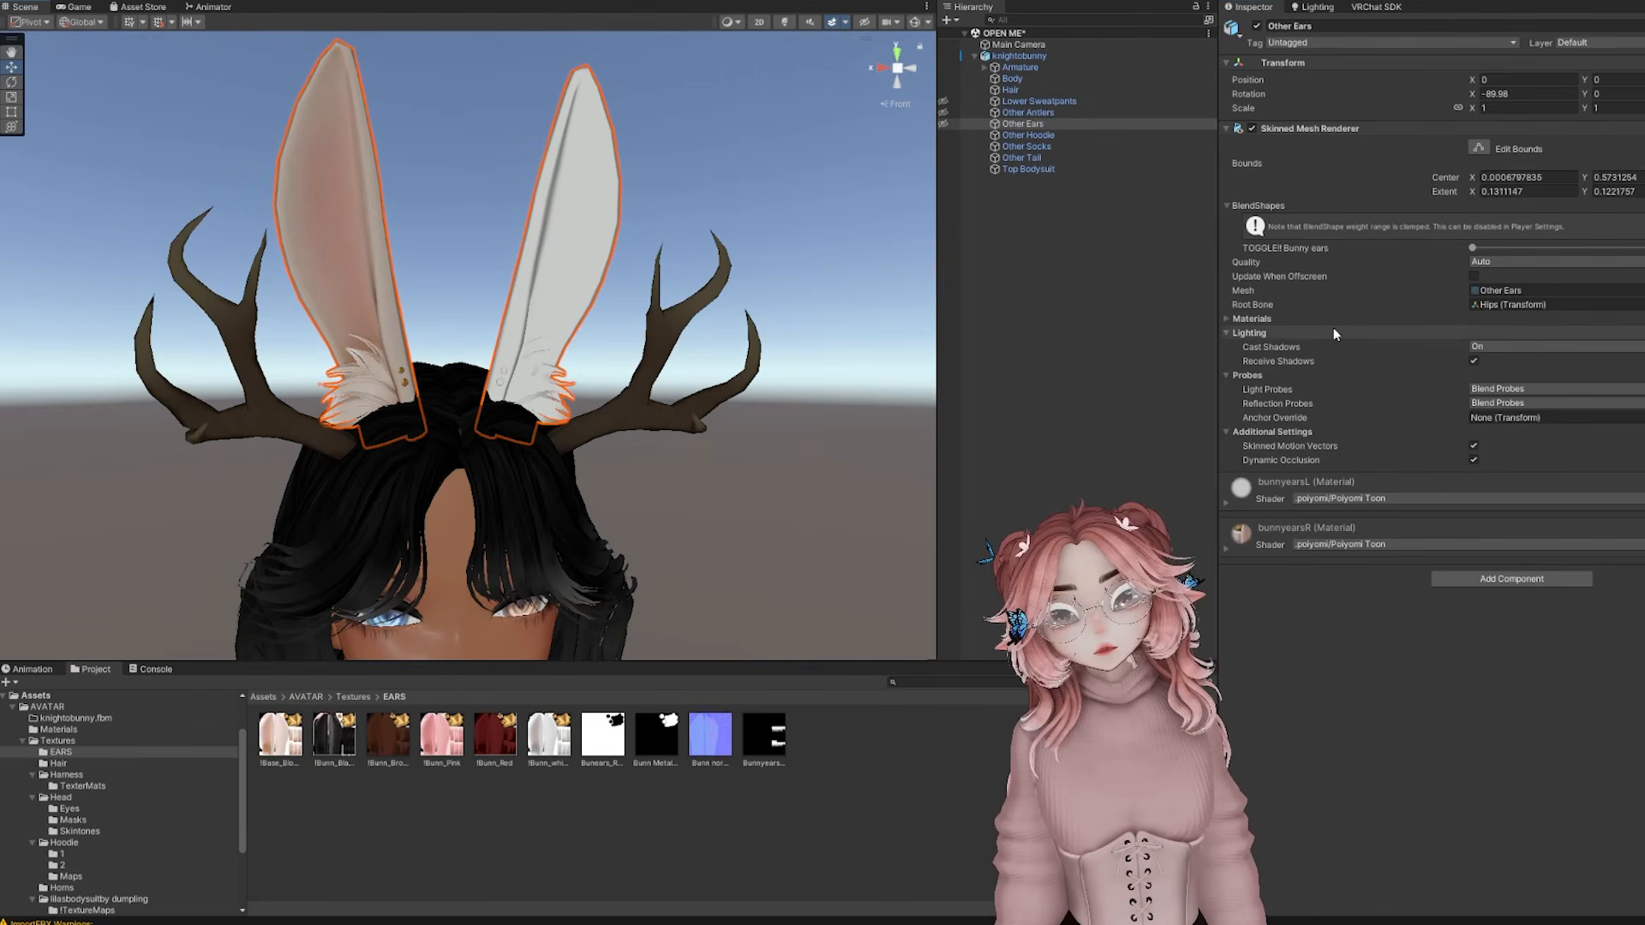
Assign the ear normal map to both bunnyears materials together, select Other Ears and expand the bunnyearsL material
{"action": "left_click", "coordinate": [1253, 319]}
{"action": "left_click", "coordinate": [1517, 336]}
{"action": "left_click", "coordinate": [429, 733]}
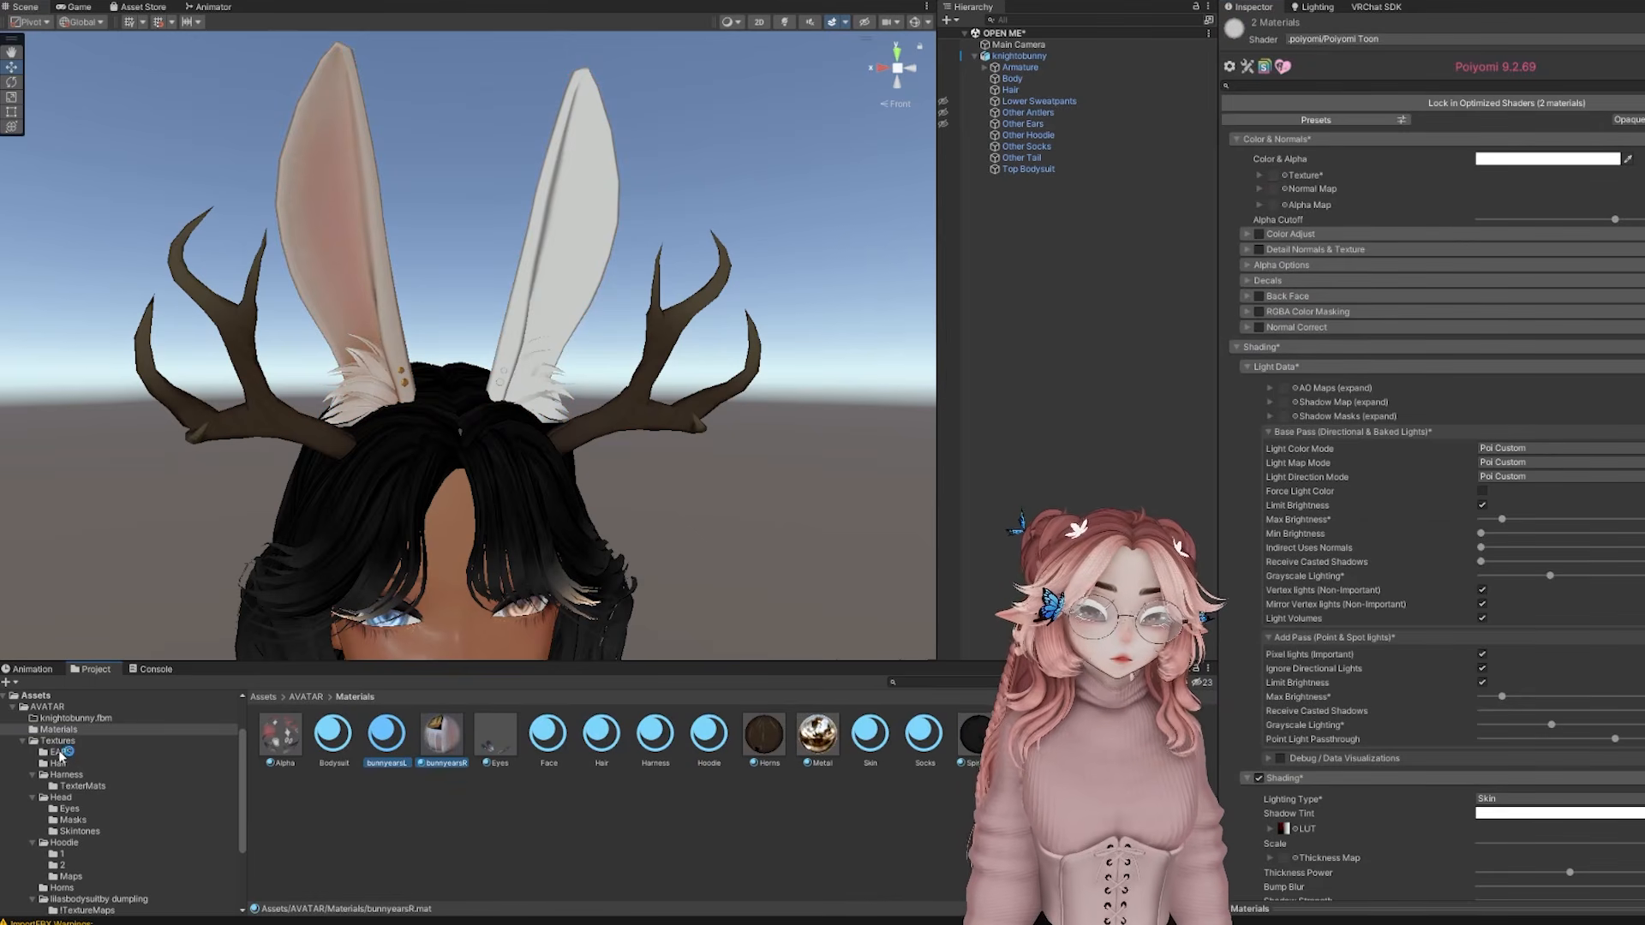
{"action": "left_click", "coordinate": [60, 751]}
{"action": "left_click_drag", "start_coordinate": [716, 742], "coordinate": [1273, 189]}
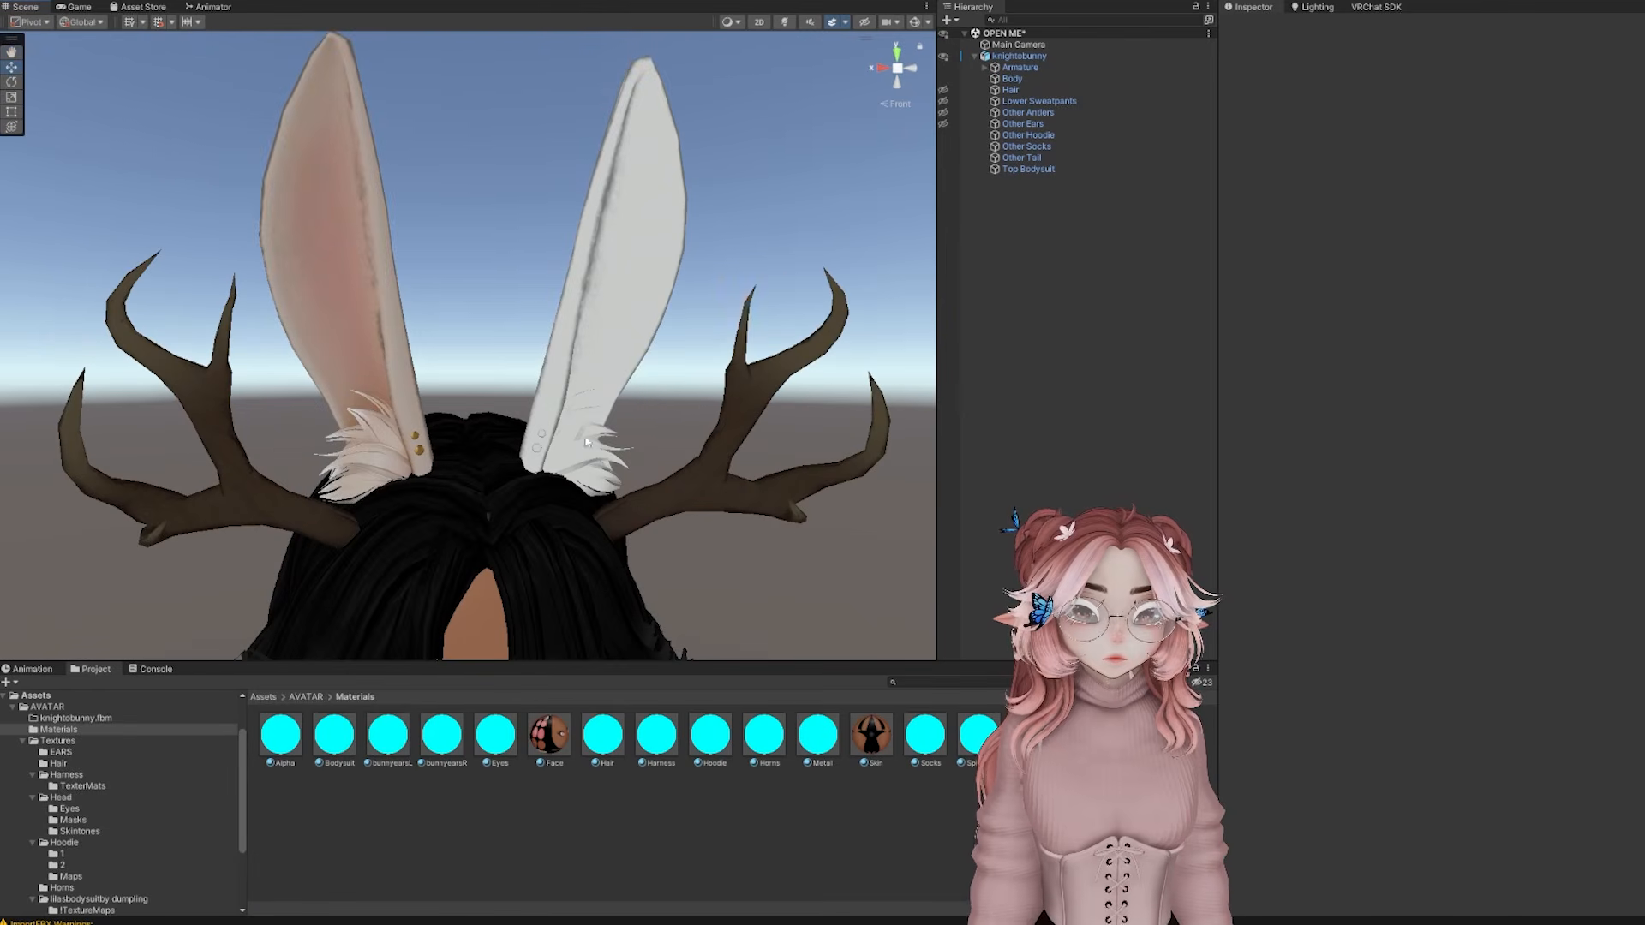
{"action": "left_click", "coordinate": [1022, 124]}
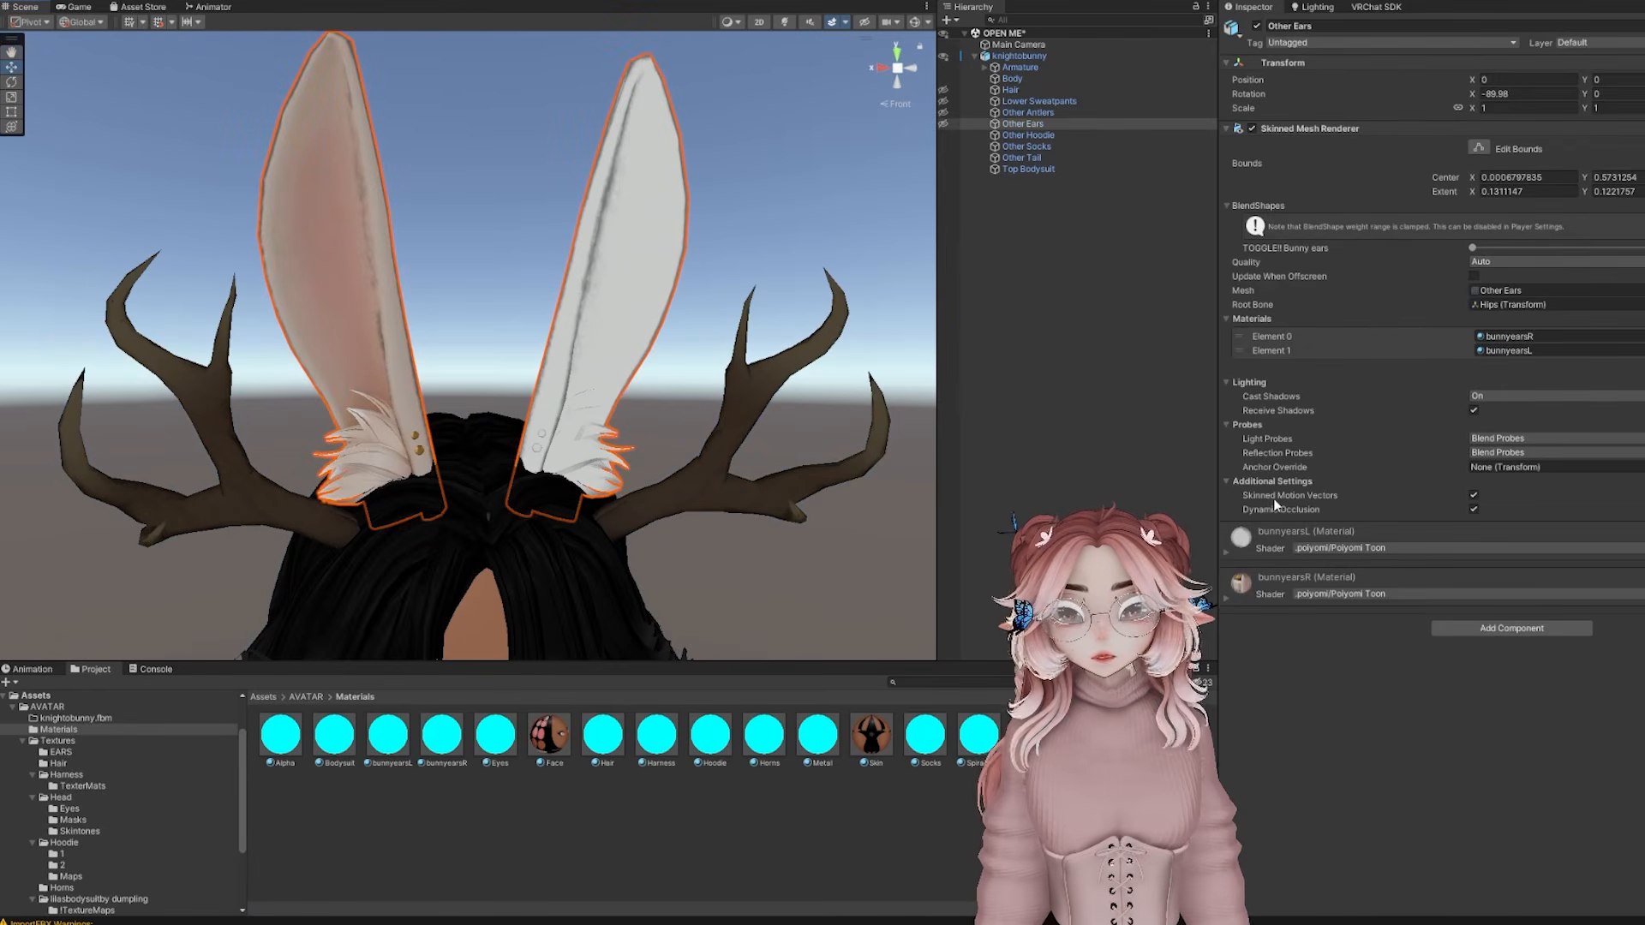
{"action": "left_click", "coordinate": [1231, 552]}
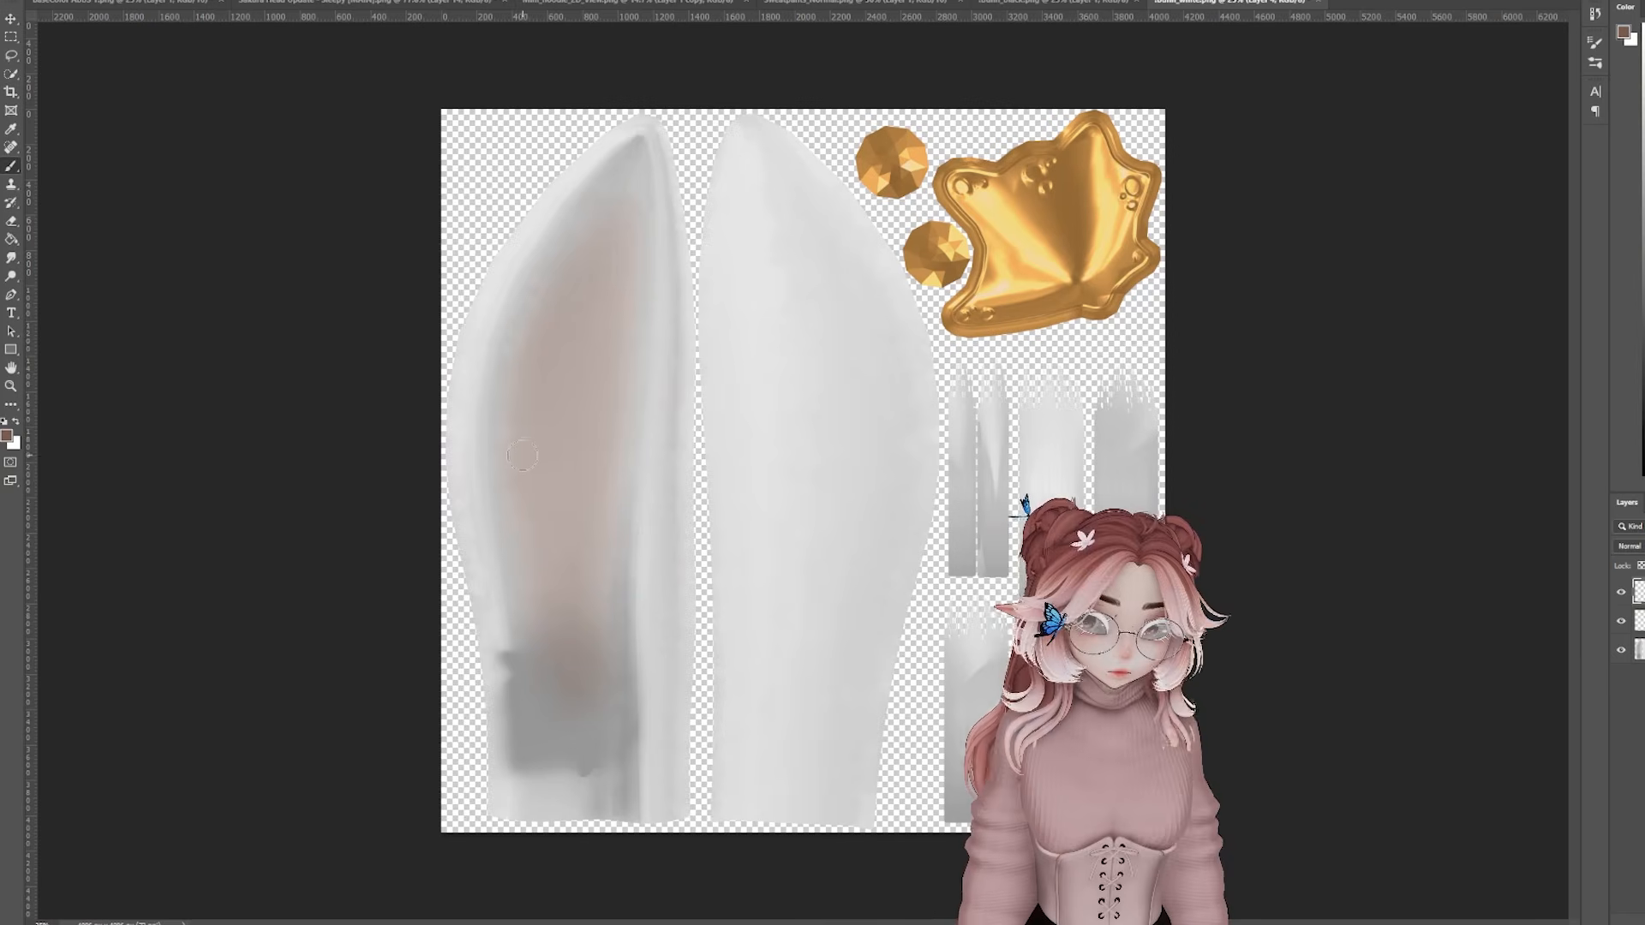
In Photoshop, paint the inner ear of the white bunny ear texture brown, blend the paint layers and soften the edges with the Eraser
{"action": "mouse_move", "coordinate": [516, 450]}
{"action": "left_mouse_down"}
{"action": "mouse_move", "coordinate": [557, 296]}
{"action": "mouse_move", "coordinate": [620, 368]}
{"action": "left_mouse_up"}
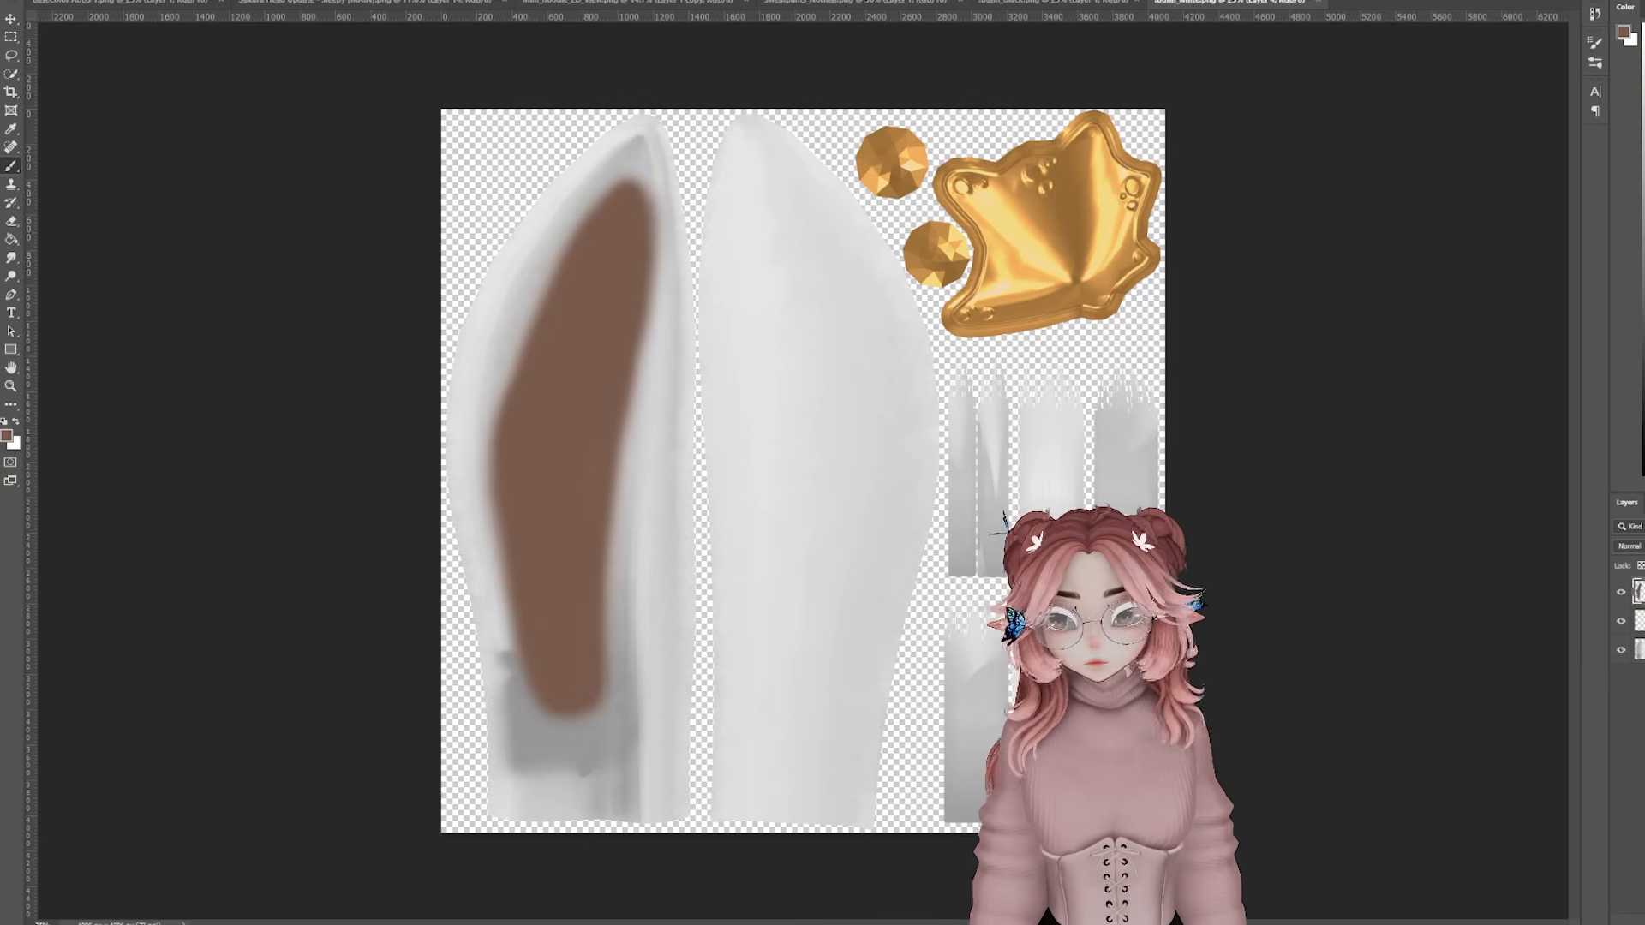
{"action": "left_click", "coordinate": [1628, 546]}
{"action": "left_click", "coordinate": [1628, 606]}
{"action": "key", "text": "e"}
{"action": "left_click_drag", "start_coordinate": [462, 540], "coordinate": [493, 343]}
{"action": "key", "text": "ctrl+z"}
{"action": "left_click_drag", "start_coordinate": [690, 197], "coordinate": [676, 377]}
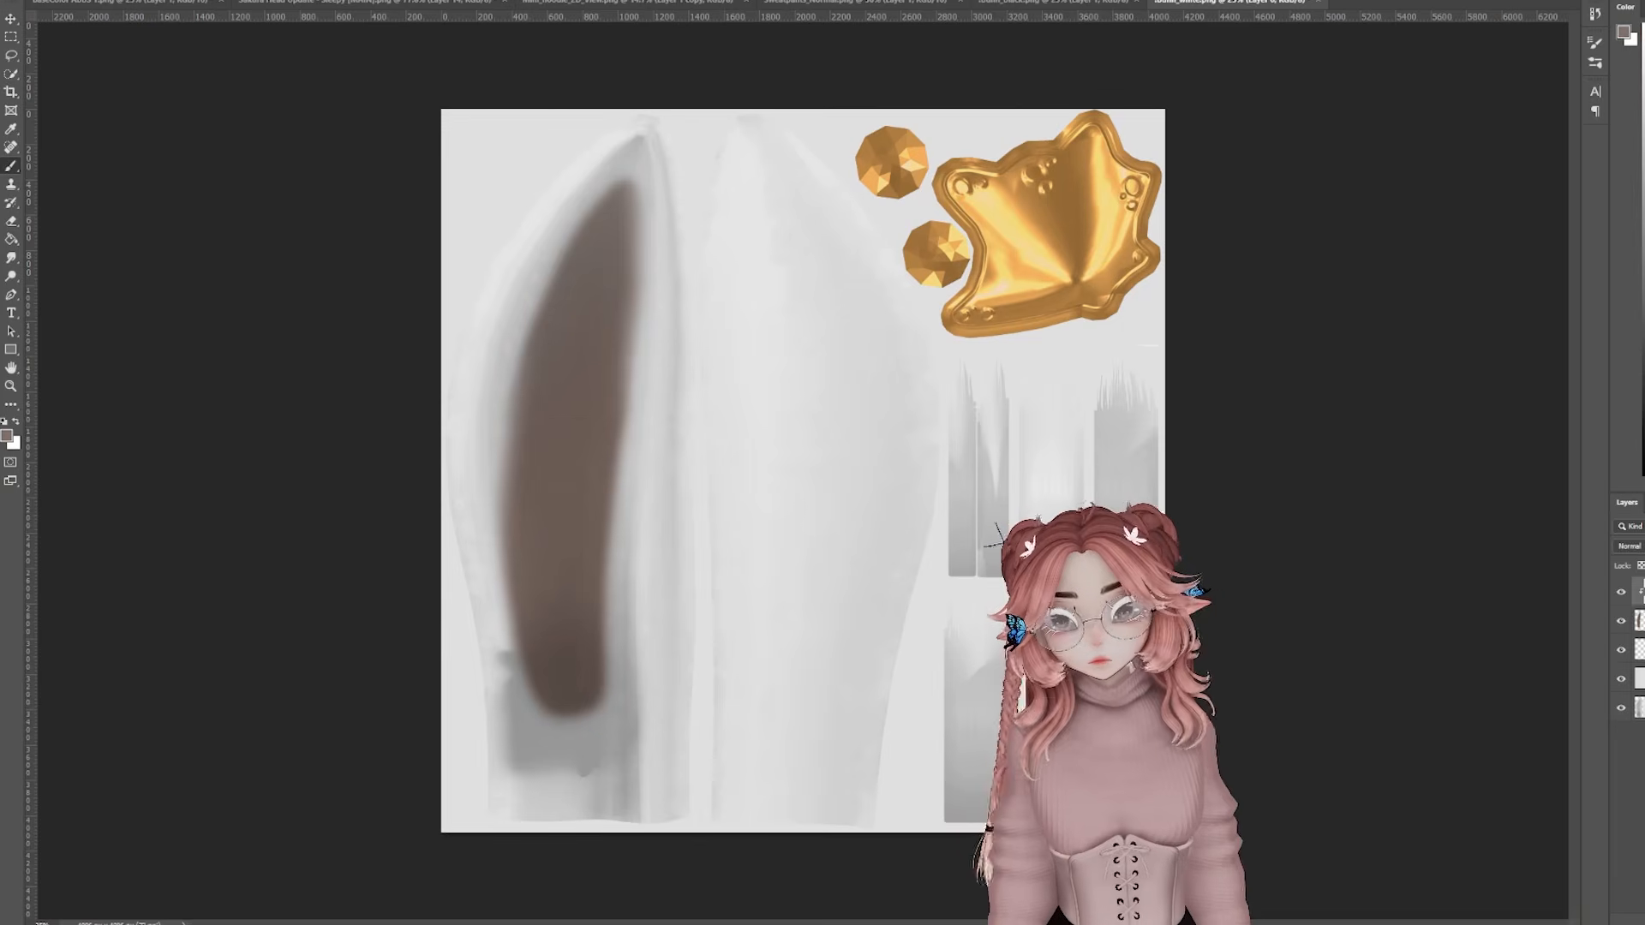
{"action": "left_click", "coordinate": [1628, 546]}
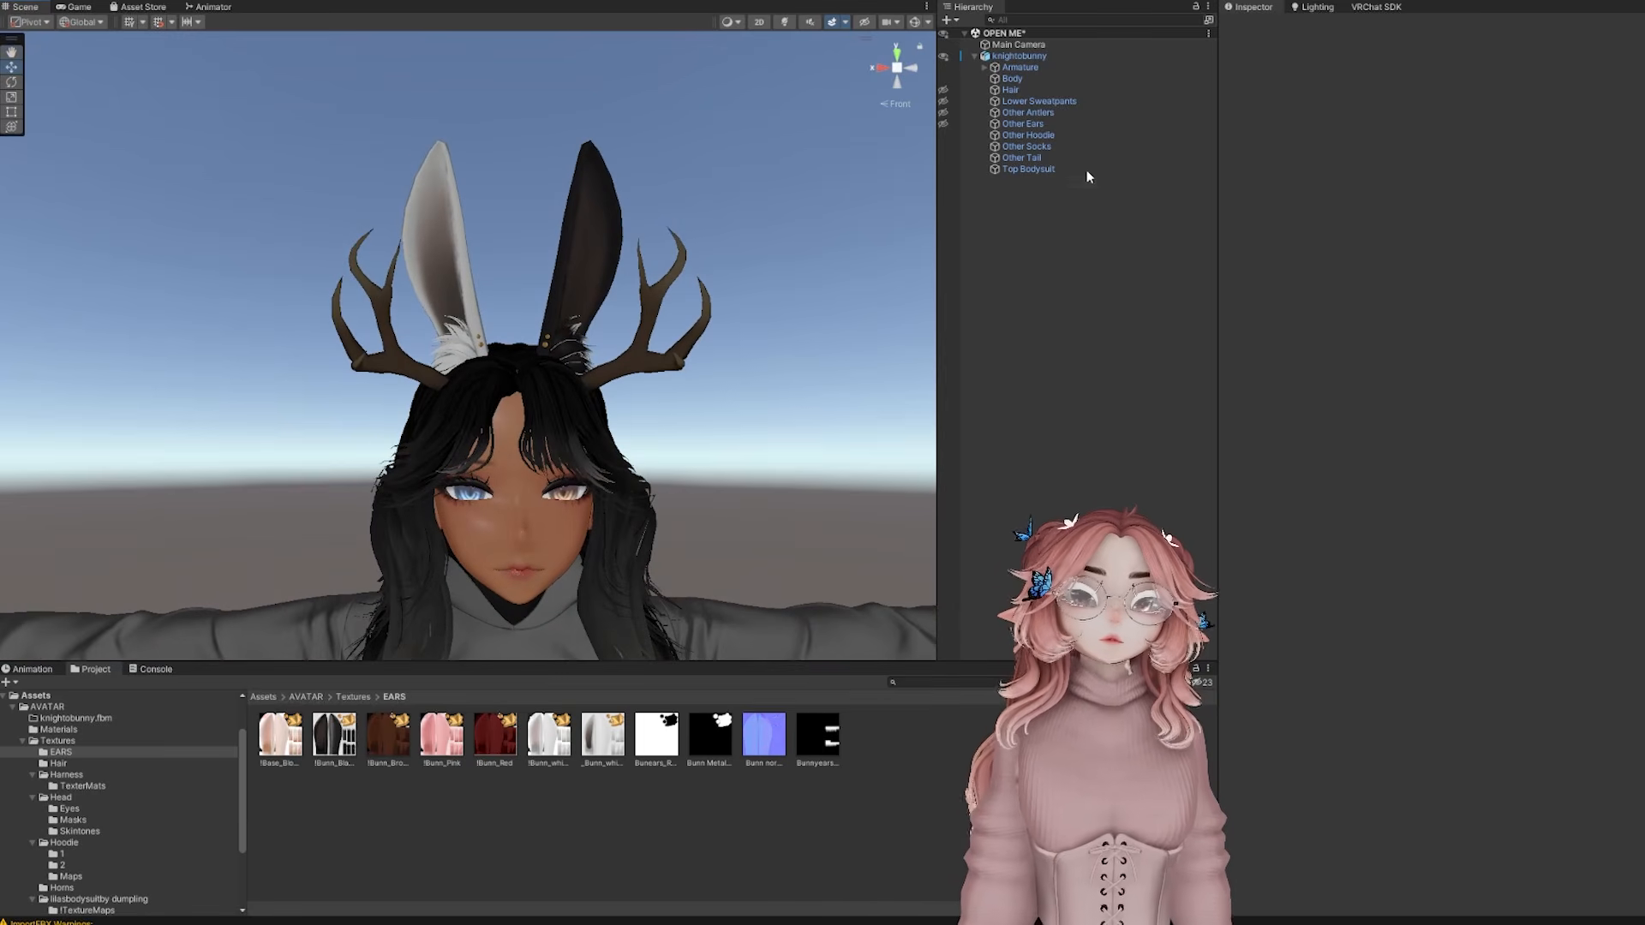
Assign the ear alpha texture as the Alpha Map of the bunnyearsL material on Other Ears
{"action": "scroll", "coordinate": [572, 390], "scroll_direction": "down", "scroll_amount": 3}
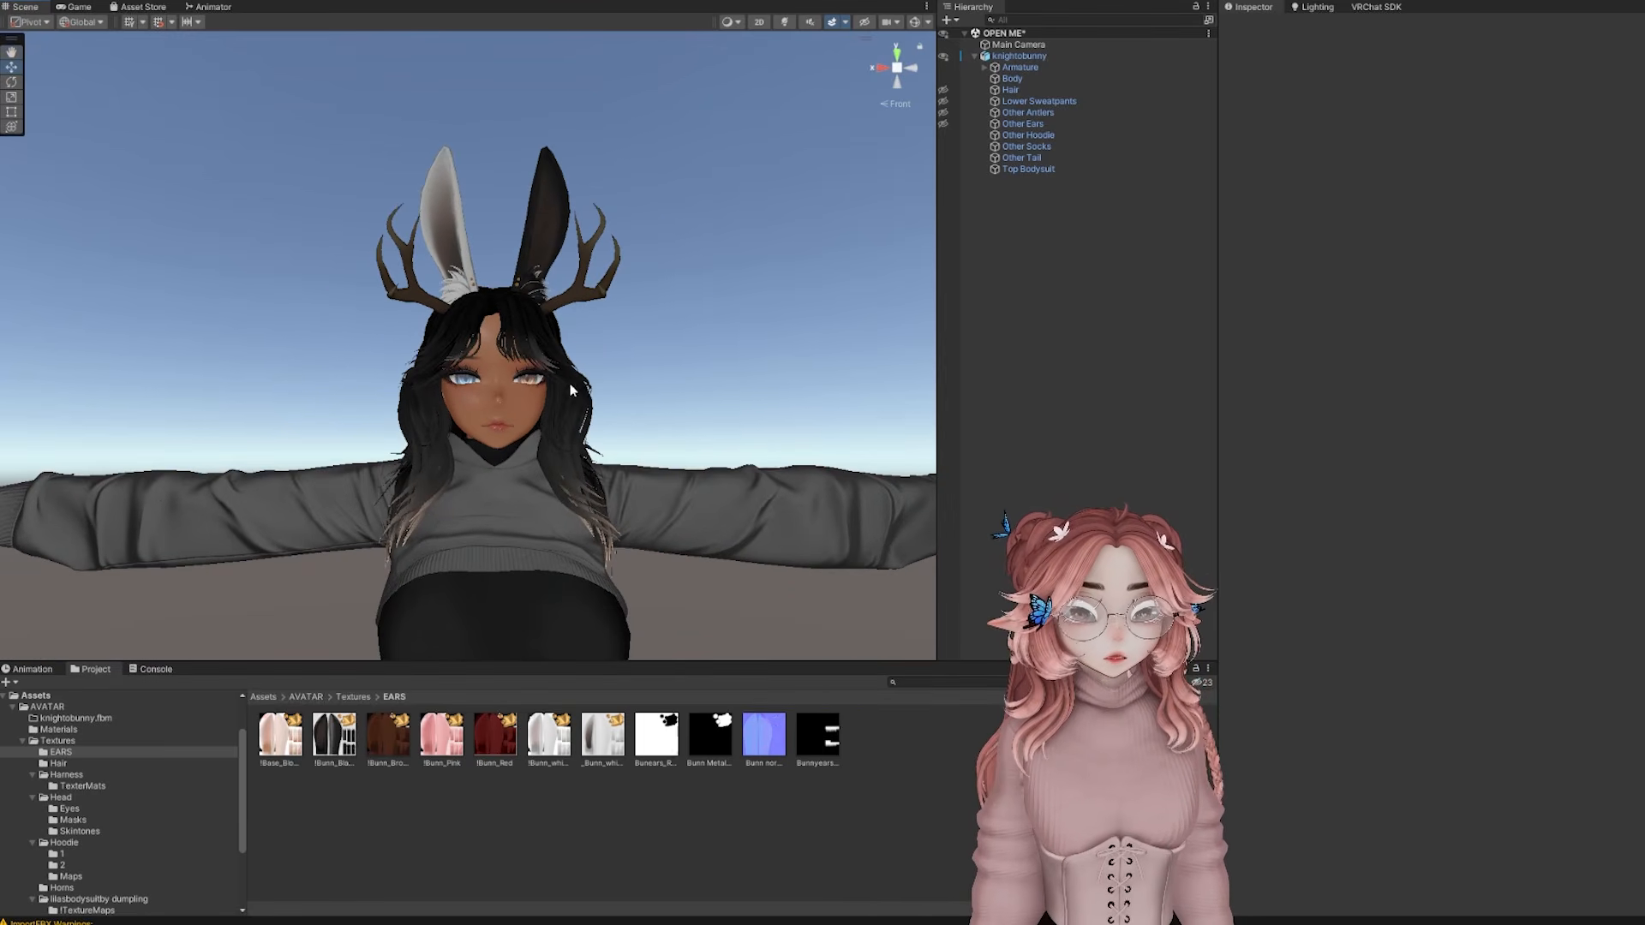
{"action": "scroll", "coordinate": [570, 390], "scroll_direction": "down", "scroll_amount": 2}
{"action": "left_click_drag", "start_coordinate": [570, 390], "coordinate": [557, 416], "text": "alt"}
{"action": "middle_click_drag", "start_coordinate": [557, 360], "coordinate": [514, 386]}
{"action": "scroll", "coordinate": [526, 378], "scroll_direction": "up", "scroll_amount": 4}
{"action": "left_click", "coordinate": [526, 378]}
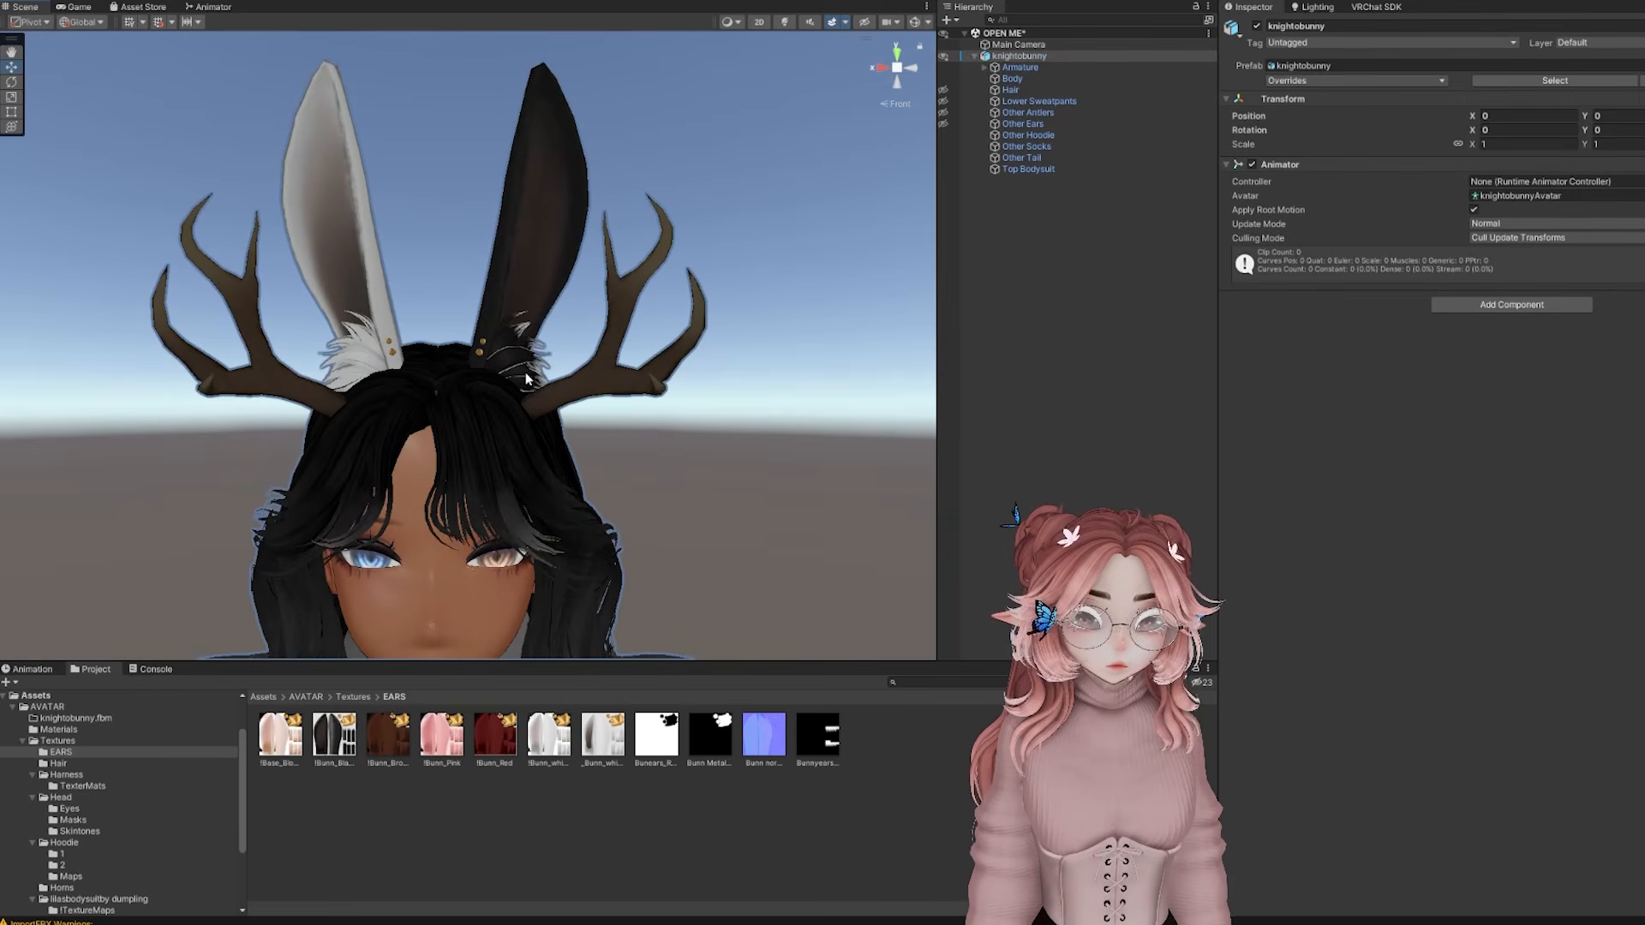
{"action": "scroll", "coordinate": [527, 378], "scroll_direction": "up", "scroll_amount": 5}
{"action": "left_click", "coordinate": [588, 367]}
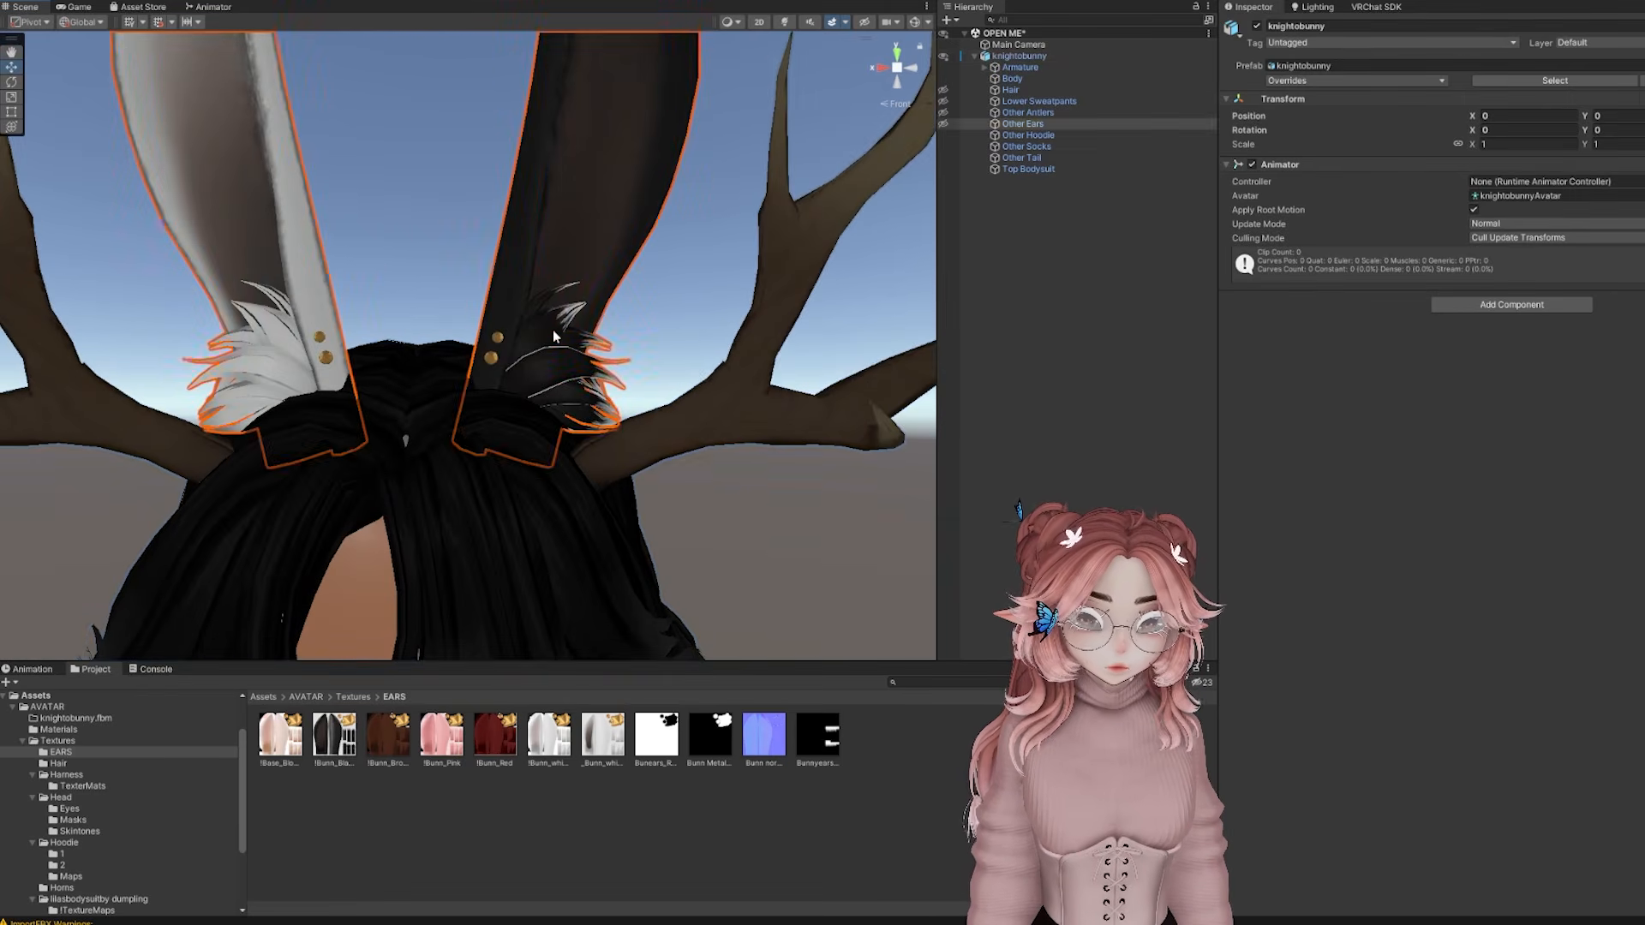
{"action": "left_click", "coordinate": [1273, 746]}
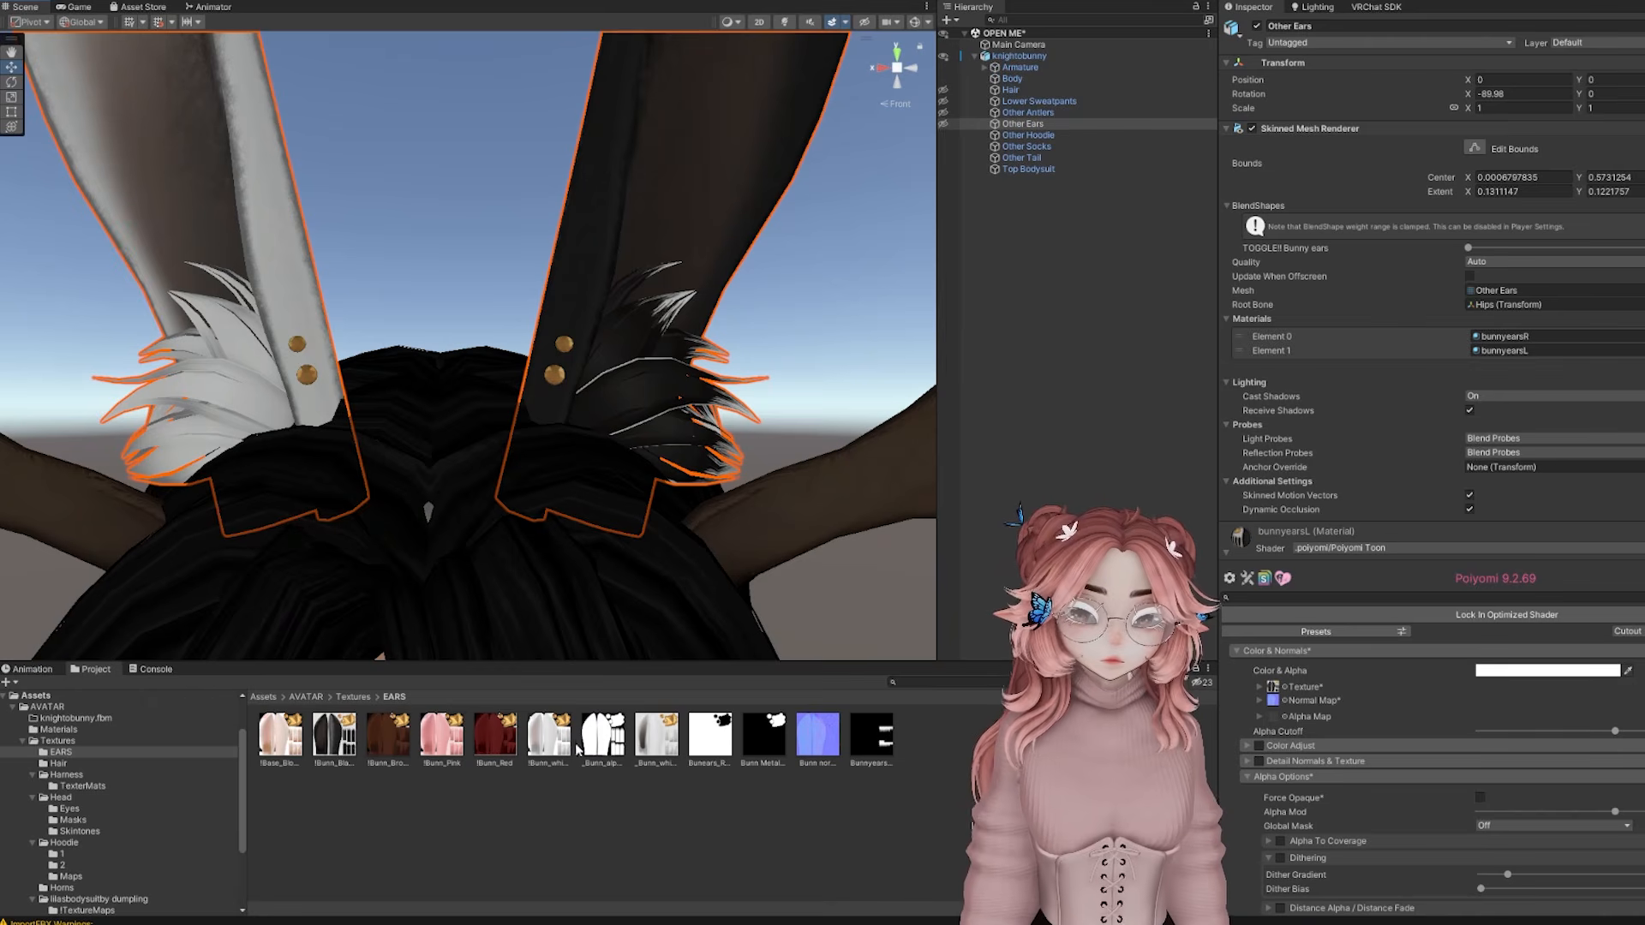
{"action": "left_click_drag", "start_coordinate": [600, 734], "coordinate": [1273, 716]}
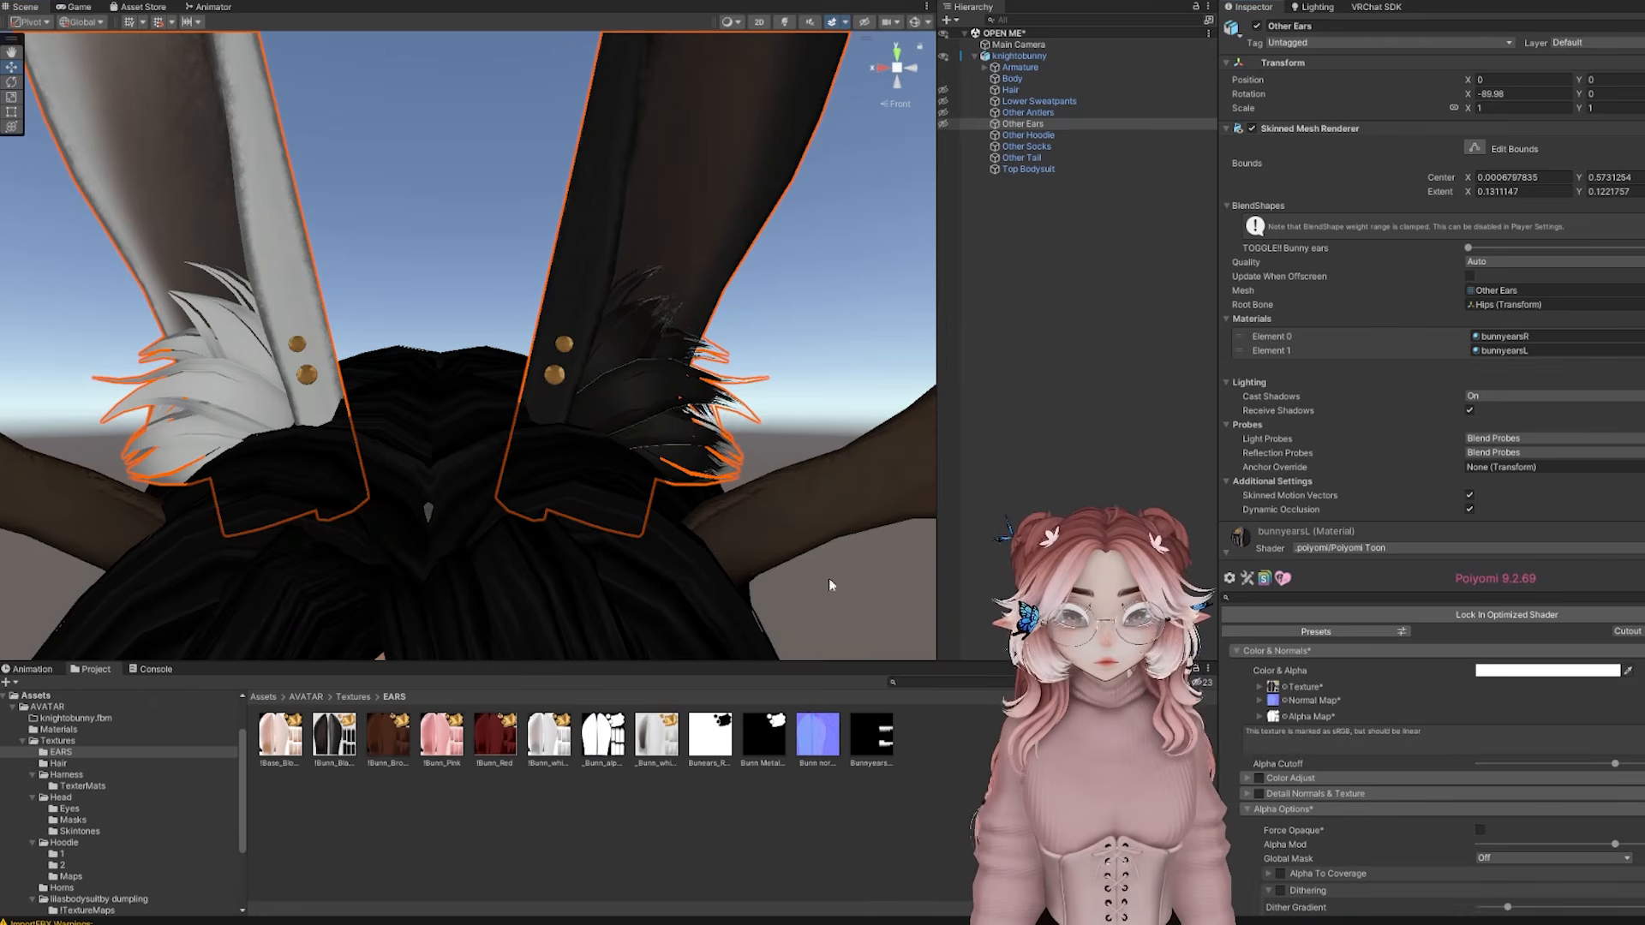
Adjust the bunnyearsL material's Alpha Options to refine the transparent edges of the dark ear's fur tufts
{"action": "scroll", "coordinate": [830, 577], "scroll_direction": "down", "scroll_amount": 3}
{"action": "scroll", "coordinate": [686, 495], "scroll_direction": "up", "scroll_amount": 1}
{"action": "left_click", "coordinate": [687, 495]}
{"action": "middle_click_drag", "start_coordinate": [686, 495], "coordinate": [634, 453]}
{"action": "left_click", "coordinate": [651, 403]}
{"action": "middle_click_drag", "start_coordinate": [675, 398], "coordinate": [557, 444]}
{"action": "scroll", "coordinate": [557, 444], "scroll_direction": "up", "scroll_amount": 3}
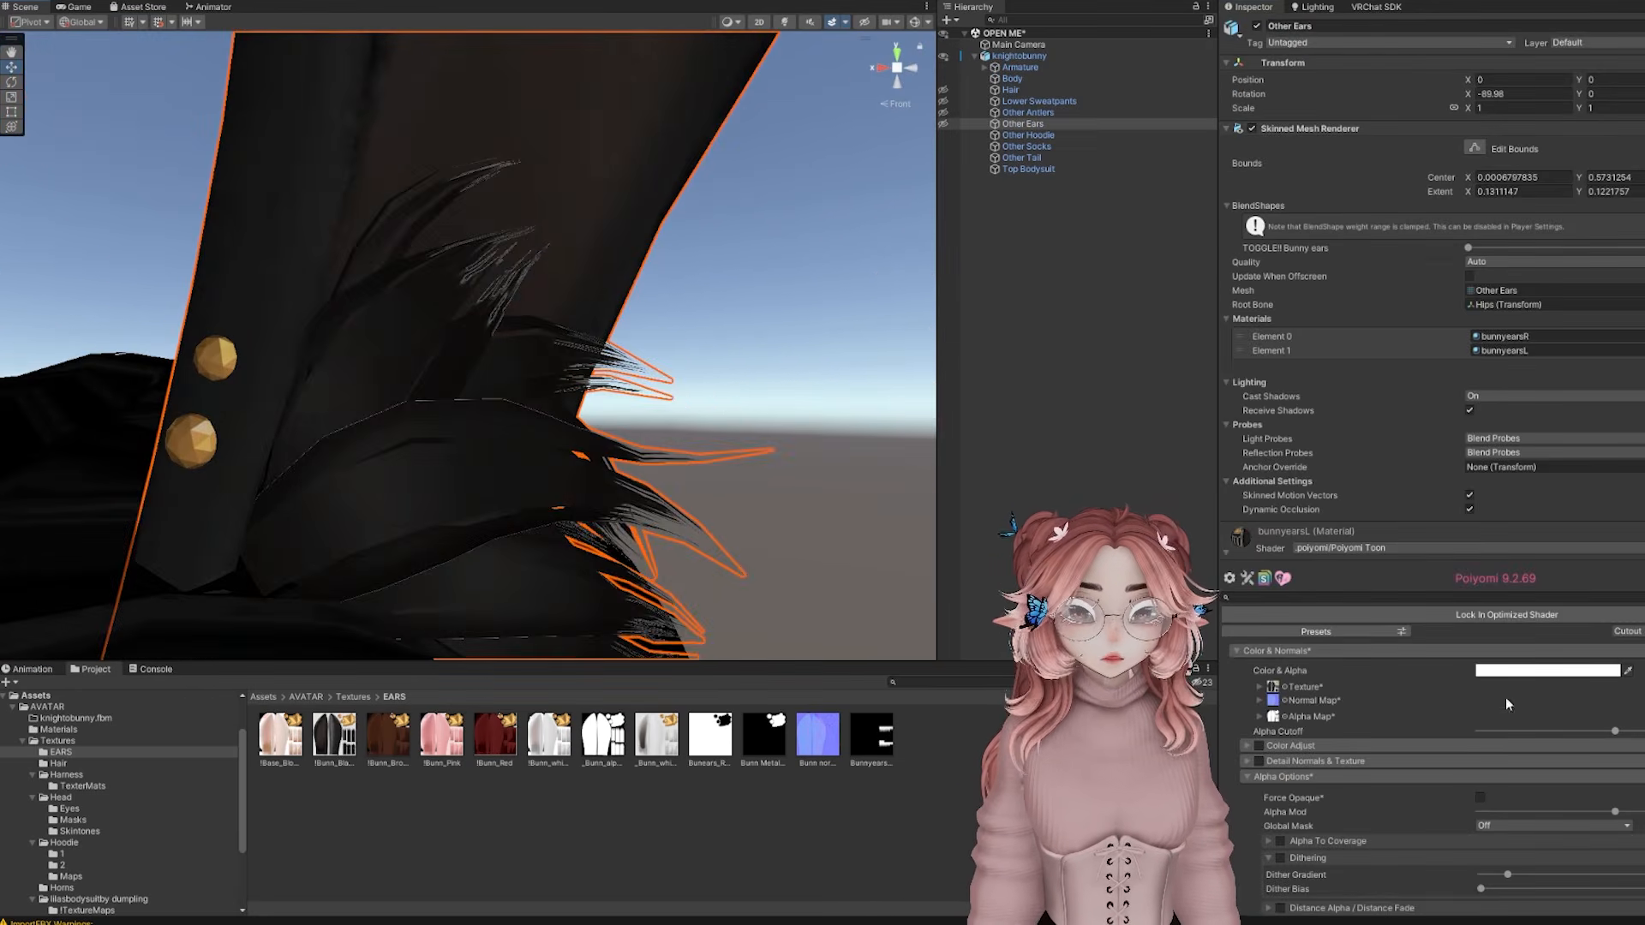
{"action": "scroll", "coordinate": [1505, 697], "scroll_direction": "down", "scroll_amount": 5}
{"action": "left_click", "coordinate": [1280, 629]}
{"action": "left_click", "coordinate": [1268, 629]}
{"action": "left_click_drag", "start_coordinate": [1508, 645], "coordinate": [1609, 660]}
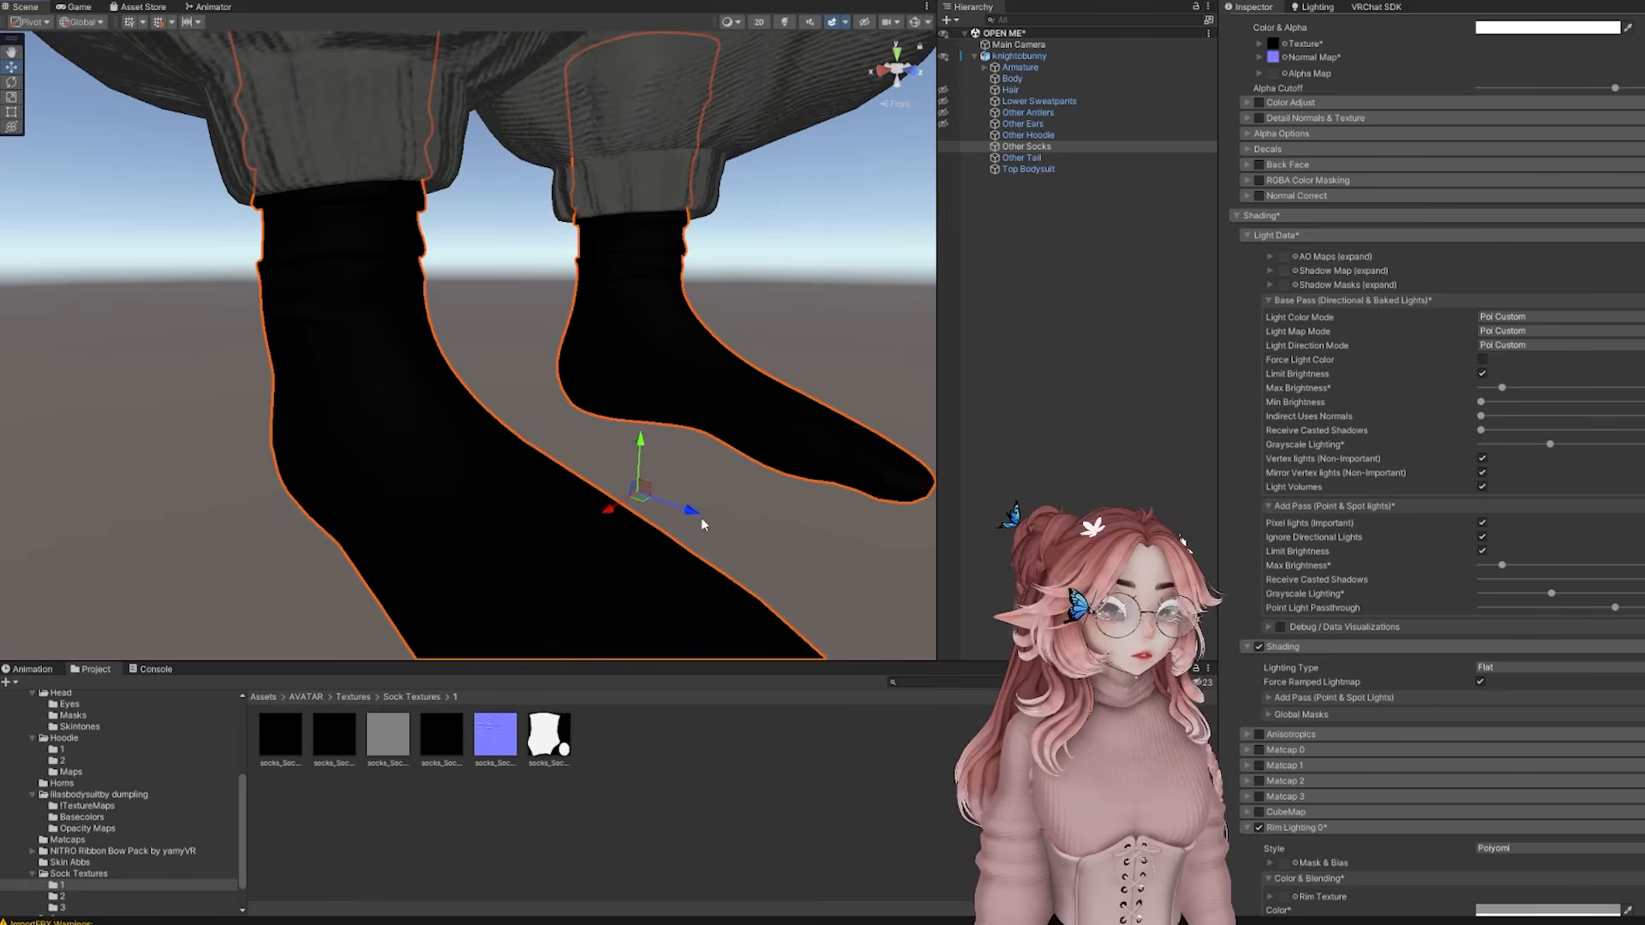
Set the socks' Rim Lighting 0 blend mode to Add, invert the rim, adjust its grey colour and lower the Blend Alpha
{"action": "scroll", "coordinate": [1466, 513], "scroll_direction": "down", "scroll_amount": 8}
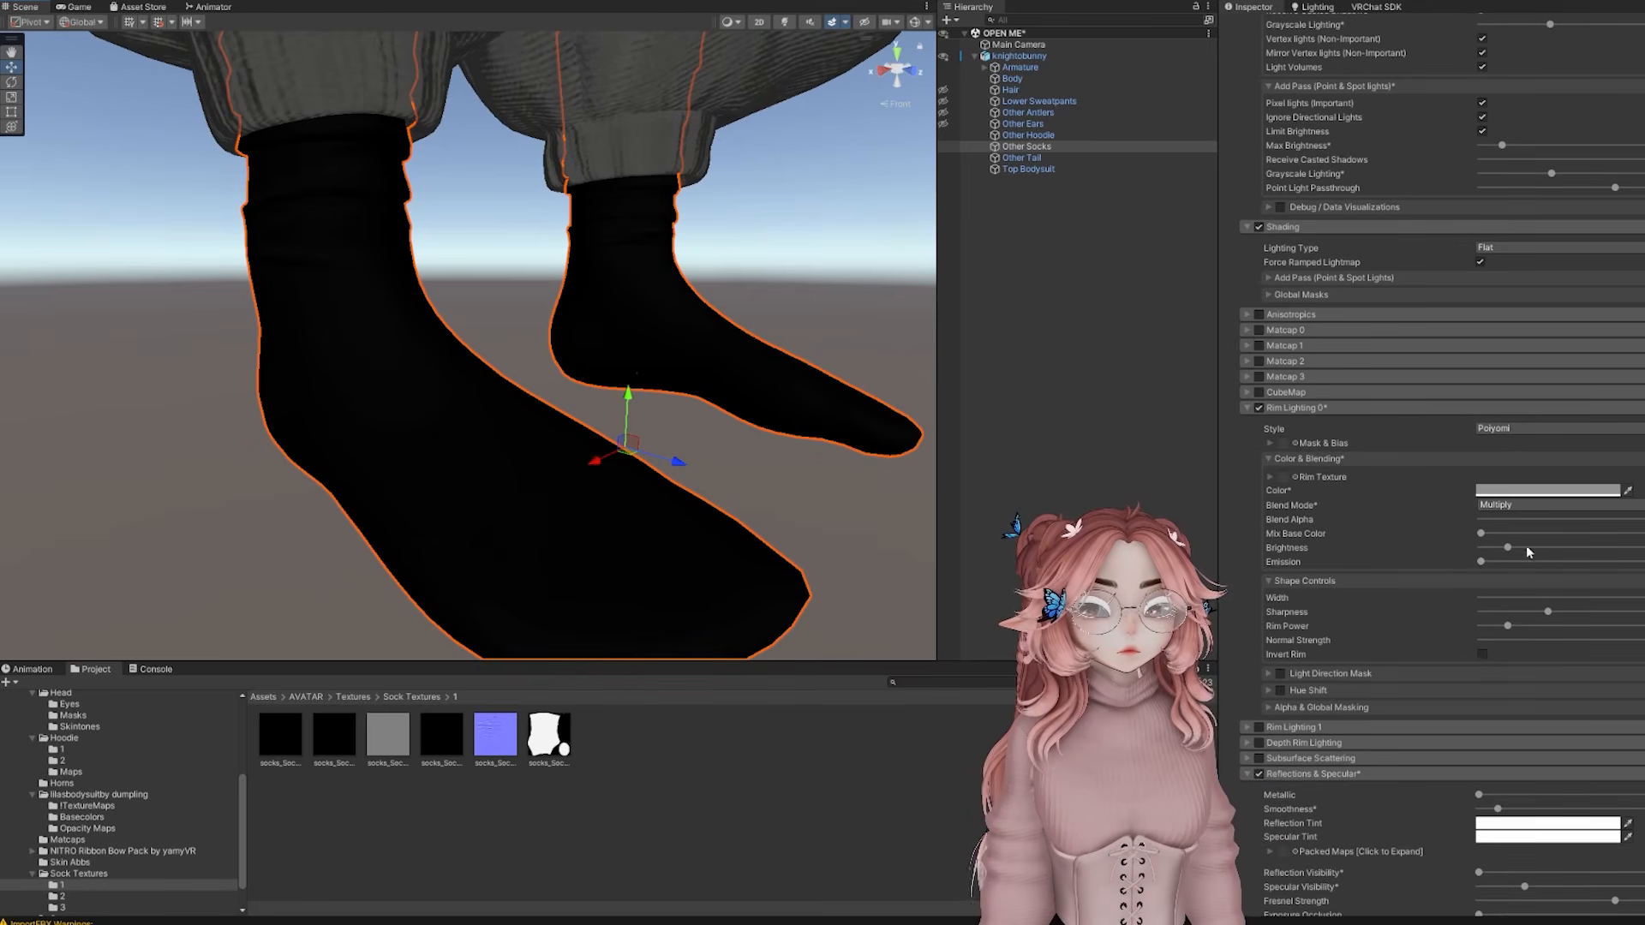
{"action": "left_click", "coordinate": [1527, 523]}
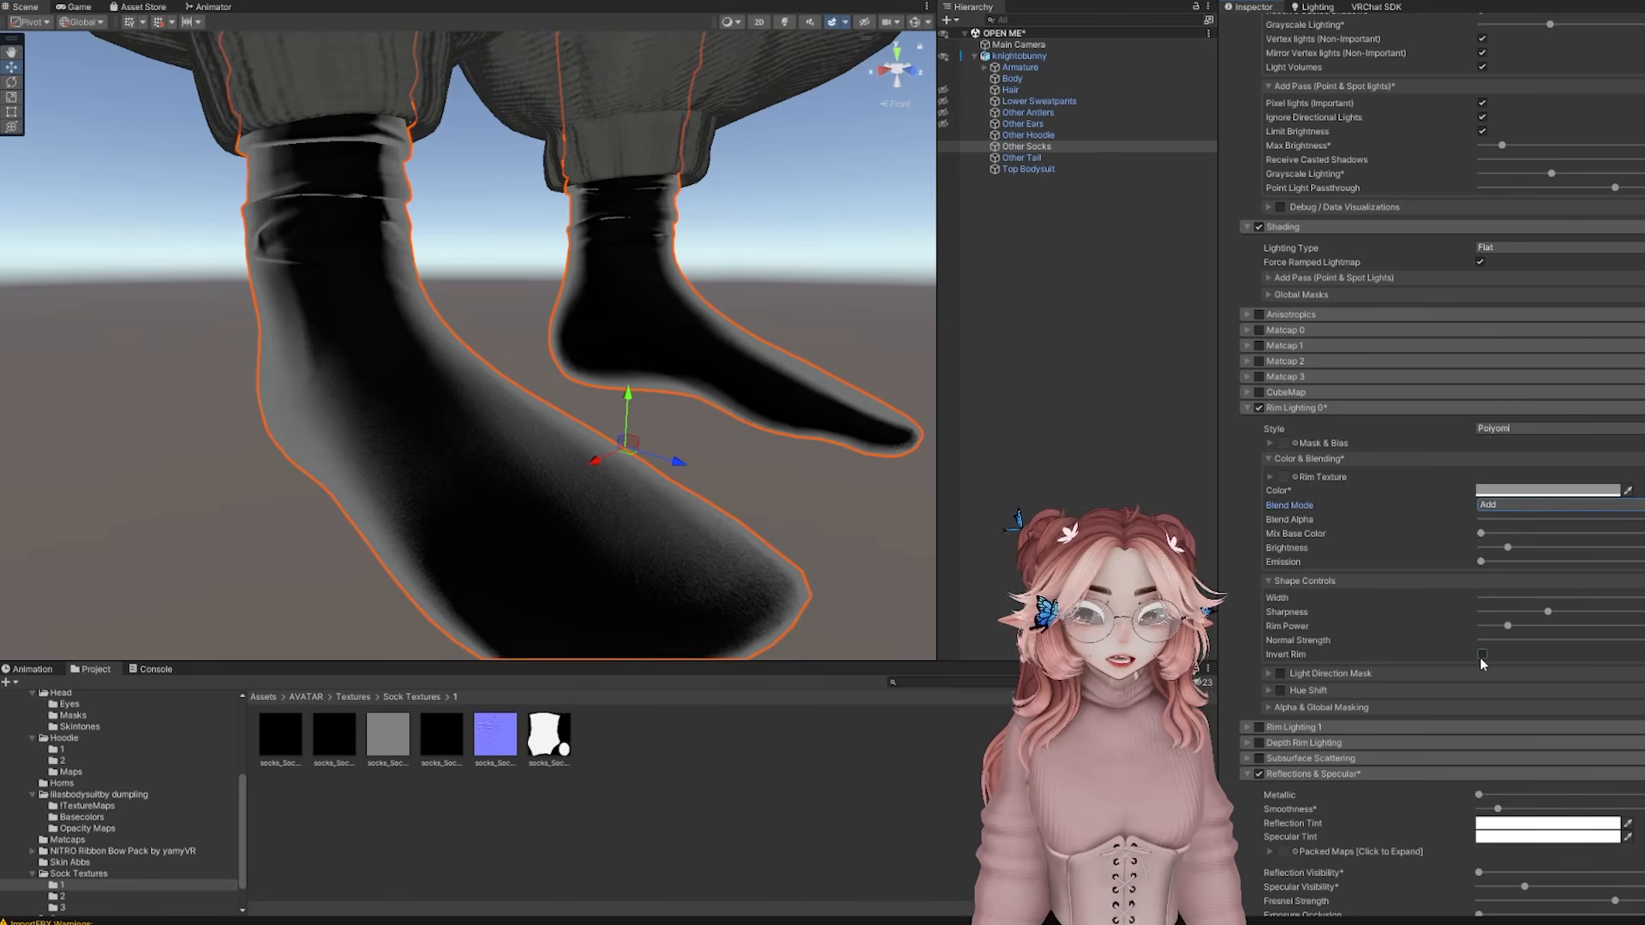
{"action": "left_click", "coordinate": [1482, 654]}
{"action": "left_click", "coordinate": [1541, 520]}
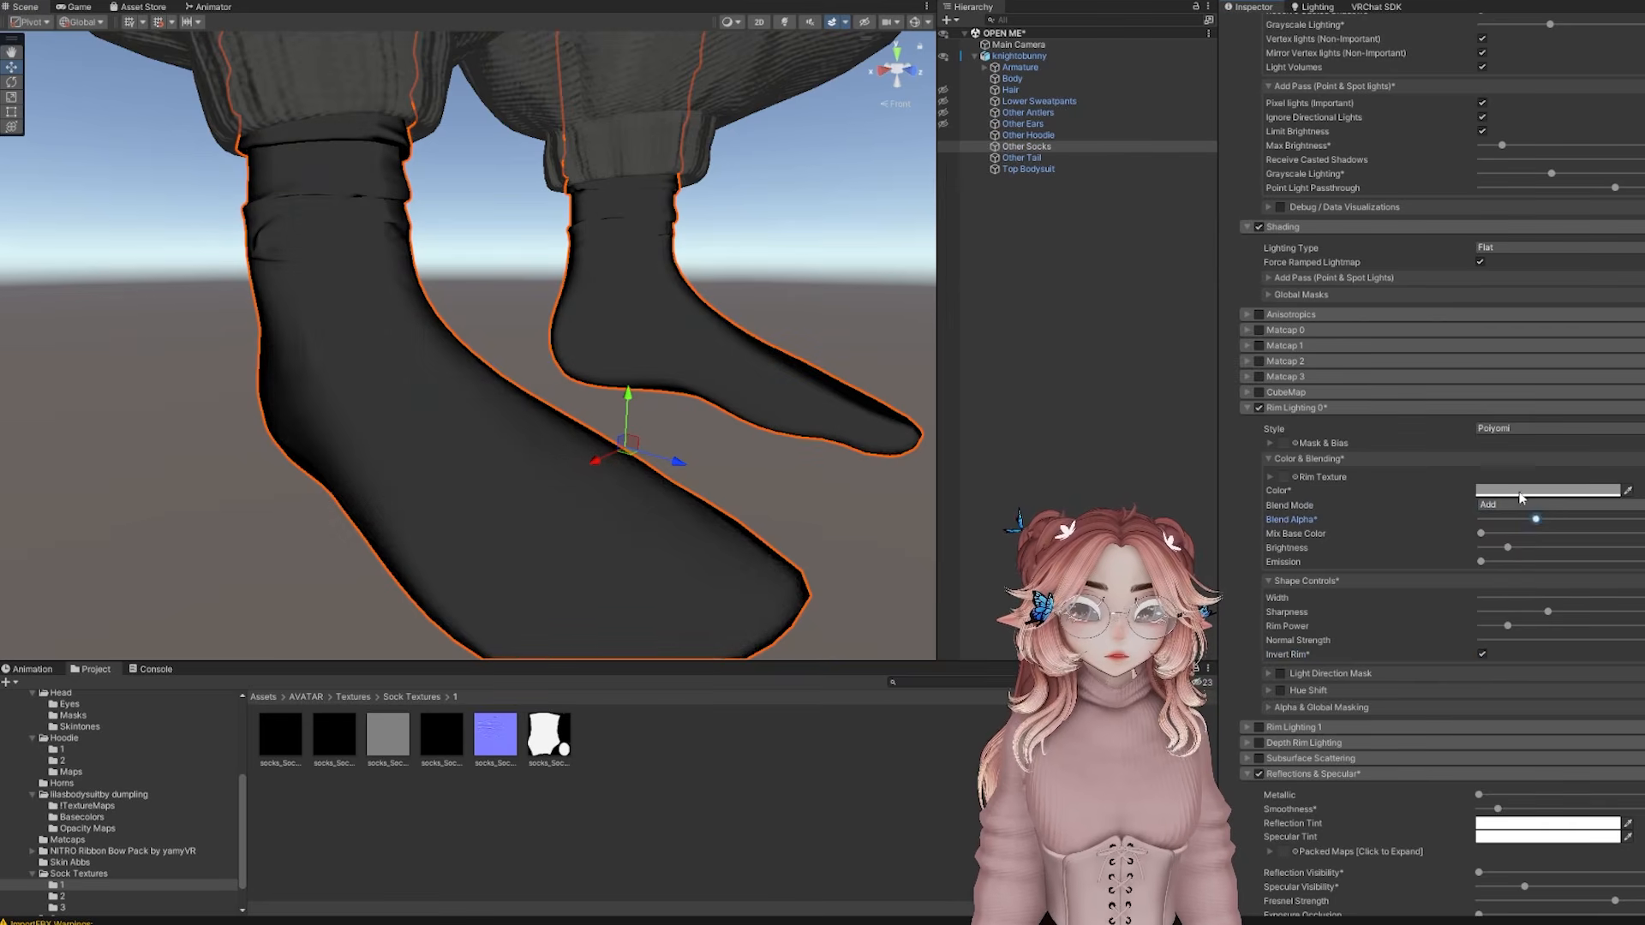
{"action": "left_click", "coordinate": [1542, 490]}
{"action": "left_click_drag", "start_coordinate": [1568, 594], "coordinate": [1556, 606]}
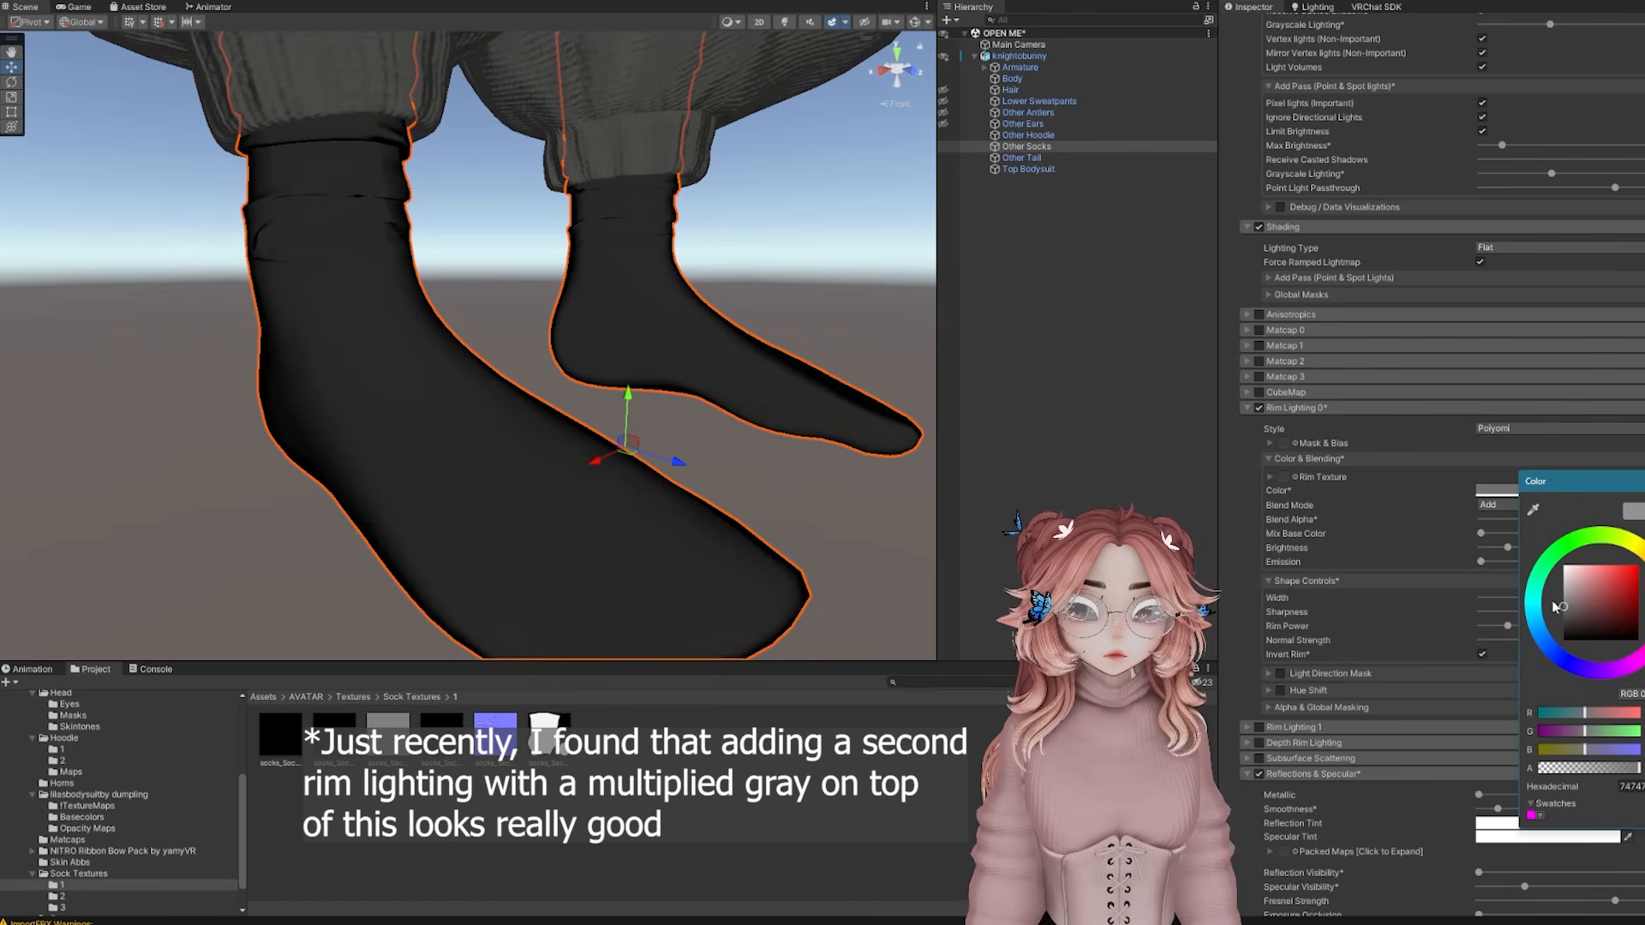
{"action": "left_click", "coordinate": [1643, 485]}
{"action": "left_click_drag", "start_coordinate": [1528, 521], "coordinate": [1486, 521]}
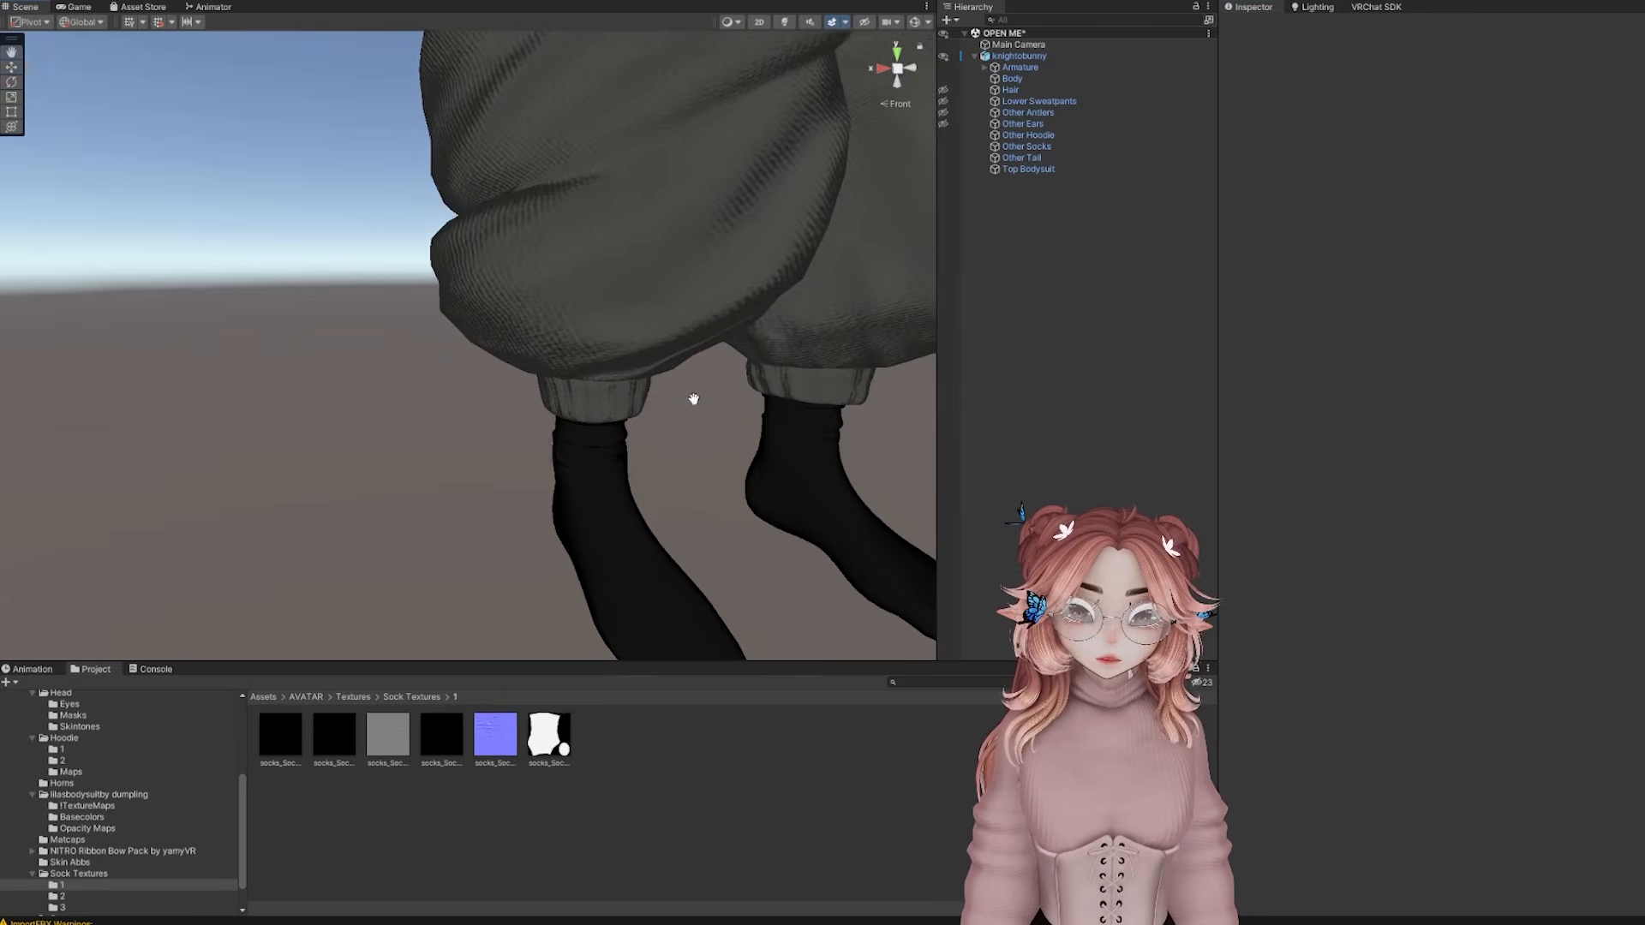
Examine the sweatpants, socks and the complete avatar from close up and from a distance
{"action": "scroll", "coordinate": [609, 360], "scroll_direction": "up", "scroll_amount": 5}
{"action": "scroll", "coordinate": [600, 361], "scroll_direction": "down", "scroll_amount": 4}
{"action": "scroll", "coordinate": [588, 364], "scroll_direction": "up", "scroll_amount": 6}
{"action": "scroll", "coordinate": [588, 364], "scroll_direction": "down", "scroll_amount": 10}
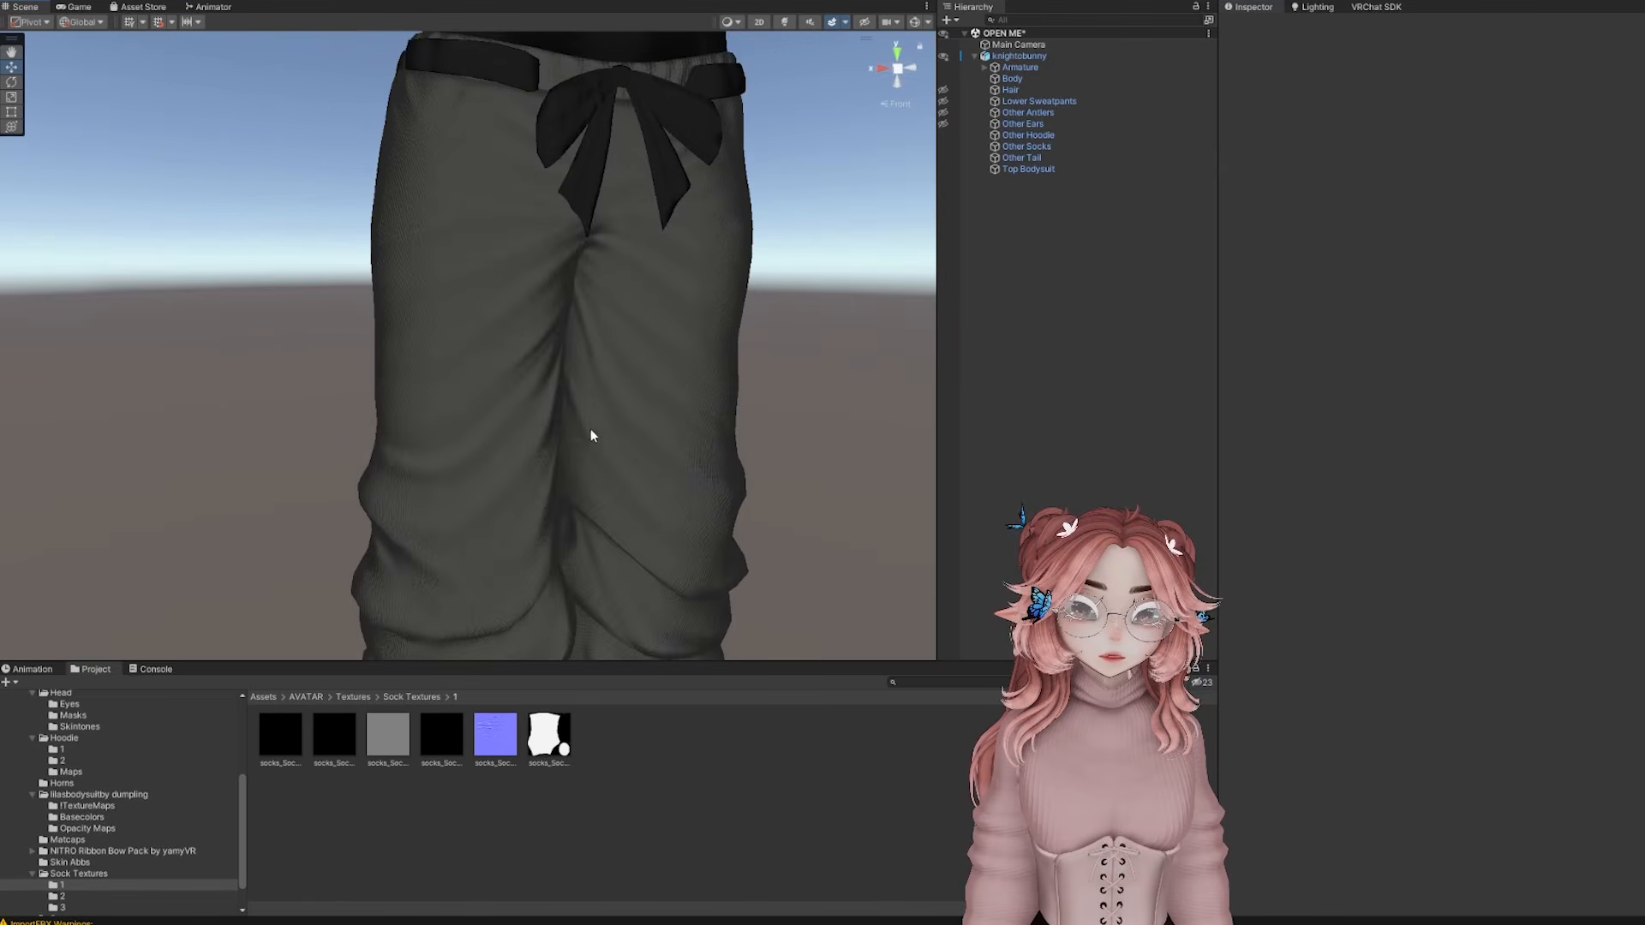
{"action": "left_click_drag", "start_coordinate": [706, 418], "coordinate": [675, 398], "text": "alt"}
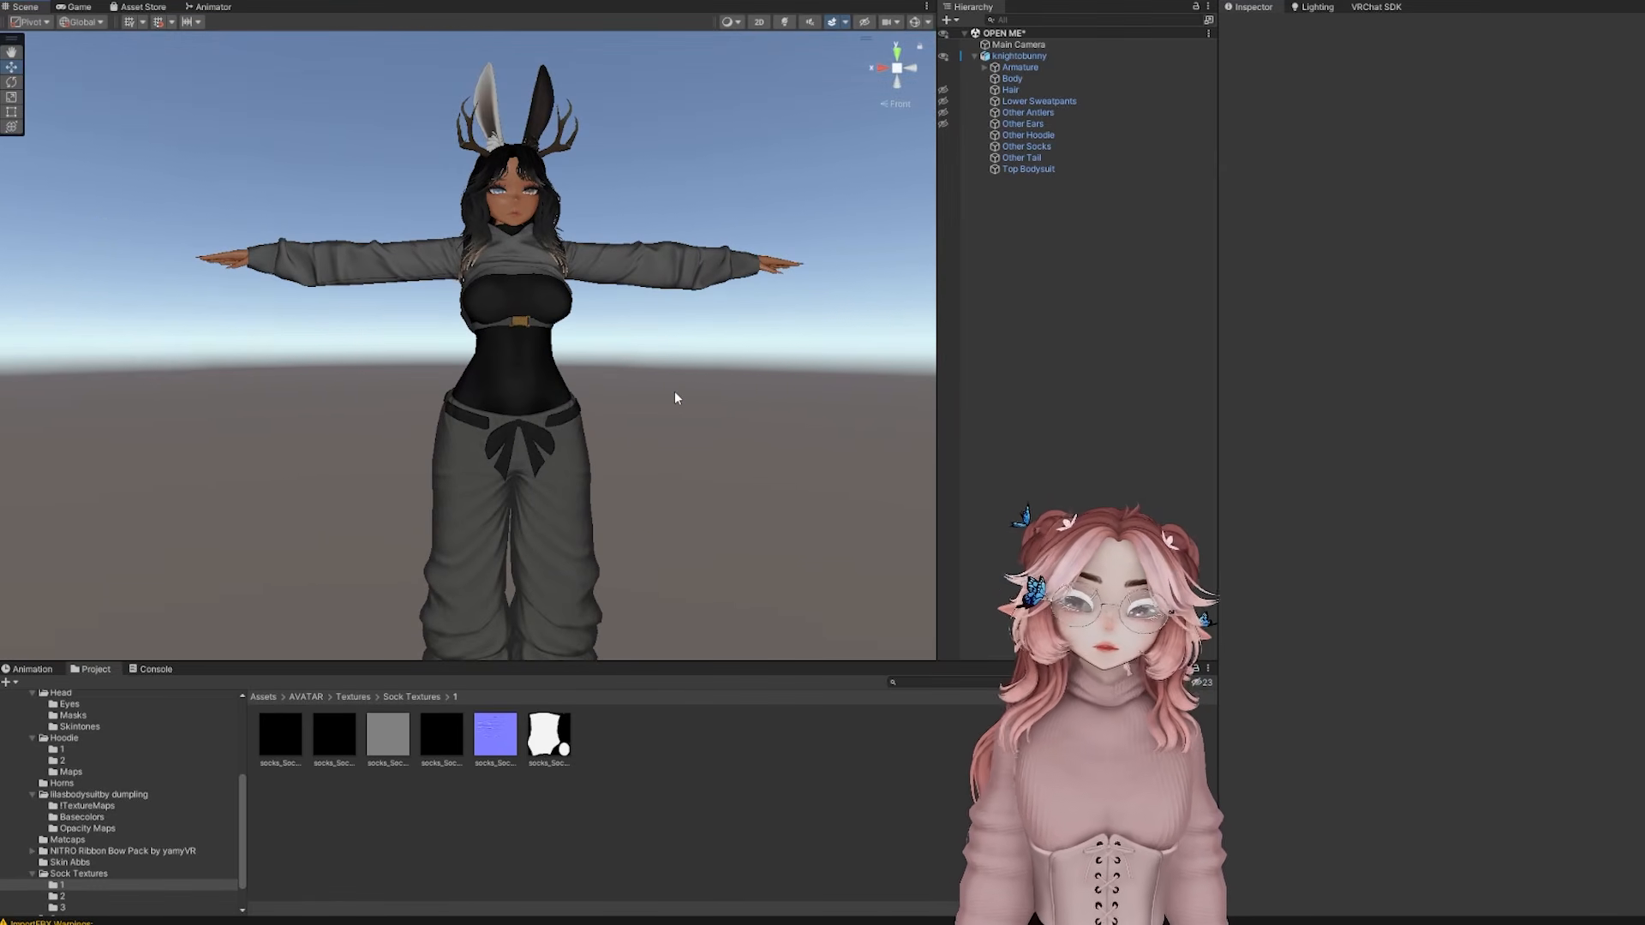
{"action": "scroll", "coordinate": [588, 434], "scroll_direction": "down", "scroll_amount": 3}
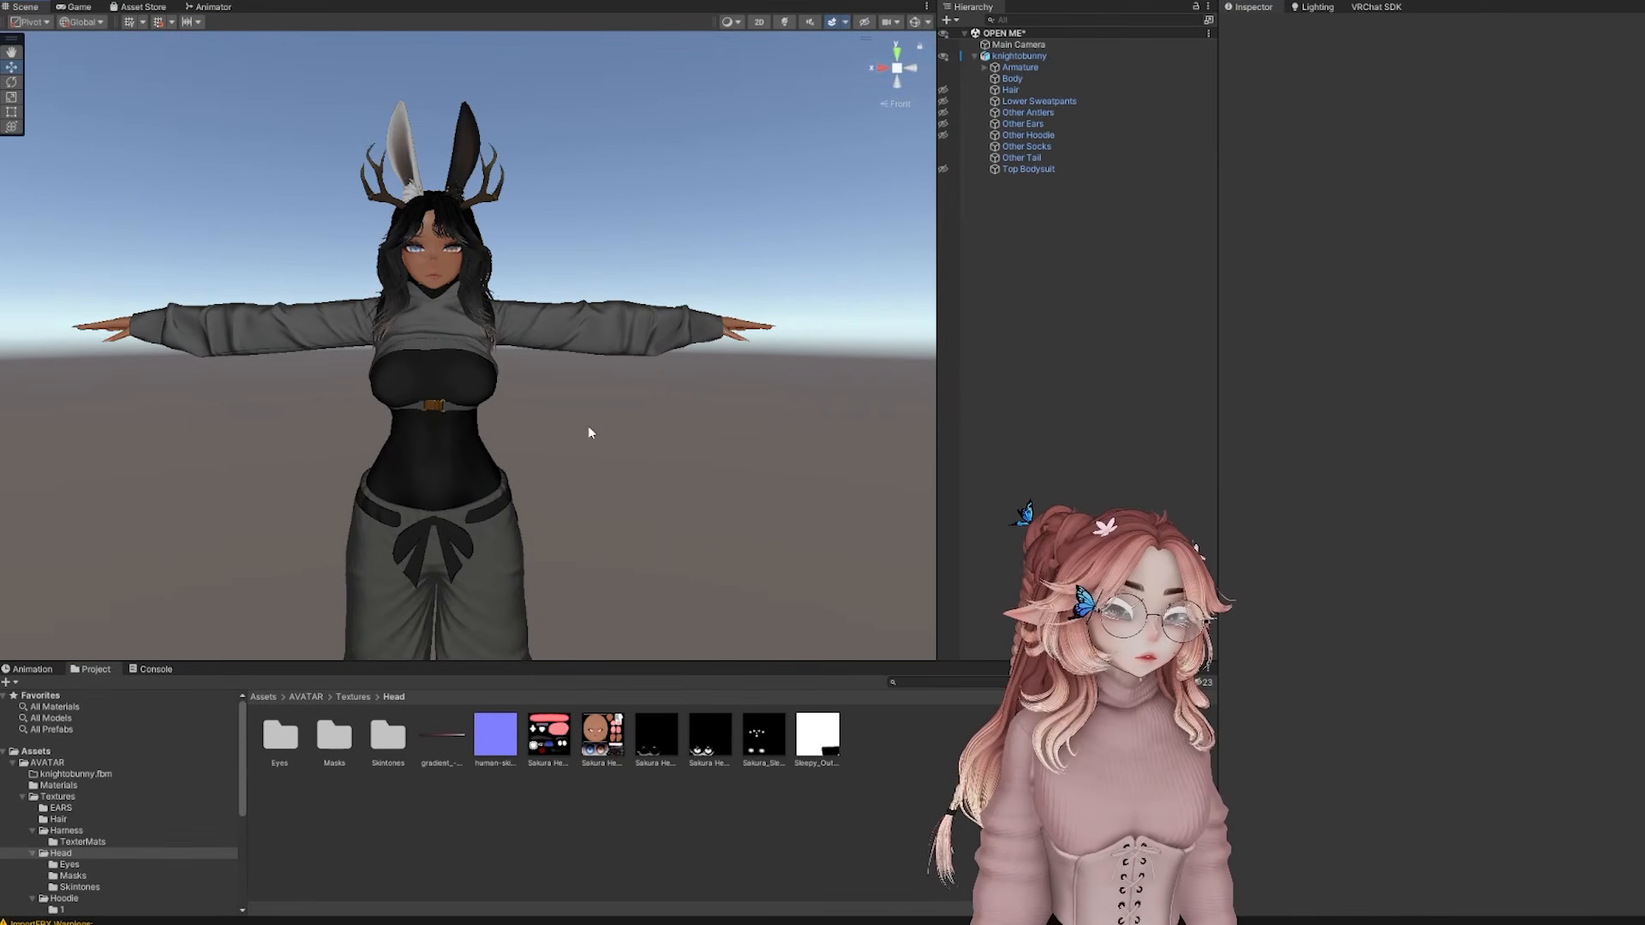
{"action": "scroll", "coordinate": [617, 389], "scroll_direction": "up", "scroll_amount": 2}
{"action": "mouse_move", "coordinate": [588, 434]}
{"action": "middle_mouse_down"}
{"action": "mouse_move", "coordinate": [616, 389]}
{"action": "mouse_move", "coordinate": [604, 437]}
{"action": "middle_mouse_up"}
Save the scene and add a VRC Avatar Descriptor component to the knightobunny object
{"action": "right_click", "coordinate": [1021, 33]}
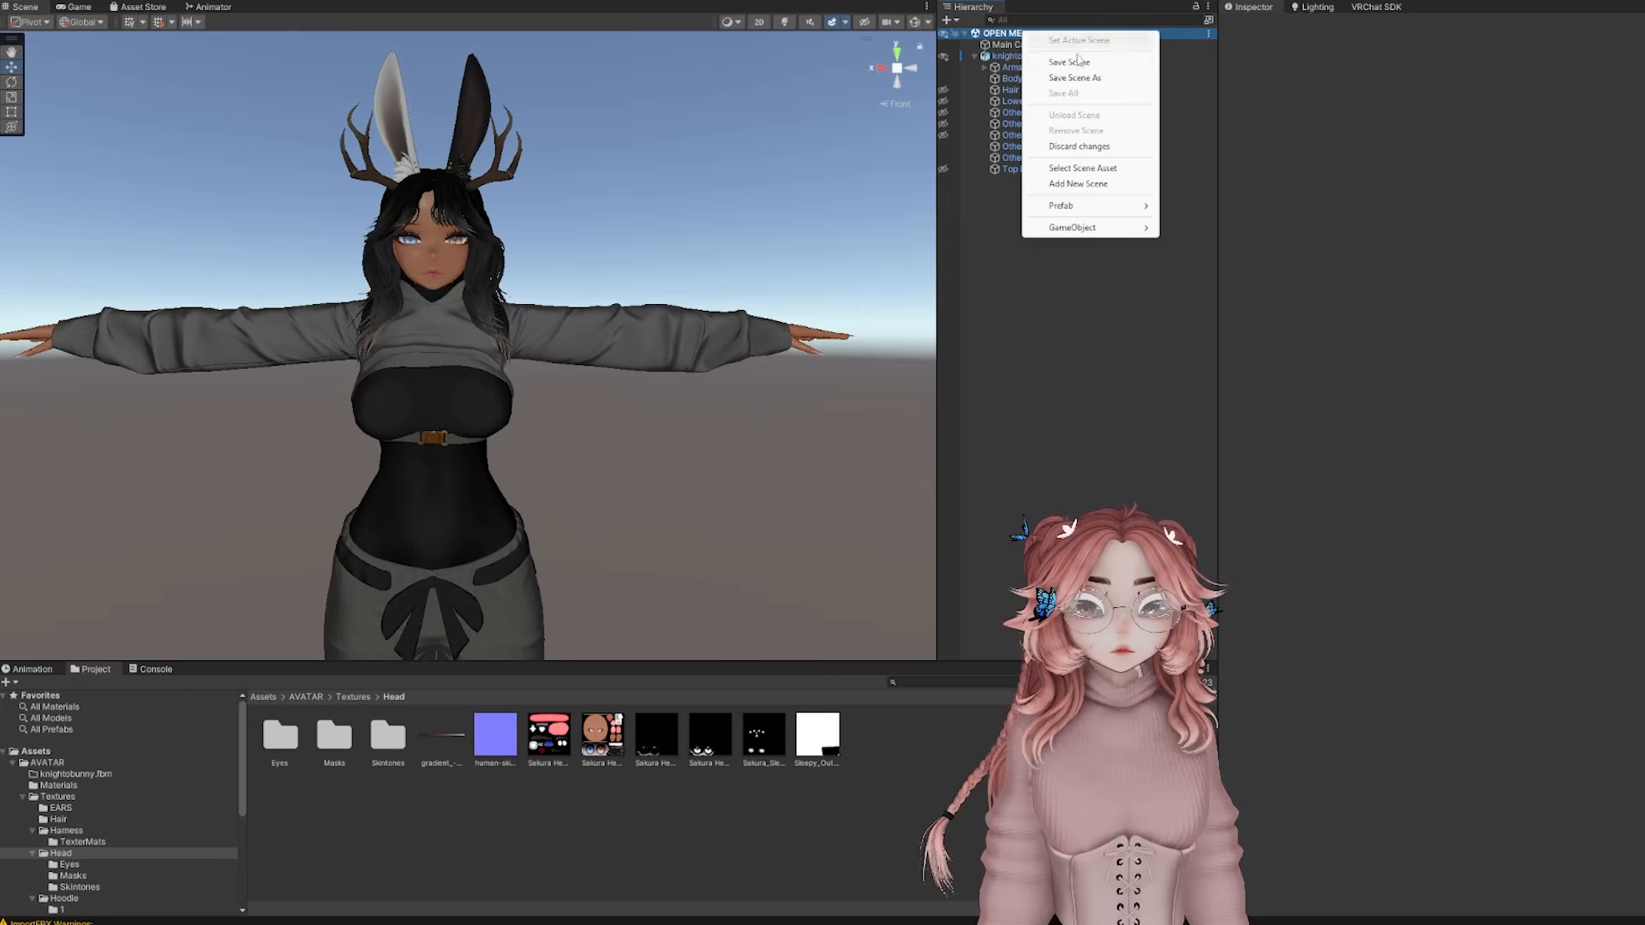
{"action": "left_click", "coordinate": [1063, 62]}
{"action": "left_click", "coordinate": [1012, 56]}
{"action": "left_click", "coordinate": [1444, 304]}
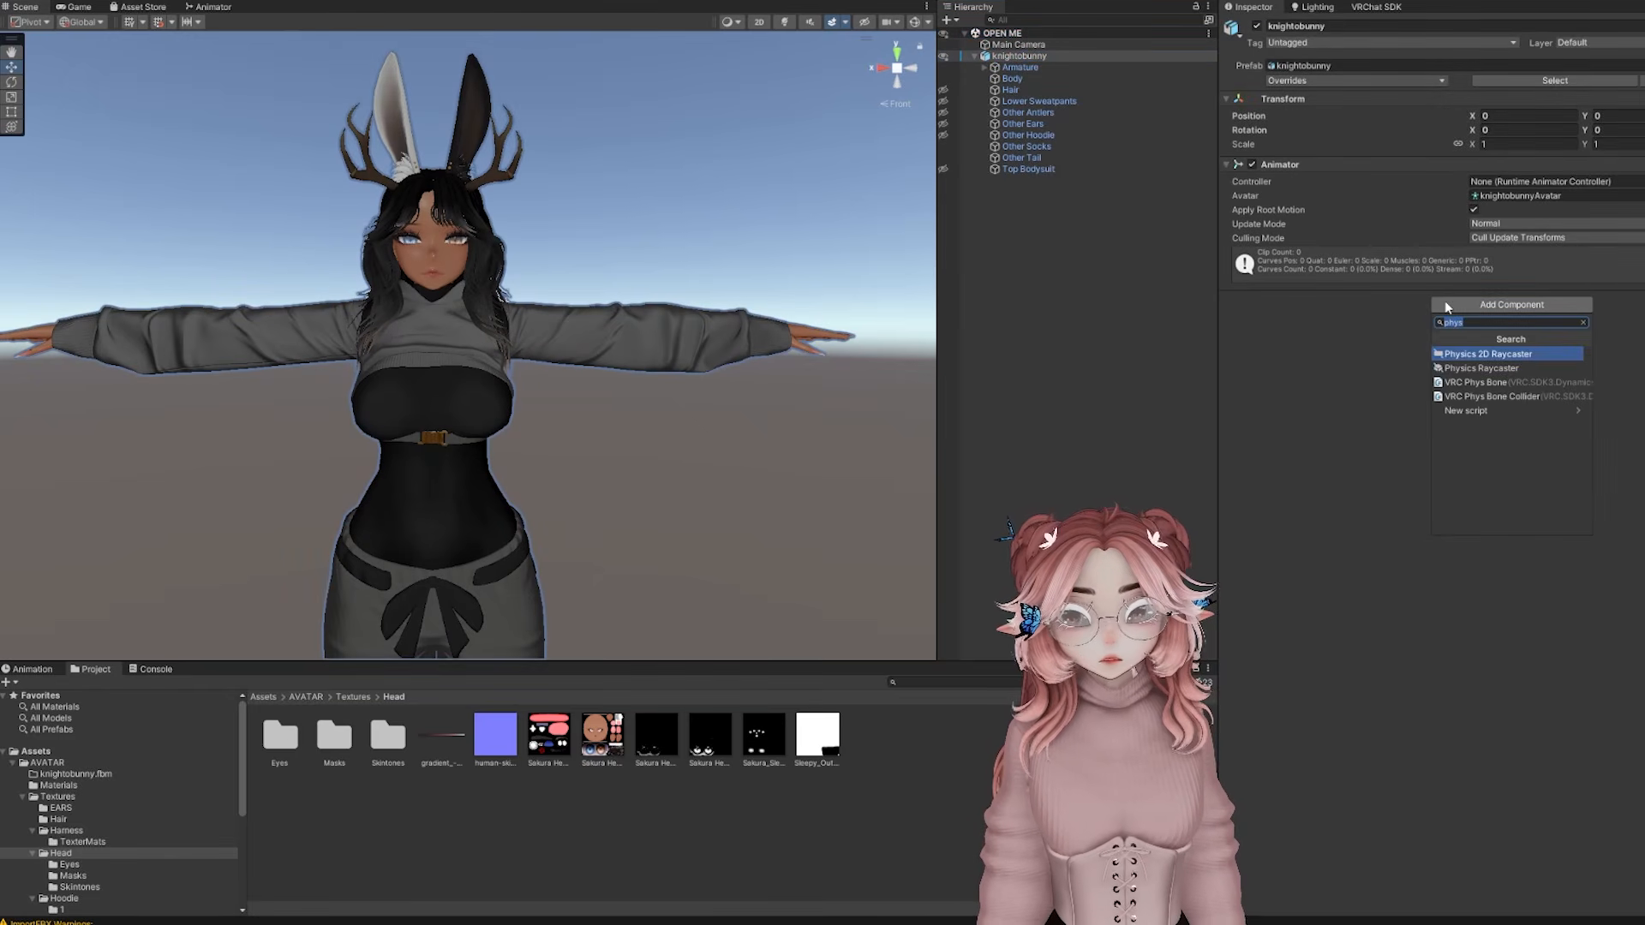
{"action": "type", "text": "vrc avata"}
{"action": "key", "text": "Return"}
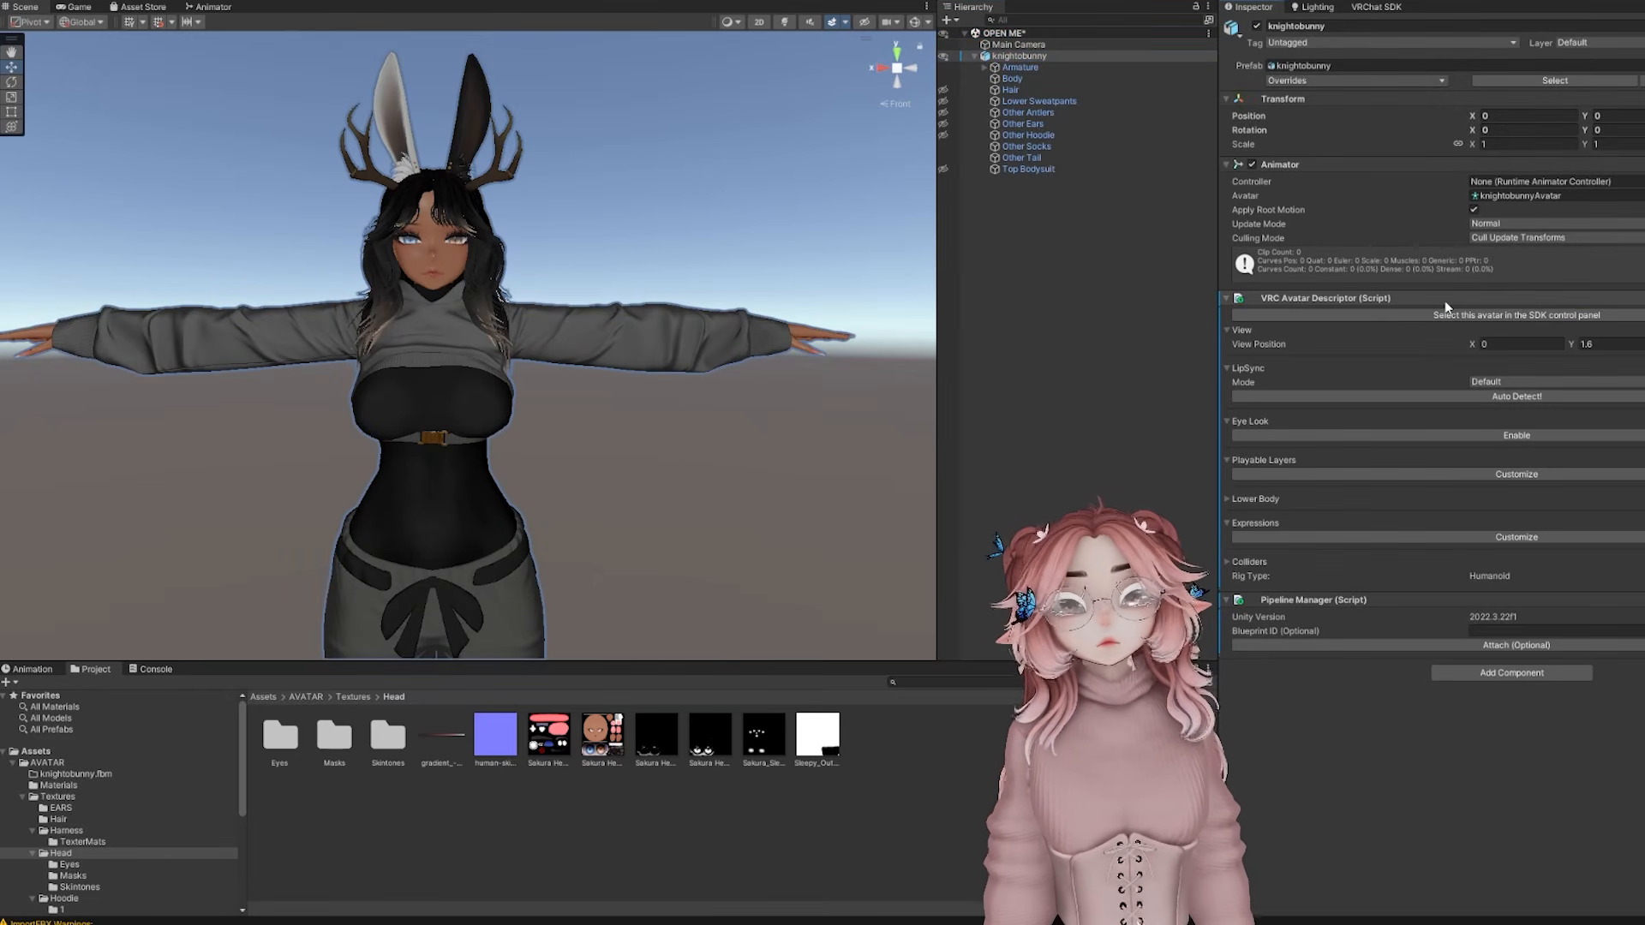
Auto-detect the LipSync visemes and enable Eye Look with the LeftEye and RightEye bones, with Looking Up at X -15 and Looking Down at X 15
{"action": "left_click", "coordinate": [1560, 397]}
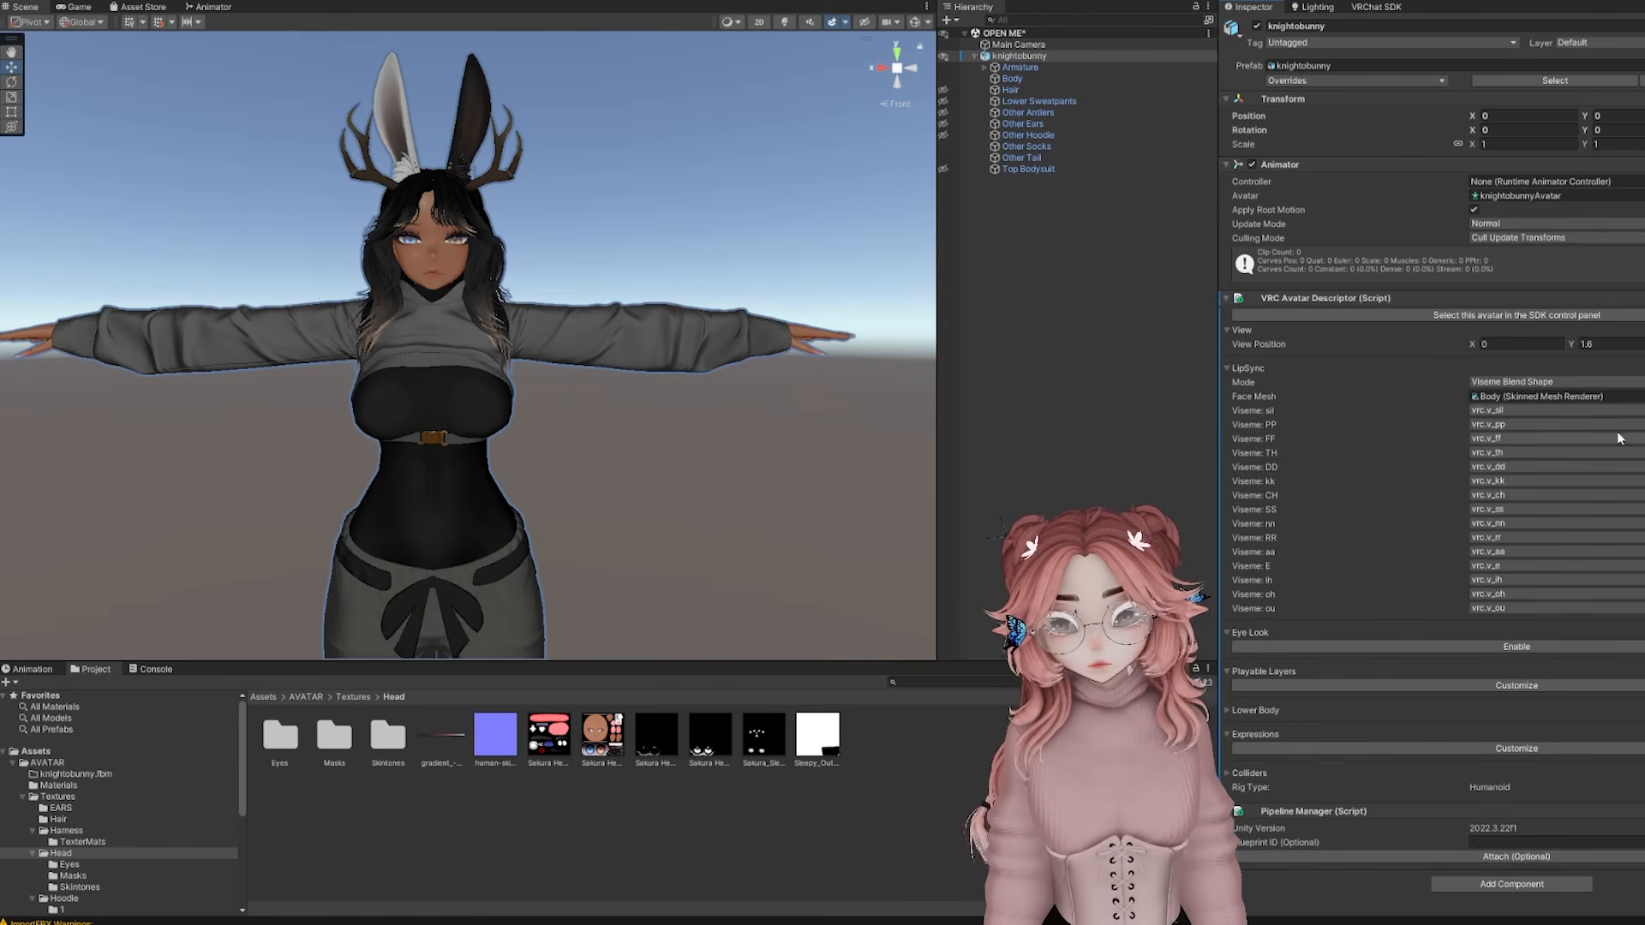
{"action": "left_click", "coordinate": [1437, 650]}
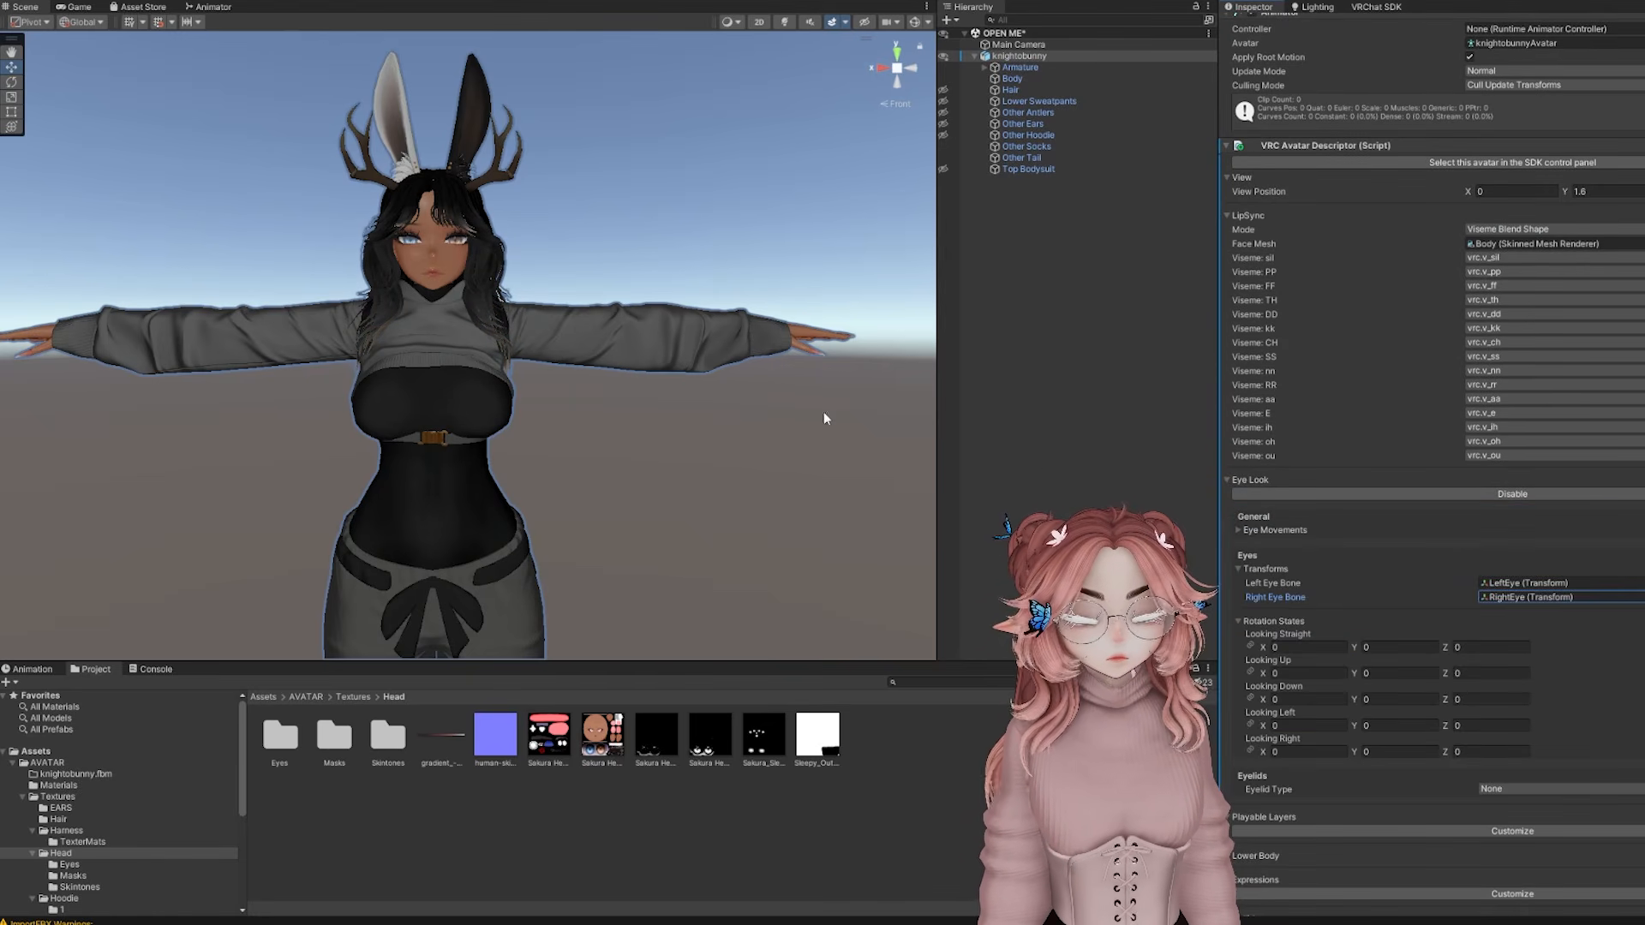
{"action": "scroll", "coordinate": [1299, 540], "scroll_direction": "down", "scroll_amount": 3}
{"action": "left_click", "coordinate": [1299, 540]}
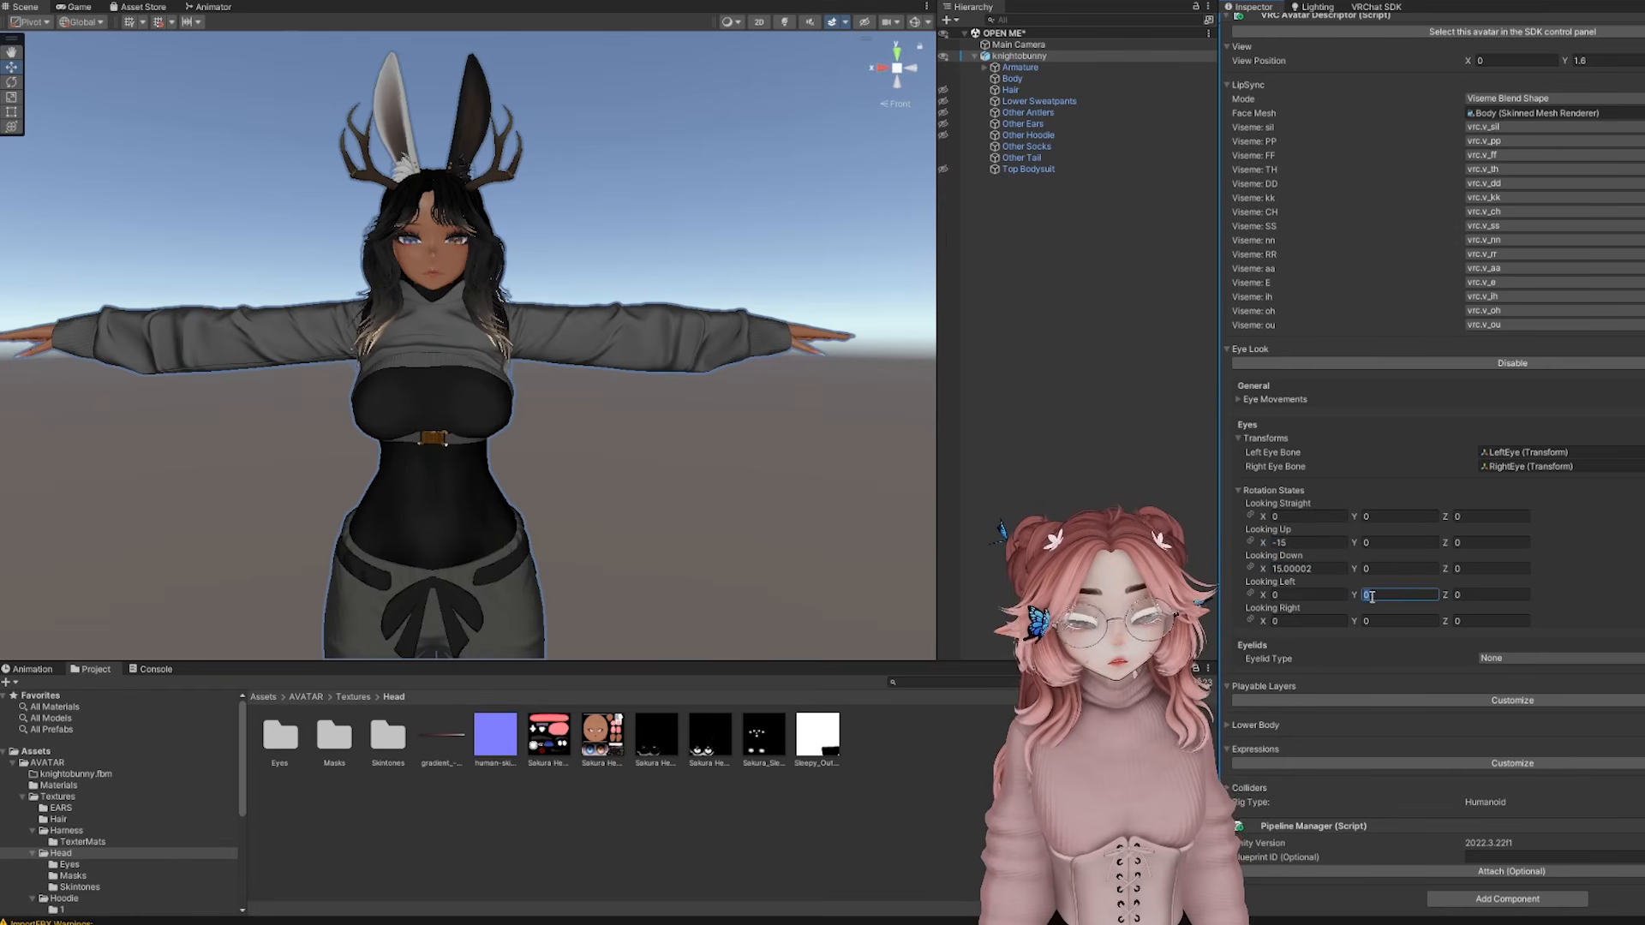
Set the Eyelid Type to Blendshapes and assign Body as the Eyelids Mesh
{"action": "left_click", "coordinate": [1614, 657]}
{"action": "left_click", "coordinate": [1542, 709]}
{"action": "left_click", "coordinate": [1638, 682]}
{"action": "double_click", "coordinate": [1253, 580]}
Set the eyelid blendshape states: Blink to Blink, Looking Up to vrc.looking up and Looking Down to vrc.looking down
{"action": "scroll", "coordinate": [1568, 577], "scroll_direction": "down", "scroll_amount": 1}
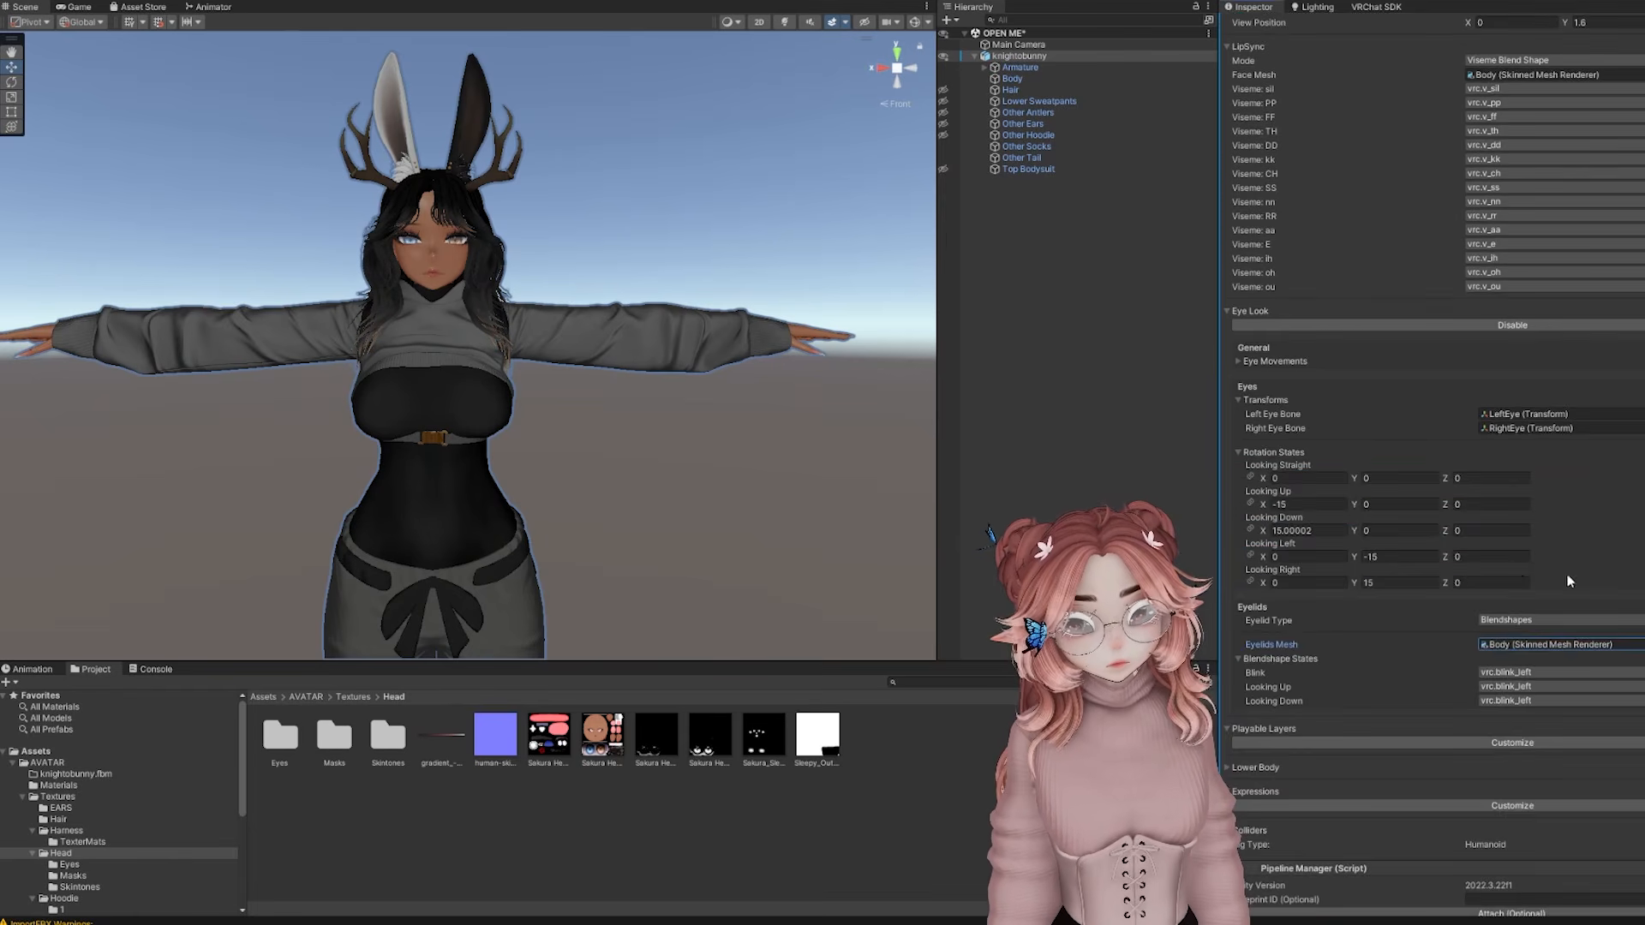
{"action": "left_click", "coordinate": [1568, 673]}
{"action": "left_click", "coordinate": [1530, 498]}
{"action": "left_click", "coordinate": [1557, 686]}
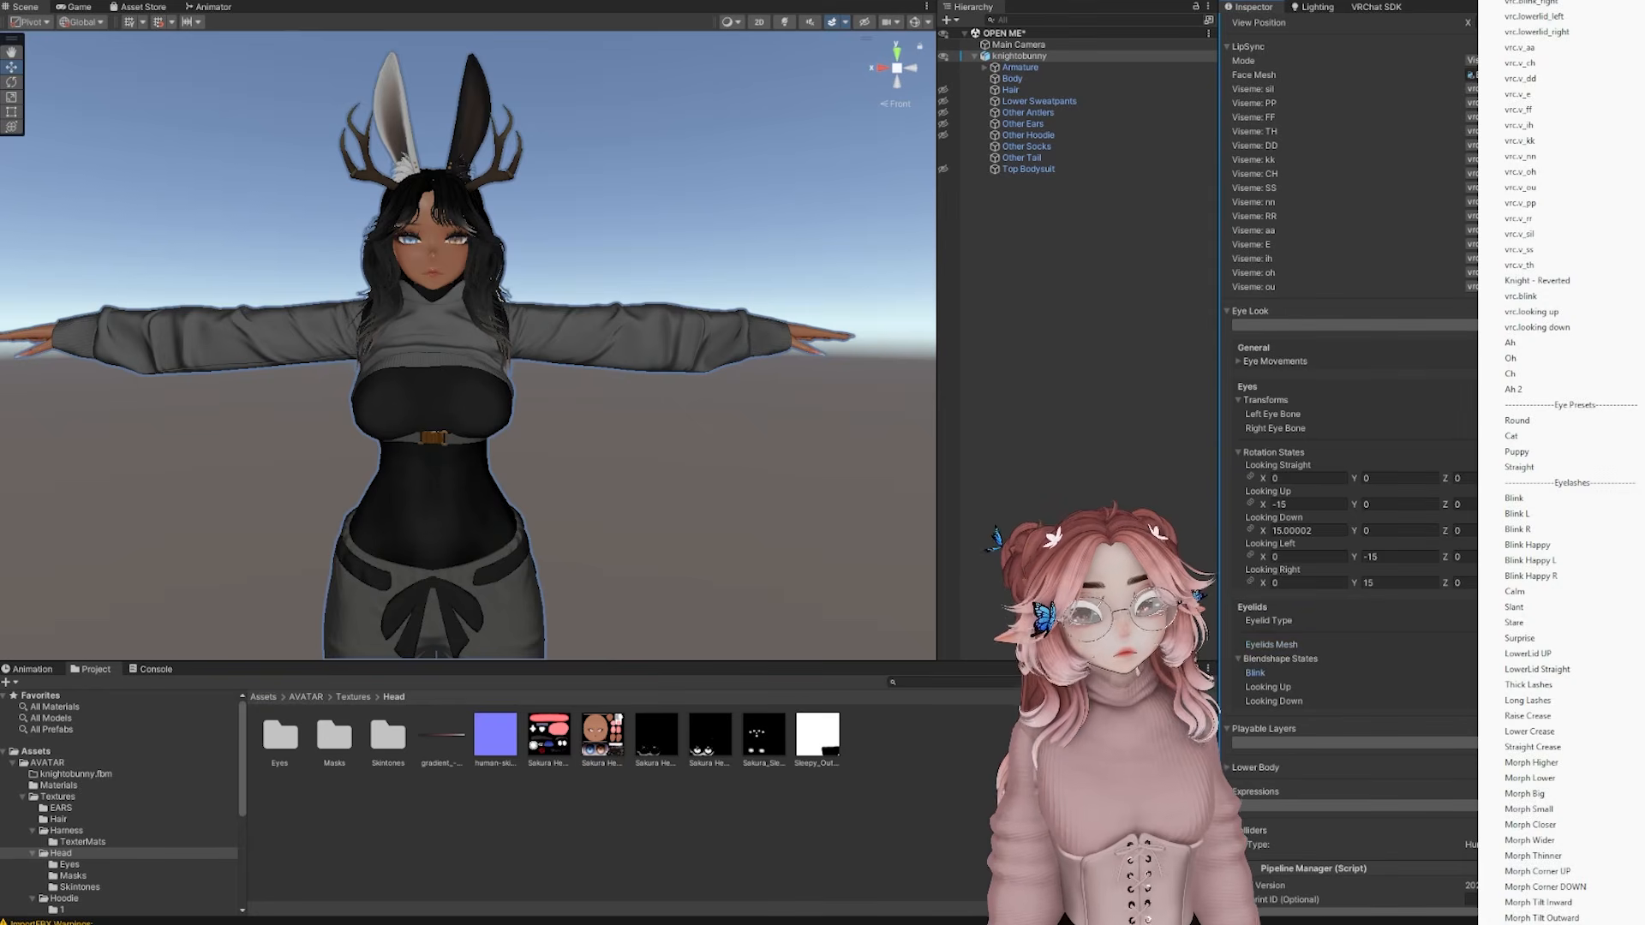
{"action": "left_click", "coordinate": [1563, 657]}
{"action": "left_click", "coordinate": [1624, 700]}
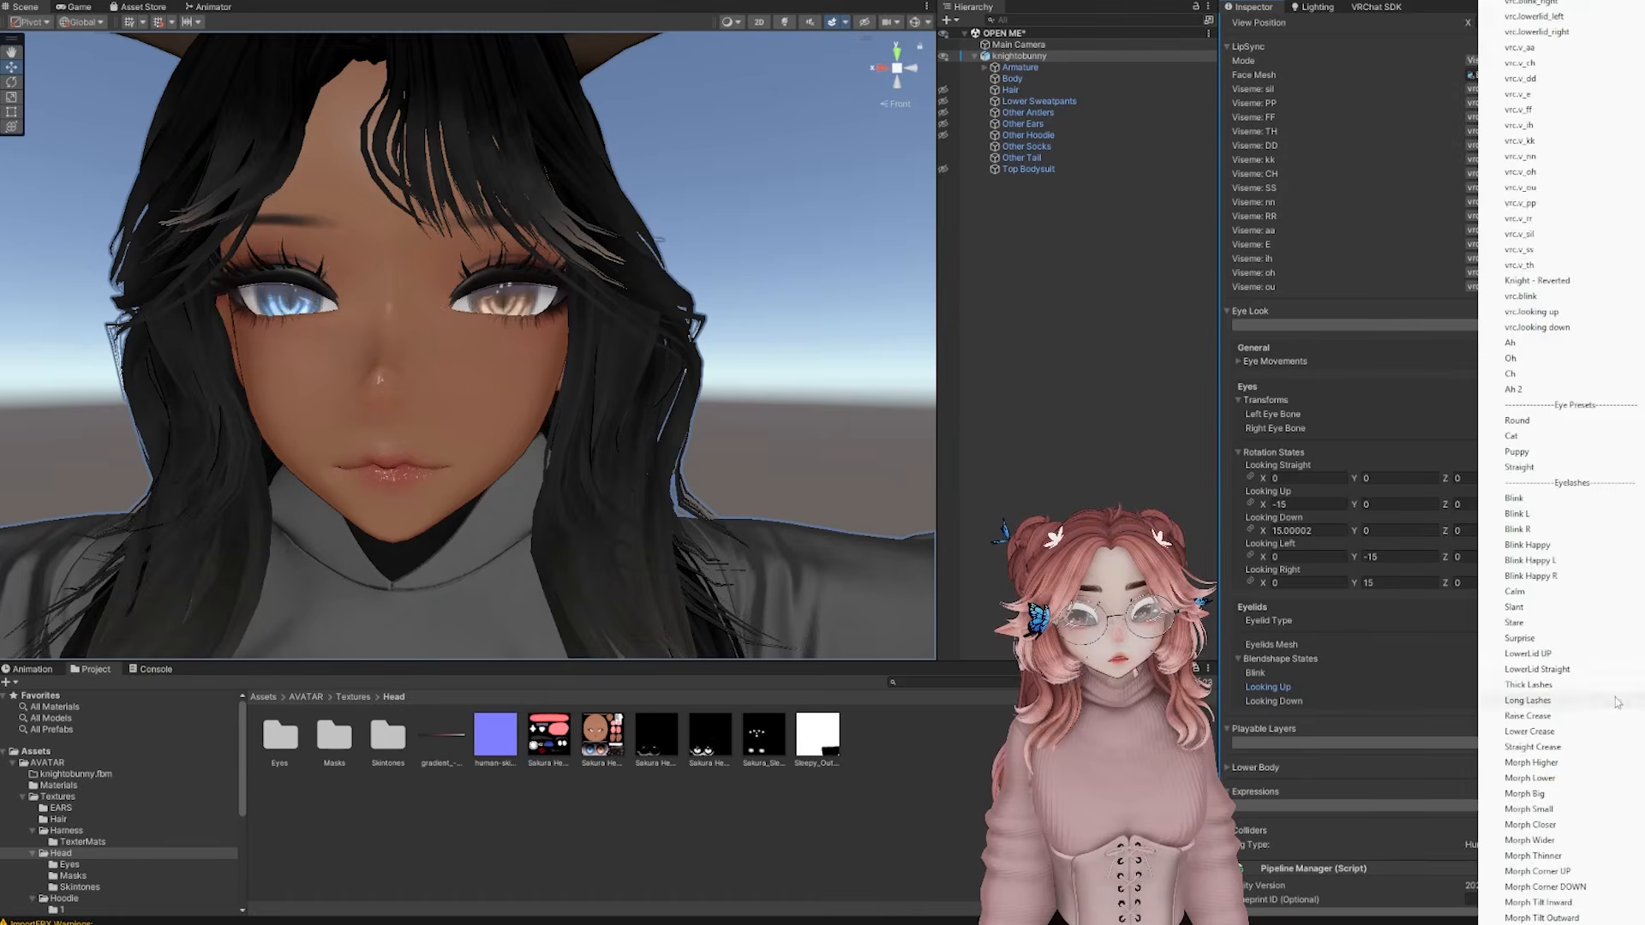
{"action": "left_click", "coordinate": [1584, 702]}
{"action": "left_click", "coordinate": [1552, 703]}
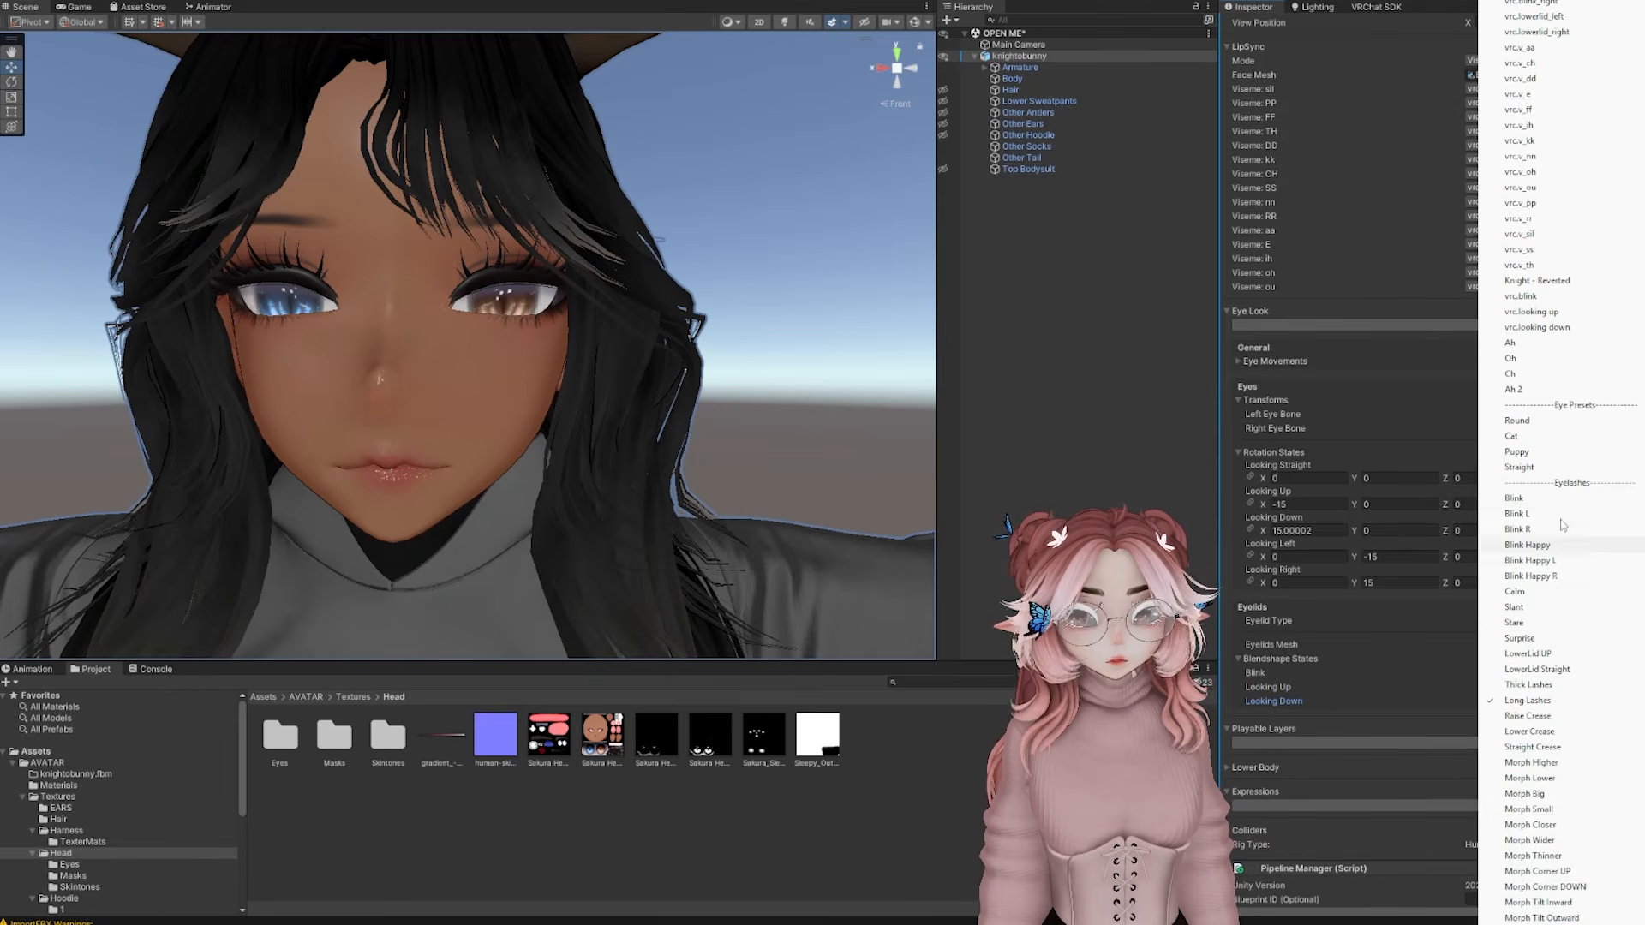
{"action": "left_click", "coordinate": [1557, 329]}
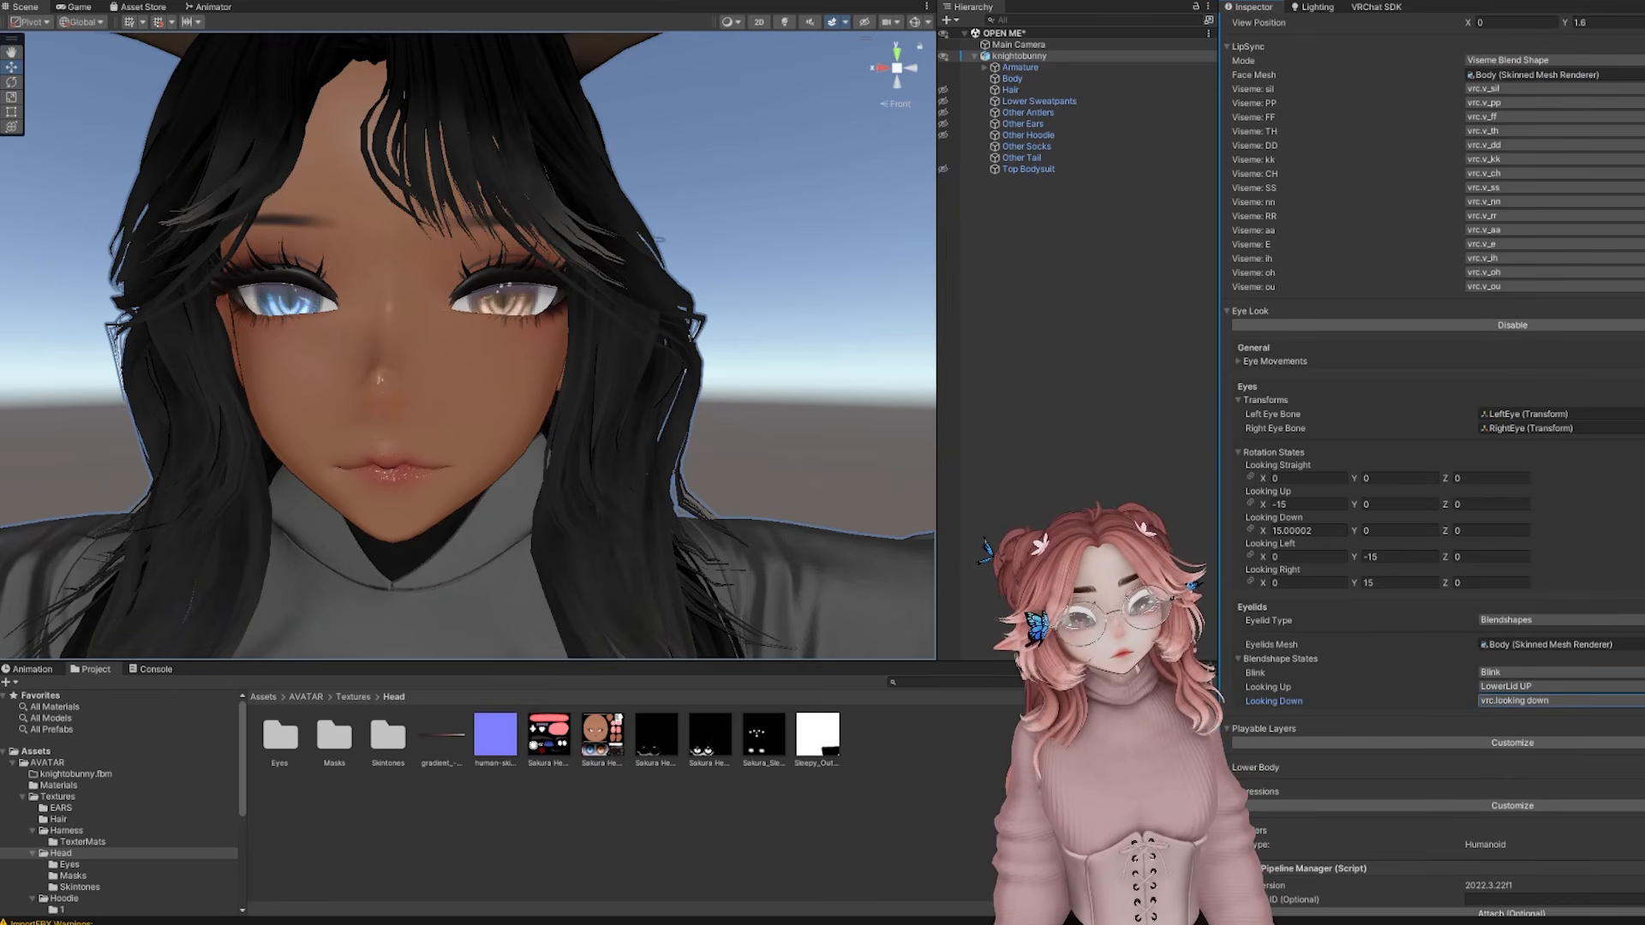
{"action": "left_click", "coordinate": [1588, 686]}
{"action": "left_click", "coordinate": [1542, 313]}
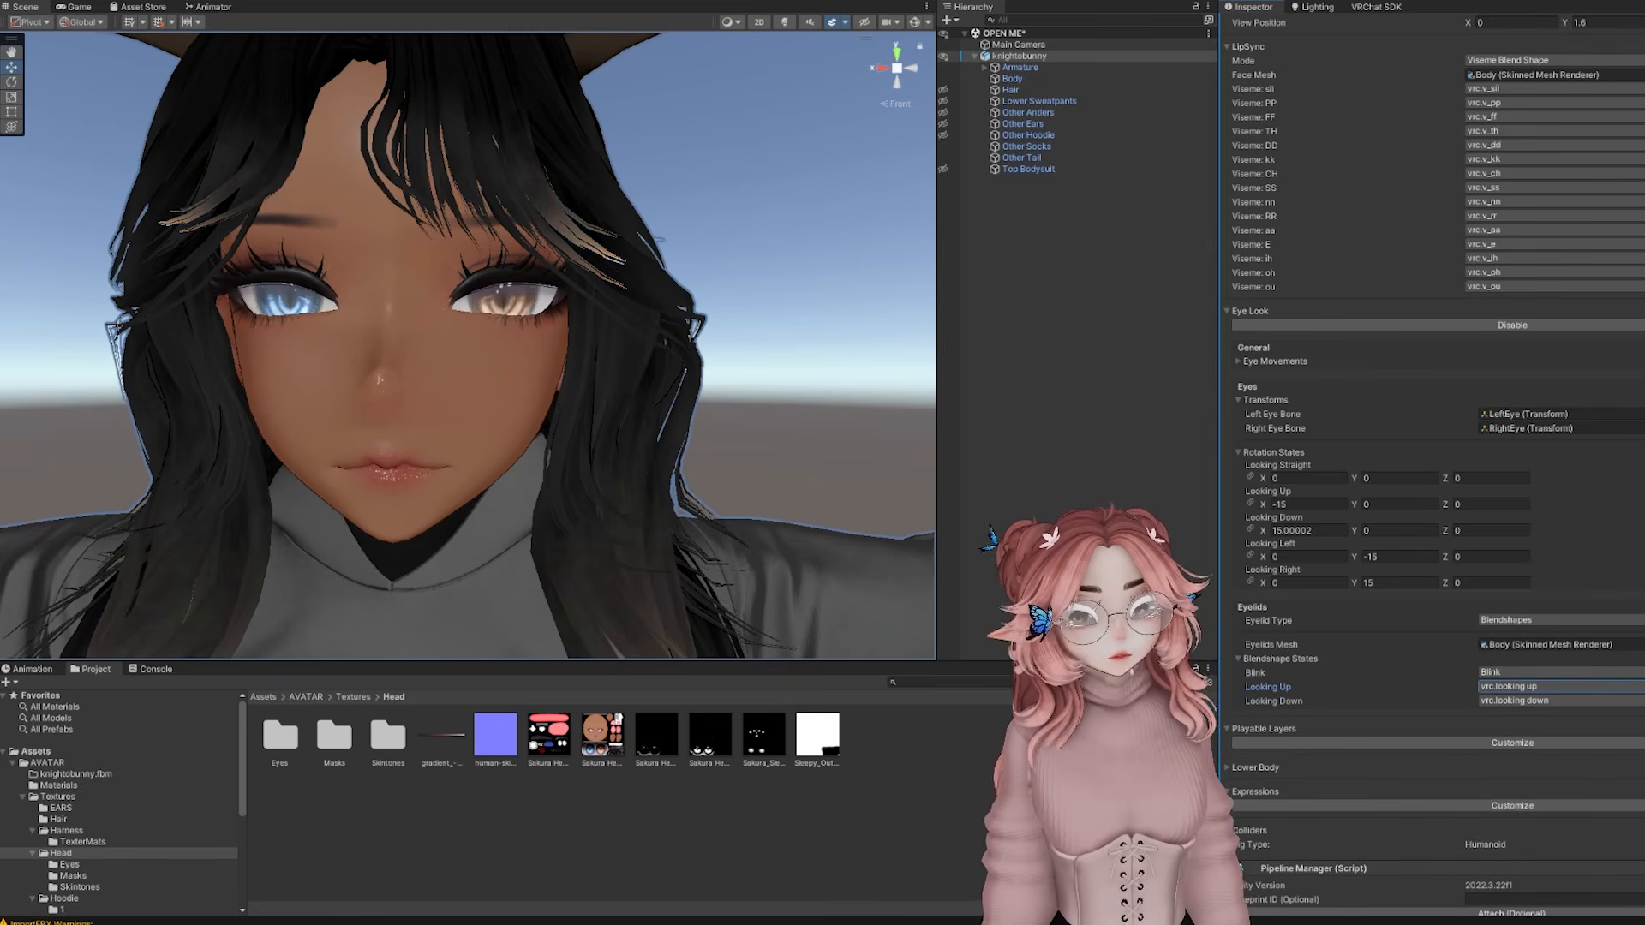
Enable customization of the Playable Layers and switch the Base and Additive layers to custom controller slots
{"action": "left_click", "coordinate": [1511, 743]}
{"action": "scroll", "coordinate": [1511, 743], "scroll_direction": "down", "scroll_amount": 3}
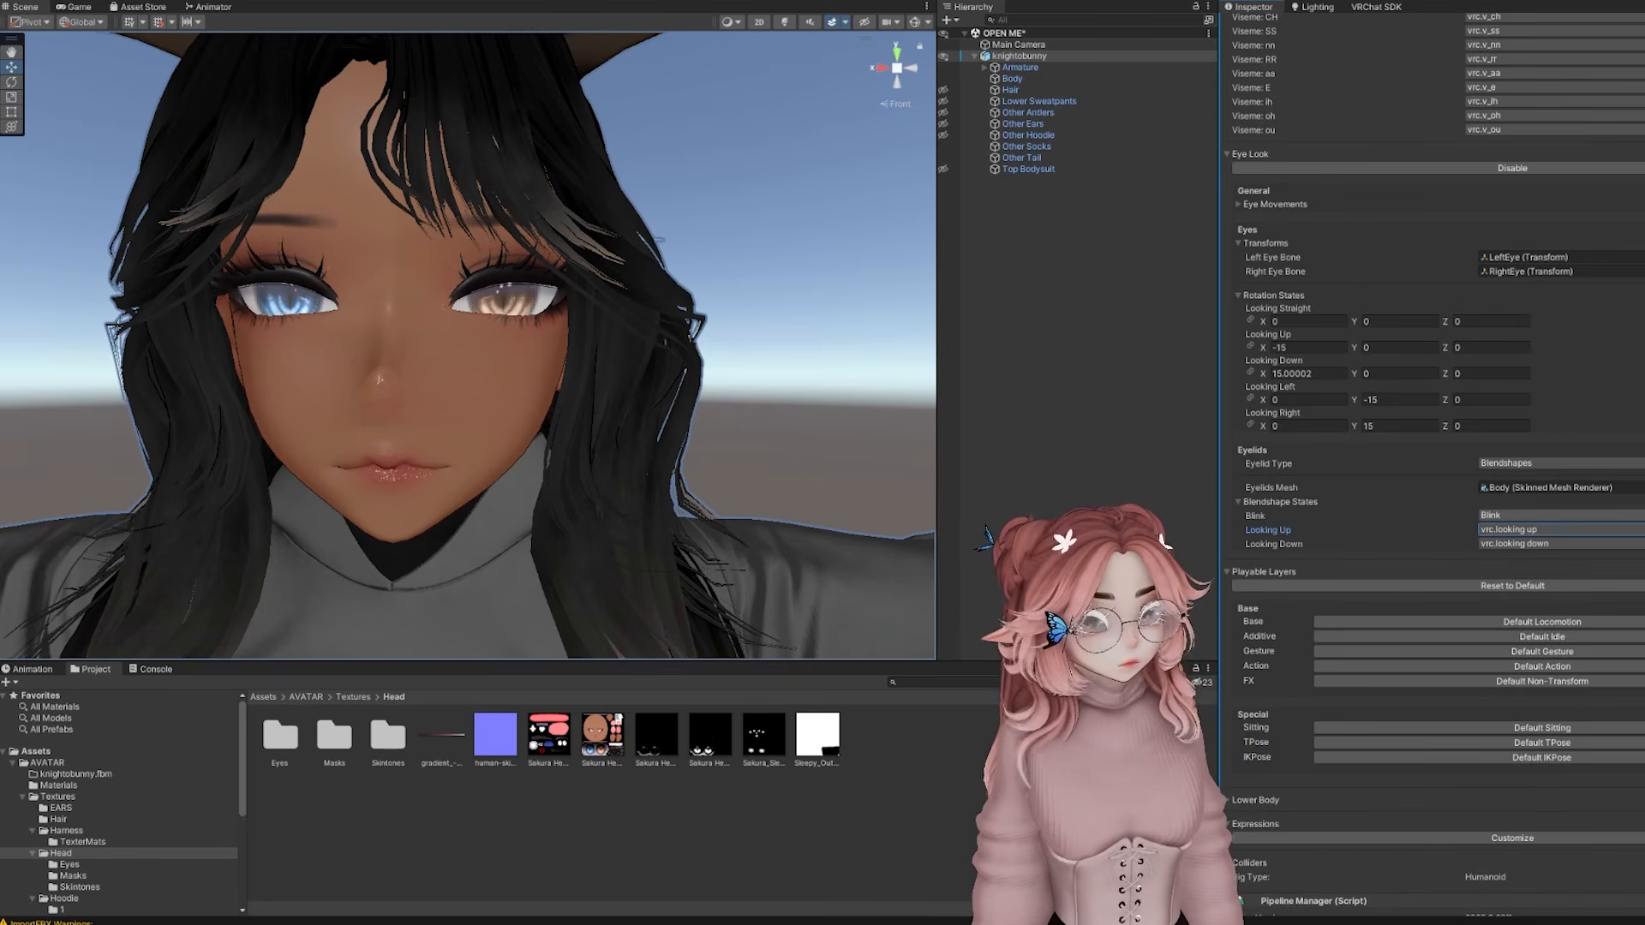
{"action": "left_click", "coordinate": [1541, 636]}
{"action": "left_click", "coordinate": [1541, 622]}
{"action": "left_click", "coordinate": [1638, 621]}
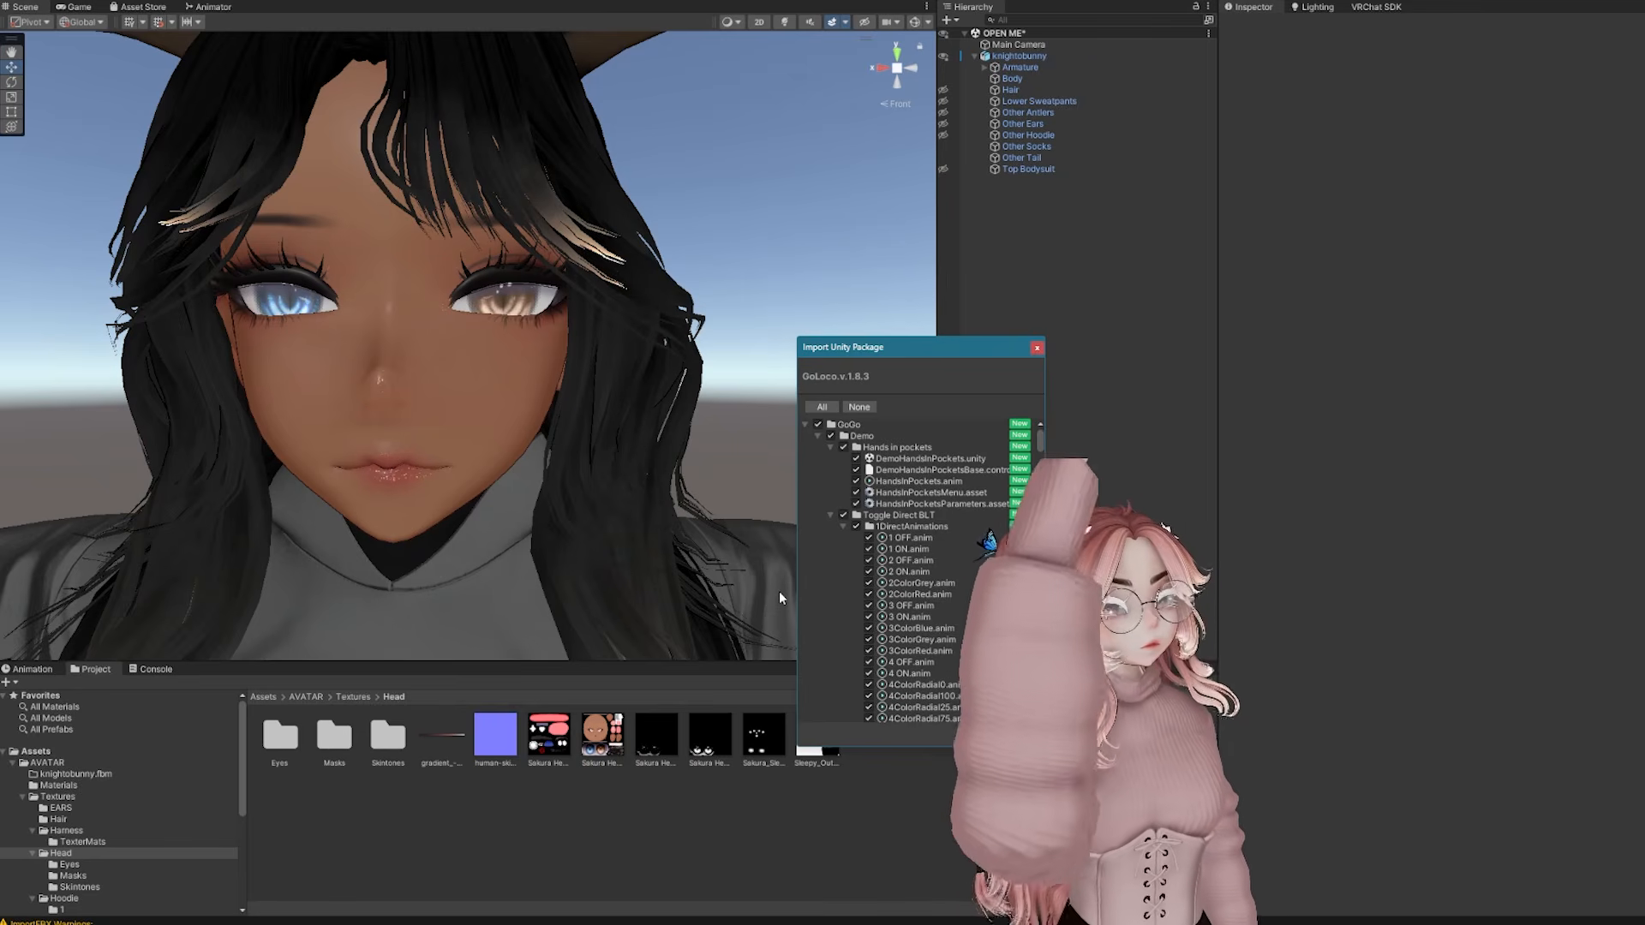
Import the GoLoco v.1.8.3 package and assign GoLocoBase as the controller of the Base playable layer
{"action": "left_click", "coordinate": [1019, 735]}
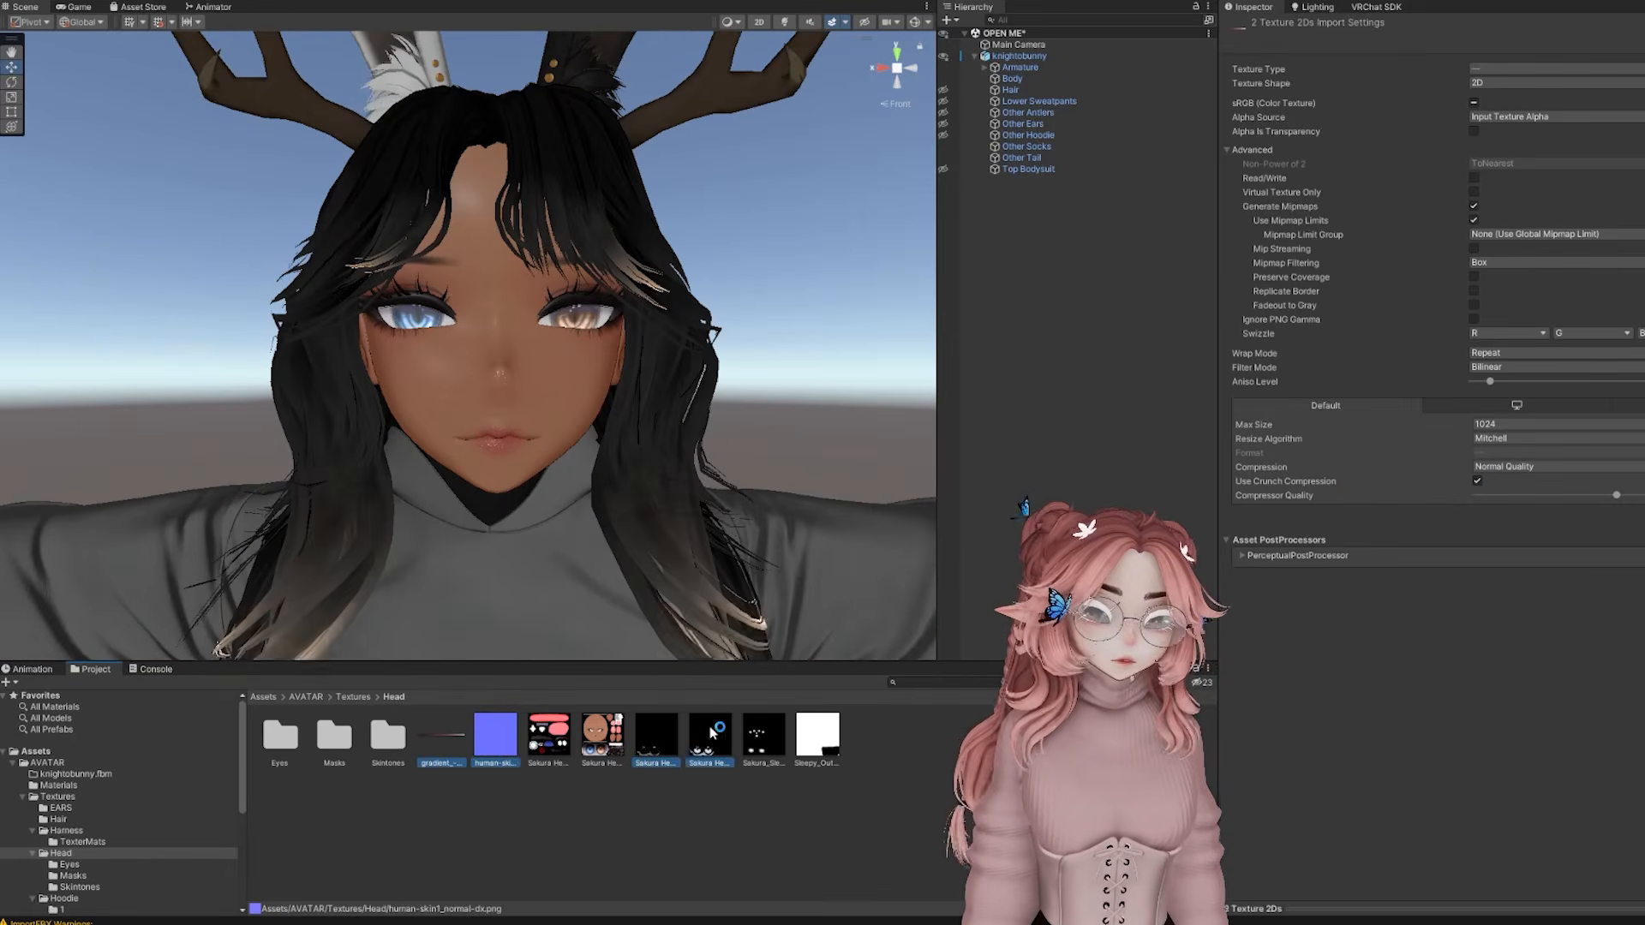
{"action": "left_click", "coordinate": [1516, 424]}
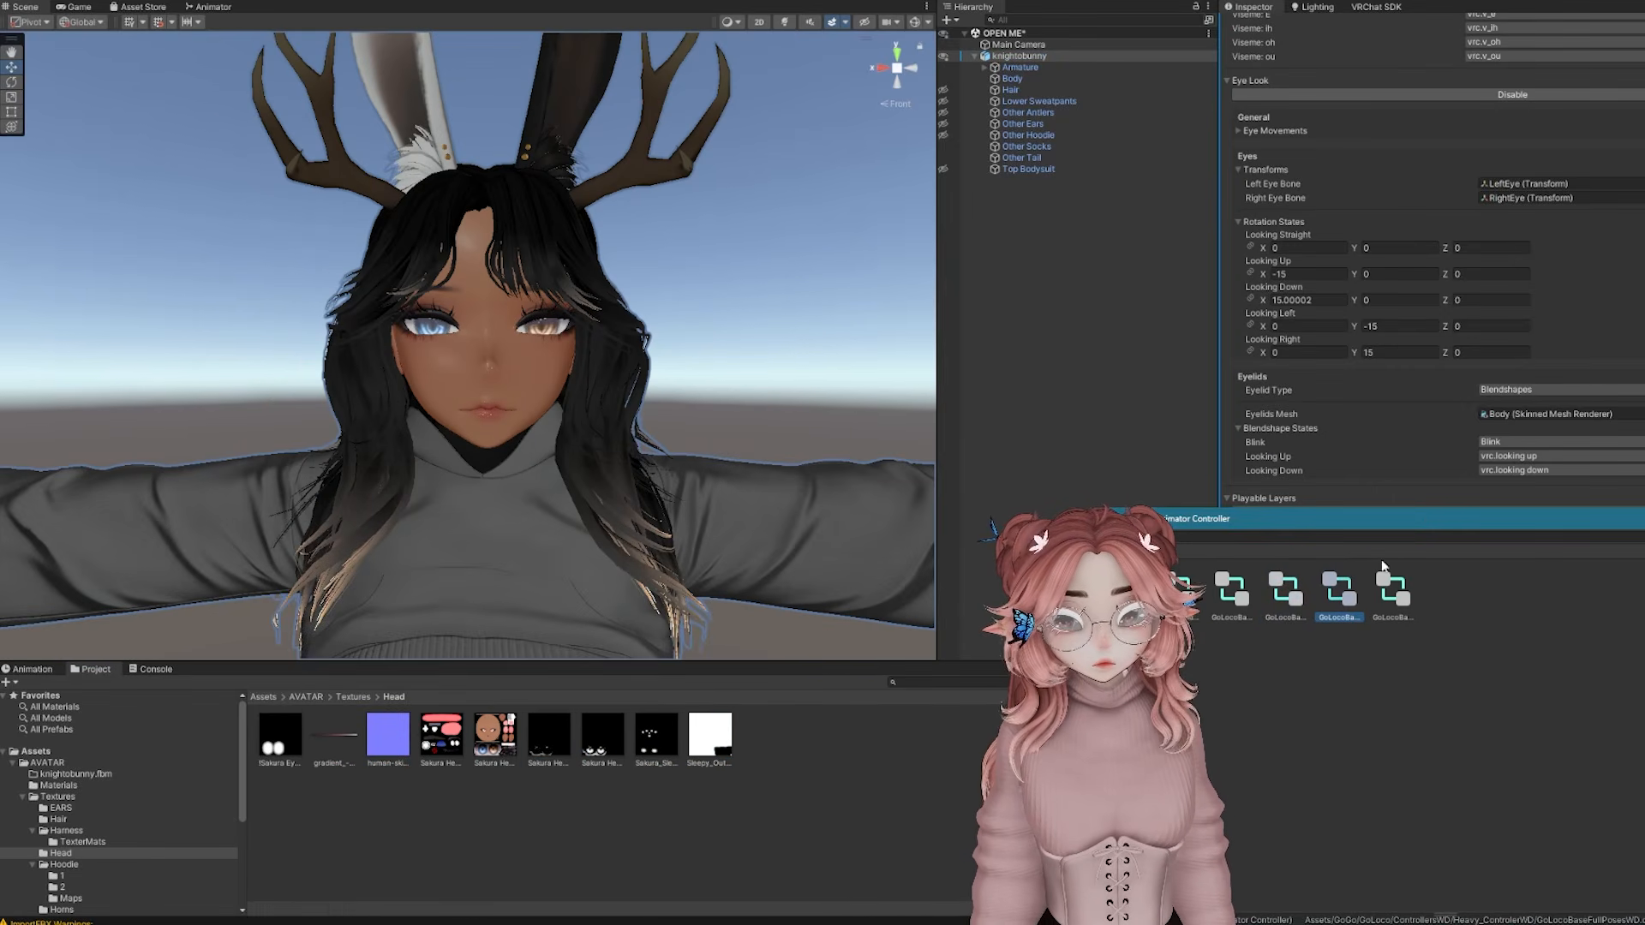
{"action": "left_click", "coordinate": [700, 509]}
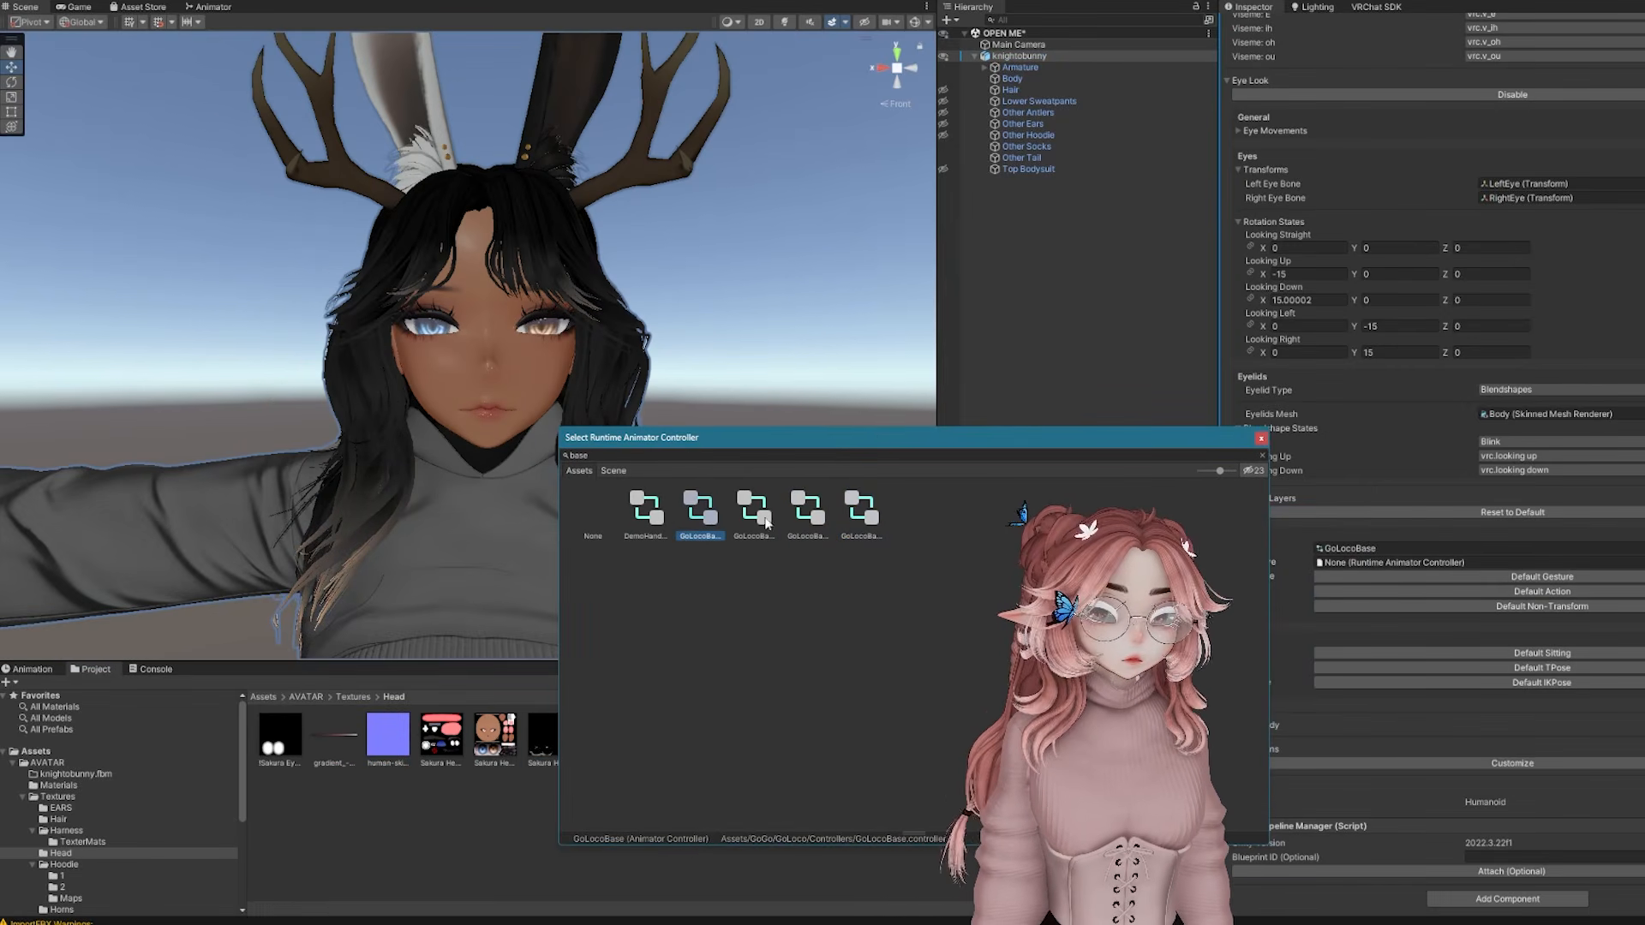
{"action": "left_click", "coordinate": [1260, 439]}
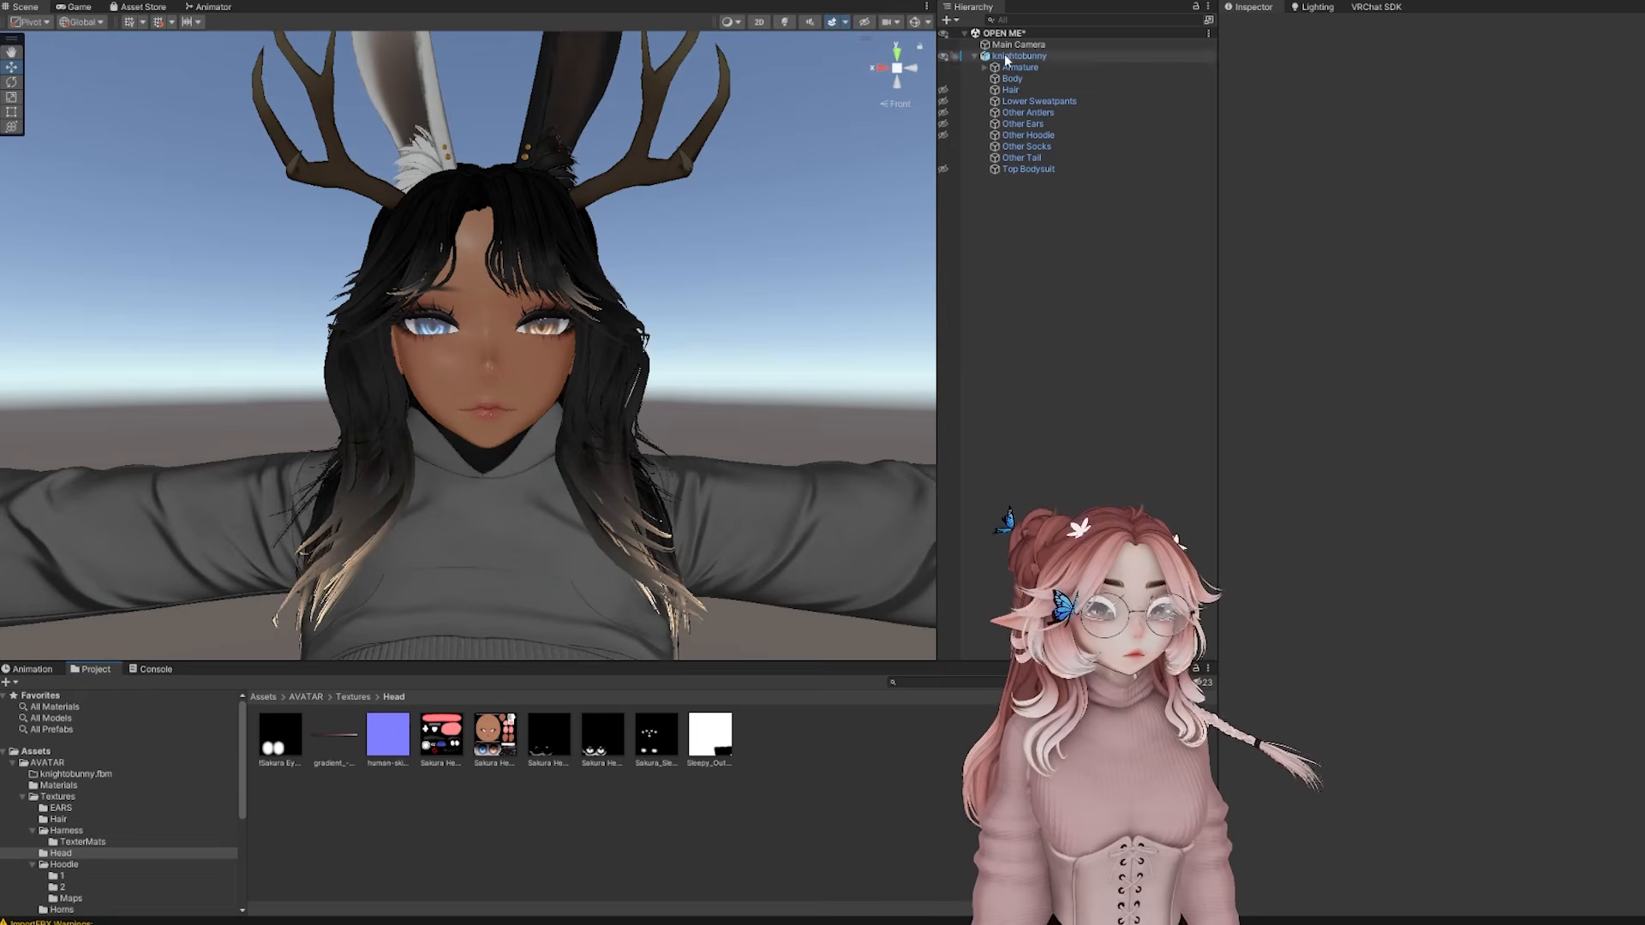
Assign GoLocoAdditive to knightobunny's Additive playable layer, Index to its Gesture layer and GoLocoAction to its Action layer
{"action": "left_click", "coordinate": [1006, 57]}
{"action": "scroll", "coordinate": [1431, 428], "scroll_direction": "down", "scroll_amount": 10}
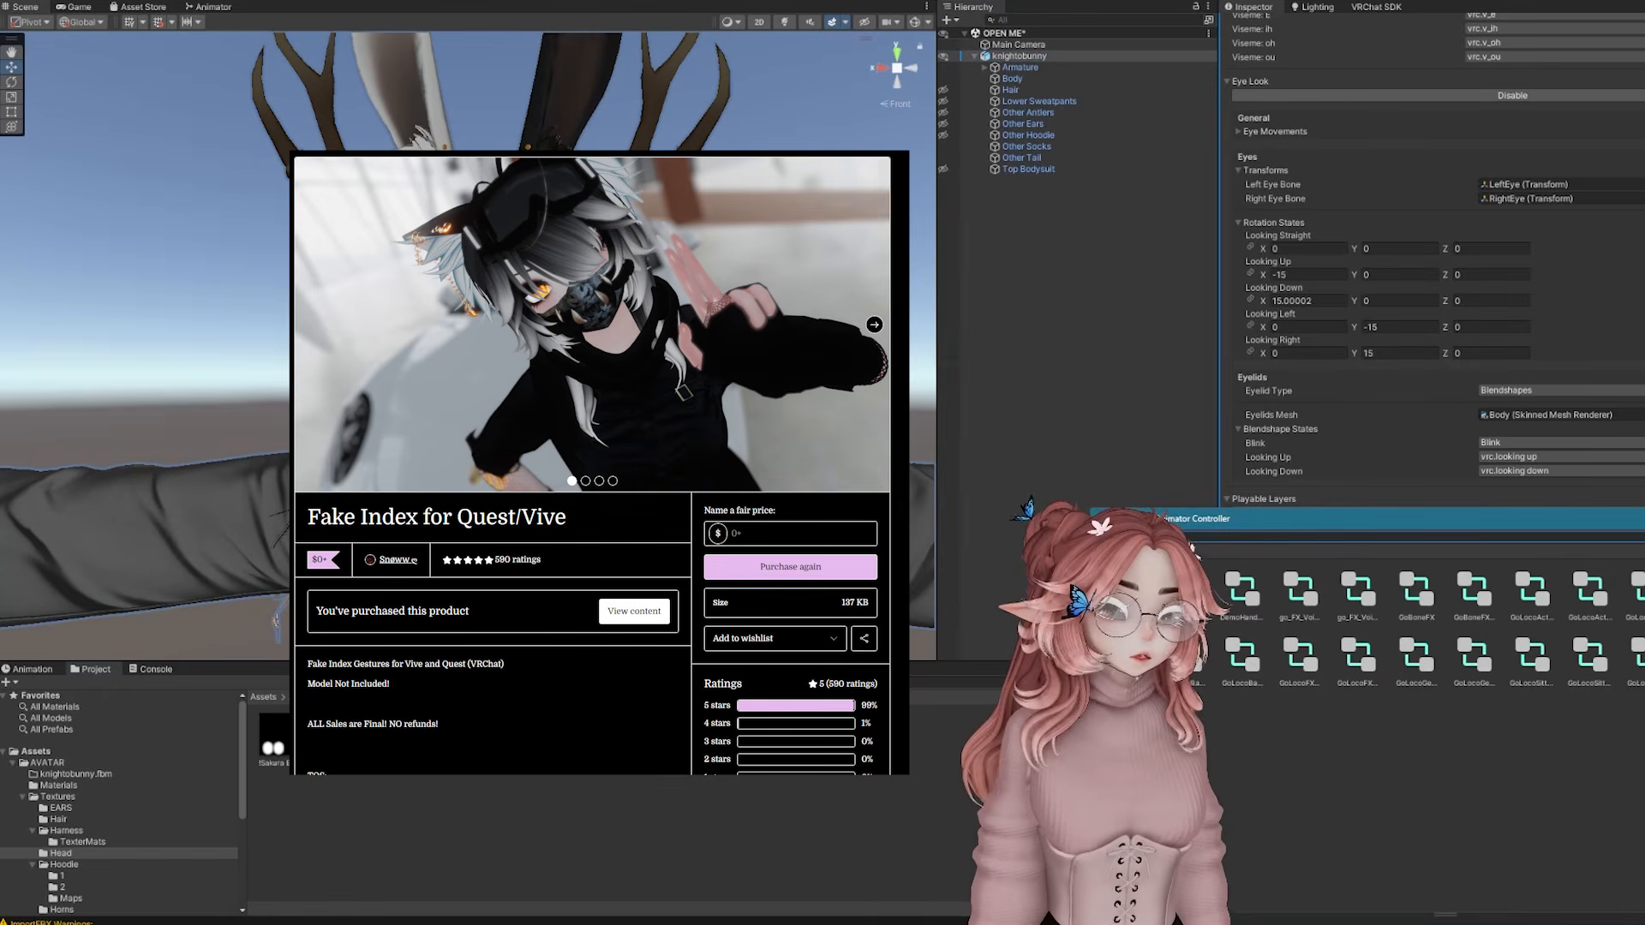
{"action": "type", "text": "index"}
{"action": "double_click", "coordinate": [1278, 625]}
{"action": "left_click", "coordinate": [1541, 592]}
{"action": "left_click", "coordinate": [1638, 592]}
{"action": "type", "text": "action"}
{"action": "double_click", "coordinate": [1234, 595]}
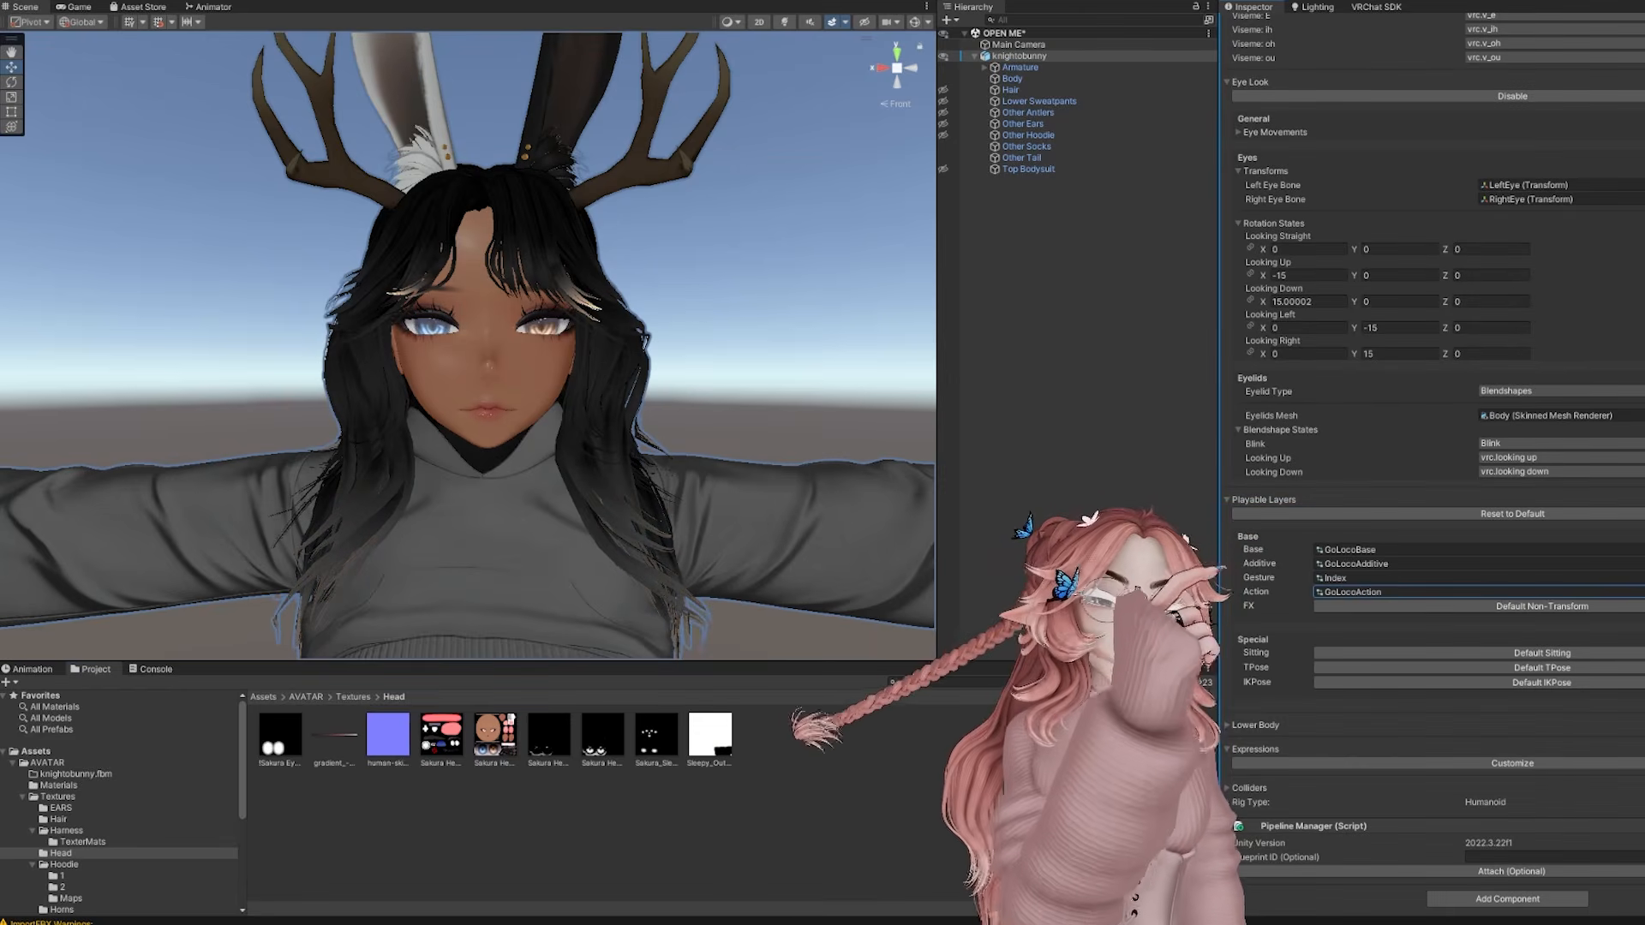
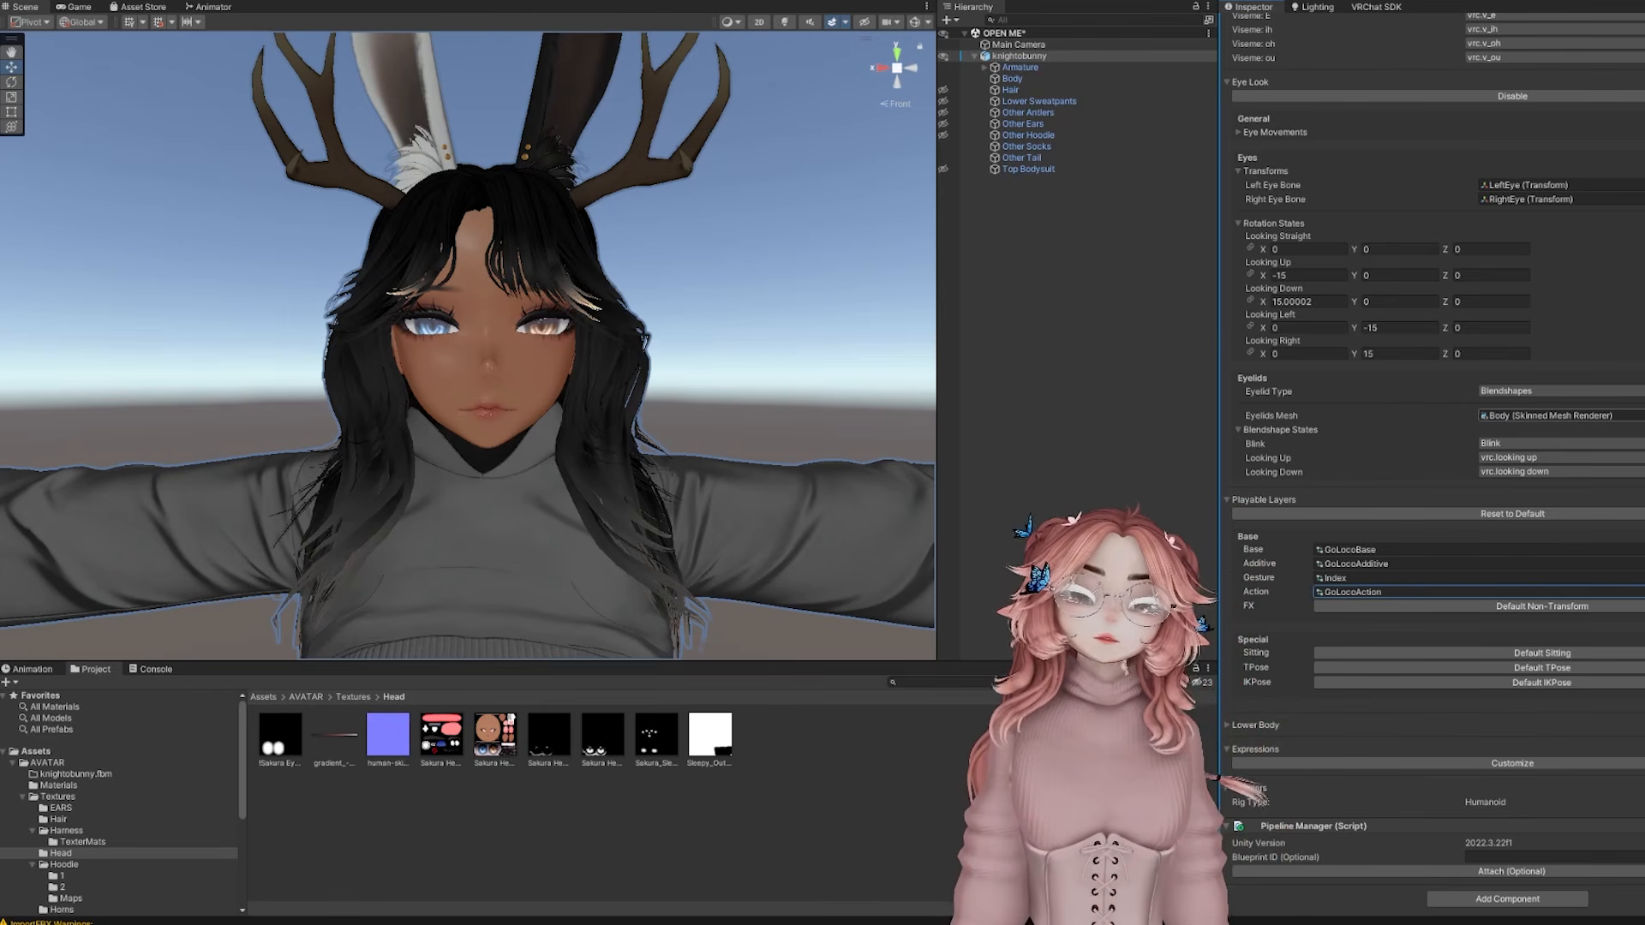
Search for the Toggle Assistant tool
{"action": "left_click_drag", "start_coordinate": [1644, 91], "coordinate": [942, 36]}
{"action": "left_click", "coordinate": [1109, 32]}
{"action": "type", "text": "toggle assista"}
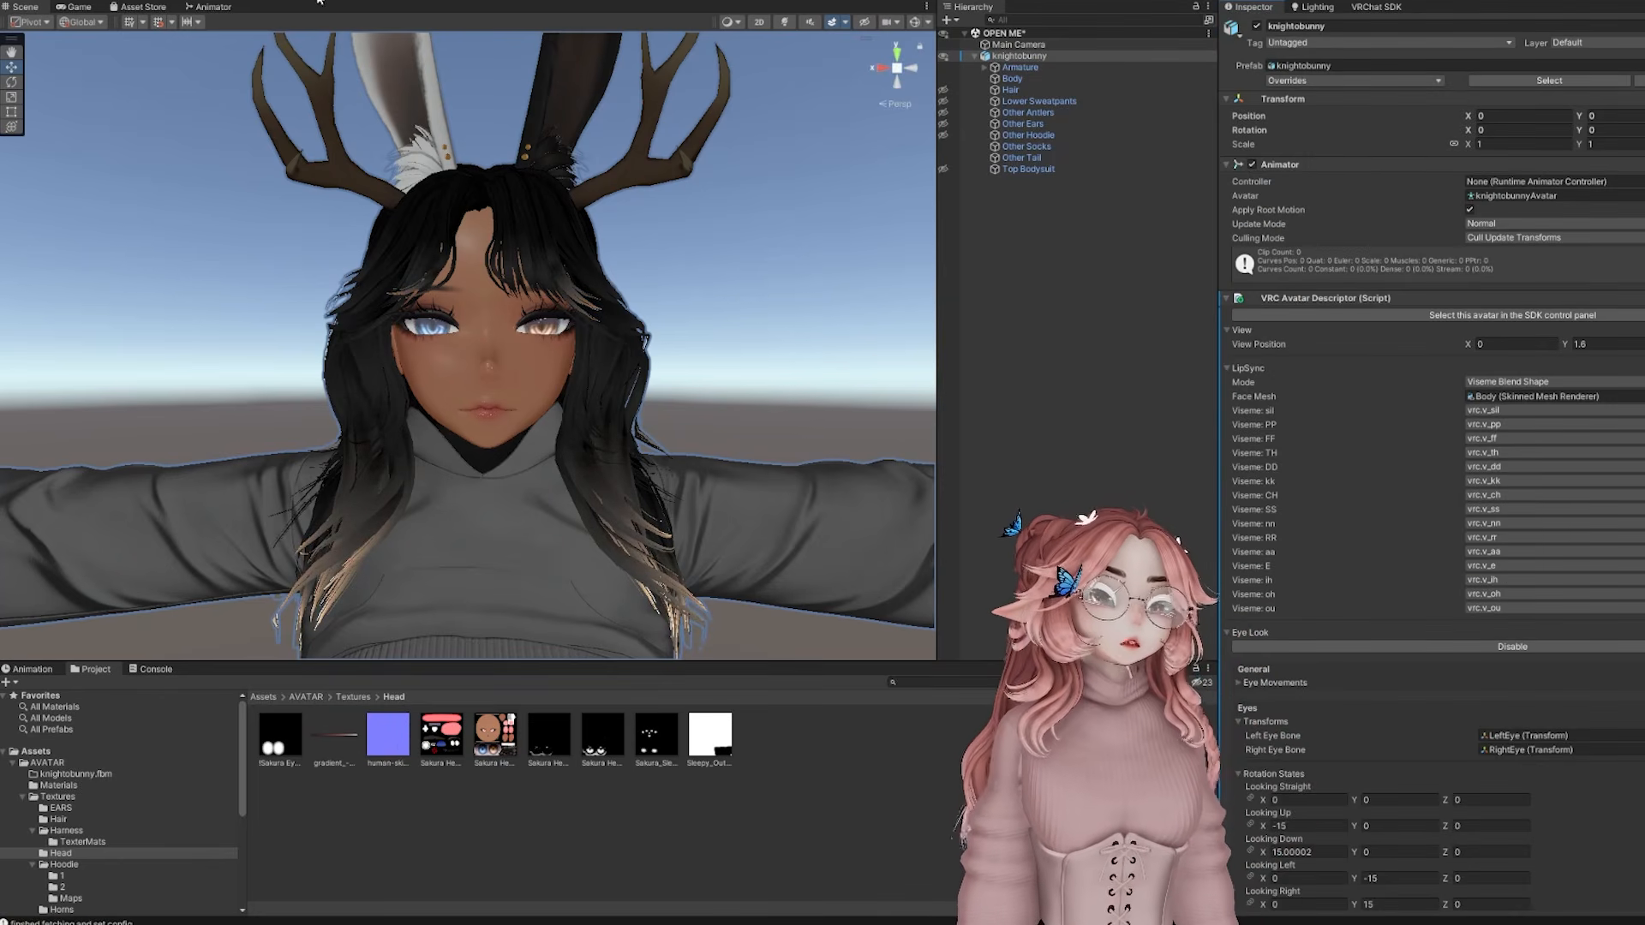
{"action": "left_click", "coordinate": [283, 2]}
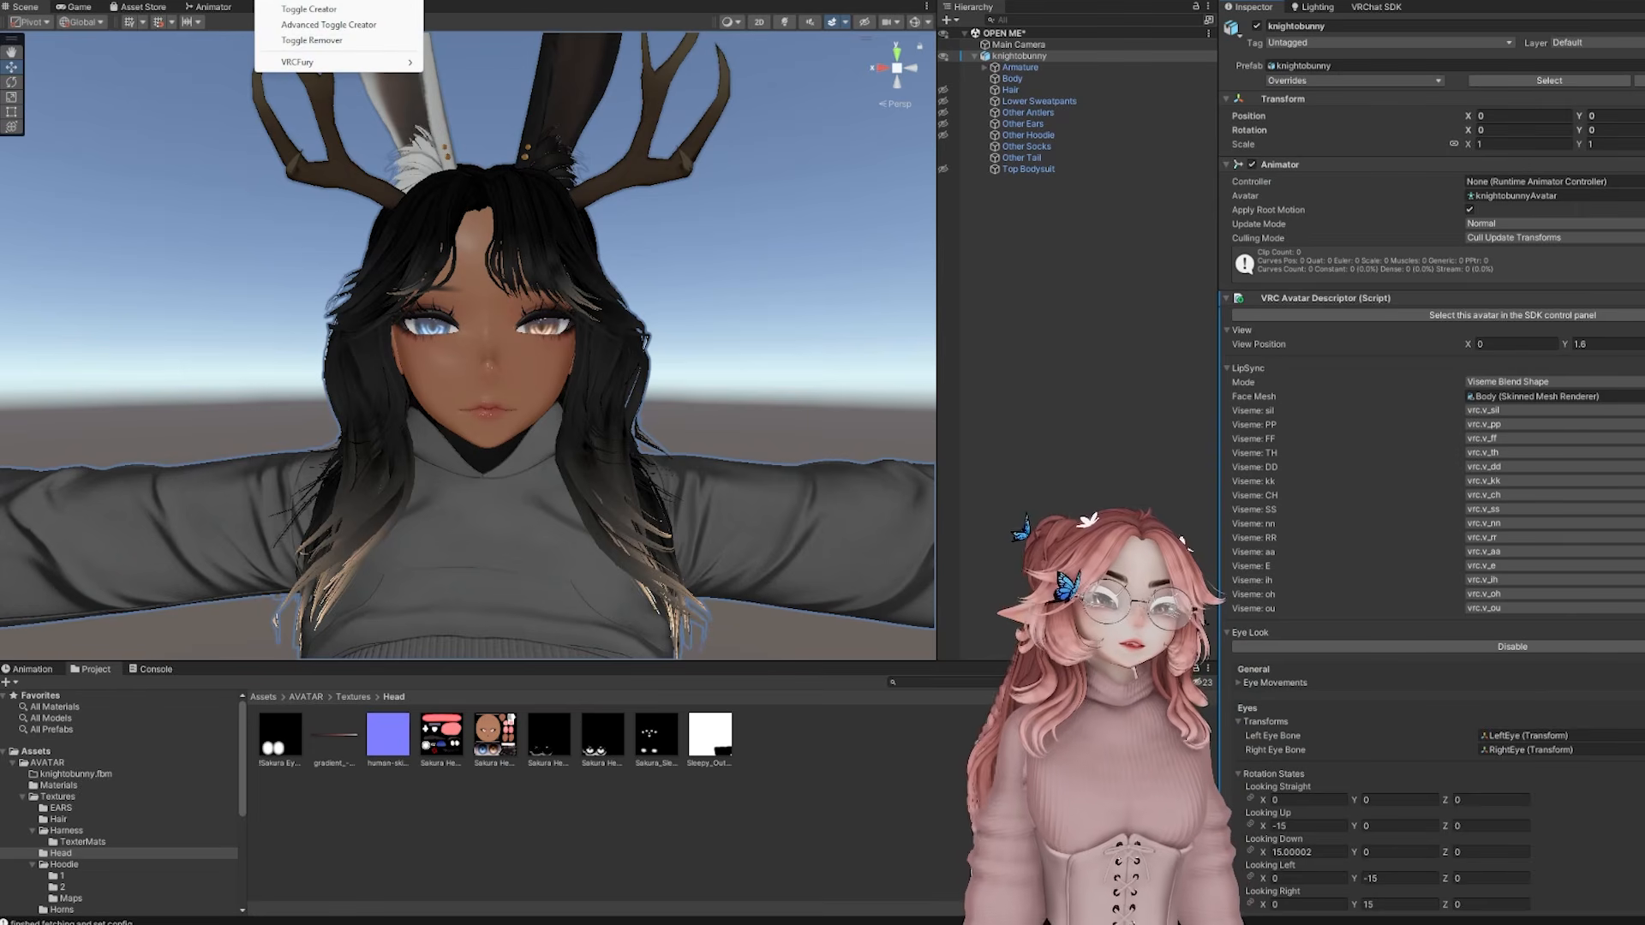
{"action": "left_click", "coordinate": [309, 8]}
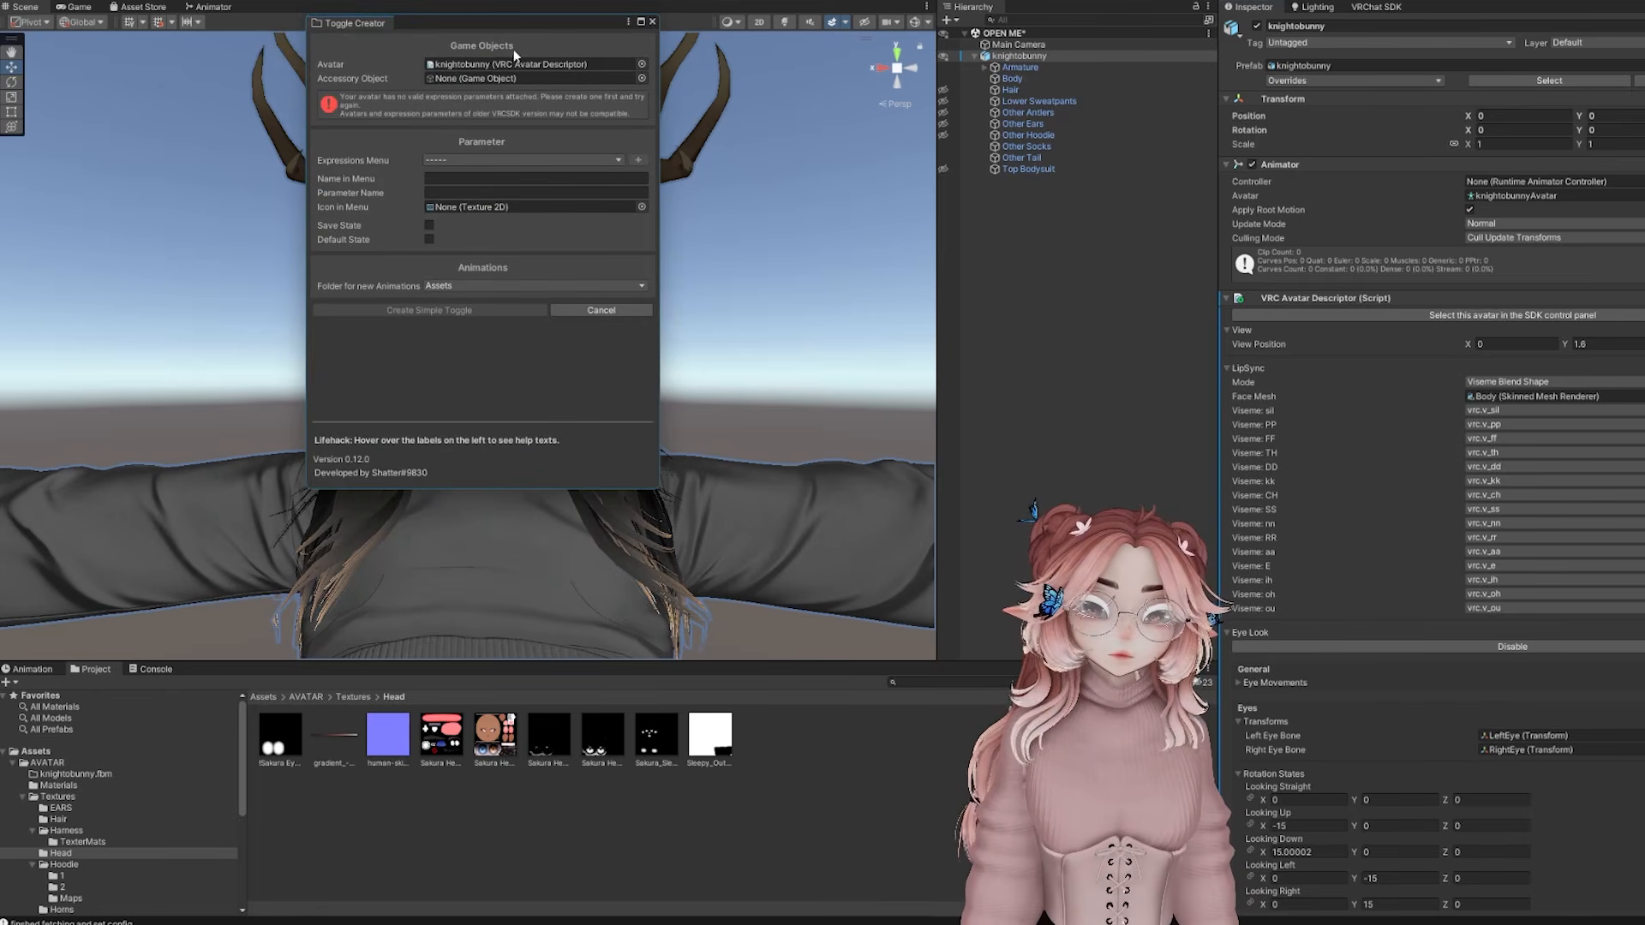
{"action": "left_click_drag", "start_coordinate": [502, 23], "coordinate": [751, 148]}
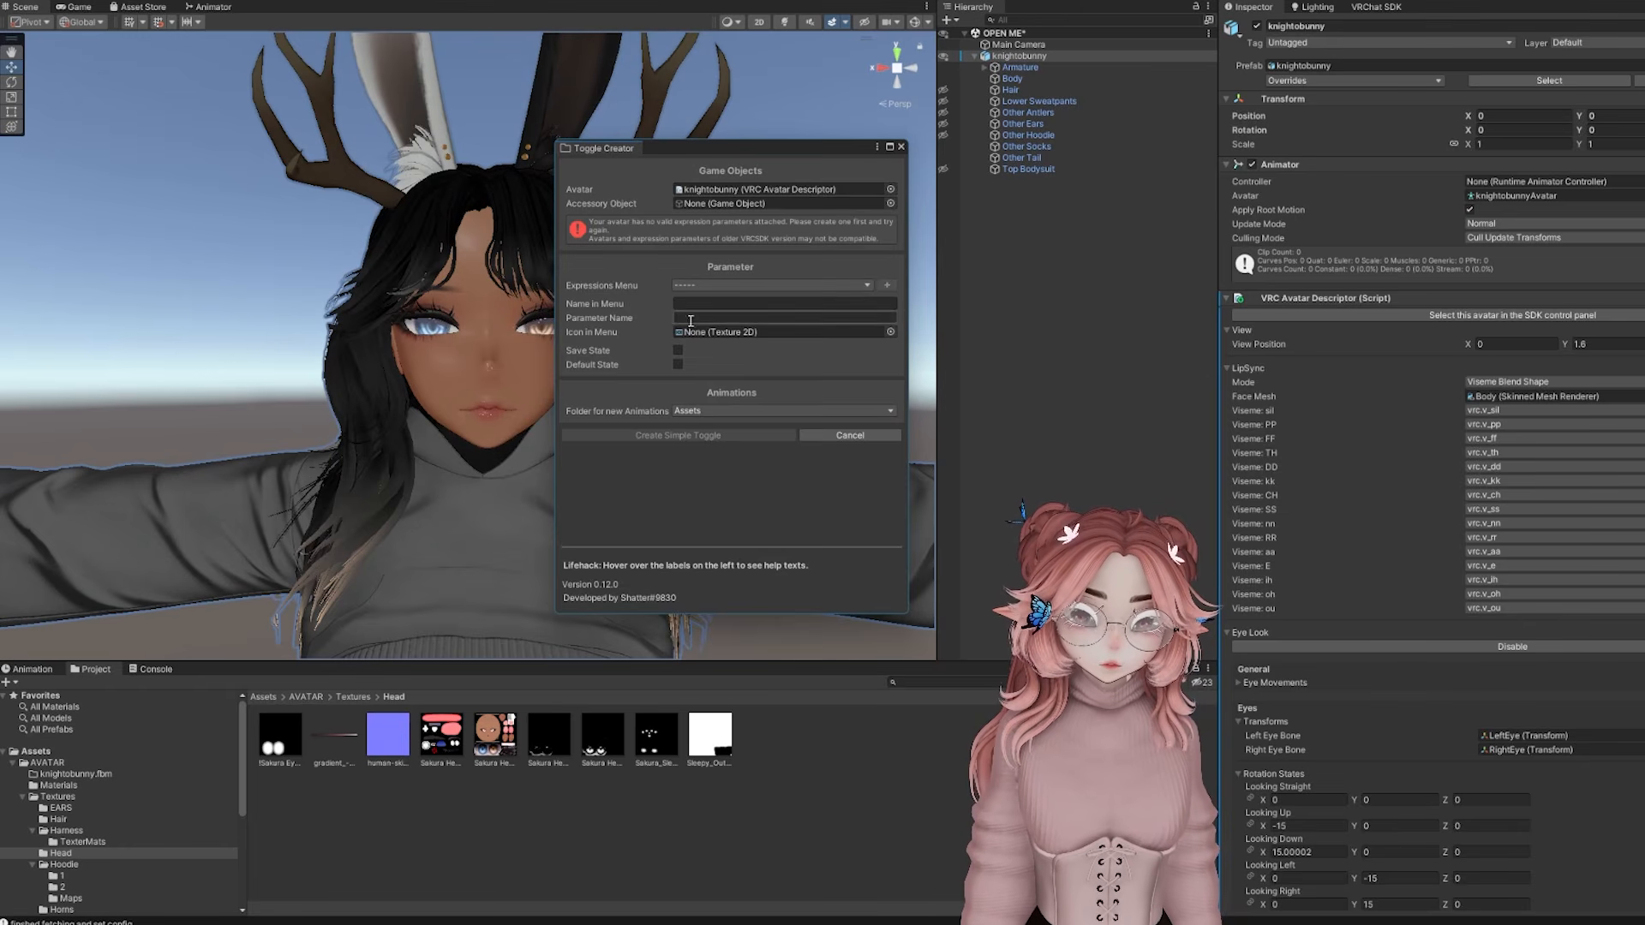
{"action": "left_click", "coordinate": [901, 147]}
Create a VRC Expressions Menu asset named Main Menu in the Assets folder
{"action": "left_click", "coordinate": [314, 821]}
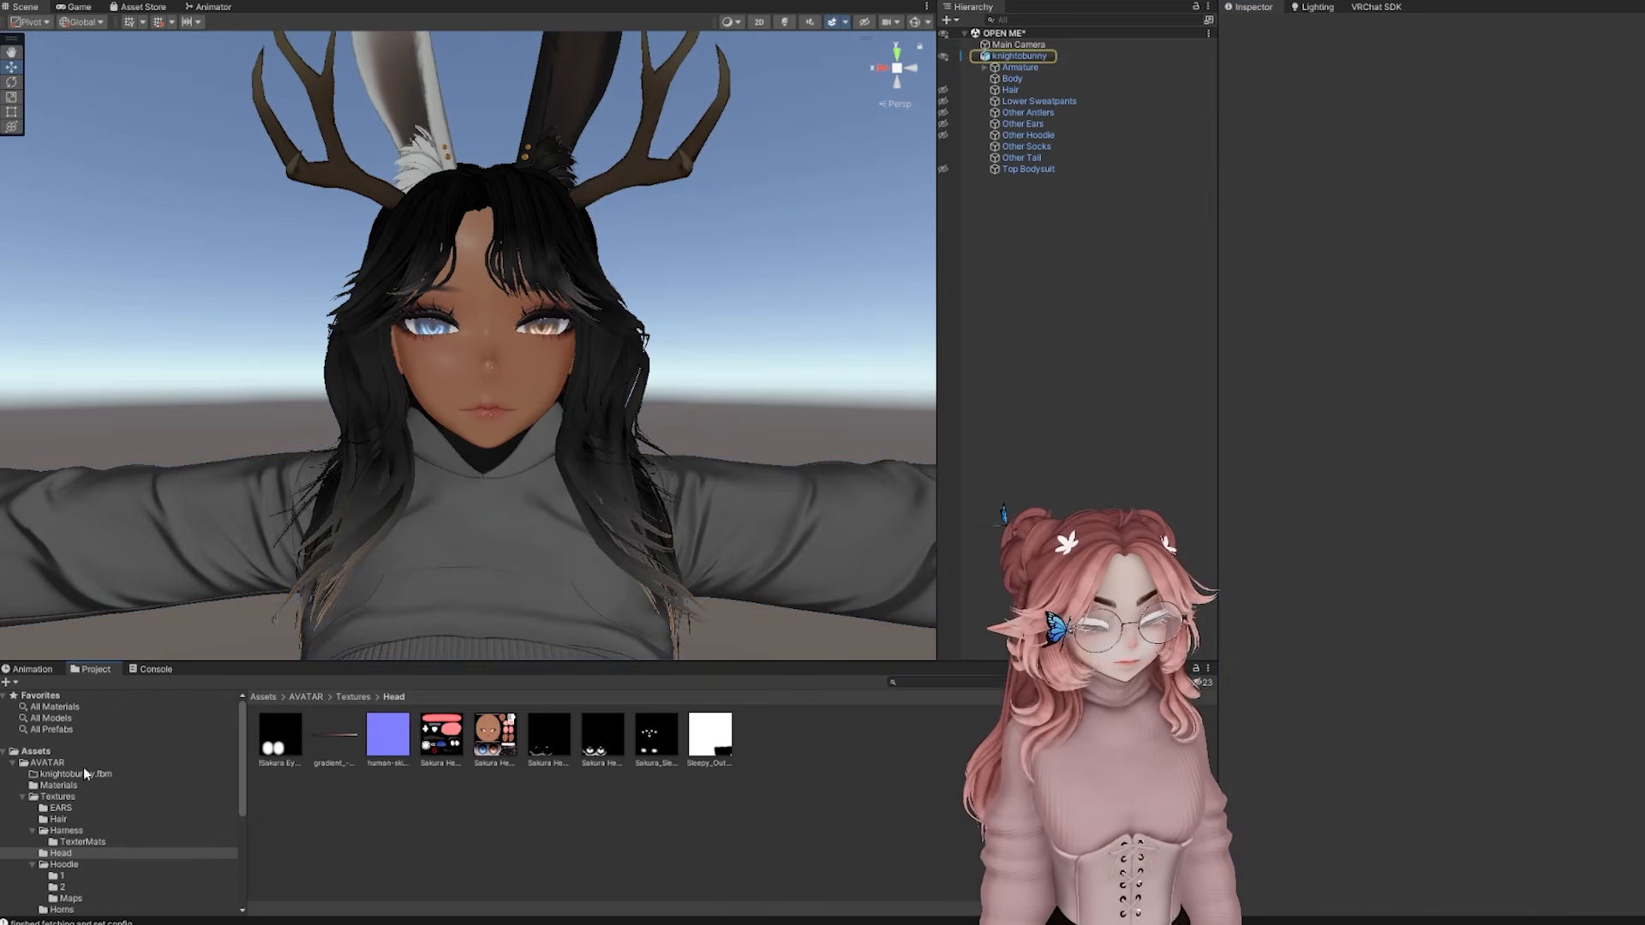
{"action": "left_click", "coordinate": [36, 751]}
{"action": "right_click", "coordinate": [597, 784]}
{"action": "mouse_move", "coordinate": [711, 292]}
{"action": "mouse_move", "coordinate": [985, 248]}
{"action": "mouse_move", "coordinate": [1047, 251]}
{"action": "left_click", "coordinate": [1149, 271]}
{"action": "type", "text": "Main Menu"}
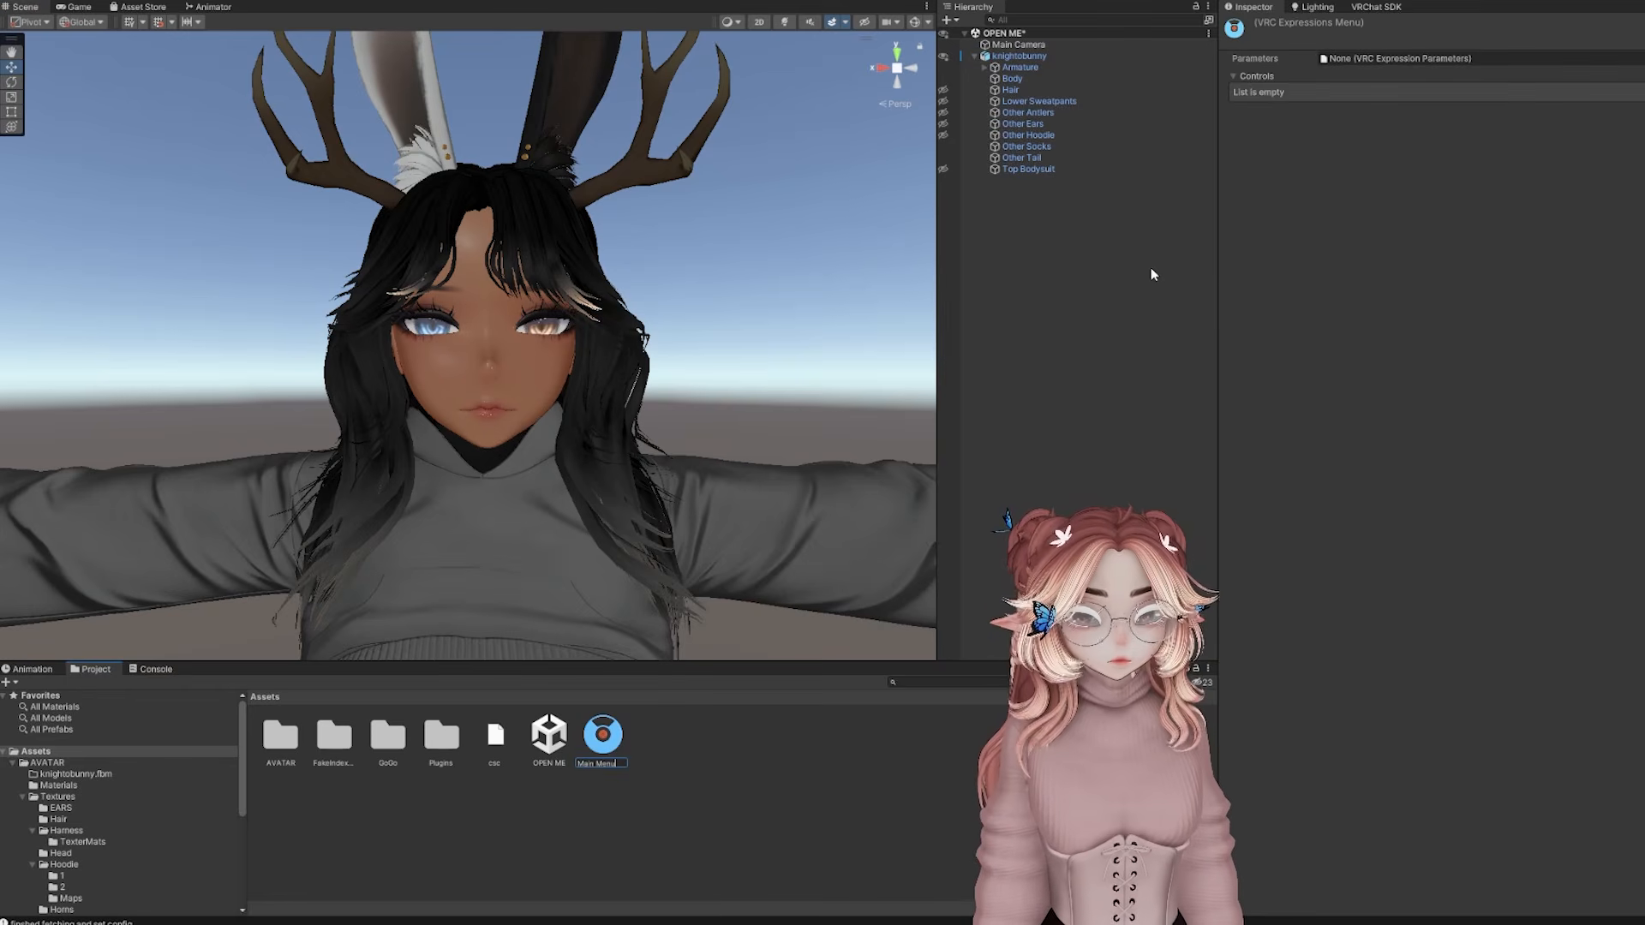
Create a VRC Expression Parameters asset named Para in the Assets folder
{"action": "left_click", "coordinate": [769, 837]}
{"action": "right_click", "coordinate": [701, 782]}
{"action": "mouse_move", "coordinate": [882, 279]}
{"action": "mouse_move", "coordinate": [985, 249]}
{"action": "mouse_move", "coordinate": [1150, 250]}
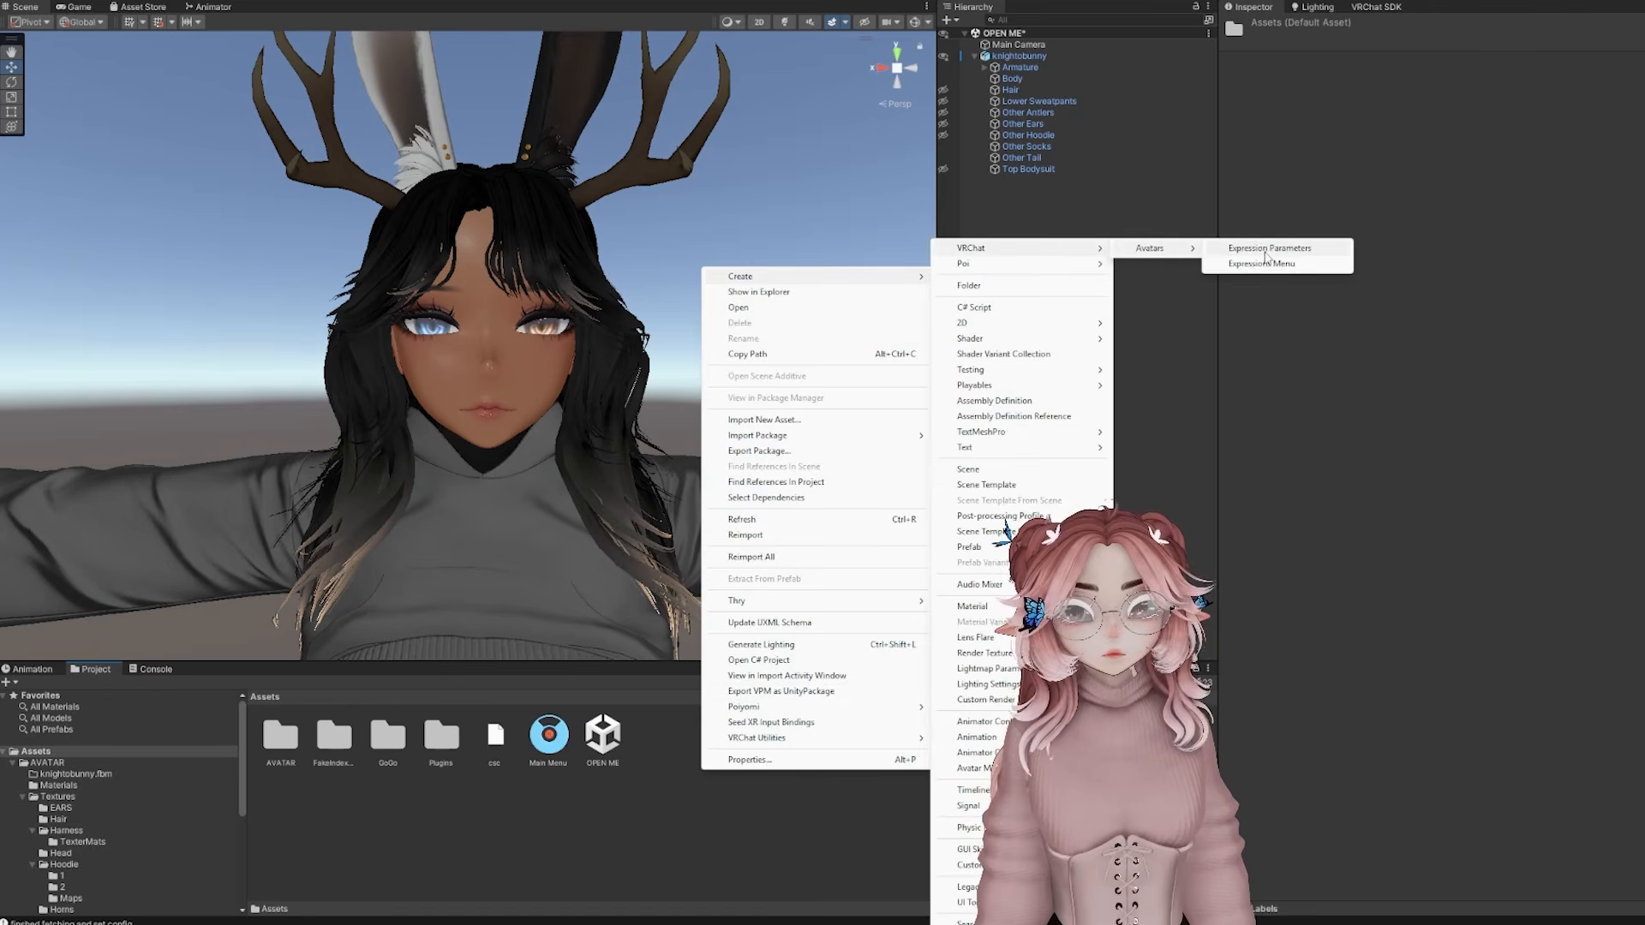
{"action": "left_click", "coordinate": [1263, 252]}
{"action": "type", "text": "Para"}
Copy the SDK's vrc_AvatarV3HandsLayer2 controller into the AVATAR folder, rename it FX and assign it to knightobunny's FX playable layer
{"action": "right_click", "coordinate": [740, 804]}
{"action": "left_click", "coordinate": [676, 815]}
{"action": "scroll", "coordinate": [146, 871], "scroll_direction": "down", "scroll_amount": 5}
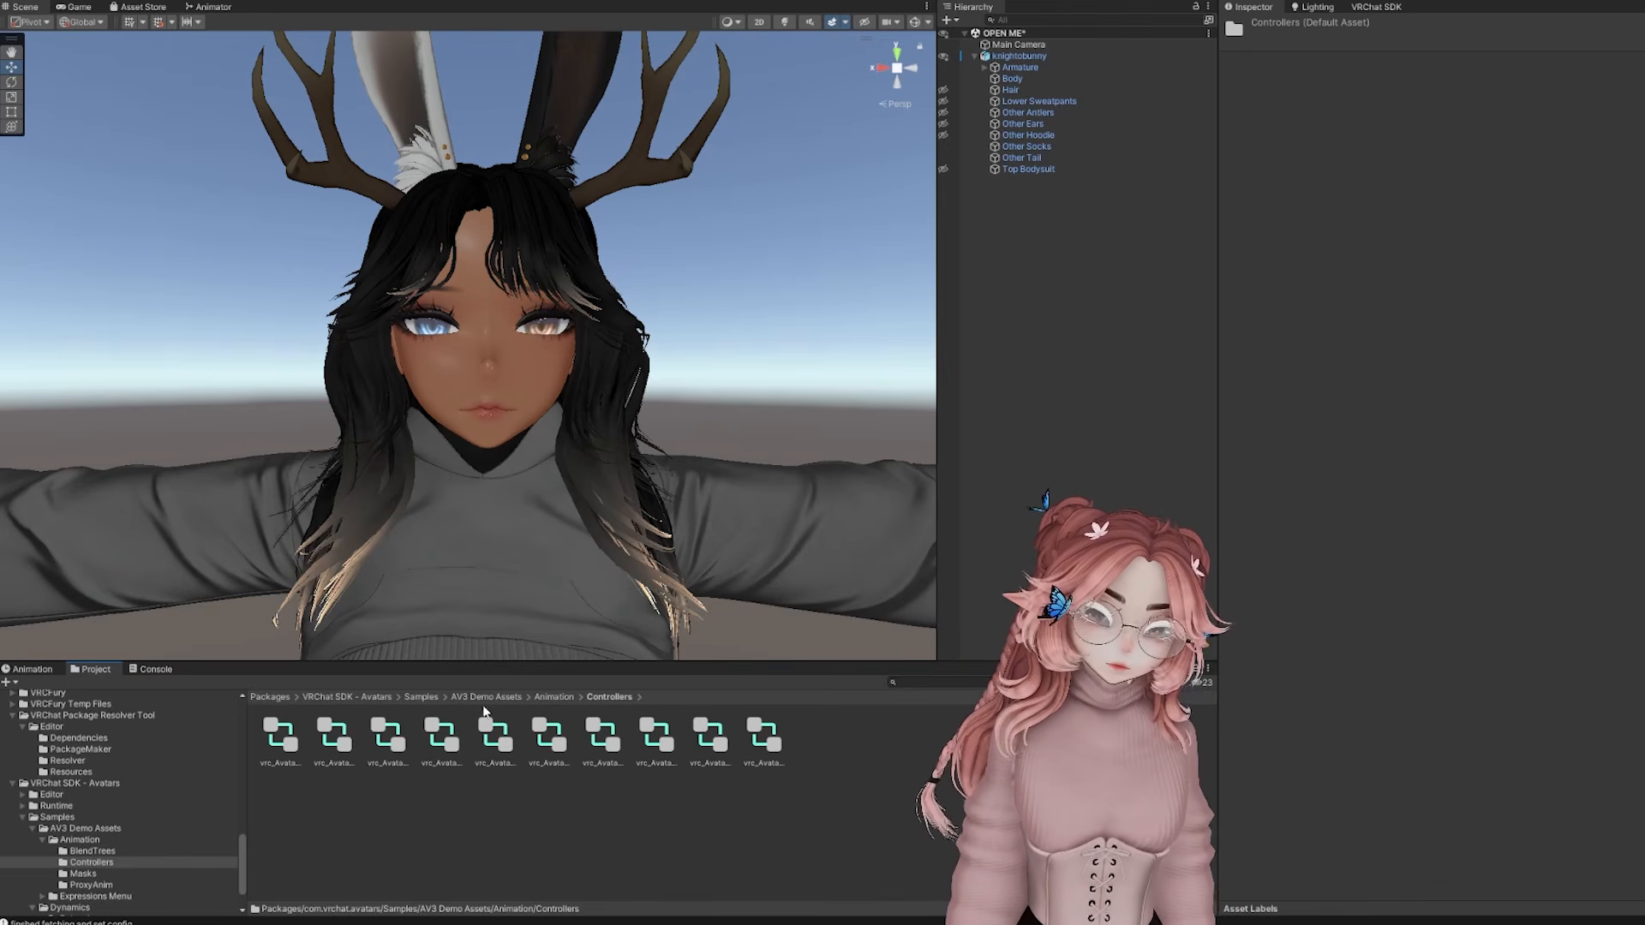
{"action": "left_click", "coordinate": [333, 737]}
{"action": "left_click", "coordinate": [387, 739]}
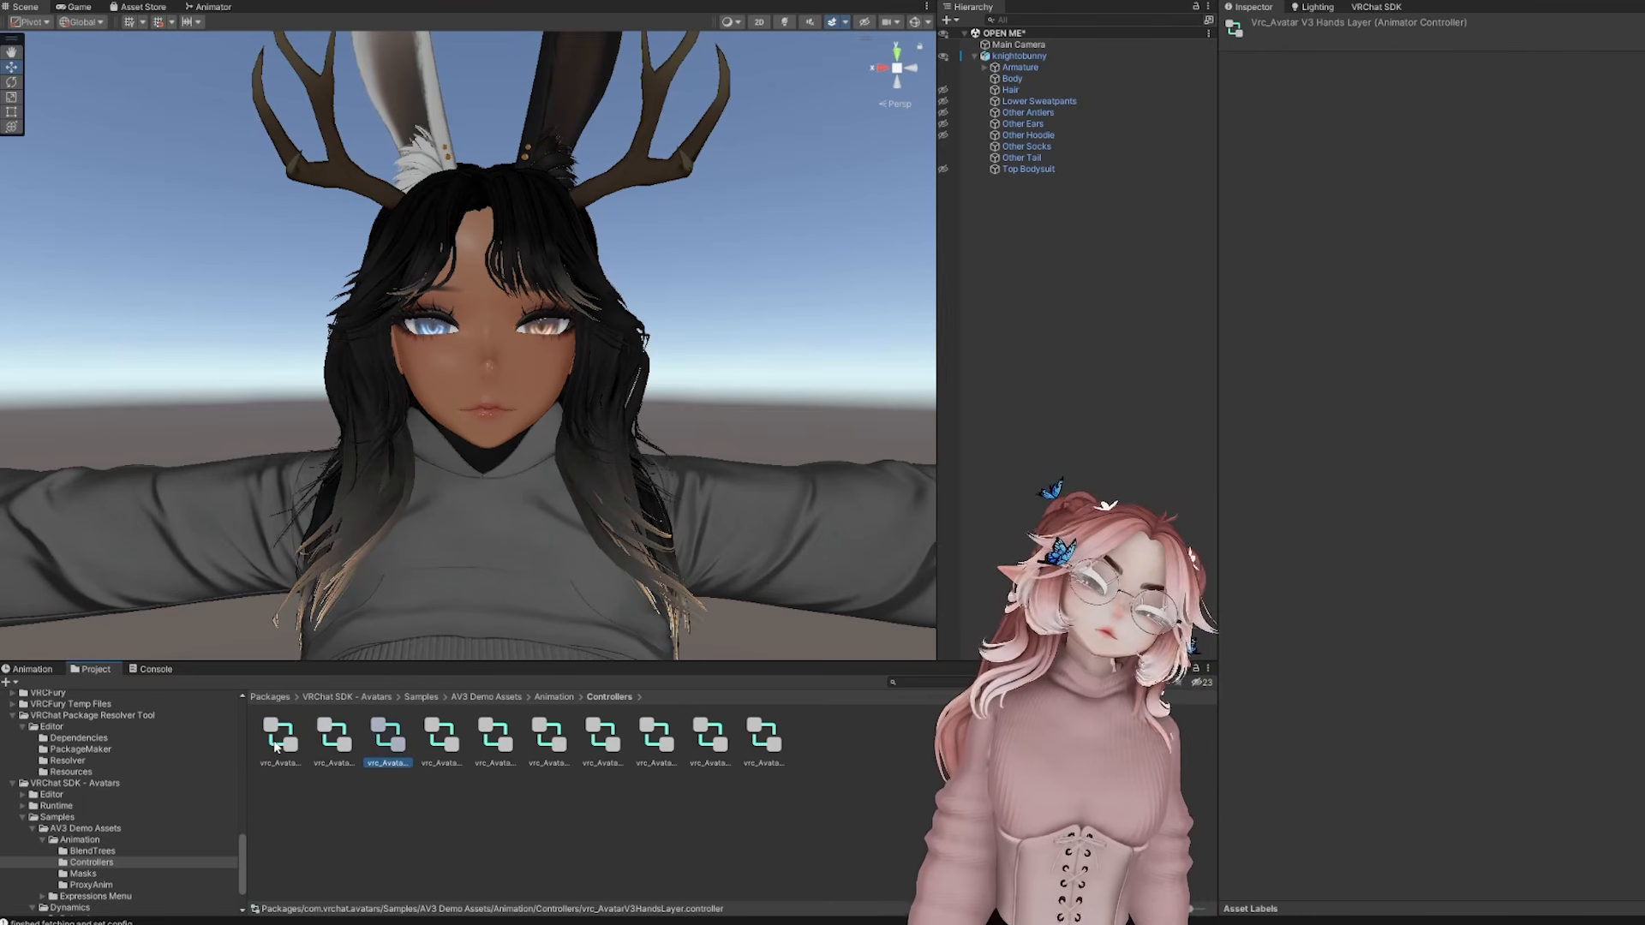
{"action": "left_click", "coordinate": [494, 738]}
{"action": "scroll", "coordinate": [172, 768], "scroll_direction": "up", "scroll_amount": 8}
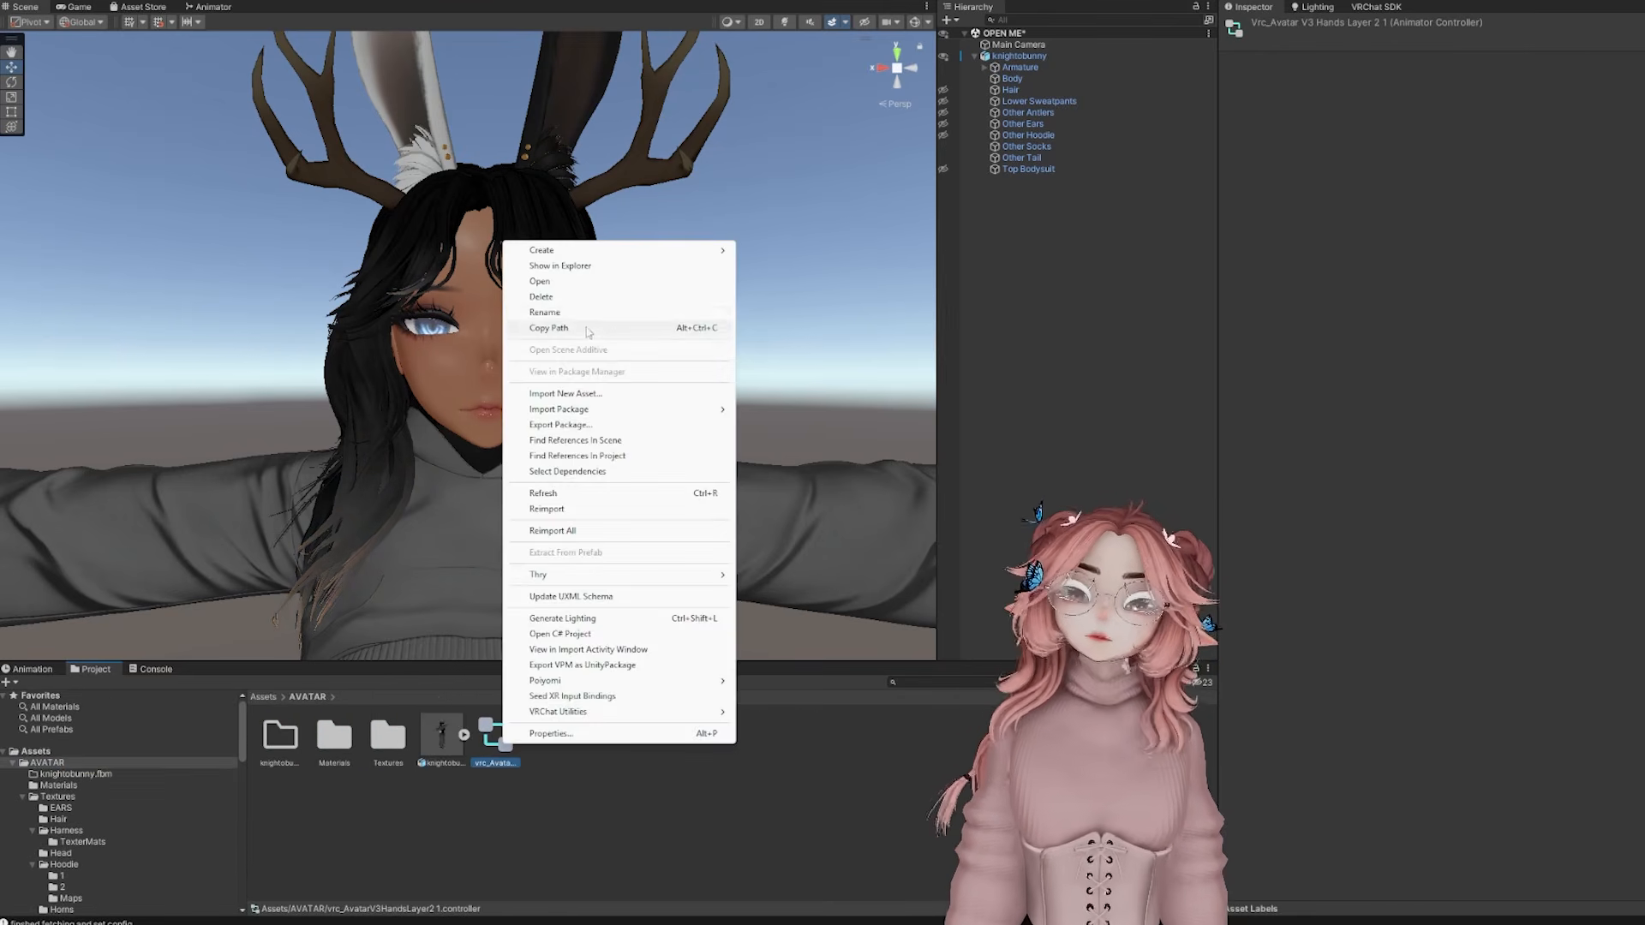
{"action": "left_click", "coordinate": [642, 330]}
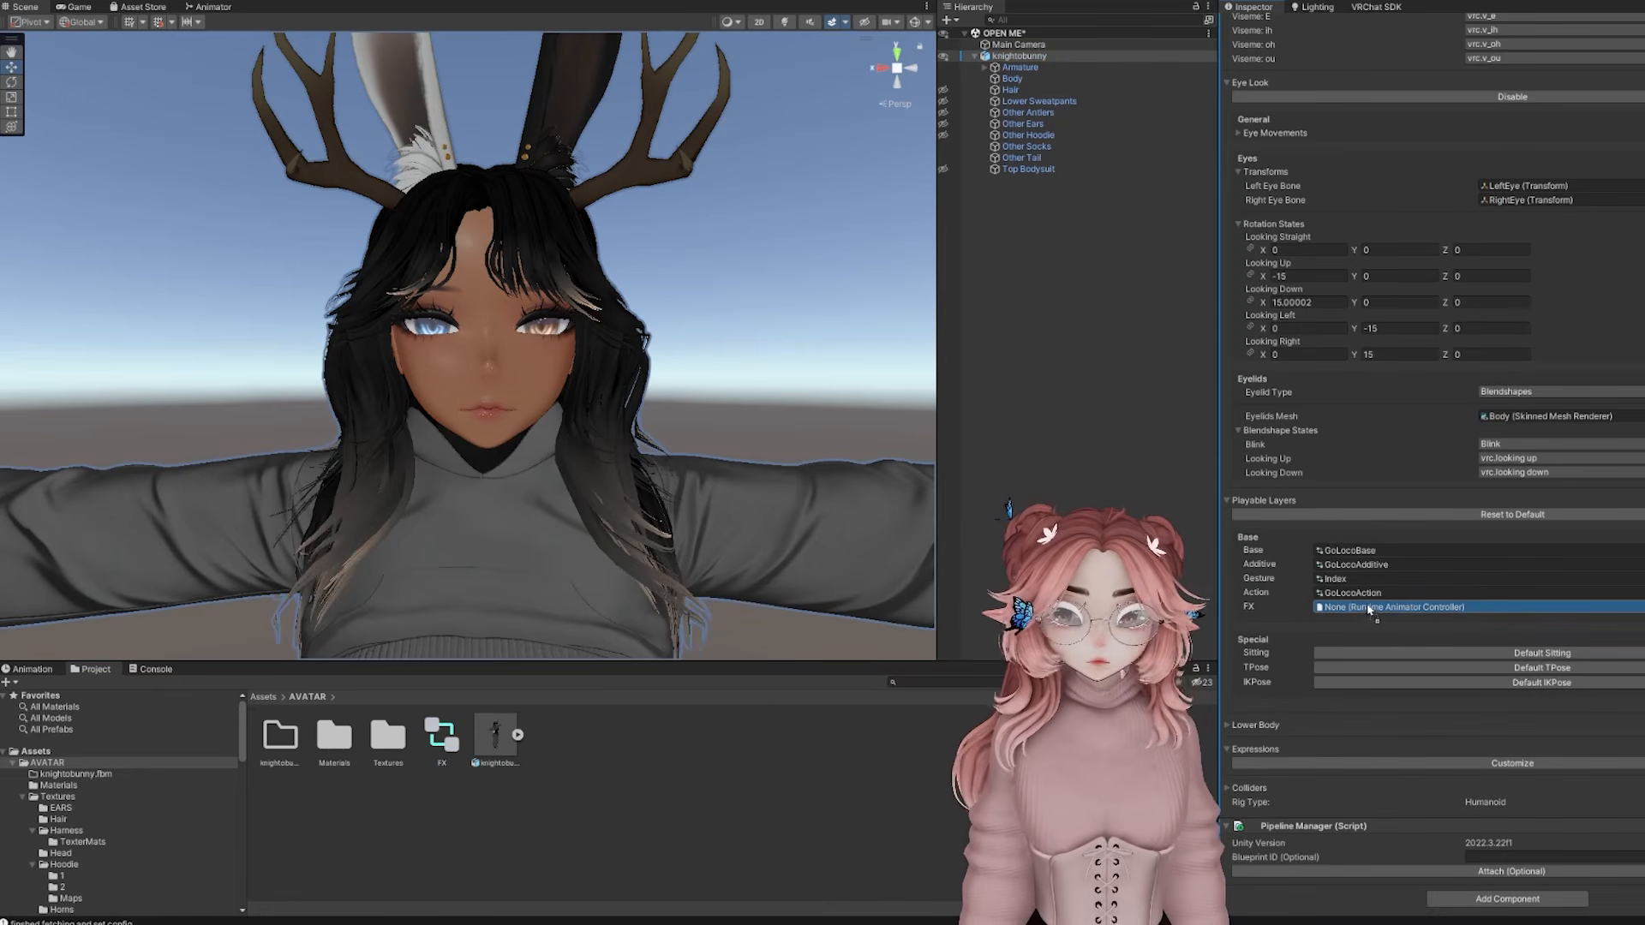
Customize knightobunny's Expressions, assigning Main Menu as the menu and Para as the parameters
{"action": "left_click", "coordinate": [1479, 763]}
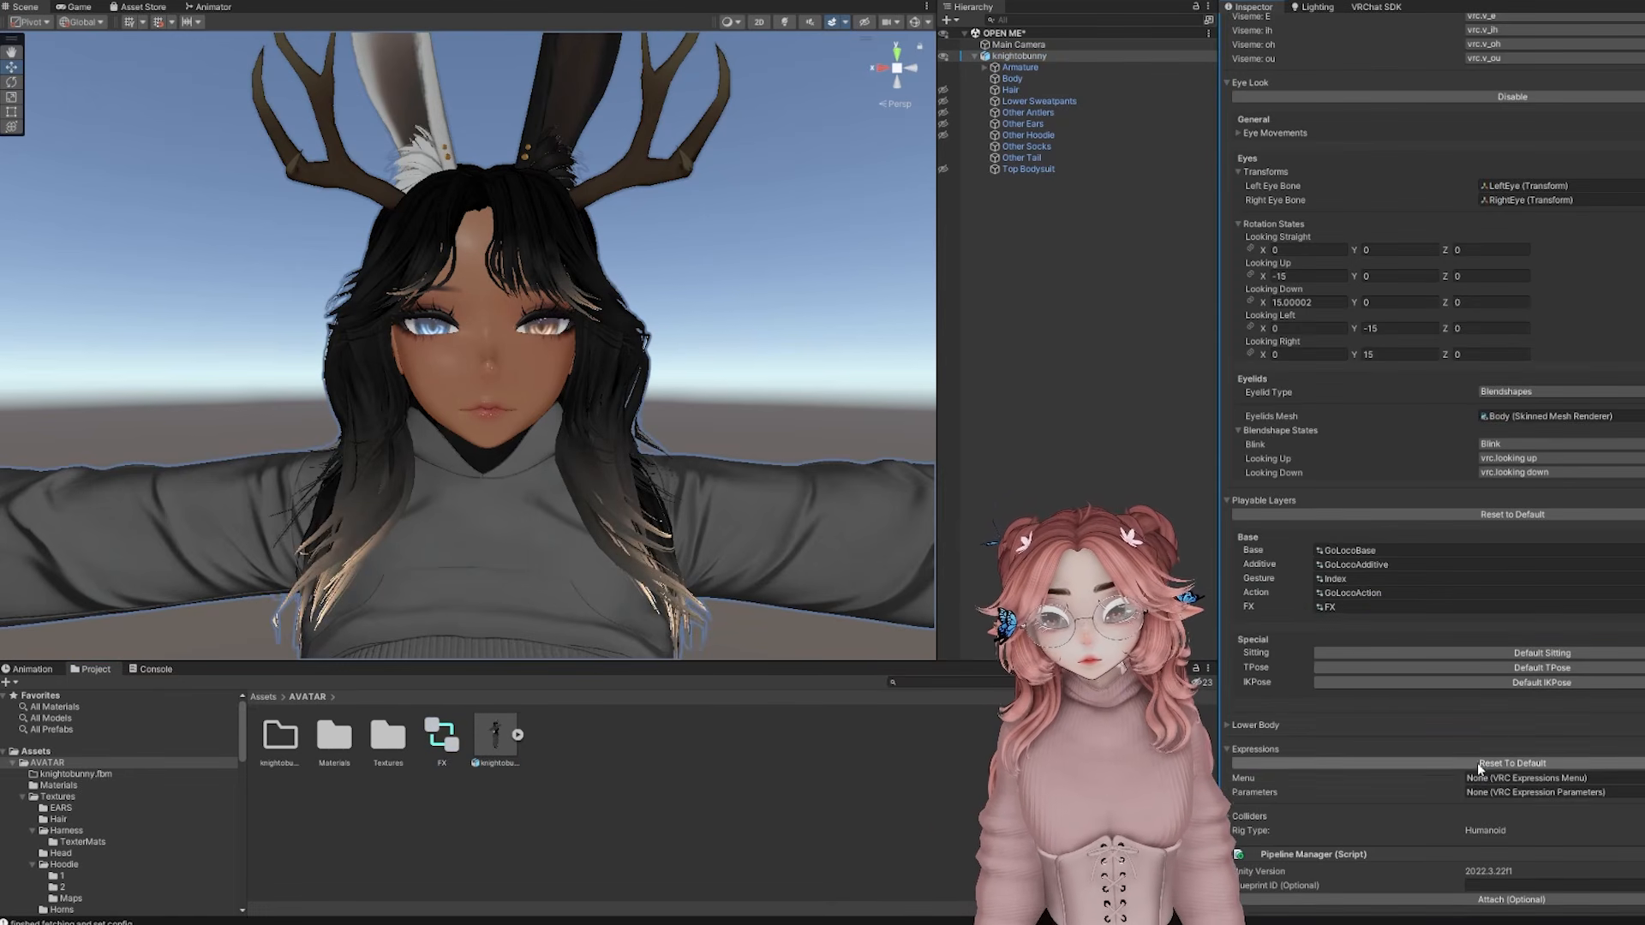
{"action": "left_click", "coordinate": [265, 697]}
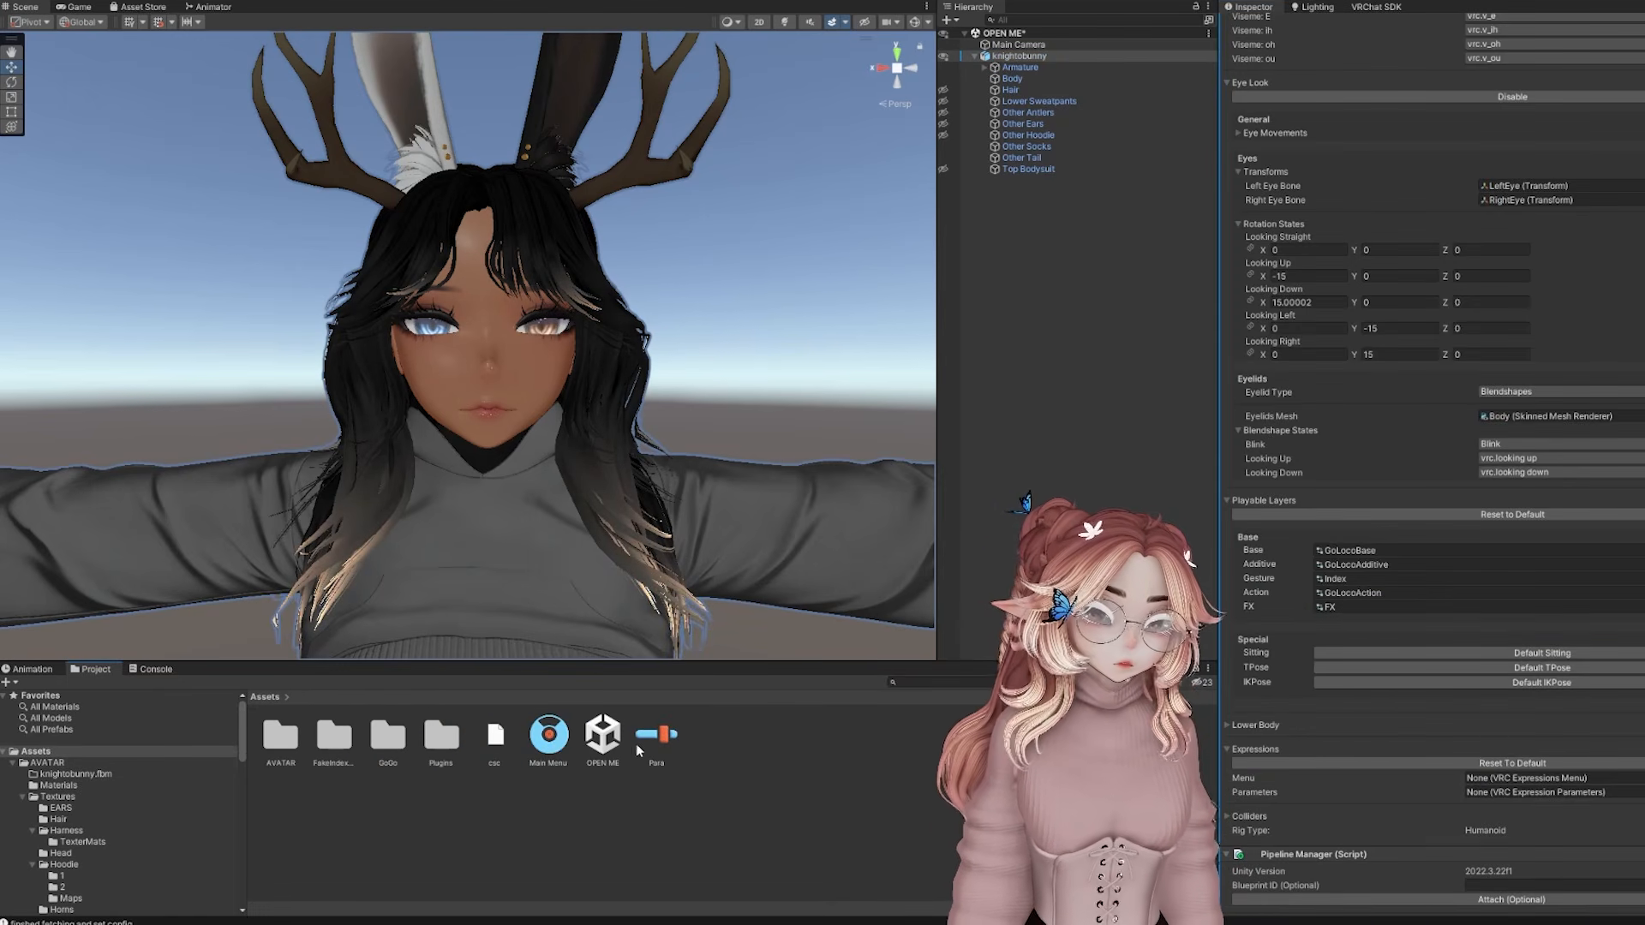
{"action": "left_click_drag", "start_coordinate": [1295, 742], "coordinate": [1491, 778]}
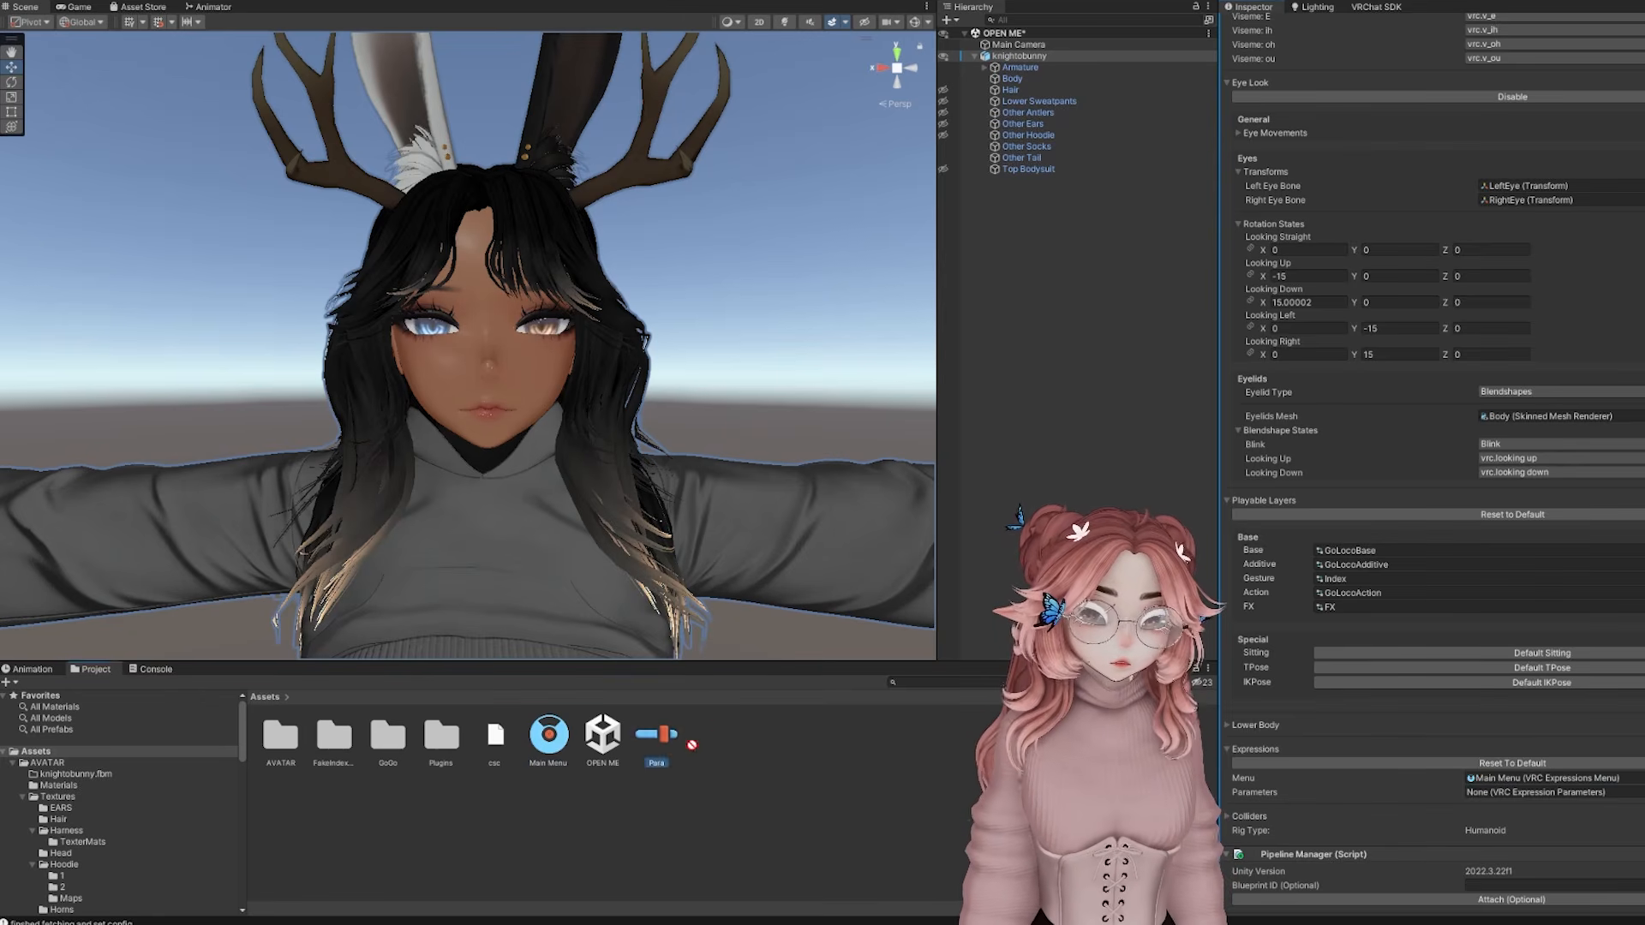
{"action": "left_click_drag", "start_coordinate": [686, 739], "coordinate": [1533, 793]}
{"action": "left_click_drag", "start_coordinate": [1534, 793], "coordinate": [1534, 793]}
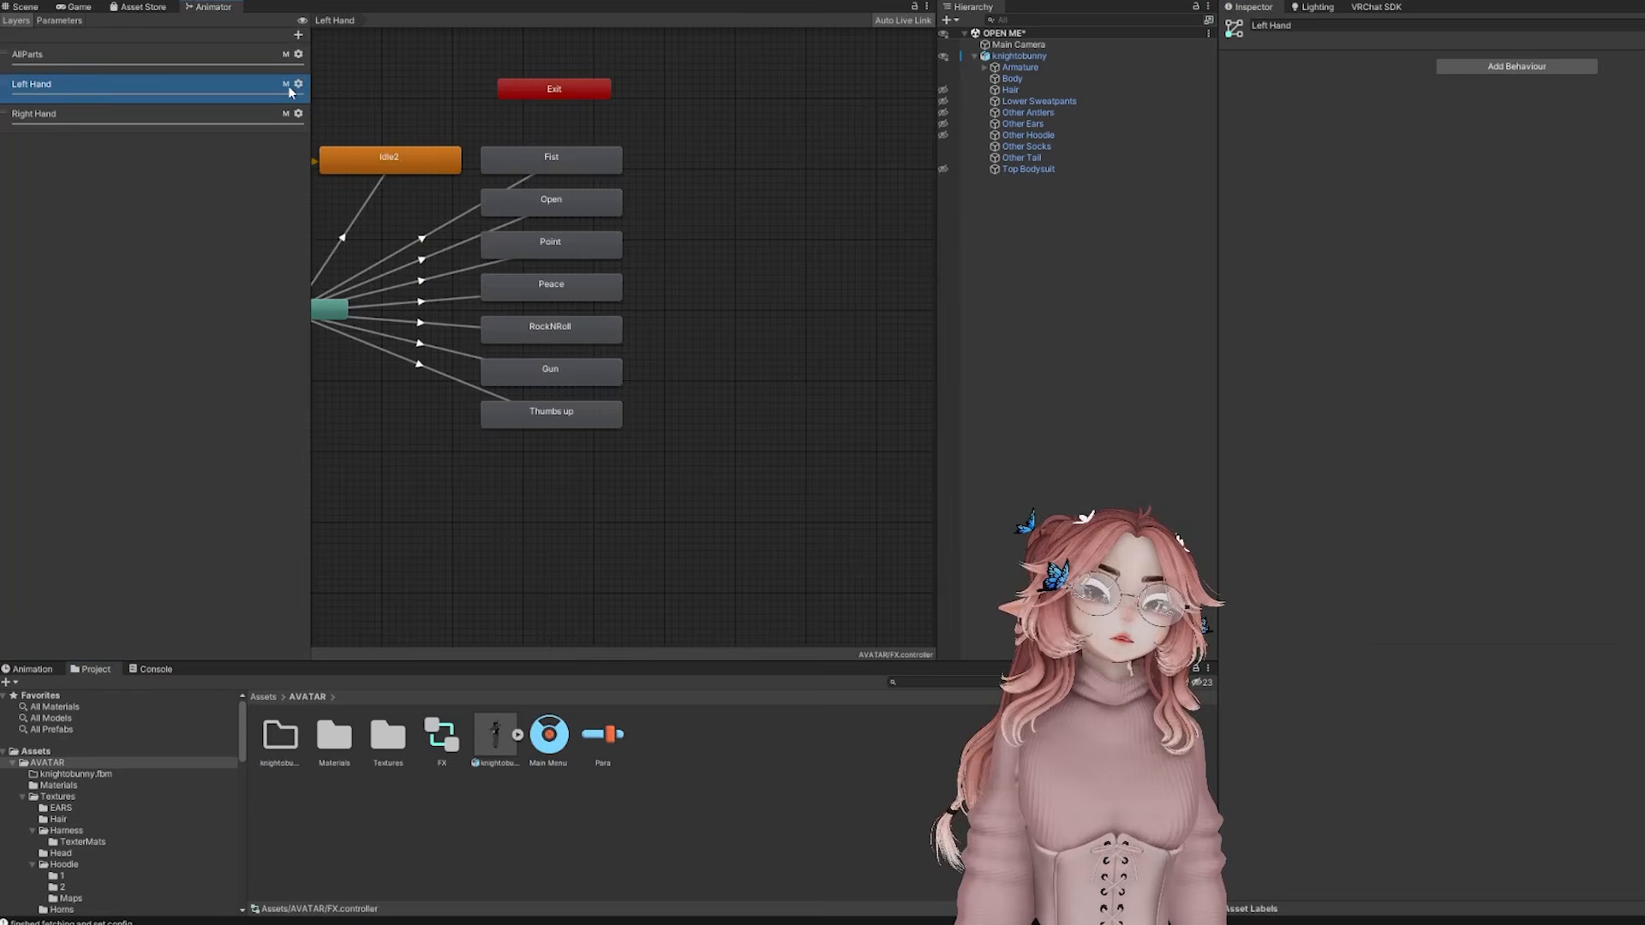
Clear the avatar masks from the Left Hand and Right Hand layers of the FX controller
{"action": "left_click", "coordinate": [299, 84]}
{"action": "left_click", "coordinate": [410, 100]}
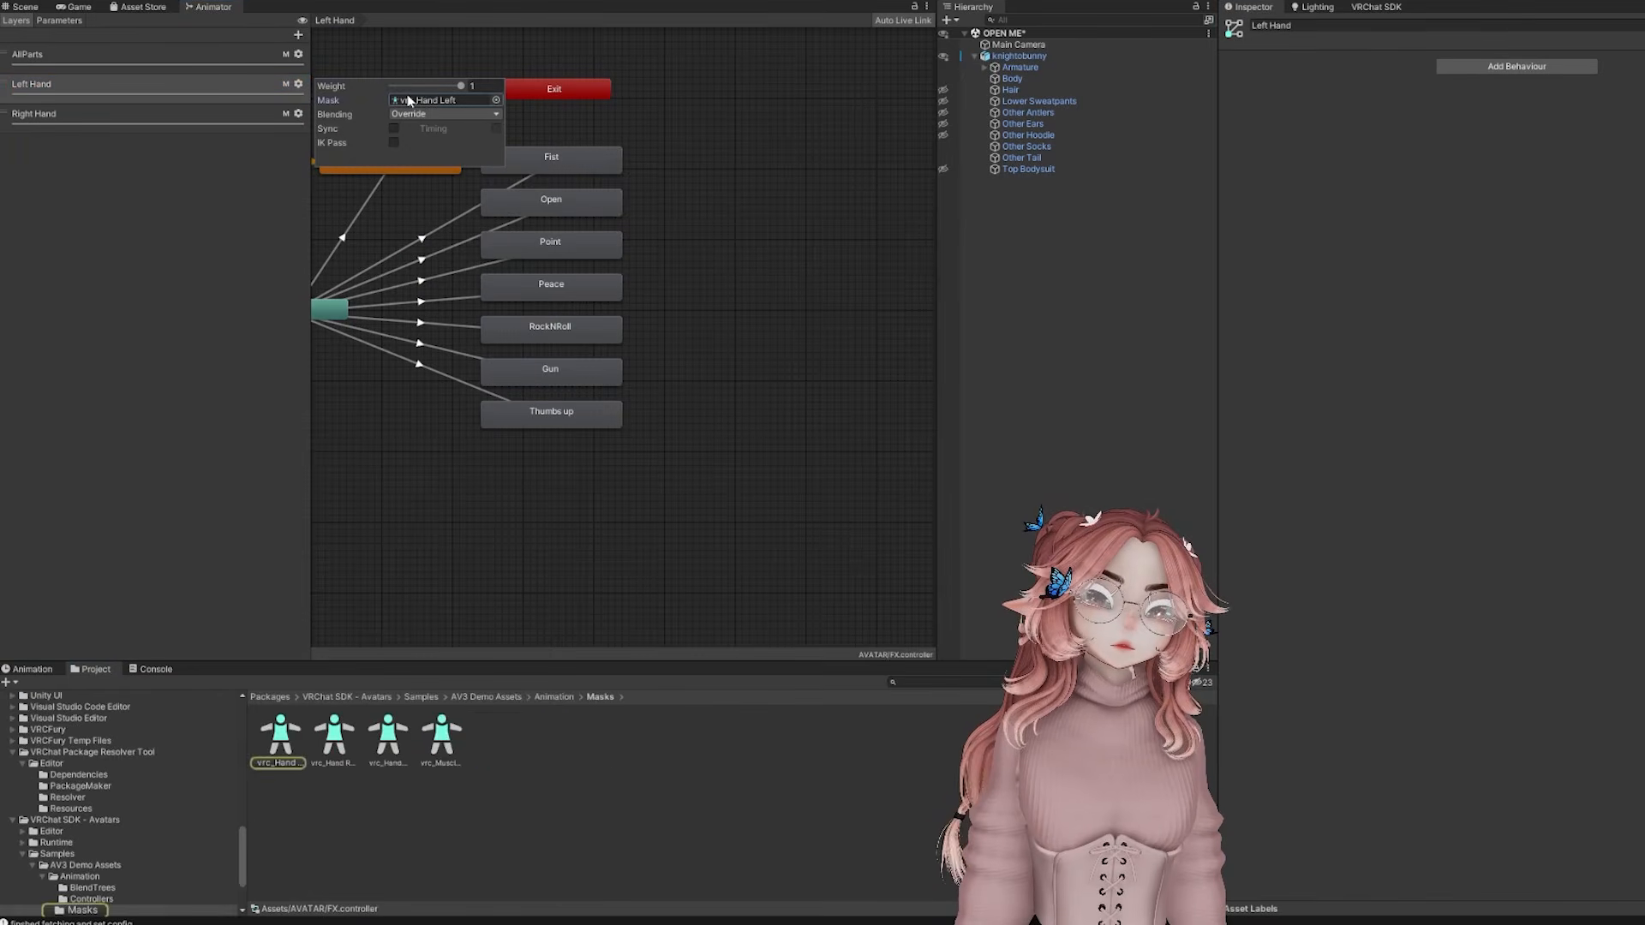
{"action": "key", "text": "Delete"}
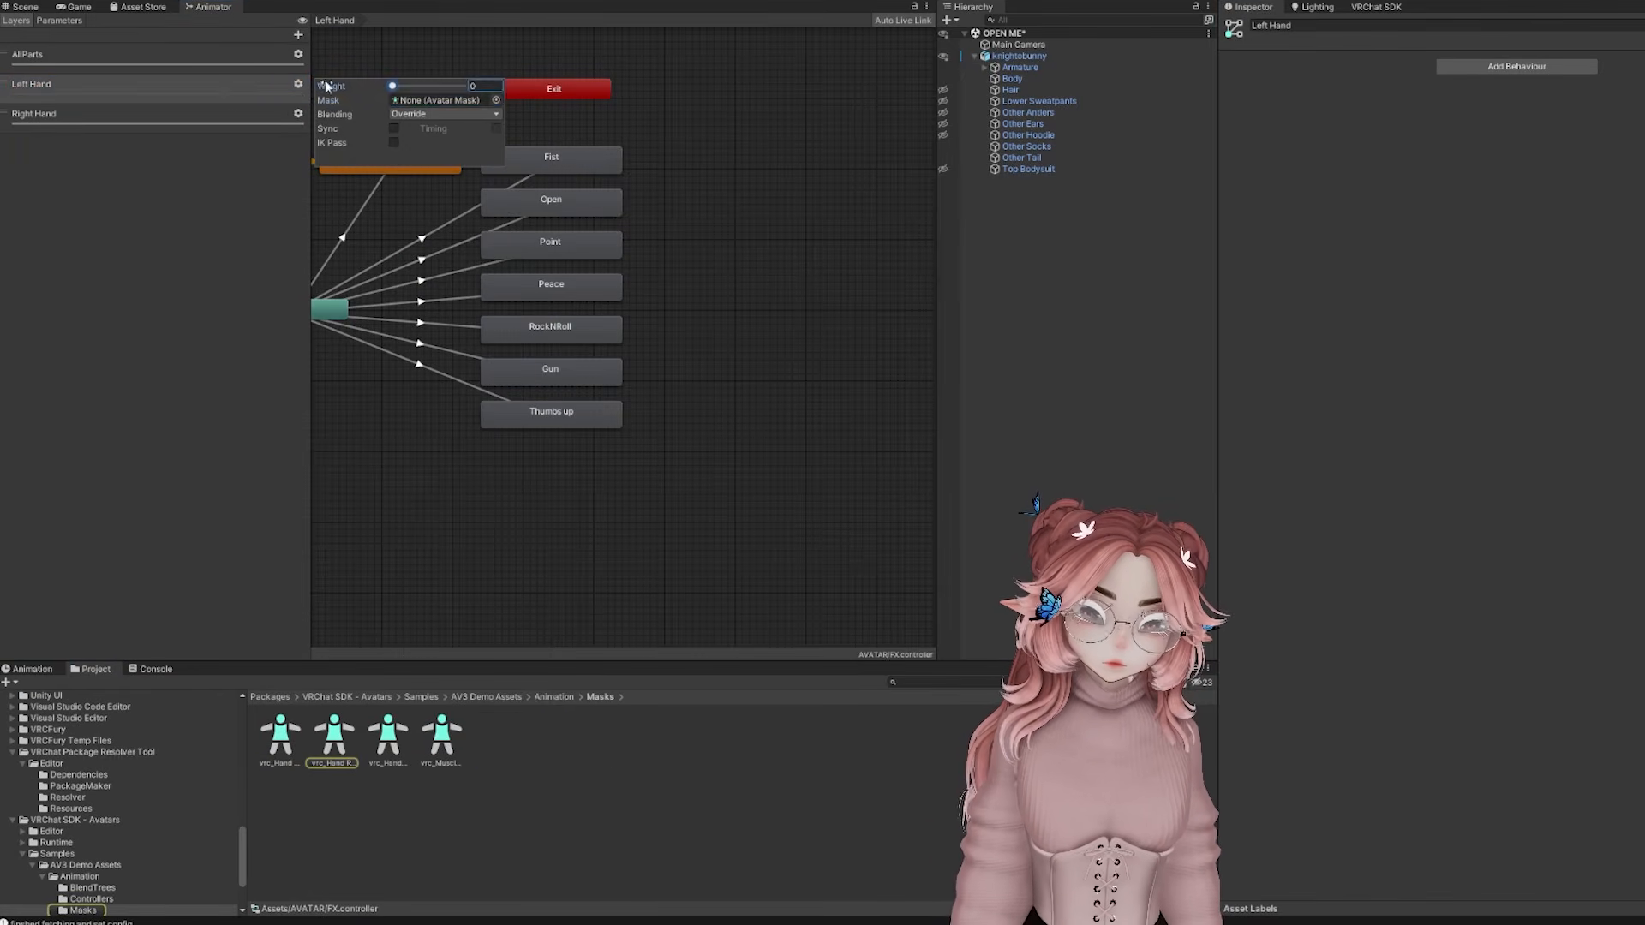
{"action": "left_click", "coordinate": [114, 242]}
Create a folder named 3.0 inside AVATAR and move the FX, Main Menu and Para assets into it
{"action": "scroll", "coordinate": [114, 743], "scroll_direction": "up", "scroll_amount": 10}
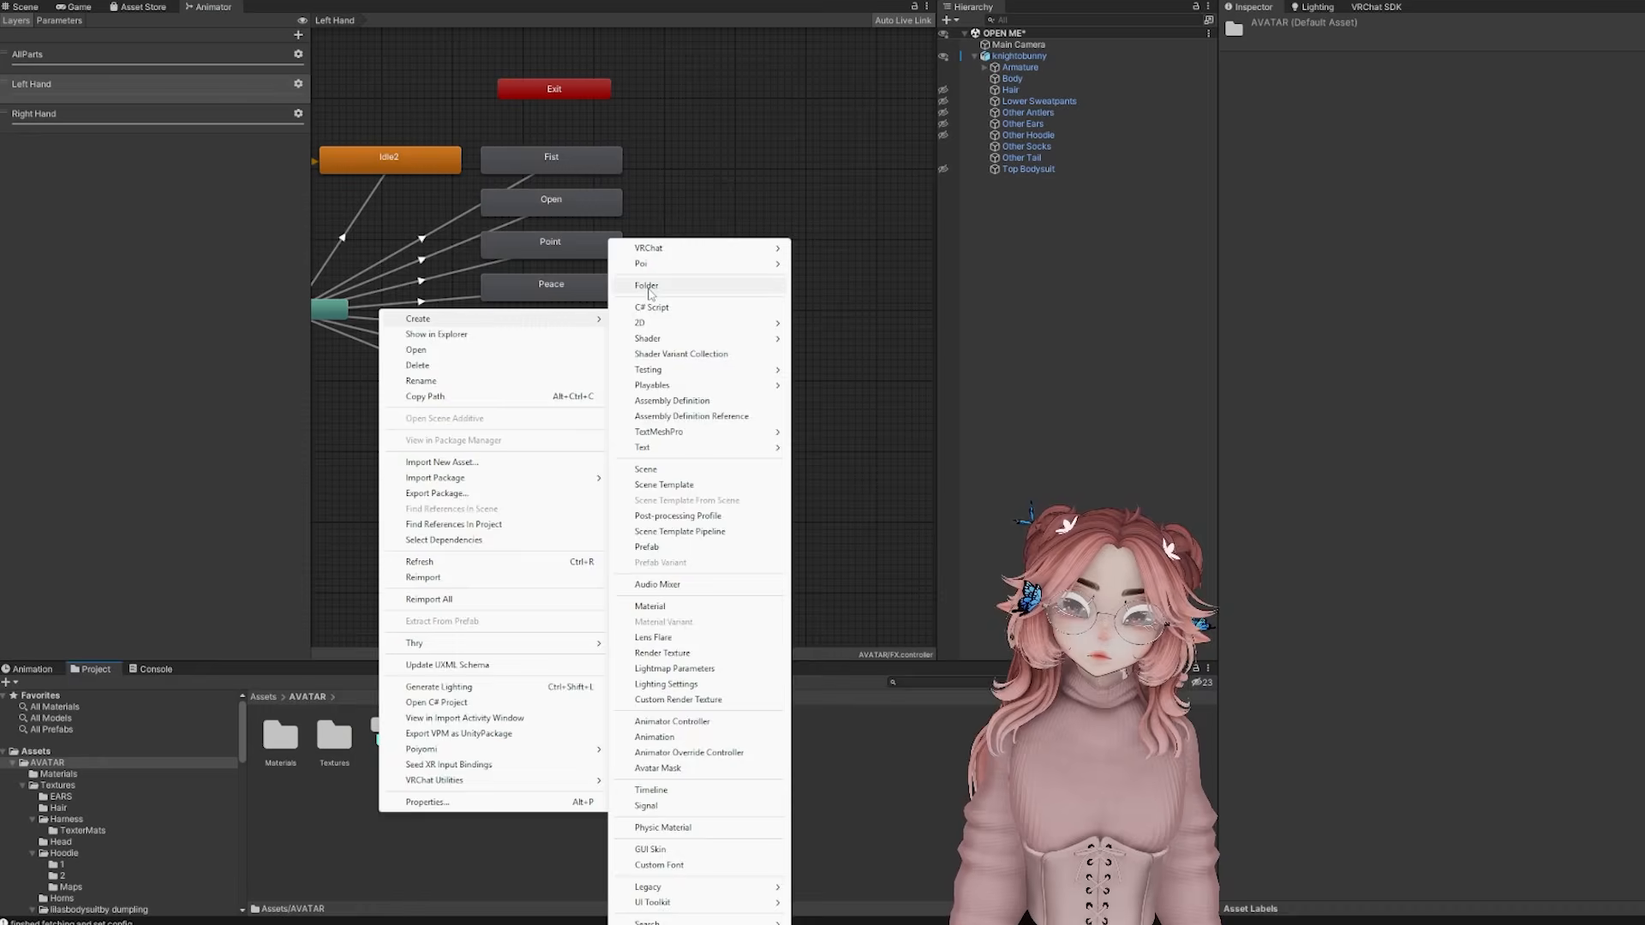
{"action": "left_click", "coordinate": [646, 288]}
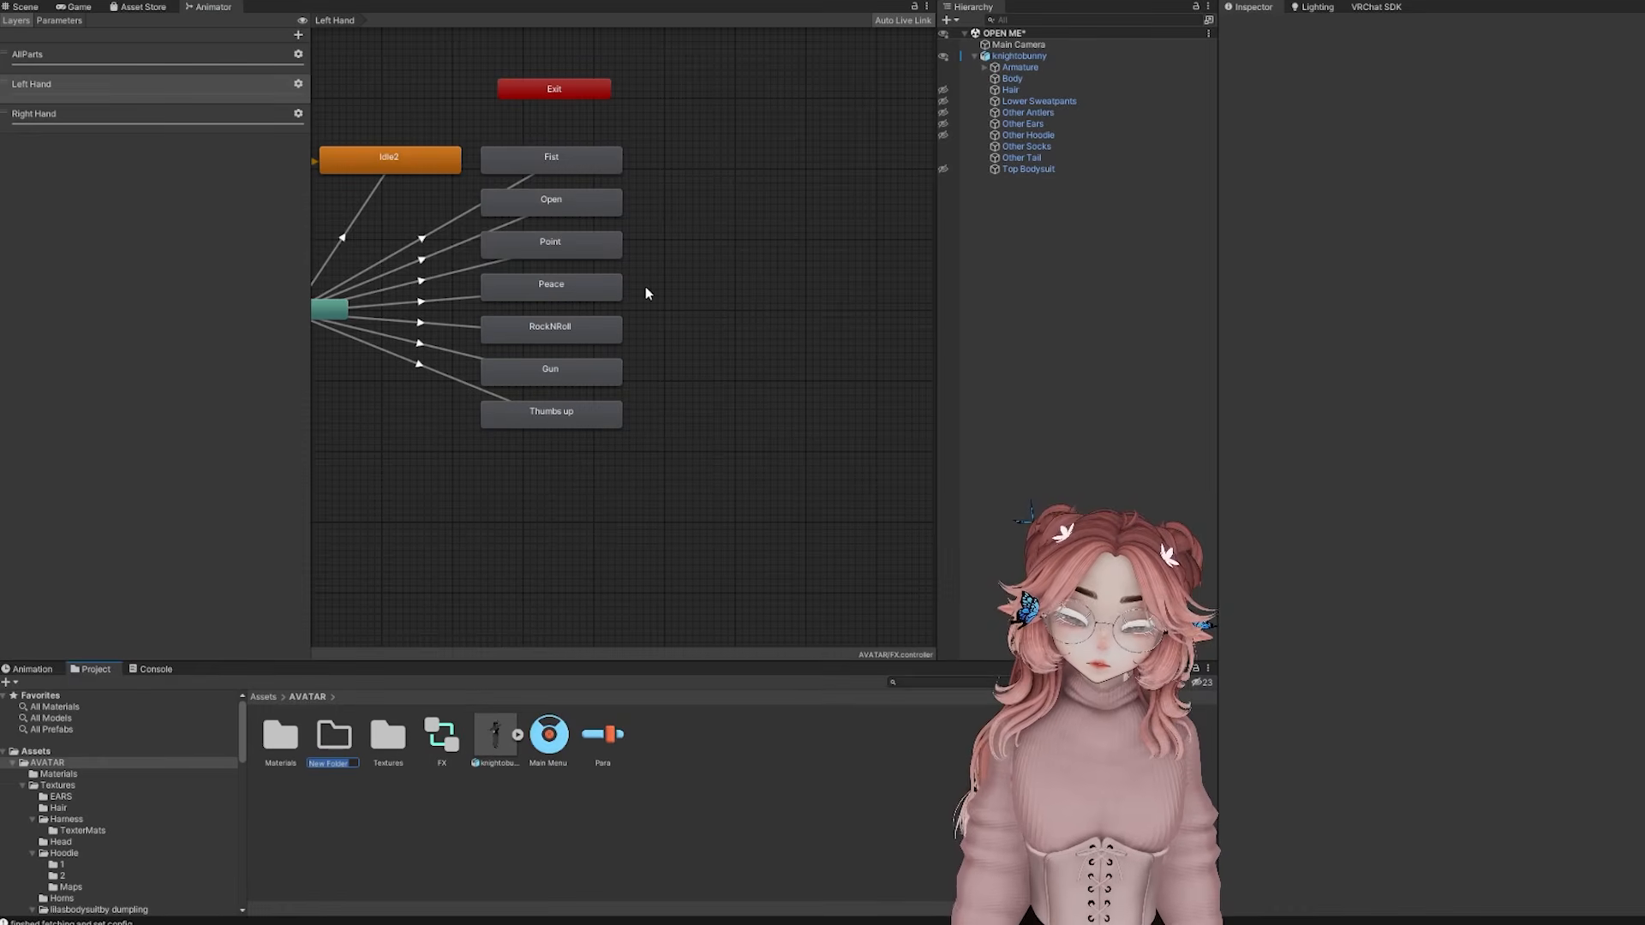
{"action": "type", "text": "3.0"}
{"action": "key", "text": "Return"}
{"action": "left_click", "coordinate": [601, 738]}
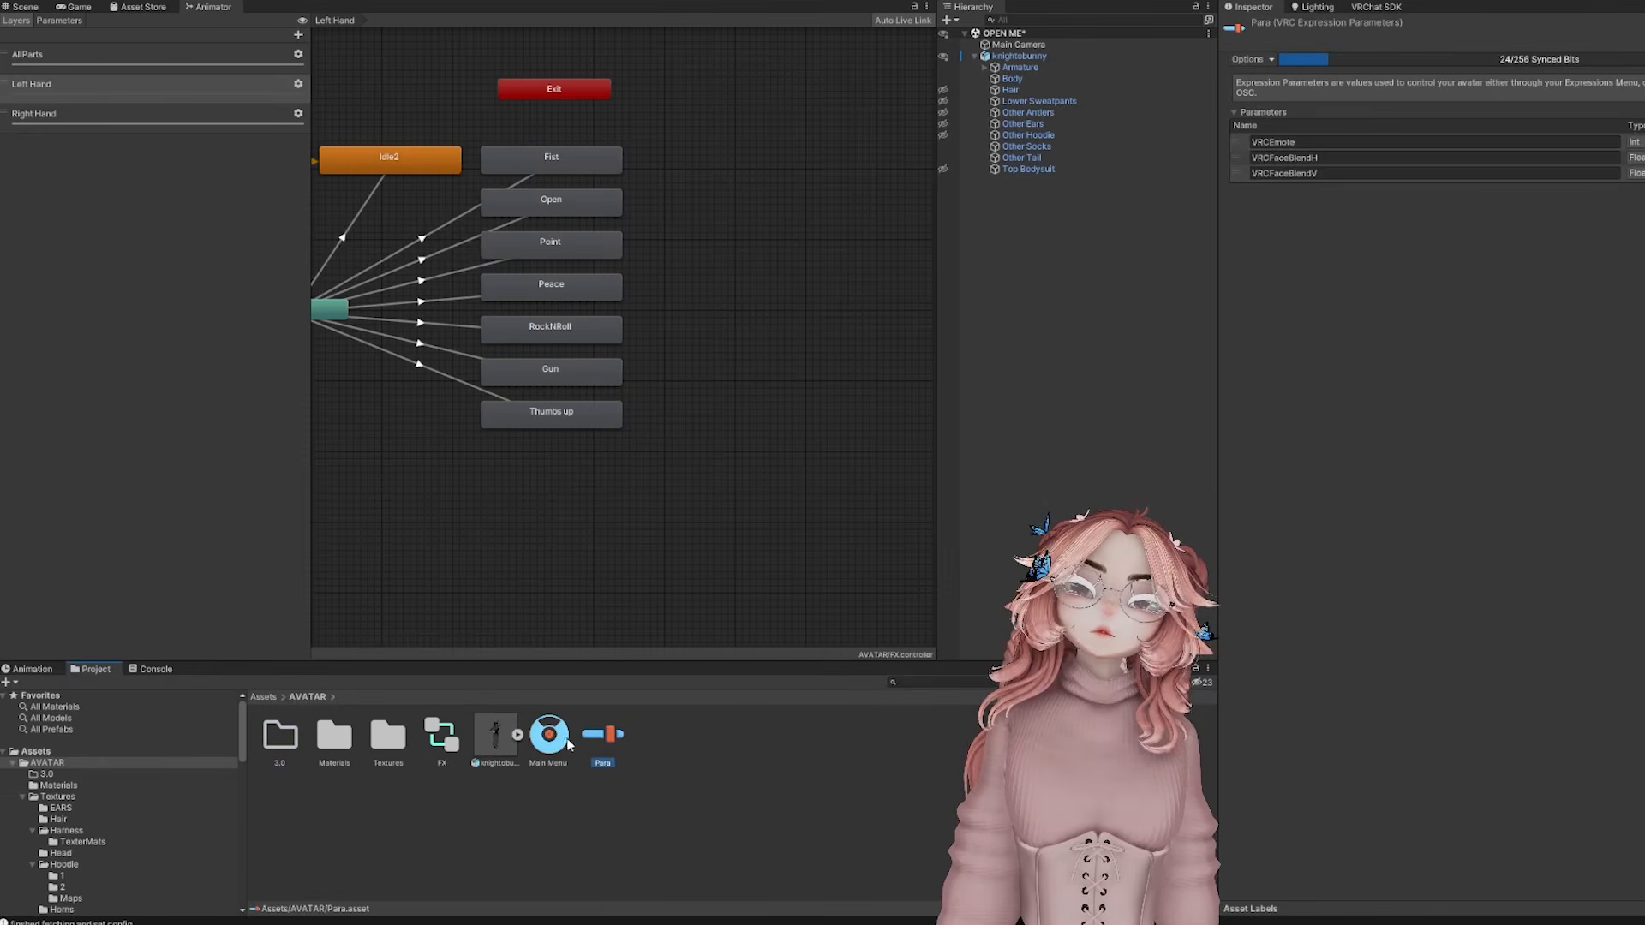
{"action": "left_click", "coordinate": [441, 744], "text": "ctrl"}
{"action": "left_click_drag", "start_coordinate": [280, 767], "coordinate": [280, 742]}
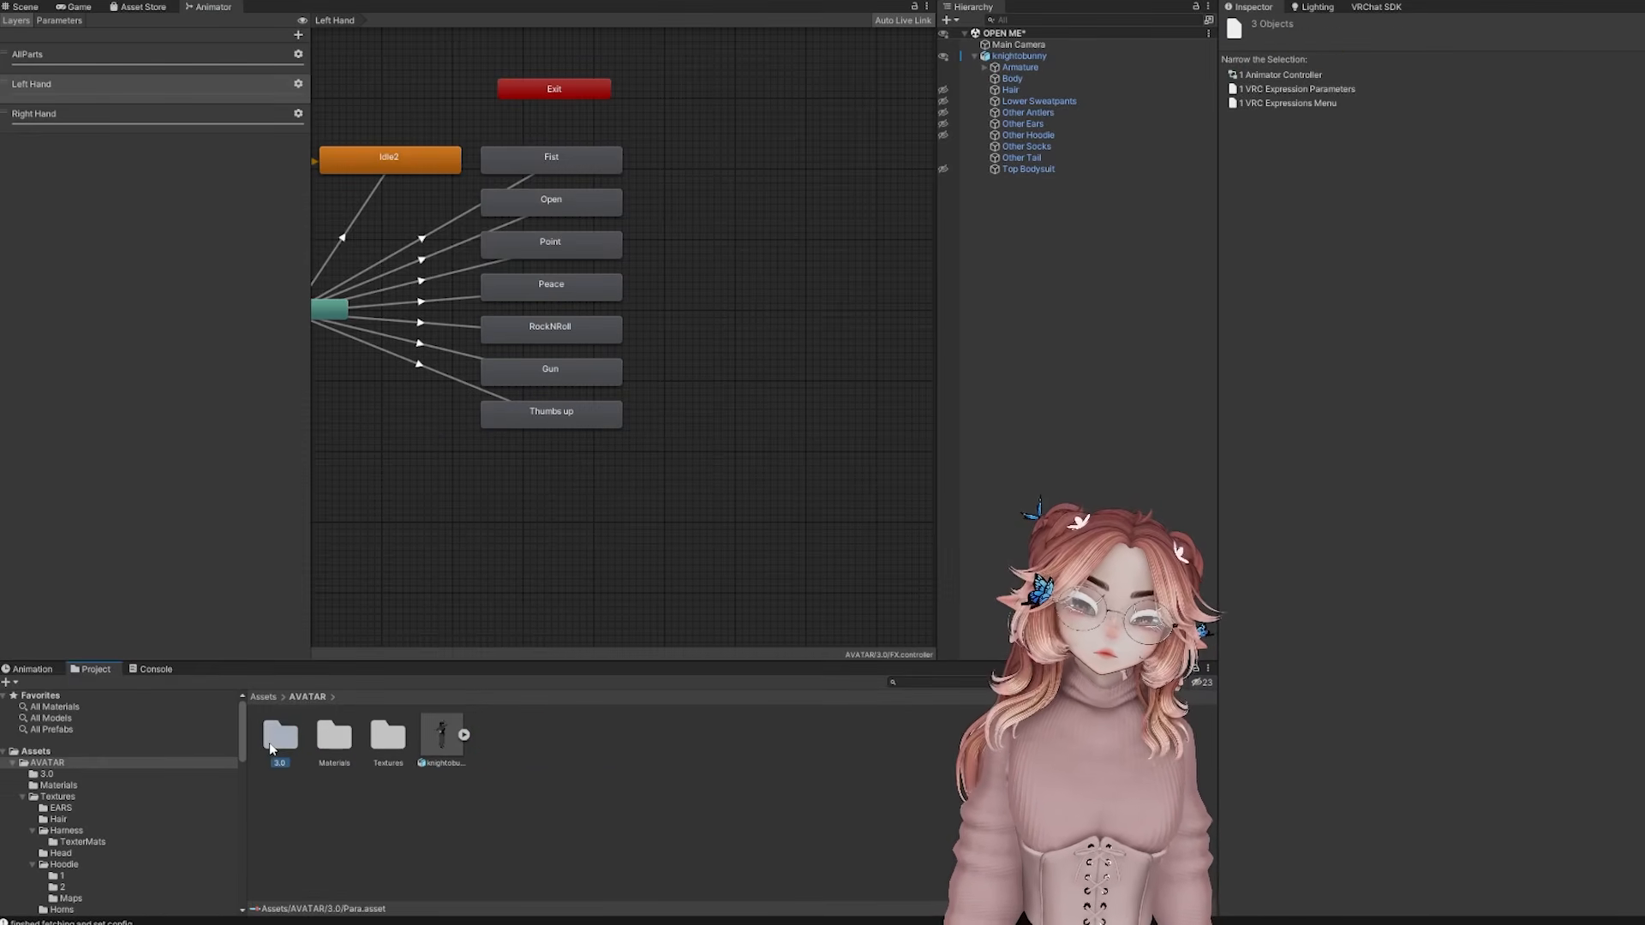
Create a folder named Animations inside the 3.0 folder
{"action": "double_click", "coordinate": [280, 739]}
{"action": "right_click", "coordinate": [366, 824]}
{"action": "mouse_move", "coordinate": [569, 336]}
{"action": "left_click", "coordinate": [644, 286]}
{"action": "type", "text": "Animations"}
{"action": "key", "text": "Return"}
Create another VRChat avatar expressions asset in the 3.0 folder
{"action": "right_click", "coordinate": [408, 812]}
{"action": "mouse_move", "coordinate": [620, 321]}
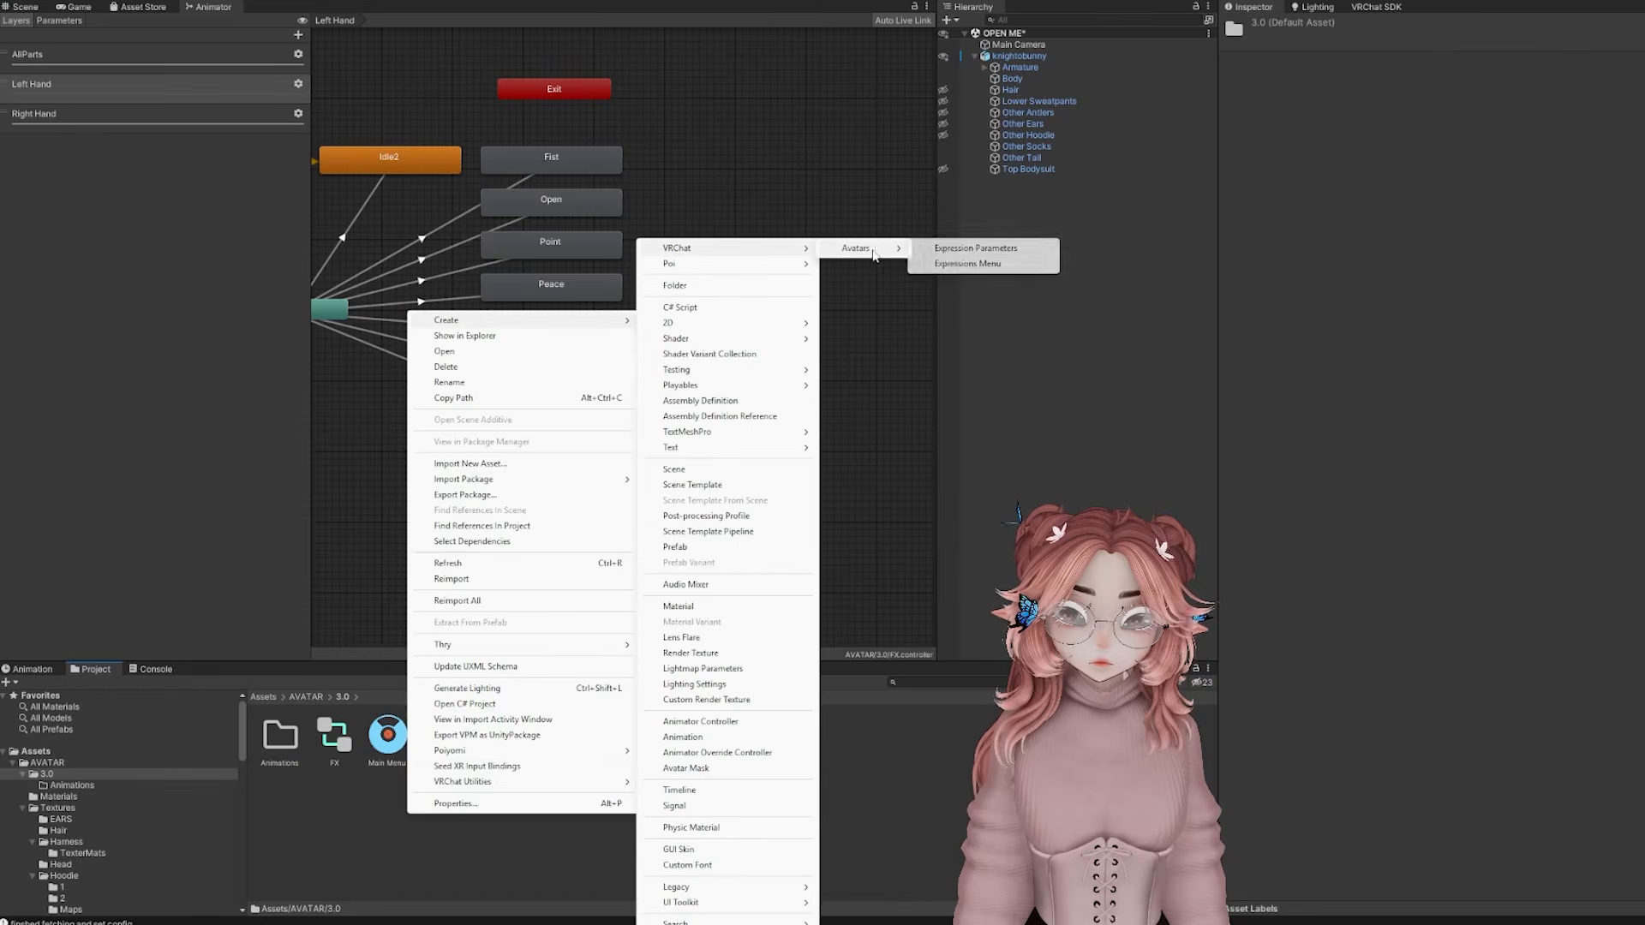
Create a VRChat expressions menu named Appearance in the AVATAR/3.0 folder
{"action": "left_click", "coordinate": [946, 261]}
{"action": "type", "text": "Appearance"}
{"action": "key", "text": "Return"}
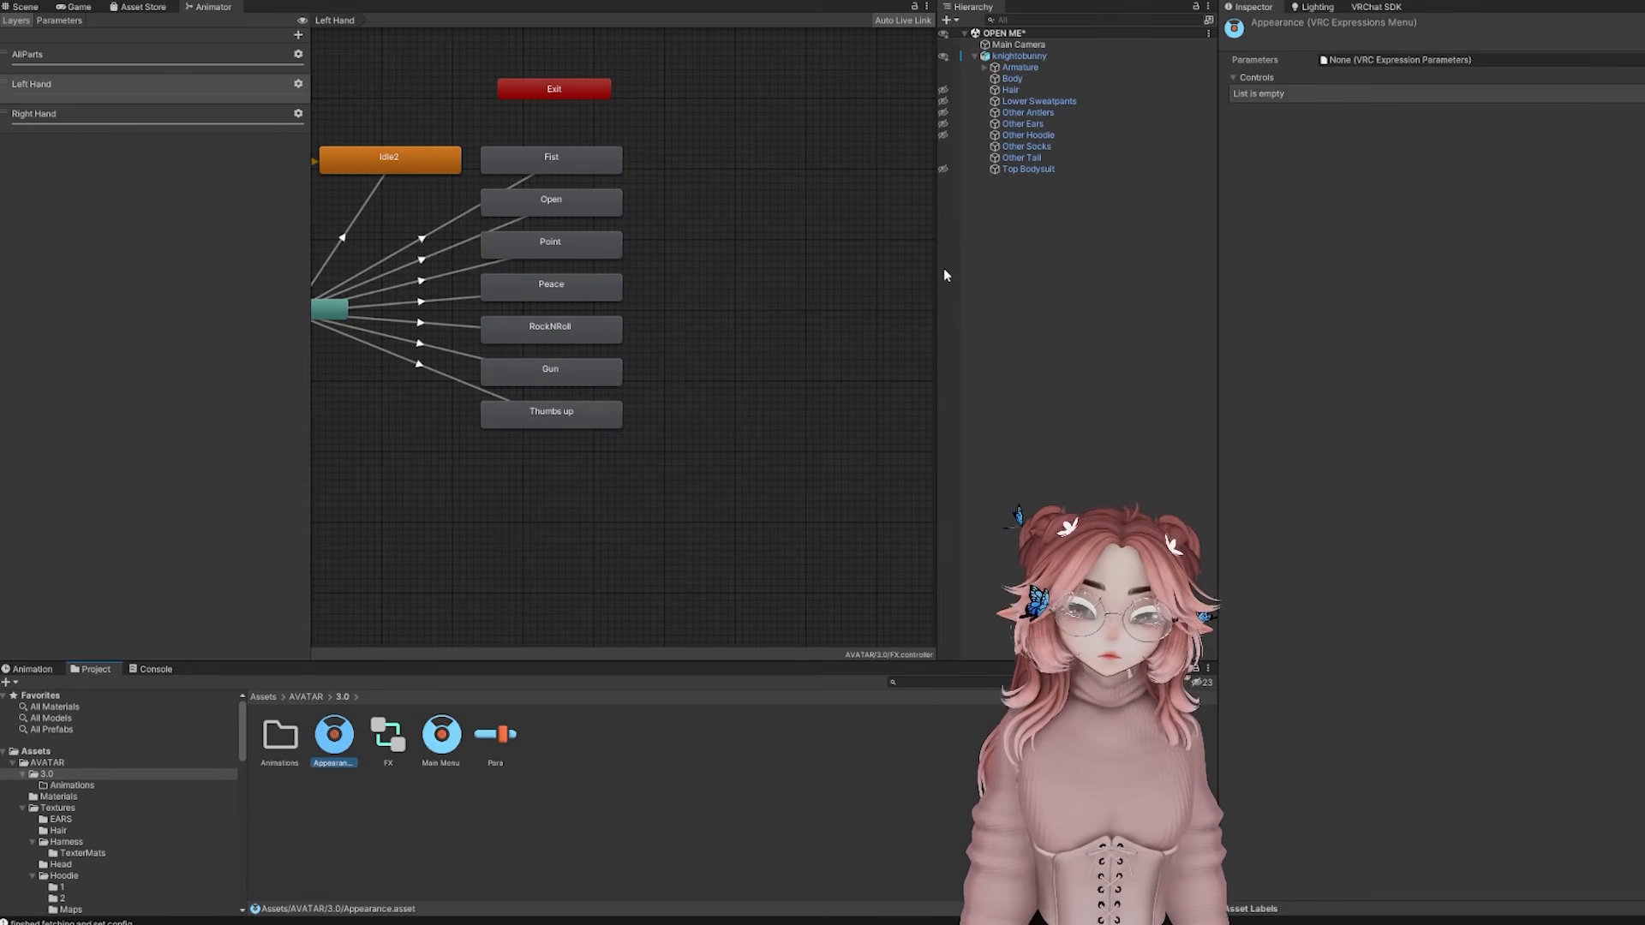
Add an Appearance control of type SubMenu to knightobunny's Main Menu and link it to the Appearance menu
{"action": "left_click", "coordinate": [1019, 56]}
{"action": "scroll", "coordinate": [1552, 570], "scroll_direction": "down", "scroll_amount": 10}
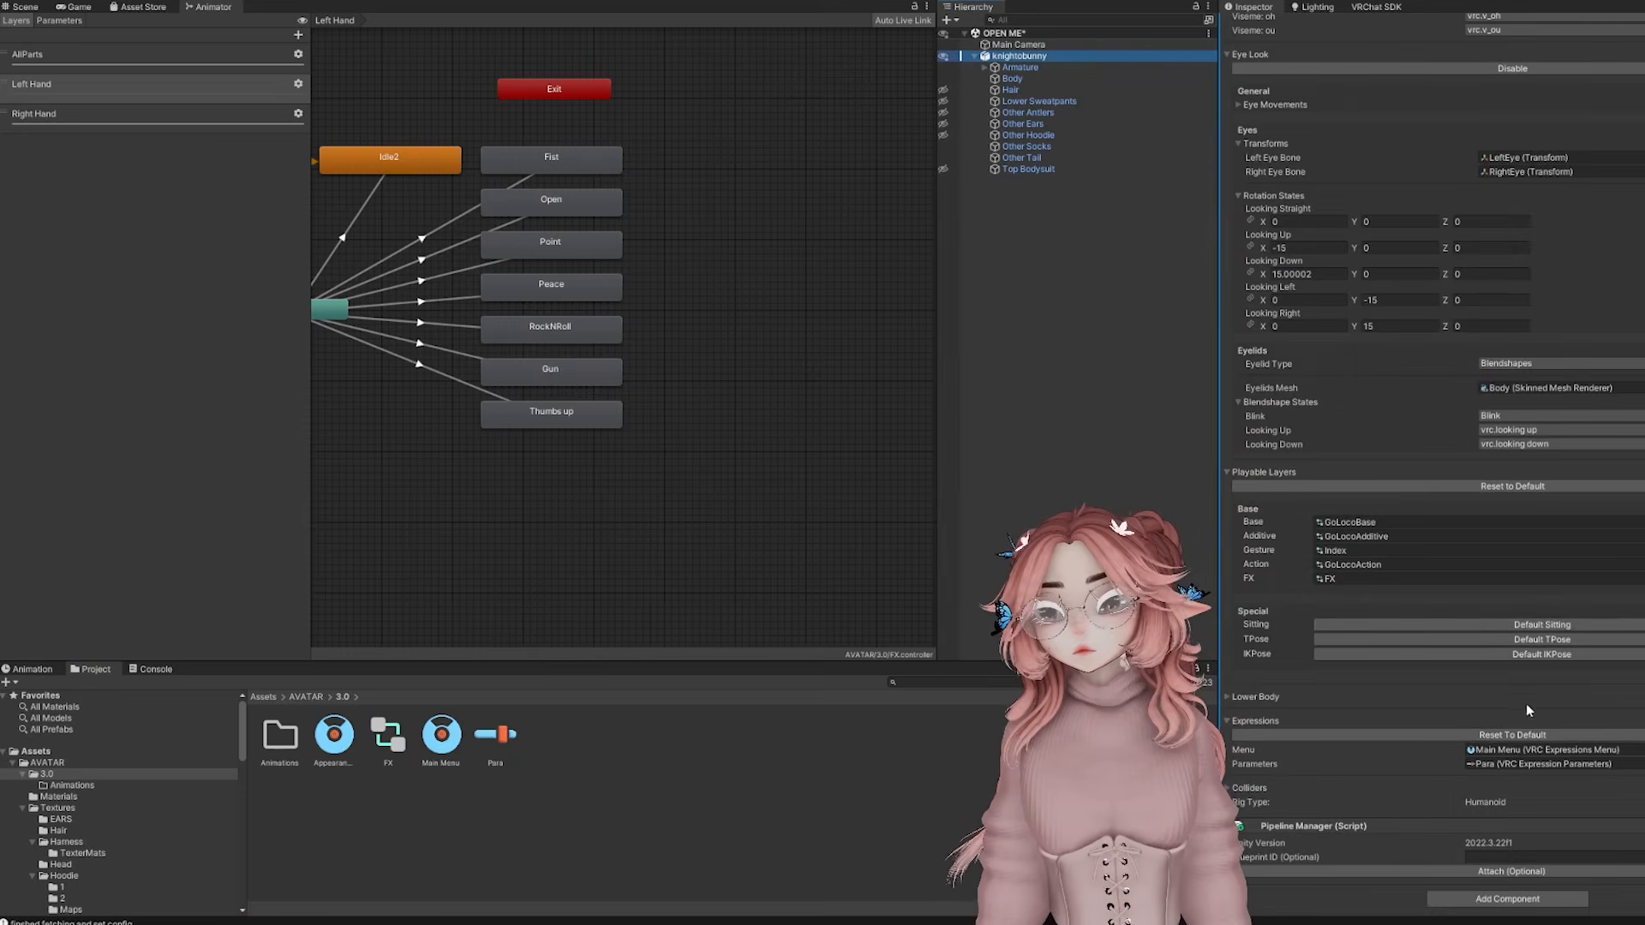
{"action": "type", "text": "ce"}
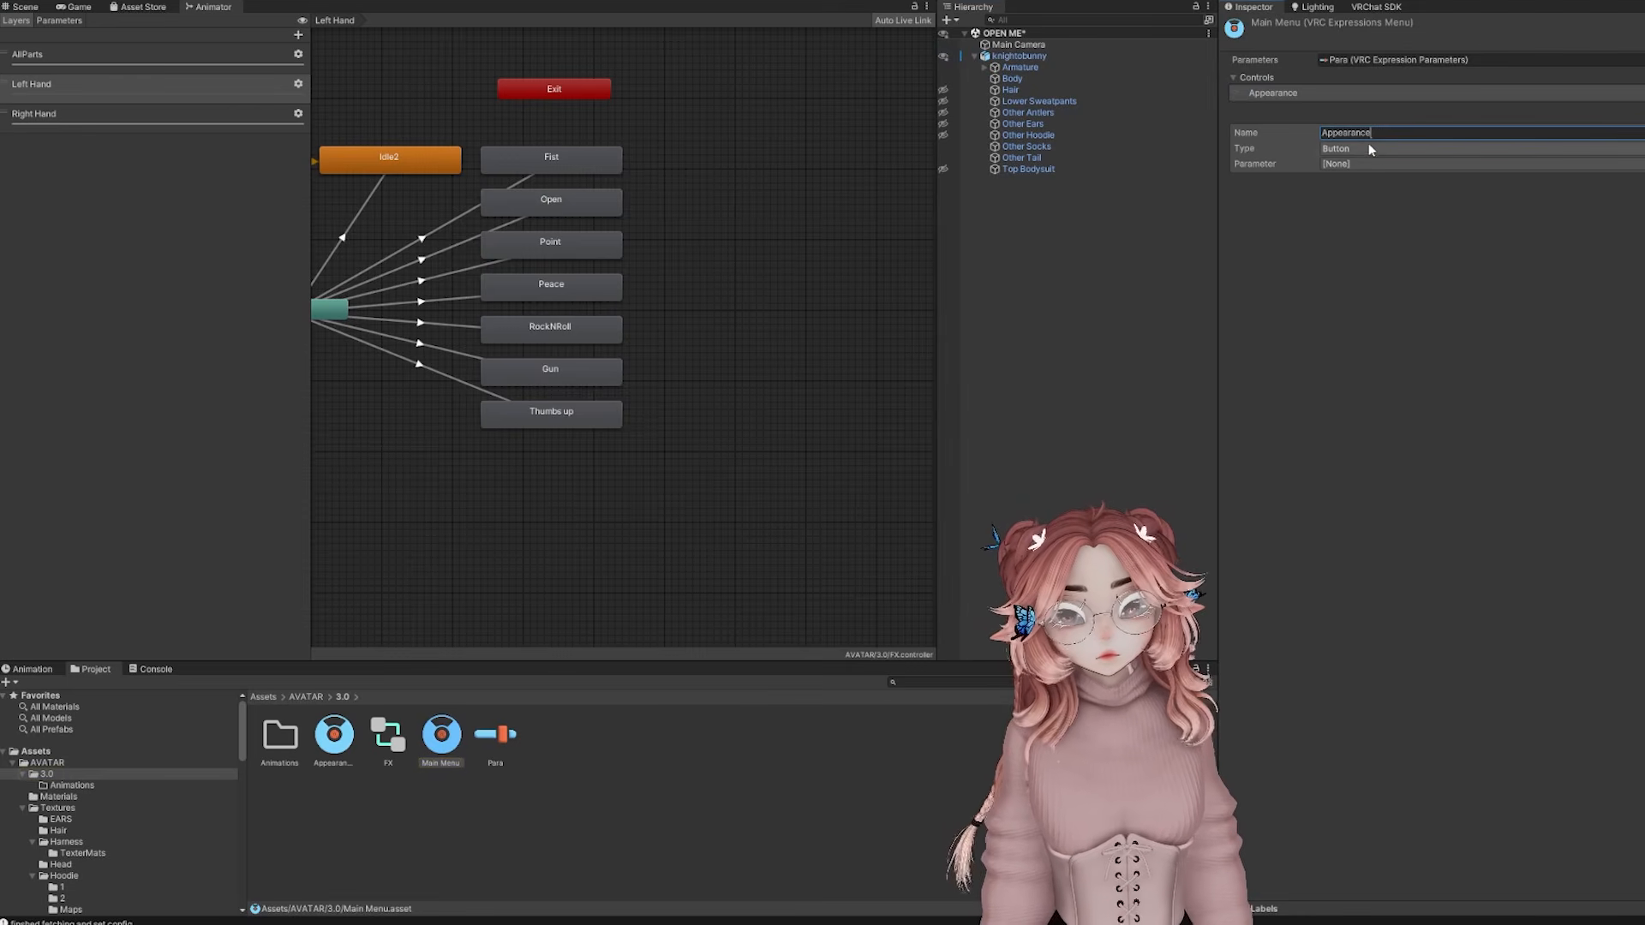
{"action": "left_click", "coordinate": [1370, 149]}
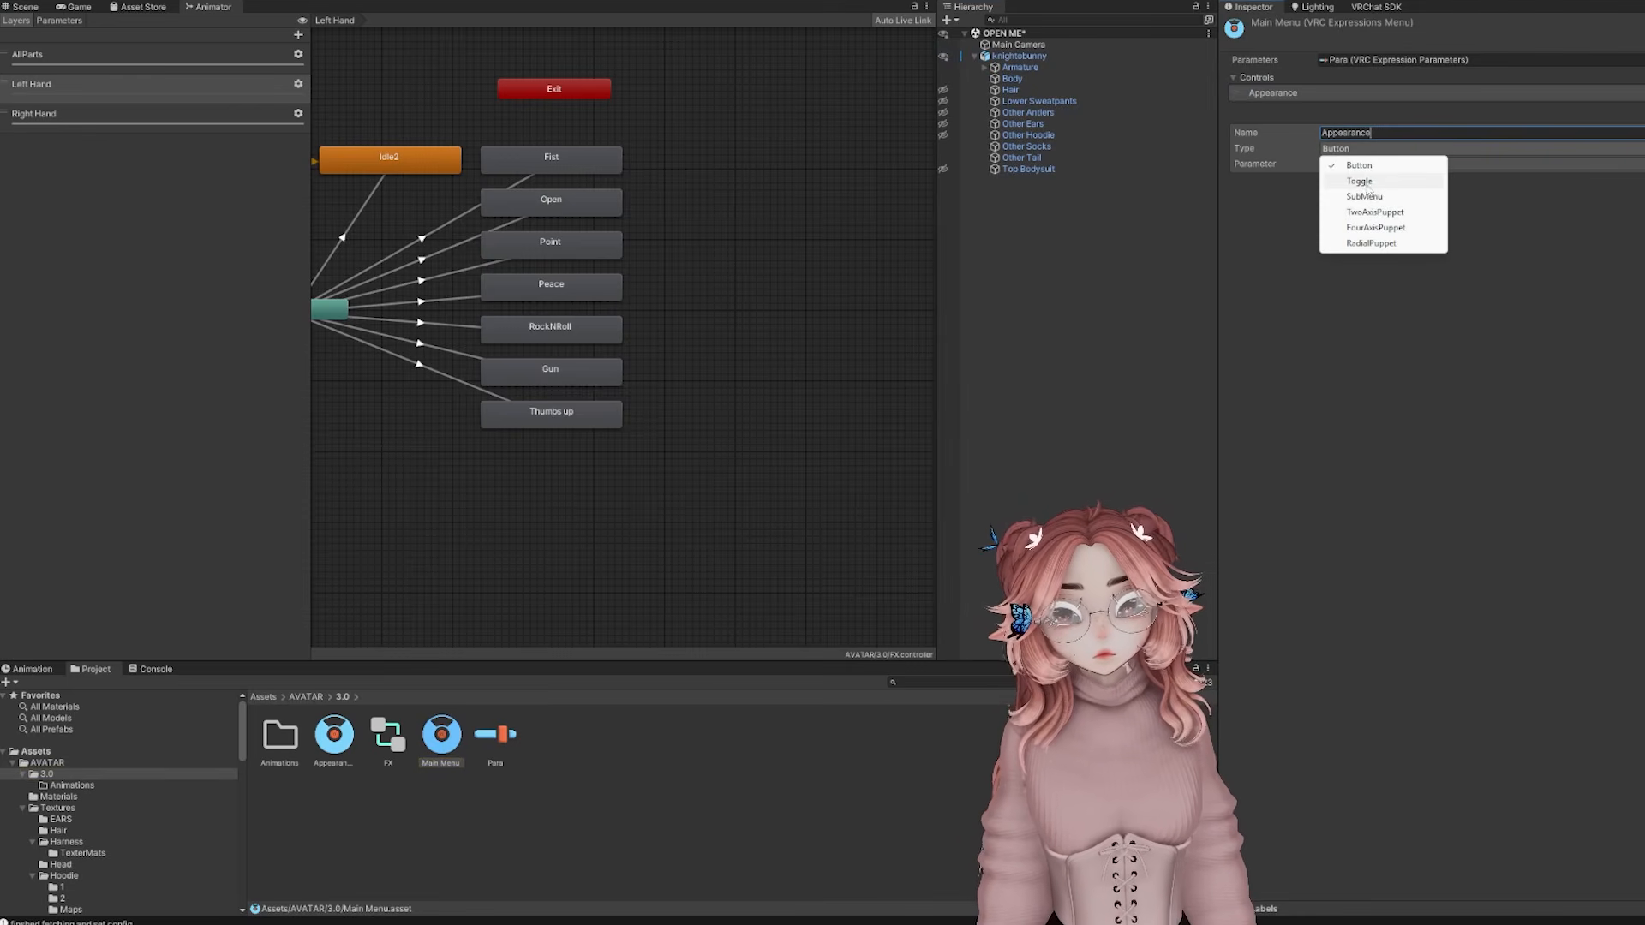
{"action": "left_click", "coordinate": [1368, 198]}
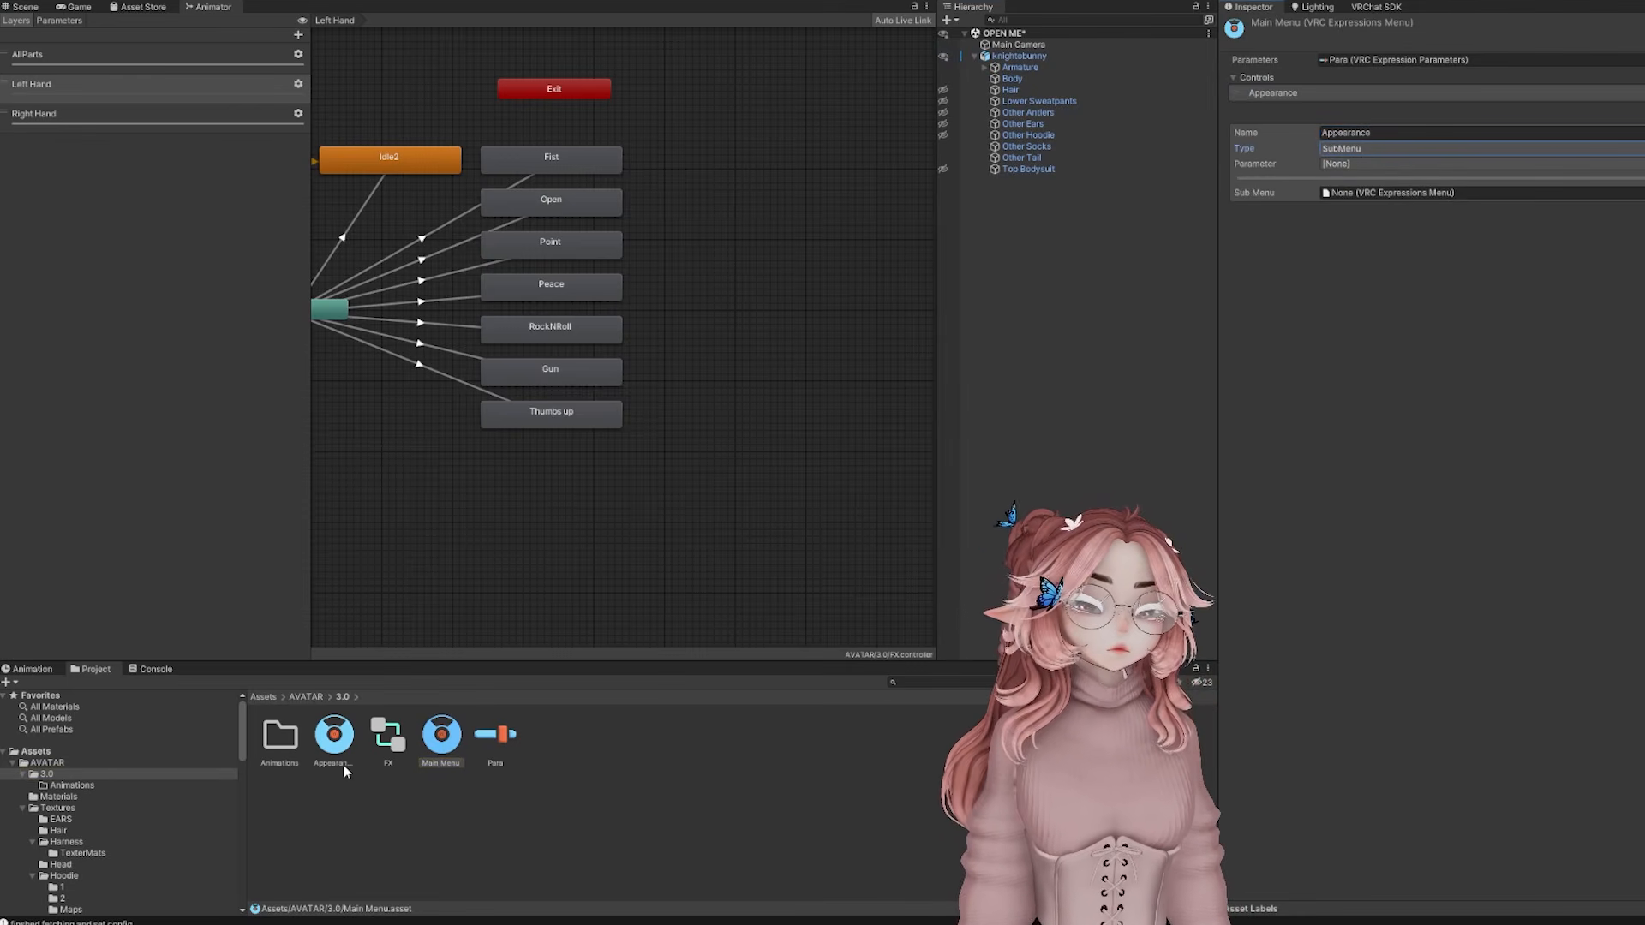
{"action": "left_click", "coordinate": [60, 809]}
{"action": "left_click", "coordinate": [62, 785]}
{"action": "left_click", "coordinate": [53, 776]}
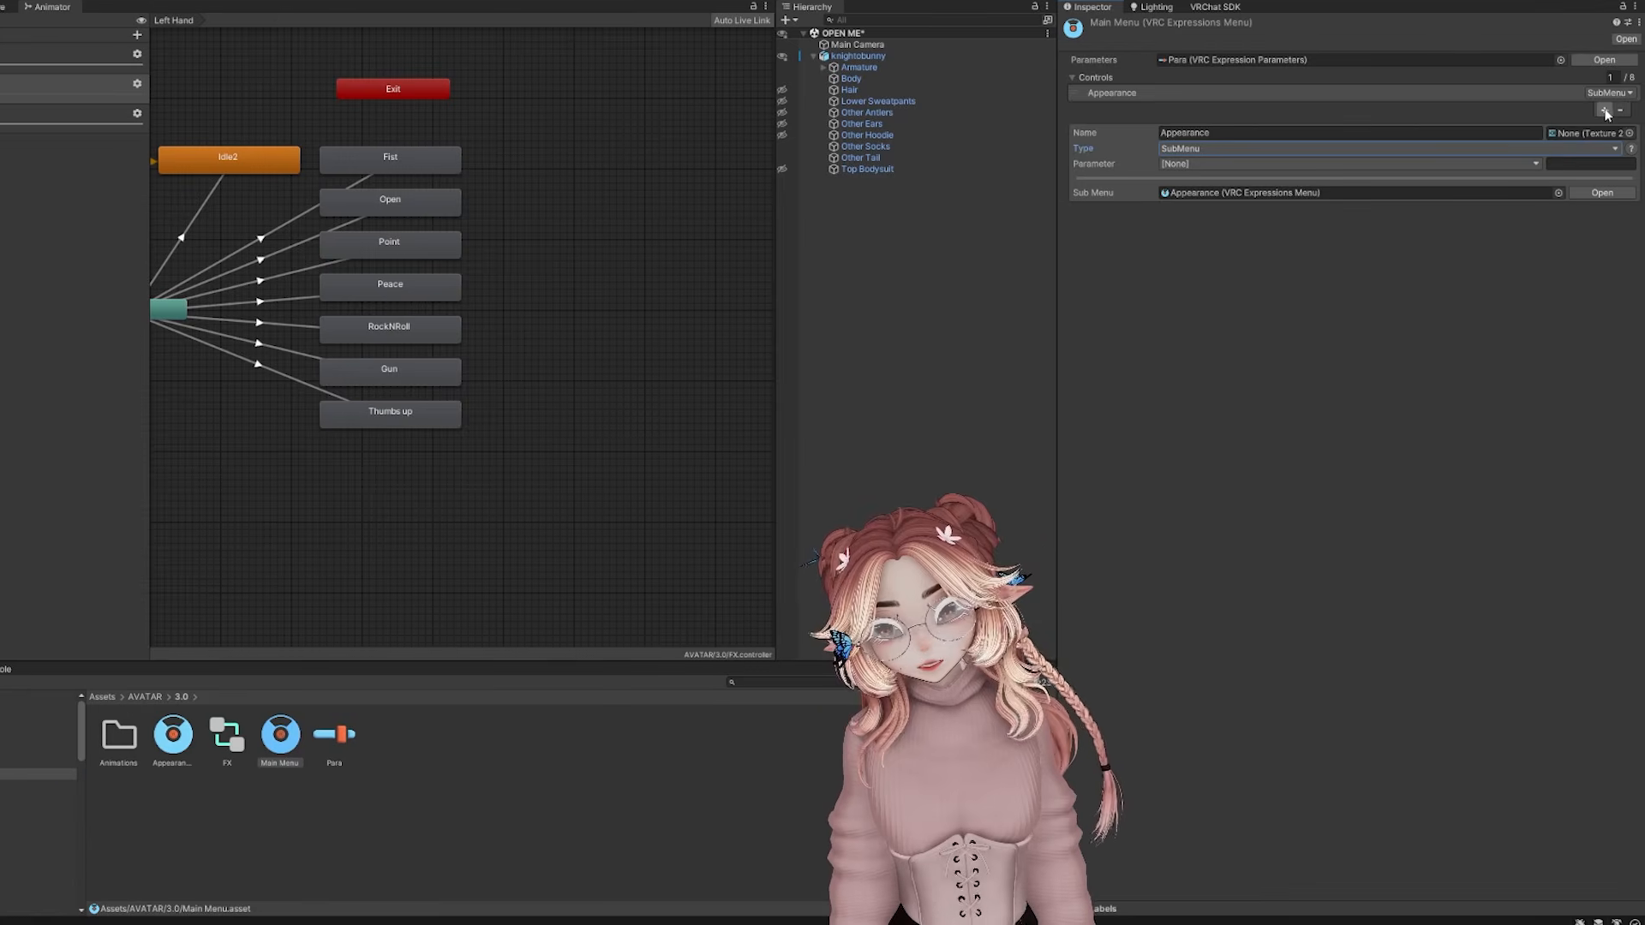
Add a second submenu control to the Main Menu with a blank name and the icon_Go_Loco texture
{"action": "left_click", "coordinate": [1602, 110]}
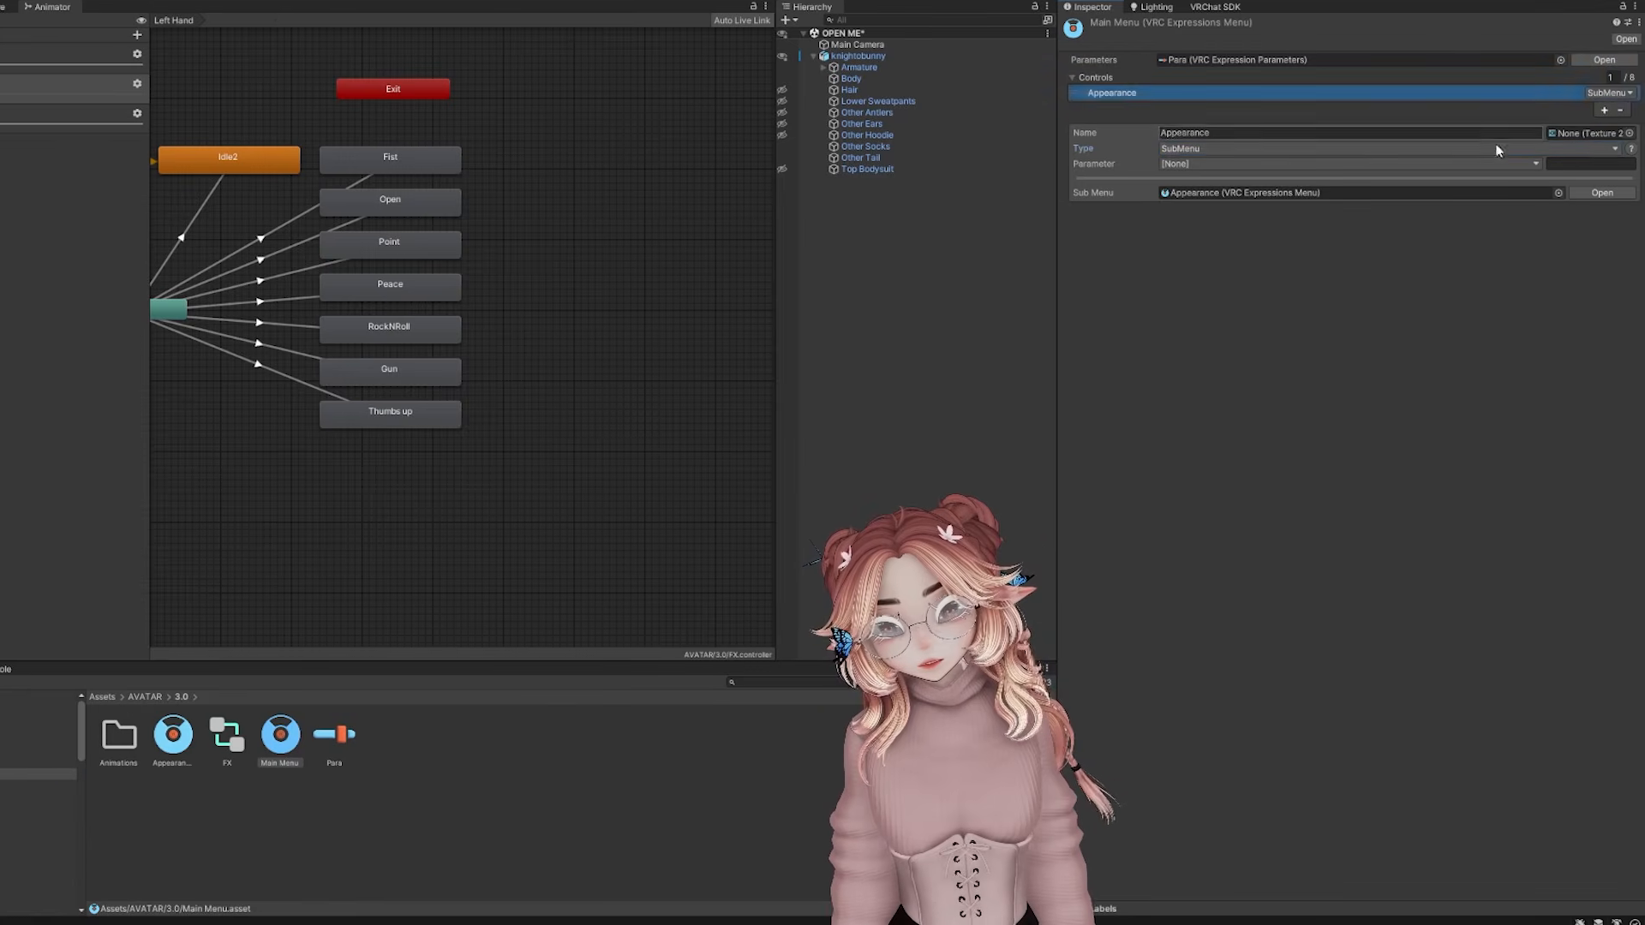
{"action": "left_click", "coordinate": [1287, 151]}
{"action": "key", "text": "BackSpace"}
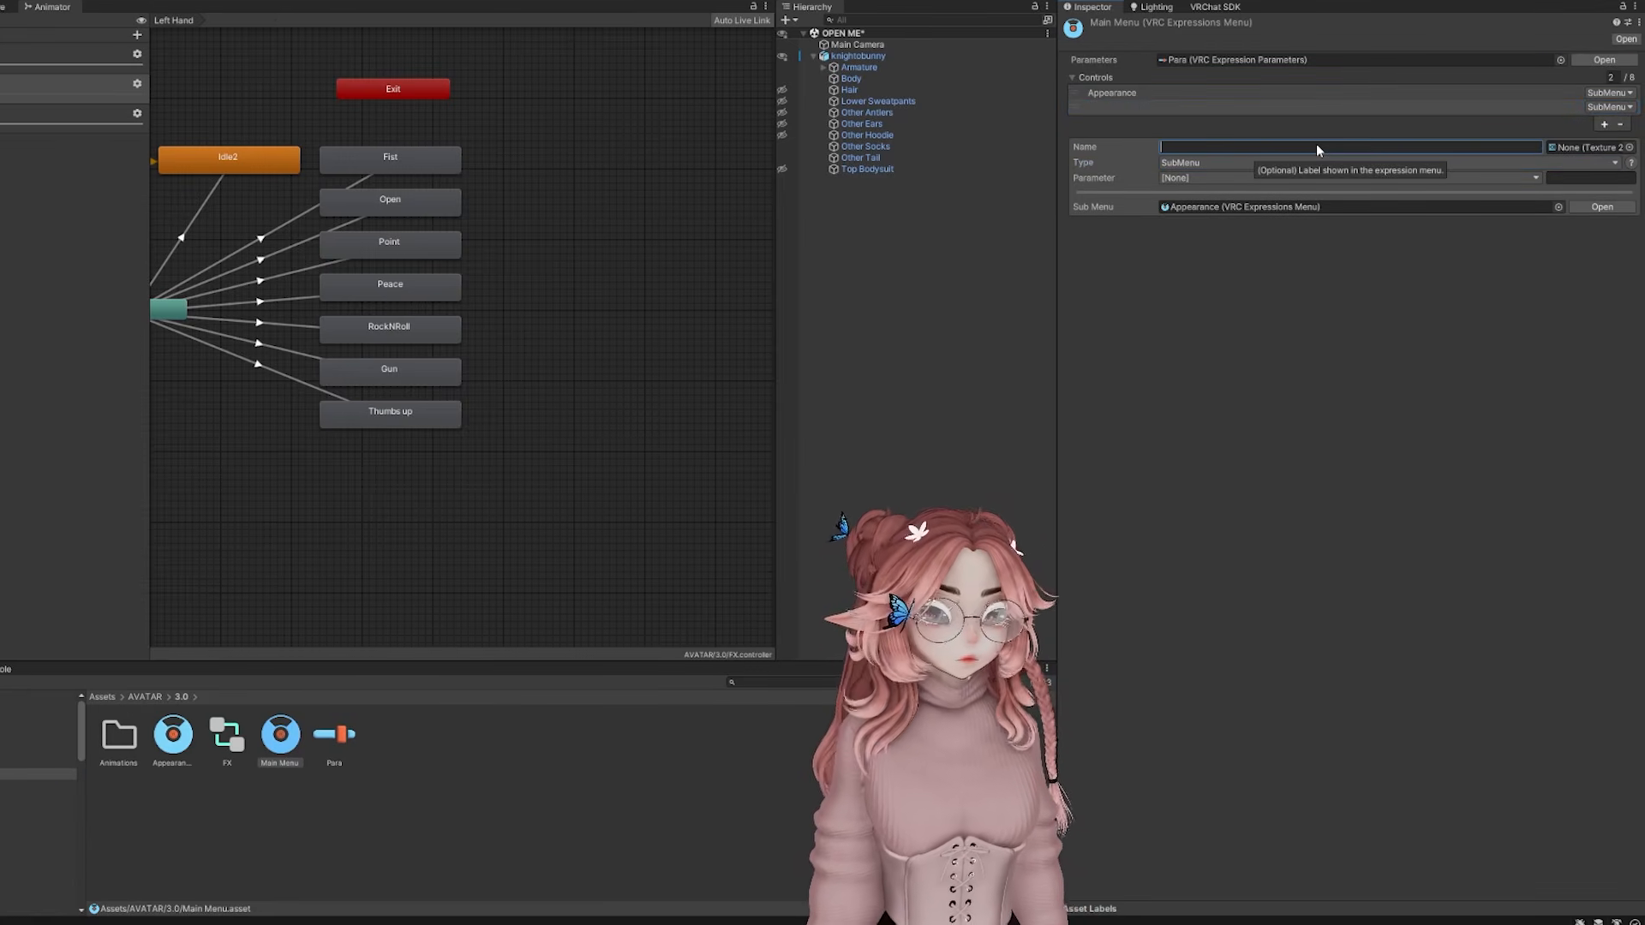
{"action": "left_click", "coordinate": [1629, 148]}
{"action": "type", "text": "go"}
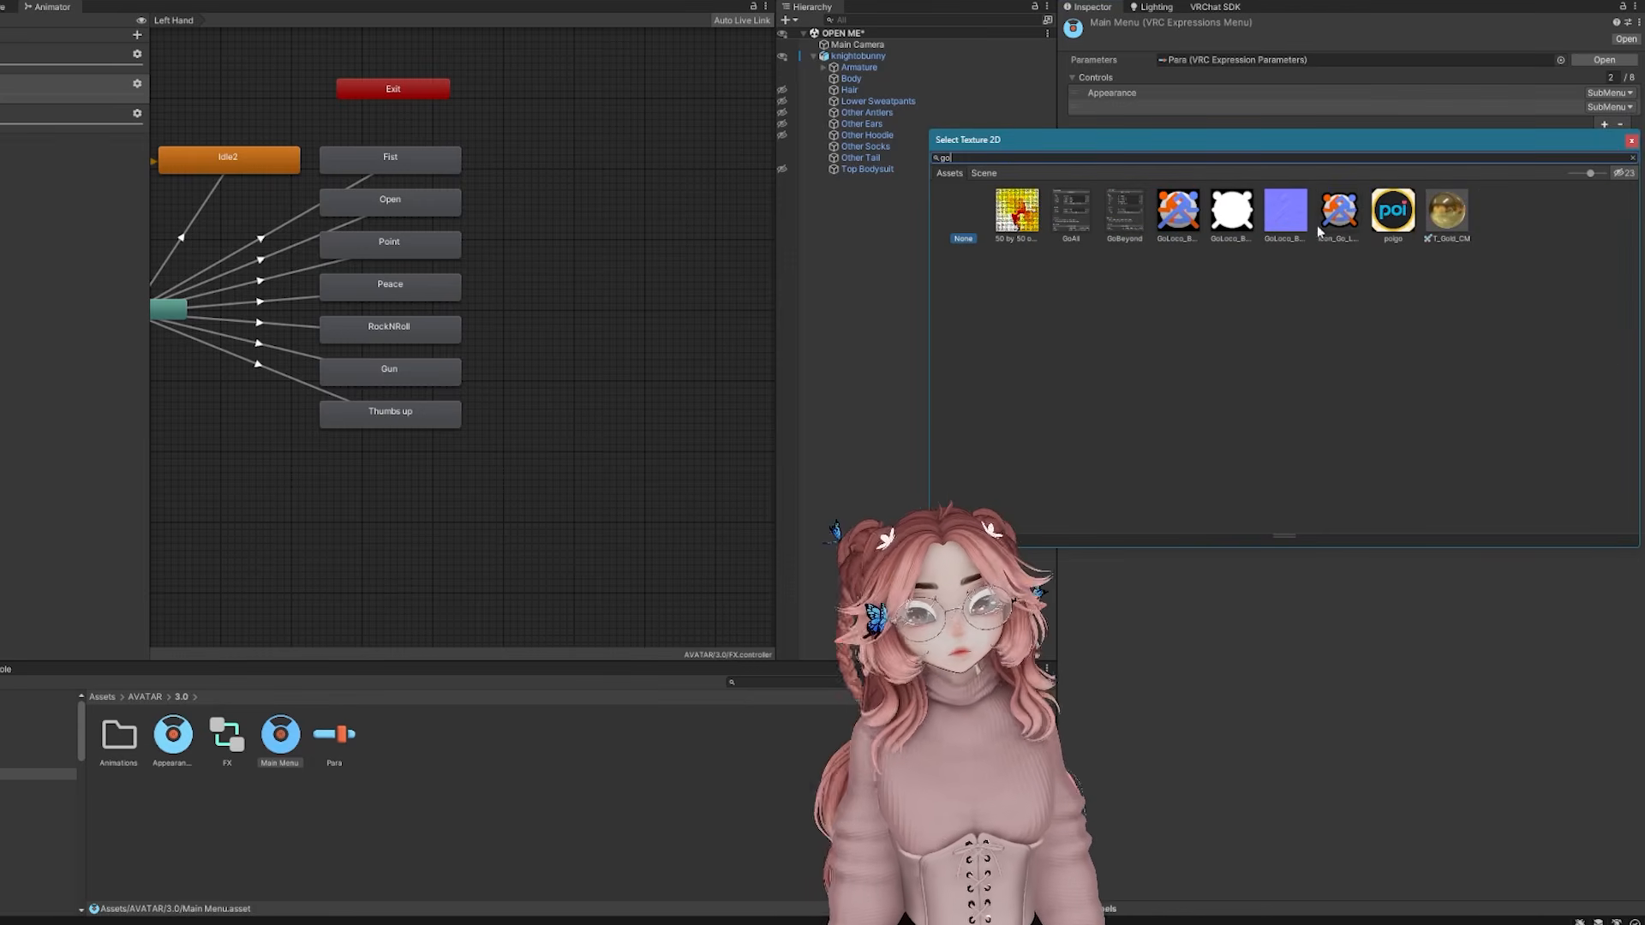
{"action": "left_click", "coordinate": [1337, 214]}
{"action": "left_click", "coordinate": [1630, 140]}
Set the unnamed control's submenu to GoBeyondMenu
{"action": "left_click", "coordinate": [1554, 208]}
{"action": "left_click", "coordinate": [1557, 206]}
{"action": "left_click", "coordinate": [1197, 272]}
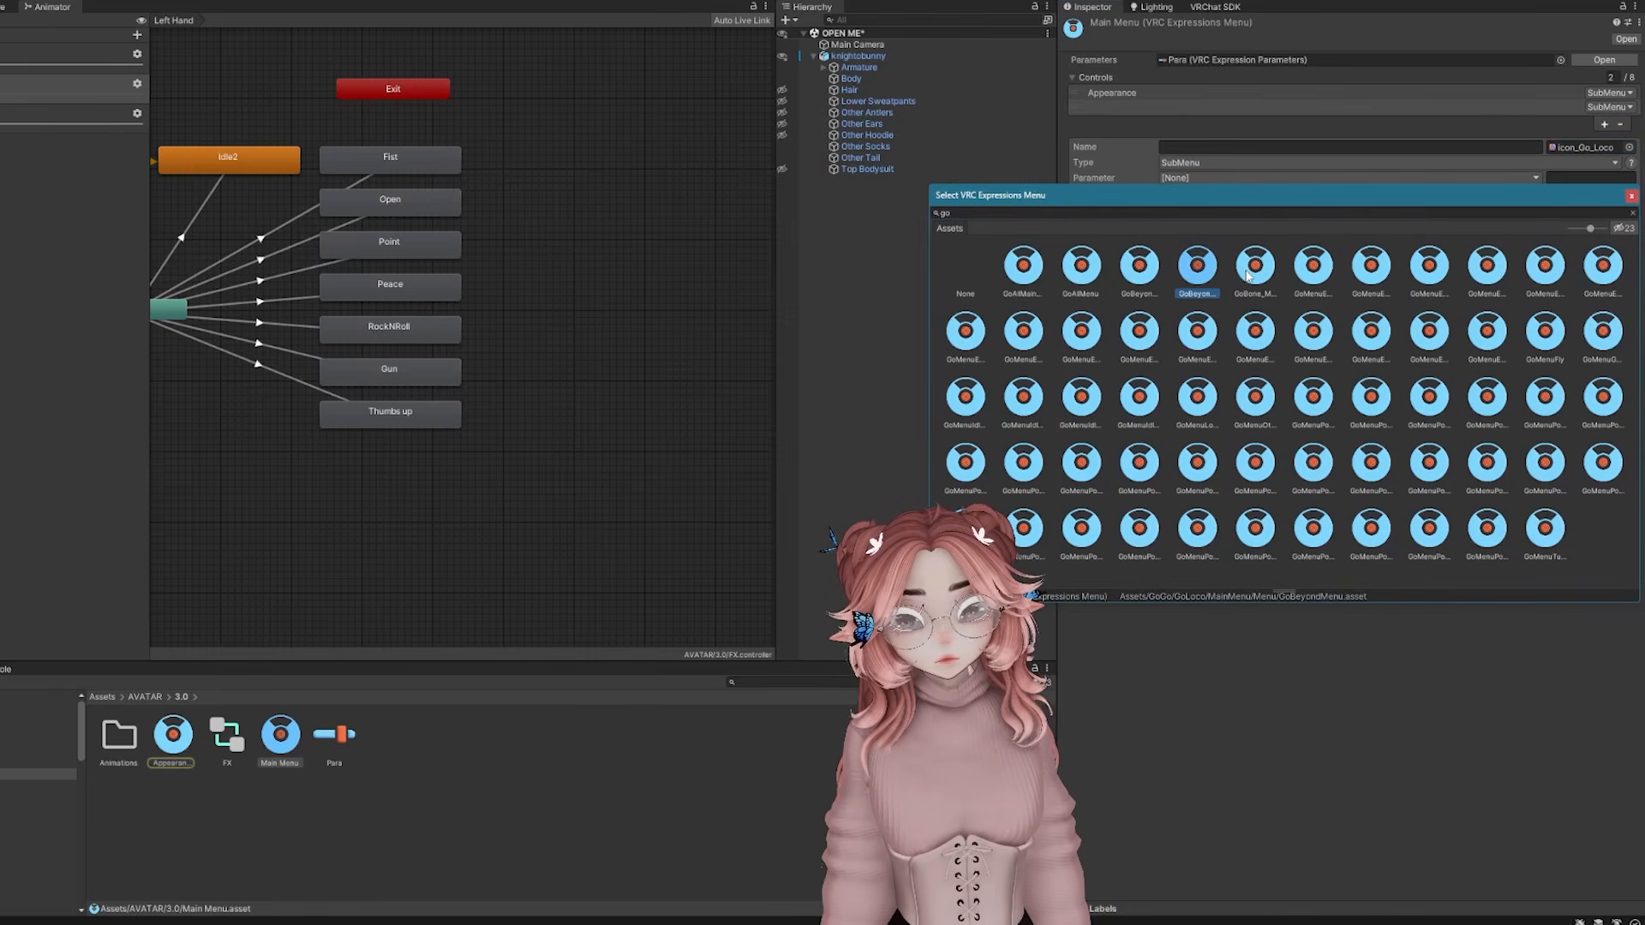
{"action": "left_click", "coordinate": [1631, 195]}
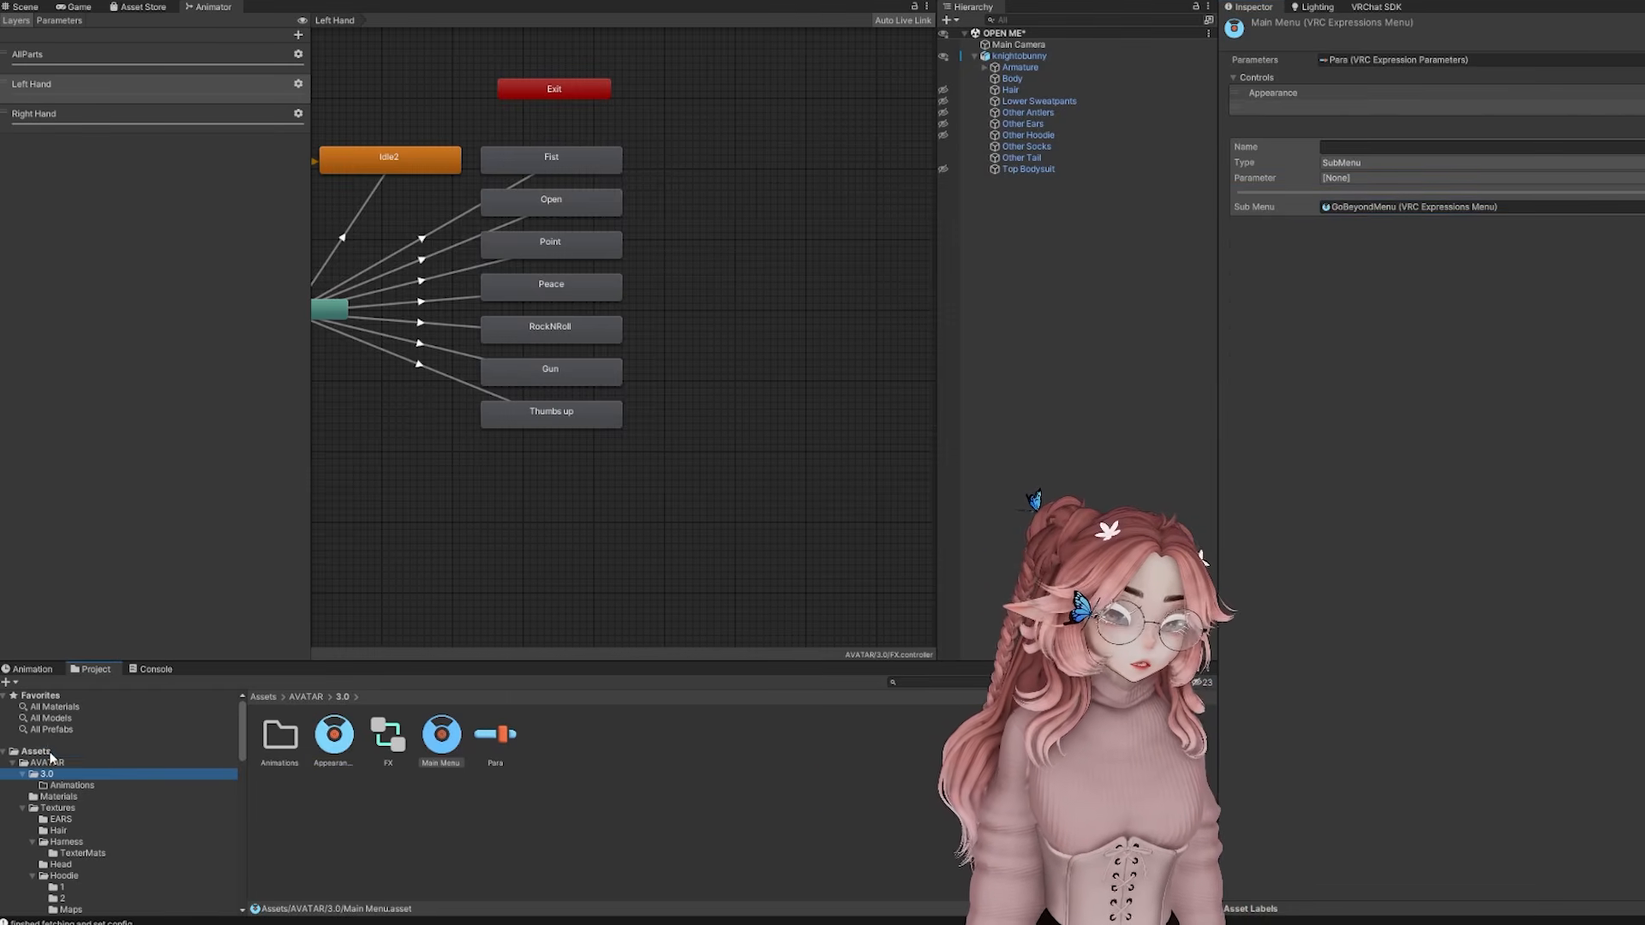
Add the Beyond Prefab from the GoGo/GoLoco/Prefabs folder as a child of the knightobunny avatar
{"action": "left_click", "coordinate": [50, 753]}
{"action": "double_click", "coordinate": [382, 738]}
{"action": "double_click", "coordinate": [329, 747]}
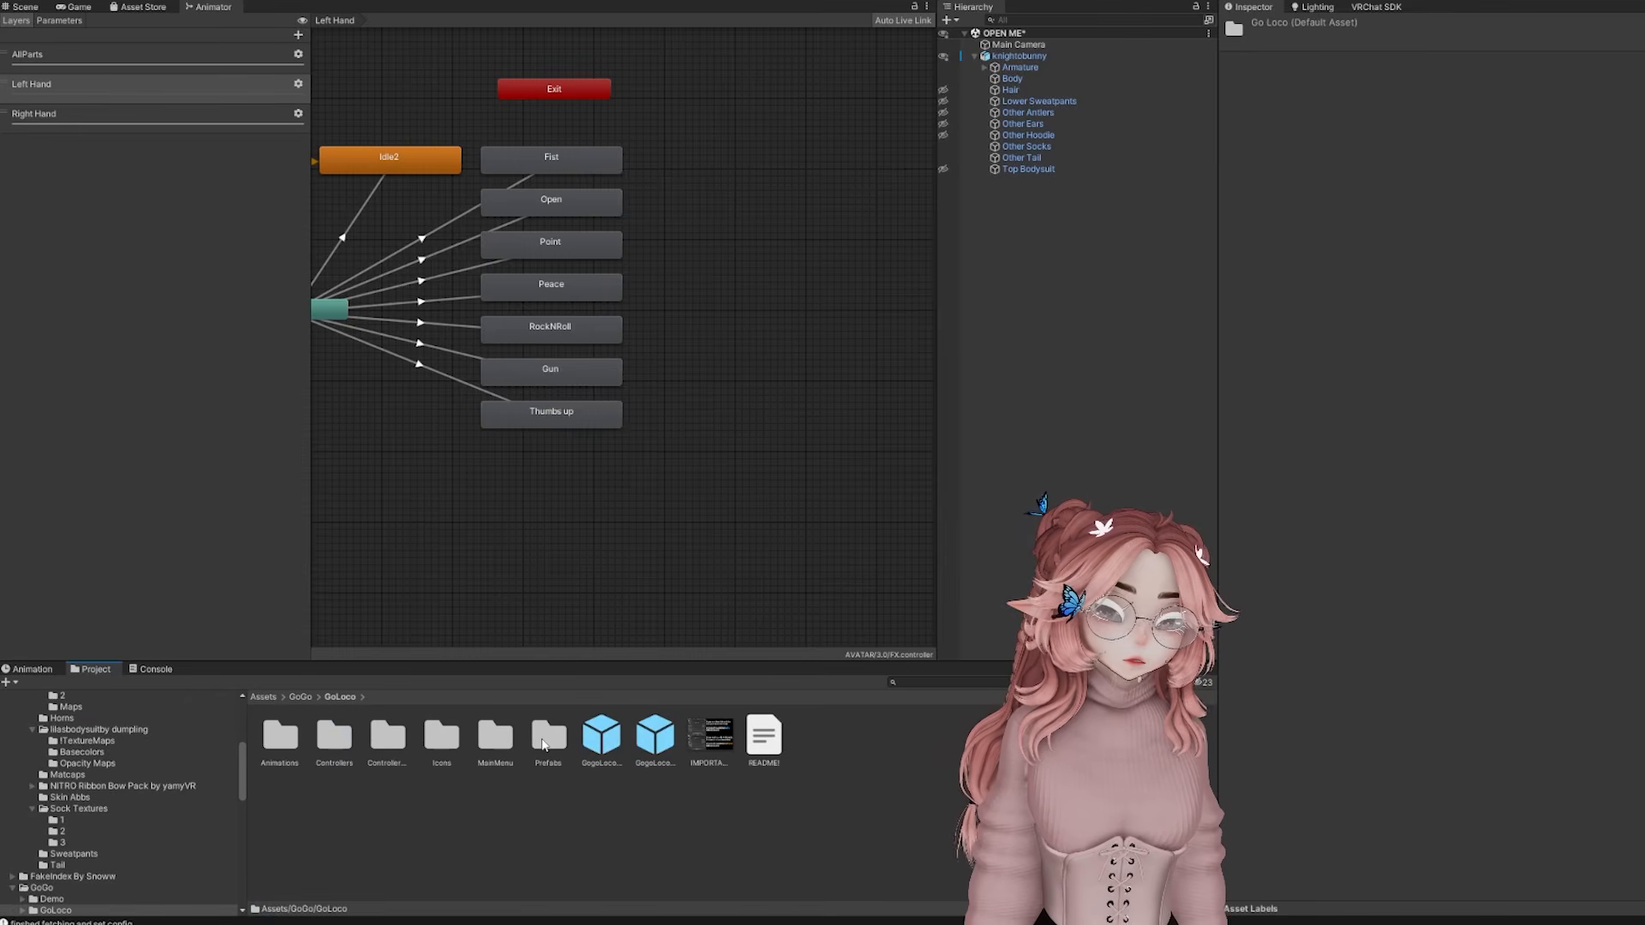
{"action": "double_click", "coordinate": [546, 737]}
{"action": "left_click_drag", "start_coordinate": [577, 617], "coordinate": [1032, 57]}
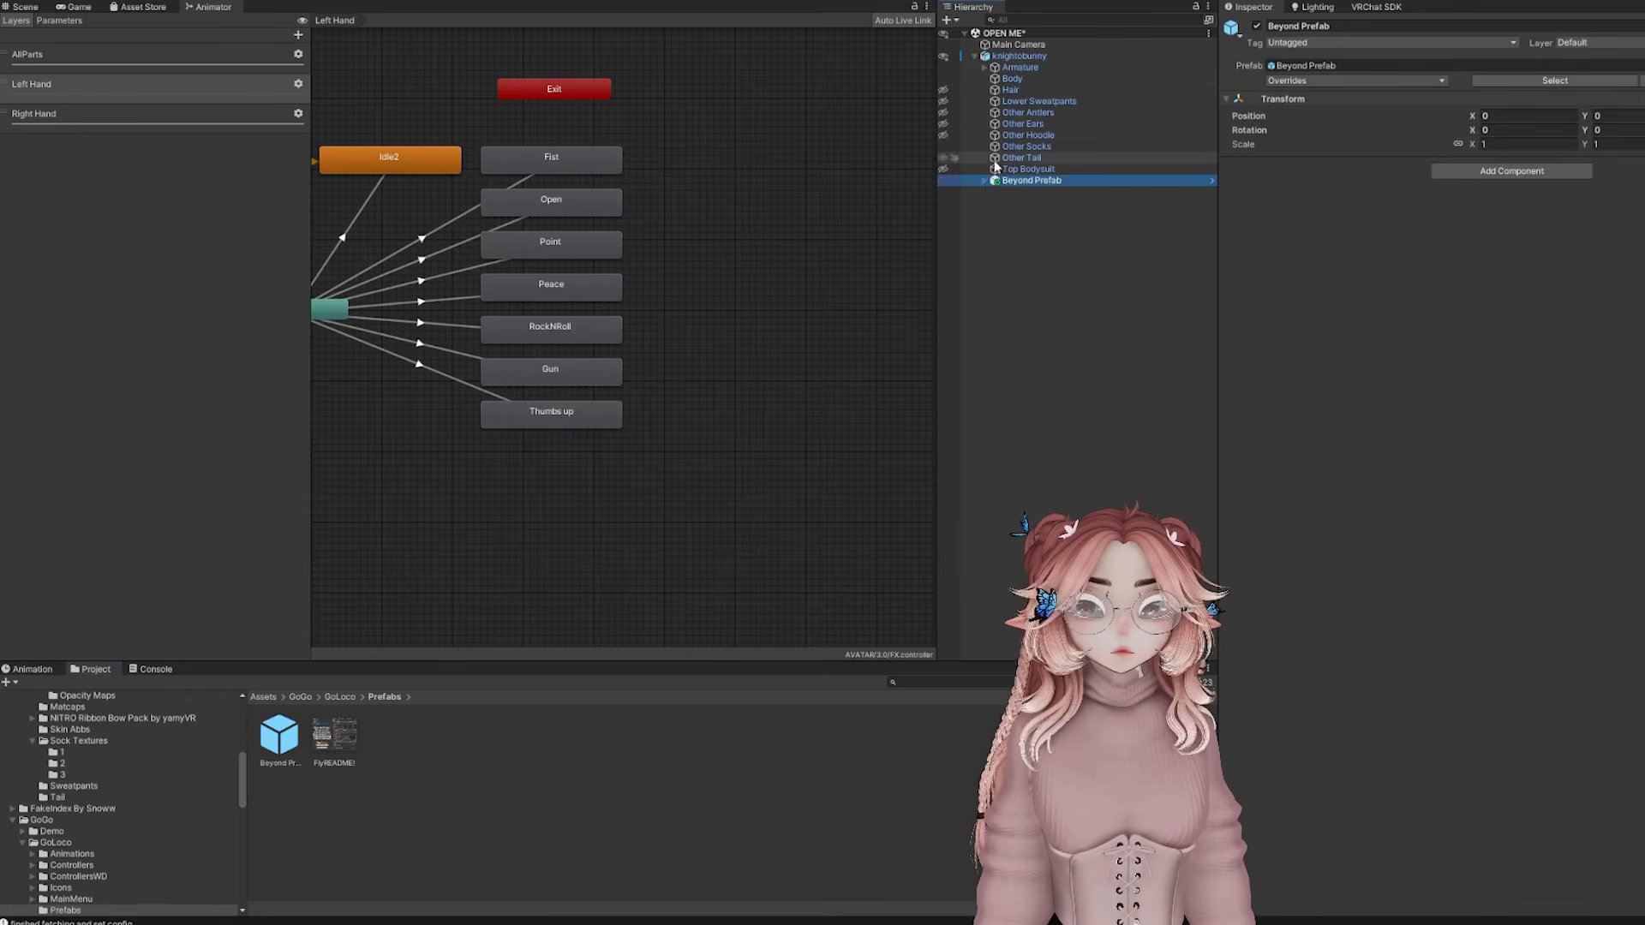
Assign the armature's Head bone as the source of the Rotation Constraint on the Beyond Prefab's Fly > Rotation object
{"action": "left_click", "coordinate": [984, 180]}
{"action": "left_click", "coordinate": [999, 191]}
{"action": "left_click", "coordinate": [994, 191]}
{"action": "left_click", "coordinate": [1004, 202]}
{"action": "left_click", "coordinate": [985, 67]}
{"action": "left_click", "coordinate": [989, 79]}
{"action": "left_click", "coordinate": [994, 79]}
{"action": "left_click", "coordinate": [1004, 158]}
{"action": "left_click", "coordinate": [1014, 169]}
{"action": "left_click", "coordinate": [1024, 191]}
{"action": "left_click", "coordinate": [1054, 203]}
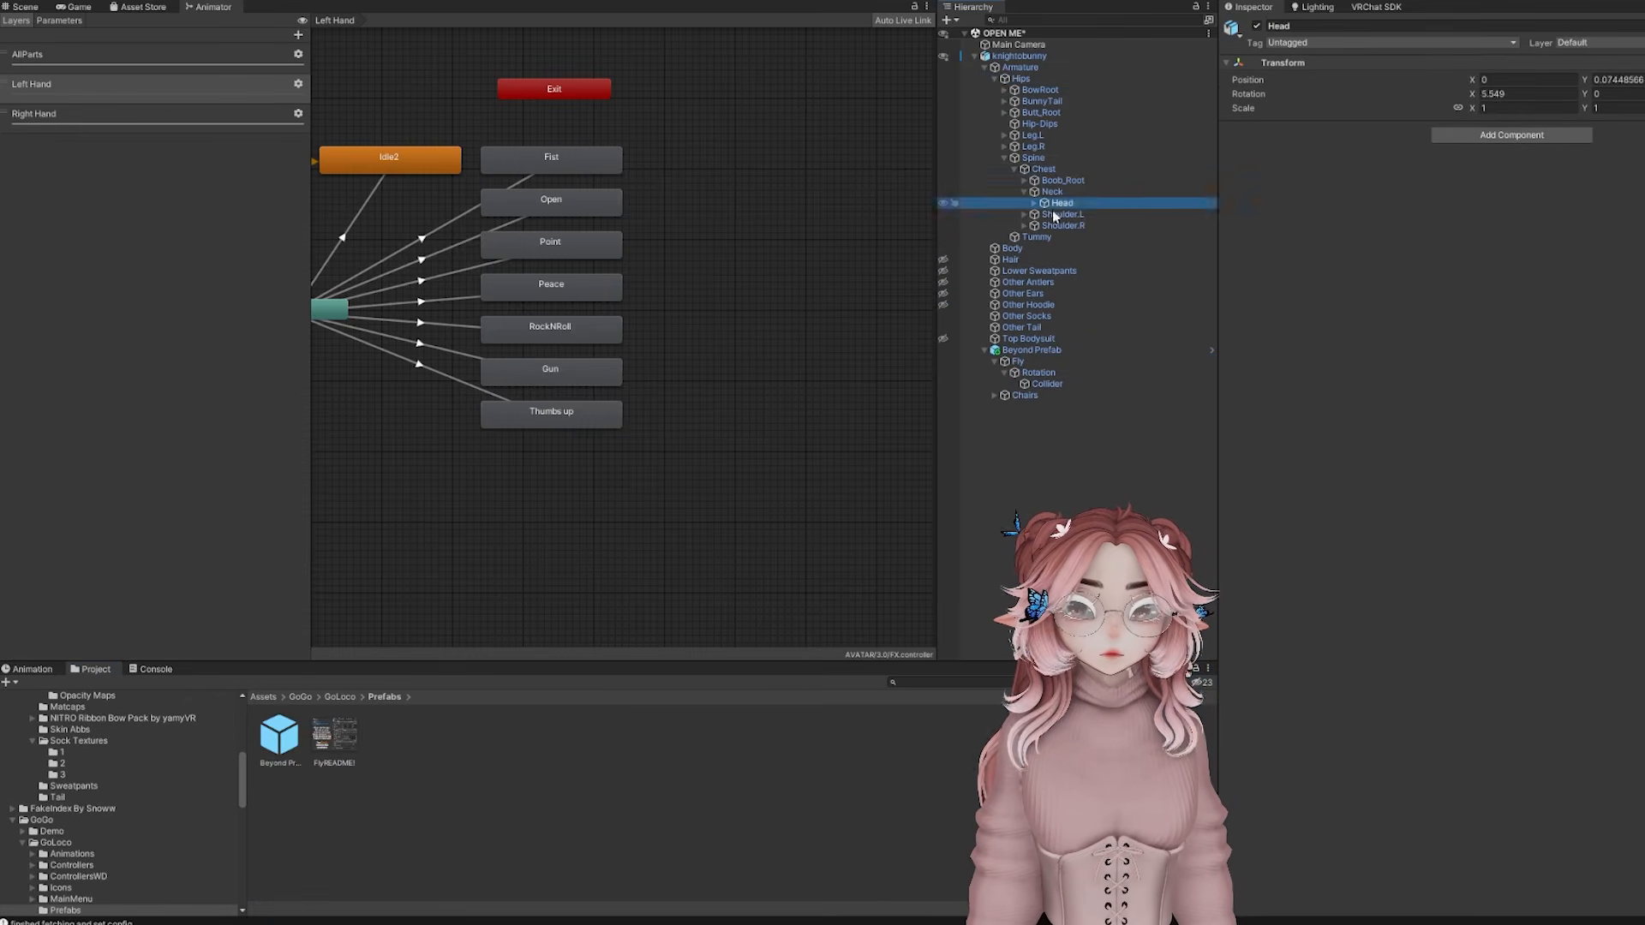
{"action": "left_click", "coordinate": [1047, 384]}
{"action": "left_click", "coordinate": [1040, 374]}
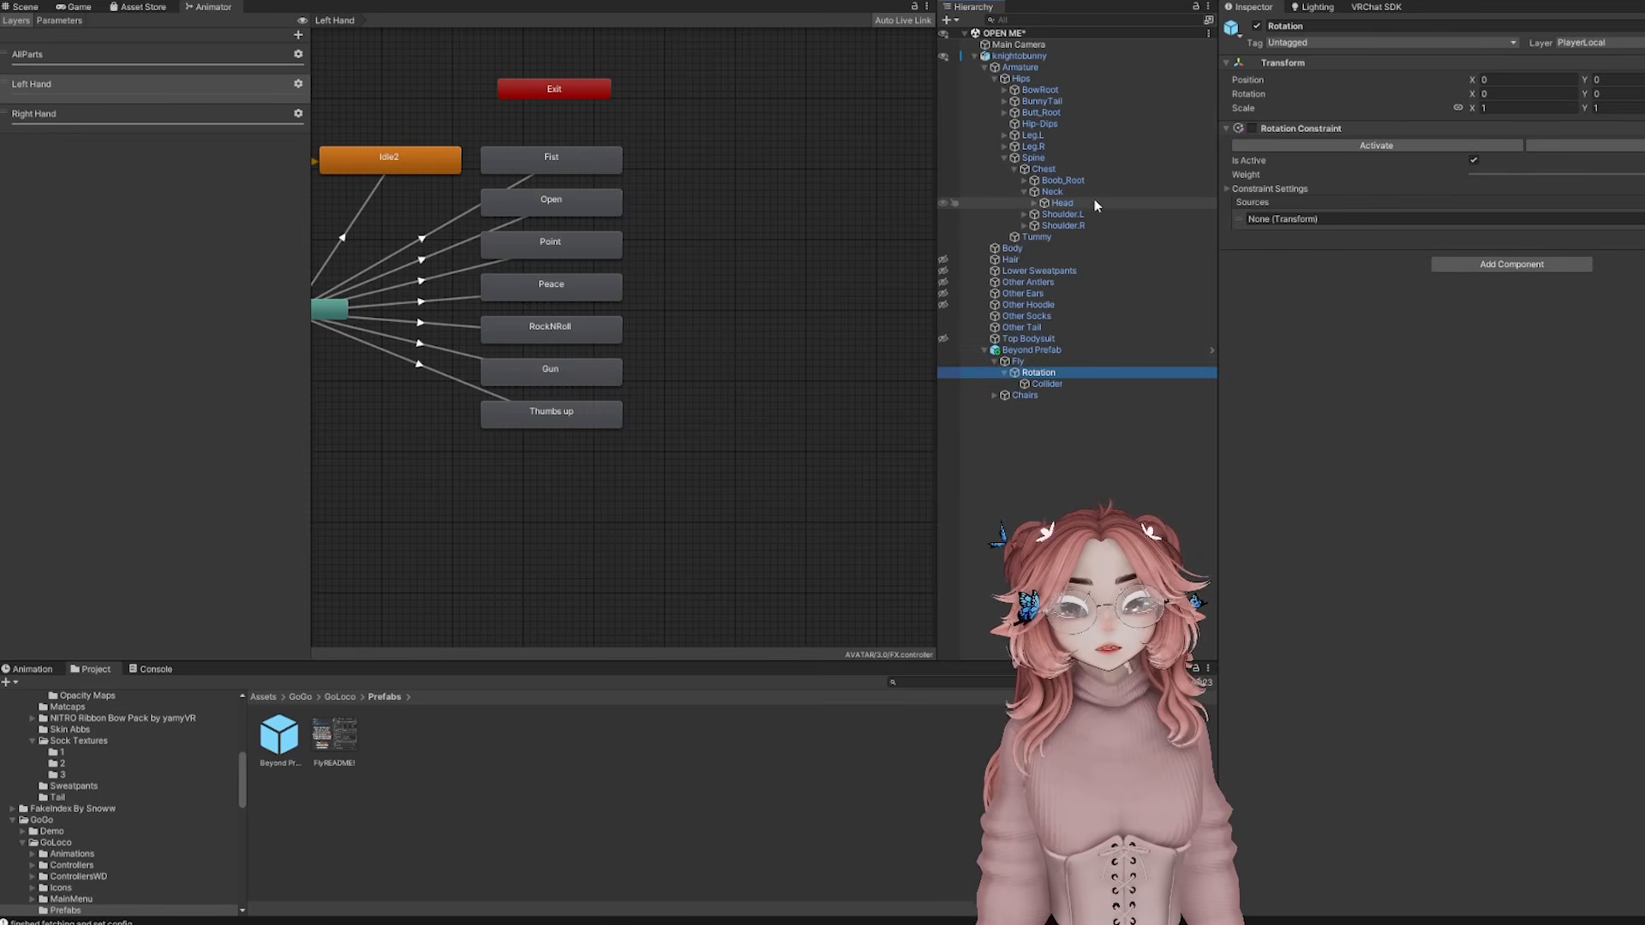
Save the OPEN ME scene and select the knightobunny avatar with its hierarchy collapsed
{"action": "left_click", "coordinate": [974, 56]}
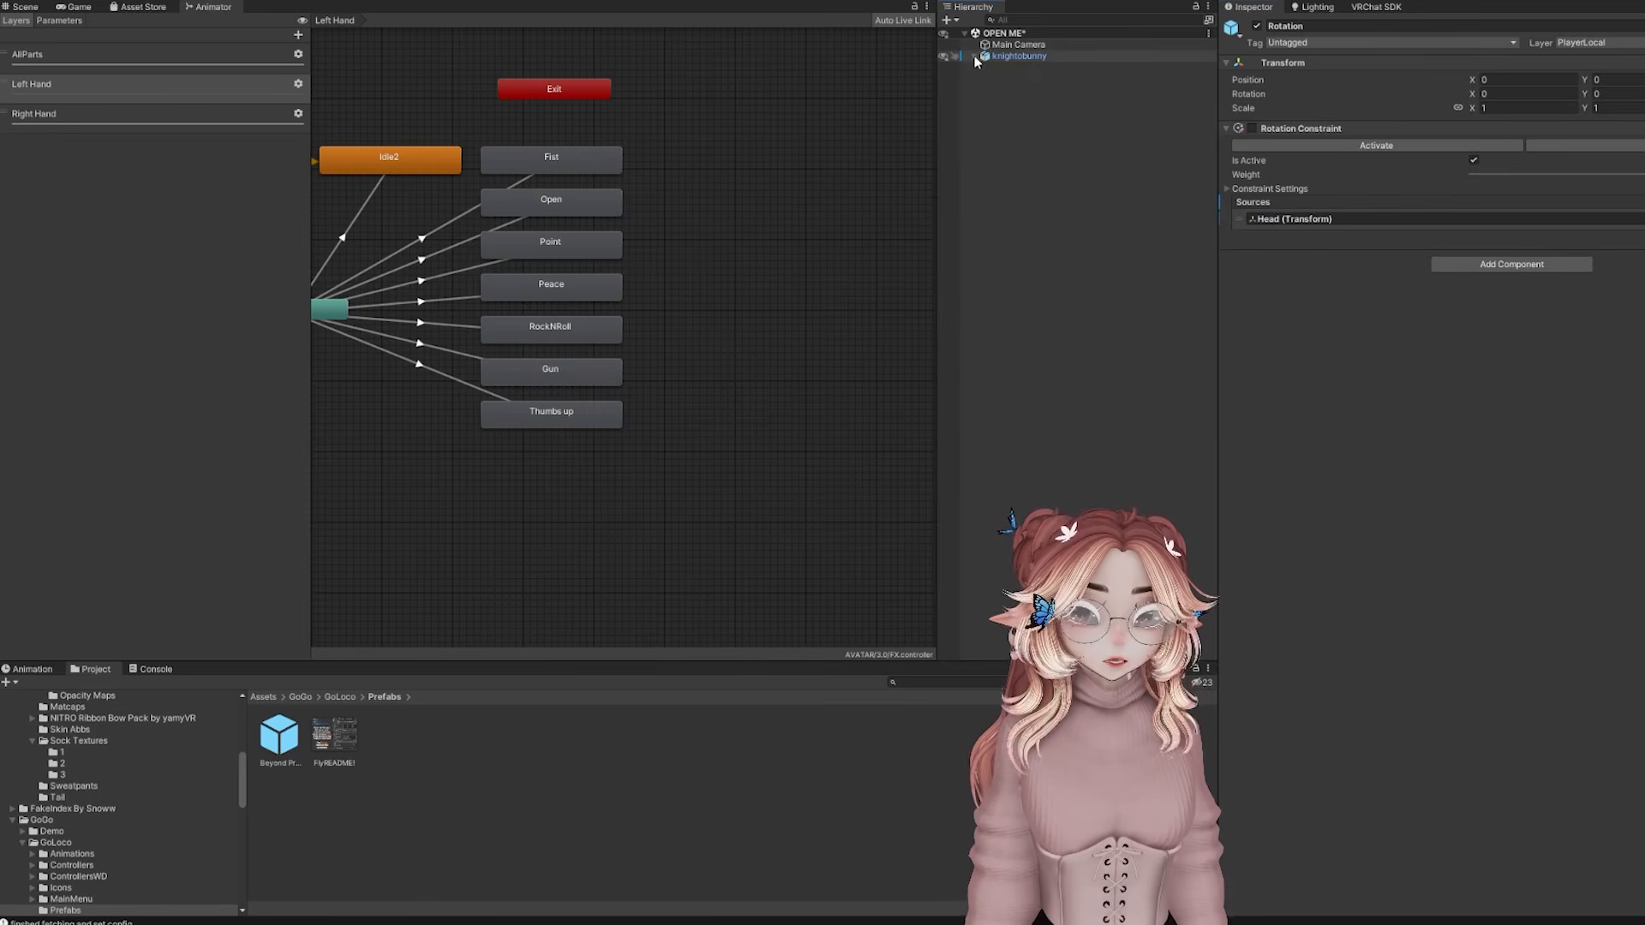
{"action": "left_click", "coordinate": [974, 55]}
{"action": "left_click", "coordinate": [1033, 146]}
{"action": "left_click", "coordinate": [1011, 56]}
{"action": "left_click", "coordinate": [974, 56]}
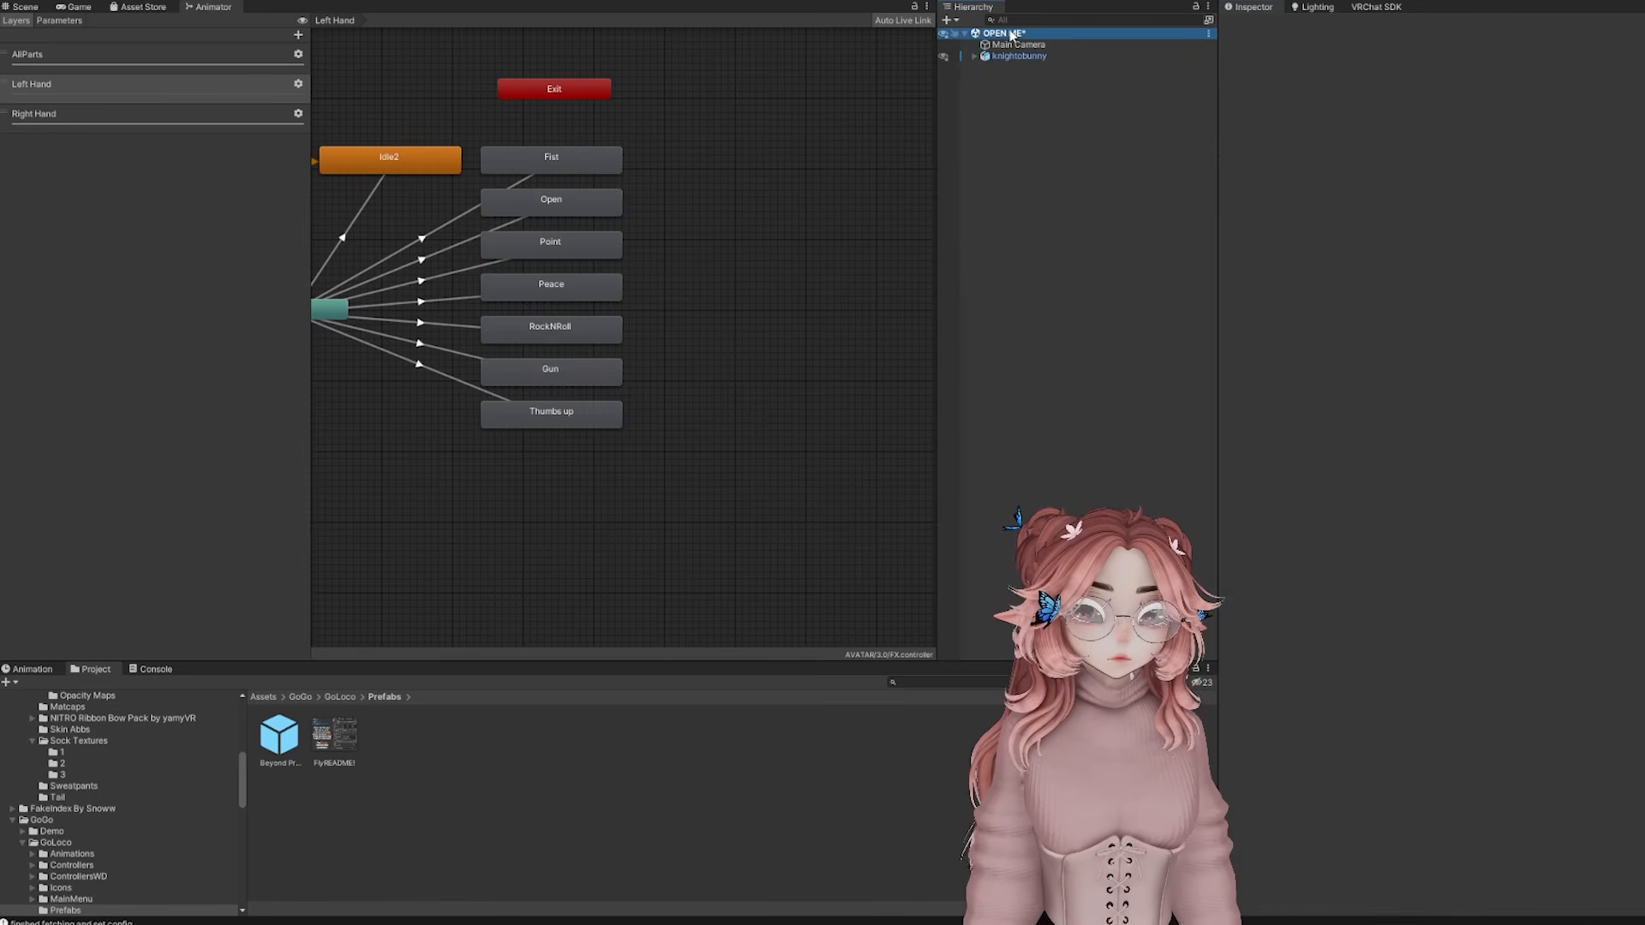
{"action": "right_click", "coordinate": [1009, 58]}
{"action": "key", "text": "Escape"}
{"action": "scroll", "coordinate": [103, 816], "scroll_direction": "up", "scroll_amount": 10}
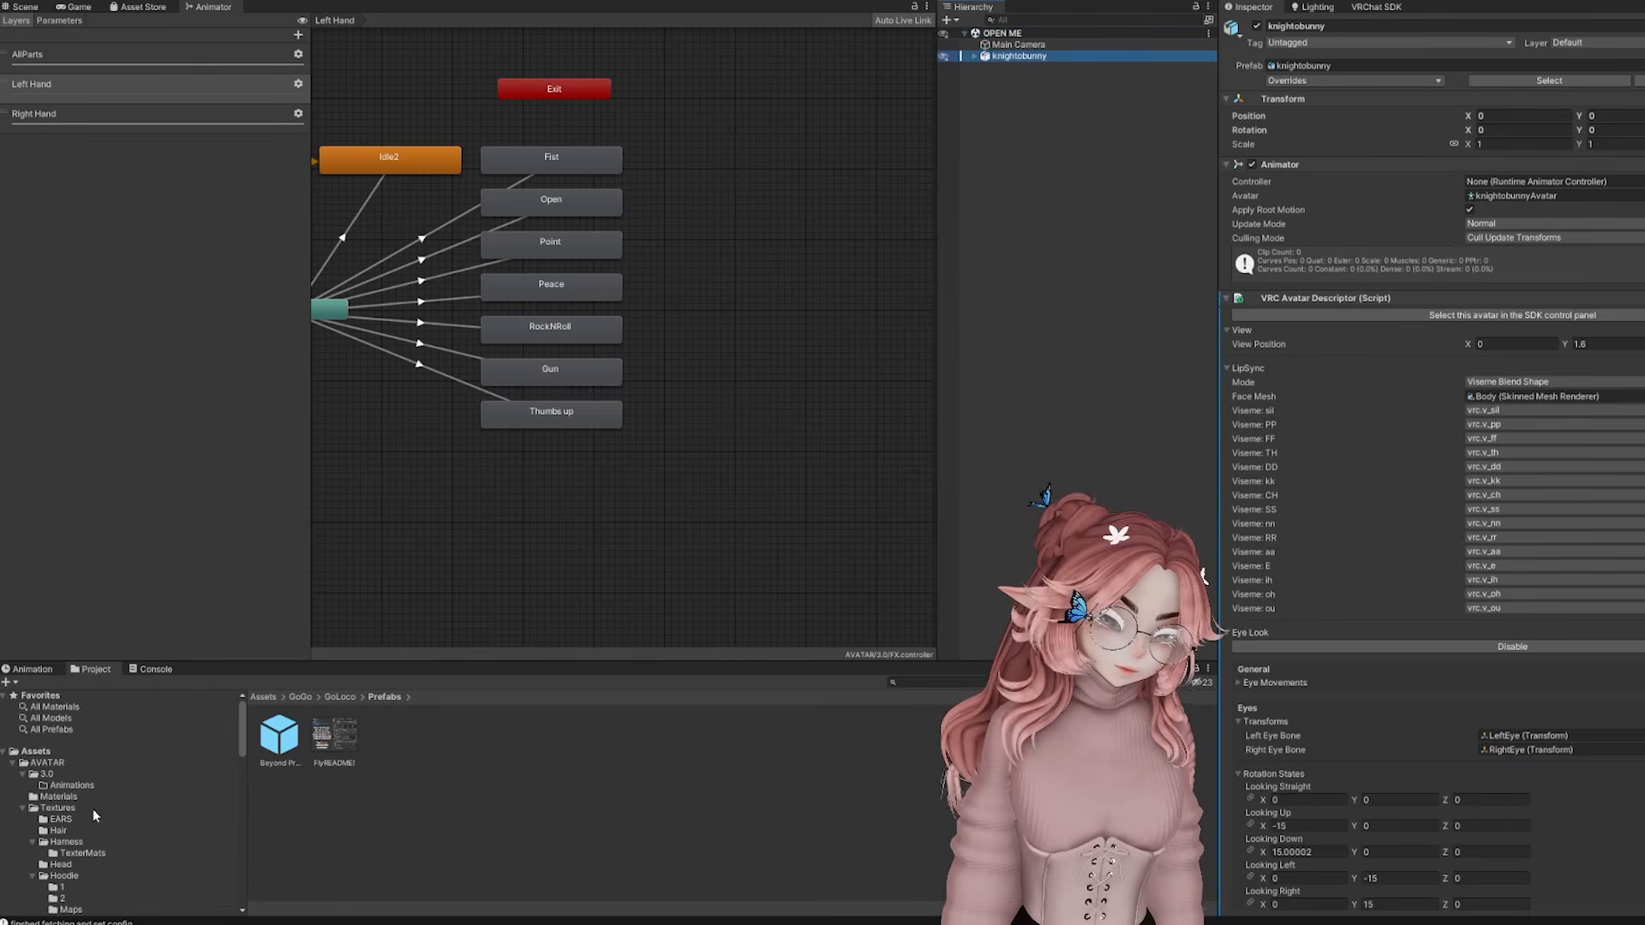
Move the FakeIndex By Snoww and GoGo folders into the AVATAR folder and show the avatar in the Scene view
{"action": "left_click", "coordinate": [51, 747]}
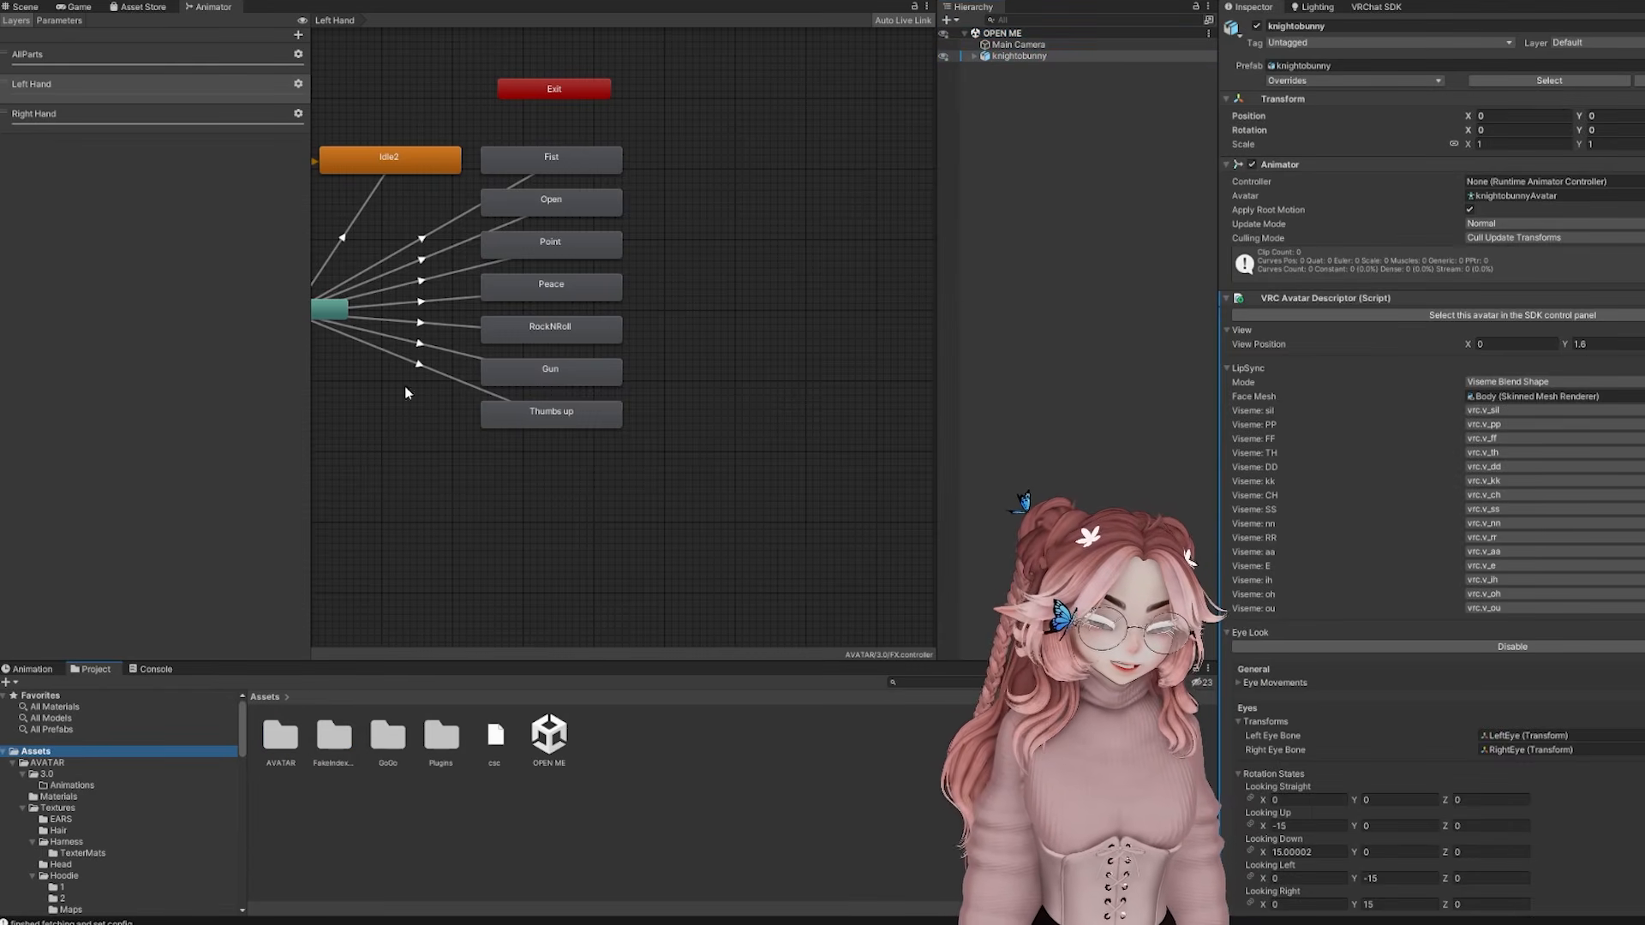
{"action": "left_click", "coordinate": [28, 9]}
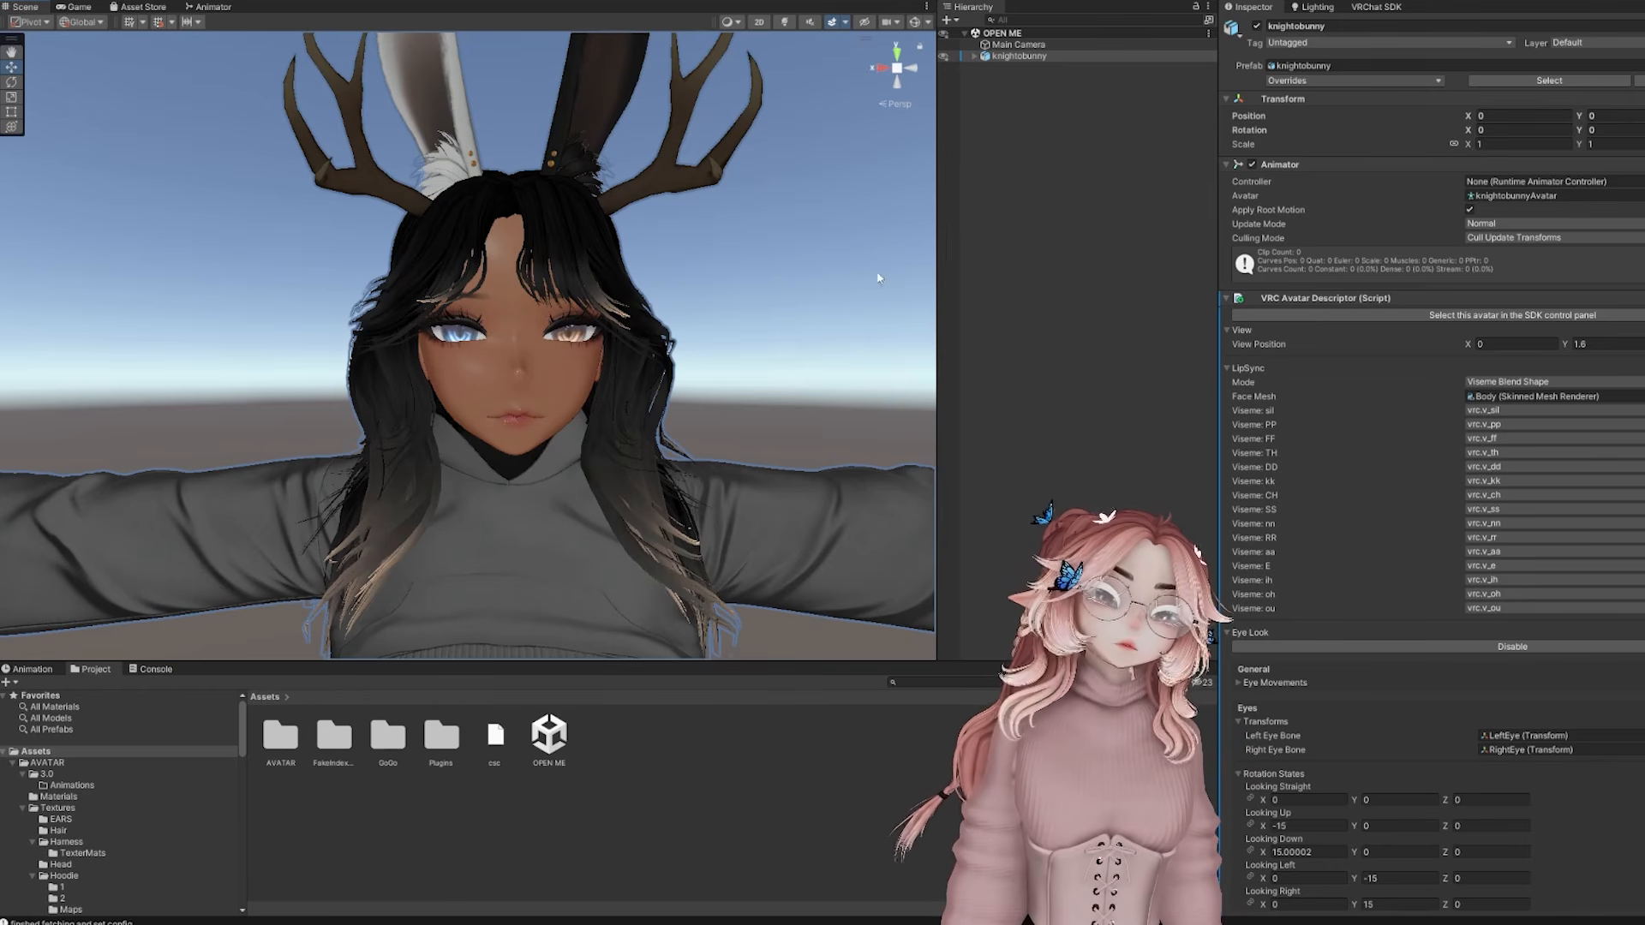
{"action": "scroll", "coordinate": [881, 300], "scroll_direction": "down", "scroll_amount": 2}
Open the avatar's GoLocoAction controller from its Action playable layer and show the AVATAR folder's contents
{"action": "scroll", "coordinate": [1431, 428], "scroll_direction": "down", "scroll_amount": 10}
{"action": "left_click", "coordinate": [974, 55]}
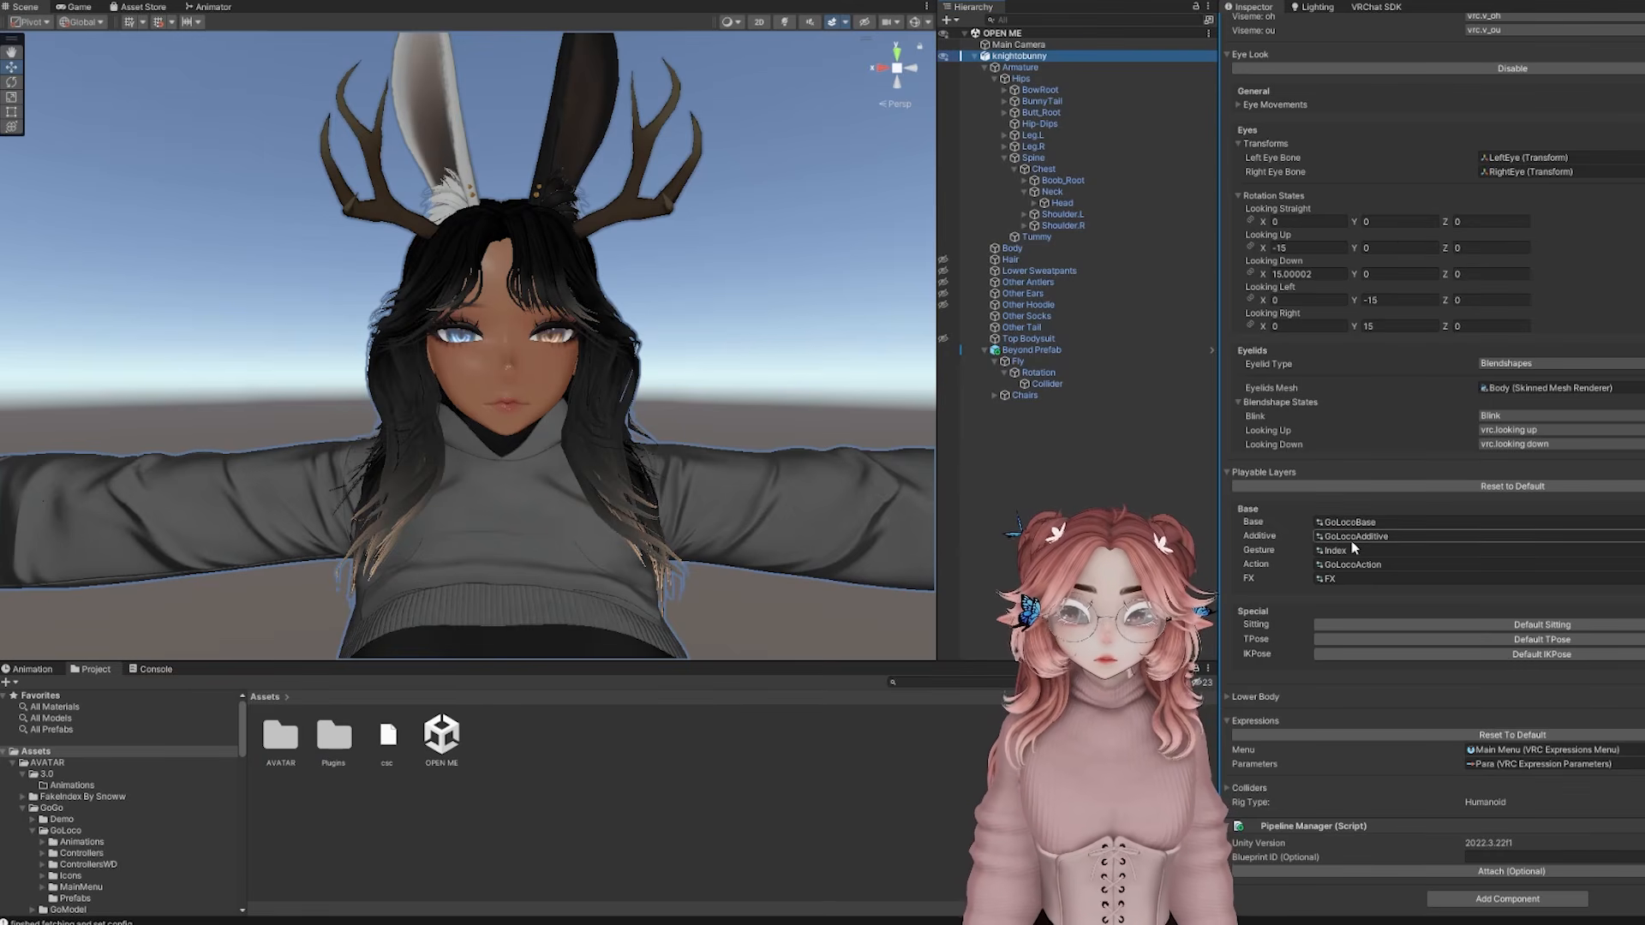
{"action": "double_click", "coordinate": [1353, 565]}
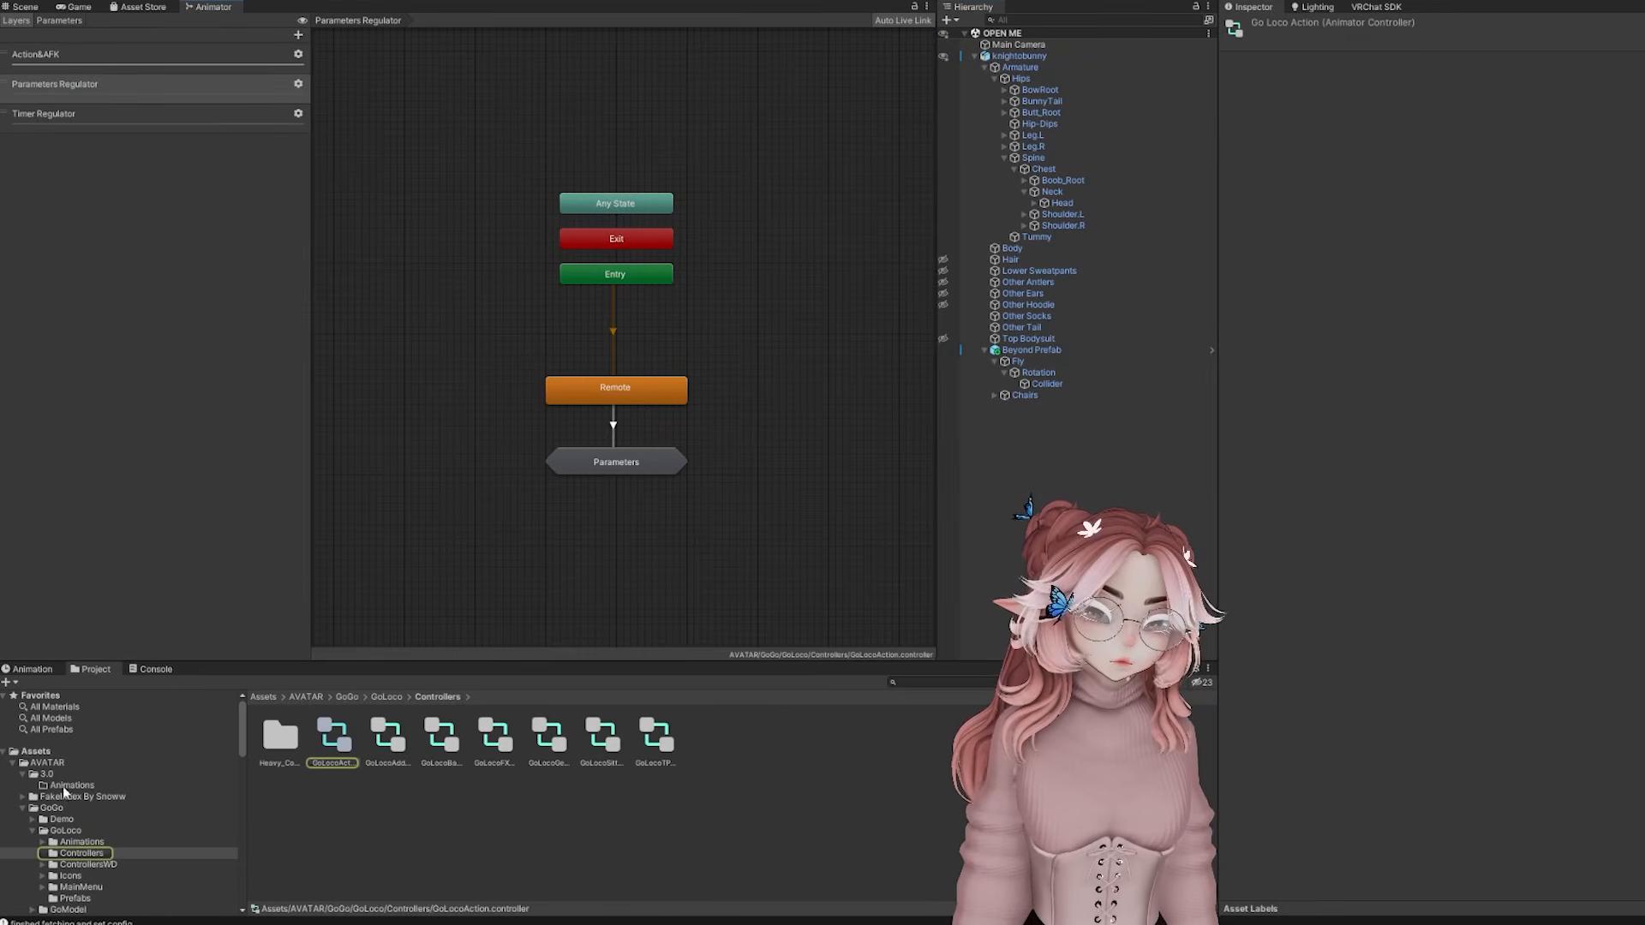
{"action": "left_click", "coordinate": [58, 775]}
{"action": "left_click", "coordinate": [53, 763]}
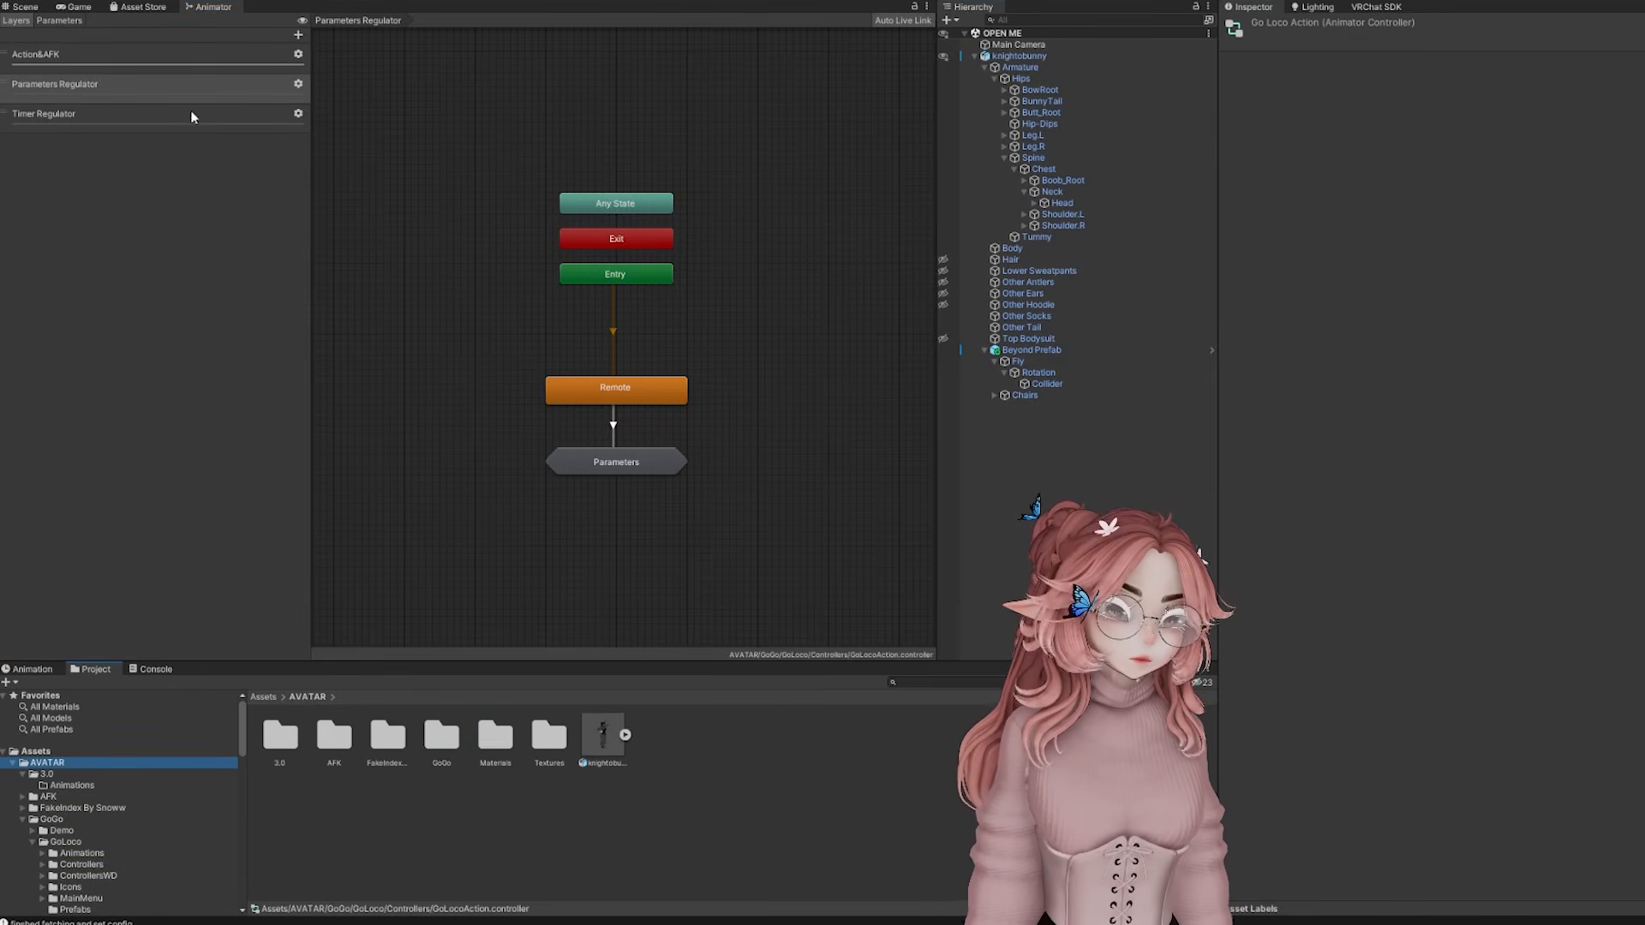
Open the AFK Init sub-state machine inside AFK on the Action&AFK layer
{"action": "left_click", "coordinate": [51, 54]}
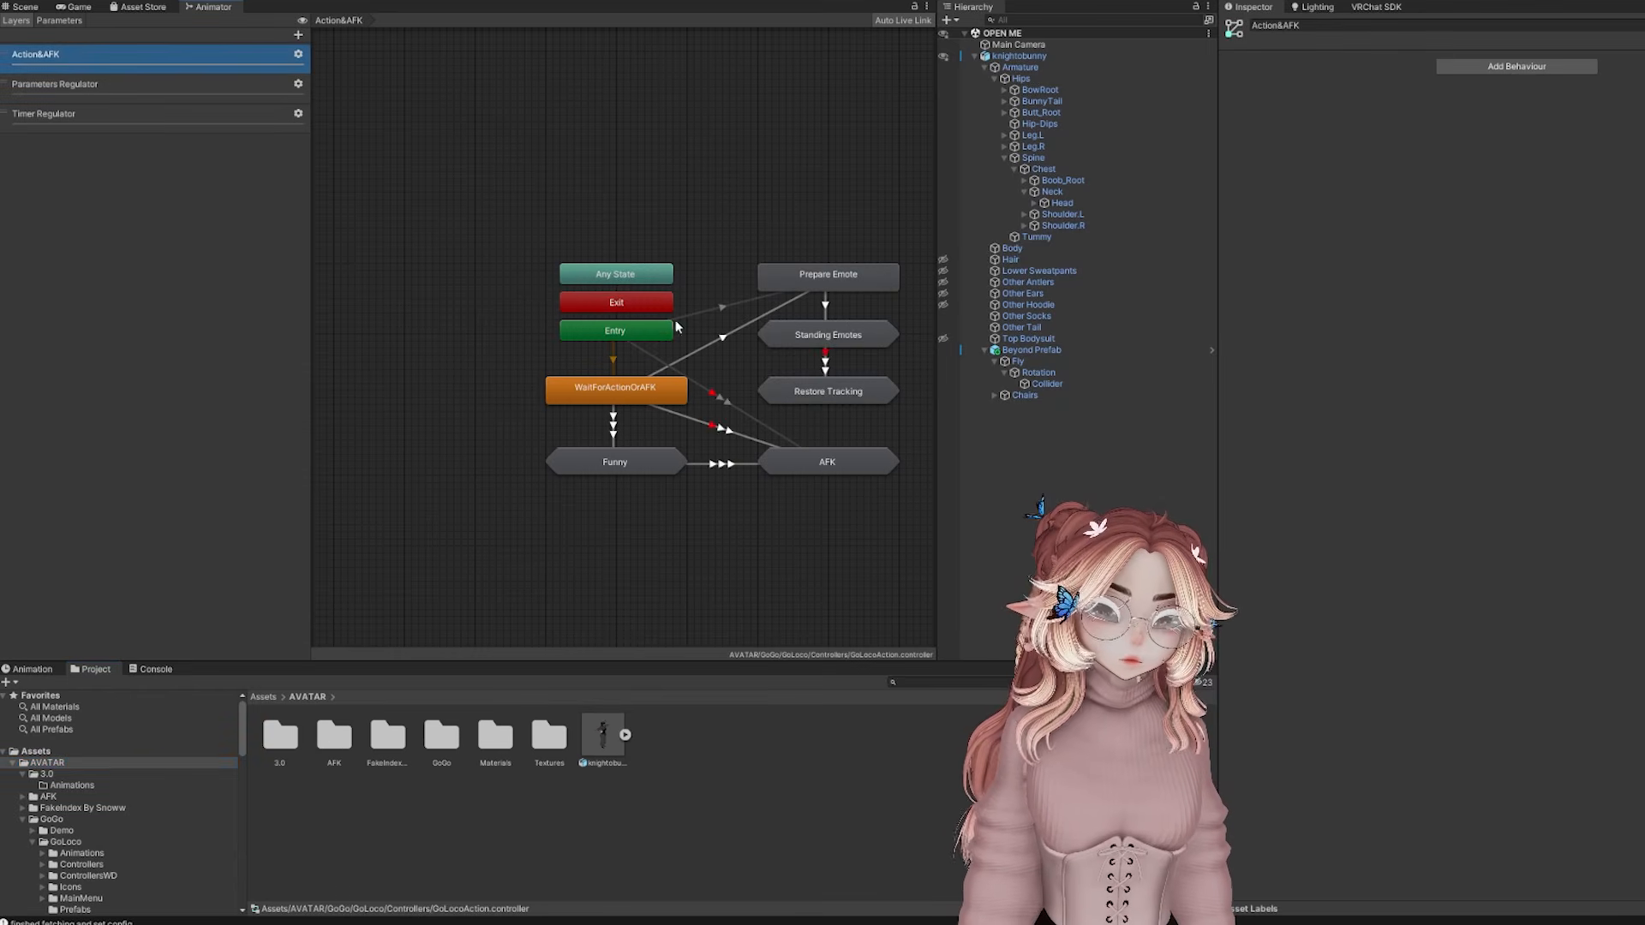
{"action": "double_click", "coordinate": [789, 446]}
{"action": "double_click", "coordinate": [475, 388]}
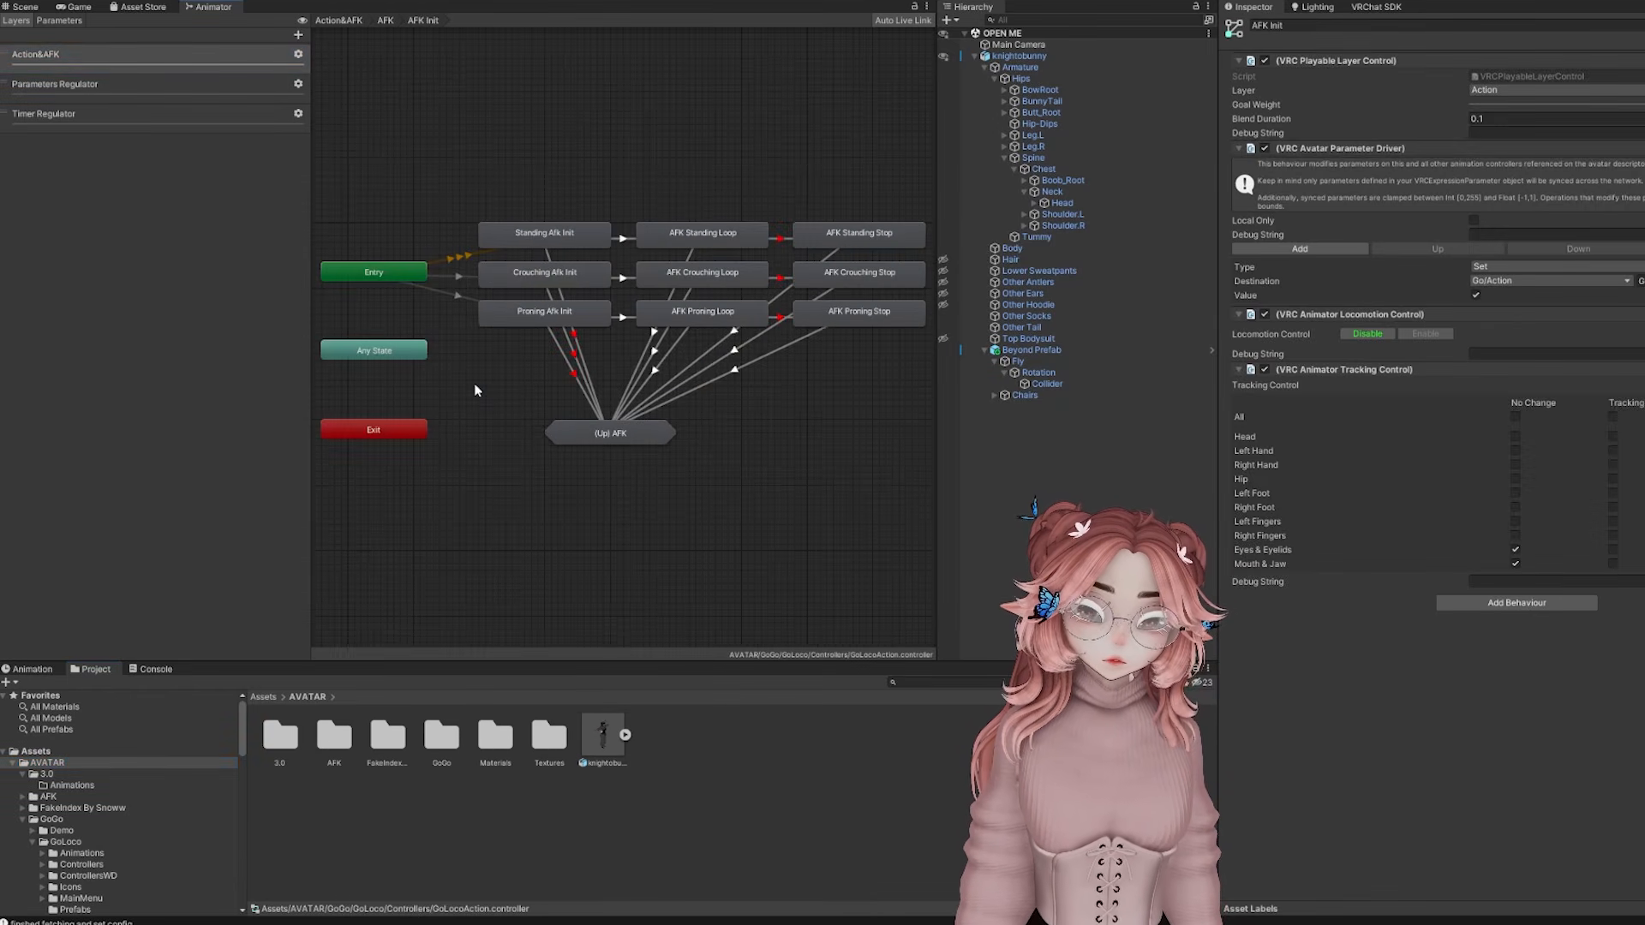
Assign AFK_manmaruCat Intro from the AFK folder as the motion of the Standing, Crouching and Proning Afk Init states
{"action": "left_click", "coordinate": [48, 797]}
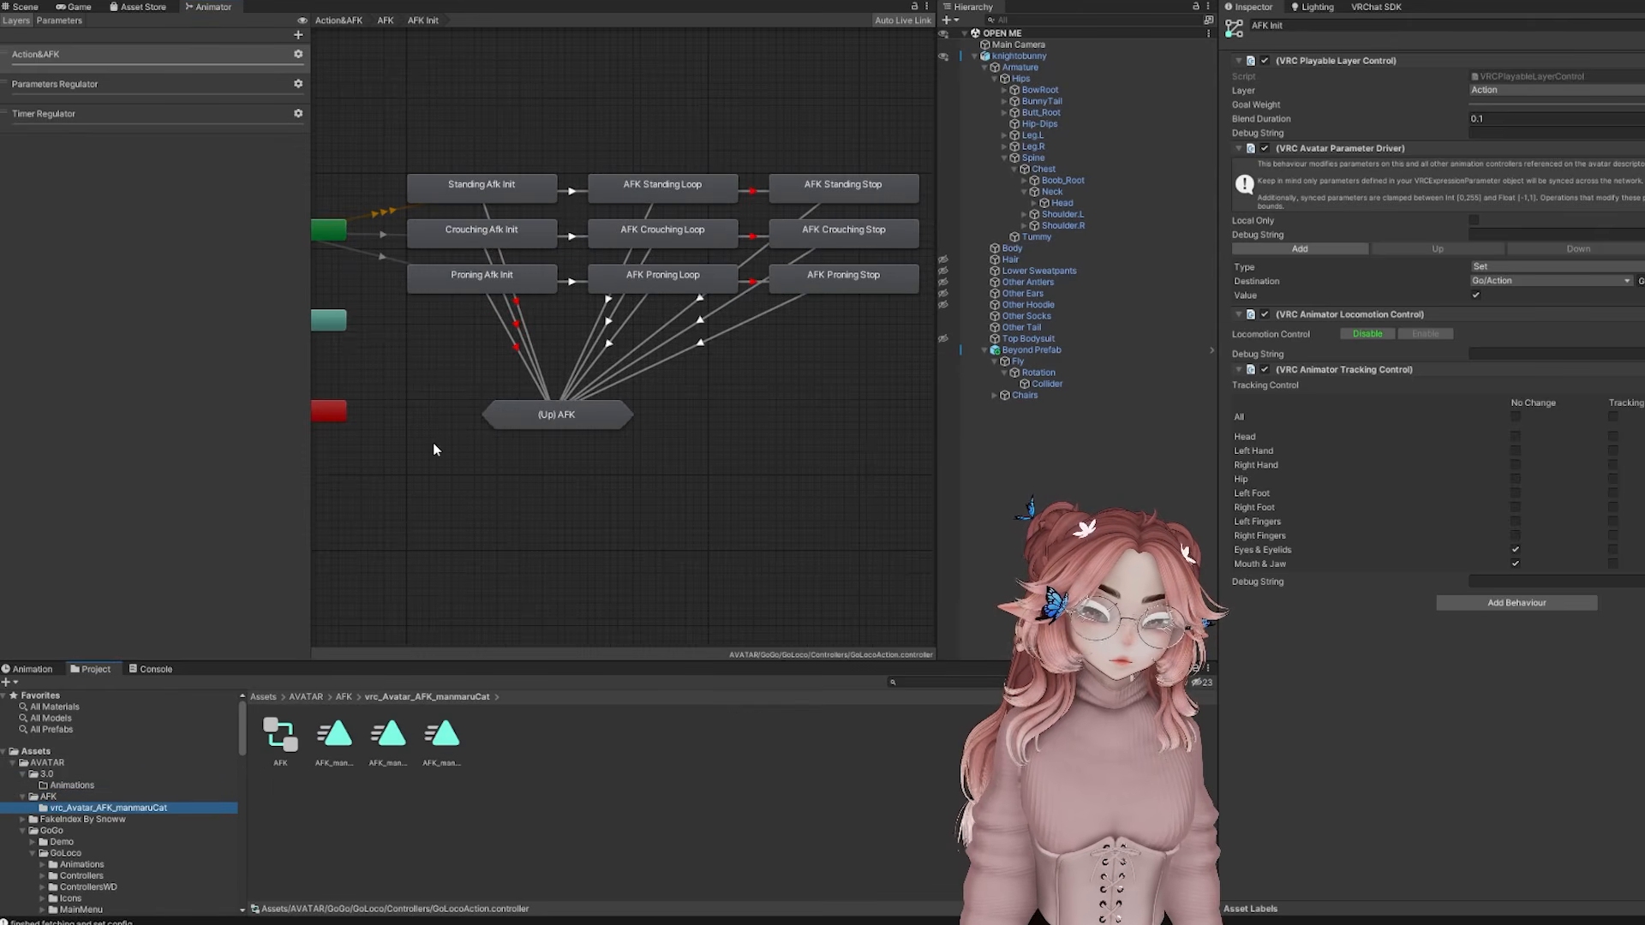
{"action": "left_click", "coordinate": [334, 754]}
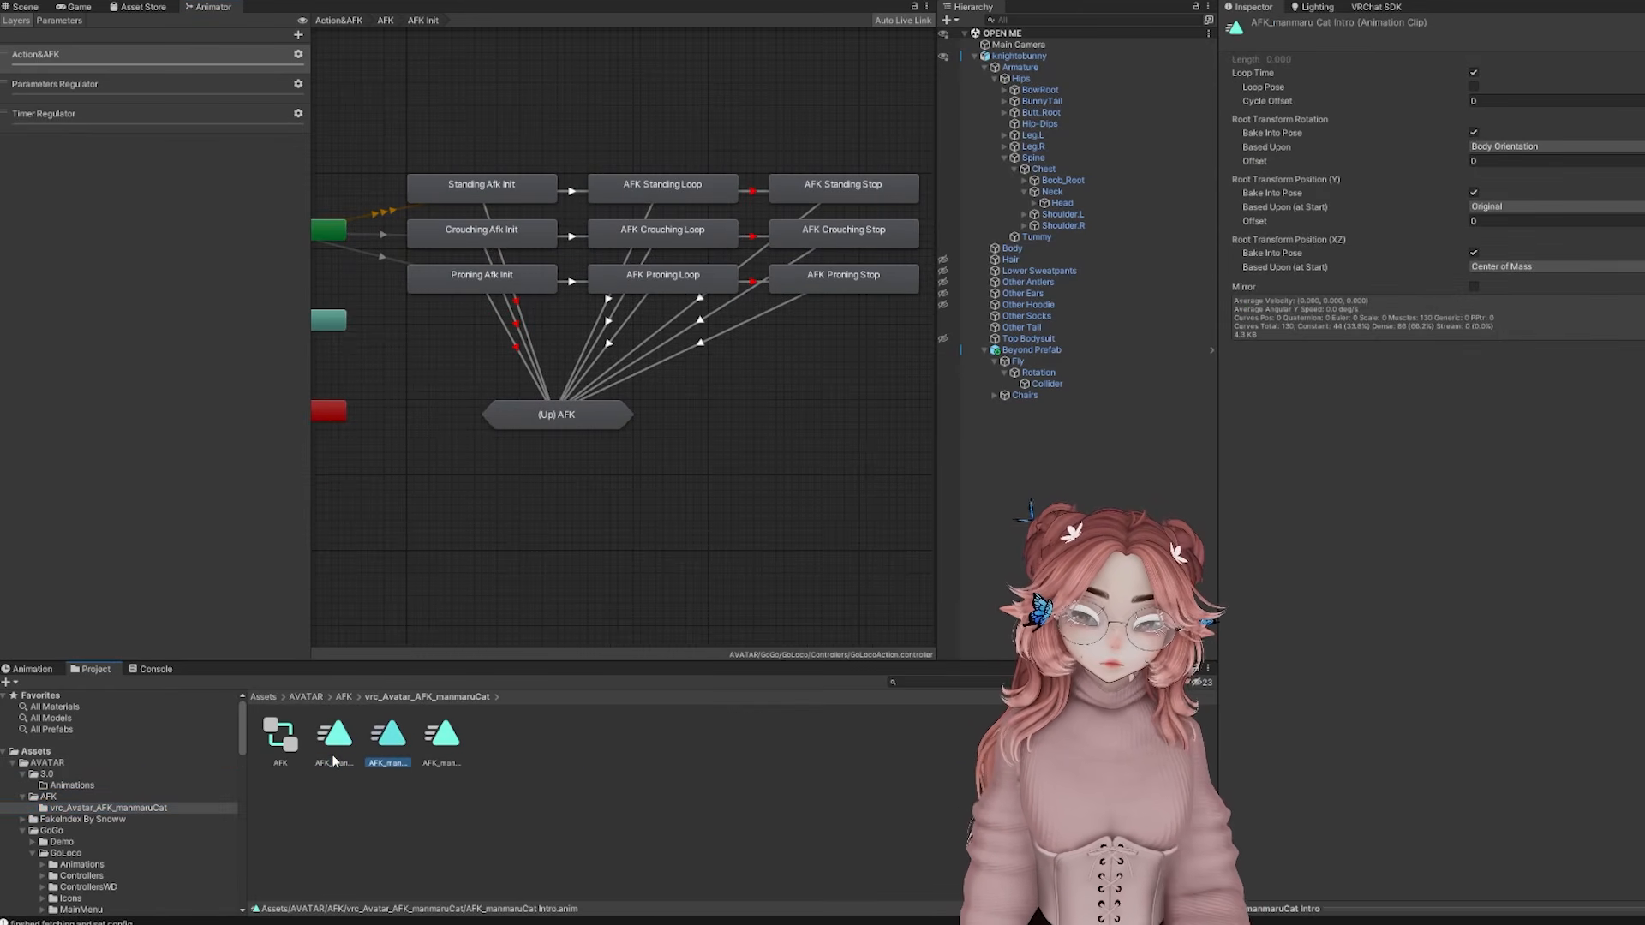
{"action": "key", "text": "Right"}
{"action": "left_click", "coordinate": [470, 196]}
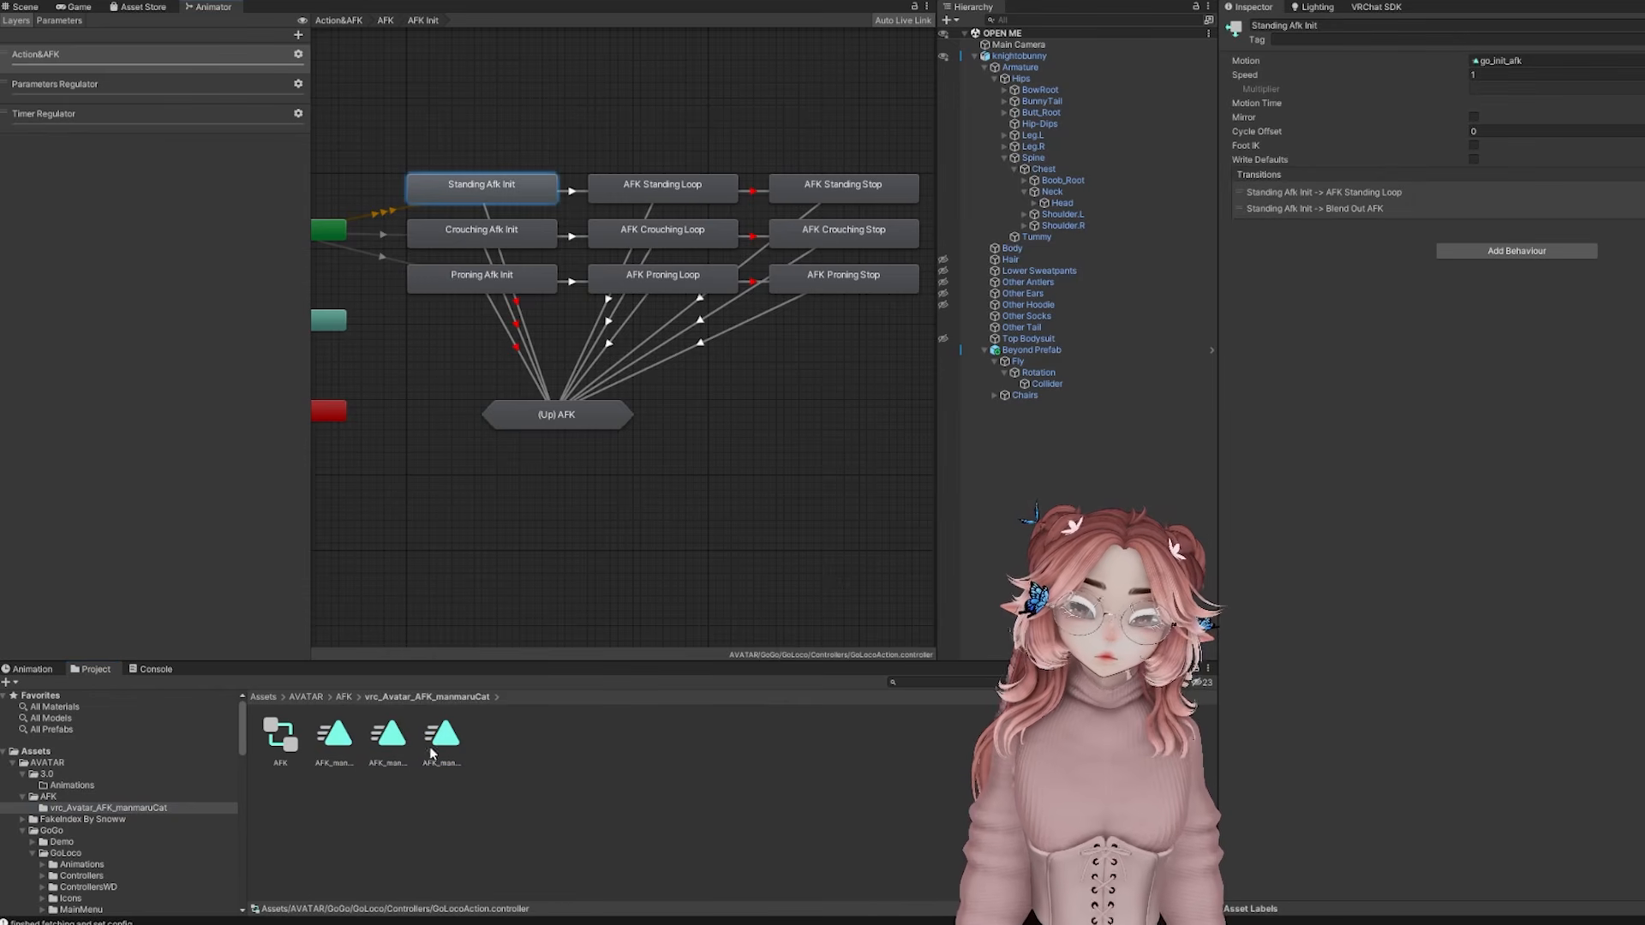
{"action": "left_click", "coordinate": [467, 235]}
{"action": "left_click", "coordinate": [498, 273]}
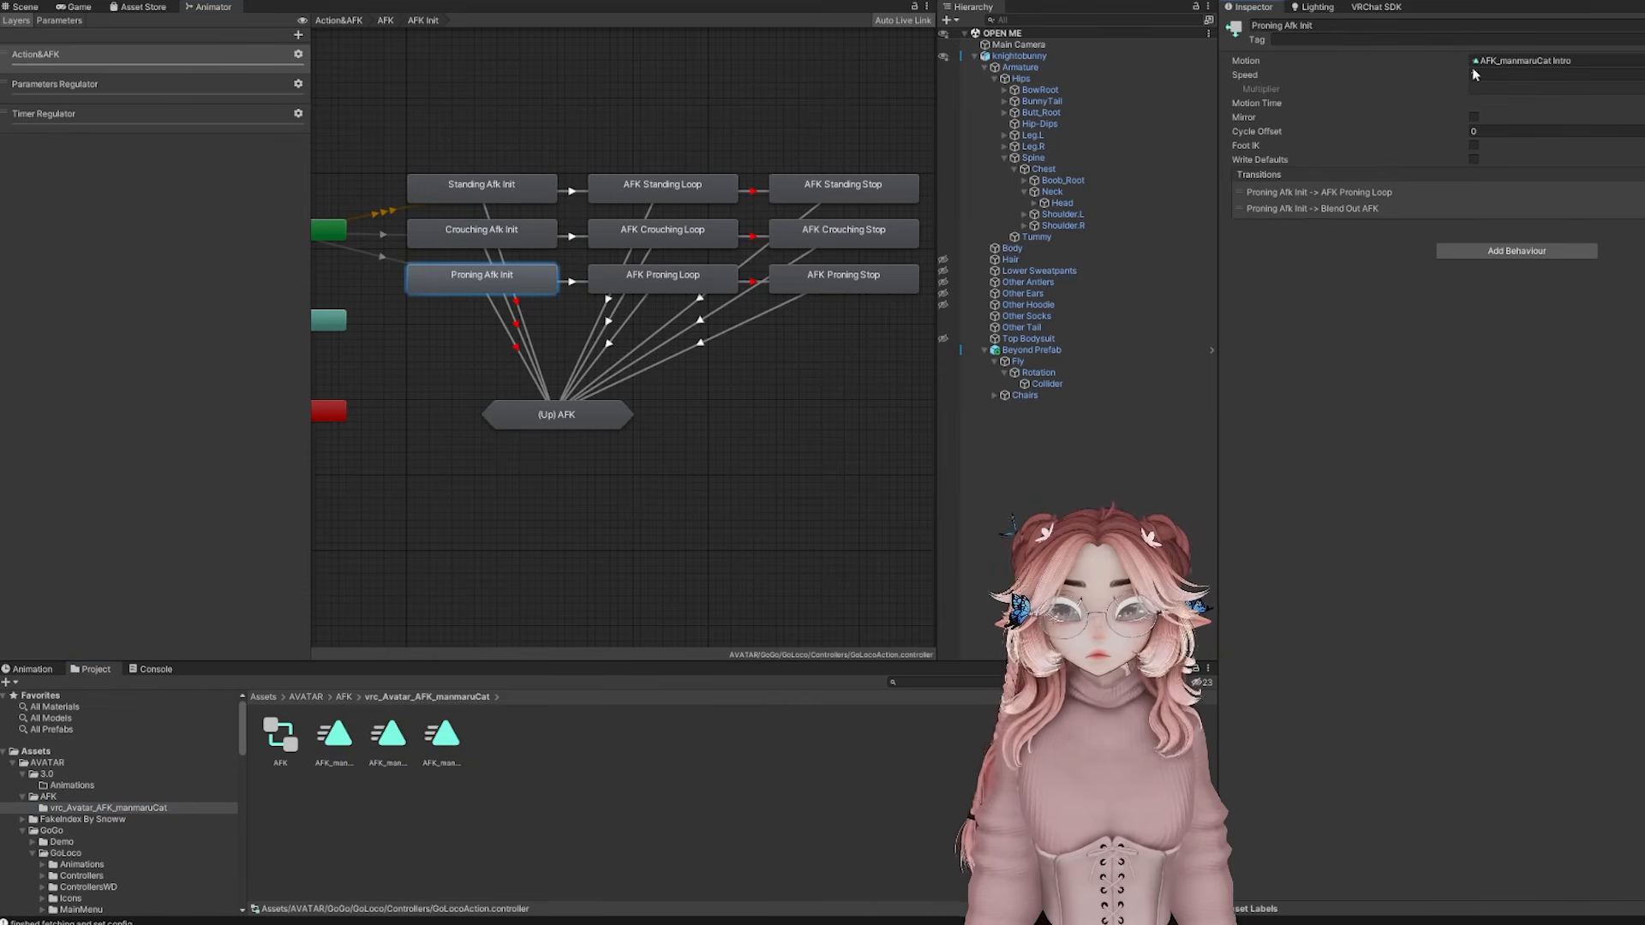
Assign the matching manmaruCat clip to the three AFK Loop states and AFK_manmaruCat_out to the AFK Stop states
{"action": "left_click", "coordinate": [663, 186]}
{"action": "left_click", "coordinate": [662, 231]}
{"action": "left_click", "coordinate": [663, 275]}
{"action": "left_click", "coordinate": [843, 186]}
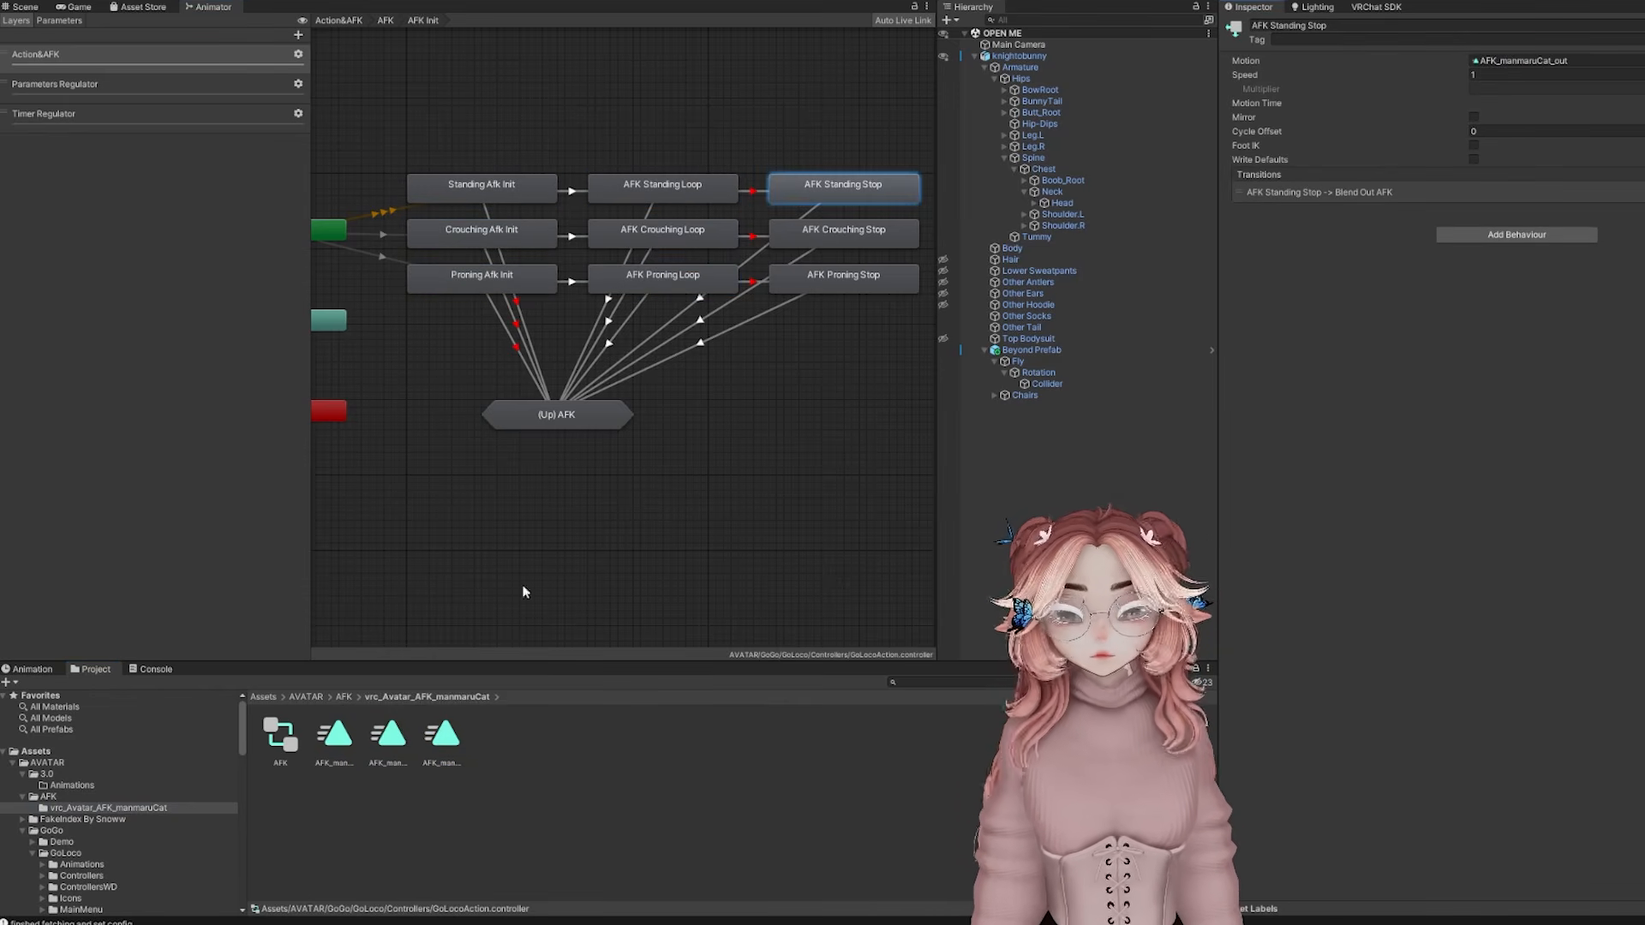
{"action": "left_click", "coordinate": [843, 231]}
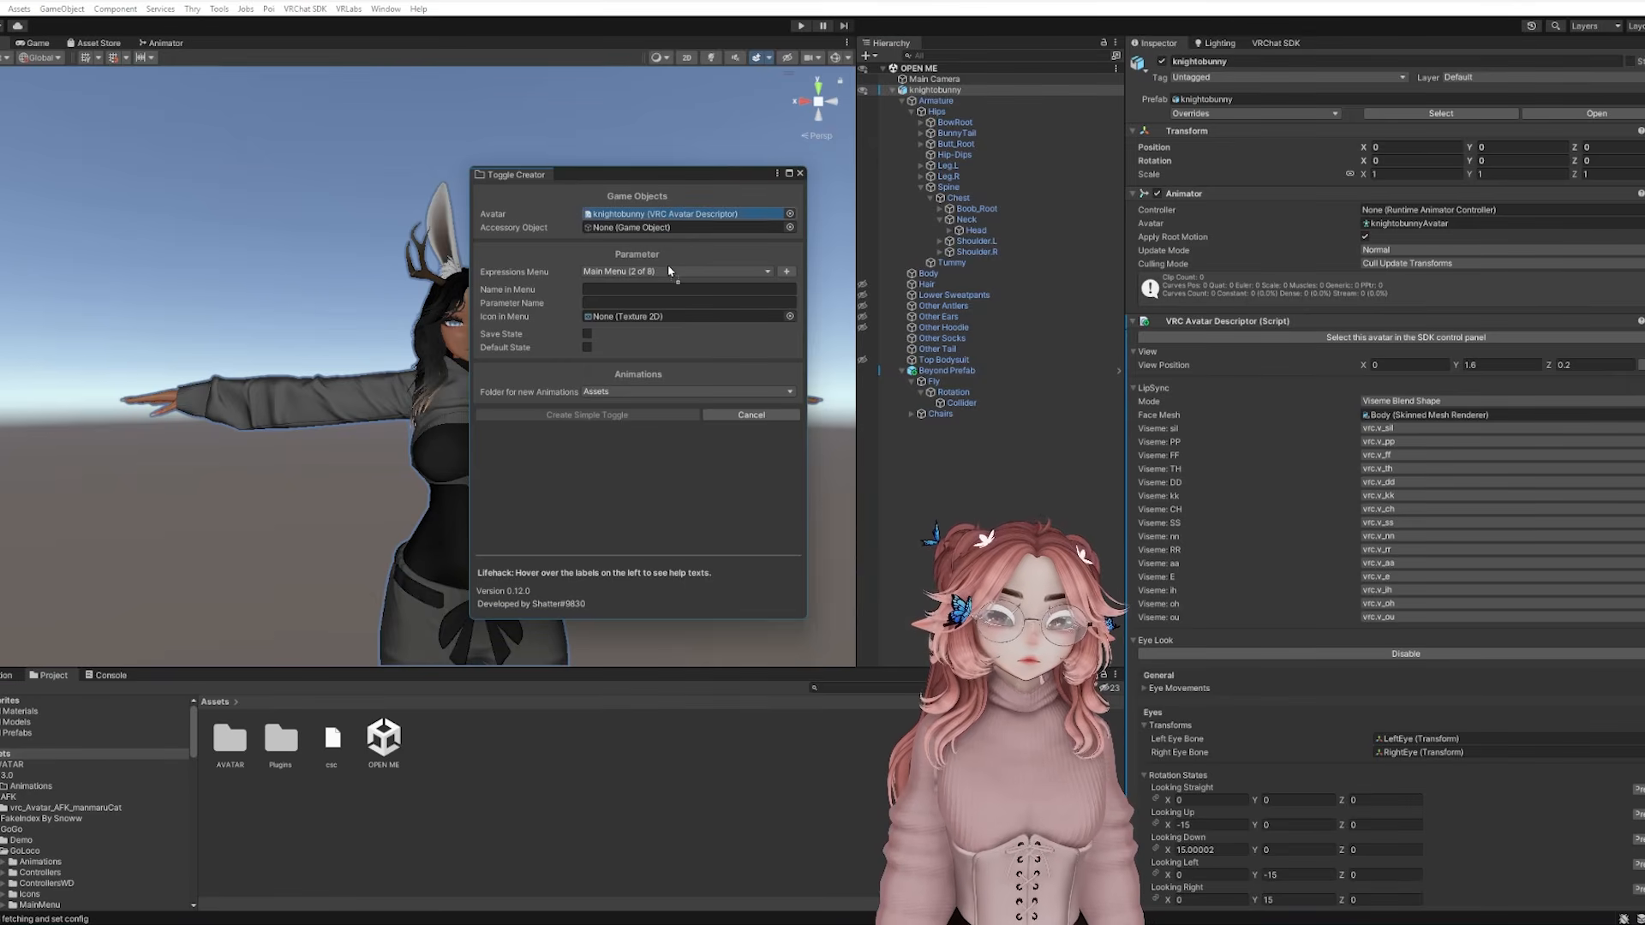
Create a simple toggle named Sweatpants in the Appearance expressions menu, using the Toggle Creator for knightobunny
{"action": "left_click_drag", "start_coordinate": [658, 177], "coordinate": [705, 200]}
{"action": "left_click", "coordinate": [684, 295]}
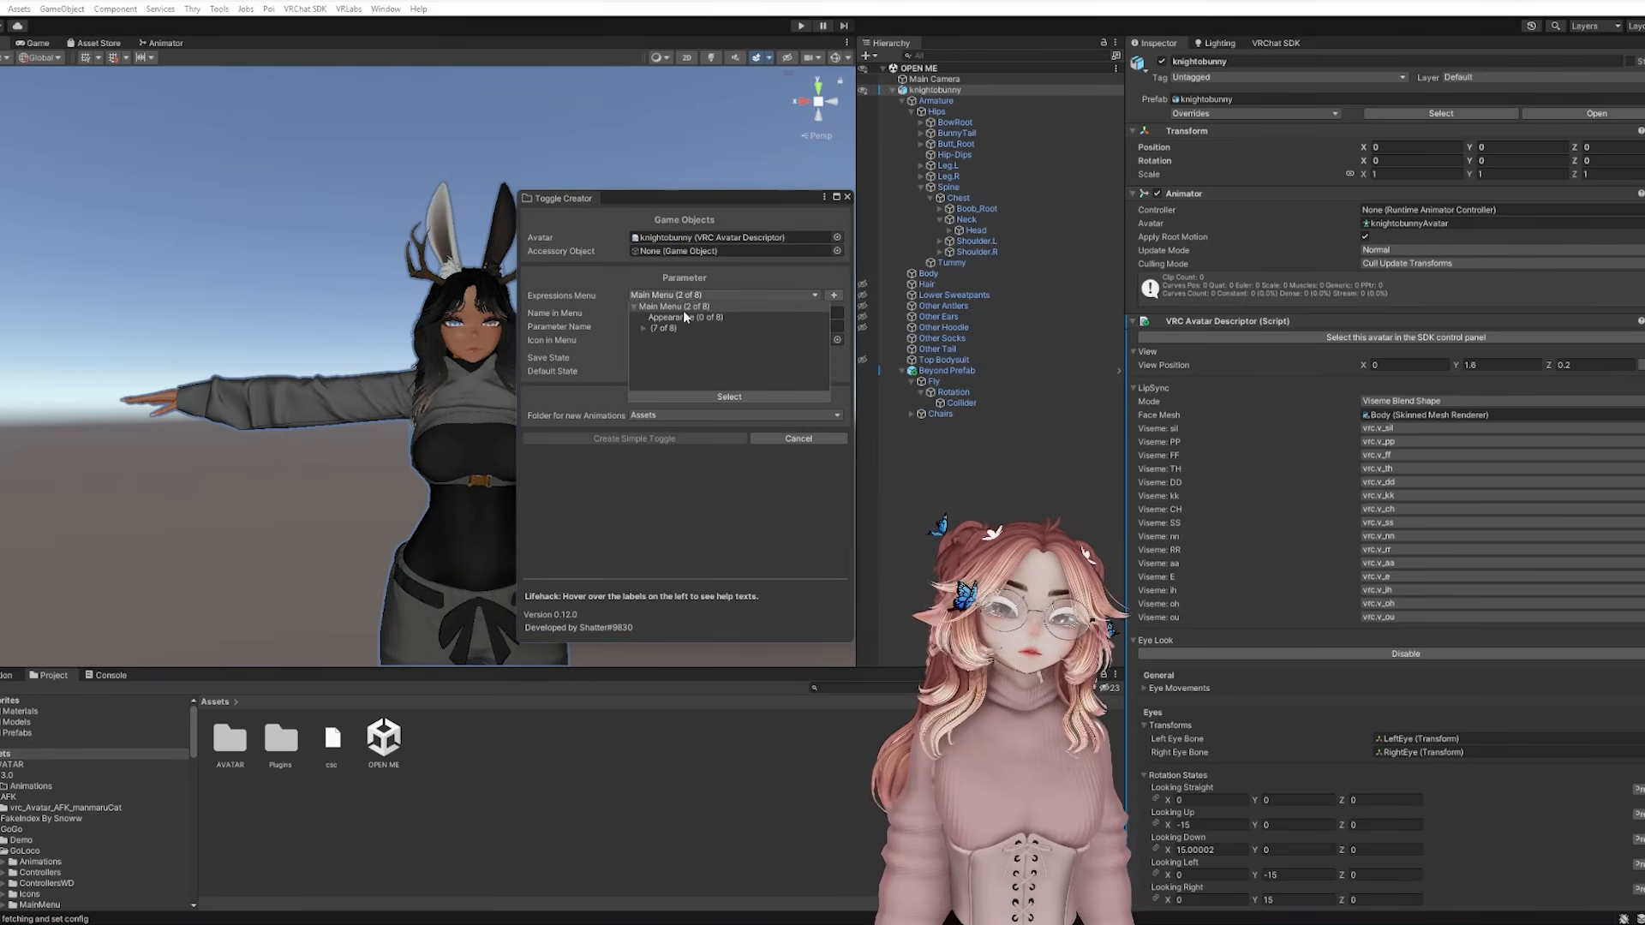
{"action": "double_click", "coordinate": [675, 318]}
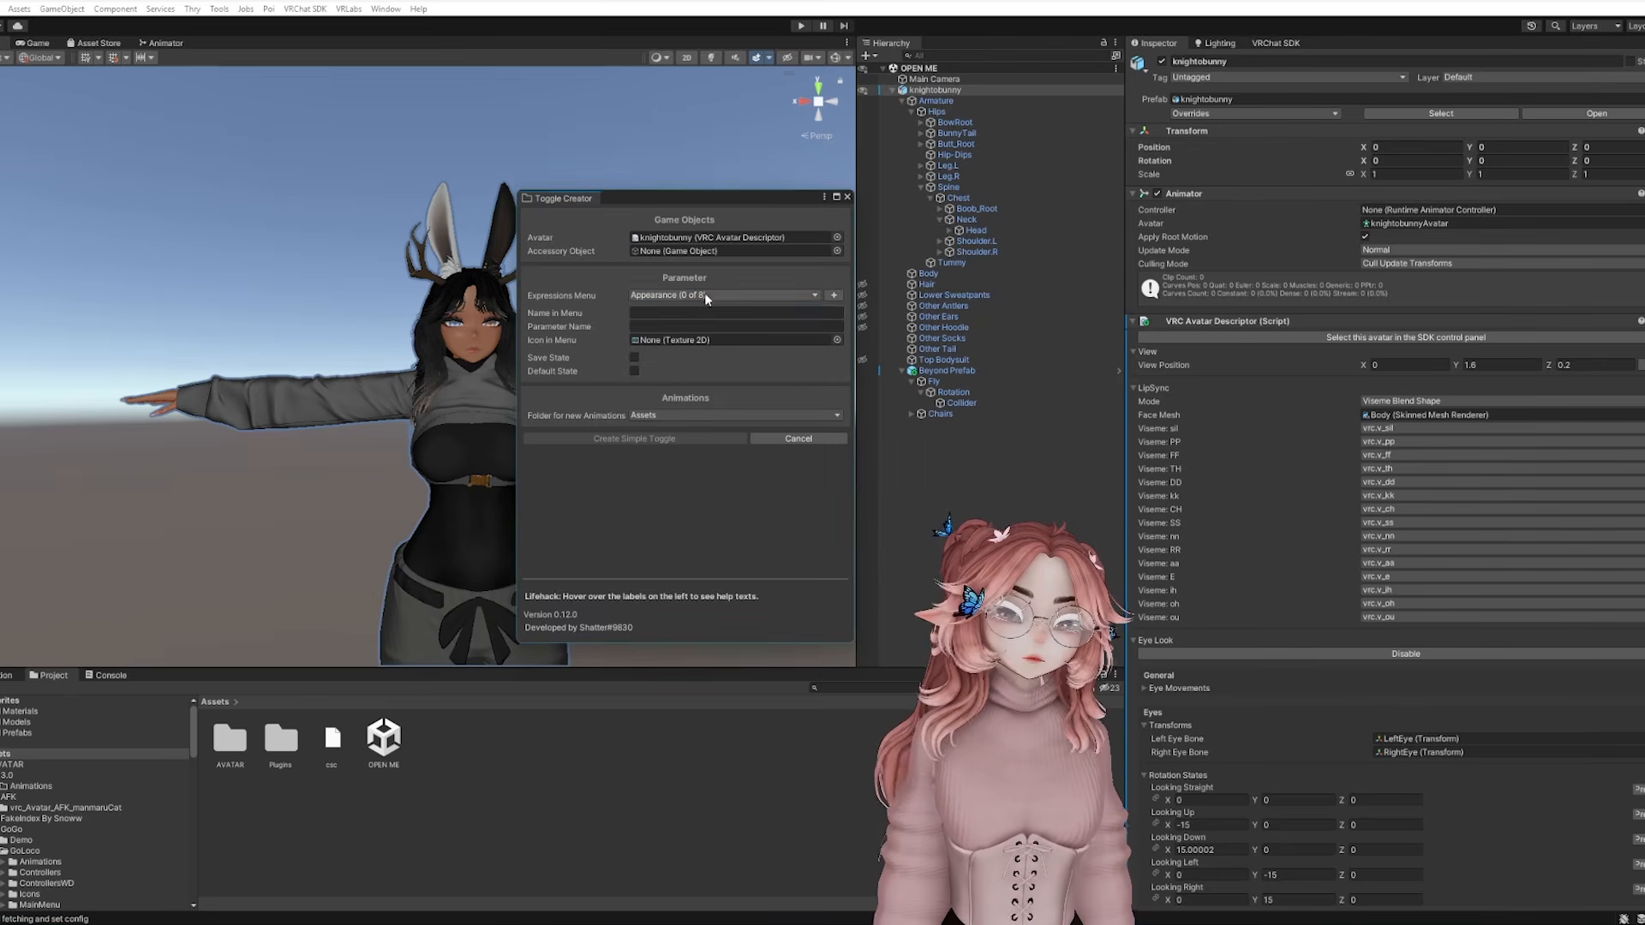
{"action": "left_click", "coordinate": [662, 314]}
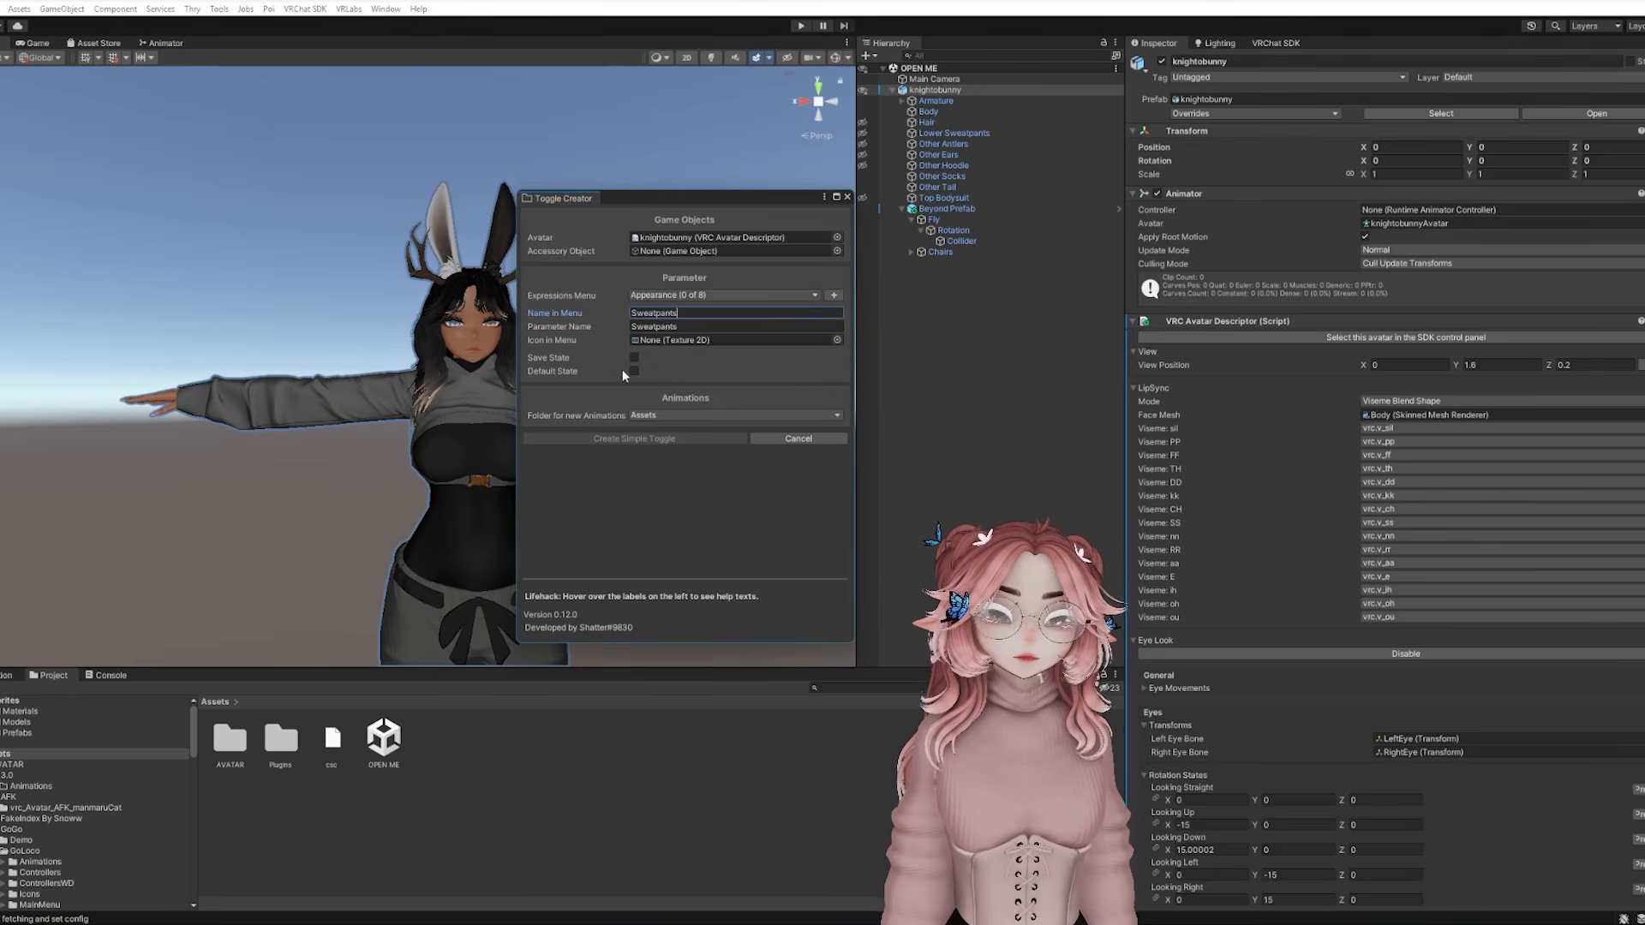
{"action": "left_click", "coordinate": [662, 438]}
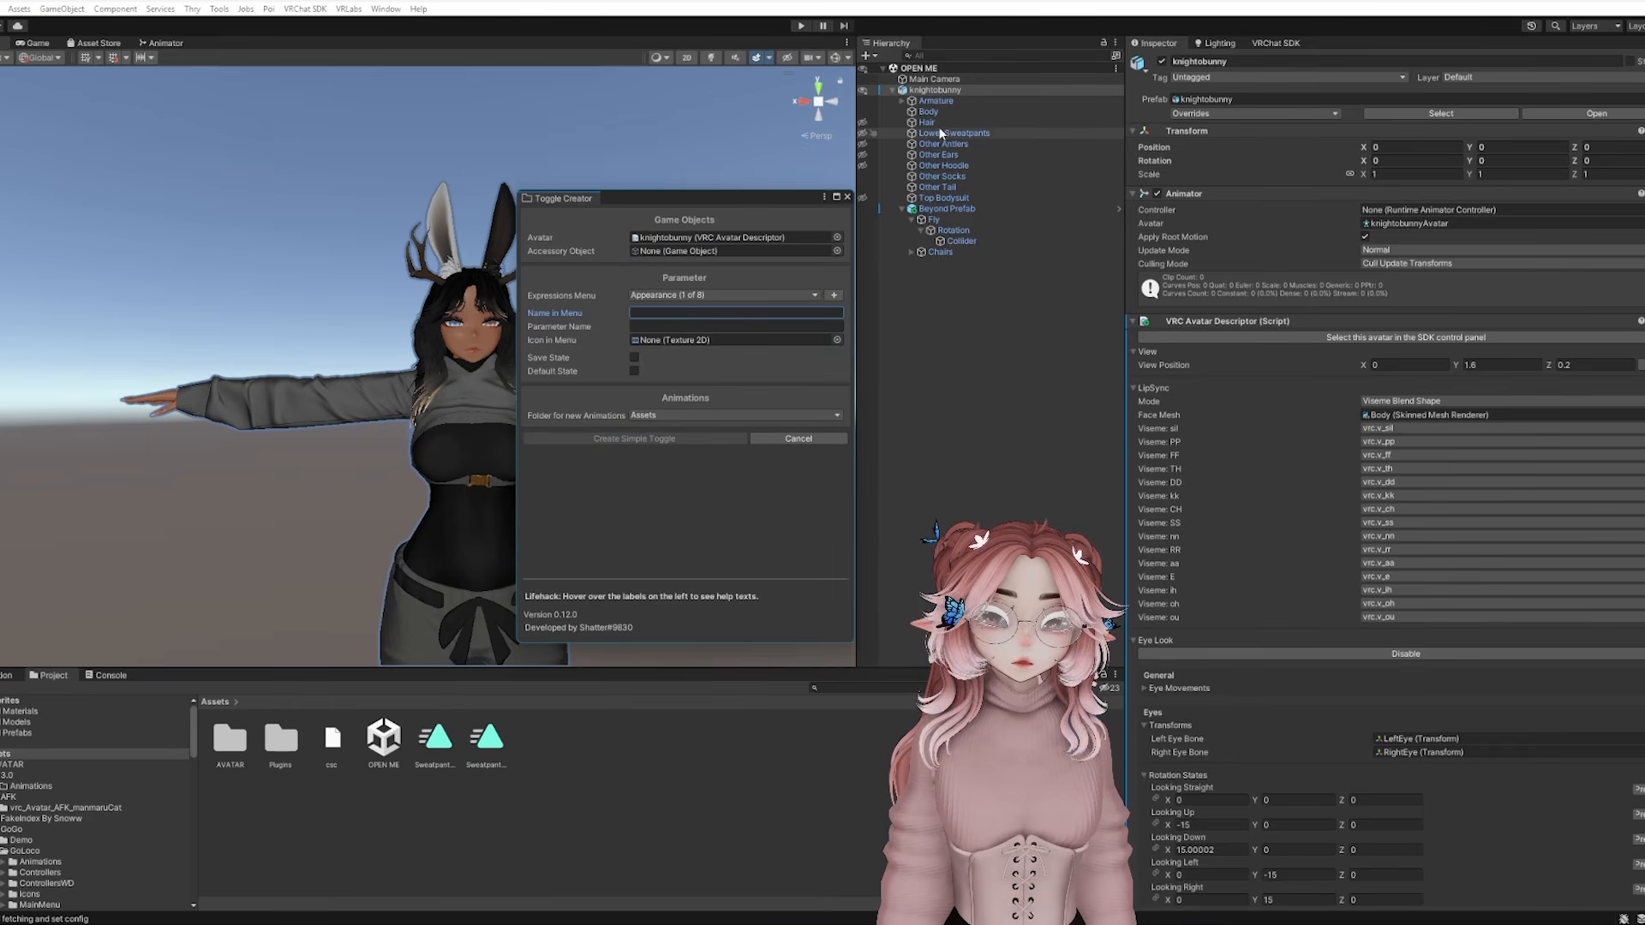
Create simple toggles named Antlers for Other Antlers in the Appearance menu and Ears for Other Ears in the Main Menu
{"action": "left_click_drag", "start_coordinate": [942, 144], "coordinate": [728, 252]}
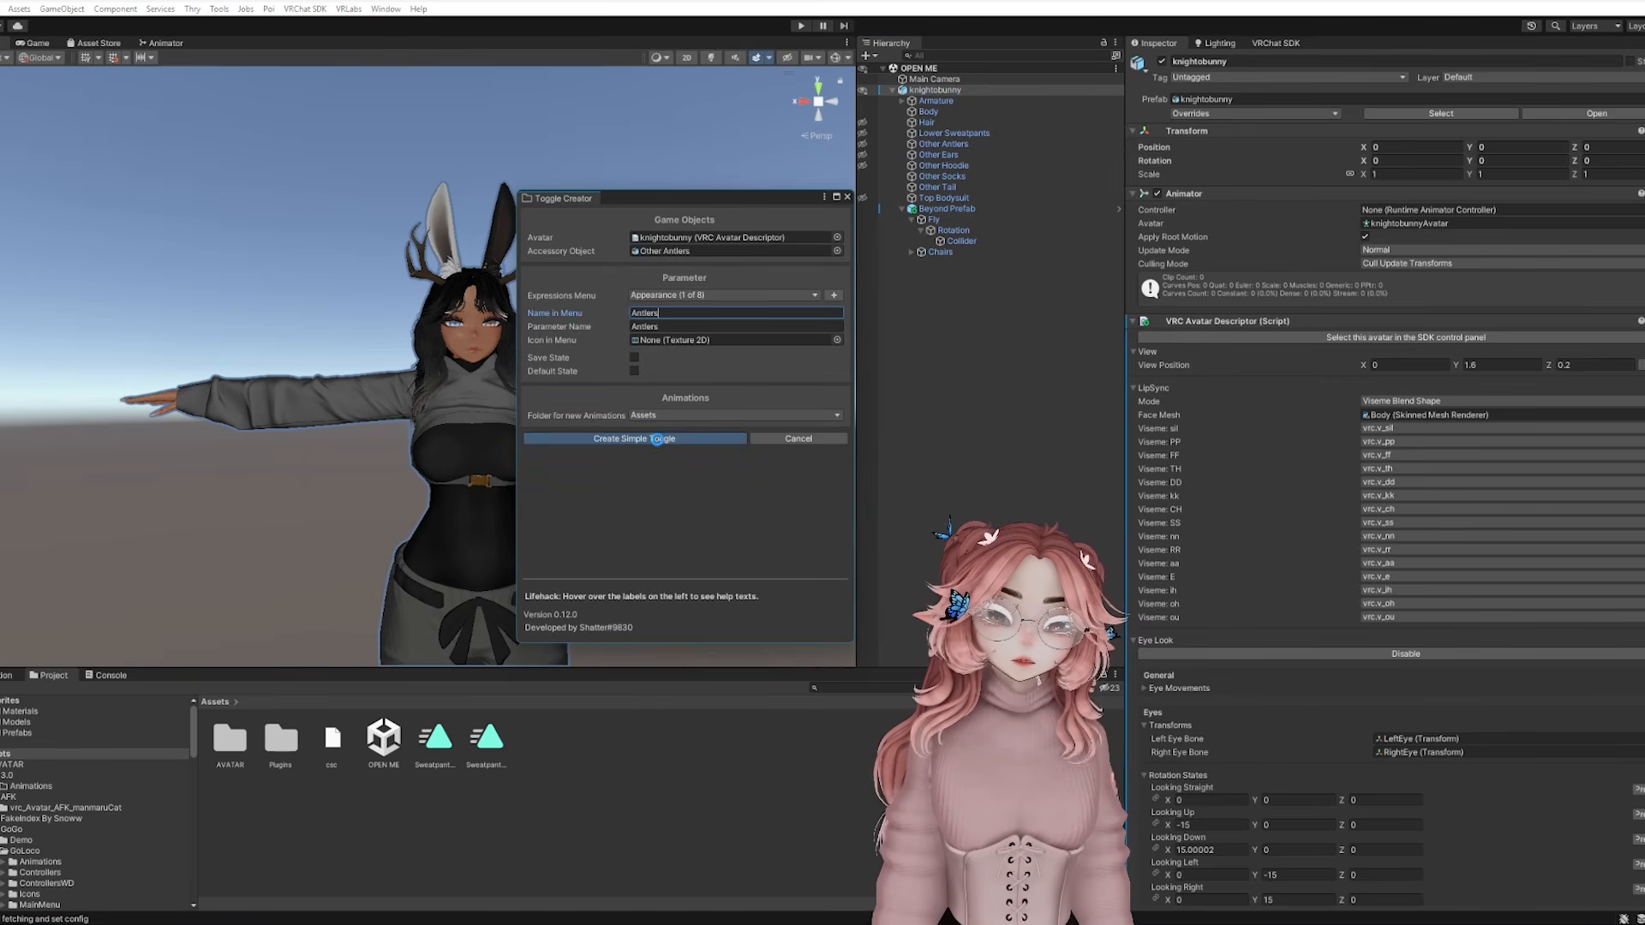
{"action": "left_click", "coordinate": [814, 440]}
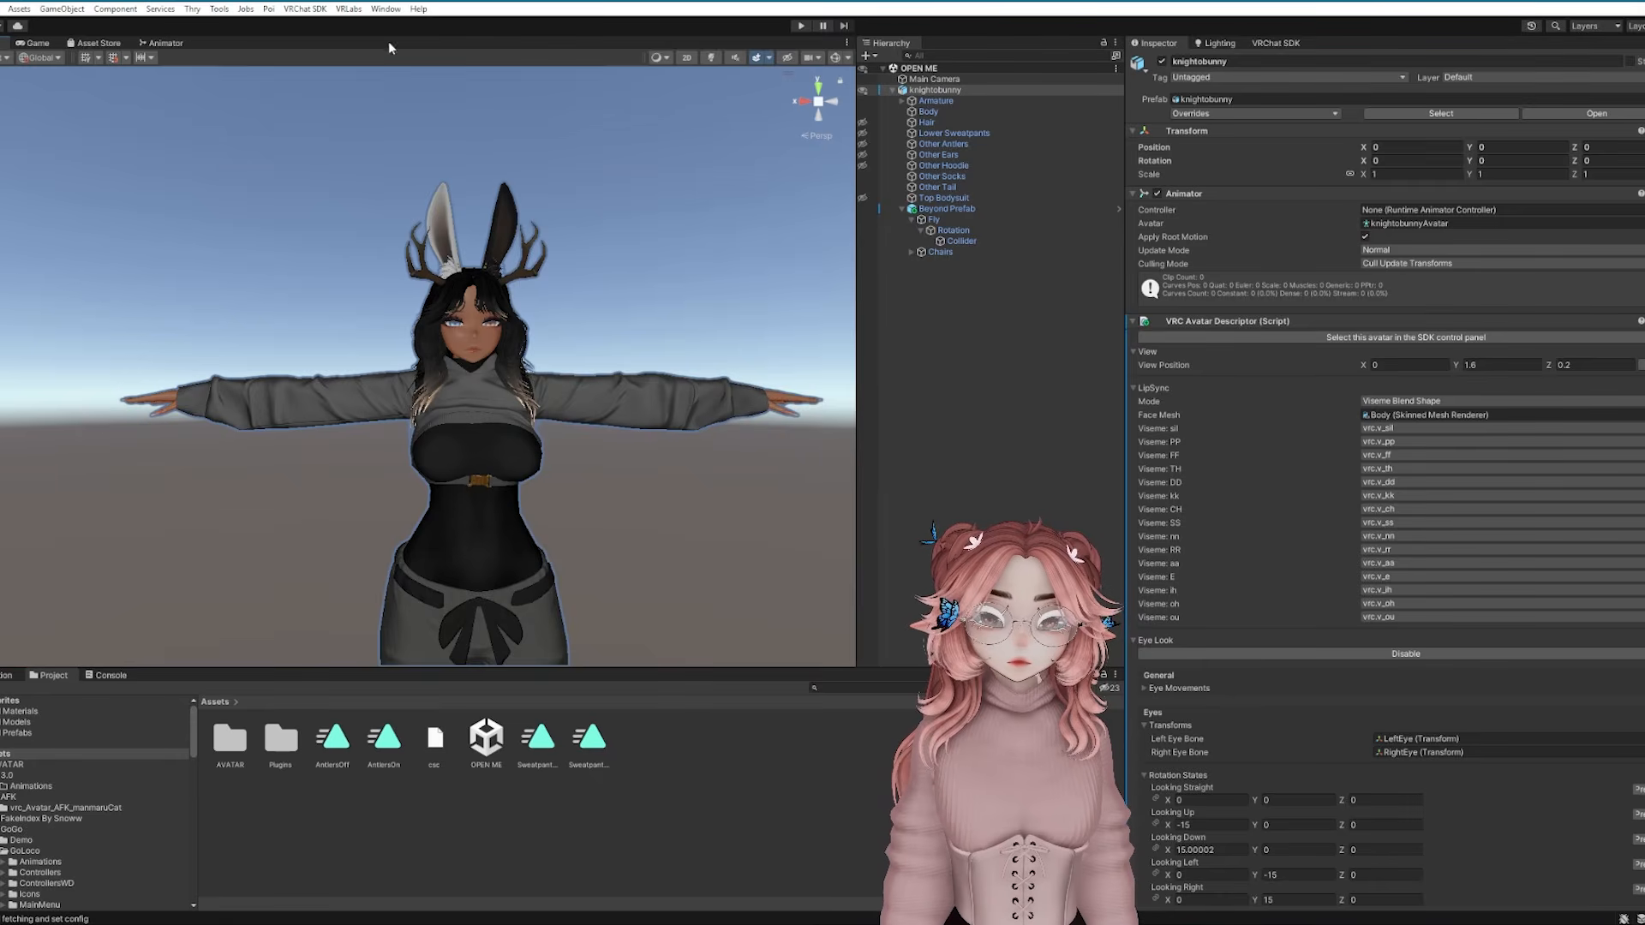
{"action": "left_click", "coordinate": [221, 9]}
{"action": "left_click", "coordinate": [249, 46]}
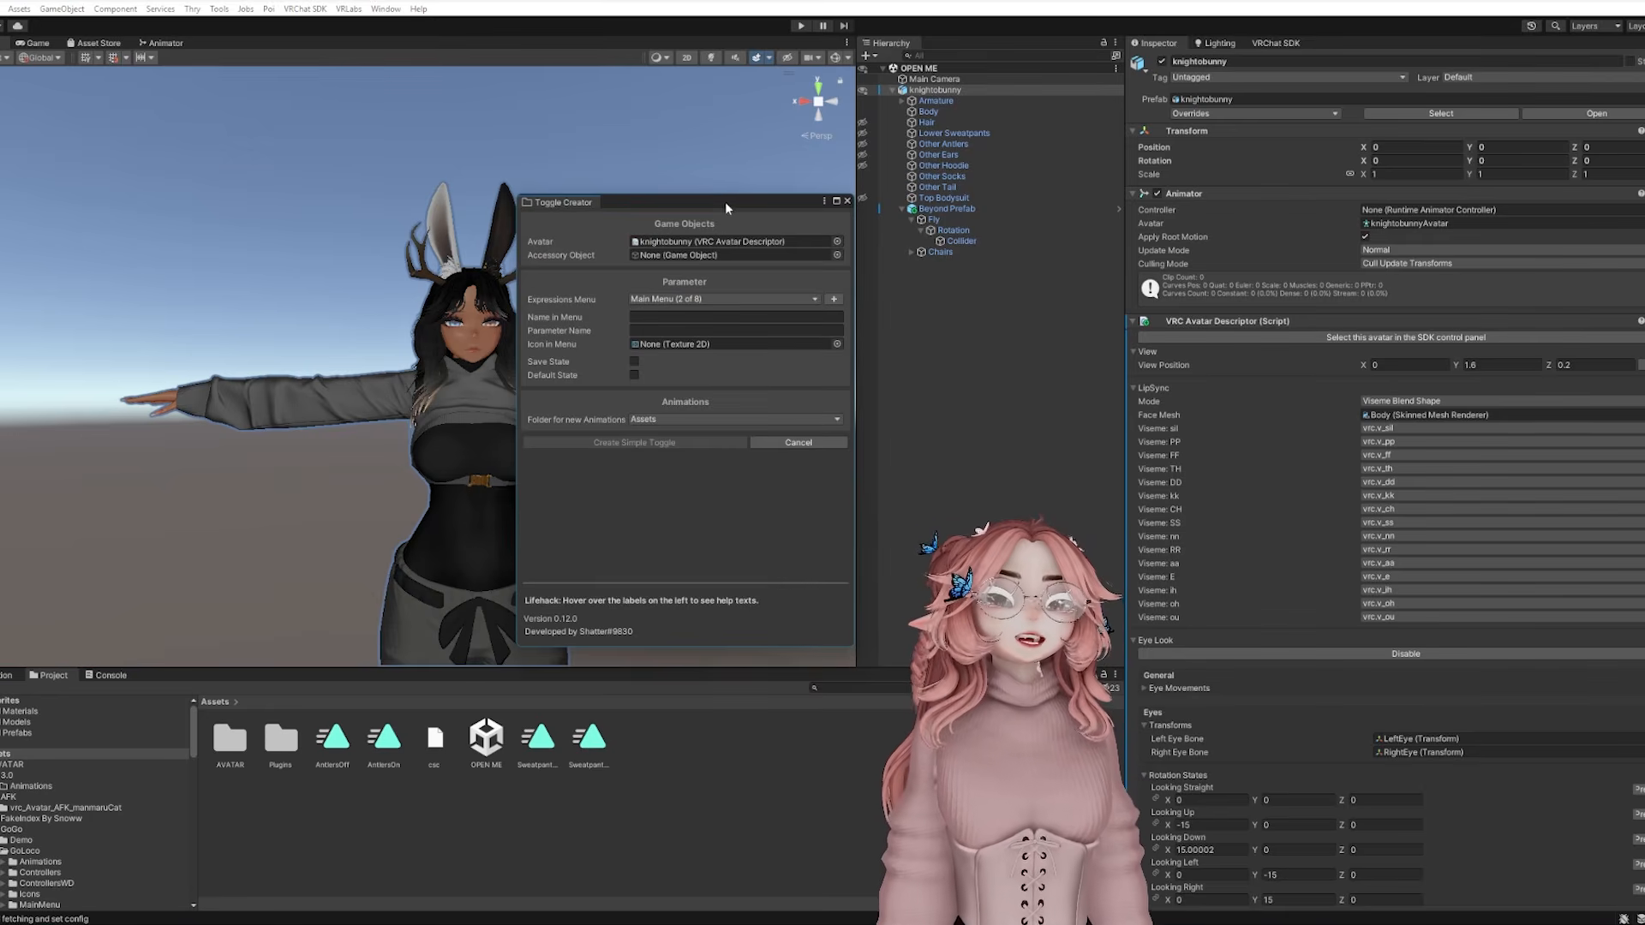
{"action": "left_click_drag", "start_coordinate": [724, 205], "coordinate": [685, 203]}
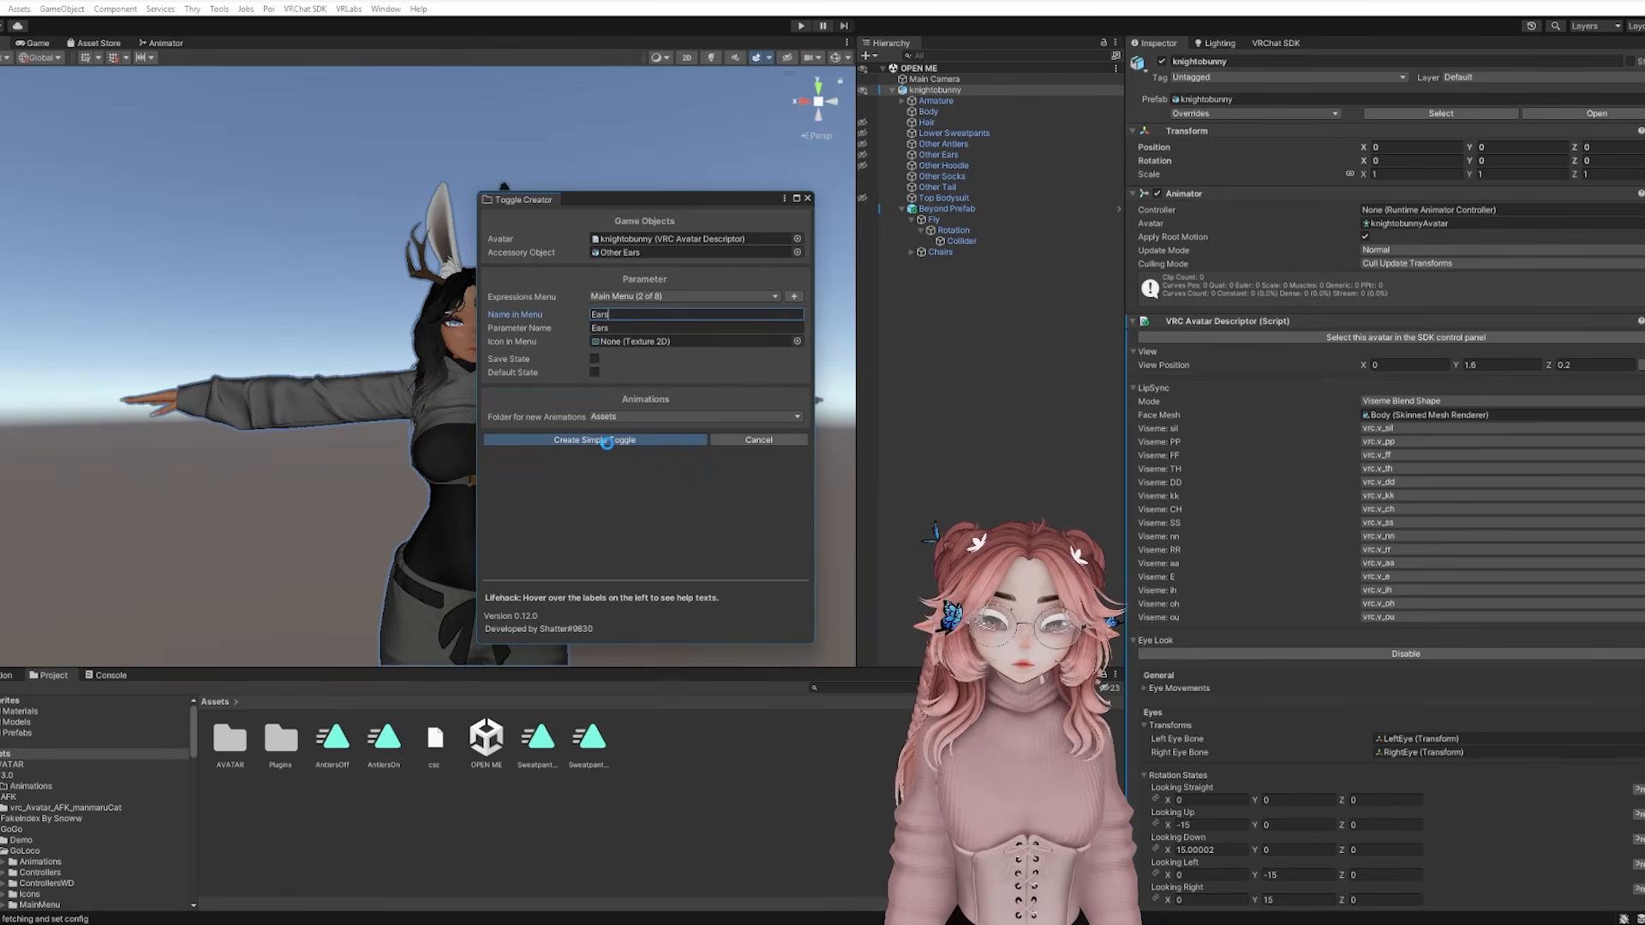
Create simple toggles named Hoodie, Socks and Tail in the Appearance expressions menu
{"action": "type", "text": "oodie"}
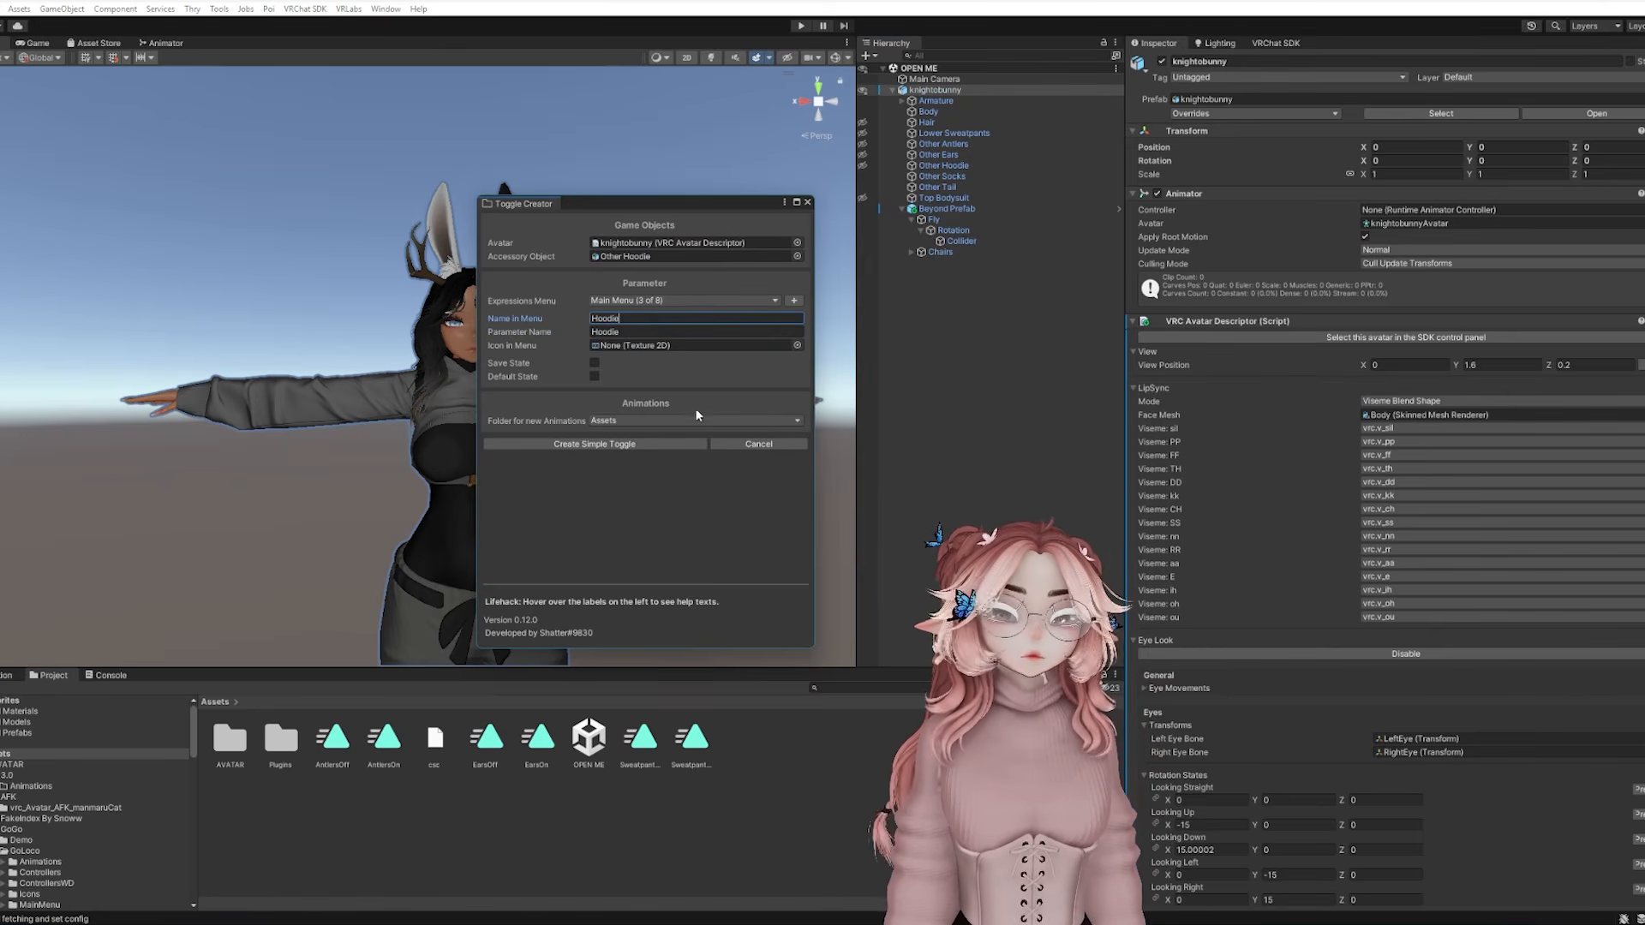
{"action": "left_click", "coordinate": [636, 301]}
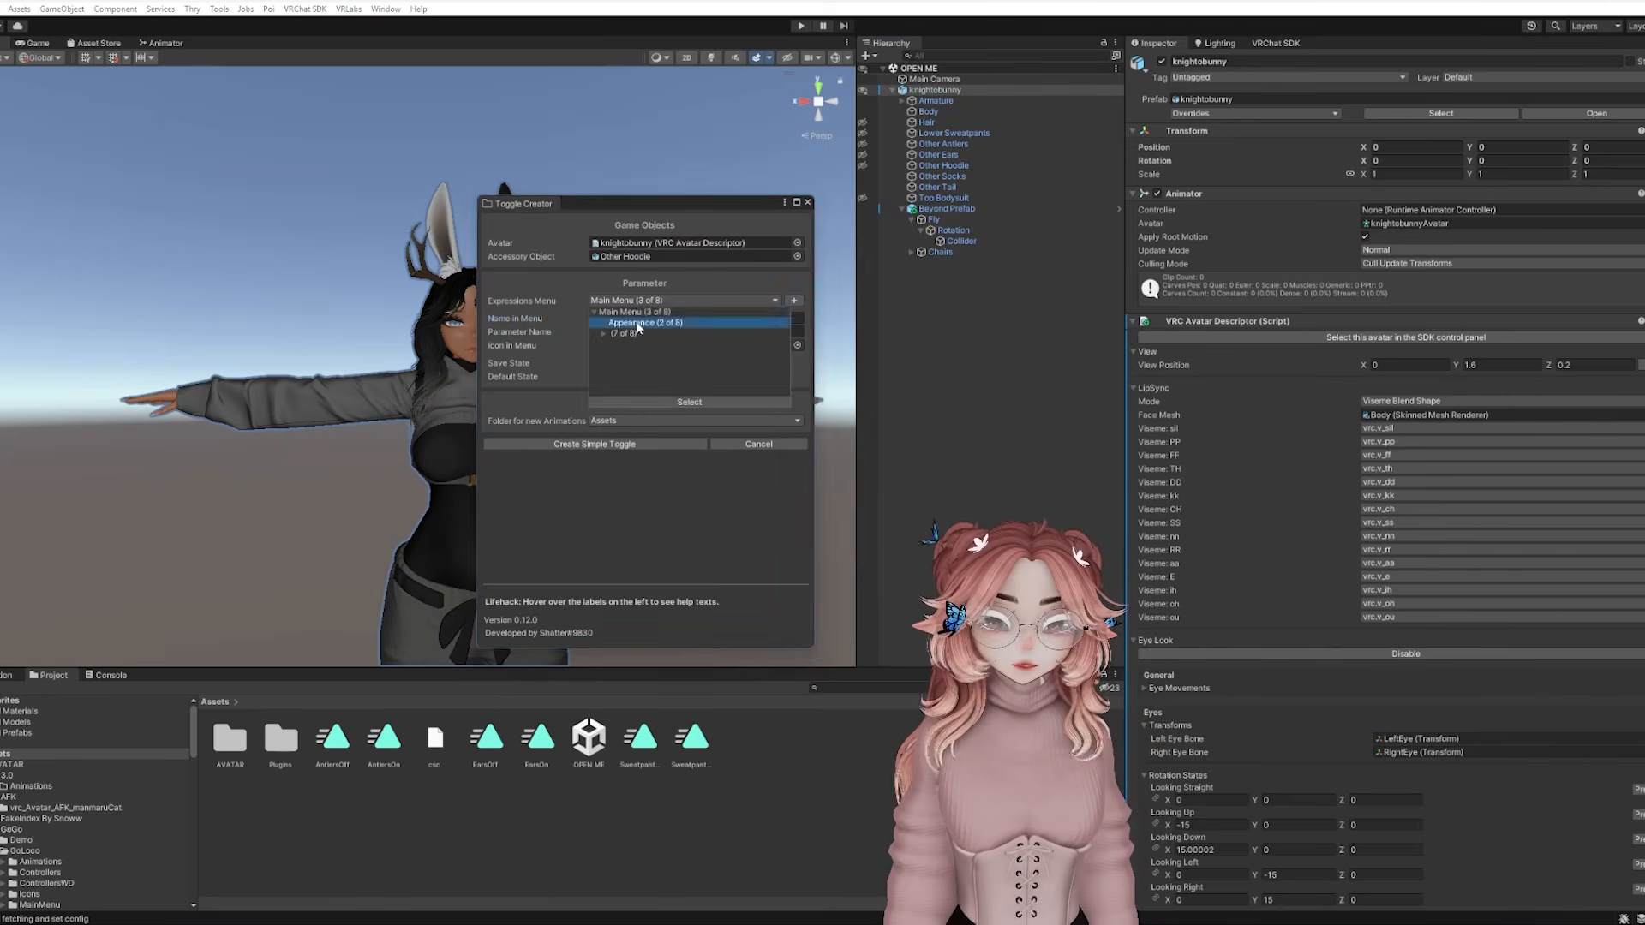
{"action": "left_click", "coordinate": [632, 325]}
{"action": "left_click", "coordinate": [594, 444]}
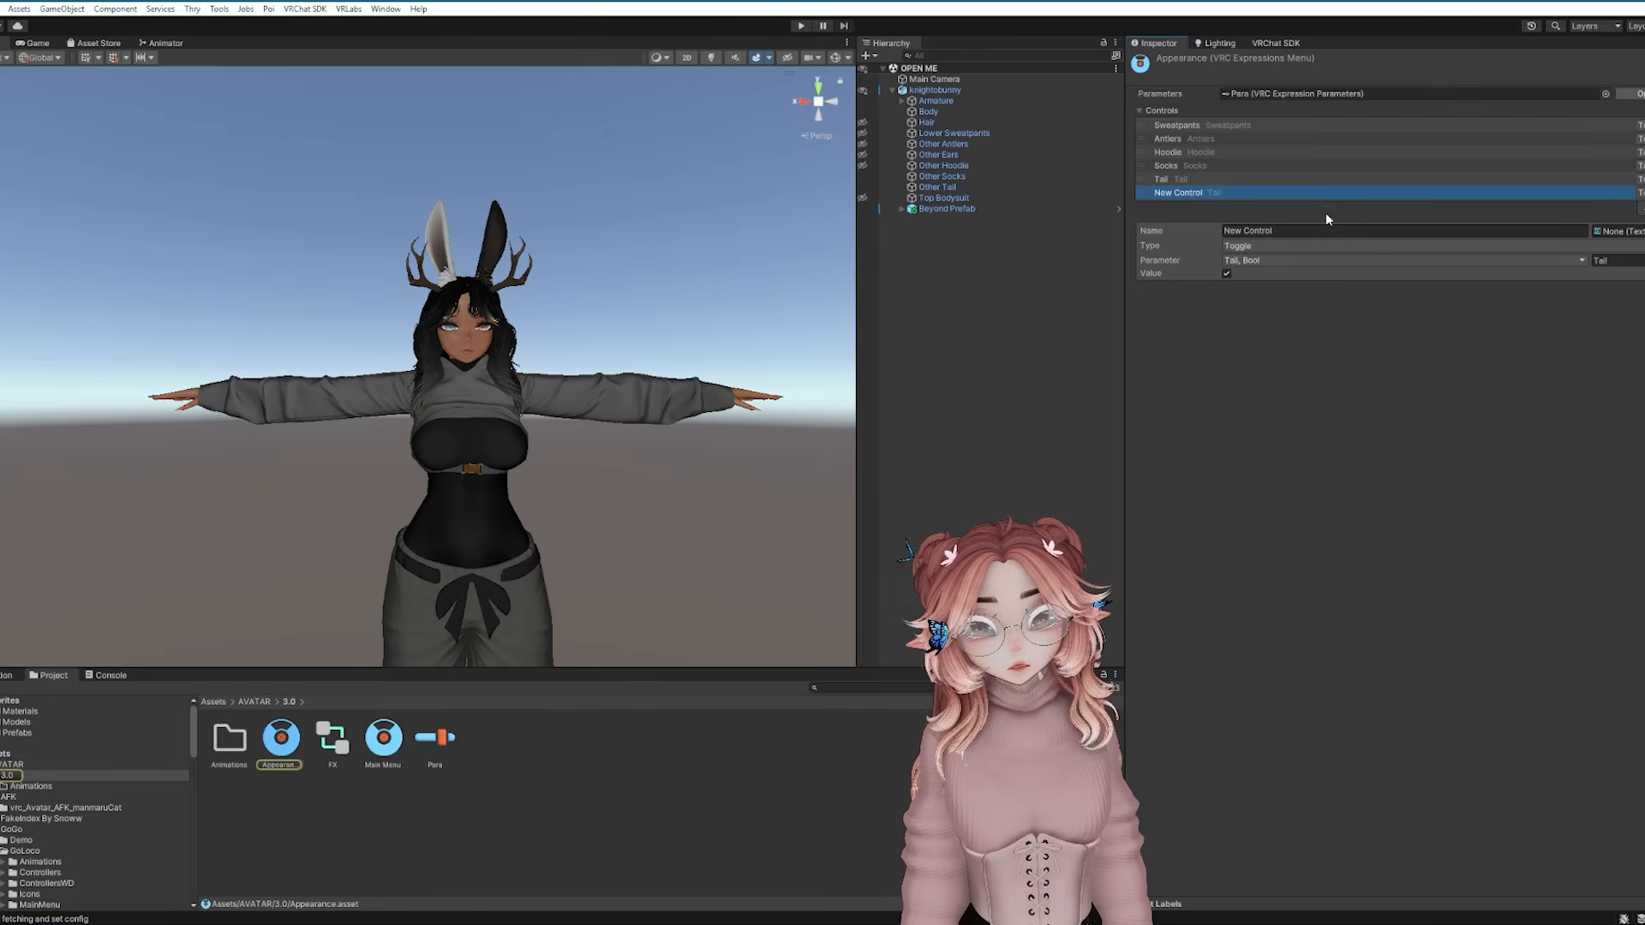
Name the new control in the Appearance menu Ears and set its parameter to Ears, Bool
{"action": "left_click", "coordinate": [1277, 260]}
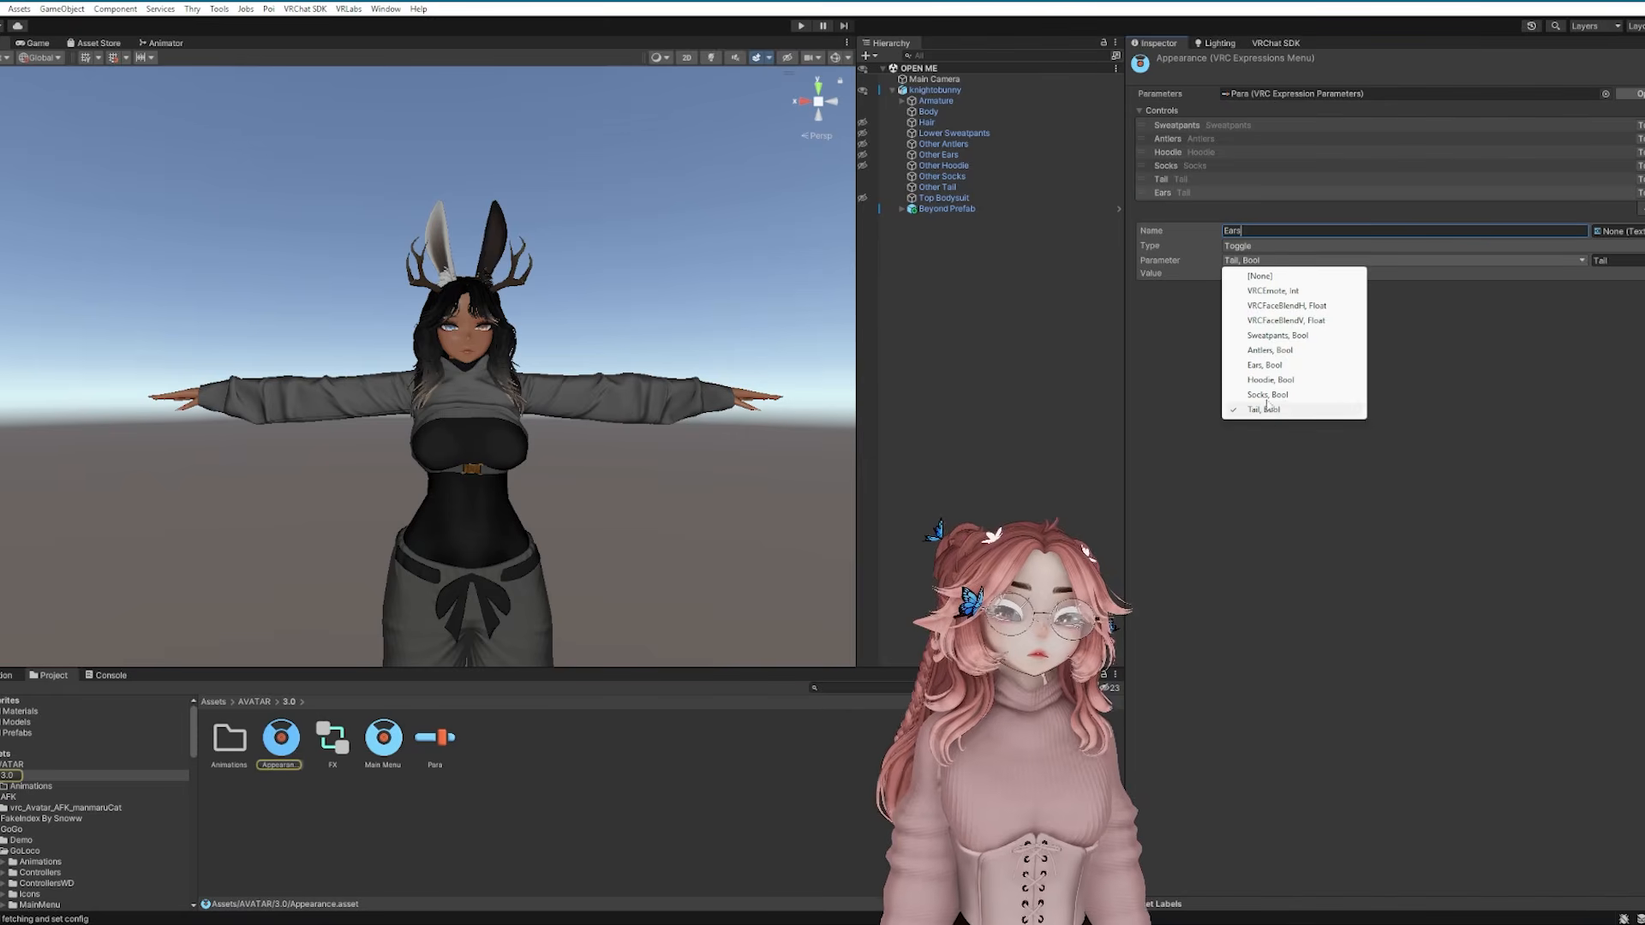
{"action": "left_click", "coordinate": [1266, 366]}
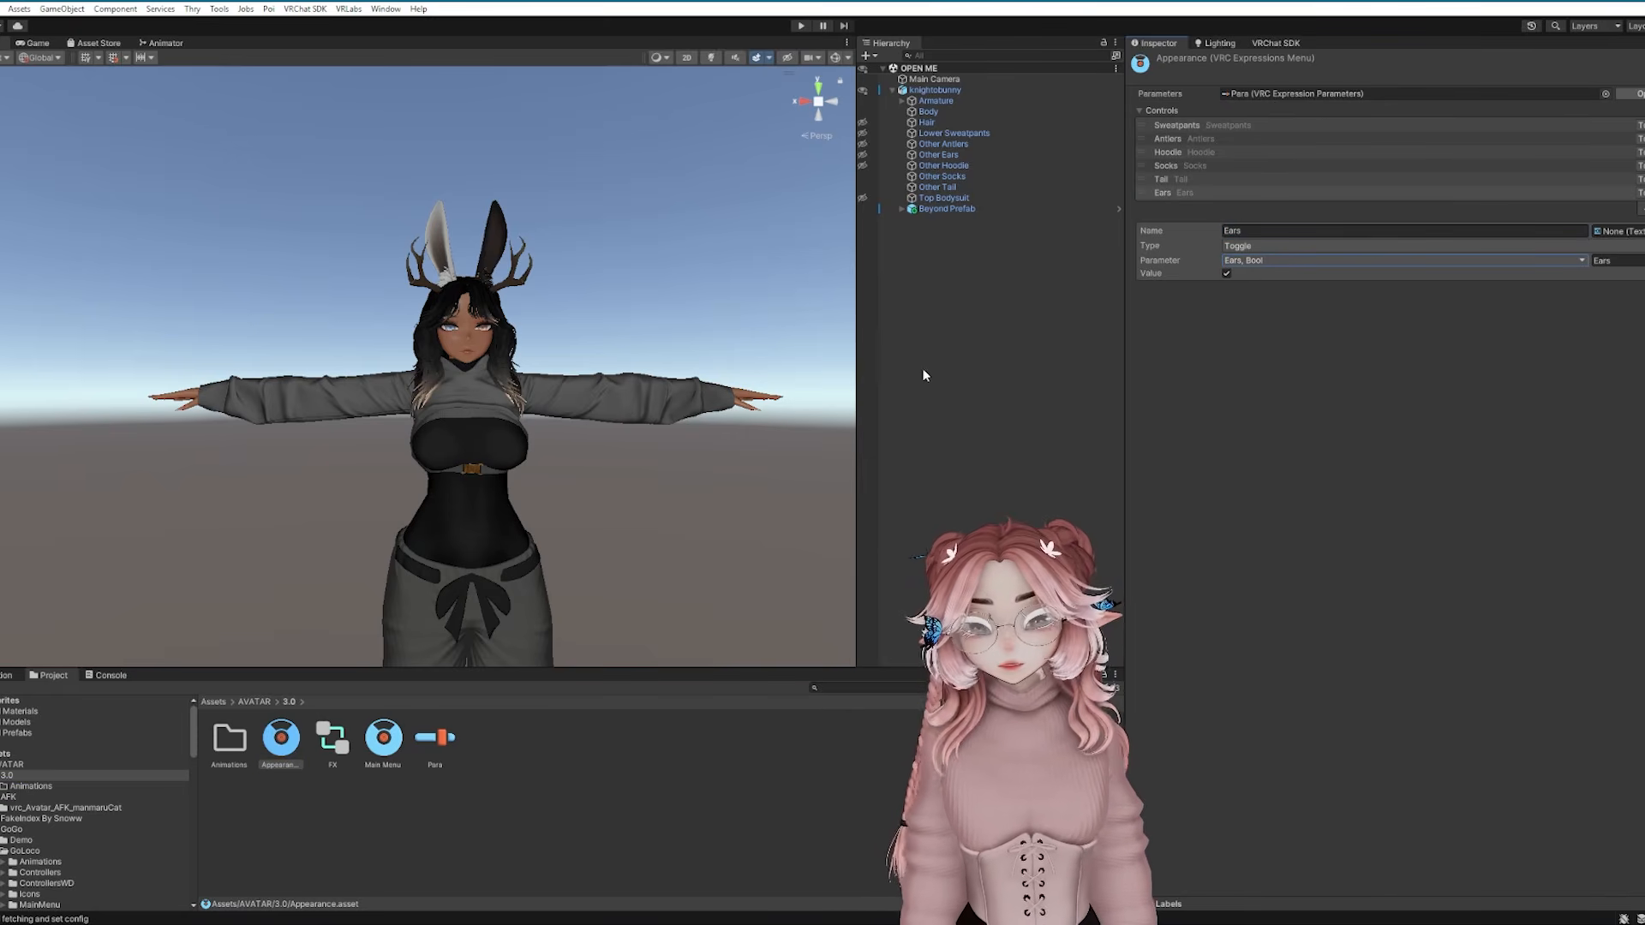
{"action": "scroll", "coordinate": [589, 394], "scroll_direction": "up", "scroll_amount": 5}
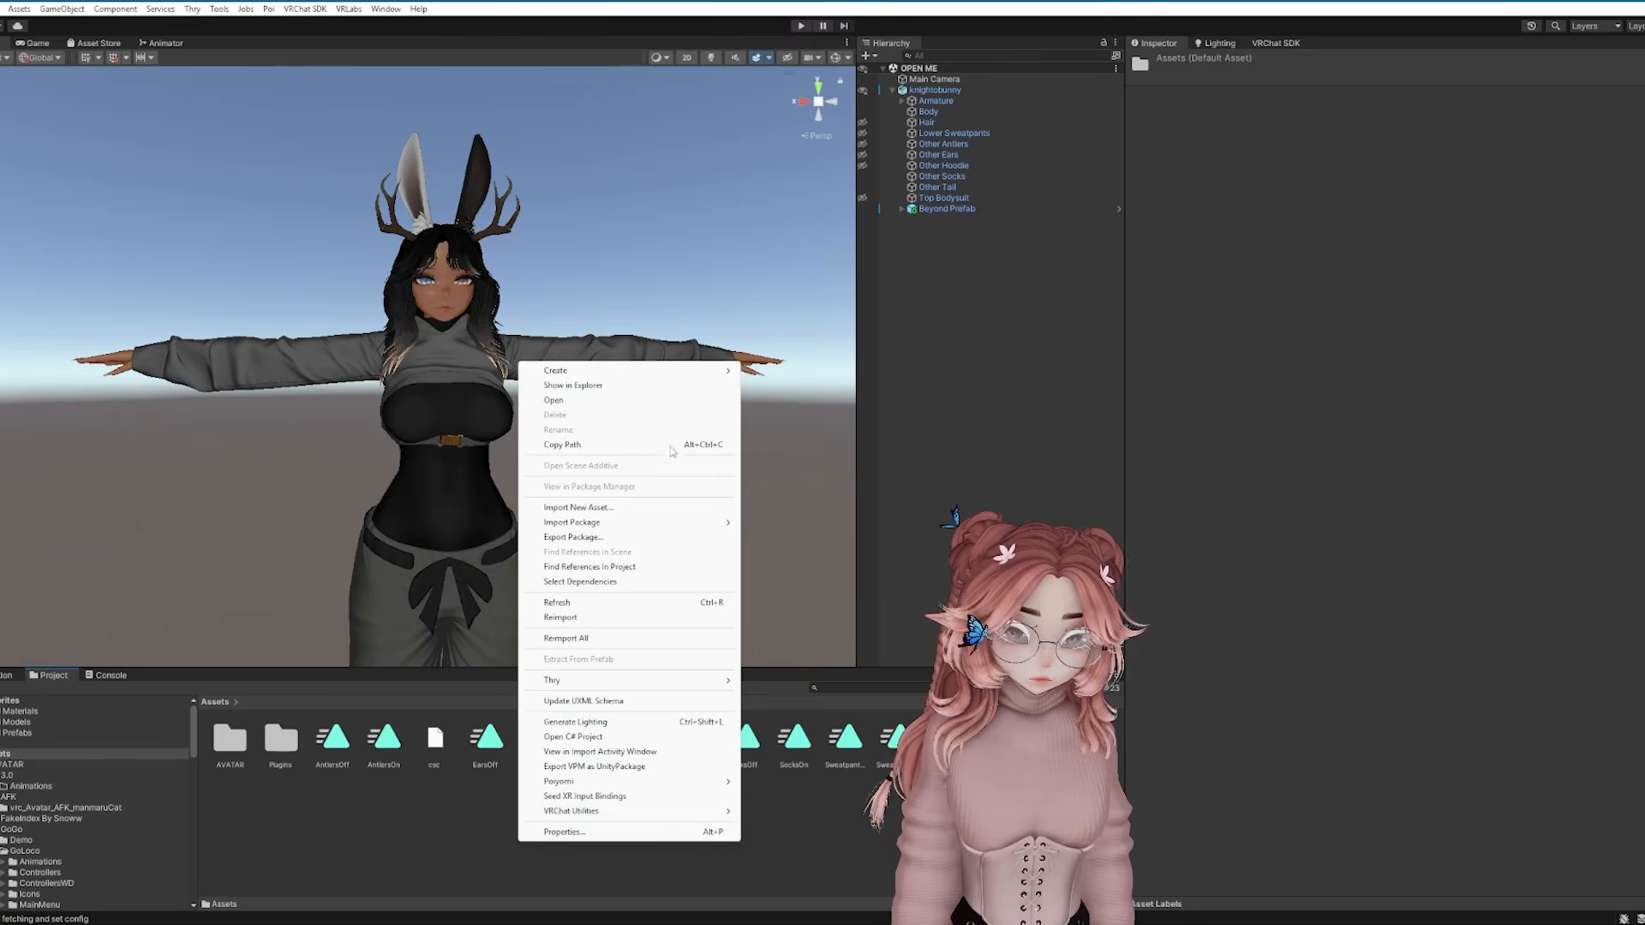
Create a folder named Animations in the project's Assets folder
{"action": "mouse_move", "coordinate": [708, 378]}
{"action": "left_click", "coordinate": [754, 311]}
{"action": "type", "text": "A"}
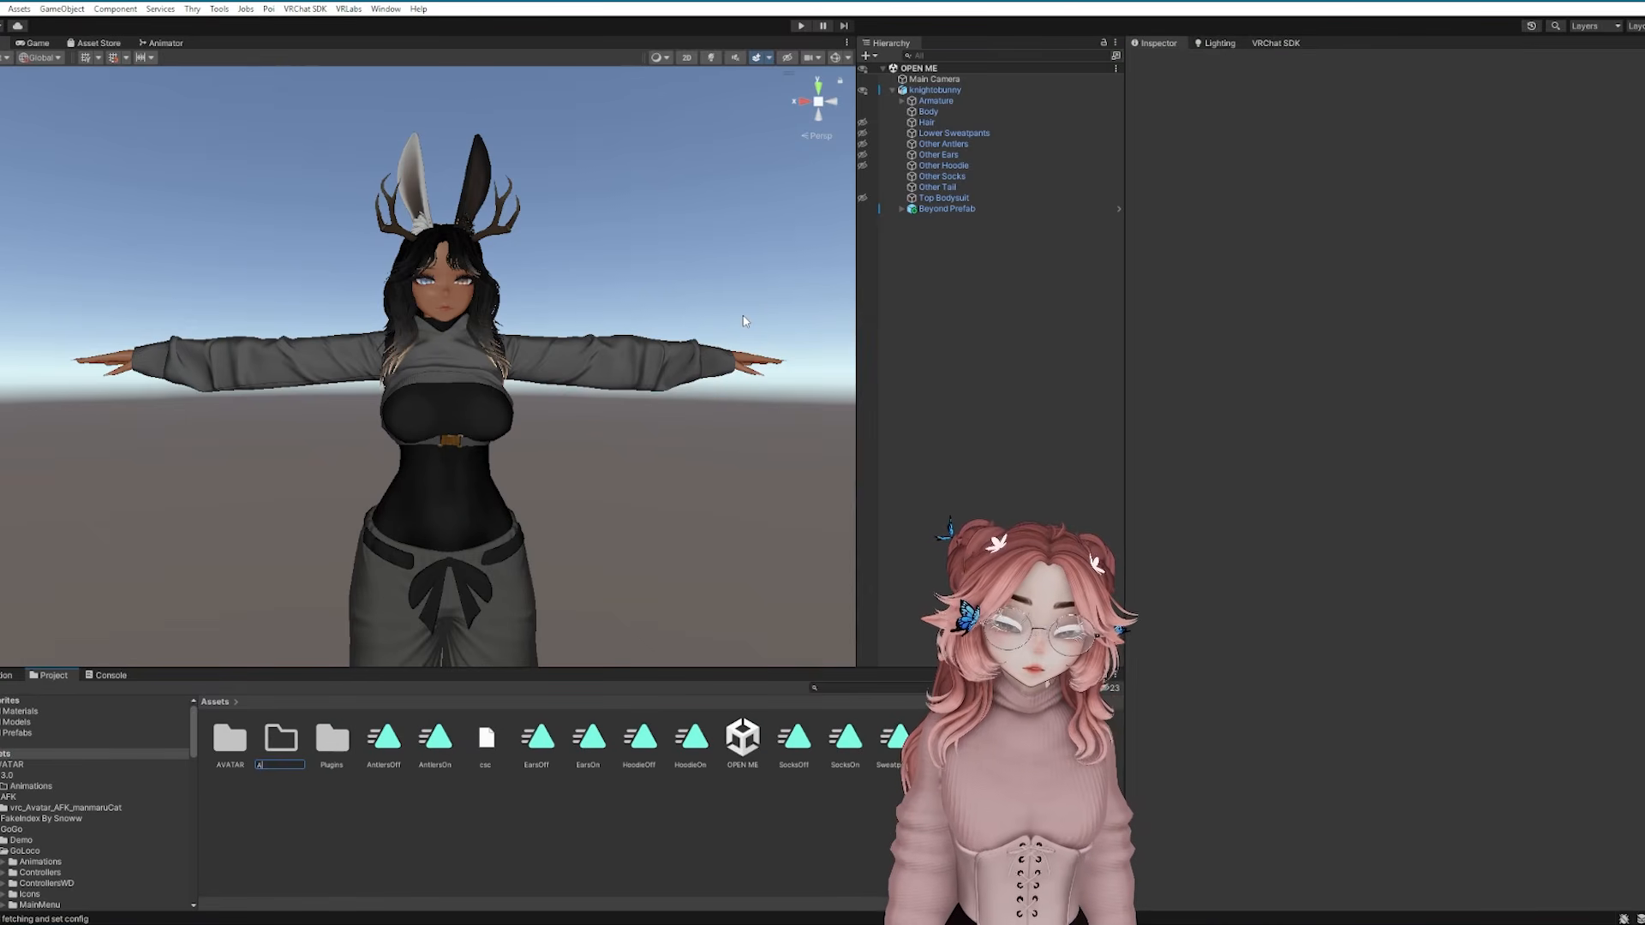
{"action": "type", "text": "nimations"}
{"action": "key", "text": "Return"}
Move all the toggle animation clips, from Antlers to Tail, out of Assets into the Animations folder
{"action": "left_click", "coordinate": [383, 744]}
{"action": "left_click", "coordinate": [435, 744], "text": "shift"}
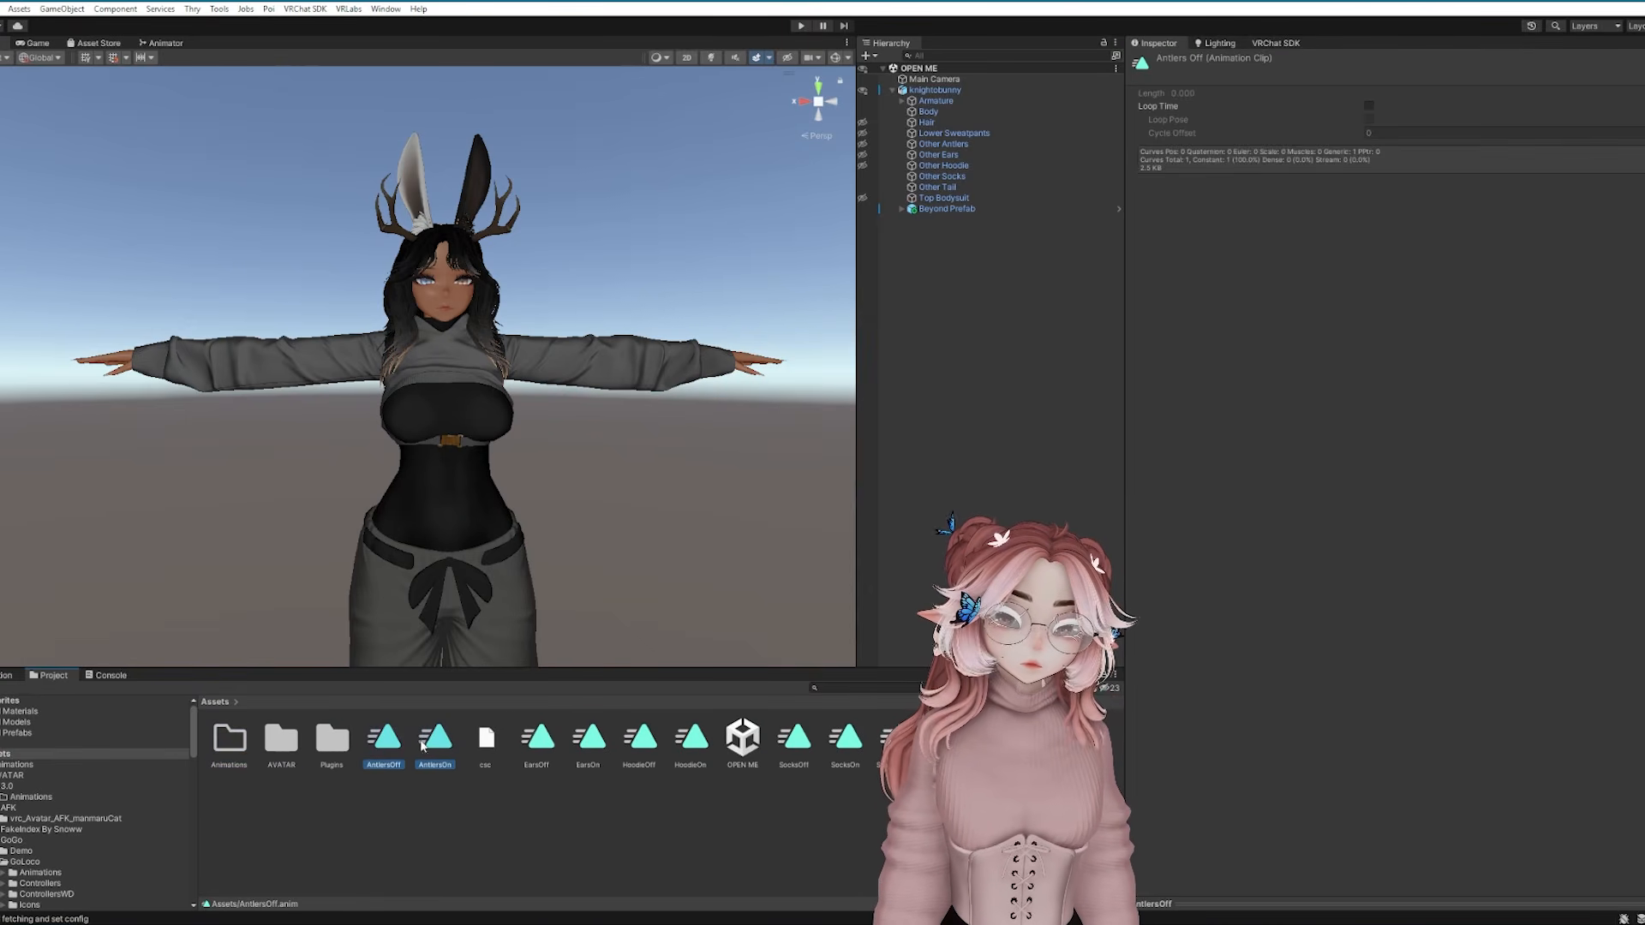
{"action": "left_click_drag", "start_coordinate": [266, 752], "coordinate": [229, 747]}
{"action": "left_click", "coordinate": [434, 742]}
{"action": "left_click", "coordinate": [588, 742], "text": "shift"}
{"action": "left_click_drag", "start_coordinate": [588, 742], "coordinate": [230, 747]}
{"action": "left_click", "coordinate": [486, 742]}
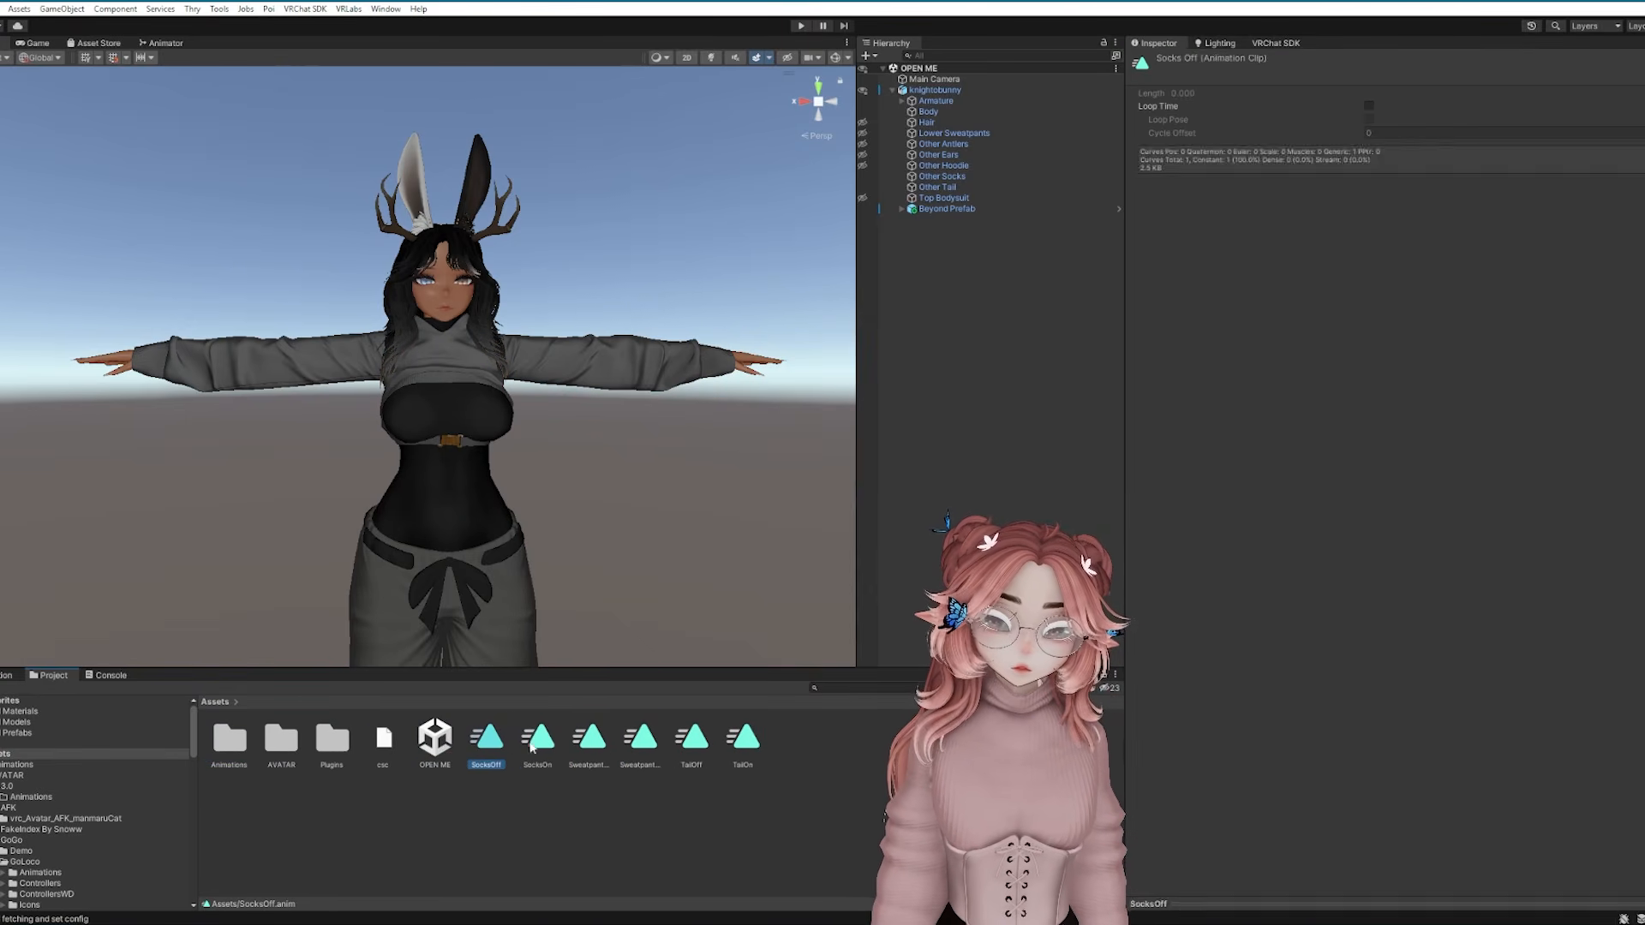
{"action": "left_click", "coordinate": [742, 742], "text": "shift"}
{"action": "left_click_drag", "start_coordinate": [742, 742], "coordinate": [235, 754]}
Review the knightobunny avatar descriptor's playable layers and expressions, and expand the avatar's Armature bones
{"action": "scroll", "coordinate": [454, 471], "scroll_direction": "up", "scroll_amount": 5}
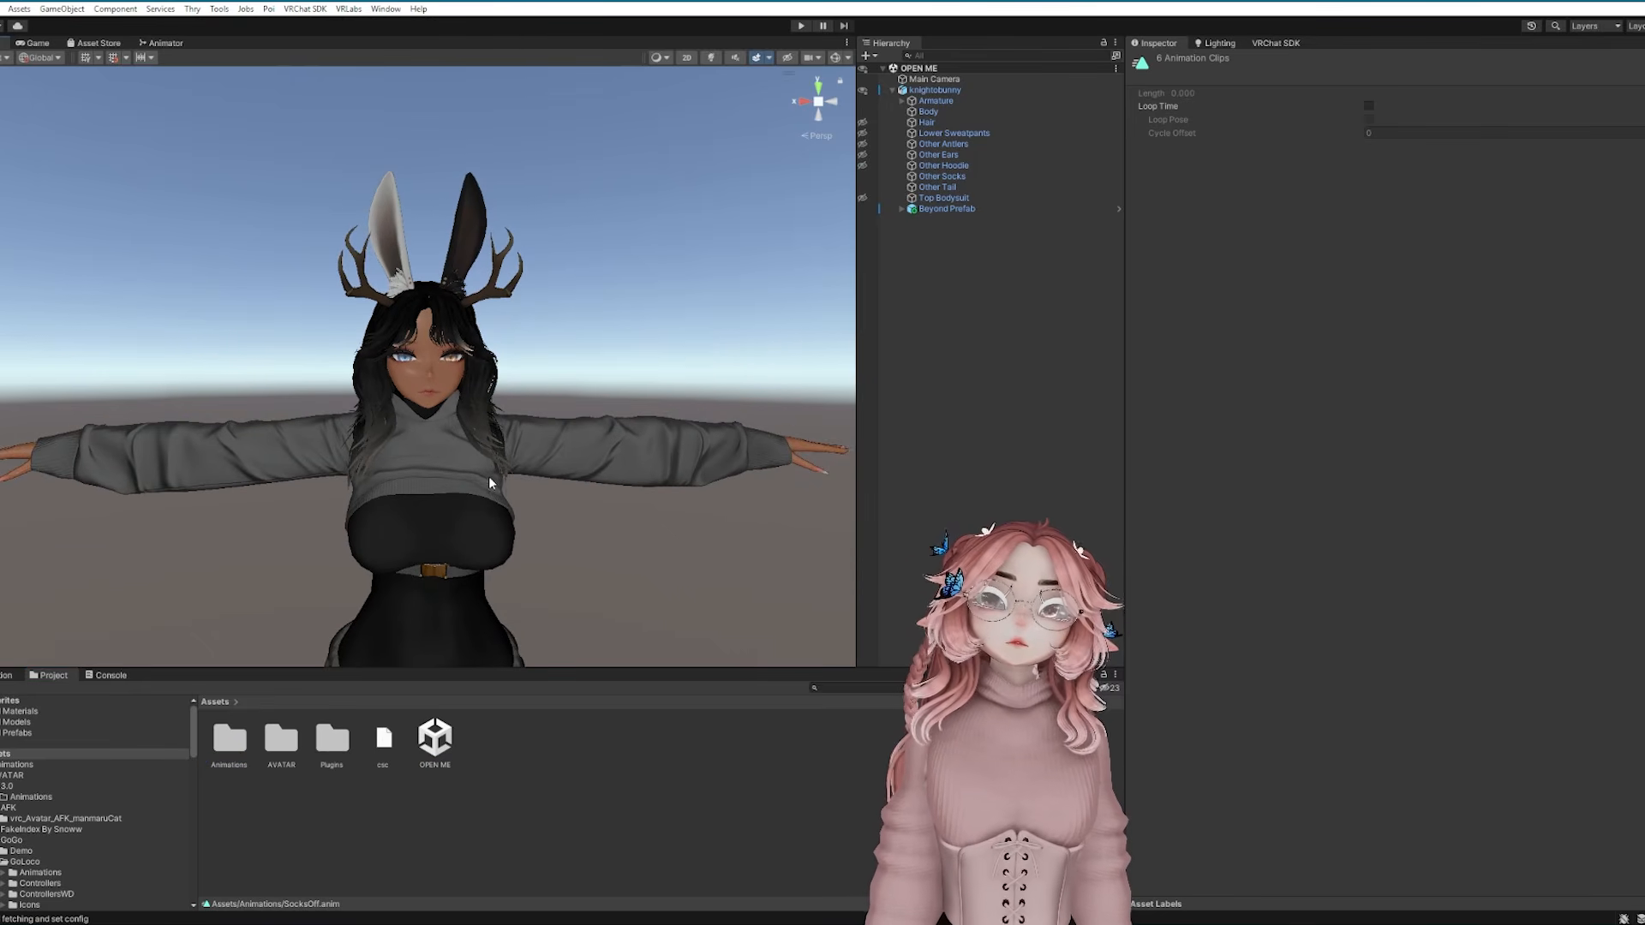
{"action": "left_click", "coordinate": [941, 89]}
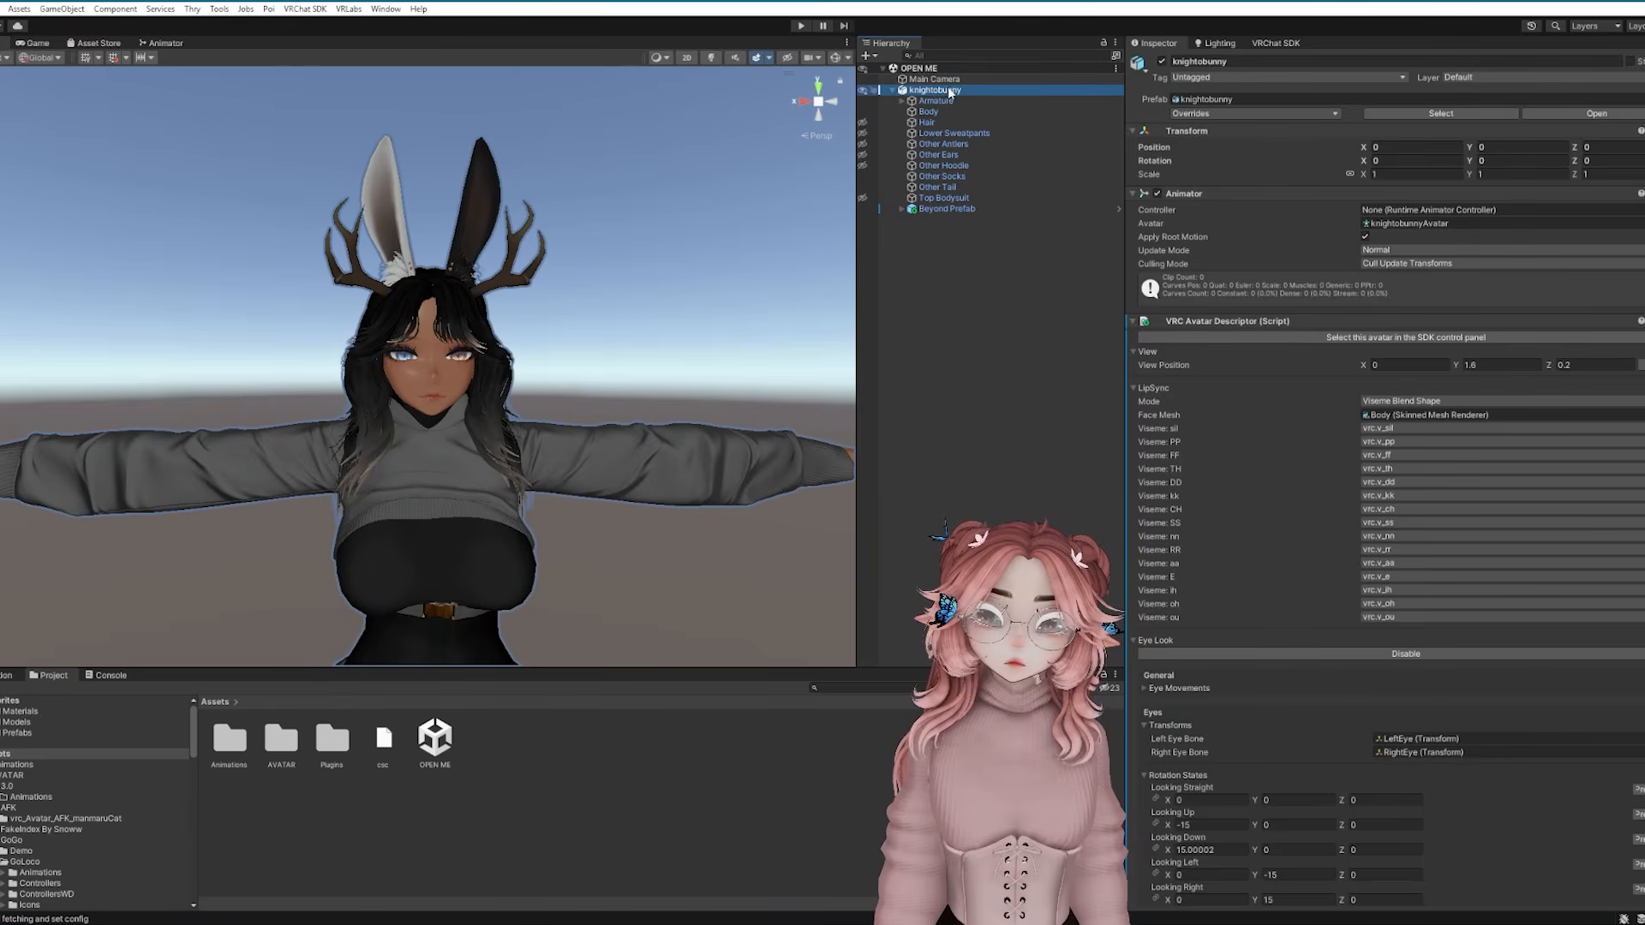
{"action": "scroll", "coordinate": [1371, 479], "scroll_direction": "down", "scroll_amount": 5}
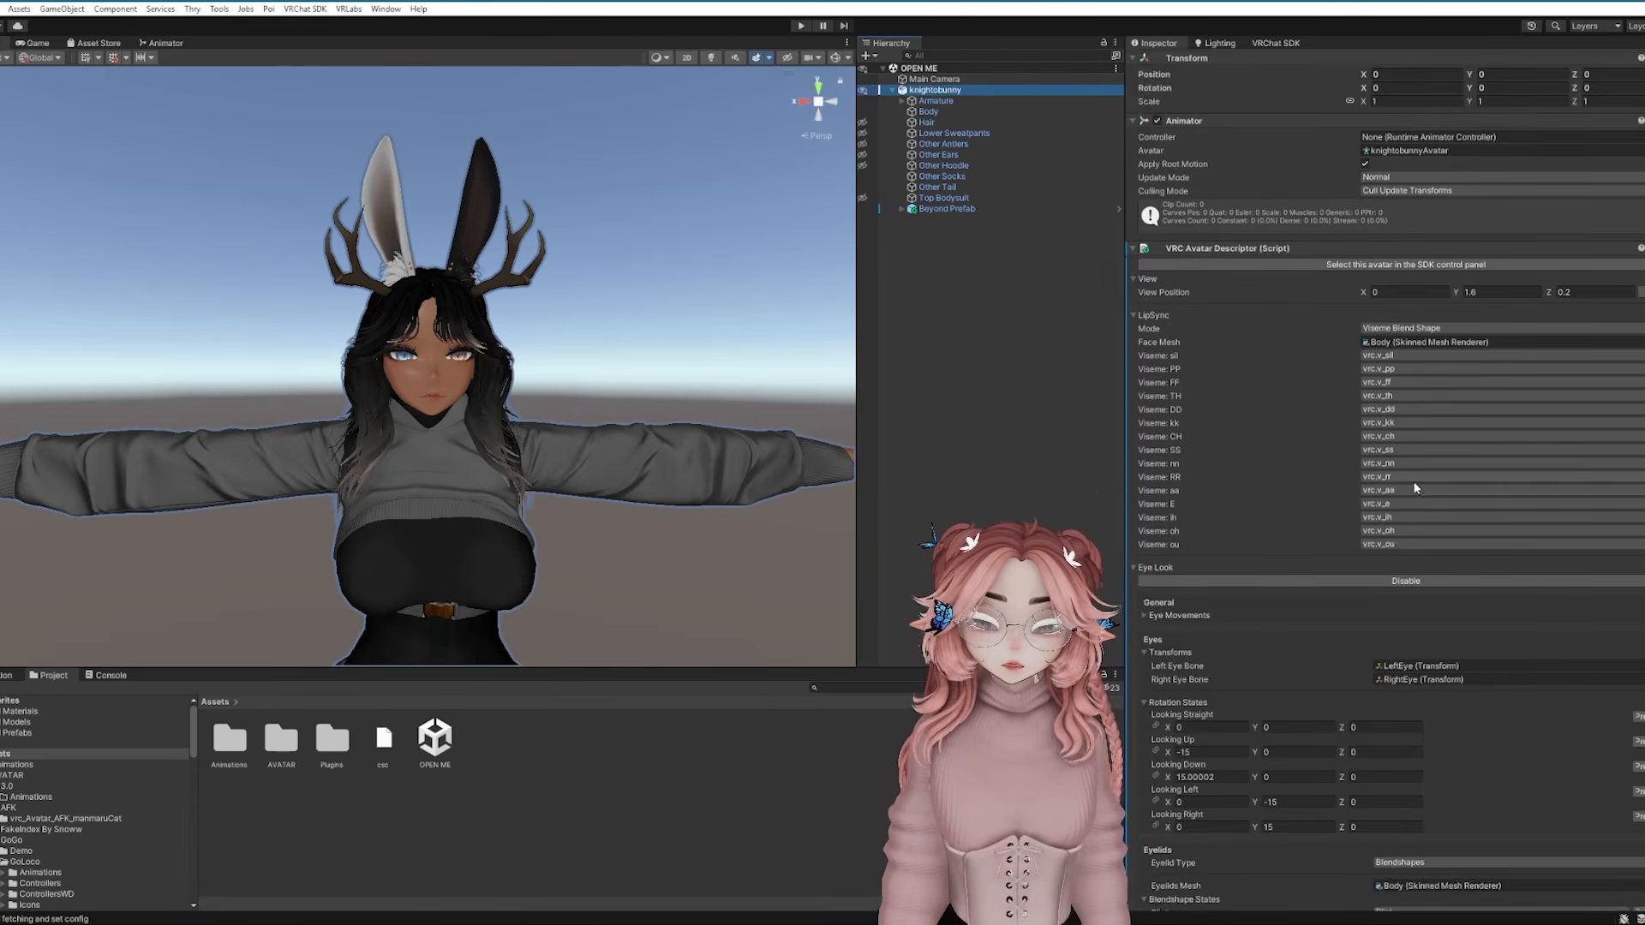
{"action": "scroll", "coordinate": [1401, 527], "scroll_direction": "down", "scroll_amount": 4}
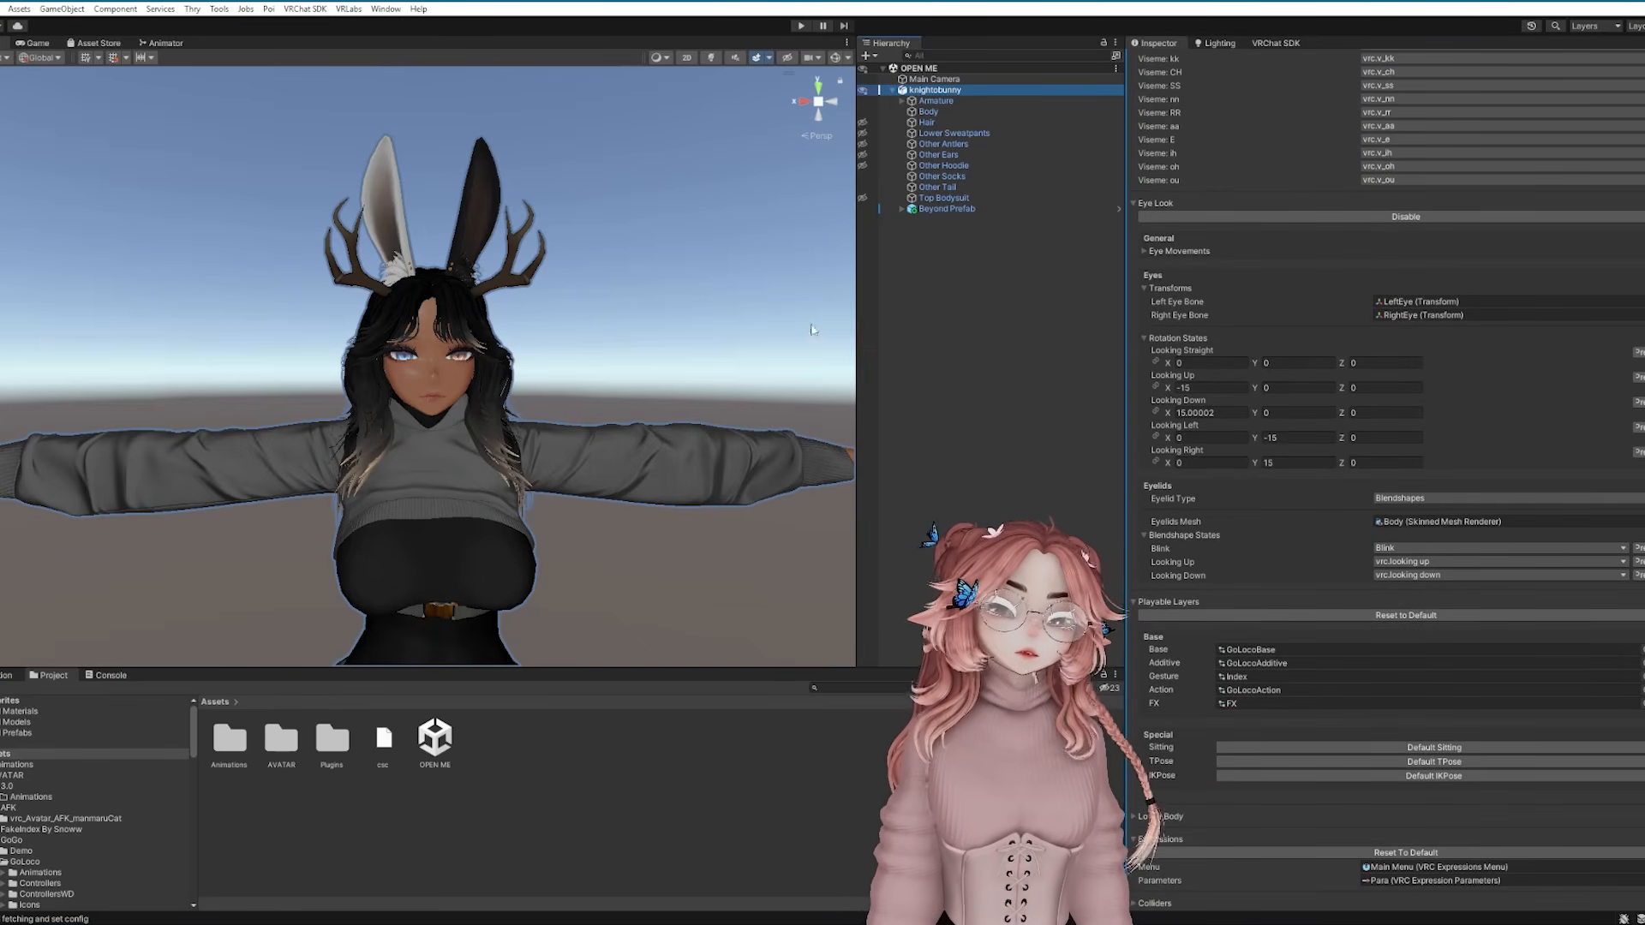
{"action": "scroll", "coordinate": [1242, 656], "scroll_direction": "down", "scroll_amount": 3}
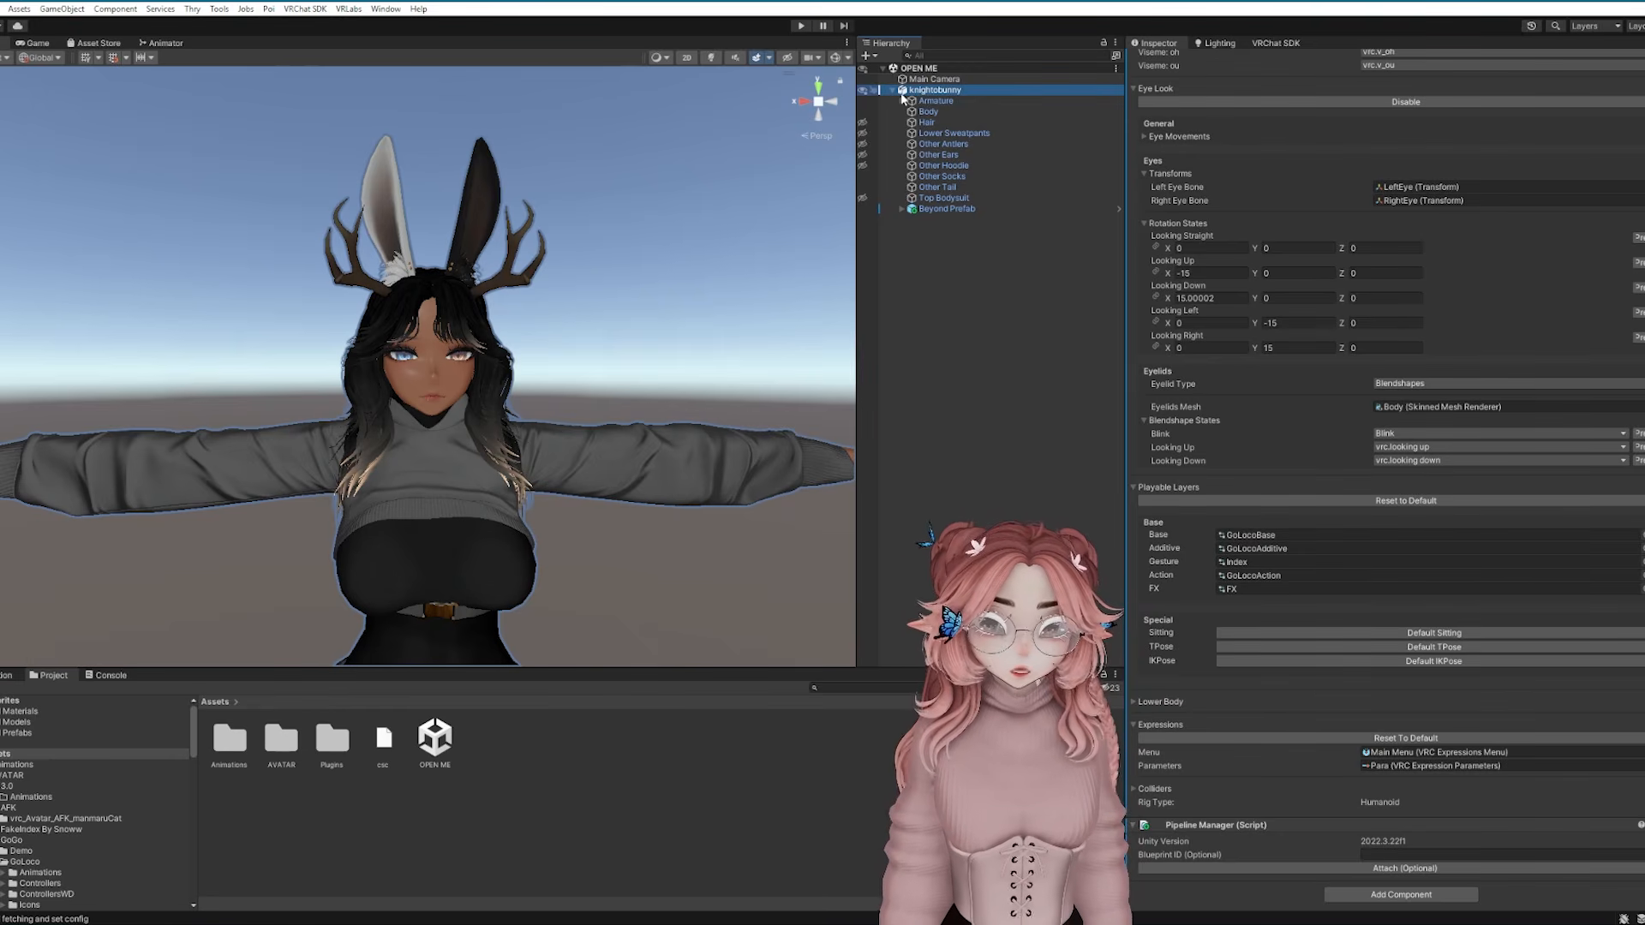
{"action": "left_click", "coordinate": [902, 101]}
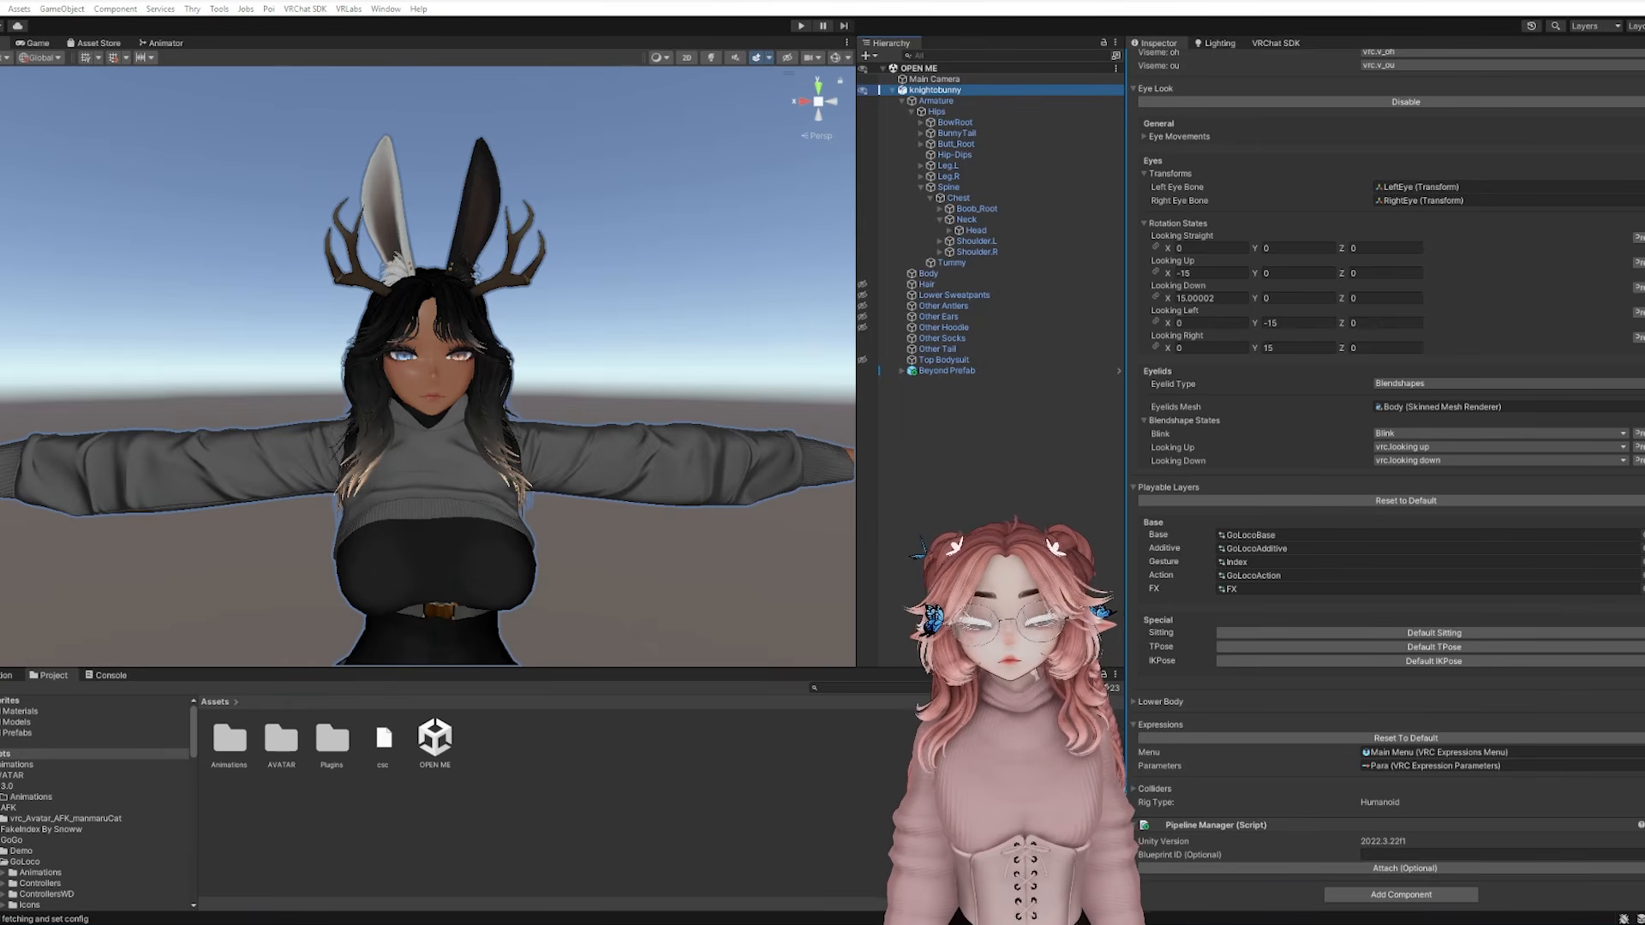
Switch to the Discord browser window, open the phys-bone-settings channel and enlarge the window
{"action": "left_click_drag", "start_coordinate": [1641, 128], "coordinate": [1045, 140]}
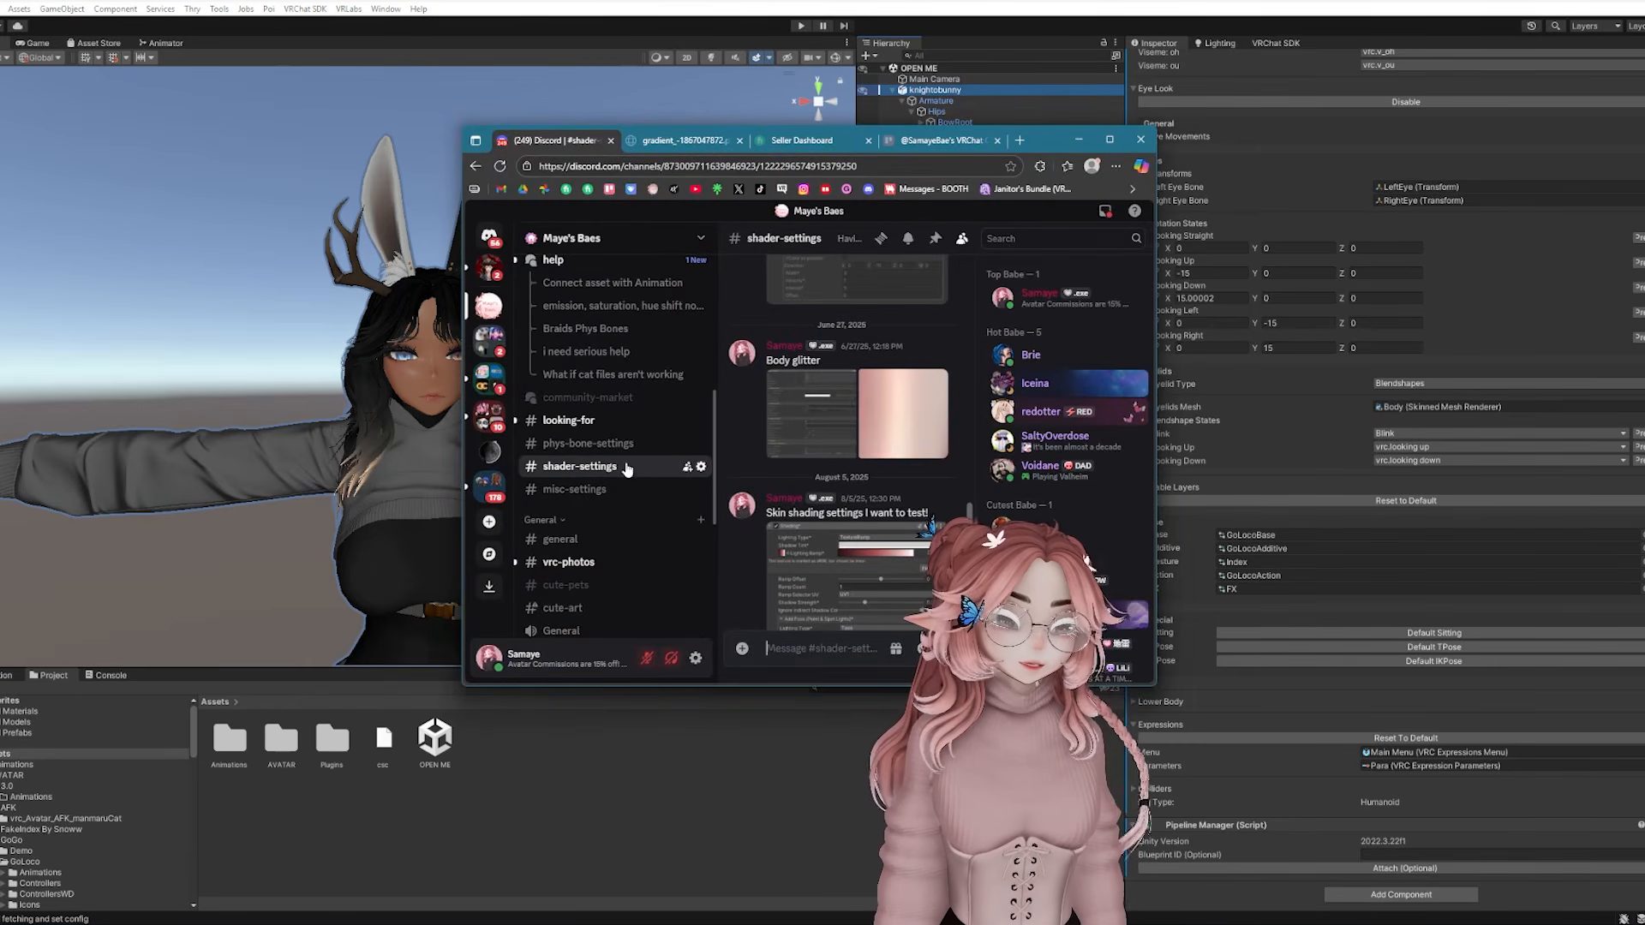
{"action": "left_click", "coordinate": [587, 443]}
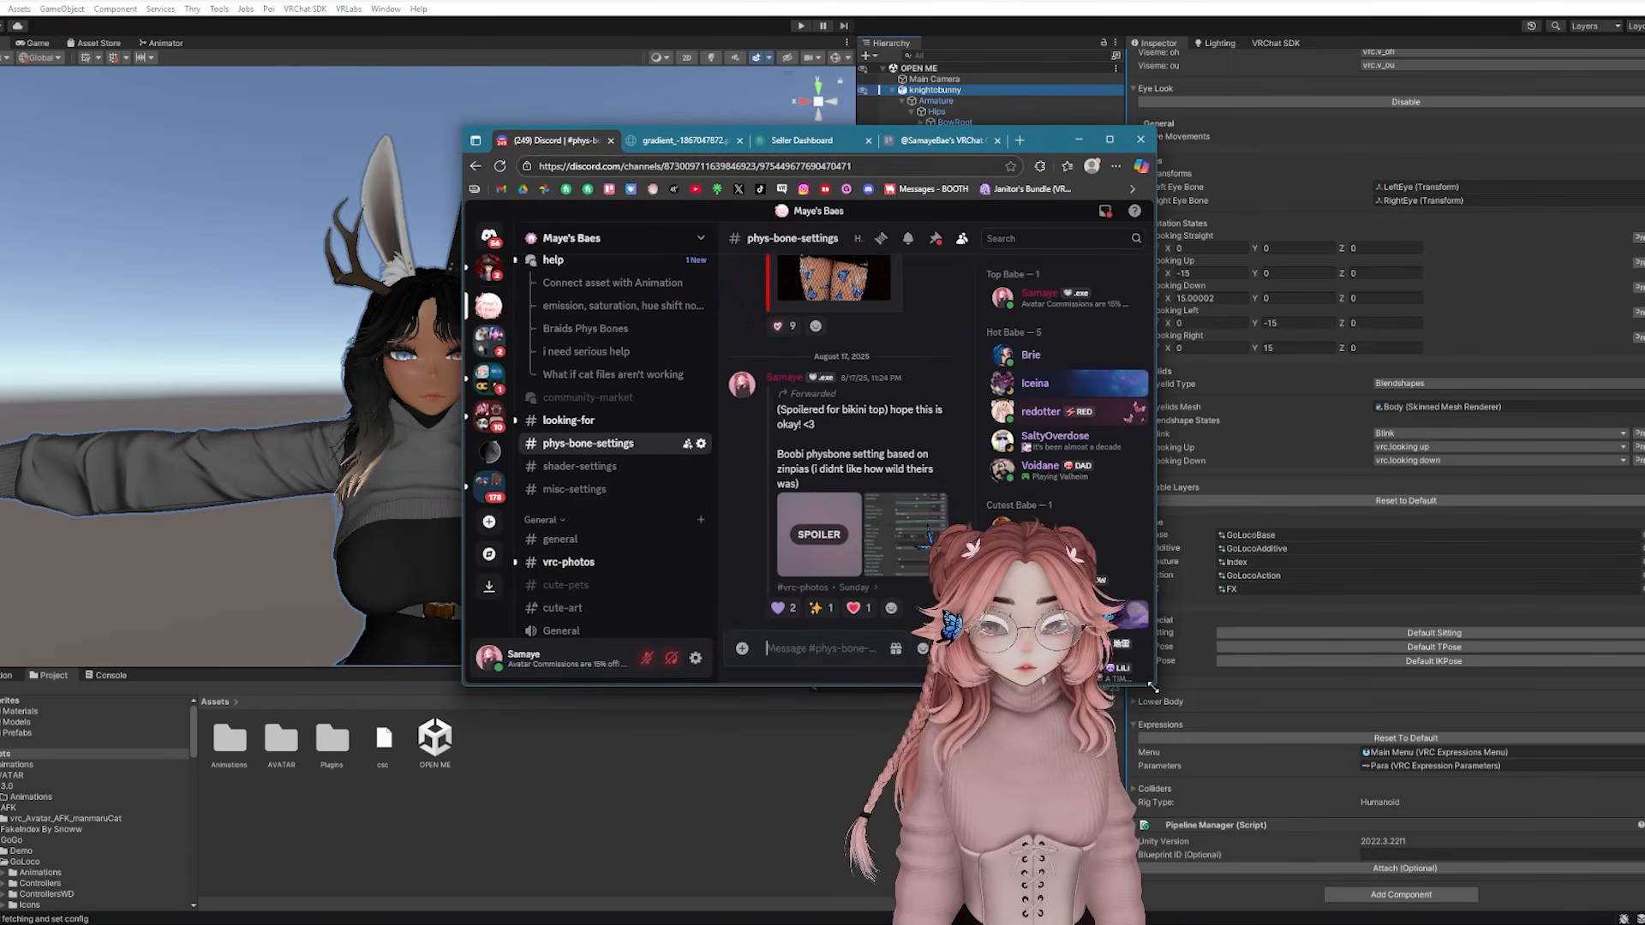
{"action": "left_click_drag", "start_coordinate": [1155, 685], "coordinate": [1542, 863]}
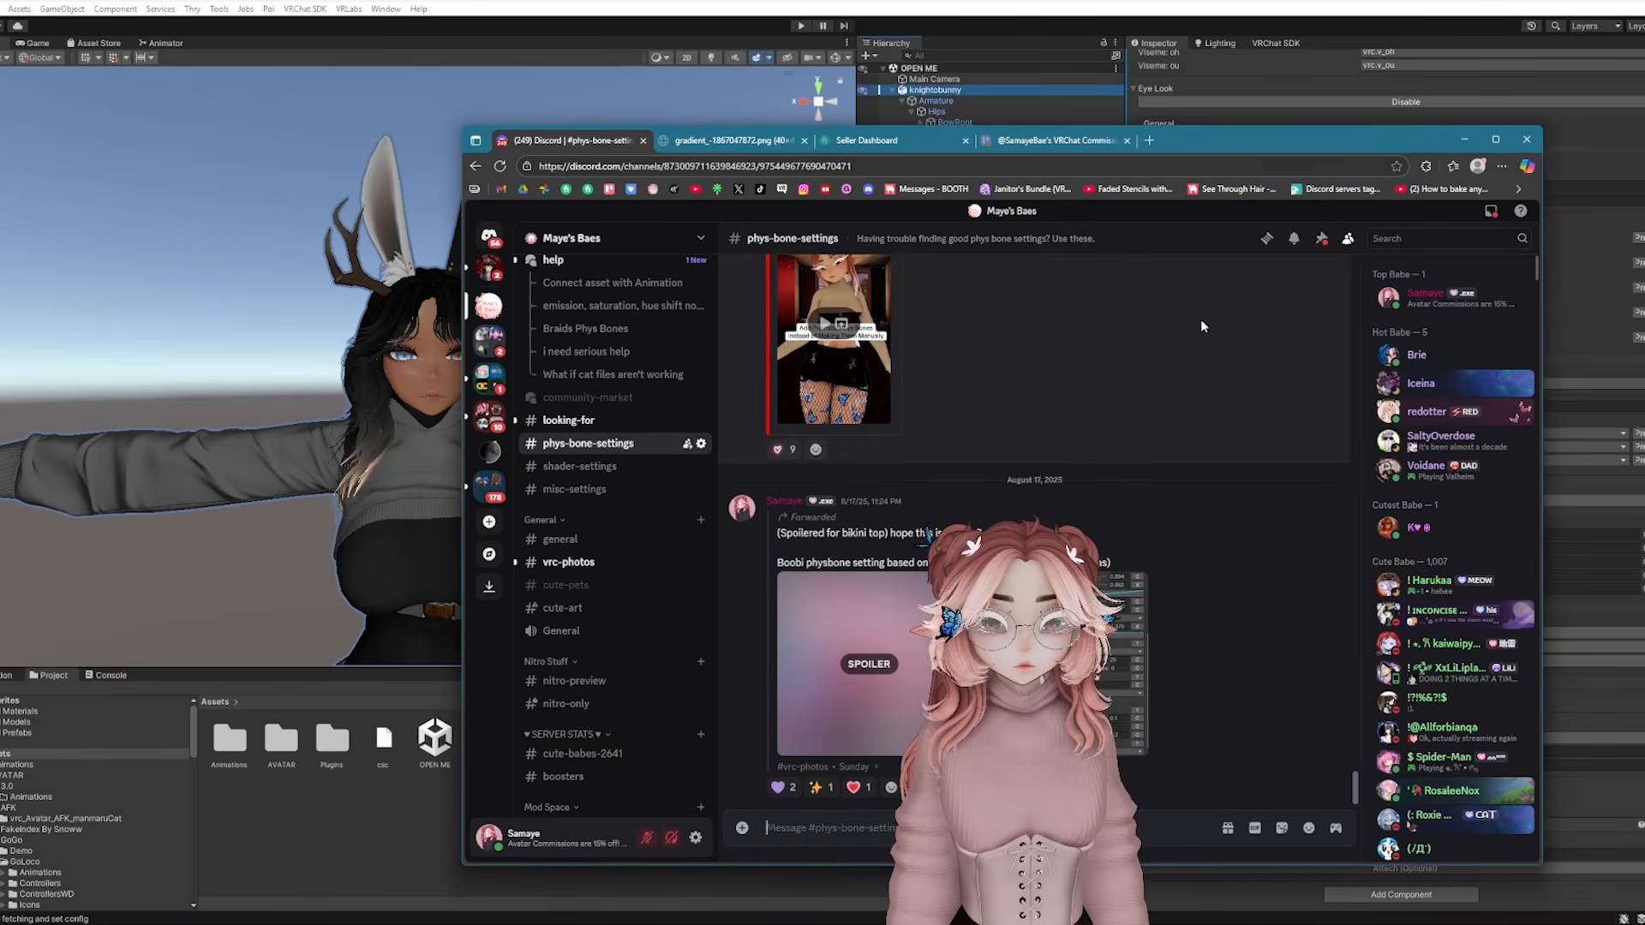
Download the Cheek Pull, Non Springy Tail and Short Hair preset files from the phys-bone-settings channel
{"action": "scroll", "coordinate": [1020, 508], "scroll_direction": "up", "scroll_amount": 10}
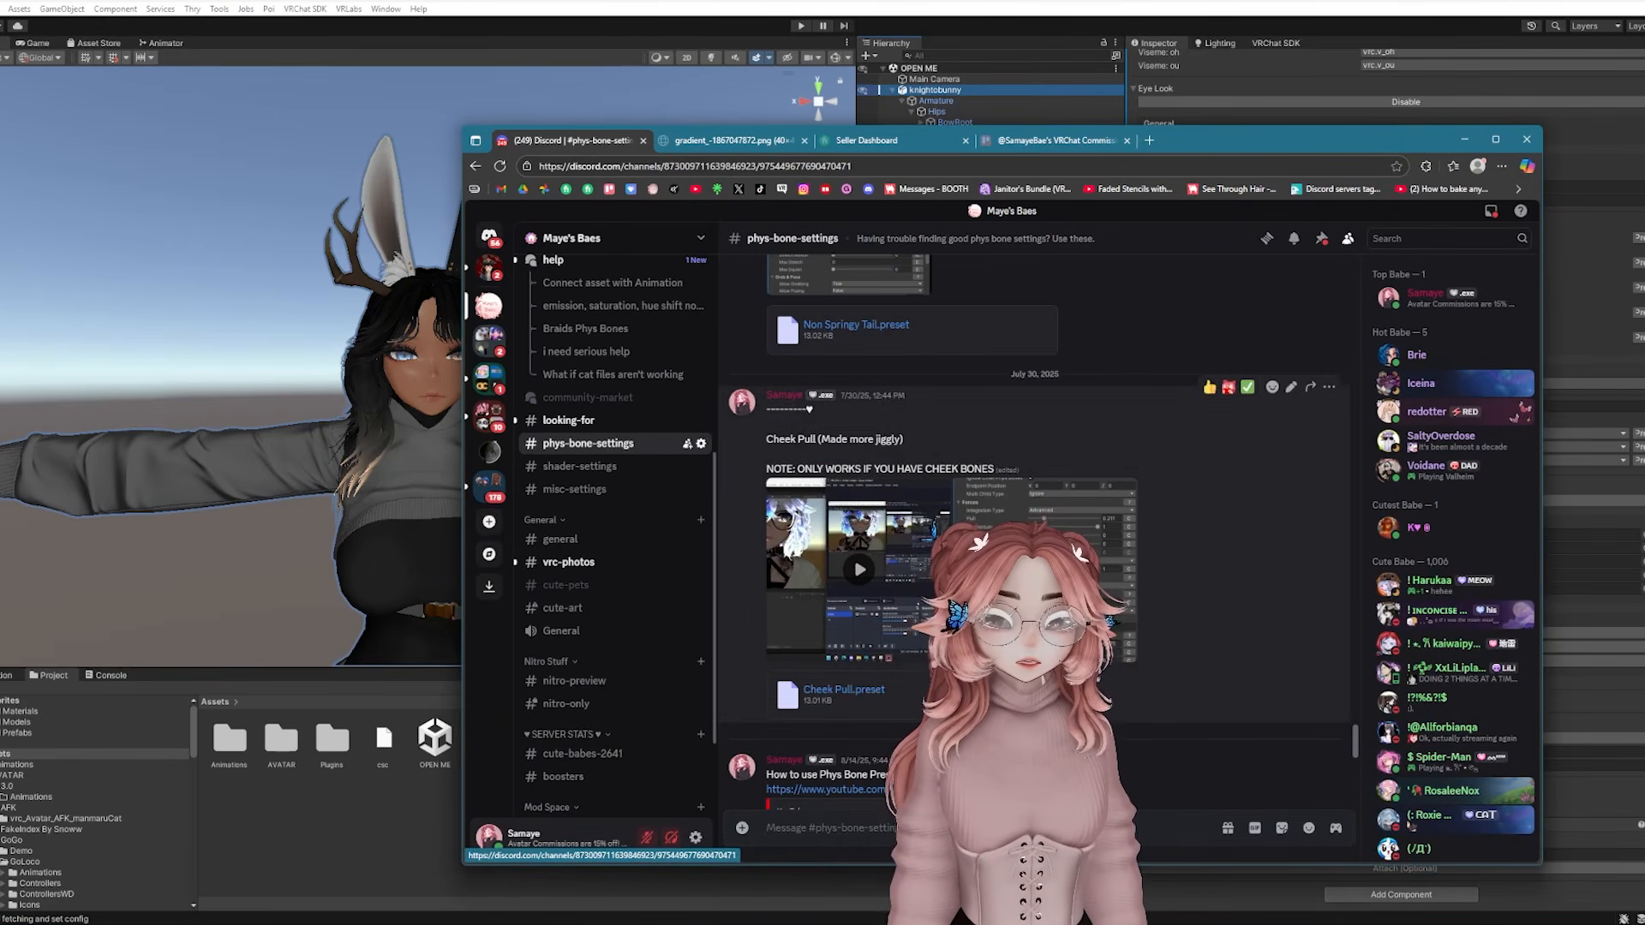
{"action": "left_click", "coordinate": [844, 690]}
{"action": "scroll", "coordinate": [891, 518], "scroll_direction": "up", "scroll_amount": 2}
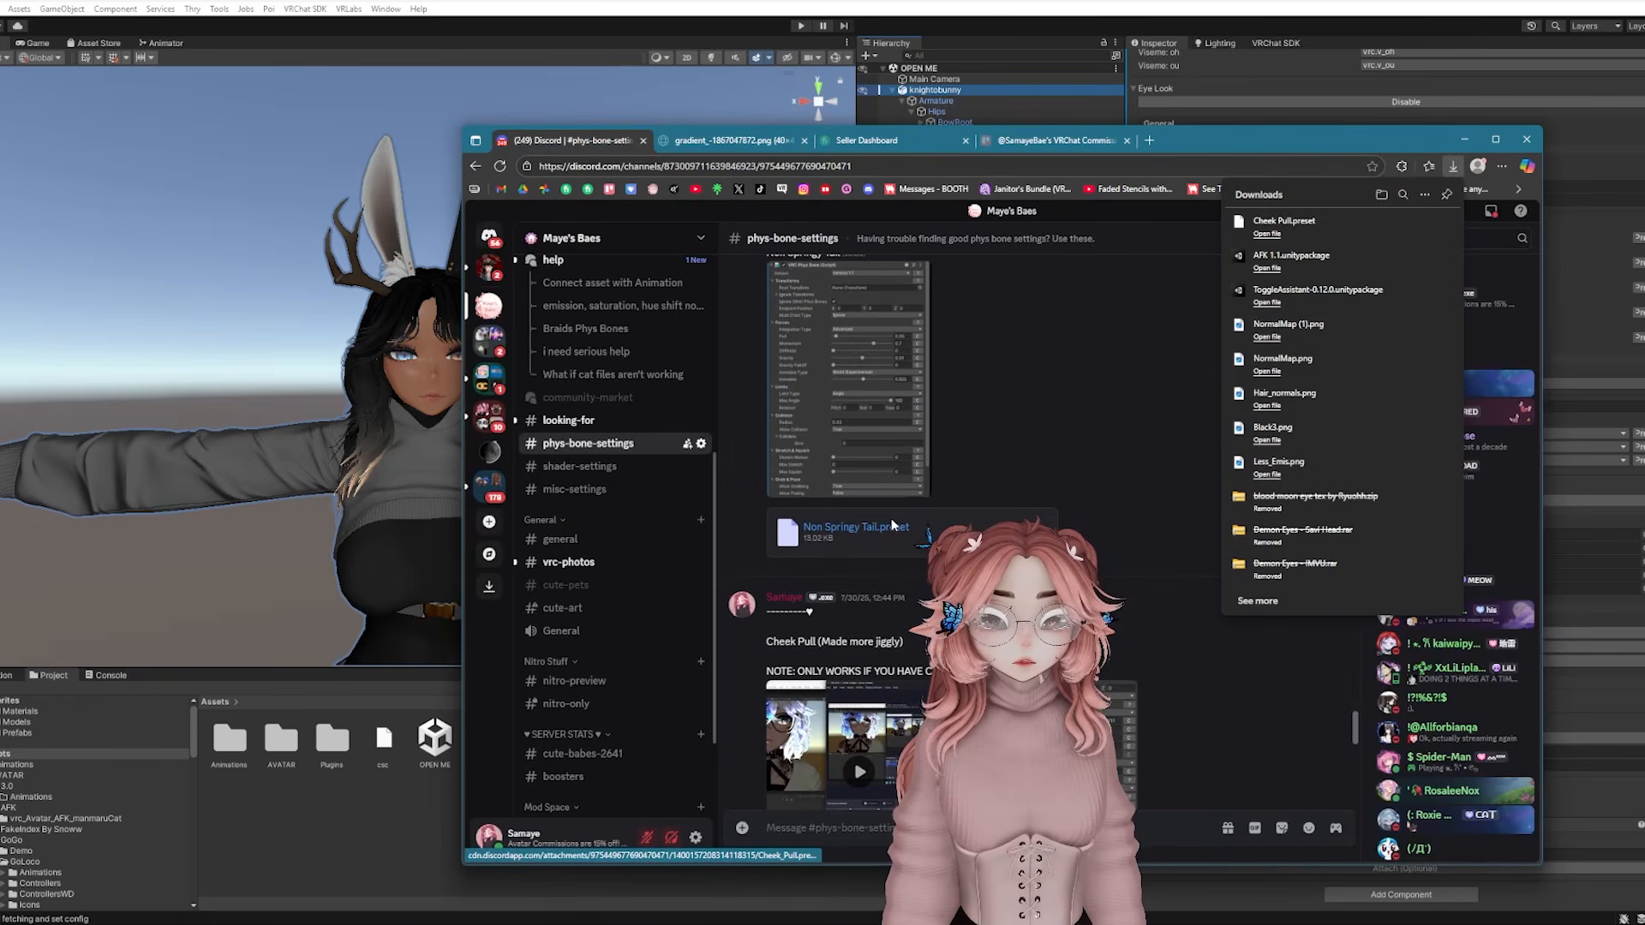
{"action": "scroll", "coordinate": [1046, 511], "scroll_direction": "up", "scroll_amount": 1}
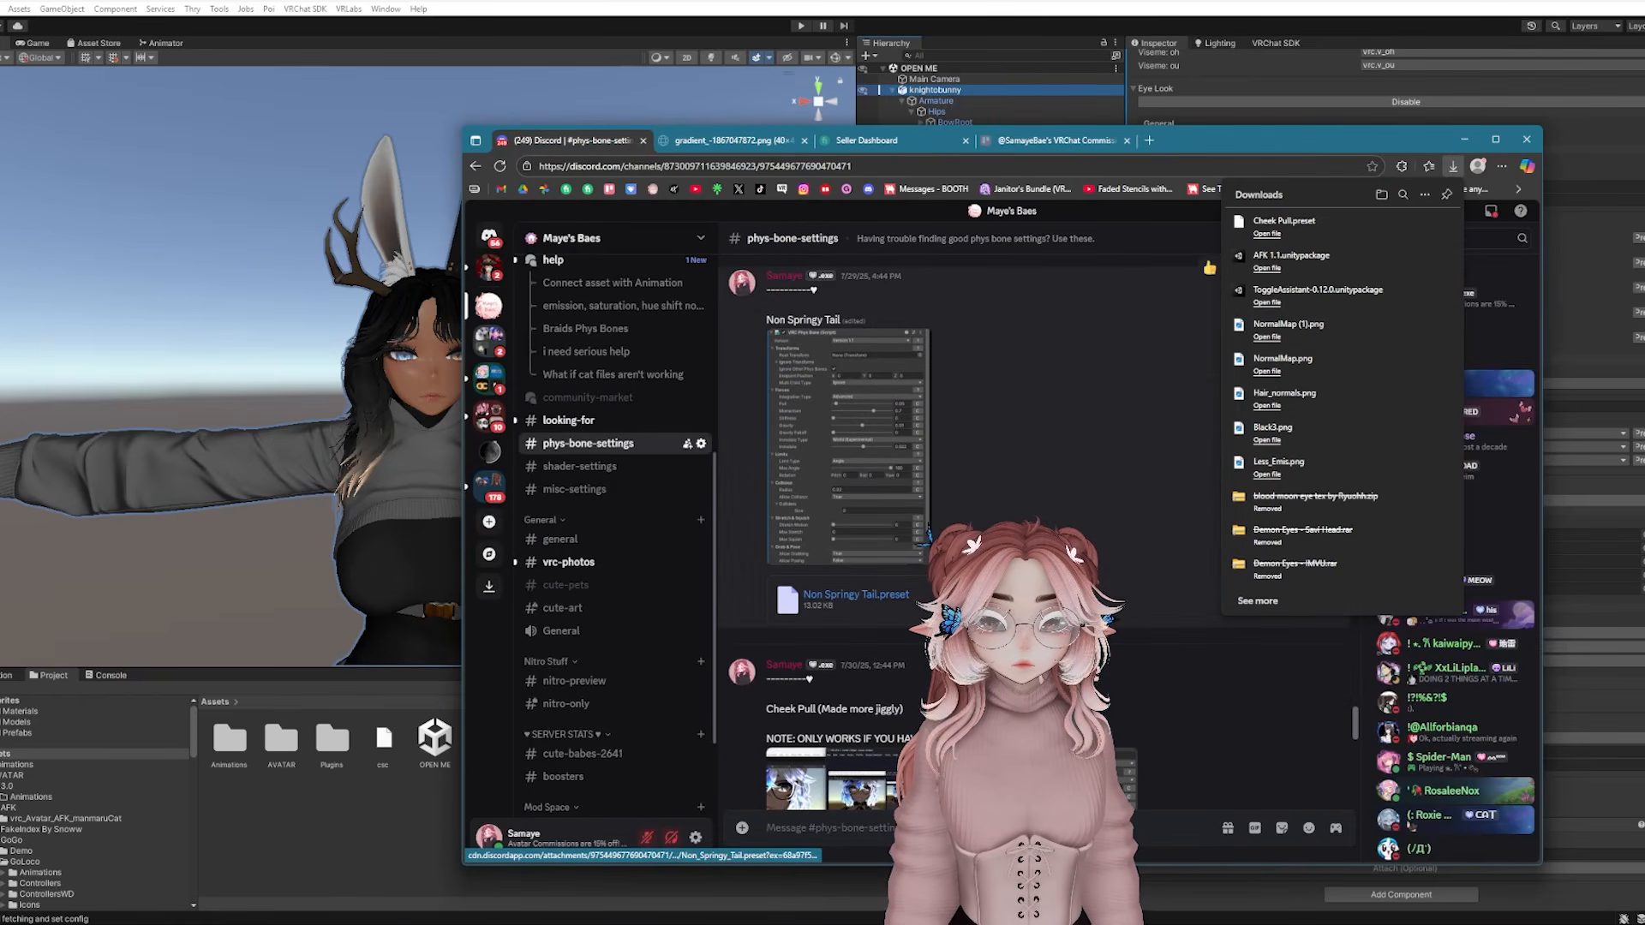
{"action": "left_click", "coordinate": [856, 593]}
{"action": "scroll", "coordinate": [856, 594], "scroll_direction": "up", "scroll_amount": 5}
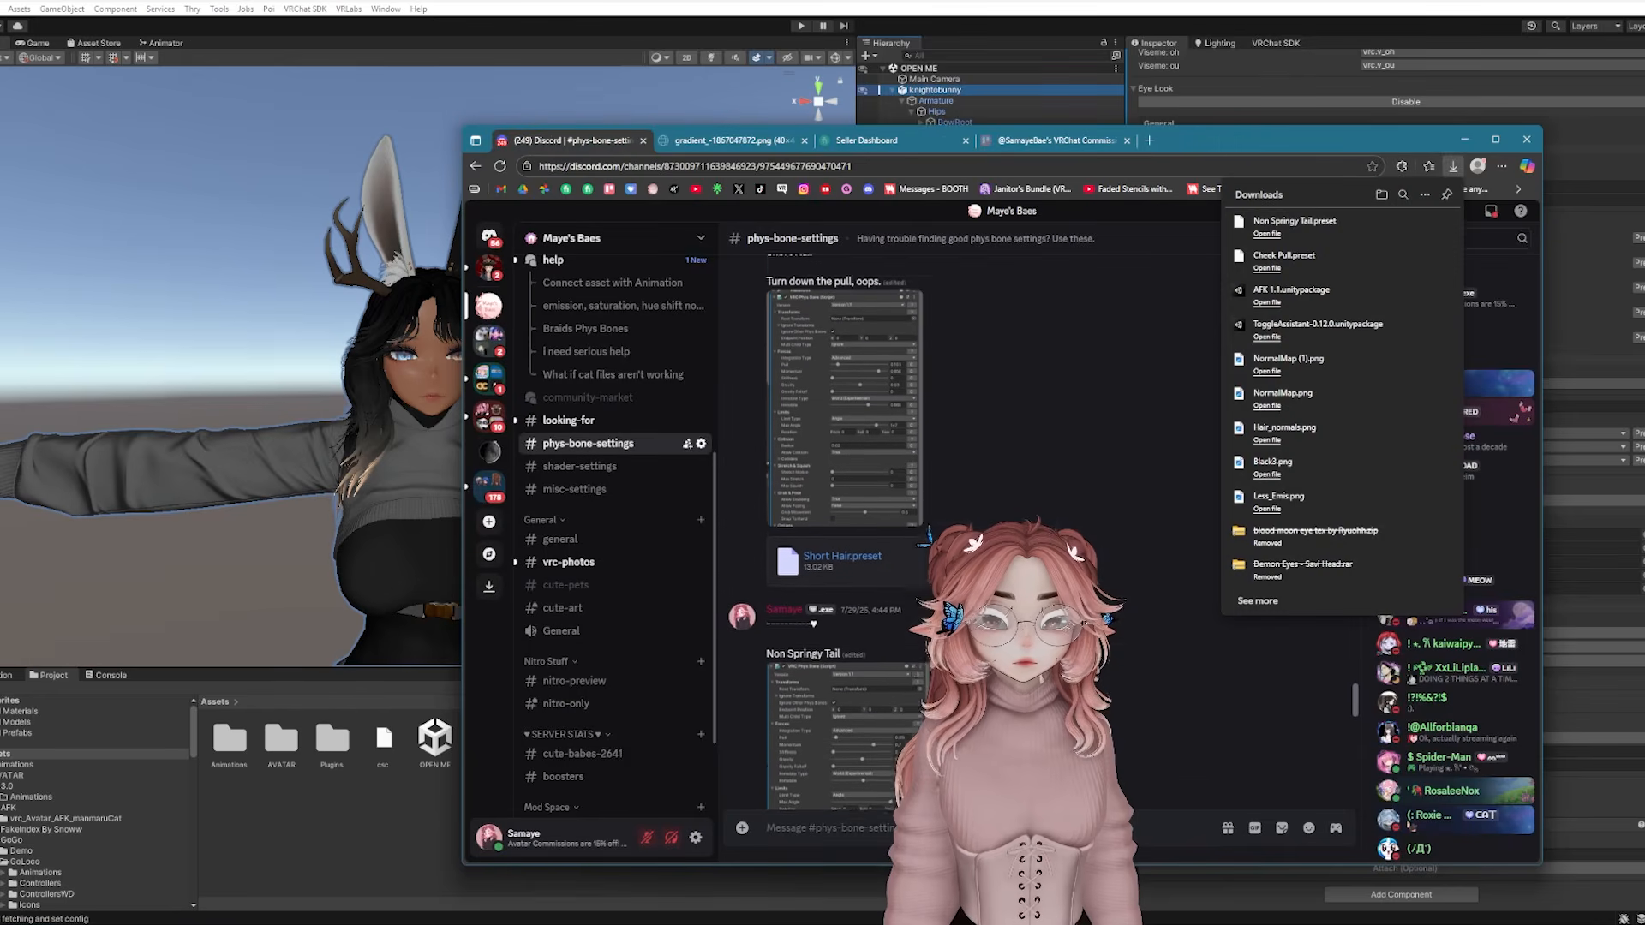
{"action": "left_click", "coordinate": [842, 632]}
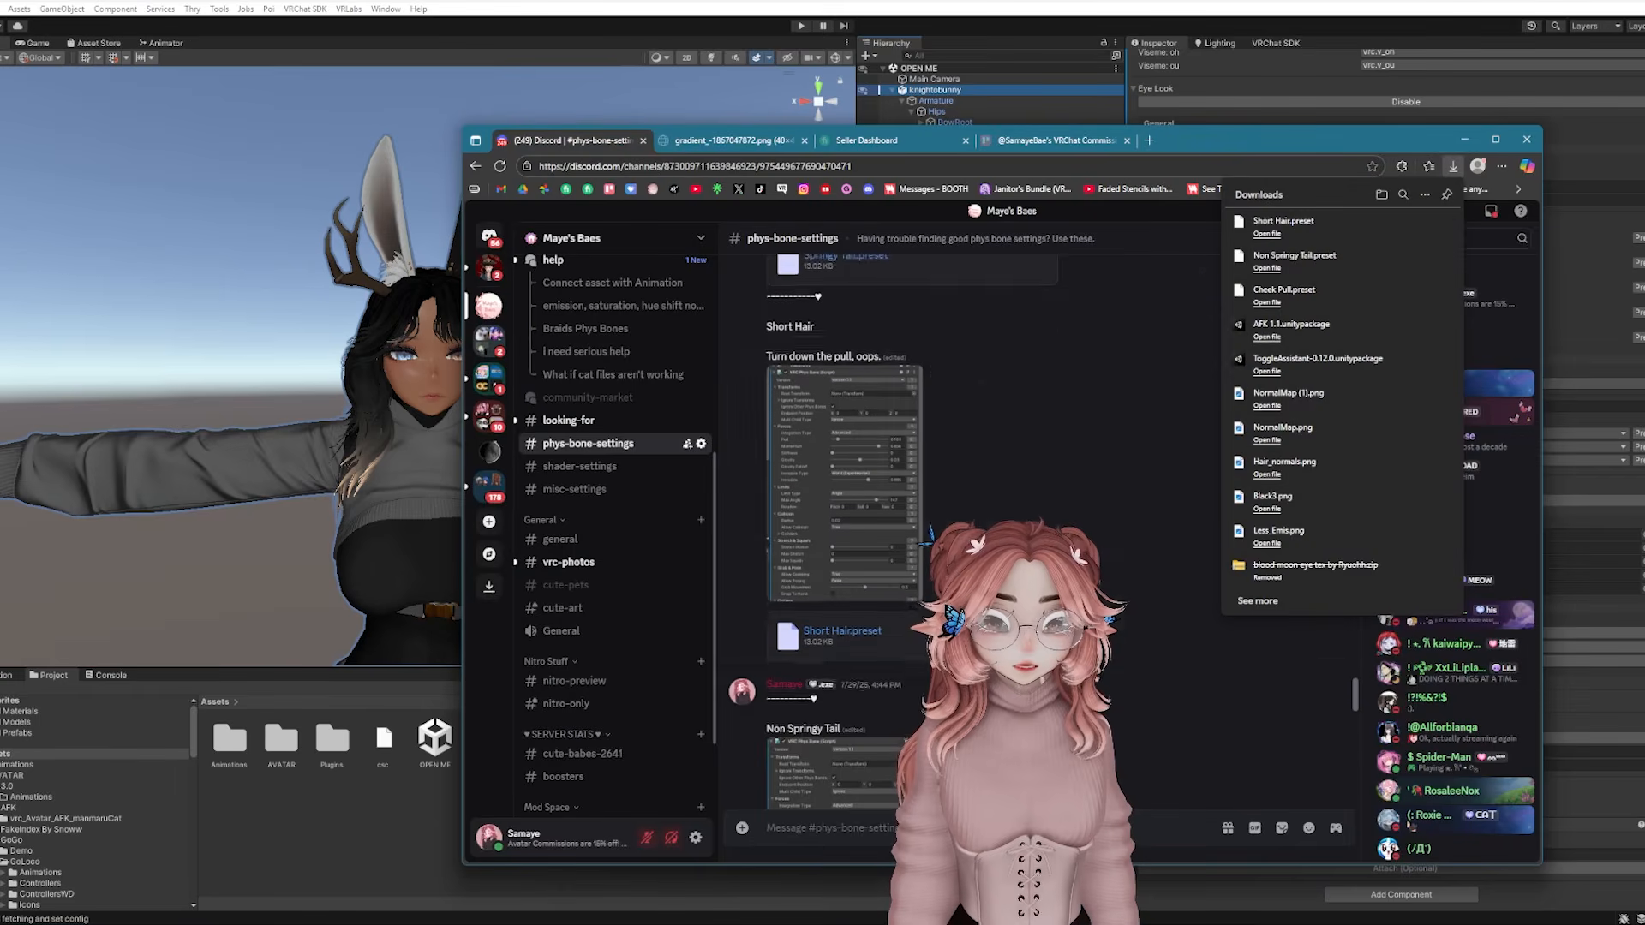
Review the note about the pull on the Short Hair preset and find the Thigh Jiggle preset in the channel
{"action": "scroll", "coordinate": [810, 609], "scroll_direction": "up", "scroll_amount": 3}
{"action": "left_click_drag", "start_coordinate": [765, 623], "coordinate": [882, 623]}
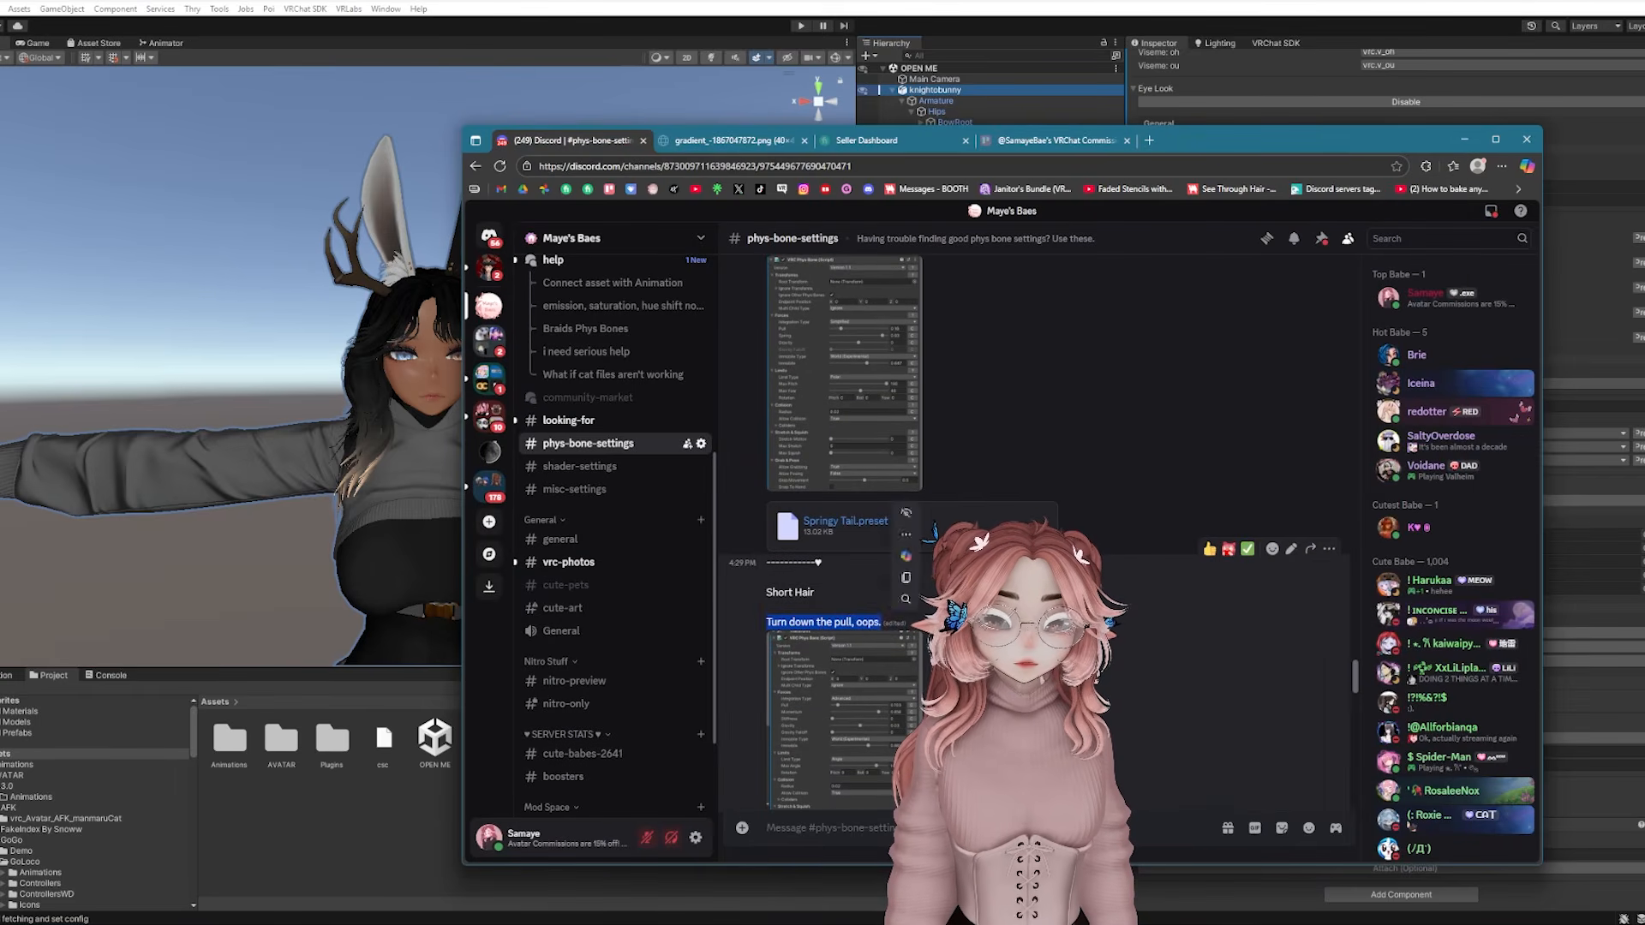
{"action": "scroll", "coordinate": [882, 622], "scroll_direction": "up", "scroll_amount": 5}
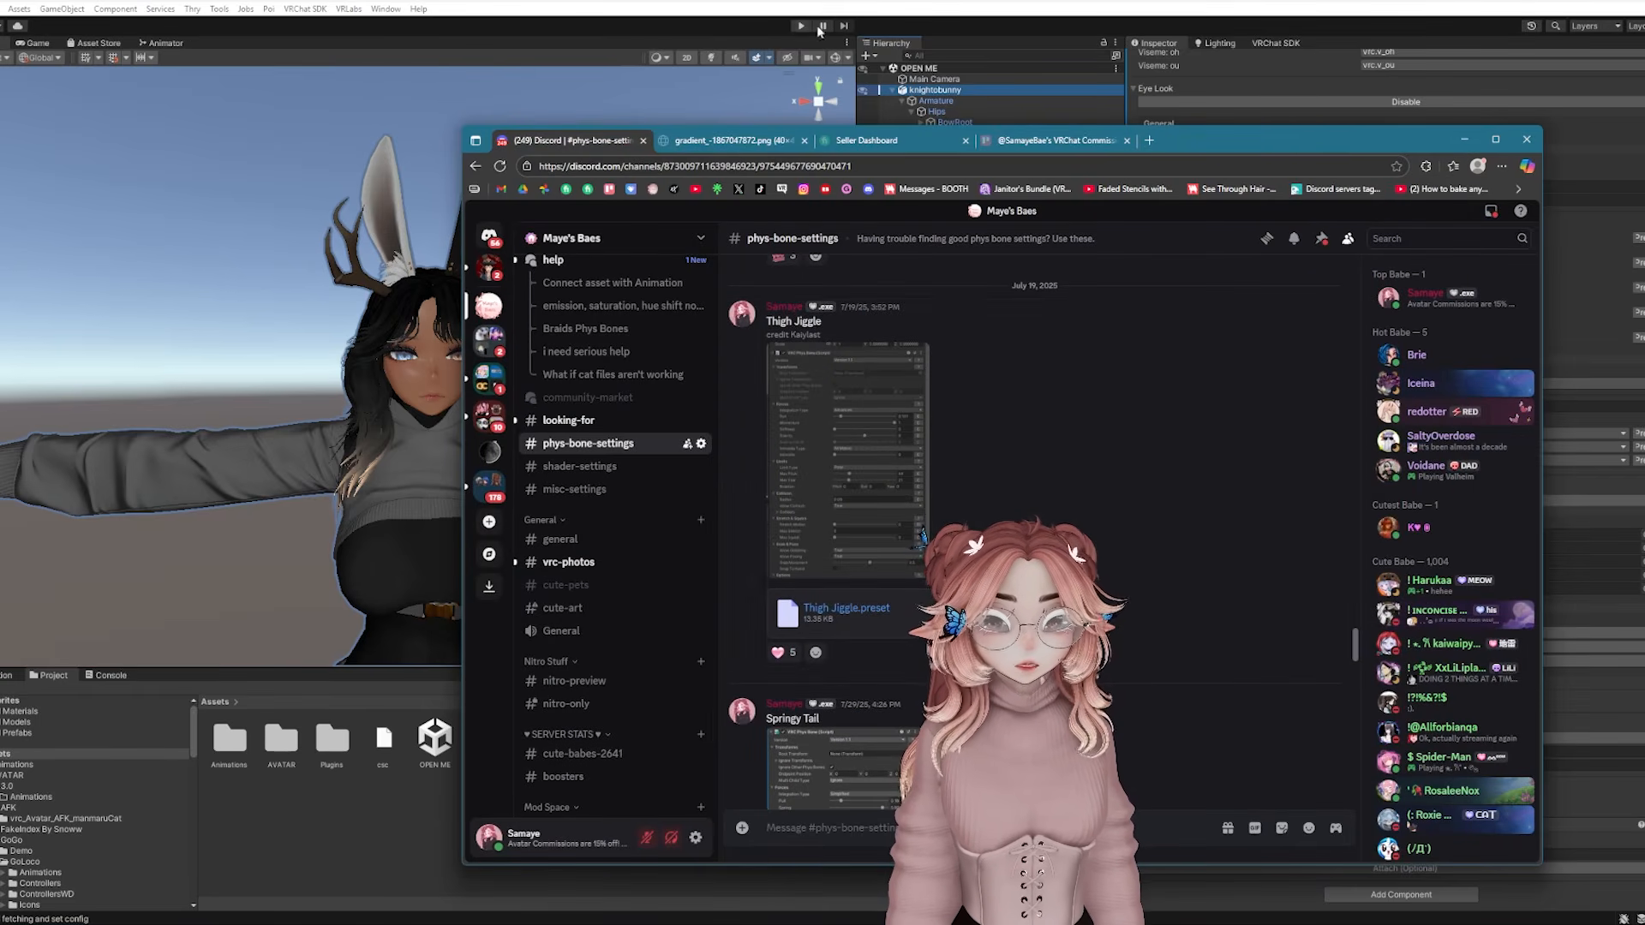
Switch to Unity and expand the Leg.R bone under Hips to examine its child bones
{"action": "left_click", "coordinate": [915, 117]}
{"action": "left_click", "coordinate": [927, 177]}
{"action": "left_click", "coordinate": [920, 177]}
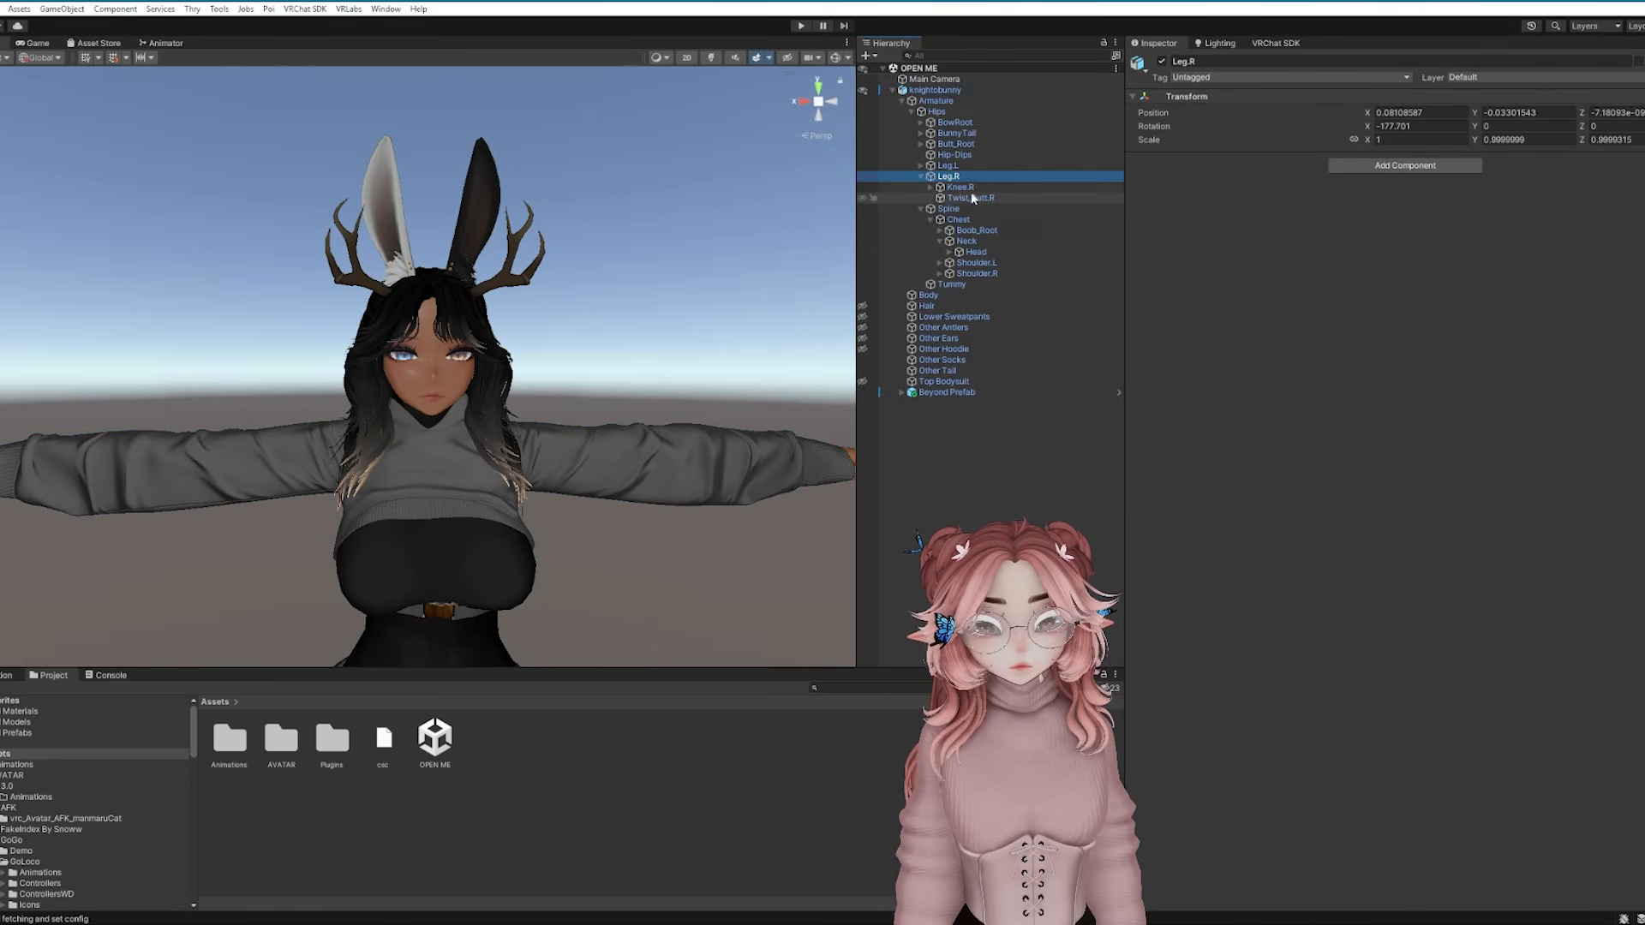
Return to Discord and download the Bouncy Ears, Dangly Straps, Big Boobs, Jiggly Butt and Long hair preset files
{"action": "key", "text": "alt+Tab"}
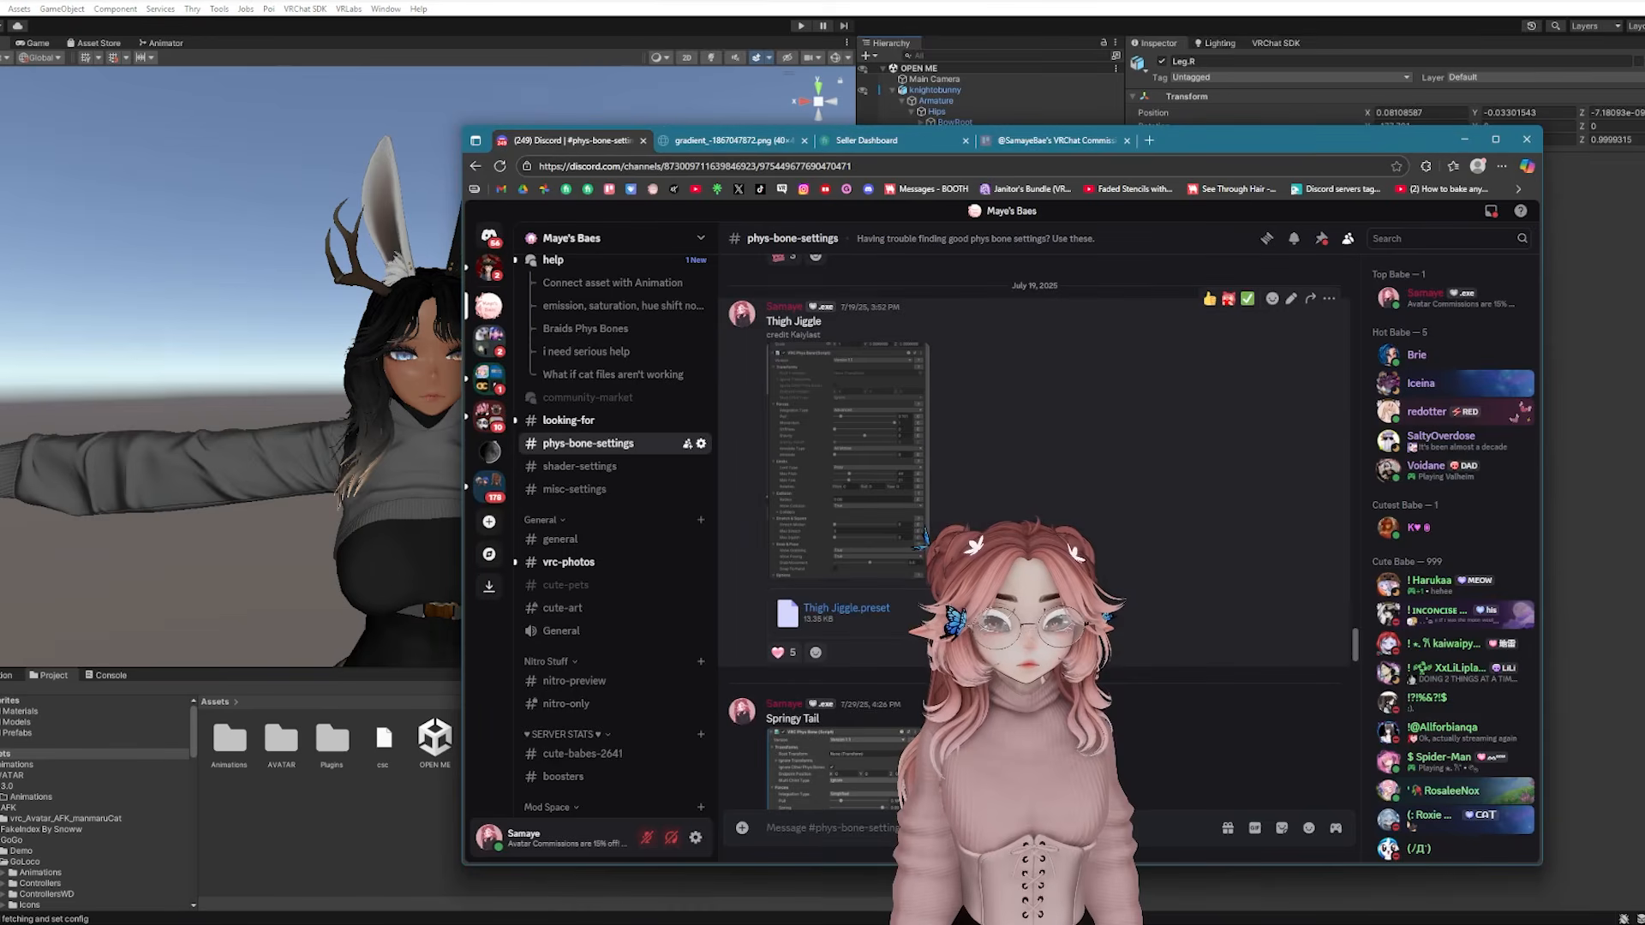
{"action": "scroll", "coordinate": [888, 676], "scroll_direction": "up", "scroll_amount": 5}
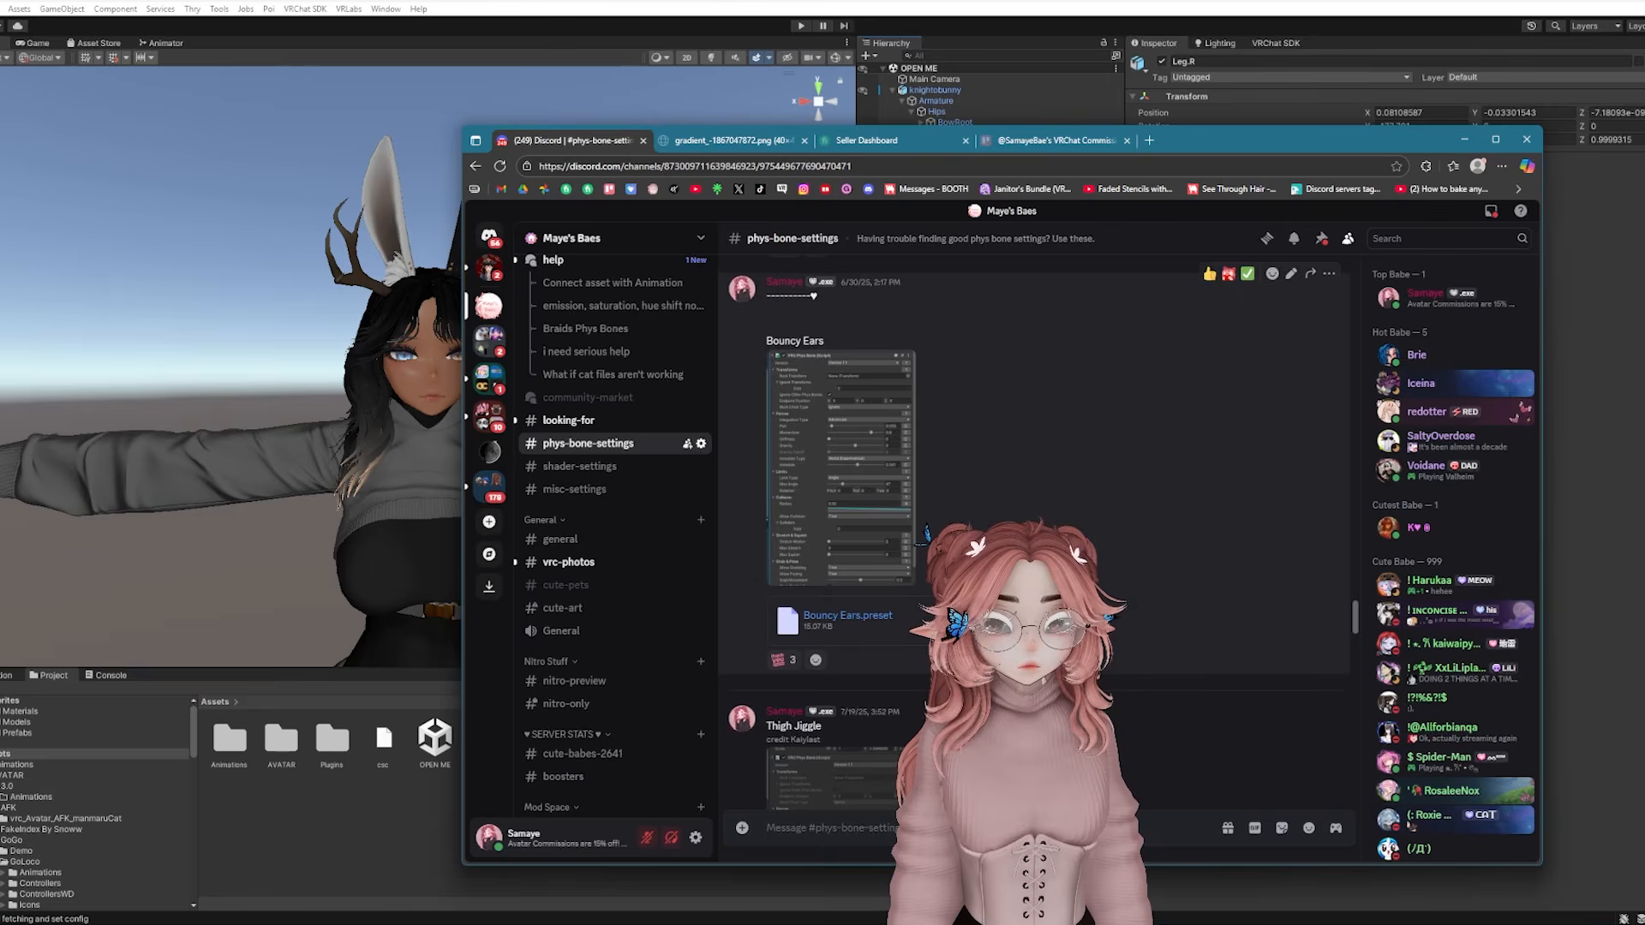
{"action": "left_click", "coordinate": [844, 617]}
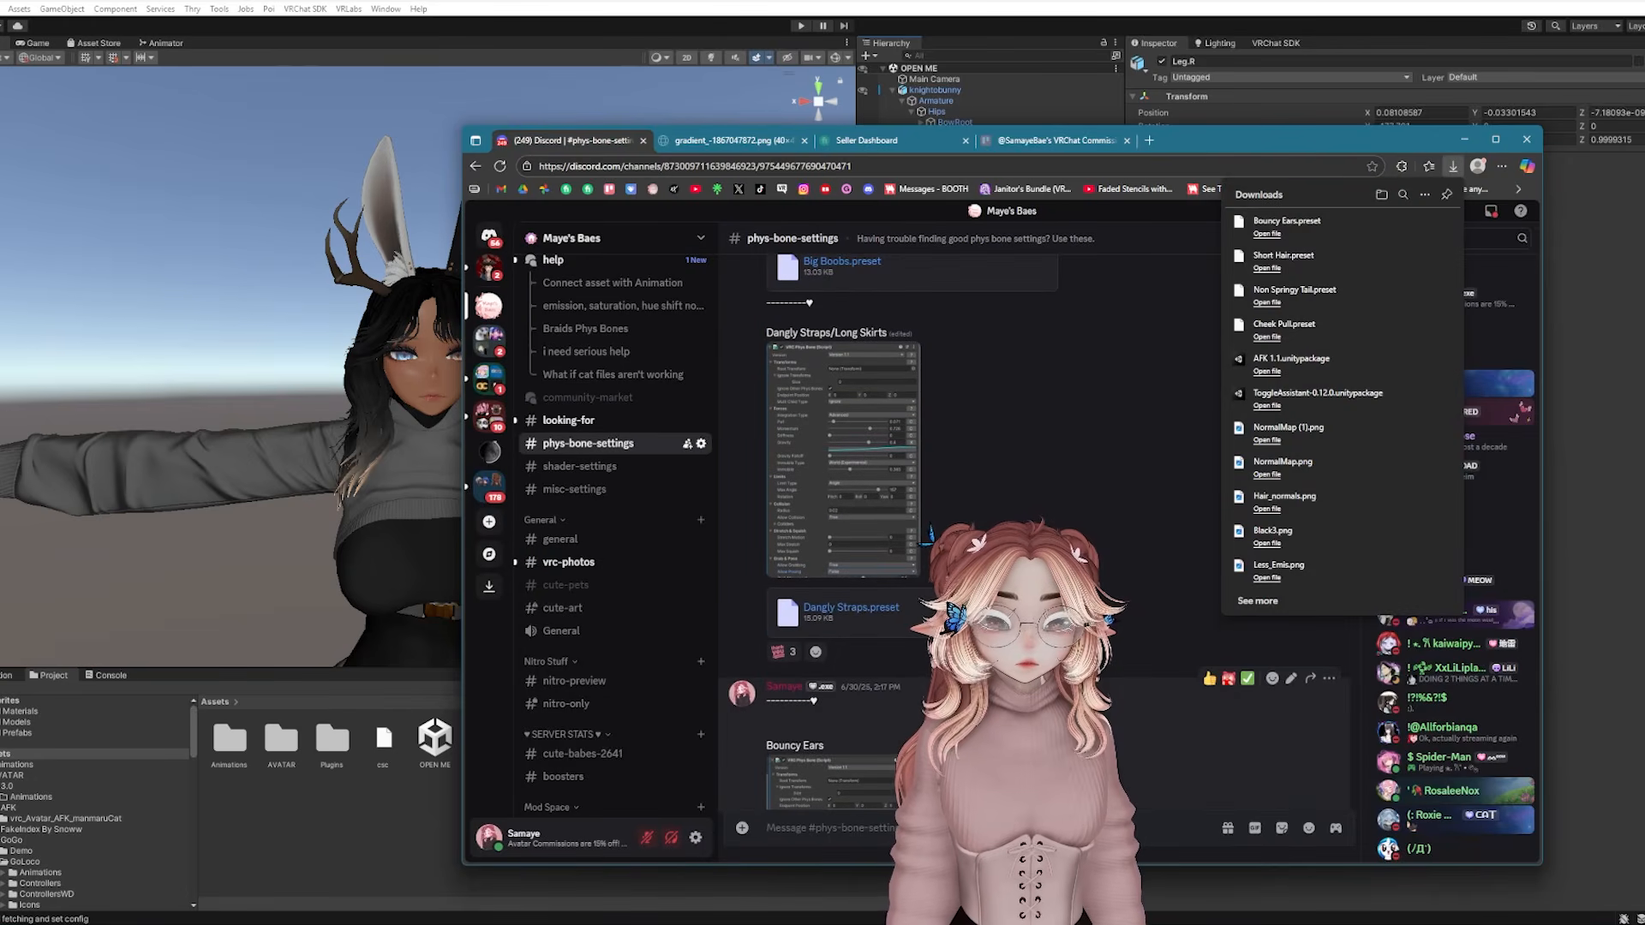
{"action": "scroll", "coordinate": [307, 555], "scroll_direction": "down", "scroll_amount": 2}
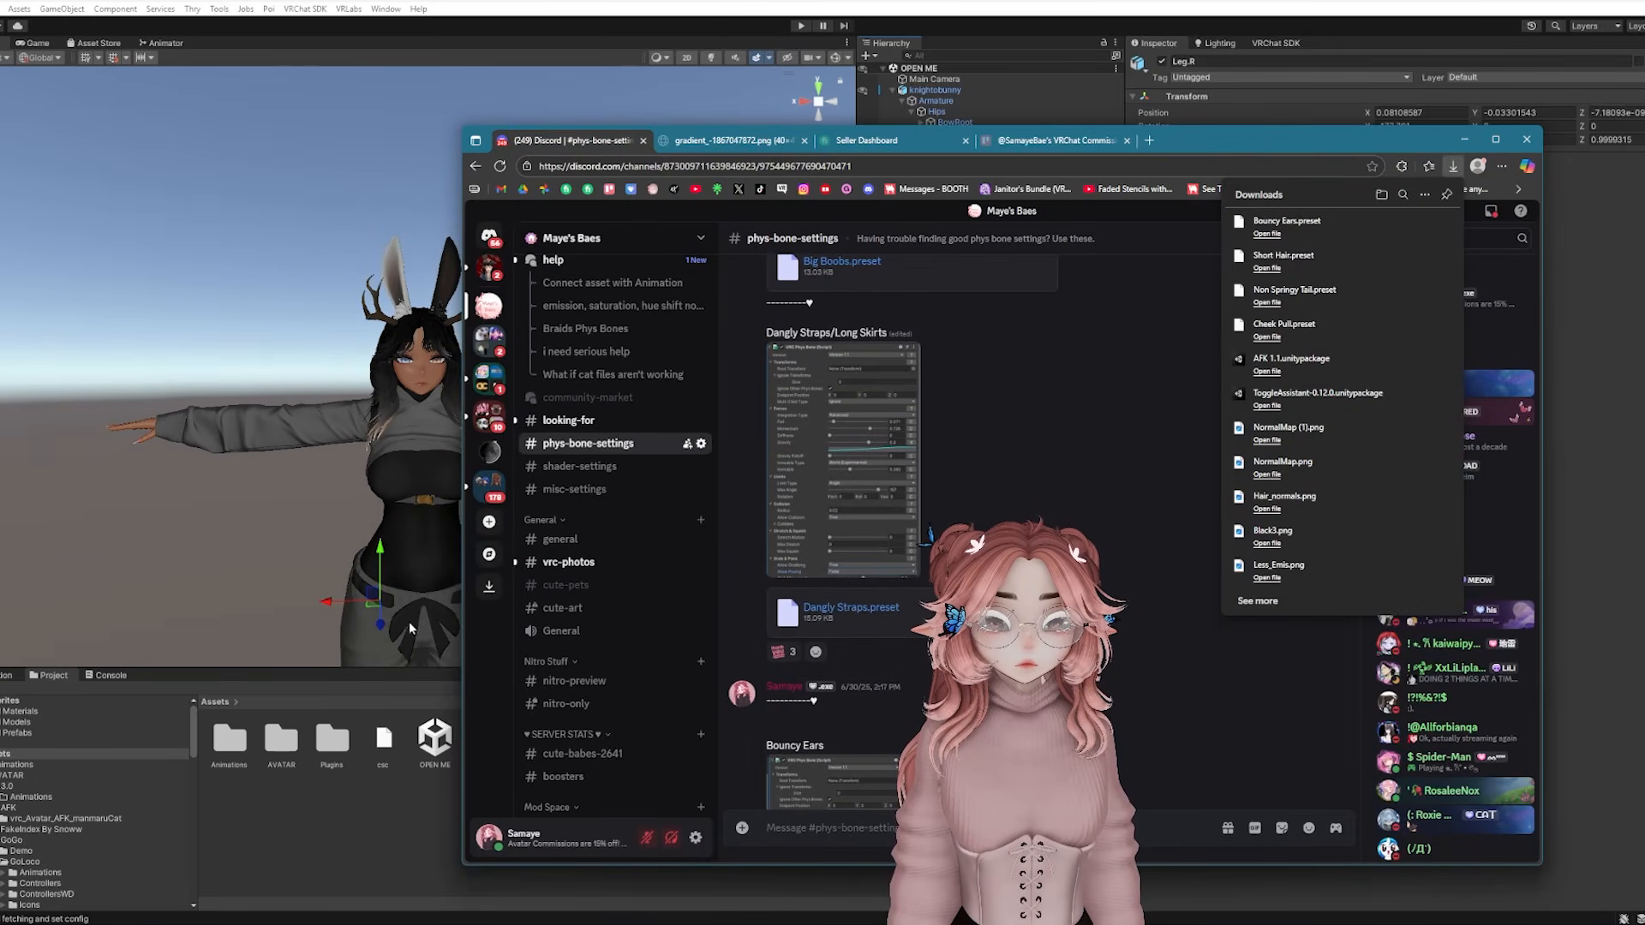
{"action": "left_click", "coordinate": [850, 608]}
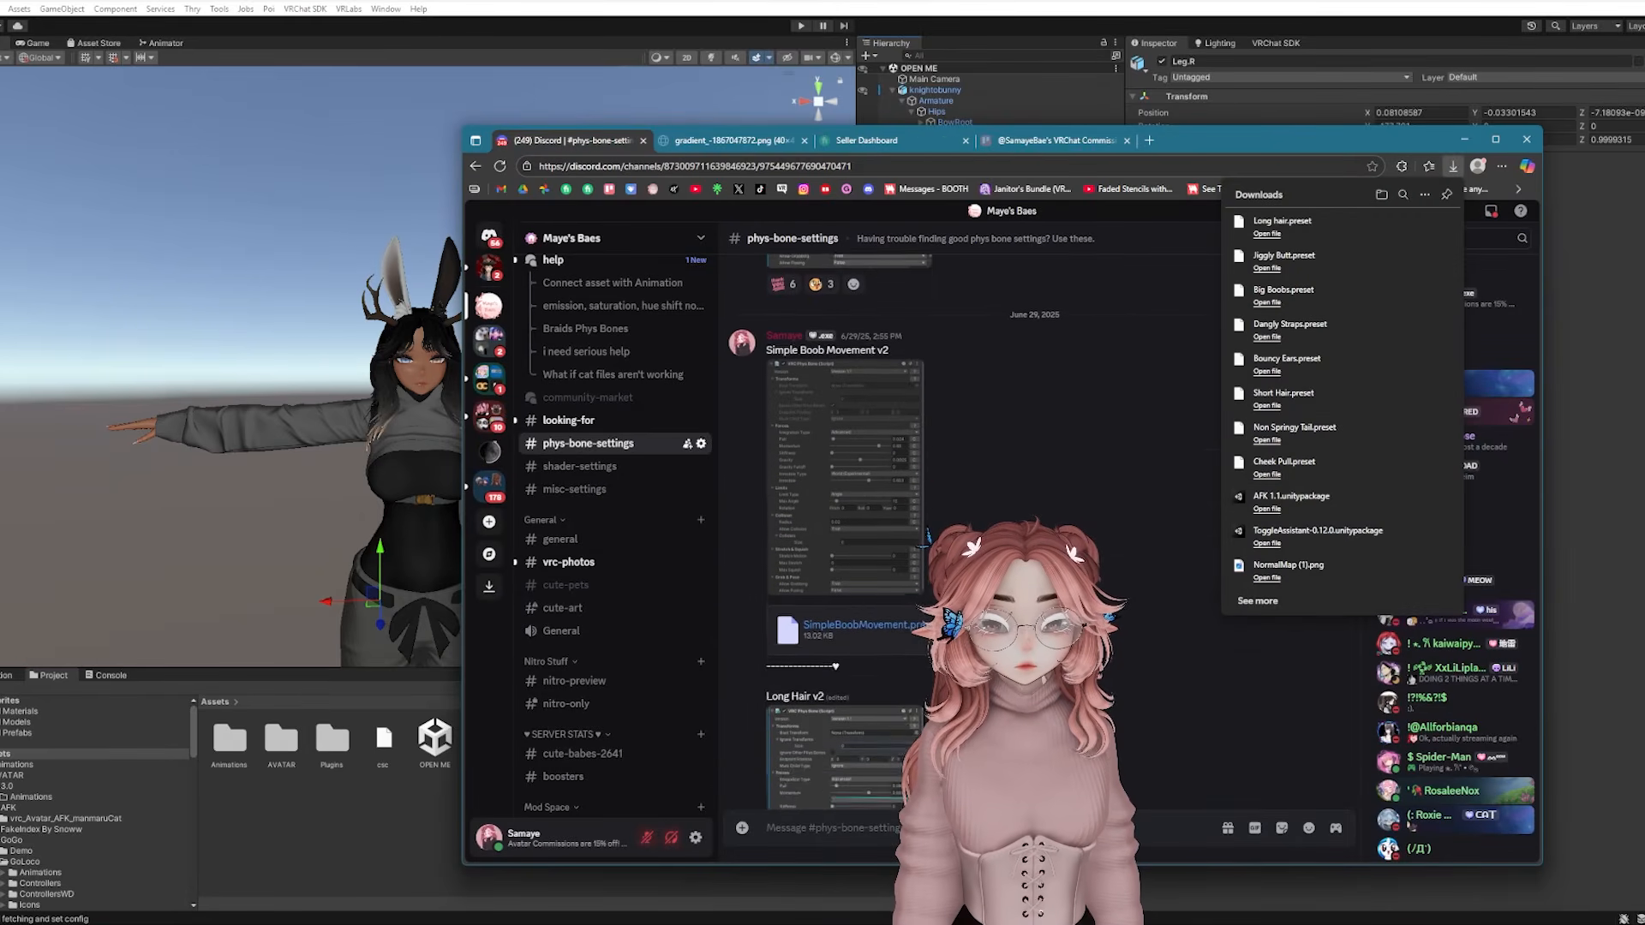
Download the SimpleBoobMovement preset file from the phys-bone-settings channel
{"action": "scroll", "coordinate": [850, 531], "scroll_direction": "up", "scroll_amount": 2}
{"action": "left_click", "coordinate": [850, 761]}
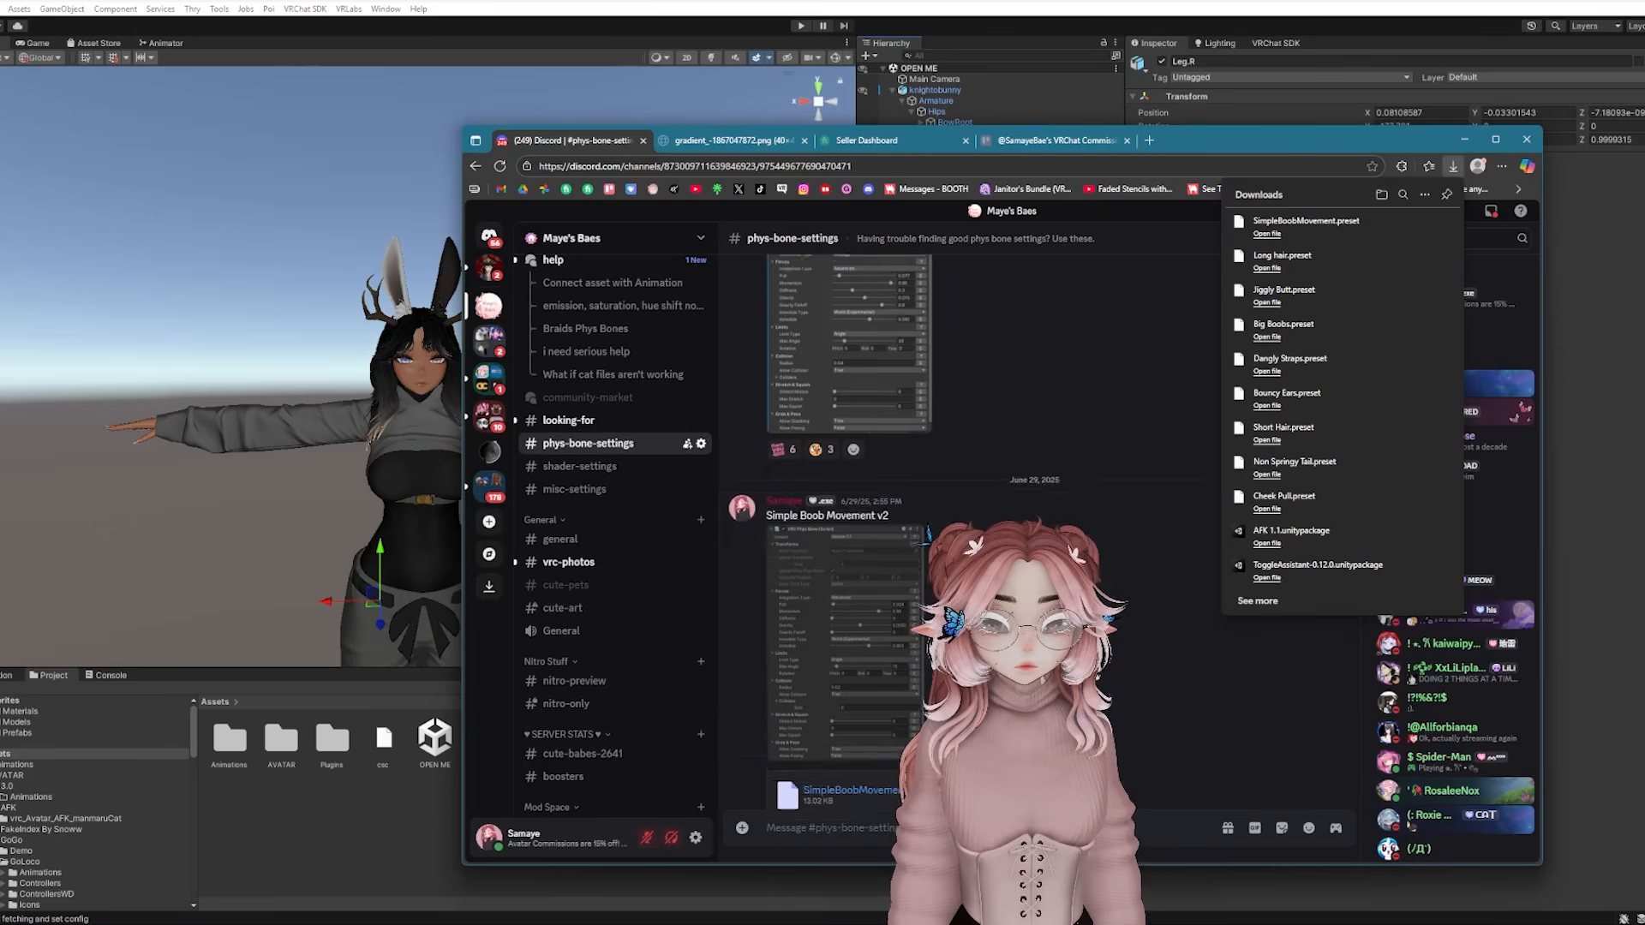
{"action": "scroll", "coordinate": [903, 625], "scroll_direction": "up", "scroll_amount": 3}
{"action": "scroll", "coordinate": [902, 625], "scroll_direction": "down", "scroll_amount": 3}
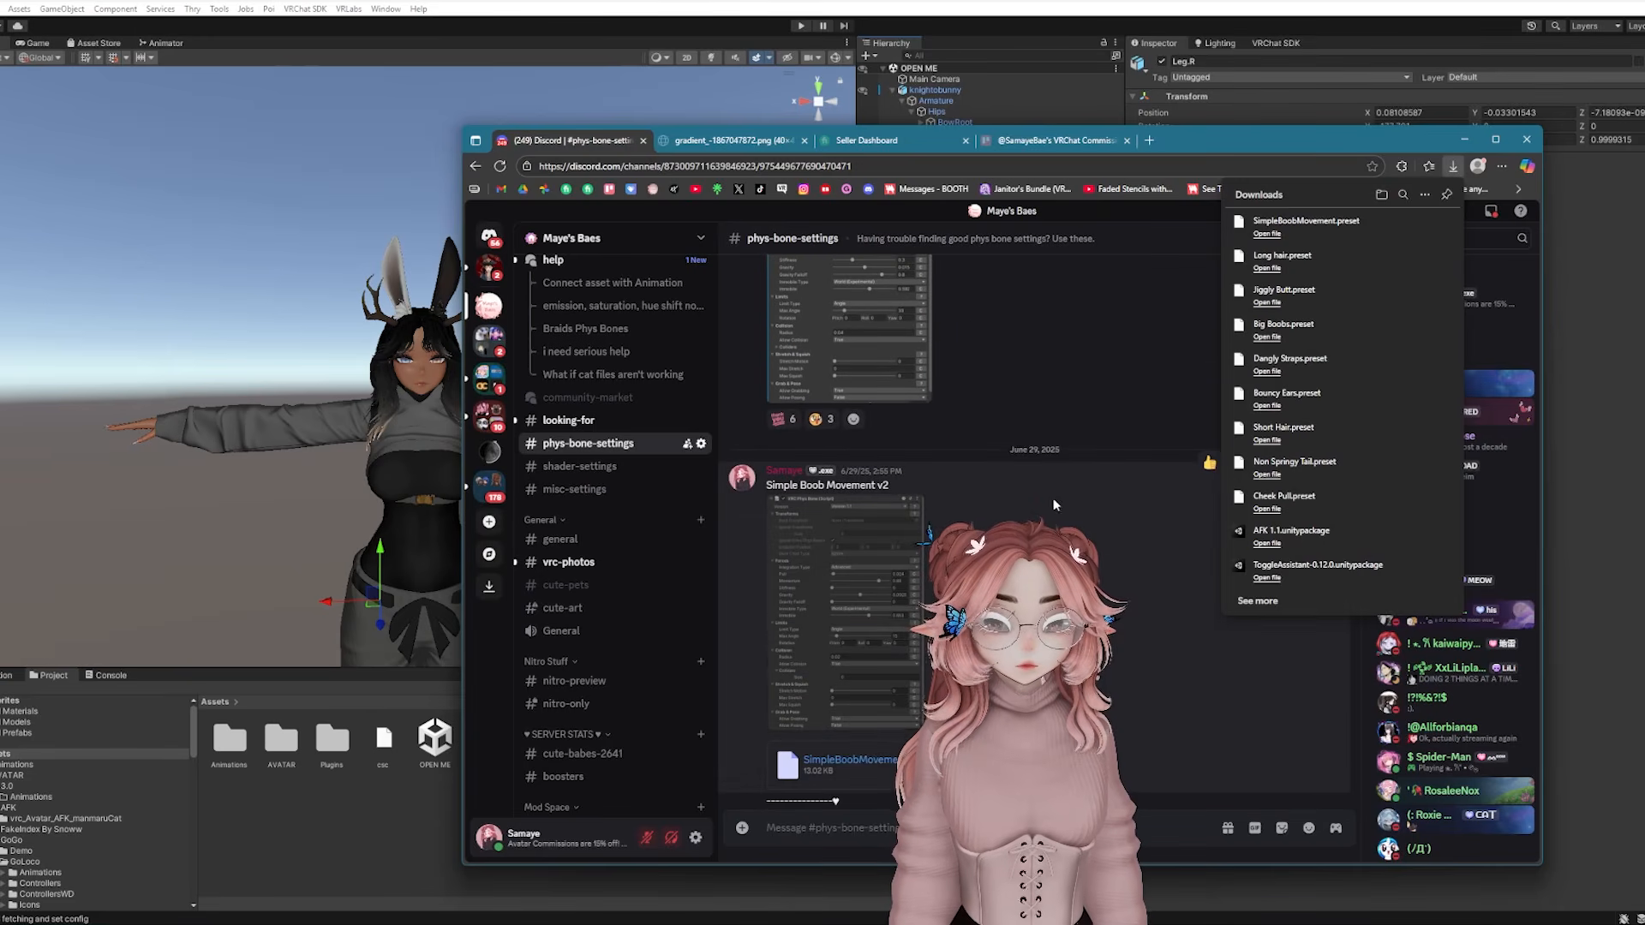
Review the collision radius note, the Cloth Phys Bone settings for short skirts and the older setting posts in the channel
{"action": "scroll", "coordinate": [793, 490], "scroll_direction": "up", "scroll_amount": 5}
{"action": "scroll", "coordinate": [915, 532], "scroll_direction": "up", "scroll_amount": 10}
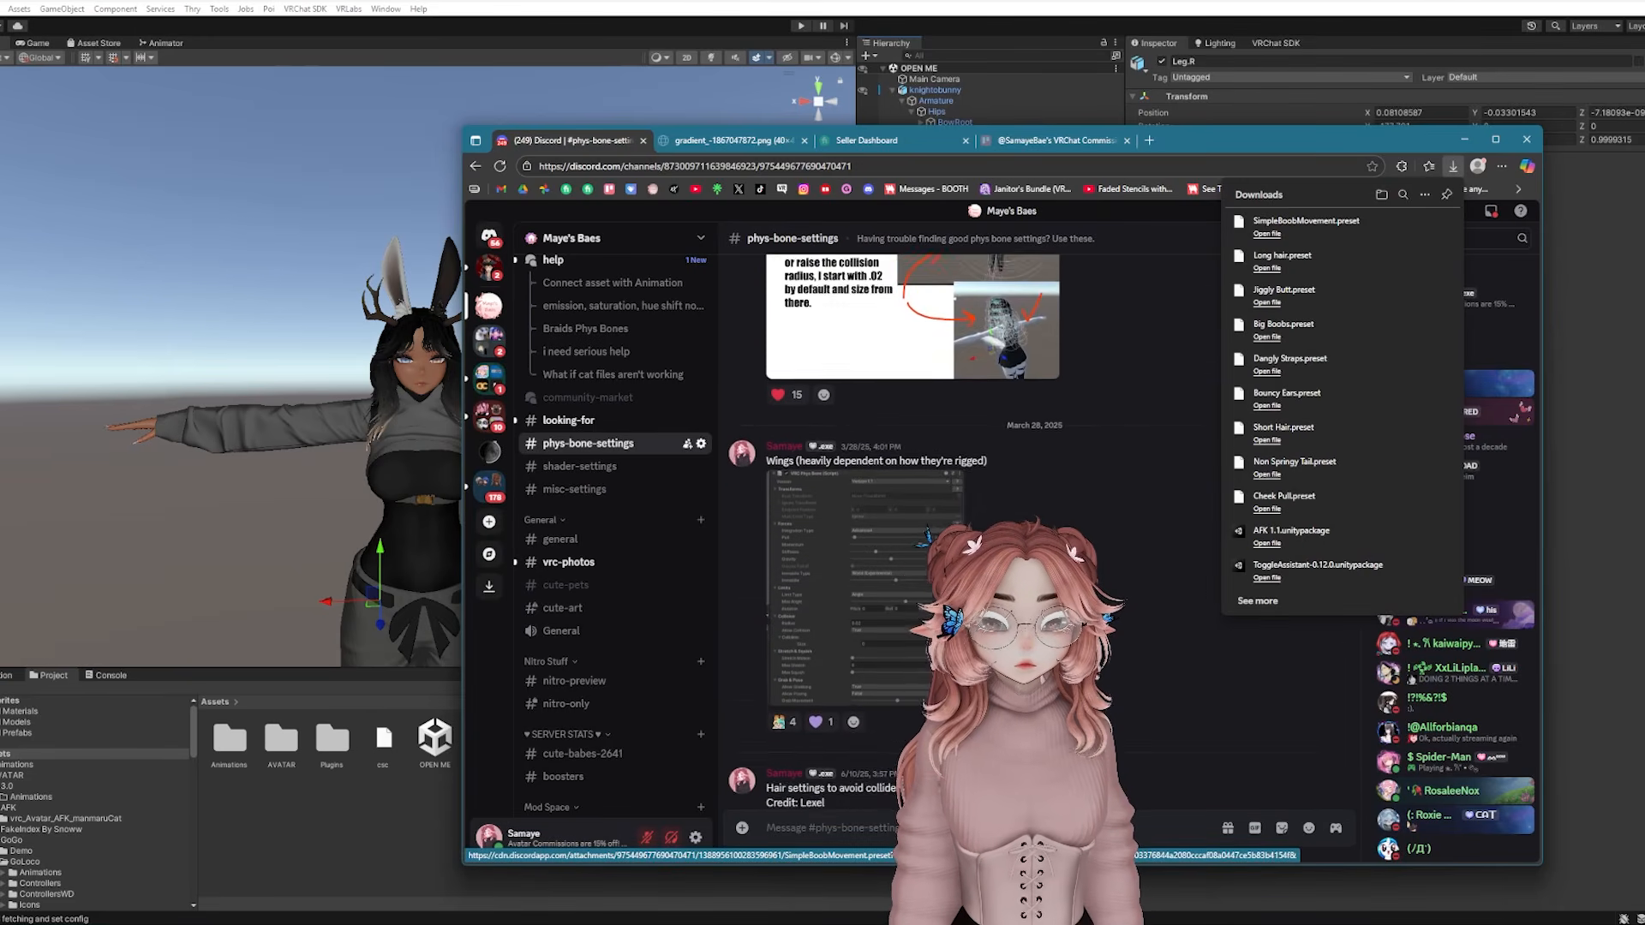
{"action": "scroll", "coordinate": [915, 531], "scroll_direction": "down", "scroll_amount": 5}
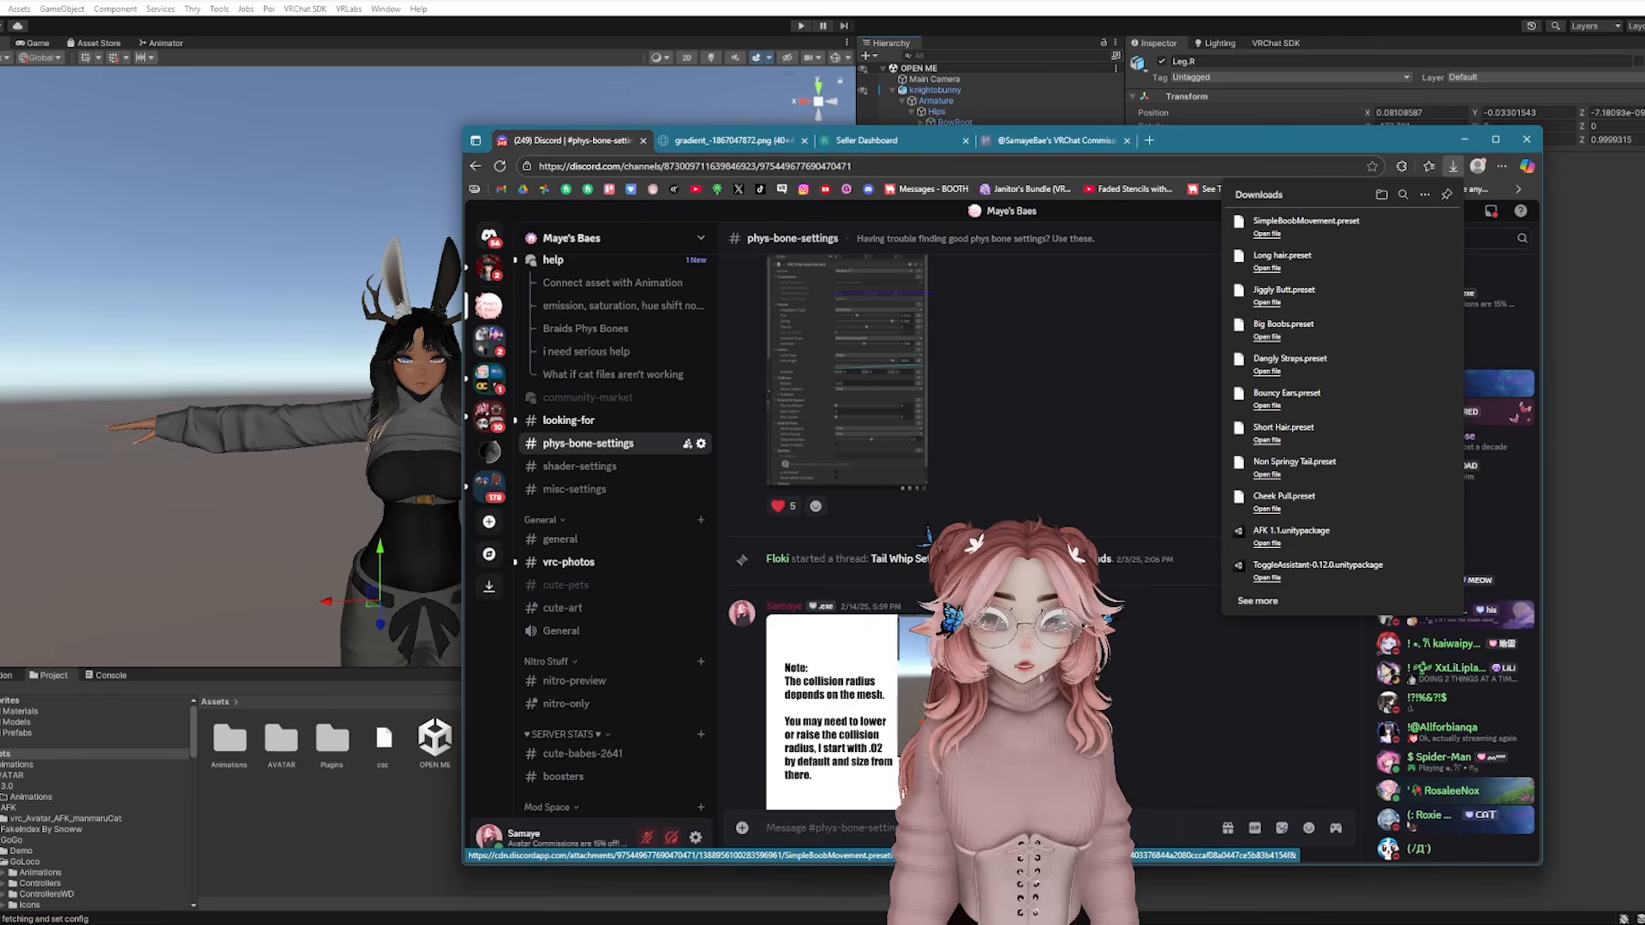
{"action": "left_click", "coordinate": [1028, 676]}
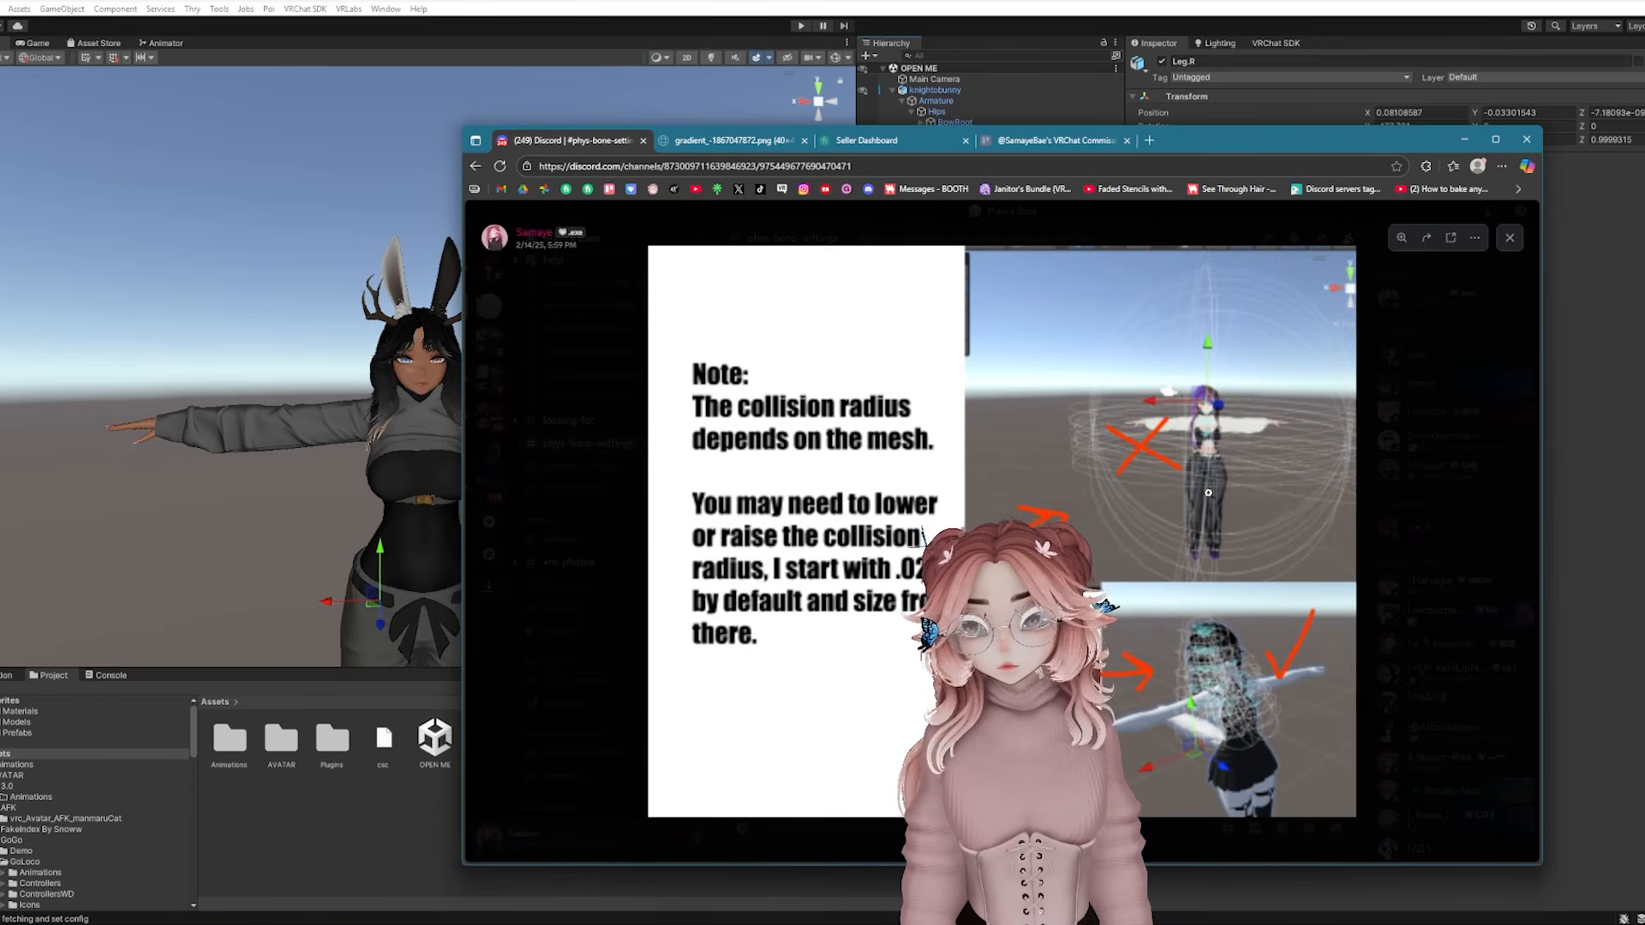
{"action": "key", "text": "Escape"}
{"action": "scroll", "coordinate": [1009, 448], "scroll_direction": "up", "scroll_amount": 1}
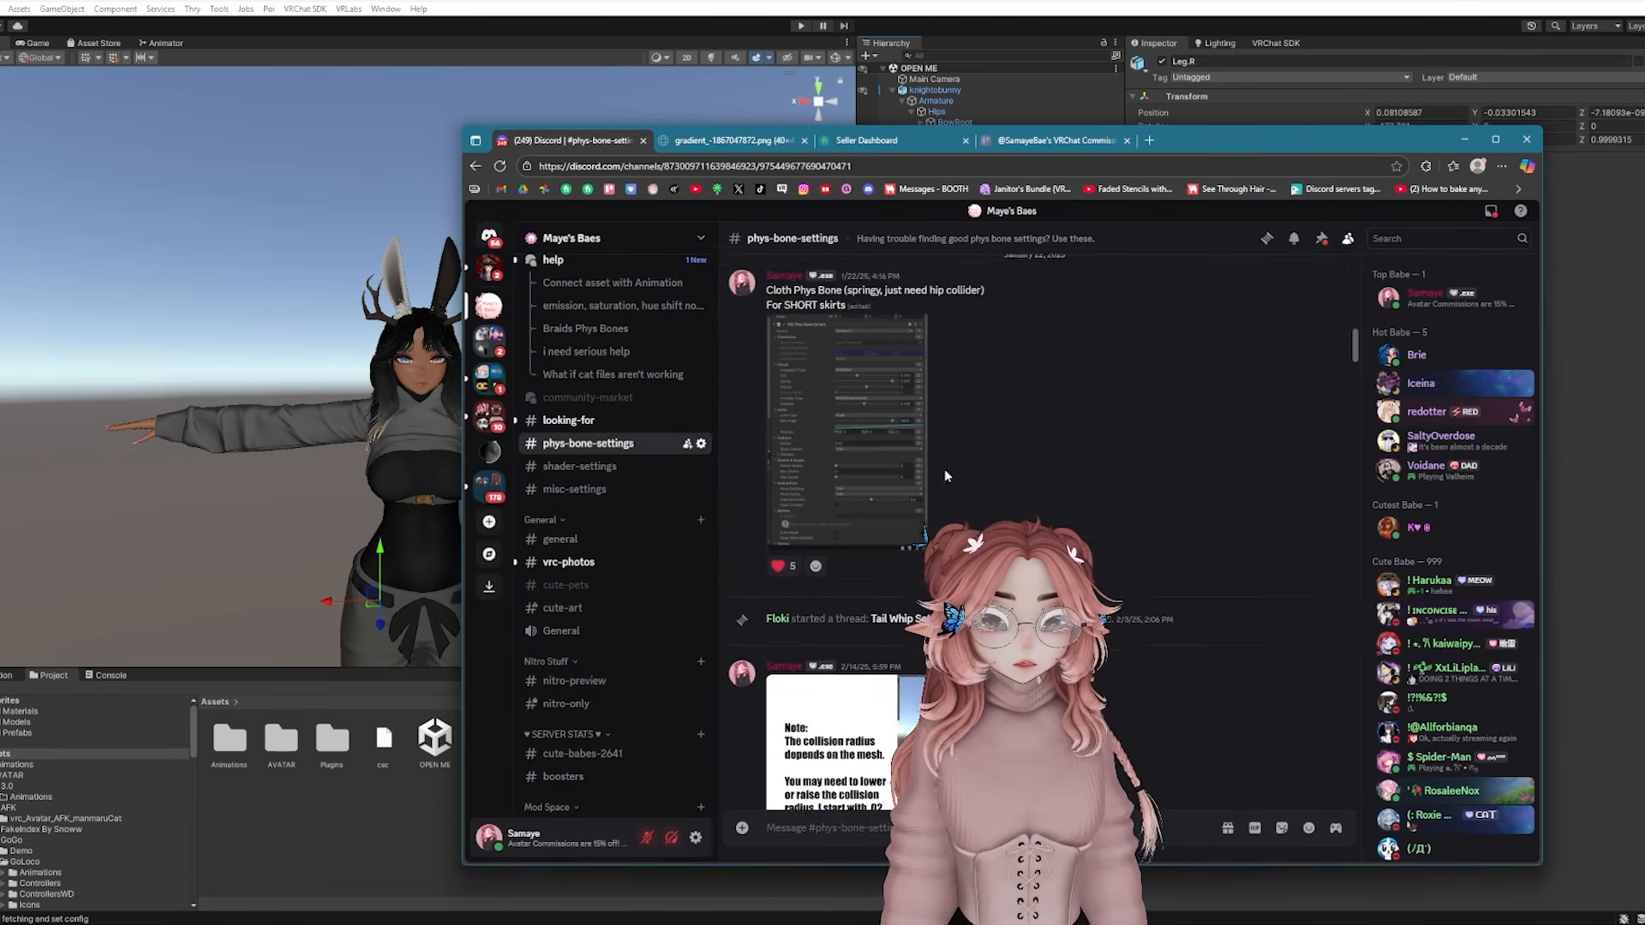
{"action": "left_click", "coordinate": [915, 485]}
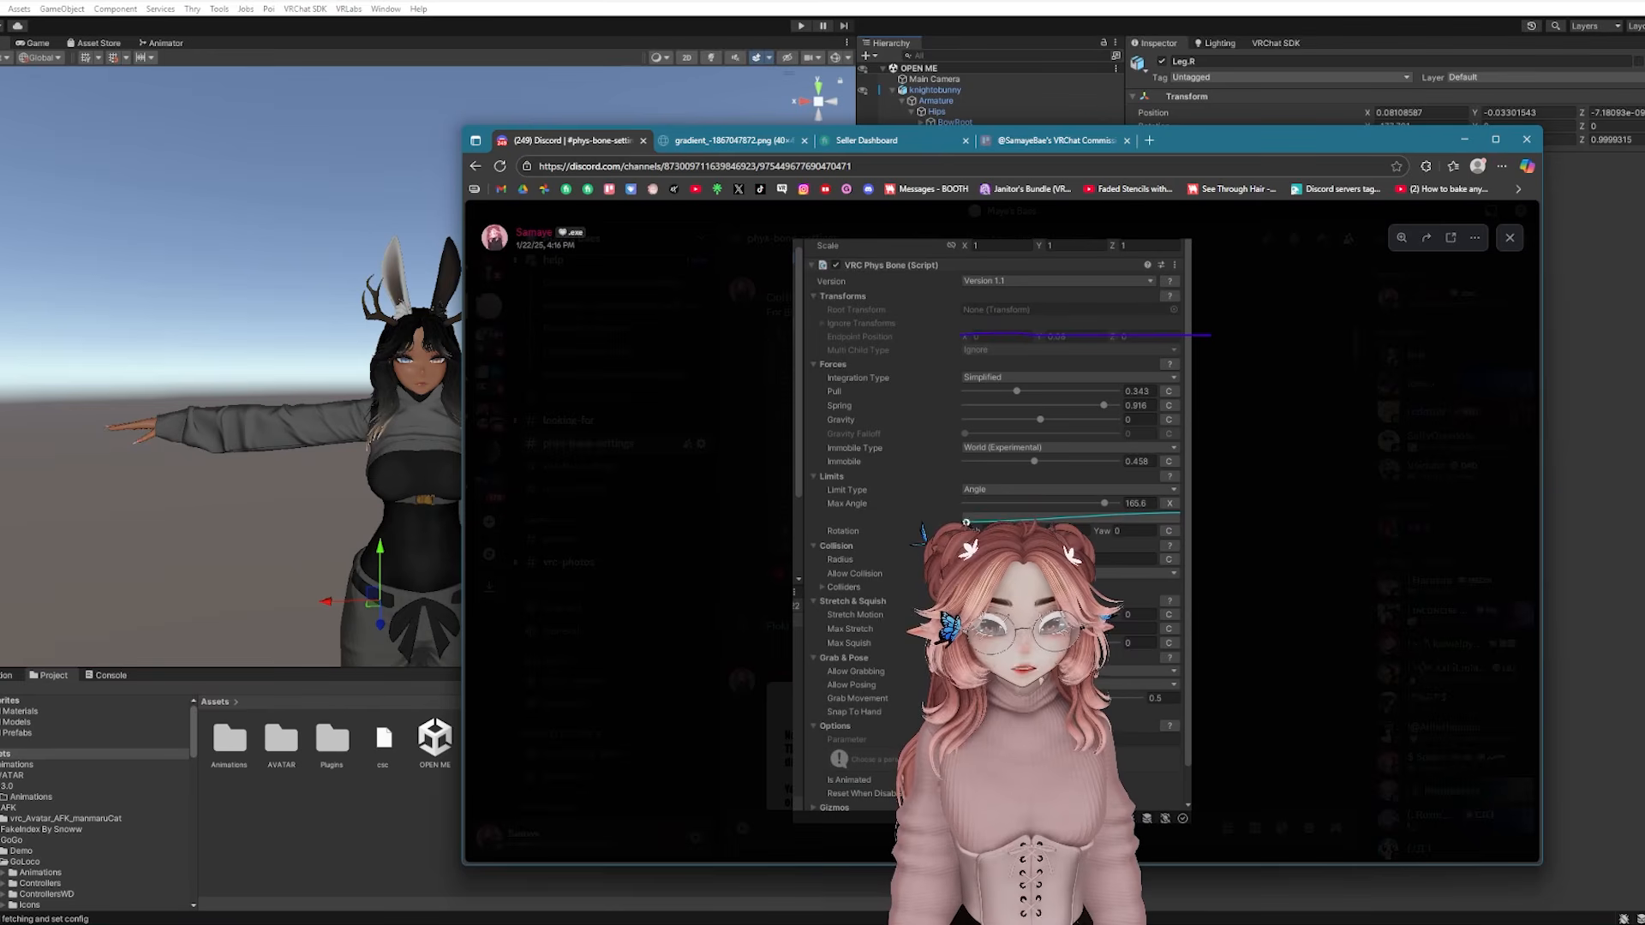
{"action": "key", "text": "Escape"}
{"action": "left_click", "coordinate": [865, 739]}
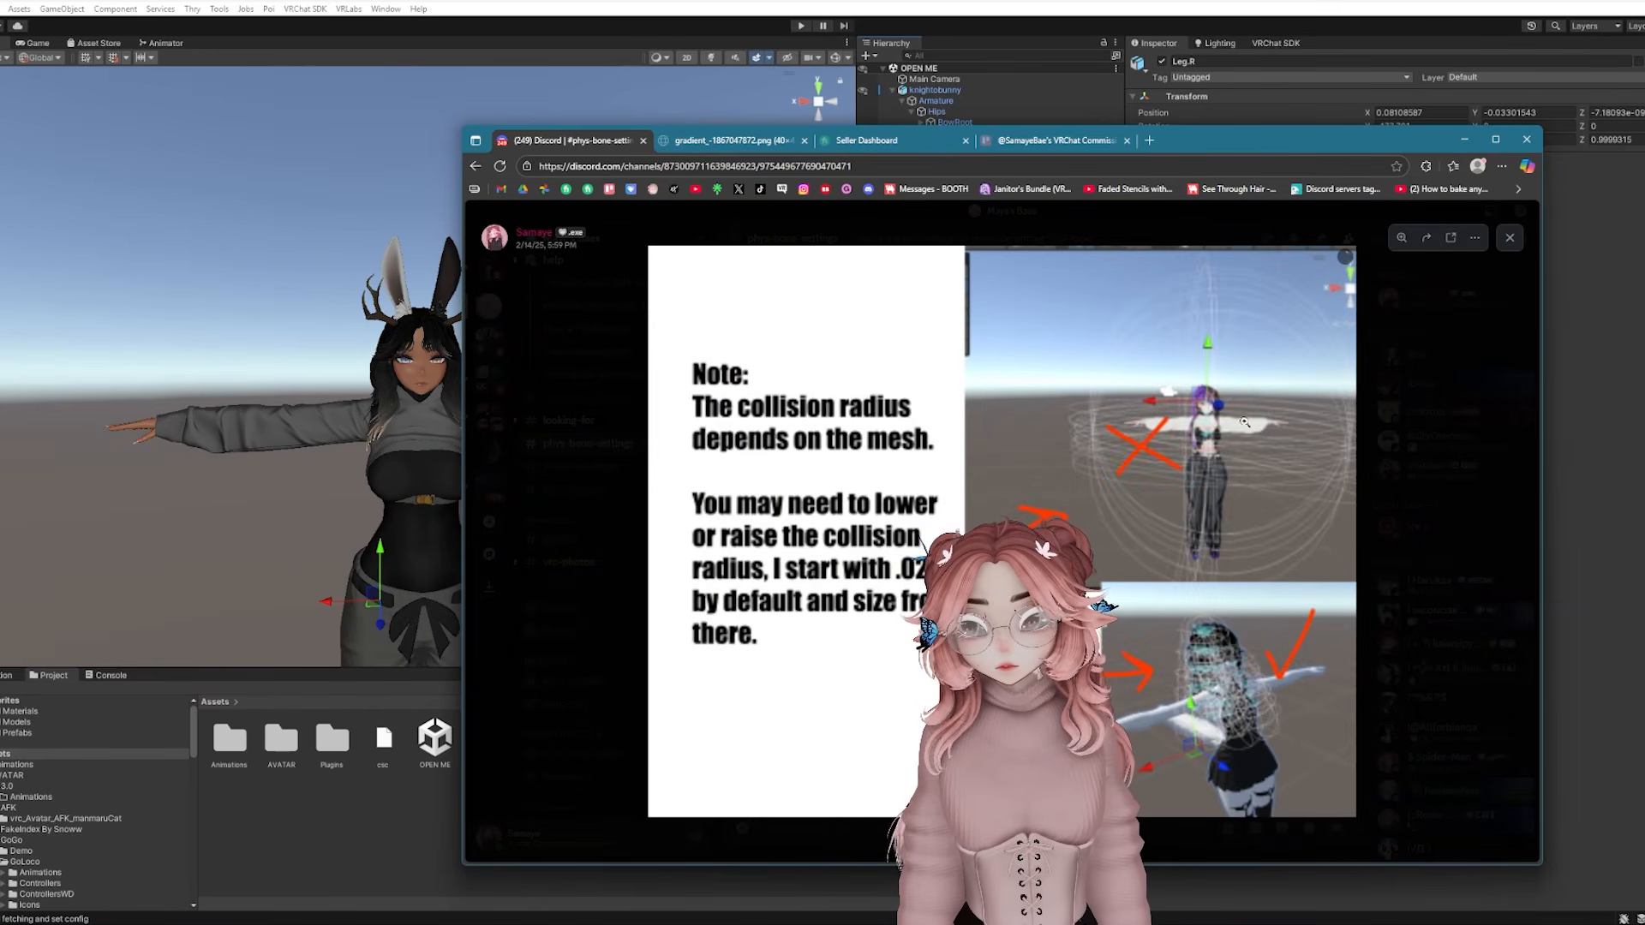
{"action": "key", "text": "Escape"}
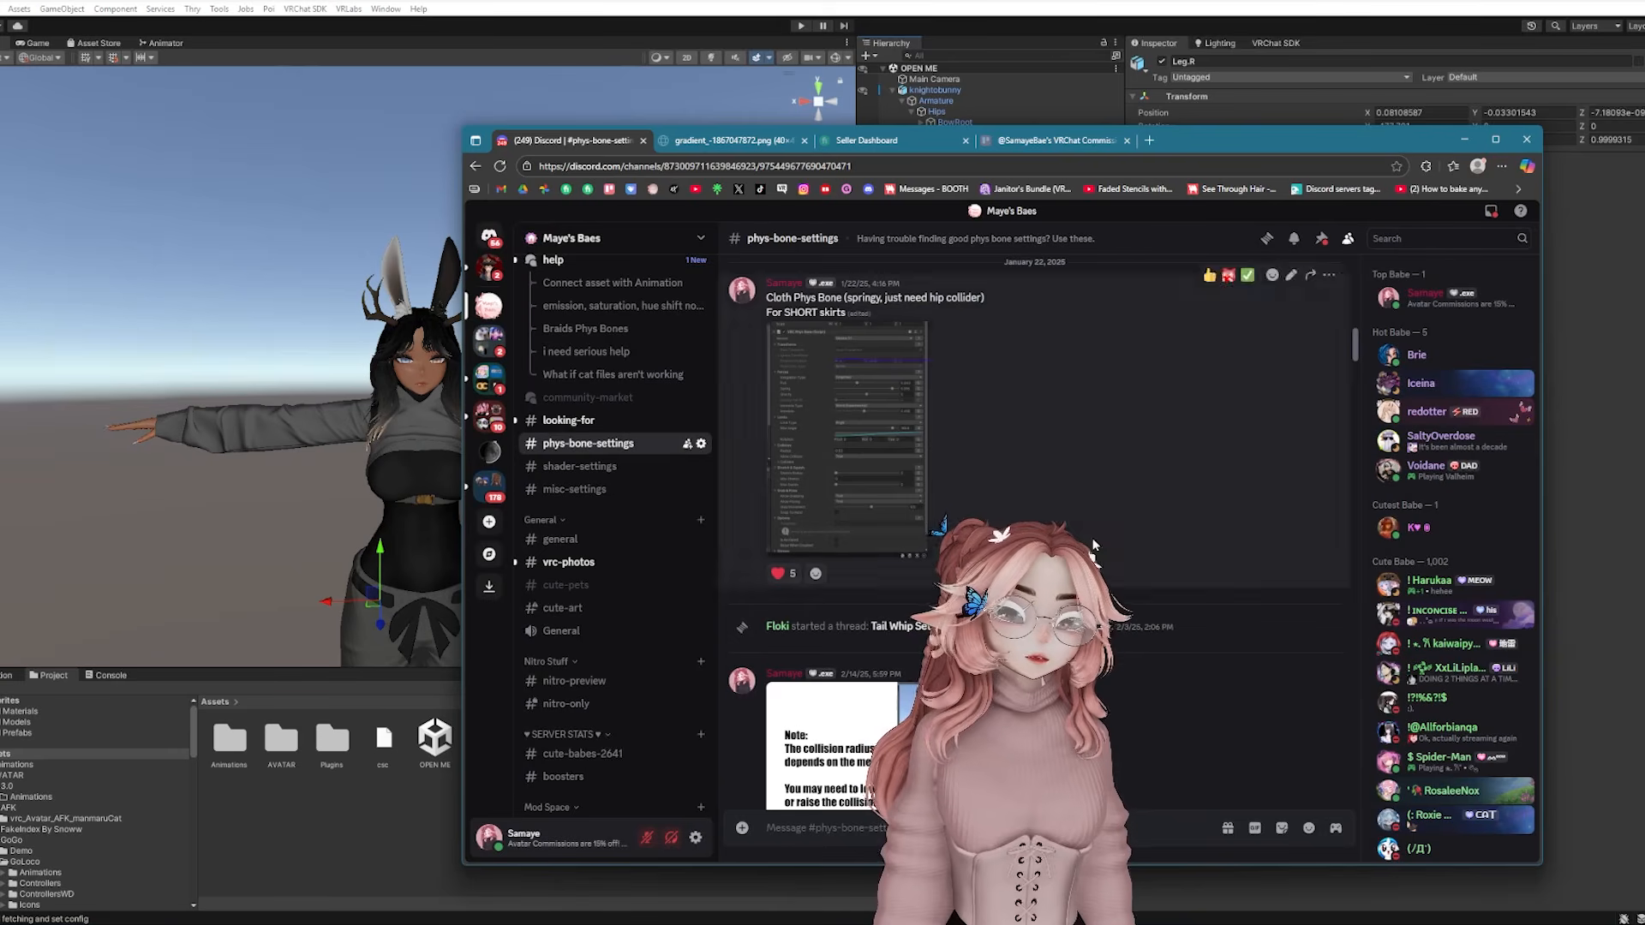
{"action": "scroll", "coordinate": [1037, 445], "scroll_direction": "up", "scroll_amount": 4}
{"action": "scroll", "coordinate": [940, 524], "scroll_direction": "up", "scroll_amount": 8}
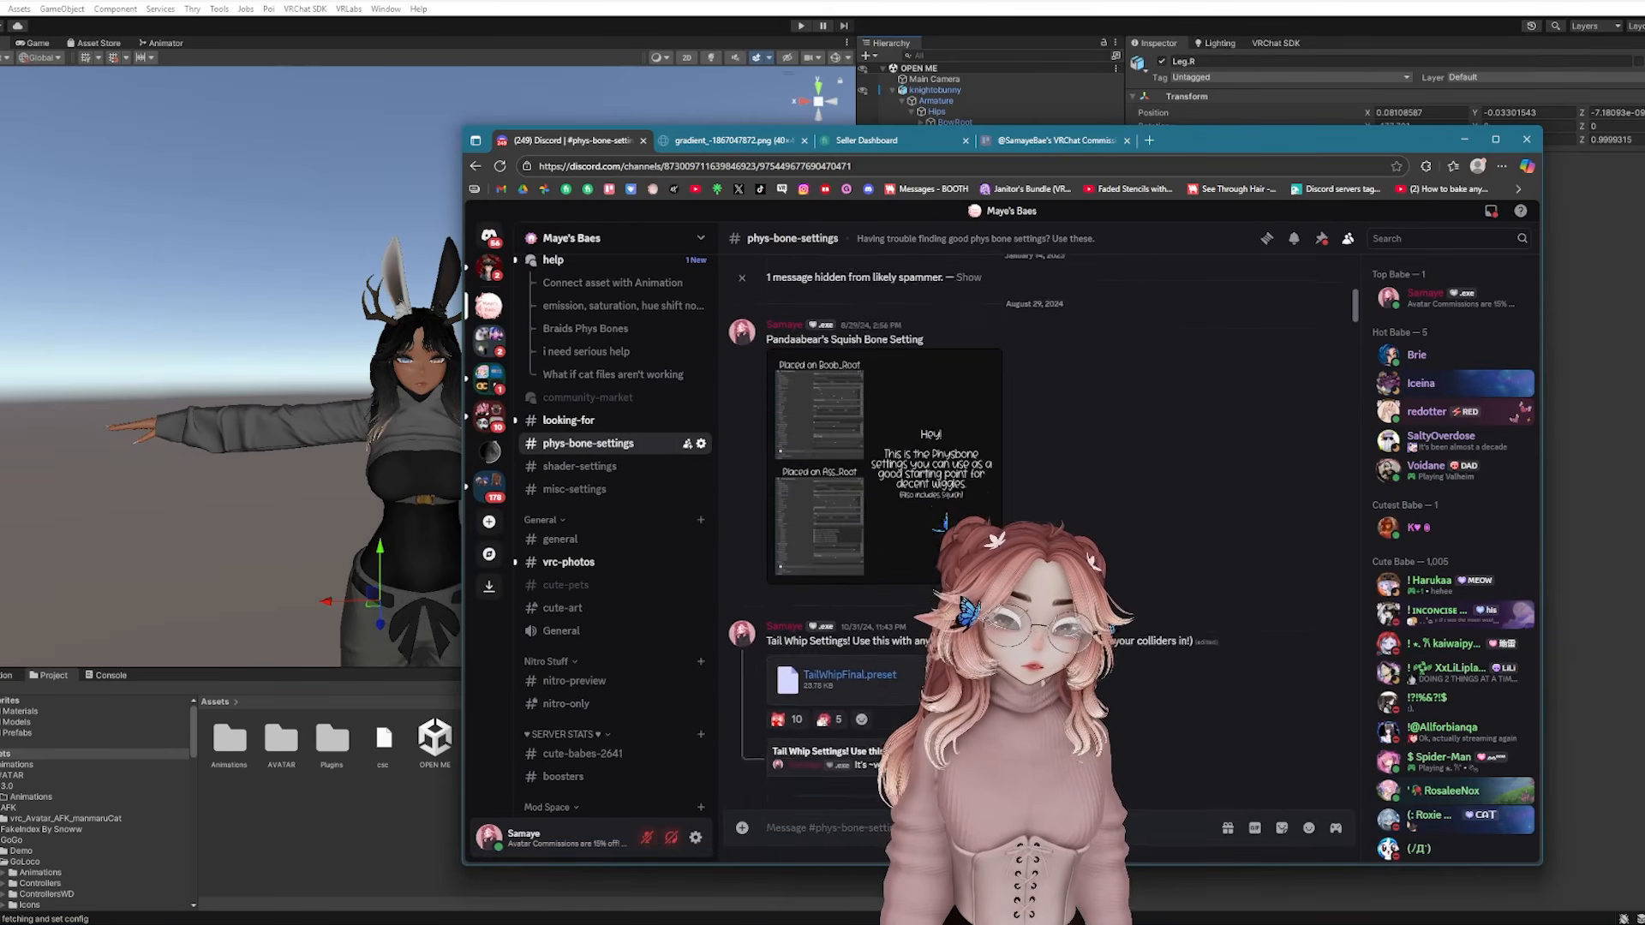
{"action": "scroll", "coordinate": [1313, 377], "scroll_direction": "down", "scroll_amount": 5}
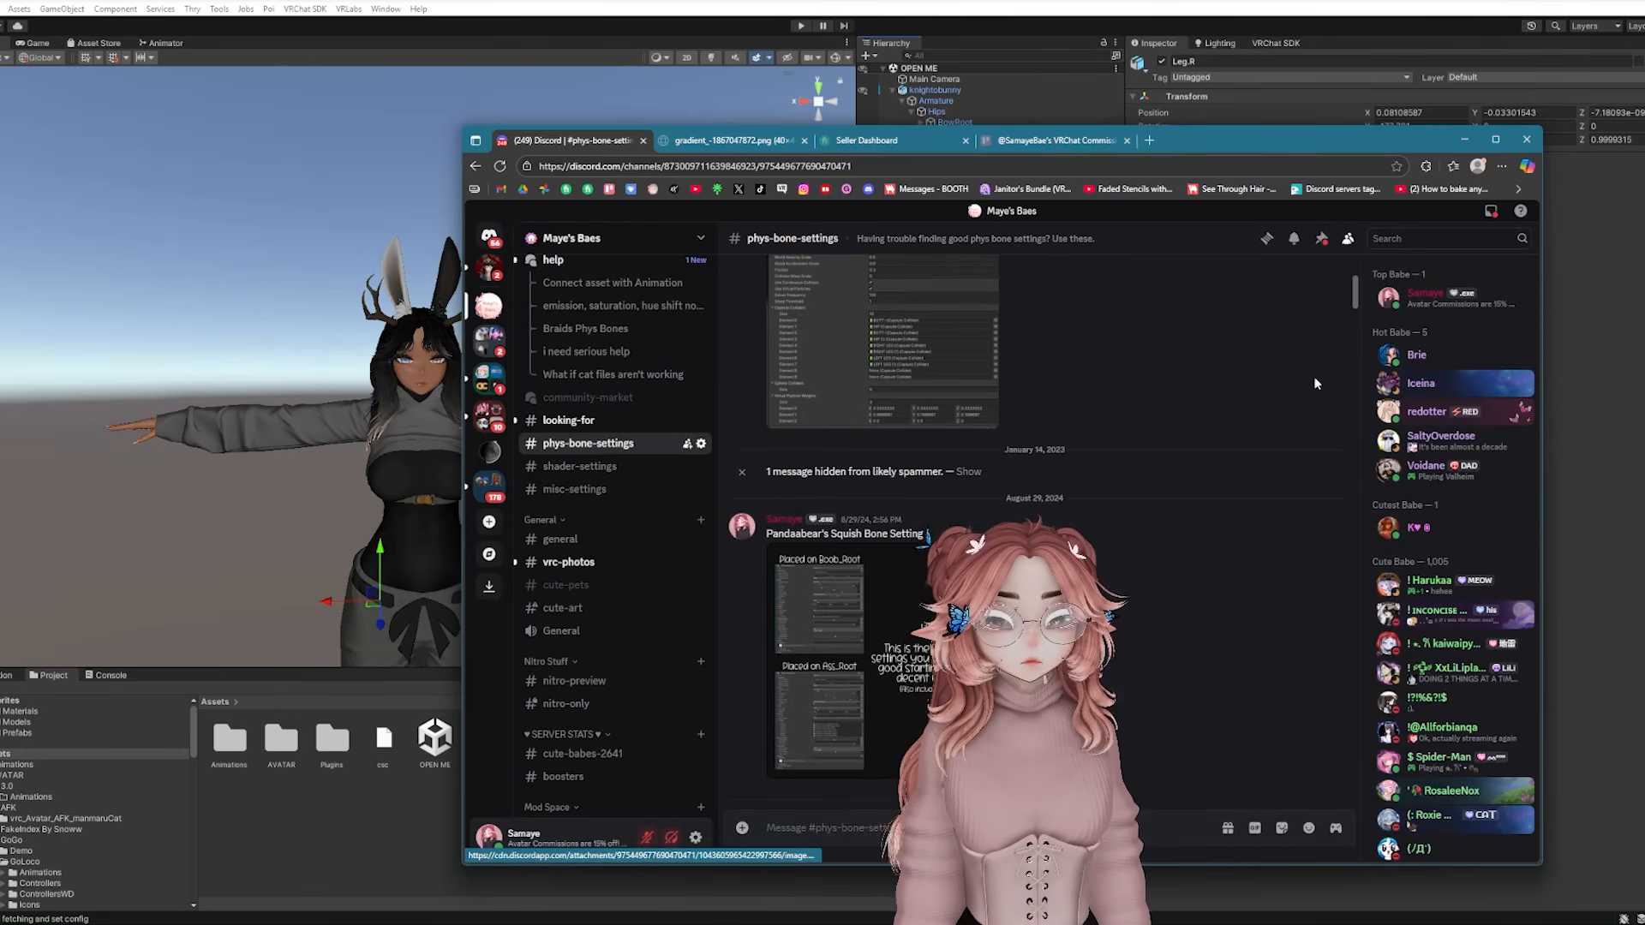
{"action": "scroll", "coordinate": [1337, 600], "scroll_direction": "down", "scroll_amount": 3}
Import the nine downloaded preset files from the Downloads folder into Unity's Assets folder
{"action": "left_click", "coordinate": [574, 812]}
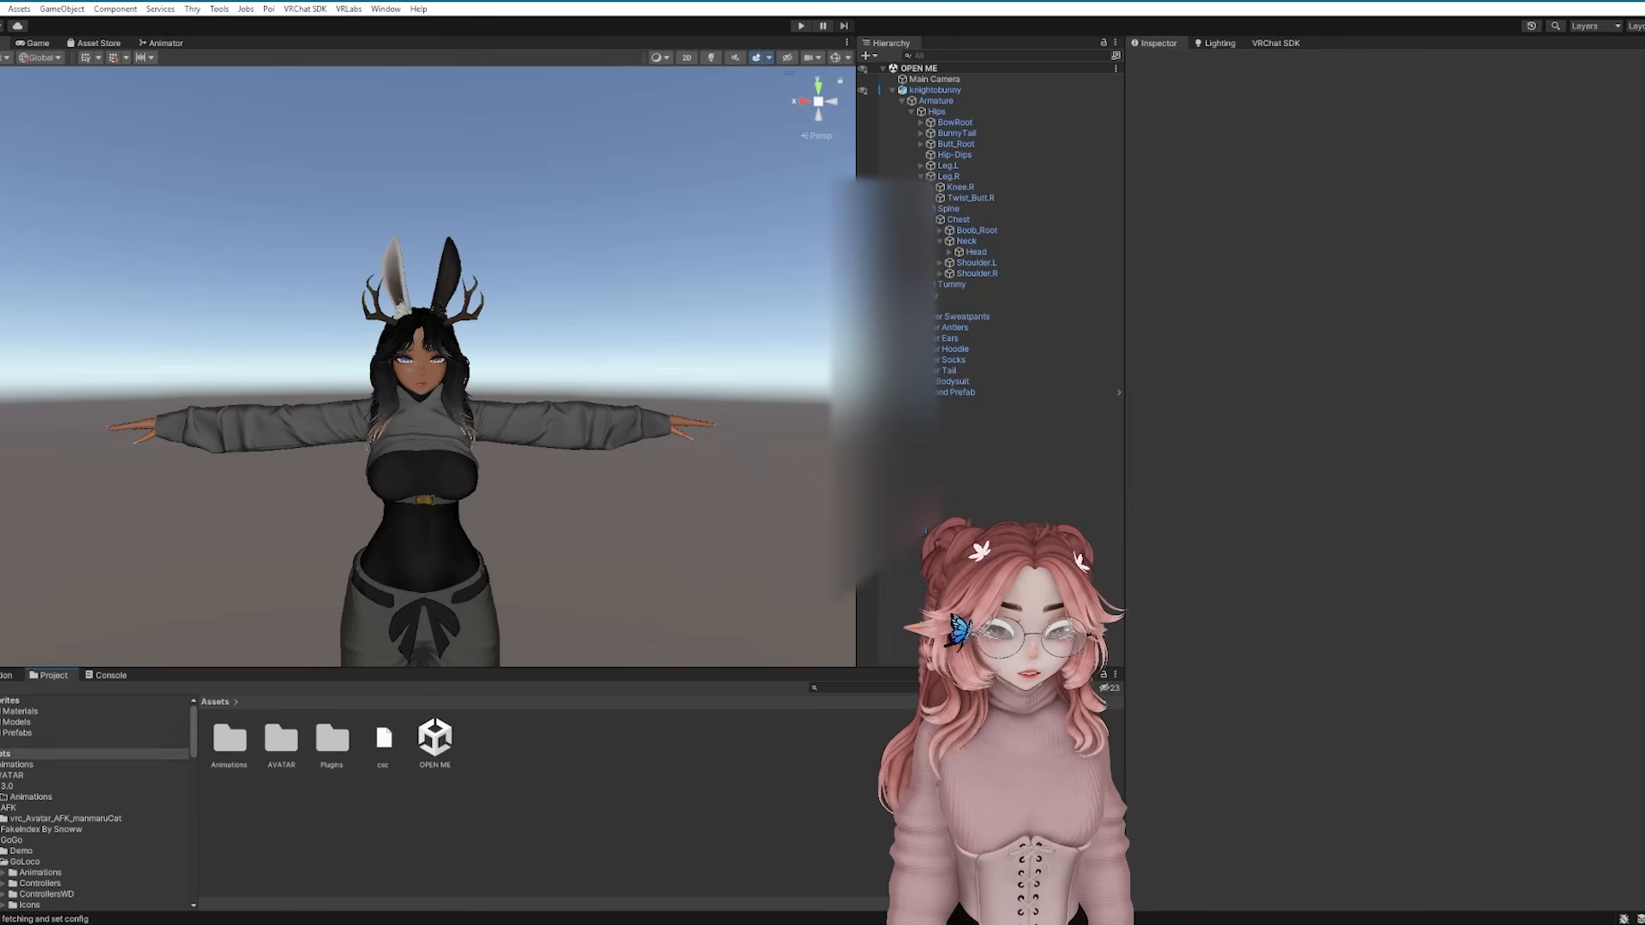
{"action": "left_click", "coordinate": [548, 847]}
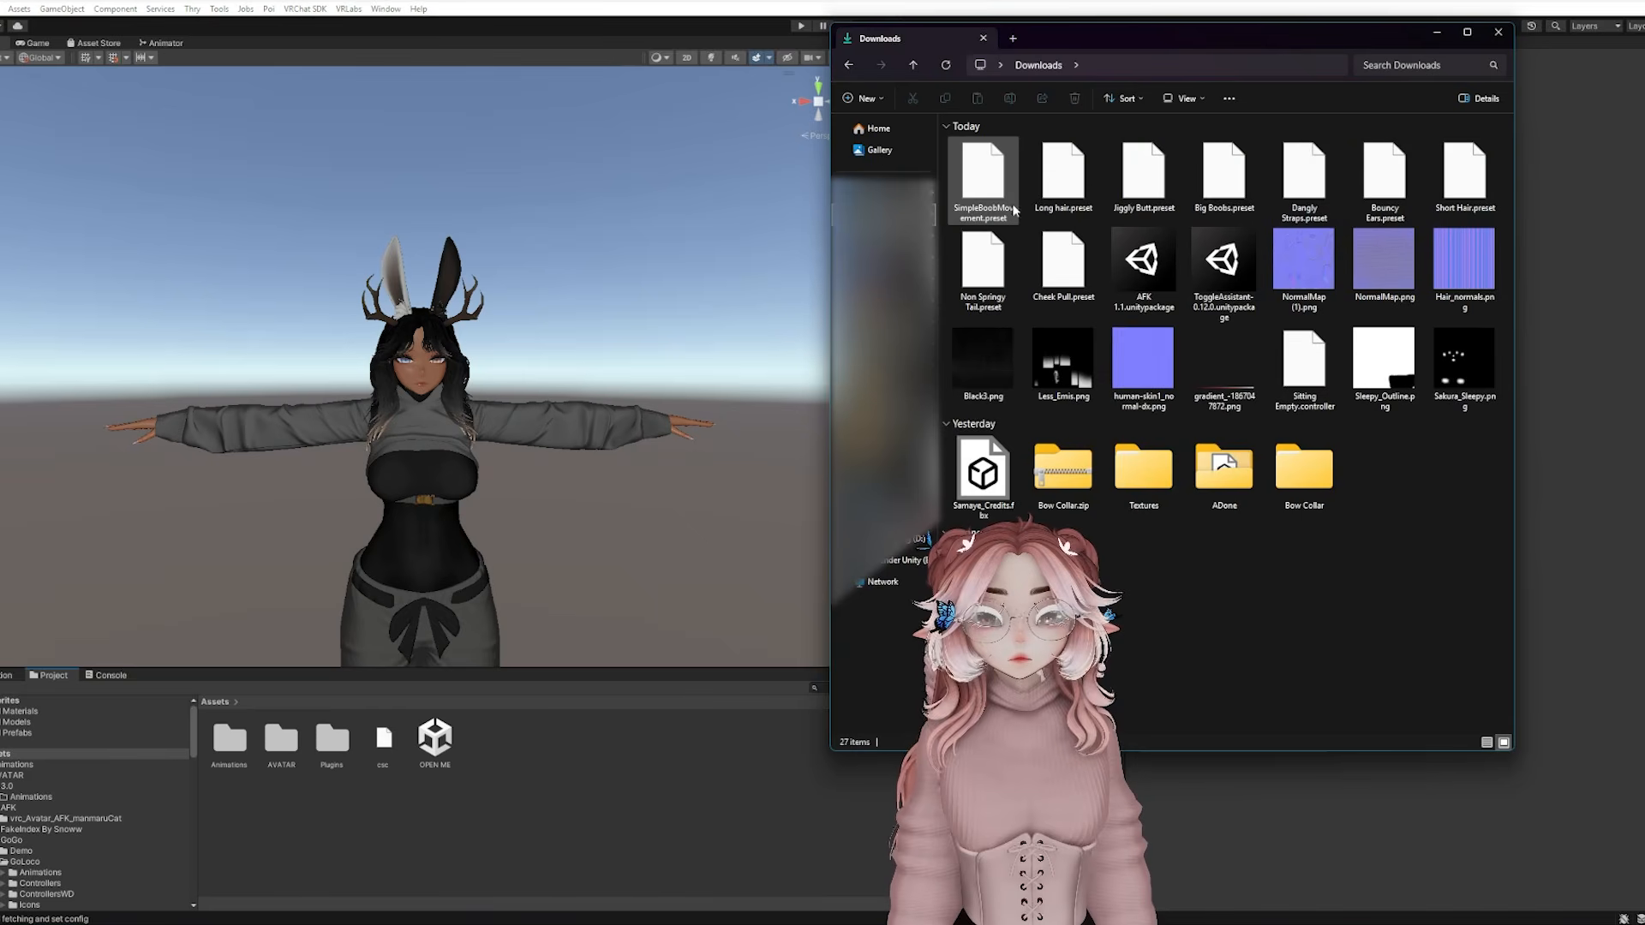
{"action": "left_click", "coordinate": [1064, 261], "text": "shift"}
{"action": "left_click_drag", "start_coordinate": [985, 189], "coordinate": [612, 768]}
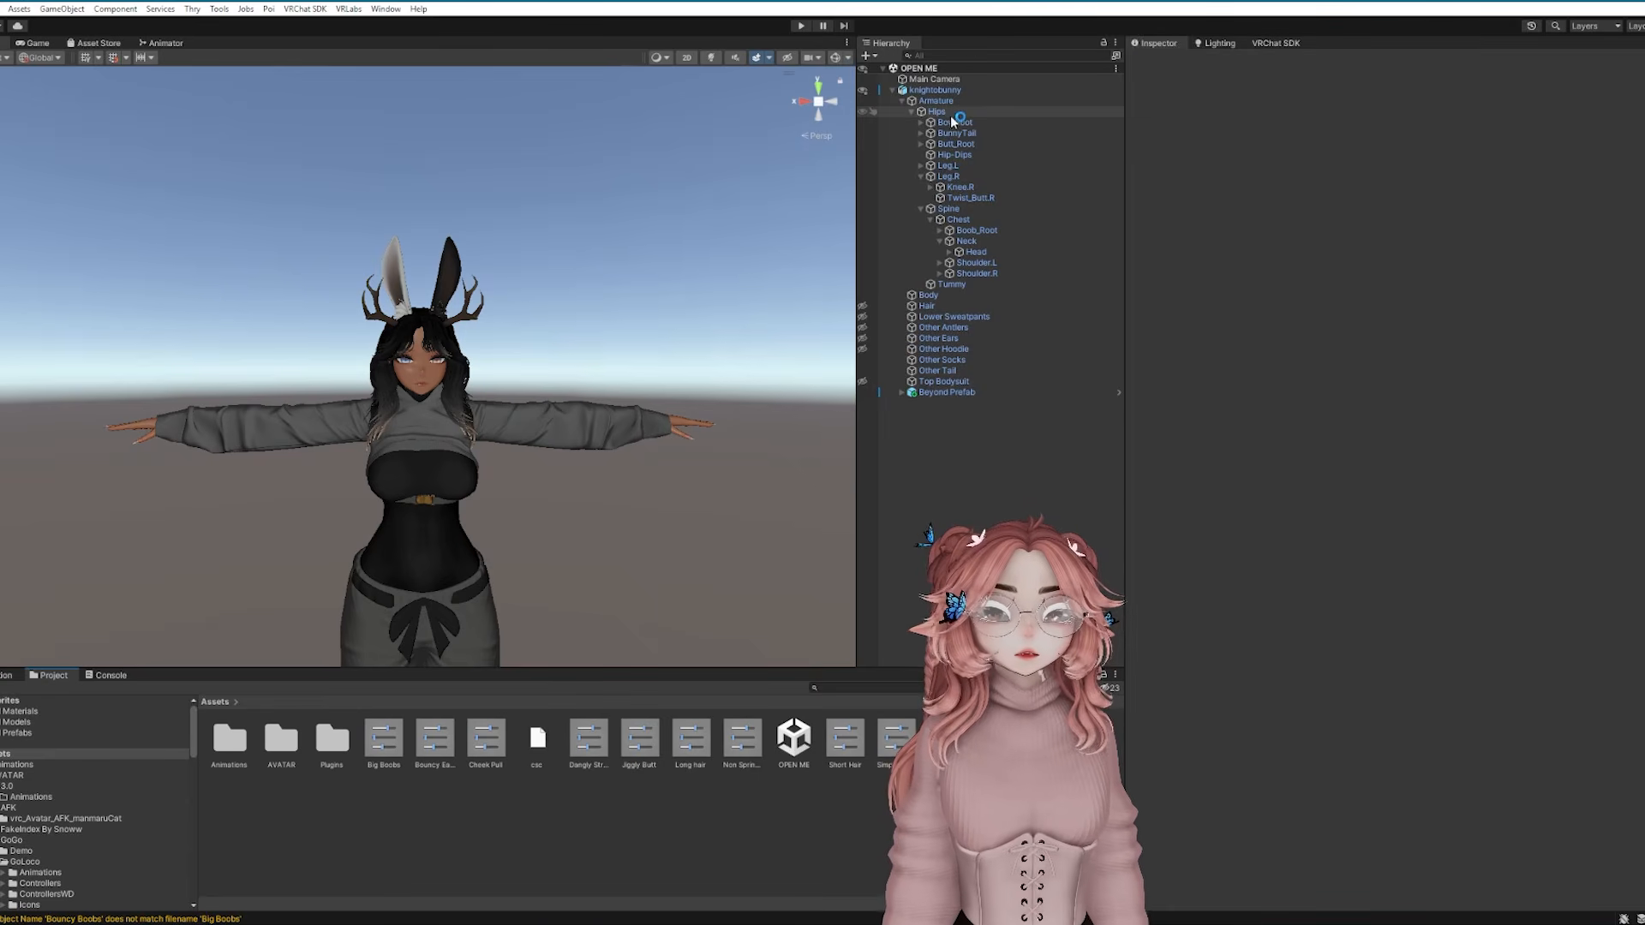
Apply the Dangly Straps phys bone preset to the BowRoot bone under Hips
{"action": "left_click", "coordinate": [954, 123]}
{"action": "scroll", "coordinate": [474, 525], "scroll_direction": "up", "scroll_amount": 2}
{"action": "middle_click_drag", "start_coordinate": [474, 526], "coordinate": [616, 432]}
{"action": "scroll", "coordinate": [527, 331], "scroll_direction": "up", "scroll_amount": 1}
{"action": "scroll", "coordinate": [615, 431], "scroll_direction": "down", "scroll_amount": 3}
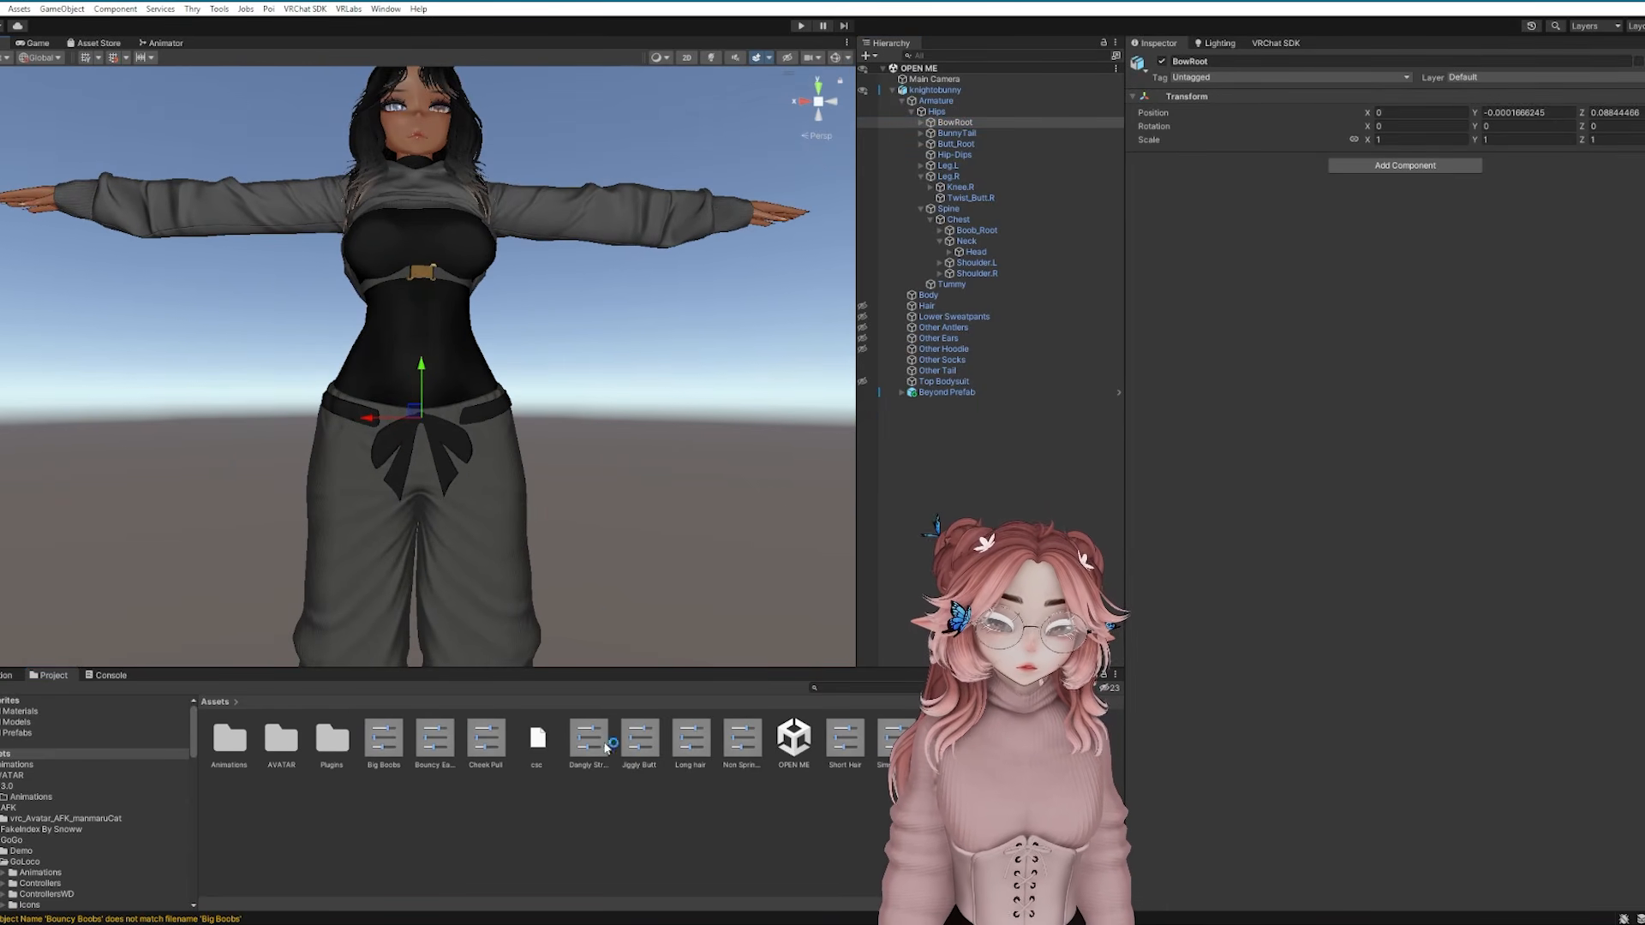
{"action": "left_click_drag", "start_coordinate": [607, 748], "coordinate": [1337, 383]}
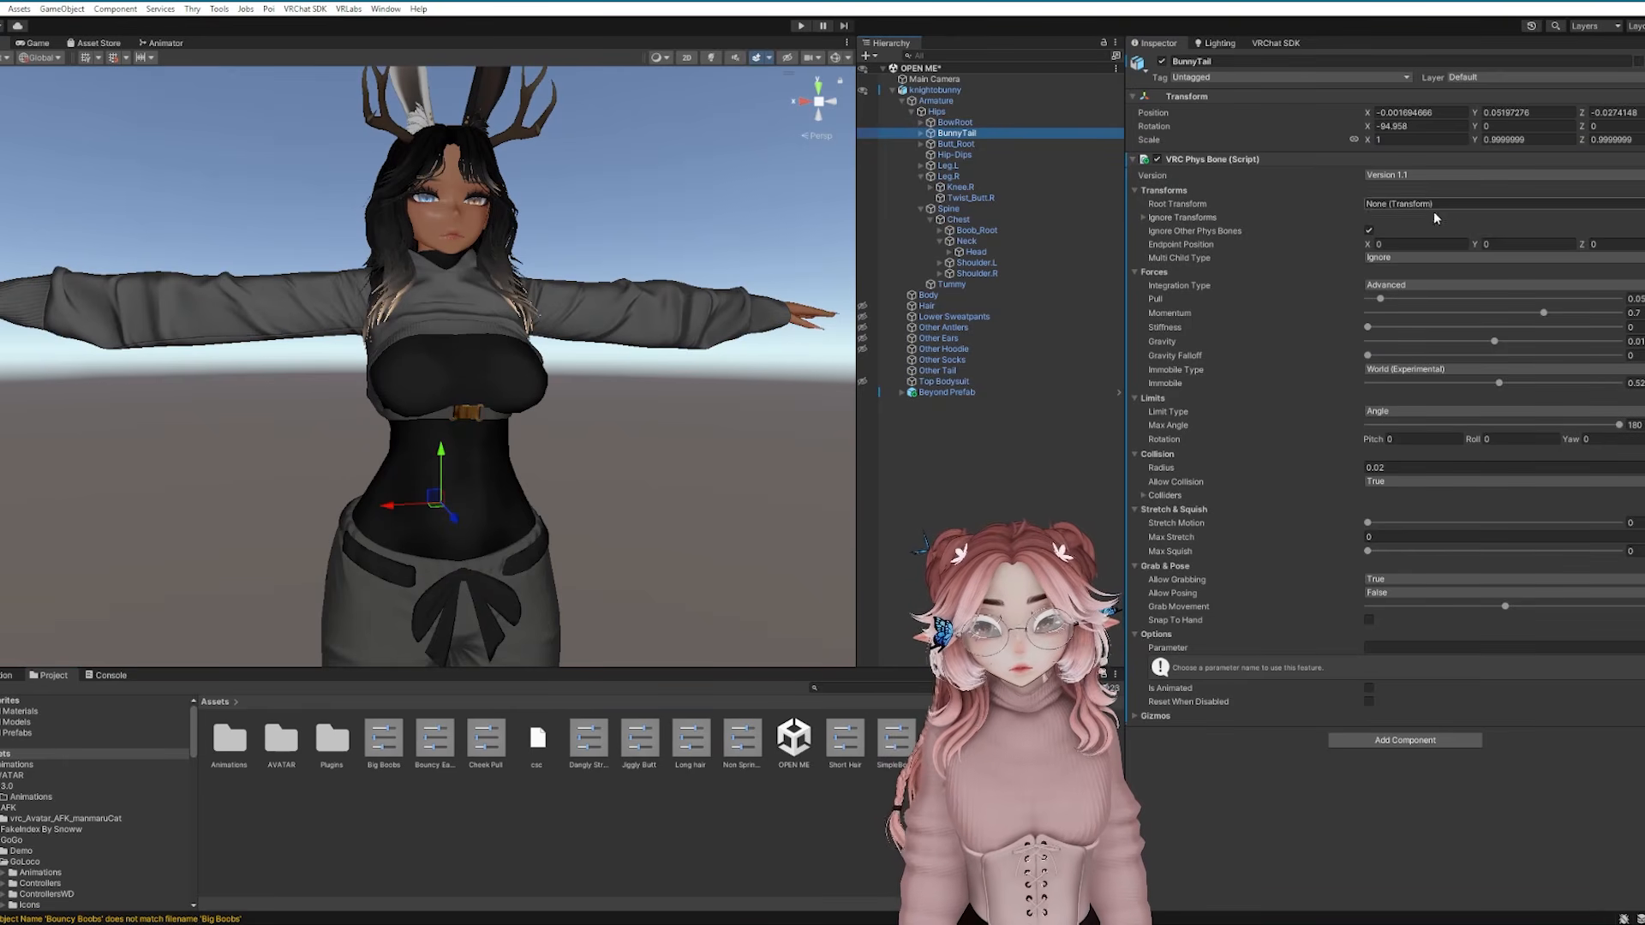
Inspect the phys bones on BunnyTail and BowRoot from the side and the front of the avatar
{"action": "right_click_drag", "start_coordinate": [360, 446], "coordinate": [461, 397]}
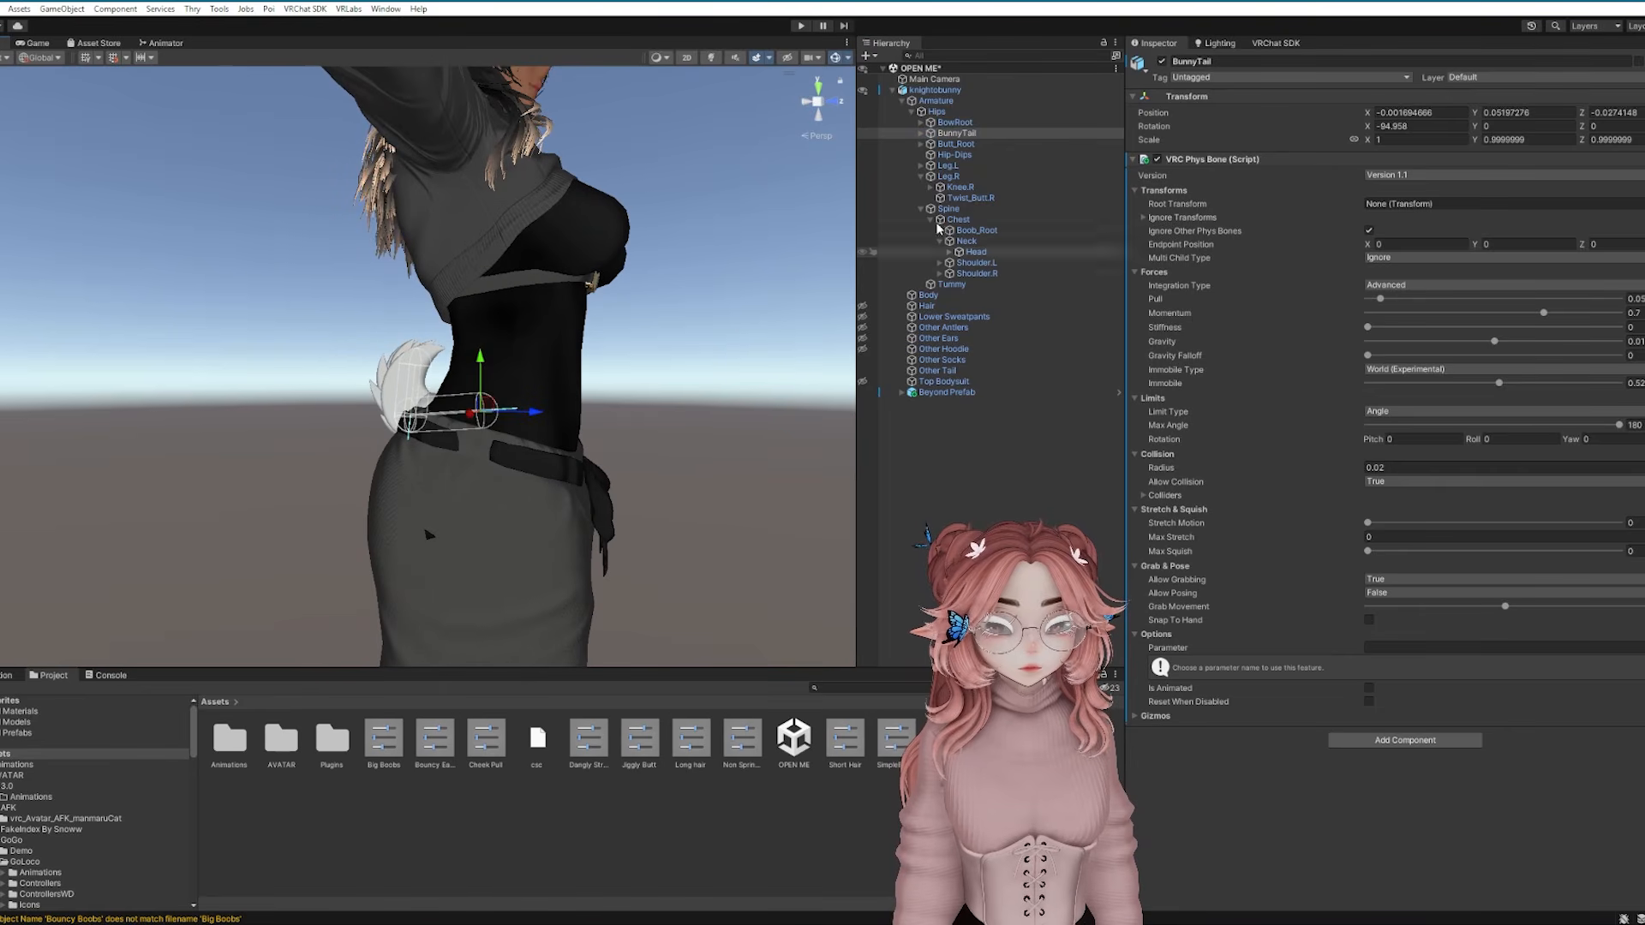
{"action": "left_click", "coordinate": [956, 122]}
{"action": "right_click_drag", "start_coordinate": [721, 389], "coordinate": [423, 458]}
{"action": "scroll", "coordinate": [423, 457], "scroll_direction": "down", "scroll_amount": 10}
Select the Boob_Root bone under Chest and open the options for adding a component to it
{"action": "left_click", "coordinate": [976, 230]}
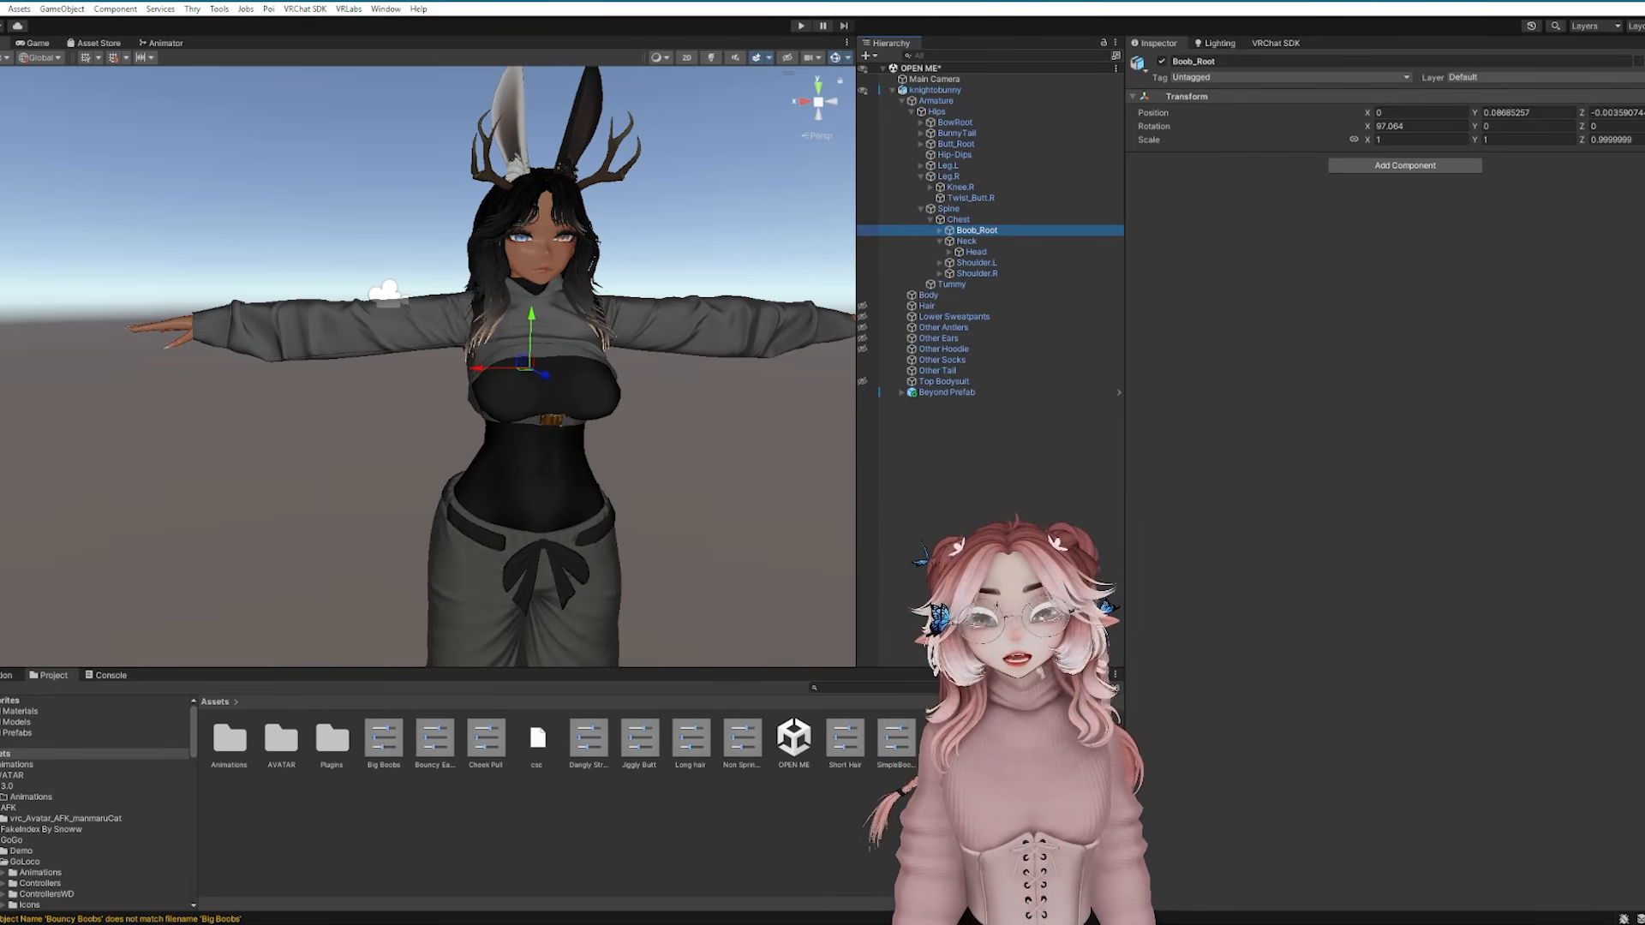
{"action": "left_click", "coordinate": [1631, 95]}
{"action": "left_click", "coordinate": [1498, 257]}
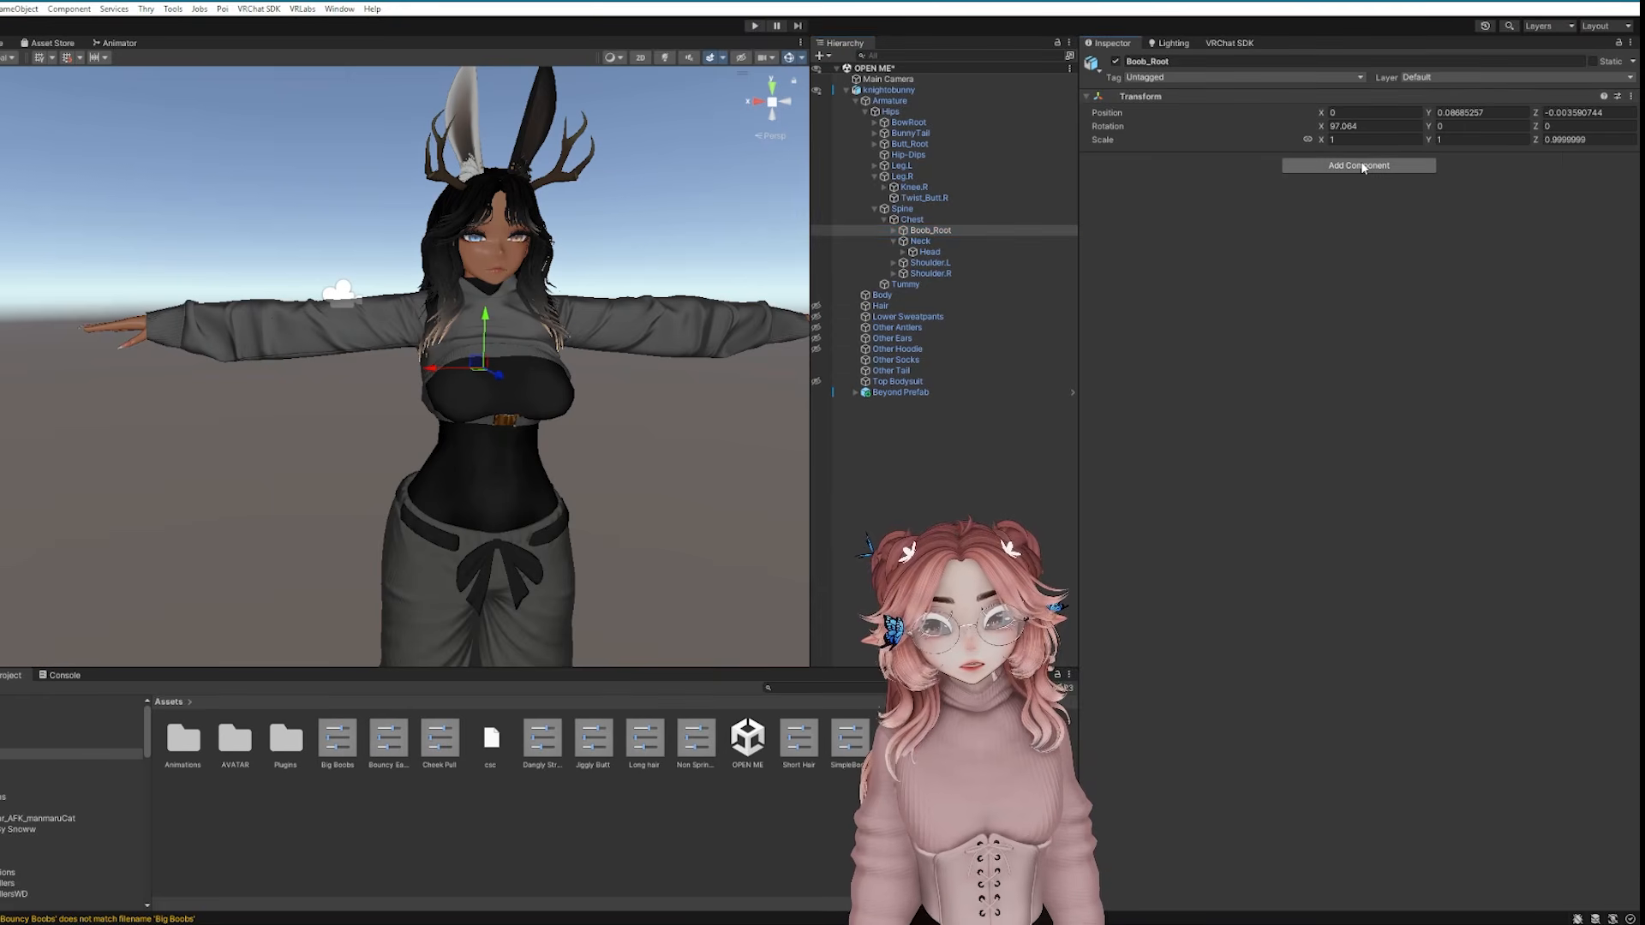
{"action": "left_click", "coordinate": [1330, 166]}
{"action": "left_click", "coordinate": [1436, 167]}
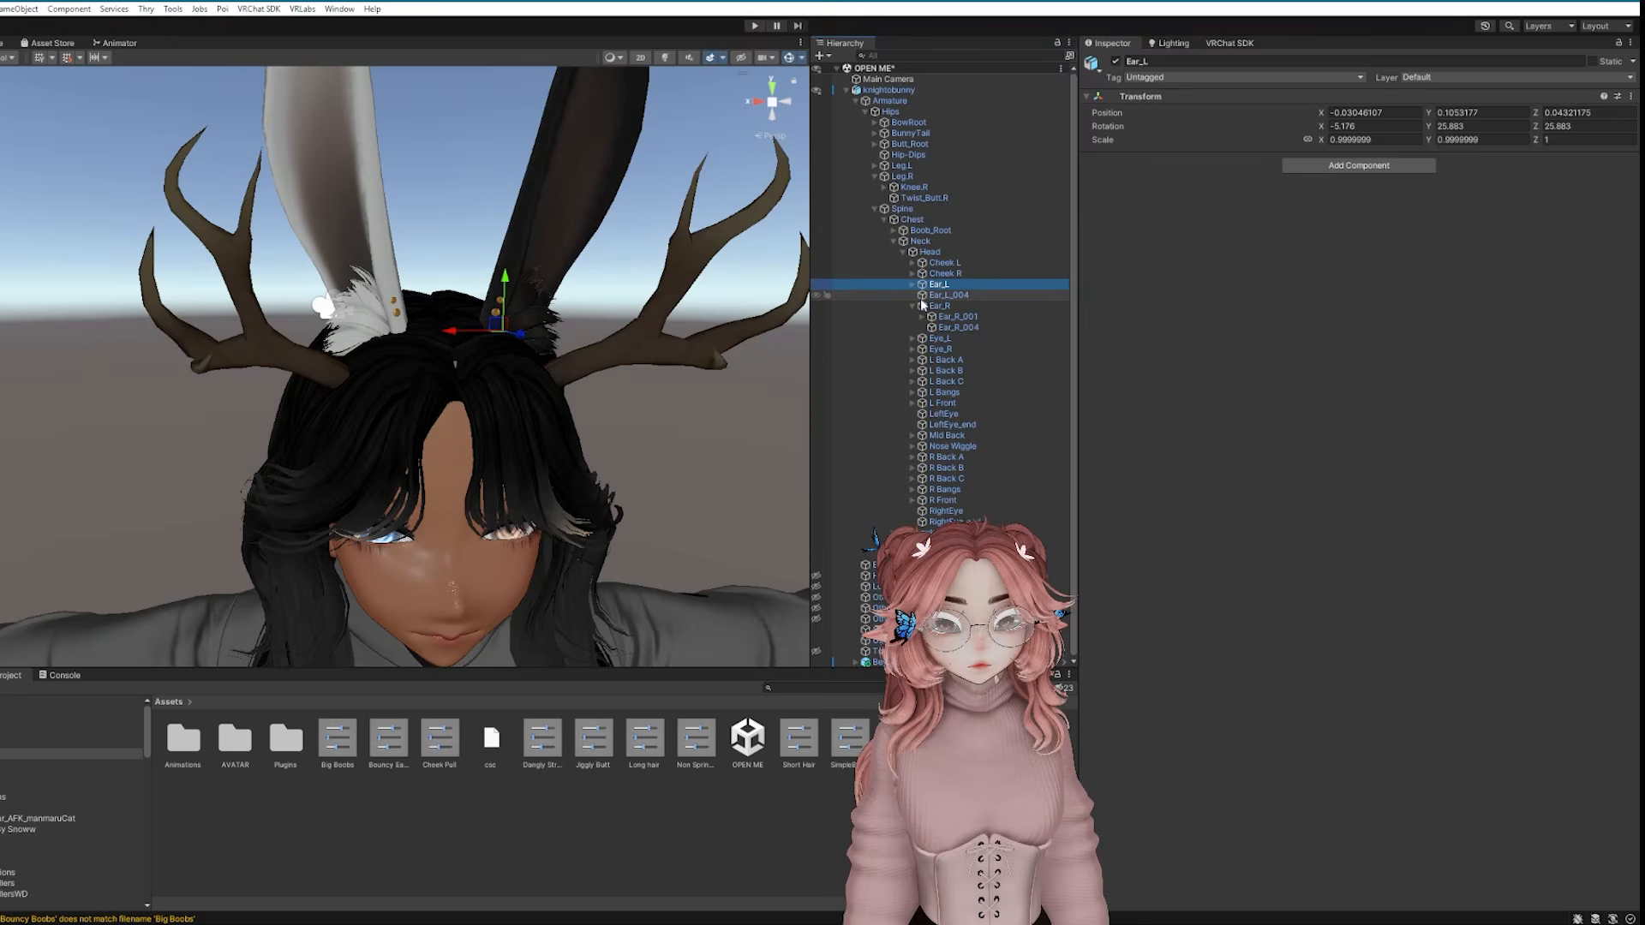
Apply the Bouncy Ears preset to the Ear_L and Ear_R bones together
{"action": "left_click", "coordinate": [934, 305], "text": "ctrl"}
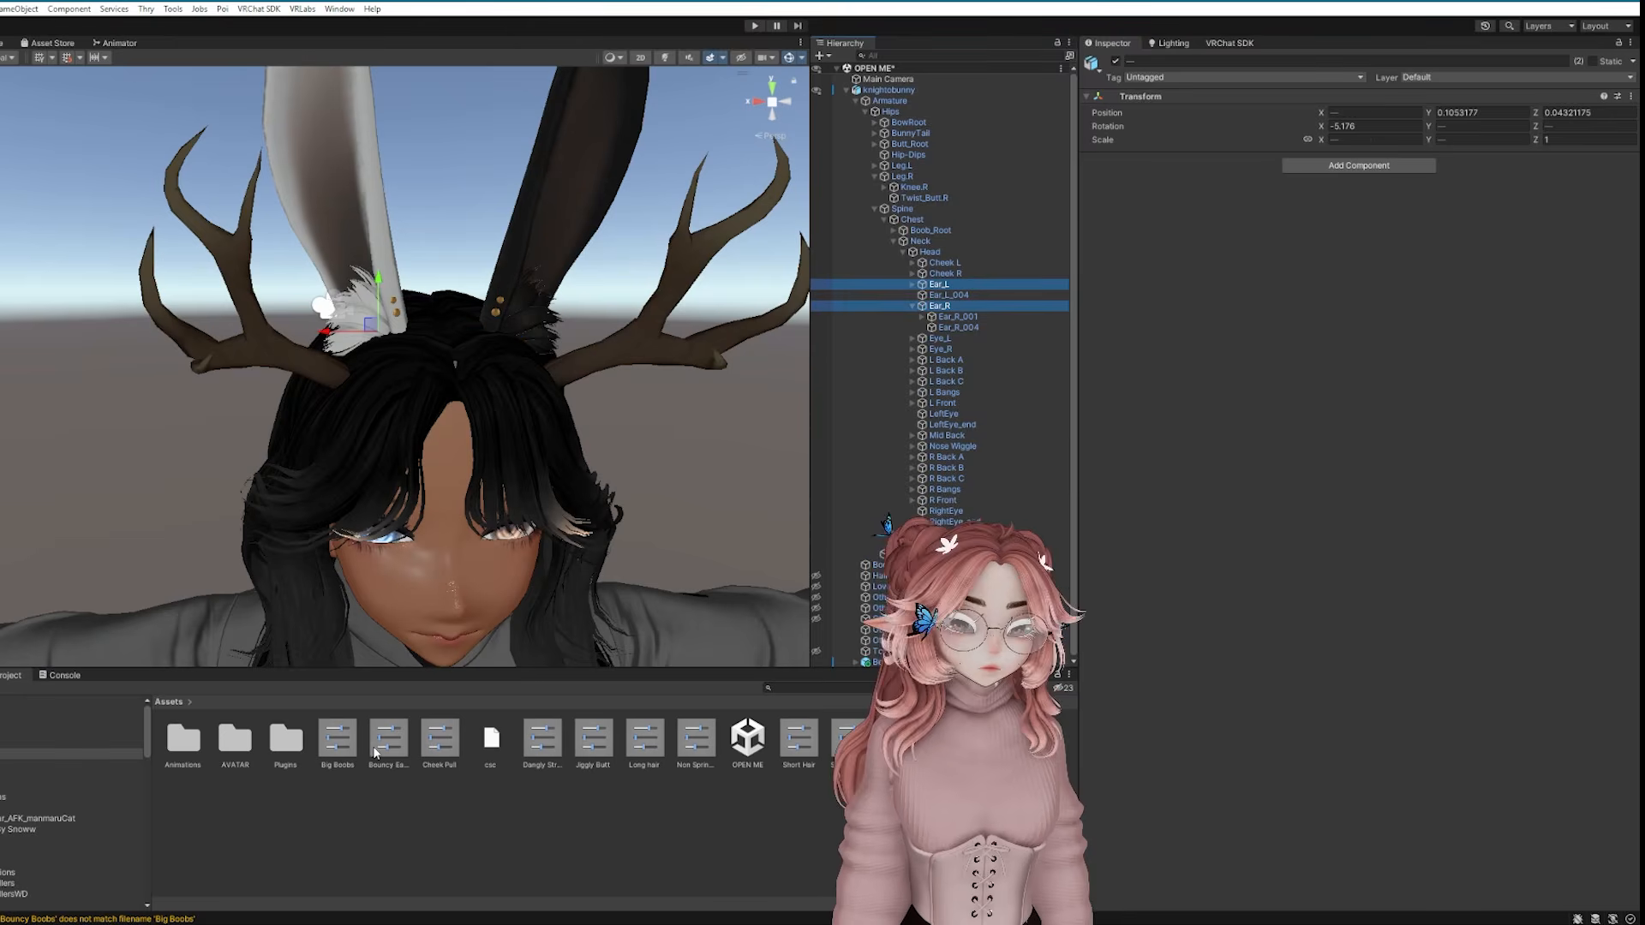
{"action": "left_click_drag", "start_coordinate": [386, 744], "coordinate": [1358, 283]}
Apply the Long hair preset to the L Back A, L Back B and L Back C bones
{"action": "left_click", "coordinate": [946, 360]}
{"action": "left_click", "coordinate": [943, 382], "text": "shift"}
{"action": "middle_click_drag", "start_coordinate": [597, 485], "coordinate": [576, 480]}
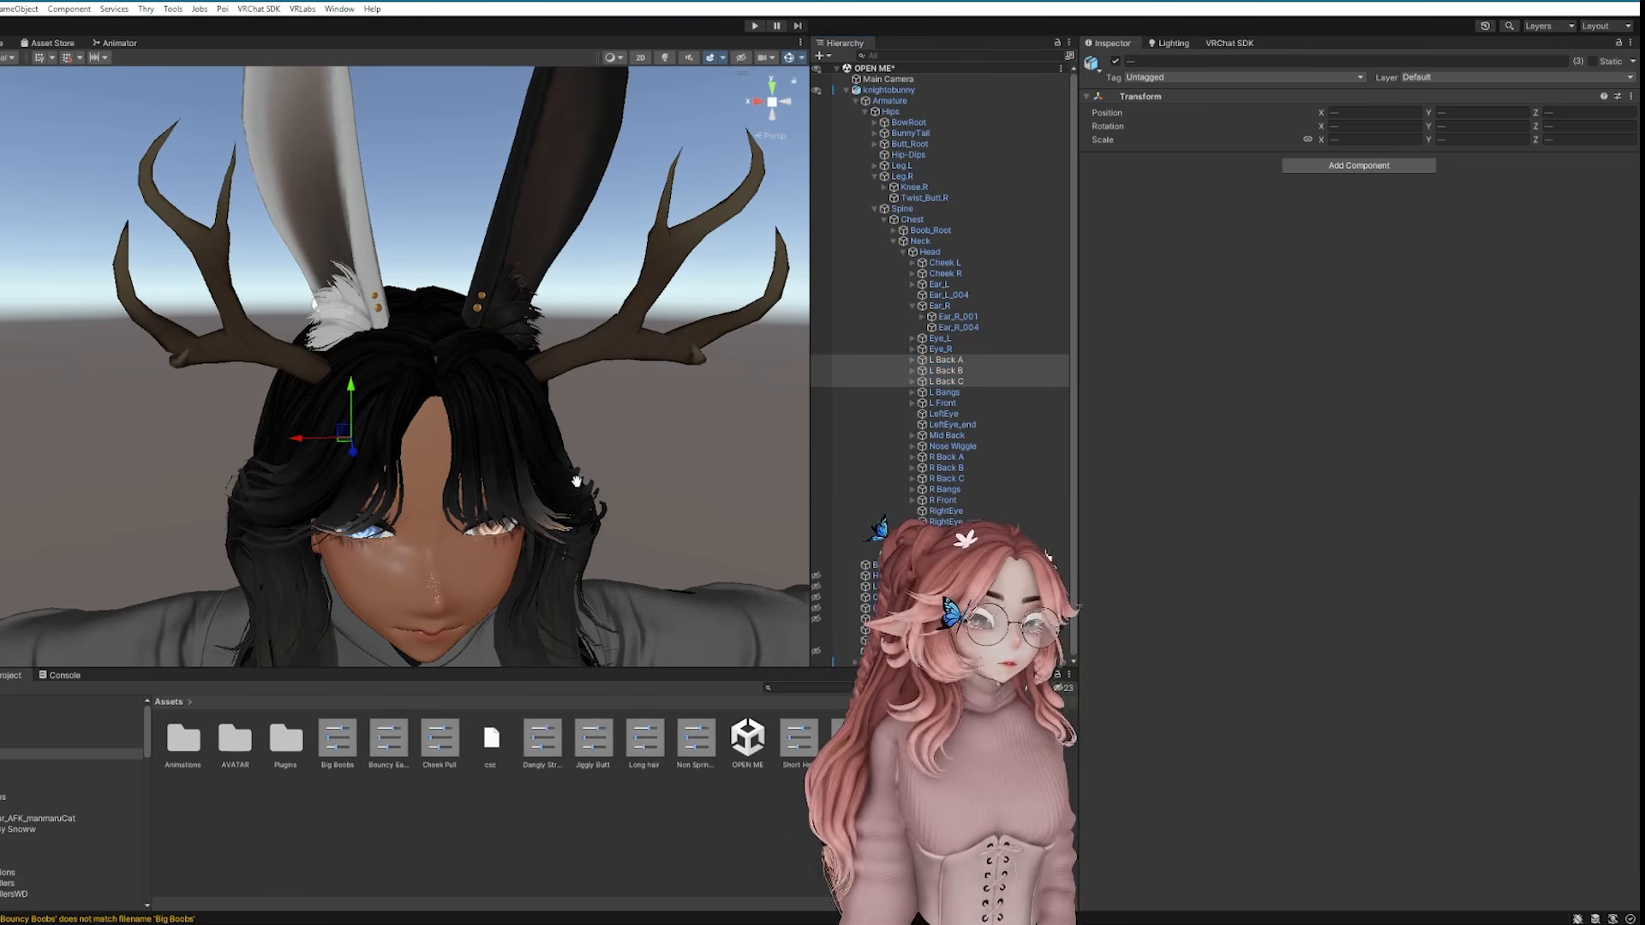
{"action": "left_click_drag", "start_coordinate": [644, 741], "coordinate": [1371, 360]}
Apply the Short Hair preset to the L Bangs and L Front bones
{"action": "left_click", "coordinate": [944, 392]}
{"action": "left_click", "coordinate": [943, 403]}
{"action": "left_click_drag", "start_coordinate": [696, 759], "coordinate": [1362, 360]}
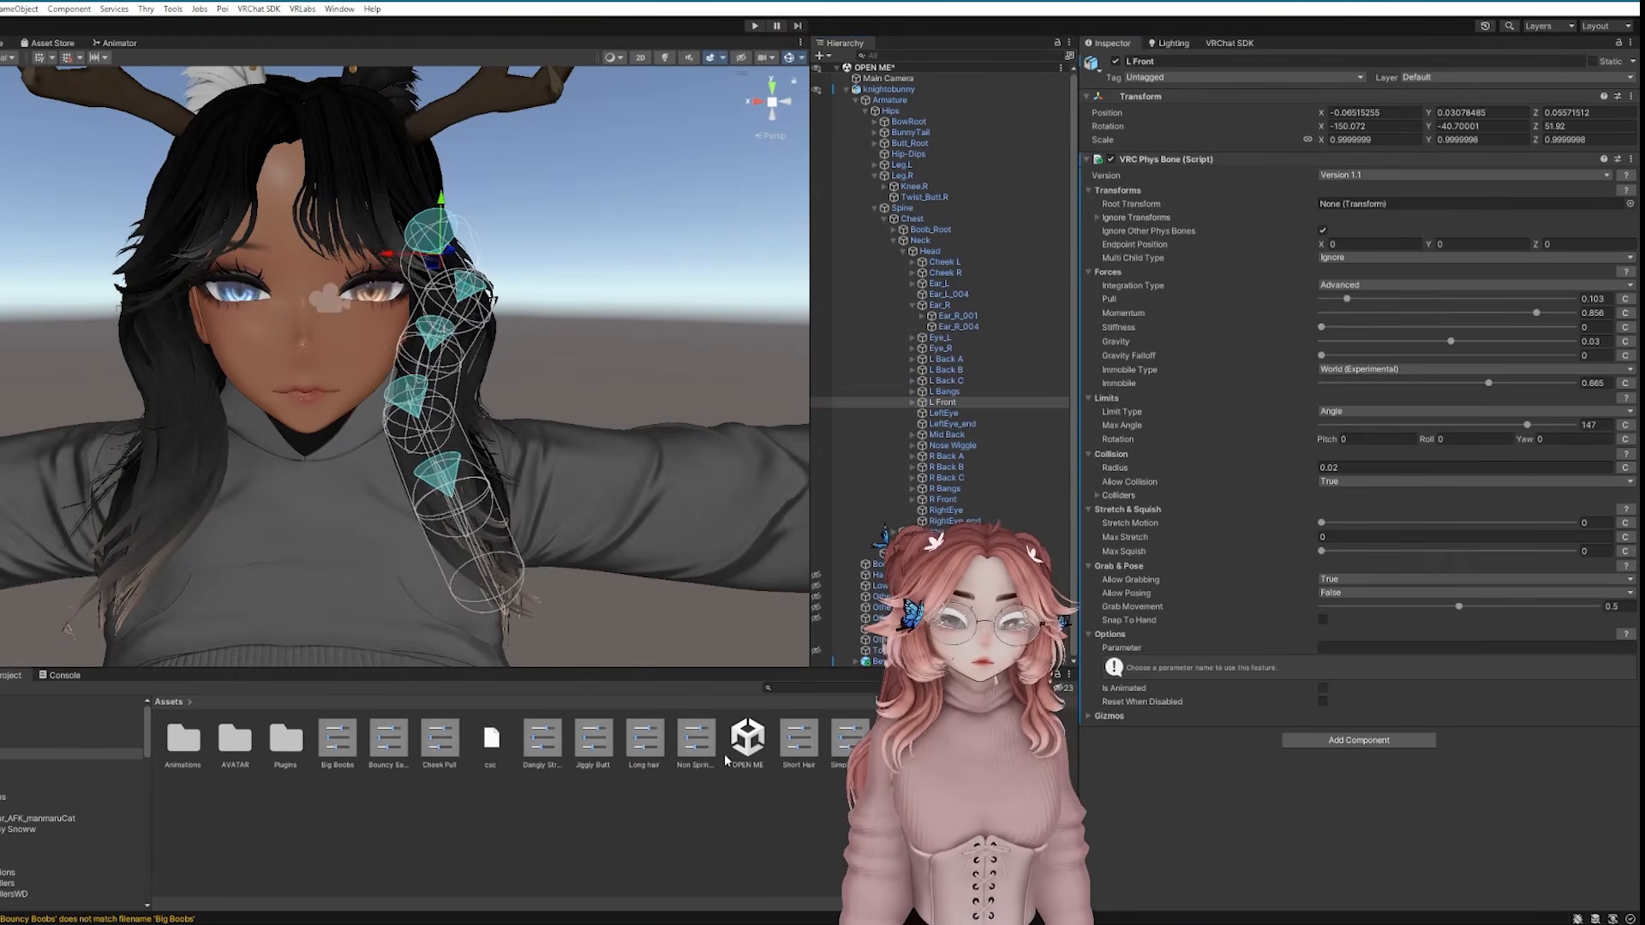
Compare the phys bone settings and collision shapes of the L Back A, L Back B, L Back C and L Bangs bones
{"action": "left_click", "coordinate": [964, 360]}
{"action": "left_click", "coordinate": [968, 393]}
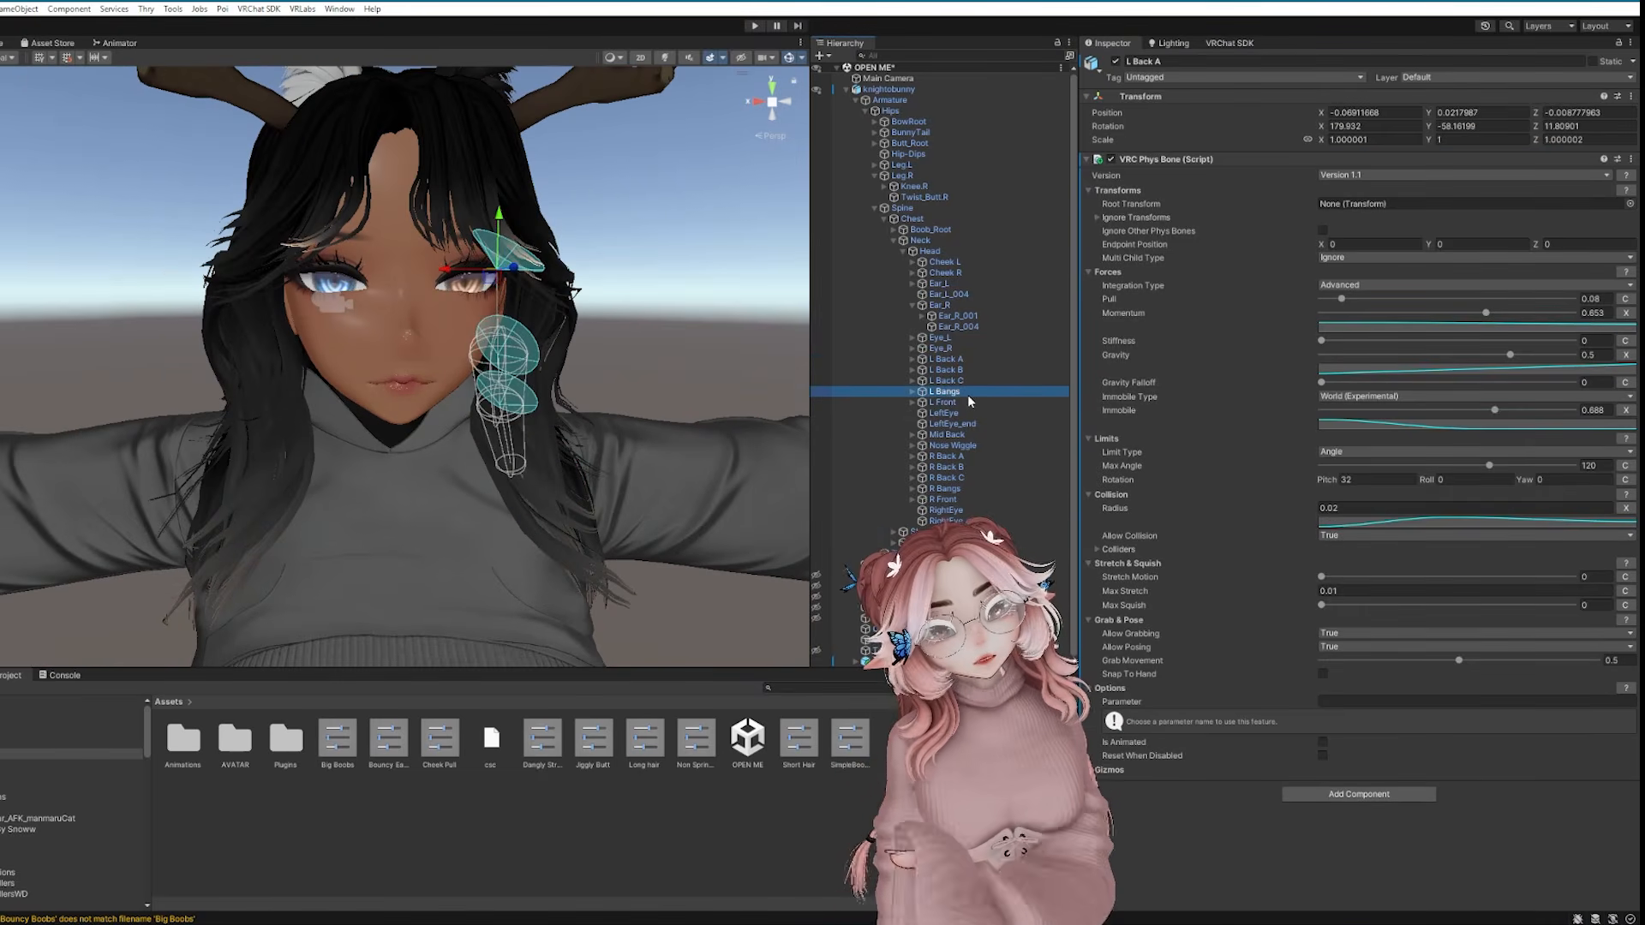
{"action": "left_click", "coordinate": [957, 359]}
{"action": "left_click", "coordinate": [950, 380]}
{"action": "left_click", "coordinate": [946, 360]}
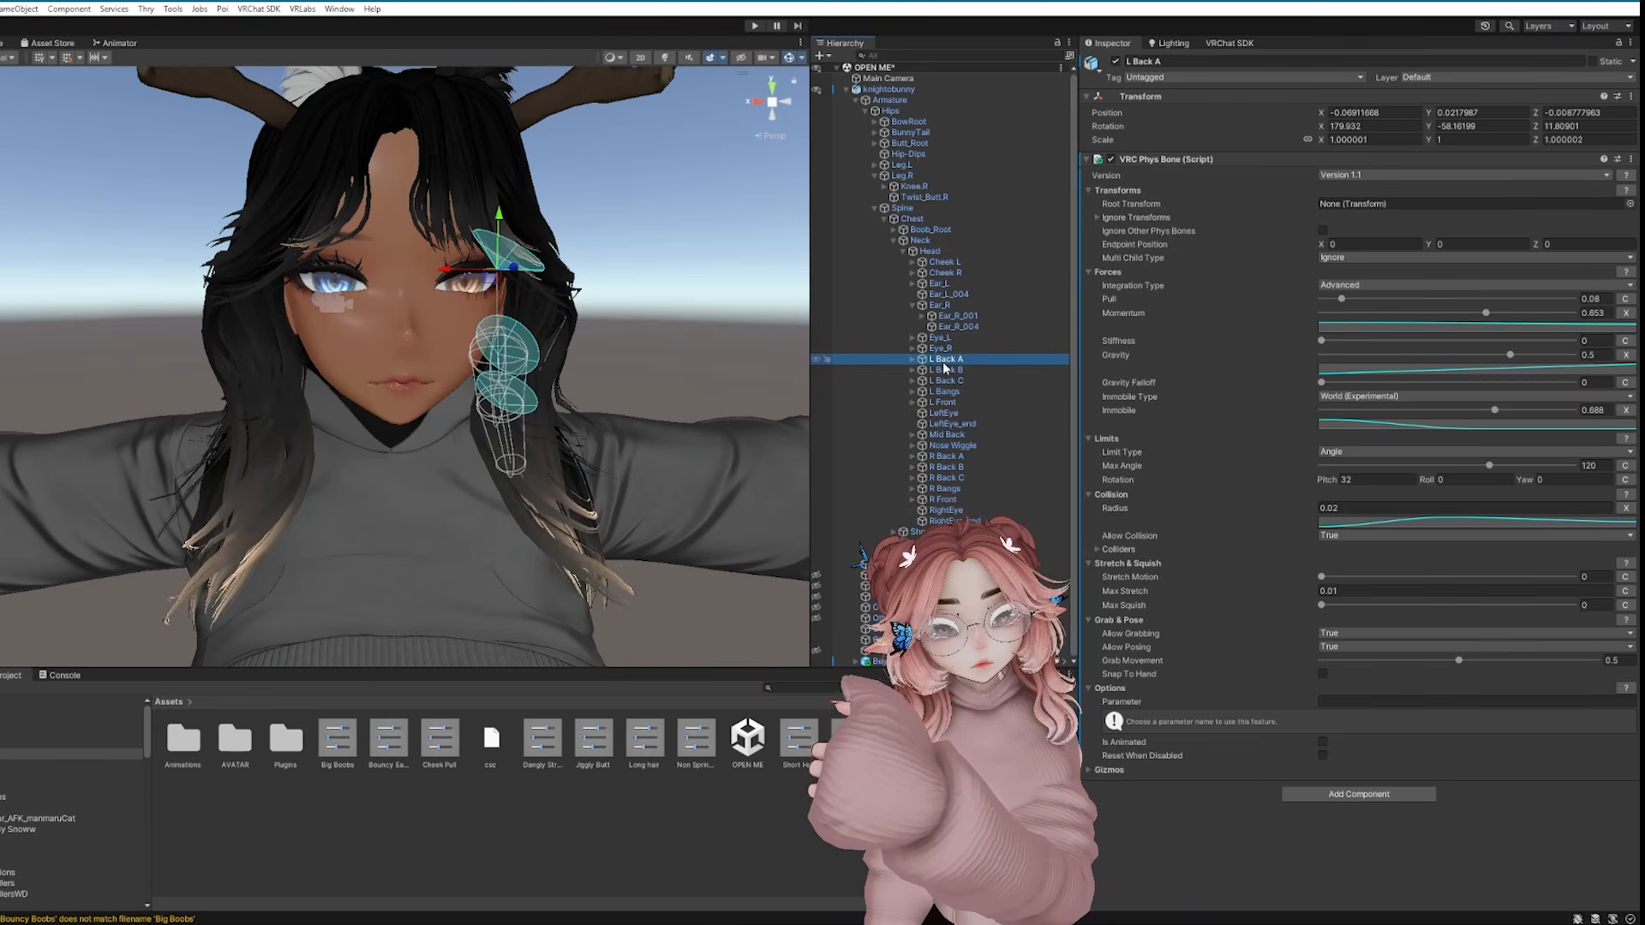
{"action": "left_click", "coordinate": [946, 349]}
{"action": "left_click", "coordinate": [948, 370]}
{"action": "left_click", "coordinate": [951, 361]}
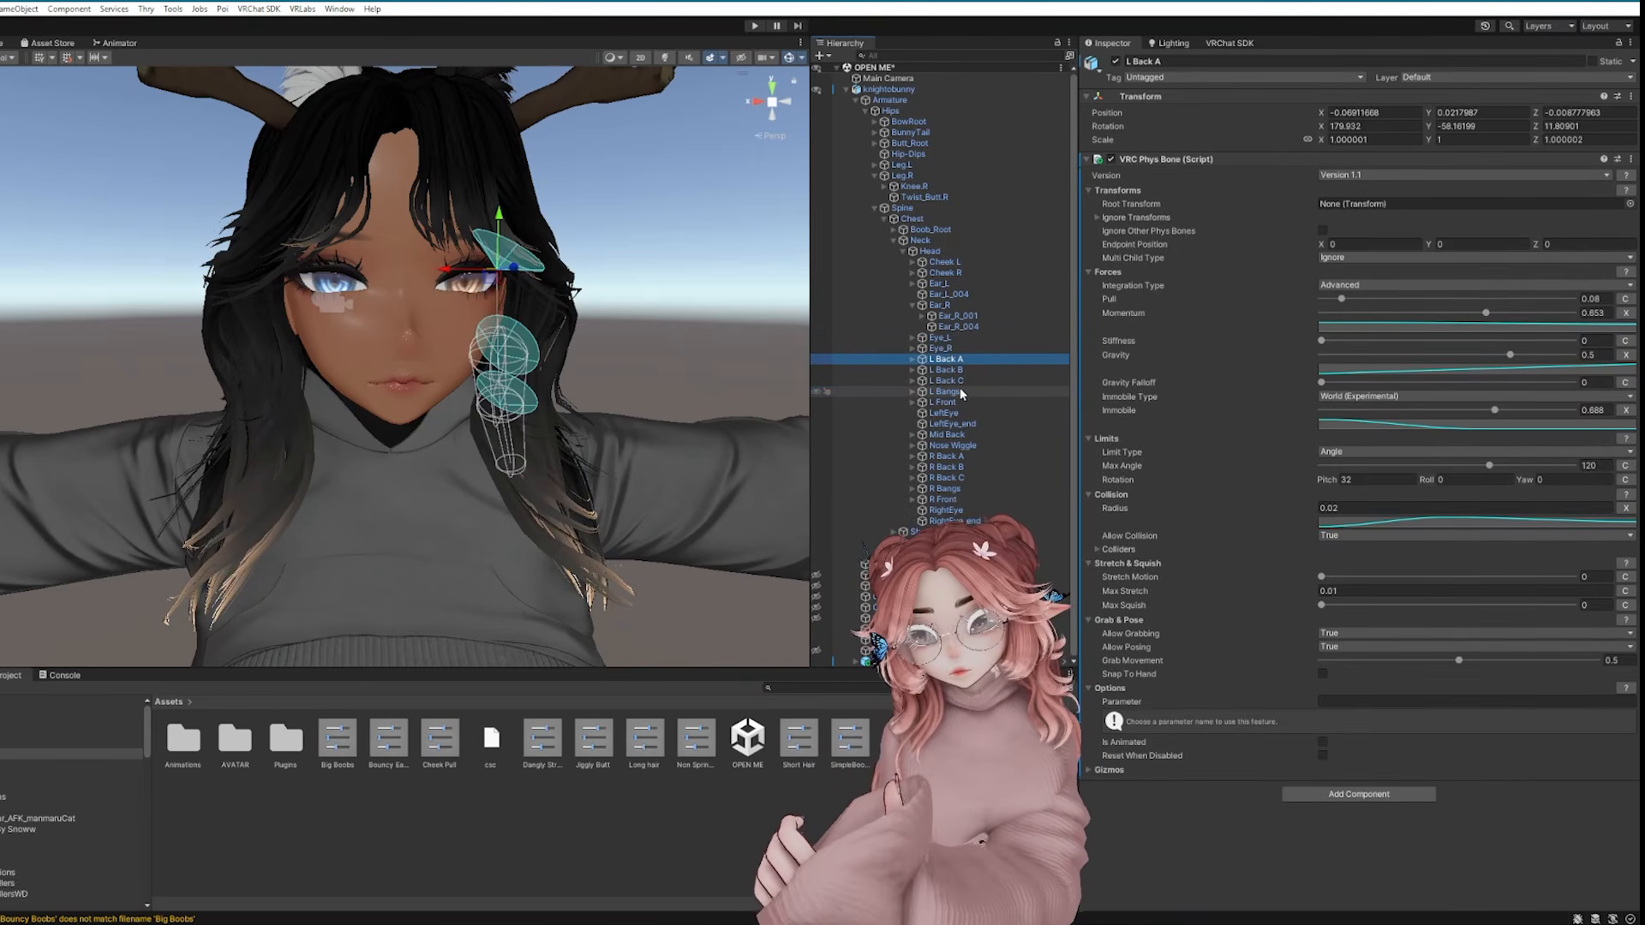
{"action": "left_click", "coordinate": [958, 391]}
{"action": "scroll", "coordinate": [591, 493], "scroll_direction": "down", "scroll_amount": 3}
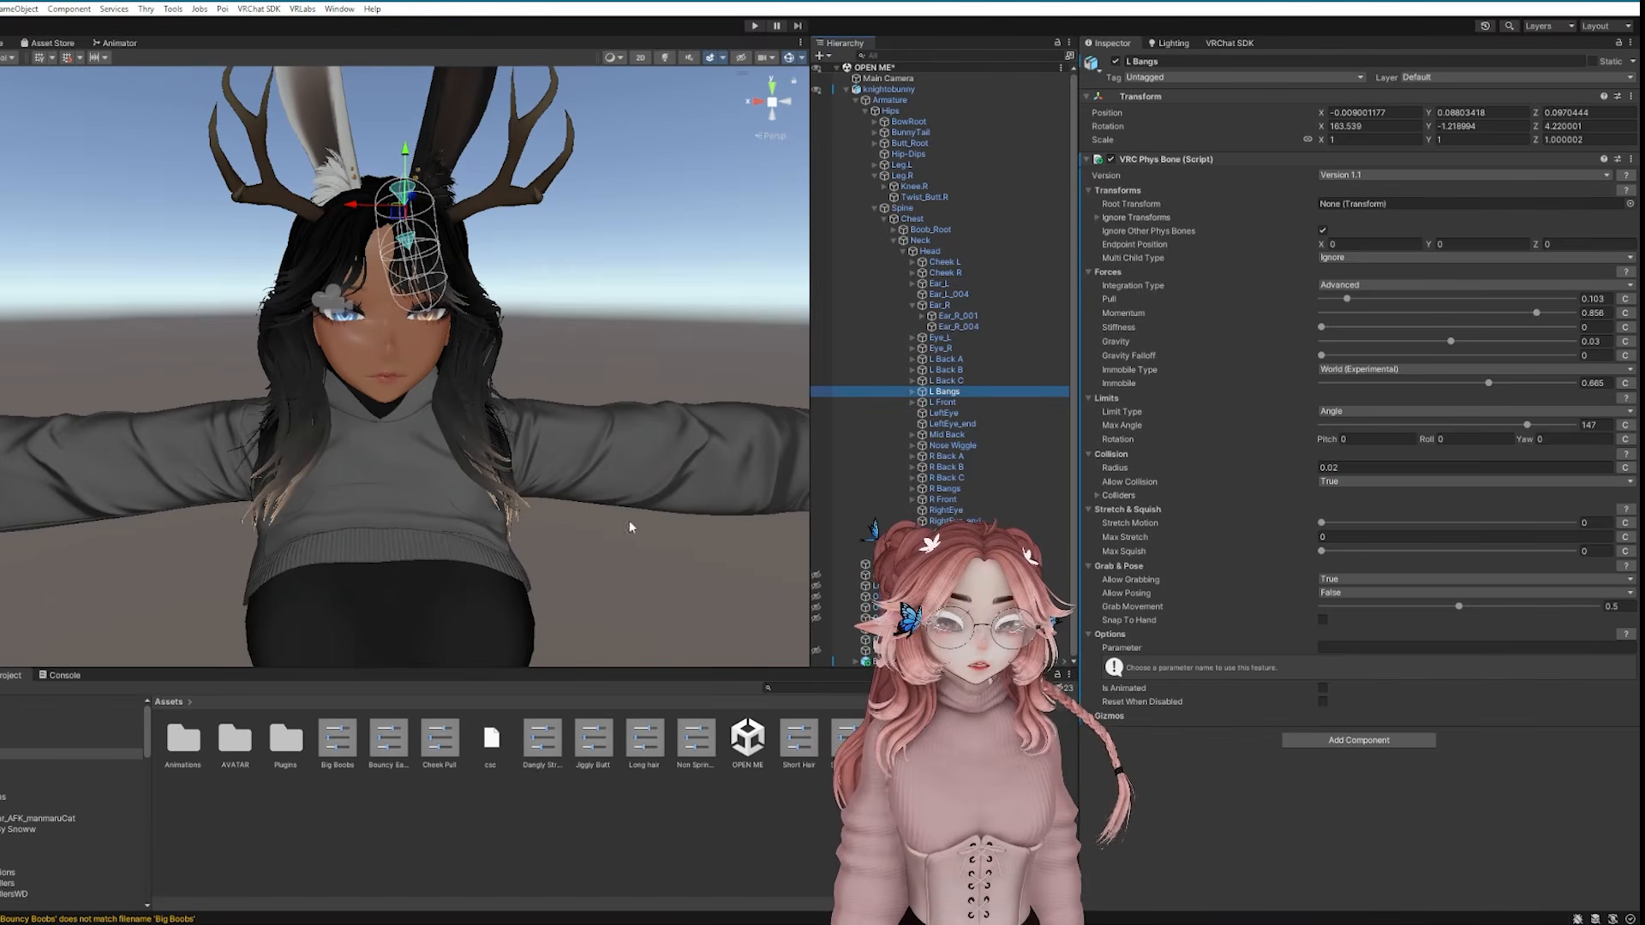
{"action": "left_click", "coordinate": [941, 380]}
{"action": "left_click", "coordinate": [943, 360]}
{"action": "left_click", "coordinate": [944, 370]}
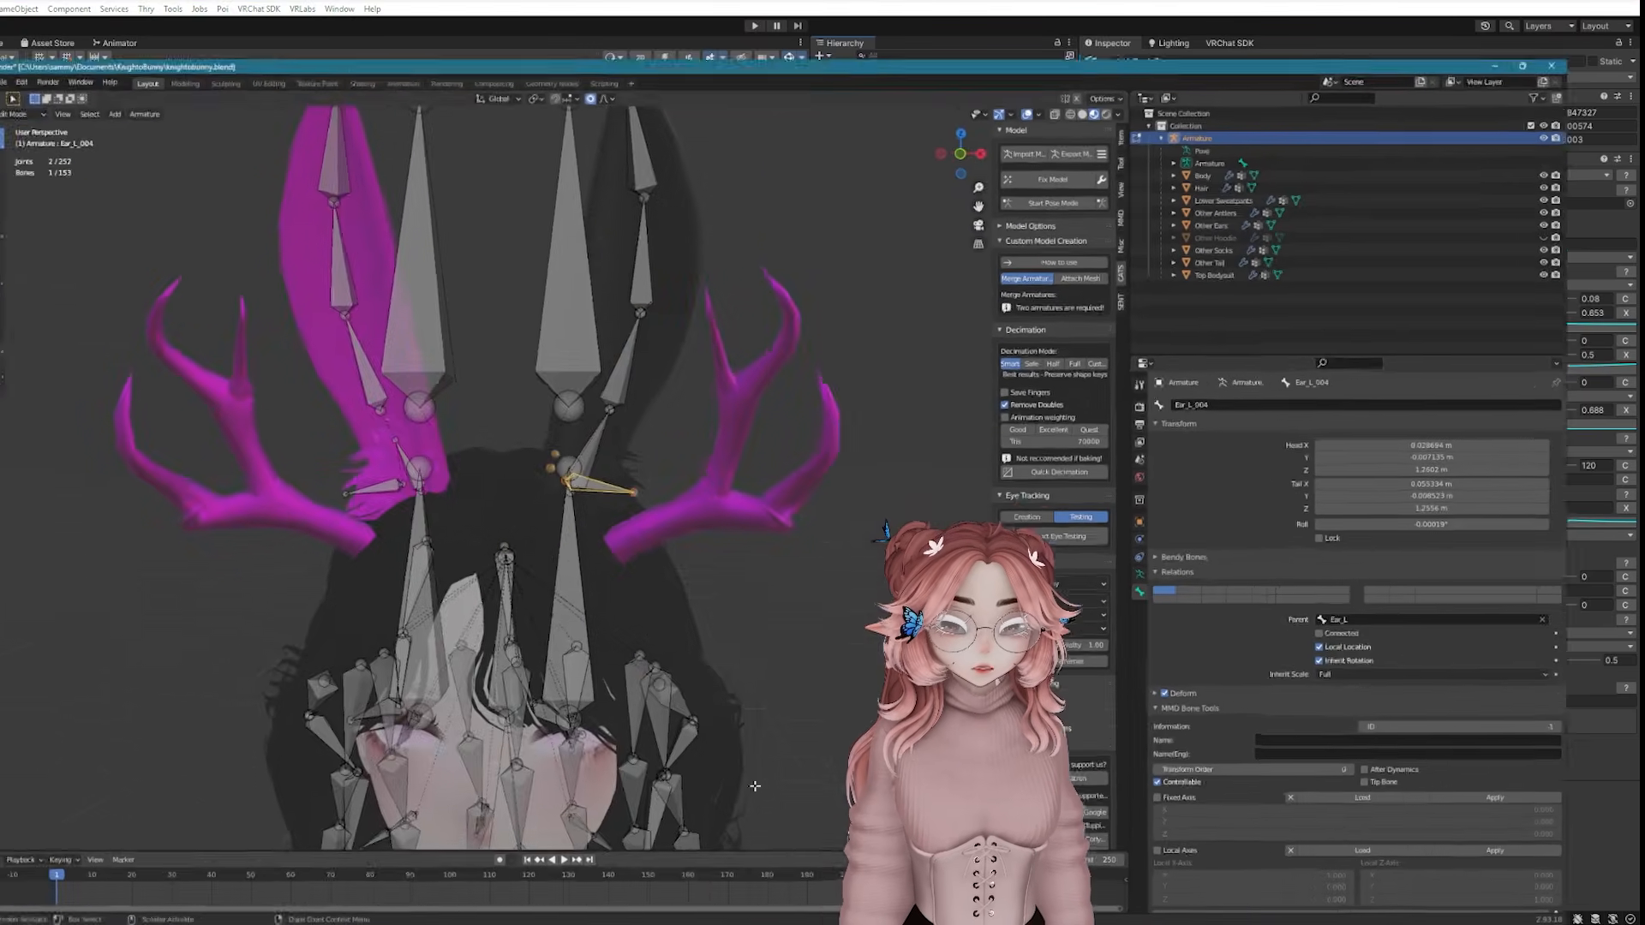
Switch to Blender and show the armature's head and hair bones from the side for editing
{"action": "middle_click_drag", "start_coordinate": [479, 428], "coordinate": [508, 524]}
{"action": "key", "text": "Tab"}
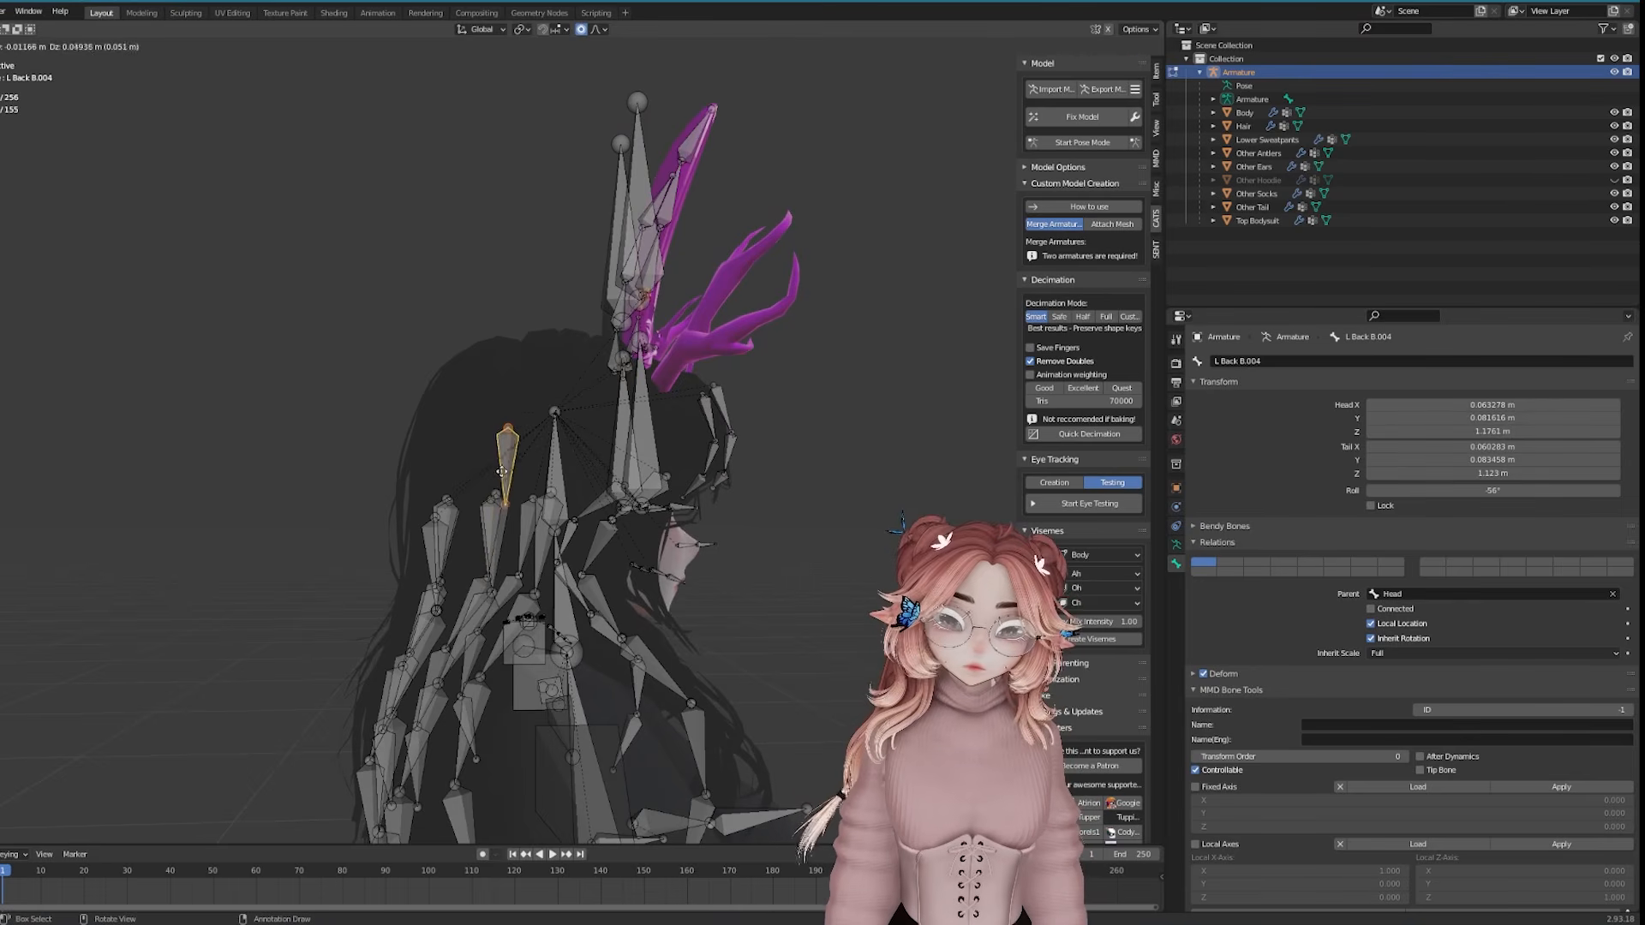
{"action": "left_click", "coordinate": [501, 467]}
{"action": "key", "text": "r"}
{"action": "left_click", "coordinate": [676, 401]}
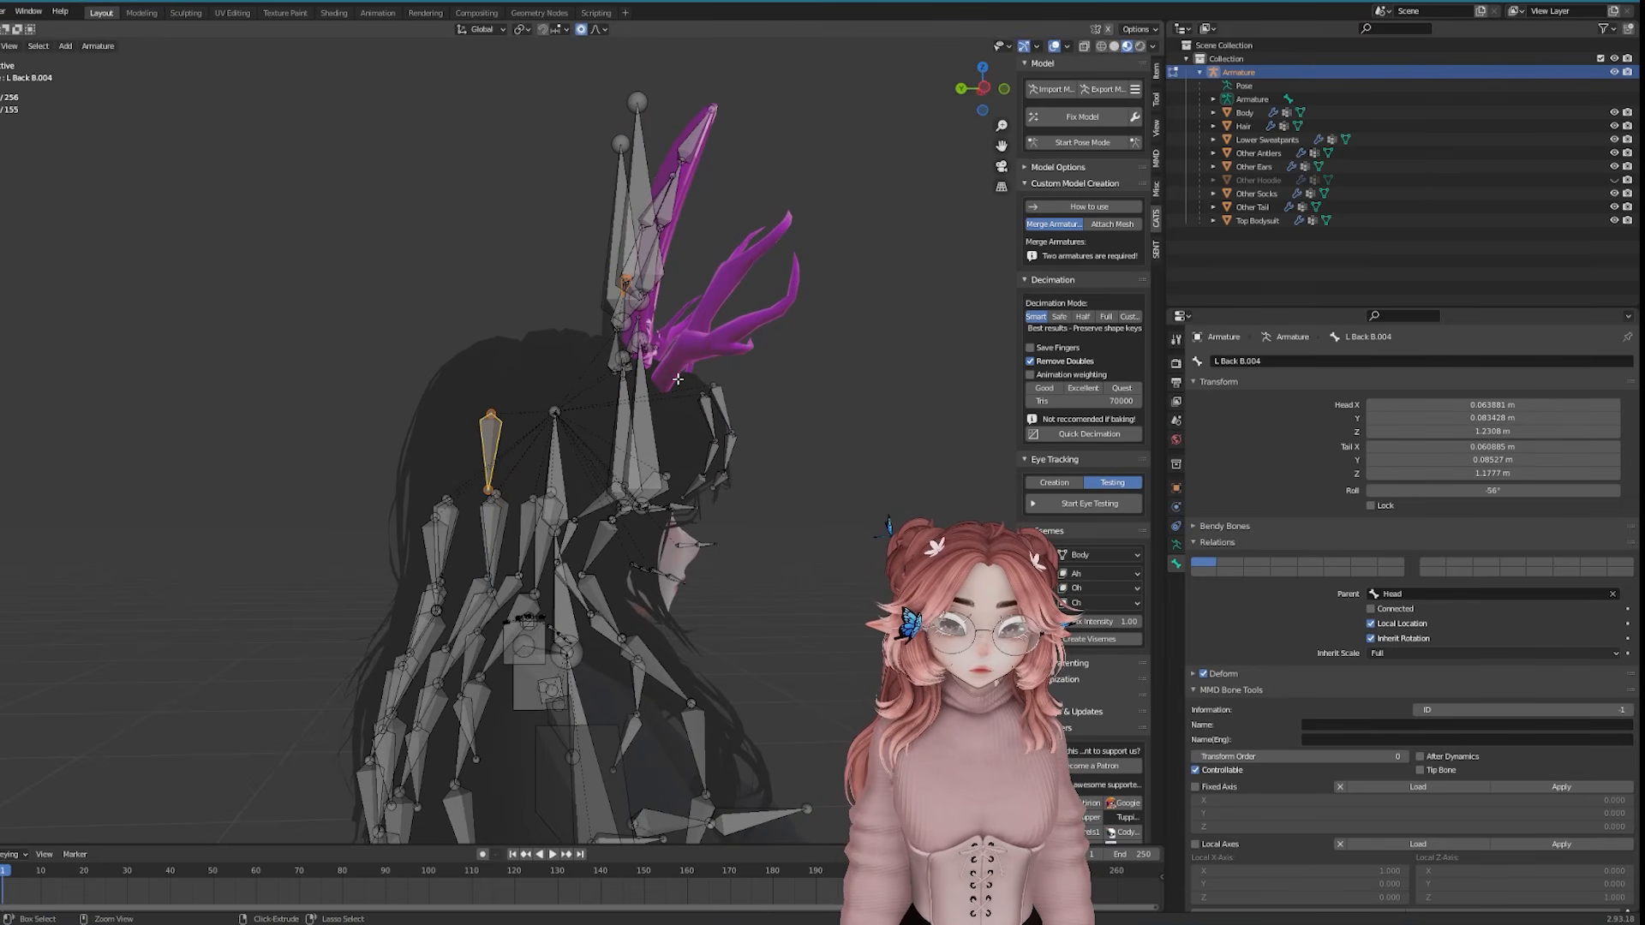
{"action": "left_click_drag", "start_coordinate": [742, 292], "coordinate": [598, 415], "text": "ctrl"}
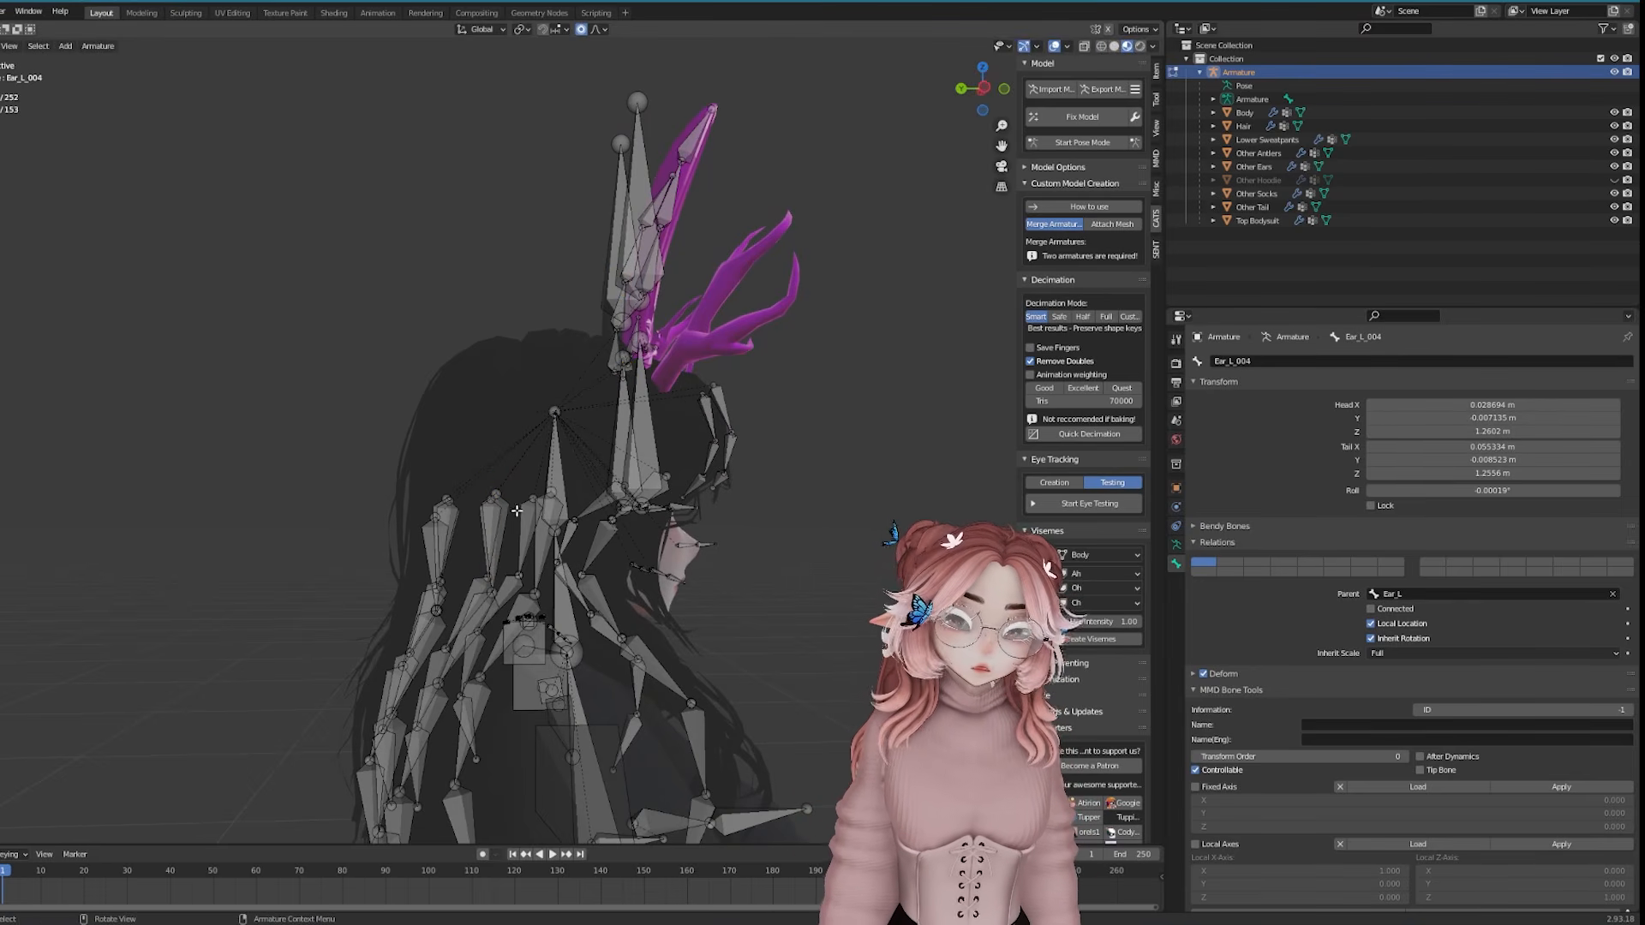
Place a centred copy of the R Back B bone above the back hair chains and rename it Hair_Back
{"action": "left_click", "coordinate": [495, 531]}
{"action": "key", "text": "g"}
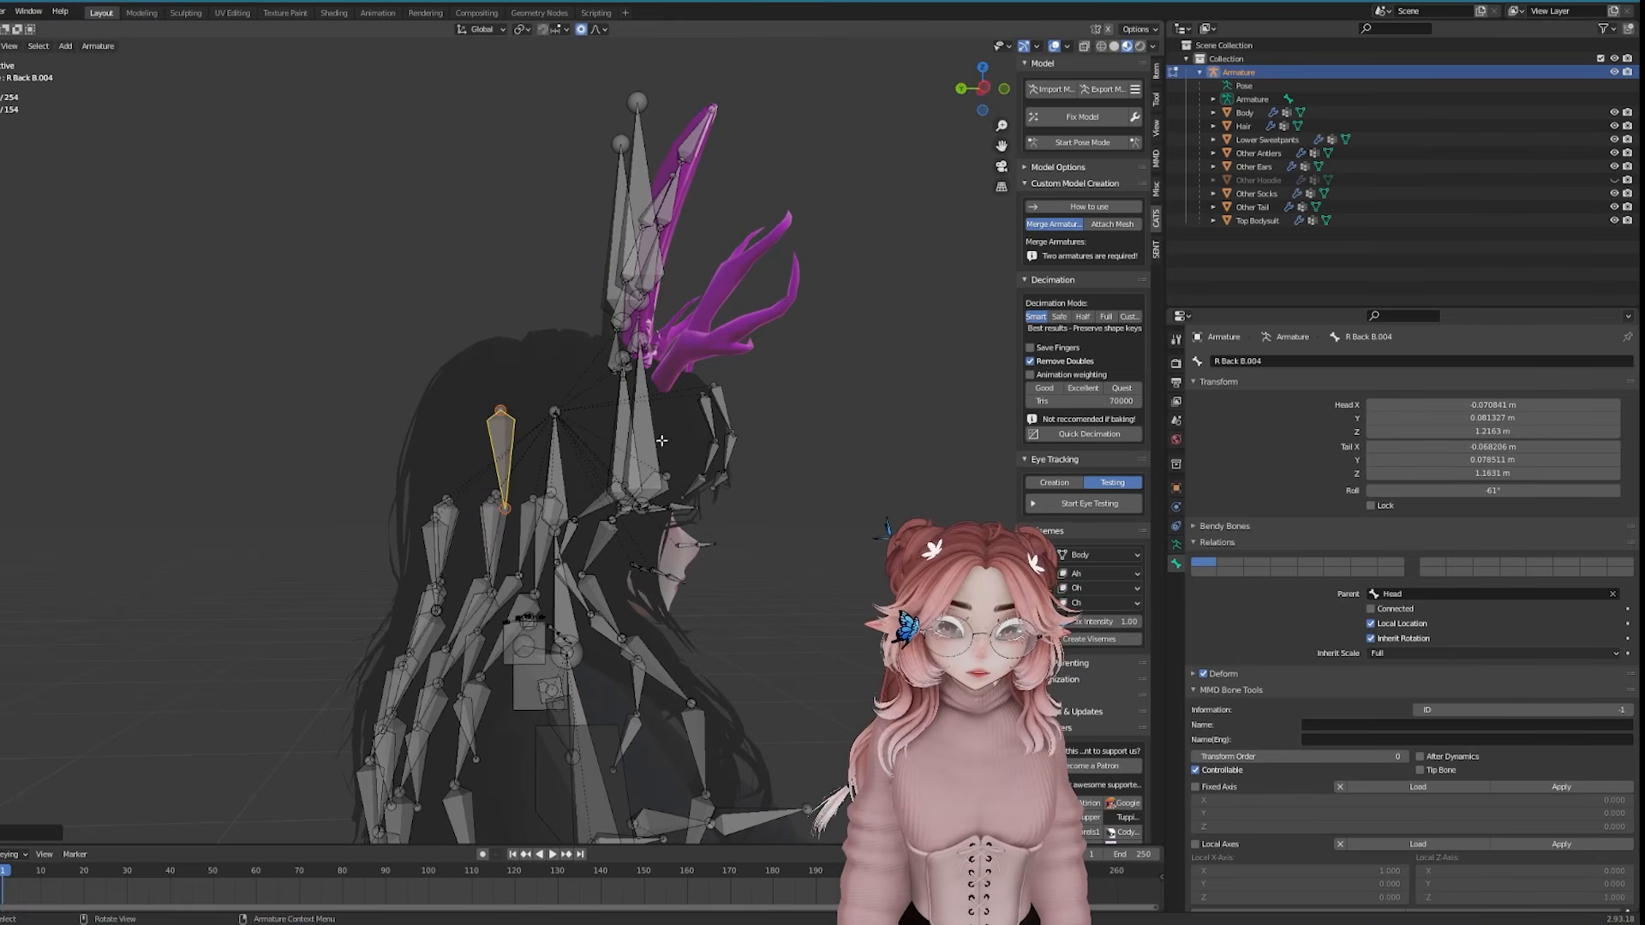
{"action": "scroll", "coordinate": [664, 442], "scroll_direction": "up", "scroll_amount": 3}
{"action": "middle_click_drag", "start_coordinate": [664, 442], "coordinate": [600, 442]}
{"action": "left_click", "coordinate": [1257, 360]}
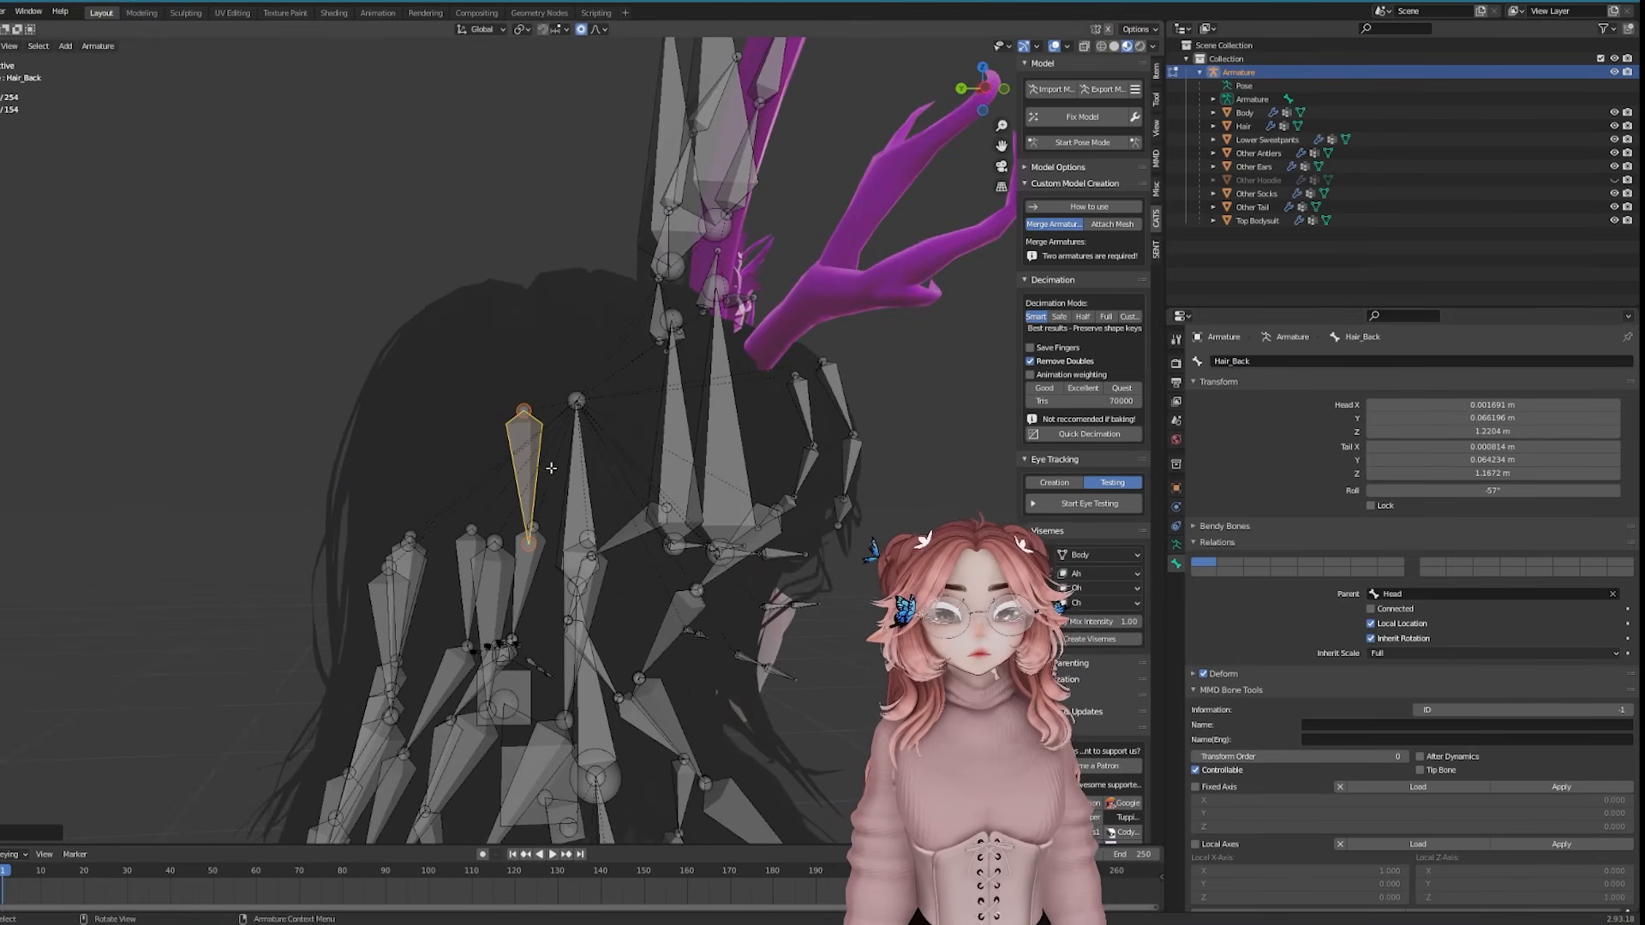
Duplicate the Hair_Back bone toward the front of the head and rename the copy as the front hair bone
{"action": "middle_click_drag", "start_coordinate": [714, 472], "coordinate": [1365, 378]}
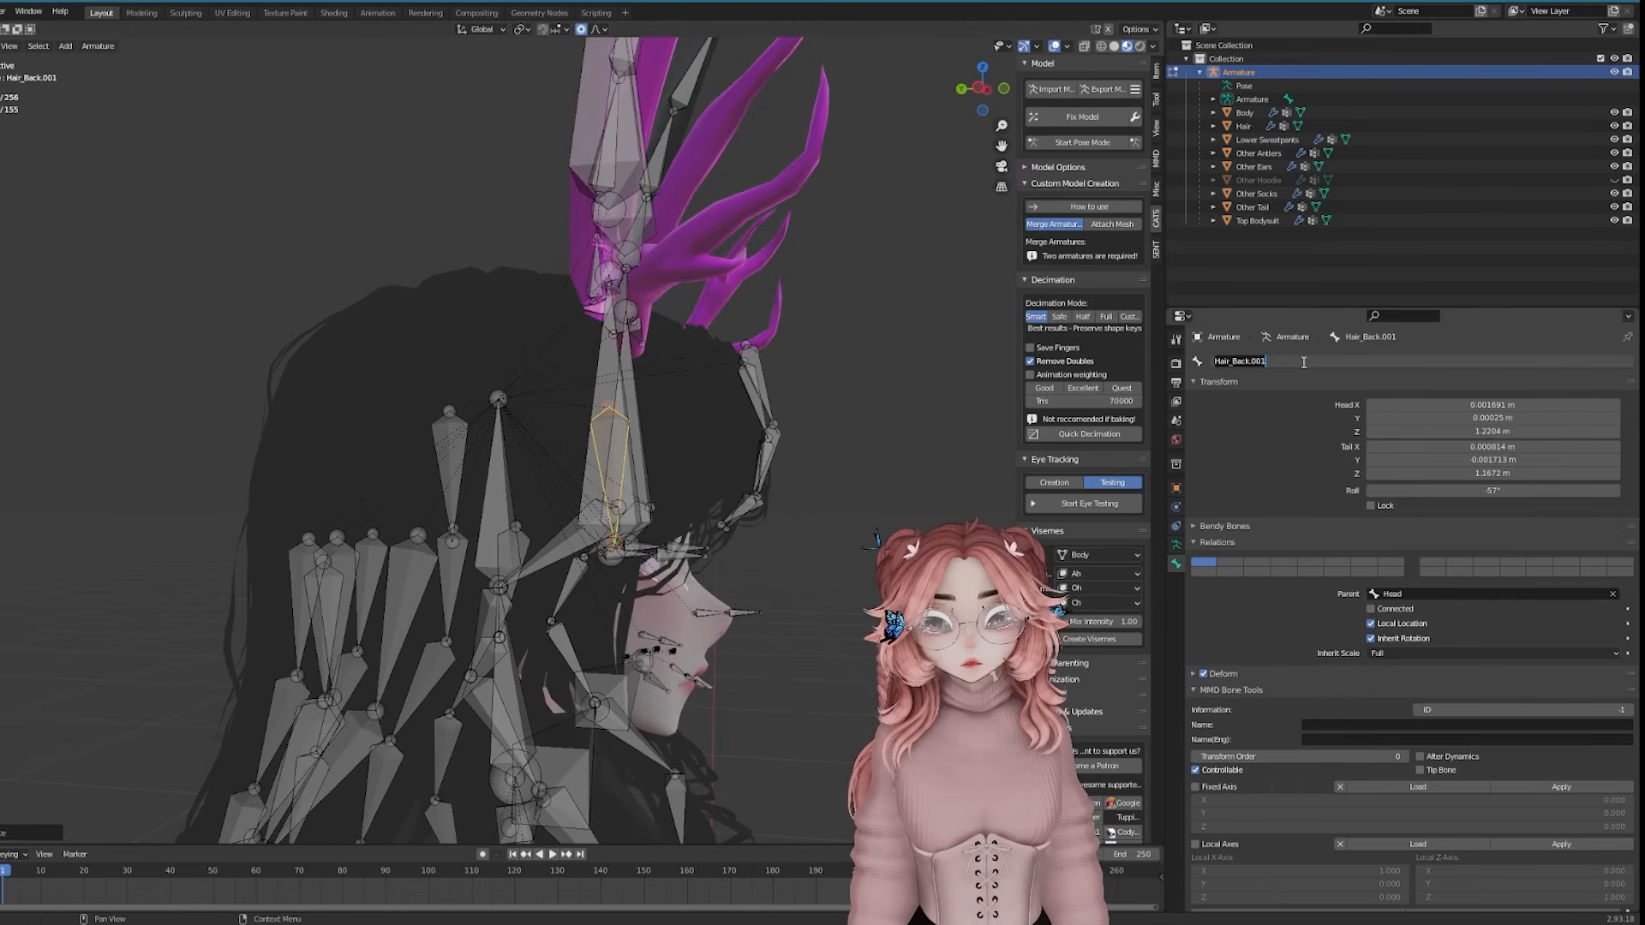
{"action": "type", "text": "nt"}
{"action": "key", "text": "Return"}
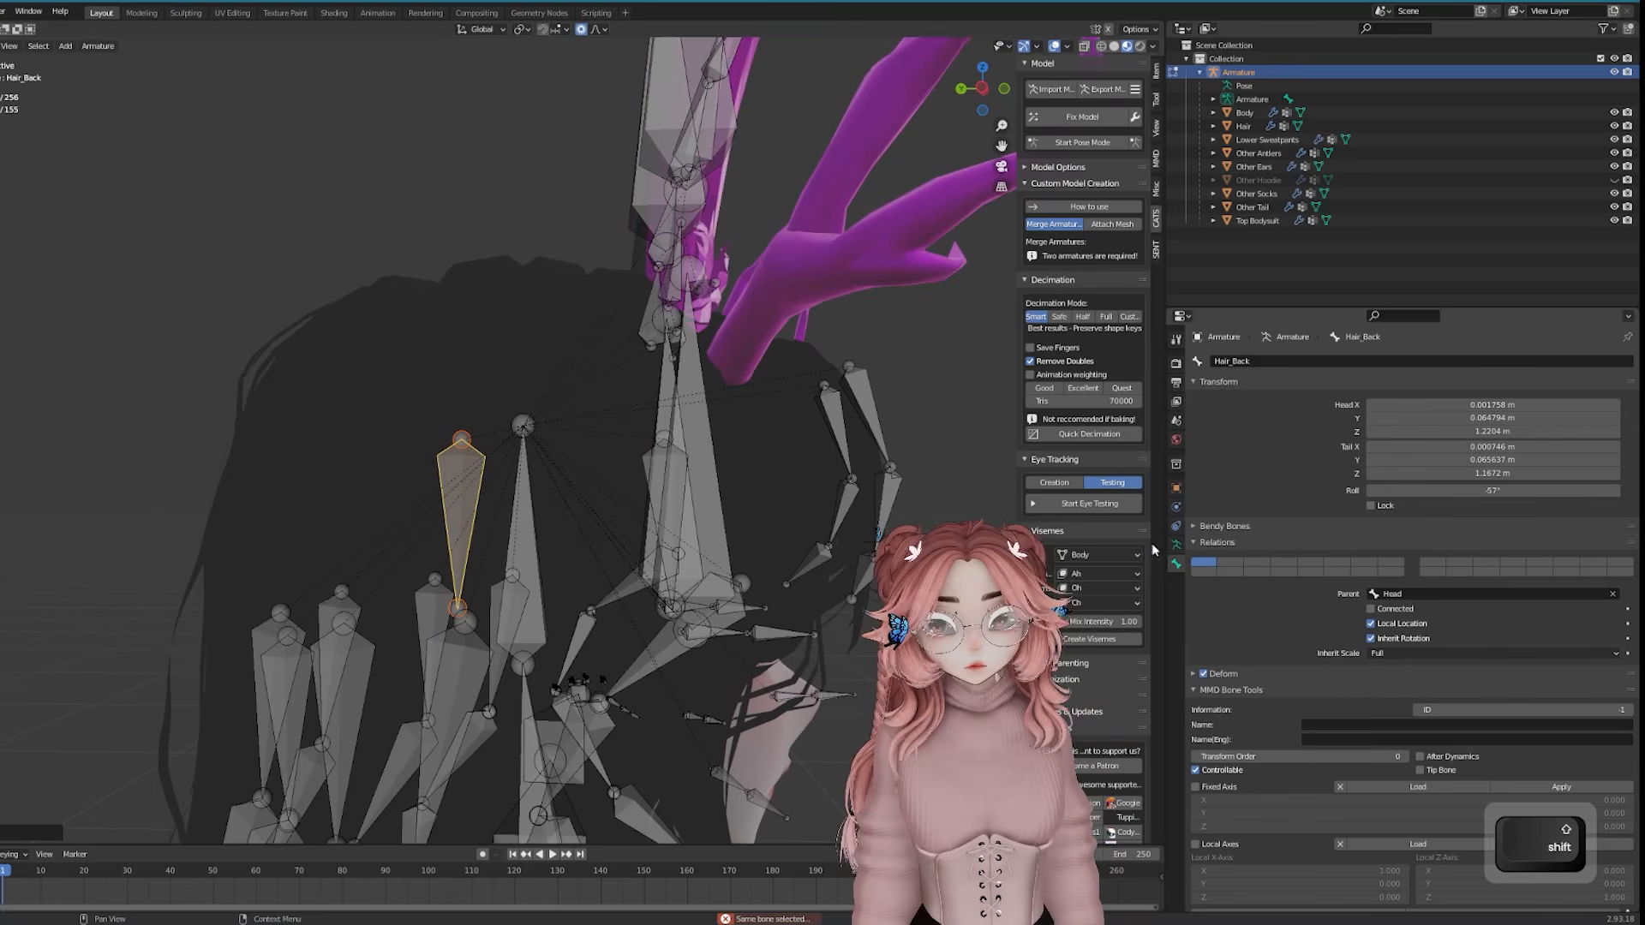
Reveal the child bones of the Head bone in the armature hierarchy
{"action": "middle_click_drag", "start_coordinate": [514, 548], "coordinate": [576, 499]}
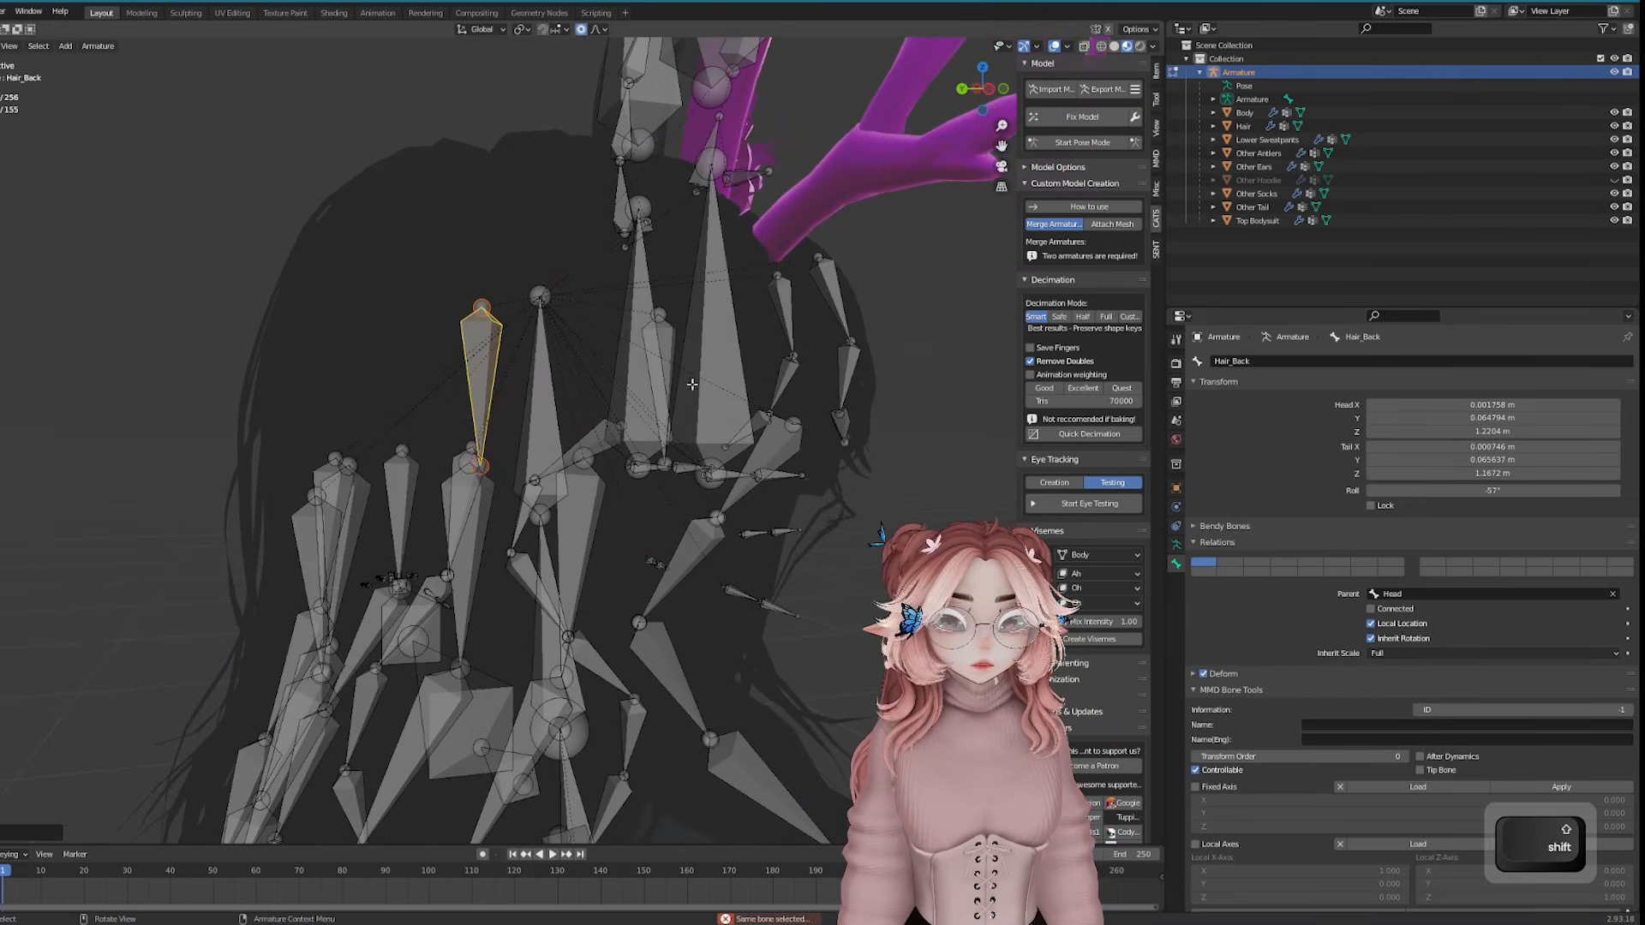
{"action": "left_click", "coordinate": [670, 383]}
{"action": "middle_click_drag", "start_coordinate": [671, 383], "coordinate": [634, 398]}
{"action": "left_click", "coordinate": [629, 399], "text": "shift"}
{"action": "middle_click_drag", "start_coordinate": [382, 433], "coordinate": [558, 414], "text": "shift"}
{"action": "left_click", "coordinate": [502, 496]}
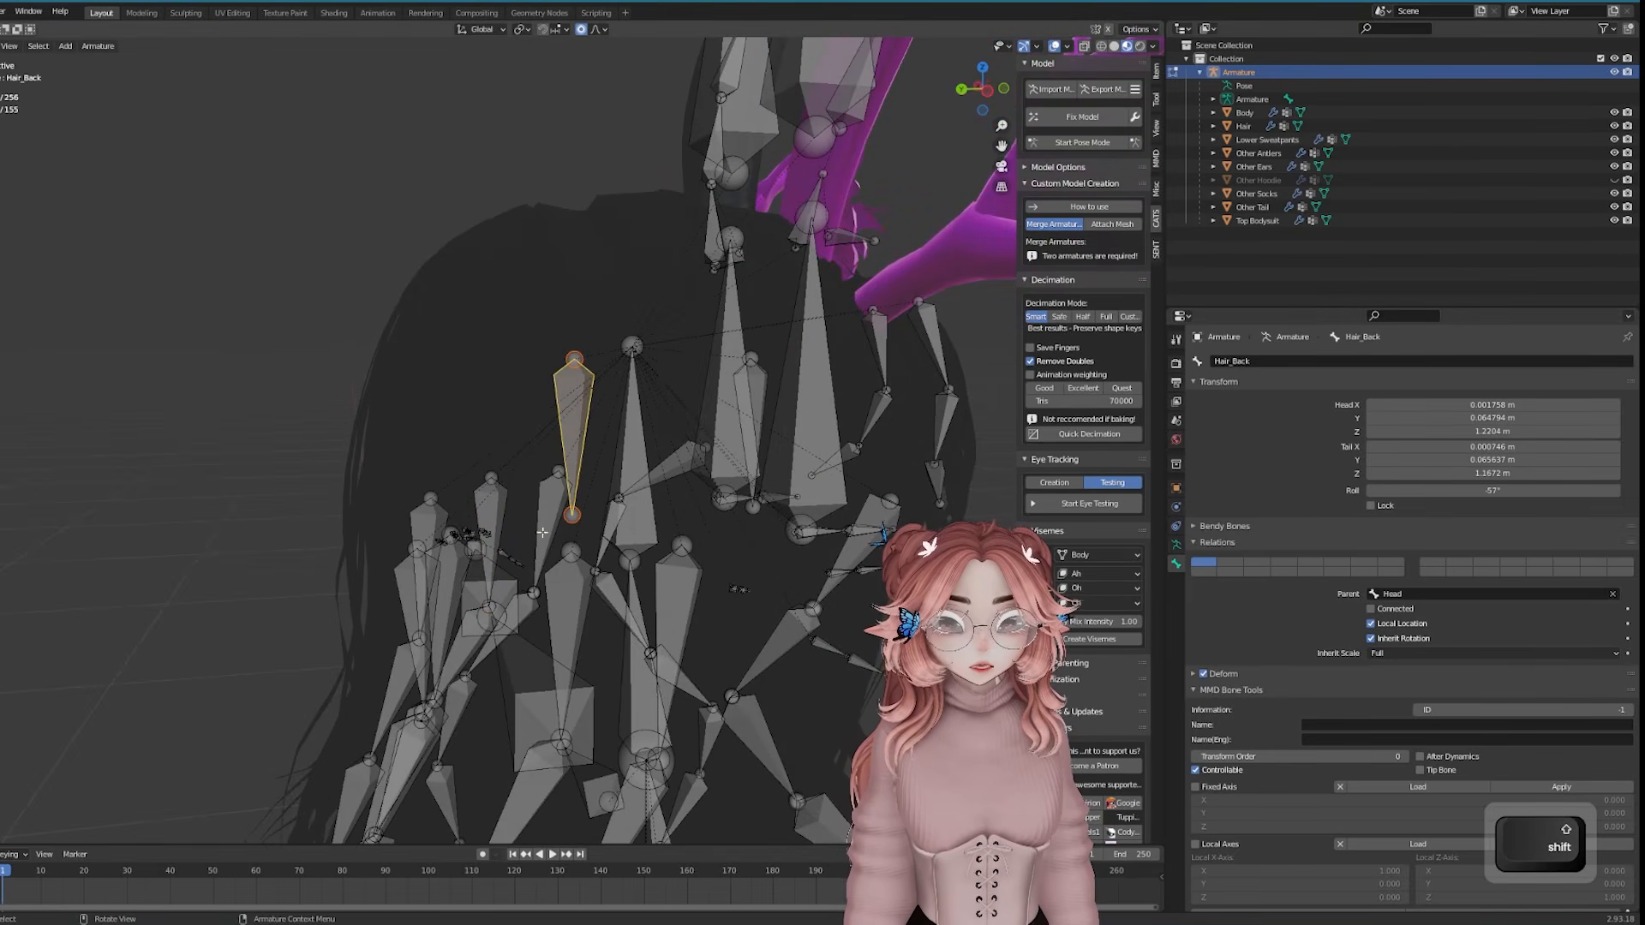
{"action": "middle_click_drag", "start_coordinate": [528, 504], "coordinate": [537, 503]}
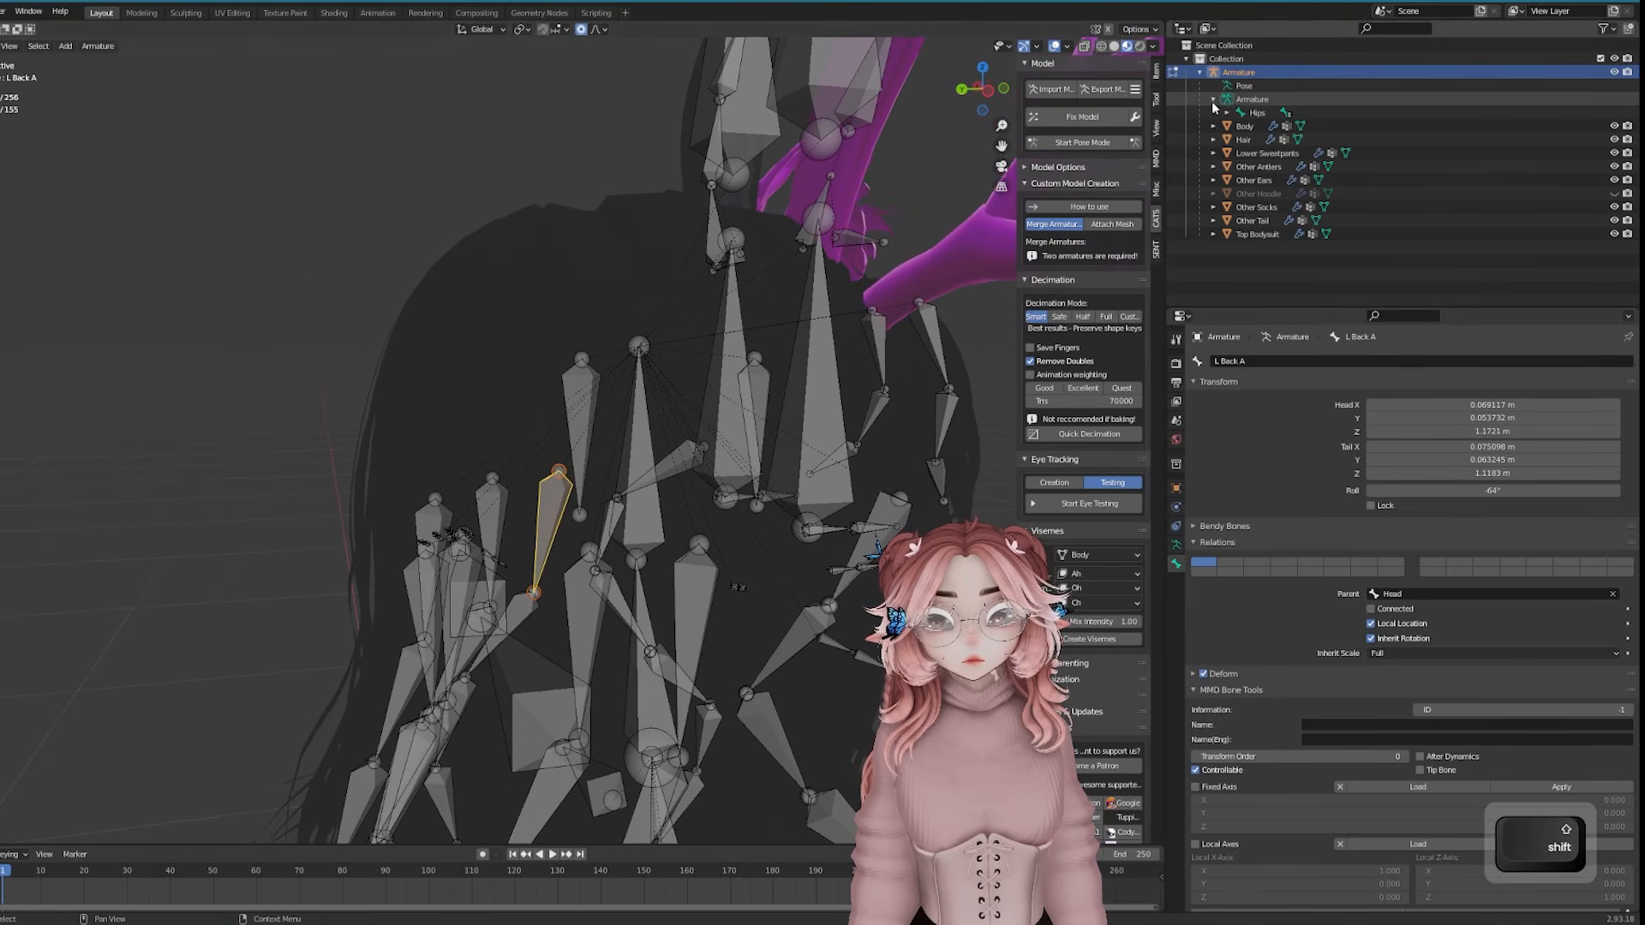
{"action": "left_click", "coordinate": [1240, 126]}
{"action": "left_click", "coordinate": [1254, 139]}
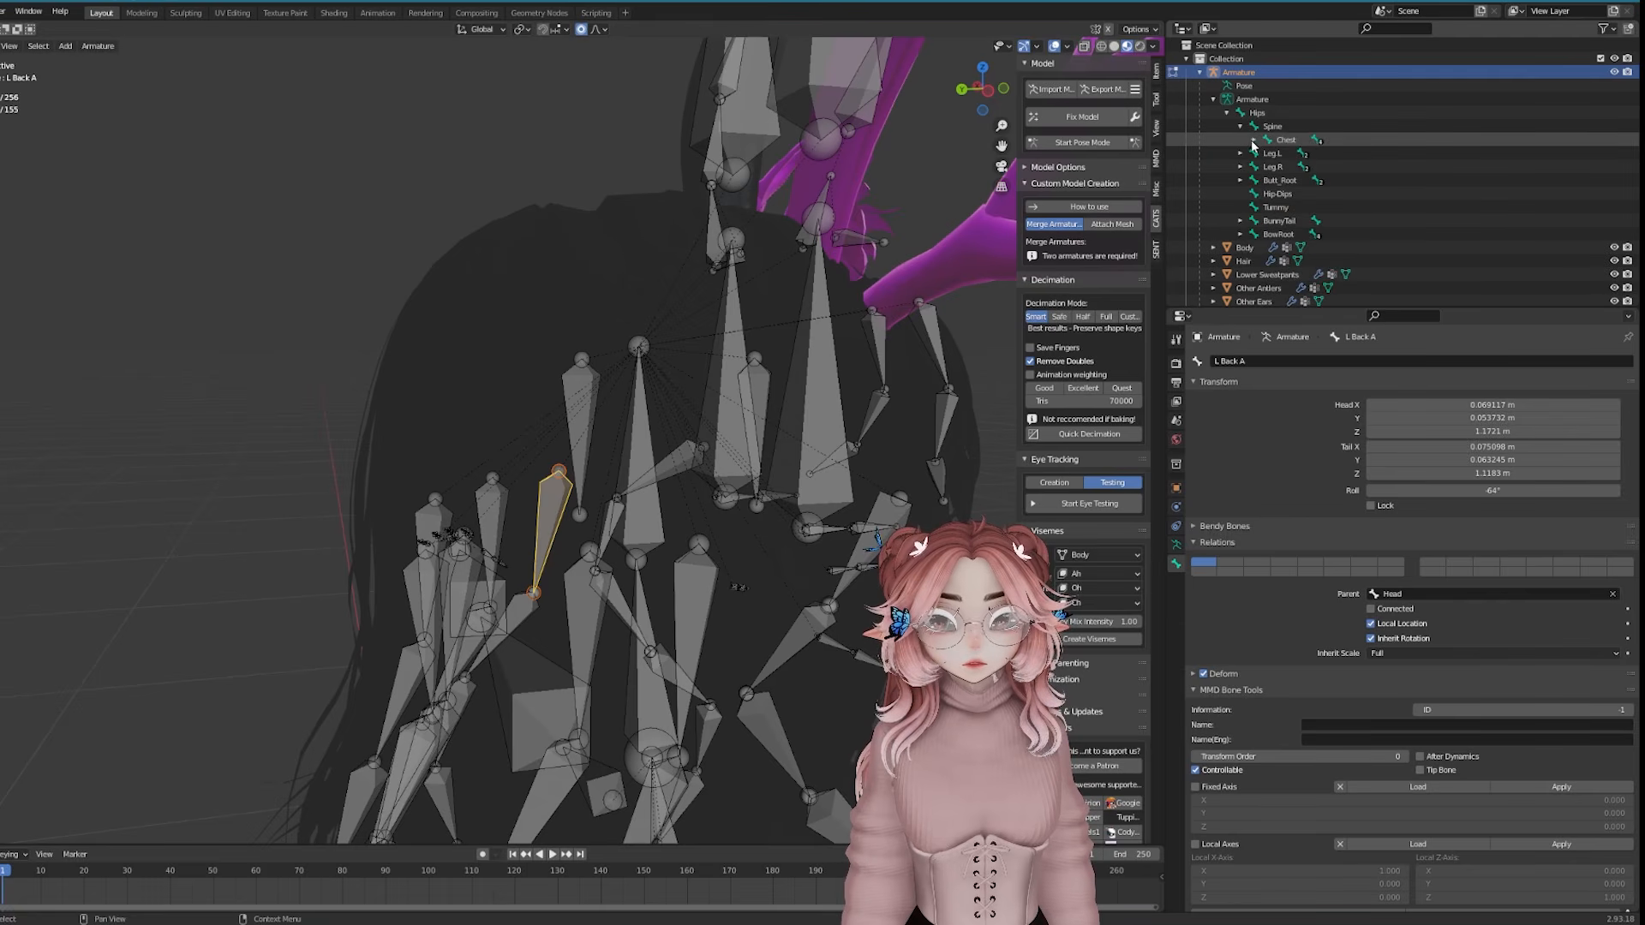
{"action": "left_click", "coordinate": [1267, 166]}
{"action": "left_click", "coordinate": [1289, 180]}
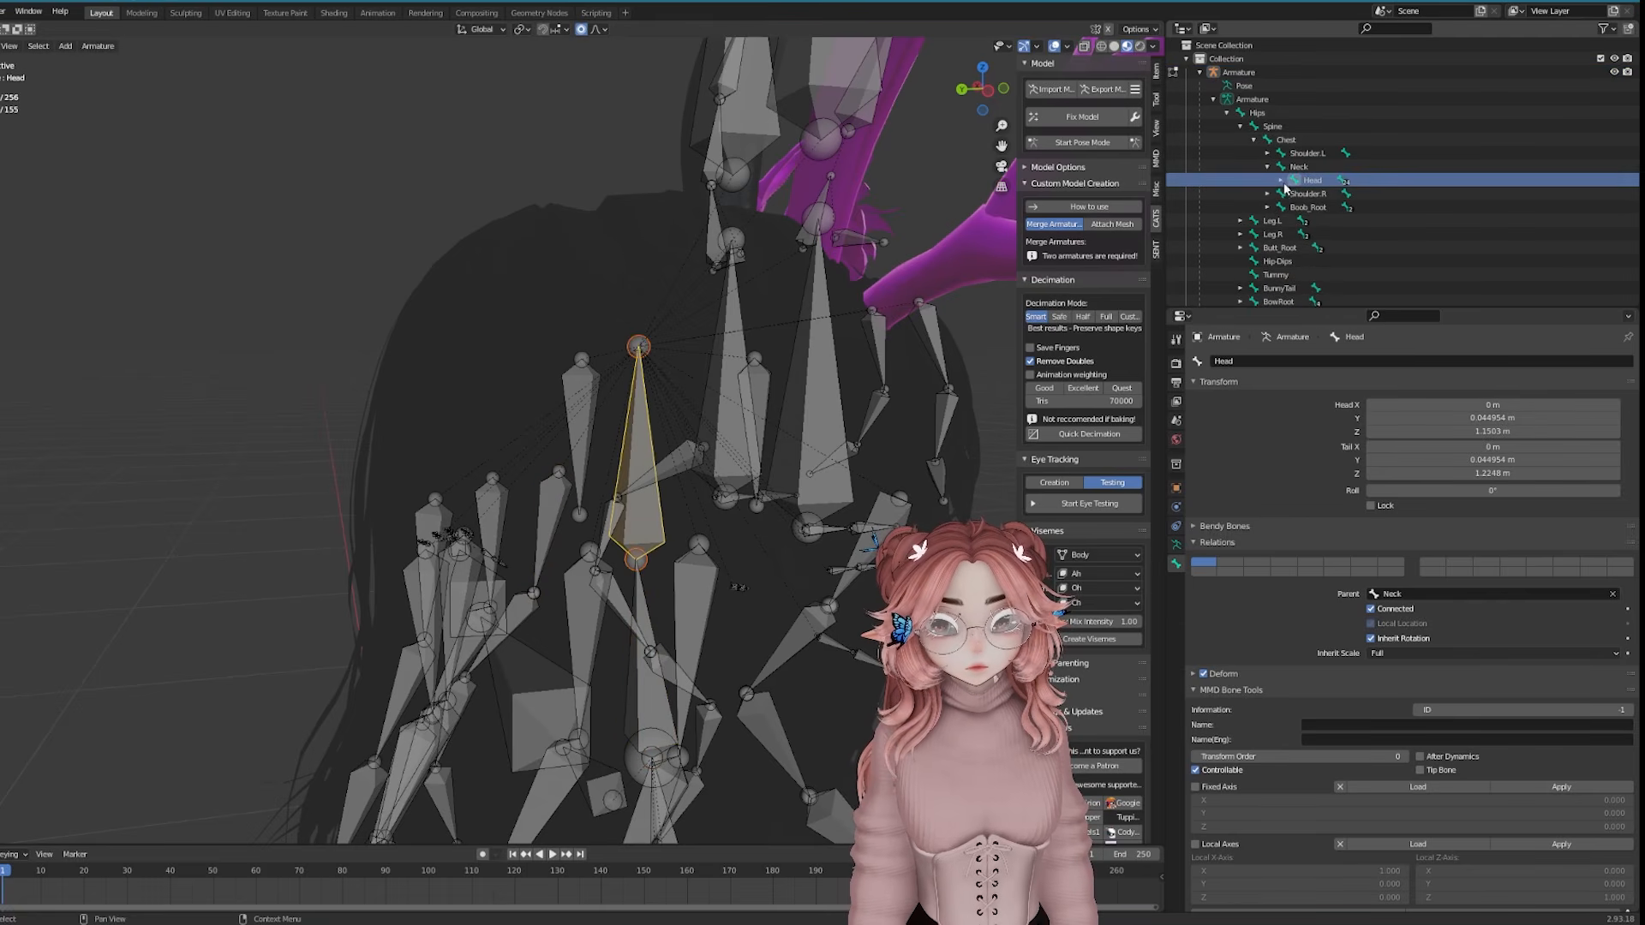
{"action": "scroll", "coordinate": [1321, 200], "scroll_direction": "down", "scroll_amount": 3}
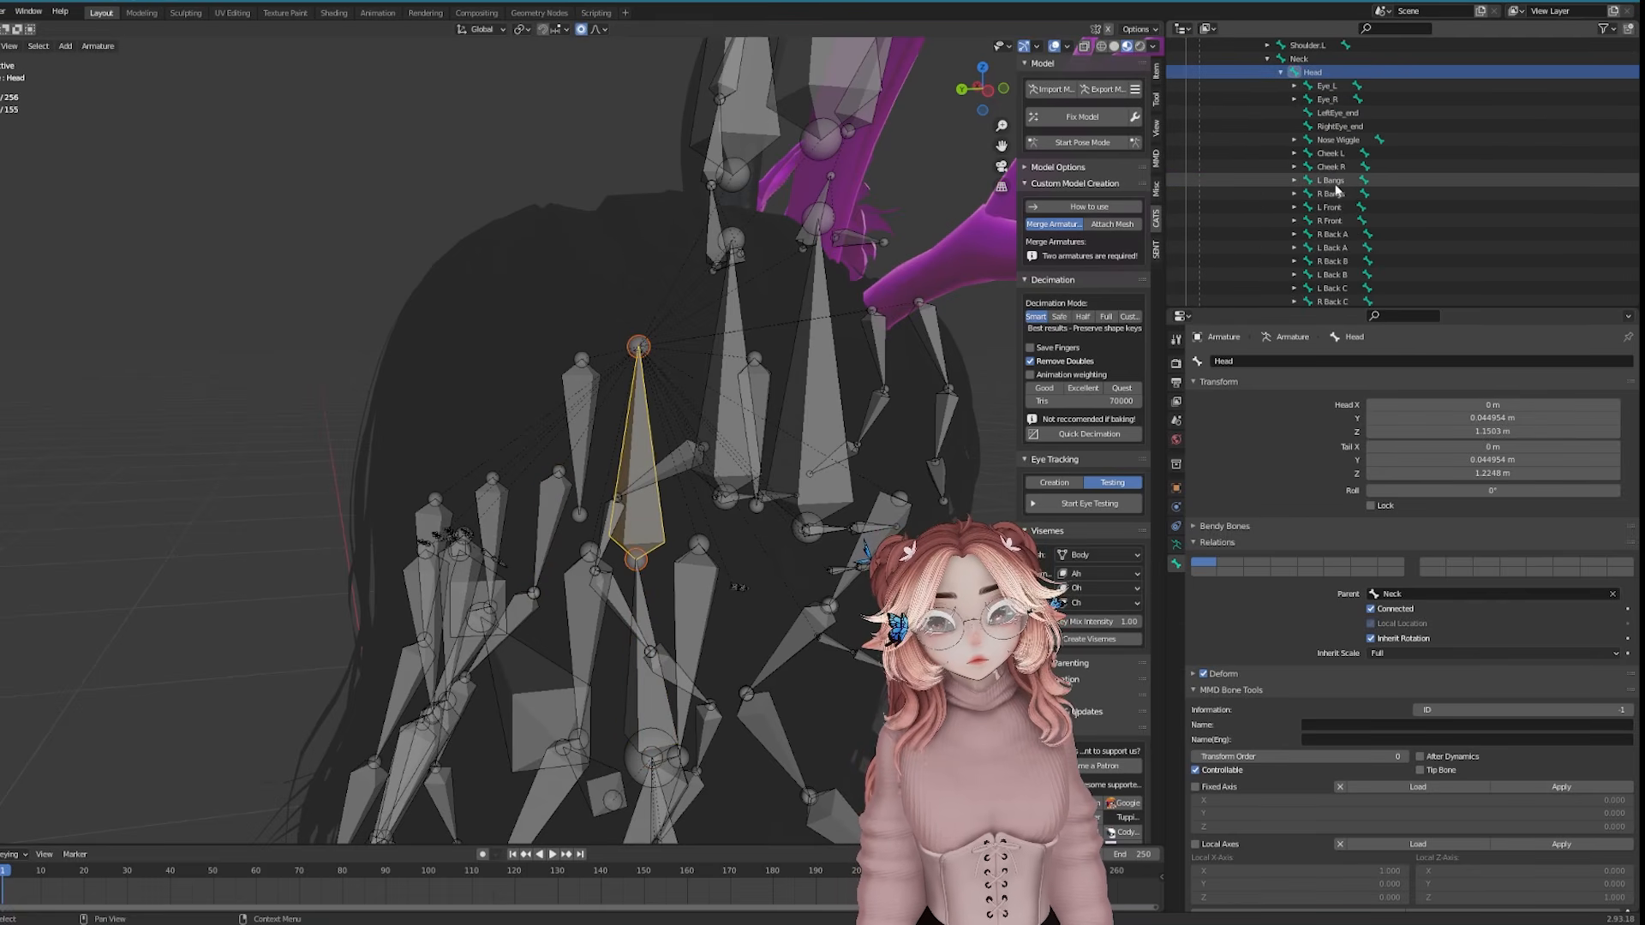
Set the parent of the L Bangs bone to Hair_Front
{"action": "left_click", "coordinate": [1332, 181]}
{"action": "key", "text": "KP_Decimal"}
{"action": "left_click", "coordinate": [1399, 592]}
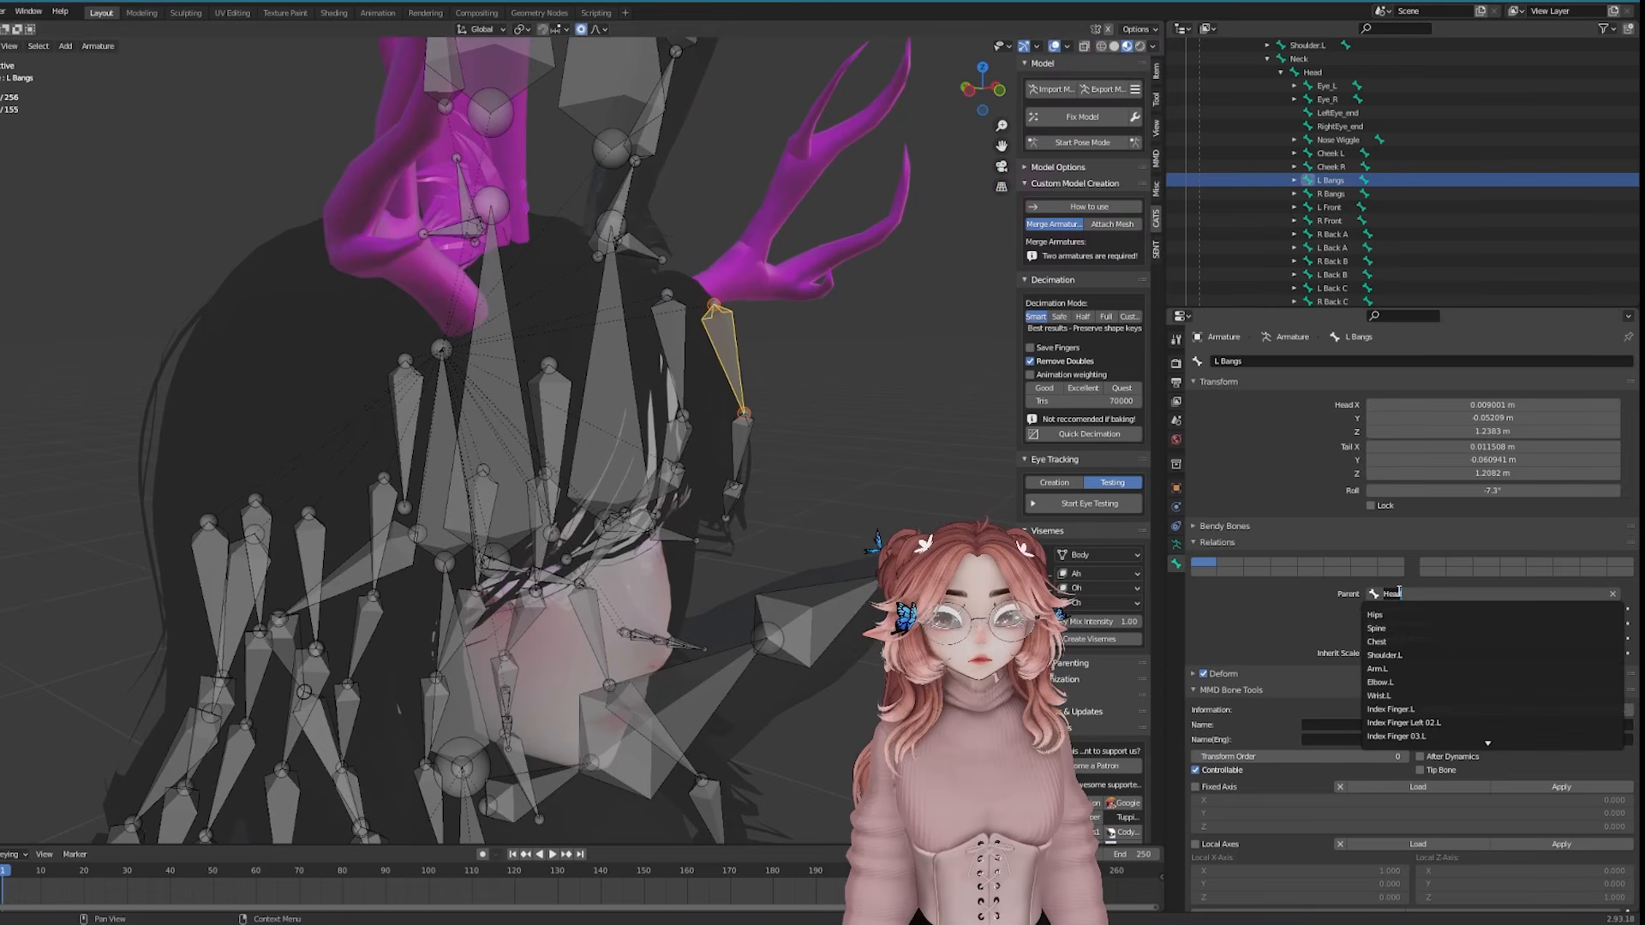
{"action": "key", "text": "ctrl+a"}
{"action": "type", "text": "front"}
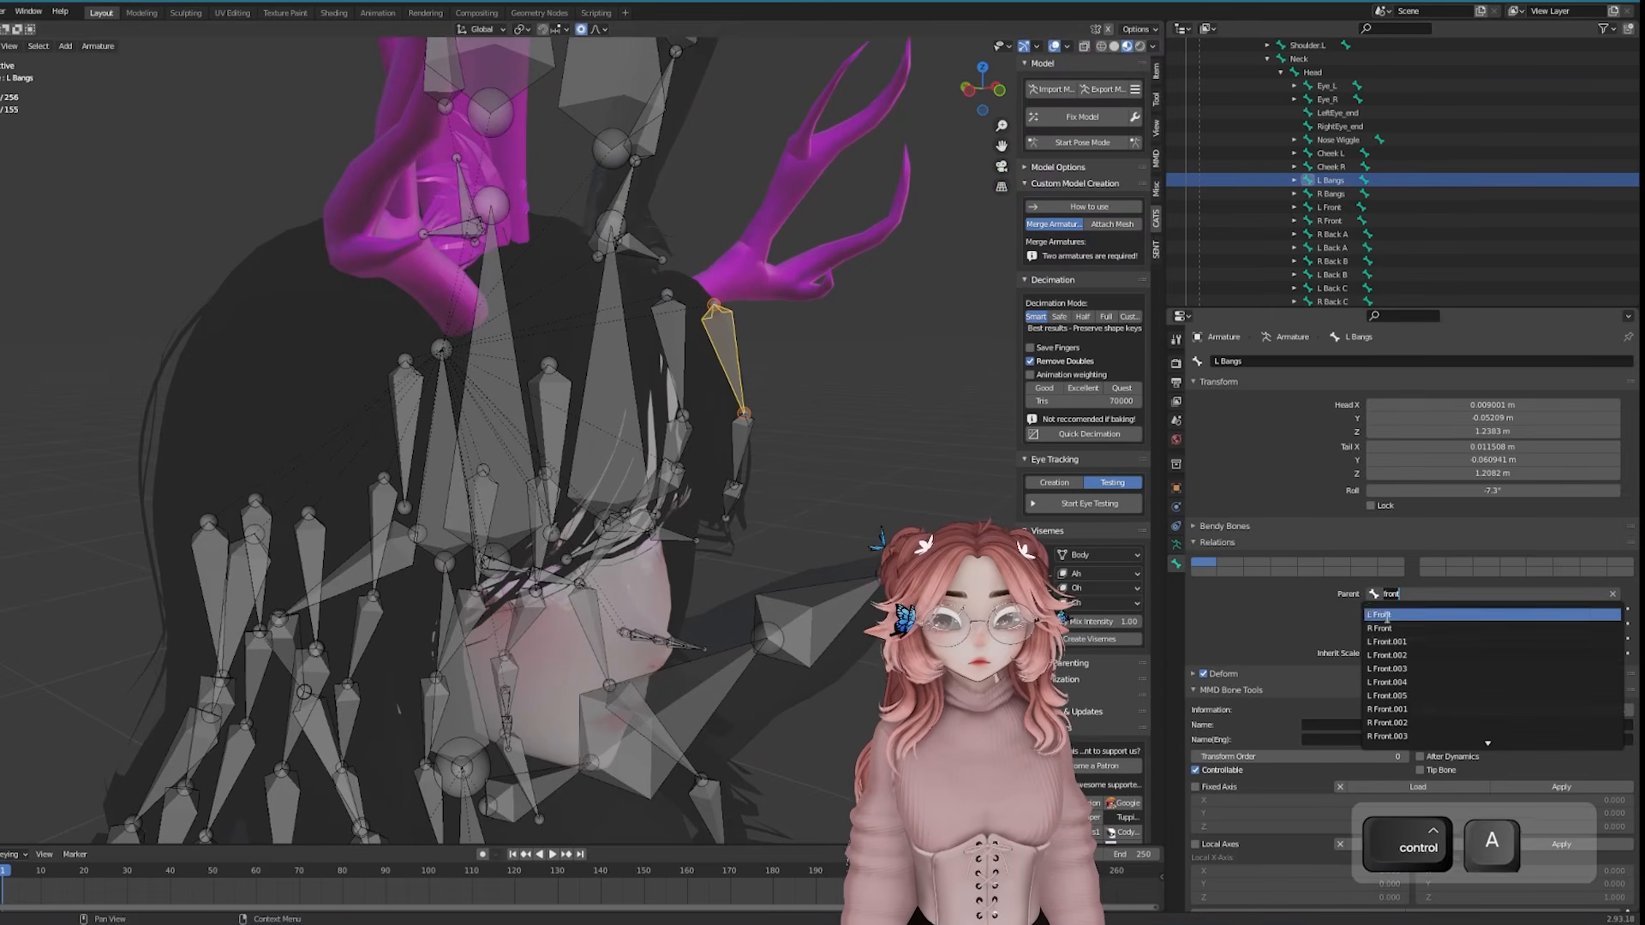
{"action": "key", "text": "ctrl+a"}
{"action": "type", "text": "hair"}
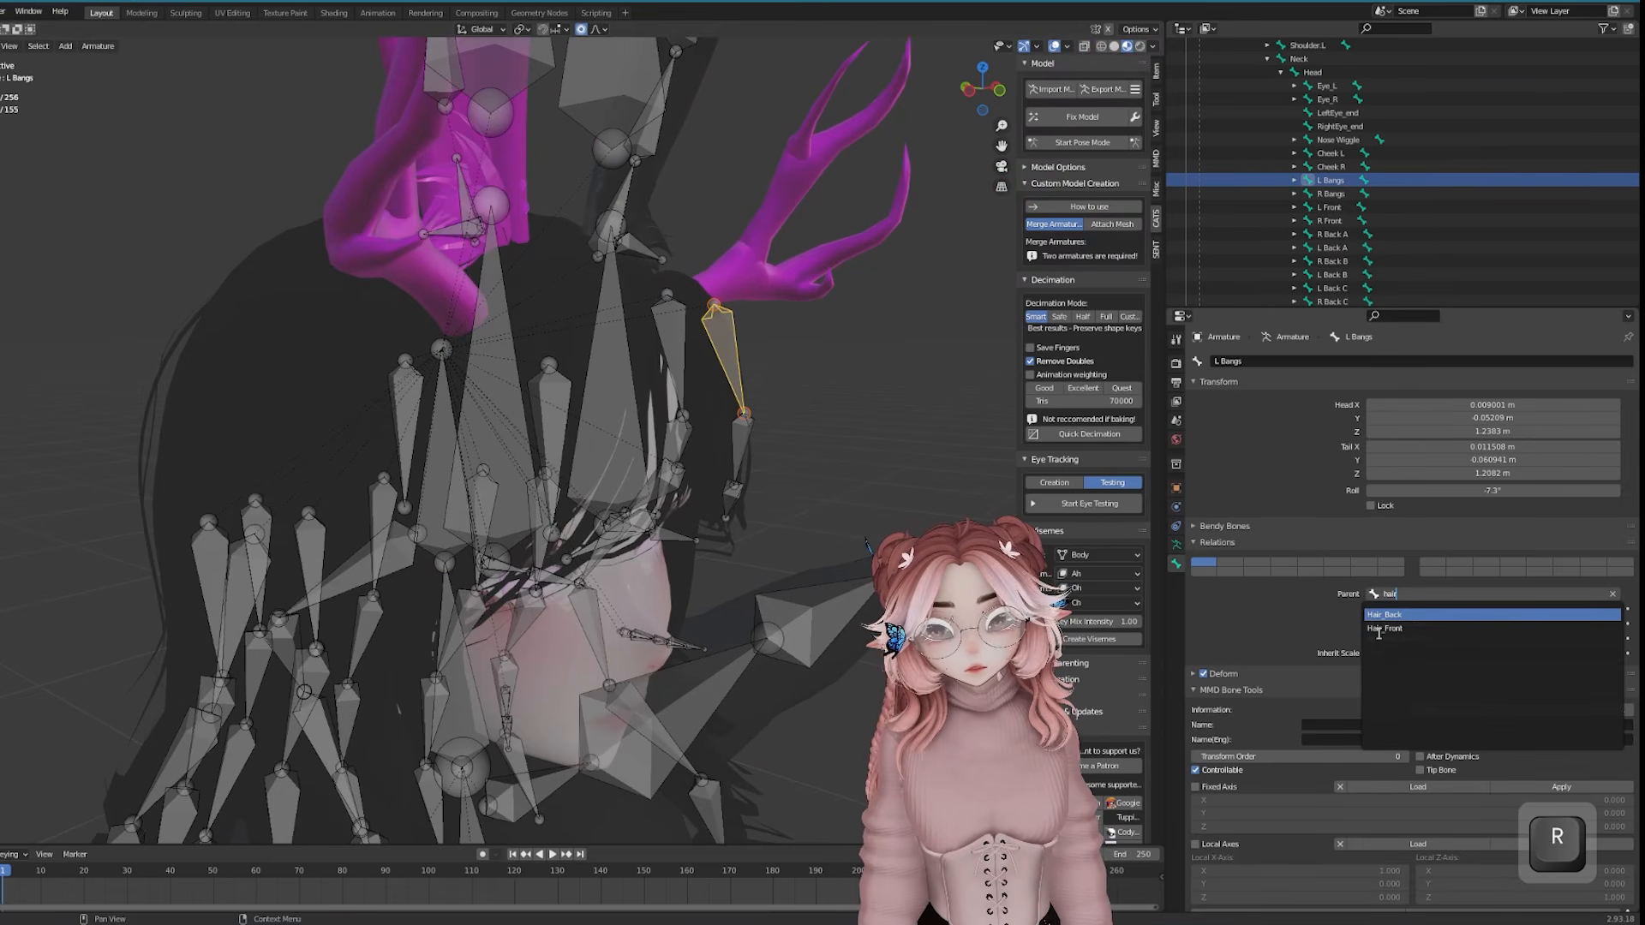
{"action": "left_click", "coordinate": [1388, 634]}
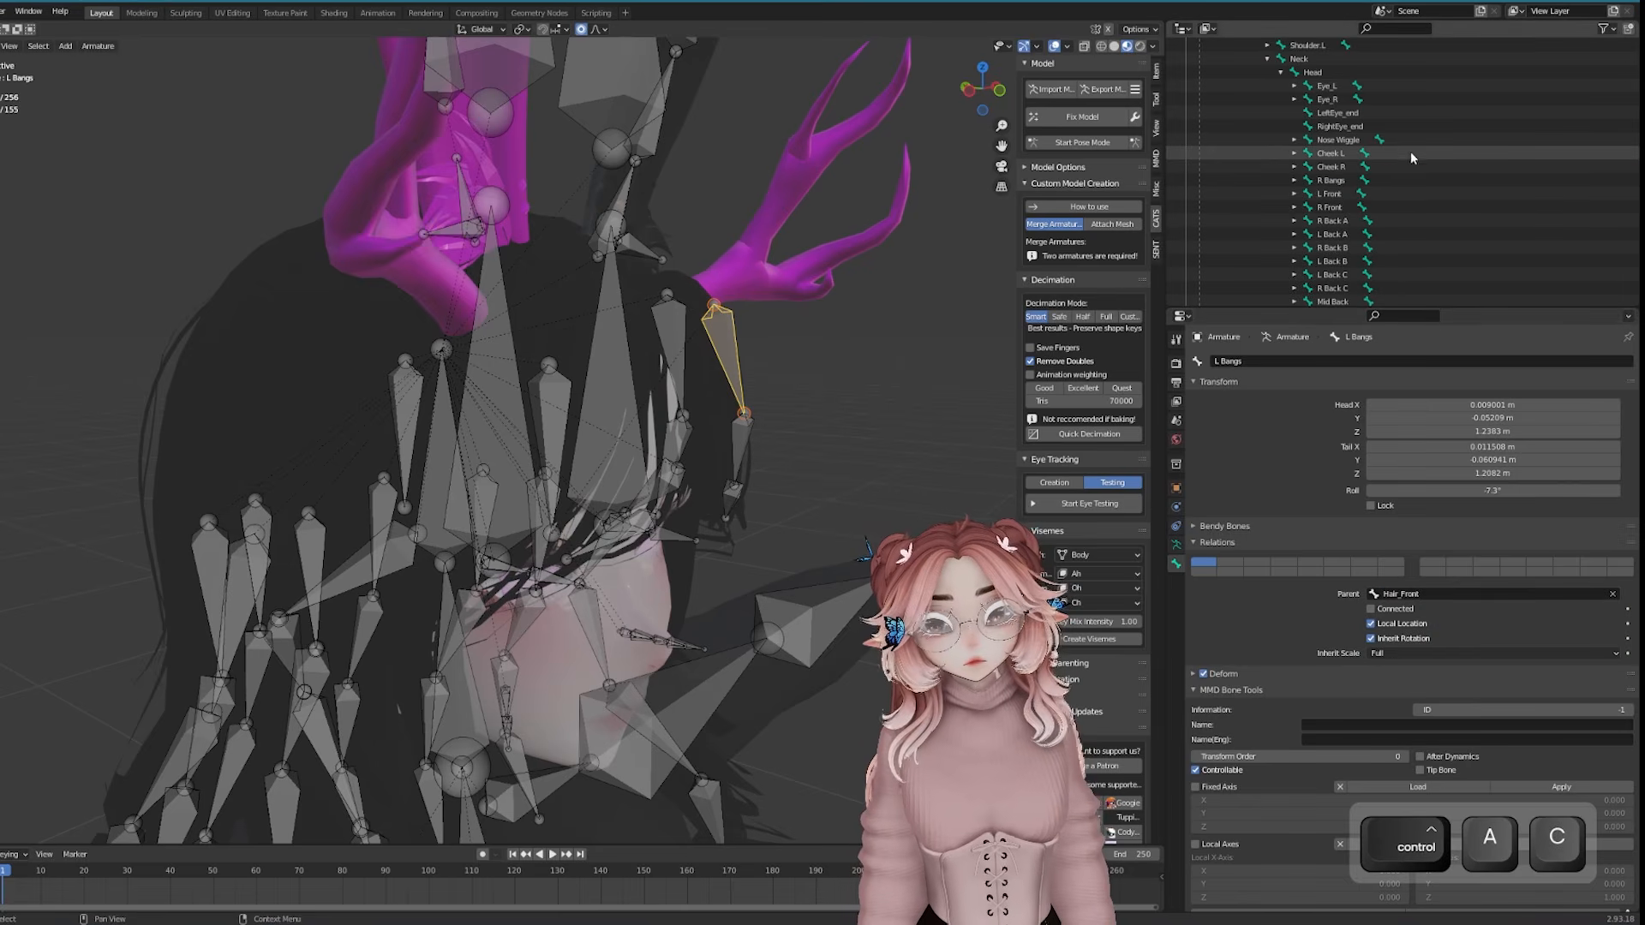
Set the parent of the R Bangs and L Front bones to Hair_Front
{"action": "left_click", "coordinate": [1330, 180]}
{"action": "left_click", "coordinate": [1392, 594]}
{"action": "type", "text": "Hair_Front"}
{"action": "left_click", "coordinate": [1397, 624]}
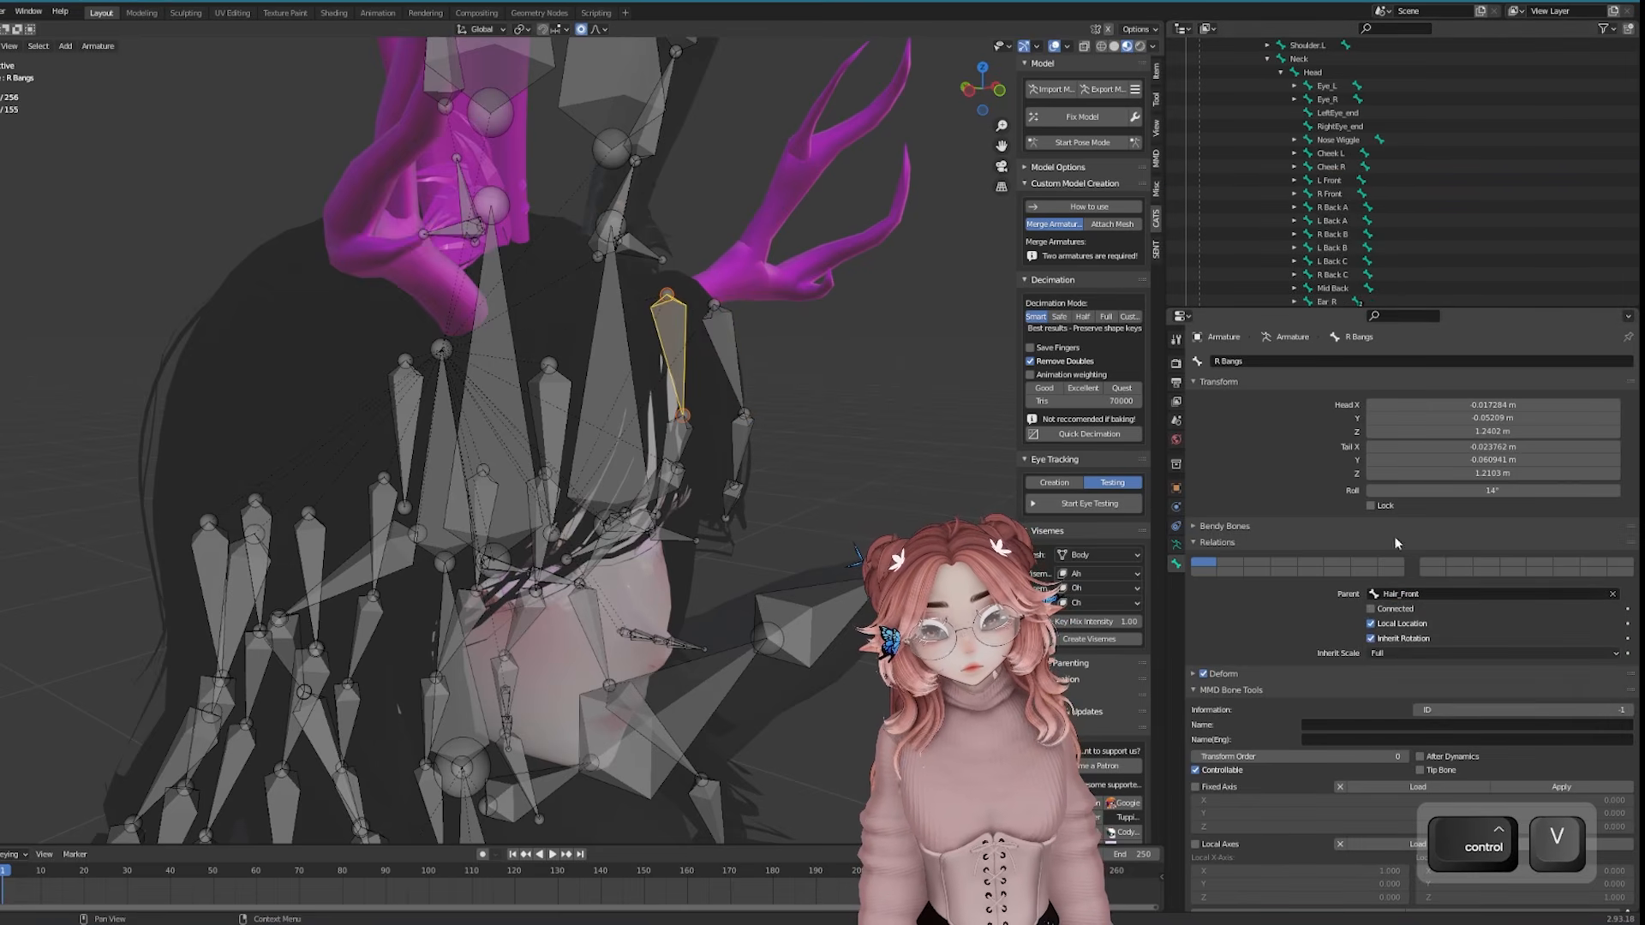
{"action": "left_click", "coordinate": [1330, 180]}
{"action": "middle_click_drag", "start_coordinate": [857, 437], "coordinate": [754, 283]}
{"action": "left_click", "coordinate": [1405, 593]}
{"action": "type", "text": "Hair_Front"}
{"action": "left_click", "coordinate": [1397, 624]}
Set the parent of the R Front bone to Hair_Front
{"action": "left_click", "coordinate": [1326, 180]}
{"action": "middle_click_drag", "start_coordinate": [599, 386], "coordinate": [771, 386]}
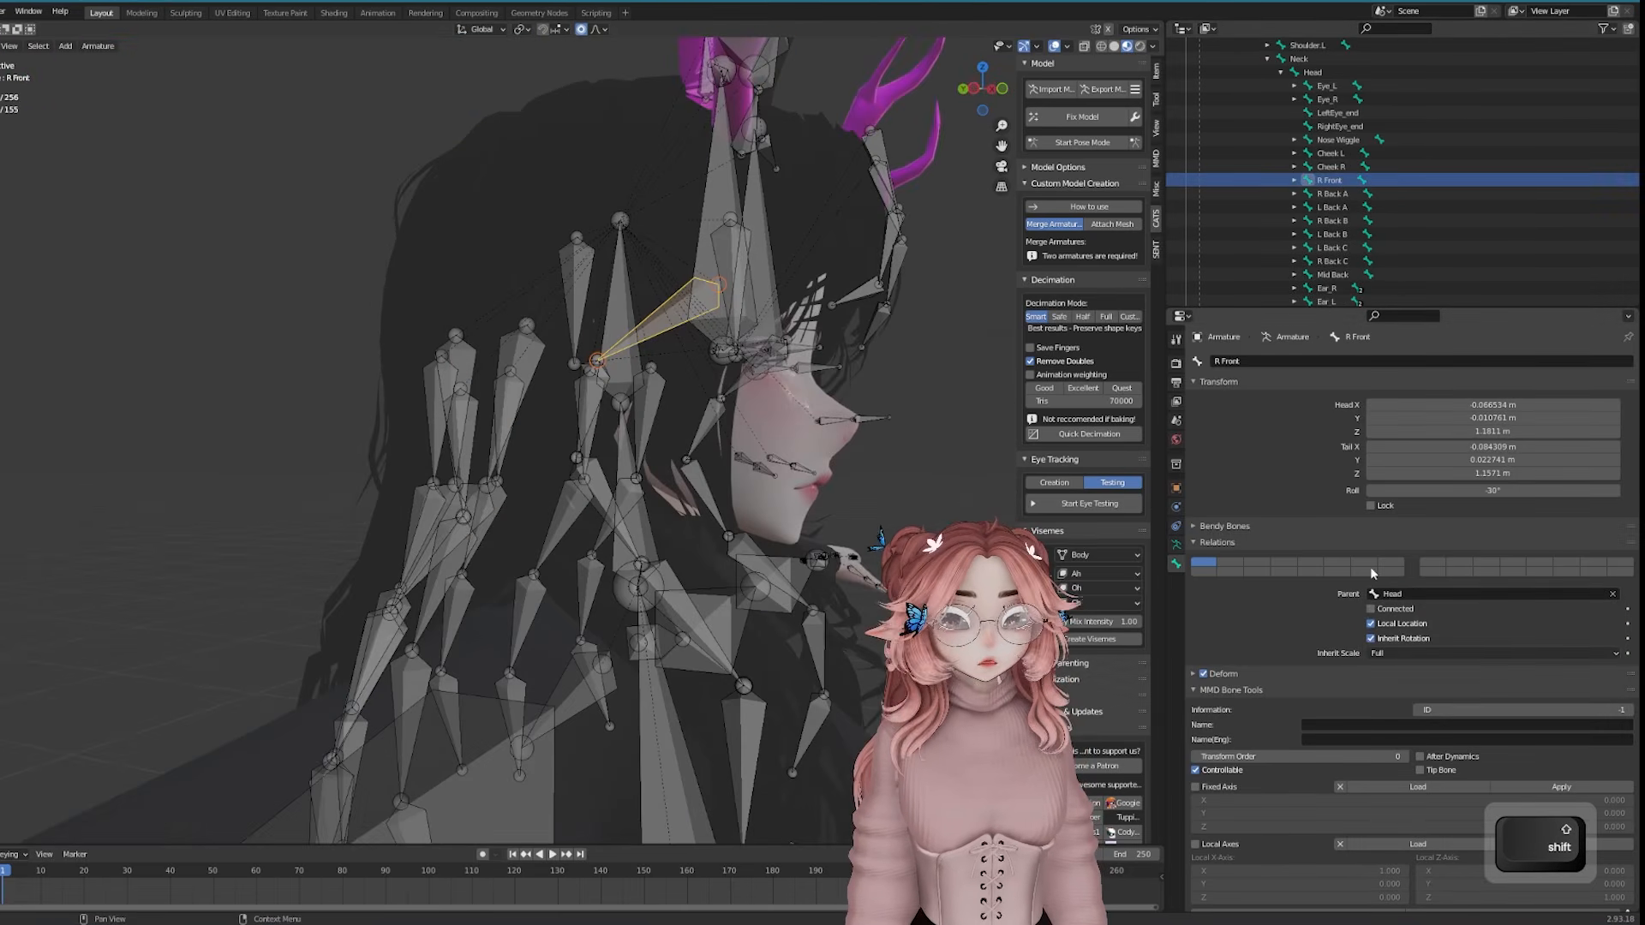
{"action": "left_click", "coordinate": [1388, 593]}
{"action": "type", "text": "hair"}
{"action": "left_click", "coordinate": [1393, 628]}
Set the parent of the R Back A and L Back A bones to Hair_Back
{"action": "left_click", "coordinate": [1331, 180]}
{"action": "left_click", "coordinate": [1388, 594]}
{"action": "type", "text": "hair"}
{"action": "left_click", "coordinate": [1388, 614]}
{"action": "left_click", "coordinate": [1328, 180]}
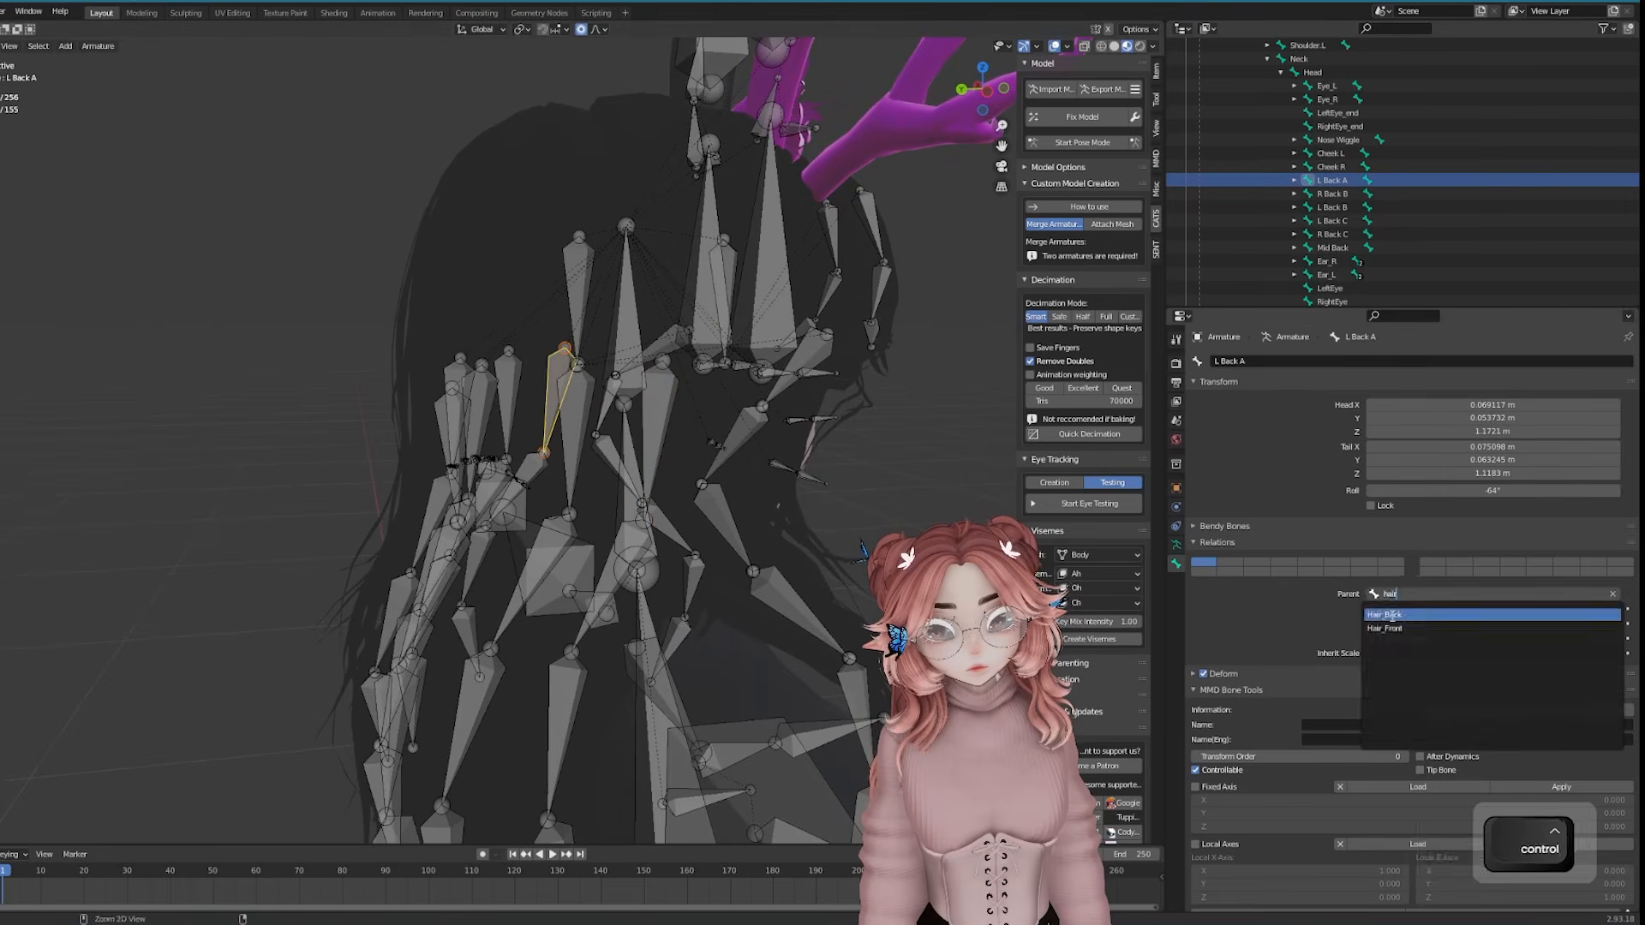
{"action": "left_click", "coordinate": [1392, 614]}
Set the parent of the L Back B and L Back C bones to Hair_Back
{"action": "left_click", "coordinate": [1330, 194]}
{"action": "left_click", "coordinate": [1388, 594]}
{"action": "type", "text": "hair"}
{"action": "left_click", "coordinate": [1388, 614]}
{"action": "left_click", "coordinate": [1331, 194]}
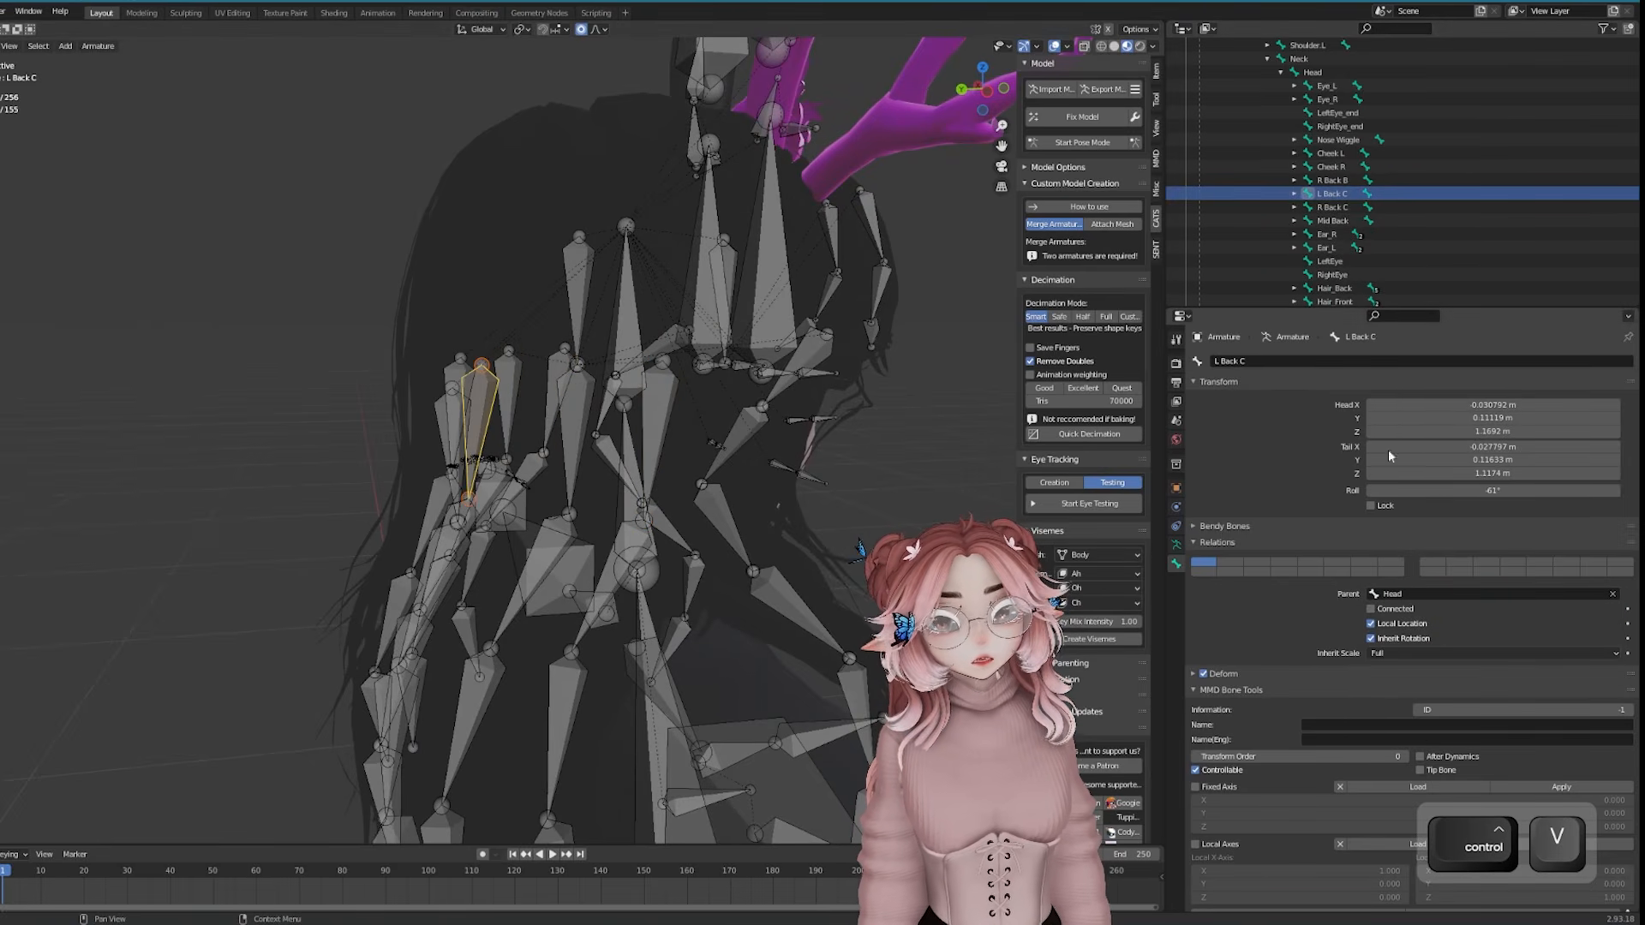
{"action": "left_click", "coordinate": [1393, 594]}
{"action": "type", "text": "hair"}
{"action": "left_click", "coordinate": [1388, 614]}
Set the parent of the R Back B and Mid Back bones to Hair_Back
{"action": "left_click", "coordinate": [1331, 180]}
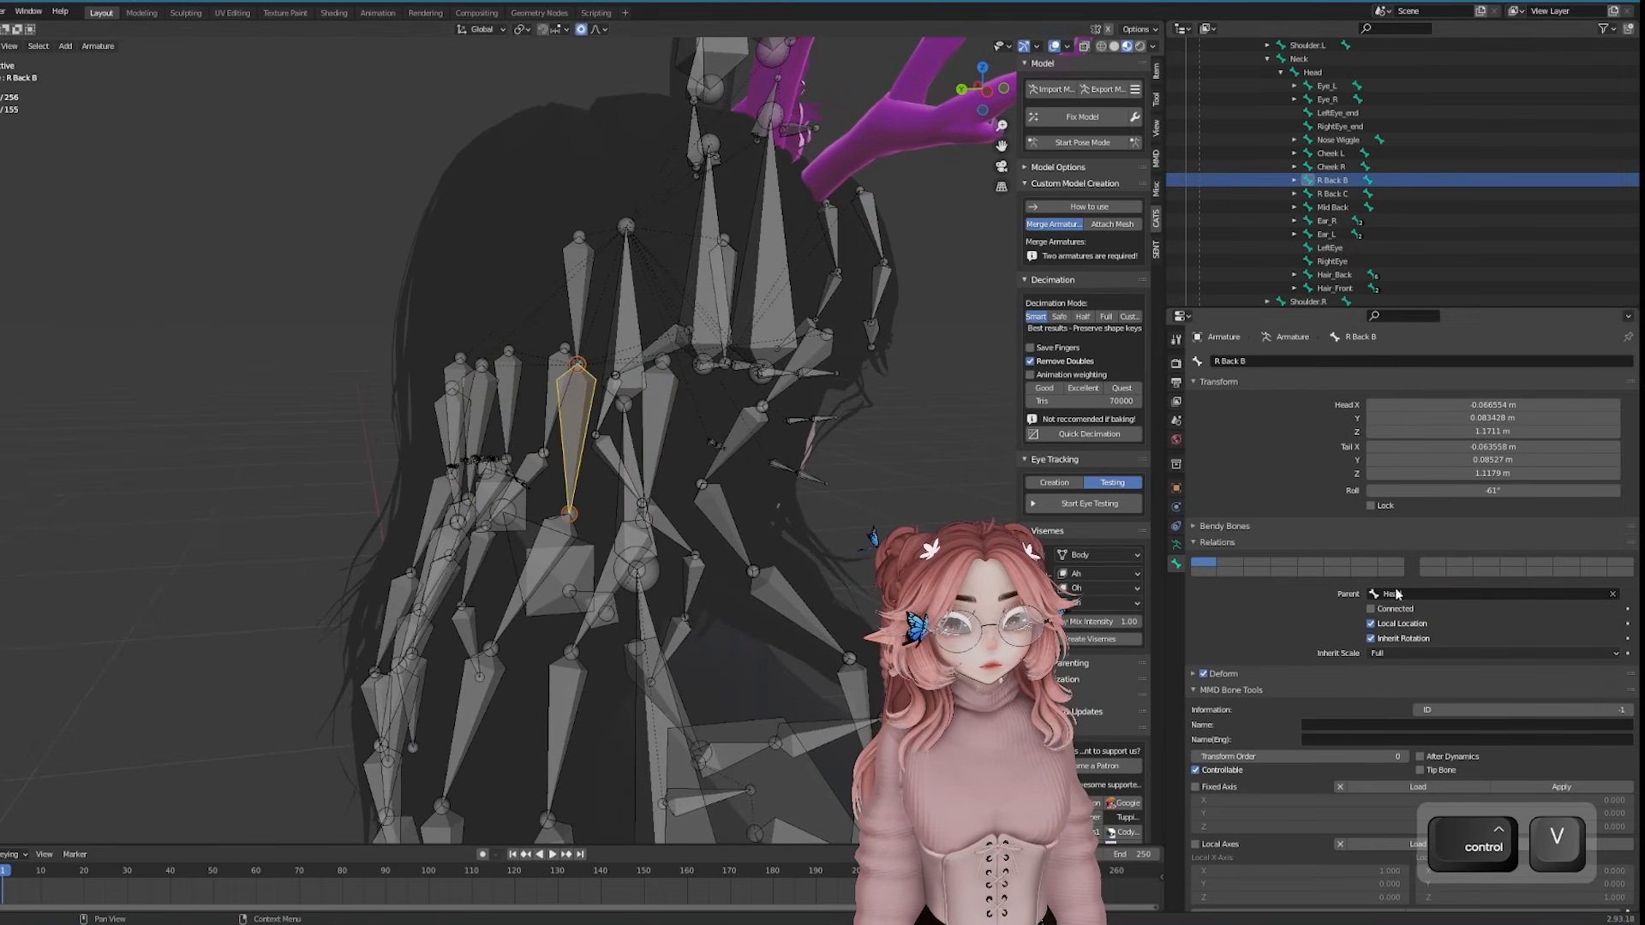
{"action": "left_click", "coordinate": [1403, 594]}
{"action": "type", "text": "hair"}
{"action": "left_click", "coordinate": [1412, 614]}
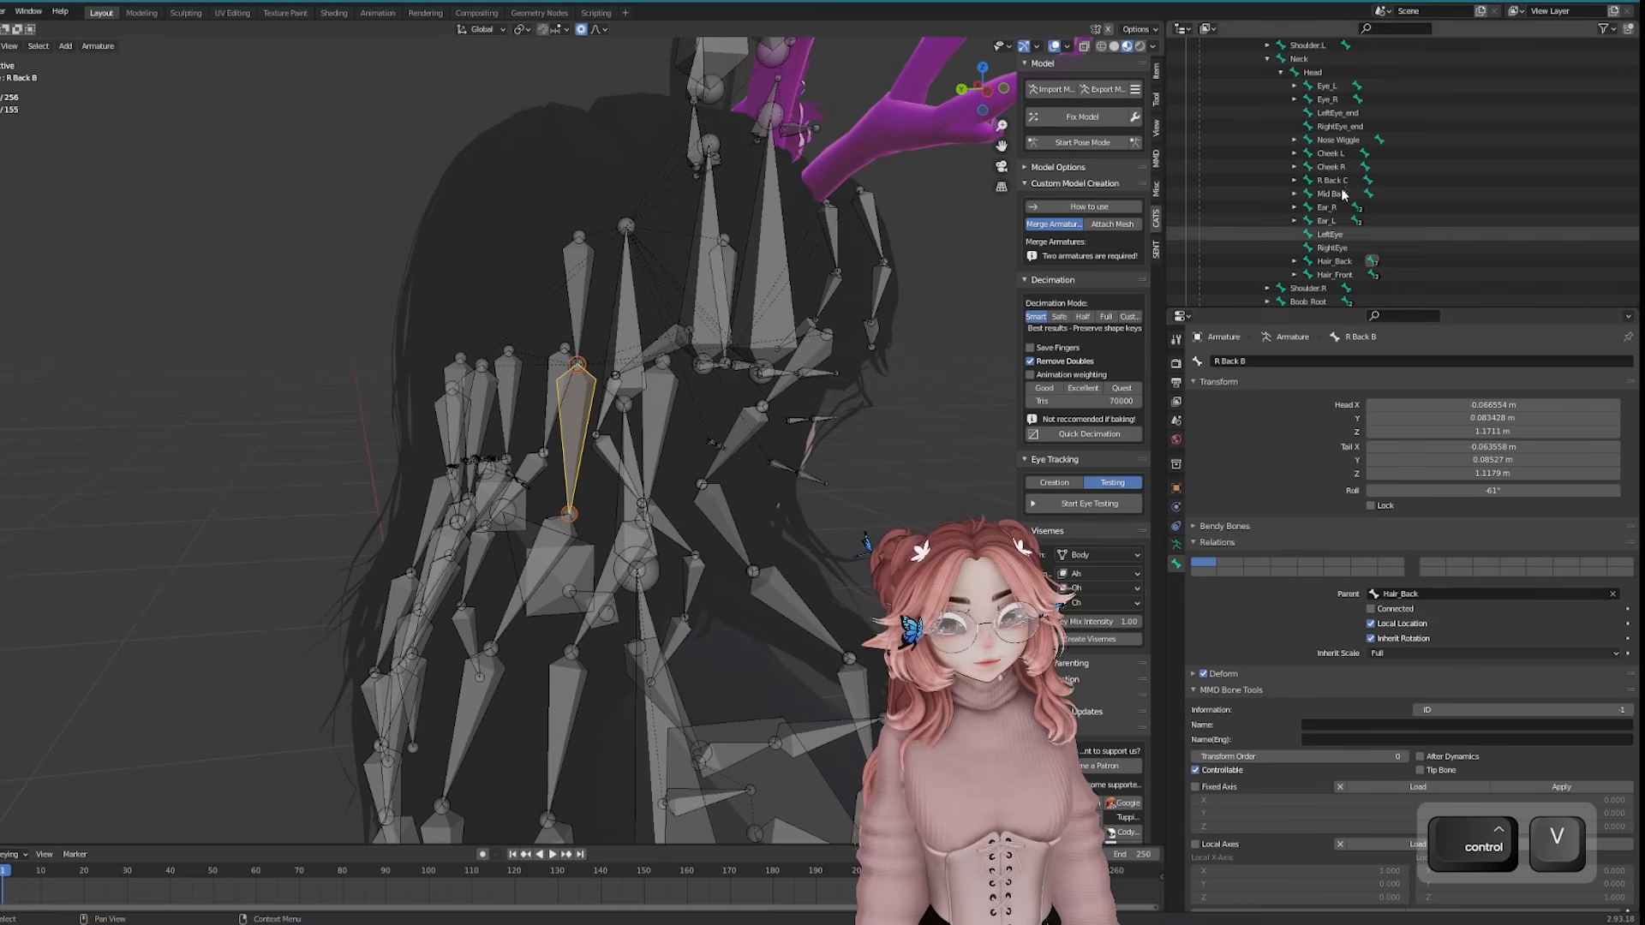
{"action": "left_click", "coordinate": [1337, 194]}
{"action": "middle_click_drag", "start_coordinate": [857, 368], "coordinate": [891, 386]}
{"action": "left_click", "coordinate": [1423, 595]}
{"action": "type", "text": "hair"}
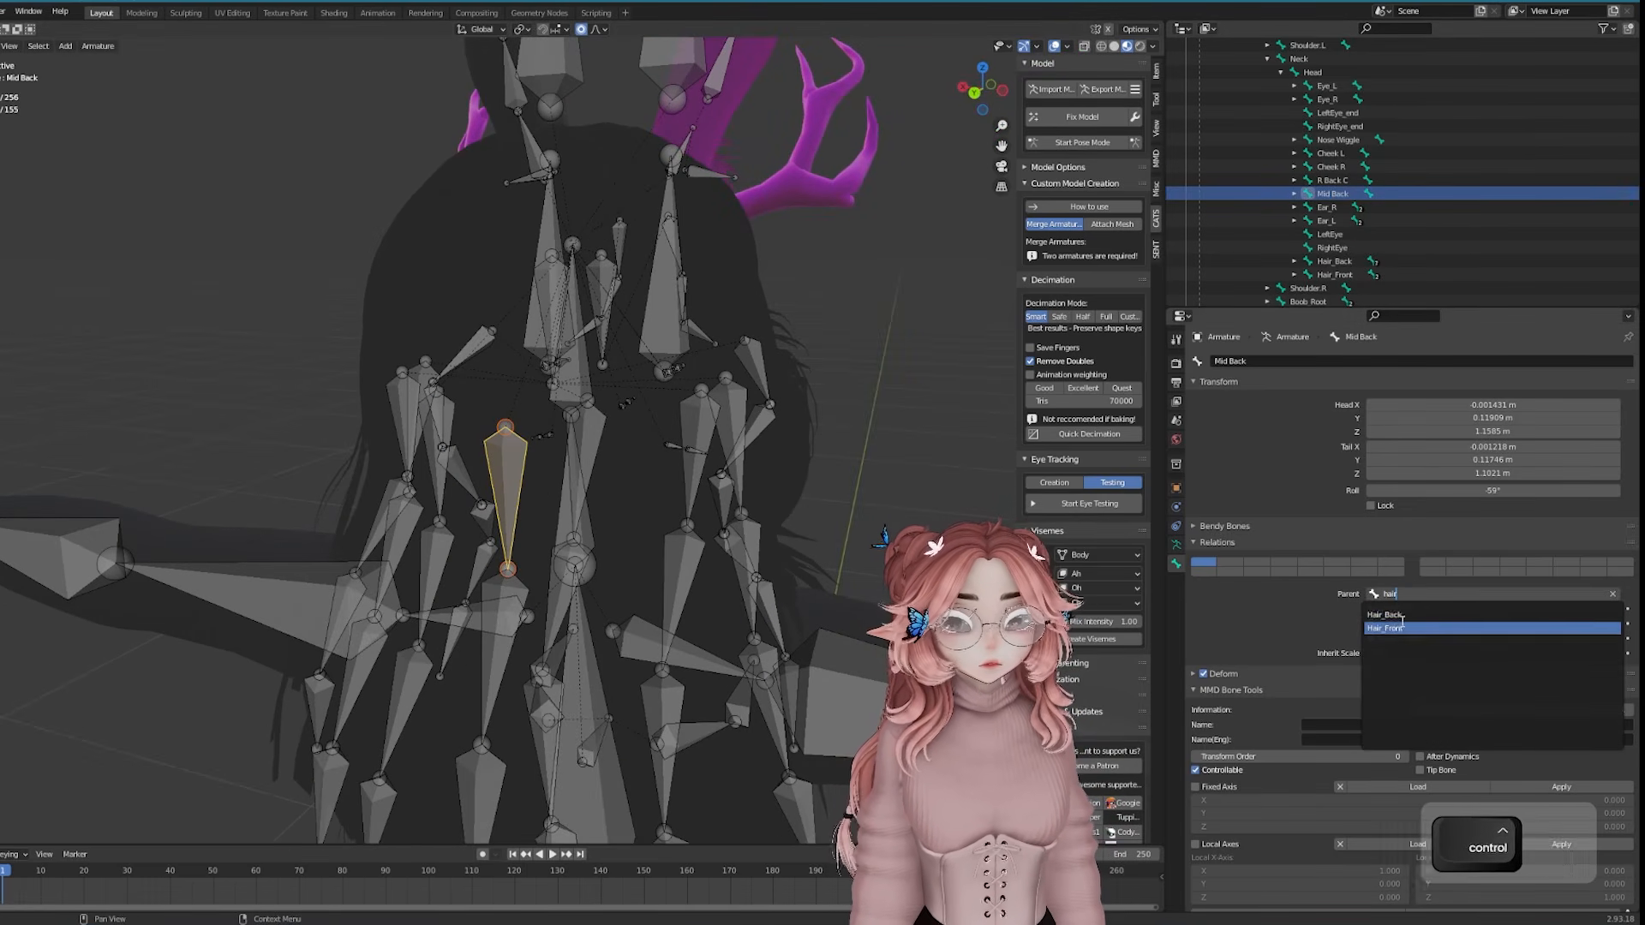
{"action": "left_click", "coordinate": [1412, 613]}
Examine the placement of the Hair_Back bone, the reparented hair chains and the Nose Wiggle bone from several angles
{"action": "middle_click_drag", "start_coordinate": [707, 347], "coordinate": [393, 441]}
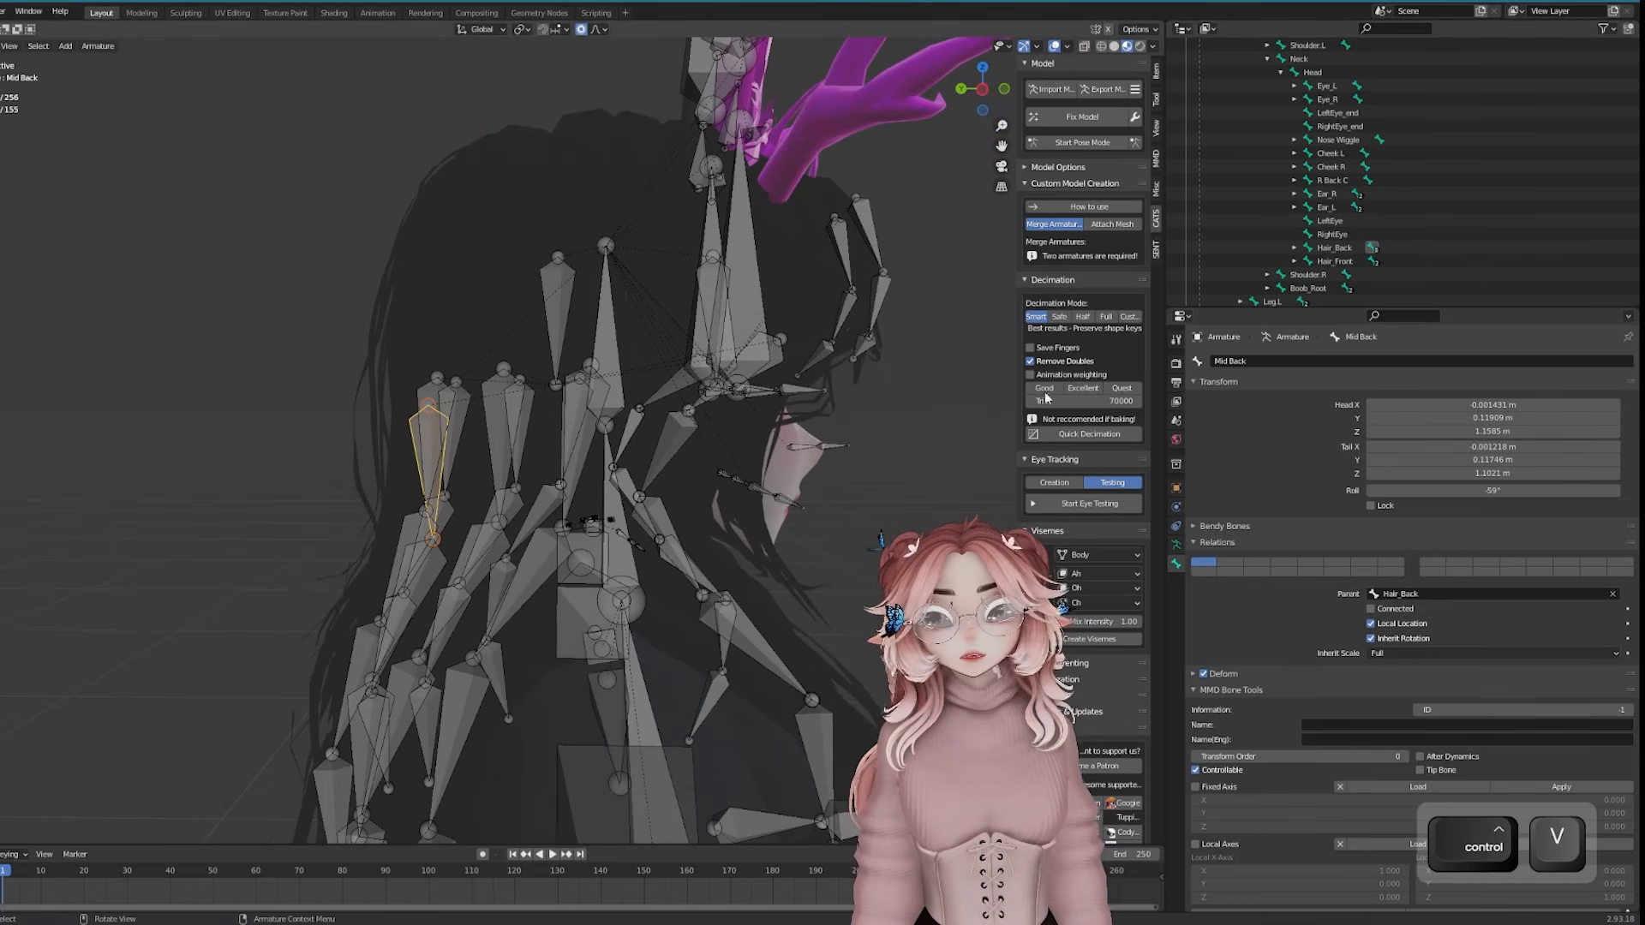
{"action": "middle_click_drag", "start_coordinate": [766, 468], "coordinate": [484, 462]}
{"action": "scroll", "coordinate": [484, 463], "scroll_direction": "up", "scroll_amount": 1}
{"action": "middle_click_drag", "start_coordinate": [514, 377], "coordinate": [793, 377]}
{"action": "middle_click_drag", "start_coordinate": [792, 377], "coordinate": [848, 378], "text": "shift"}
{"action": "middle_click_drag", "start_coordinate": [848, 378], "coordinate": [615, 668]}
{"action": "left_click", "coordinate": [1335, 247]}
{"action": "middle_click_drag", "start_coordinate": [689, 411], "coordinate": [469, 452]}
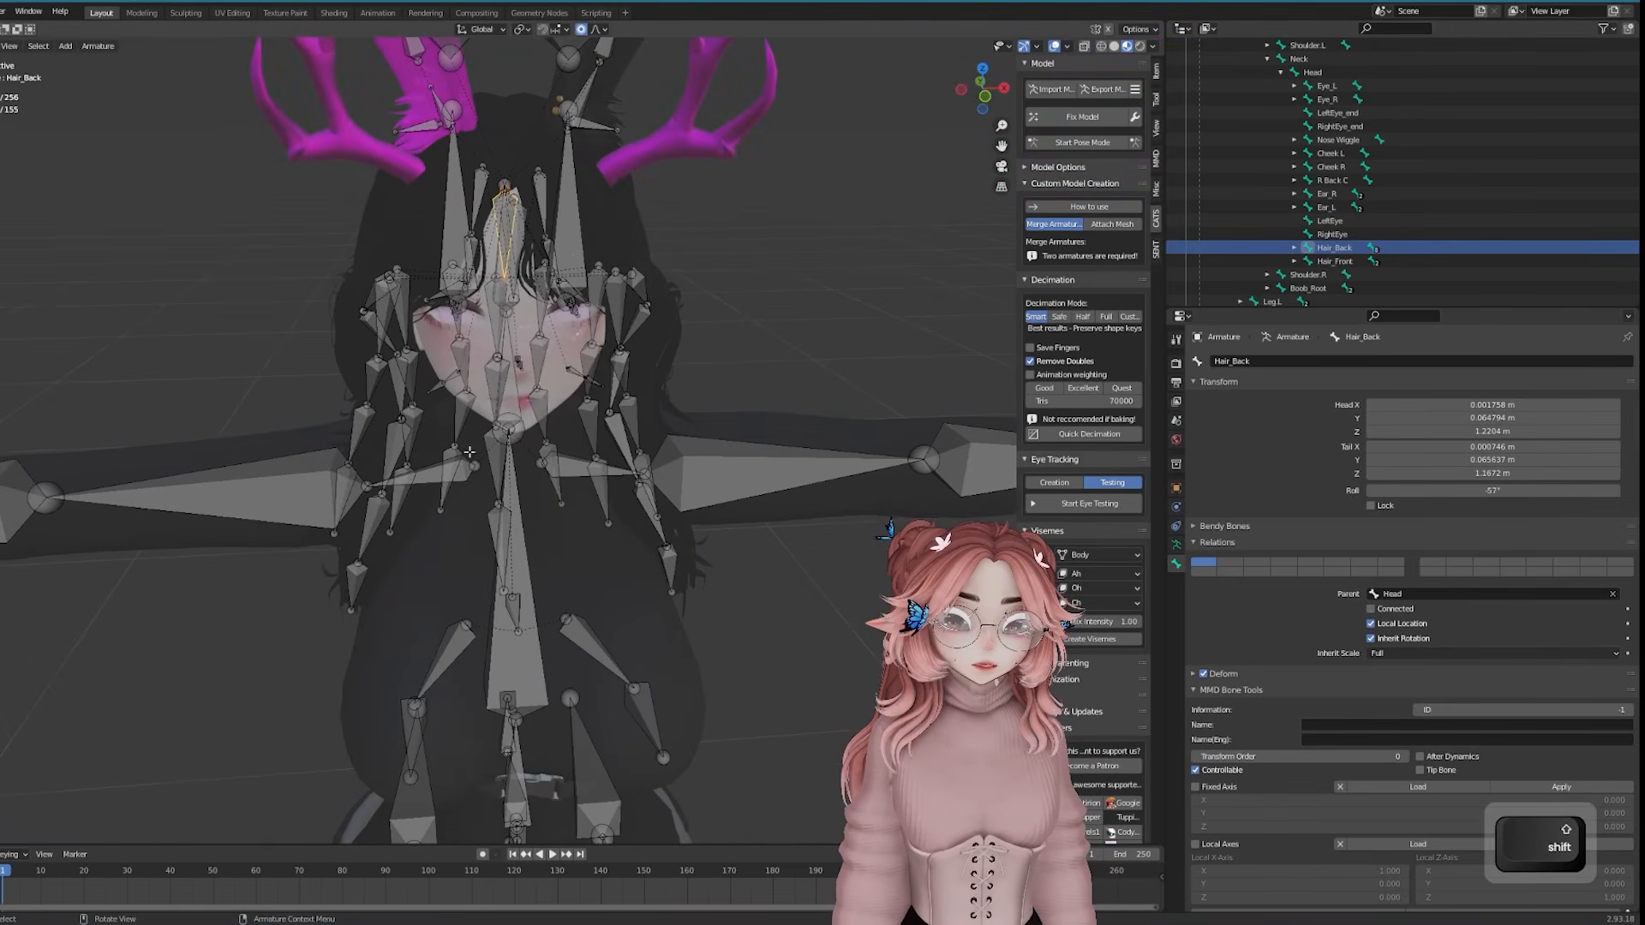
{"action": "middle_click_drag", "start_coordinate": [506, 543], "coordinate": [597, 417]}
{"action": "middle_click_drag", "start_coordinate": [940, 341], "coordinate": [923, 341]}
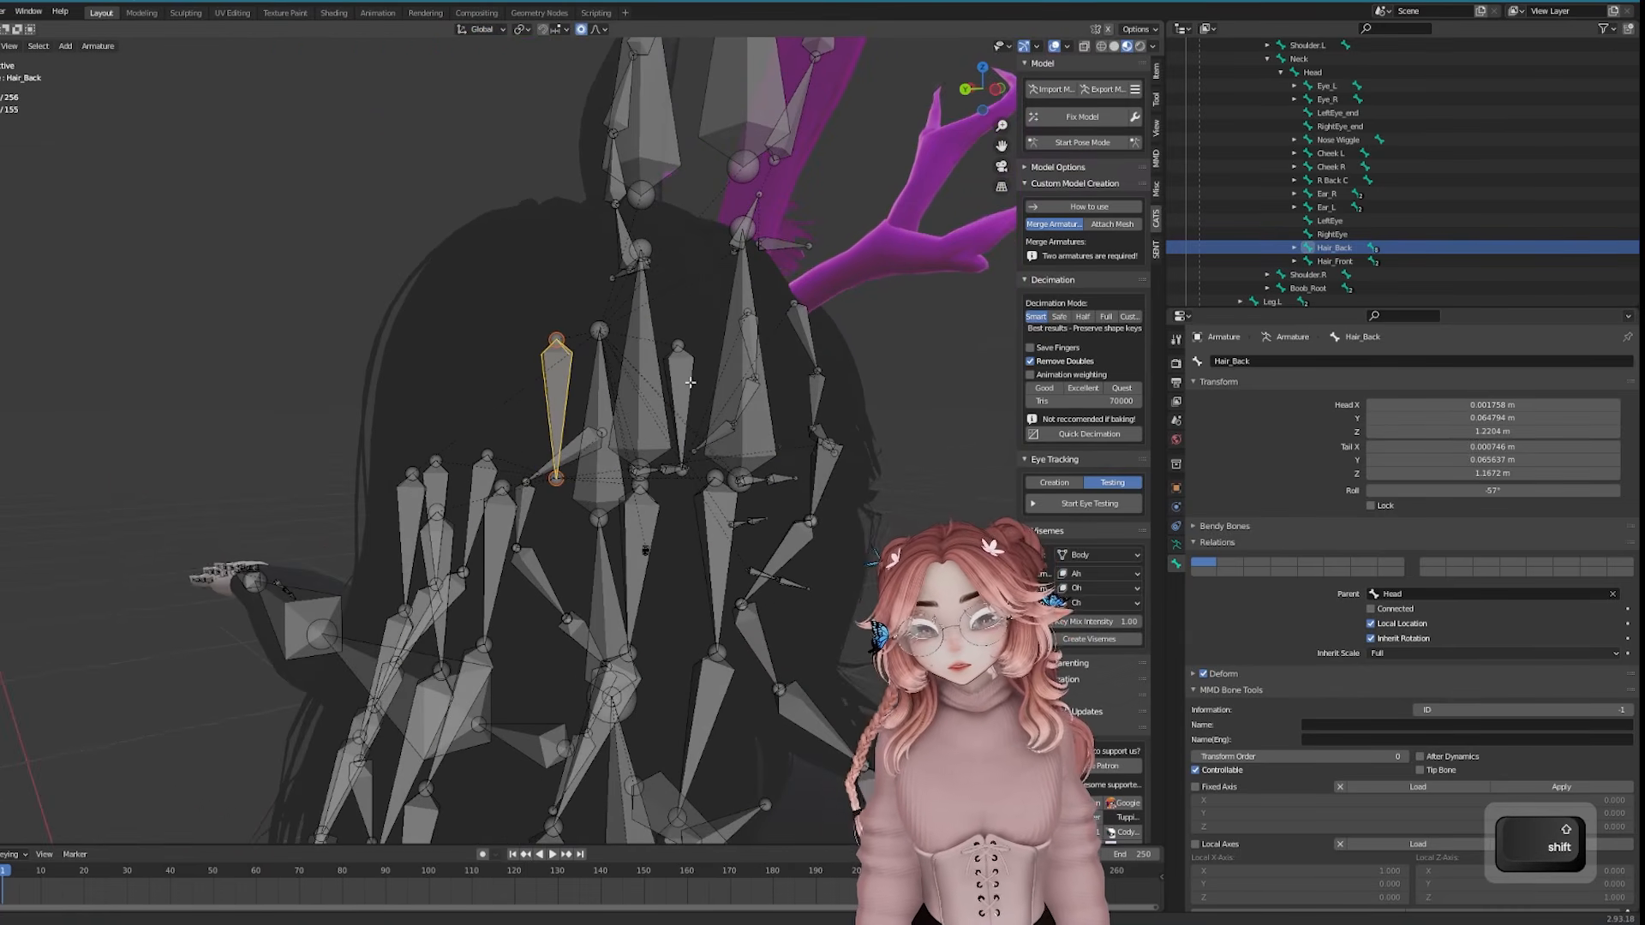
{"action": "middle_click_drag", "start_coordinate": [977, 437], "coordinate": [922, 440]}
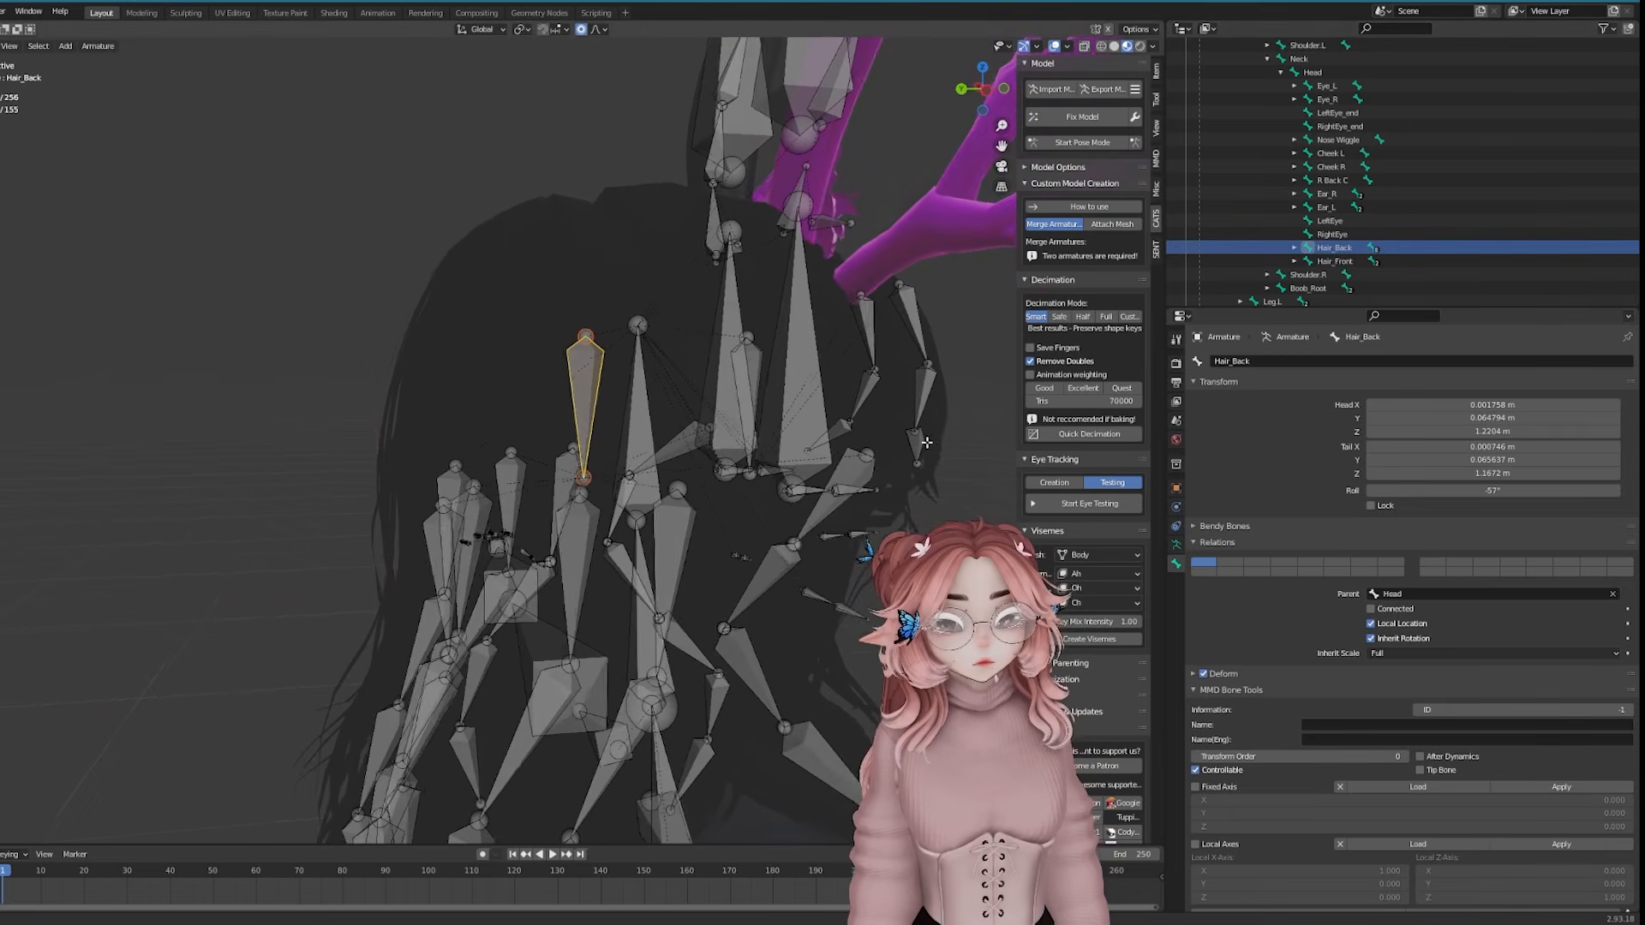
{"action": "middle_click_drag", "start_coordinate": [795, 449], "coordinate": [838, 447], "text": "shift"}
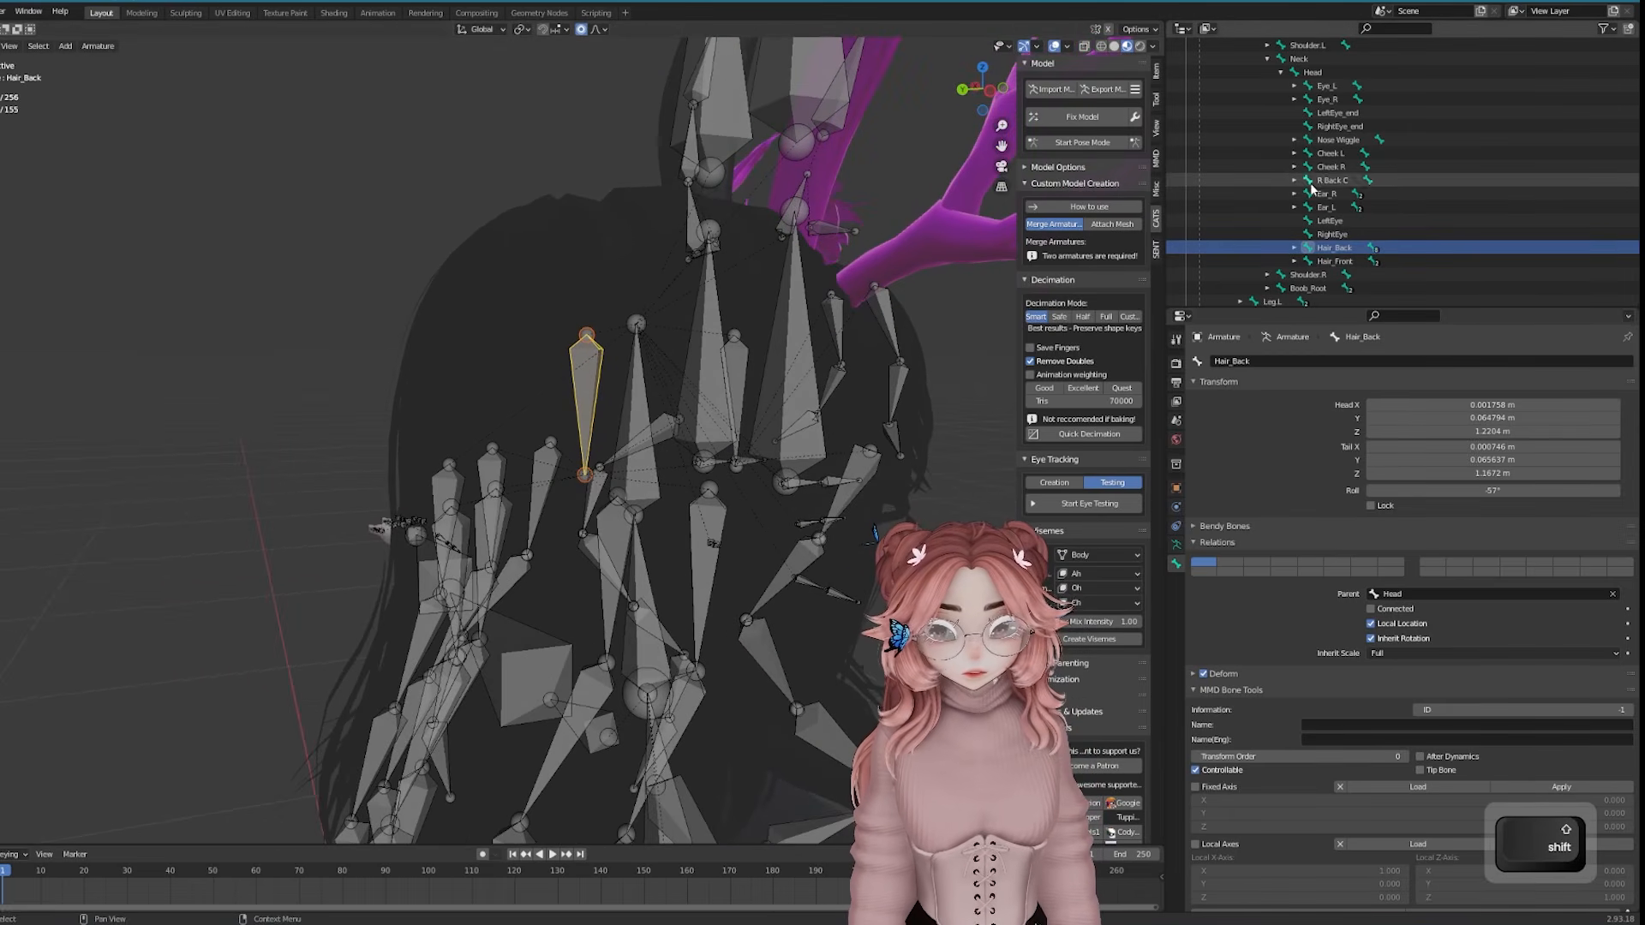
{"action": "left_click", "coordinate": [1339, 140]}
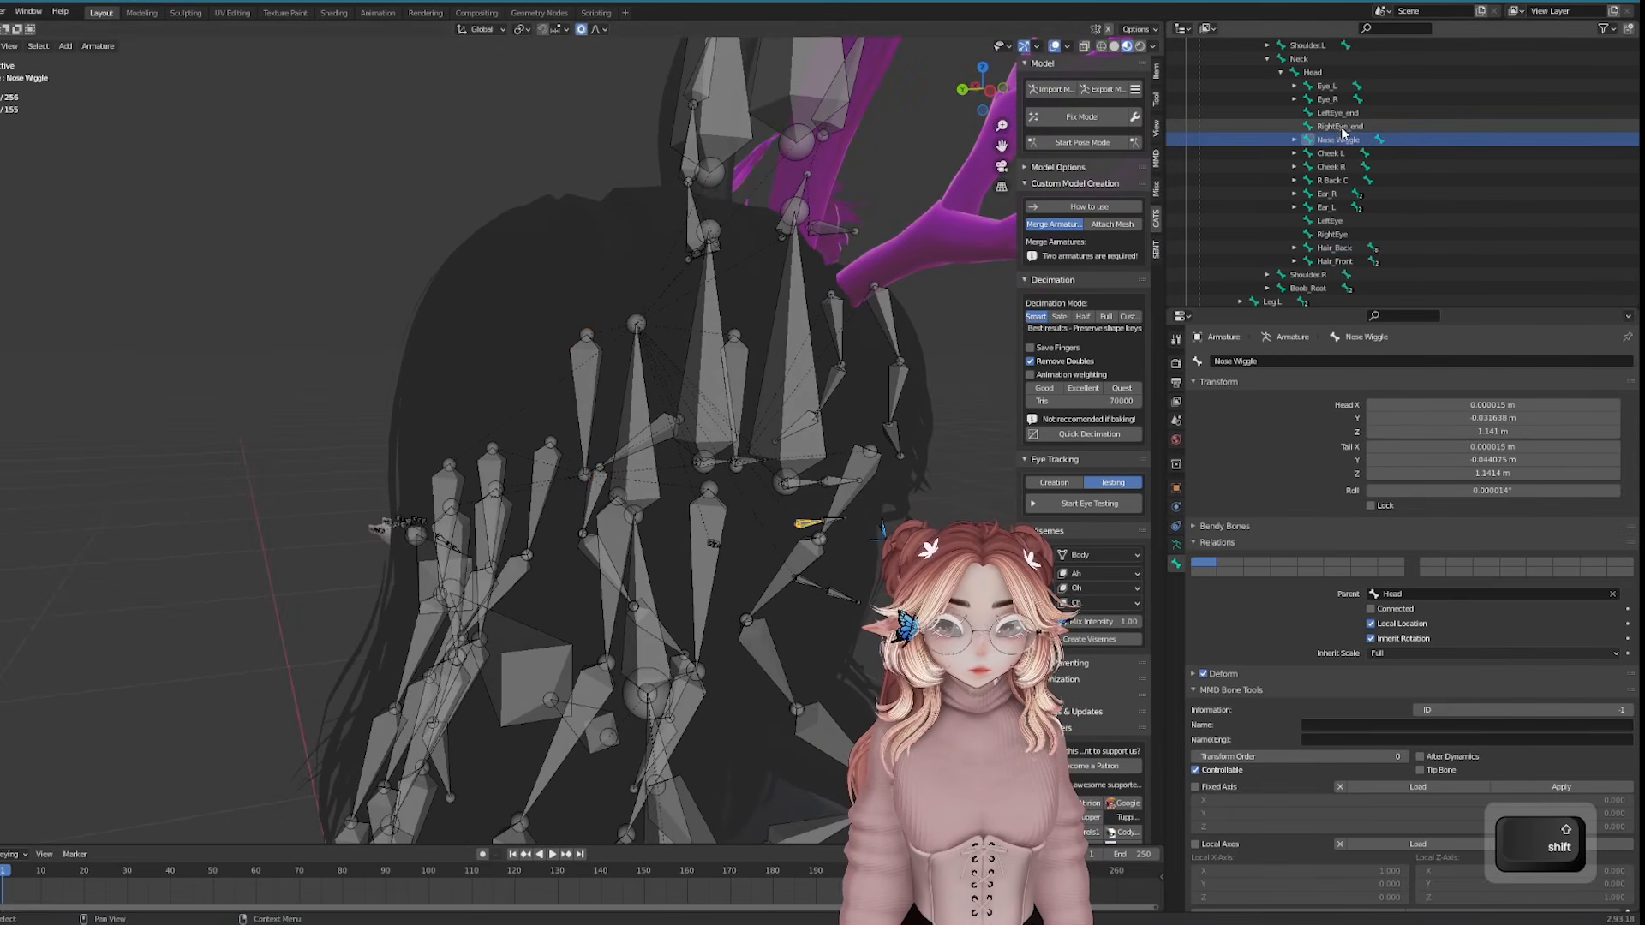
{"action": "key", "text": "KP_Decimal"}
{"action": "middle_click_drag", "start_coordinate": [676, 275], "coordinate": [908, 403]}
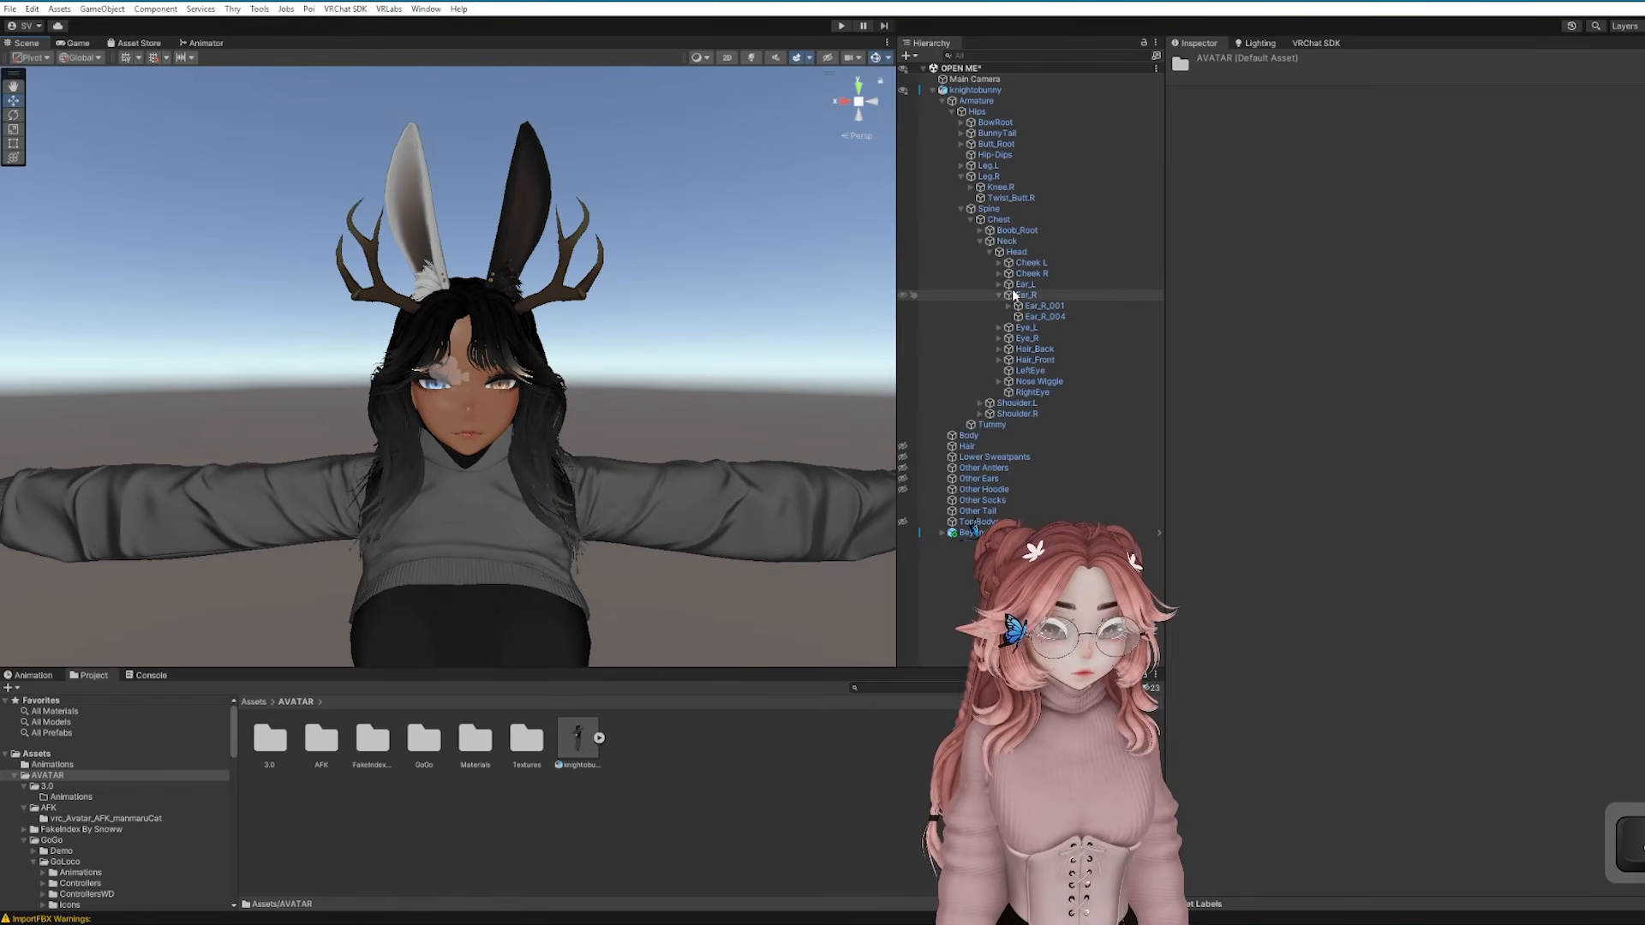
Switch to Unity and apply a saved phys bone preset from the Assets folder to the Hair_Back bone
{"action": "left_click", "coordinate": [1022, 285]}
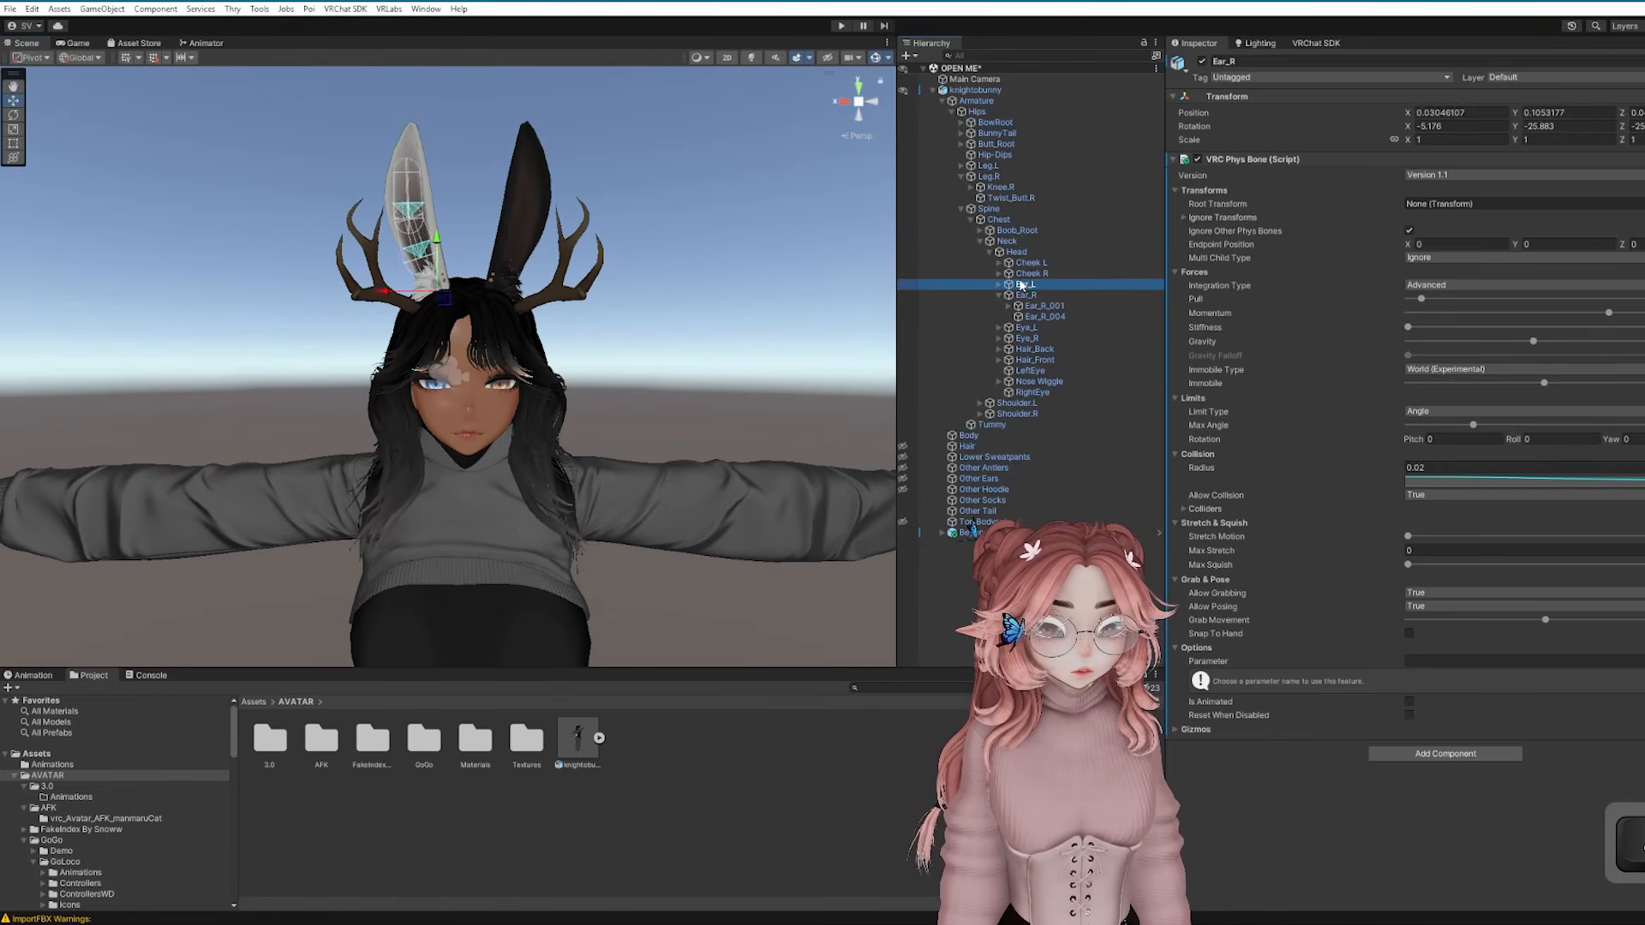
{"action": "left_click", "coordinate": [1027, 338]}
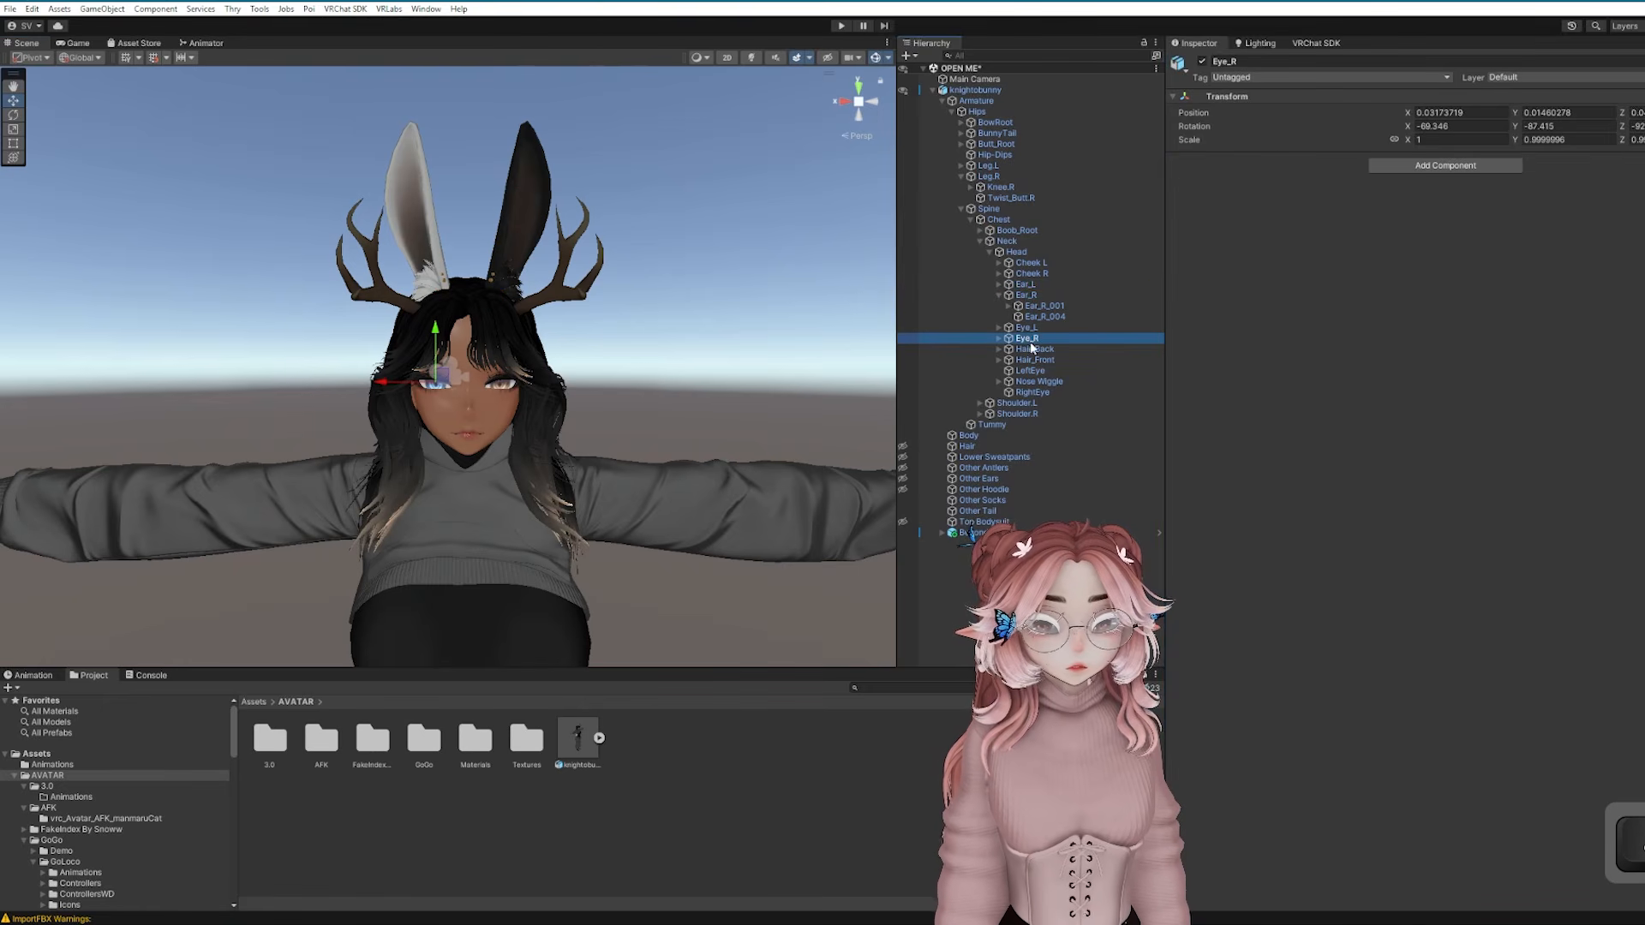
{"action": "scroll", "coordinate": [52, 836], "scroll_direction": "down", "scroll_amount": 5}
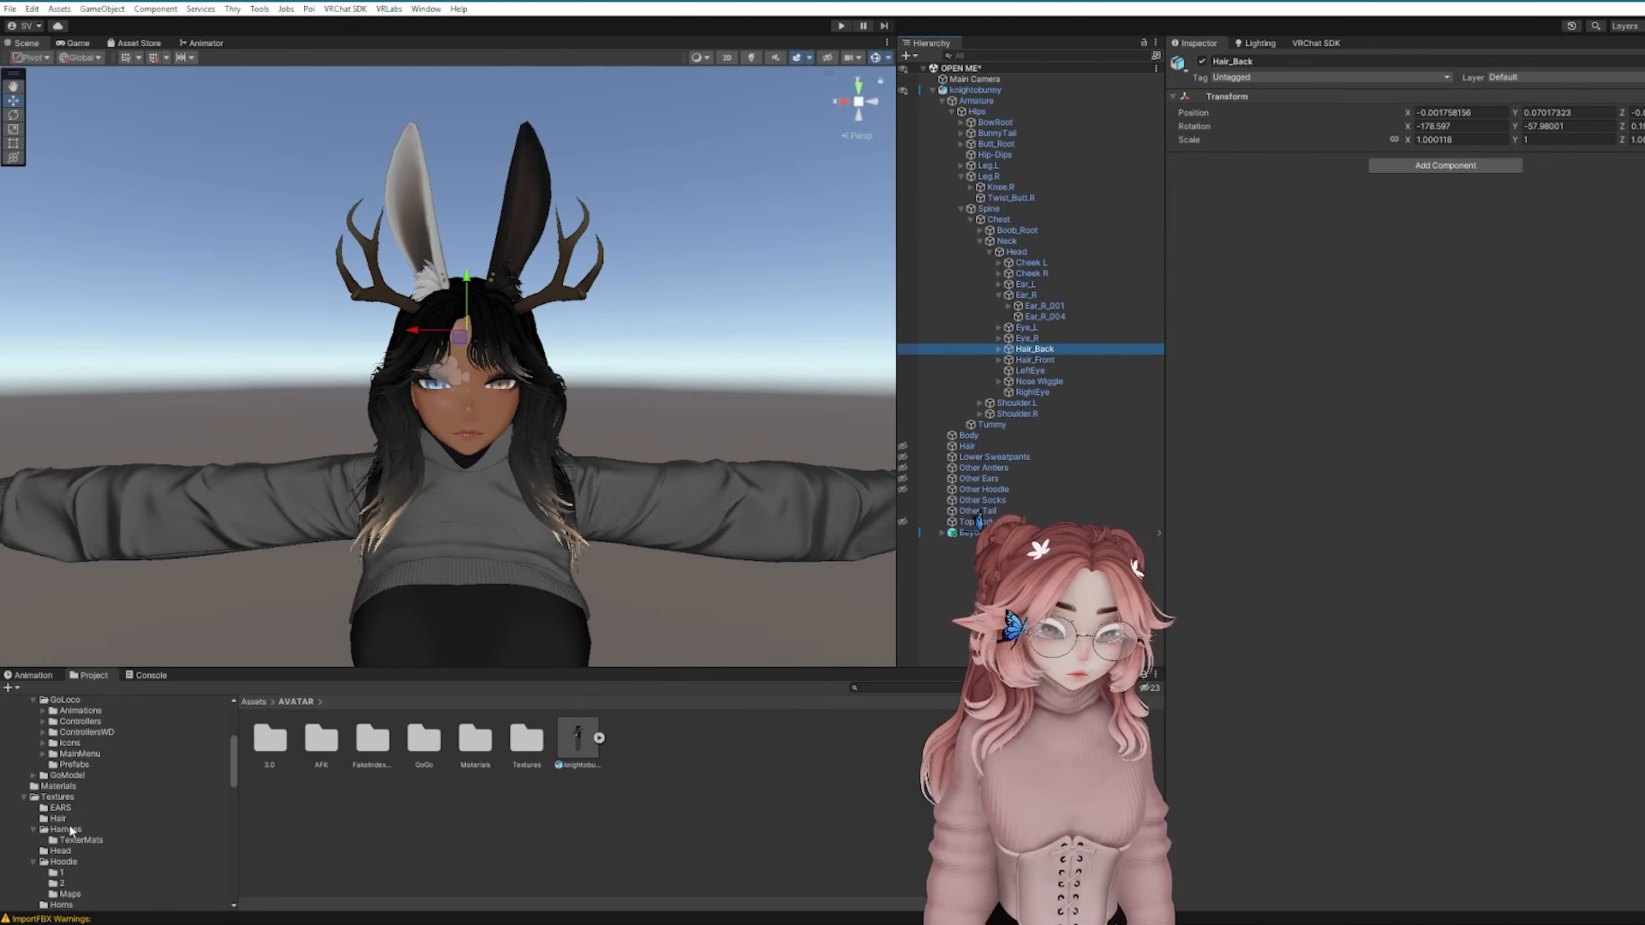
{"action": "scroll", "coordinate": [74, 785], "scroll_direction": "up", "scroll_amount": 4}
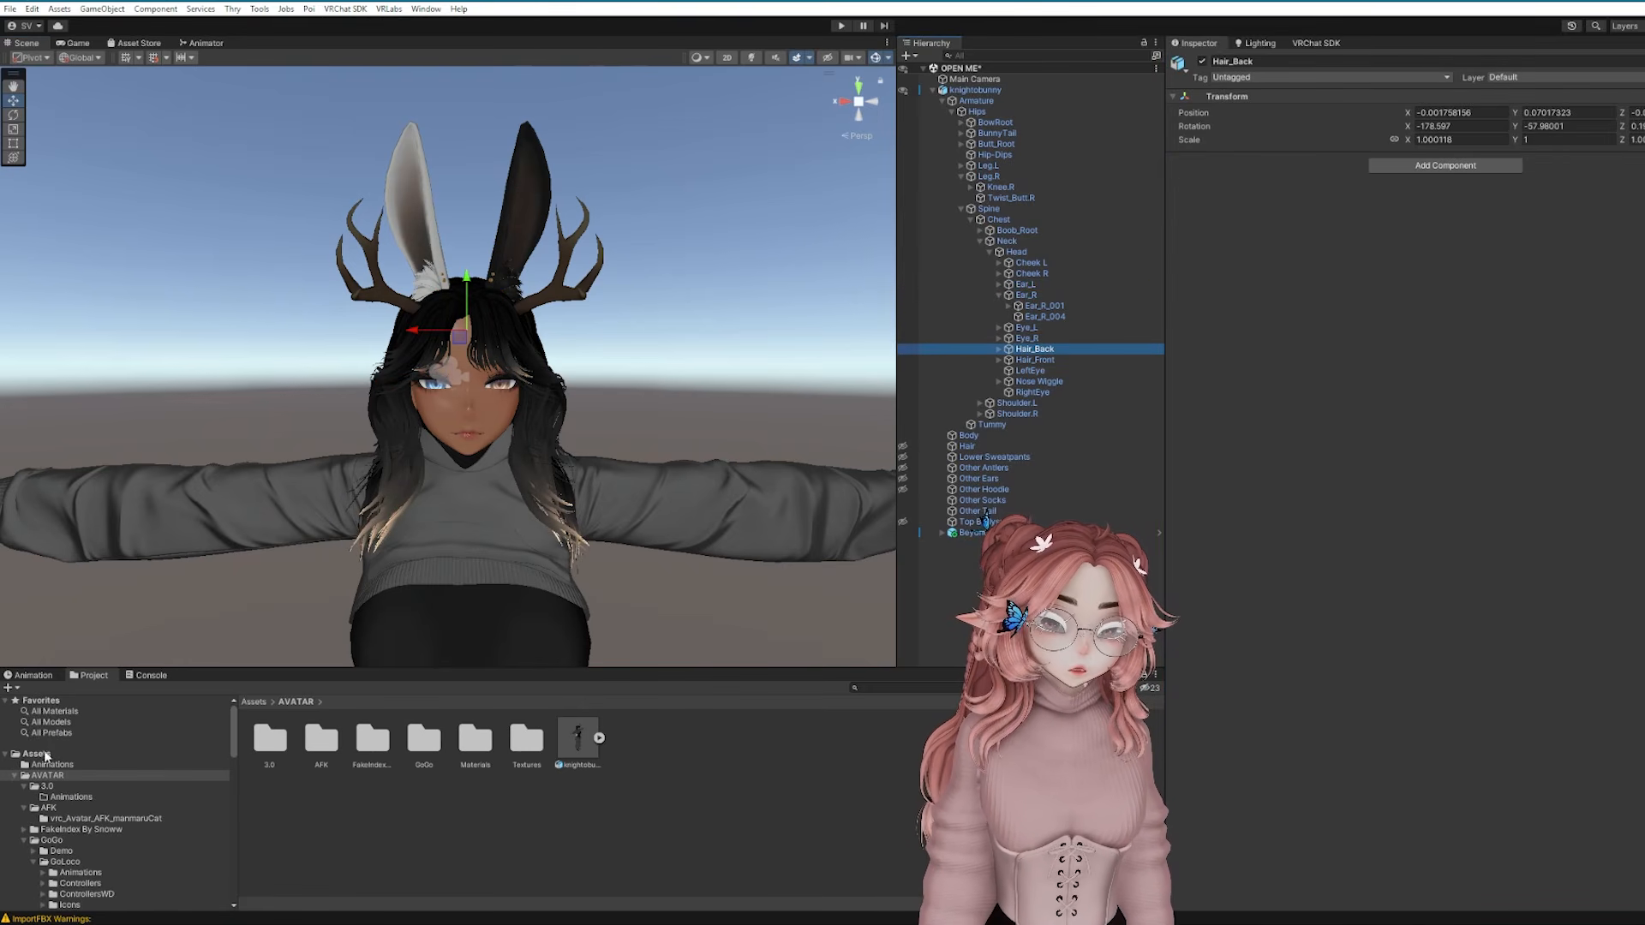
{"action": "left_click", "coordinate": [37, 754]}
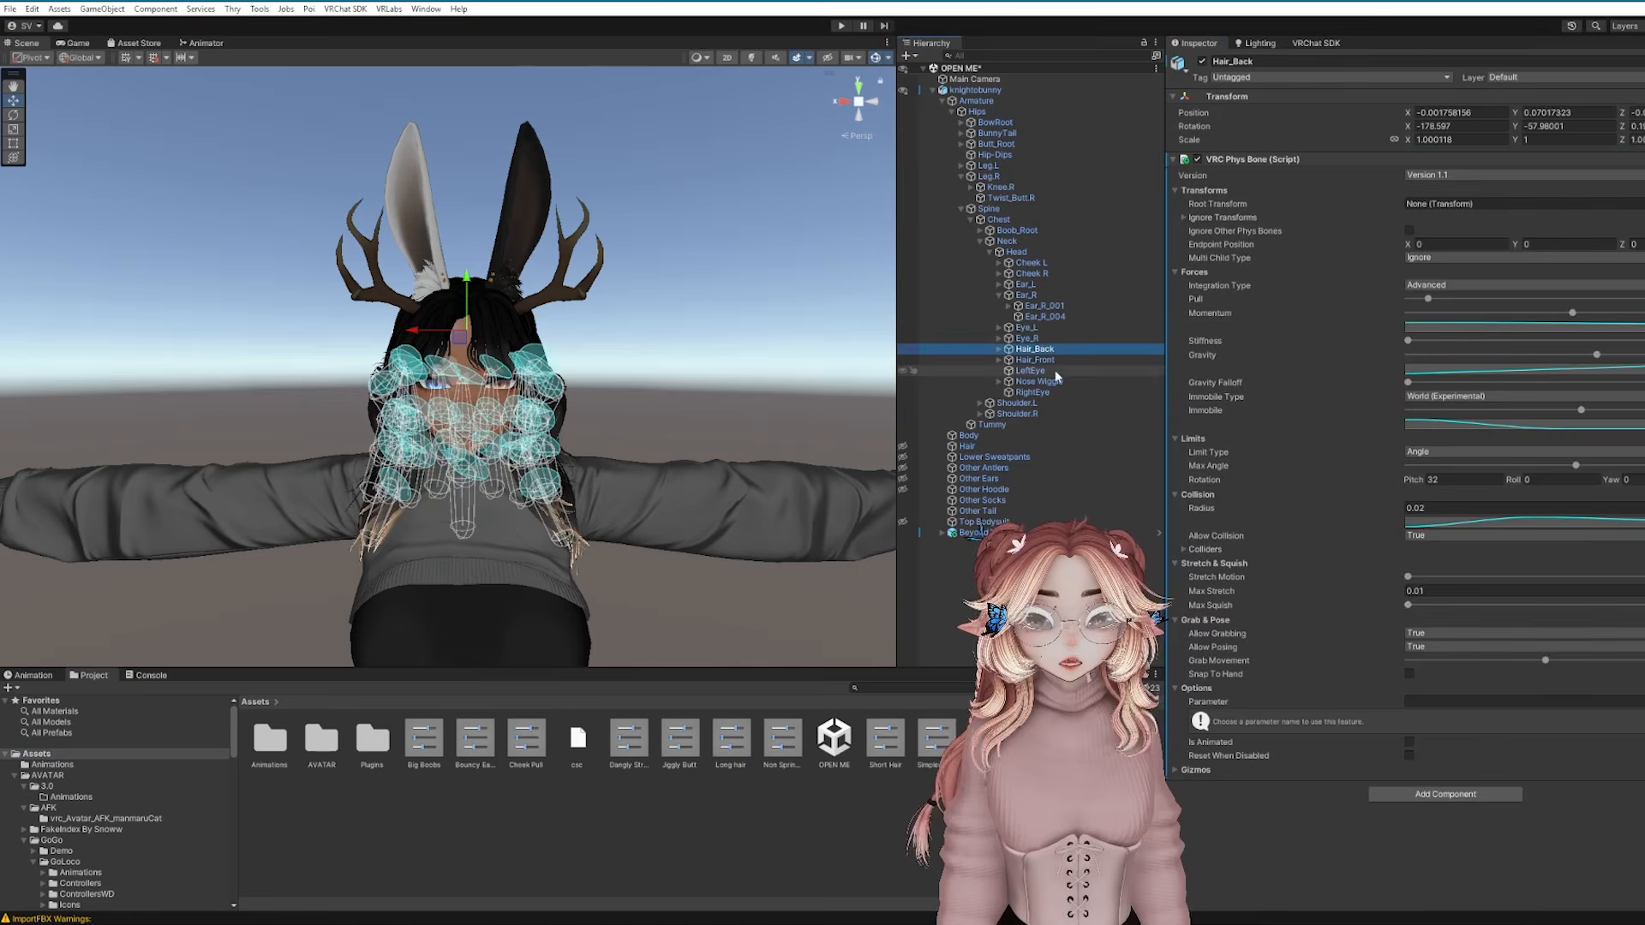
Apply a saved phys bone preset to the Hair_Front bone and check its collision shapes from the side
{"action": "left_click", "coordinate": [1033, 360]}
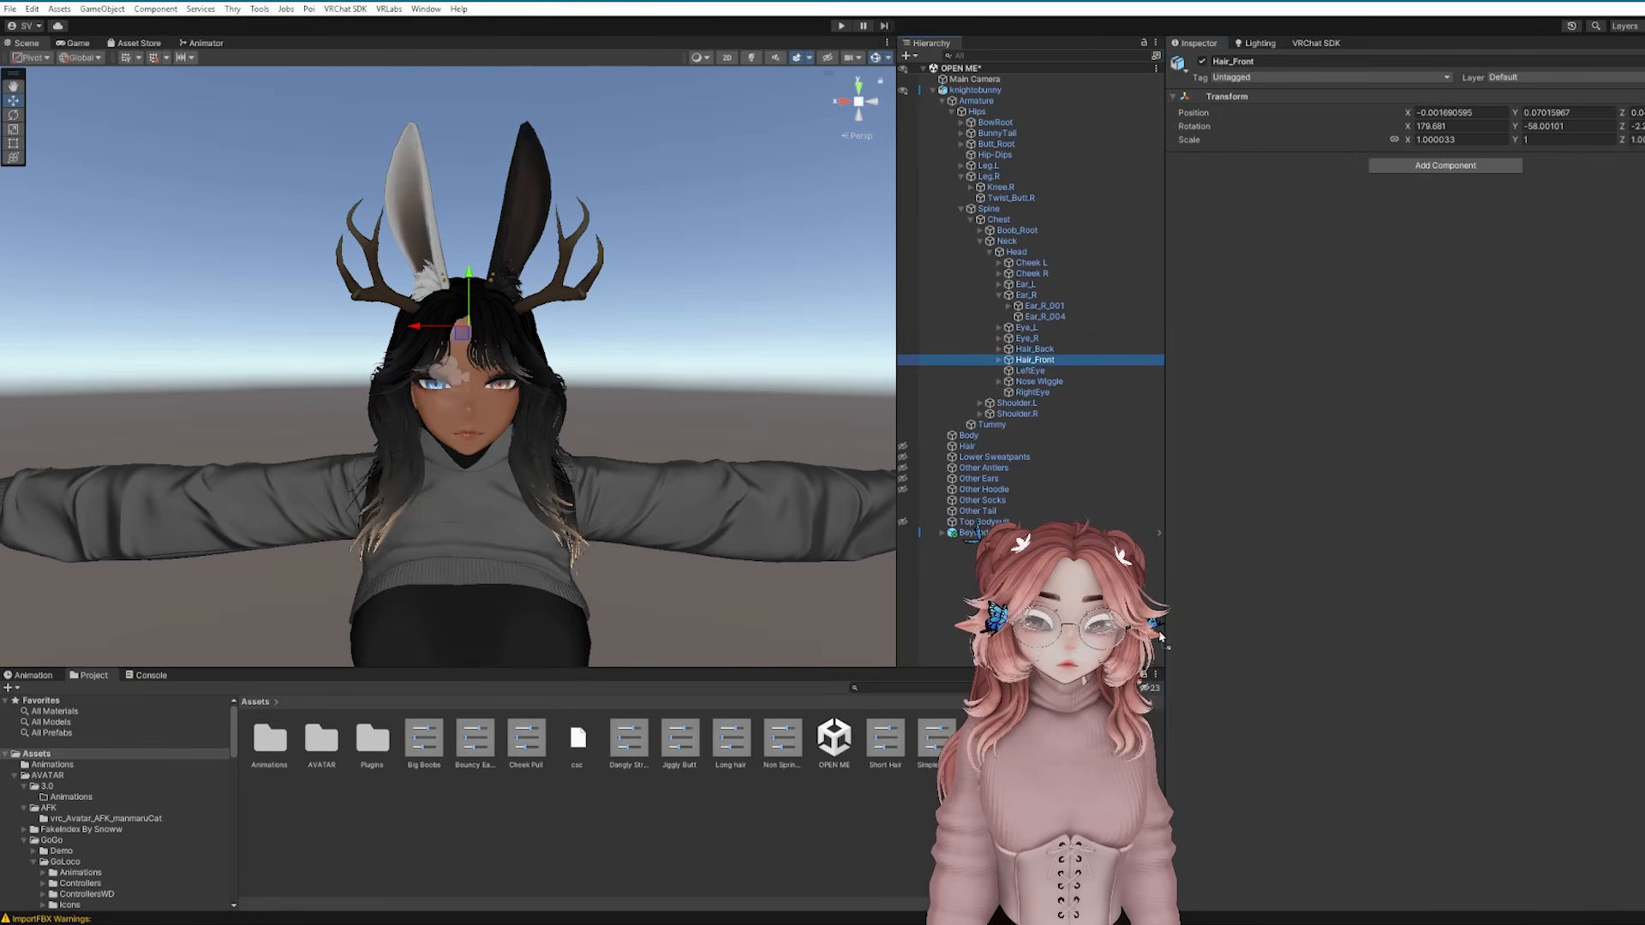
{"action": "left_click_drag", "start_coordinate": [1161, 637], "coordinate": [1419, 293]}
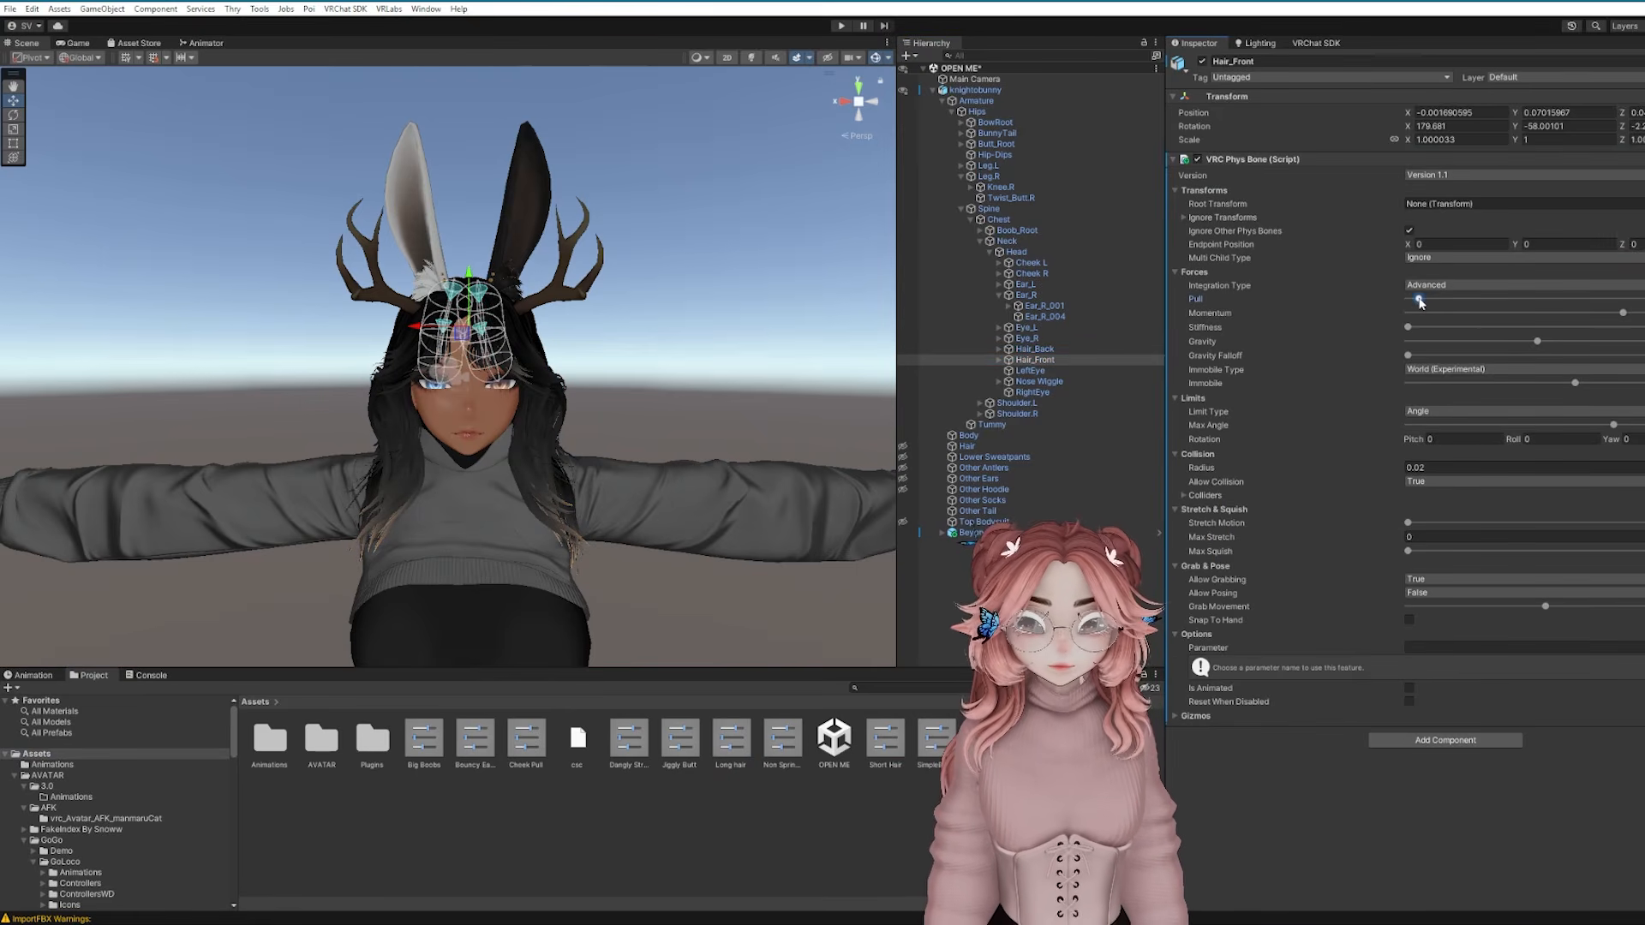
{"action": "scroll", "coordinate": [620, 421], "scroll_direction": "up", "scroll_amount": 3}
{"action": "left_click_drag", "start_coordinate": [591, 396], "coordinate": [1125, 220], "text": "alt"}
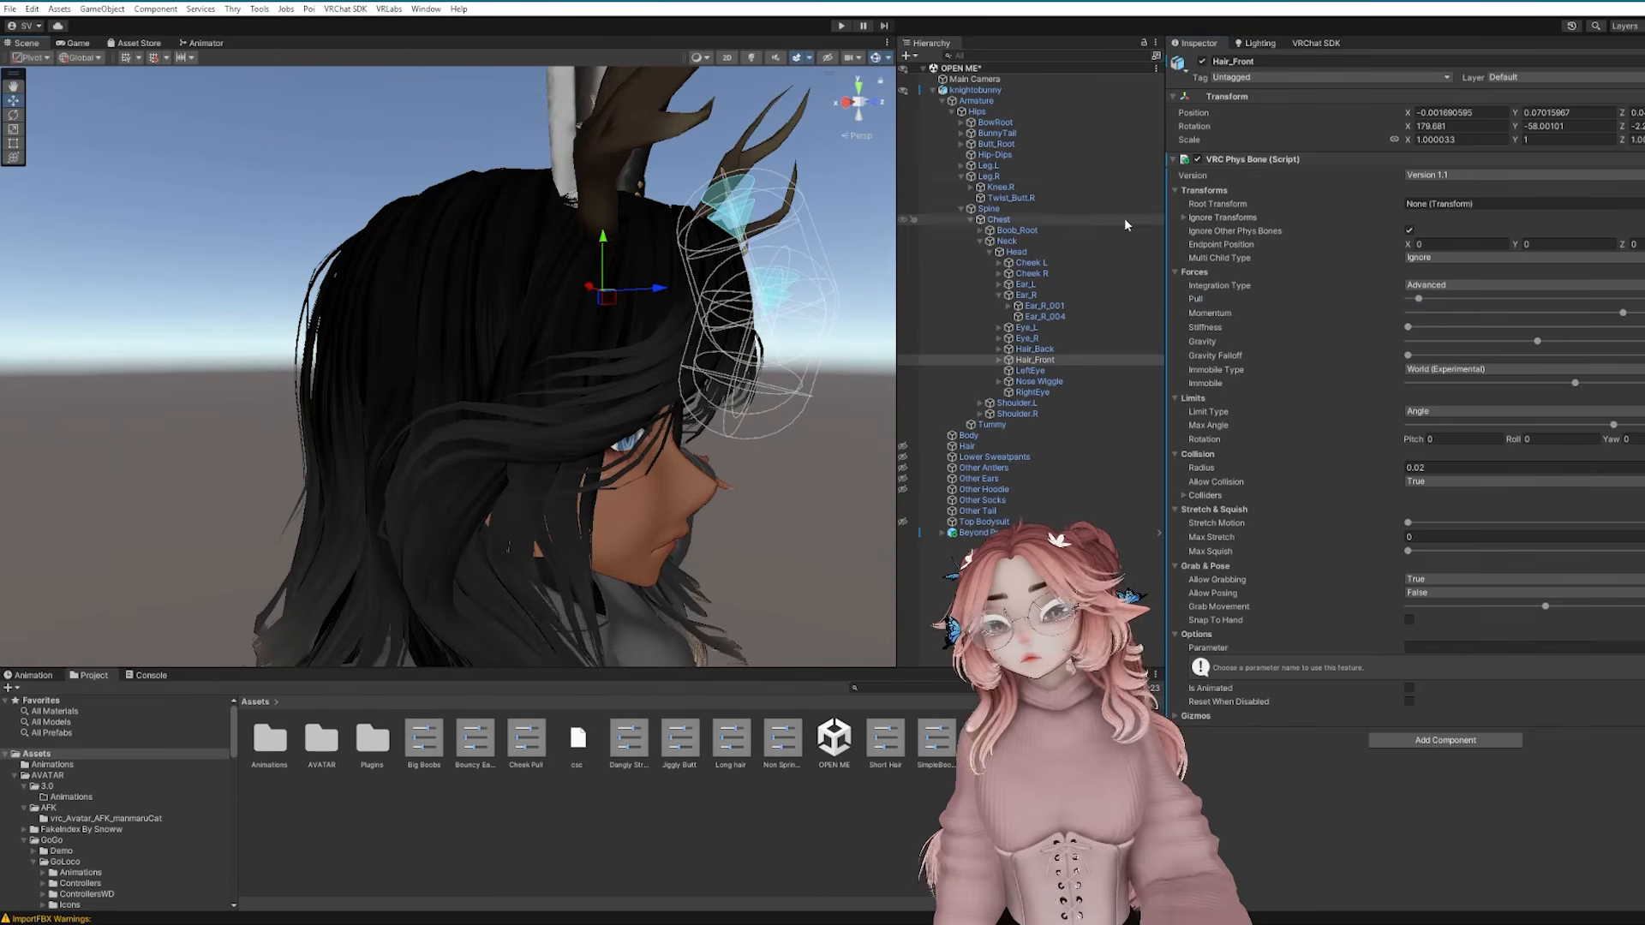
Create an empty child object named headcol under the Head bone and add a VRC Phys Bone Collider to it
{"action": "left_click", "coordinate": [1027, 254]}
{"action": "right_click", "coordinate": [1028, 253]}
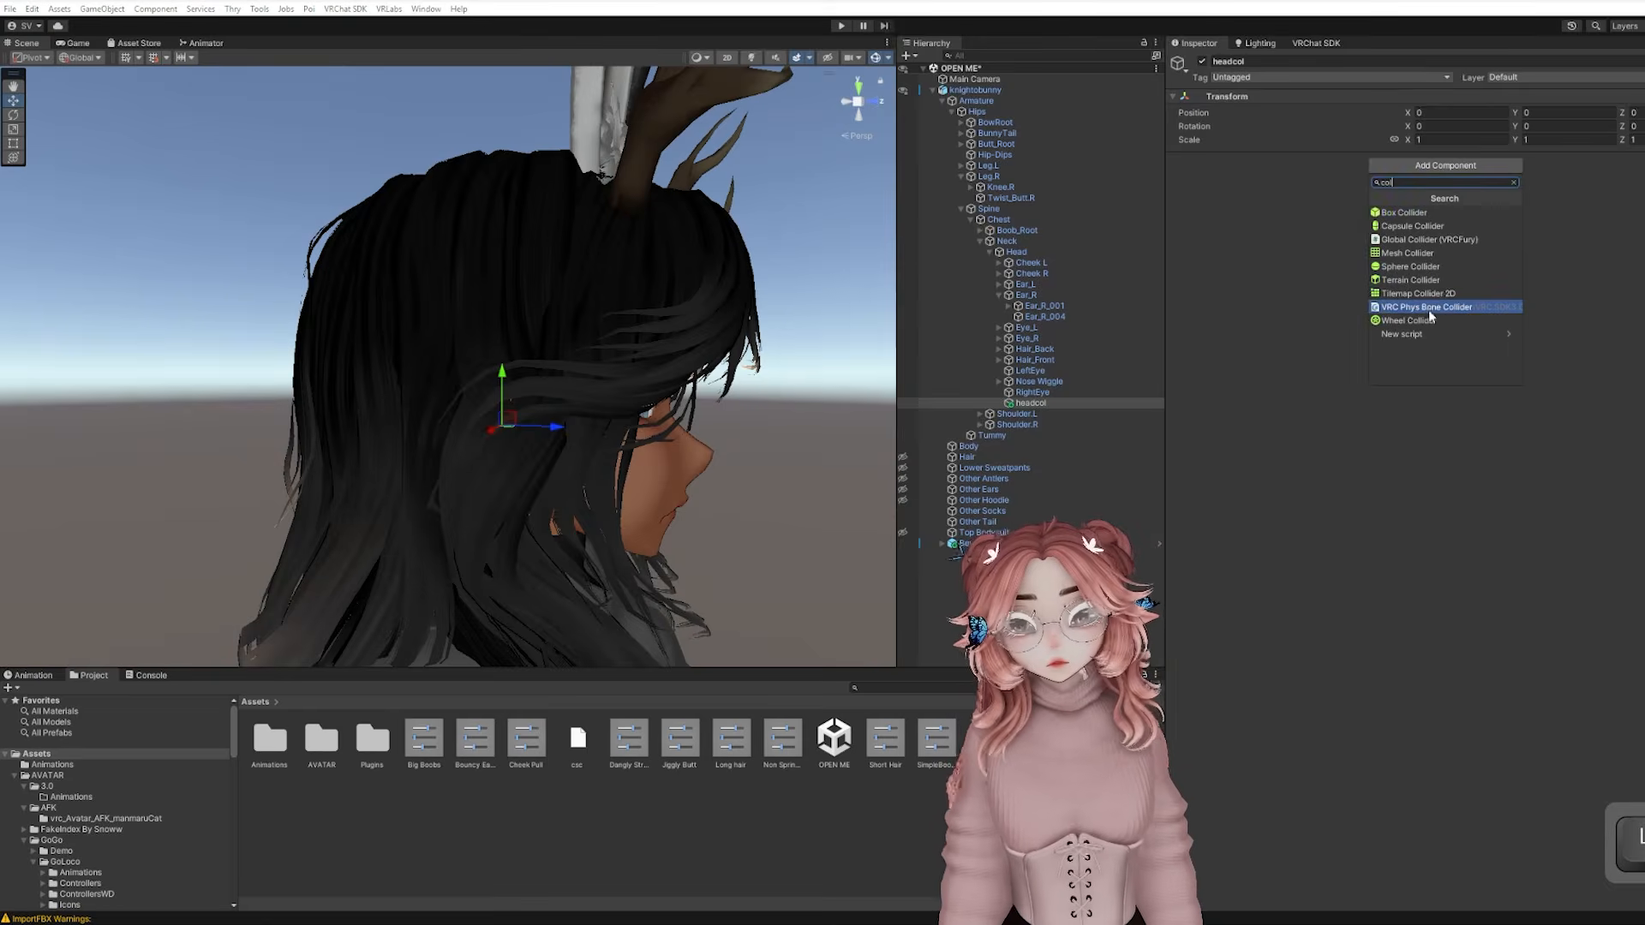
{"action": "left_click", "coordinate": [1427, 306]}
Set the headcol sphere collider's radius to 0.06
{"action": "left_click_drag", "start_coordinate": [1430, 217], "coordinate": [1399, 215]}
{"action": "type", "text": "0"}
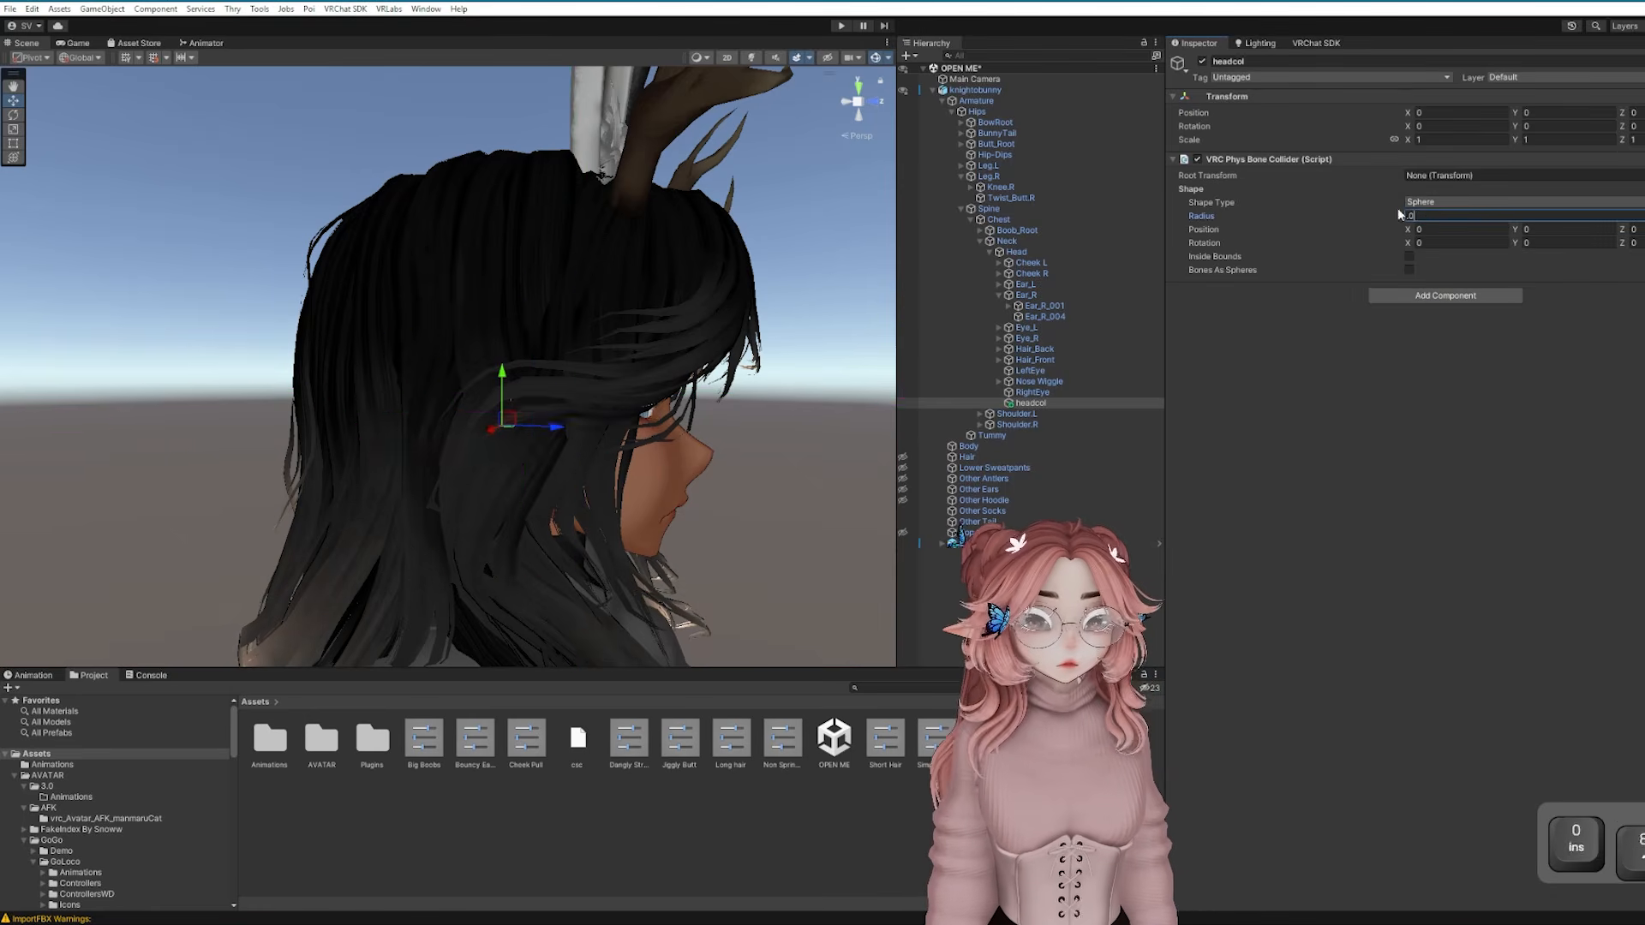
{"action": "key", "text": "BackSpace"}
{"action": "type", "text": "6"}
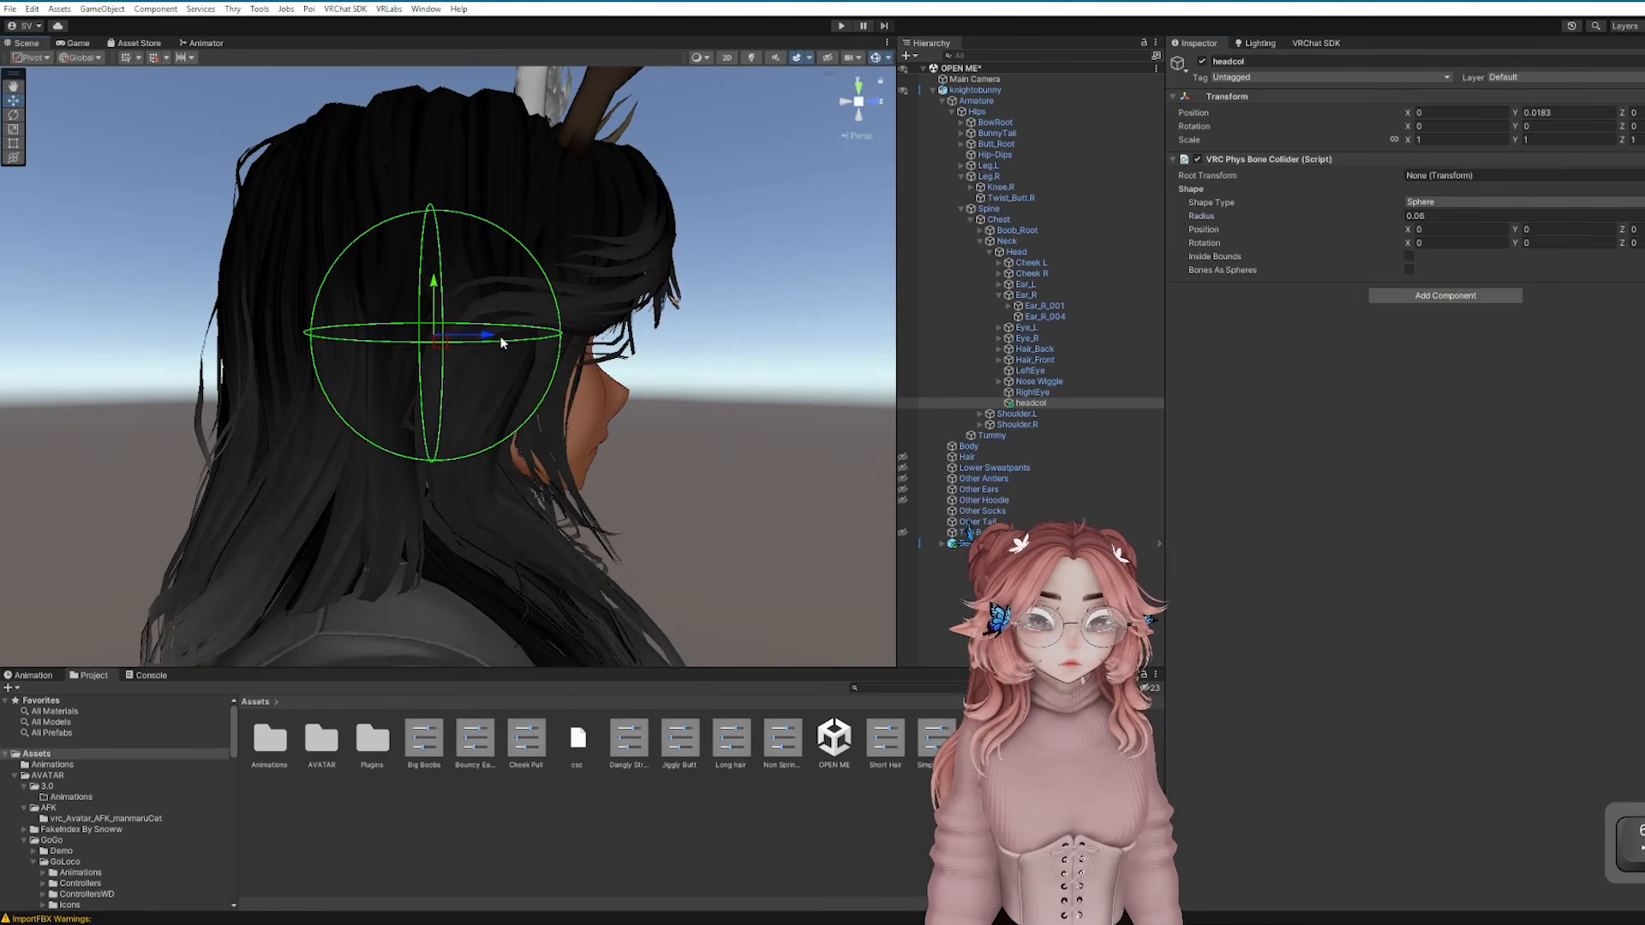
Move the headcol collider forward so that it sits inside the avatar's head
{"action": "left_click_drag", "start_coordinate": [492, 334], "coordinate": [532, 338]}
{"action": "middle_click_drag", "start_coordinate": [514, 319], "coordinate": [471, 292]}
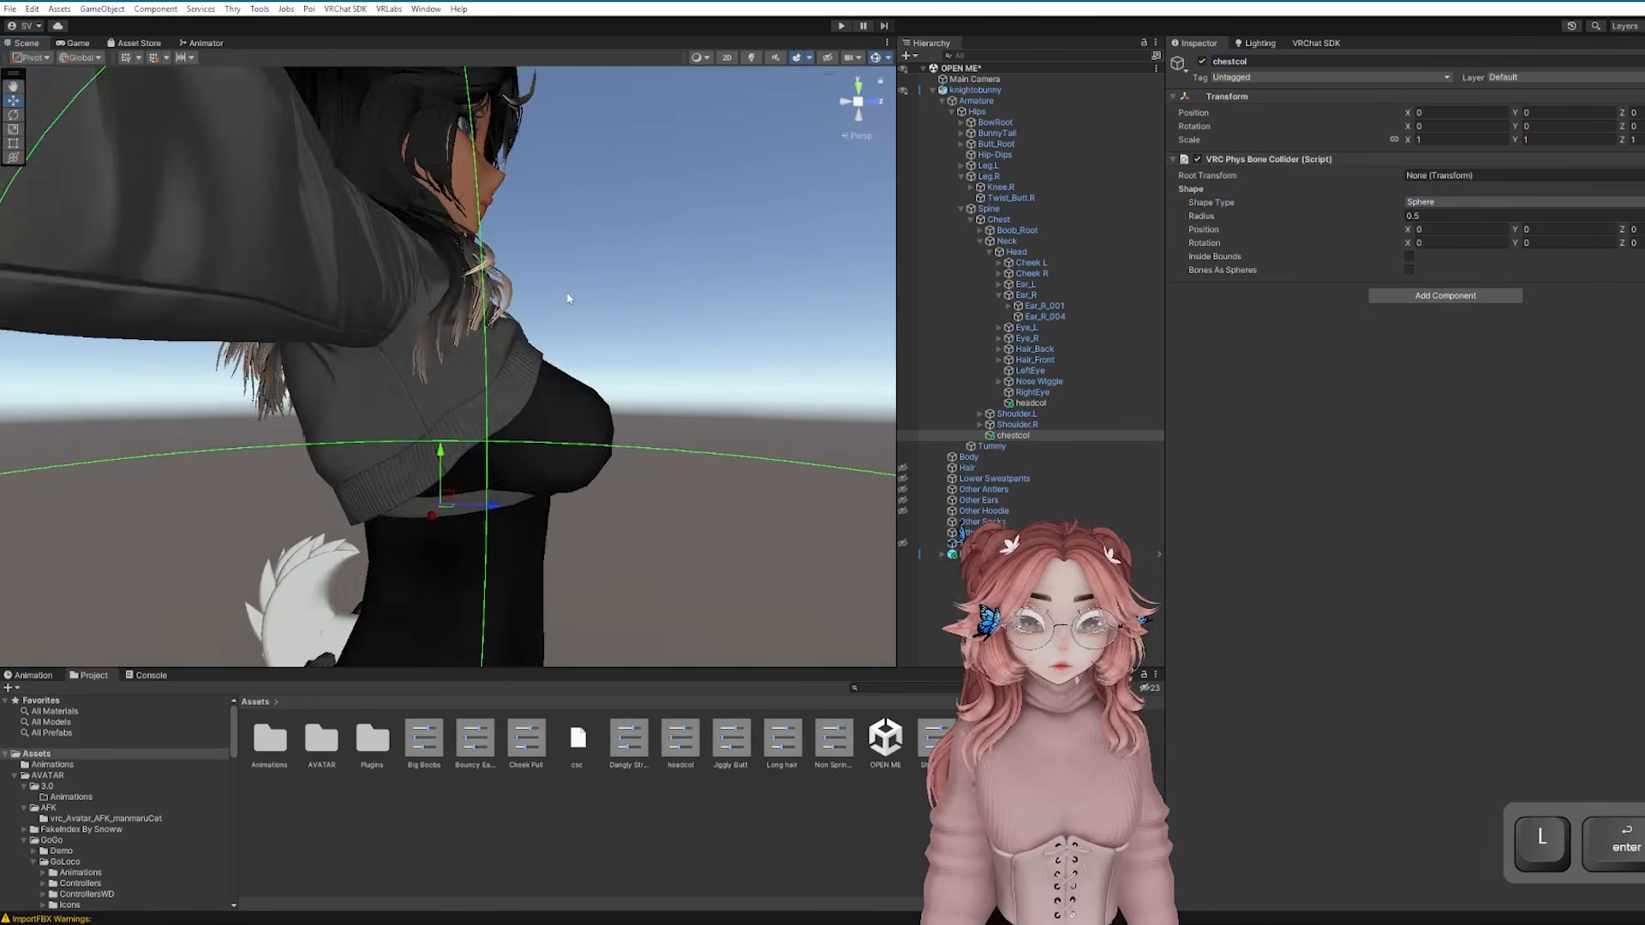
Set the chestcol collider's radius to 0.06, duplicate the collider and raise the copy to the upper chest
{"action": "left_click", "coordinate": [1429, 217]}
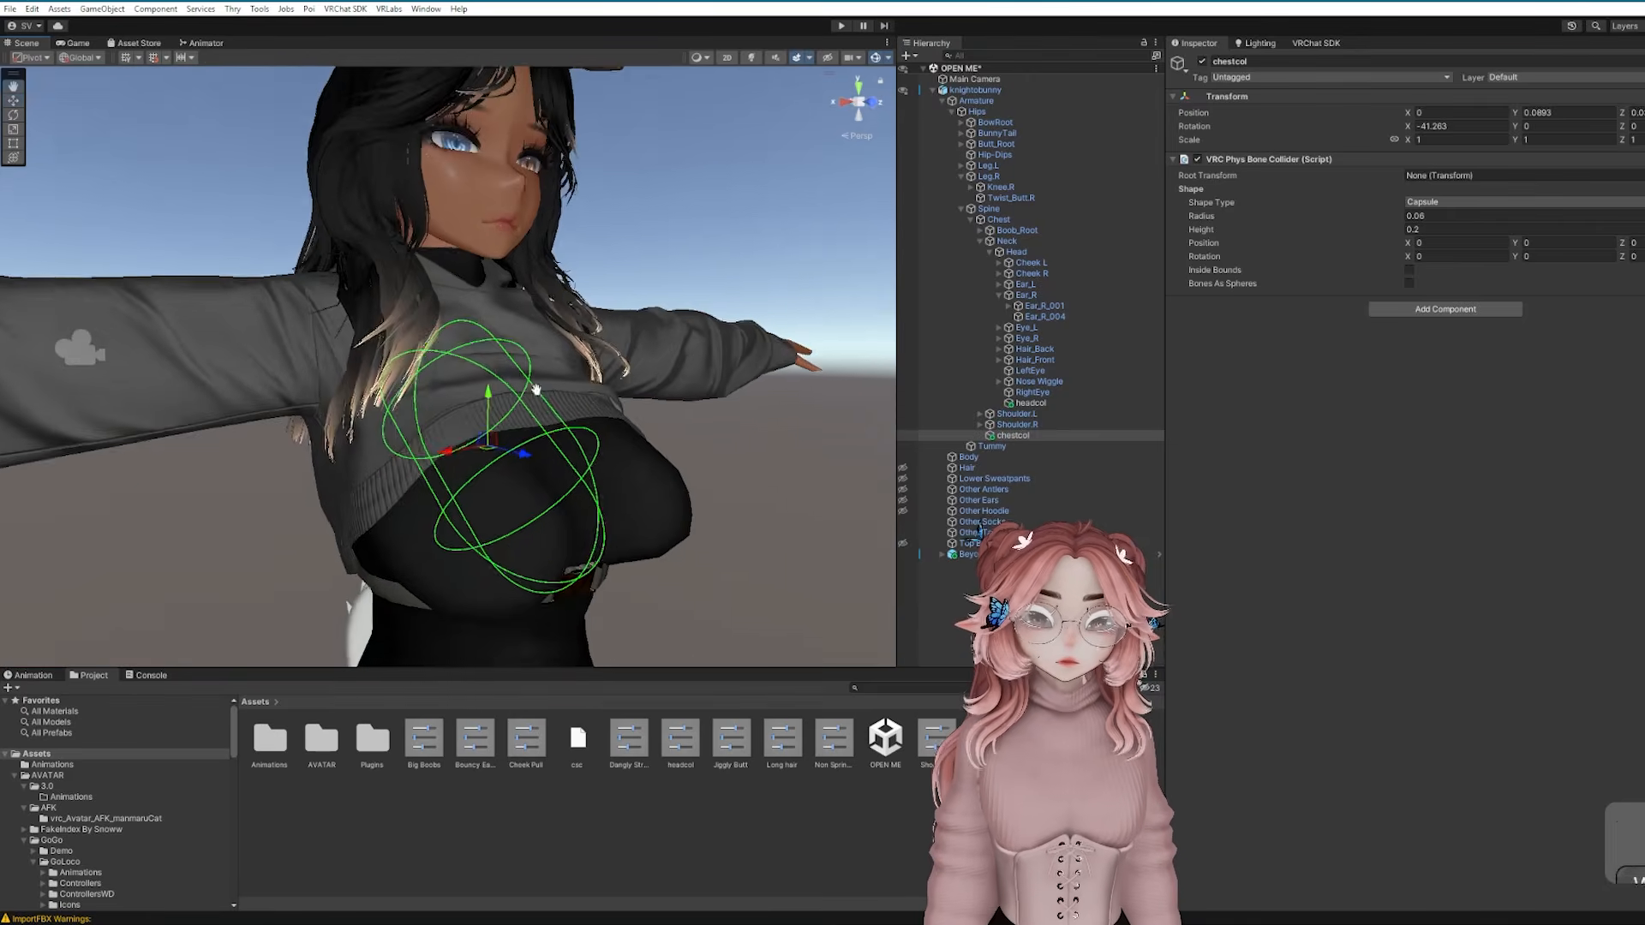
{"action": "key", "text": "ctrl+c"}
{"action": "key", "text": "ctrl+v"}
{"action": "left_click_drag", "start_coordinate": [632, 395], "coordinate": [631, 266]}
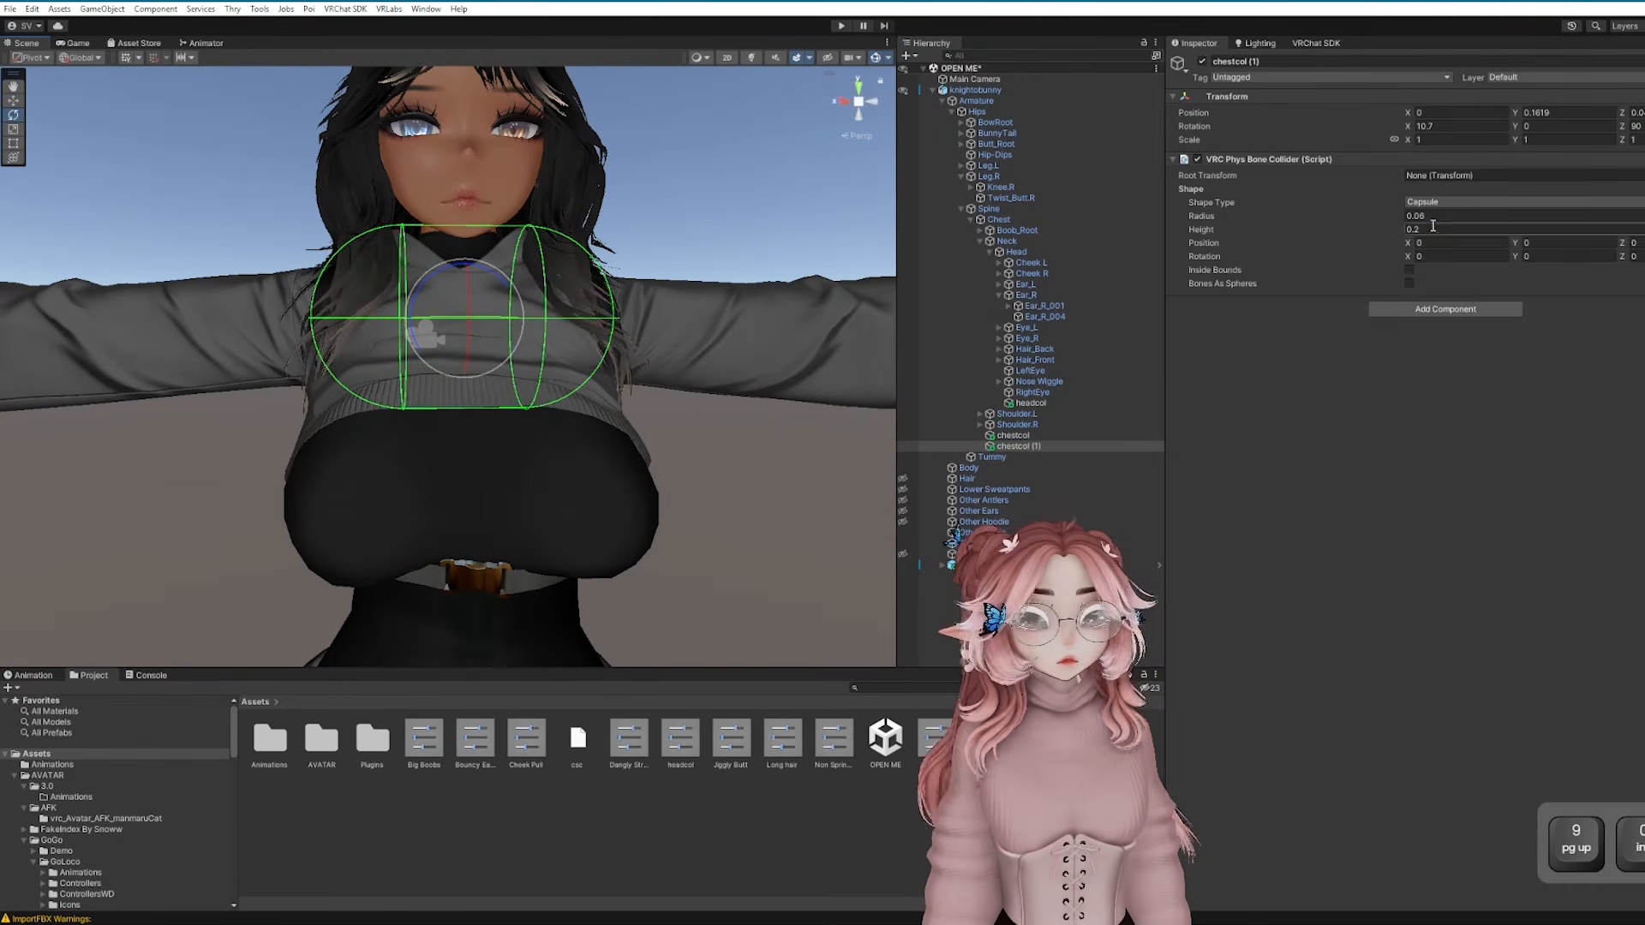
Set the copied capsule collider's radius to 0.02 and height to 0.18, and rename it sholcol
{"action": "left_click", "coordinate": [1435, 215]}
{"action": "key", "text": "BackSpace"}
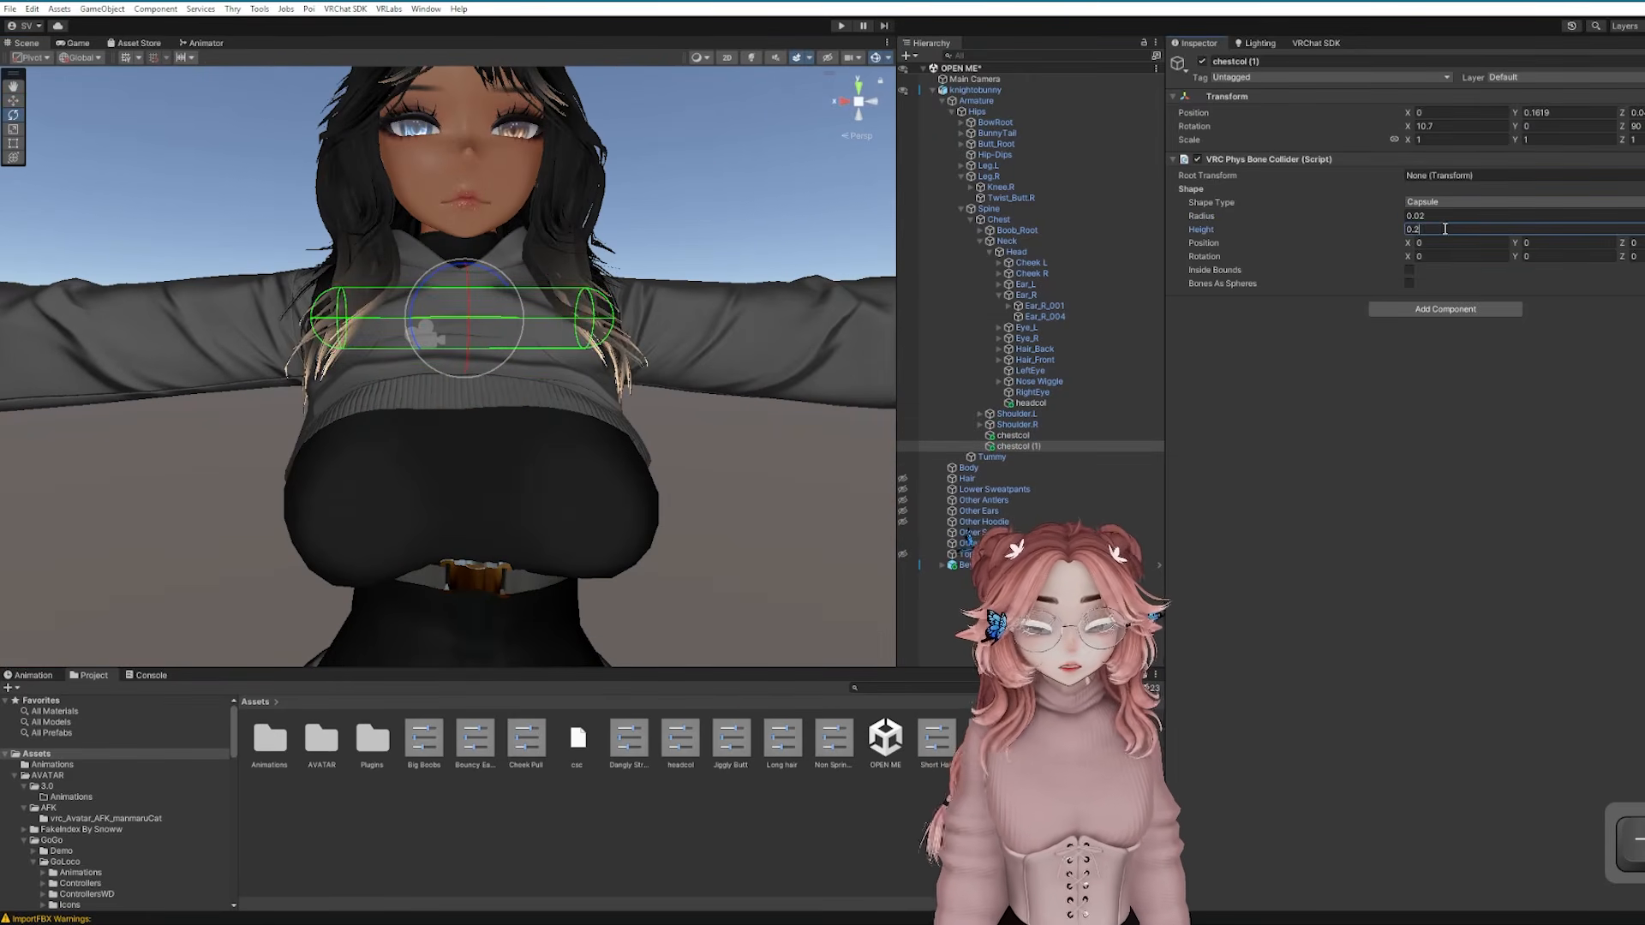
{"action": "key", "text": "Return"}
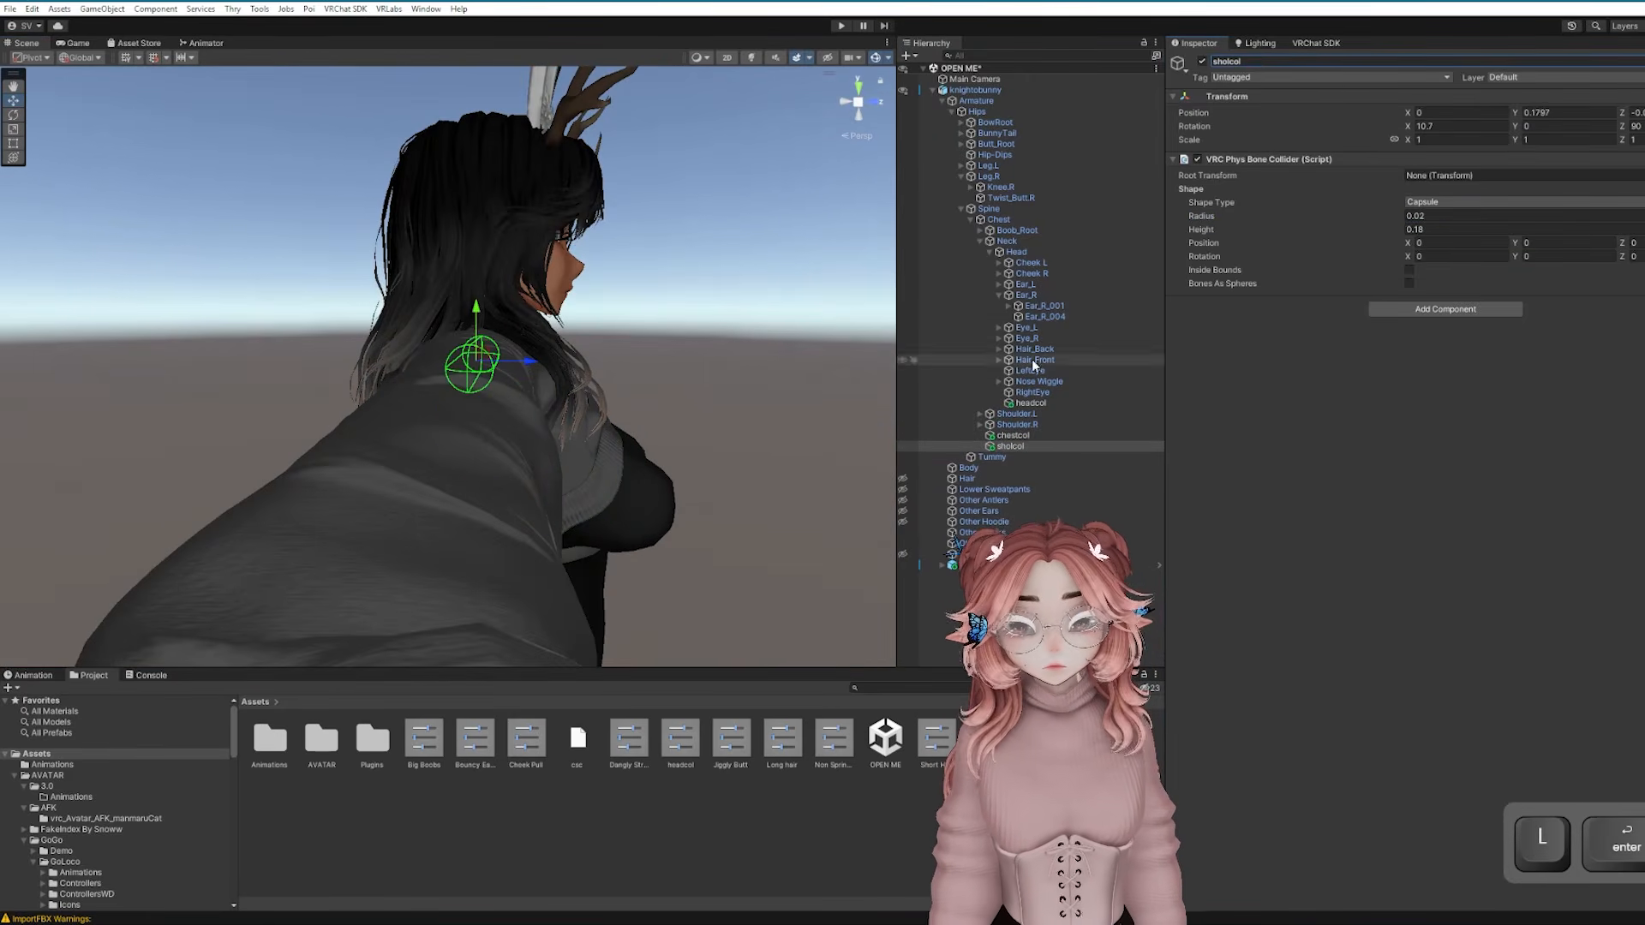
Set the size of the Hair_Back phys bone's collider list to 3
{"action": "left_click", "coordinate": [1034, 349]}
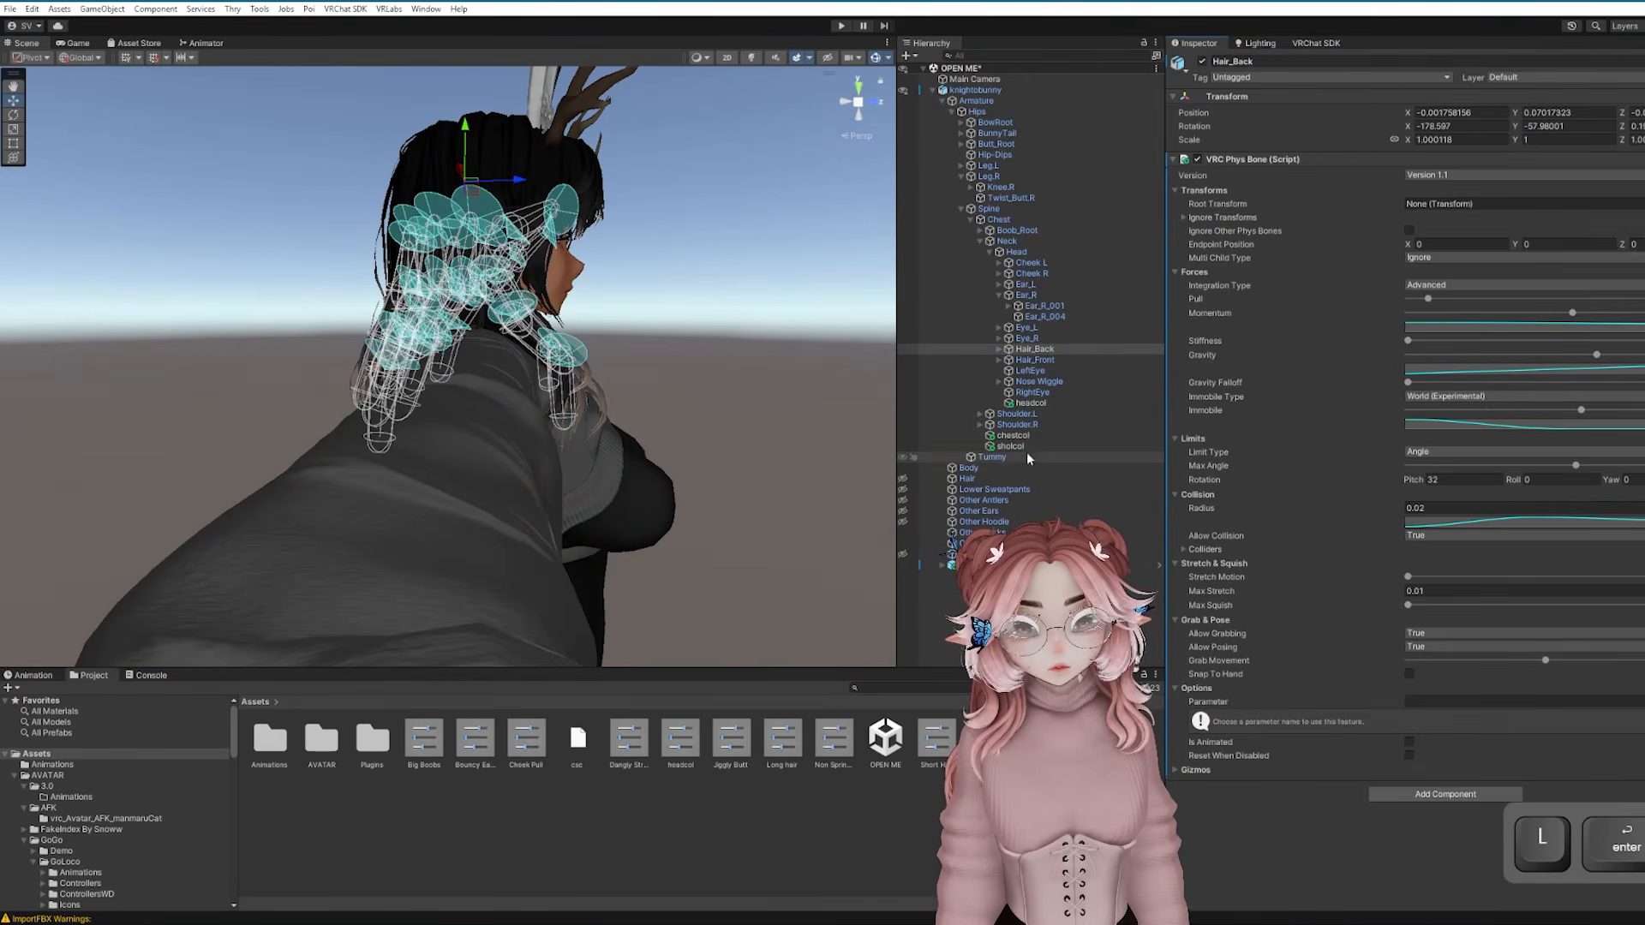
{"action": "left_click", "coordinate": [1205, 549]}
{"action": "left_click", "coordinate": [1439, 563]}
{"action": "type", "text": "3"}
{"action": "key", "text": "Return"}
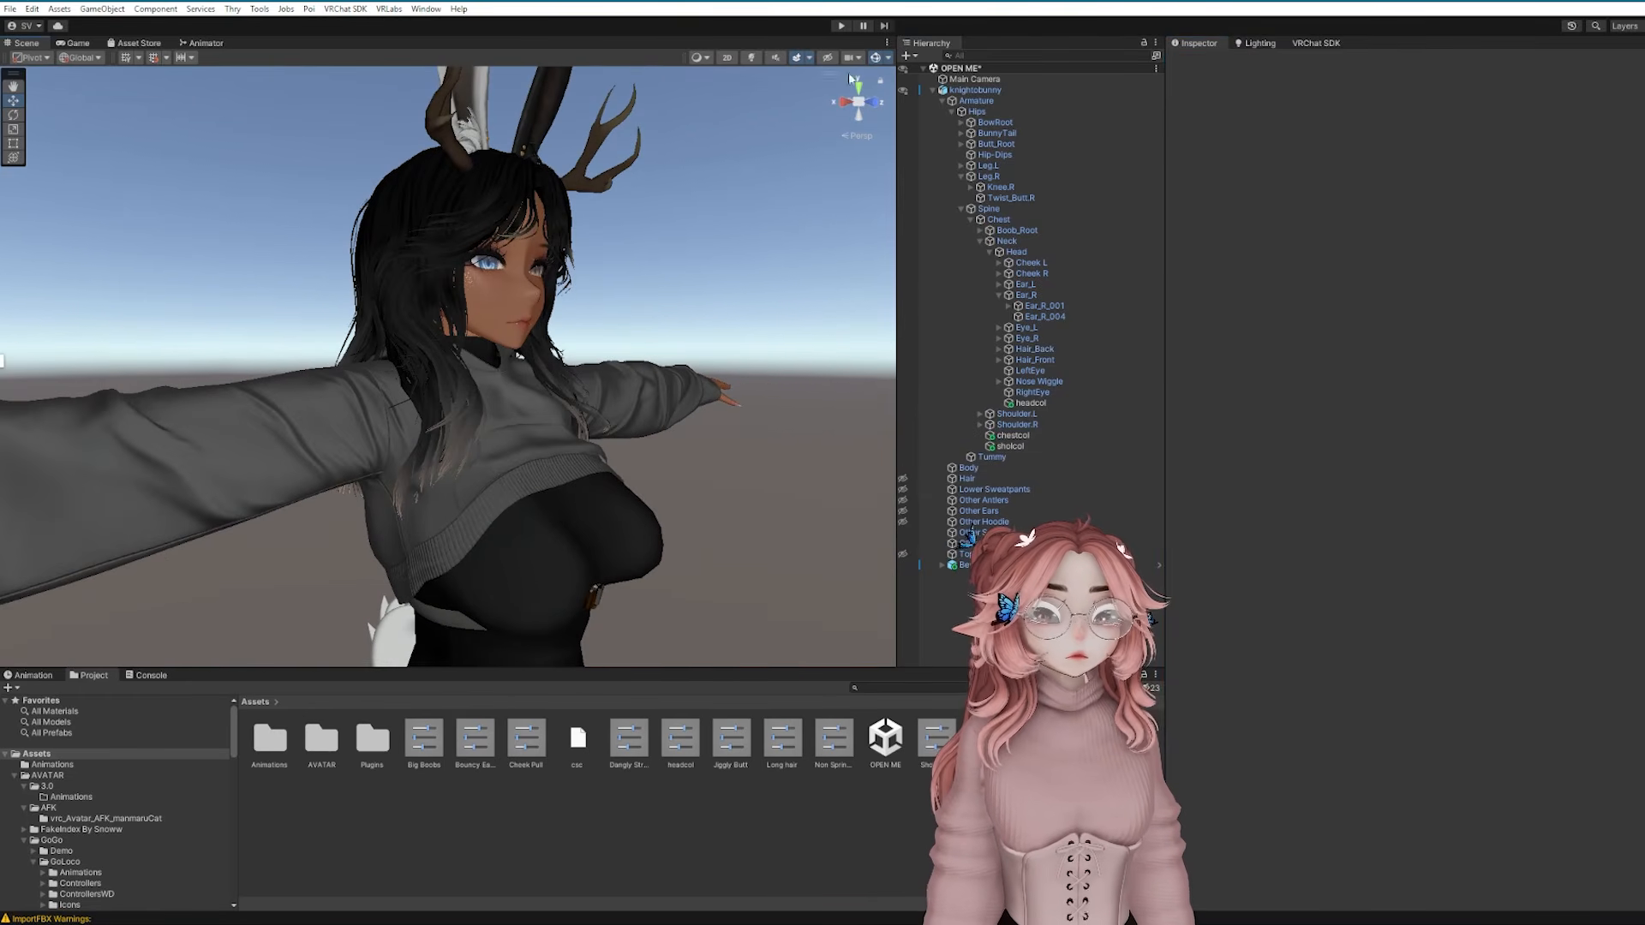
Enter Play mode, adjust the Hair_Back collision radius curve and move the avatar around to test the hair physics
{"action": "left_click", "coordinate": [991, 79]}
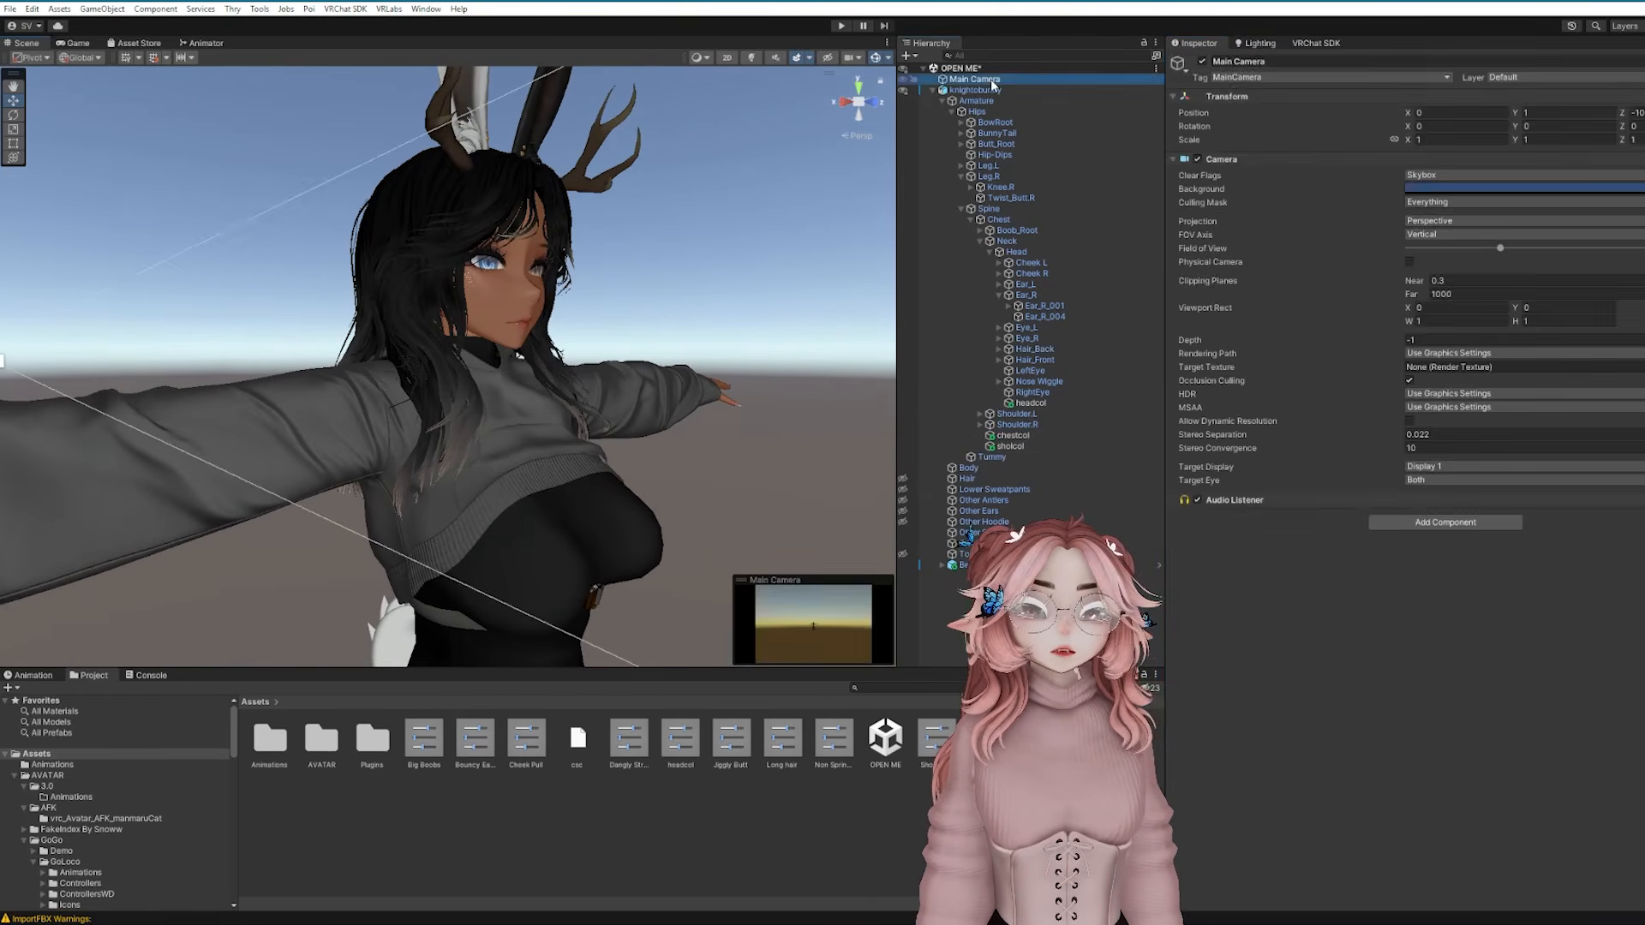
{"action": "right_click", "coordinate": [984, 68]}
{"action": "left_click", "coordinate": [1018, 97]}
{"action": "left_click", "coordinate": [841, 26]}
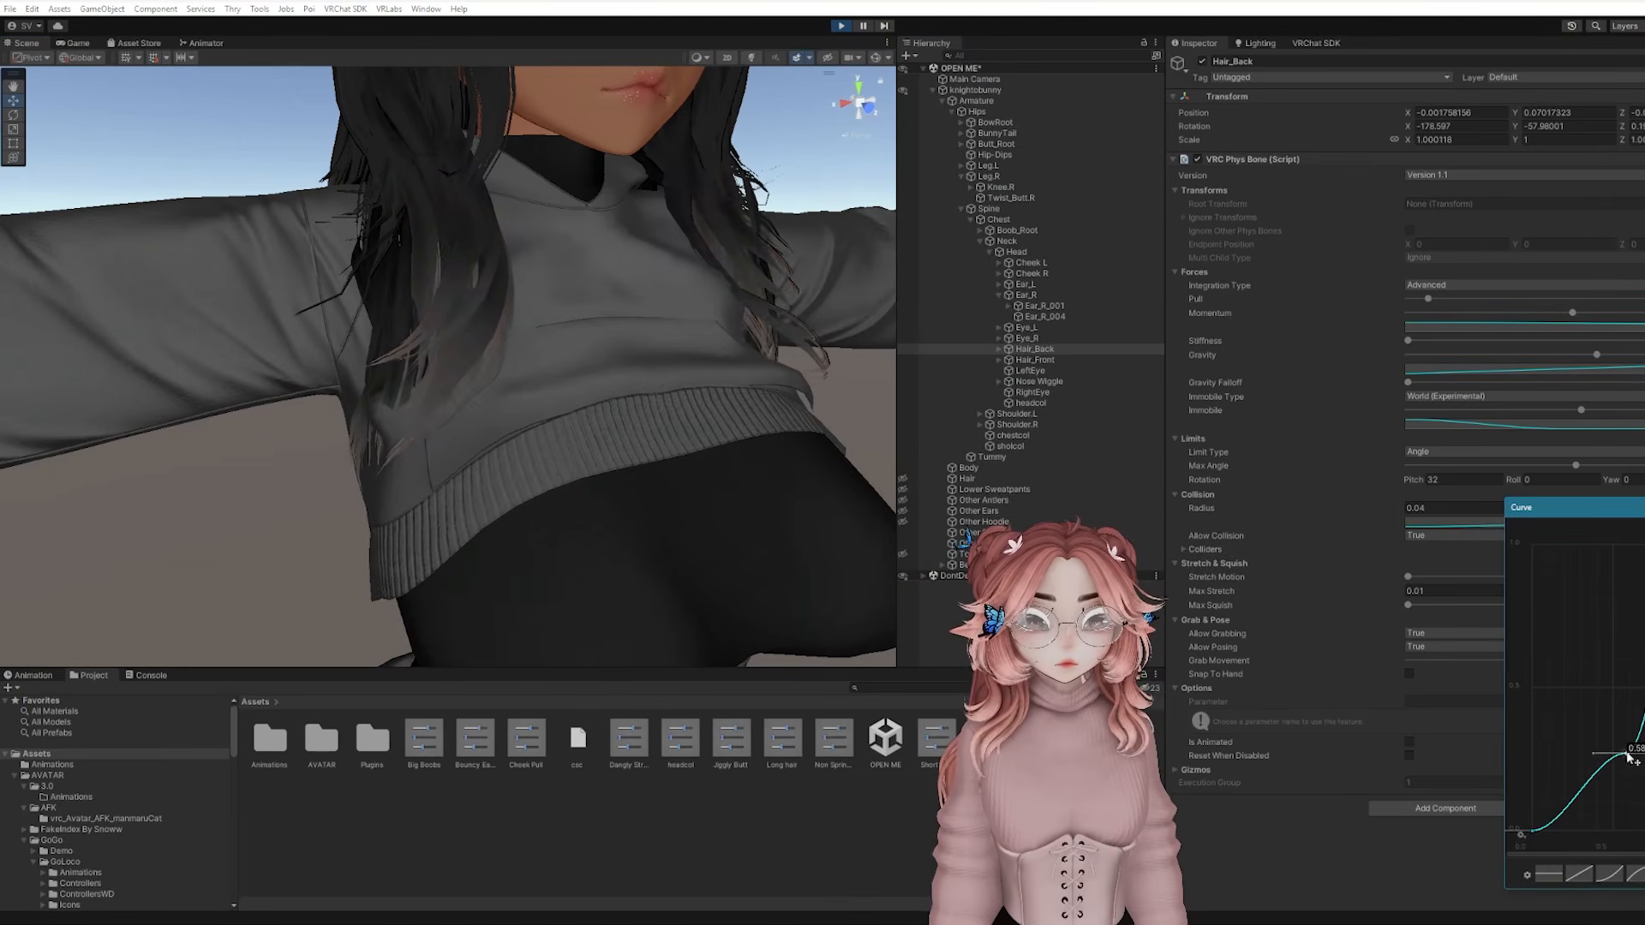
{"action": "mouse_move", "coordinate": [1630, 757]}
{"action": "left_mouse_down"}
{"action": "mouse_move", "coordinate": [1626, 690]}
{"action": "mouse_move", "coordinate": [1632, 735]}
{"action": "left_mouse_up"}
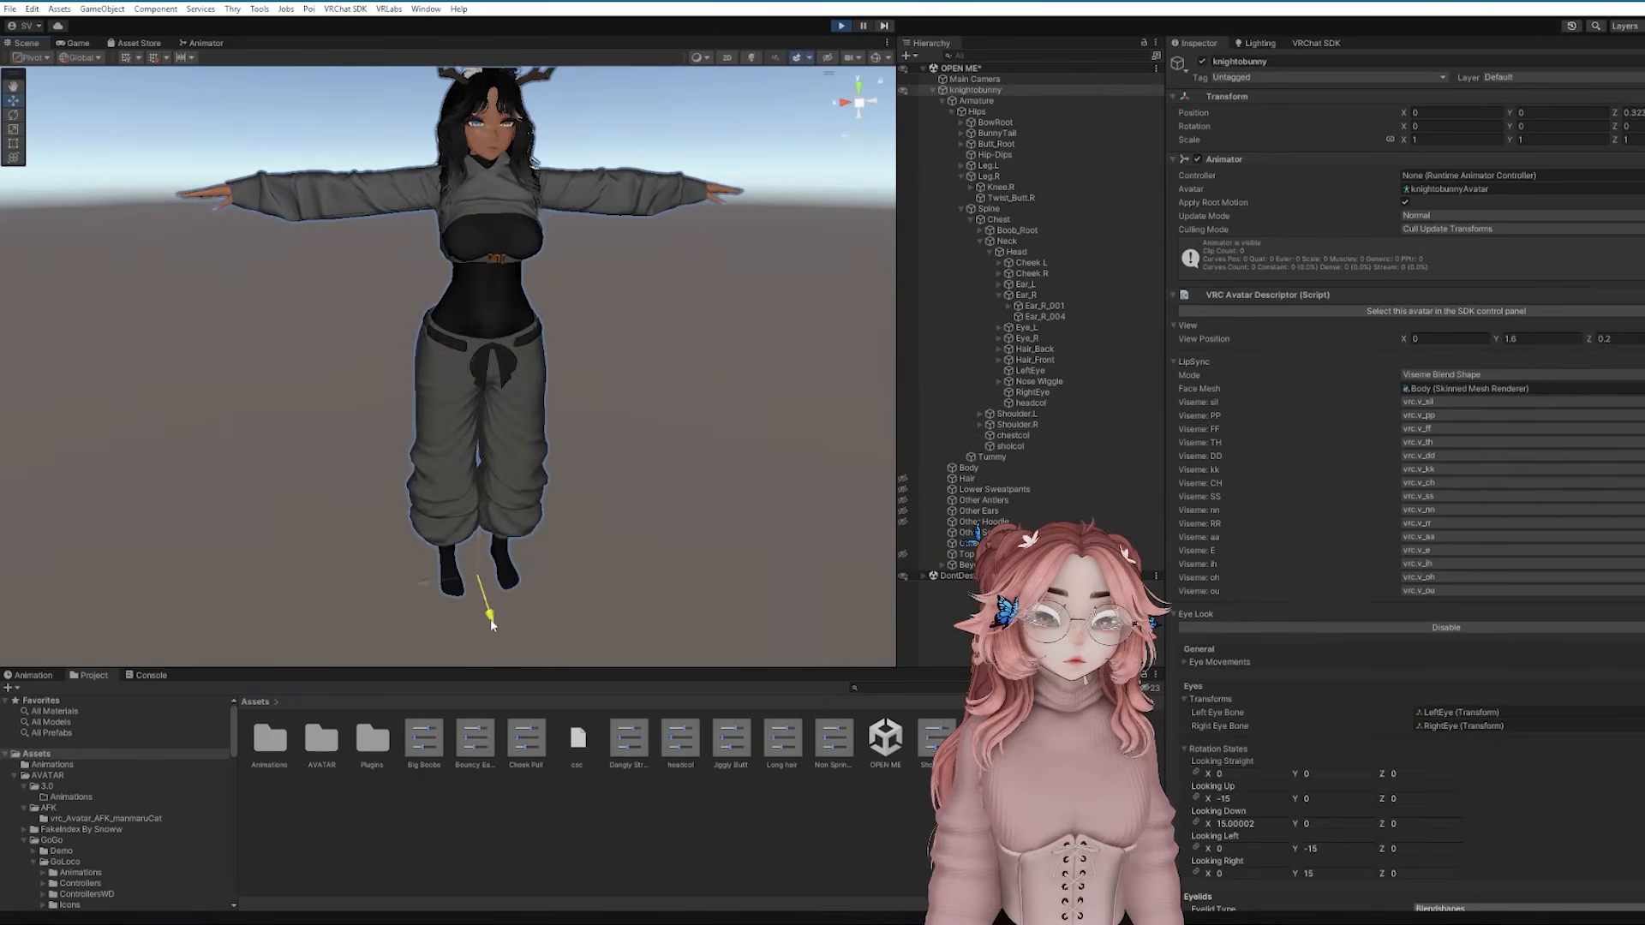
{"action": "left_click_drag", "start_coordinate": [492, 625], "coordinate": [372, 581]}
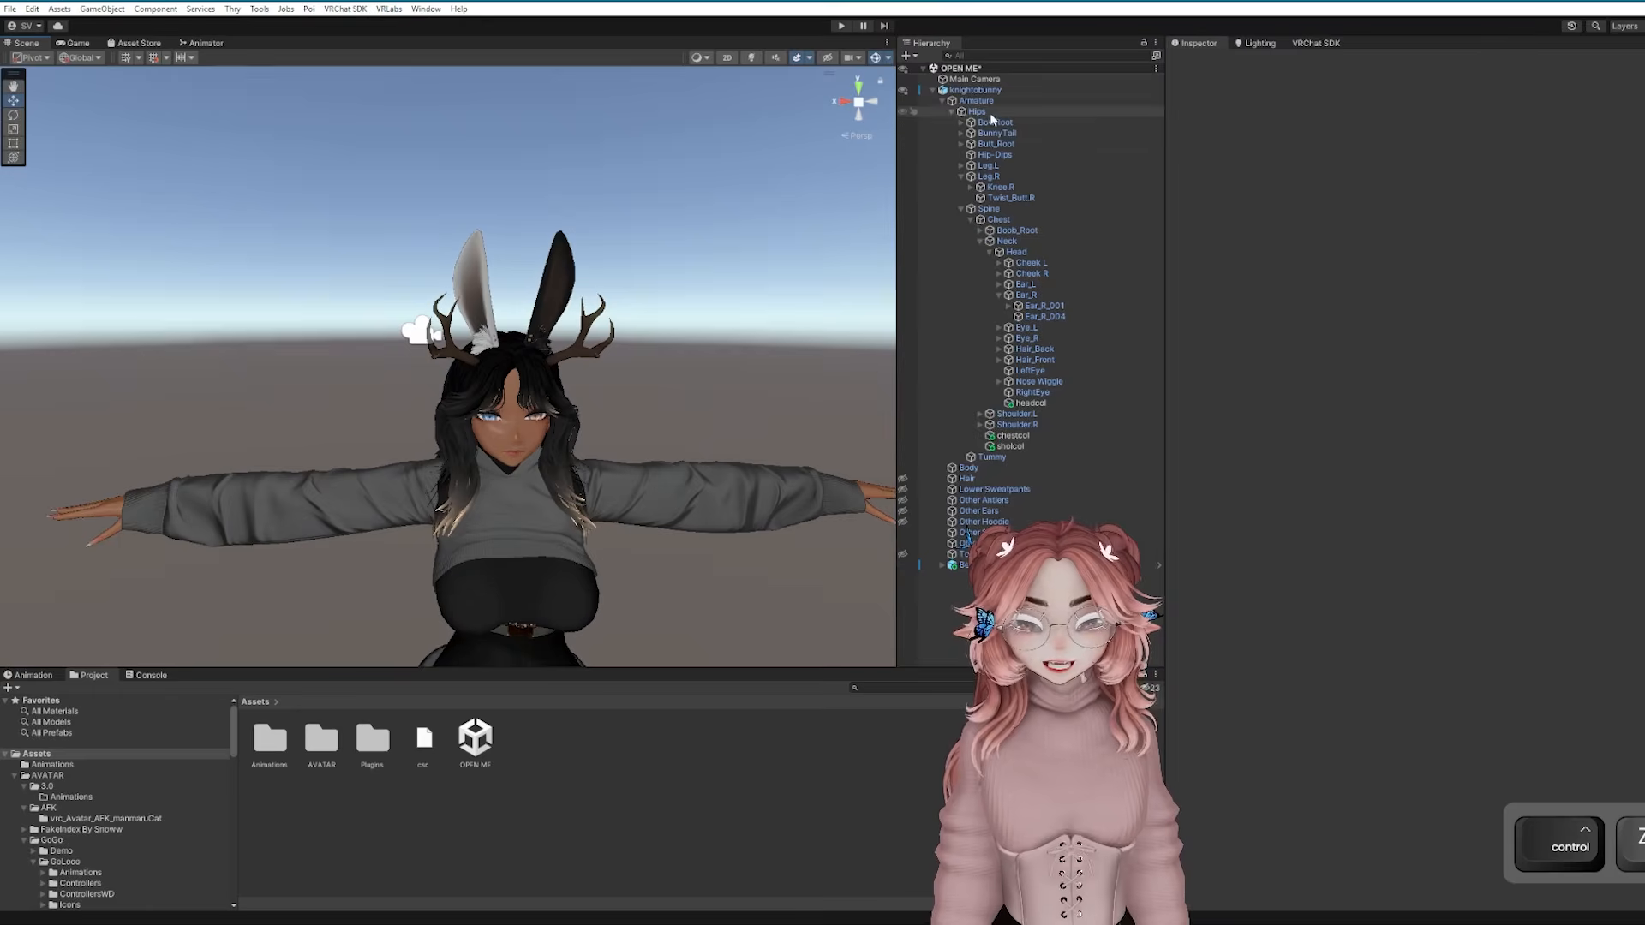
Move the knightobunny avatar's view position to eye level, at about Y 1.165 and Z 0.021
{"action": "left_click", "coordinate": [976, 101]}
{"action": "left_click", "coordinate": [974, 90]}
{"action": "scroll", "coordinate": [545, 130], "scroll_direction": "down", "scroll_amount": 1}
{"action": "scroll", "coordinate": [545, 131], "scroll_direction": "down", "scroll_amount": 1}
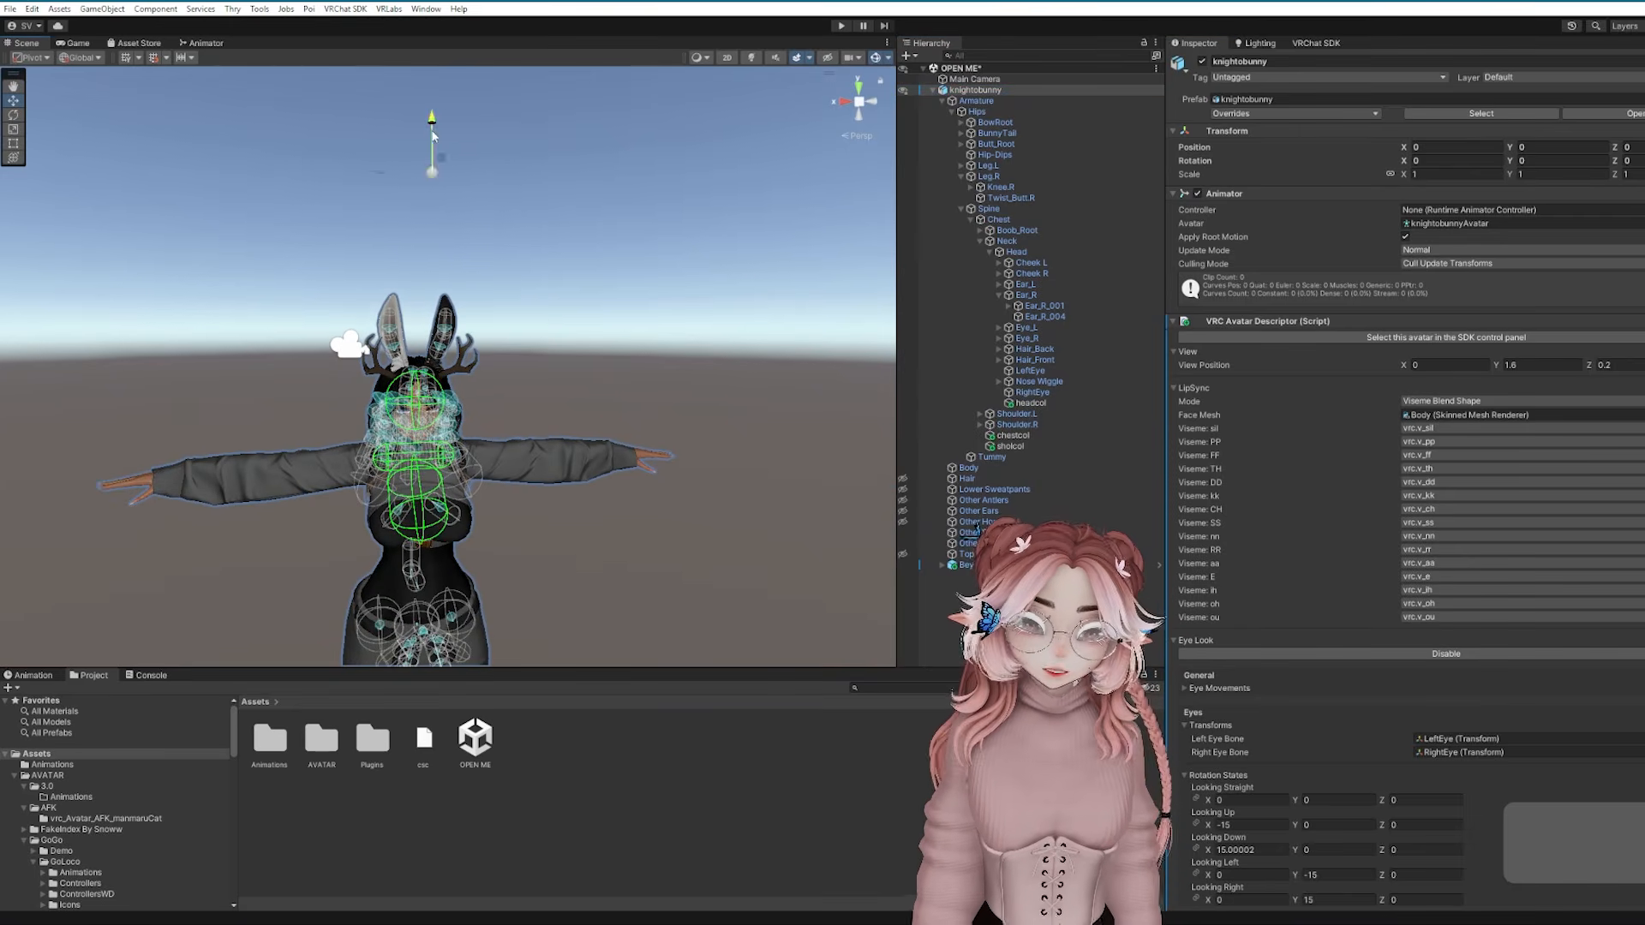
{"action": "left_click_drag", "start_coordinate": [432, 344], "coordinate": [432, 351]}
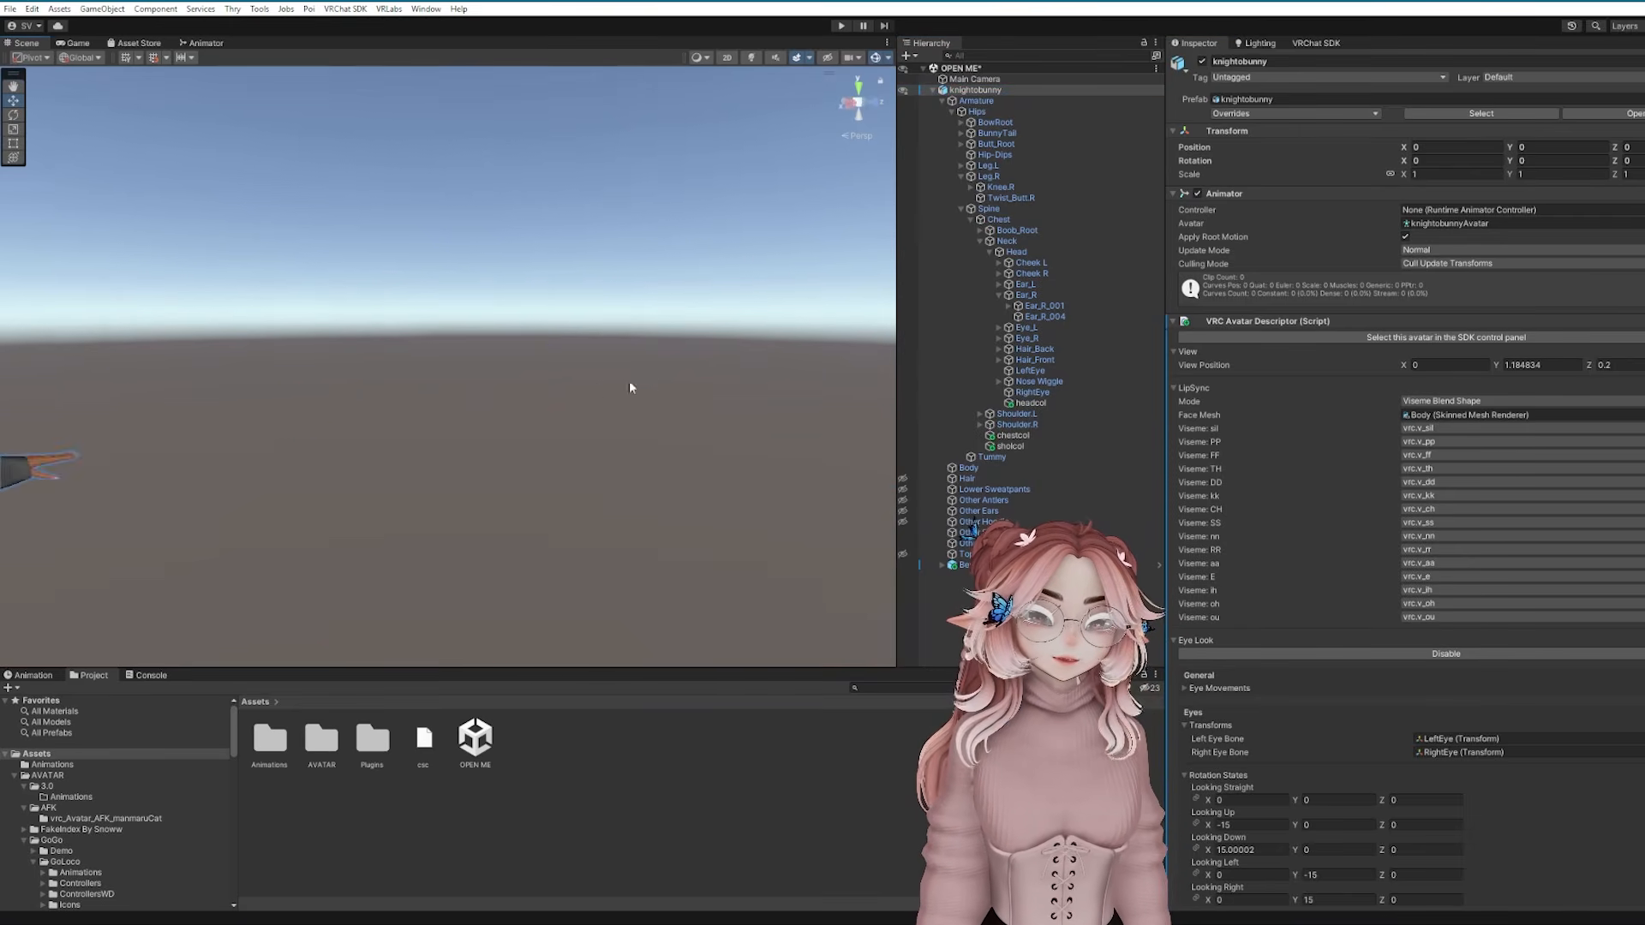
{"action": "right_click_drag", "start_coordinate": [629, 381], "coordinate": [810, 216]}
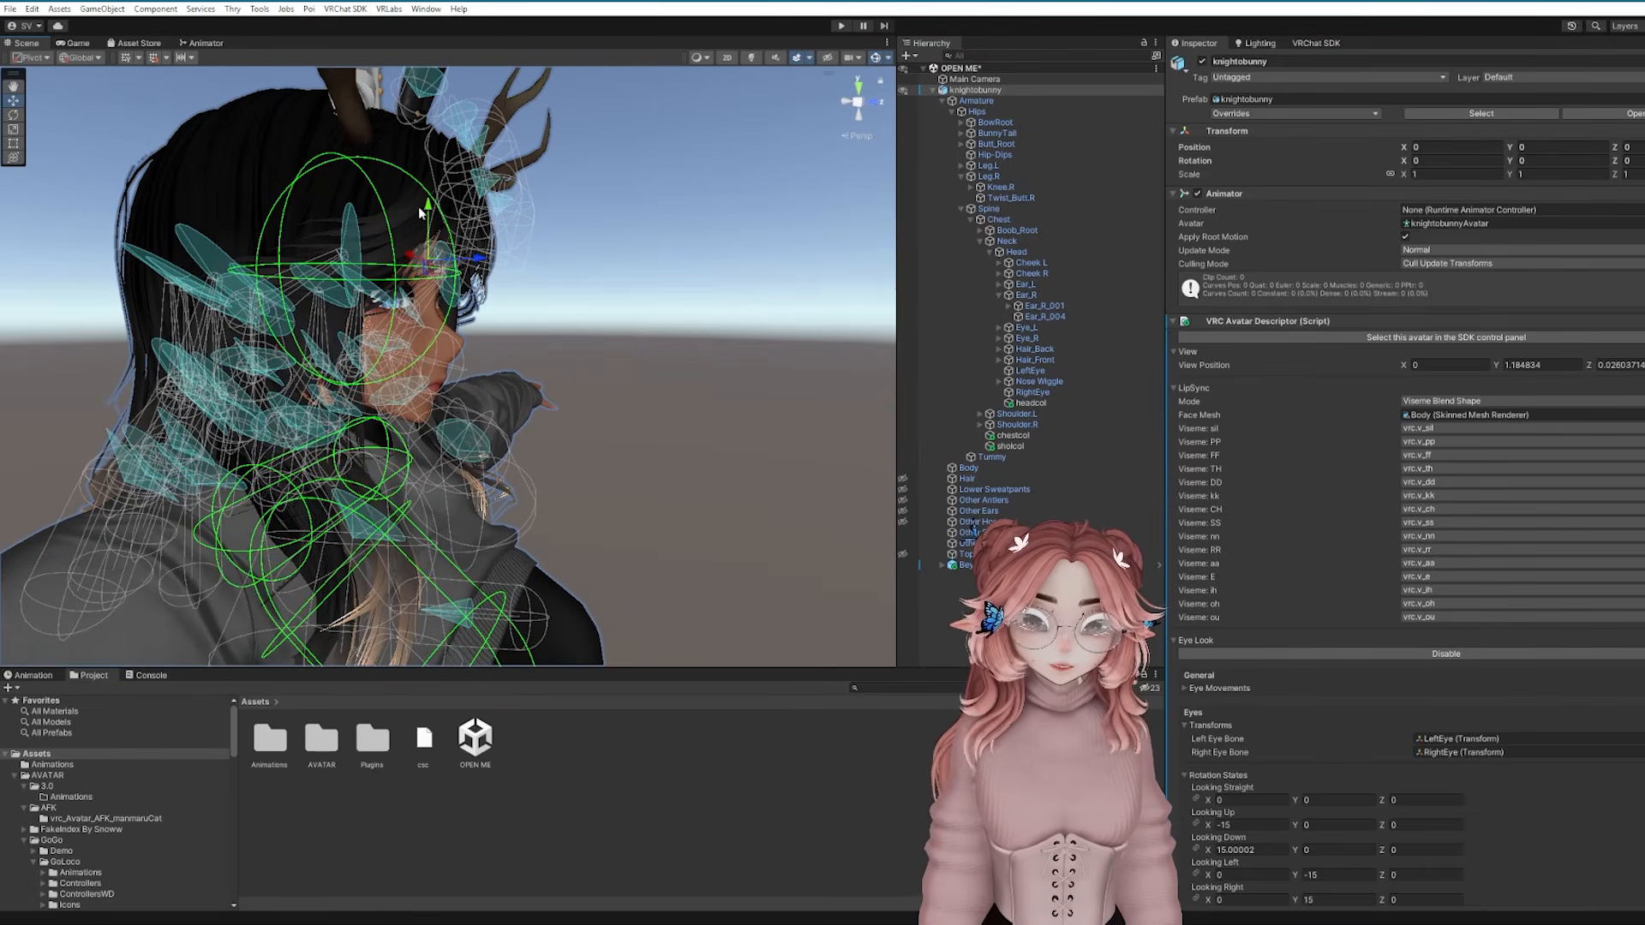
{"action": "scroll", "coordinate": [491, 264], "scroll_direction": "up", "scroll_amount": 2}
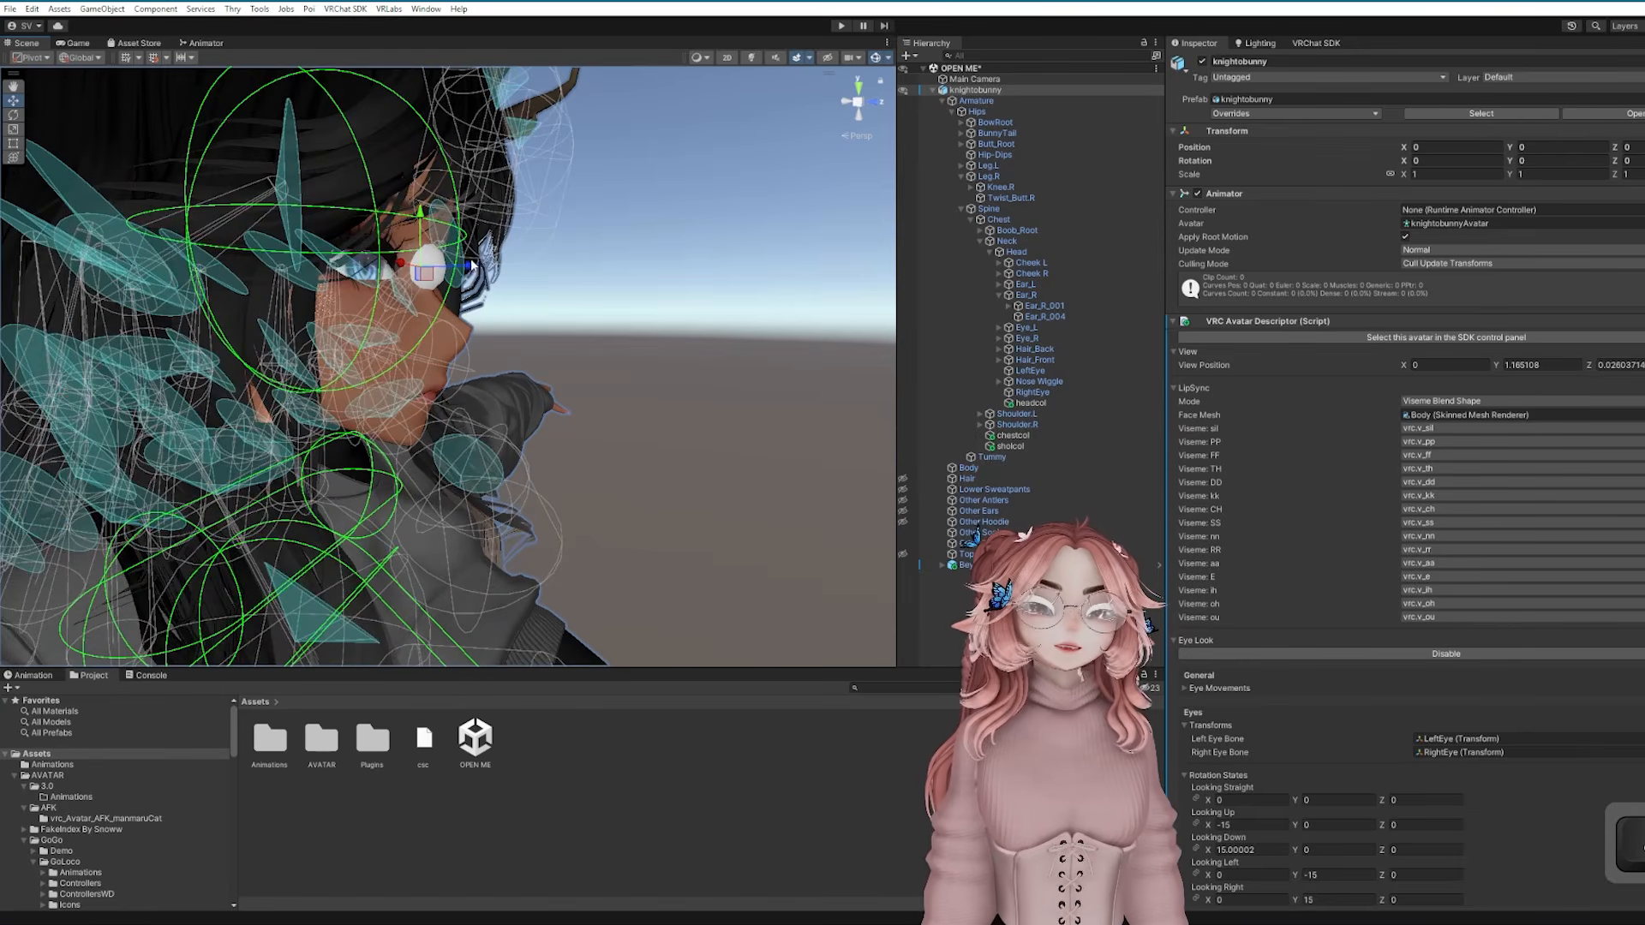
{"action": "left_click", "coordinate": [467, 266]}
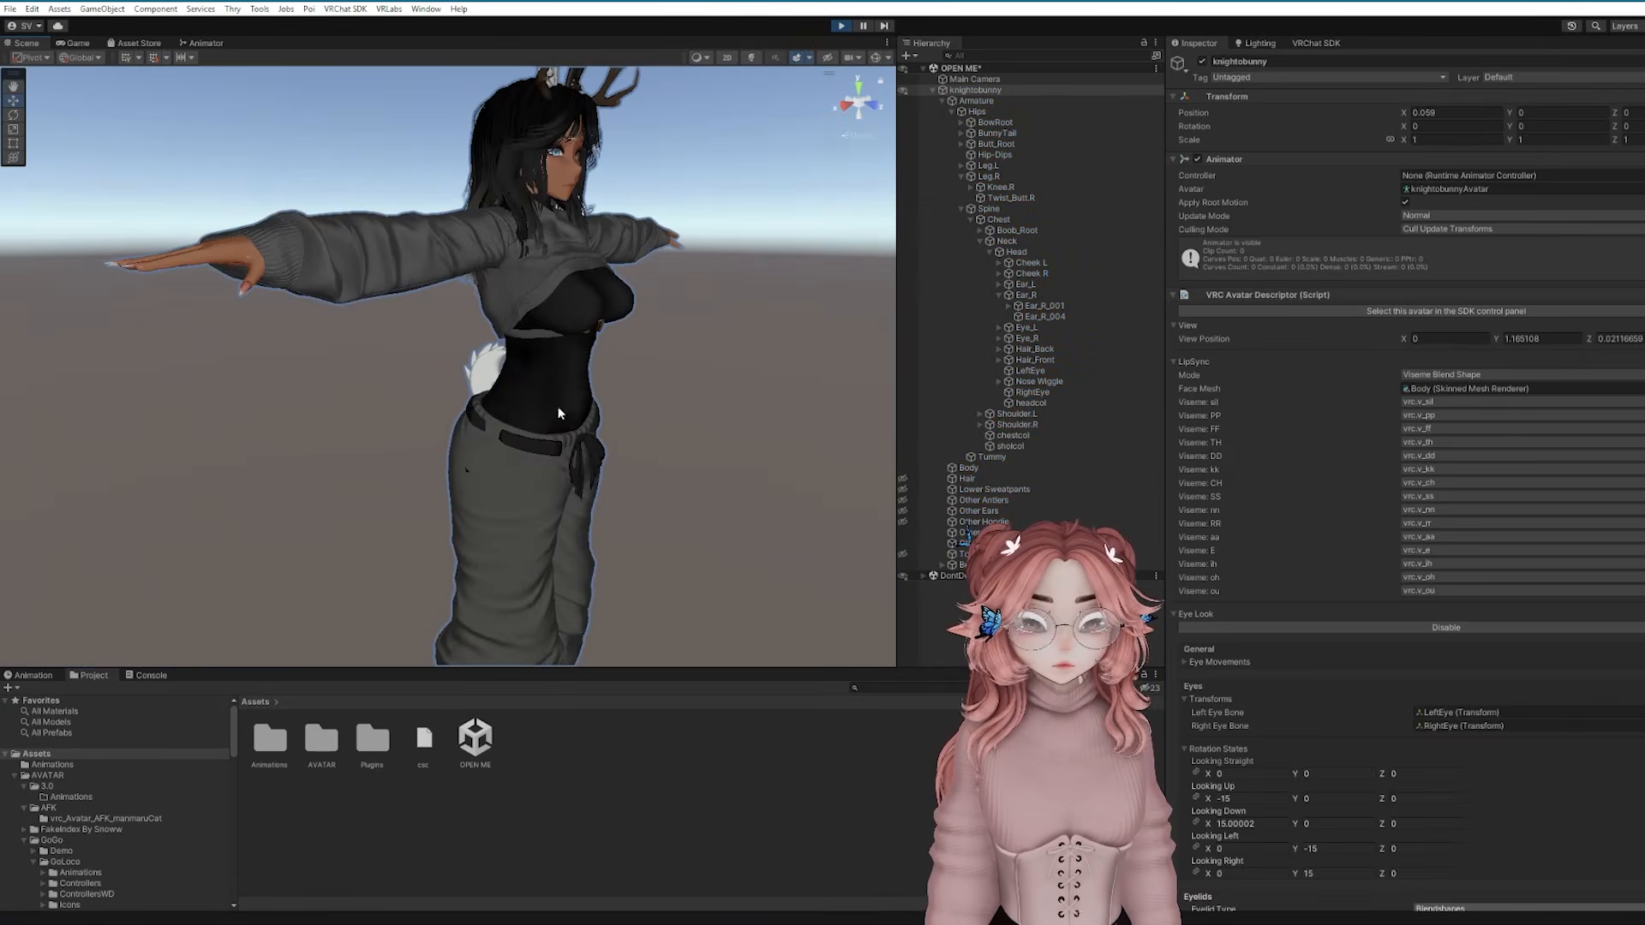
Move the avatar around in Play mode and check from several angles how its hair and body physics react
{"action": "right_click_drag", "start_coordinate": [411, 411], "coordinate": [643, 492]}
{"action": "middle_click_drag", "start_coordinate": [642, 492], "coordinate": [660, 493]}
{"action": "mouse_move", "coordinate": [525, 529]}
{"action": "left_mouse_down"}
{"action": "mouse_move", "coordinate": [546, 527]}
{"action": "mouse_move", "coordinate": [533, 523]}
{"action": "left_mouse_up"}
{"action": "right_click_drag", "start_coordinate": [533, 523], "coordinate": [531, 433]}
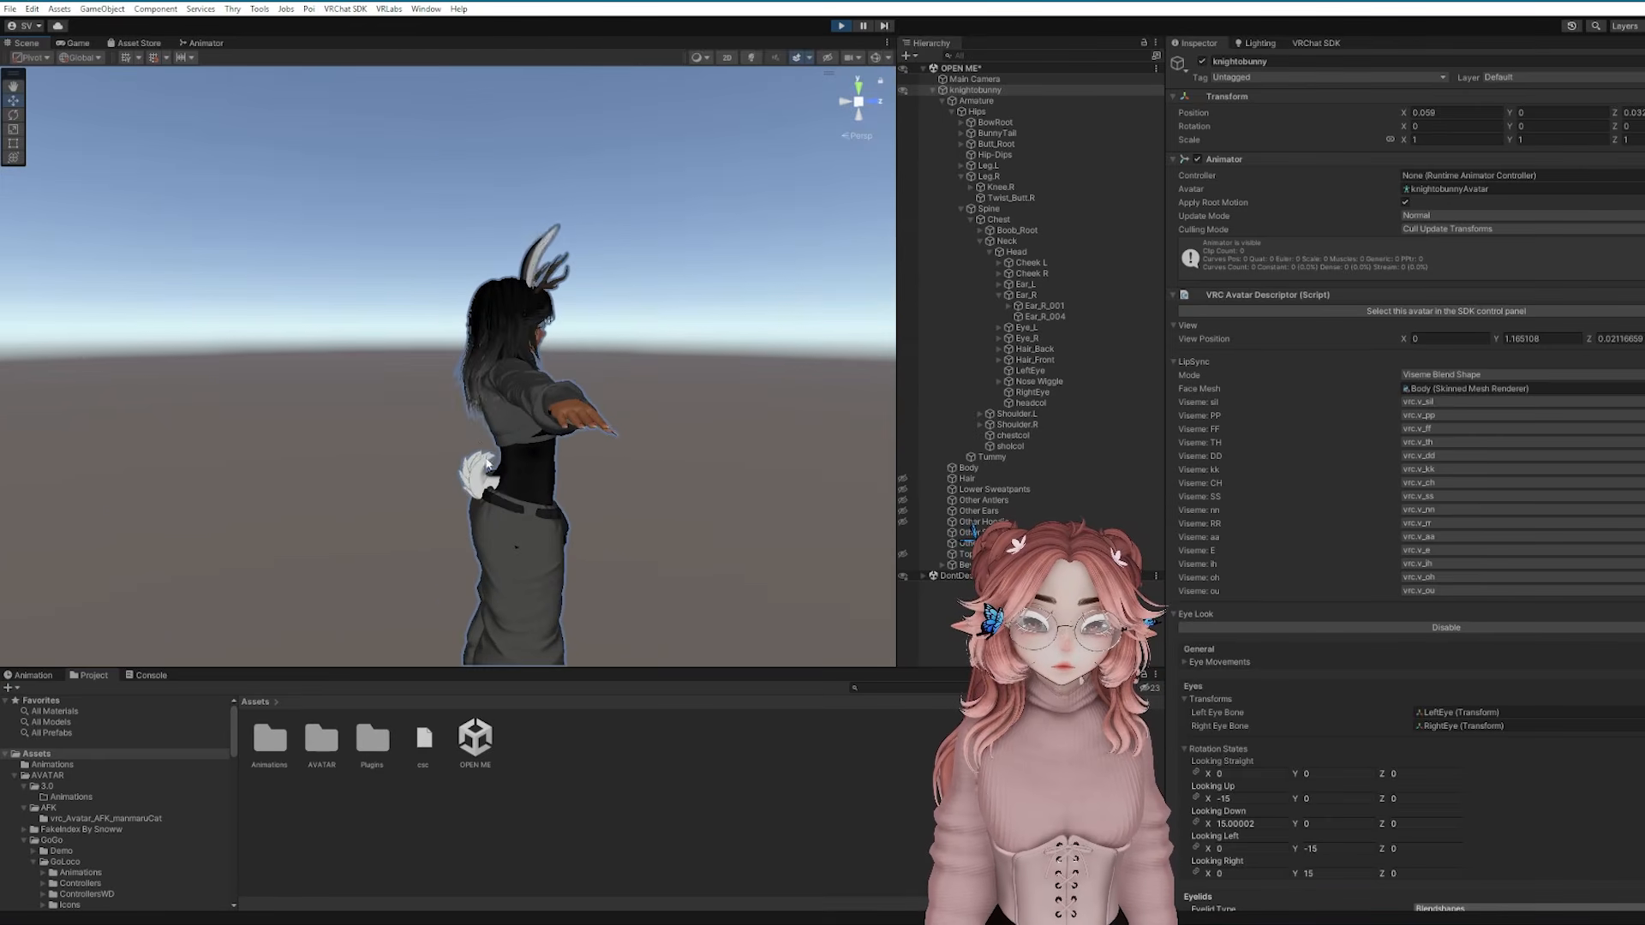
{"action": "middle_click_drag", "start_coordinate": [529, 643], "coordinate": [526, 548]}
{"action": "left_click_drag", "start_coordinate": [549, 581], "coordinate": [511, 551]}
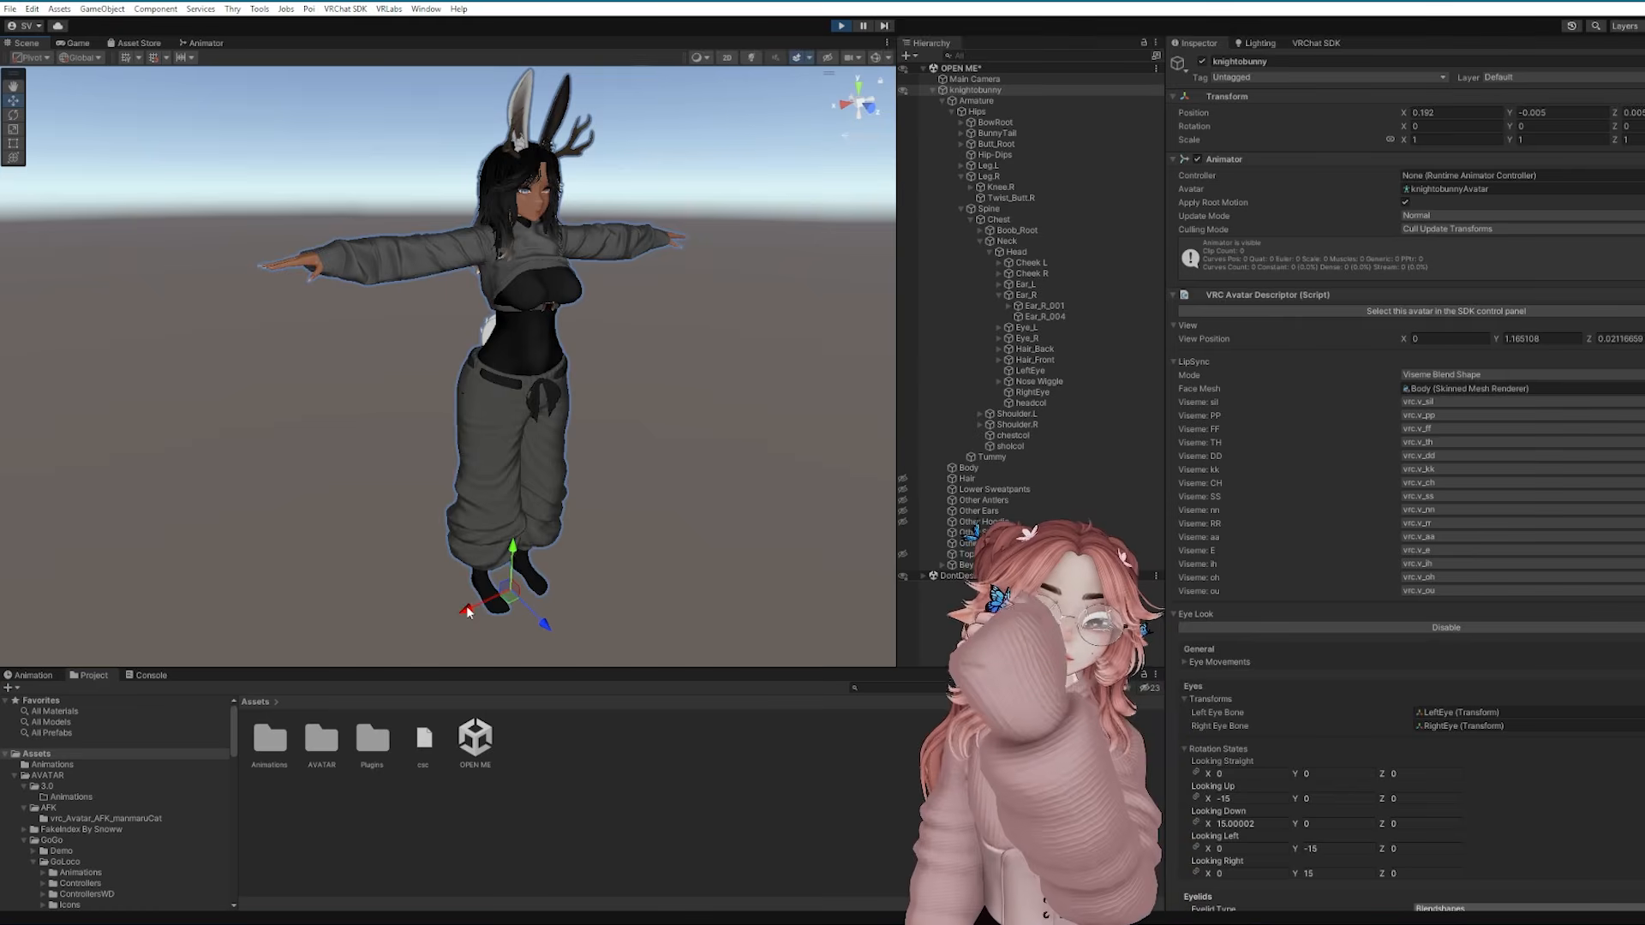
{"action": "left_click_drag", "start_coordinate": [467, 611], "coordinate": [445, 619]}
{"action": "scroll", "coordinate": [519, 513], "scroll_direction": "up", "scroll_amount": 6}
{"action": "scroll", "coordinate": [506, 433], "scroll_direction": "up", "scroll_amount": 3}
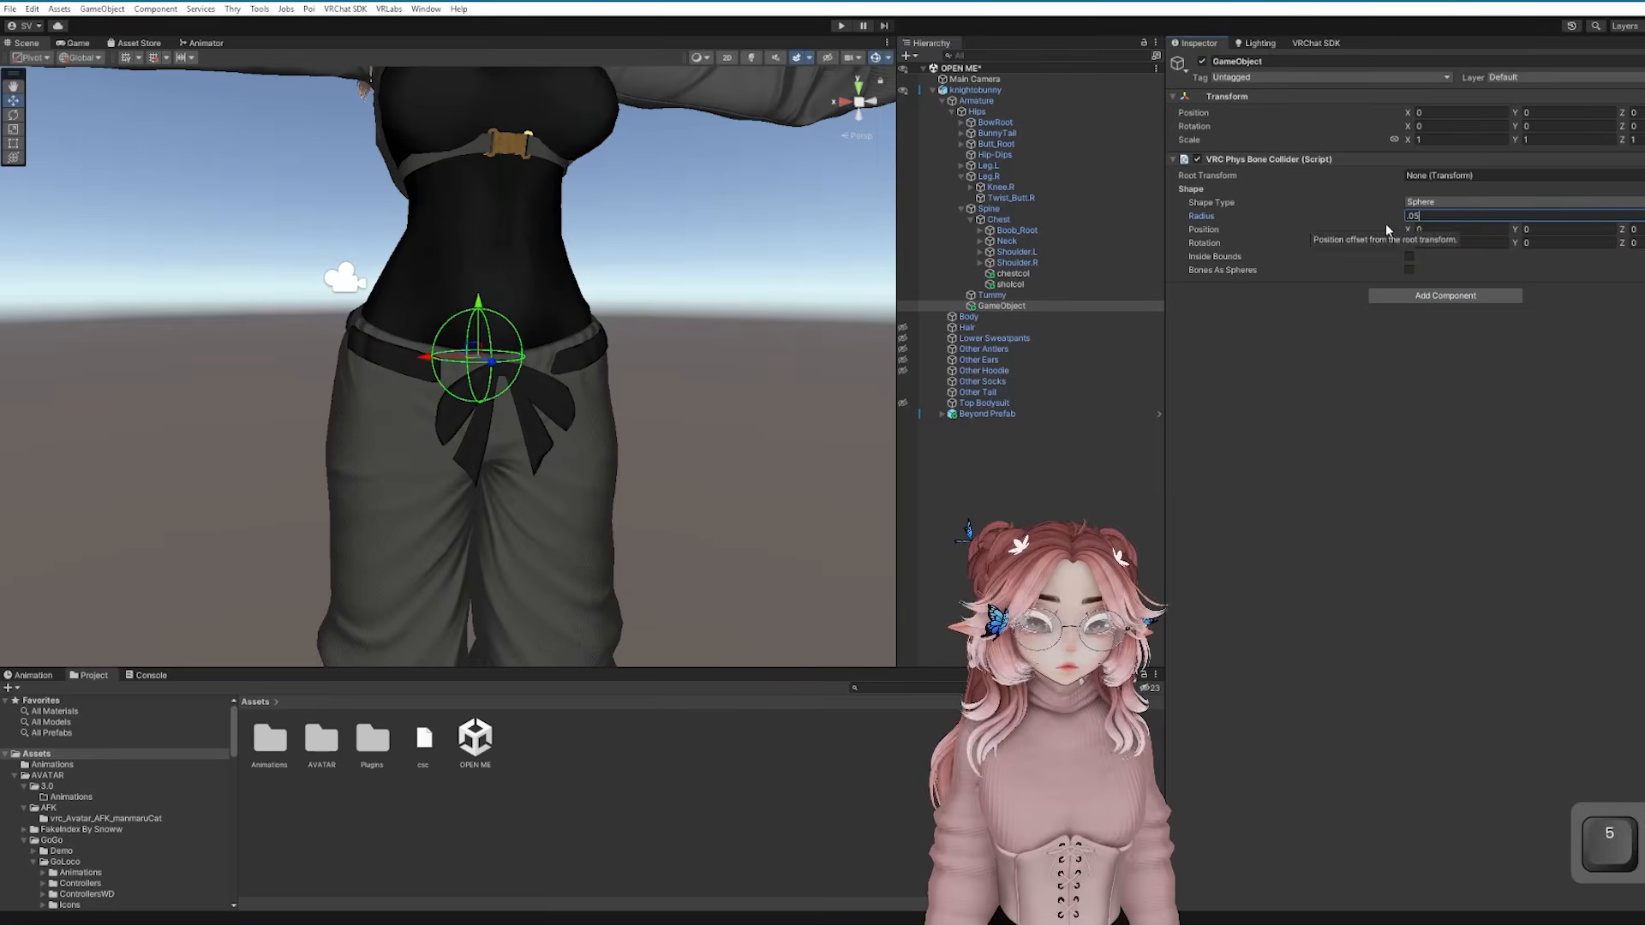
Shape the new hip collider as a capsule with height 0.3 and position it across the hips
{"action": "left_click", "coordinate": [1422, 230]}
{"action": "type", "text": "2"}
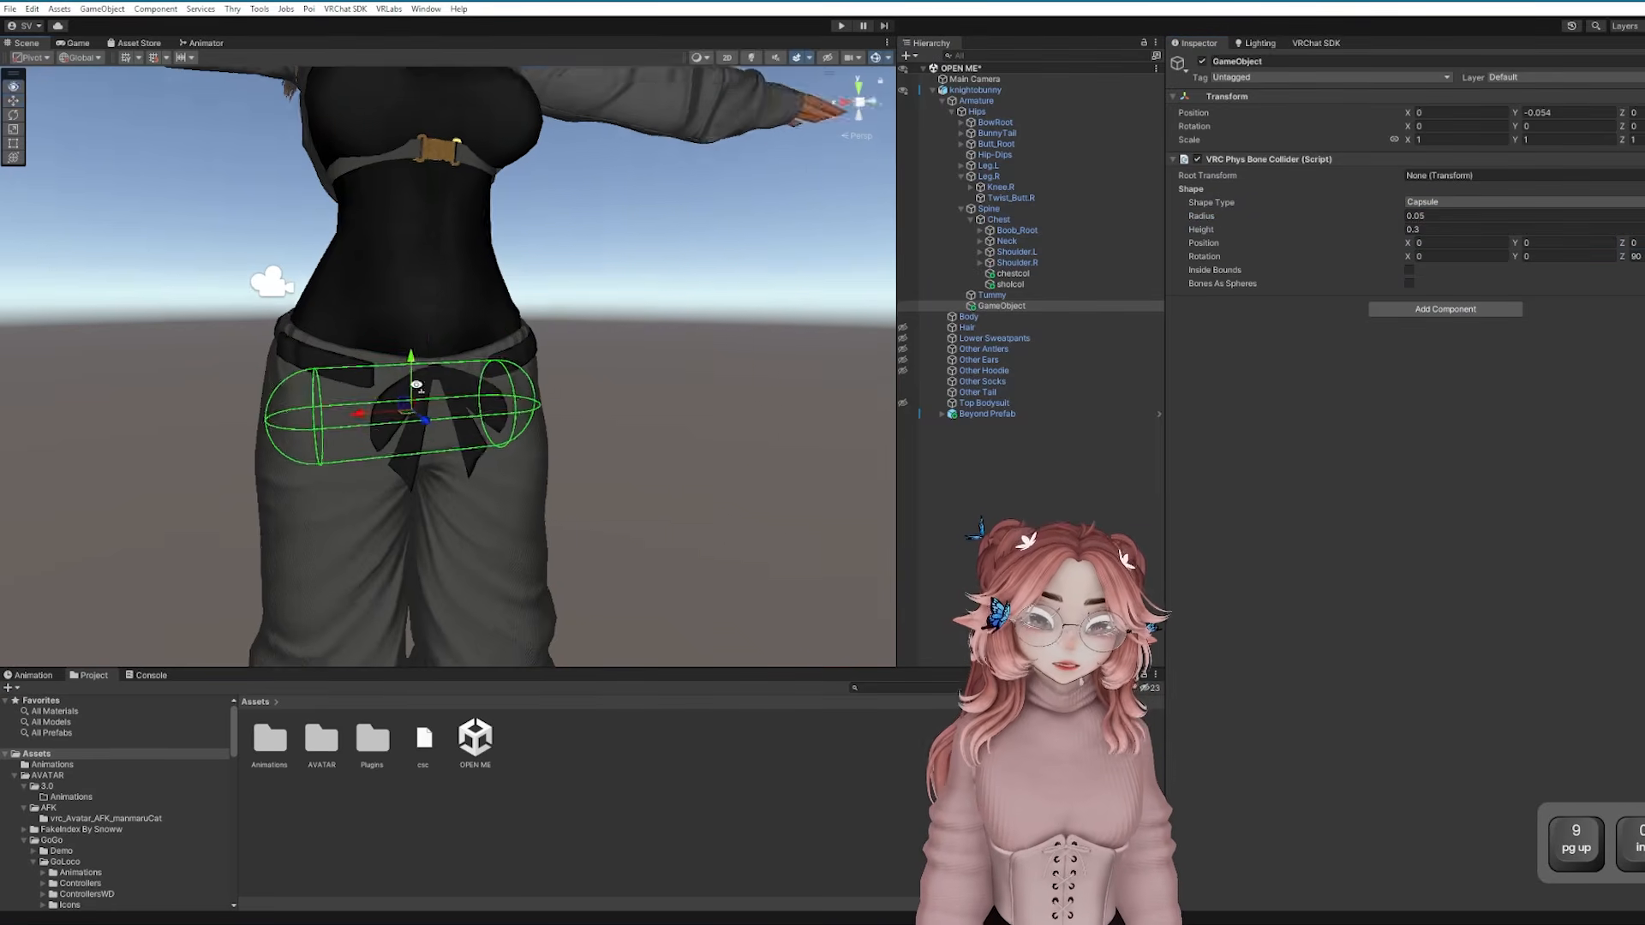
{"action": "left_click_drag", "start_coordinate": [415, 385], "coordinate": [610, 365], "text": "alt"}
{"action": "left_click_drag", "start_coordinate": [610, 365], "coordinate": [665, 365]}
{"action": "scroll", "coordinate": [841, 360], "scroll_direction": "up", "scroll_amount": 2}
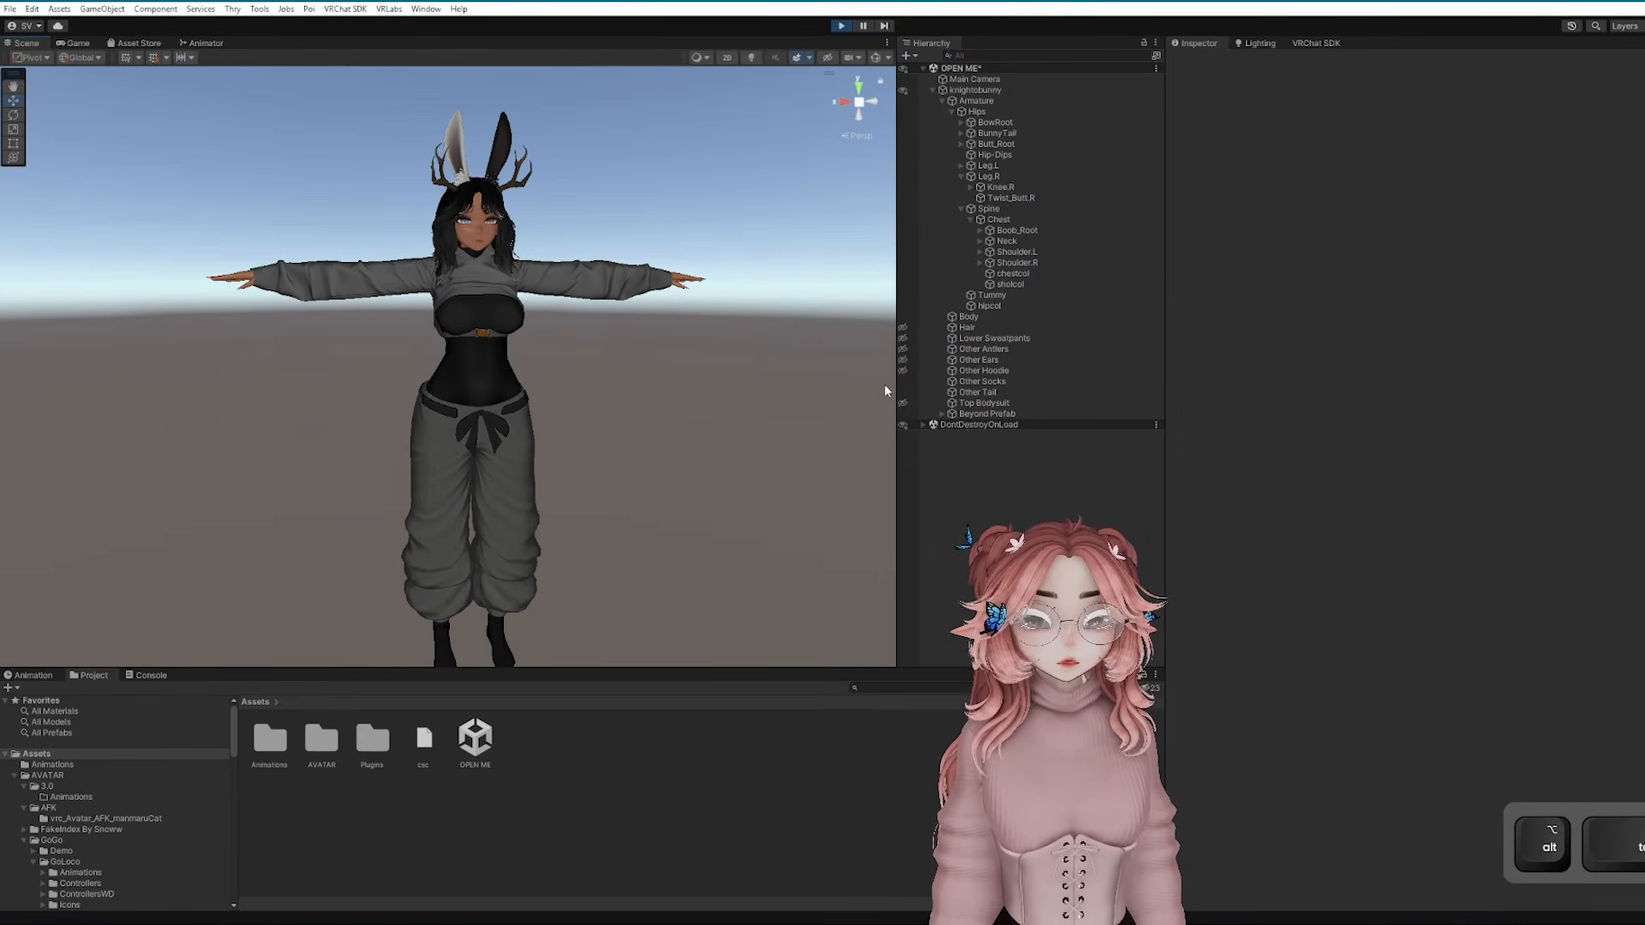
Exit Play mode and select the knightobunny avatar root
{"action": "left_click", "coordinate": [841, 27]}
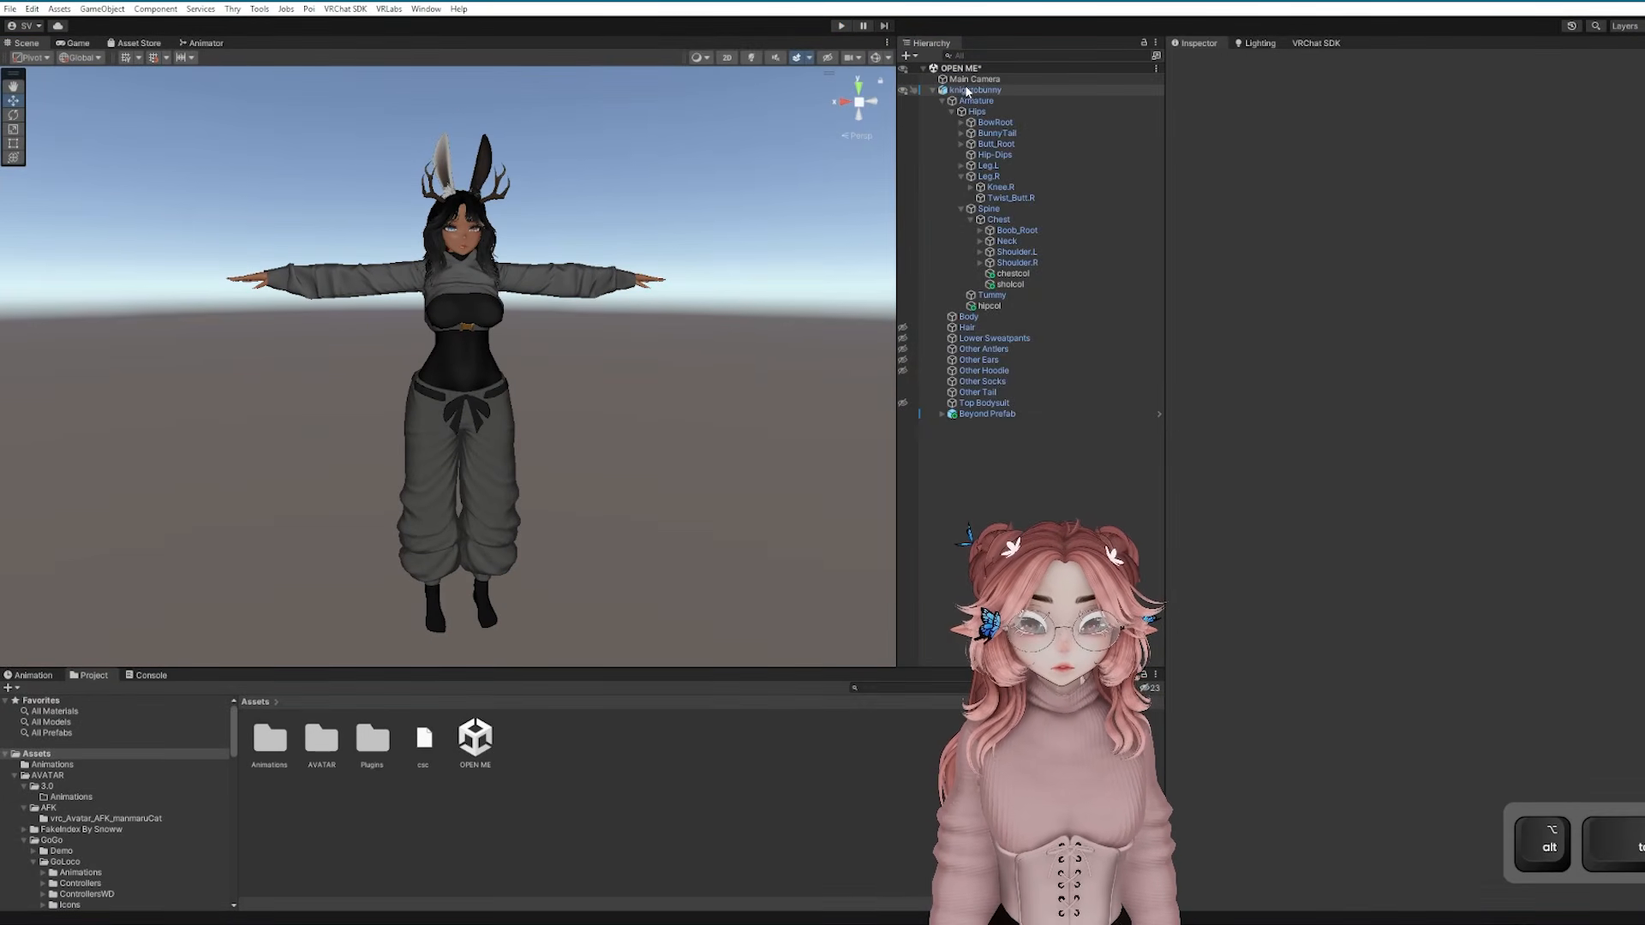
{"action": "left_click", "coordinate": [989, 90]}
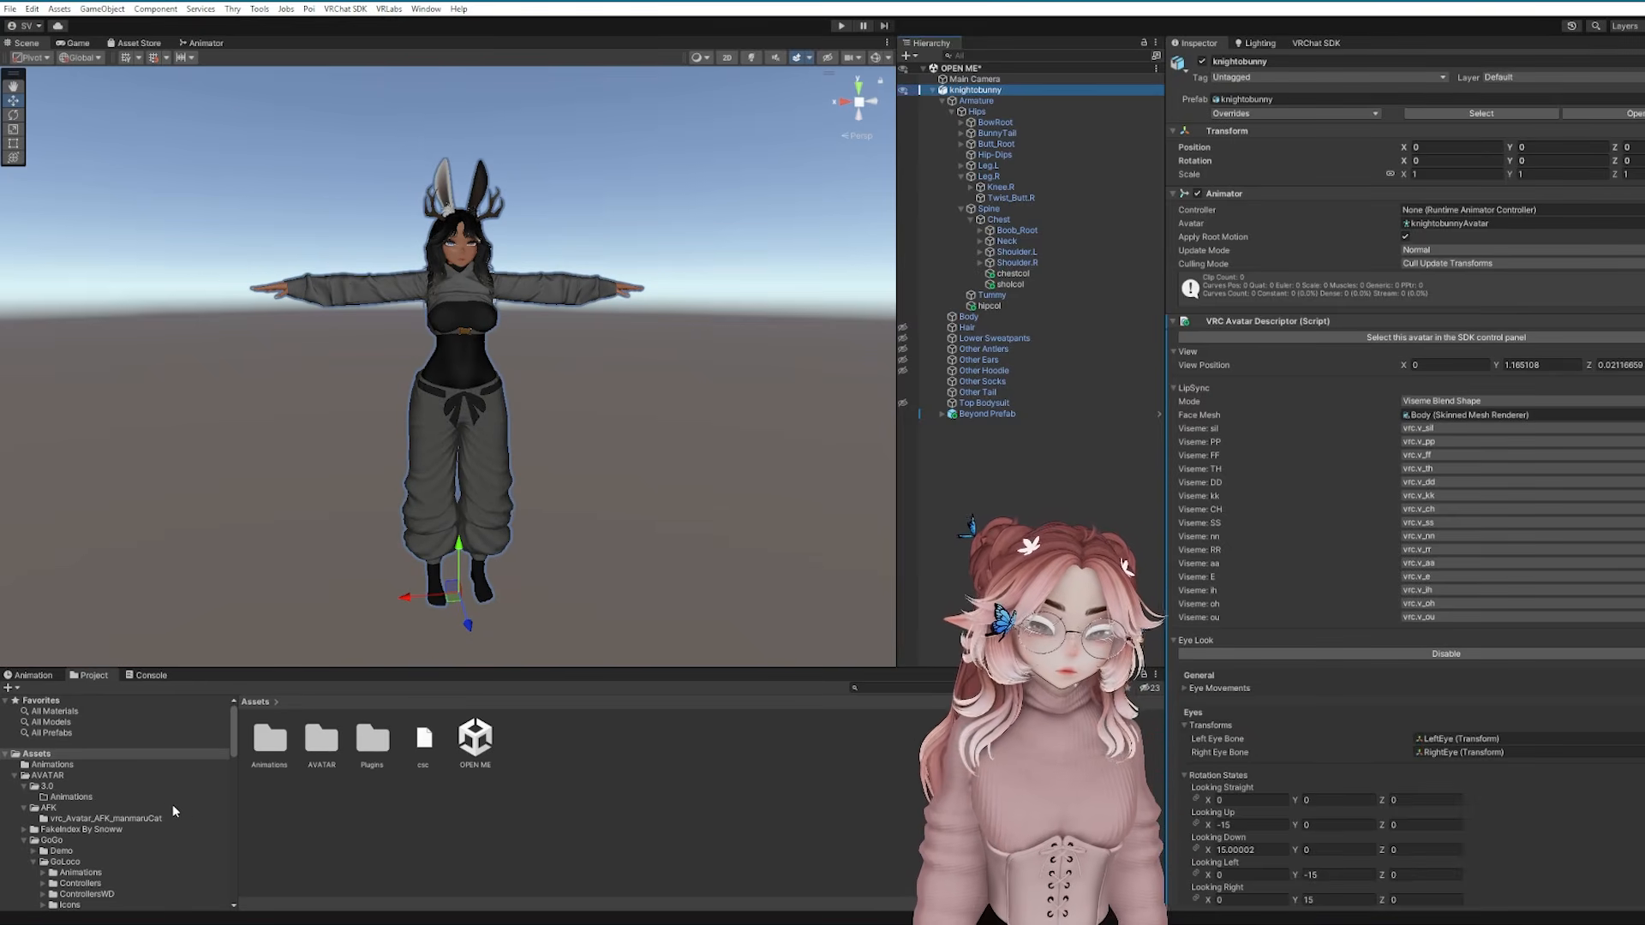
{"action": "left_click", "coordinate": [360, 857]}
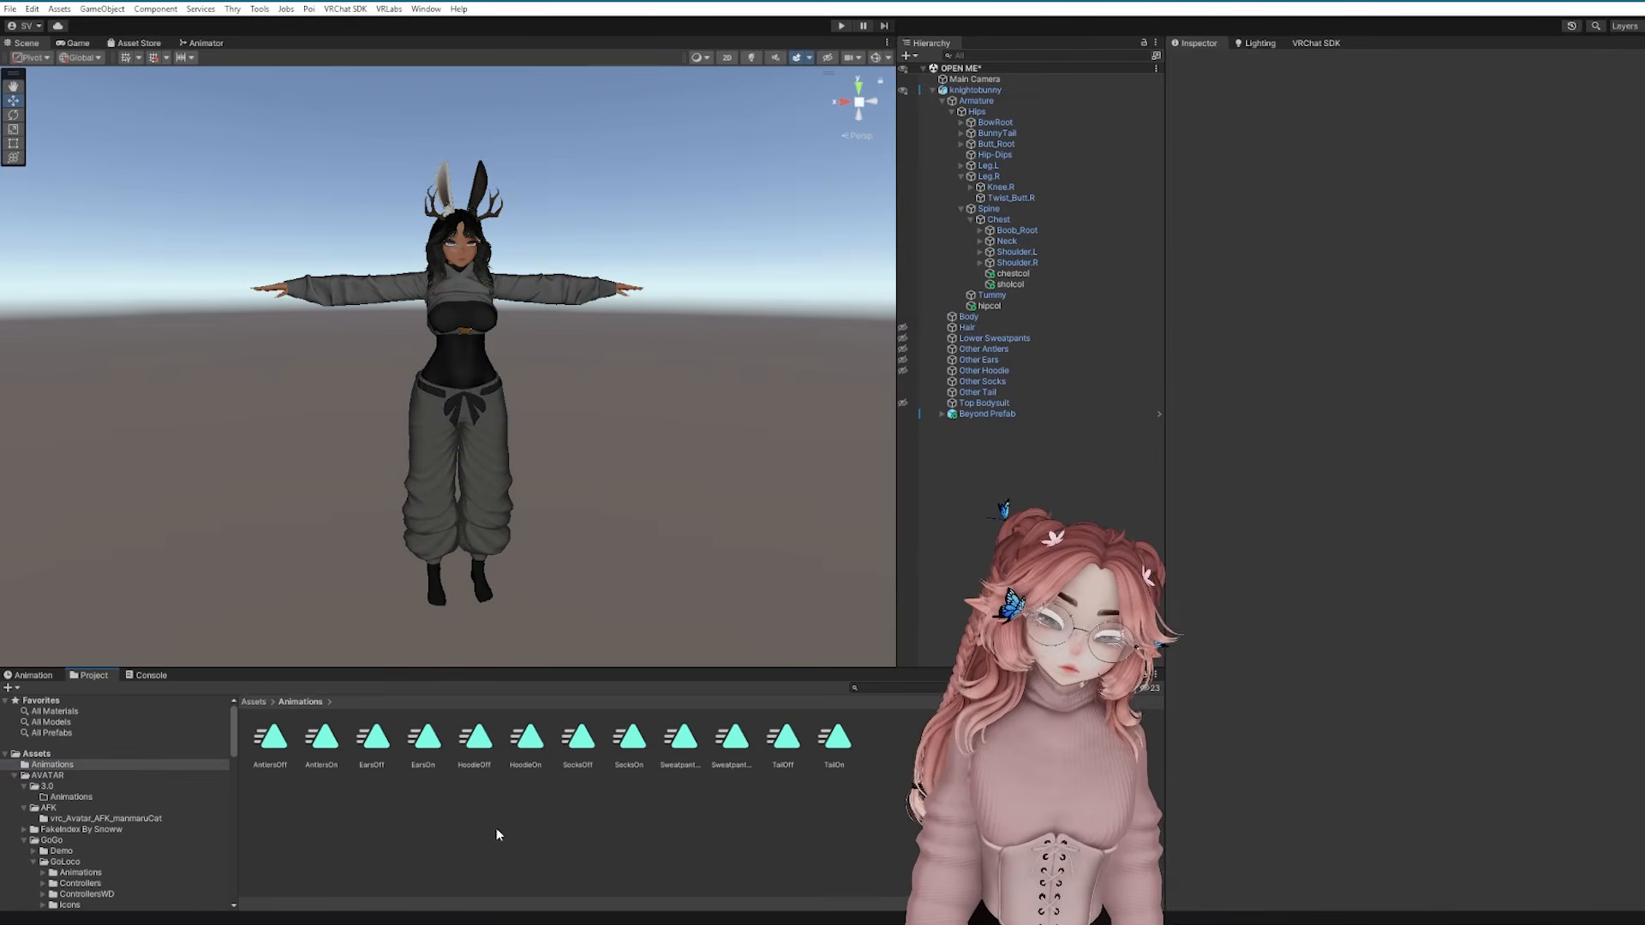
Create a Gestures folder inside the Animations folder and add a new animation clip named zFist to it
{"action": "right_click", "coordinate": [431, 820]}
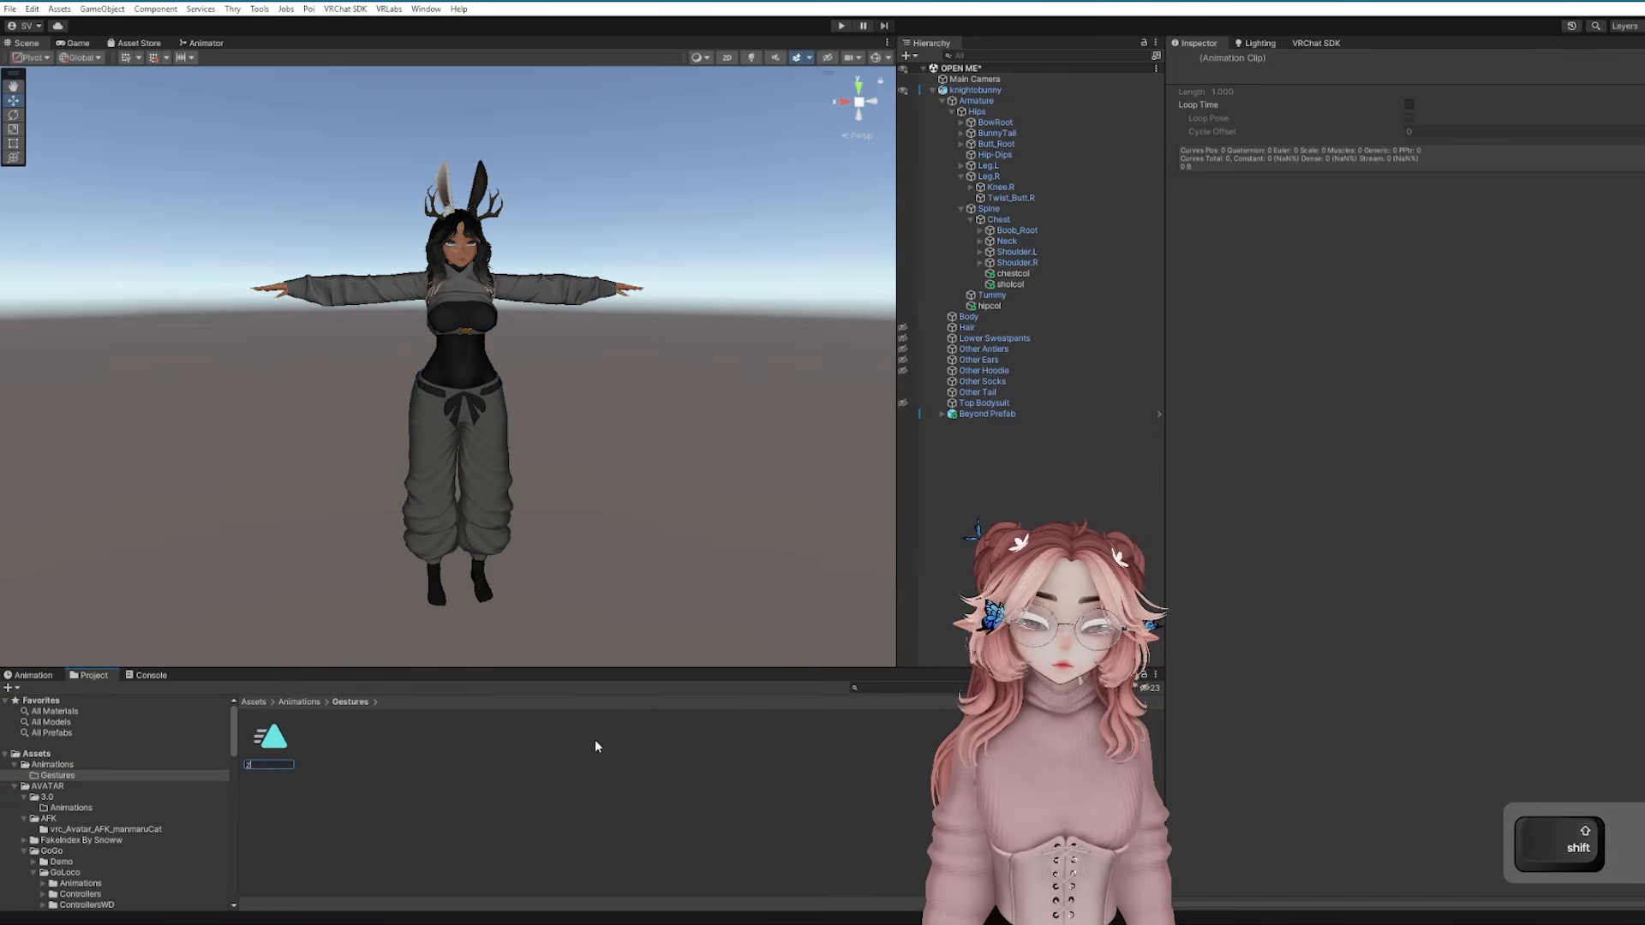
{"action": "type", "text": "zFist"}
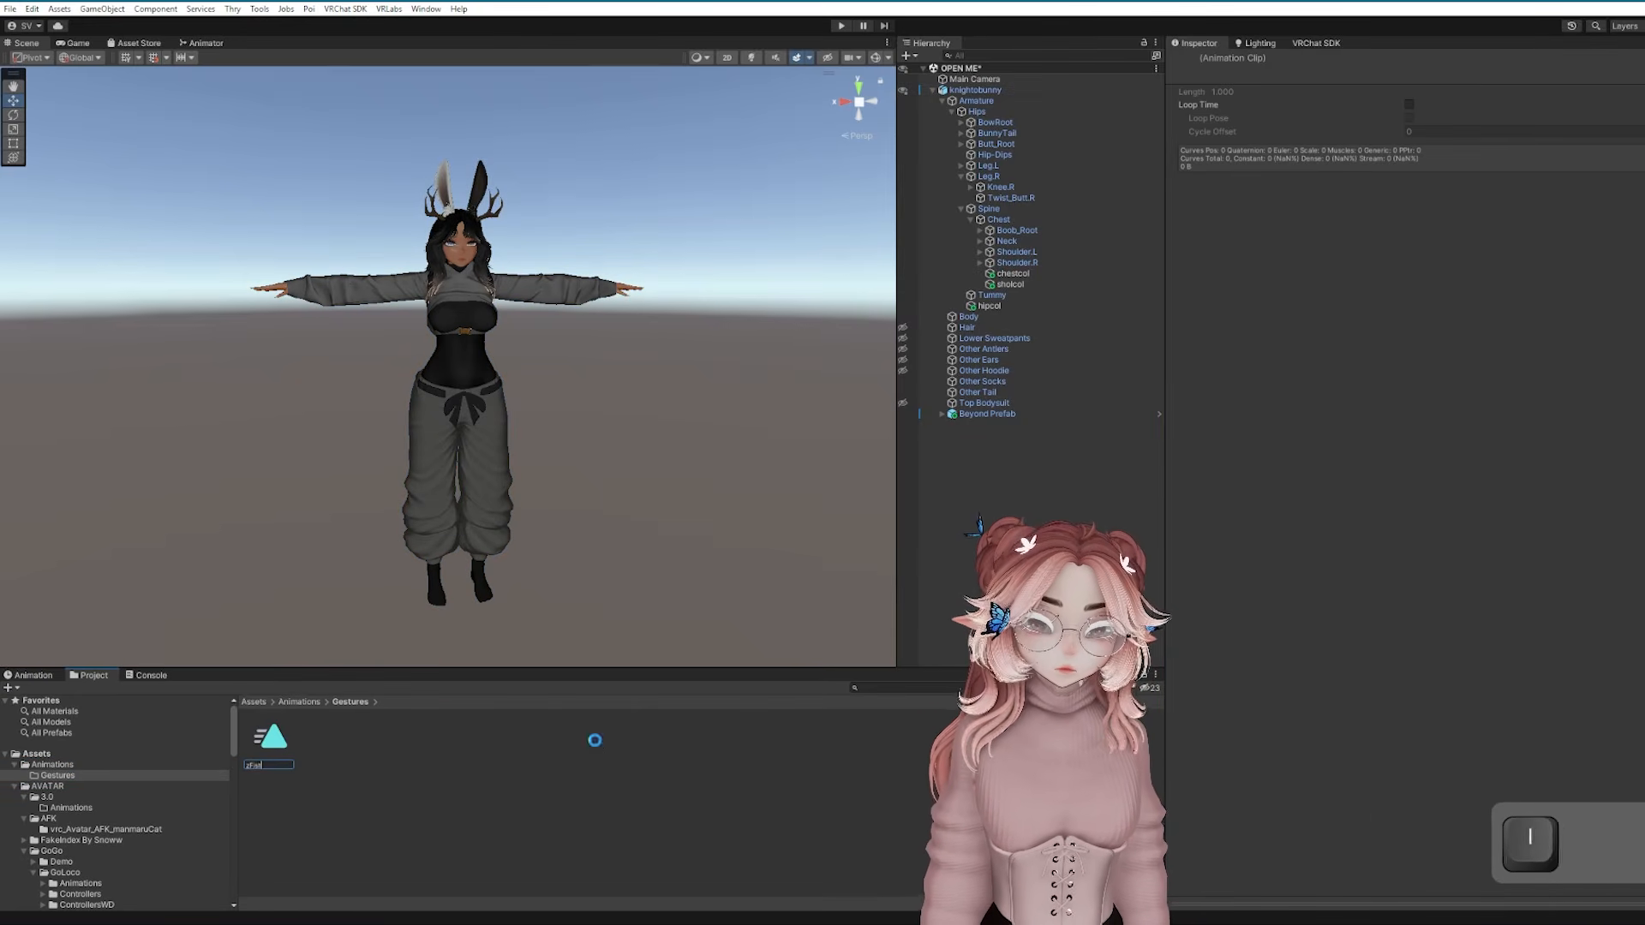
{"action": "key", "text": "Return"}
Duplicate the zFist animation clip and rename the copy zHandgun
{"action": "key", "text": "ctrl+d"}
{"action": "right_click", "coordinate": [351, 739]}
{"action": "right_click", "coordinate": [330, 754]}
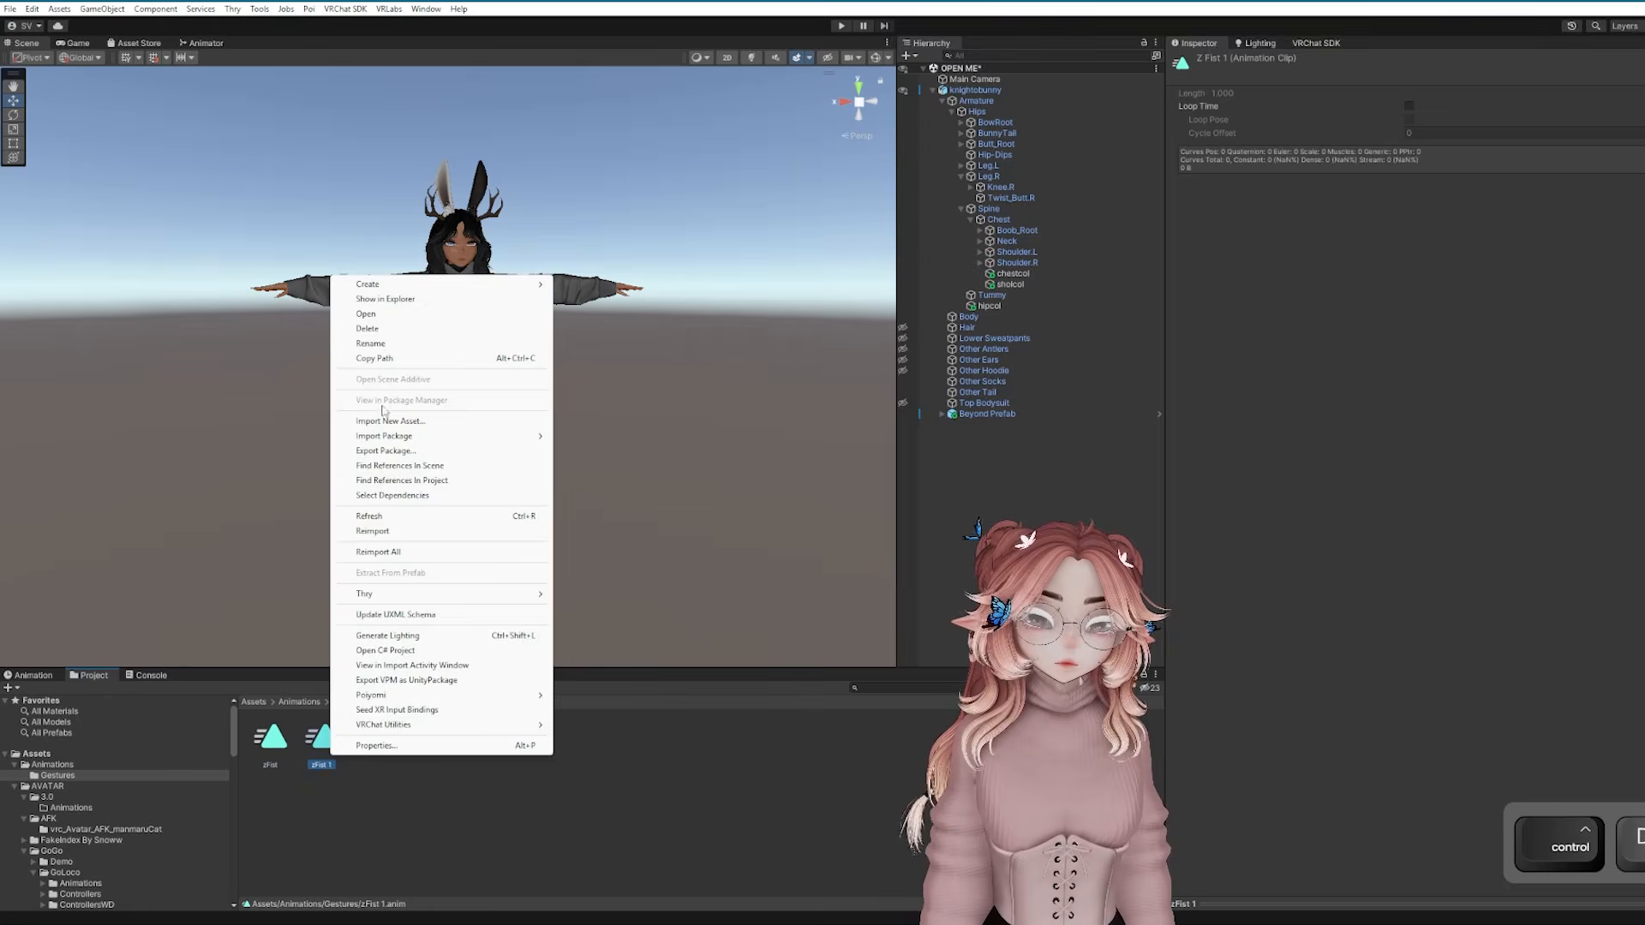
{"action": "left_click", "coordinate": [393, 345]}
{"action": "type", "text": "zHandgun"}
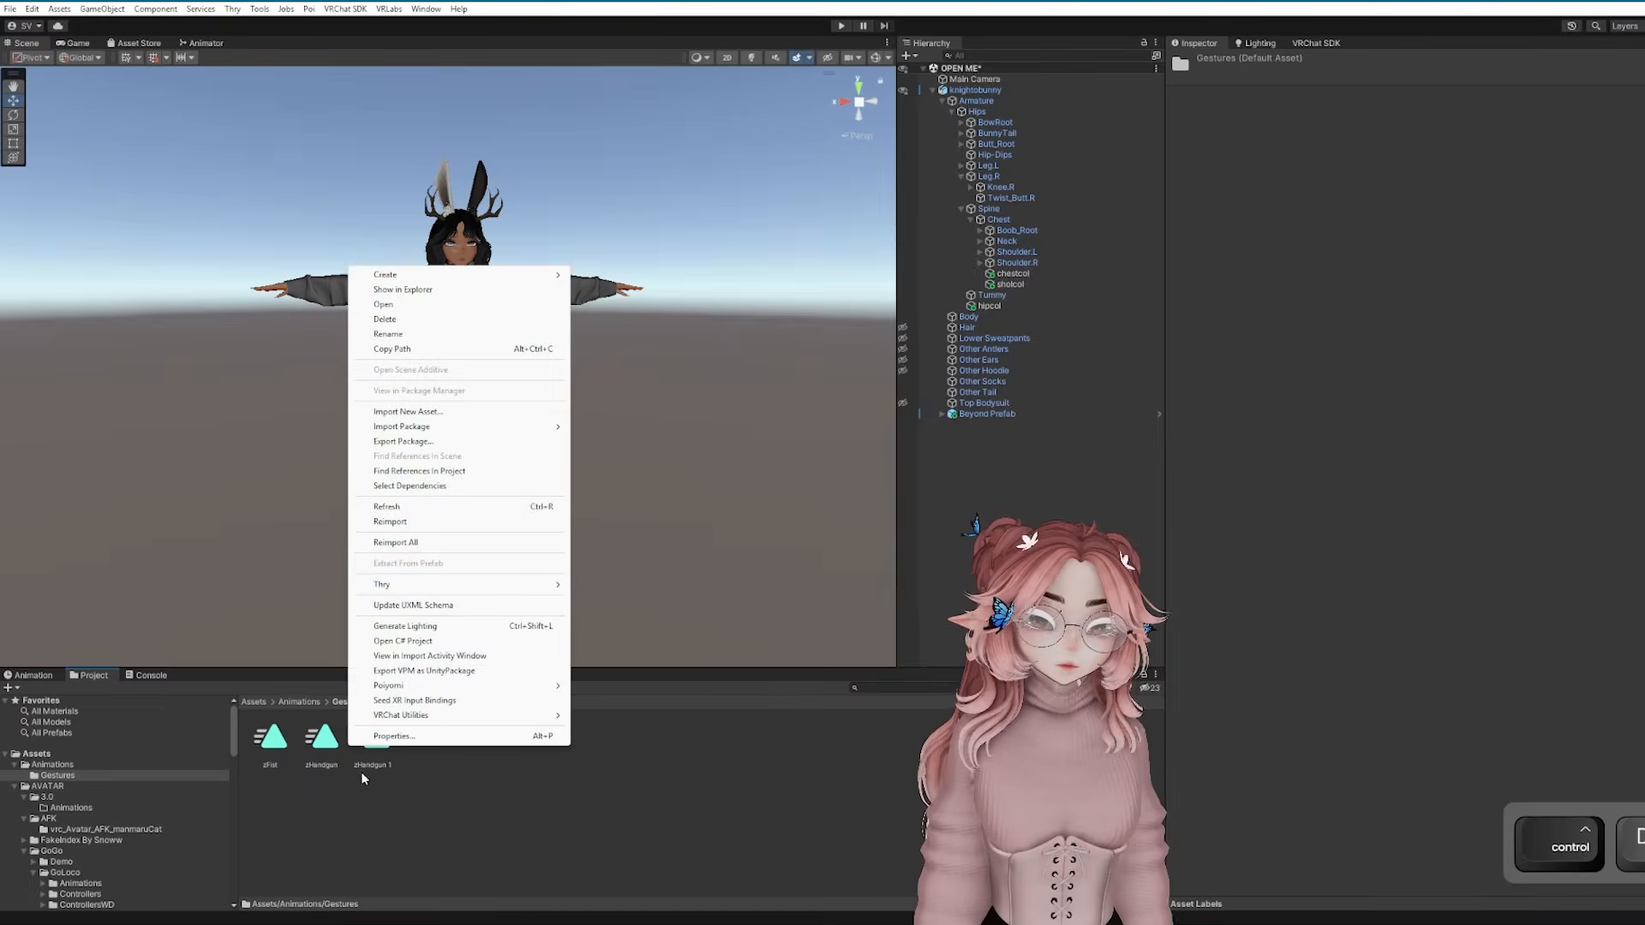
Rename the duplicate of the zHandgun clip as zPoint
{"action": "right_click", "coordinate": [361, 775]}
{"action": "left_click", "coordinate": [361, 742]}
{"action": "right_click", "coordinate": [373, 738]}
{"action": "left_click", "coordinate": [431, 331]}
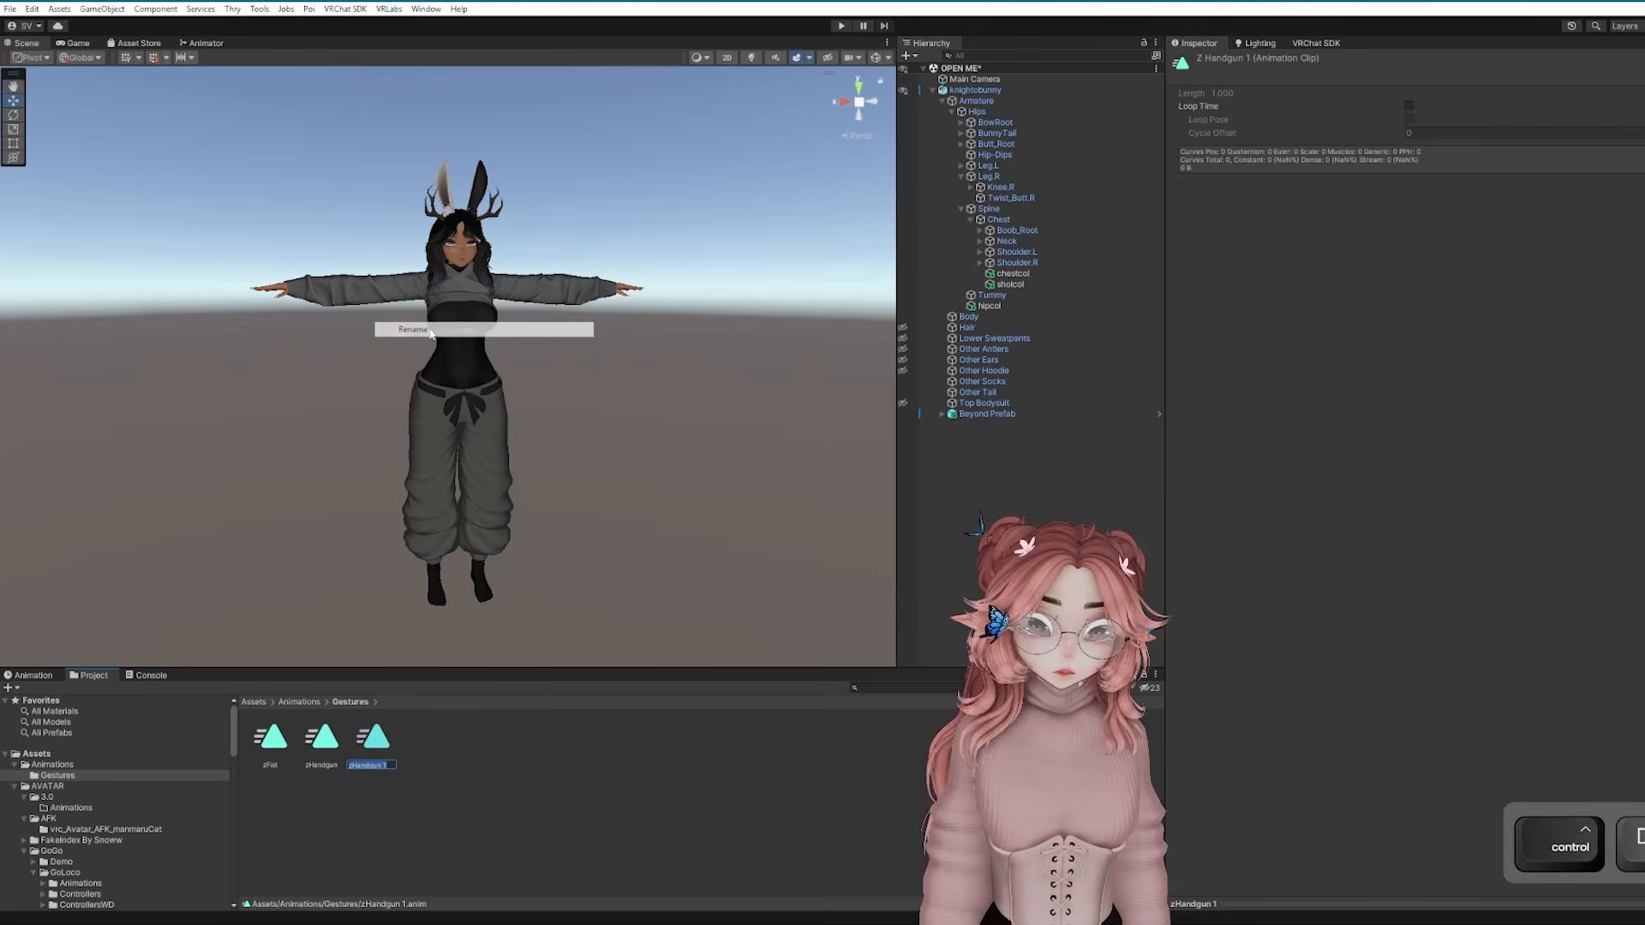
{"action": "type", "text": "zPoint"}
{"action": "key", "text": "Return"}
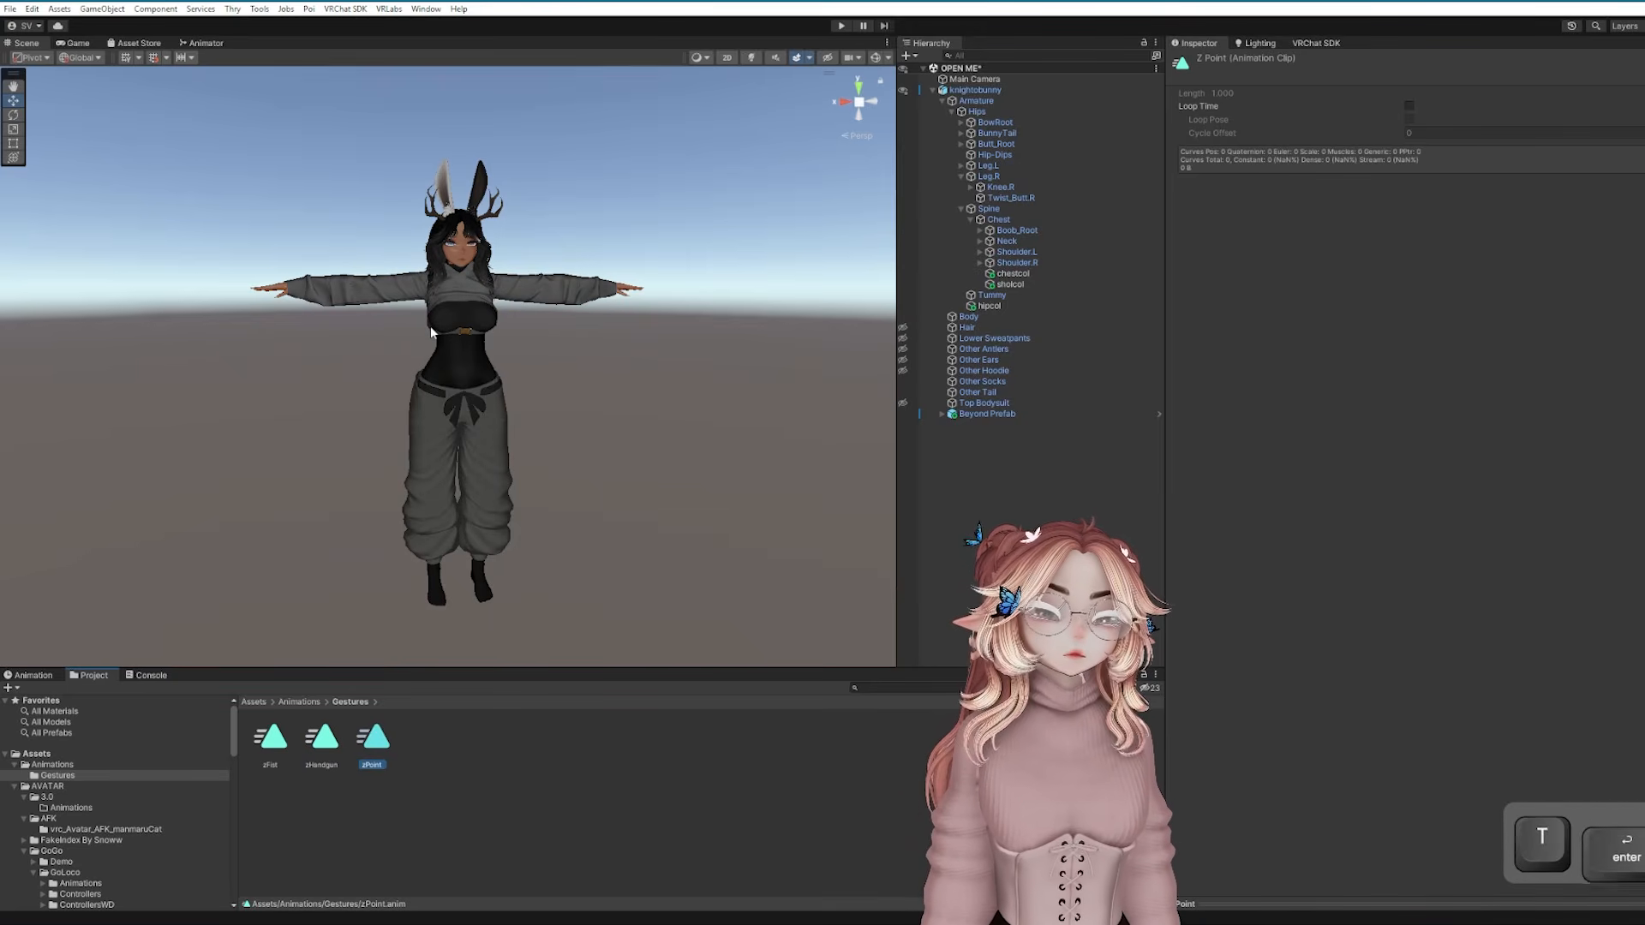
Duplicate the zPoint clip and rename the copy zThumbs UP
{"action": "key", "text": "ctrl+d"}
{"action": "right_click", "coordinate": [442, 751]}
{"action": "left_click", "coordinate": [485, 341]}
{"action": "type", "text": "z"}
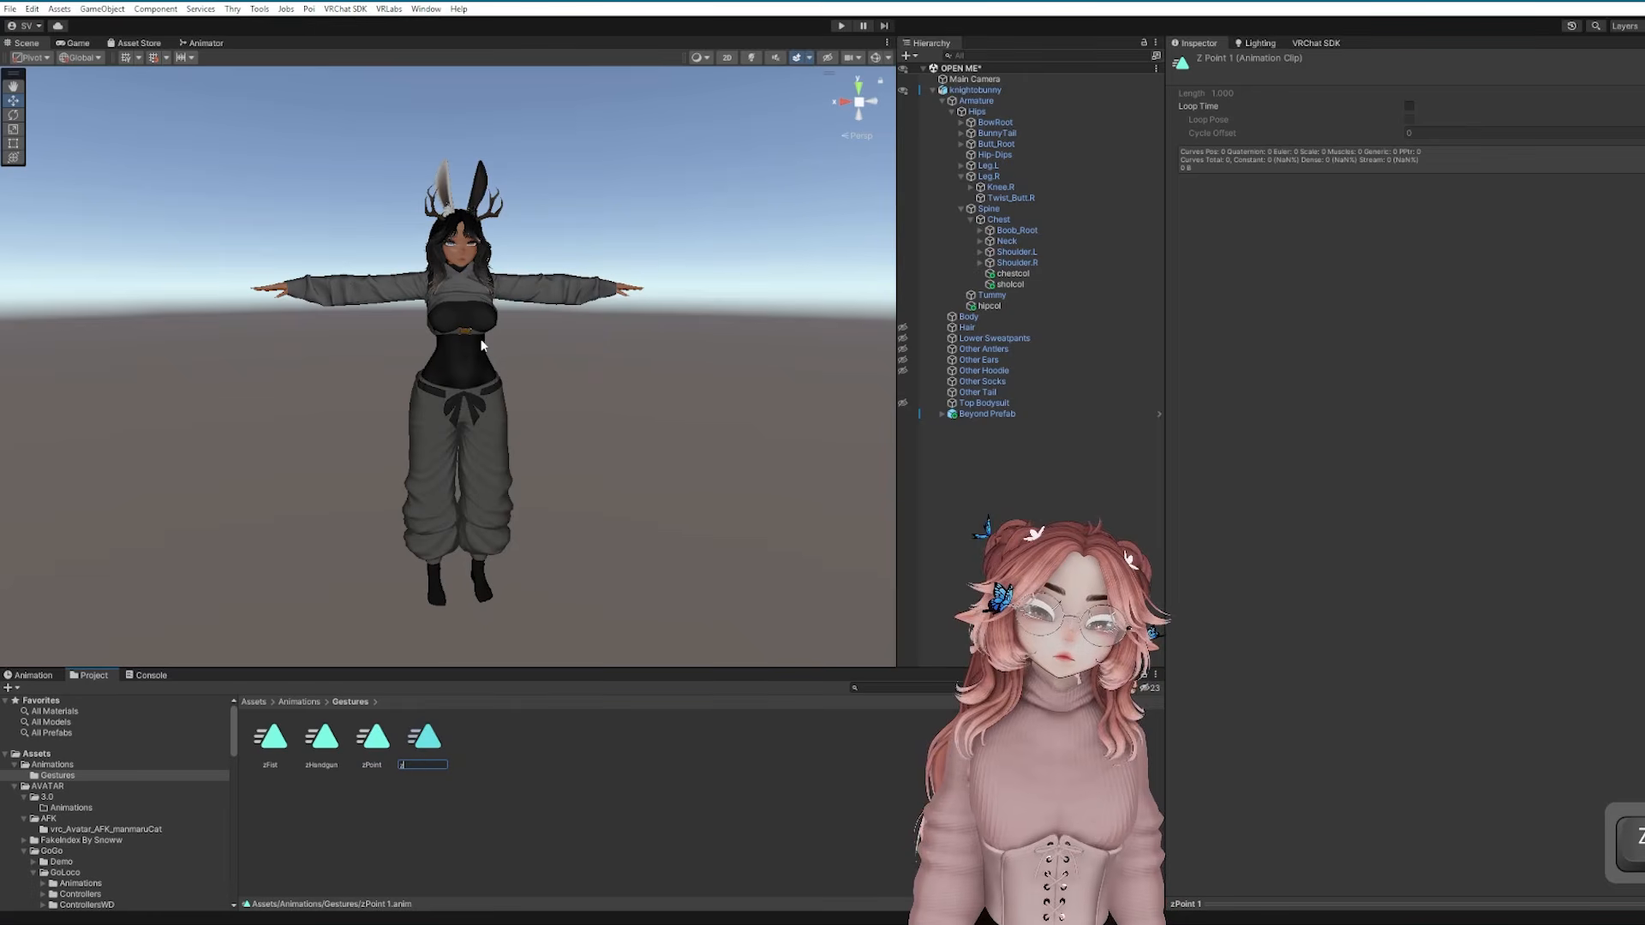
{"action": "type", "text": "Thumbs Up"}
{"action": "key", "text": "Return"}
Duplicate the zThumbs UP clip and rename the copy zPeace
{"action": "key", "text": "ctrl+d"}
{"action": "right_click", "coordinate": [485, 745]}
{"action": "left_click", "coordinate": [526, 311]}
{"action": "type", "text": "zPeace"}
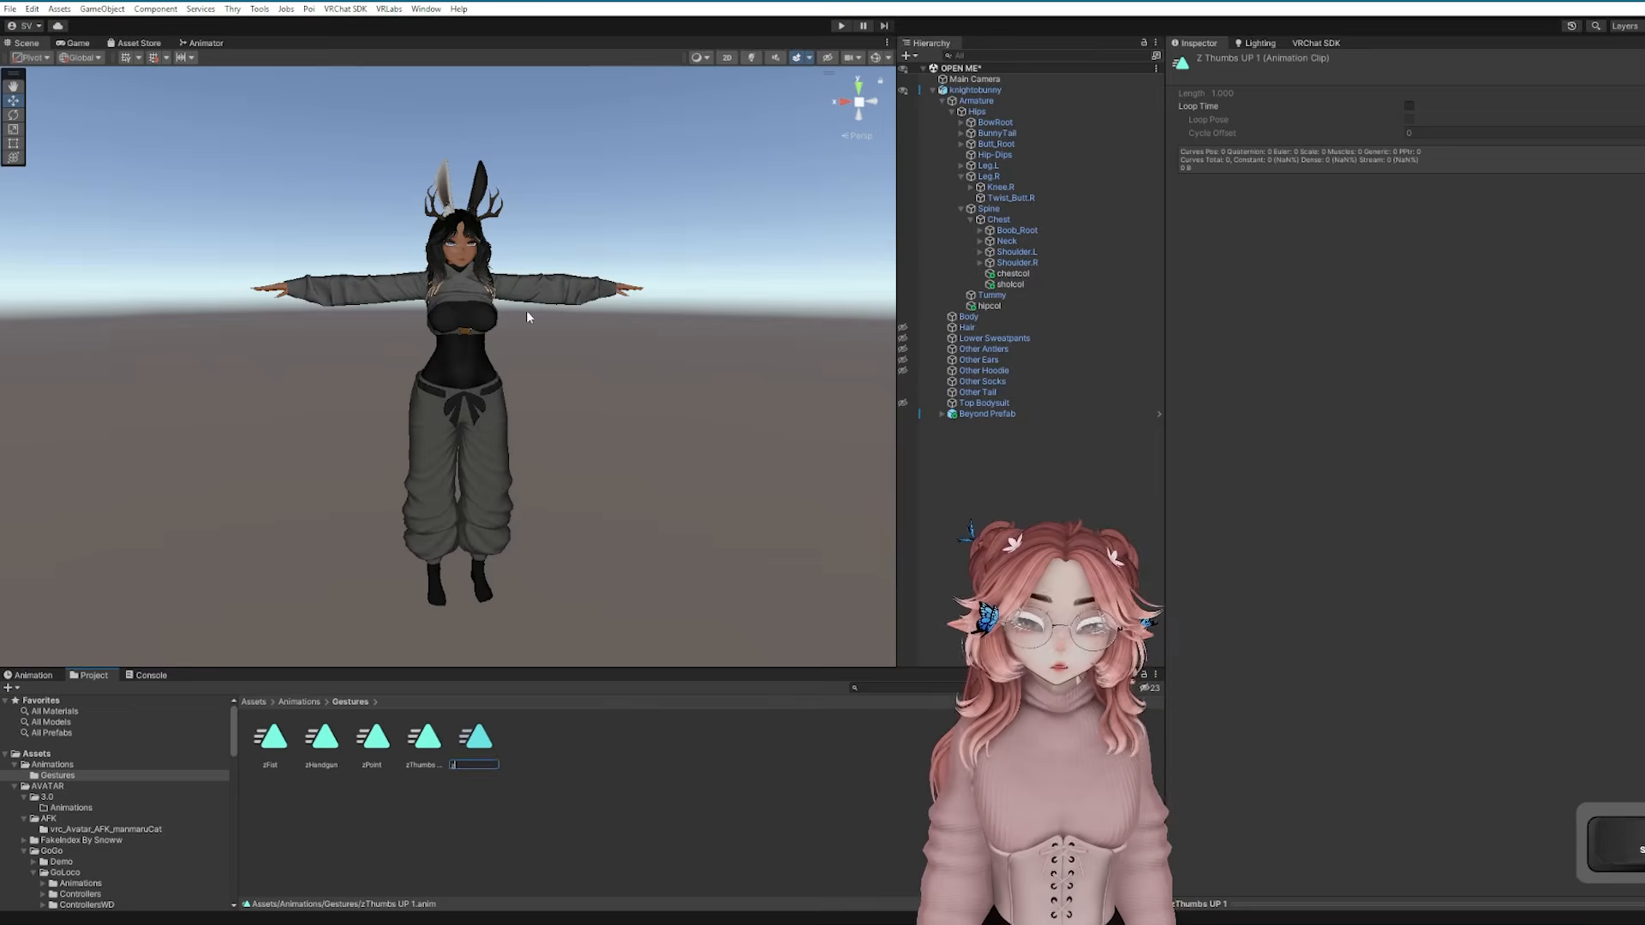
{"action": "key", "text": "Return"}
Create two more gesture clips by duplication, naming them zOpen Hand and zRockNRoll
{"action": "key", "text": "ctrl+d"}
{"action": "key", "text": "ctrl+d"}
{"action": "right_click", "coordinate": [409, 748]}
{"action": "left_click", "coordinate": [461, 328]}
{"action": "type", "text": "zRockN"}
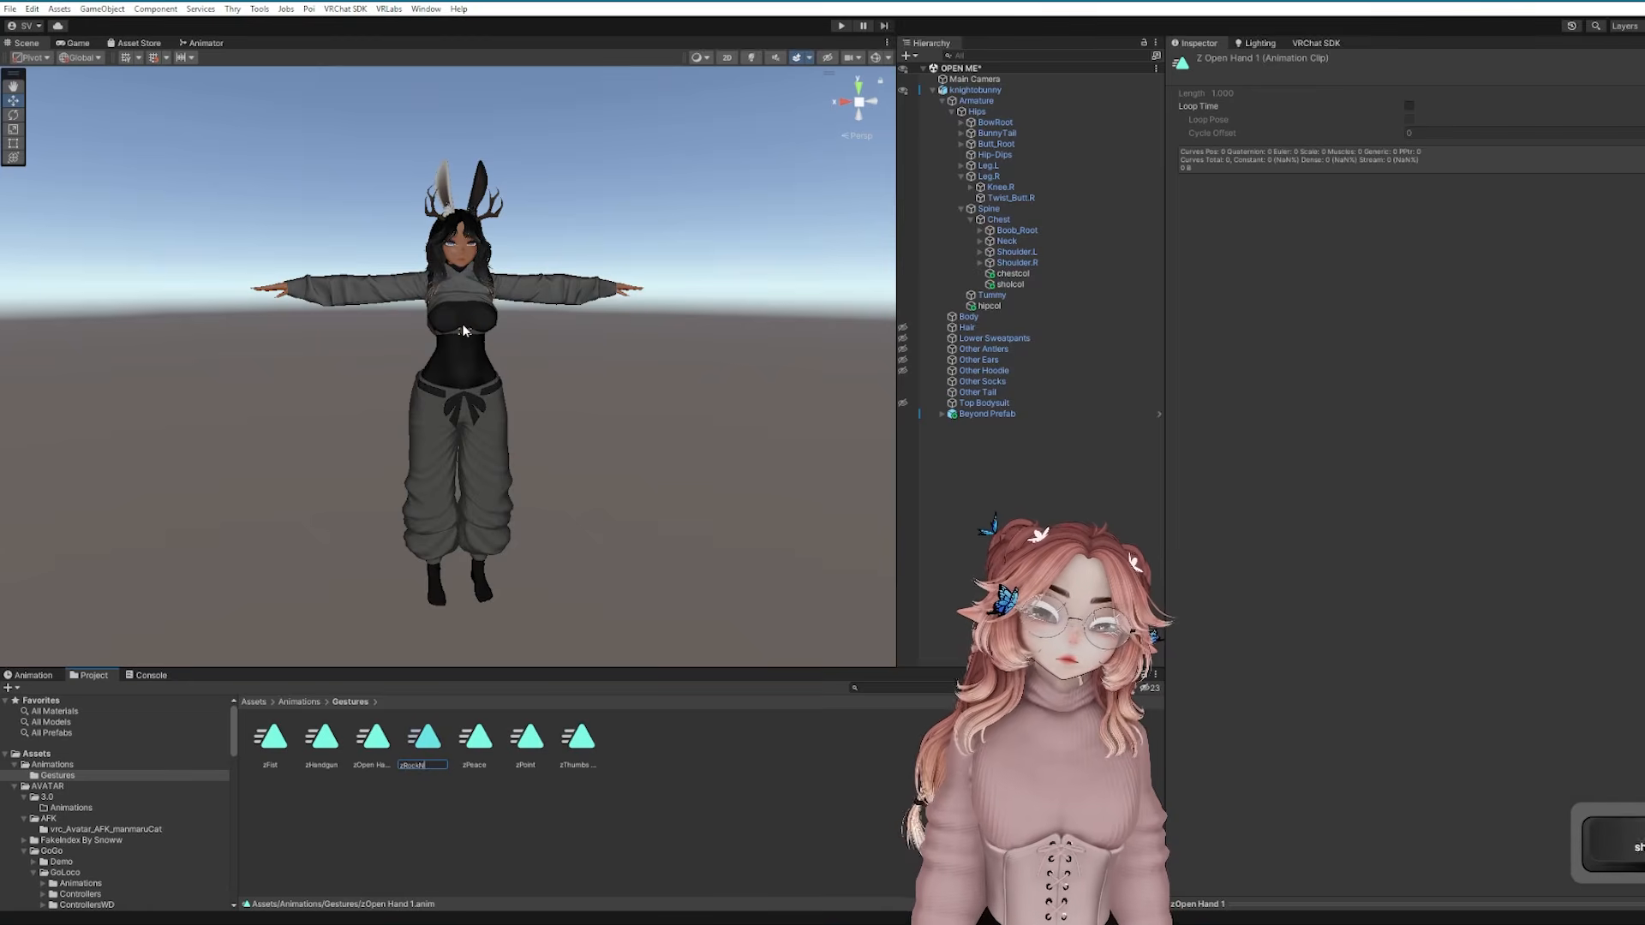
Assign the matching z gesture clips as motions of the Right Hand layer's Point, Peace, RockNRoll, Gun and Thumbs up states
{"action": "left_click_drag", "start_coordinate": [372, 739], "coordinate": [1442, 94]}
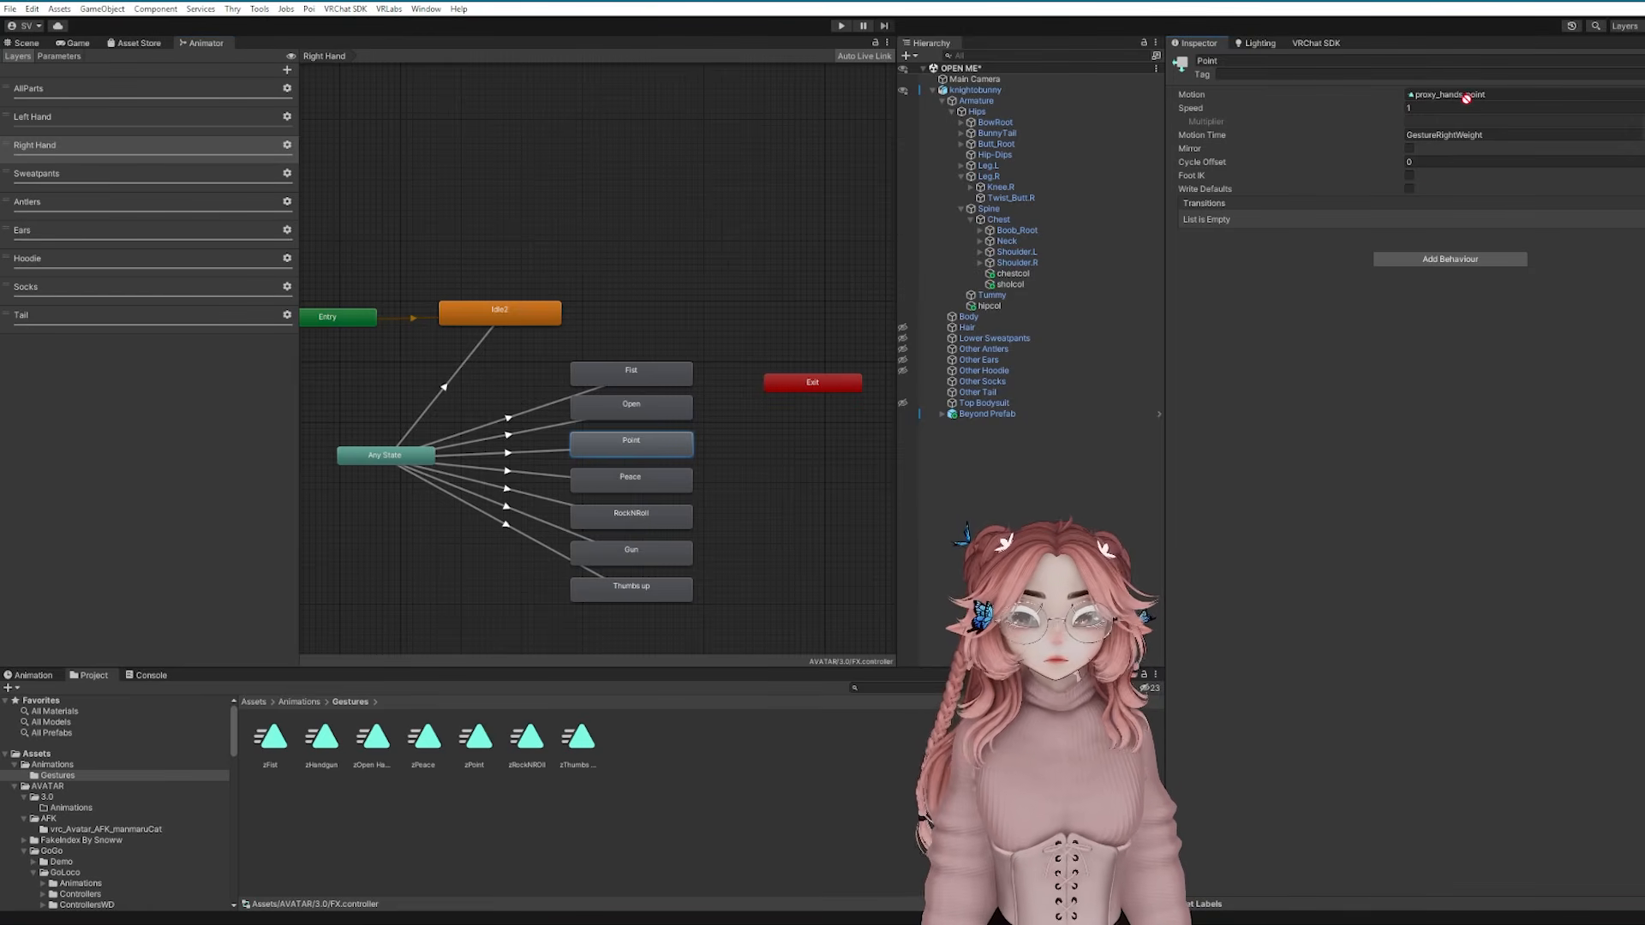
{"action": "left_click", "coordinate": [645, 488]}
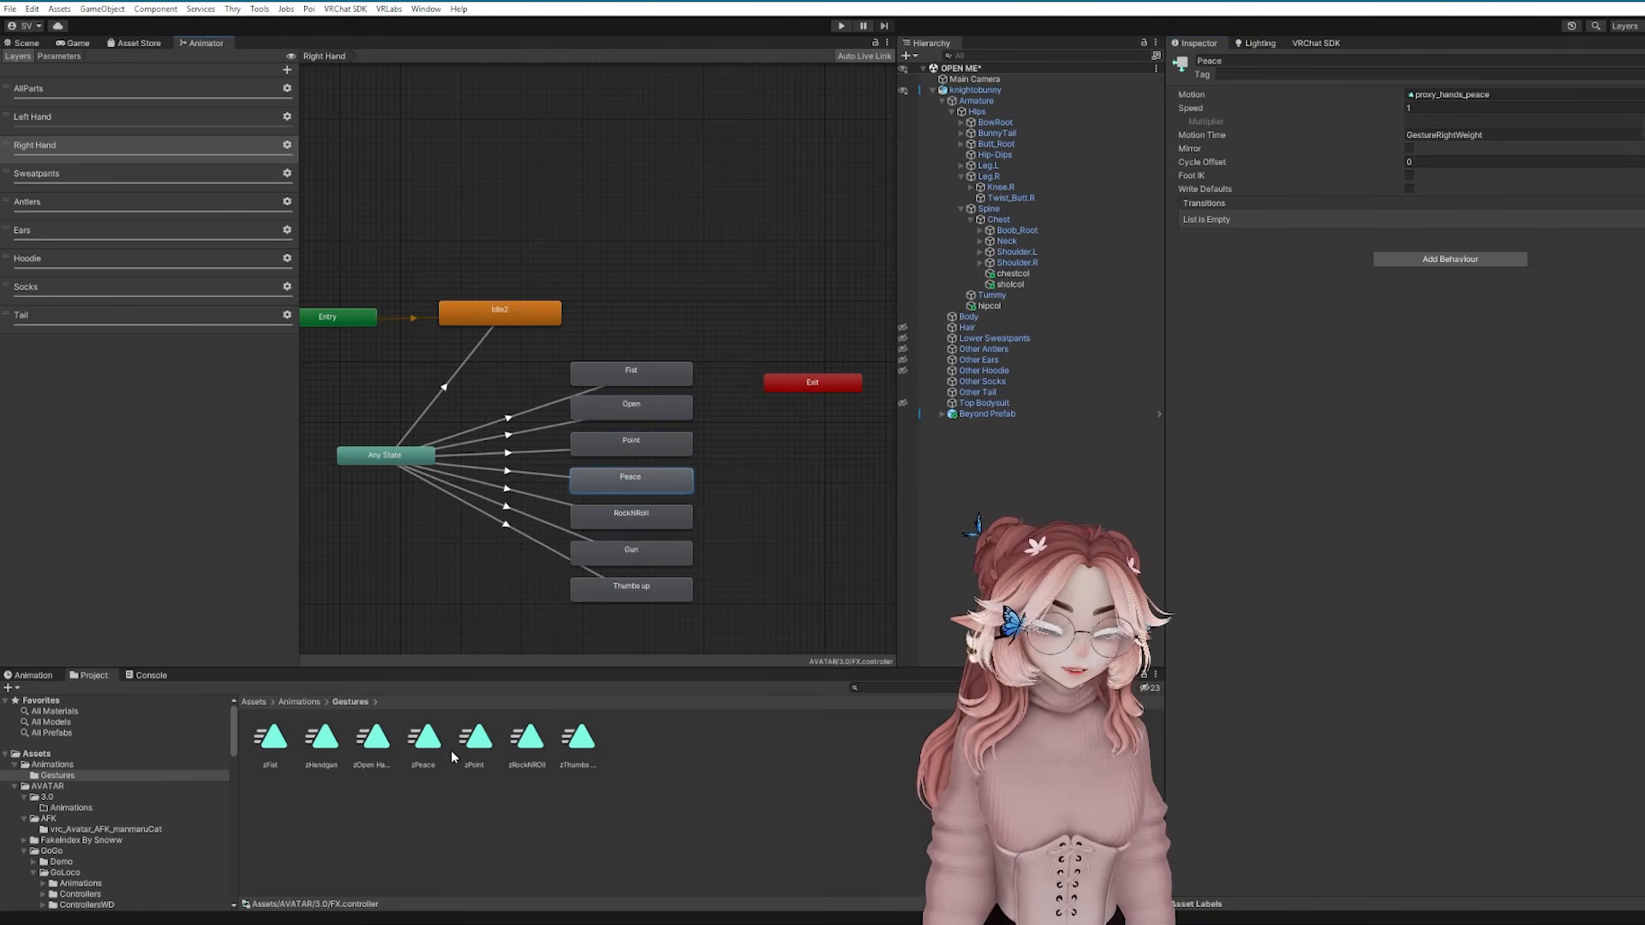
{"action": "left_click_drag", "start_coordinate": [1206, 279], "coordinate": [1446, 95]}
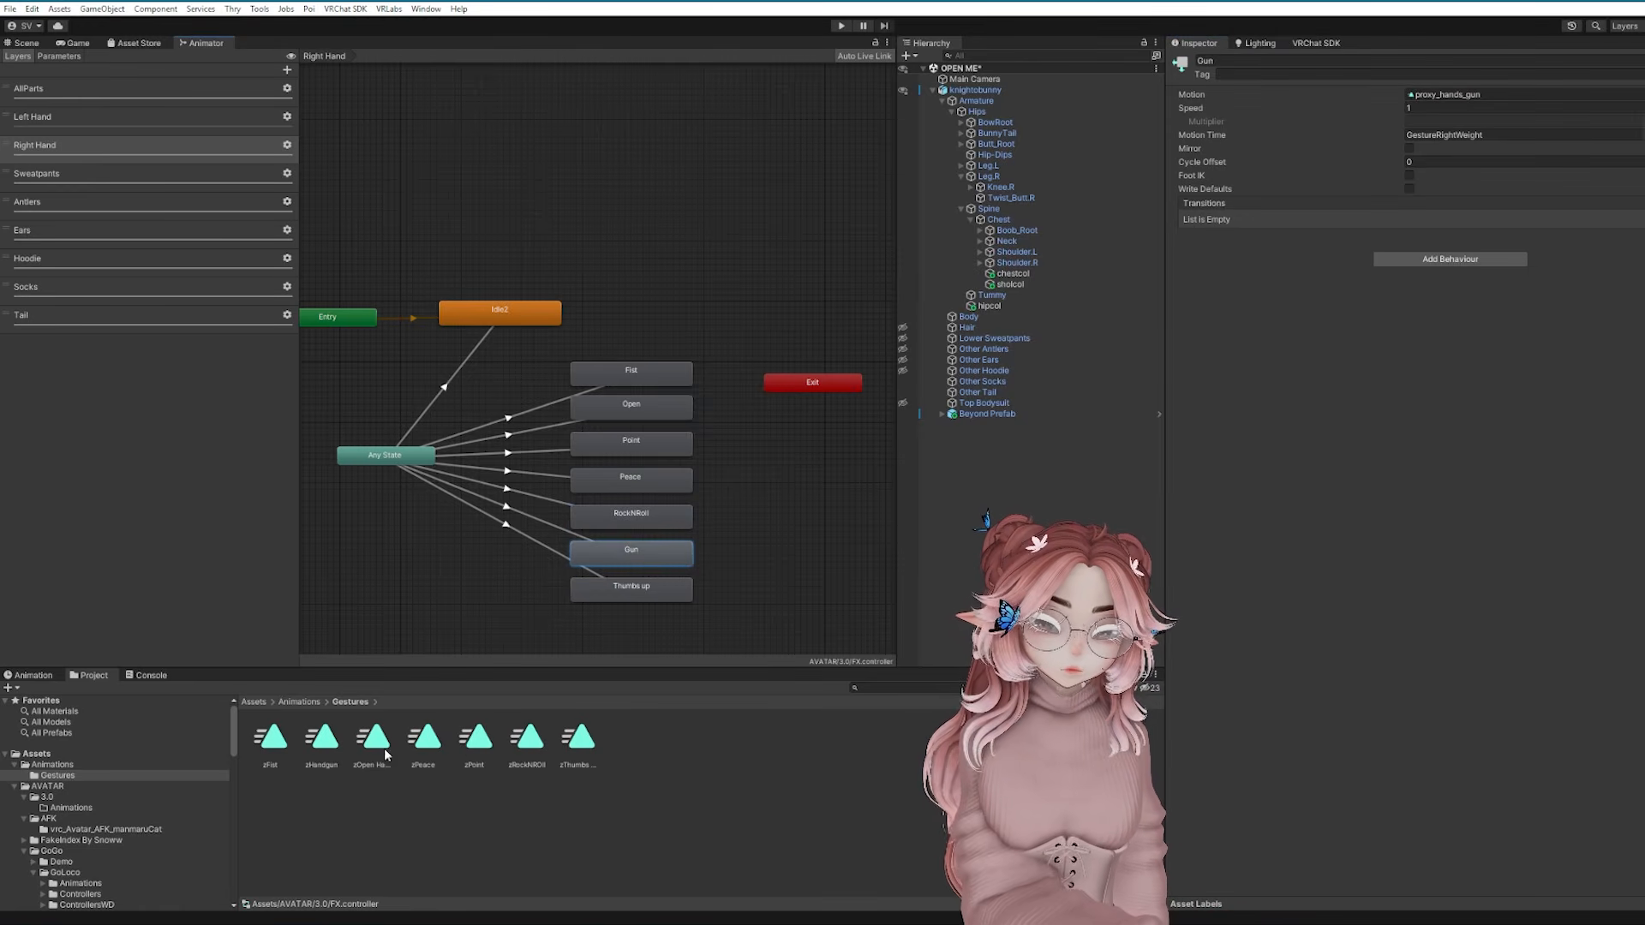
{"action": "left_click_drag", "start_coordinate": [1450, 160], "coordinate": [1446, 96]}
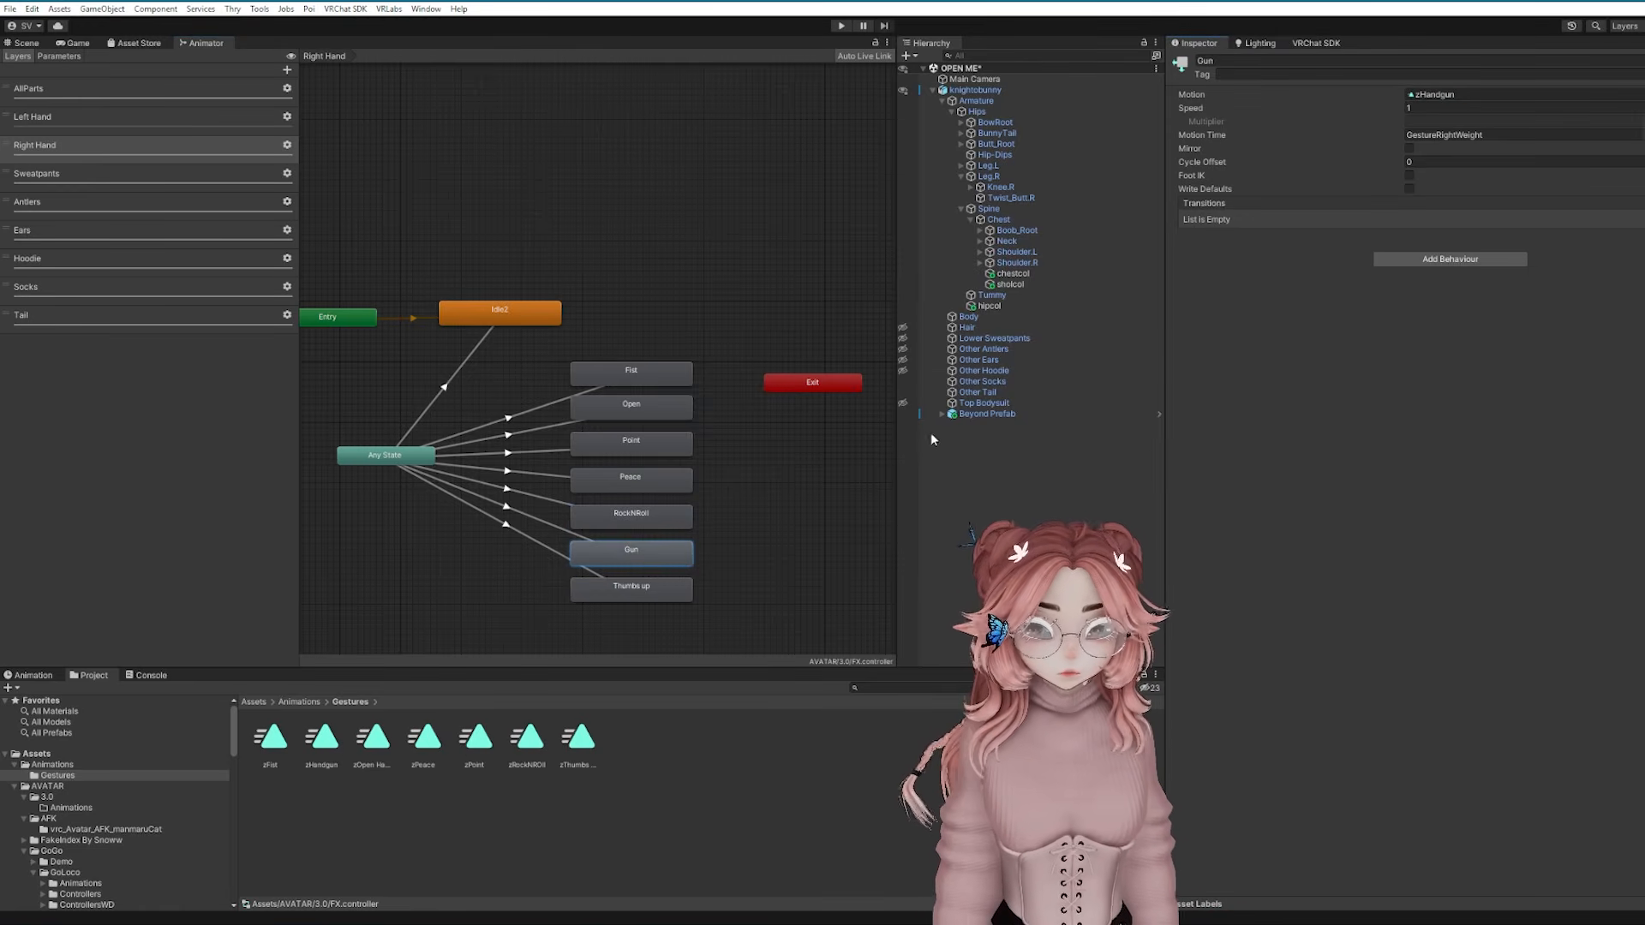
{"action": "left_click_drag", "start_coordinate": [1350, 242], "coordinate": [1431, 96]}
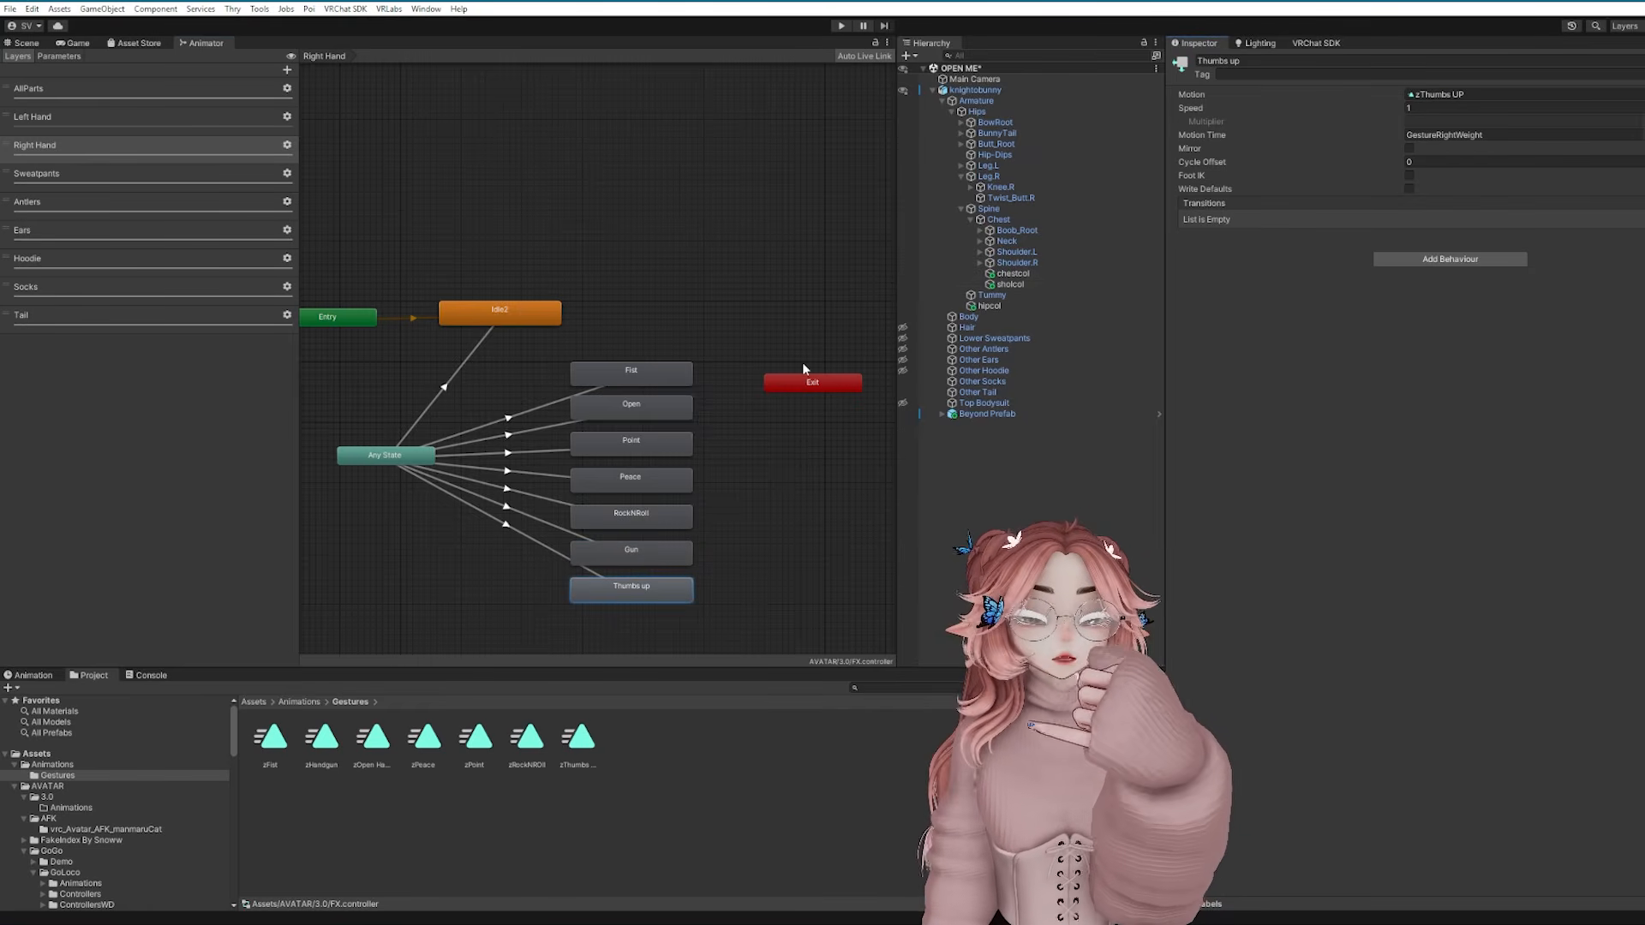
Set the Idle2 state's motion to zFist and check the motions of the other Right Hand gesture states
{"action": "left_click", "coordinate": [492, 322]}
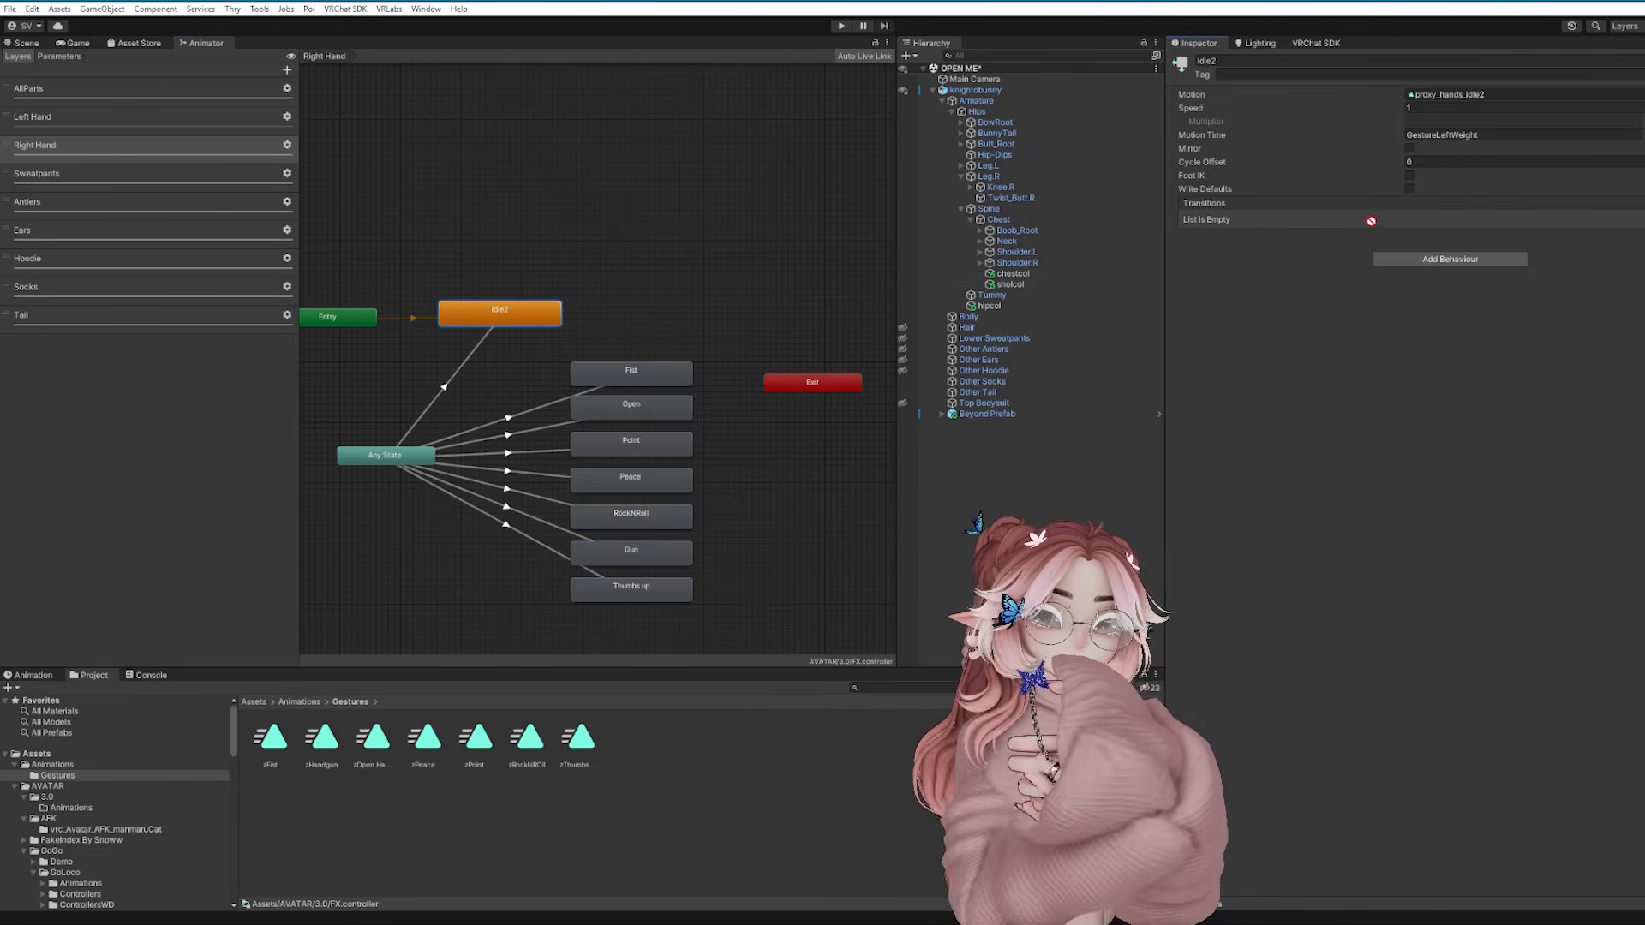
{"action": "left_click_drag", "start_coordinate": [1371, 221], "coordinate": [1452, 101]}
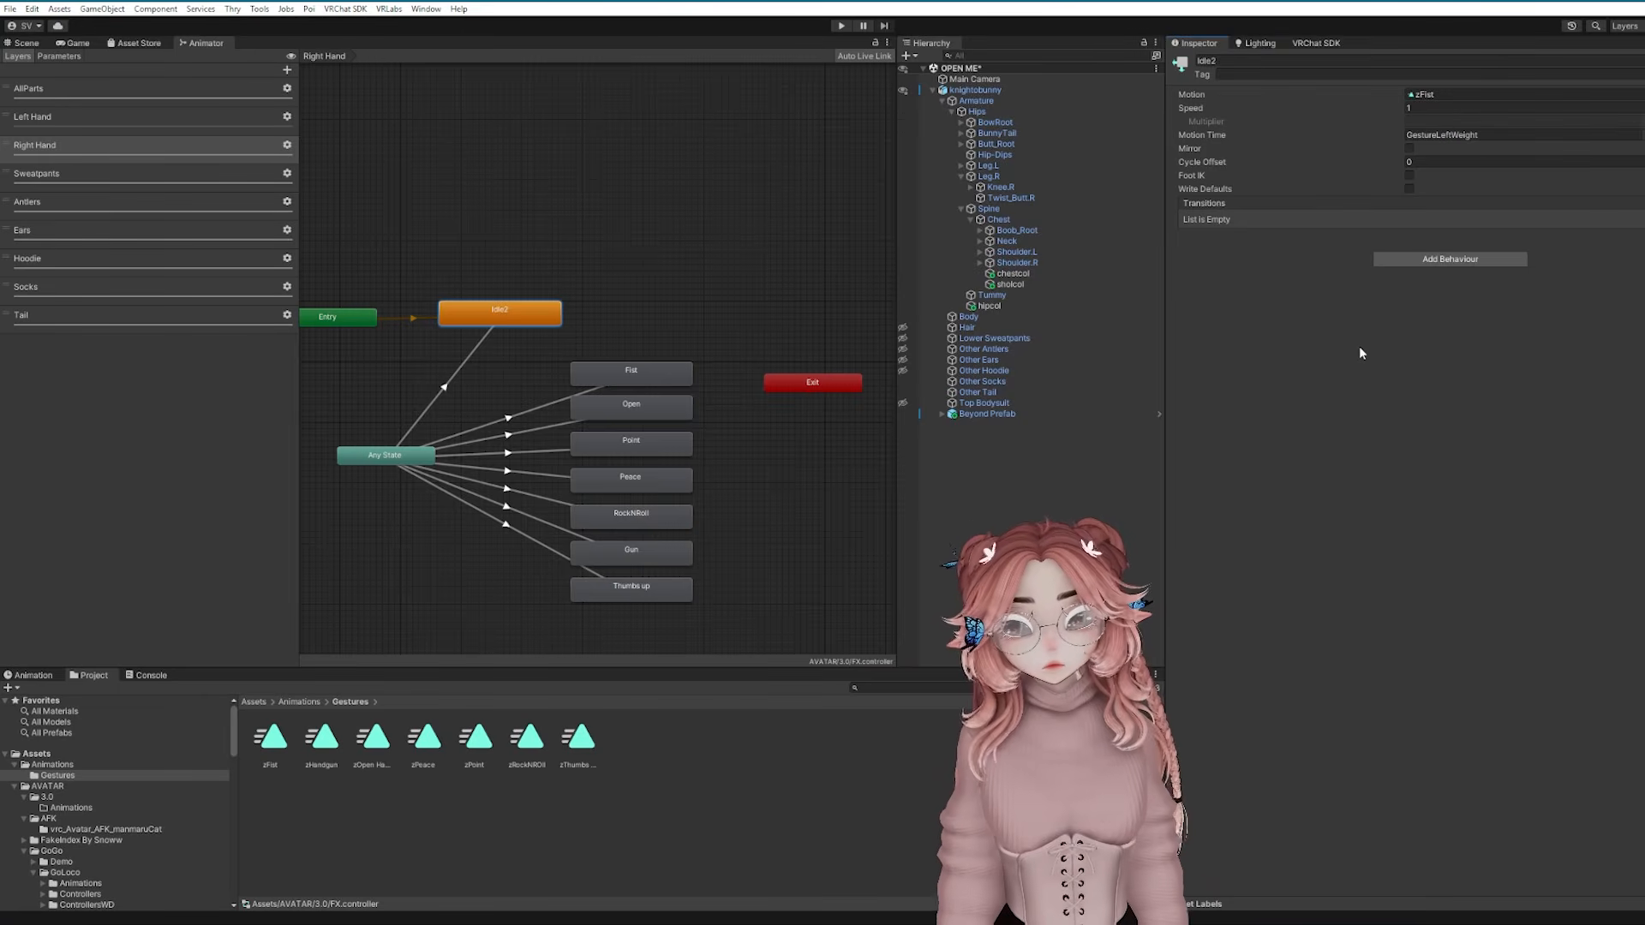
{"action": "left_click", "coordinate": [630, 373]}
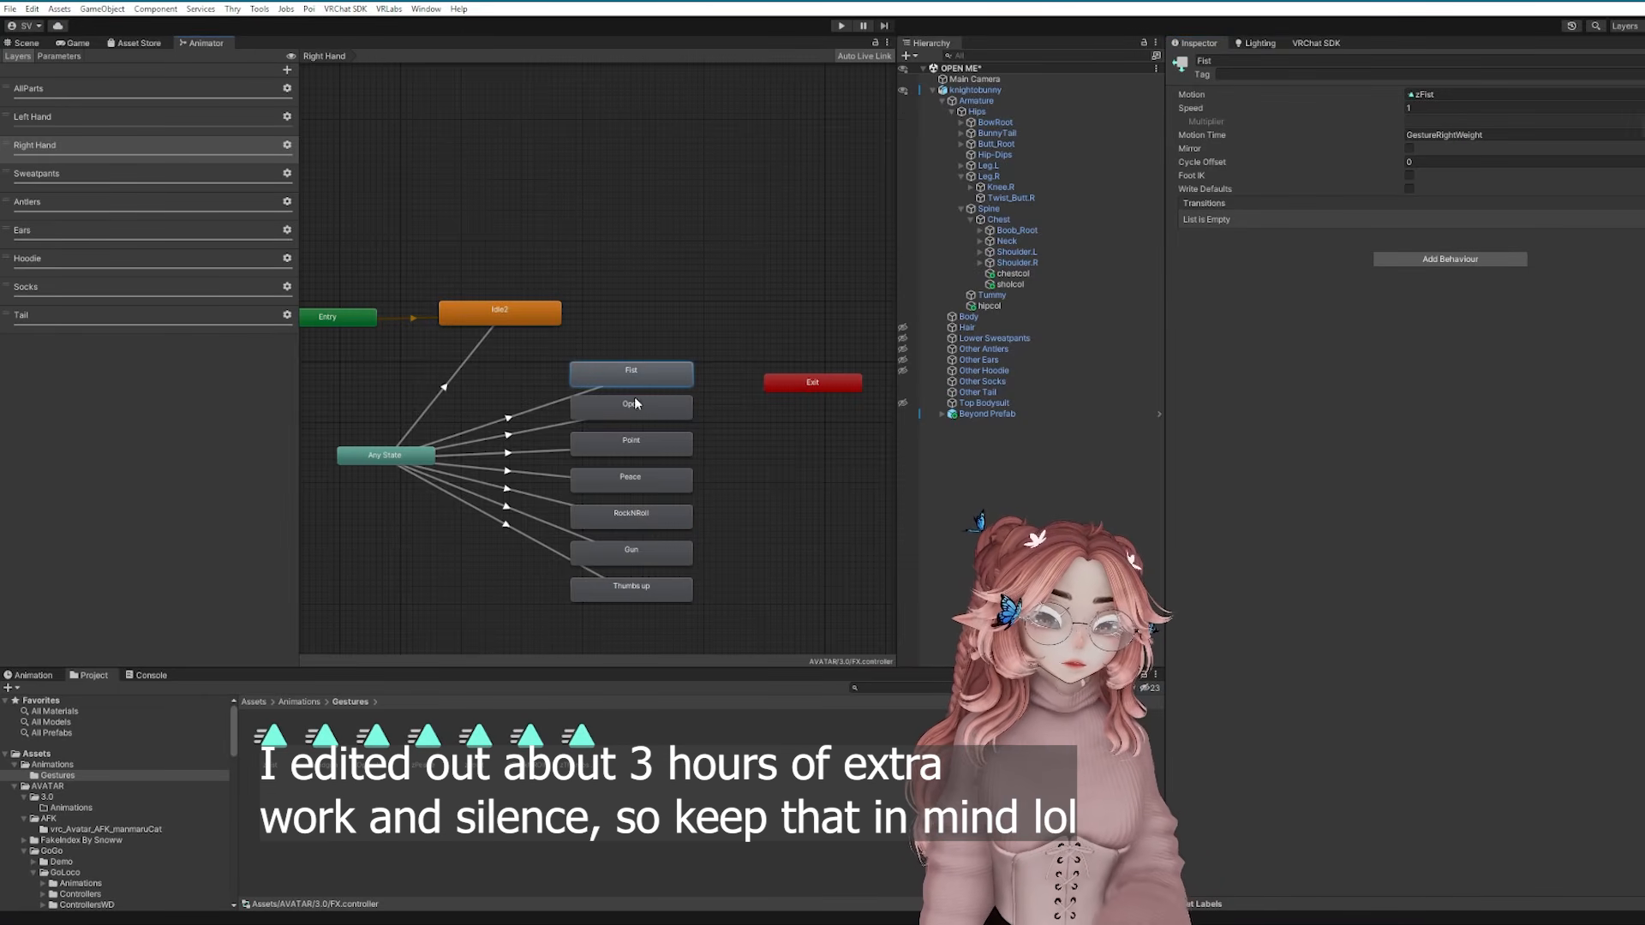
{"action": "left_click", "coordinate": [634, 399]}
{"action": "left_click", "coordinate": [637, 444]}
{"action": "left_click", "coordinate": [637, 489]}
{"action": "left_click", "coordinate": [637, 514]}
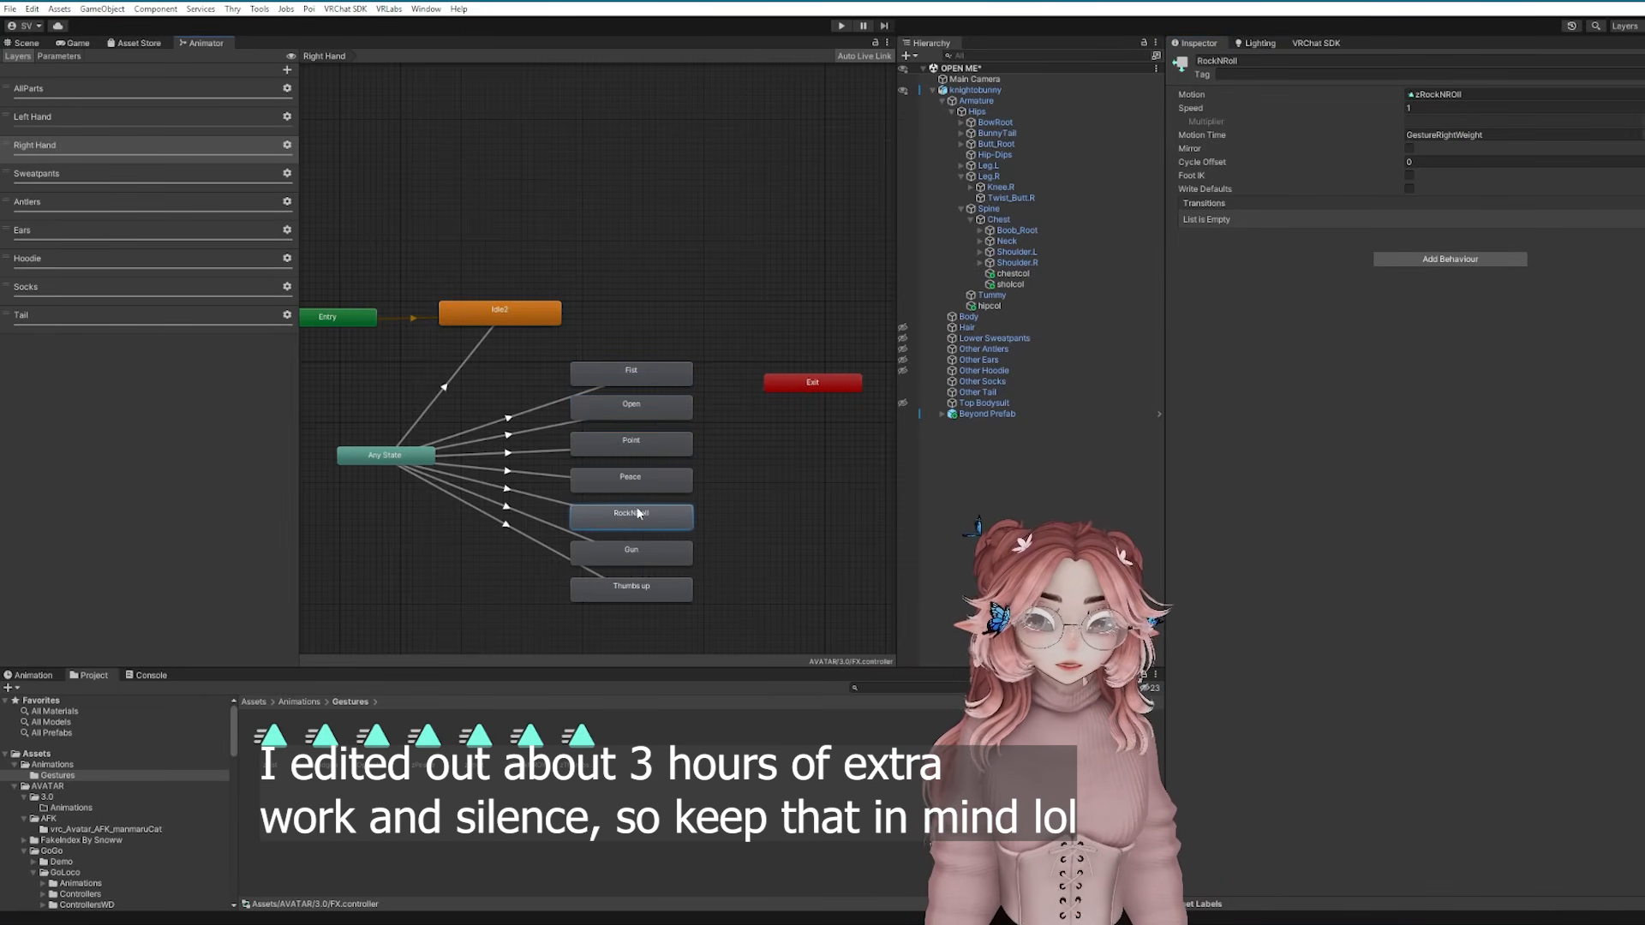
{"action": "left_click", "coordinate": [646, 589]}
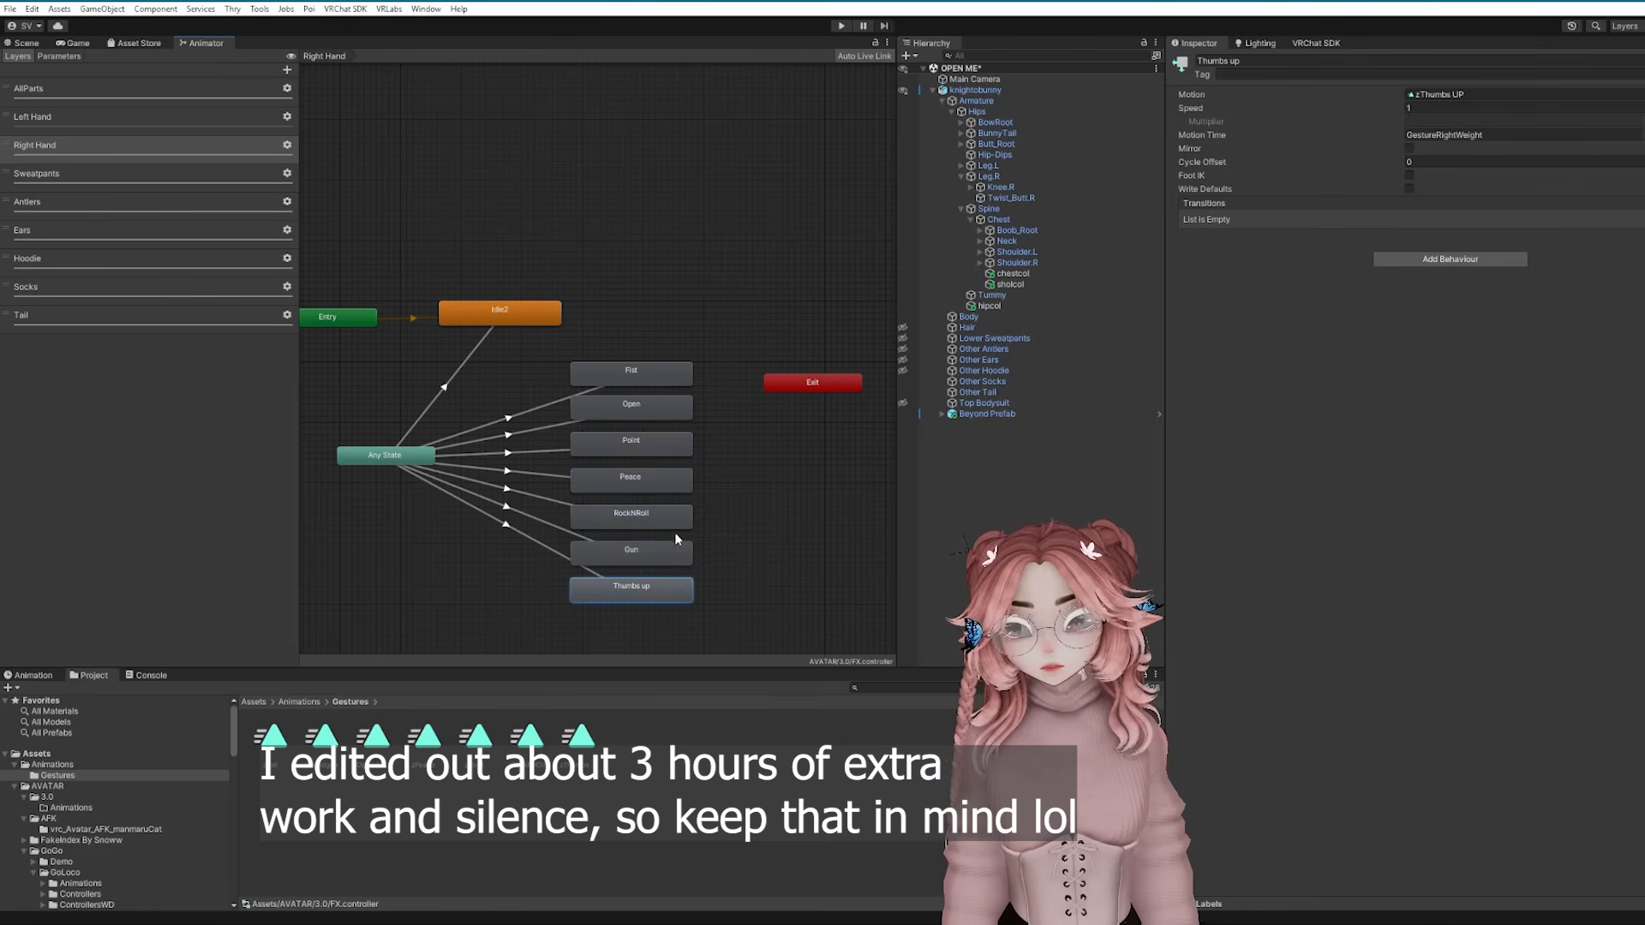
Duplicate the knightobunny avatar in the scene and move the copy beside the original, to about X 1.28
{"action": "left_click", "coordinate": [26, 44]}
{"action": "left_click", "coordinate": [591, 549]}
{"action": "key", "text": "ctrl+d"}
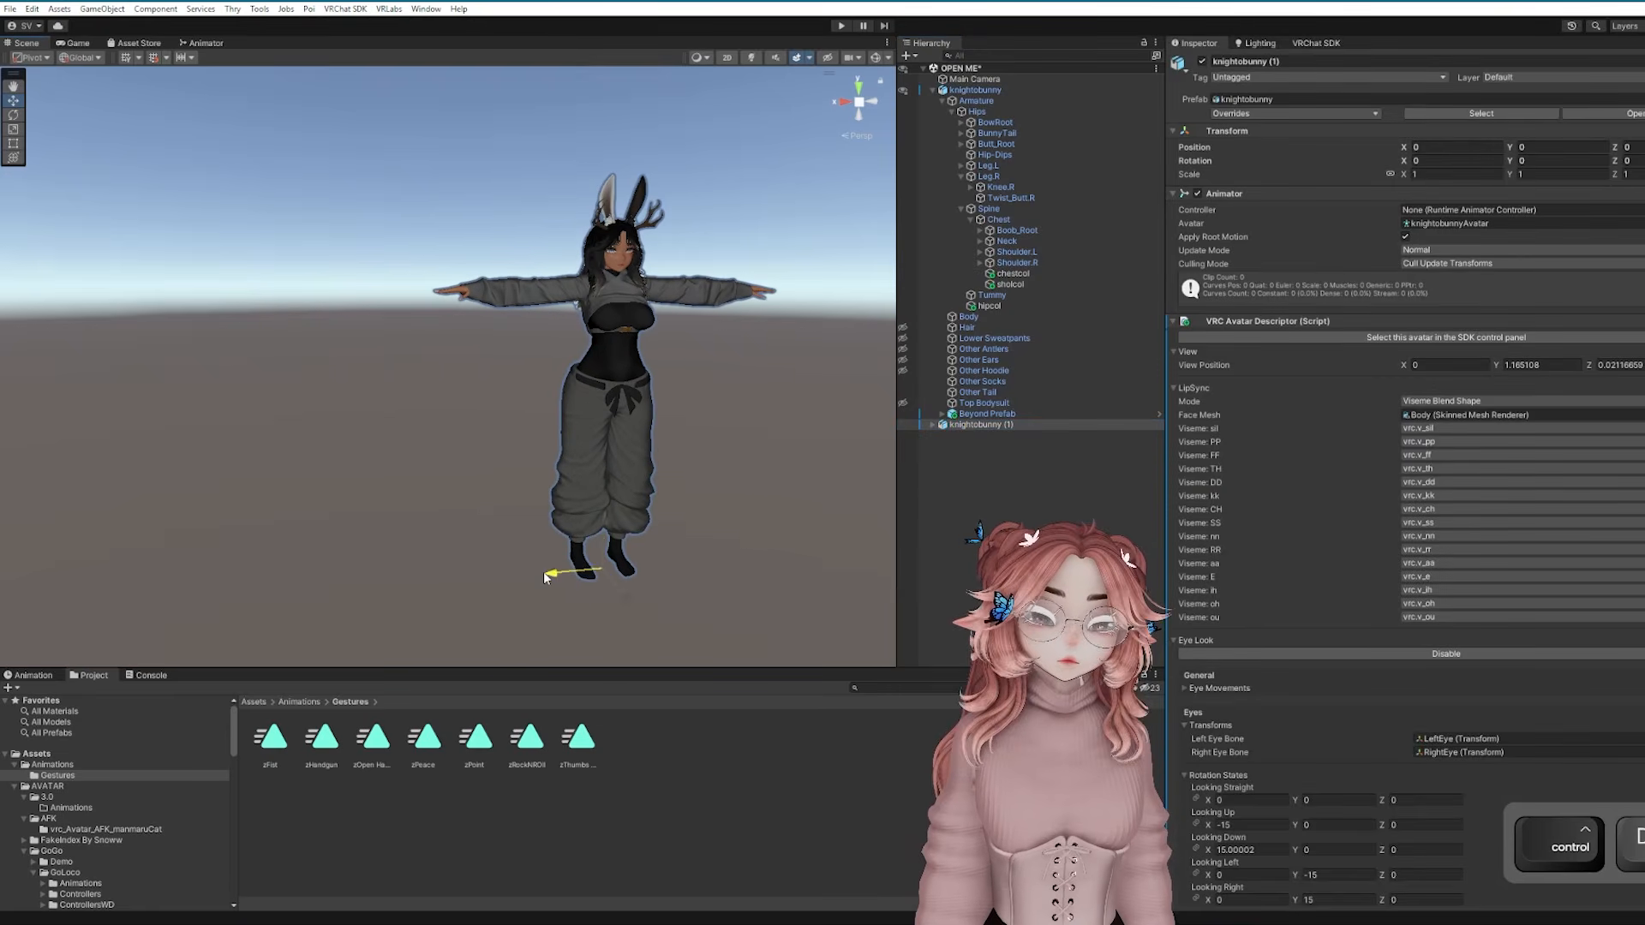
{"action": "left_click_drag", "start_coordinate": [545, 578], "coordinate": [244, 580]}
{"action": "key", "text": "f"}
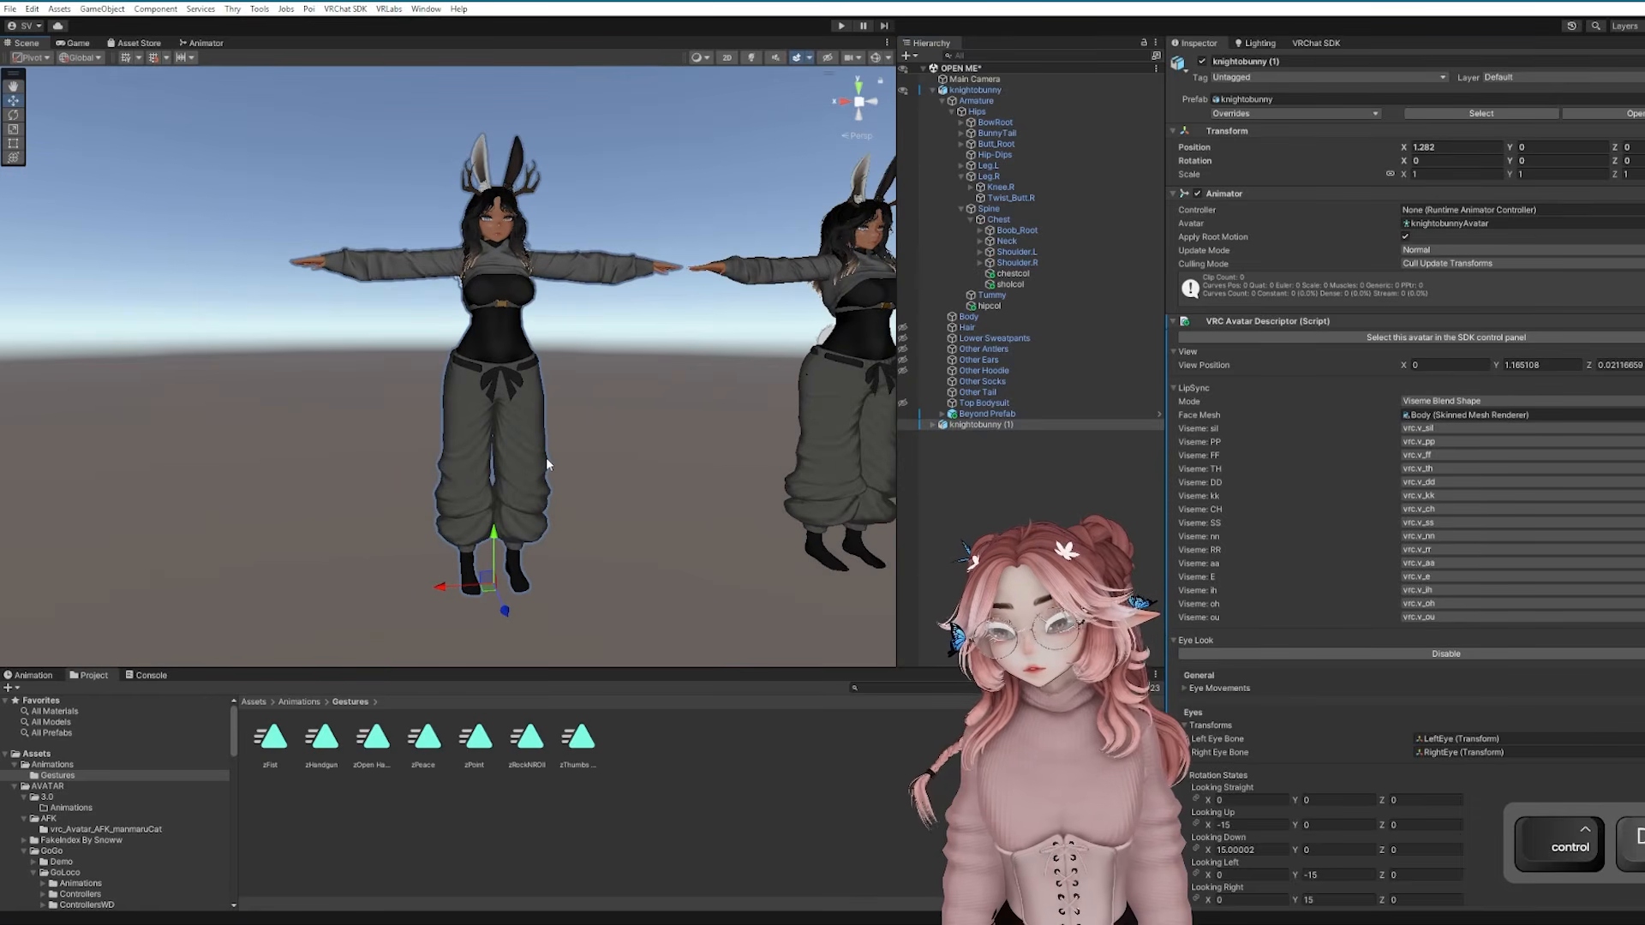
Locate the FX controller through the duplicate avatar's playable layers and assign it to knightobunny (1)
{"action": "scroll", "coordinate": [1304, 617], "scroll_direction": "down", "scroll_amount": 8}
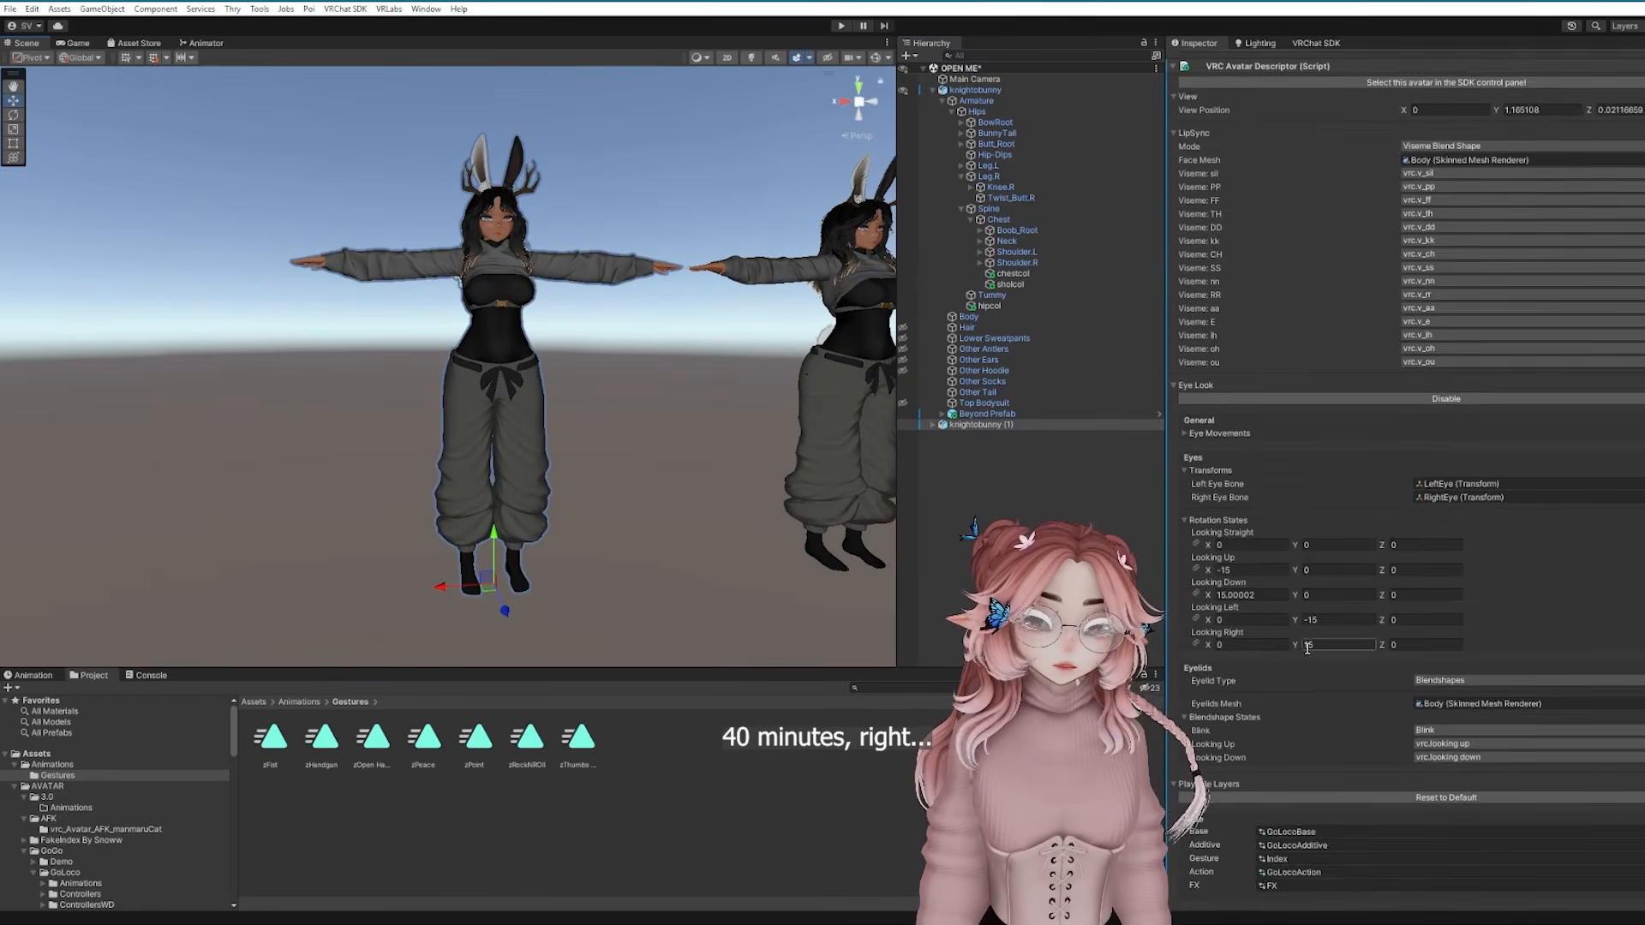
{"action": "left_click", "coordinate": [1281, 776]}
{"action": "left_click", "coordinate": [1014, 426]}
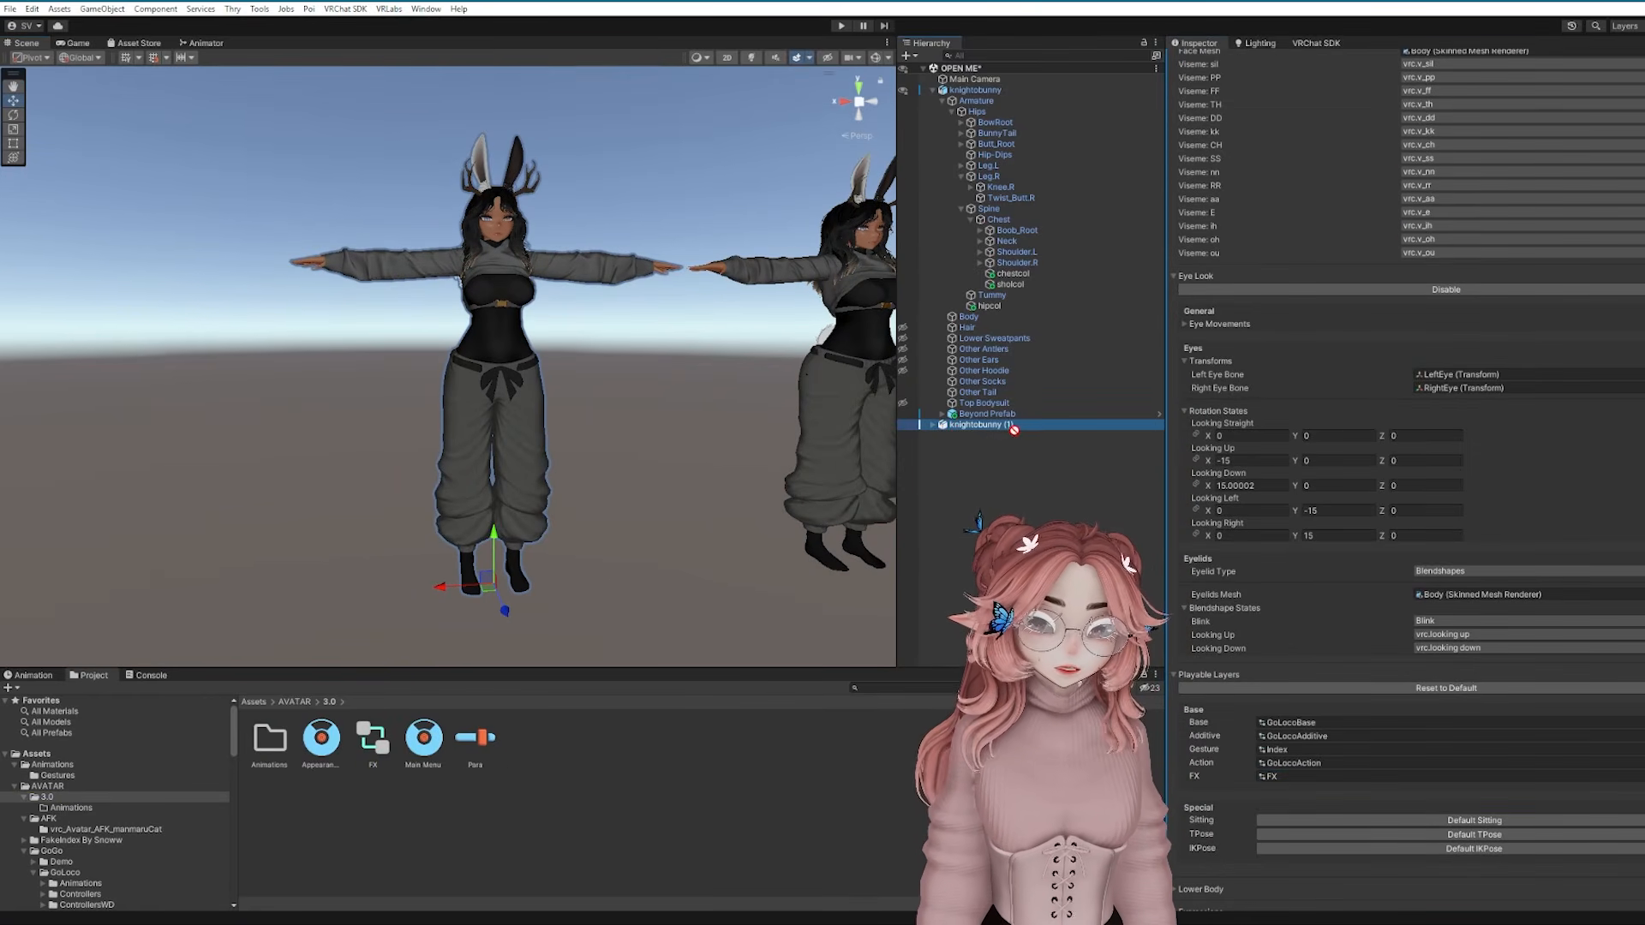
Load the zFist clip on the duplicate avatar in recording mode and select its Body mesh
{"action": "left_click", "coordinate": [62, 680]}
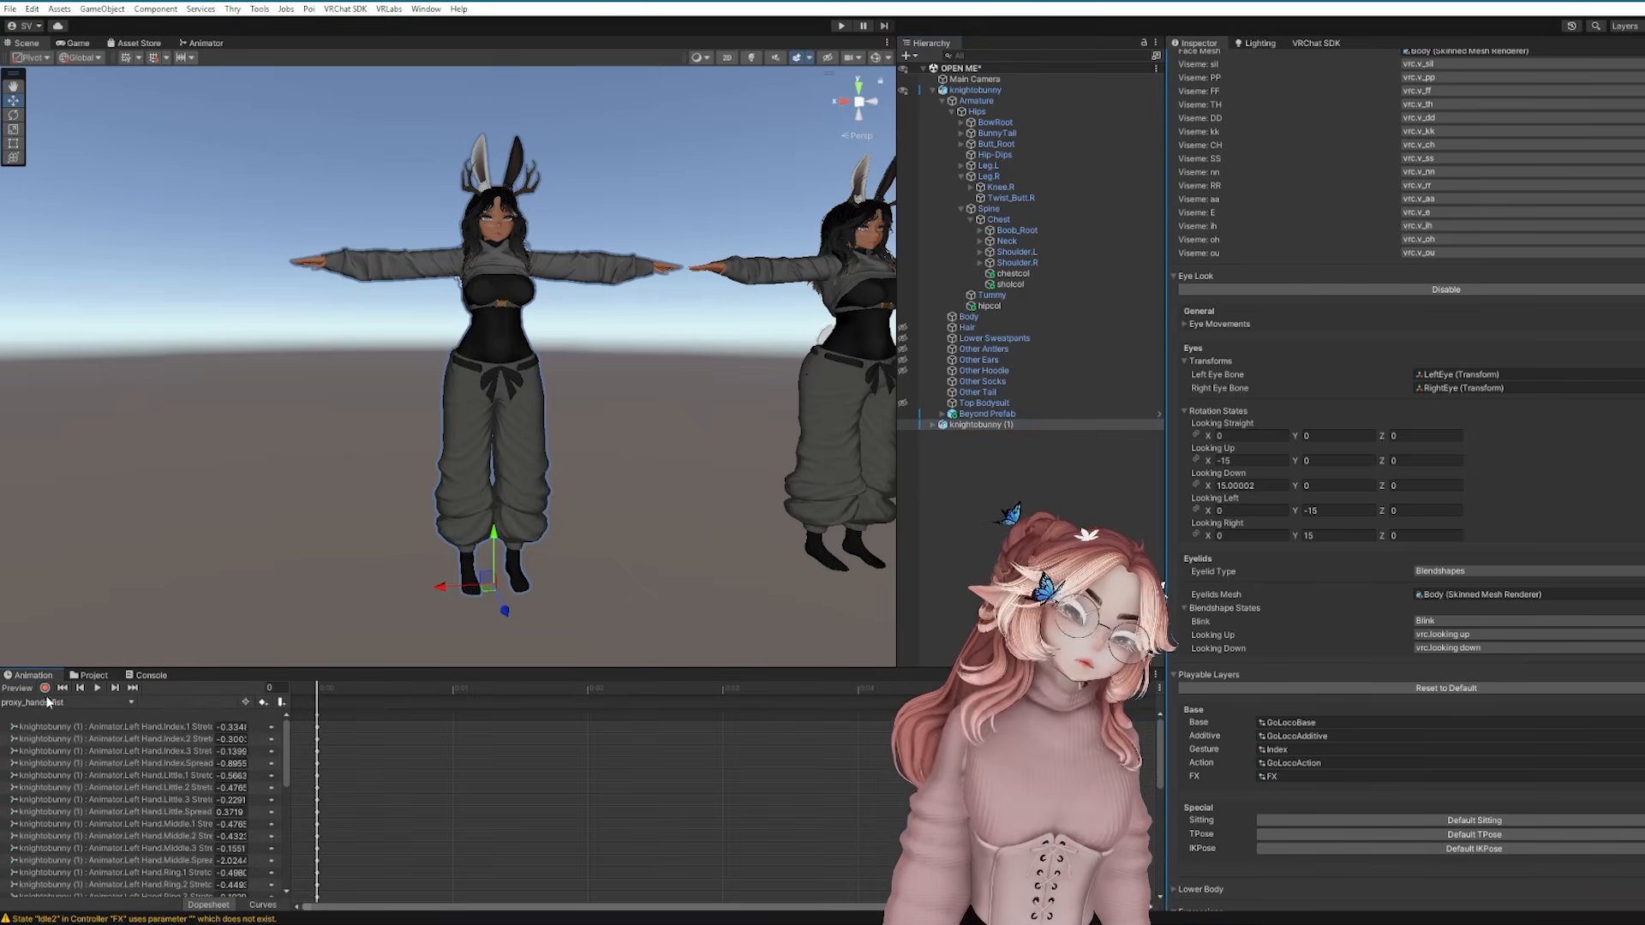
{"action": "left_click", "coordinate": [49, 701]}
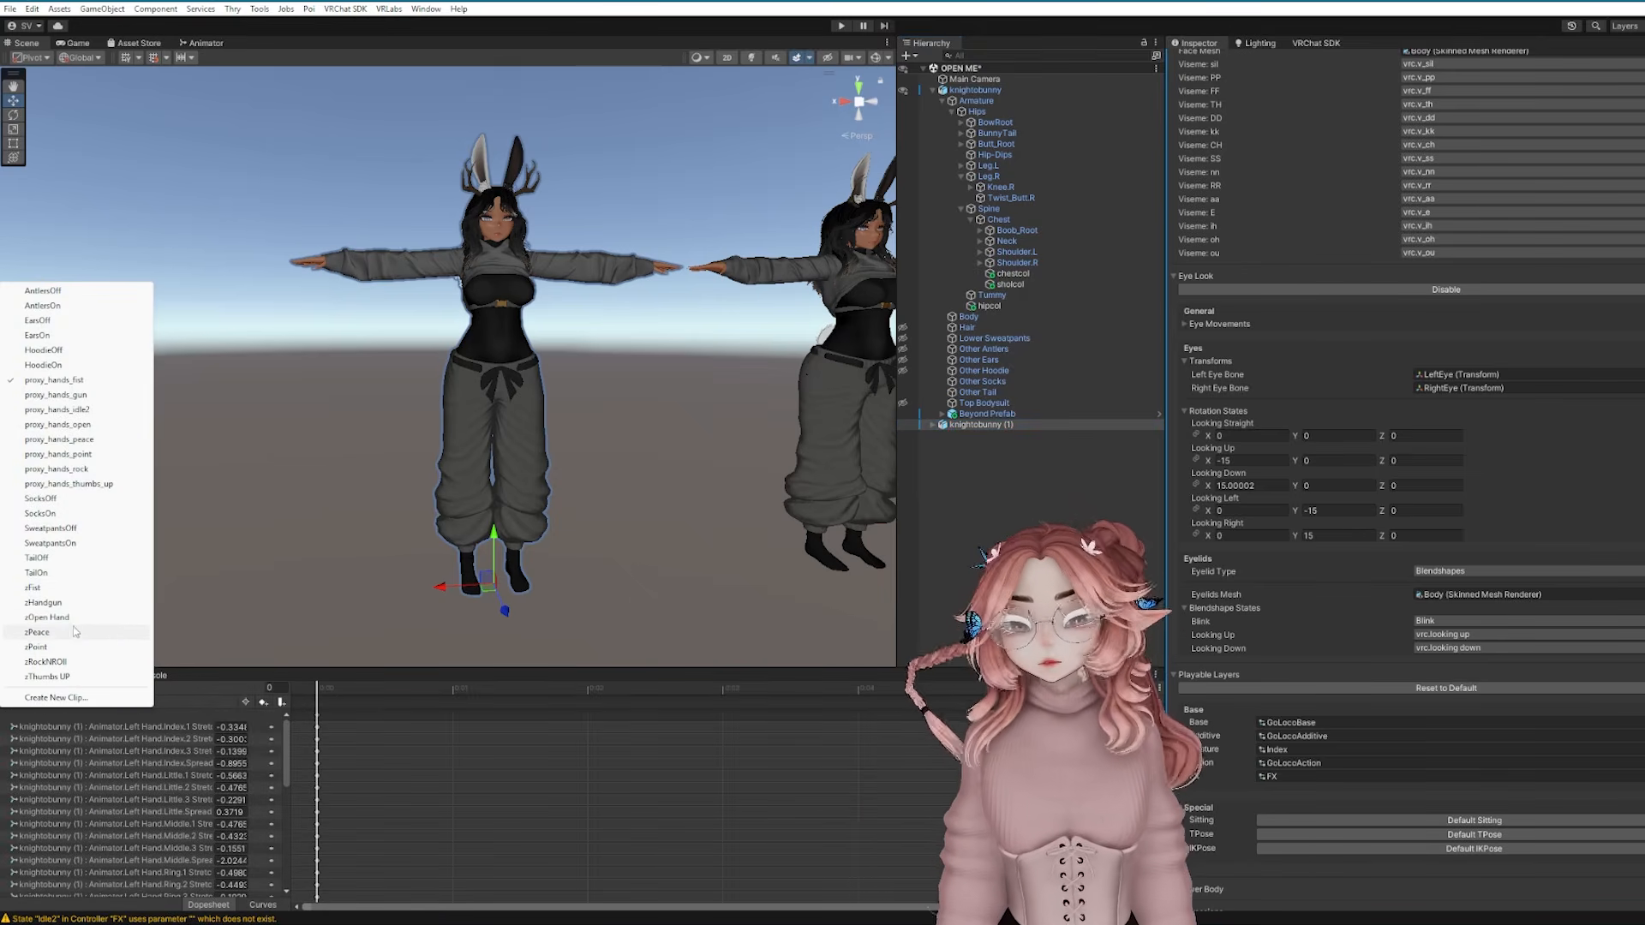
{"action": "left_click", "coordinate": [50, 589]}
{"action": "scroll", "coordinate": [562, 478], "scroll_direction": "up", "scroll_amount": 6}
{"action": "right_click_drag", "start_coordinate": [591, 528], "coordinate": [562, 479]}
{"action": "middle_click_drag", "start_coordinate": [562, 475], "coordinate": [488, 423]}
{"action": "left_click", "coordinate": [488, 424]}
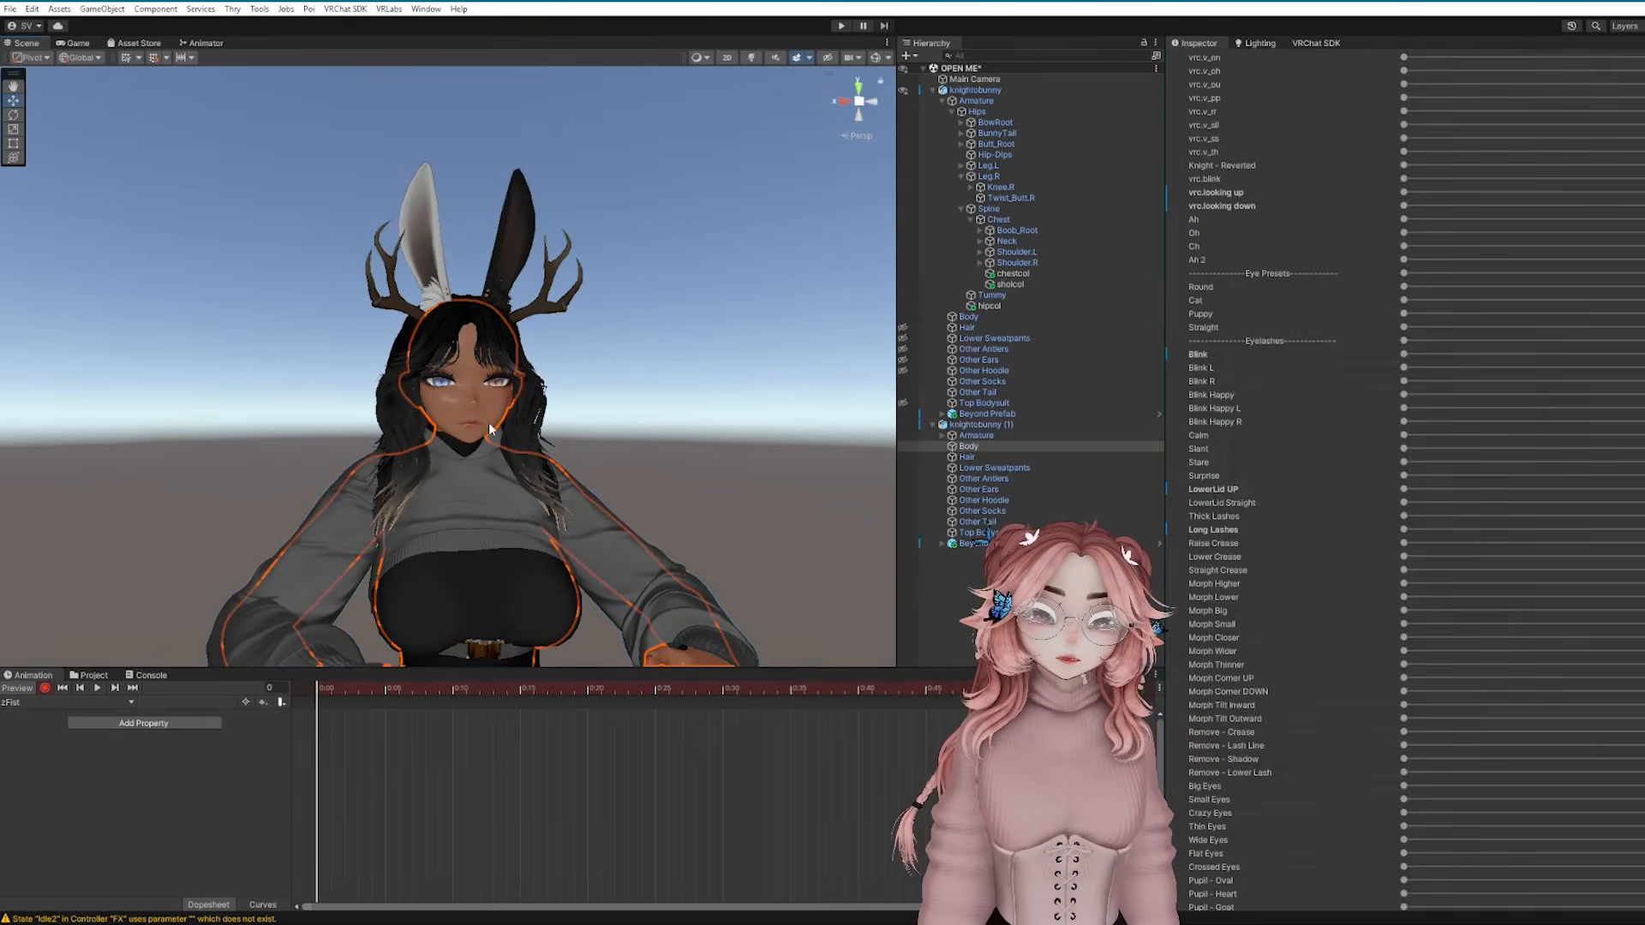
Examine the Body mesh's facial blend shapes and the Nose Wiggle phys bone under the original avatar's head
{"action": "scroll", "coordinate": [481, 429], "scroll_direction": "up", "scroll_amount": 5}
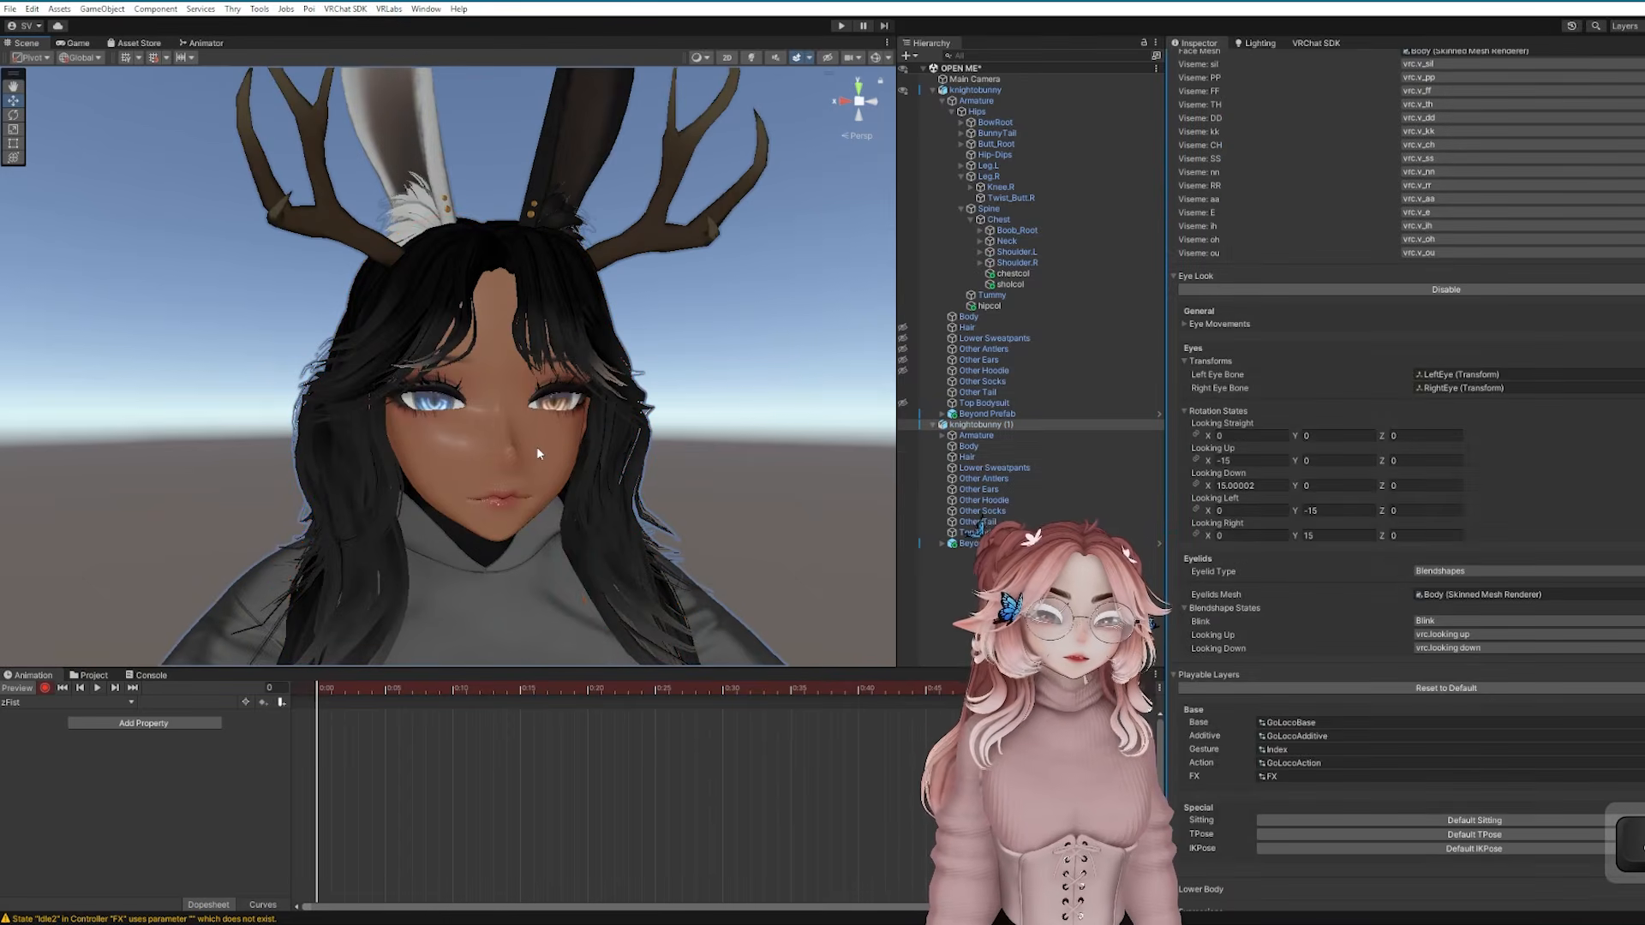
{"action": "scroll", "coordinate": [561, 451], "scroll_direction": "up", "scroll_amount": 4}
{"action": "scroll", "coordinate": [1391, 434], "scroll_direction": "up", "scroll_amount": 5}
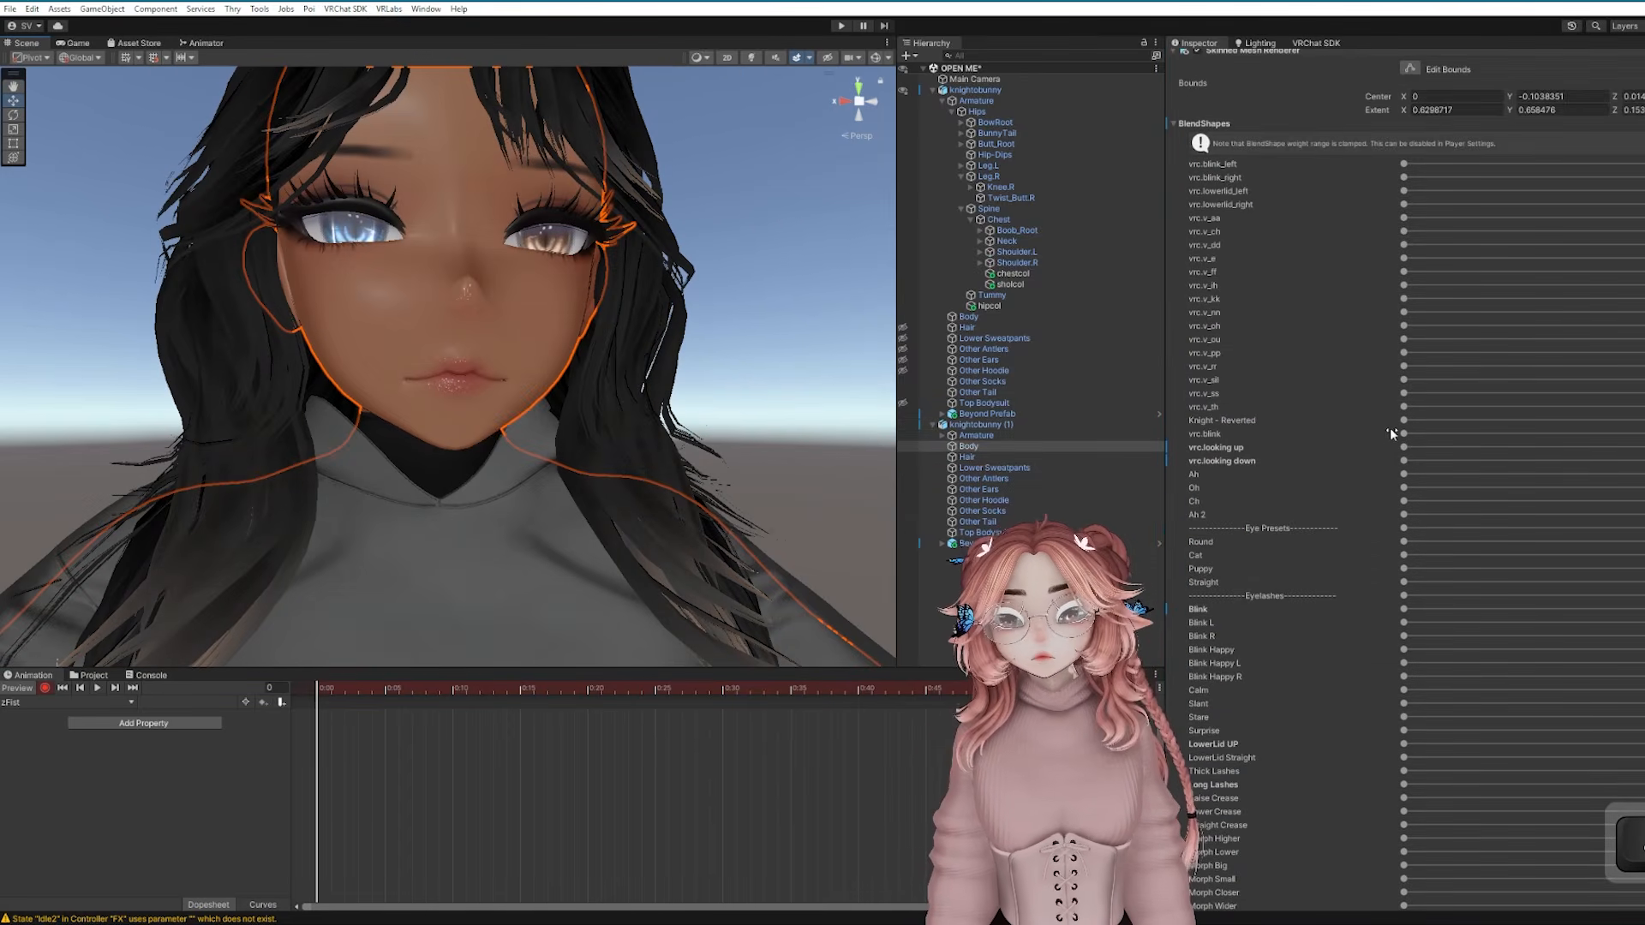
{"action": "scroll", "coordinate": [1403, 509], "scroll_direction": "down", "scroll_amount": 15}
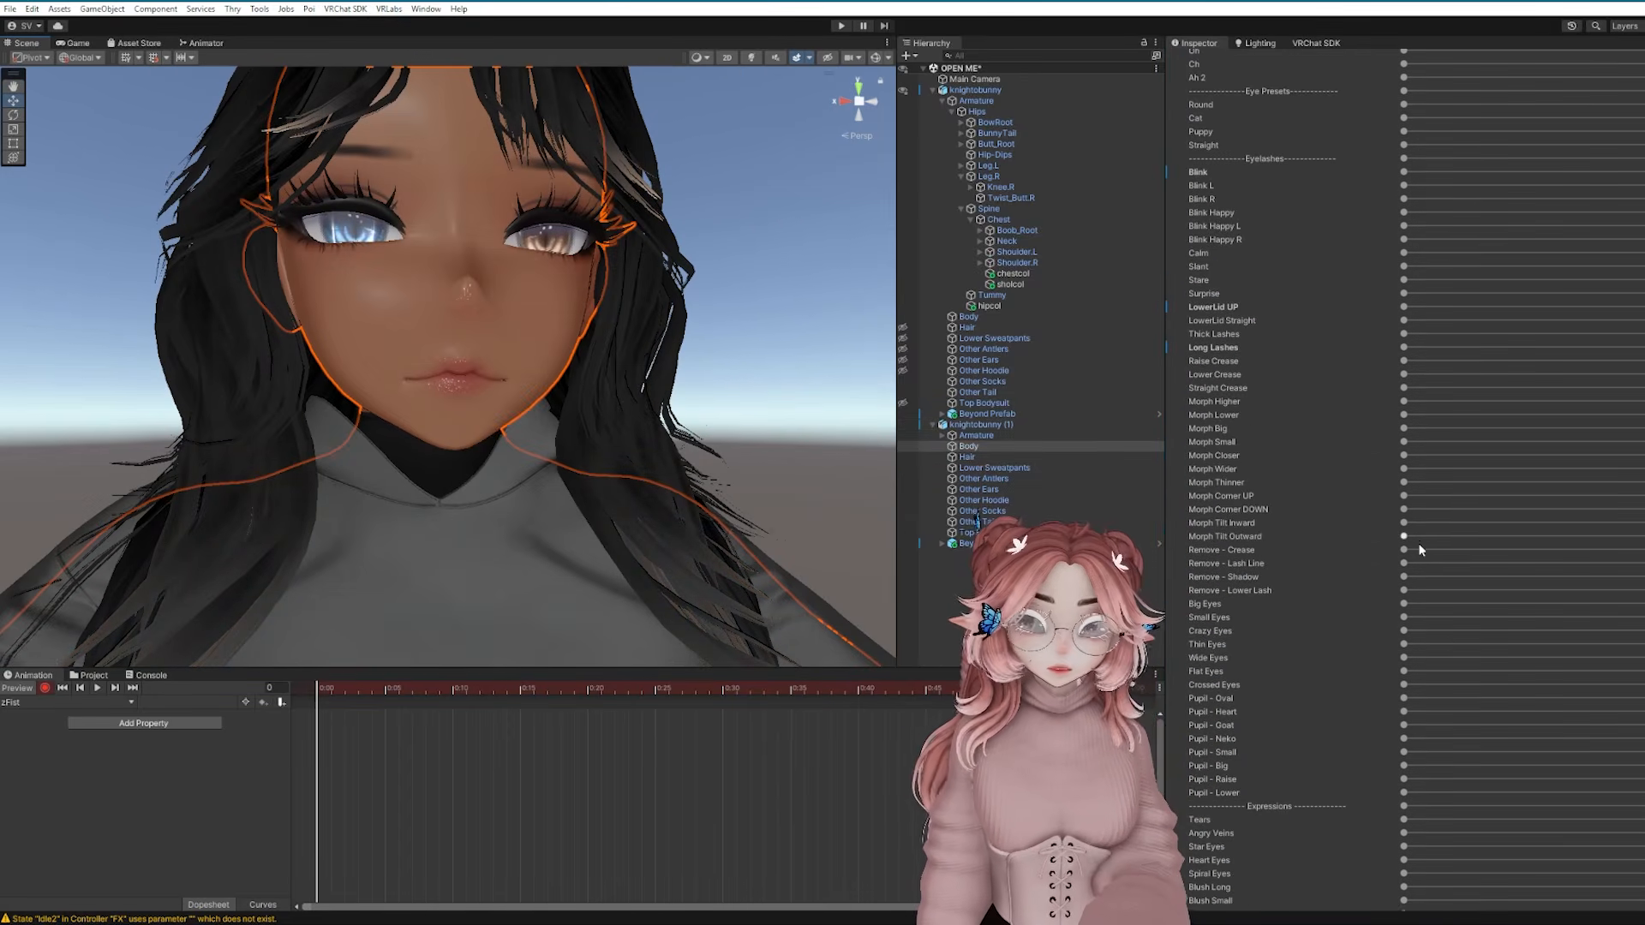
{"action": "scroll", "coordinate": [1403, 479], "scroll_direction": "down", "scroll_amount": 8}
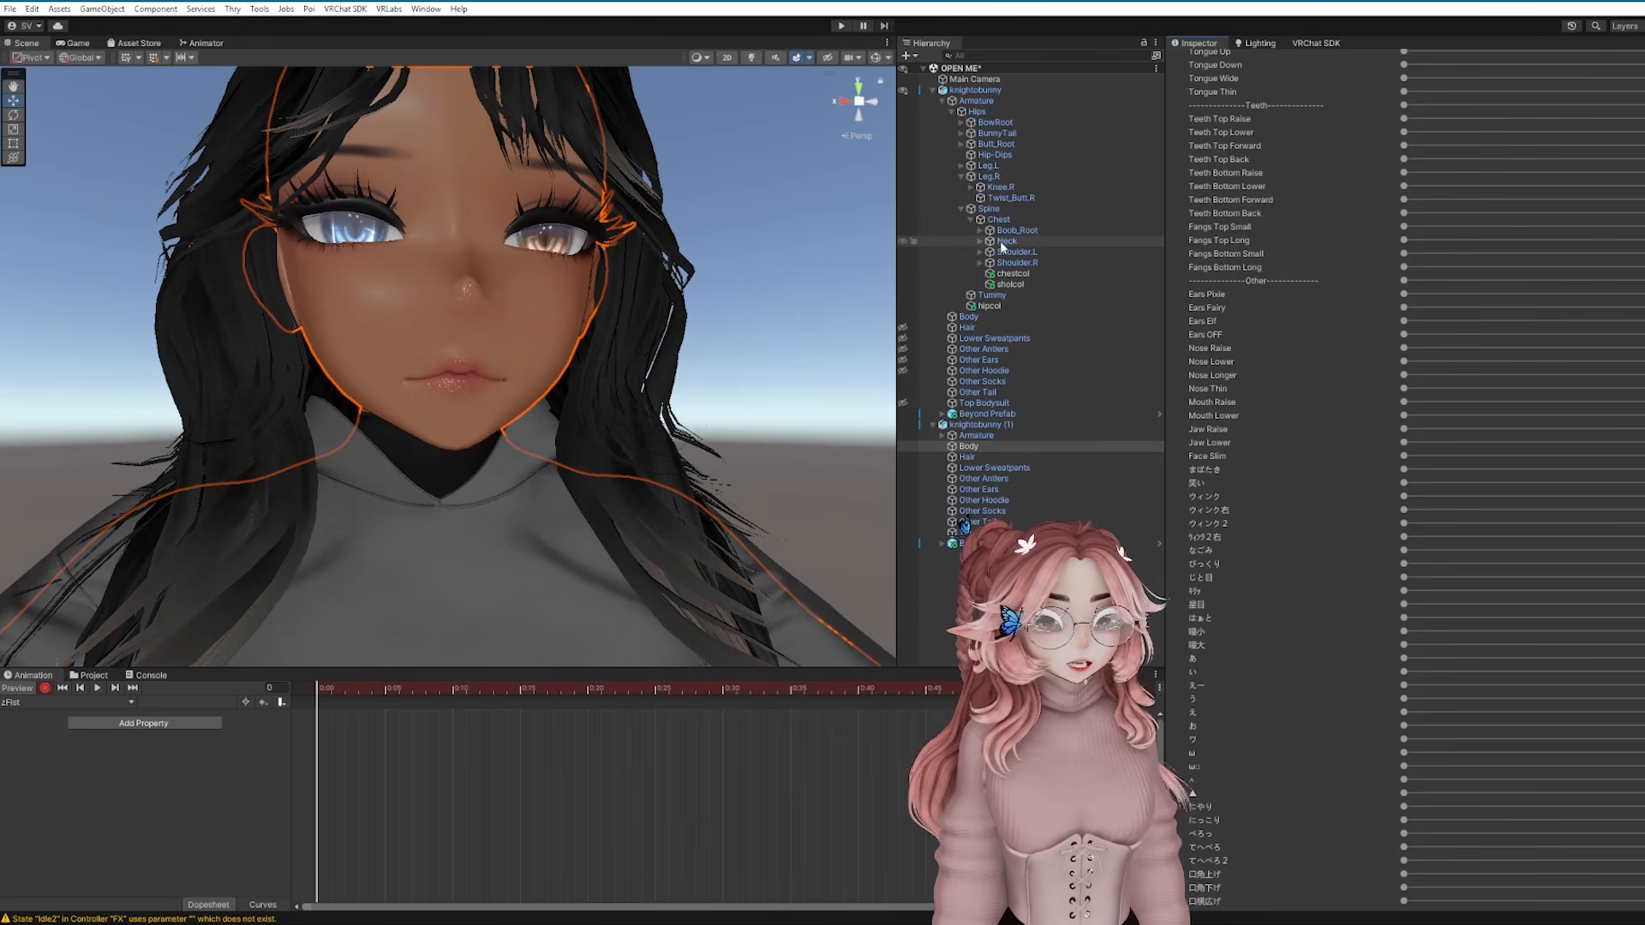
{"action": "left_click", "coordinate": [980, 243]}
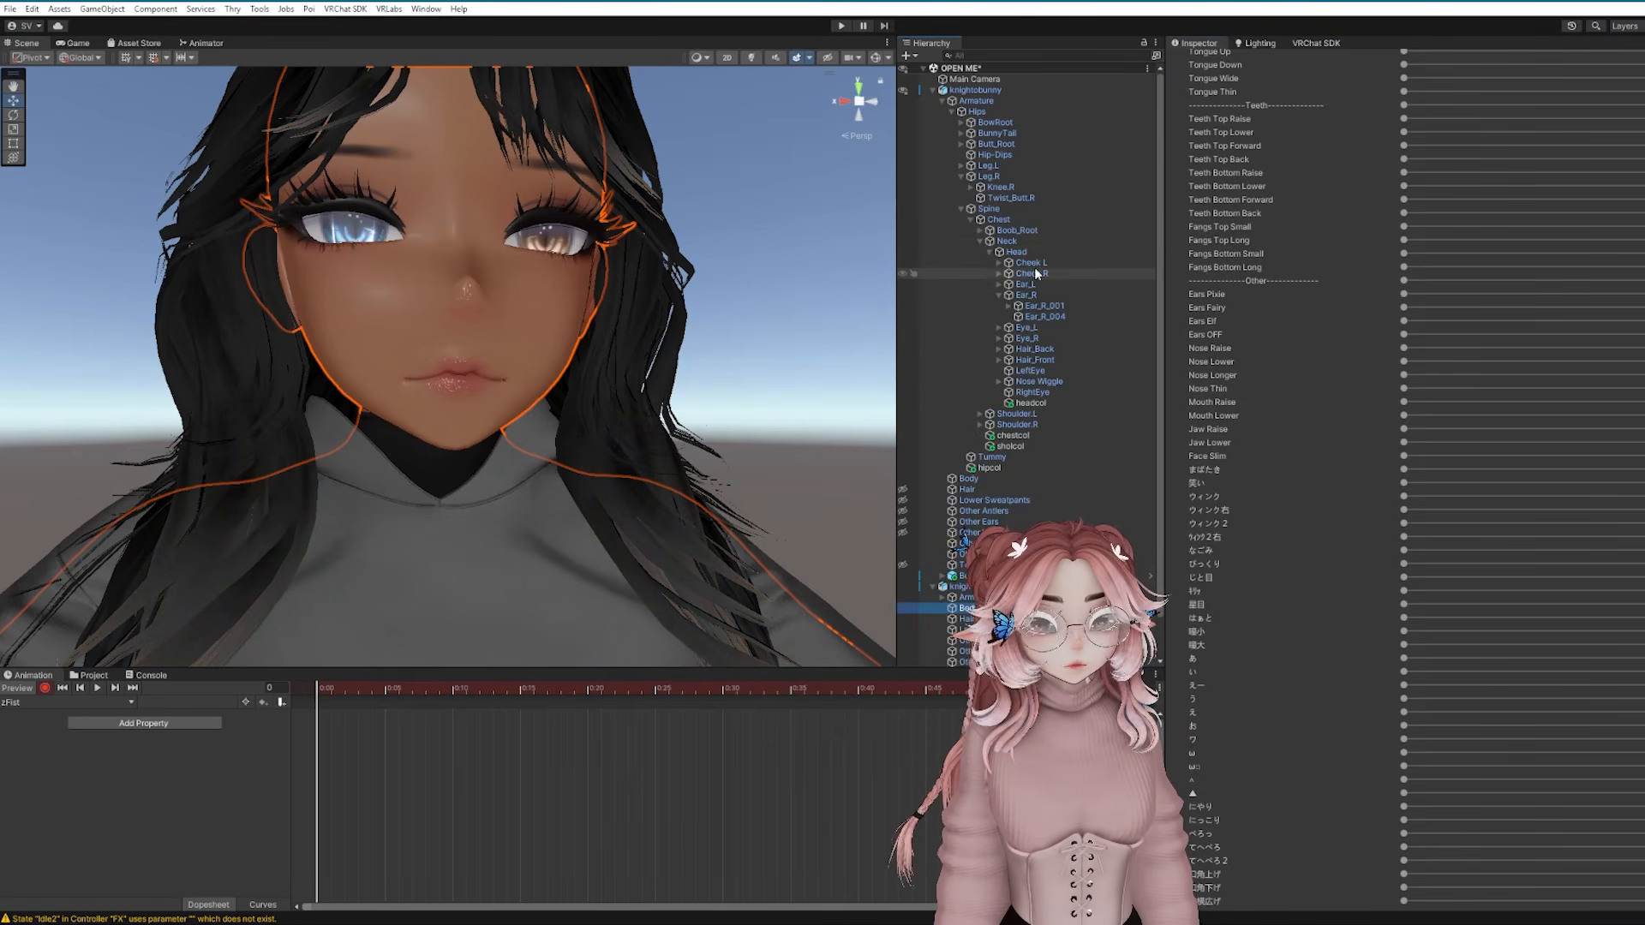
{"action": "double_click", "coordinate": [1041, 382]}
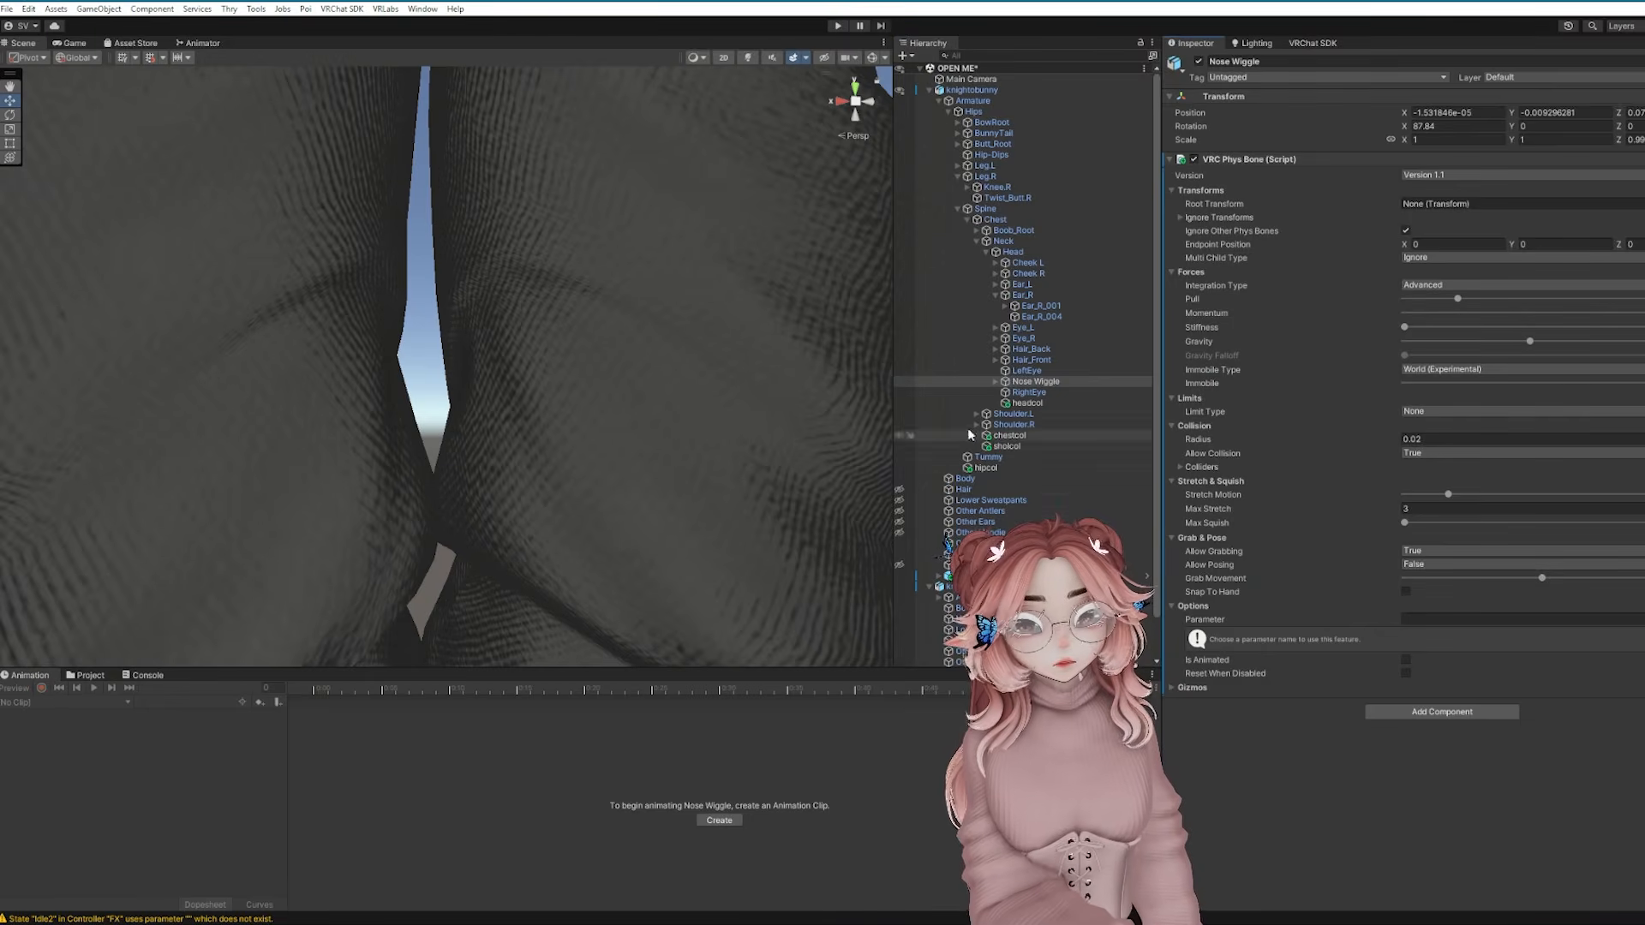
Key the duplicate Body's Calm, Slant, Stare, Surprise and Blink Happy blend shapes at 0 in zFist
{"action": "scroll", "coordinate": [954, 540], "scroll_direction": "down", "scroll_amount": 2}
{"action": "left_click", "coordinate": [963, 543]}
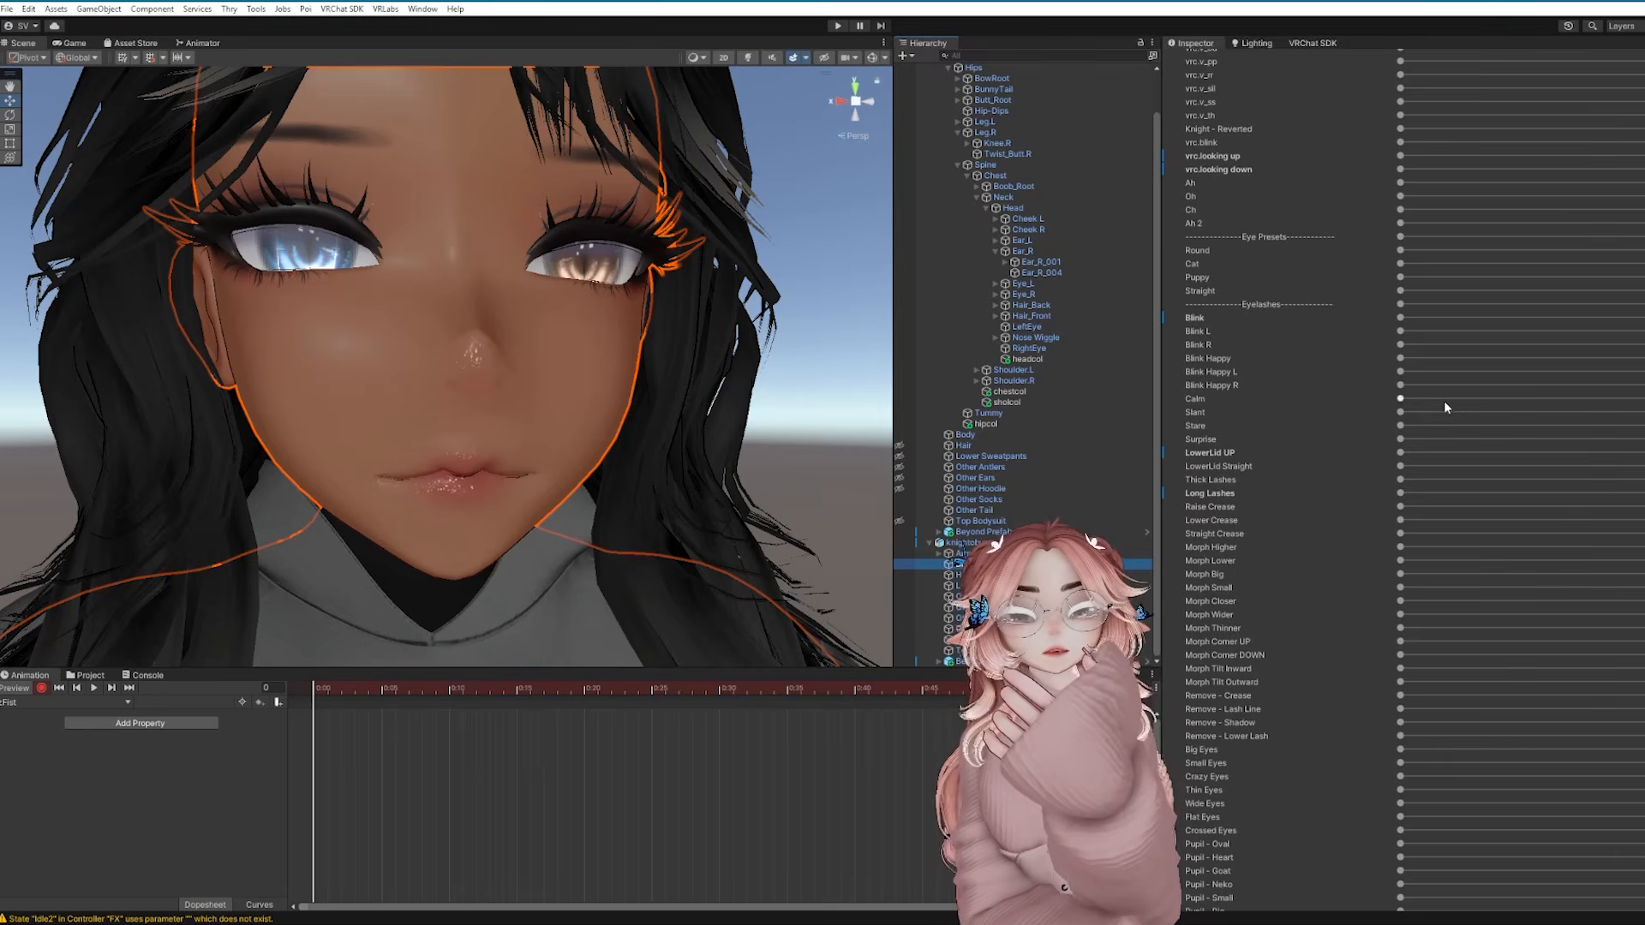
{"action": "left_click_drag", "start_coordinate": [1445, 400], "coordinate": [1336, 435]}
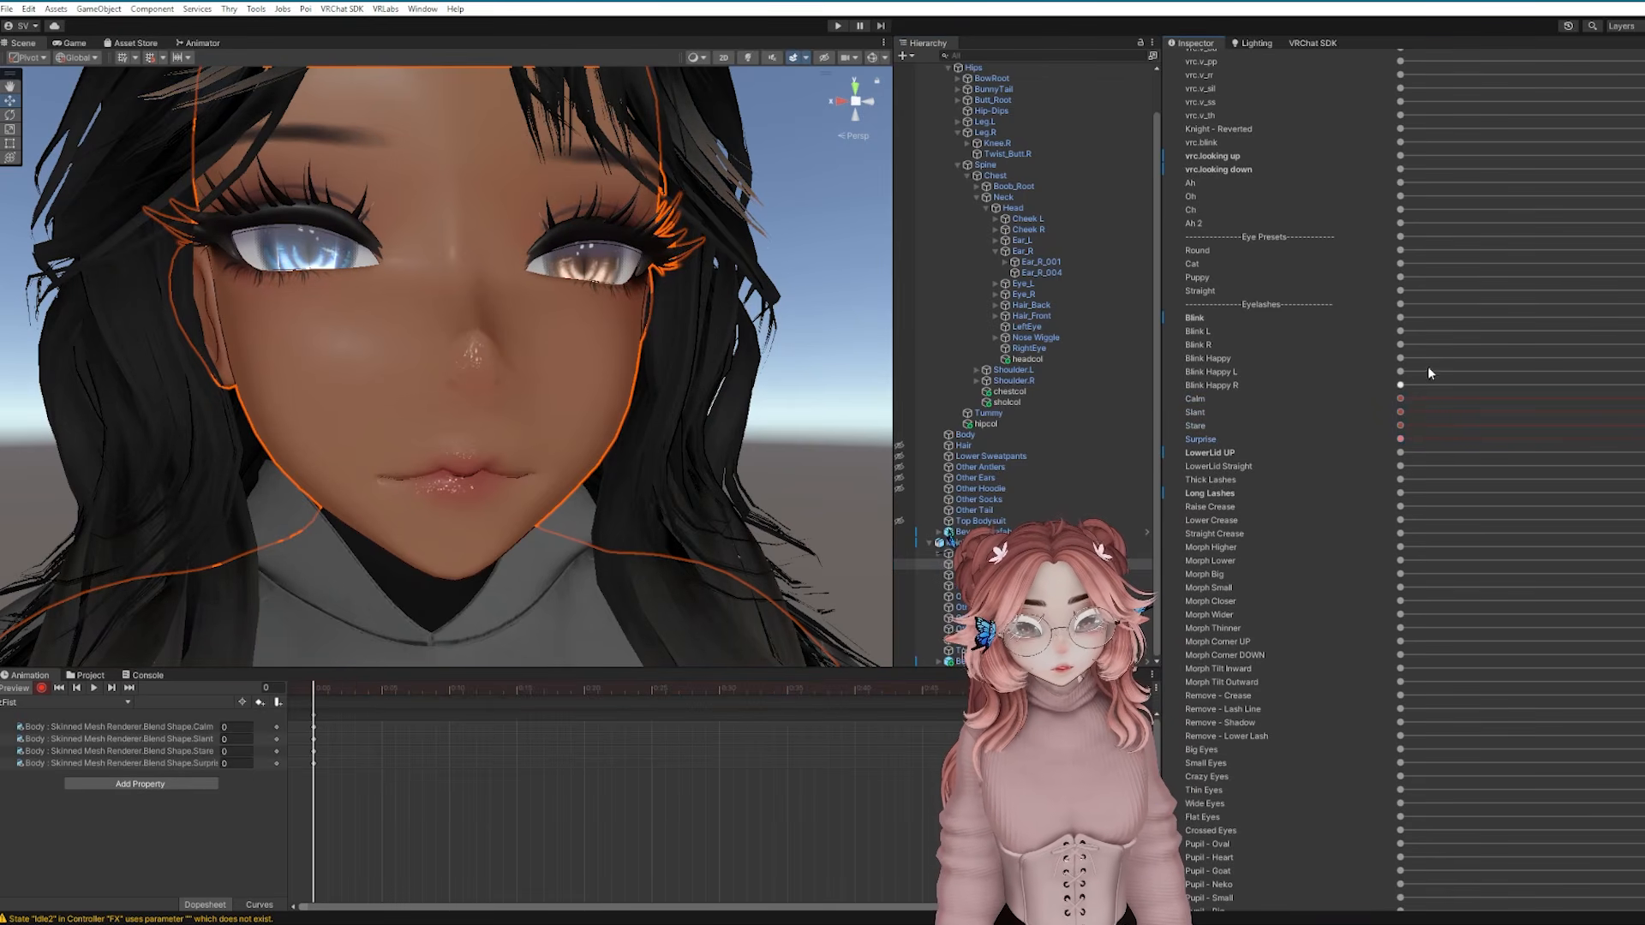
{"action": "left_click_drag", "start_coordinate": [1428, 359], "coordinate": [1391, 357]}
Key the Big, Small, Crazy, Wide, Flat and Crossed Eyes and Tears blend shapes at 0 in zFist
{"action": "scroll", "coordinate": [1391, 369], "scroll_direction": "down", "scroll_amount": 6}
{"action": "left_click_drag", "start_coordinate": [1424, 459], "coordinate": [1371, 460]}
{"action": "left_click_drag", "start_coordinate": [1424, 472], "coordinate": [1371, 473]}
{"action": "left_click_drag", "start_coordinate": [1424, 486], "coordinate": [1363, 514]}
{"action": "left_click_drag", "start_coordinate": [1424, 526], "coordinate": [1362, 528]}
{"action": "left_click_drag", "start_coordinate": [1425, 540], "coordinate": [1340, 543]}
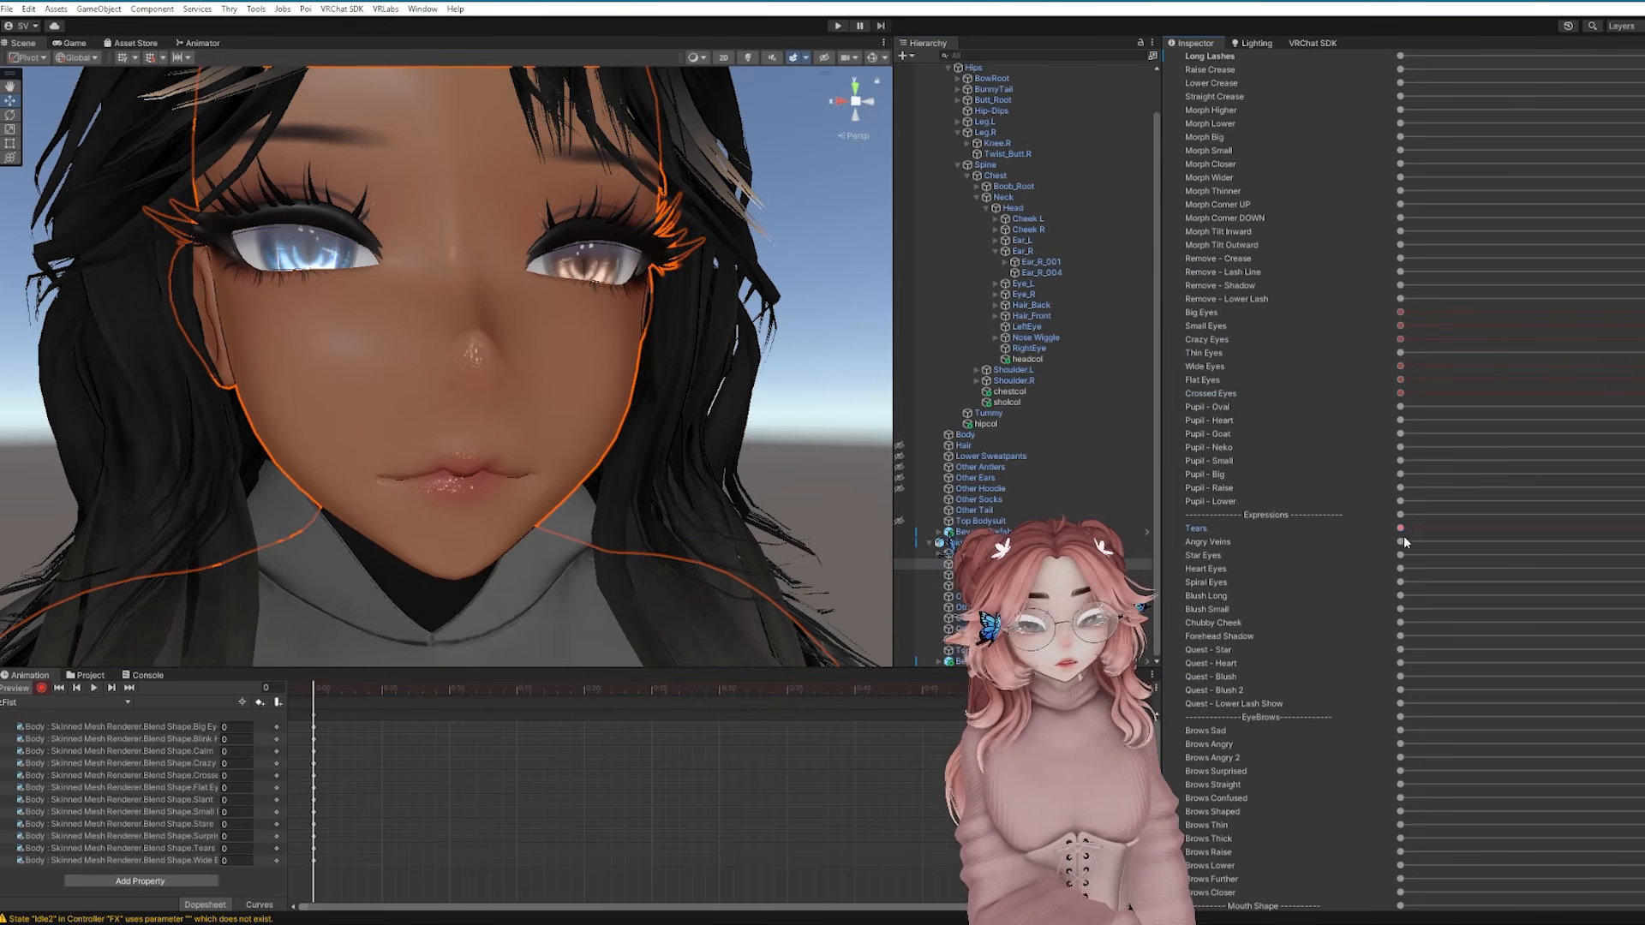
Key Chubby Cheek, both Blush shapes, Spiral Eyes, Heart Eyes, Star Eyes and Angry Veins at 0 in zFist
{"action": "left_click_drag", "start_coordinate": [1422, 623], "coordinate": [1364, 609]}
{"action": "left_click_drag", "start_coordinate": [1422, 595], "coordinate": [1364, 596]}
{"action": "left_click_drag", "start_coordinate": [1423, 582], "coordinate": [1364, 569]}
{"action": "left_click_drag", "start_coordinate": [1423, 556], "coordinate": [1364, 555]}
{"action": "left_click_drag", "start_coordinate": [1422, 541], "coordinate": [1364, 541]}
Key the Brows Sad, Brows Angry, Brows Angry 2 and Brows Surprised blend shapes at 0 in zFist
{"action": "scroll", "coordinate": [1371, 654], "scroll_direction": "down", "scroll_amount": 2}
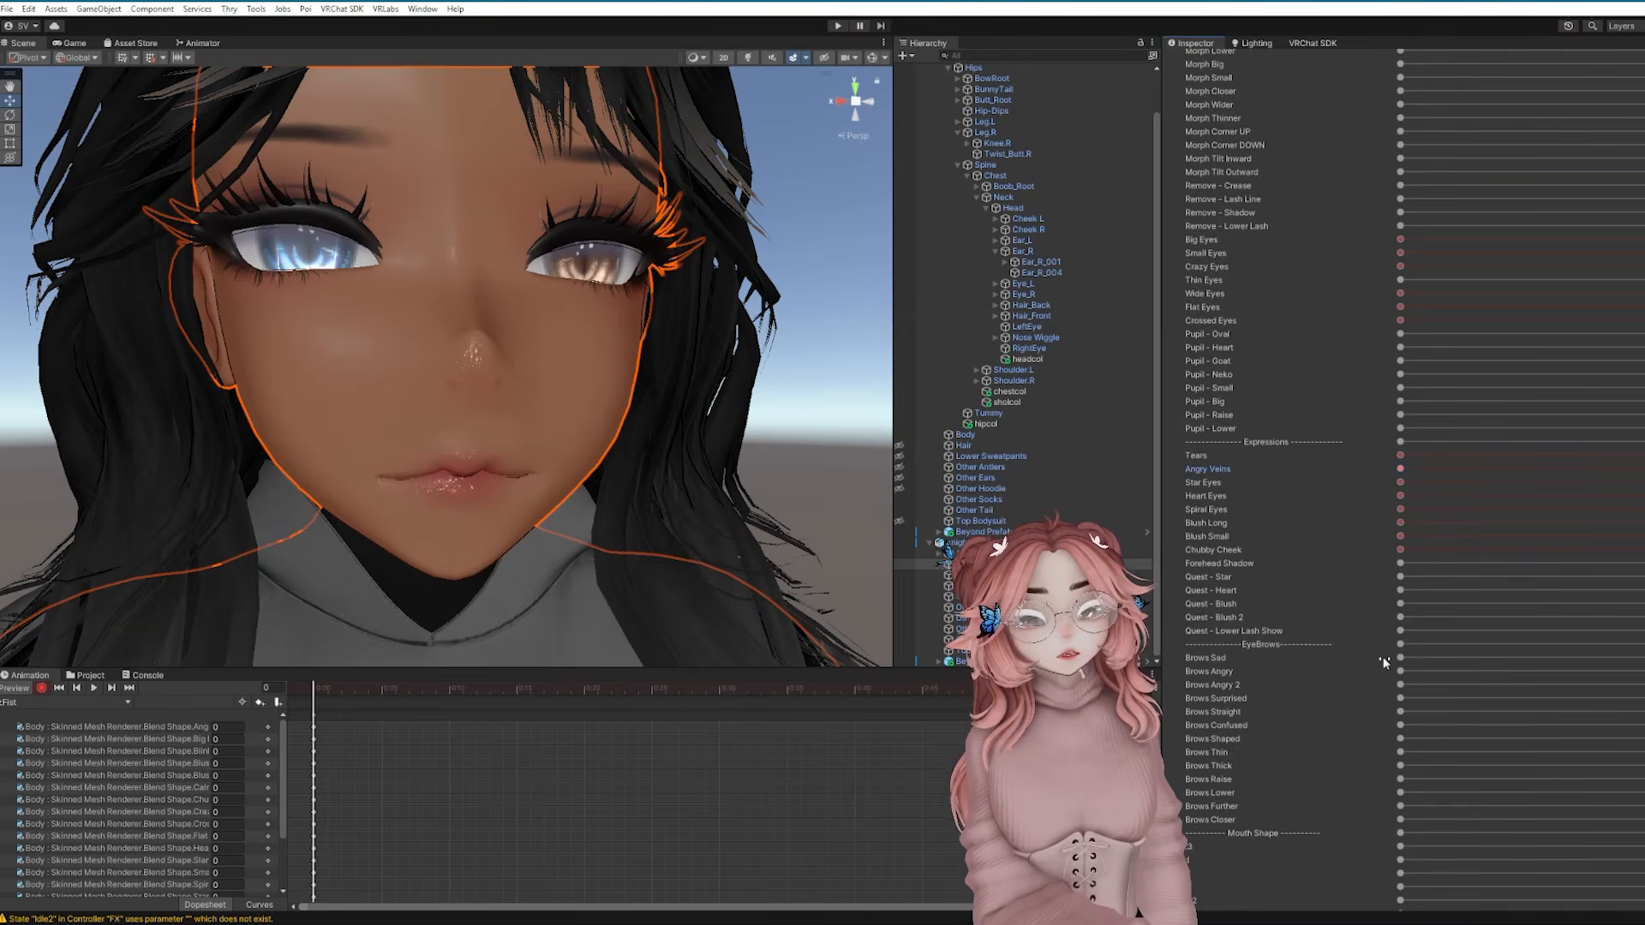
{"action": "scroll", "coordinate": [1385, 664], "scroll_direction": "down", "scroll_amount": 2}
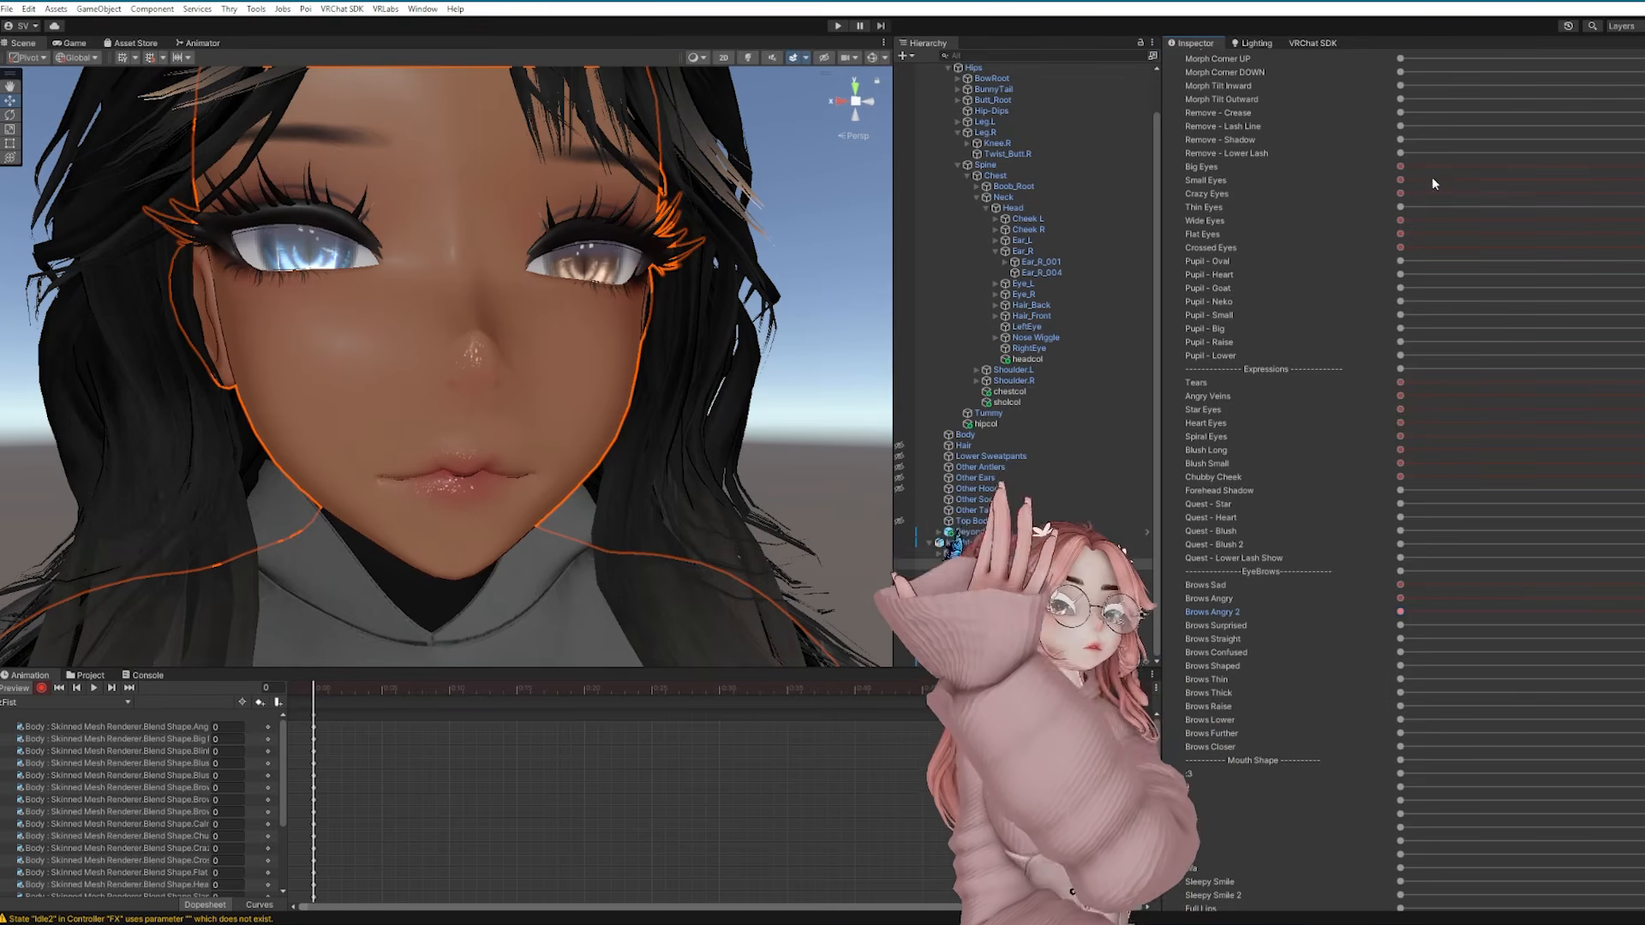
{"action": "scroll", "coordinate": [1399, 576], "scroll_direction": "down", "scroll_amount": 2}
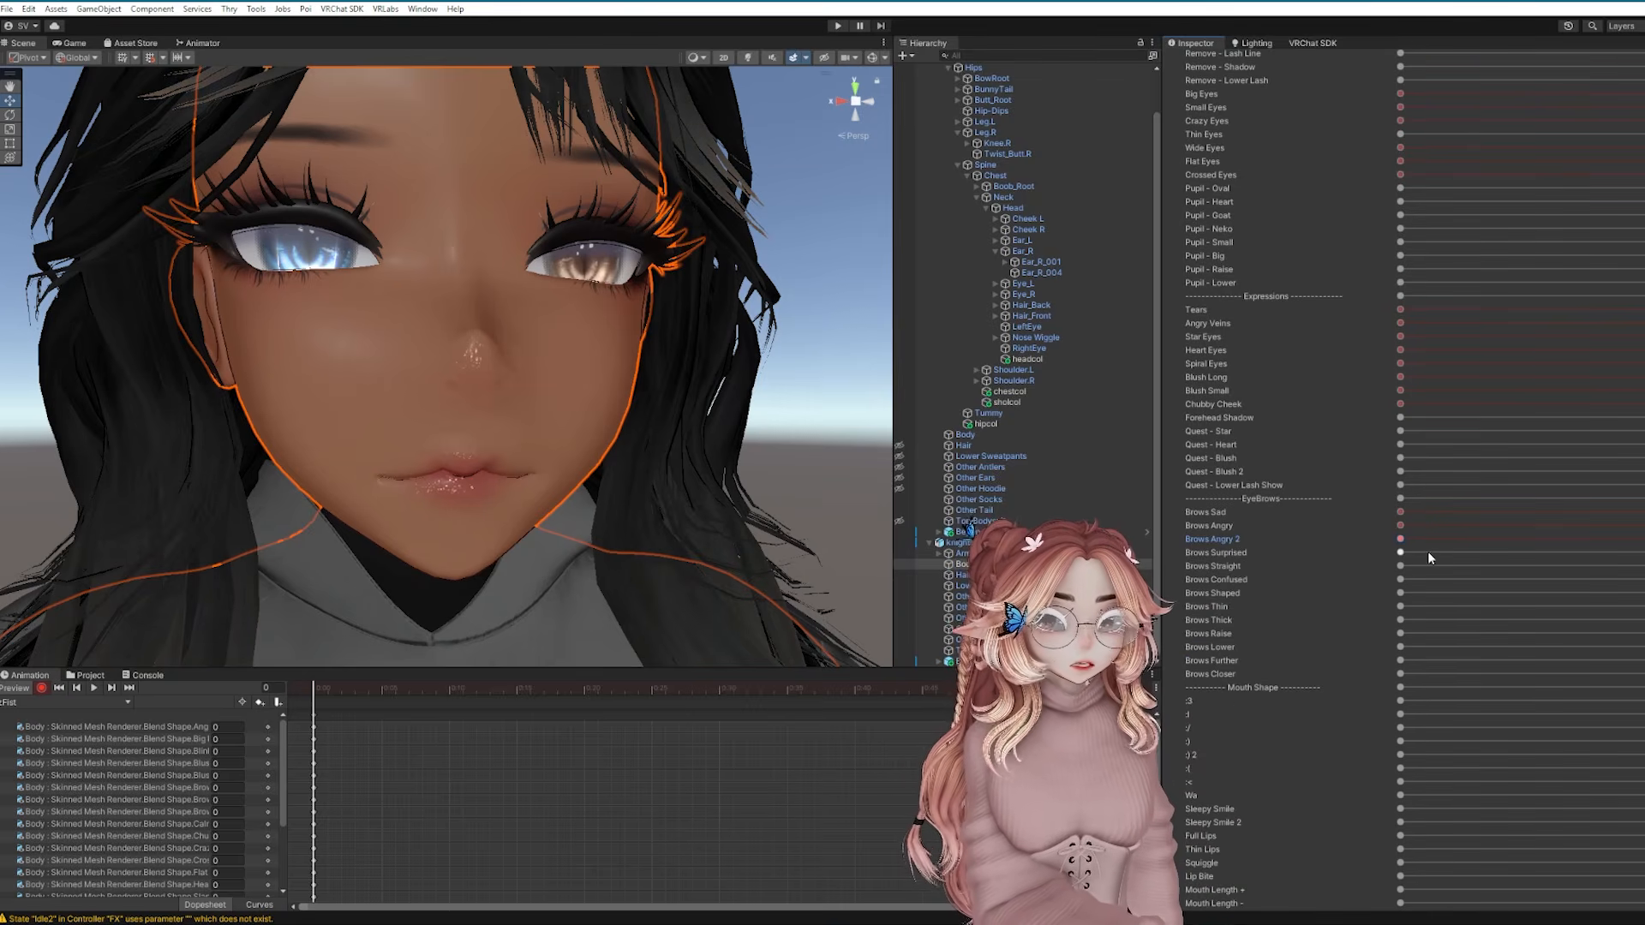
{"action": "left_click_drag", "start_coordinate": [1427, 552], "coordinate": [1292, 556]}
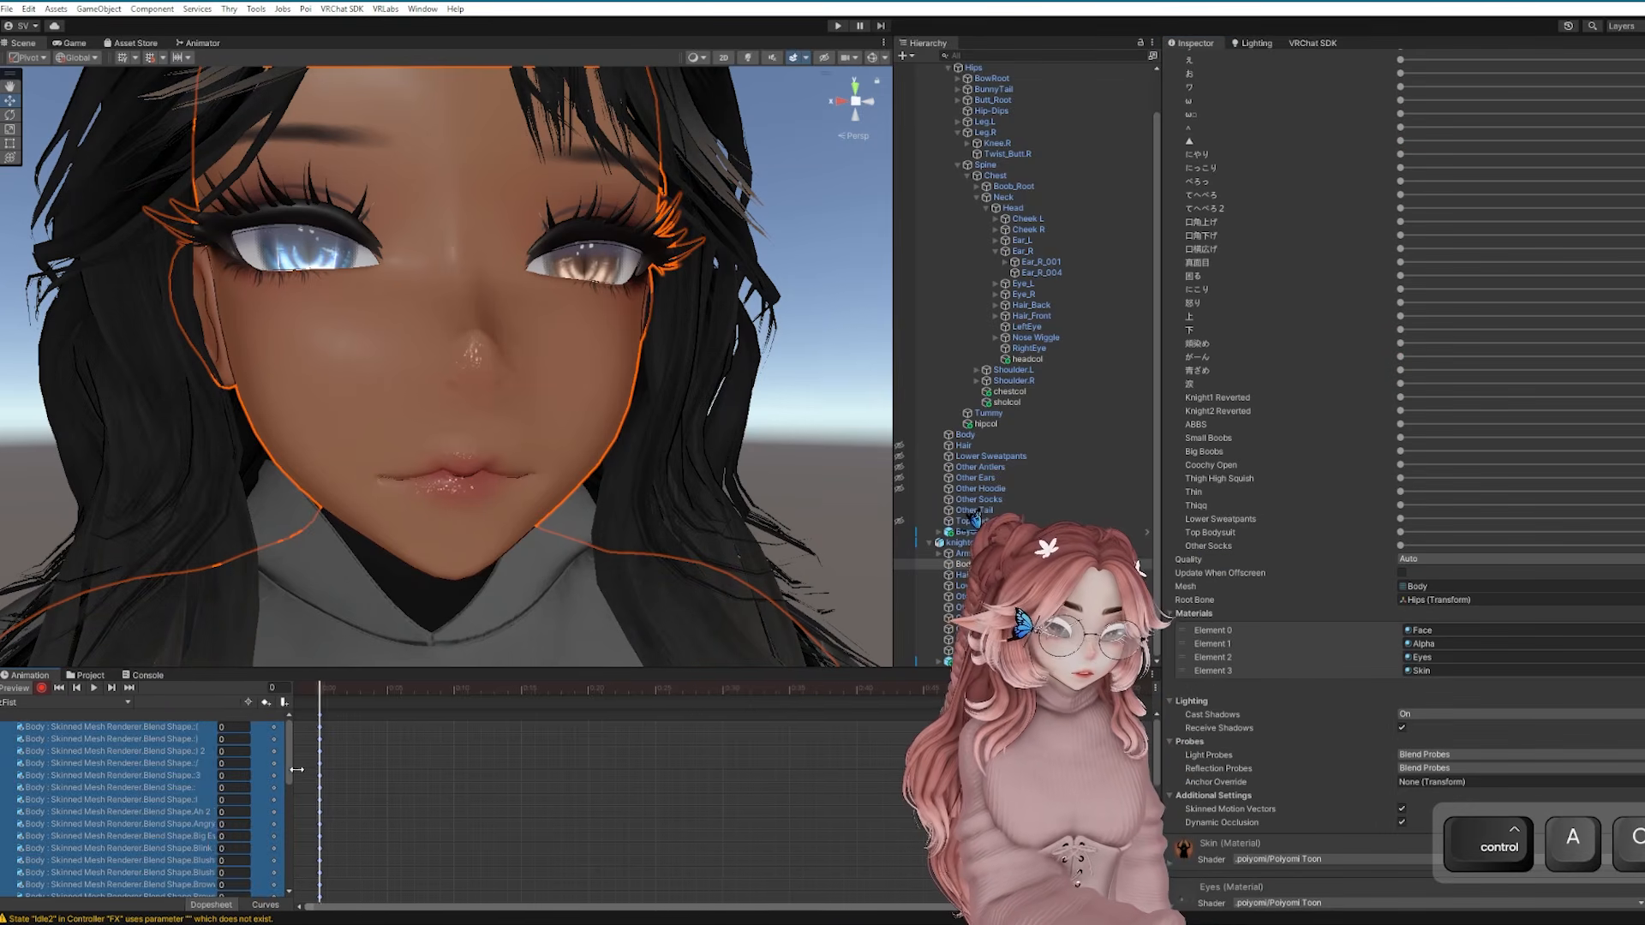
Widen the animated property list, then copy all zFist blend shape keys and paste them into the zHandgun clip
{"action": "left_click_drag", "start_coordinate": [294, 776], "coordinate": [462, 776]}
{"action": "left_click", "coordinate": [368, 783]}
{"action": "key", "text": "ctrl+a"}
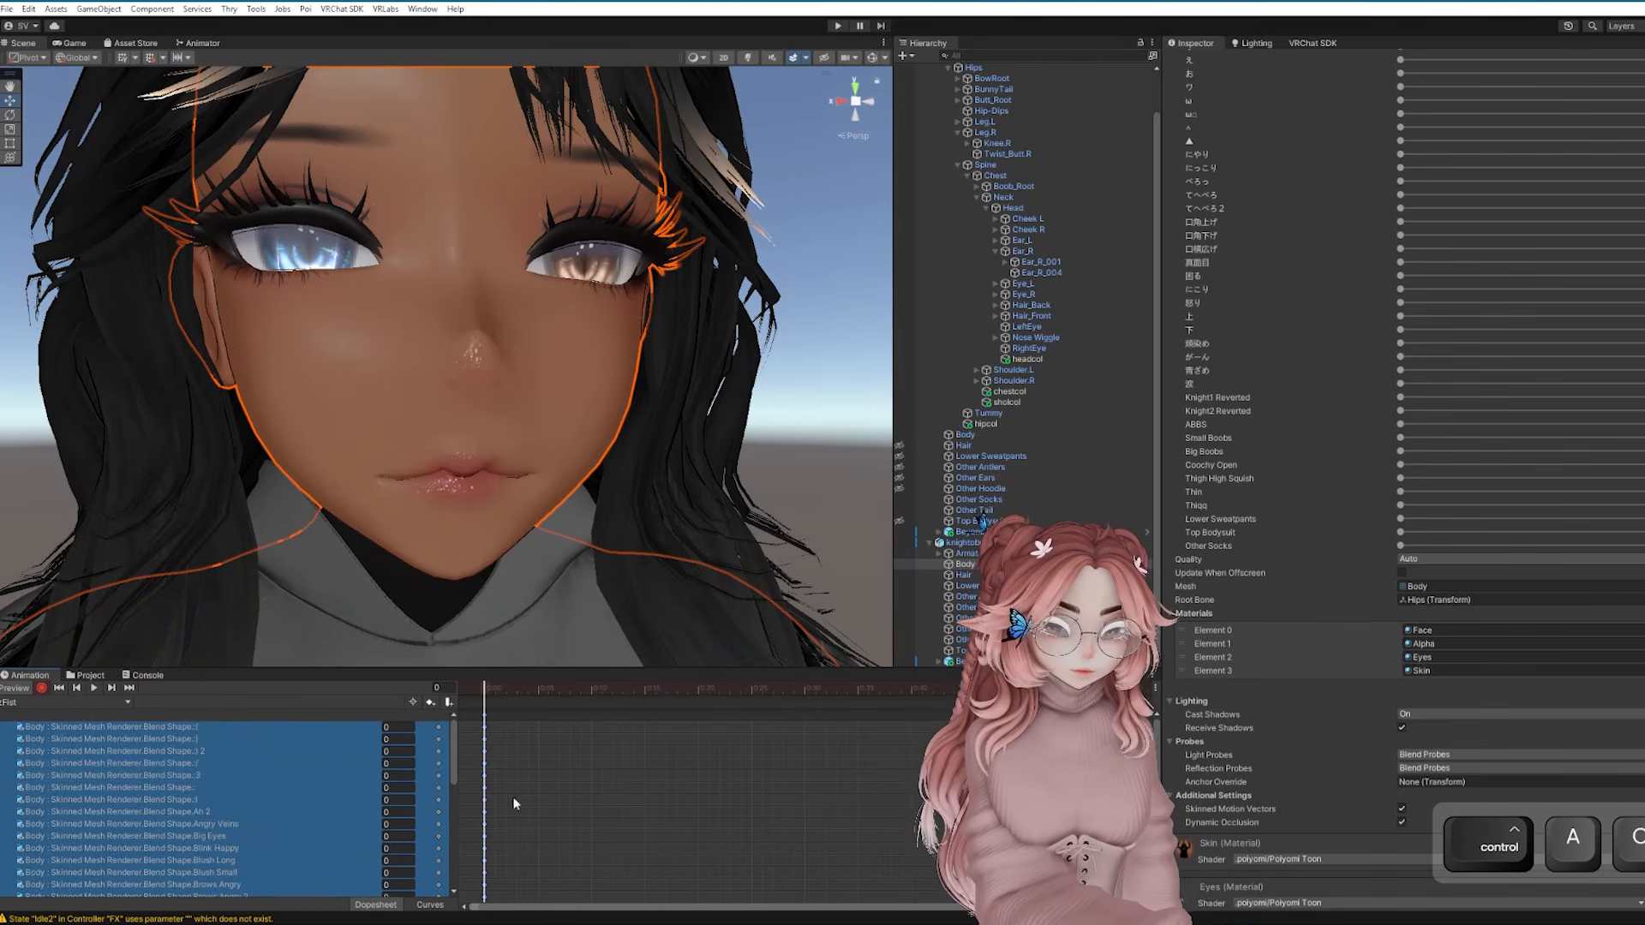
{"action": "left_click", "coordinate": [514, 804]}
{"action": "left_click", "coordinate": [17, 704]}
{"action": "left_click", "coordinate": [43, 603]}
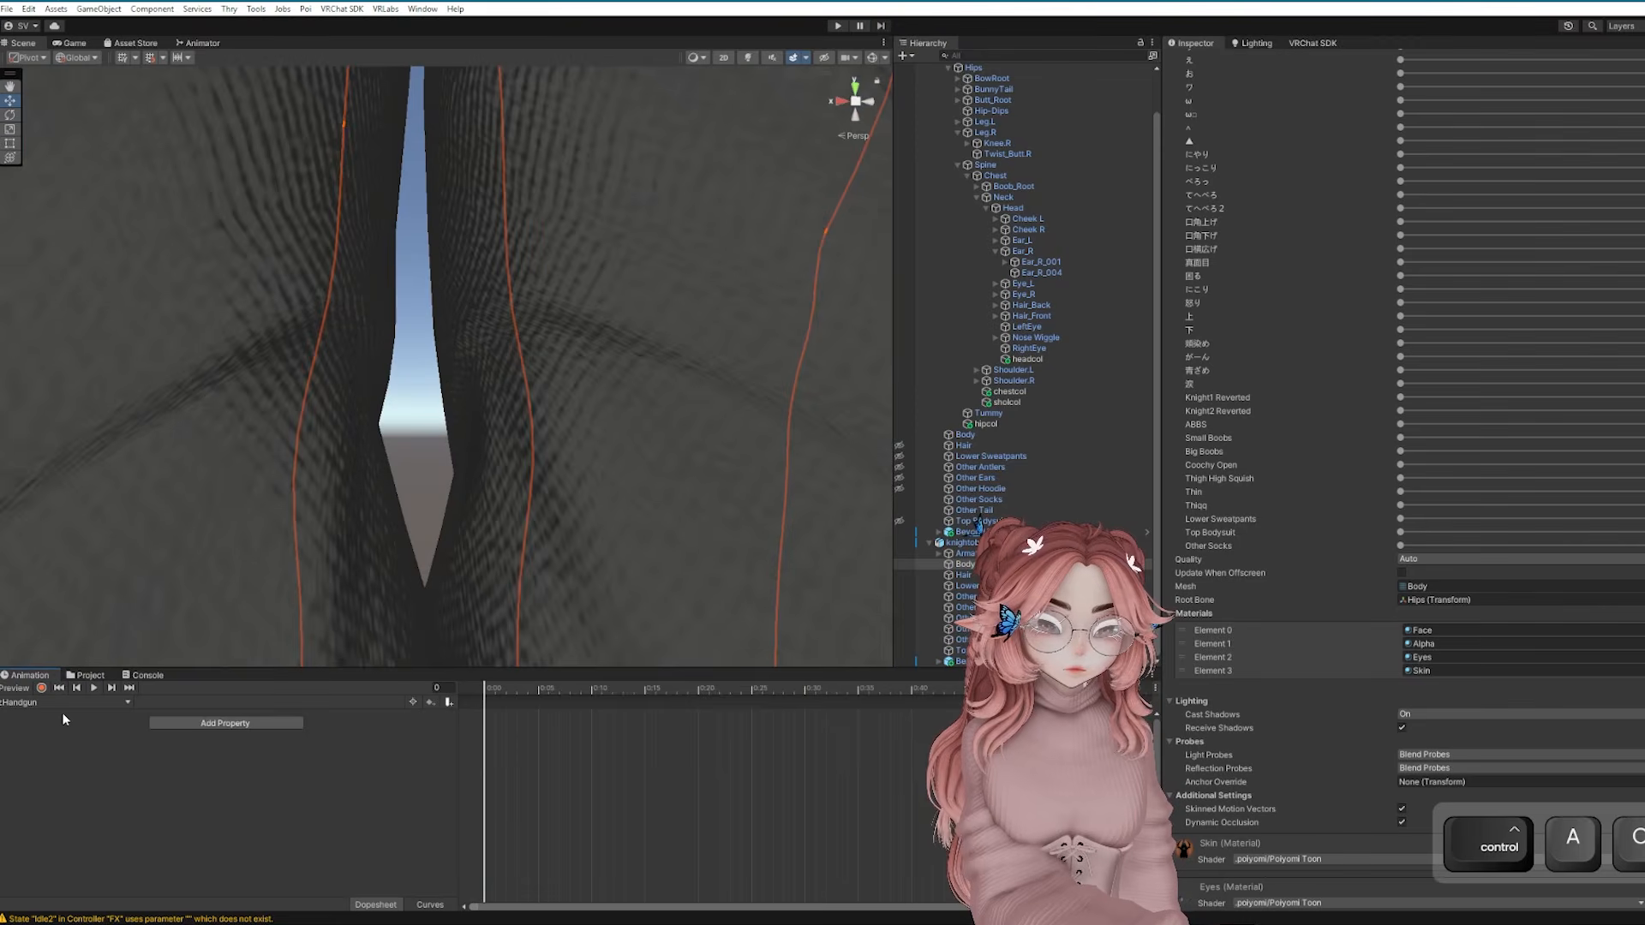
{"action": "key", "text": "ctrl+v"}
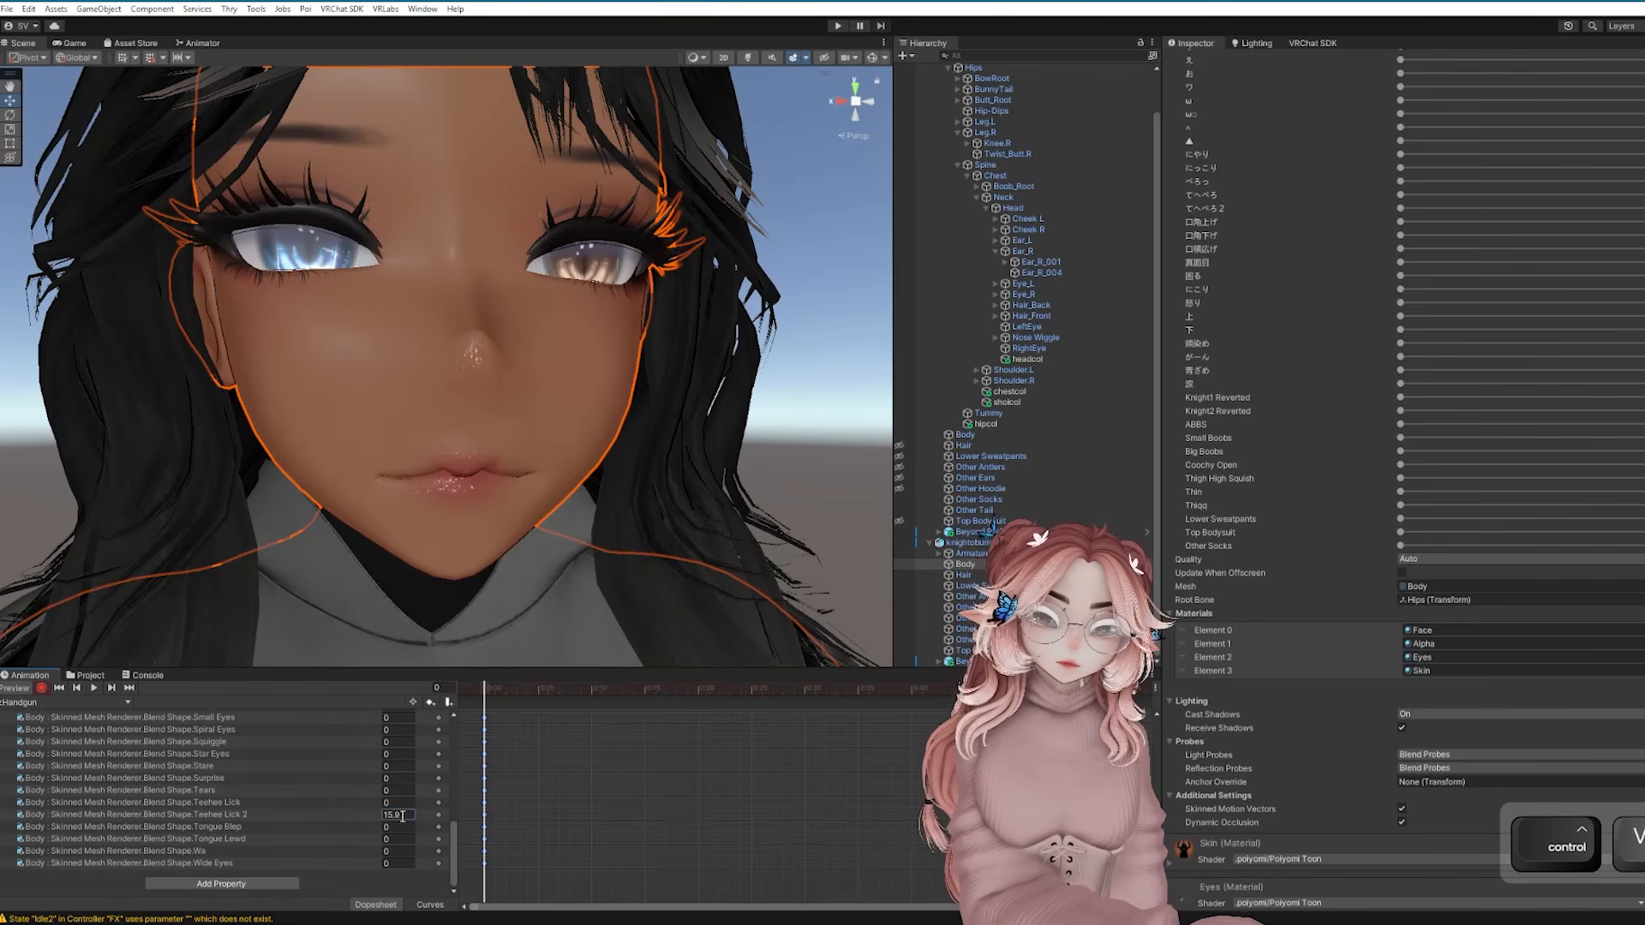
Set the Teehee Lick 2 blend shape to 0 in zHandgun and make the animation property area taller
{"action": "type", "text": "0"}
{"action": "left_click", "coordinate": [360, 824]}
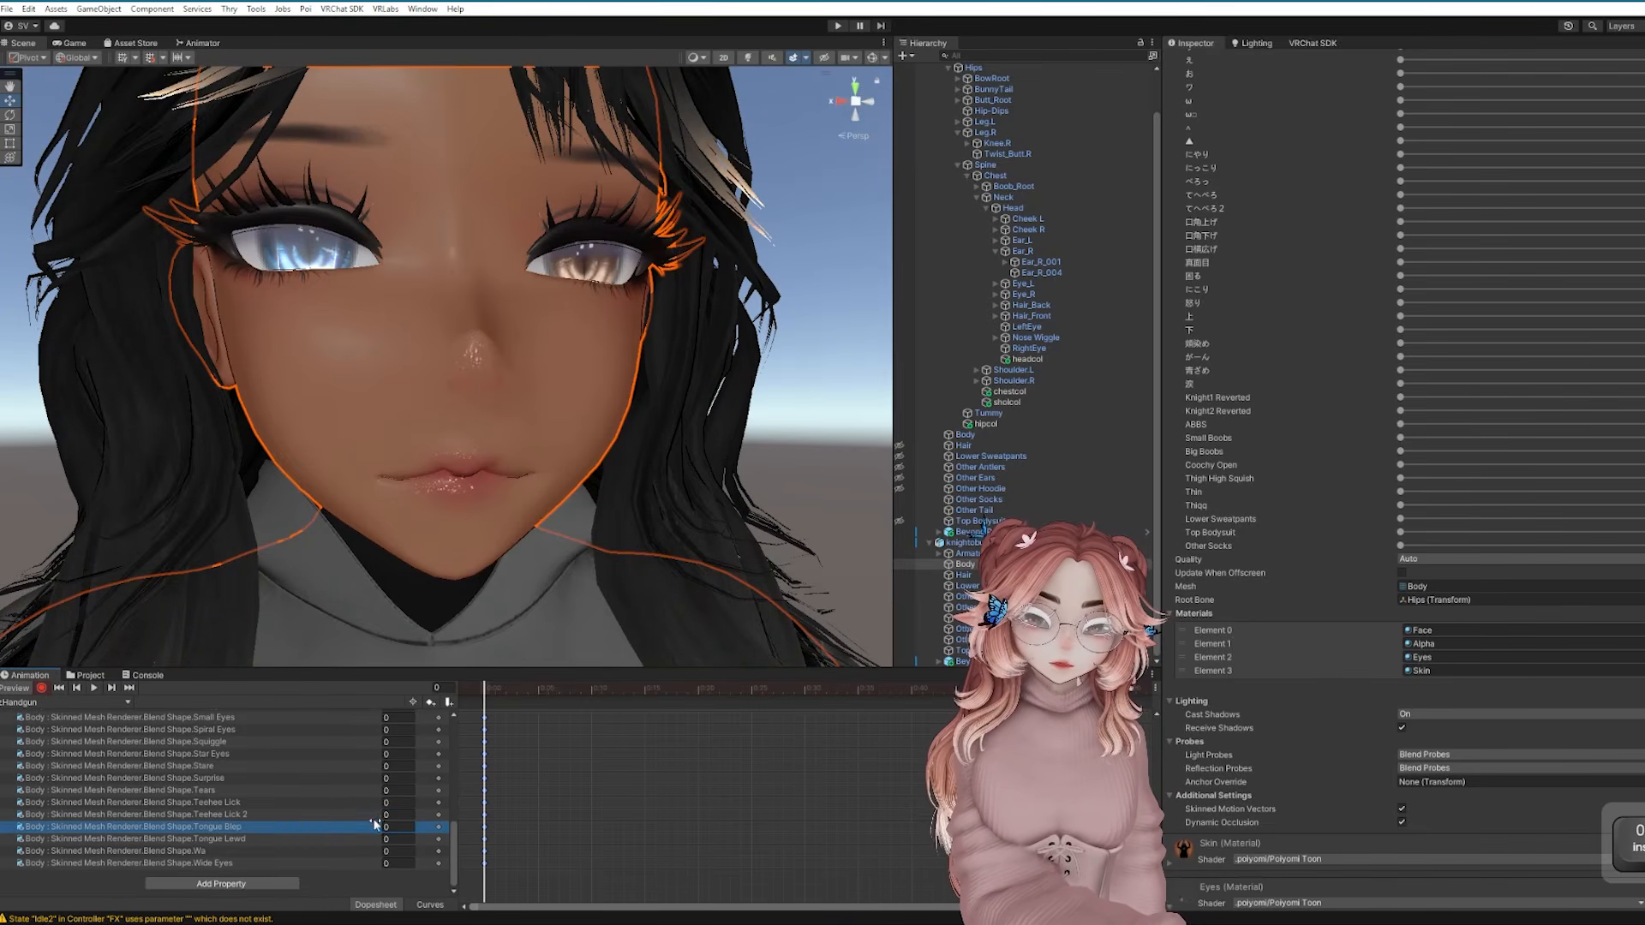
{"action": "key", "text": "ctrl+a"}
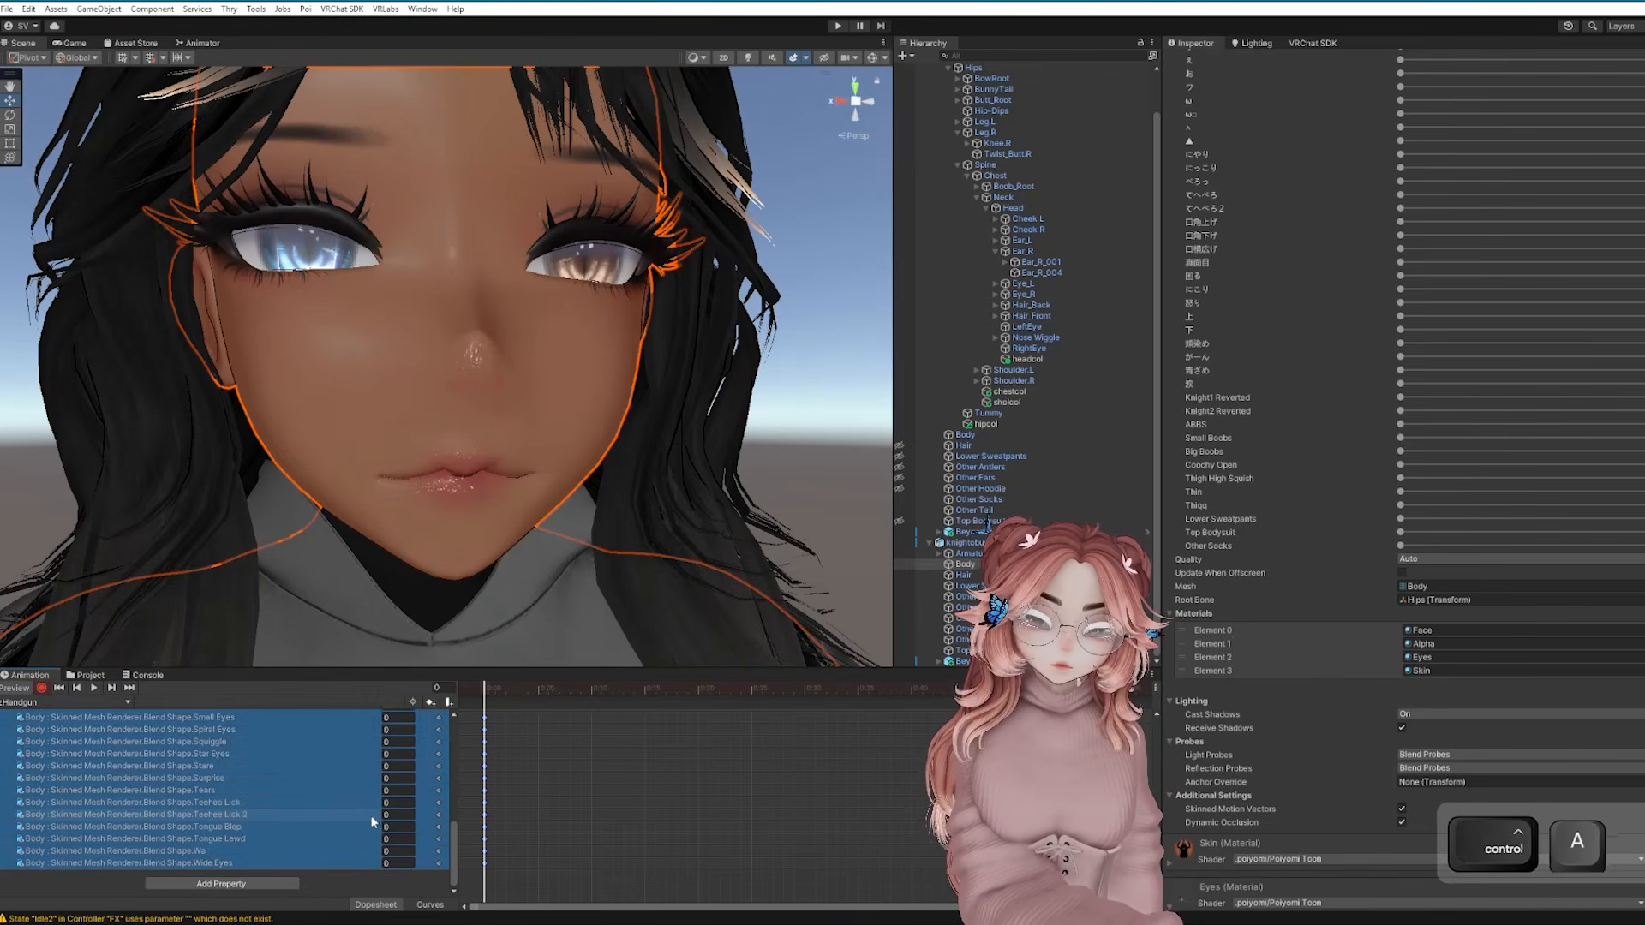
{"action": "left_click", "coordinate": [324, 756]}
{"action": "scroll", "coordinate": [385, 799], "scroll_direction": "up", "scroll_amount": 6}
{"action": "left_click_drag", "start_coordinate": [105, 668], "coordinate": [120, 590]}
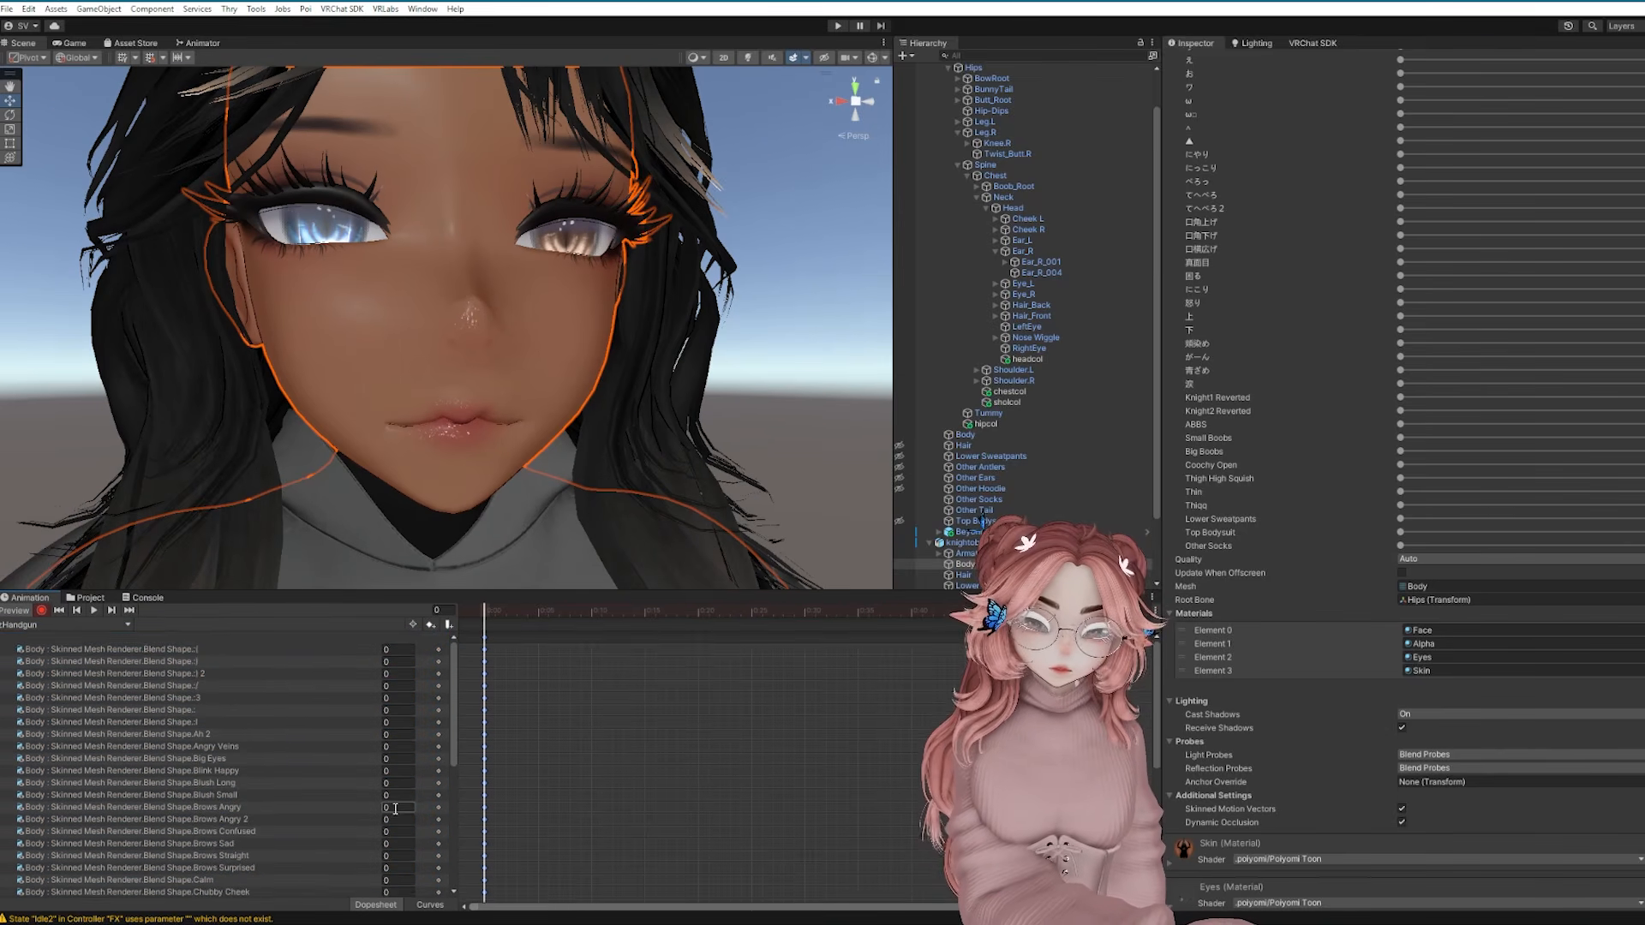
Set the Blink Happy and Blush Long blend shapes to 100 in the zOpen Hand clip
{"action": "scroll", "coordinate": [394, 810], "scroll_direction": "down", "scroll_amount": 2}
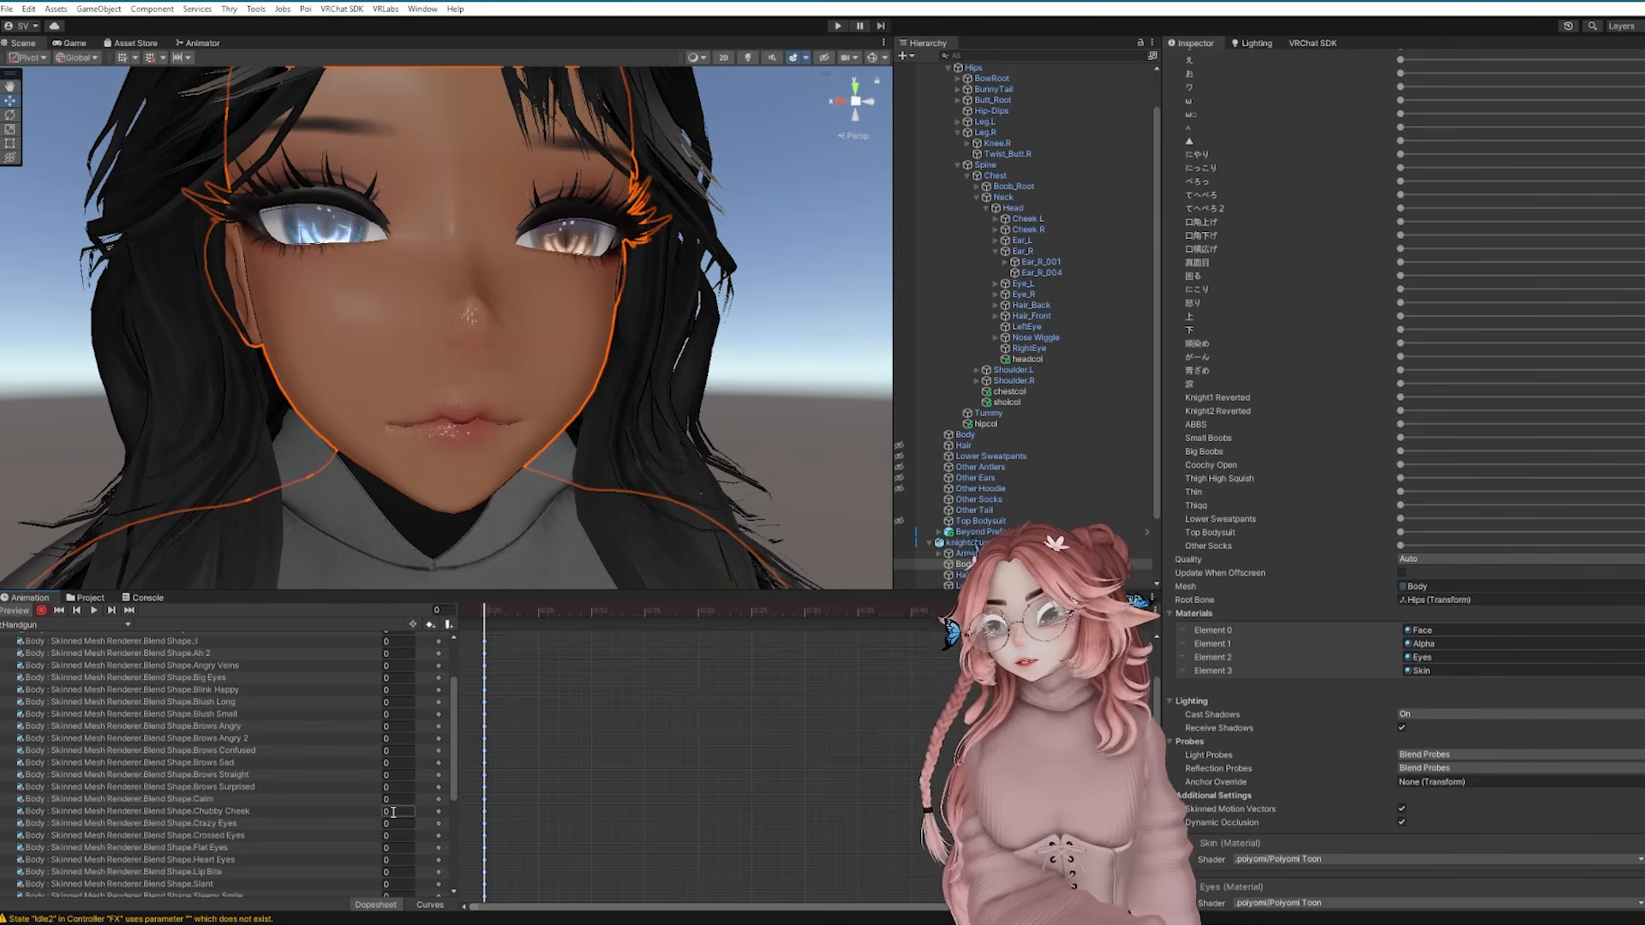
{"action": "scroll", "coordinate": [413, 840], "scroll_direction": "down", "scroll_amount": 3}
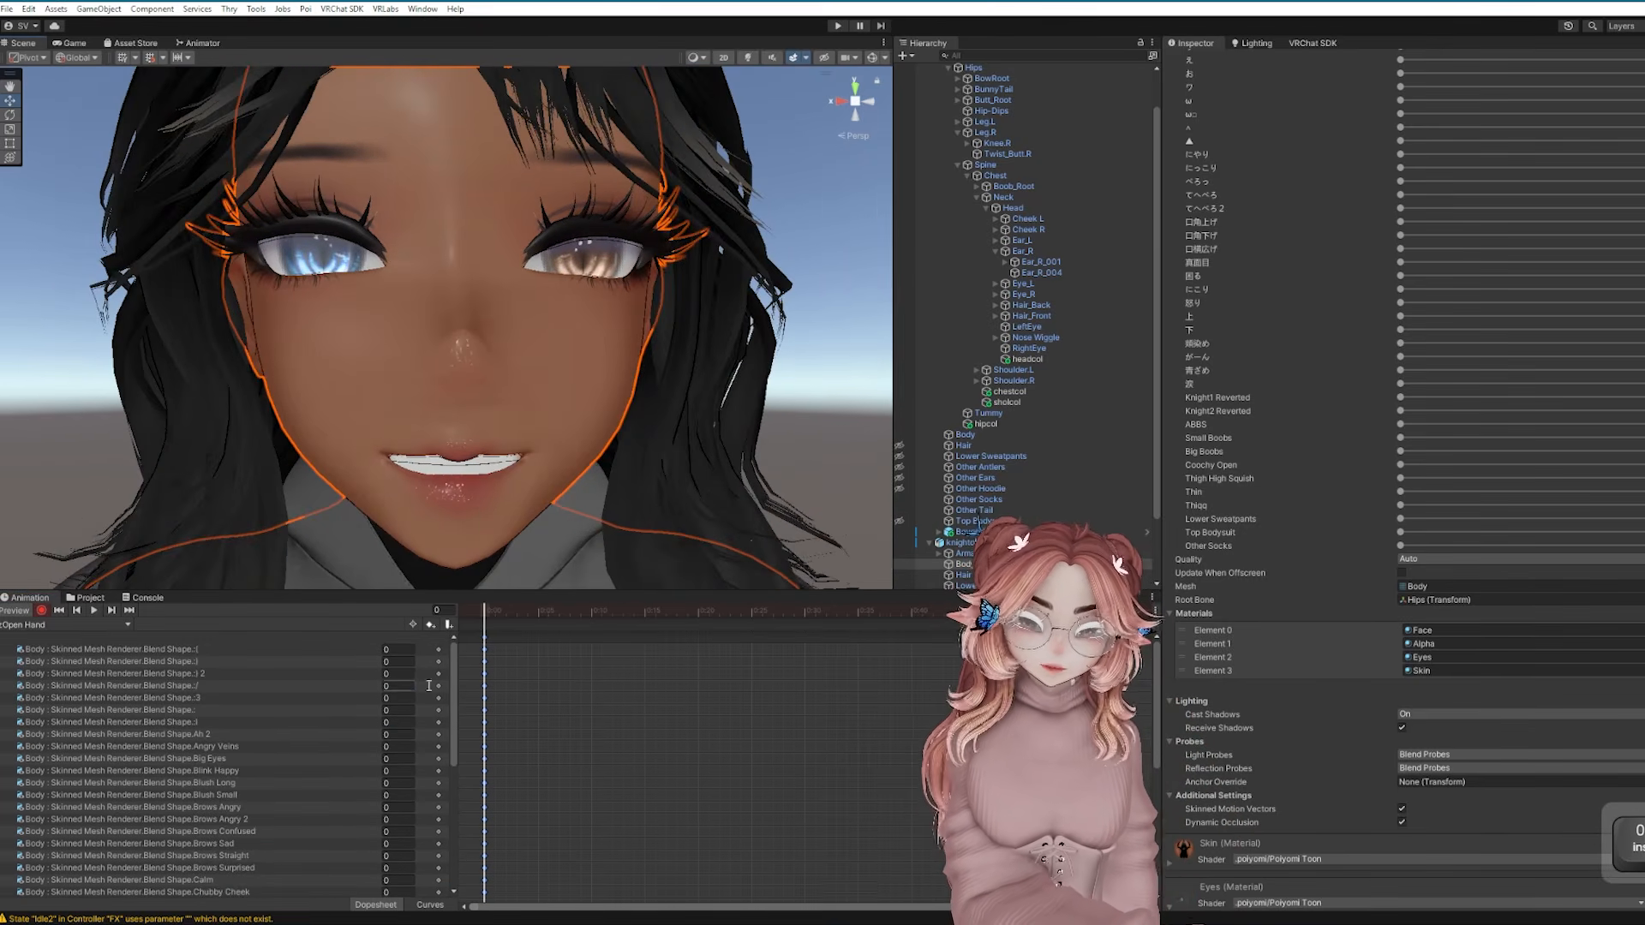
{"action": "scroll", "coordinate": [394, 746], "scroll_direction": "down", "scroll_amount": 2}
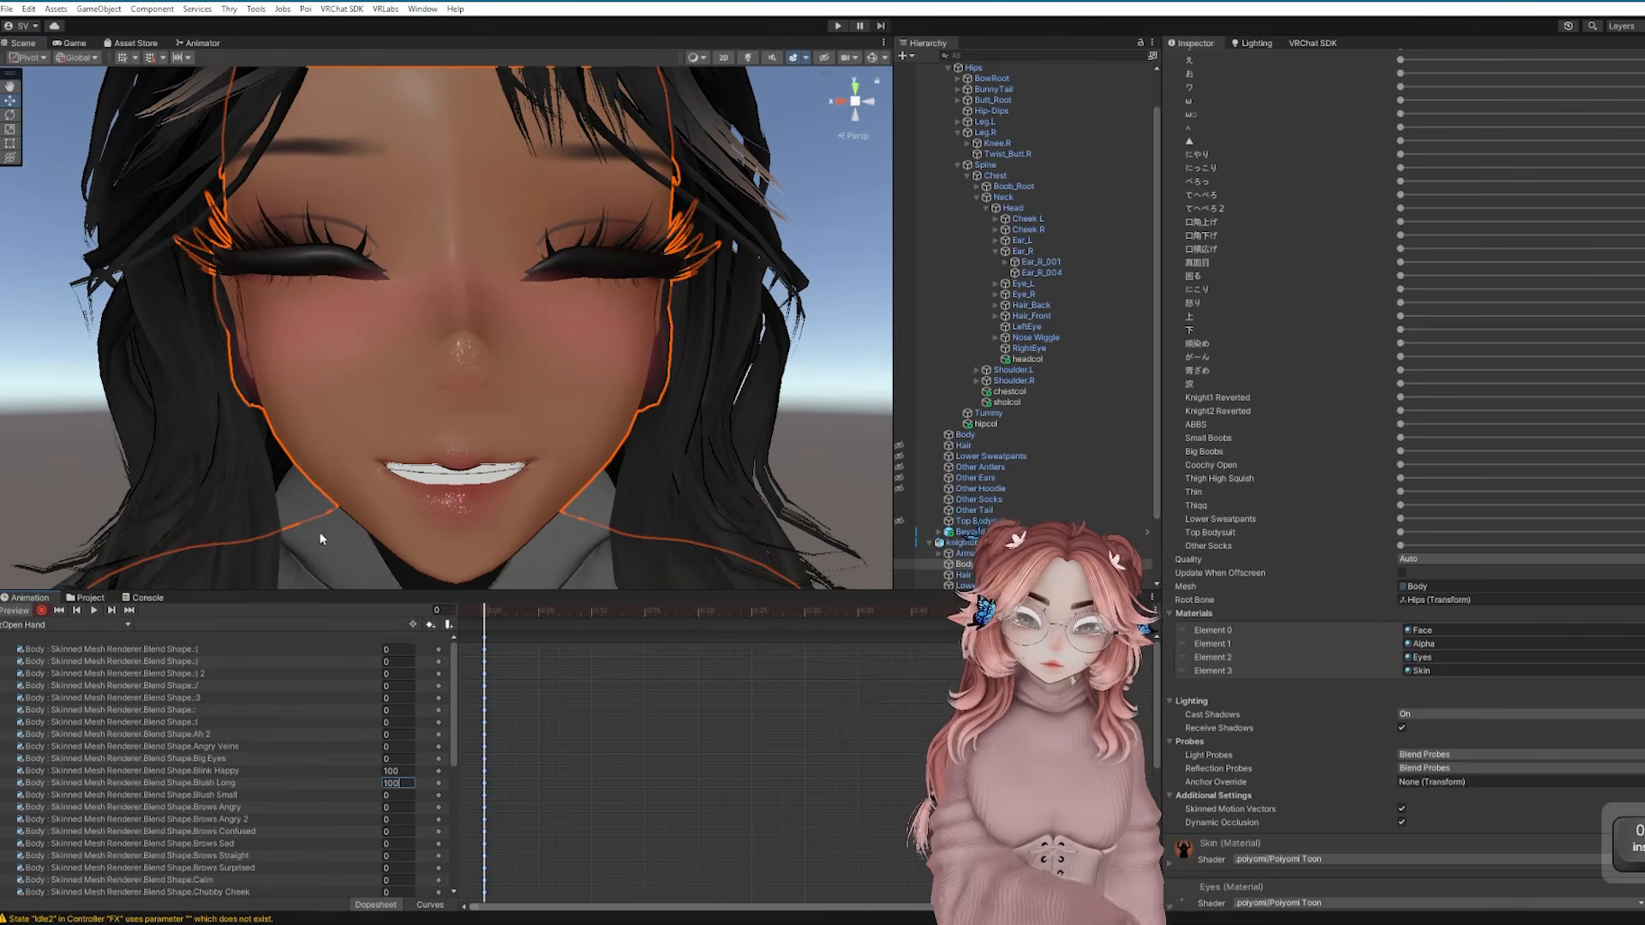
{"action": "scroll", "coordinate": [365, 785], "scroll_direction": "down", "scroll_amount": 1}
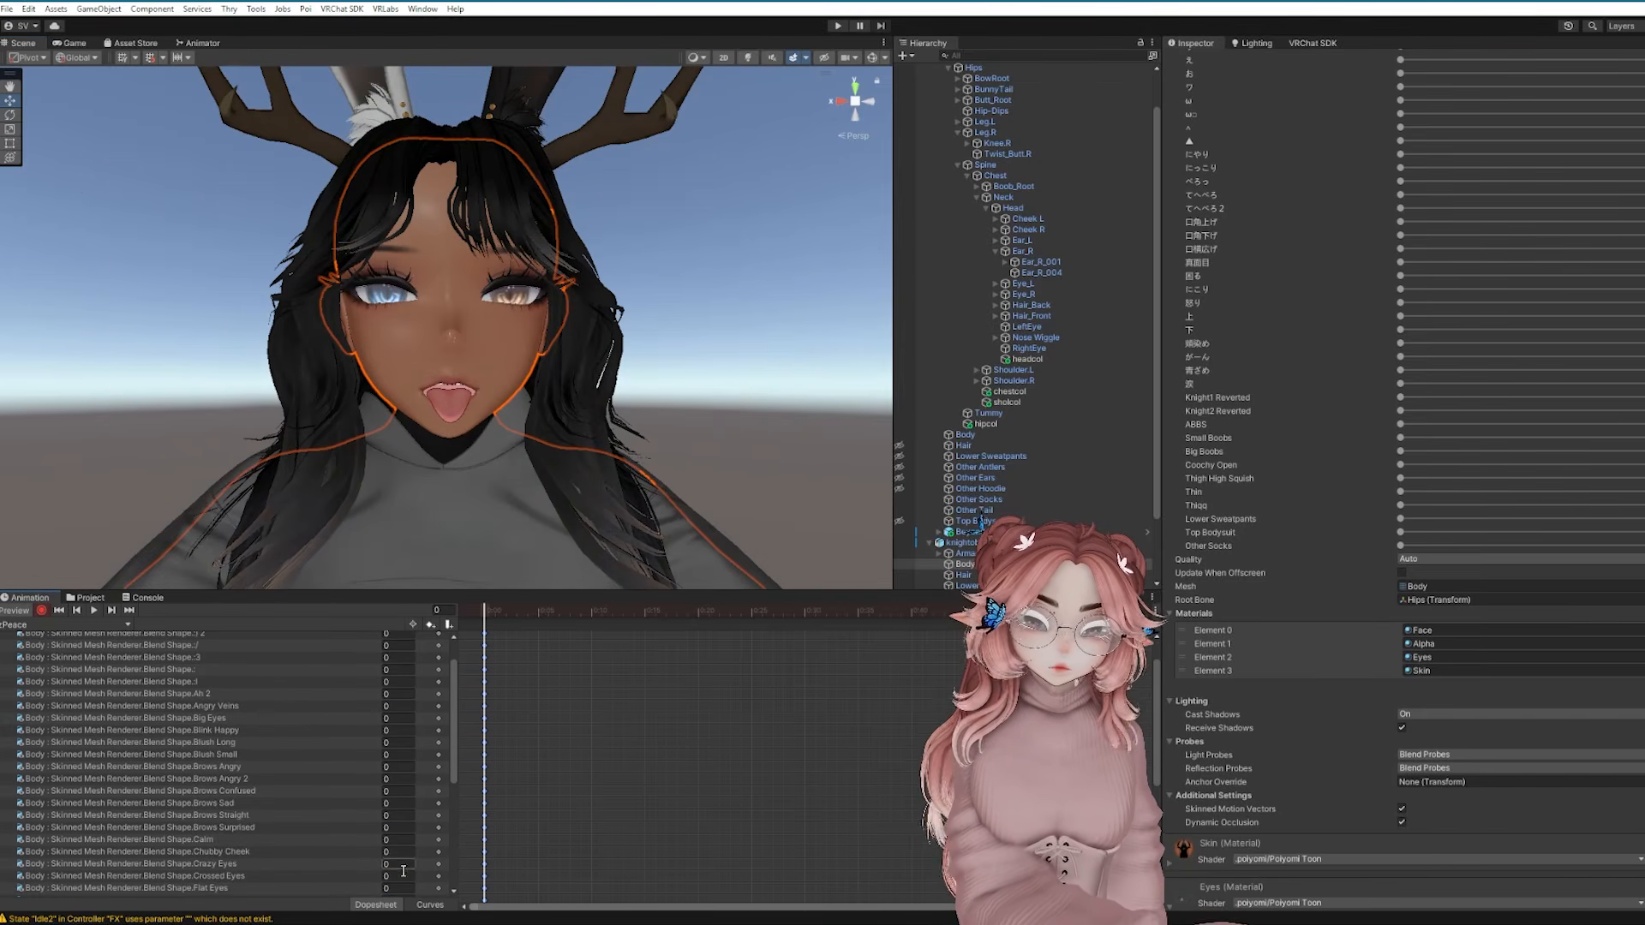
Set Blush Long and Crossed Eyes to 100 in the zPeace clip, and Brows Confused to 100 in zHandgun
{"action": "left_click", "coordinate": [388, 760]}
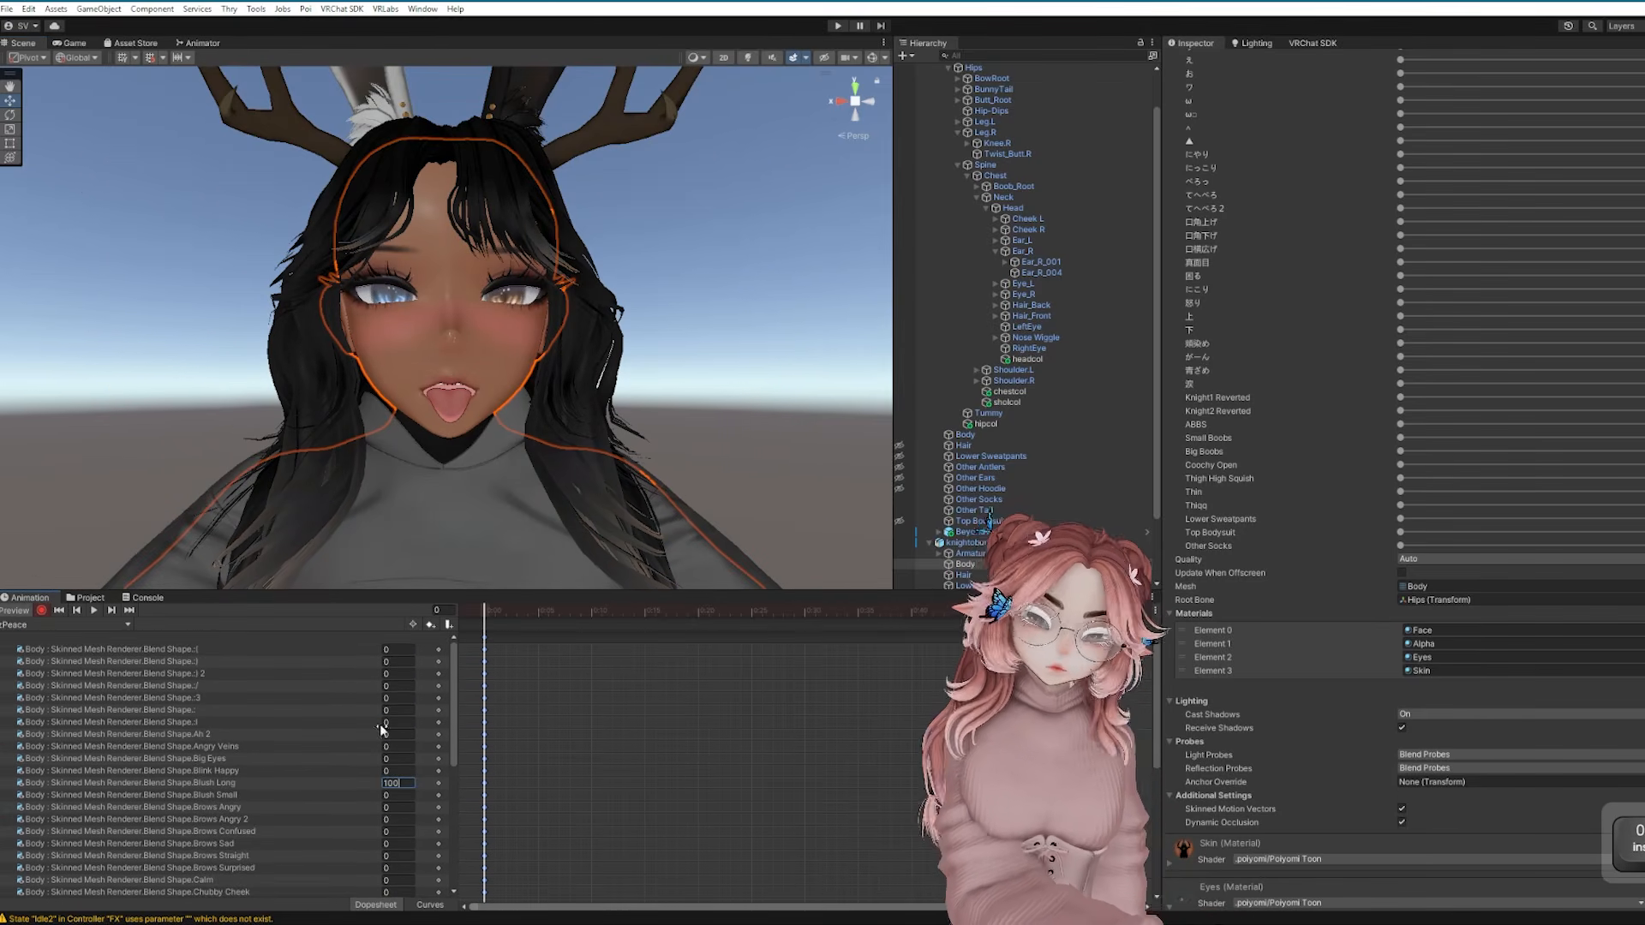
{"action": "scroll", "coordinate": [383, 730], "scroll_direction": "down", "scroll_amount": 2}
{"action": "left_click", "coordinate": [396, 800]}
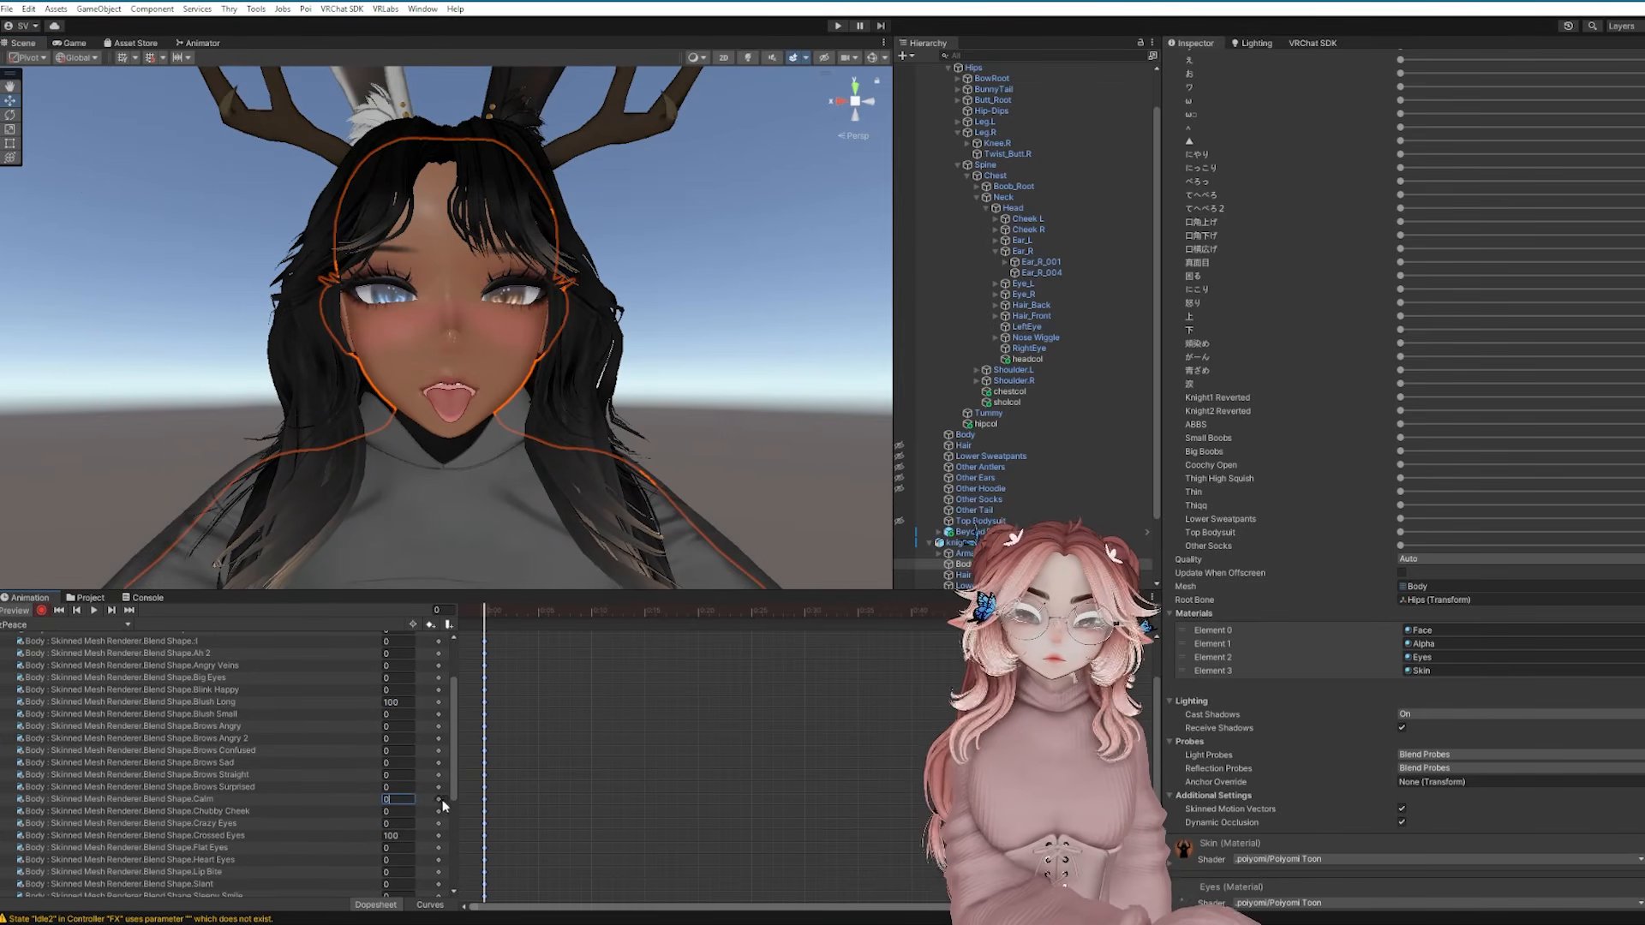
{"action": "type", "text": "1"}
{"action": "left_click", "coordinate": [64, 624]}
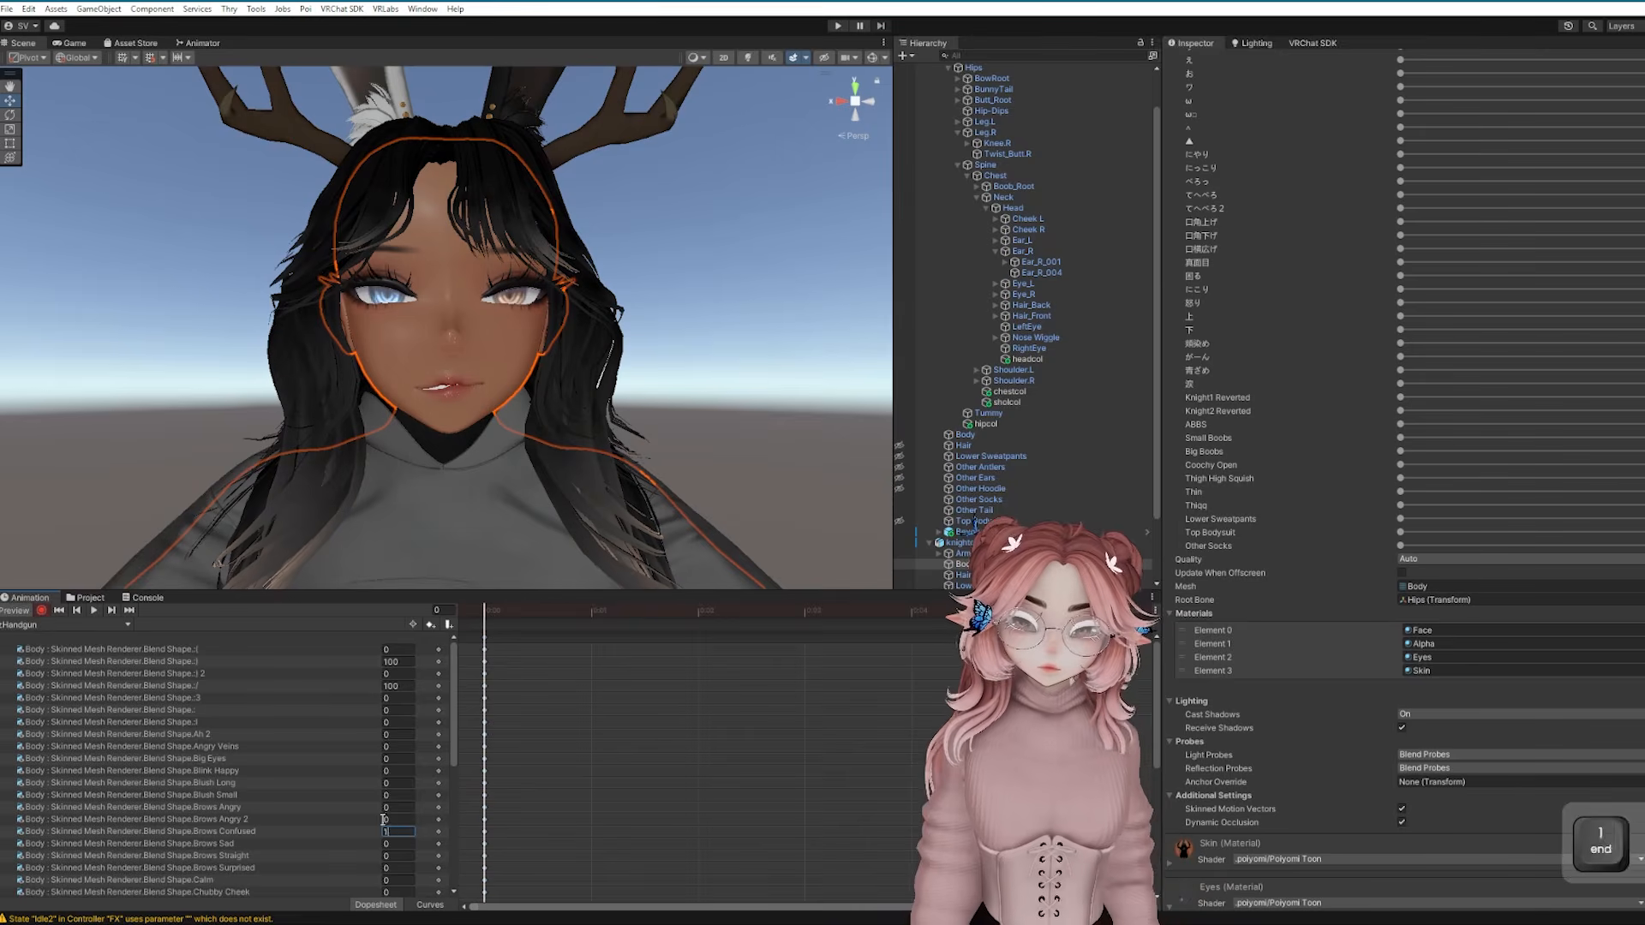
Set Blink Happy to 20, Brows Straight to 100 and Brows Surprised to 30 in the zThumbs UP clip
{"action": "left_click", "coordinate": [65, 624]}
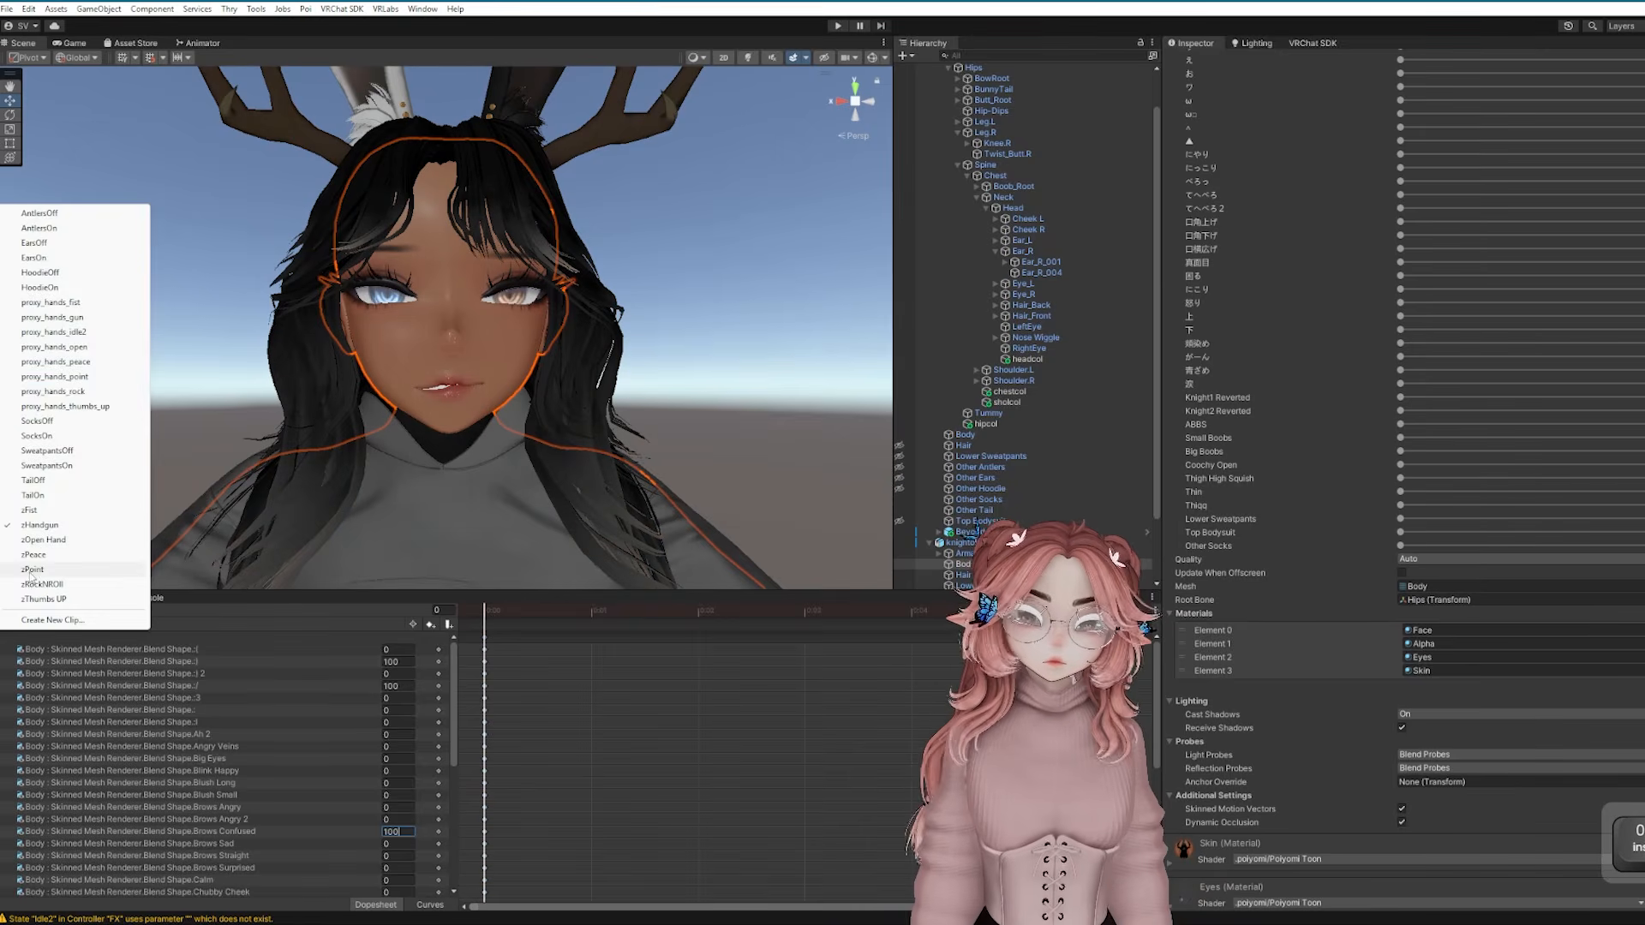
{"action": "left_click", "coordinate": [31, 572]}
{"action": "type", "text": "3"}
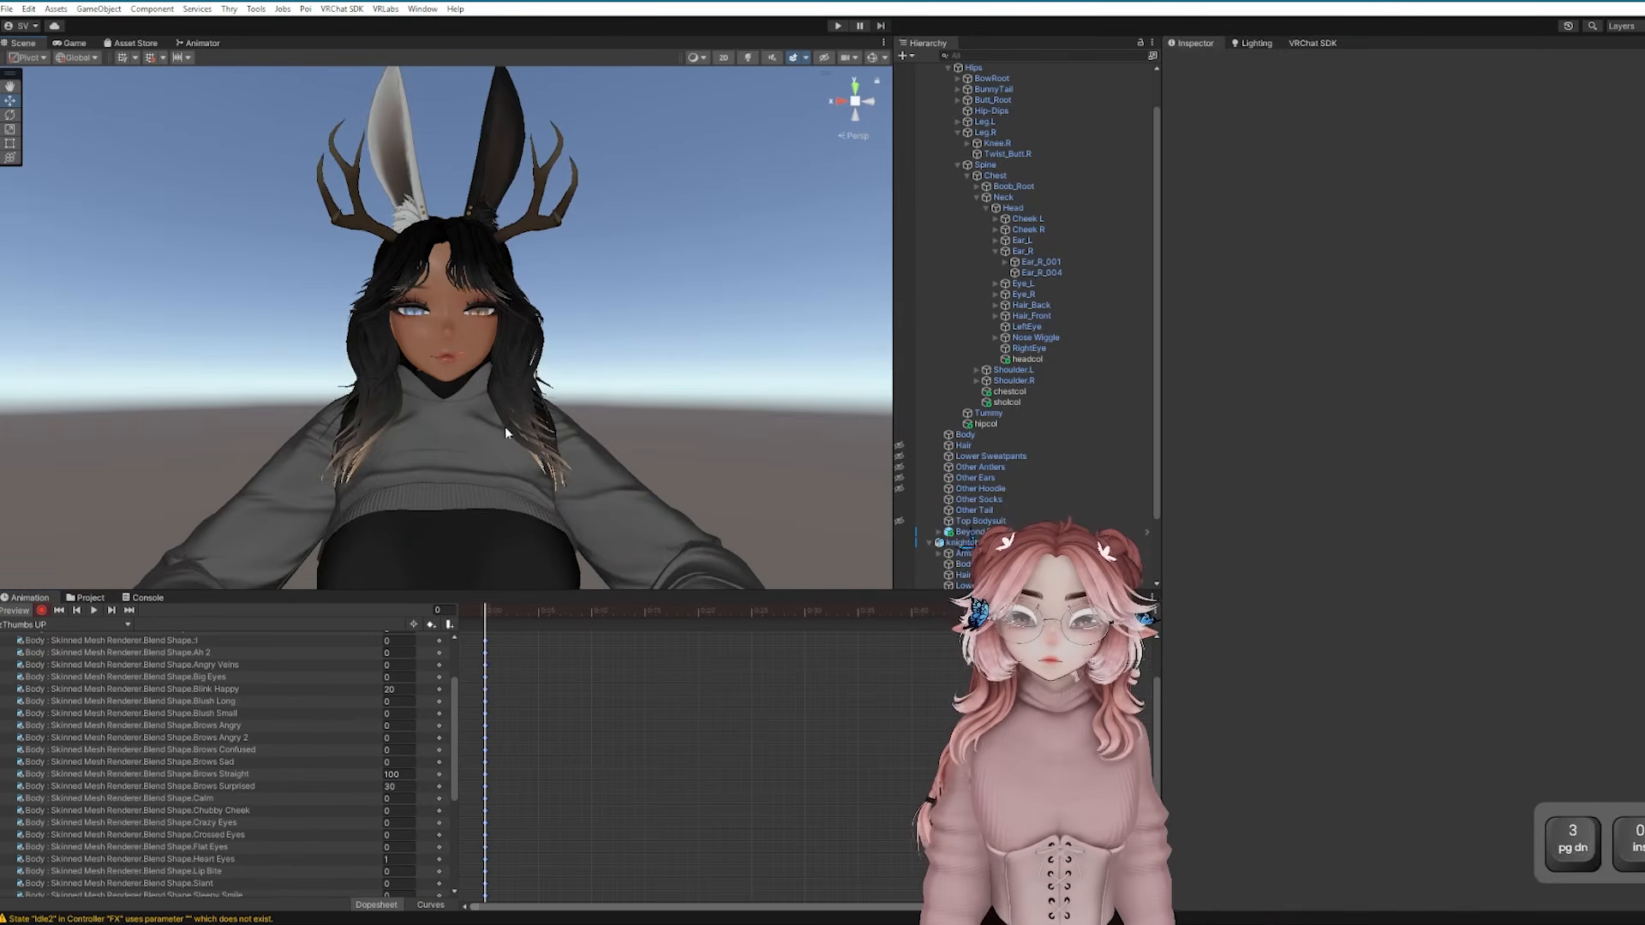
{"action": "scroll", "coordinate": [506, 433], "scroll_direction": "up", "scroll_amount": 5}
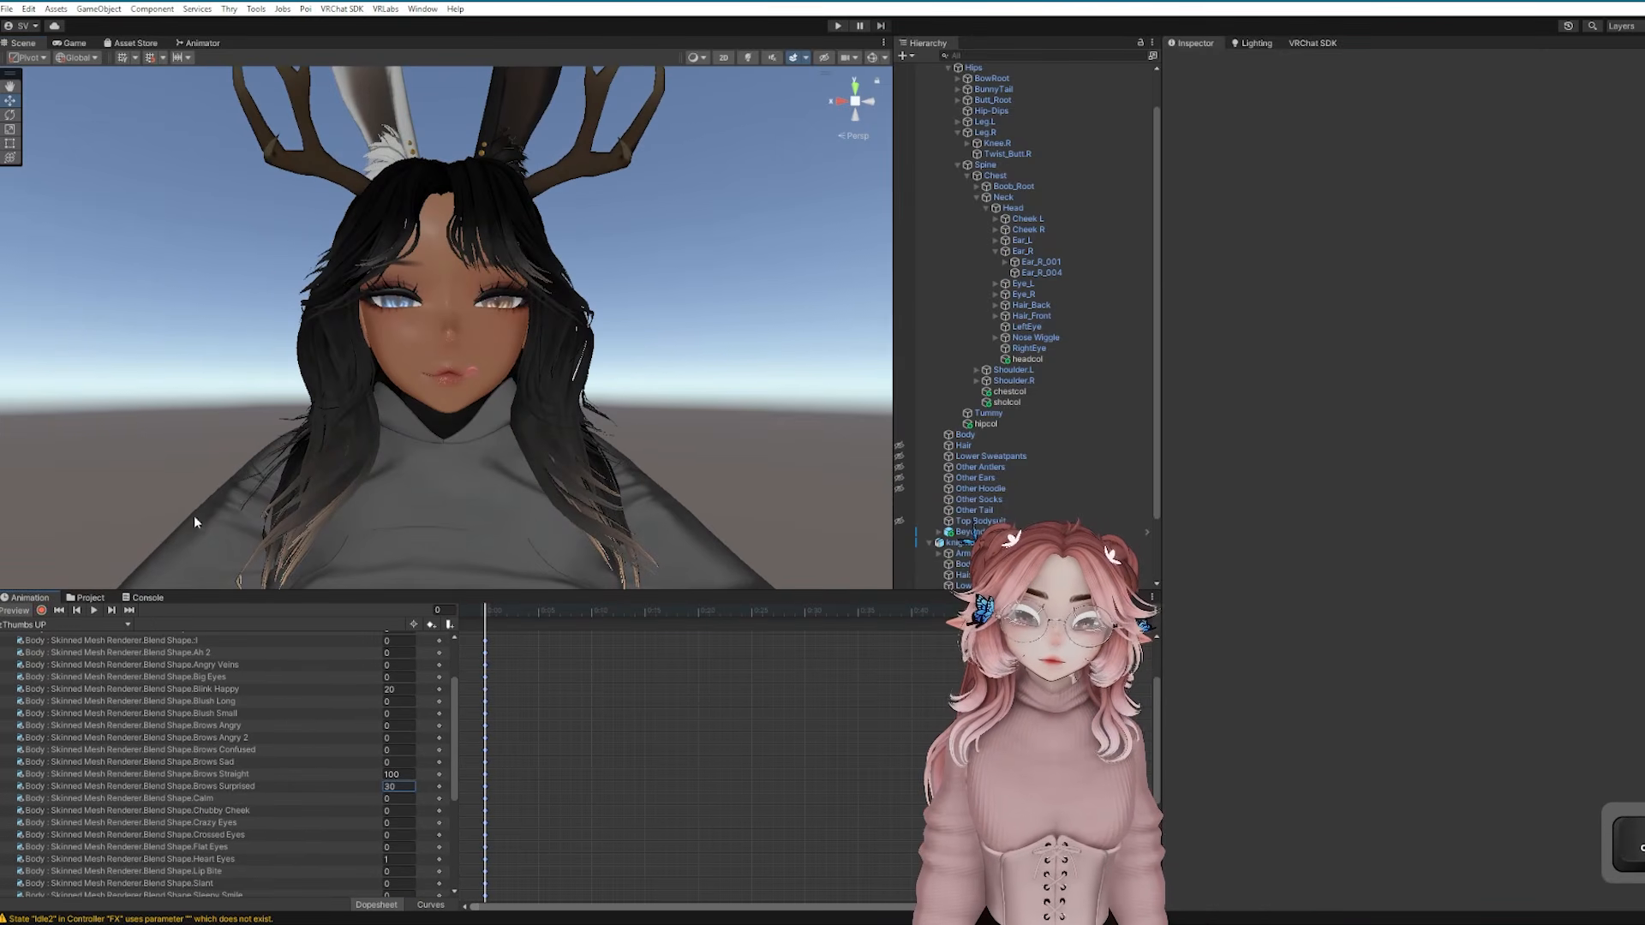
Record the Top Bodysuit mesh's Other Hoodie and the Body's Top Bodysuit blend shapes at 0 in the HoodieOff clip
{"action": "left_click", "coordinate": [24, 631]}
{"action": "left_click", "coordinate": [52, 214]}
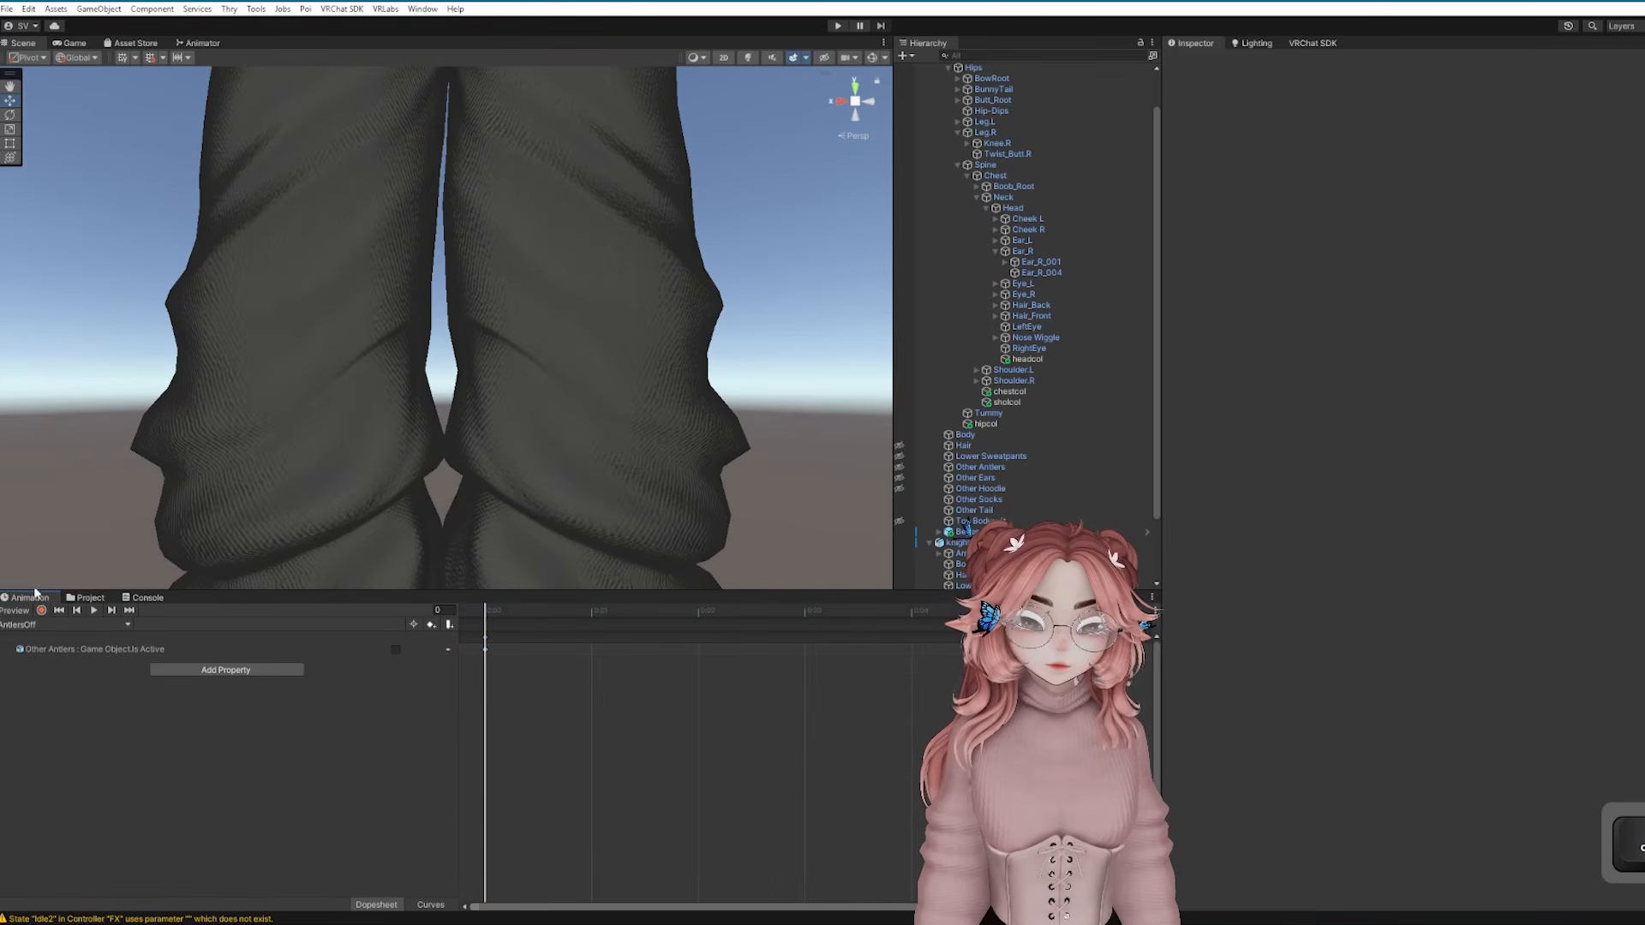
{"action": "left_click", "coordinate": [30, 629]}
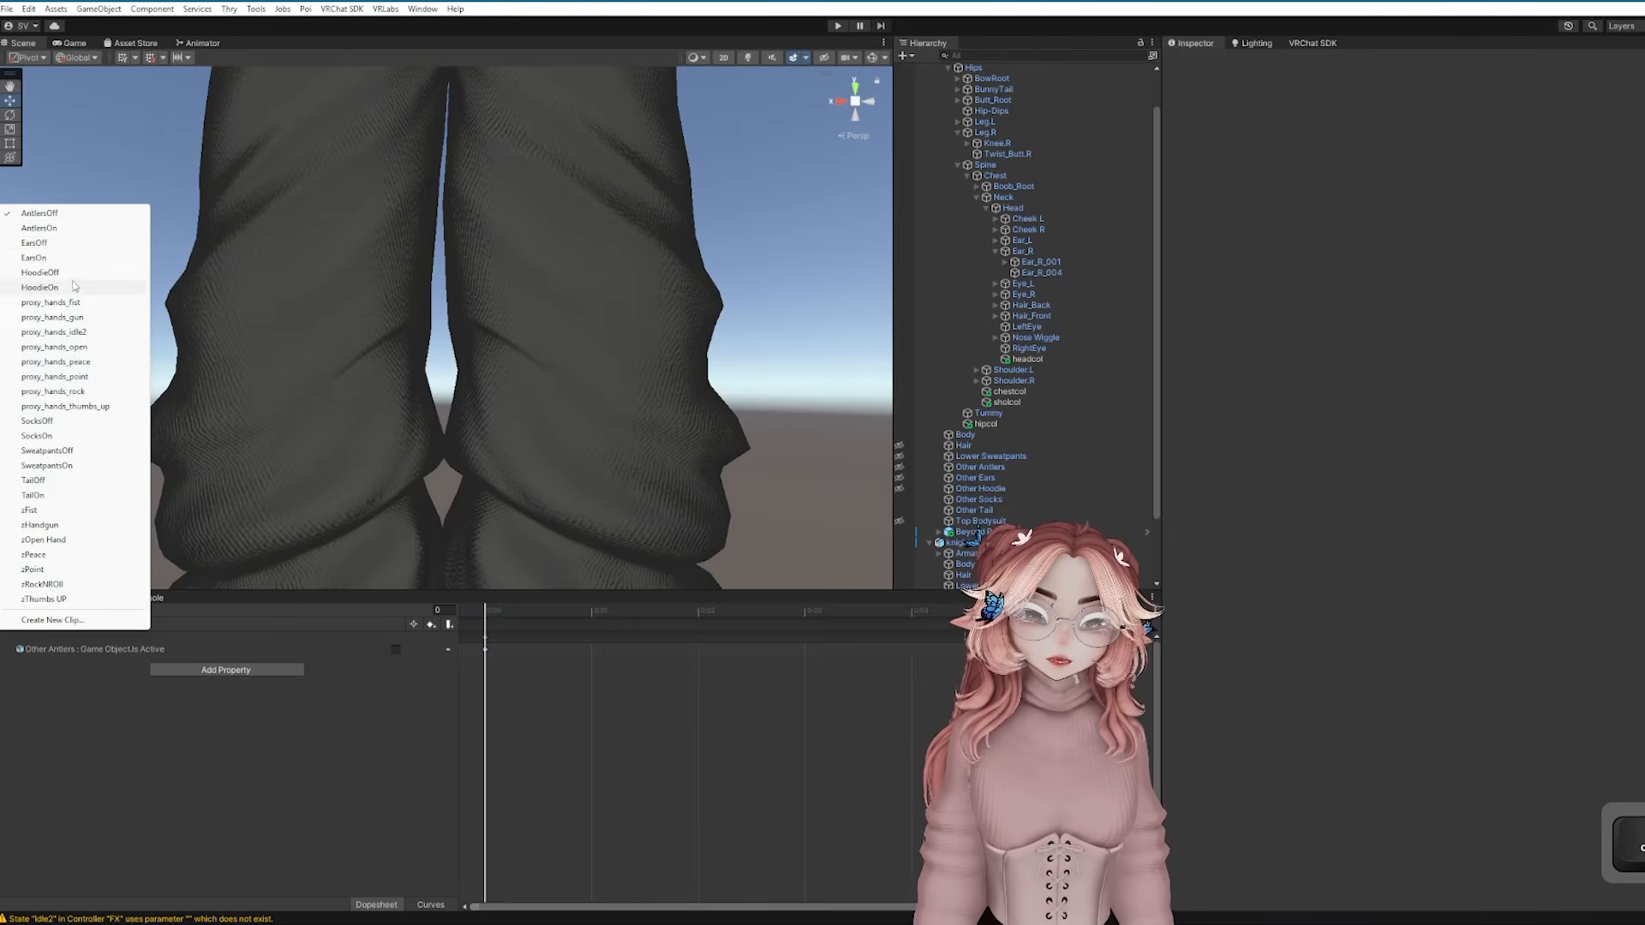
{"action": "left_click", "coordinate": [52, 262]}
{"action": "left_click", "coordinate": [41, 610]}
{"action": "scroll", "coordinate": [412, 463], "scroll_direction": "down", "scroll_amount": 2}
{"action": "left_click", "coordinate": [455, 455]}
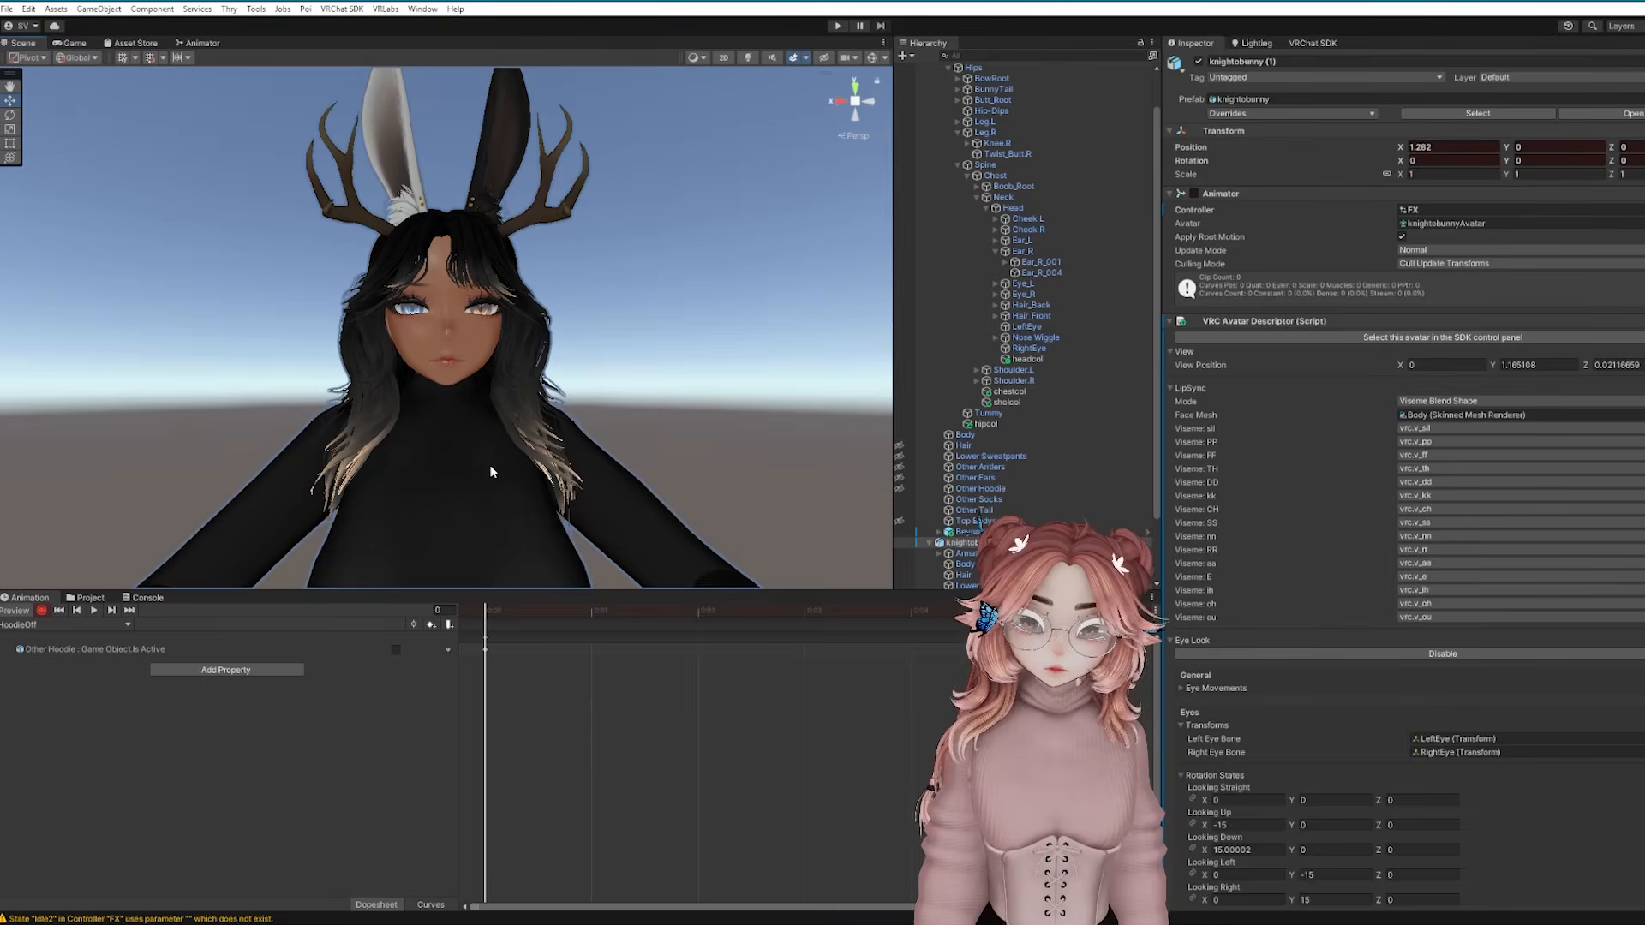
{"action": "left_click", "coordinate": [490, 471]}
{"action": "scroll", "coordinate": [532, 493], "scroll_direction": "down", "scroll_amount": 2}
{"action": "key", "text": "ctrl+c"}
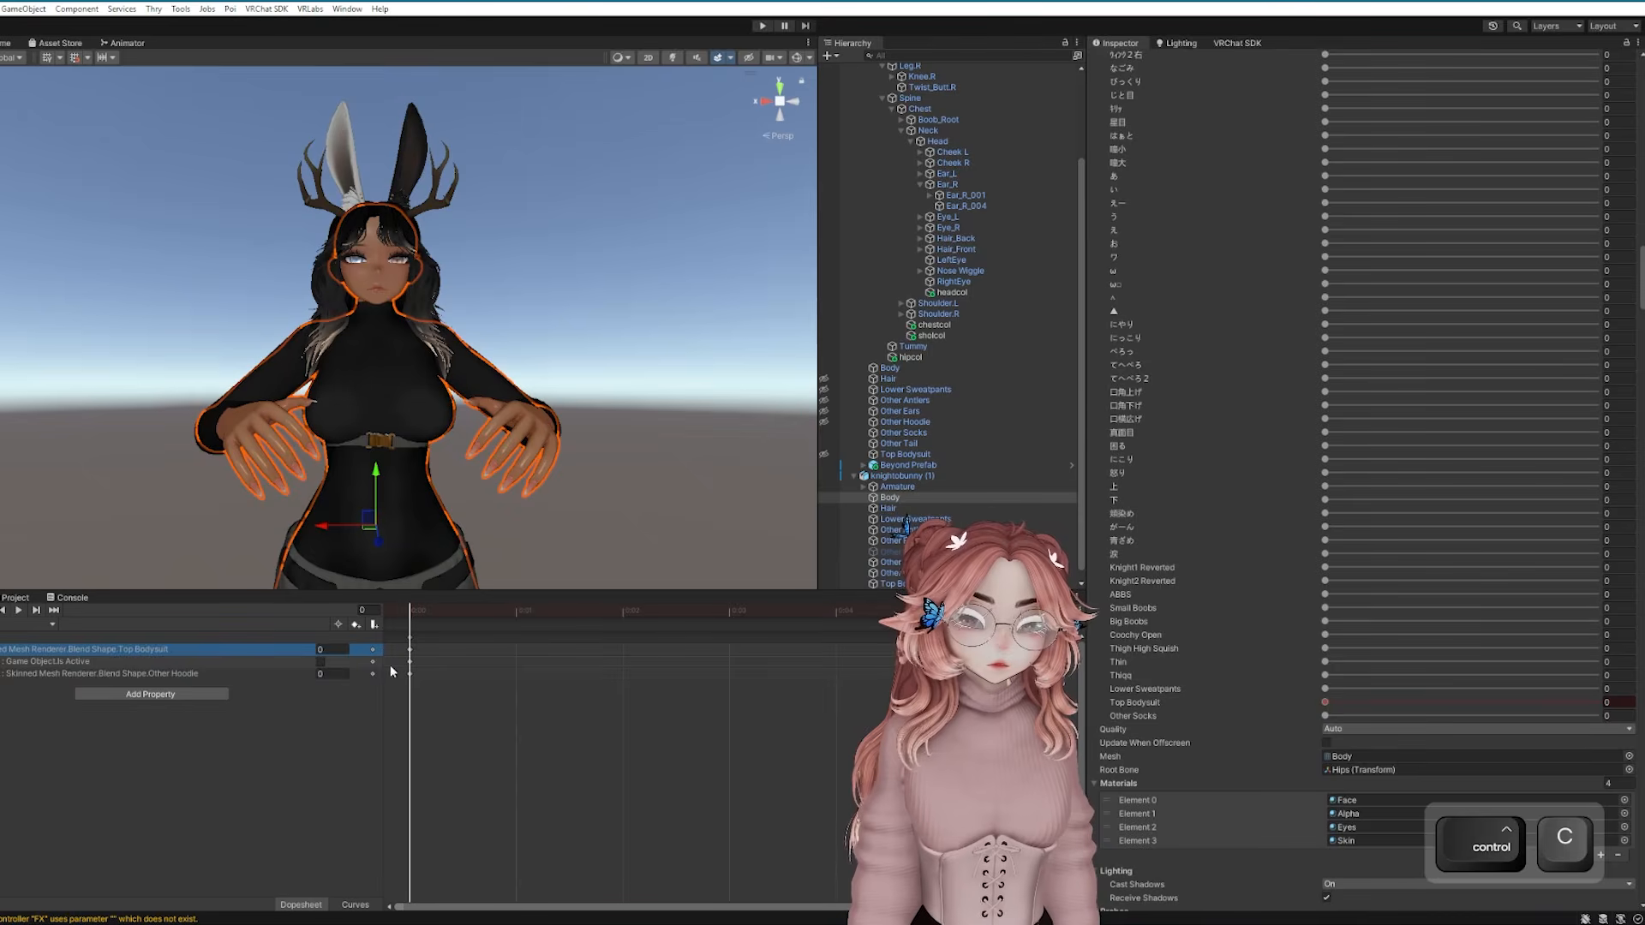
Remove the Body's Top Bodysuit key from HoodieOff and check the meshes of the original avatar for matching blend shapes
{"action": "key", "text": "Delete"}
{"action": "scroll", "coordinate": [856, 127], "scroll_direction": "up", "scroll_amount": 3}
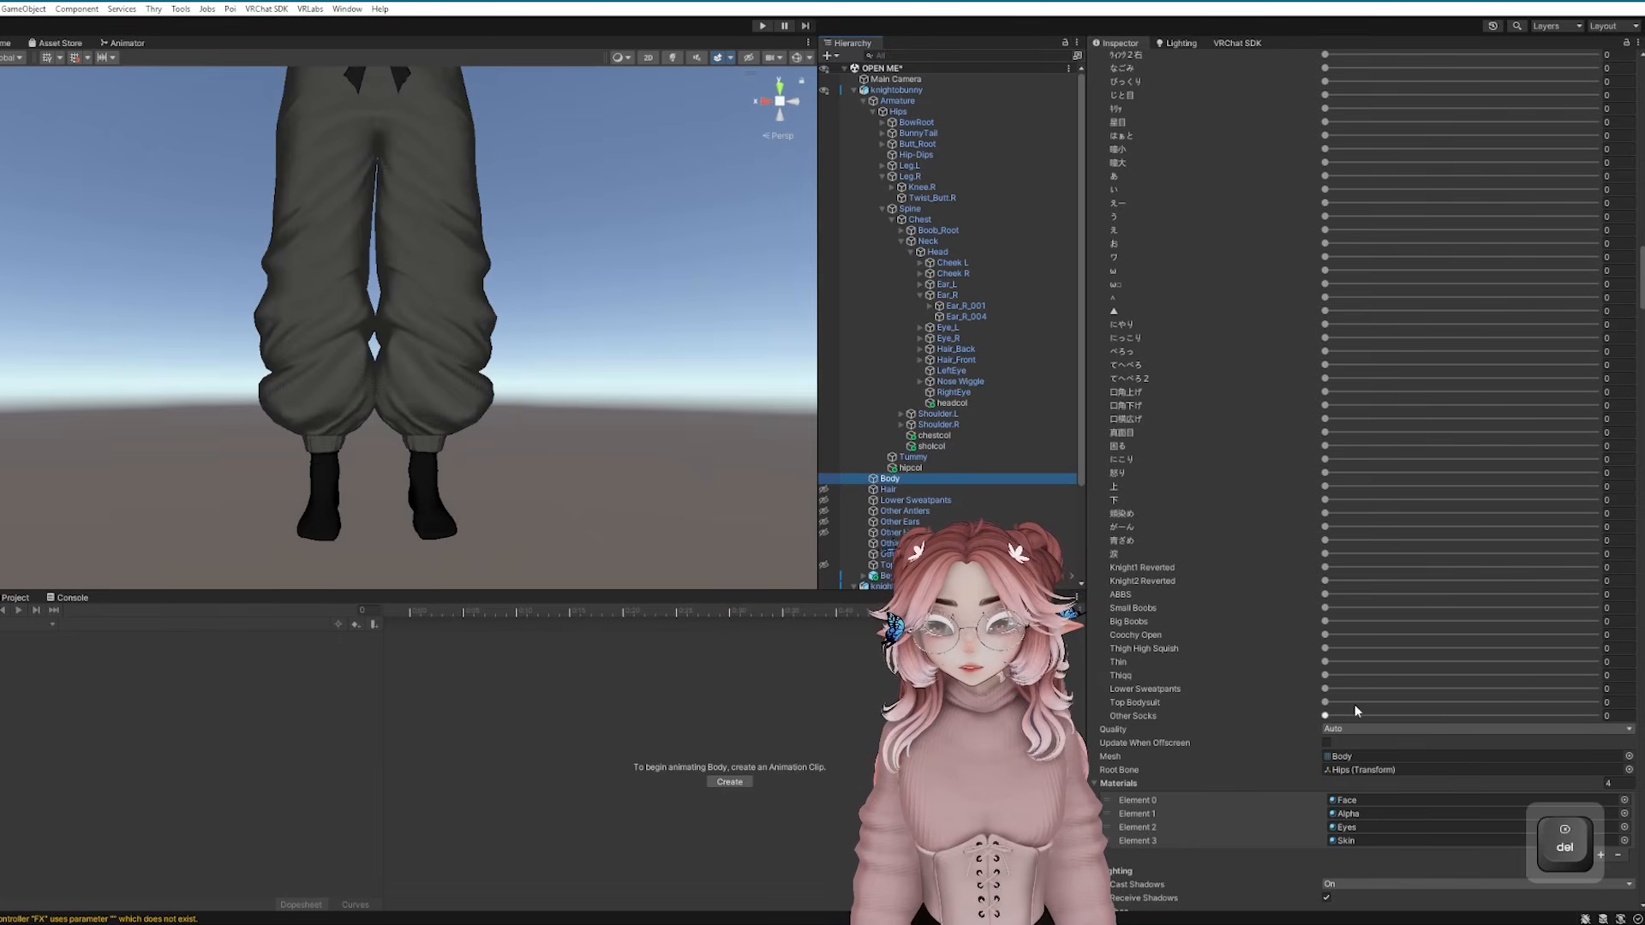
{"action": "key", "text": "Down"}
{"action": "key", "text": "Down"}
{"action": "key", "text": "Down"}
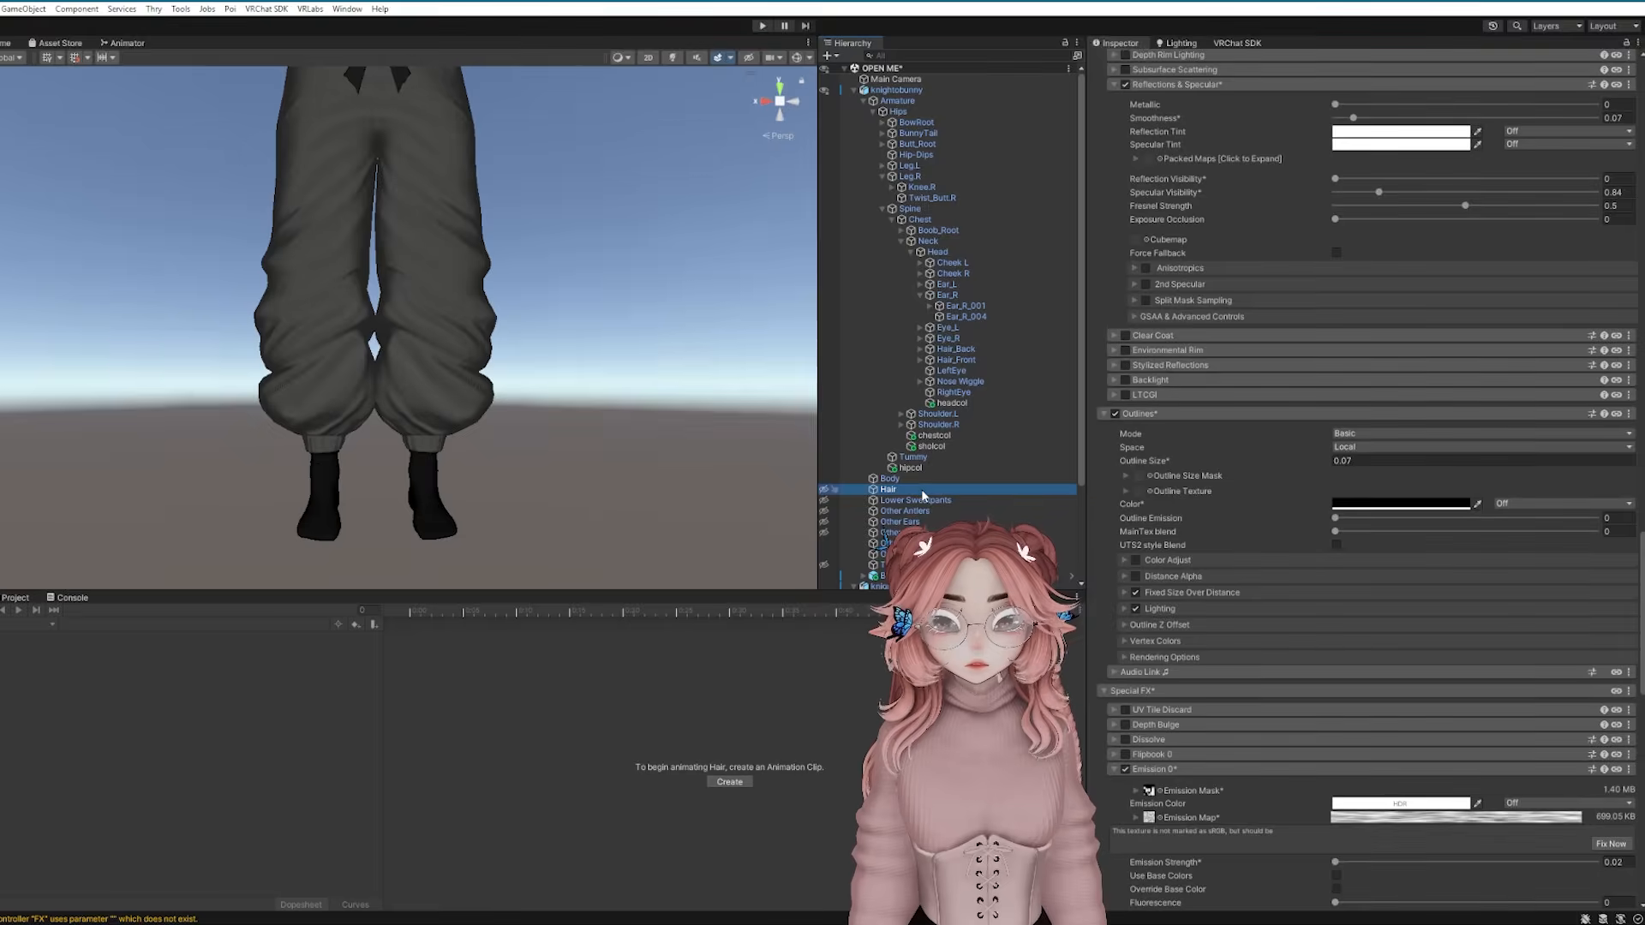
{"action": "scroll", "coordinate": [1294, 500], "scroll_direction": "up", "scroll_amount": 3}
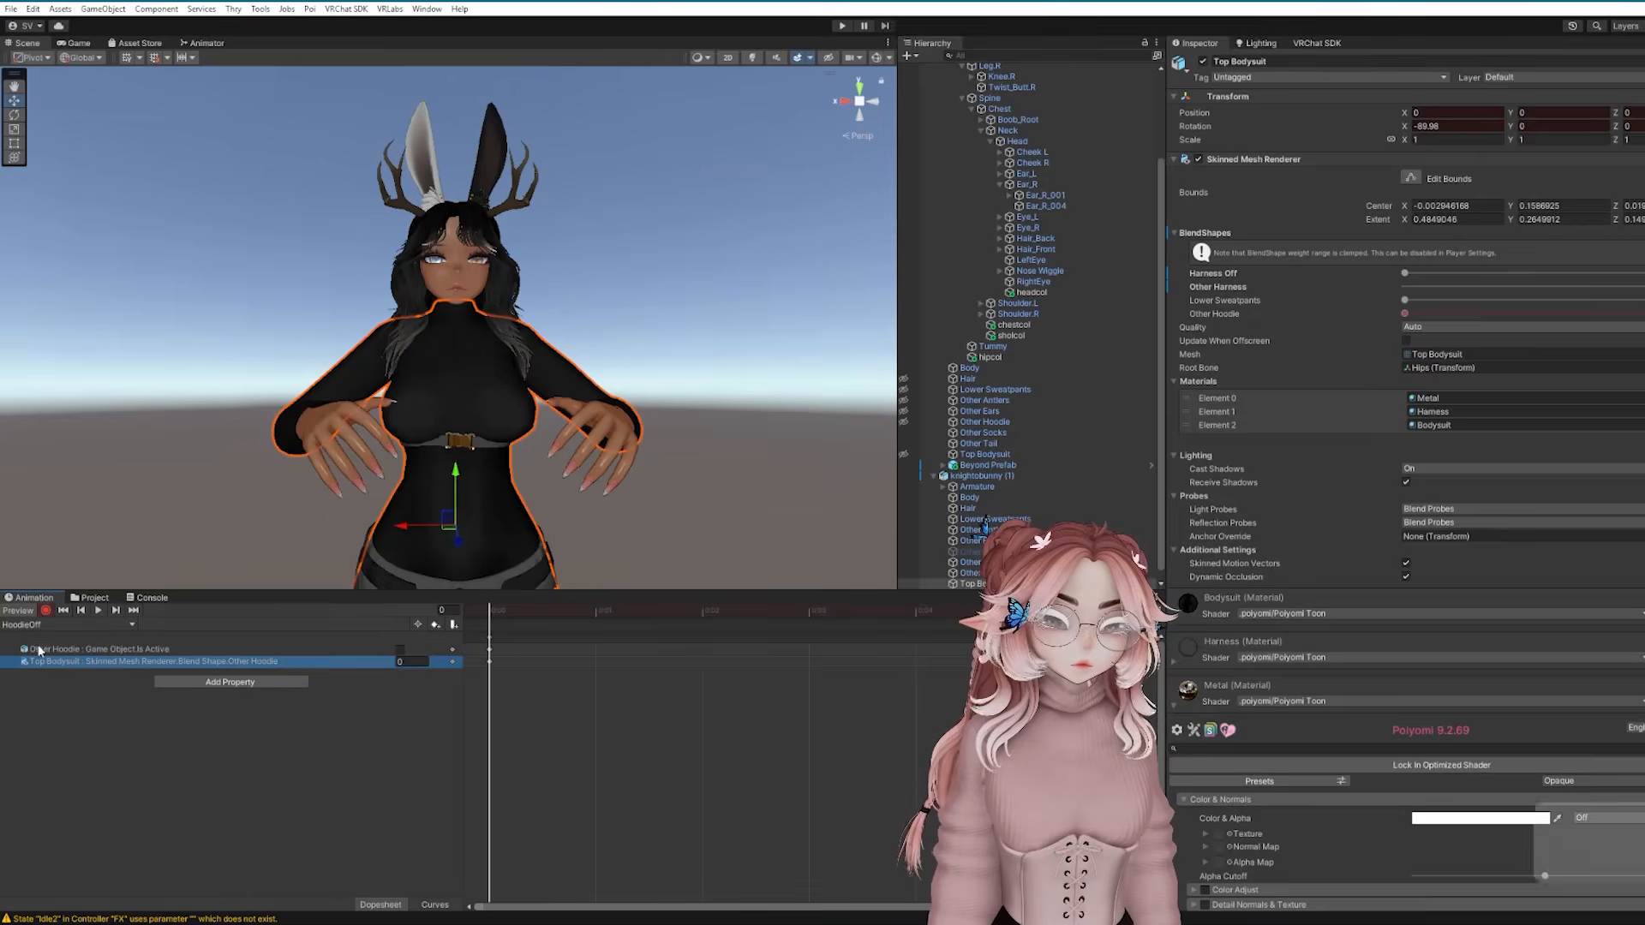
Add the Top Bodysuit's Other Hoodie blend shape key to the HoodieOn clip with a value of 100
{"action": "left_click", "coordinate": [51, 624]}
{"action": "left_click", "coordinate": [53, 289]}
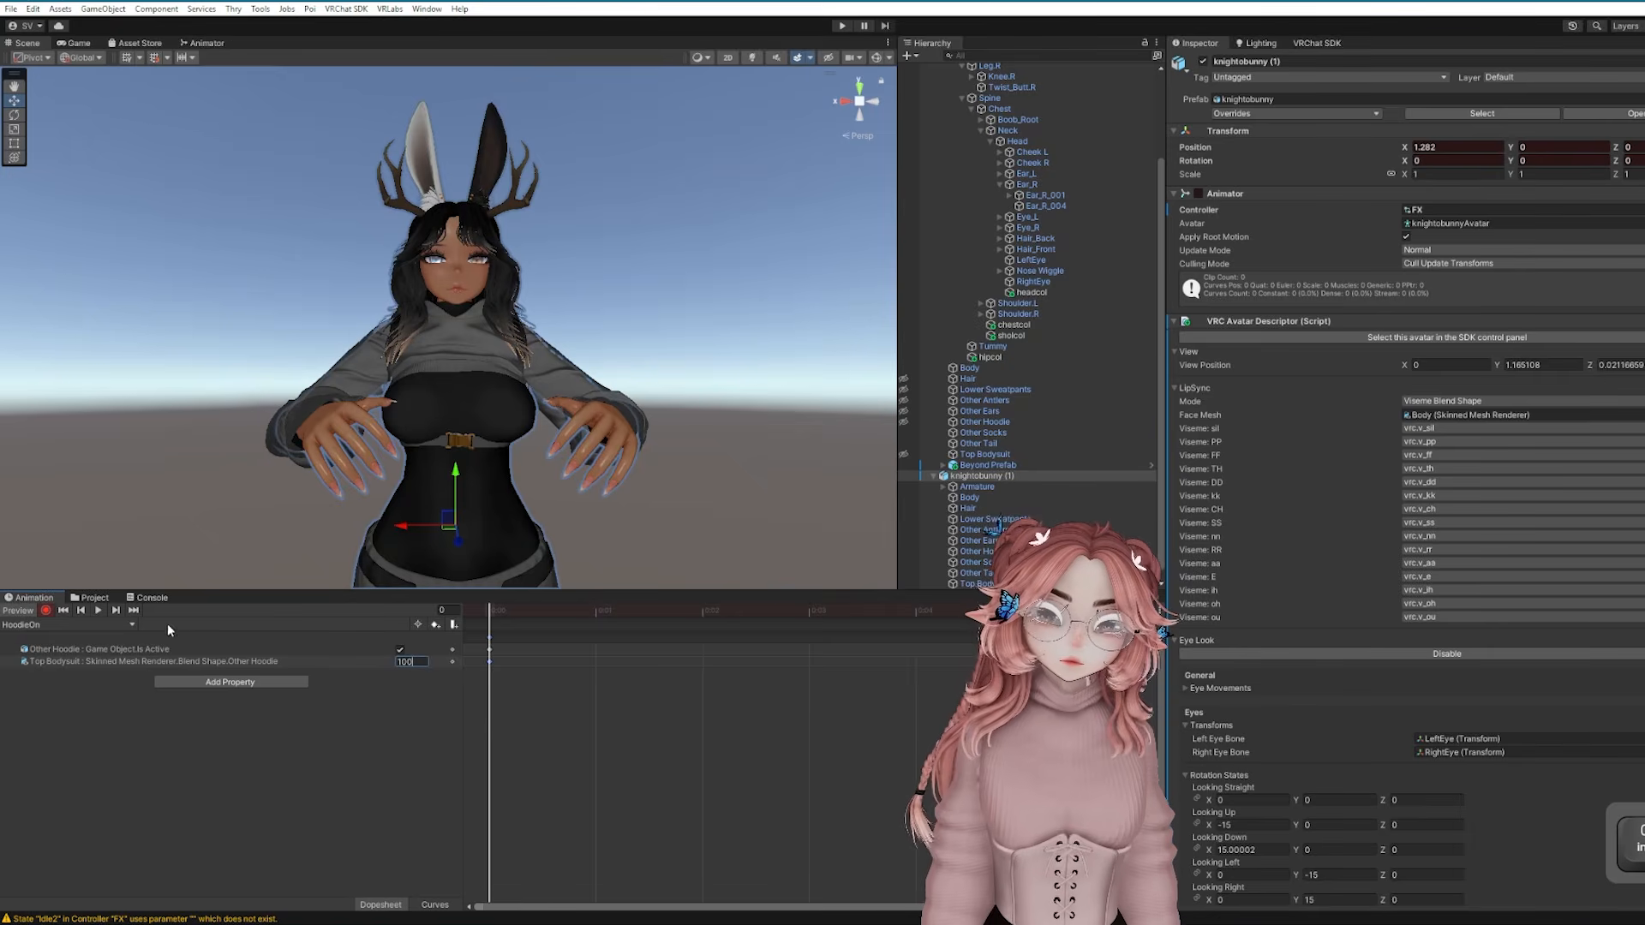
{"action": "left_click", "coordinate": [31, 624]}
{"action": "key", "text": "Escape"}
{"action": "left_click", "coordinate": [47, 609]}
Record the Body's Other Socks blend shape at 0 in the SocksOff clip
{"action": "left_click", "coordinate": [53, 624]}
{"action": "left_click", "coordinate": [47, 421]}
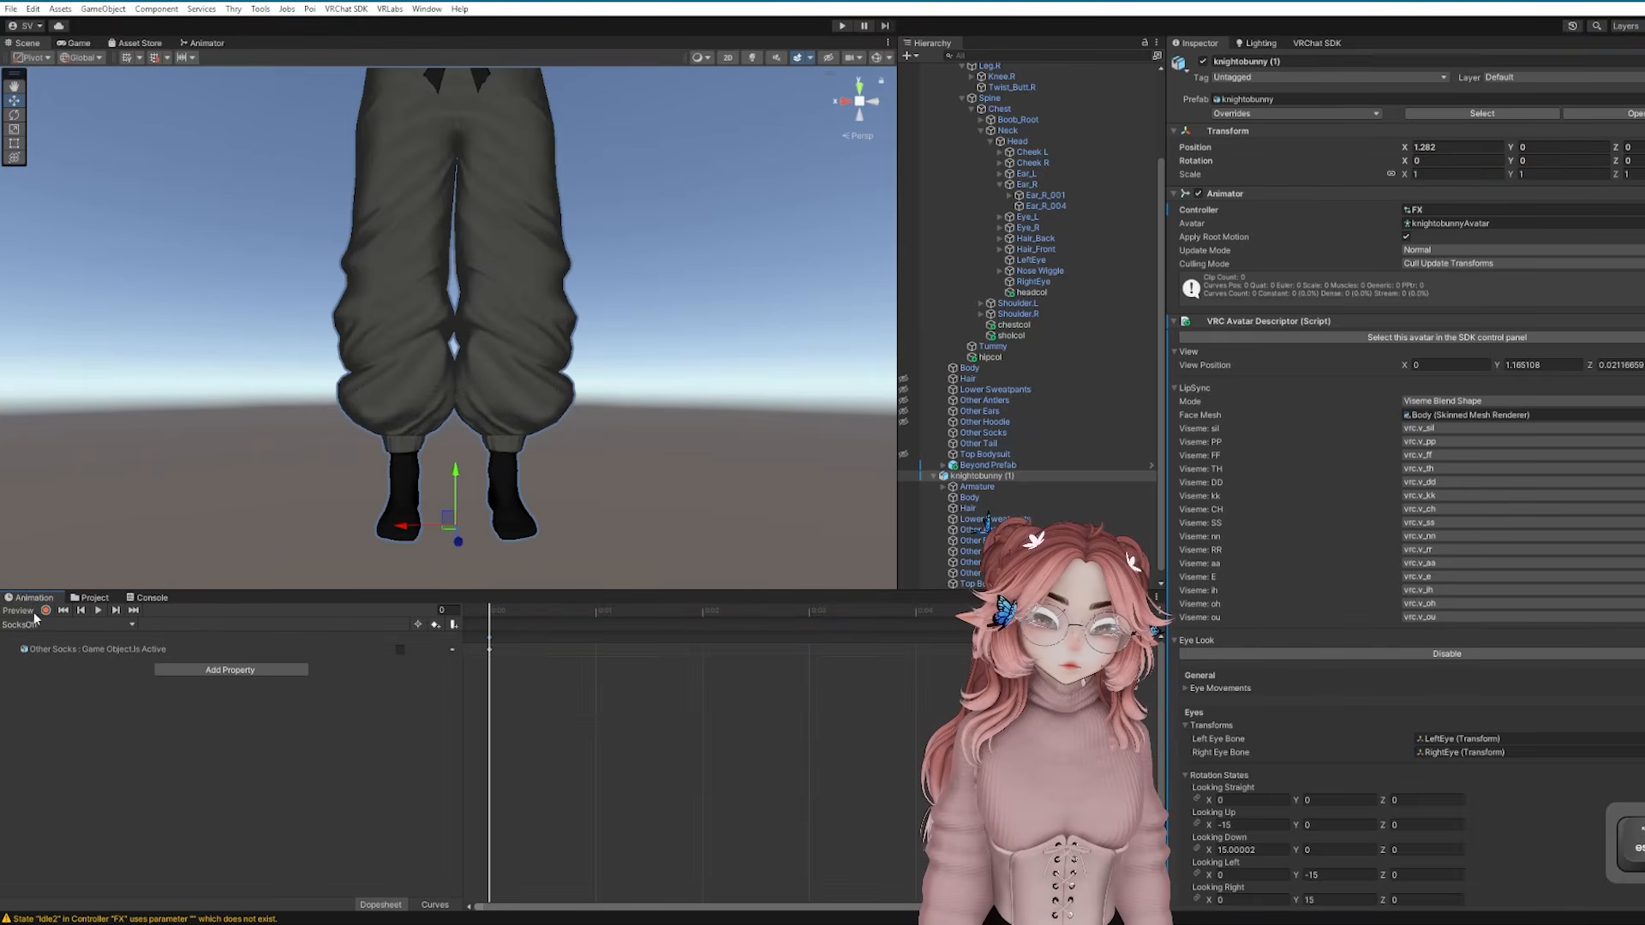
{"action": "scroll", "coordinate": [489, 448], "scroll_direction": "up", "scroll_amount": 3}
{"action": "left_click", "coordinate": [402, 387]}
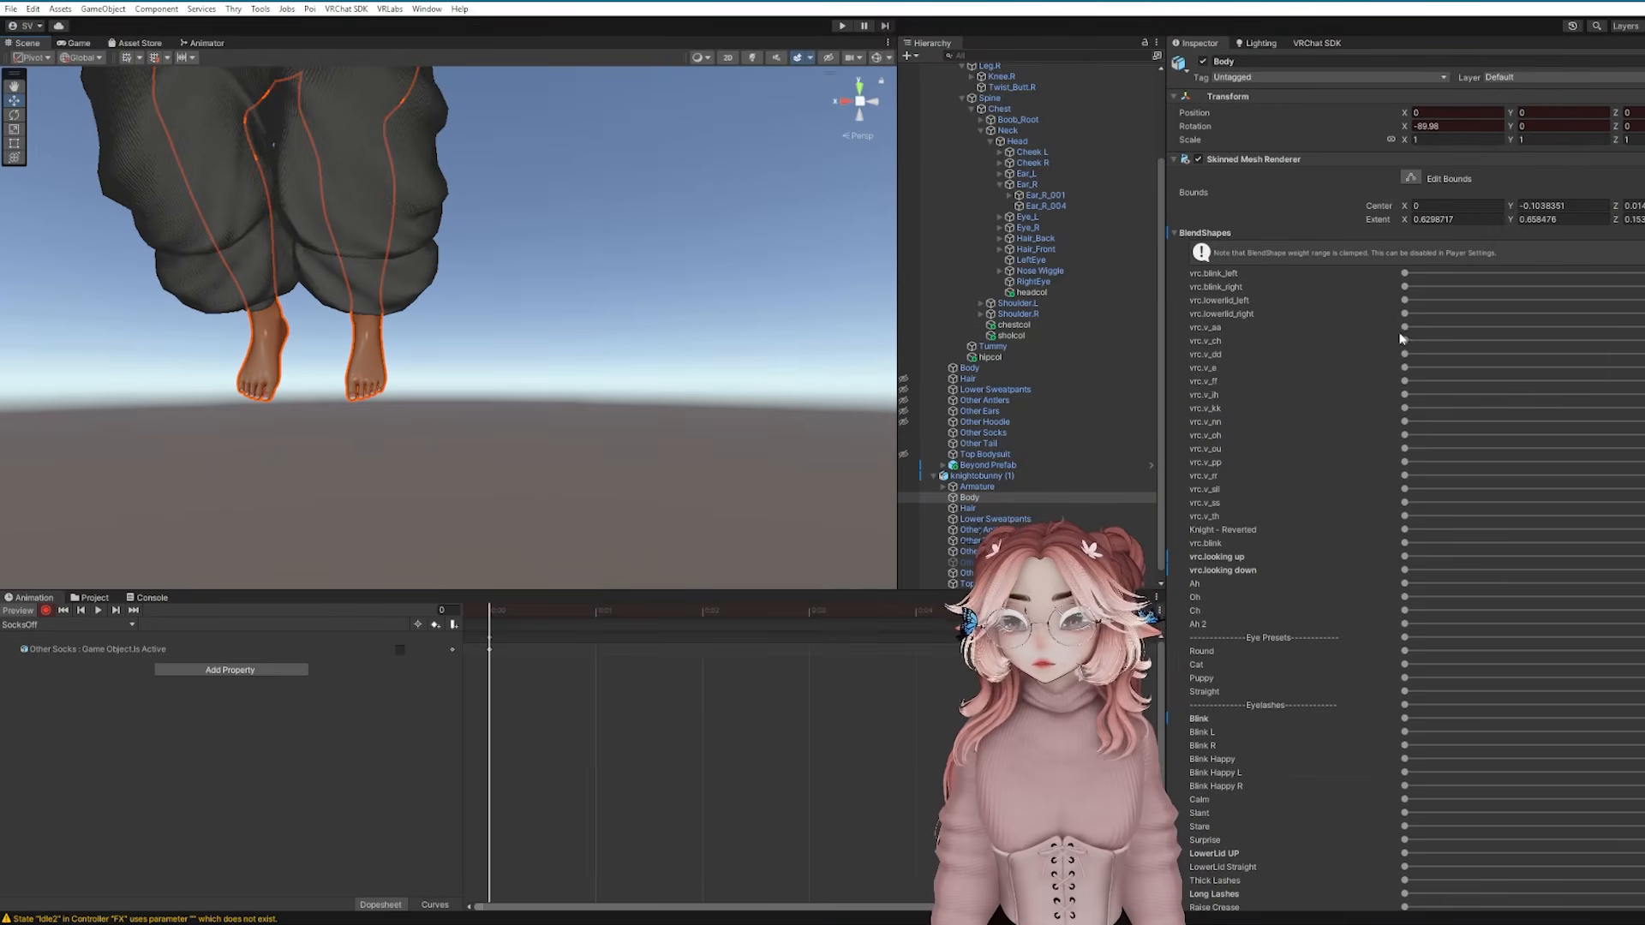
{"action": "scroll", "coordinate": [1505, 305], "scroll_direction": "down", "scroll_amount": 3}
{"action": "scroll", "coordinate": [1505, 480], "scroll_direction": "down", "scroll_amount": 15}
{"action": "left_click", "coordinate": [1404, 679]}
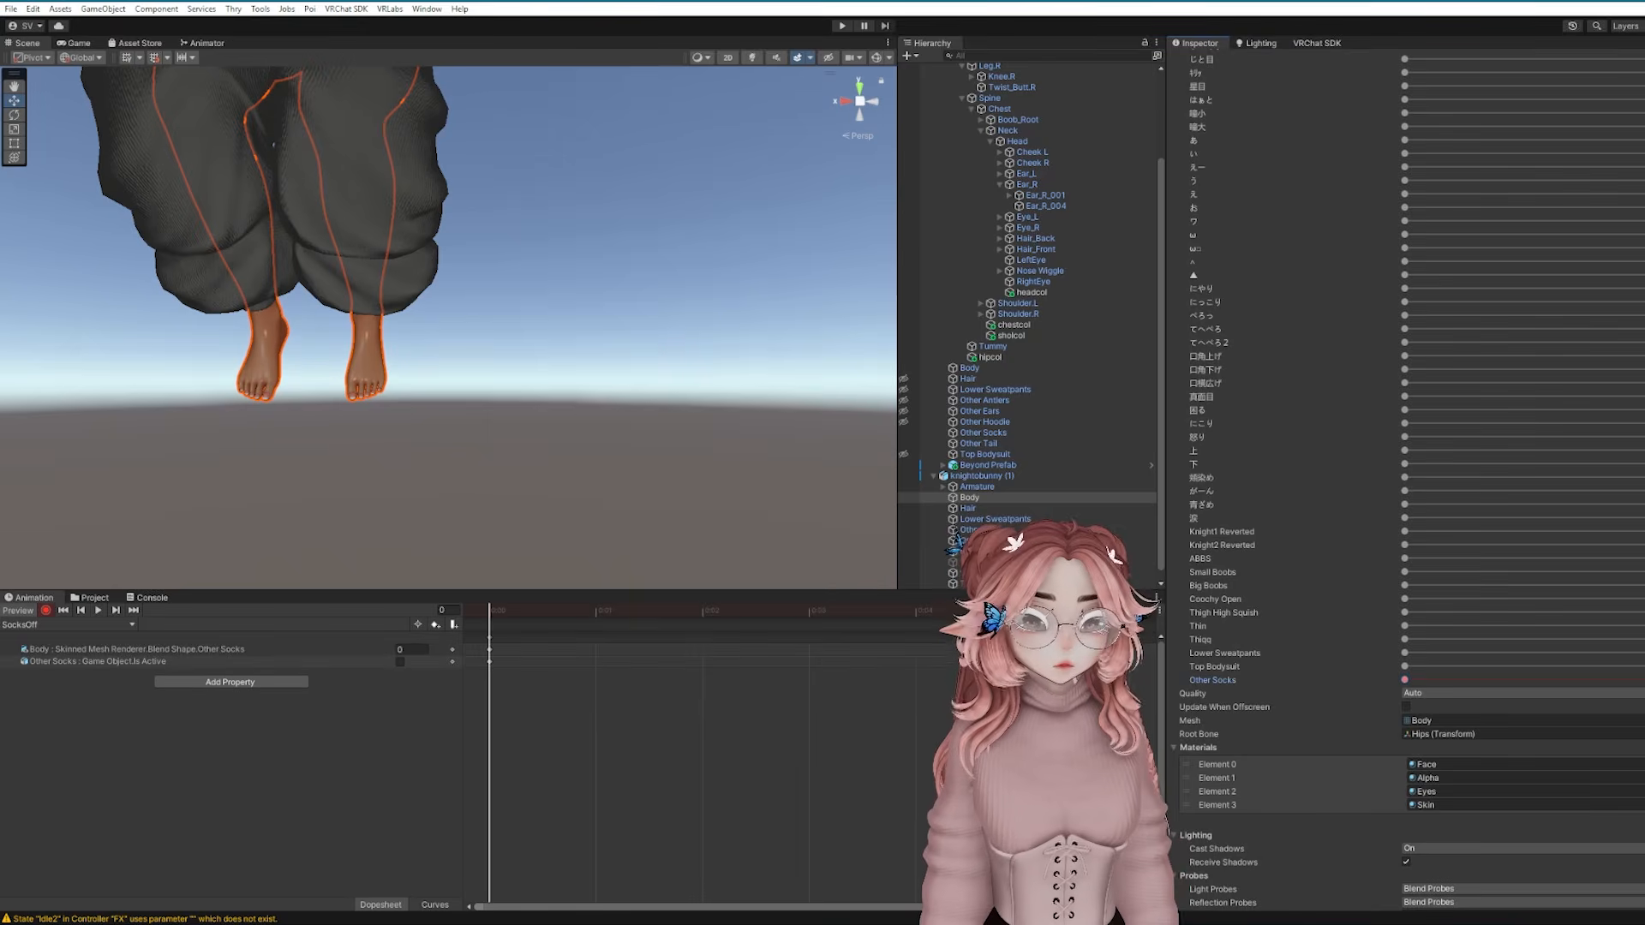
Copy the Body's Other Socks key from SocksOff into the SocksOn clip and set it to 100
{"action": "left_click", "coordinate": [154, 648]}
{"action": "key", "text": "ctrl+c"}
{"action": "left_click", "coordinate": [17, 623]}
{"action": "key", "text": "Escape"}
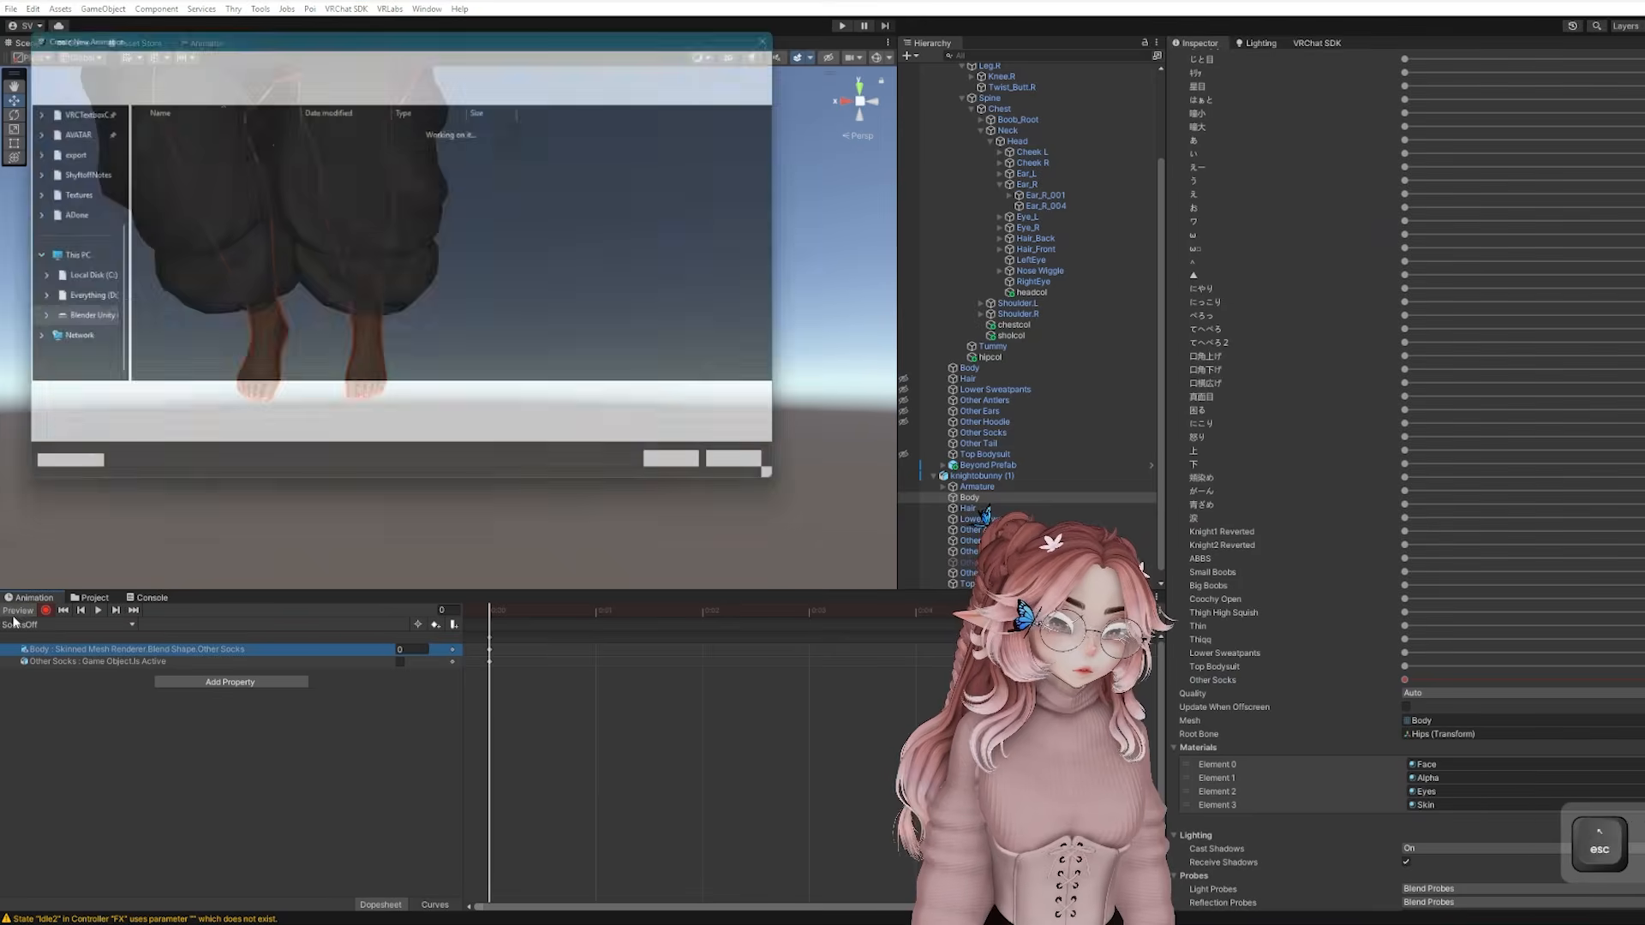
{"action": "left_click", "coordinate": [19, 623]}
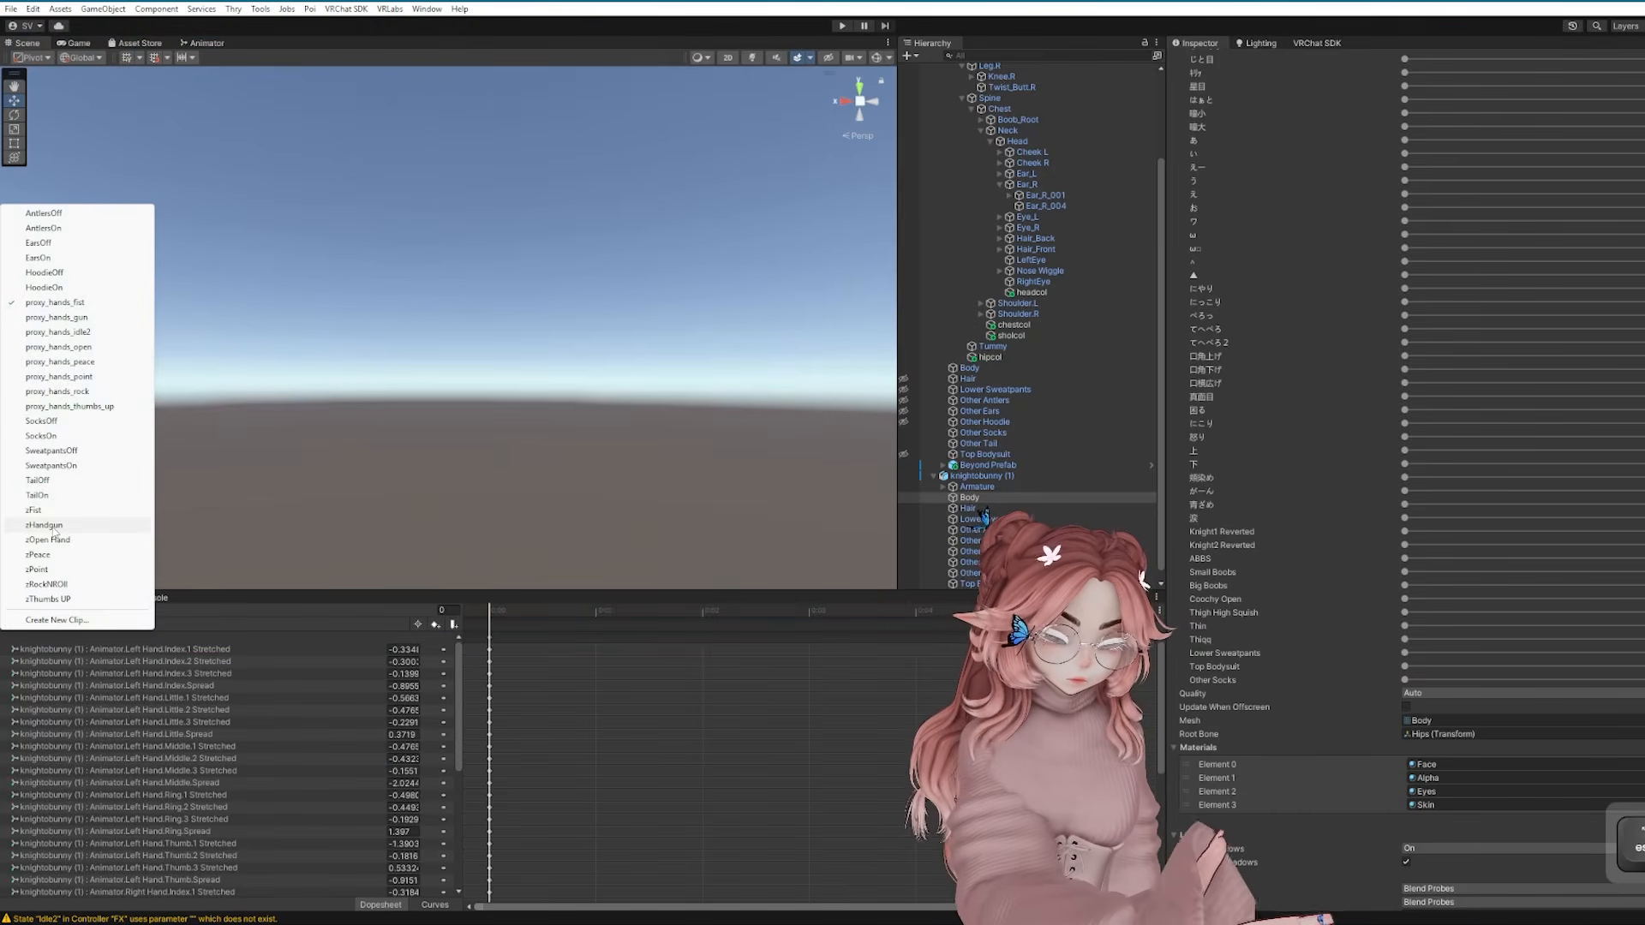
{"action": "left_click", "coordinate": [52, 436]}
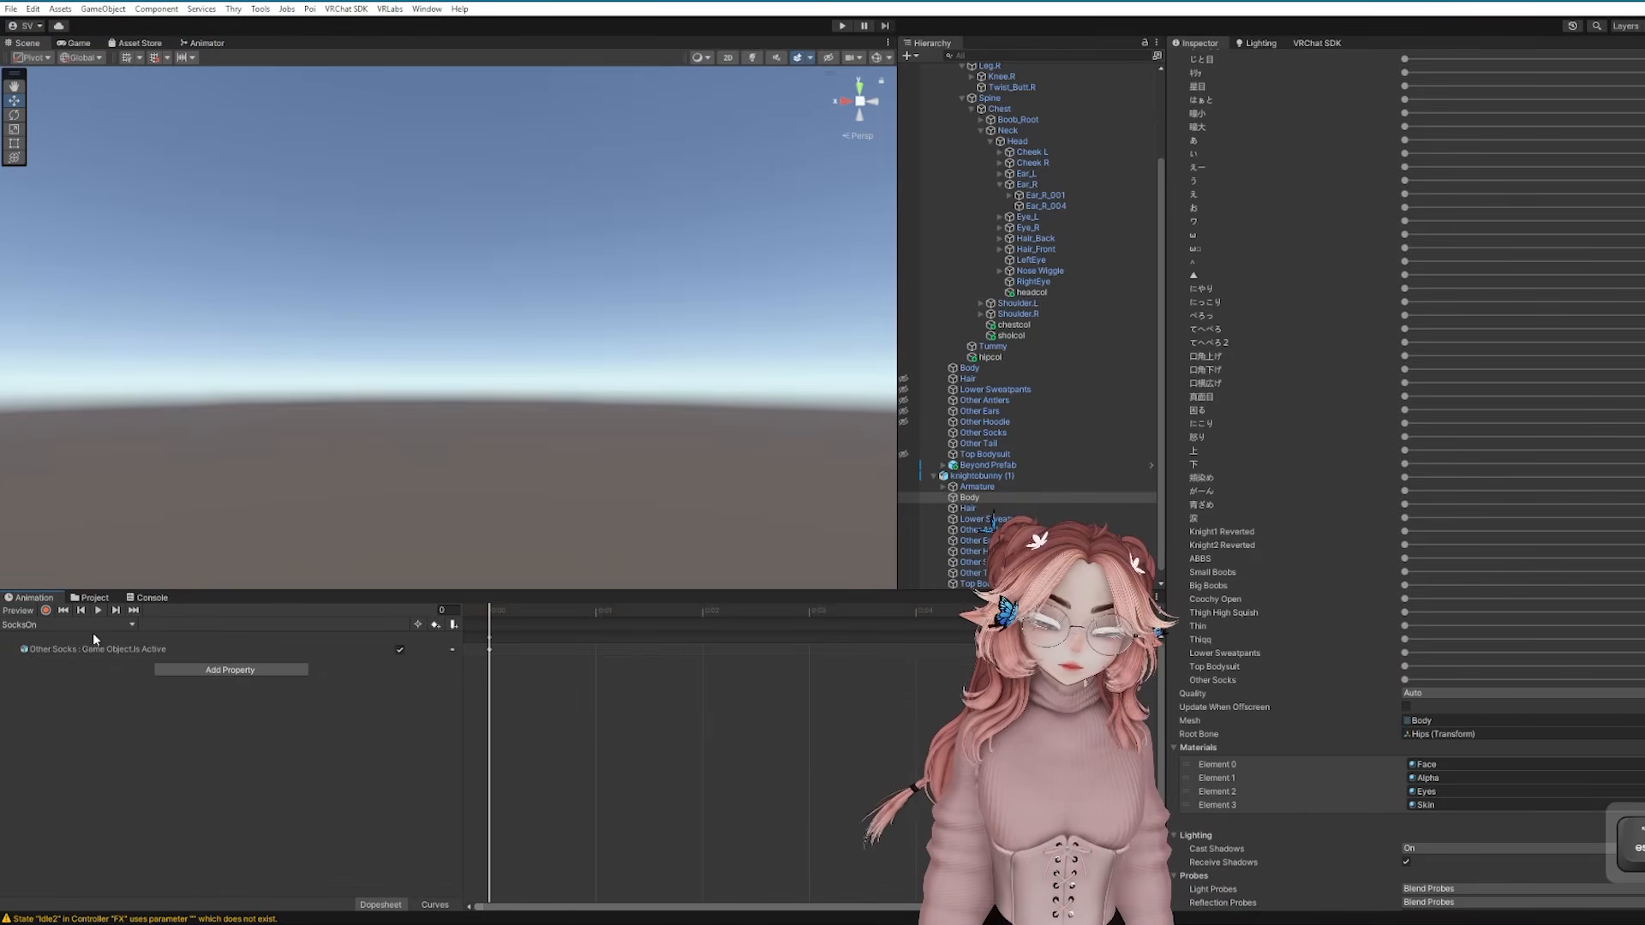
{"action": "key", "text": "ctrl+v"}
{"action": "type", "text": "100"}
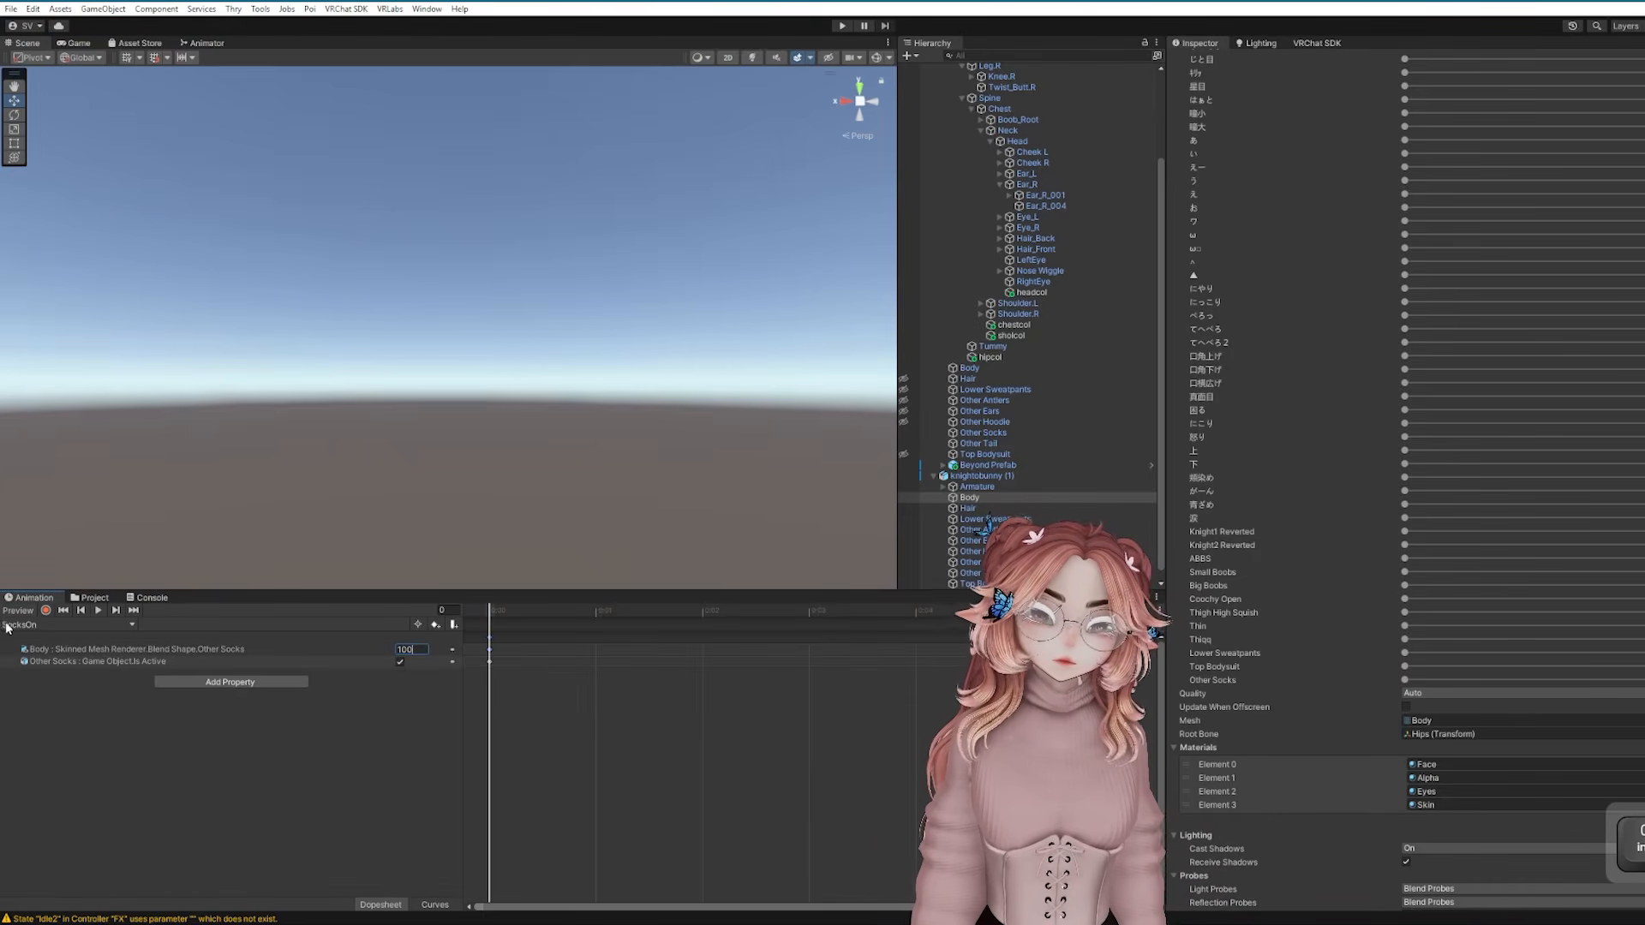
Record the Body's Lower Sweatpants blend shape at 0 in the SweatpantsOff clip
{"action": "left_click", "coordinate": [7, 626]}
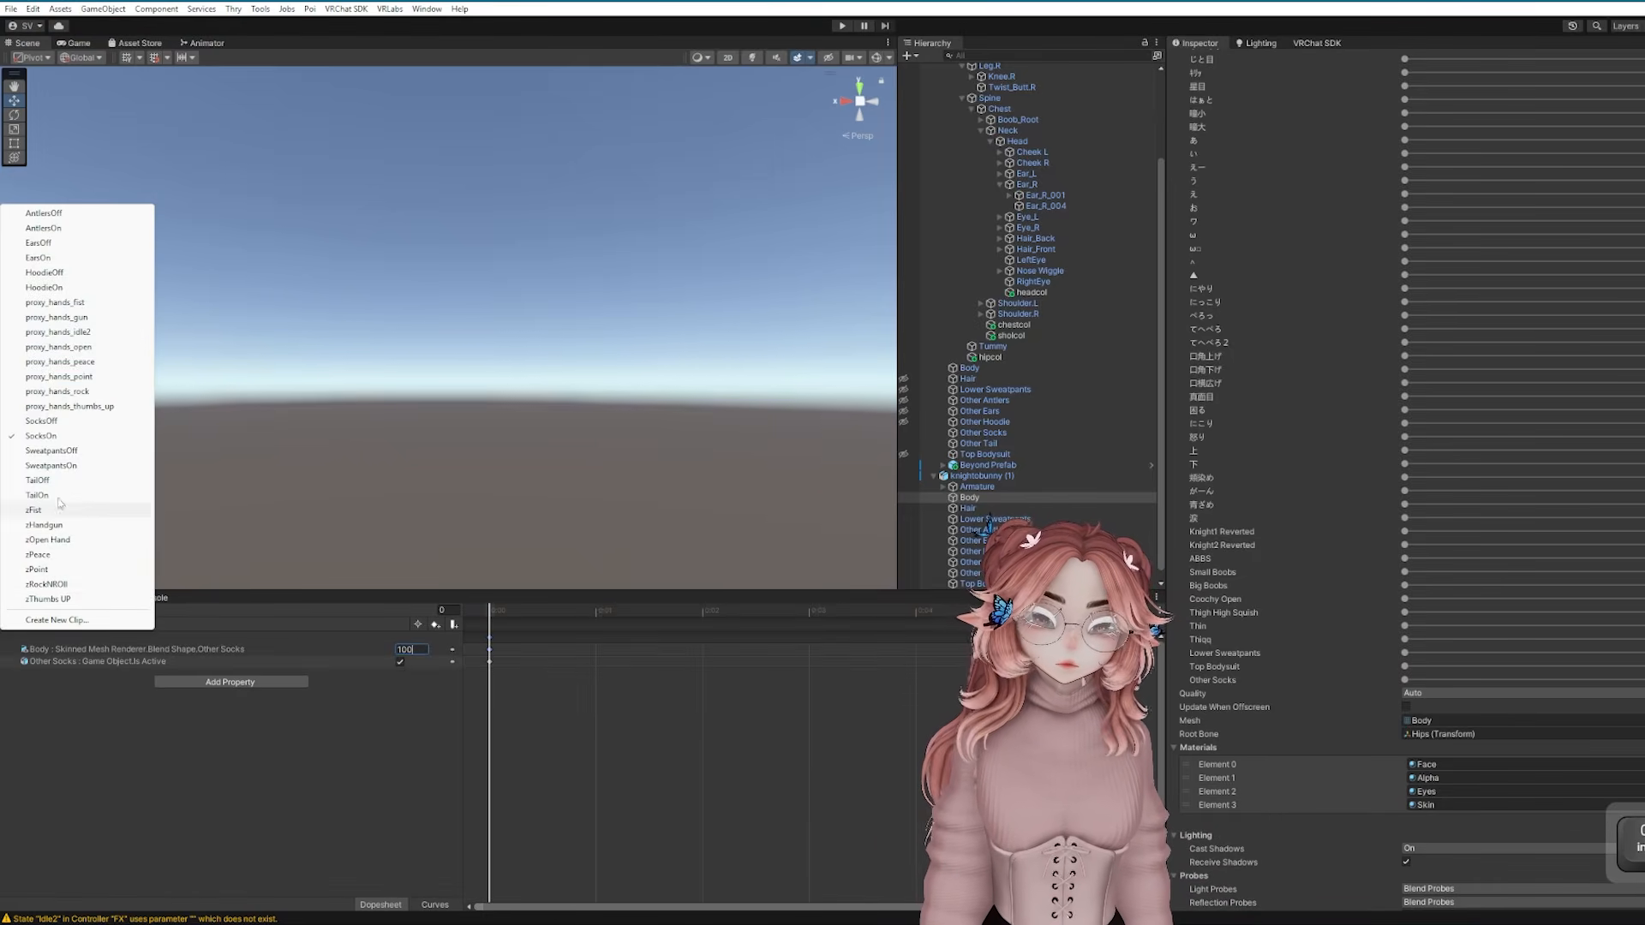
{"action": "left_click", "coordinate": [72, 454]}
{"action": "scroll", "coordinate": [1448, 257], "scroll_direction": "down", "scroll_amount": 10}
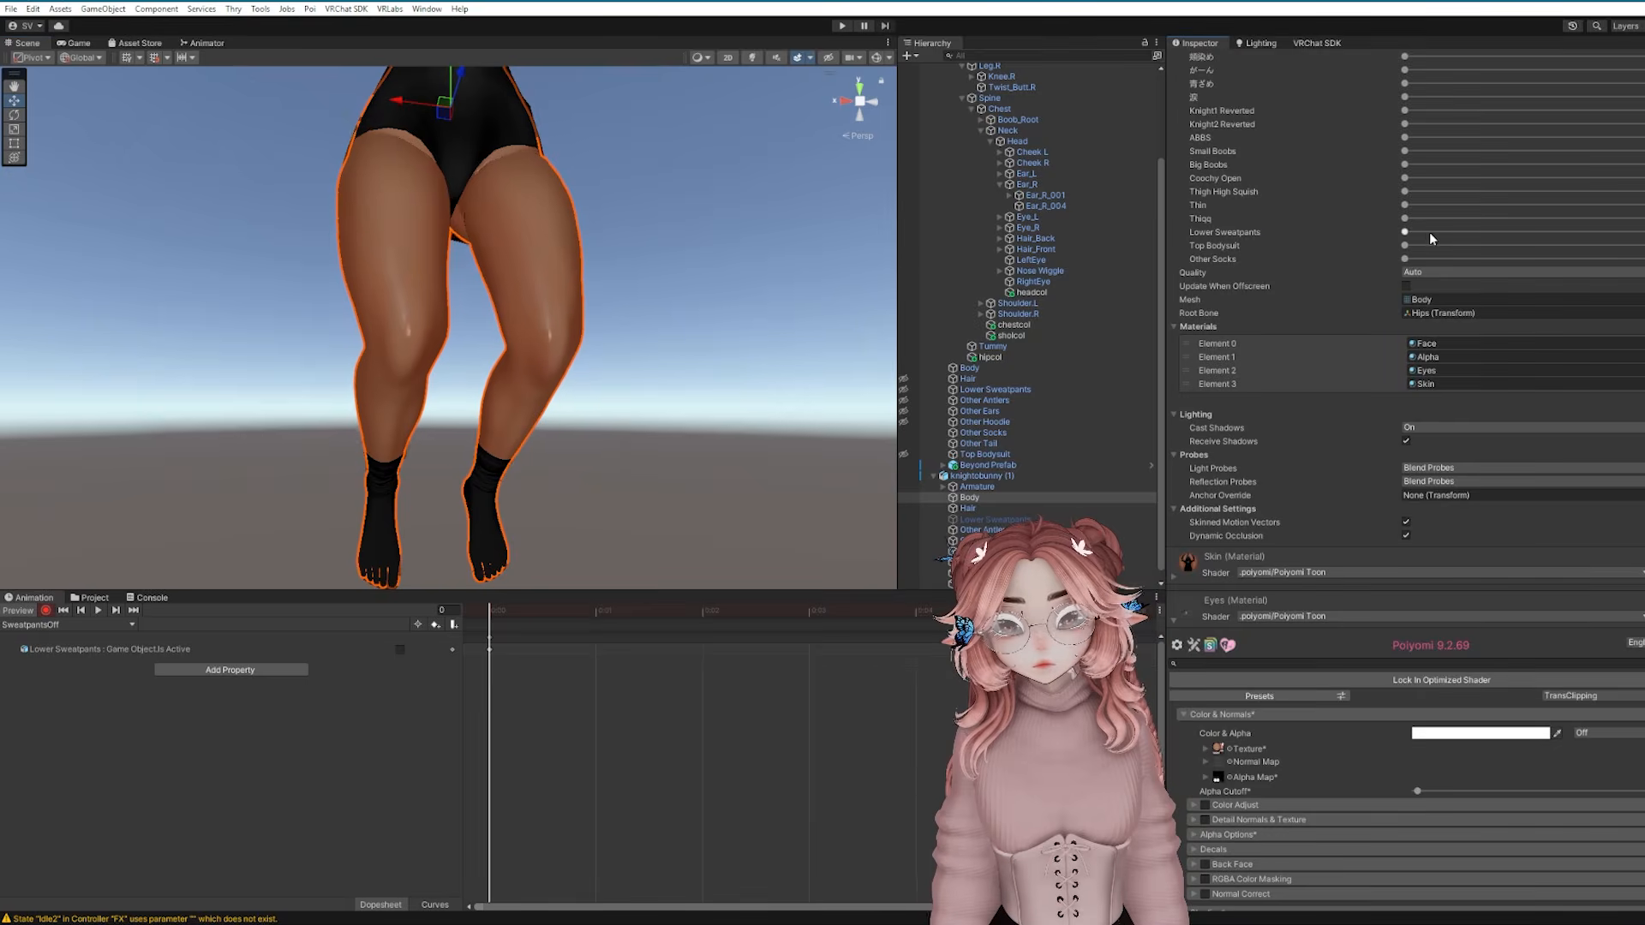
{"action": "left_click_drag", "start_coordinate": [1429, 233], "coordinate": [1357, 249]}
Copy the Body's Lower Sweatpants key into the SweatpantsOn clip, set it to 10 and inspect the pants on the avatar
{"action": "left_click", "coordinate": [69, 624]}
{"action": "left_click", "coordinate": [73, 465]}
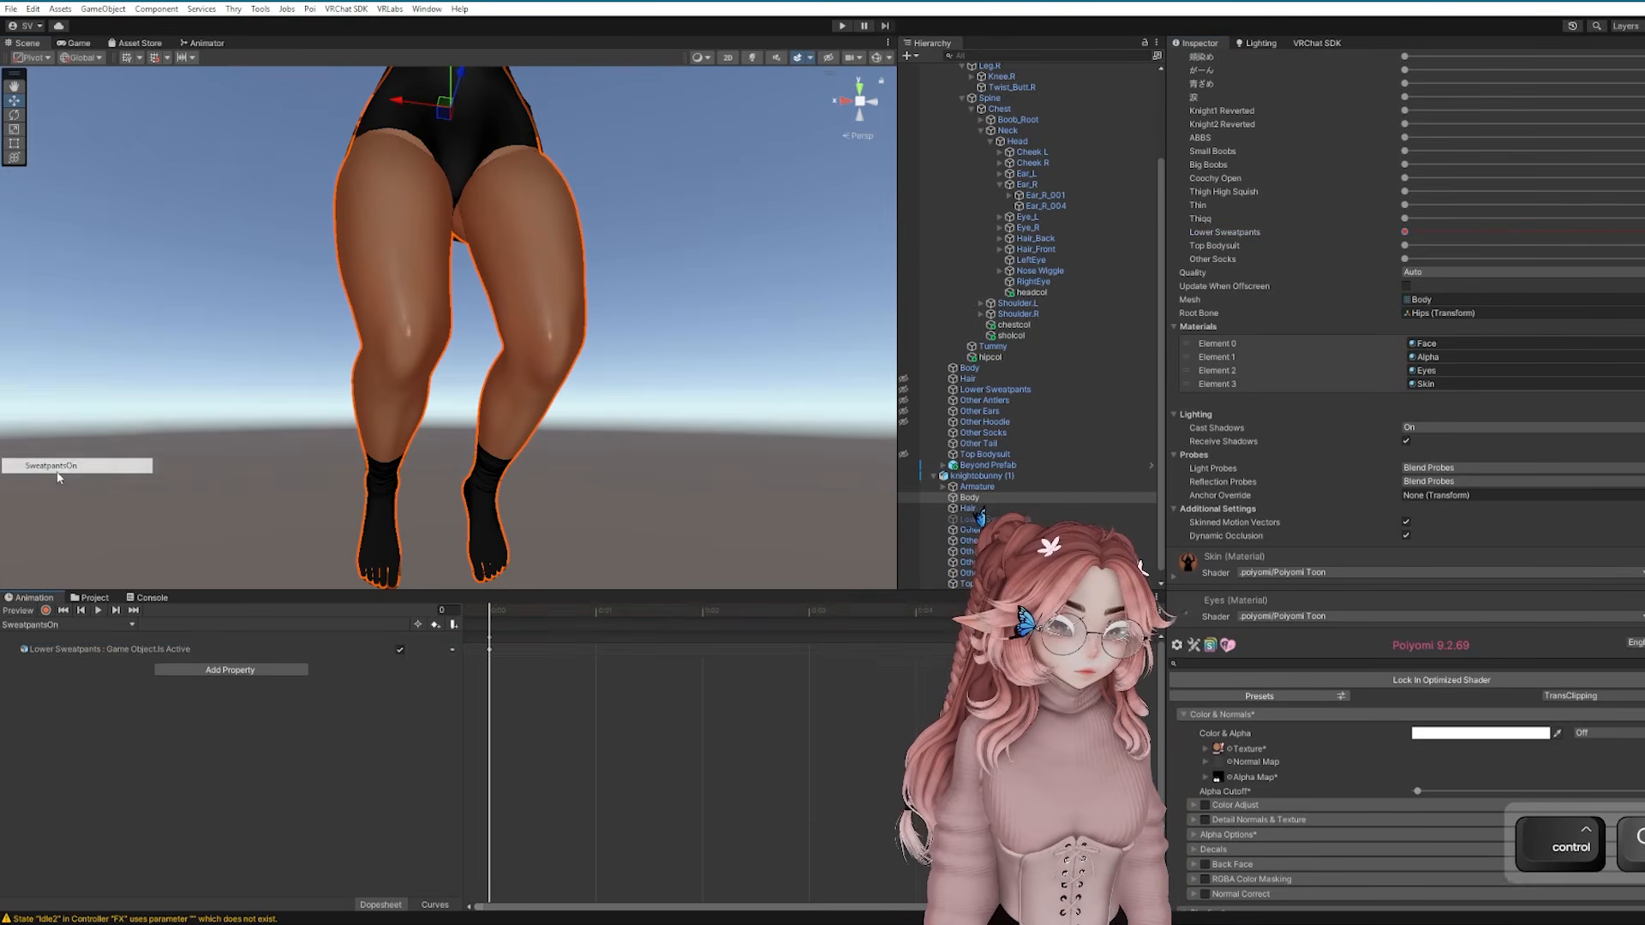
{"action": "left_click", "coordinate": [410, 648]}
{"action": "type", "text": "10"}
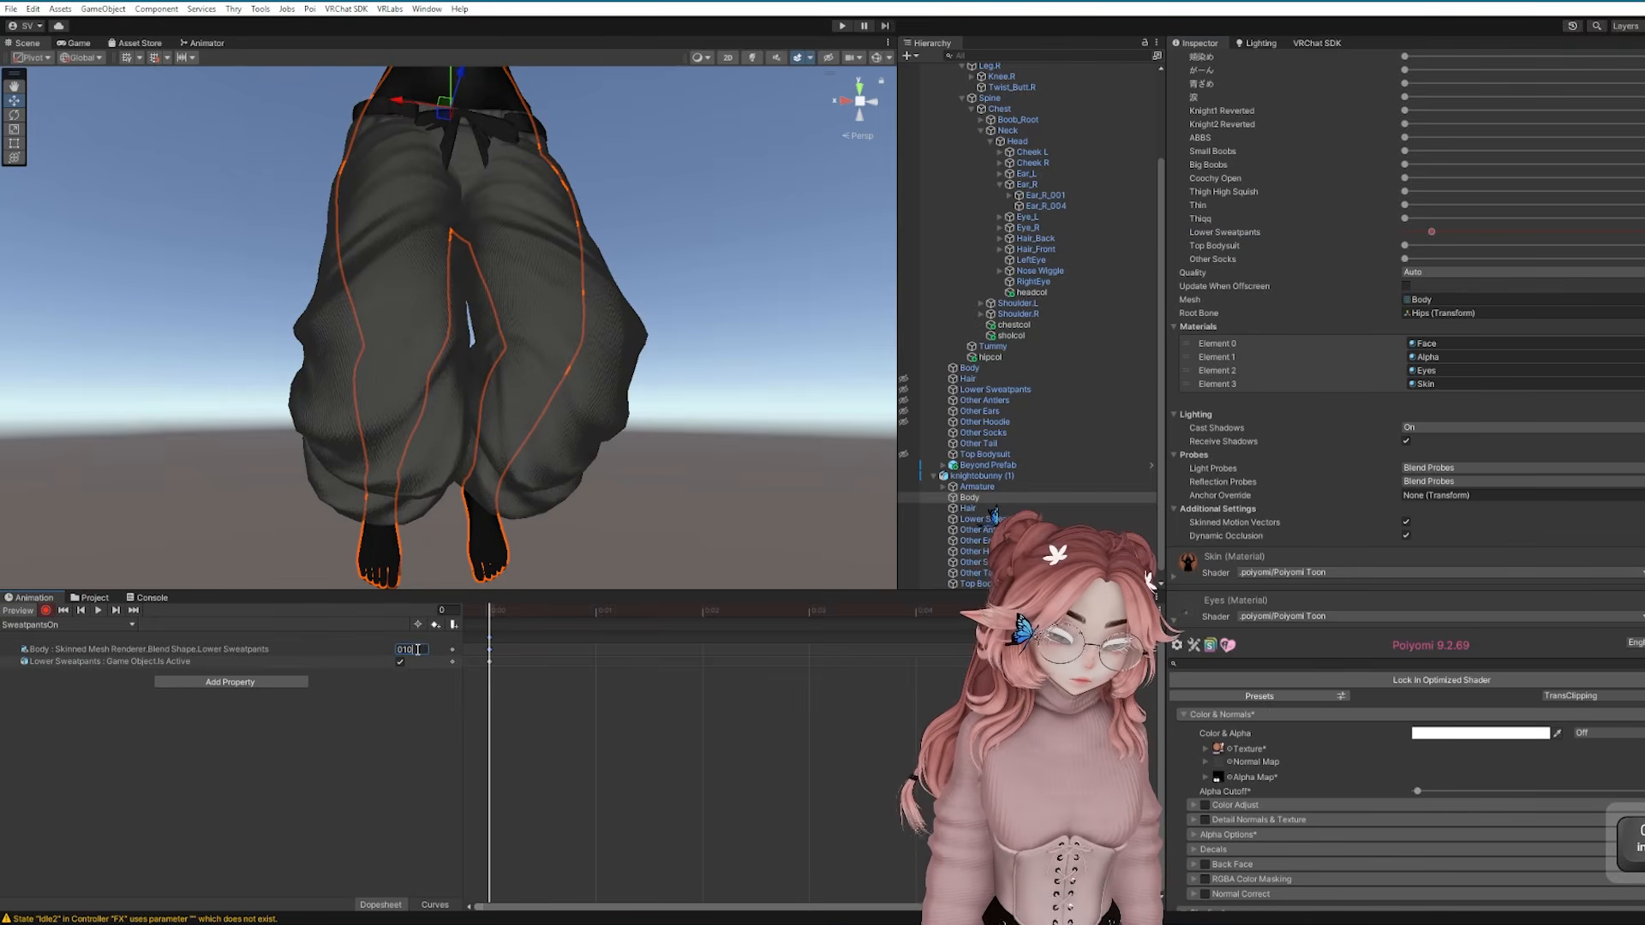
{"action": "left_click", "coordinate": [222, 554]}
{"action": "left_click_drag", "start_coordinate": [523, 327], "coordinate": [382, 426], "text": "alt"}
{"action": "scroll", "coordinate": [566, 407], "scroll_direction": "down", "scroll_amount": 3}
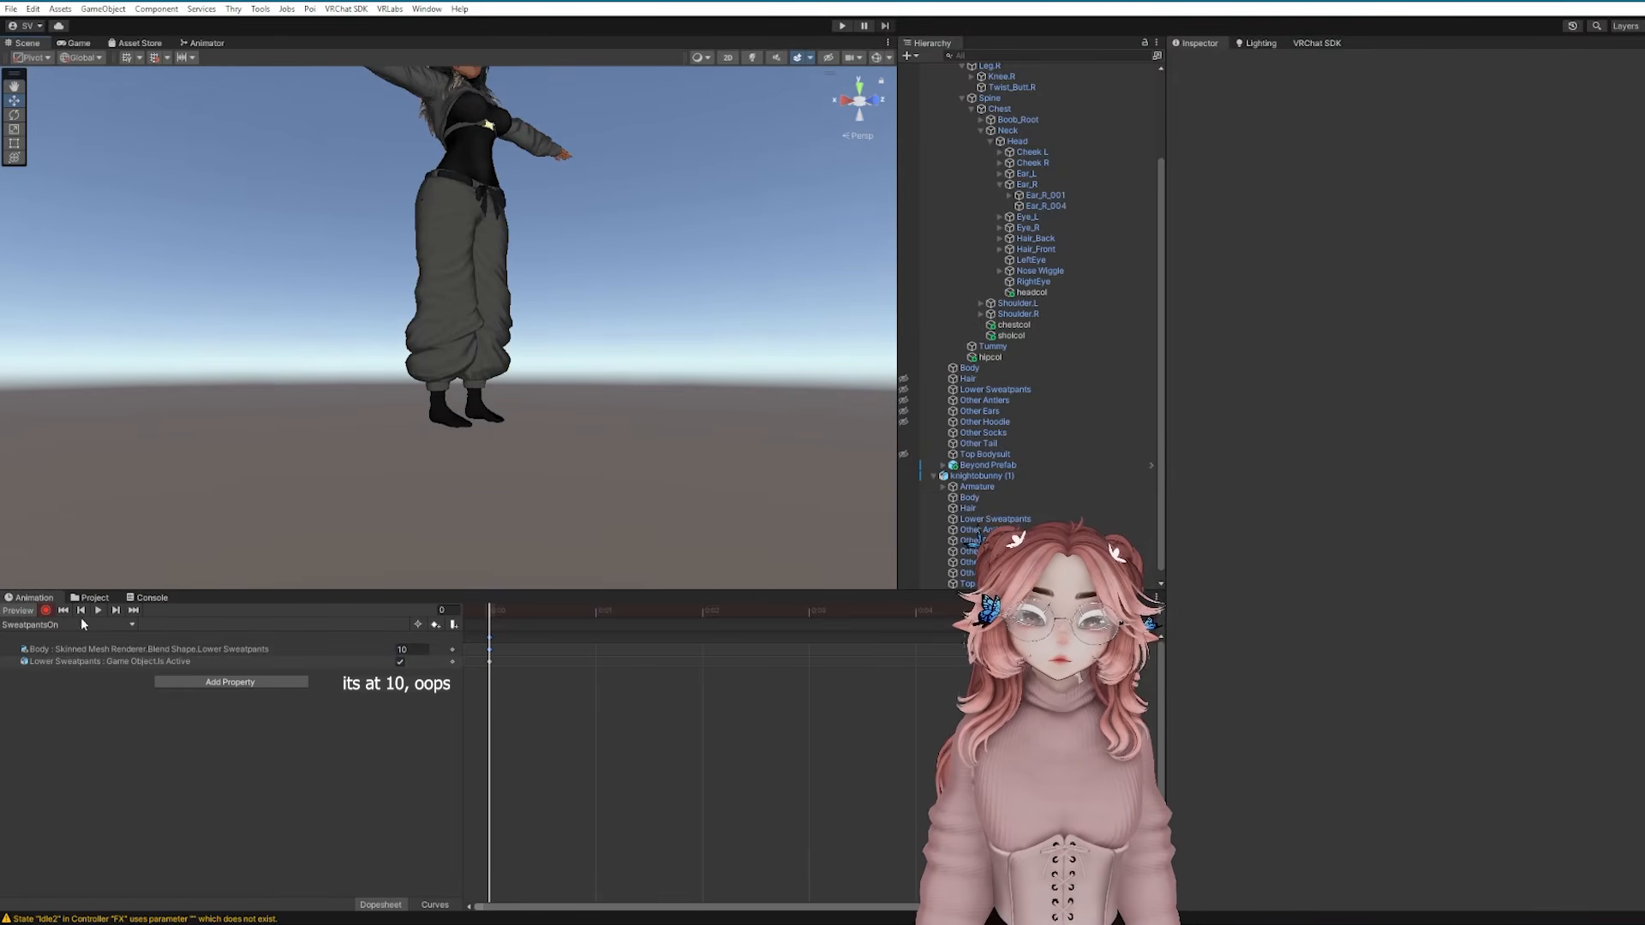
Deactivate the knightobunny (1) avatar in the scene
{"action": "left_click", "coordinate": [980, 476]}
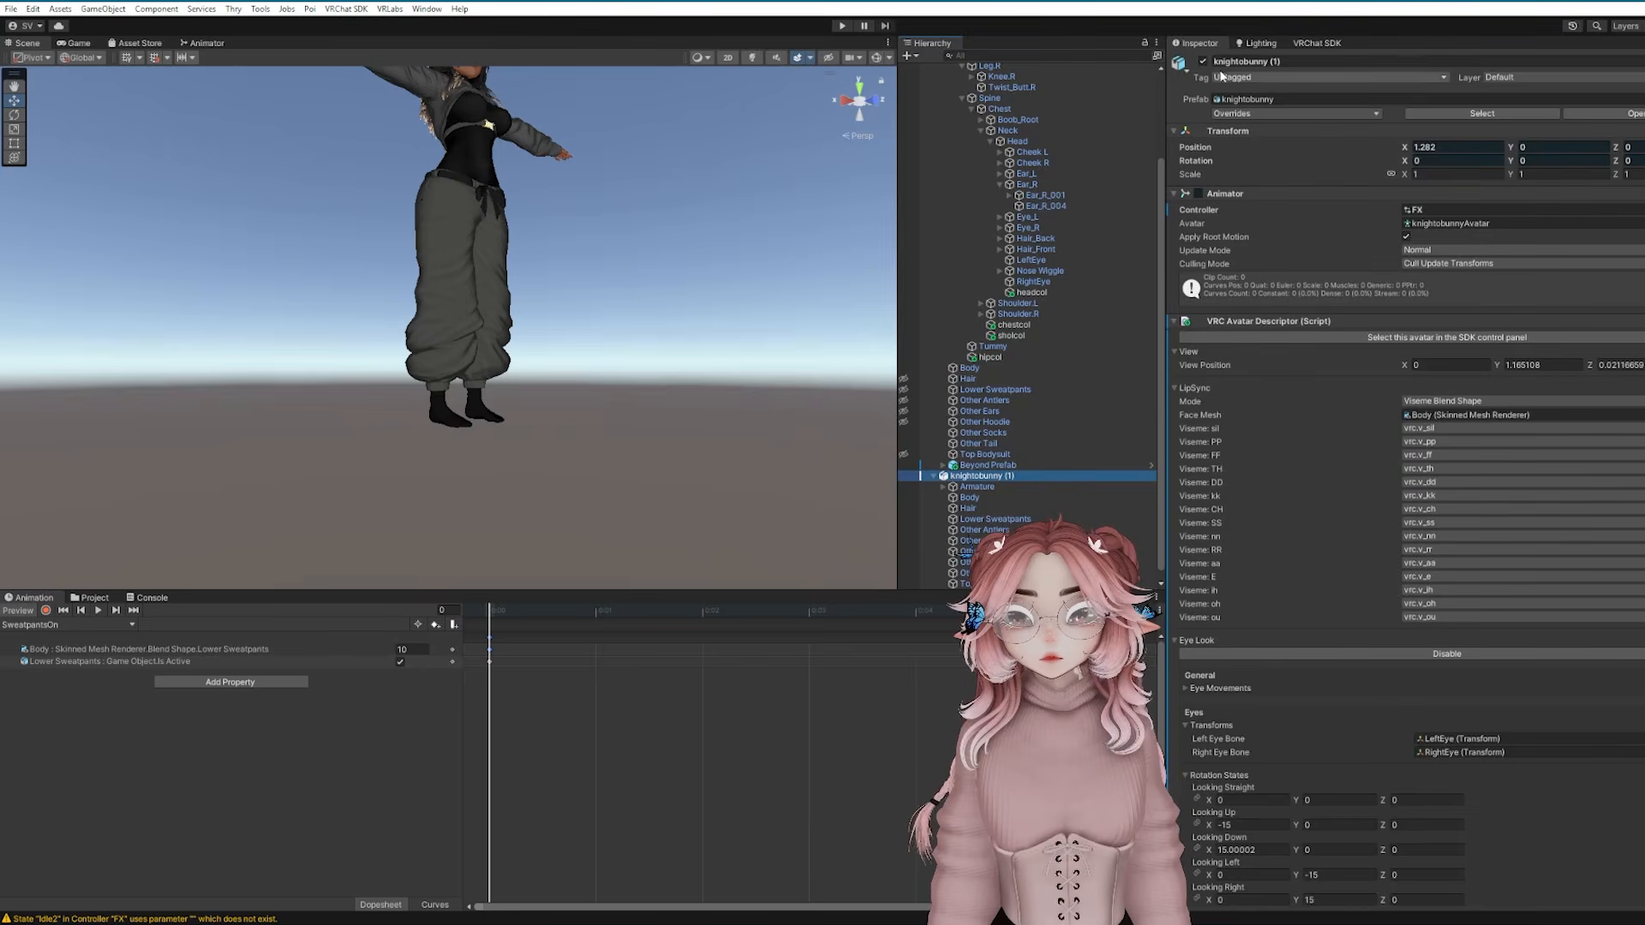
{"action": "left_click", "coordinate": [1203, 61]}
{"action": "left_click_drag", "start_coordinate": [602, 259], "coordinate": [414, 466], "text": "alt"}
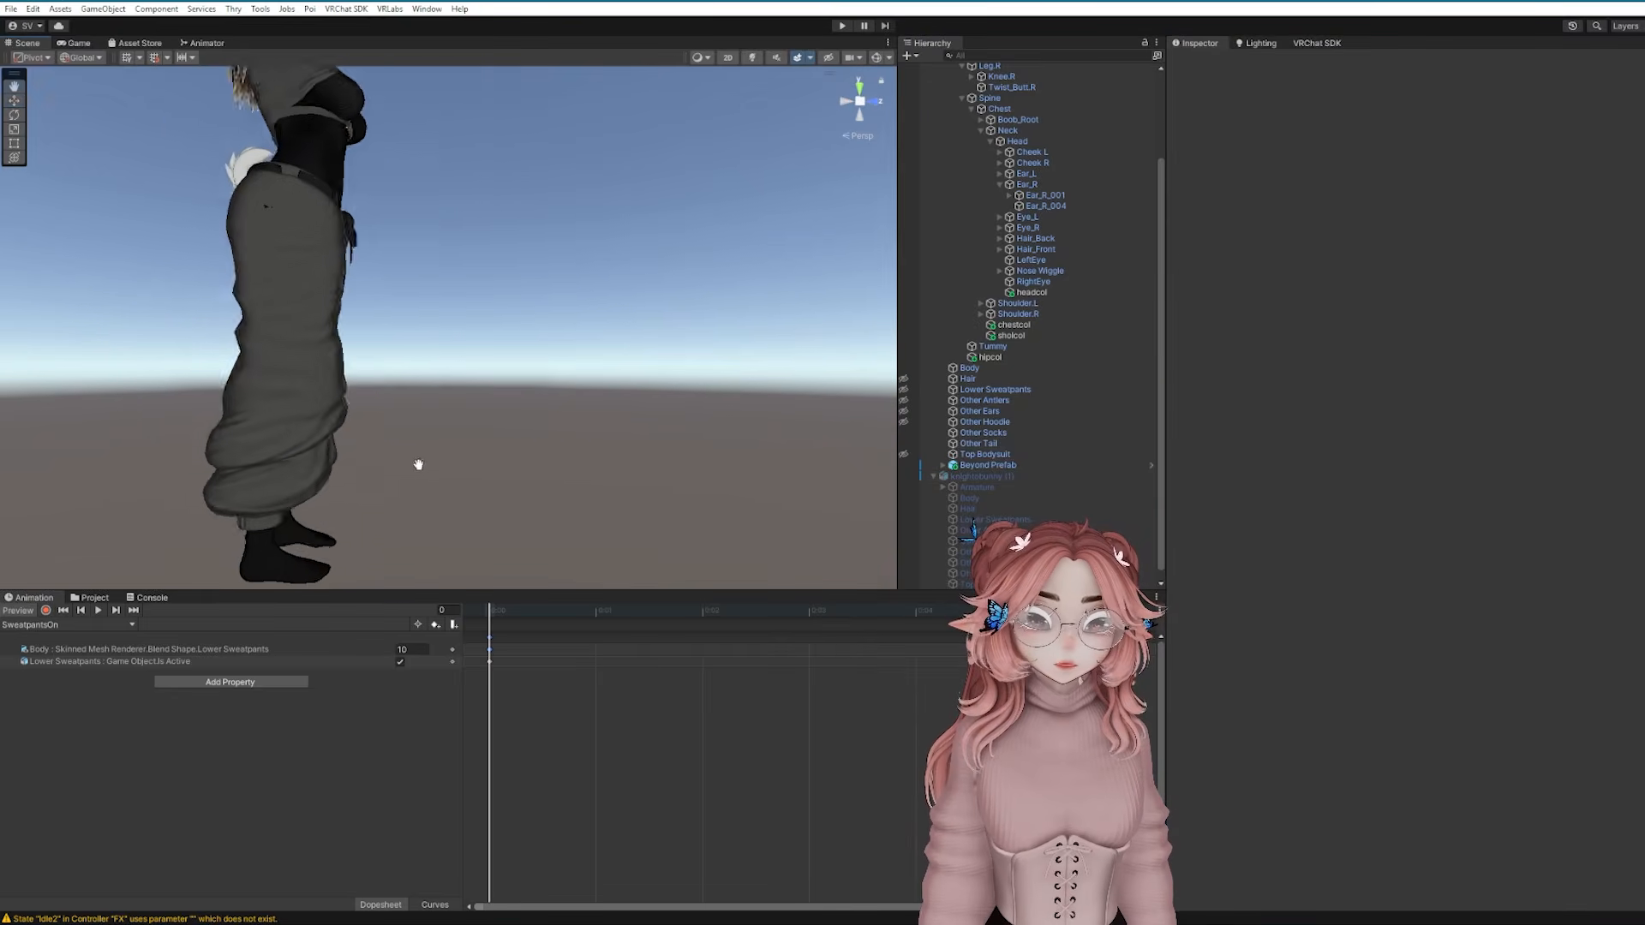
Assign the Black2 texture from the Hair folder to the Other Tail's Tail_Bunny material and inspect the tail up close
{"action": "scroll", "coordinate": [414, 466], "scroll_direction": "up", "scroll_amount": 5}
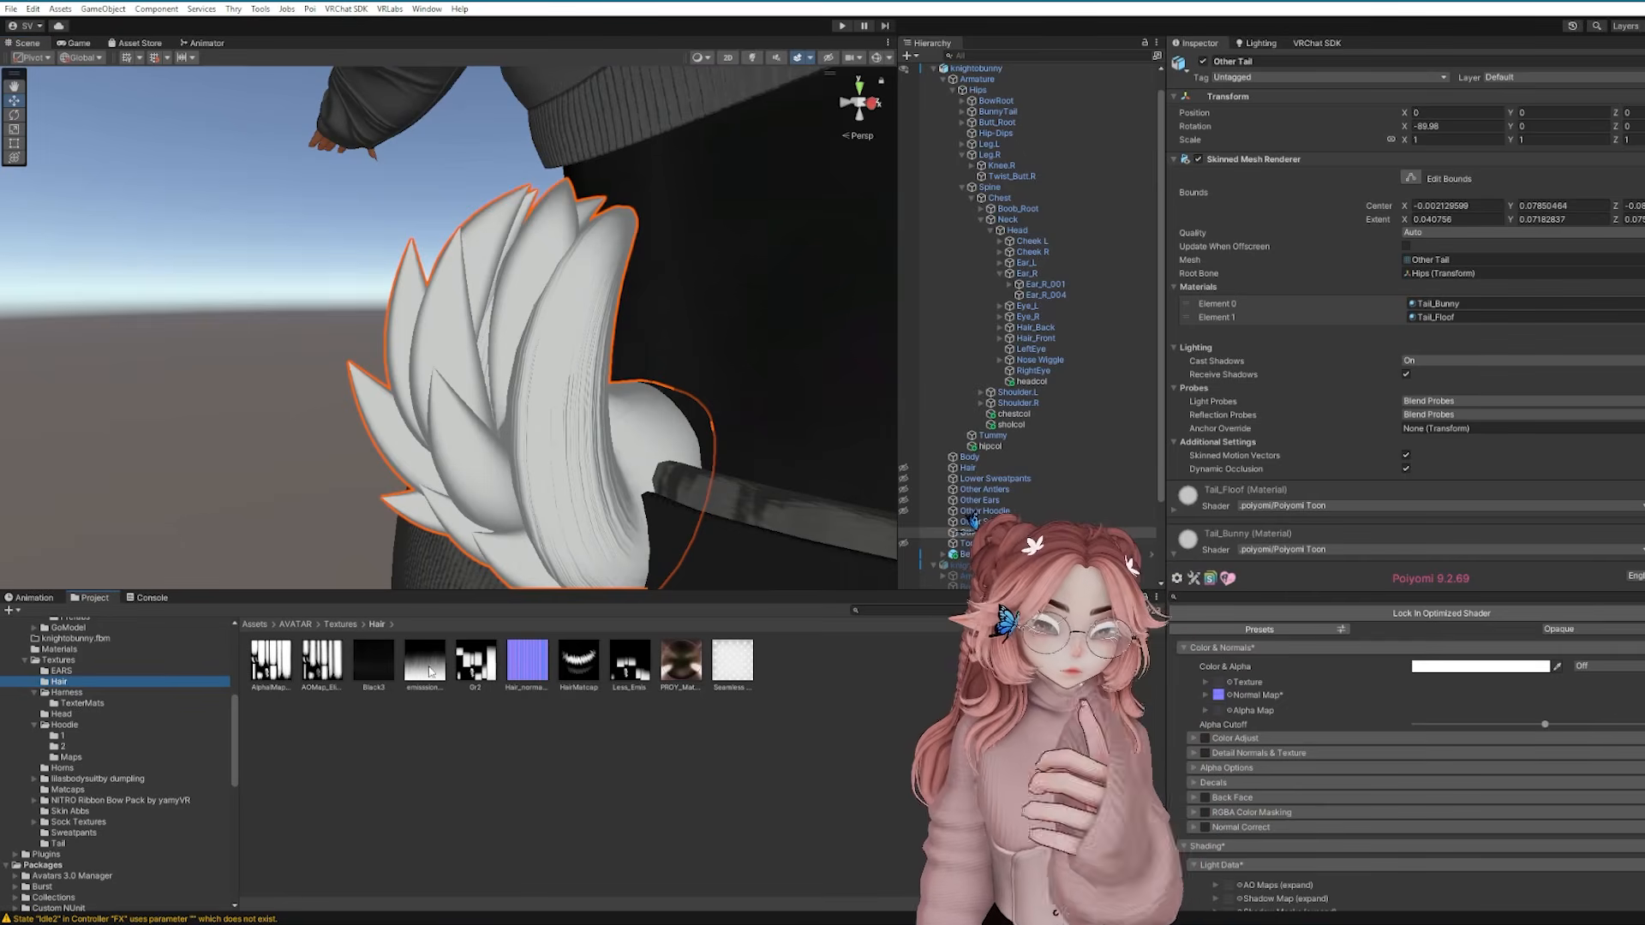
{"action": "left_click_drag", "start_coordinate": [377, 669], "coordinate": [1221, 682]}
{"action": "scroll", "coordinate": [629, 410], "scroll_direction": "down", "scroll_amount": 4}
{"action": "left_click_drag", "start_coordinate": [543, 455], "coordinate": [565, 360], "text": "alt"}
{"action": "scroll", "coordinate": [565, 360], "scroll_direction": "down", "scroll_amount": 6}
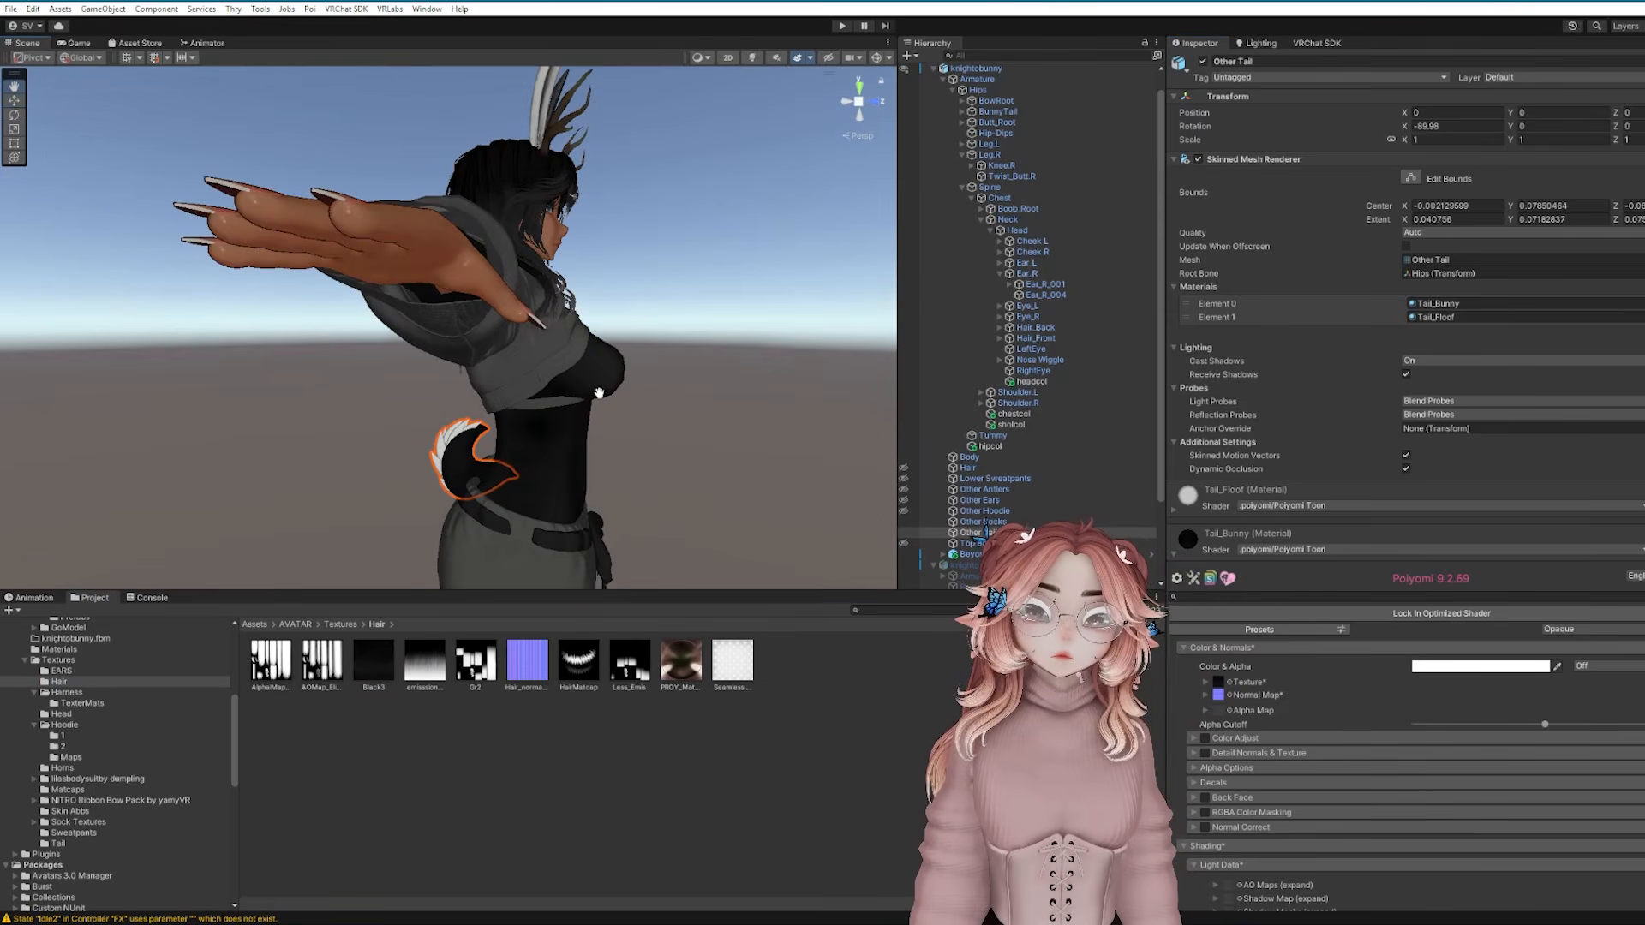
{"action": "scroll", "coordinate": [613, 420], "scroll_direction": "up", "scroll_amount": 7}
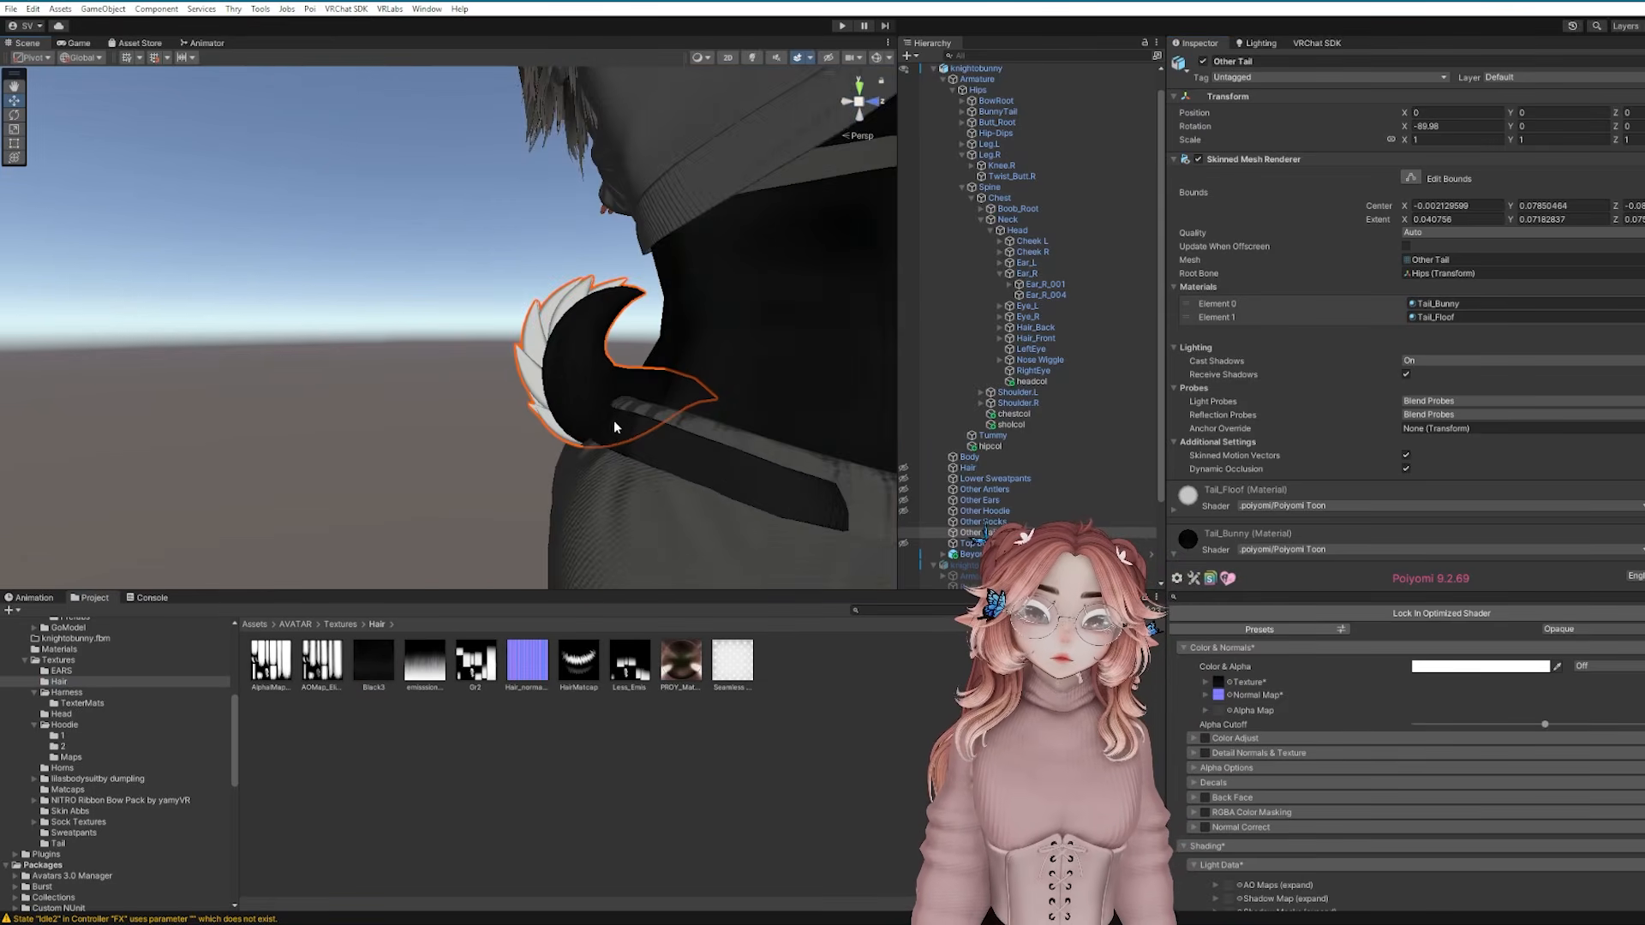
{"action": "left_click", "coordinate": [1487, 303]}
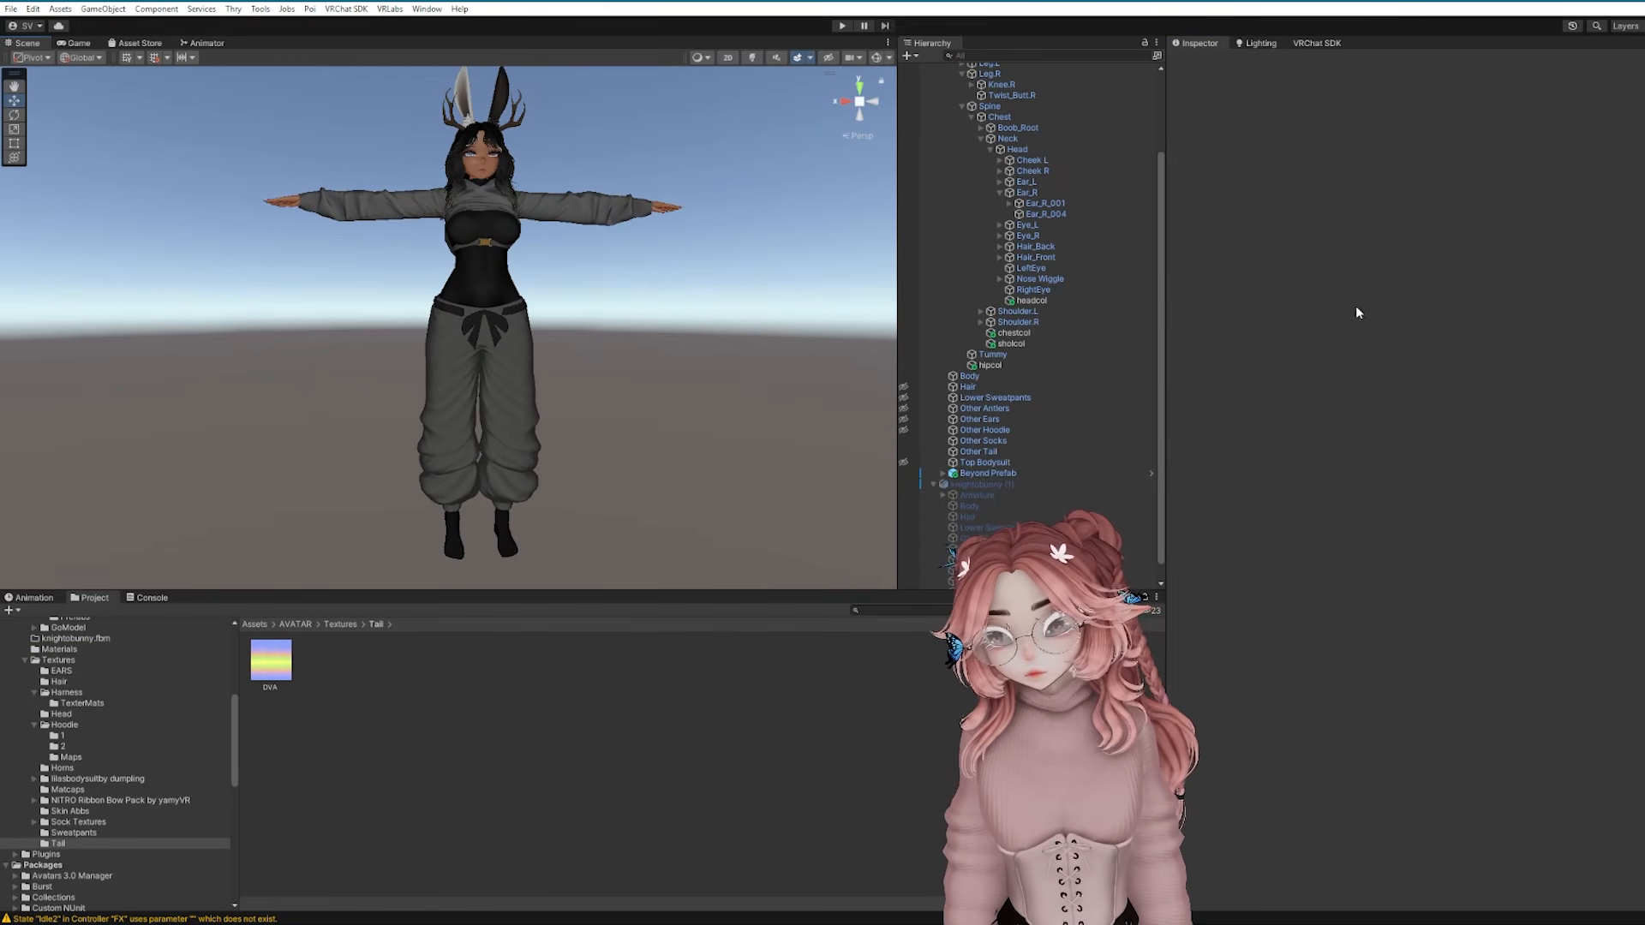
Collapse the knightobunny hierarchy and save the OPEN ME scene
{"action": "scroll", "coordinate": [1076, 286], "scroll_direction": "up", "scroll_amount": 5}
{"action": "left_click", "coordinate": [934, 91]}
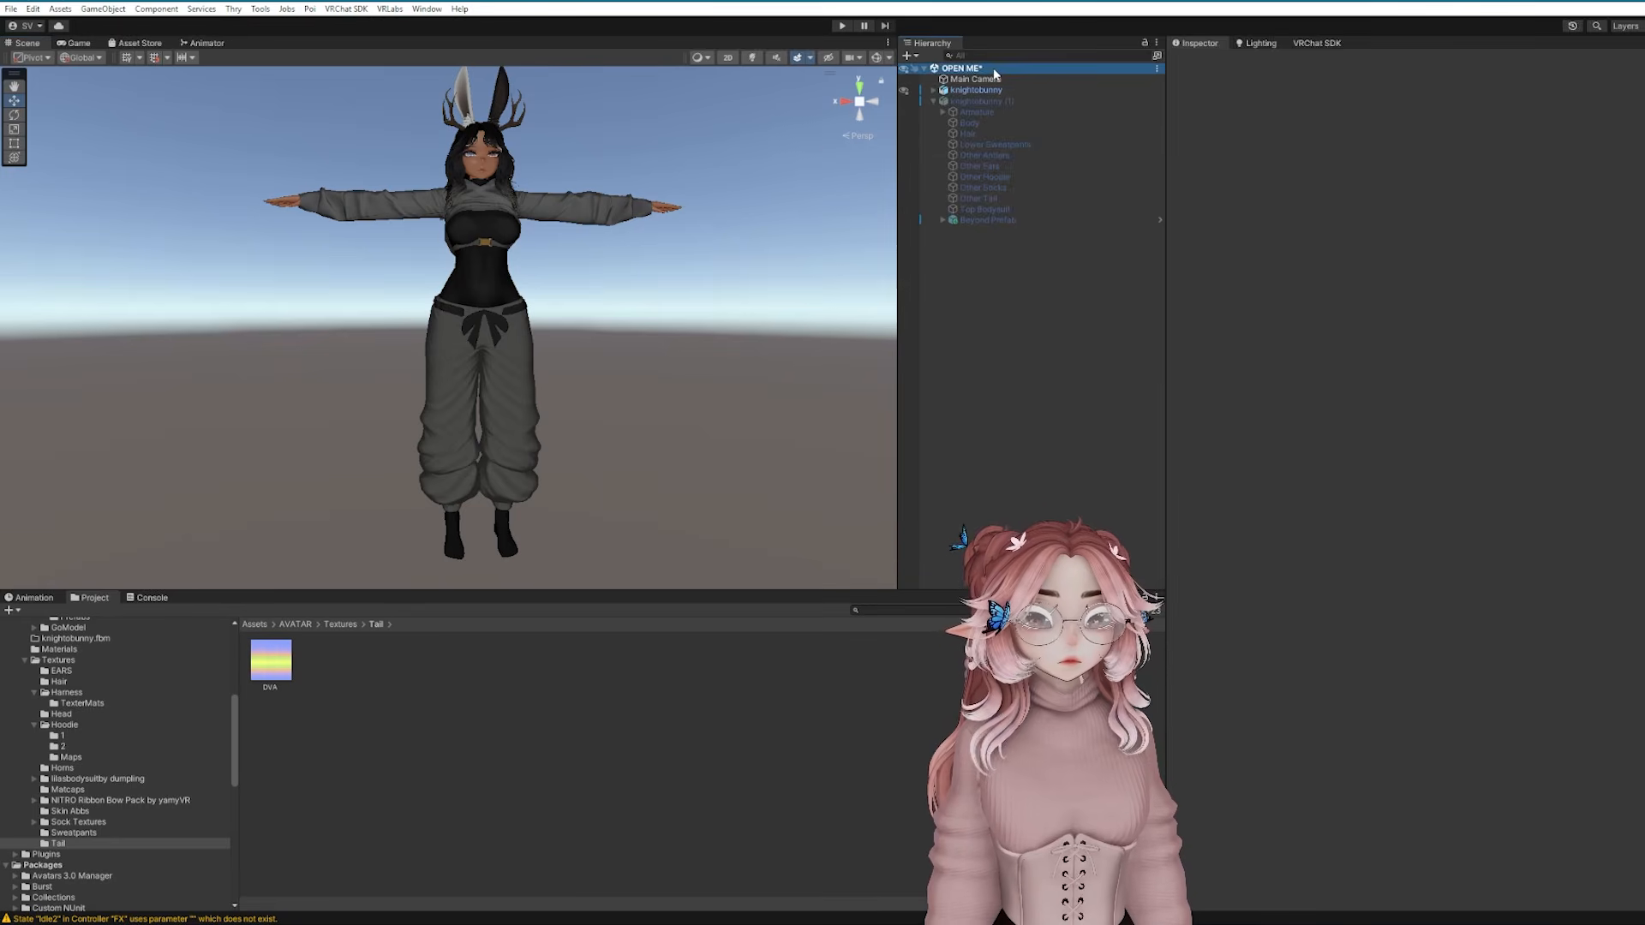
{"action": "left_click", "coordinate": [961, 101]}
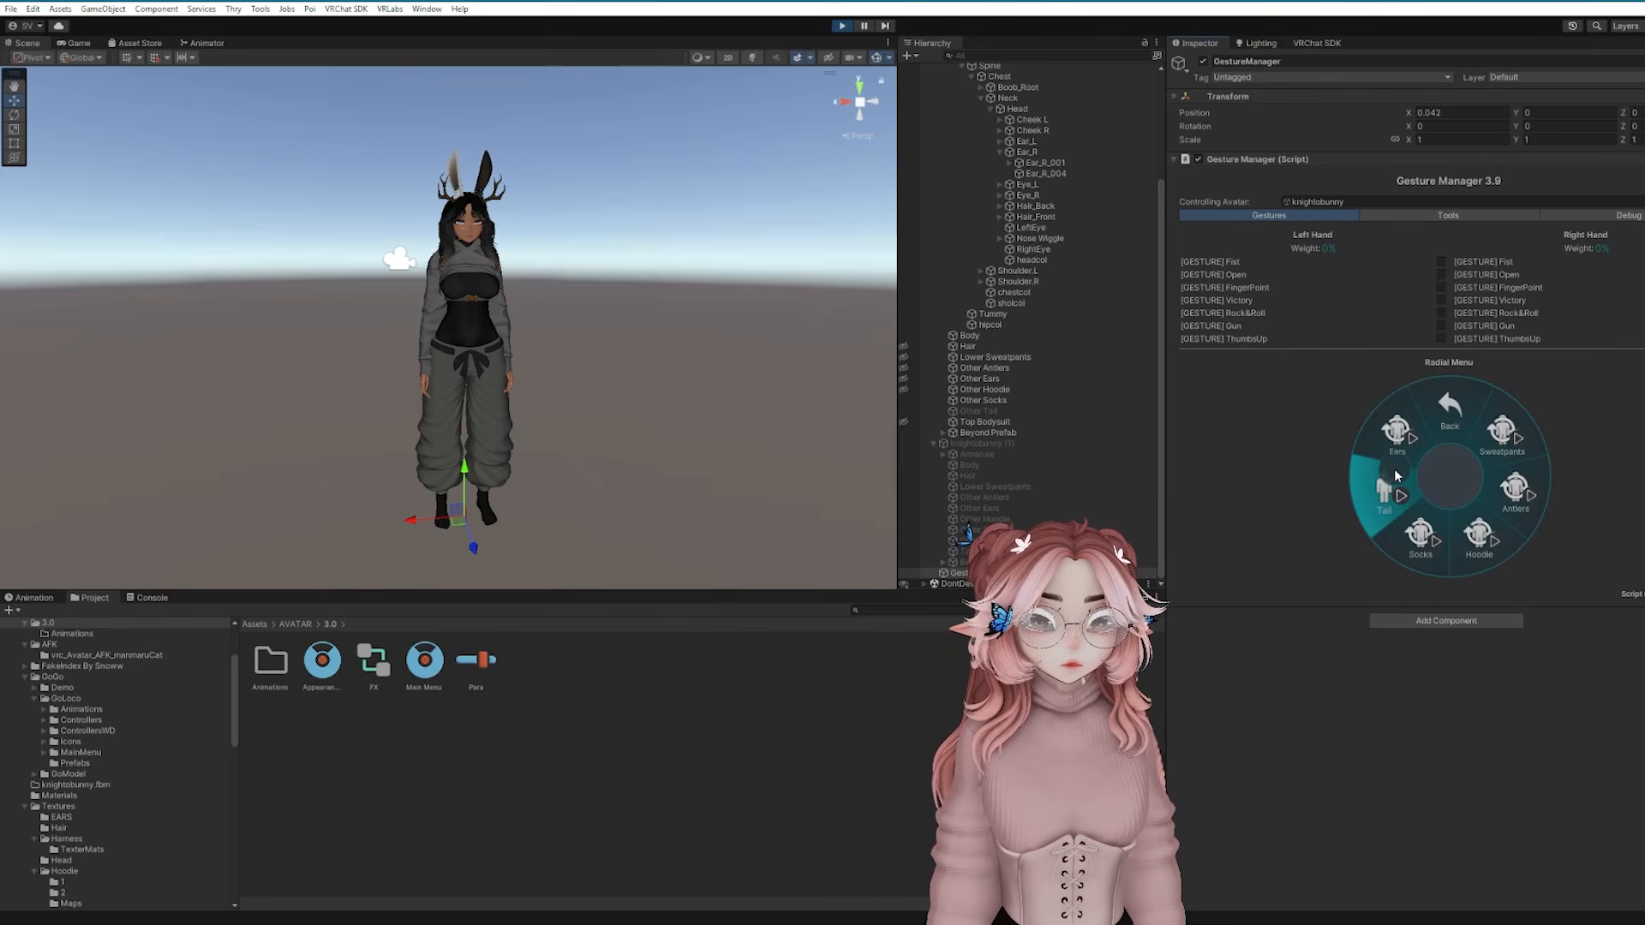
Test the Tail toggle in the Gesture Manager's radial menu while viewing the avatar from the side and front
{"action": "left_click", "coordinate": [1392, 487]}
{"action": "right_click_drag", "start_coordinate": [454, 425], "coordinate": [578, 409]}
{"action": "left_click_drag", "start_coordinate": [578, 409], "coordinate": [632, 425], "text": "alt"}
{"action": "middle_click_drag", "start_coordinate": [632, 426], "coordinate": [817, 411]}
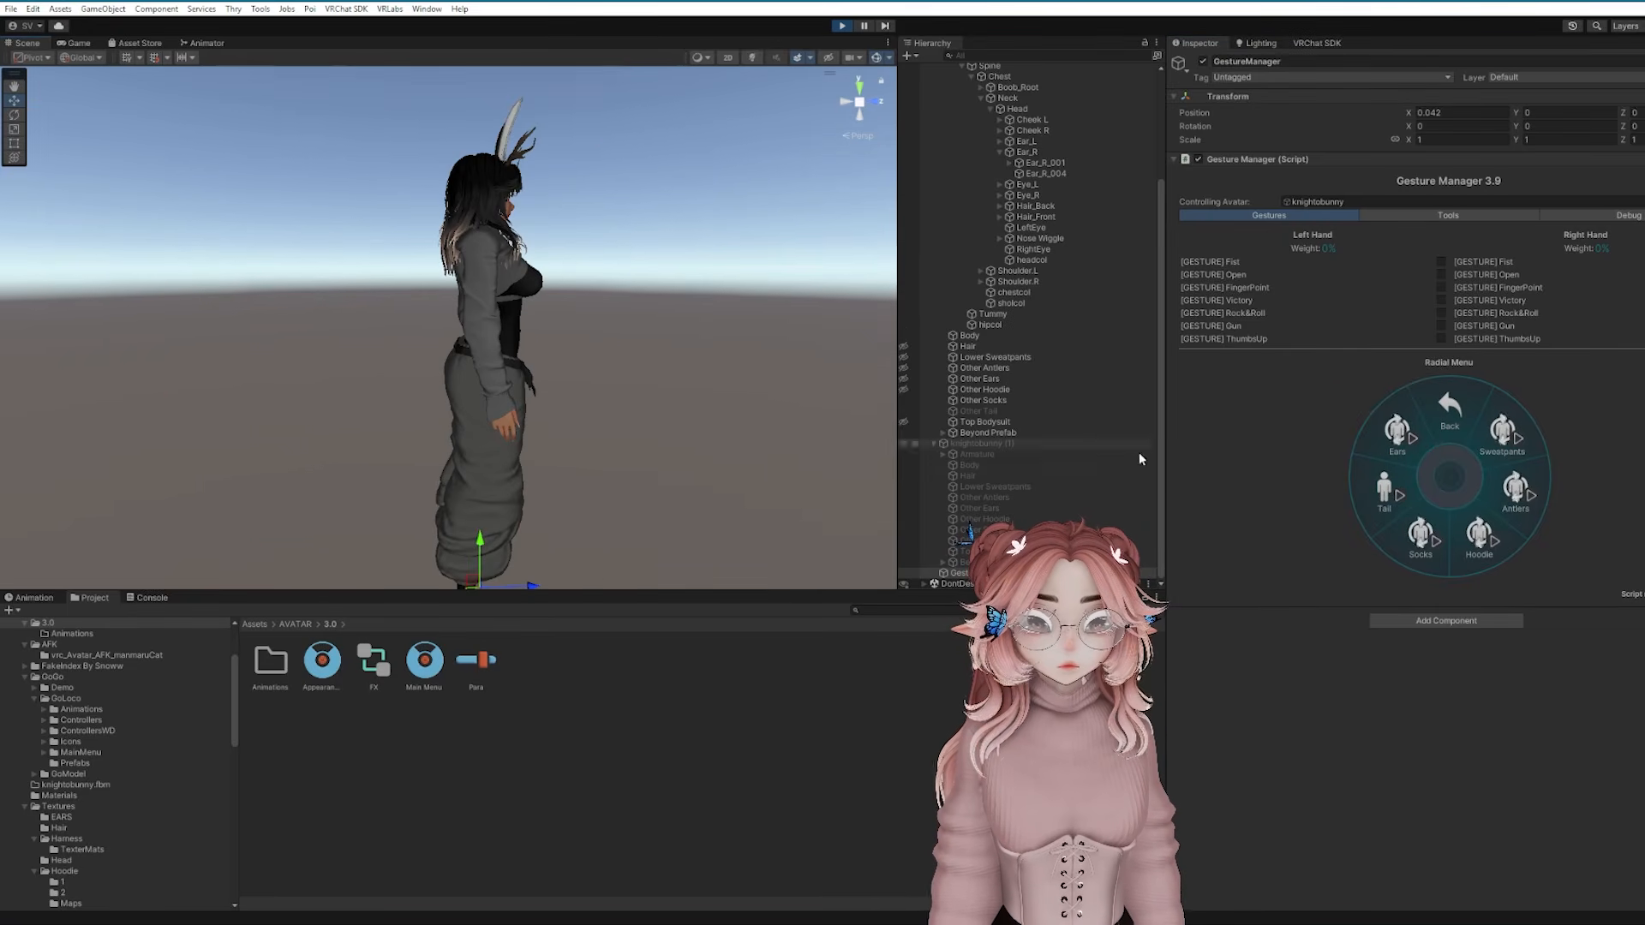
{"action": "left_click", "coordinate": [1393, 487]}
{"action": "left_click", "coordinate": [1393, 487]}
{"action": "left_click_drag", "start_coordinate": [857, 430], "coordinate": [557, 425], "text": "alt"}
{"action": "middle_click_drag", "start_coordinate": [557, 425], "coordinate": [517, 429]}
{"action": "scroll", "coordinate": [378, 422], "scroll_direction": "down", "scroll_amount": 3}
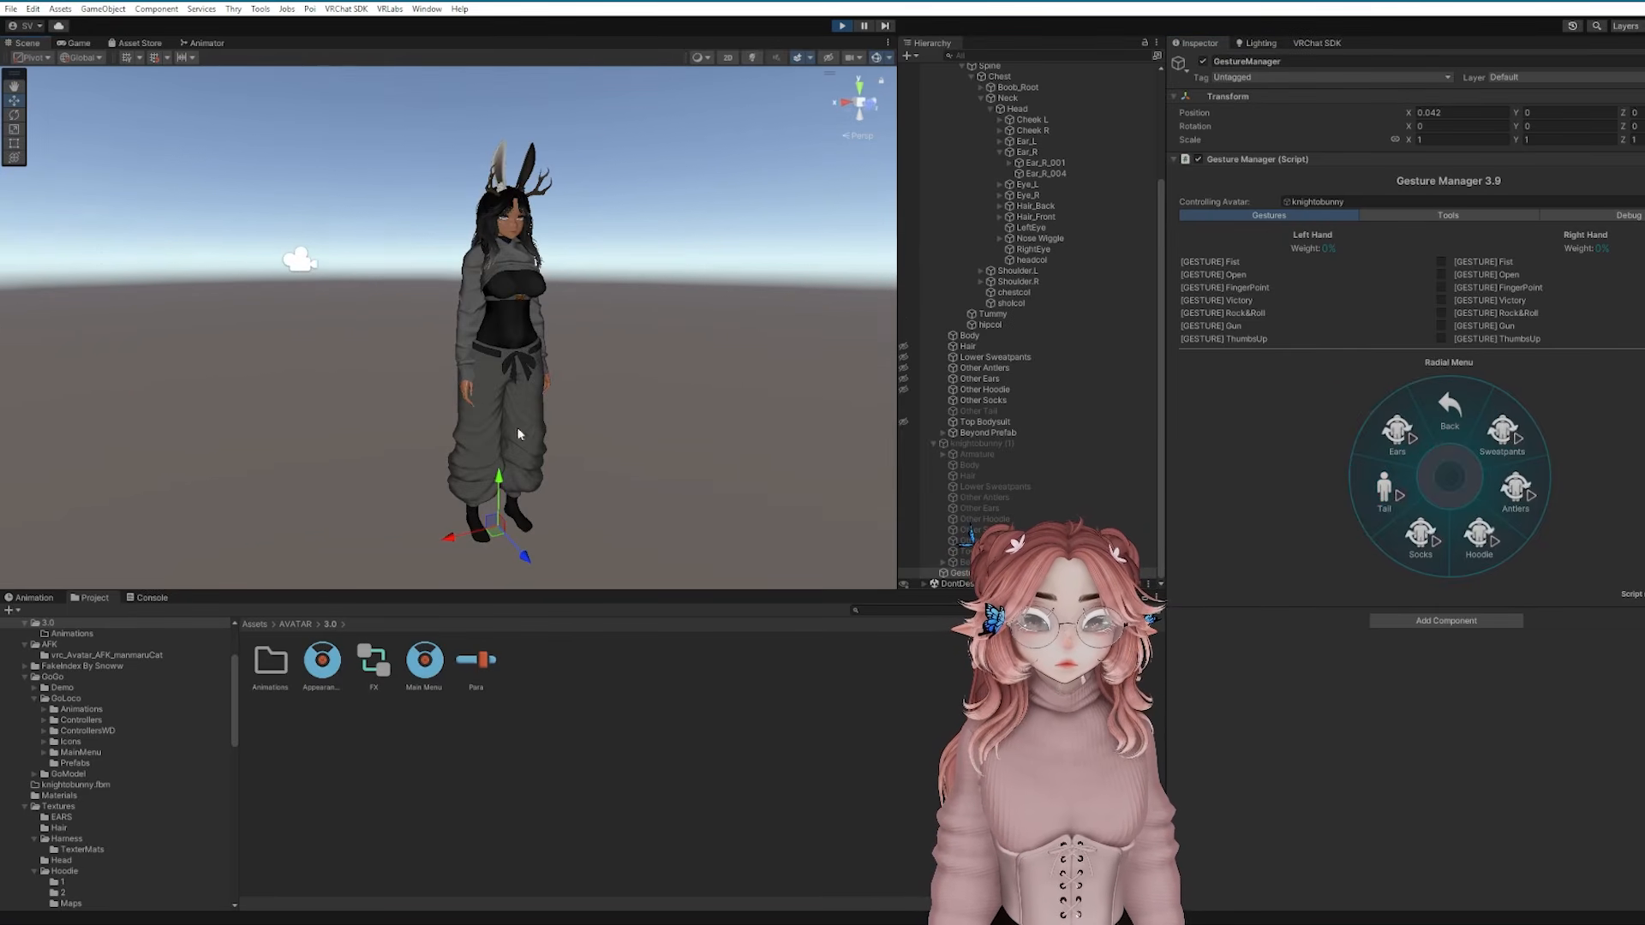
Test the Hoodie, Antlers and Sweatpants toggles in the Gesture Manager's radial menu
{"action": "left_click", "coordinate": [1492, 549]}
{"action": "left_click", "coordinate": [1530, 505]}
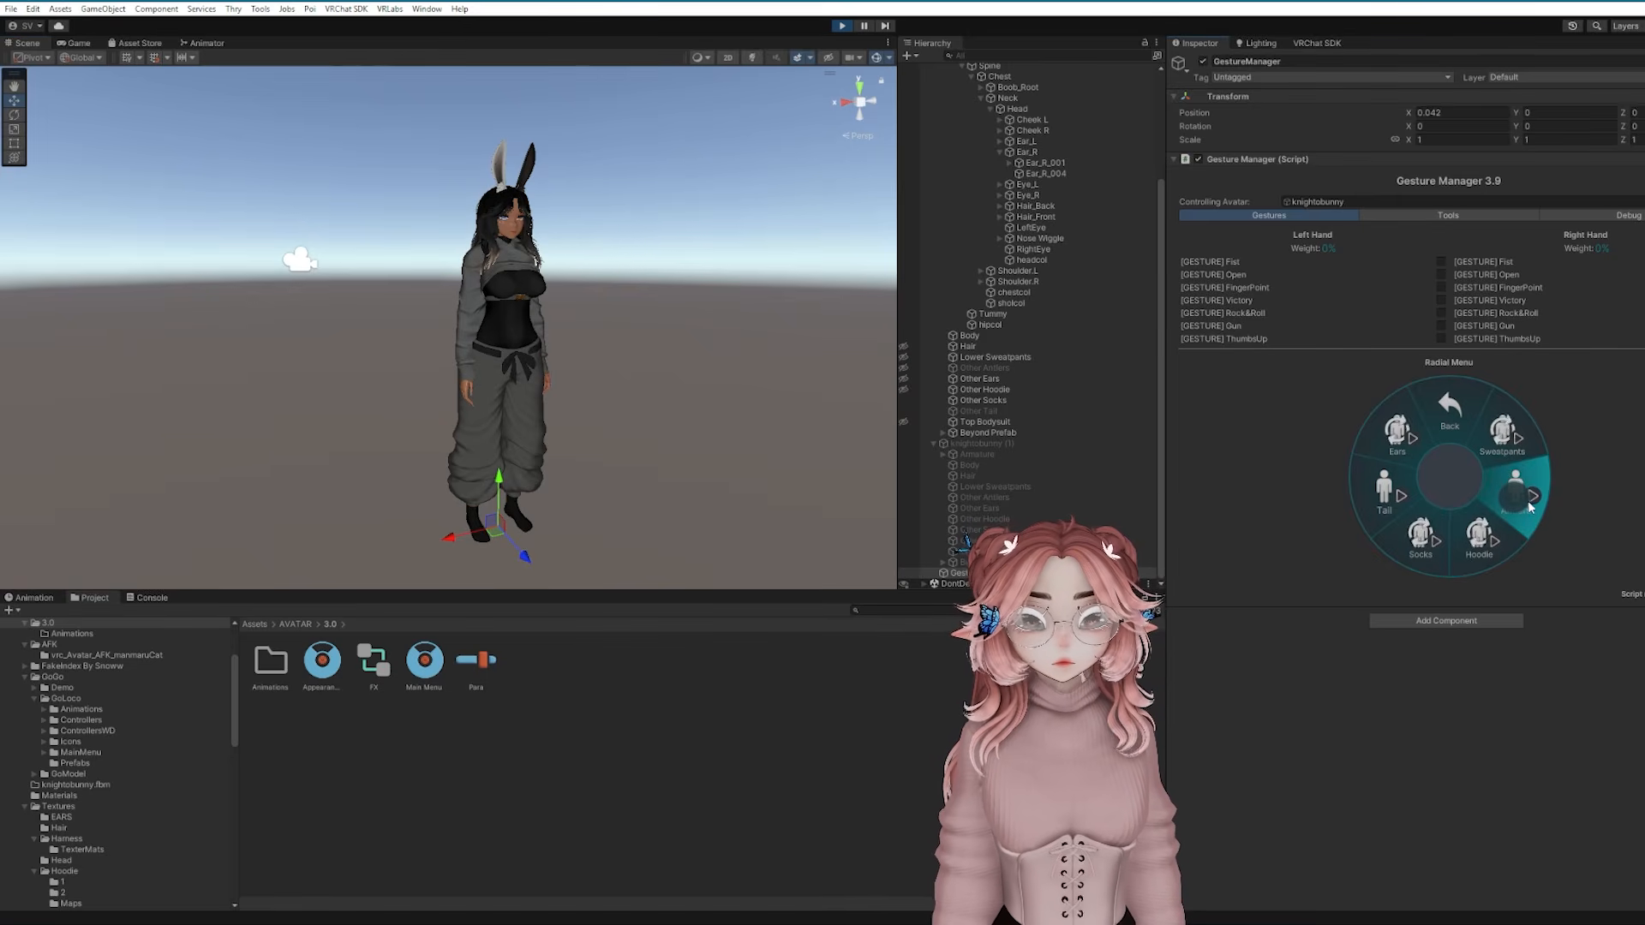
{"action": "left_click", "coordinate": [1514, 442]}
{"action": "left_click", "coordinate": [1514, 442]}
{"action": "left_click", "coordinate": [1514, 443]}
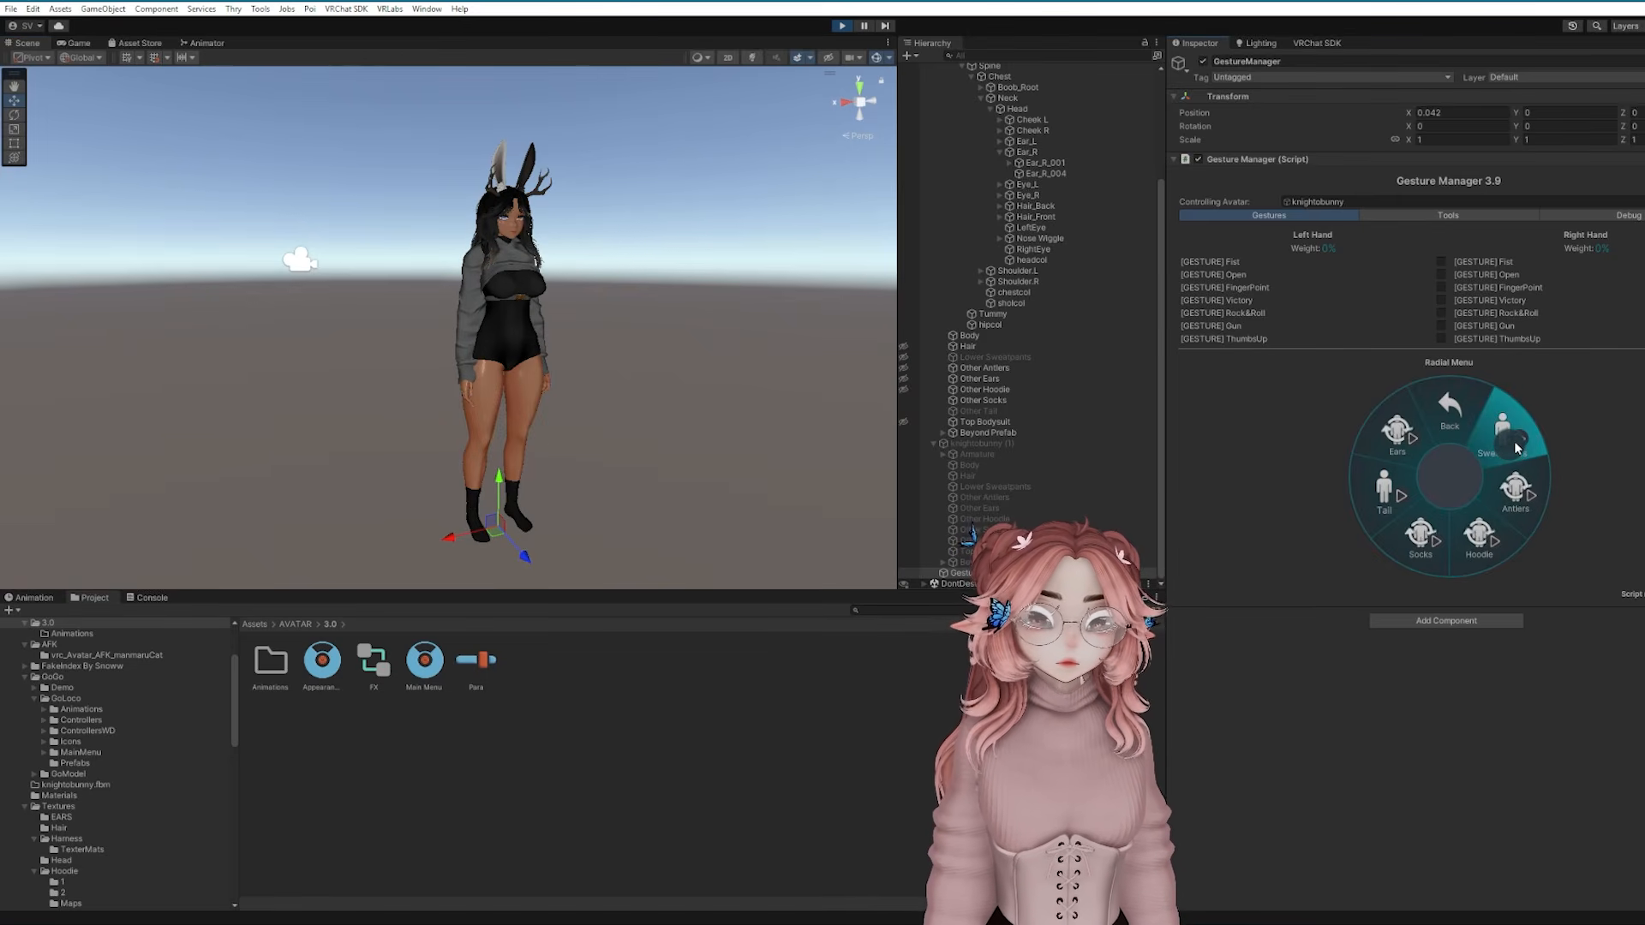
{"action": "left_click", "coordinate": [1514, 442]}
{"action": "left_click", "coordinate": [1514, 442]}
{"action": "left_click", "coordinate": [1514, 443]}
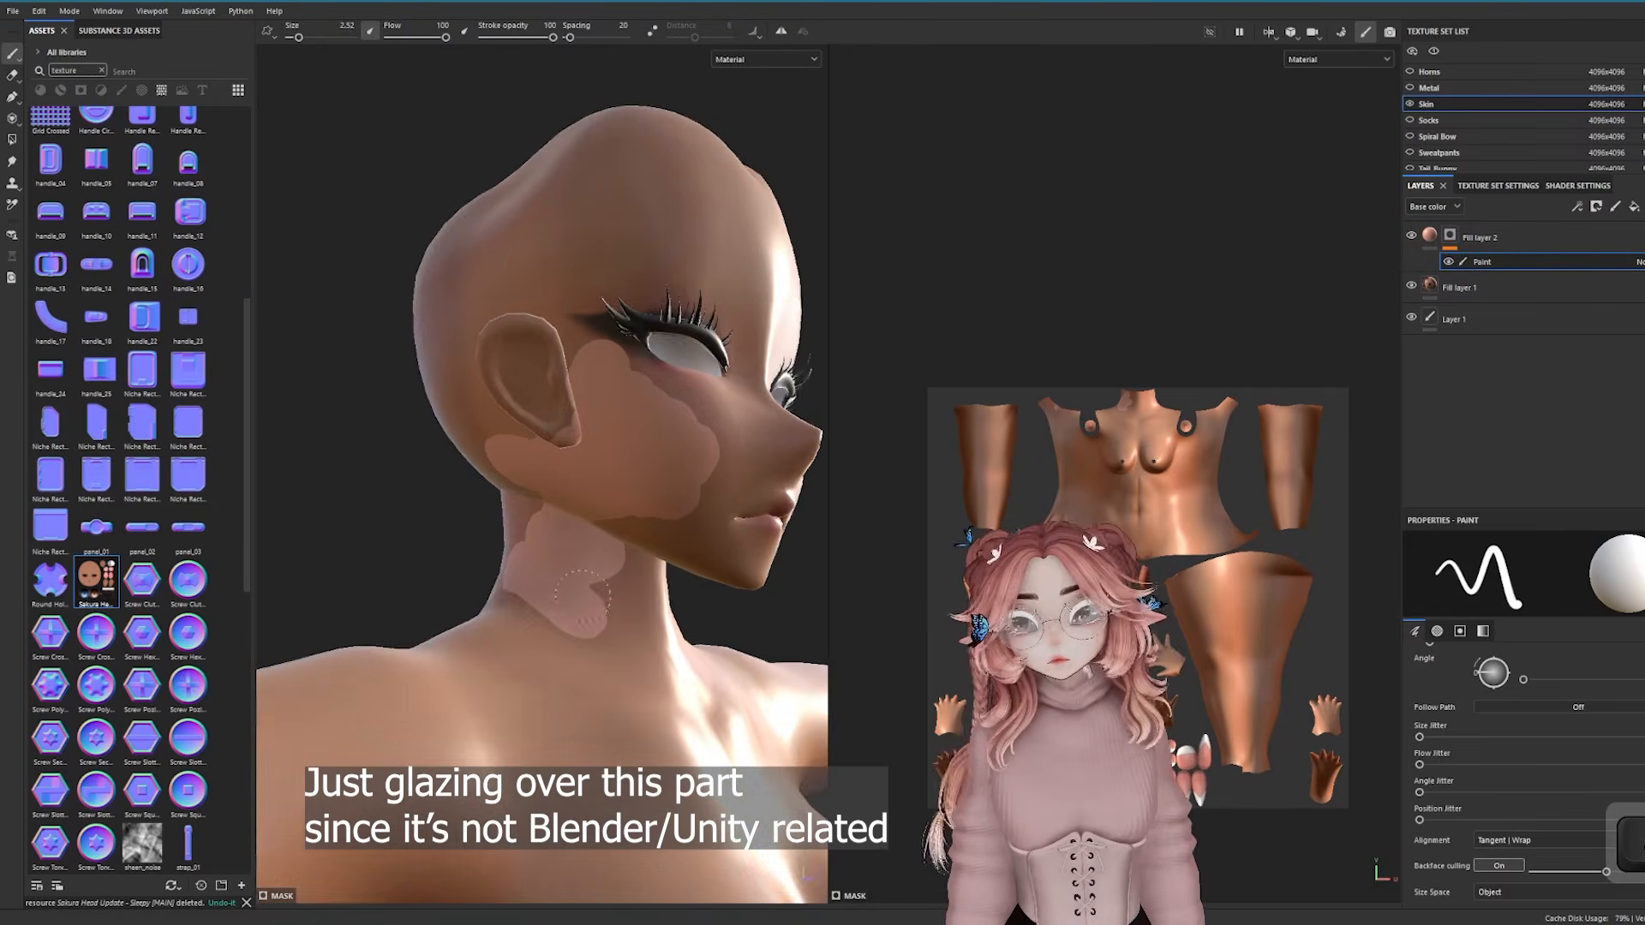
Switch to Substance 3D Painter and erase irregular shapes into the light skin patches on the face and neck
{"action": "mouse_move", "coordinate": [514, 616]}
{"action": "left_mouse_down", "text": "alt"}
{"action": "mouse_move", "coordinate": [446, 625]}
{"action": "mouse_move", "coordinate": [555, 626]}
{"action": "left_mouse_up", "text": "alt"}
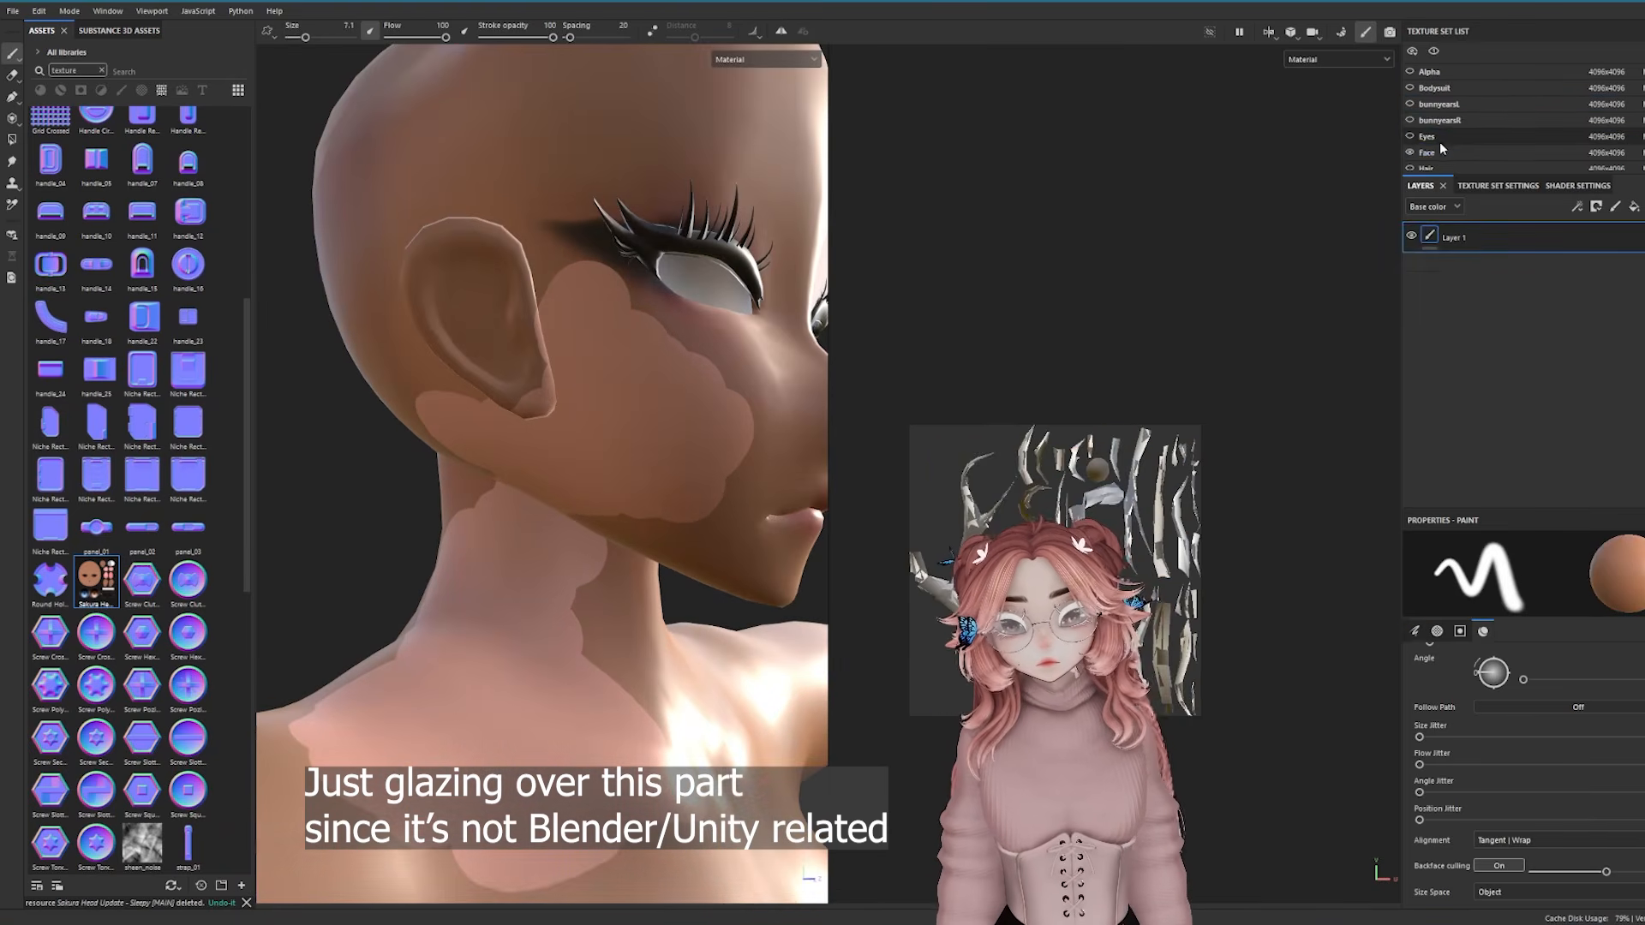
{"action": "key", "text": "e"}
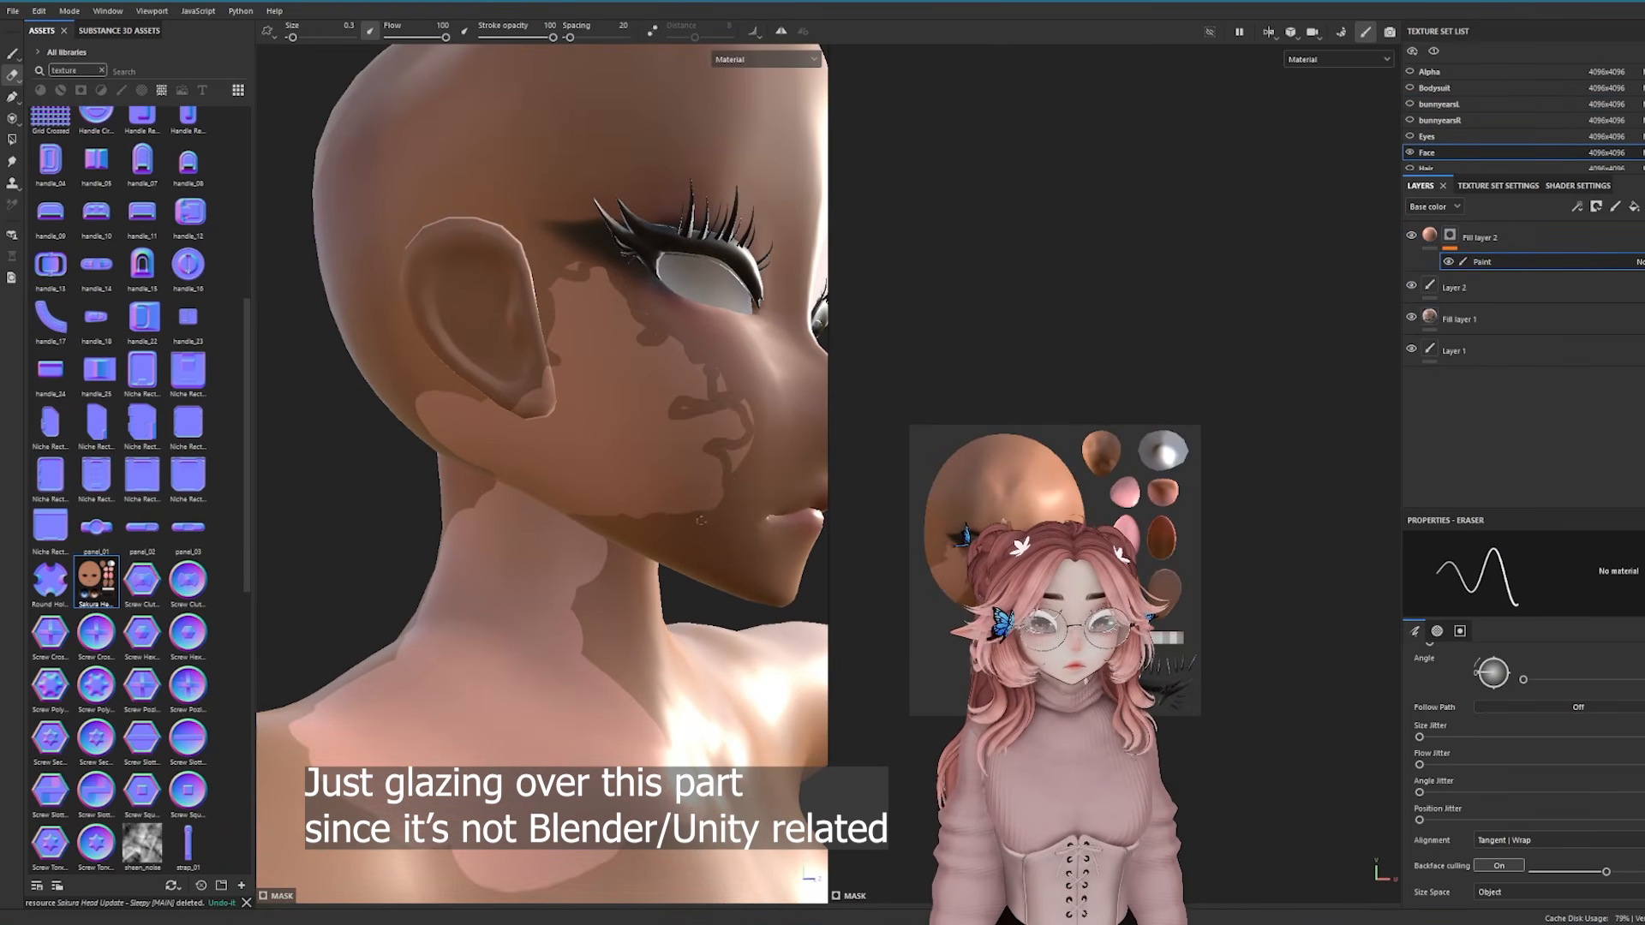
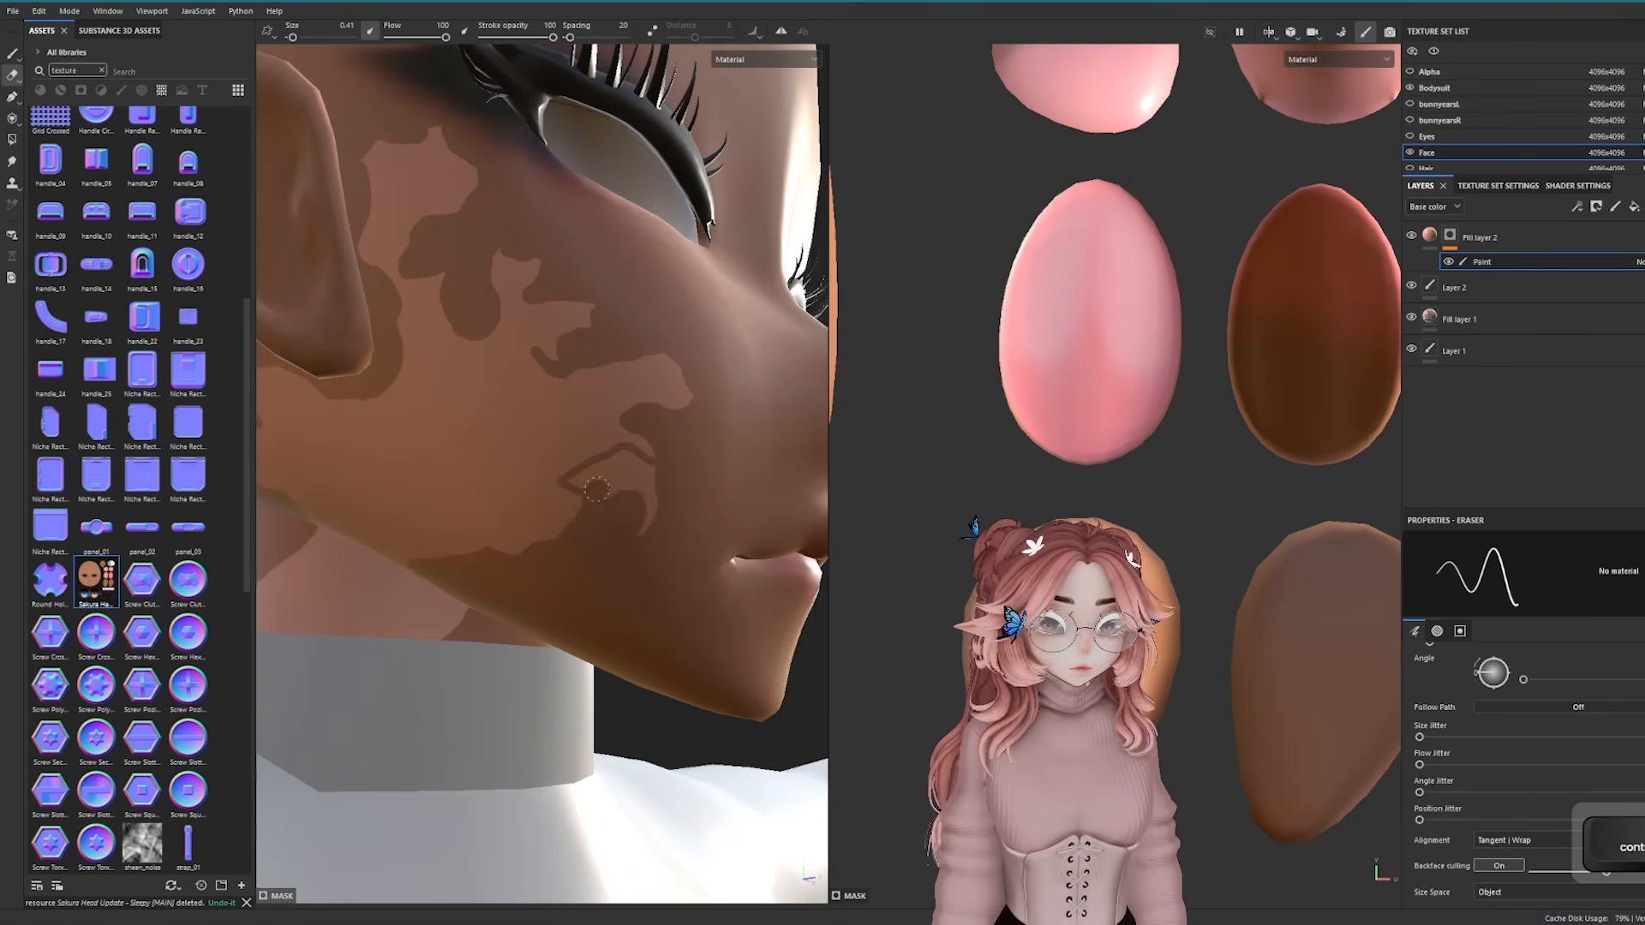
{"action": "left_click_drag", "start_coordinate": [631, 461], "coordinate": [500, 448], "text": "alt"}
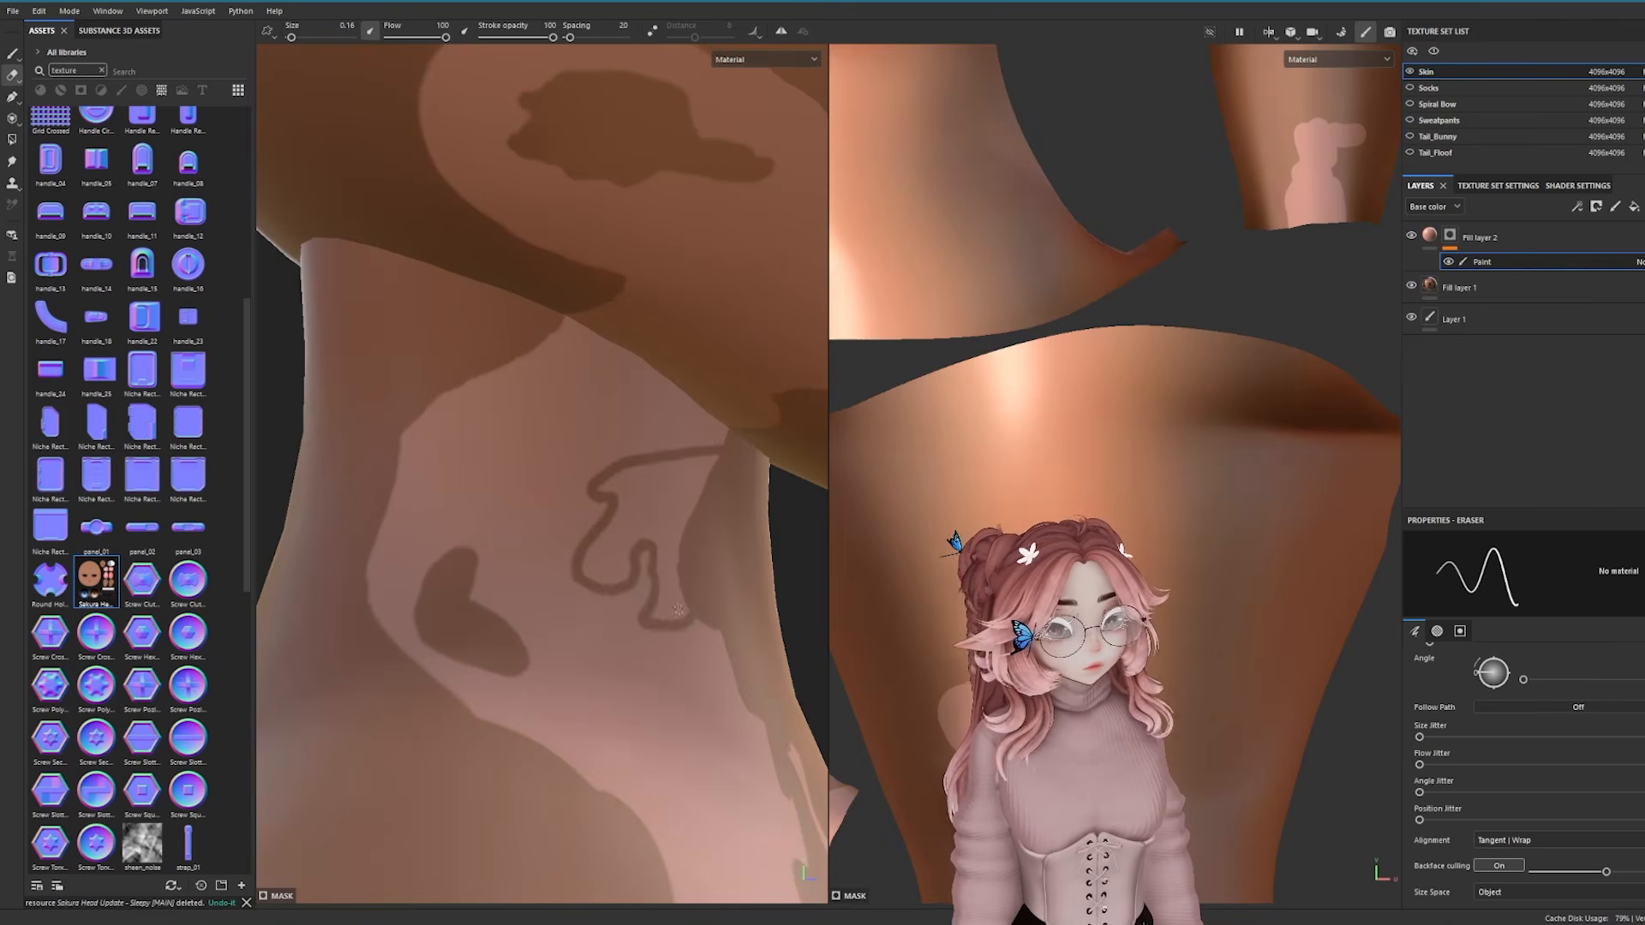
{"action": "left_click_drag", "start_coordinate": [668, 480], "coordinate": [709, 476], "text": "alt"}
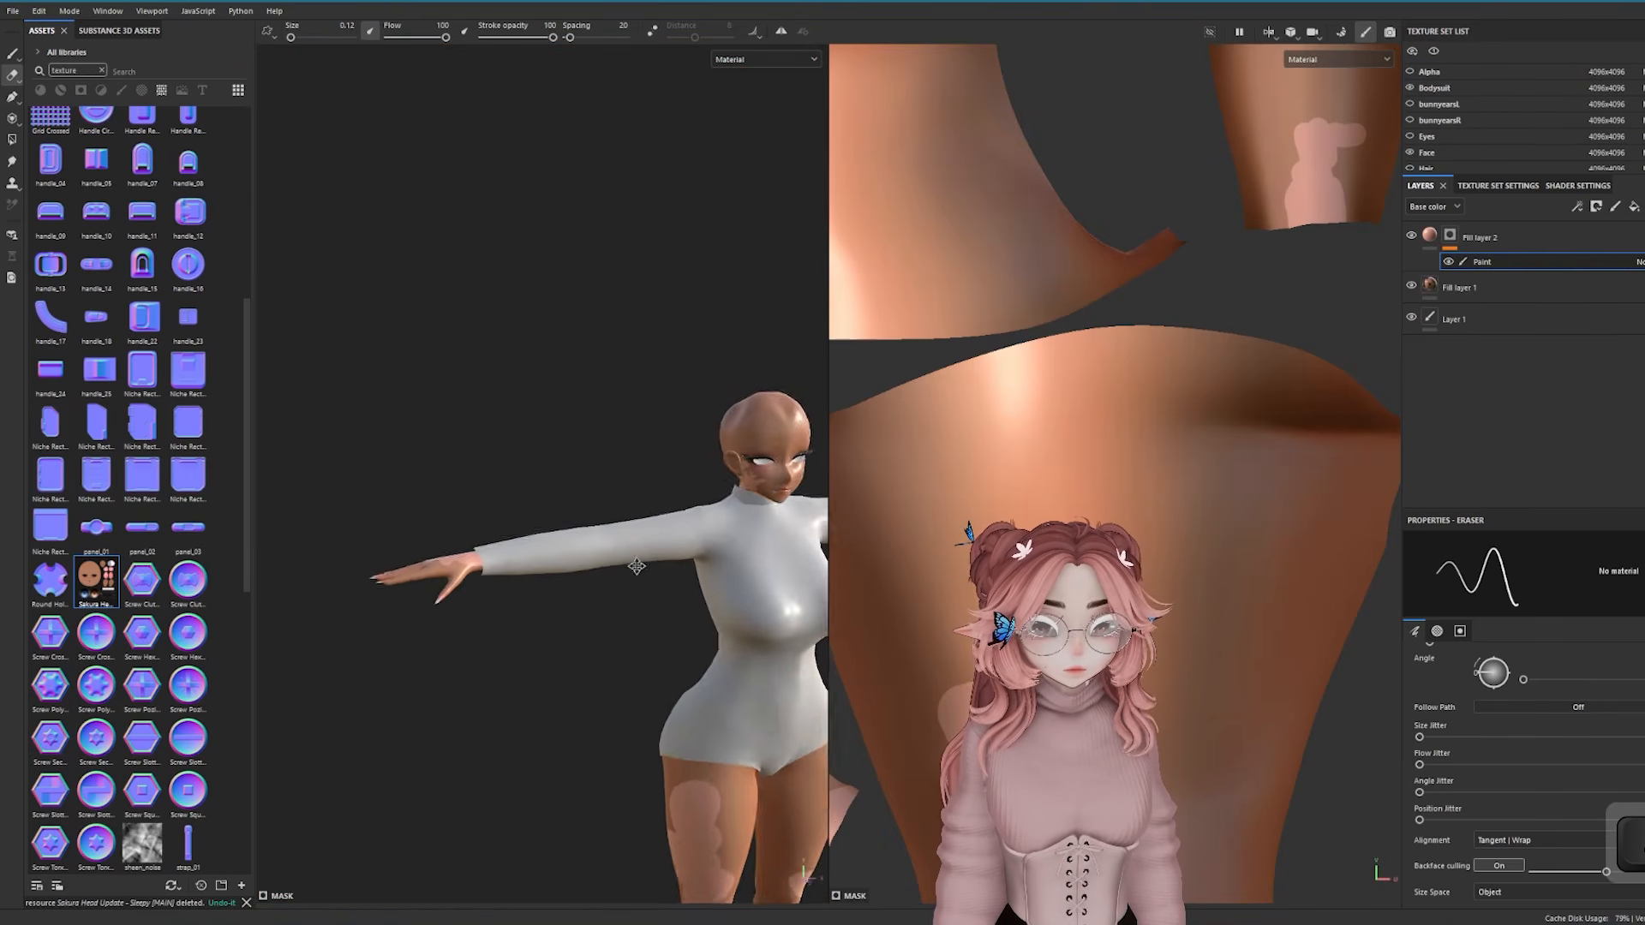
Inspect the light patch on the avatar's hand and hide the Bodysuit texture set to expose the skin beneath
{"action": "middle_click_drag", "start_coordinate": [637, 566], "coordinate": [785, 419], "text": "alt"}
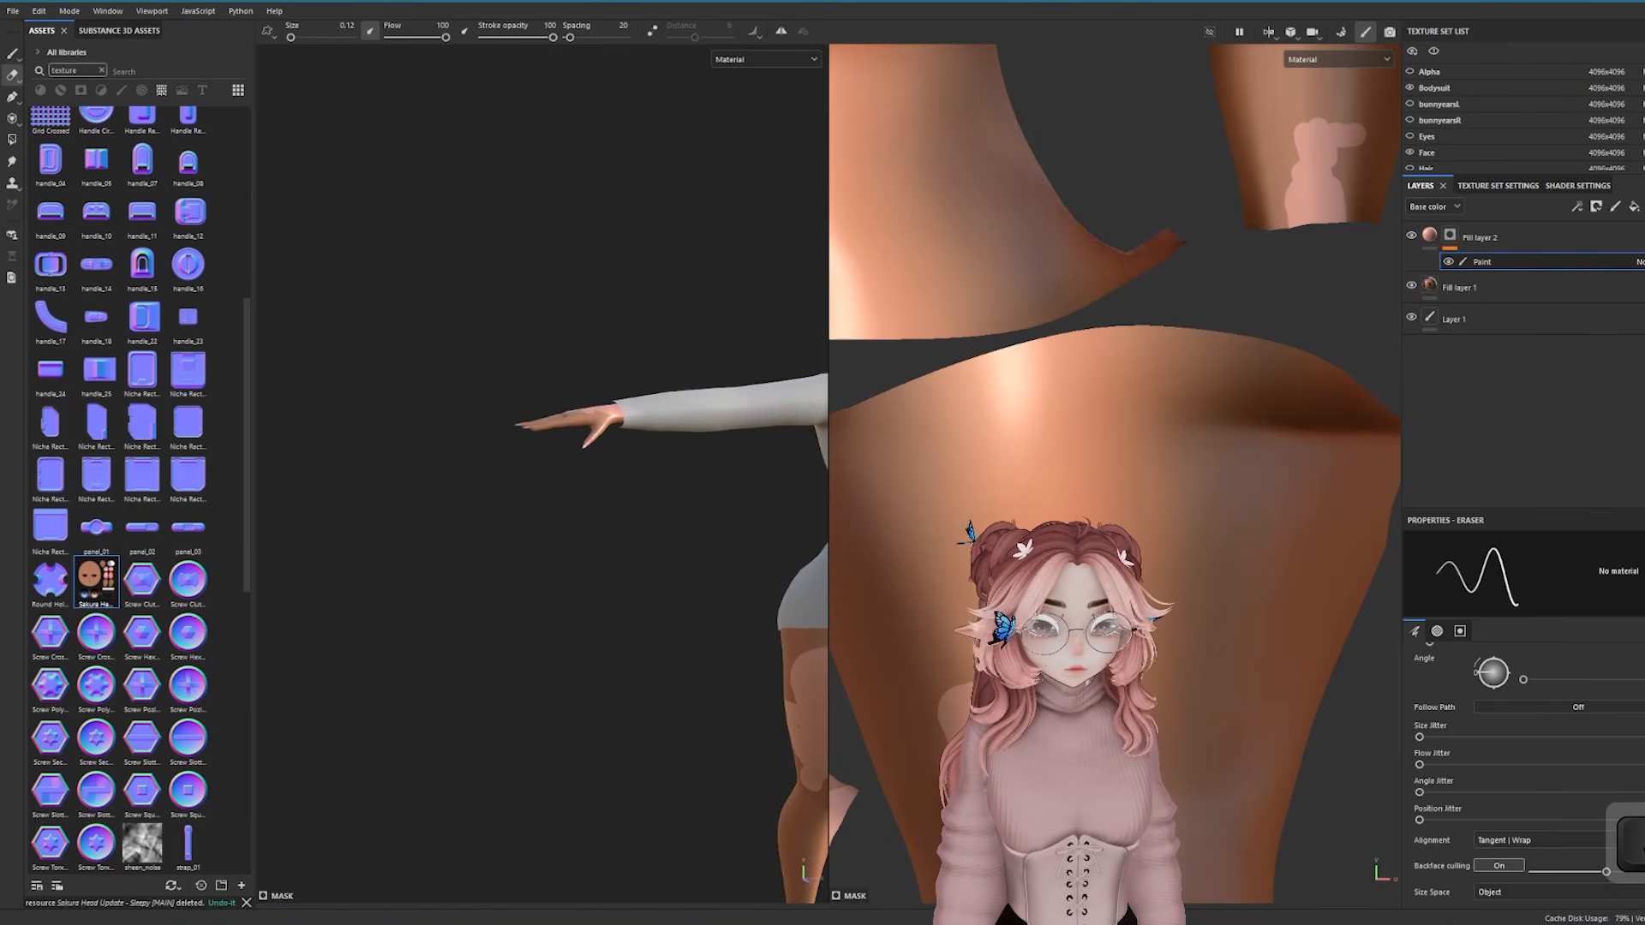
{"action": "left_click_drag", "start_coordinate": [785, 419], "coordinate": [703, 488], "text": "alt"}
{"action": "left_click_drag", "start_coordinate": [573, 309], "coordinate": [514, 411], "text": "alt"}
{"action": "middle_click_drag", "start_coordinate": [514, 412], "coordinate": [646, 493], "text": "alt"}
{"action": "scroll", "coordinate": [646, 493], "scroll_direction": "up", "scroll_amount": 2}
{"action": "scroll", "coordinate": [648, 493], "scroll_direction": "up", "scroll_amount": 2}
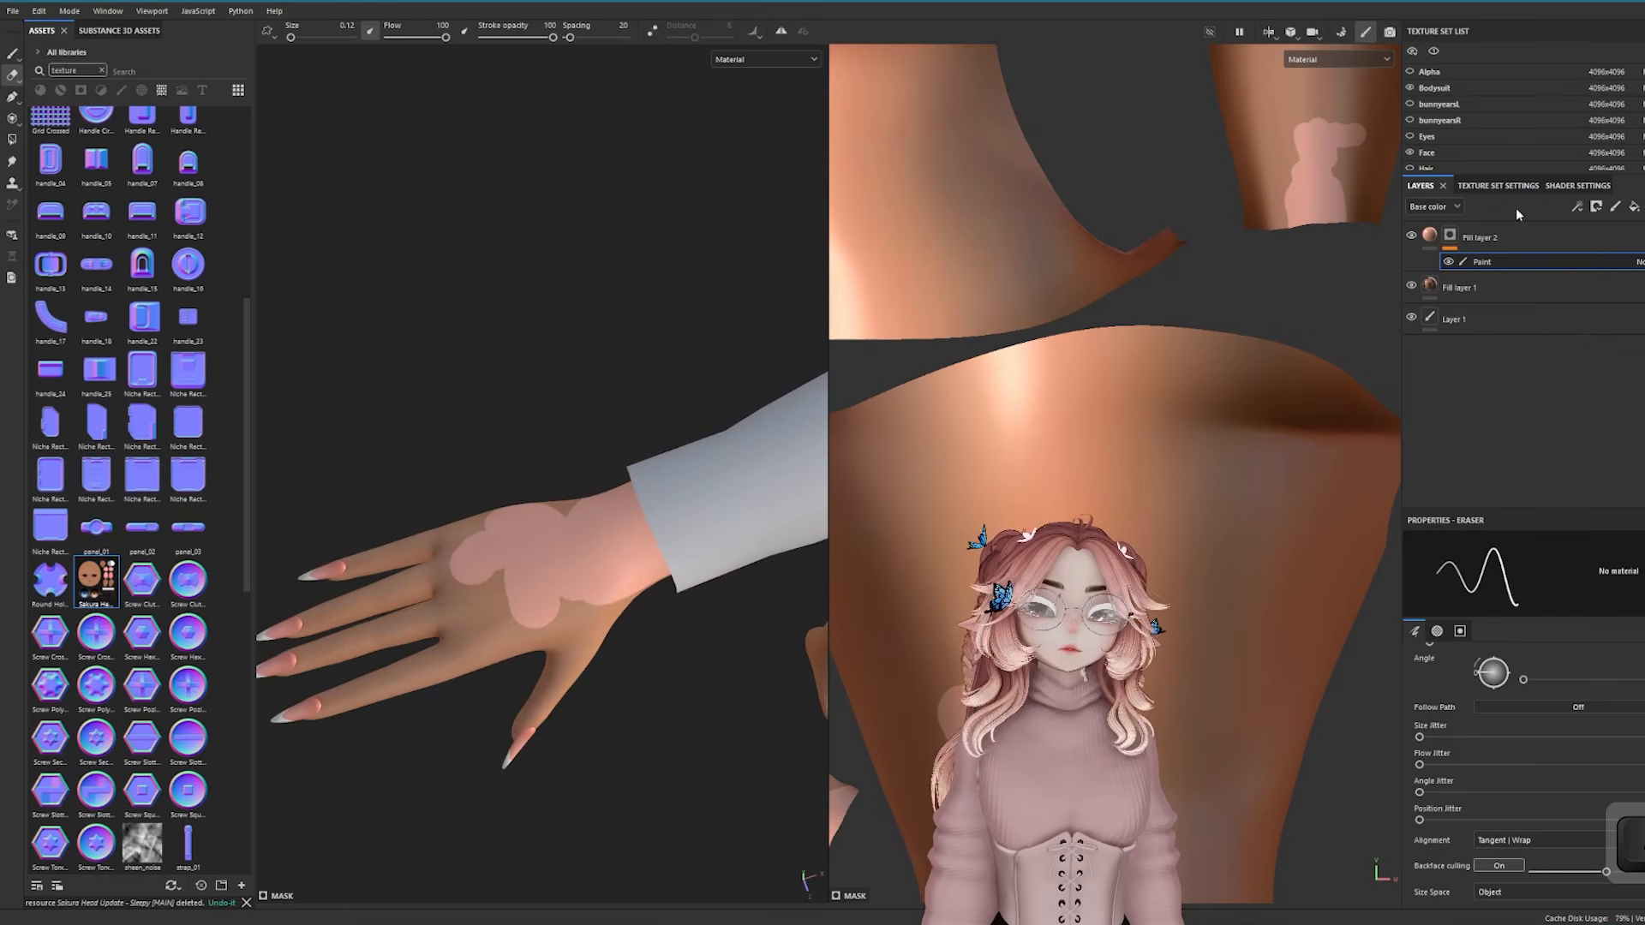
{"action": "left_click", "coordinate": [1410, 88]}
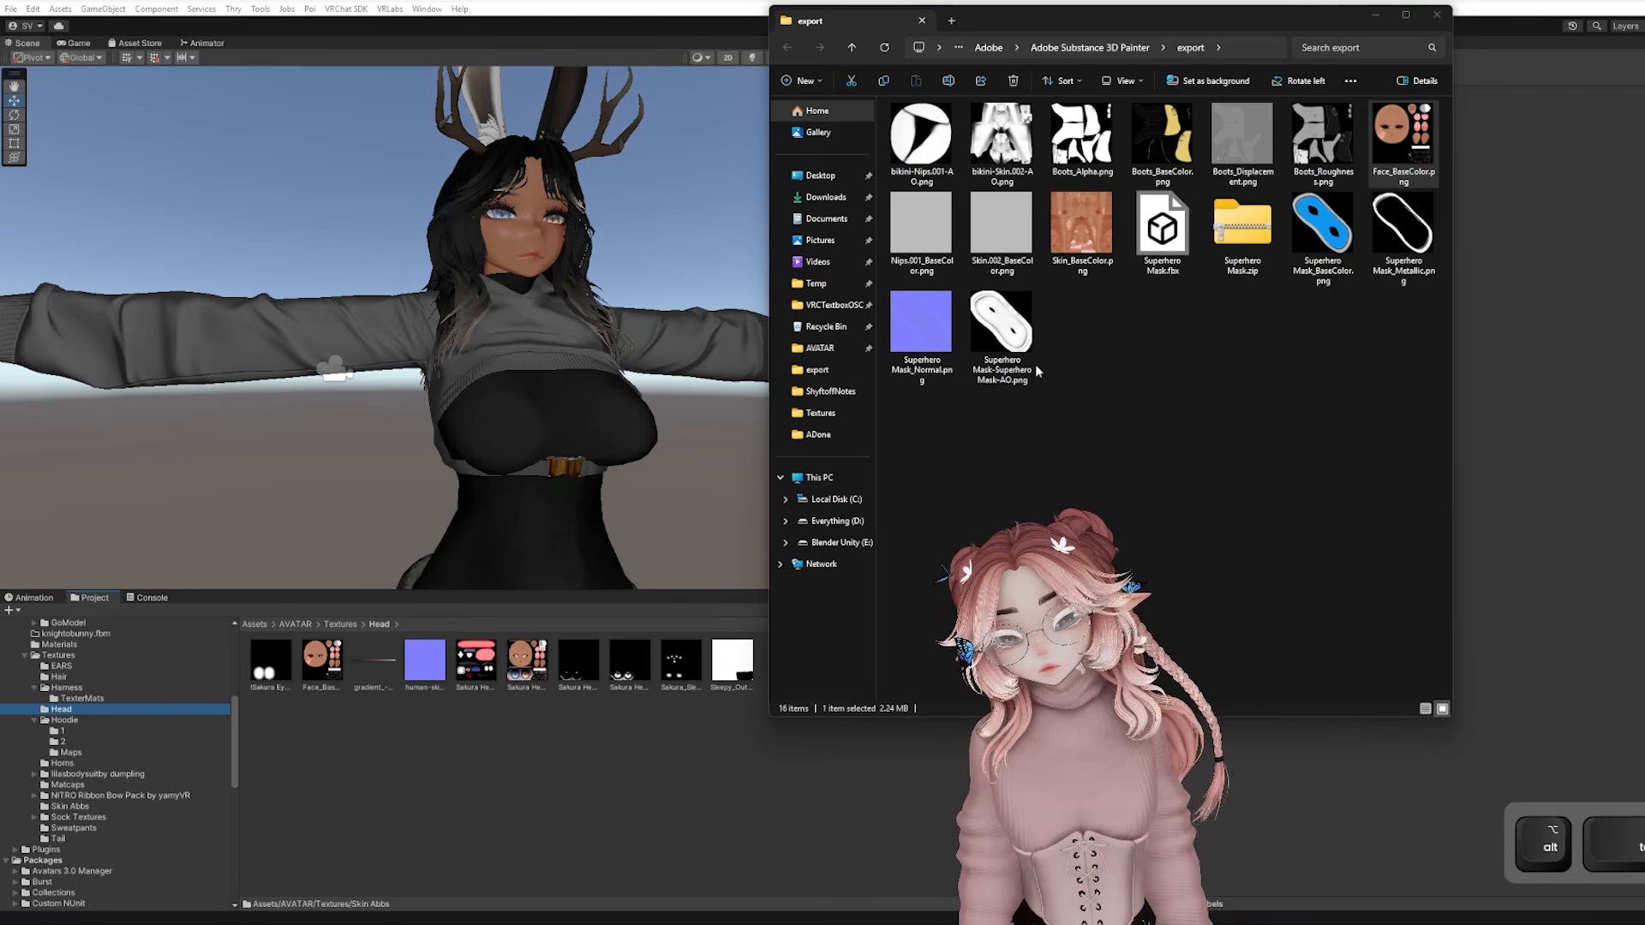
In Unity, assign the Skin_BaseColor texture from the Skin Abbs folder to the Body's Skin material
{"action": "scroll", "coordinate": [595, 343], "scroll_direction": "up", "scroll_amount": 3}
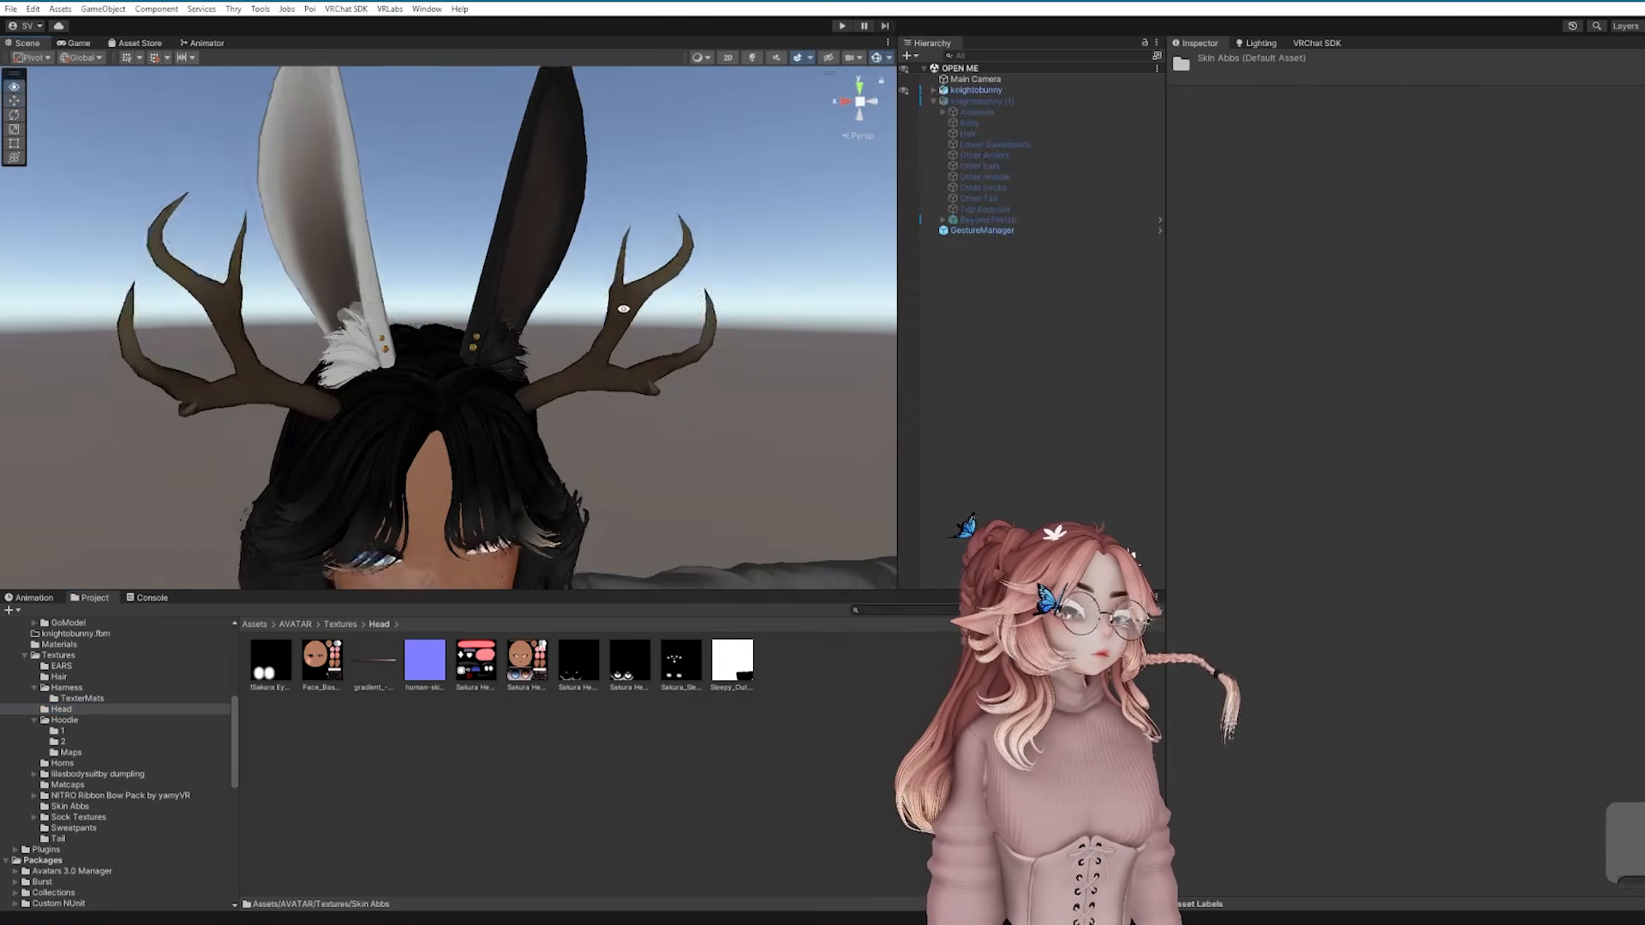
{"action": "left_click_drag", "start_coordinate": [579, 480], "coordinate": [579, 360]}
{"action": "scroll", "coordinate": [528, 445], "scroll_direction": "up", "scroll_amount": 2}
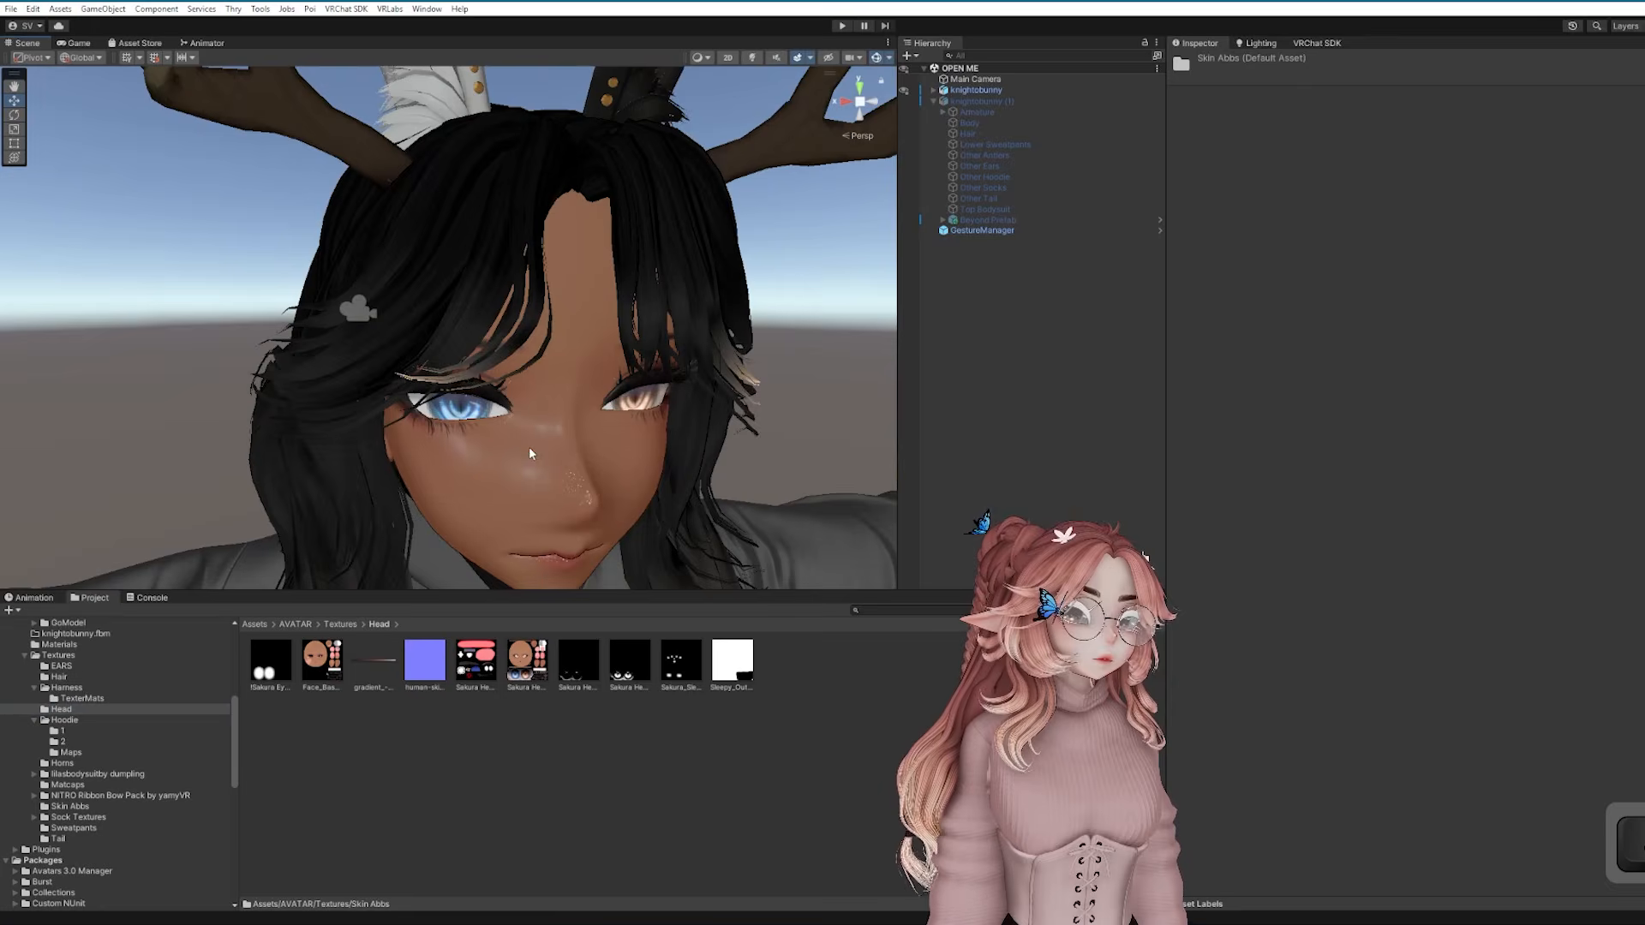
{"action": "left_click", "coordinate": [542, 465]}
{"action": "left_click", "coordinate": [1221, 243]}
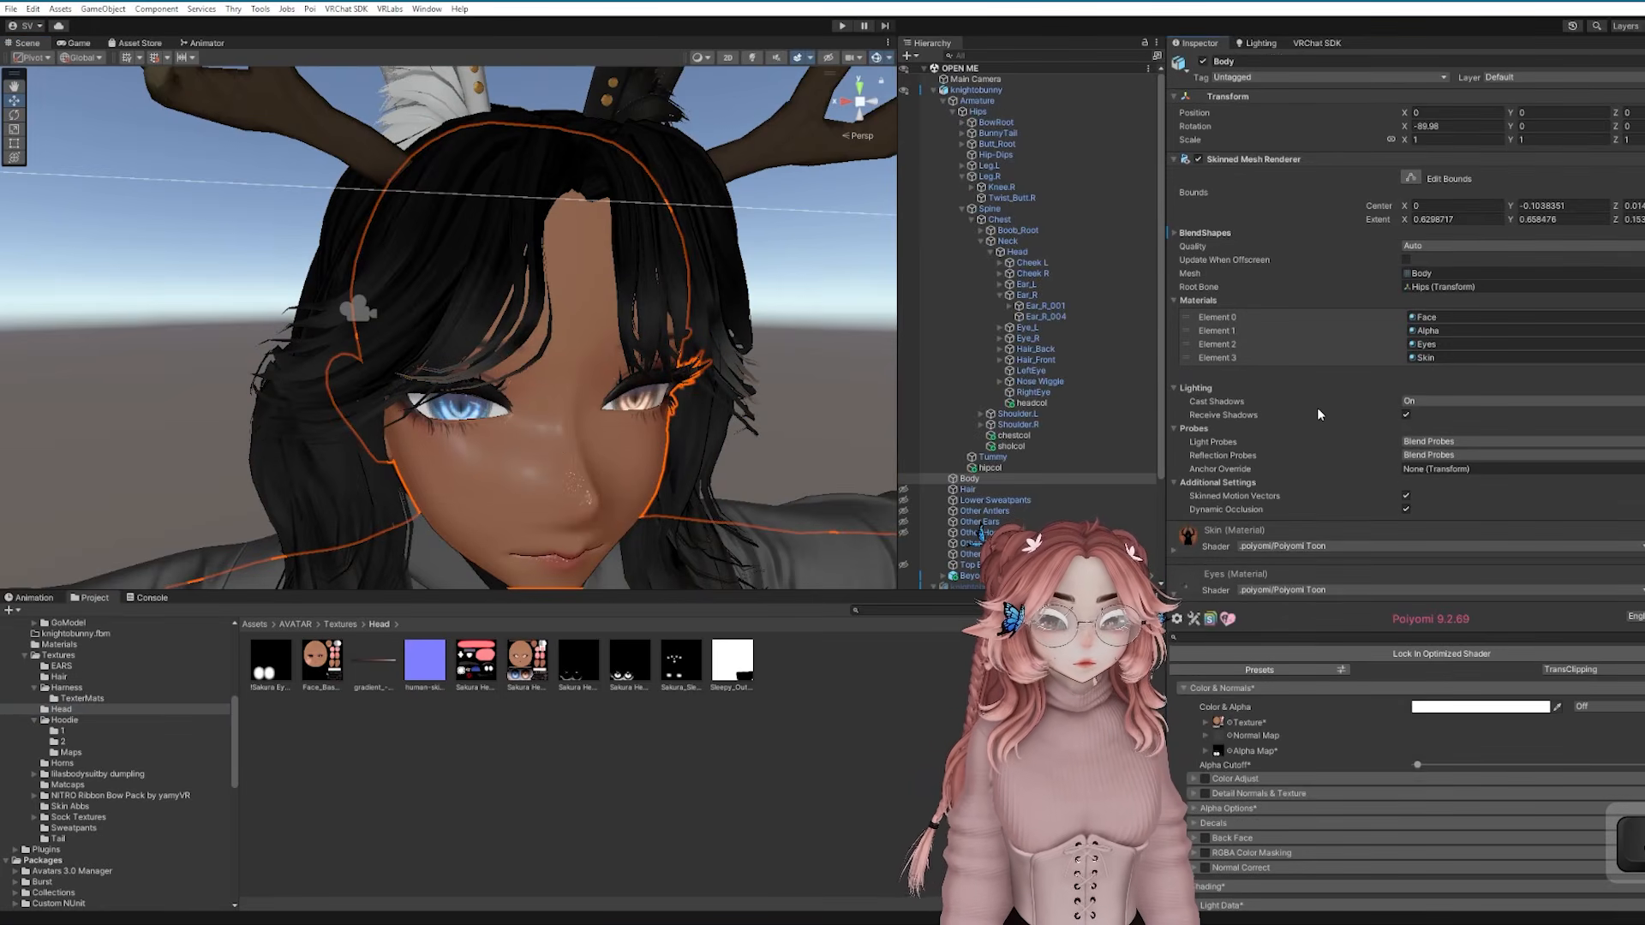
{"action": "scroll", "coordinate": [1317, 408], "scroll_direction": "down", "scroll_amount": 3}
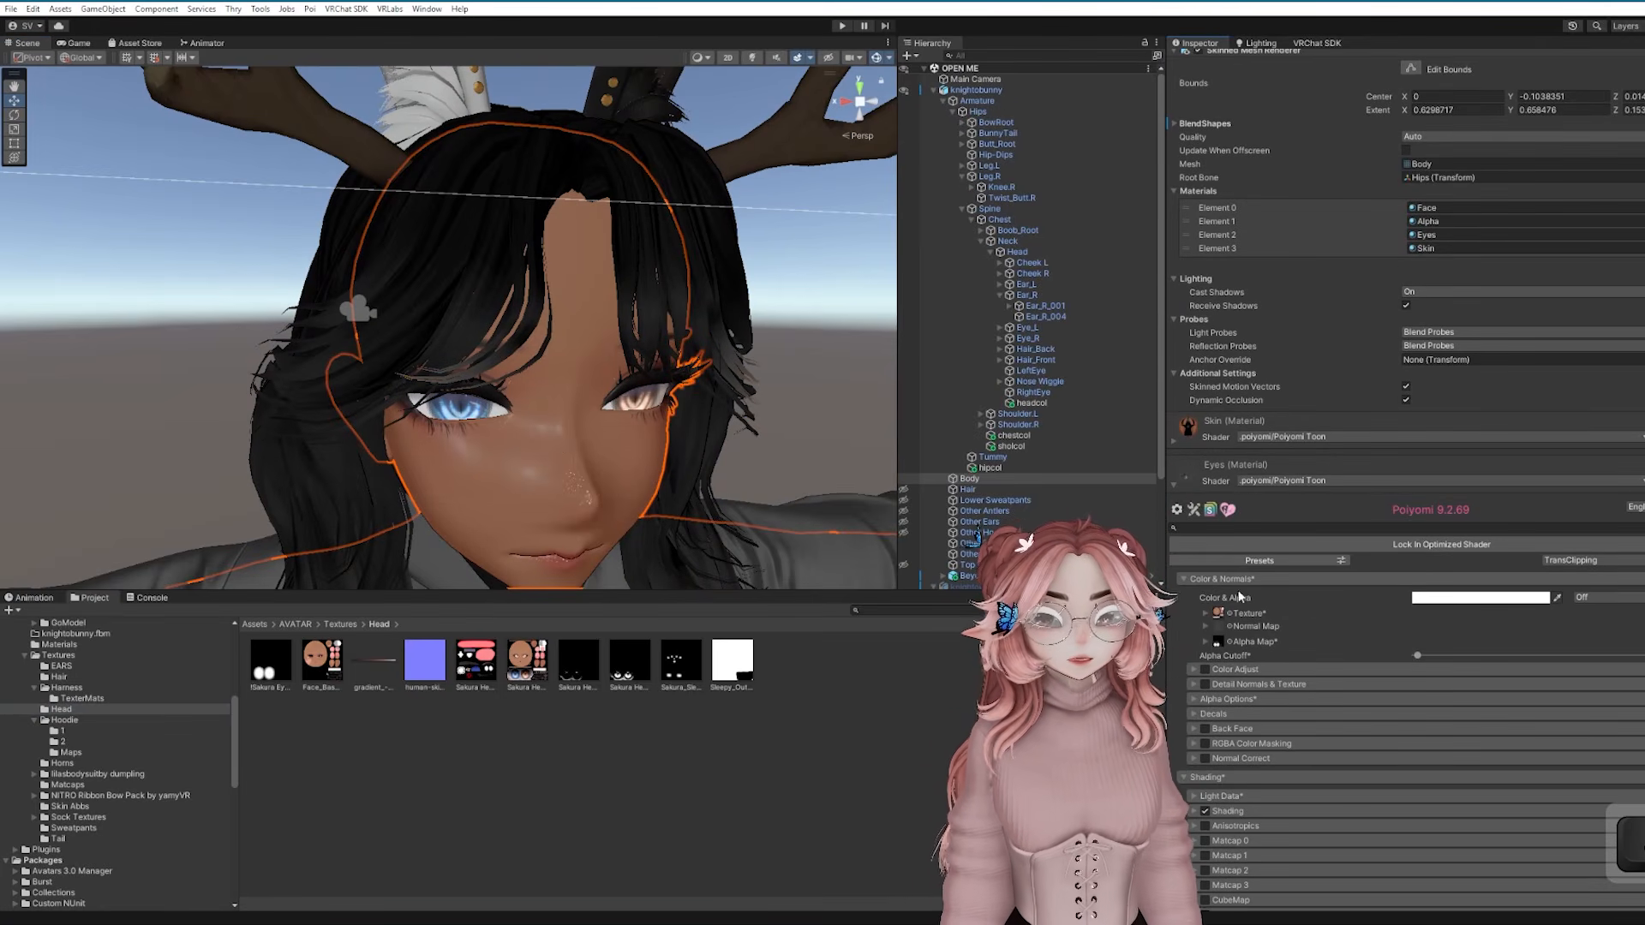
{"action": "left_click", "coordinate": [1173, 437]}
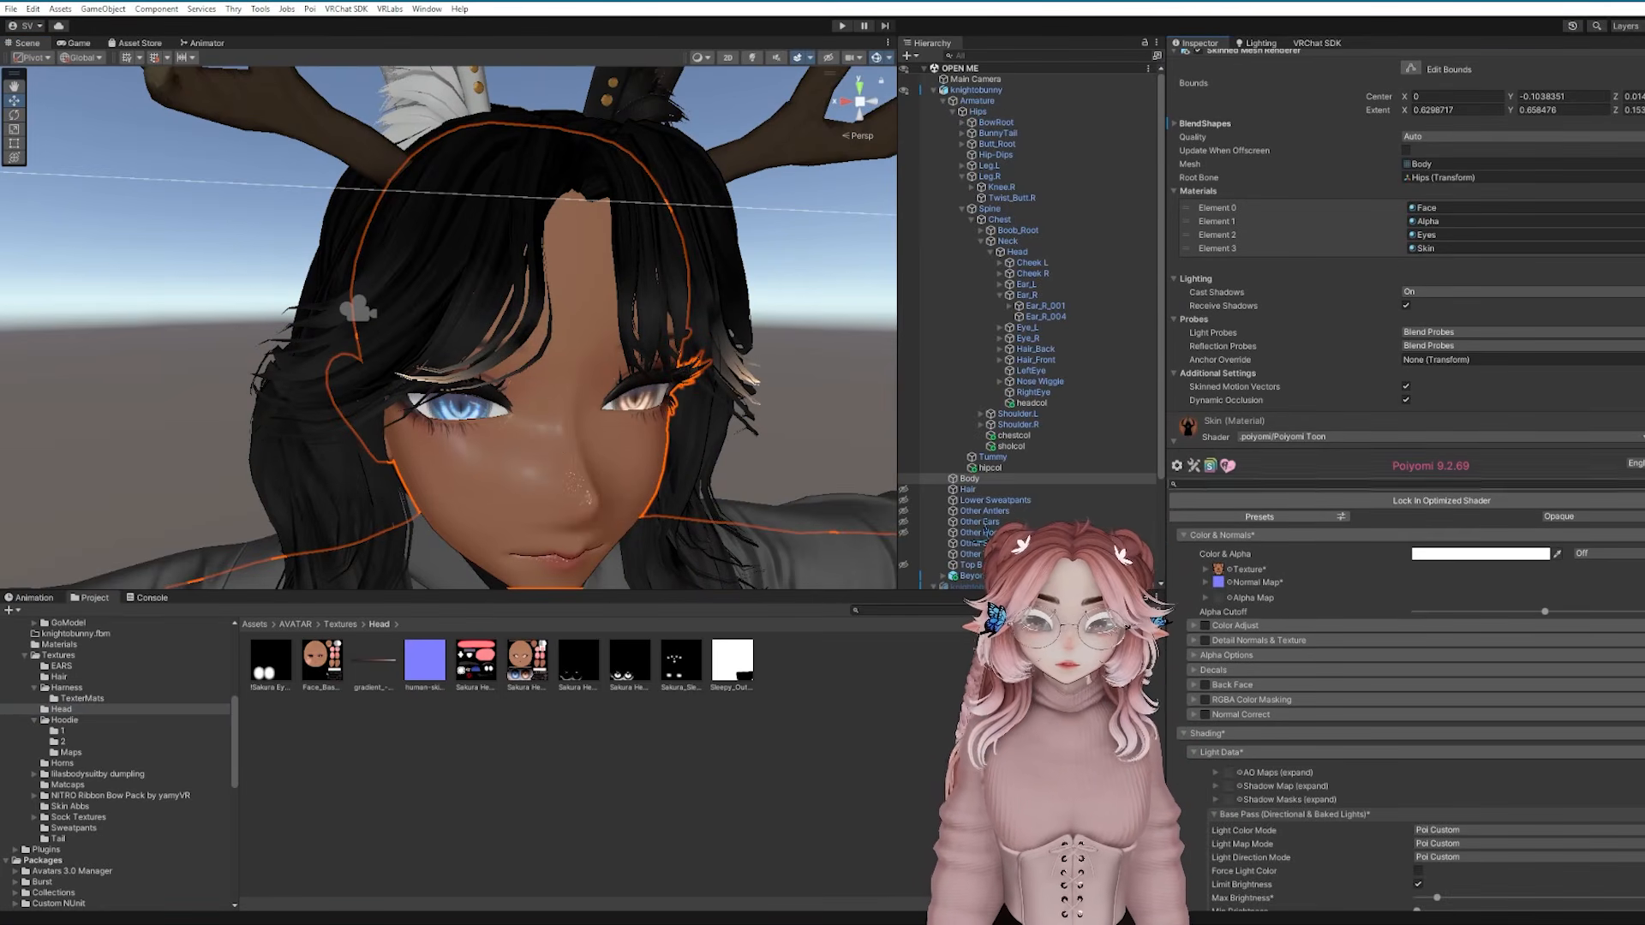
{"action": "left_click", "coordinate": [60, 807]}
{"action": "scroll", "coordinate": [981, 523], "scroll_direction": "down", "scroll_amount": 1}
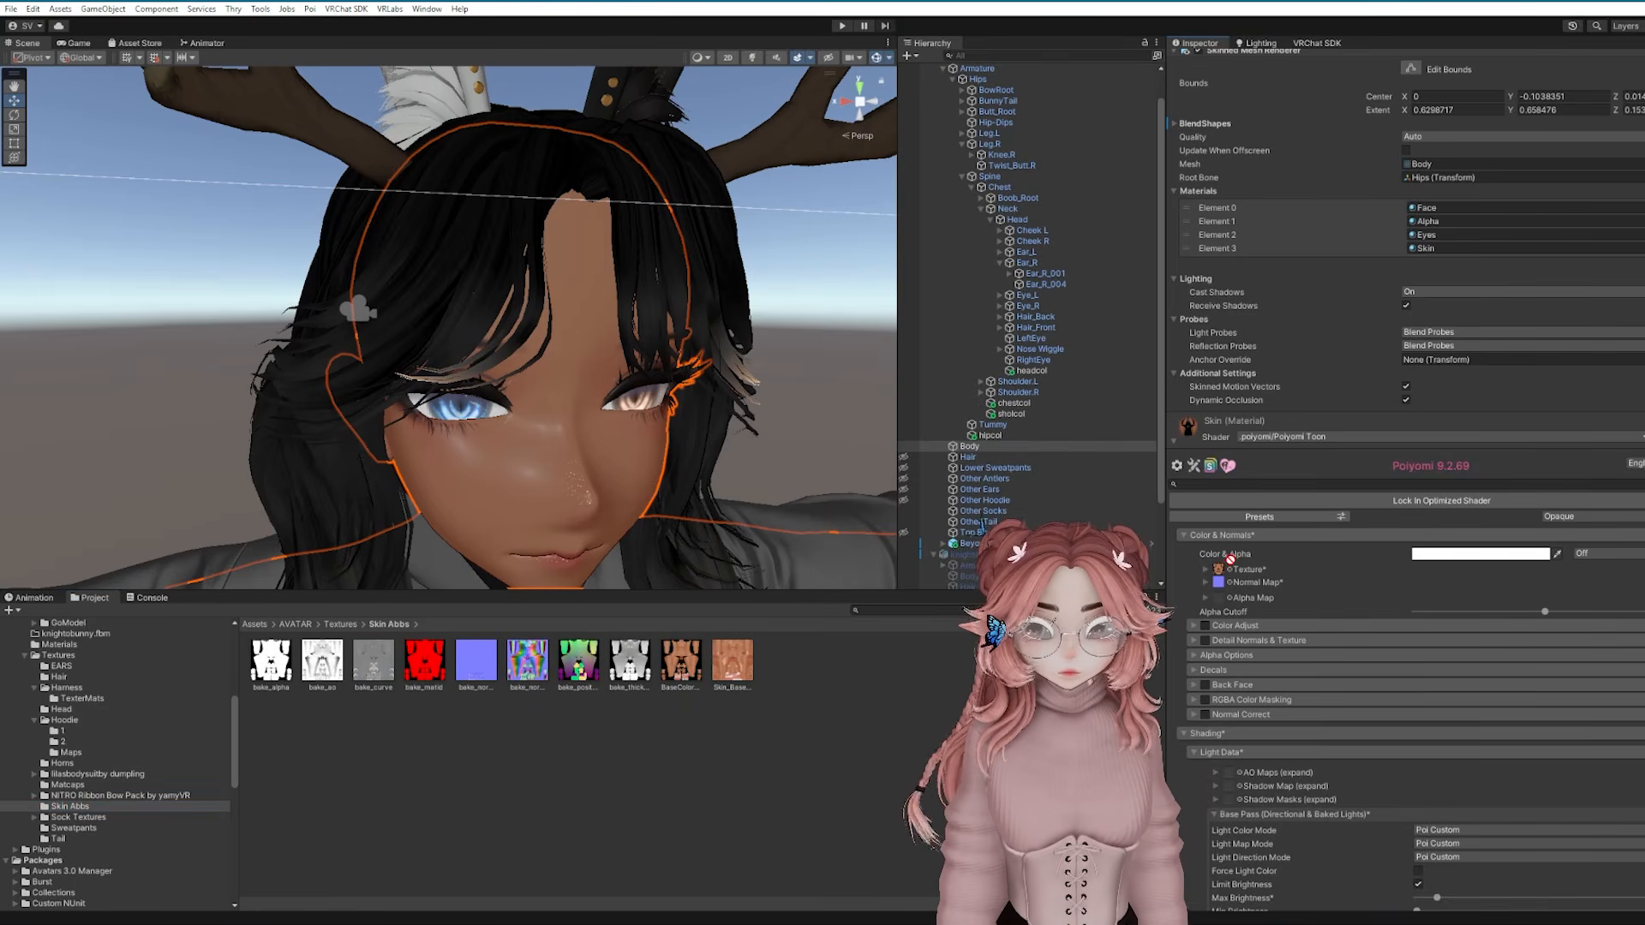
{"action": "middle_click_drag", "start_coordinate": [598, 437], "coordinate": [605, 414]}
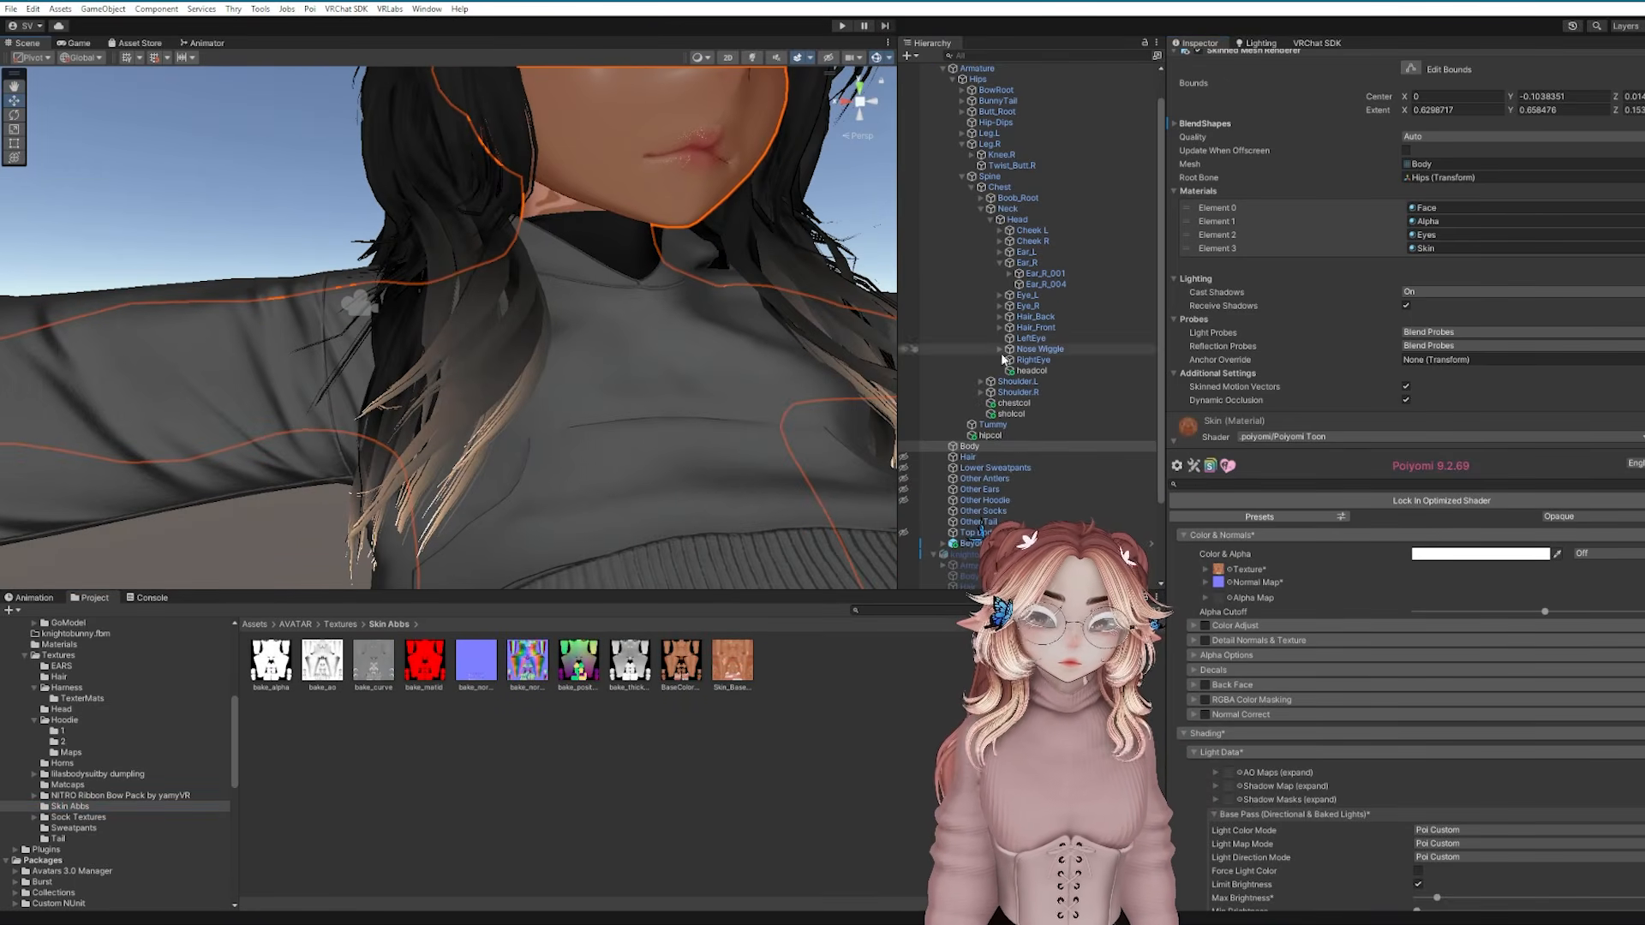
Show only the Body in the scene and assign the Face_BaseColor texture from the Head folder to its Face material
{"action": "left_click", "coordinate": [902, 500]}
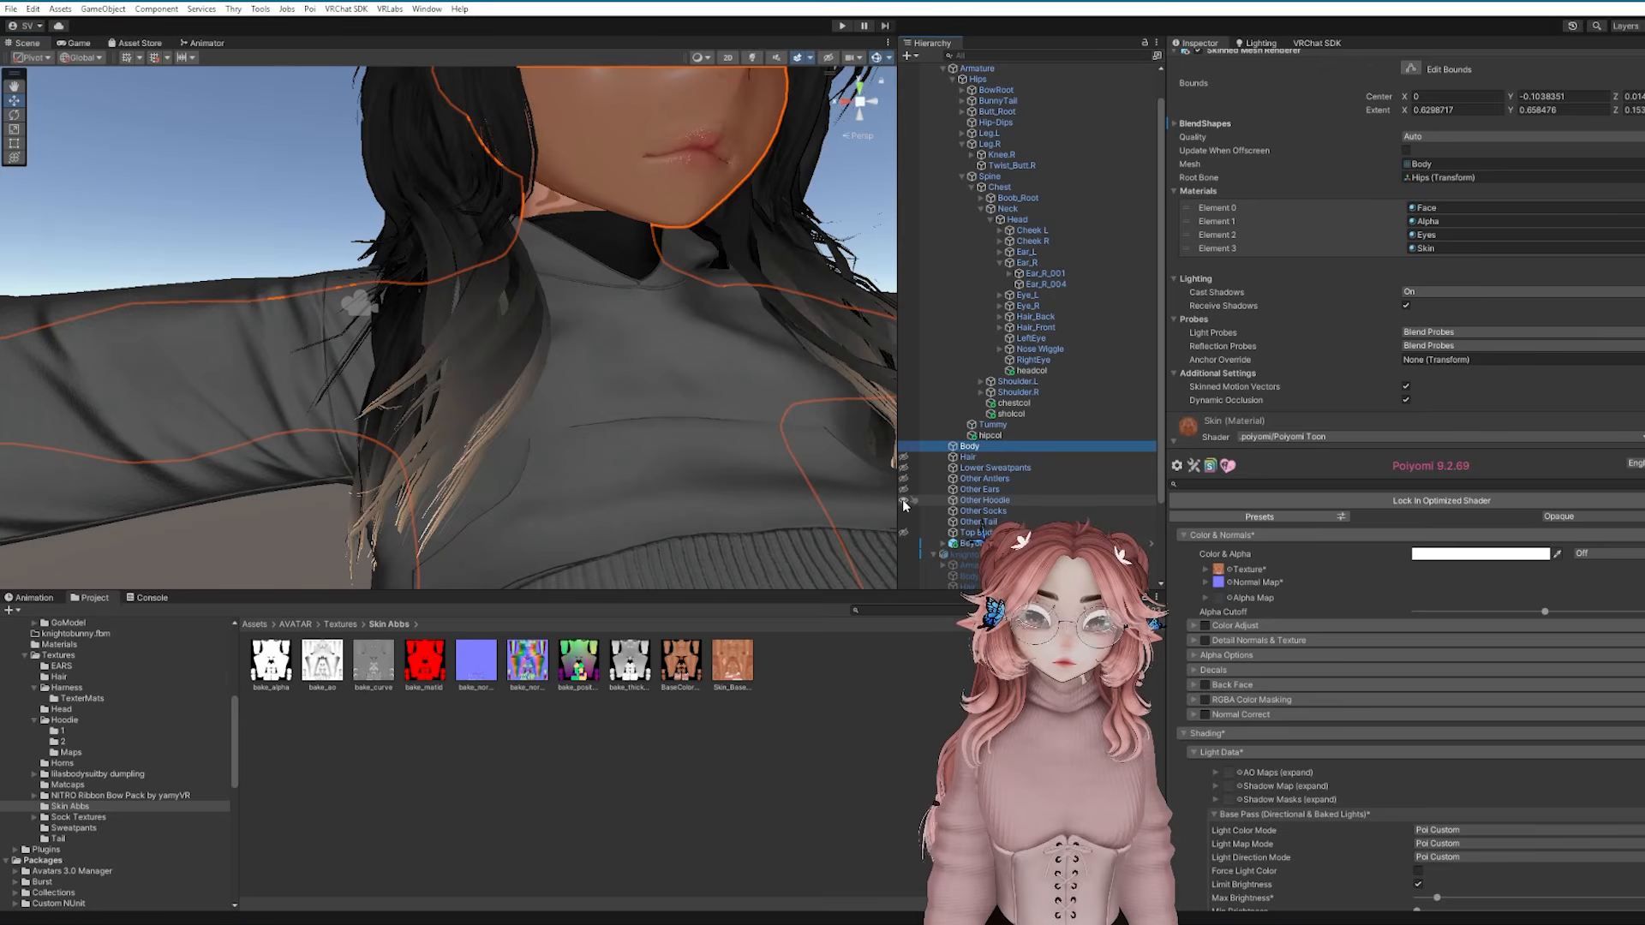
{"action": "scroll", "coordinate": [738, 166], "scroll_direction": "down", "scroll_amount": 5}
{"action": "scroll", "coordinate": [783, 79], "scroll_direction": "up", "scroll_amount": 2}
{"action": "left_click_drag", "start_coordinate": [321, 659], "coordinate": [606, 624]}
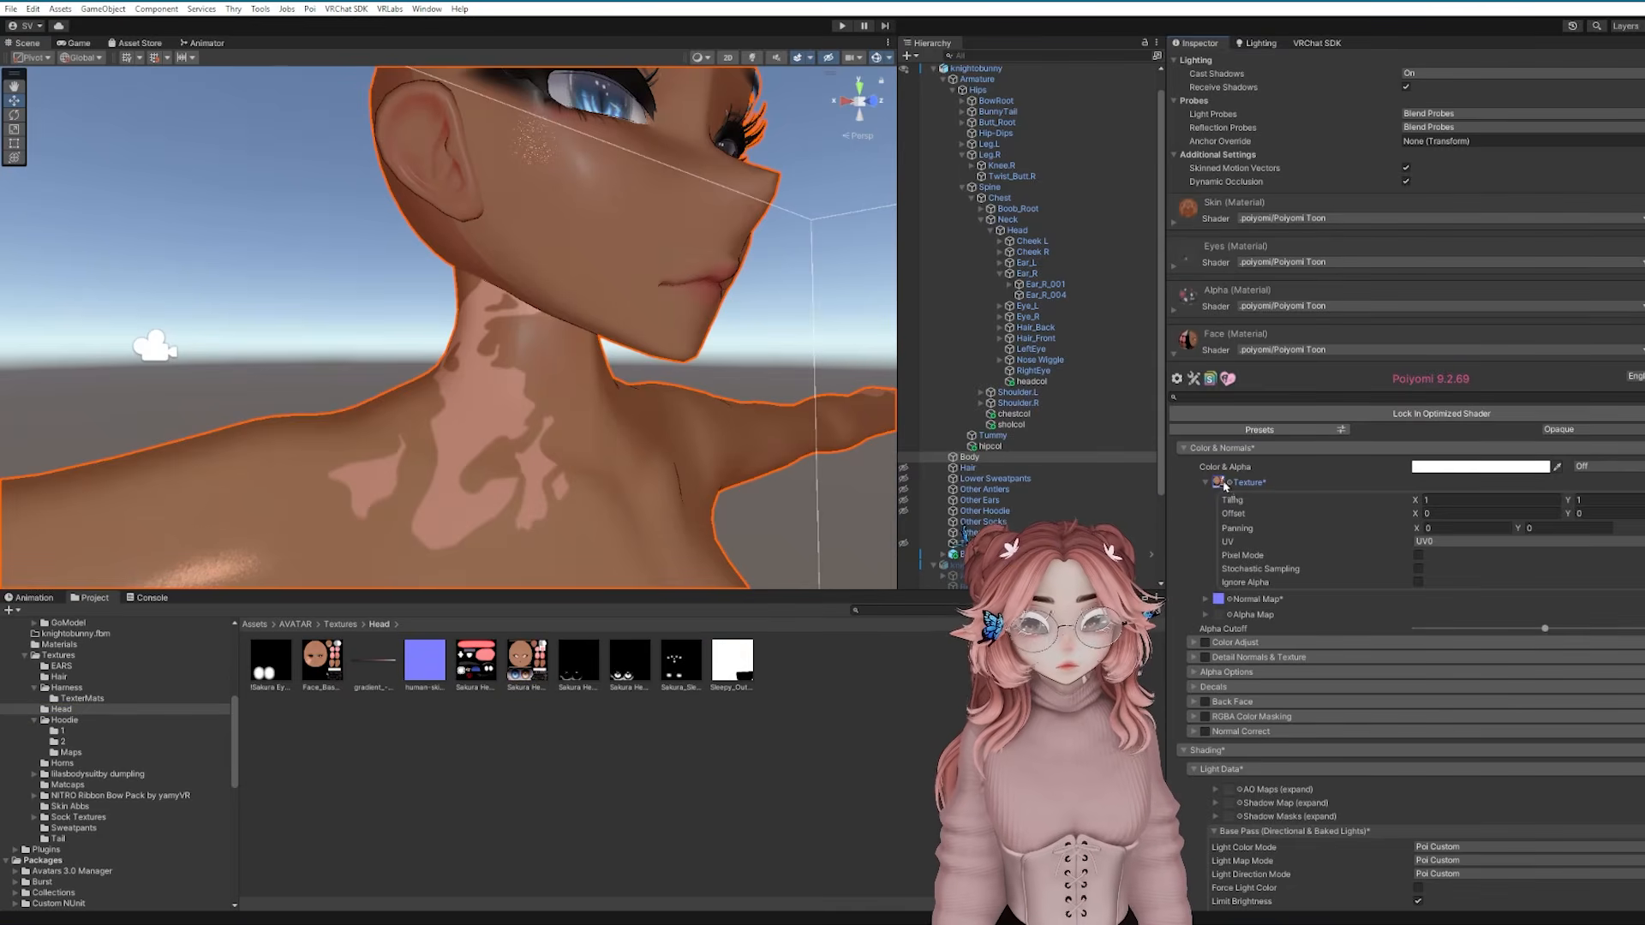
{"action": "left_click_drag", "start_coordinate": [1224, 486], "coordinate": [1220, 483]}
{"action": "left_click_drag", "start_coordinate": [576, 347], "coordinate": [543, 331], "text": "alt"}
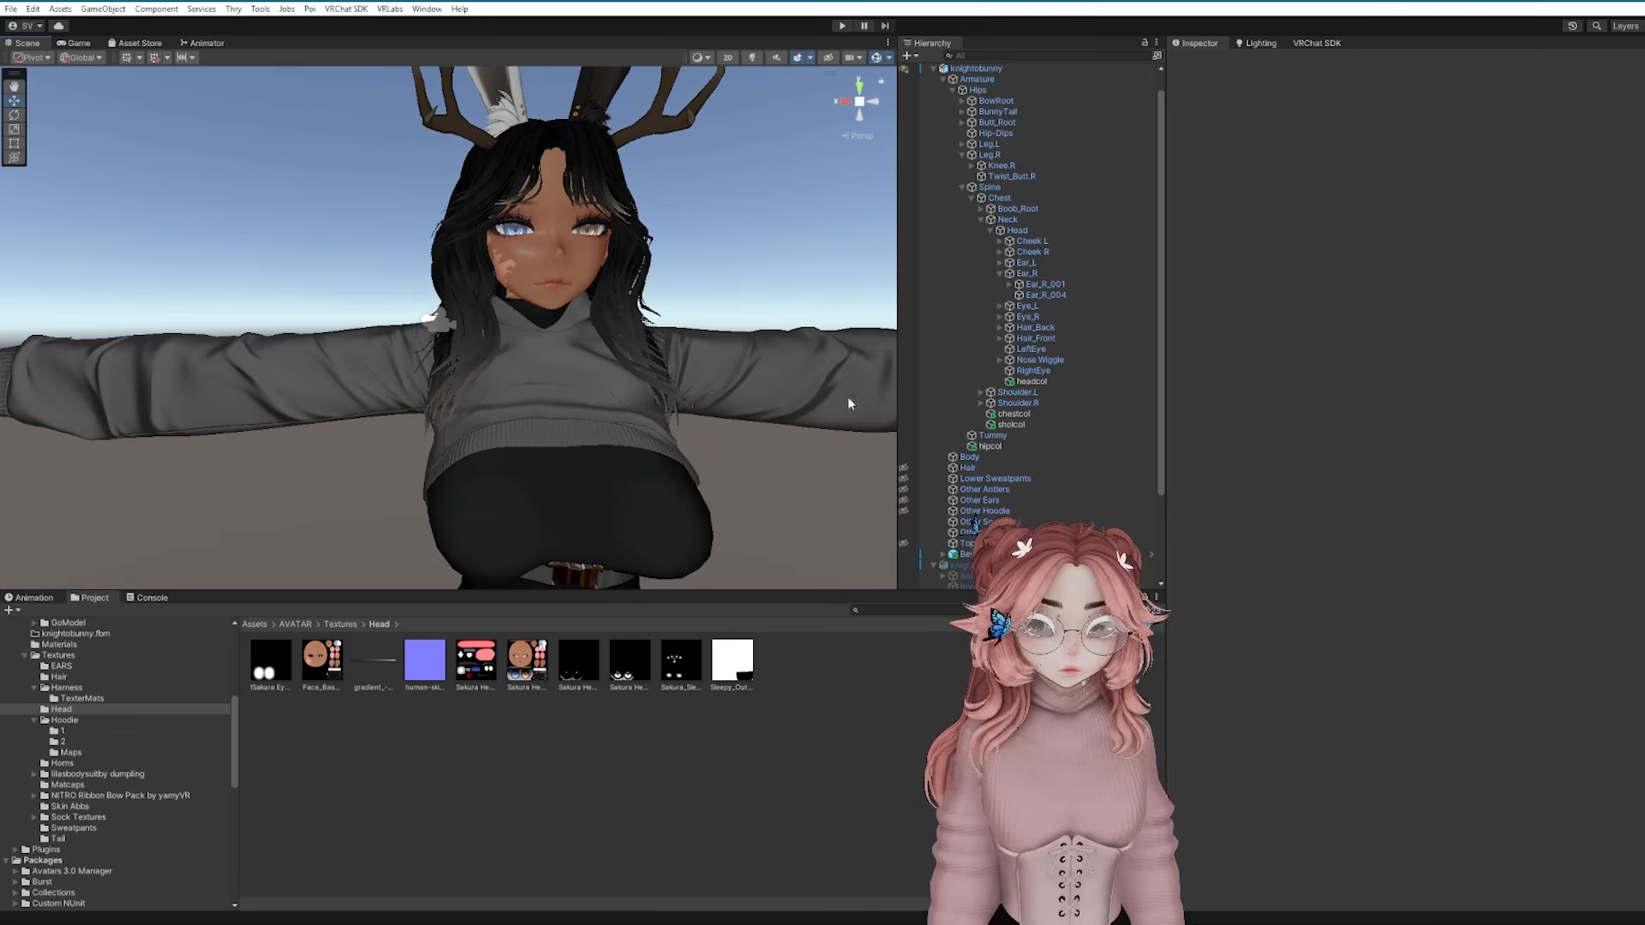
Deactivate the Lower Sweatpants object on the avatar to expose the legs
{"action": "scroll", "coordinate": [681, 379], "scroll_direction": "down", "scroll_amount": 5}
{"action": "left_click_drag", "start_coordinate": [681, 378], "coordinate": [601, 384], "text": "alt"}
{"action": "scroll", "coordinate": [549, 470], "scroll_direction": "up", "scroll_amount": 3}
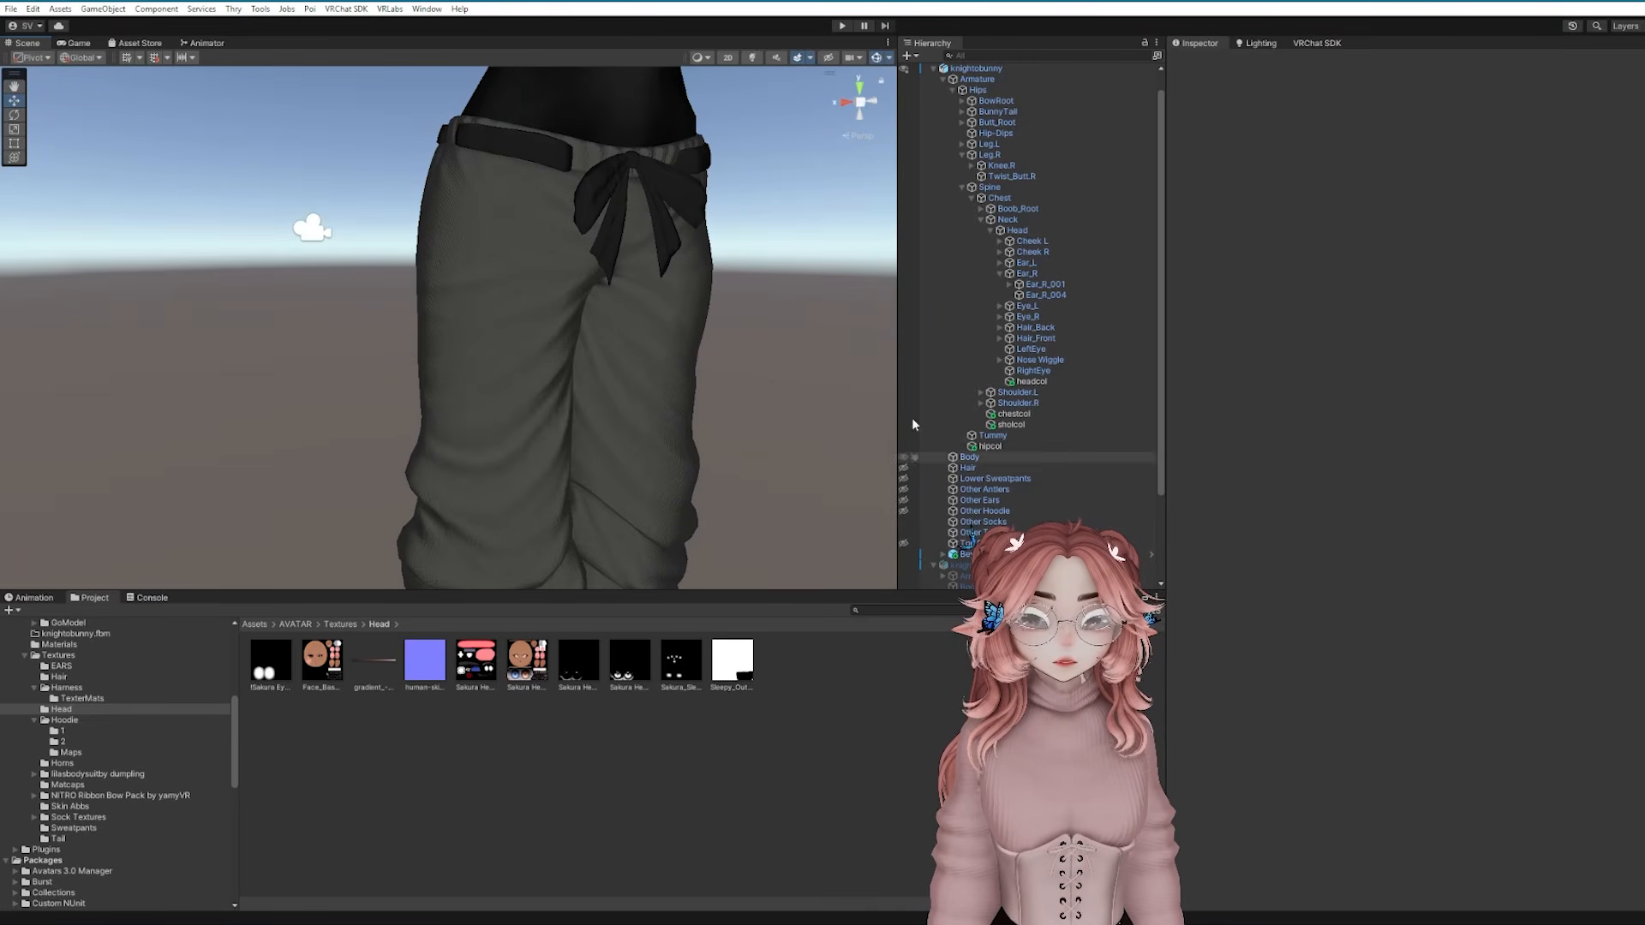
{"action": "right_click_drag", "start_coordinate": [686, 235], "coordinate": [712, 262]}
{"action": "left_click", "coordinate": [1203, 61]}
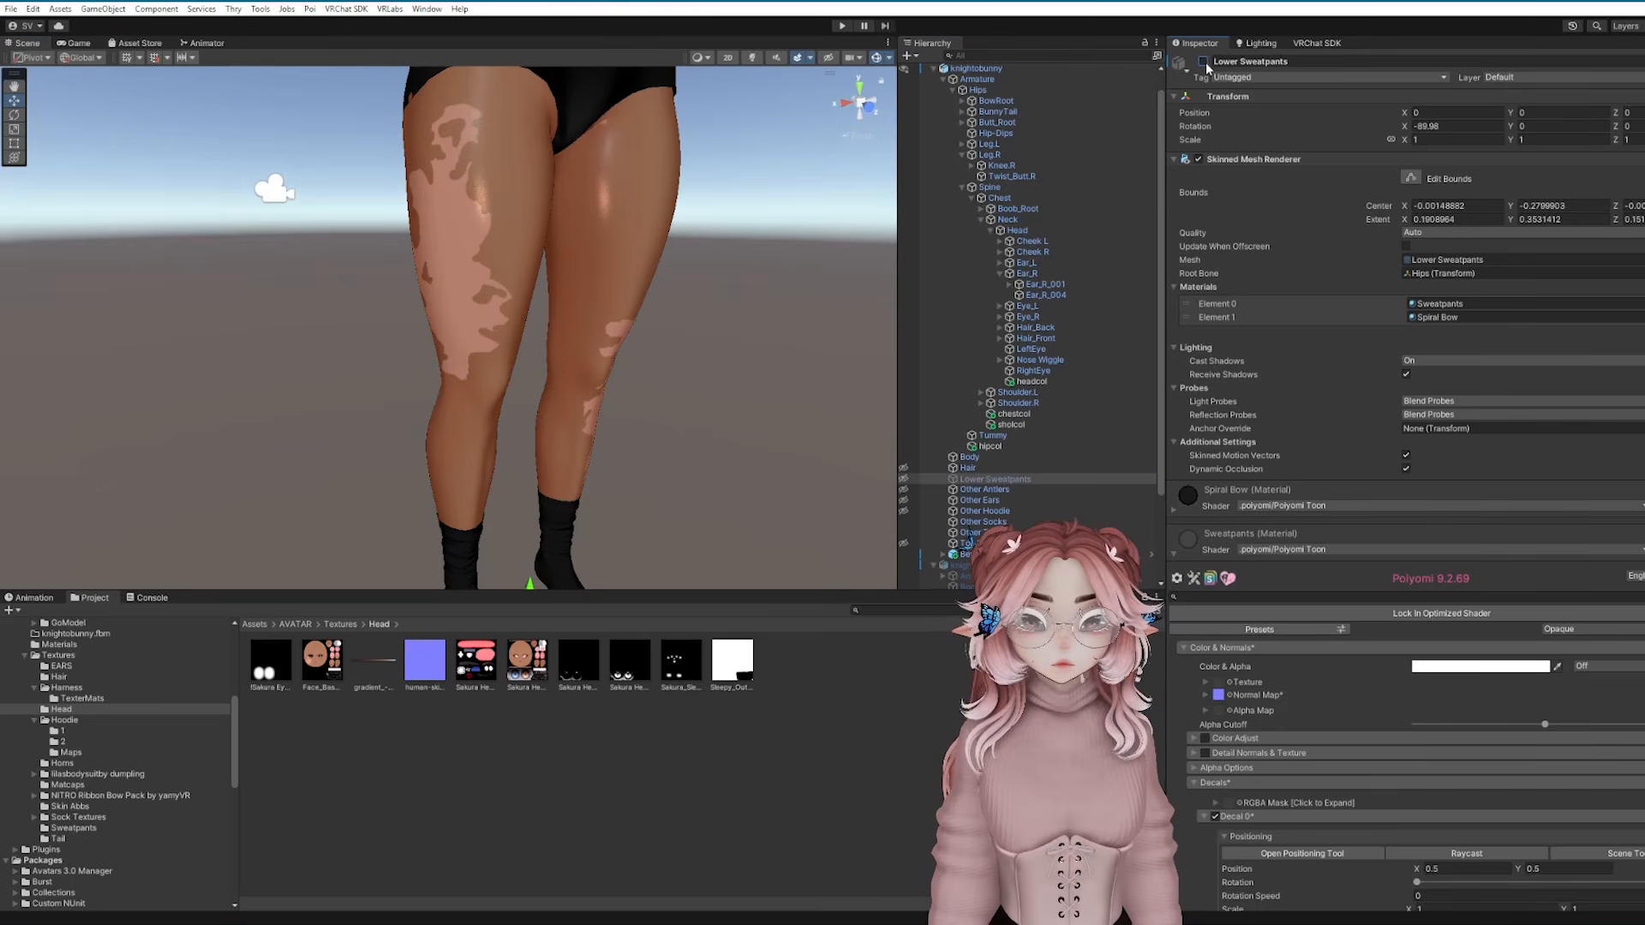
Examine the light skin patches on the avatar's legs from several angles
{"action": "right_click_drag", "start_coordinate": [823, 223], "coordinate": [713, 233]}
{"action": "middle_click_drag", "start_coordinate": [713, 233], "coordinate": [650, 273]}
{"action": "scroll", "coordinate": [650, 272], "scroll_direction": "down", "scroll_amount": 2}
{"action": "right_click_drag", "start_coordinate": [651, 279], "coordinate": [639, 310]}
{"action": "middle_click_drag", "start_coordinate": [639, 310], "coordinate": [620, 368]}
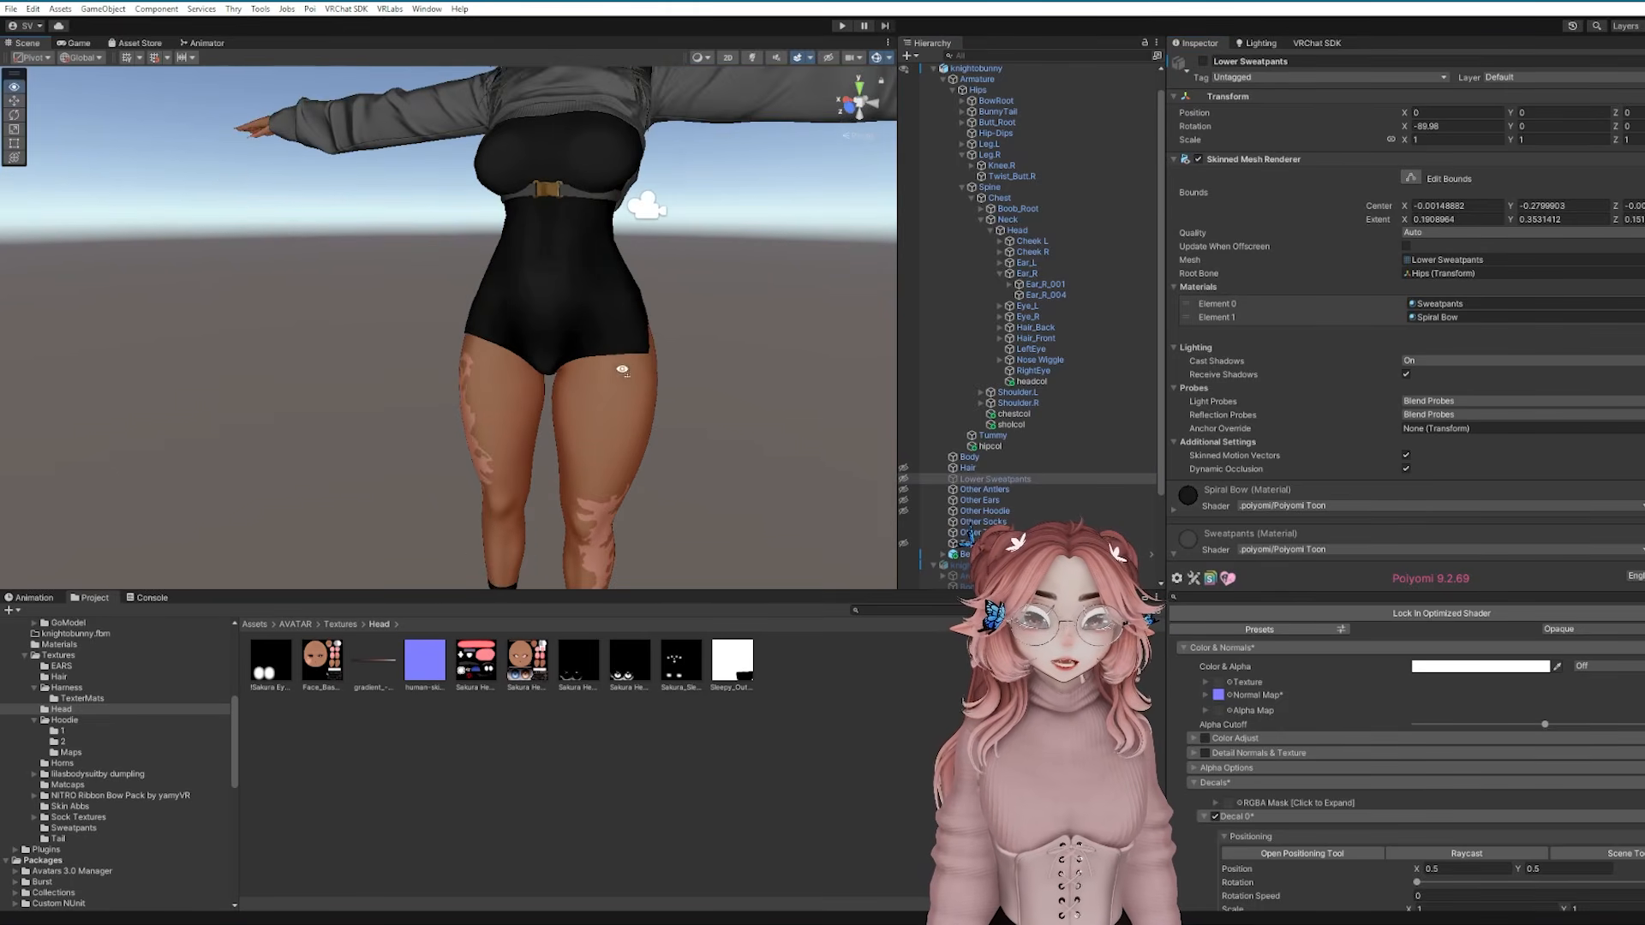
{"action": "left_click_drag", "start_coordinate": [620, 367], "coordinate": [603, 310], "text": "alt"}
{"action": "right_click_drag", "start_coordinate": [603, 310], "coordinate": [497, 304]}
{"action": "middle_click_drag", "start_coordinate": [497, 304], "coordinate": [488, 328]}
{"action": "right_click_drag", "start_coordinate": [487, 327], "coordinate": [547, 321]}
{"action": "scroll", "coordinate": [547, 321], "scroll_direction": "down", "scroll_amount": 3}
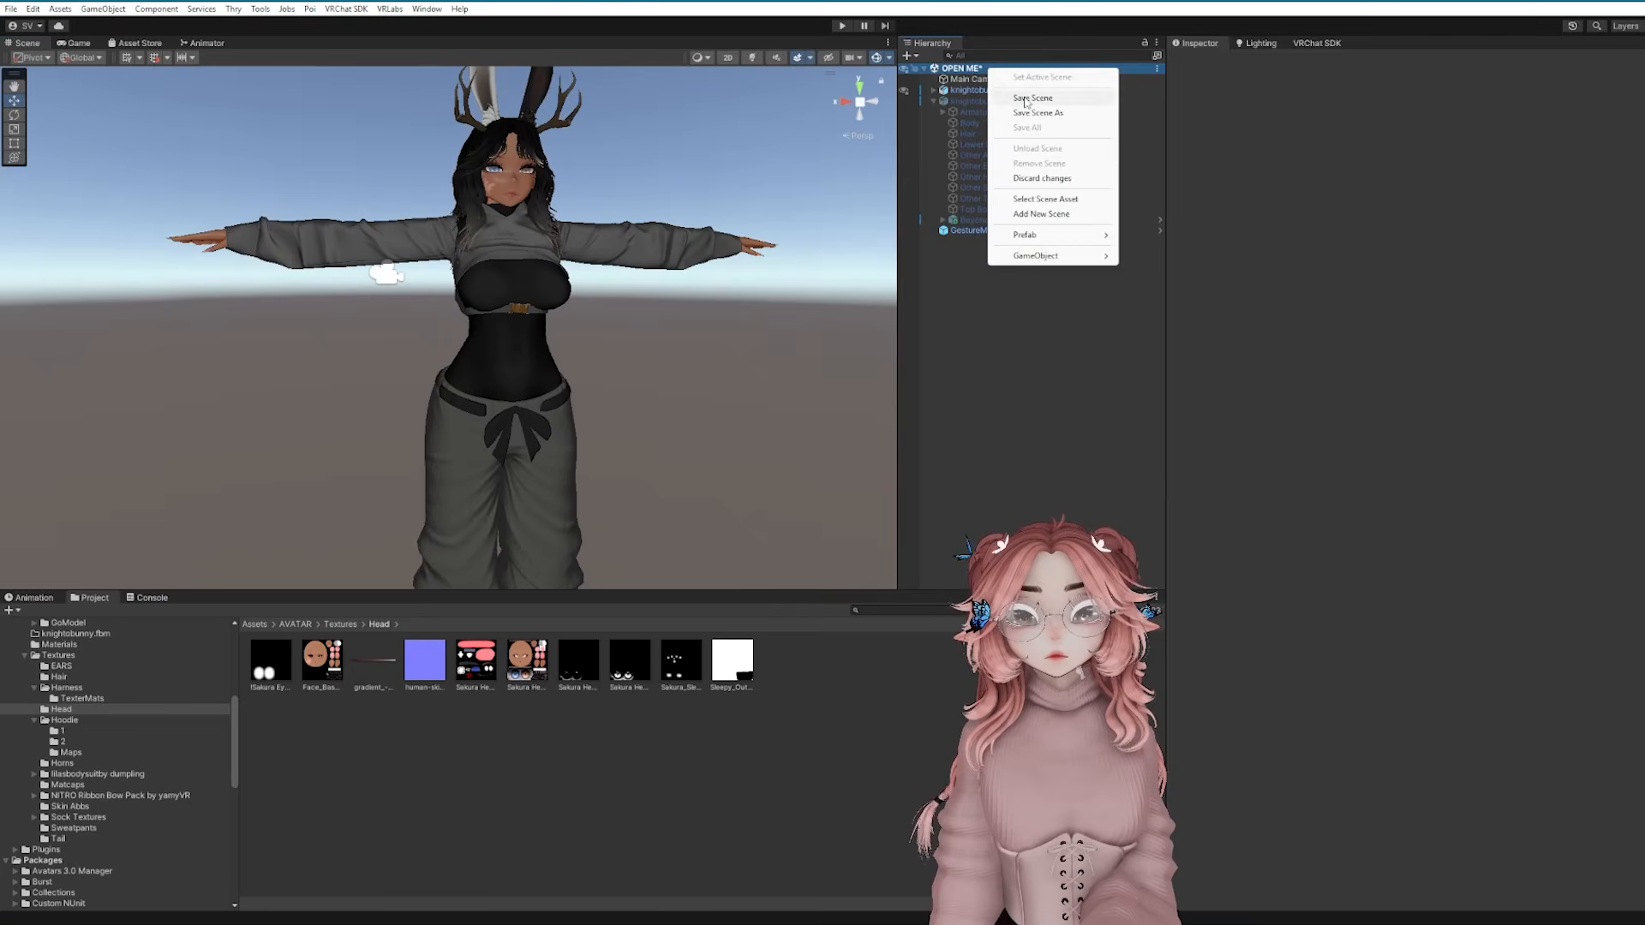
Save the OPEN ME scene
{"action": "left_click", "coordinate": [948, 101]}
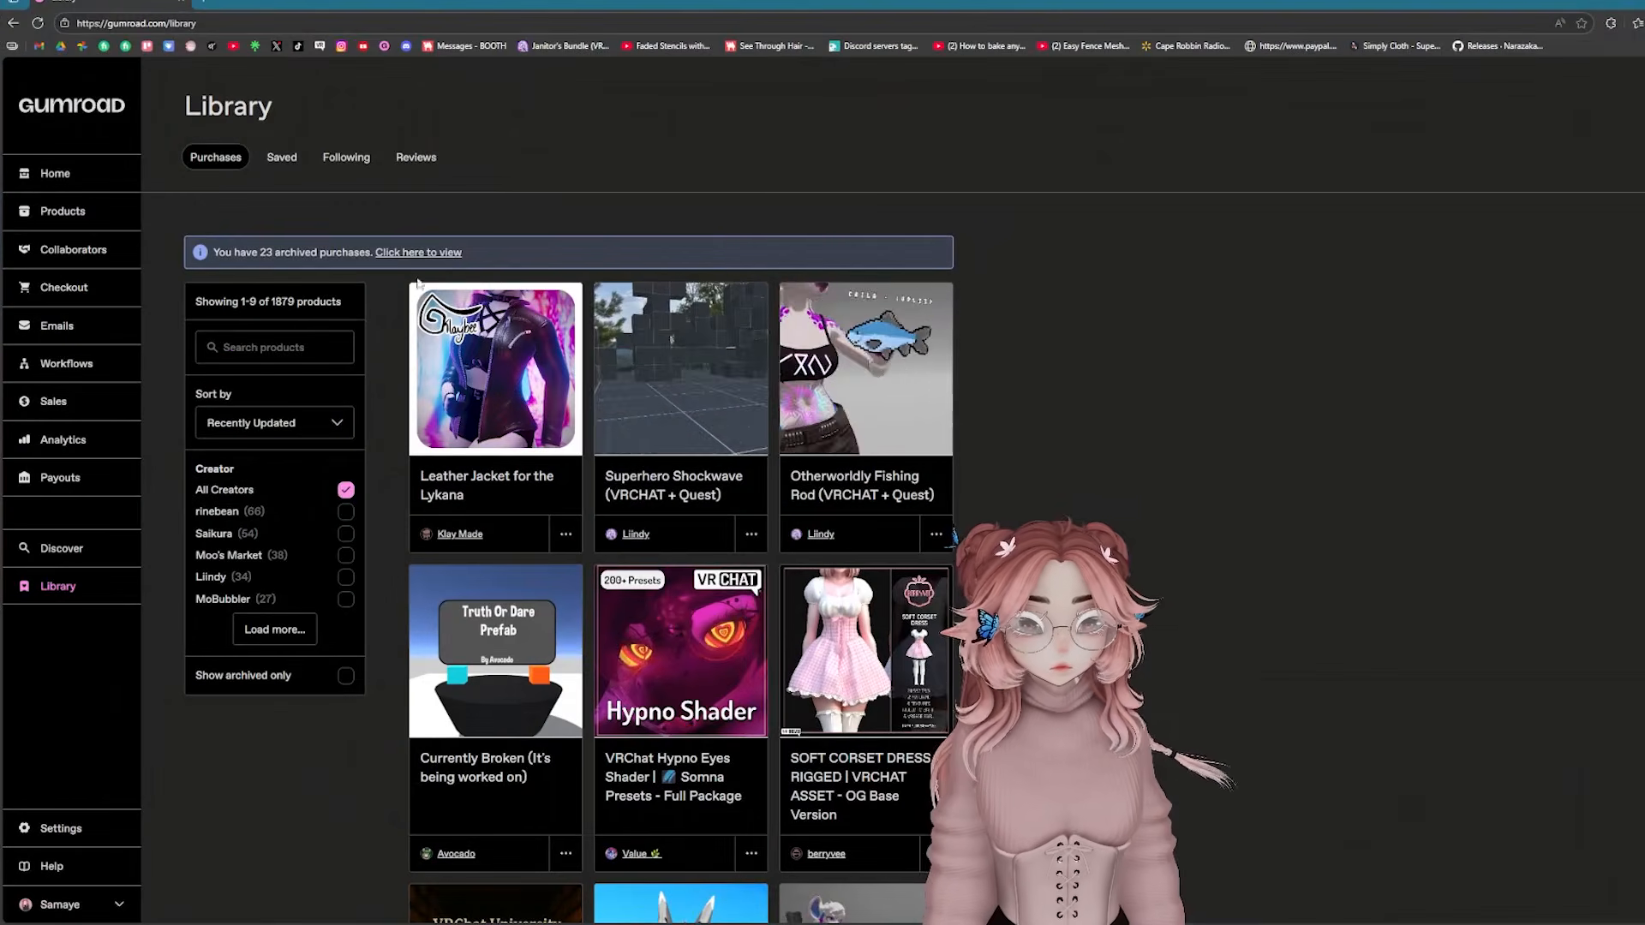
Switch to the Gumroad library in the browser and search the purchases for "icons"
{"action": "left_click", "coordinate": [238, 346]}
{"action": "type", "text": "icons"}
{"action": "key", "text": "Return"}
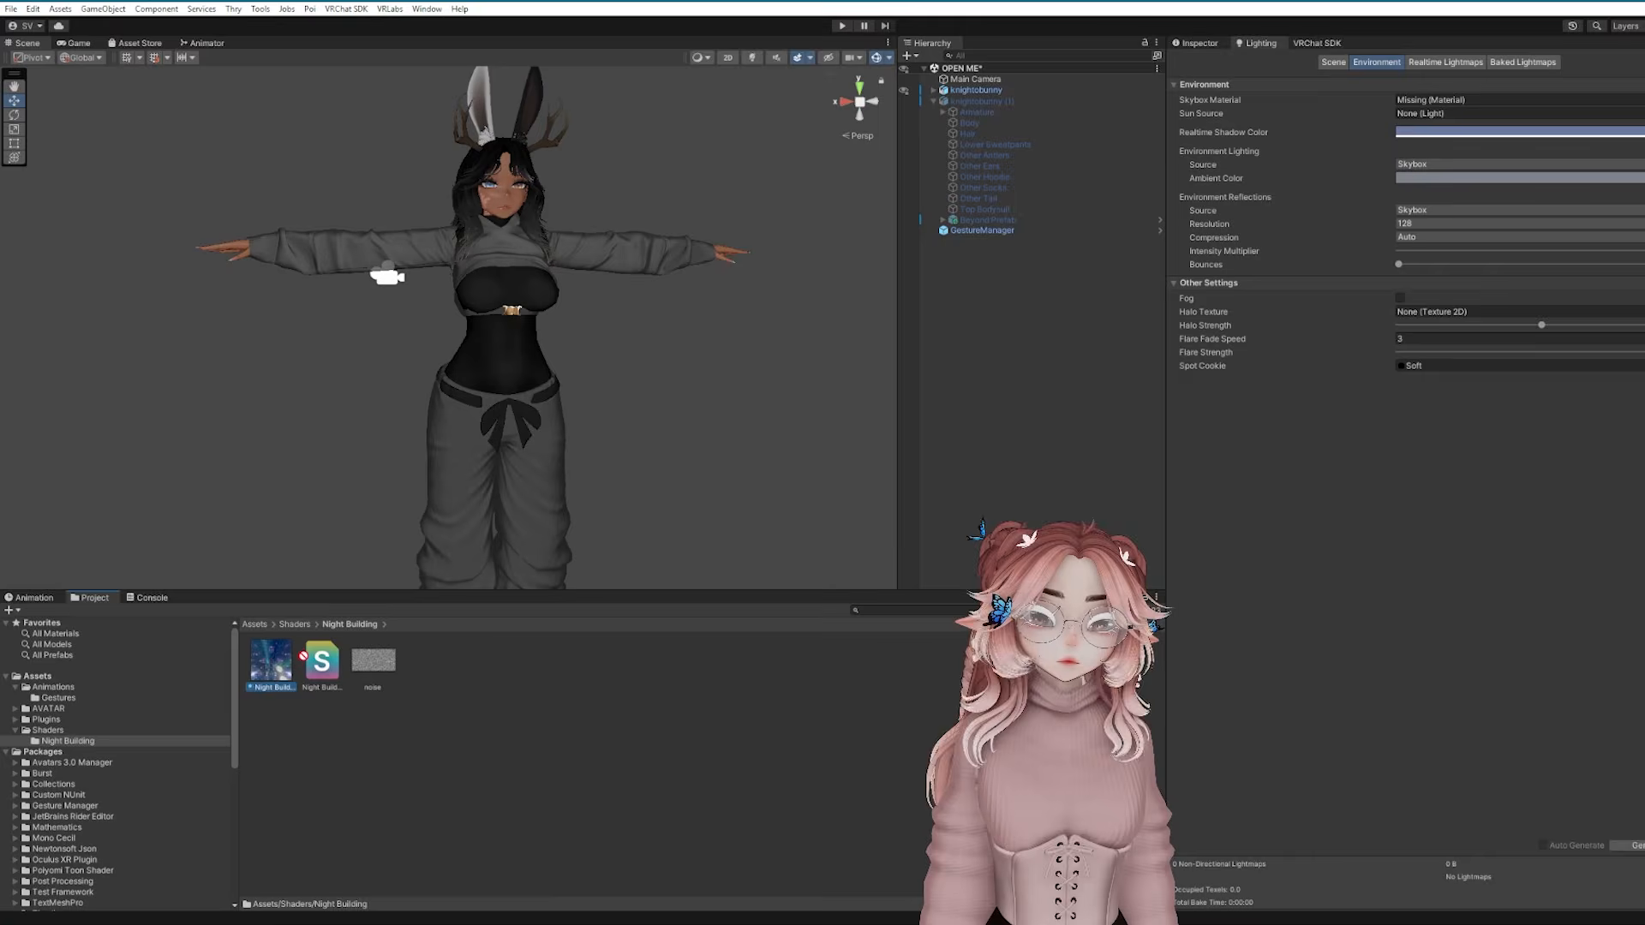
Assign the Night Building material as the scene's skybox and hide the gizmos in the scene view
{"action": "left_click_drag", "start_coordinate": [271, 659], "coordinate": [1456, 100]}
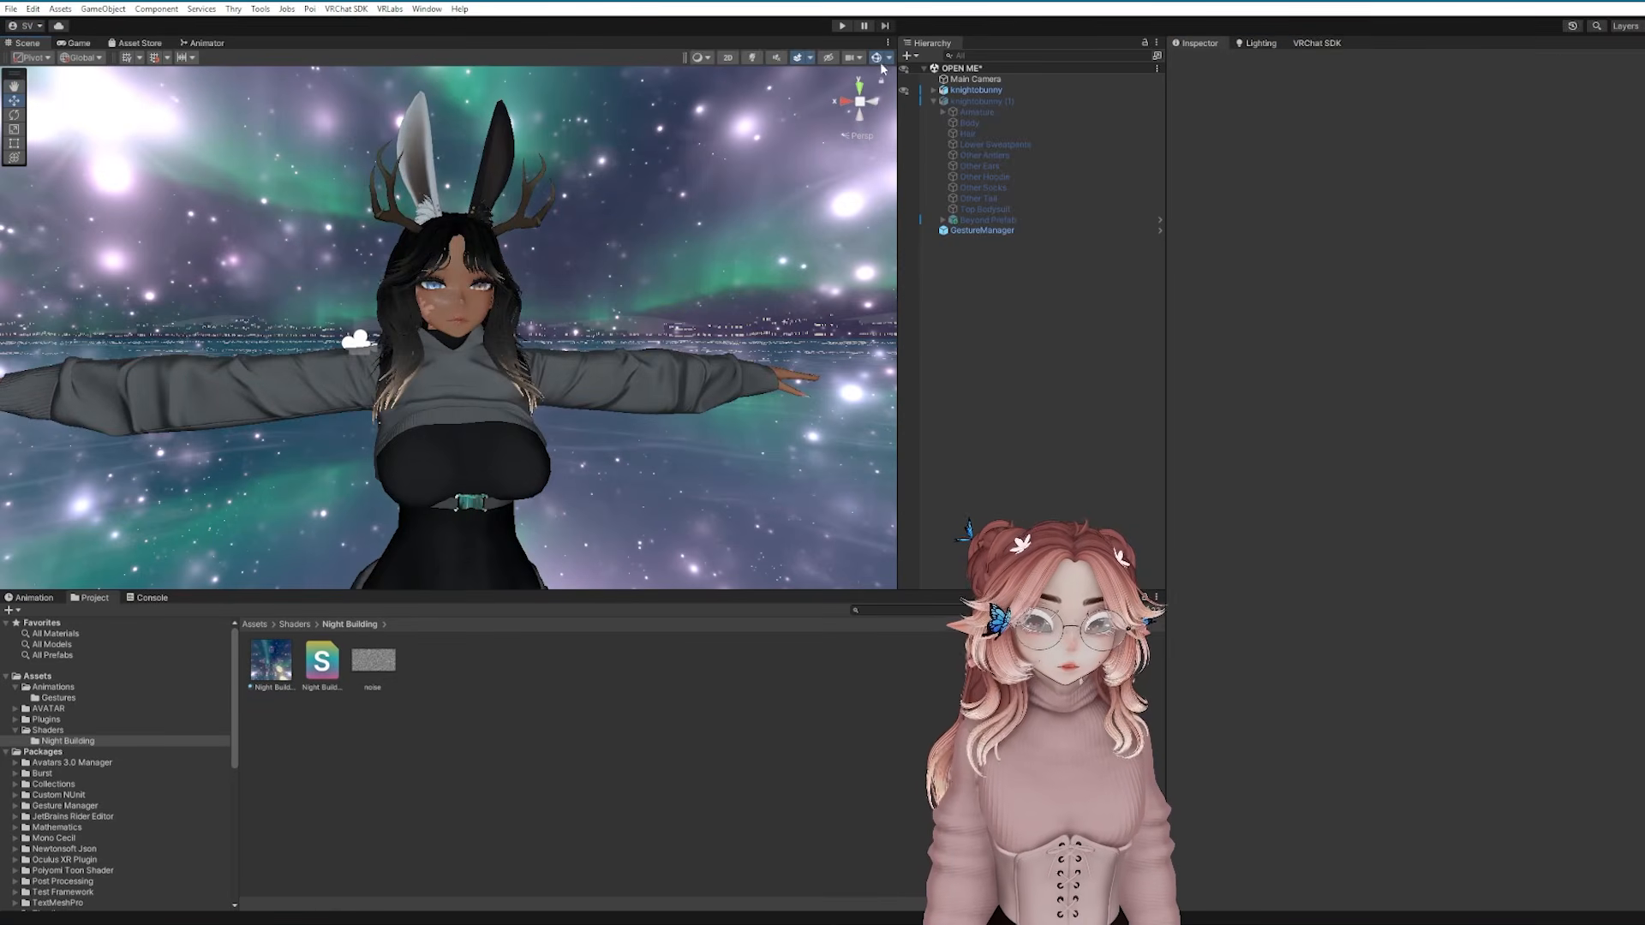
{"action": "left_click", "coordinate": [878, 58]}
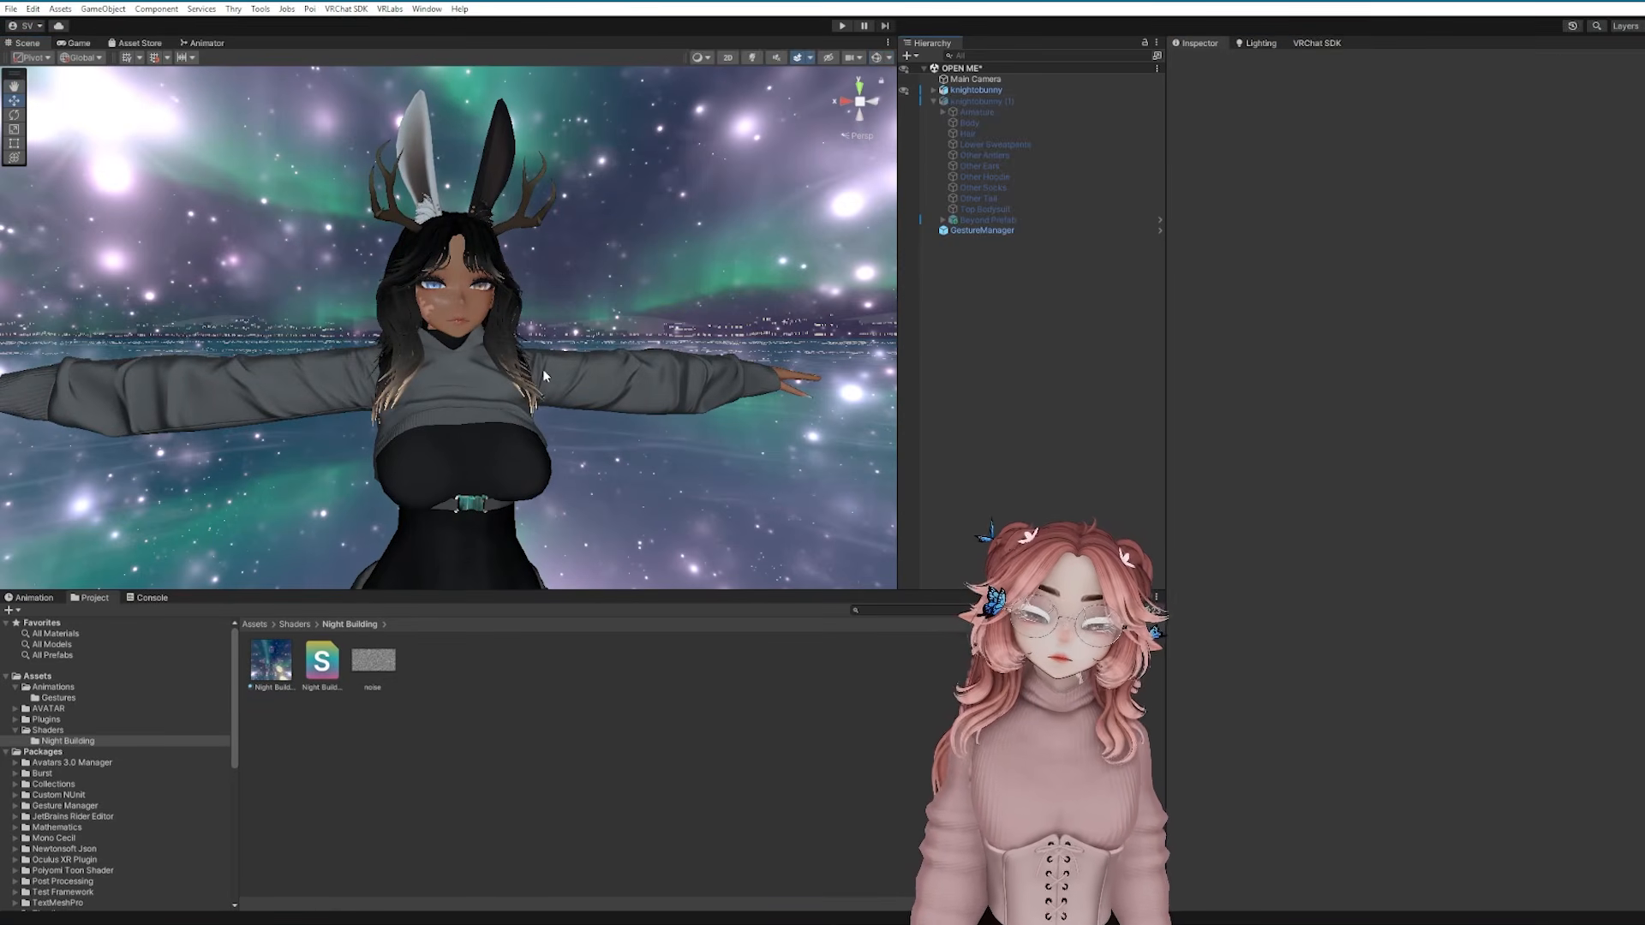
Import the shirt, pants and dog tail icons from the downloaded UniIconPack folder into the project's AVATAR/Icons folder
{"action": "left_click", "coordinate": [74, 677]}
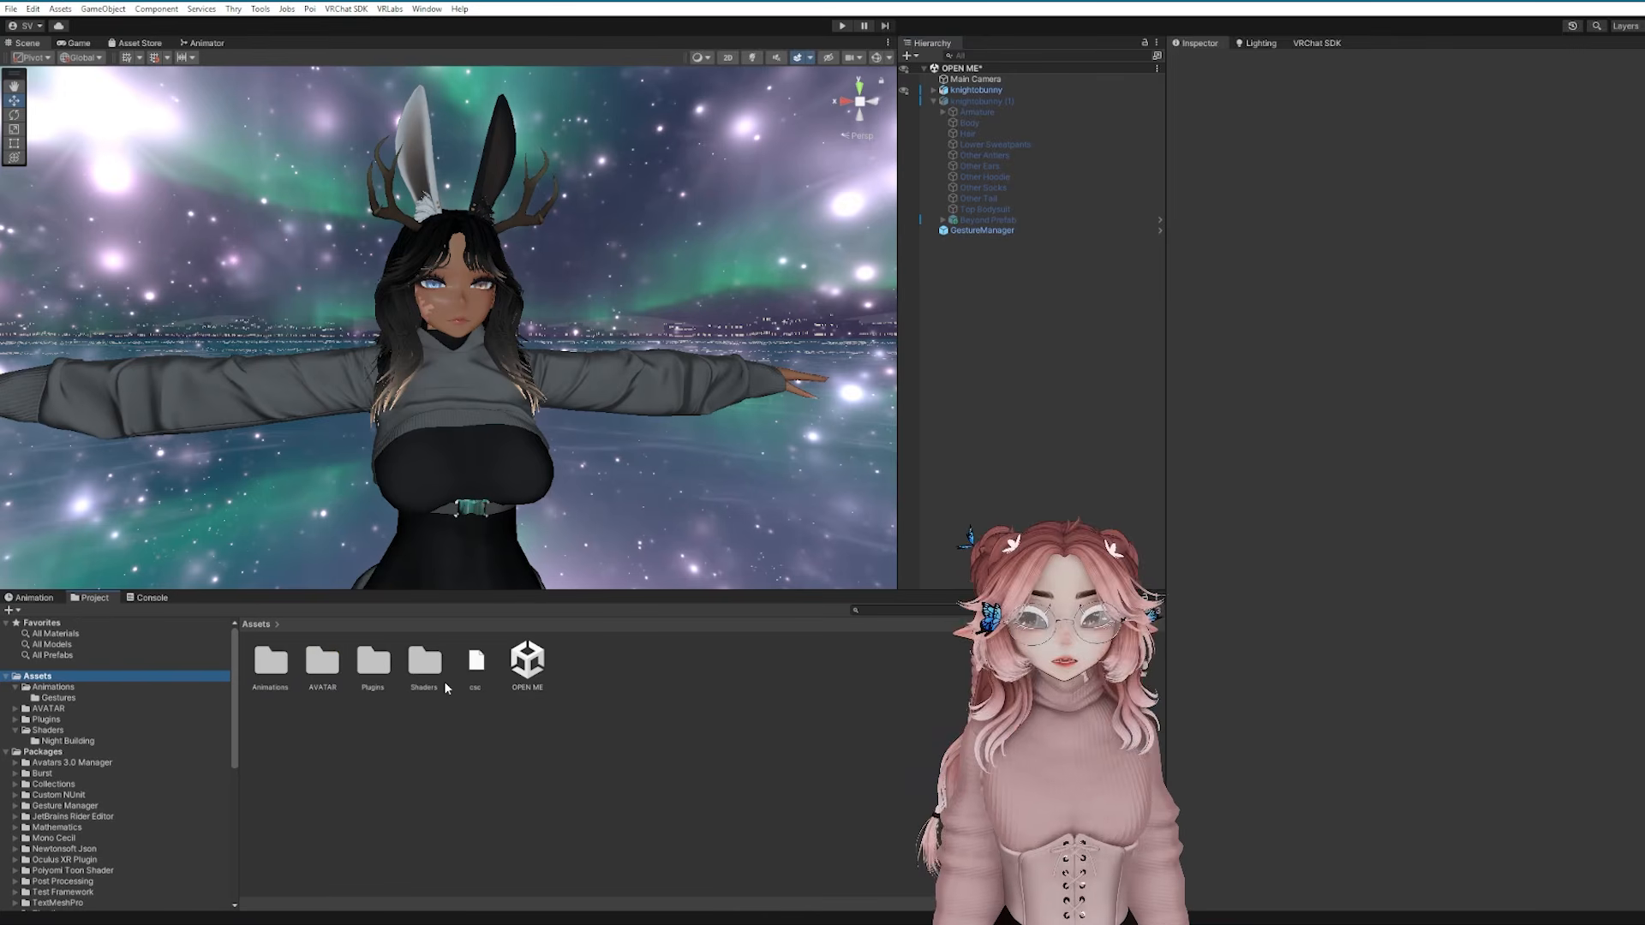
{"action": "key", "text": "alt+Tab"}
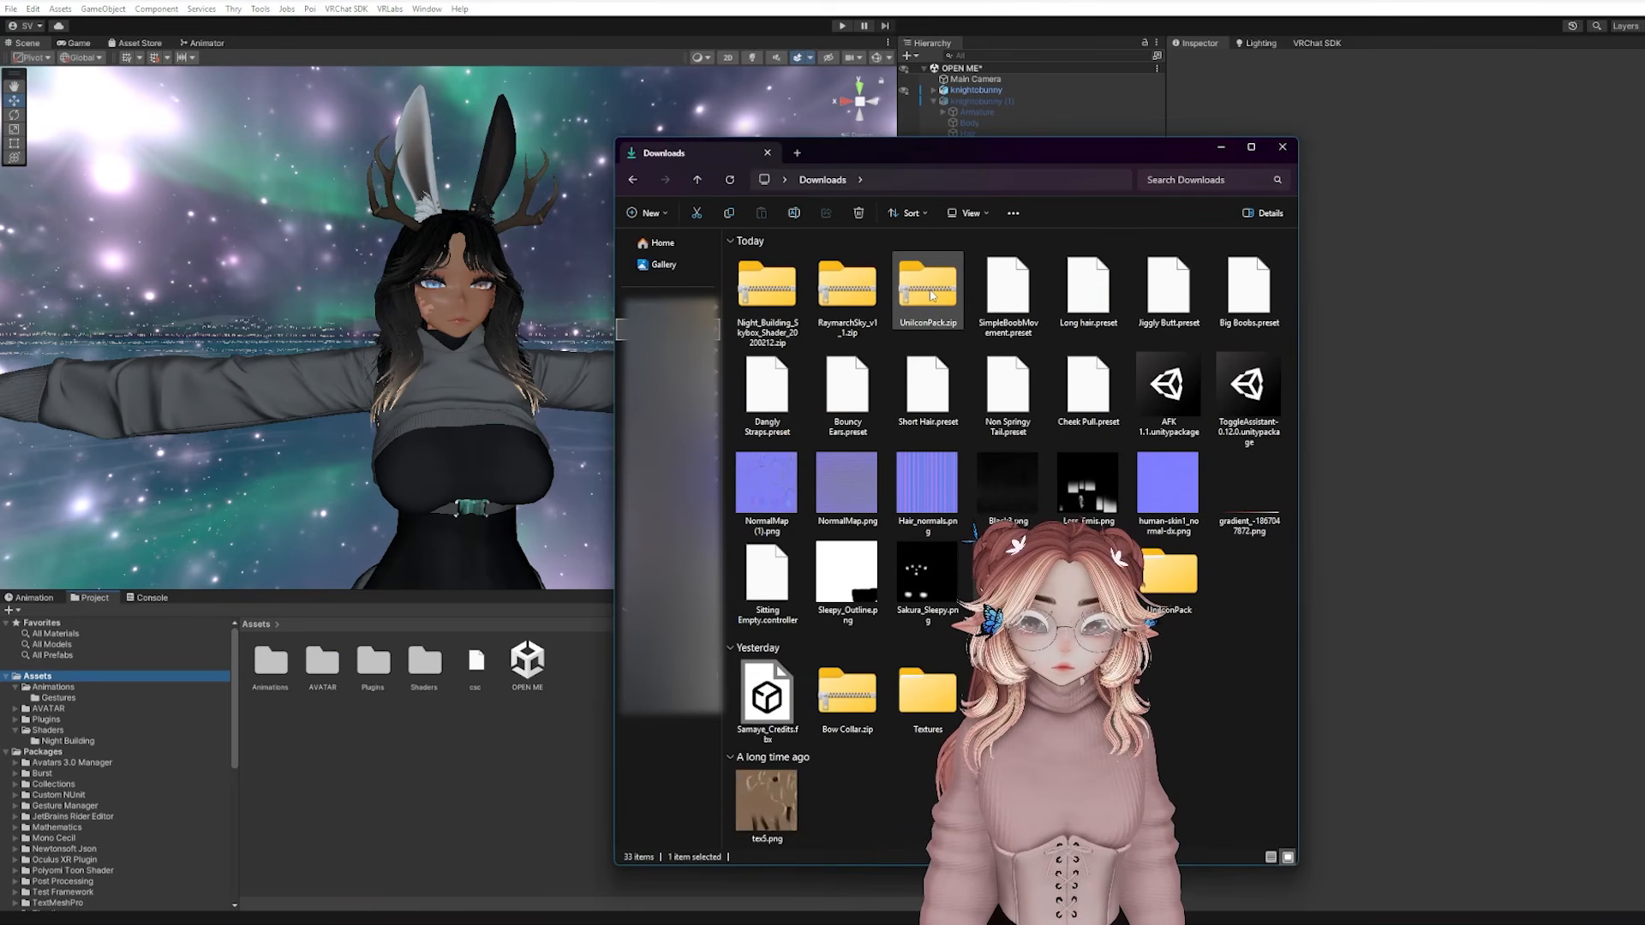
{"action": "double_click", "coordinate": [1168, 580]}
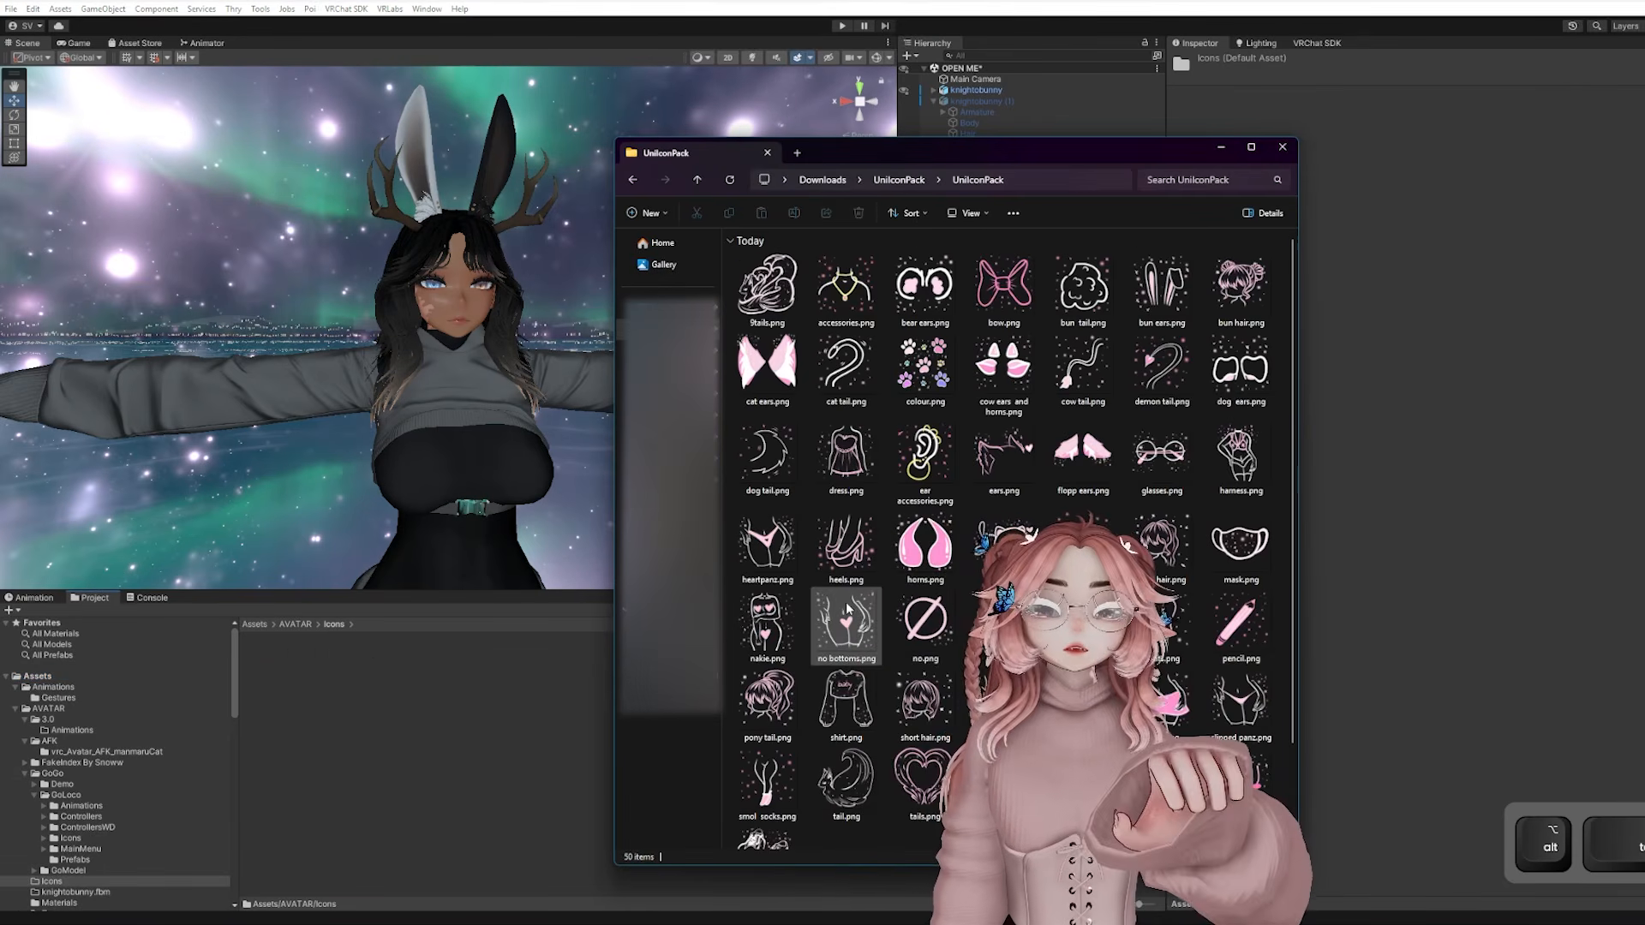
{"action": "left_click_drag", "start_coordinate": [846, 704], "coordinate": [383, 718]}
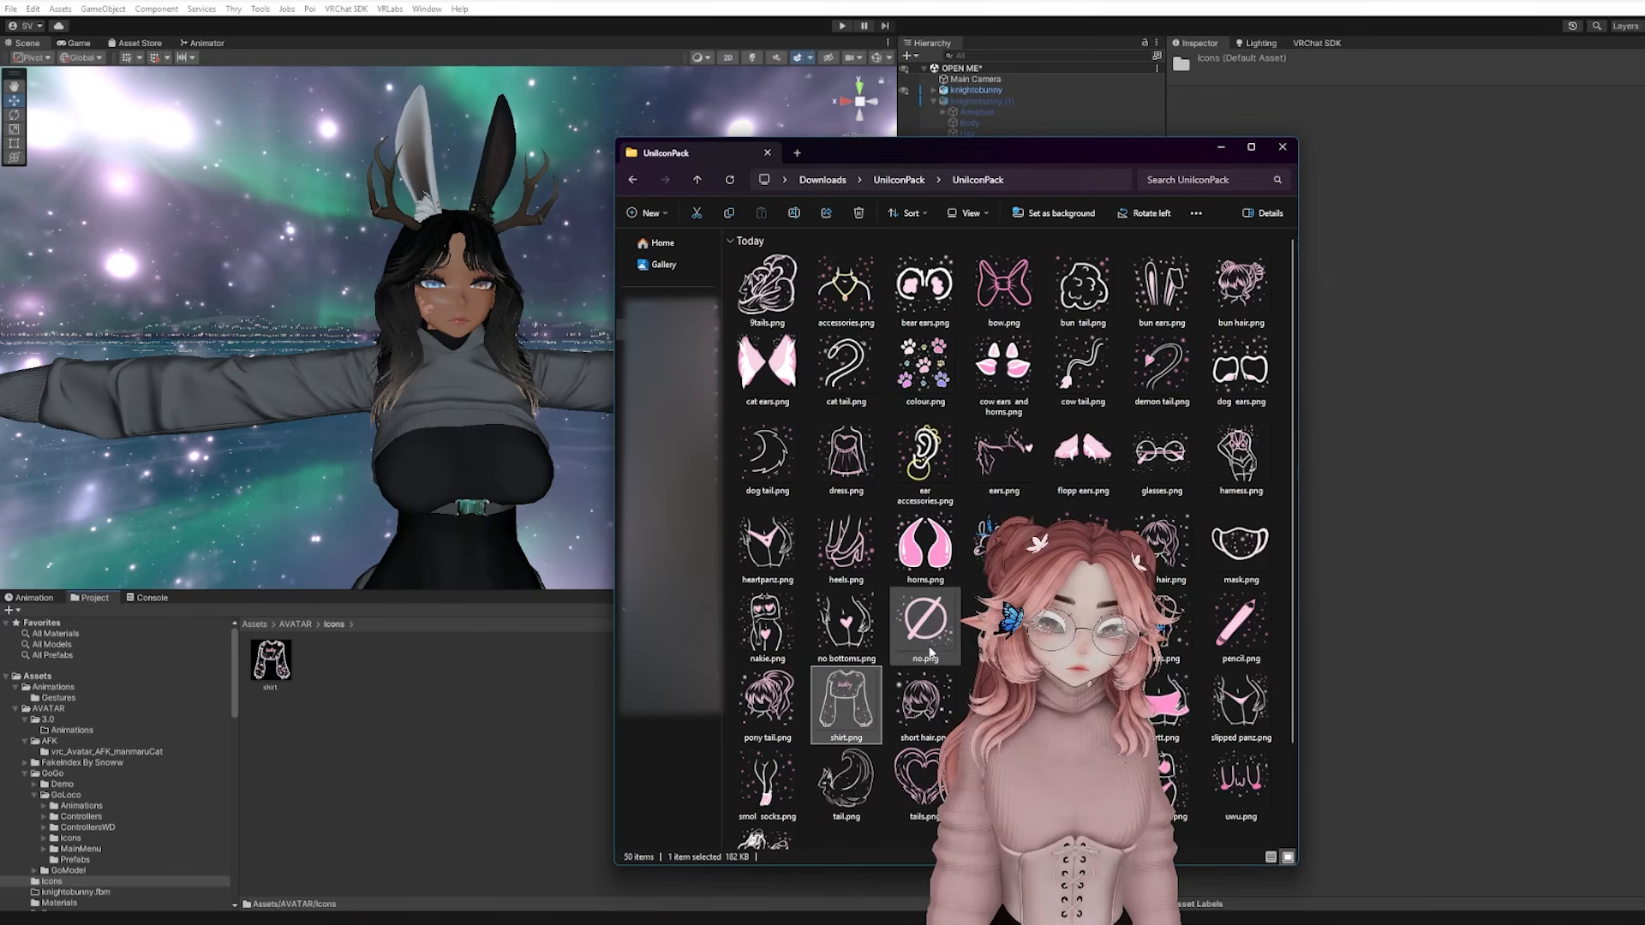
{"action": "scroll", "coordinate": [982, 524], "scroll_direction": "down", "scroll_amount": 1}
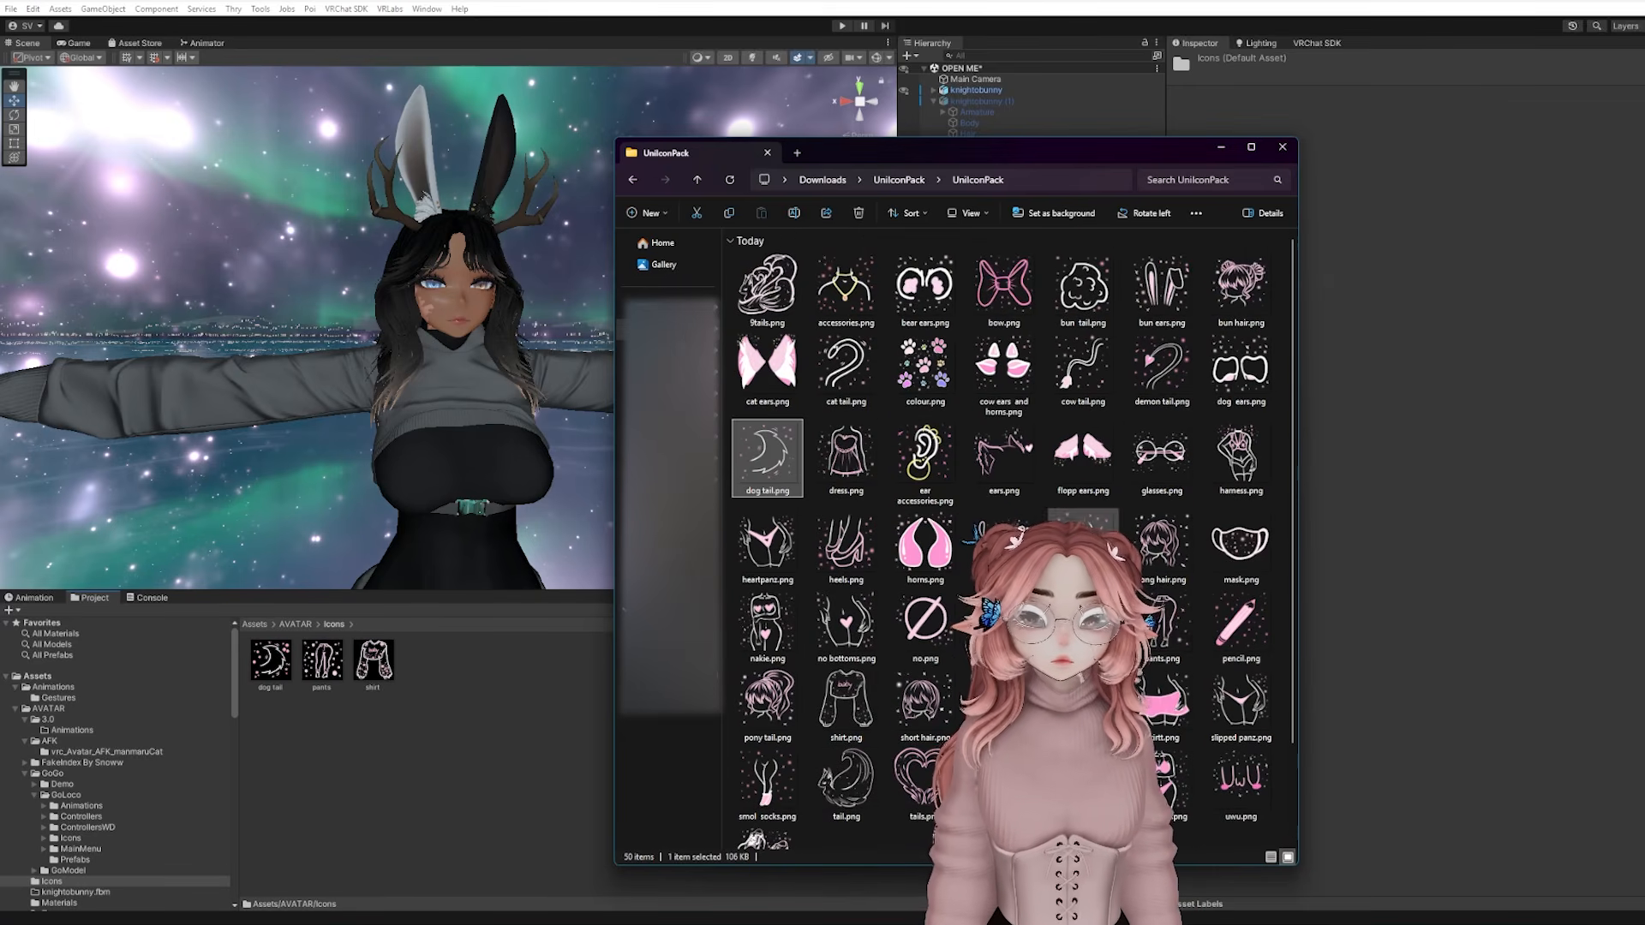
{"action": "scroll", "coordinate": [975, 406], "scroll_direction": "down", "scroll_amount": 1}
{"action": "scroll", "coordinate": [975, 406], "scroll_direction": "up", "scroll_amount": 1}
Add the bun ears, bow, smol socks and outfit icons from UniIconPack to the project's Icons folder
{"action": "left_click_drag", "start_coordinate": [1162, 287], "coordinate": [386, 730]}
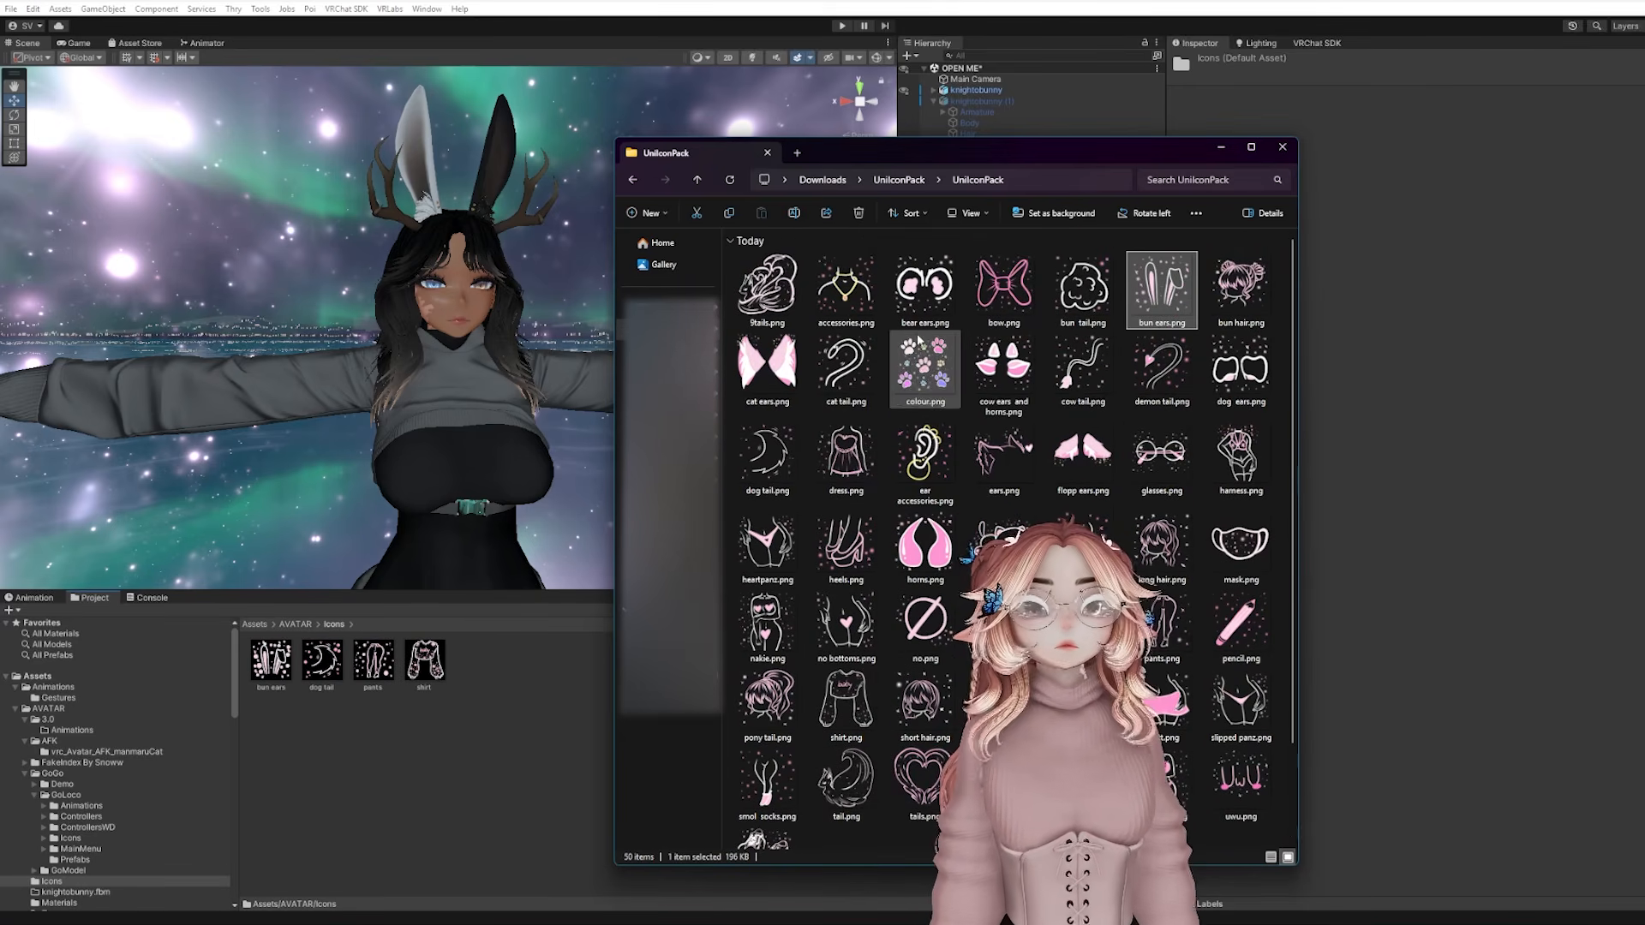
{"action": "left_click_drag", "start_coordinate": [1003, 287], "coordinate": [411, 754]}
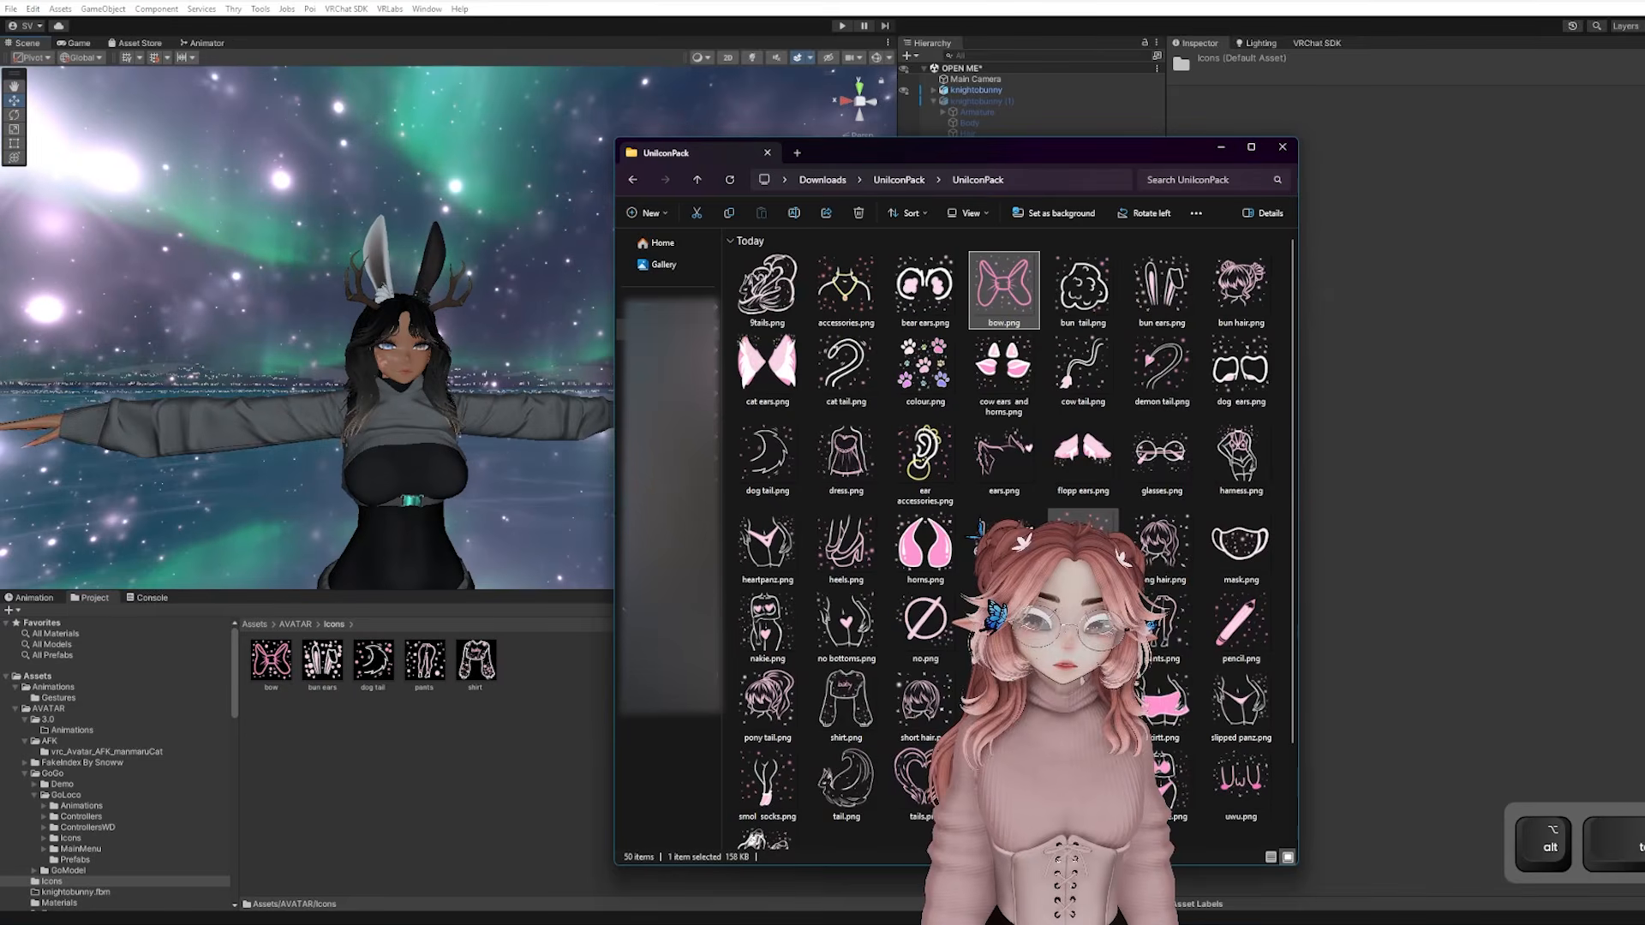
{"action": "key", "text": "alt+Tab"}
{"action": "key", "text": "alt+Tab"}
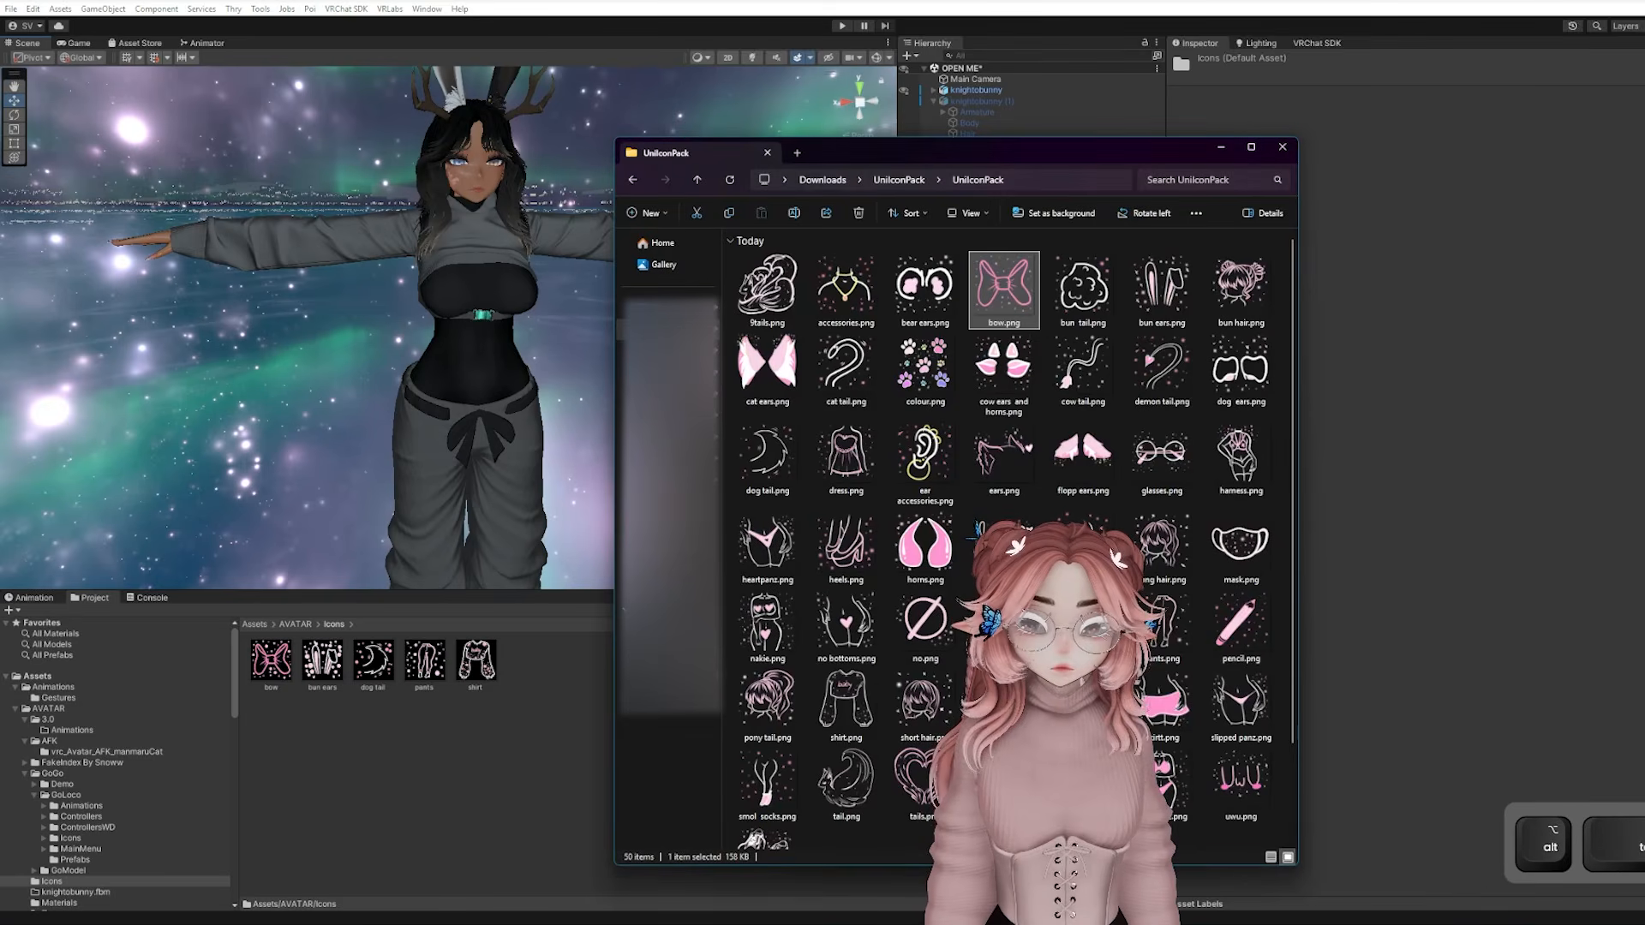
{"action": "left_click_drag", "start_coordinate": [767, 784], "coordinate": [411, 754]}
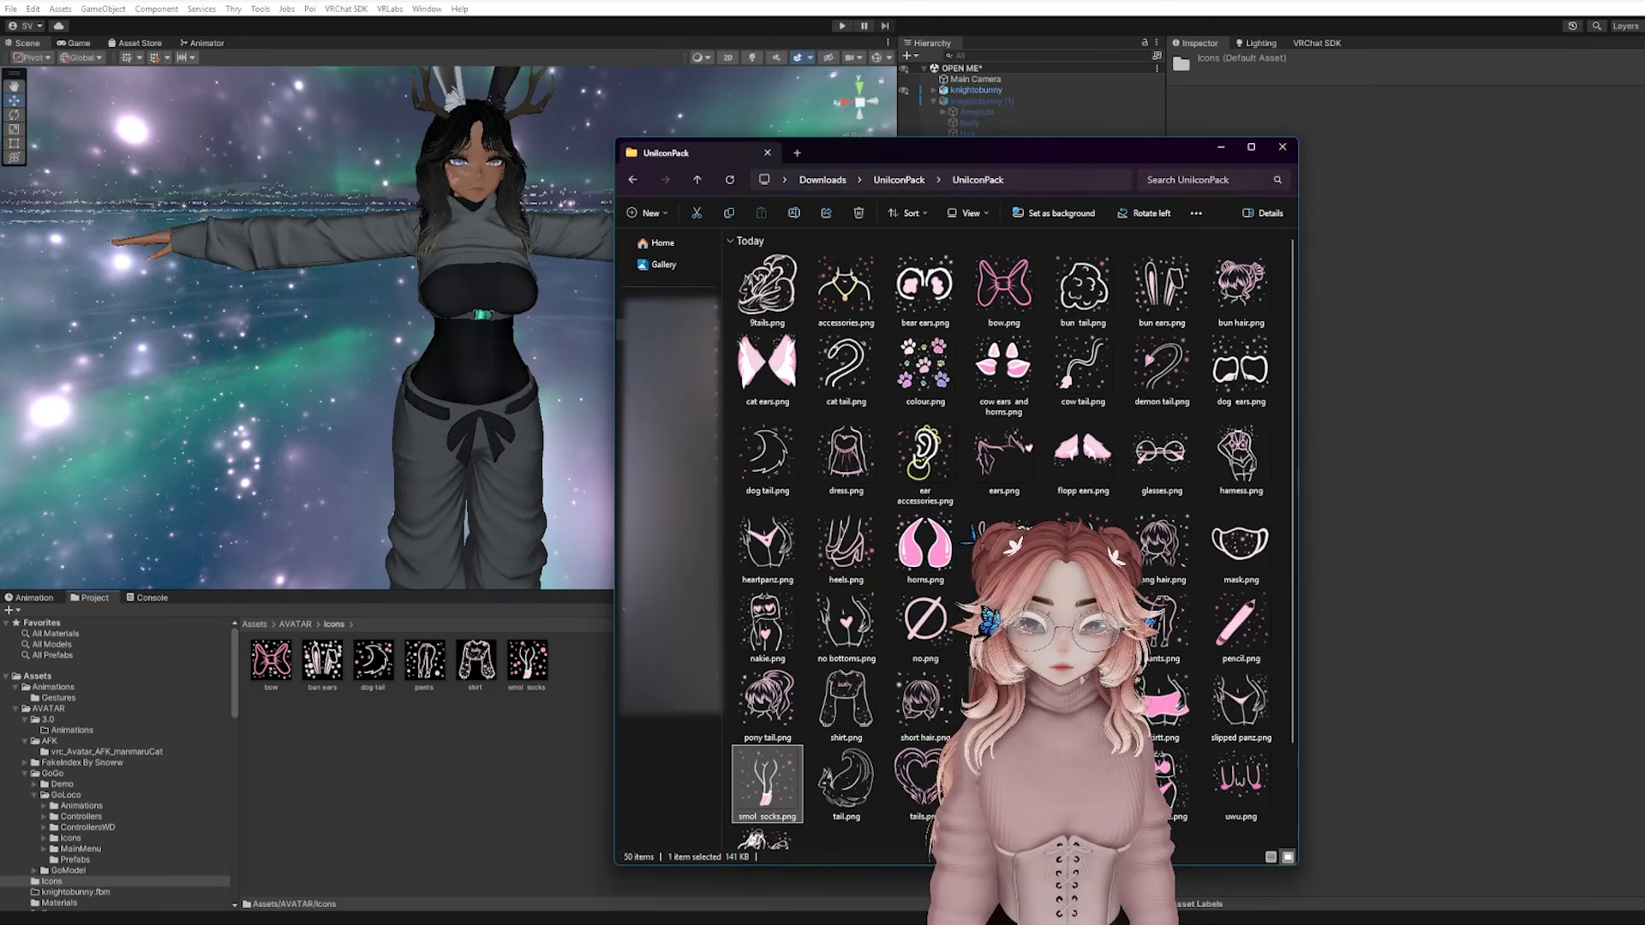
{"action": "left_click_drag", "start_coordinate": [998, 617], "coordinate": [543, 784]}
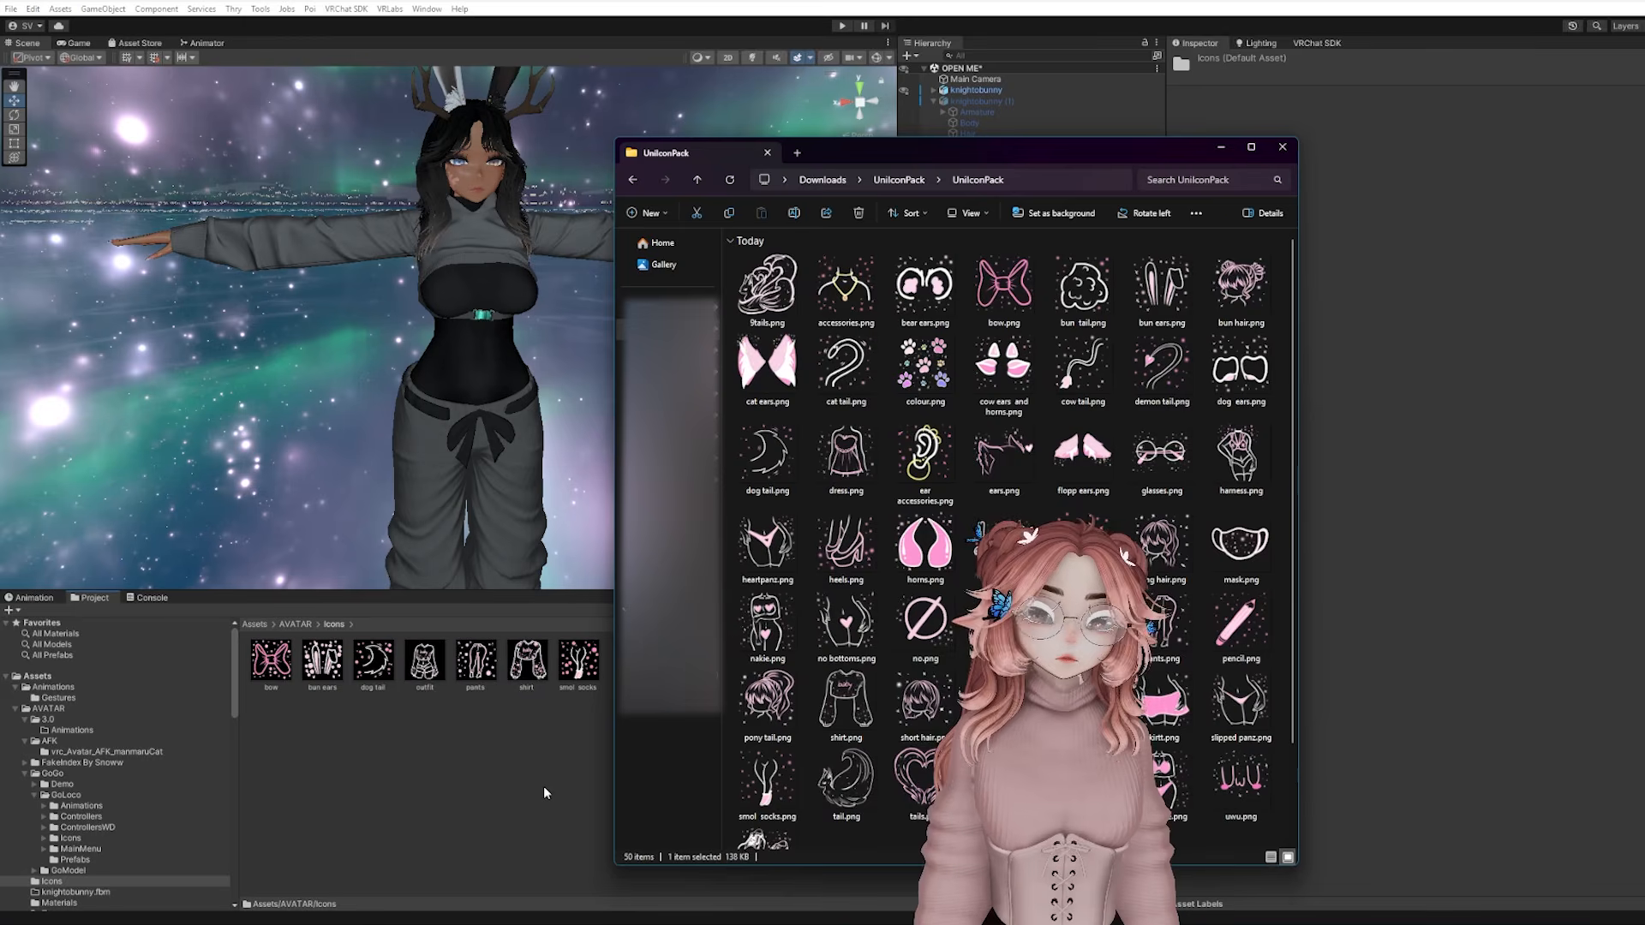
In the Appearance expressions menu, give the Antlers toggle the bow icon and clear the names of the Sweatpants and Hoodie toggles
{"action": "key", "text": "alt+Tab"}
{"action": "left_click", "coordinate": [968, 91]}
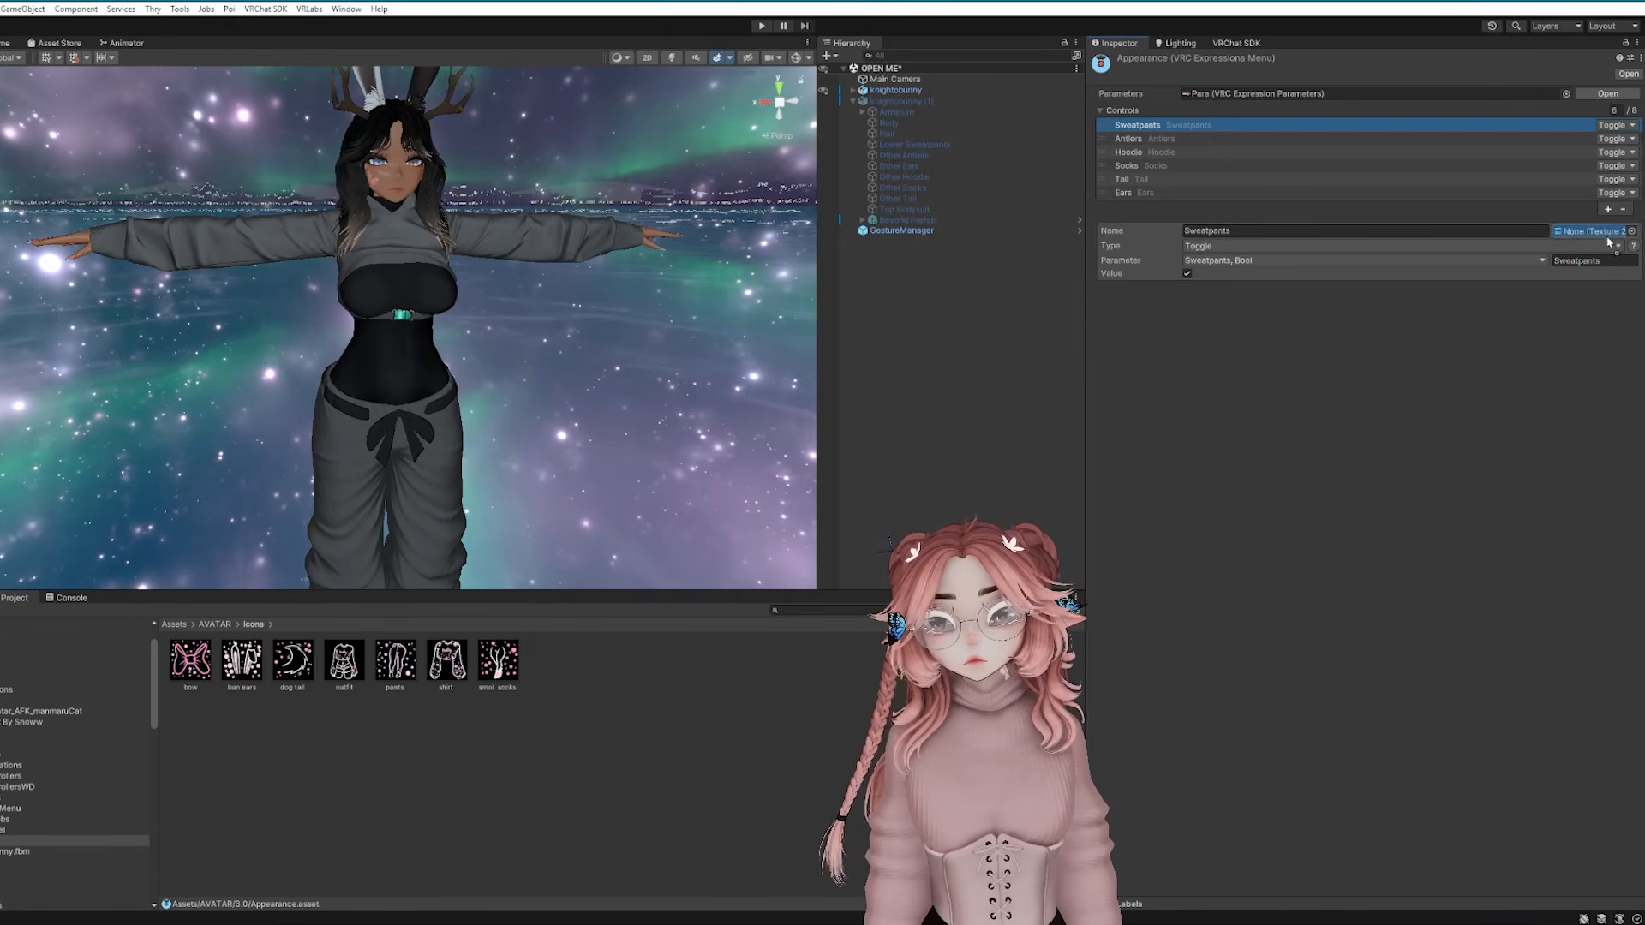
{"action": "left_click", "coordinate": [1185, 140]}
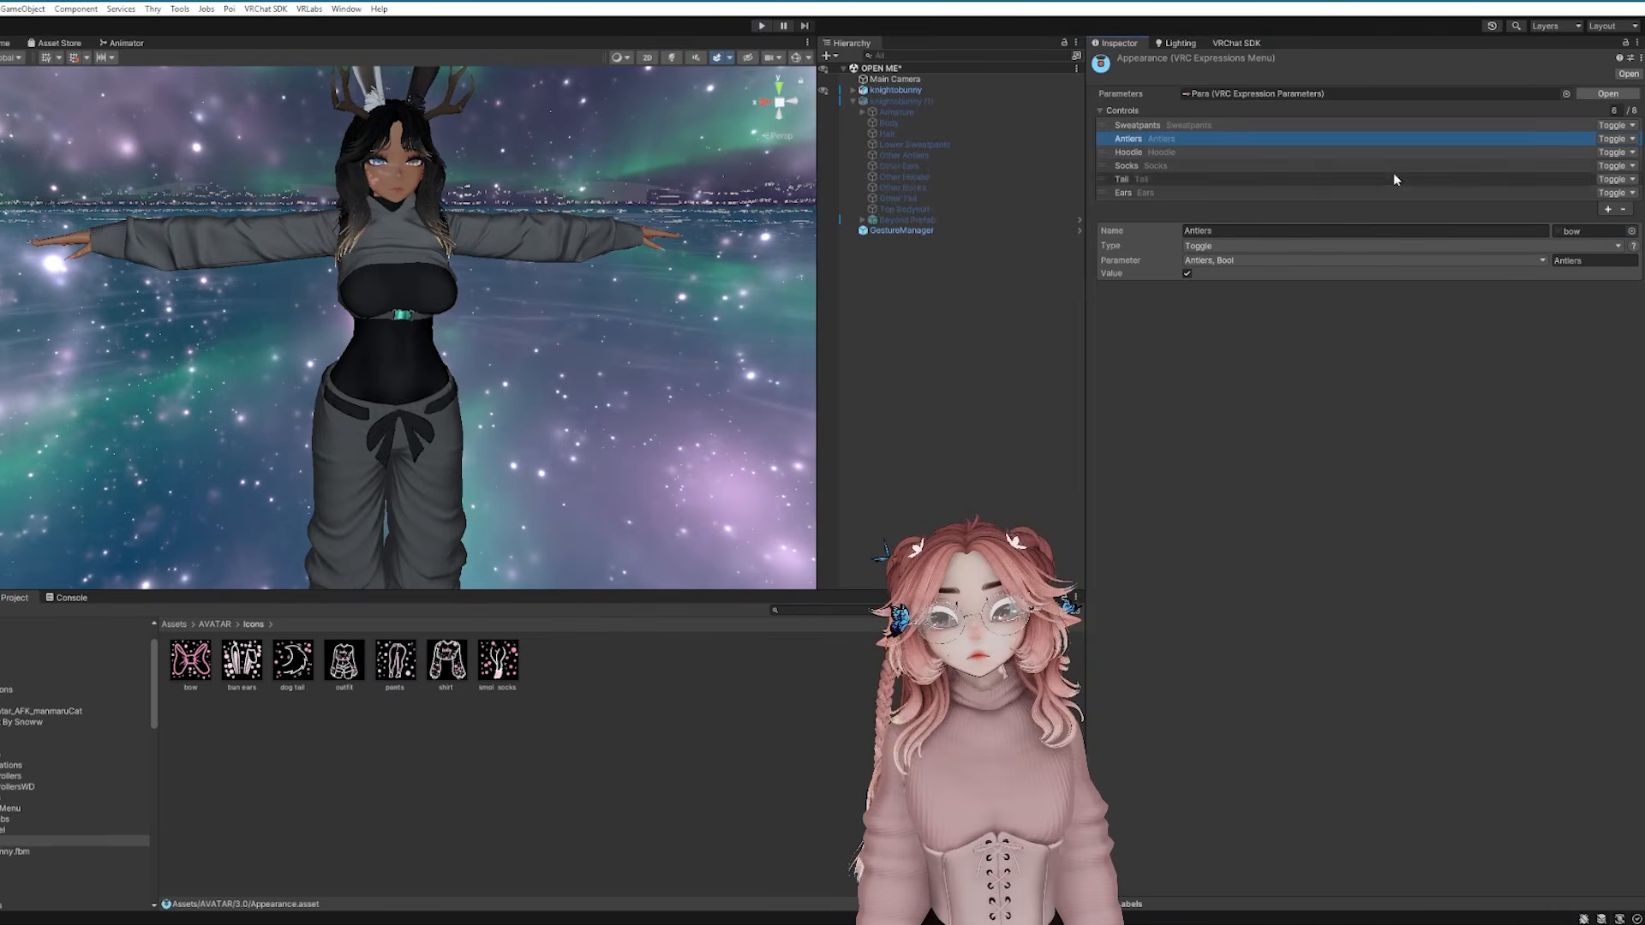
{"action": "left_click", "coordinate": [1176, 126]}
{"action": "key", "text": "BackSpace"}
{"action": "left_click", "coordinate": [1161, 153]}
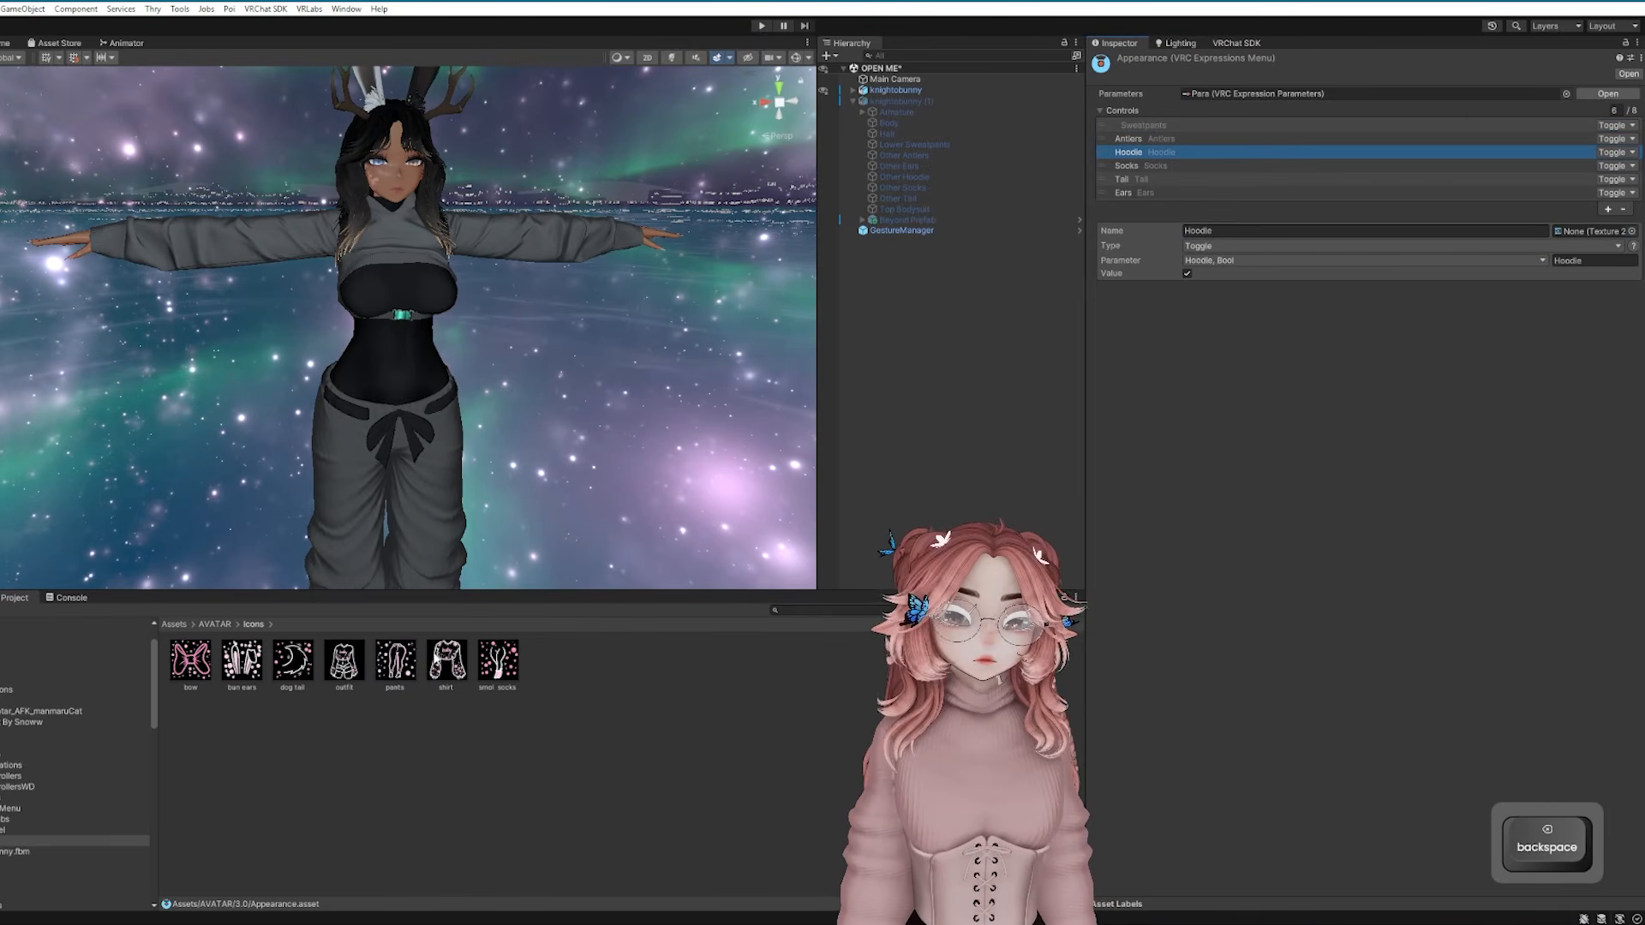
{"action": "key", "text": "BackSpace"}
Assign the smol socks icon to the Socks toggle and the dog tail icon to the Tail toggle, clearing both names
{"action": "left_click", "coordinate": [1127, 166]}
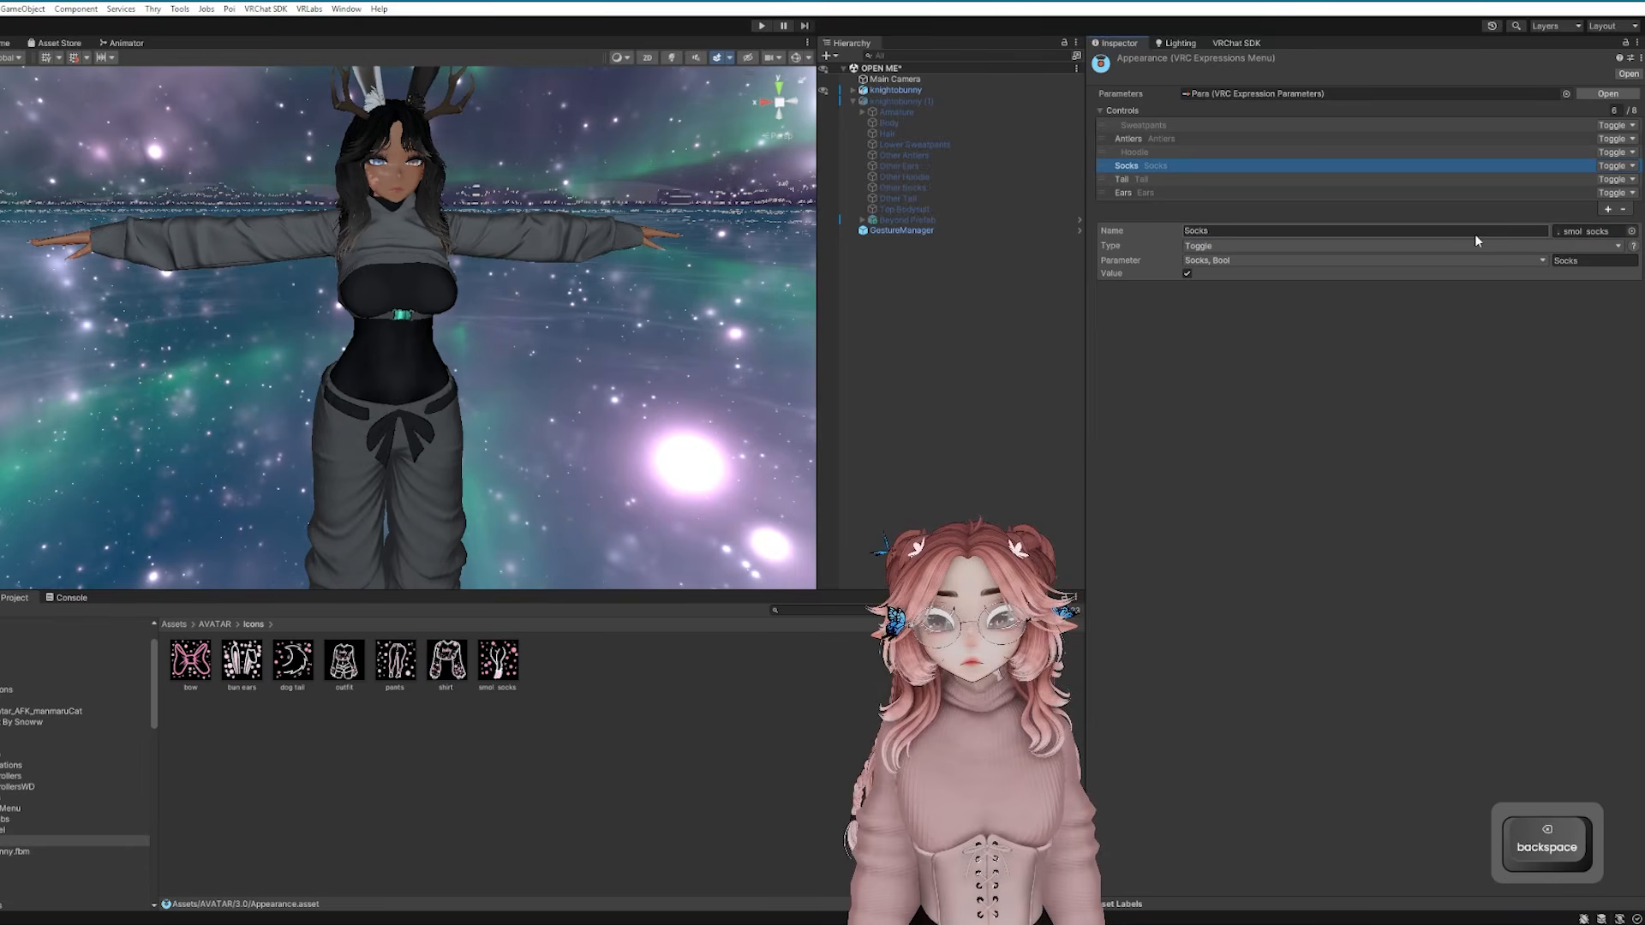
{"action": "key", "text": "BackSpace"}
{"action": "left_click", "coordinate": [1122, 179]}
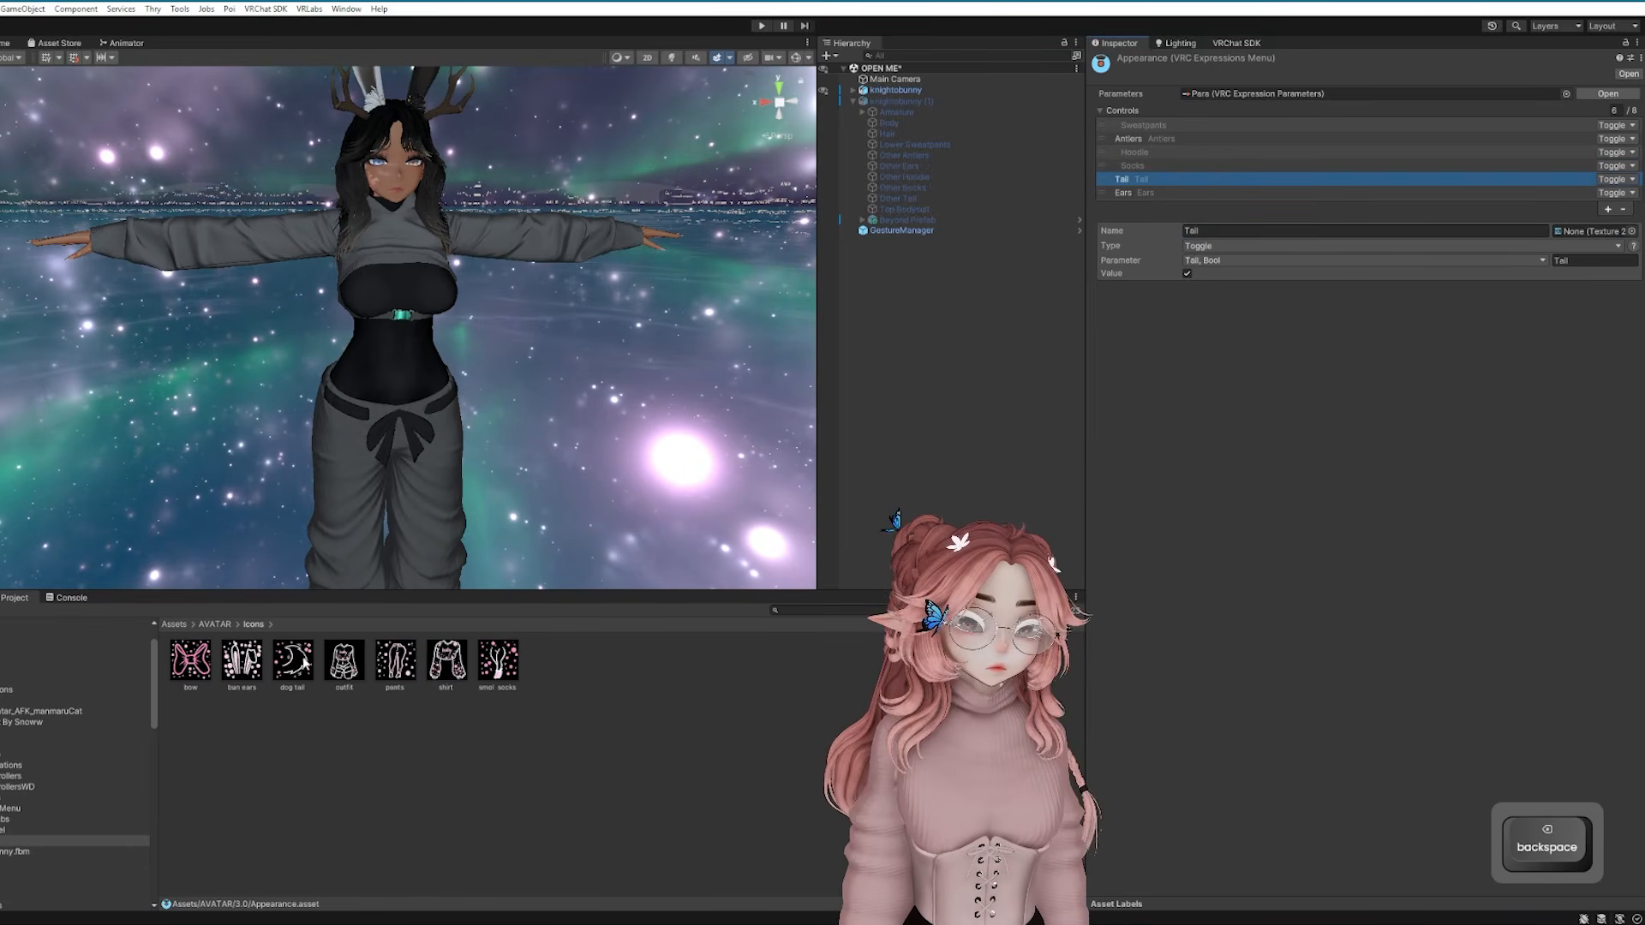
{"action": "left_click_drag", "start_coordinate": [1573, 238], "coordinate": [1573, 237]}
{"action": "key", "text": "BackSpace"}
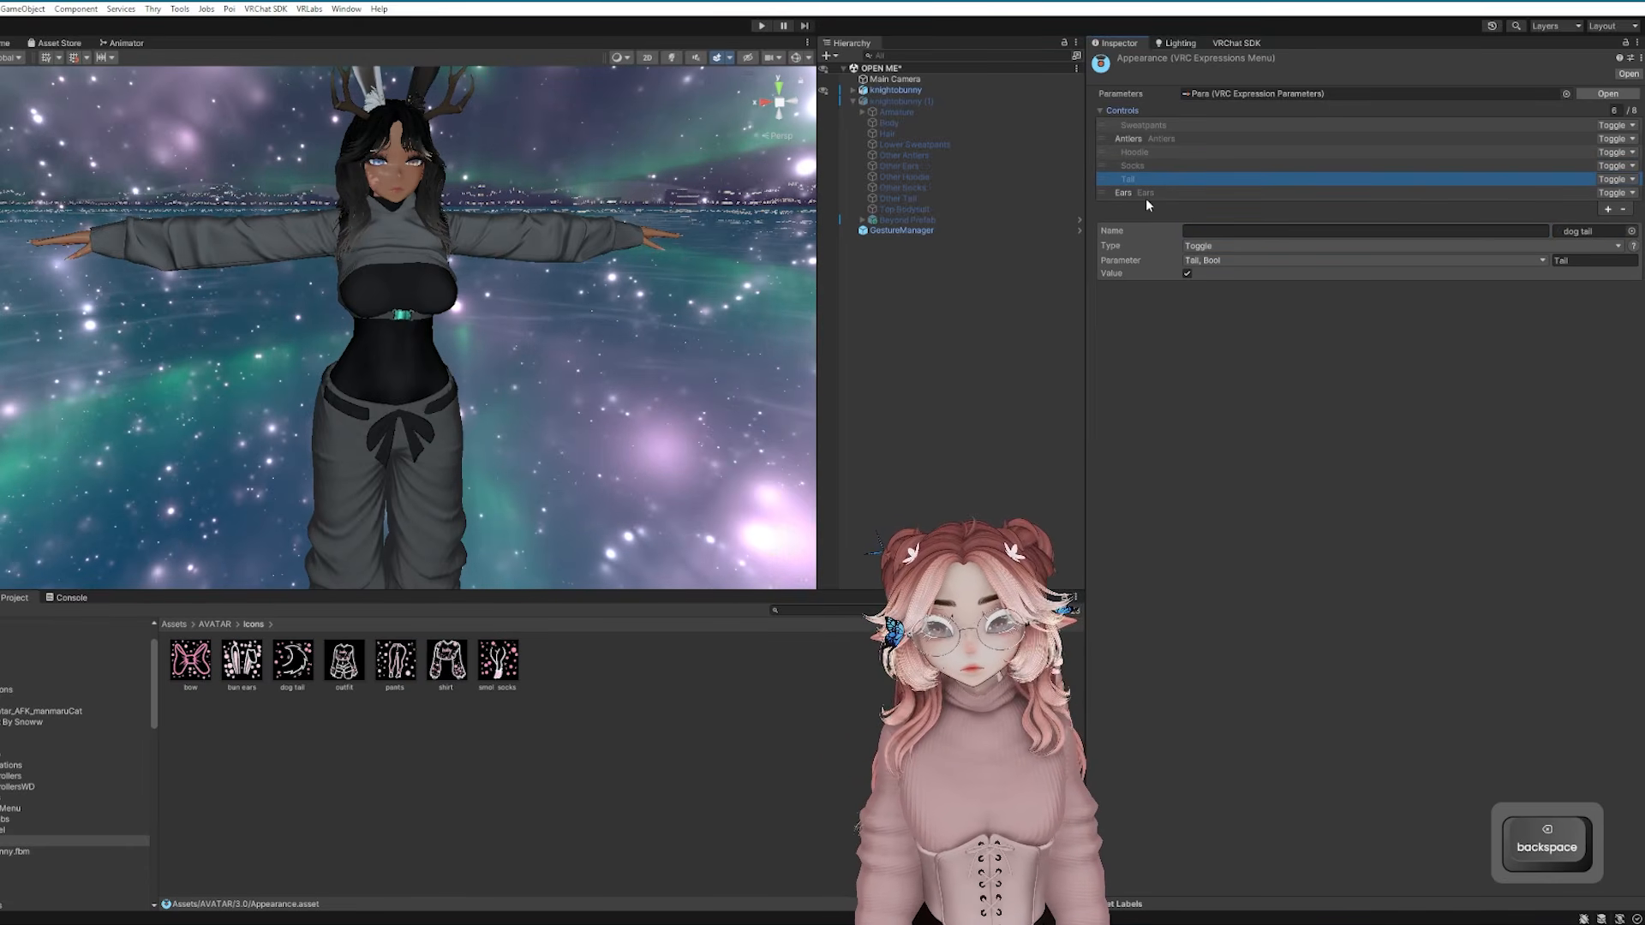
Clear the Ears toggle's name, assign it the bun ears icon and save the OPEN ME scene
{"action": "left_click", "coordinate": [1147, 192]}
{"action": "left_click", "coordinate": [1216, 231]}
{"action": "key", "text": "BackSpace"}
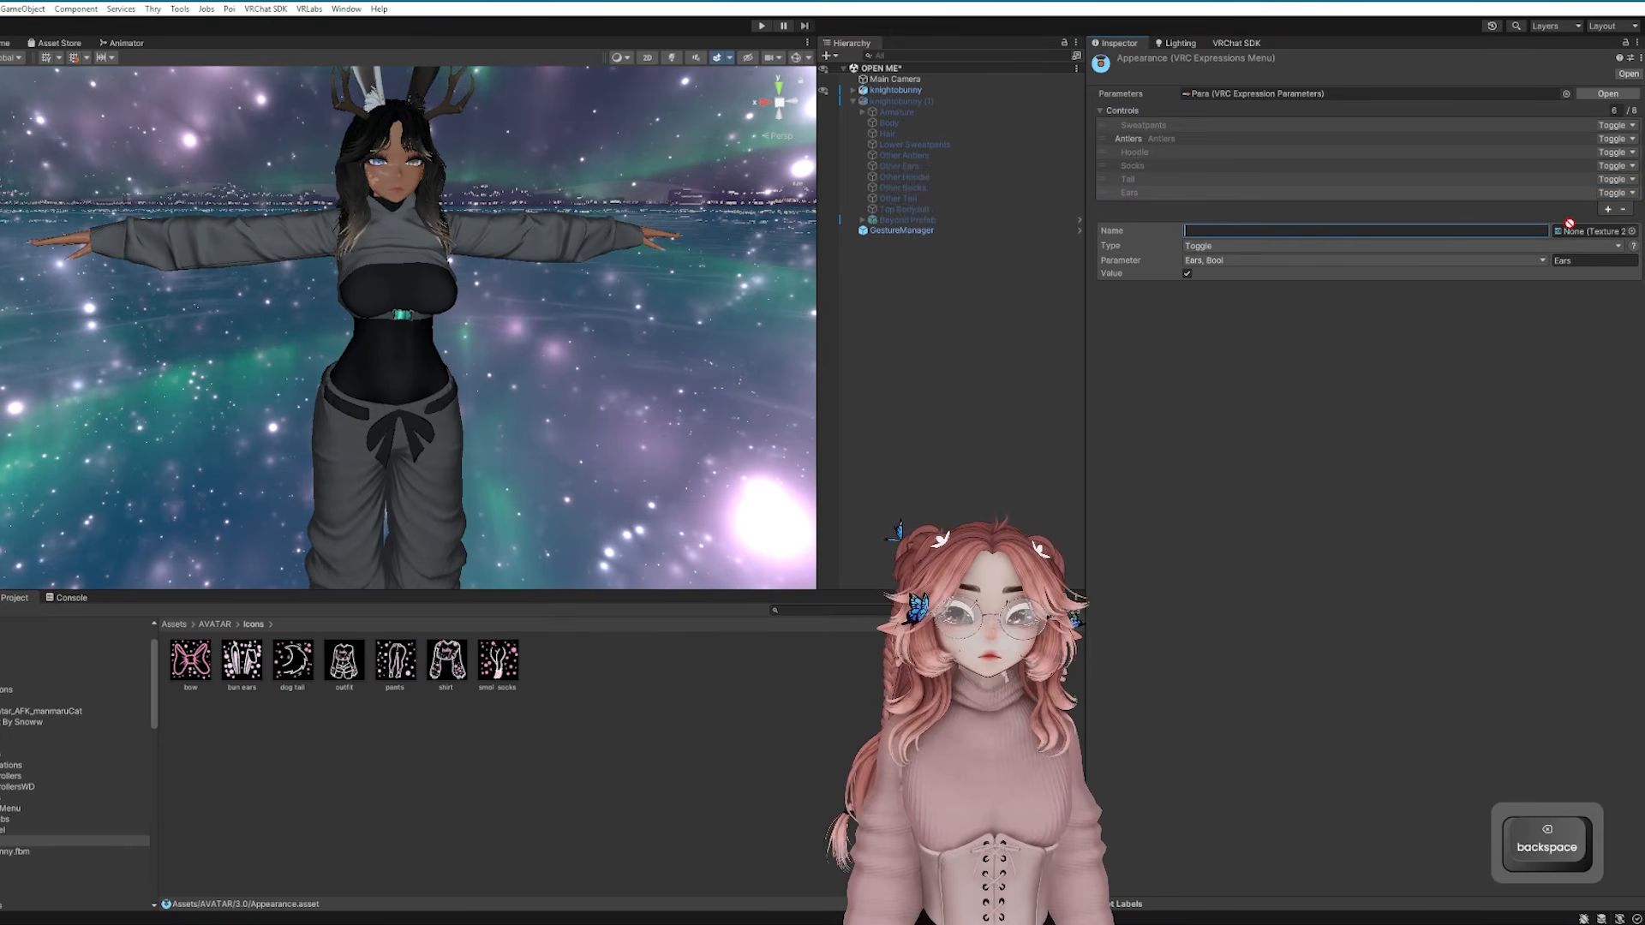
{"action": "left_click_drag", "start_coordinate": [241, 659], "coordinate": [1592, 232]}
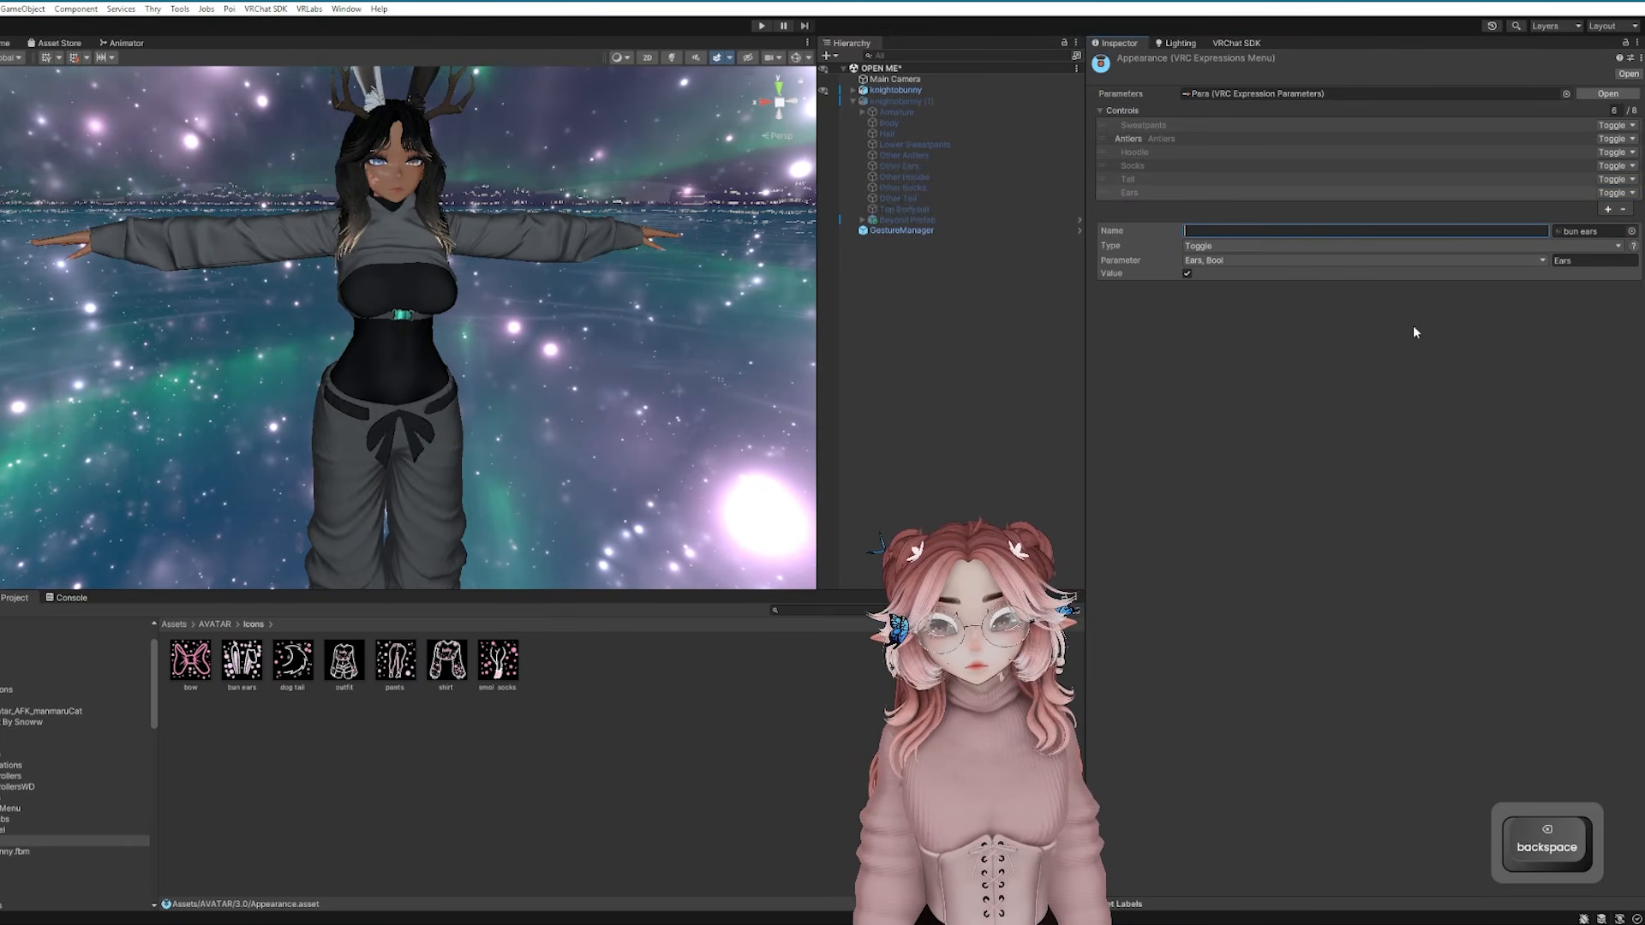
{"action": "right_click", "coordinate": [910, 70]}
{"action": "left_click", "coordinate": [945, 97]}
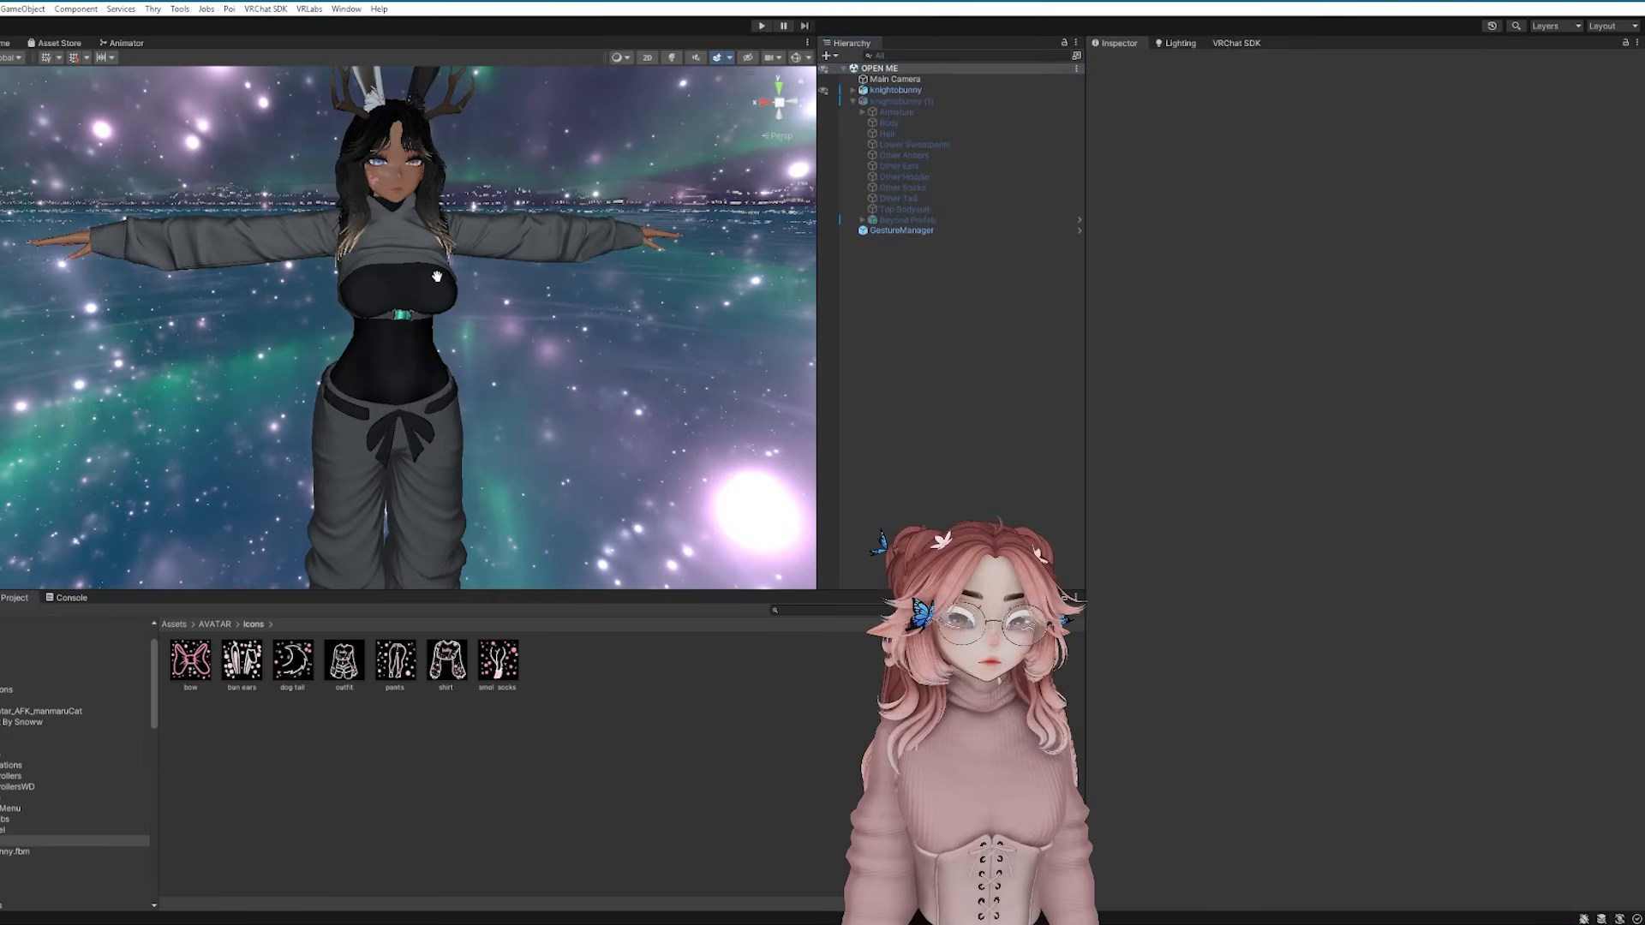
Switch to Substance 3D Painter and paint the tan heel patches on the socks in the mask of Fill layer 2
{"action": "middle_click_drag", "start_coordinate": [575, 276], "coordinate": [560, 340]}
{"action": "right_click_drag", "start_coordinate": [560, 339], "coordinate": [573, 283]}
{"action": "scroll", "coordinate": [573, 283], "scroll_direction": "up", "scroll_amount": 4}
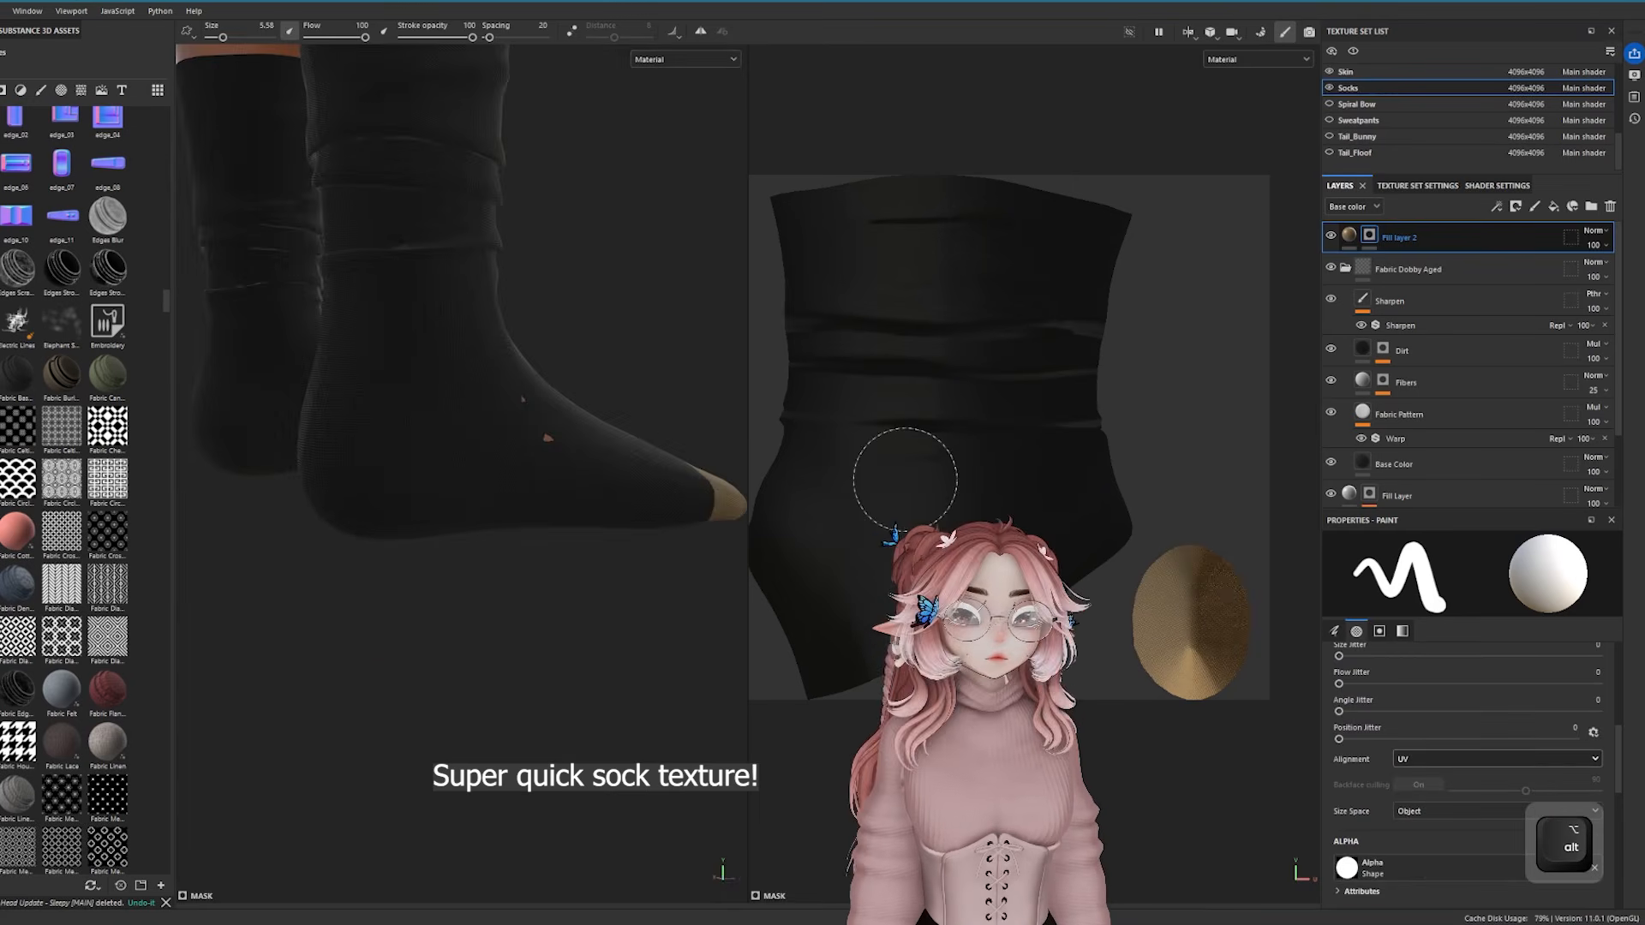
{"action": "left_click_drag", "start_coordinate": [900, 481], "coordinate": [412, 480], "text": "alt"}
{"action": "mouse_move", "coordinate": [412, 480]}
{"action": "left_mouse_down"}
{"action": "mouse_move", "coordinate": [430, 539]}
{"action": "mouse_move", "coordinate": [309, 631]}
{"action": "mouse_move", "coordinate": [530, 463]}
{"action": "mouse_move", "coordinate": [401, 467]}
{"action": "mouse_move", "coordinate": [742, 526]}
{"action": "mouse_move", "coordinate": [642, 565]}
{"action": "left_mouse_up"}
{"action": "key", "text": "2"}
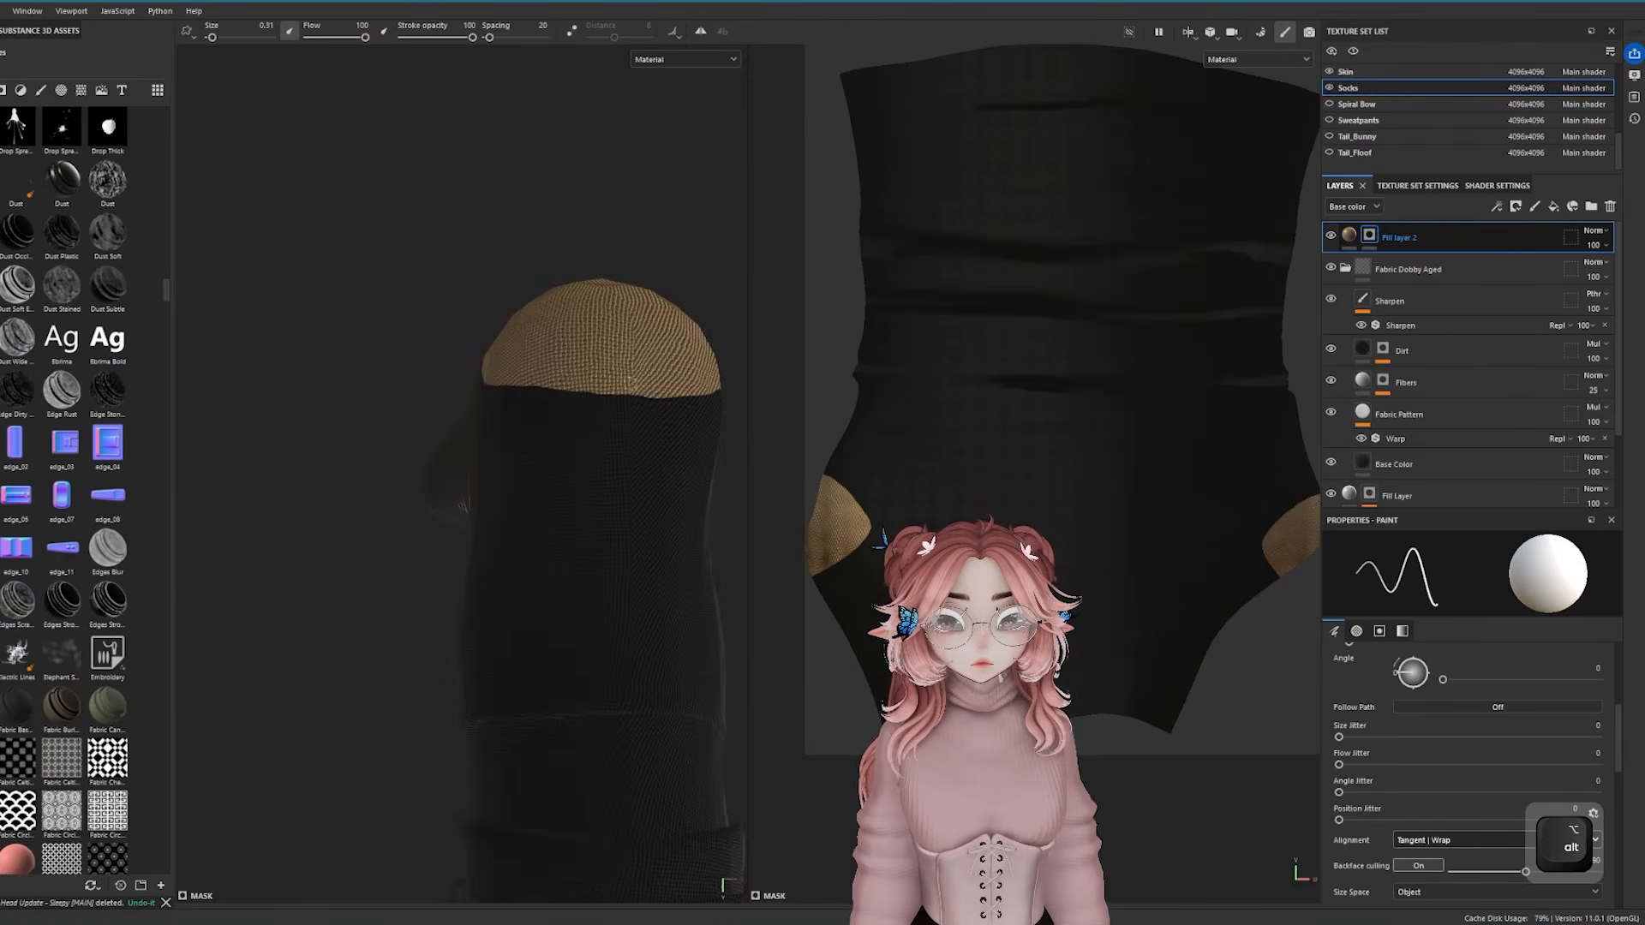
{"action": "scroll", "coordinate": [514, 480], "scroll_direction": "down", "scroll_amount": 3}
{"action": "mouse_move", "coordinate": [514, 480]}
{"action": "left_mouse_down", "text": "alt"}
{"action": "mouse_move", "coordinate": [598, 486]}
{"action": "mouse_move", "coordinate": [557, 518]}
{"action": "mouse_move", "coordinate": [639, 342]}
{"action": "mouse_move", "coordinate": [395, 484]}
{"action": "mouse_move", "coordinate": [377, 532]}
{"action": "left_mouse_up", "text": "alt"}
{"action": "scroll", "coordinate": [463, 479], "scroll_direction": "down", "scroll_amount": 3}
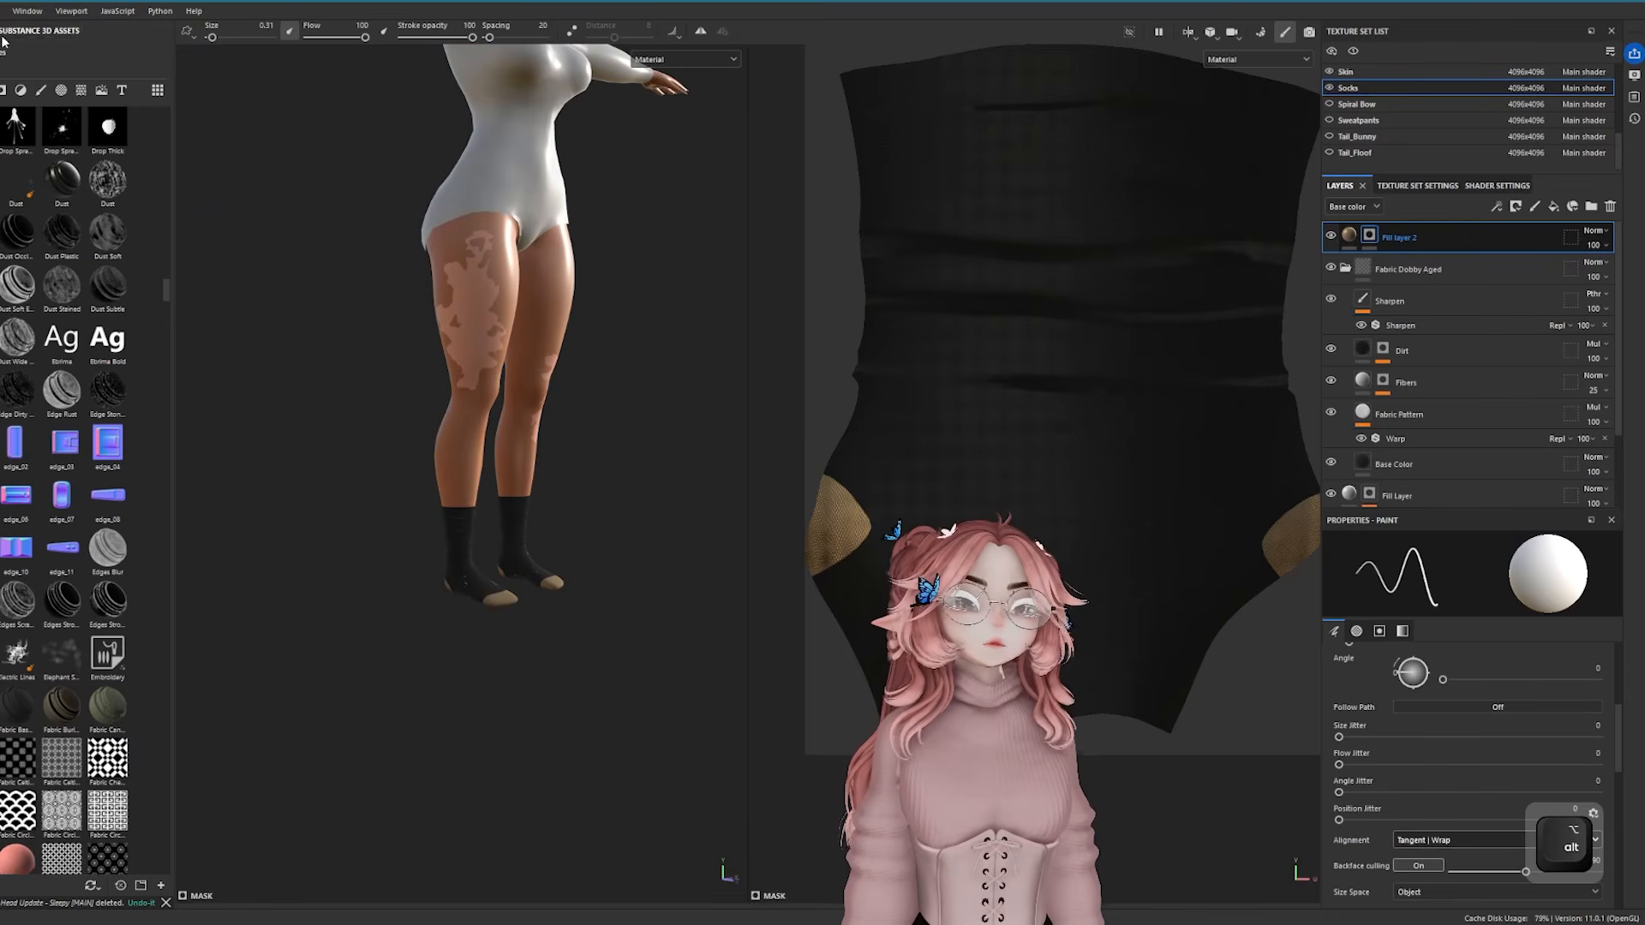
Set up the texture export for the Socks set, excluding the four output maps listed after the normal map
{"action": "key", "text": "ctrl+shift+e"}
{"action": "left_click", "coordinate": [423, 485]}
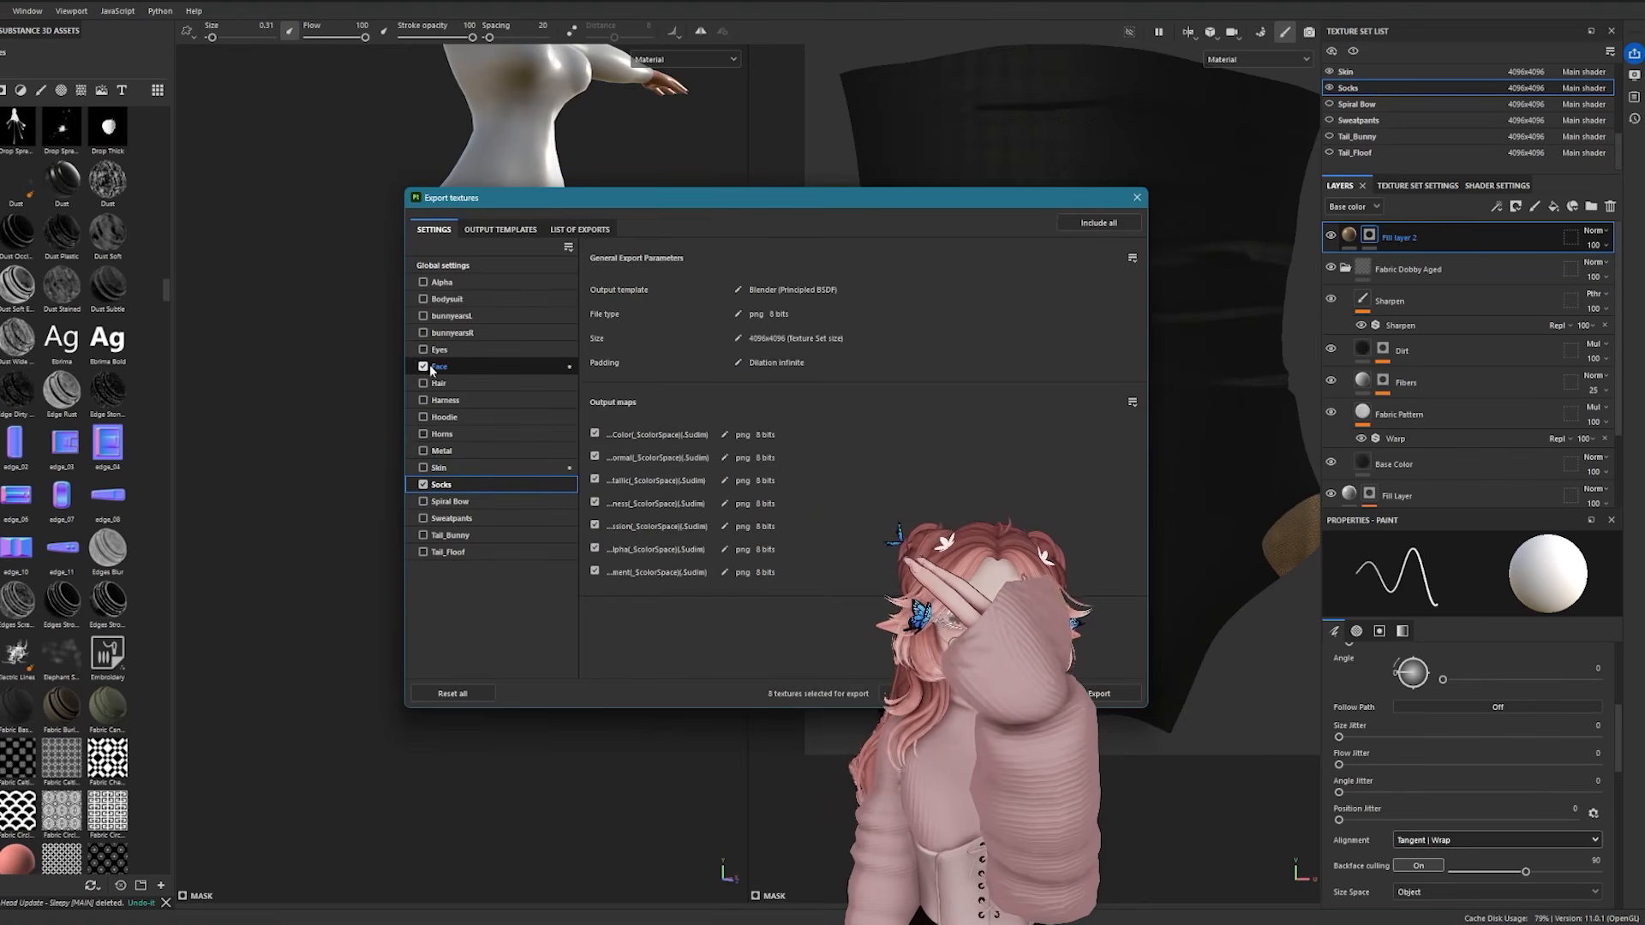
{"action": "left_click", "coordinate": [594, 480]}
{"action": "left_click", "coordinate": [595, 503]}
{"action": "left_click", "coordinate": [595, 526]}
{"action": "left_click", "coordinate": [594, 548]}
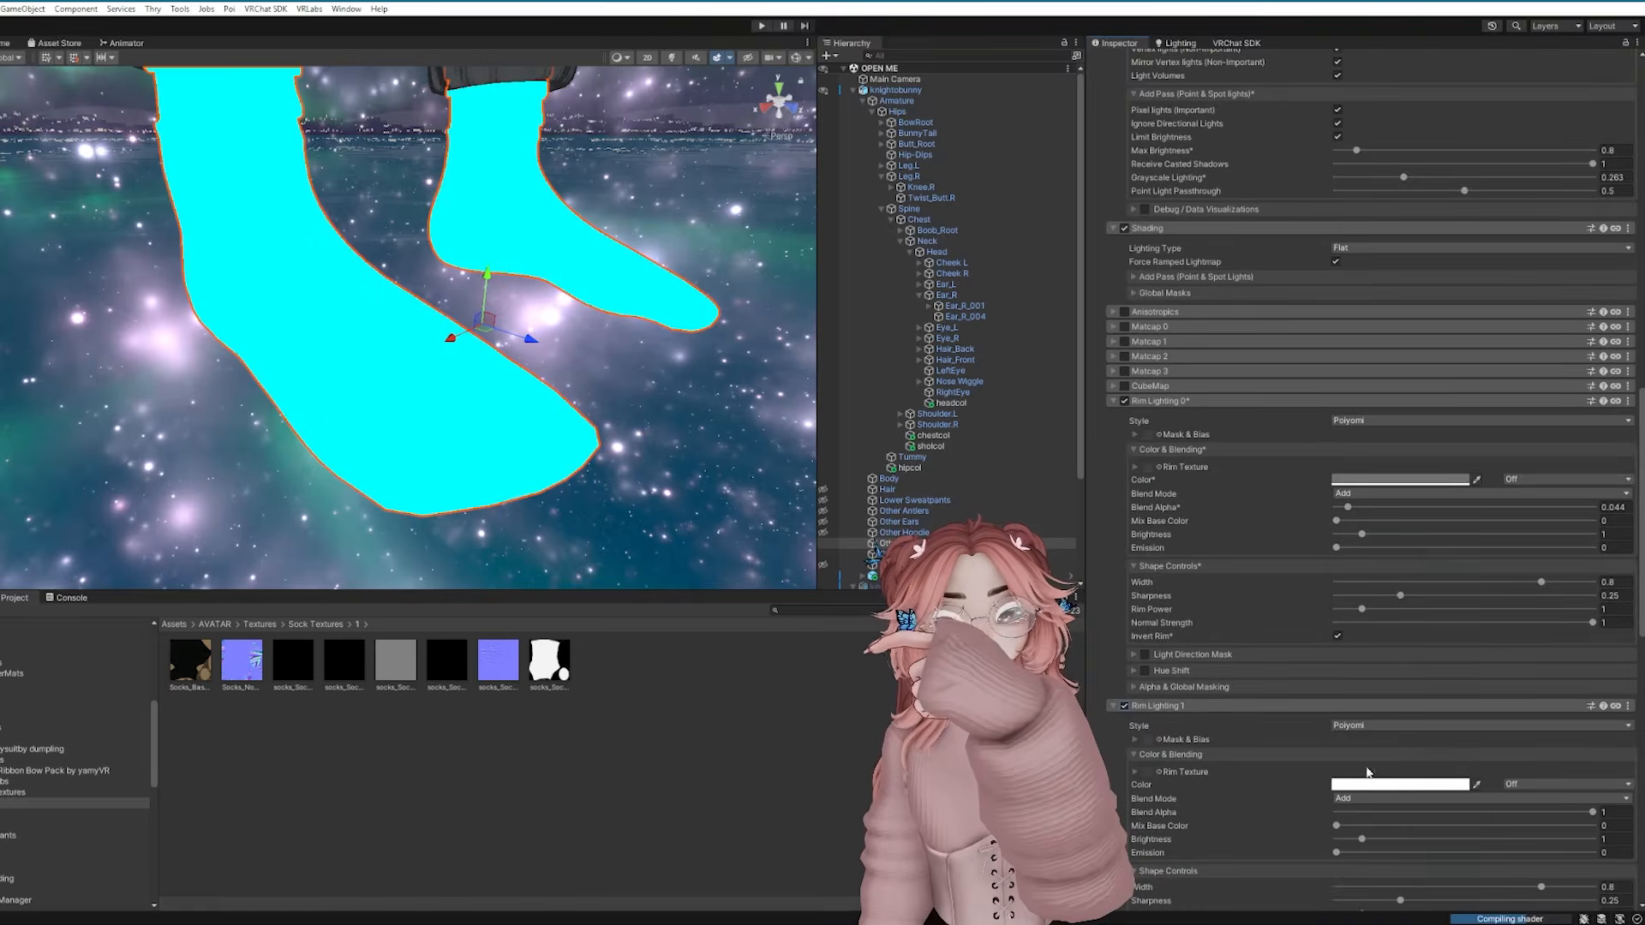
Limit all textures in the Sock Textures folder to a max size of 1024 with crunch compression, and select all Skin Abbs textures
{"action": "left_click", "coordinate": [1343, 798]}
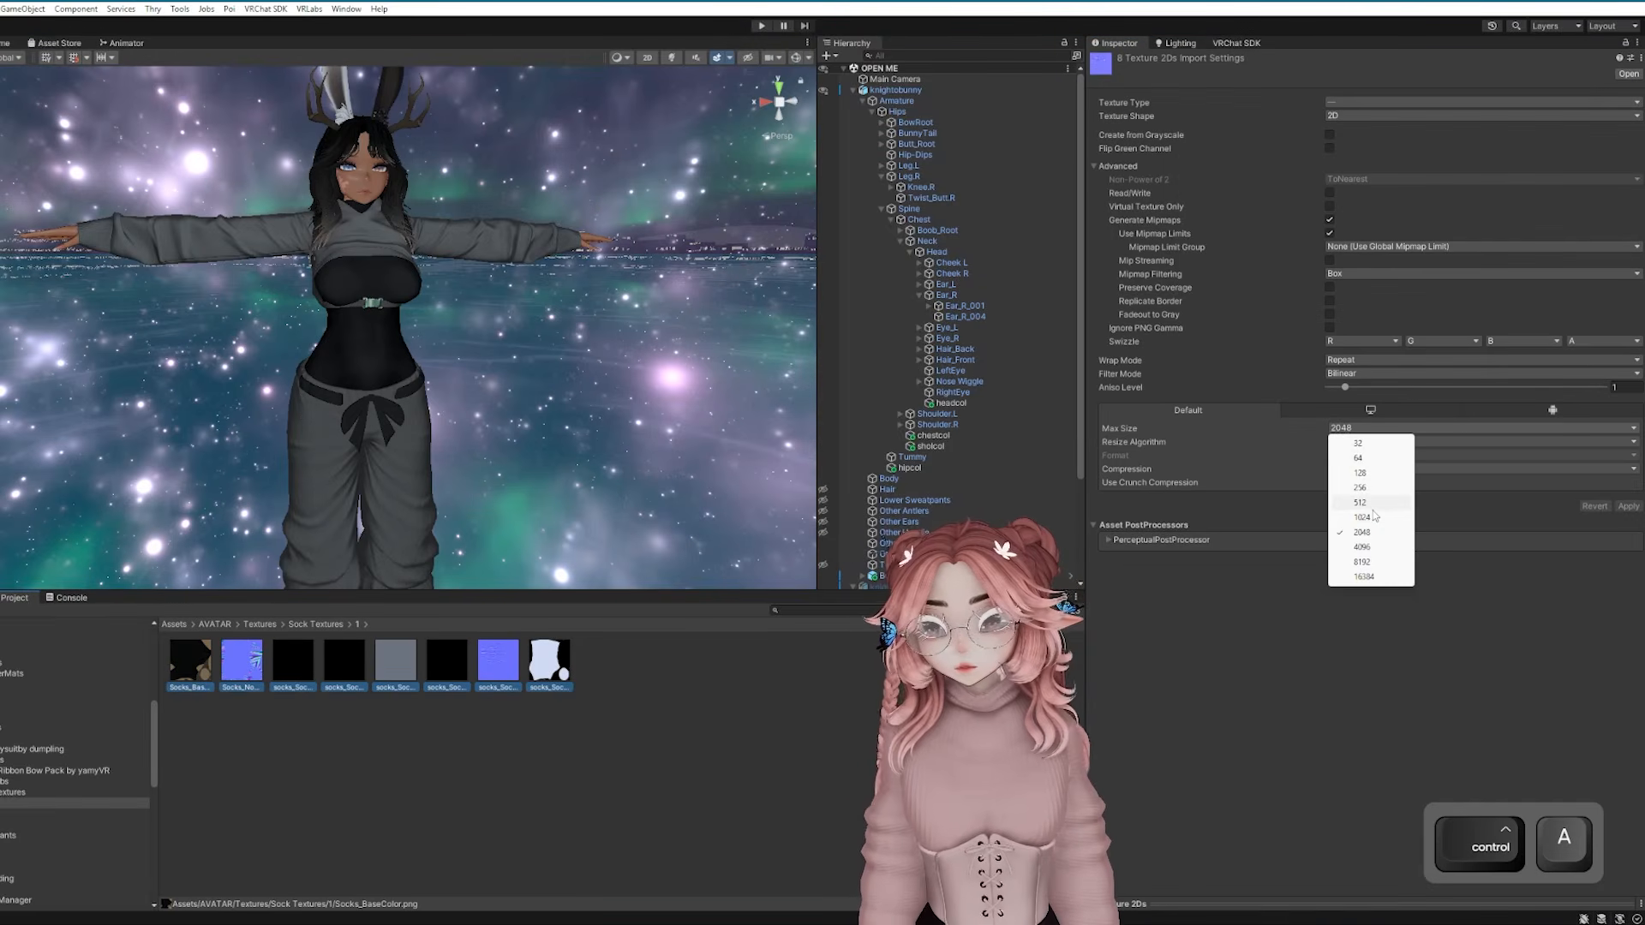
{"action": "left_click", "coordinate": [1371, 517]}
{"action": "left_click", "coordinate": [1333, 483]}
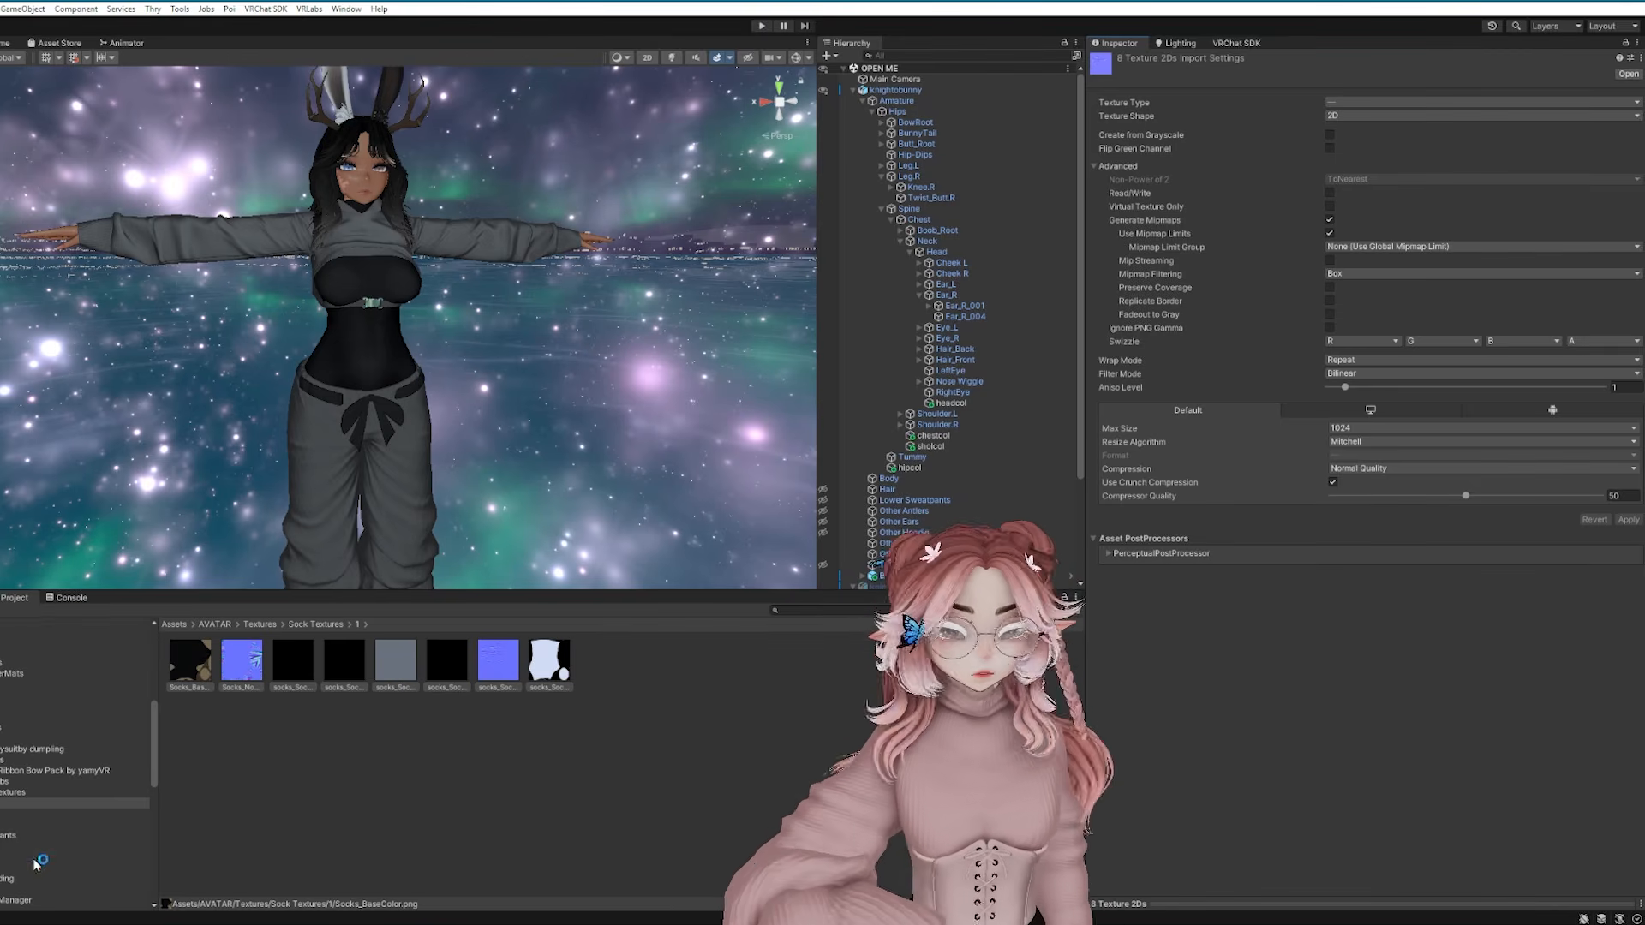
{"action": "key", "text": "ctrl+a"}
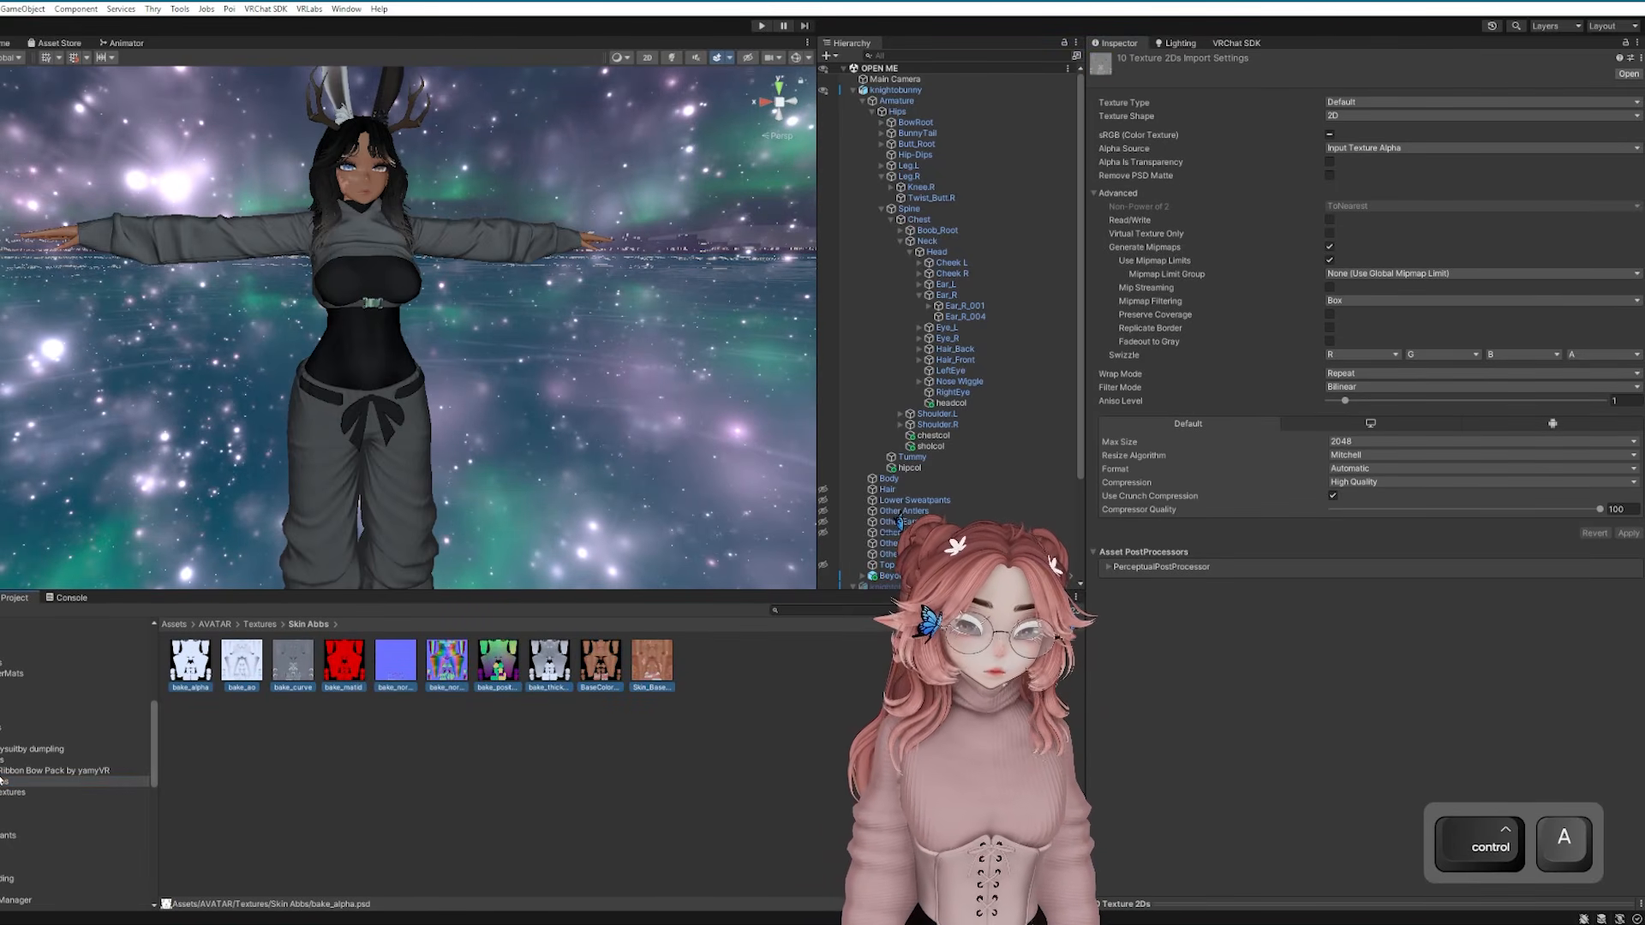
Delete the colour folders from Black through Red in the NITRO Ribbon Bow Pack's Spiral folder, keeping Silver
{"action": "left_click", "coordinate": [19, 770]}
{"action": "double_click", "coordinate": [200, 670]}
{"action": "left_click", "coordinate": [359, 624]}
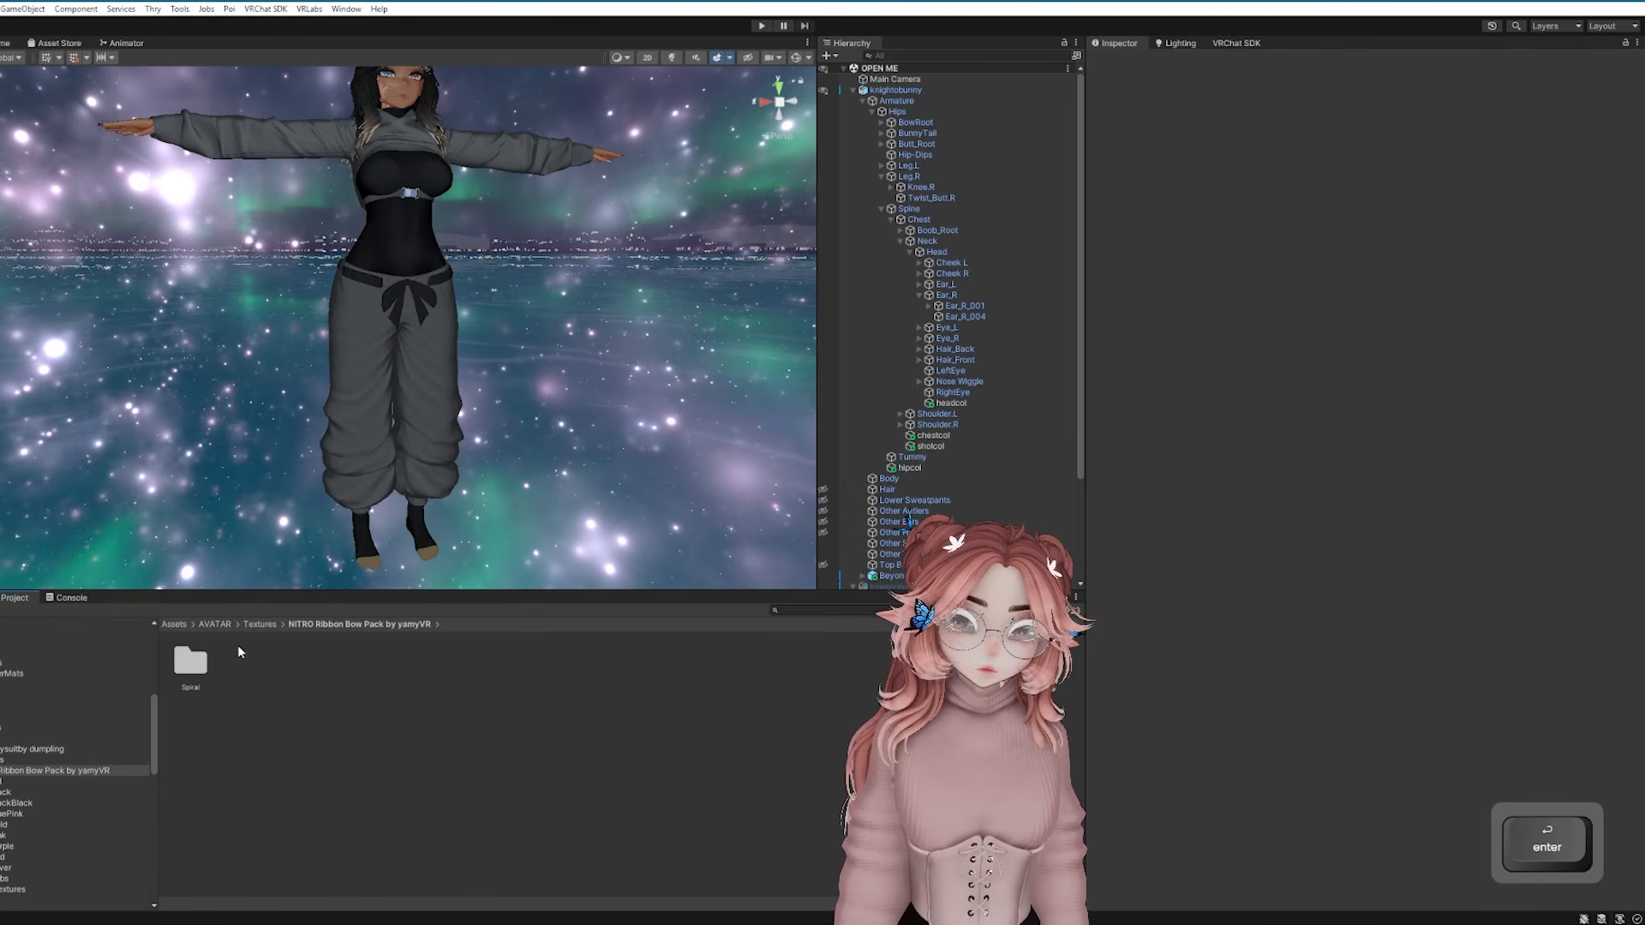
{"action": "double_click", "coordinate": [186, 677]}
{"action": "left_click", "coordinate": [223, 662]}
{"action": "left_click", "coordinate": [533, 680]}
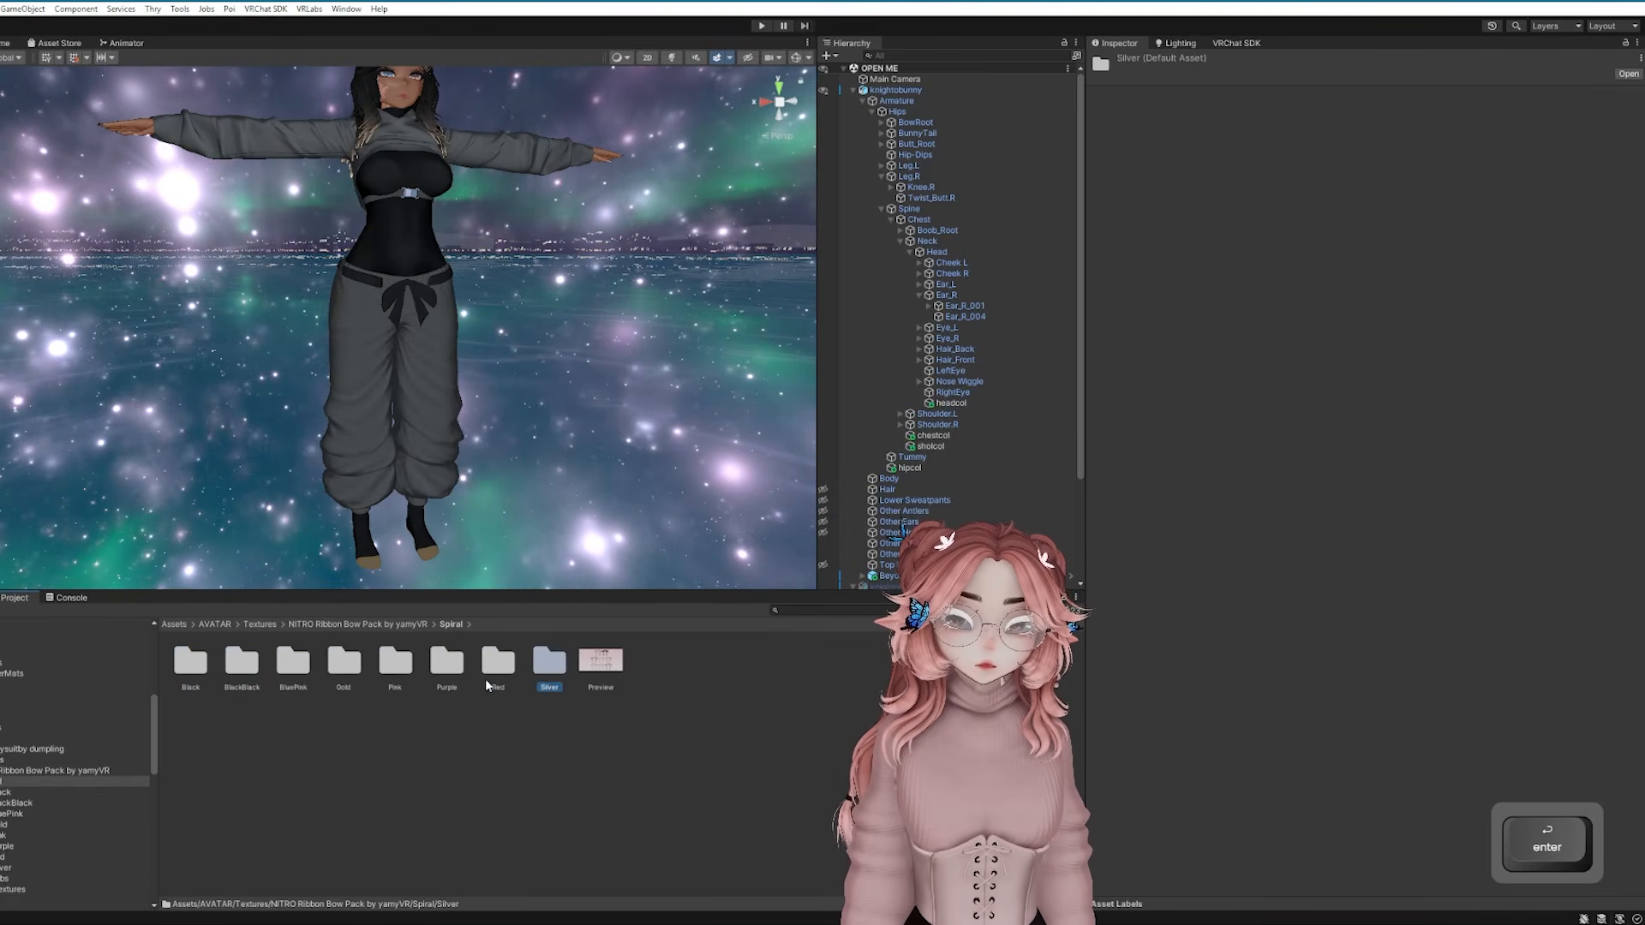
{"action": "left_click", "coordinate": [486, 677]}
{"action": "left_click", "coordinate": [192, 677], "text": "shift"}
{"action": "key", "text": "Delete"}
{"action": "key", "text": "Return"}
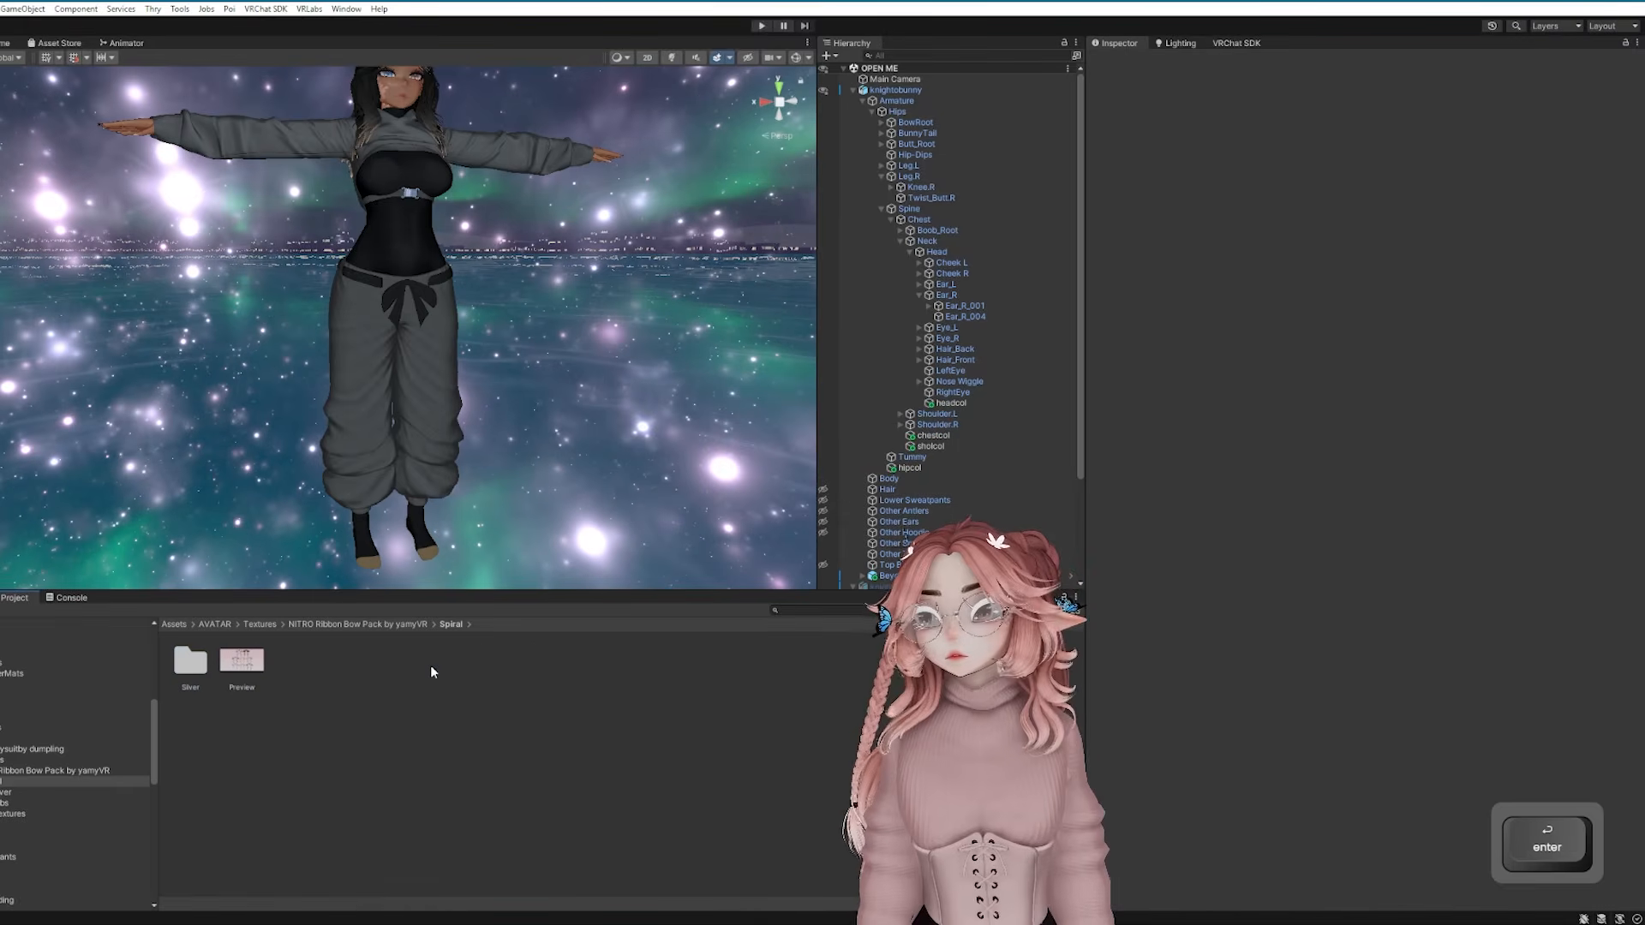
Delete the Preview image from the Spiral folder and open the remaining Silver folder
{"action": "left_click", "coordinate": [257, 661]}
{"action": "key", "text": "Delete"}
{"action": "key", "text": "Return"}
{"action": "double_click", "coordinate": [195, 675]}
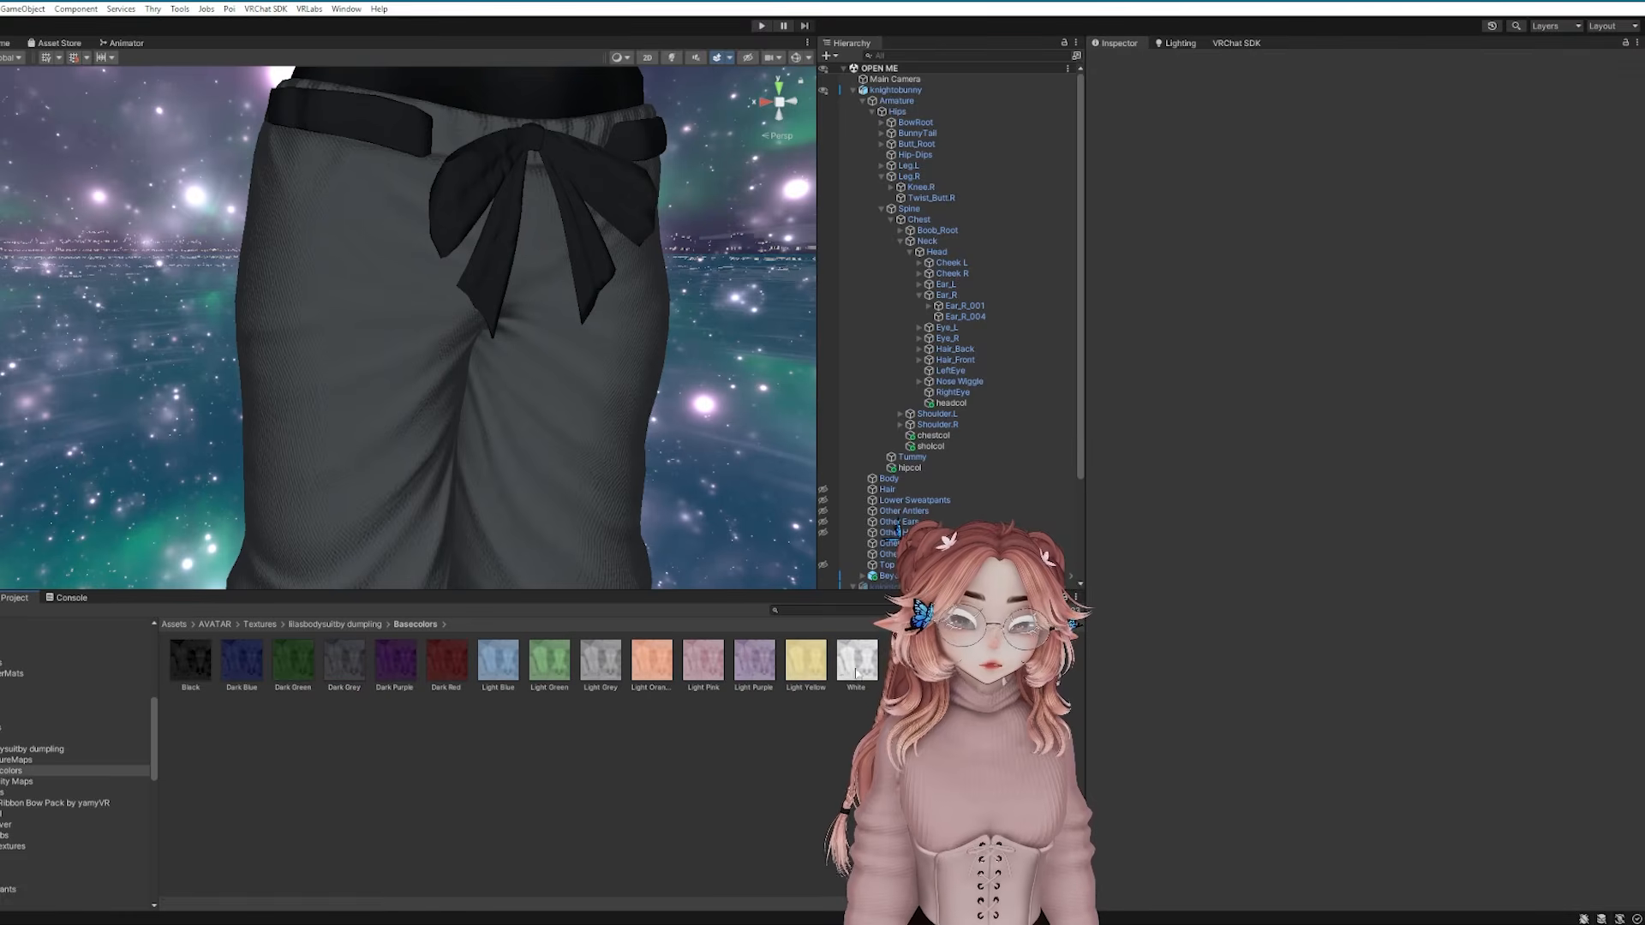
Delete every texture from Dark Blue through White in the bodysuit's Basecolors folder and select the Black texture
{"action": "left_click", "coordinate": [855, 673]}
{"action": "left_click", "coordinate": [241, 672], "text": "shift"}
{"action": "key", "text": "Delete"}
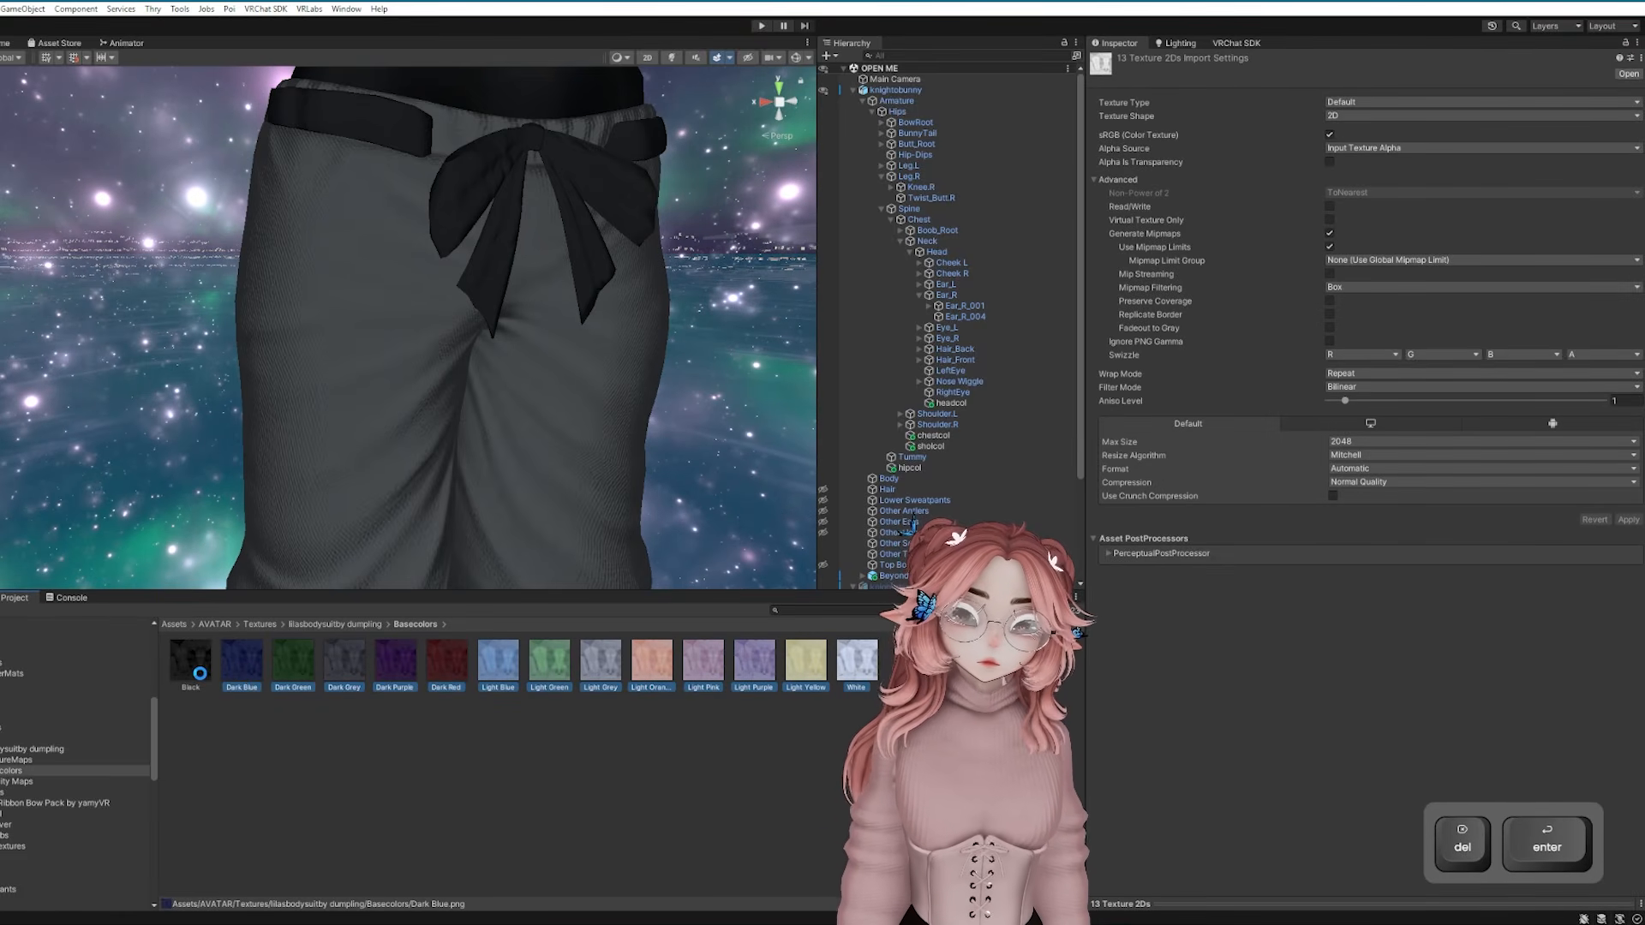
{"action": "left_click", "coordinate": [200, 679]}
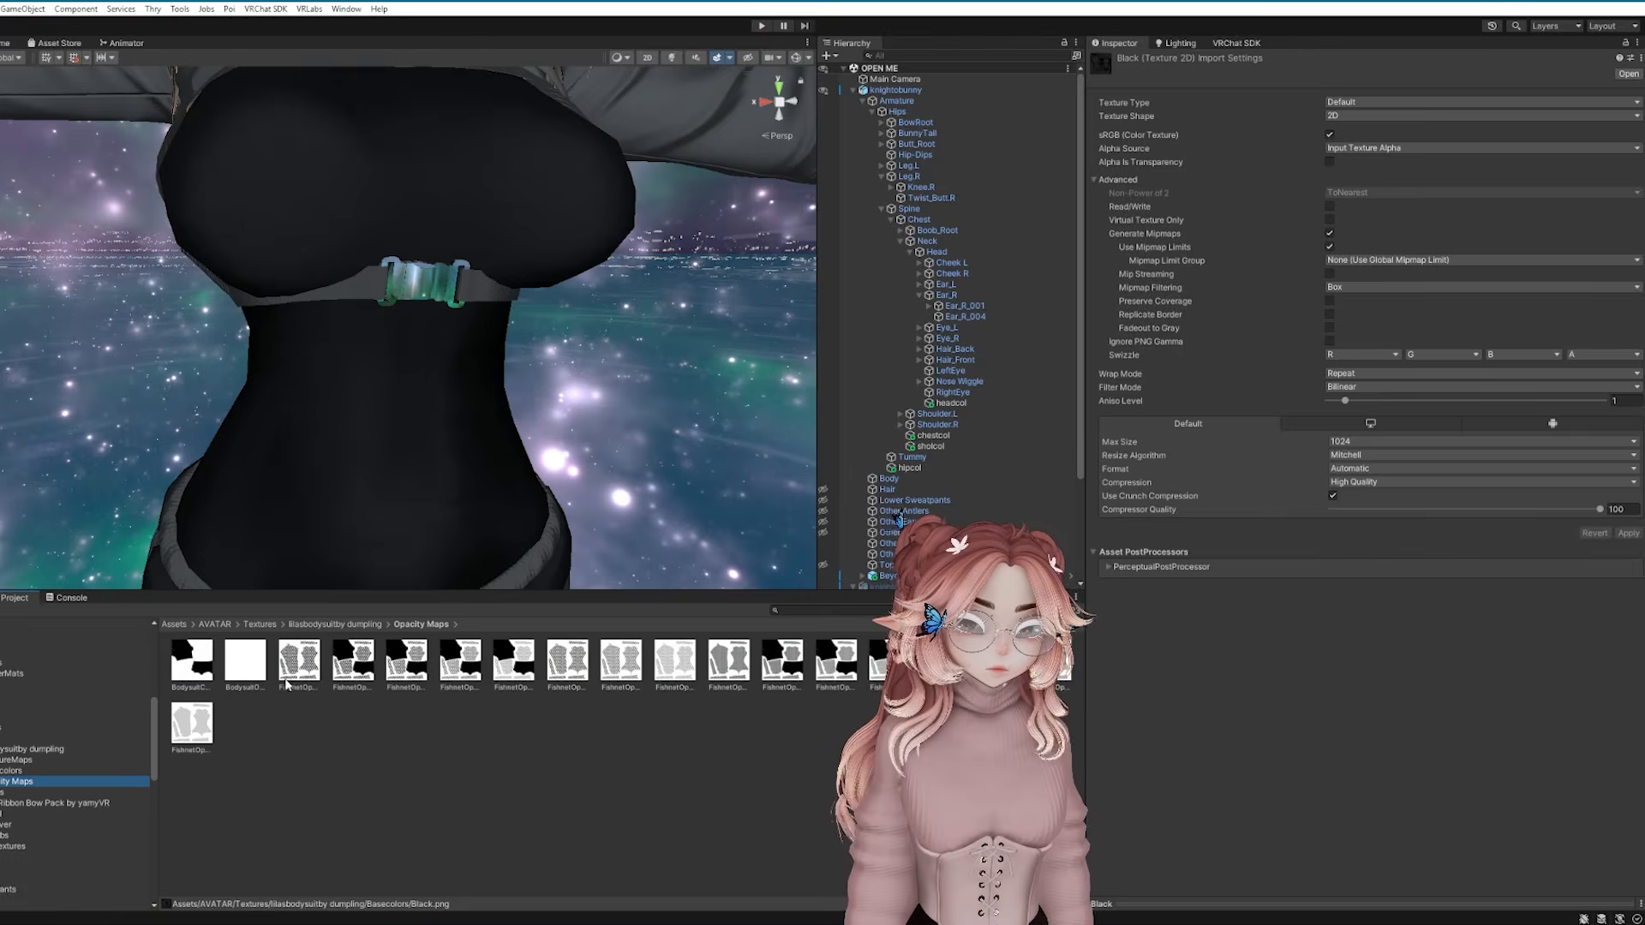
Delete the Opacity Maps folder from the bodysuit's texture folder
{"action": "left_click", "coordinate": [373, 625]}
{"action": "left_click", "coordinate": [293, 651]}
{"action": "key", "text": "Delete"}
{"action": "key", "text": "Return"}
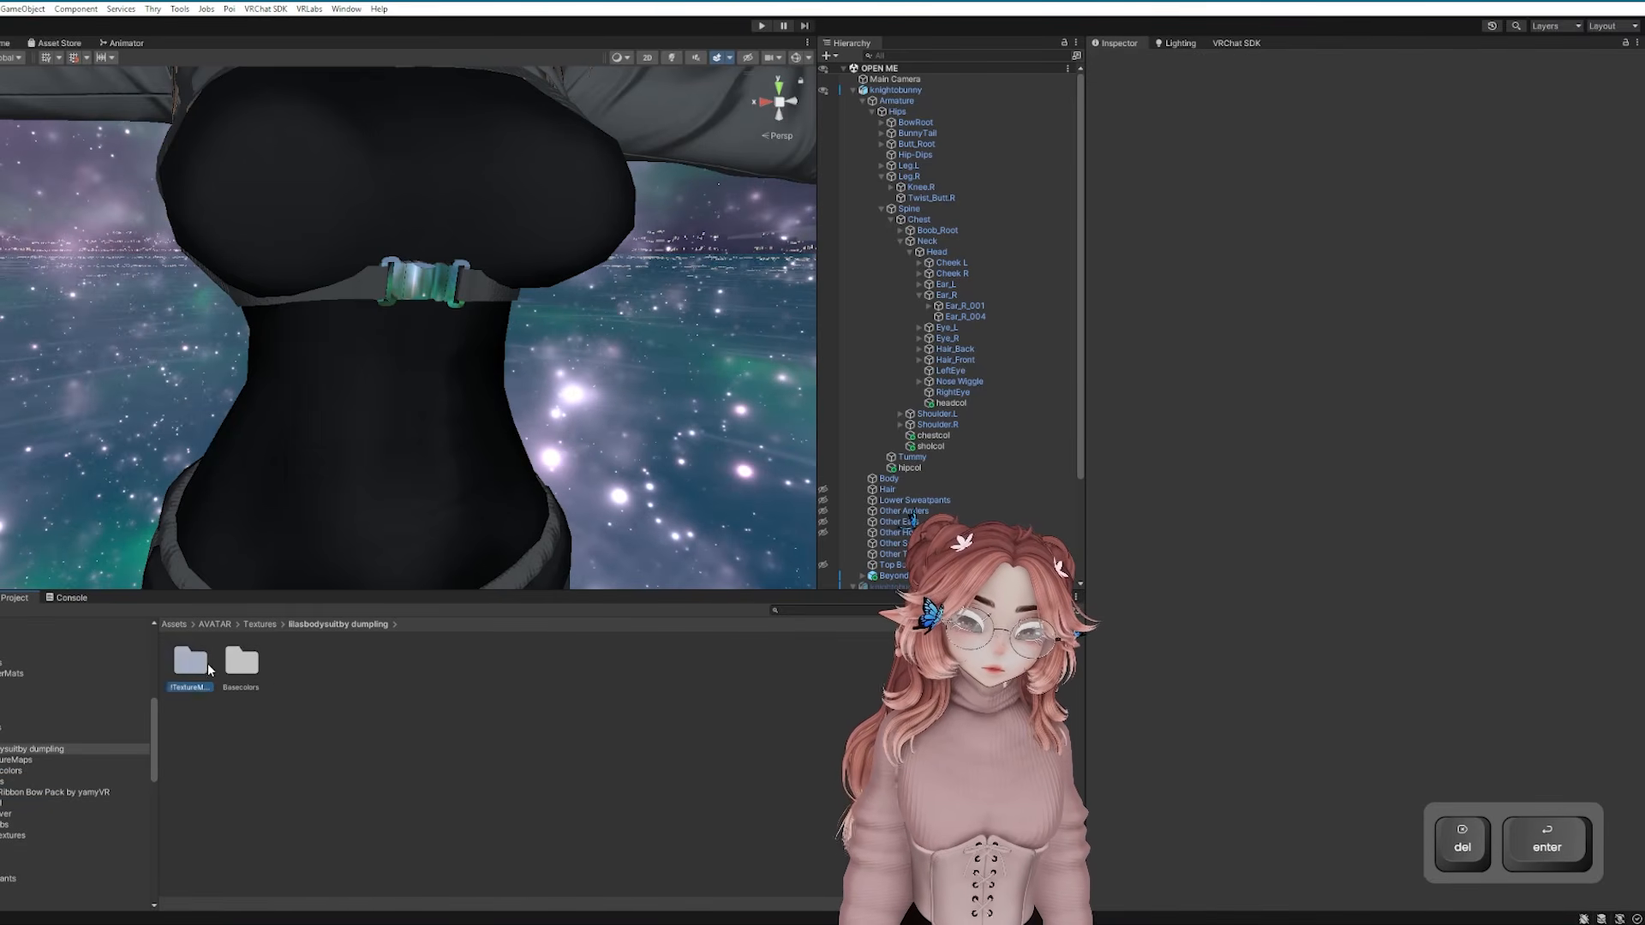
Enable crunch compression for the Face_BaseColor texture in the Head folder, with High Quality compression and compressor quality 100
{"action": "double_click", "coordinate": [257, 664]}
{"action": "left_click", "coordinate": [283, 666]}
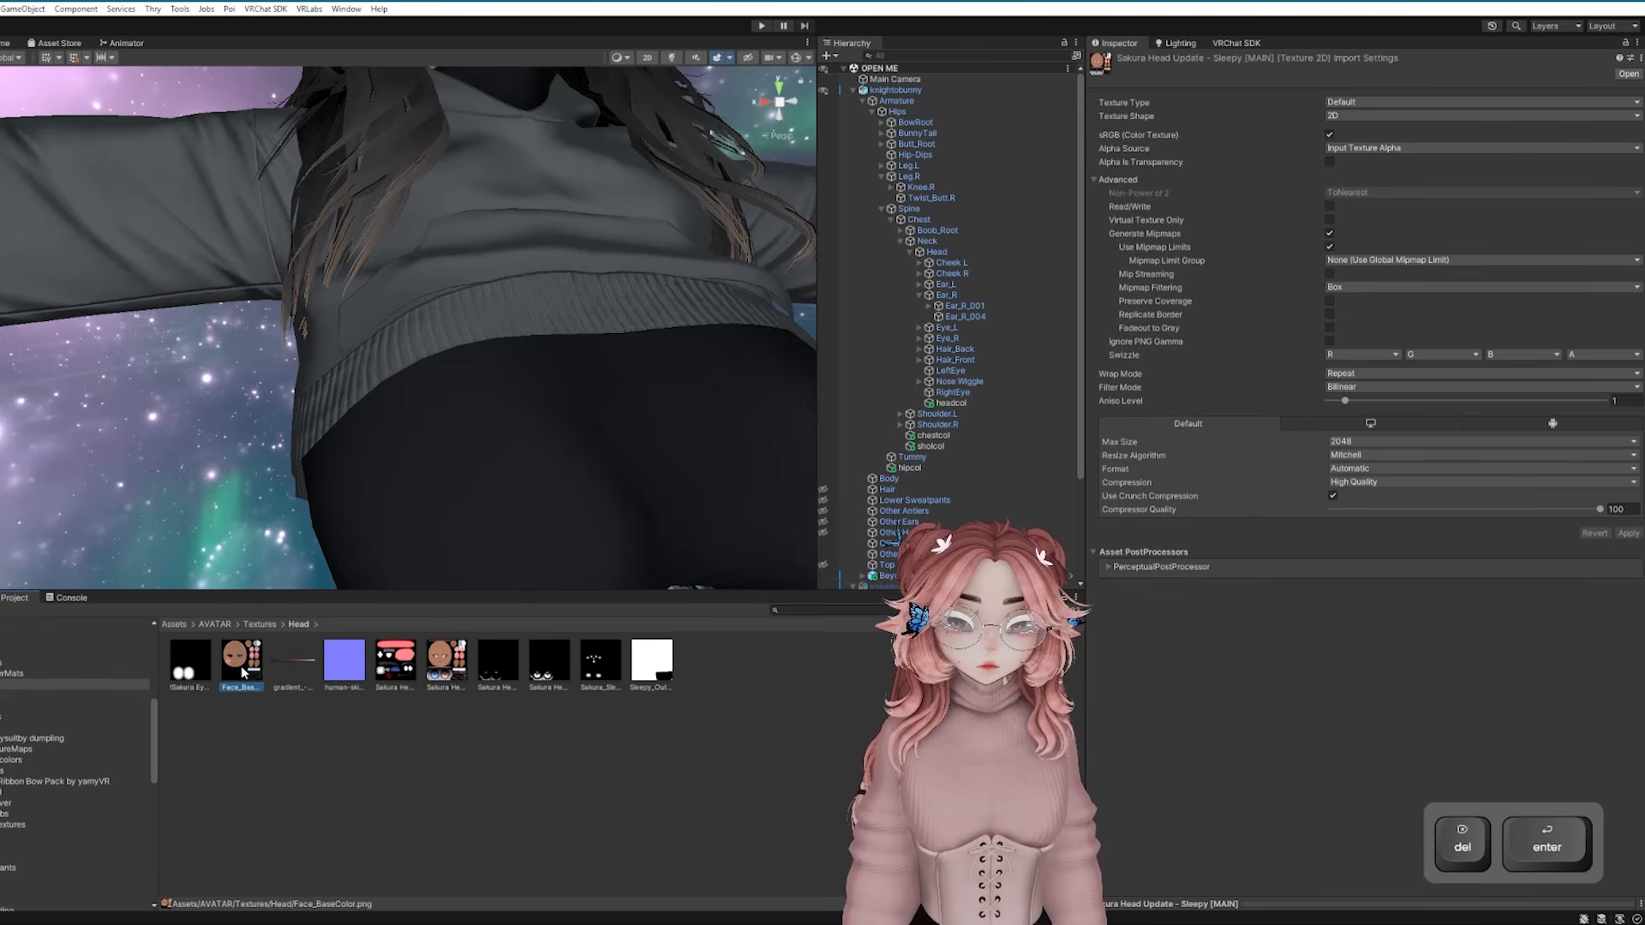
{"action": "left_click", "coordinate": [1333, 497]}
{"action": "left_click", "coordinate": [1363, 472]}
{"action": "left_click", "coordinate": [1311, 487]}
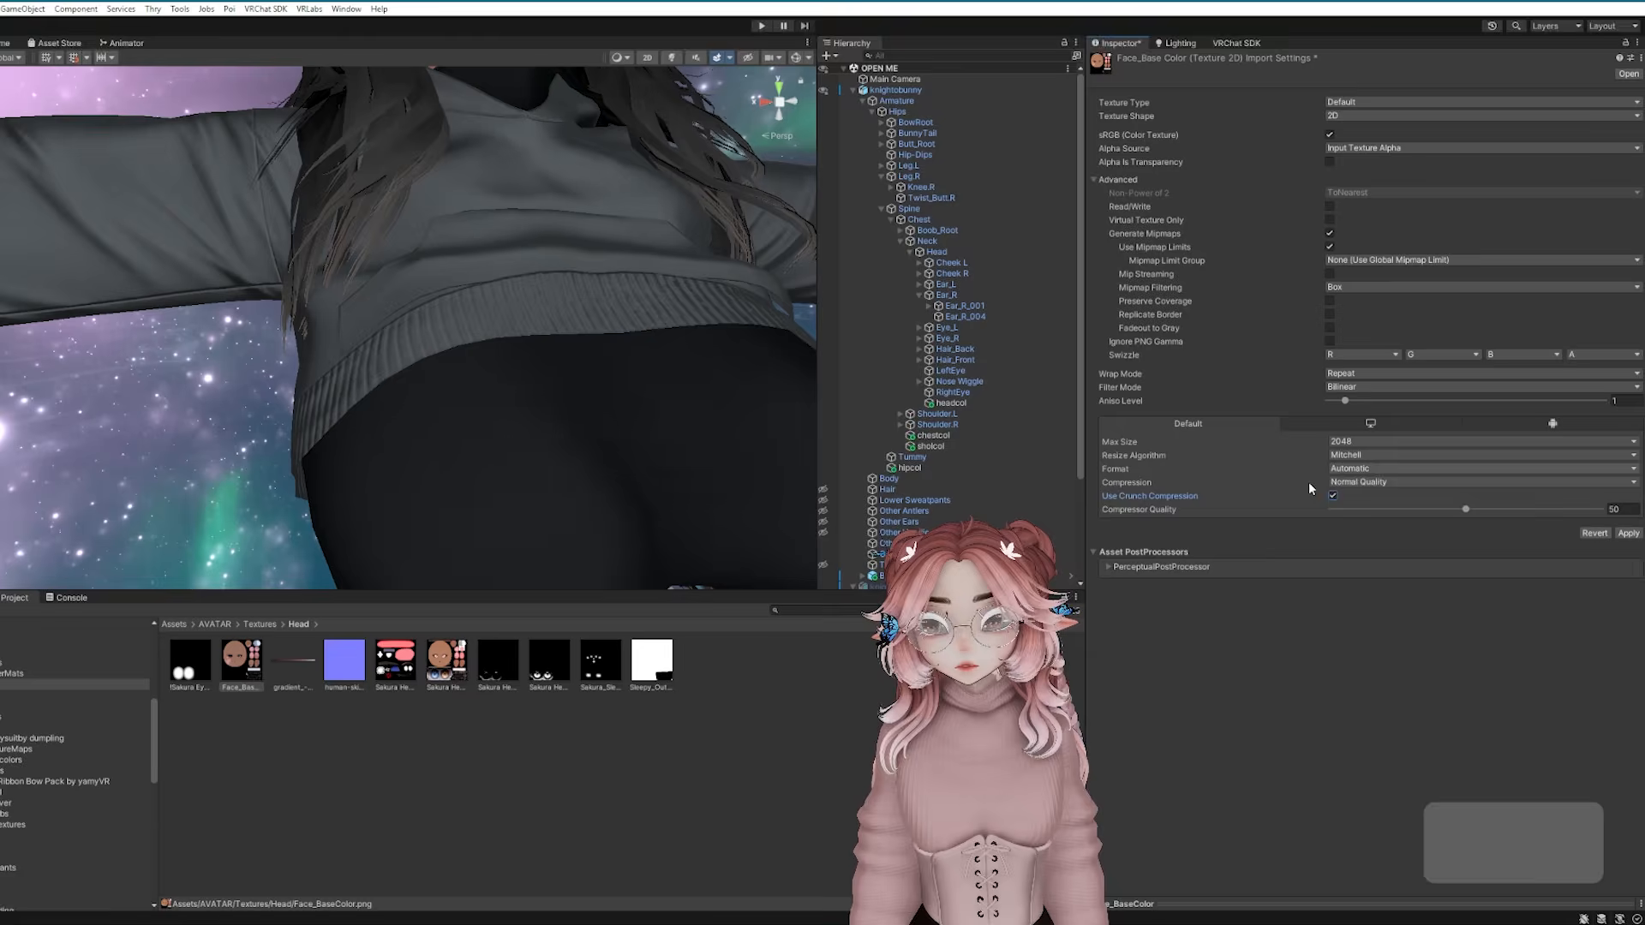
{"action": "left_click", "coordinate": [1361, 482]}
{"action": "left_click", "coordinate": [1362, 544]}
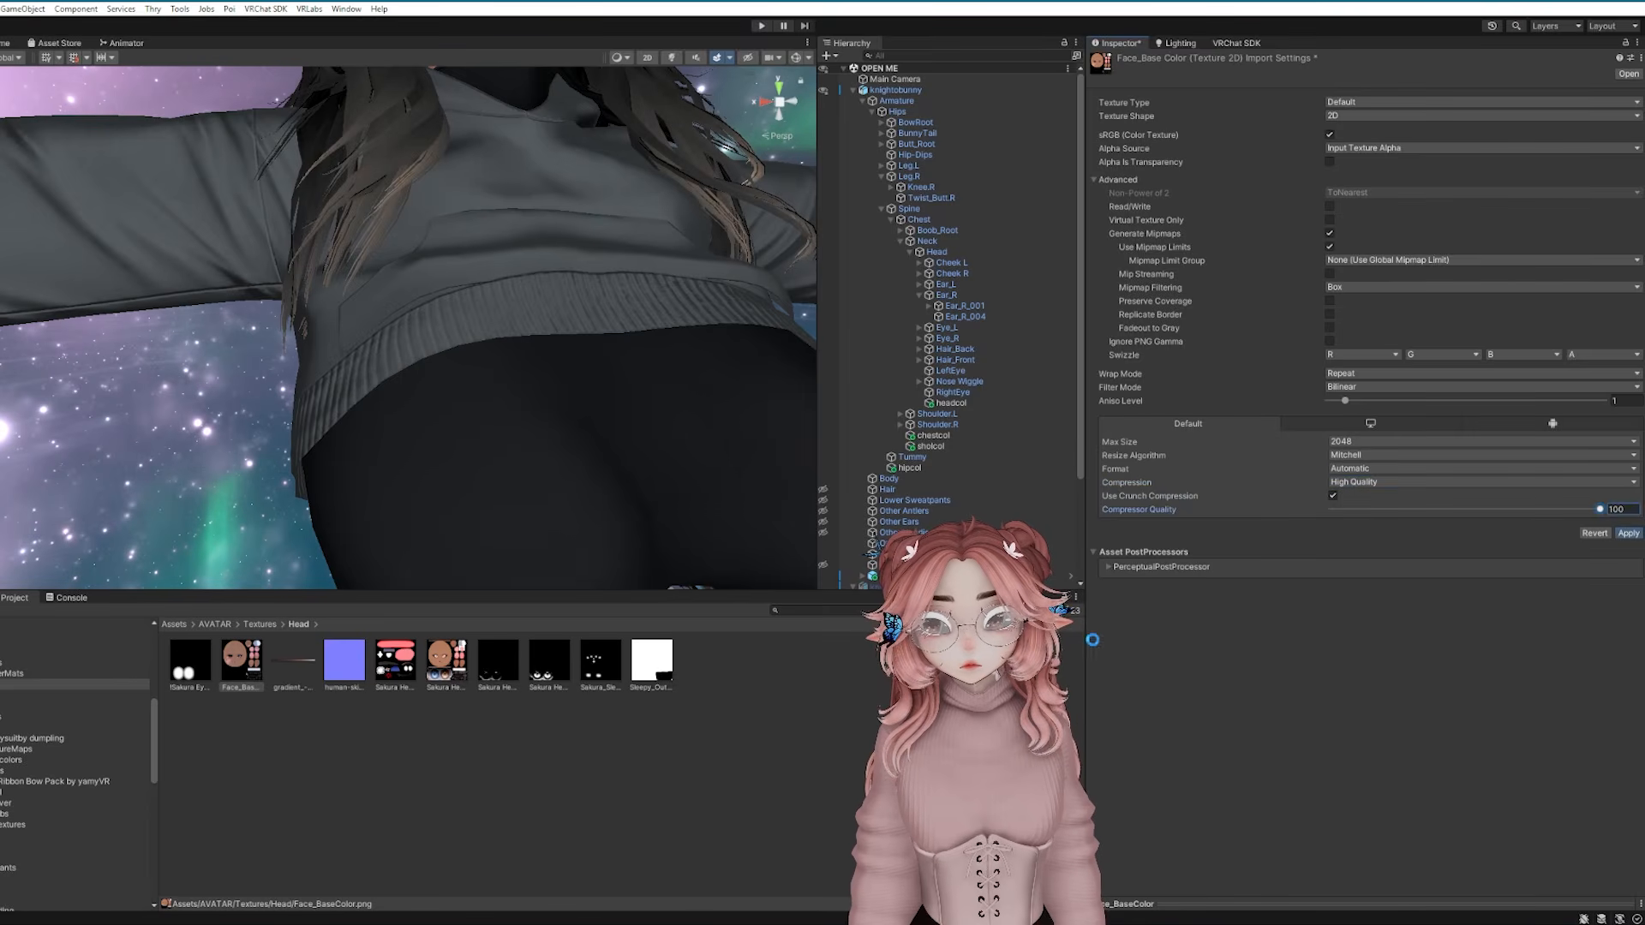
Check the import settings of other Head textures and open the max size options of the !Sakura Eyes - Sleepy [ALPHA] texture
{"action": "left_click", "coordinate": [651, 662]}
{"action": "left_click", "coordinate": [293, 669]}
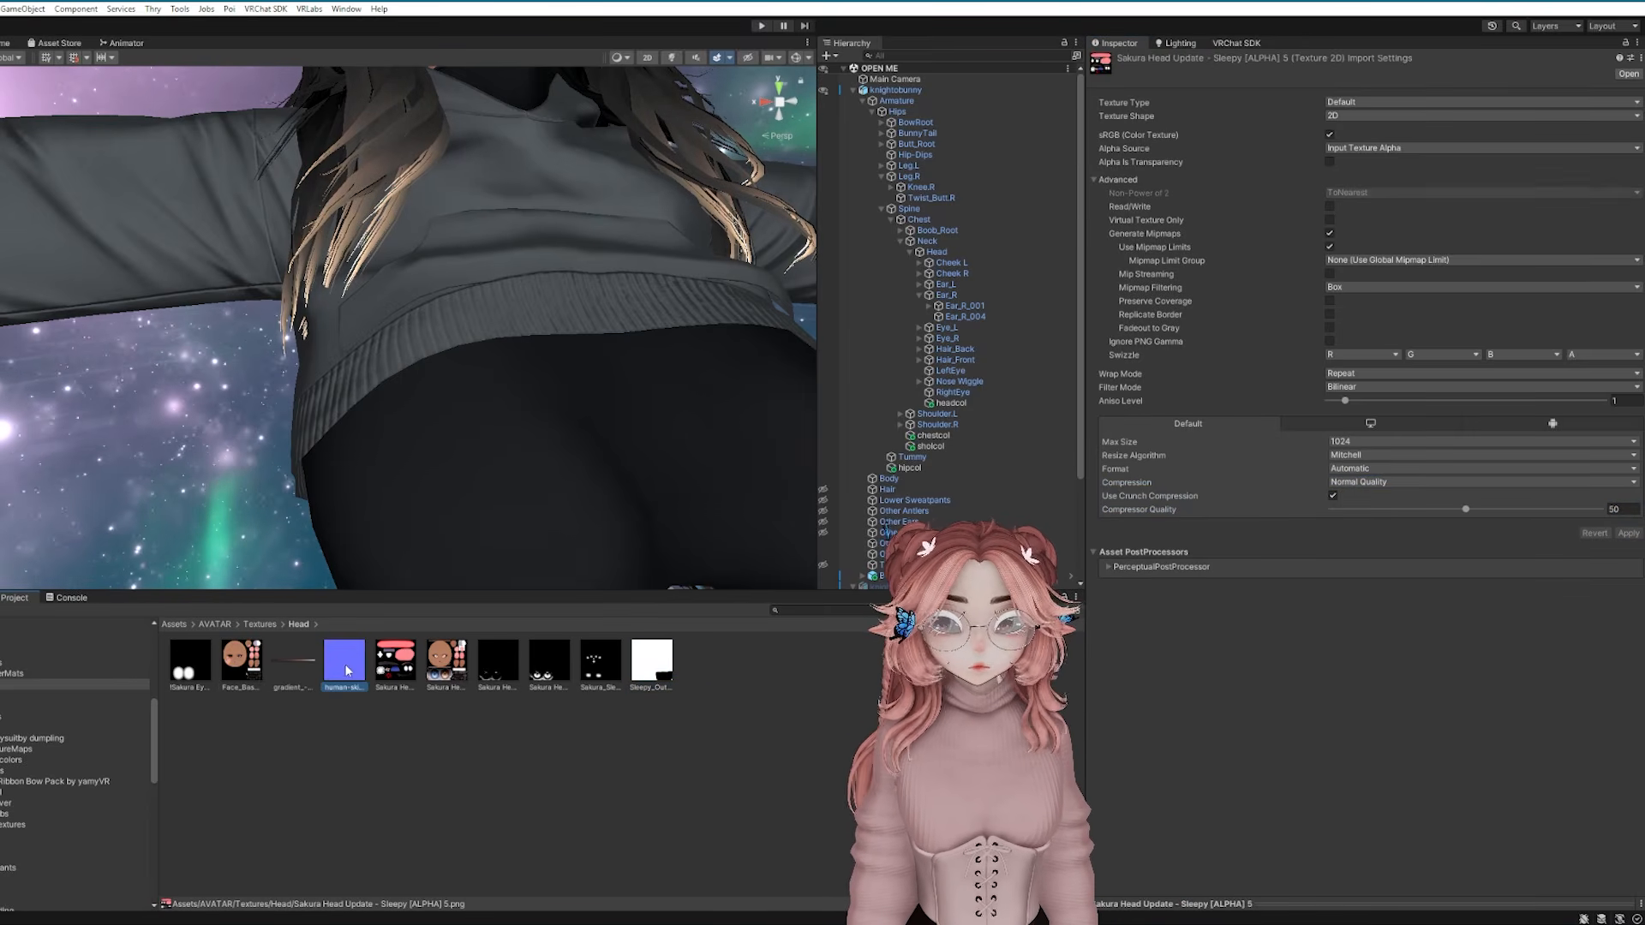
{"action": "left_click", "coordinate": [197, 664]}
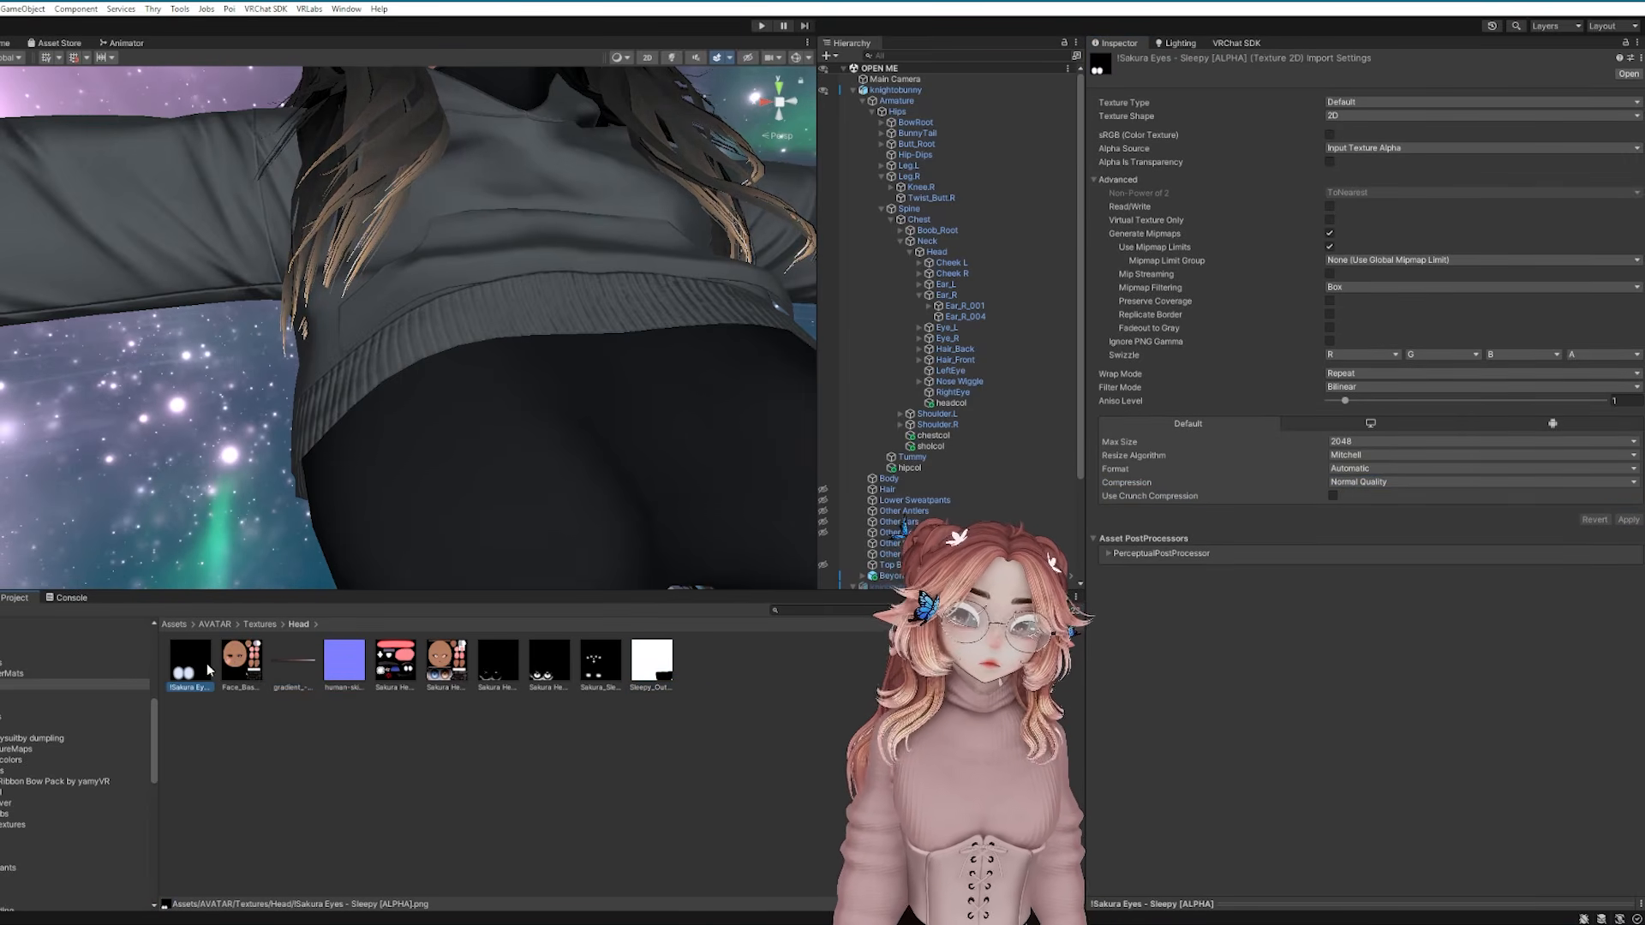
{"action": "left_click", "coordinate": [1483, 441]}
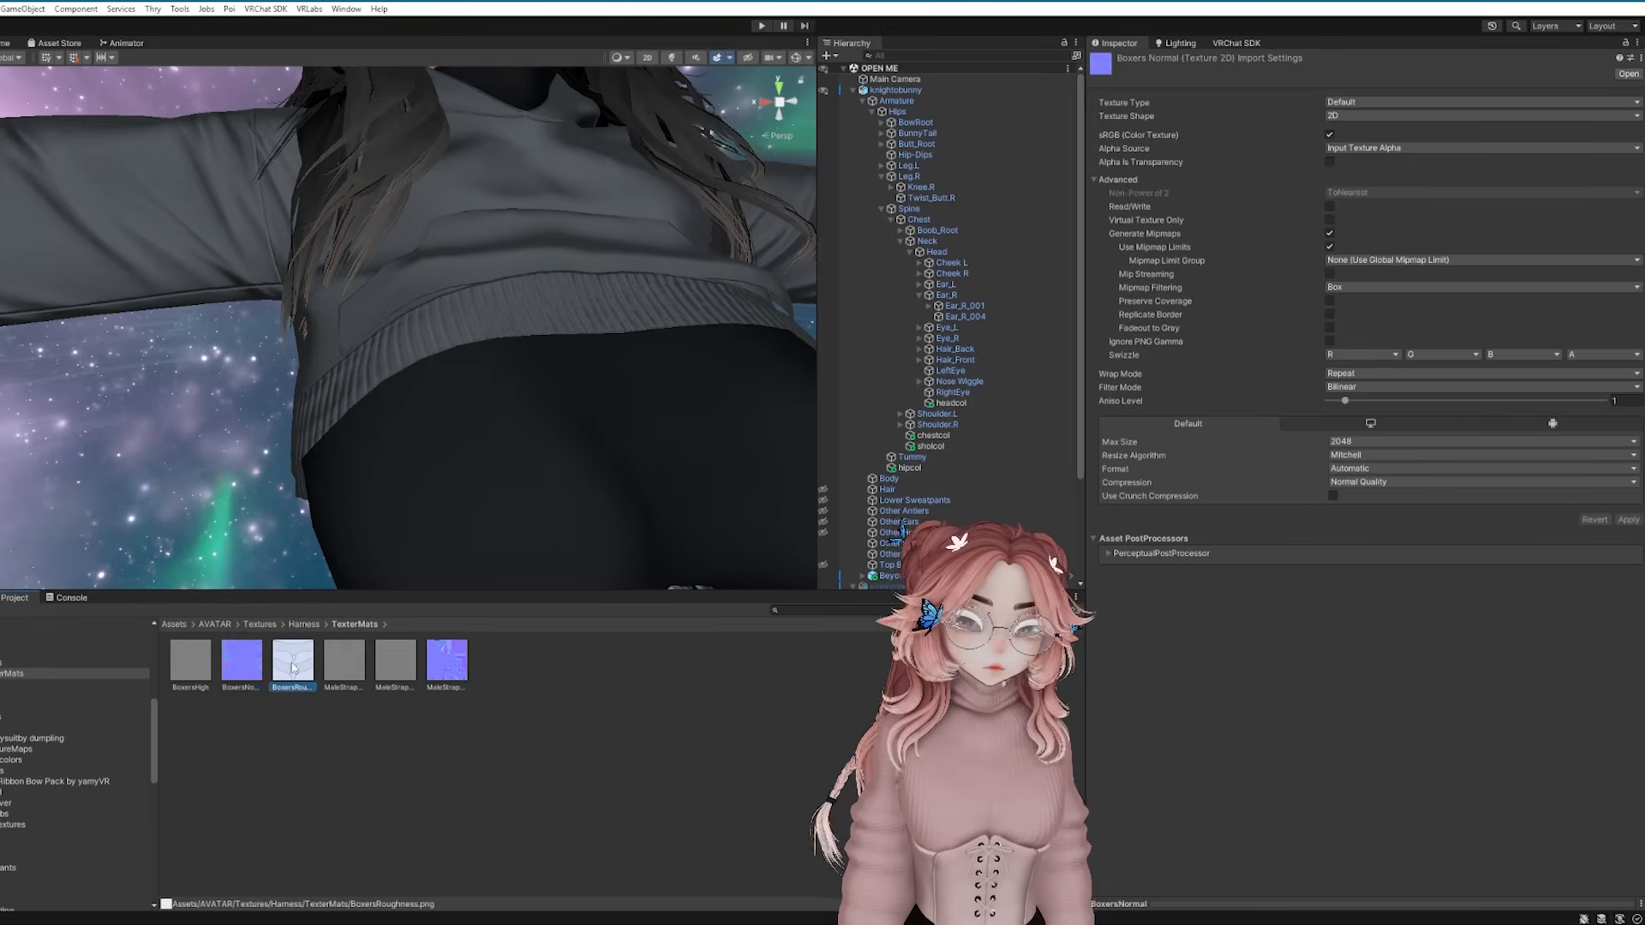
Delete the three Boxers textures from the Harness TexterMats folder and limit the remaining MaleStrap textures to 1024 with crunch compression
{"action": "left_click", "coordinate": [185, 679], "text": "shift"}
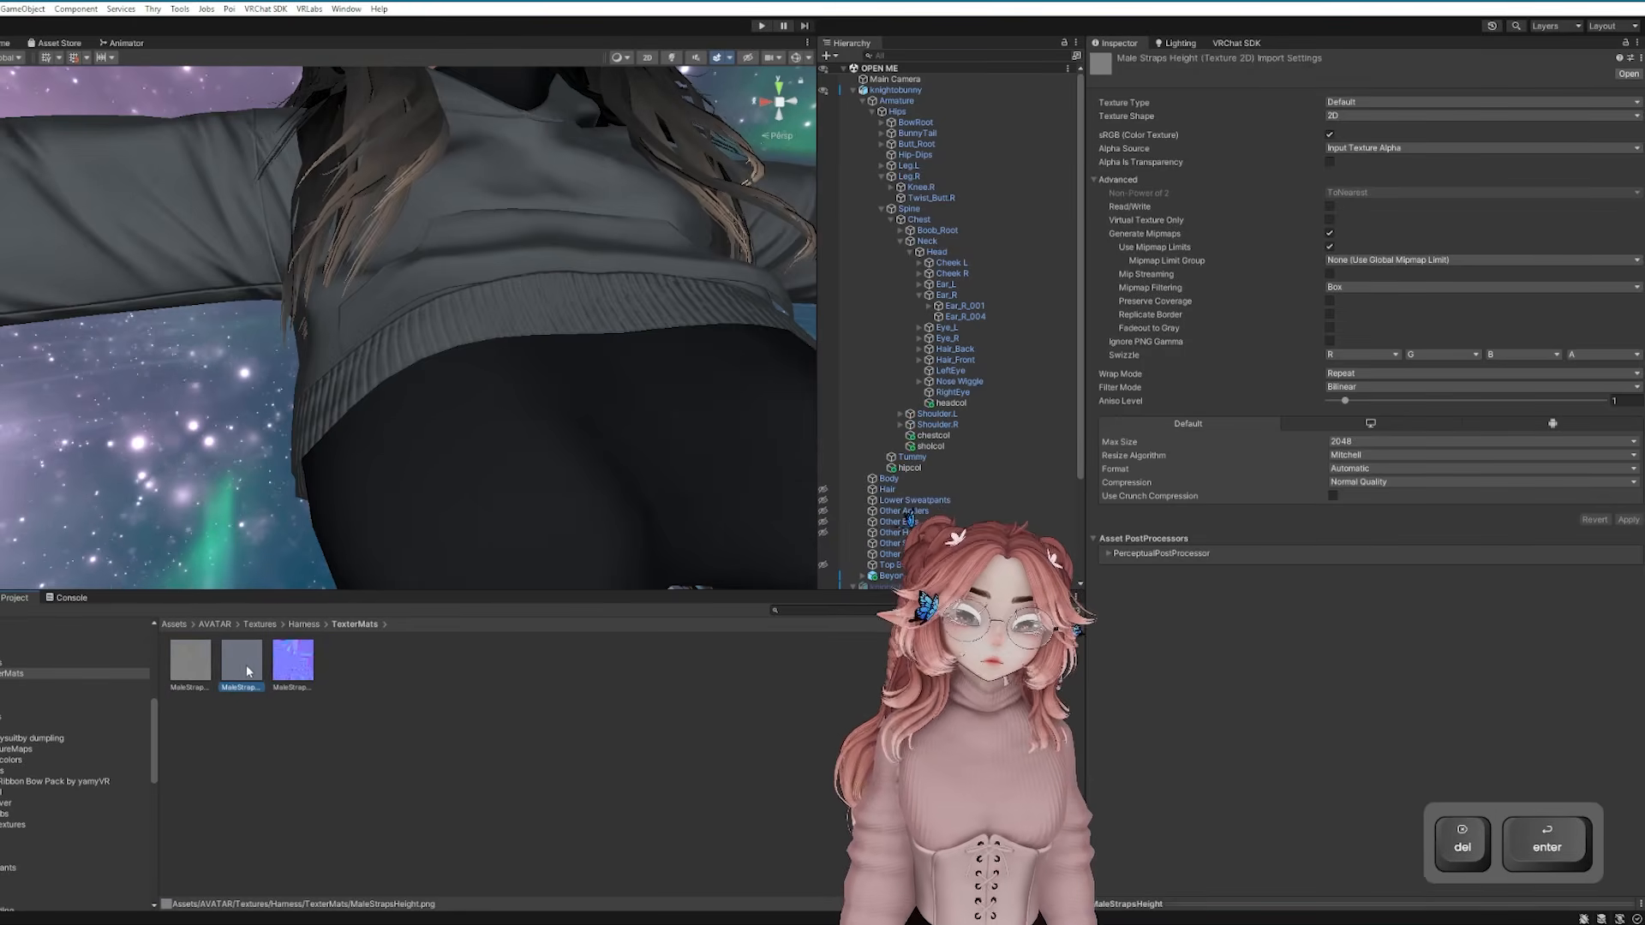
{"action": "key", "text": "ctrl+a"}
{"action": "scroll", "coordinate": [693, 352], "scroll_direction": "down", "scroll_amount": 6}
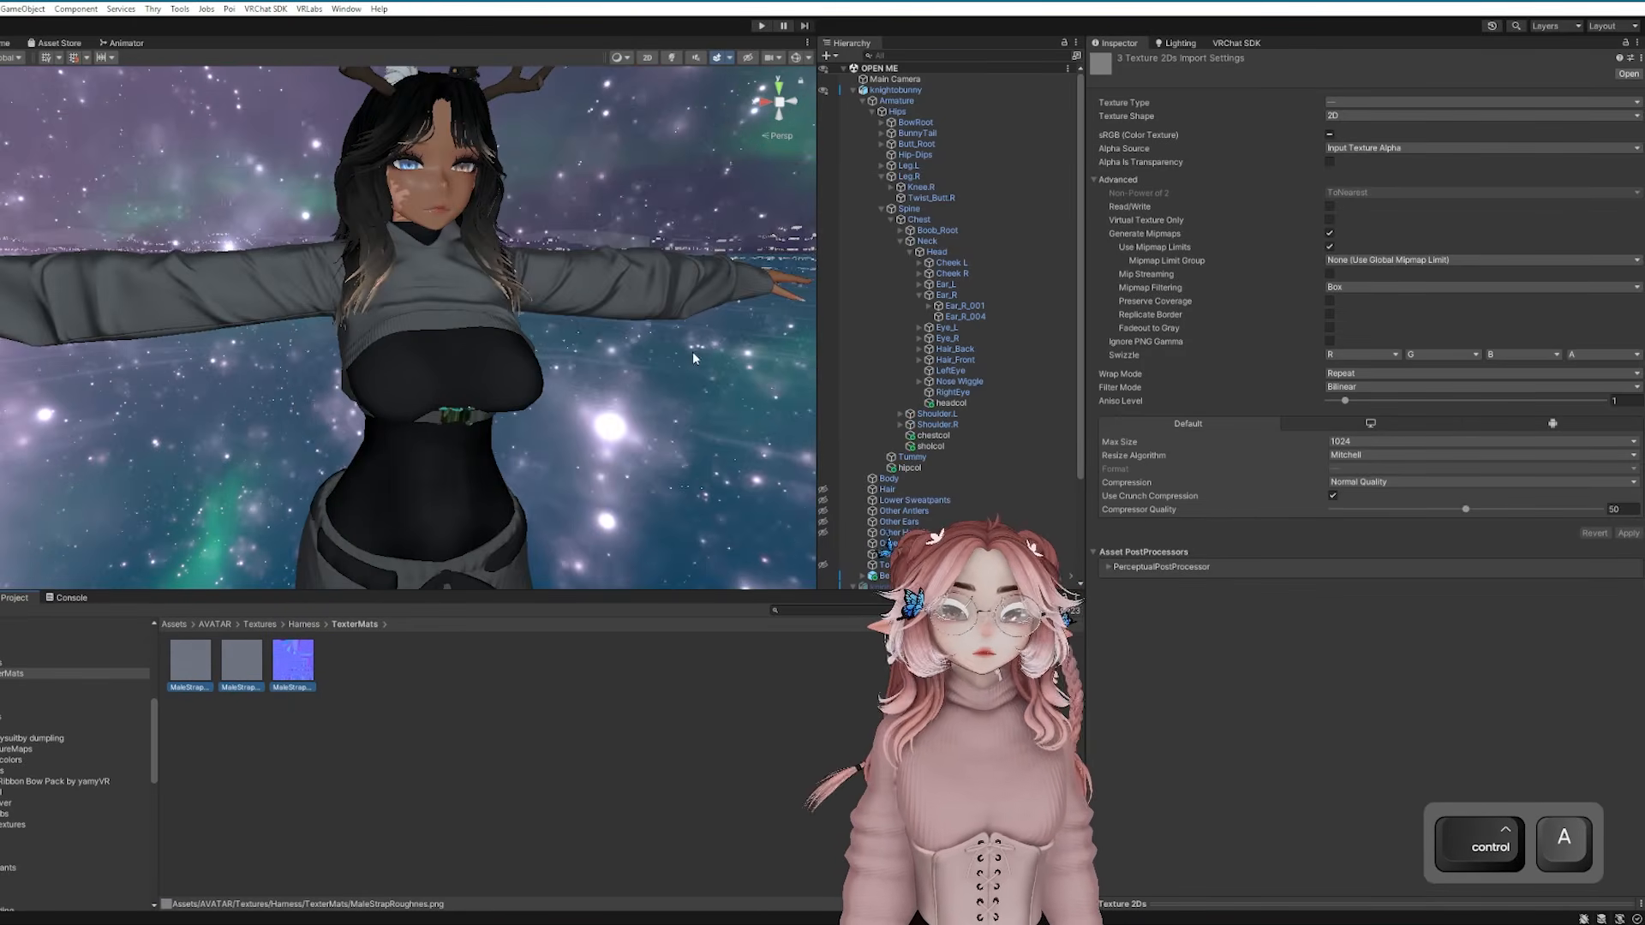
Add the VRCFury Blendshape Optimizer component to the knightobunny avatar root
{"action": "left_click", "coordinate": [692, 351]}
{"action": "scroll", "coordinate": [693, 351], "scroll_direction": "down", "scroll_amount": 1}
{"action": "left_click", "coordinate": [895, 90]}
{"action": "middle_click_drag", "start_coordinate": [662, 154], "coordinate": [662, 214]}
{"action": "scroll", "coordinate": [1073, 414], "scroll_direction": "down", "scroll_amount": 2}
{"action": "scroll", "coordinate": [1073, 414], "scroll_direction": "down", "scroll_amount": 1}
{"action": "scroll", "coordinate": [1140, 471], "scroll_direction": "down", "scroll_amount": 10}
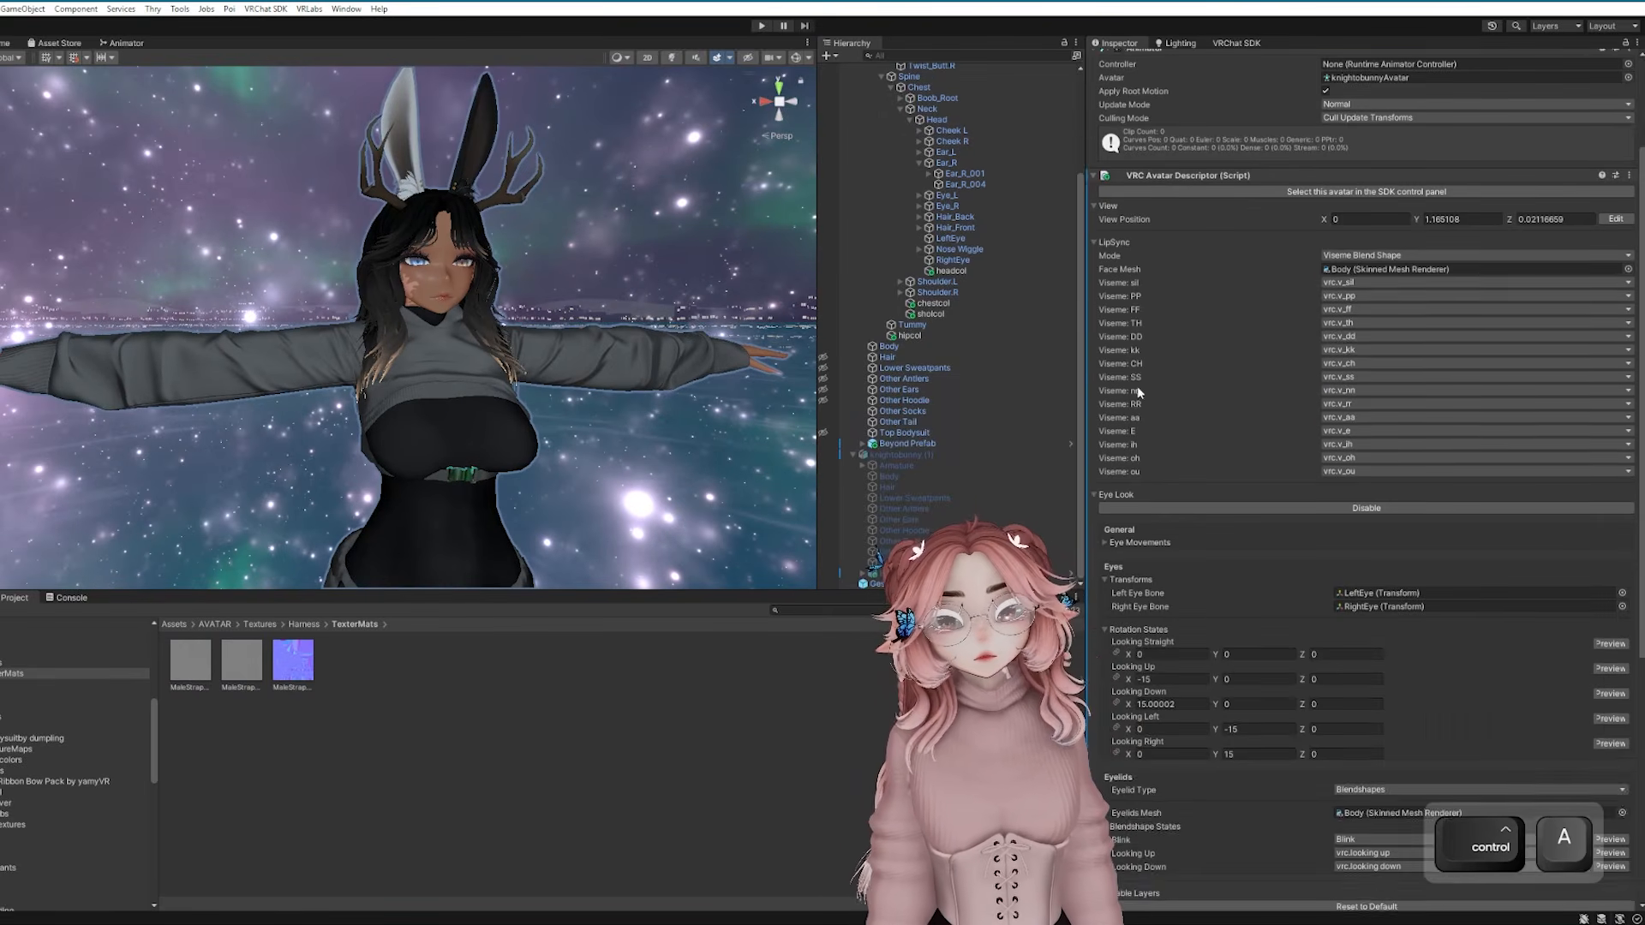
{"action": "left_click", "coordinate": [1318, 894]}
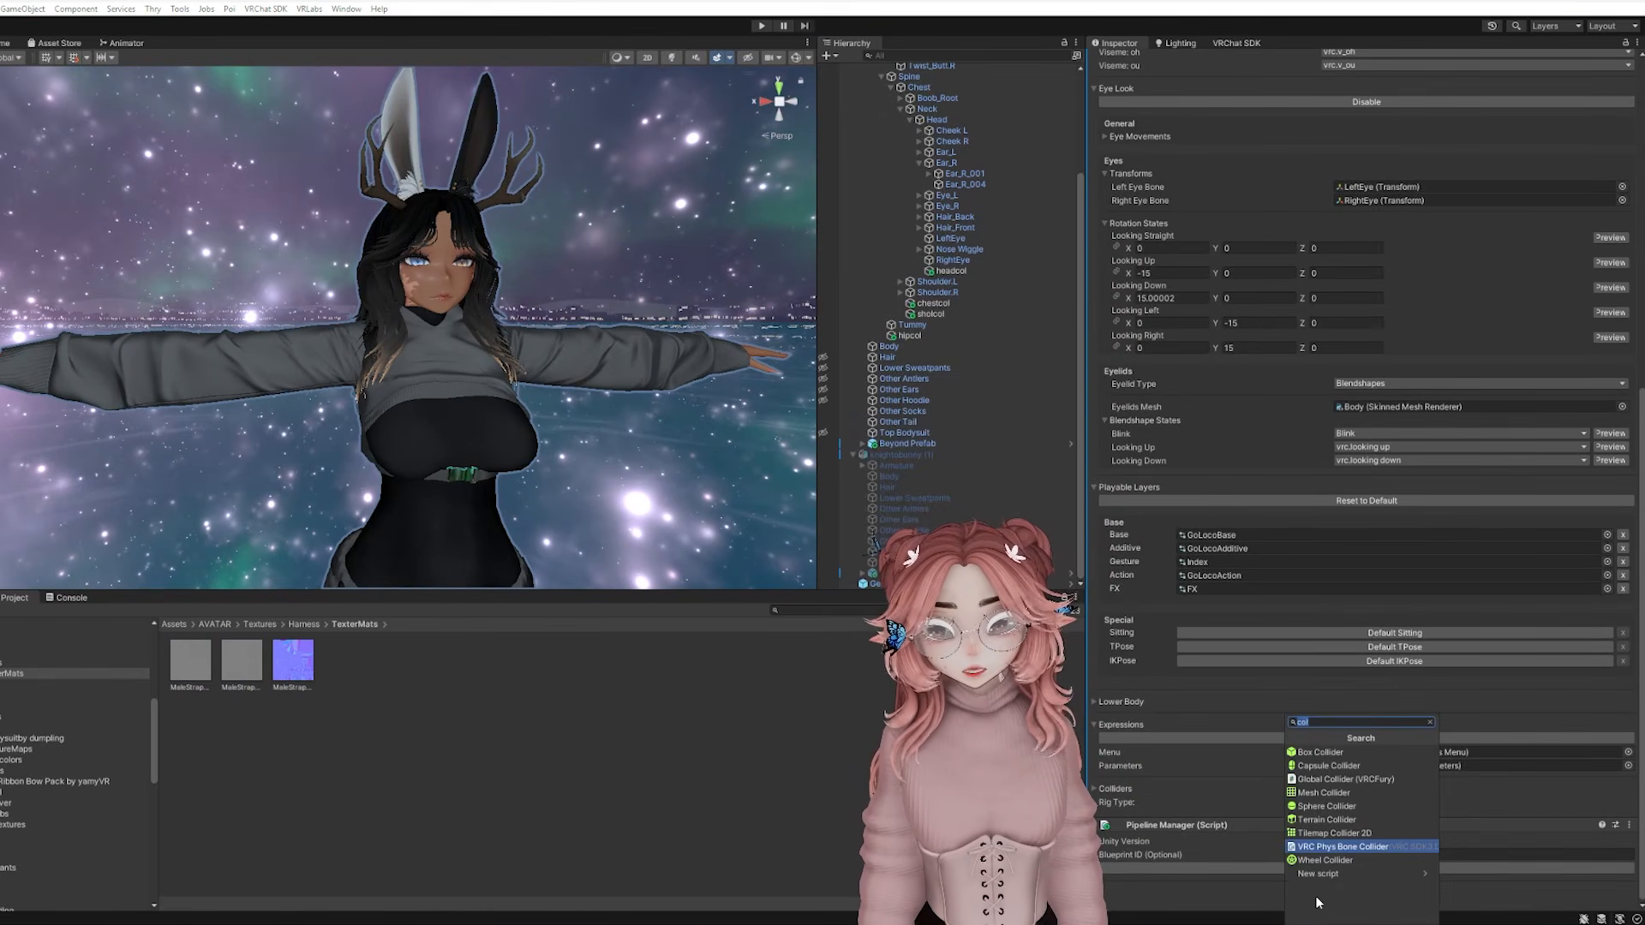
{"action": "type", "text": "opti"}
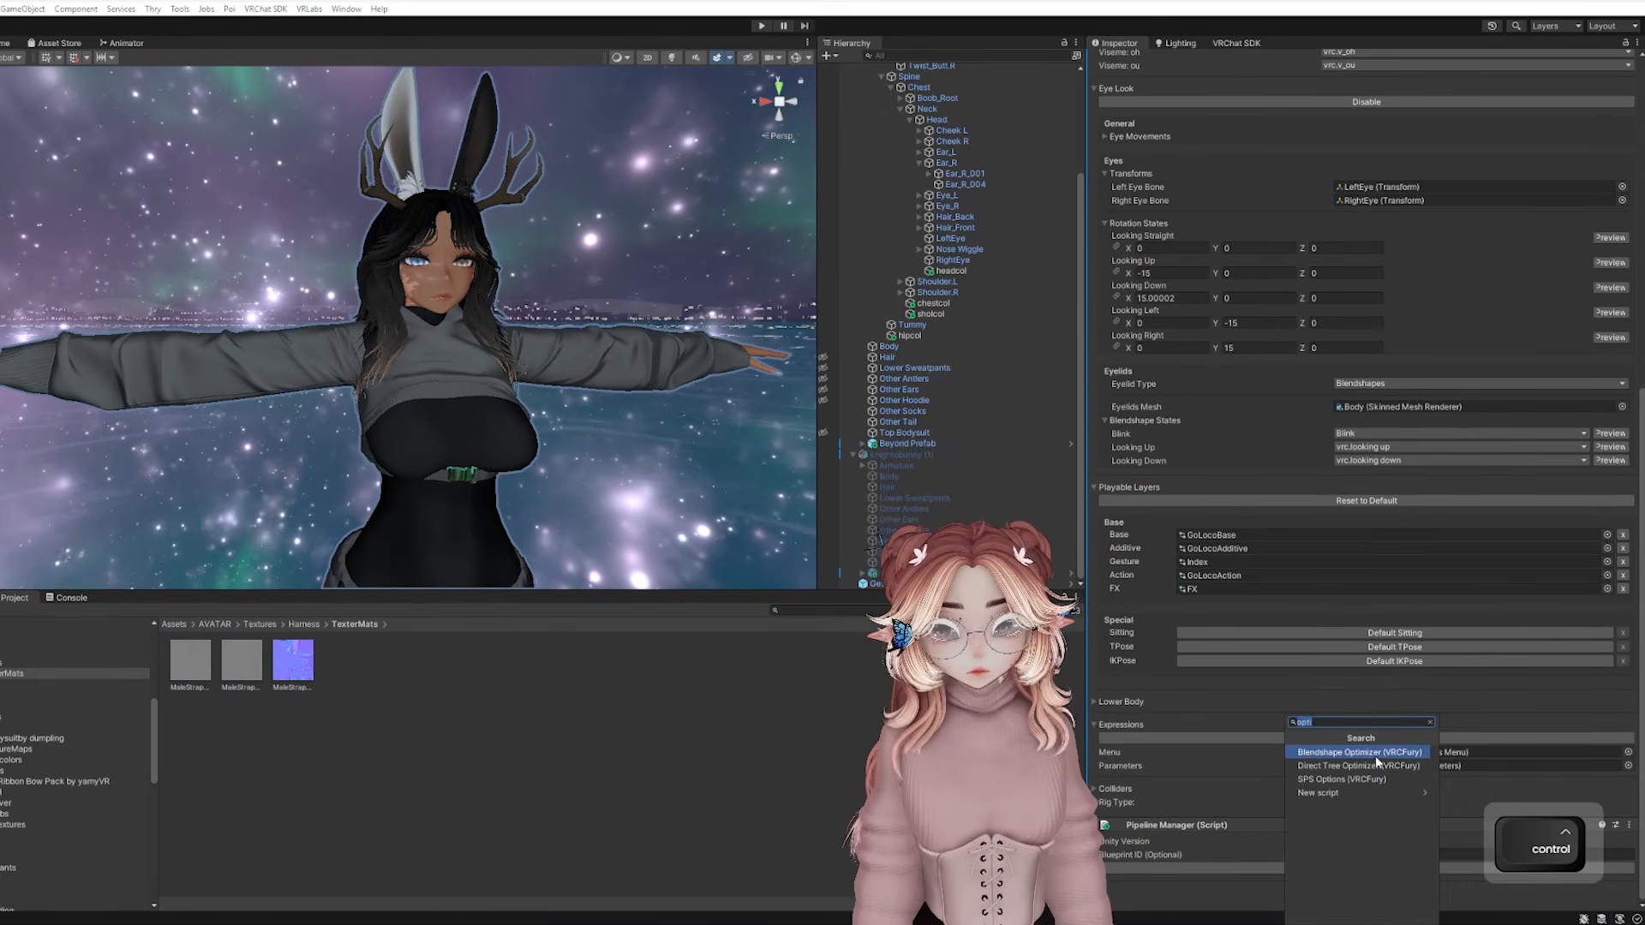
{"action": "key", "text": "ctrl+a"}
{"action": "key", "text": "ctrl+c"}
{"action": "left_click", "coordinate": [1370, 754]}
Add the VRCFury Direct Tree Optimizer and Parameter Compressor components to the knightobunny avatar
{"action": "key", "text": "ctrl+v"}
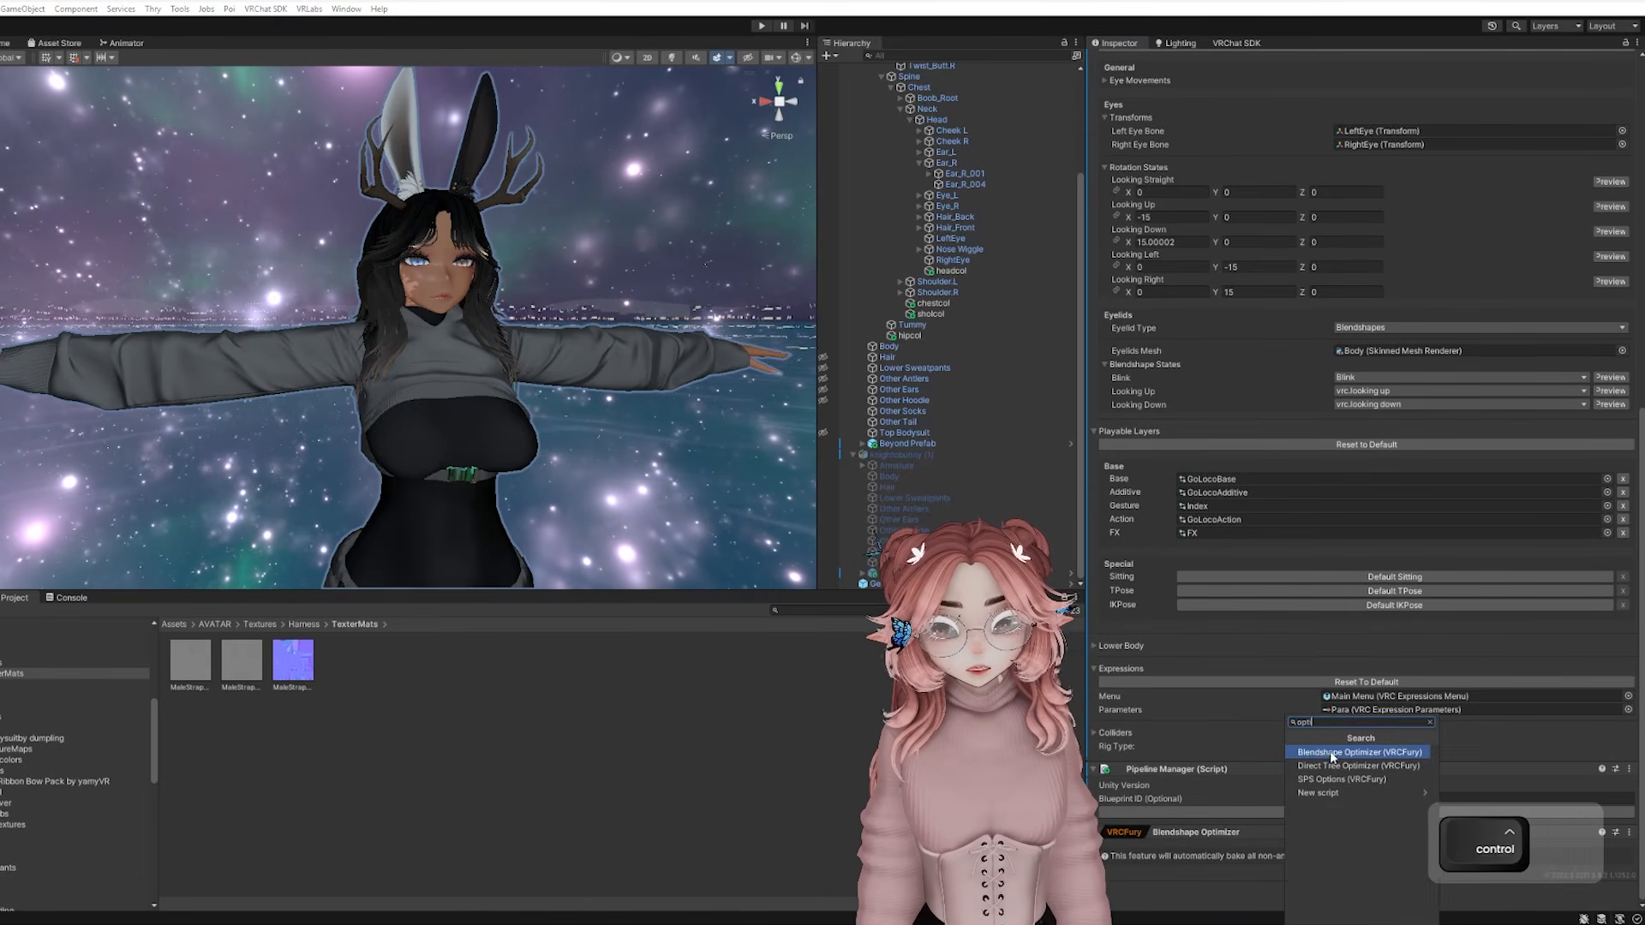
{"action": "left_click", "coordinate": [1358, 766]}
{"action": "left_click", "coordinate": [1326, 893]}
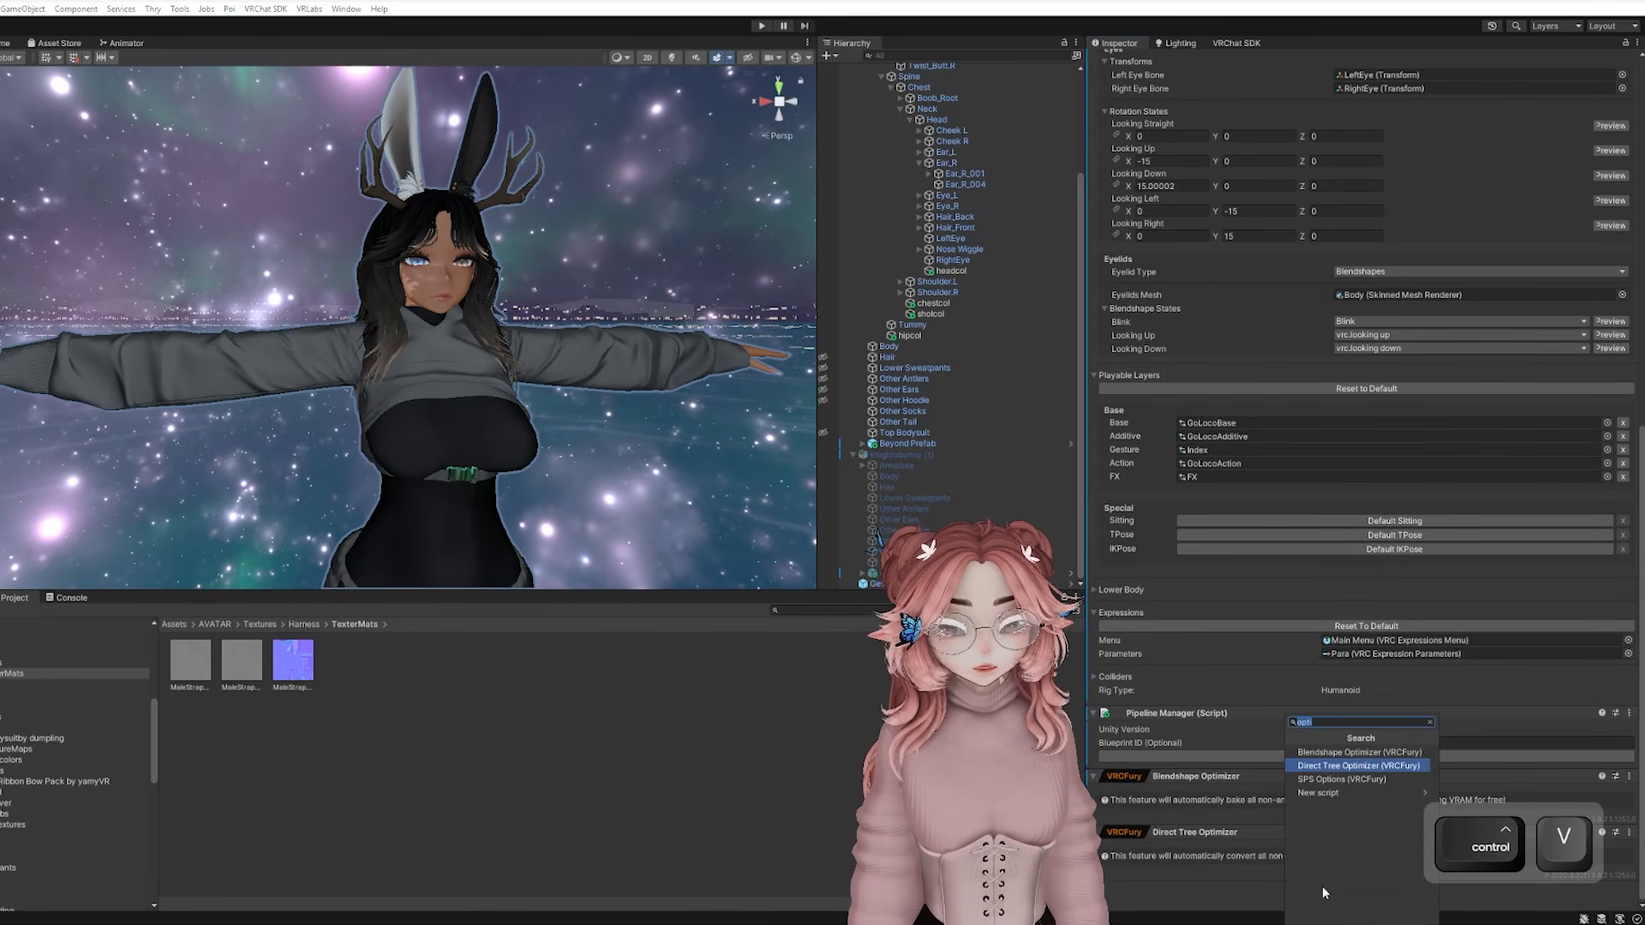
{"action": "type", "text": "param"}
{"action": "left_click", "coordinate": [1340, 752]}
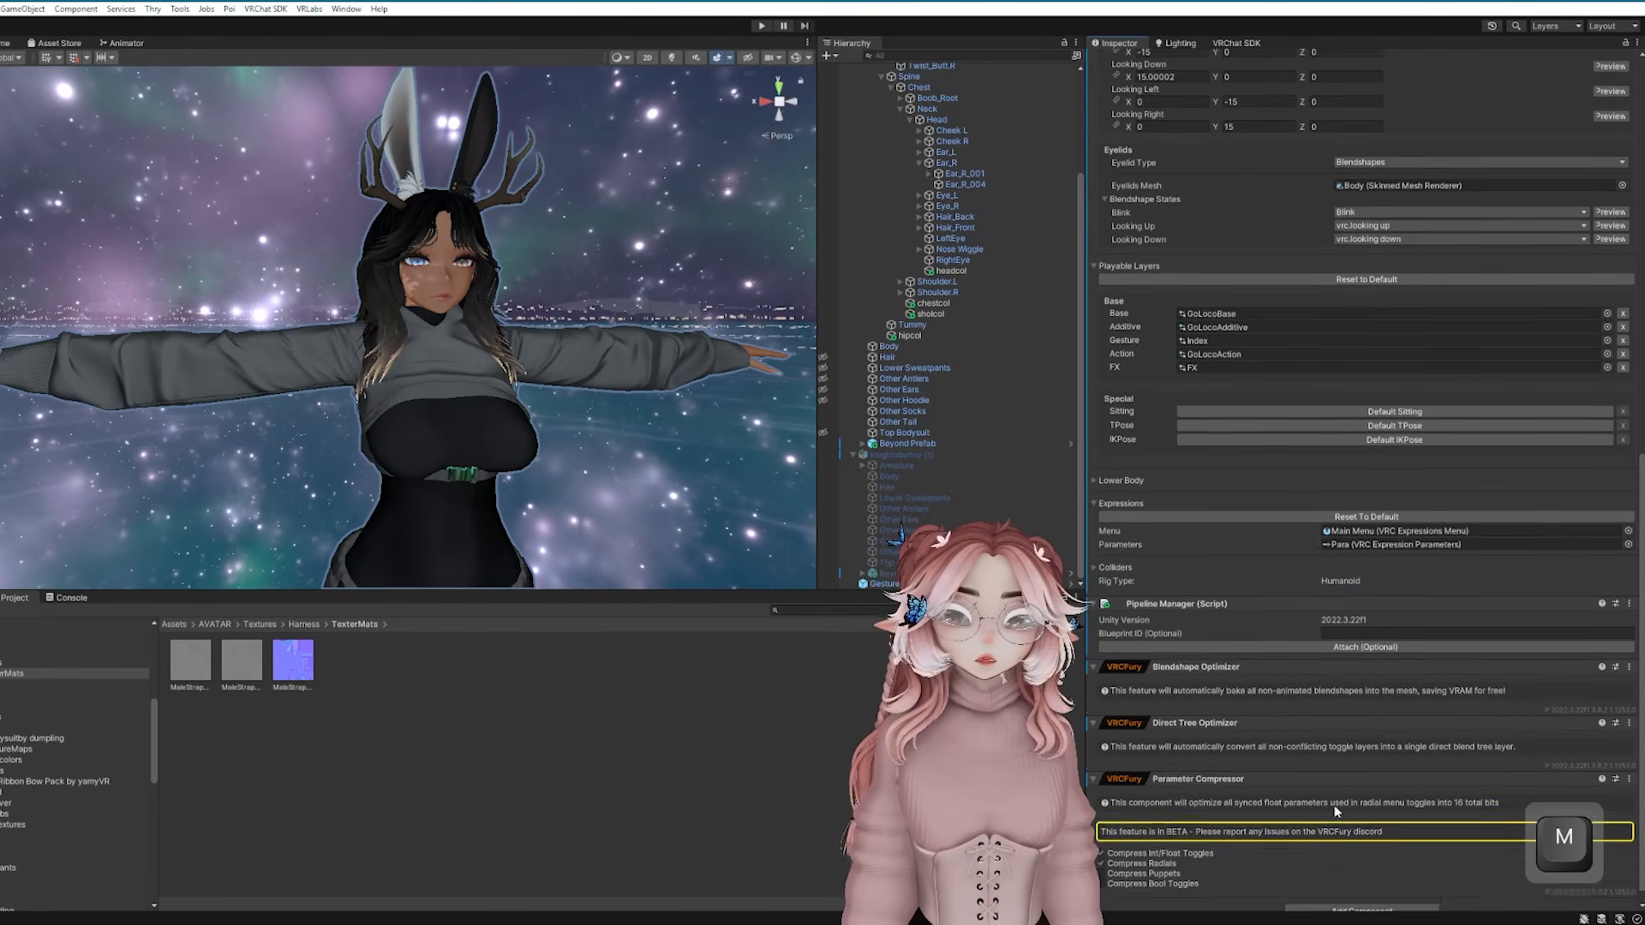
Add the VRCFury Anchor Override Fix component to the knightobunny avatar
{"action": "left_click", "coordinate": [1342, 895]}
{"action": "type", "text": "anchor"}
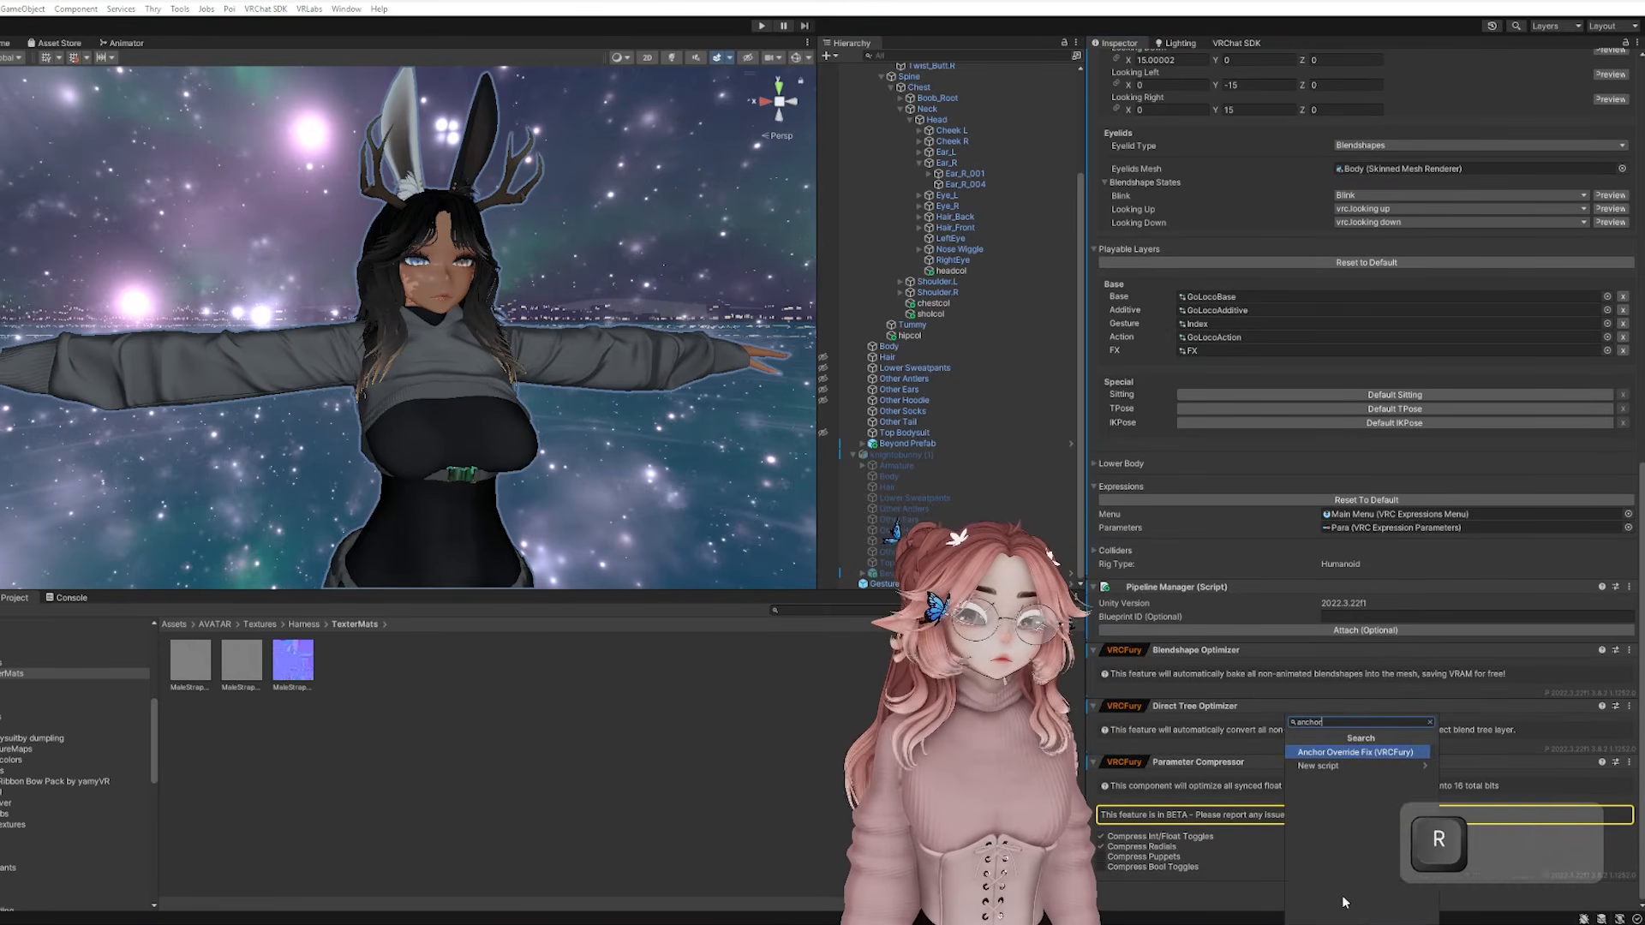
{"action": "left_click", "coordinate": [1356, 756]}
Add the VRCFury MMD Compatibility component to the knightobunny avatar
{"action": "right_click_drag", "start_coordinate": [230, 385], "coordinate": [302, 362]}
{"action": "scroll", "coordinate": [1387, 863], "scroll_direction": "down", "scroll_amount": 2}
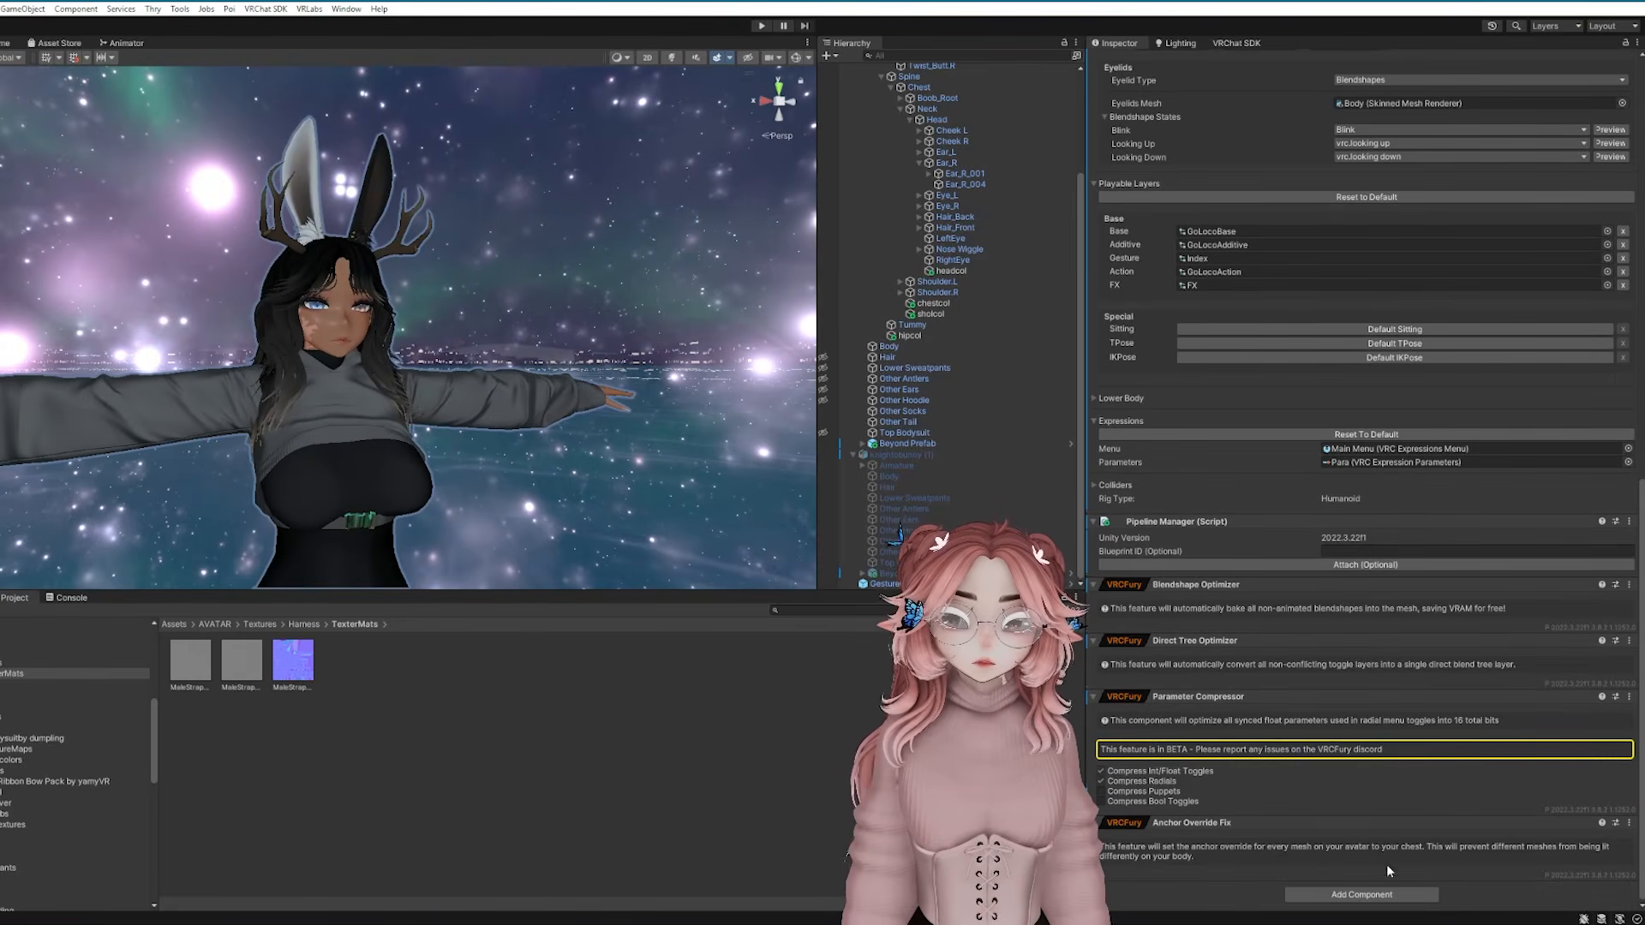
{"action": "left_click", "coordinate": [1361, 892]}
{"action": "key", "text": "BackSpace"}
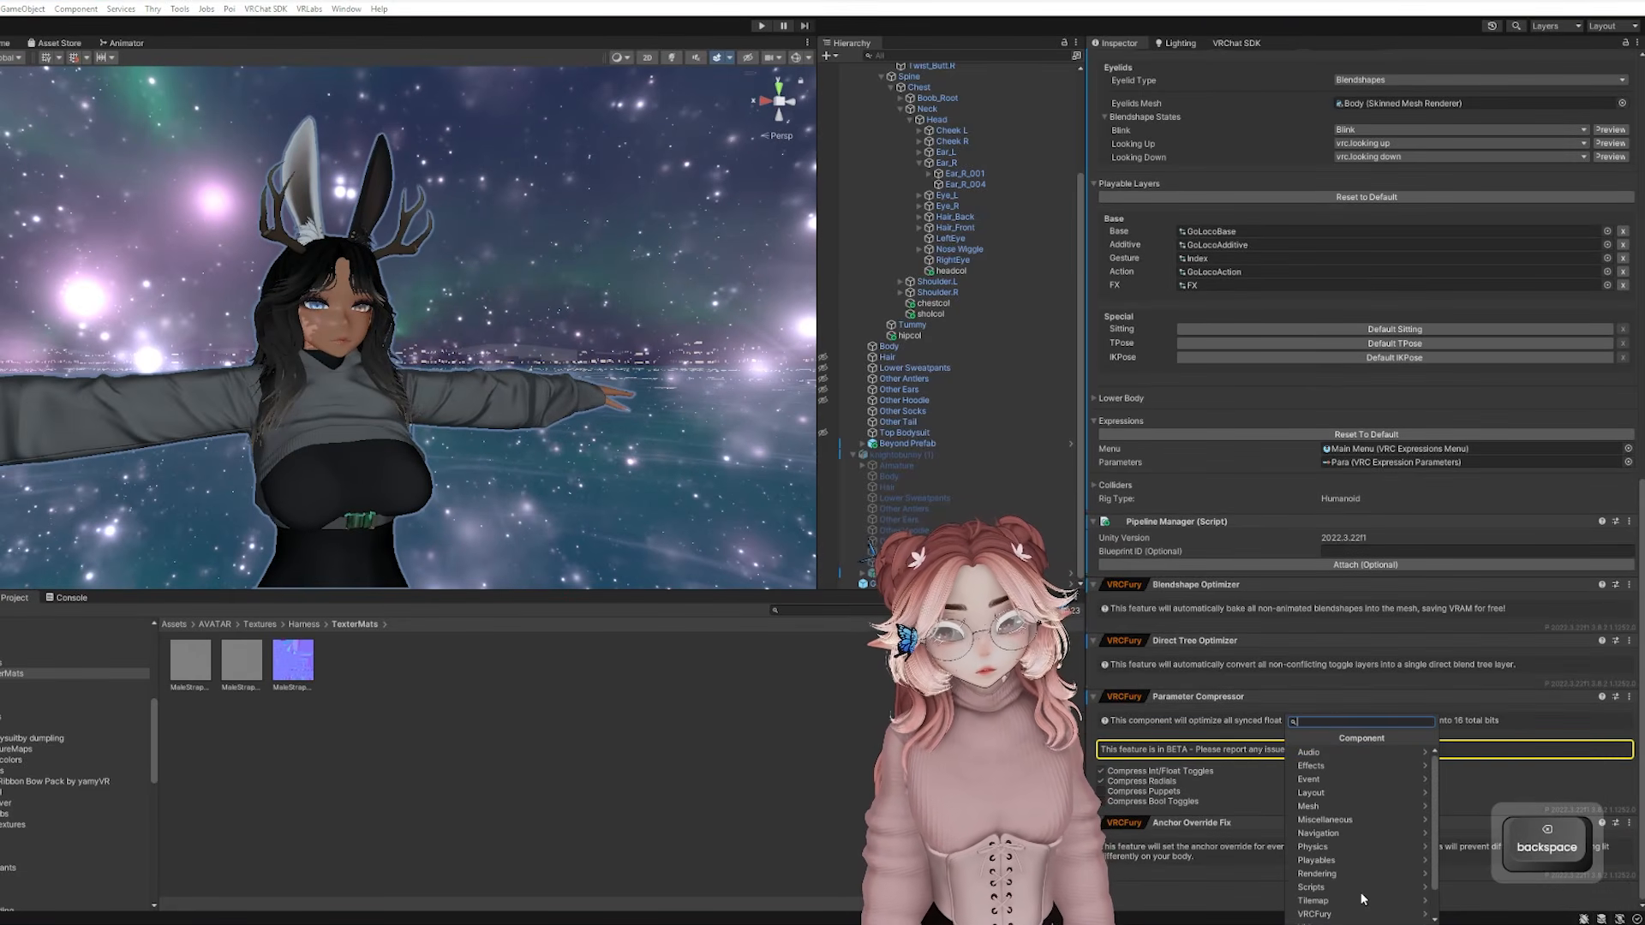
{"action": "type", "text": "mmd"}
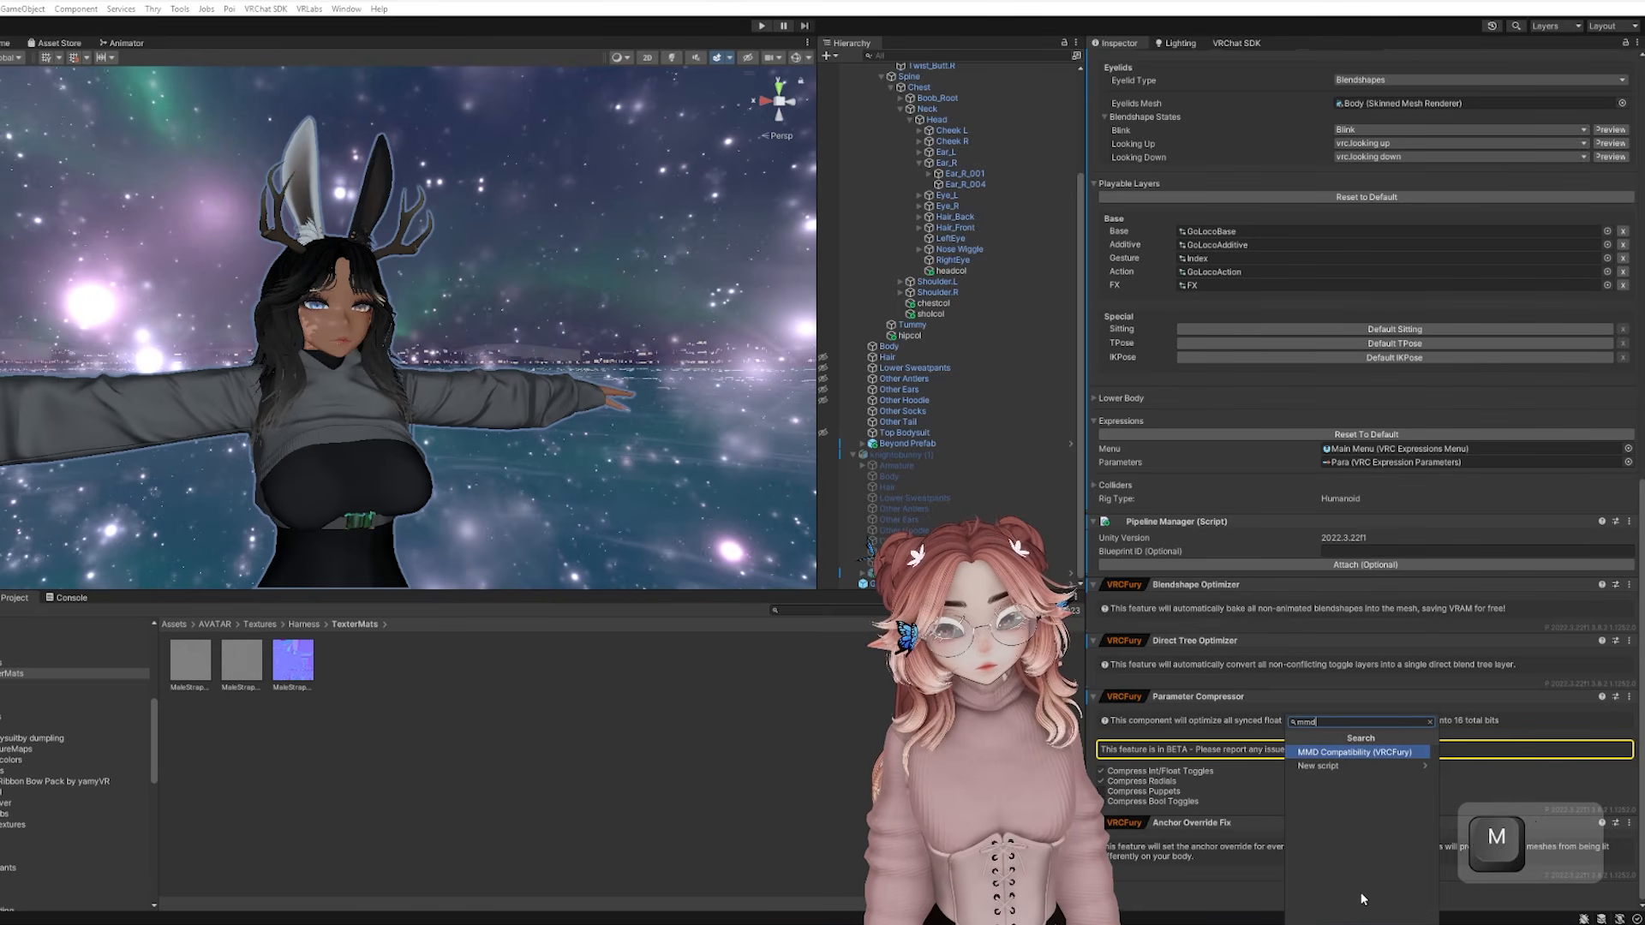
{"action": "key", "text": "Return"}
{"action": "scroll", "coordinate": [1361, 892], "scroll_direction": "down", "scroll_amount": 2}
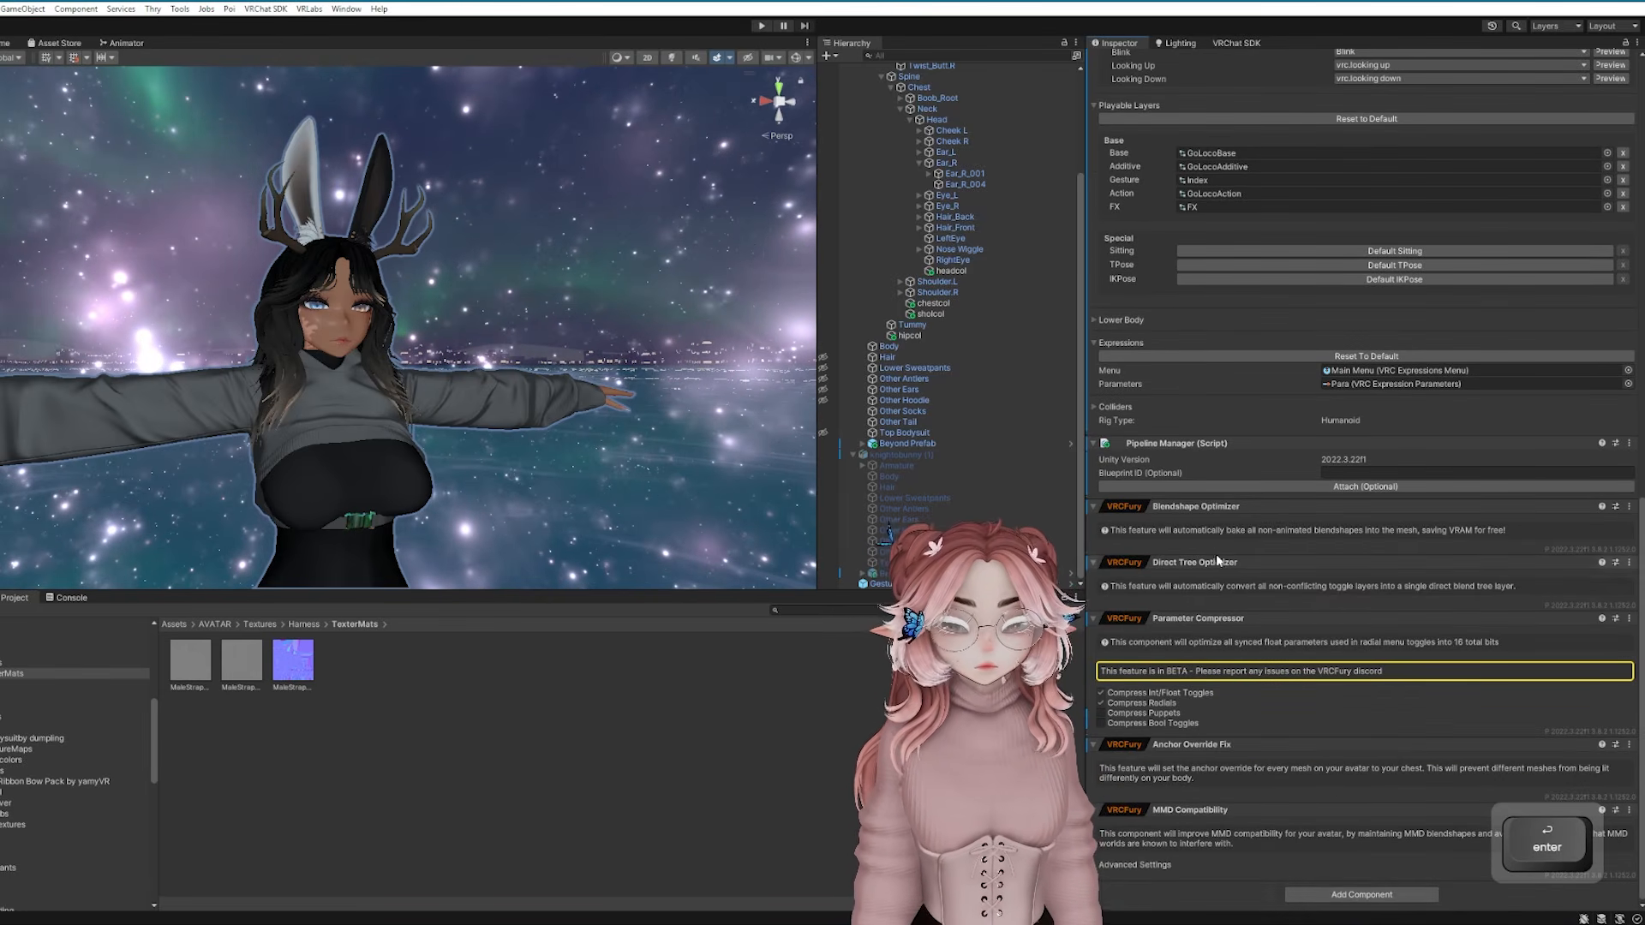
Examine the Body mesh's Japanese-named MMD blendshapes by briefly moving several of their sliders and returning them to 0
{"action": "scroll", "coordinate": [1216, 553], "scroll_direction": "up", "scroll_amount": 1}
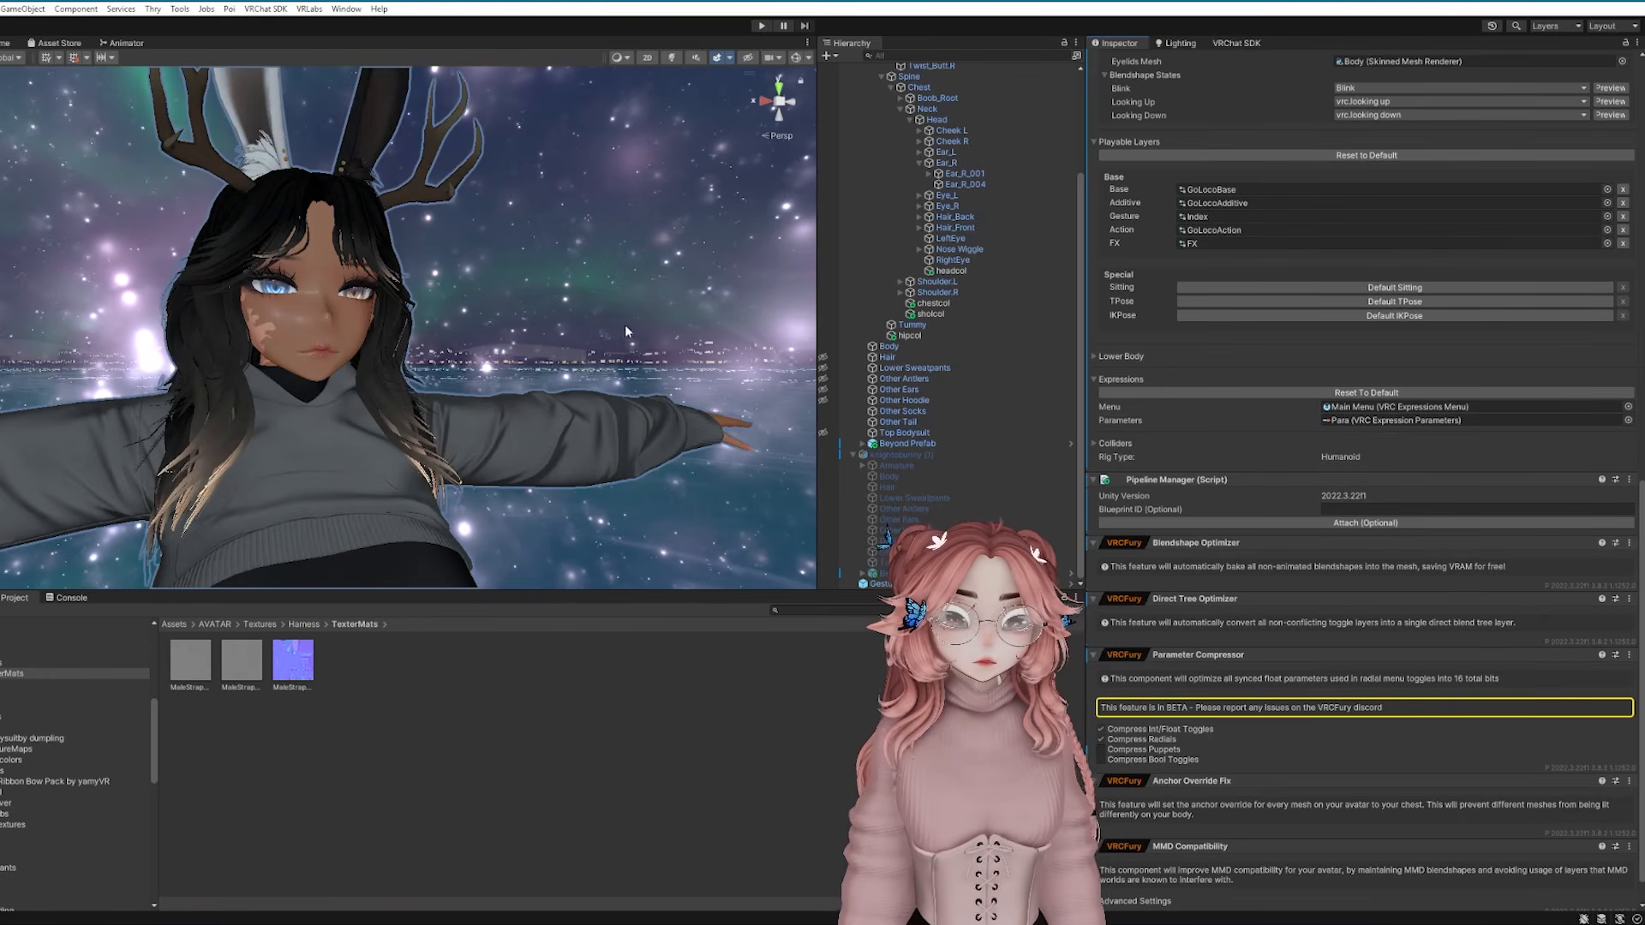
{"action": "scroll", "coordinate": [1236, 275], "scroll_direction": "up", "scroll_amount": 20}
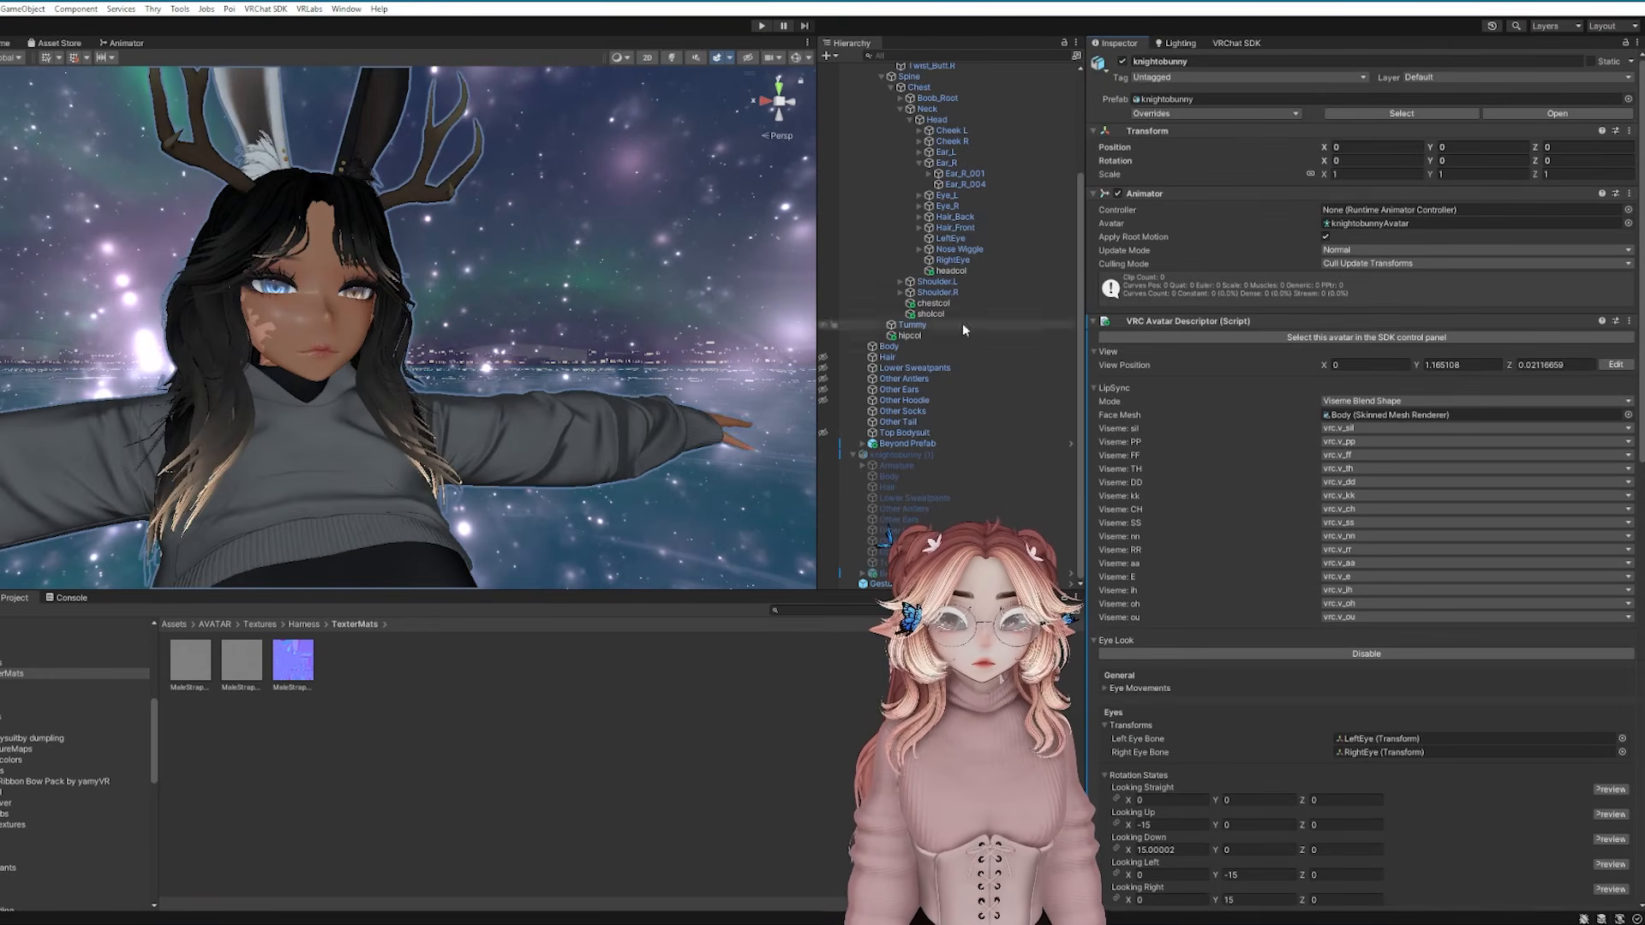
{"action": "left_click", "coordinate": [891, 346]}
{"action": "scroll", "coordinate": [1128, 92], "scroll_direction": "down", "scroll_amount": 3}
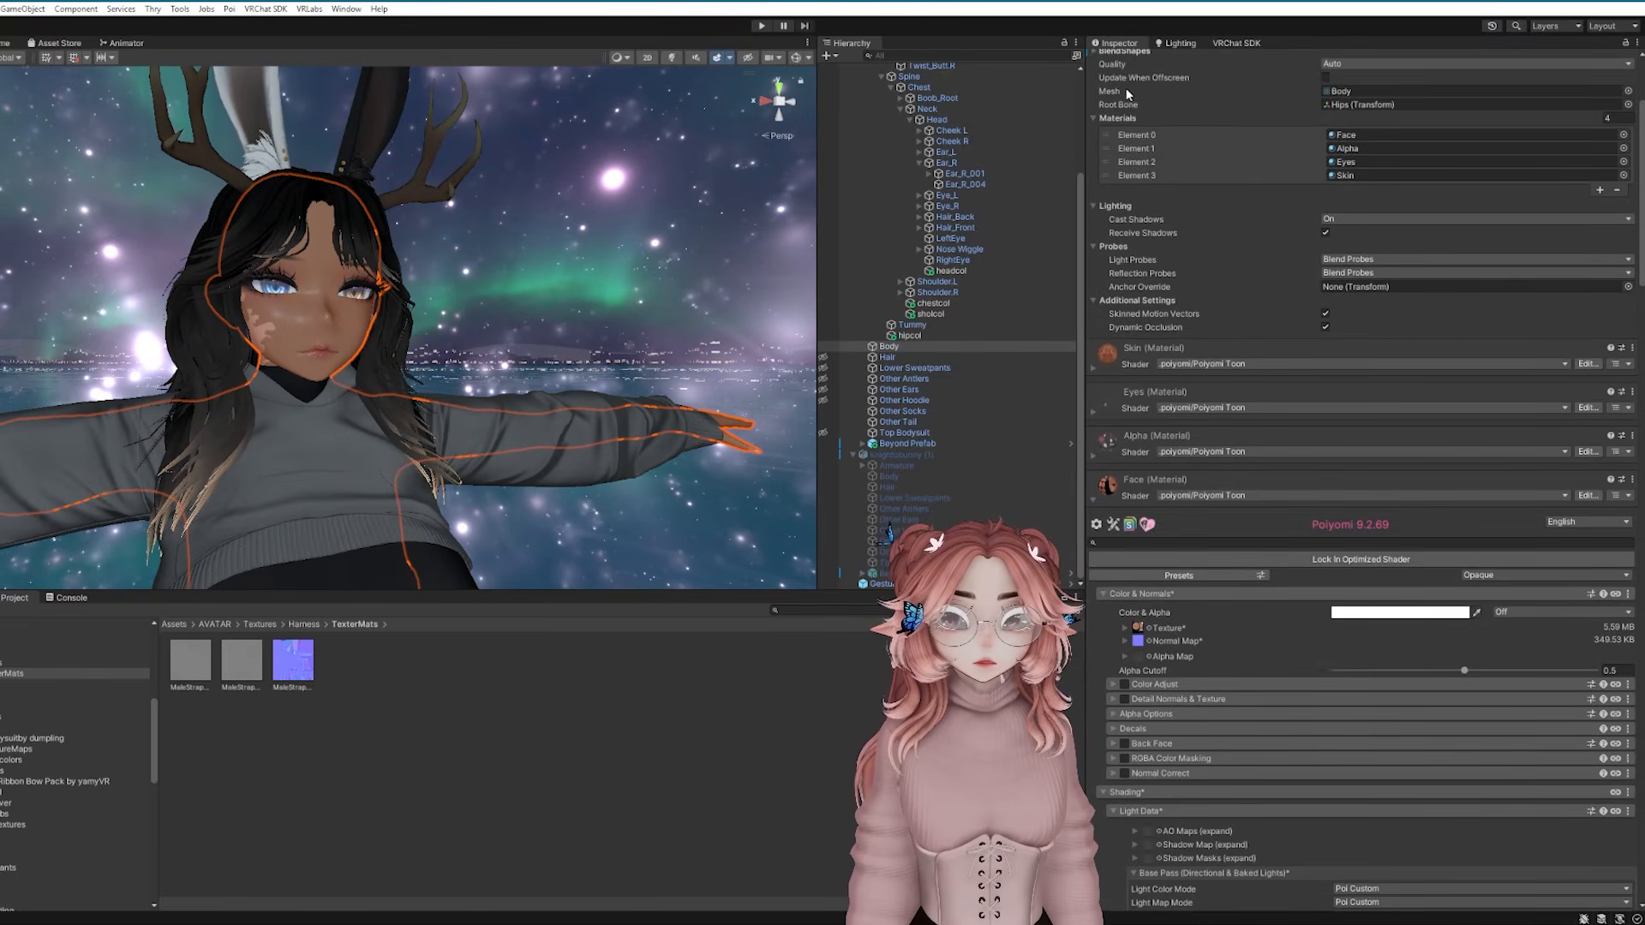
{"action": "scroll", "coordinate": [1126, 91], "scroll_direction": "up", "scroll_amount": 1}
{"action": "left_click", "coordinate": [1114, 89]}
{"action": "left_click_drag", "start_coordinate": [1639, 178], "coordinate": [1542, 388]}
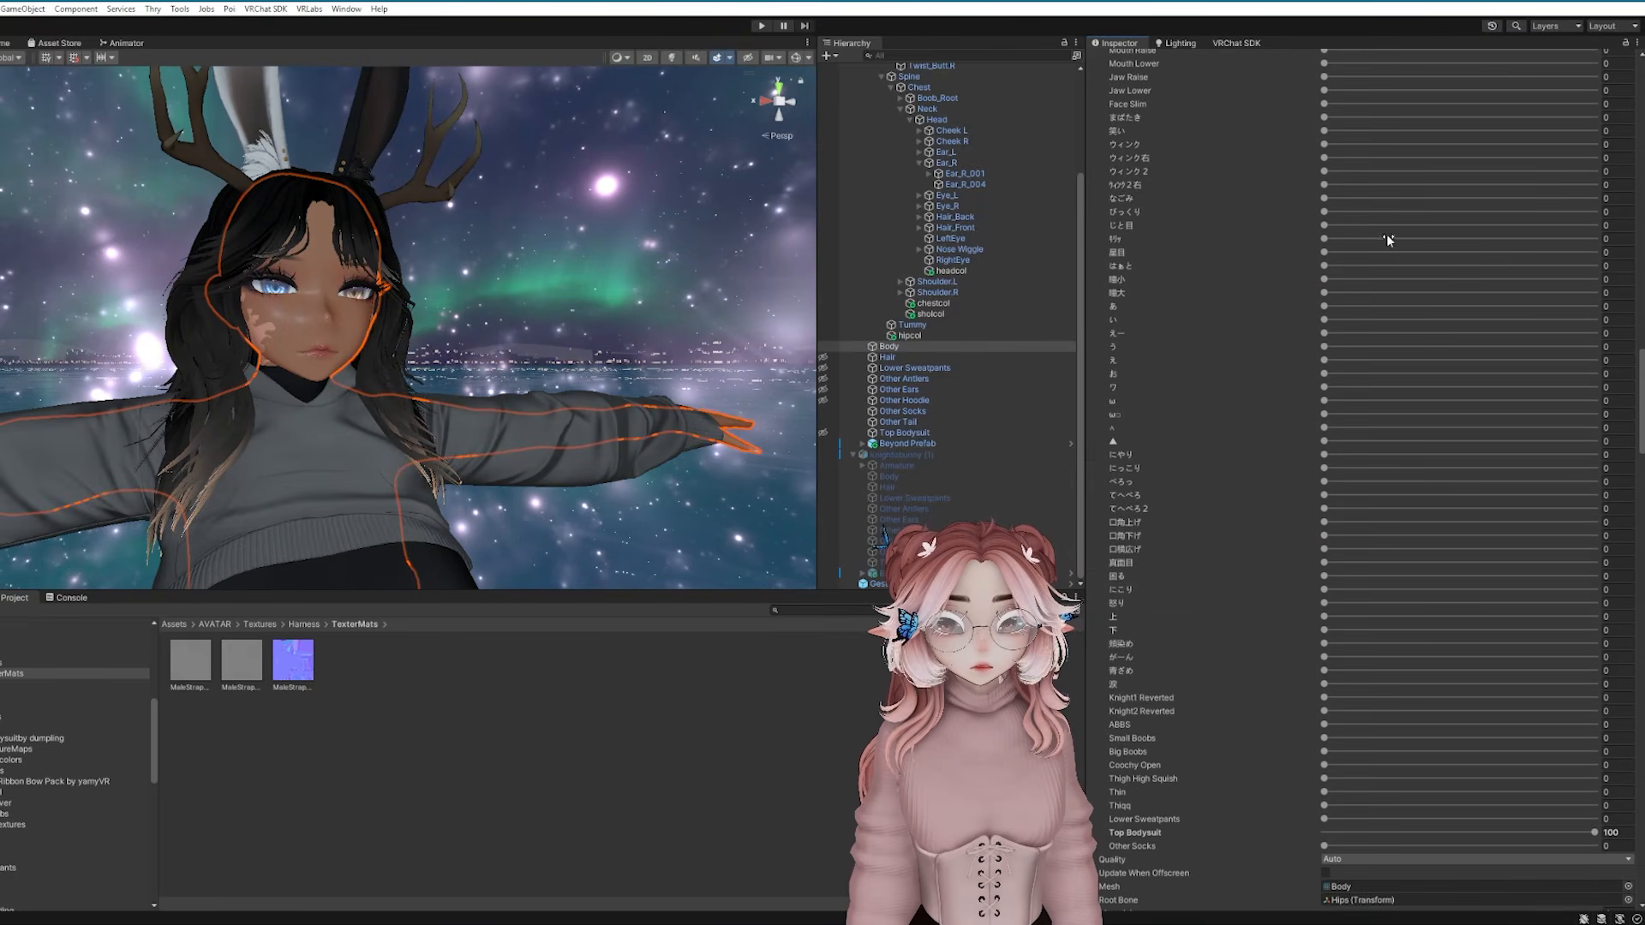
{"action": "left_click_drag", "start_coordinate": [1387, 226], "coordinate": [1316, 257]}
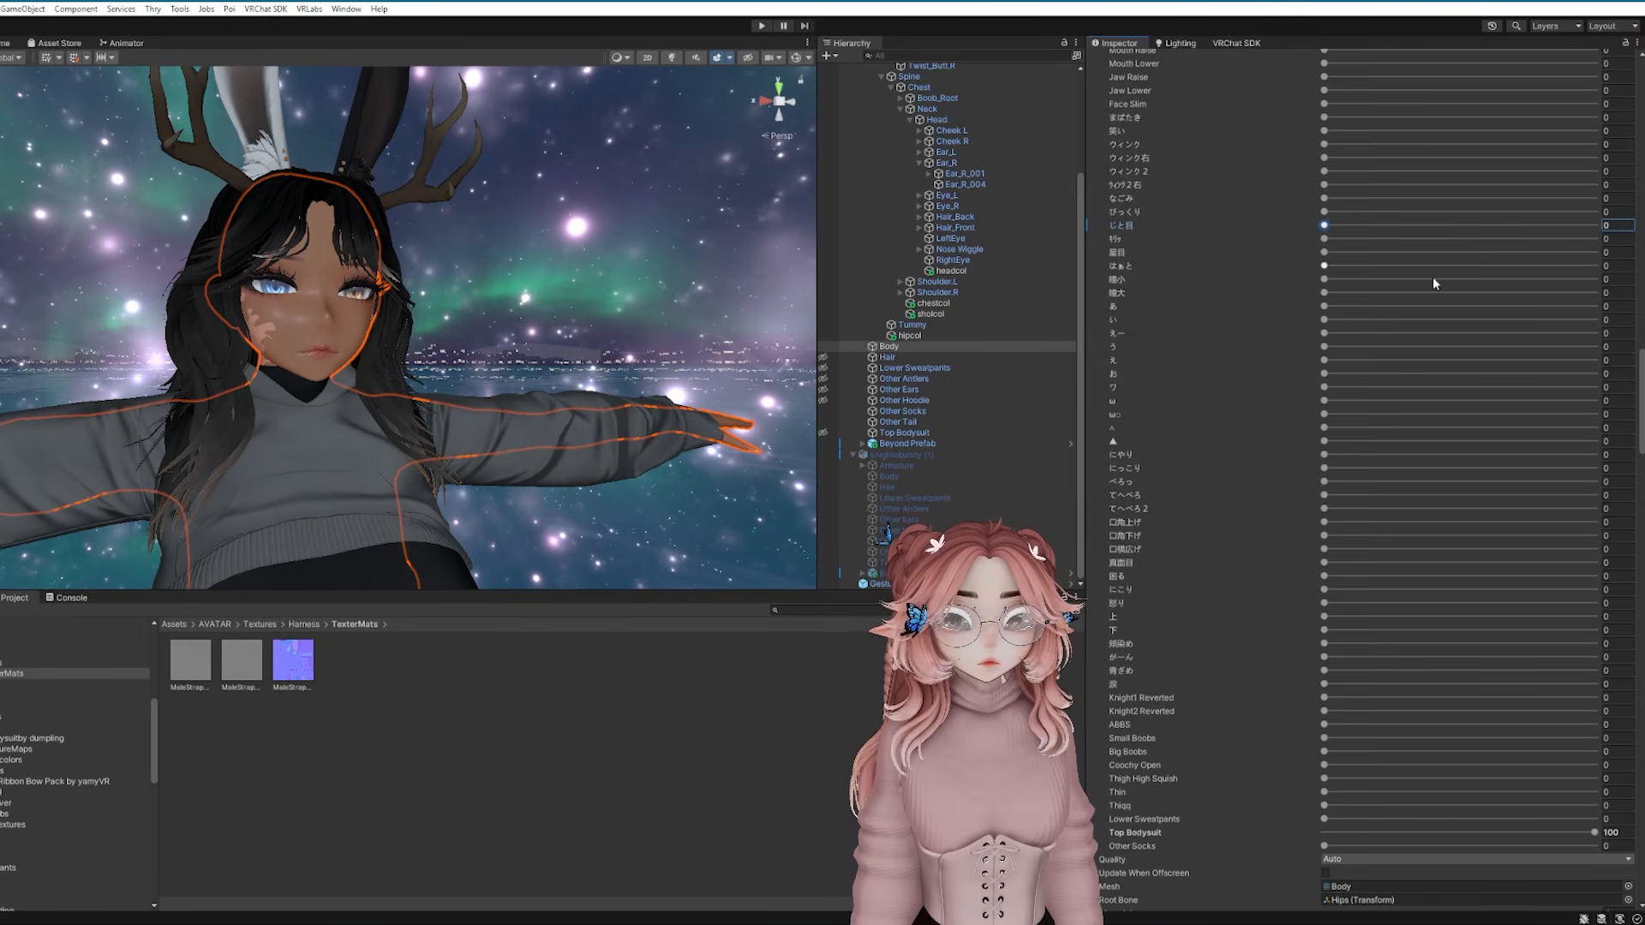
{"action": "left_click_drag", "start_coordinate": [1434, 279], "coordinate": [1525, 279]}
{"action": "left_click_drag", "start_coordinate": [1349, 319], "coordinate": [1311, 332]}
{"action": "scroll", "coordinate": [890, 202], "scroll_direction": "up", "scroll_amount": 3}
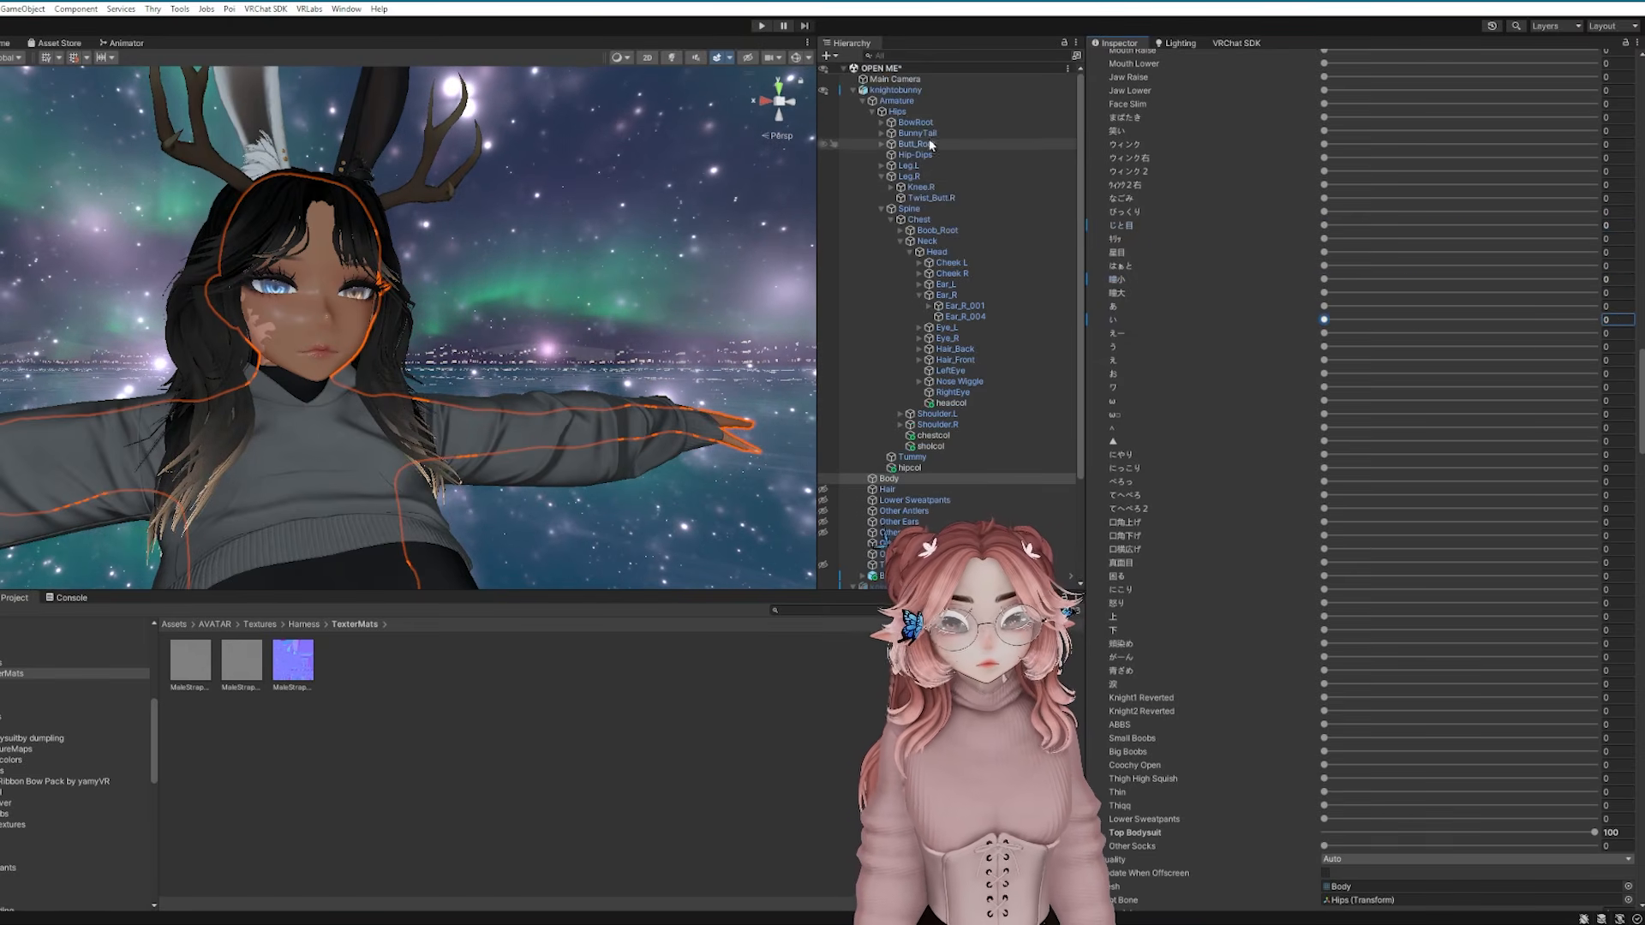
Add the VRCFury Fix Write Defaults component to the knightobunny avatar, with its fix mode on Auto
{"action": "left_click", "coordinate": [896, 90]}
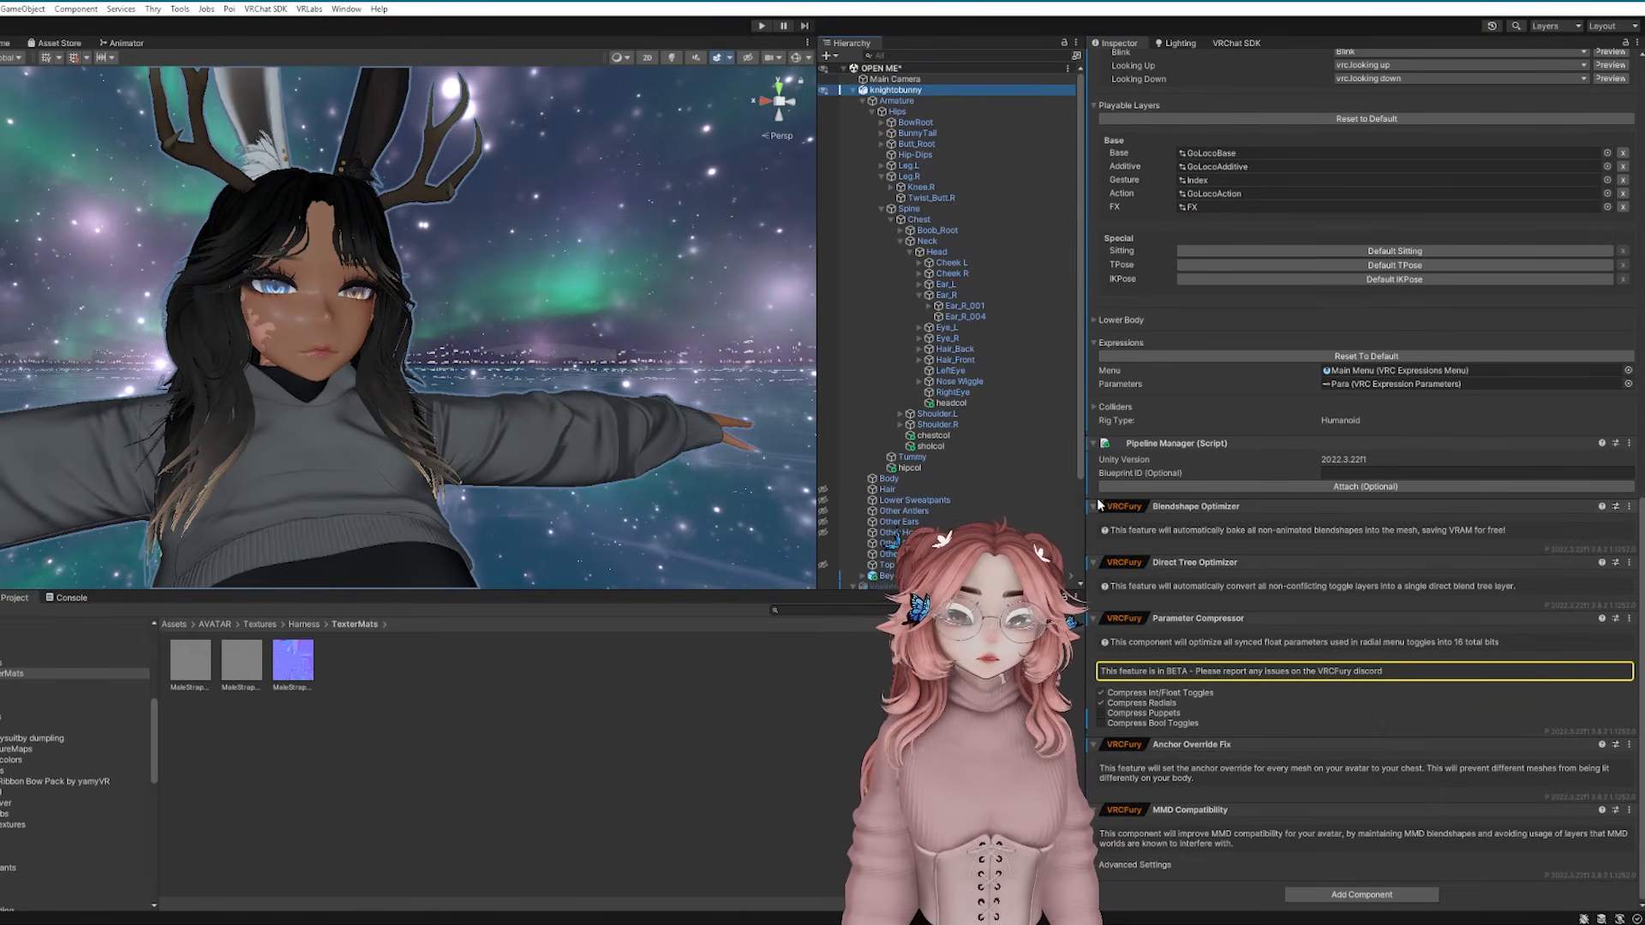
{"action": "scroll", "coordinate": [451, 378], "scroll_direction": "up", "scroll_amount": 5}
{"action": "left_click_drag", "start_coordinate": [452, 377], "coordinate": [521, 416], "text": "alt"}
{"action": "scroll", "coordinate": [487, 388], "scroll_direction": "down", "scroll_amount": 2}
{"action": "scroll", "coordinate": [521, 417], "scroll_direction": "down", "scroll_amount": 3}
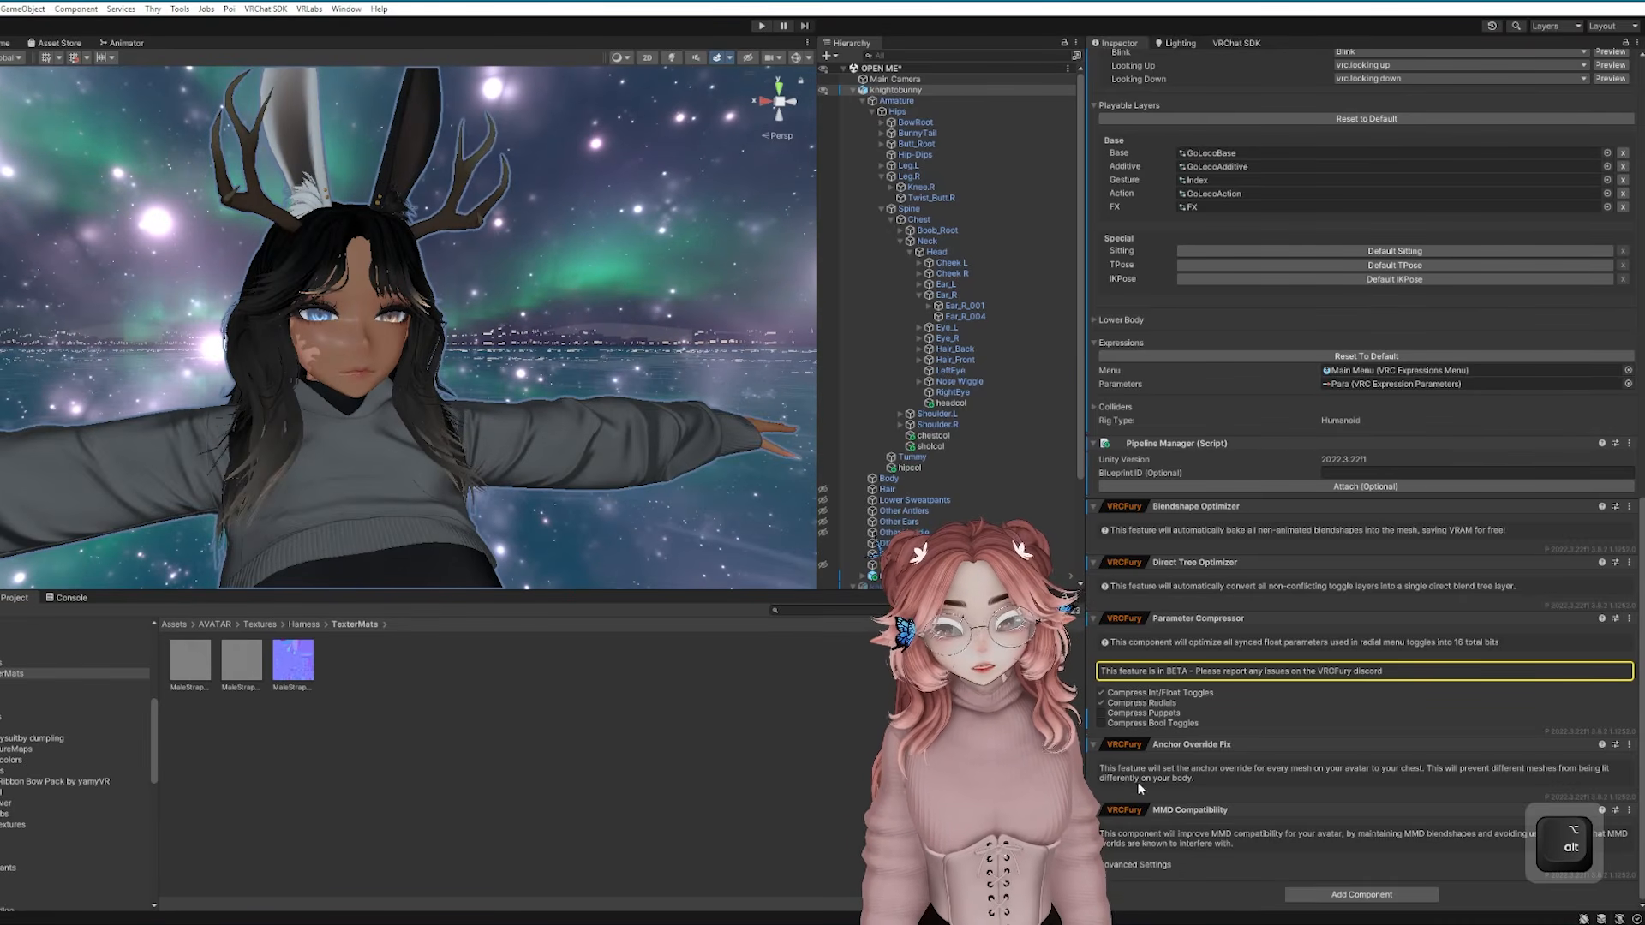
{"action": "left_click", "coordinate": [1333, 891]}
{"action": "type", "text": "mmd"}
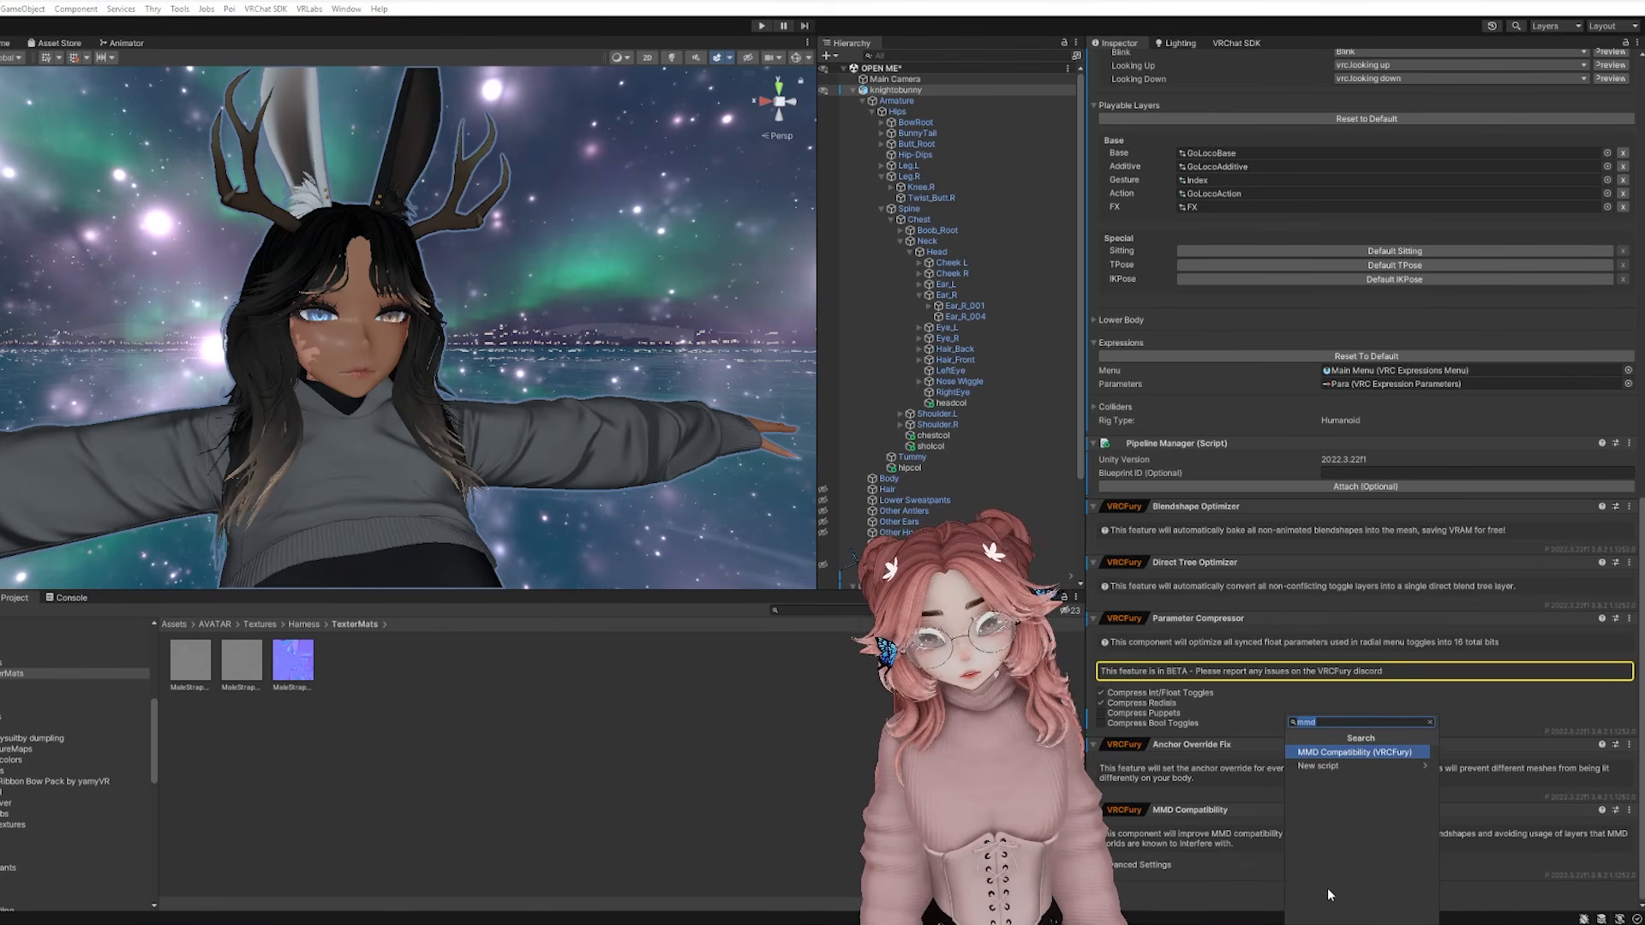
{"action": "type", "text": "fix"}
{"action": "key", "text": "Return"}
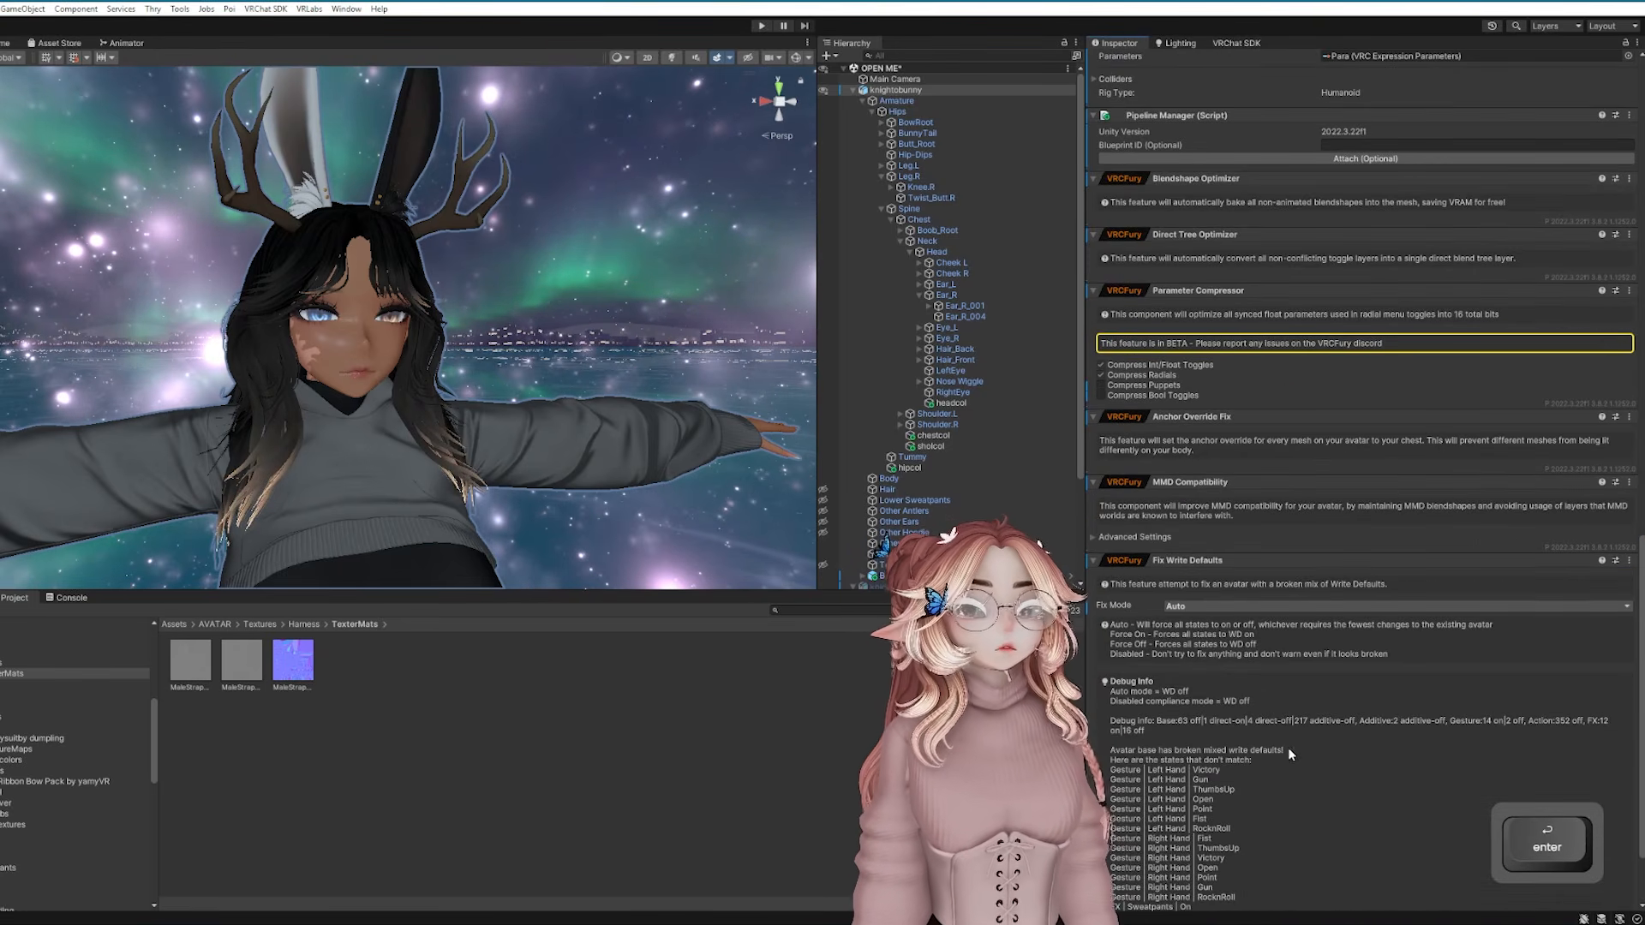
{"action": "scroll", "coordinate": [619, 379], "scroll_direction": "down", "scroll_amount": 6}
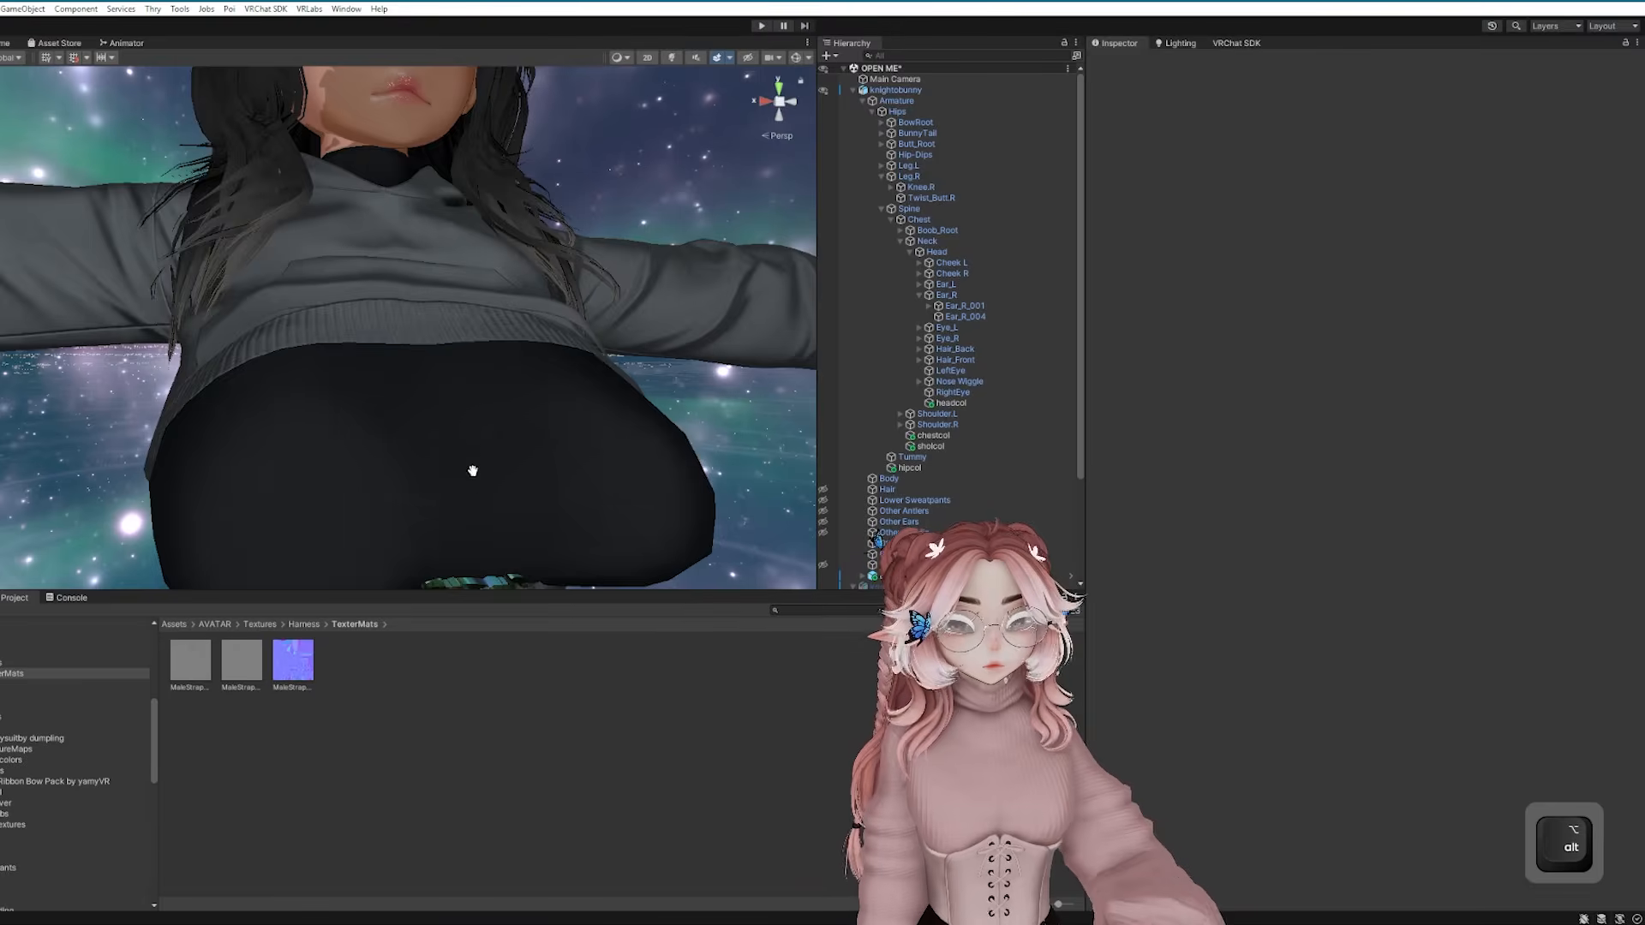
Enable Force Fallback for the Reflections & Specular cubemap in the Metal material of the Top Bodysuit's harness buckle
{"action": "middle_click_drag", "start_coordinate": [473, 471], "coordinate": [423, 468]}
{"action": "left_click", "coordinate": [420, 470]}
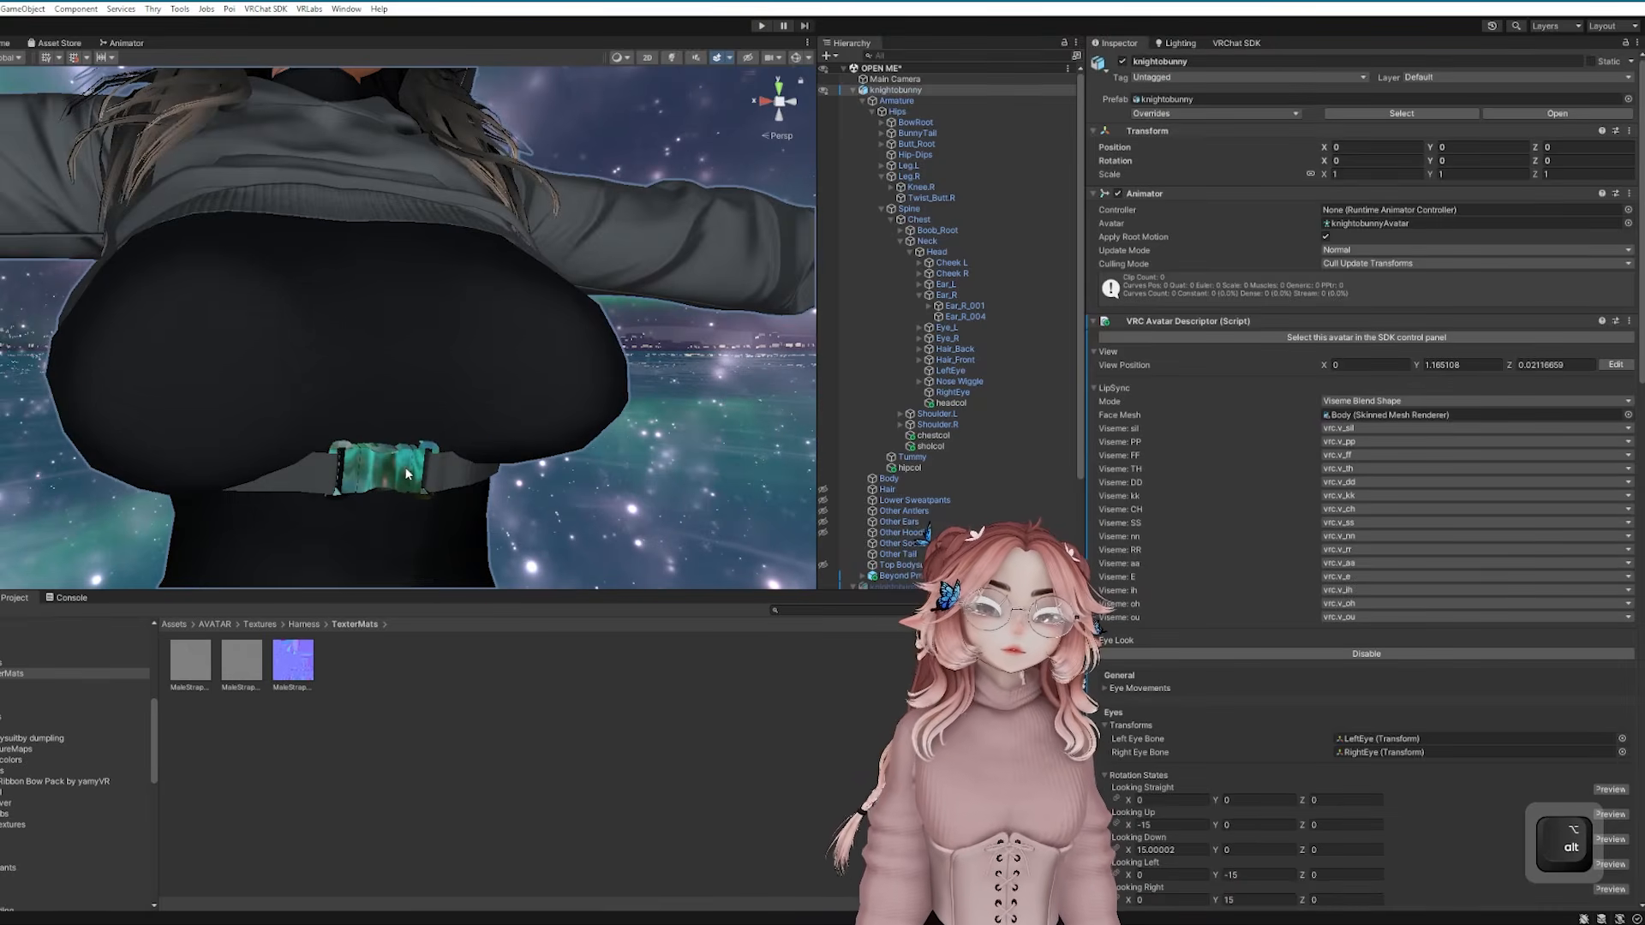
{"action": "left_click", "coordinate": [410, 469]}
{"action": "left_click_drag", "start_coordinate": [411, 468], "coordinate": [495, 462], "text": "alt"}
{"action": "mouse_move", "coordinate": [495, 462]}
{"action": "middle_mouse_down"}
{"action": "mouse_move", "coordinate": [519, 413]}
{"action": "mouse_move", "coordinate": [501, 436]}
{"action": "middle_mouse_up"}
{"action": "scroll", "coordinate": [1242, 671], "scroll_direction": "down", "scroll_amount": 4}
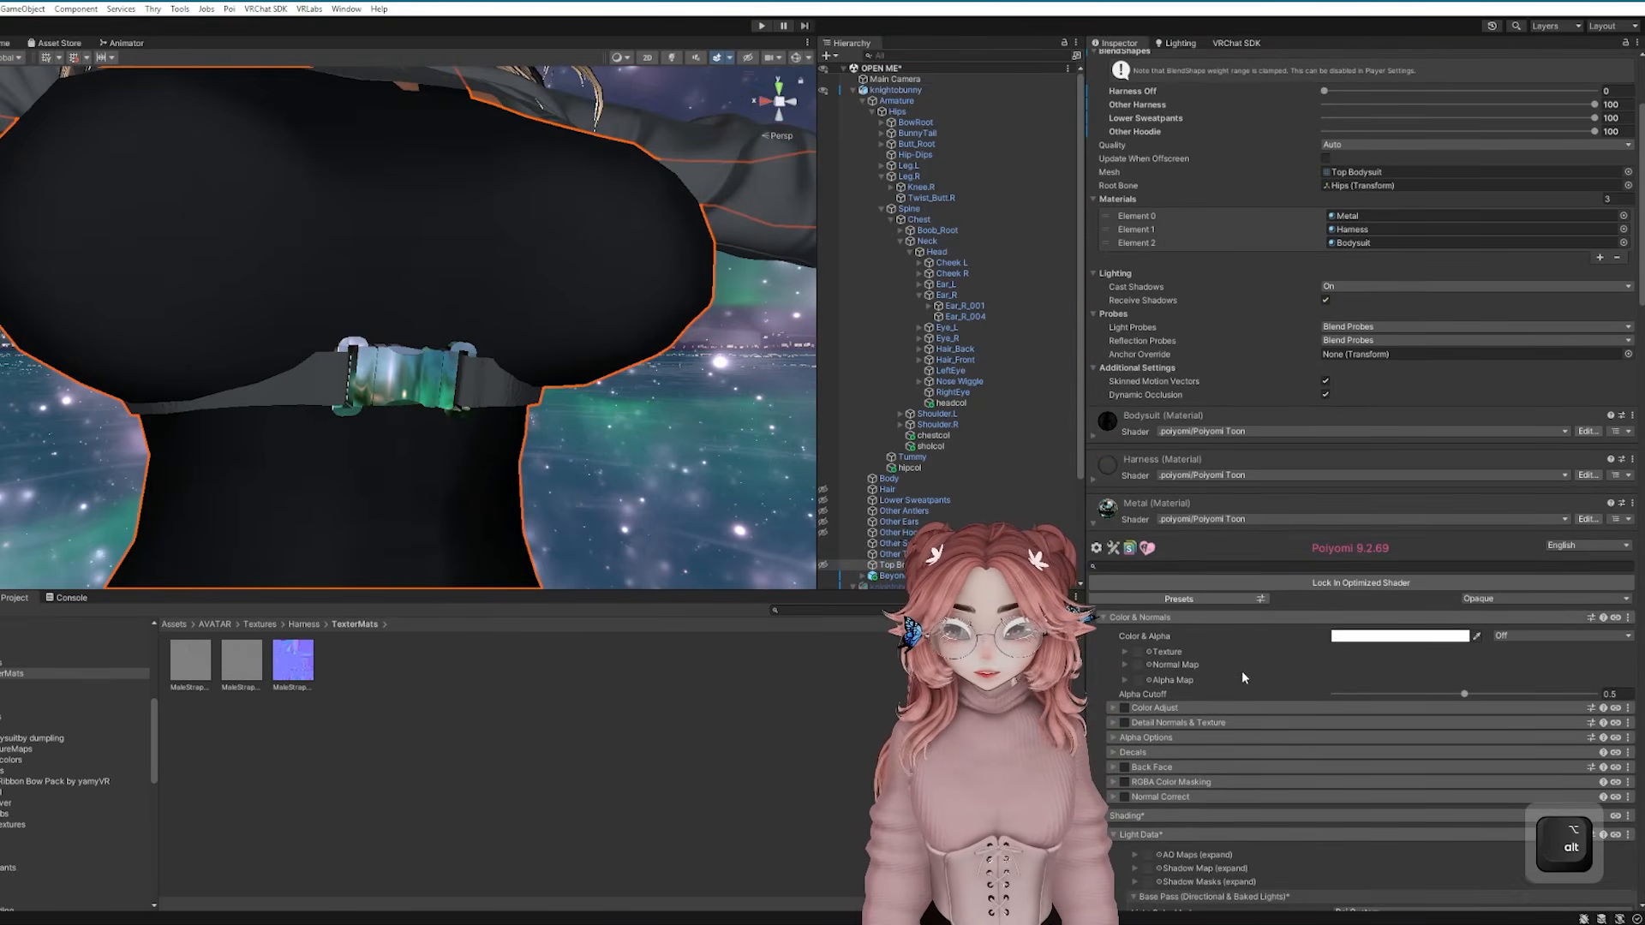
{"action": "scroll", "coordinate": [1216, 630], "scroll_direction": "down", "scroll_amount": 15}
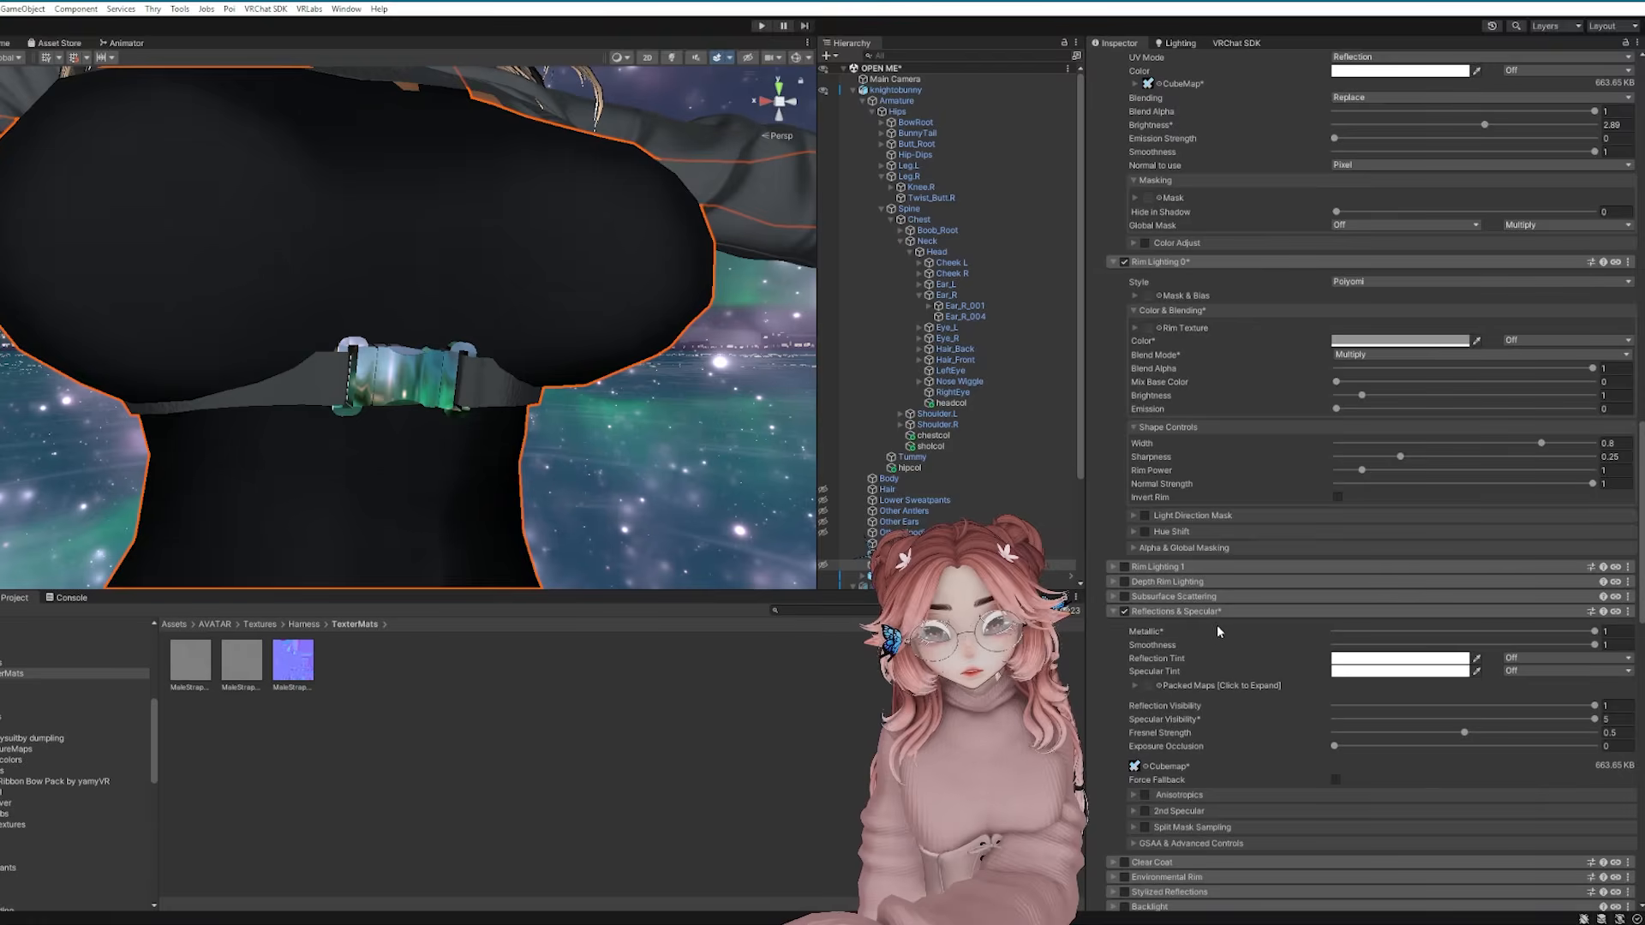
{"action": "left_click", "coordinate": [1336, 779]}
{"action": "scroll", "coordinate": [349, 351], "scroll_direction": "down", "scroll_amount": 5}
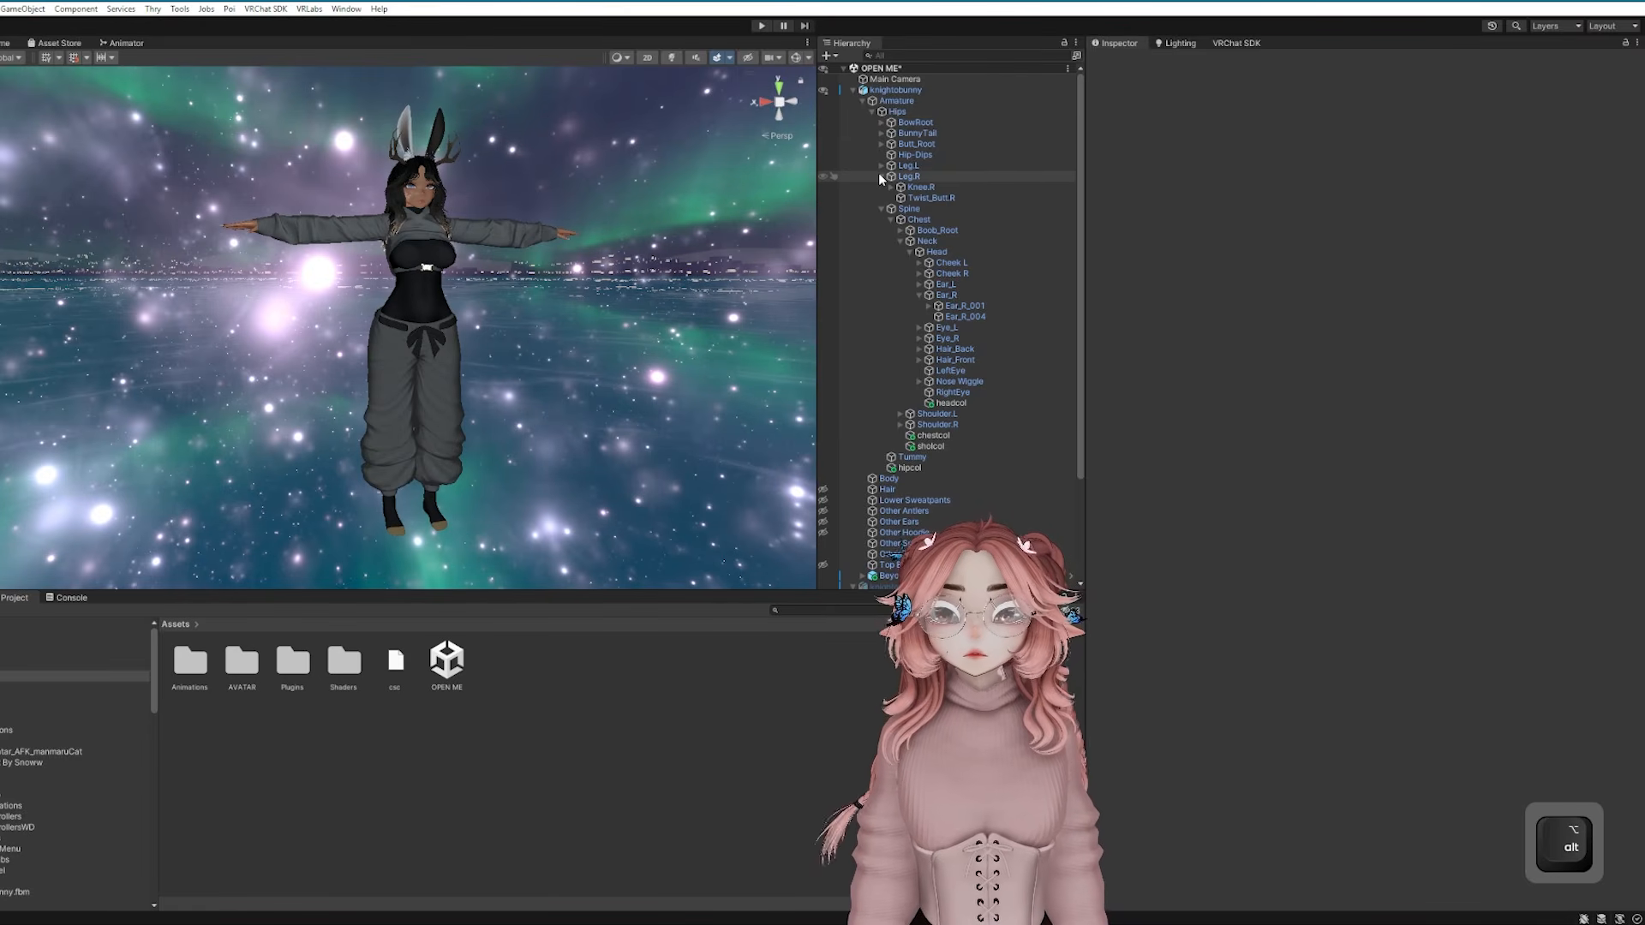
{"action": "left_click", "coordinate": [912, 155]}
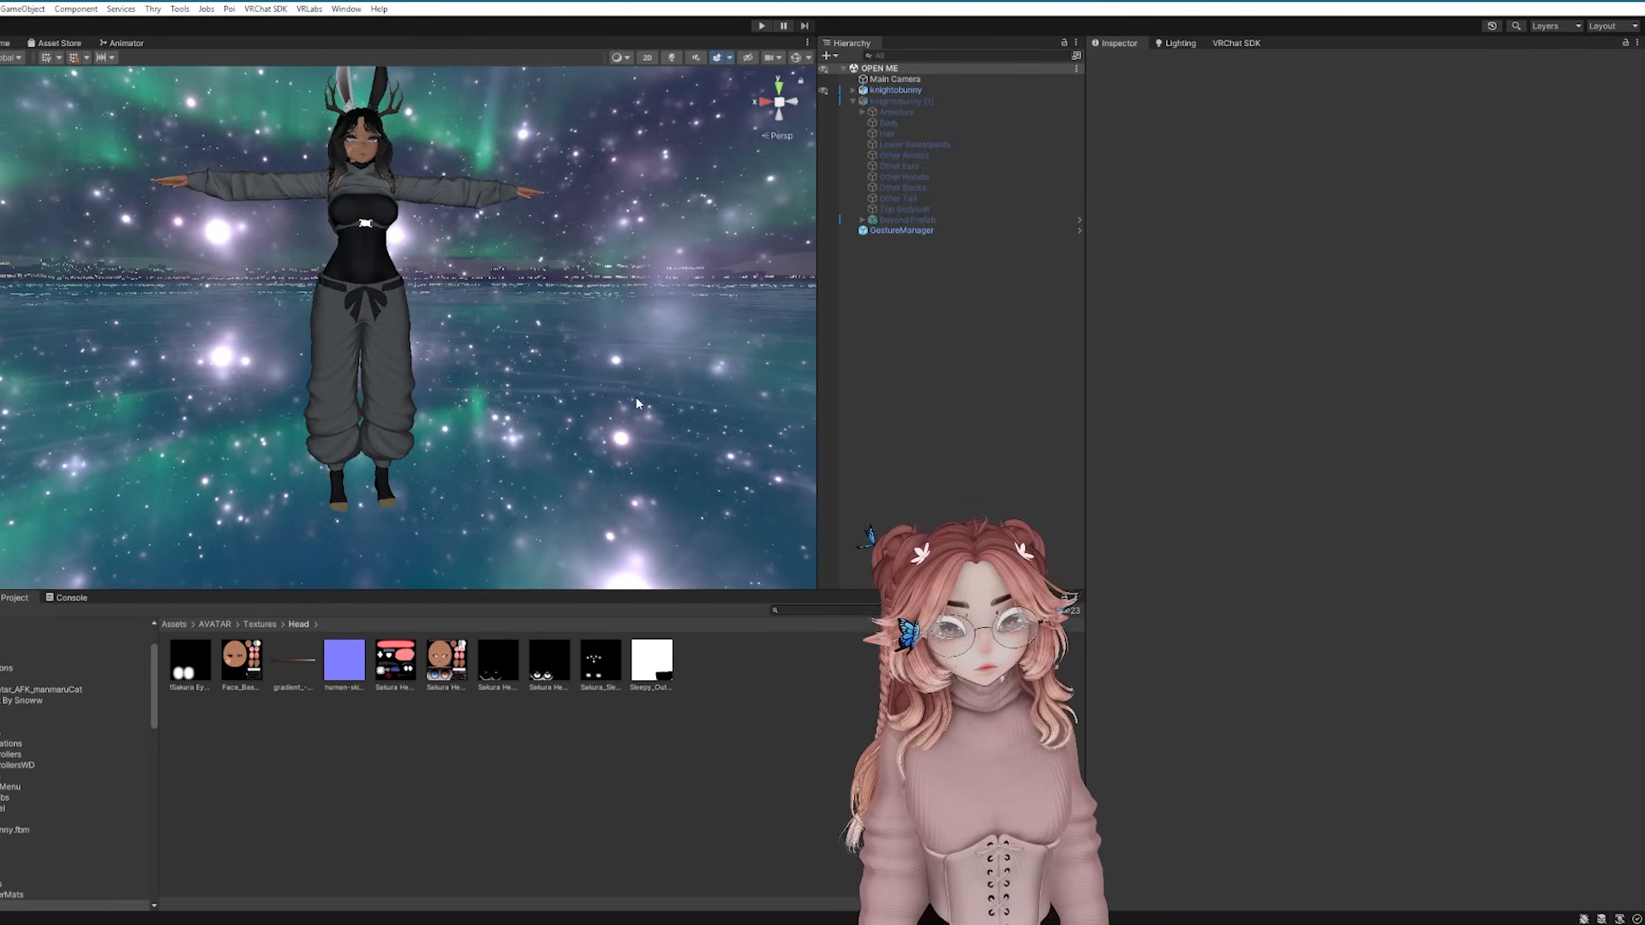
{"action": "scroll", "coordinate": [636, 398], "scroll_direction": "up", "scroll_amount": 2}
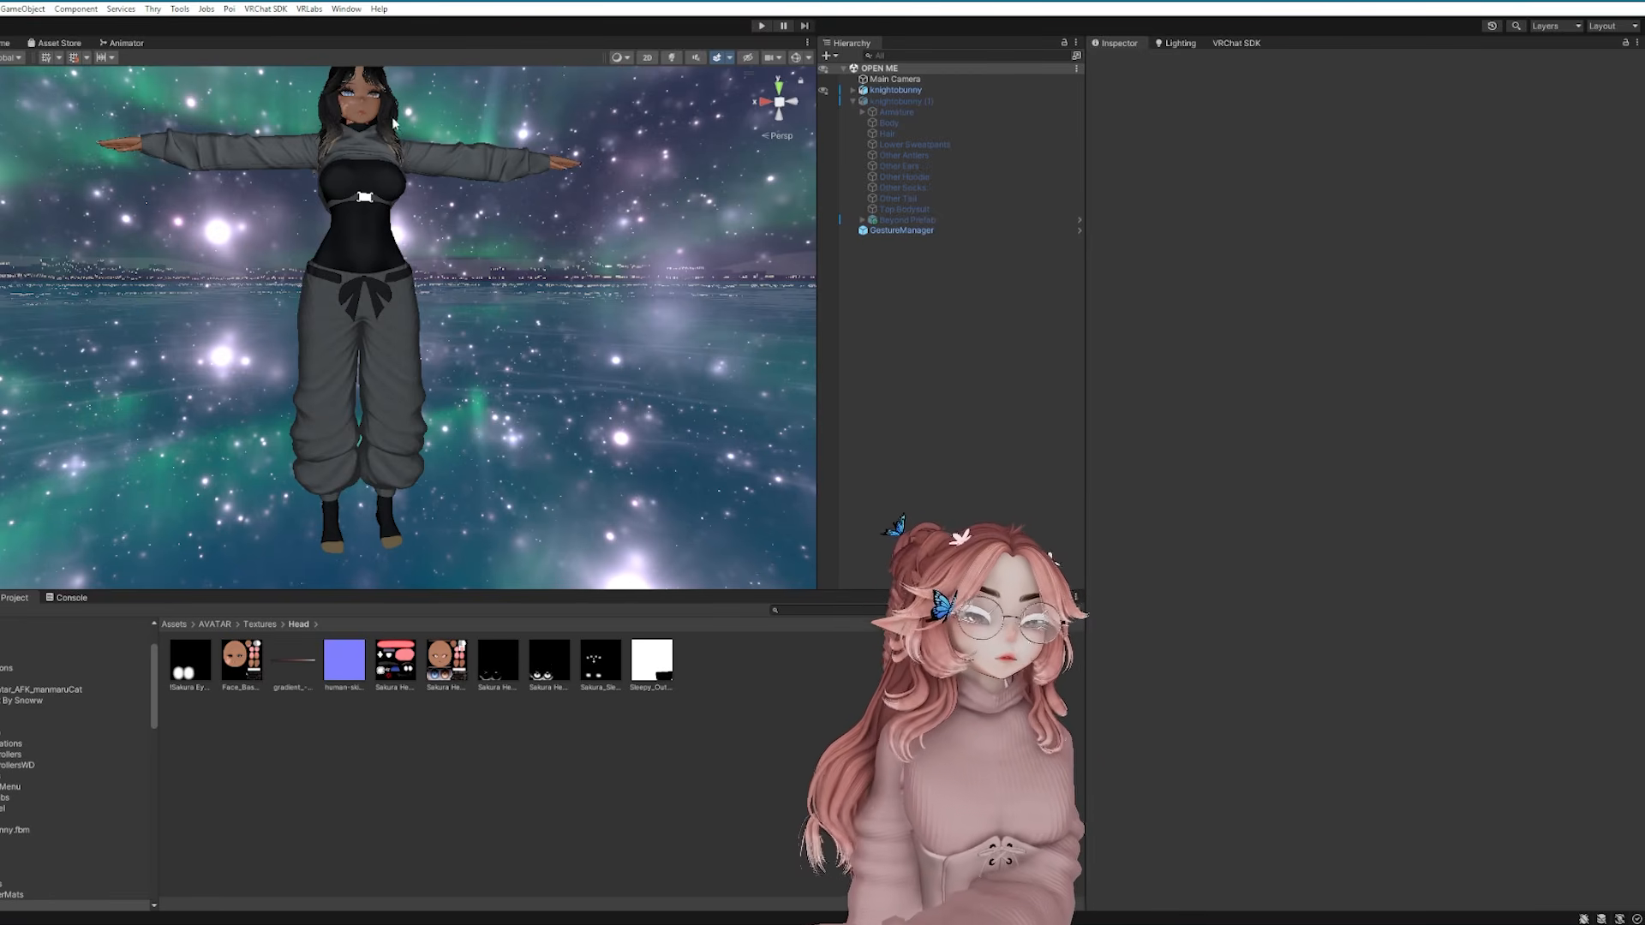
{"action": "middle_click_drag", "start_coordinate": [393, 123], "coordinate": [411, 169]}
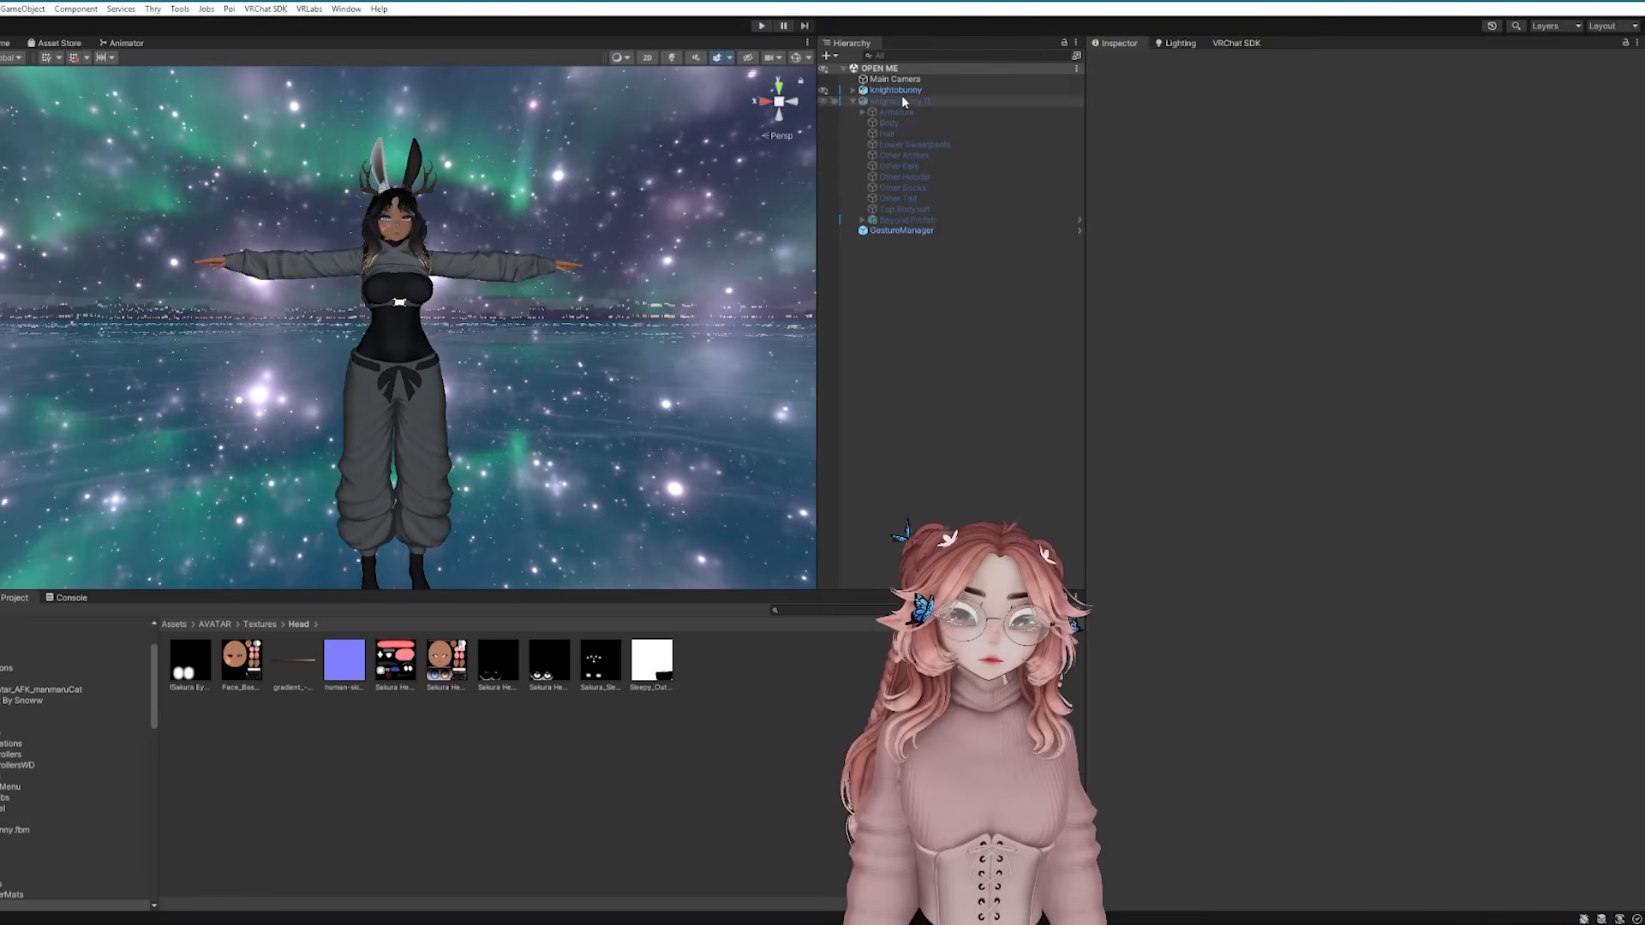
Show the scene gizmos for the knightobunny avatar and open its VRC Avatar Descriptor View Position for editing to inspect the viewpoint
{"action": "left_click", "coordinate": [900, 91]}
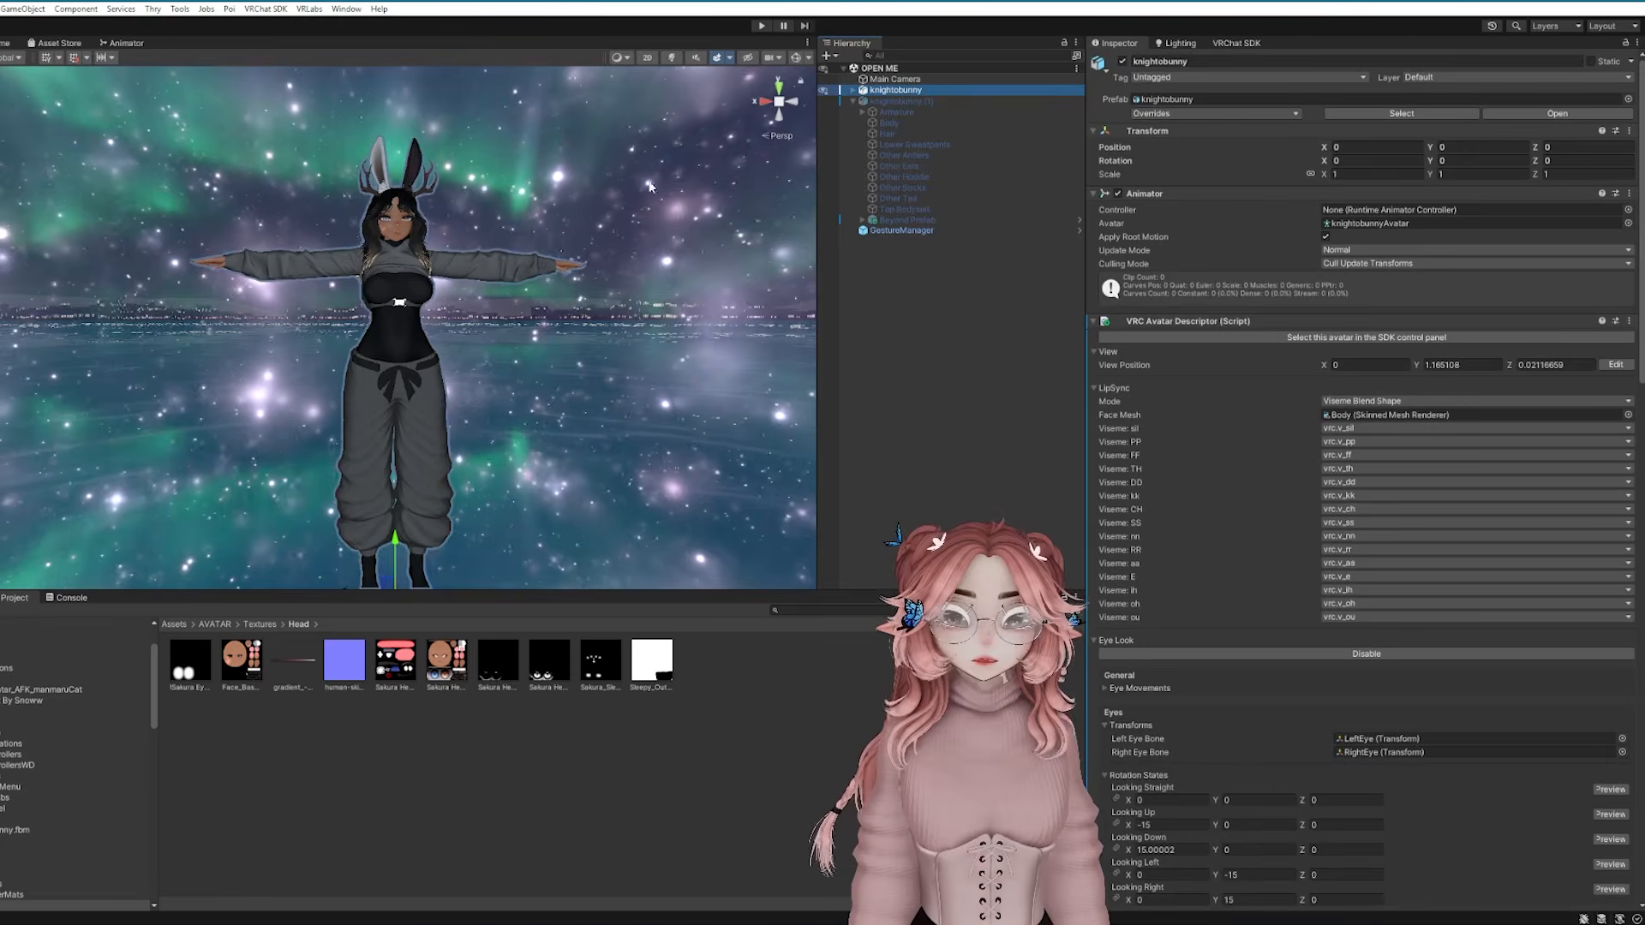
{"action": "left_click", "coordinate": [796, 58]}
{"action": "middle_click_drag", "start_coordinate": [343, 176], "coordinate": [428, 360]}
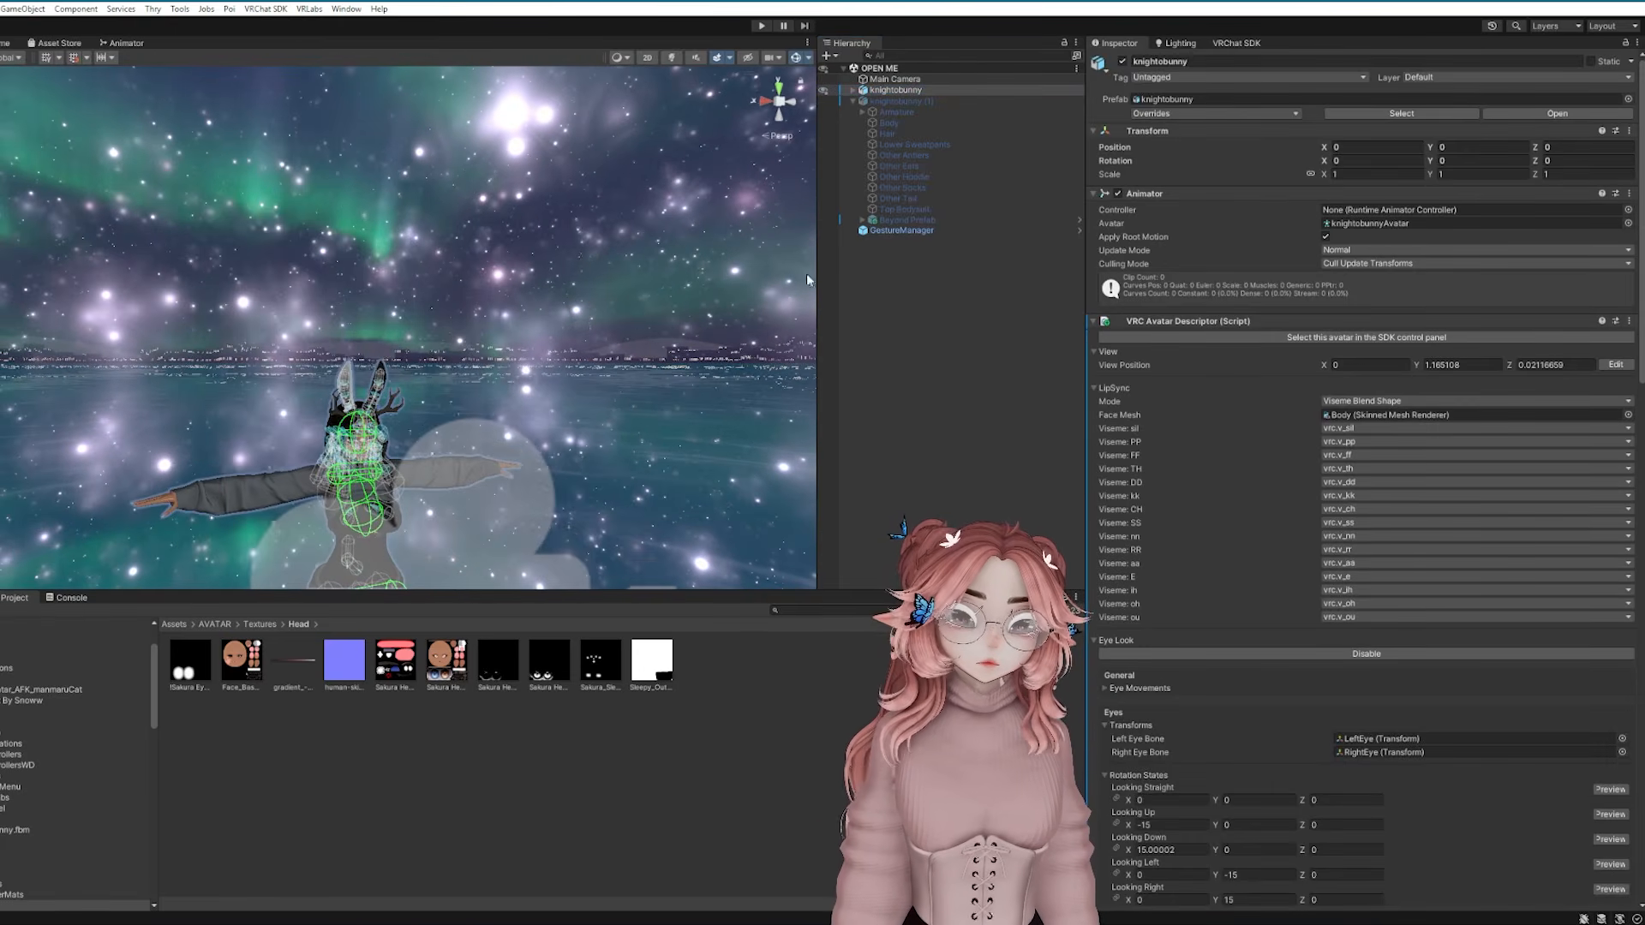
{"action": "left_click", "coordinate": [1615, 364]}
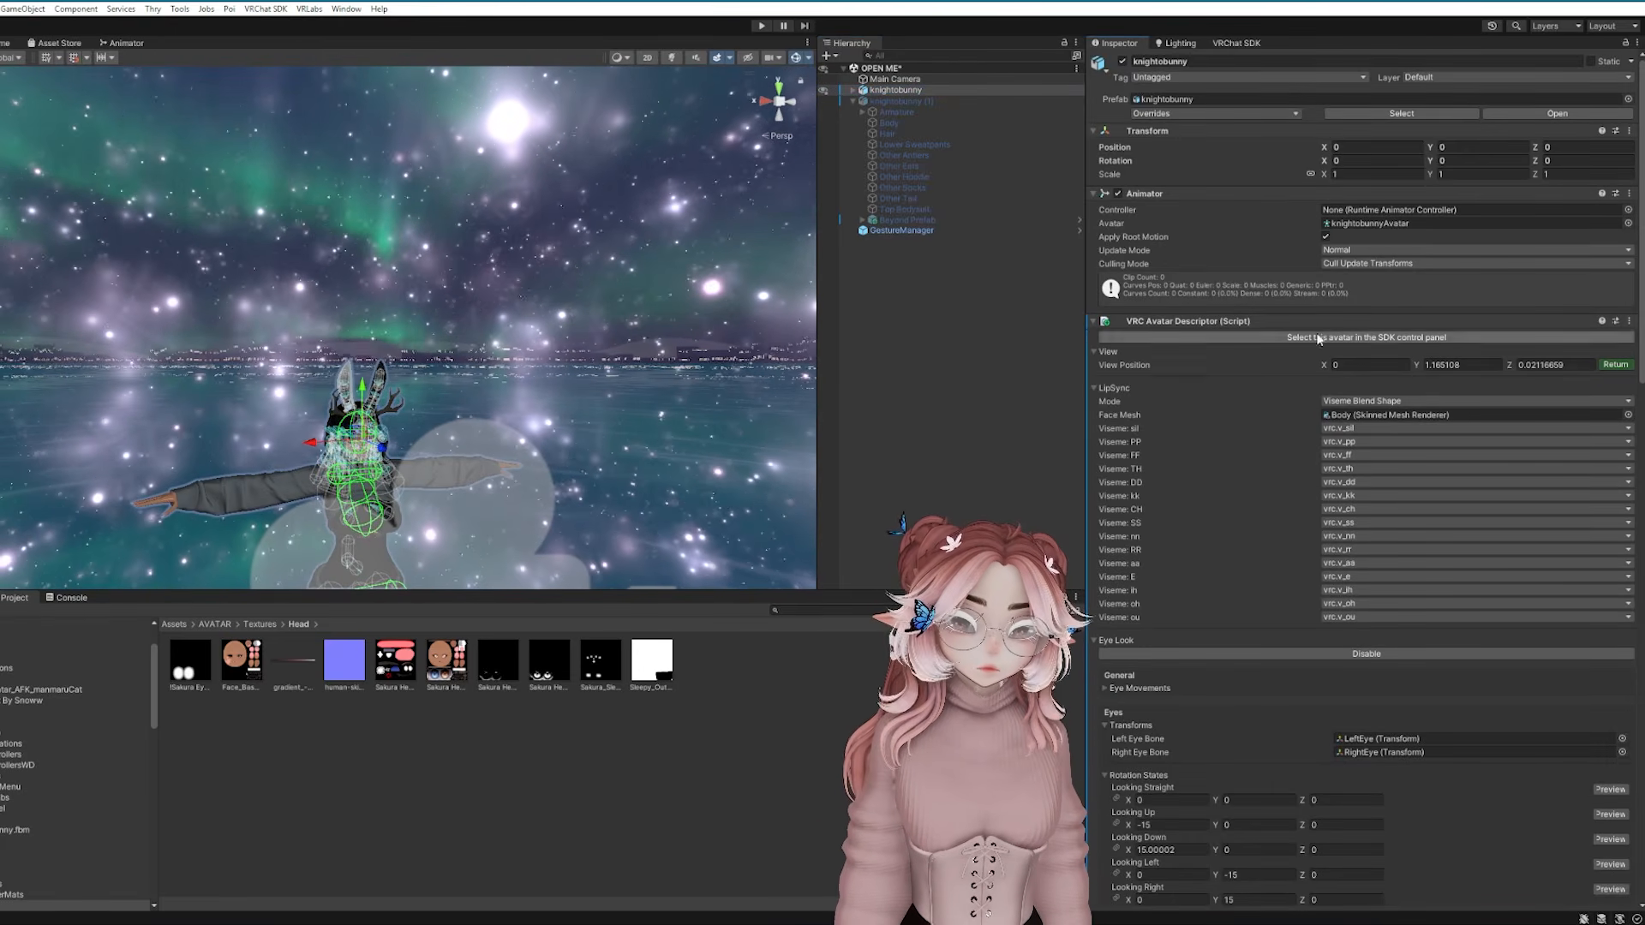
{"action": "scroll", "coordinate": [698, 287], "scroll_direction": "down", "scroll_amount": 6}
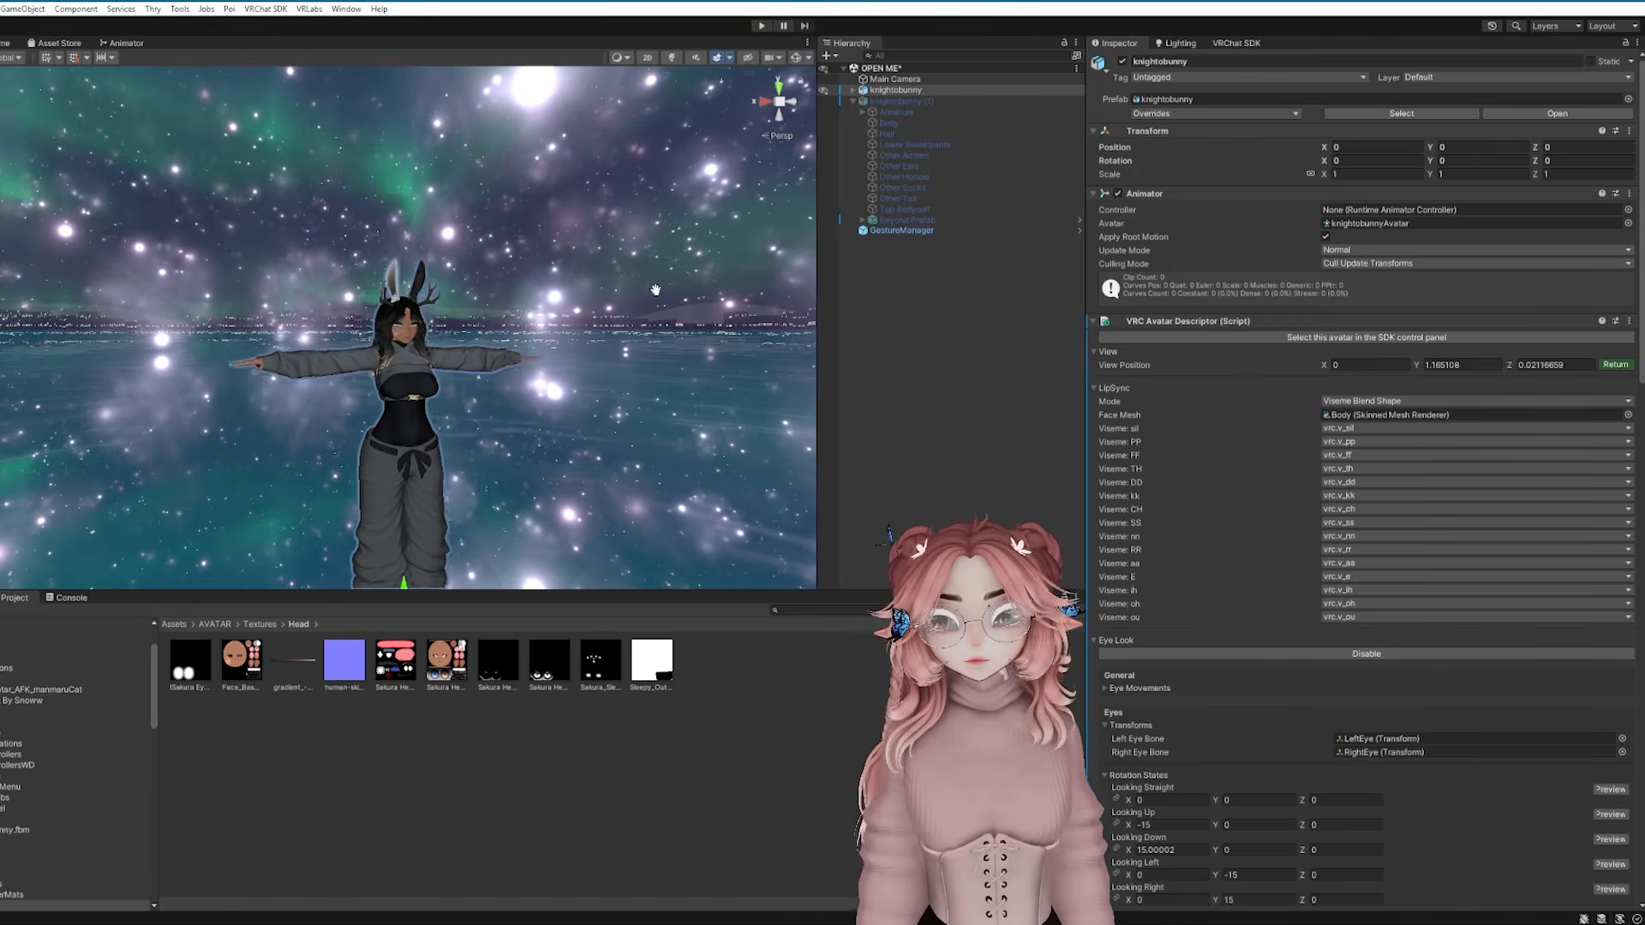
{"action": "middle_click_drag", "start_coordinate": [666, 273], "coordinate": [686, 264]}
{"action": "left_click", "coordinate": [660, 326]}
{"action": "scroll", "coordinate": [661, 325], "scroll_direction": "up", "scroll_amount": 1}
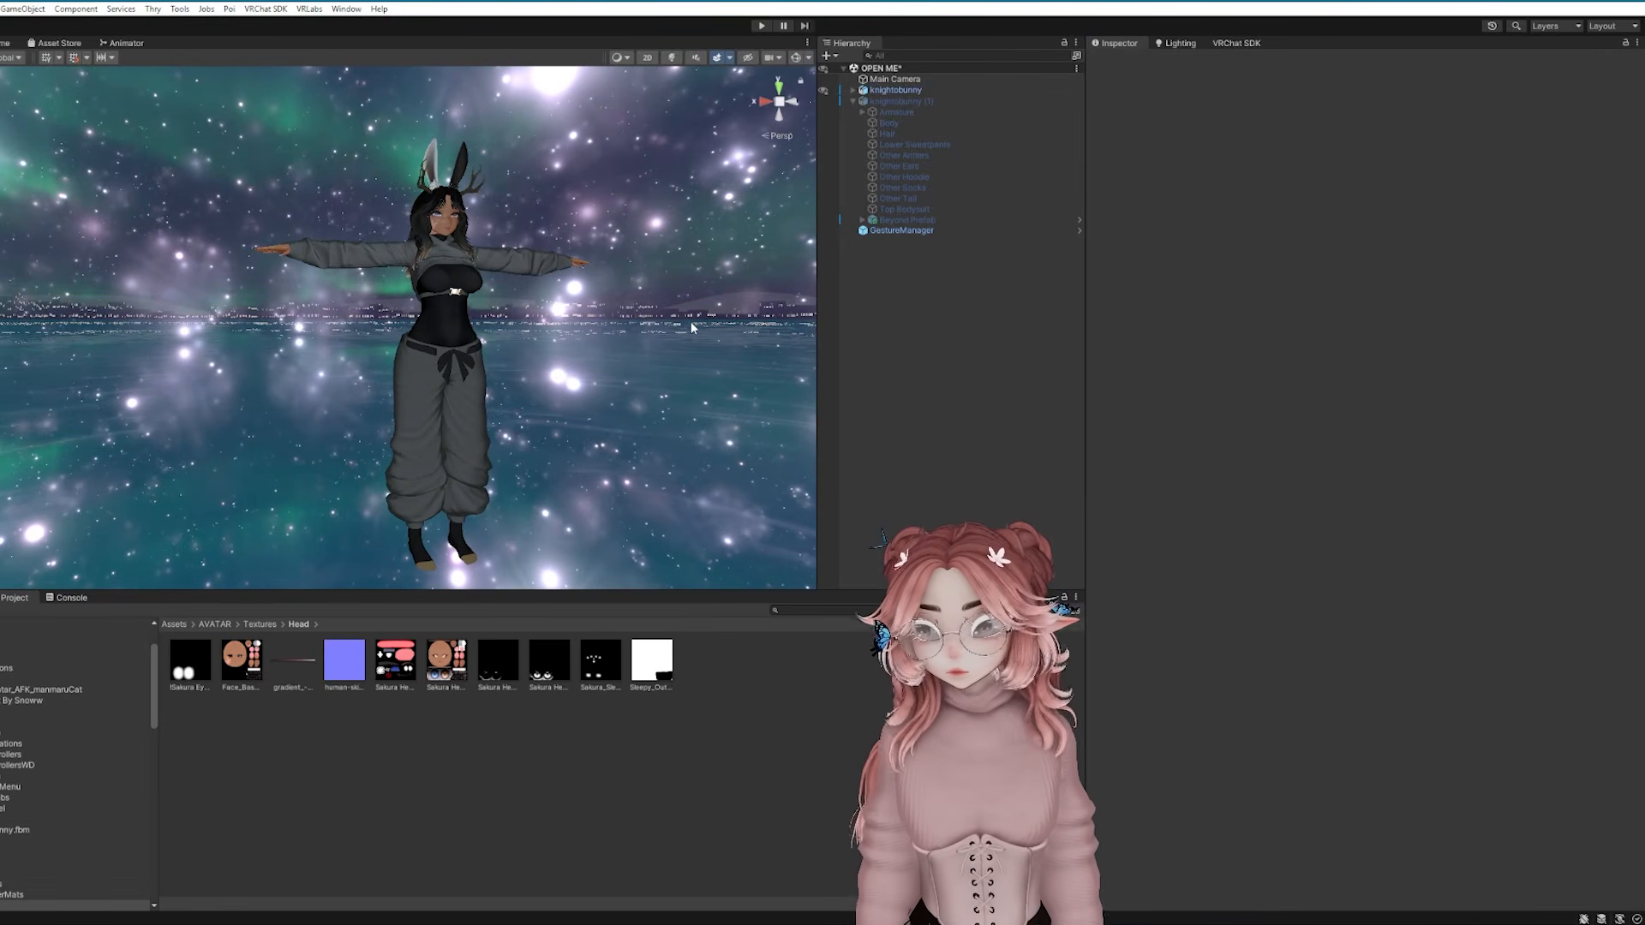
{"action": "scroll", "coordinate": [690, 321], "scroll_direction": "up", "scroll_amount": 4}
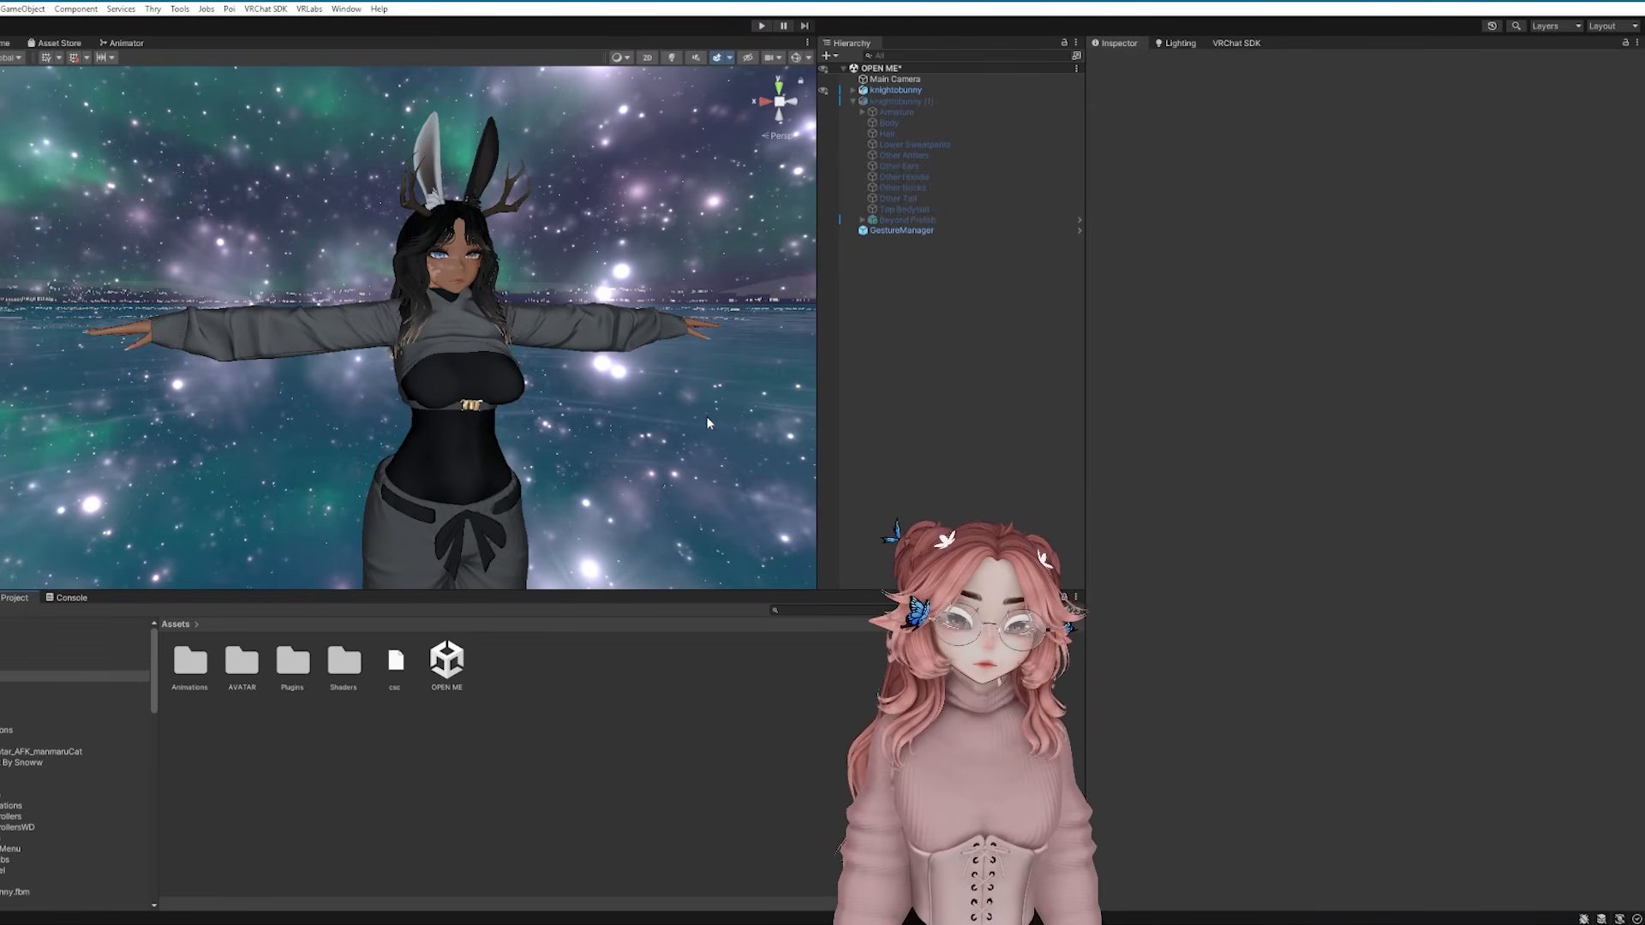
{"action": "key", "text": "w"}
{"action": "right_click_drag", "start_coordinate": [549, 478], "coordinate": [578, 386]}
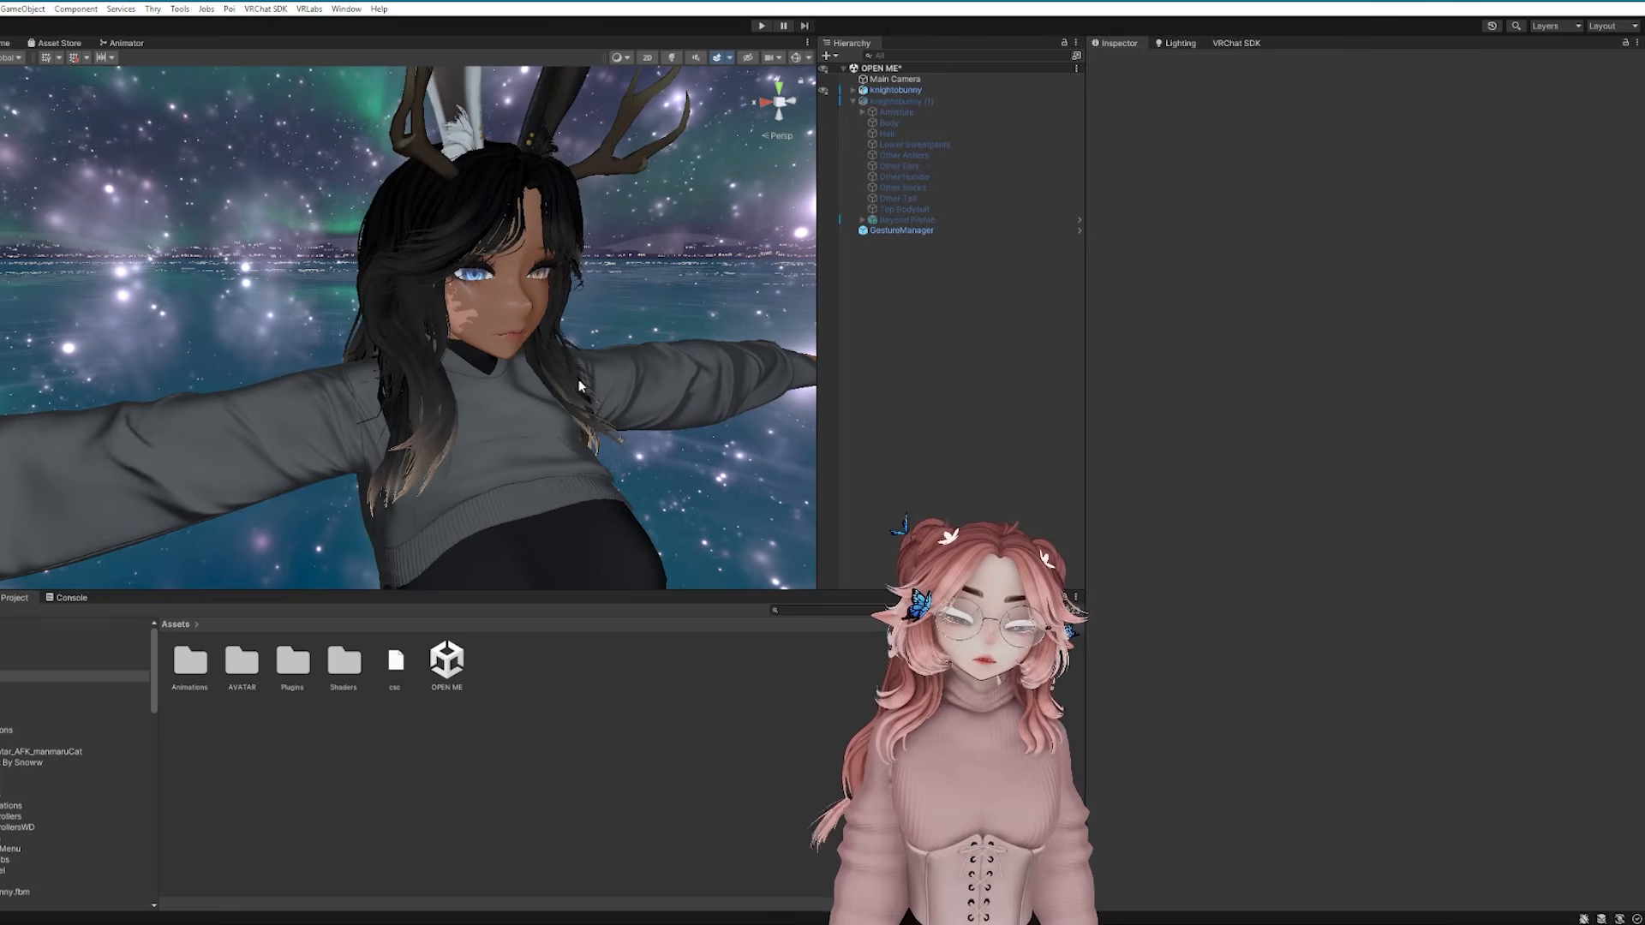